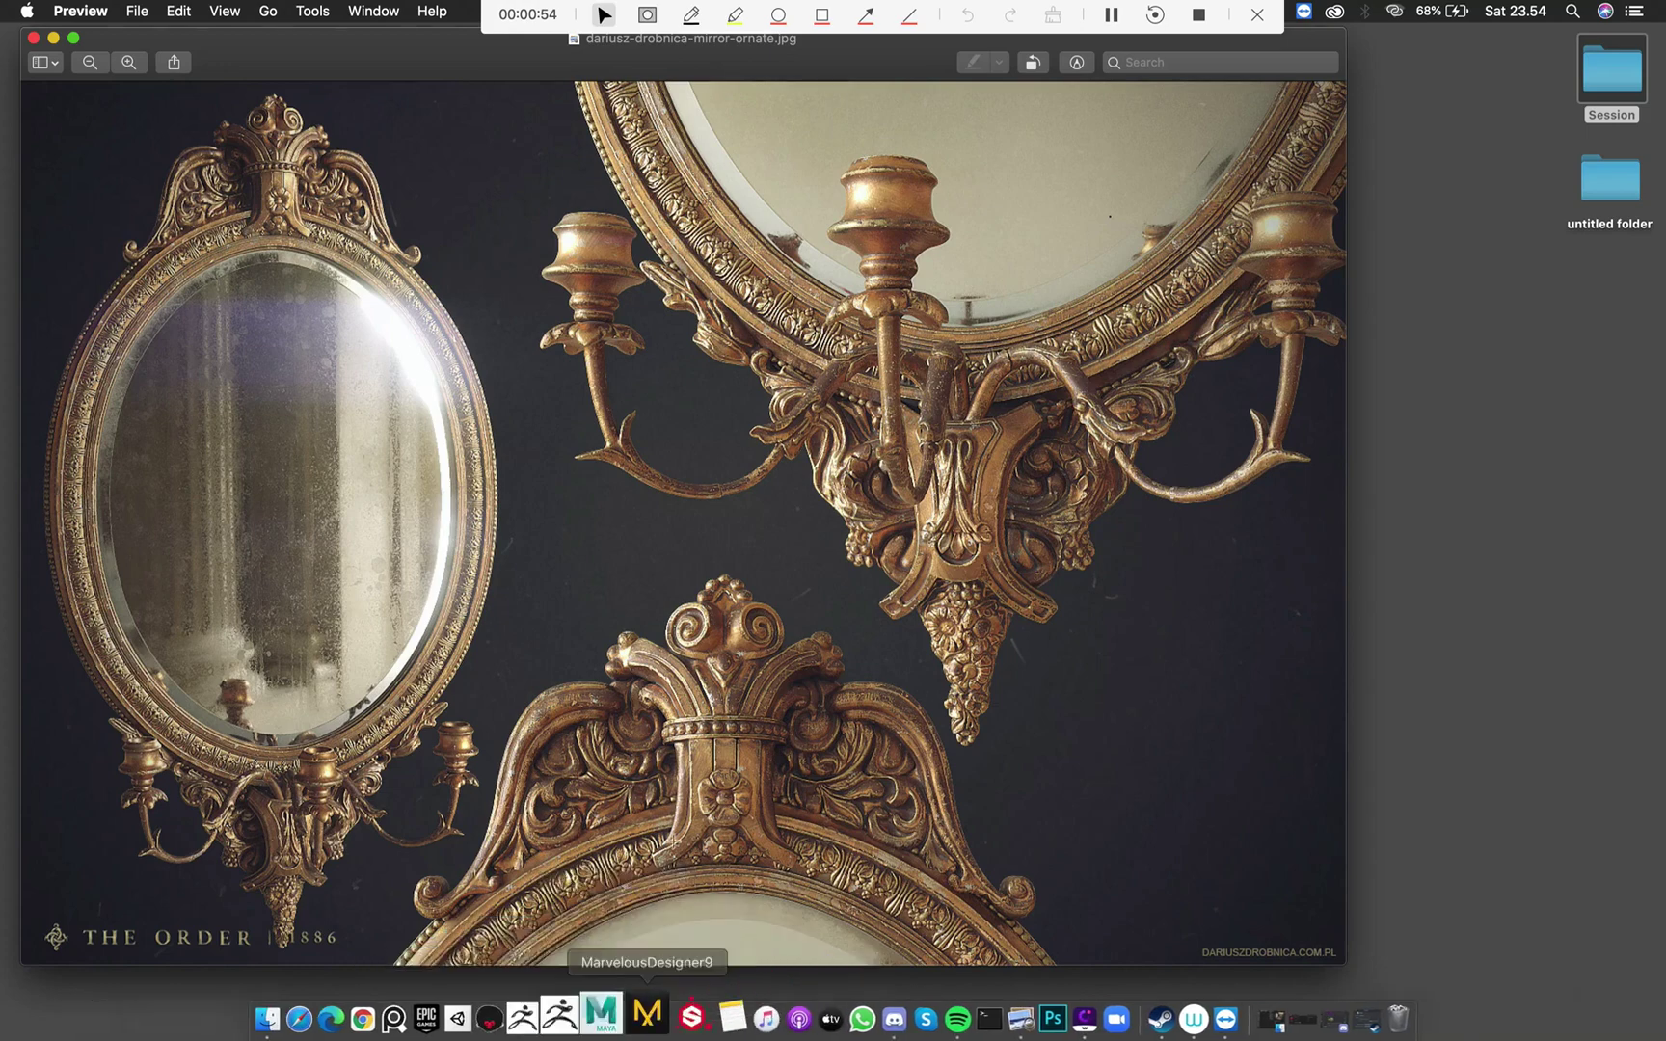
Launch Substance Painter from the Dock and sign in to Steam by entering the account password
left_click(677, 993)
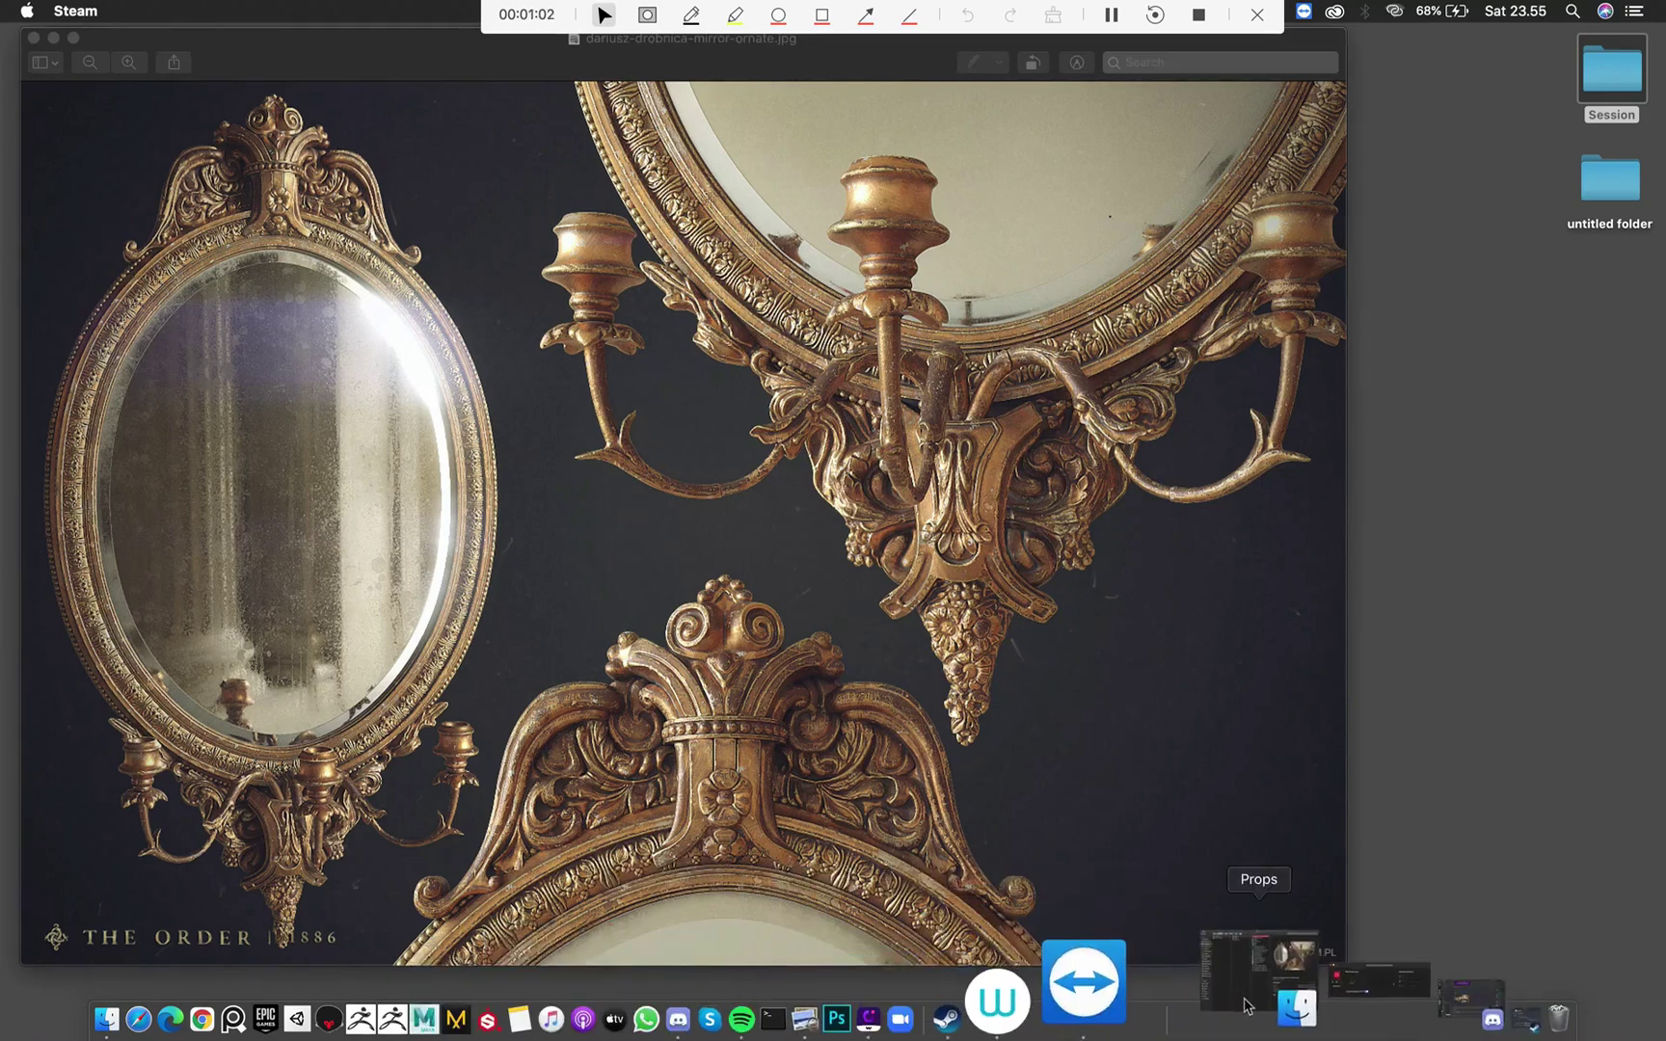
left_click(1379, 983)
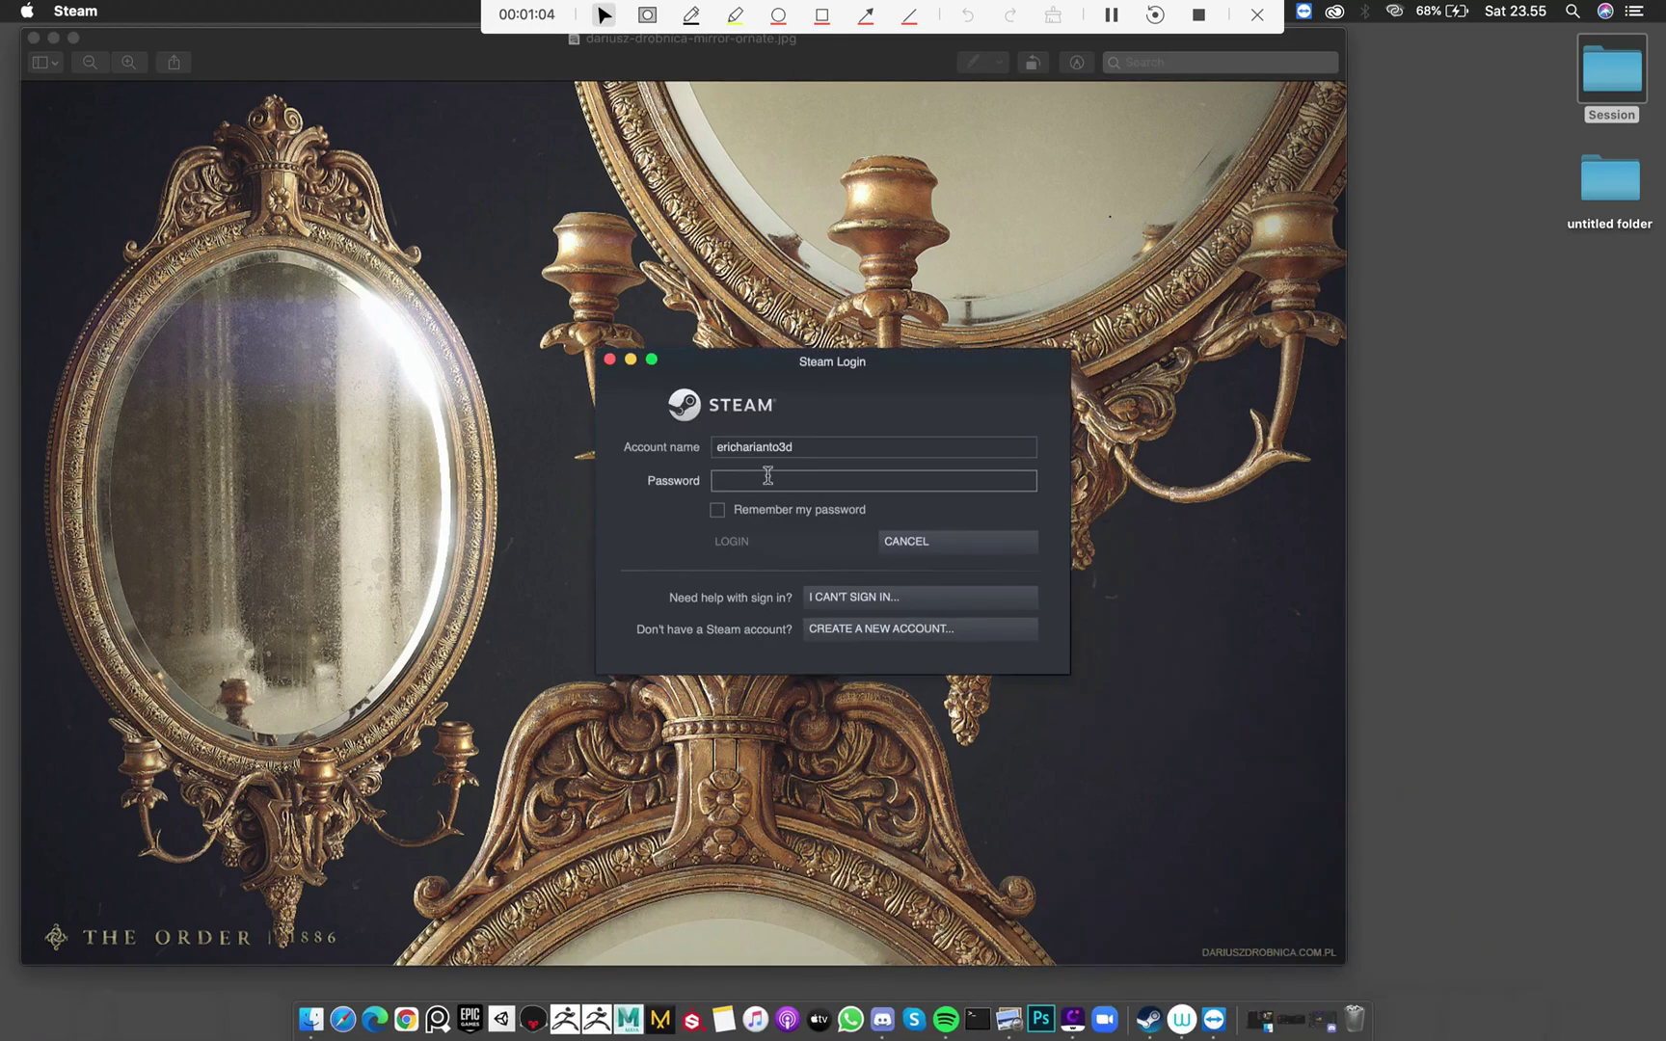
type("***")
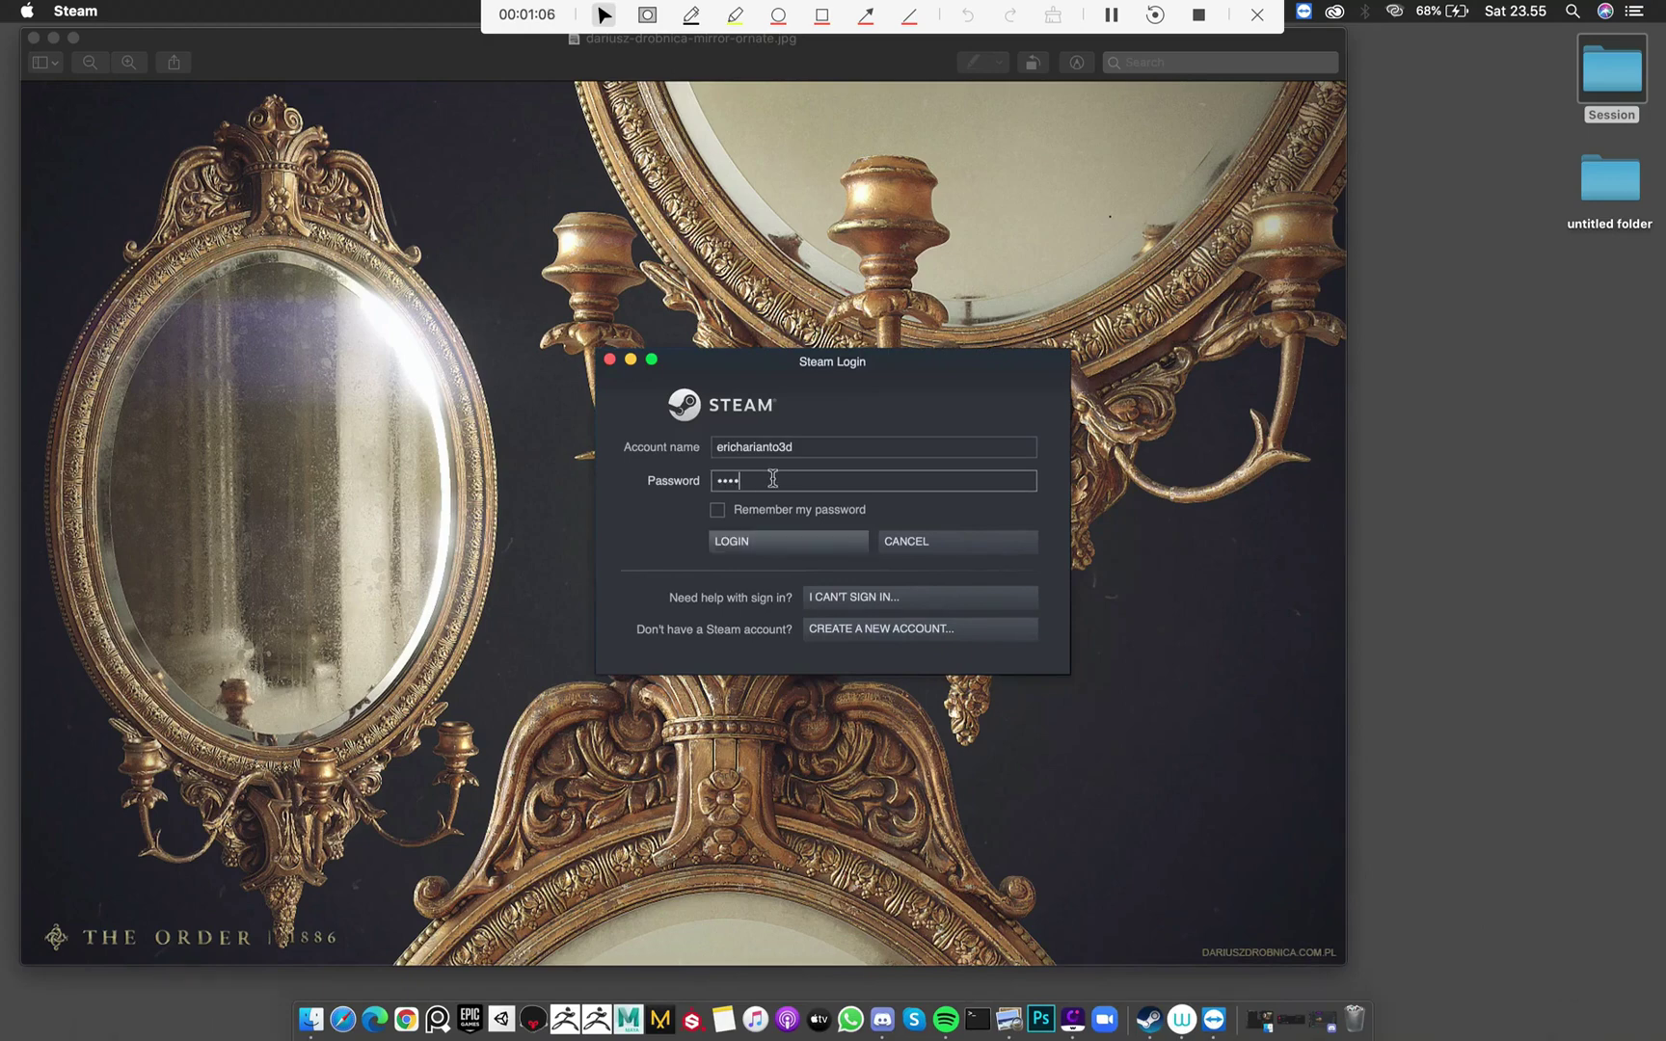
type("****")
key("Return")
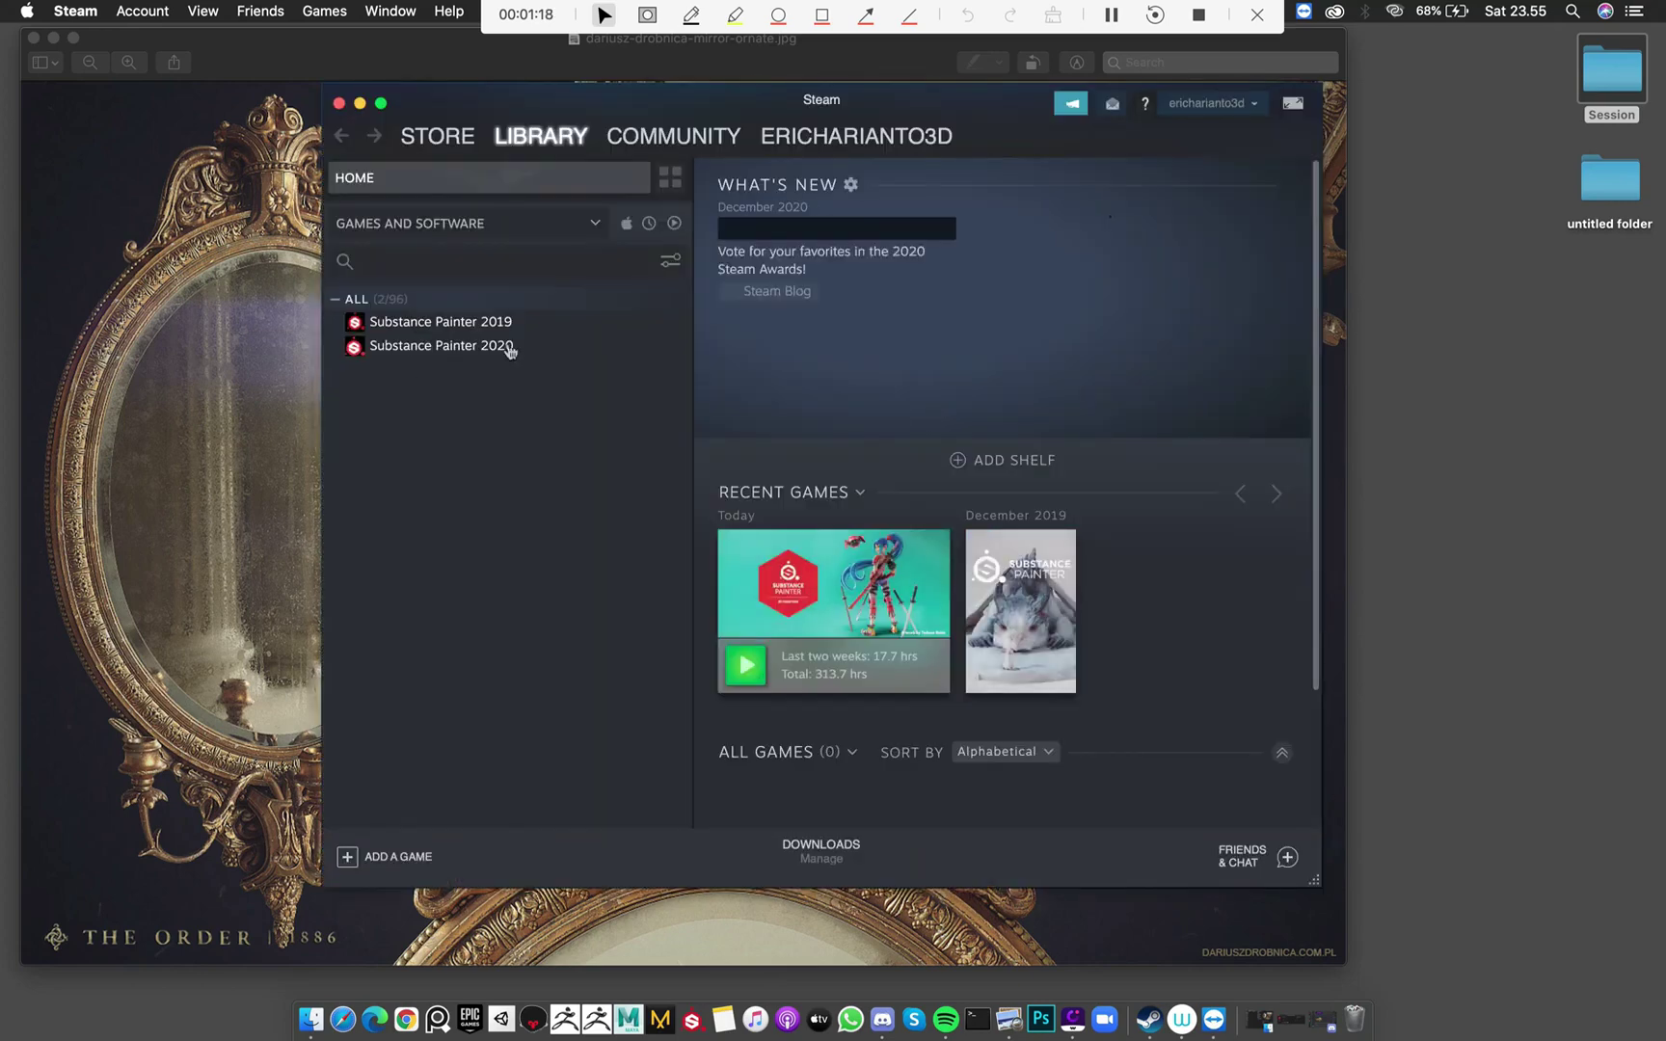
Launch Substance Painter 2020 from the Steam library, close the Steam window and dismiss Substance Painter's welcome screen
left_click(509, 346)
left_click(773, 394)
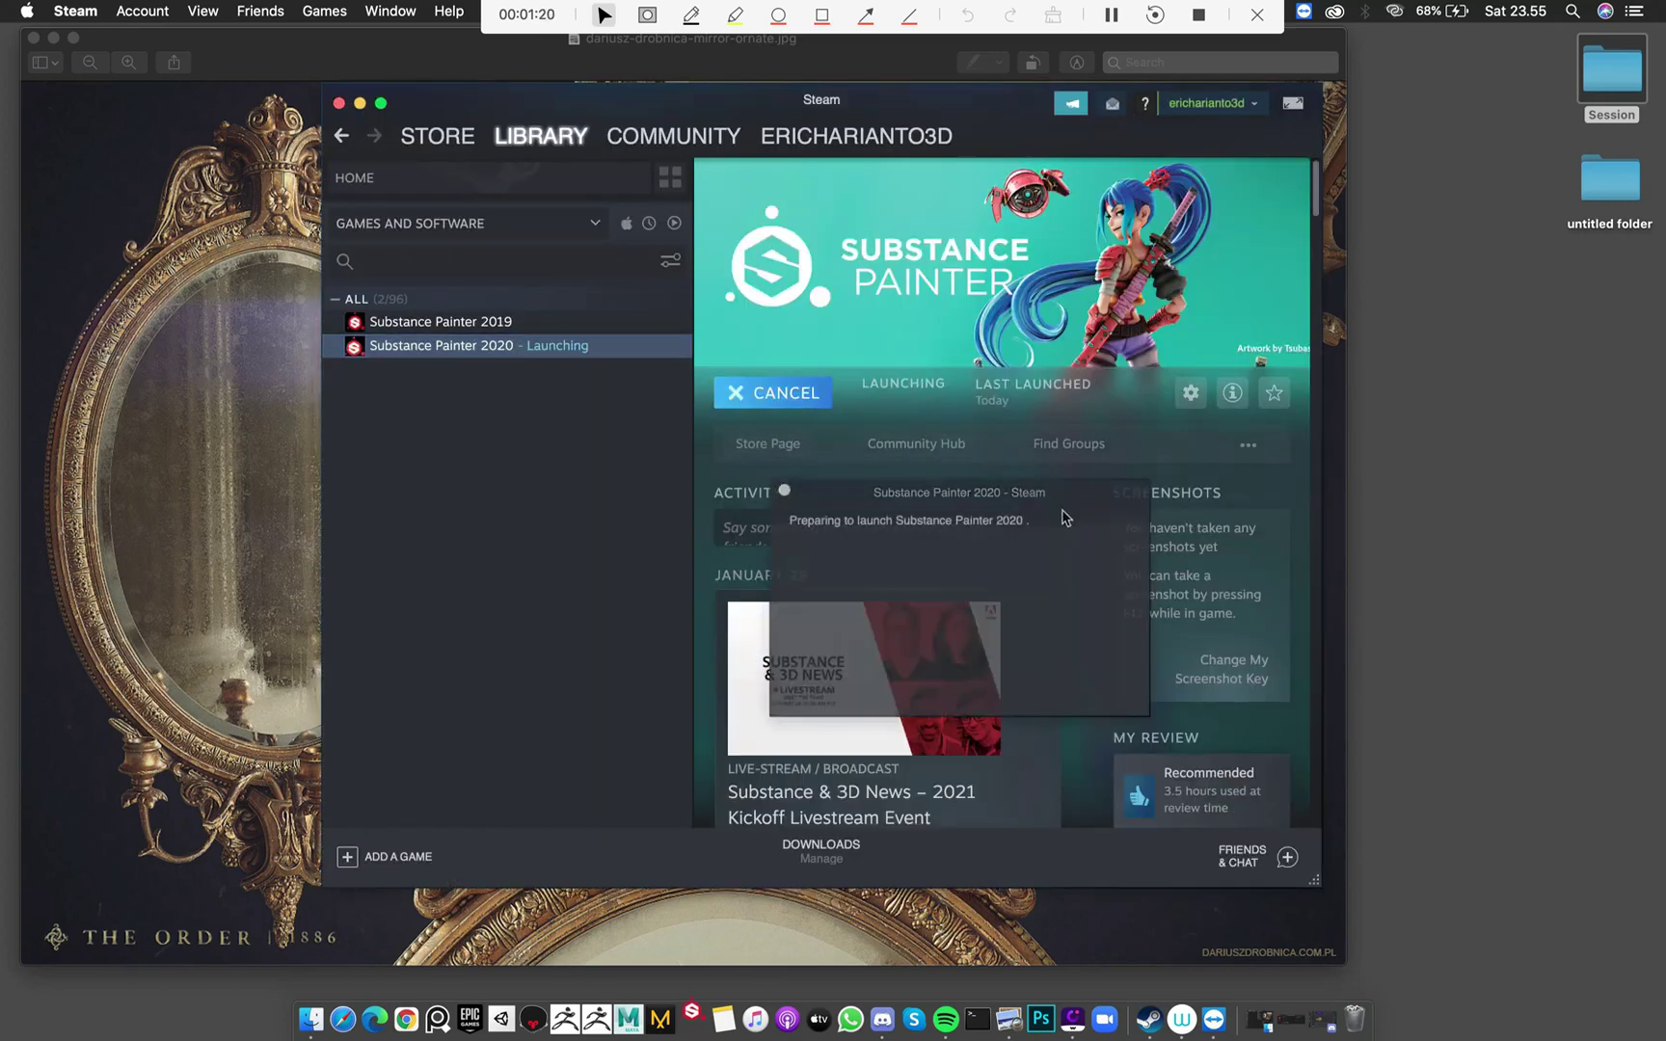
left_click(360, 103)
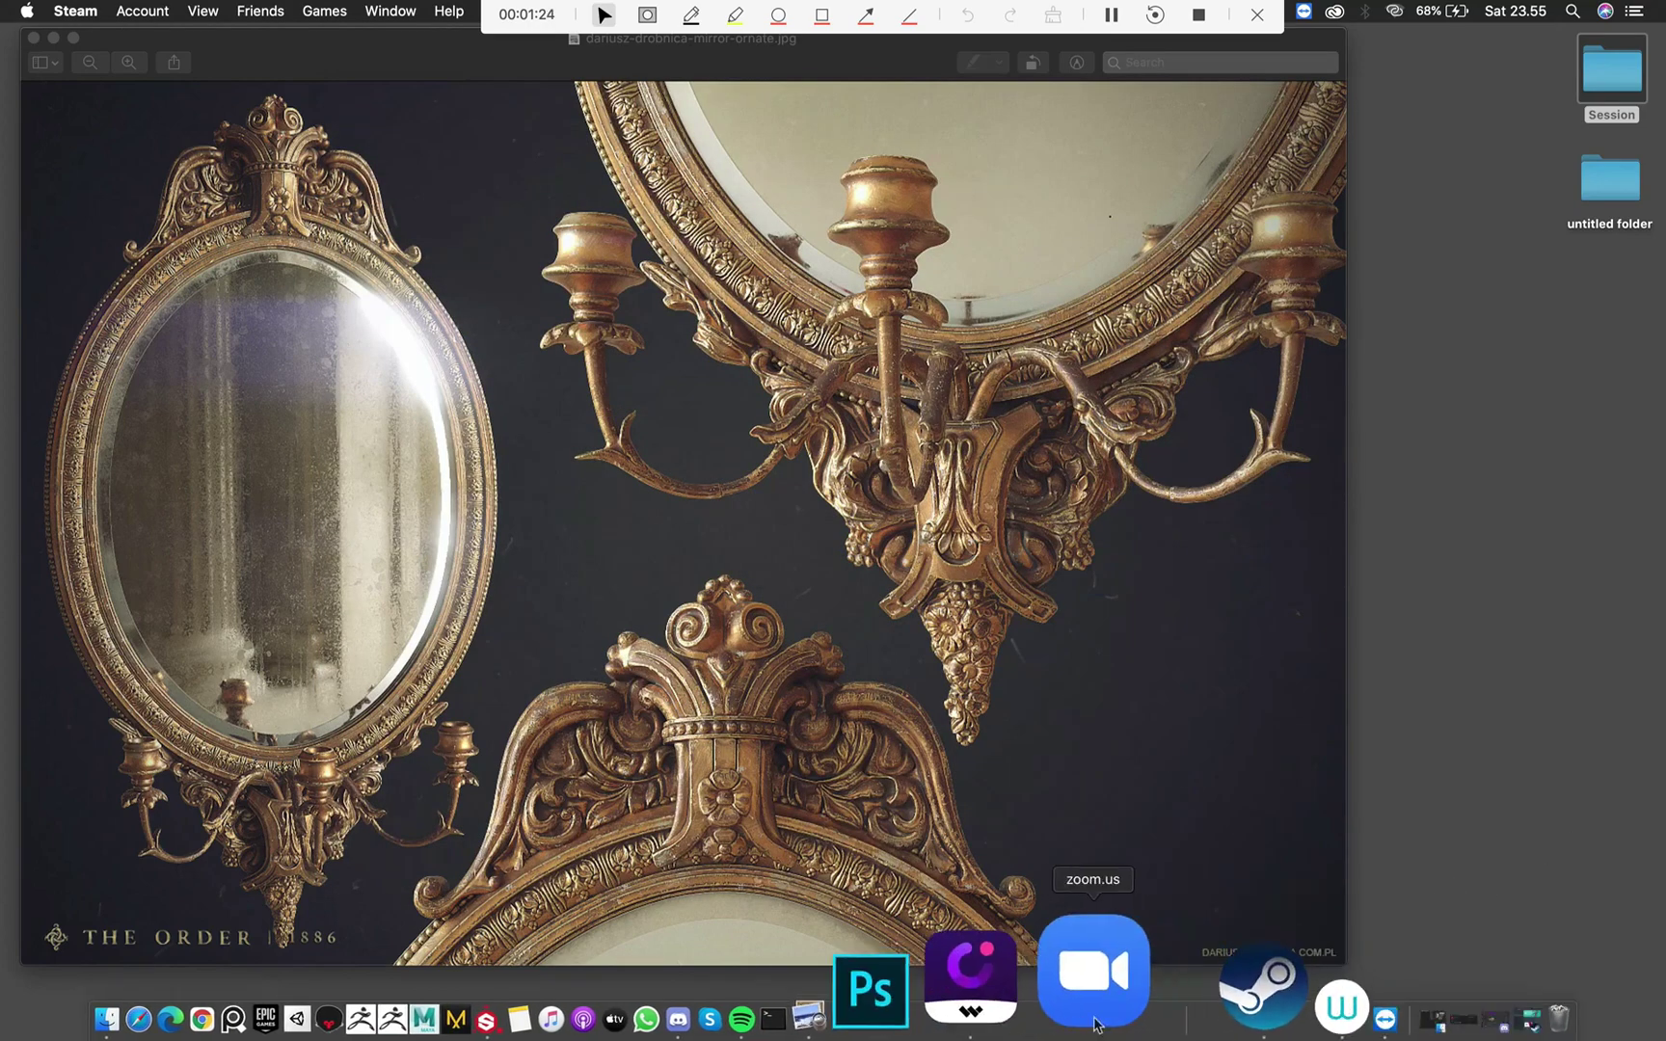
left_click(680, 1008)
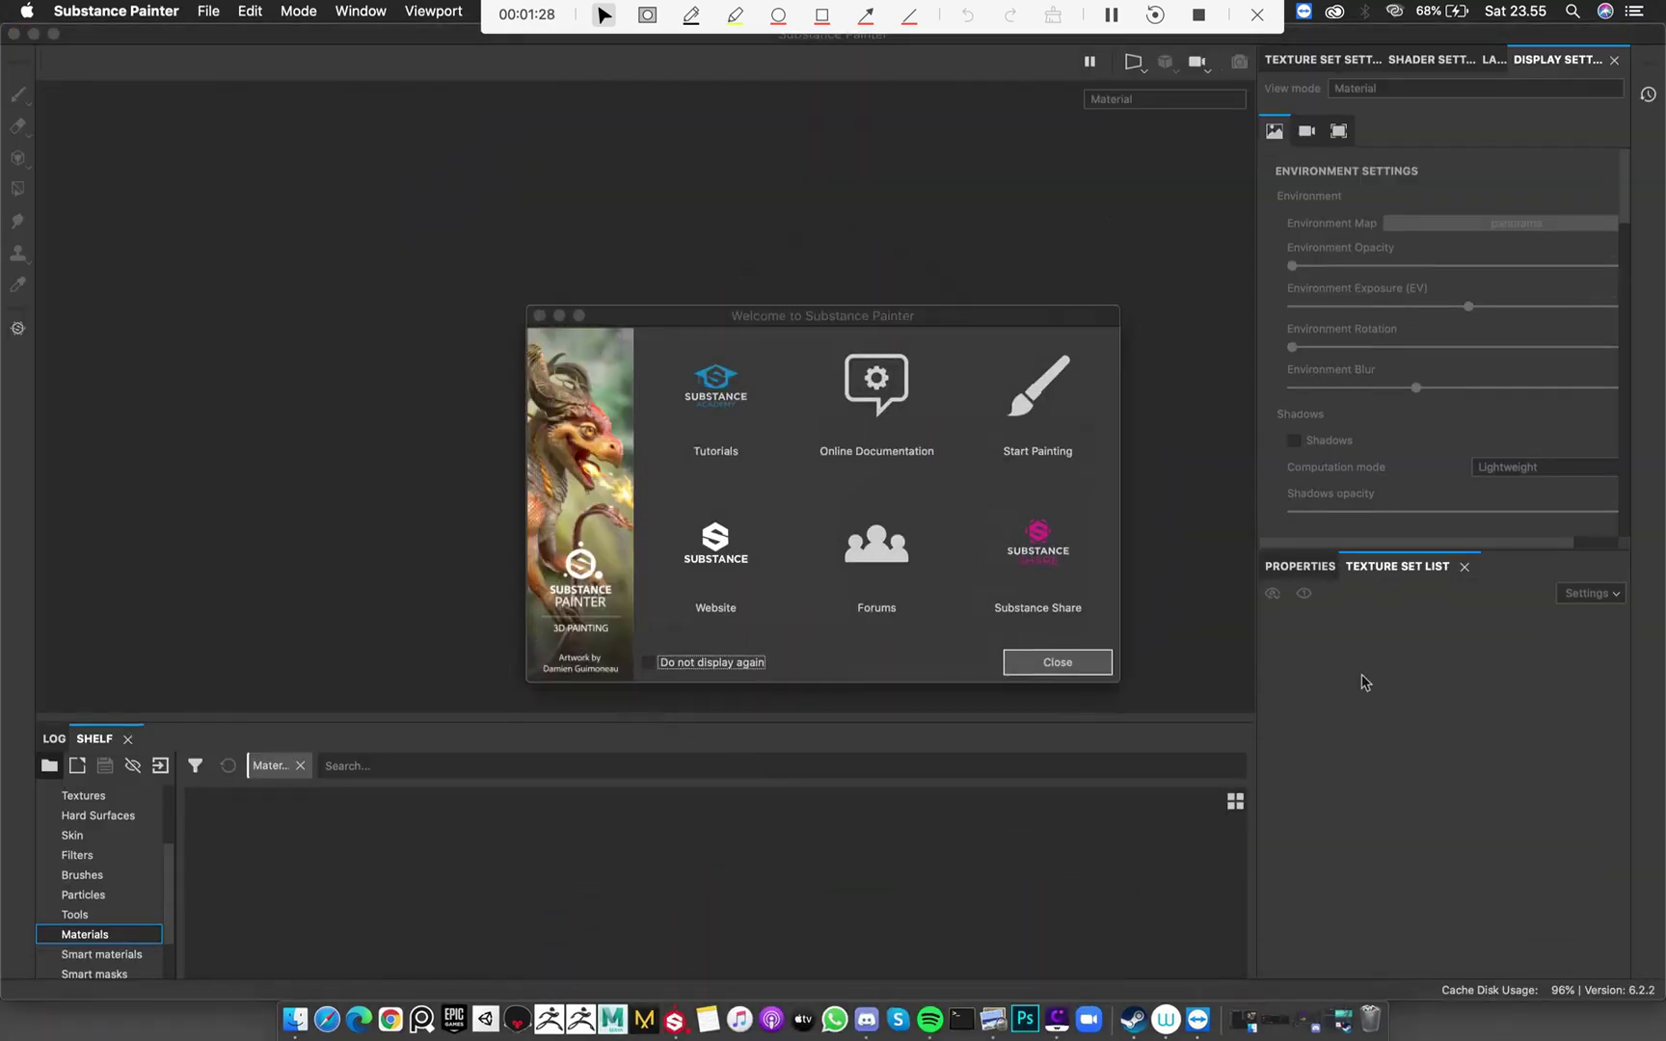
left_click(1057, 664)
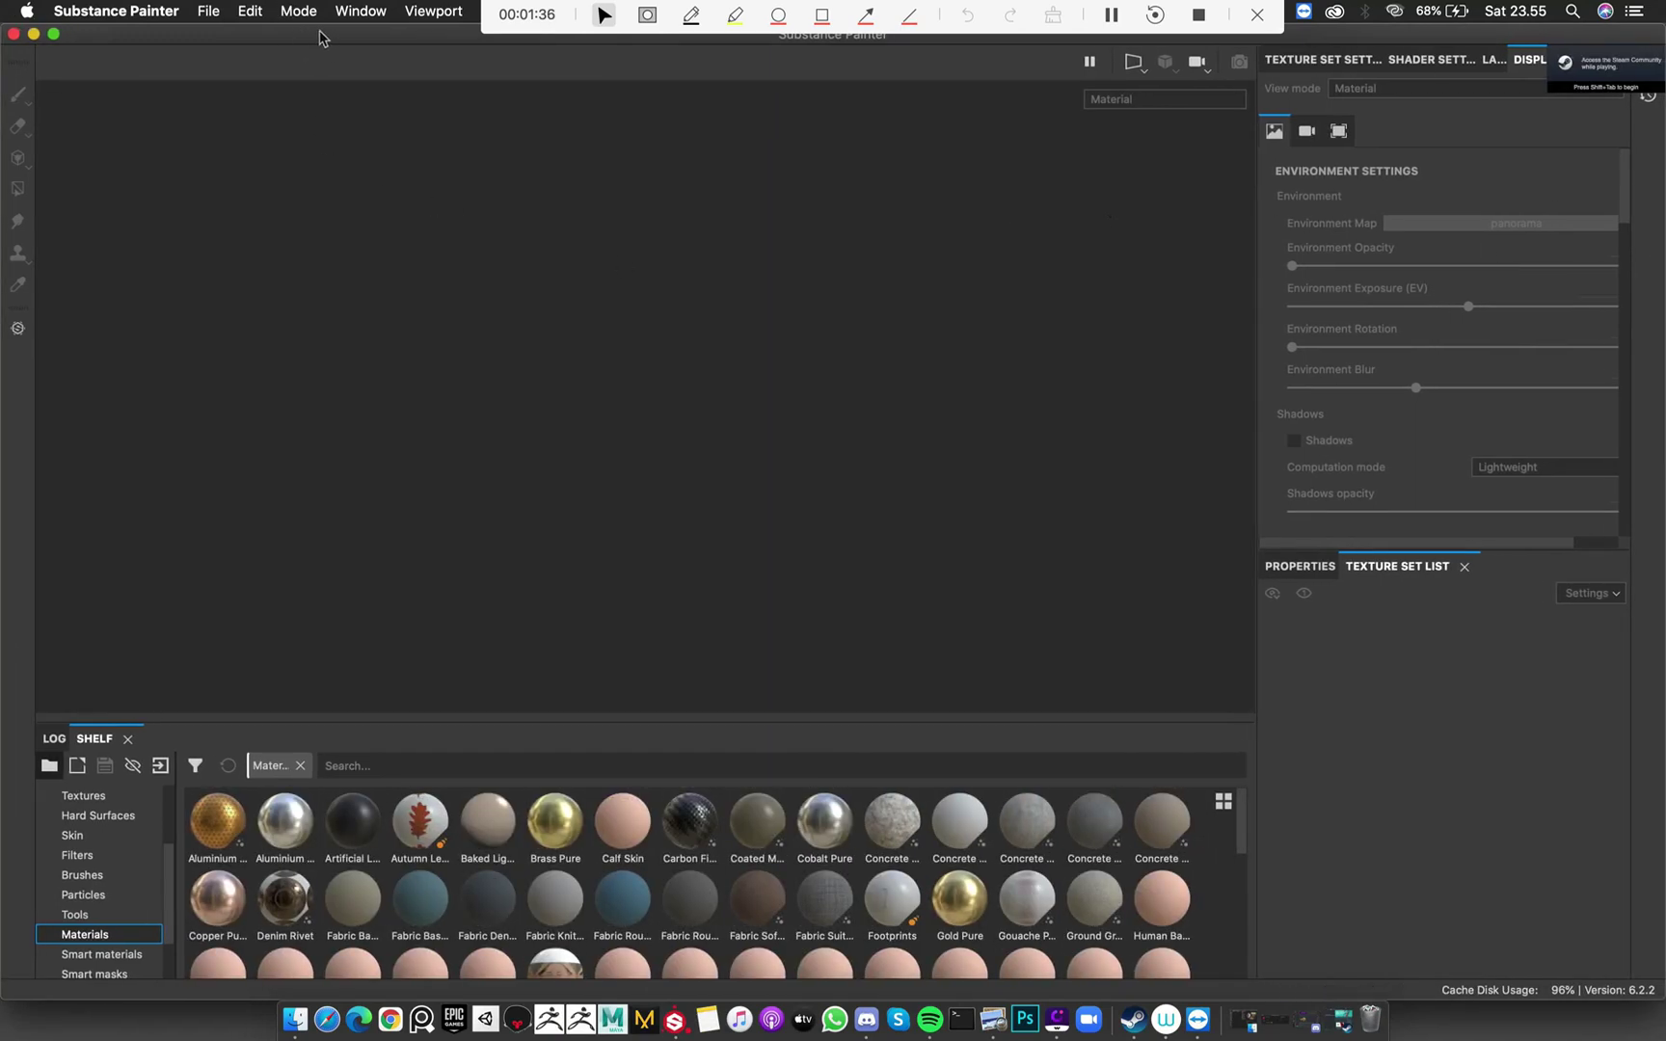
Start a new project and choose Ornamented_Mirror.fbx from the Desktop's Session/Texturing folder as its mesh
key("super+n")
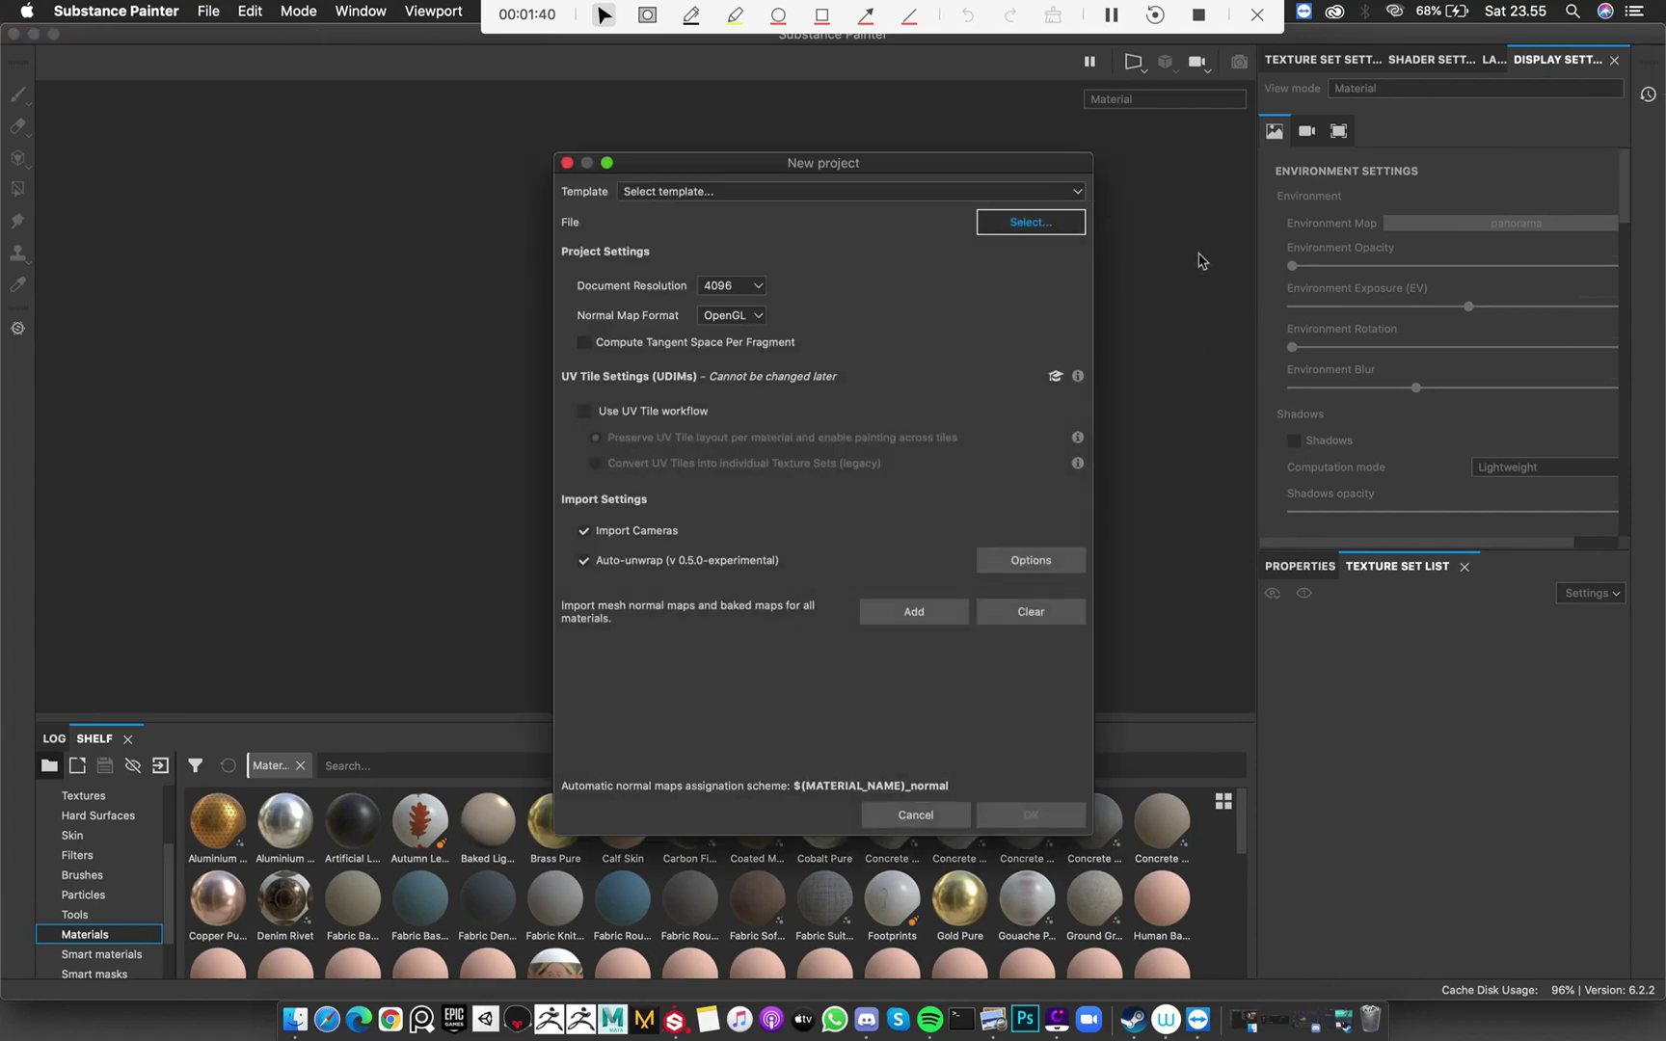
left_click(1010, 226)
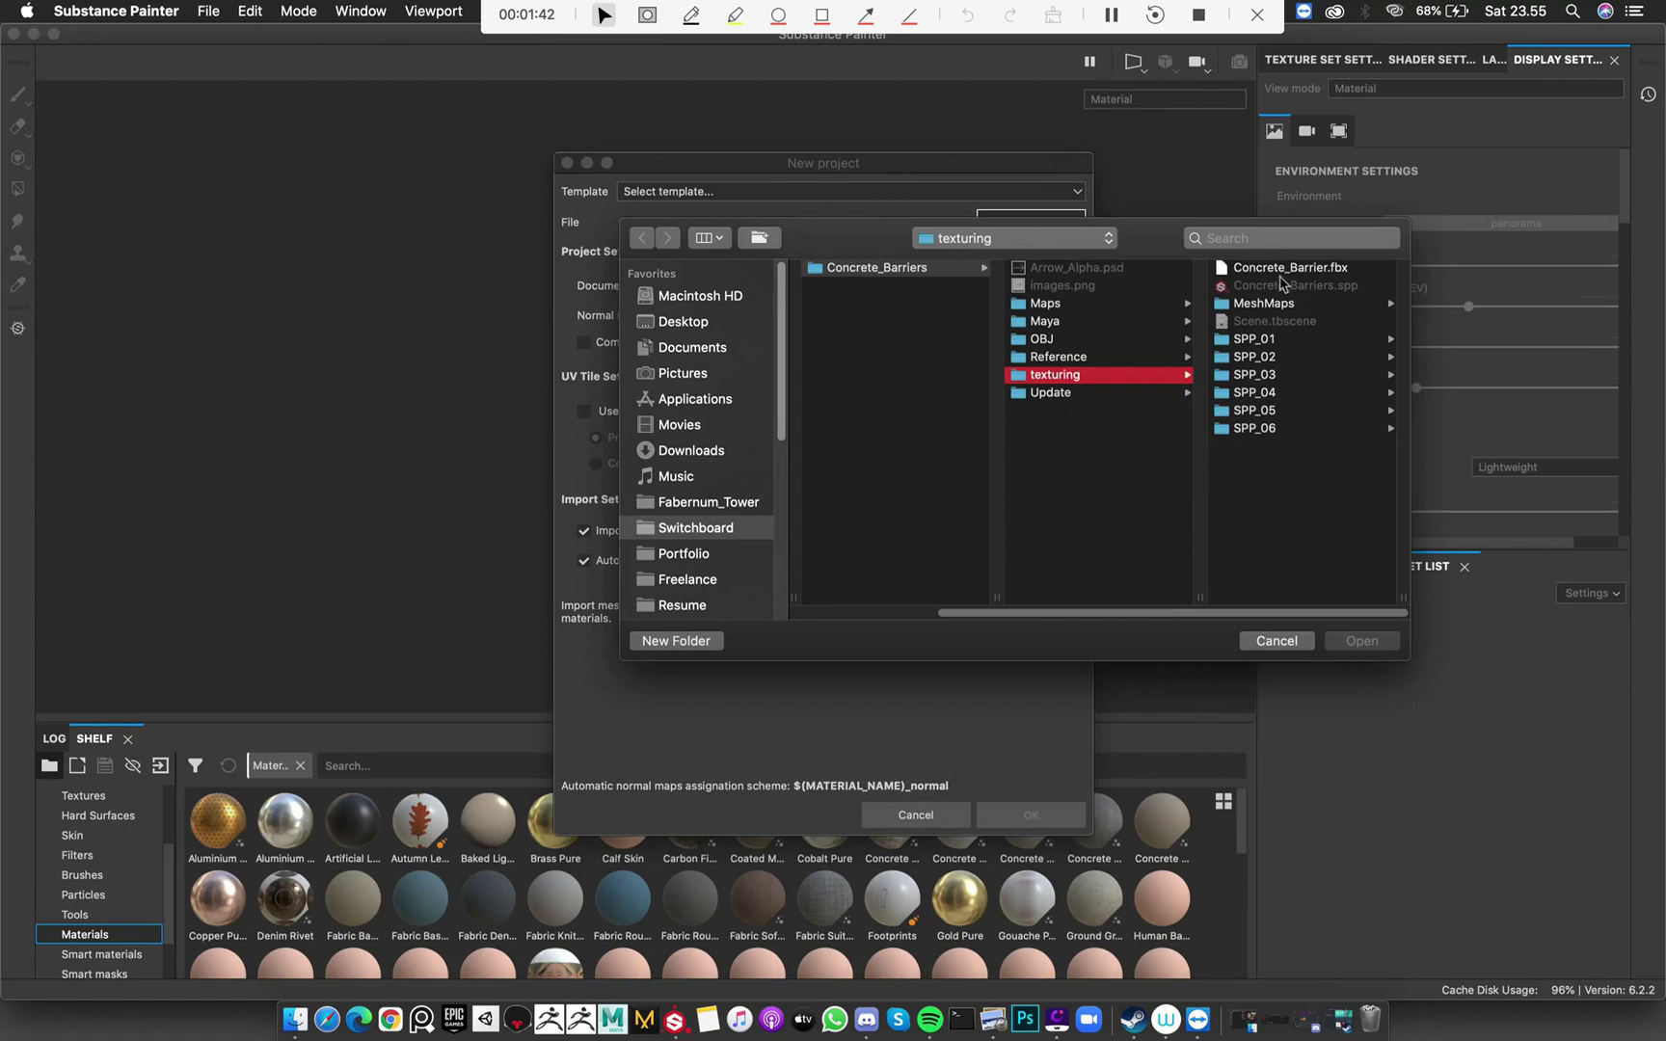
left_click(714, 322)
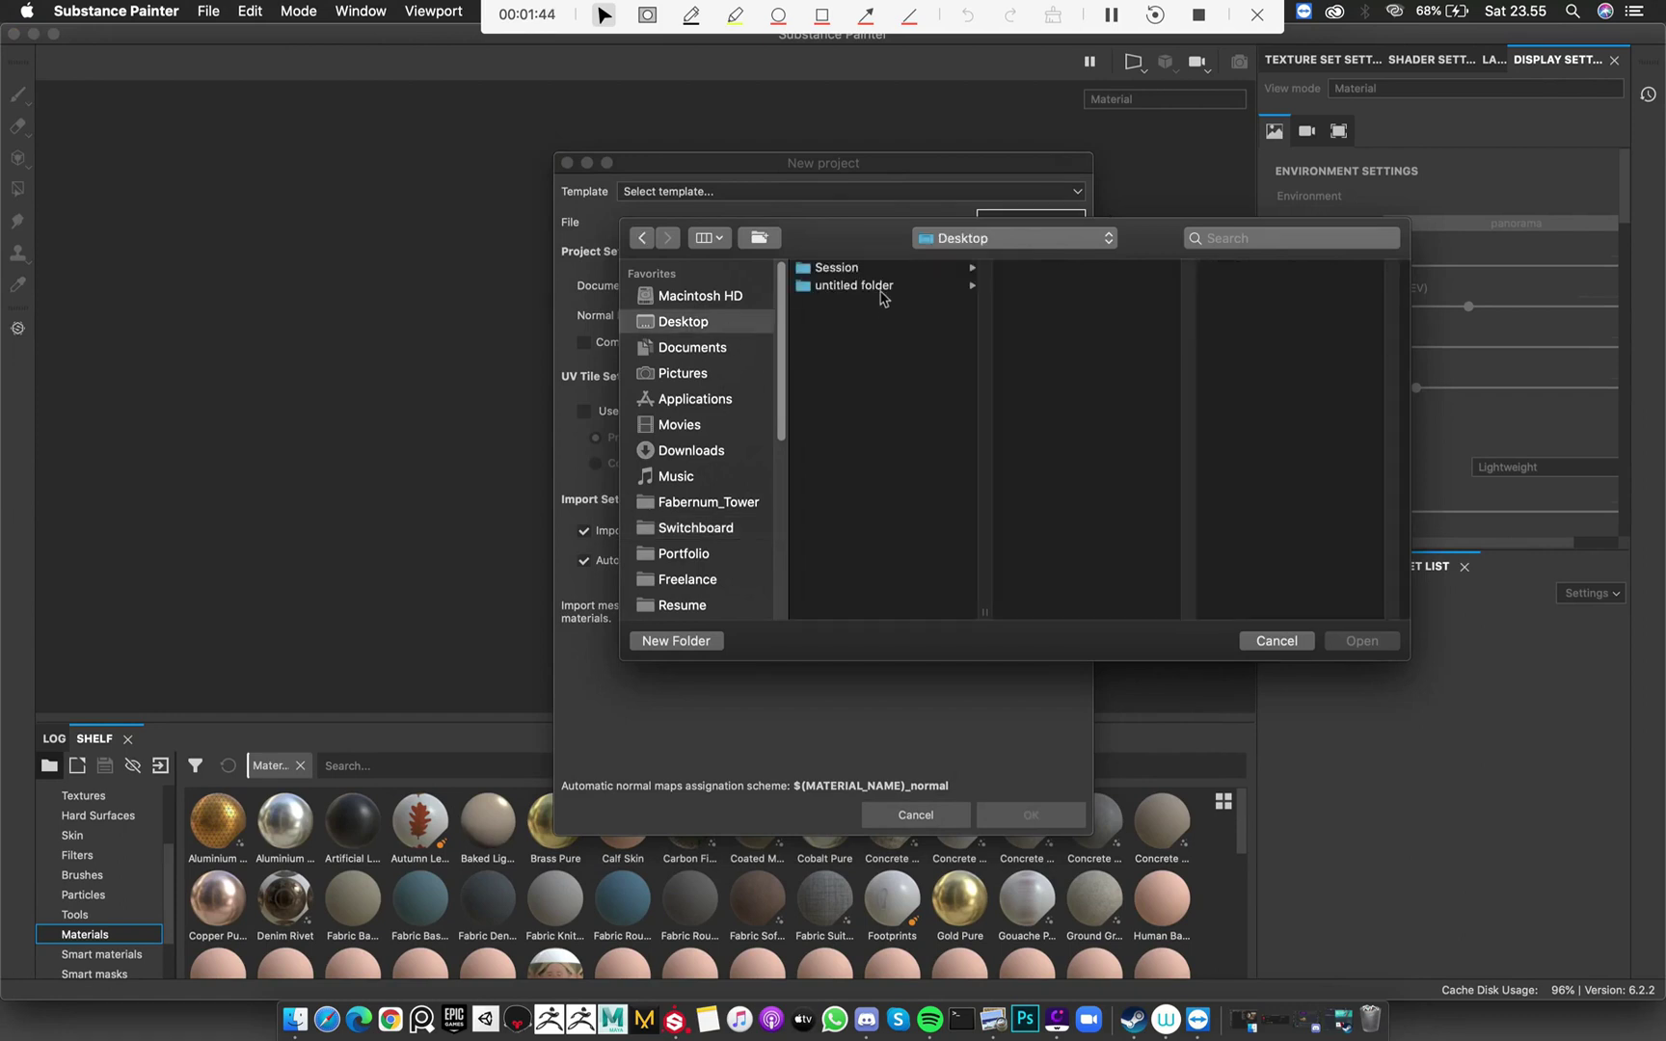
left_click(1077, 269)
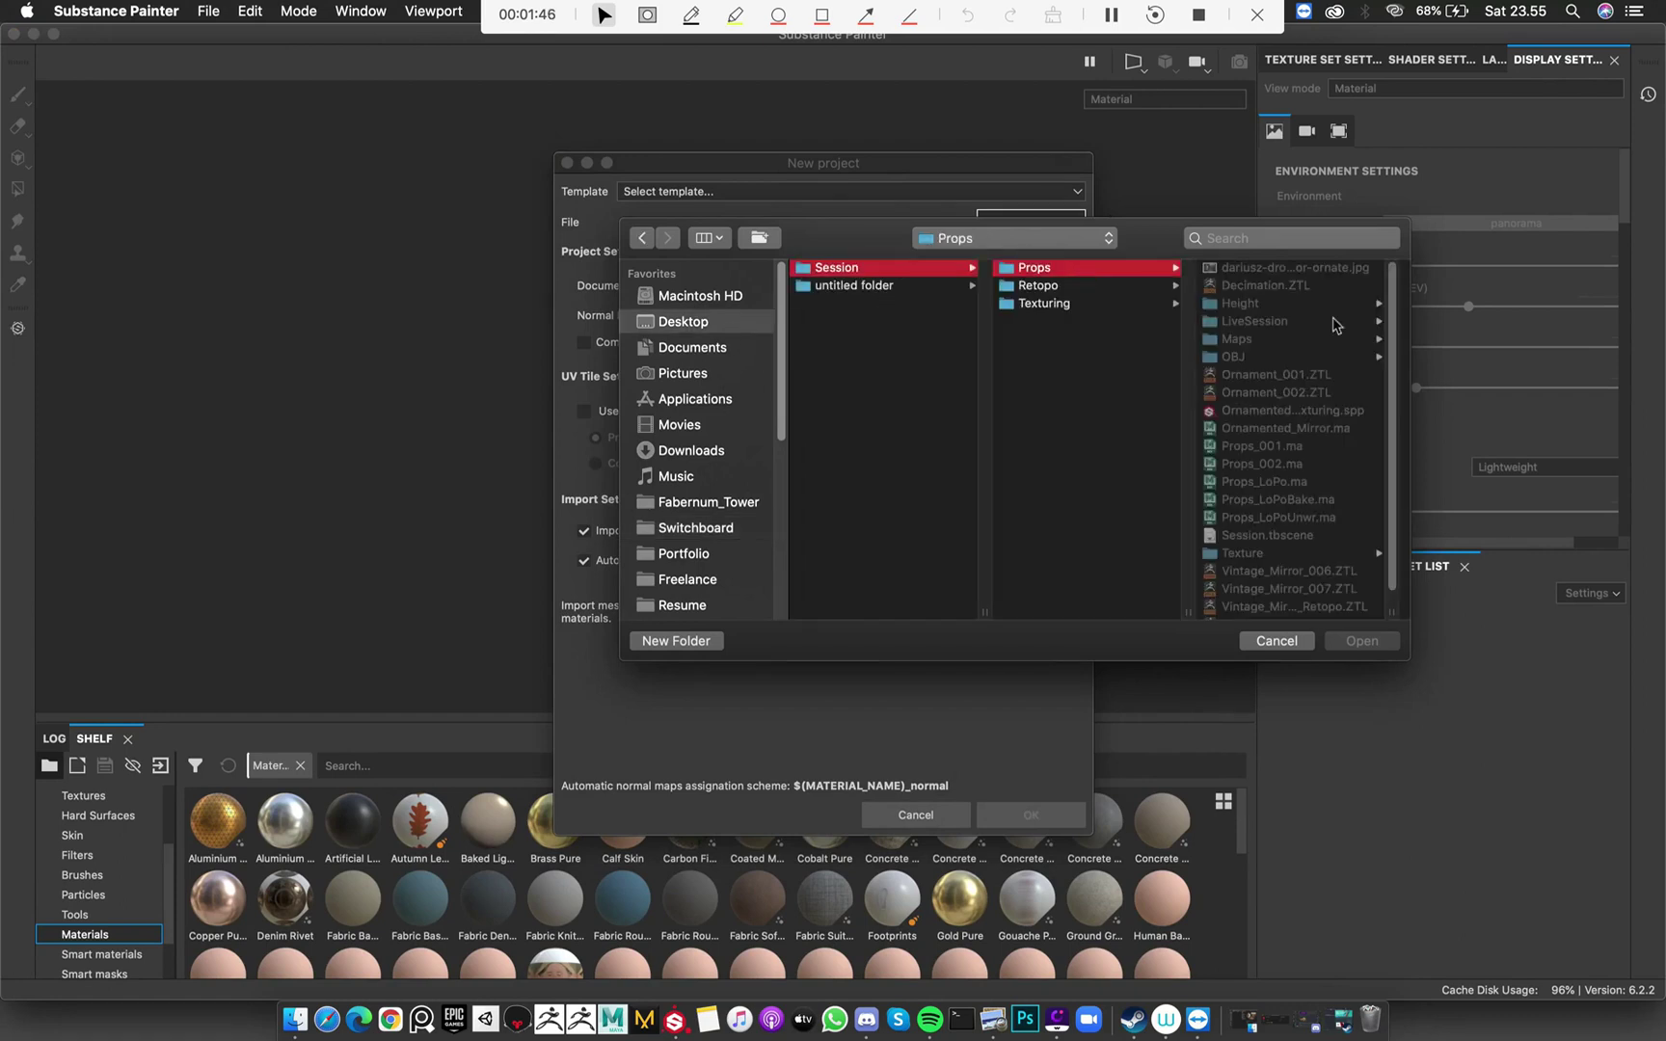
left_click(1110, 304)
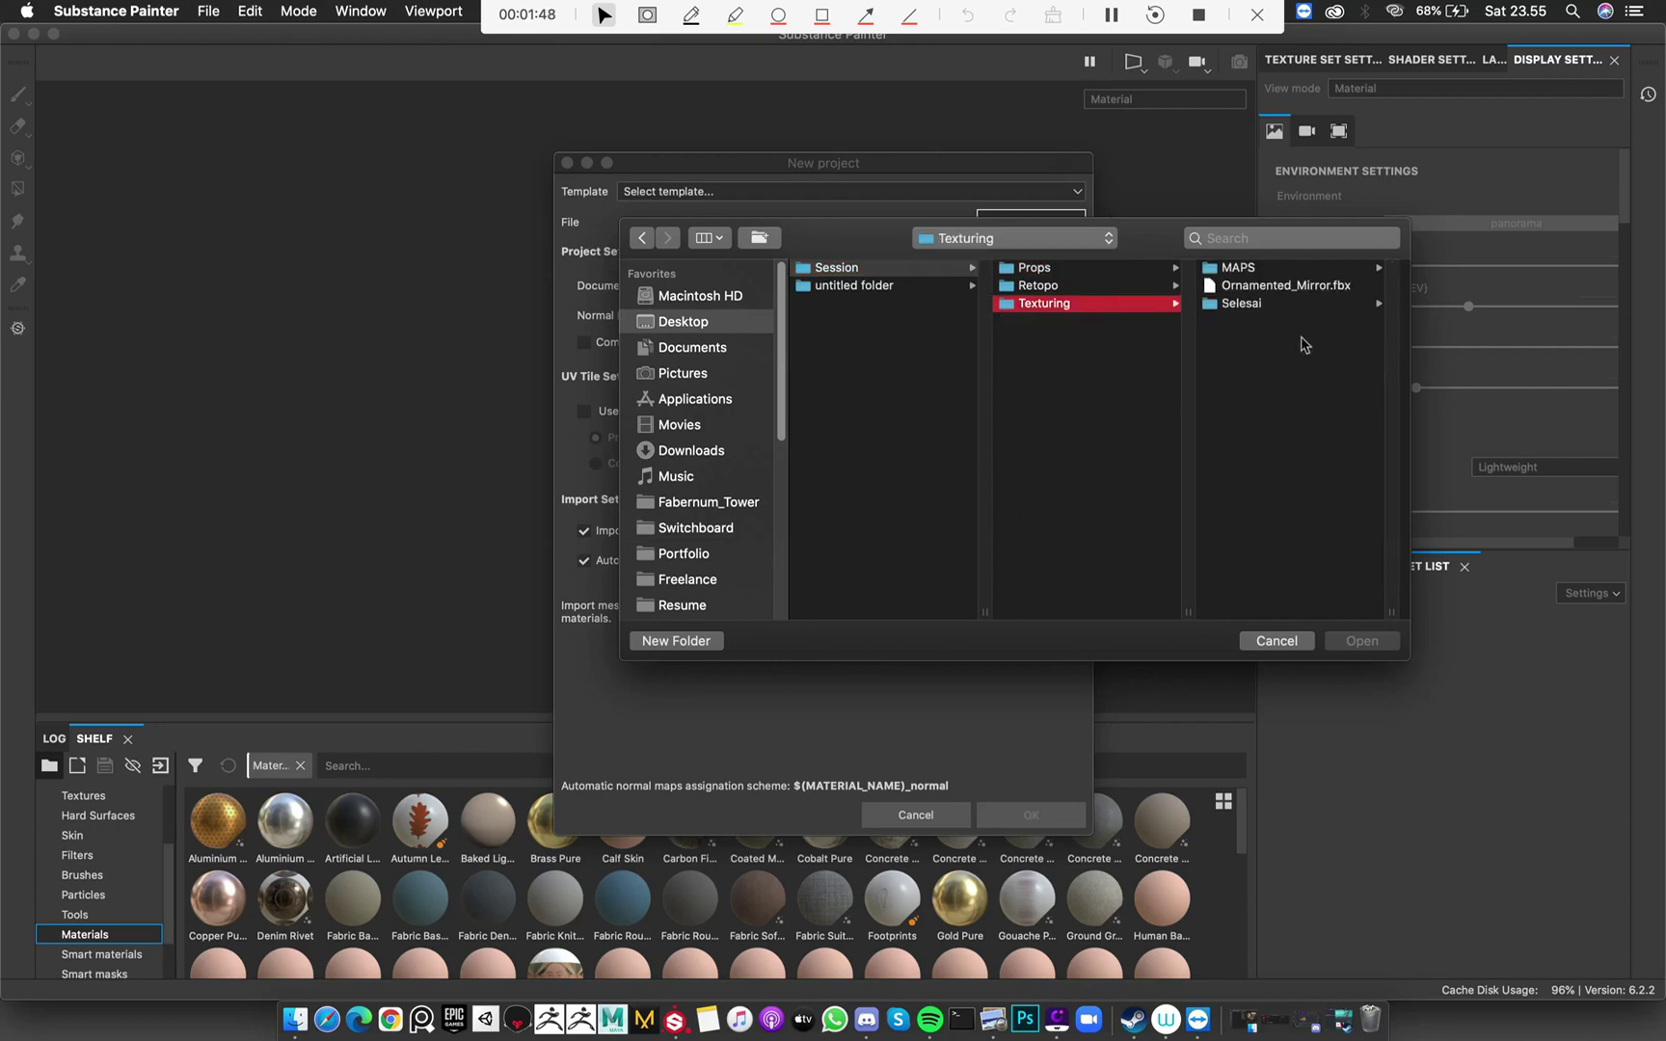
left_click(1301, 288)
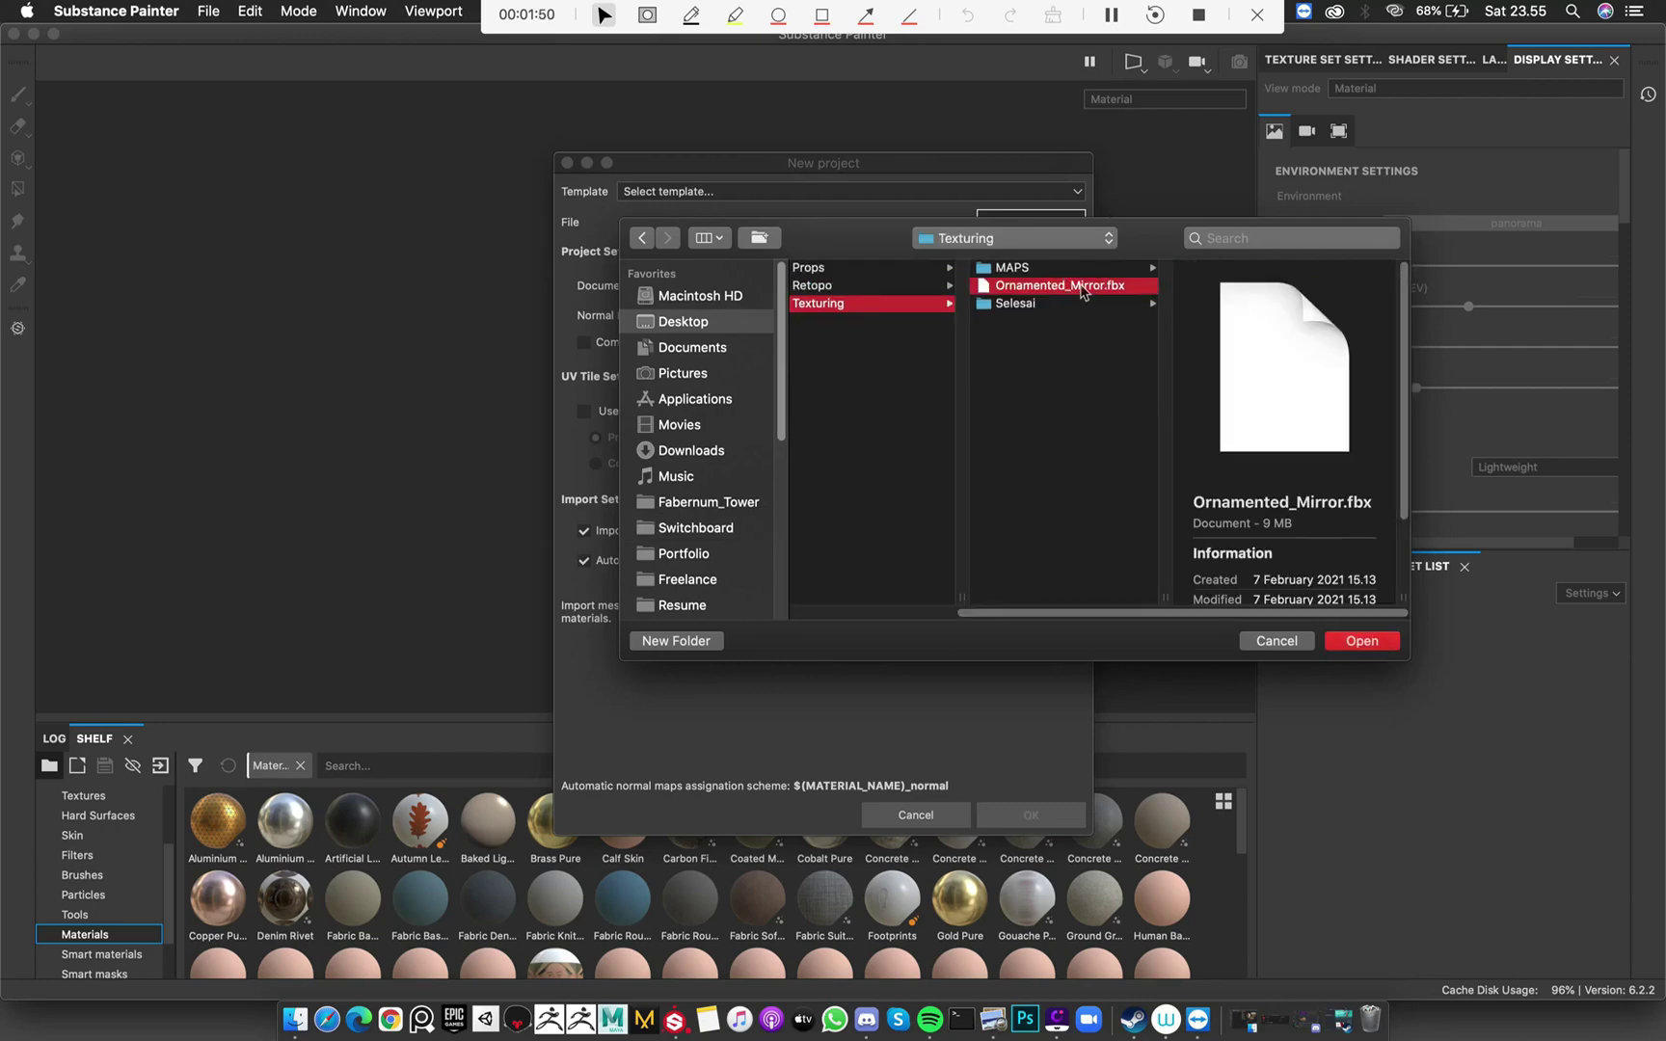
double_click(1080, 288)
Add all the Frame and Mirror maps from the MAPS folder to the import list and create the project
left_click(913, 612)
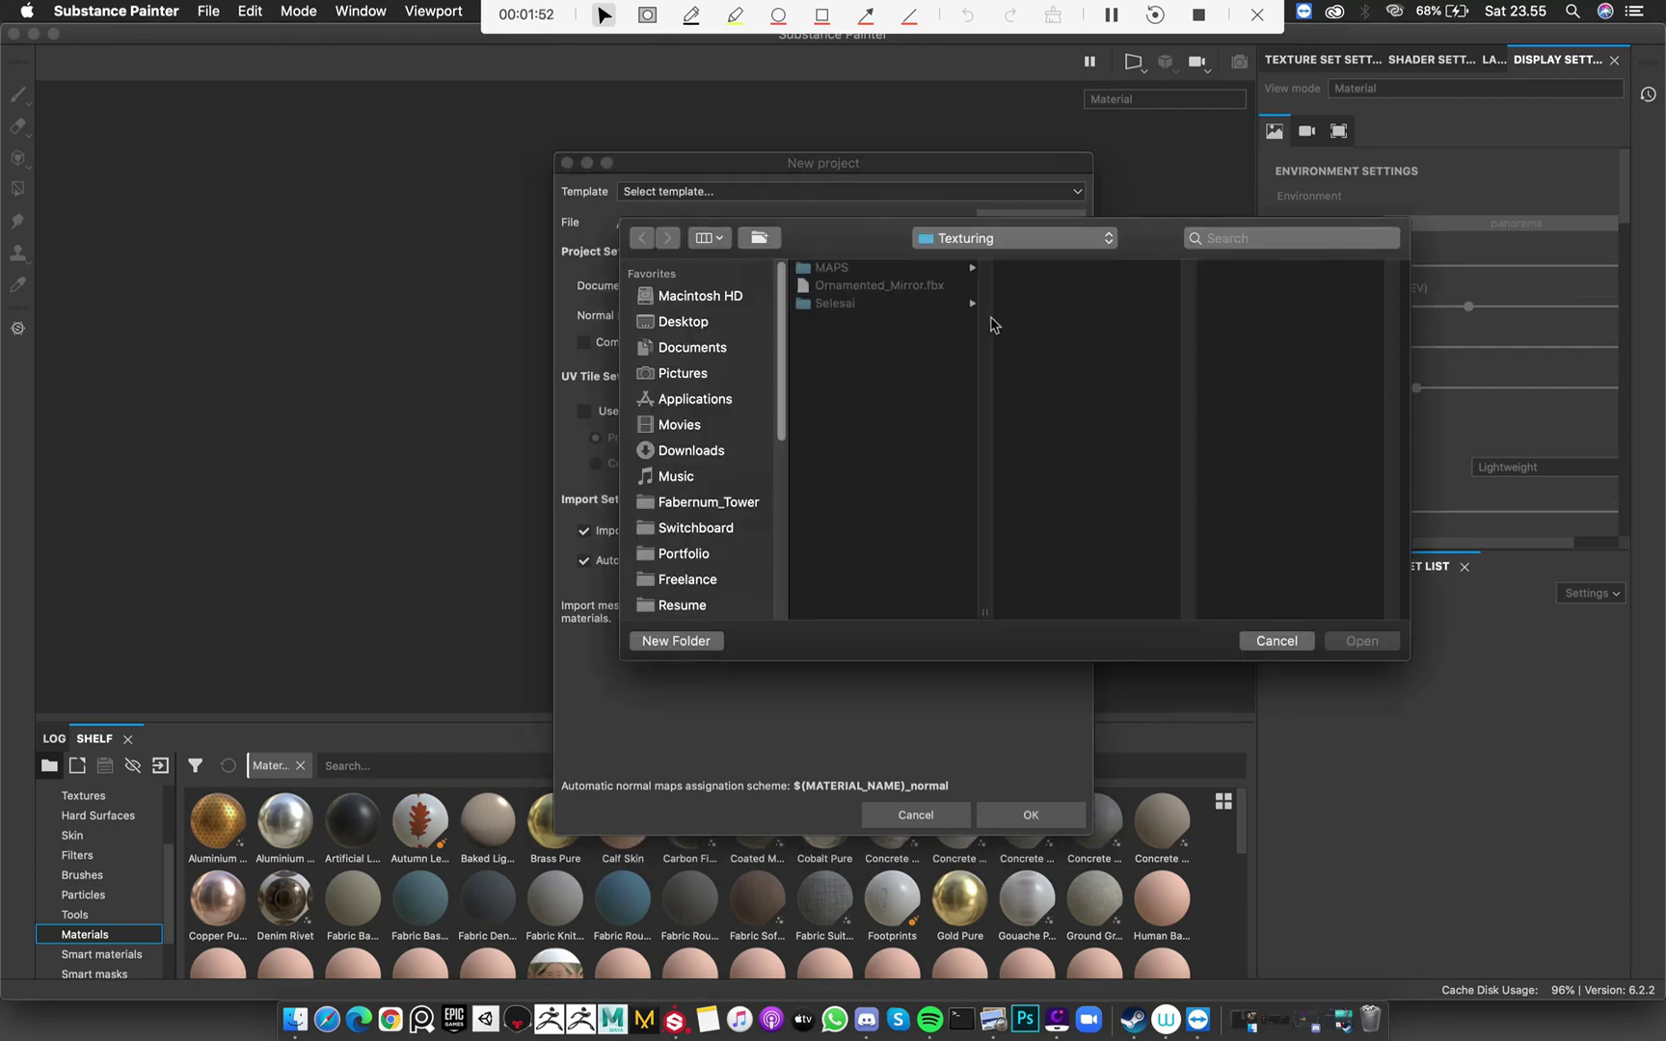
left_click(916, 269)
left_click_drag(1090, 491, 1078, 254)
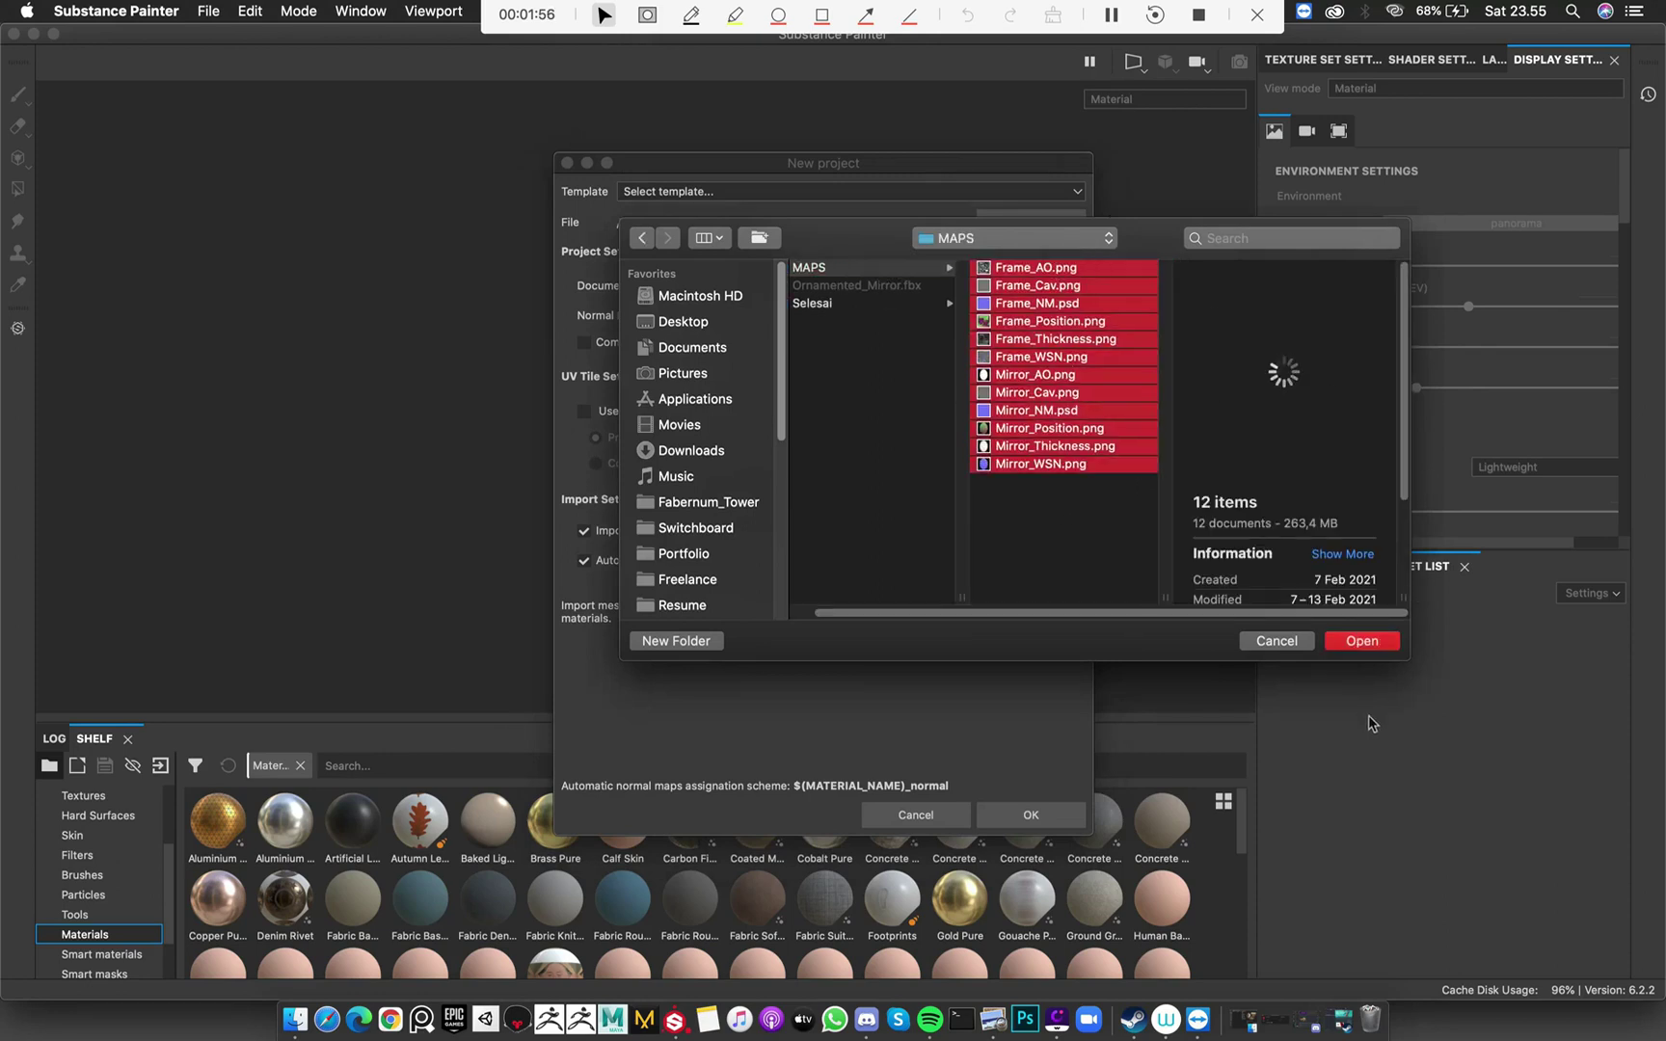
left_click(1362, 641)
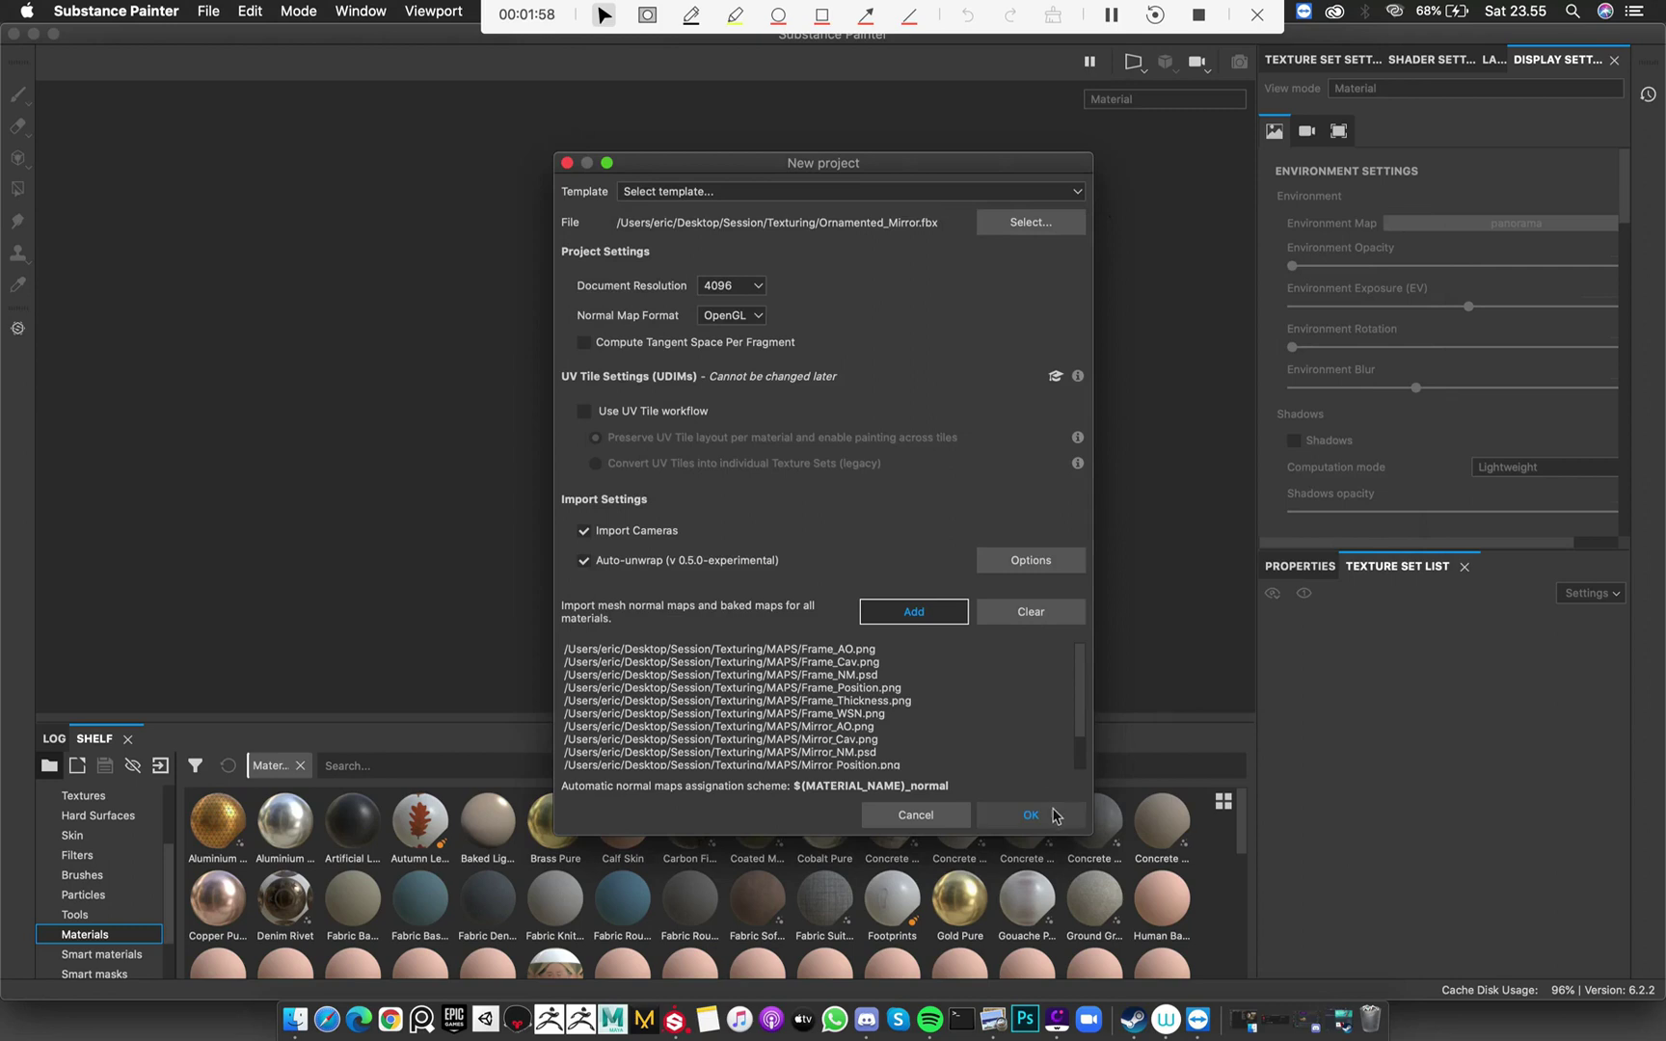
left_click(1030, 814)
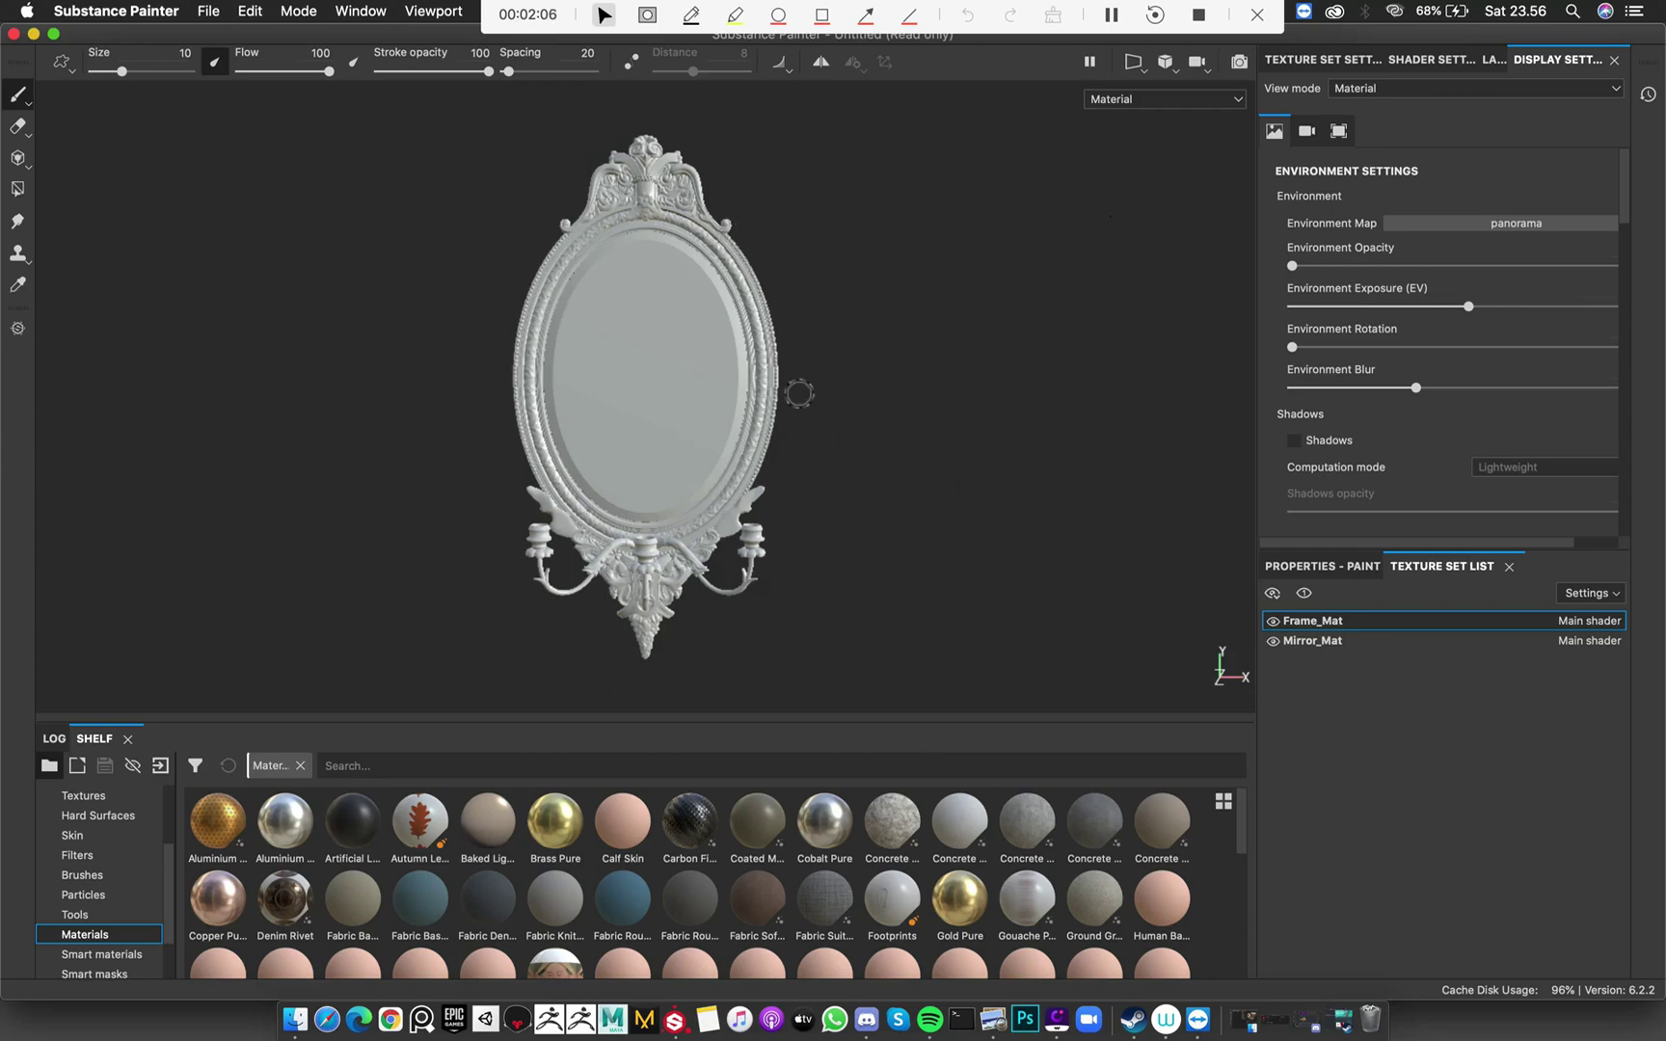
Rotate the environment lighting to light the front of the mirror model more brightly
left_click_drag(799, 394, 917, 458, "alt")
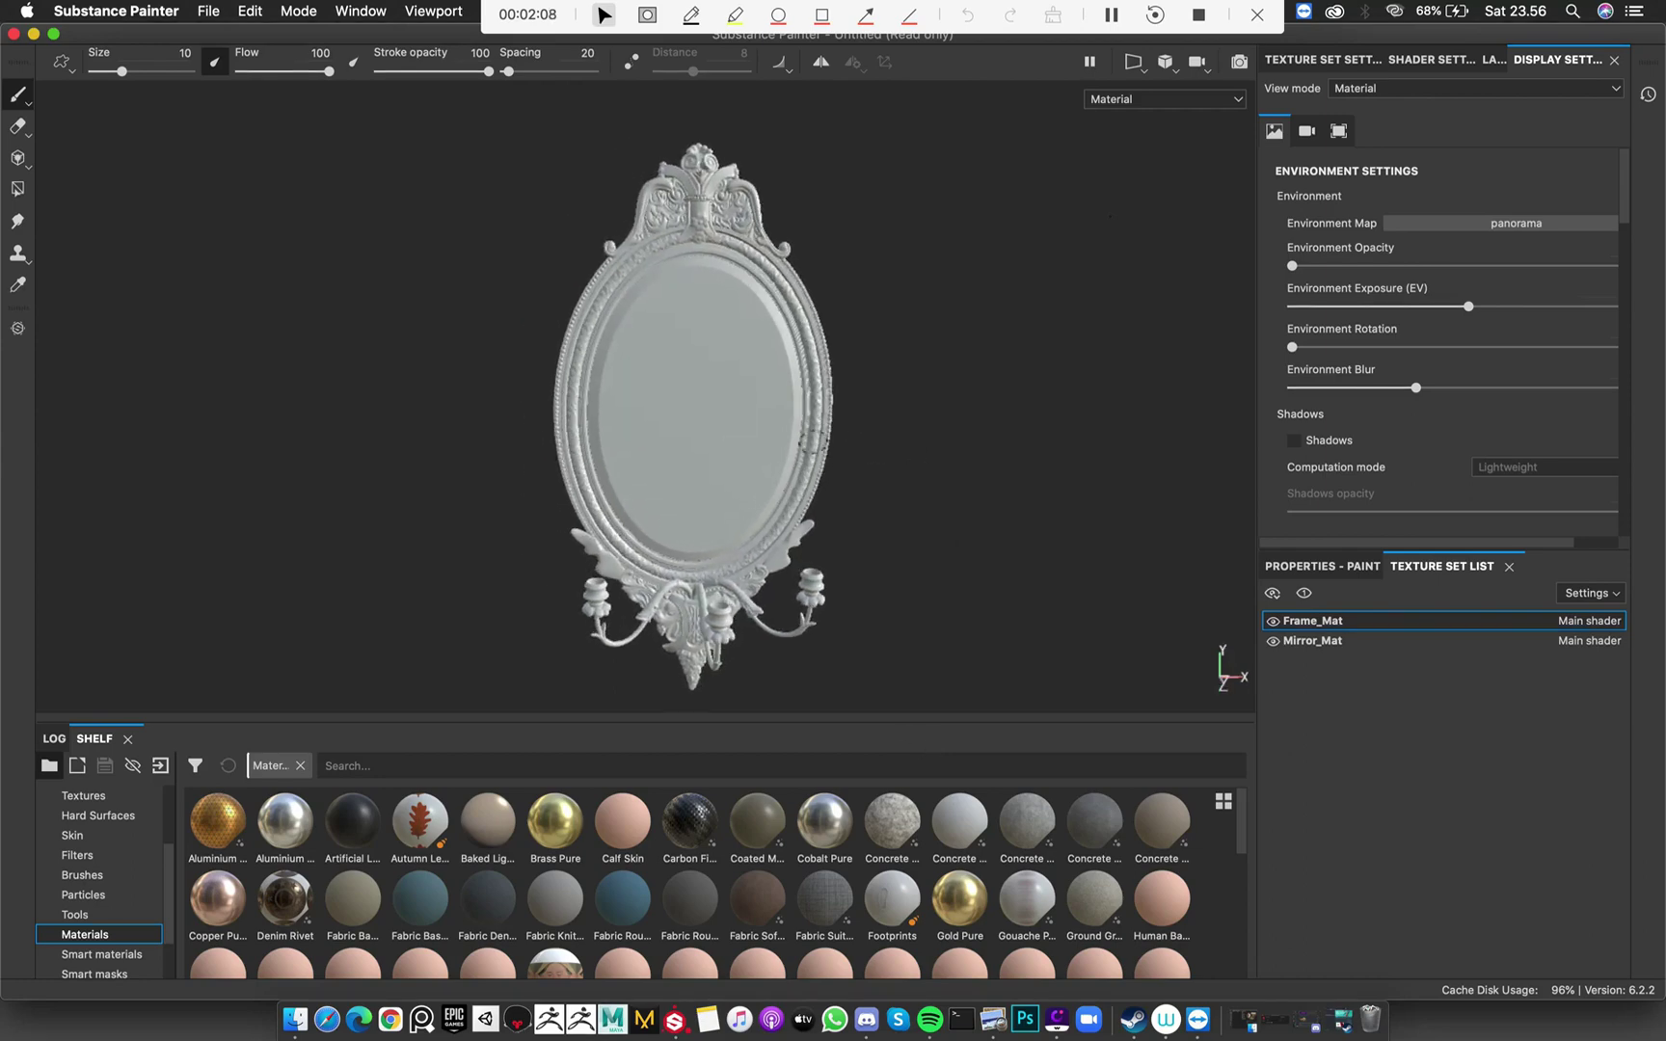
mouse_move(813, 441)
right_mouse_down("shift")
mouse_move(827, 444)
mouse_move(793, 449)
right_mouse_up("shift")
middle_click_drag(794, 449, 859, 440, "alt")
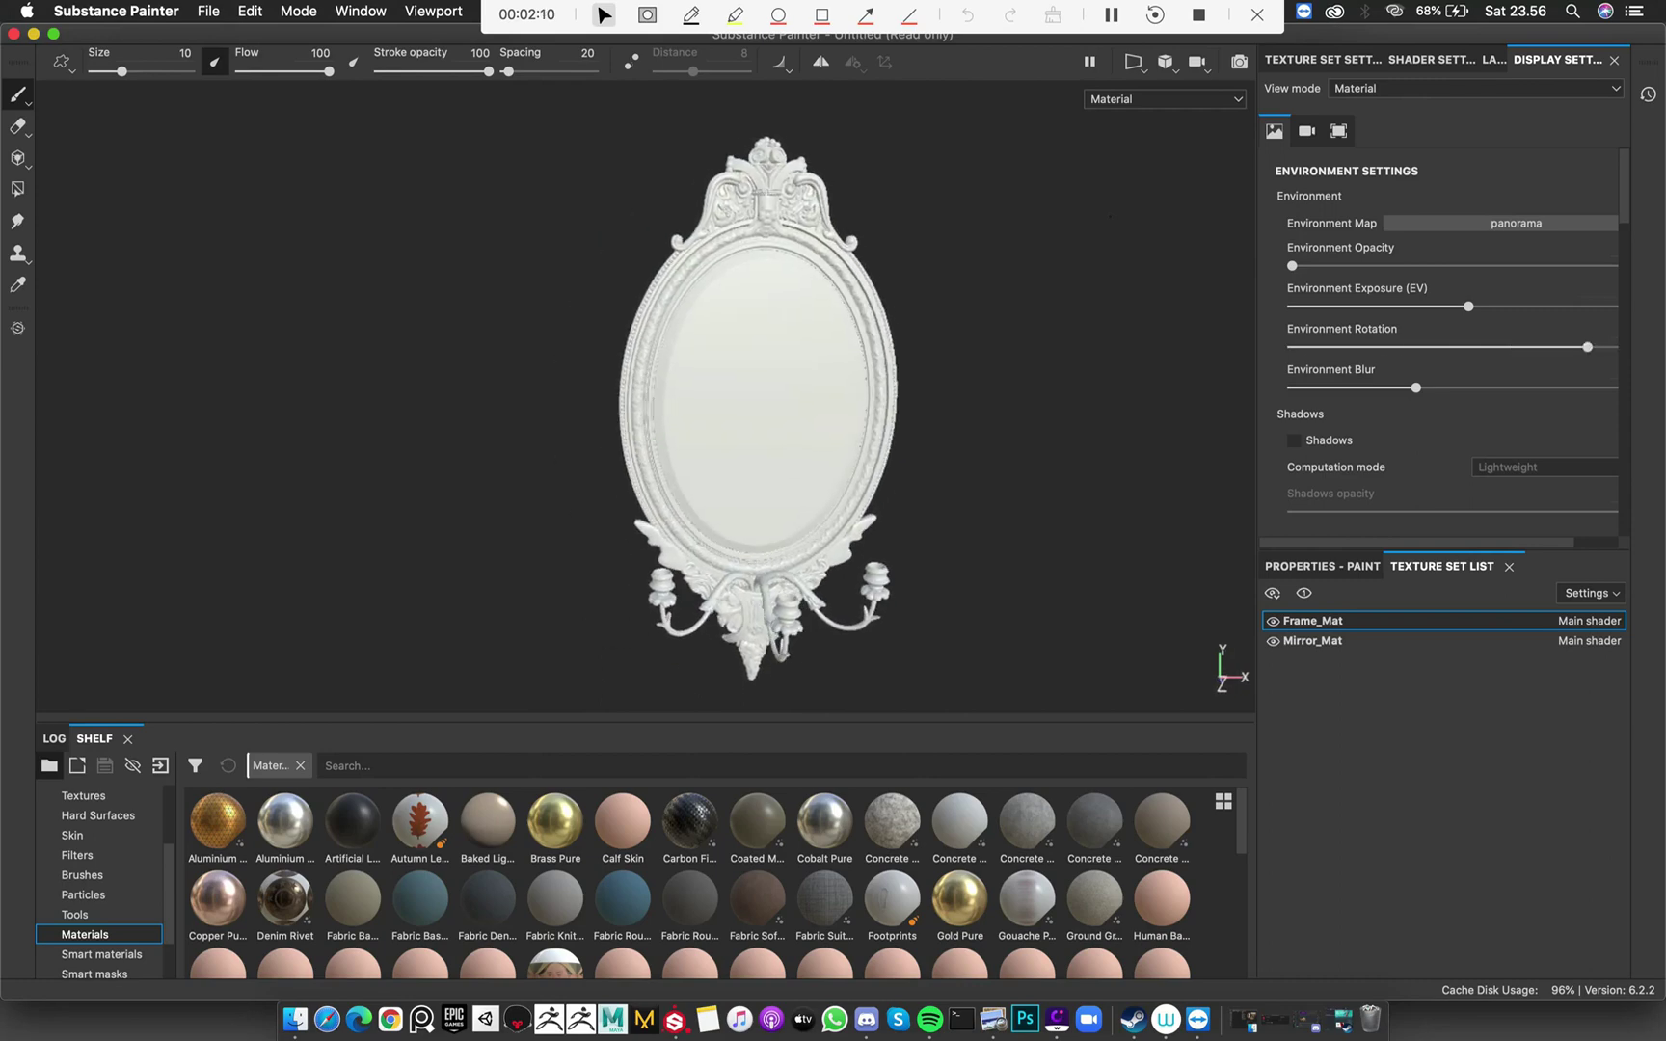
Inspect the untextured mirror model up close and as a whole, from the crest down to the candle holders
scroll(714, 404, "up", 5)
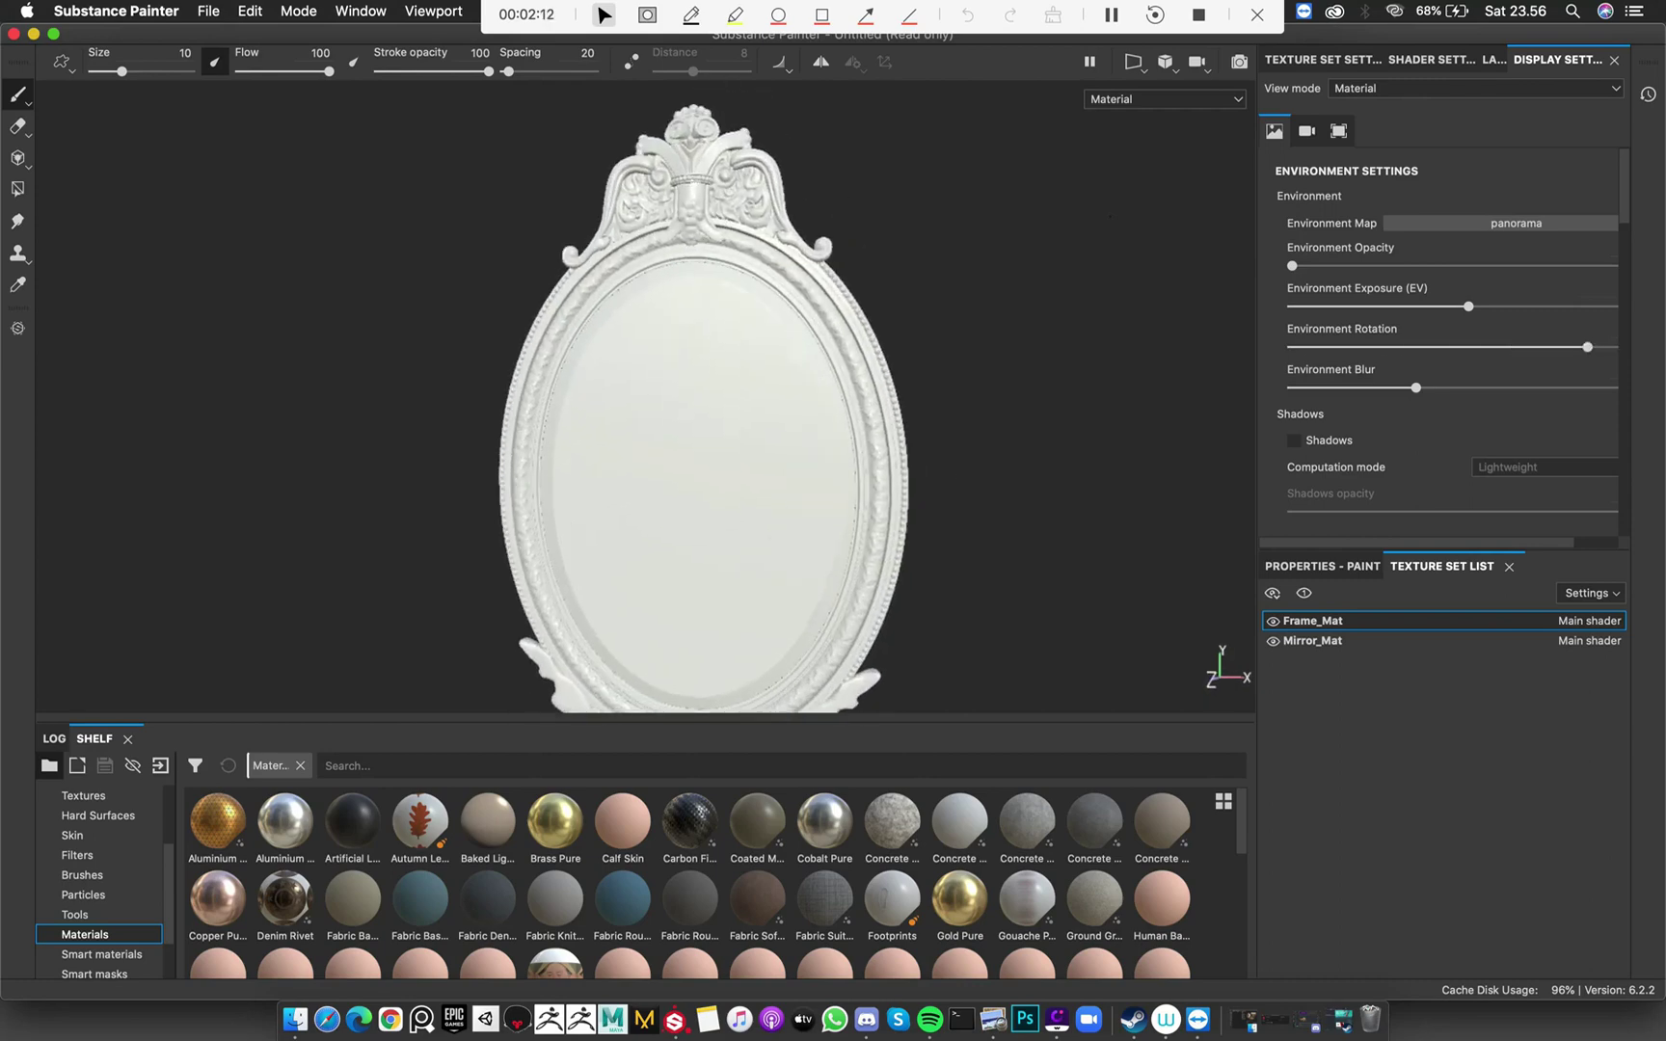
scroll(983, 497, "up", 3)
mouse_move(984, 496)
left_mouse_down("alt")
mouse_move(622, 482)
mouse_move(877, 391)
mouse_move(1045, 472)
mouse_move(833, 447)
mouse_move(868, 405)
mouse_move(748, 371)
mouse_move(837, 426)
mouse_move(865, 403)
left_mouse_up("alt")
scroll(870, 447, "up", 3)
scroll(906, 366, "down", 3)
scroll(847, 398, "down", 3)
scroll(819, 443, "down", 3)
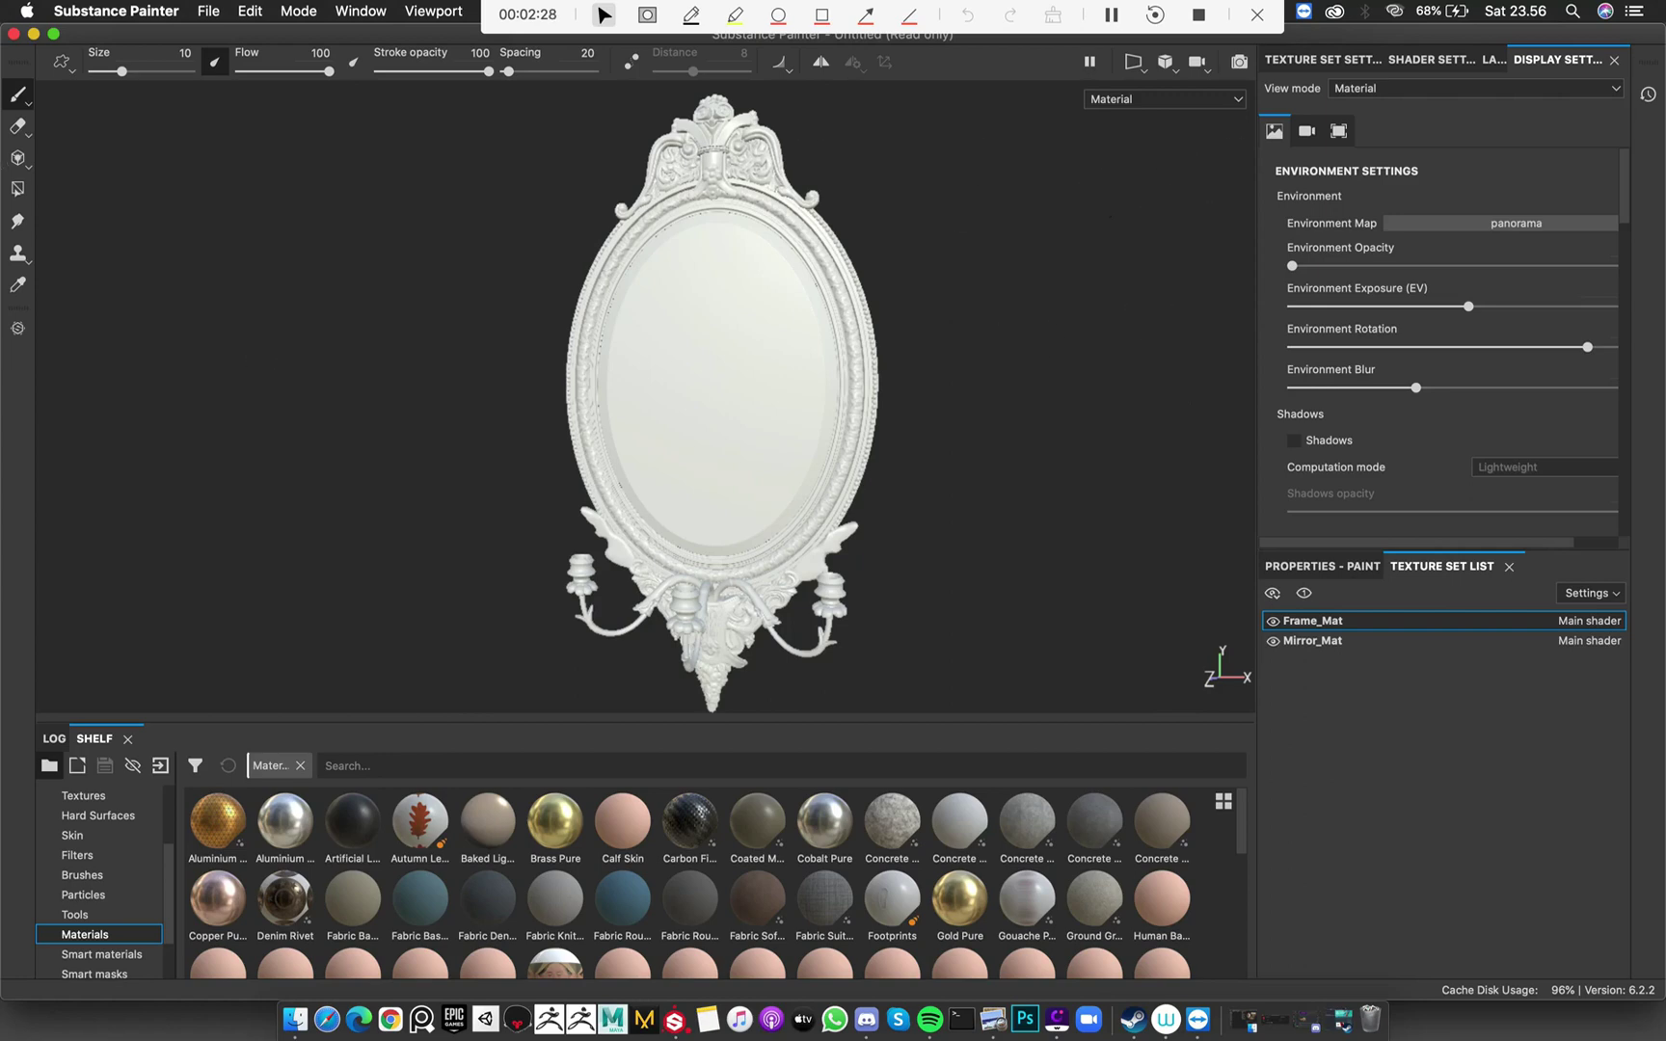
Display the mesh wireframe with the Polygon Fill tool and examine the crest ornament's topology
left_click(18, 189)
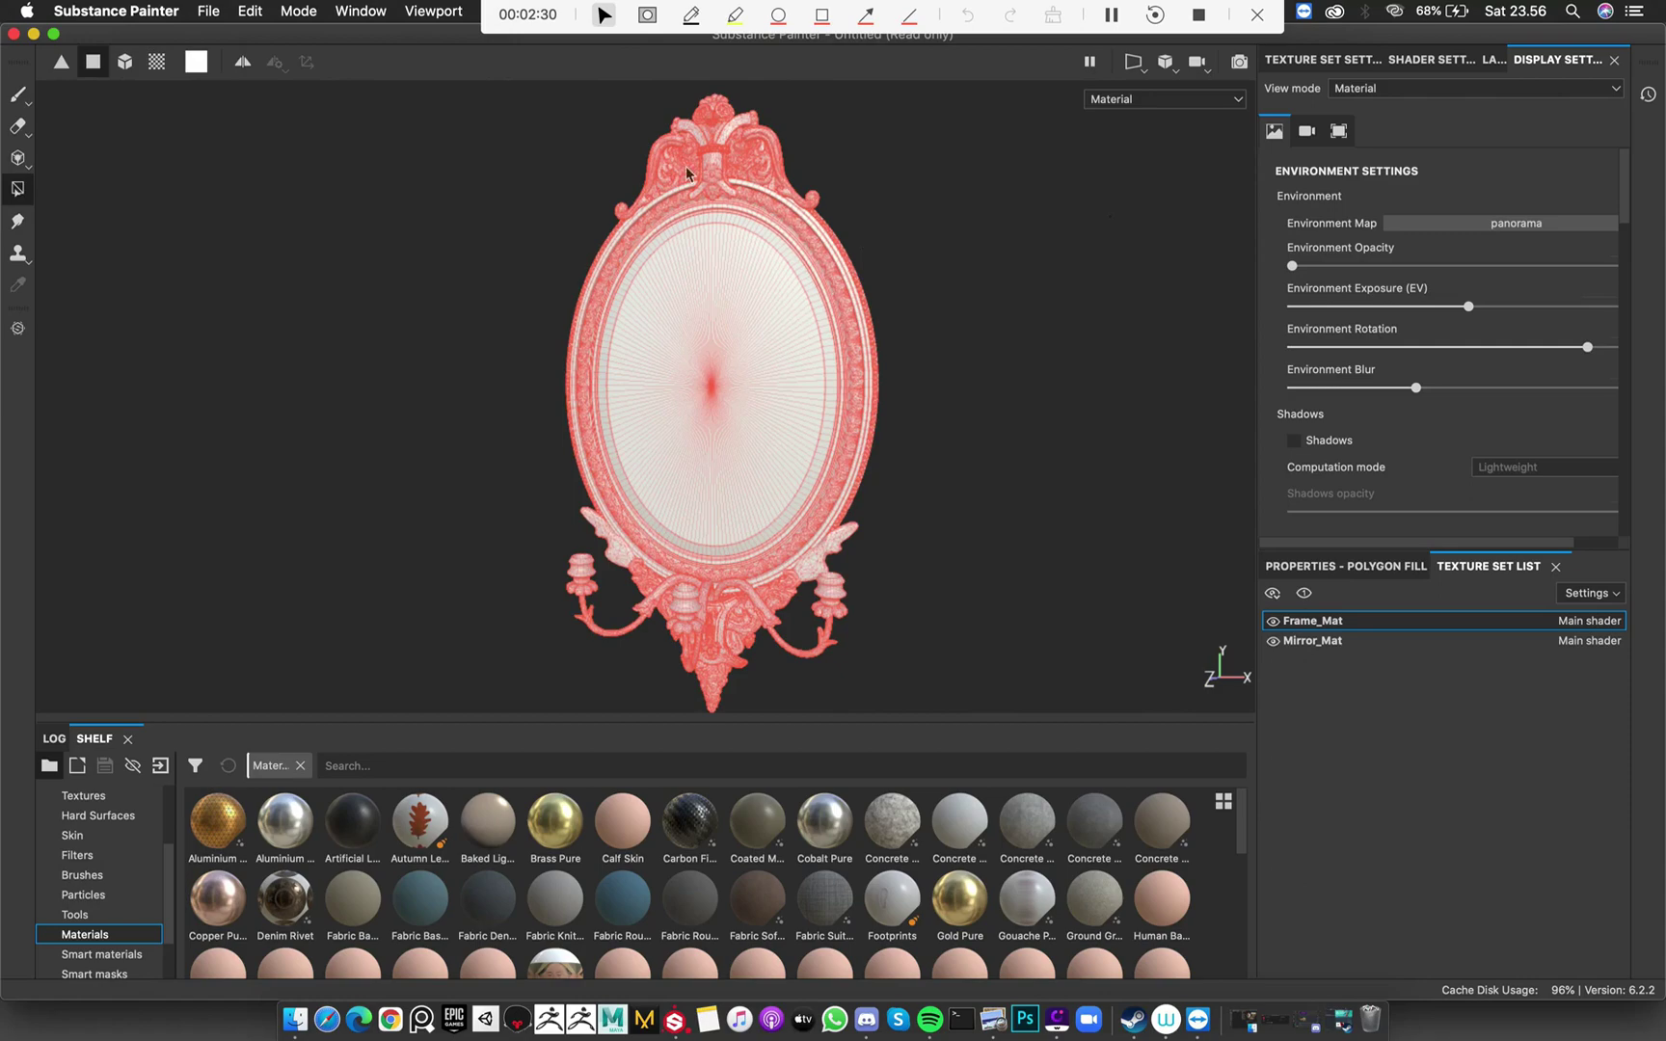
right_click_drag(687, 173, 1123, 515, "alt")
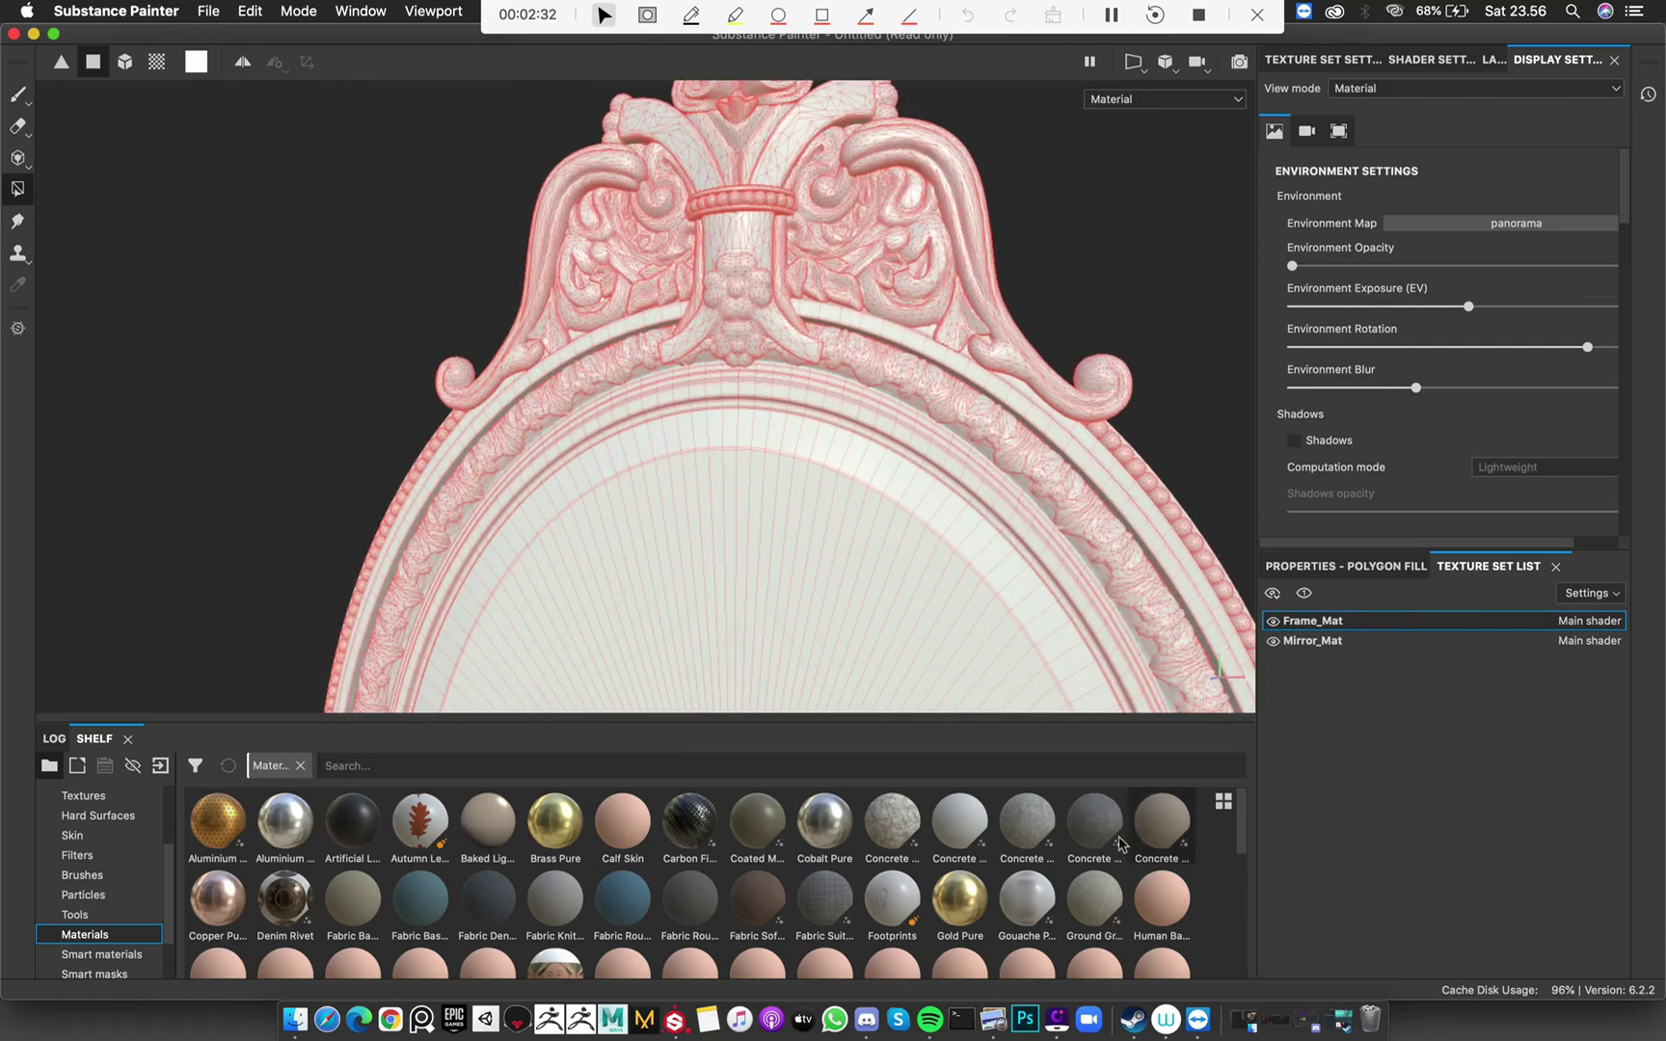
Switch to Preview, examine the worn gold frame, candle holders and aged glass in the reference image, and put the window away
left_click(993, 1019)
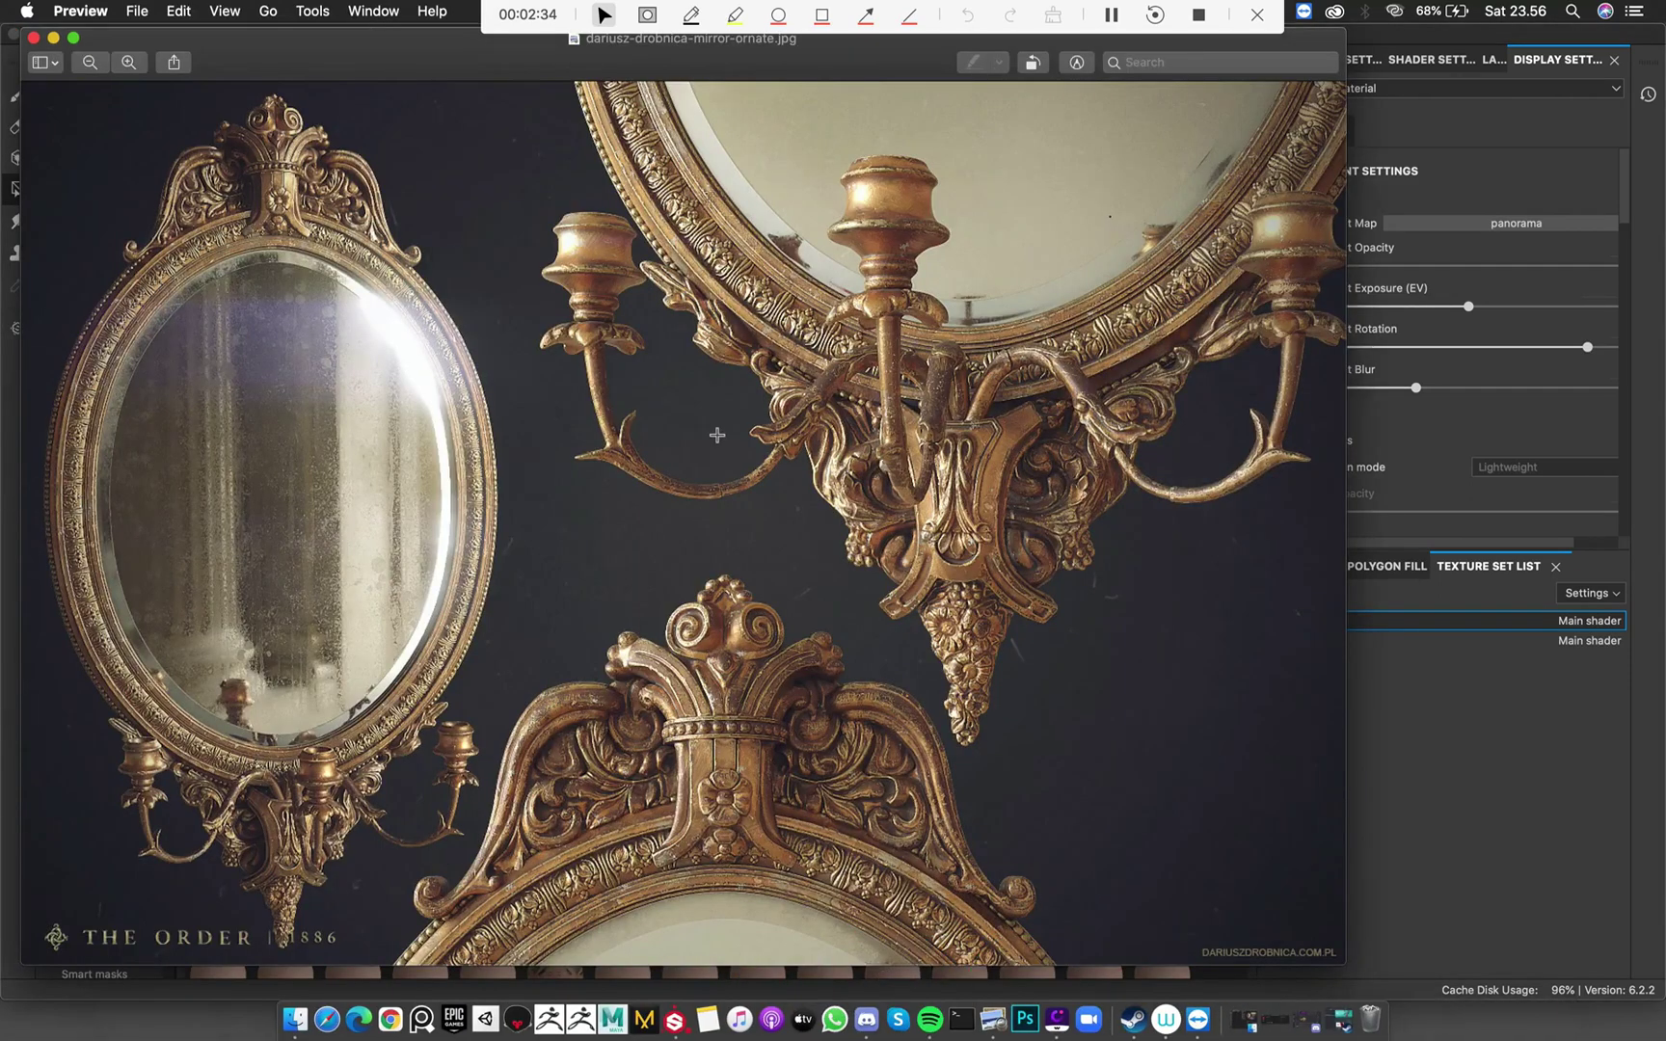
scroll(777, 722, "up", 10, "ctrl")
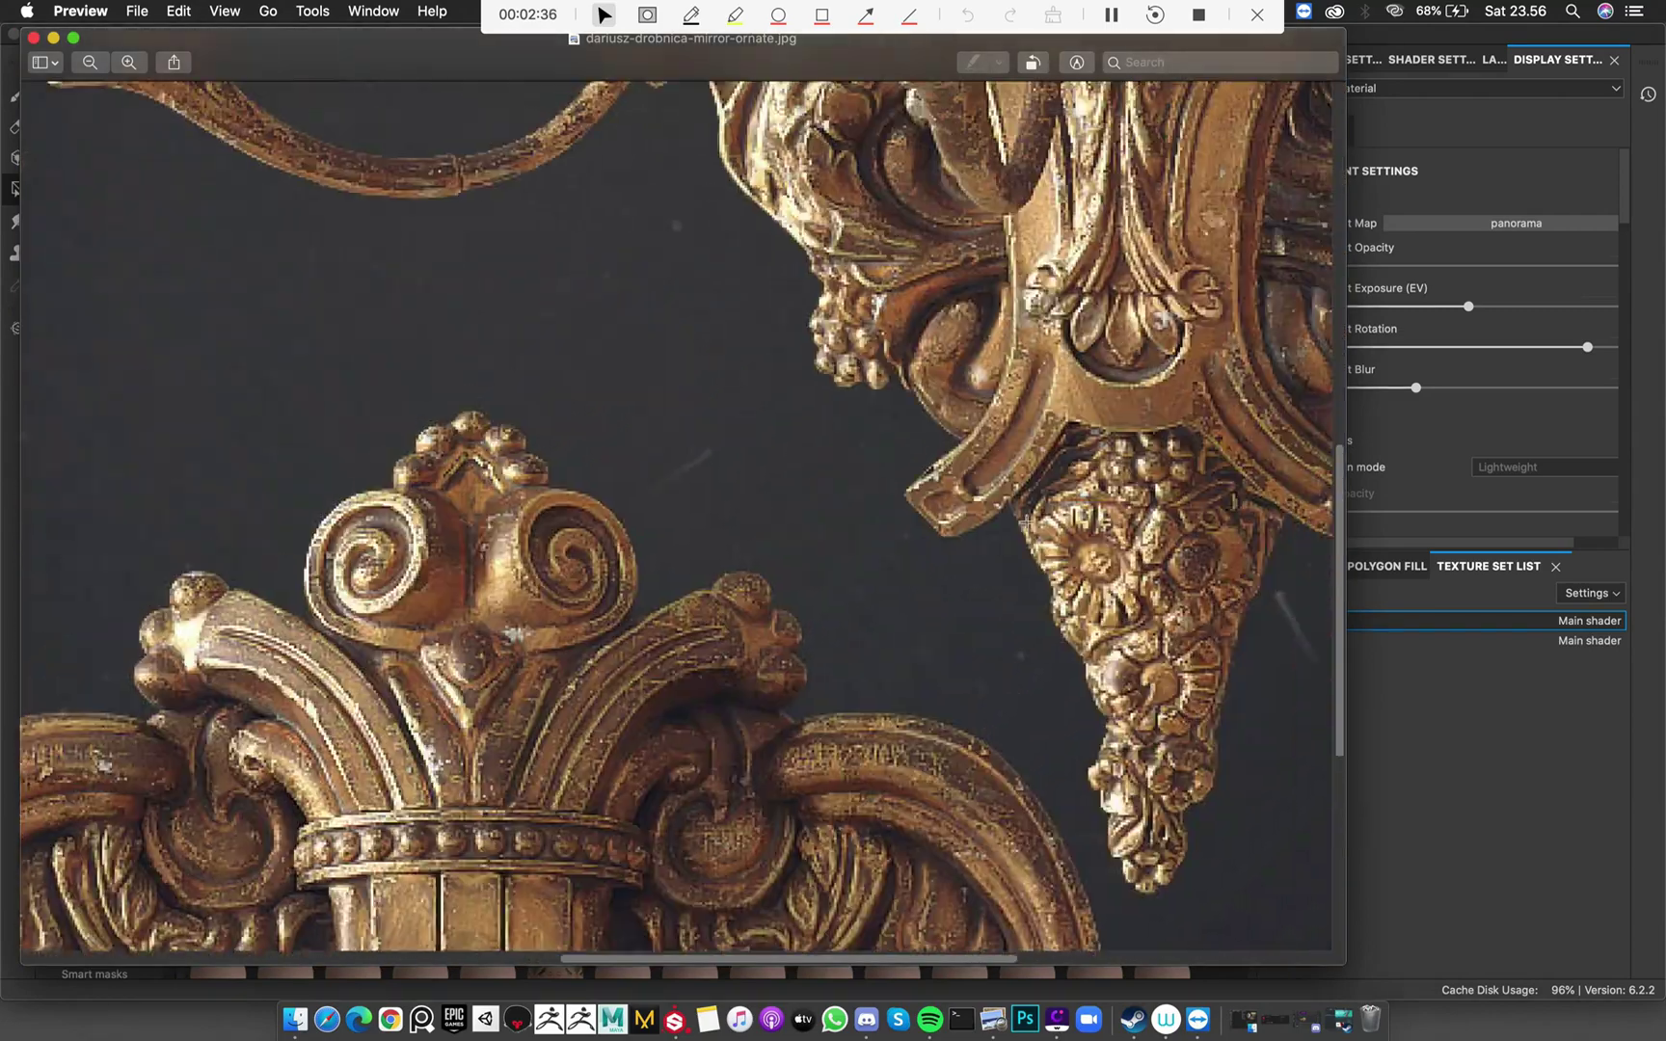
scroll(619, 205, "up", 8)
scroll(619, 205, "left", 2)
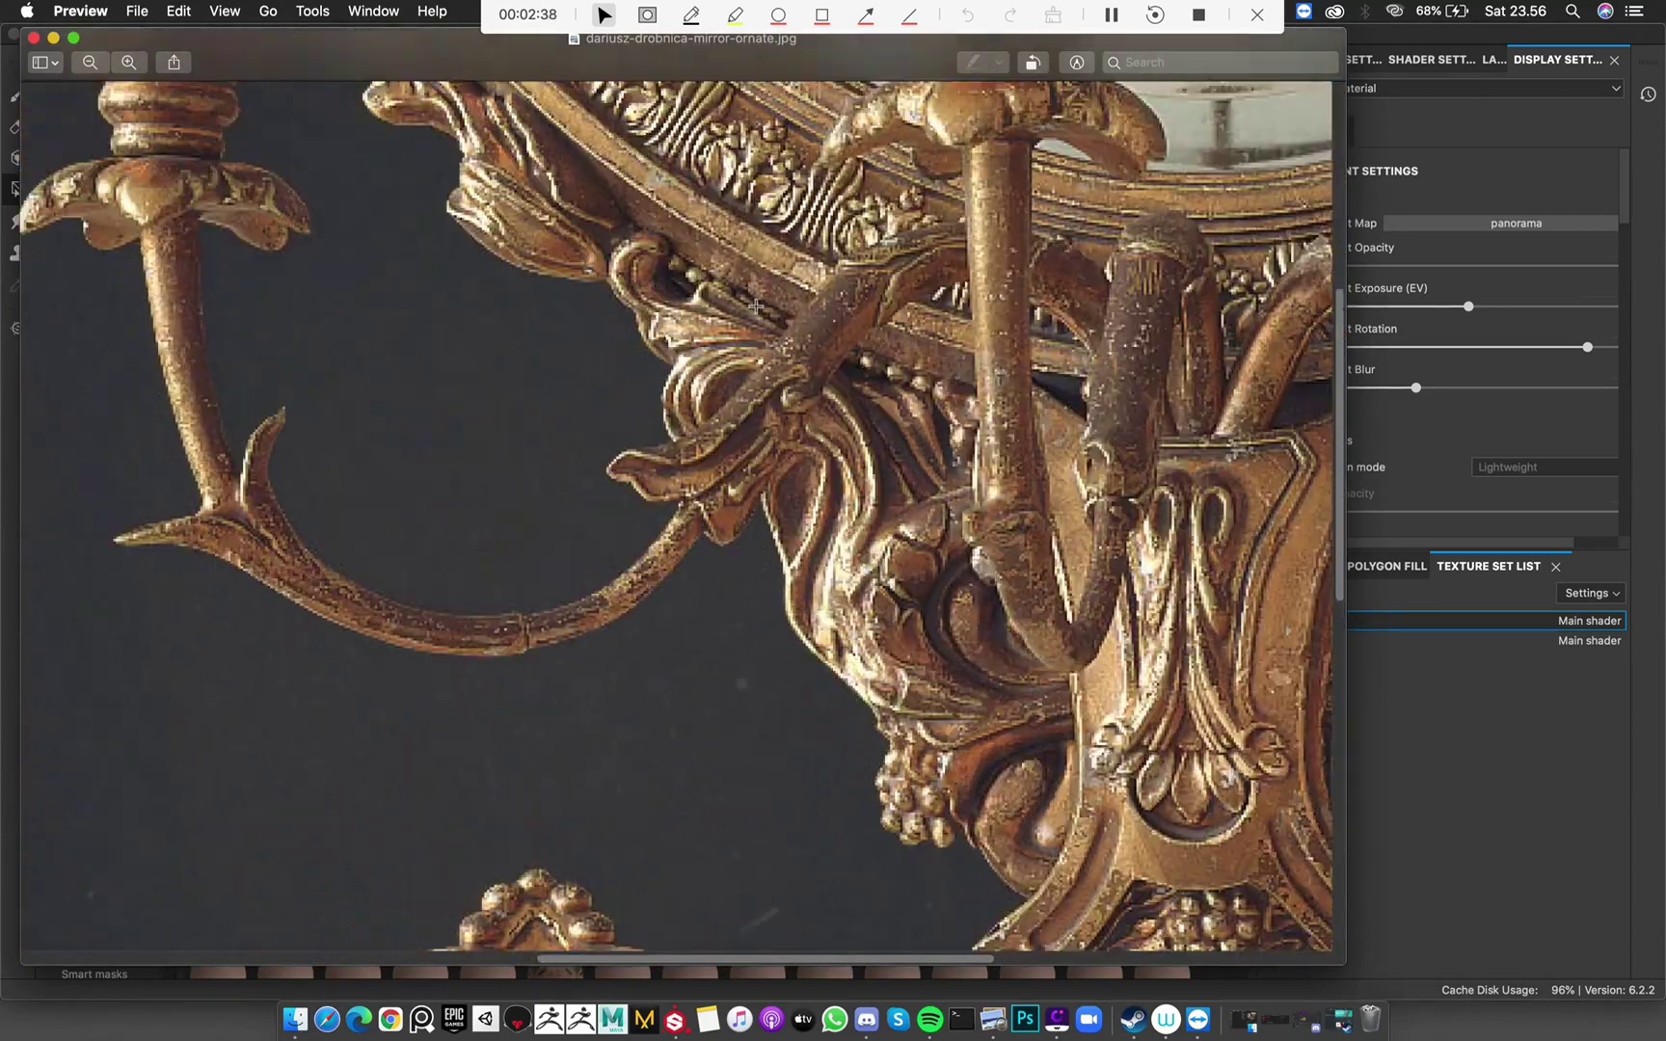
scroll(560, 283, "up", 8)
scroll(560, 283, "left", 2)
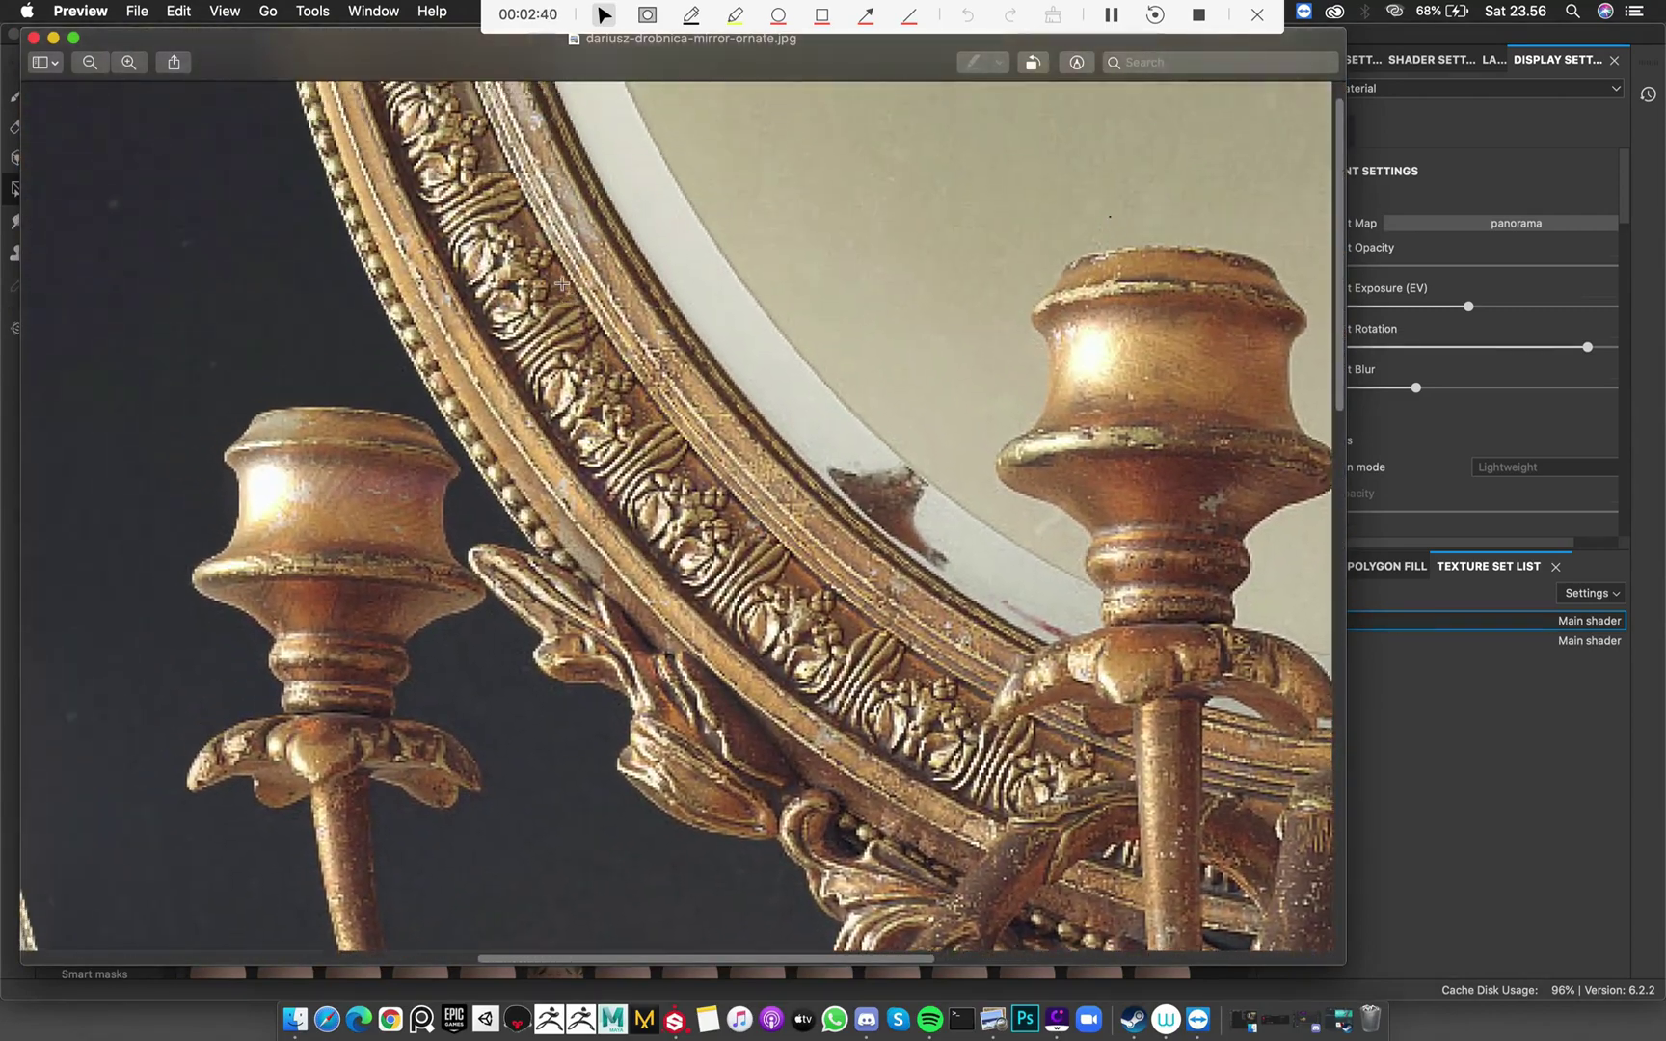
scroll(560, 283, "down", 10, "ctrl")
scroll(564, 289, "left", 4)
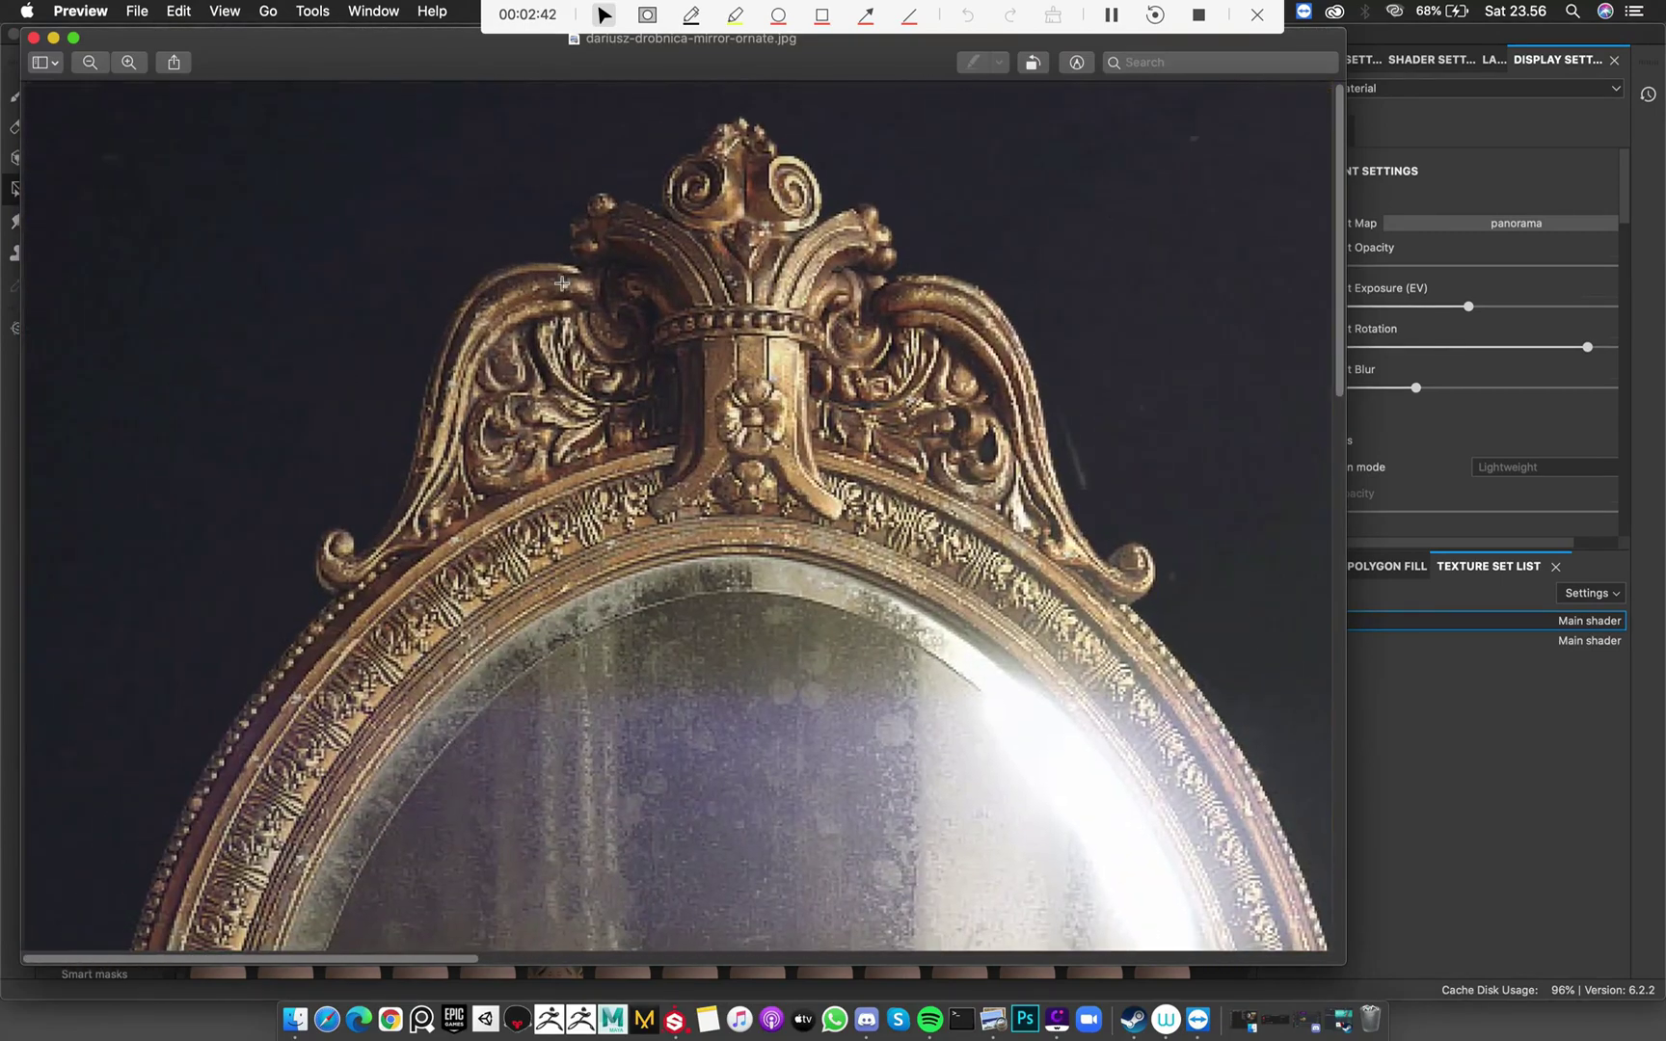
scroll(570, 305, "down", 10, "ctrl")
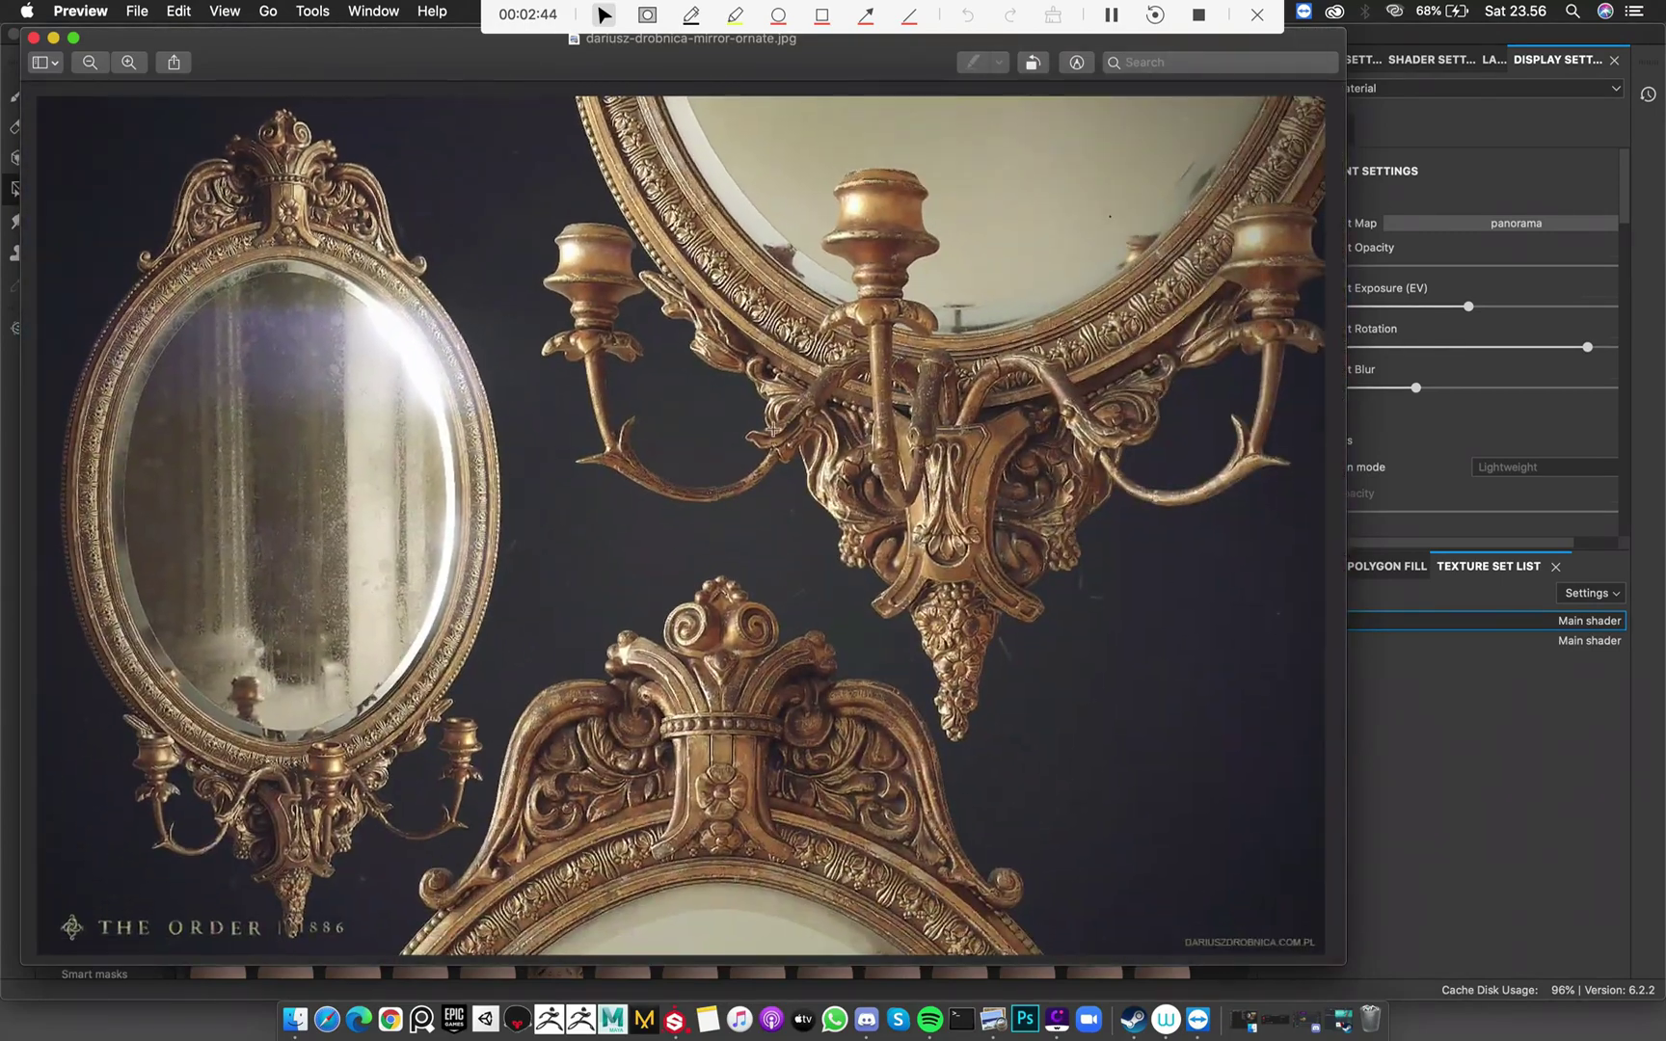
scroll(793, 426, "up", 10, "ctrl")
scroll(793, 426, "down", 10, "ctrl")
scroll(453, 372, "up", 10, "ctrl")
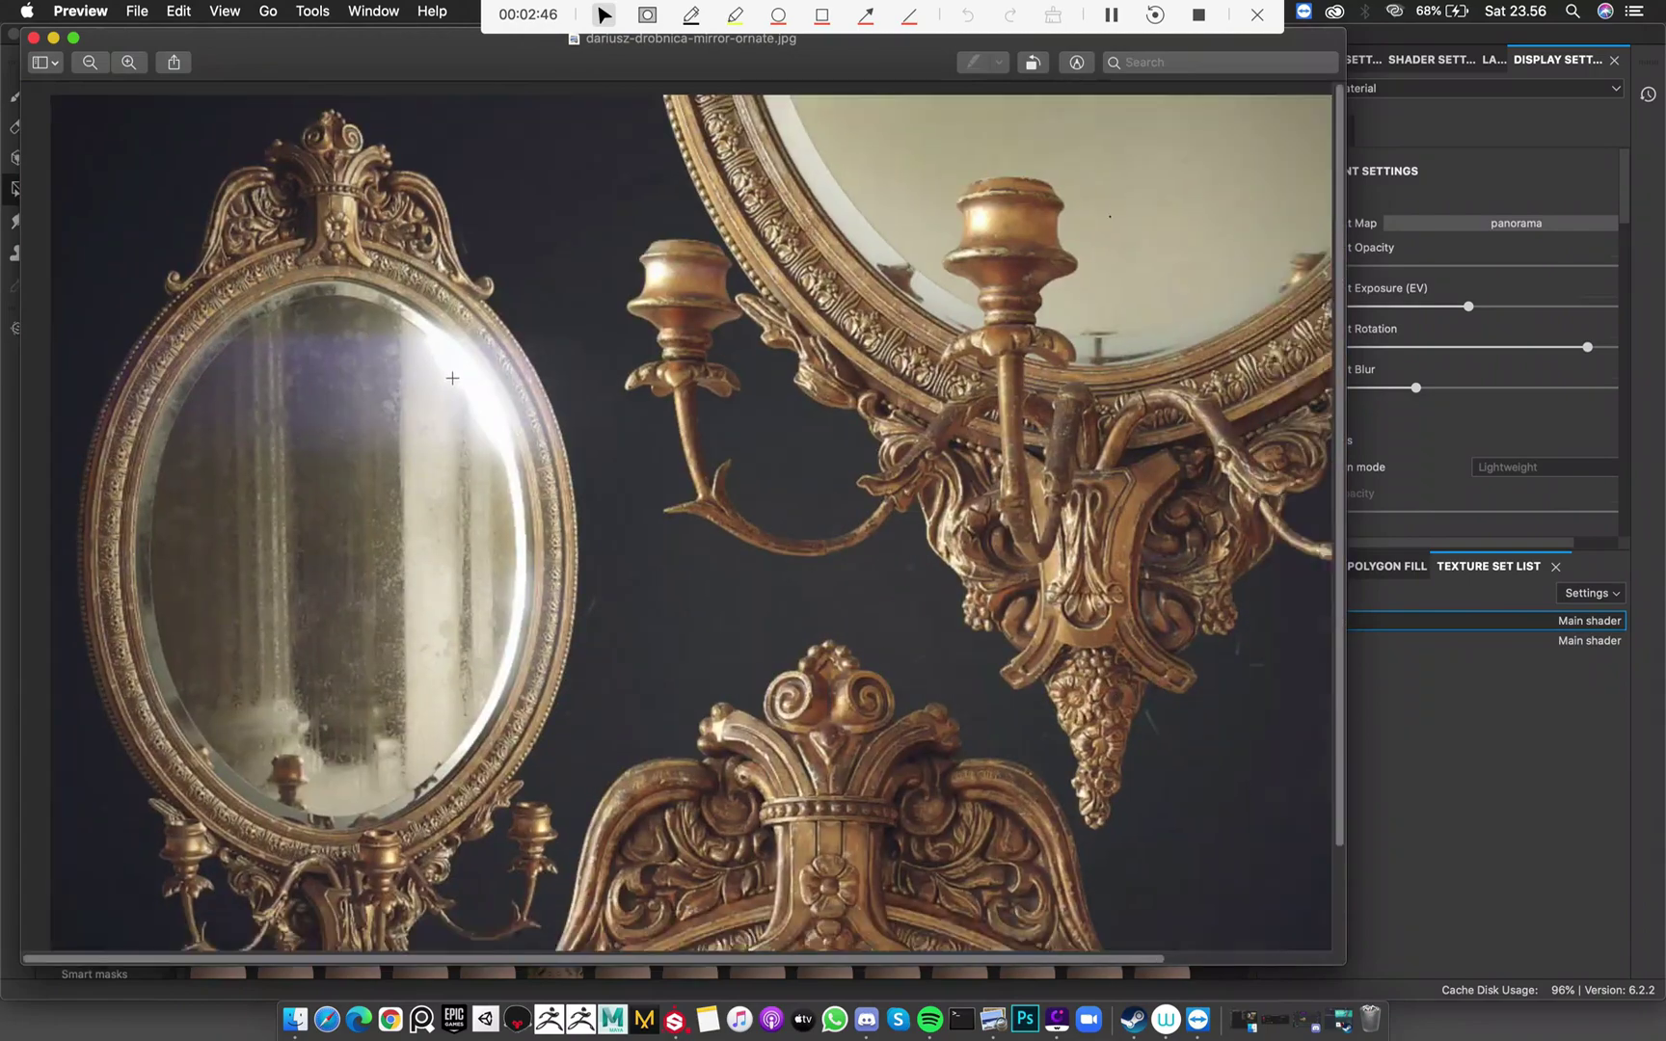
left_click(53, 38)
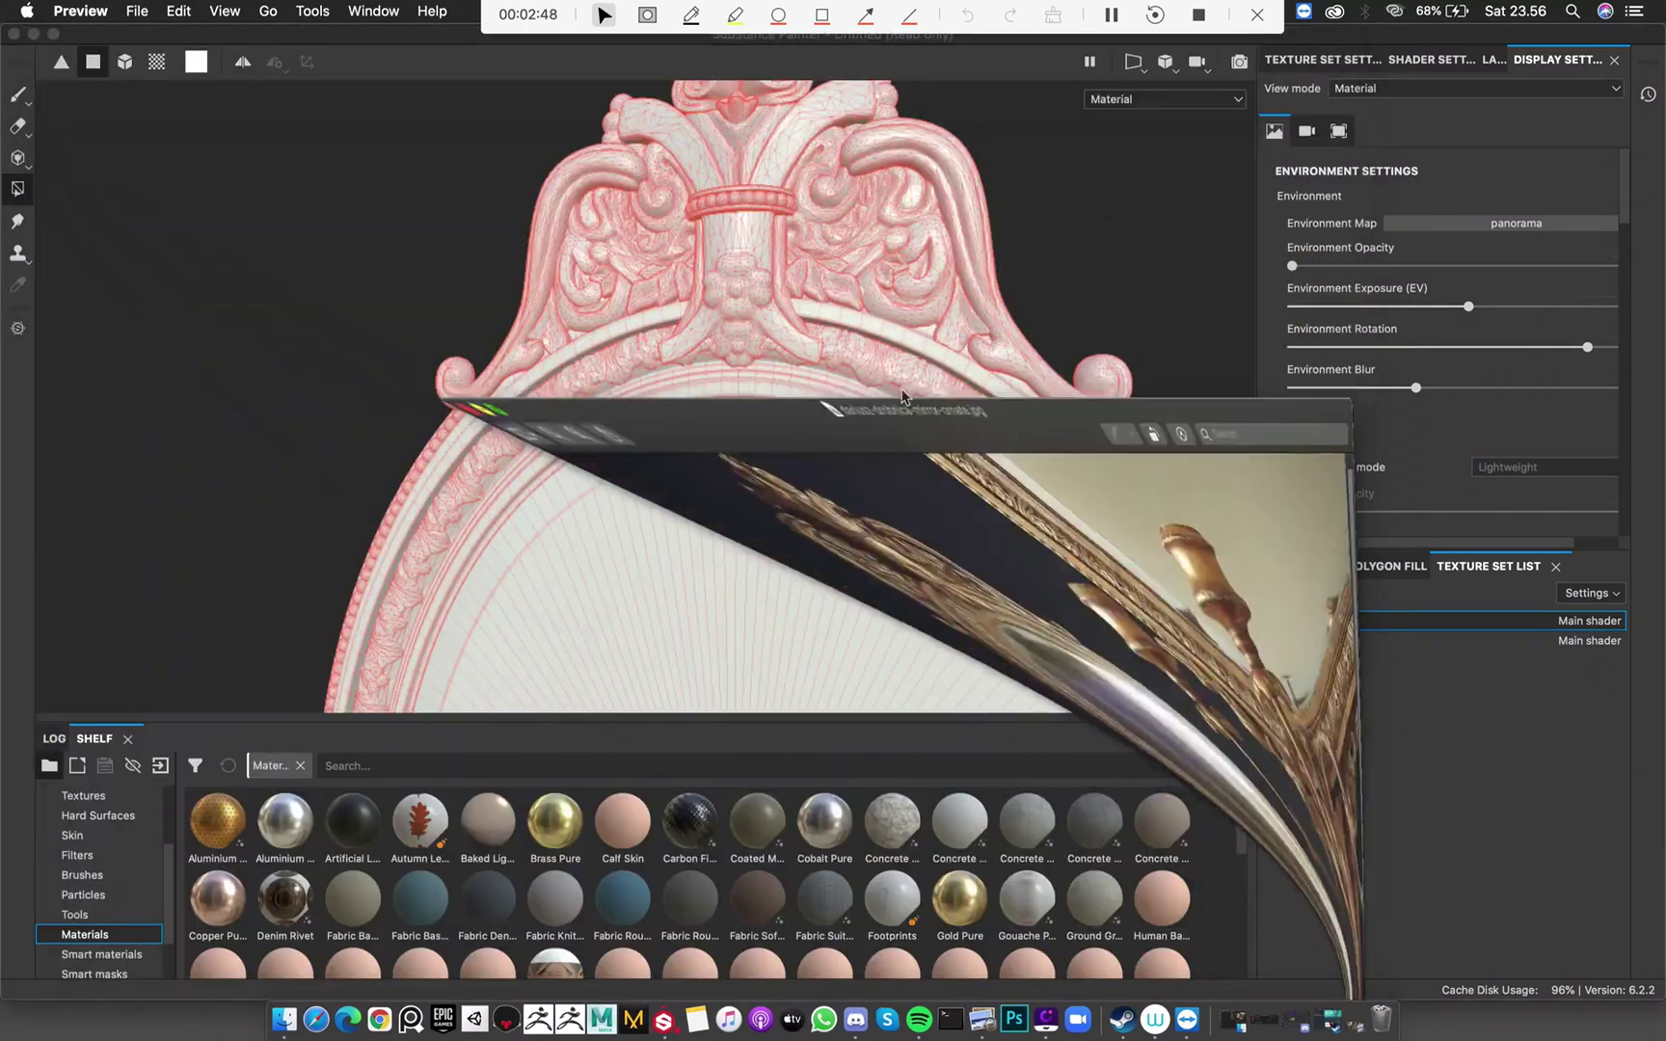
Examine the crest's wireframe from an angle, return to the Paint tool and view the plain mirror model
mouse_move(1013, 318)
left_mouse_down("alt")
mouse_move(874, 291)
mouse_move(967, 338)
mouse_move(770, 361)
mouse_move(558, 475)
mouse_move(866, 439)
left_mouse_up("alt")
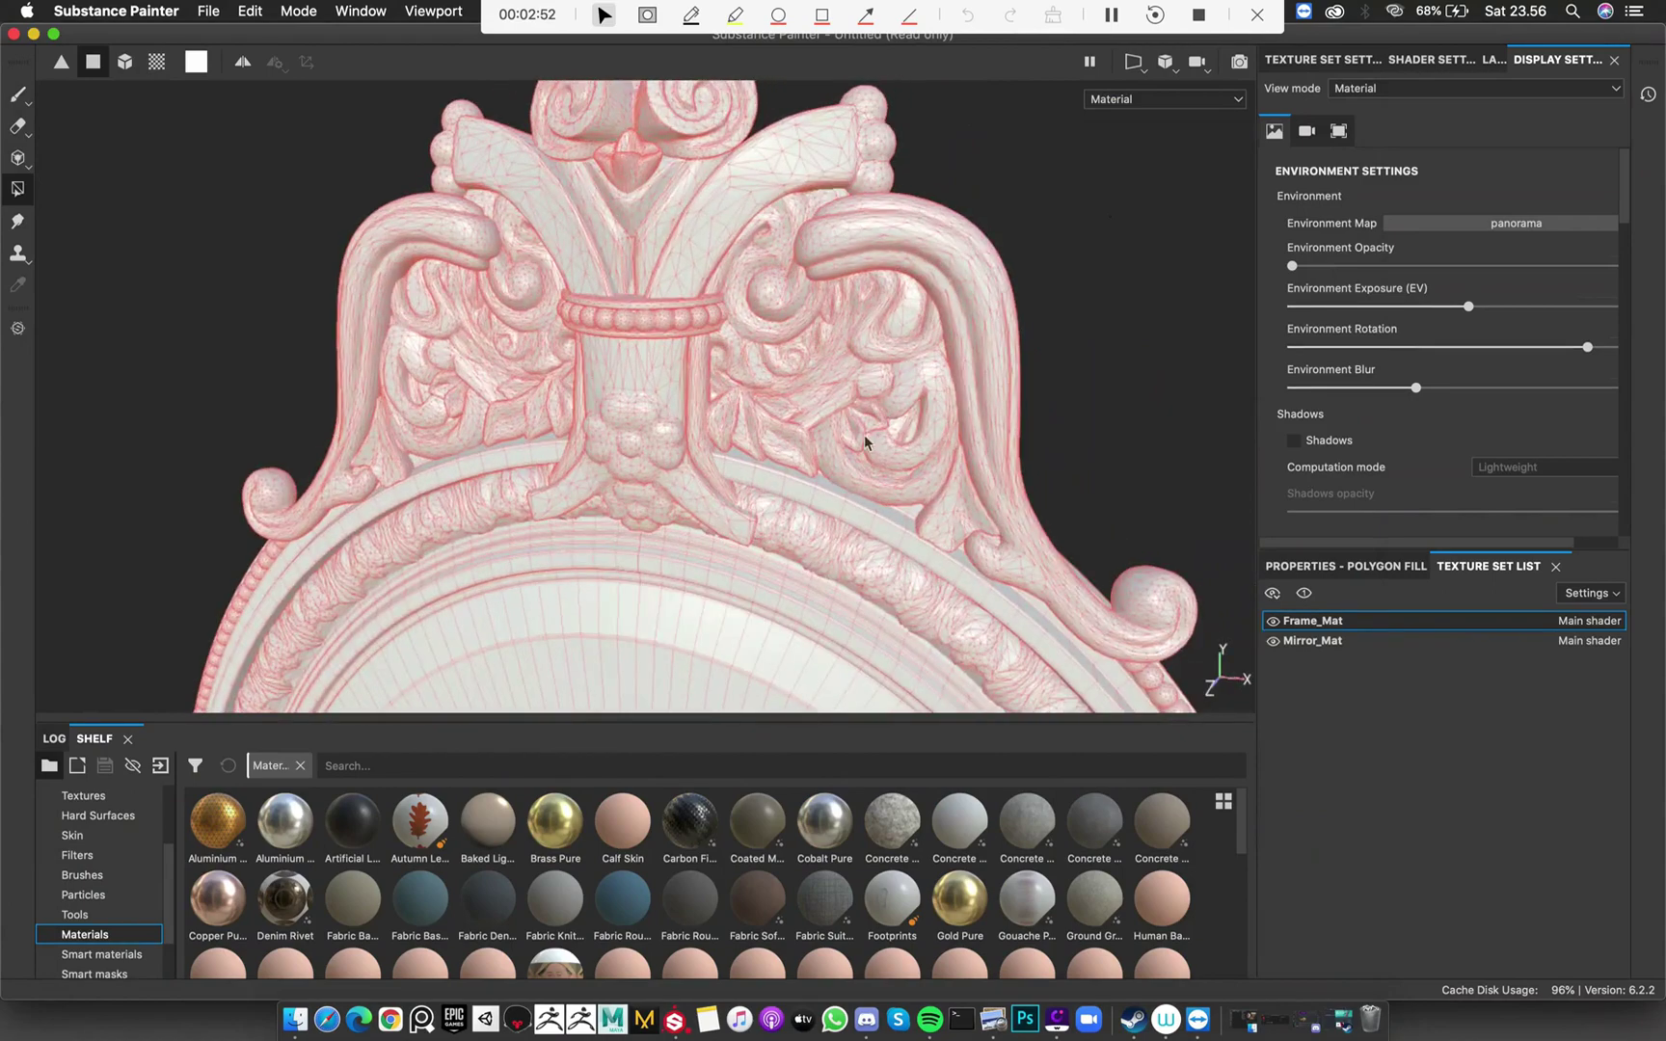
right_click_drag(867, 439, 603, 439, "alt")
middle_click_drag(602, 439, 458, 126, "alt")
left_click(18, 93)
scroll(743, 372, "down", 6)
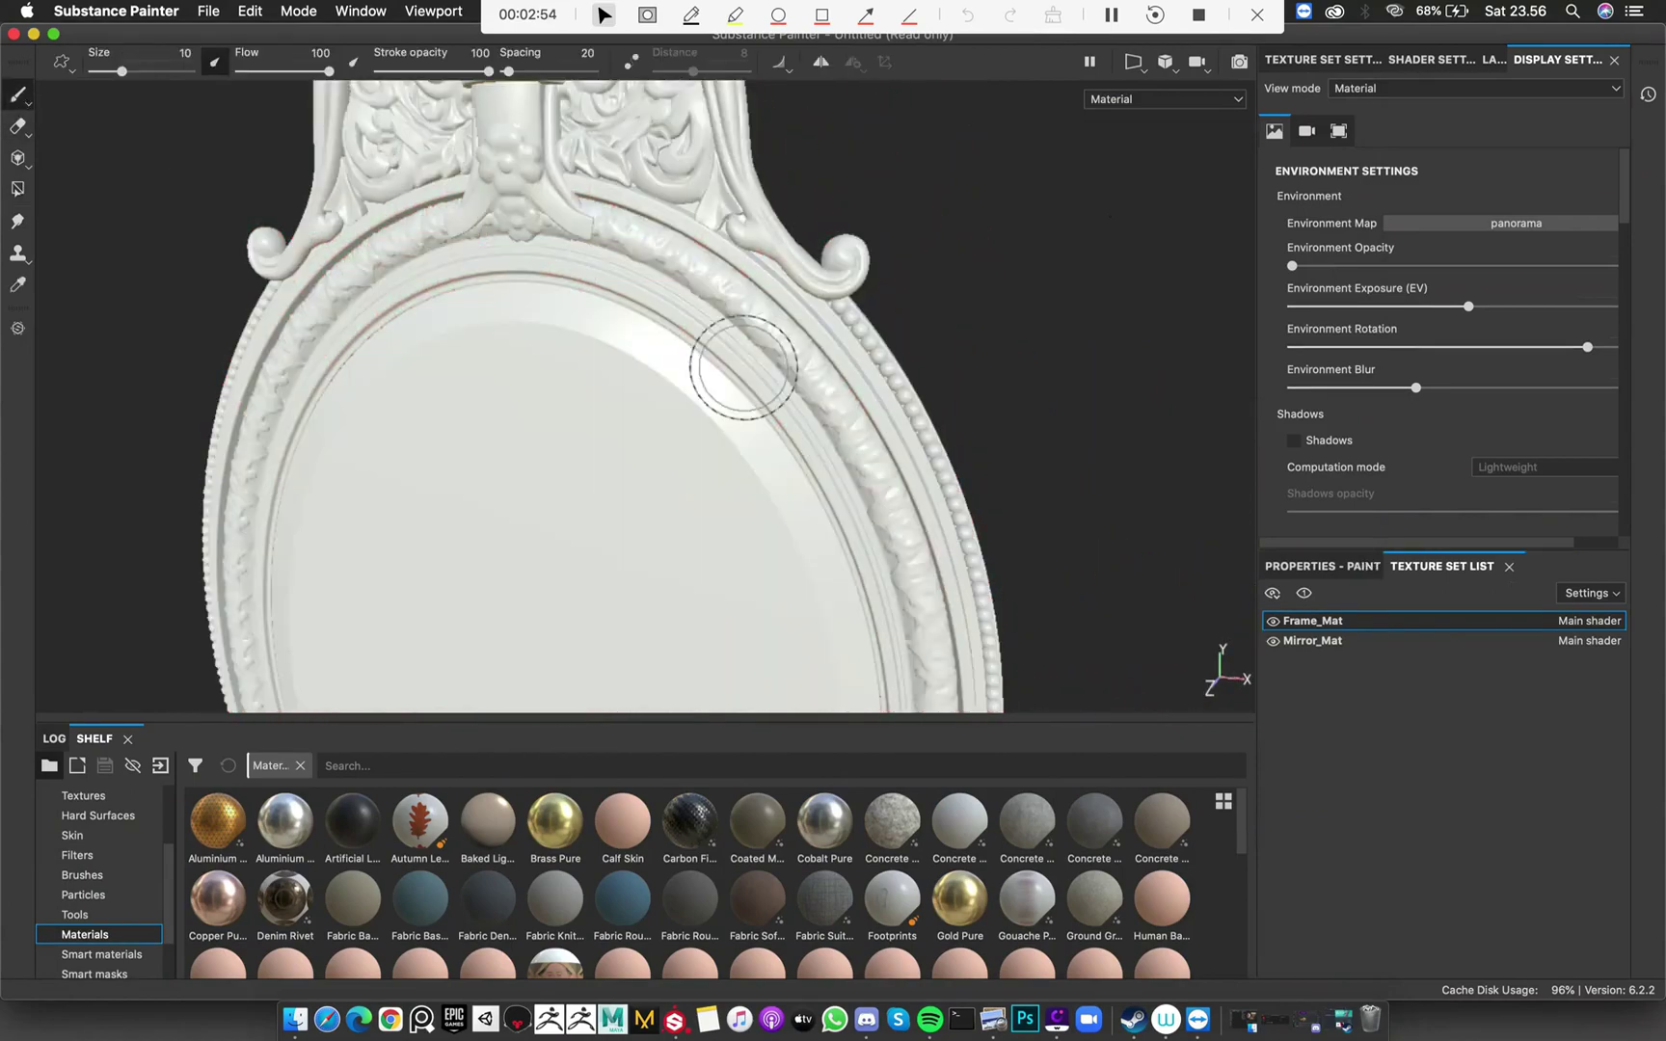
scroll(792, 212, "down", 4)
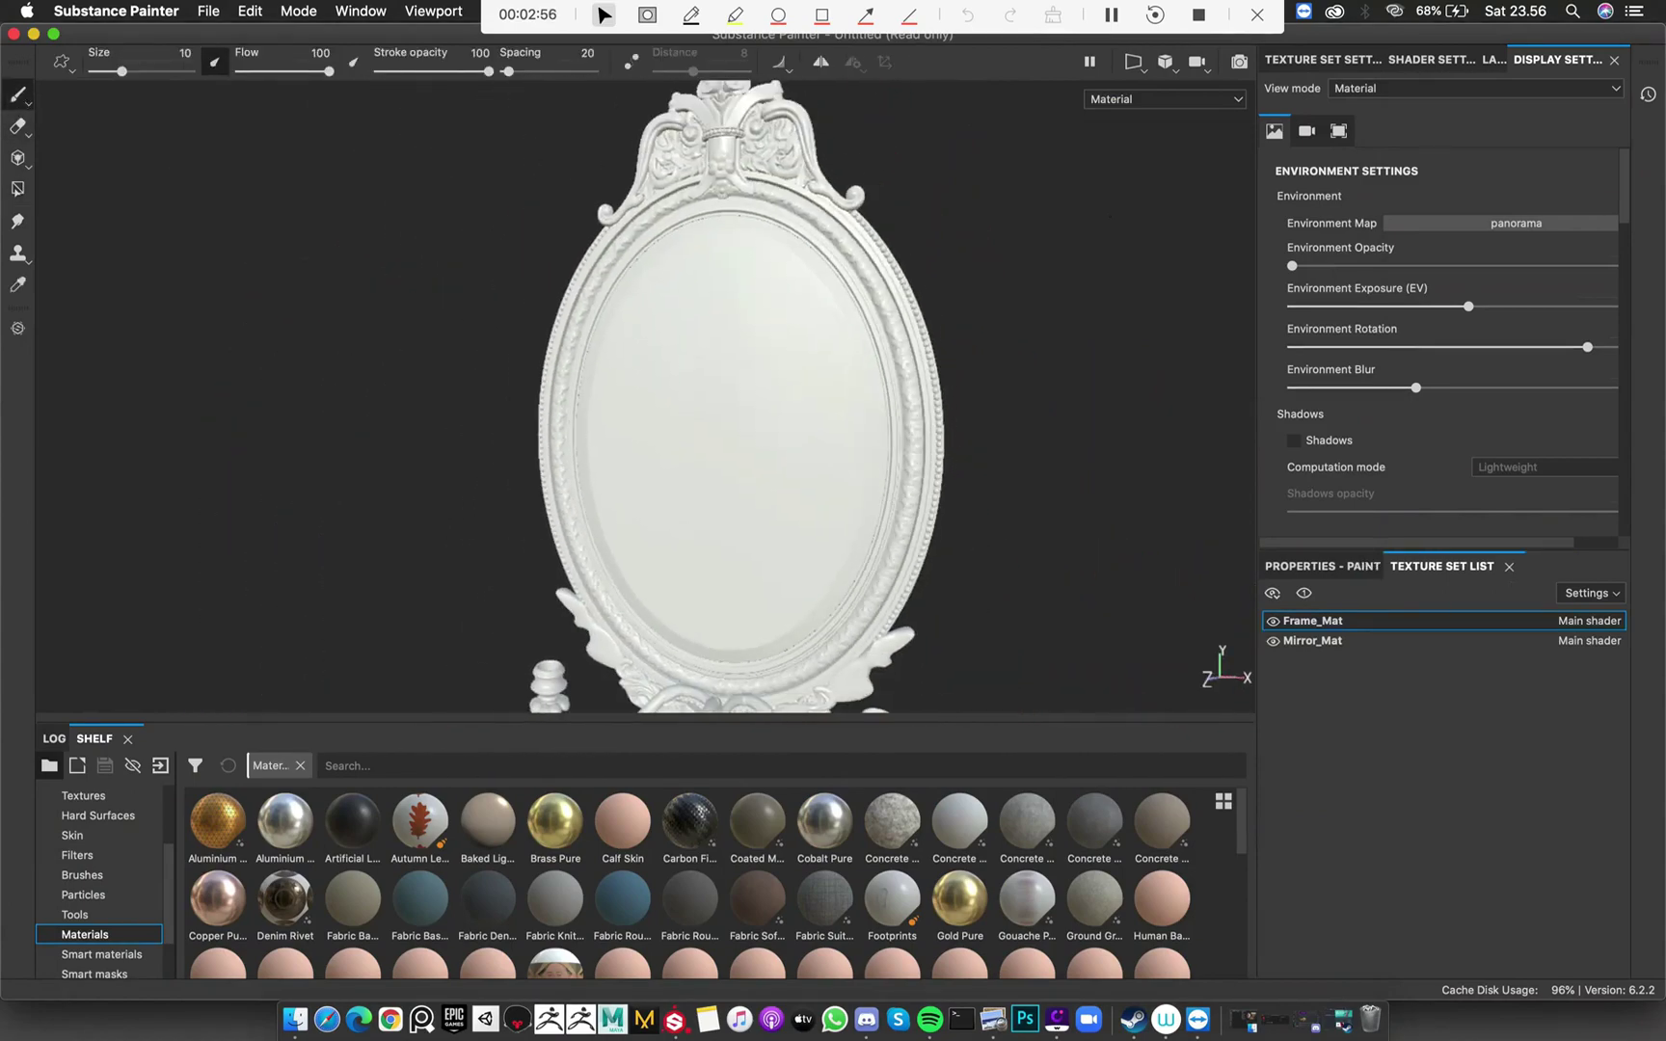
Assign Frame_NM as the normal map and Frame_WSN as the world space normal map of the Frame_Mat texture set
left_click(1493, 60)
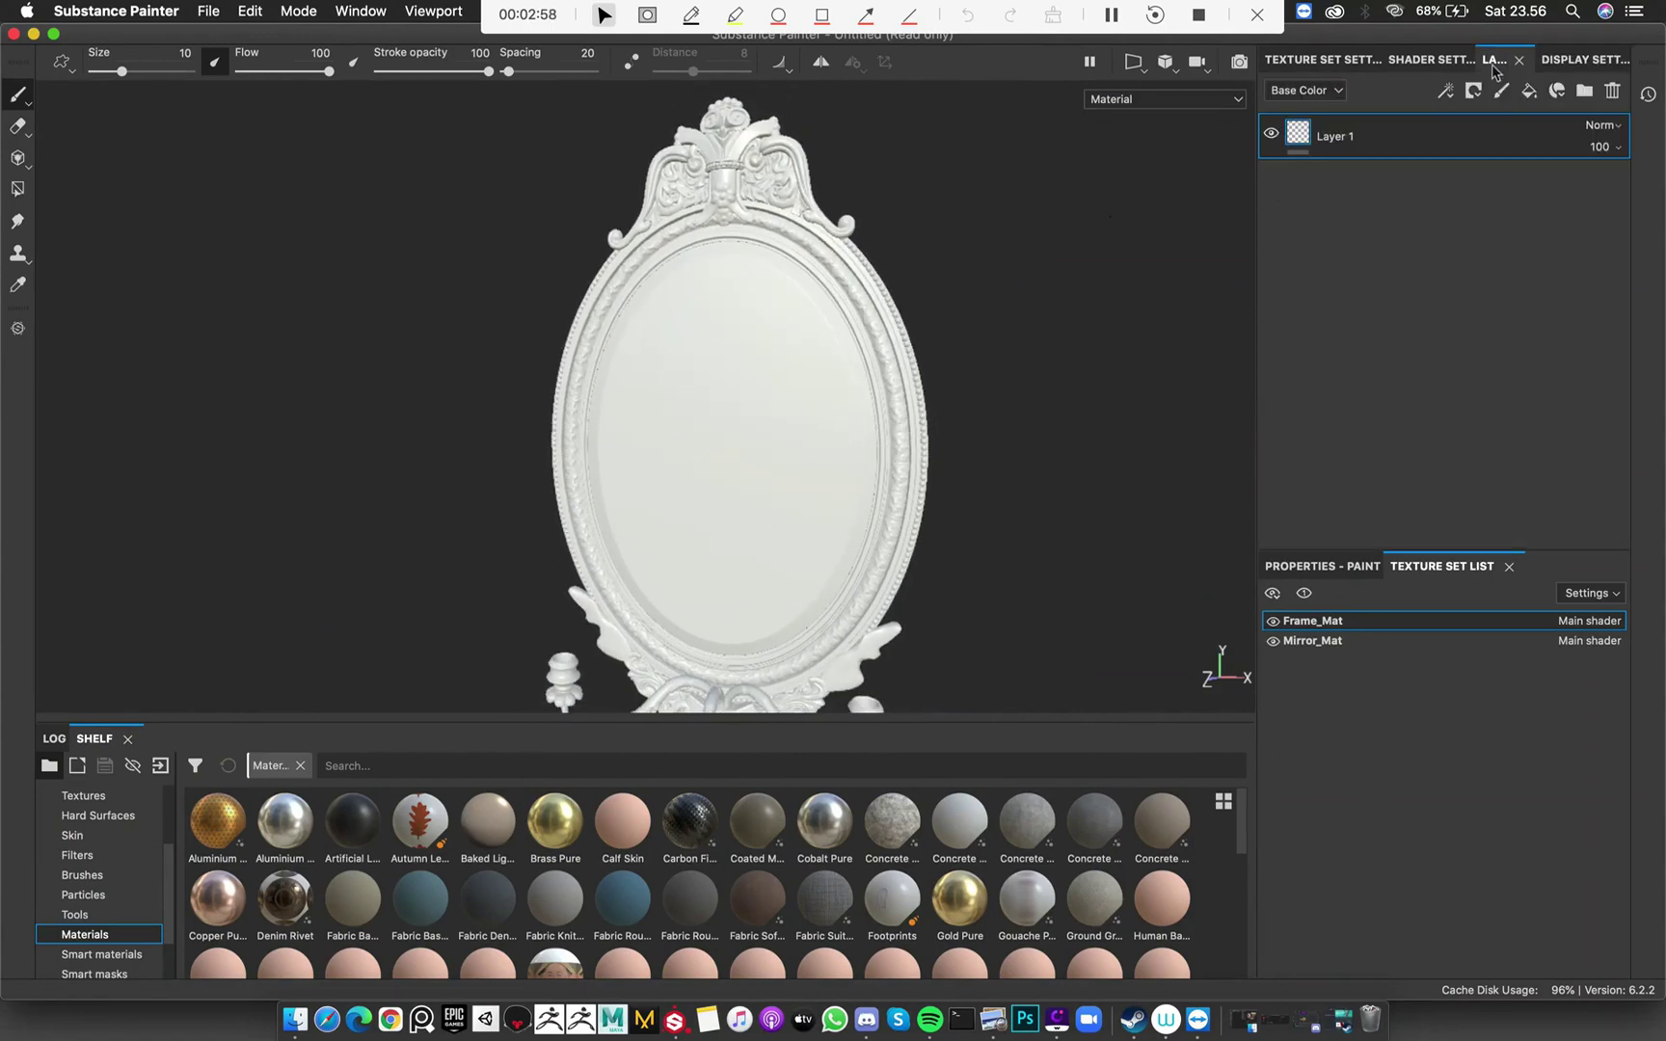
left_click(1328, 60)
scroll(1410, 360, "down", 10)
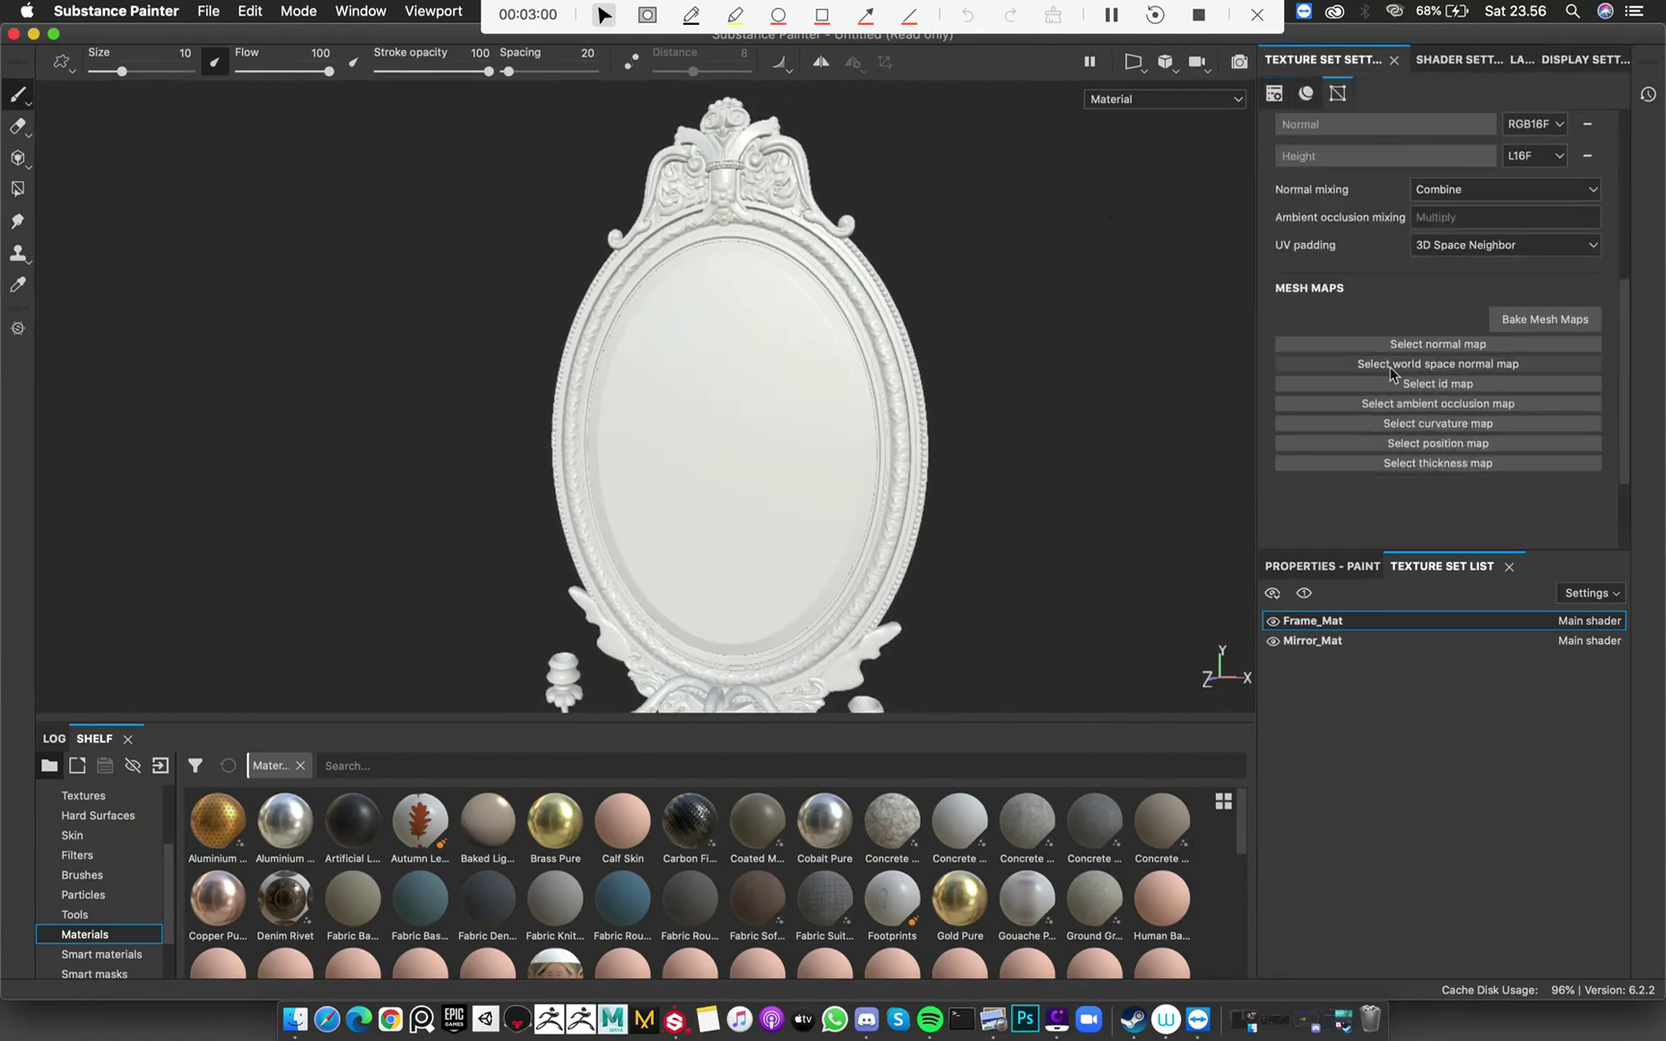
scroll(1439, 328, "up", 4)
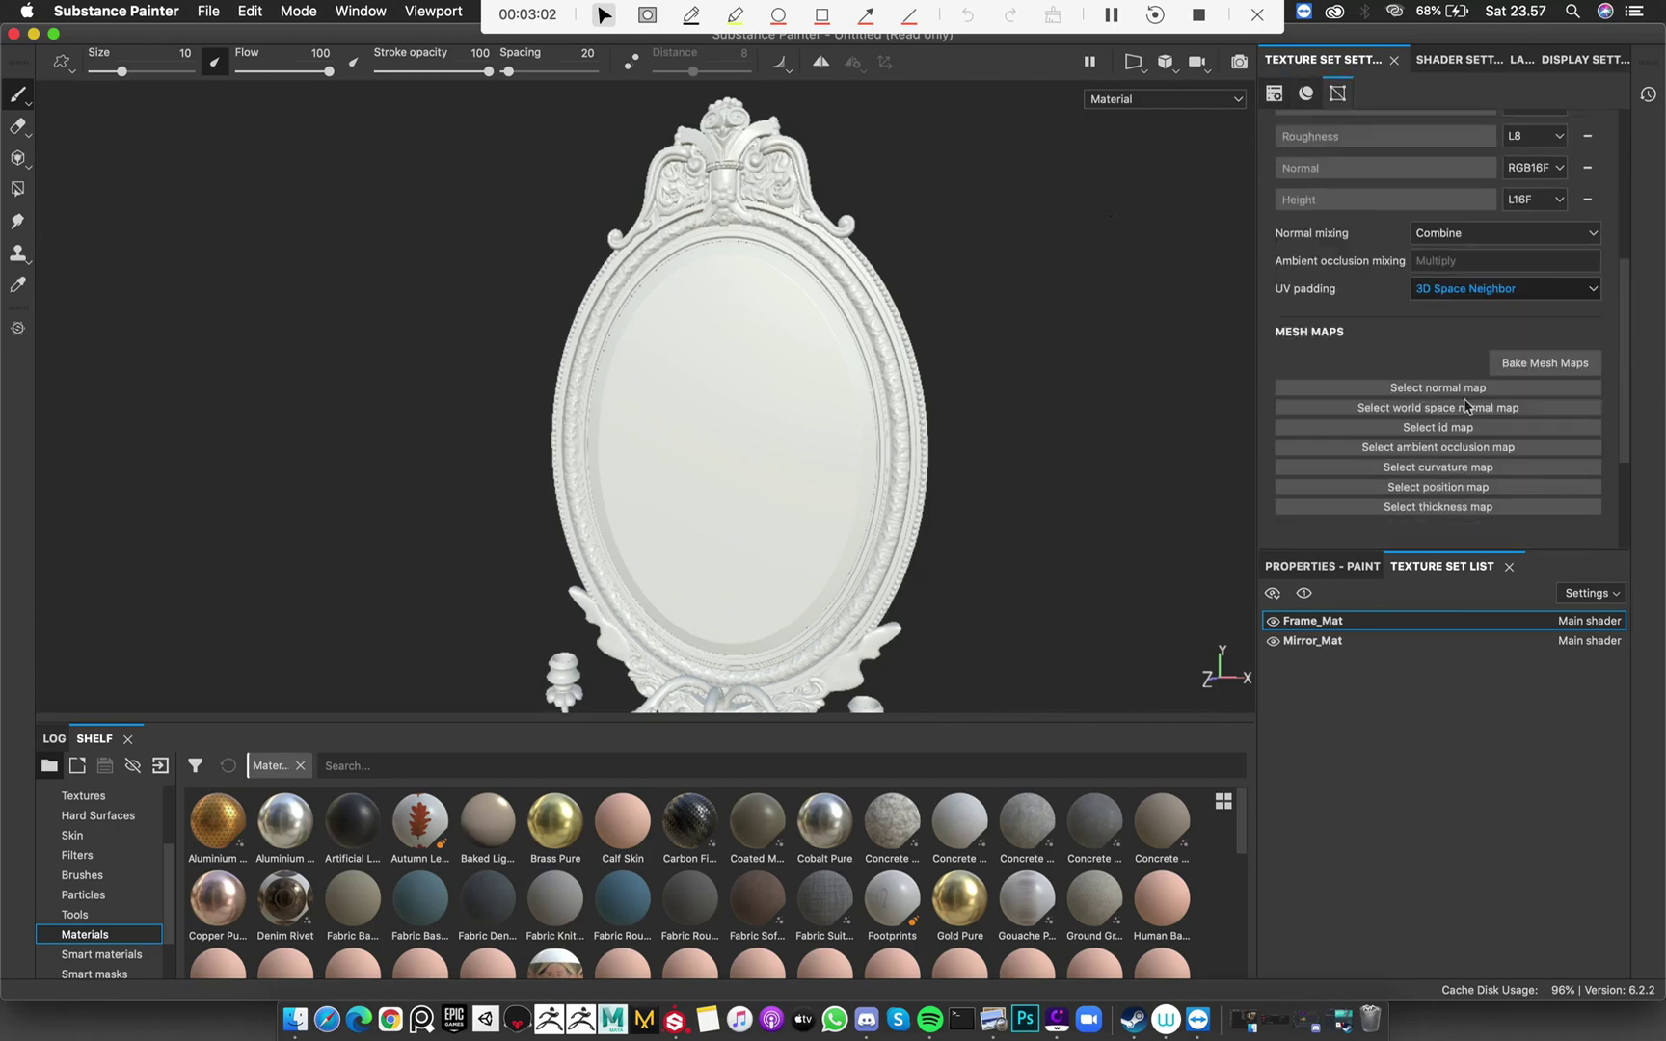
left_click(1458, 330)
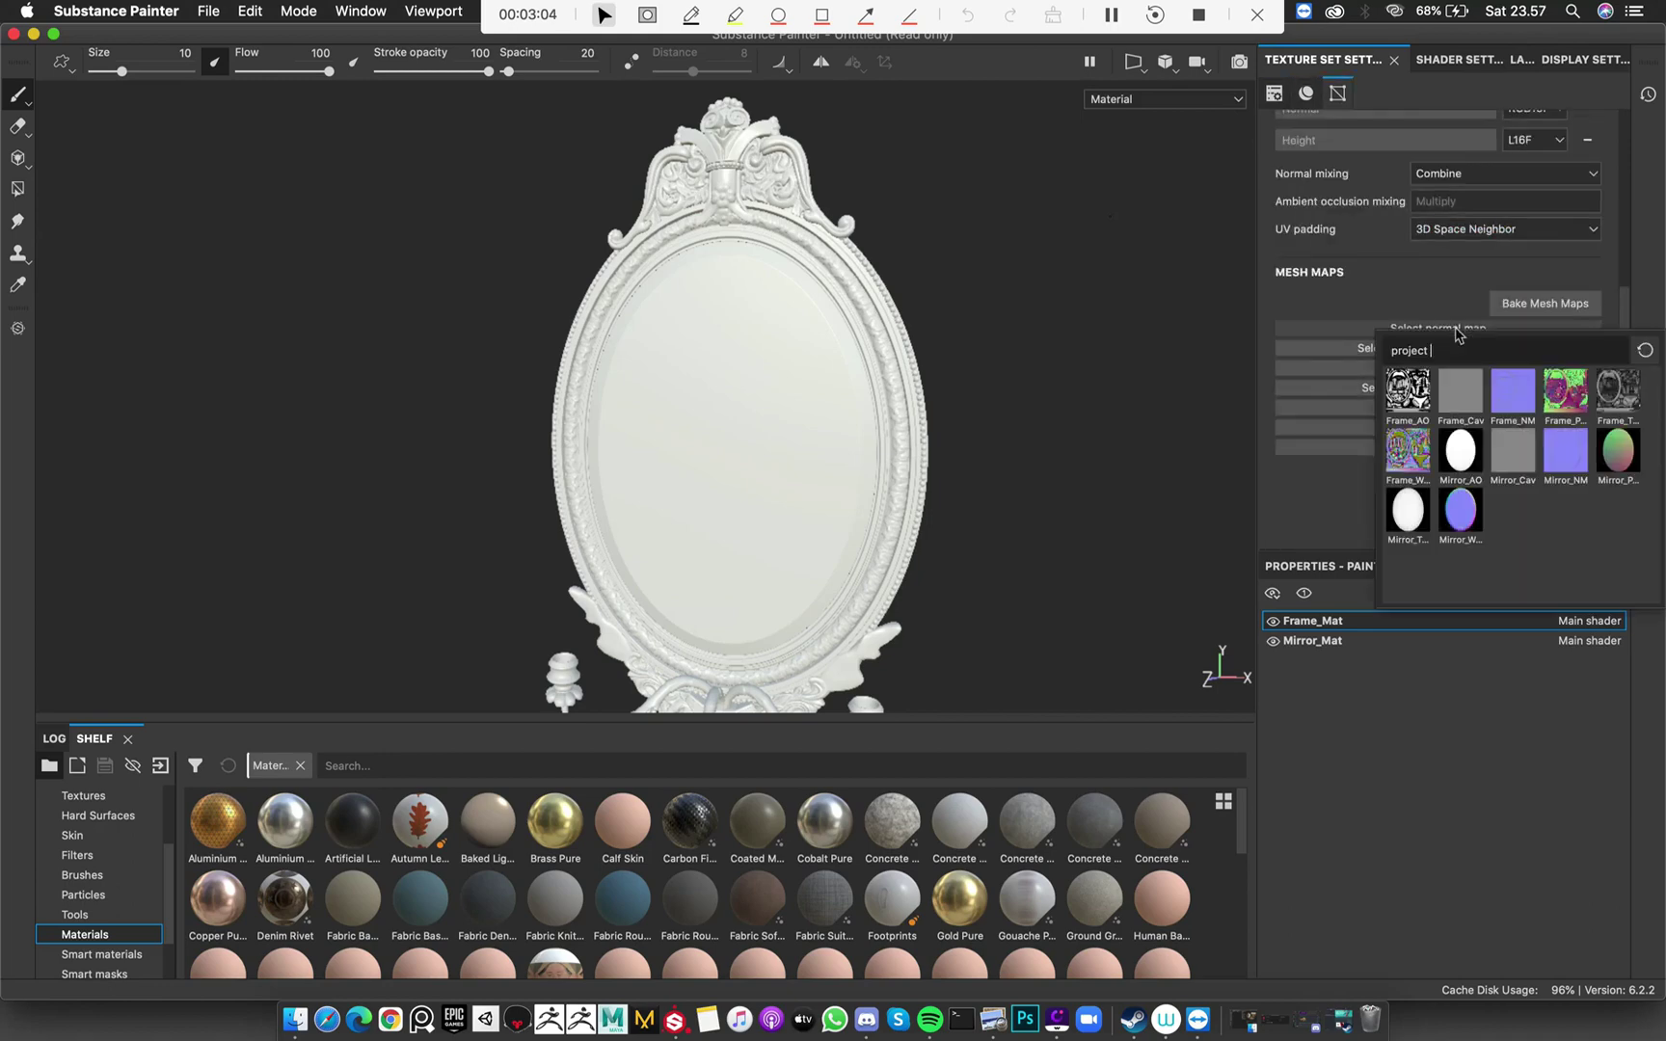
left_click(1524, 410)
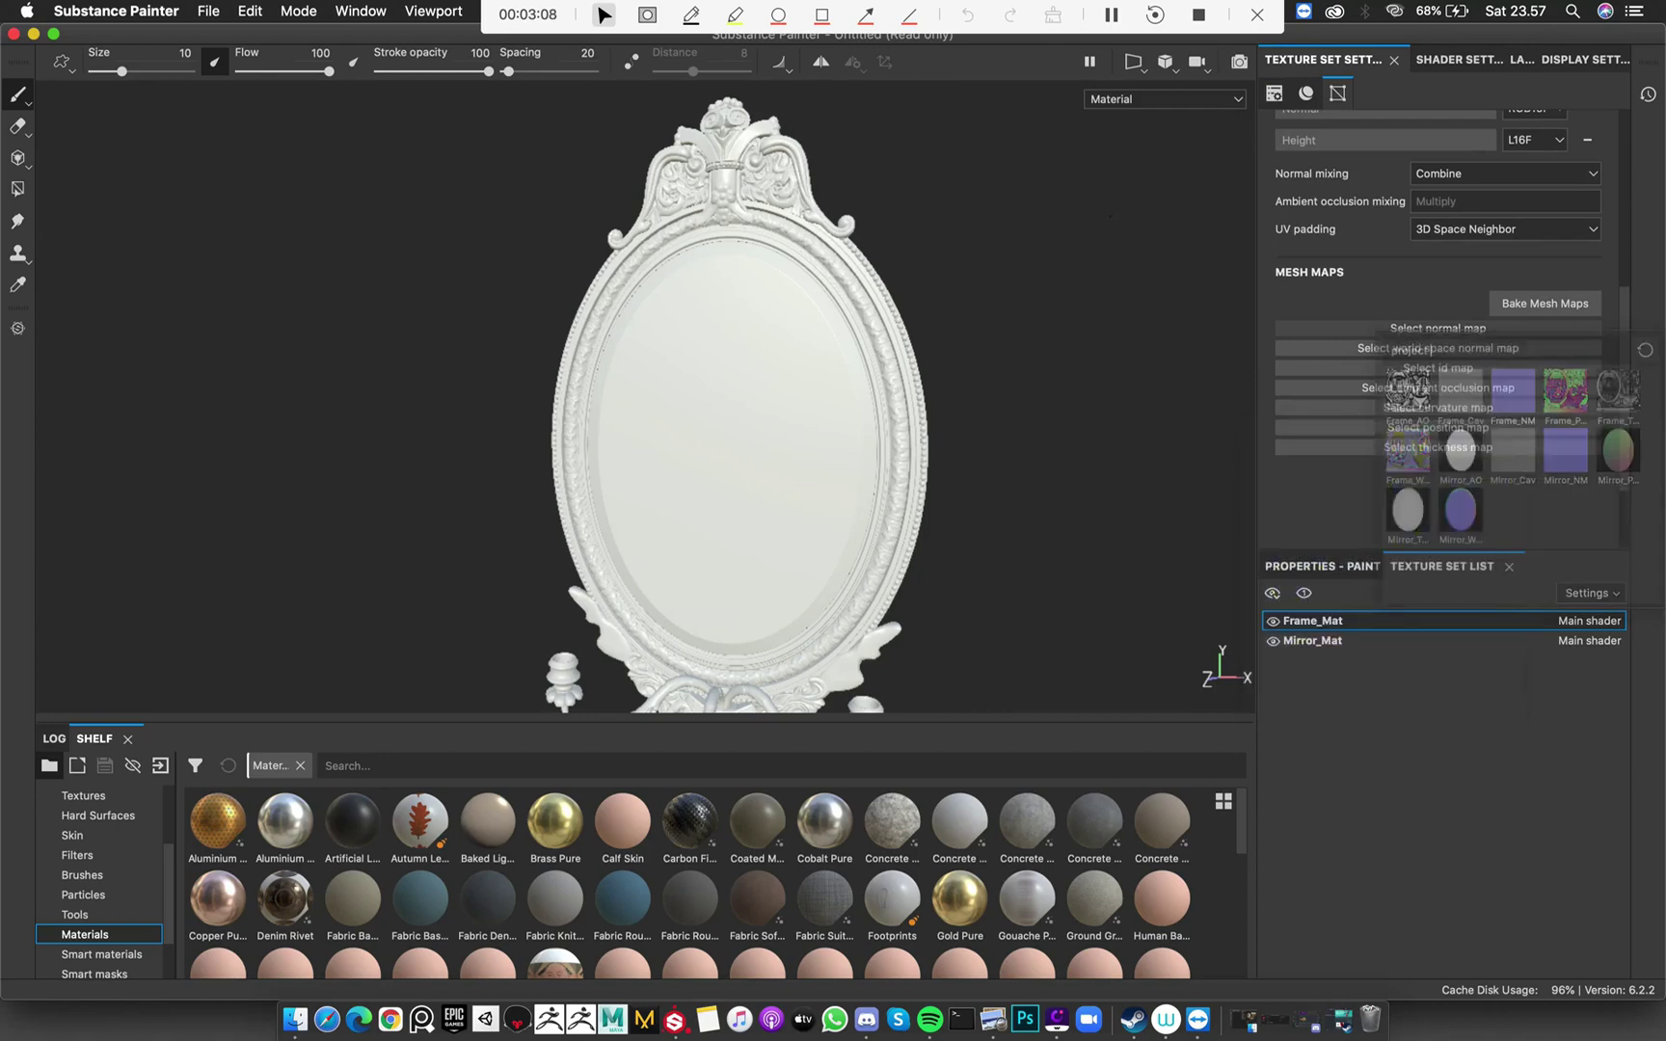
left_click_drag(1023, 457, 1031, 400, "alt")
left_click(1526, 373)
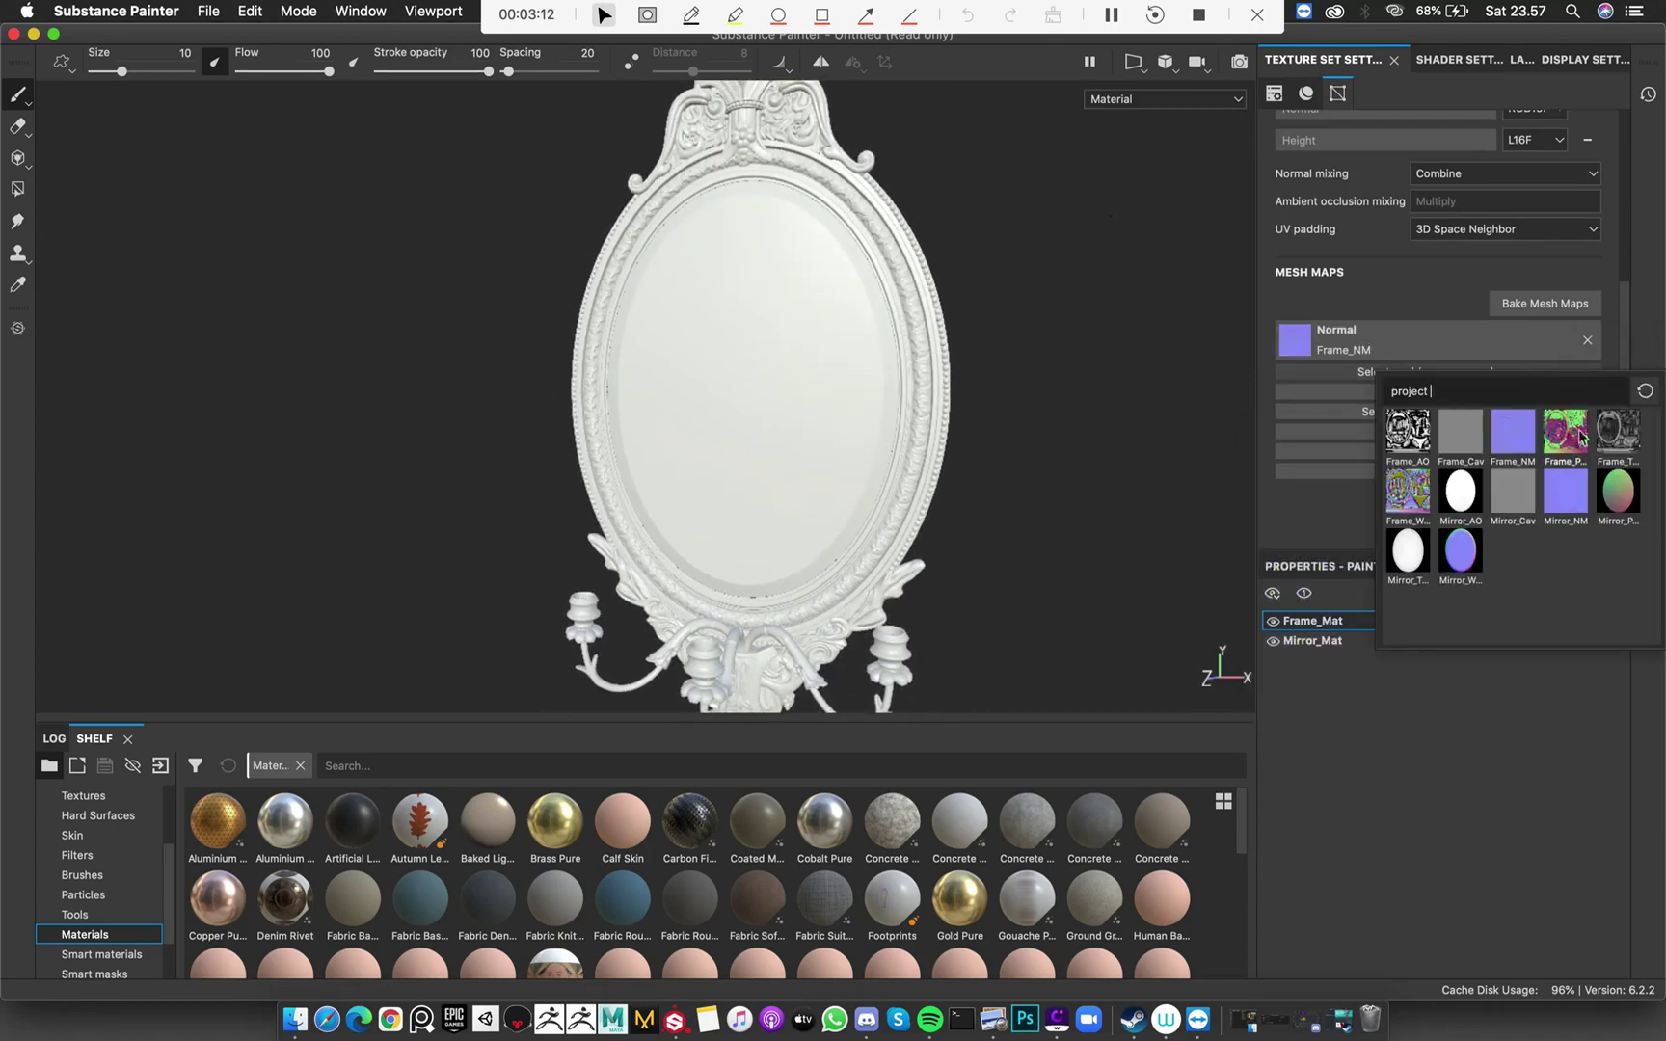
mouse_move(1580, 437)
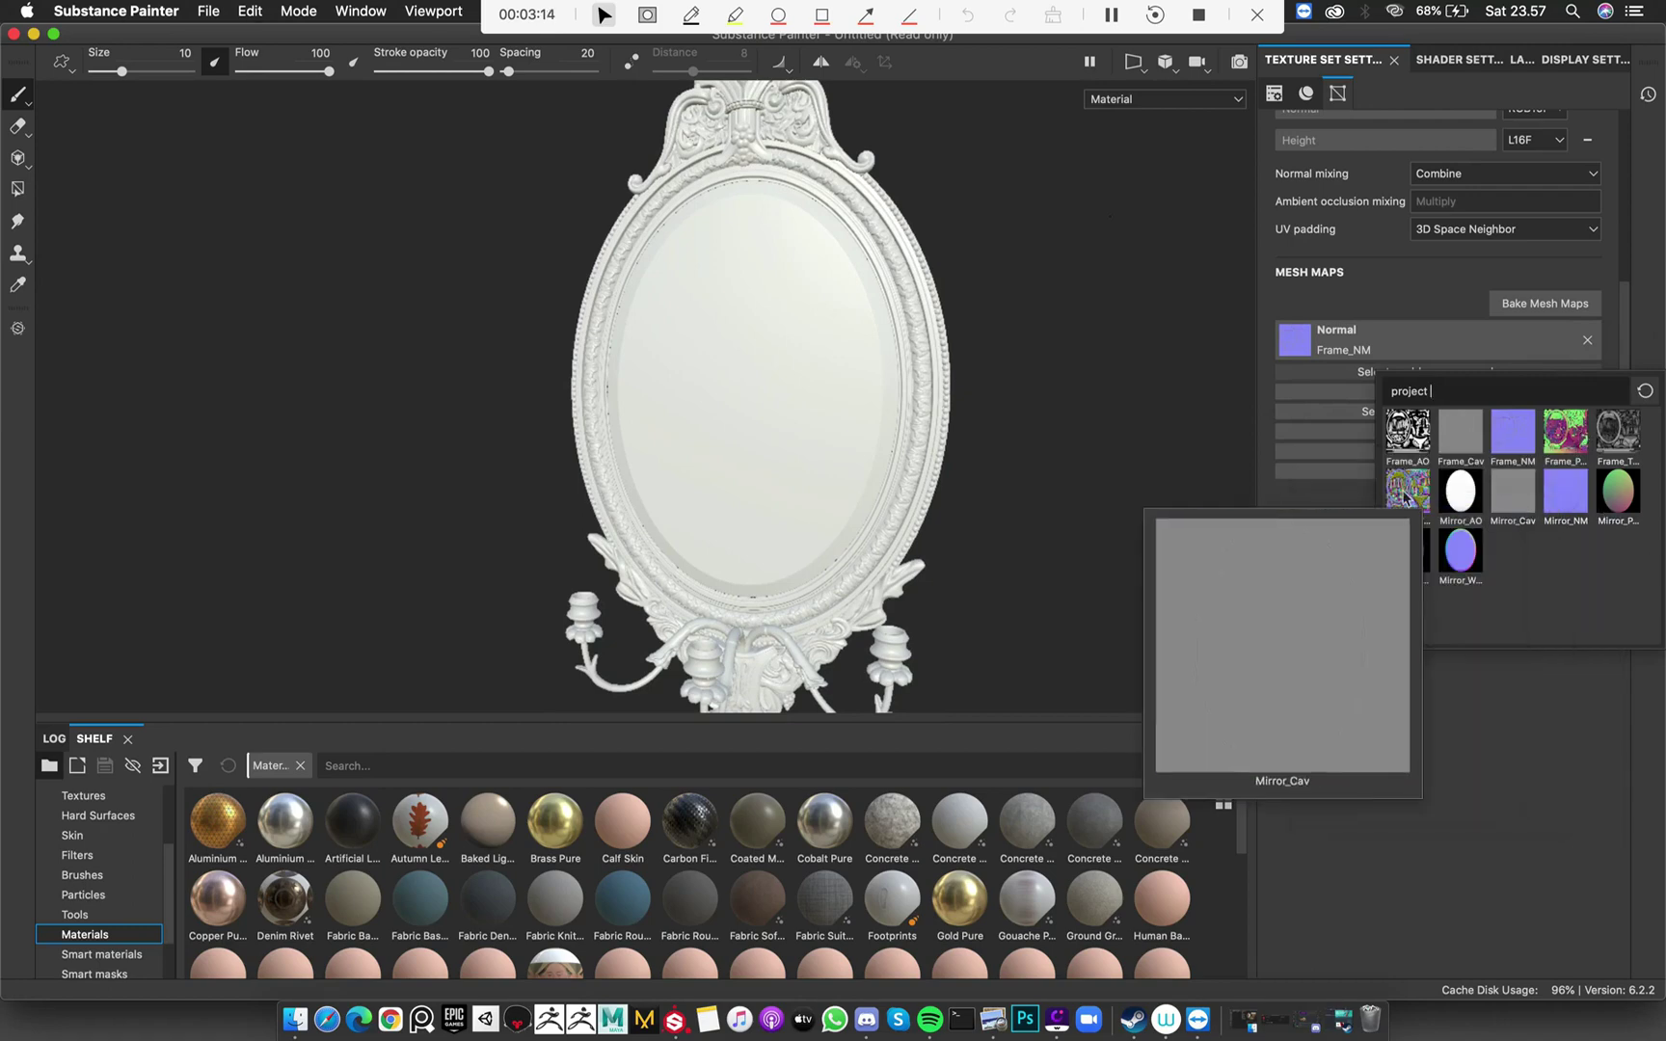
left_click(1407, 490)
Leave the ID map empty and assign Frame_AO as ambient occlusion and Frame_Cav as curvature for Frame_Mat
left_click(1455, 415)
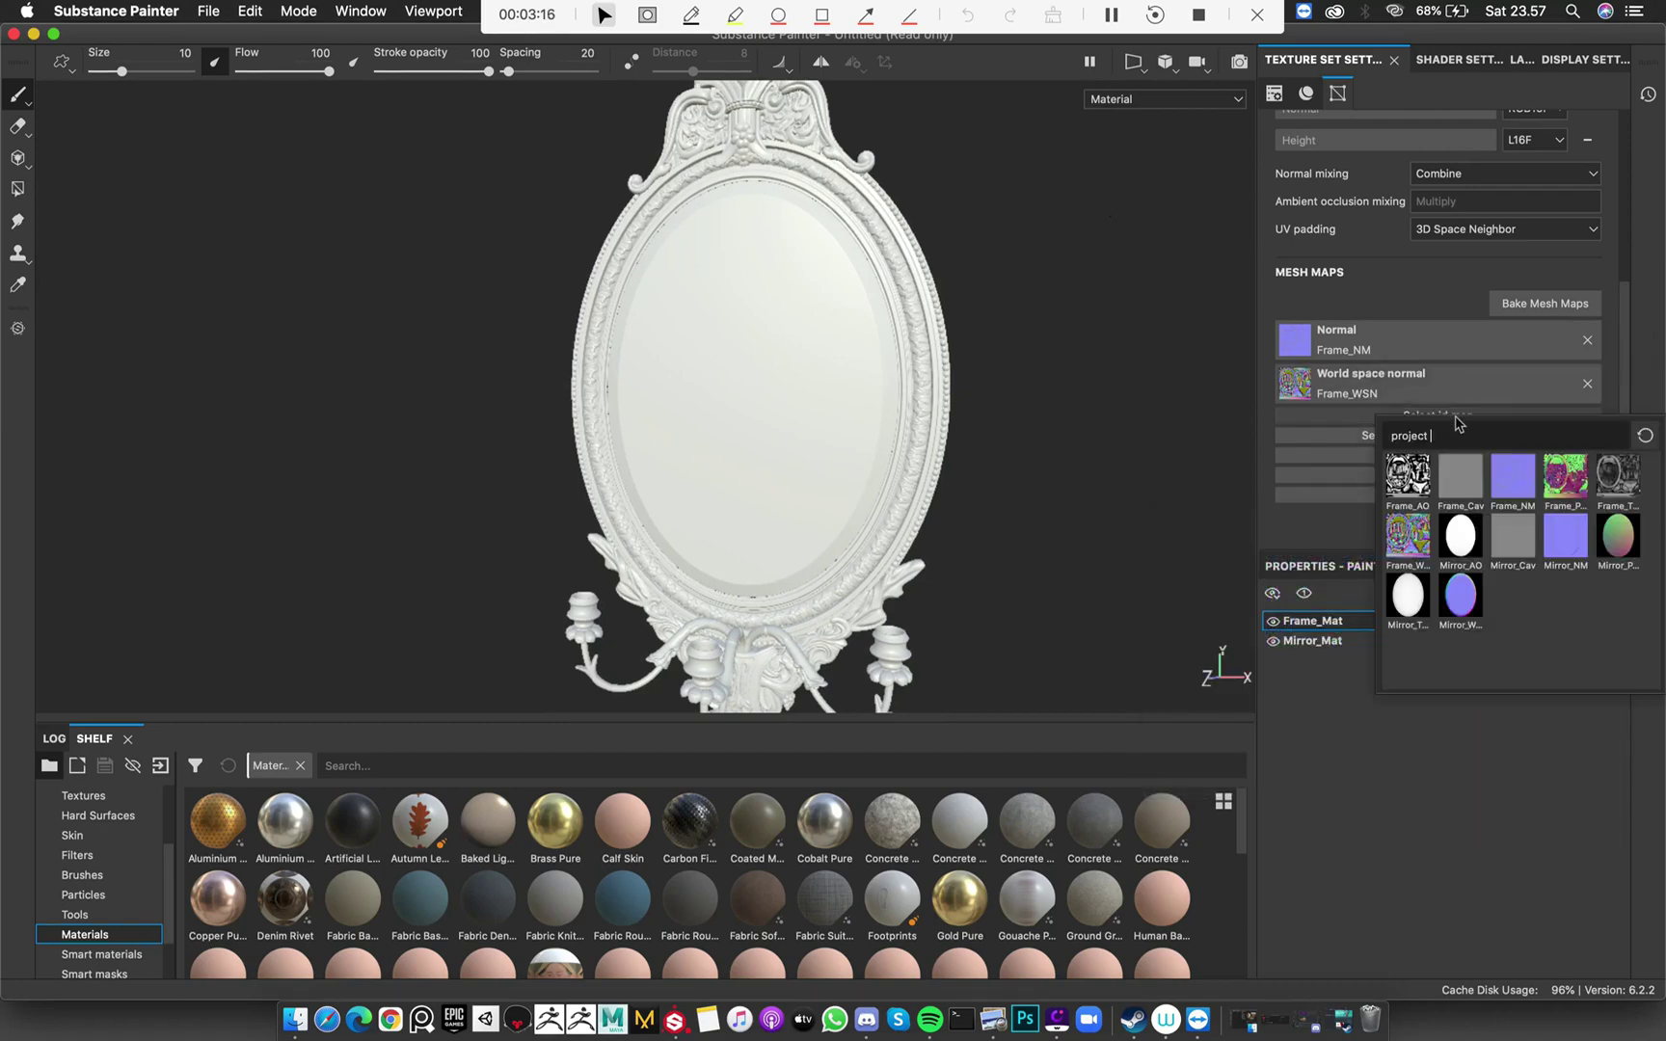
left_click(1347, 550)
left_click(1461, 417)
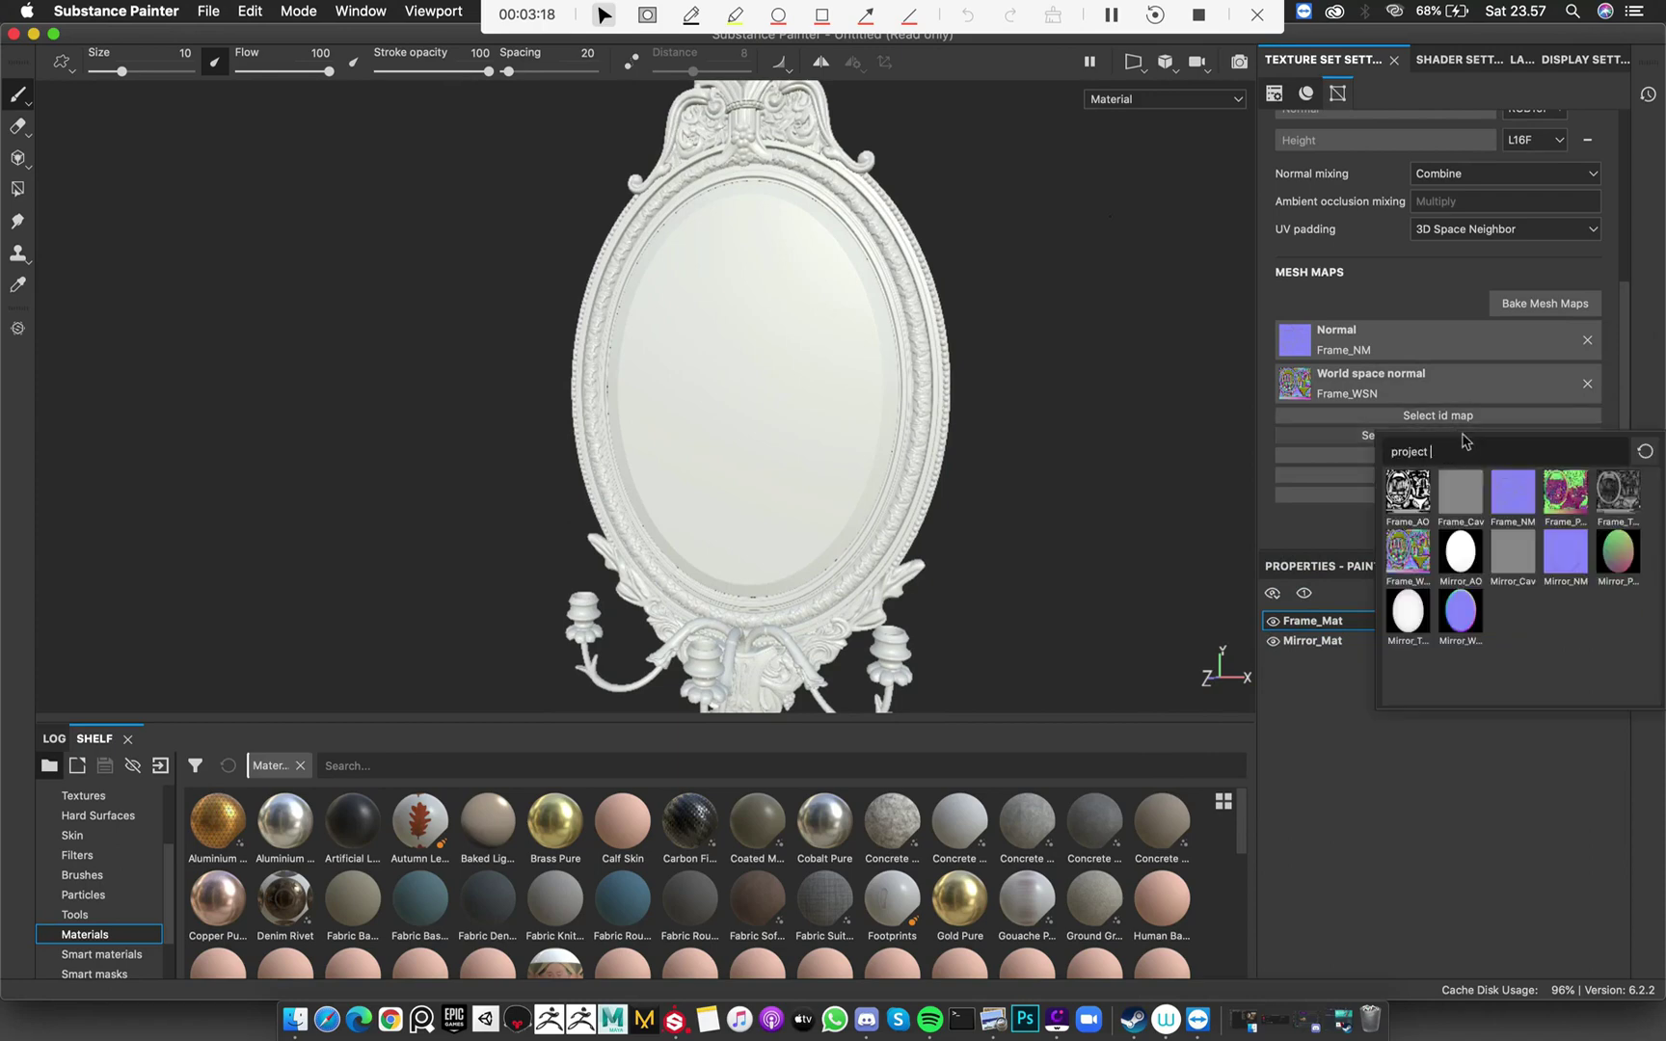
left_click(1410, 491)
left_click(1430, 479)
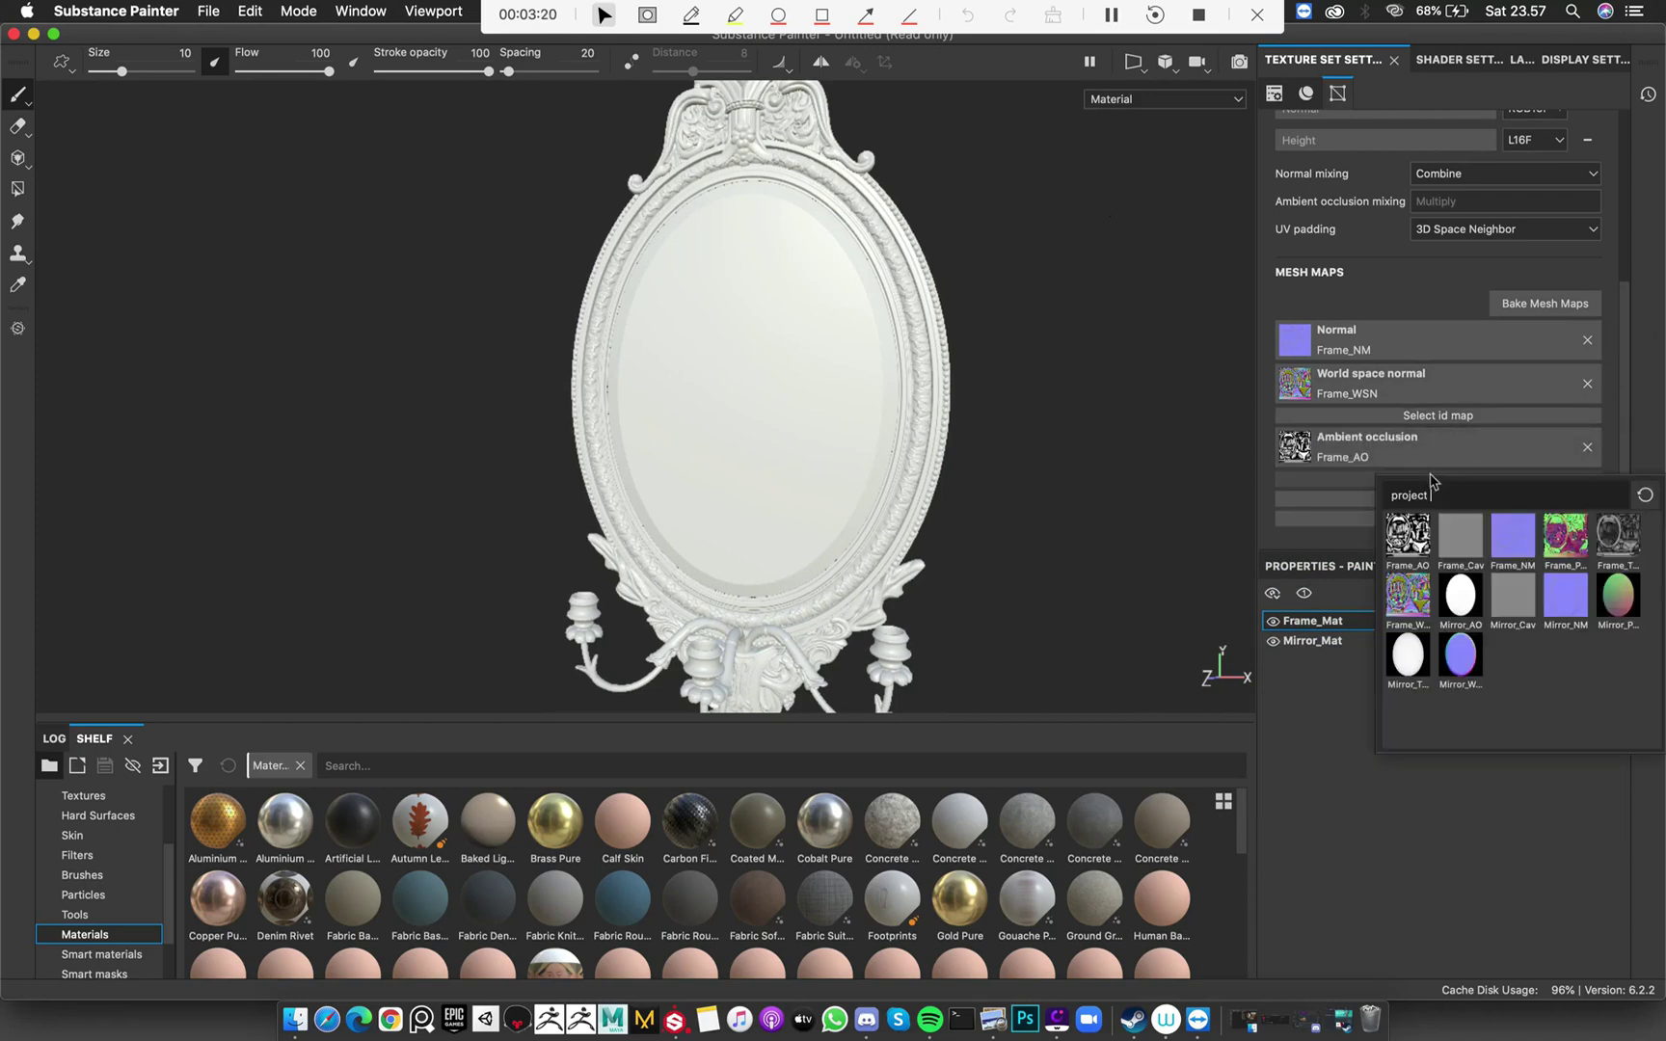
left_click(1472, 543)
Assign Frame_Position as the position map and Frame_Thickness as the thickness map of Frame_Mat
left_click(1452, 526)
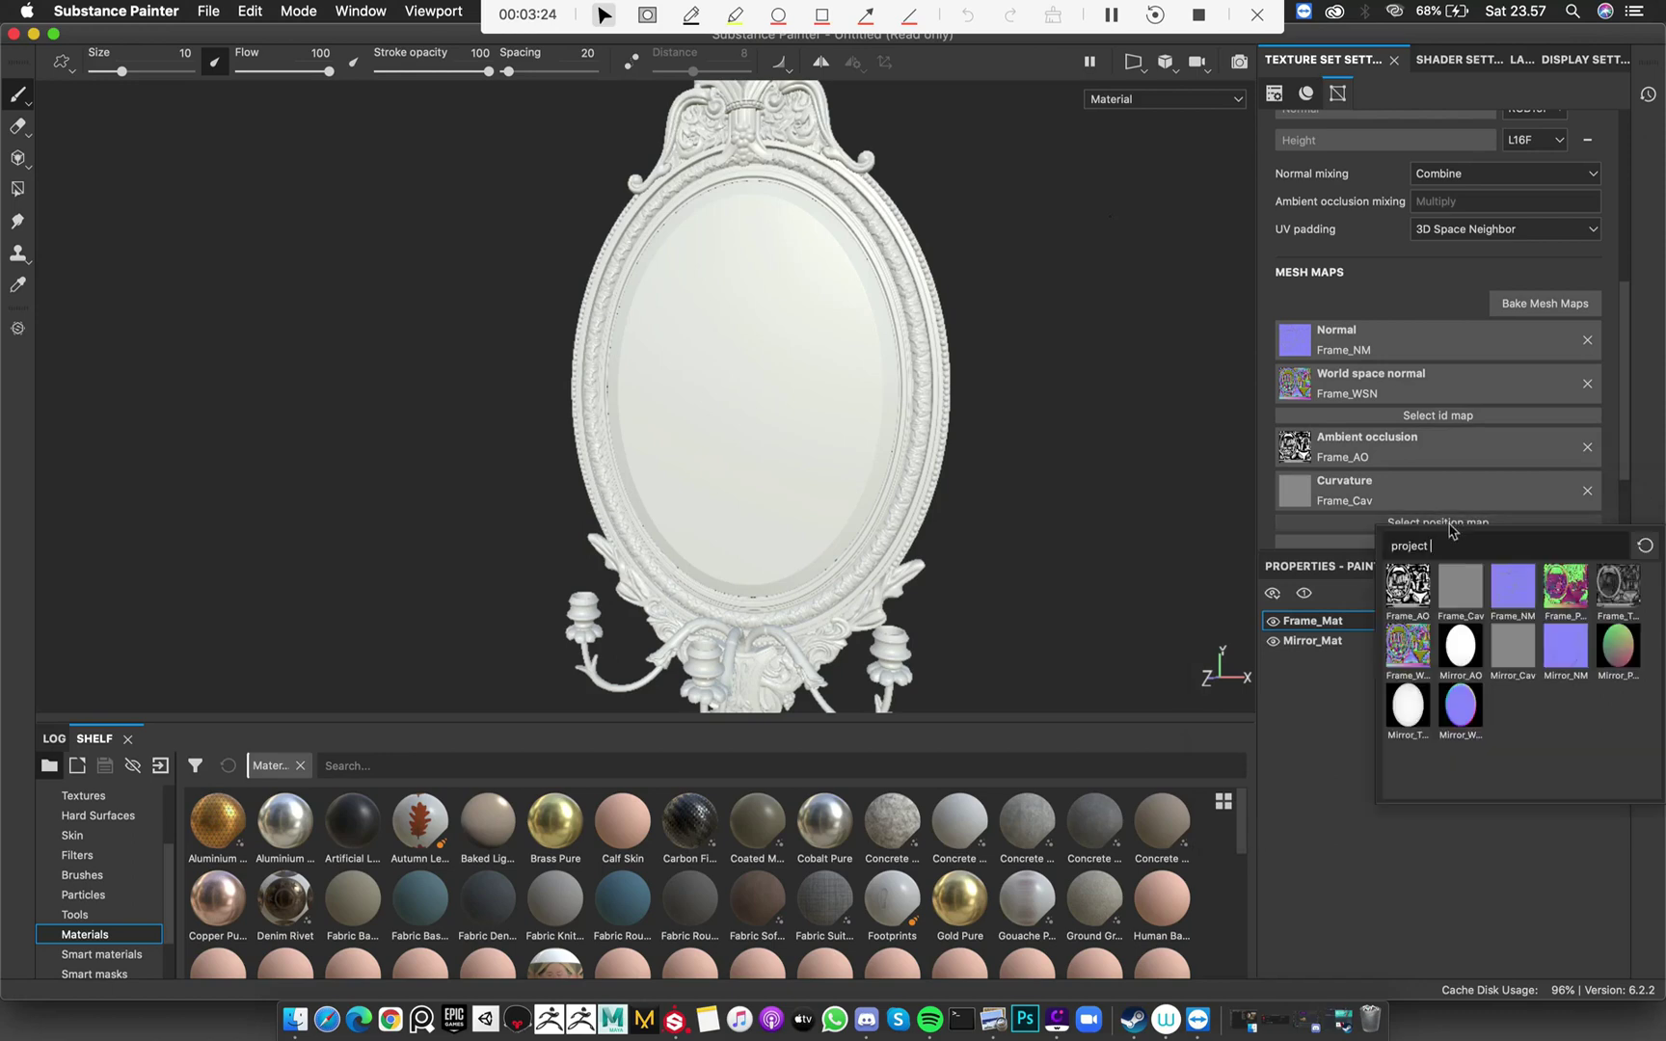
left_click(1585, 594)
left_click(1456, 421)
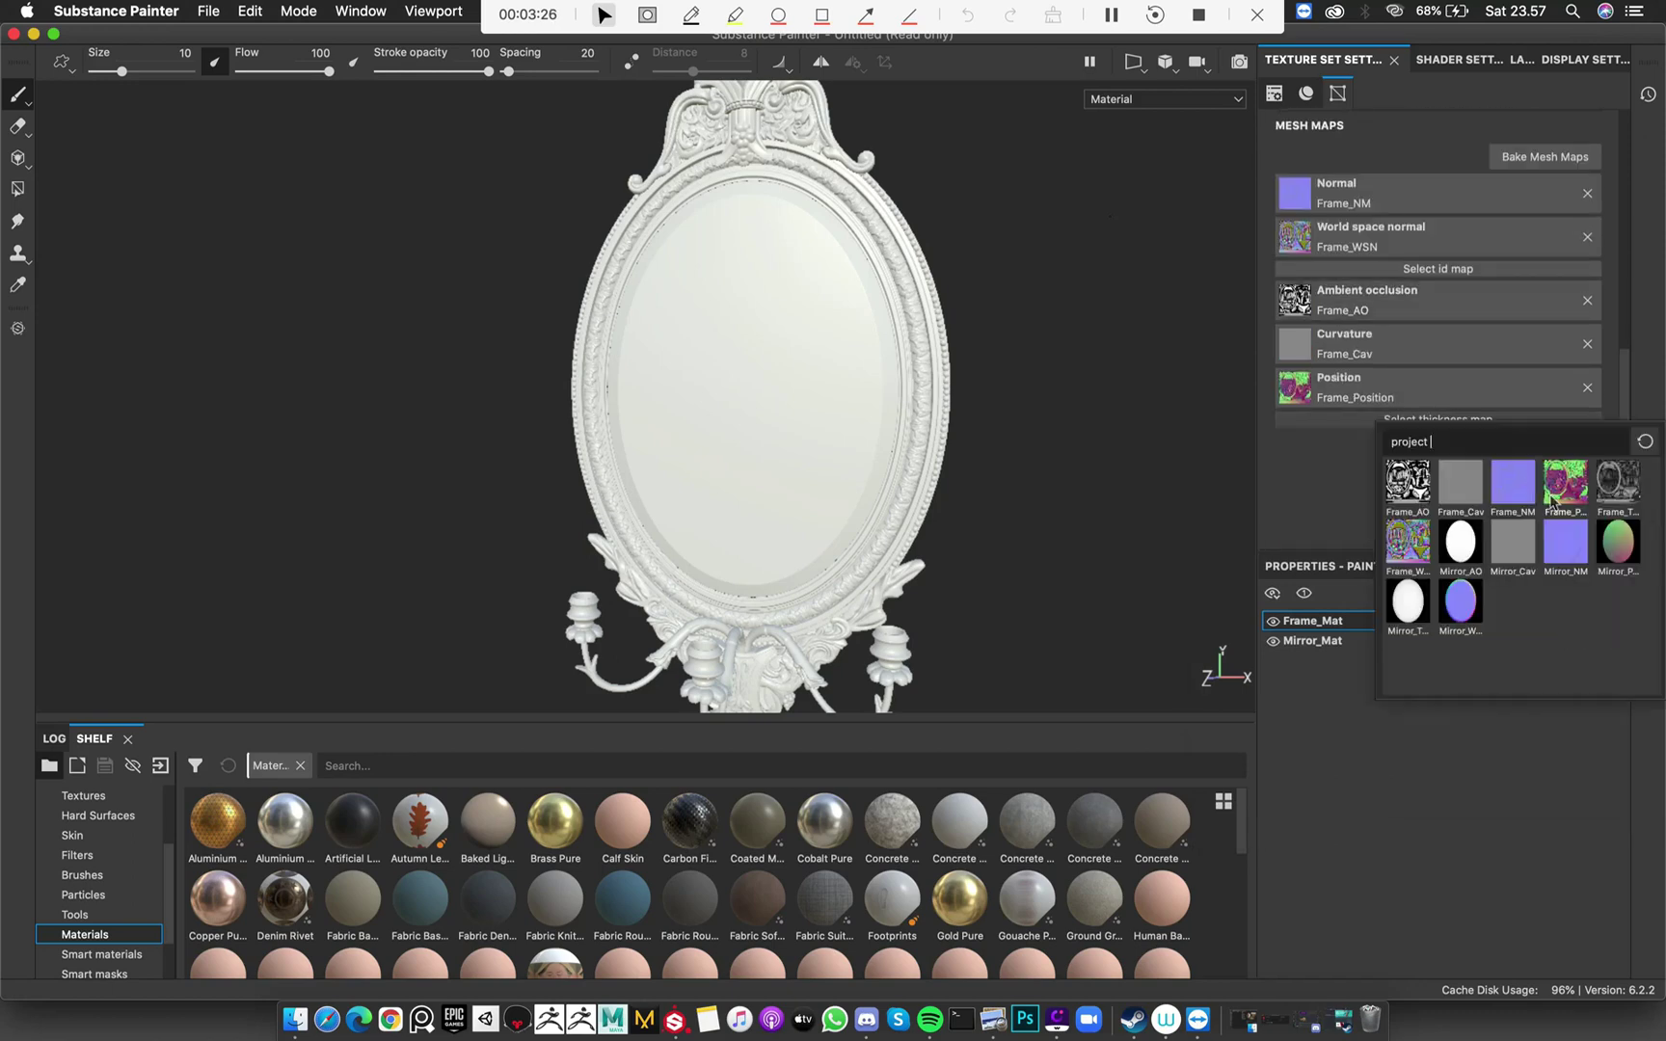
left_click(1616, 482)
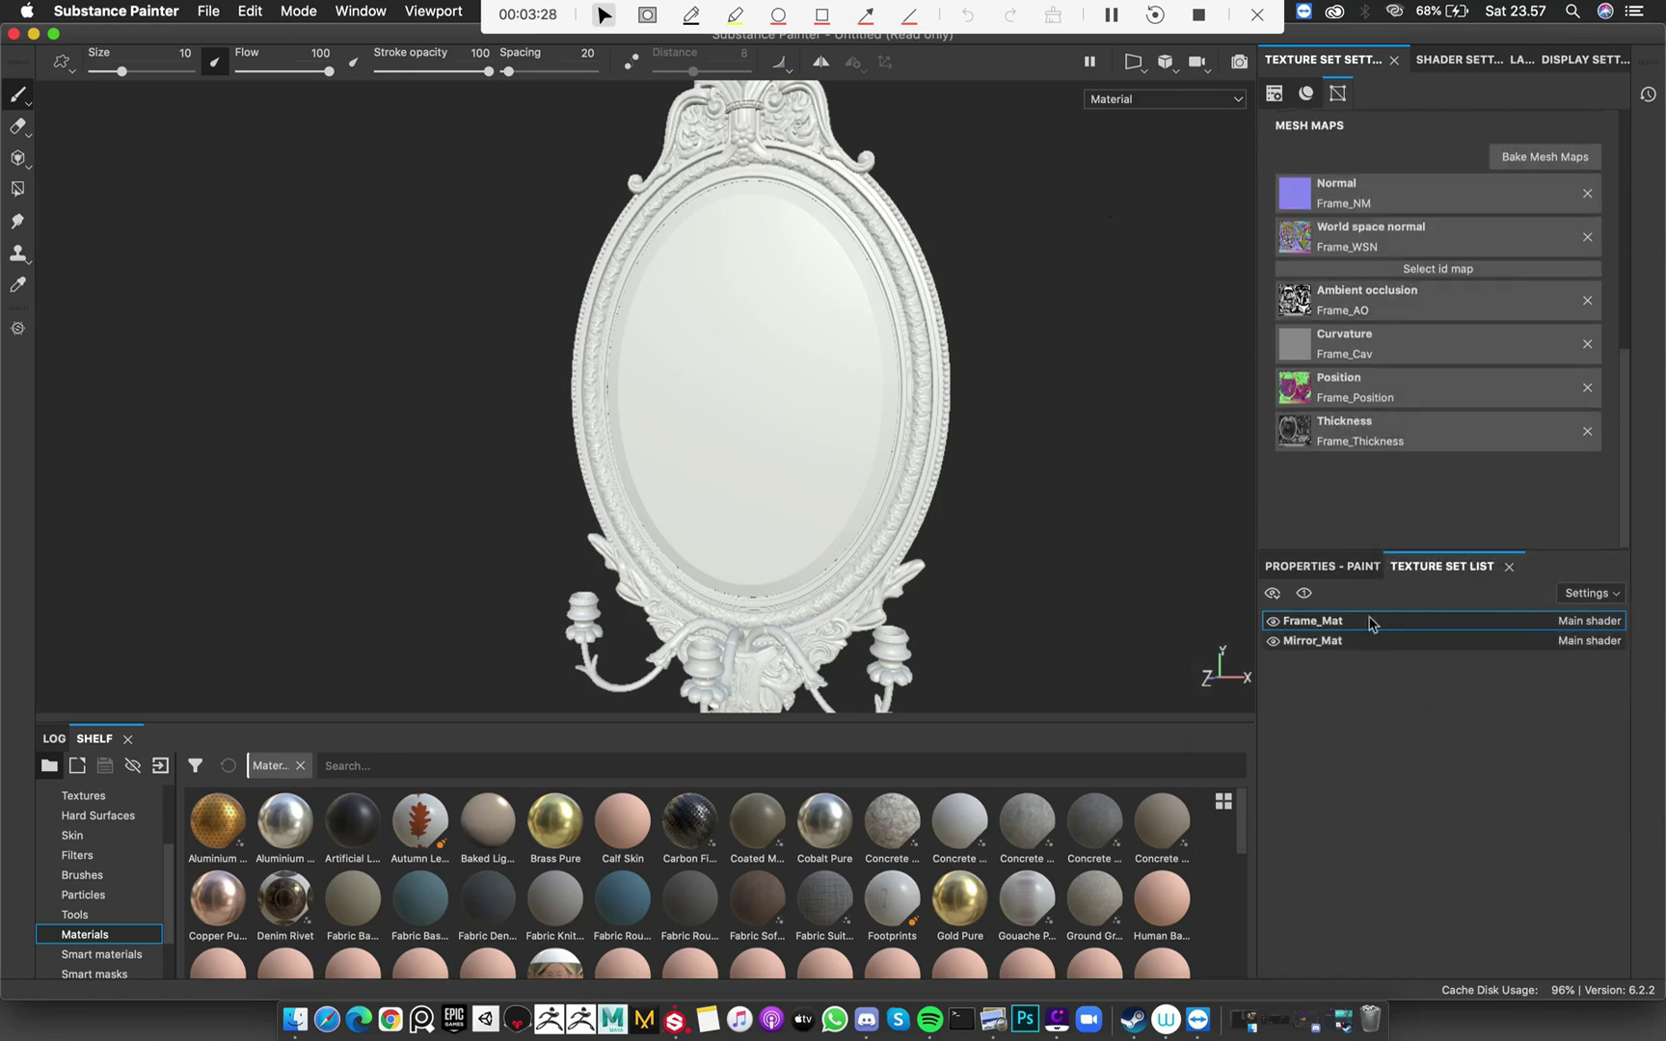
Assign Mirror_NM as the normal map and Mirror_WSN as the world space normal map of the Mirror_Mat texture set
left_click(1346, 645)
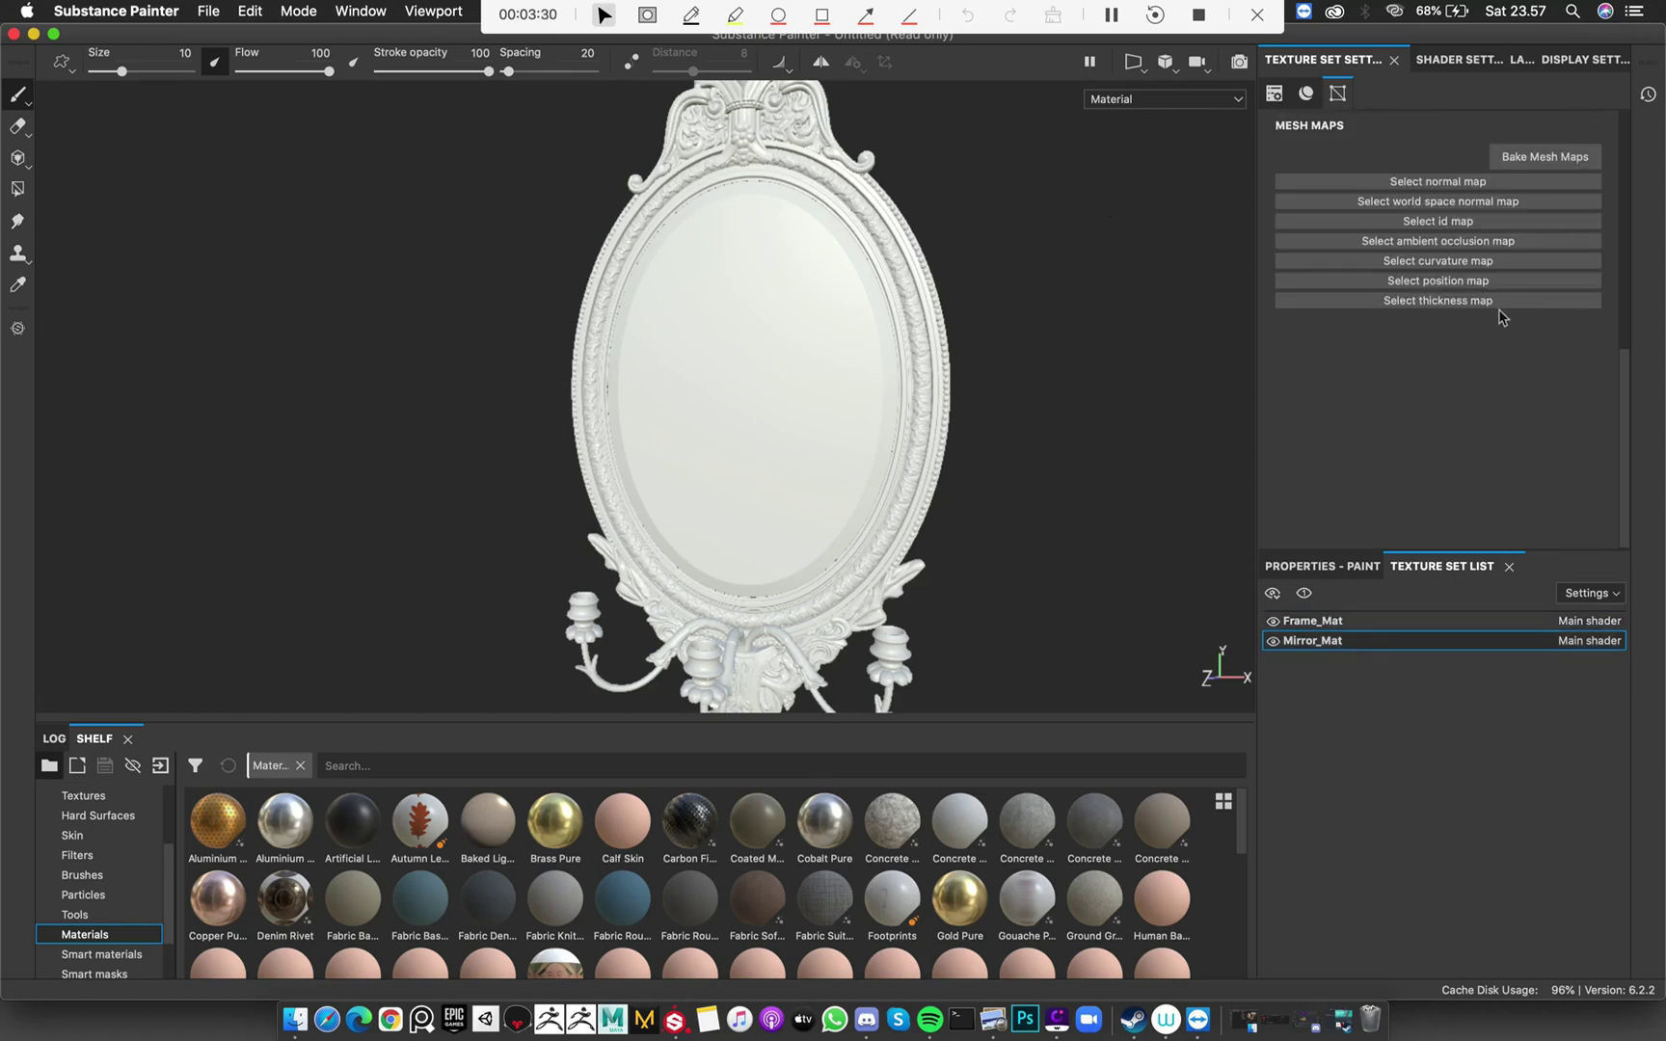
left_click(1472, 183)
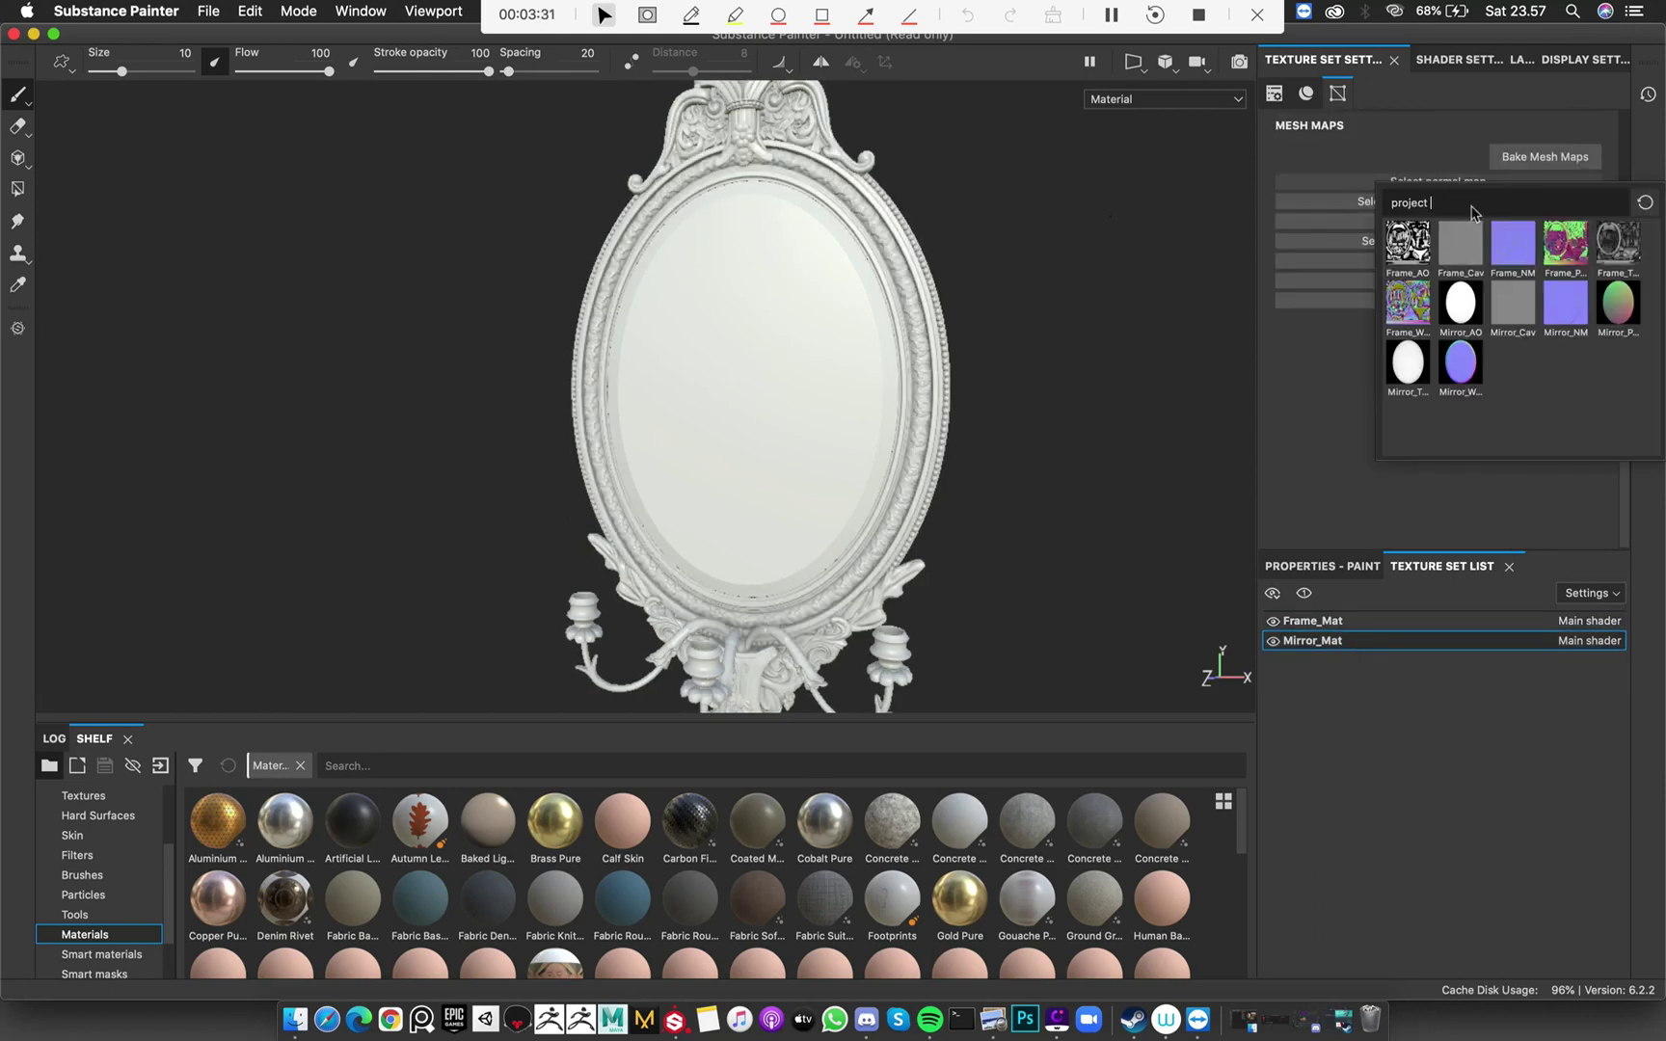
left_click(1563, 307)
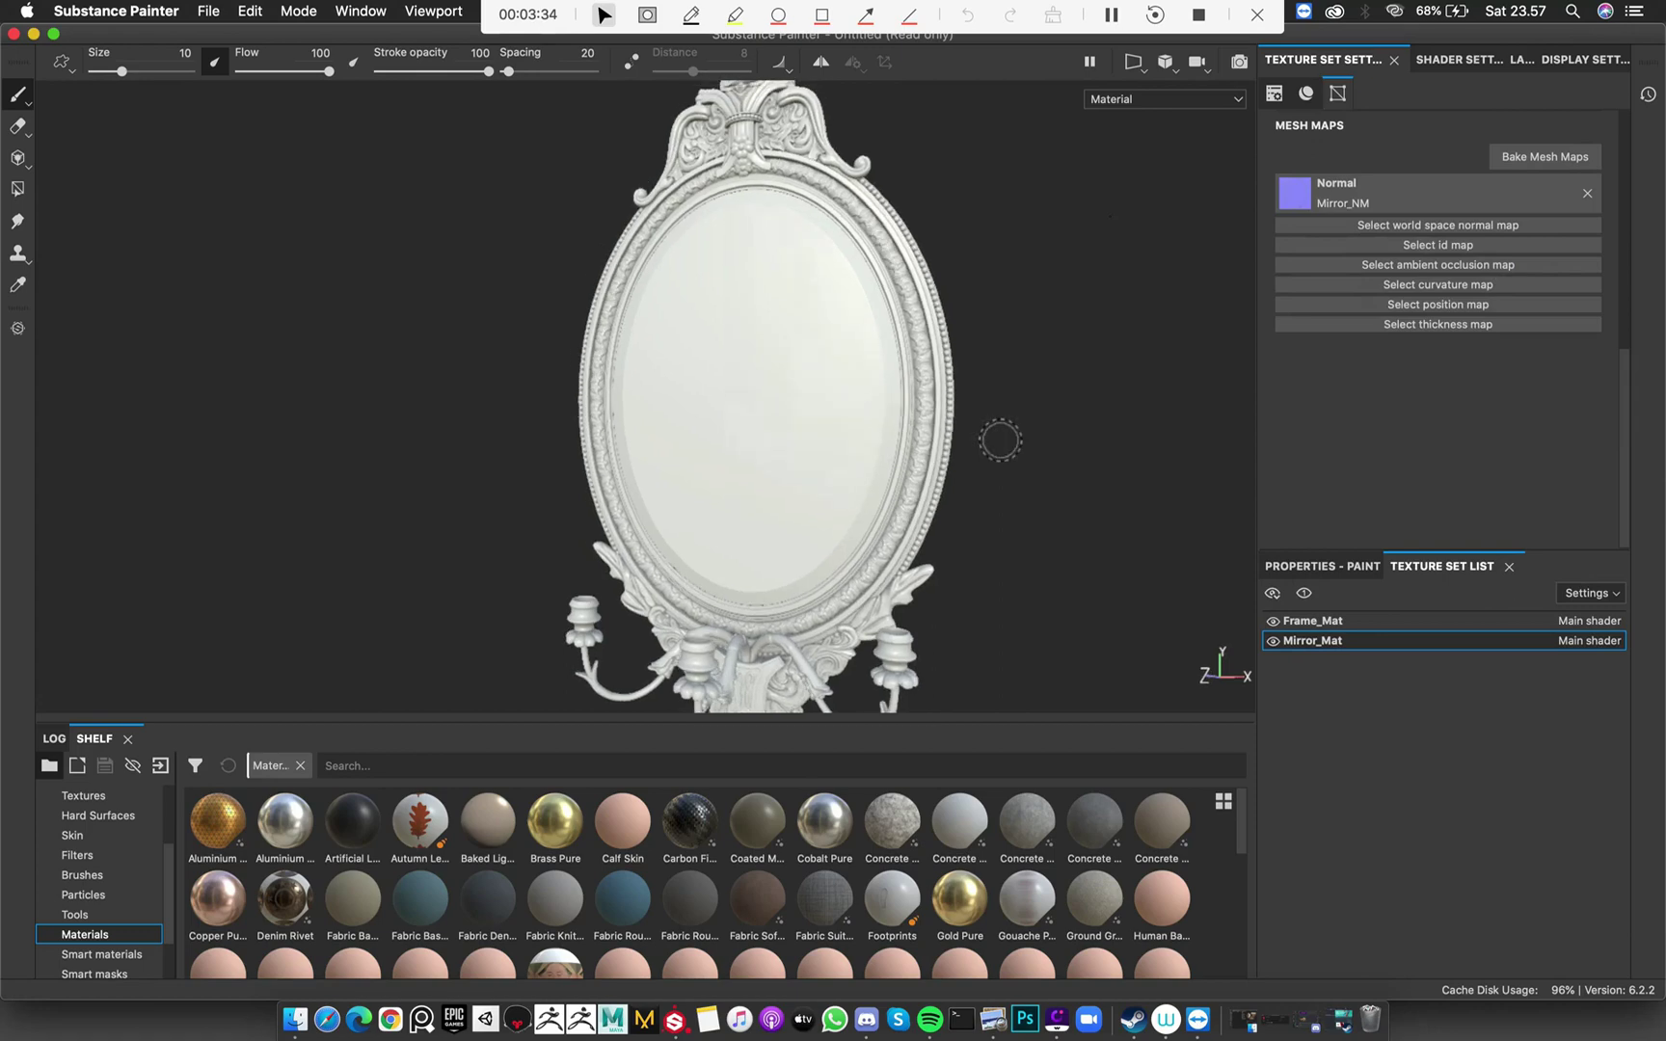
left_click(1514, 227)
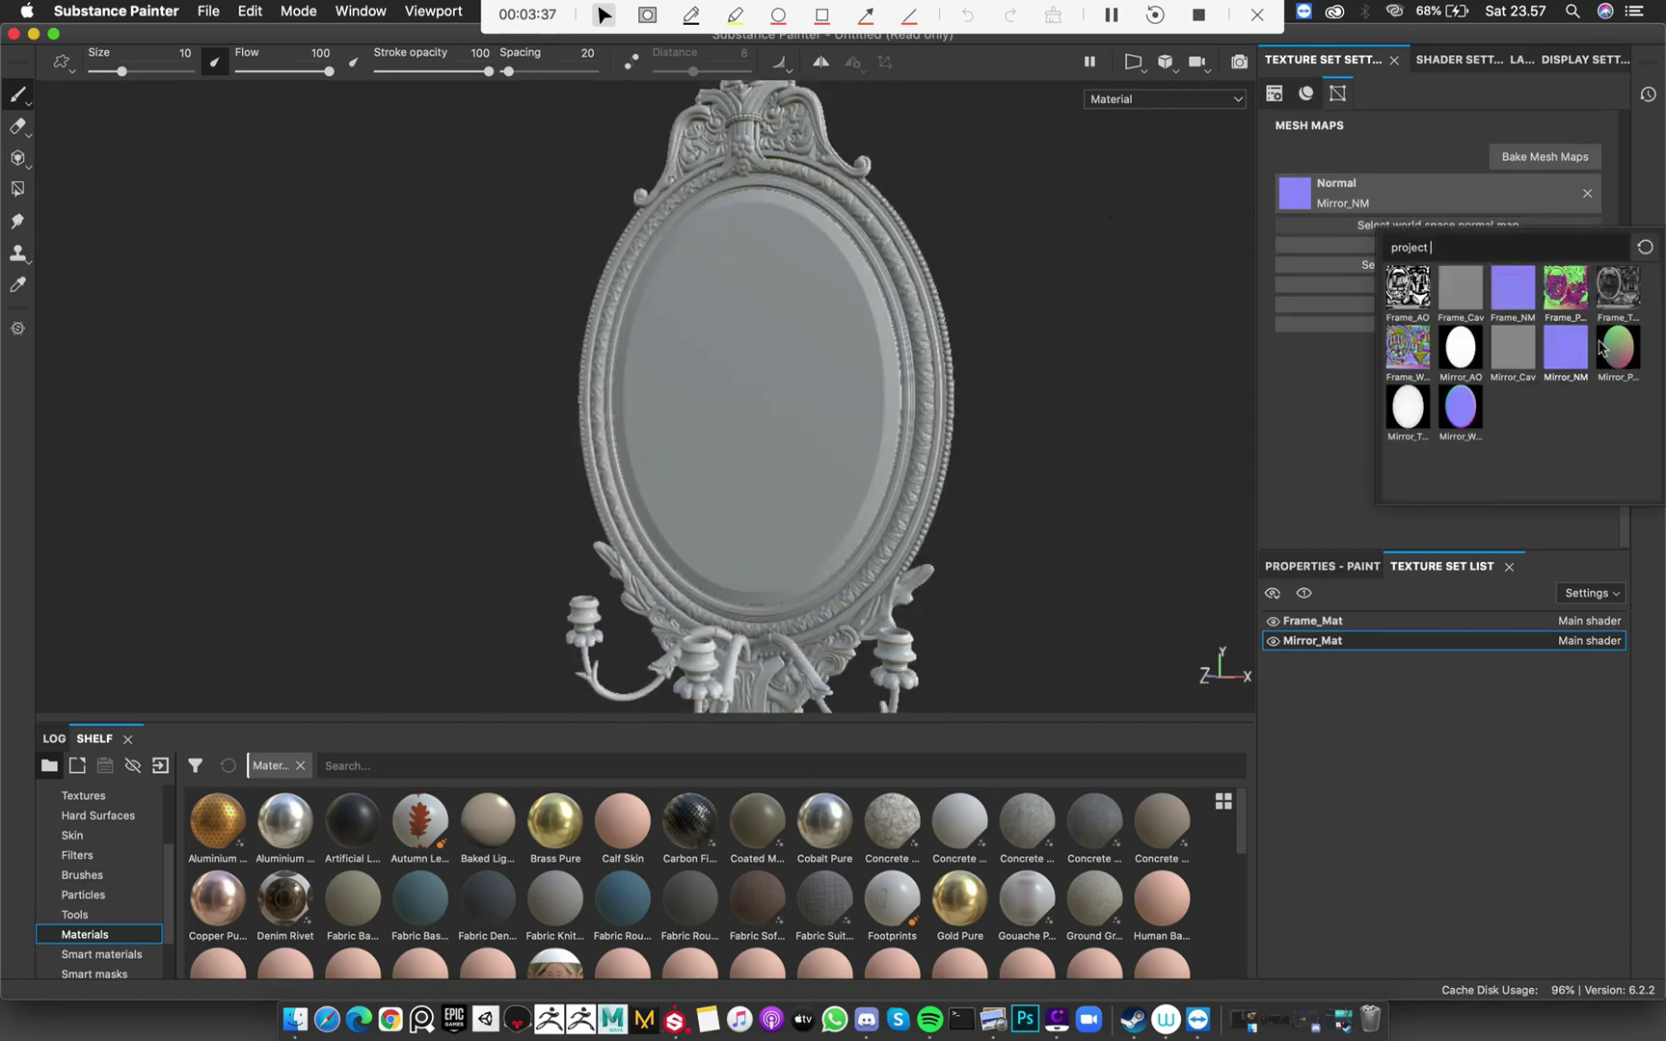
left_click(1461, 410)
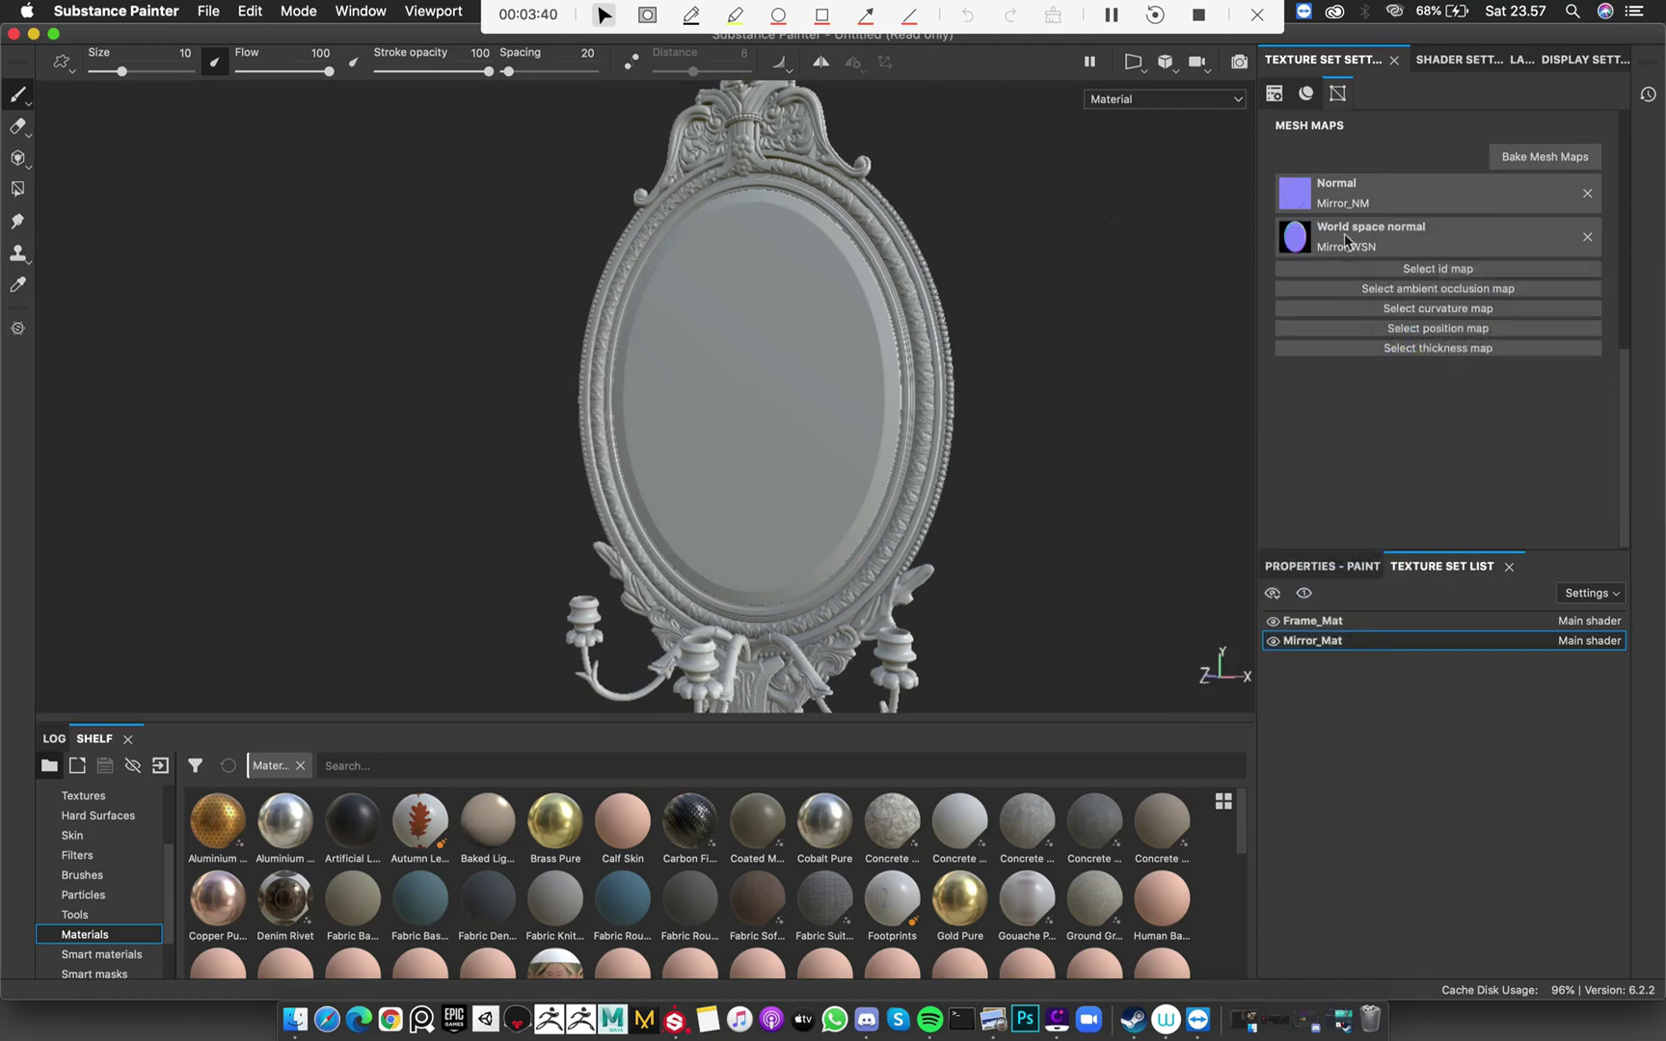
Leave the ID map empty and assign Mirror_AO as ambient occlusion and Mirror_Cav as curvature for Mirror_Mat
left_click(1408, 270)
left_click(1311, 408)
left_click(1434, 289)
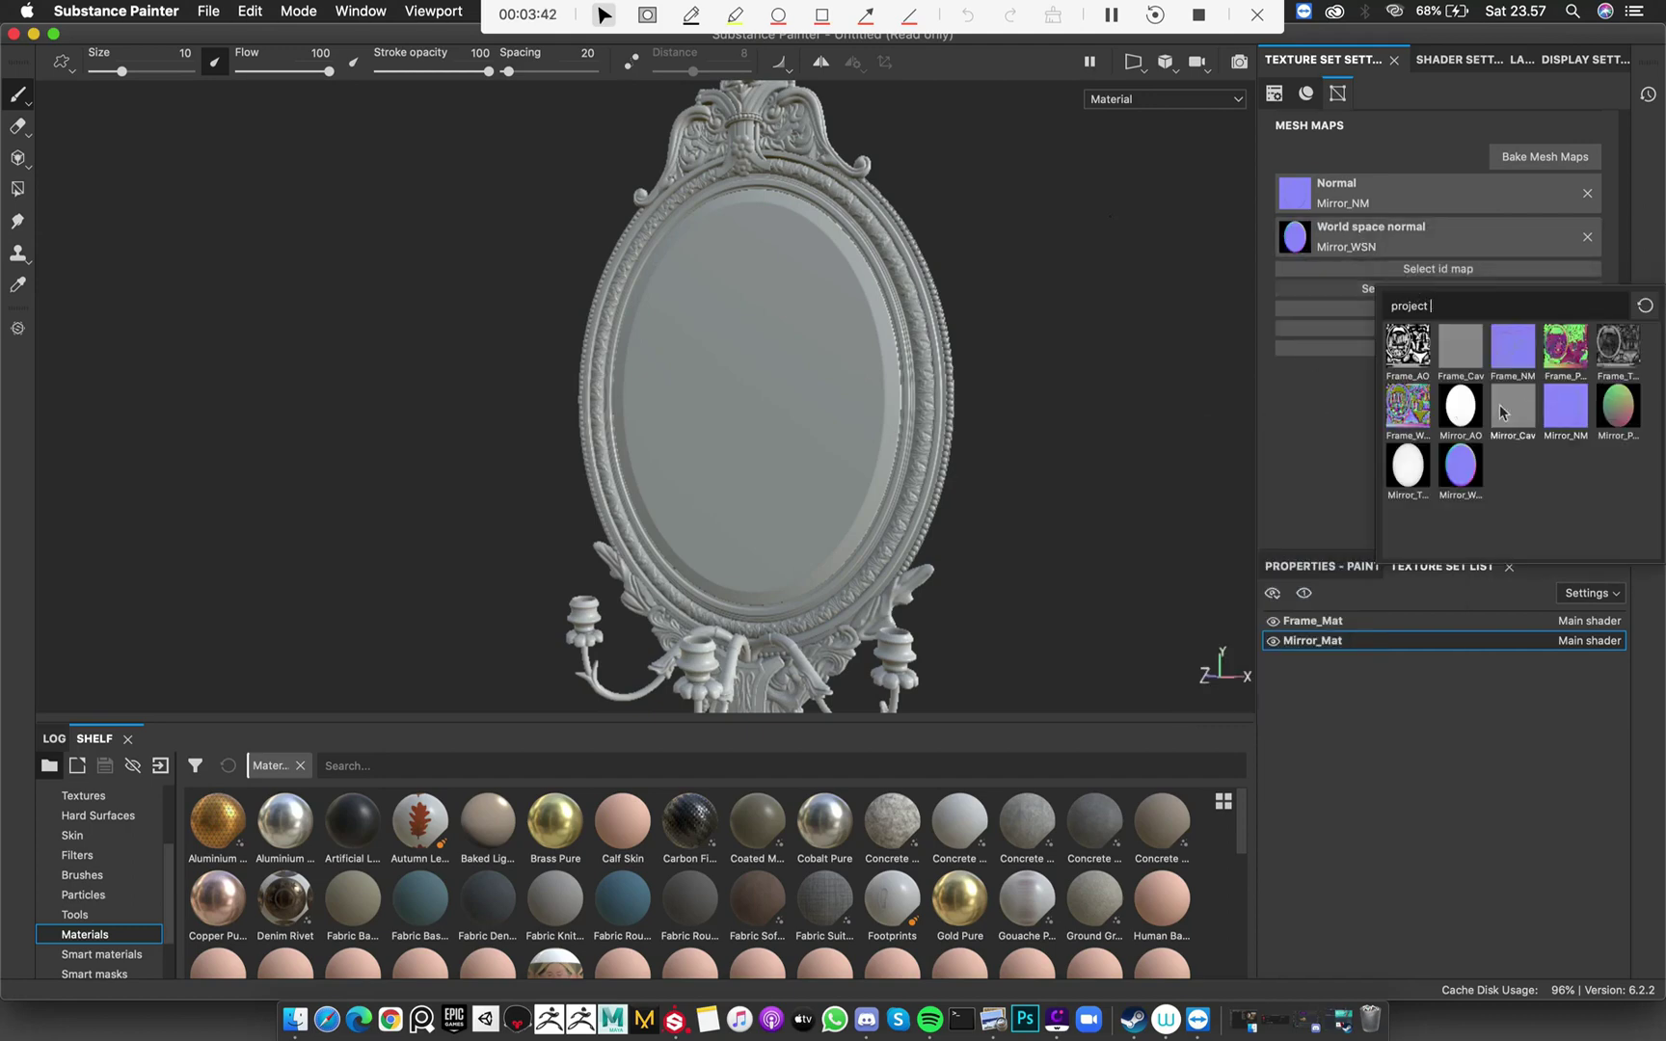
left_click(1462, 410)
left_click(1439, 332)
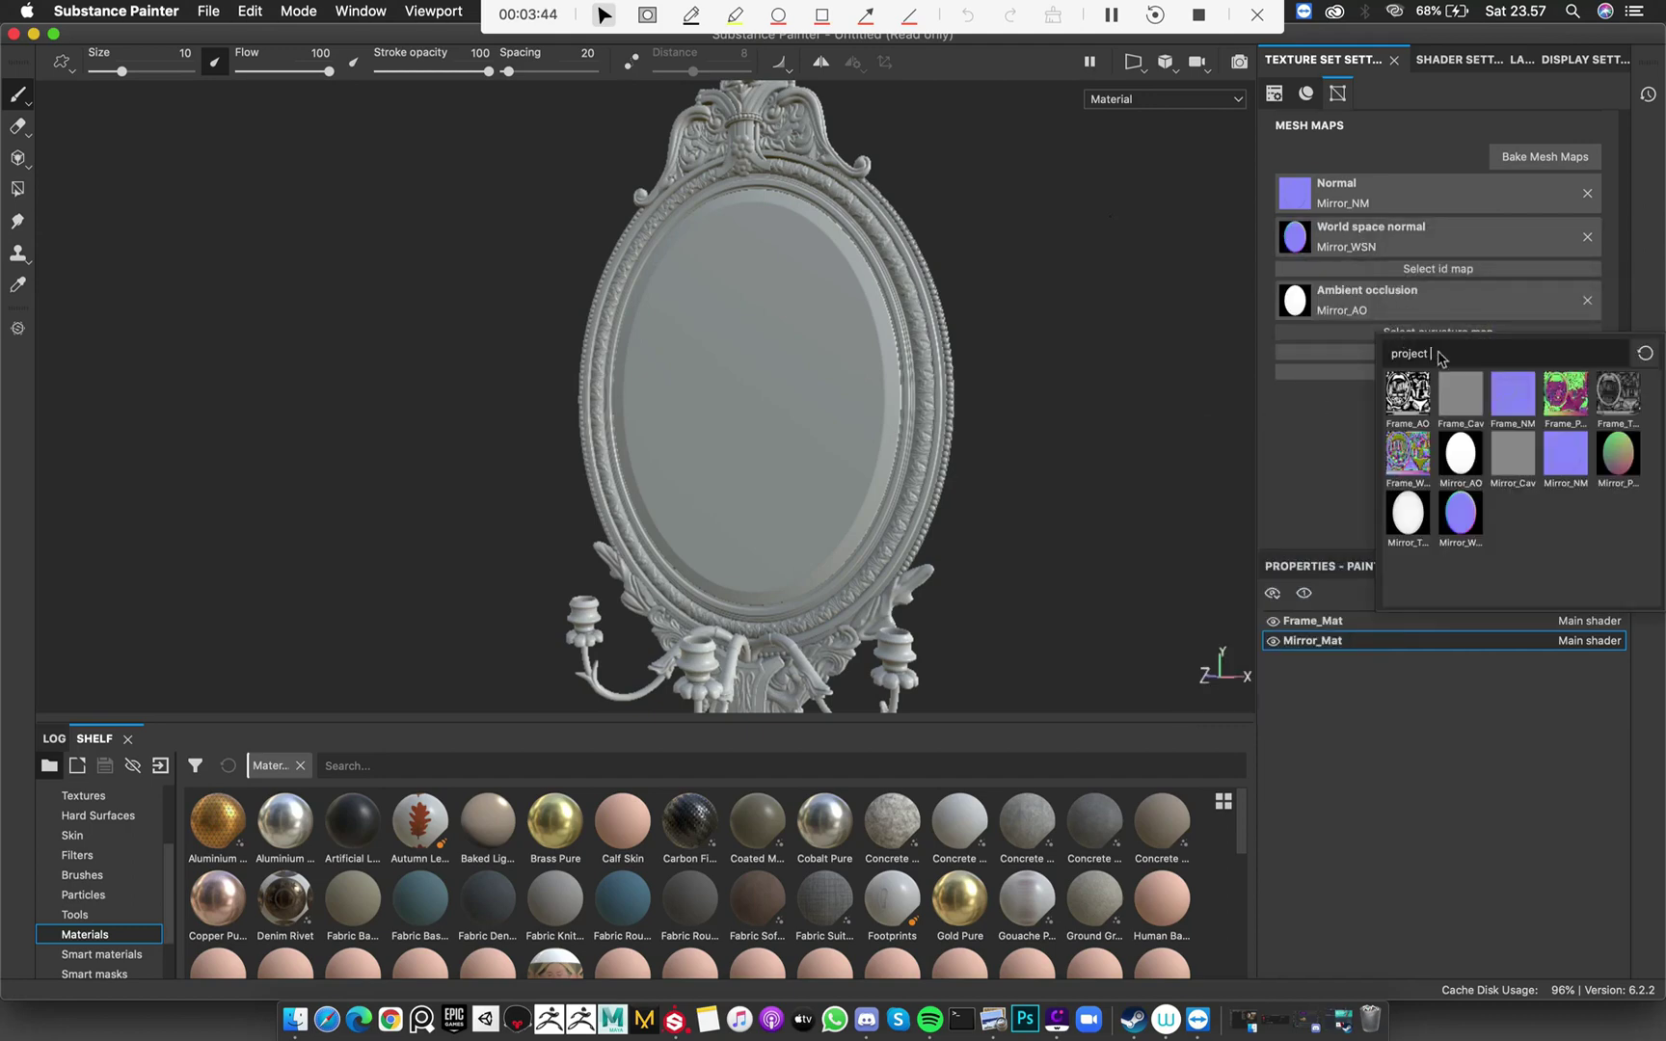
left_click(1510, 464)
Assign Mirror_Position as the position map and Mirror_Thickness as the thickness map of Mirror_Mat
left_click(1365, 374)
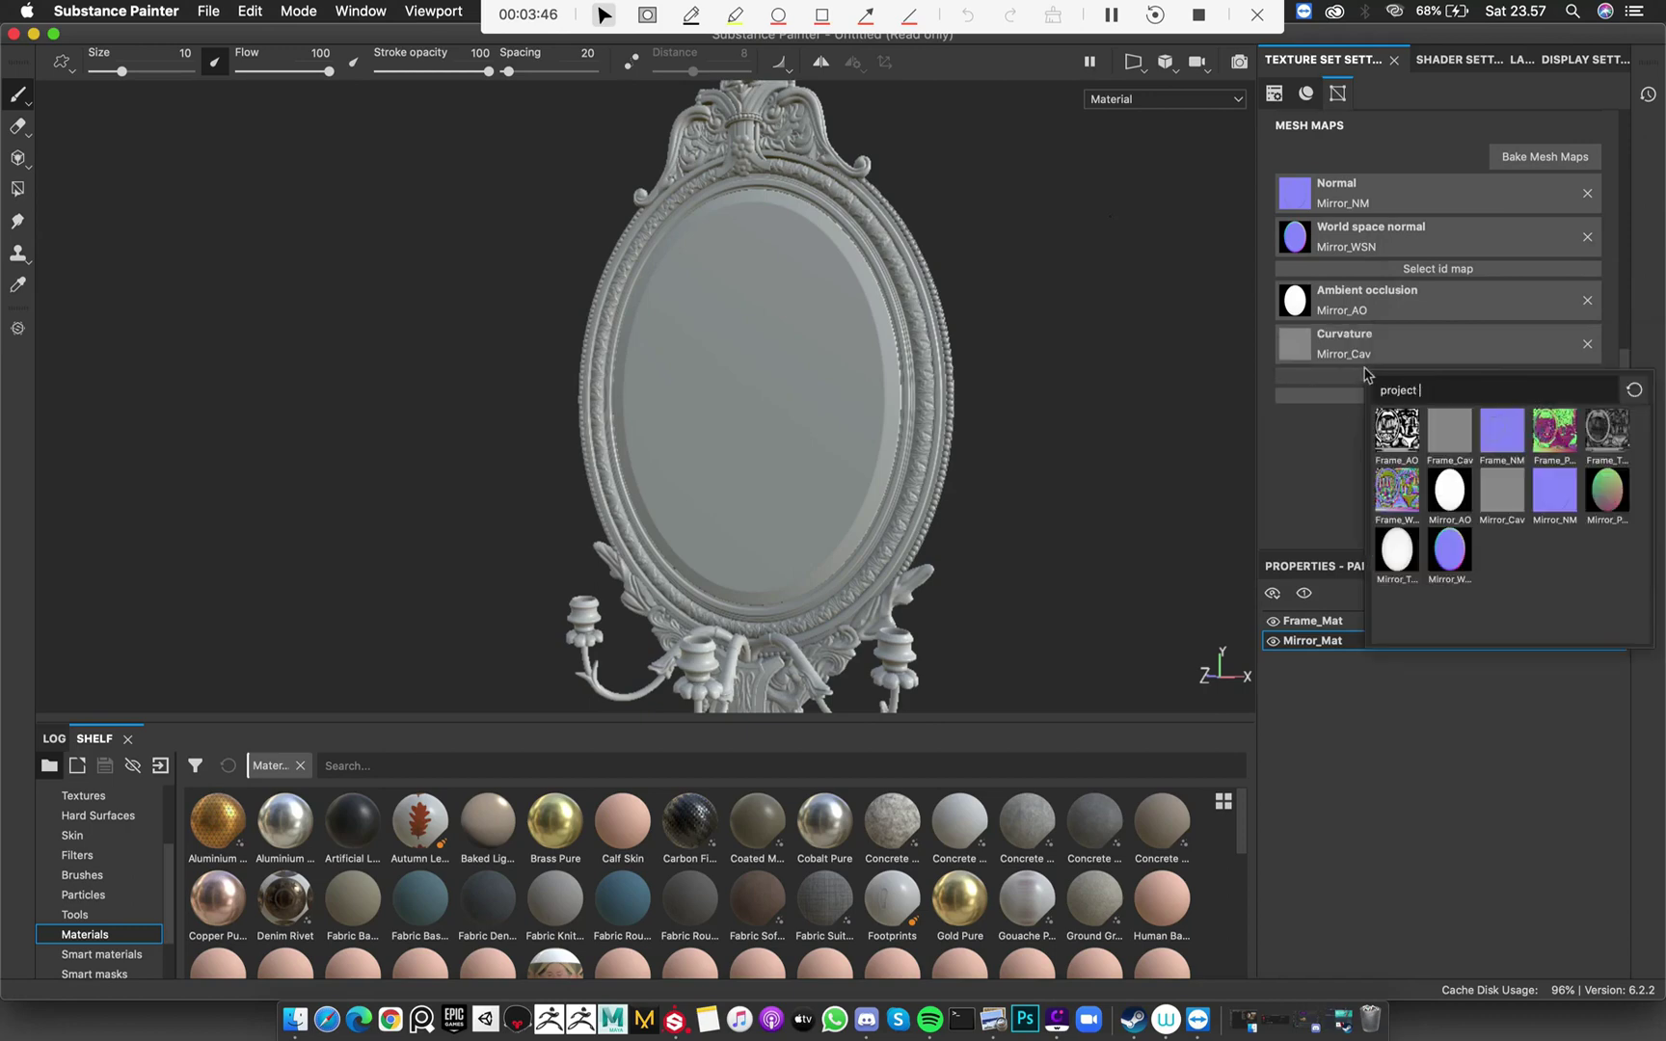
left_click(1610, 497)
left_click(1421, 420)
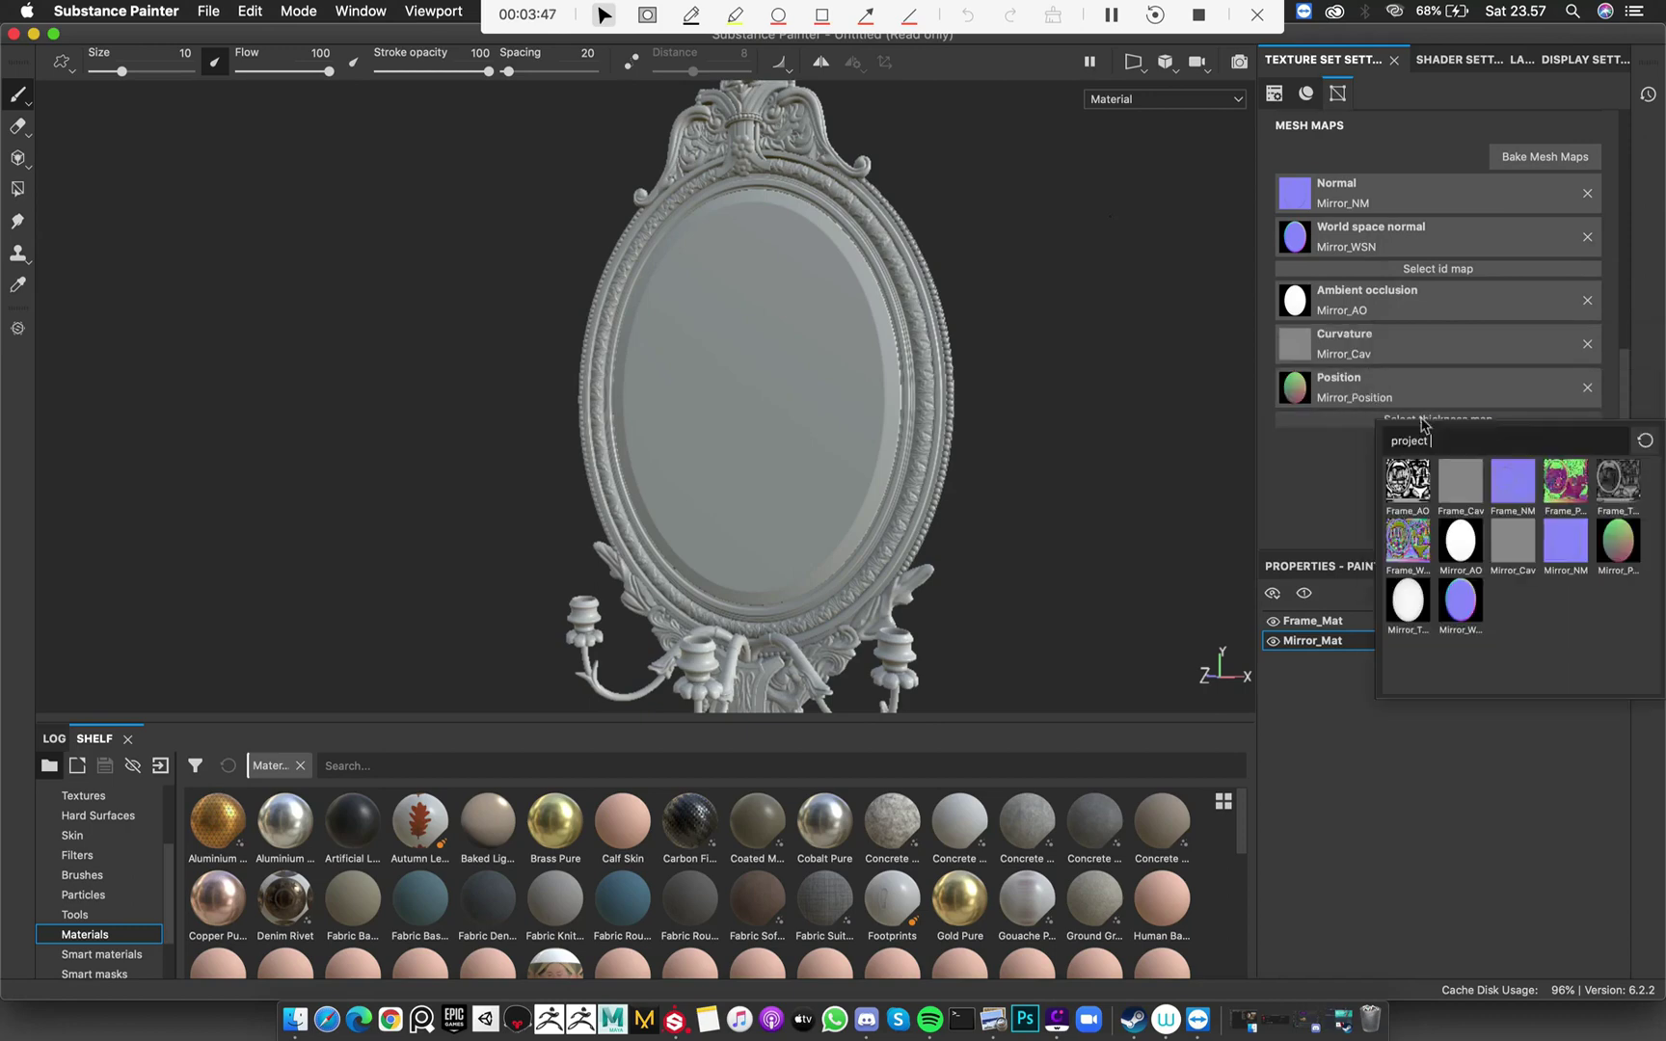
left_click(1406, 605)
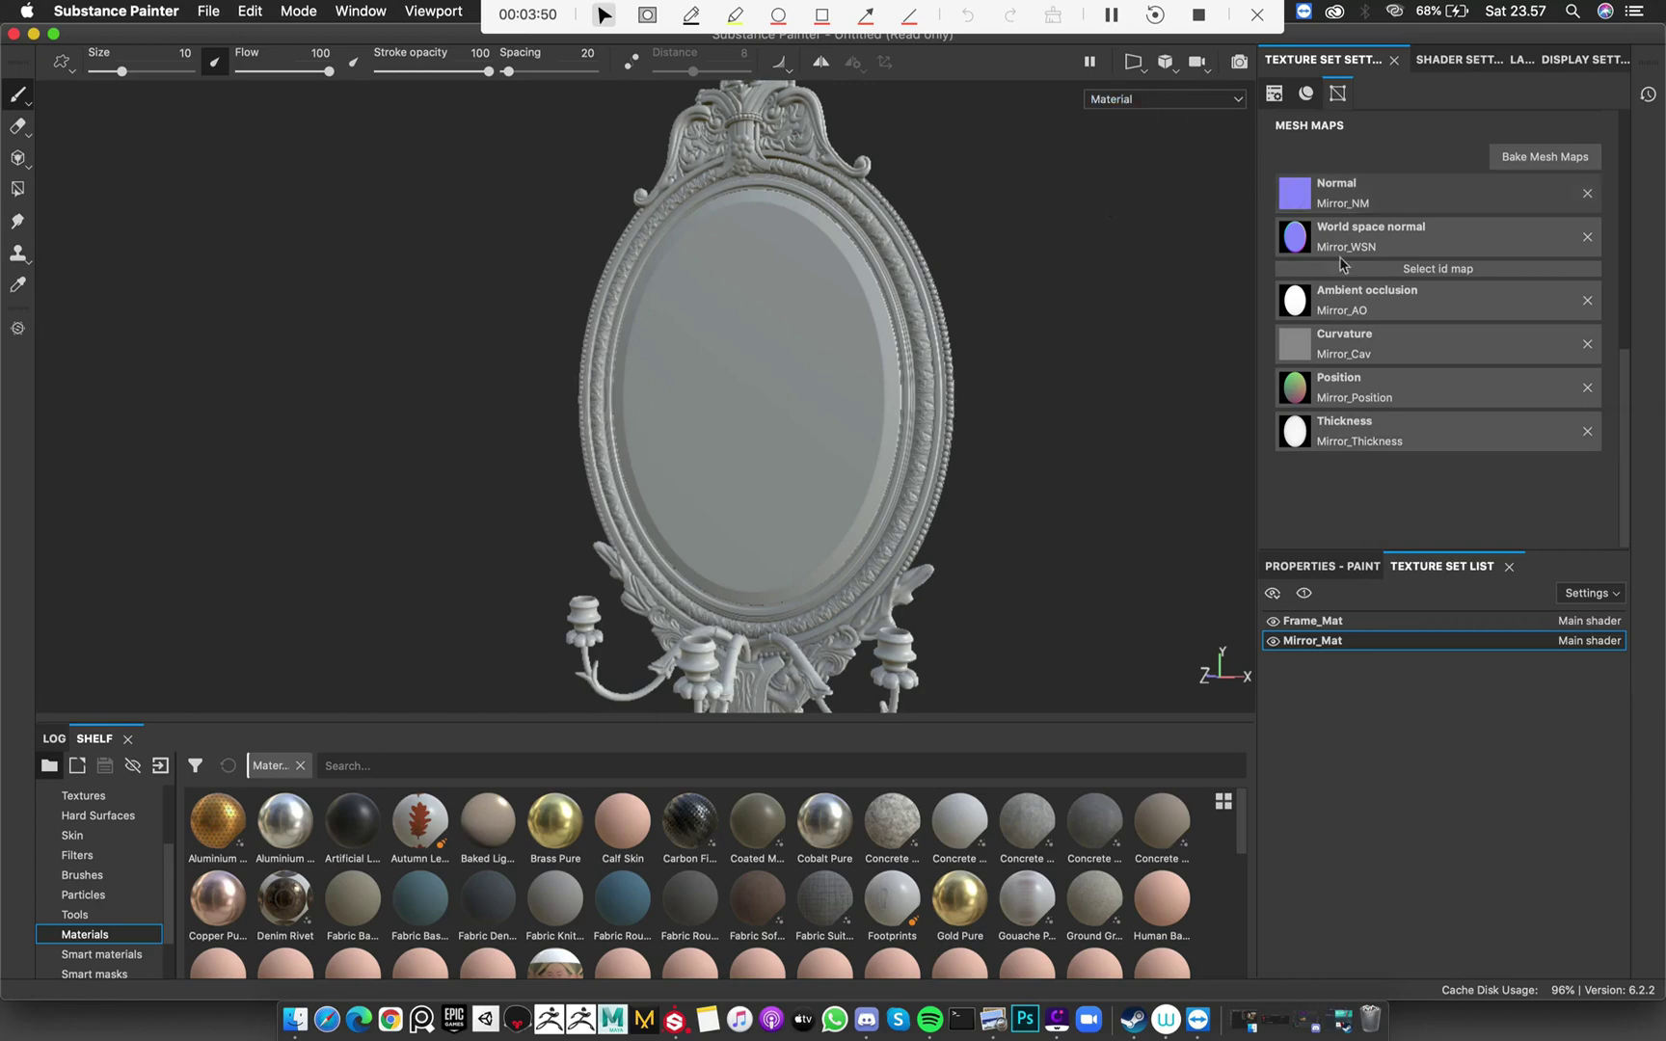
Return to the Frame_Mat texture set and cycle the viewport display through its mesh maps and channels
left_click(1402, 623)
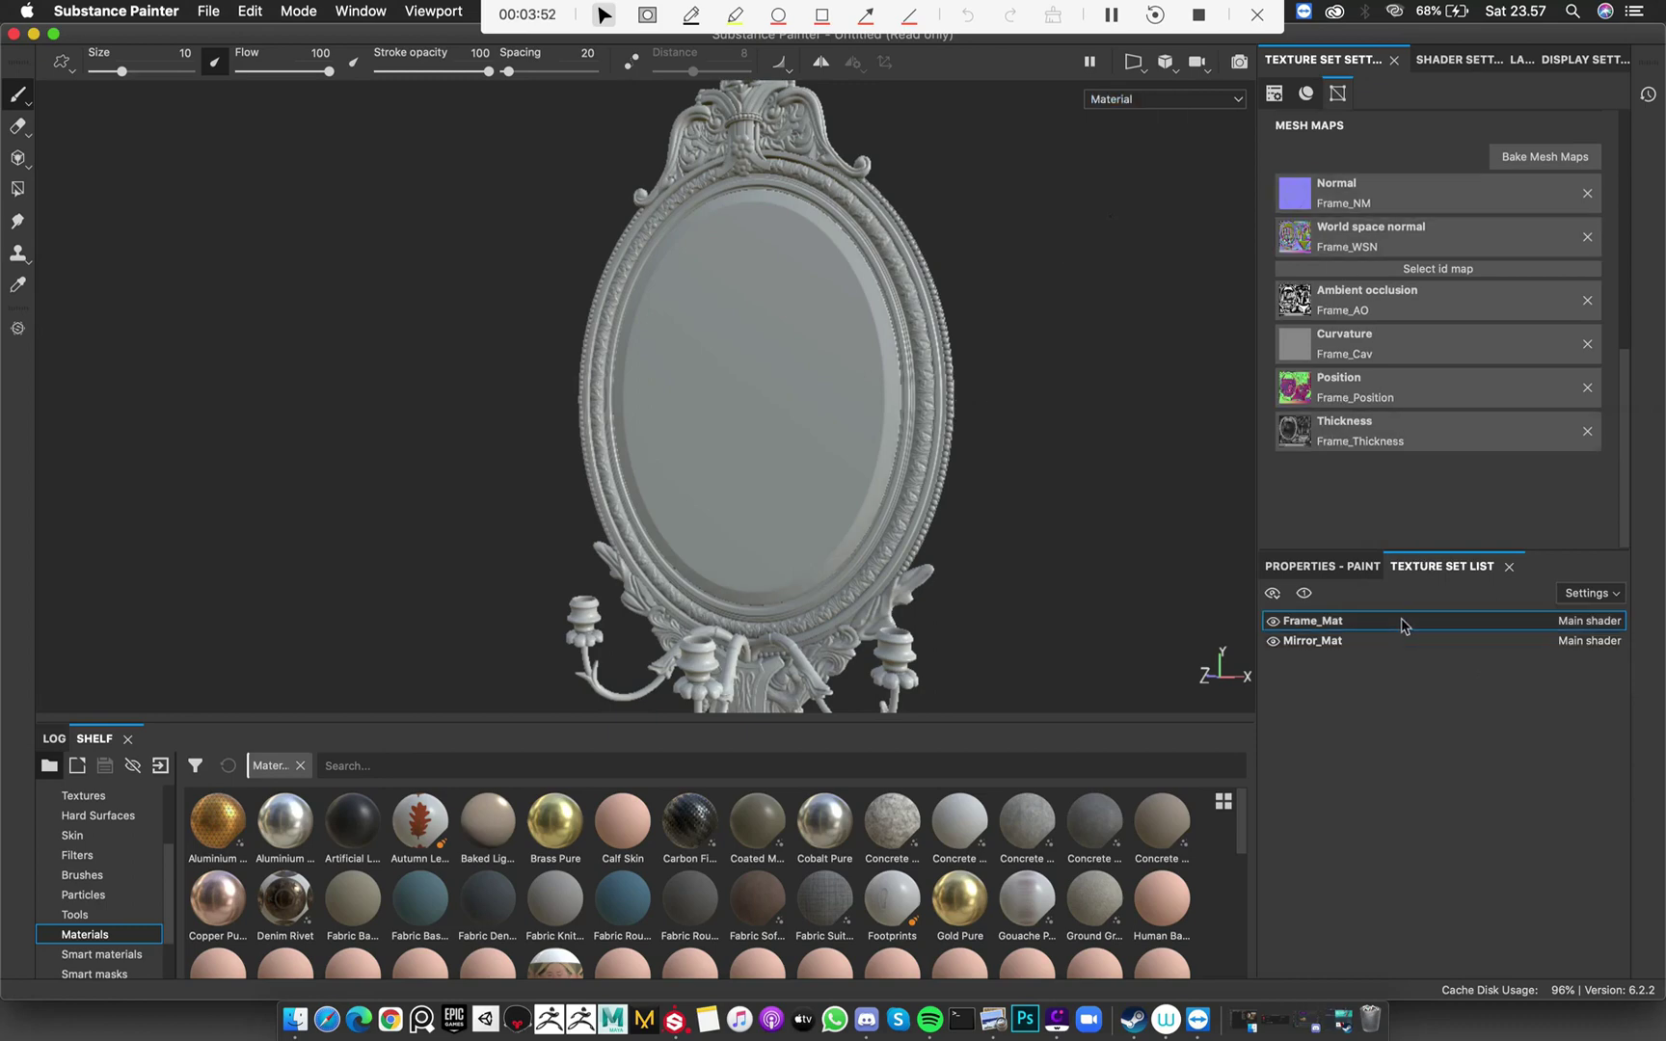
middle_click_drag(887, 551, 867, 506, "alt")
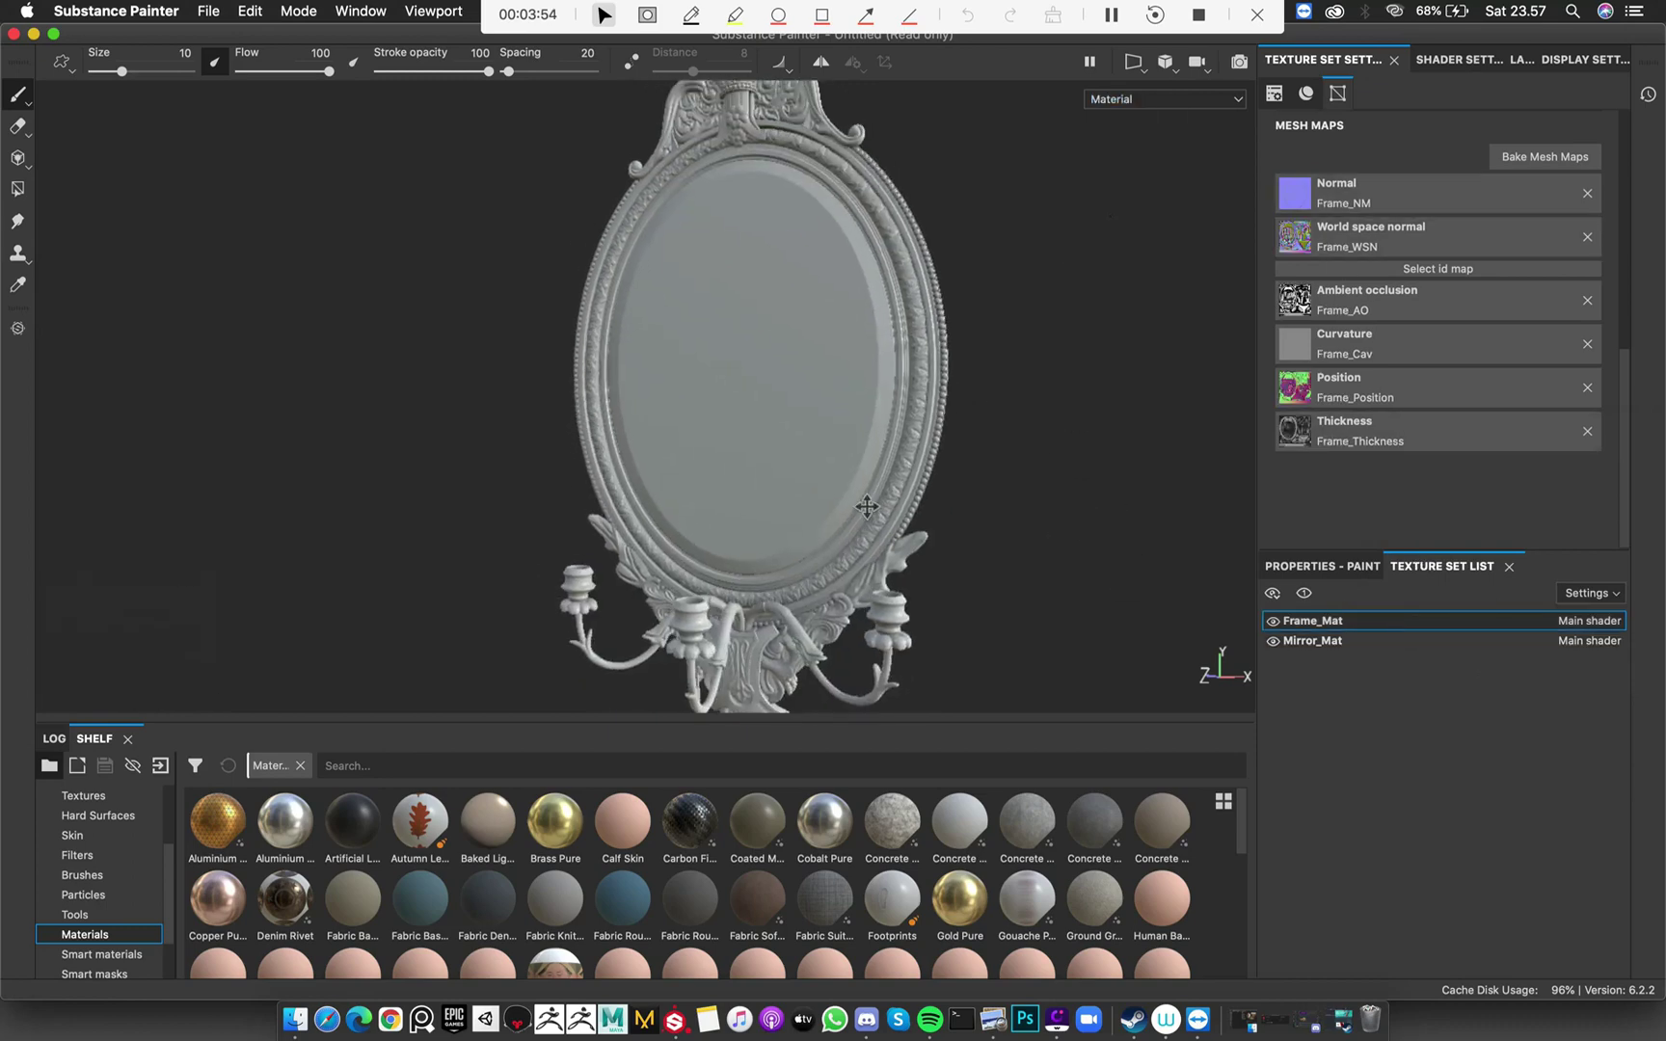
right_click_drag(867, 506, 820, 520, "alt")
left_click_drag(868, 502, 932, 425, "alt")
key("b")
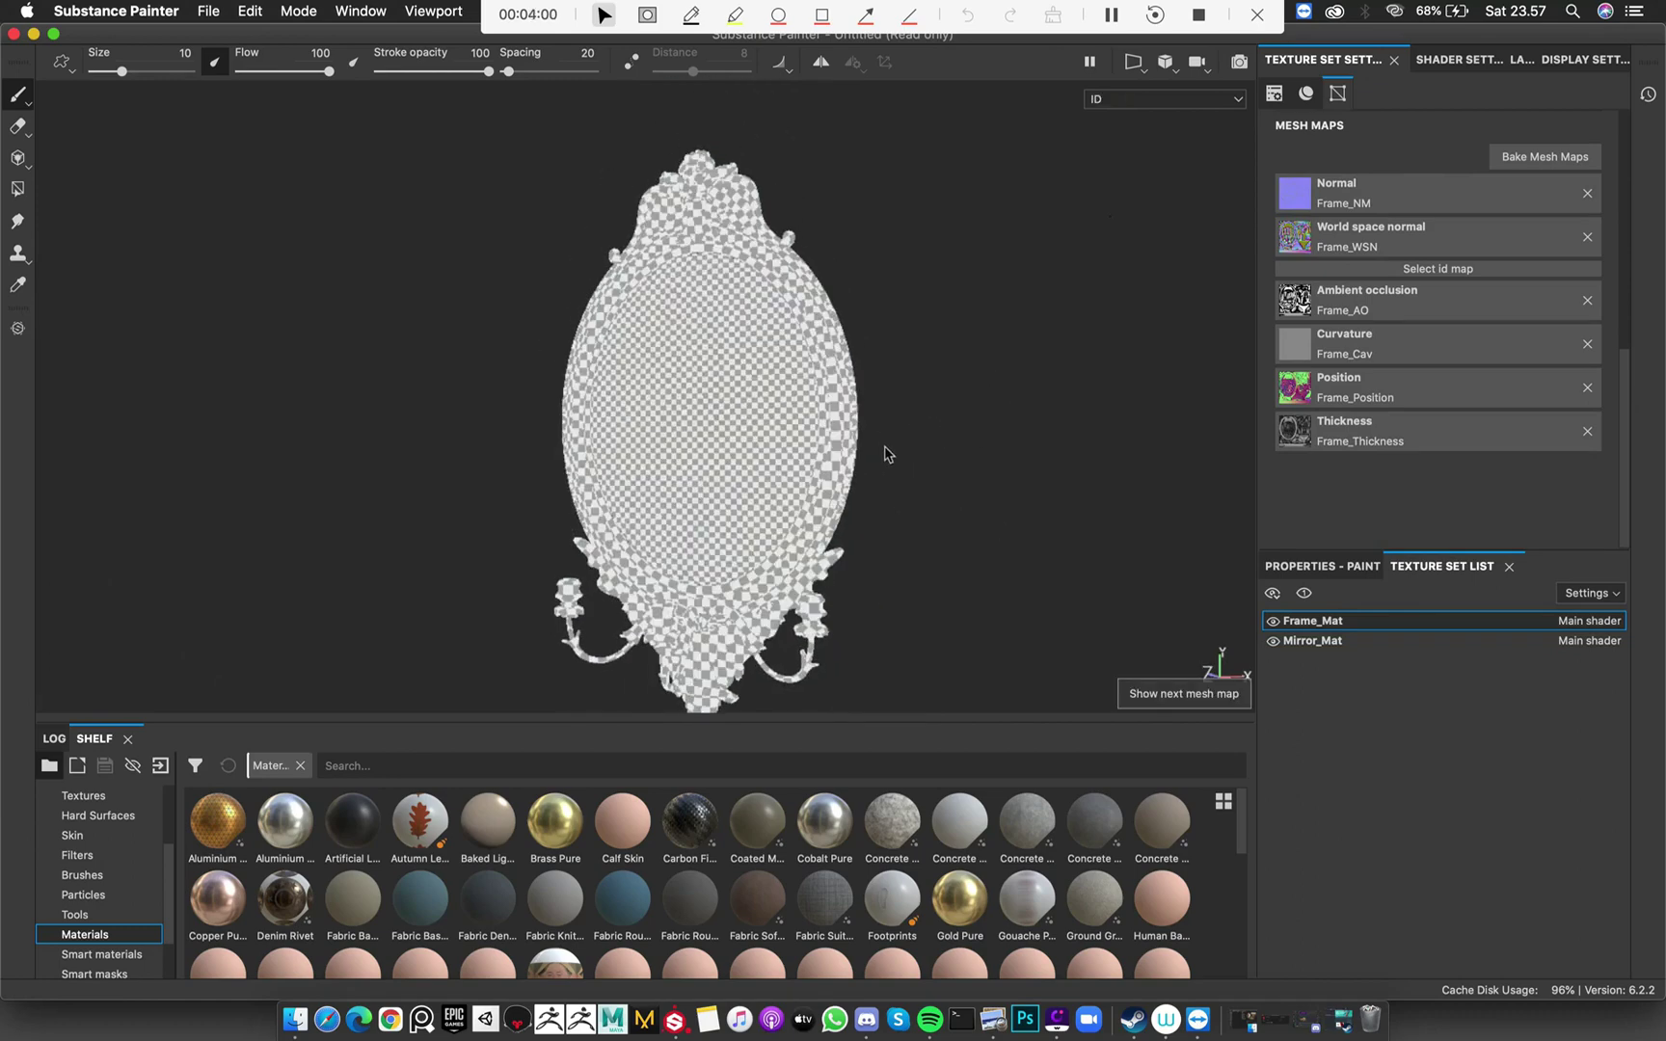
key("b")
key("b")
key("b")
key("c")
key("c")
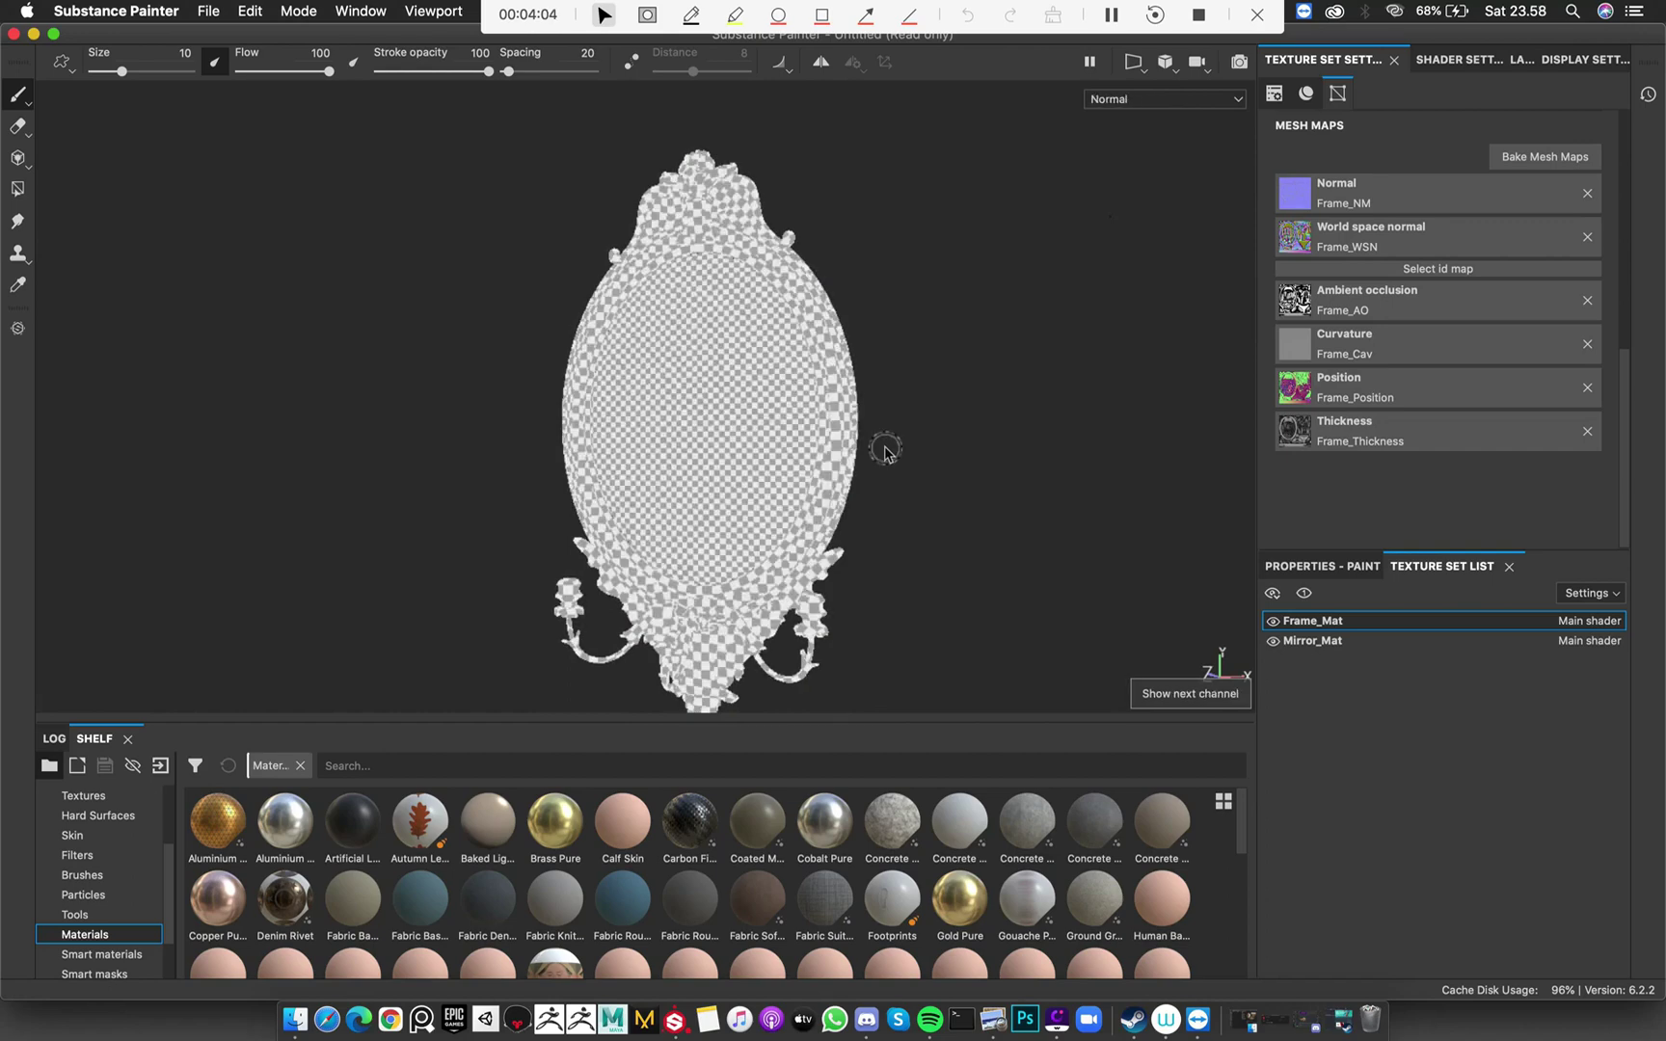
Display the normal mesh map on the model and examine it across the frame and the crest
key("b")
left_click_drag(855, 513, 817, 479, "alt")
right_click_drag(818, 479, 1024, 423, "alt")
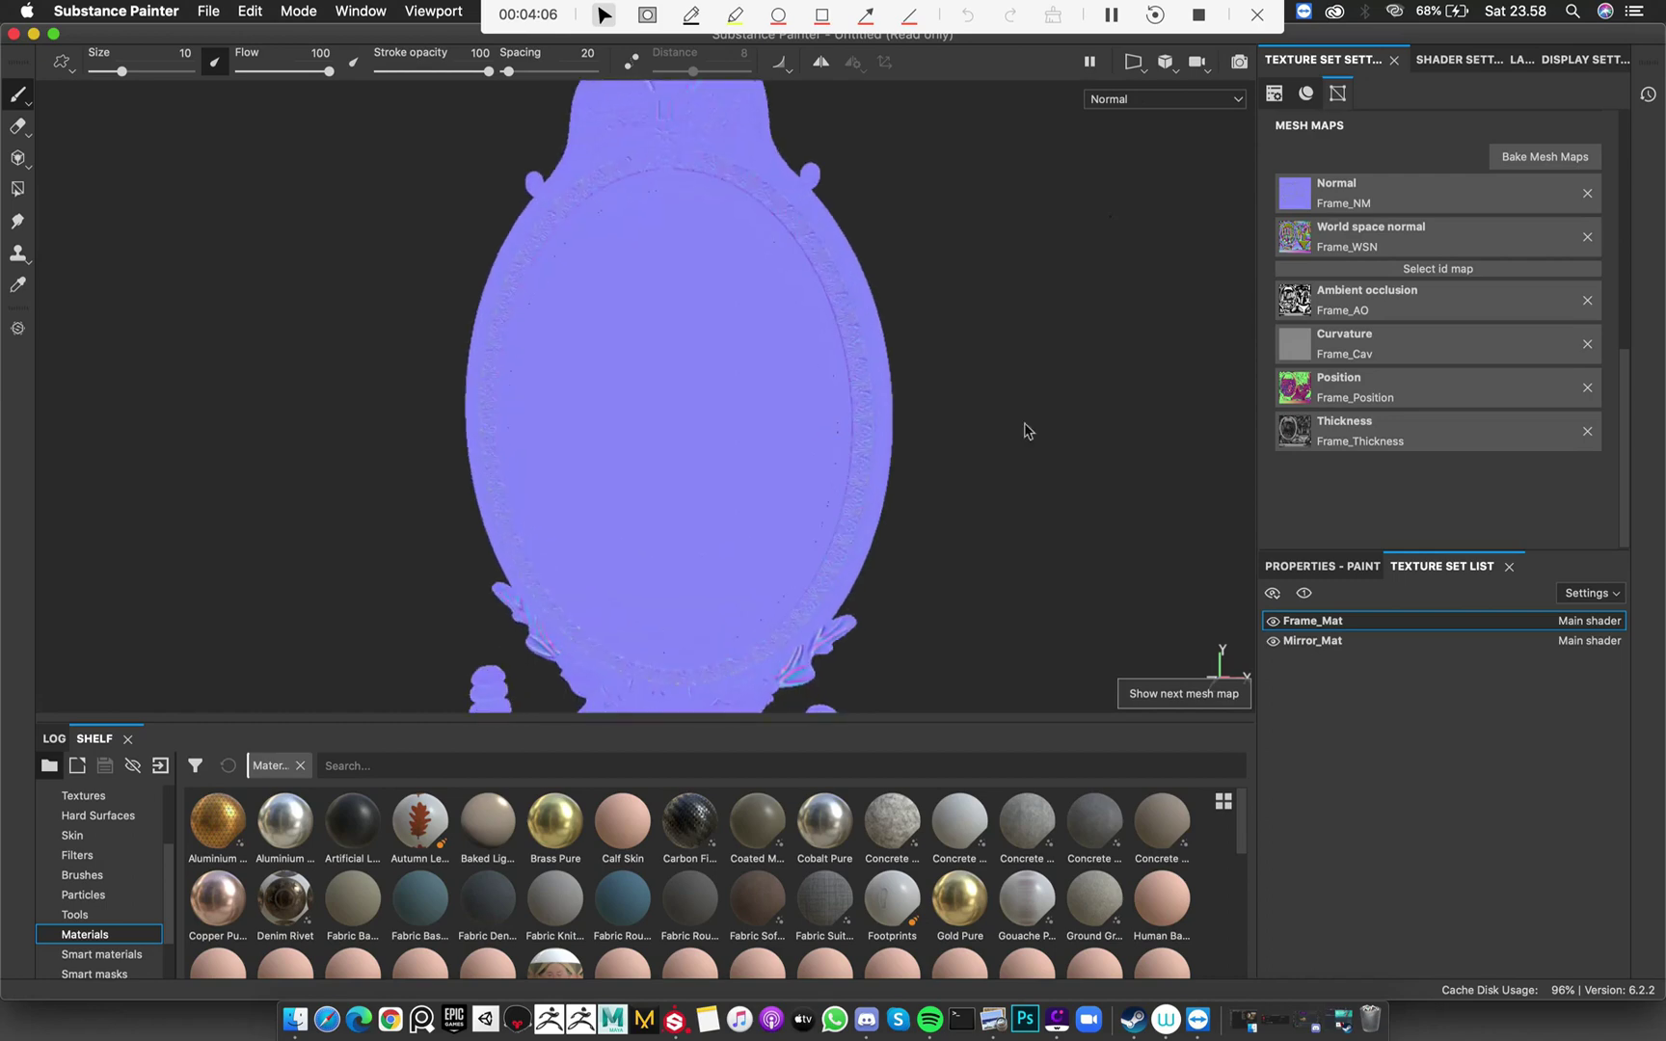
middle_click_drag(865, 263, 923, 453, "alt")
right_click_drag(892, 430, 818, 381, "alt")
left_click_drag(818, 381, 944, 496, "alt")
middle_click_drag(896, 503, 764, 332, "alt")
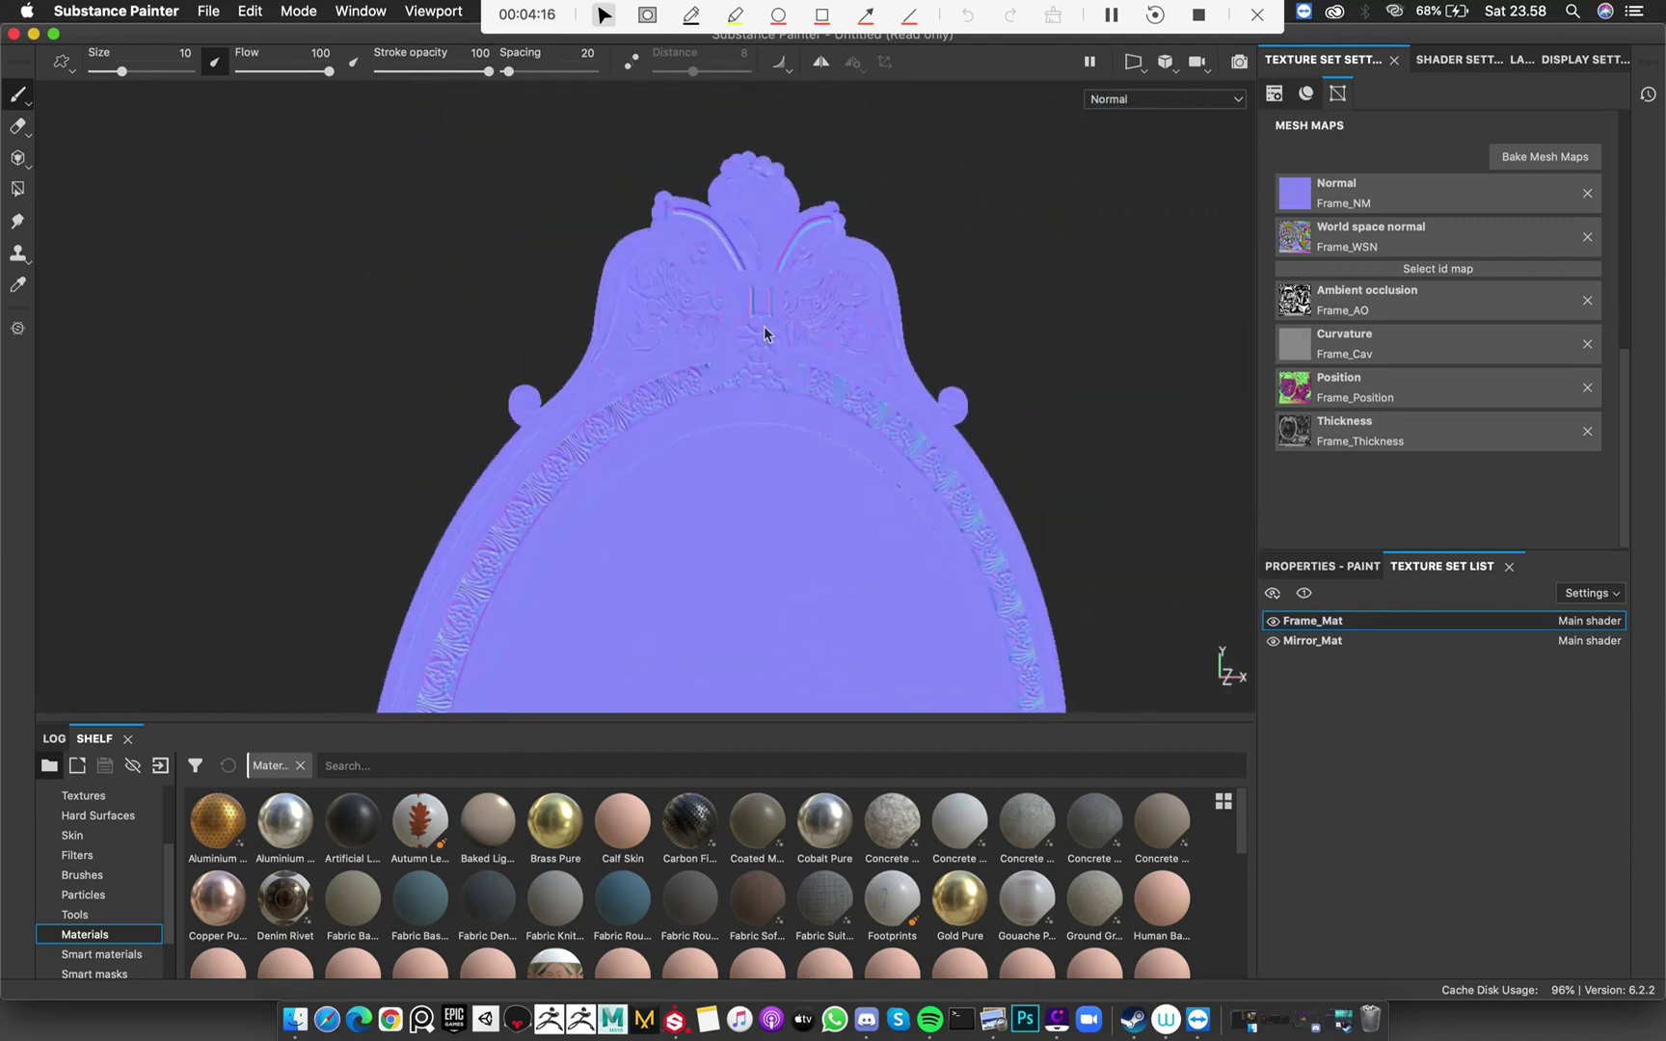
Display the world space normal mesh map and inspect it on the crest and upper frame
key("b")
left_click_drag(964, 441, 862, 439, "alt")
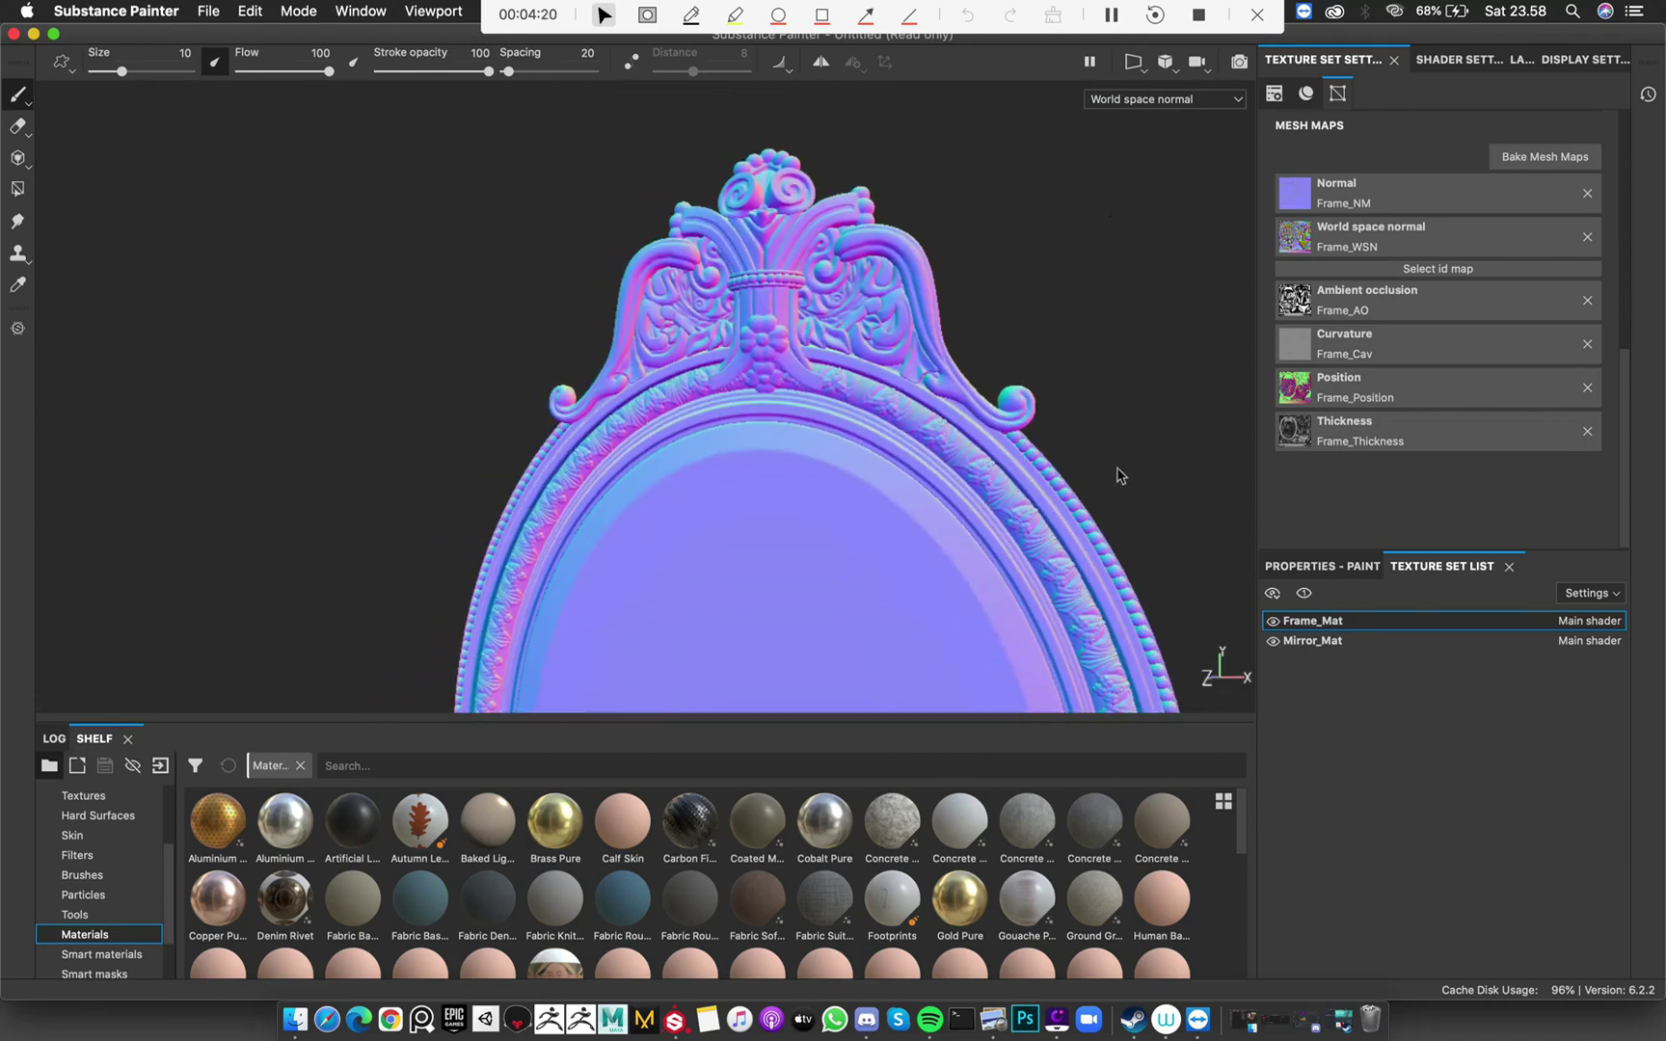
middle_click_drag(1005, 480, 962, 451, "alt")
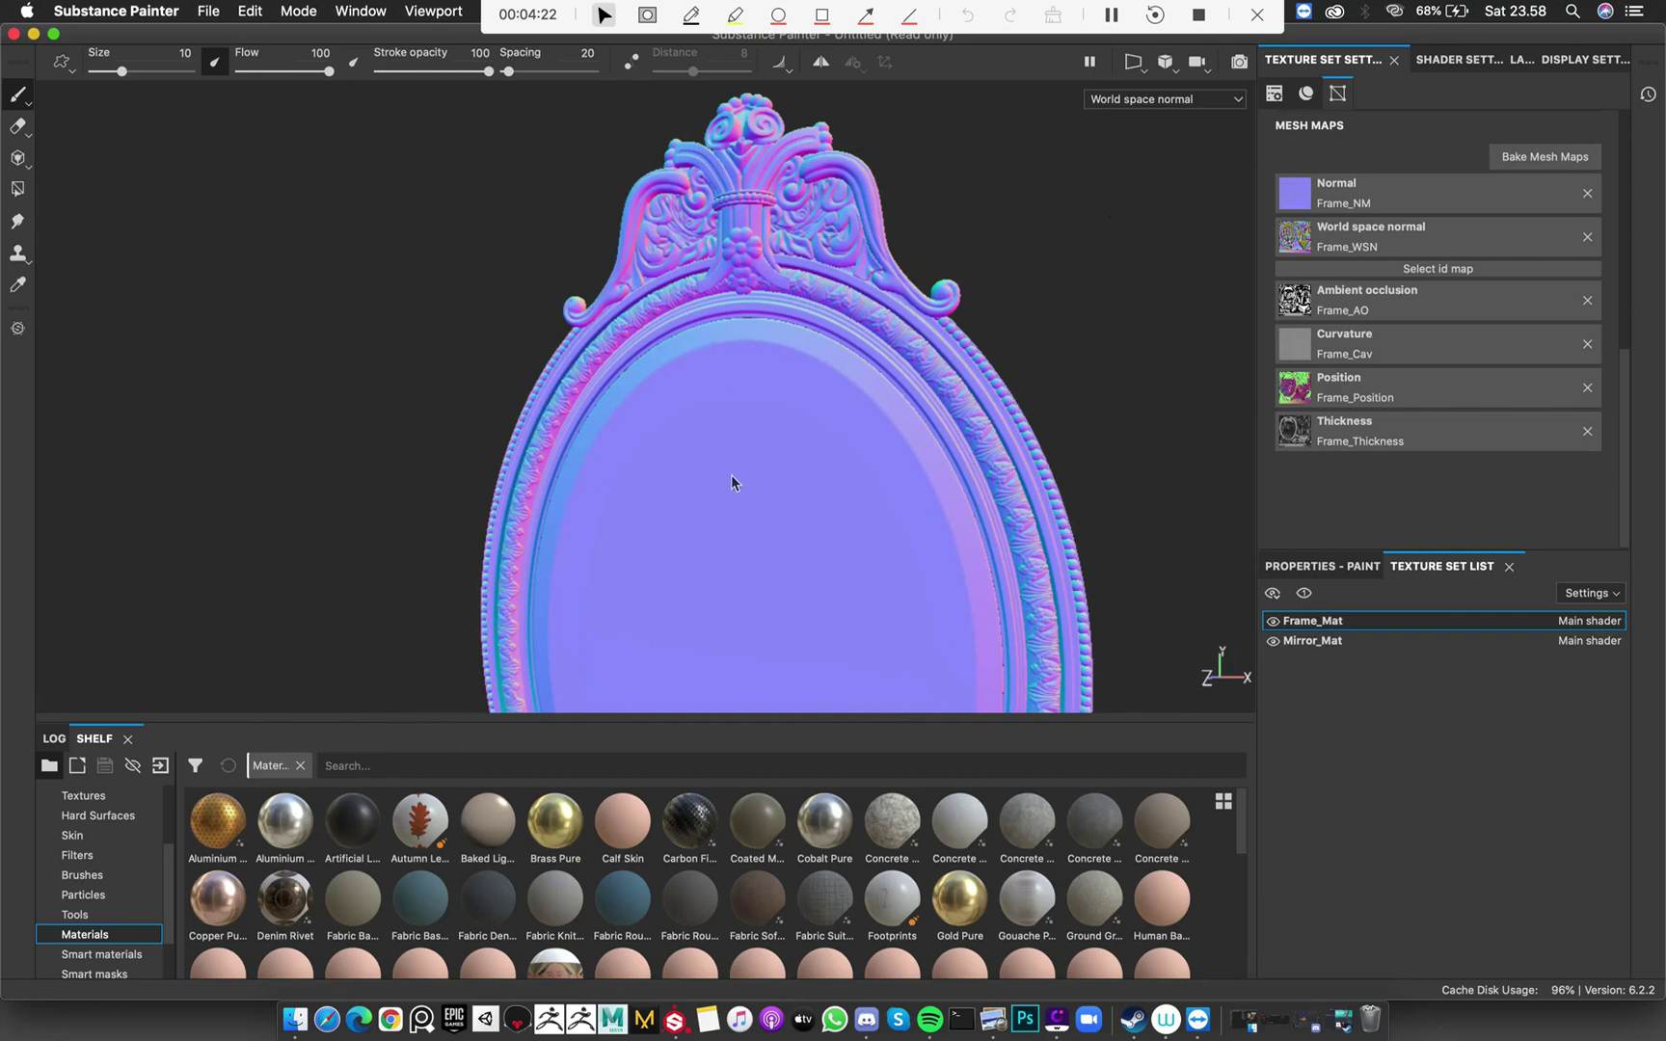
scroll(769, 406, "down", 4)
left_click_drag(769, 406, 816, 351, "alt")
Step the display through the ID, curvature, position and remaining mesh maps back to world space normal
key("b")
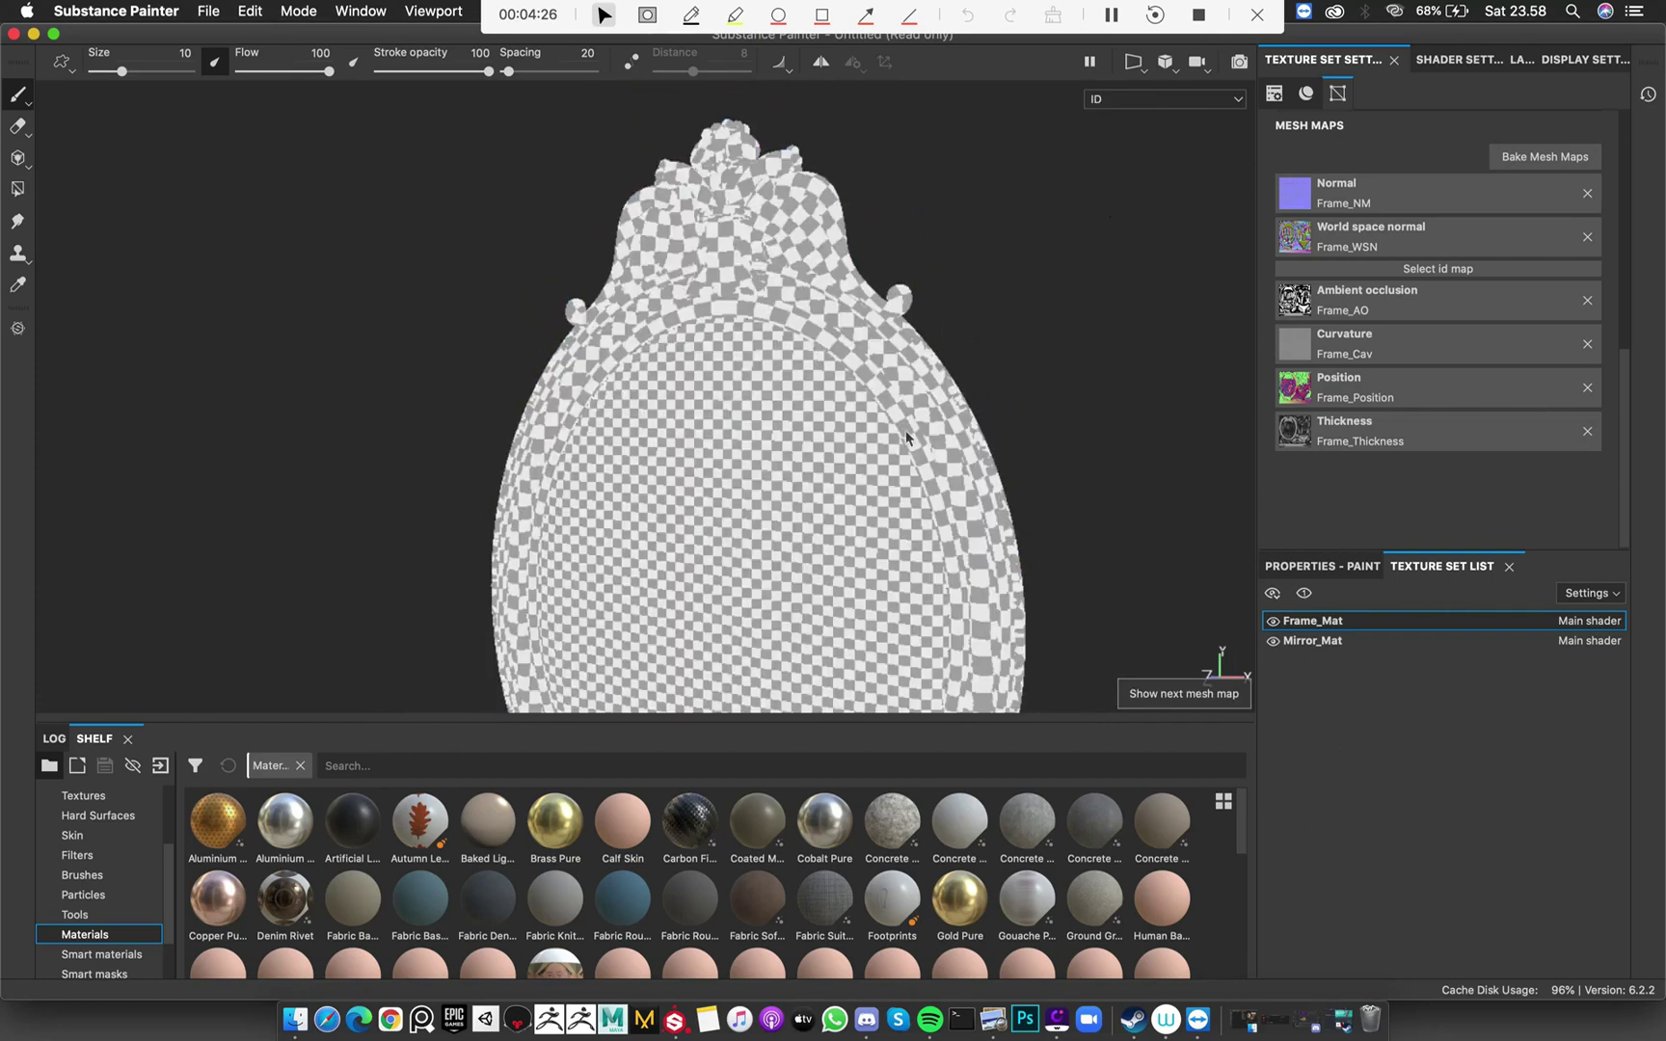
key("b")
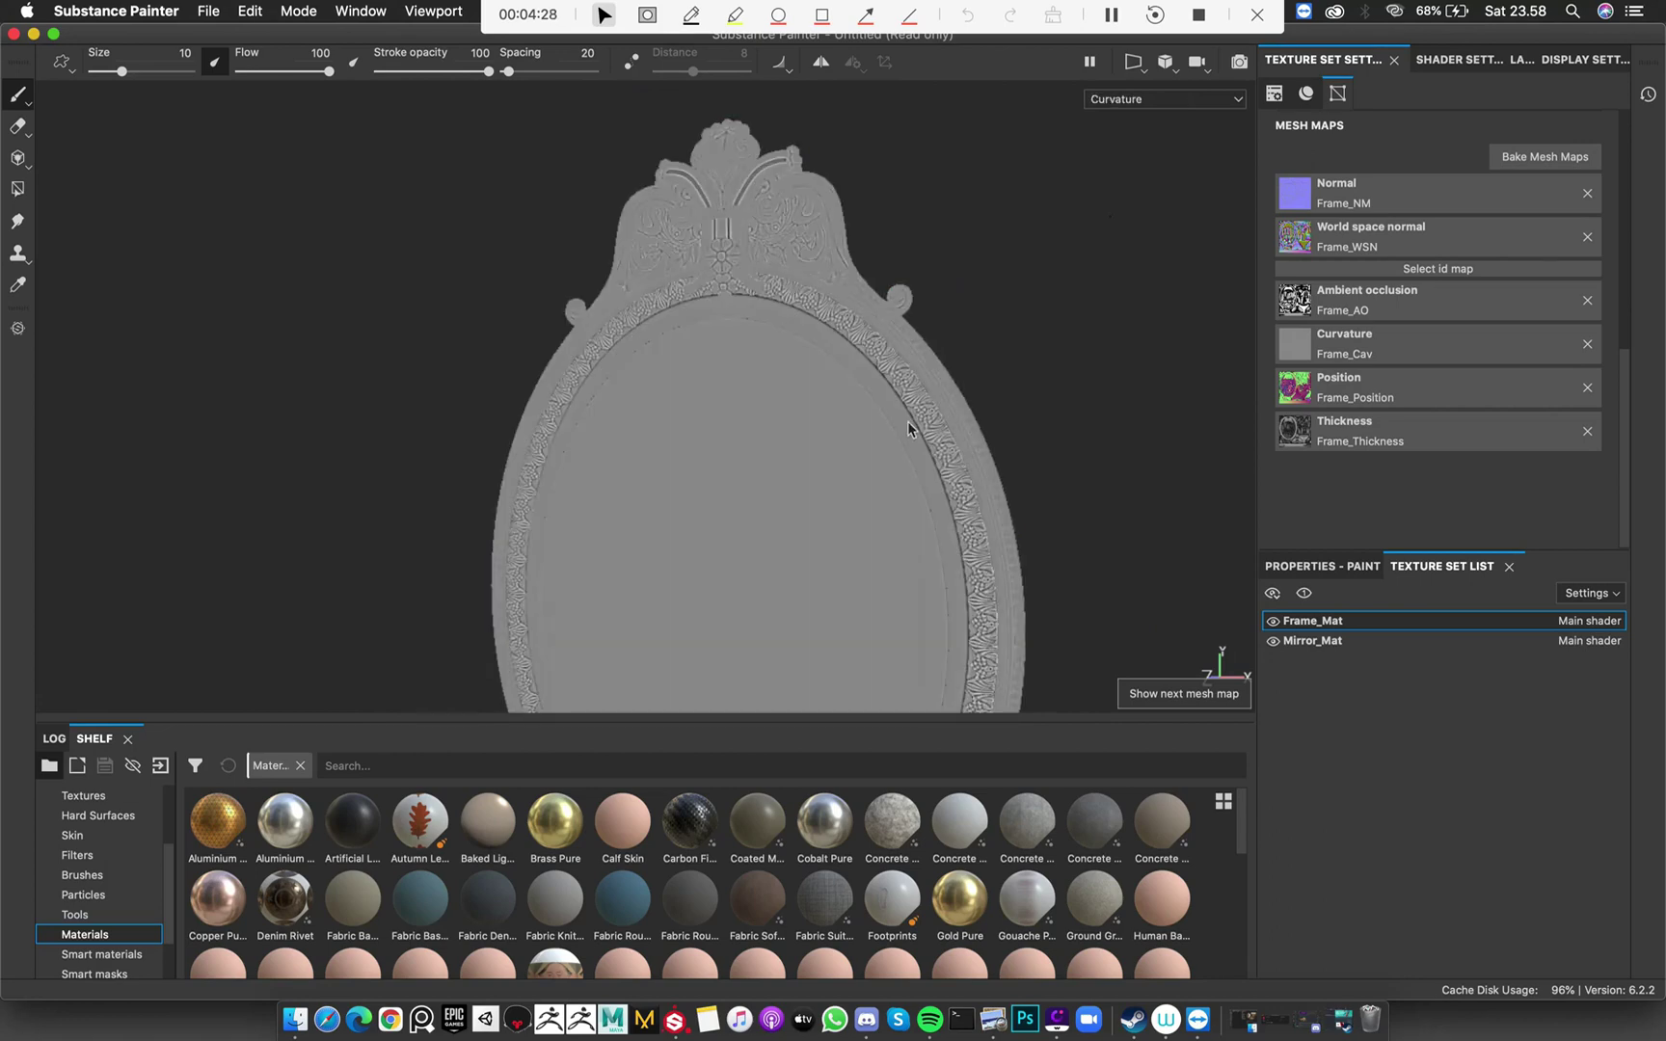
key("b")
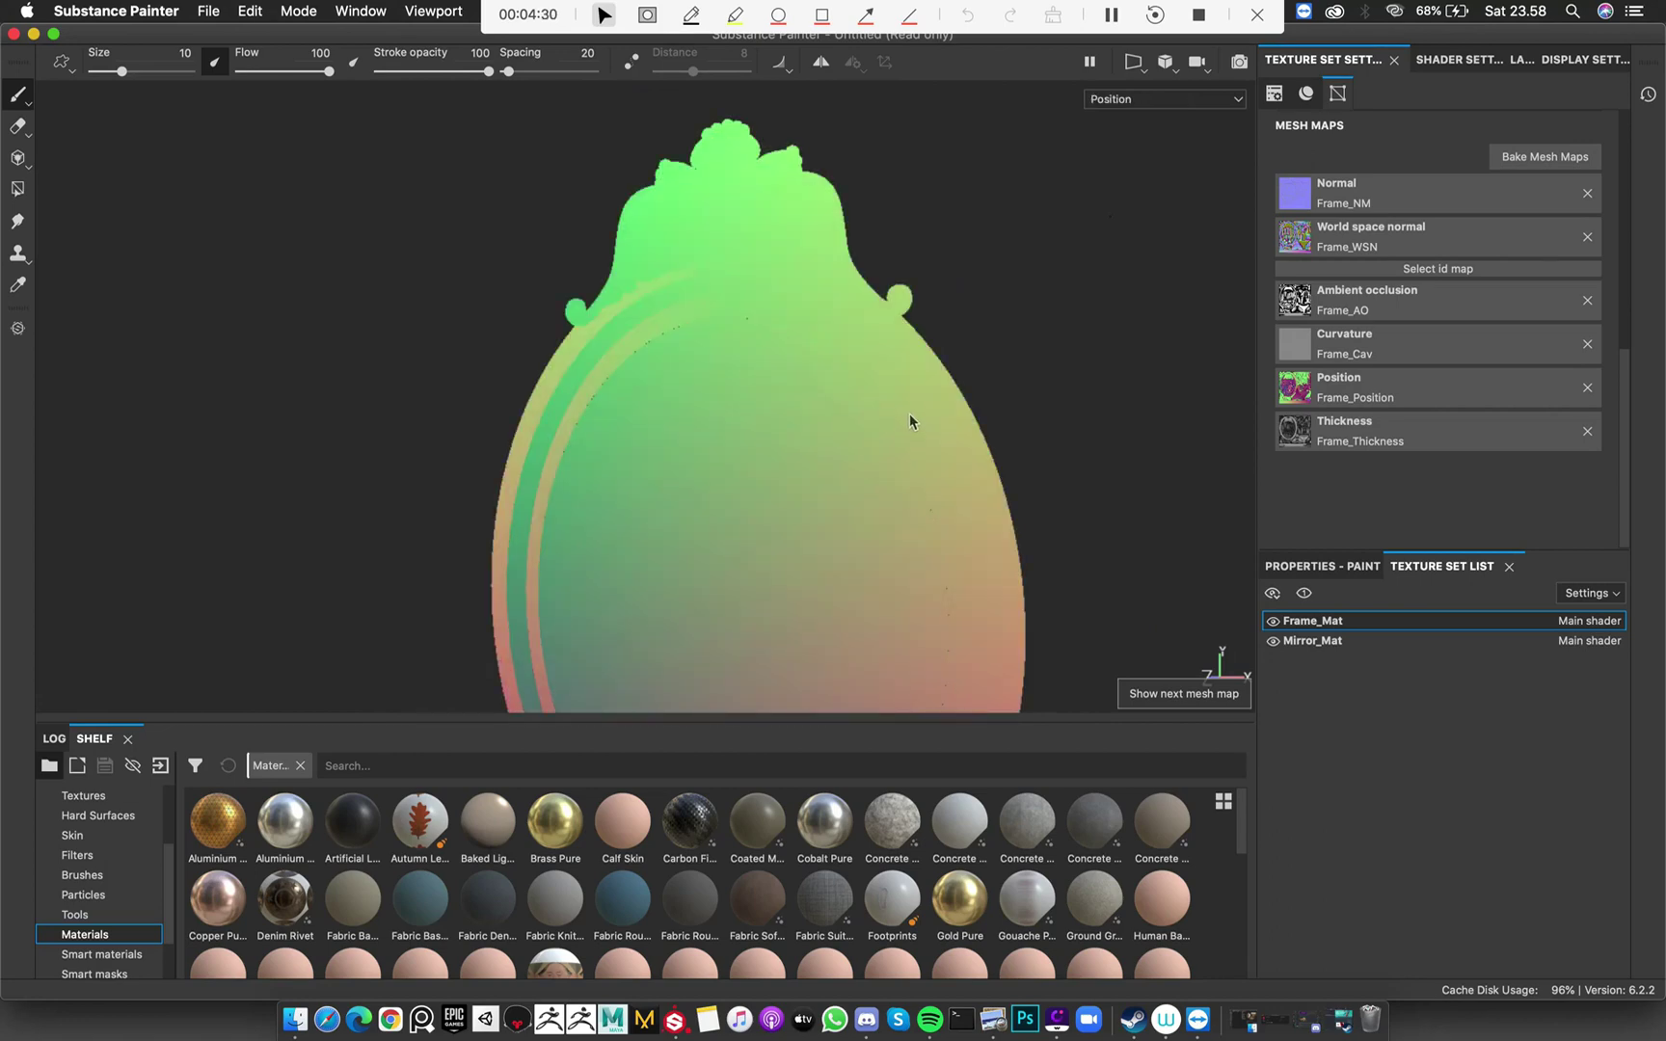
key("b")
key("b")
key("b")
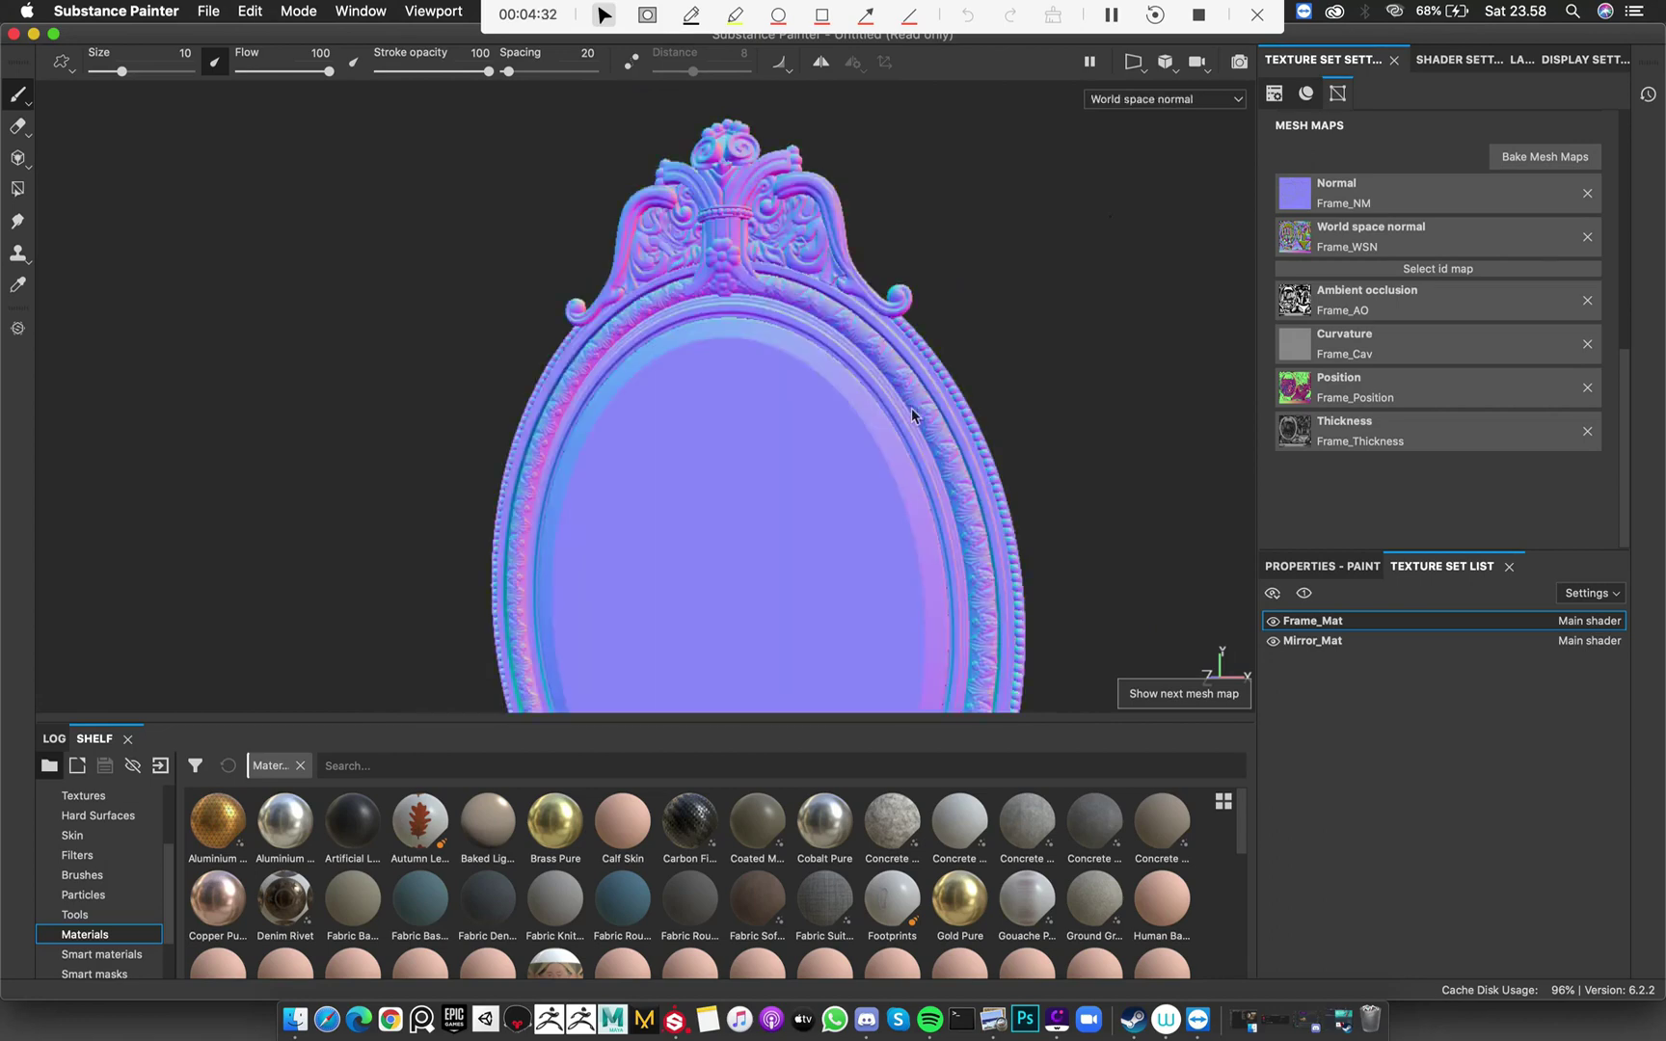
Display the curvature mesh map on the model and examine it across the crest, the ornamented ring and the whole frame
key("b")
key("b")
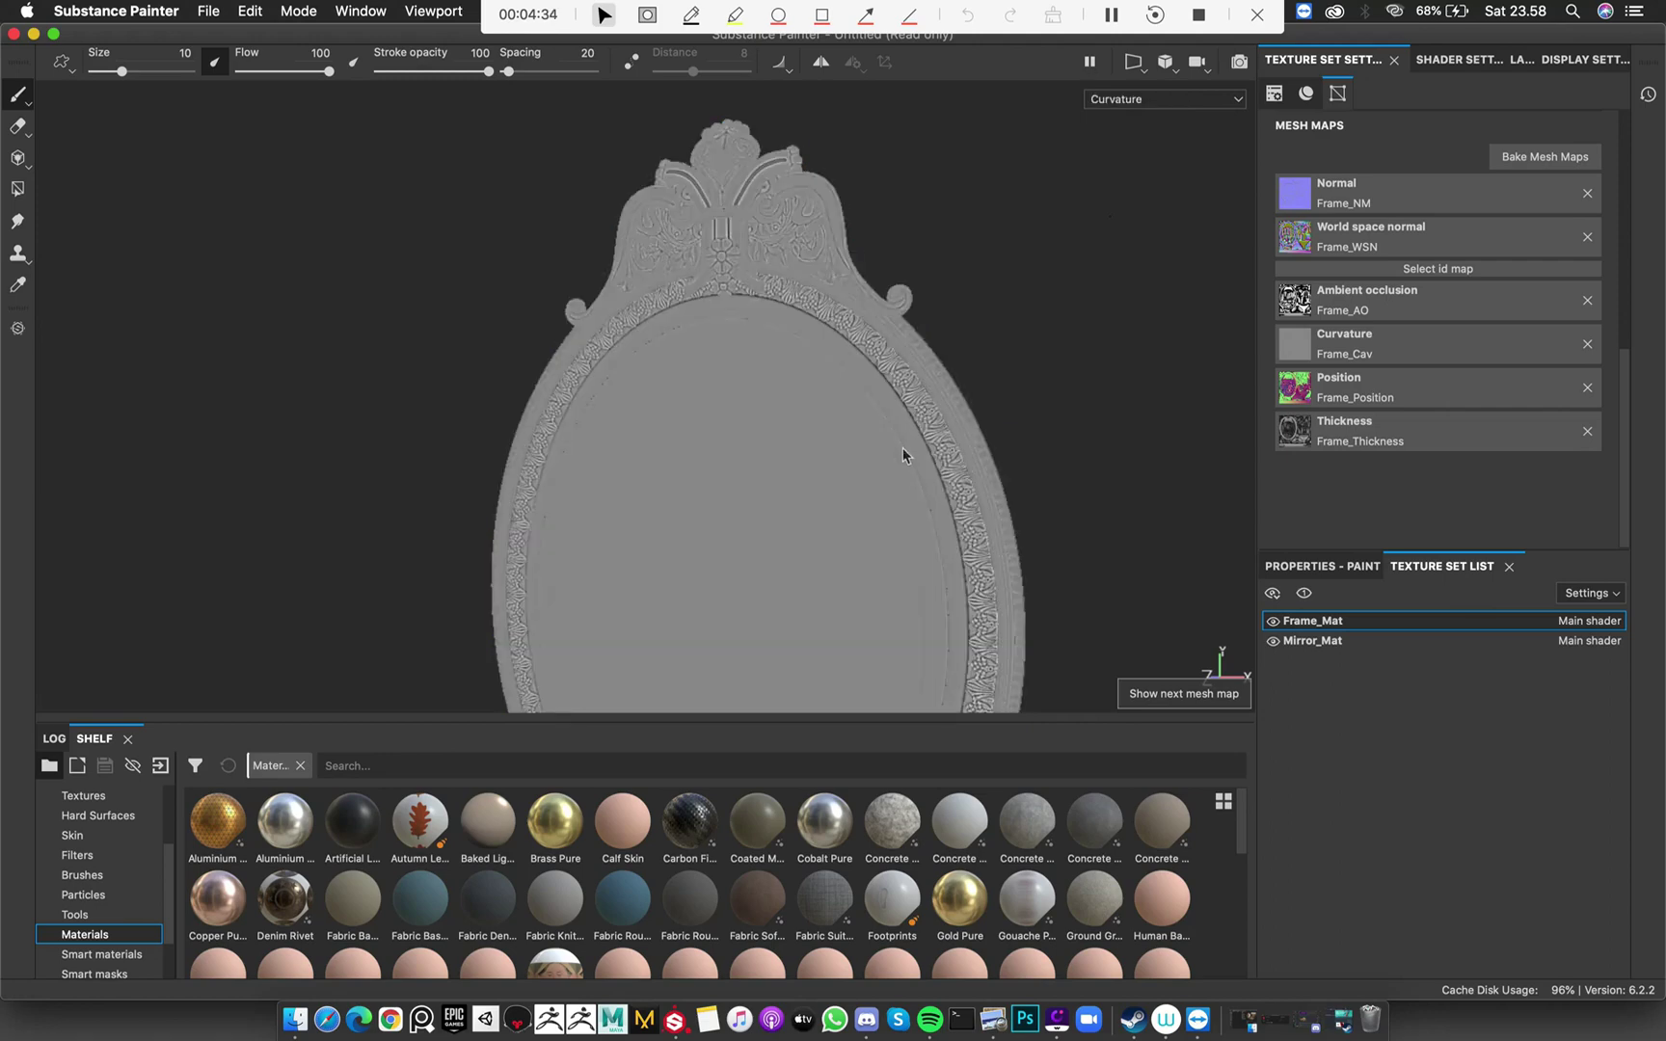
scroll(764, 357, "up", 5)
middle_click_drag(763, 312, 780, 496)
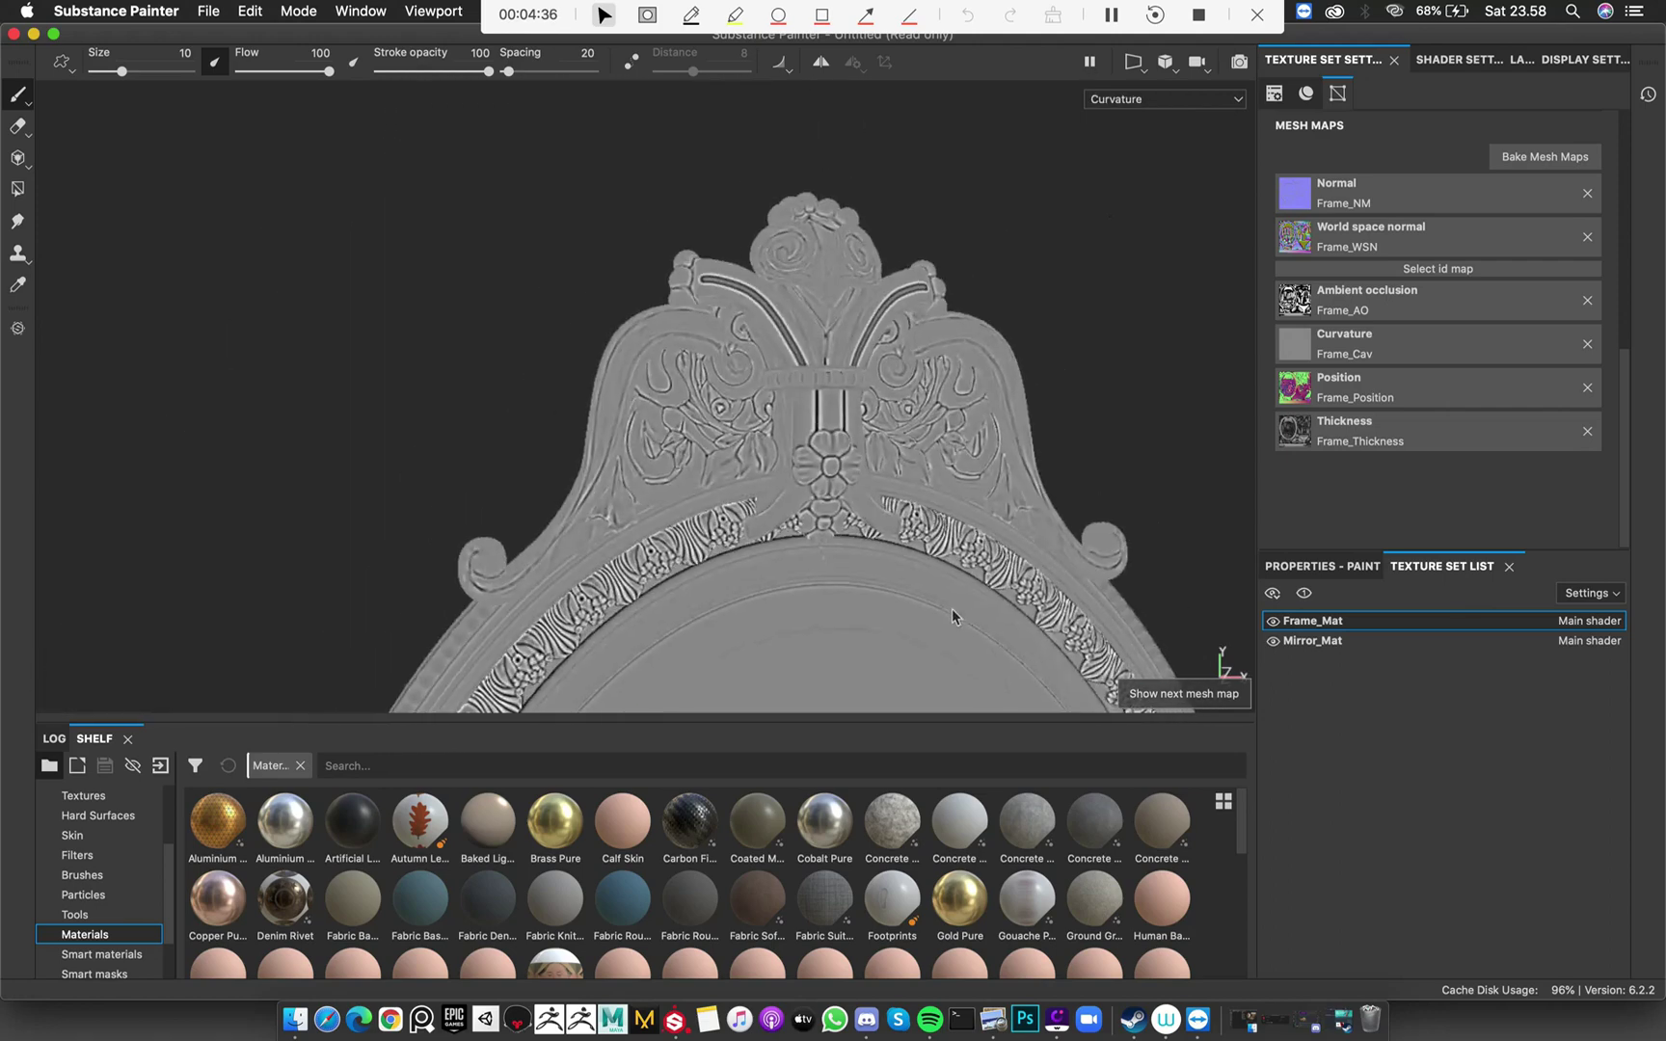
scroll(956, 595, "down", 2)
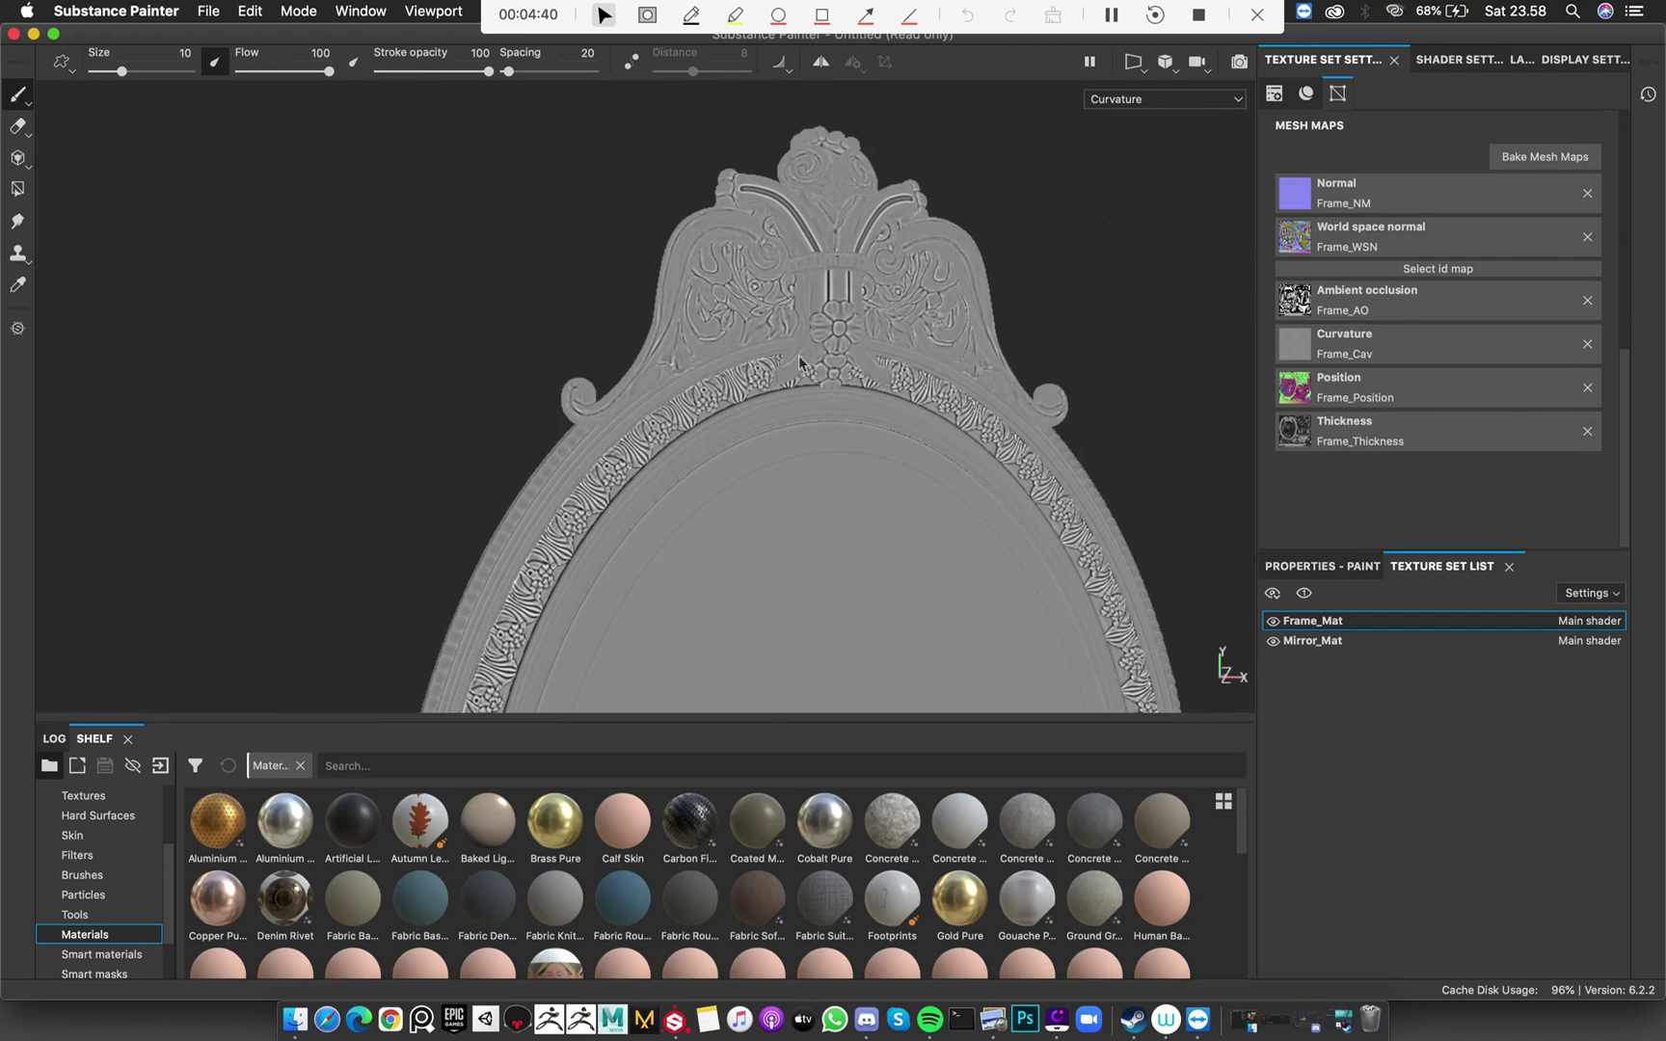
middle_click_drag(818, 522, 815, 401)
scroll(815, 401, "down", 2)
scroll(817, 482, "up", 1)
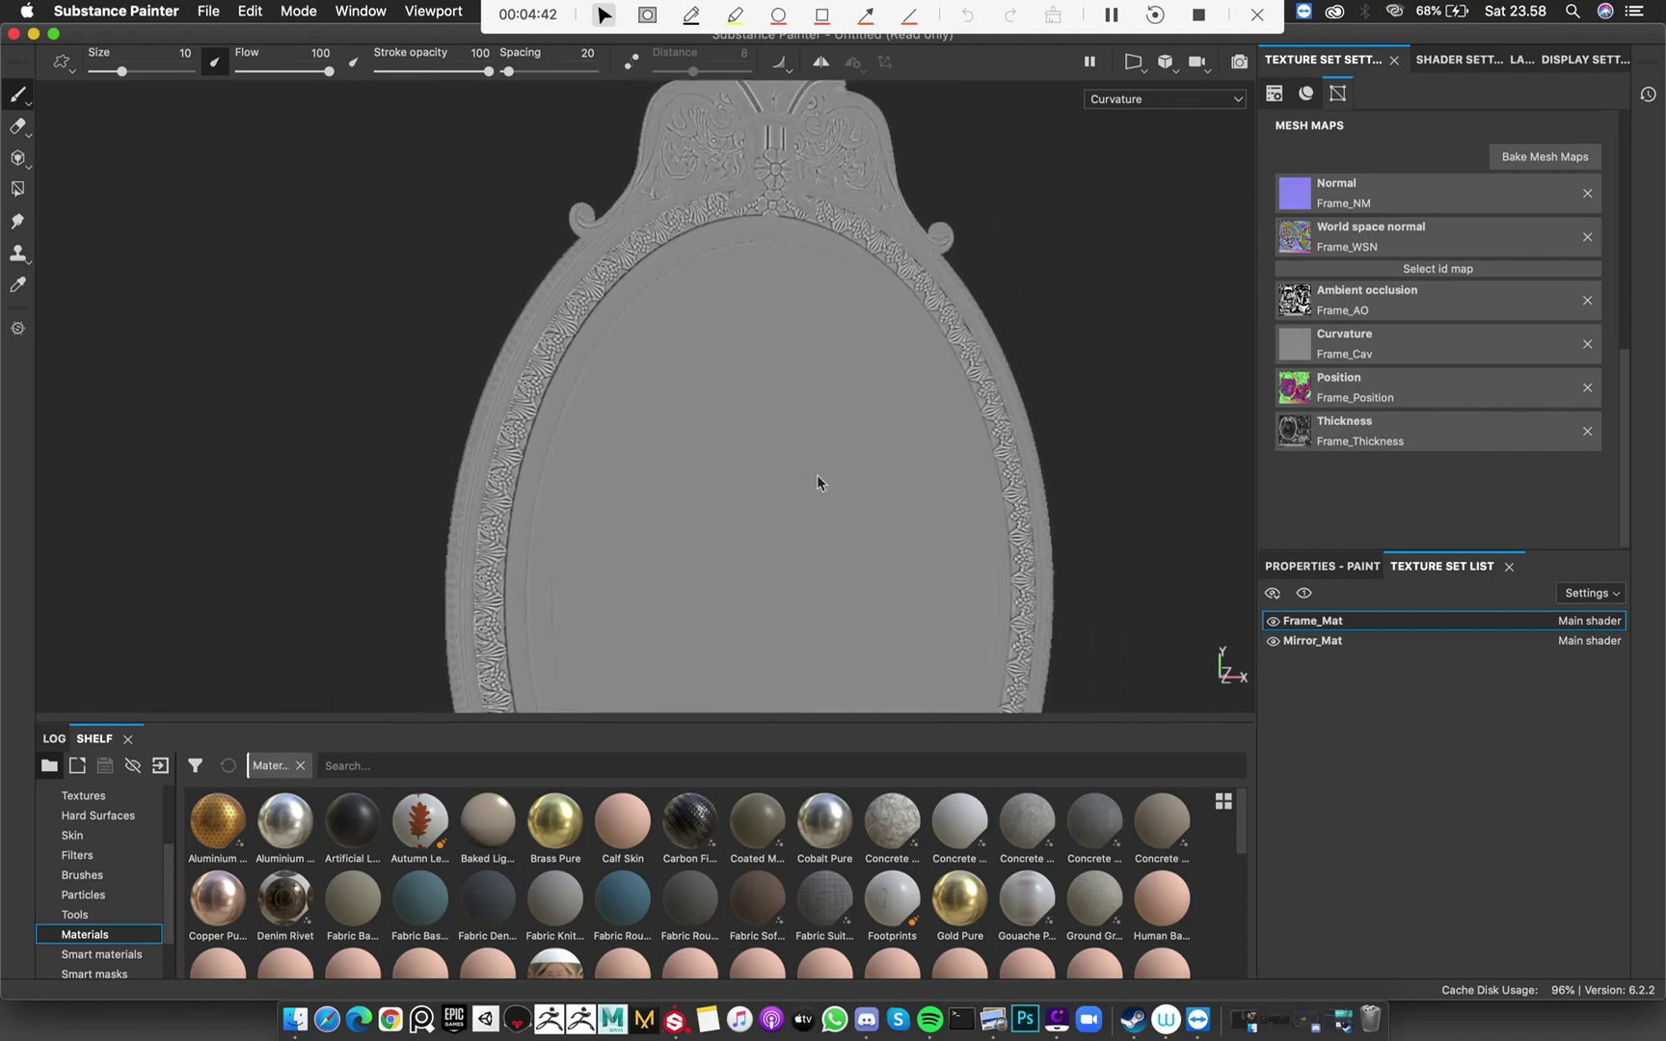
scroll(815, 473, "down", 2)
left_click_drag(852, 461, 798, 357, "alt")
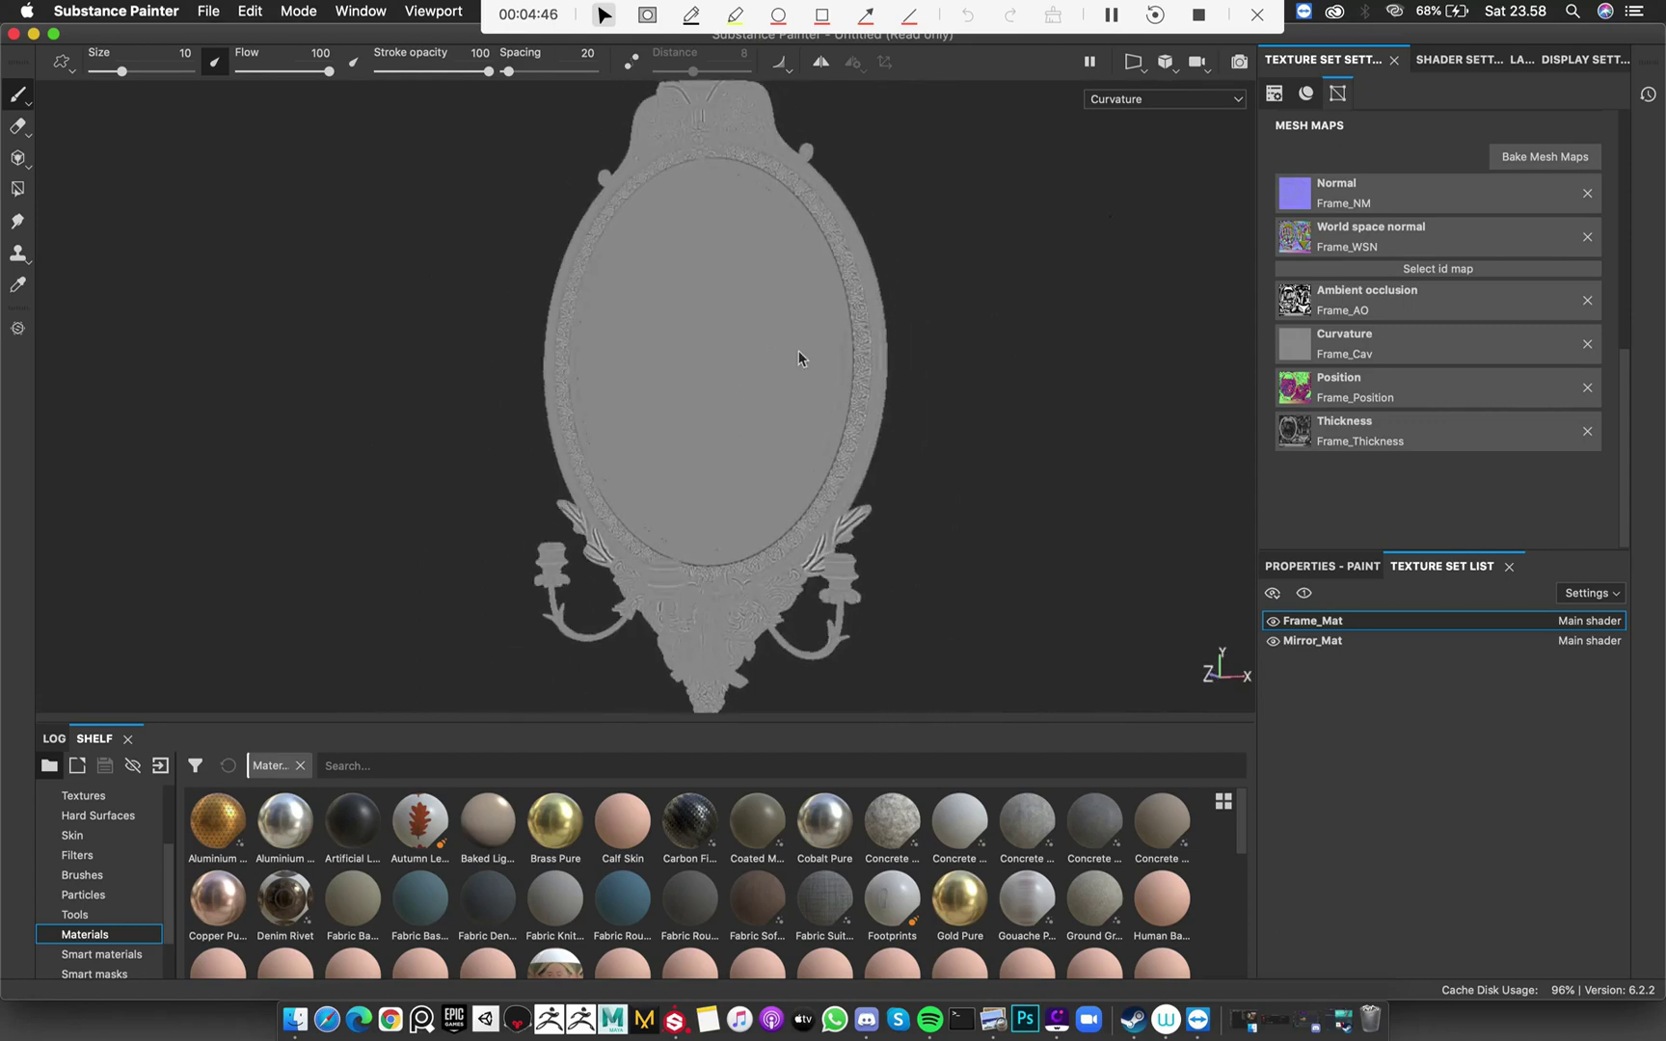
Return the viewport to the full material display and show the Frame_Mat layer stack
key("m")
left_click_drag(907, 435, 810, 250, "alt")
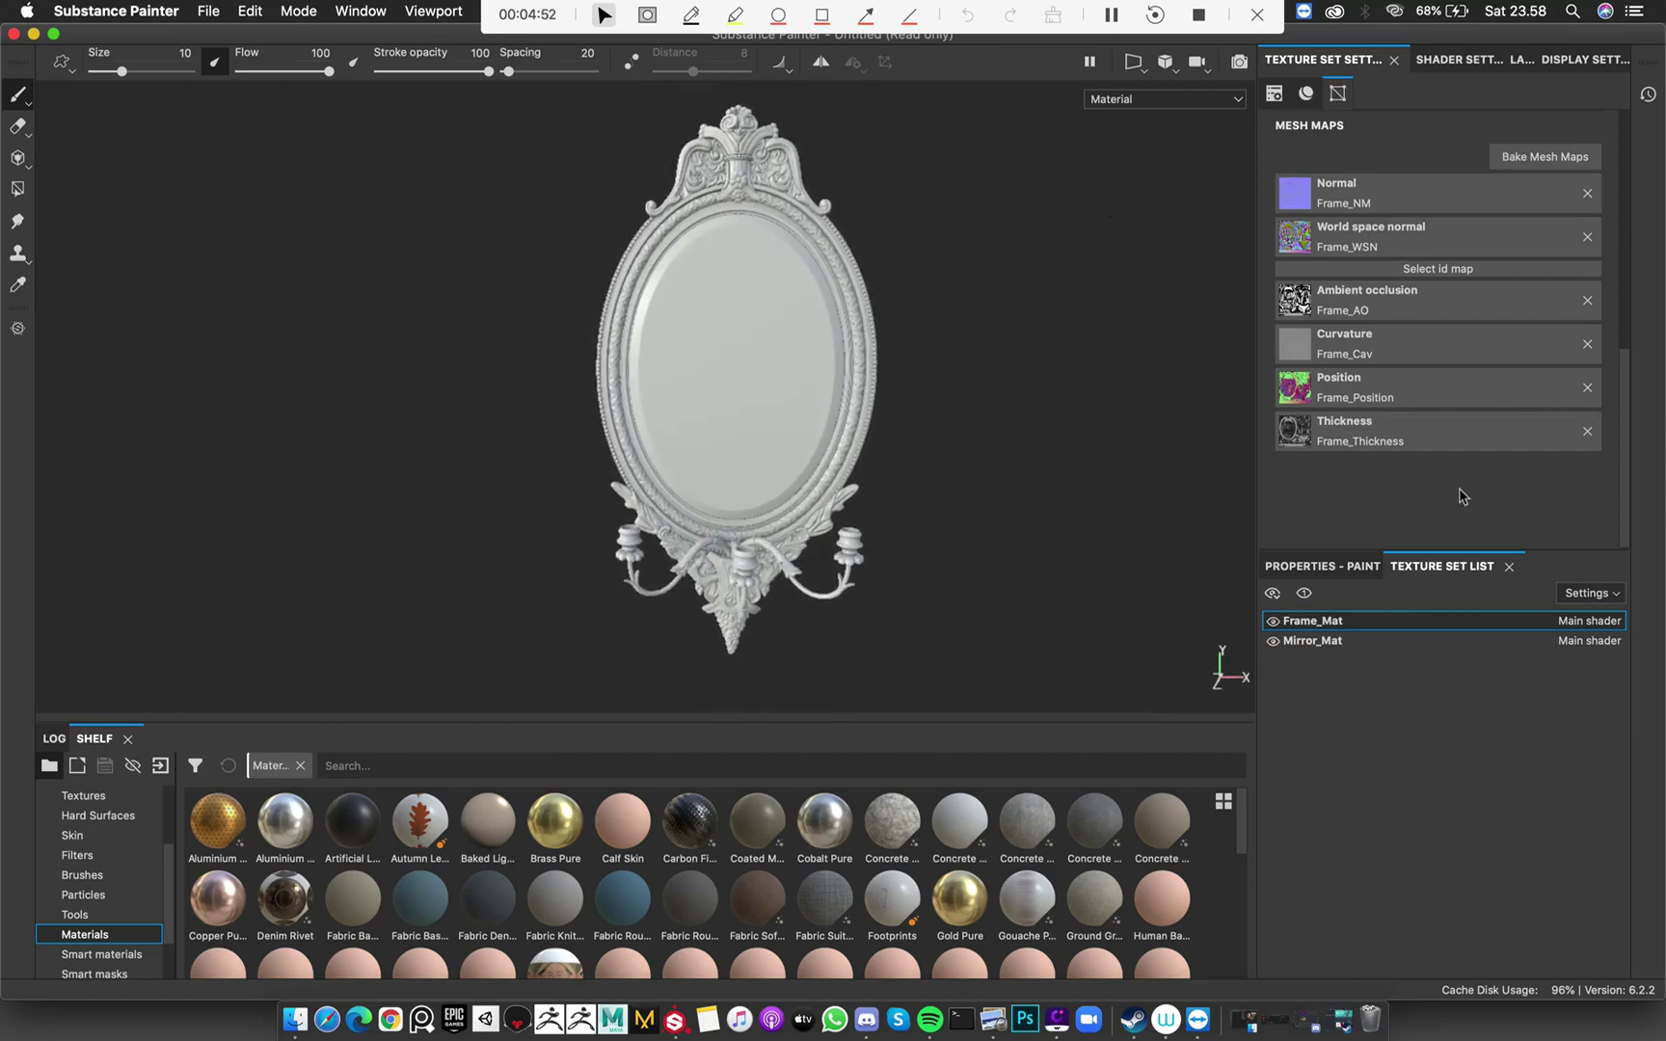
left_click(1523, 60)
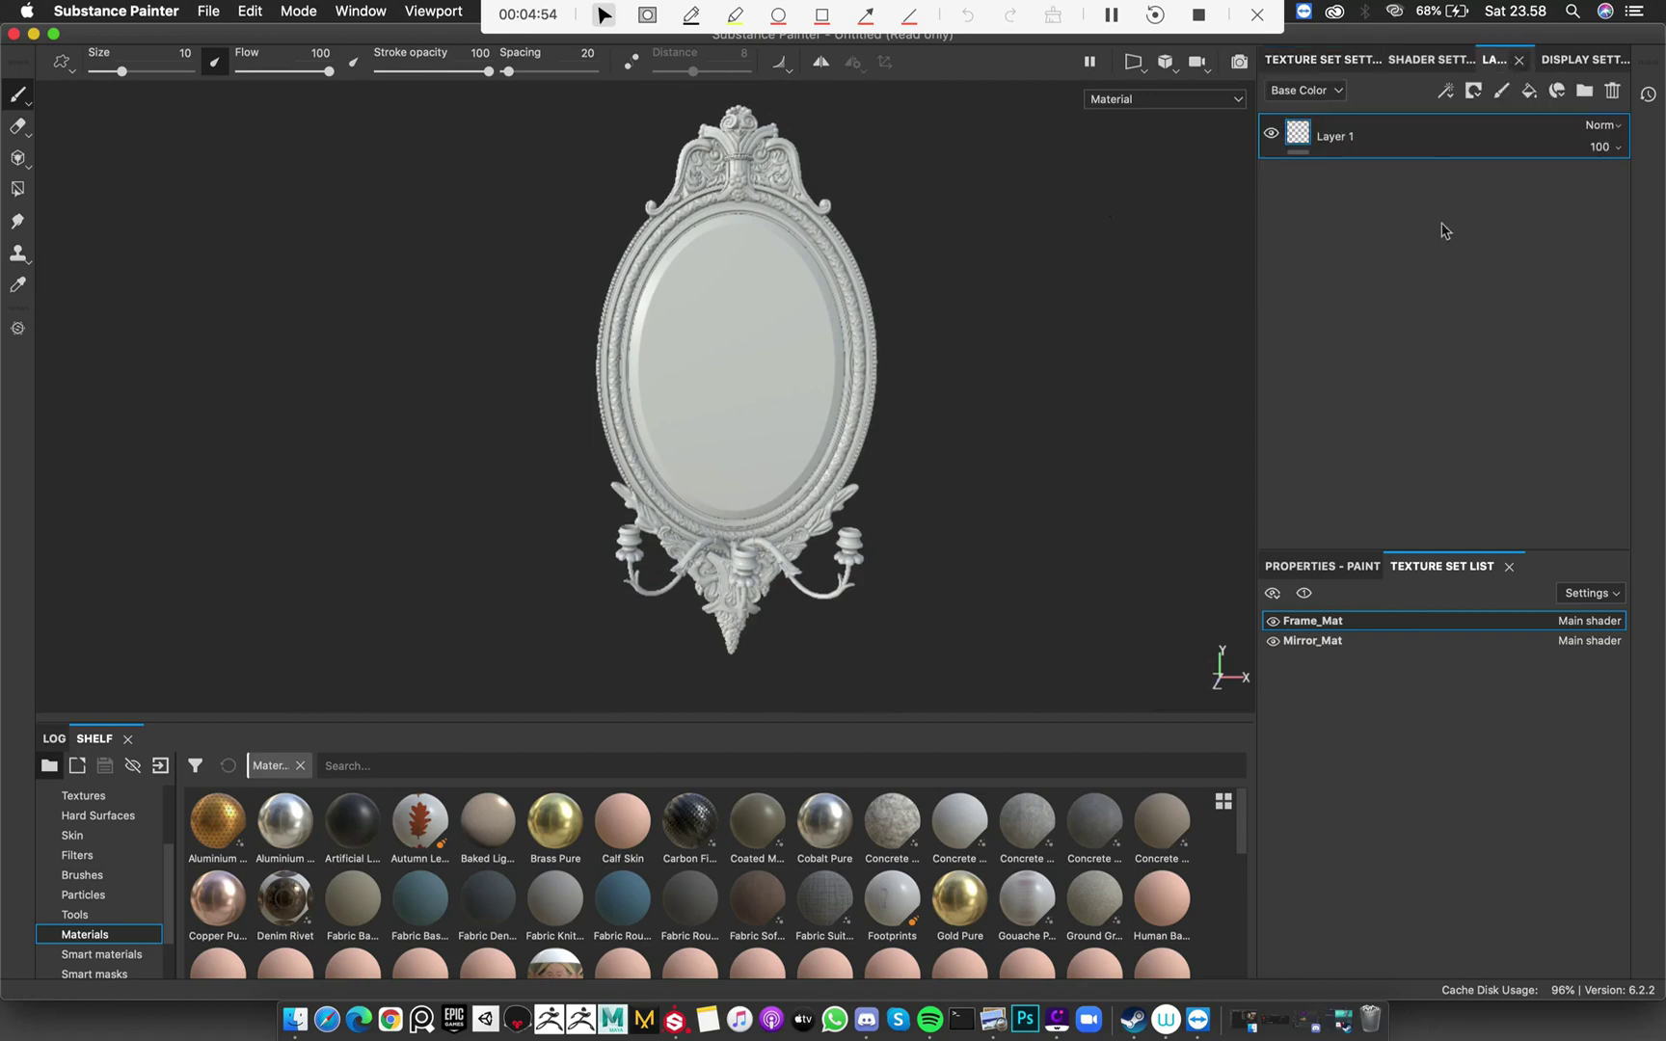
mouse_move(867, 412)
left_mouse_down("alt")
mouse_move(865, 368)
mouse_move(781, 349)
mouse_move(872, 404)
left_mouse_up("alt")
Set the viewport camera's field of view to 30 degrees and reframe the whole mirror
left_click(1590, 59)
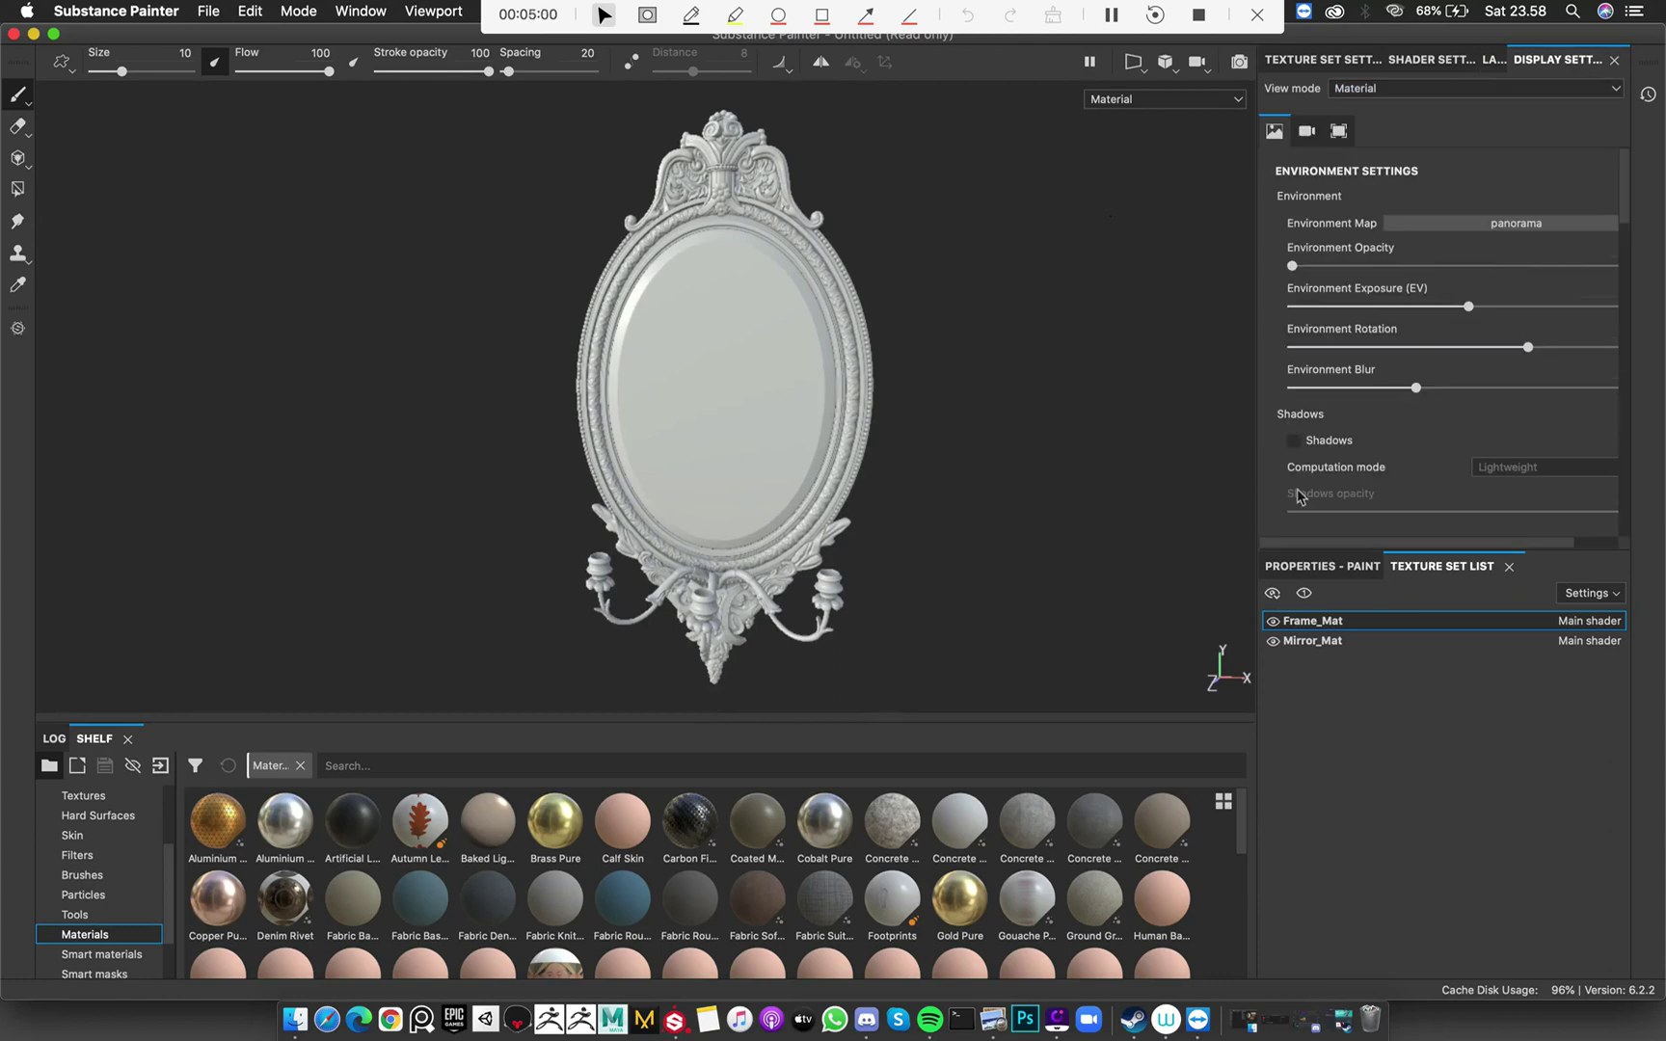
left_click_drag(1407, 545, 1527, 545)
scroll(1480, 551, "left", 2)
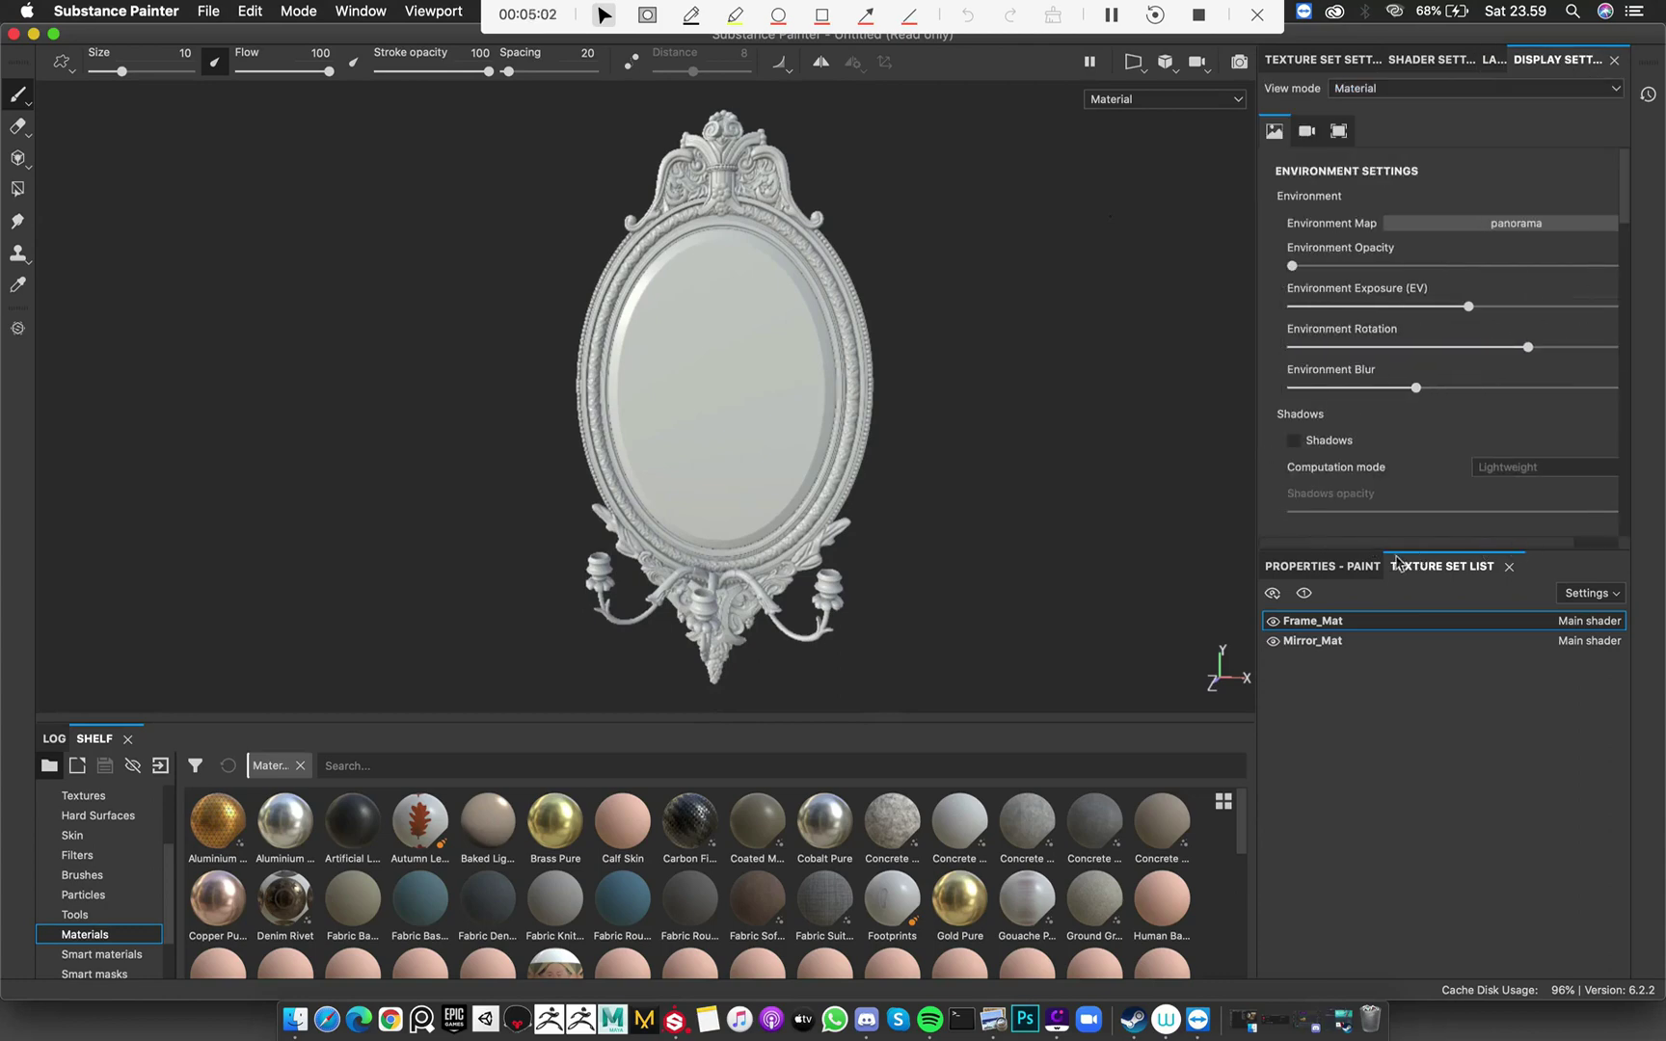
scroll(1380, 372, "down", 5)
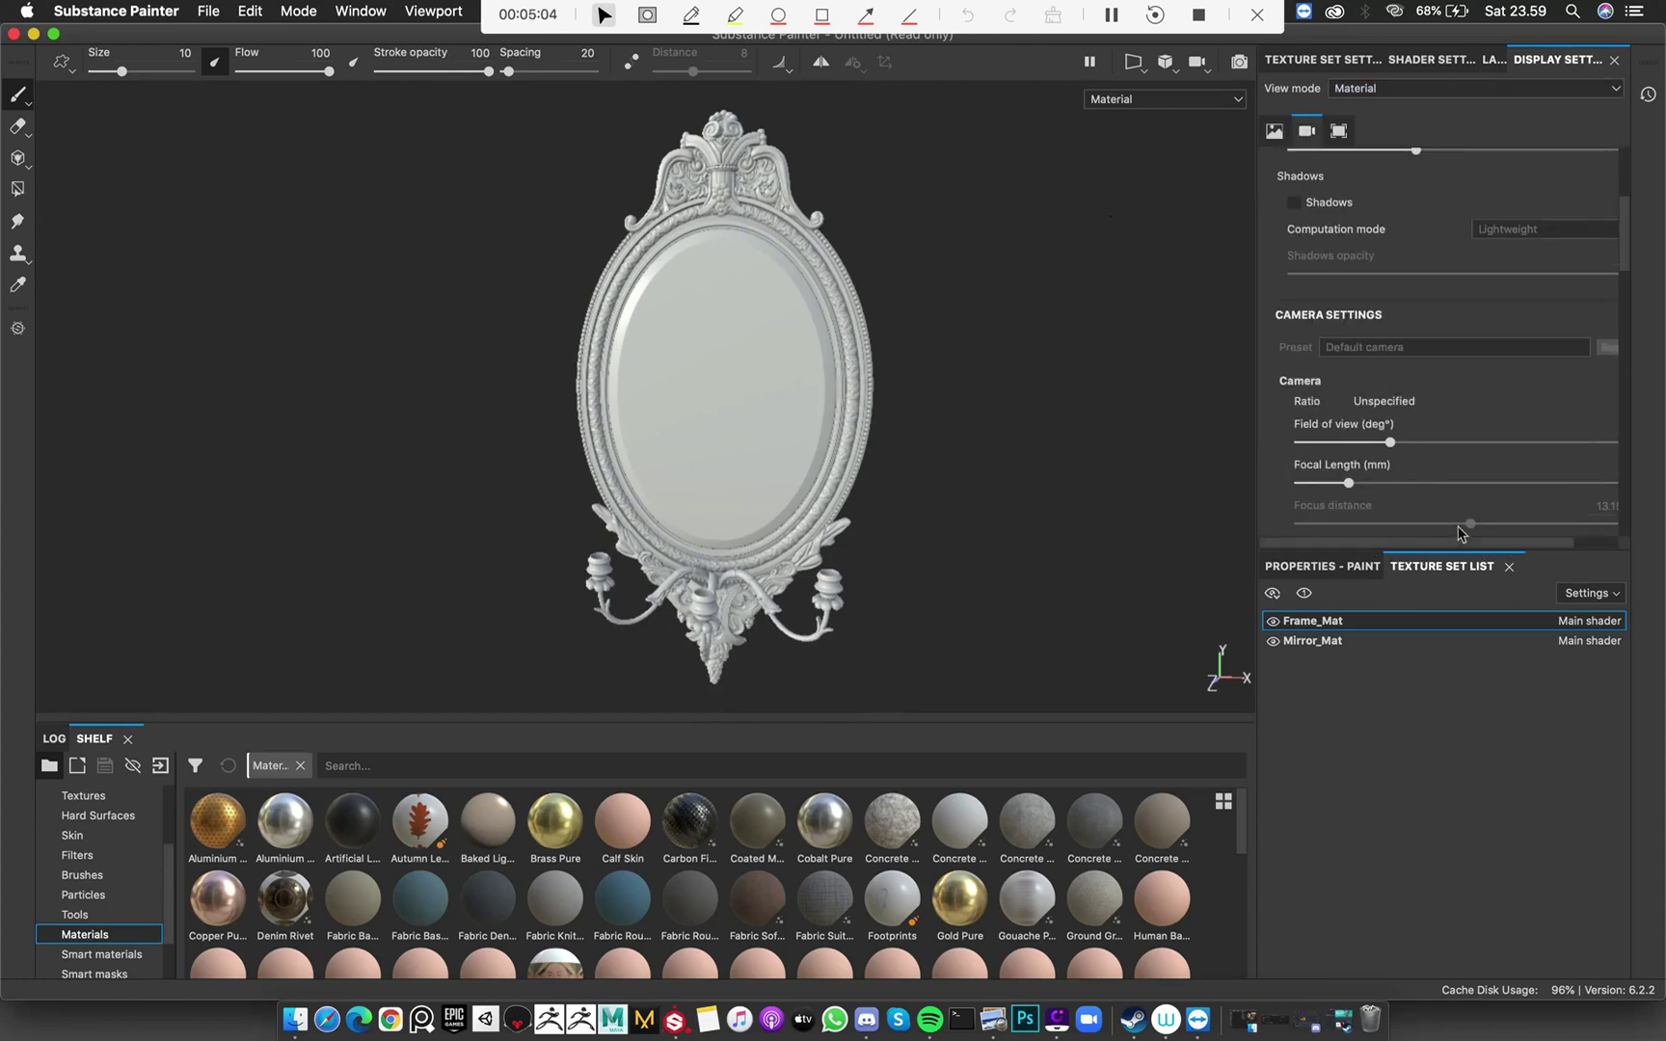
scroll(1461, 533, "right", 2)
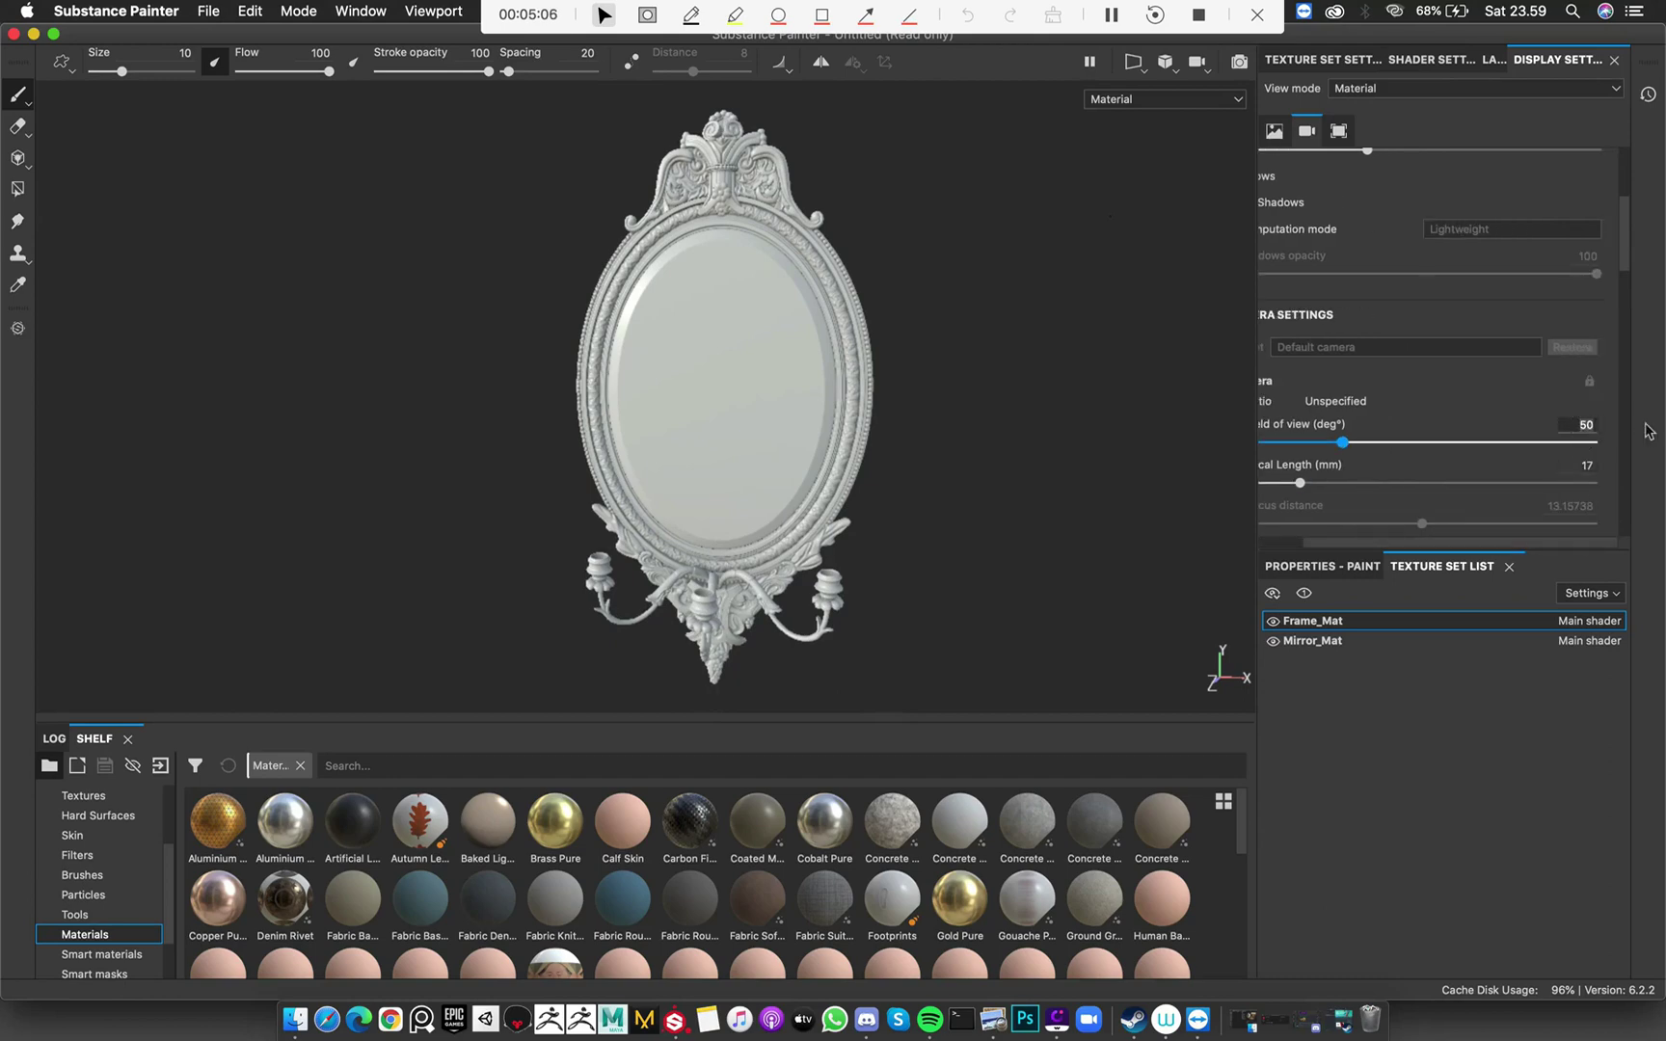
key("Return")
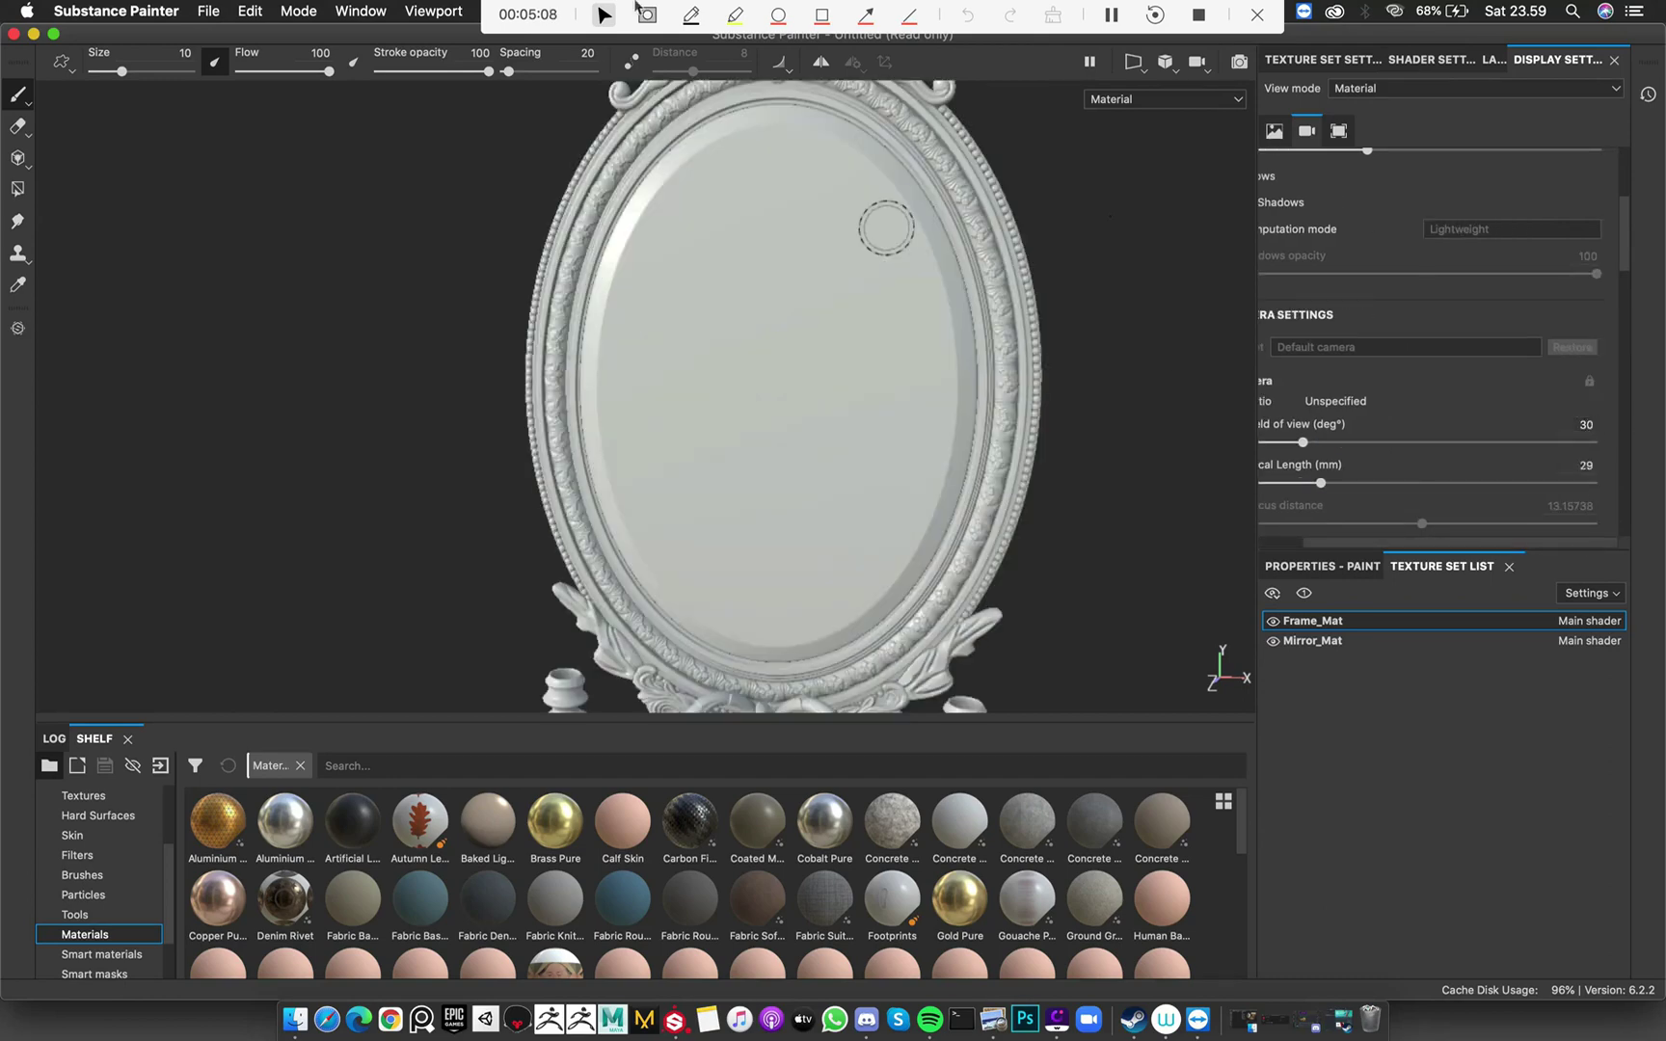
scroll(866, 317, "down", 3)
left_click_drag(867, 316, 1109, 415, "alt")
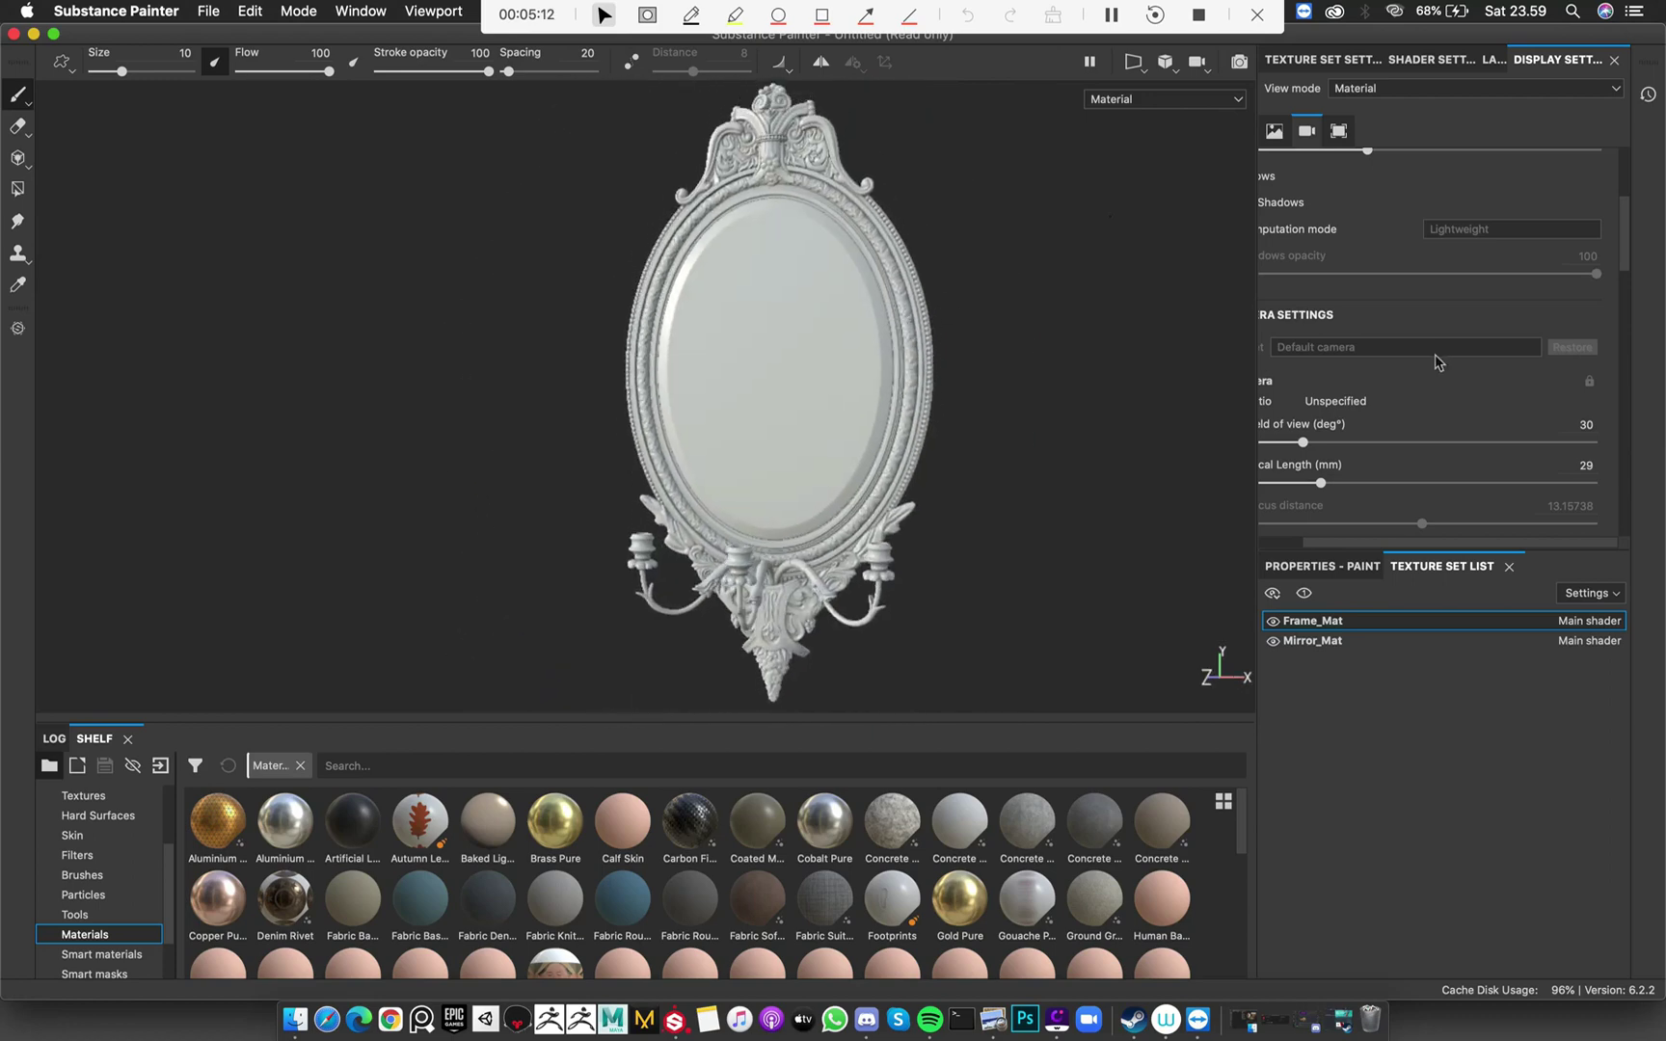
Enable viewport shadows with Lightweight computation and set the shadows opacity to 30
scroll(1314, 546, "up", 4)
scroll(1314, 547, "left", 2)
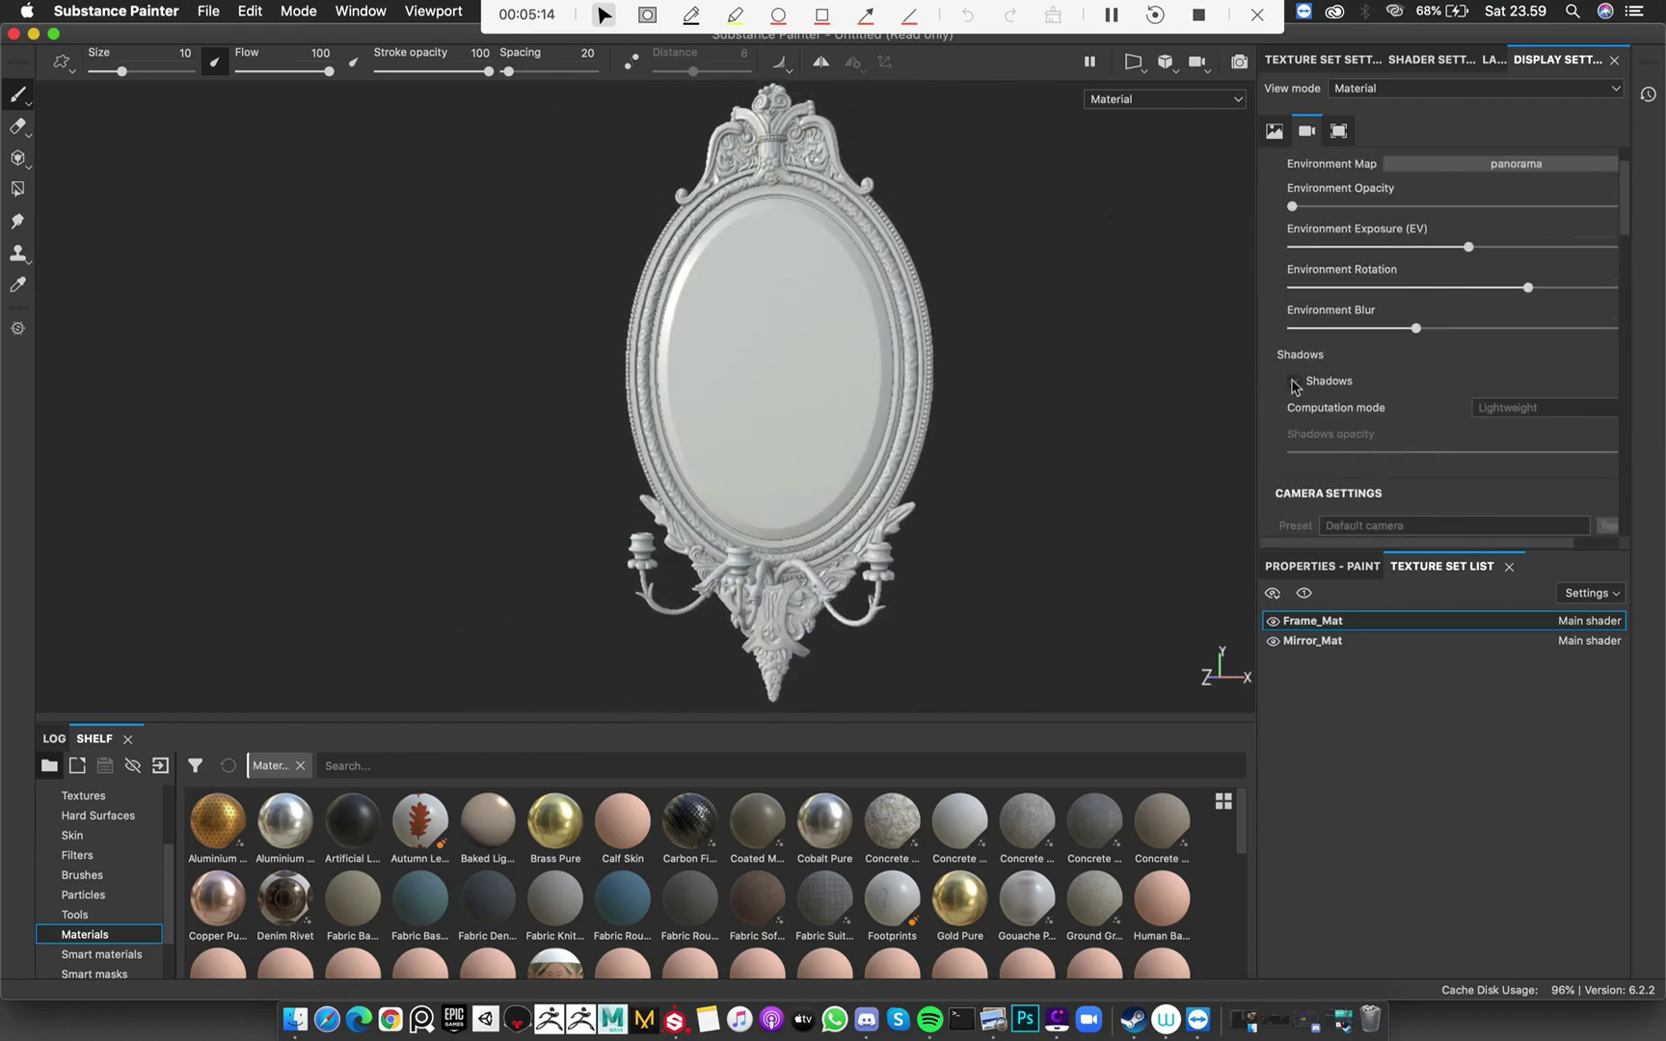
scroll(1533, 540, "right", 2)
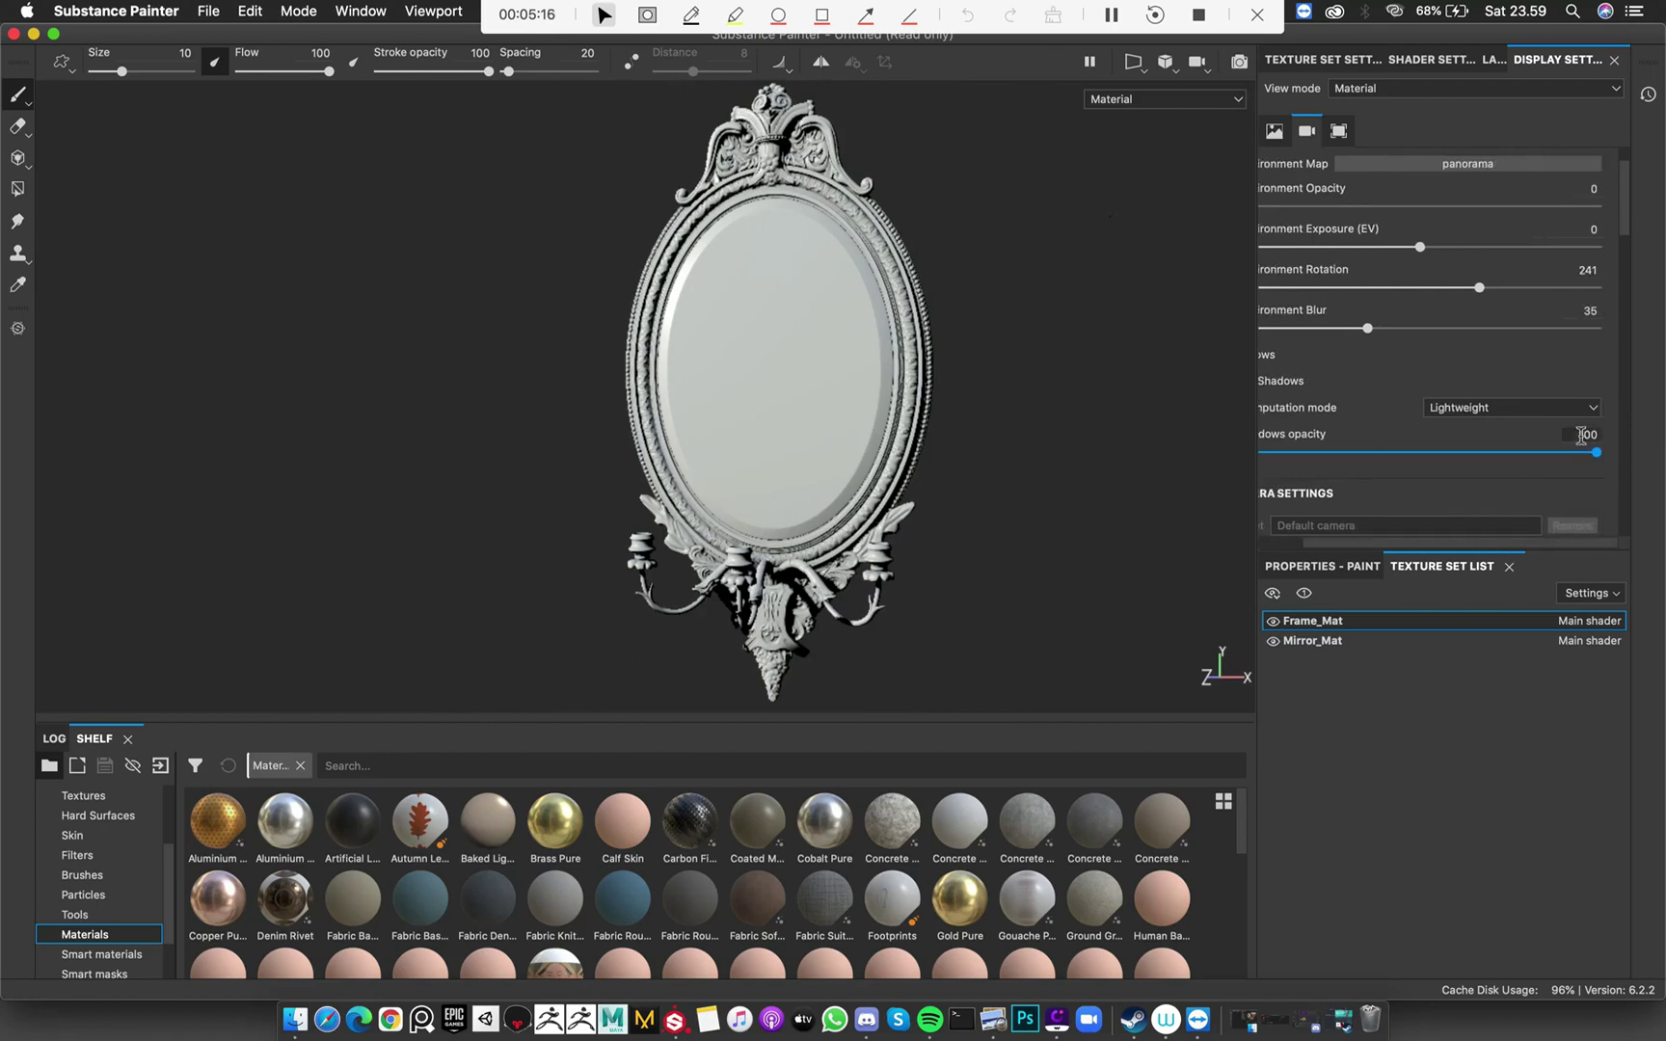
key("Return")
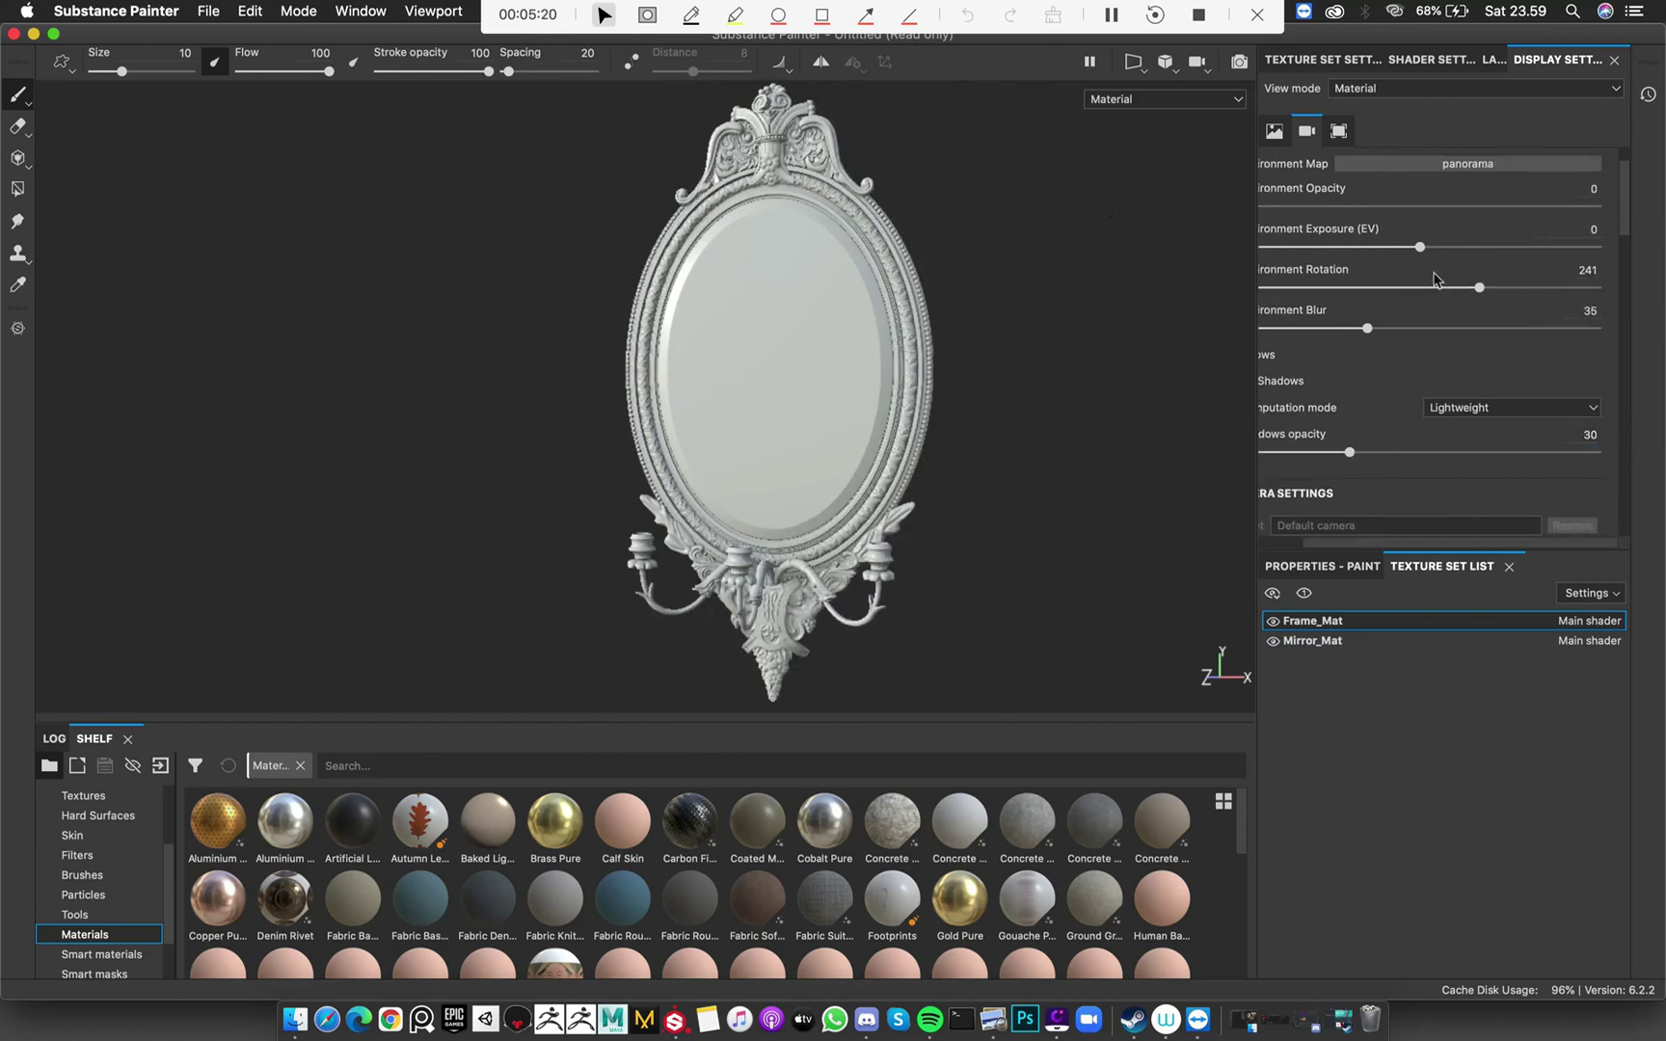
scroll(1485, 547, "left", 2)
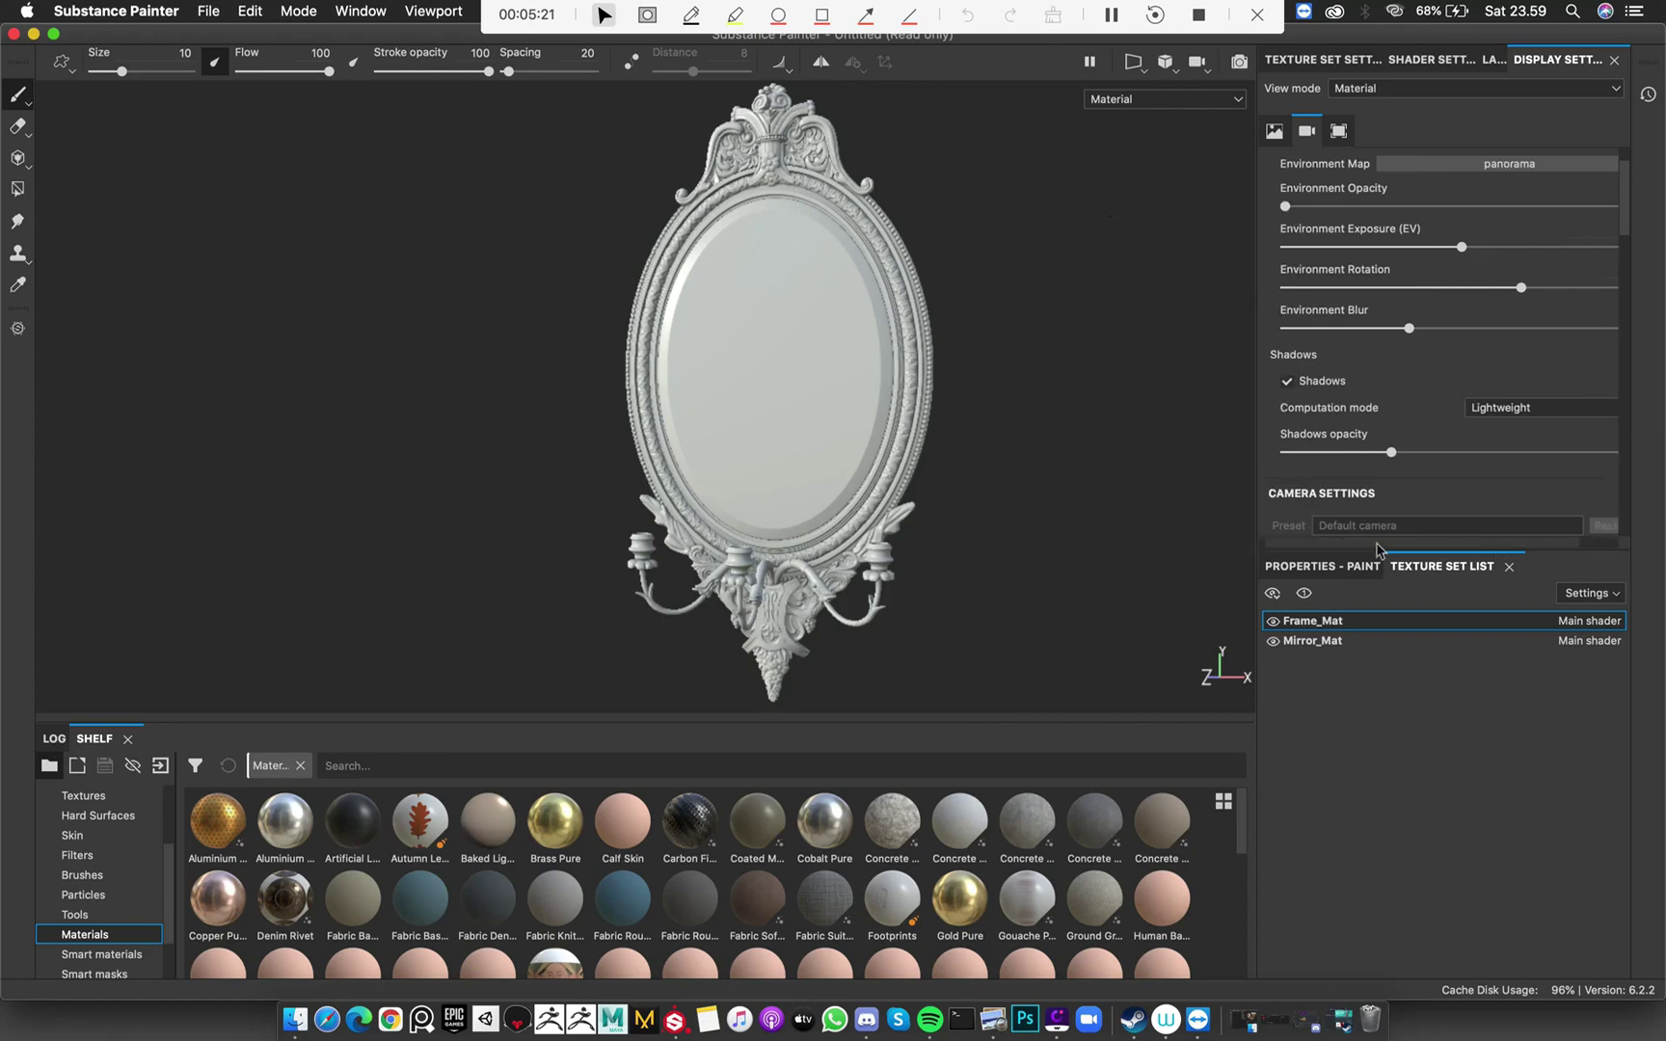
Replace Frame_Mat's default Layer 1 with a new fill layer and show that fill layer's material channel settings
left_click(1494, 59)
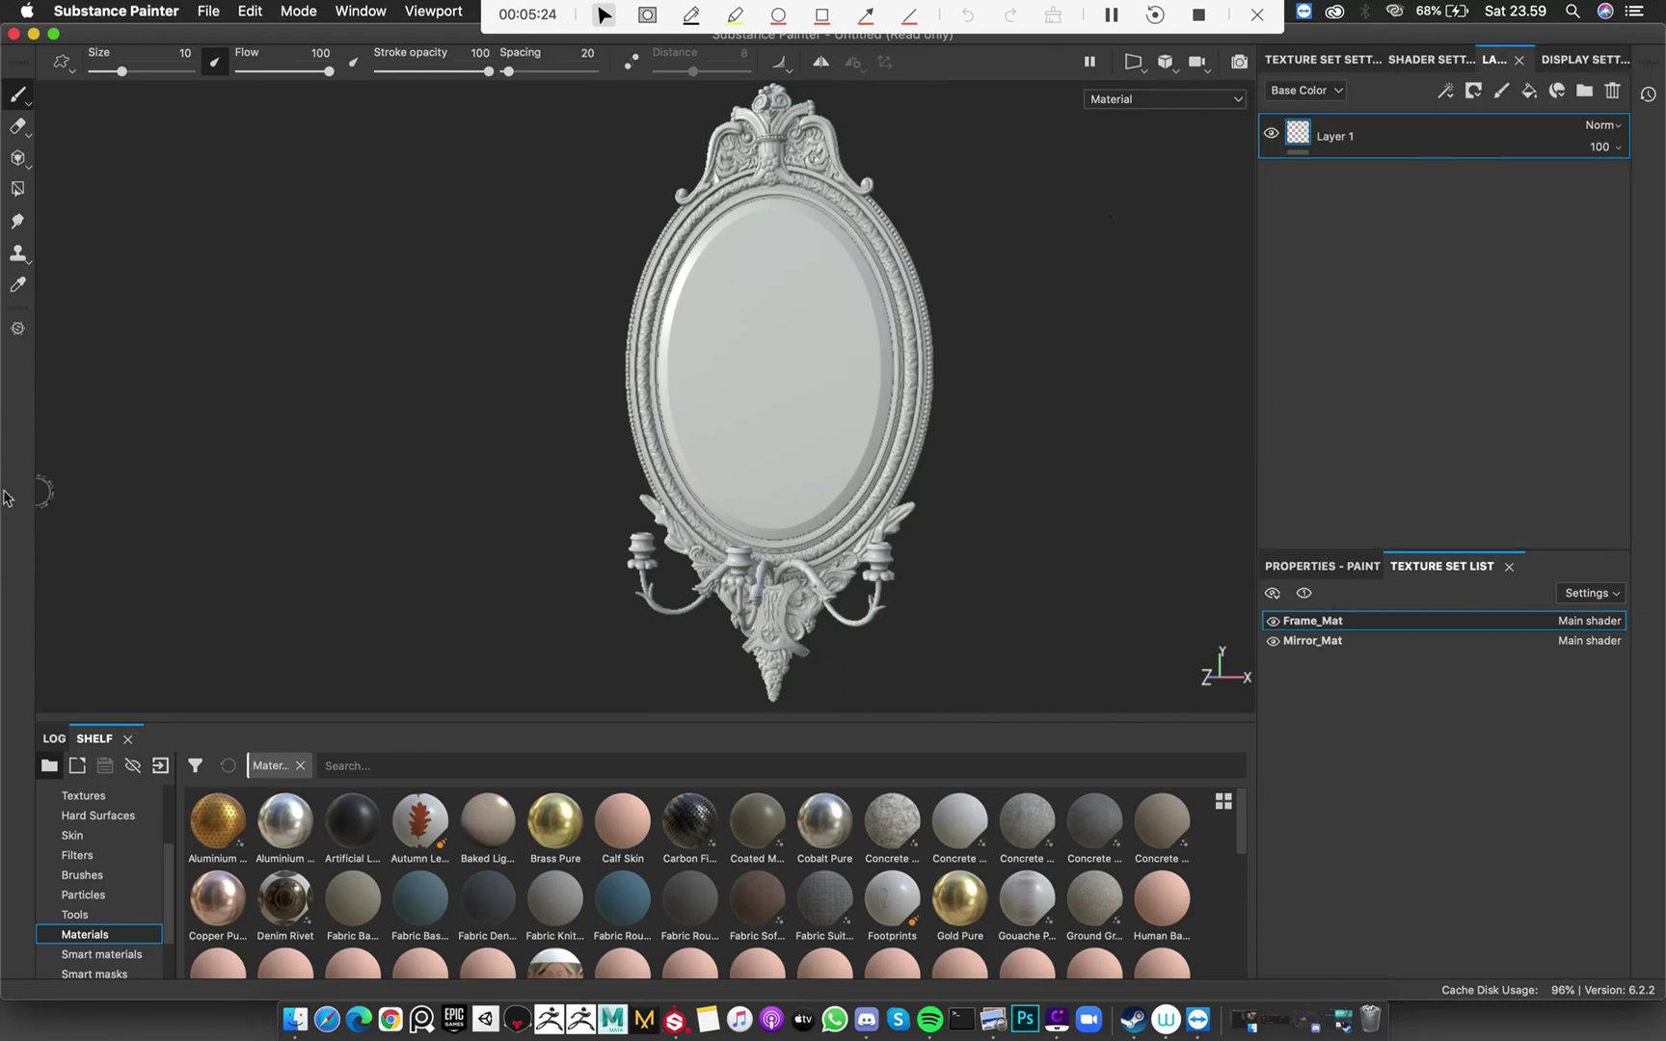
mouse_move(29, 493)
left_mouse_down()
mouse_move(314, 488)
mouse_move(4, 488)
left_mouse_up()
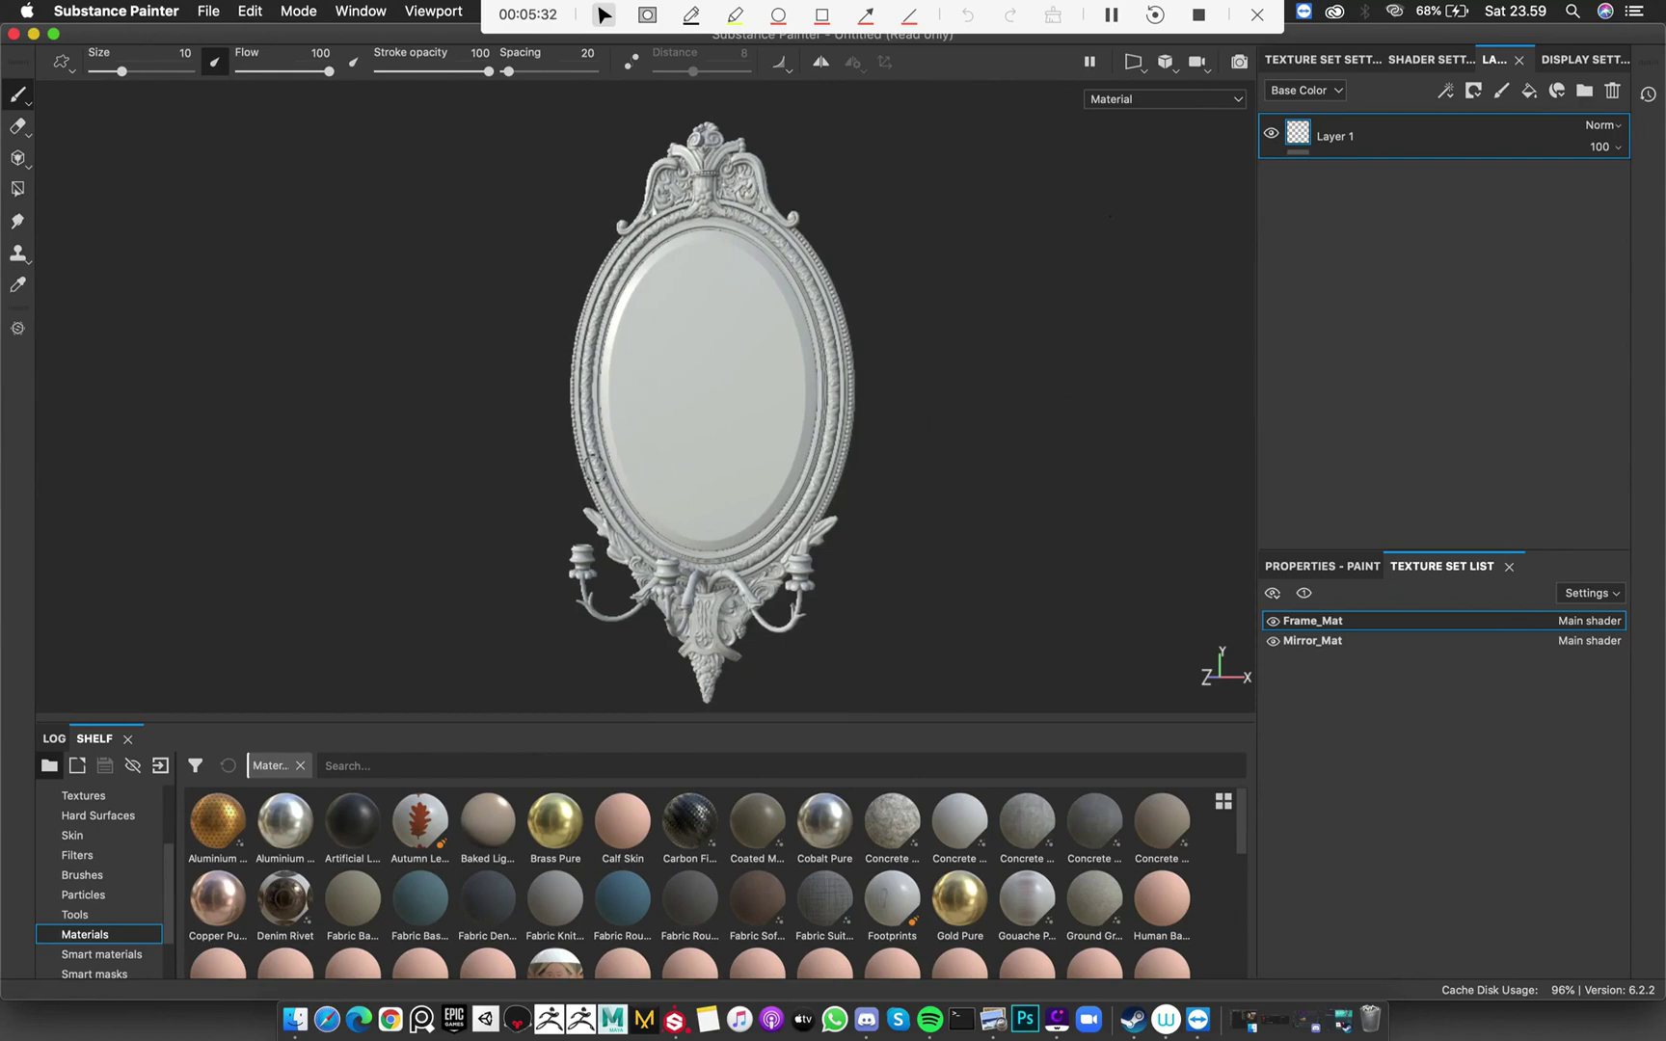
left_click_drag(902, 401, 960, 368, "alt")
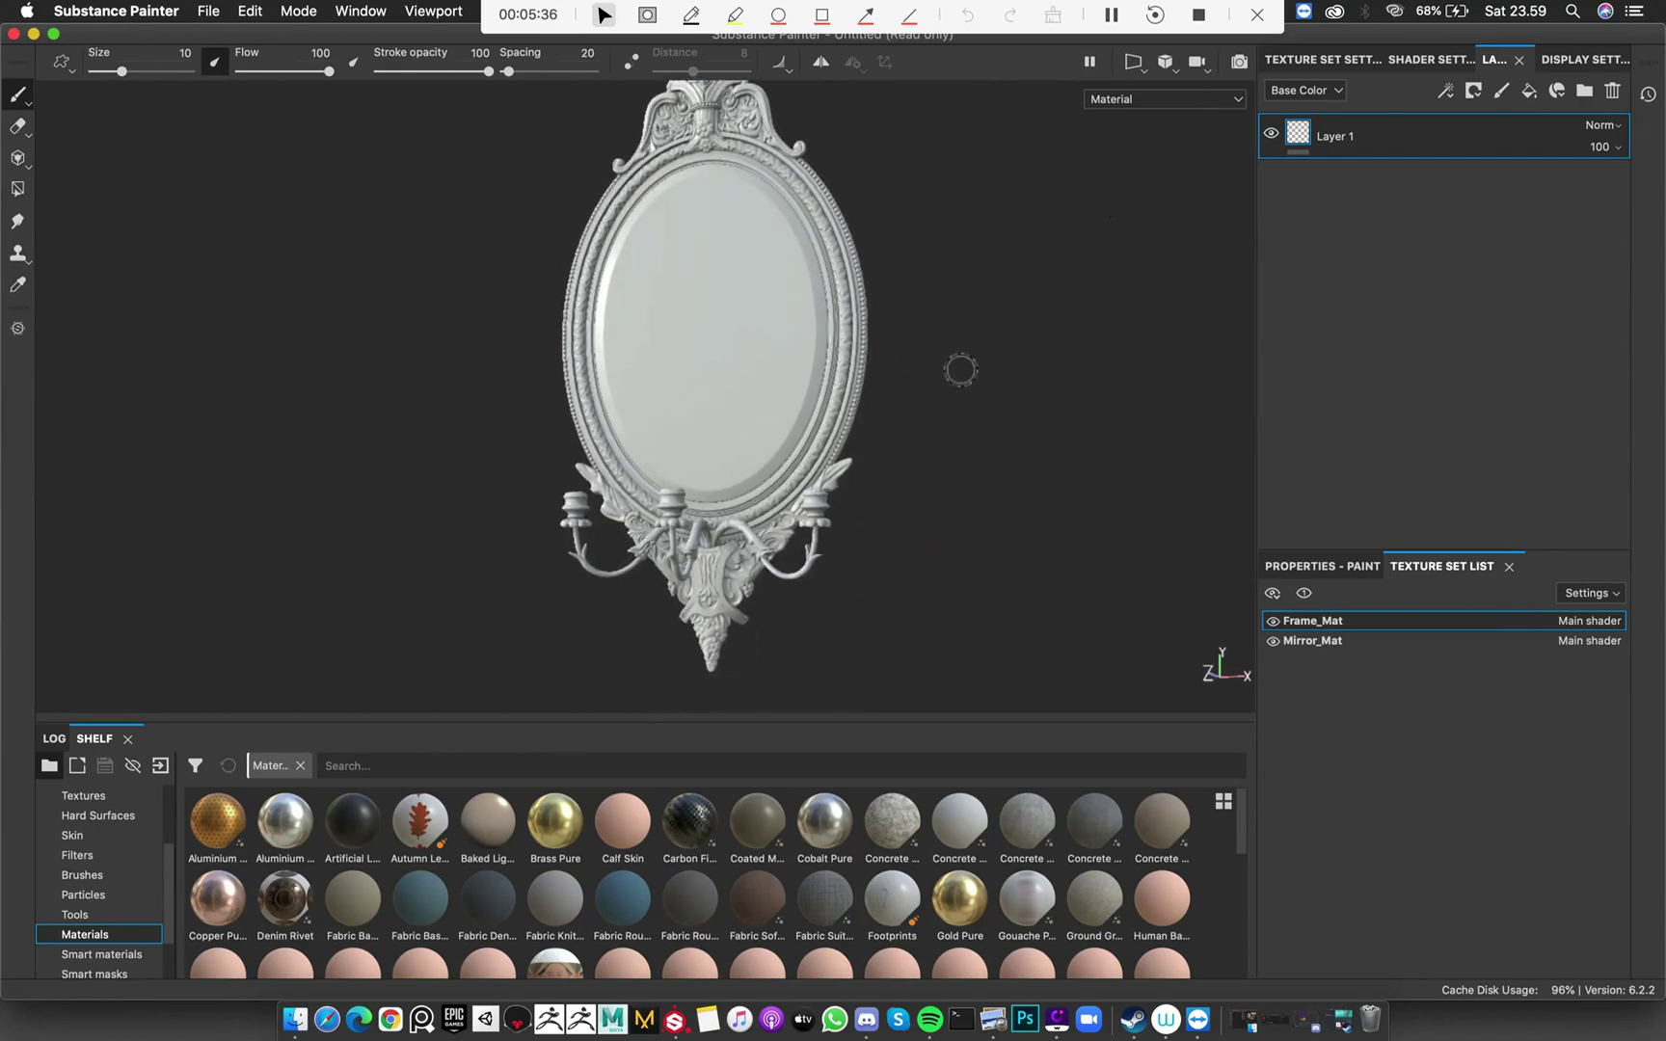
mouse_move(996, 294)
left_mouse_down("alt")
mouse_move(1002, 349)
mouse_move(1005, 330)
left_mouse_up("alt")
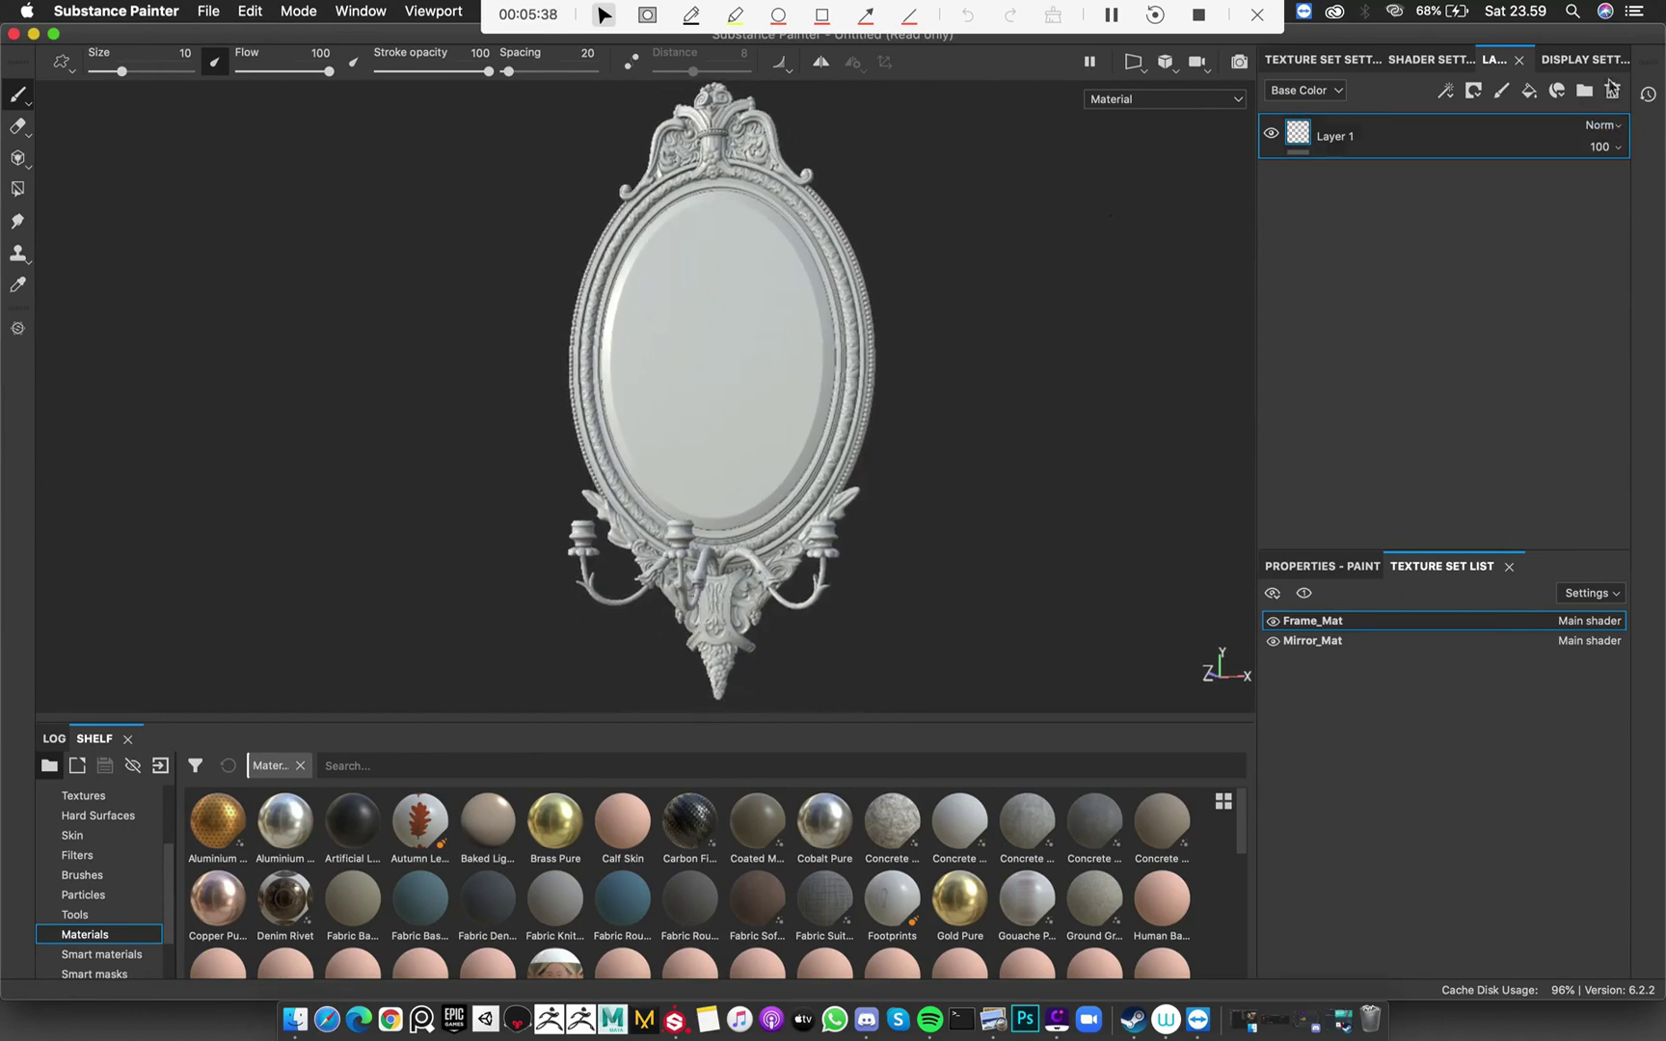
left_click(1612, 90)
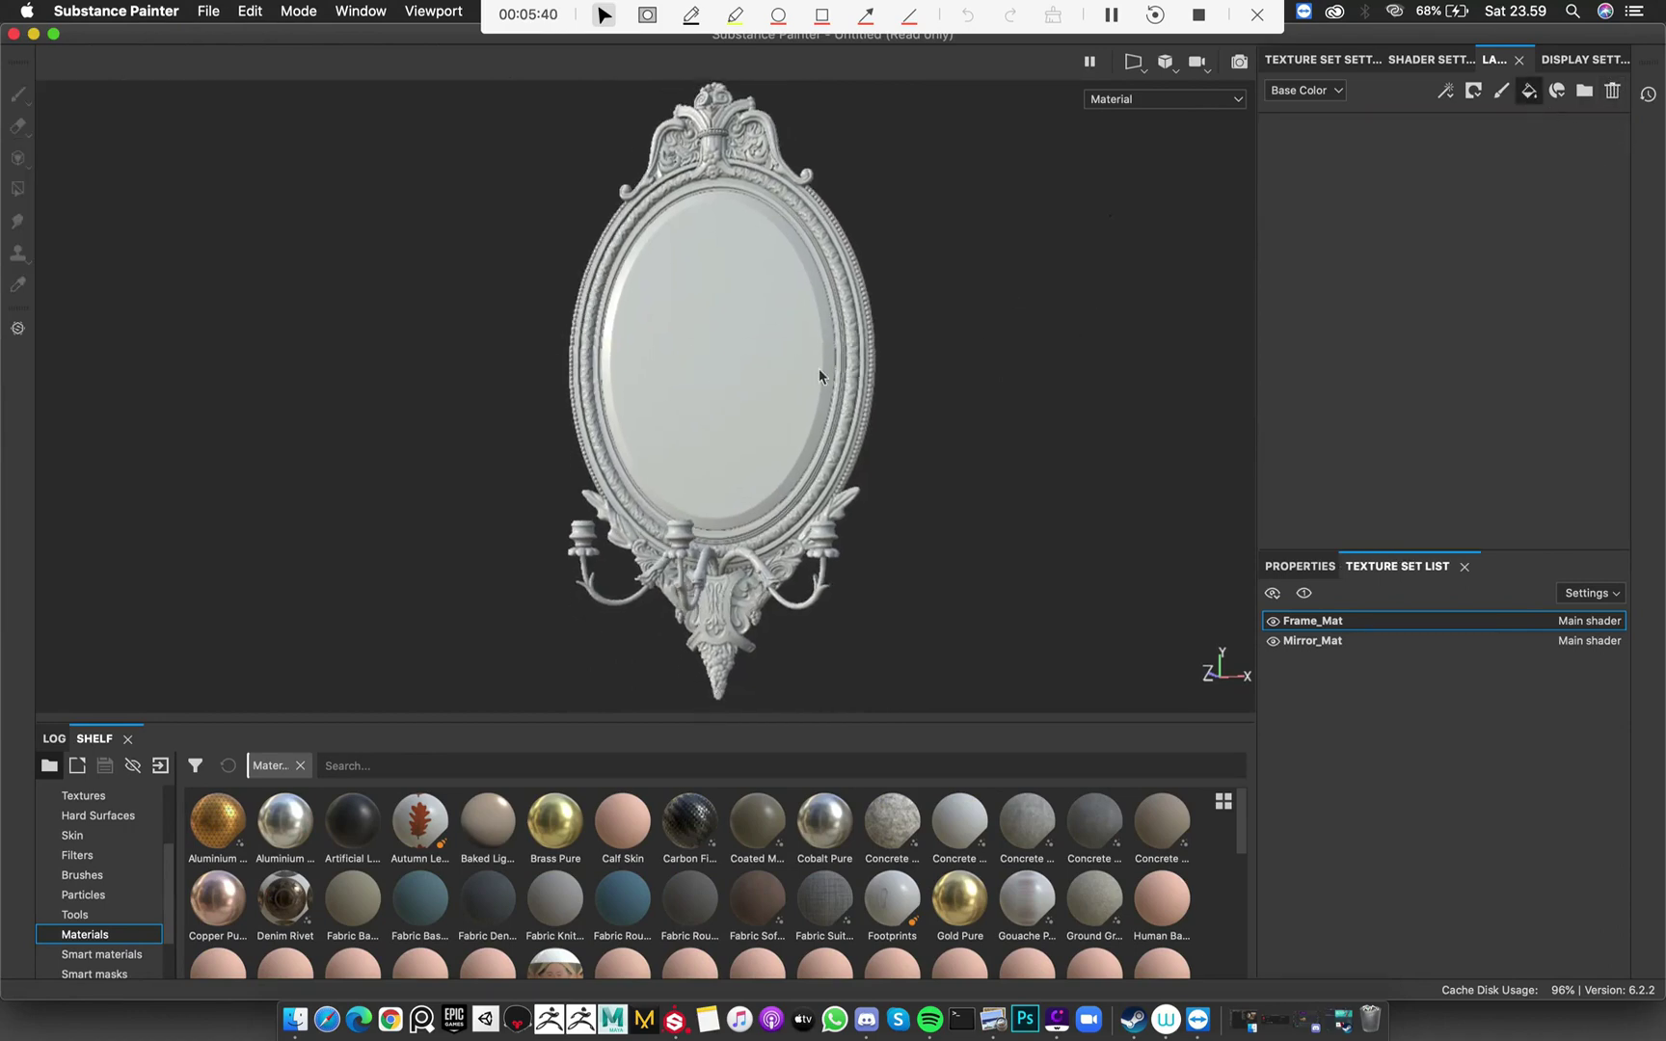
left_click(1527, 91)
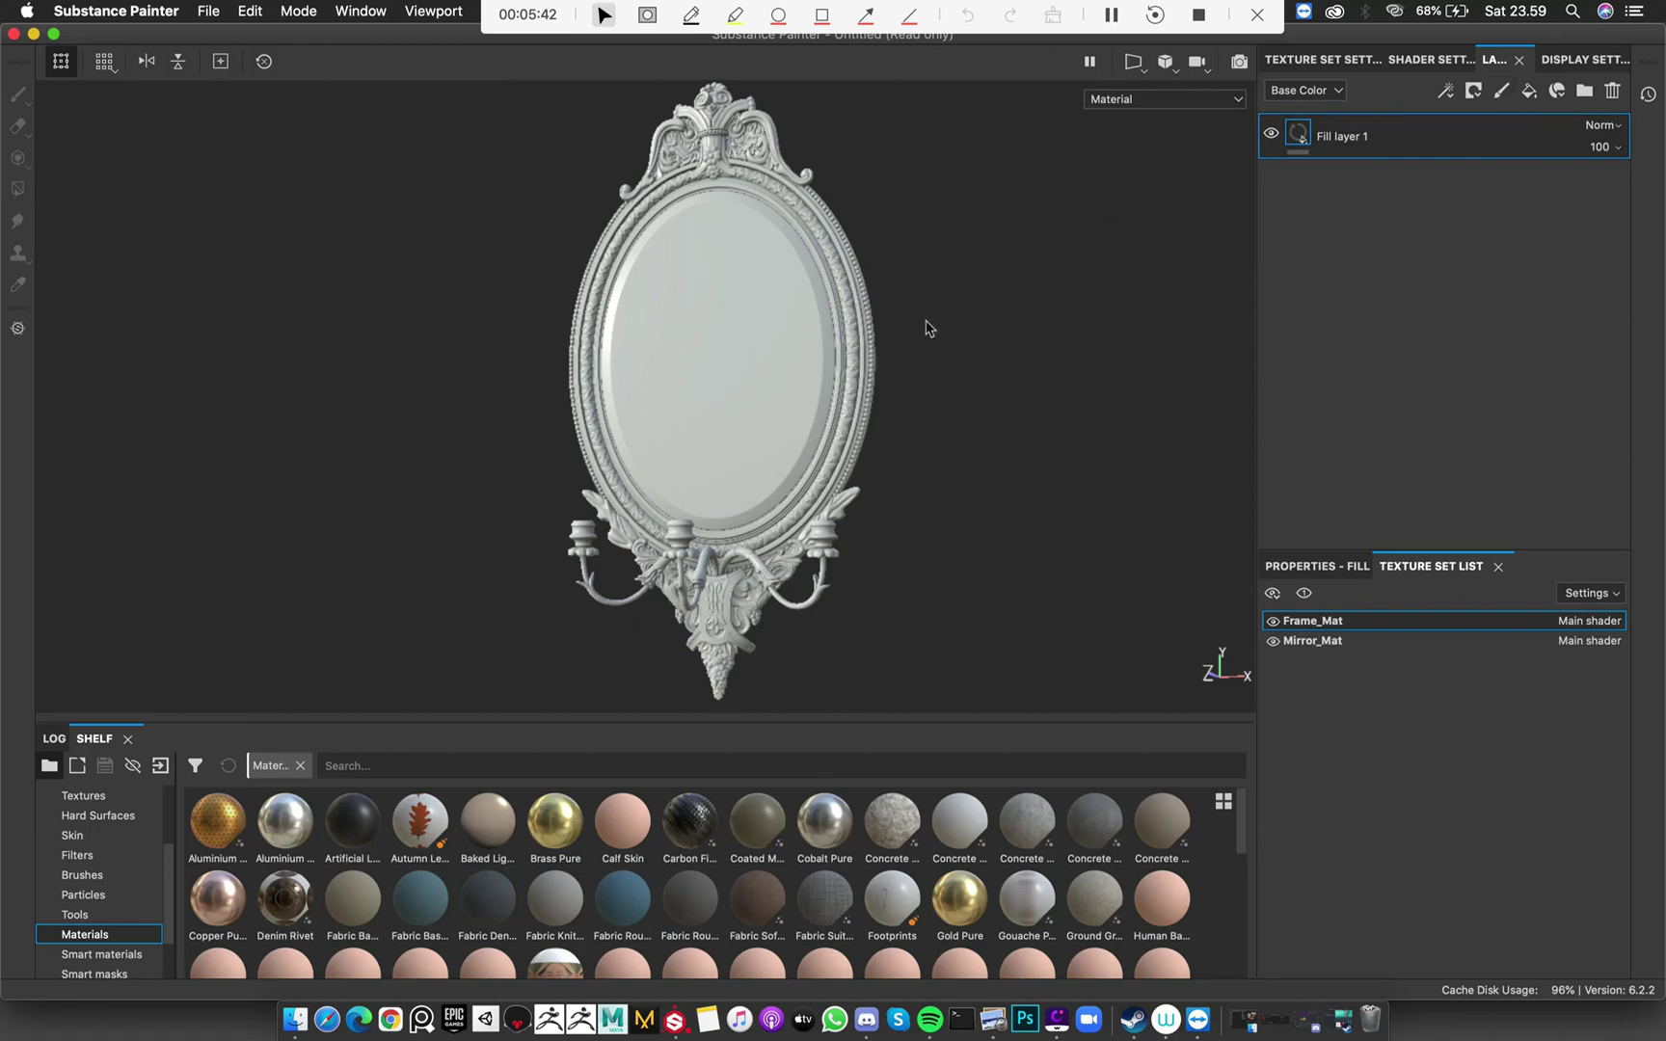
left_click_drag(925, 327, 1012, 331, "alt")
left_click(1318, 565)
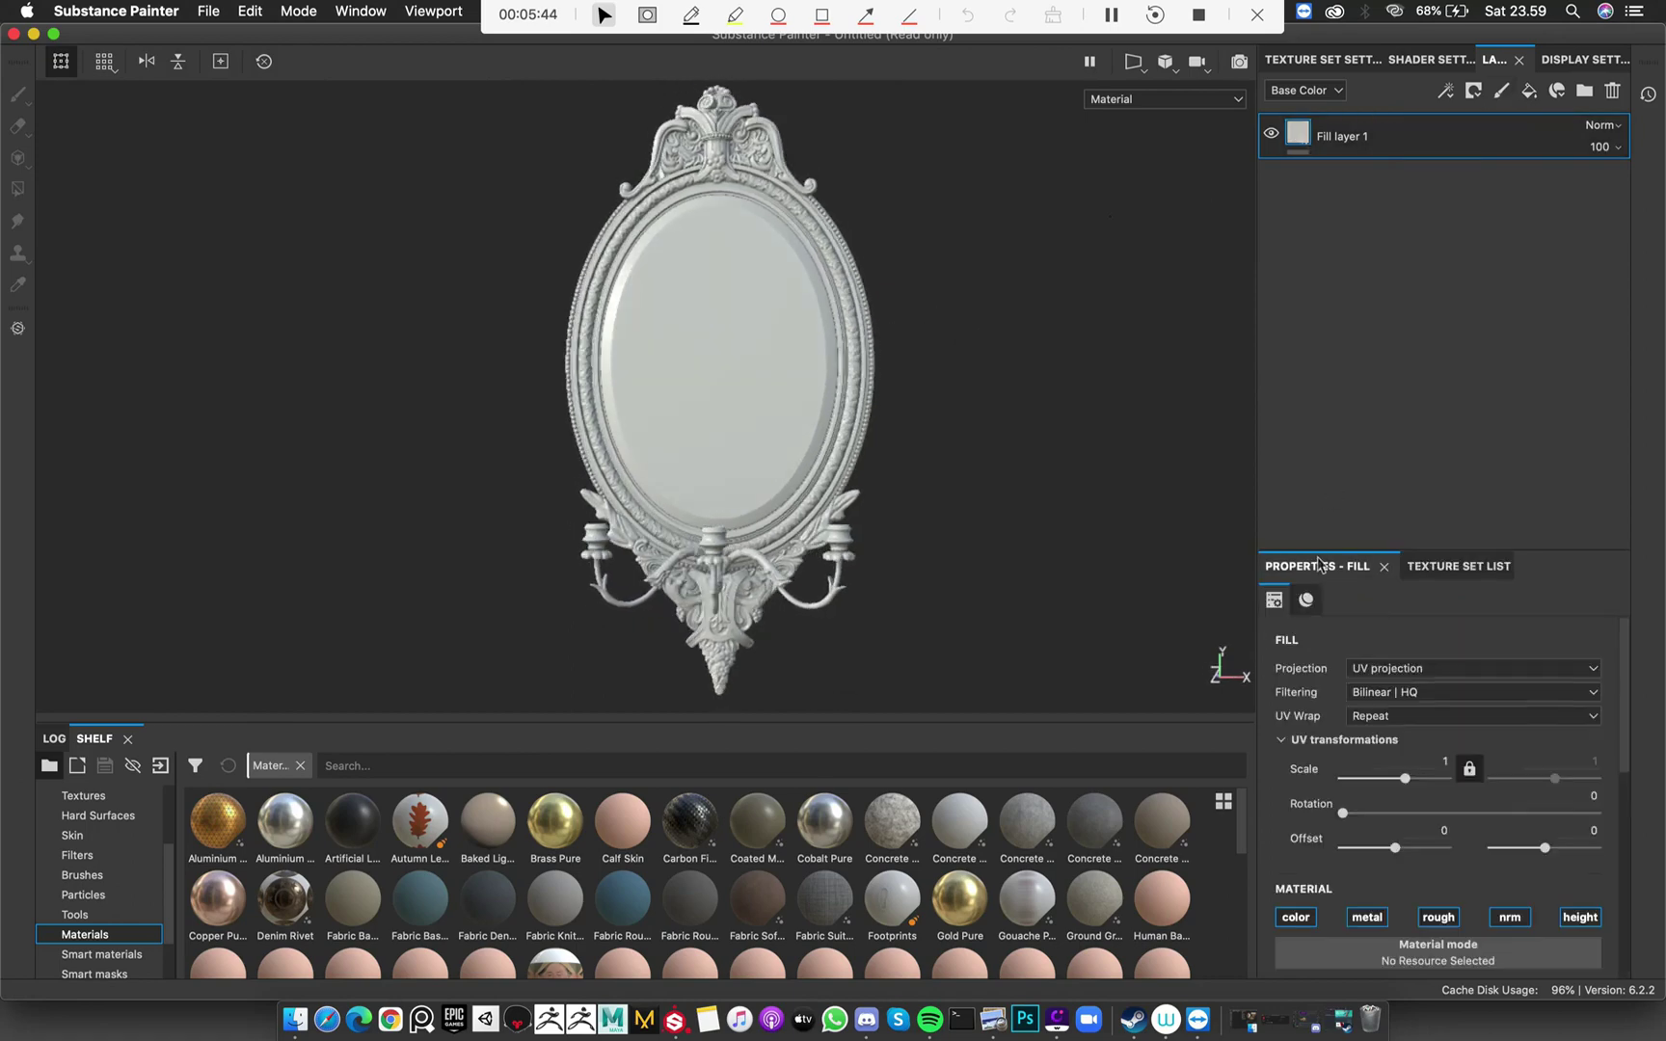
scroll(1523, 756, "down", 5)
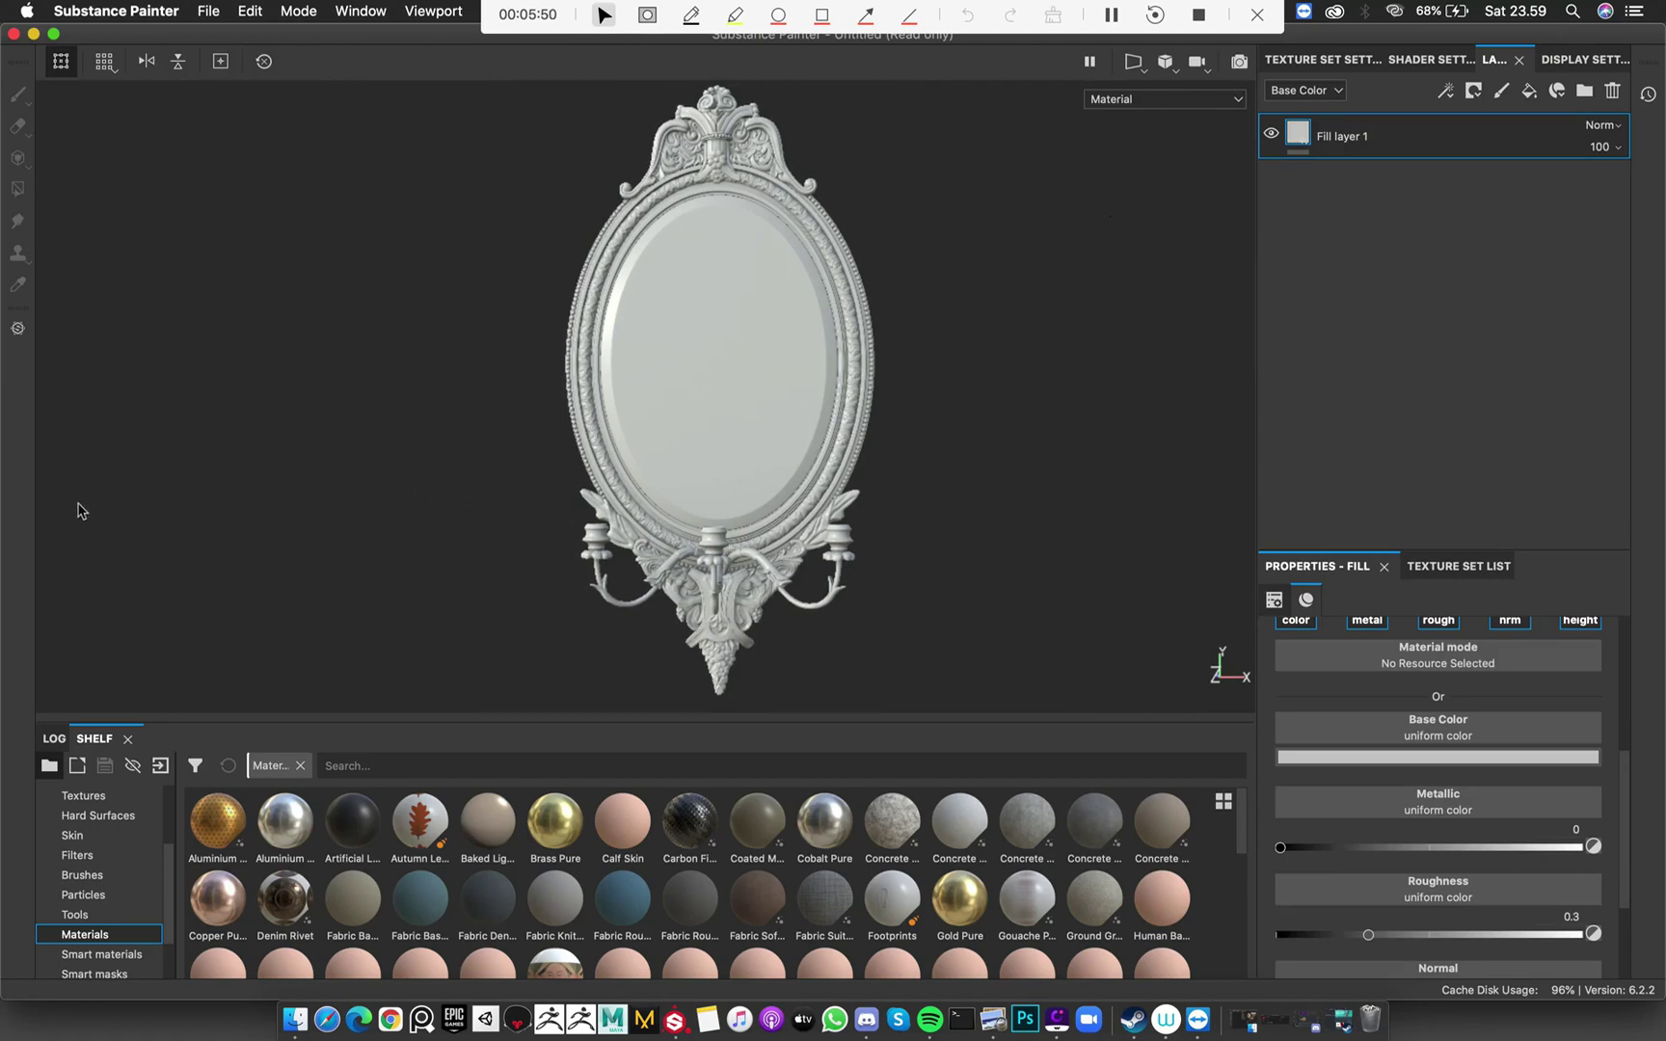
Narrow the Substance Painter window to leave a free strip at the screen's left edge, and minimise it
left_click_drag(225, 472, 279, 498)
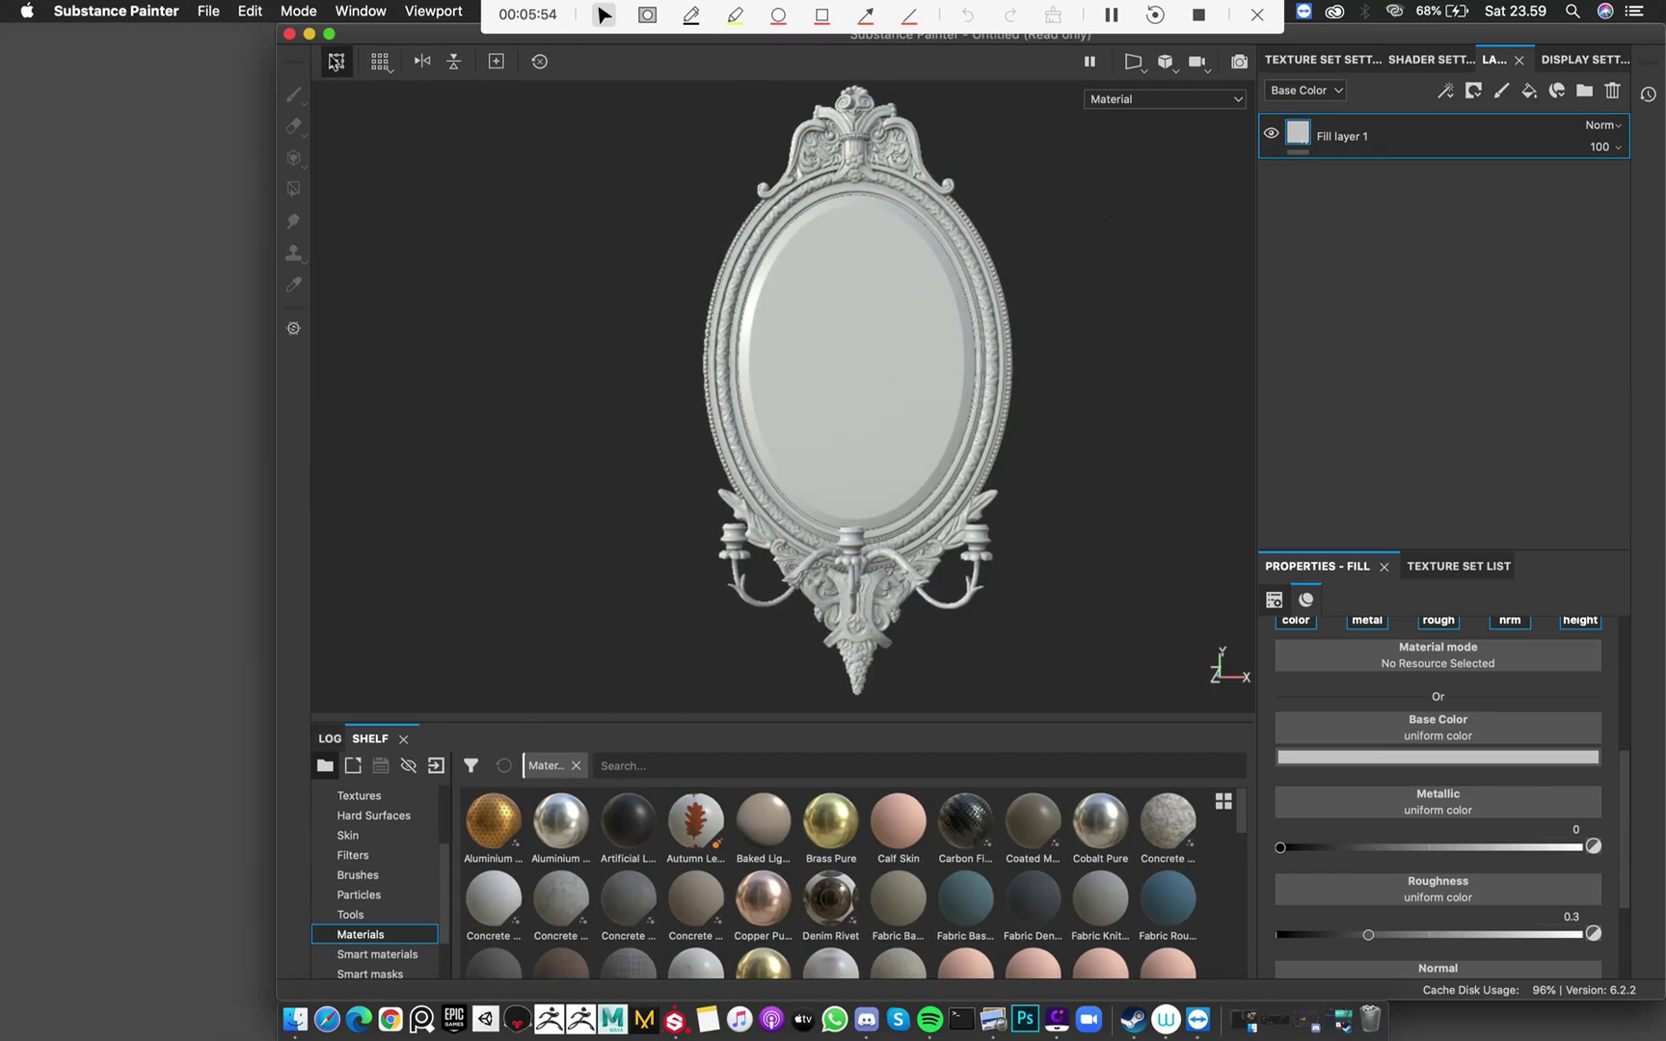
left_click(308, 34)
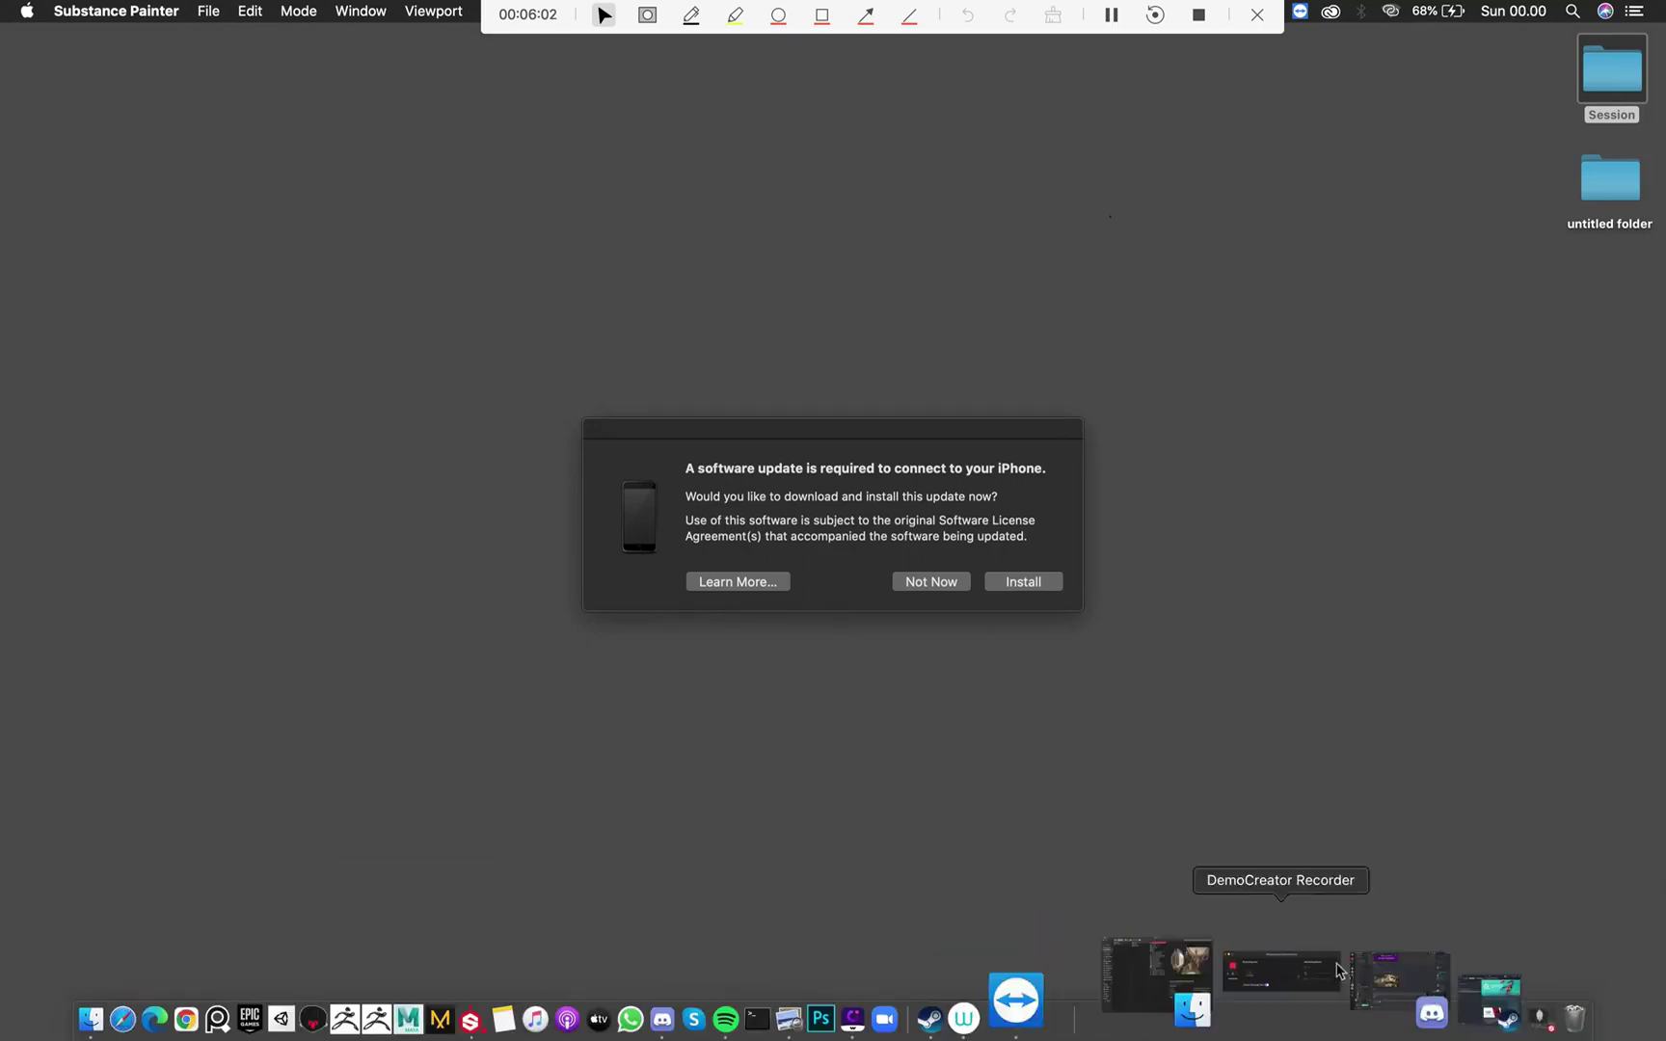
Open the ornate mirror reference JPEG from the Props folder in Preview and place its window along the screen's left edge
left_click(1206, 971)
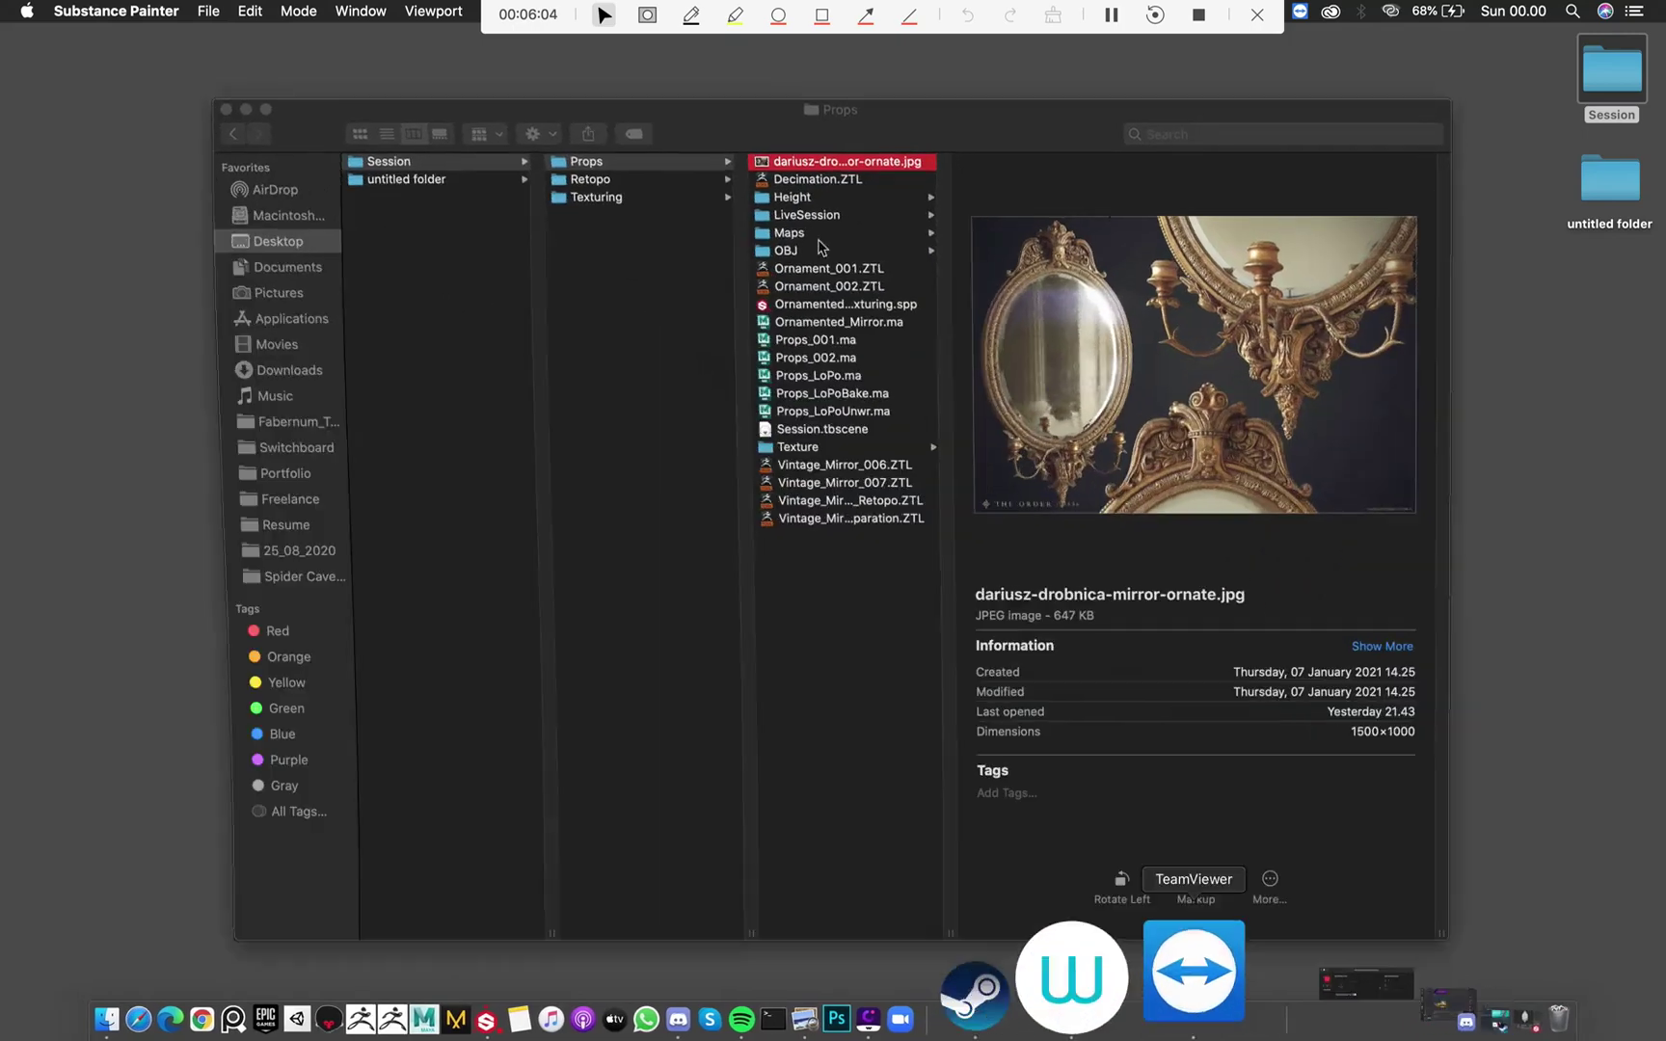
double_click(855, 163)
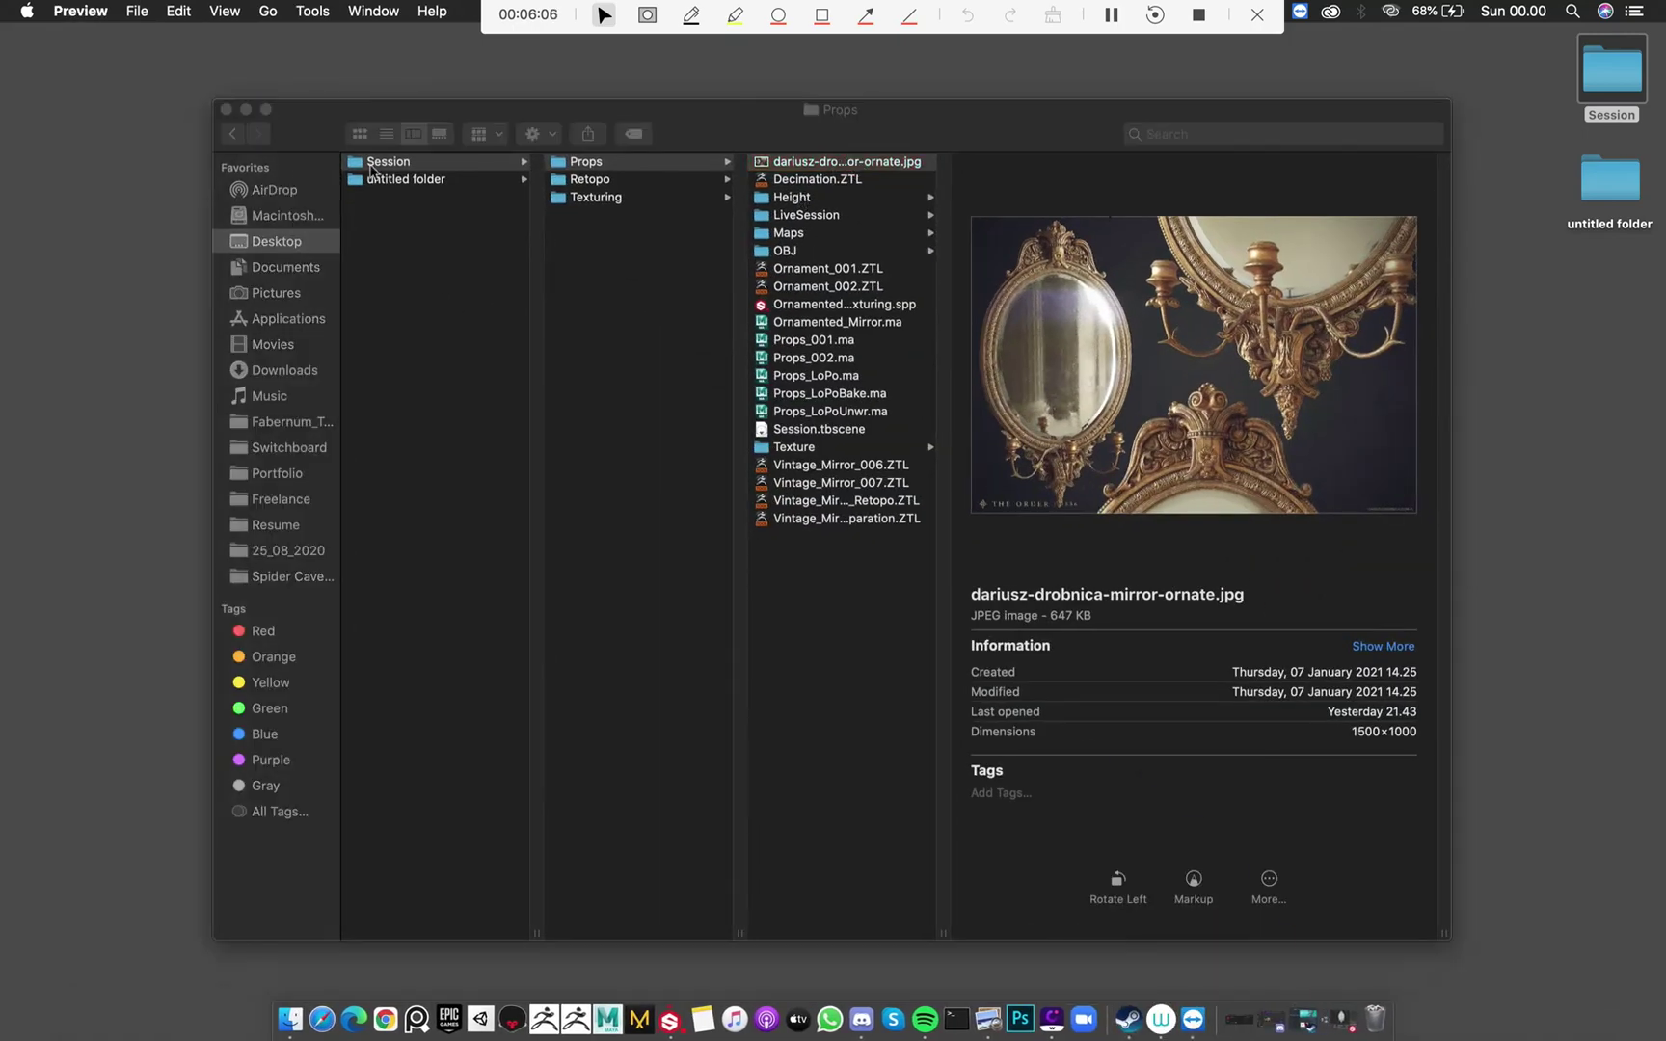
left_click_drag(1344, 26, 559, 29)
left_click_drag(402, 29, 390, 29)
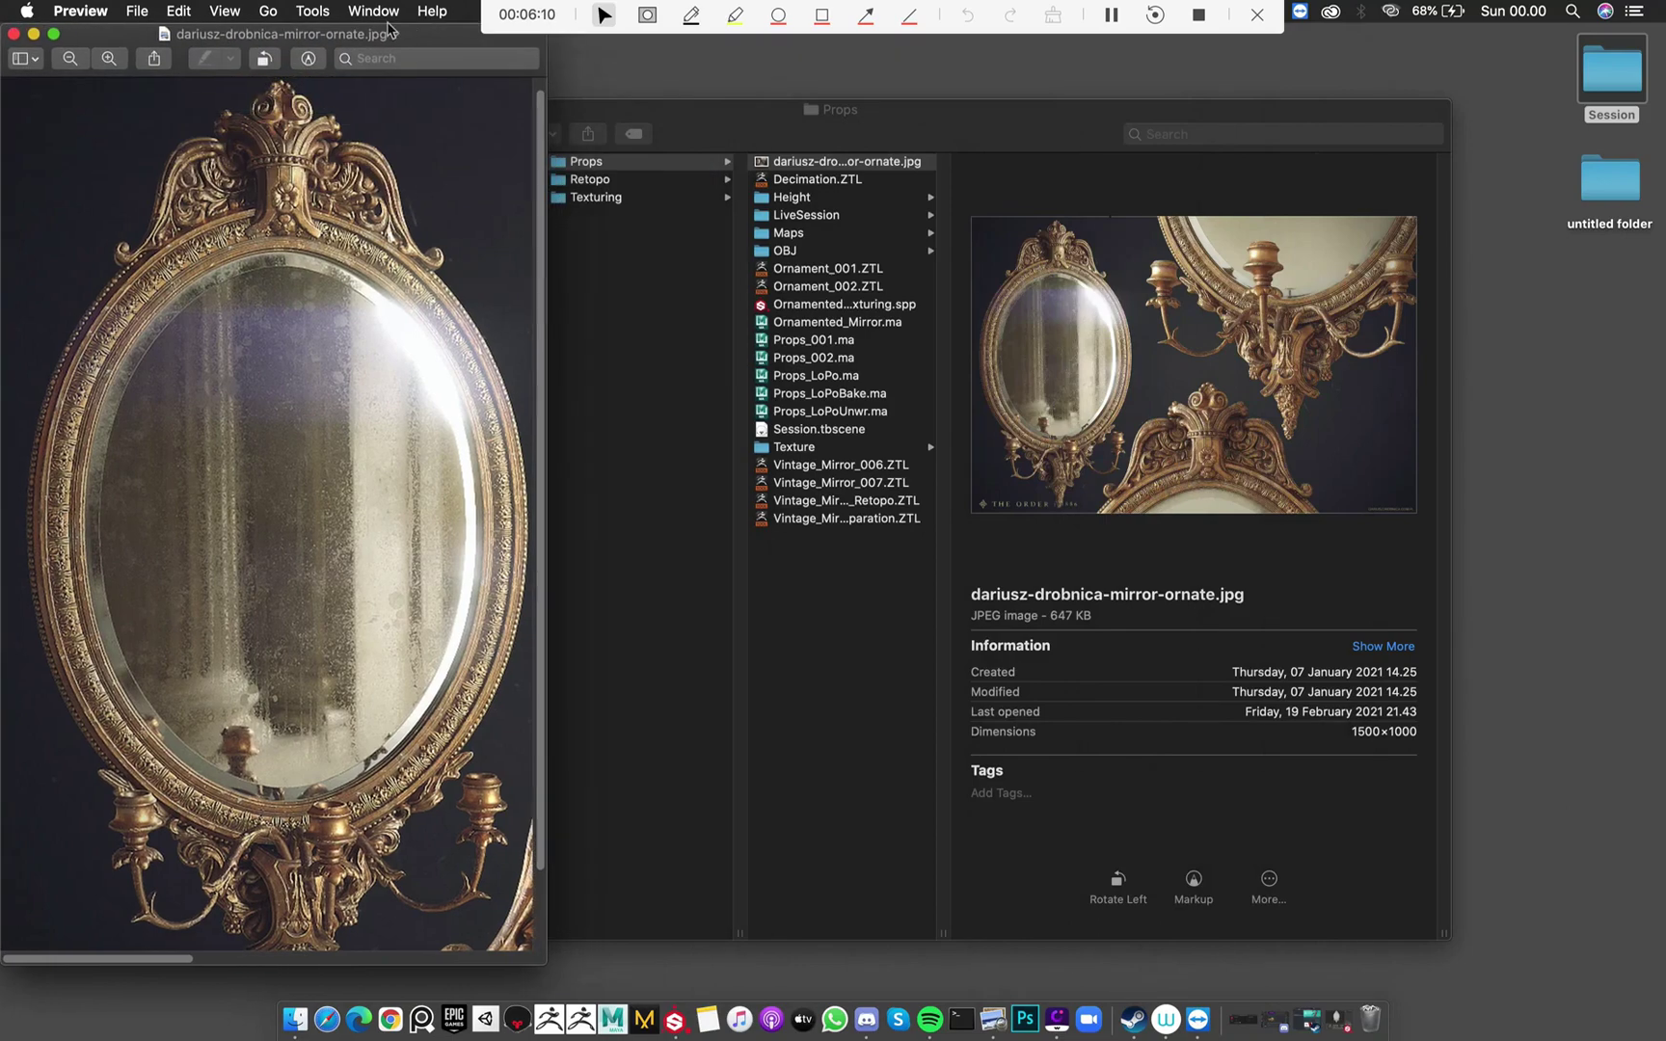
Frame the full oval mirror with its candle arms in the reference photo
scroll(367, 471, "right", 3)
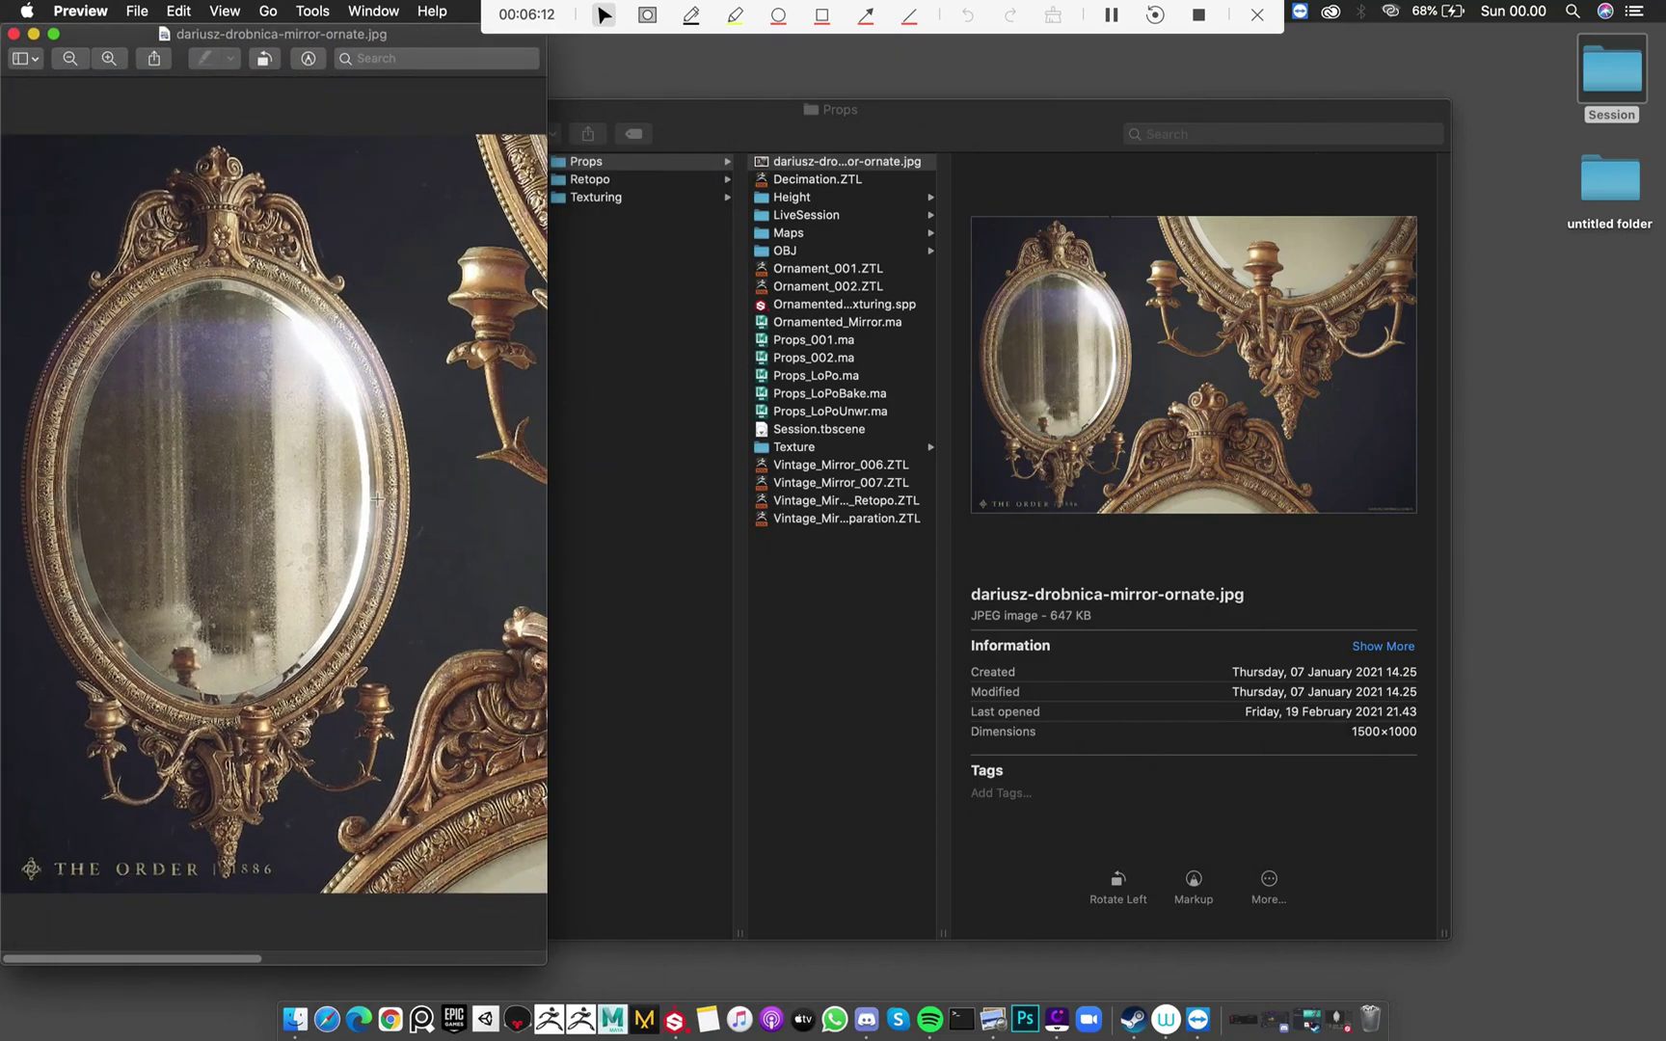
scroll(169, 469, "down", 5, "ctrl")
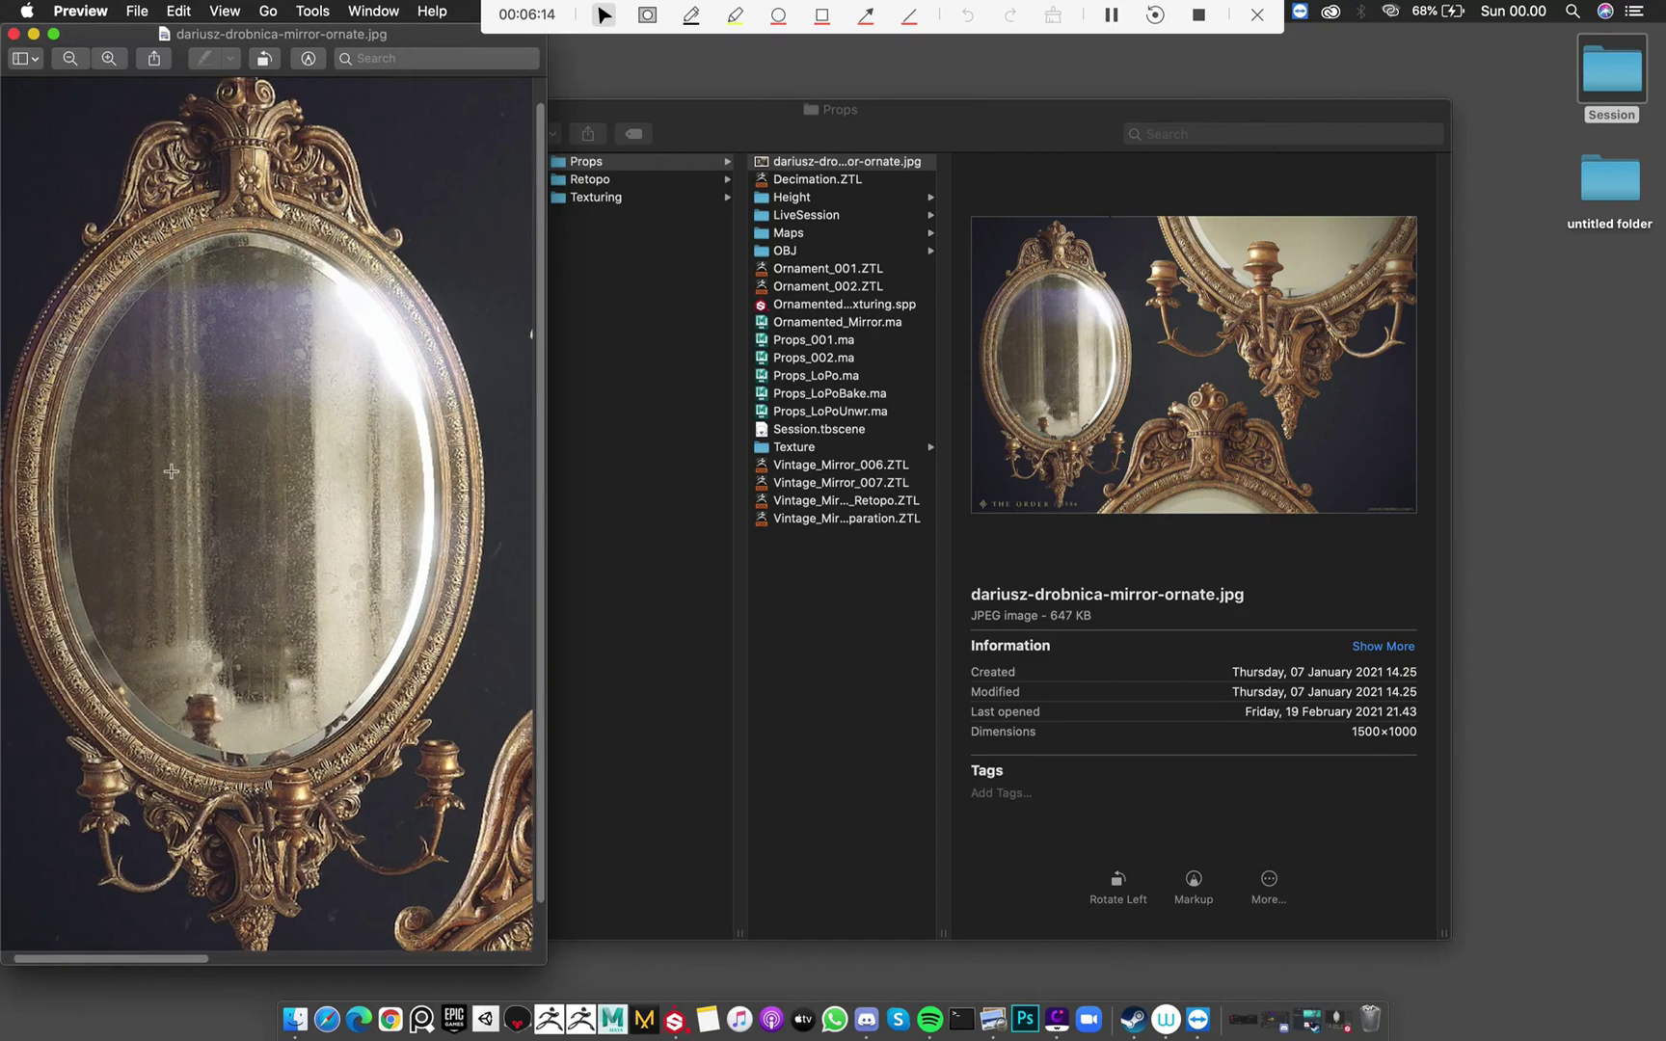
scroll(170, 471, "up", 5, "ctrl")
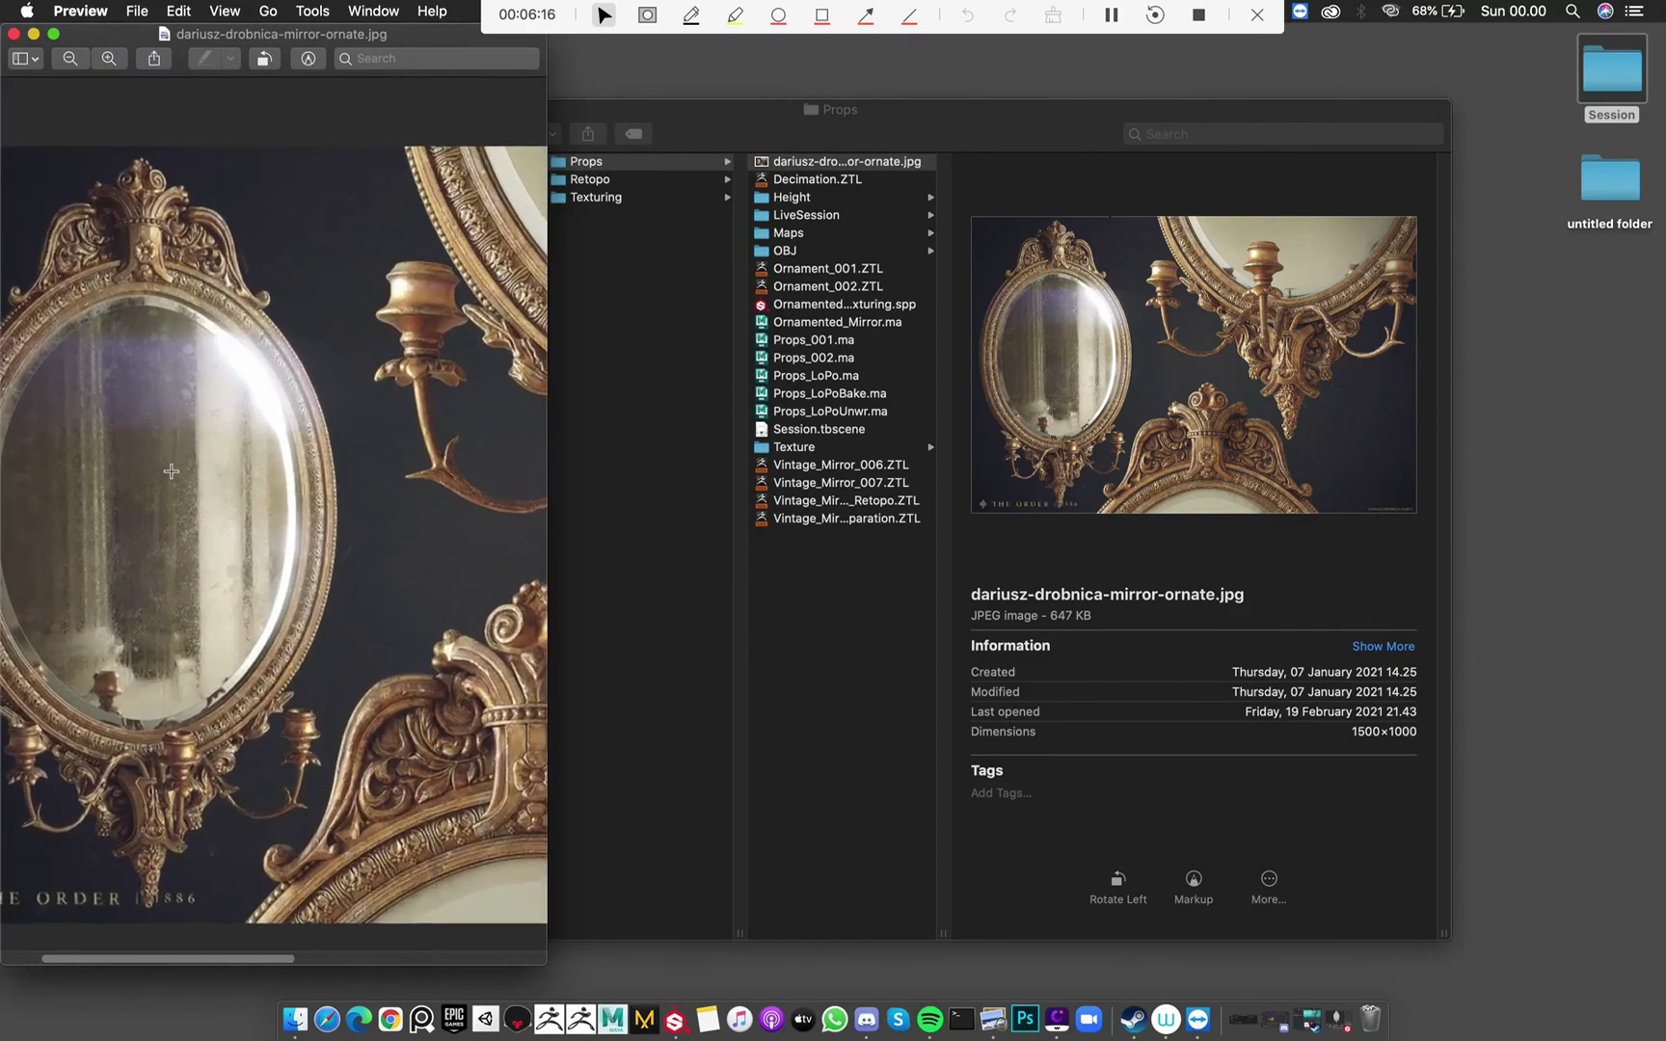
scroll(170, 470, "left", 2)
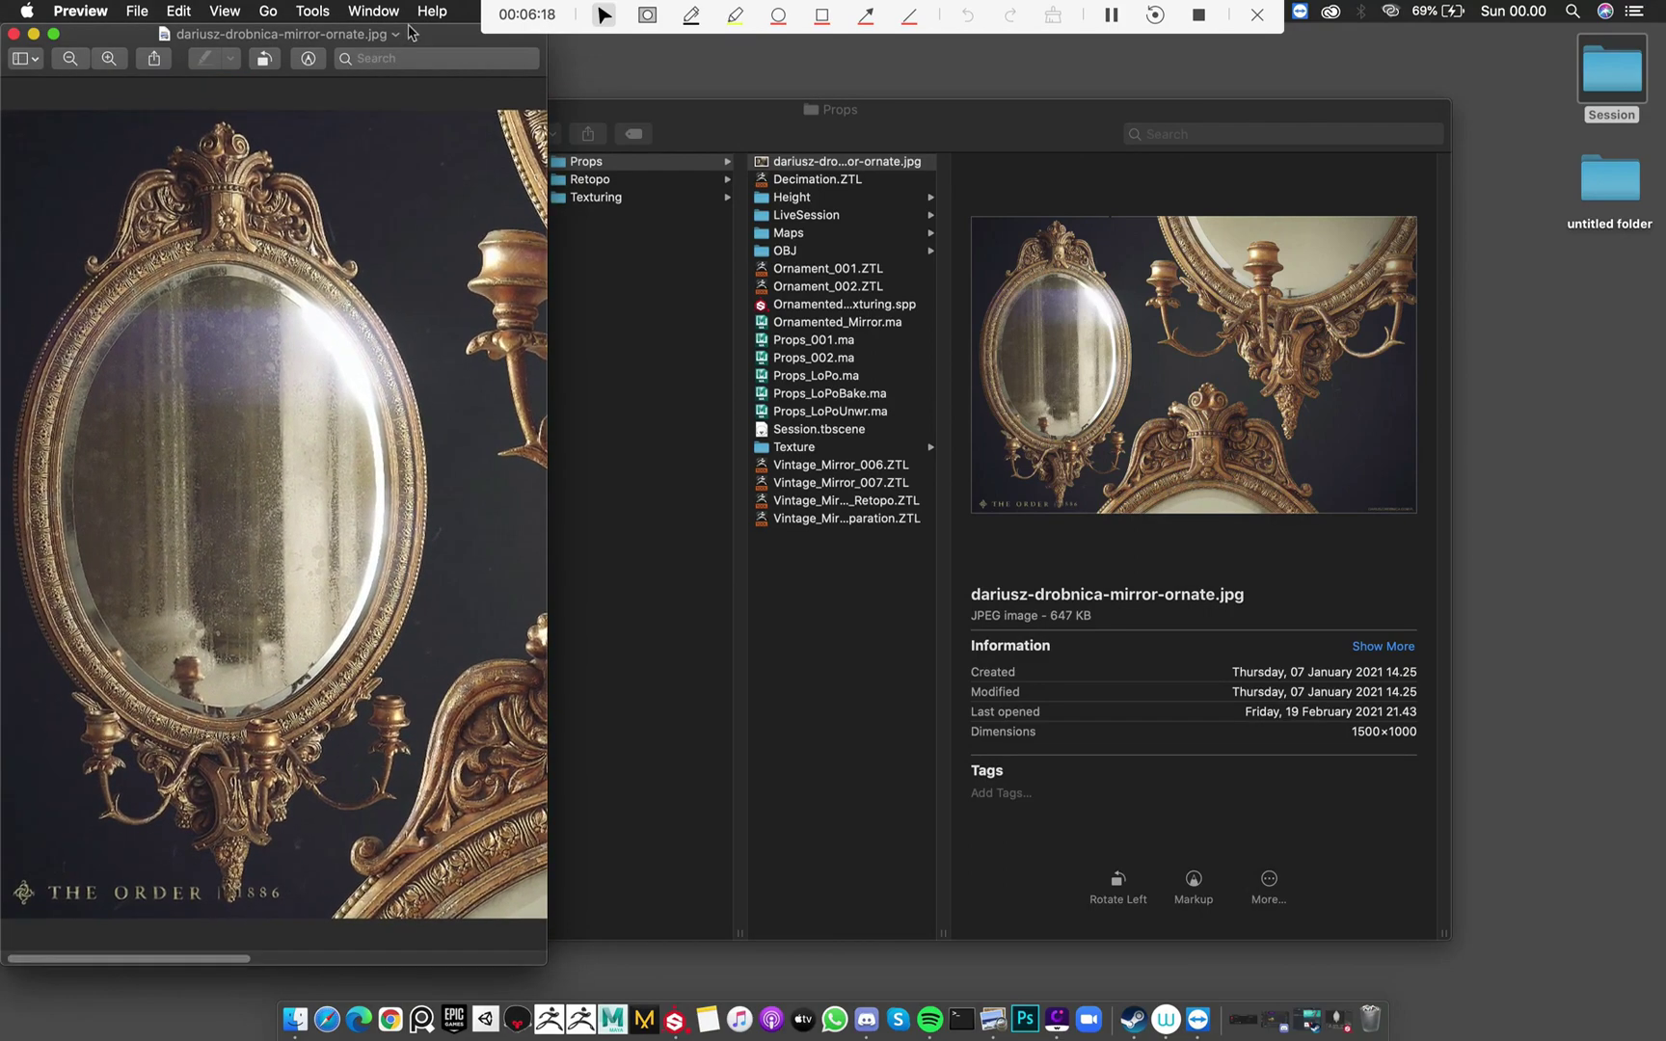
scroll(295, 259, "left", 1)
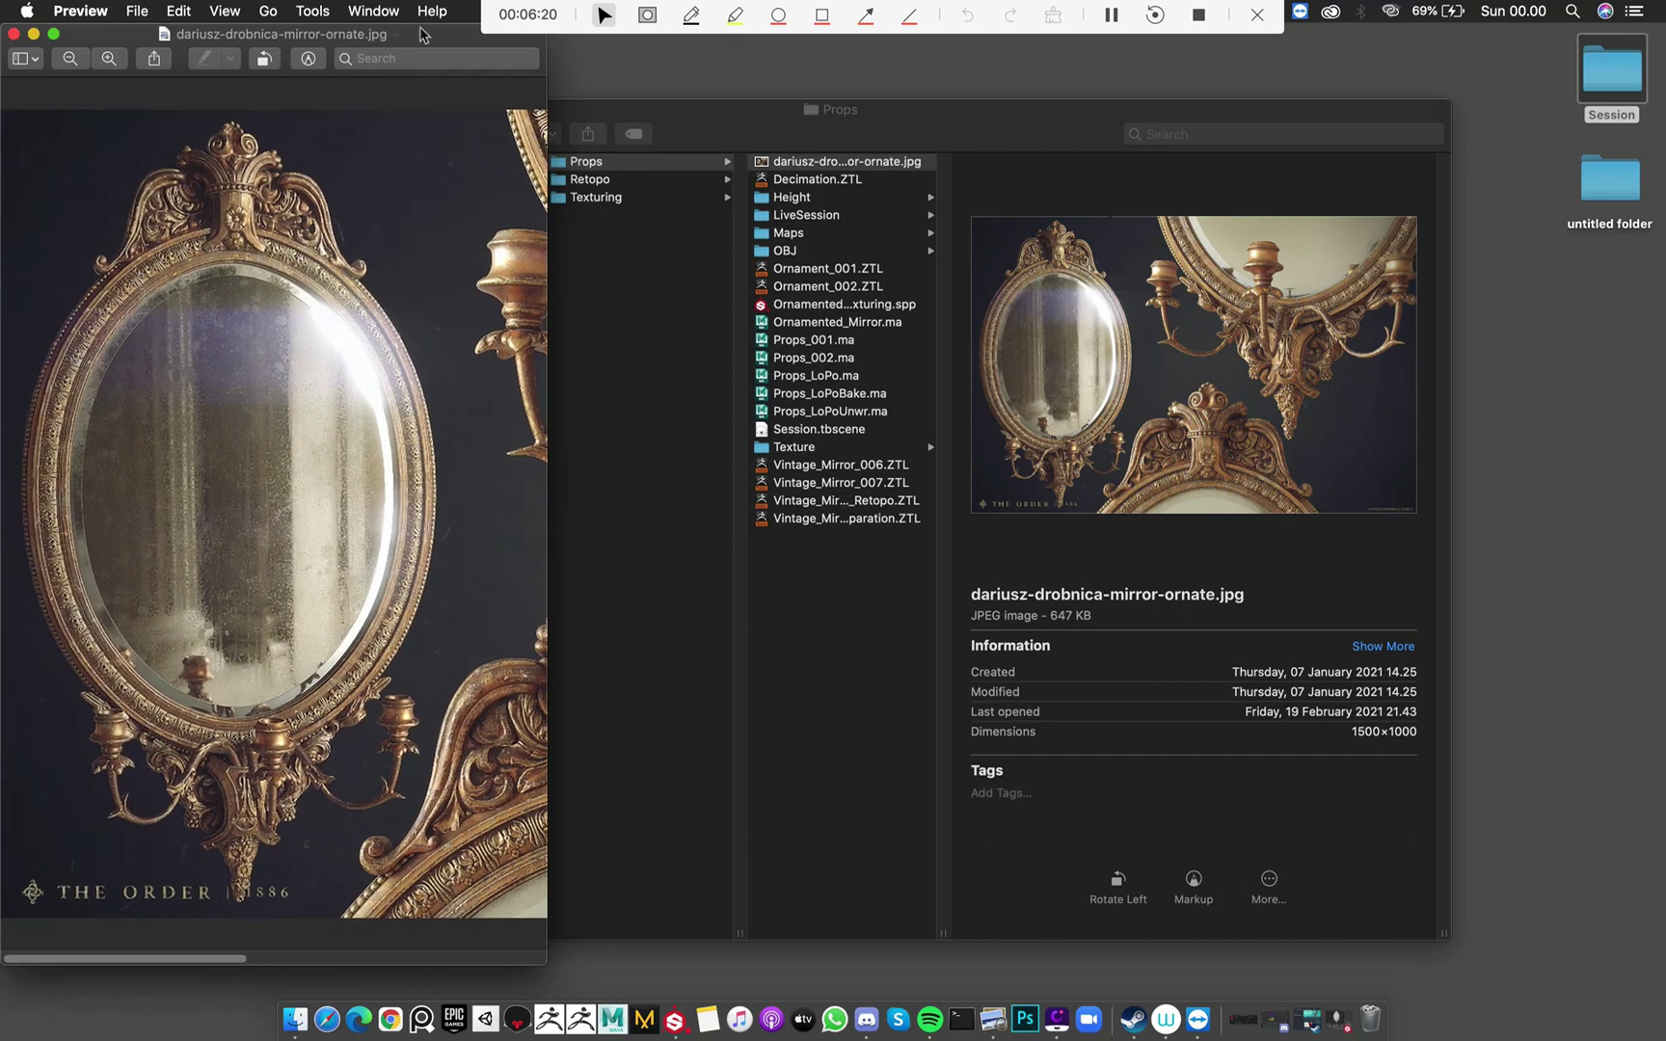
Shift the mirror reference photo's window further against the screen's left edge and minimise the Props folder window
left_click_drag(429, 39, 417, 33)
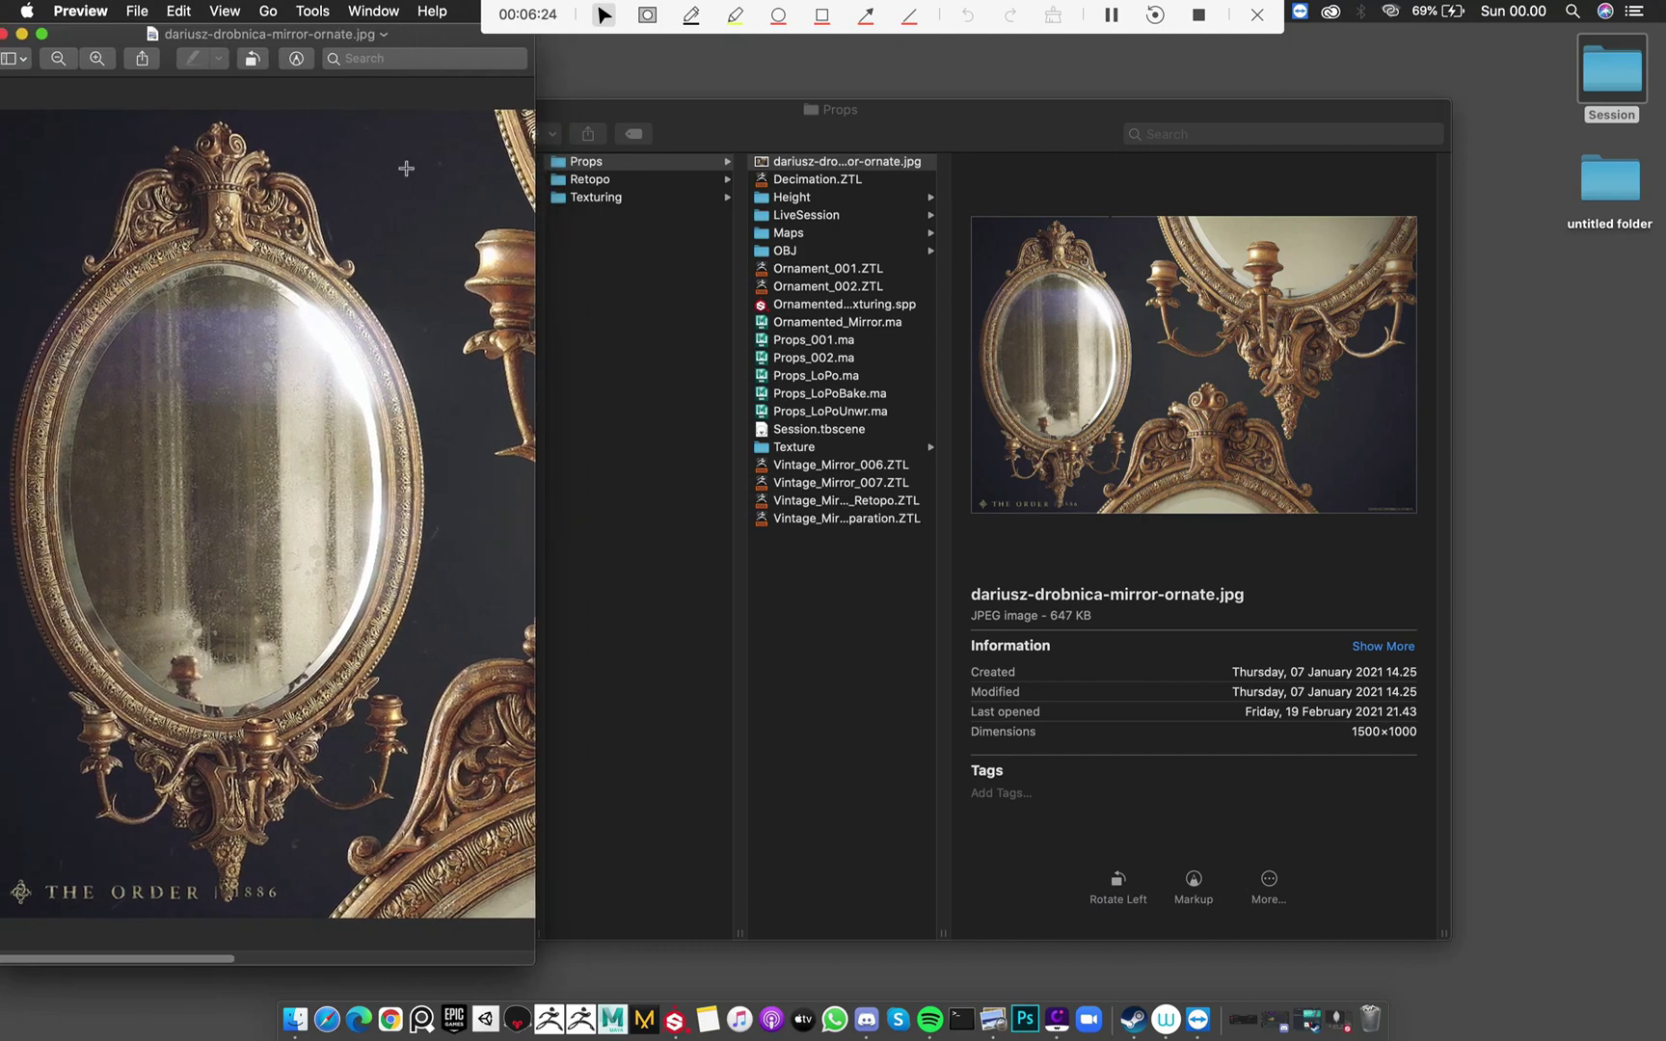
left_click(891, 147)
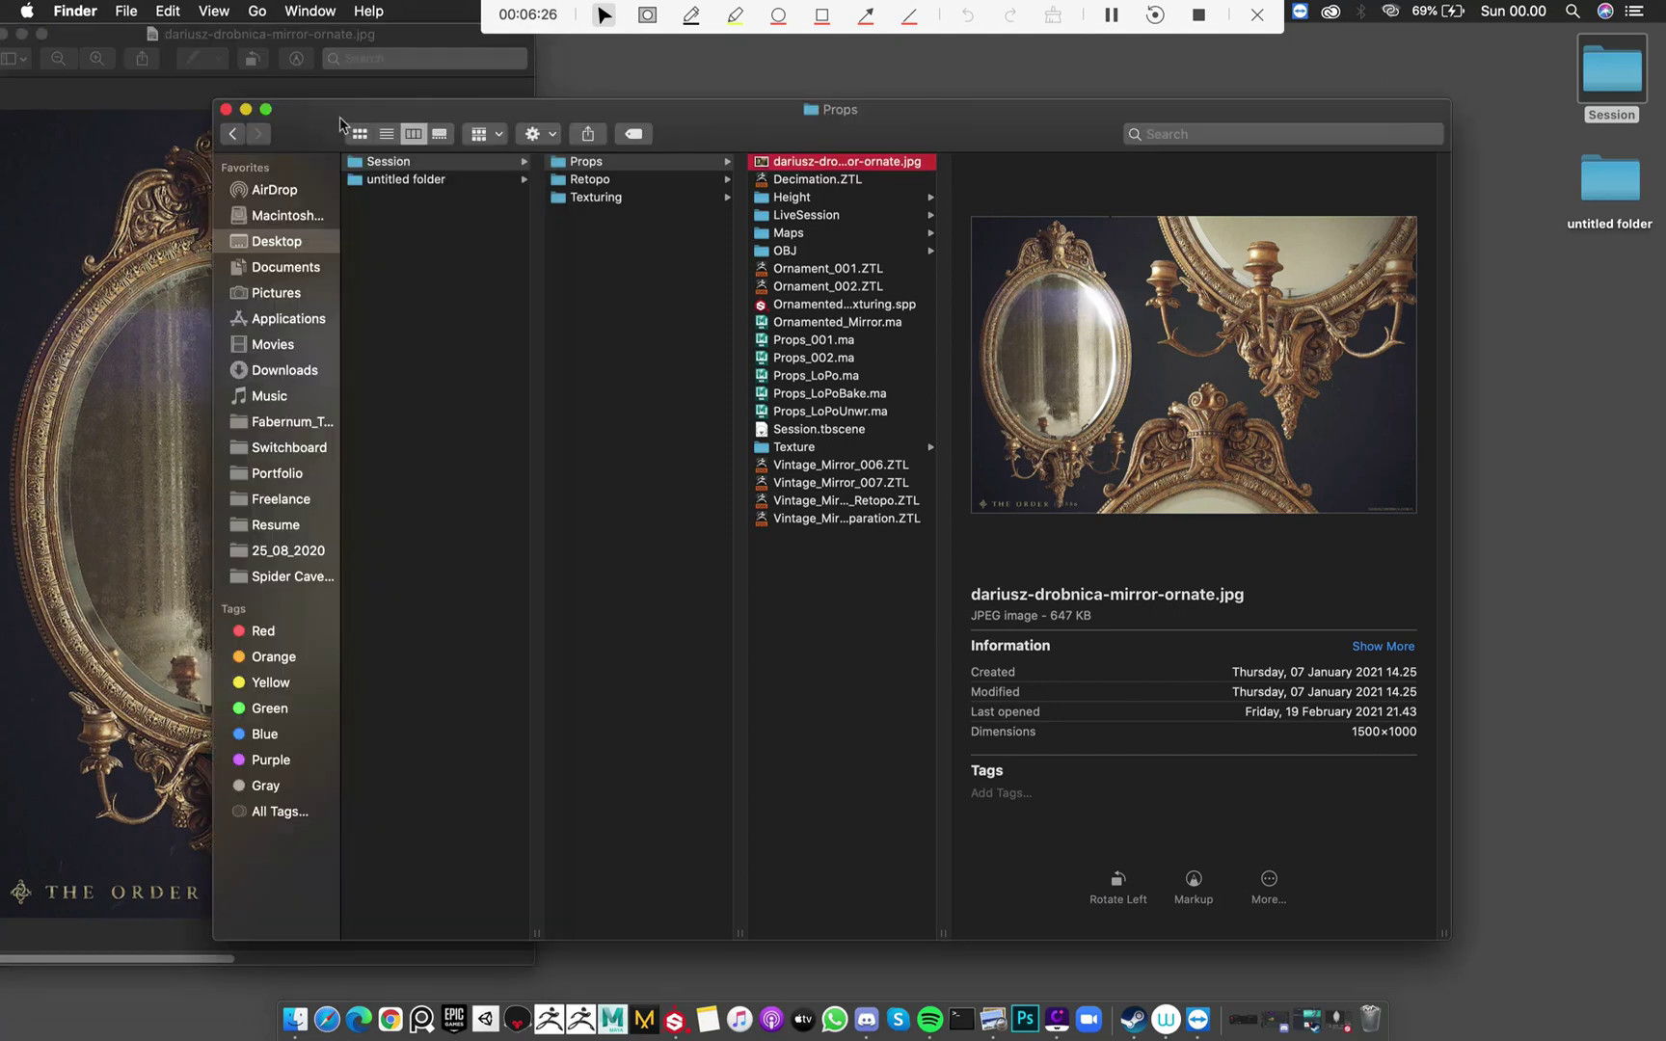
left_click(247, 110)
left_click(935, 582)
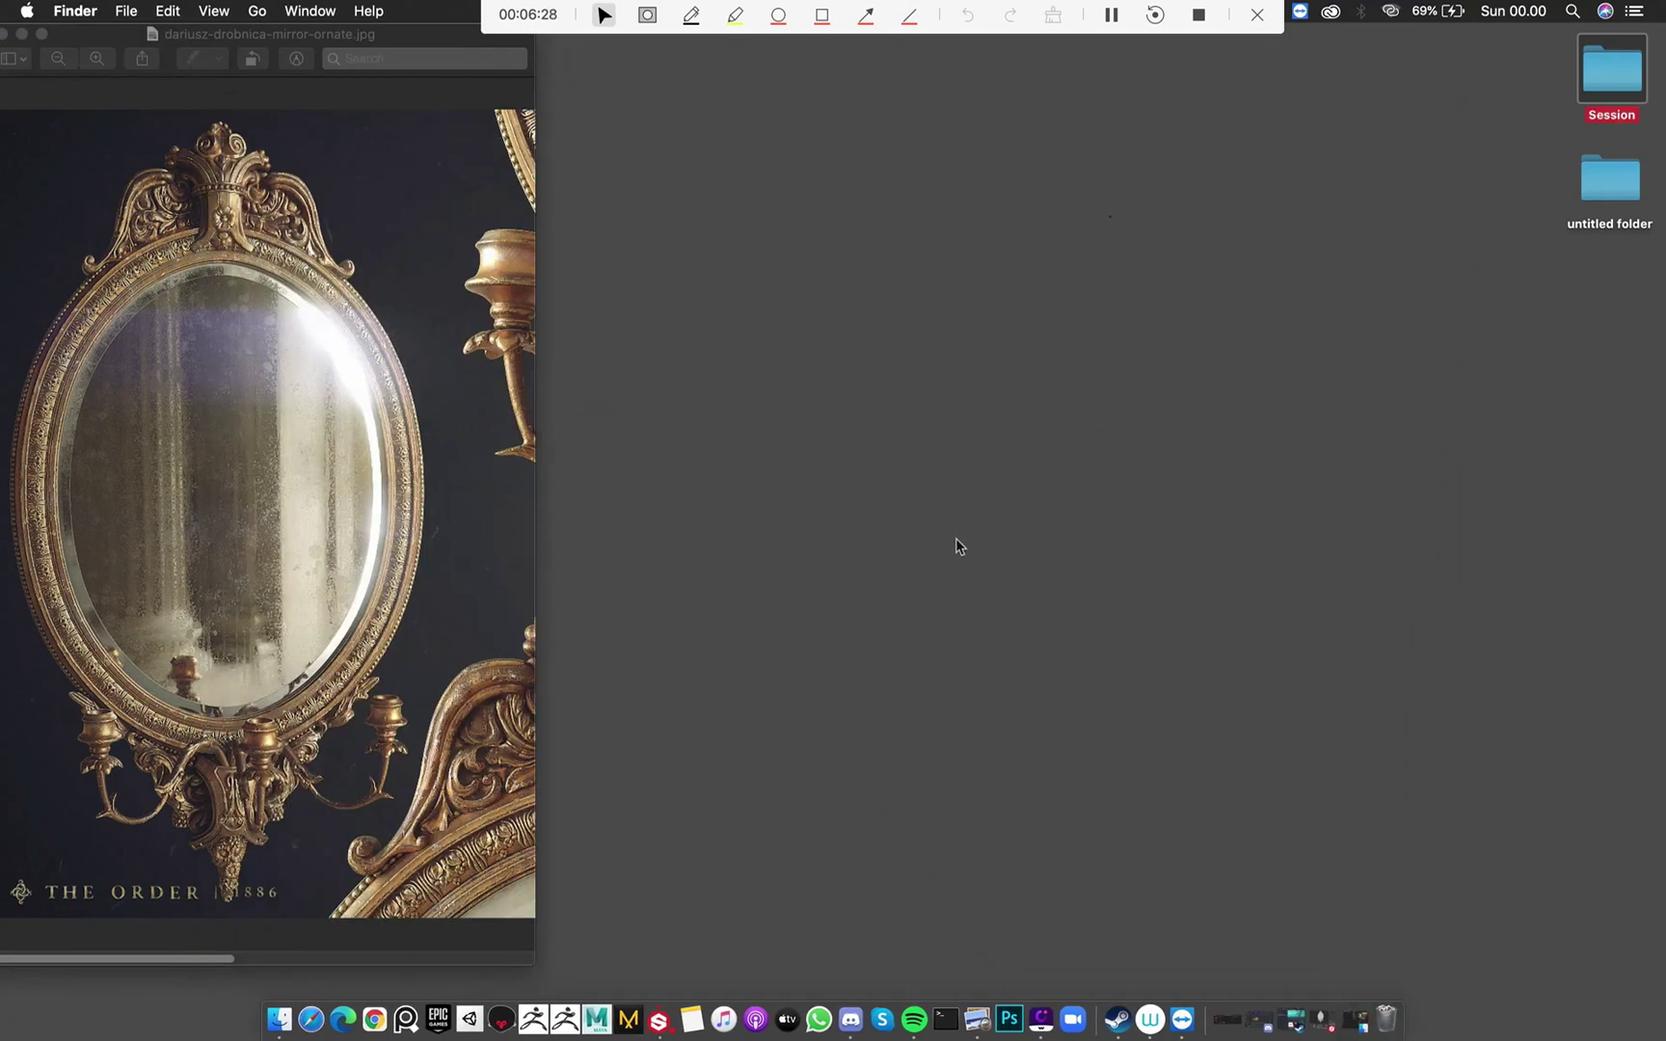
Capture the whole screen with the reference photo, minimise the photo's window, and set the screenshot as the desktop picture
key("super+shift+3")
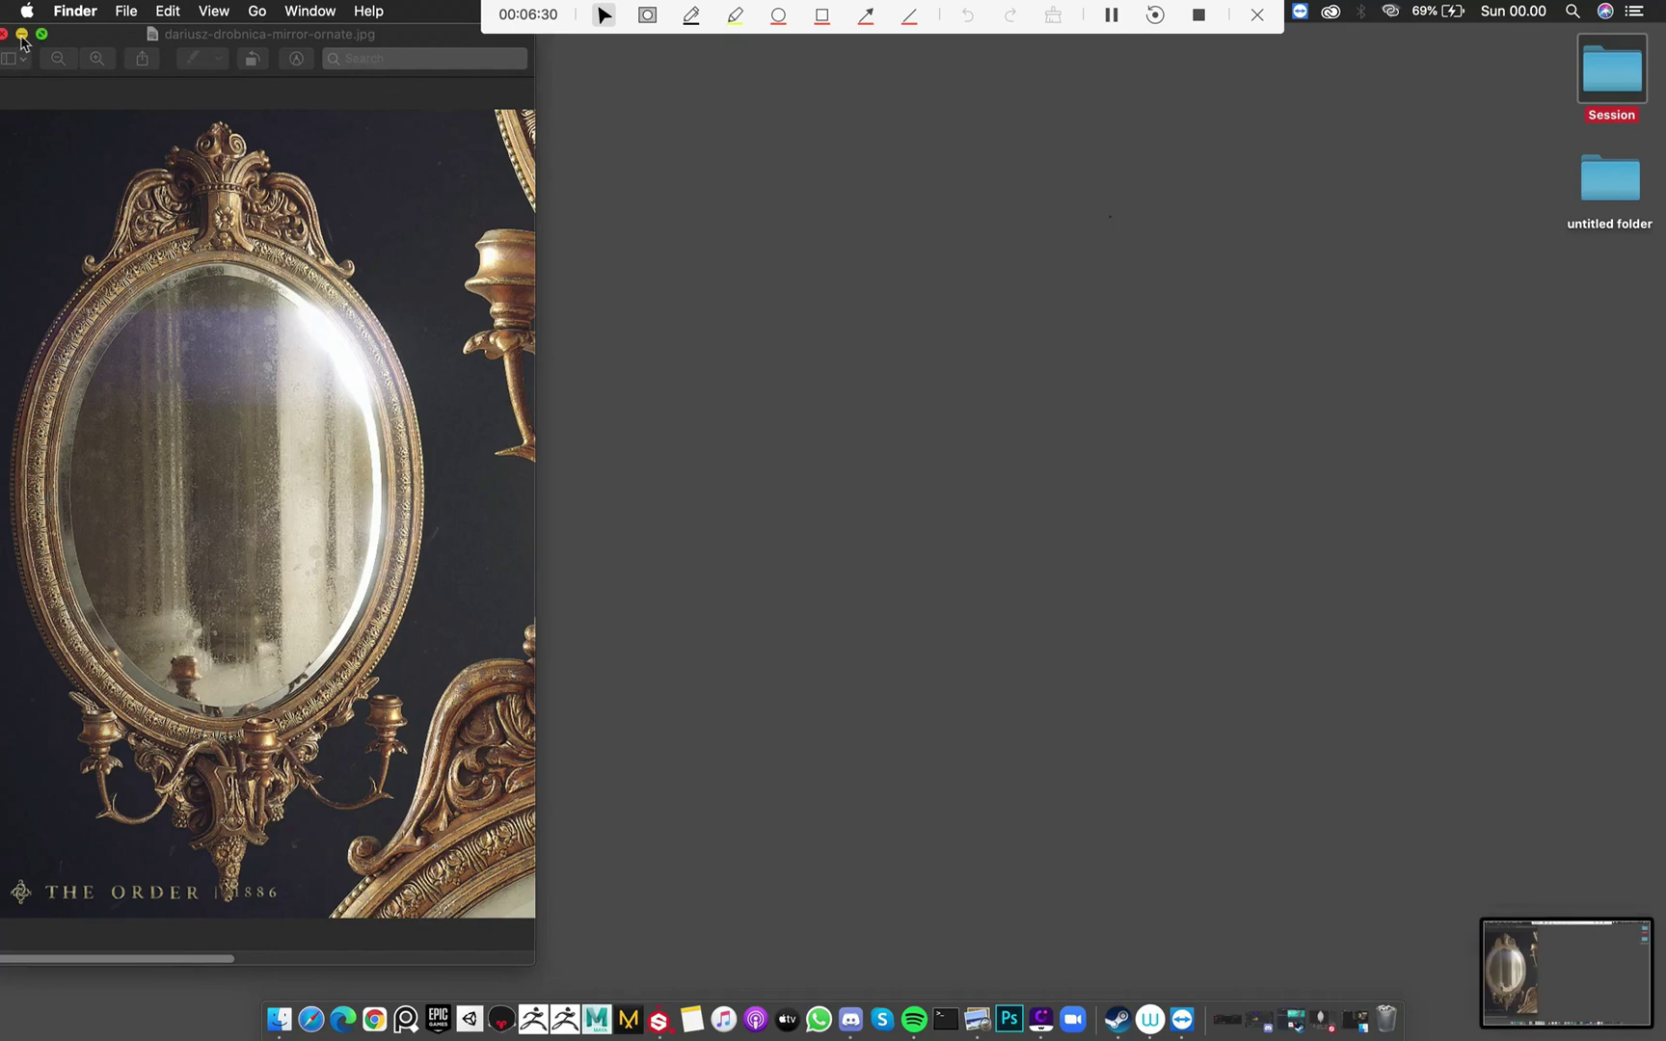
left_click(22, 34)
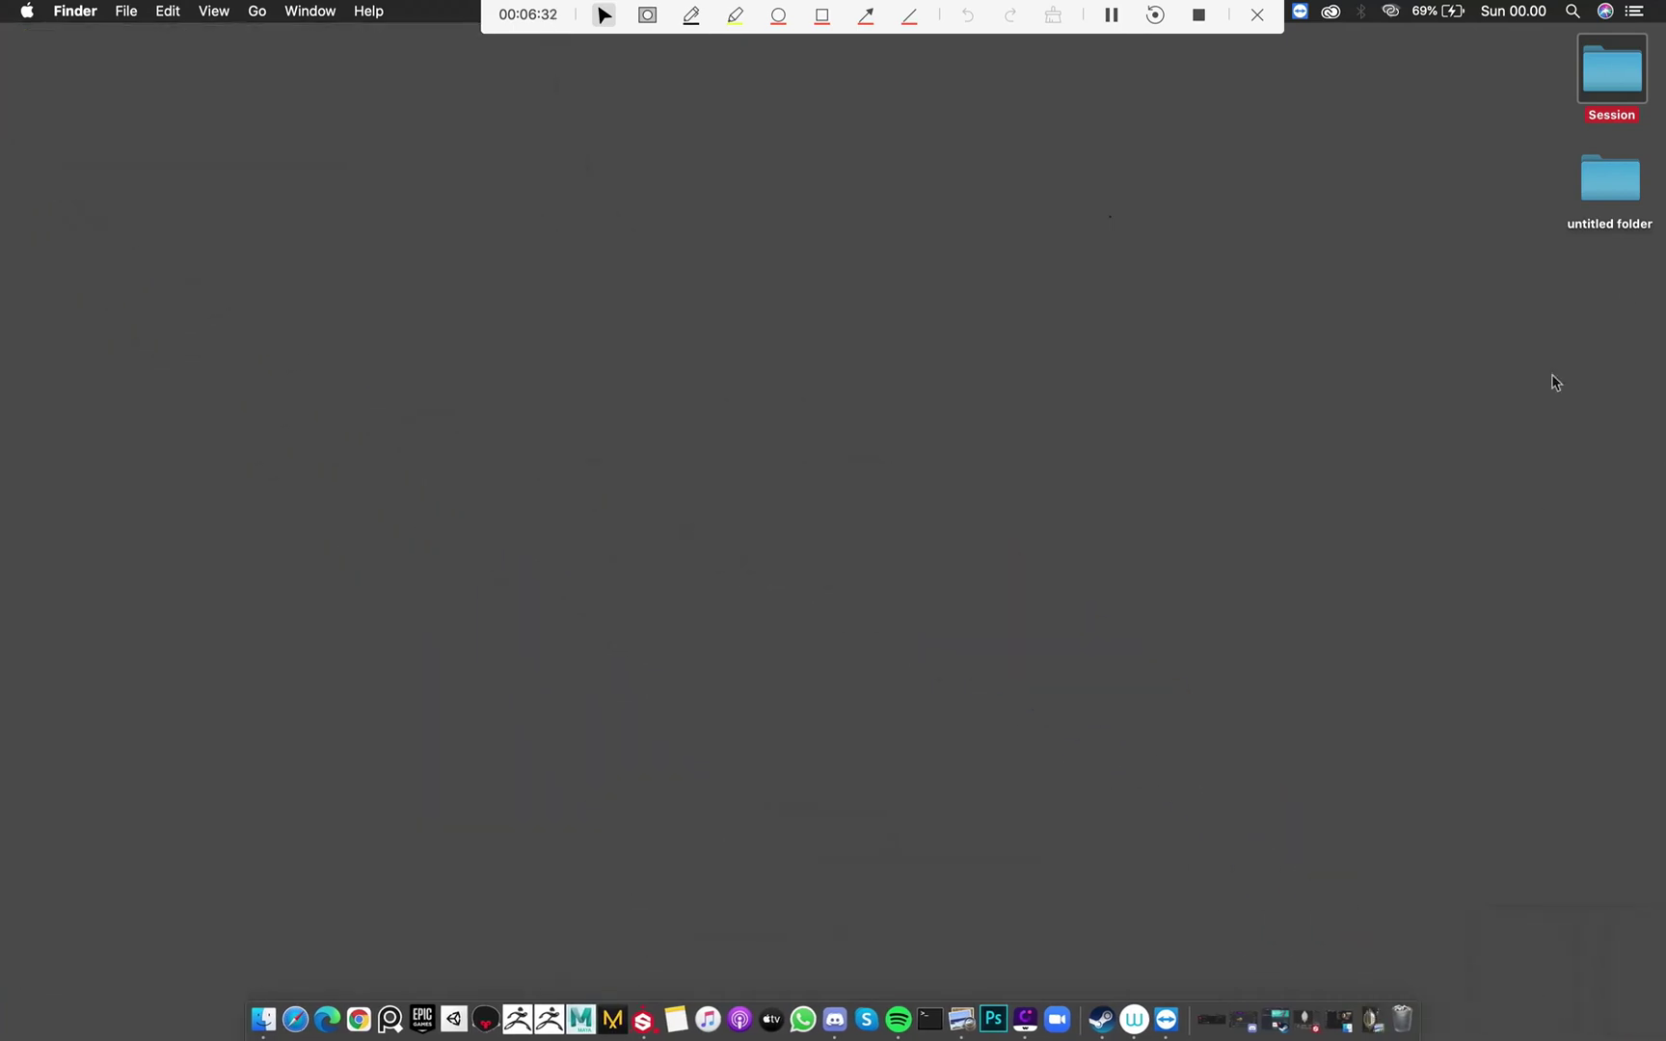
left_click_drag(1629, 410, 1644, 287)
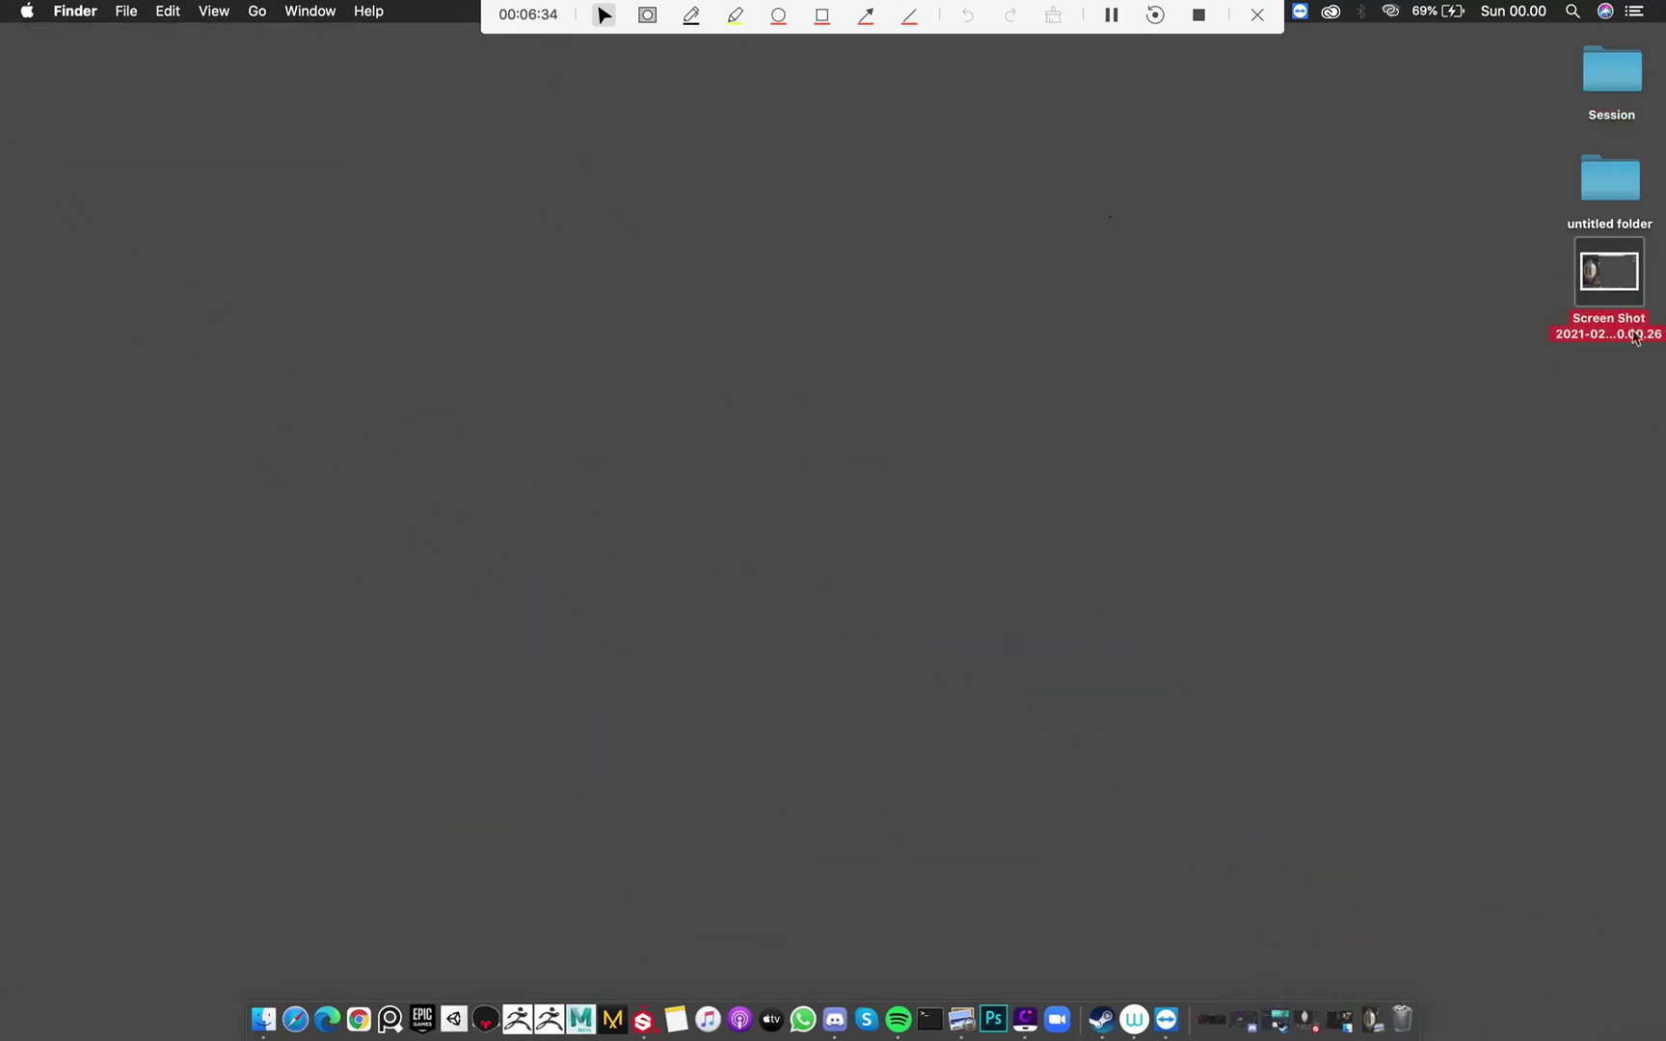
right_click(1619, 275)
left_click(1399, 743)
left_click(971, 633)
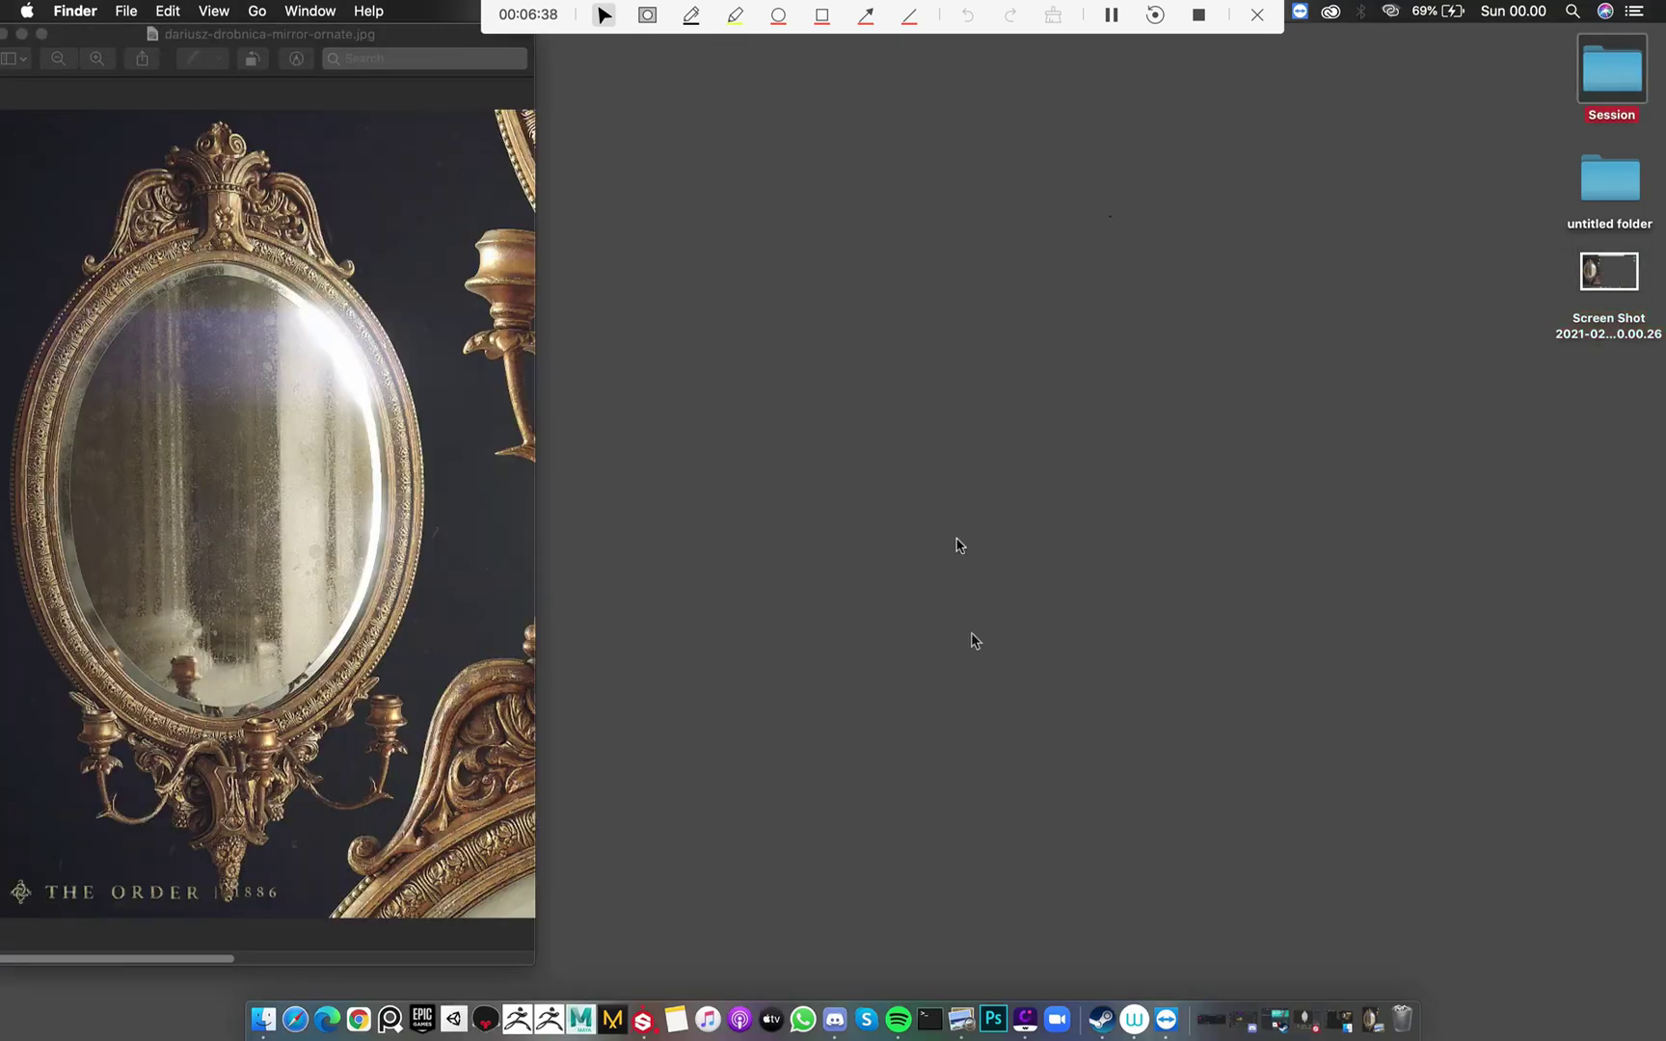
Switch back to Substance Painter and narrow its window so more of the reference mirror stays visible beside it
left_click(673, 991)
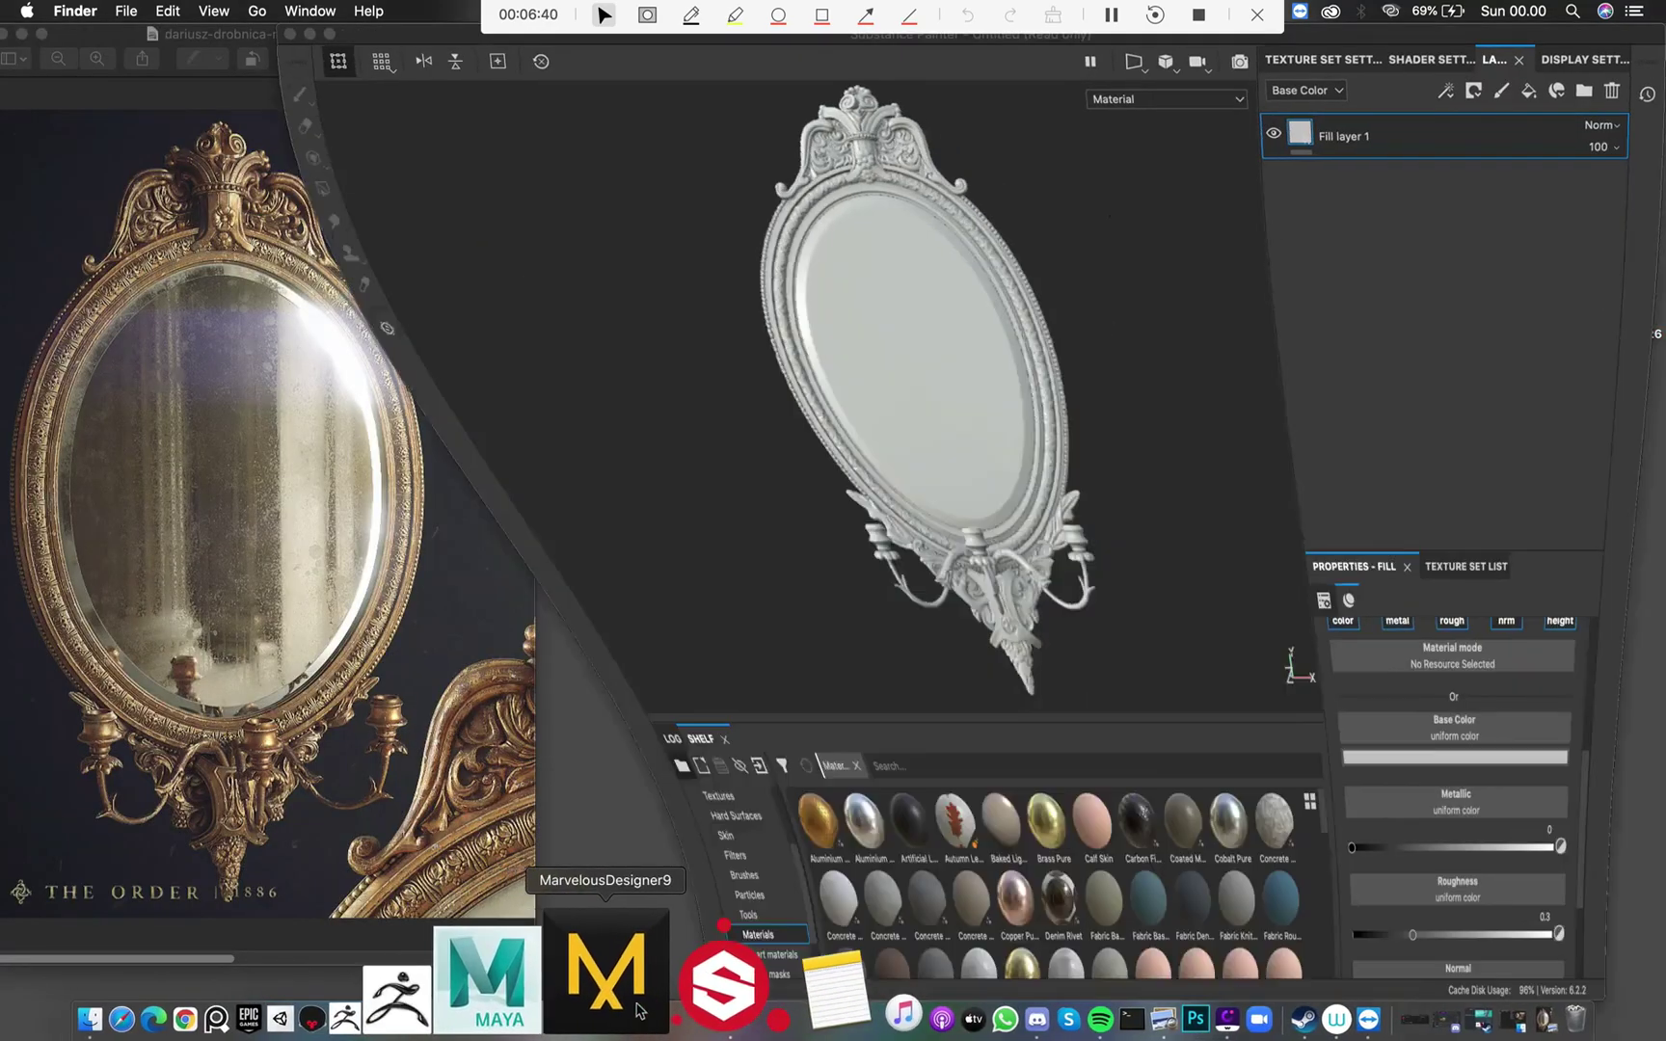
left_click_drag(270, 451, 321, 451)
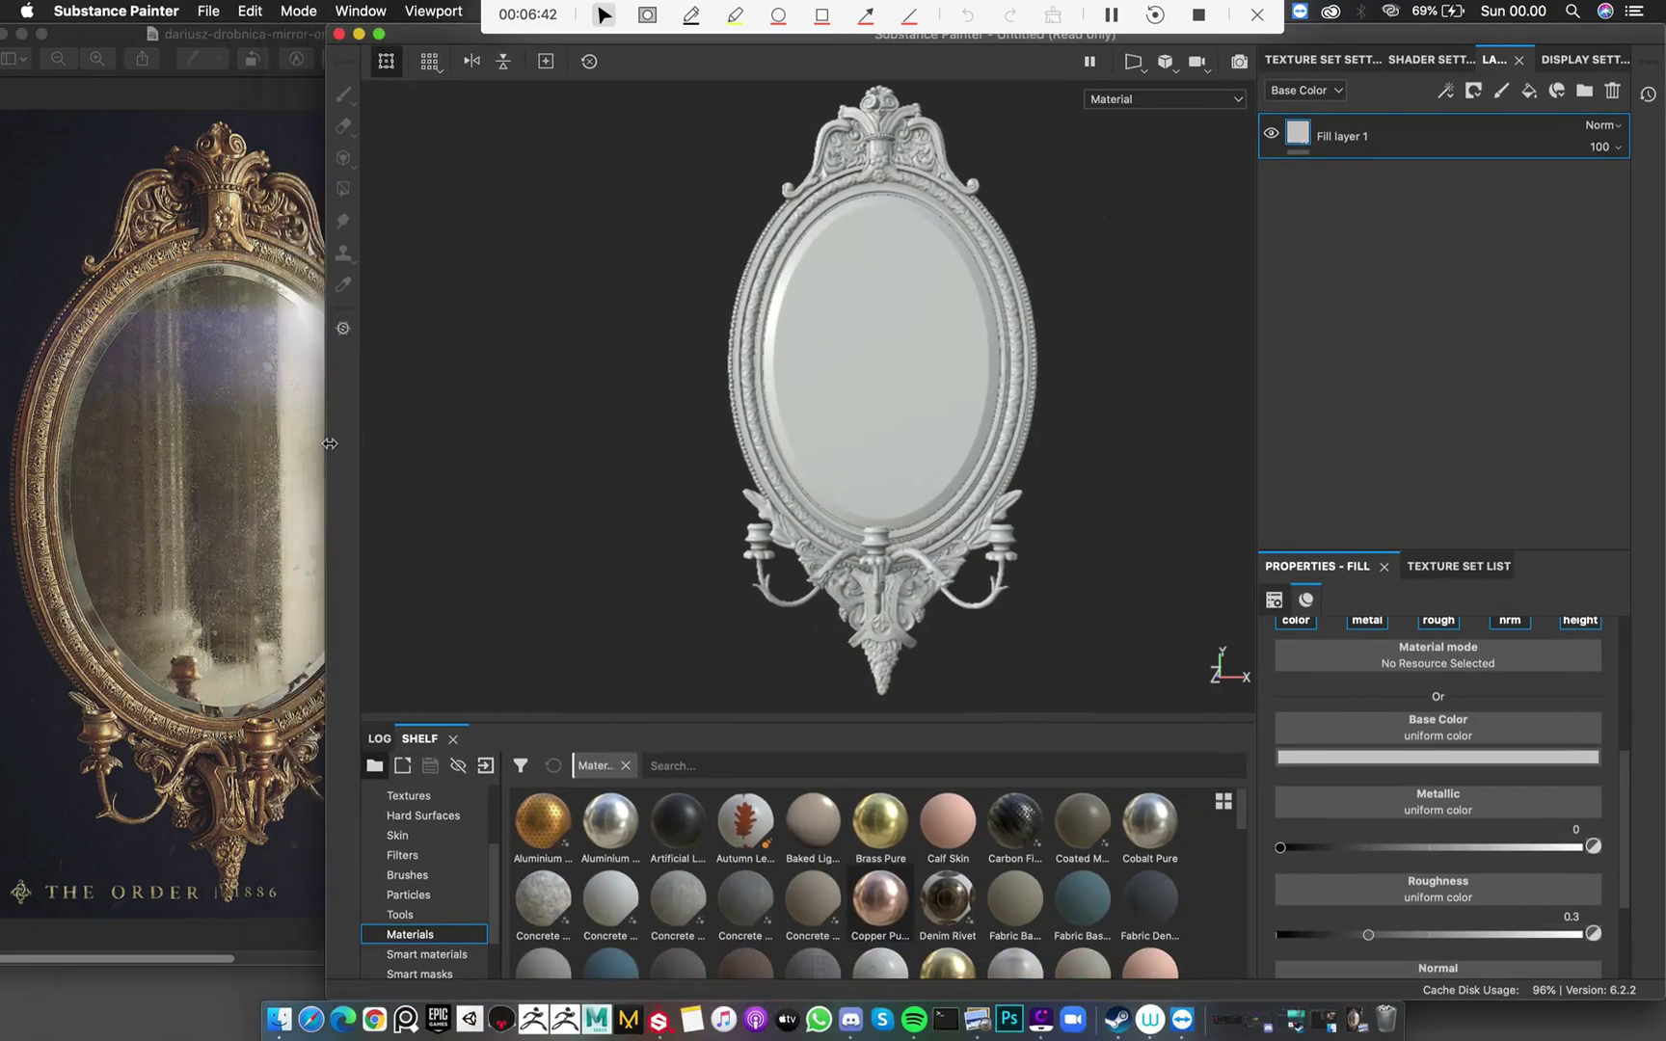
Deny the screen recording request and sample Fill layer 1's base color, about R 0.509, G 0.309, B 0.136, from the reference's golden crest
scroll(1482, 776, "up", 2)
scroll(1482, 776, "up", 2)
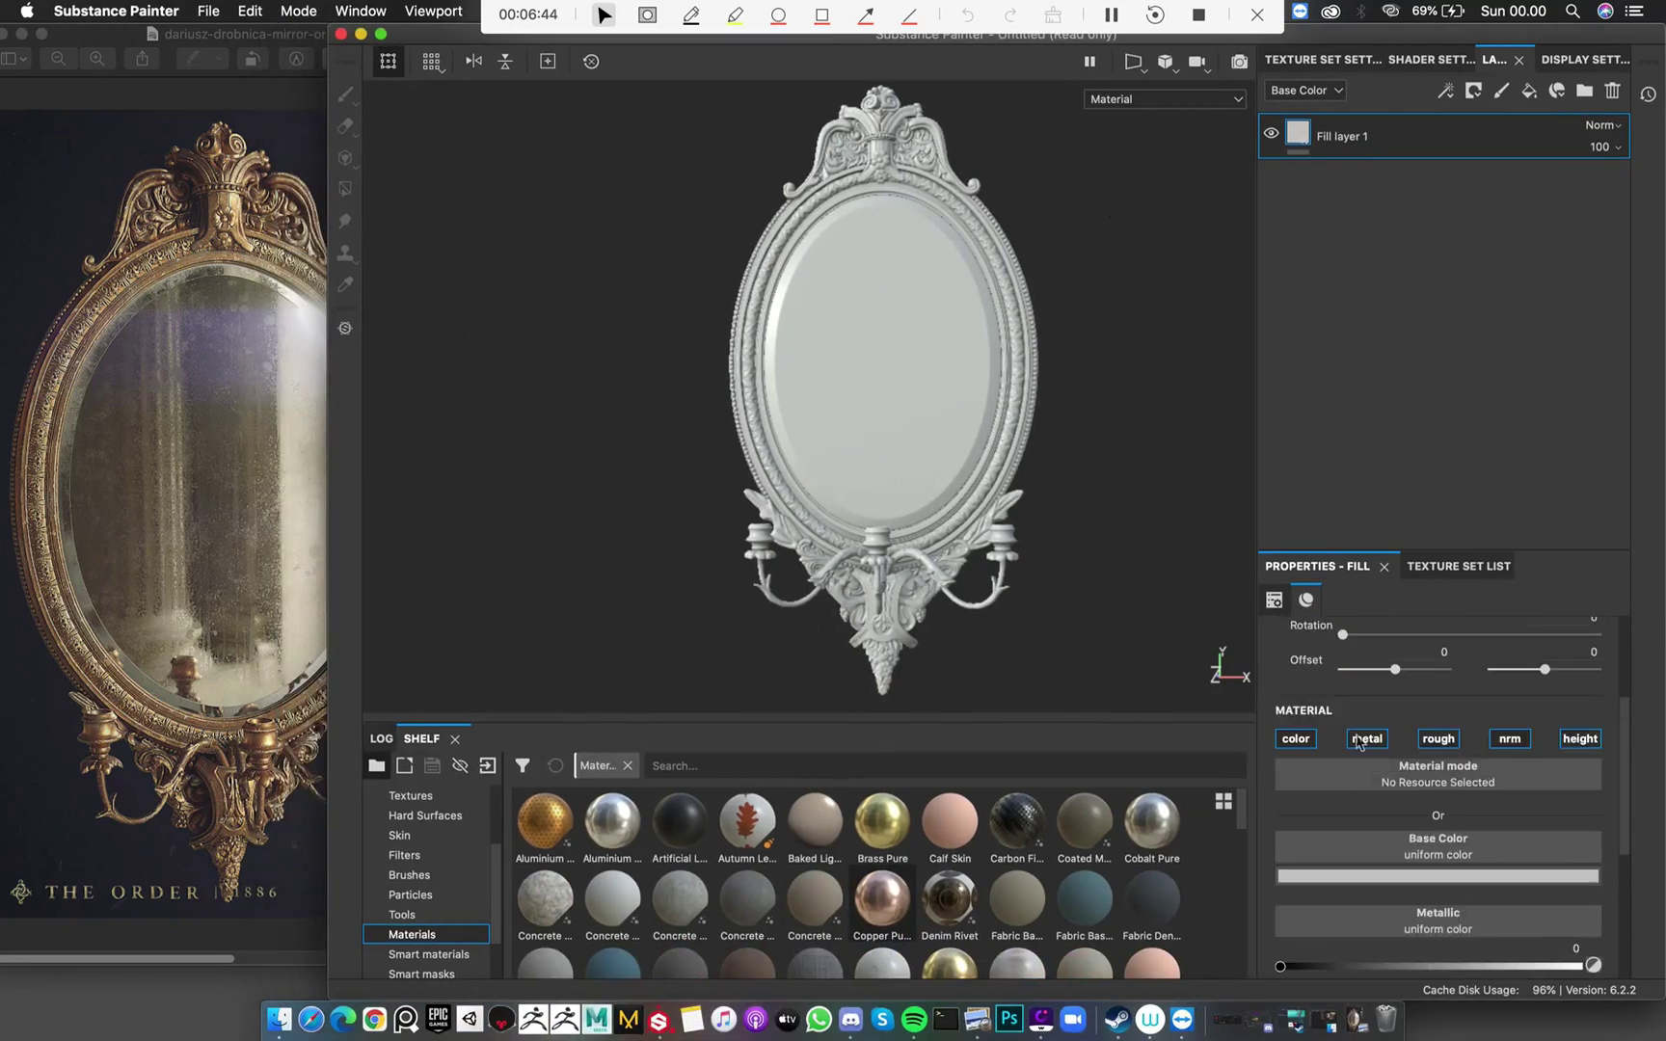
scroll(1359, 742, "up", 3)
scroll(1445, 768, "down", 4)
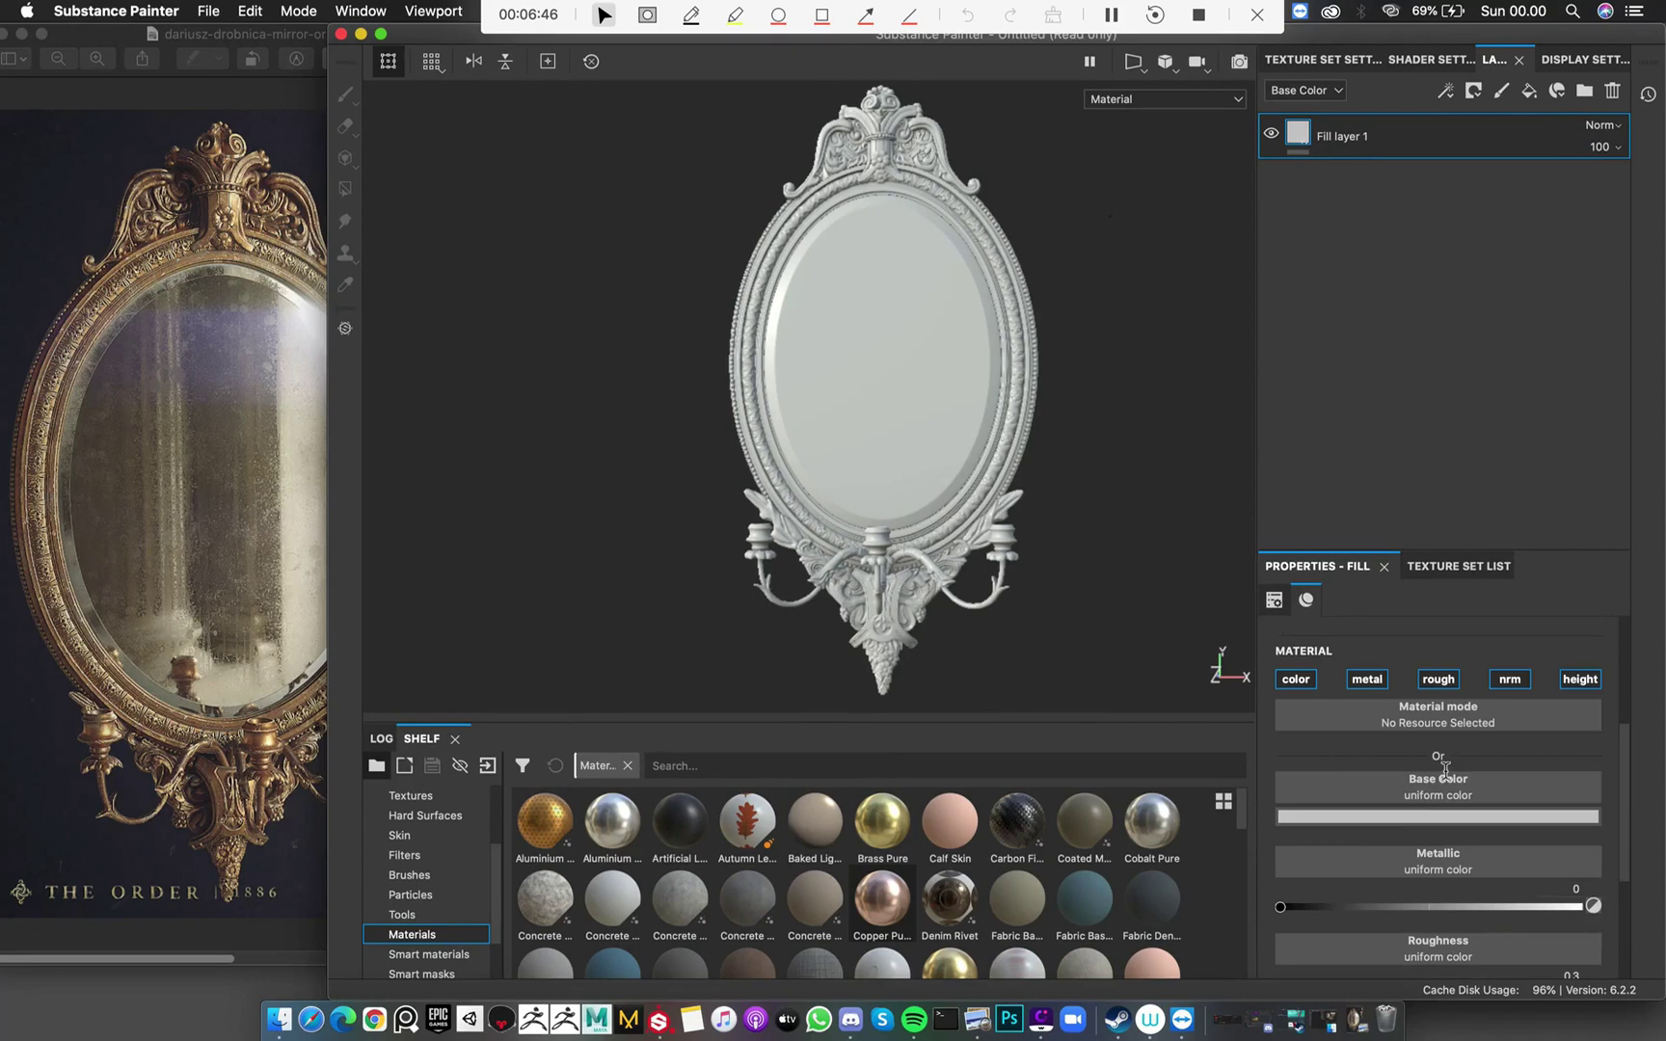
left_click(1396, 818)
left_click(1480, 591)
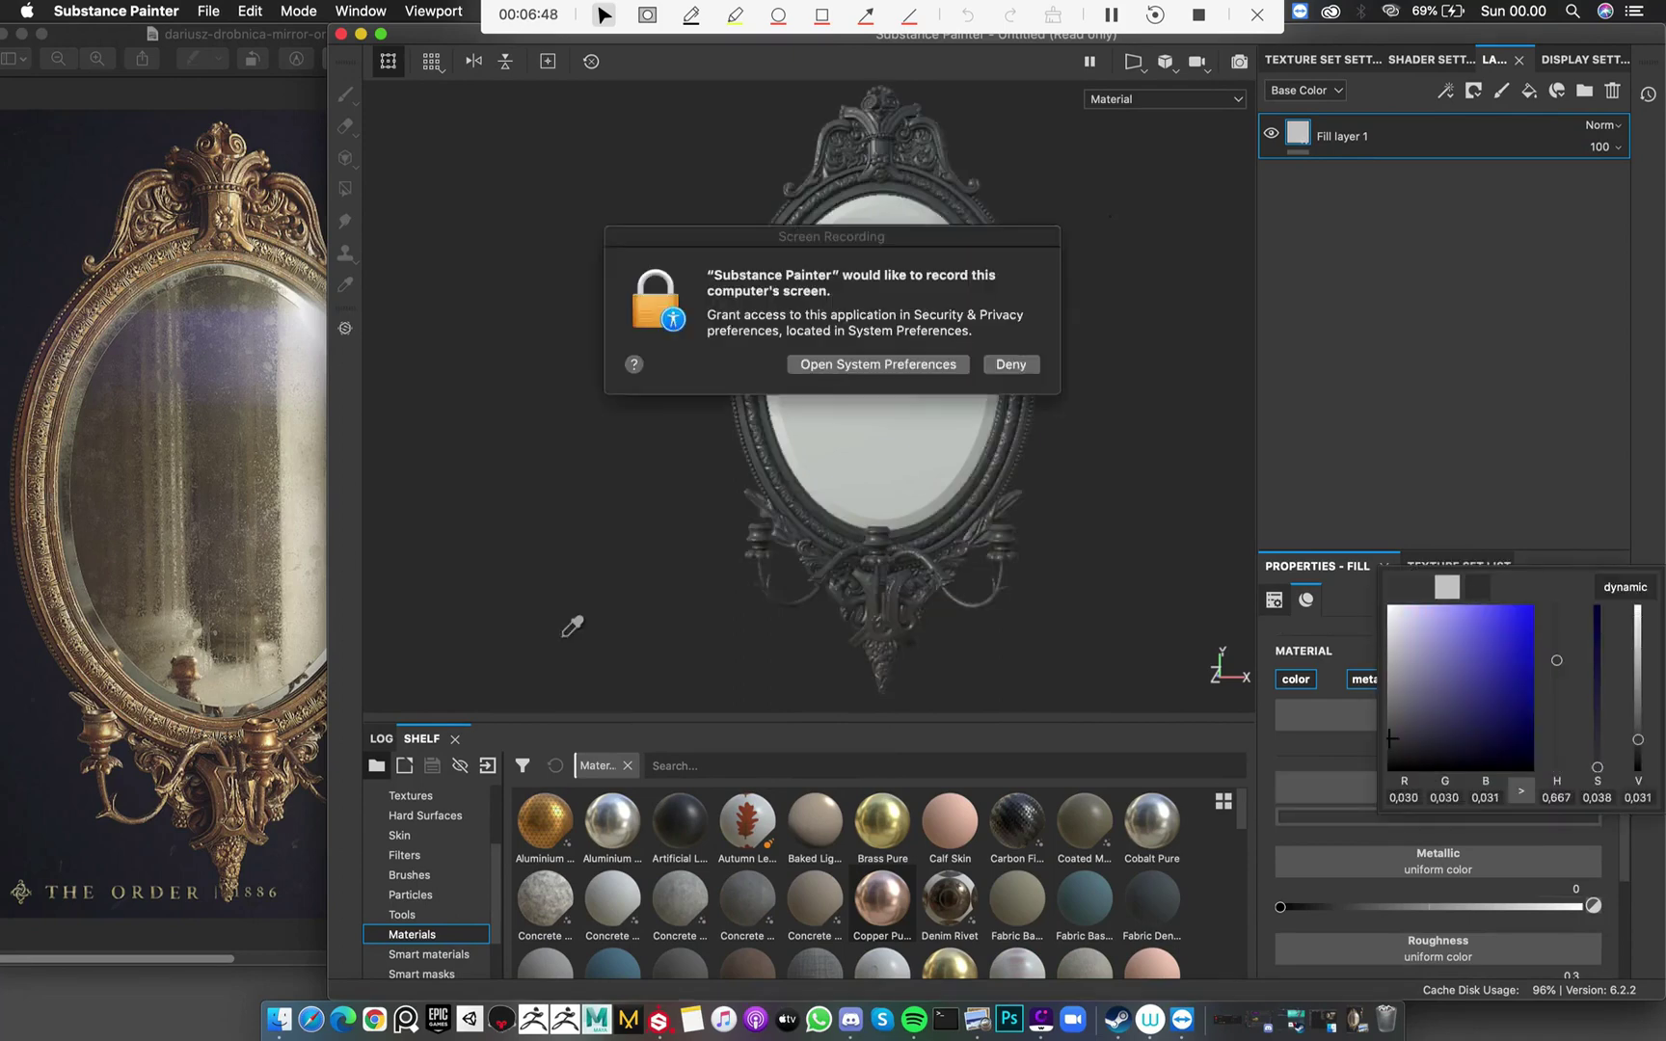
left_click(1011, 365)
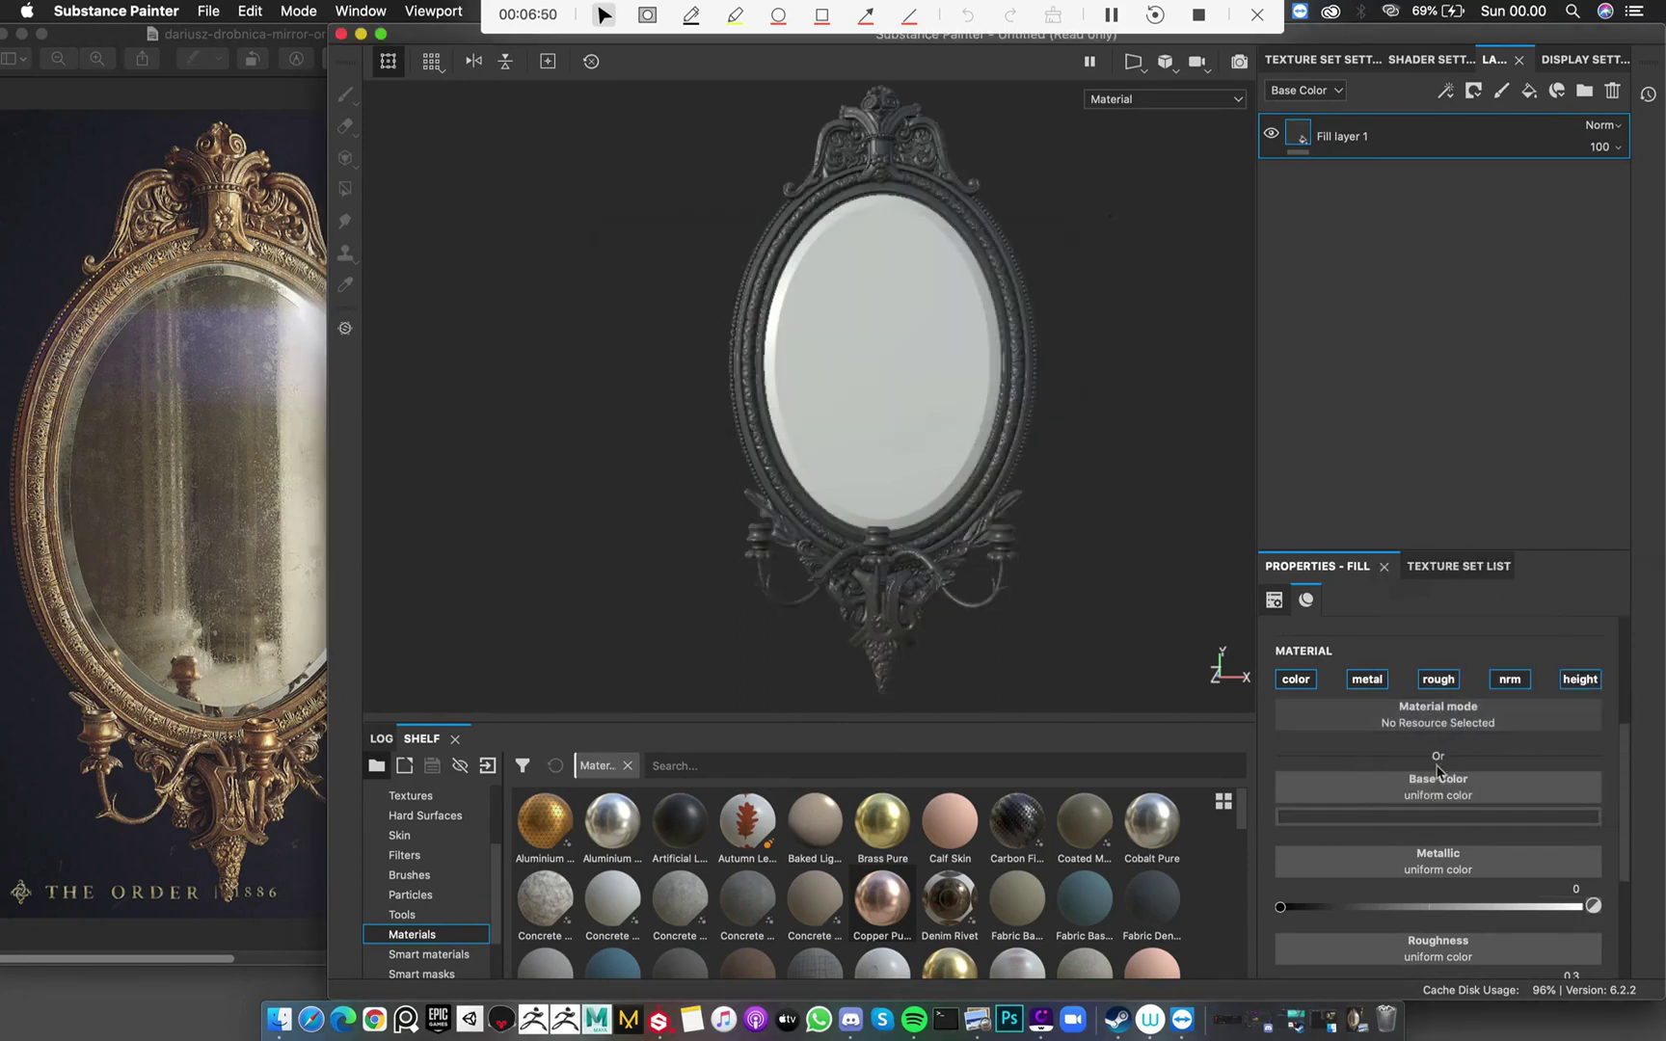
left_click(1478, 592)
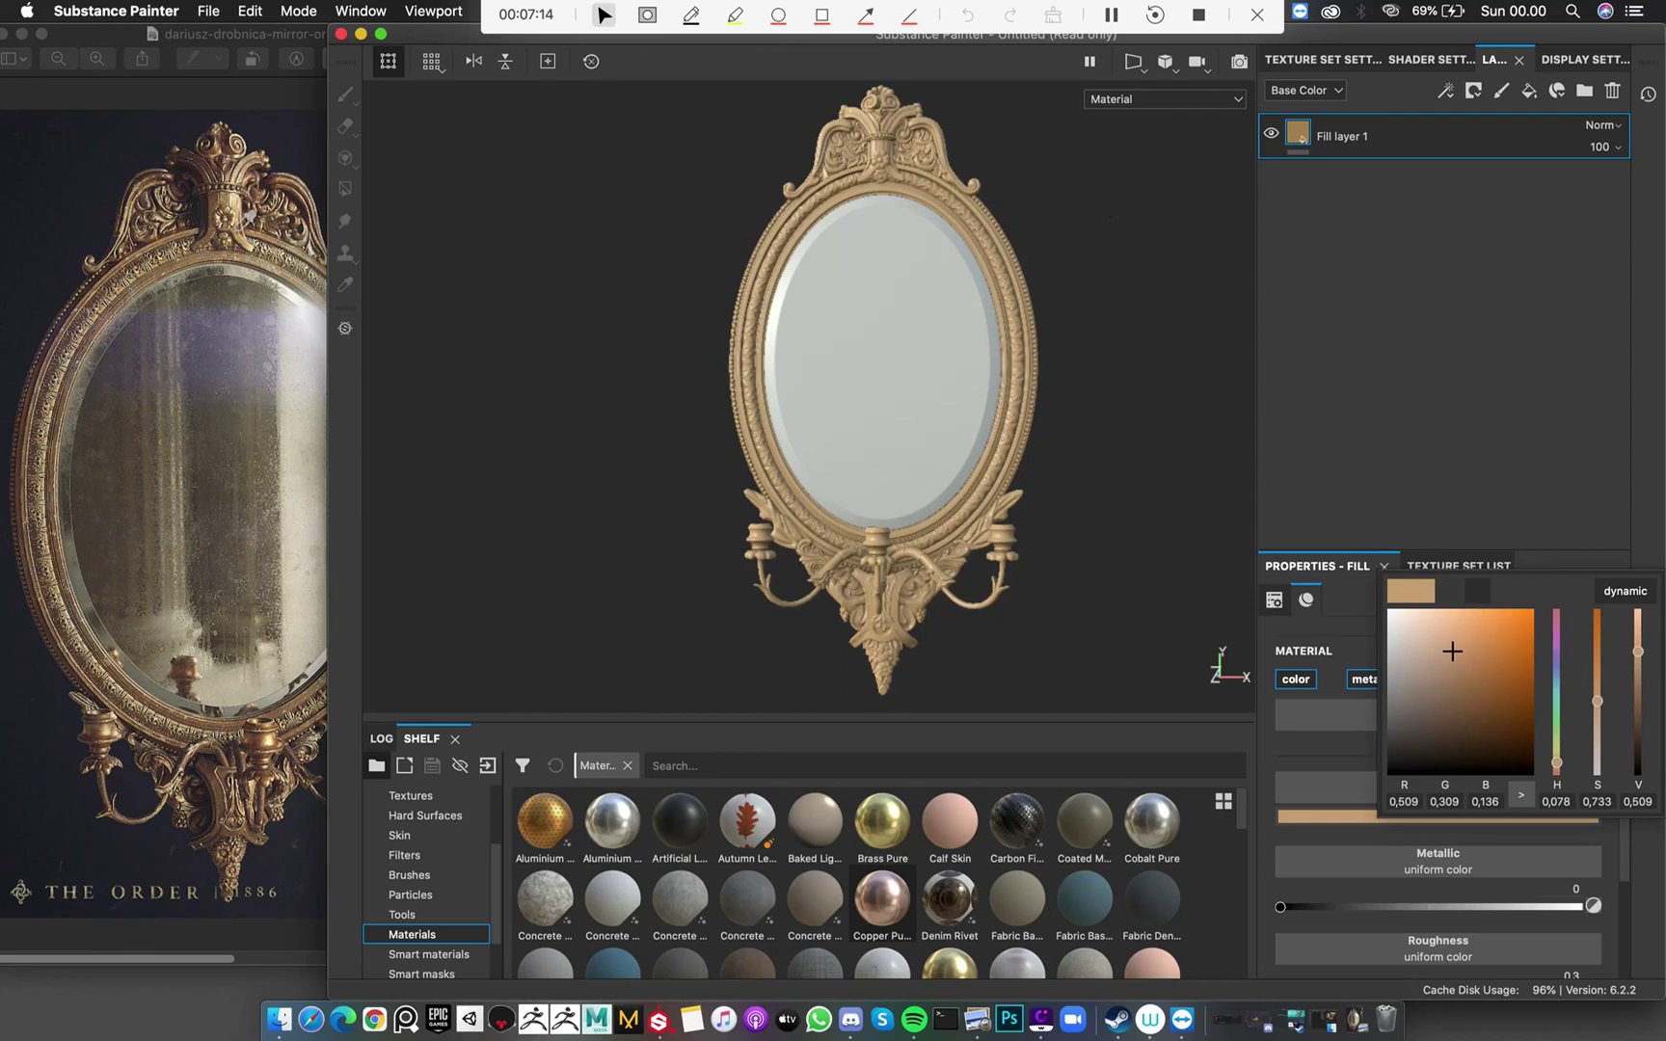
left_click(248, 218)
left_click(1046, 558)
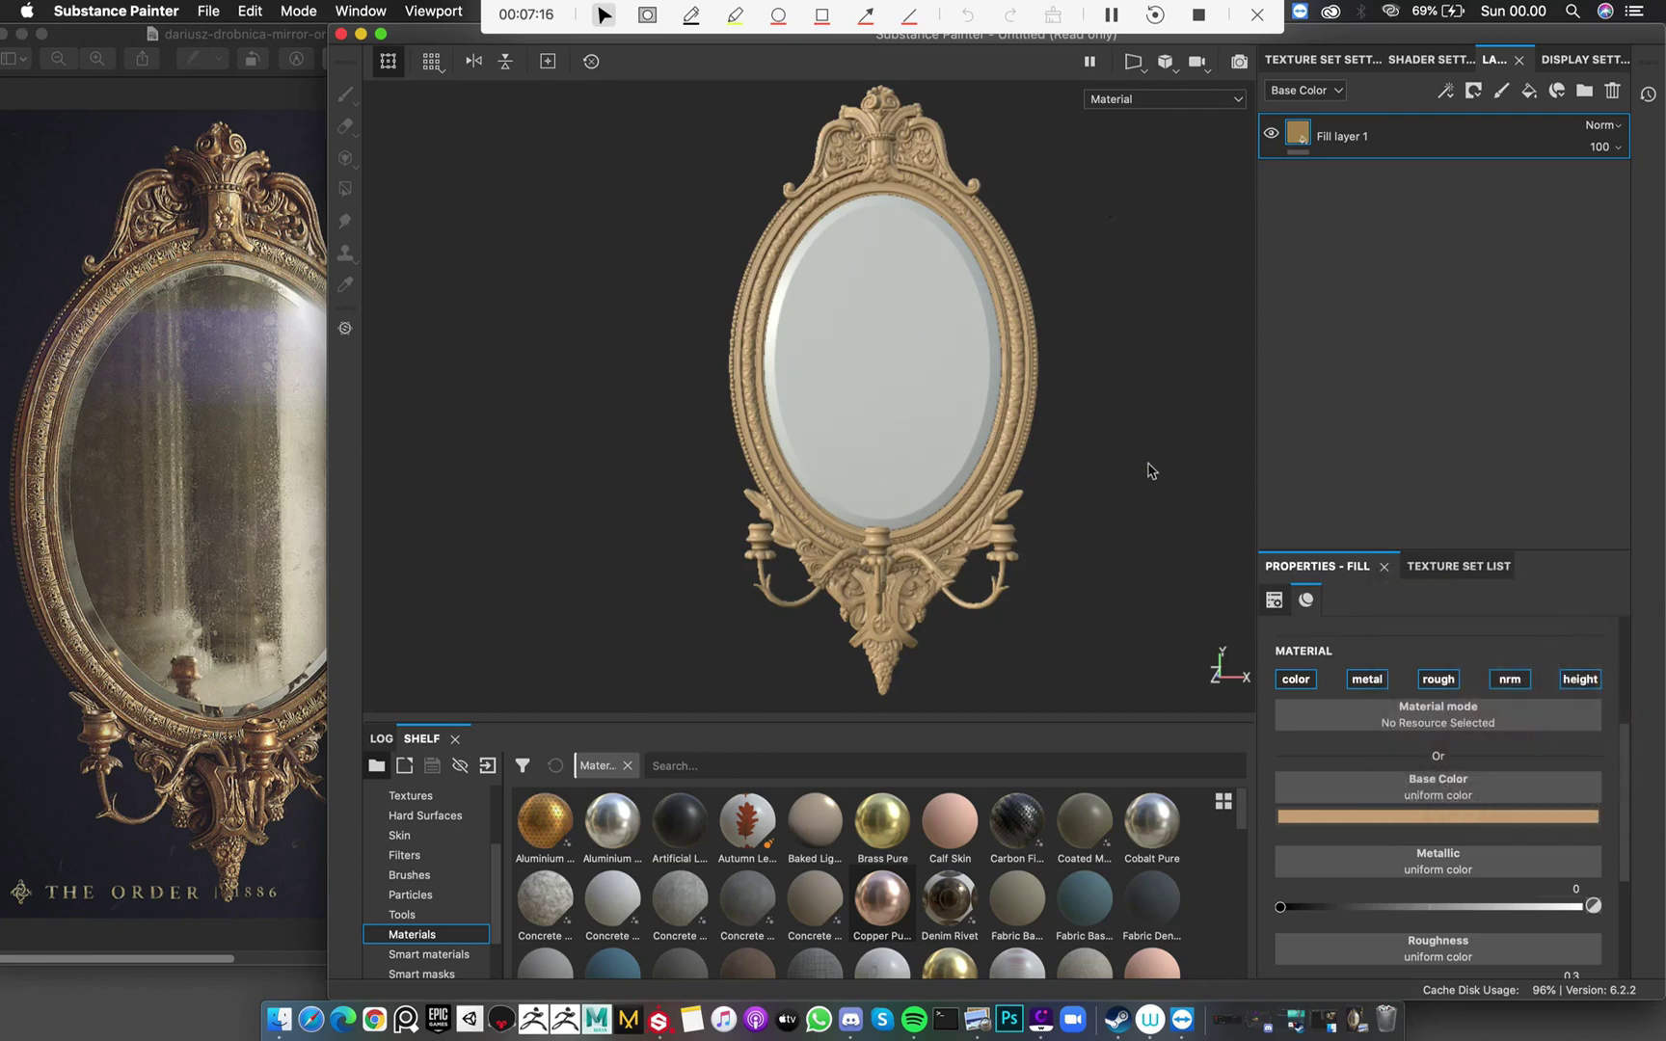
Examine the colored frame, cycling the viewport through its single-channel views and back to the full material view
left_click_drag(1147, 470, 931, 359, "alt")
right_click_drag(931, 359, 945, 409, "alt")
middle_click_drag(943, 406, 983, 380, "alt")
left_click_drag(983, 381, 892, 390, "alt")
middle_click_drag(892, 390, 913, 368, "alt")
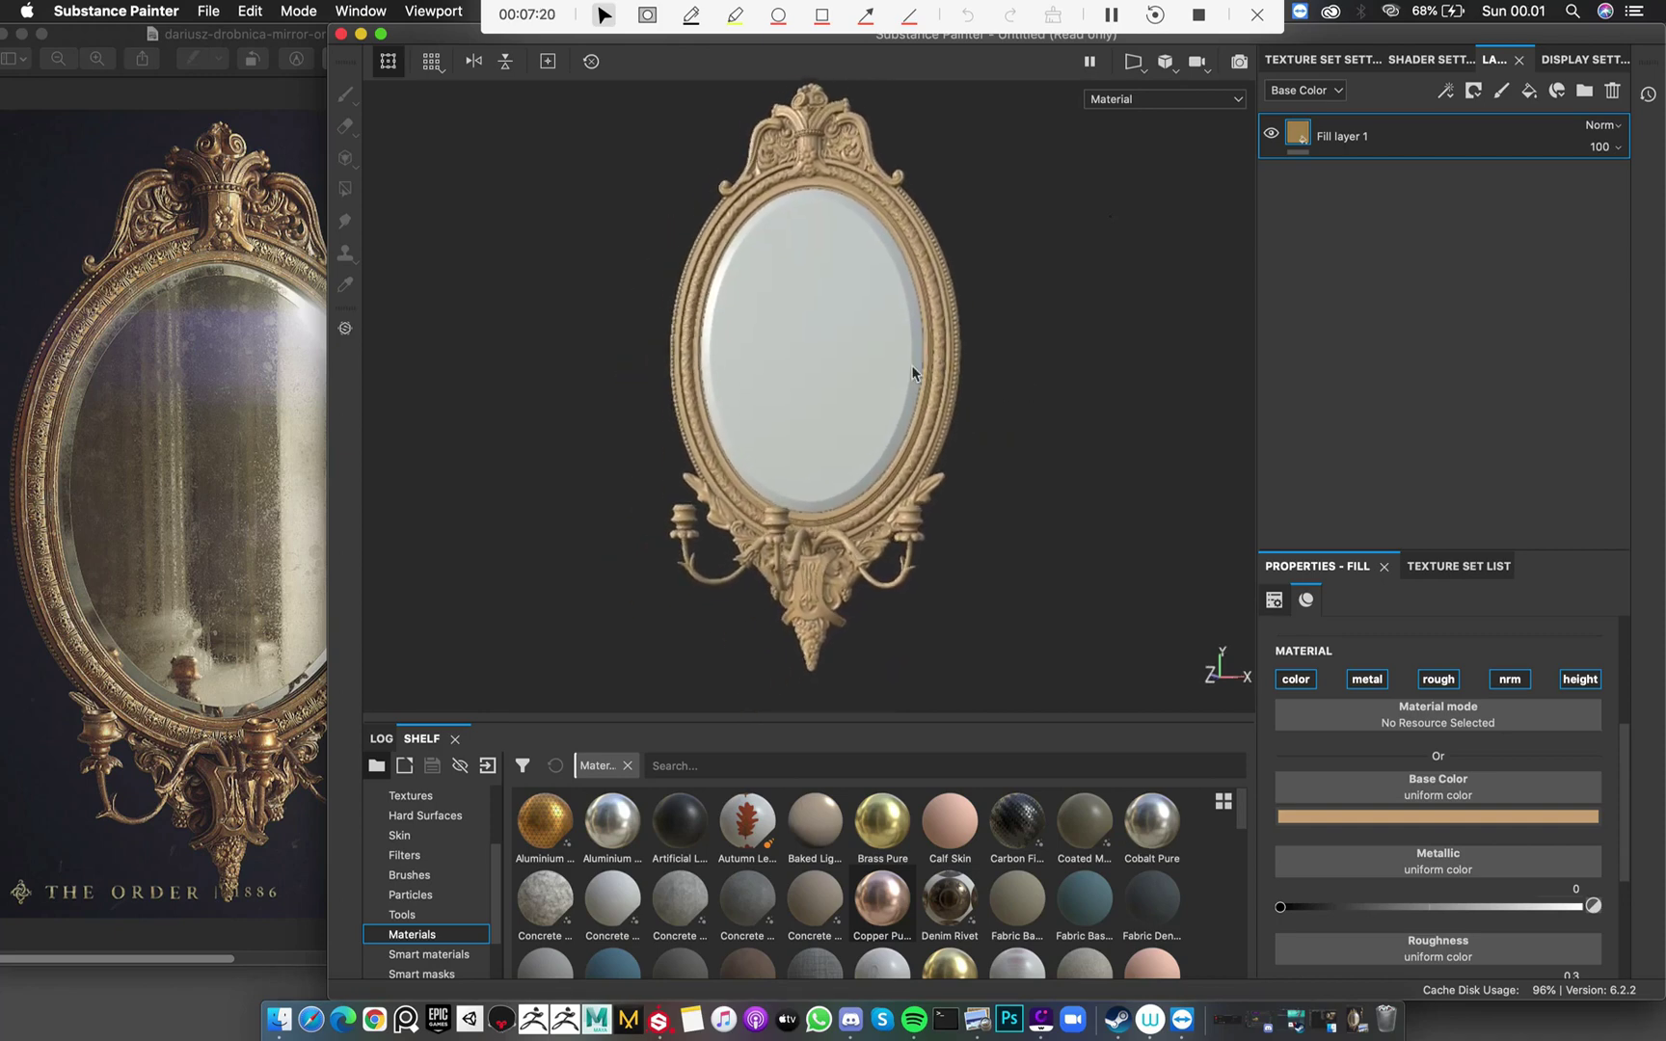
key("b")
key("b")
key("b")
key("b")
key("b")
key("b")
key("b")
key("b")
key("b")
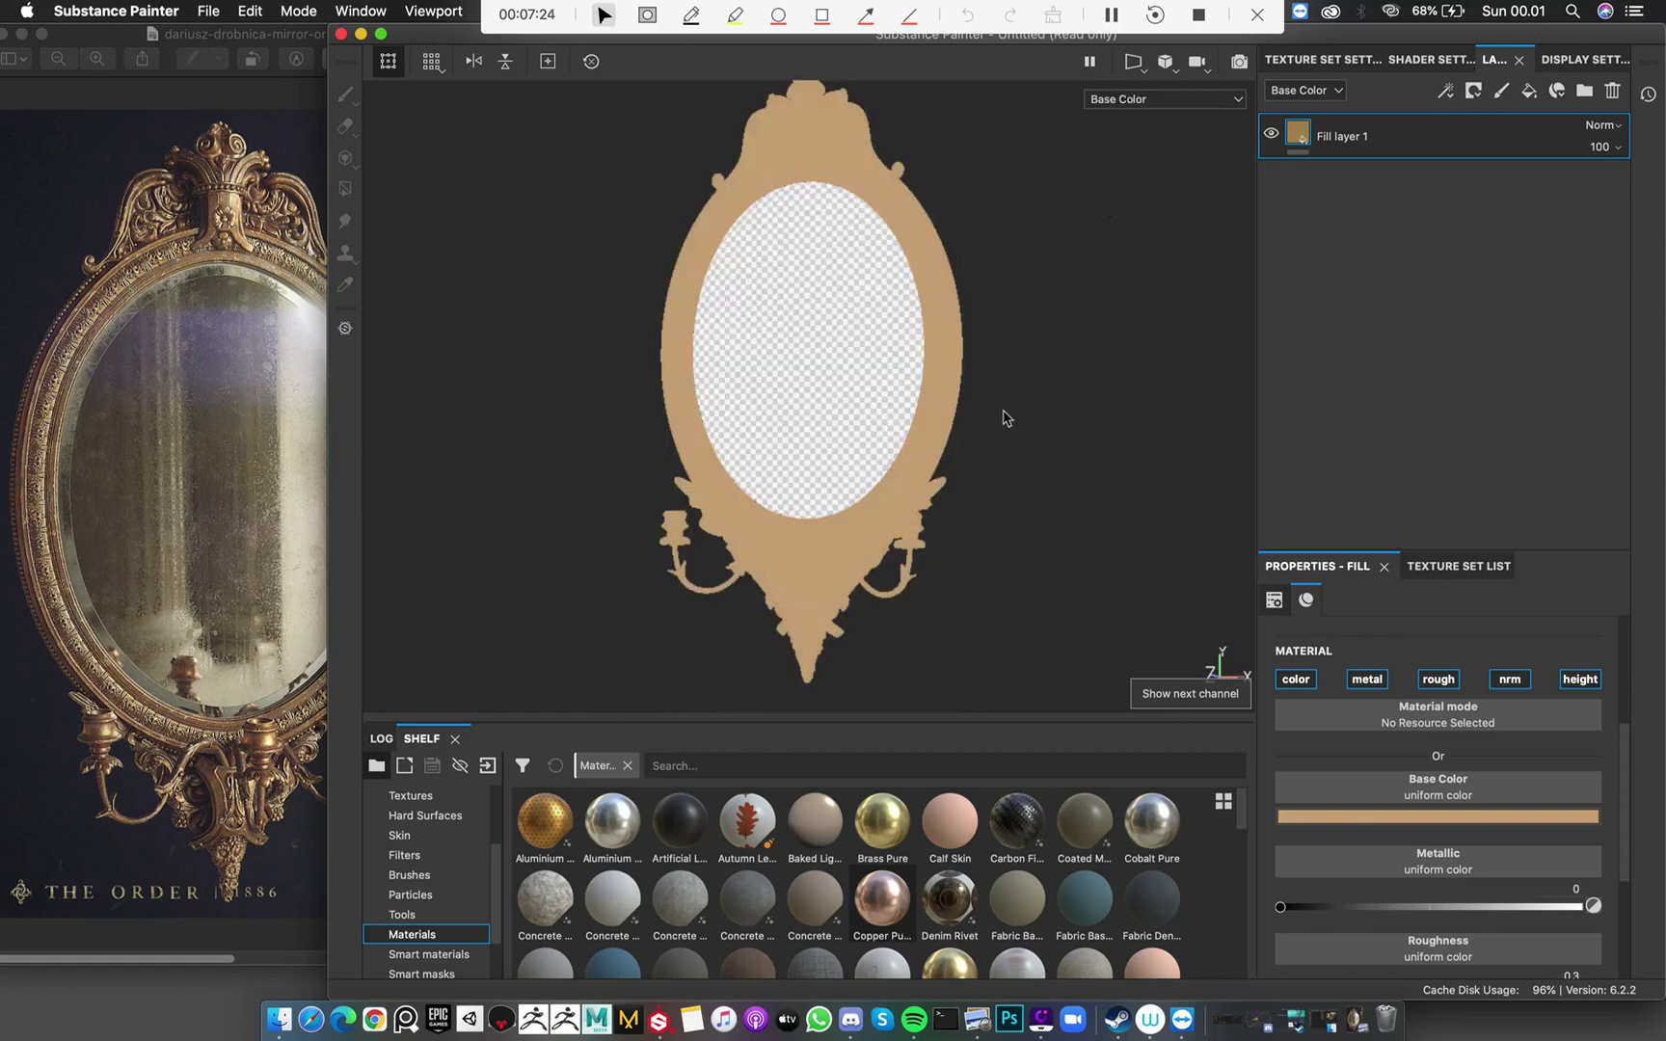
key("m")
Shrink the shelf to enlarge the 3D view and narrow the Substance Painter window to uncover more of the reference mirror
middle_click_drag(899, 344, 907, 383, "alt")
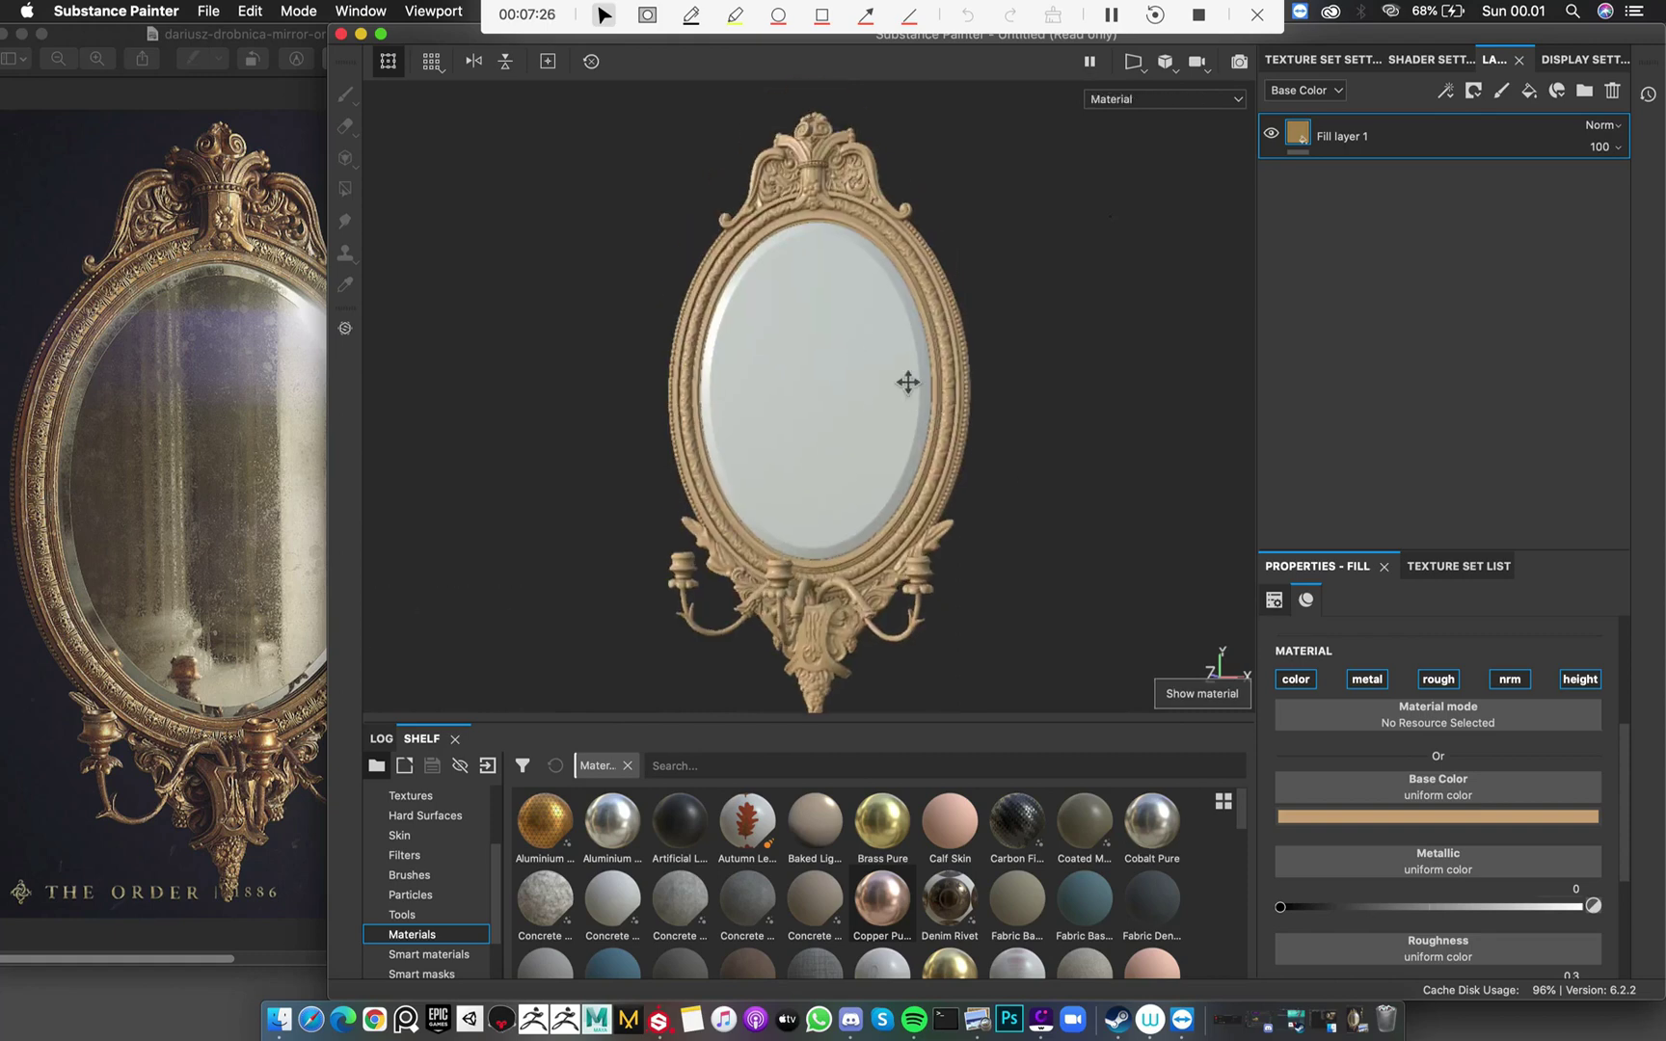
right_click_drag(907, 382, 876, 359, "alt")
left_click_drag(876, 359, 902, 269, "alt")
middle_click_drag(903, 269, 911, 405, "alt")
right_click_drag(911, 405, 1059, 515, "alt")
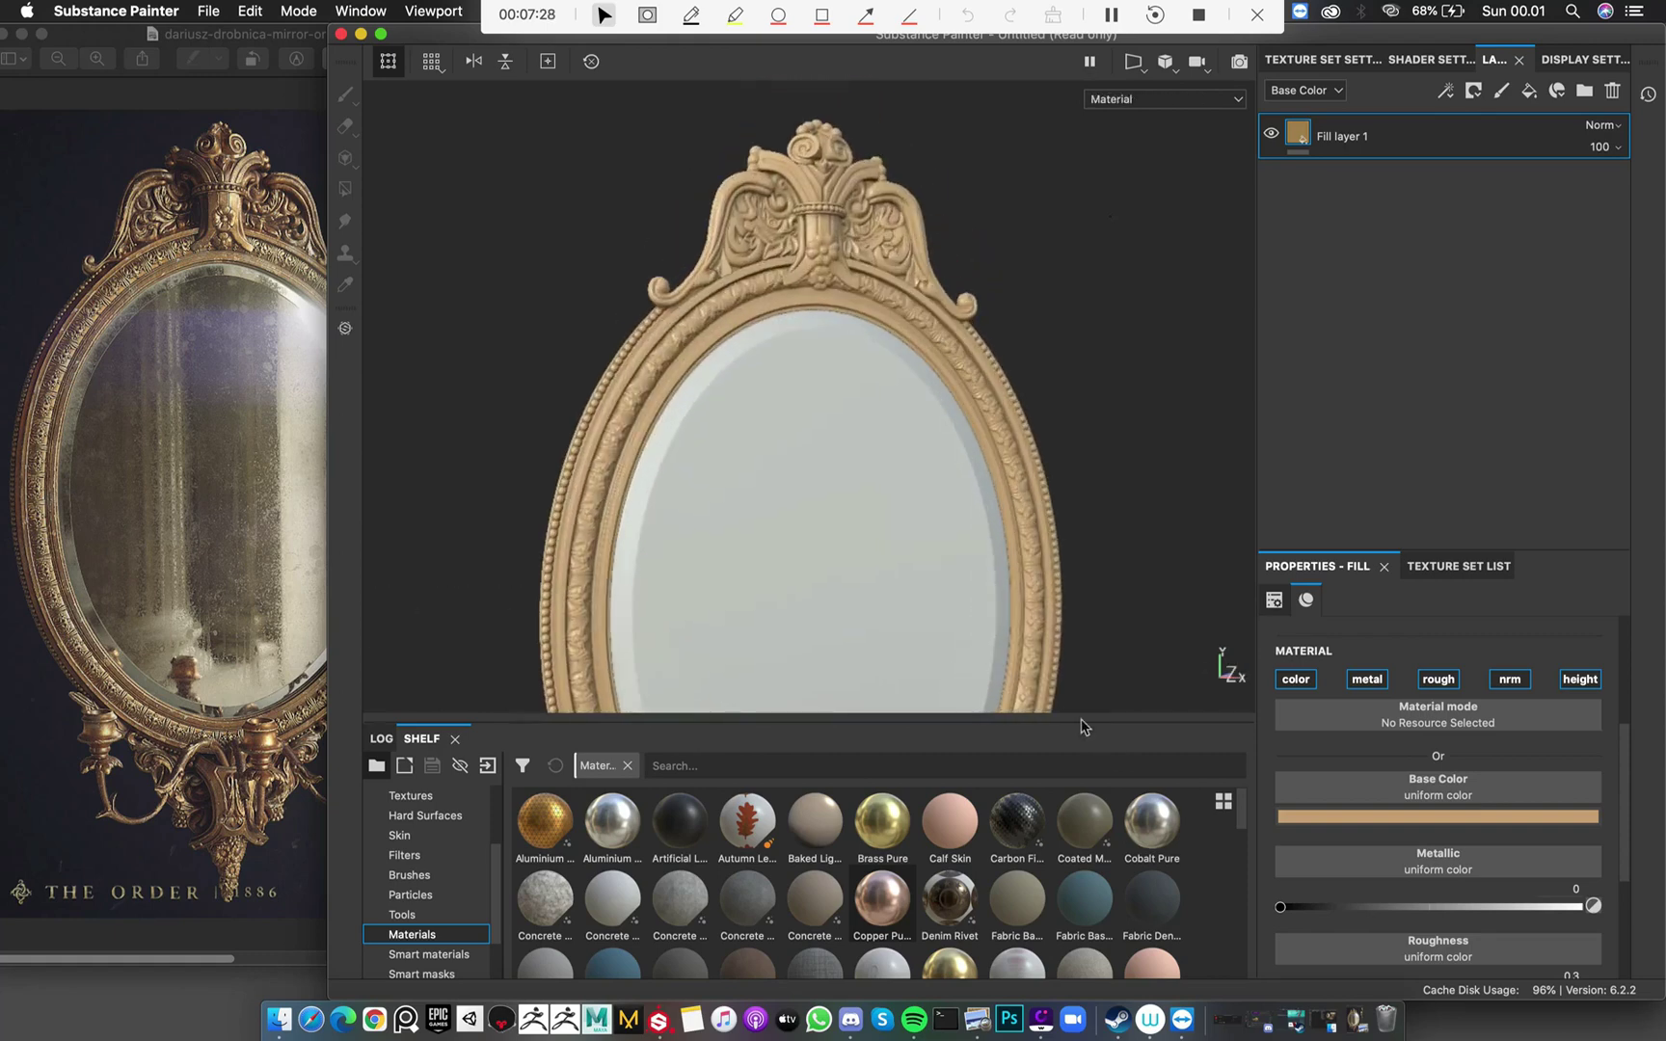
left_click_drag(1086, 721, 1088, 750)
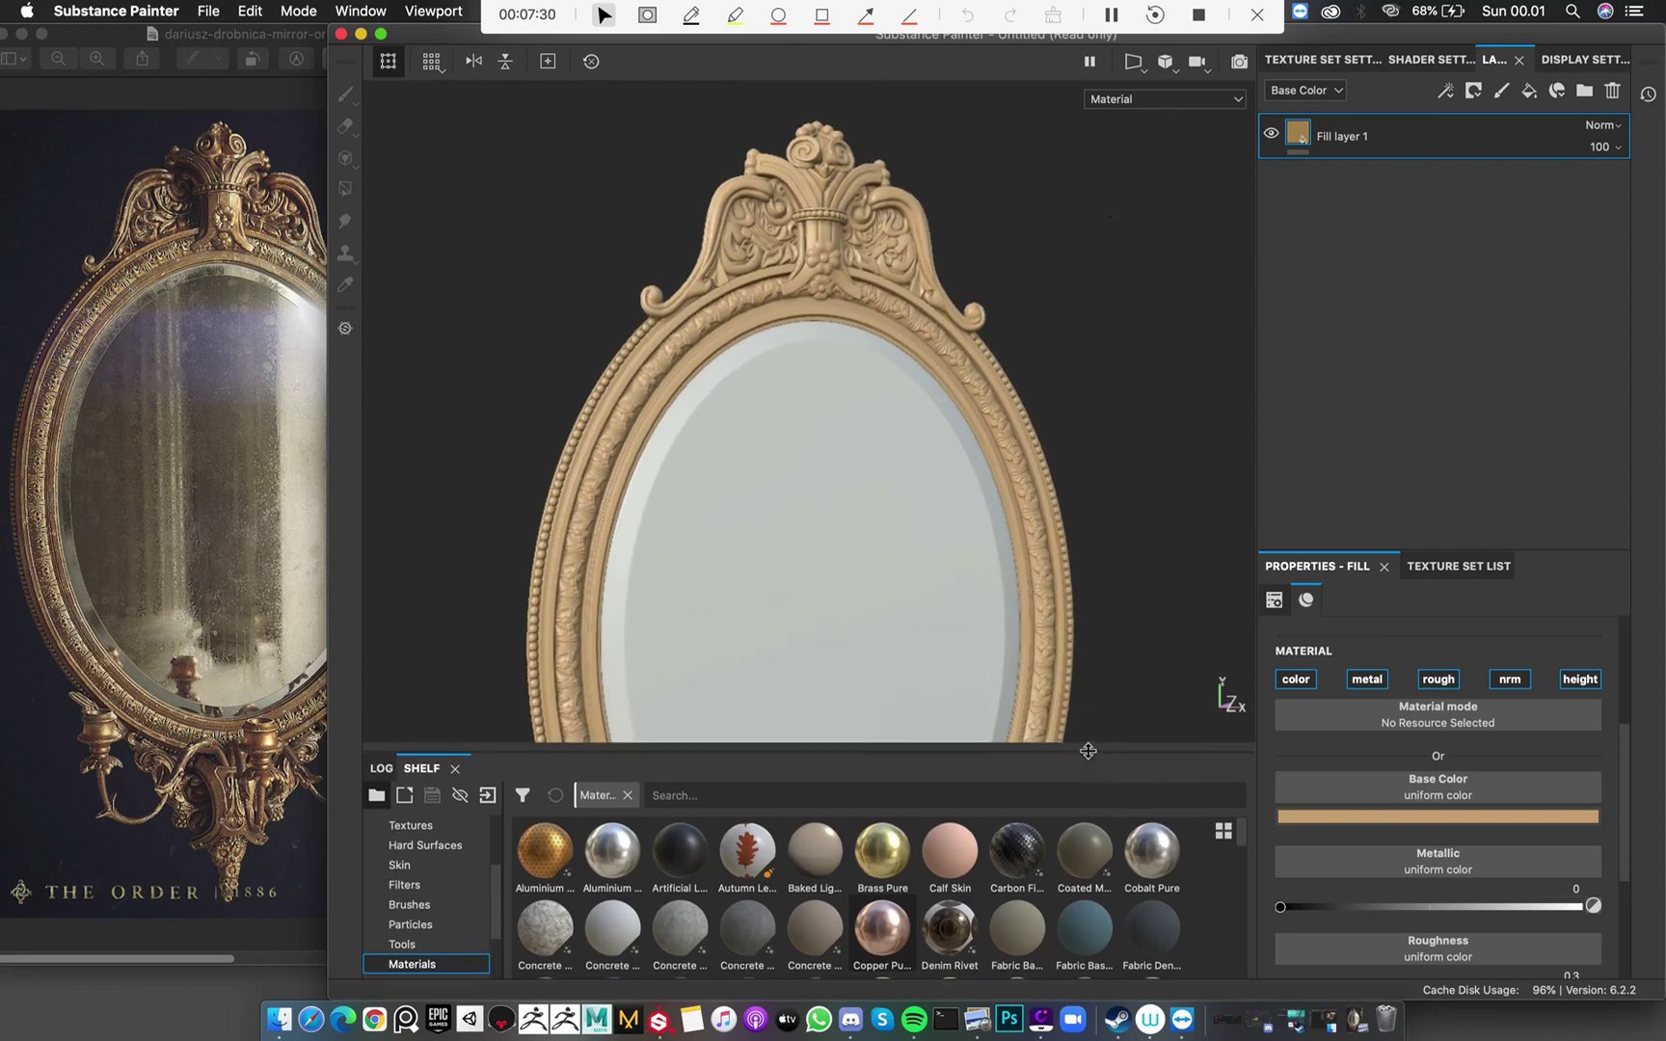
left_click(224, 376)
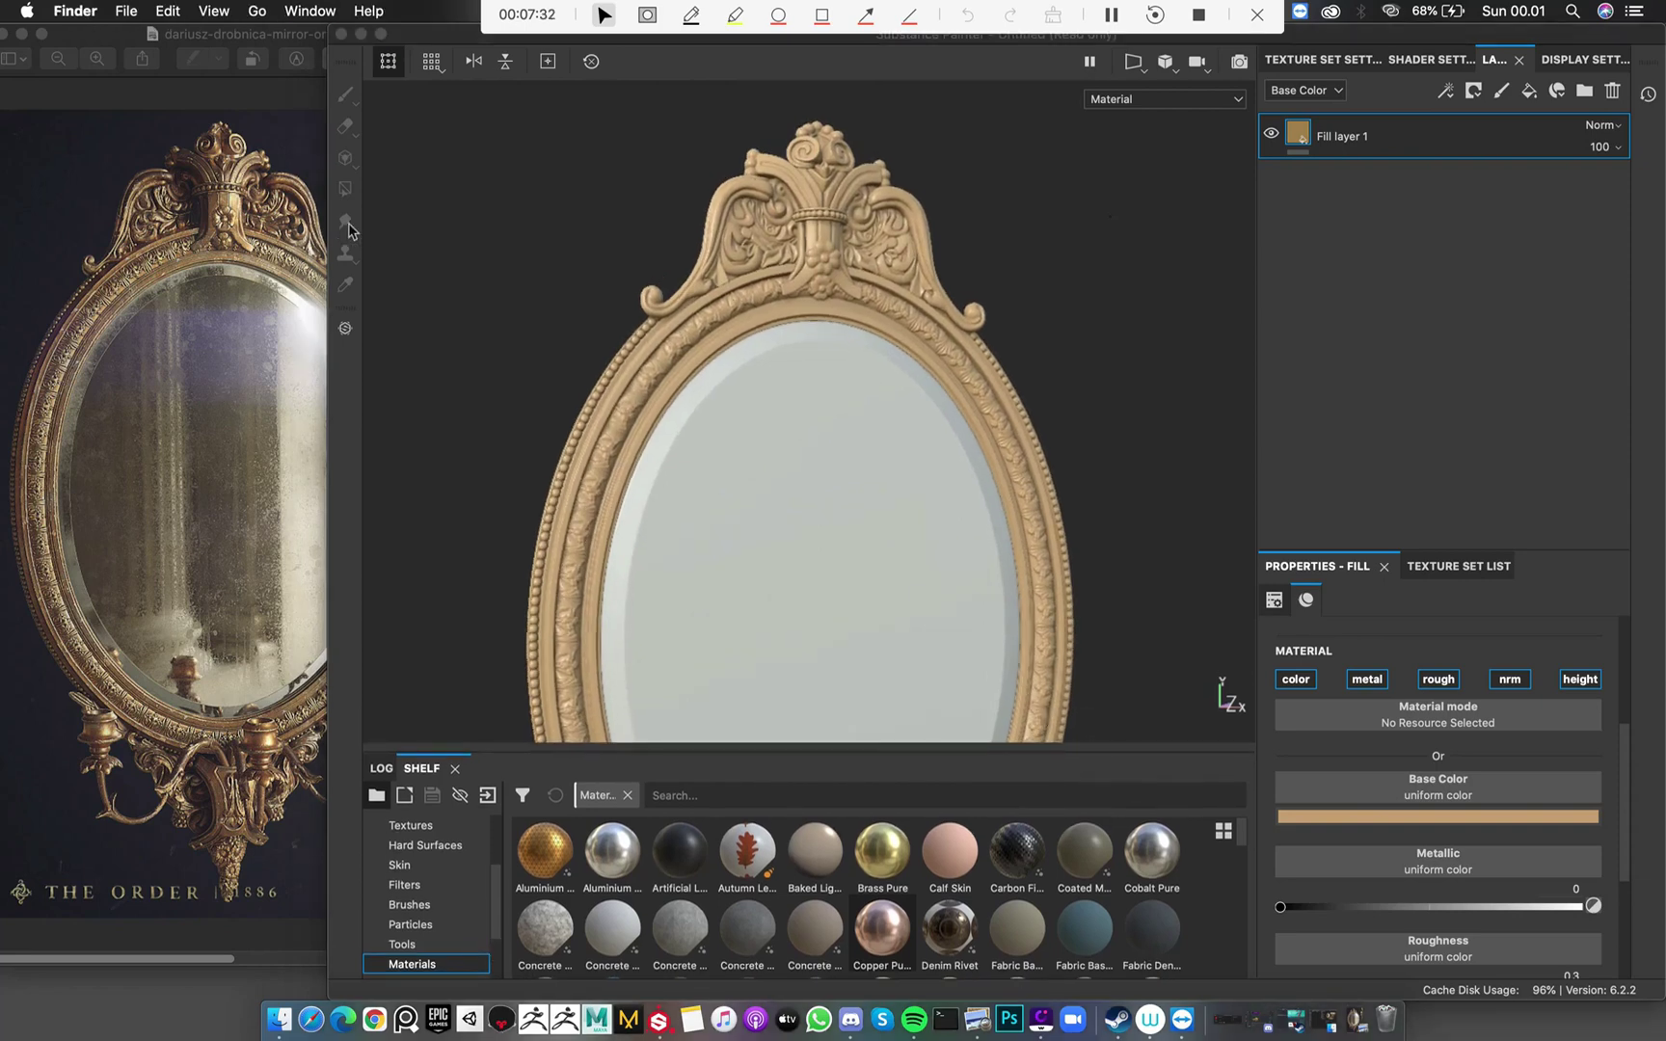
left_click(328, 374)
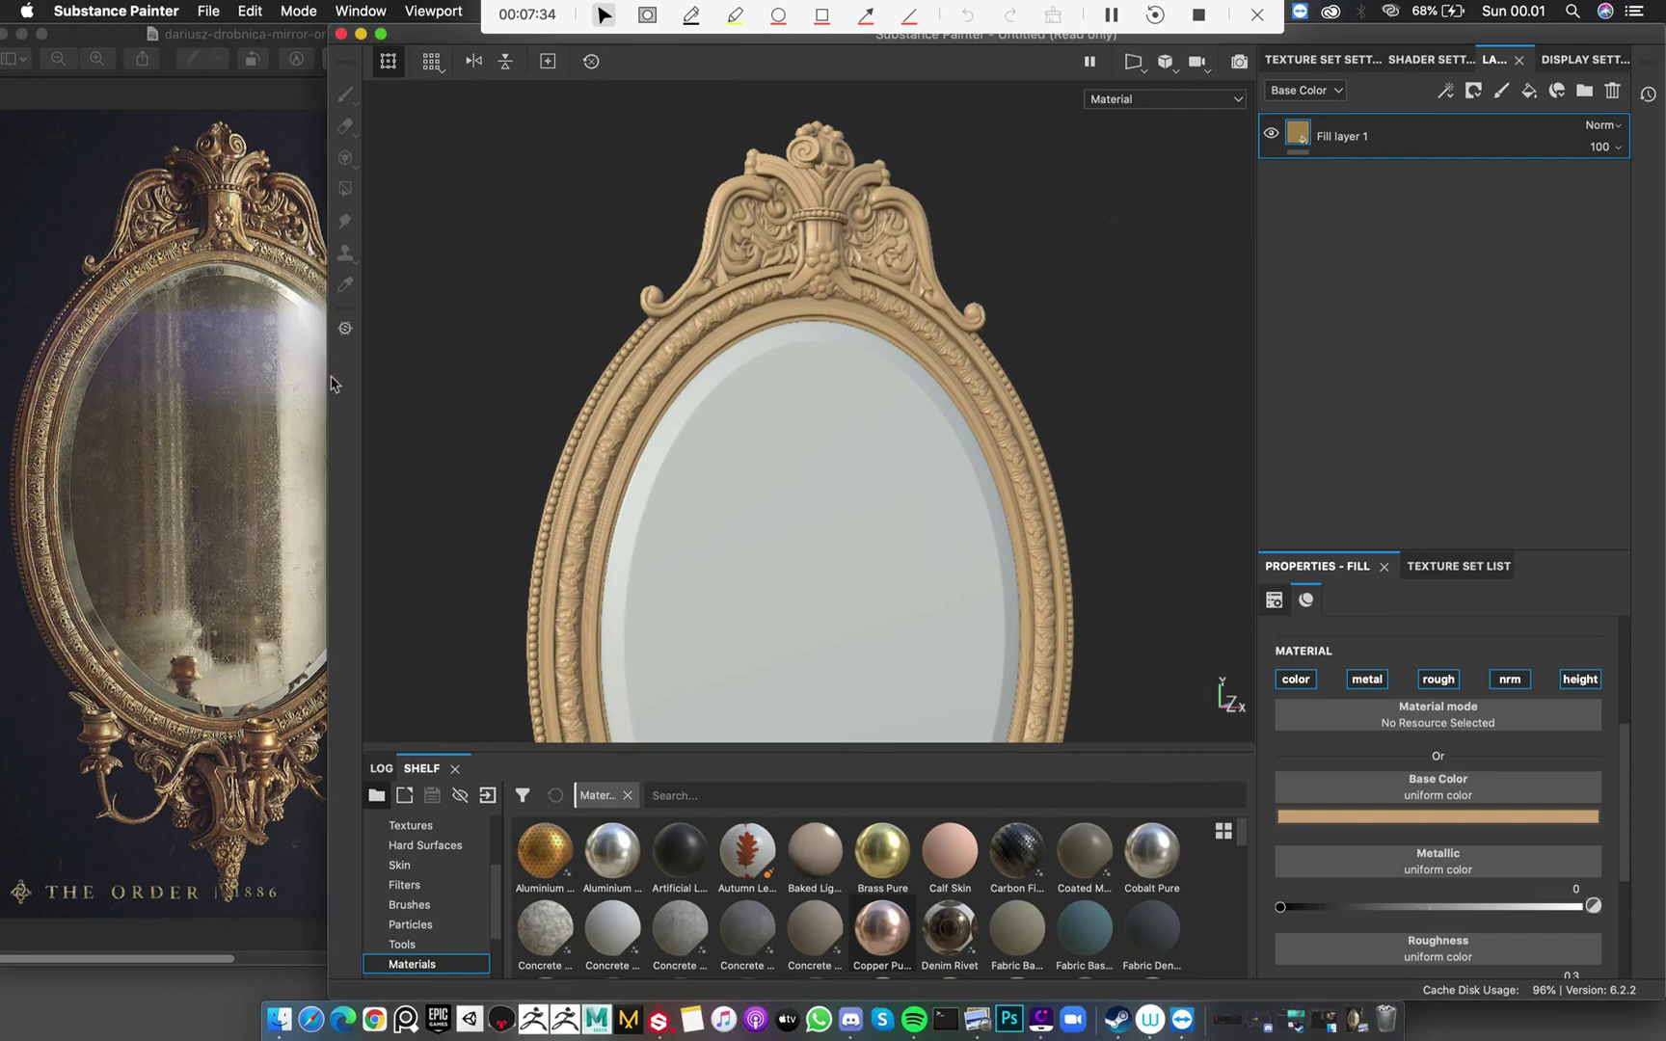
left_click_drag(327, 378, 388, 381)
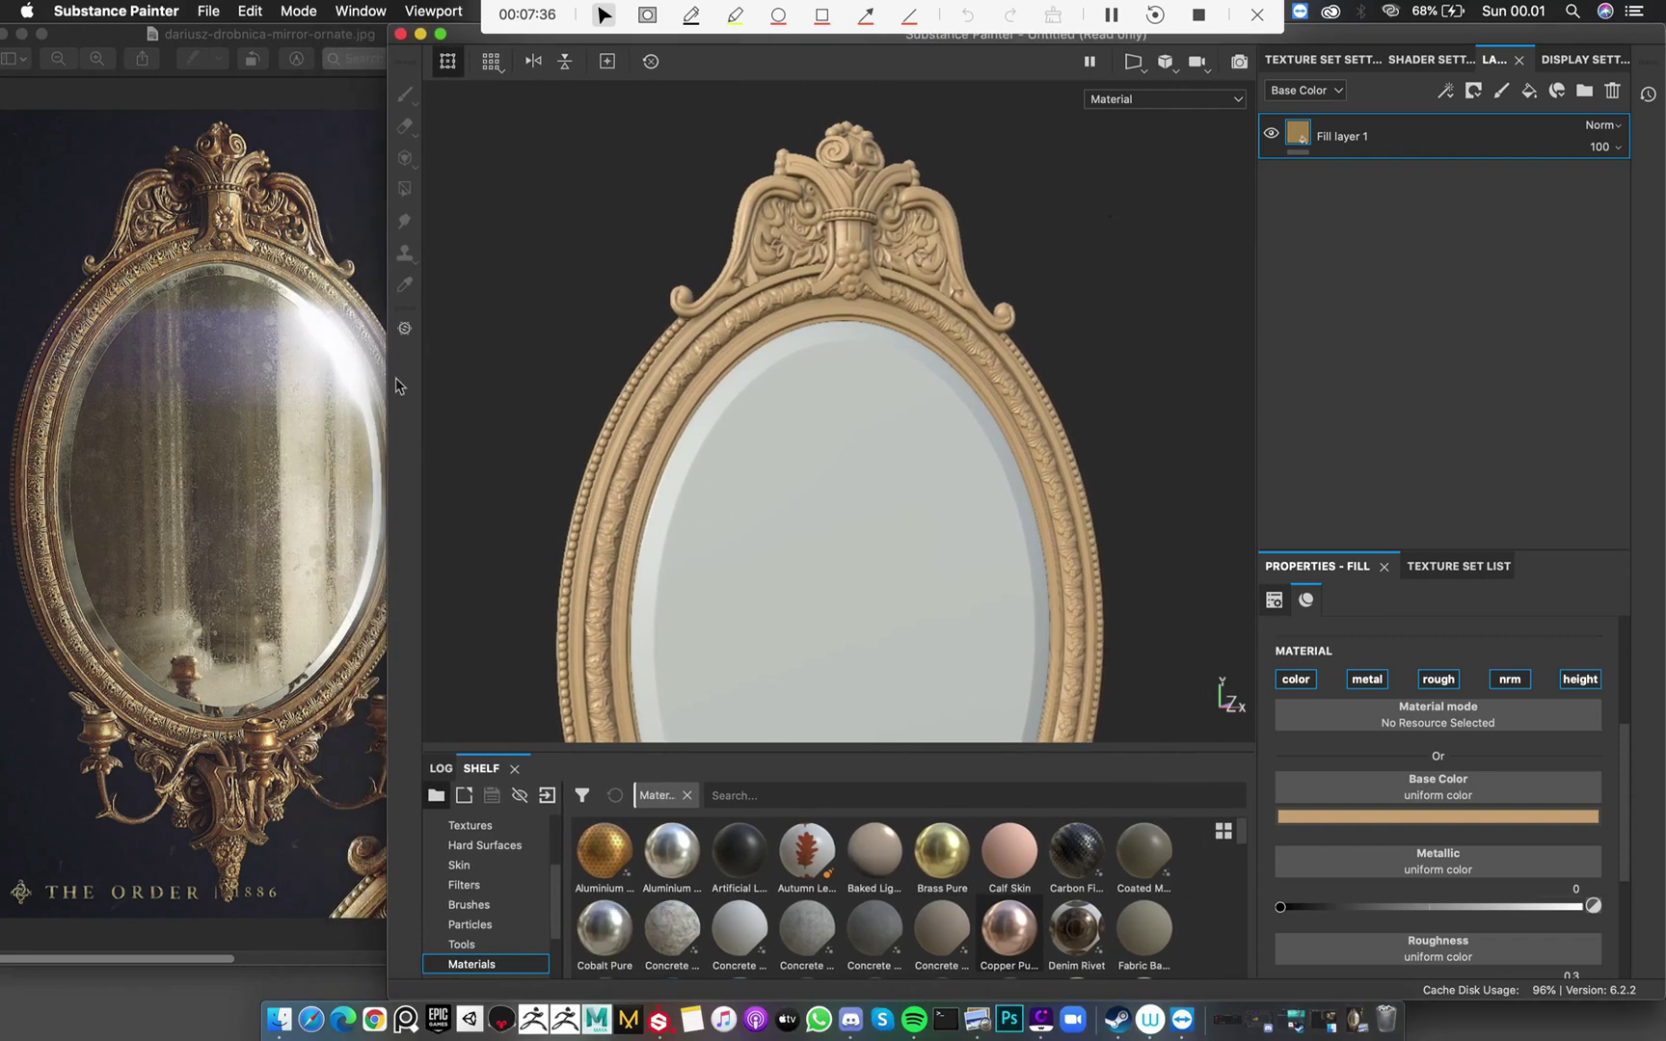
Disable the normal and height channels of Fill layer 1
scroll(761, 495, "up", 3)
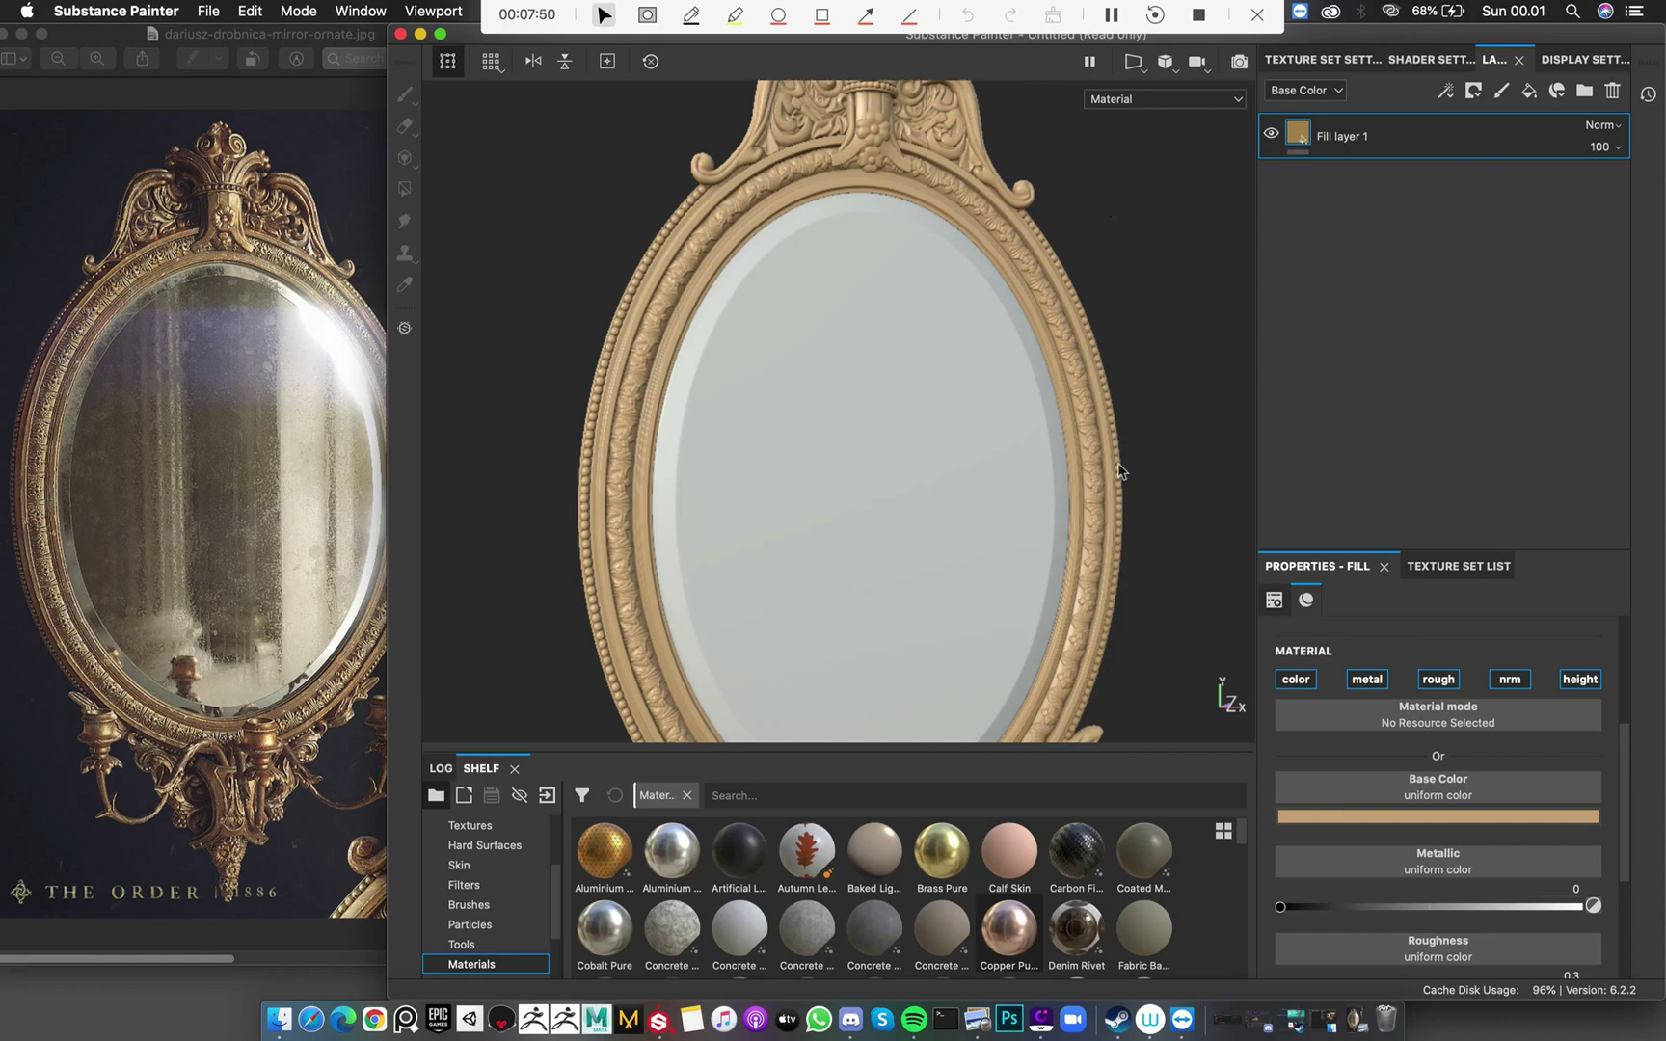
scroll(1074, 532, "down", 3)
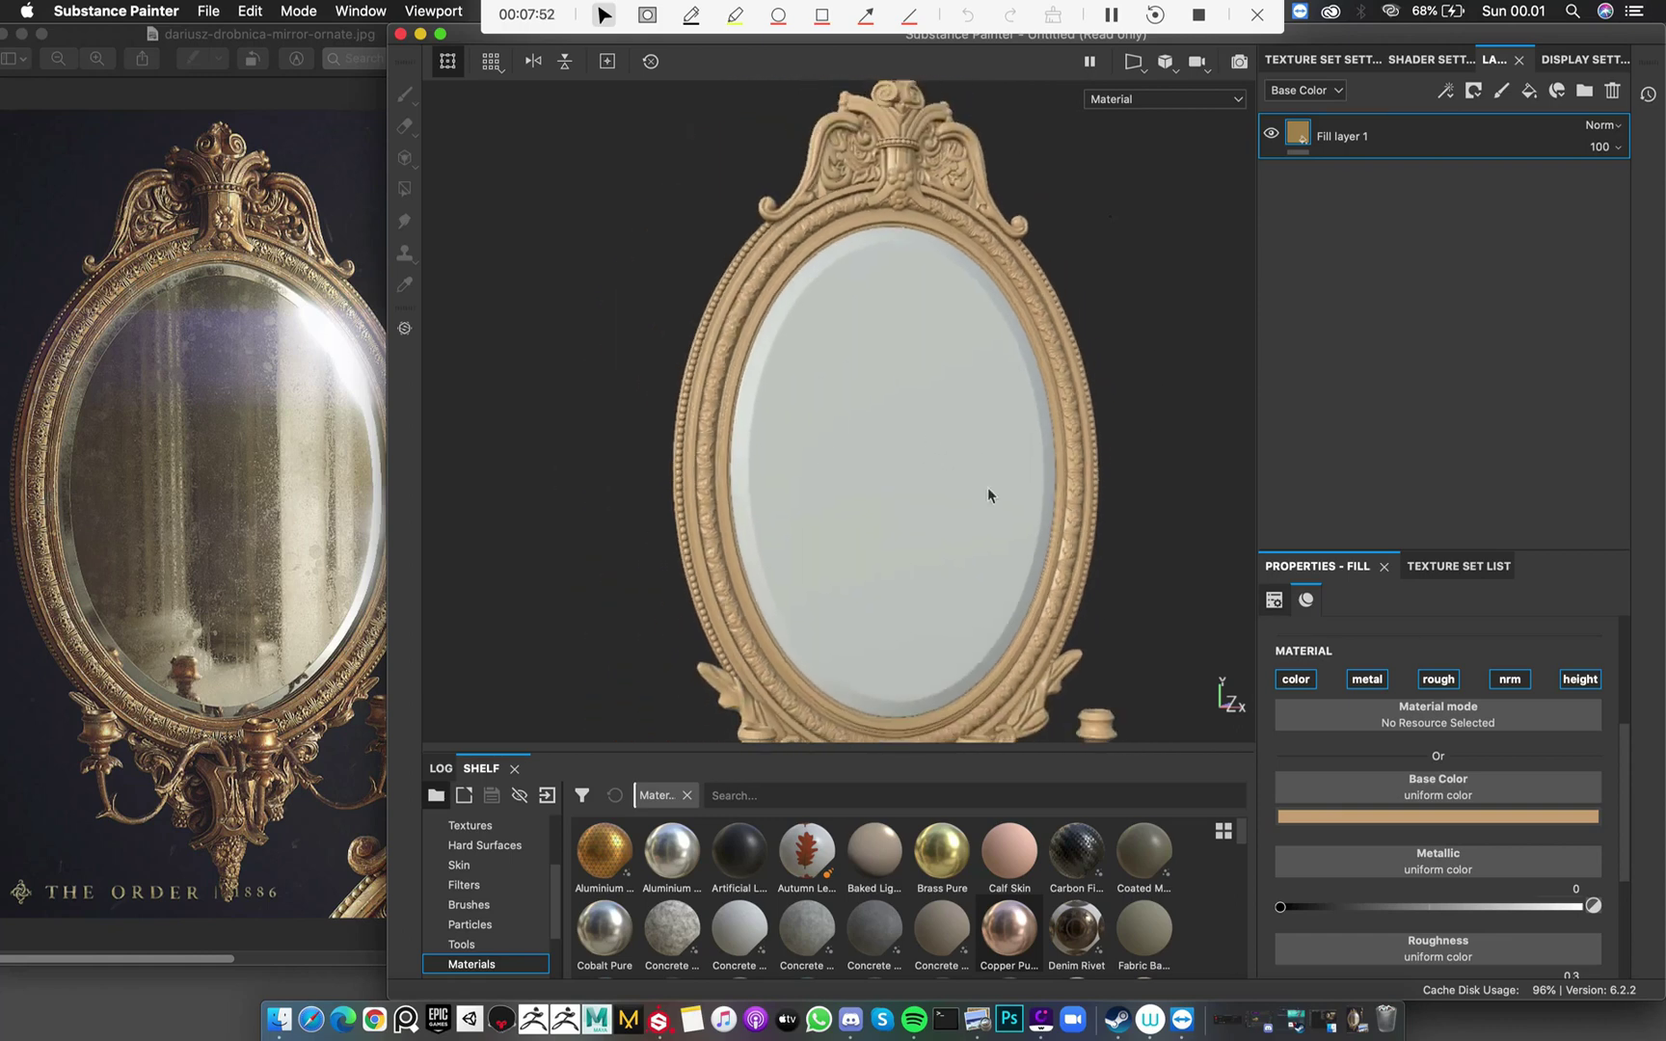
left_click_drag(989, 494, 1660, 651, "alt")
left_click(1513, 680)
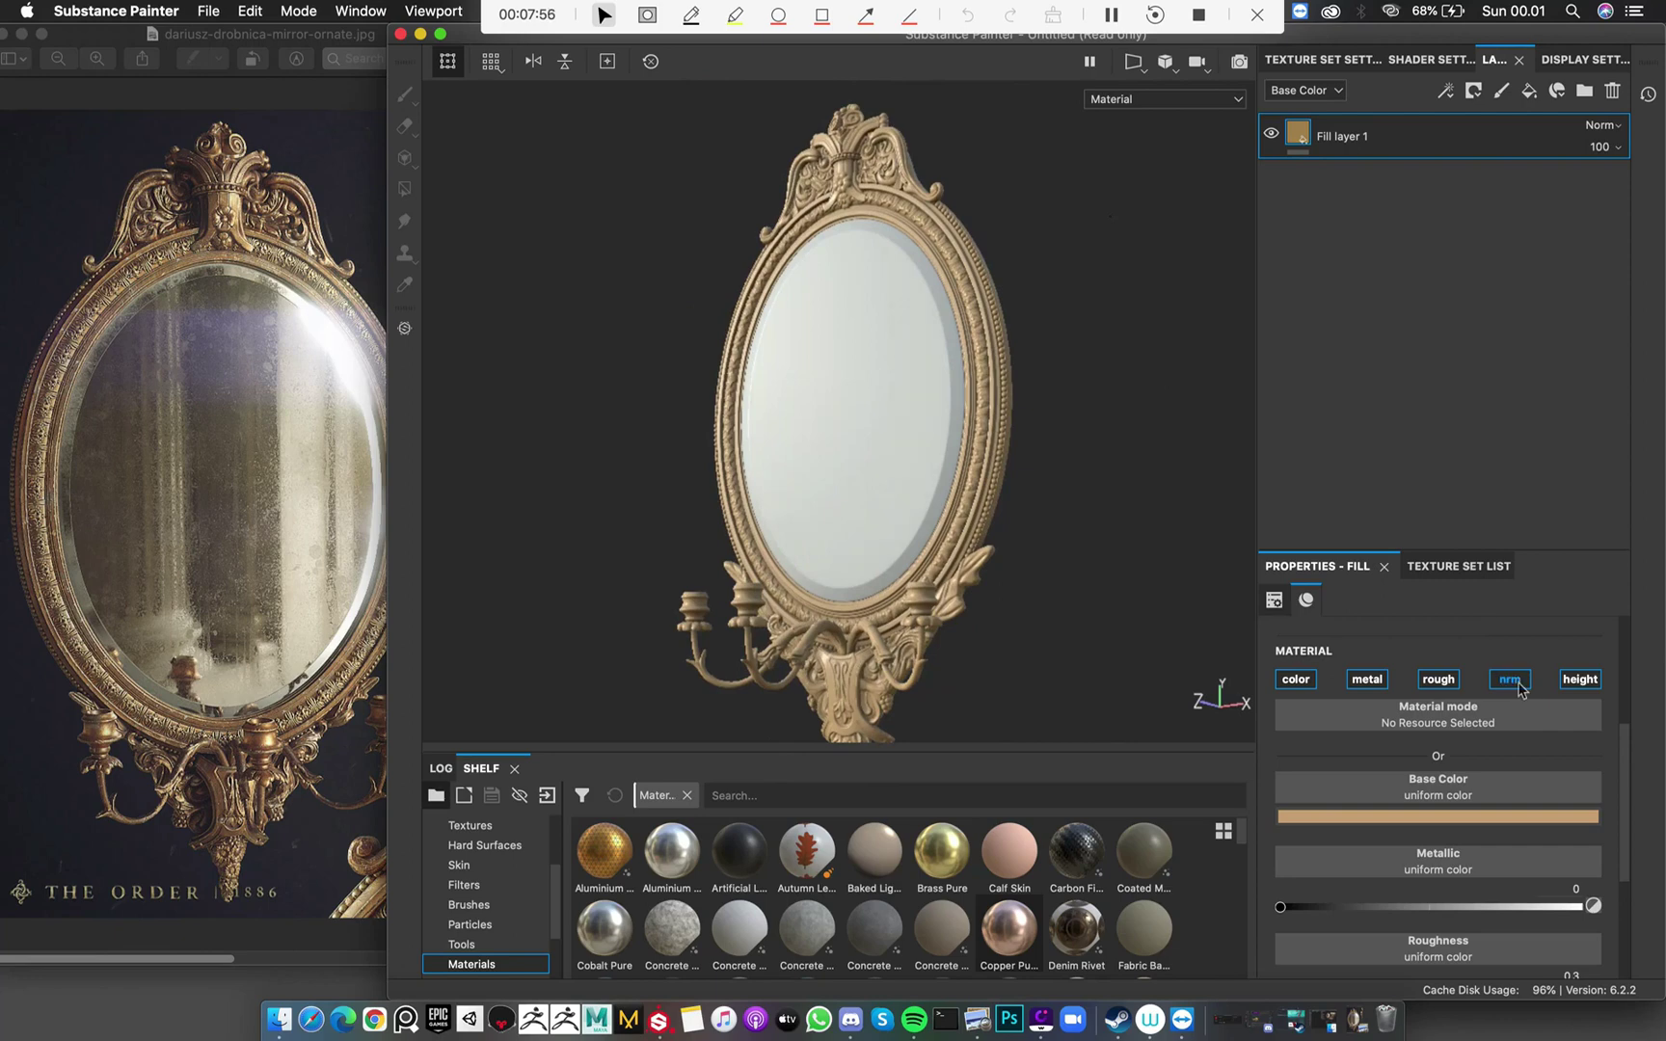
left_click(1579, 680)
Set Fill layer 1's metallic value to 0.5 while viewing the candle arms up close
left_click_drag(950, 438, 997, 423, "alt")
scroll(998, 416, "up", 6)
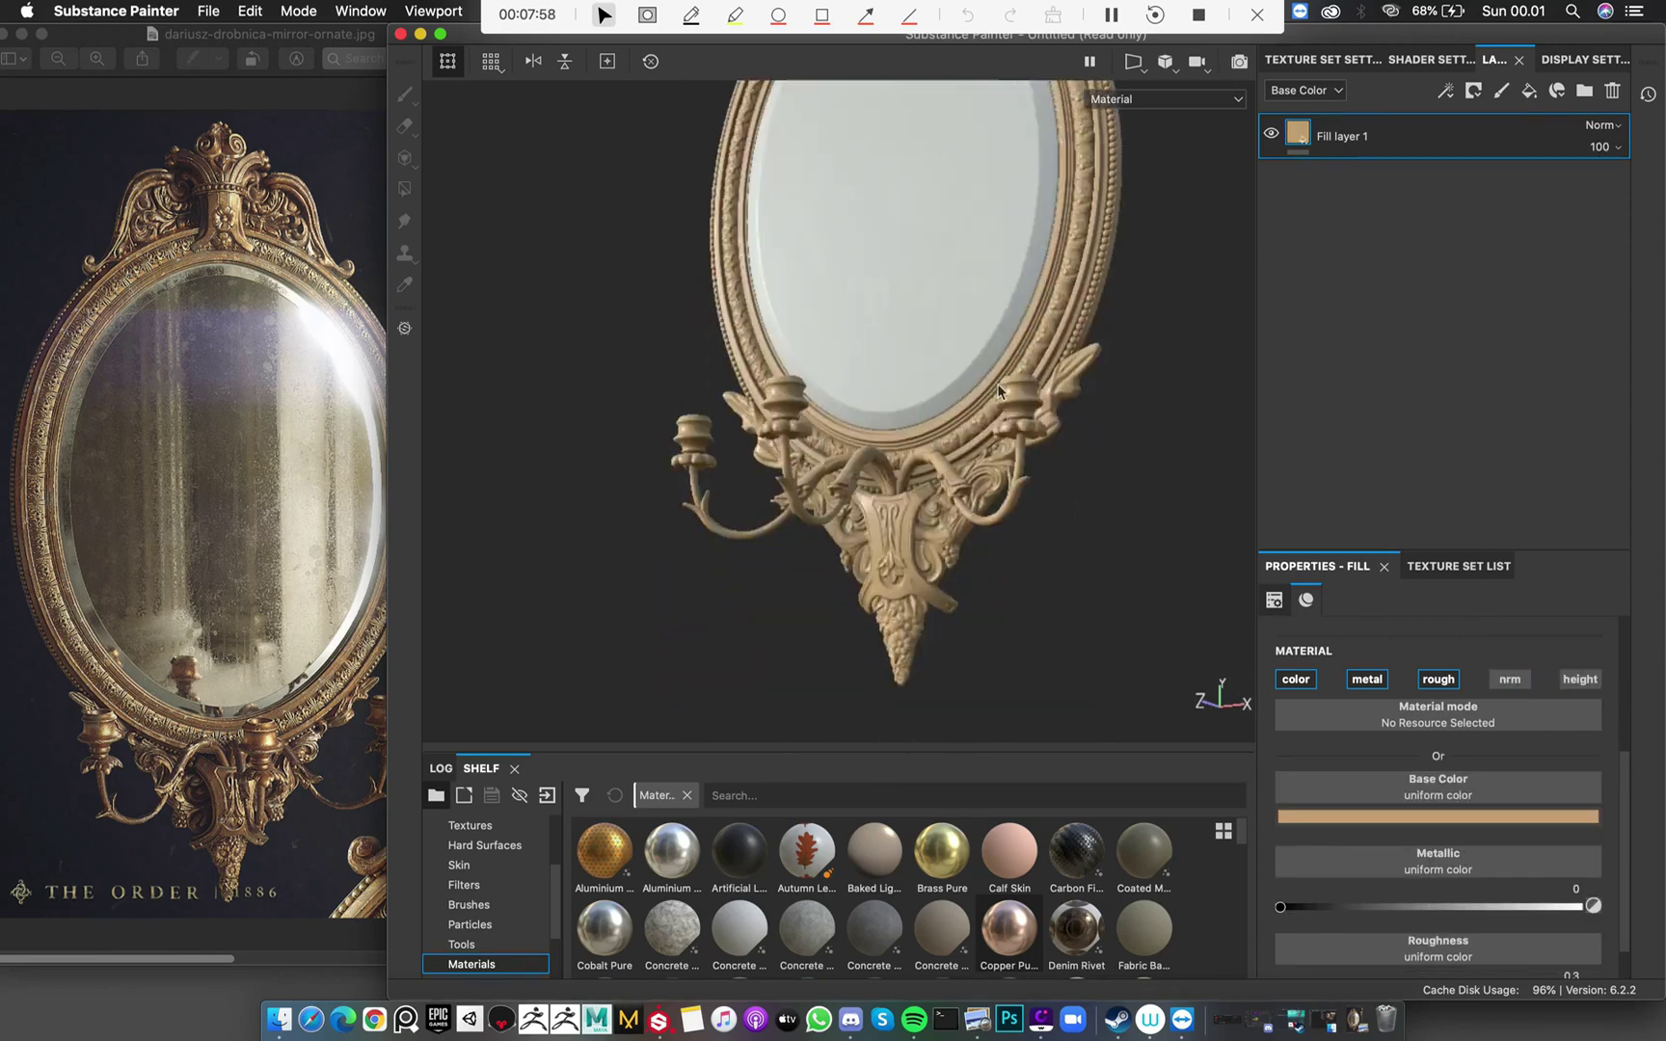
scroll(922, 534, "up", 1)
scroll(1429, 815, "down", 1)
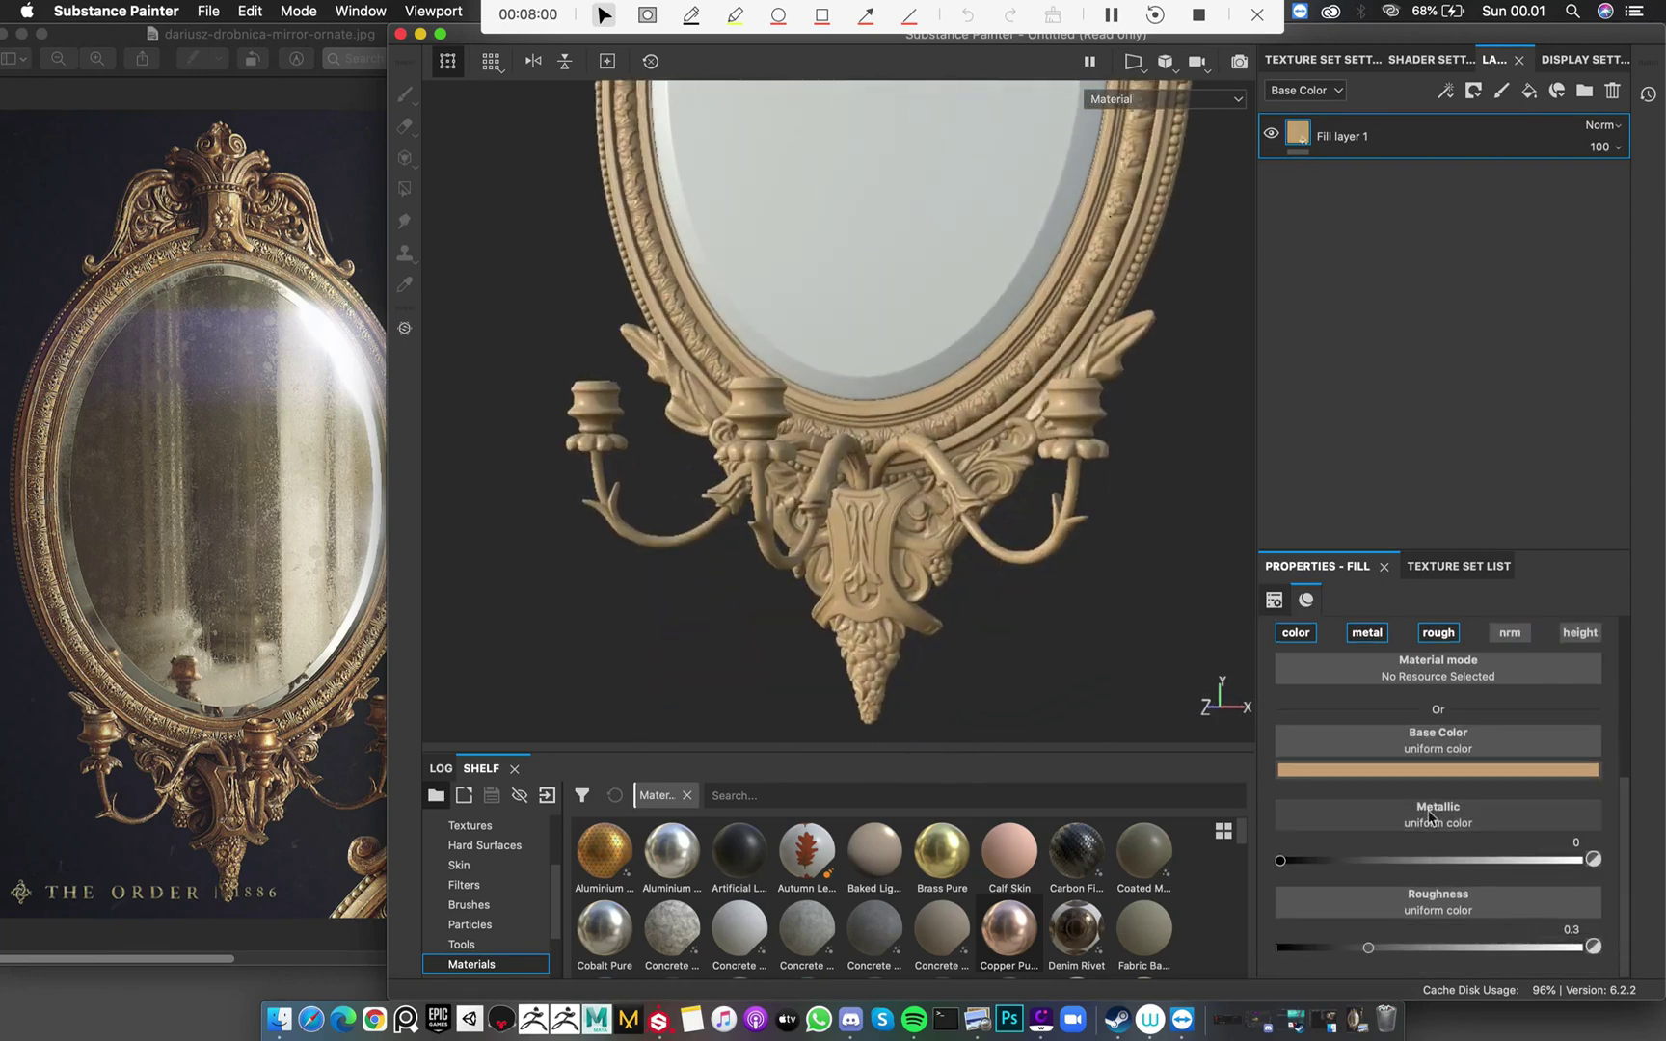
middle_click_drag(928, 589, 964, 656, "alt")
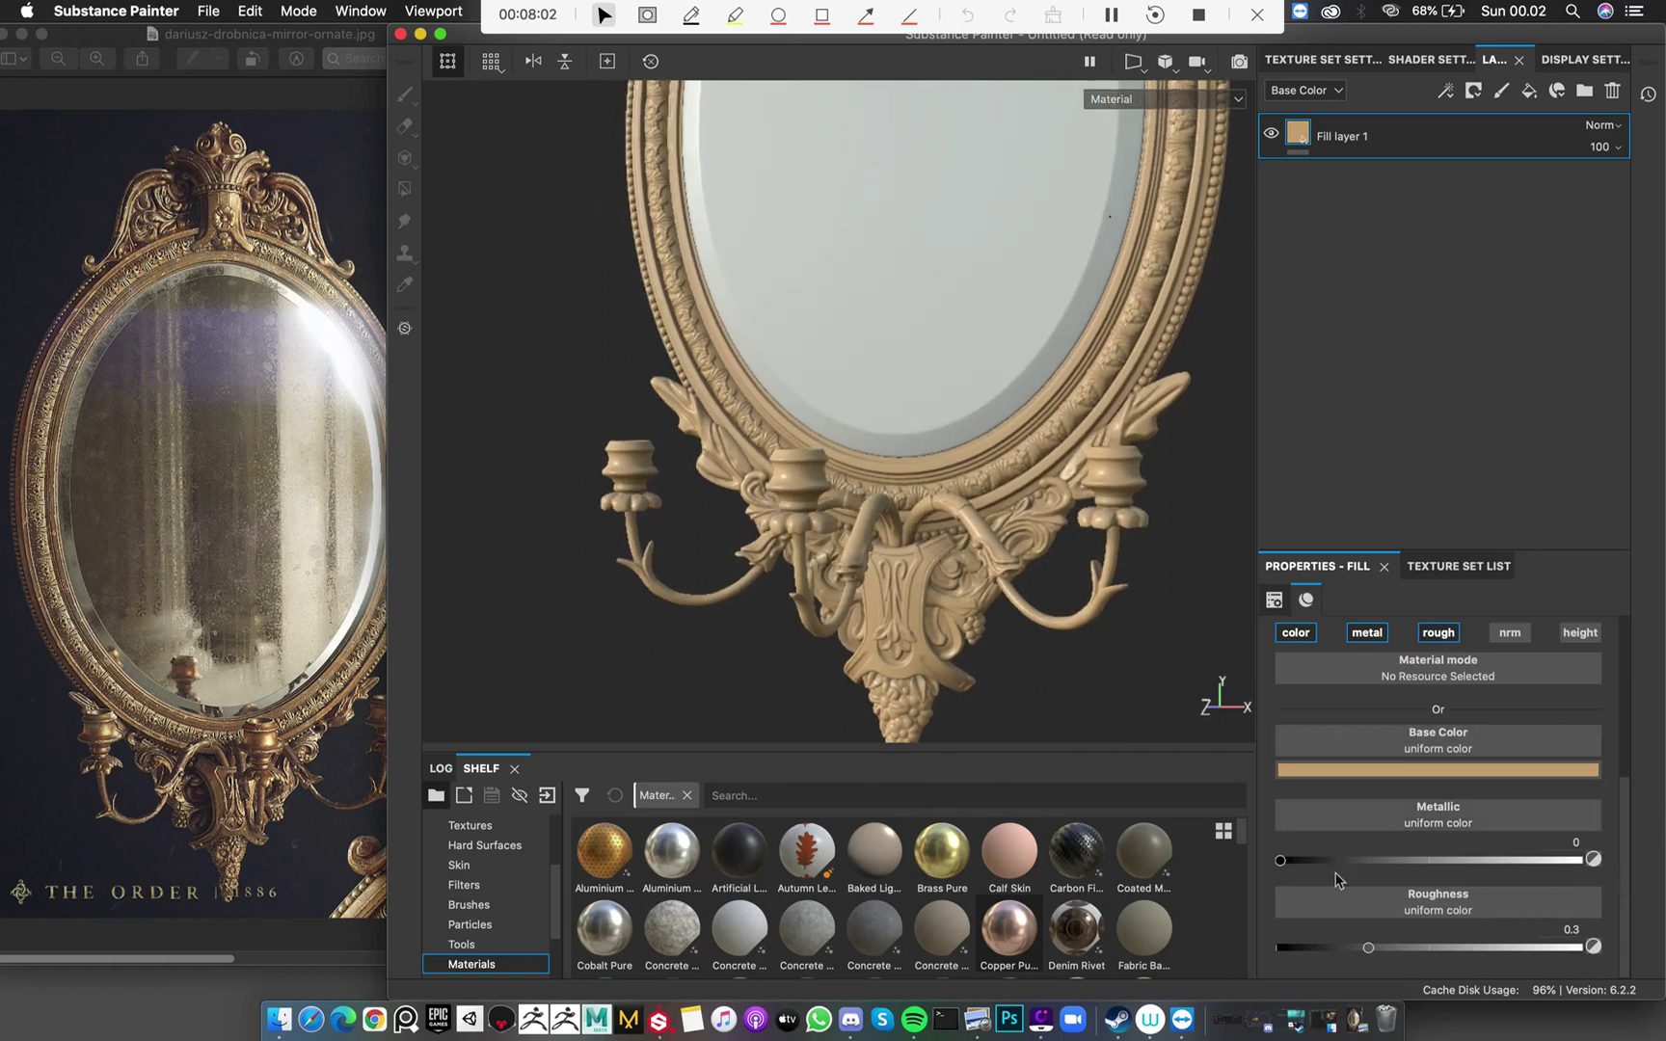
left_click_drag(1306, 861, 1412, 864)
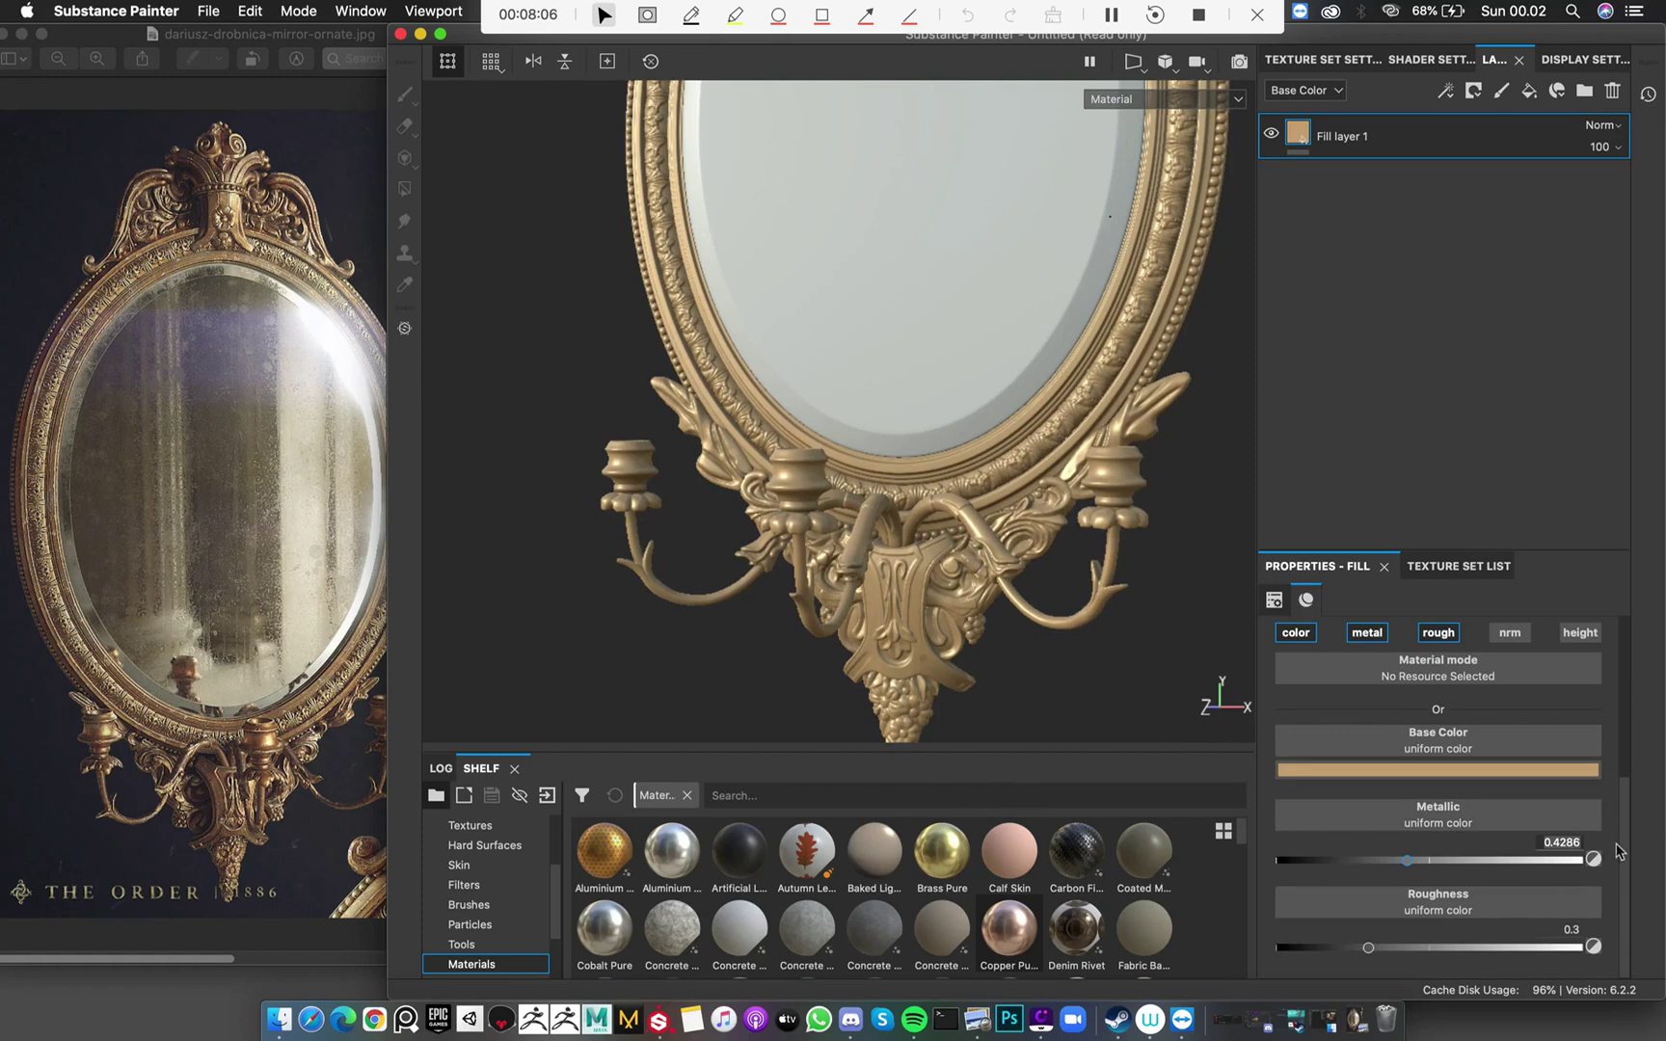
type("0.5")
key("Return")
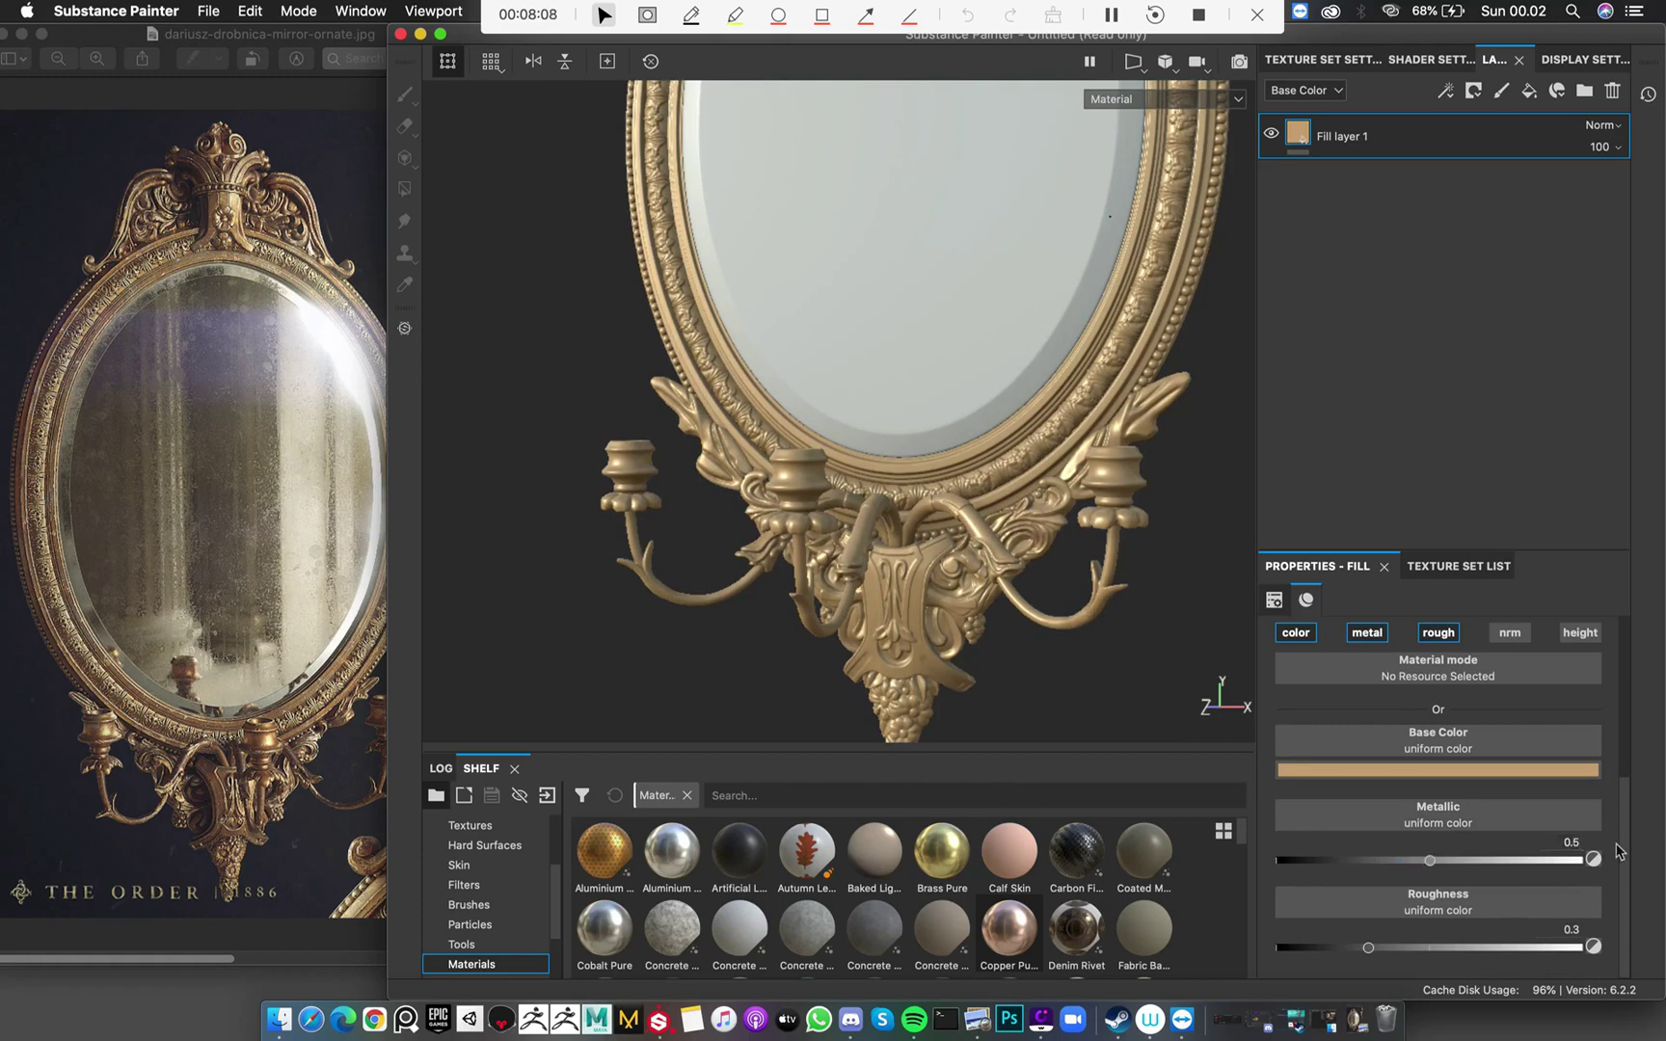
Frame the lower ornament and candle arms and rotate the environment lighting so it falls differently across the frame
middle_click_drag(1102, 592, 978, 398)
left_click_drag(852, 399, 1077, 532, "alt")
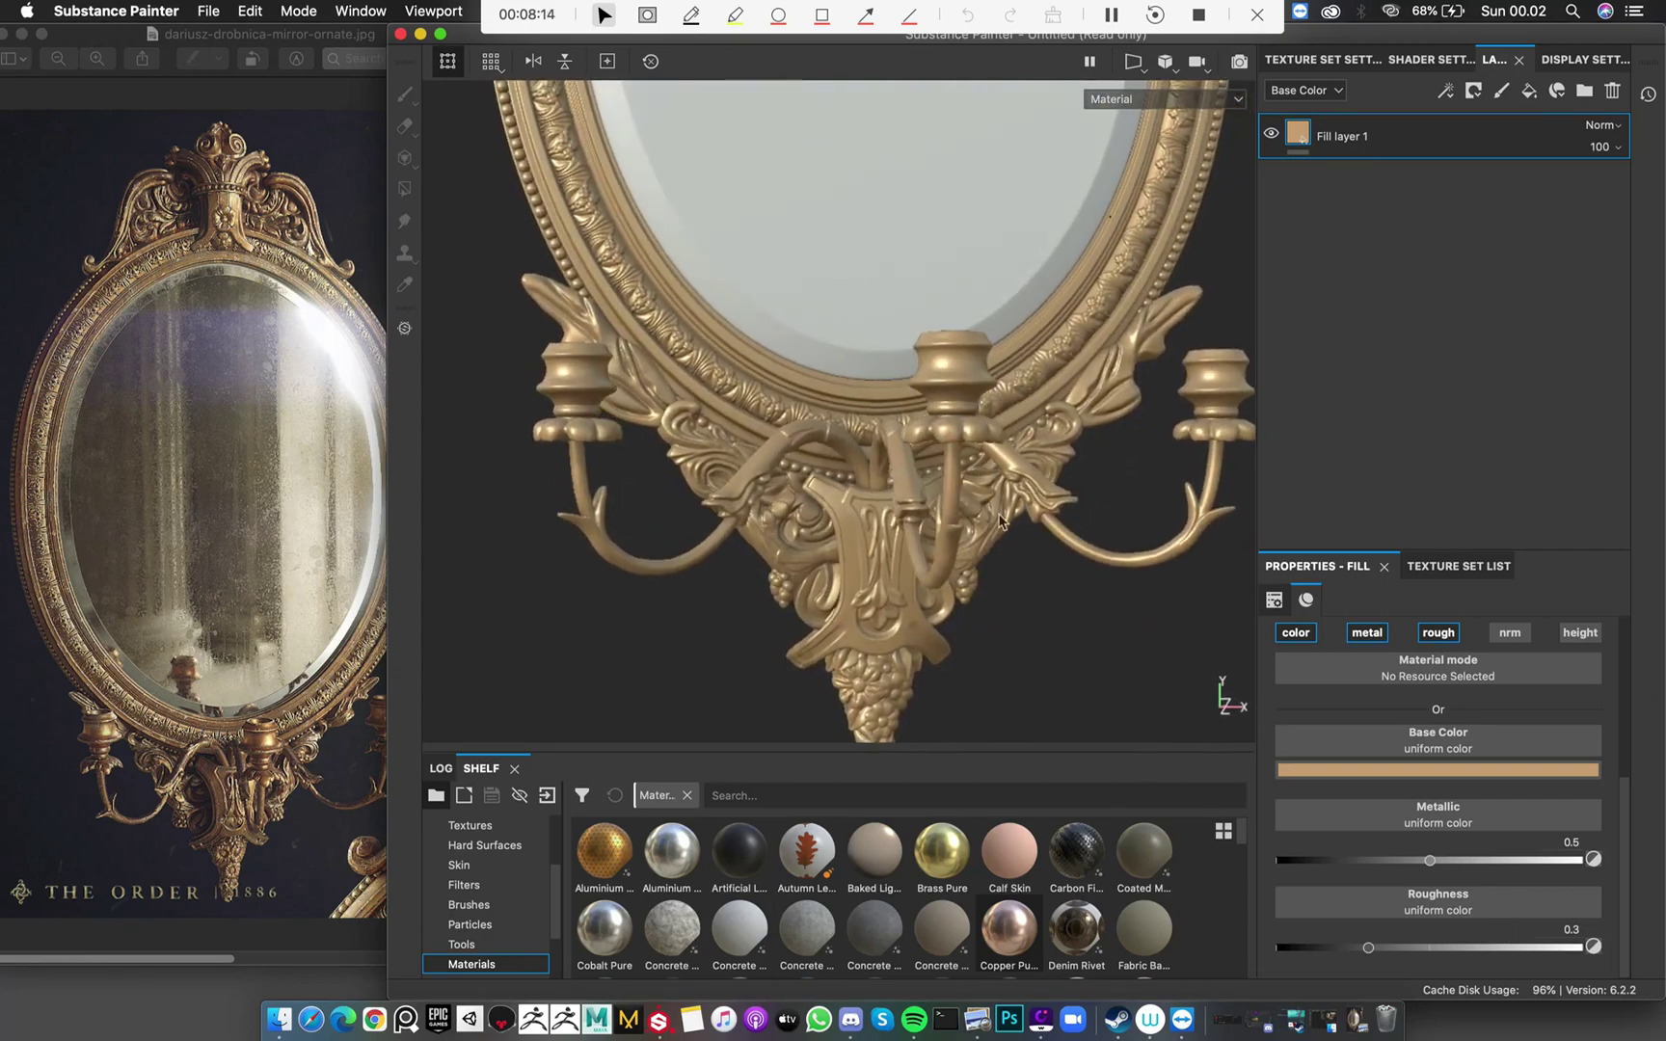
right_click_drag(999, 521, 1238, 598, "shift")
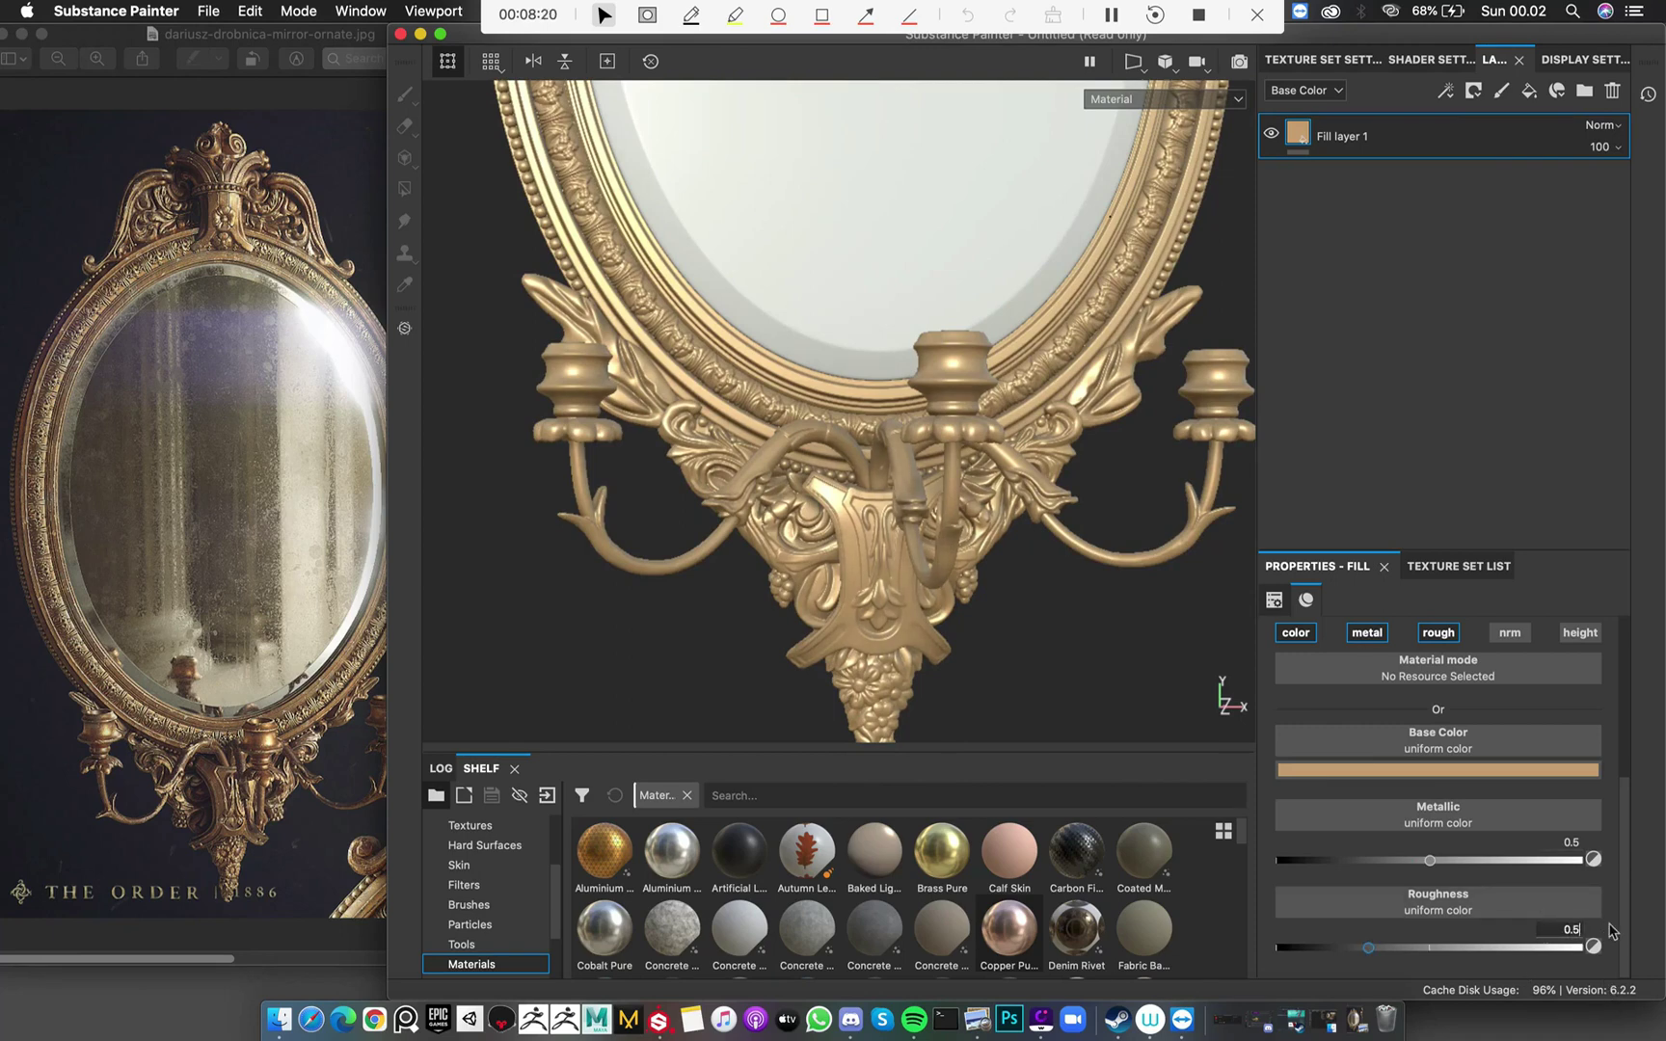
Try a roughness of 0.5 on Fill layer 1 and settle on 0.4
key("Return")
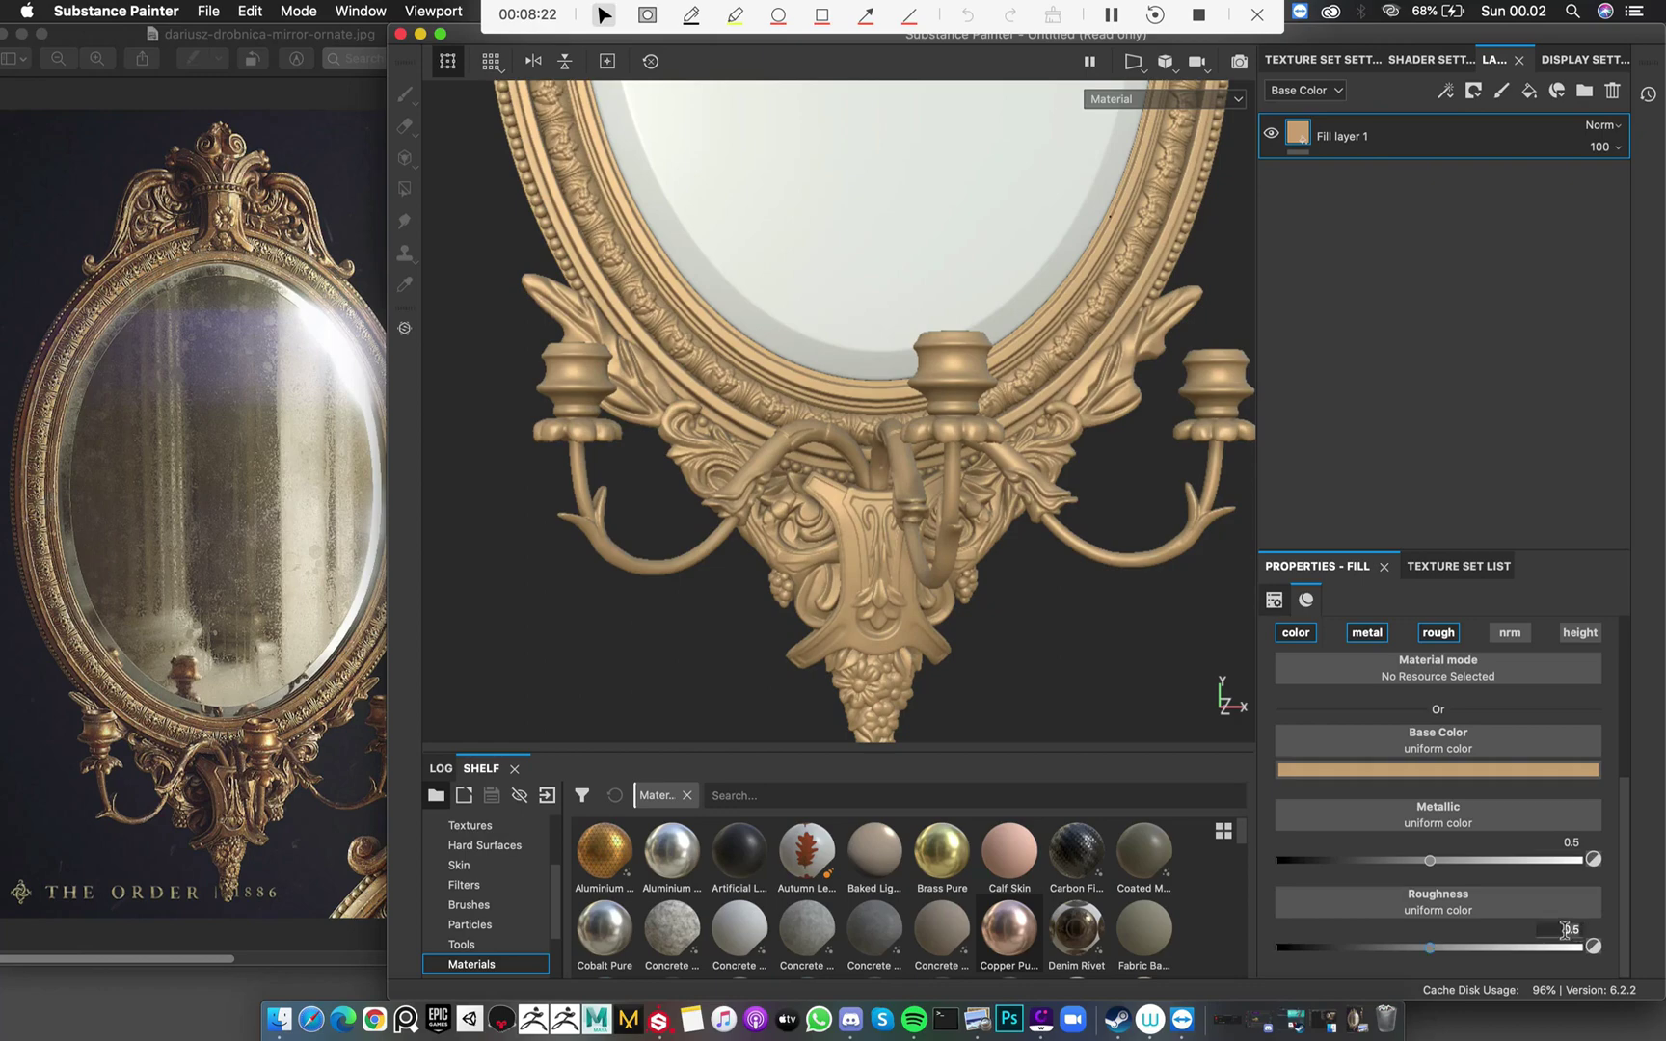
left_click(1564, 931)
type("0.4")
key("Return")
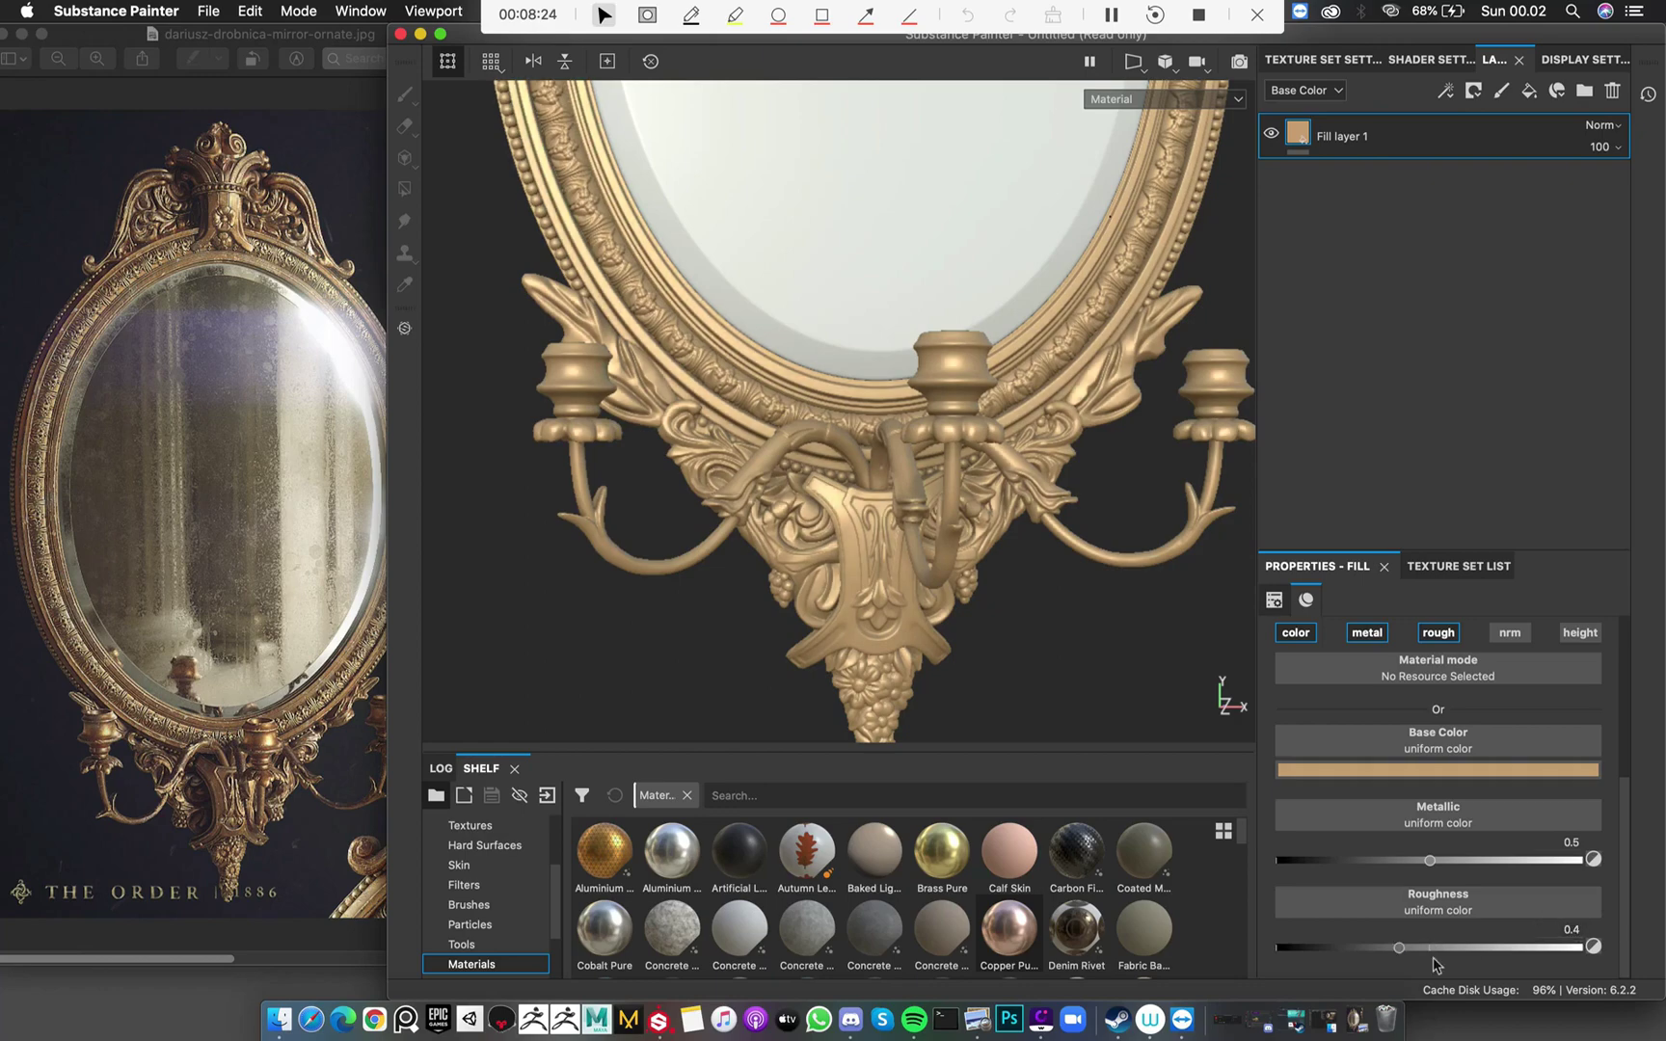
Bring the whole mirror into view and display only the base color channel on the model
left_click_drag(1039, 388, 833, 346, "alt")
scroll(832, 346, "up", 2)
scroll(832, 339, "down", 3)
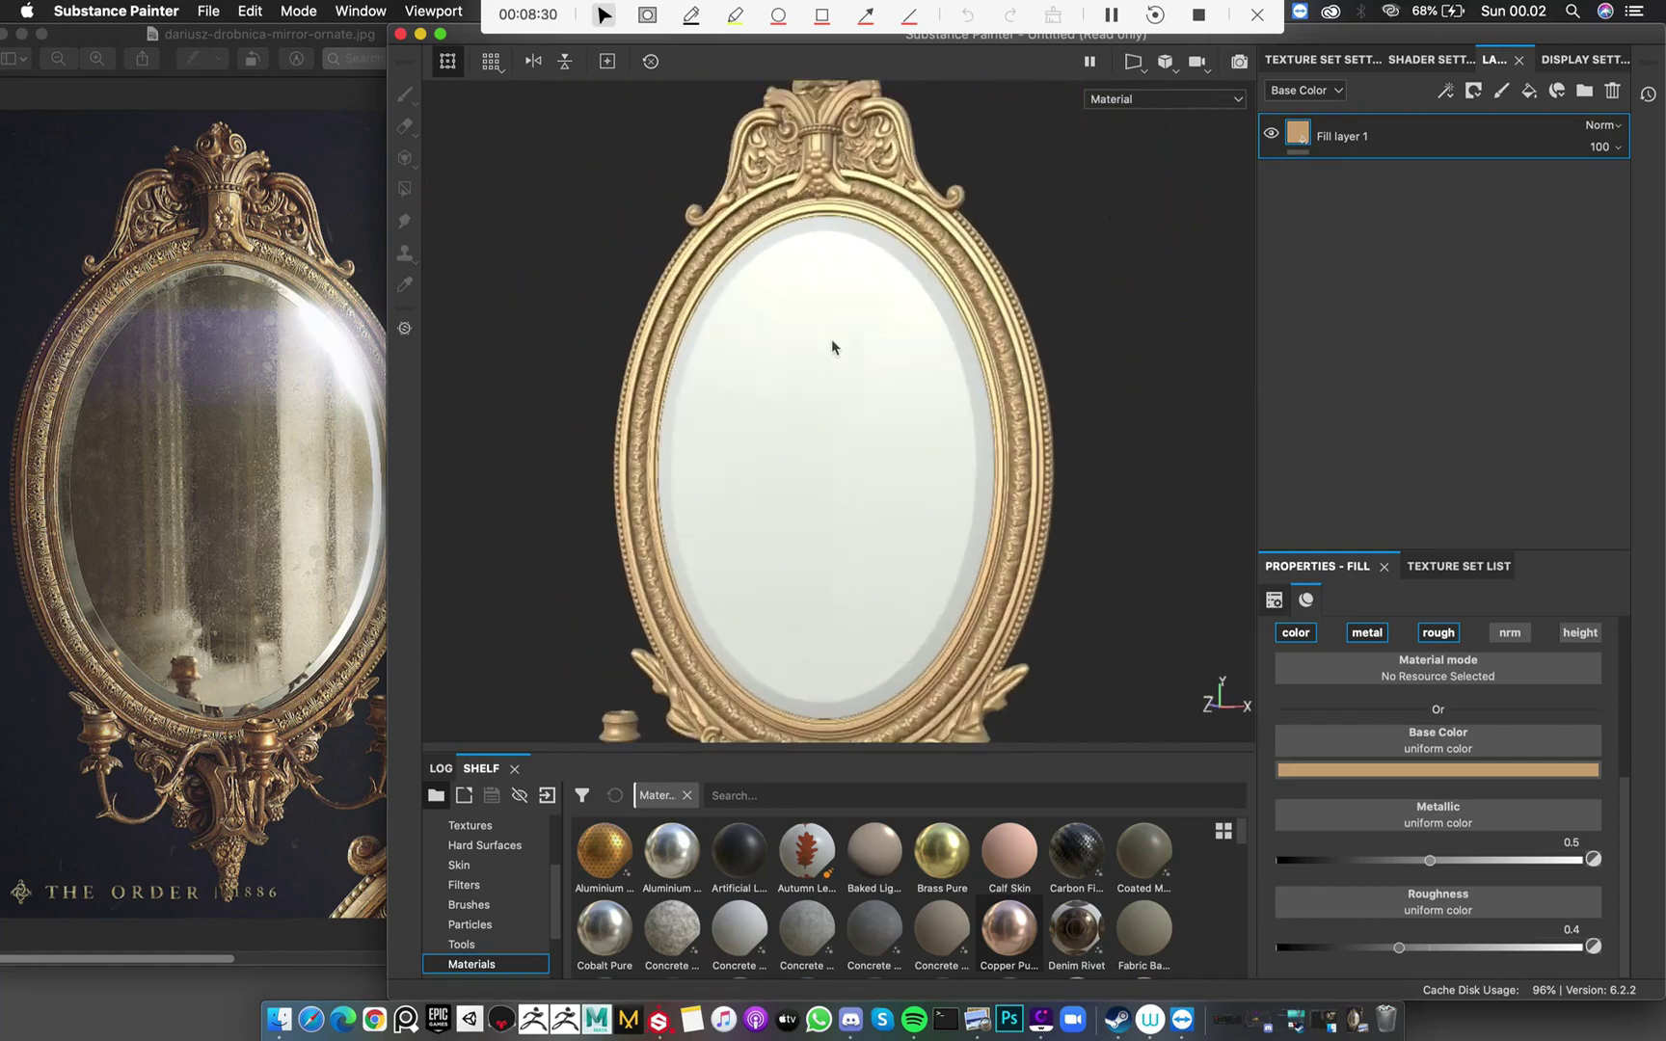
left_click_drag(806, 420, 852, 405, "alt")
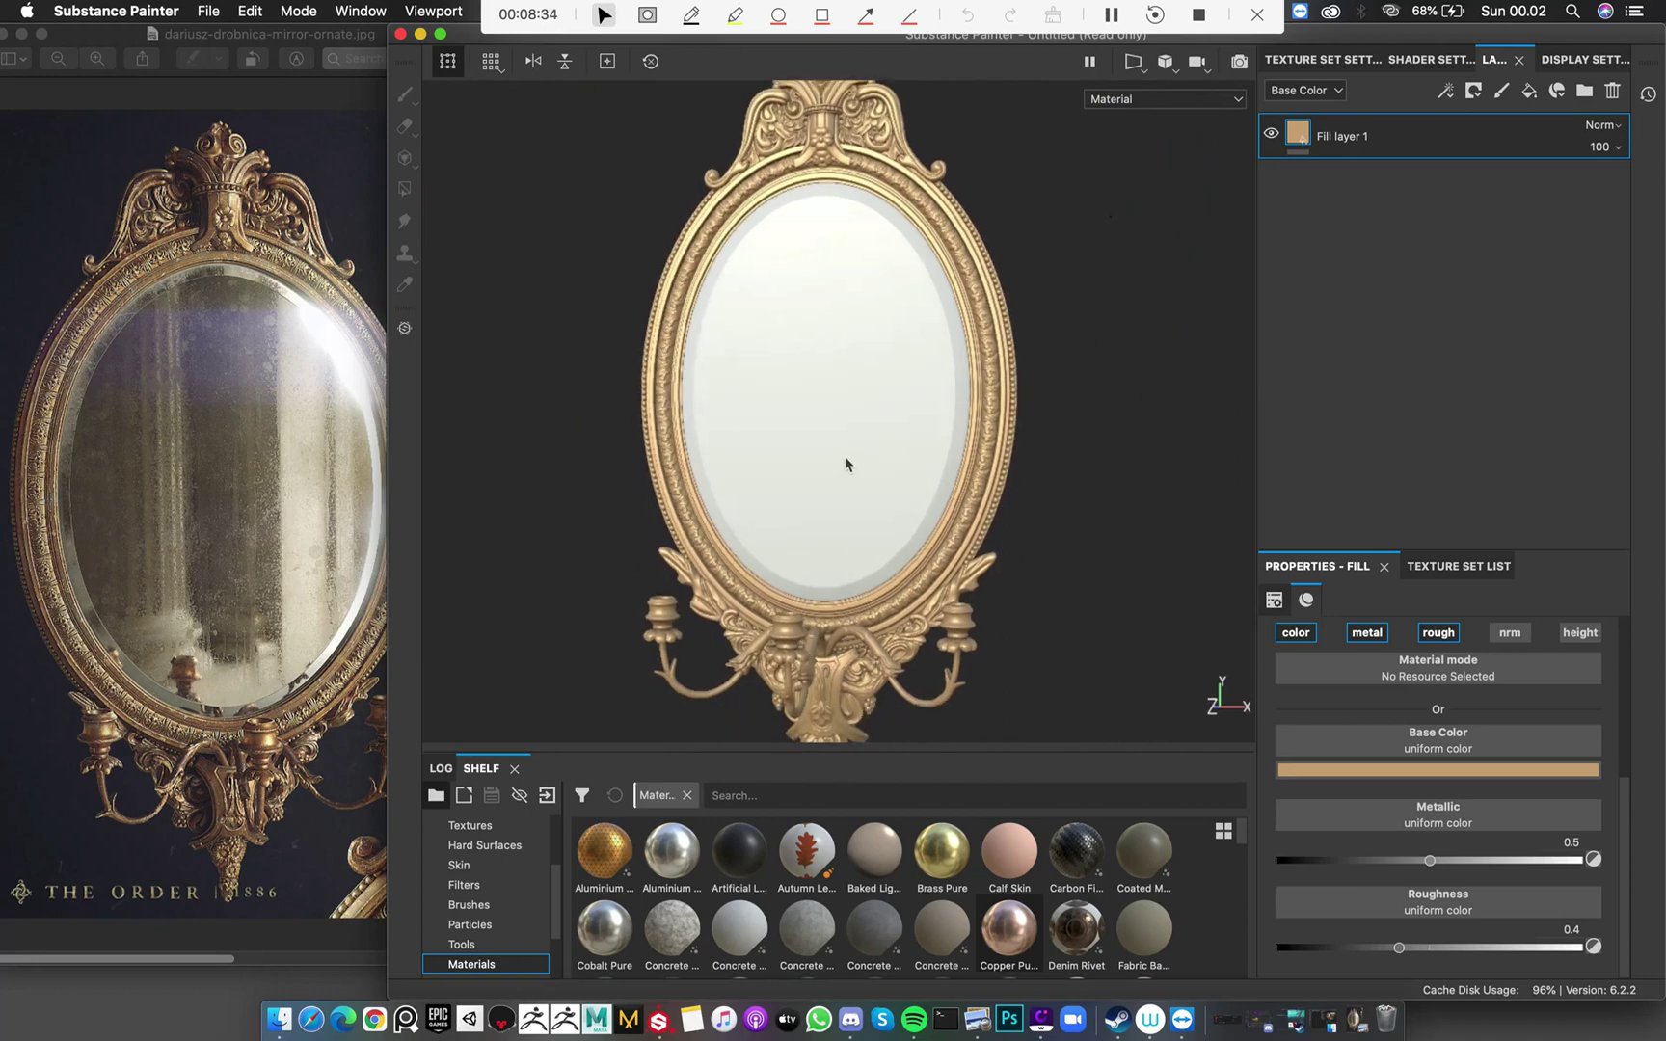
key("b")
scroll(914, 371, "down", 1)
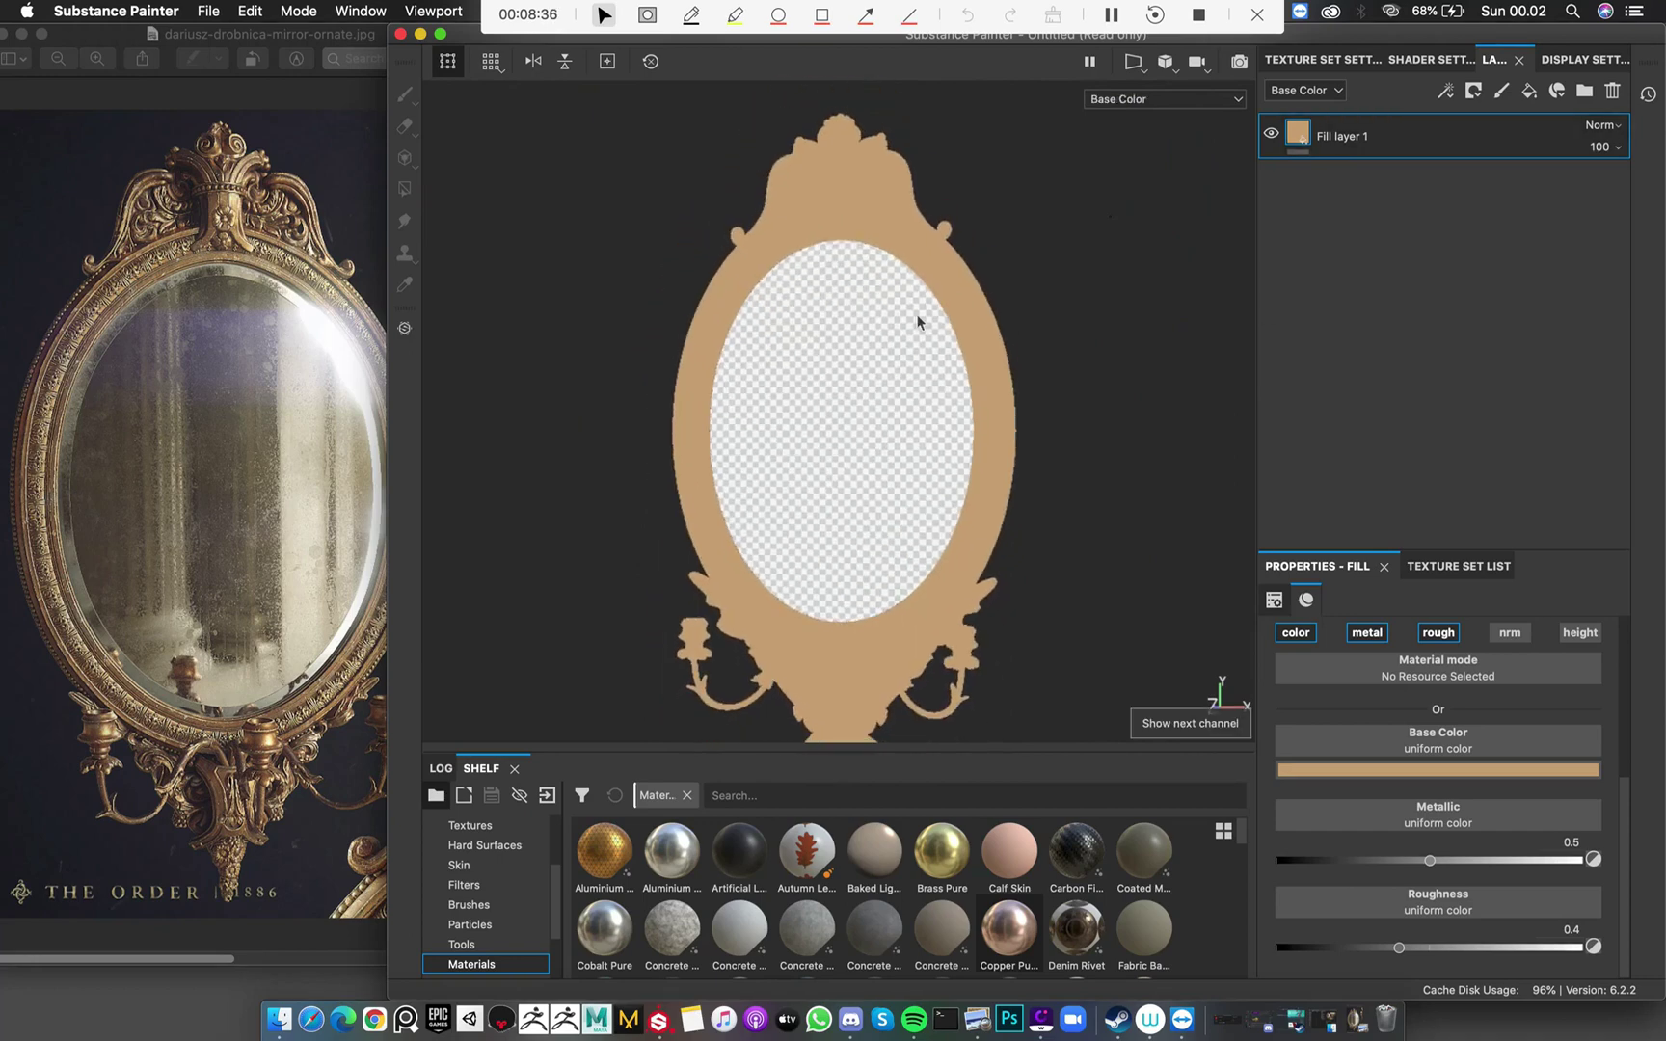
left_click_drag(978, 429, 1219, 451, "alt")
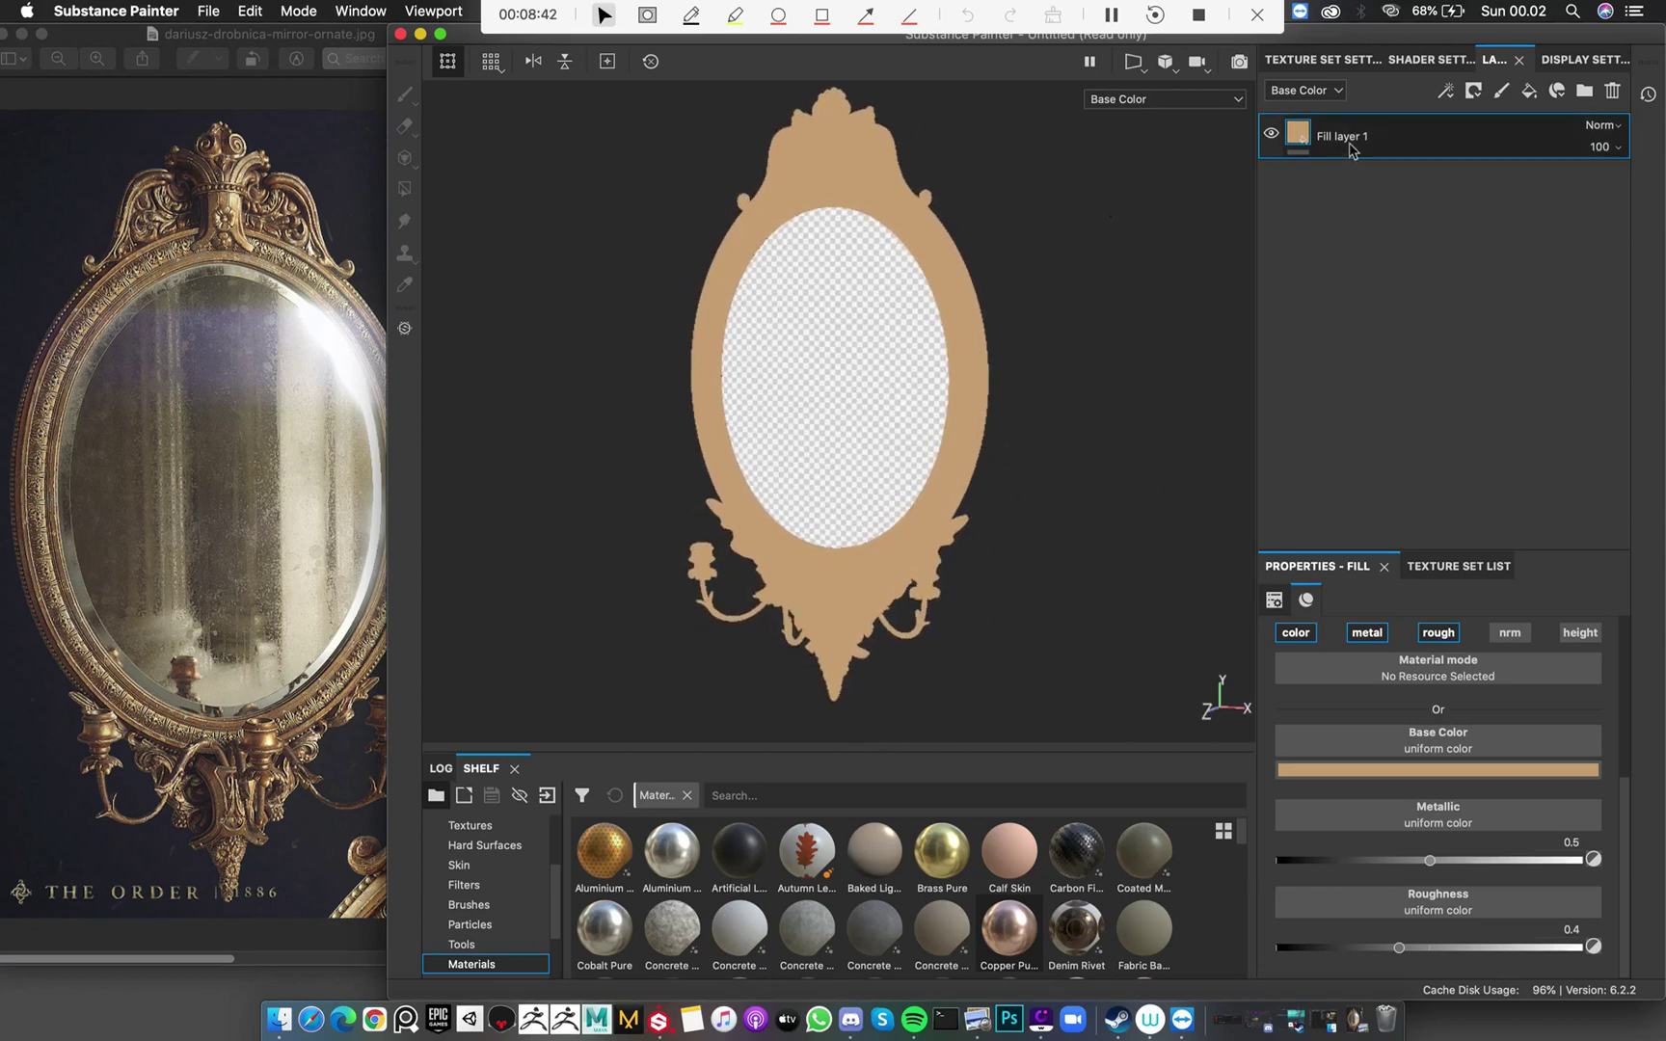
Add a second fill layer above Fill layer 1 and disable its metallic, roughness, normal and height channels
left_click(1528, 91)
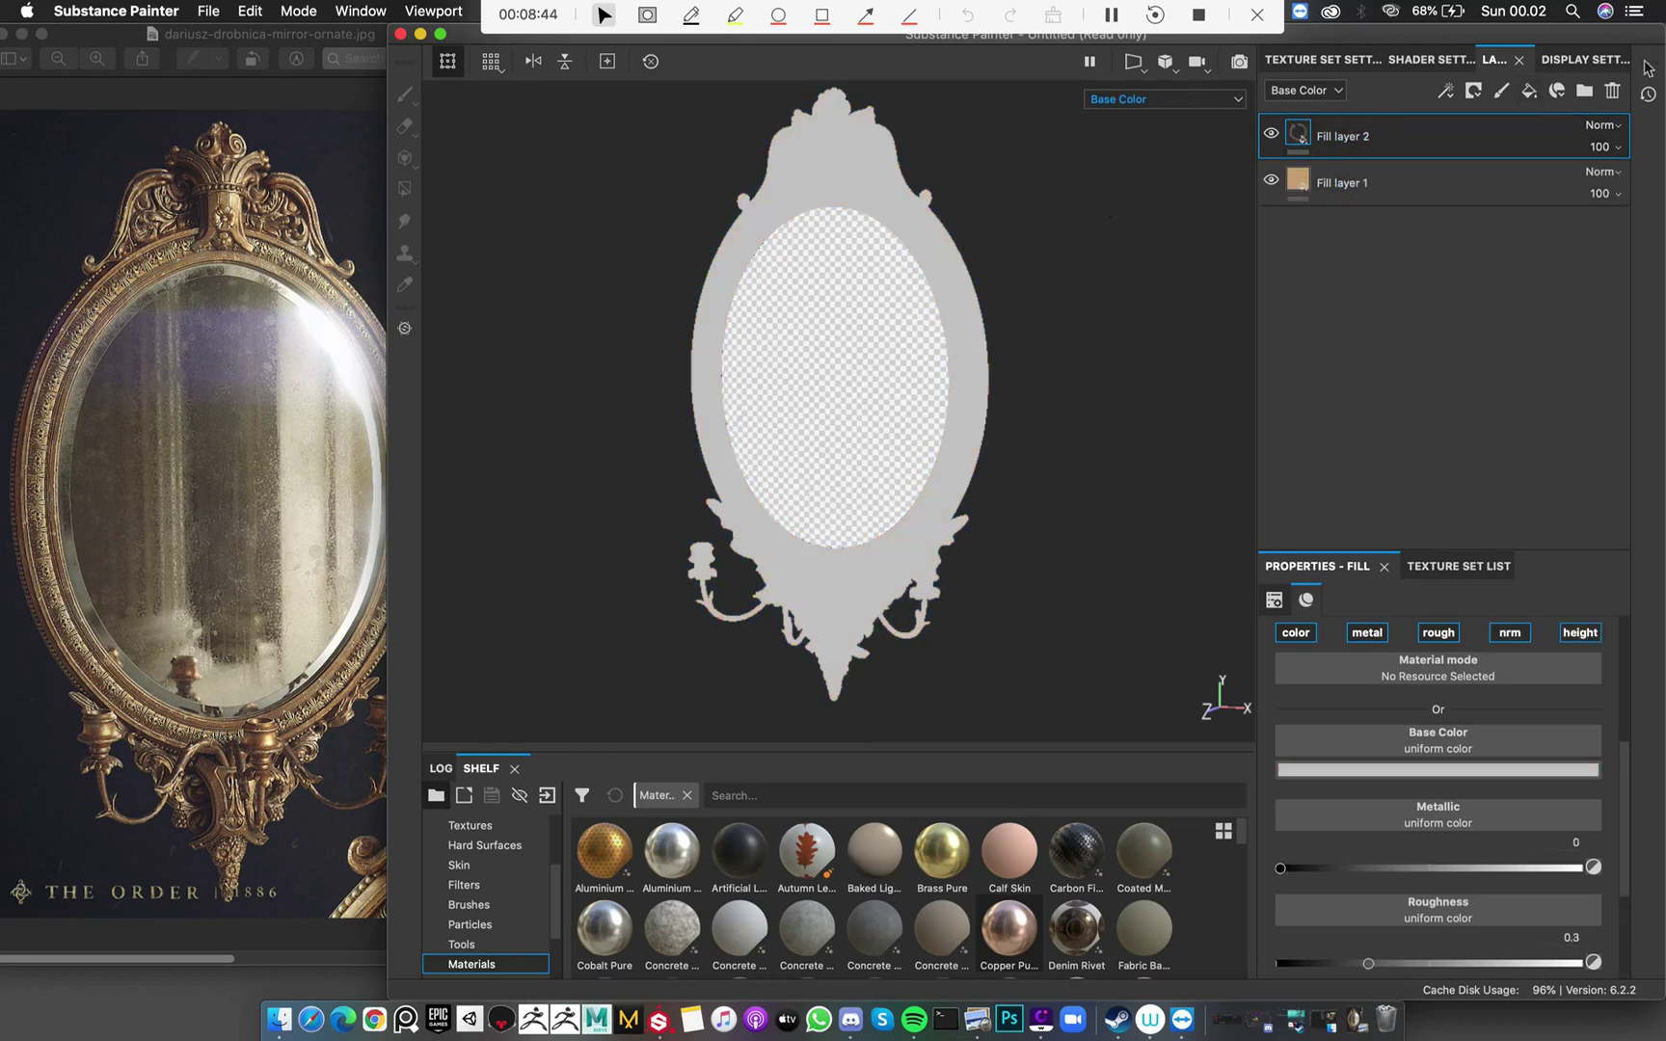
left_click(1367, 632)
left_click(1437, 632)
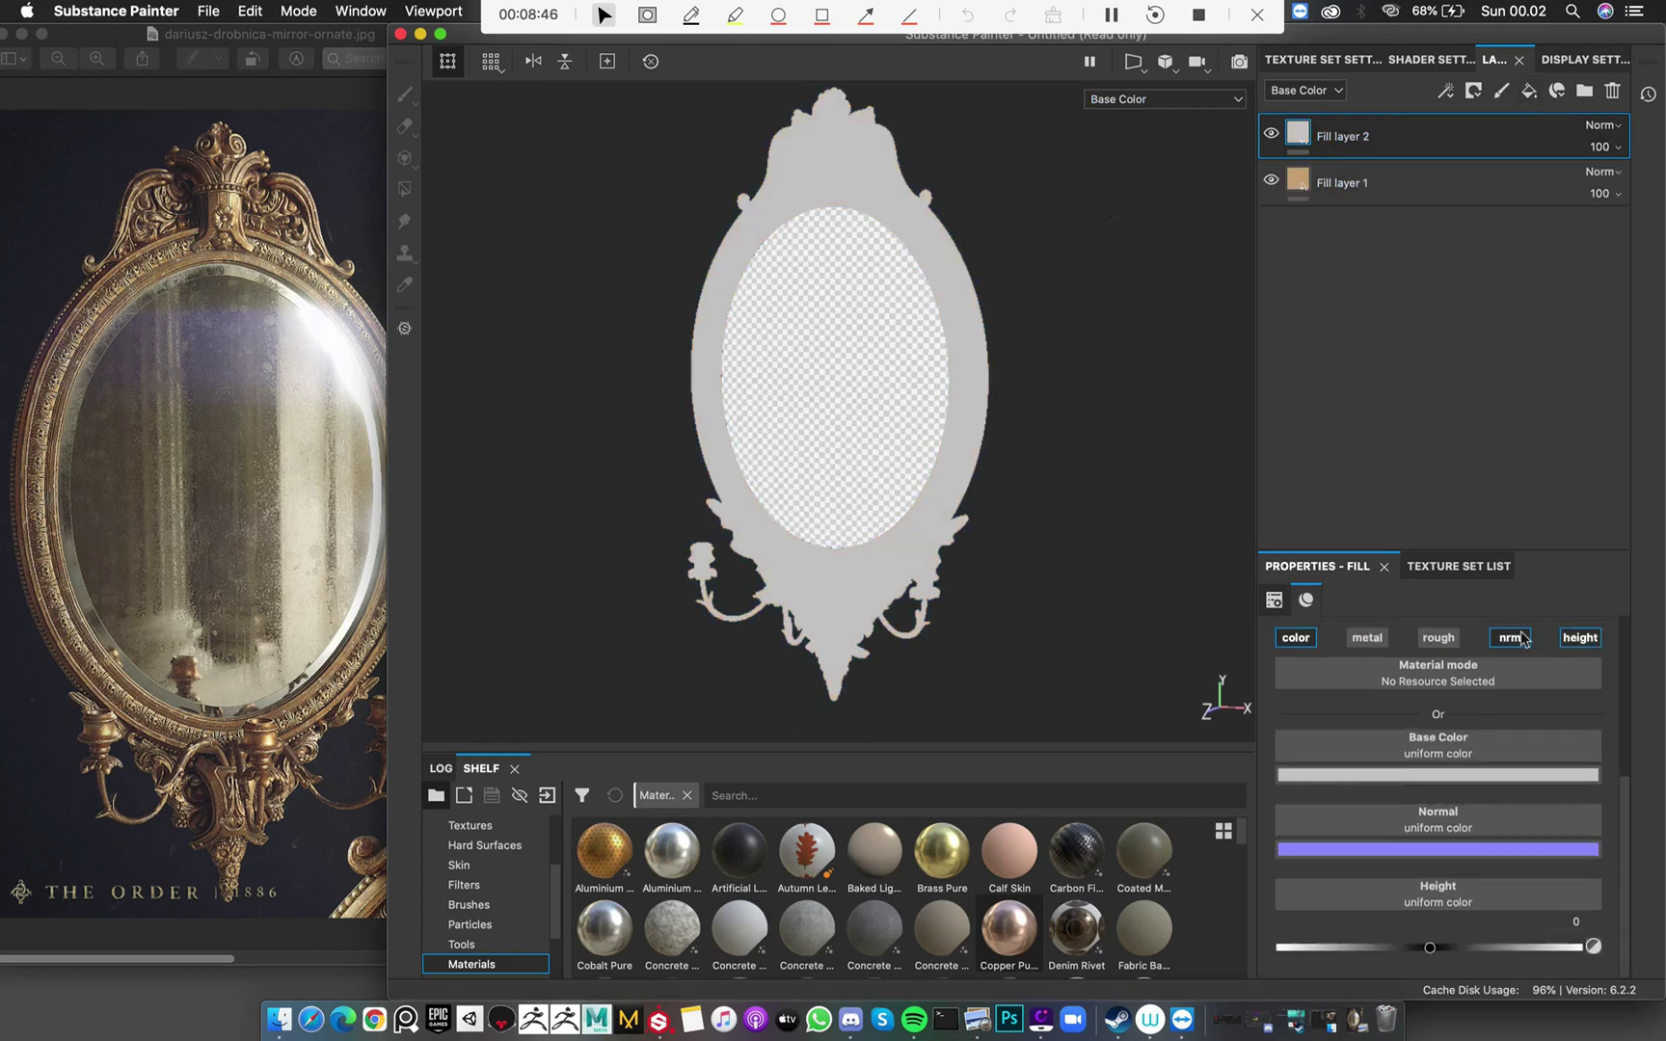
left_click(1510, 650)
left_click(1579, 660)
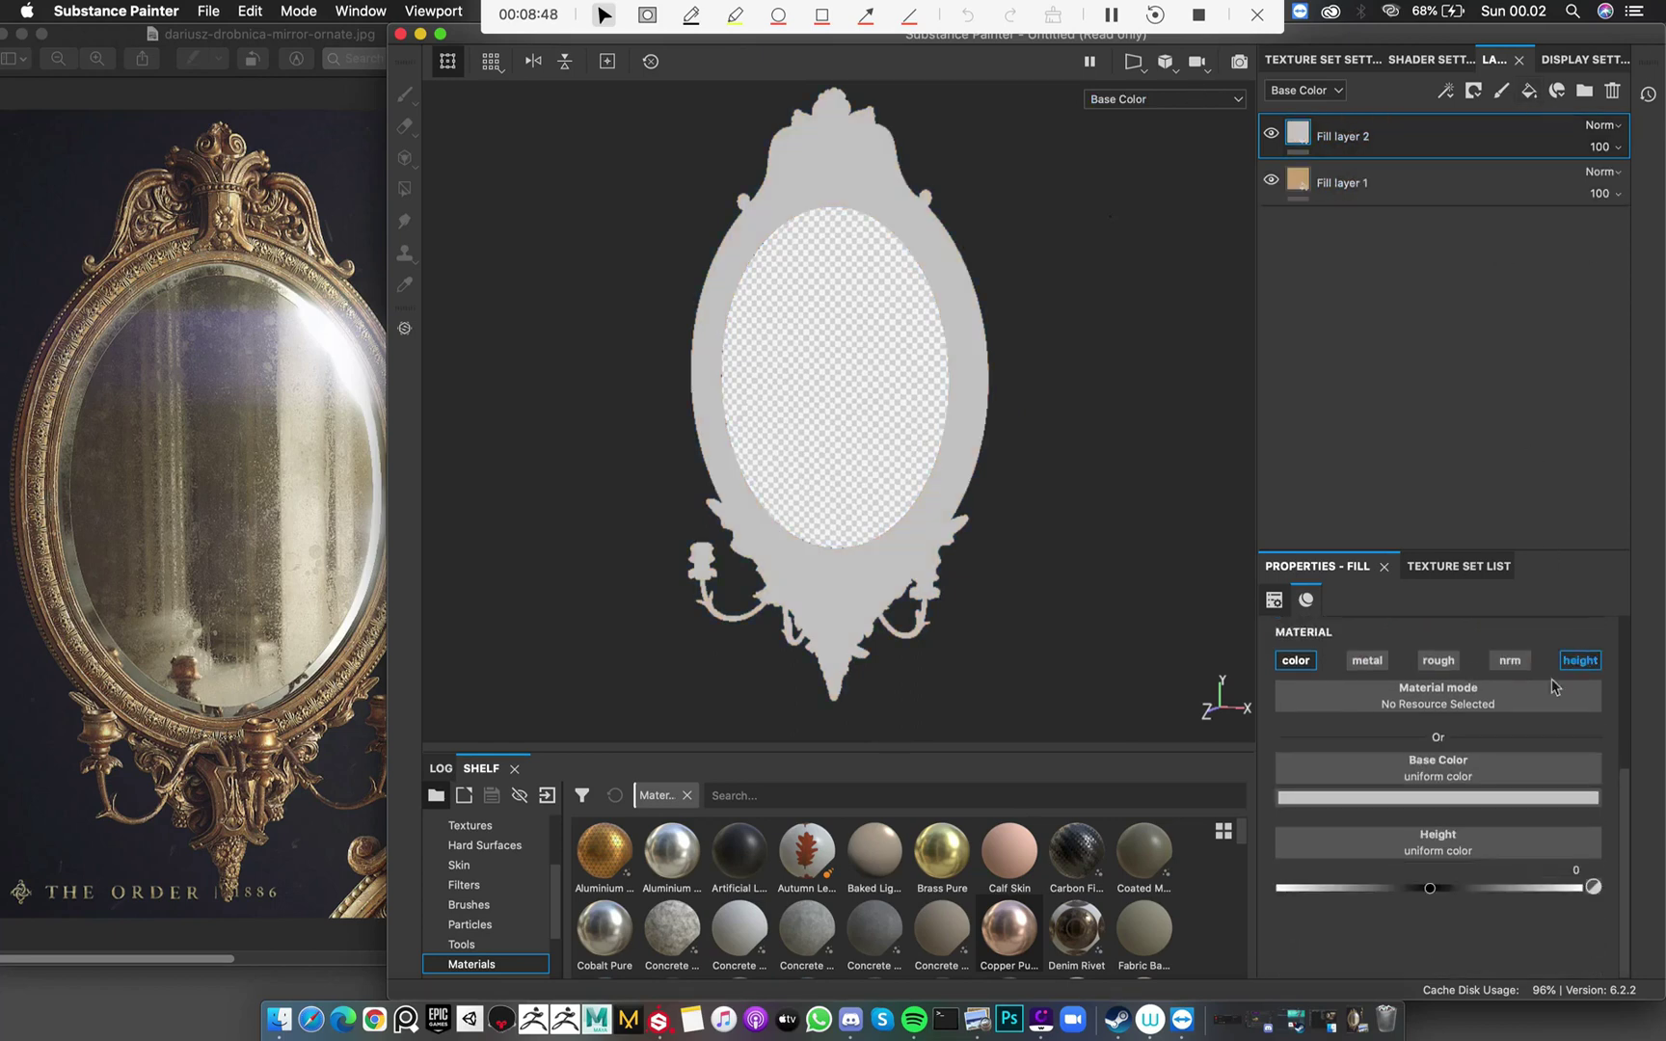
Search the resources for "frame" and assign the Frame_AO texture to Fill layer 2's base color
left_click(1493, 771)
type("frame")
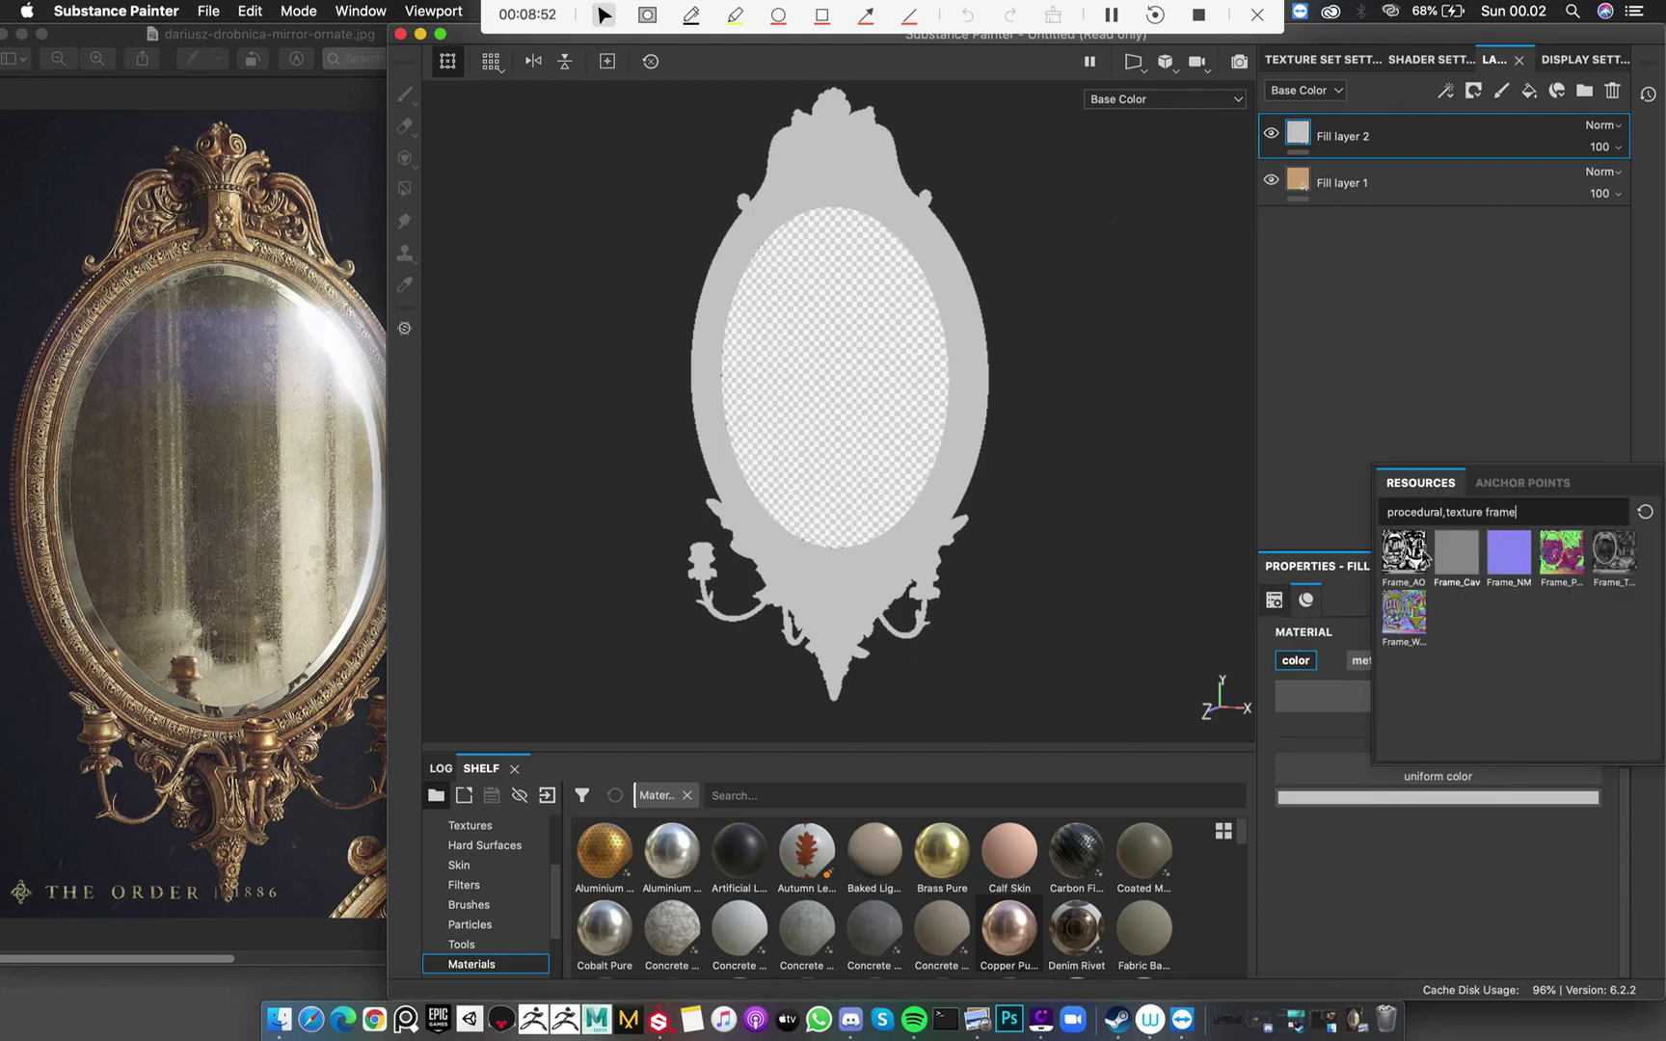
left_click(1408, 552)
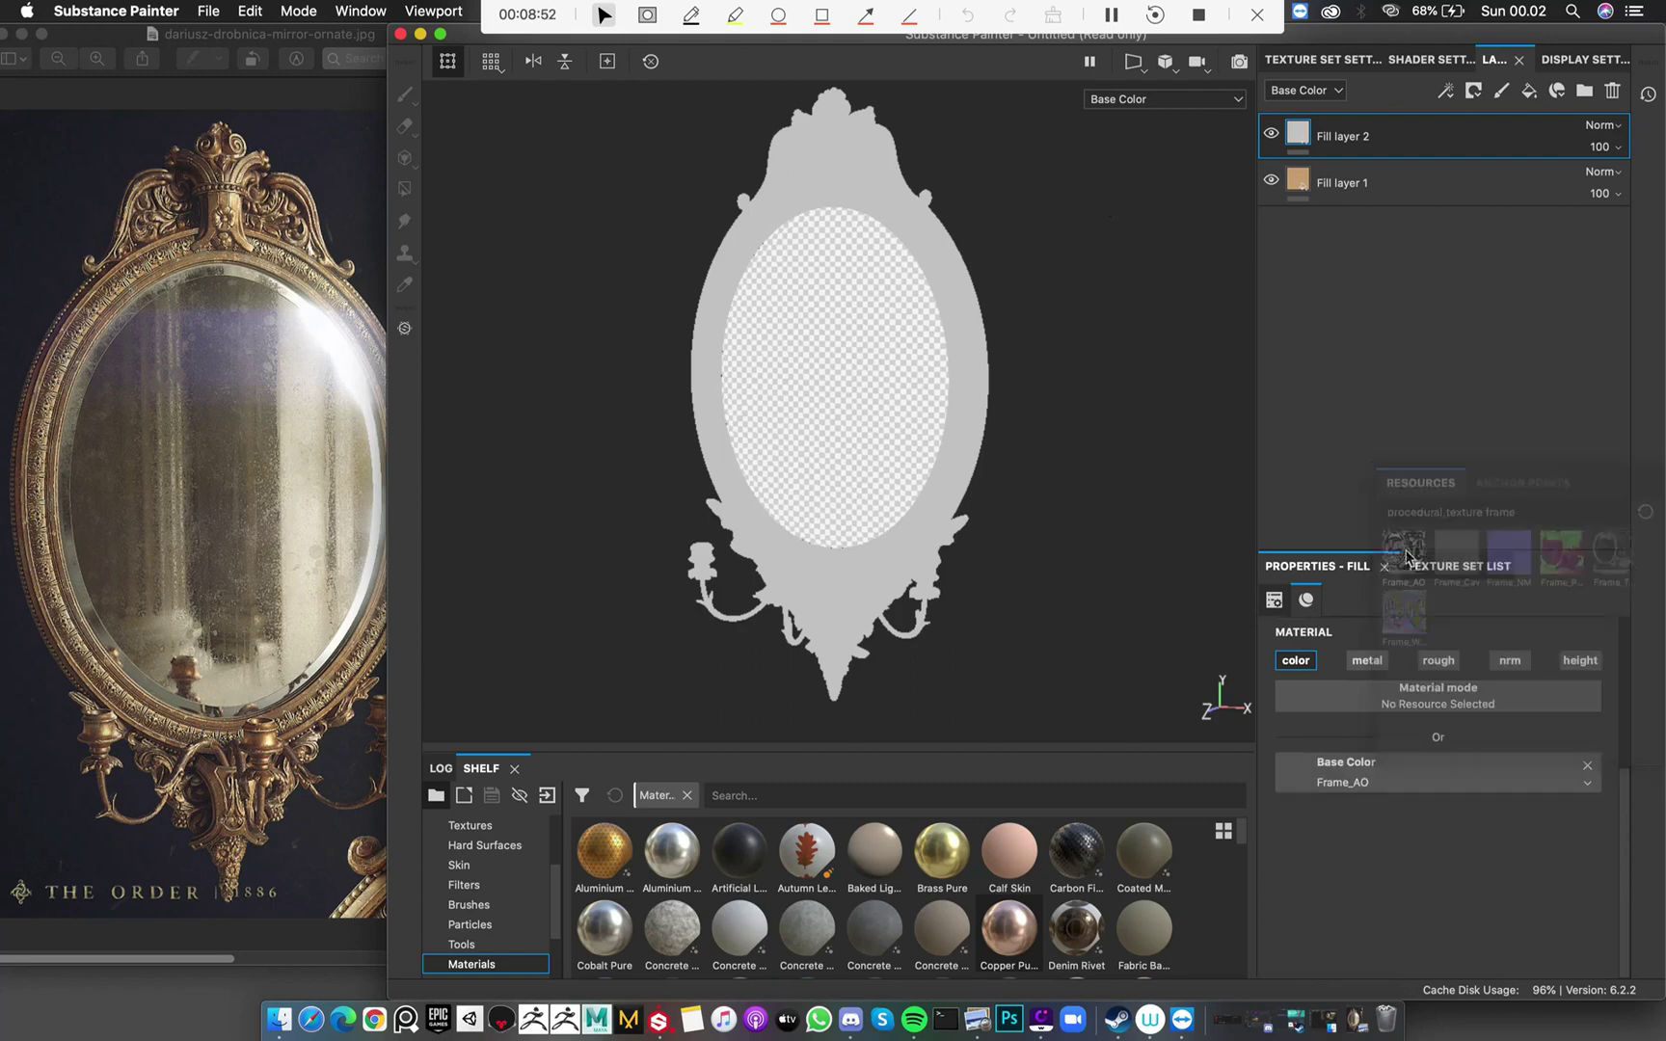
Set Fill layer 2's blend mode to Multiply and its opacity to 15
left_click_drag(998, 313, 954, 318, "alt")
left_click(1602, 124)
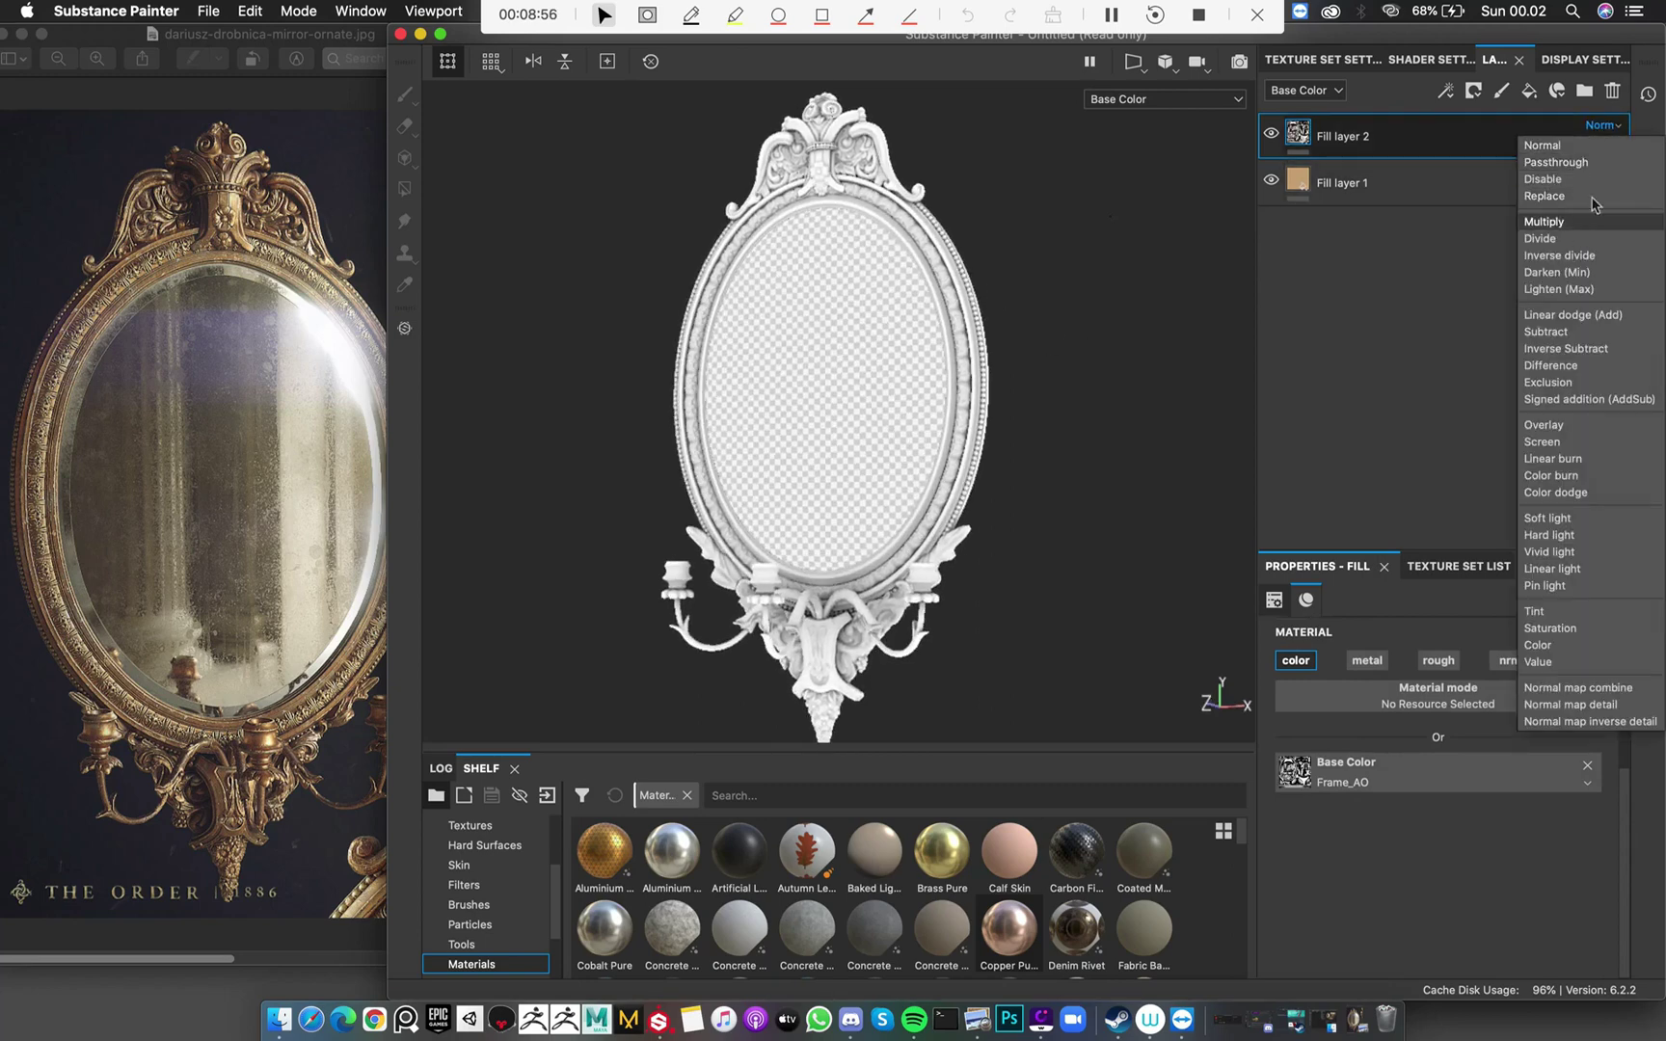
left_click(1552, 222)
left_click(1602, 146)
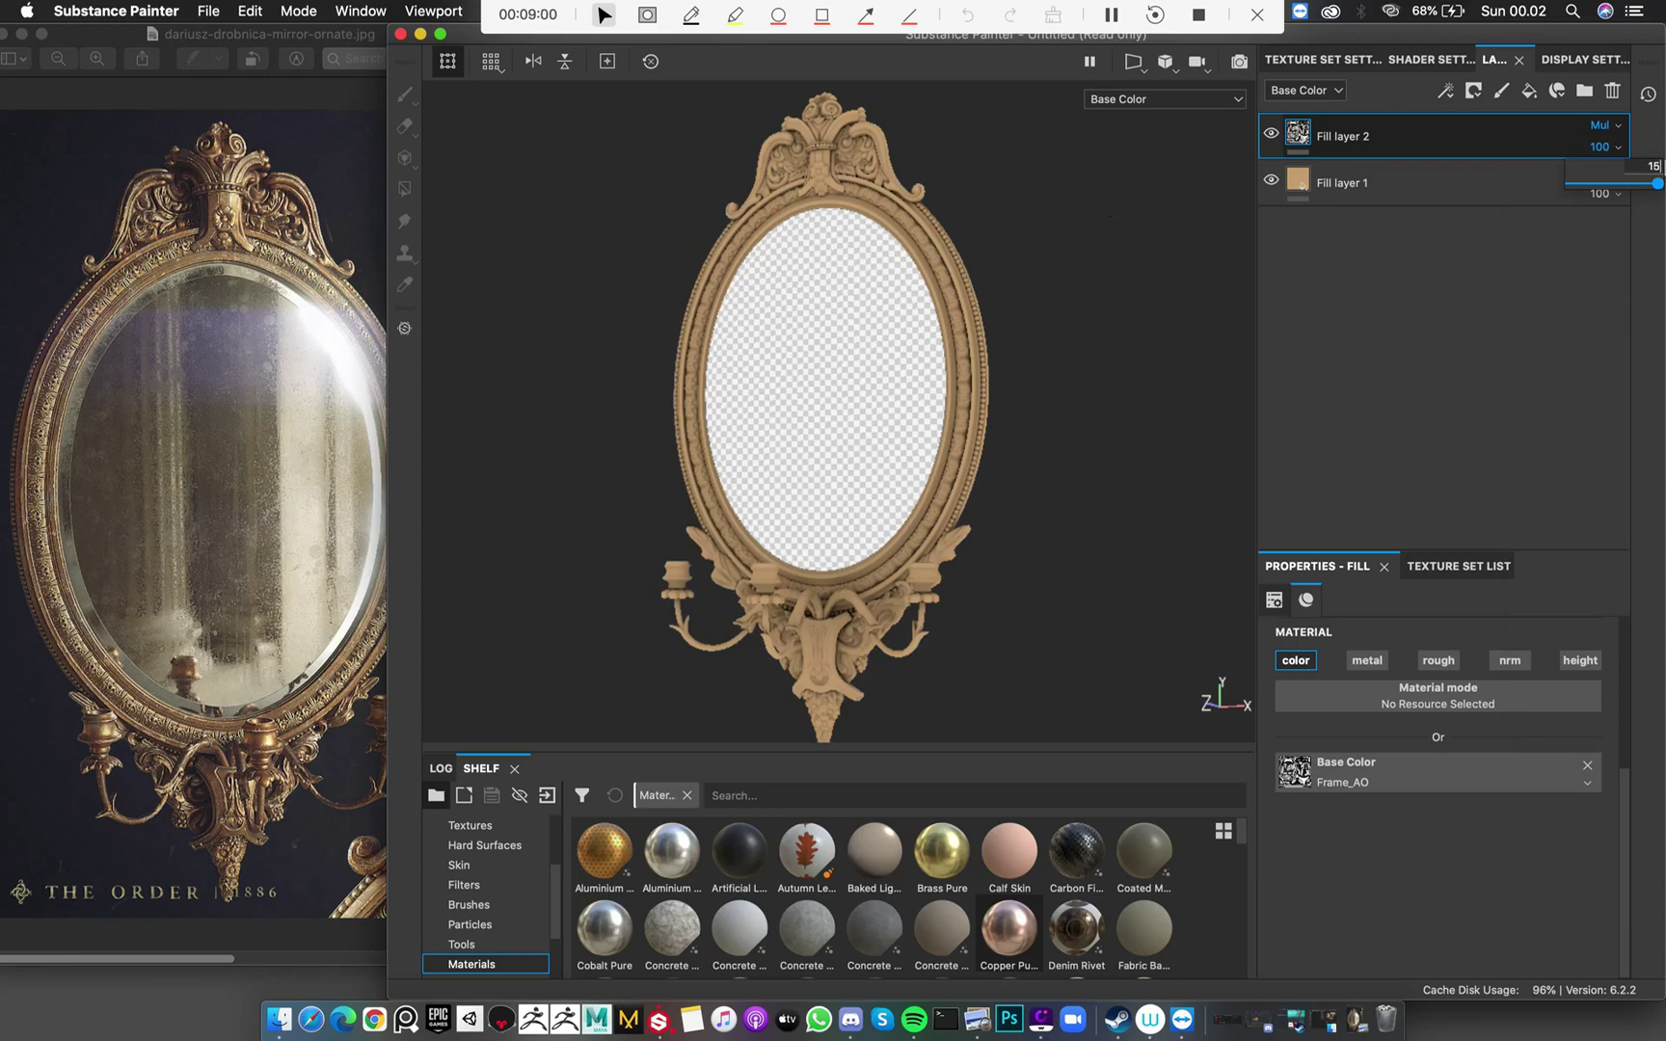
type("15")
key("Return")
Examine the occlusion shading on the lower ornament and candle arms in base color and in the full material
scroll(981, 272, "up", 5)
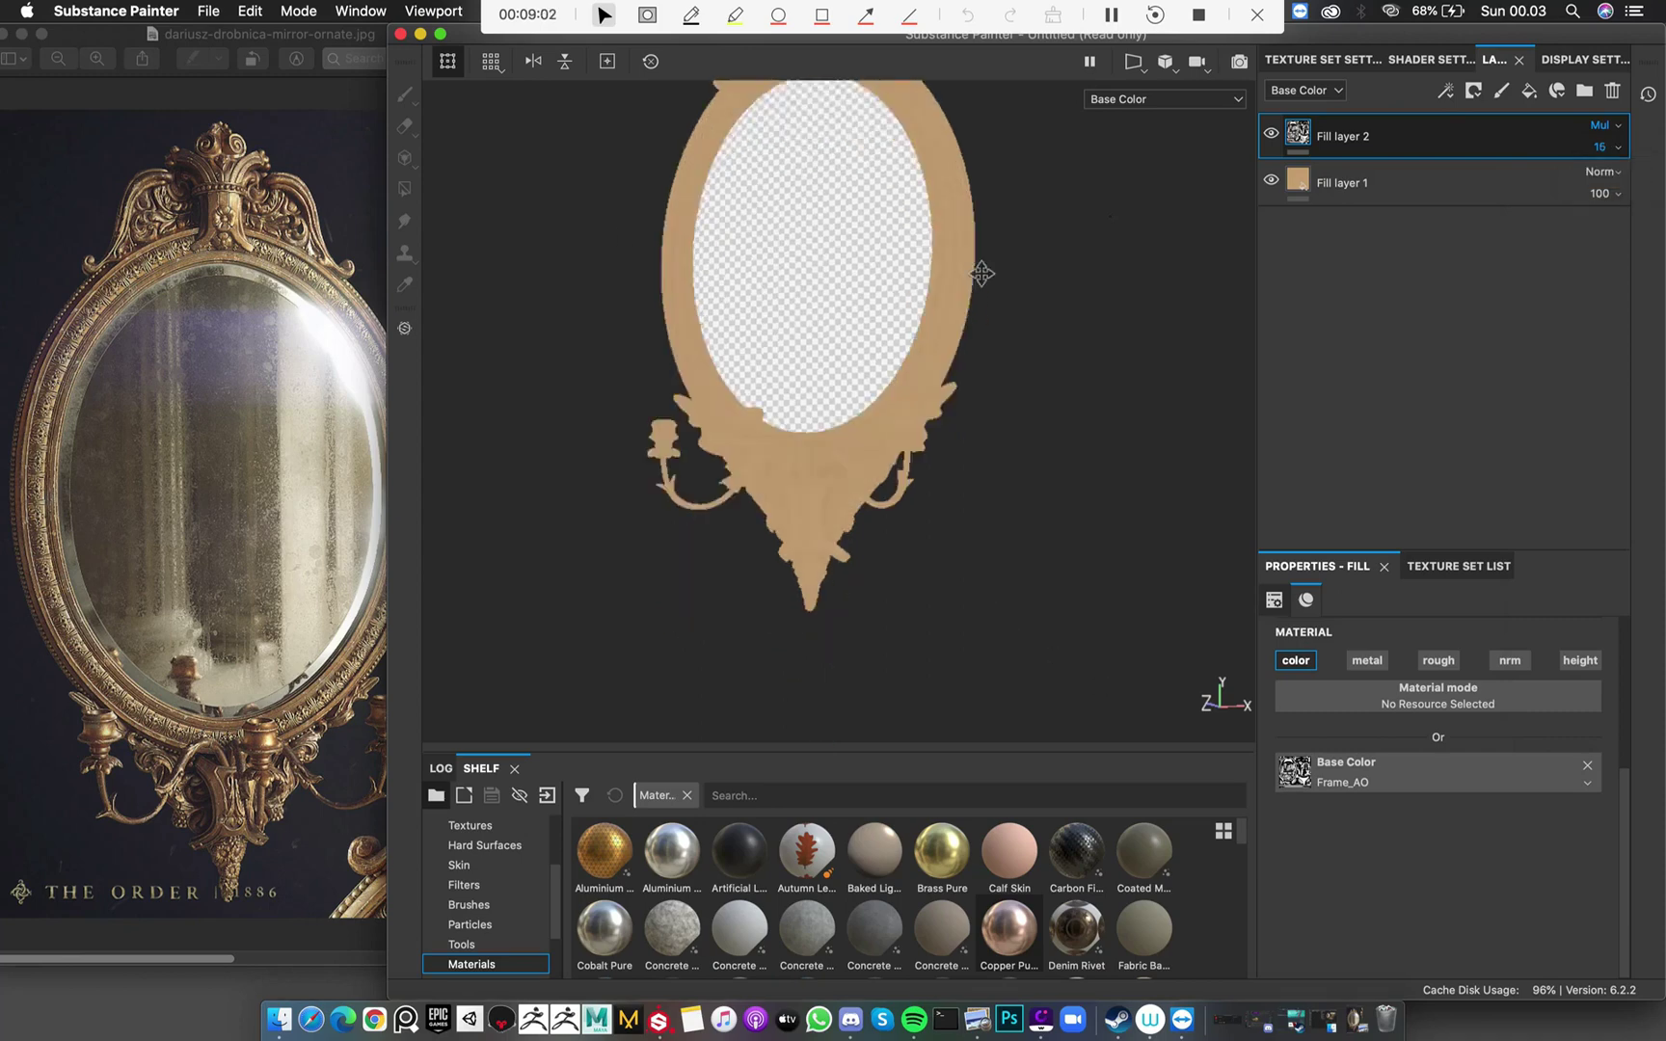
left_click_drag(803, 373, 892, 477, "alt")
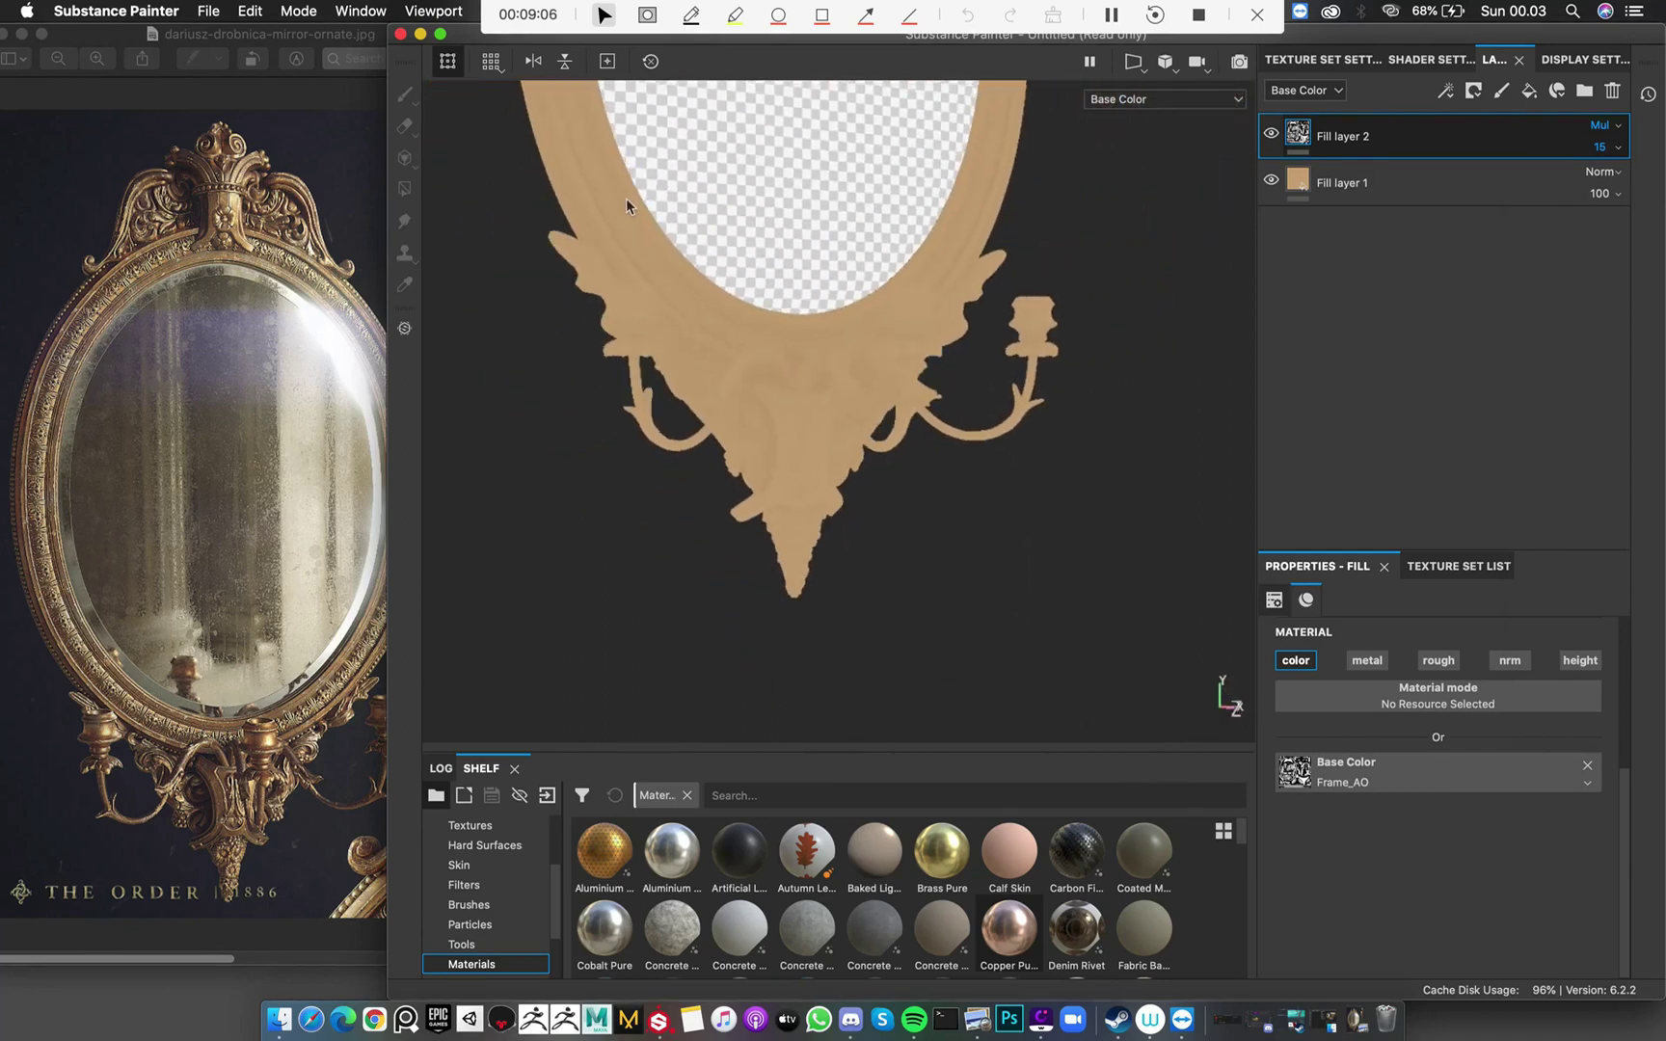
scroll(852, 320, "down", 3)
scroll(950, 579, "up", 4)
scroll(950, 579, "down", 3)
scroll(932, 483, "up", 3)
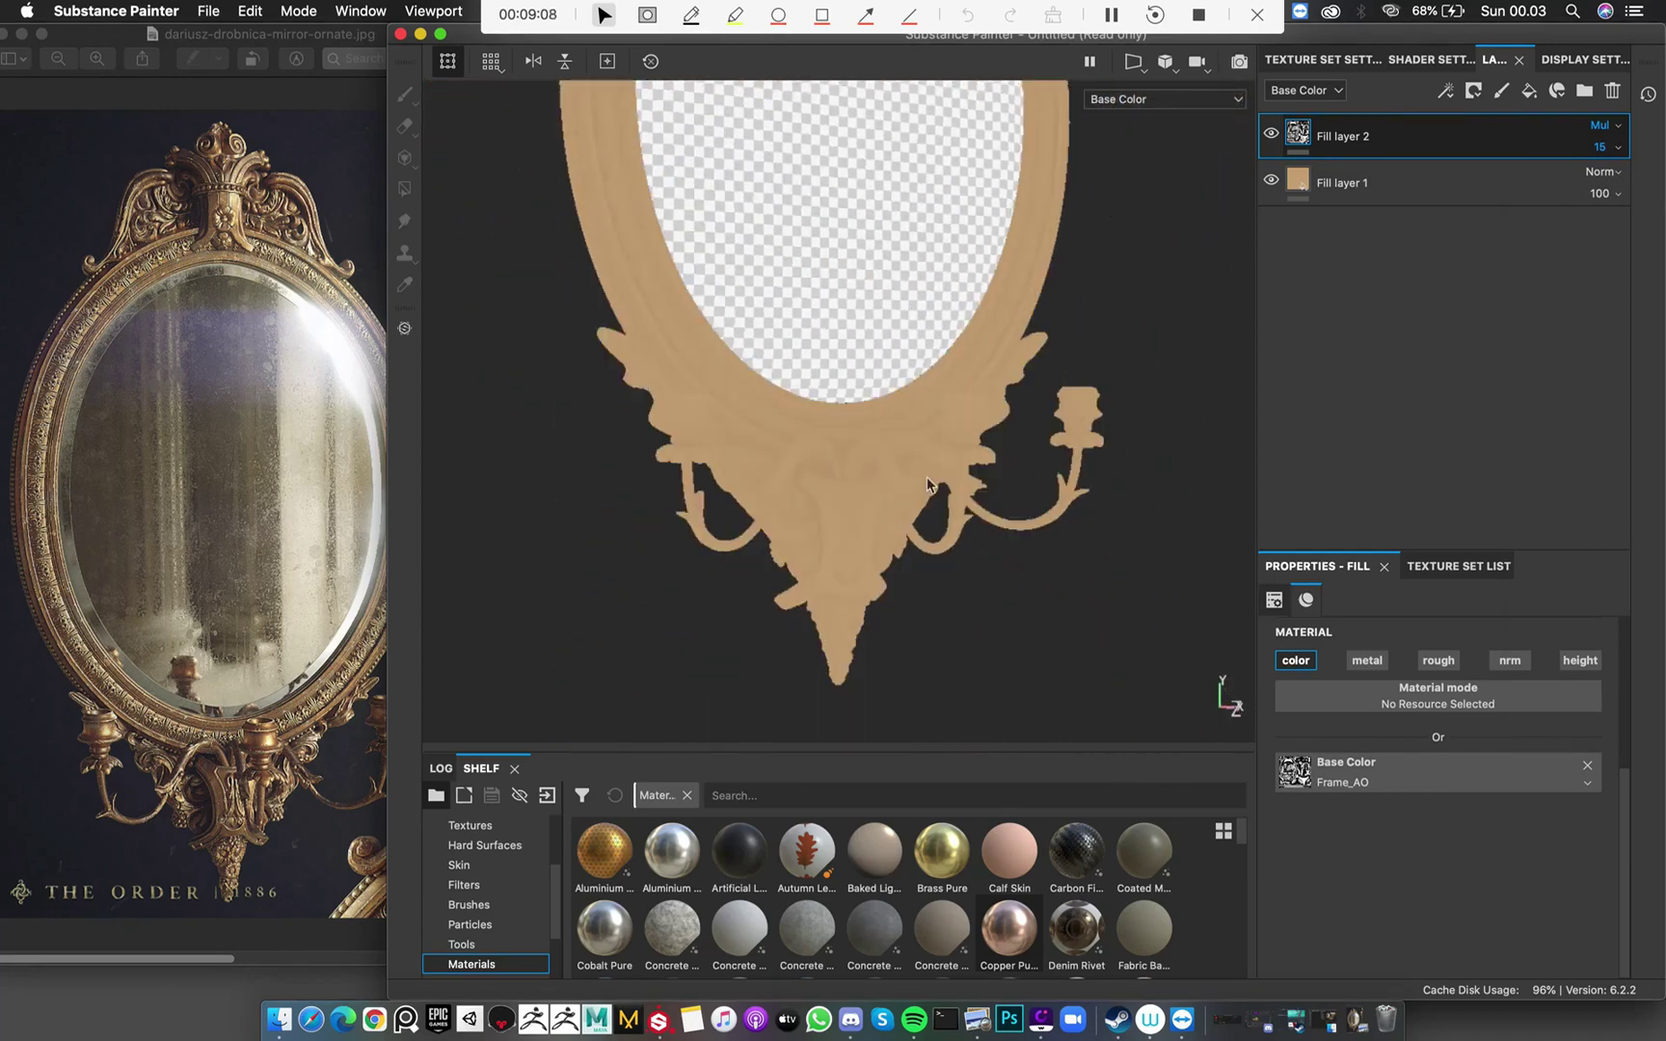
mouse_move(932, 483)
left_mouse_down("alt")
mouse_move(852, 464)
mouse_move(838, 549)
mouse_move(1085, 606)
mouse_move(997, 513)
mouse_move(961, 525)
mouse_move(870, 458)
left_mouse_up("alt")
key("m")
scroll(870, 458, "down", 3)
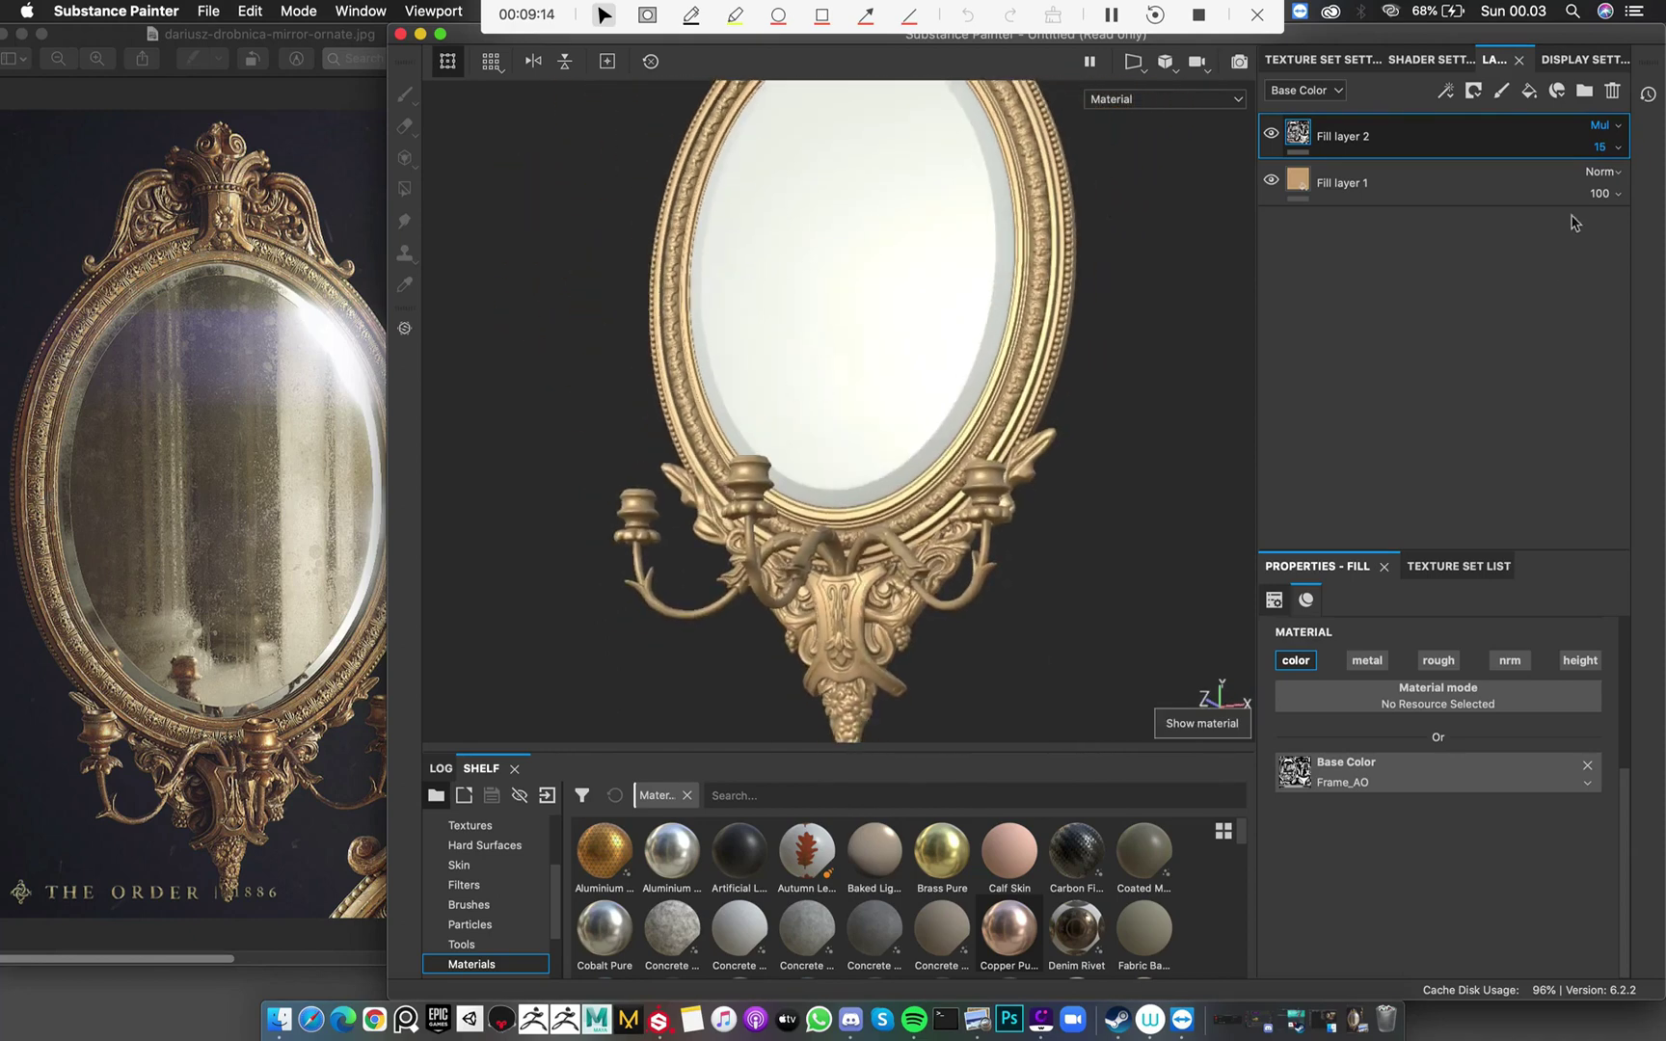
scroll(1068, 316, "up", 2)
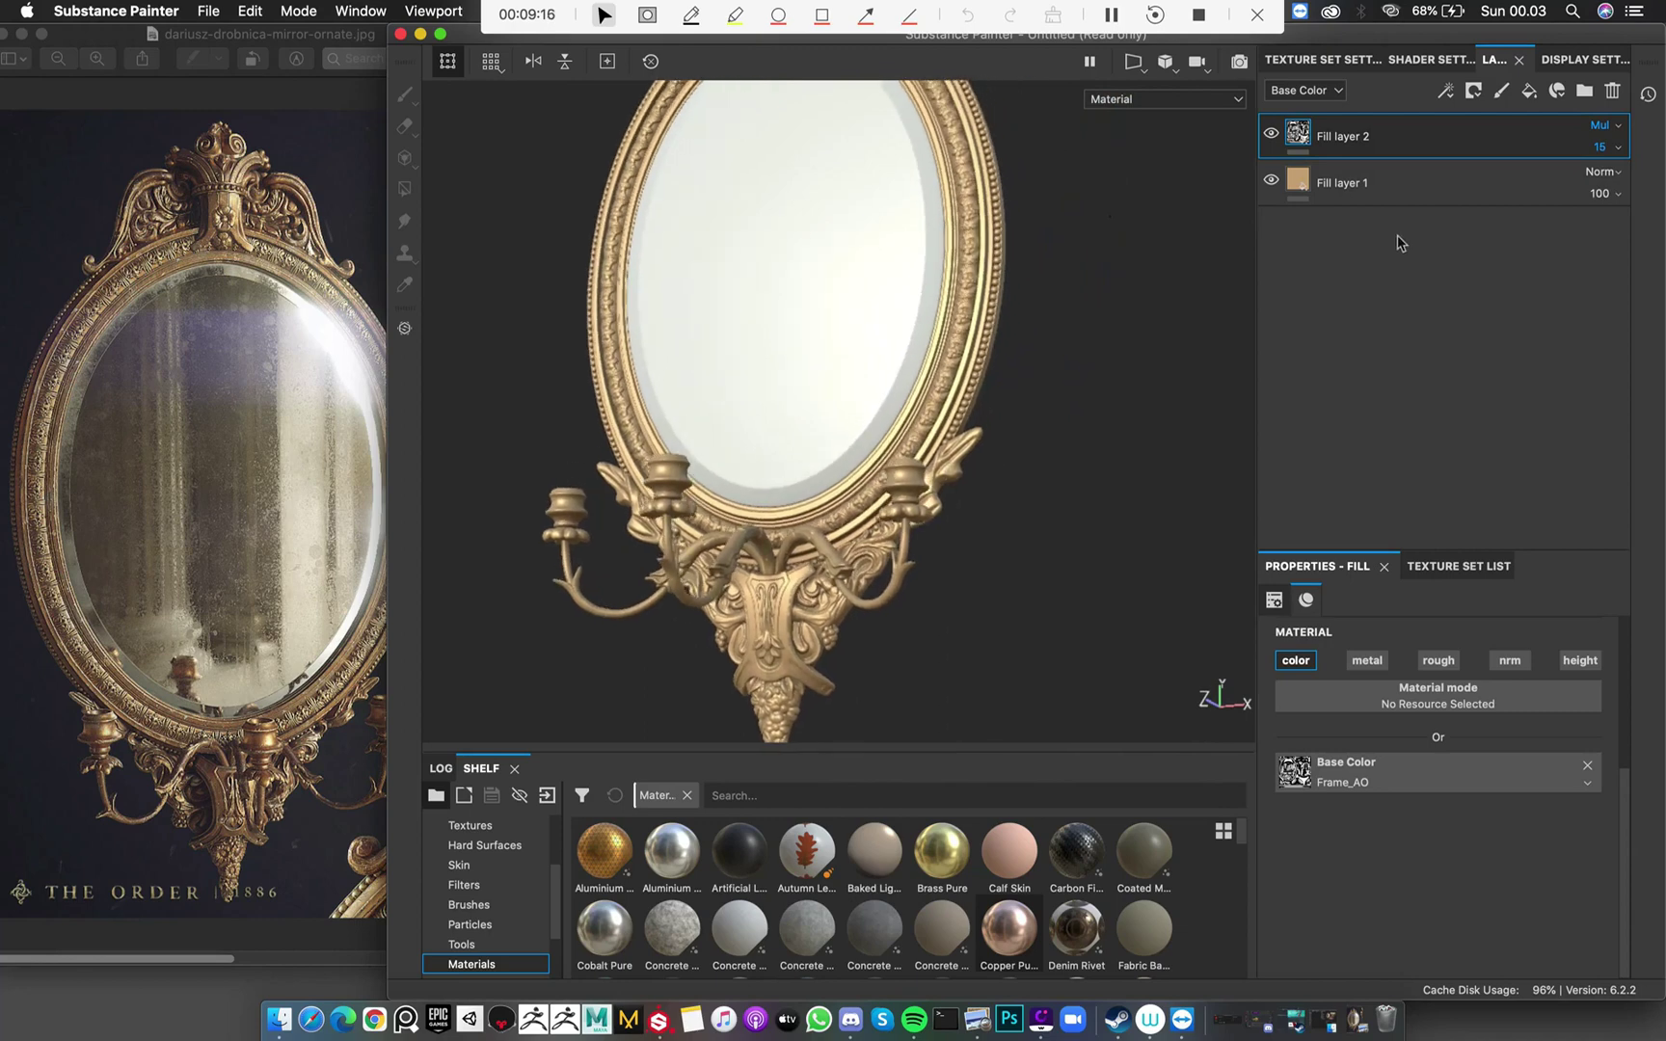
Rename Fill layer 1 as BC and Fill layer 2 as AO
double_click(1342, 183)
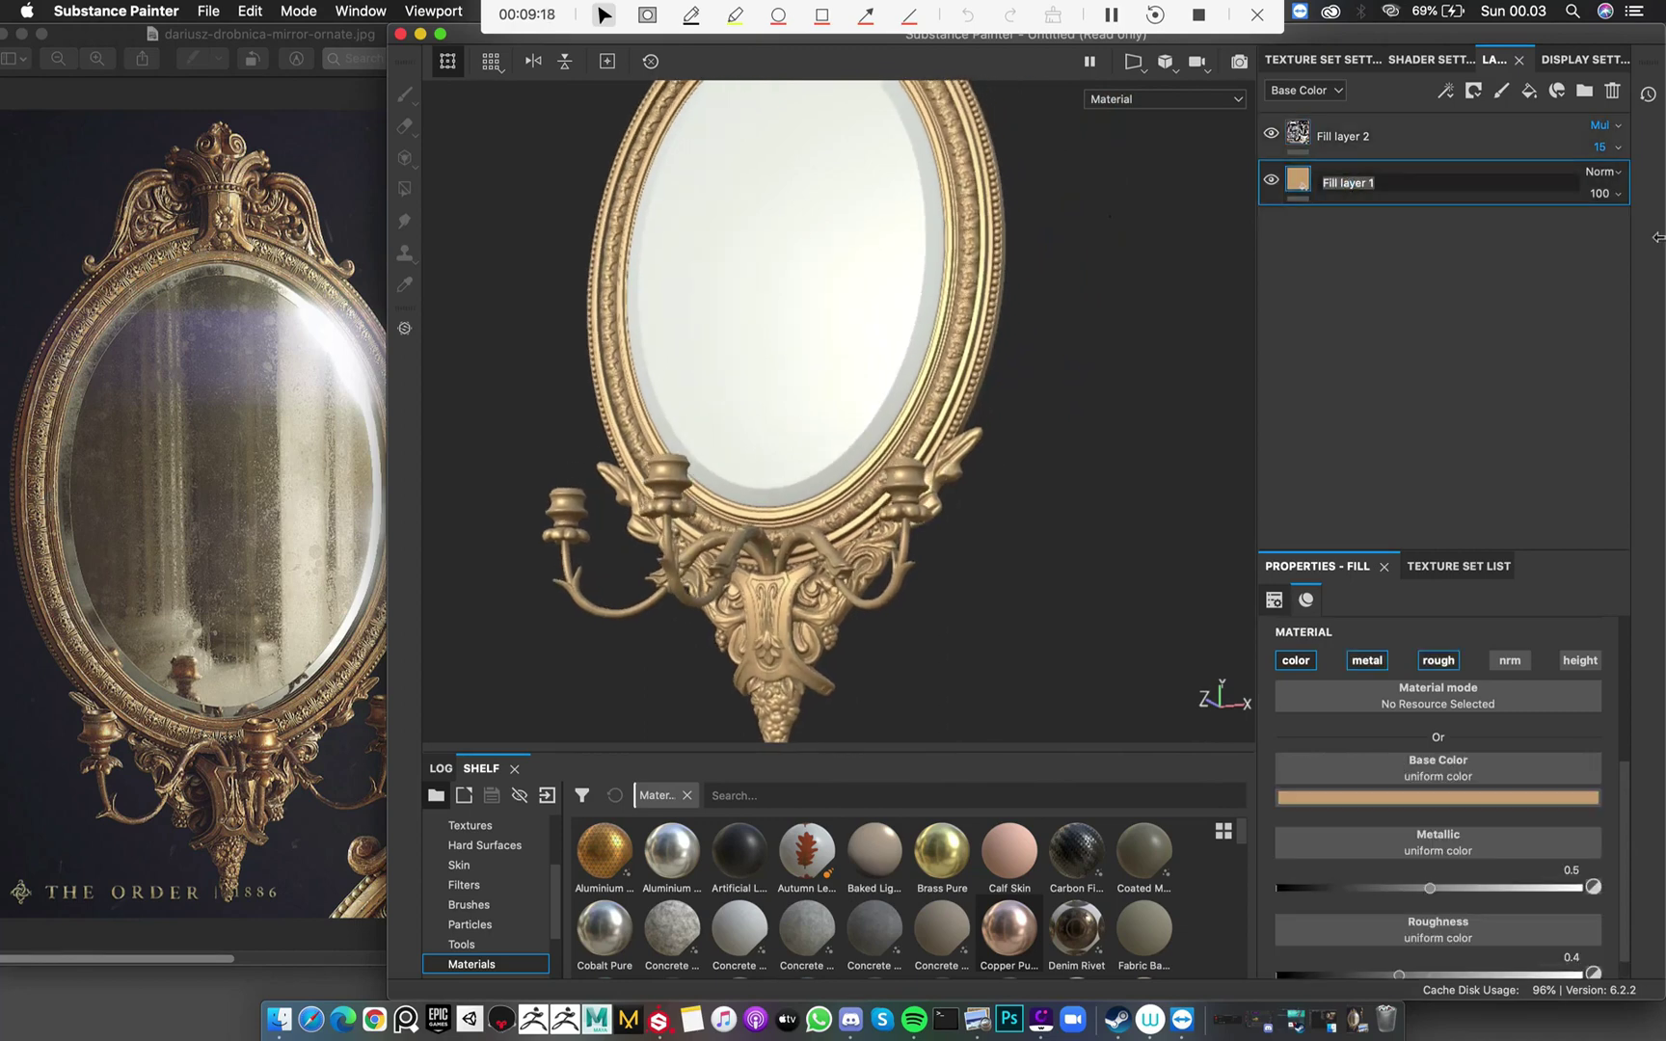
type("Bas")
key("Return")
double_click(1328, 140)
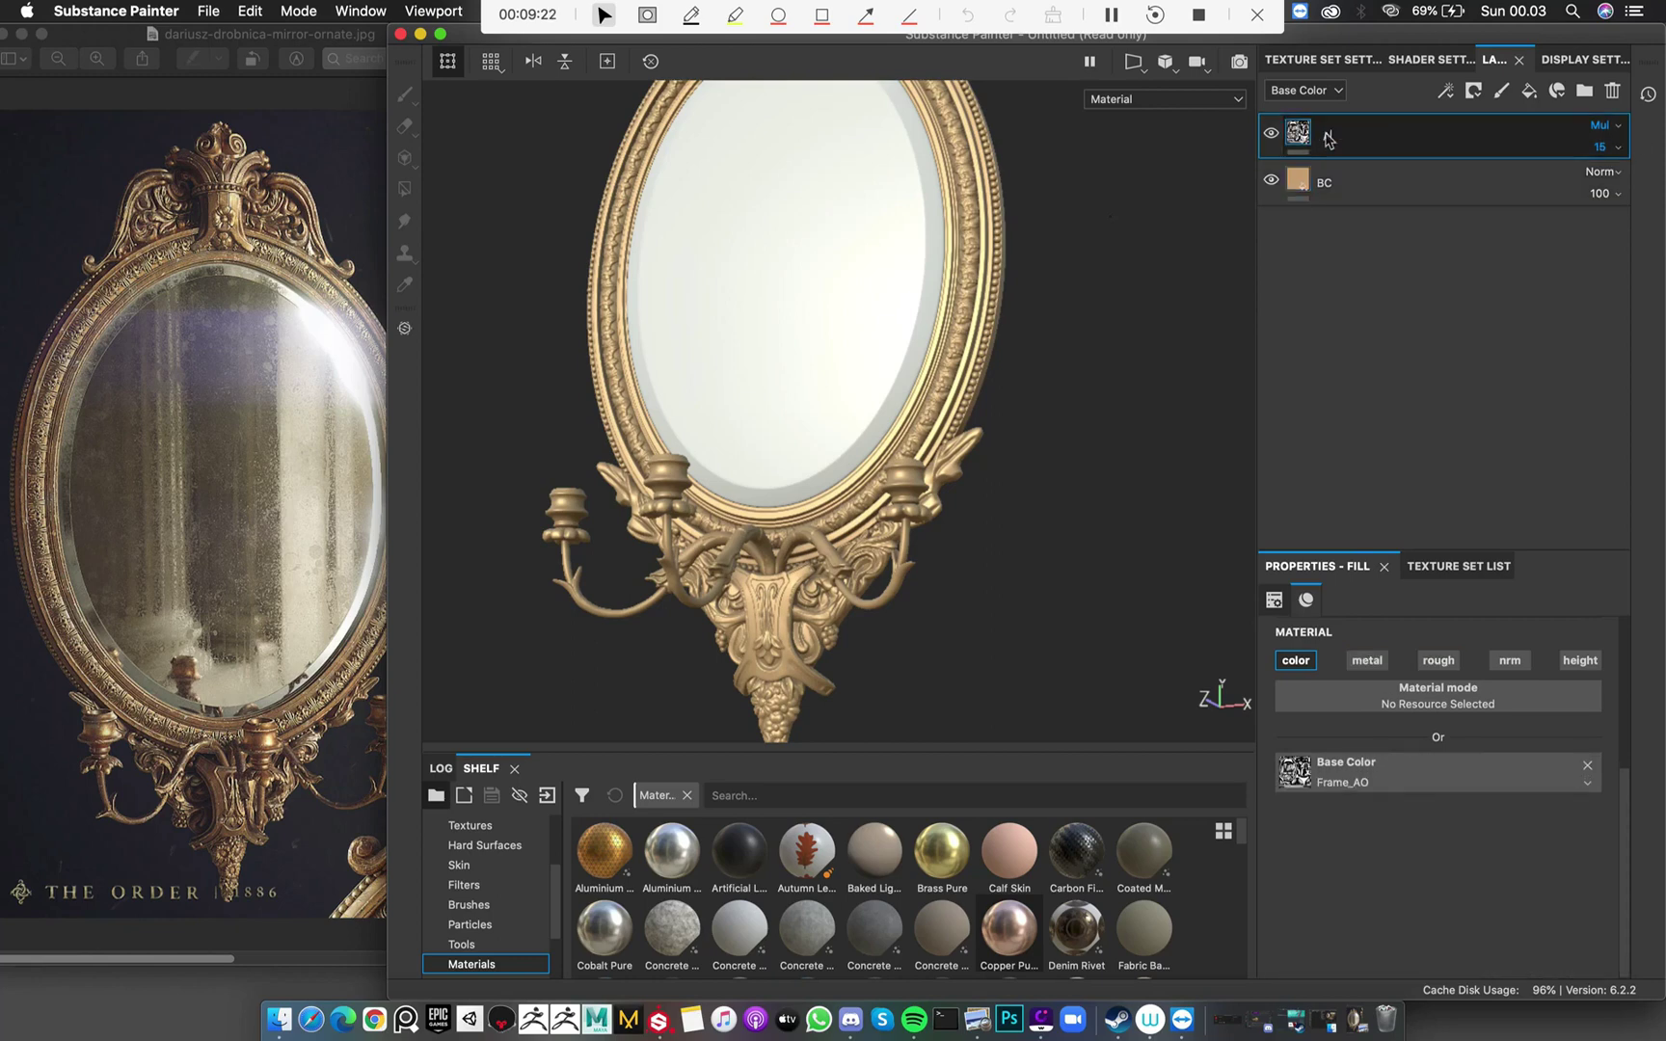
key("Return")
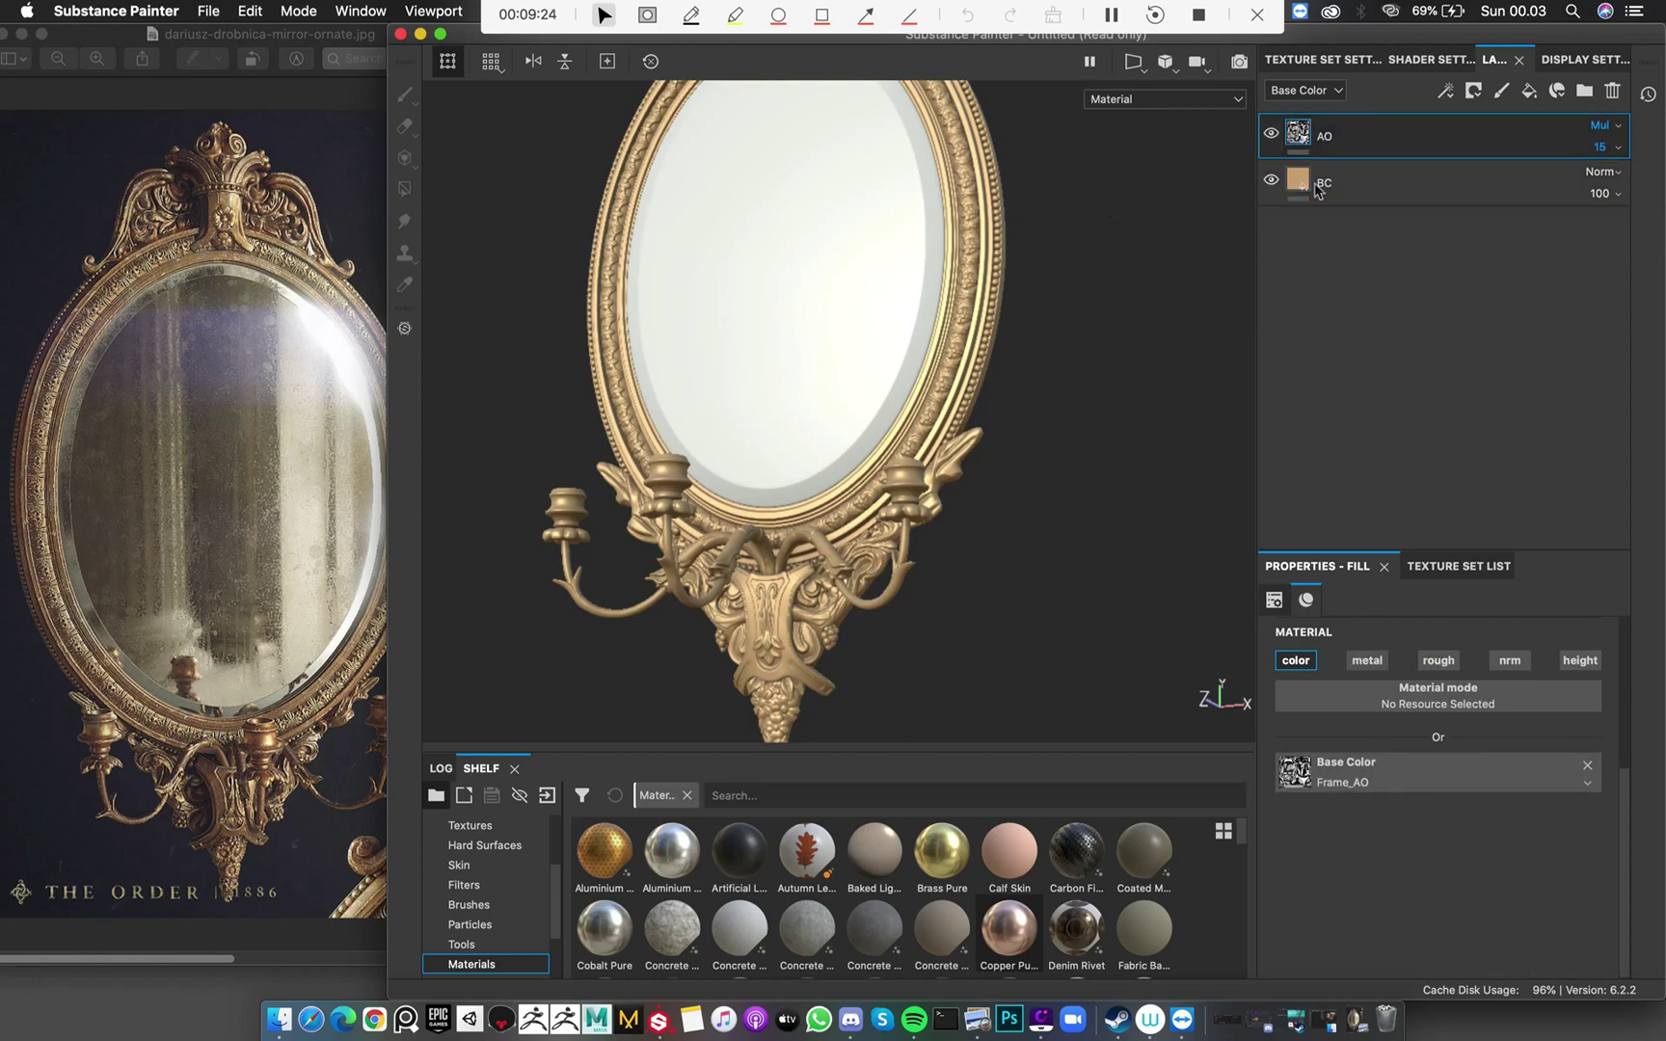
Duplicate the BC fill layer
left_click(1508, 198)
left_click_drag(1039, 473, 1074, 469, "alt")
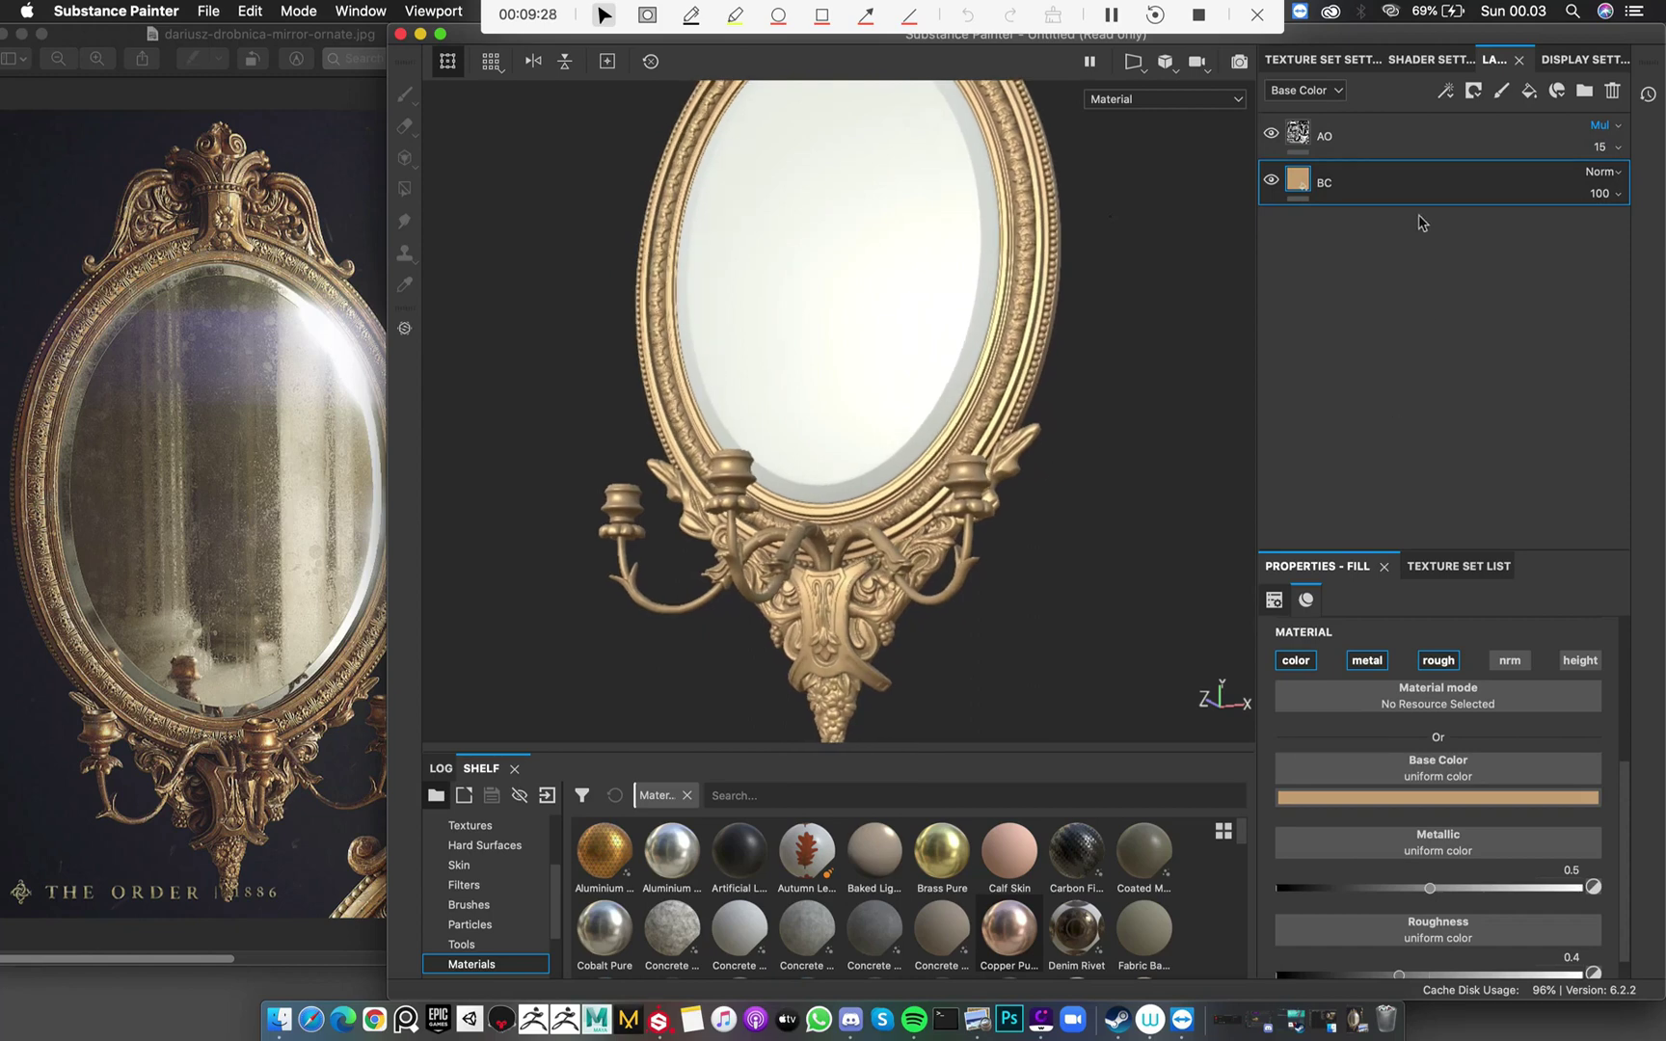
key("super+d")
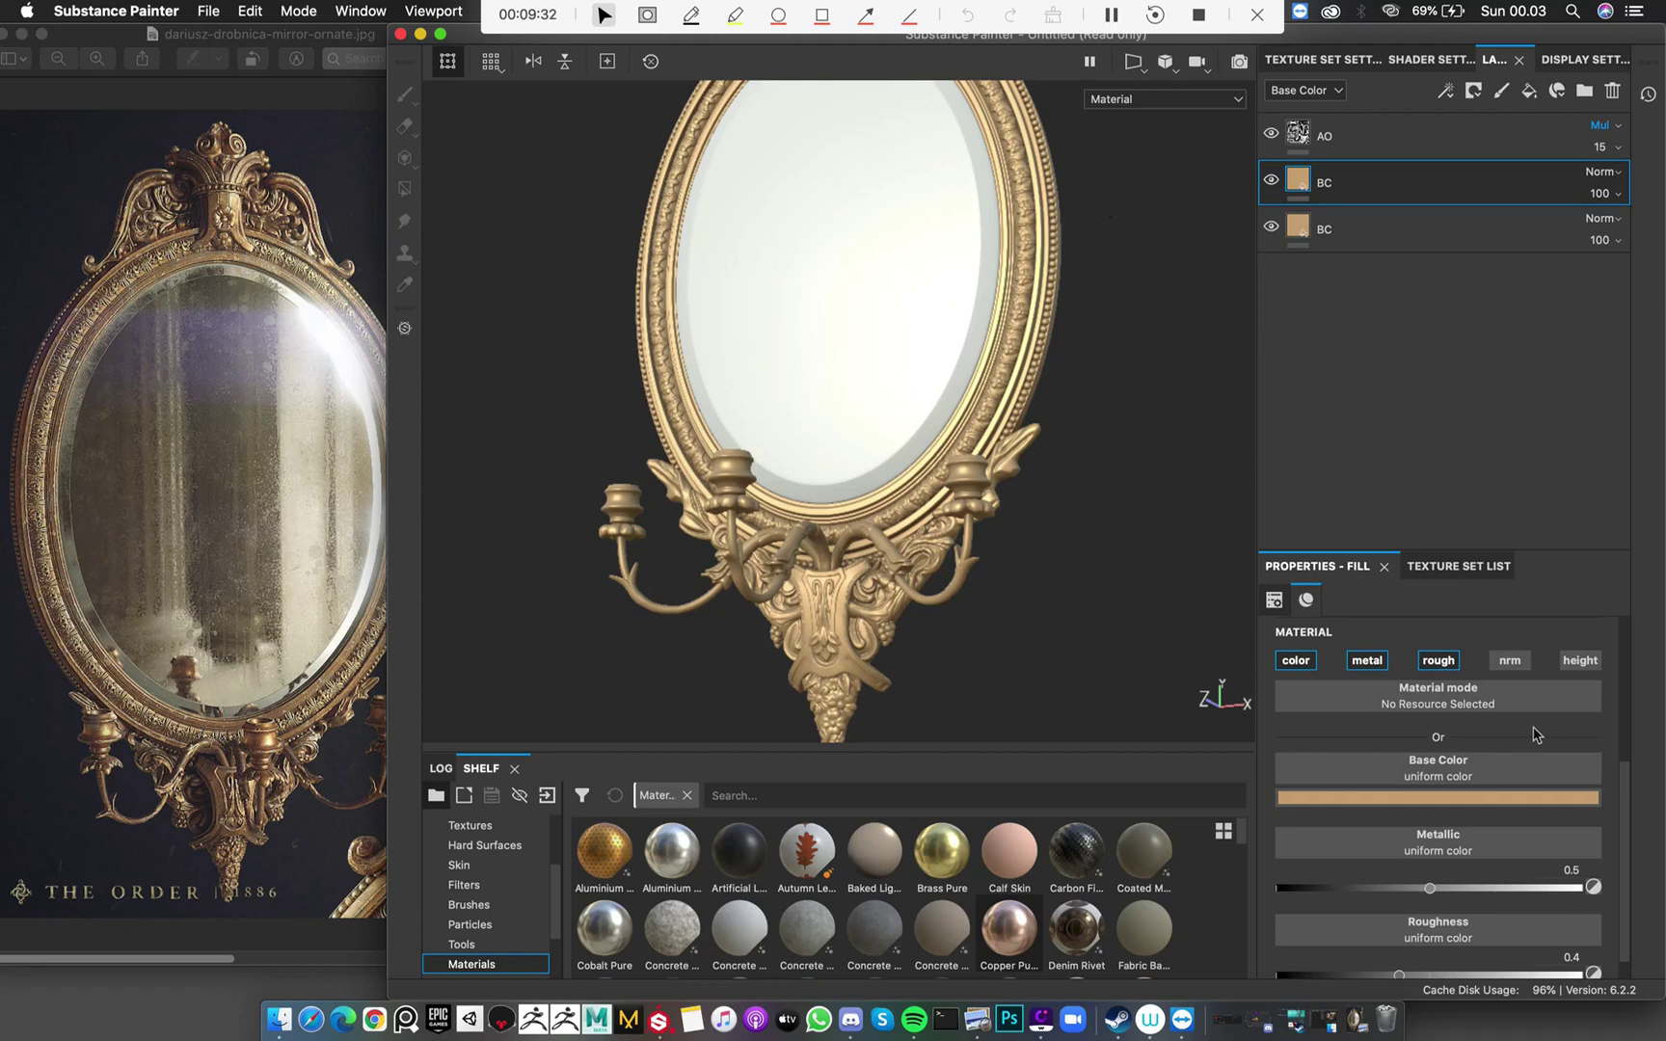
Shift the hue of the upper BC layer's base color slightly toward yellow
left_click(1516, 798)
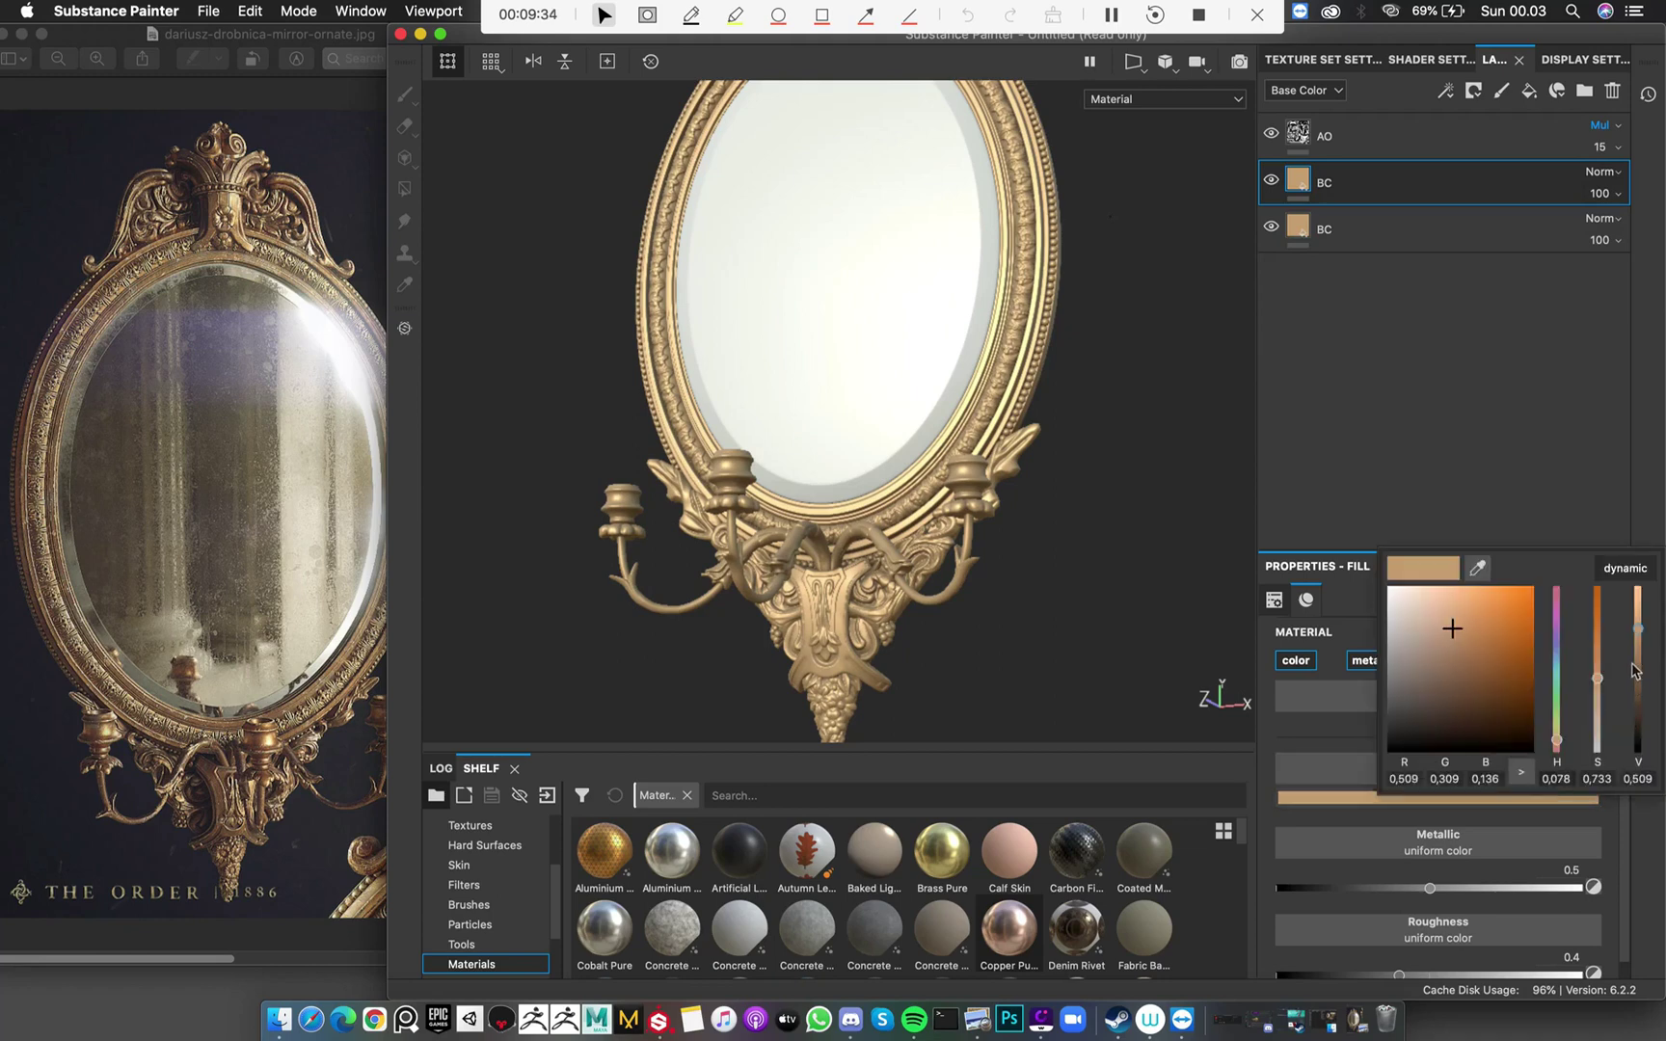
left_click_drag(1560, 738, 1561, 735)
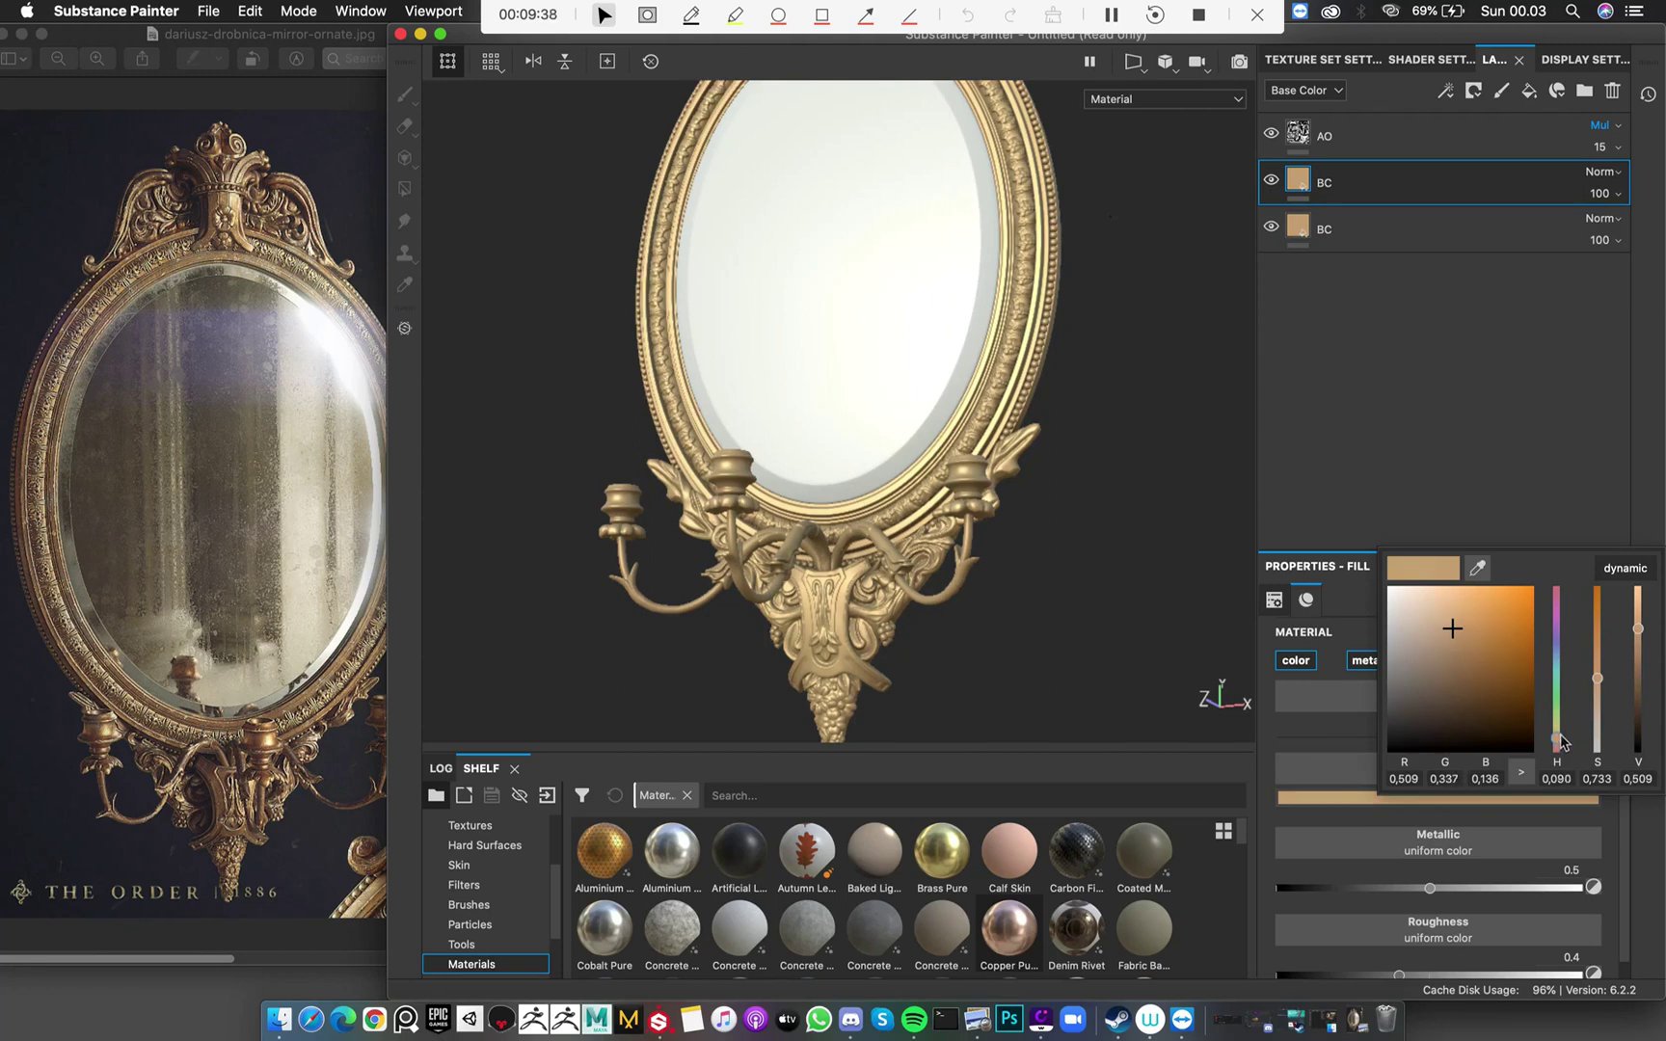
left_click_drag(1561, 740, 1562, 741)
left_click(1063, 554)
Compare the lower frame's base color with the upper BC layer hidden and shown, and rename that layer as 2nd_BC
key("c")
middle_click_drag(934, 339, 953, 111, "alt")
right_click_drag(953, 110, 1033, 511, "alt")
left_click_drag(1034, 512, 1082, 501, "alt")
left_click(1274, 183)
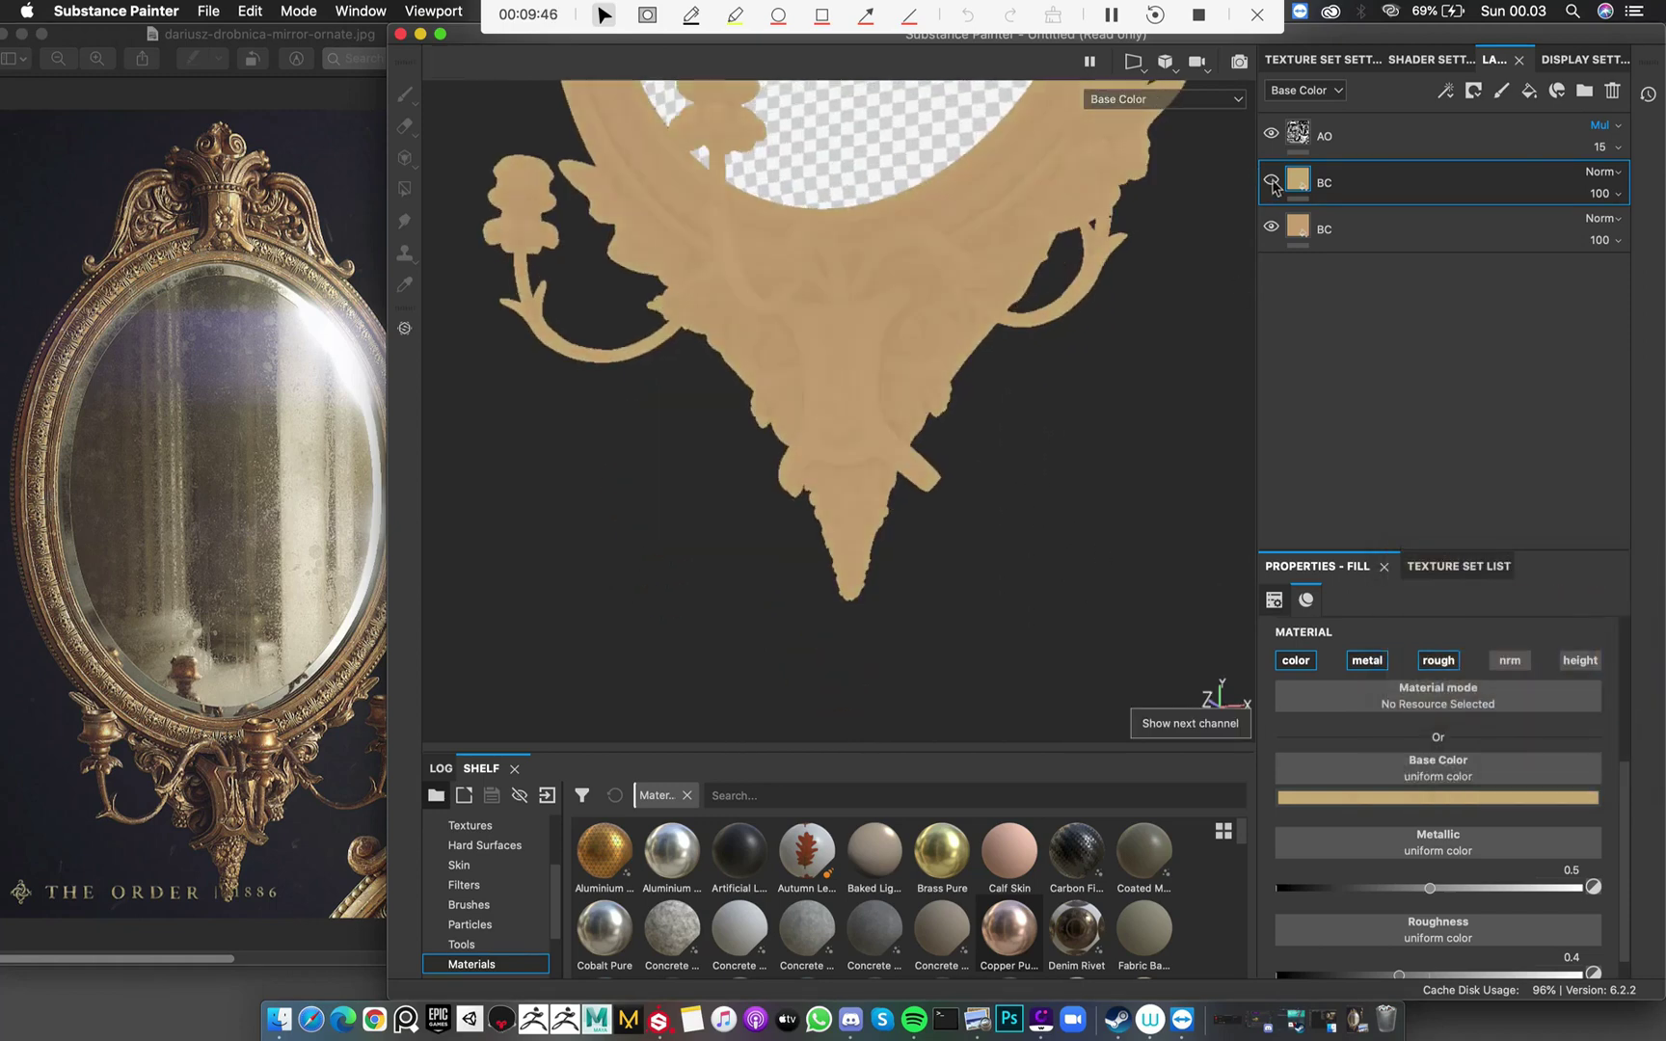
left_click(1274, 183)
double_click(1323, 184)
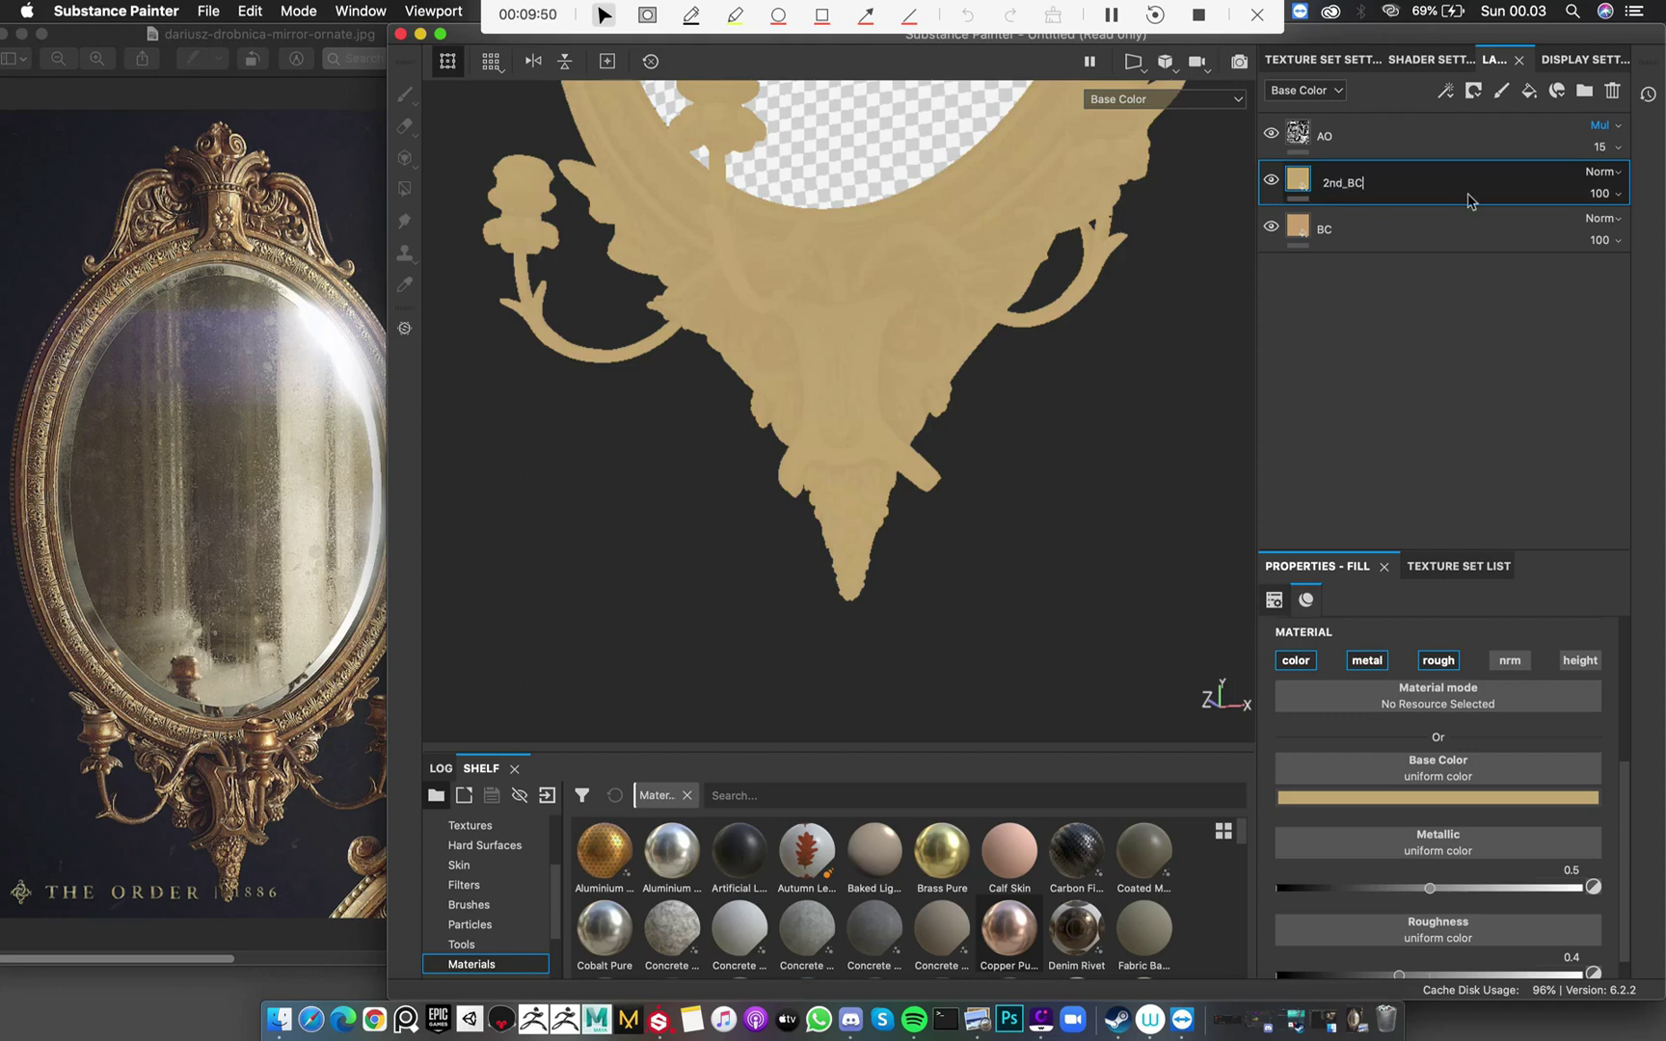
key("Return")
Try the Screen and Tint blend modes on the 2nd_BC layer and settle on Screen
left_click_drag(942, 445, 865, 436, "alt")
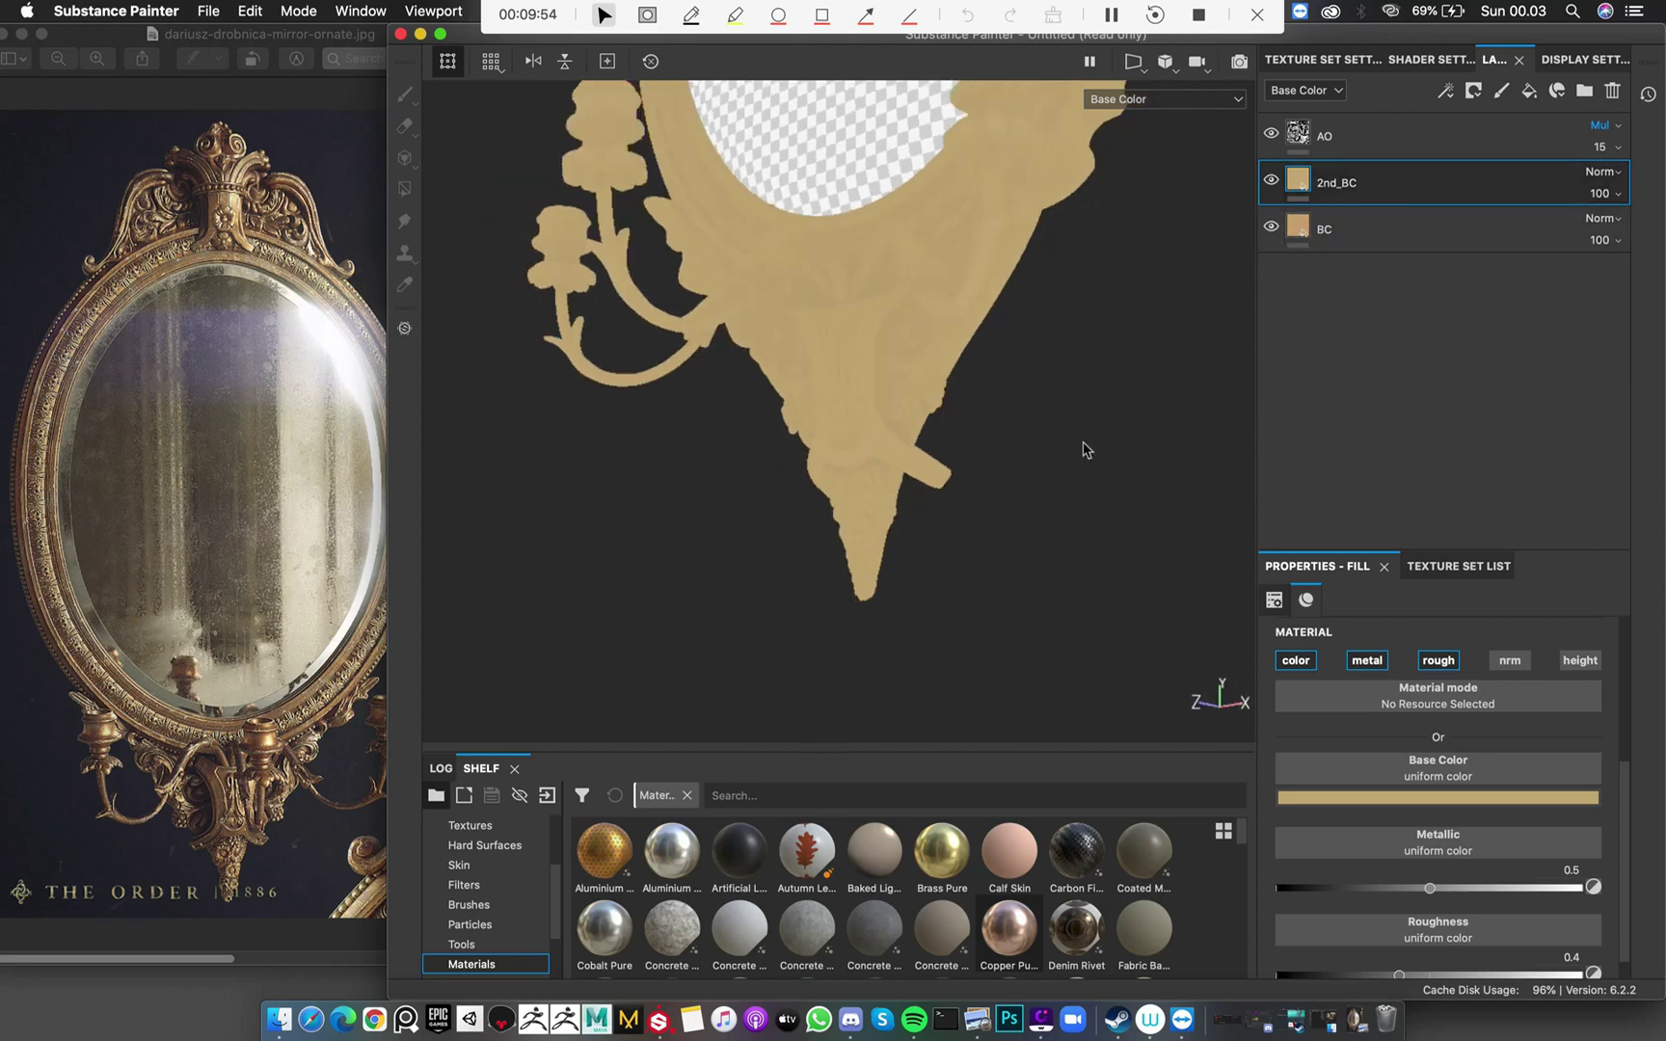
middle_click_drag(798, 353, 814, 435, "alt")
left_click_drag(814, 434, 849, 434, "alt")
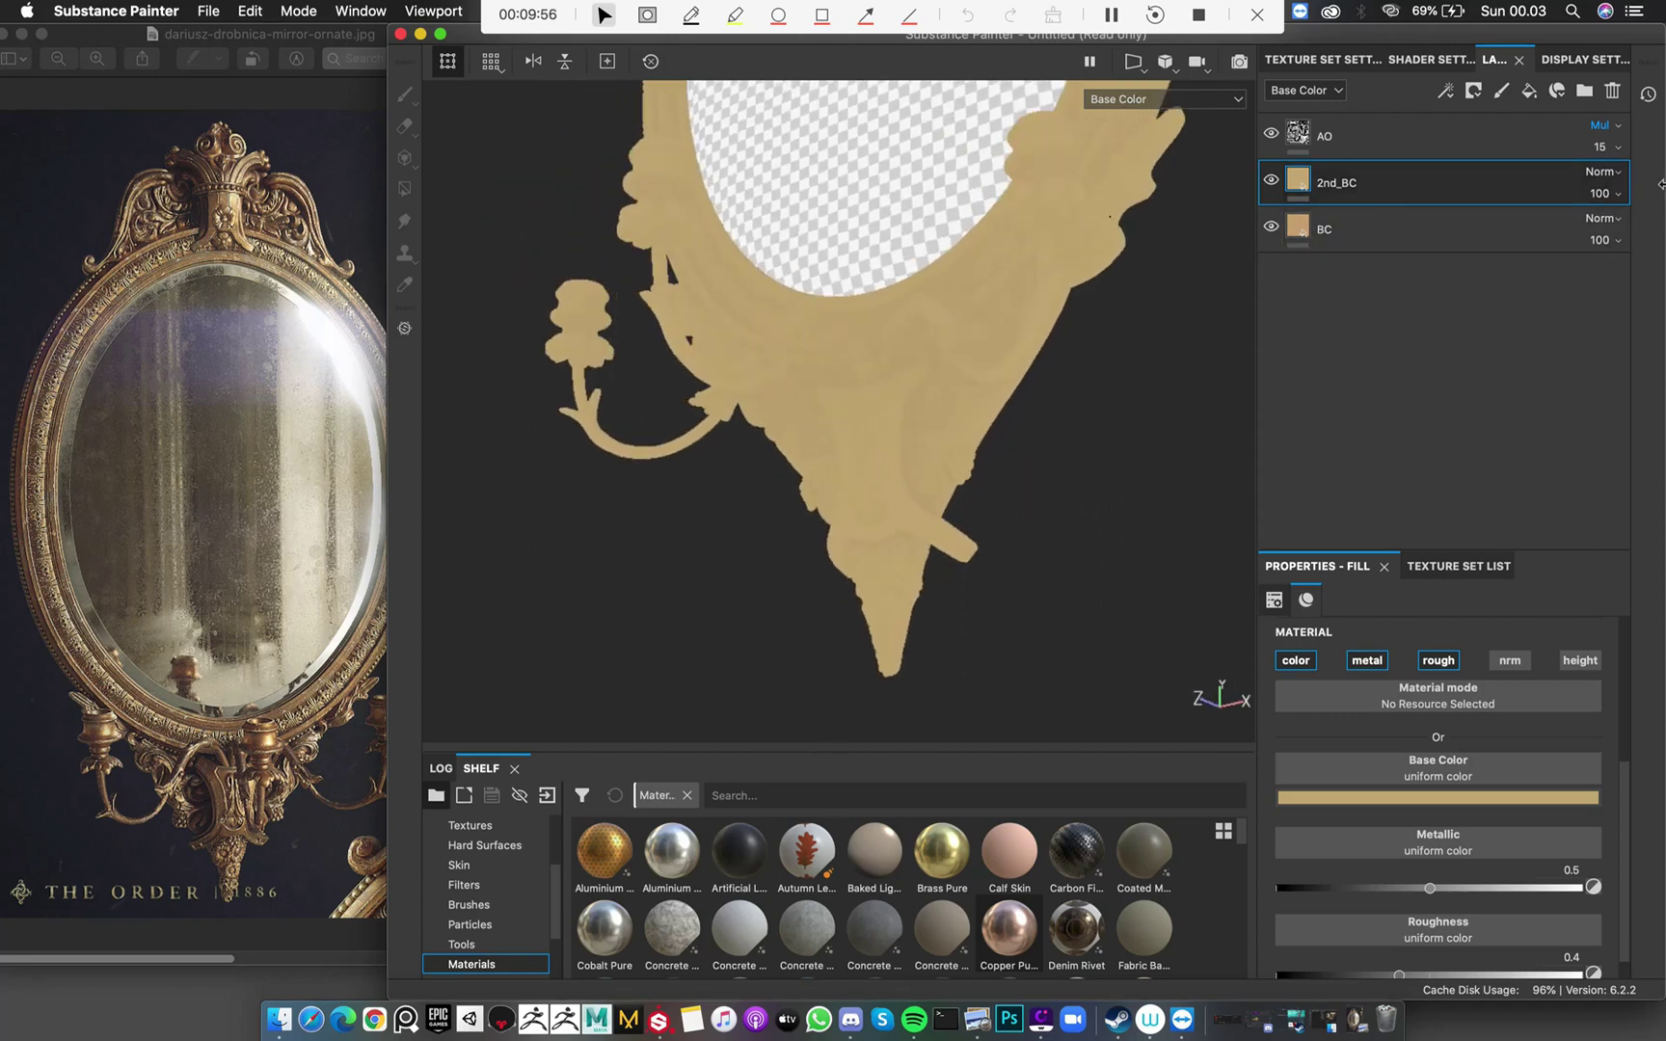
left_click(1600, 174)
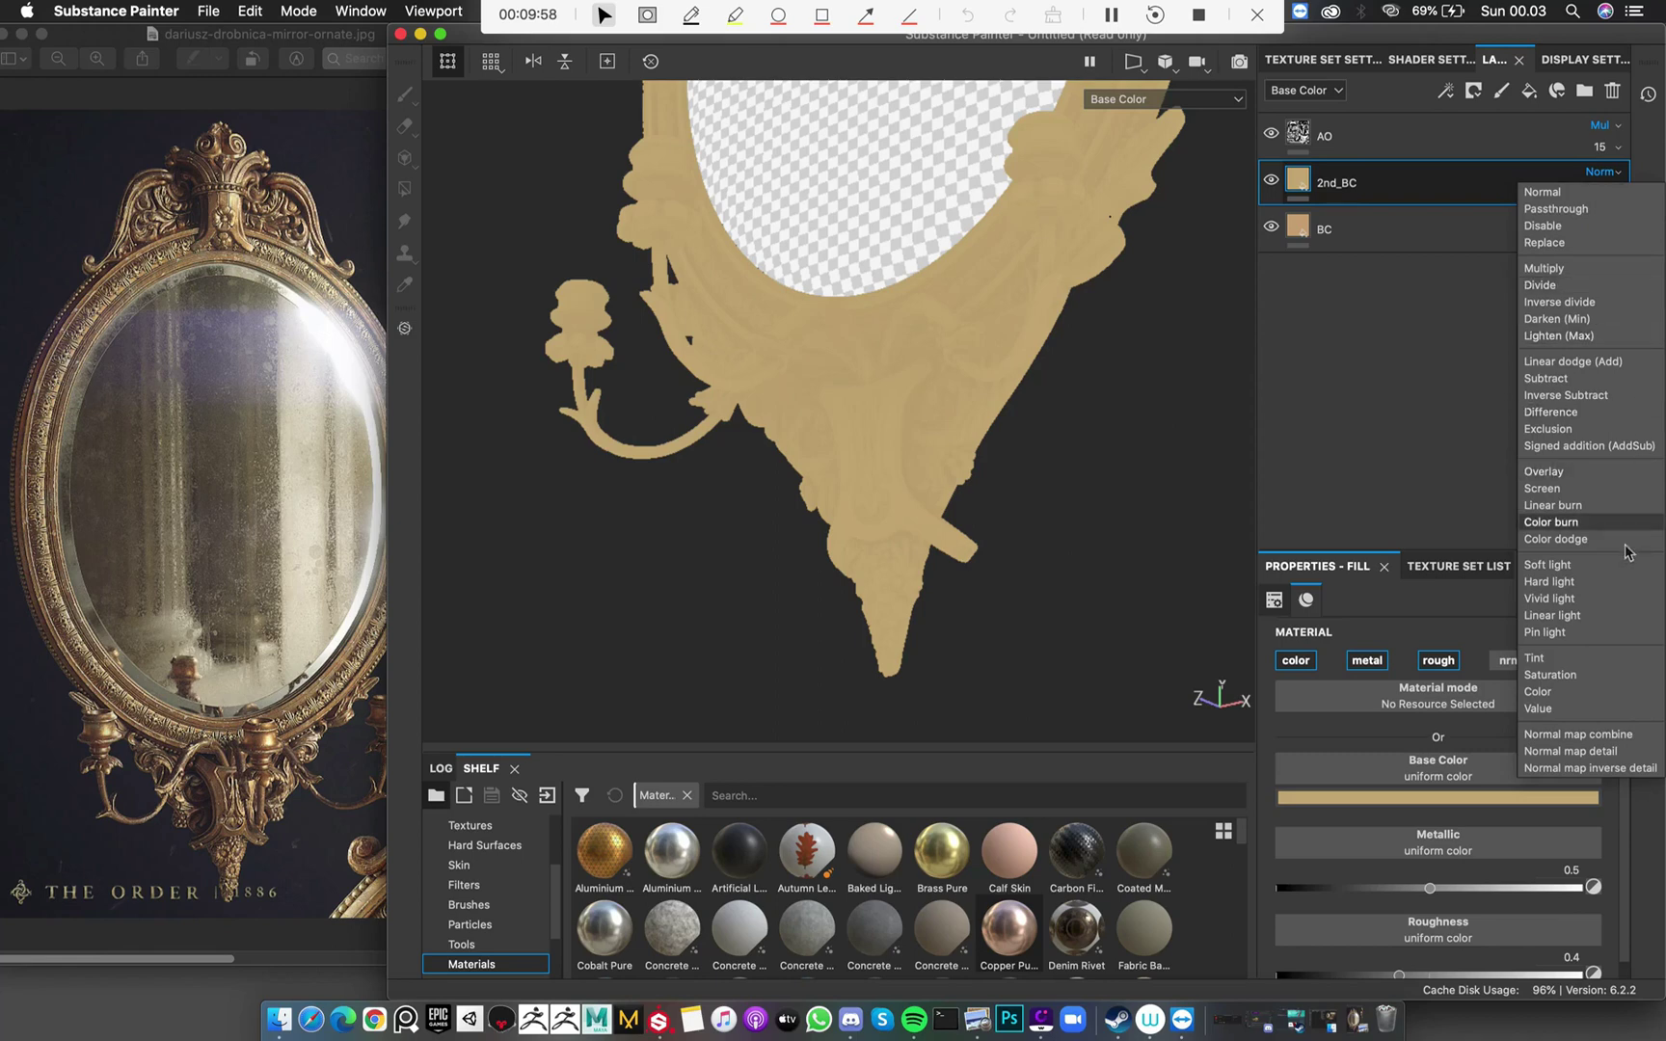
left_click(1552, 489)
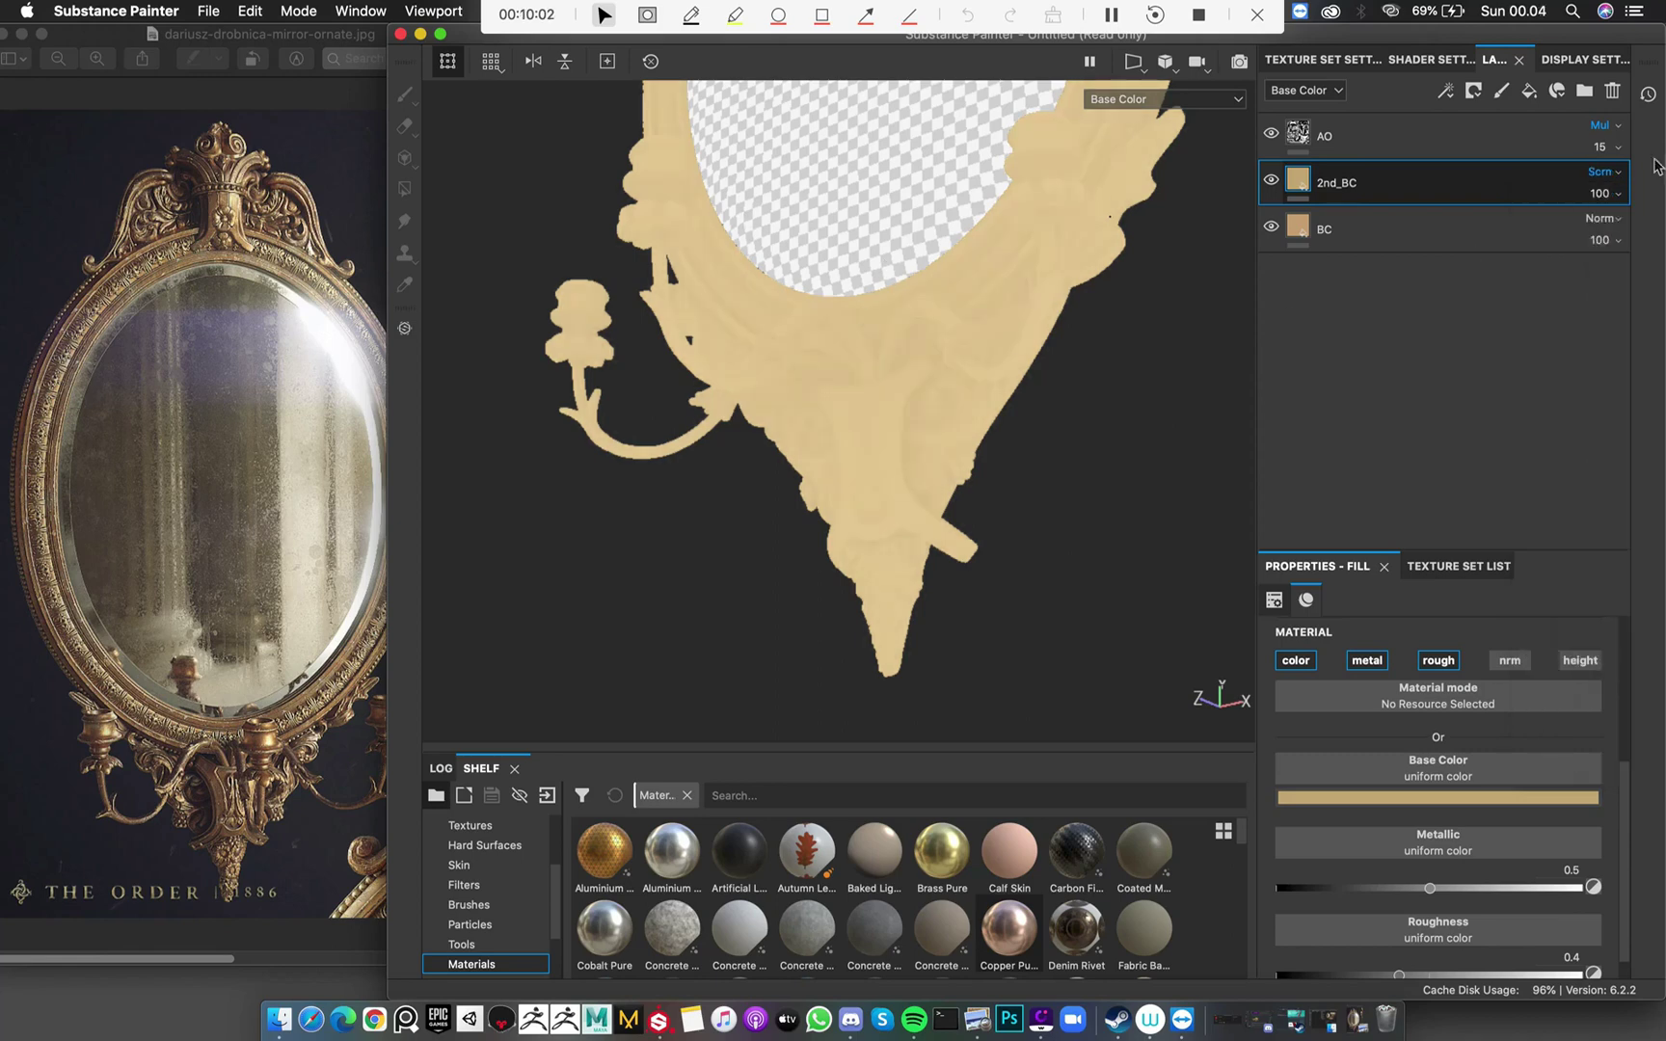
left_click(1599, 172)
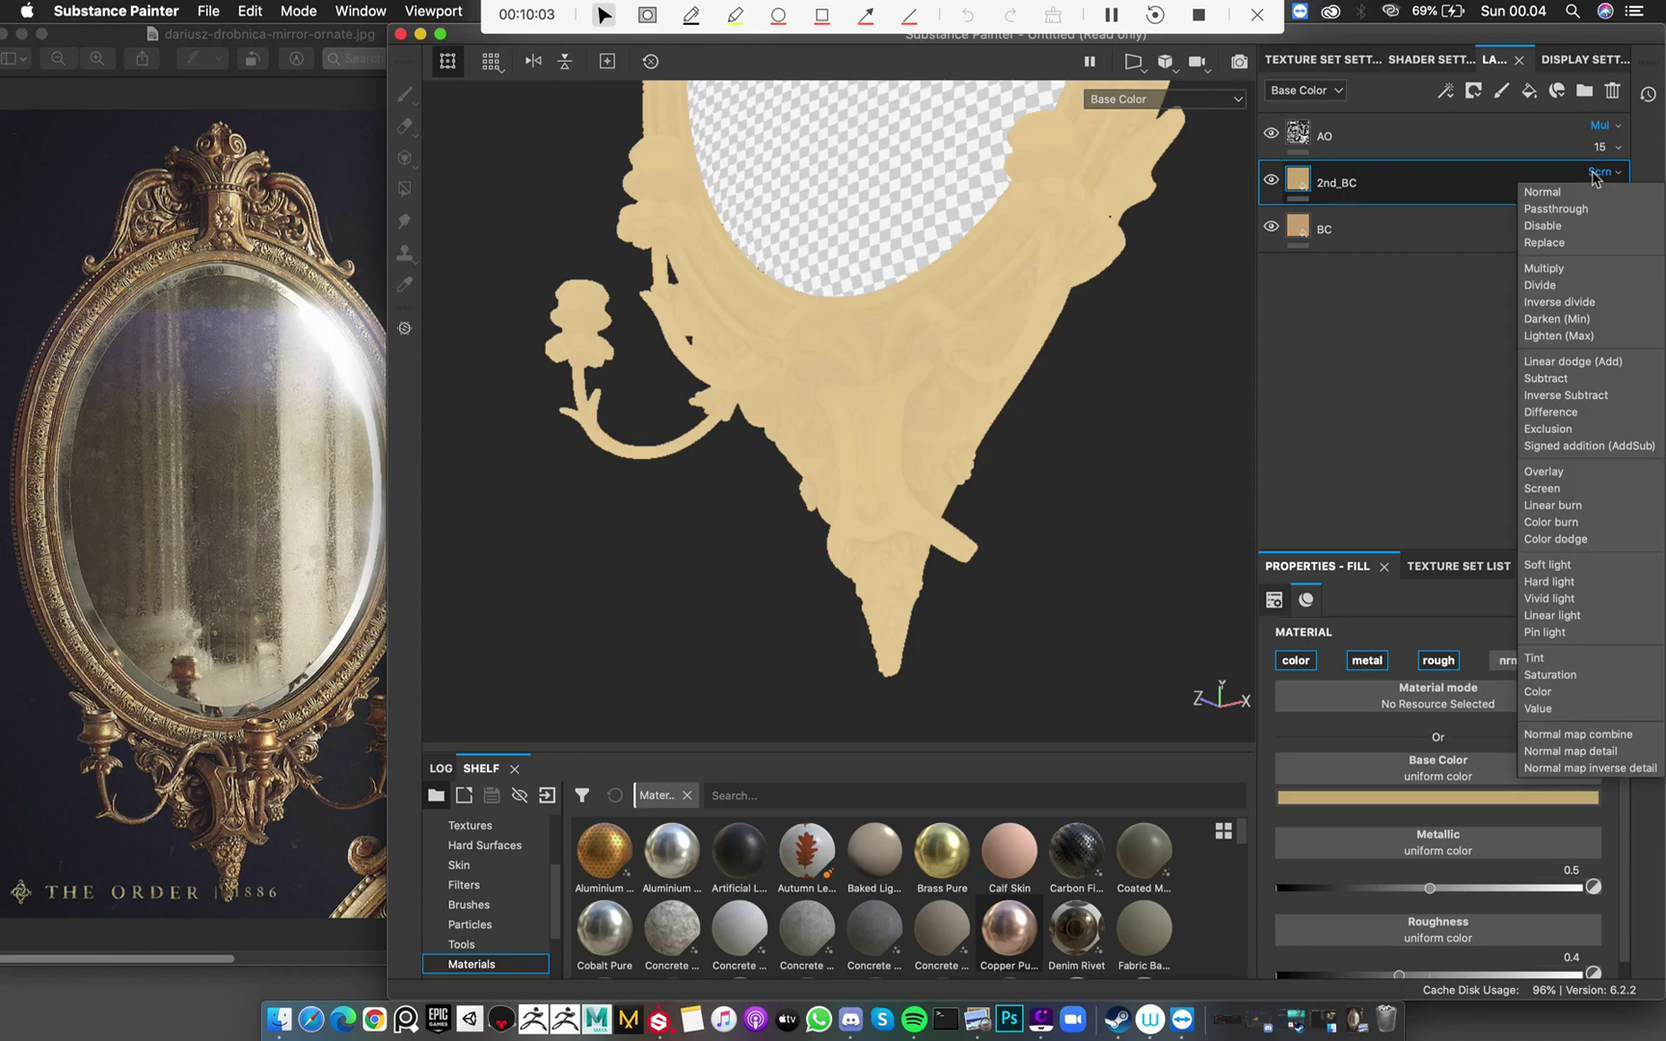
left_click(1562, 657)
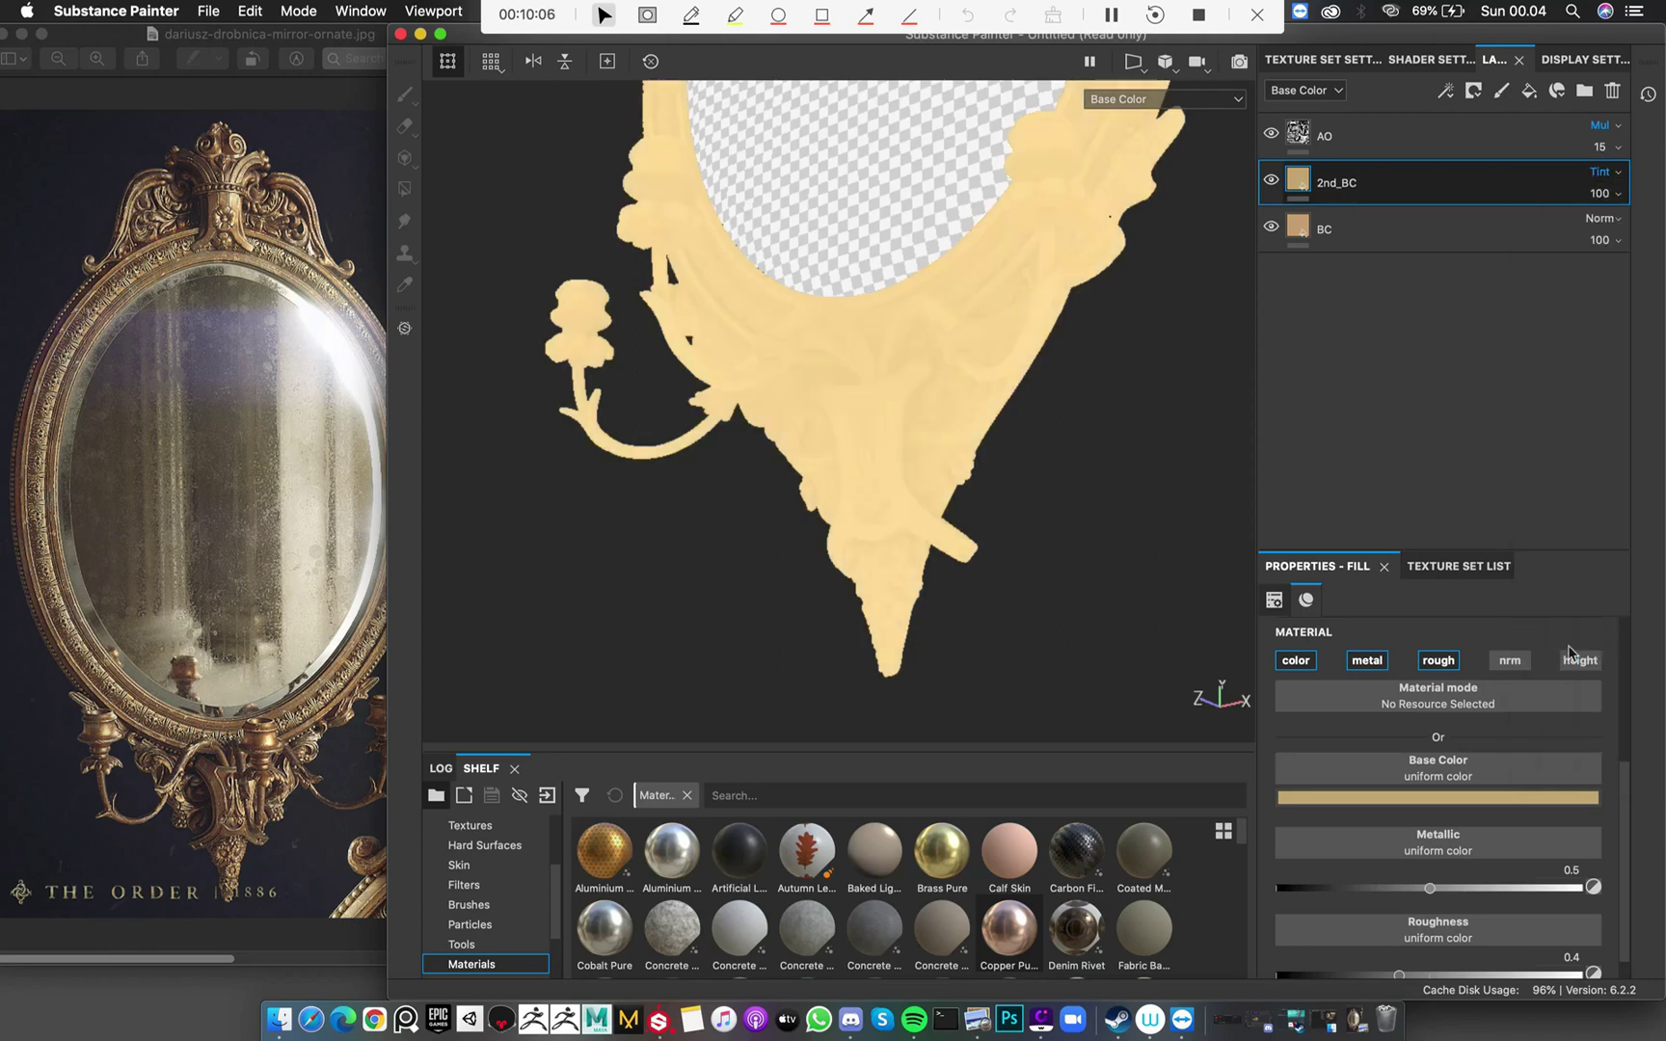
left_click(1600, 172)
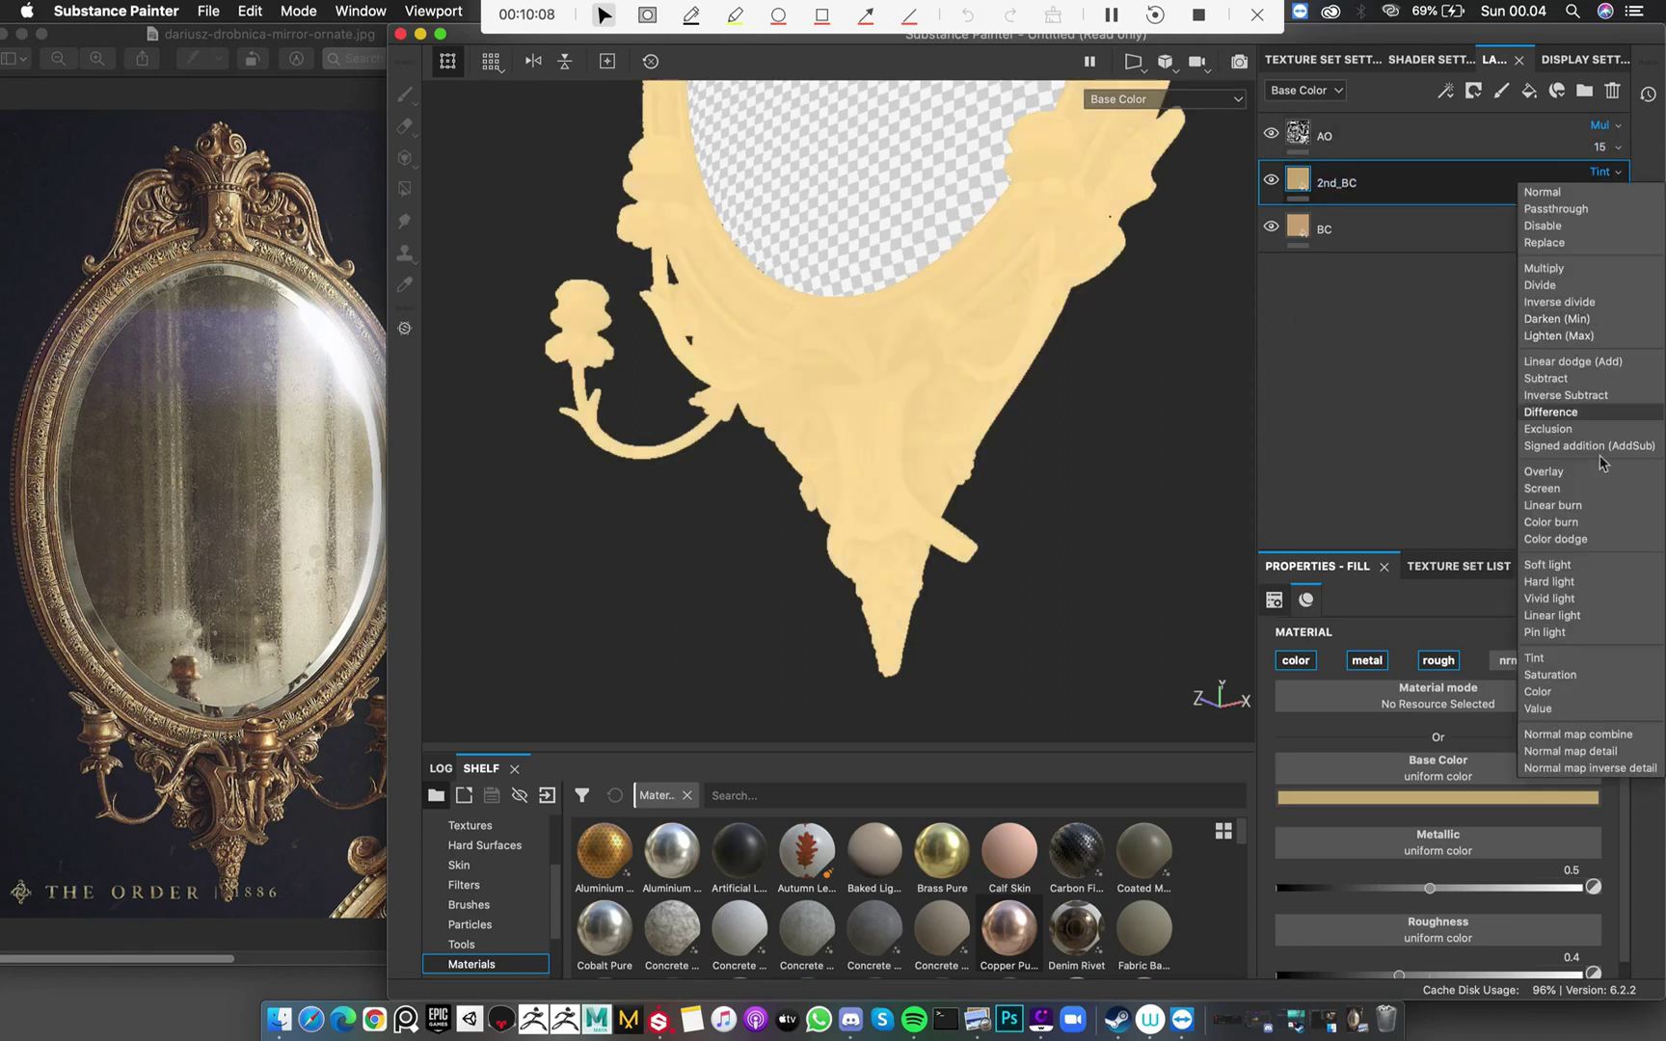
left_click(1542, 488)
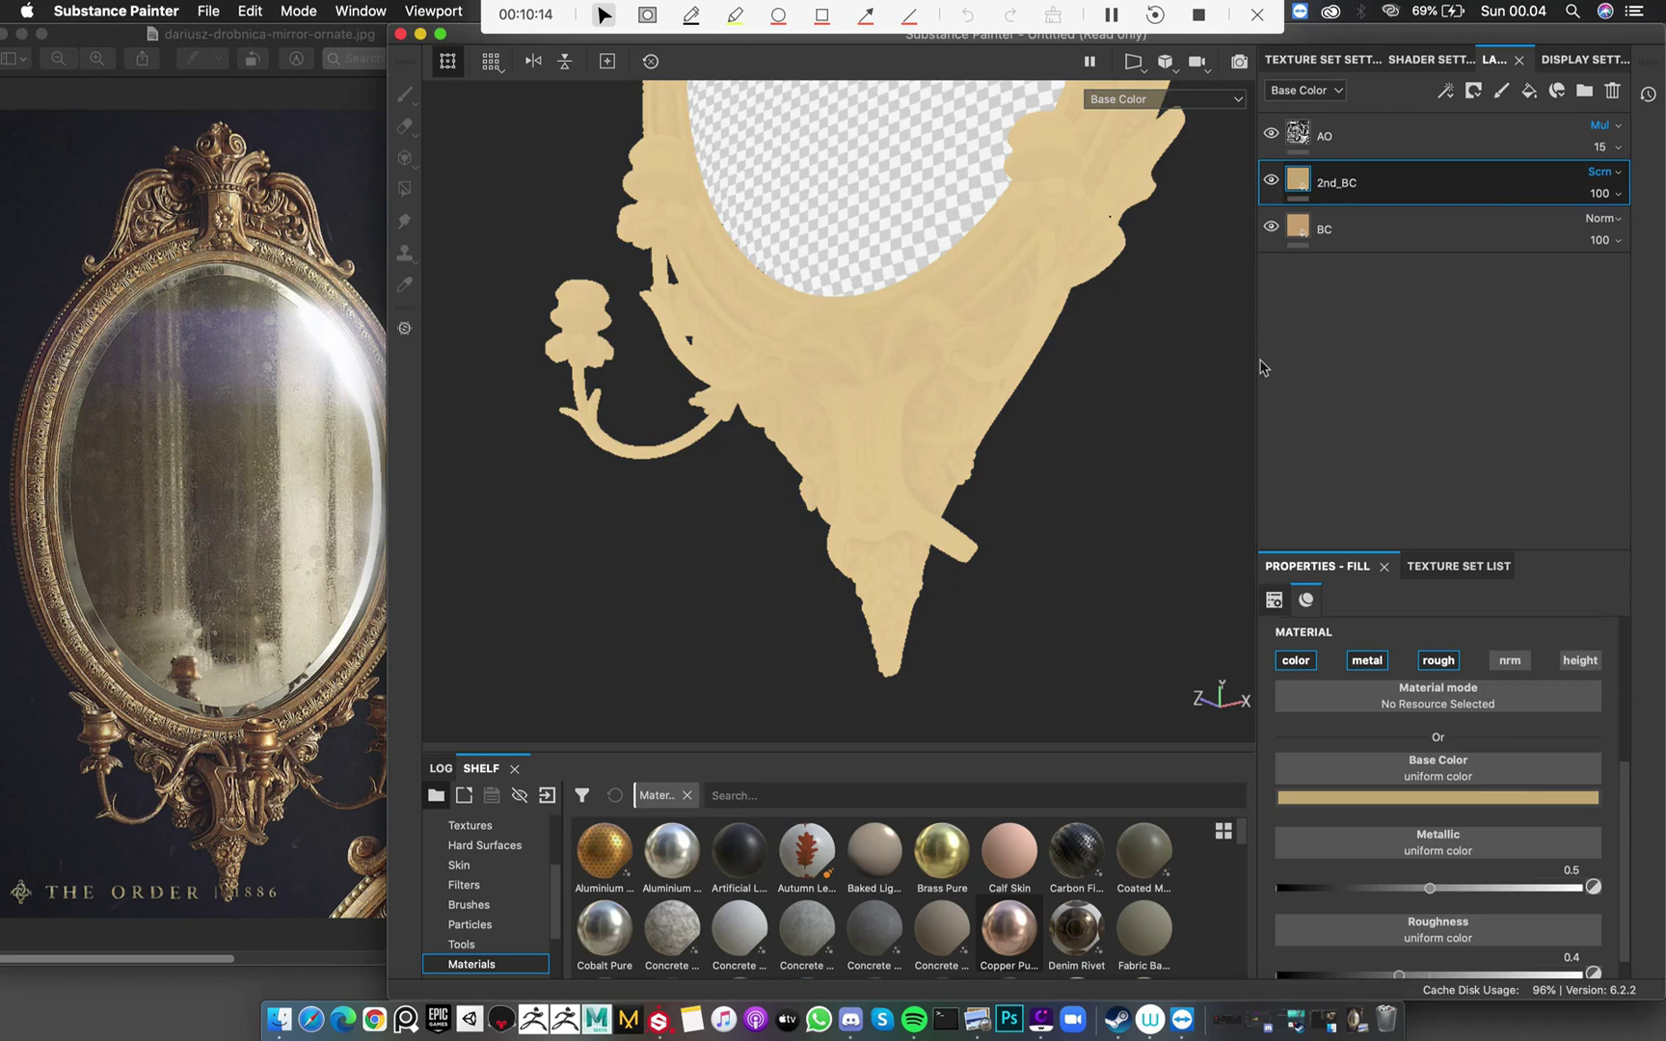
Add a black mask to the 2nd_BC layer
left_click_drag(862, 529, 957, 528, "alt")
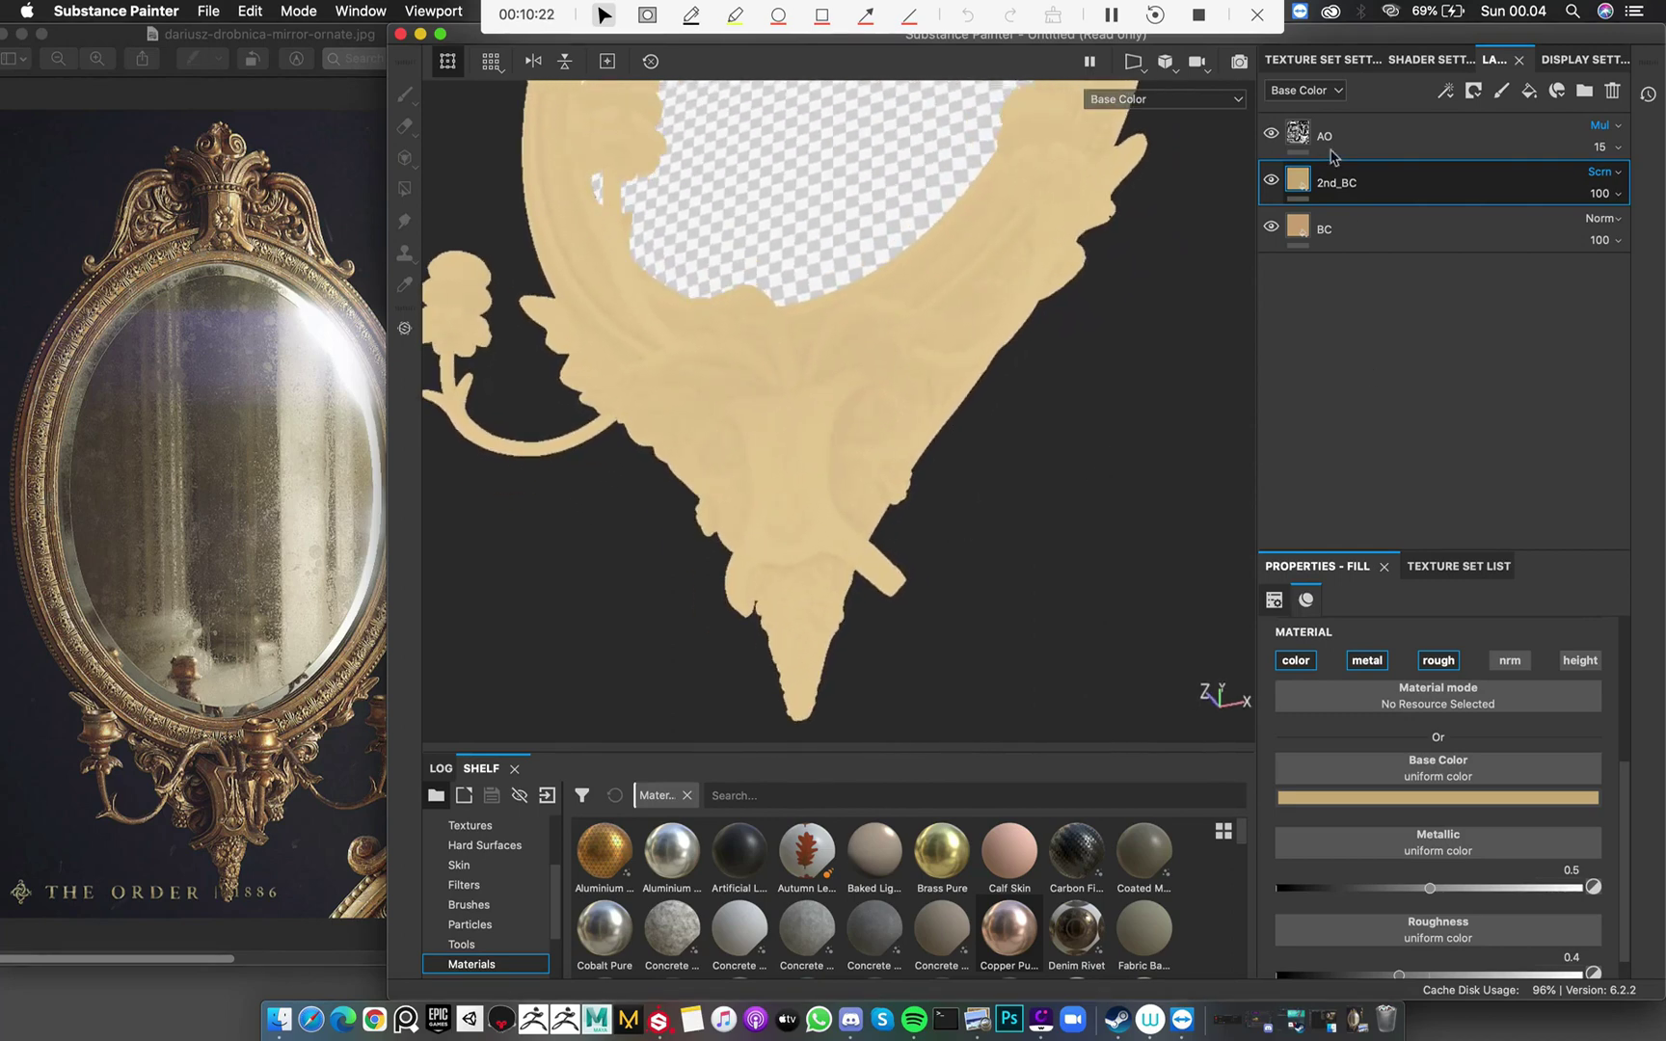
right_click(1299, 176)
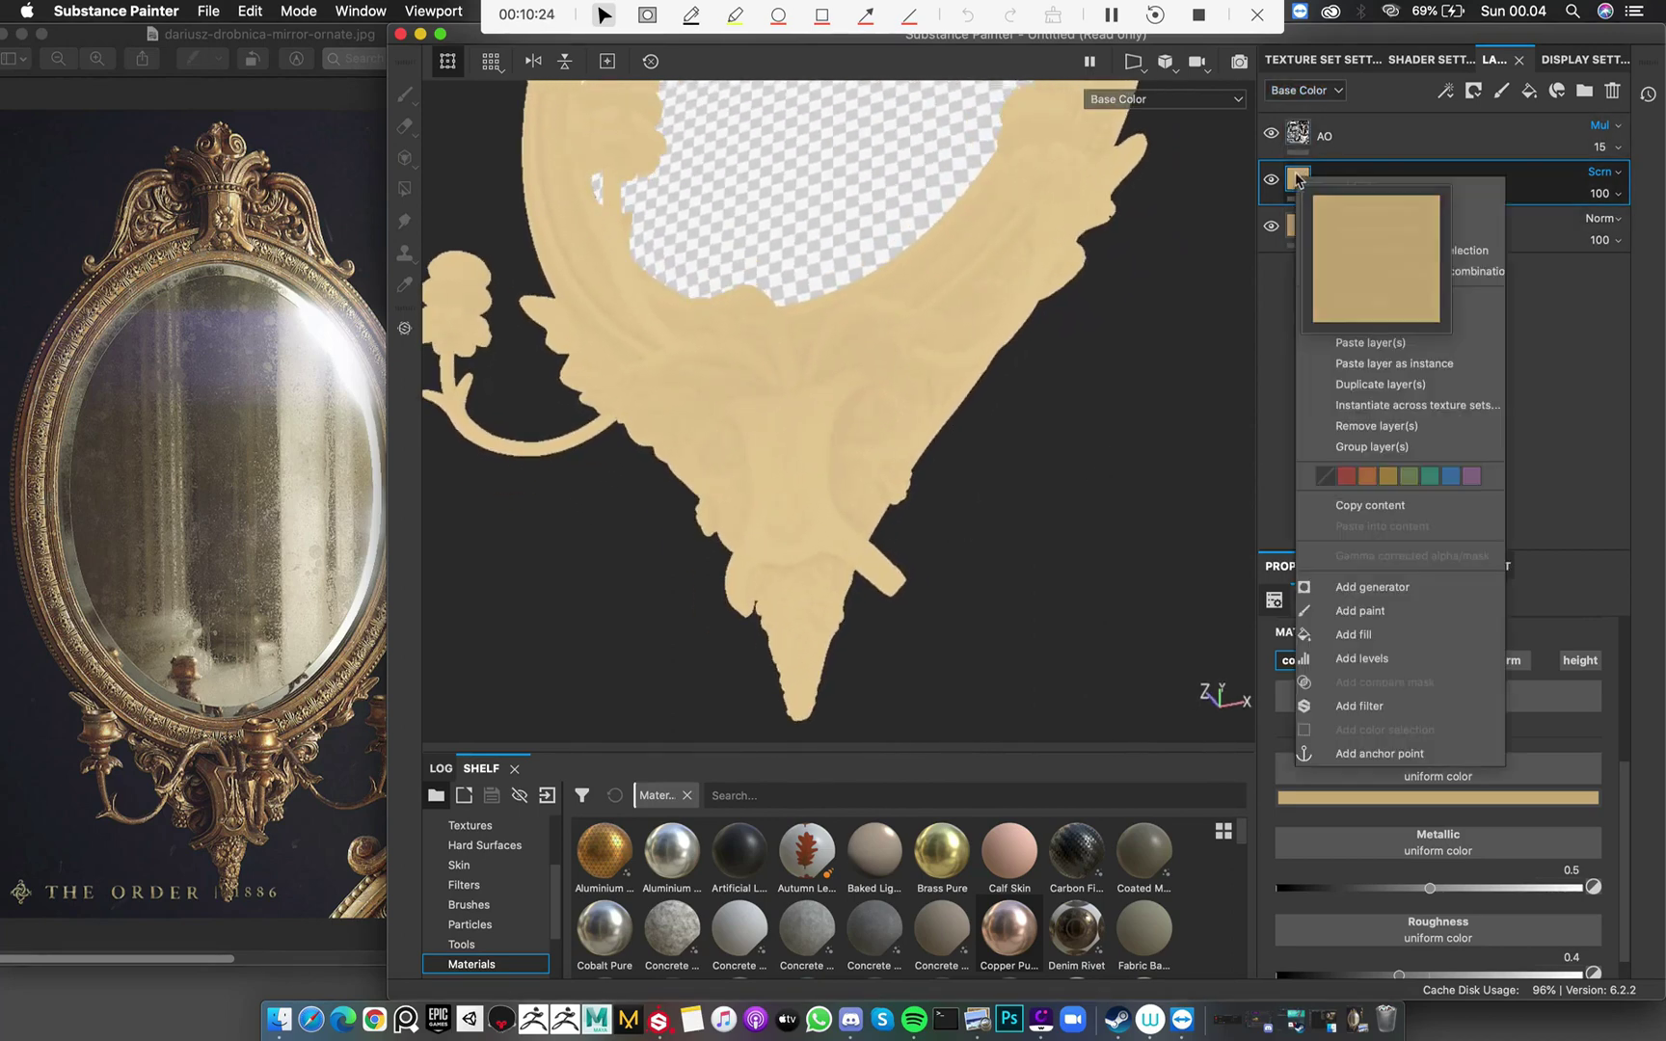
left_click(1338, 200)
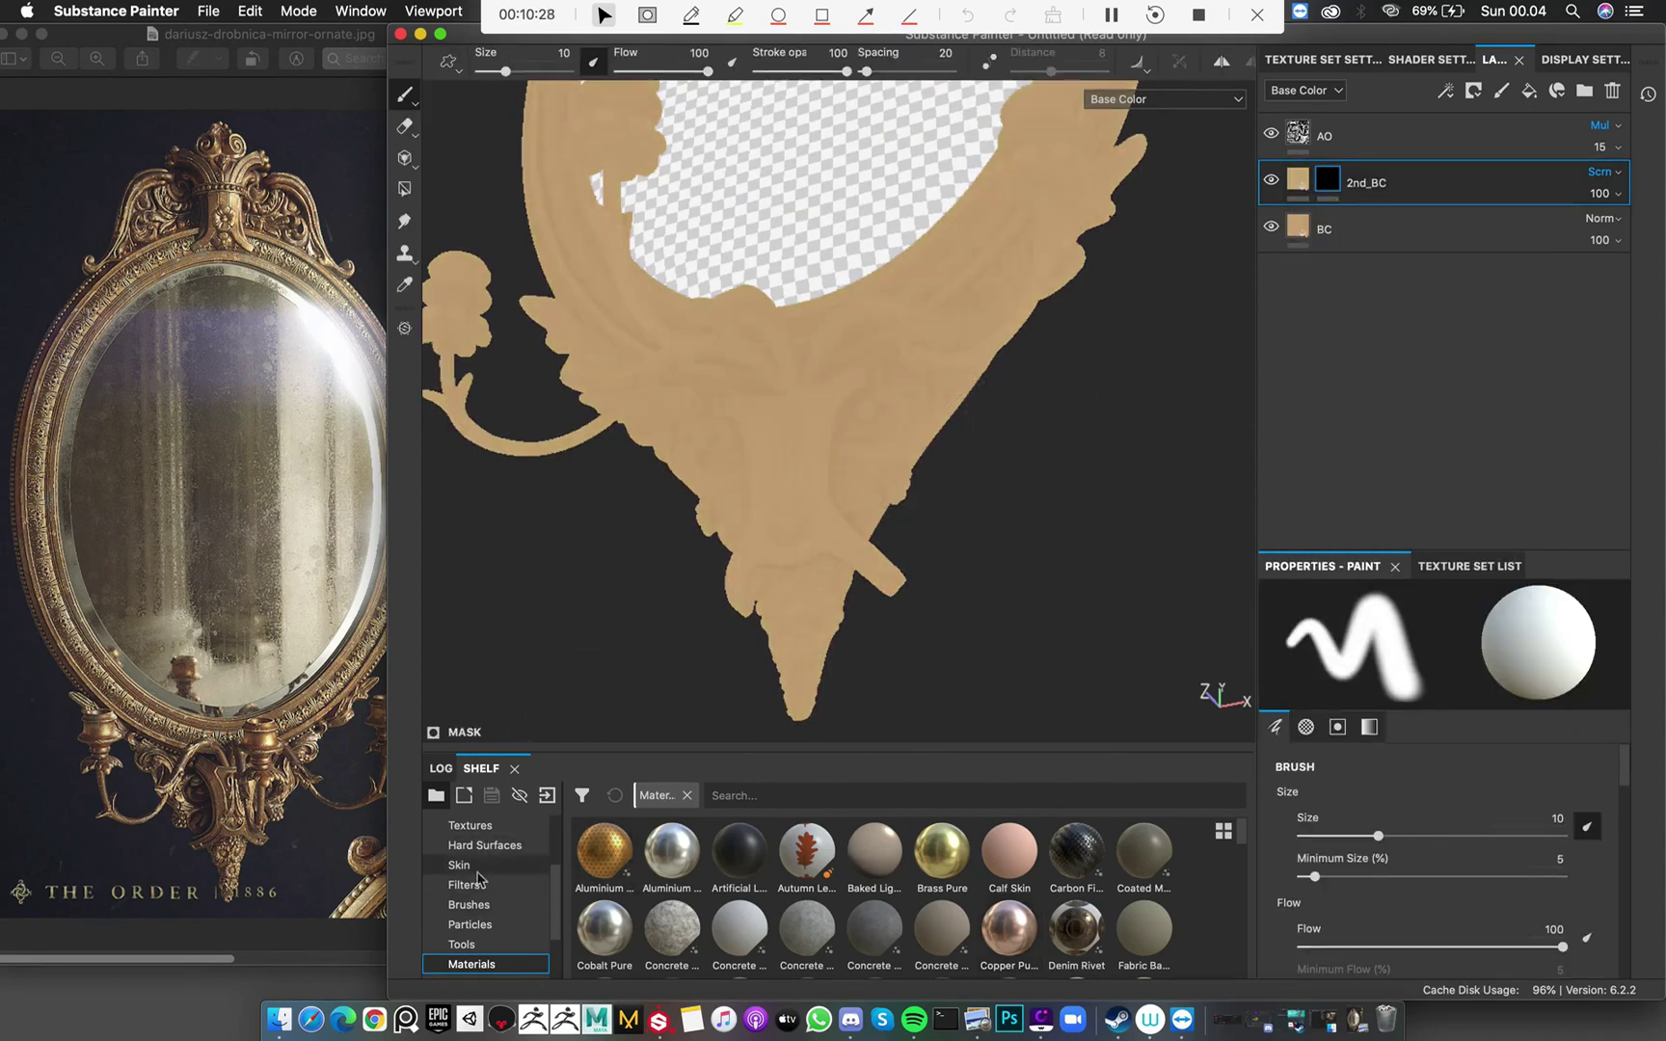
Try the Surface Worn smart mask on the 2nd_BC layer's mask and undo it
scroll(492, 906, "down", 3)
left_click(509, 925)
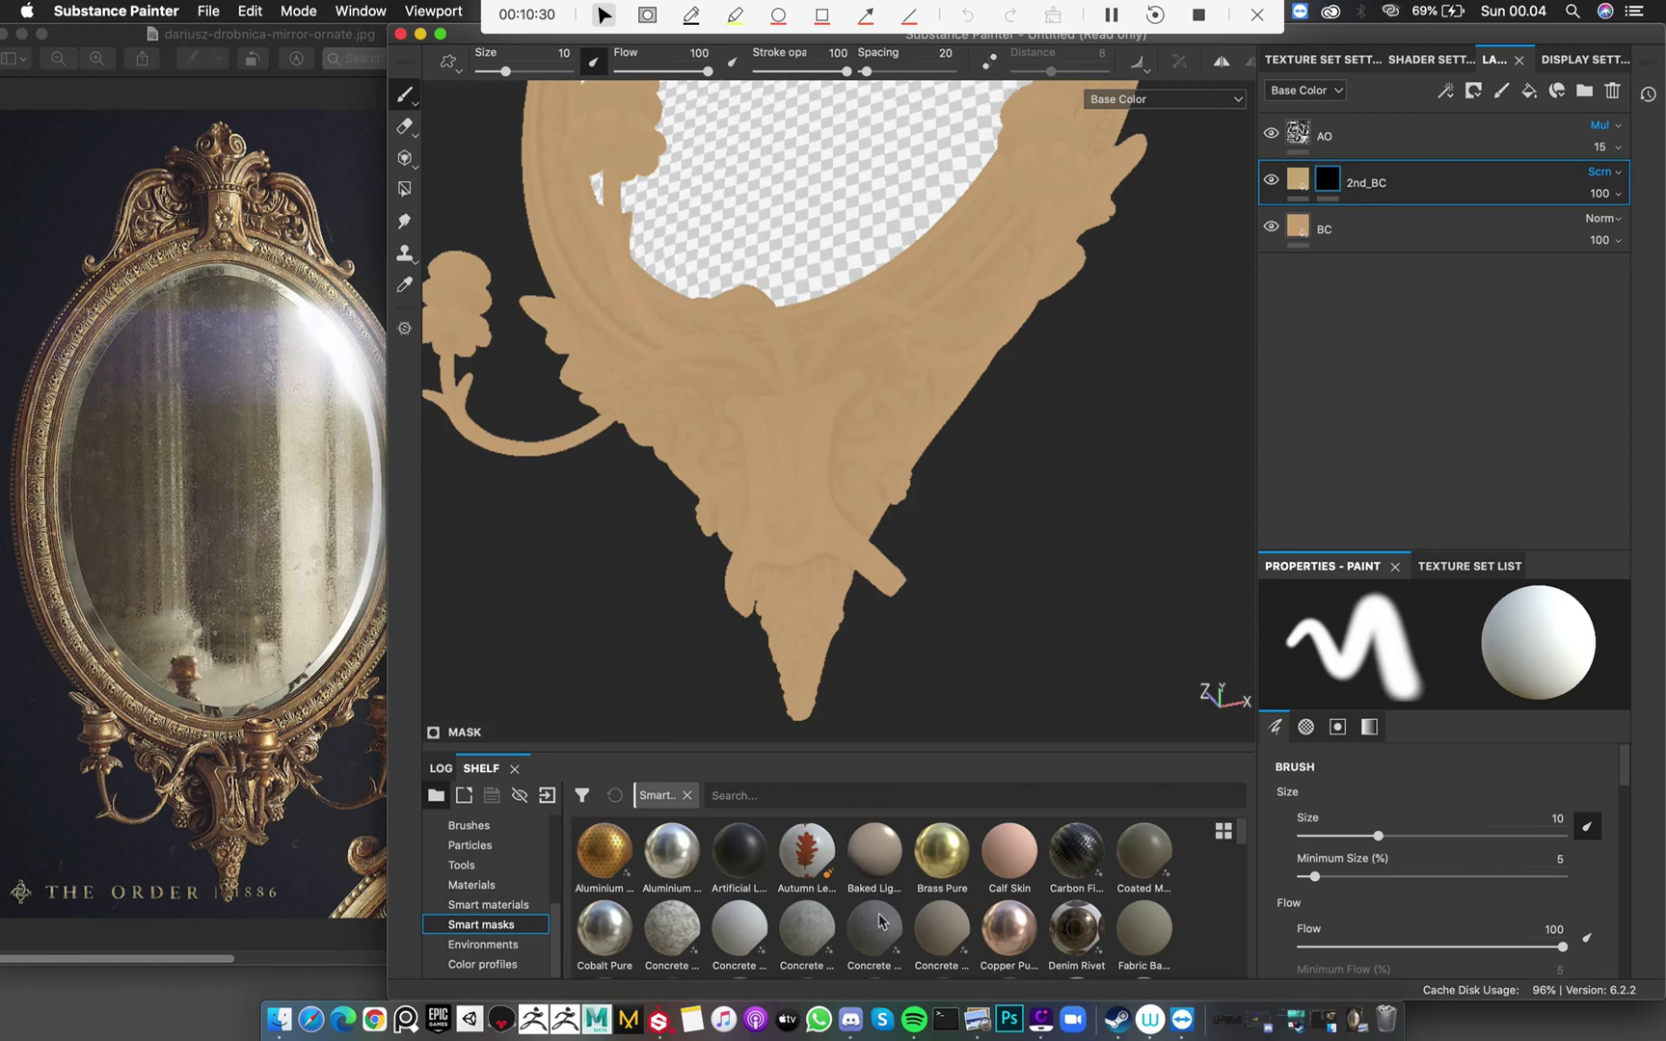
scroll(901, 925, "down", 5)
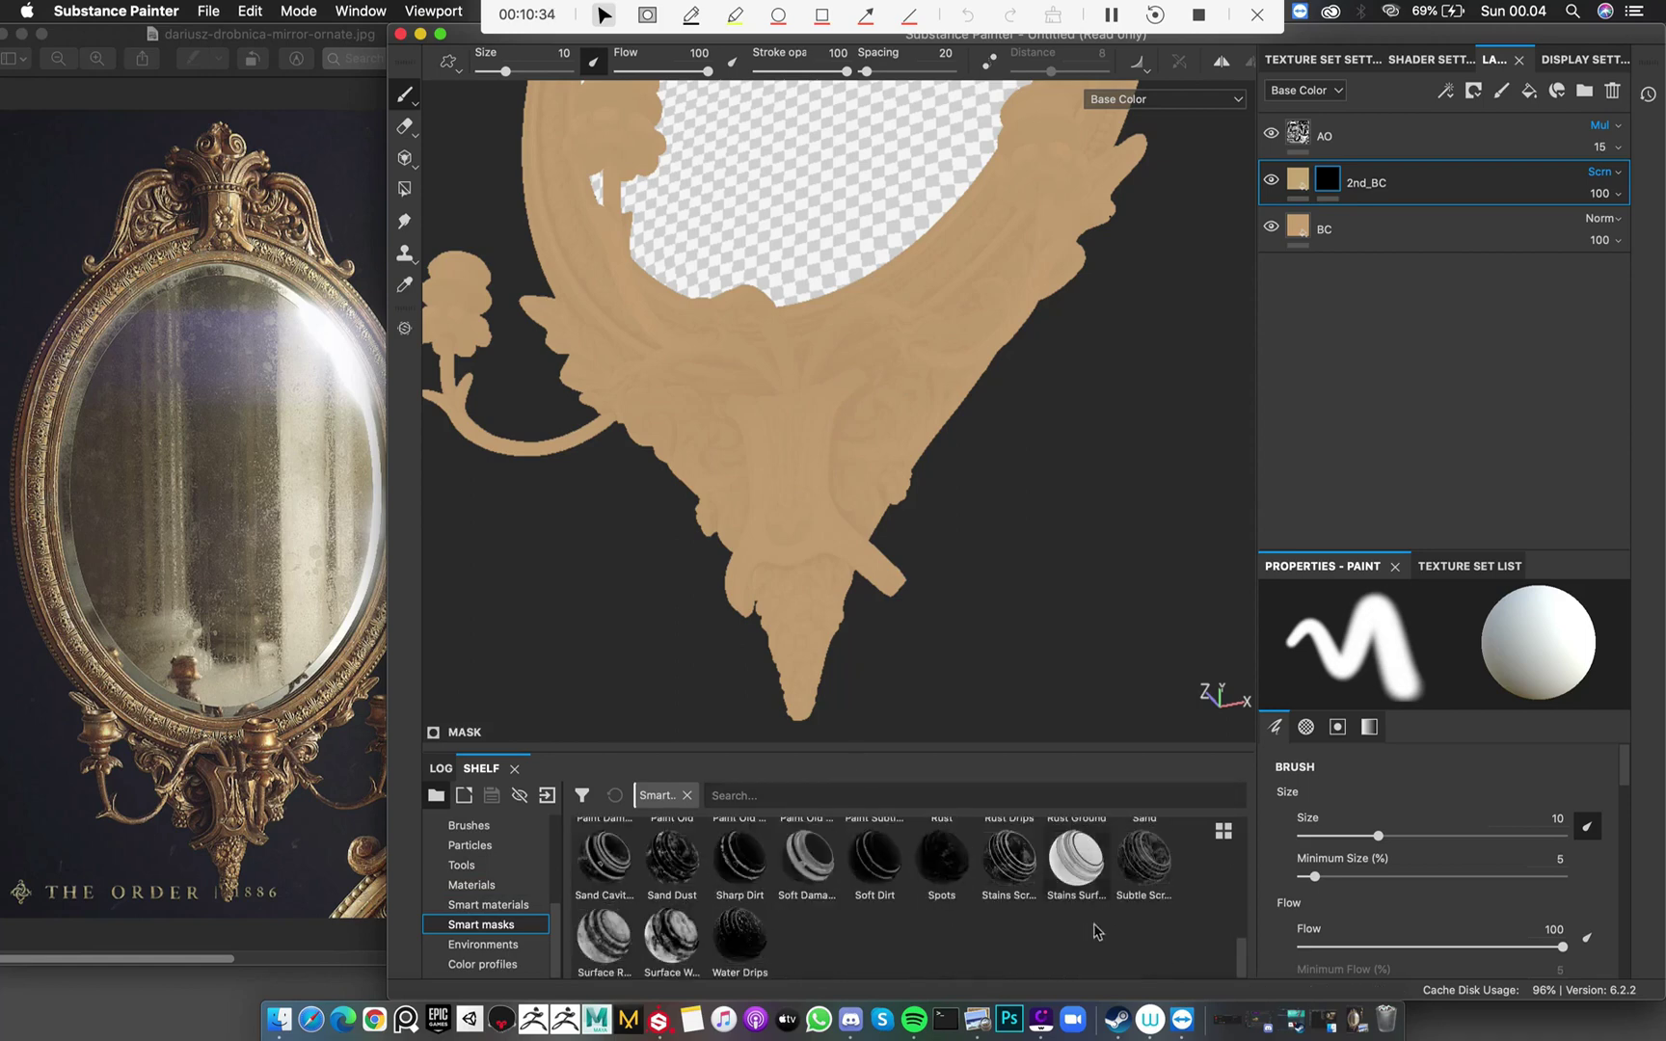
mouse_move(682, 943)
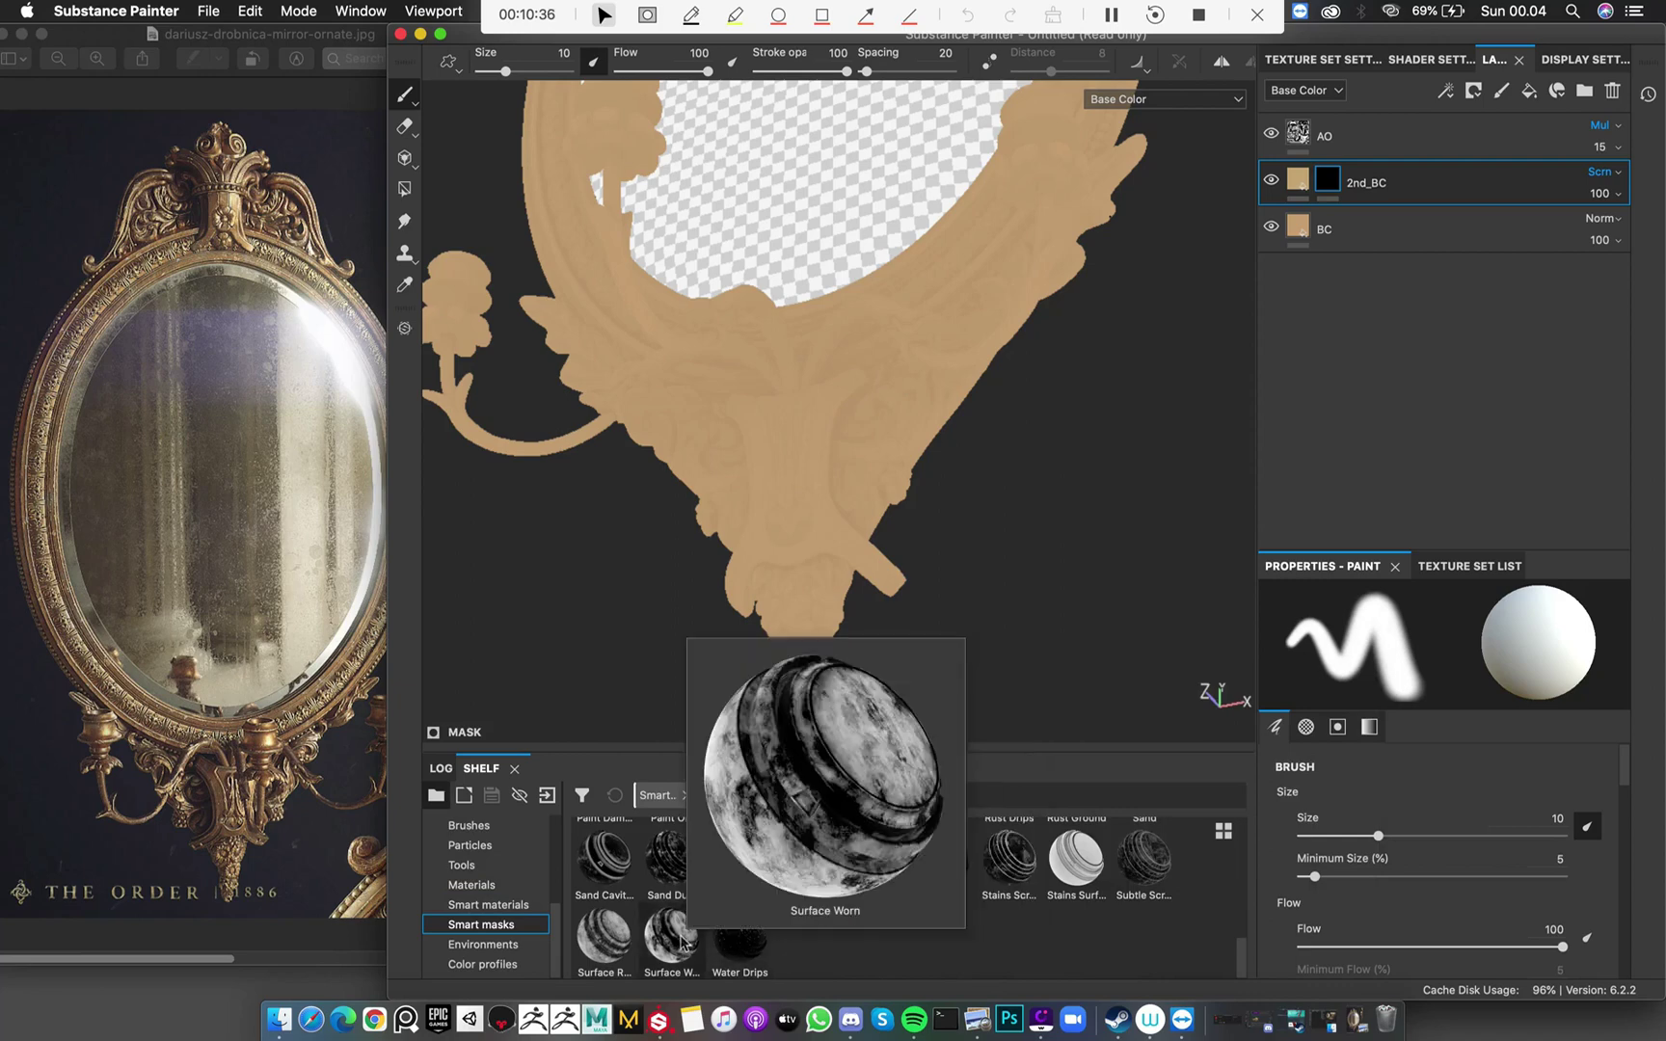
left_click_drag(682, 943, 1330, 181)
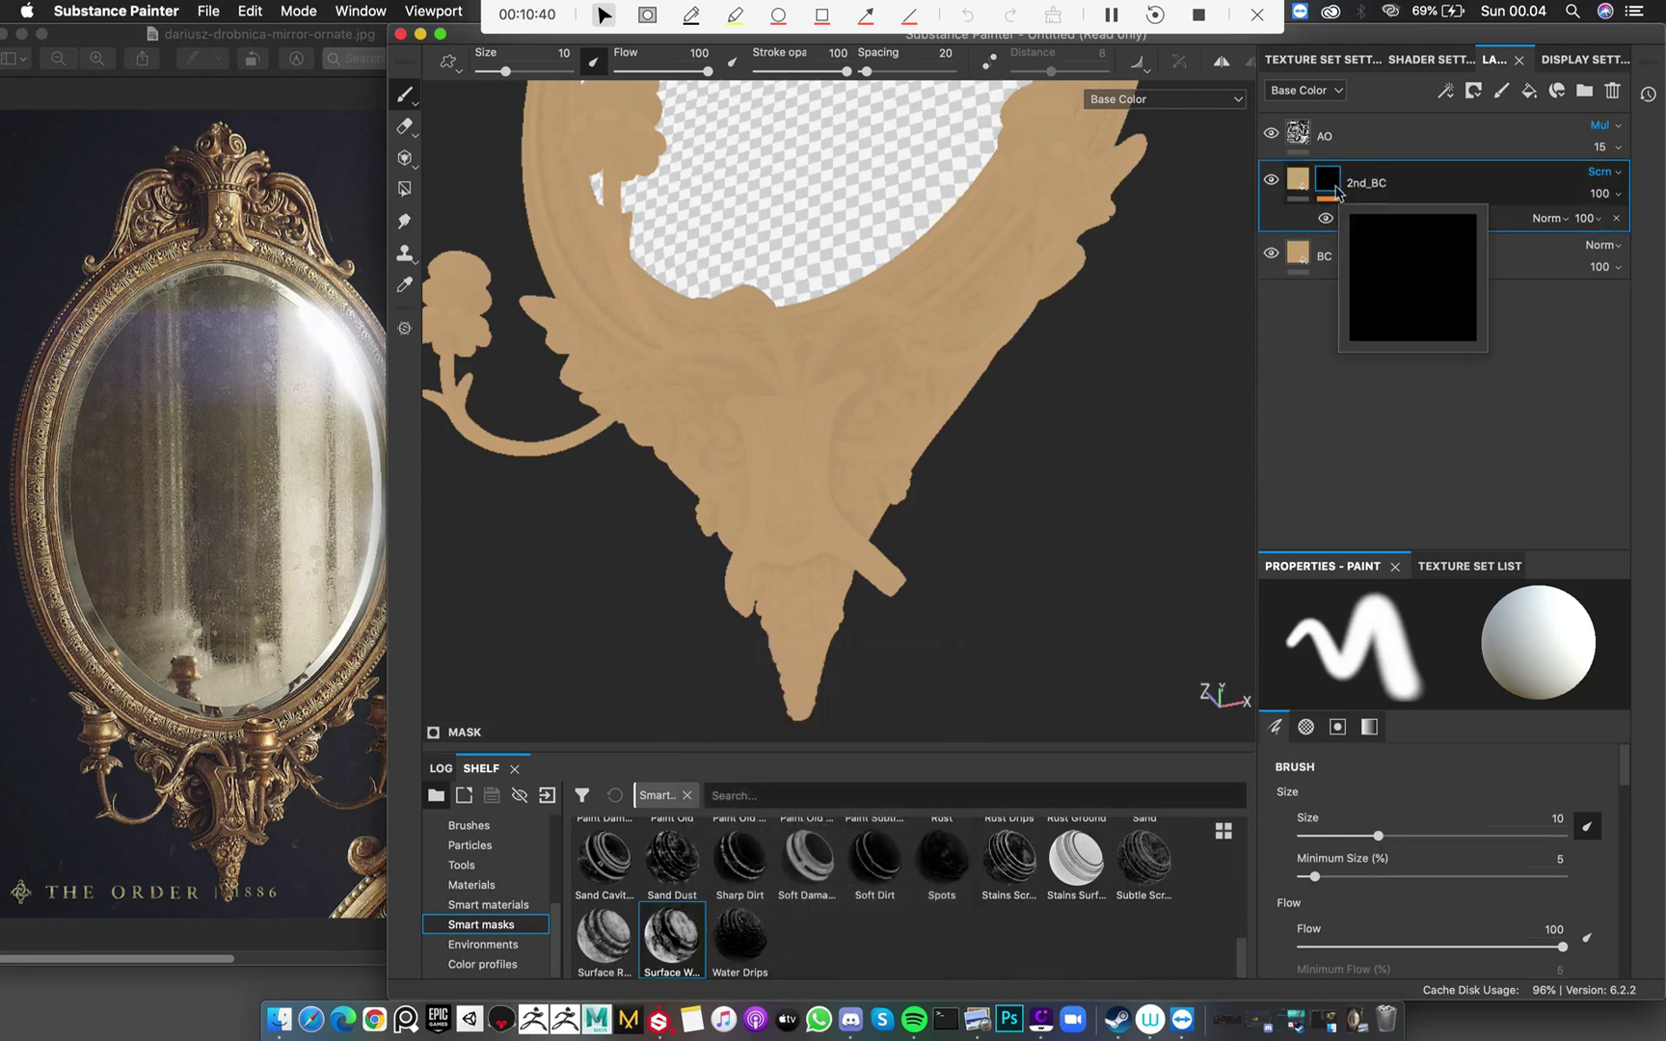
mouse_move(794, 549)
left_mouse_down("alt")
mouse_move(1005, 566)
mouse_move(810, 558)
mouse_move(789, 532)
left_mouse_up("alt")
key("super+z")
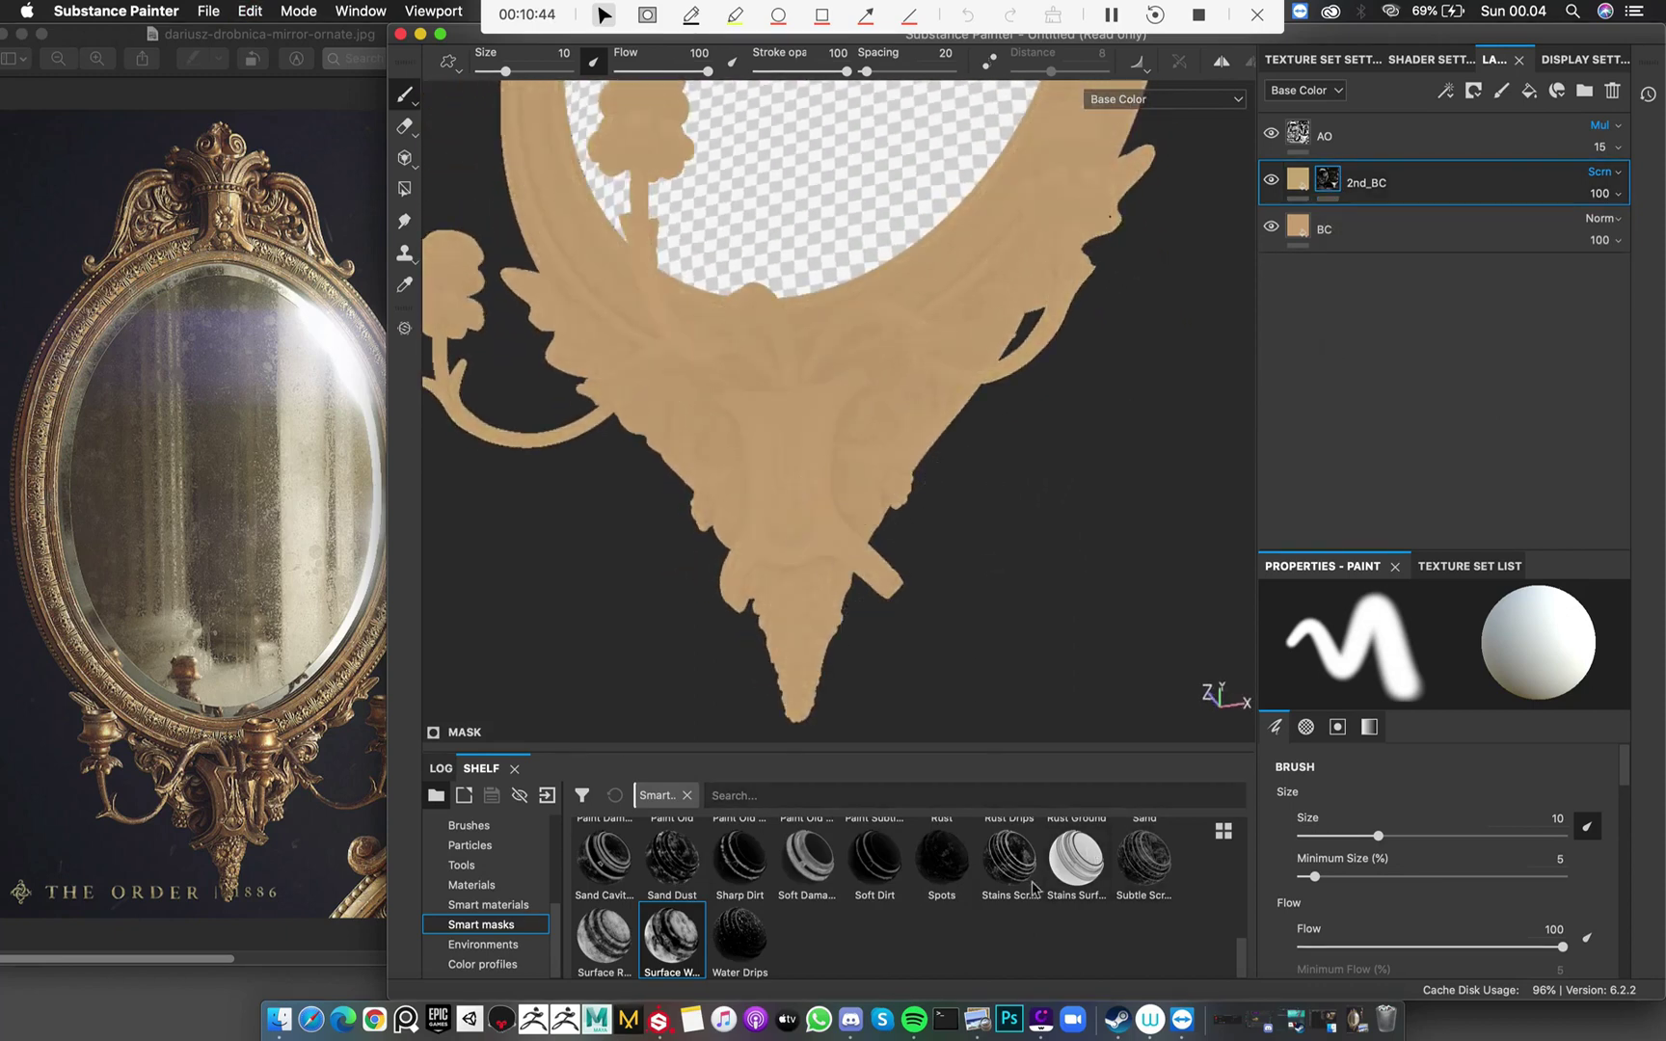
Try the smart mask listed just before Surface Worn on the 2nd_BC layer and clear the mask back to black
left_click_drag(604, 937, 1331, 189)
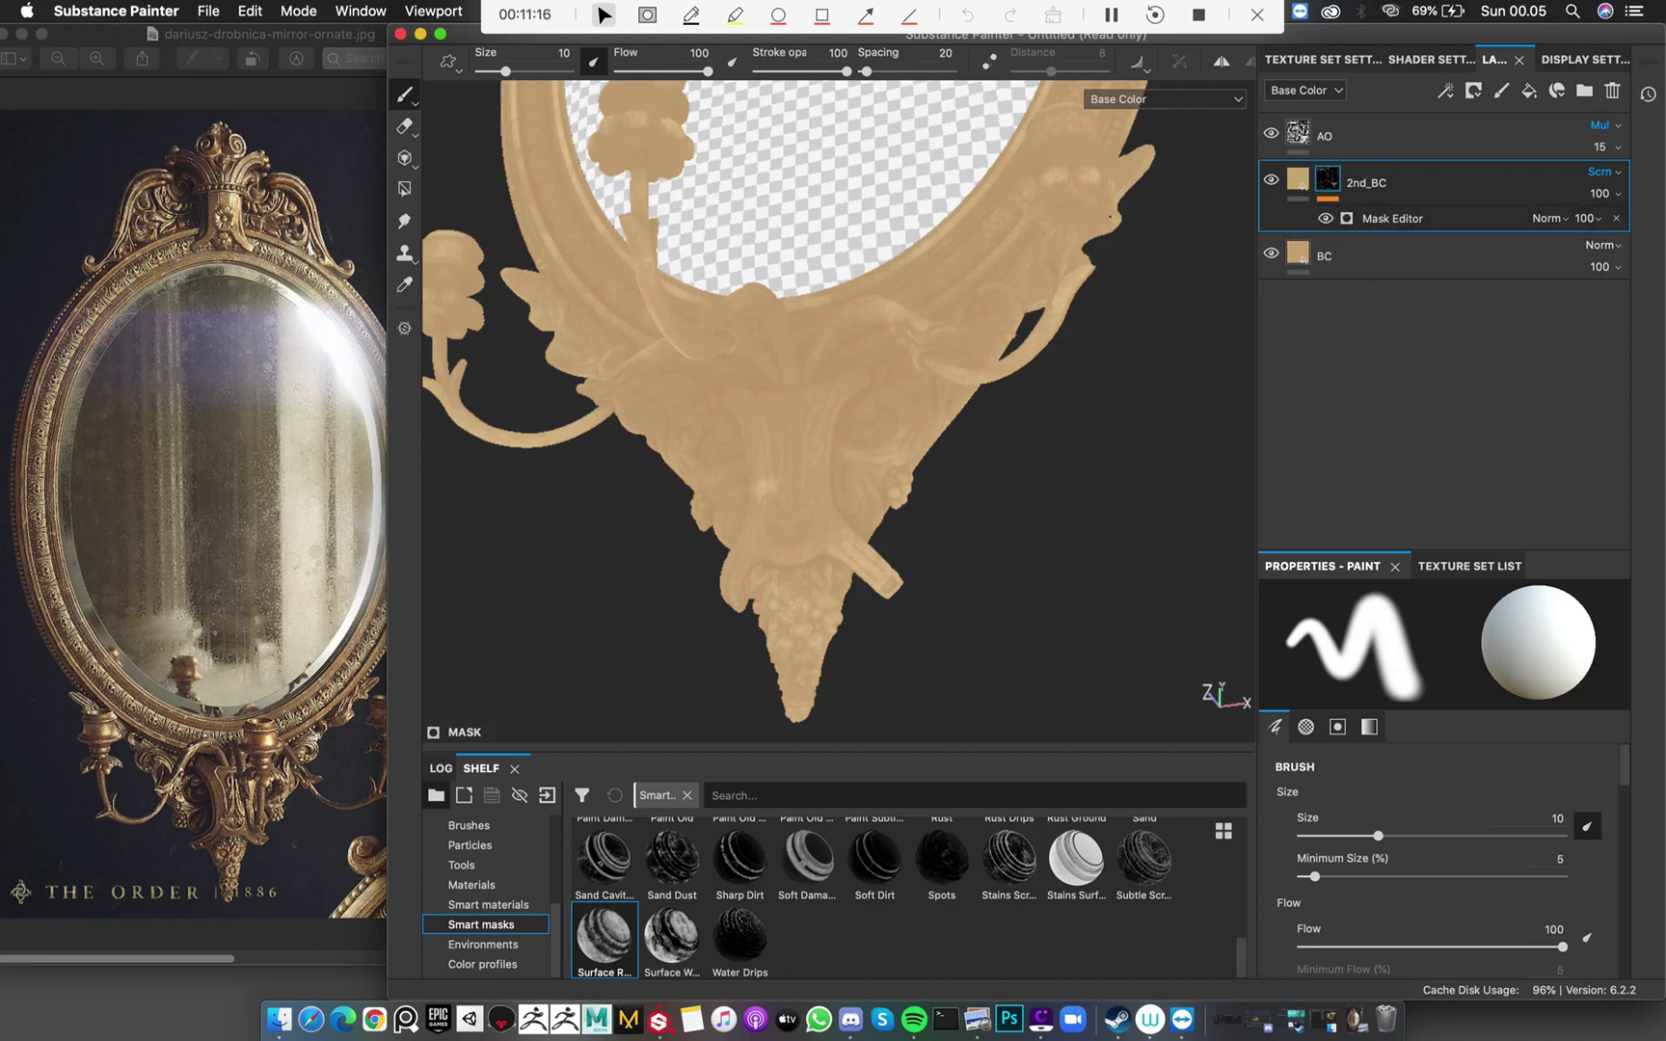
right_click(1328, 179)
left_click(1412, 214)
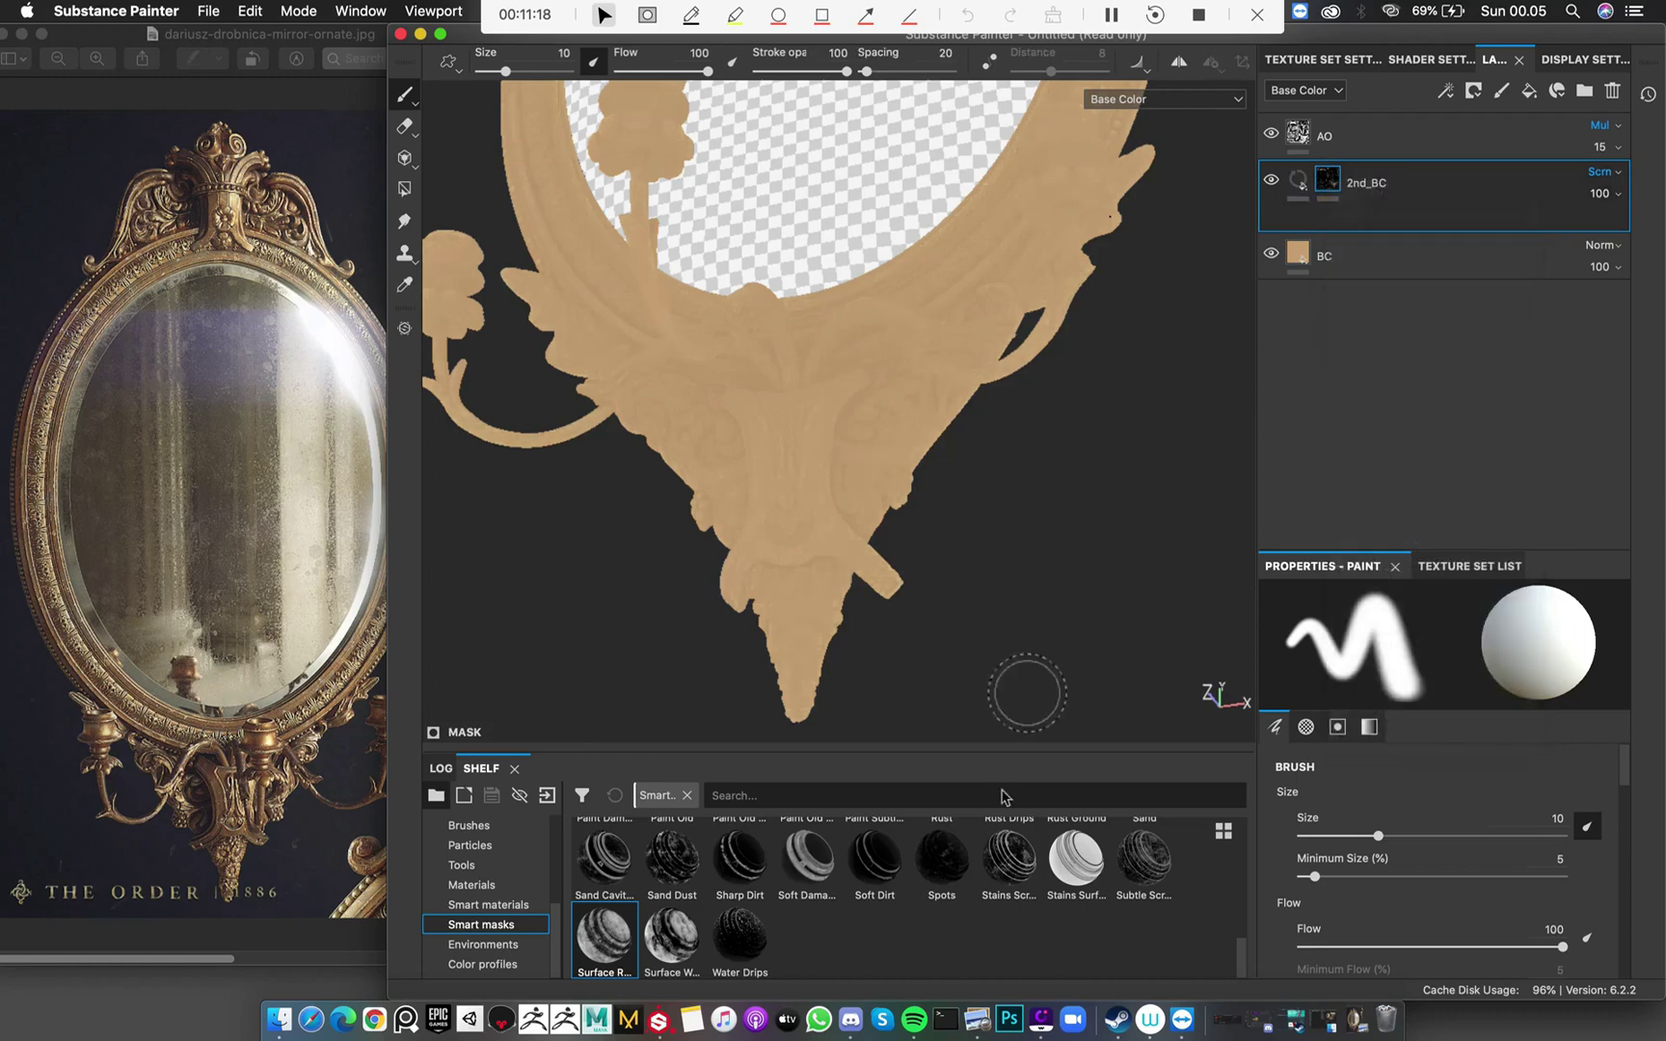
Browse the smart masks, search them for "edge" and clear the search
scroll(1242, 949, "up", 2)
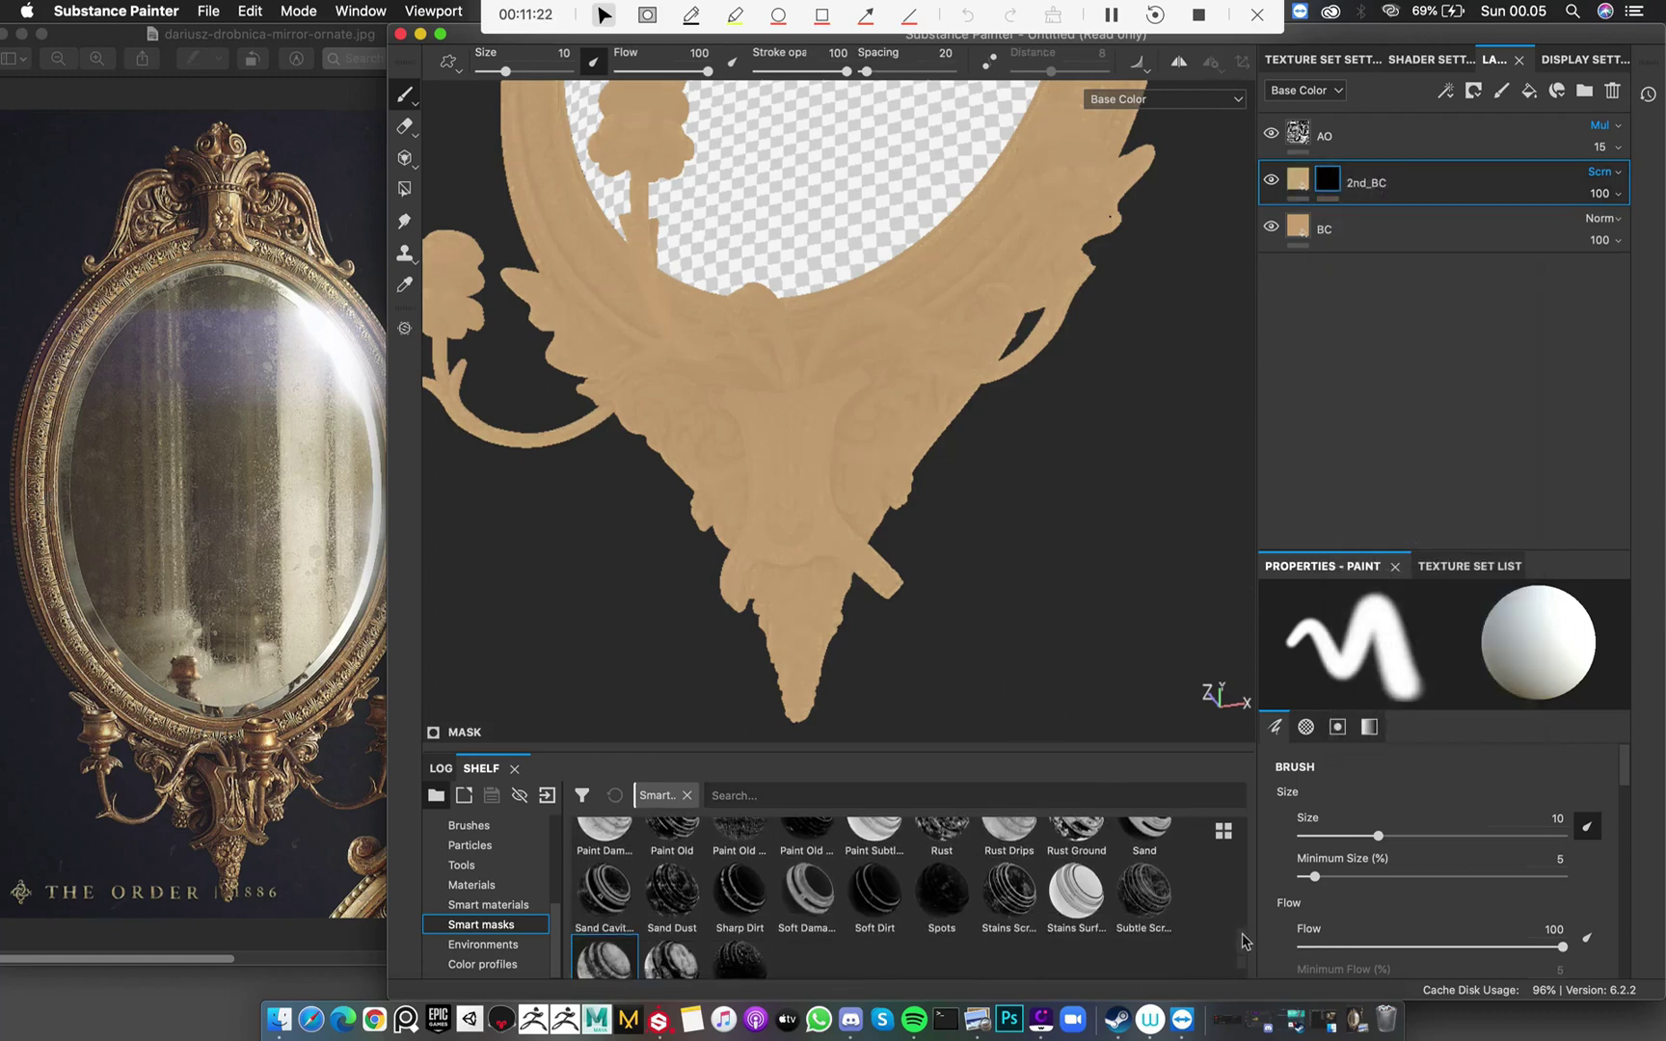
scroll(1242, 935, "up", 3)
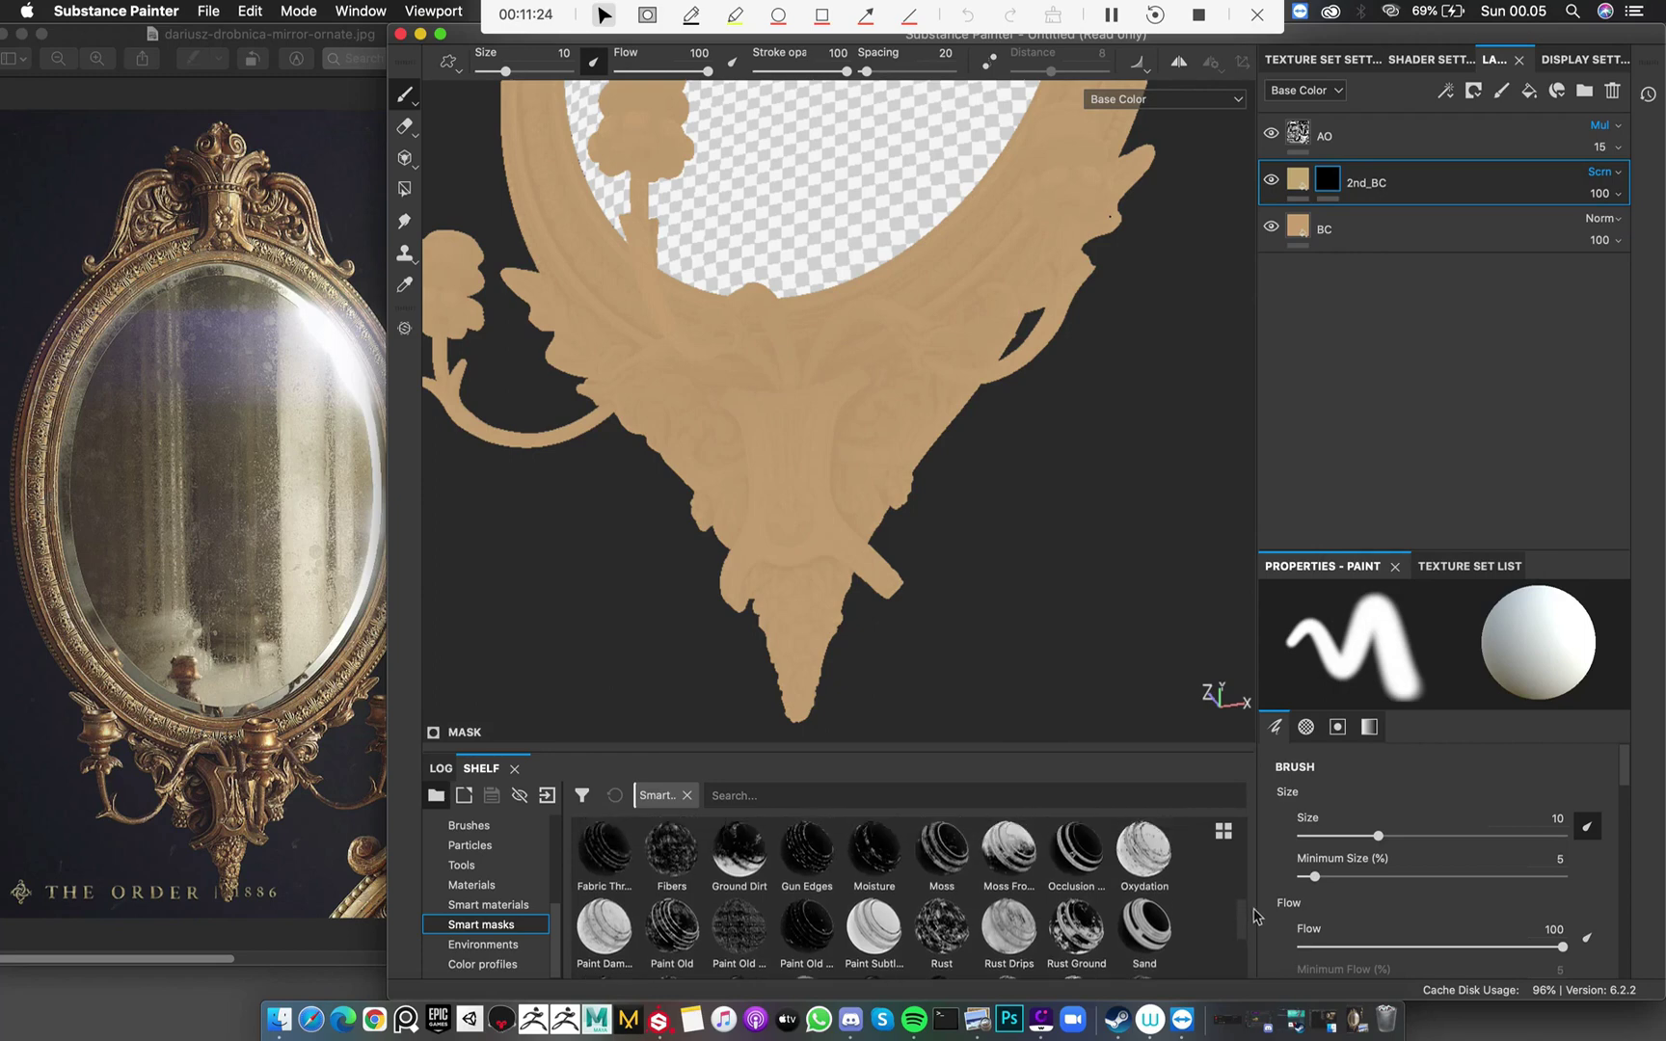
scroll(1253, 915, "up", 3)
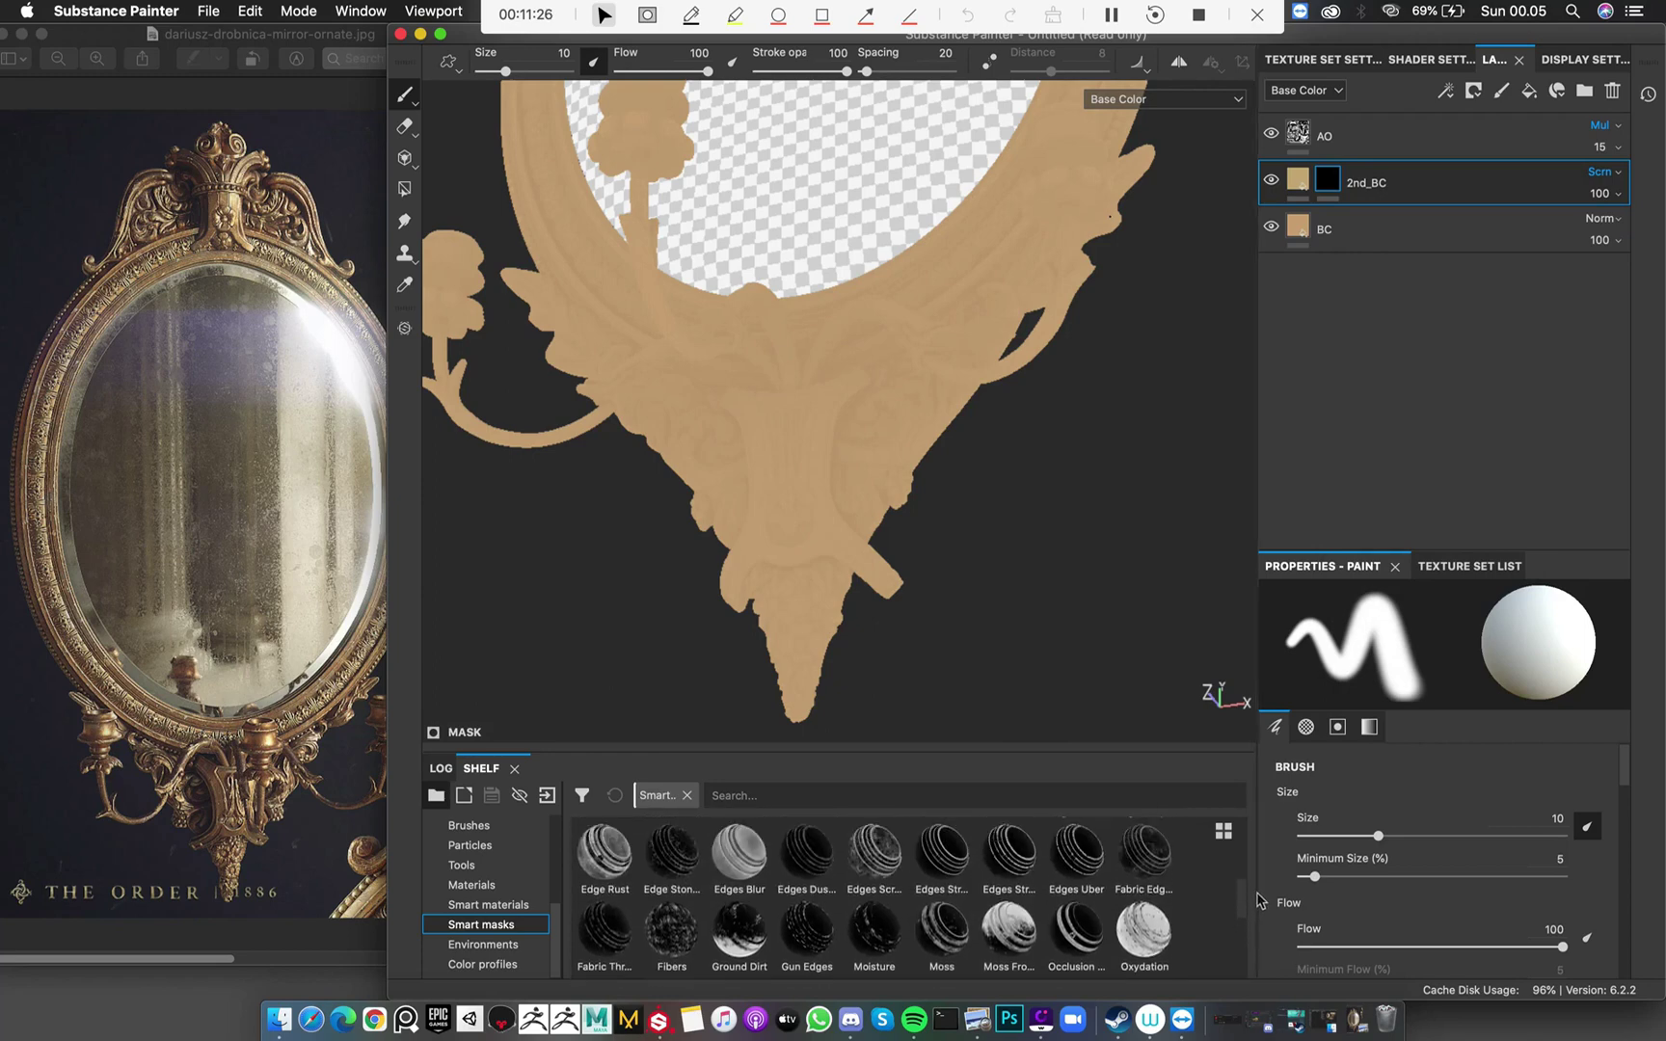
scroll(1257, 902, "down", 2)
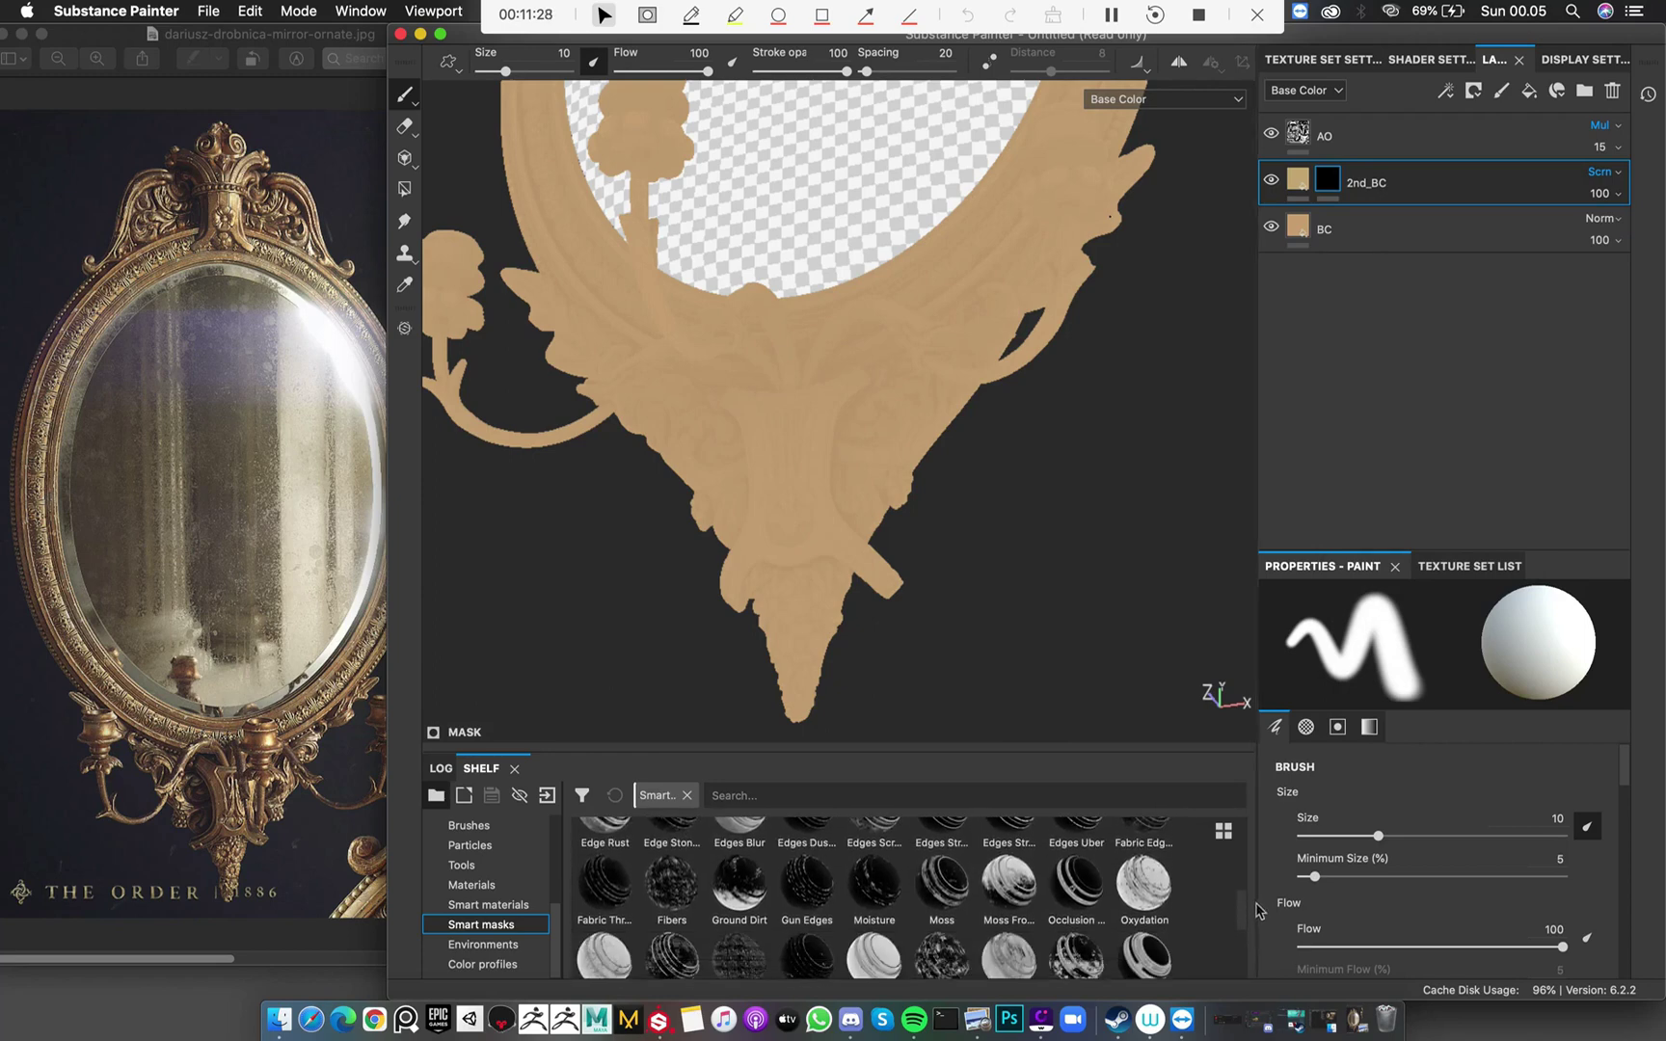
scroll(1257, 917, "down", 1)
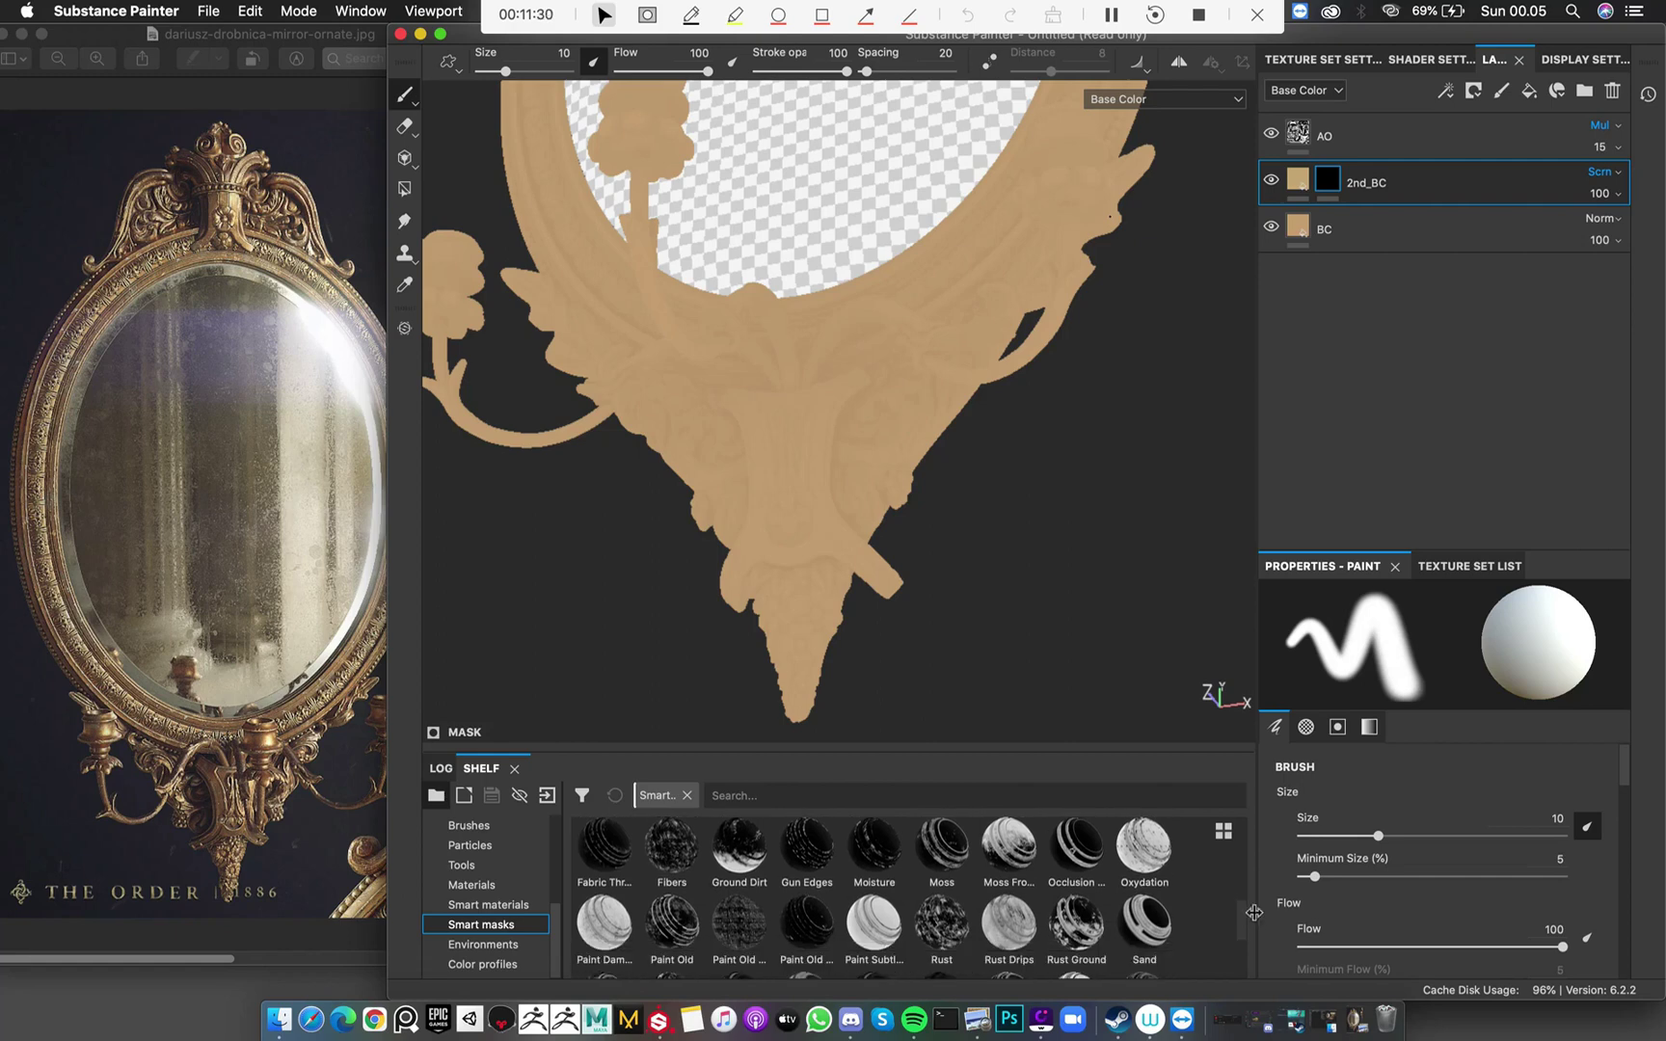
left_click(842, 795)
type("edge")
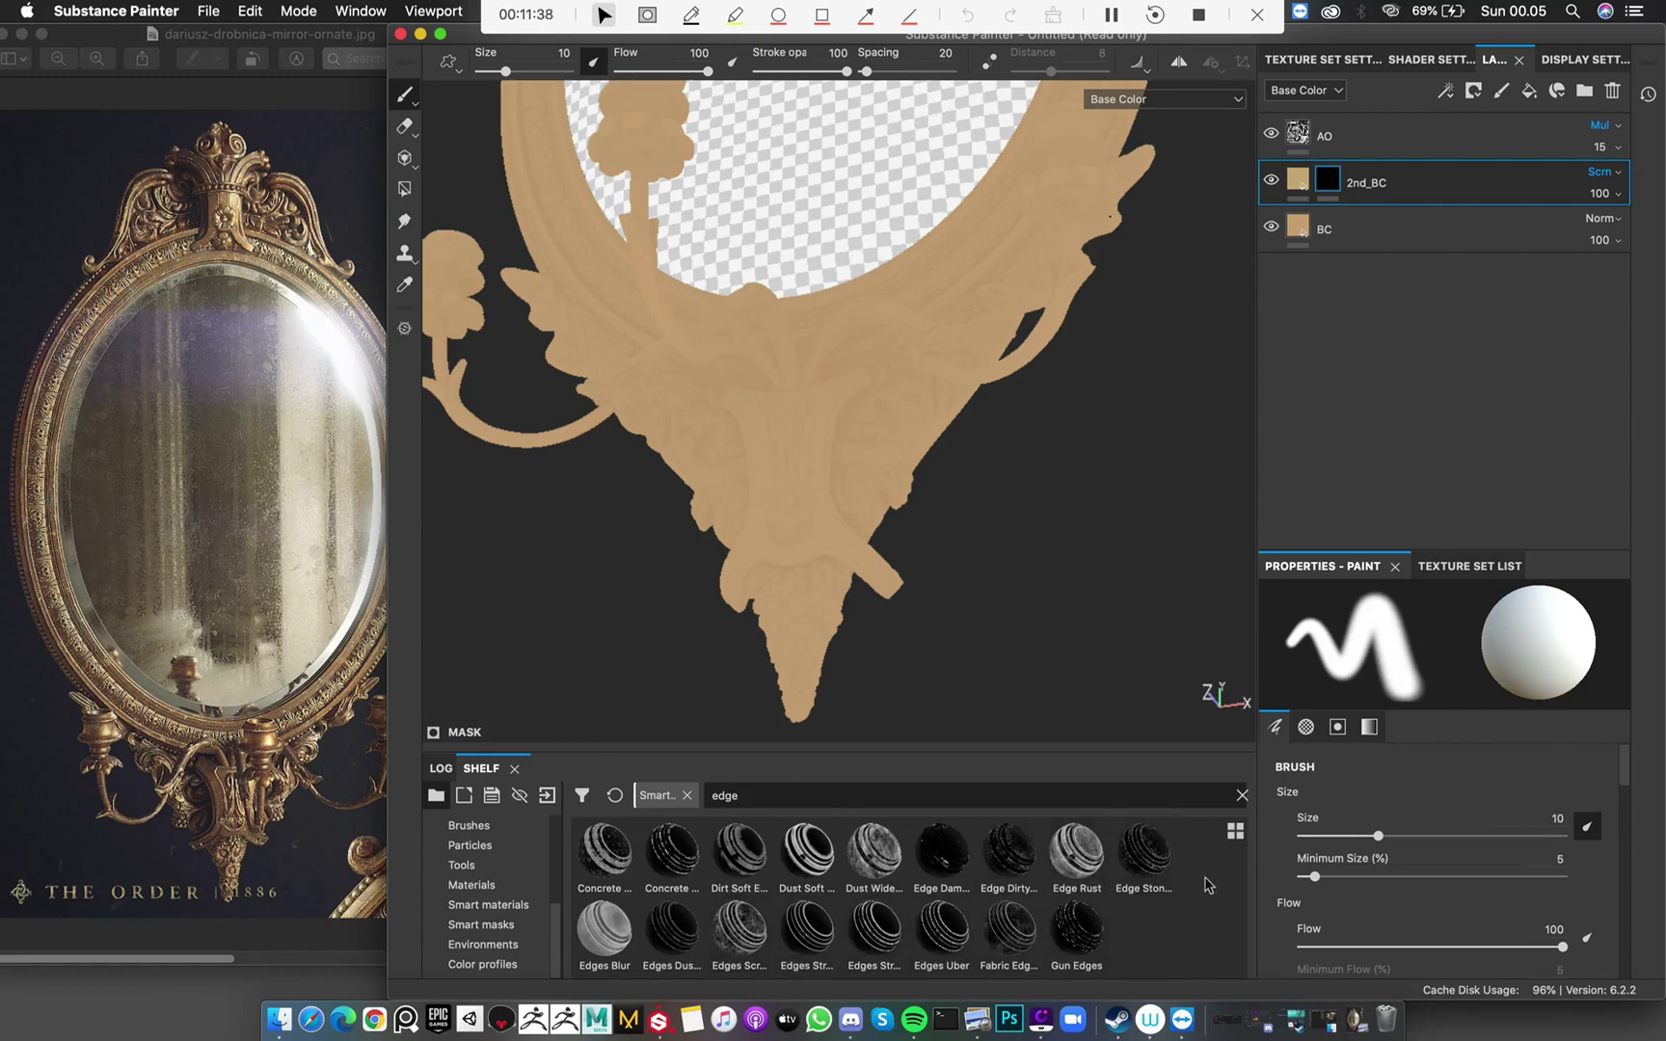
mouse_move(747, 923)
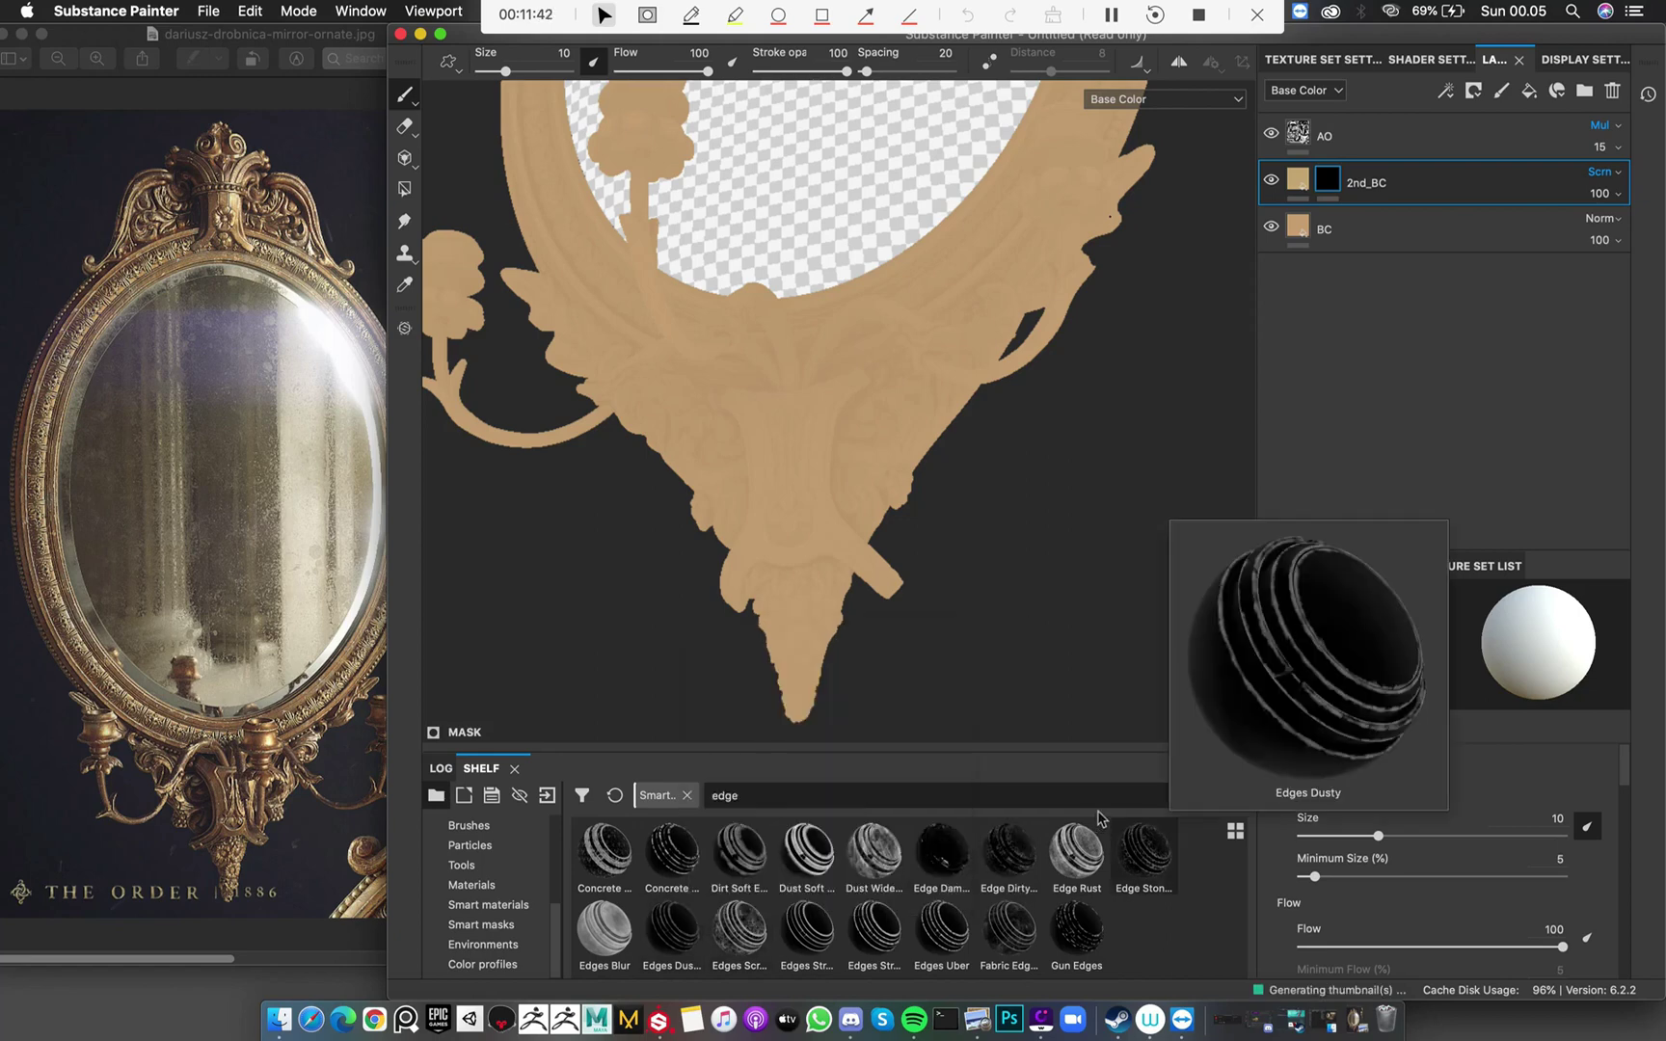
key("BackSpace")
key("BackSpace")
key("BackSpace")
key("BackSpace")
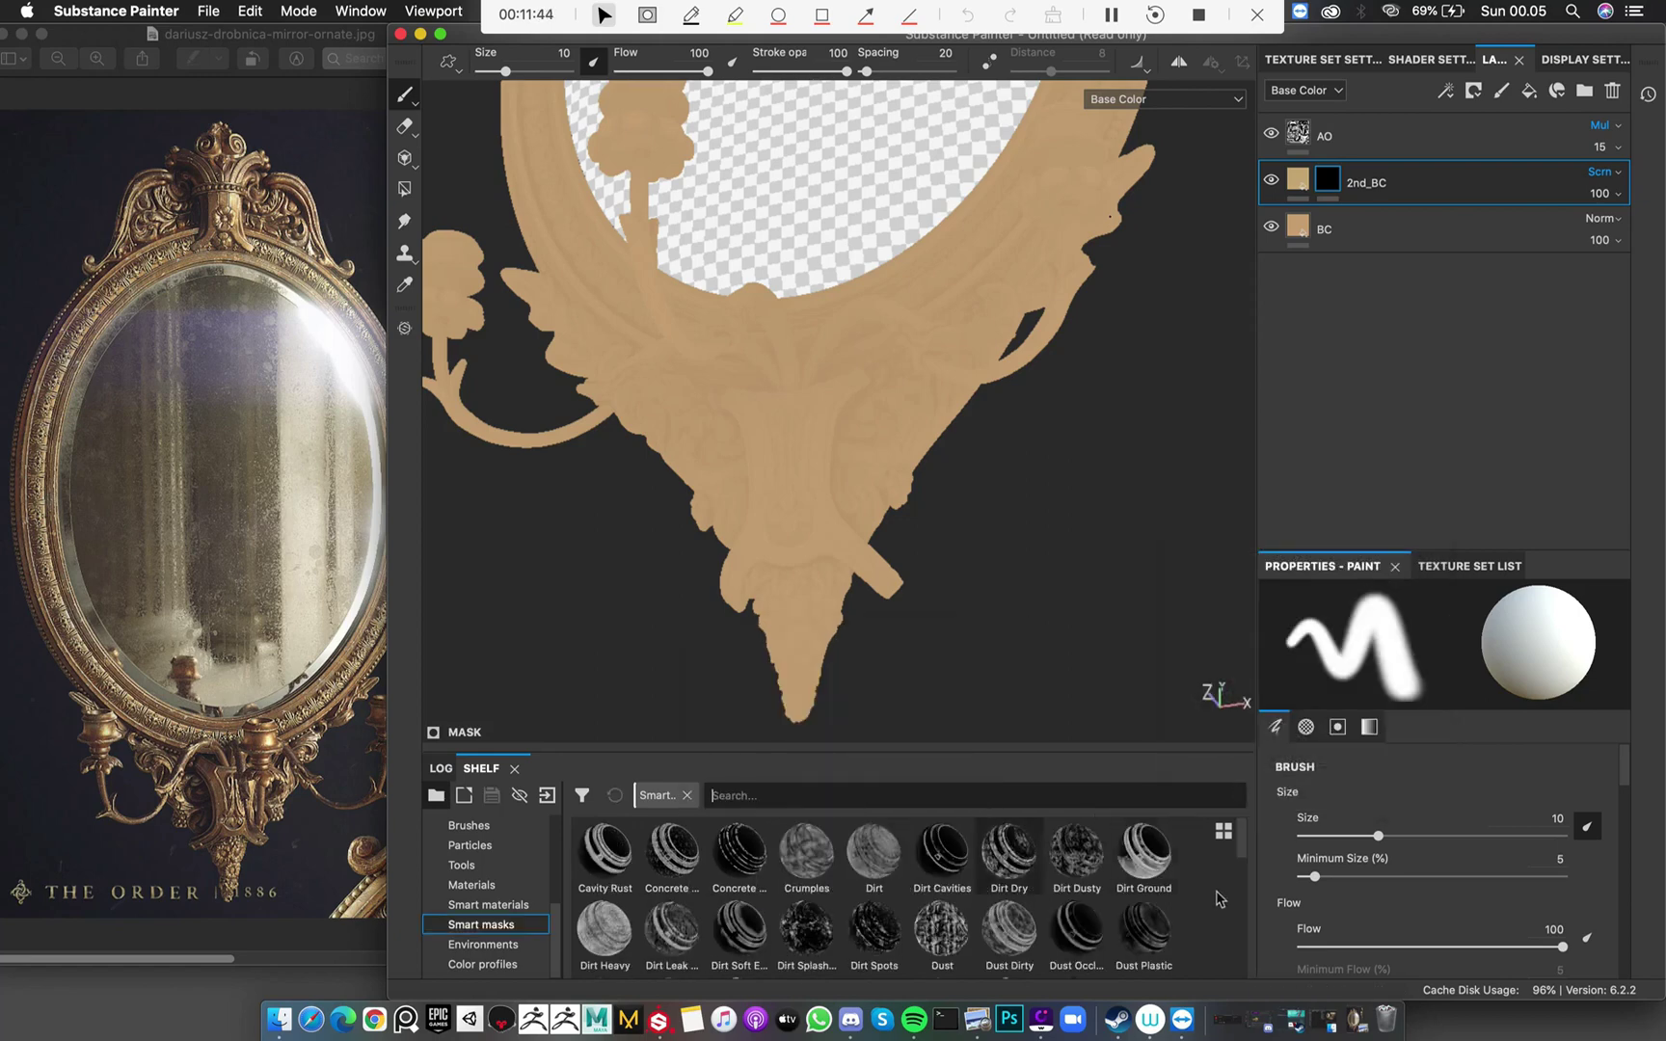
Look through the dirt, dust and edge smart masks for one that suits the frame's color variation
scroll(1239, 866, "down", 2)
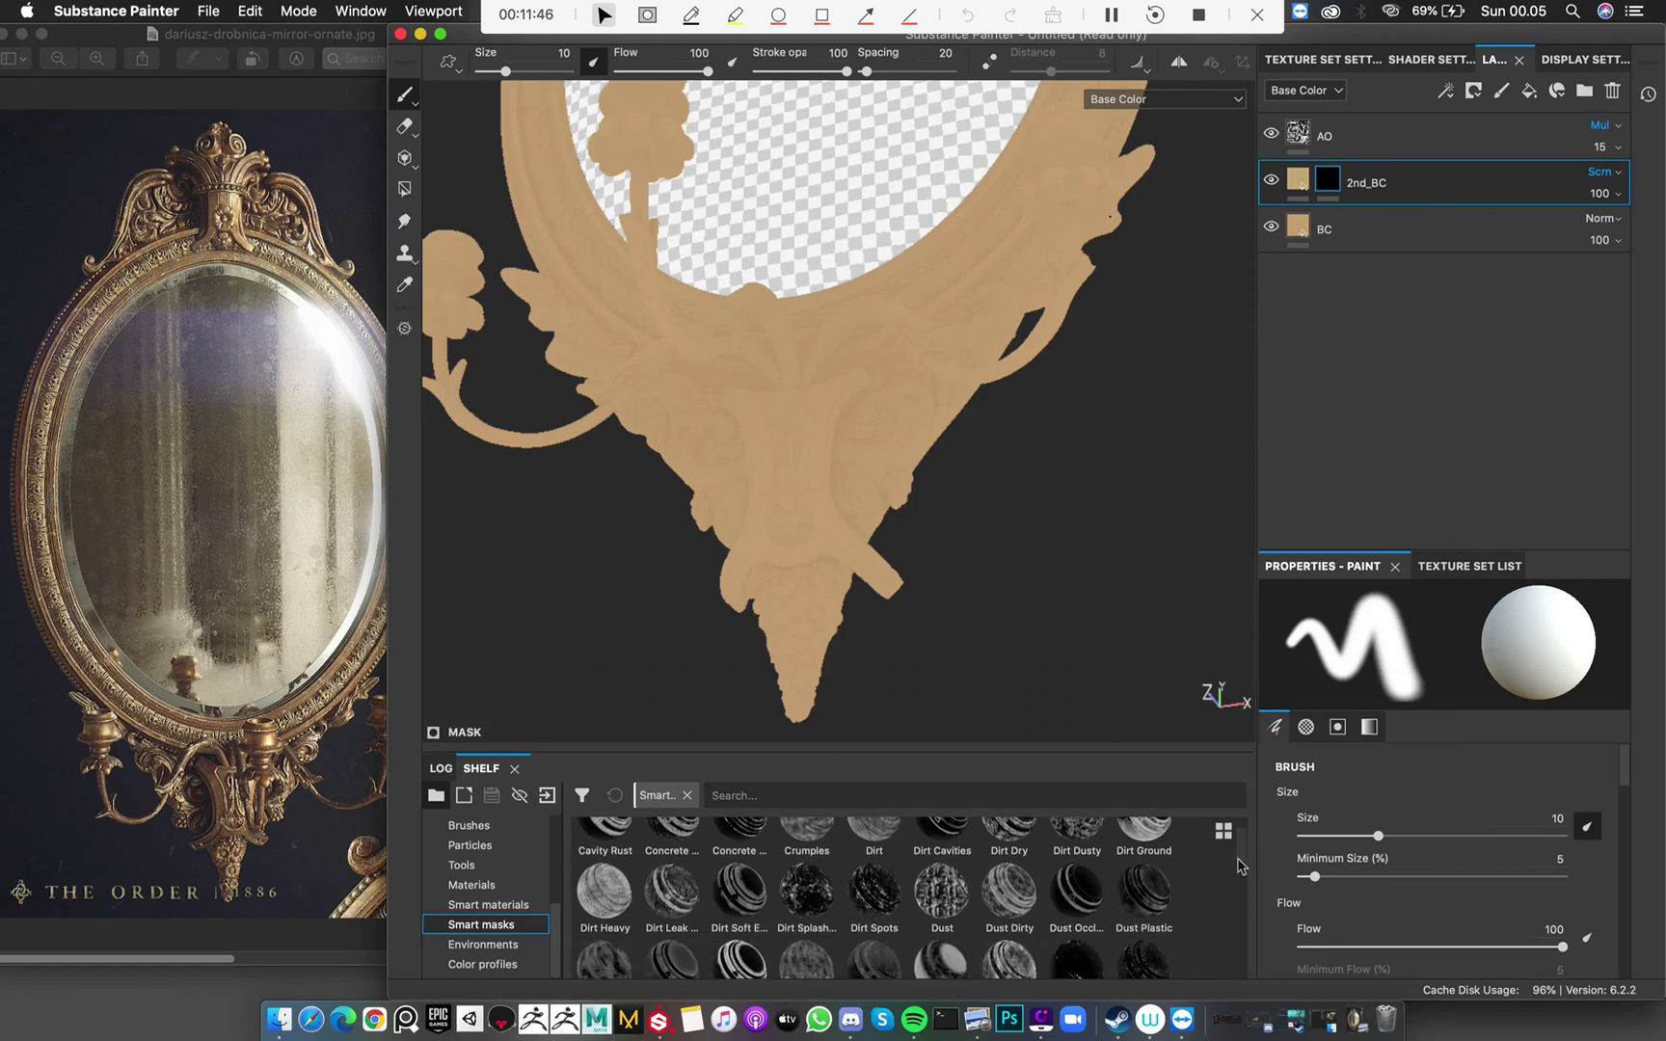
scroll(1239, 865, "down", 3)
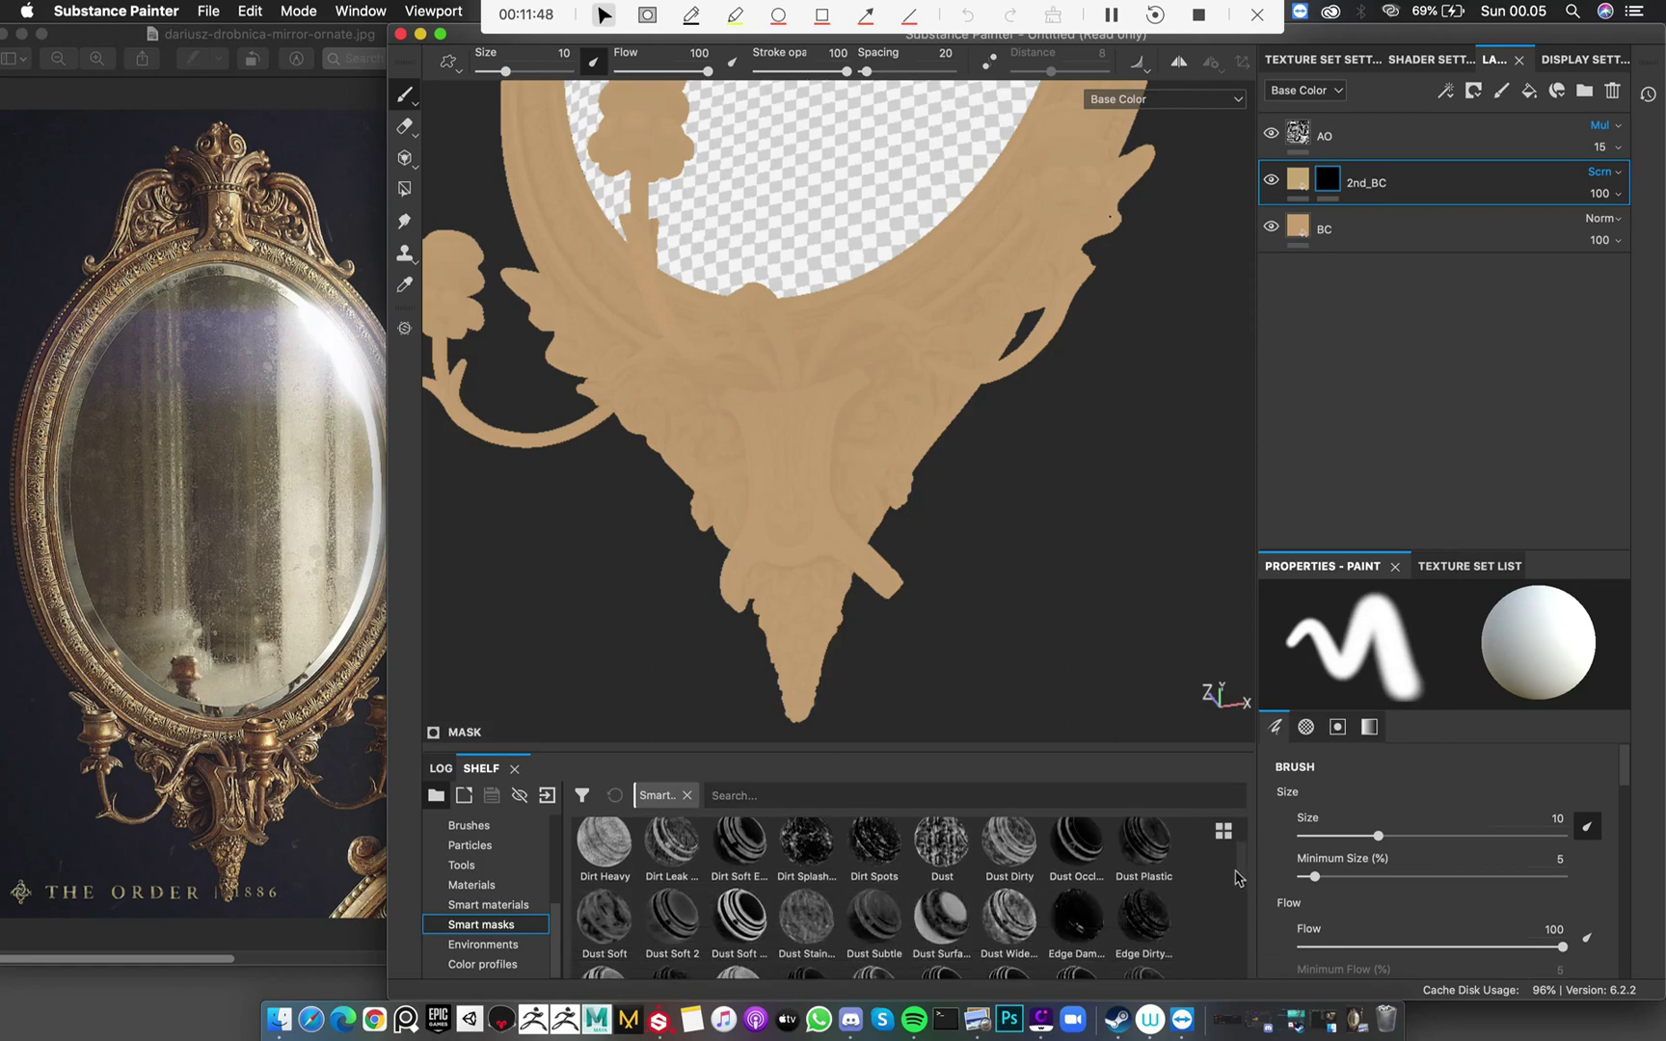
scroll(1239, 878, "down", 3)
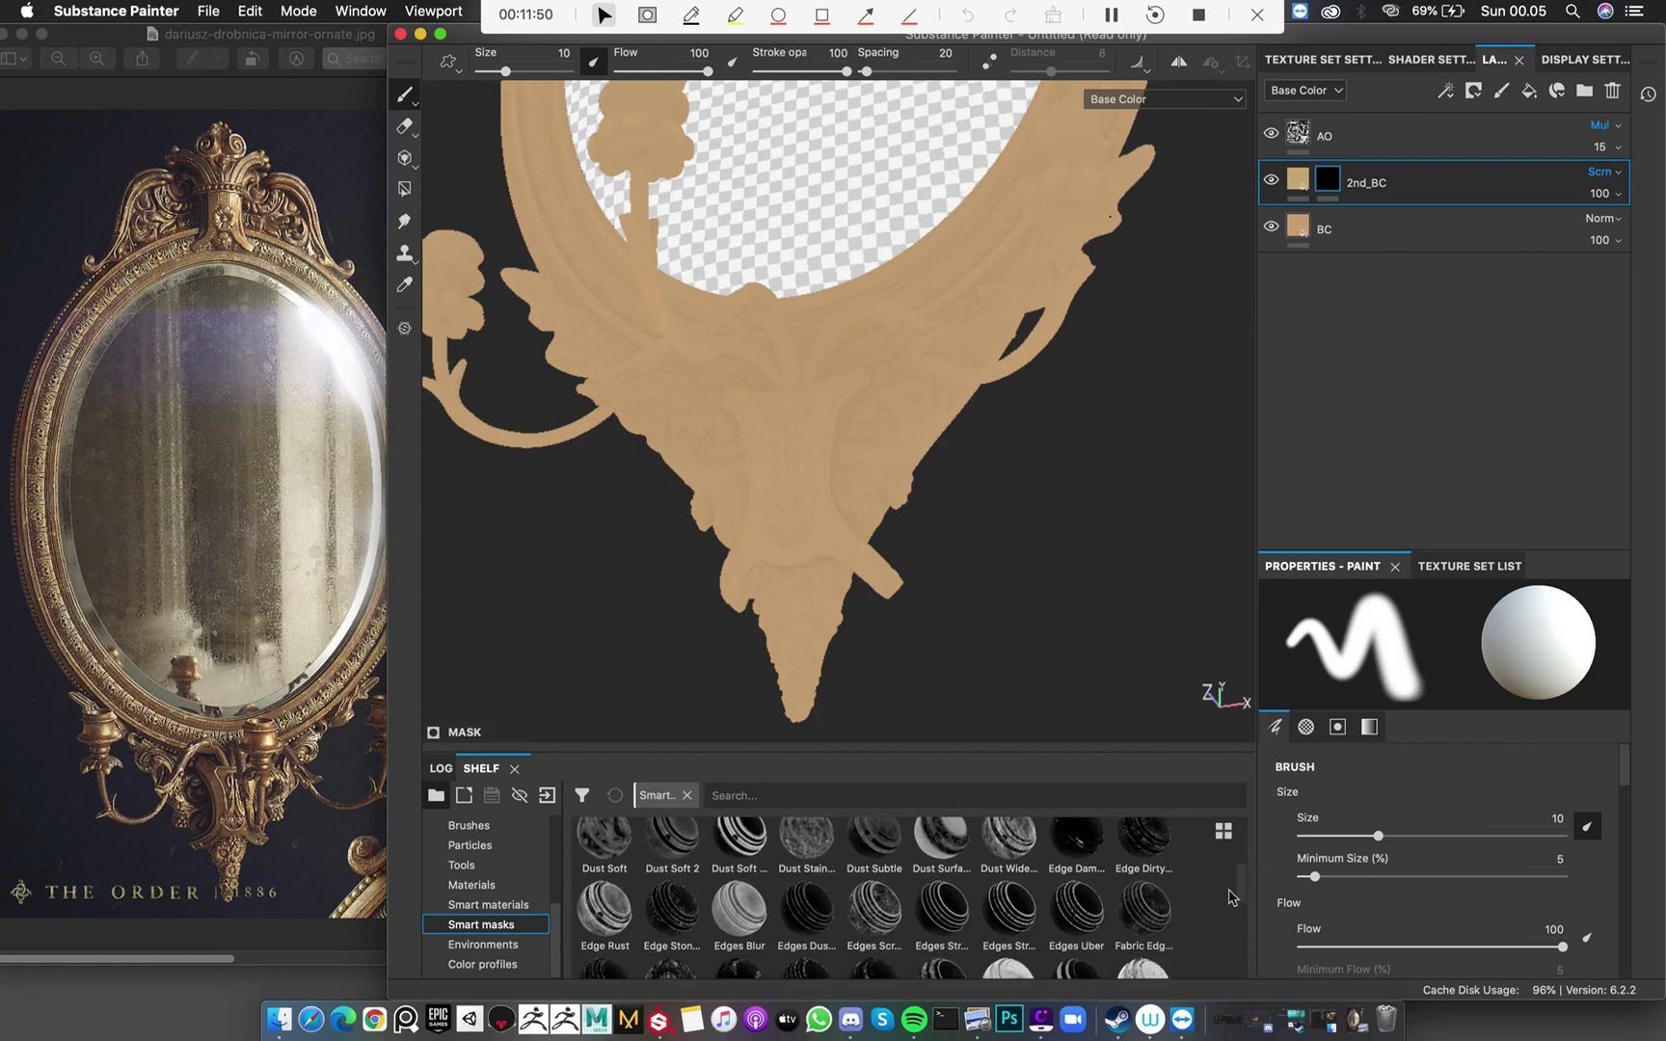
scroll(1229, 897, "down", 1)
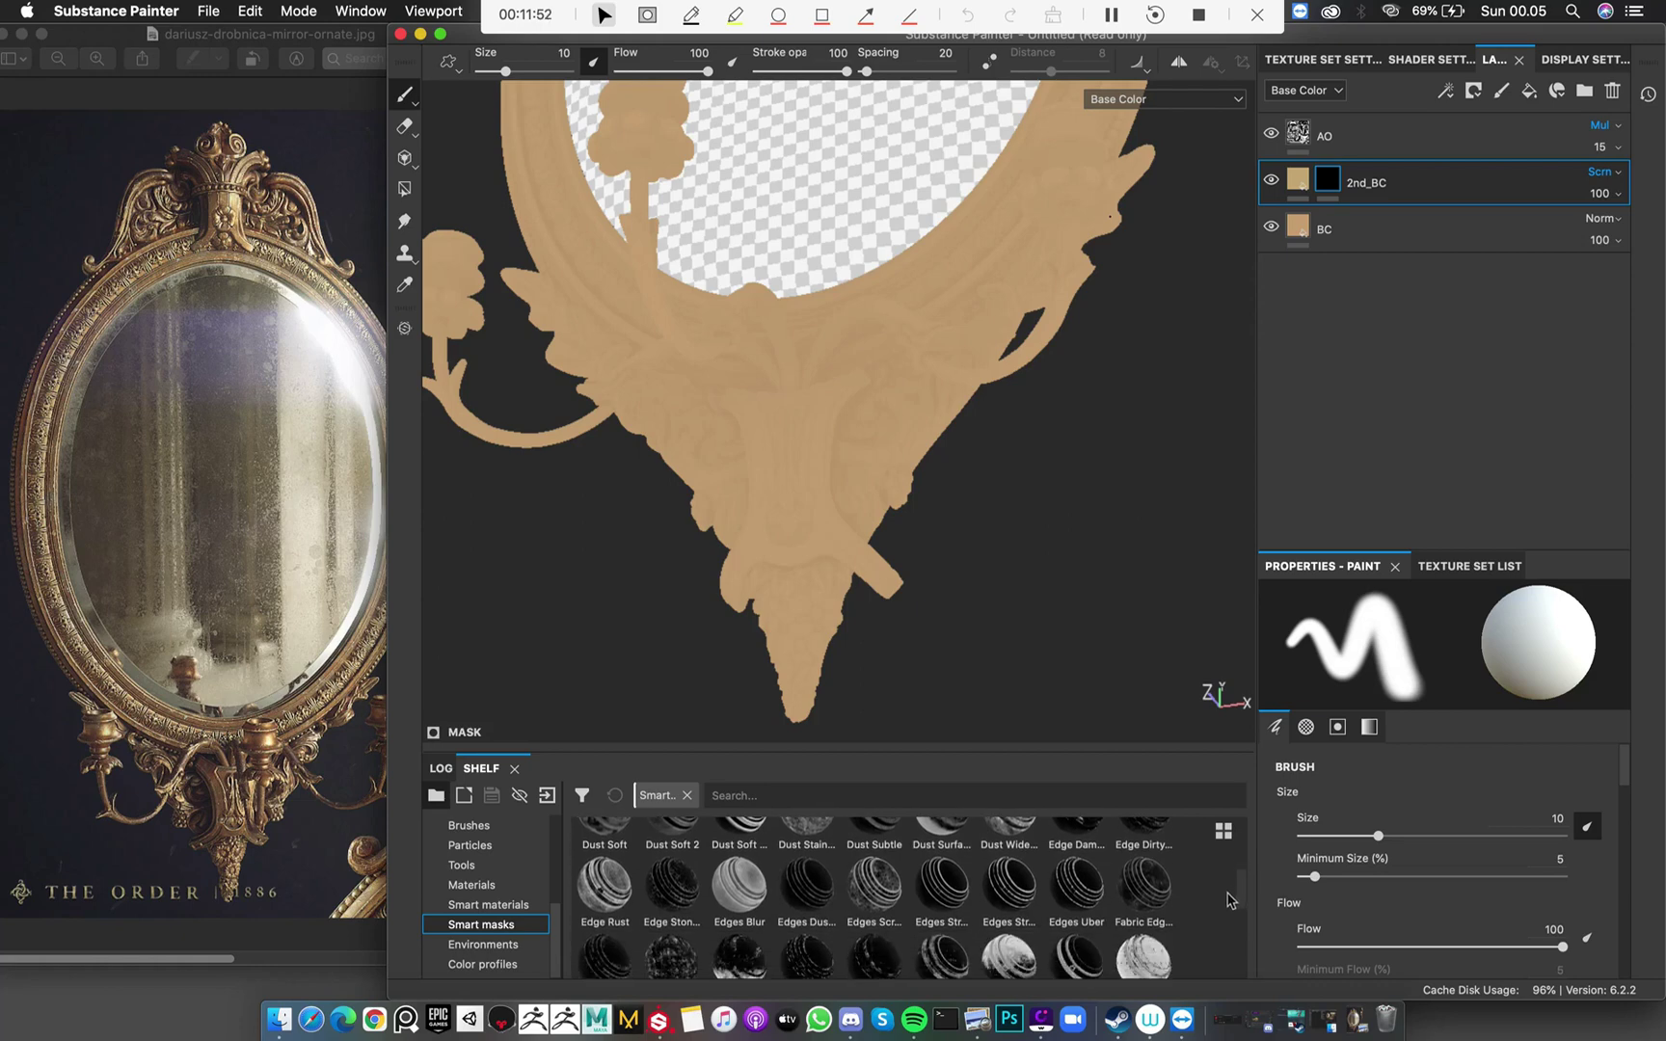
scroll(1229, 896, "up", 2)
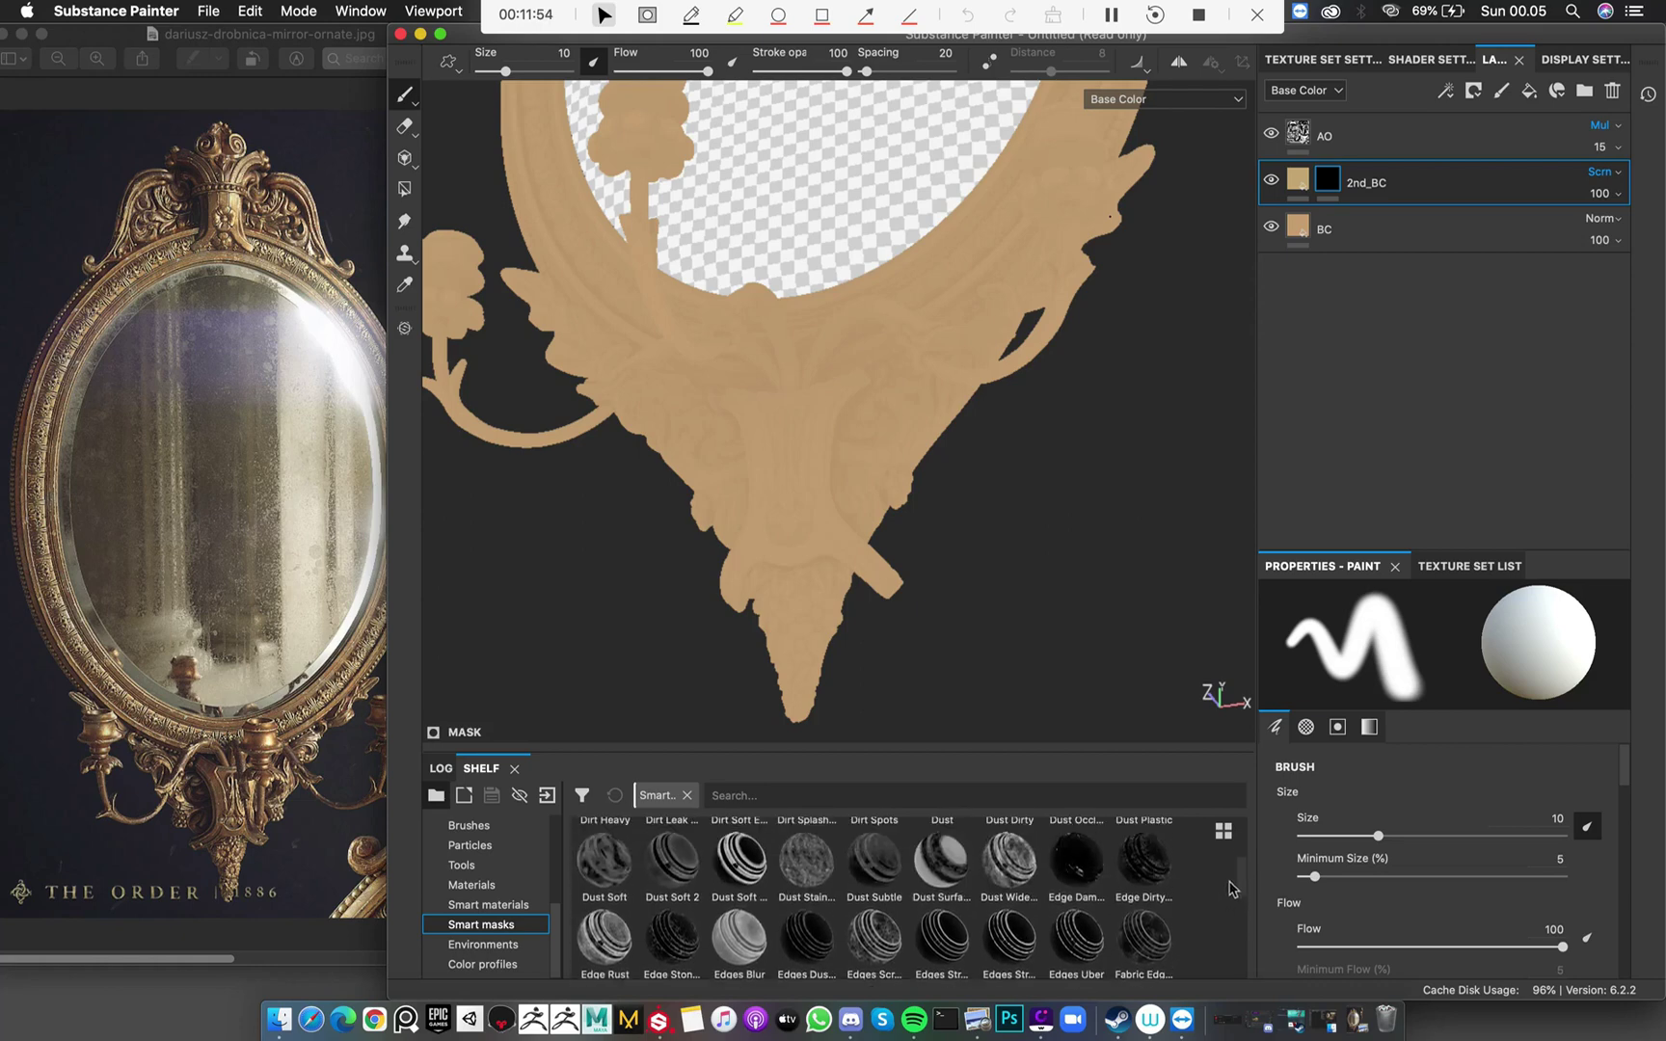
scroll(1229, 888, "up", 3)
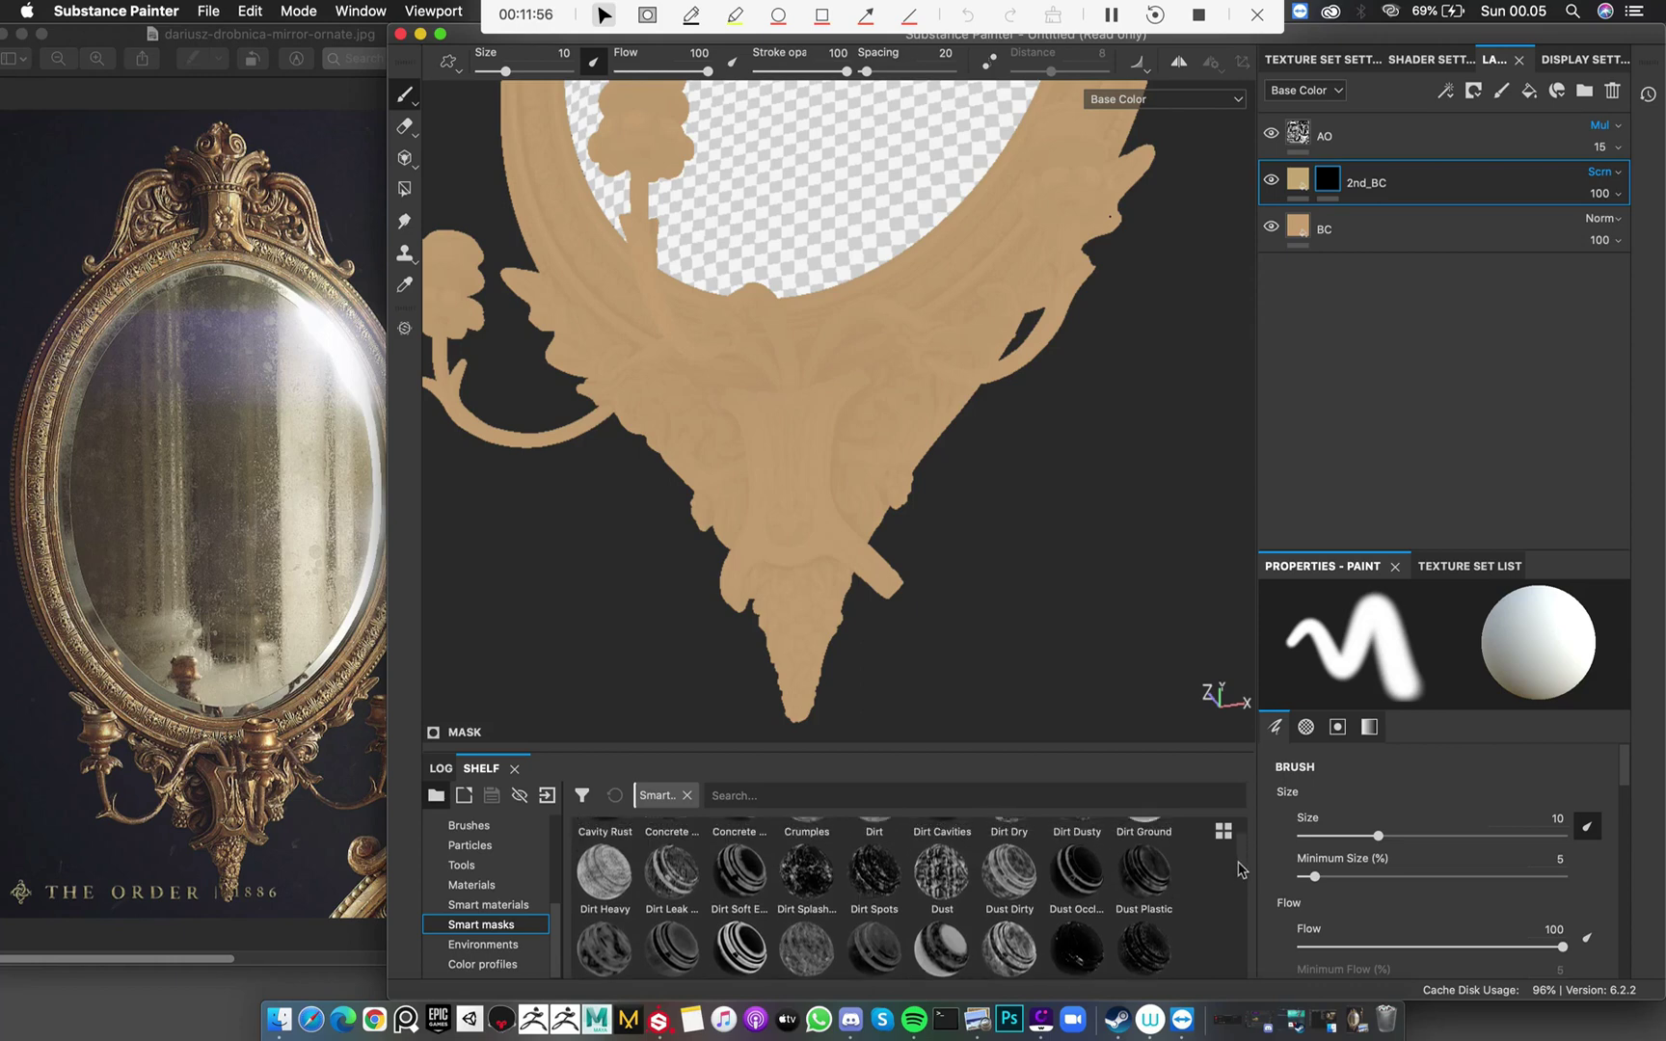
scroll(1240, 870, "up", 2)
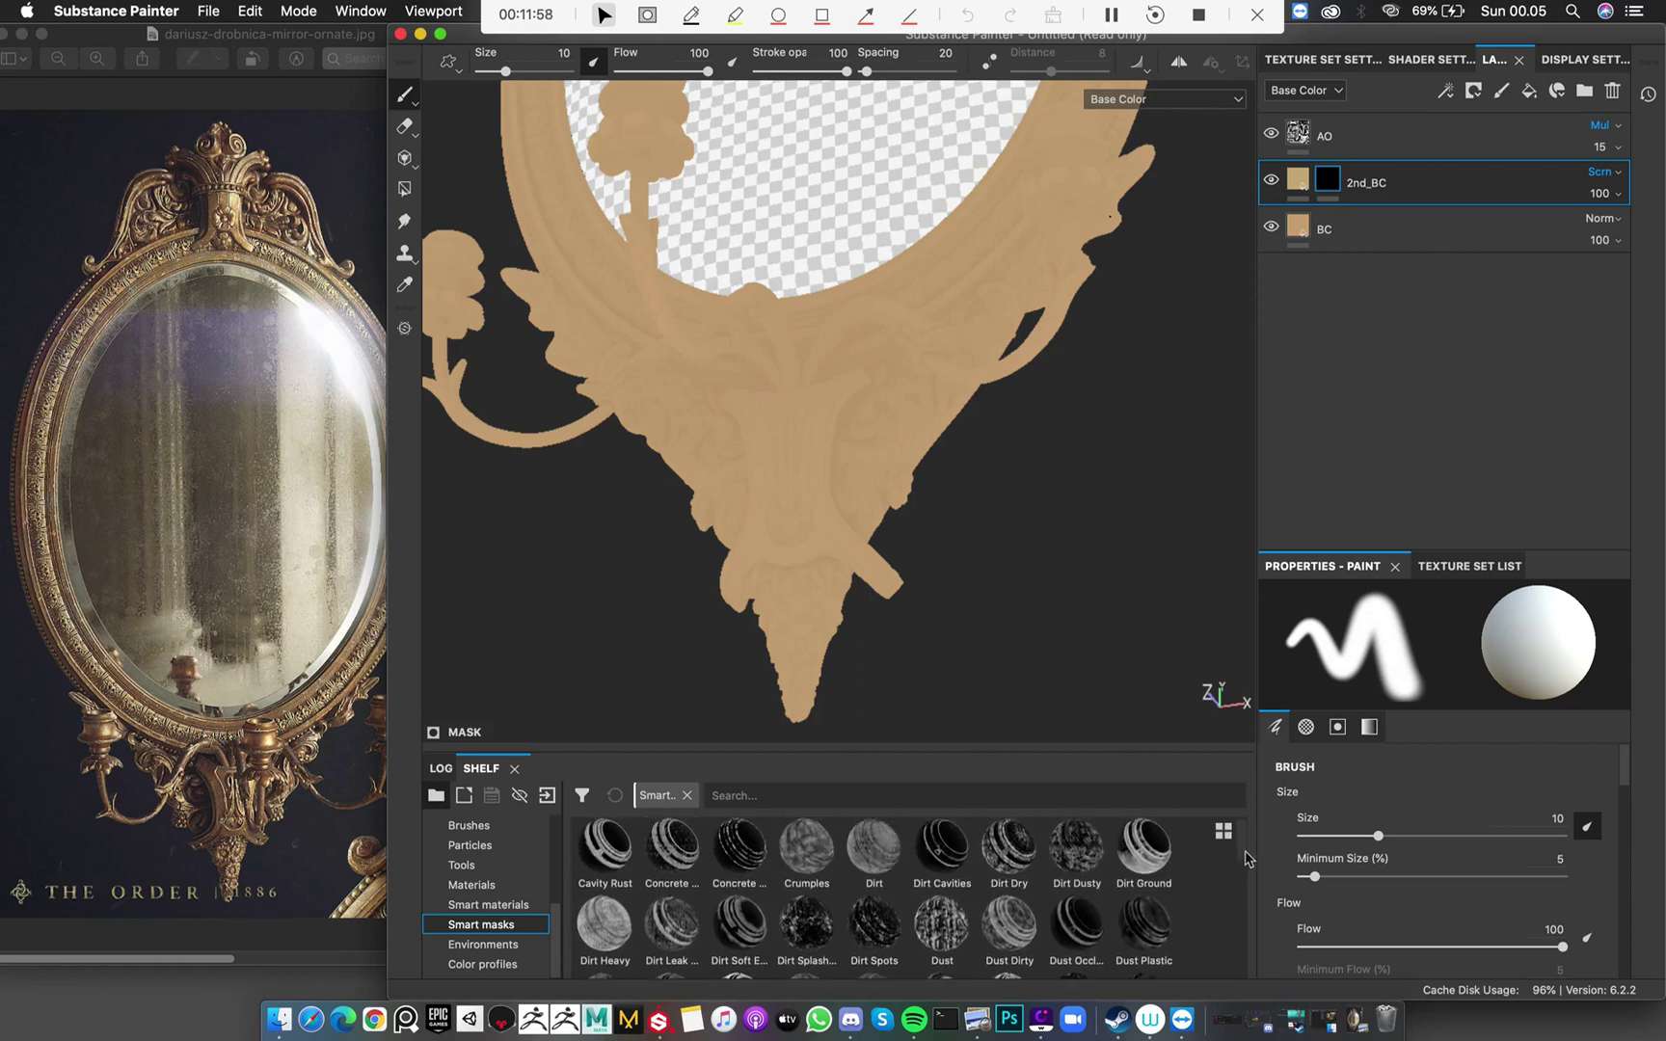
scroll(1248, 858, "down", 1)
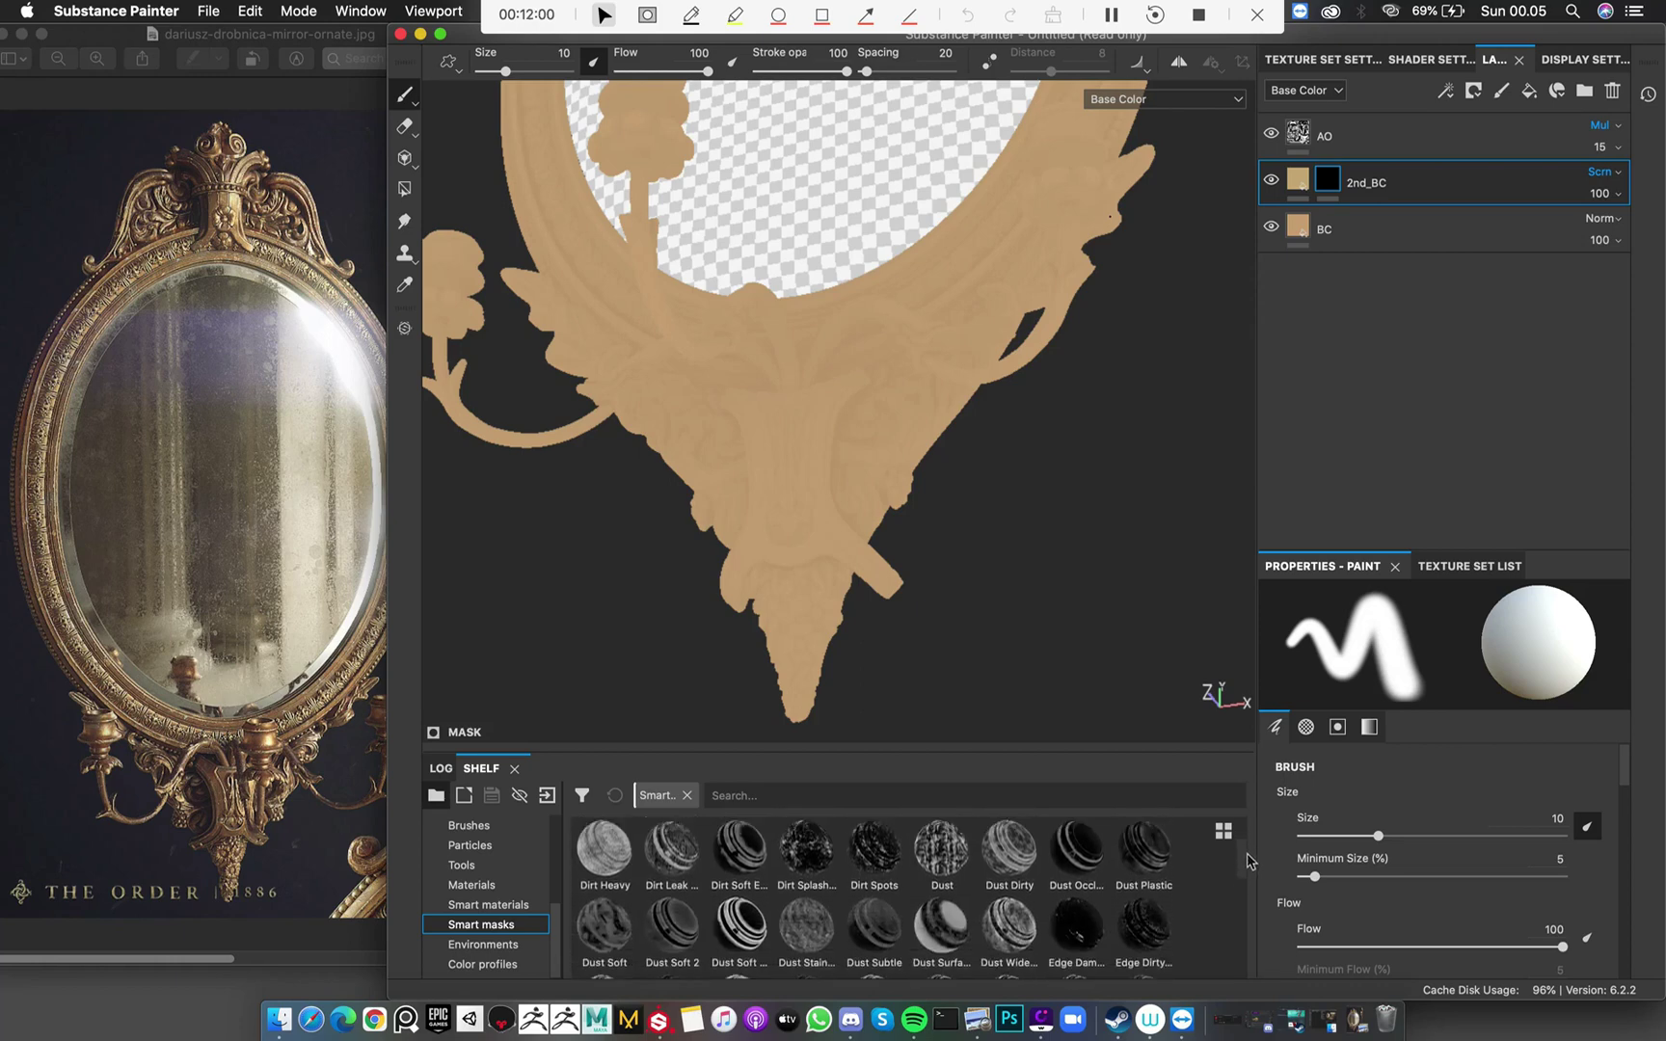
scroll(1246, 868, "down", 5)
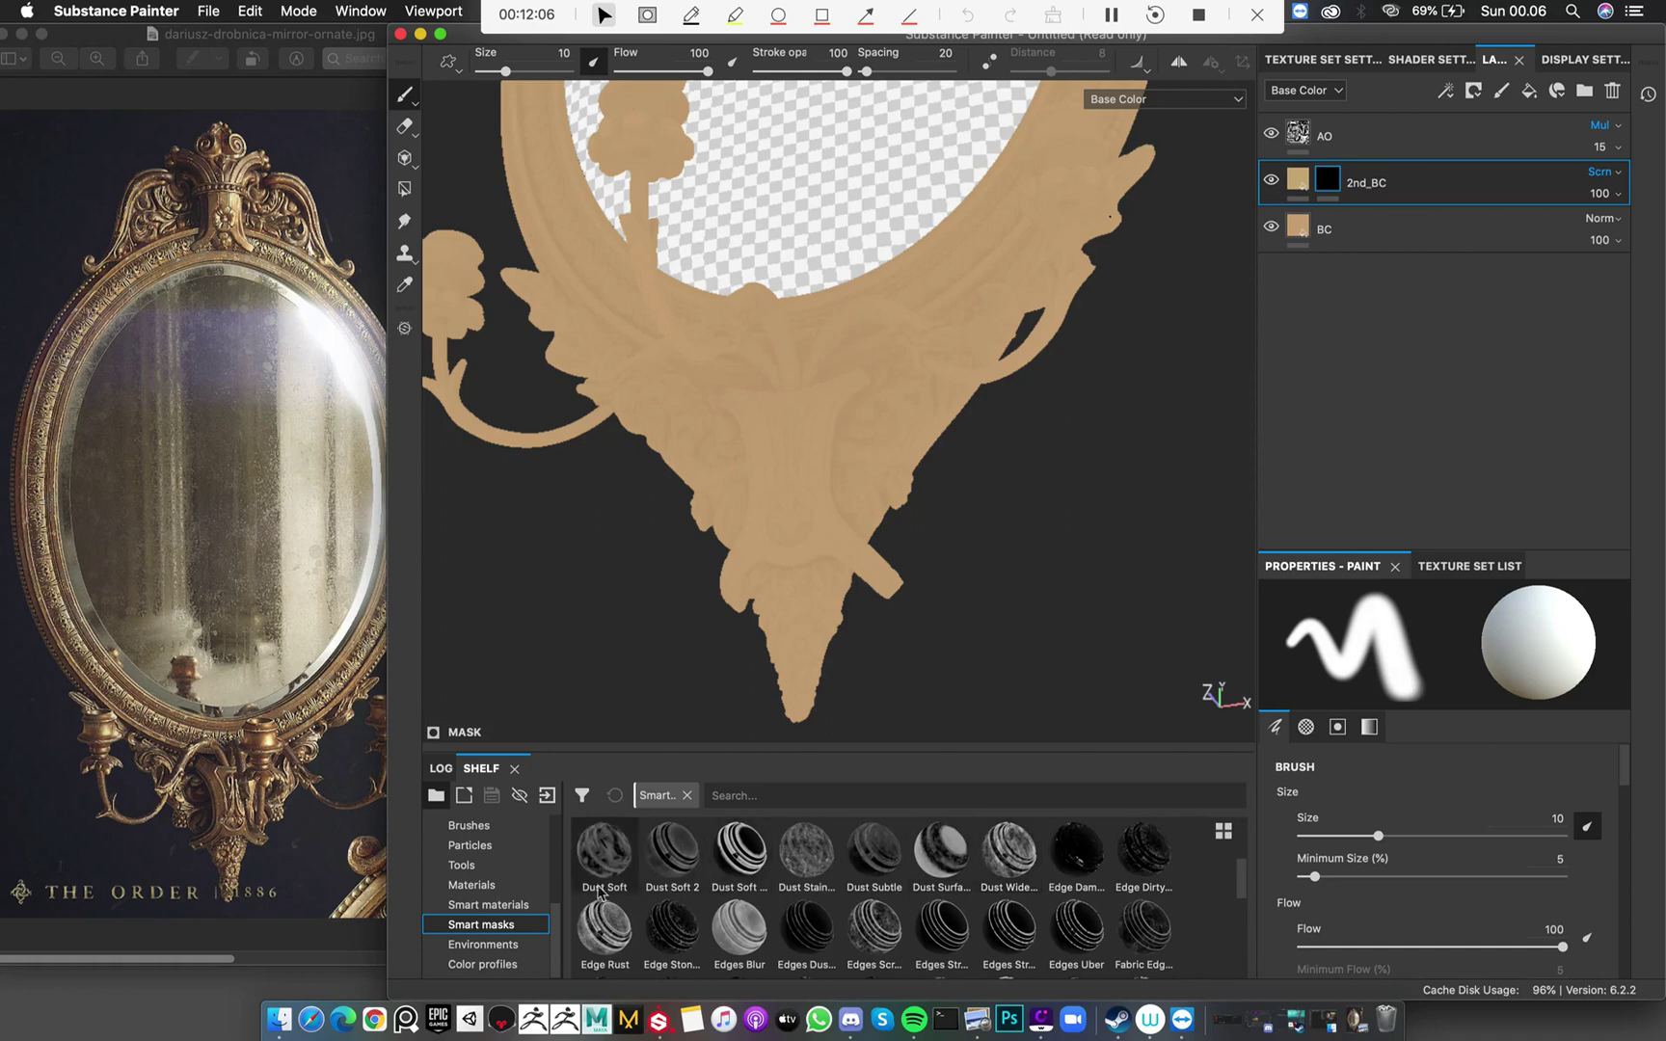
Apply the Edge Rust smart mask to the 2nd_BC layer's mask and inspect it around the mirror frame
left_click_drag(605, 928, 1326, 191)
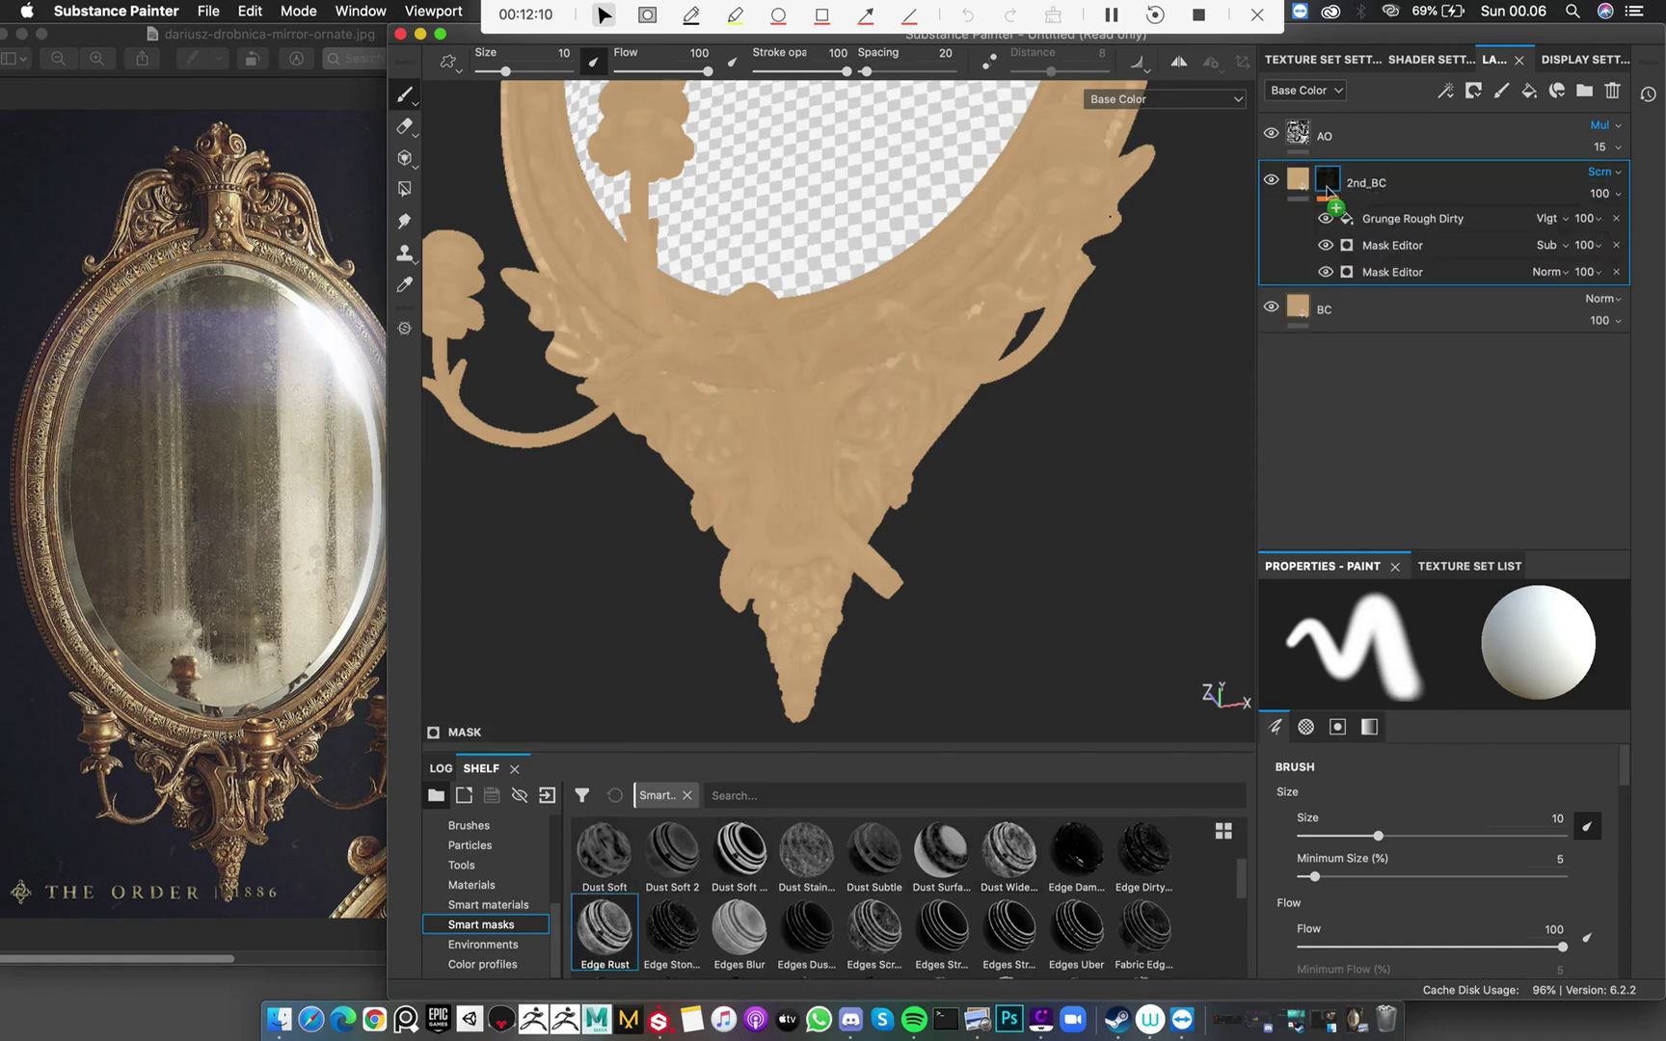
scroll(860, 531, "down", 6)
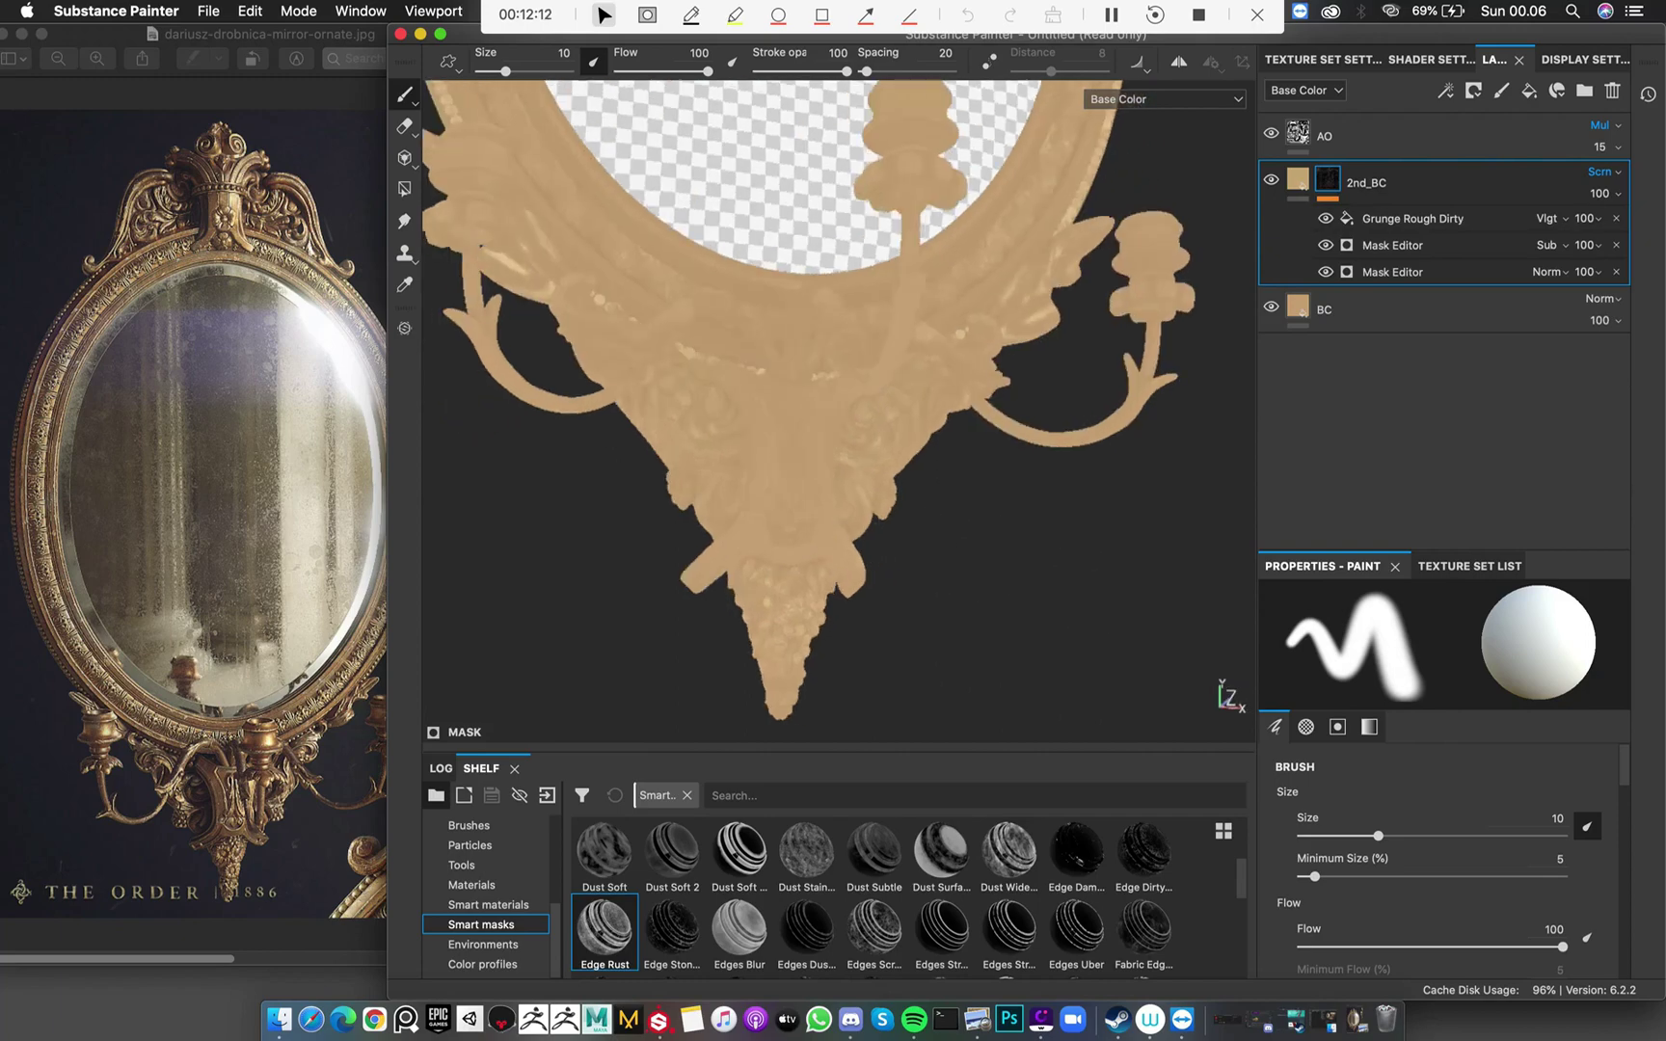
scroll(845, 350, "up", 4)
left_click_drag(844, 350, 788, 346, "alt")
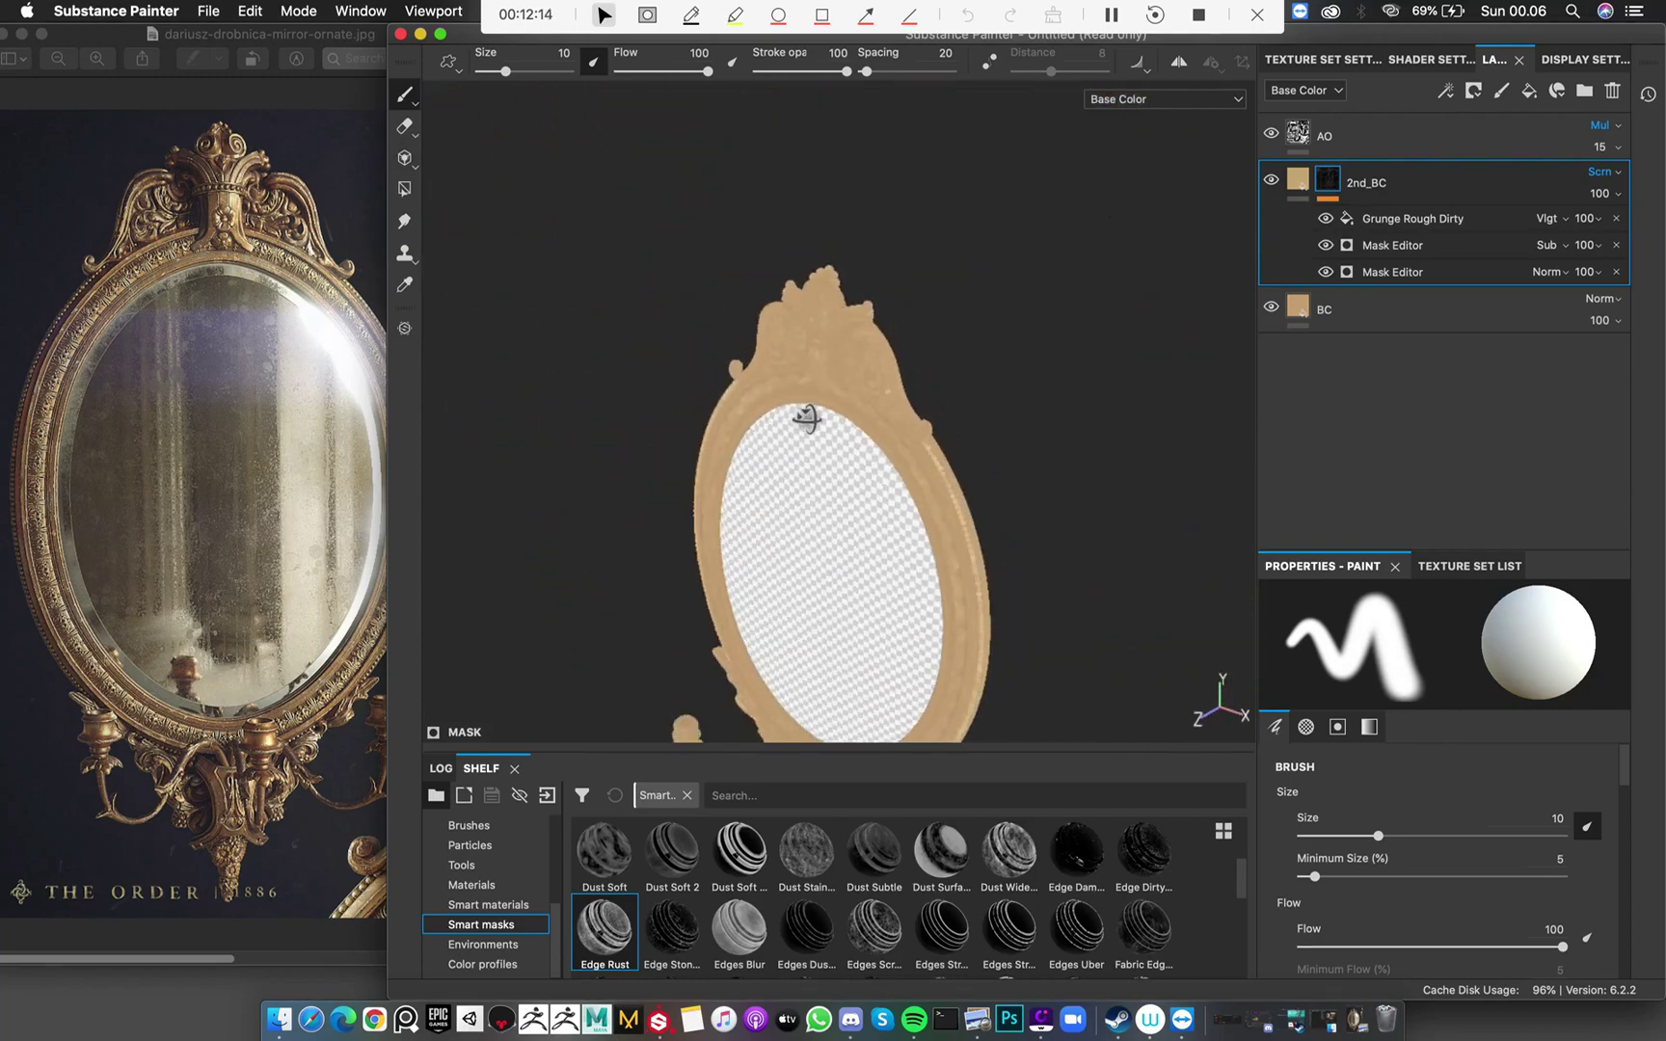
scroll(819, 386, "up", 5)
middle_click_drag(894, 67, 872, 66, "alt")
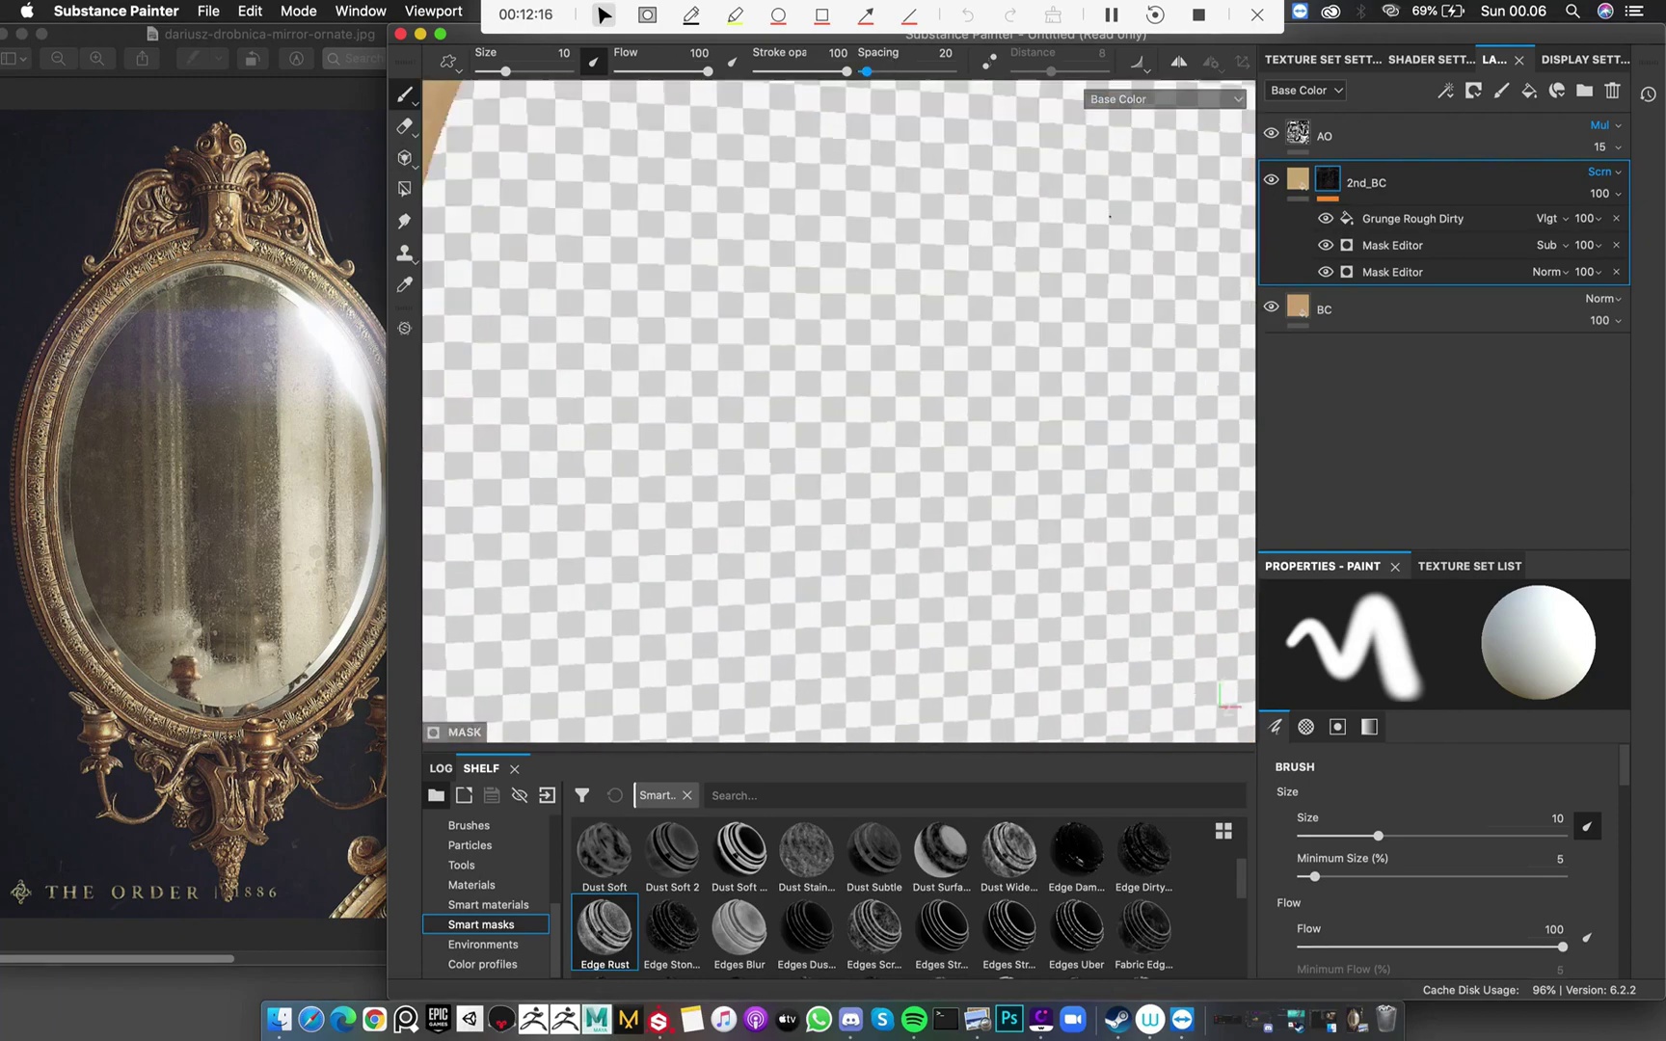
middle_click_drag(674, 655, 771, 97, "alt")
middle_click_drag(976, 441, 1012, 318, "alt")
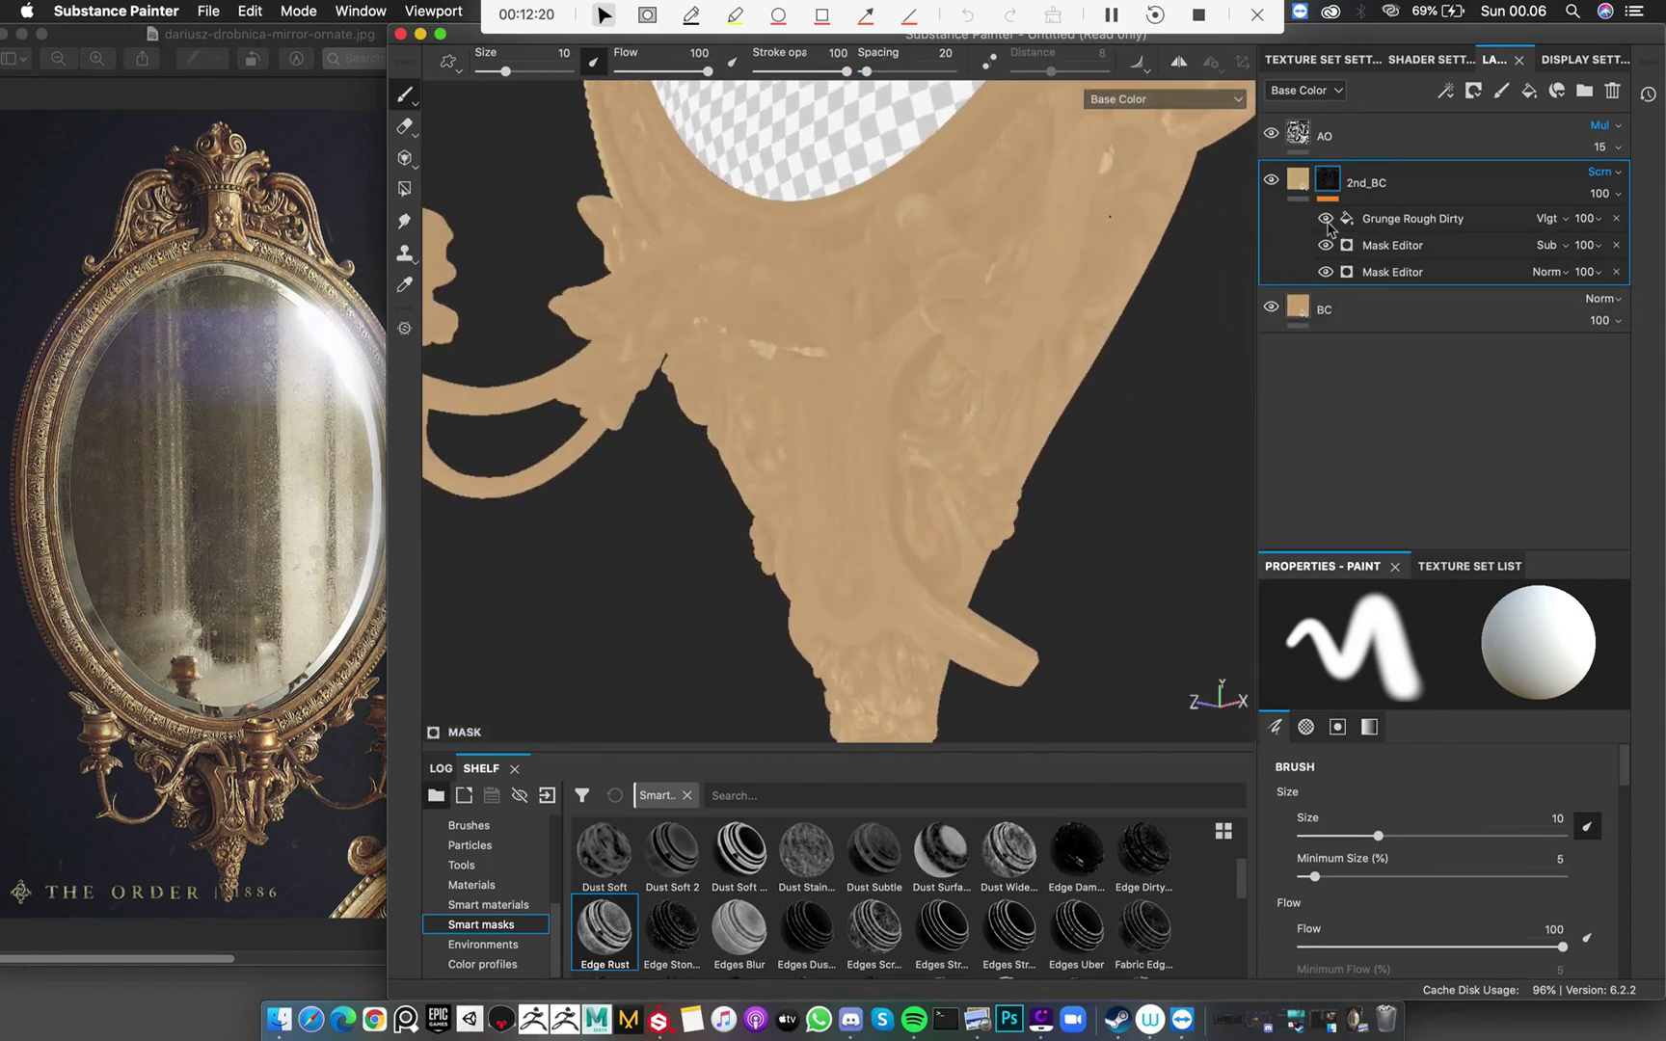
Hide the Subtract-blended Mask Editor in the 2nd_BC layer's mask and check the lower frame
scroll(892, 390, "up", 5)
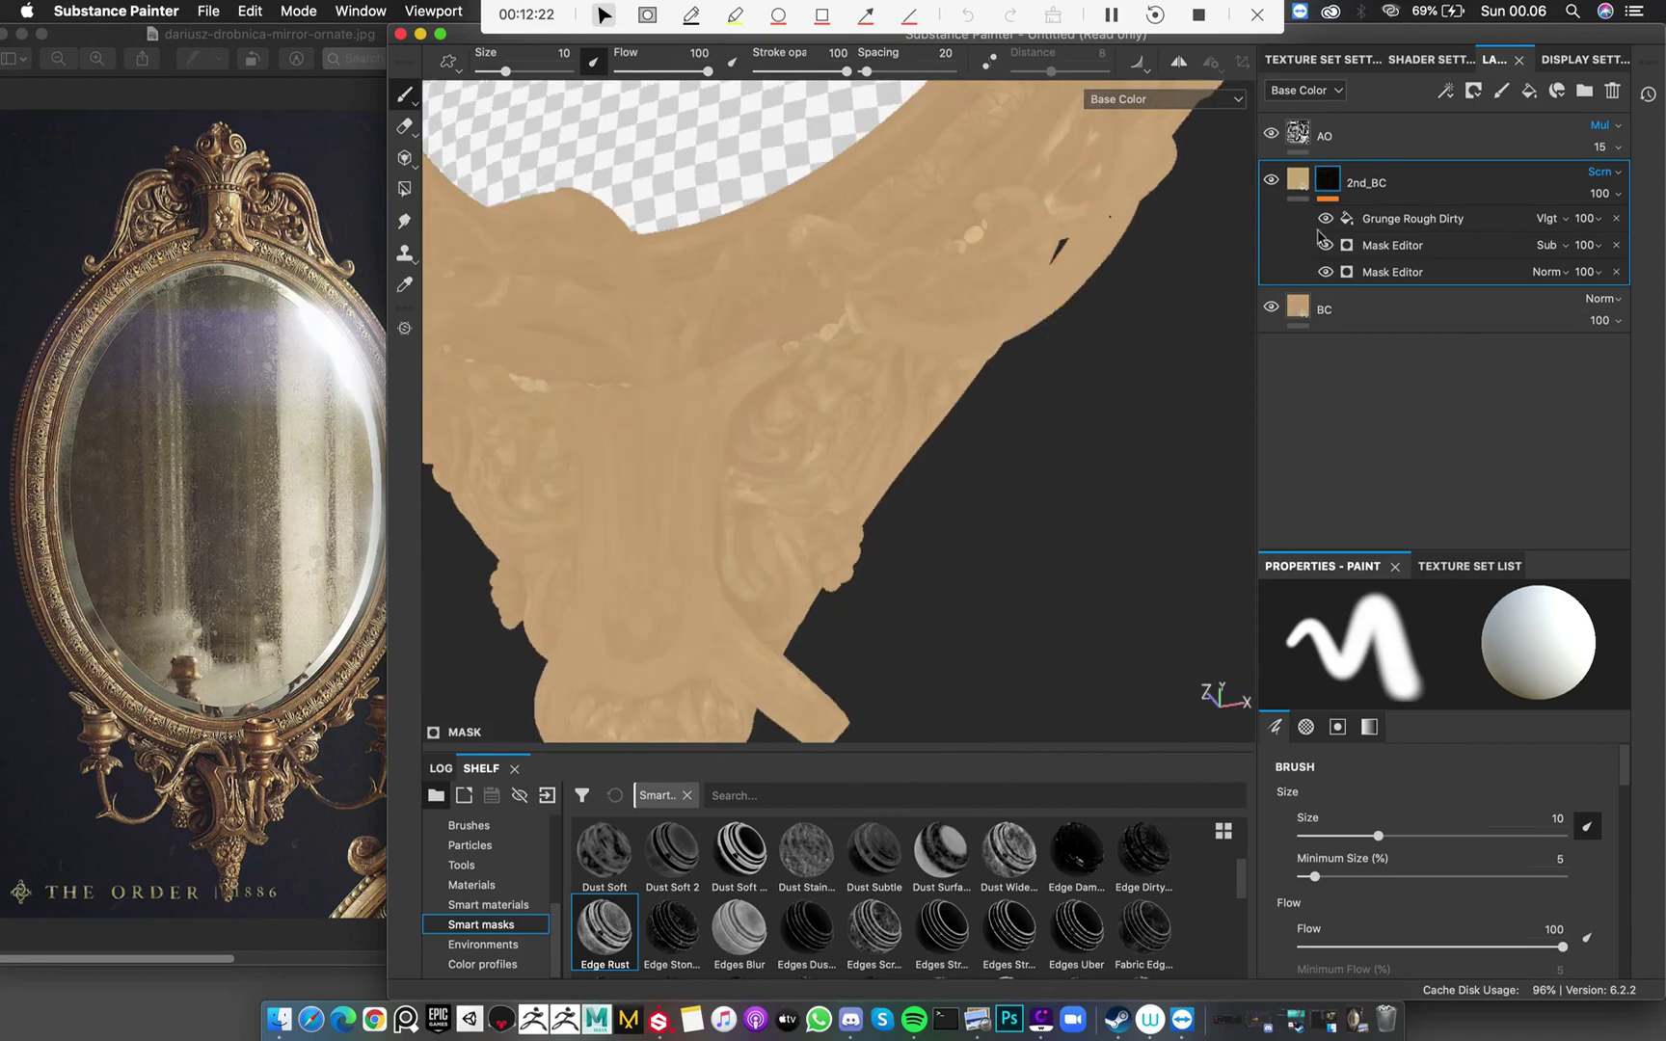
left_click(1325, 249)
left_click_drag(1077, 334, 861, 463, "alt")
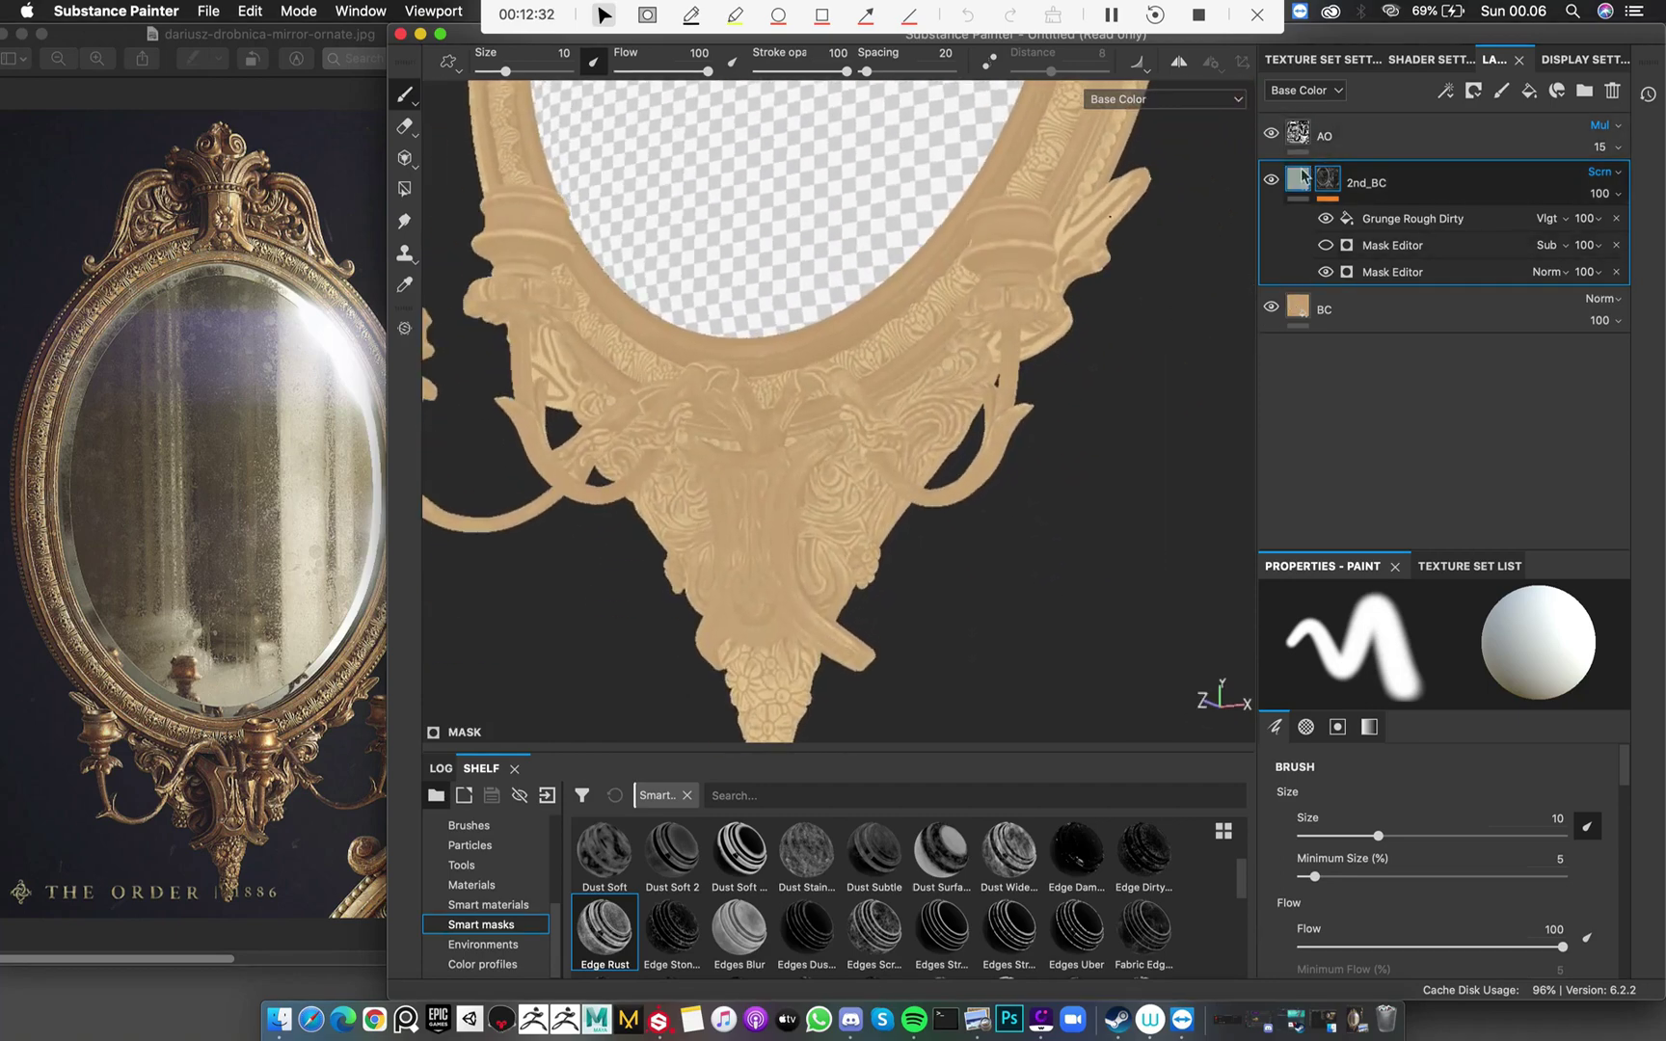
Darken the 2nd_BC fill's base color to a value of about 0.376 and check it across the whole mirror frame
left_click(1299, 181)
left_click(1523, 798)
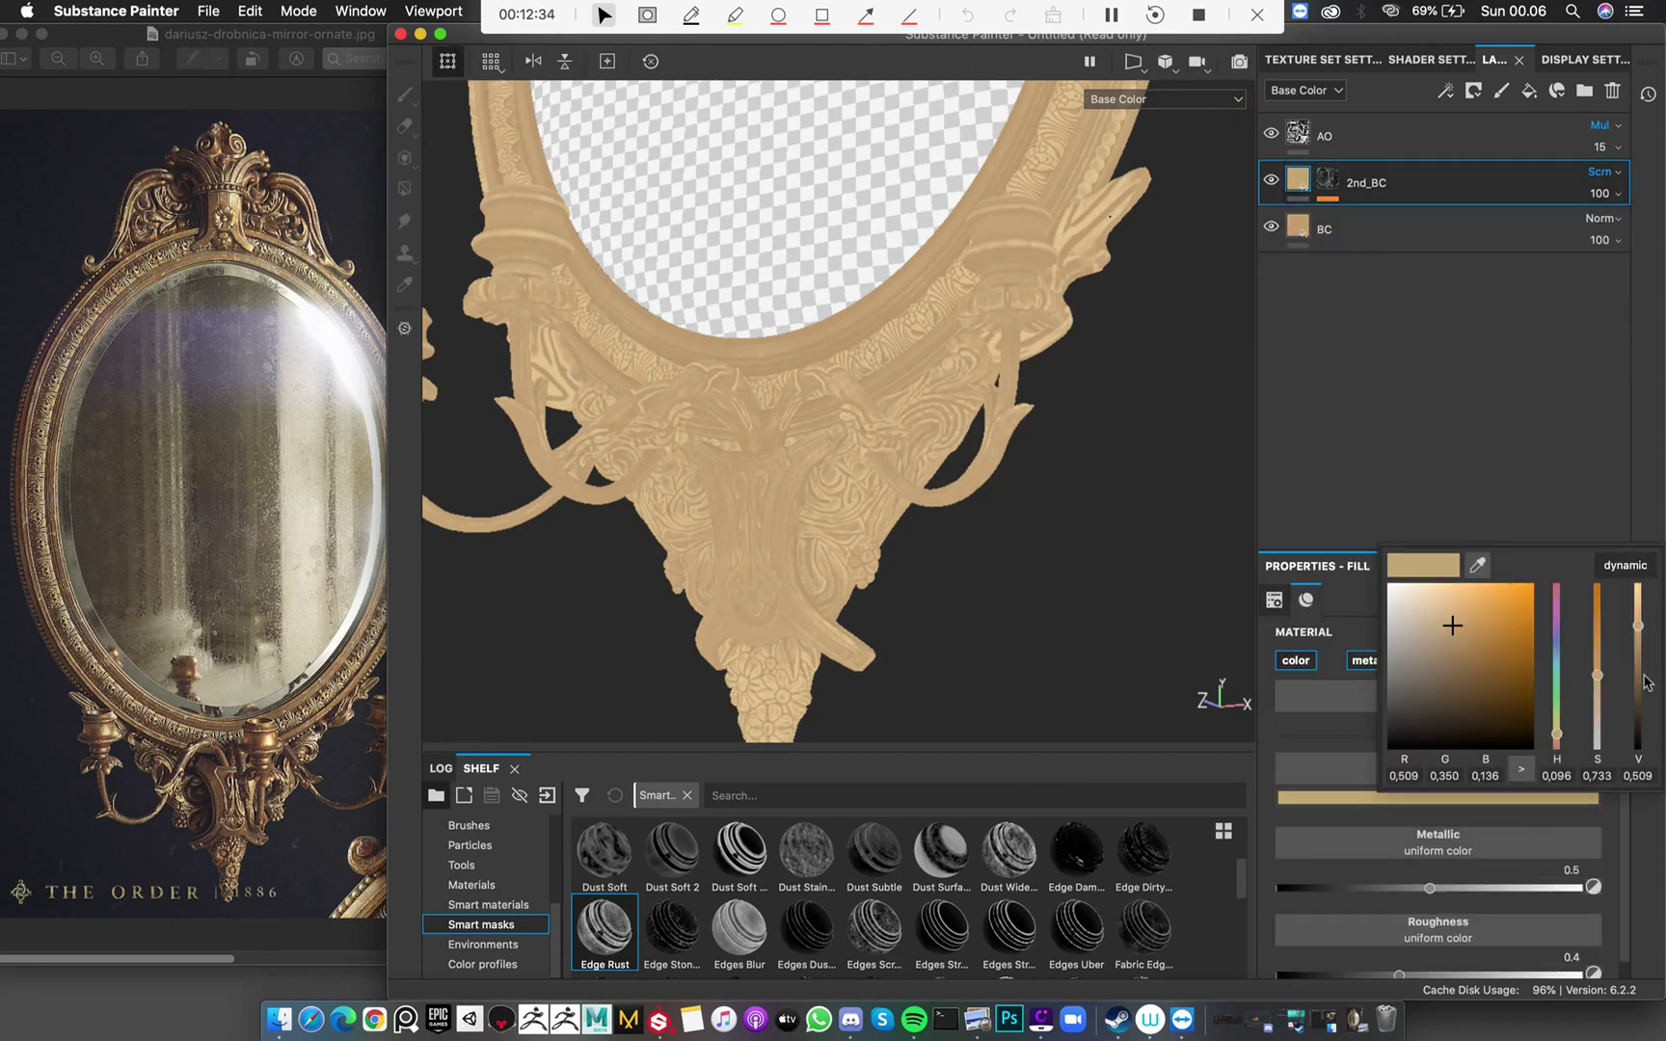
left_click_drag(1637, 632, 1646, 649)
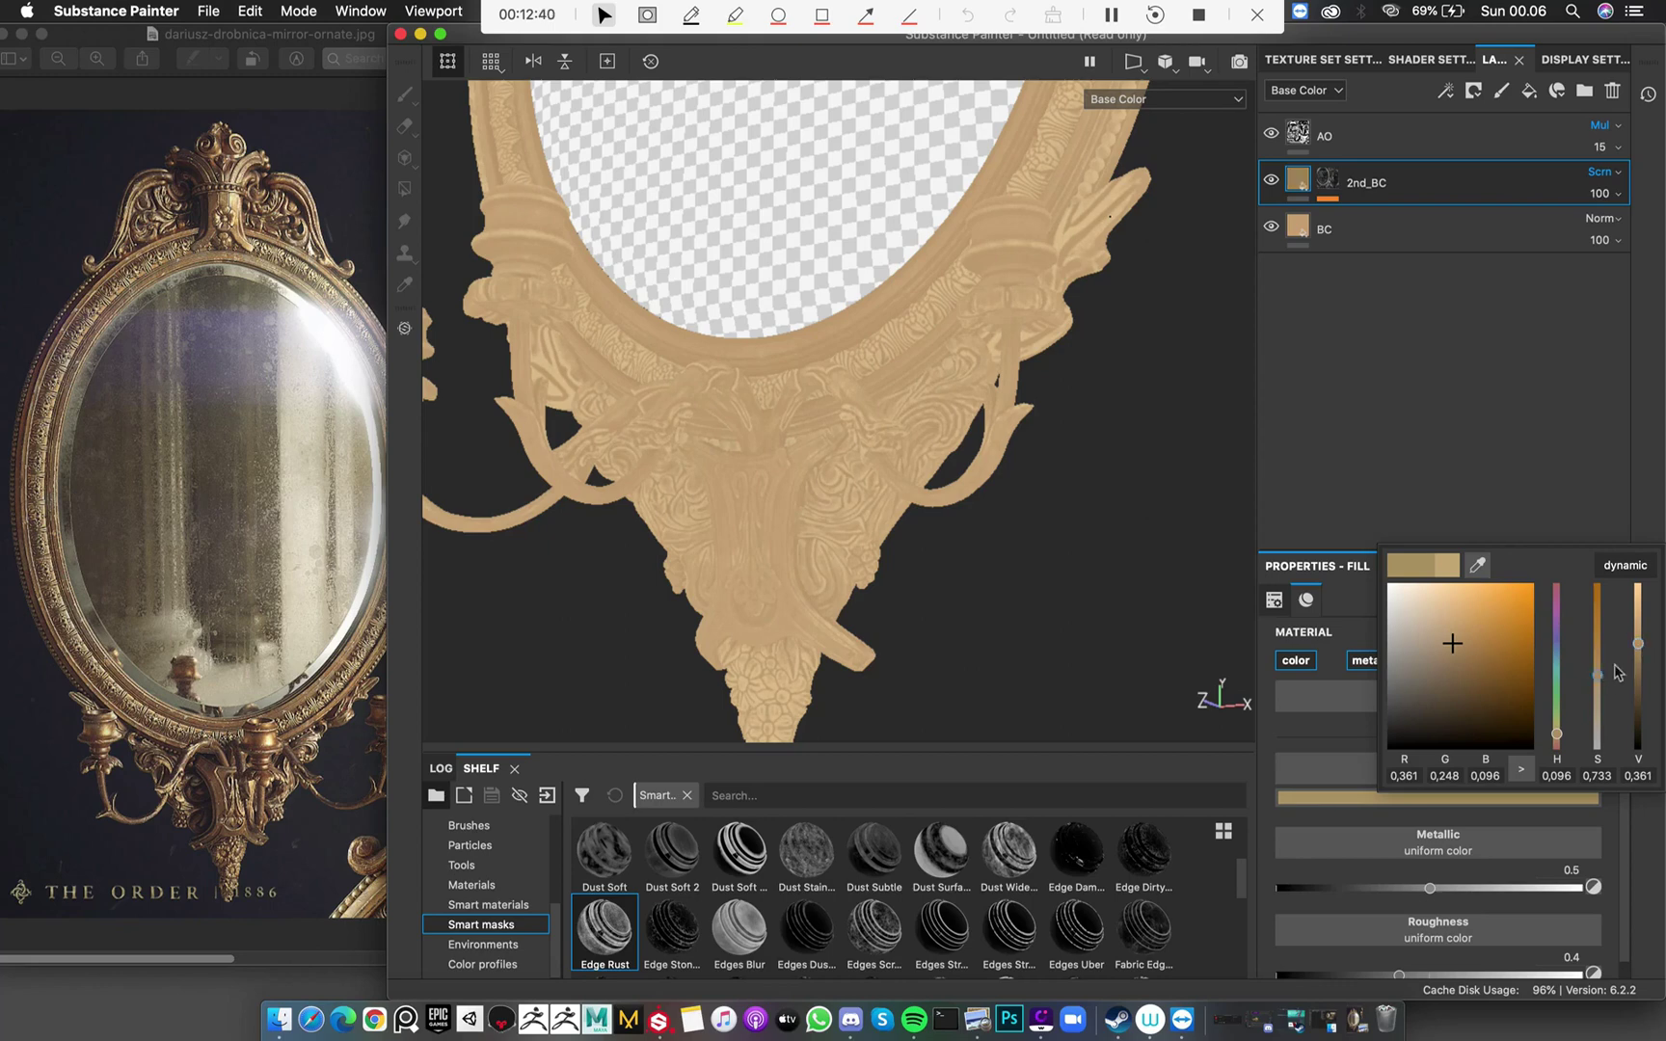
left_click_drag(1641, 651, 1644, 646)
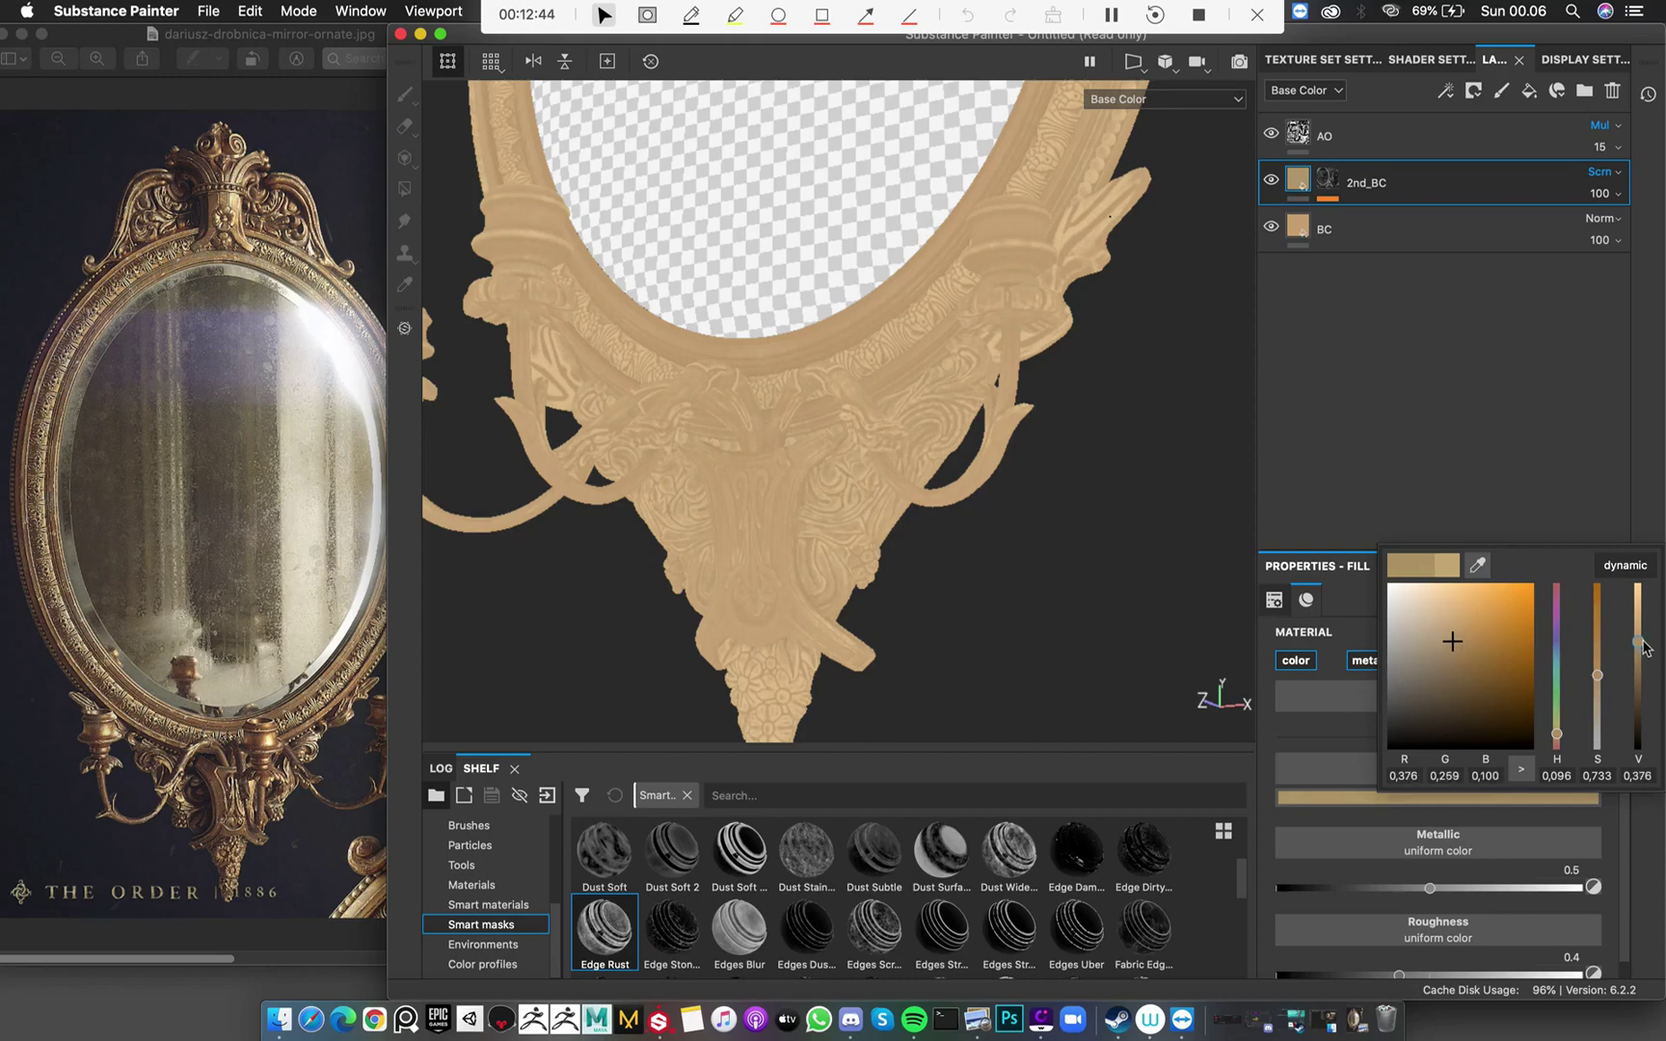
left_click(1003, 469)
left_click_drag(979, 589, 1068, 582, "alt")
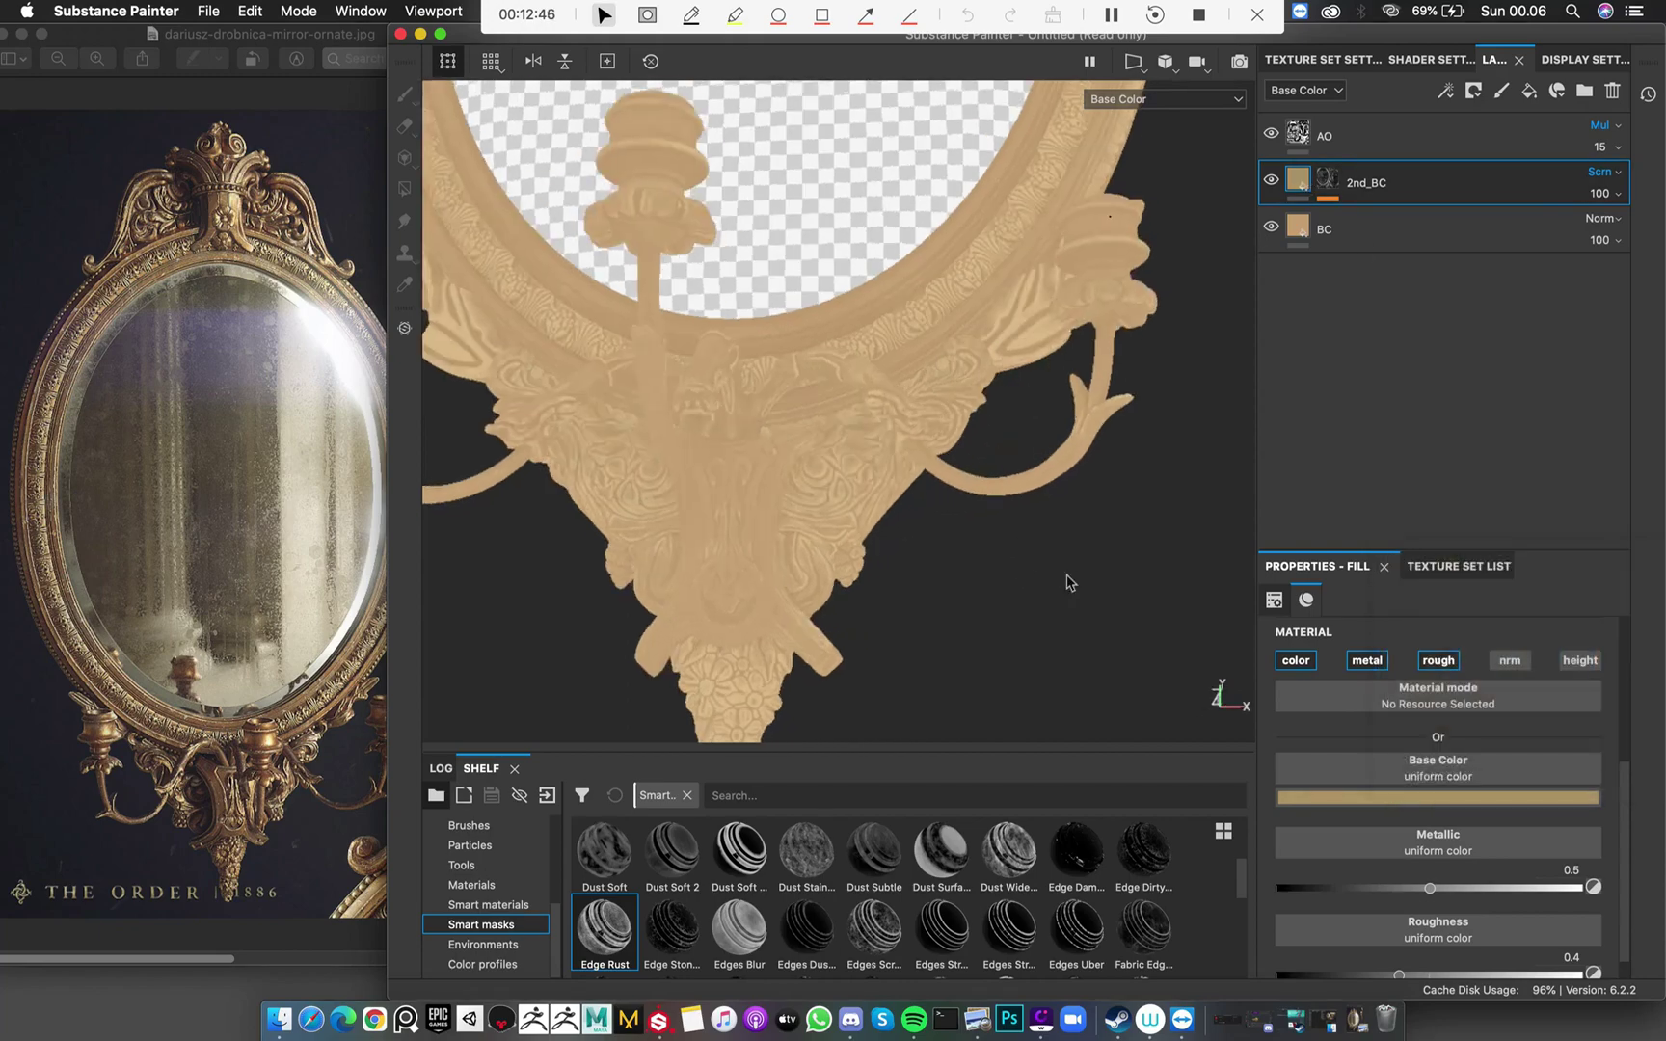
right_click_drag(1067, 581, 723, 376, "alt")
middle_click_drag(915, 334, 876, 615, "alt")
right_click_drag(875, 615, 819, 372, "alt")
middle_click_drag(819, 372, 867, 428, "alt")
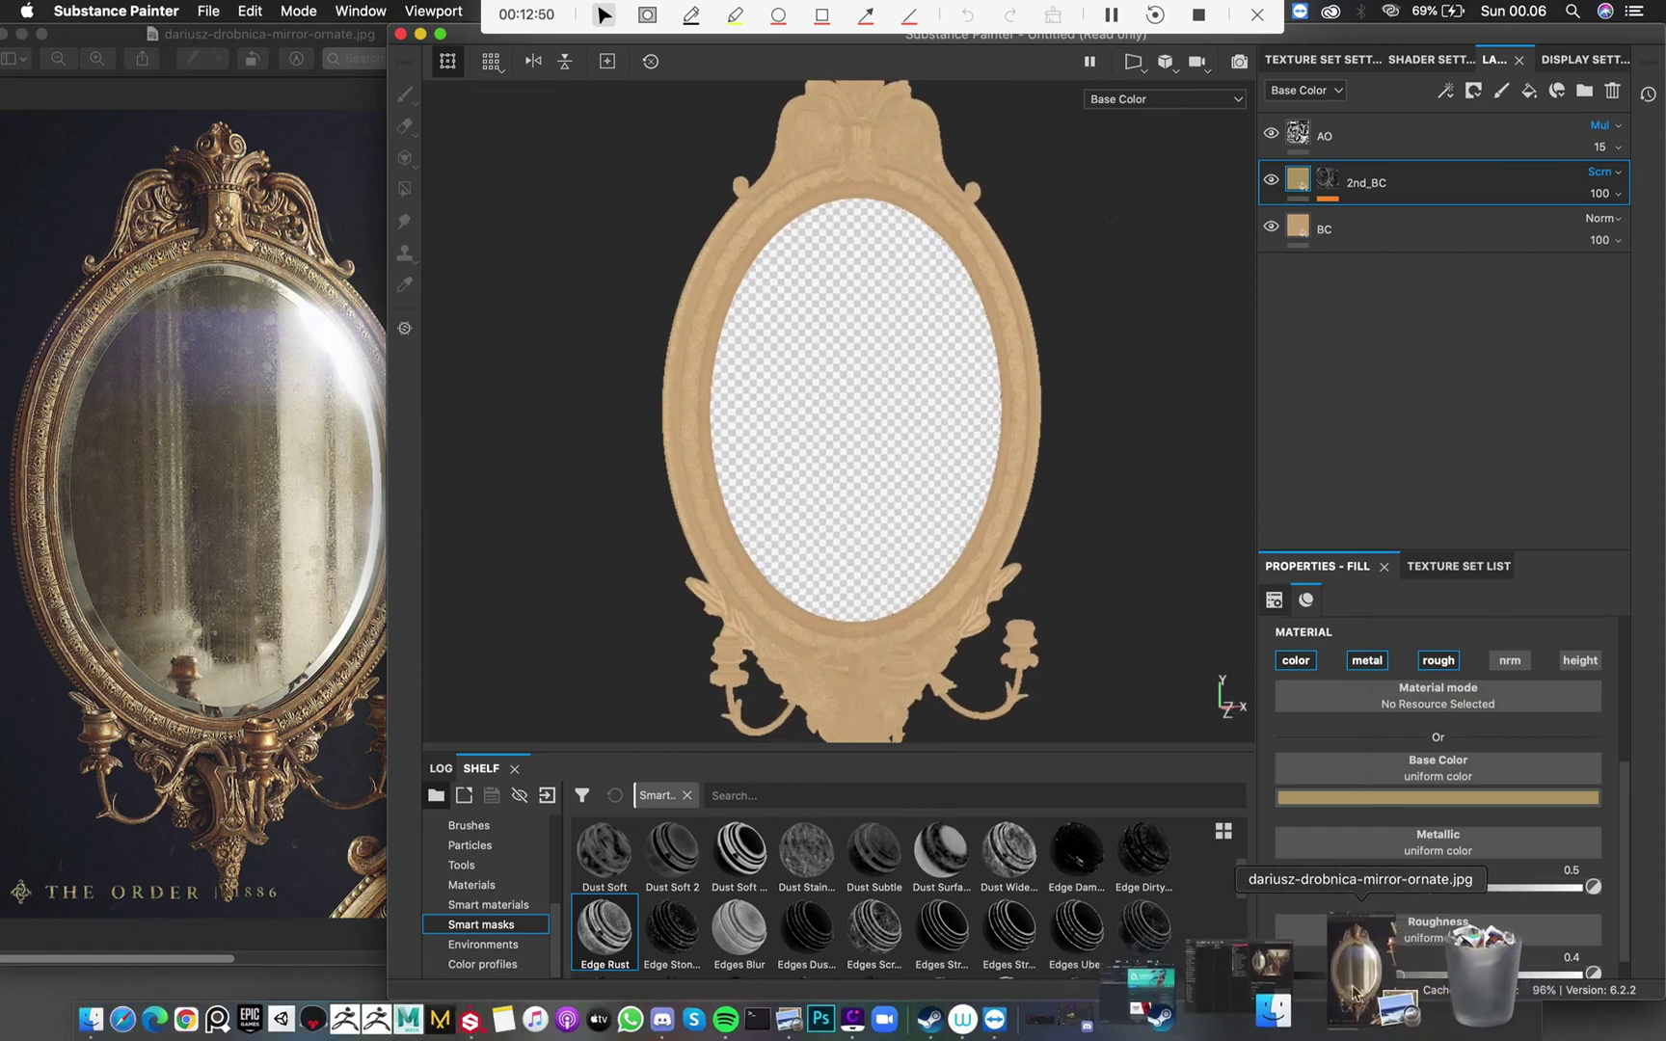
Switch to the mirror reference photo in Preview and study the gilding on its lower bracket, floral pendant and top crest
left_click(1326, 983)
scroll(355, 537, "up", 5, "ctrl")
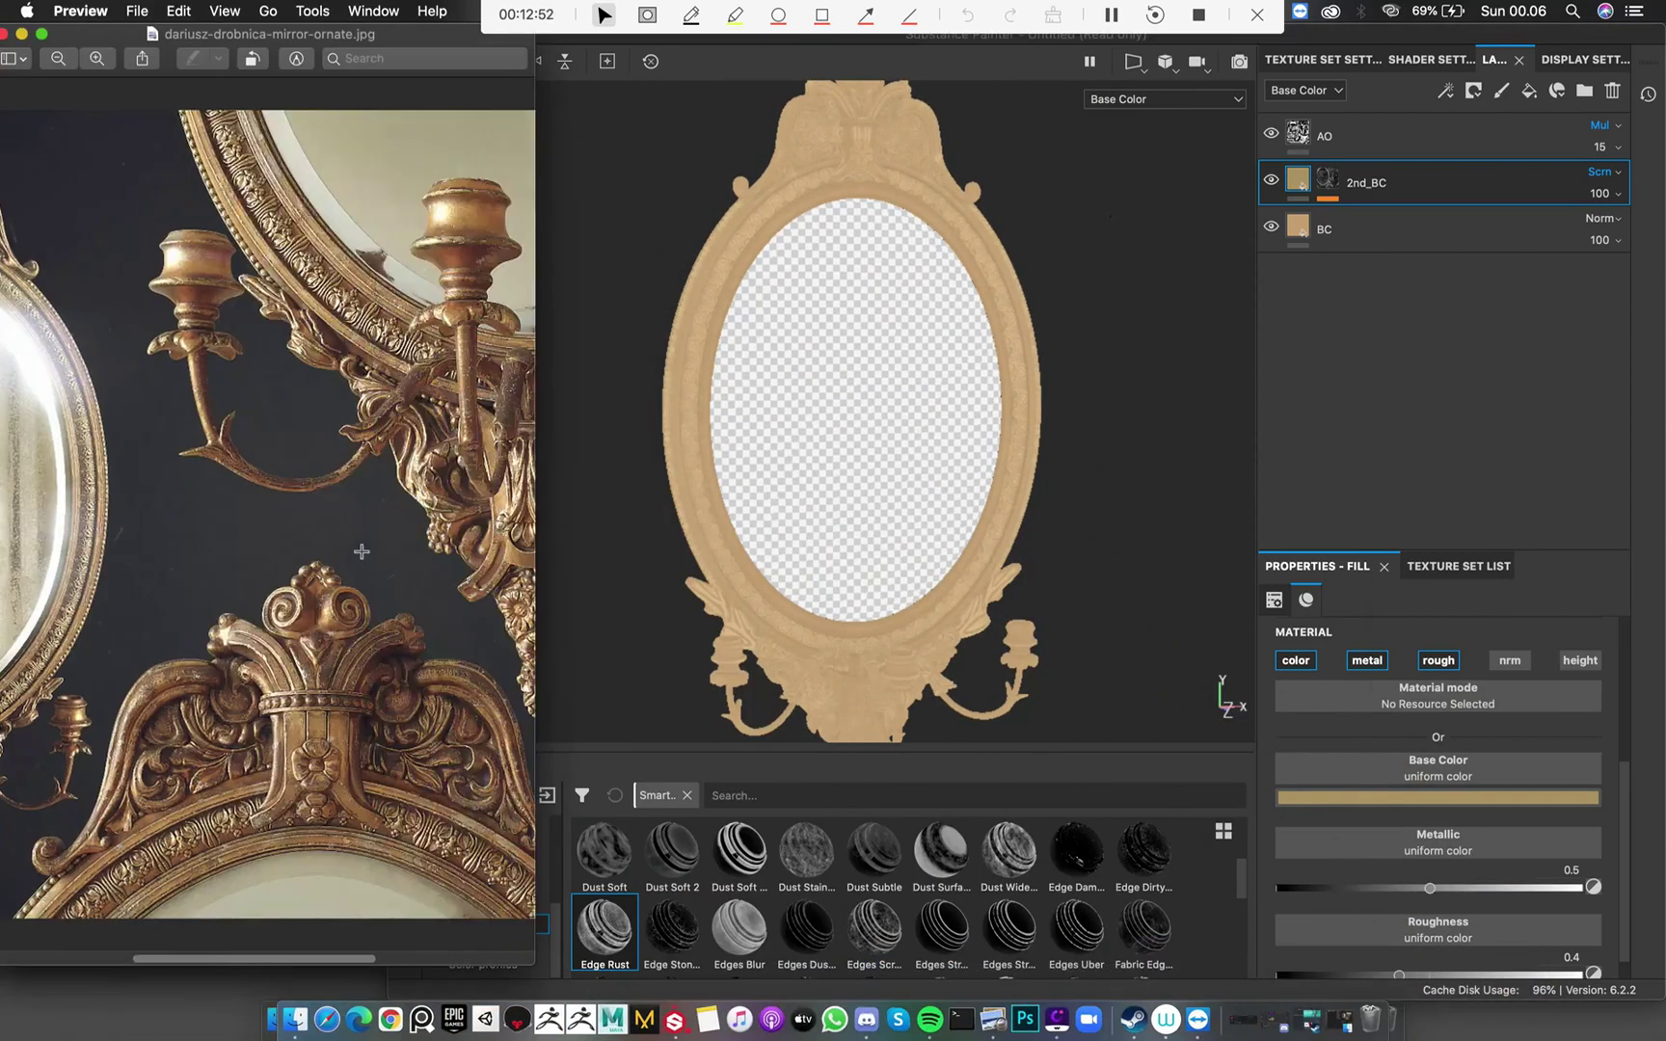
scroll(289, 578, "left", 5)
scroll(253, 614, "up", 5, "ctrl")
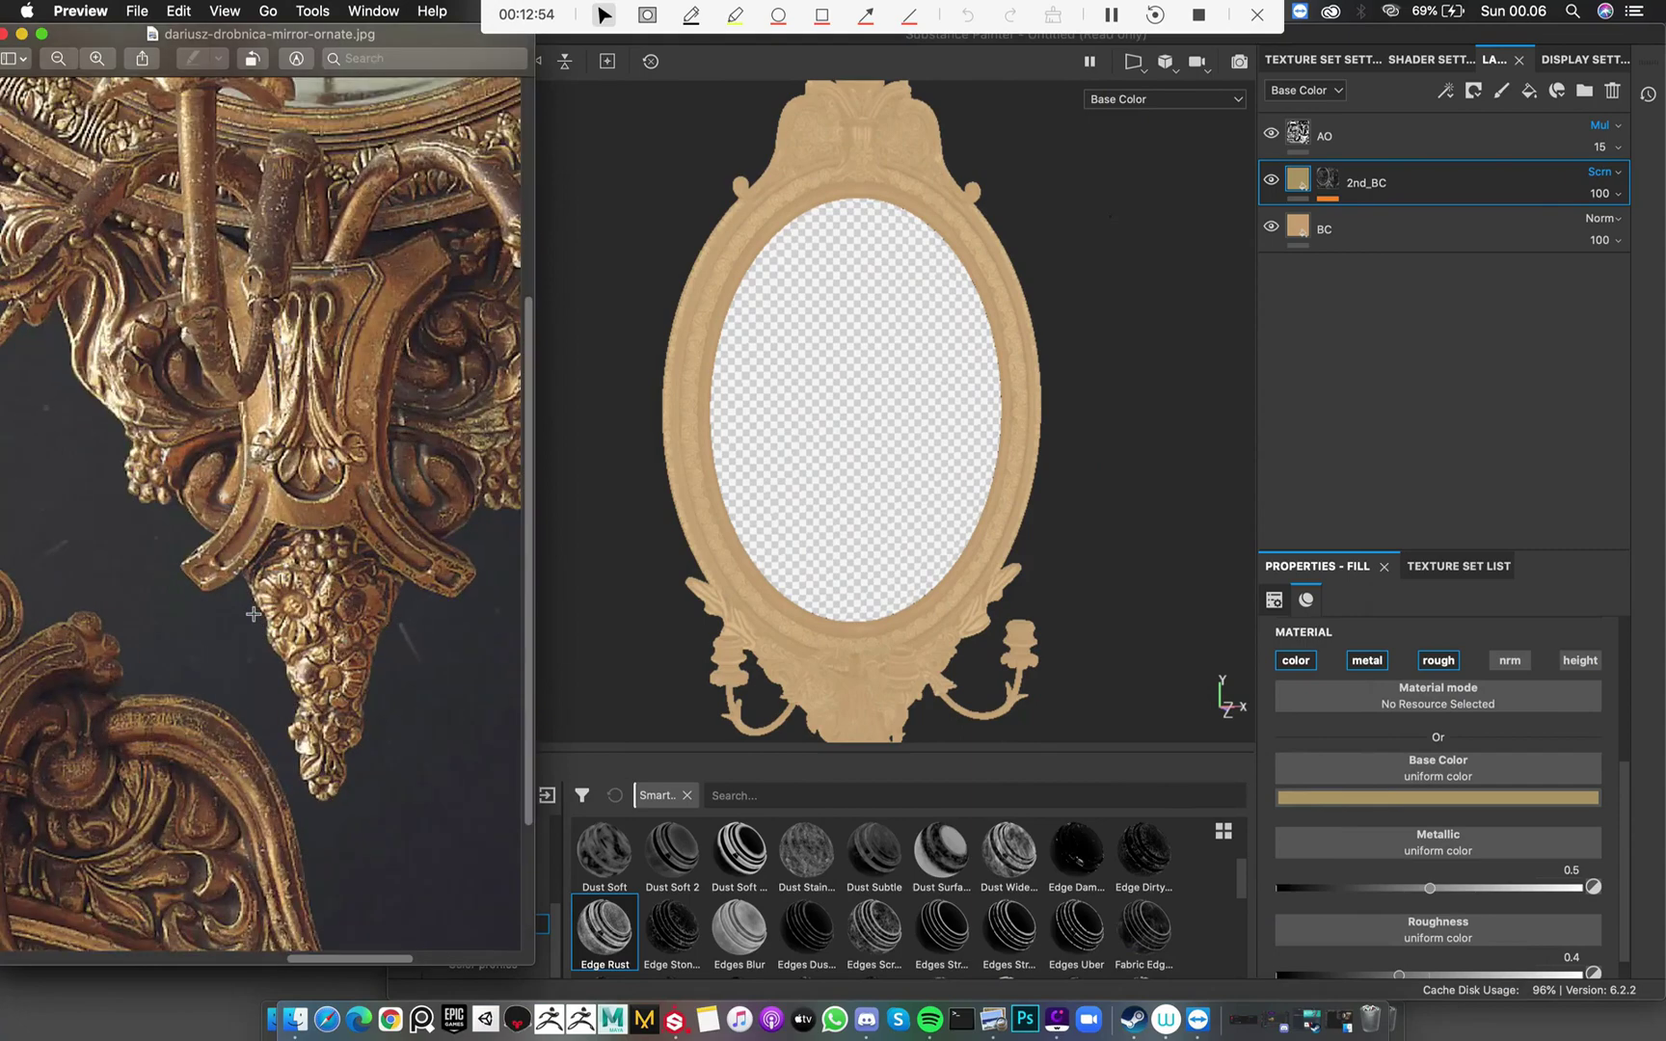
scroll(253, 611, "right", 2)
scroll(253, 613, "right", 2)
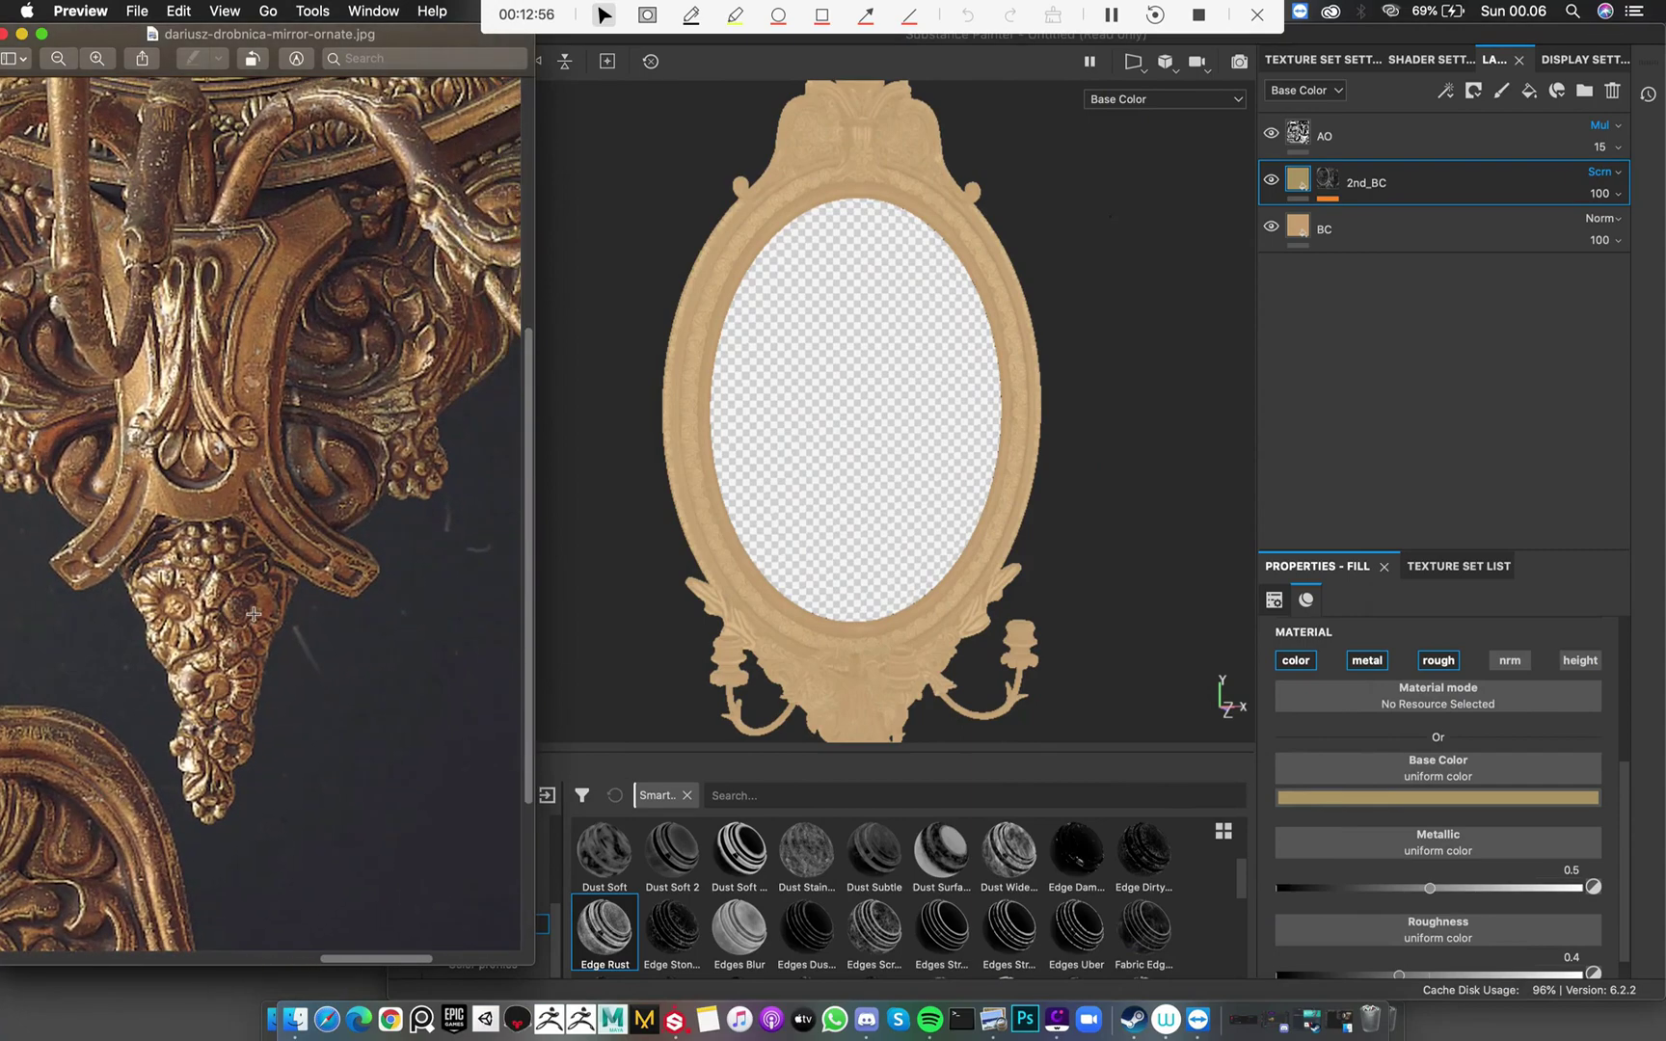
scroll(253, 614, "left", 10)
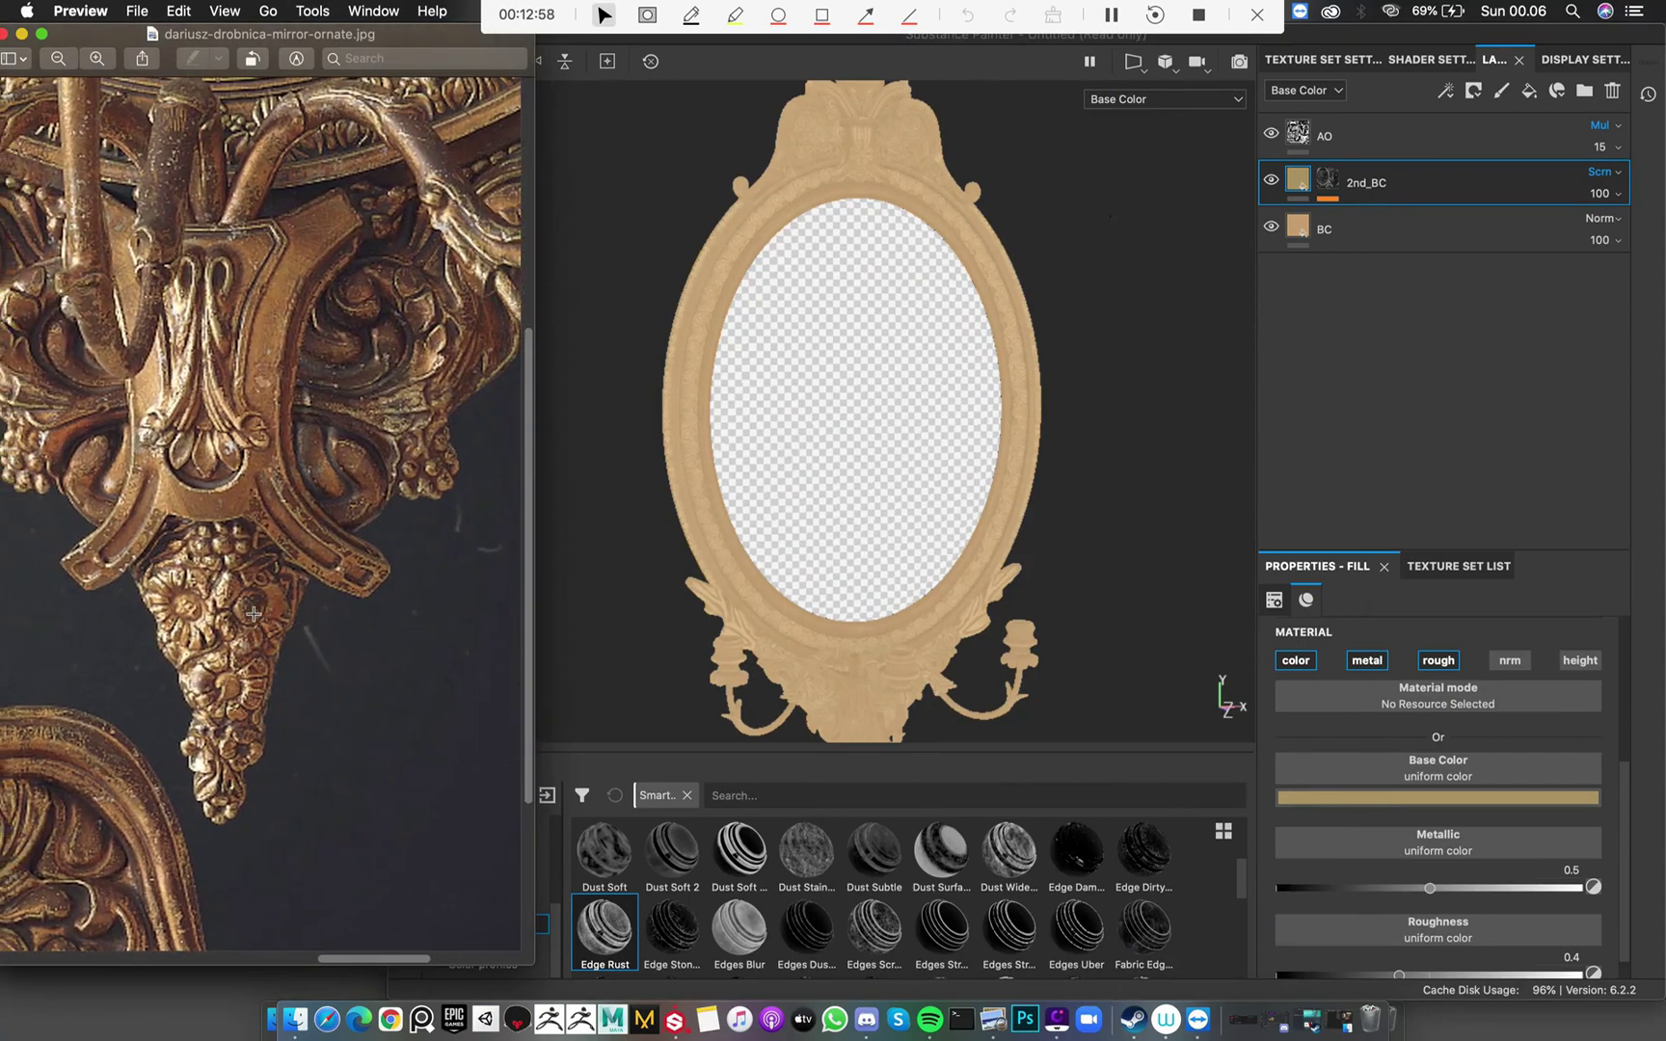
scroll(252, 614, "up", 5)
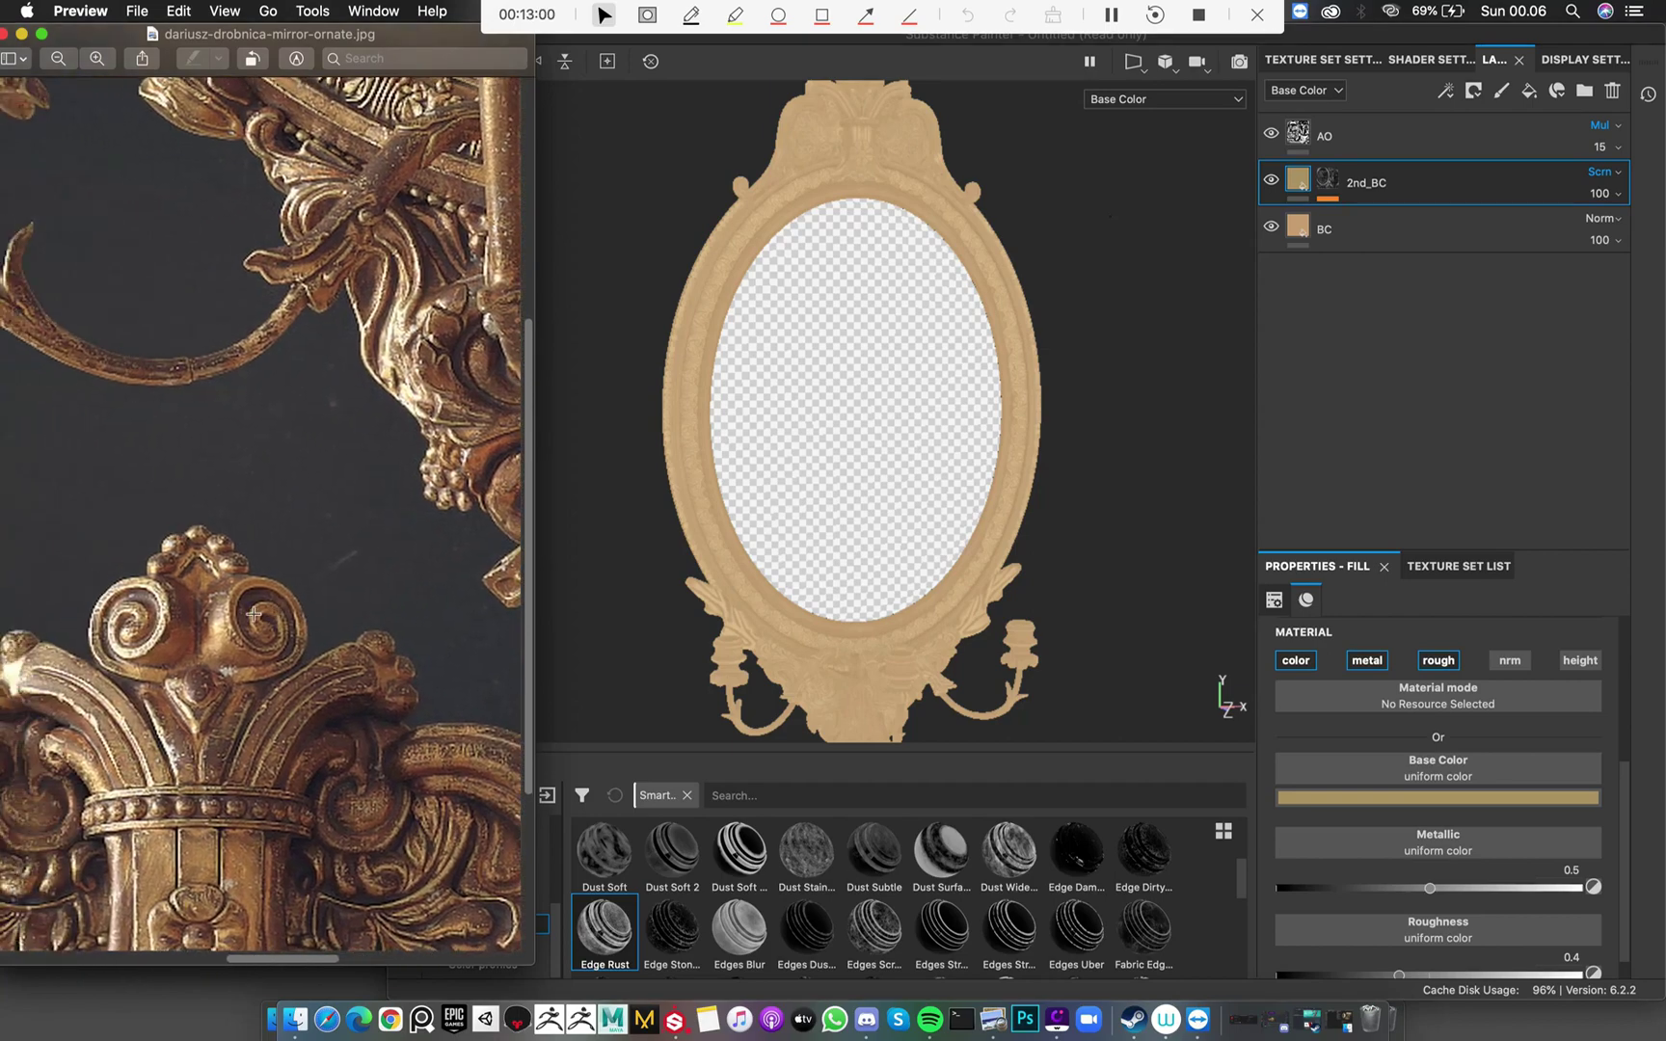
Examine the worn highlights on the reference's candle arms and carved leaves, and shift the photo window slightly
scroll(295, 399, "down", 3, "ctrl")
scroll(295, 399, "up", 5, "ctrl")
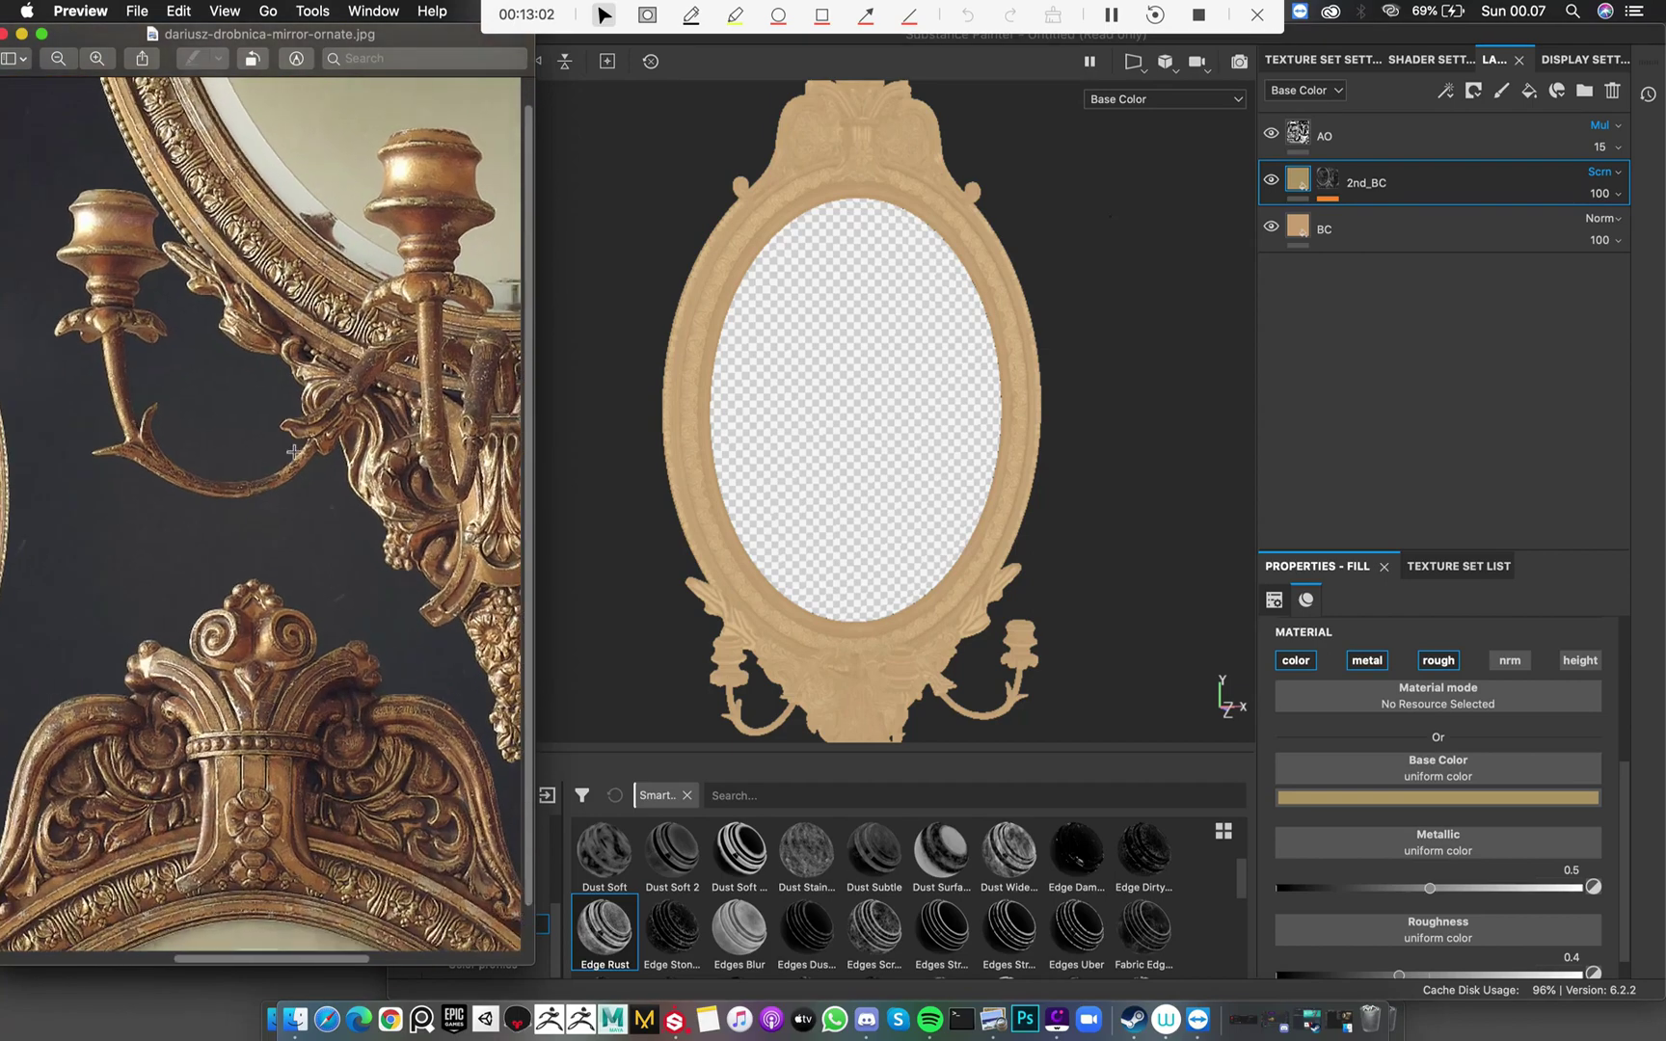
scroll(302, 463, "right", 5)
scroll(302, 462, "down", 3)
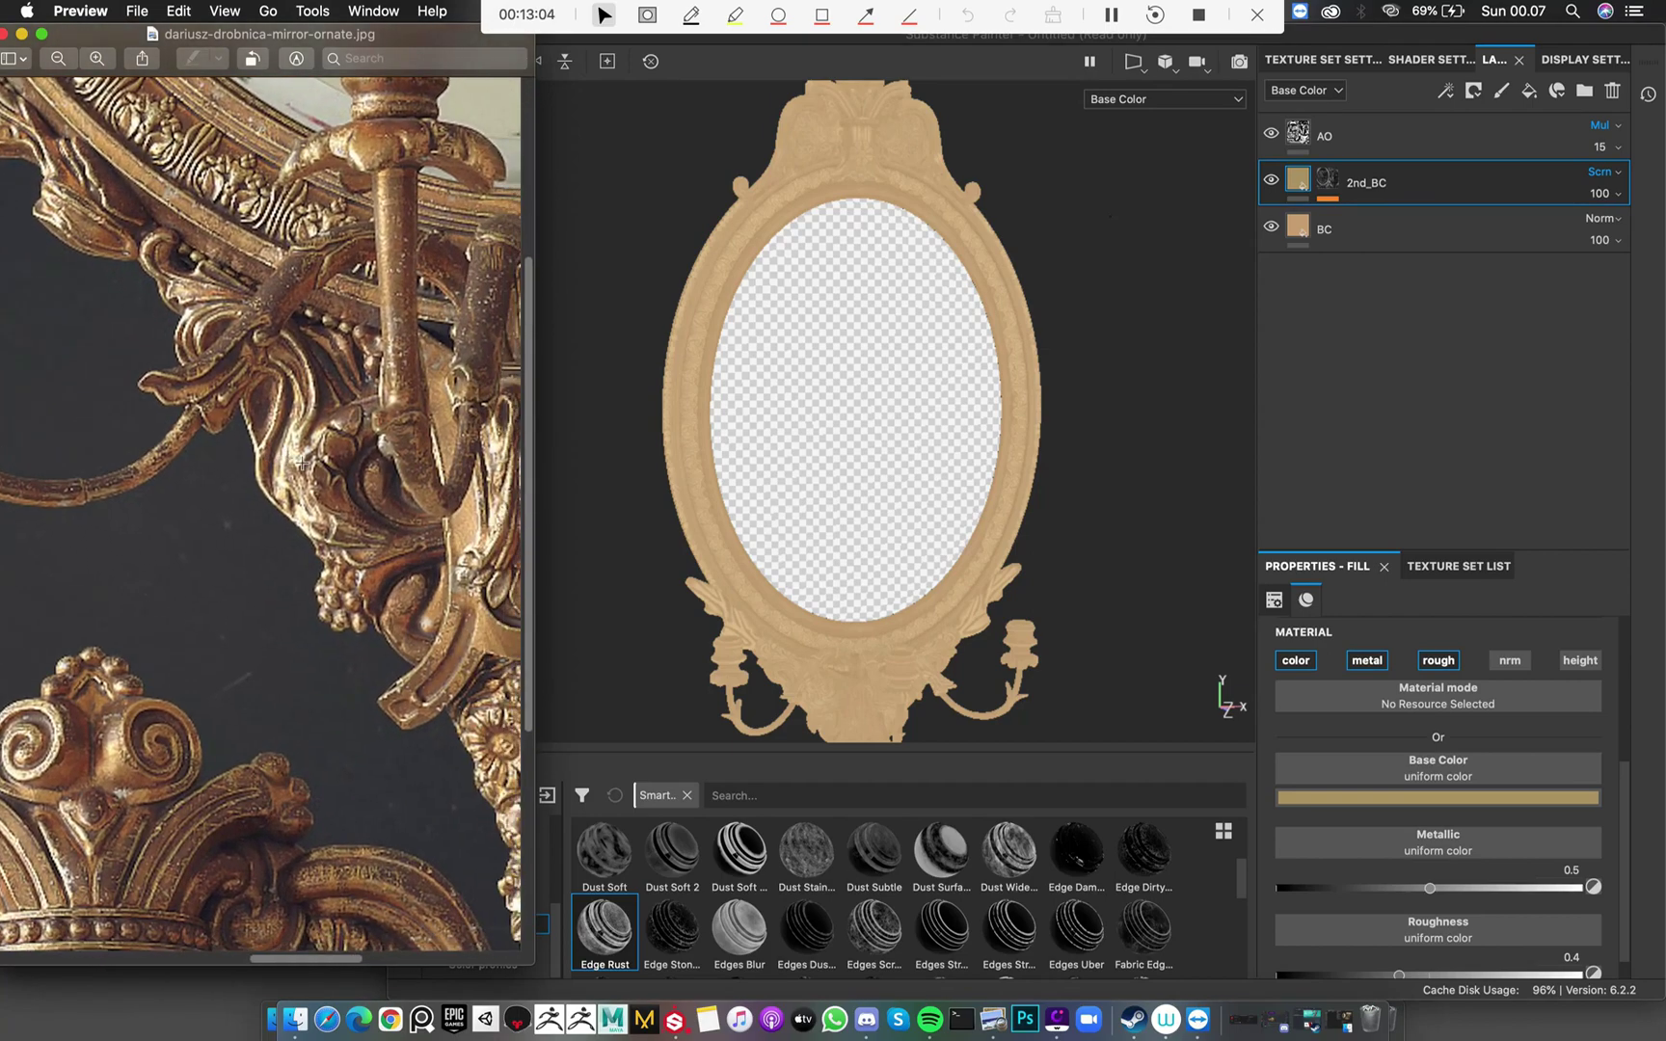
left_click_drag(376, 29, 365, 30)
scroll(263, 407, "left", 2)
scroll(263, 408, "up", 1)
scroll(261, 407, "left", 1)
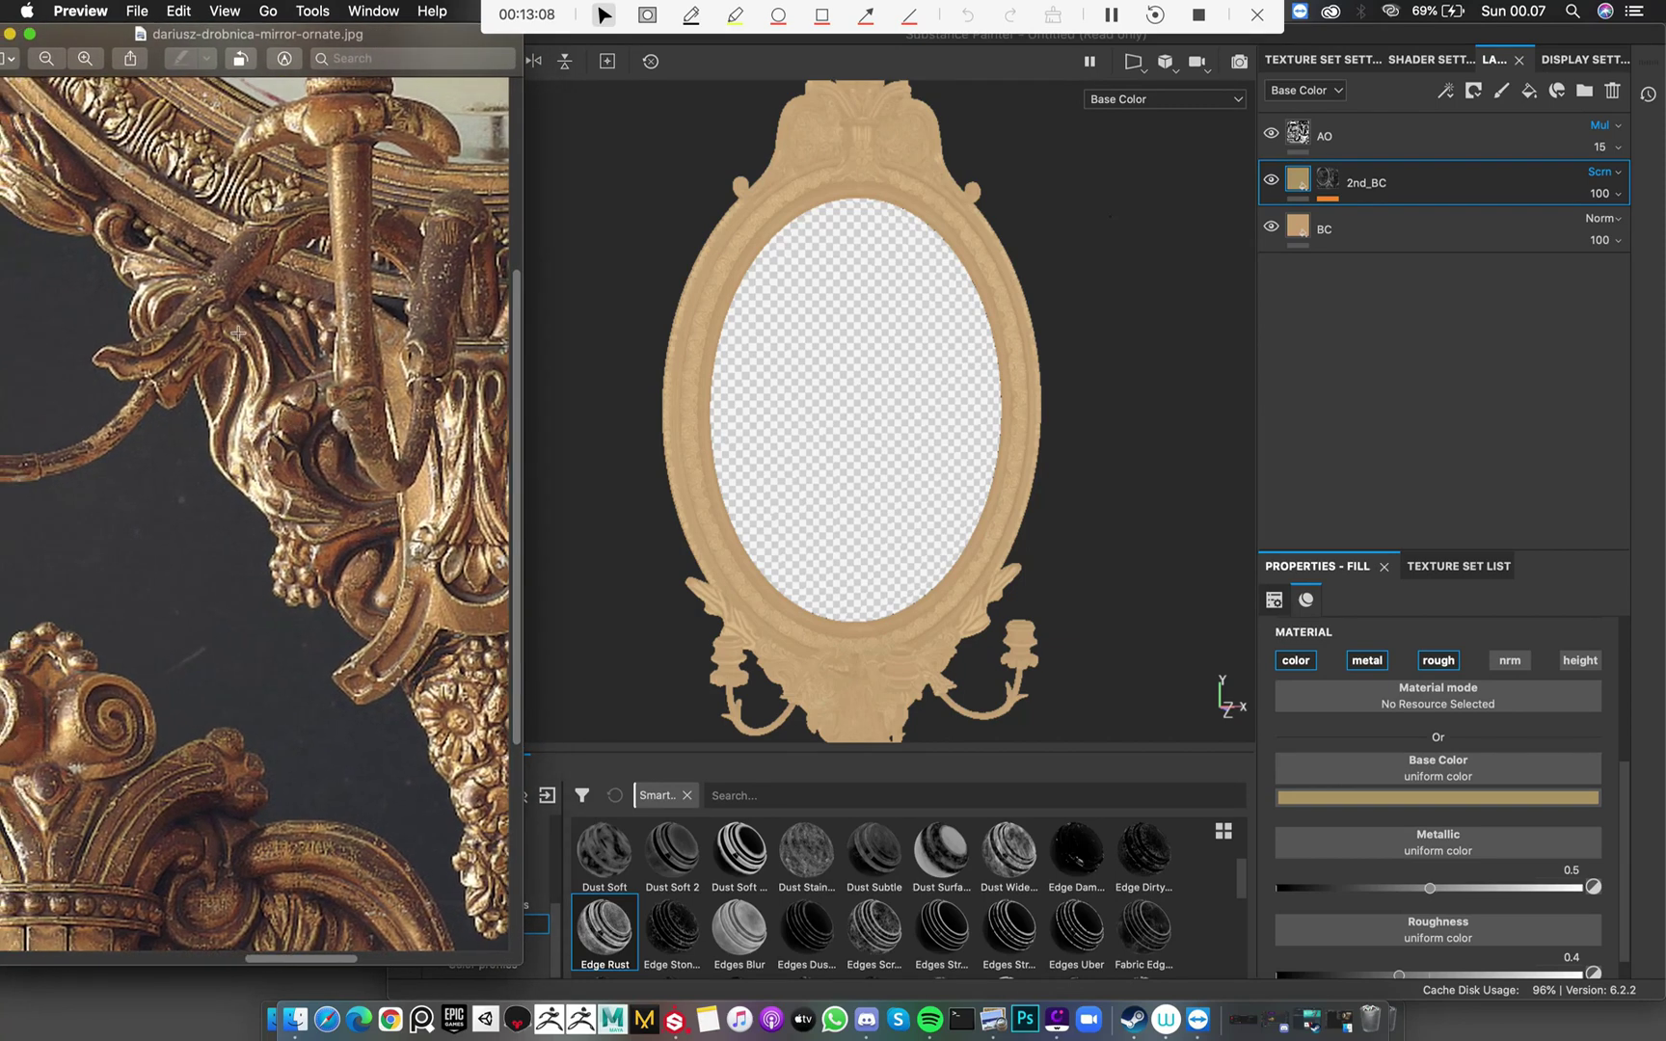
Return to Substance Painter and compare the base color on the lower bracket and candle arms with the reference
left_click(1110, 421)
mouse_move(893, 439)
left_mouse_down("alt")
mouse_move(878, 565)
mouse_move(783, 318)
mouse_move(907, 383)
left_mouse_up("alt")
right_click_drag(907, 382, 945, 555, "alt")
middle_click_drag(945, 554, 933, 440, "alt")
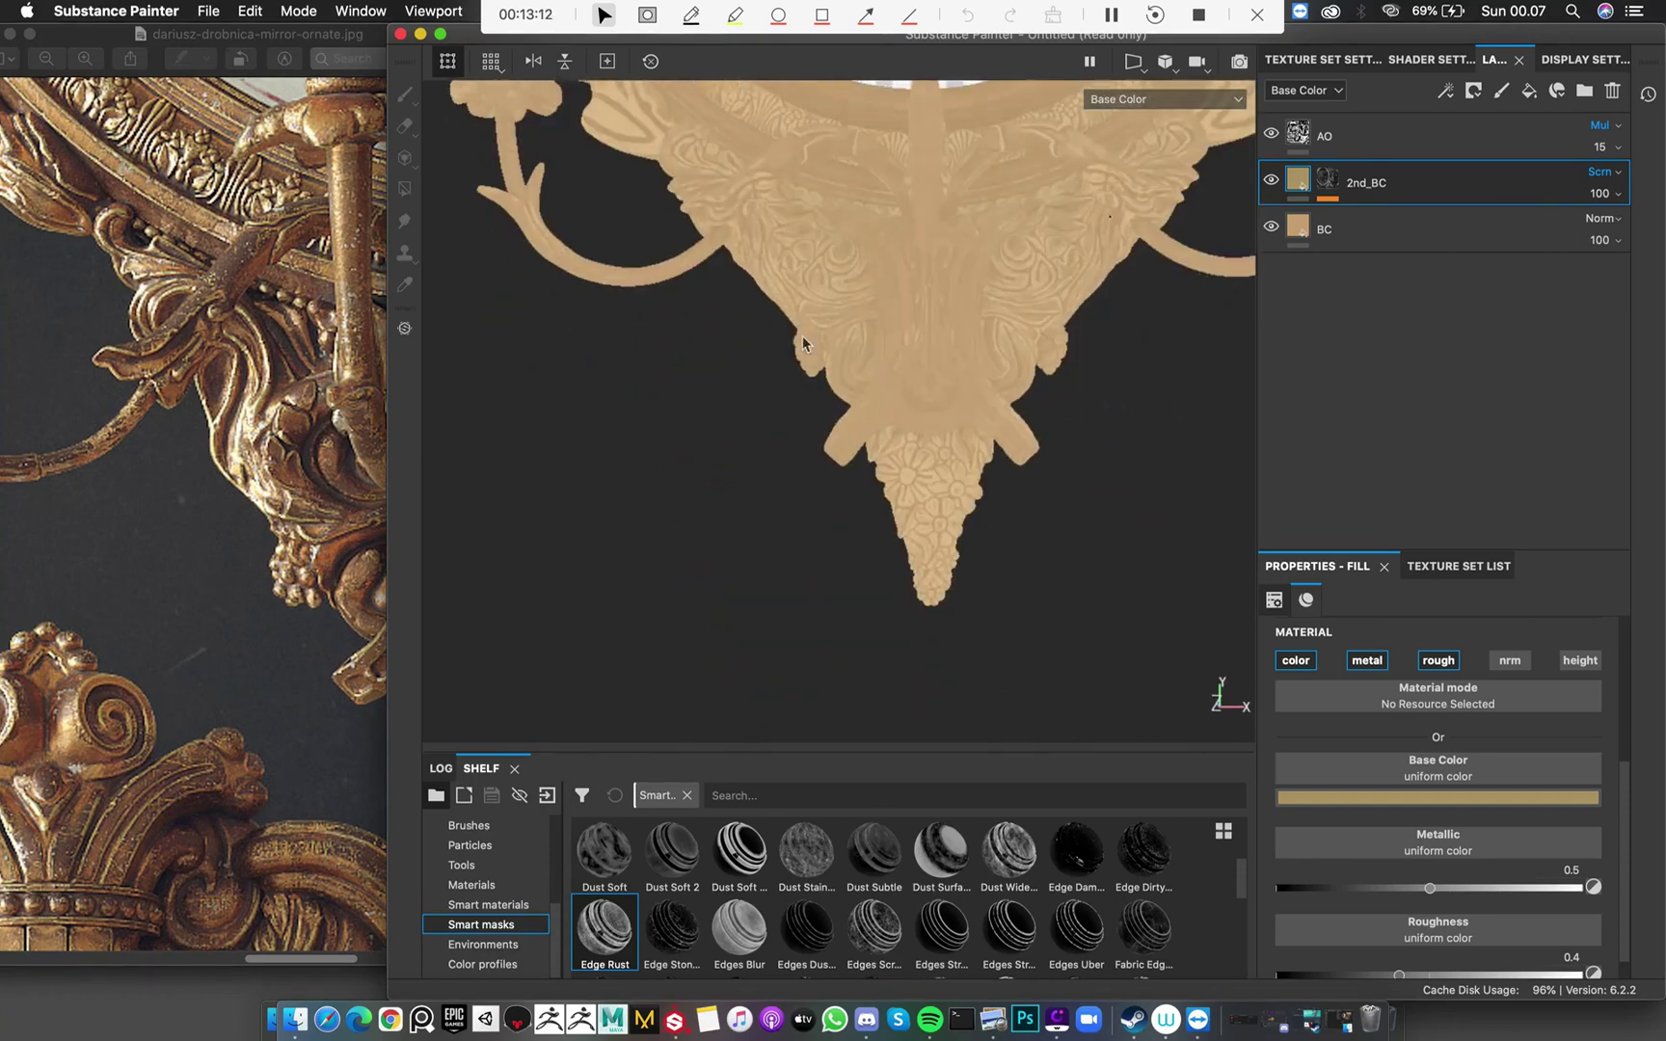
left_click_drag(809, 347, 848, 397, "alt")
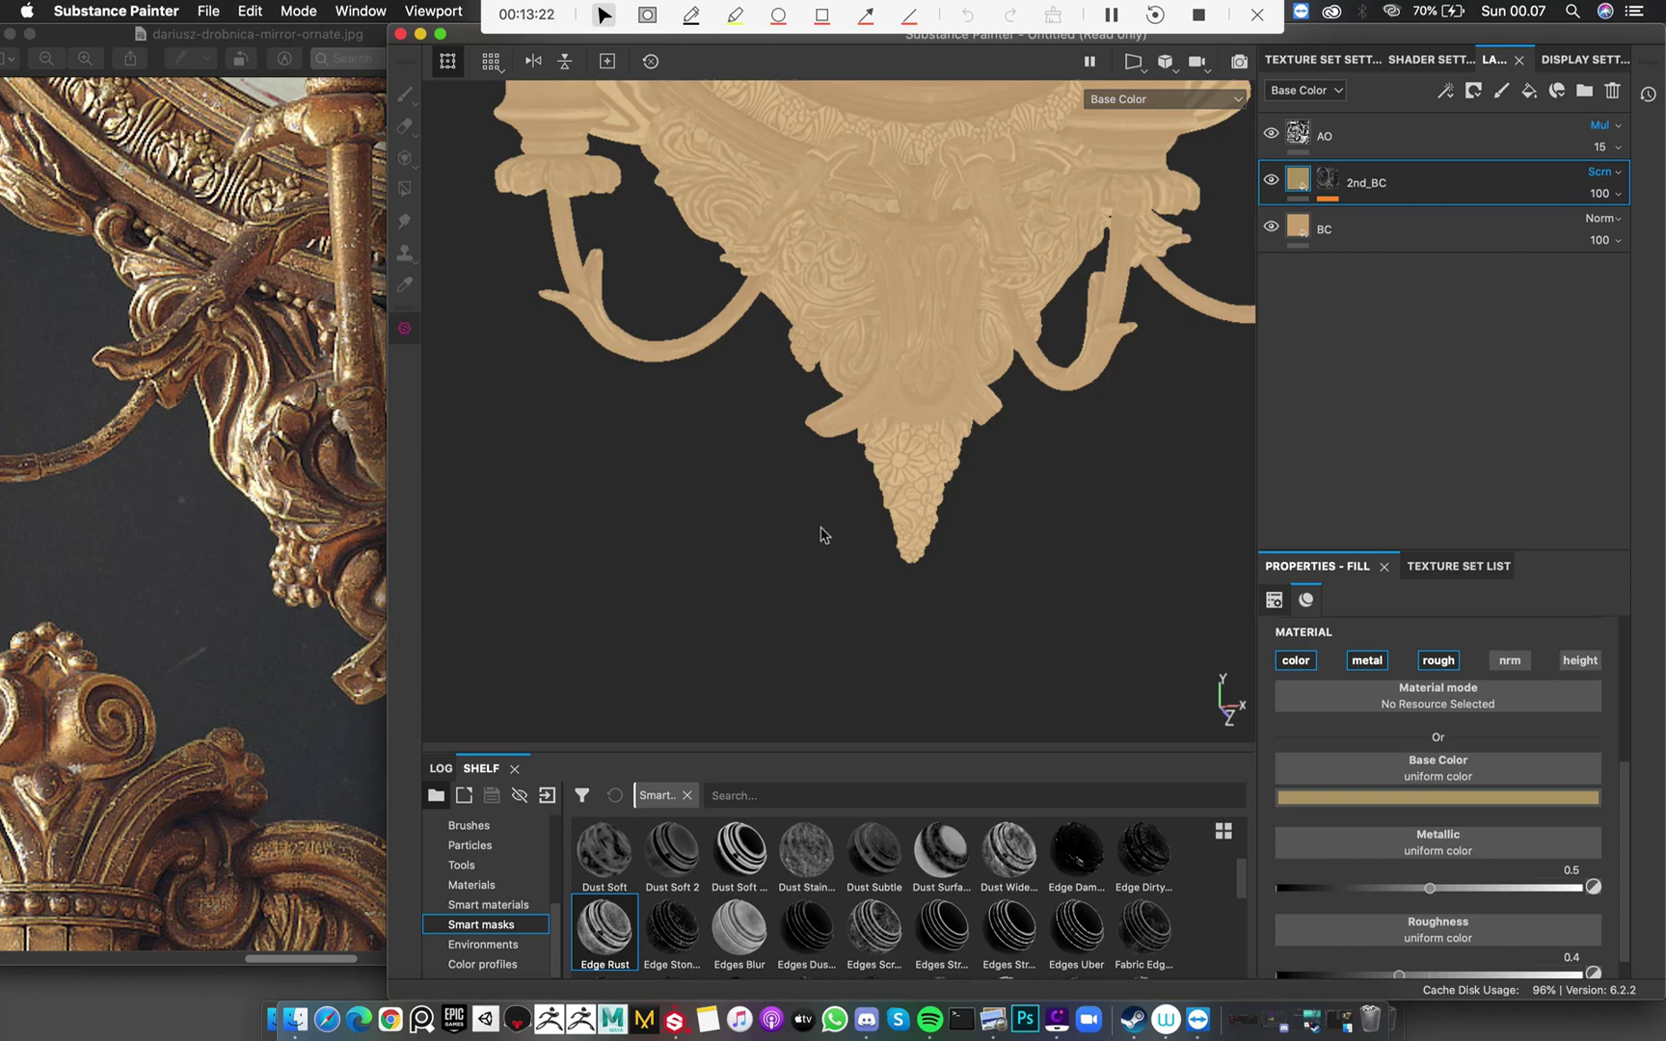
left_click_drag(863, 464, 773, 451, "alt")
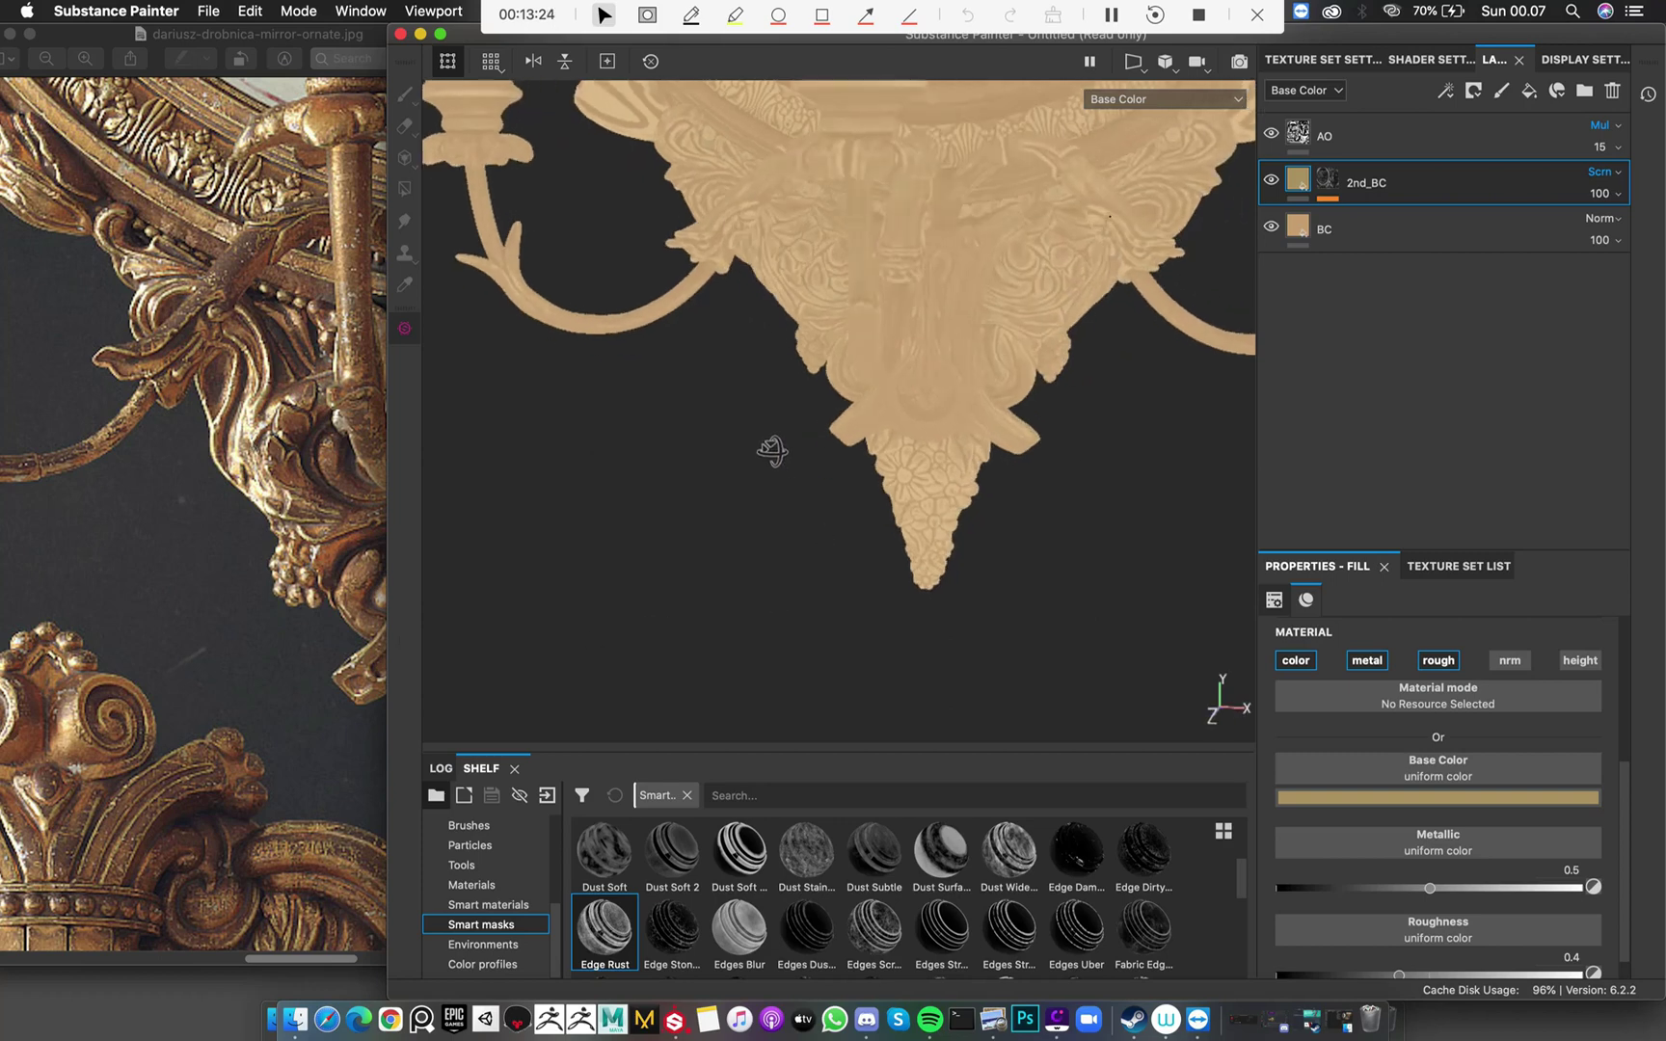
middle_click_drag(800, 455, 782, 540, "alt")
Duplicate the 2nd_BC layer and replace the upper copy's mask with a black mask
left_click(1299, 183)
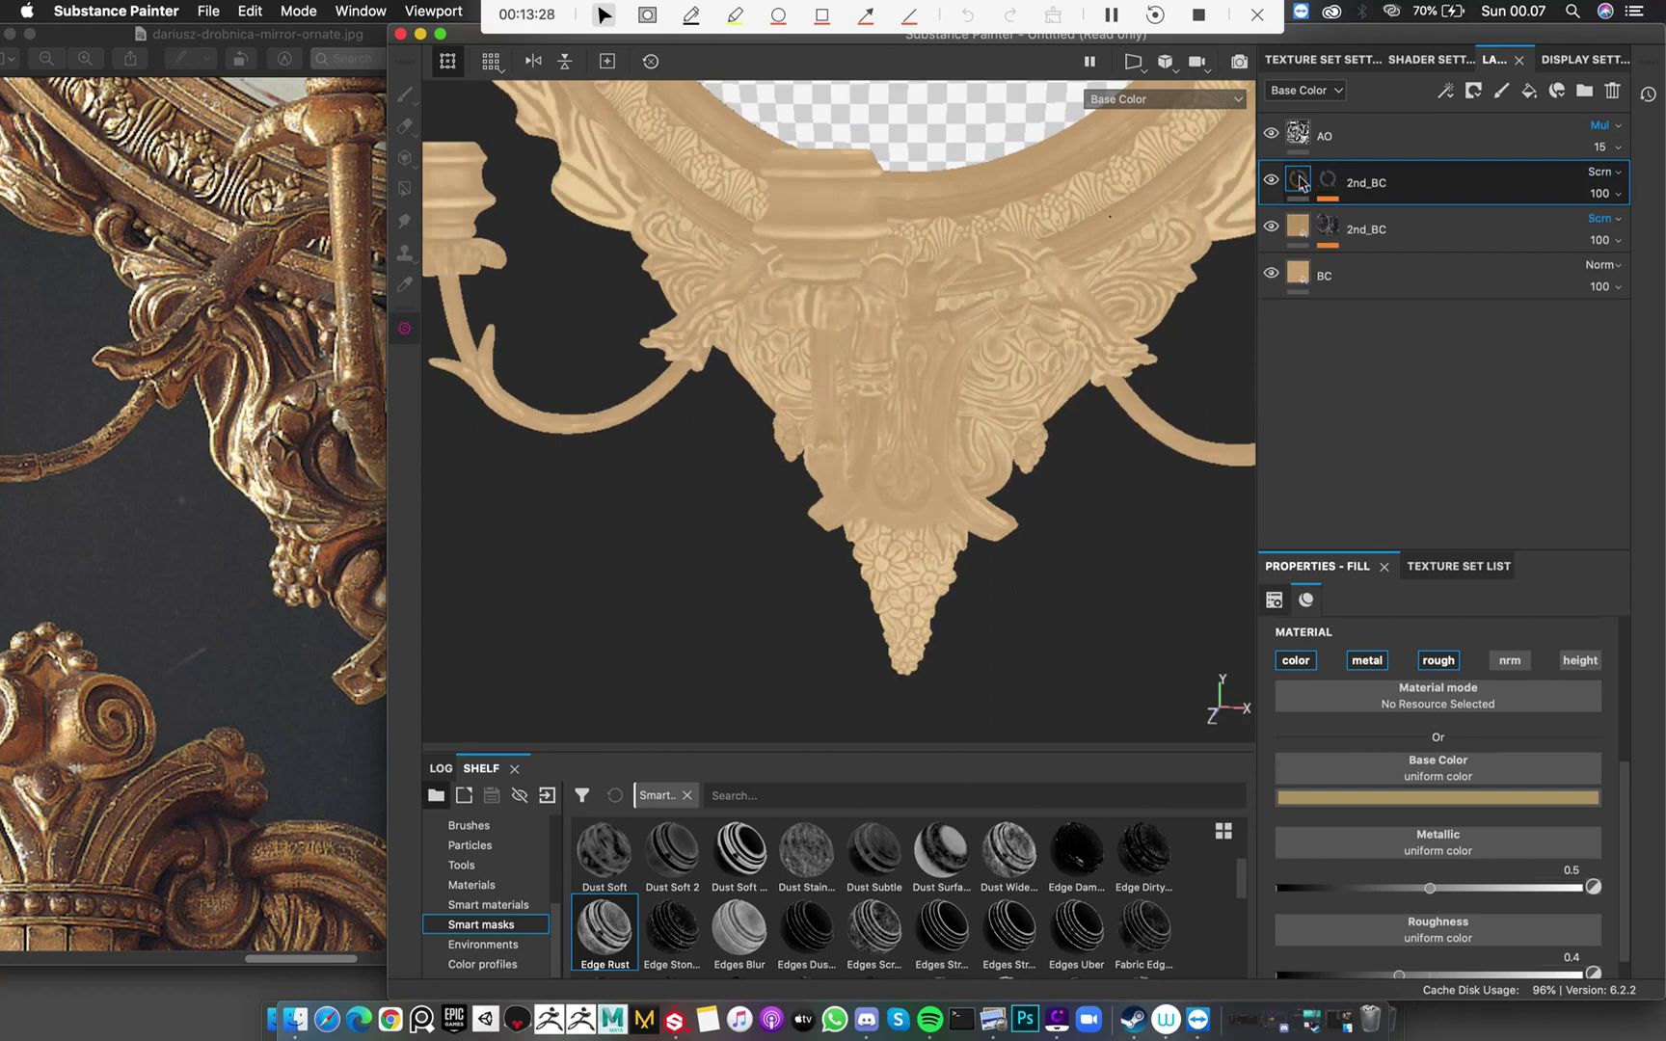
key("super+d")
left_click(1329, 183)
right_click(1329, 183)
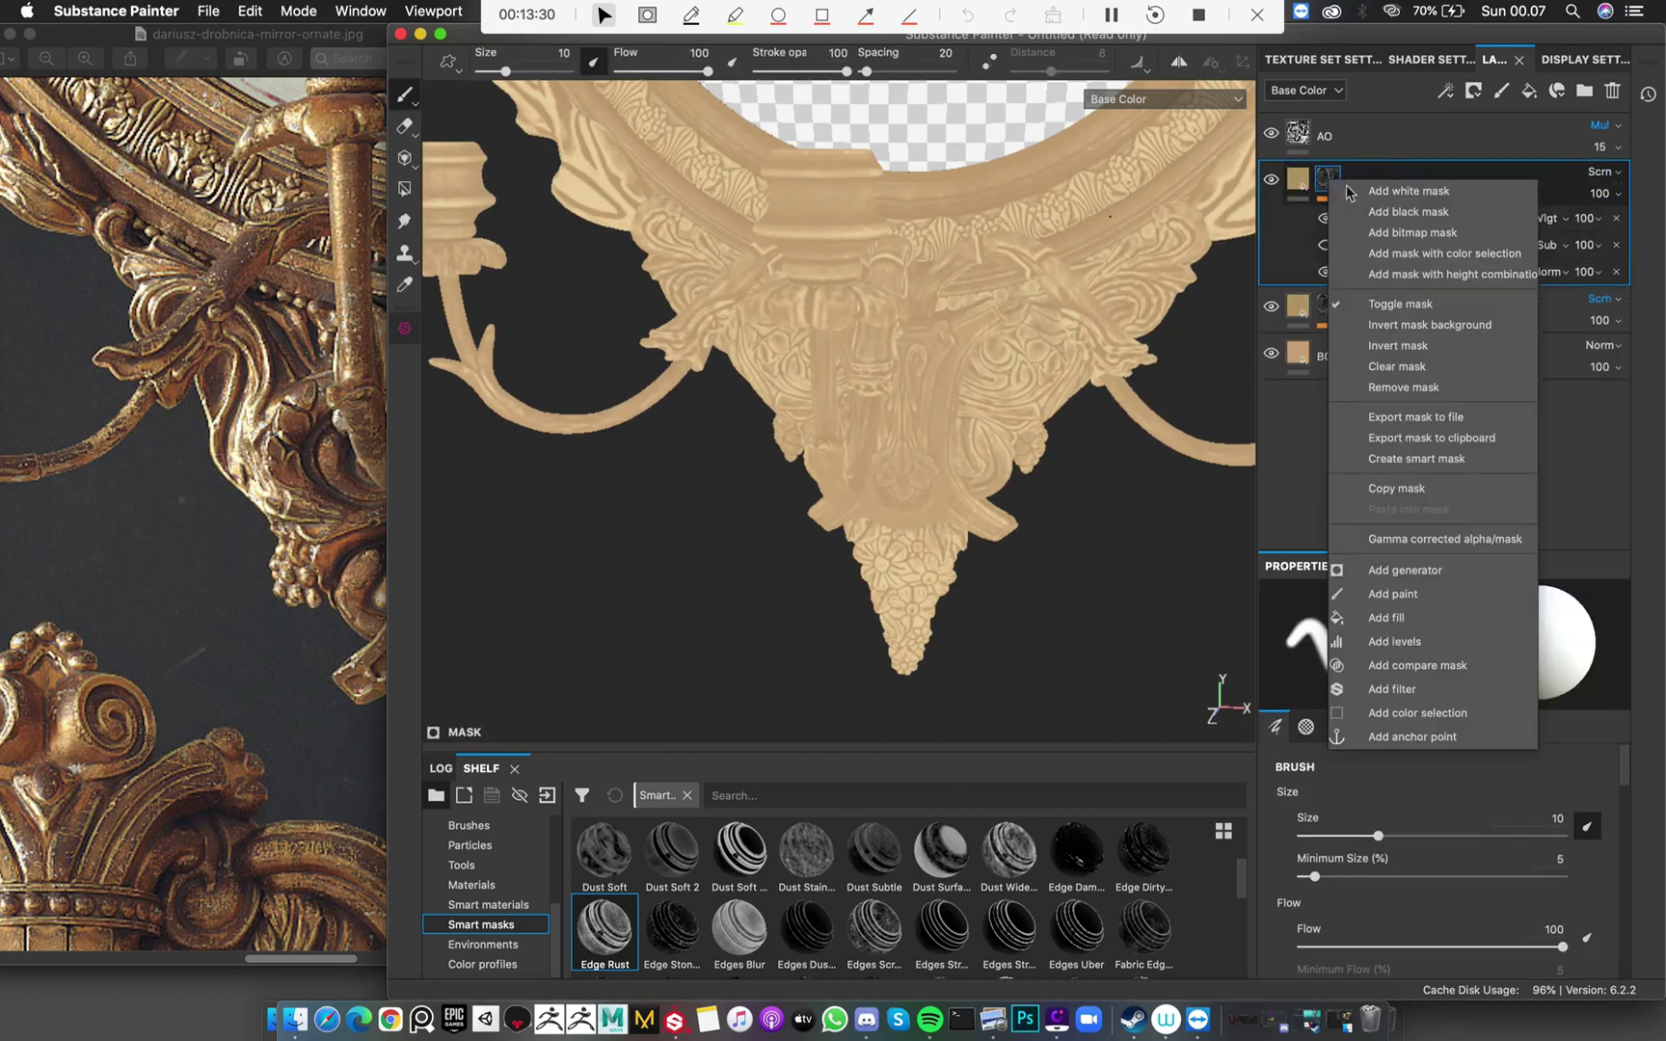
left_click(1329, 207)
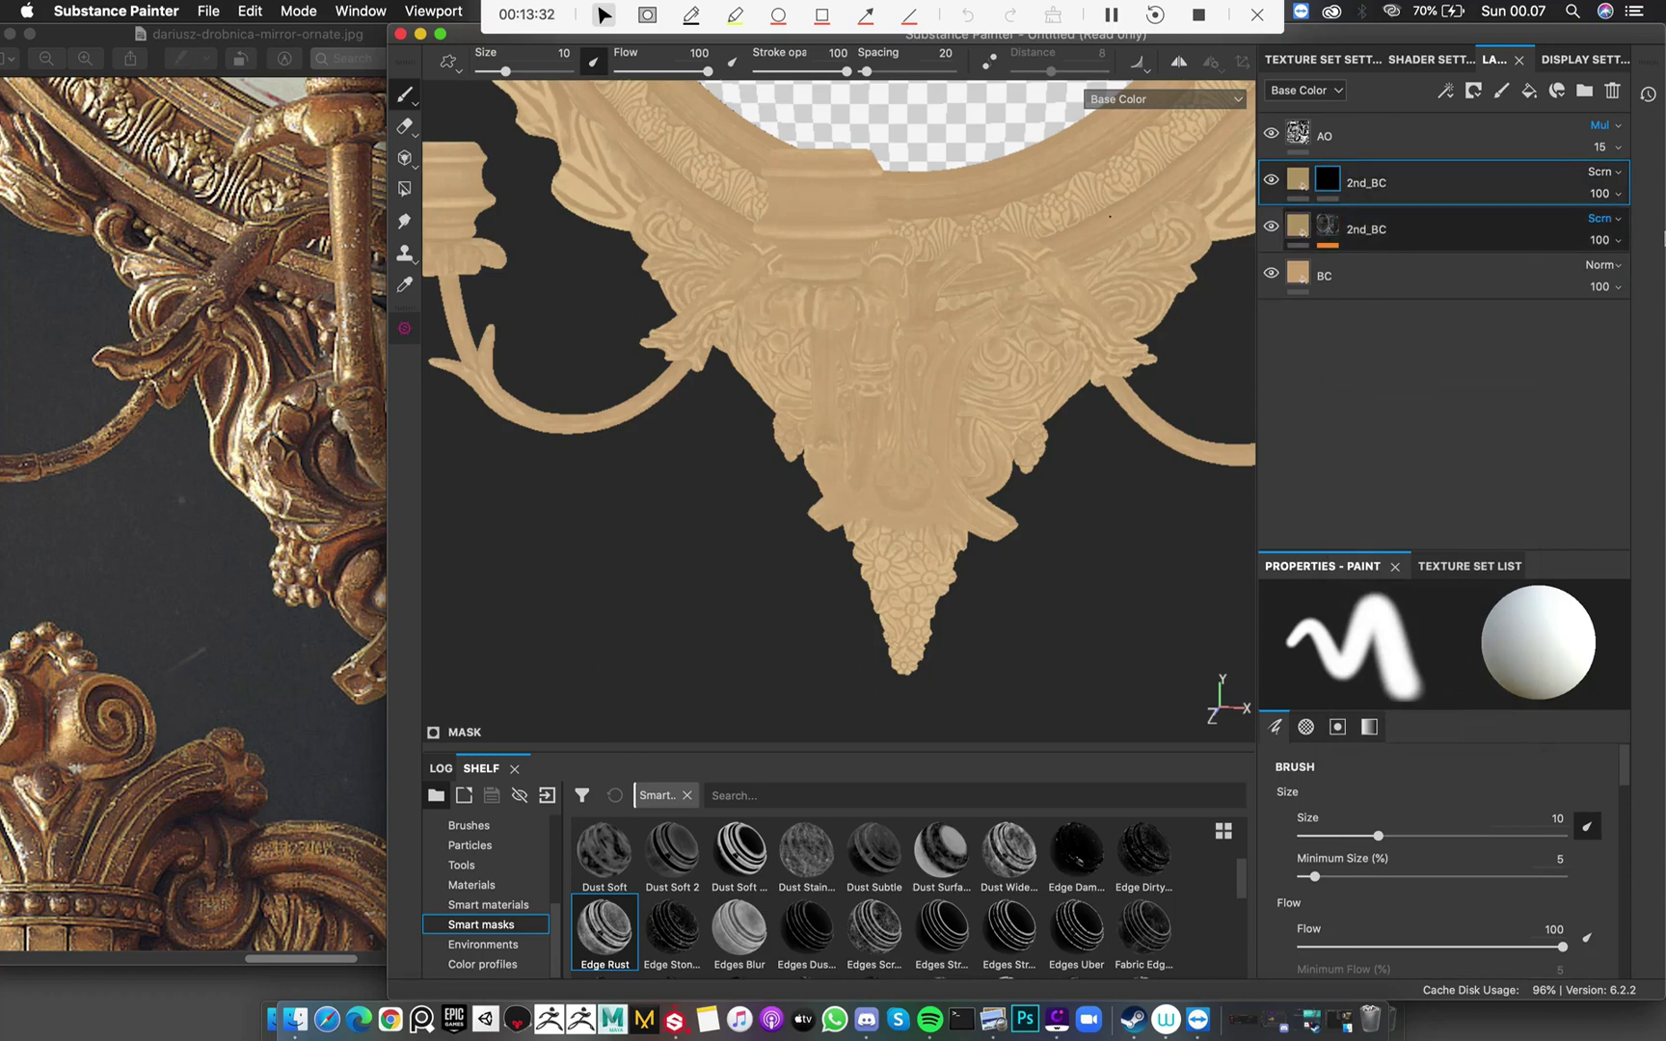
Darken the lower 2nd_BC layer's base color further and view the frame with its full material
left_click(1599, 241)
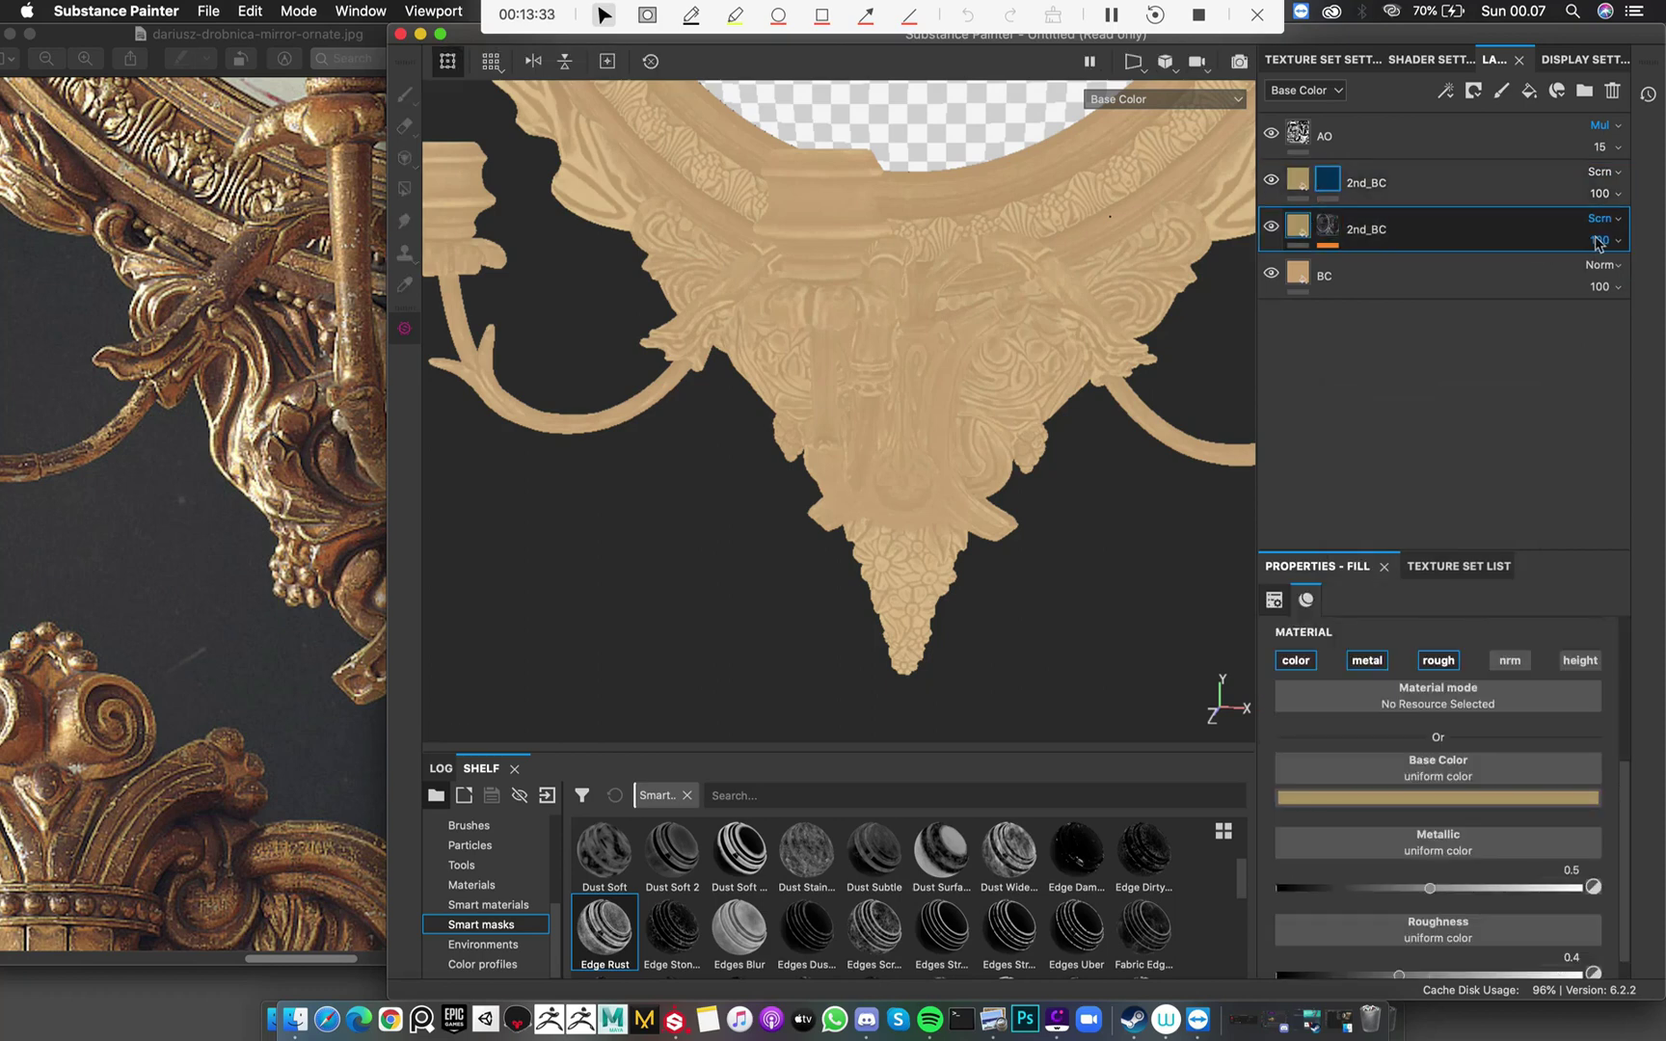
left_click(1562, 797)
mouse_move(1639, 650)
left_mouse_down()
mouse_move(1641, 695)
mouse_move(1643, 673)
left_mouse_up()
left_click(770, 360)
key("m")
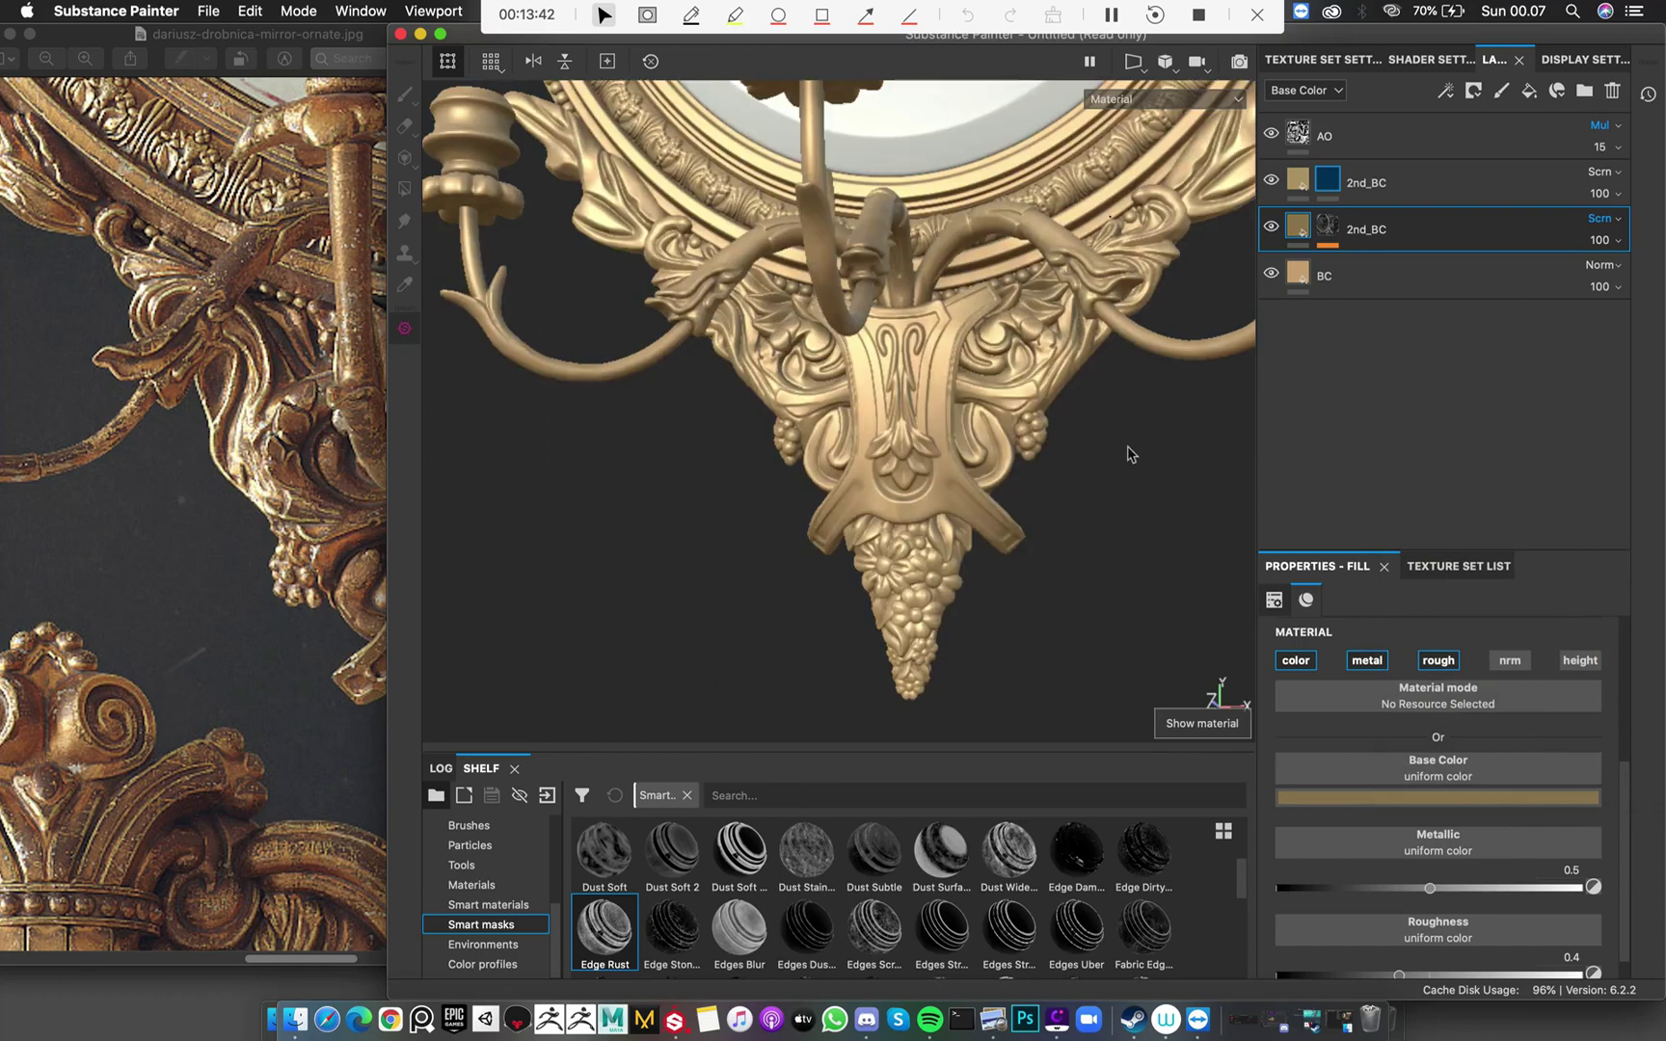
left_click_drag(1032, 405, 989, 415, "alt")
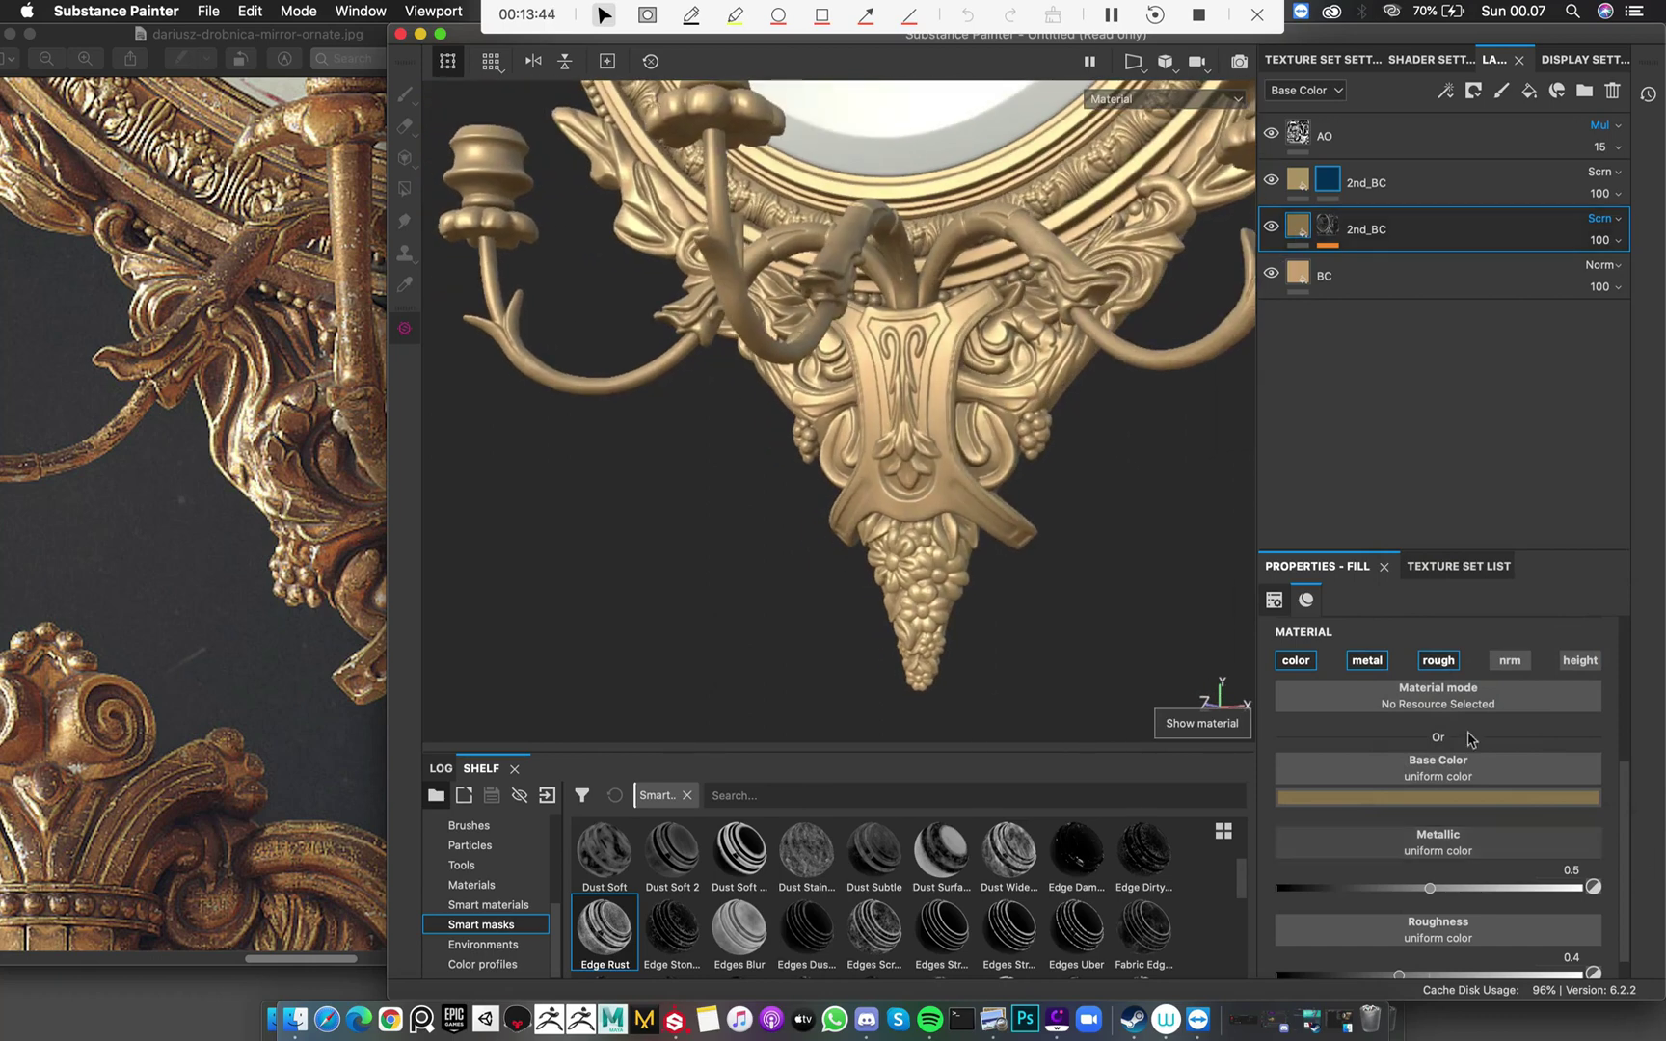
Turn off the metal and rough channels on both 2nd_BC layers, leaving only color active
left_click(1437, 661)
left_click(1367, 661)
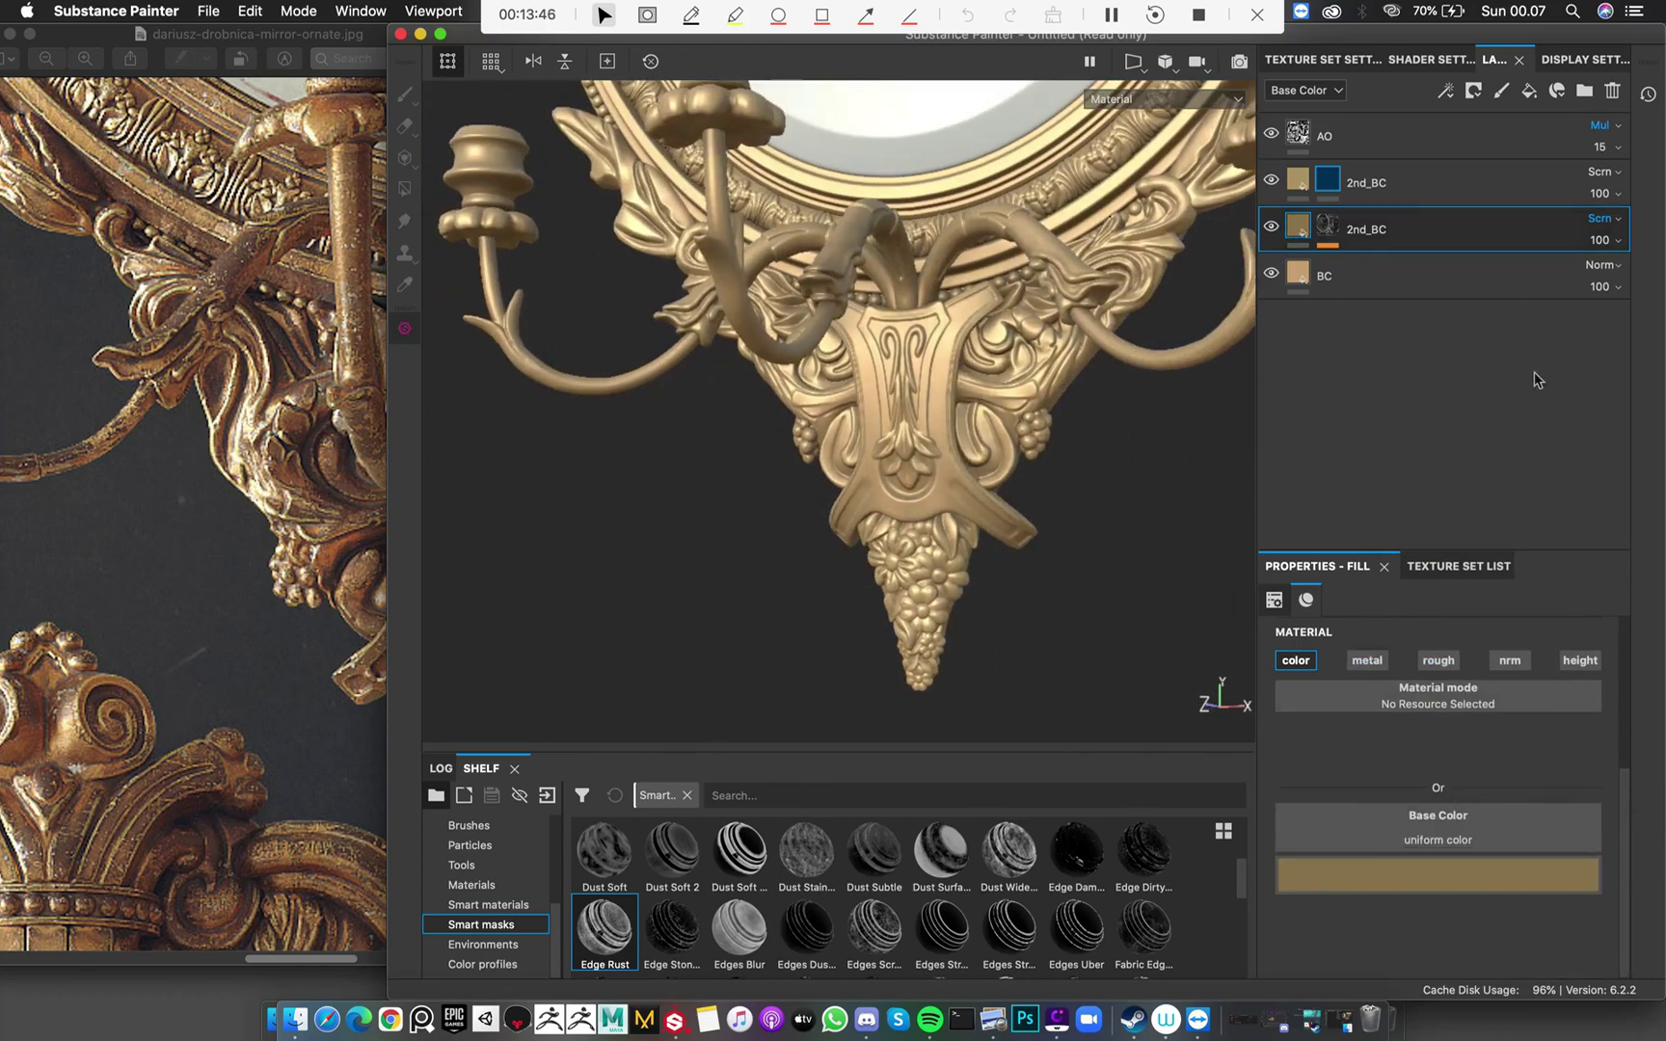
left_click(1287, 179)
left_click(1367, 661)
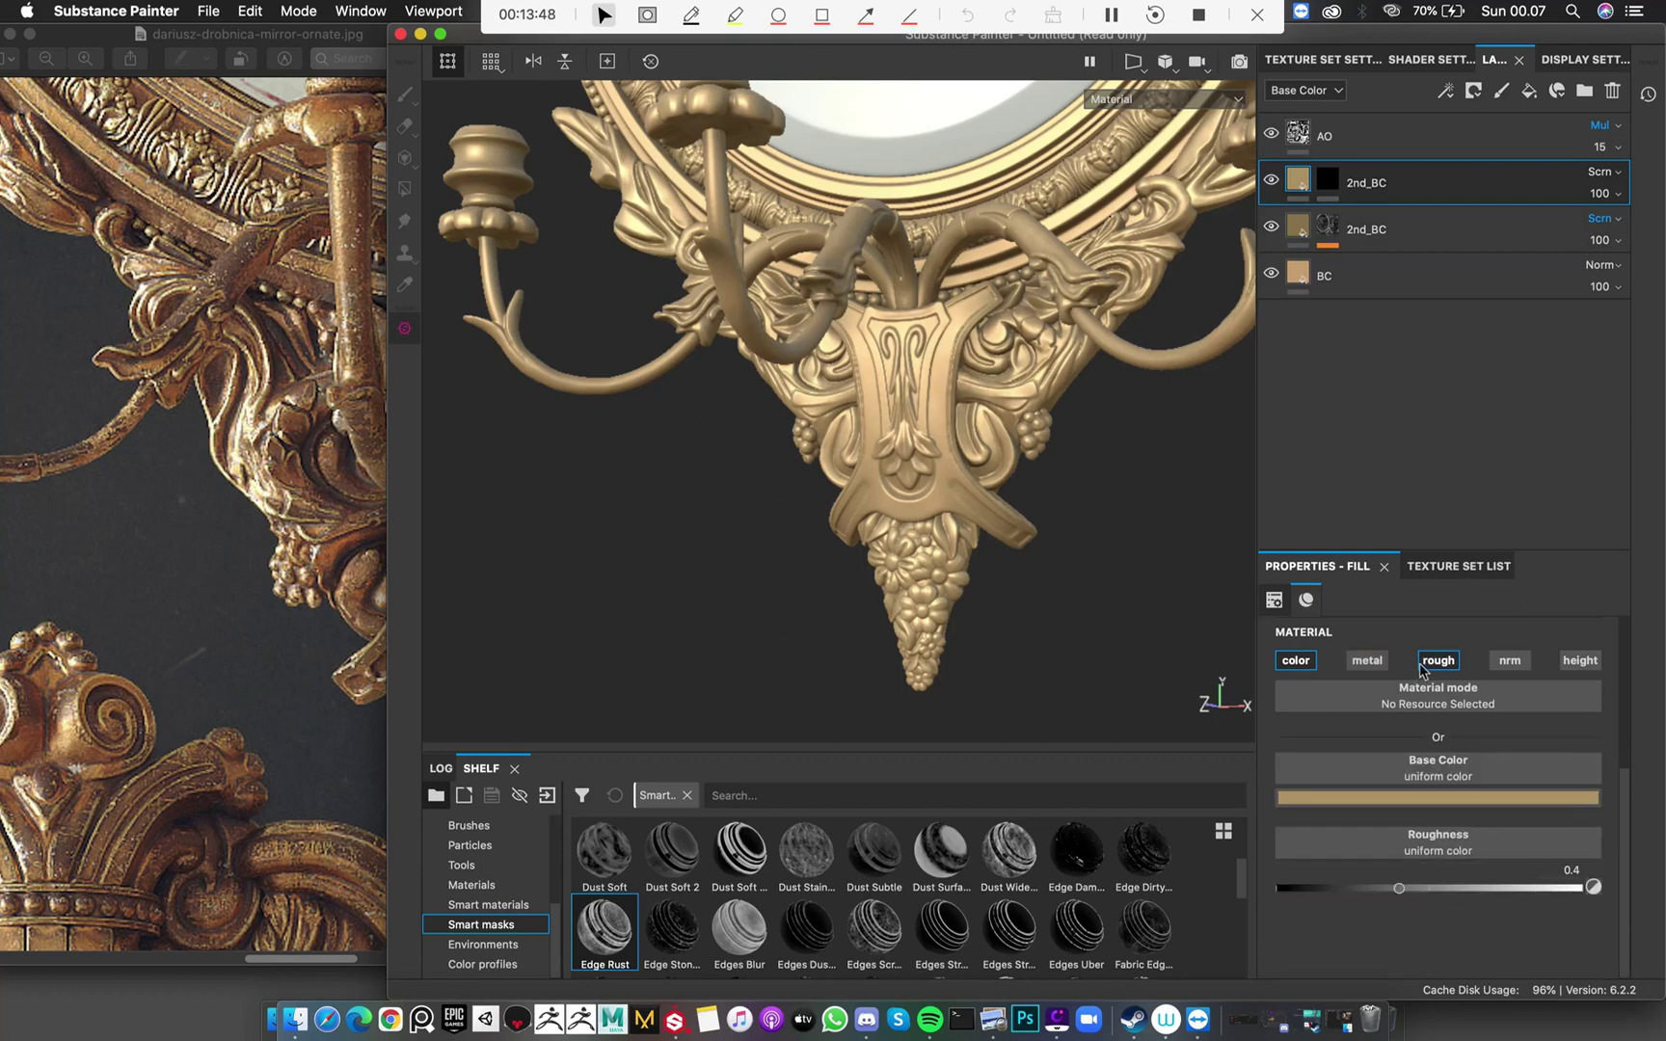
left_click(1437, 660)
Set the viewport's environment map to Glazed Patio and check the frame under the new lighting
left_click(1585, 59)
left_click(1516, 164)
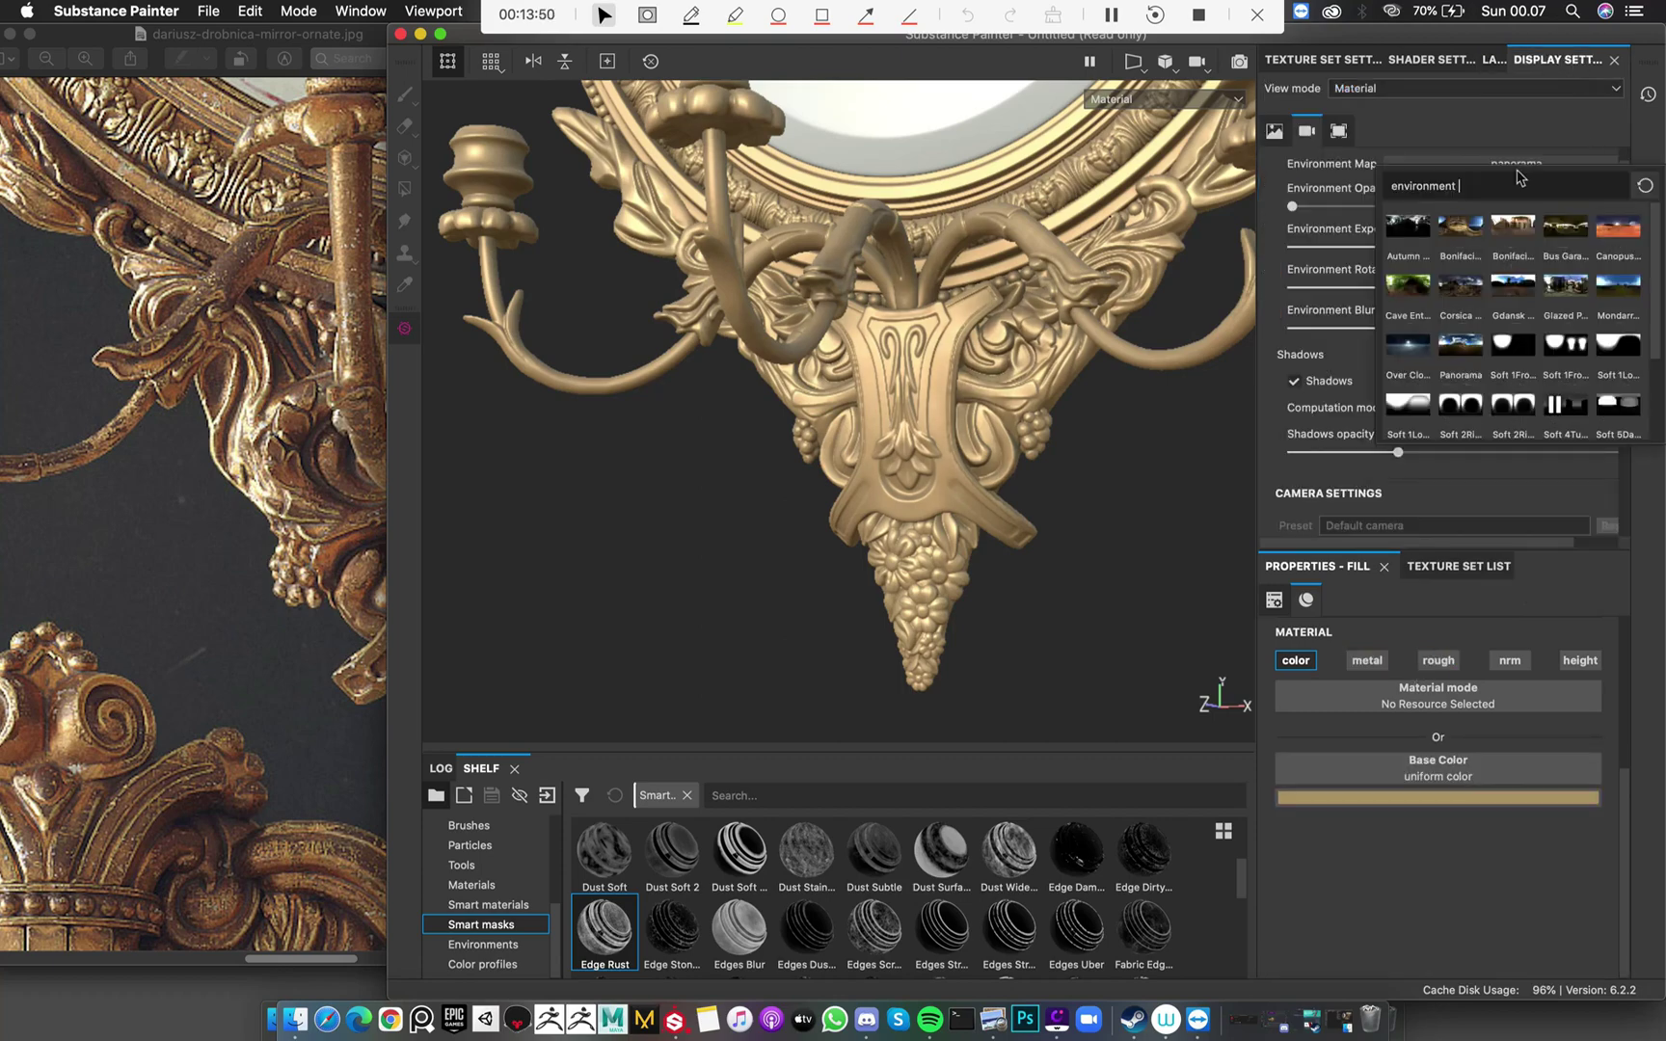
left_click(1561, 284)
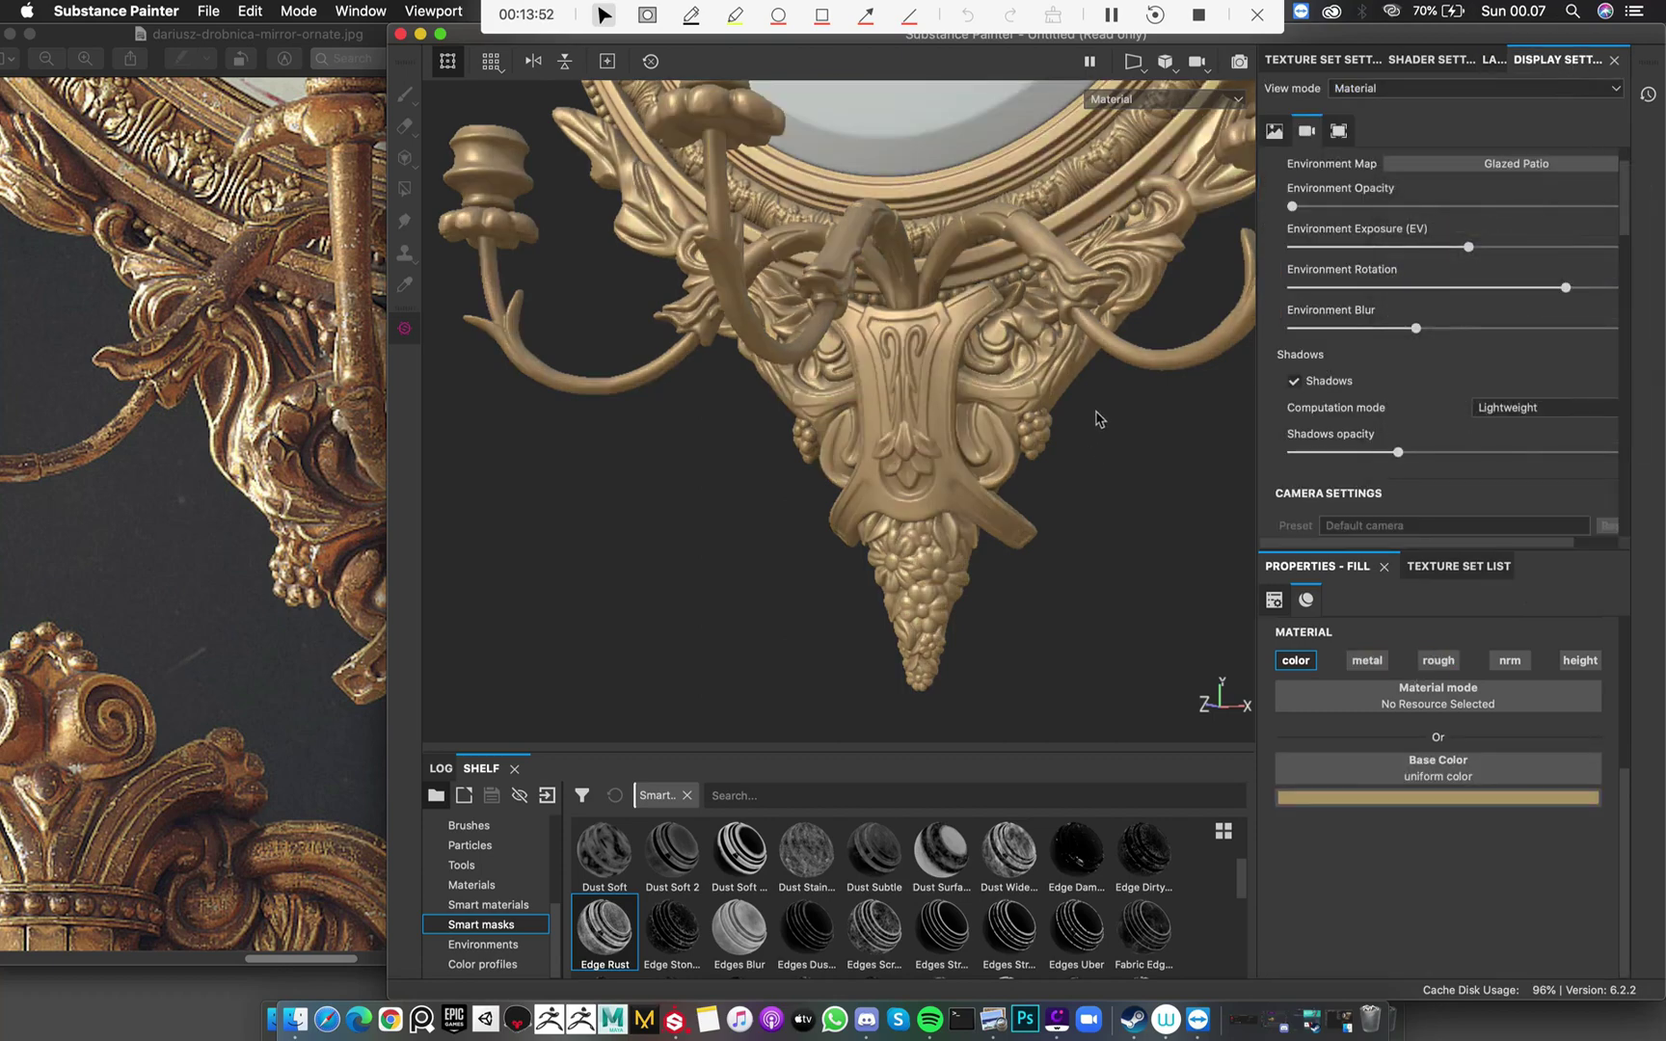
left_click_drag(1097, 416, 993, 365, "alt")
Compare the lower frame with and without the lower 2nd_BC layer from several angles, leaving the layer visible
left_click(1494, 59)
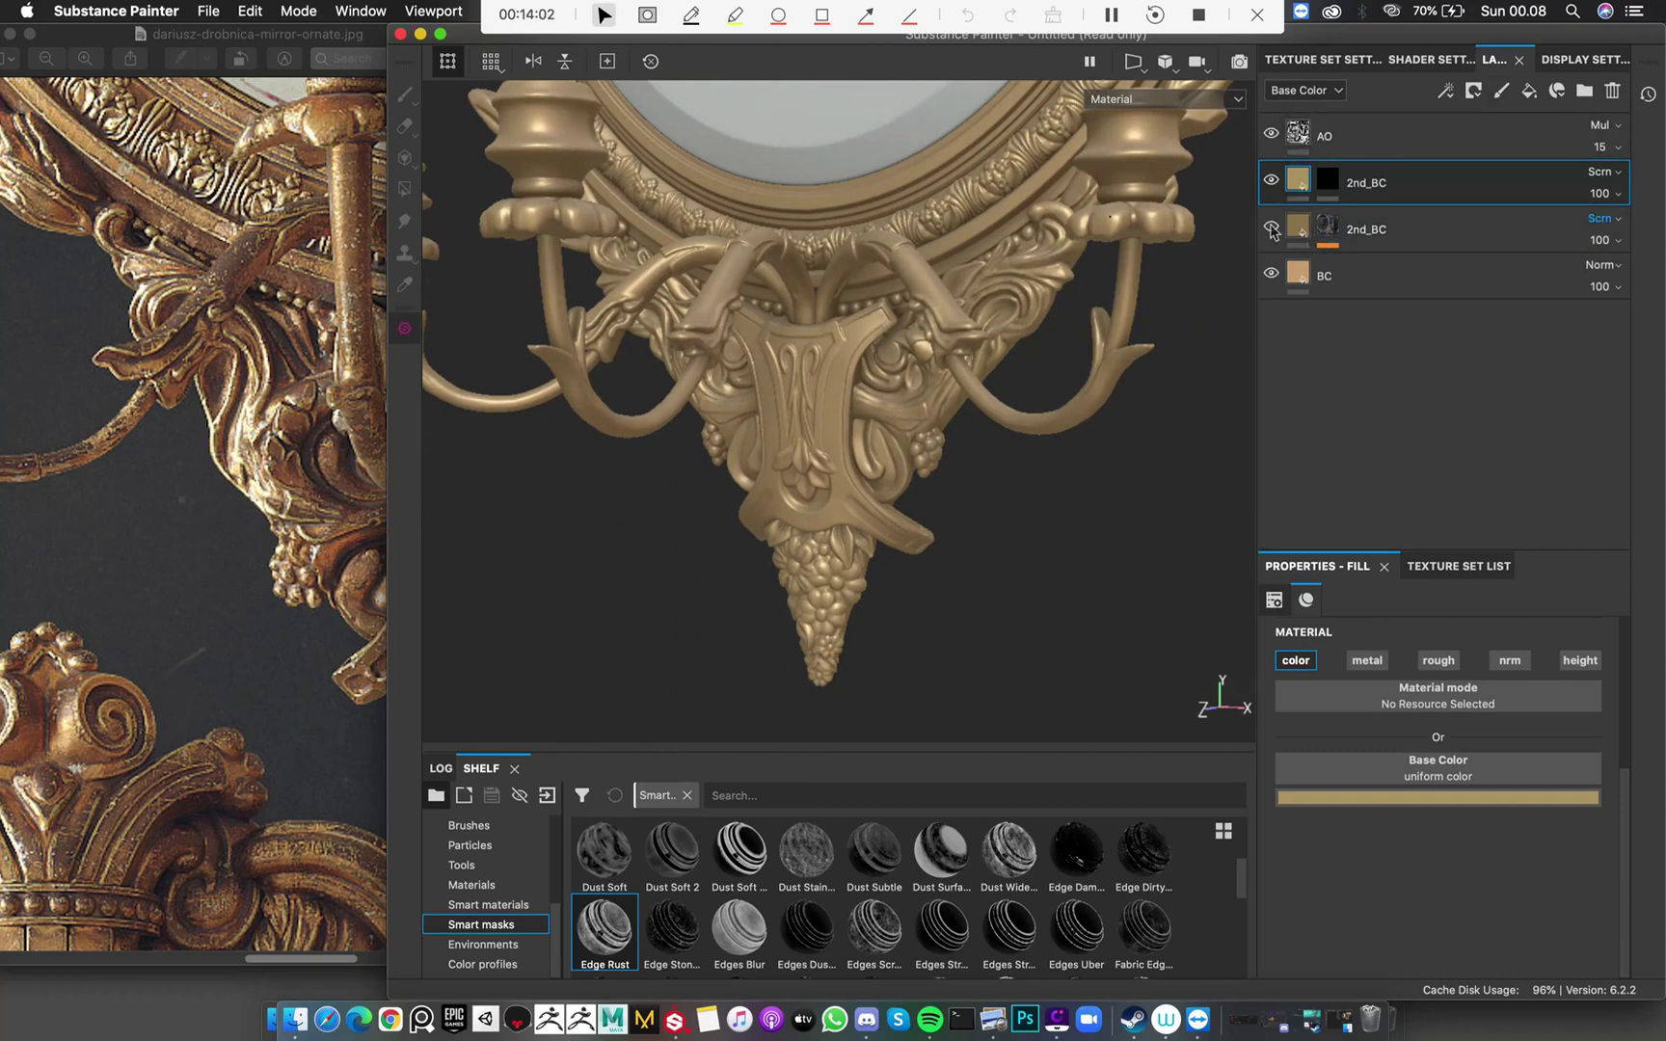
left_click_drag(964, 415, 954, 521, "alt")
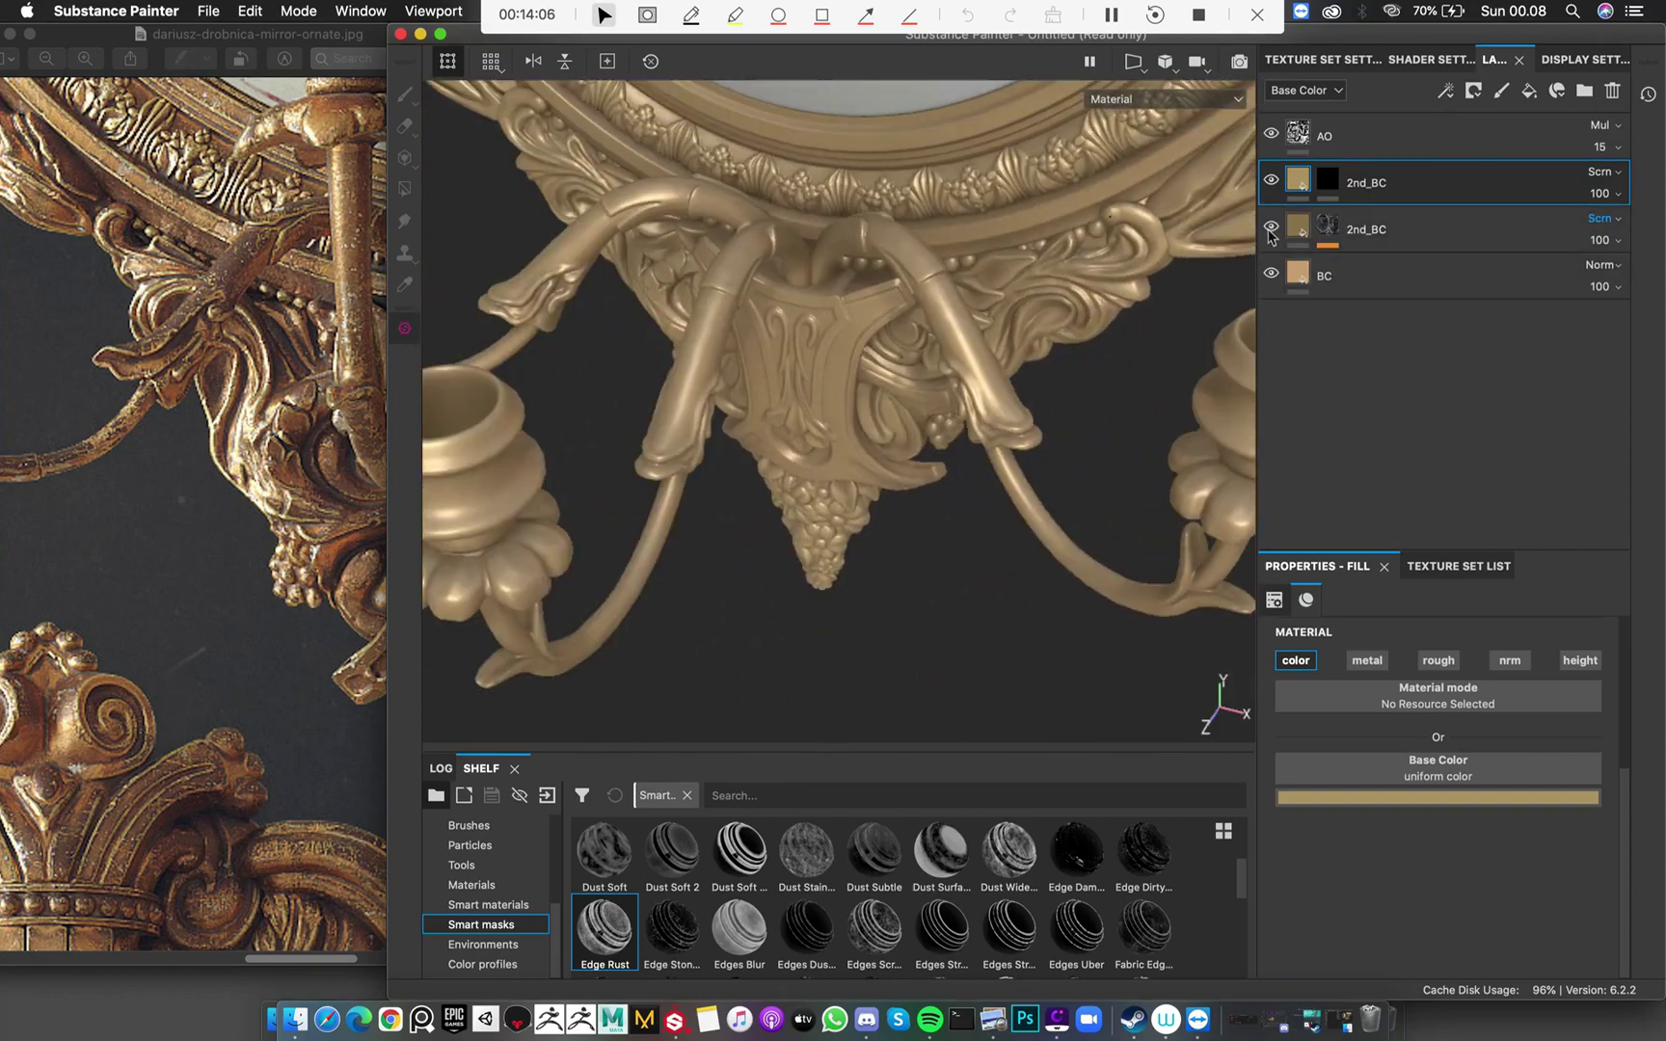
left_click(1270, 230)
left_click(1269, 230)
left_click(1270, 230)
left_click_drag(943, 399, 900, 399, "alt")
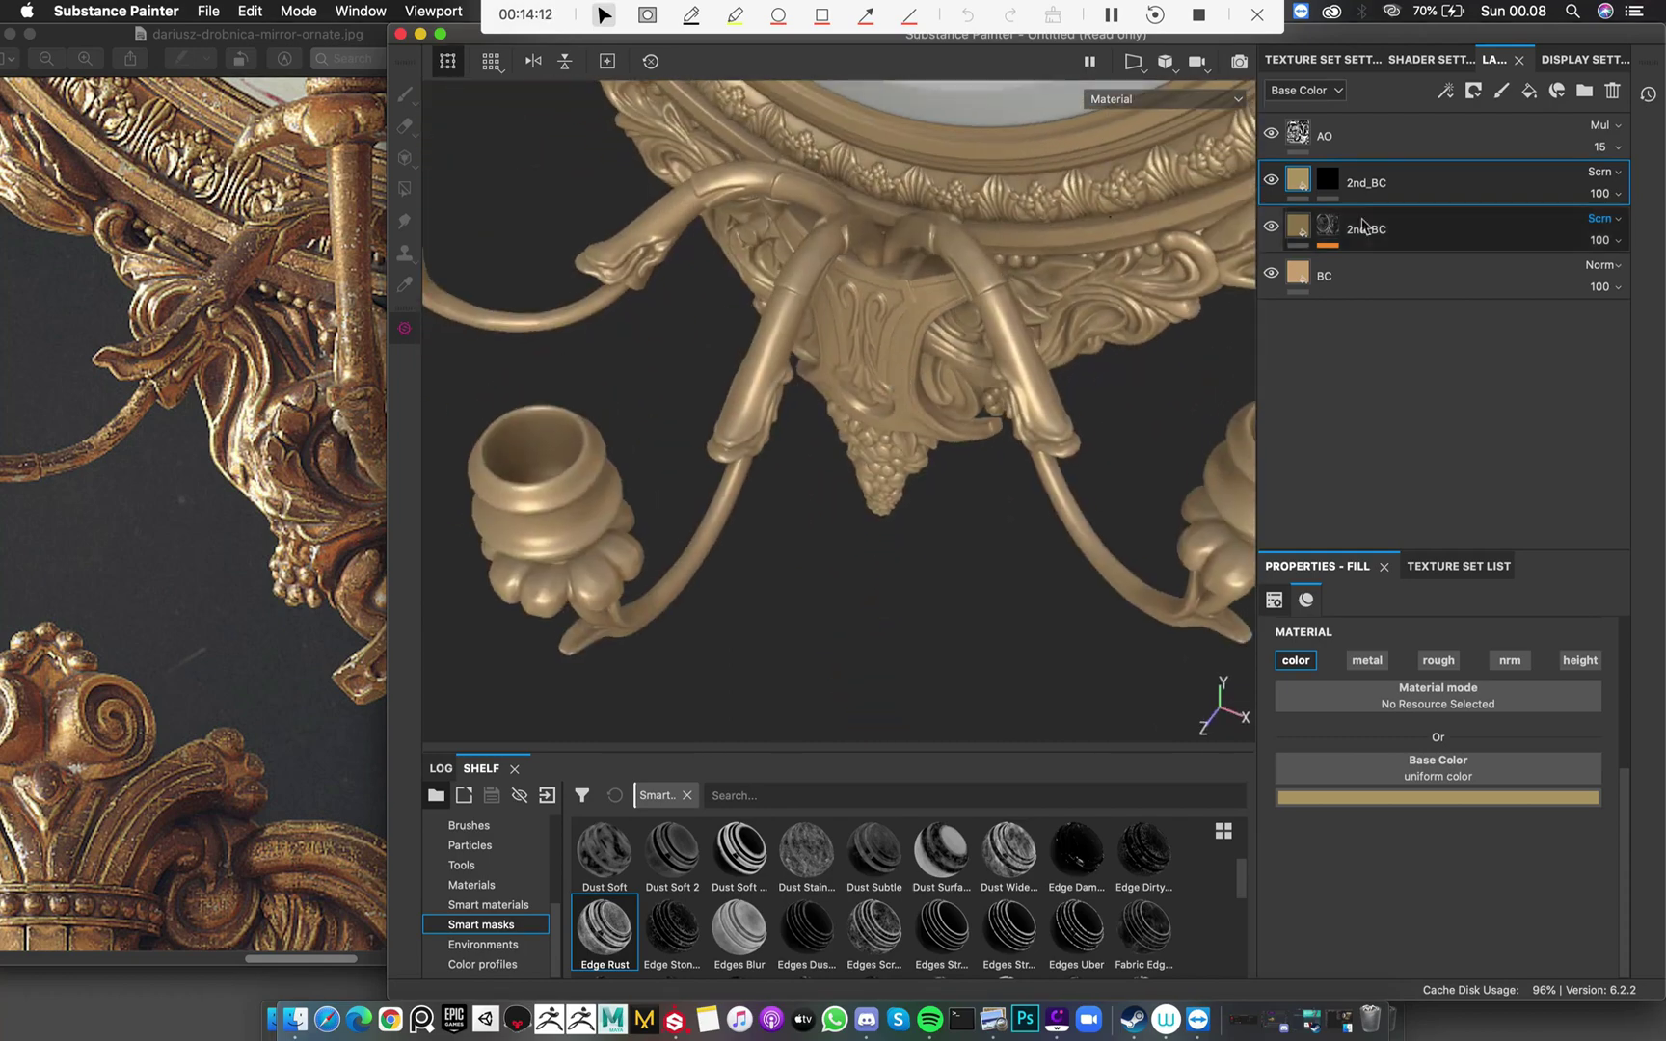
left_click(1270, 229)
left_click_drag(956, 308, 916, 334, "alt")
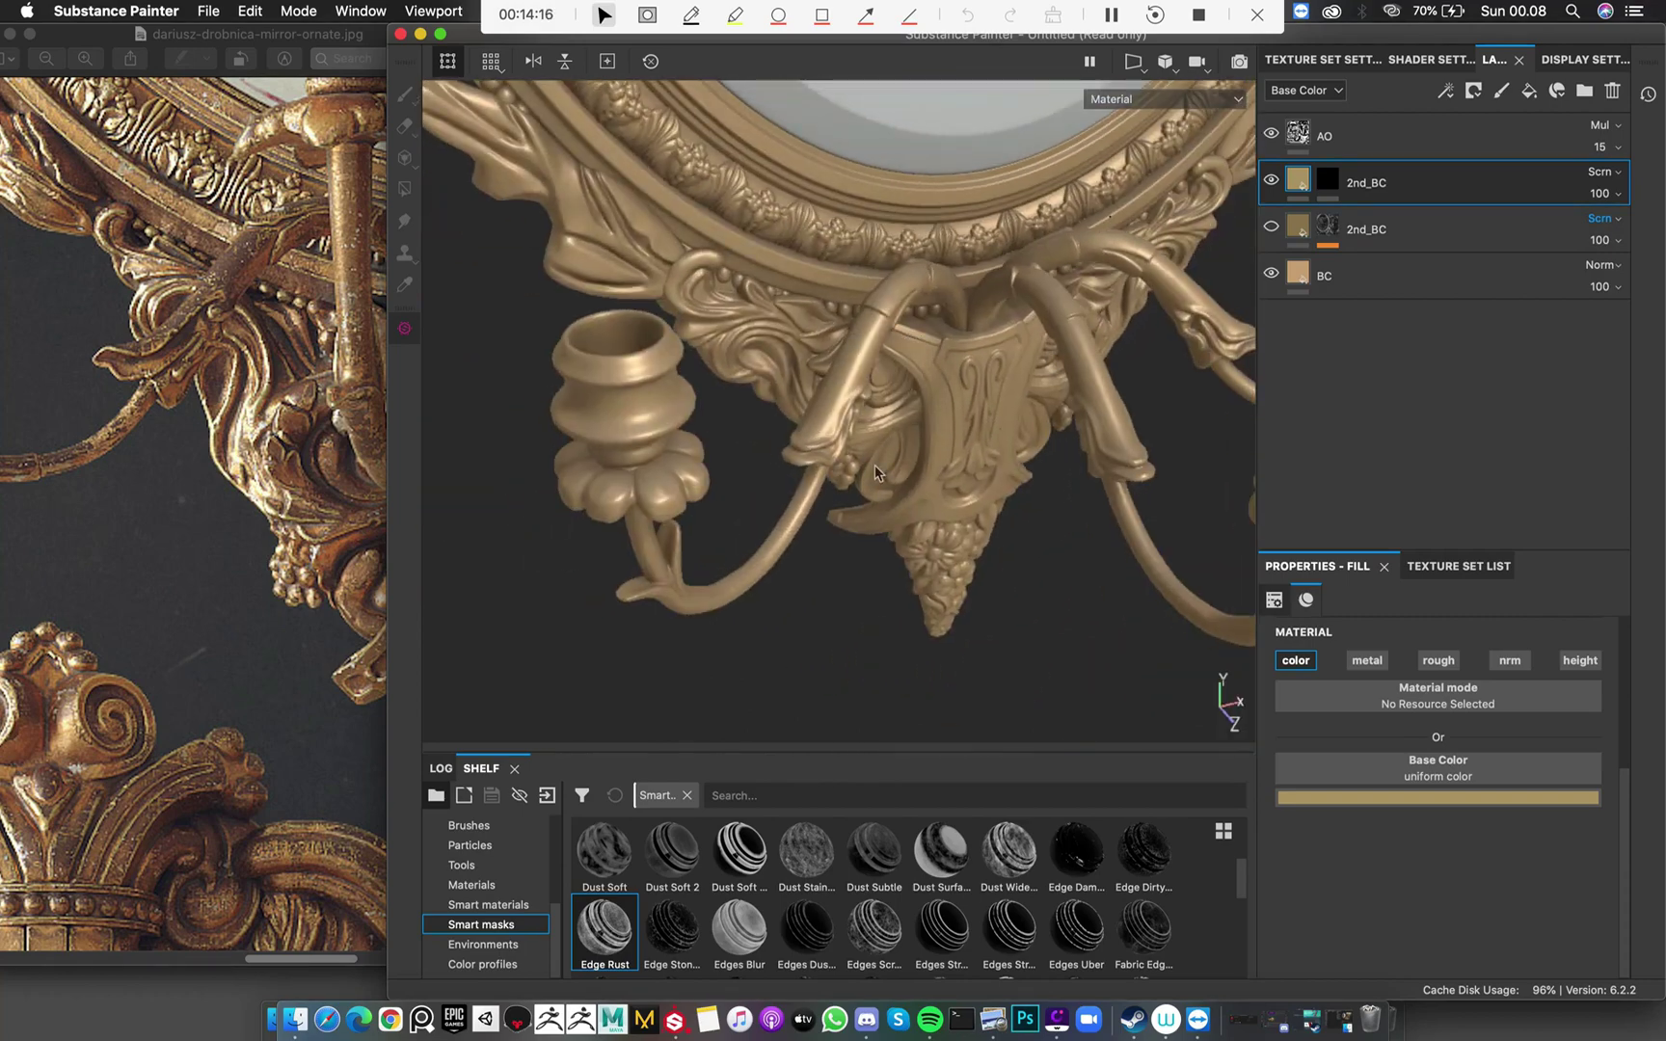
left_click_drag(911, 486, 829, 429, "alt")
left_click_drag(794, 319, 742, 135, "alt")
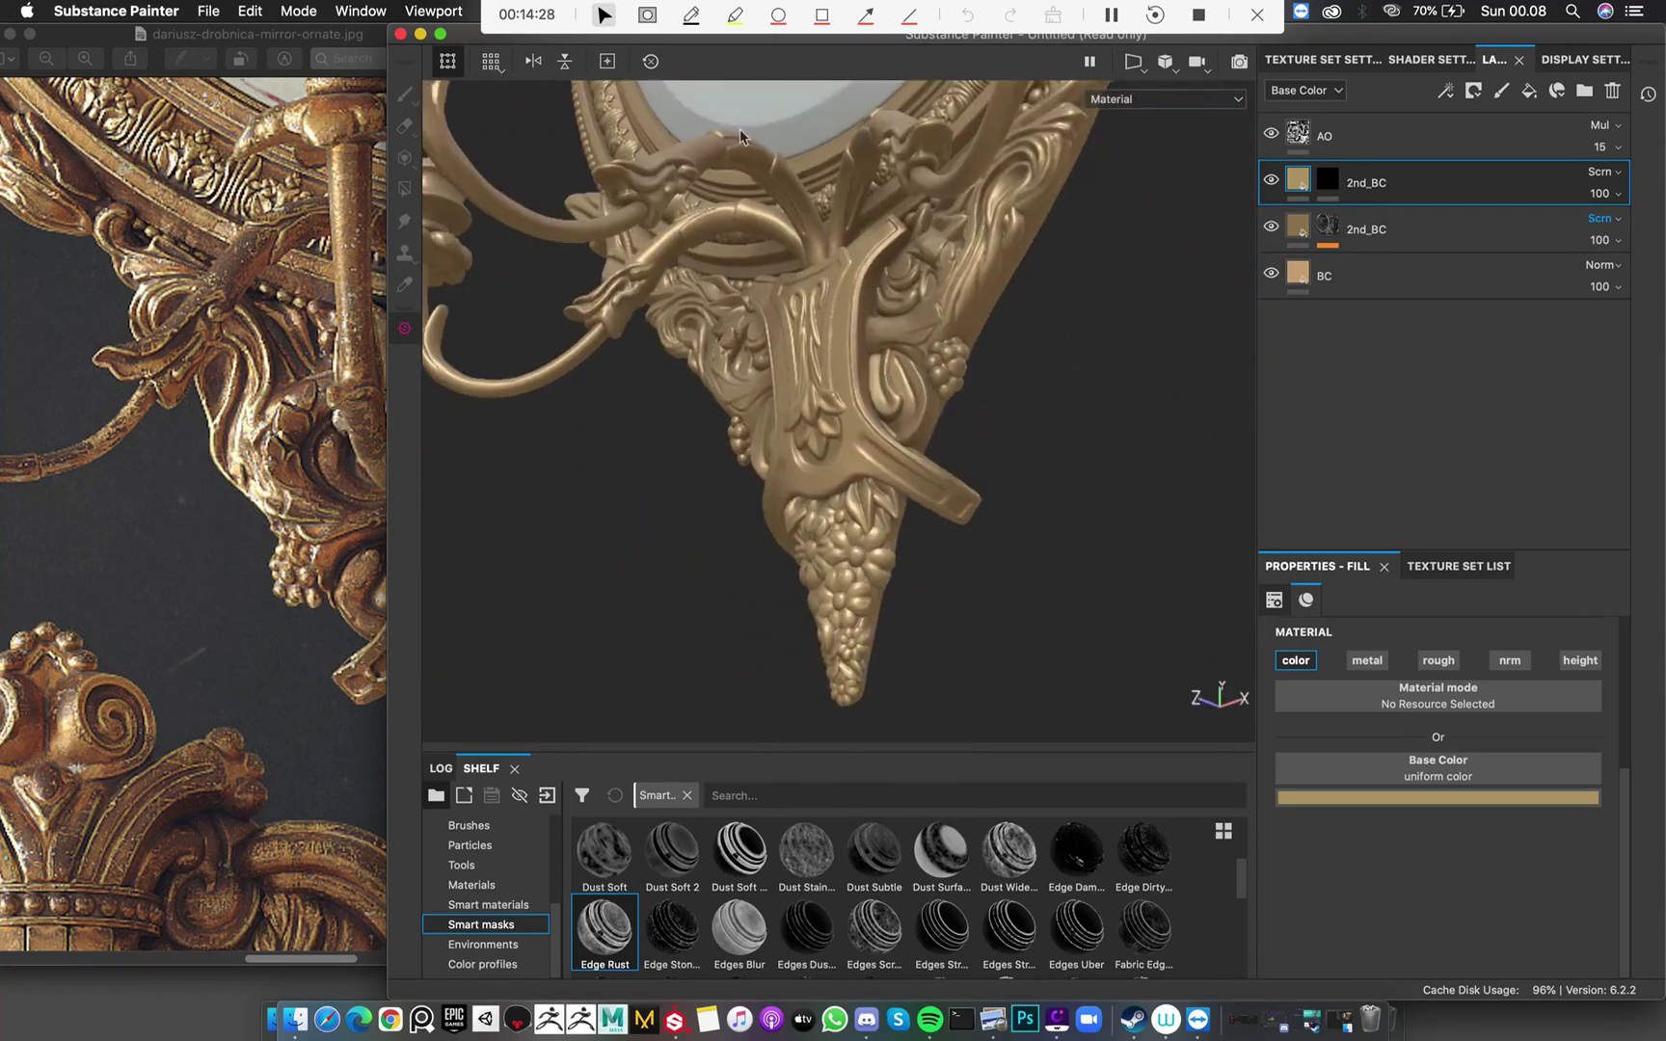
left_click_drag(803, 325, 853, 410, "alt")
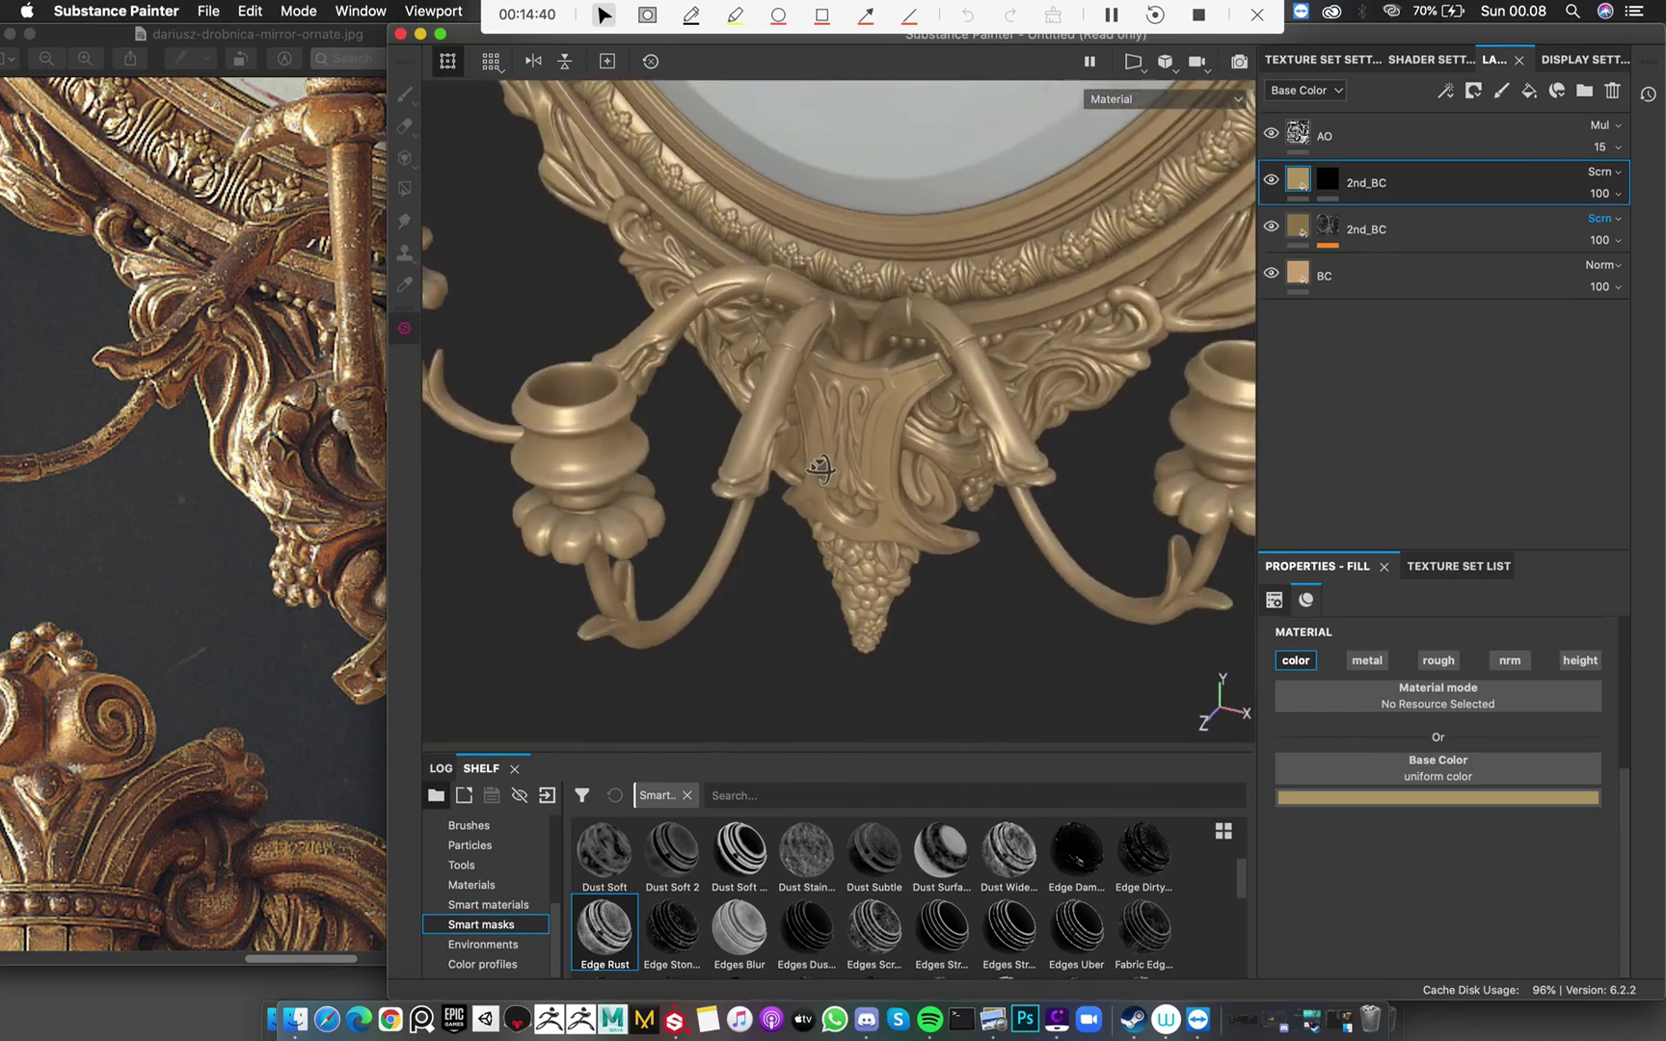
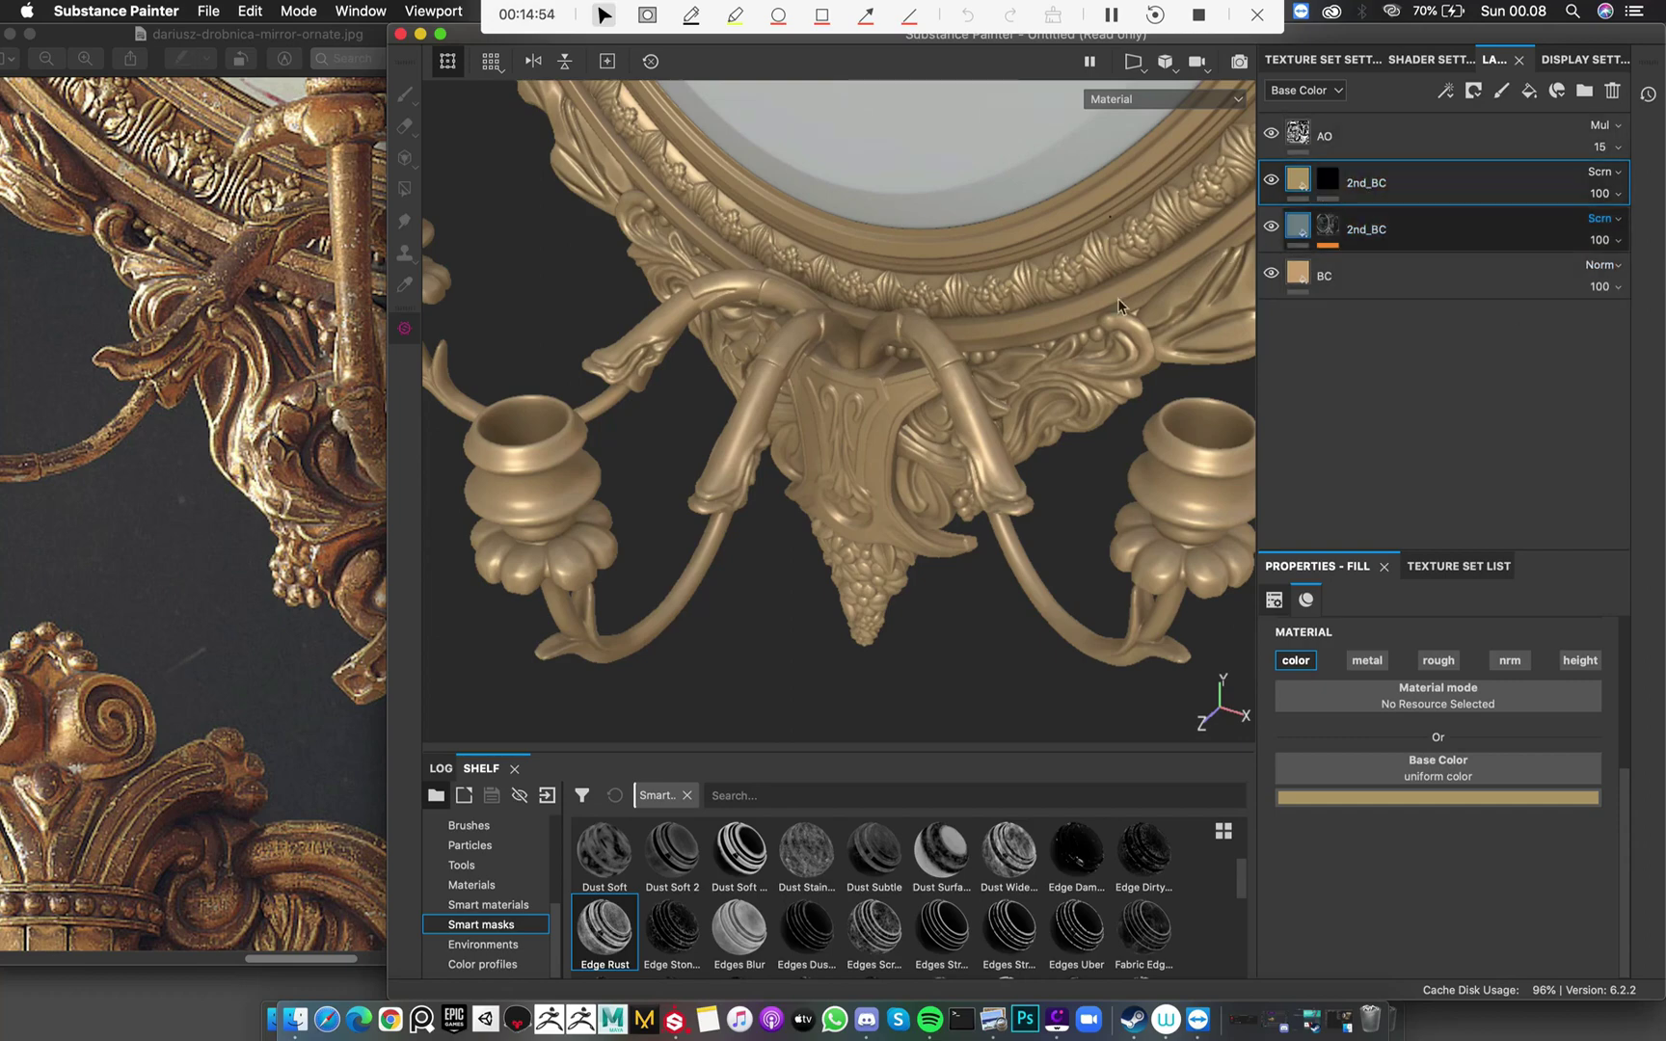
Rename the upper, black-masked 2nd_BC layer as Edge_Highlight
right_click_drag(932, 365, 932, 458, "alt")
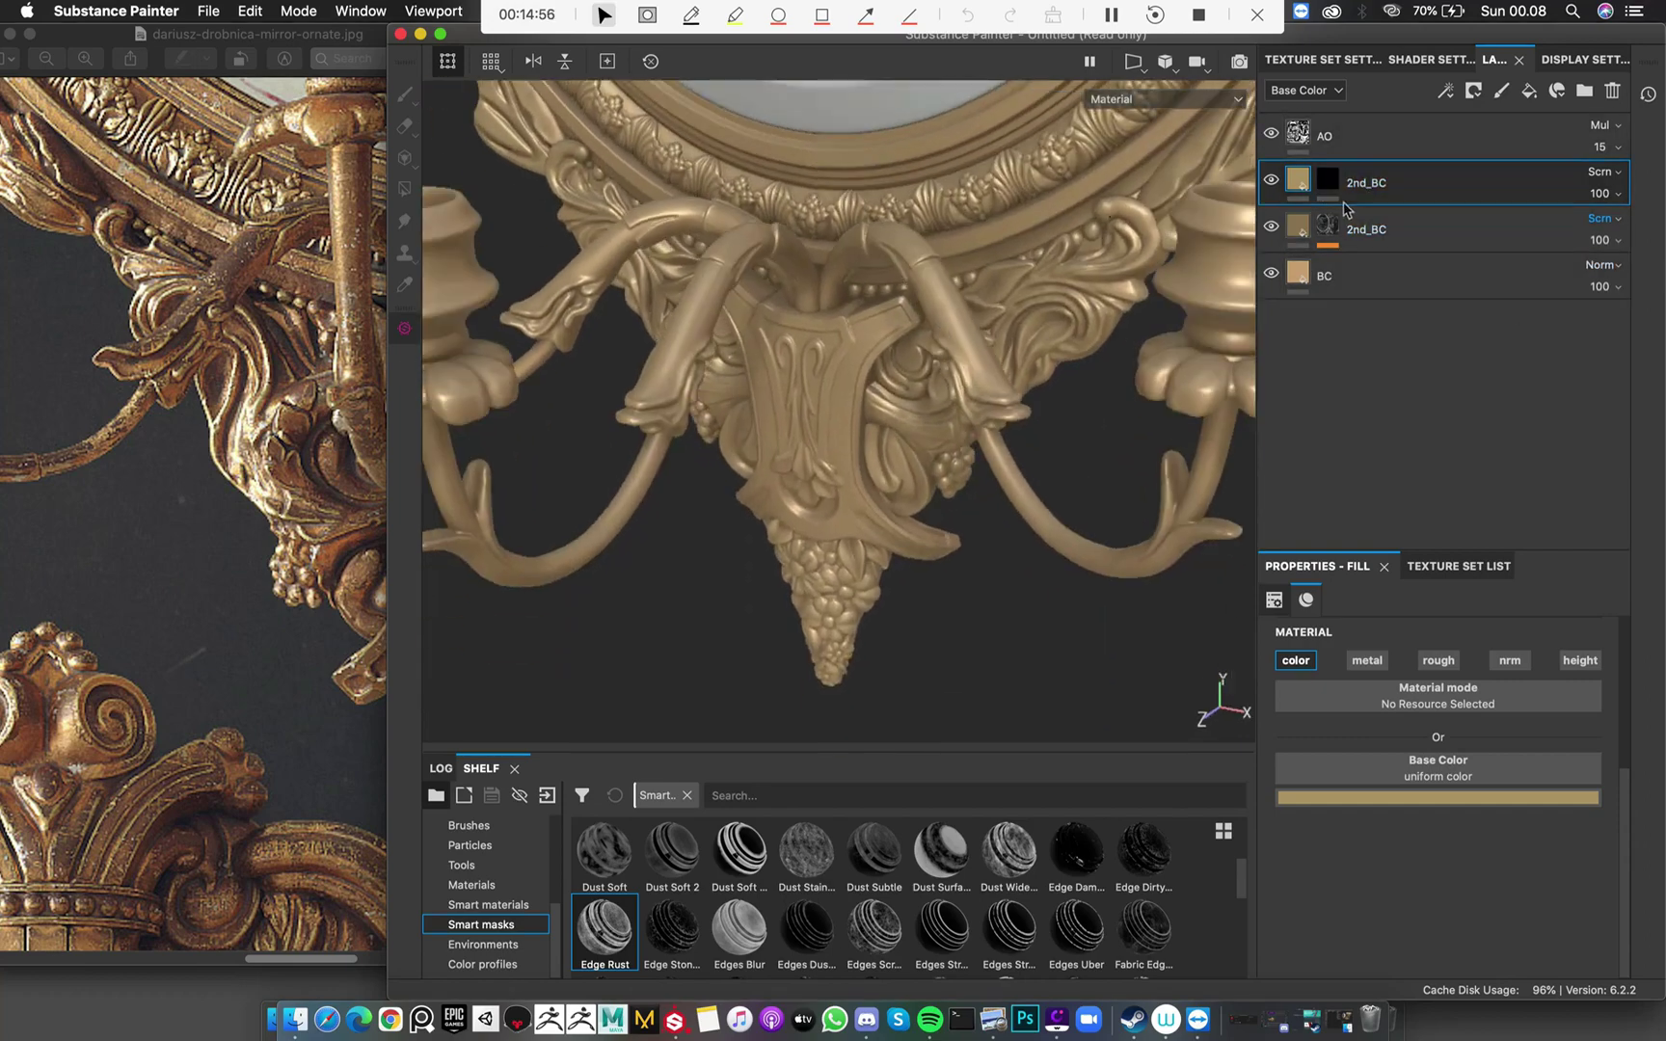
double_click(1367, 184)
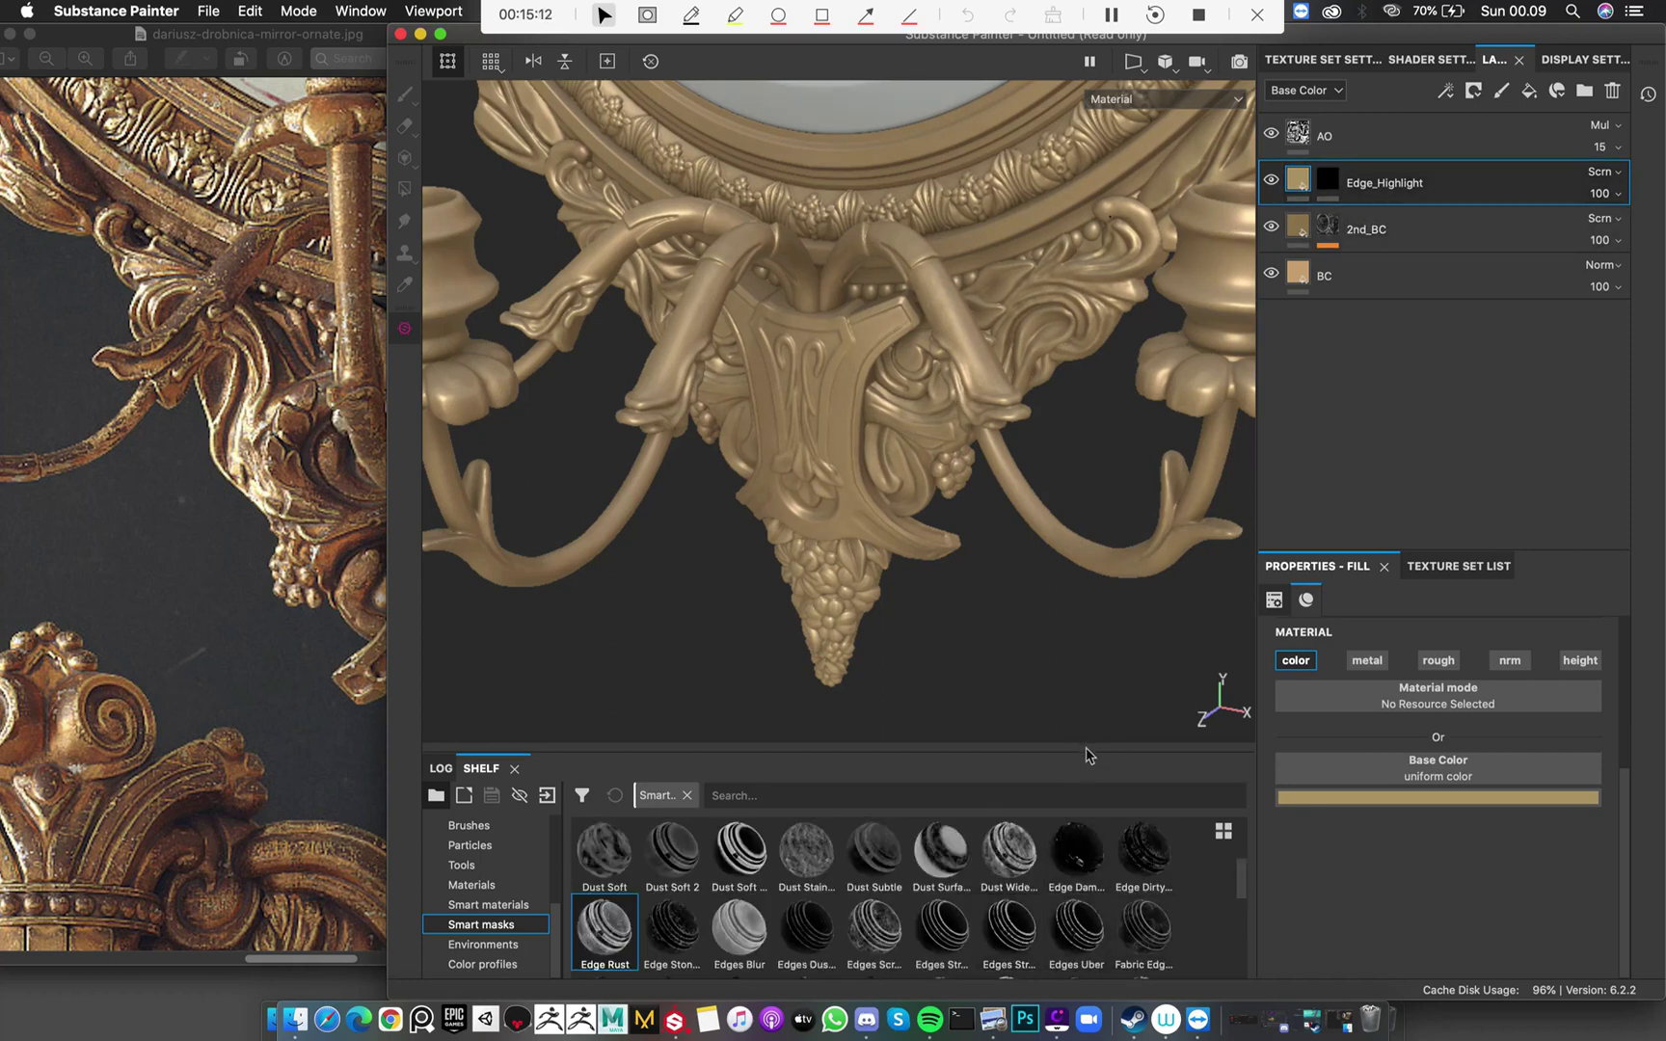
Apply the Edges Strong smart mask to the Edge_Highlight layer's mask
left_click_drag(1085, 751, 1084, 703)
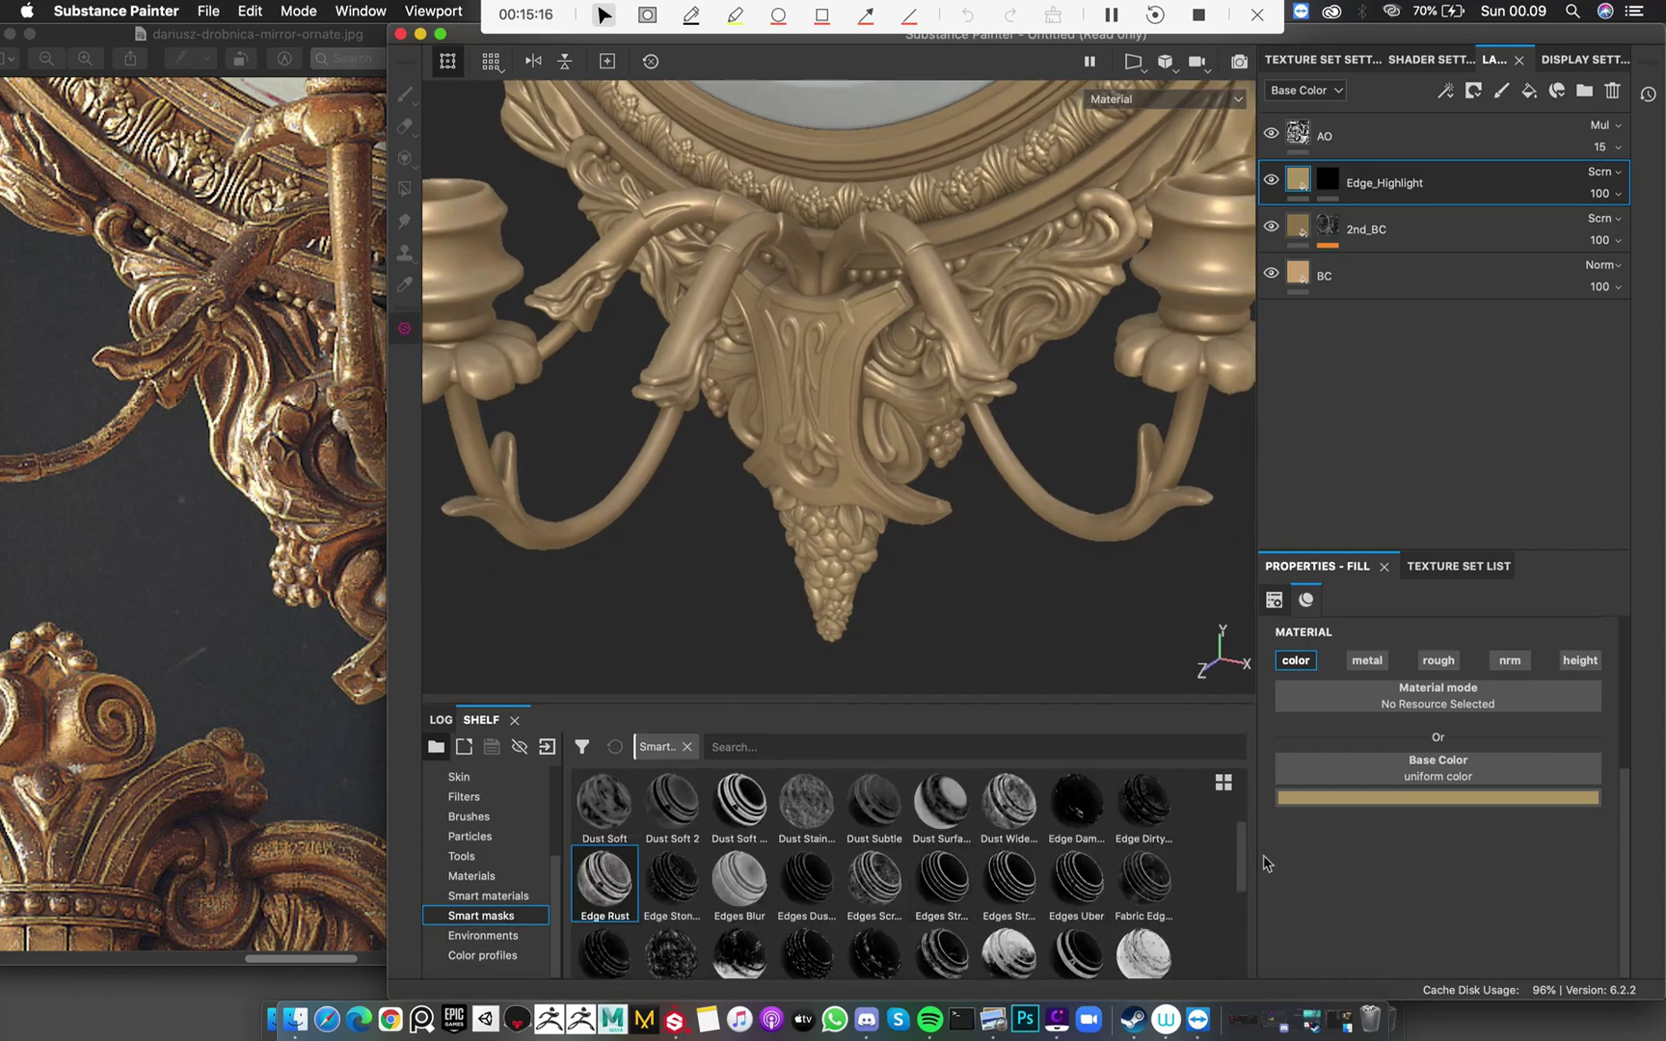
left_click_drag(1241, 852, 1242, 872)
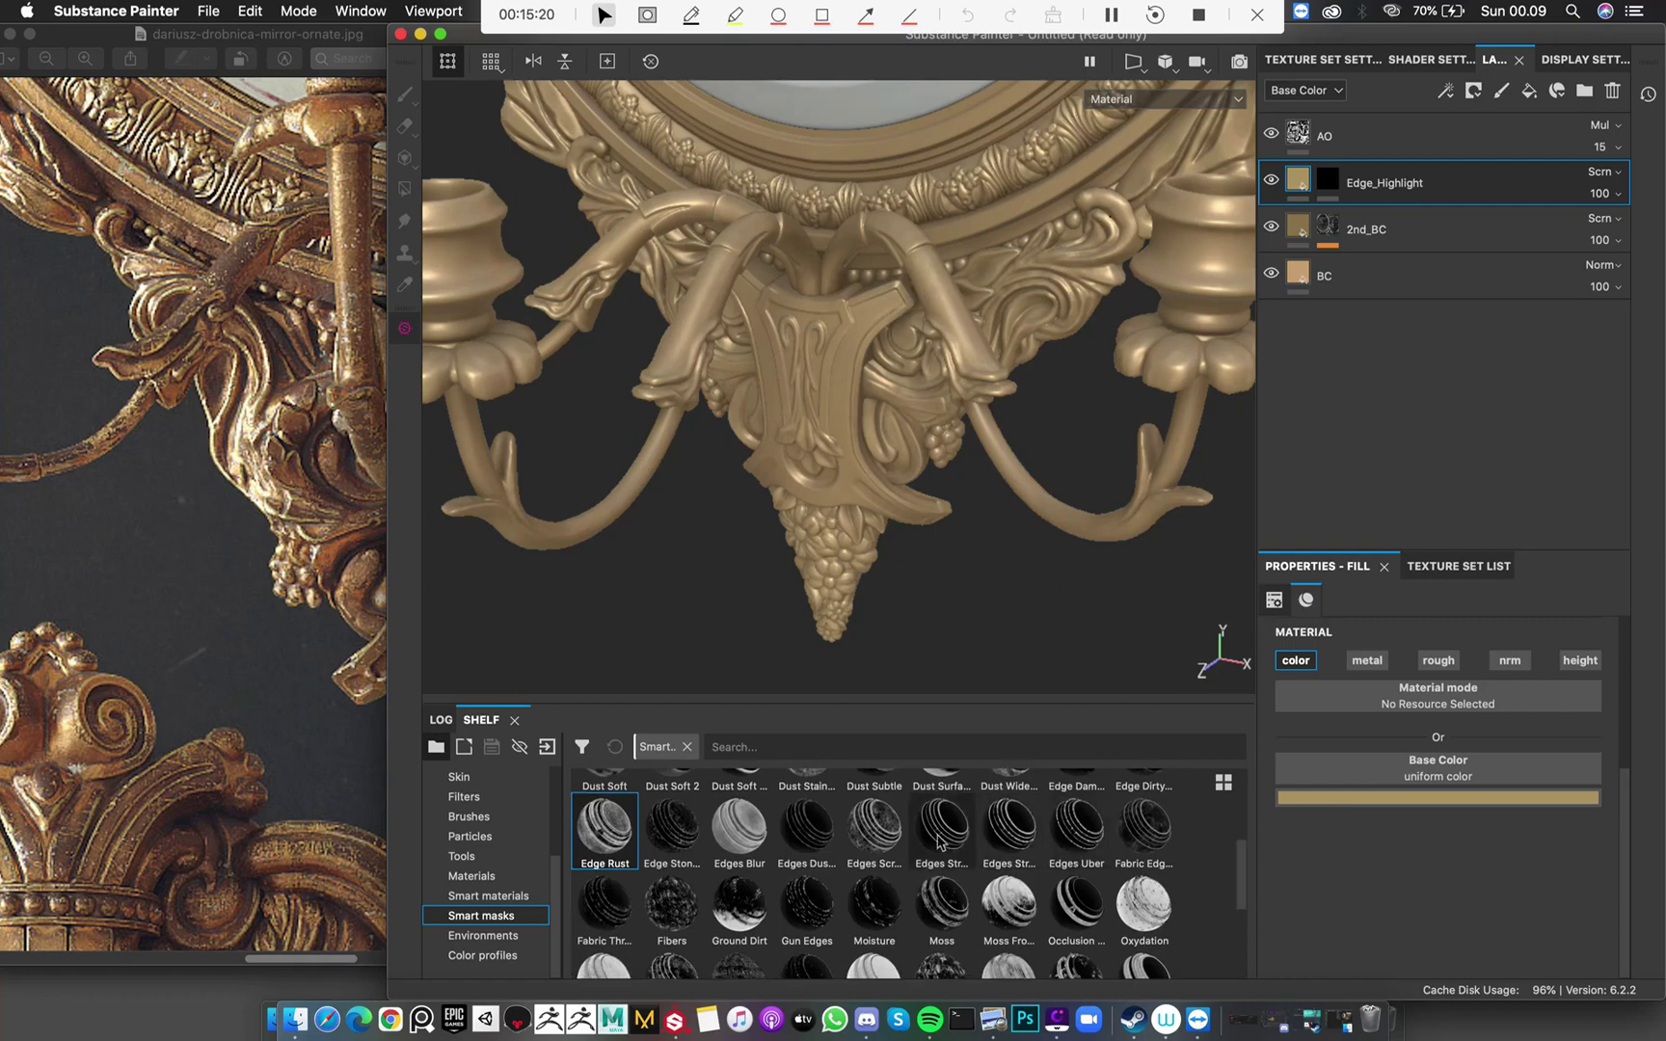
mouse_move(938, 842)
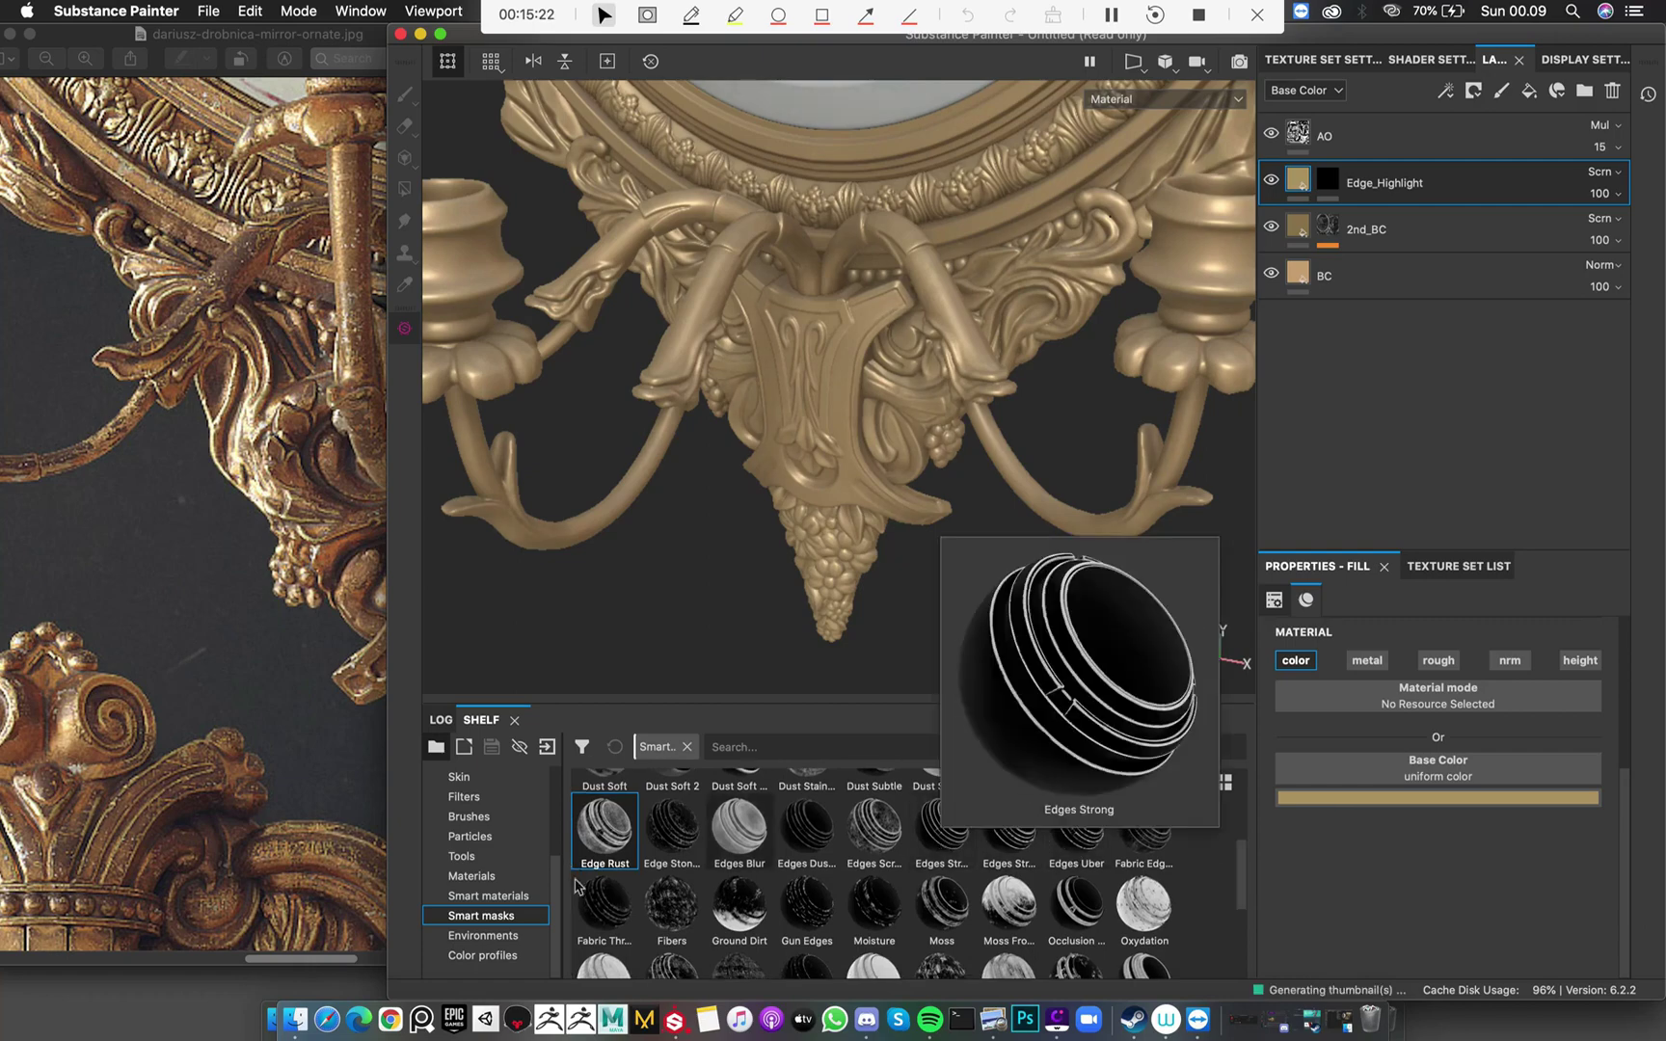
left_click_drag(940, 831, 1333, 185)
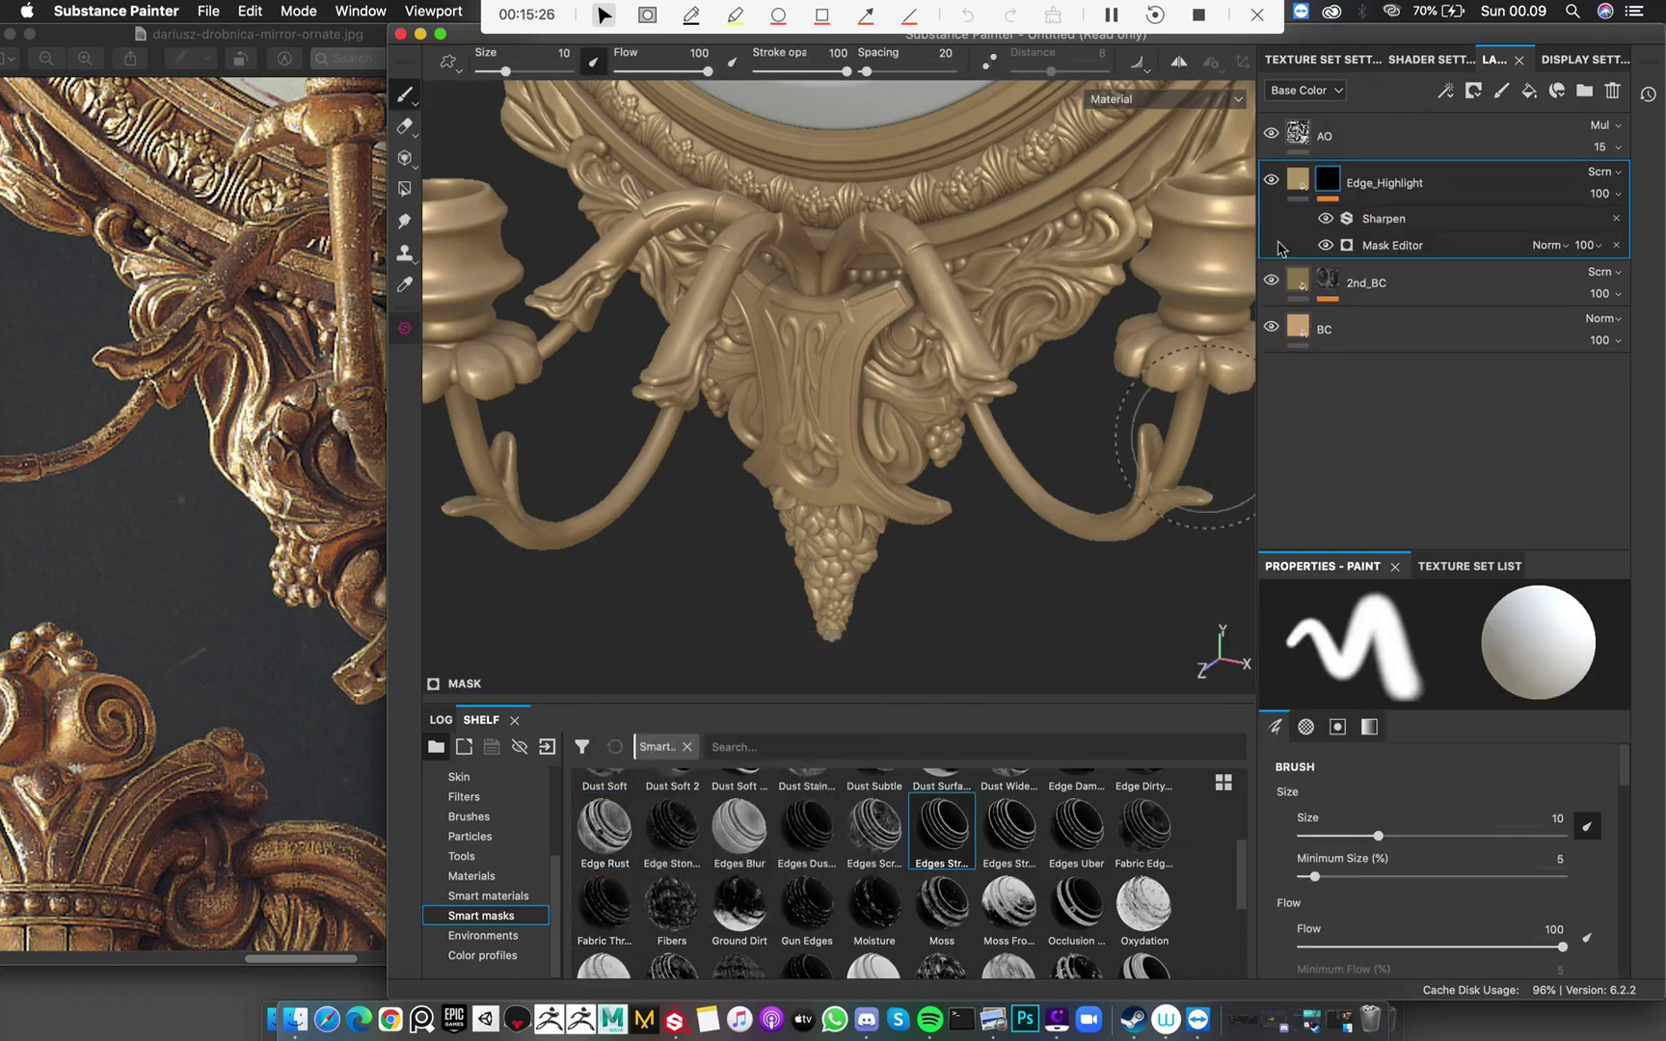
Show only the base color channel and examine the Edge_Highlight mask by itself on the lower frame, returning to the layer's color
key("c")
scroll(975, 305, "up", 3)
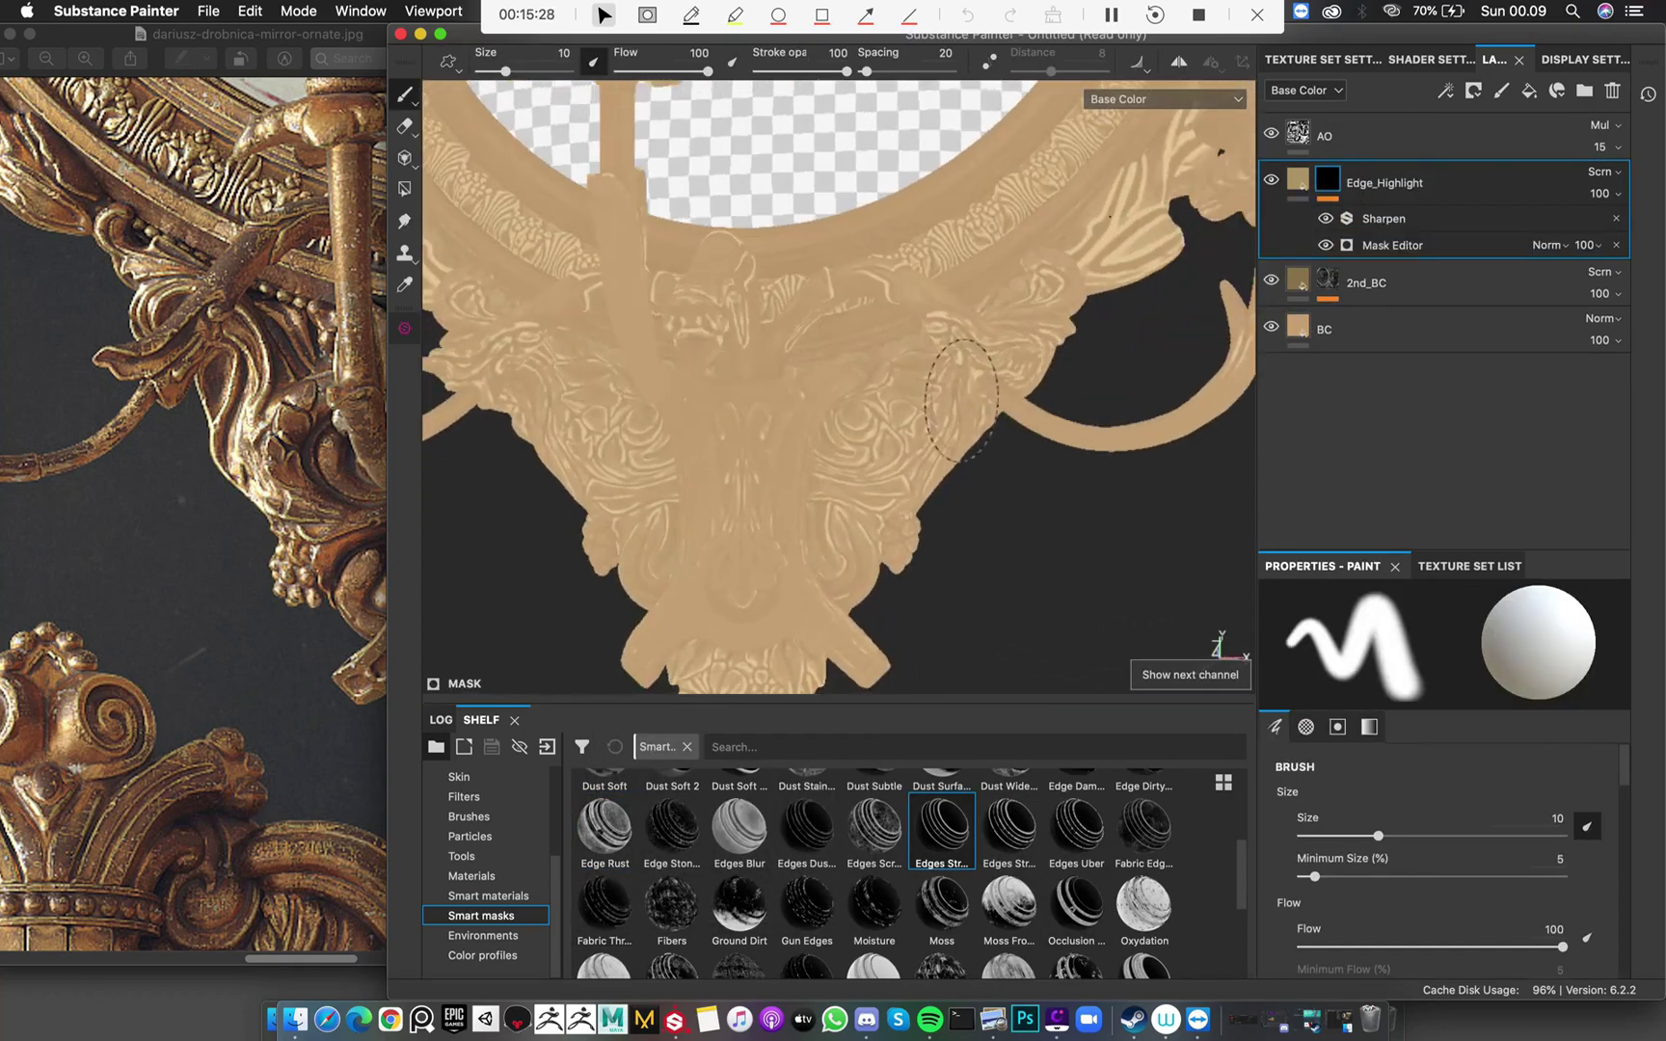
left_click(1326, 188, "alt")
scroll(1059, 335, "down", 3)
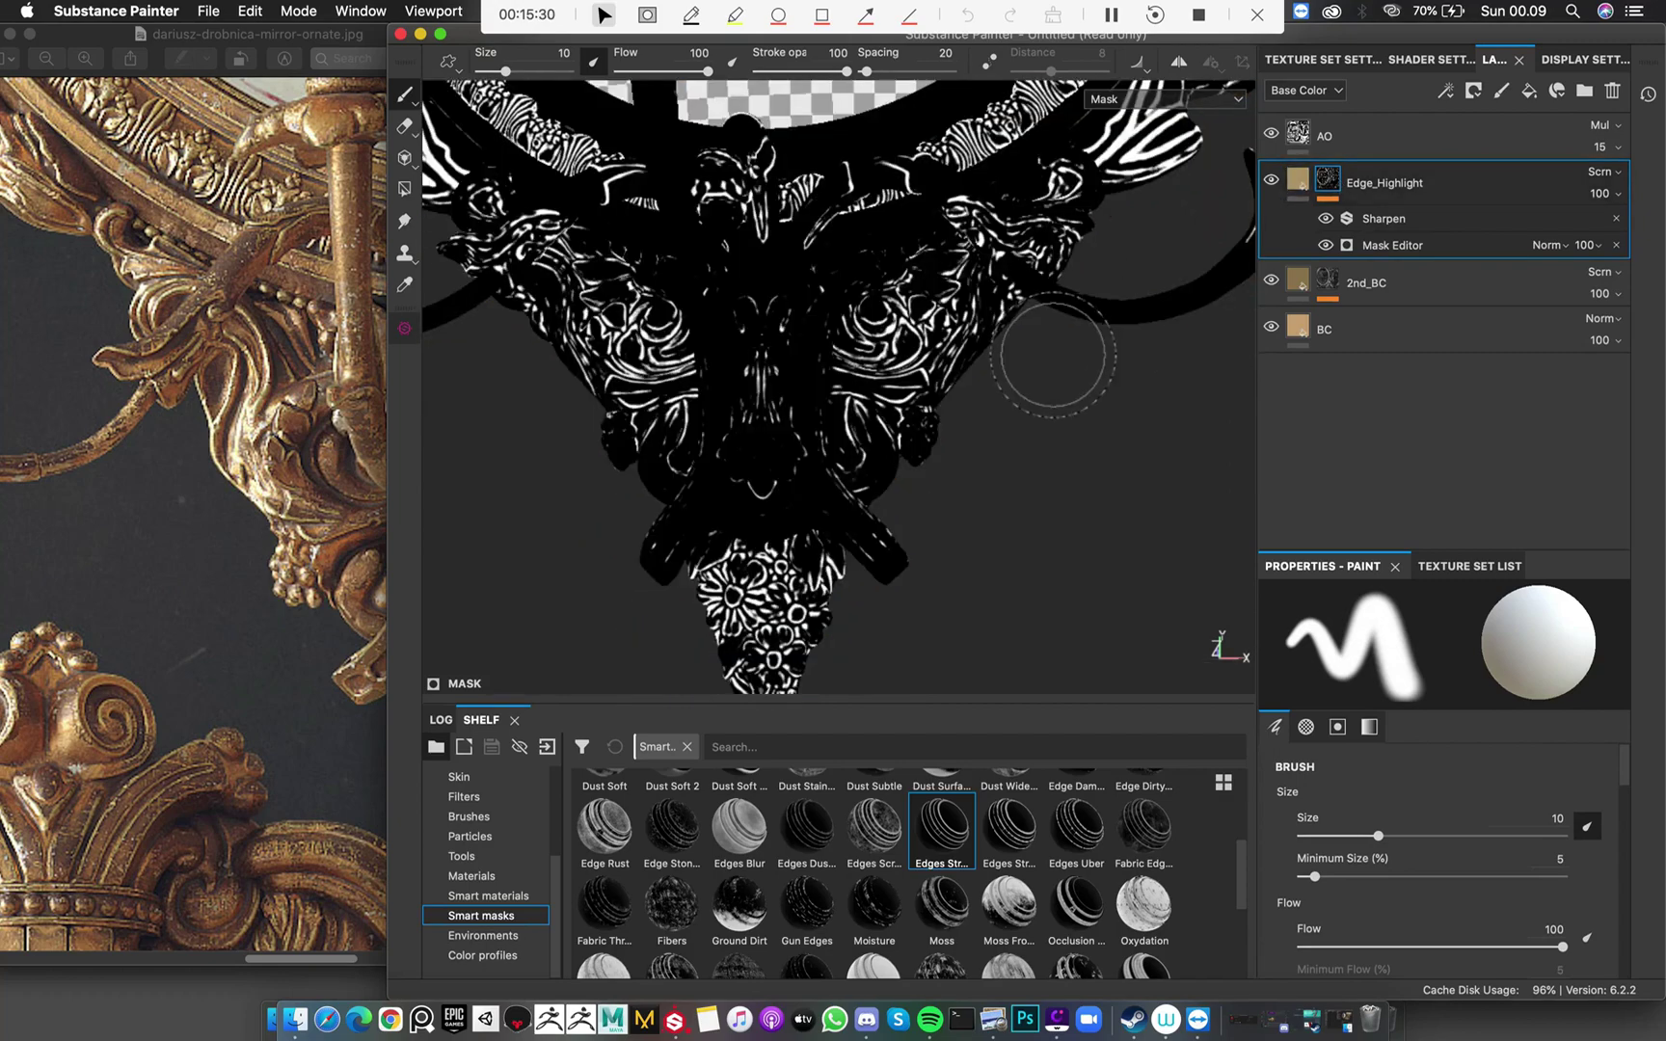
left_click_drag(1059, 334, 906, 299, "alt")
scroll(906, 299, "up", 3)
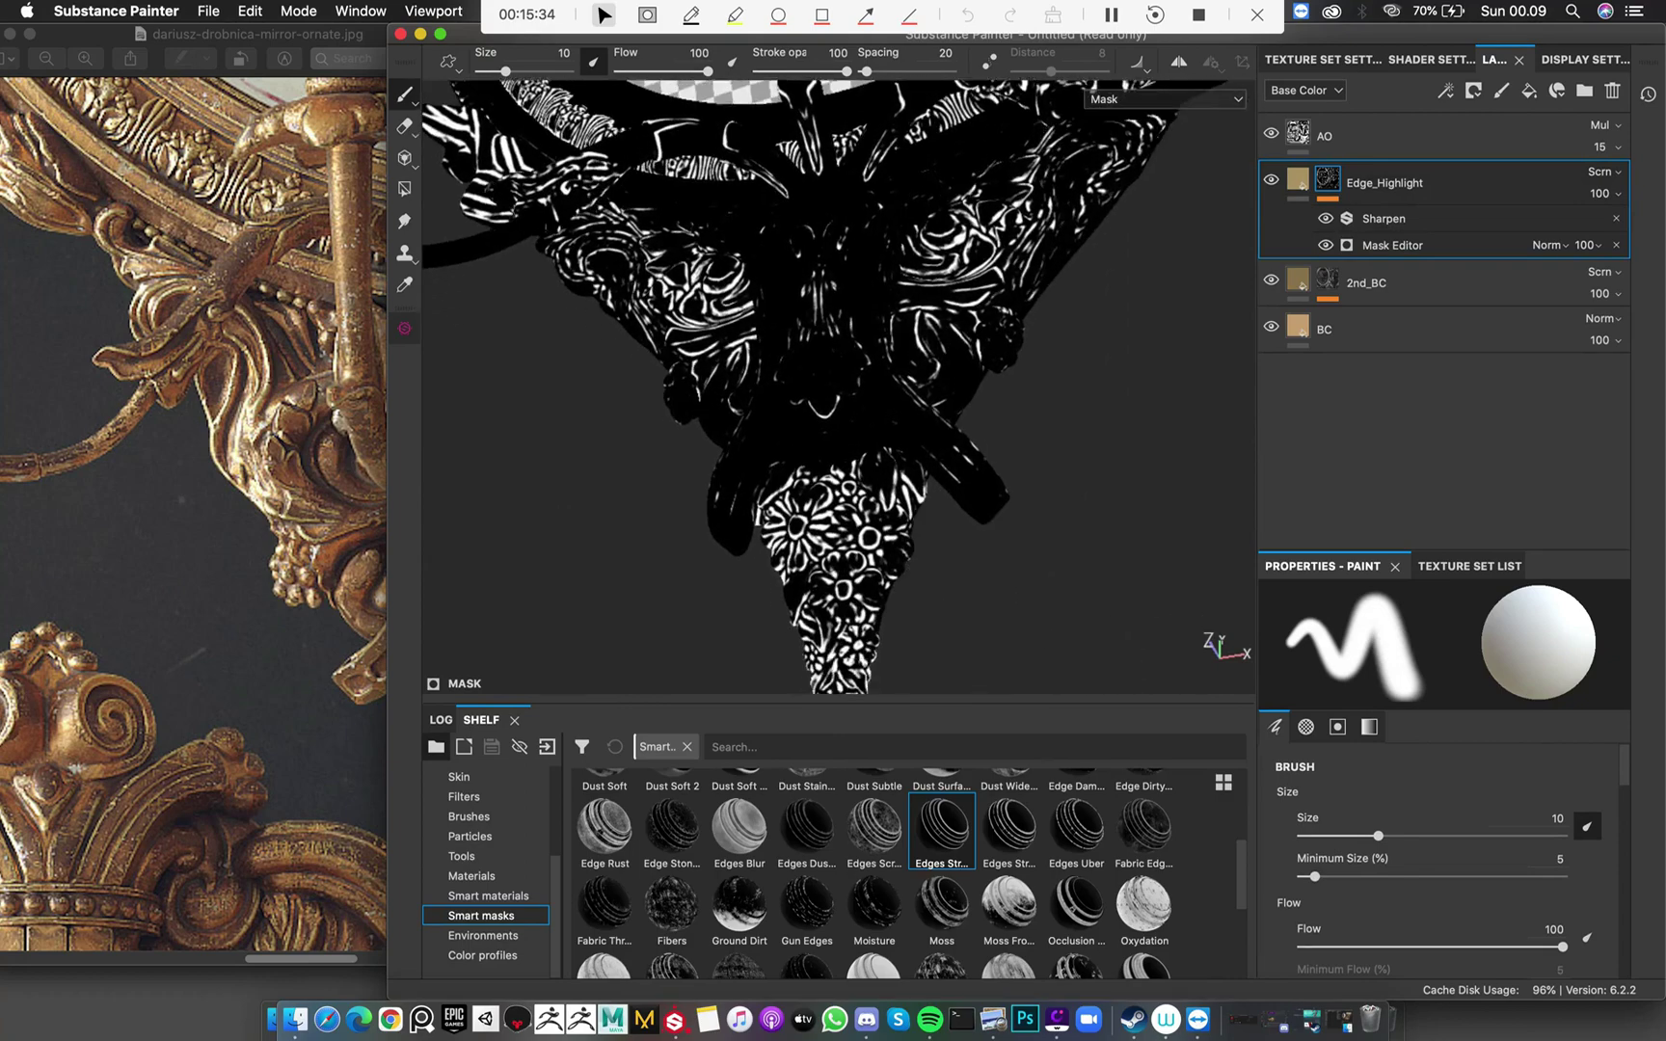
left_click(1297, 183)
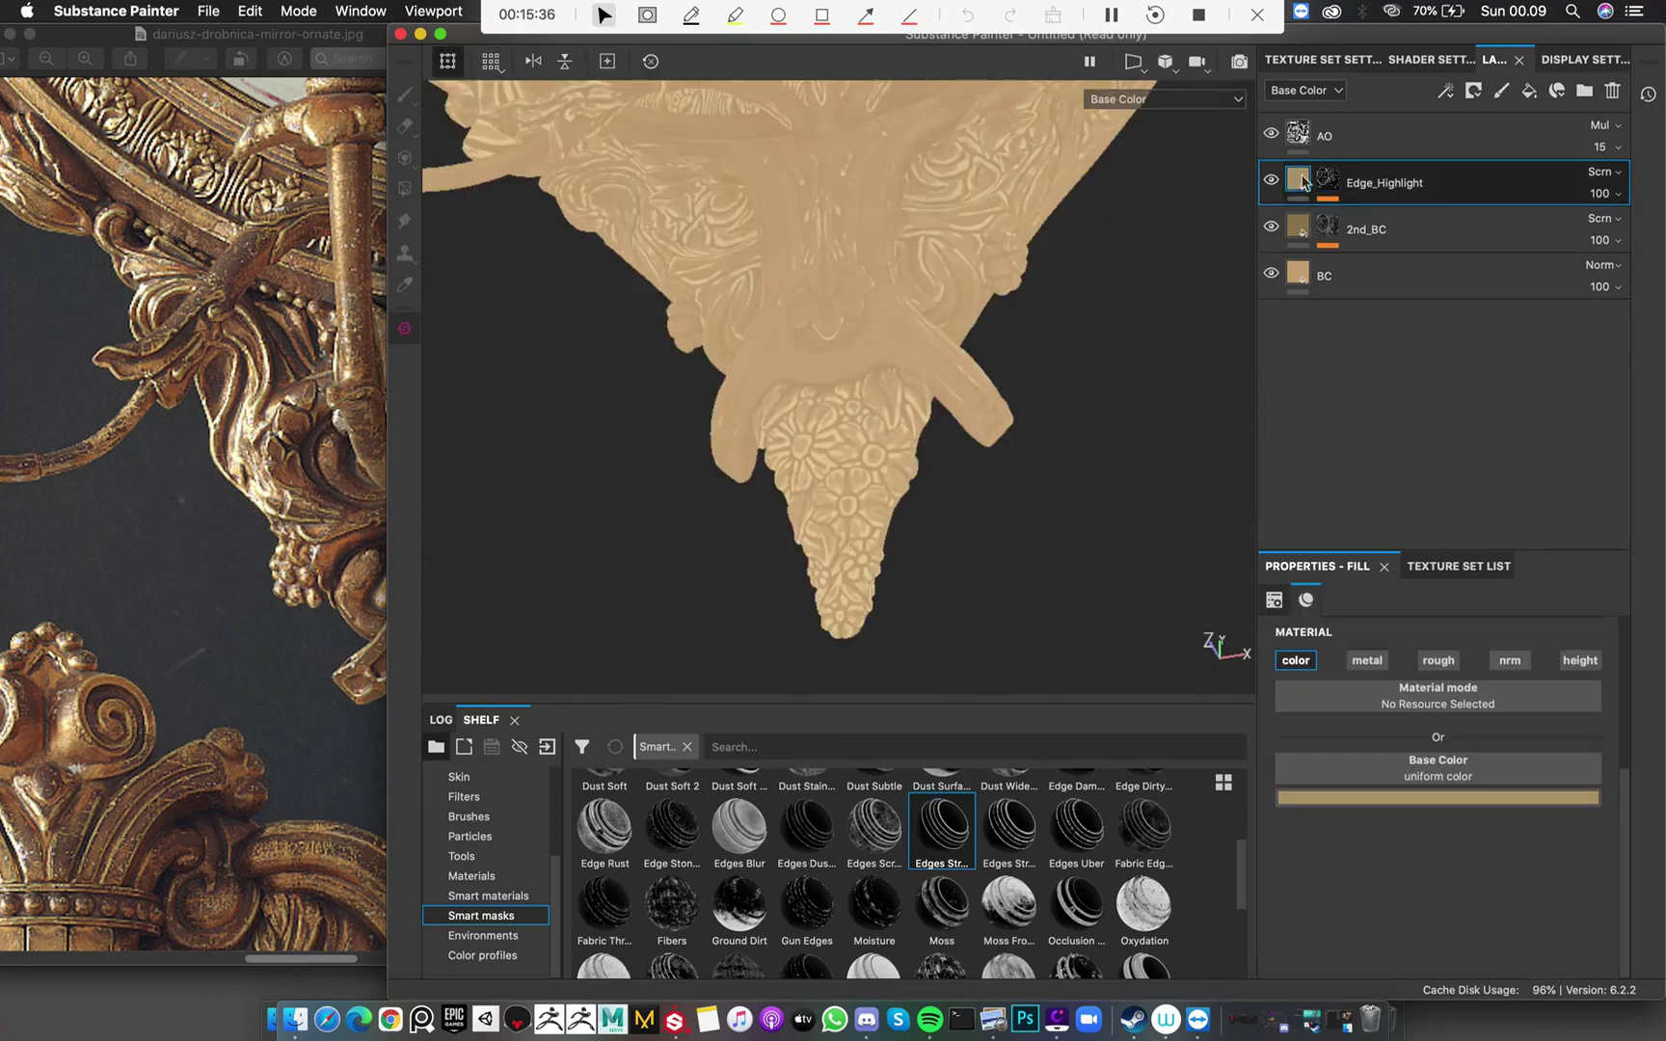
Examine the edge highlights on the lower frame and top crest from several angles, comparing the crest with the reference photo
mouse_move(1089, 391)
left_mouse_down("alt")
mouse_move(1053, 392)
mouse_move(1070, 378)
left_mouse_up("alt")
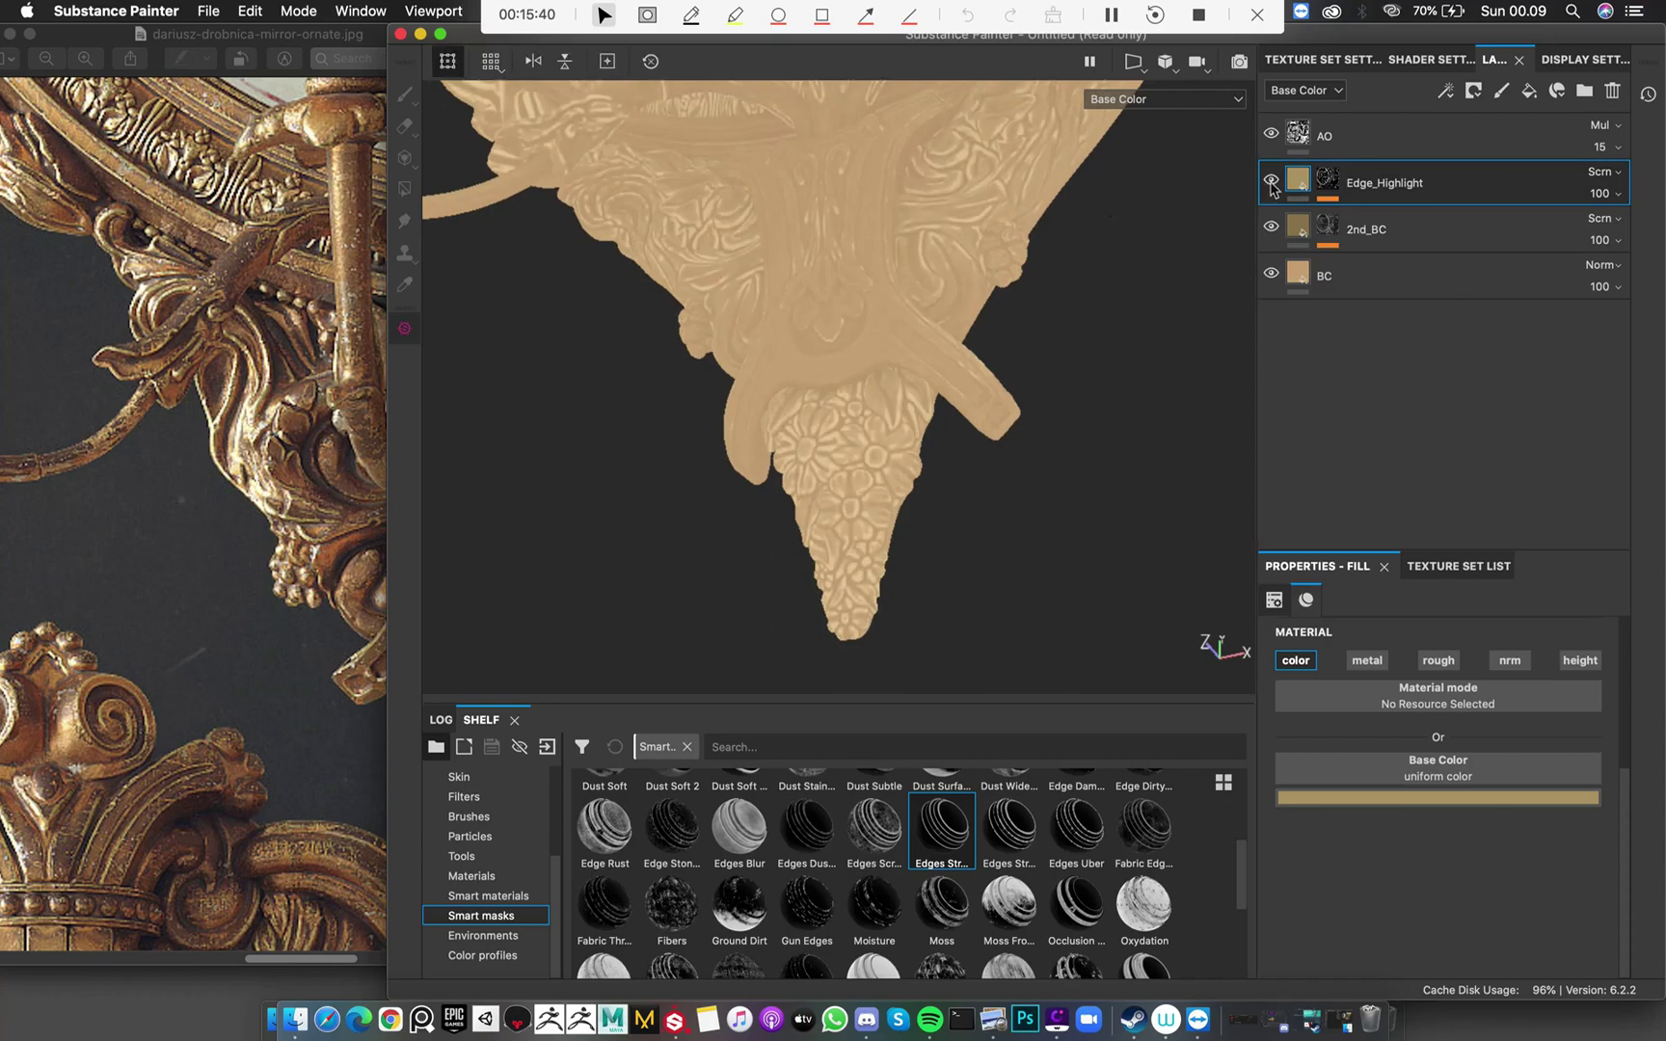
left_click_drag(964, 386, 938, 461, "alt")
middle_click_drag(938, 461, 819, 311, "alt")
right_click_drag(821, 319, 949, 324, "alt")
left_click_drag(948, 324, 971, 242, "alt")
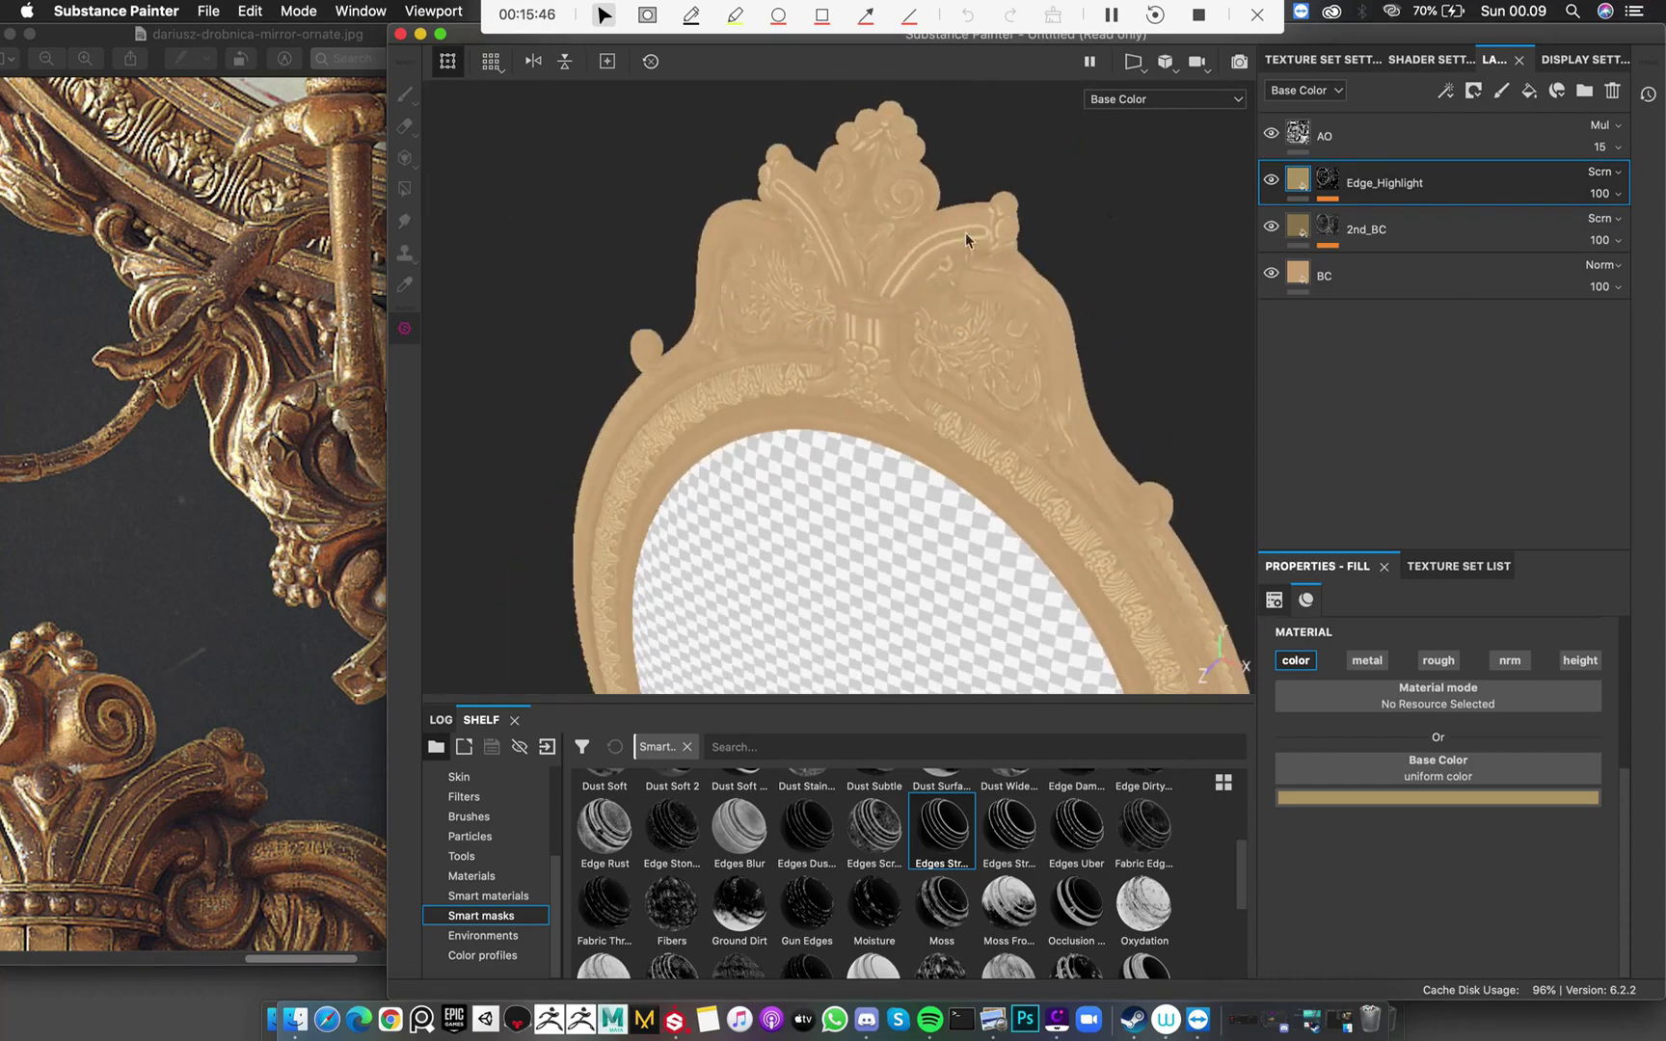
right_click_drag(970, 242, 1037, 305, "alt")
left_click_drag(1037, 305, 1052, 314, "alt")
scroll(196, 460, "up", 10)
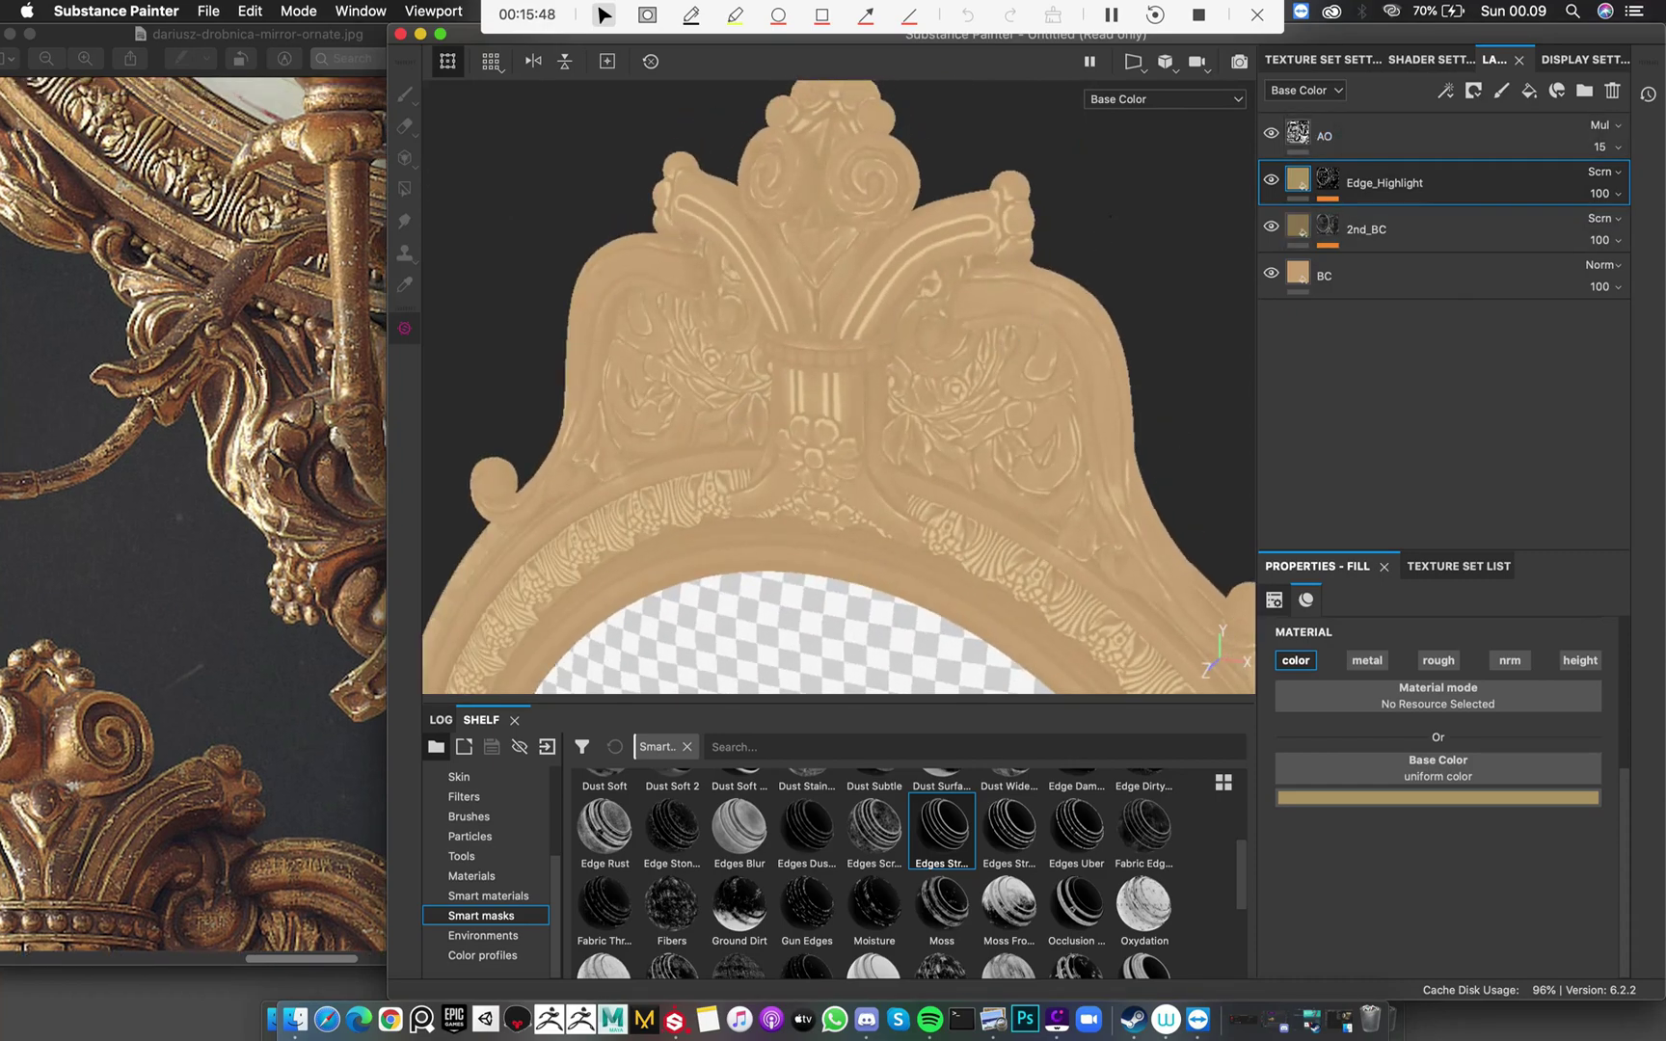
scroll(196, 459, "left", 3)
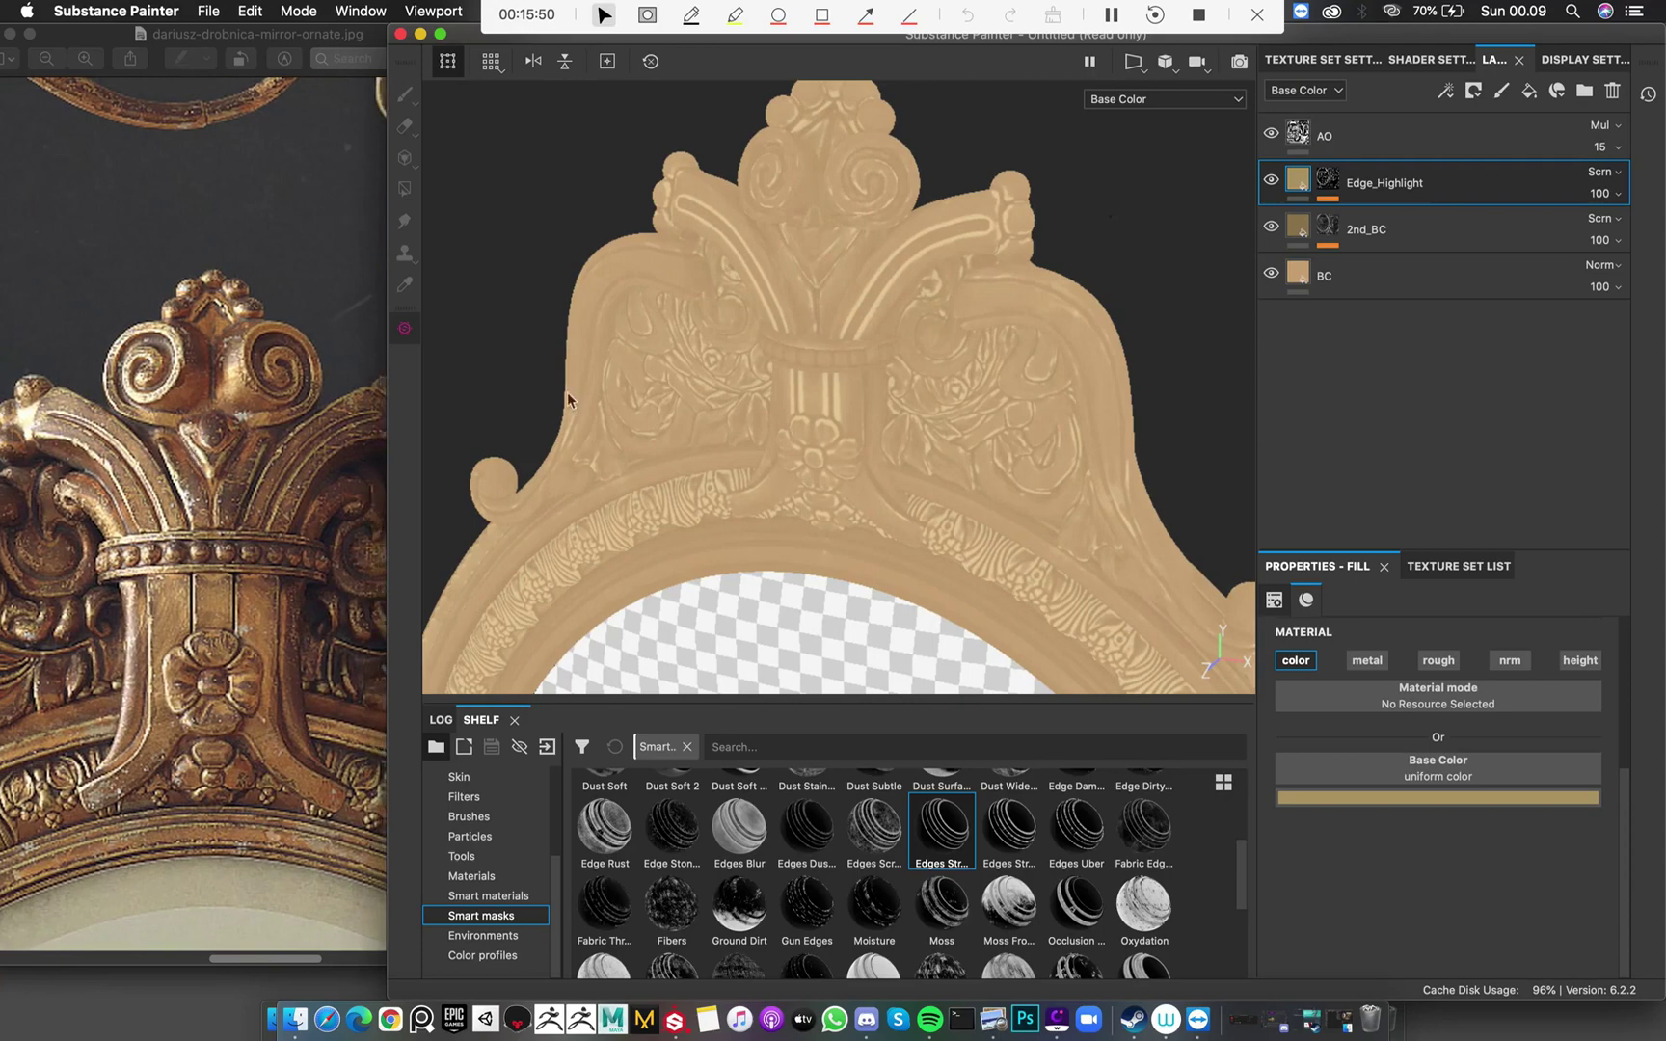
mouse_move(789, 330)
left_mouse_down("alt")
mouse_move(993, 335)
mouse_move(685, 465)
left_mouse_up("alt")
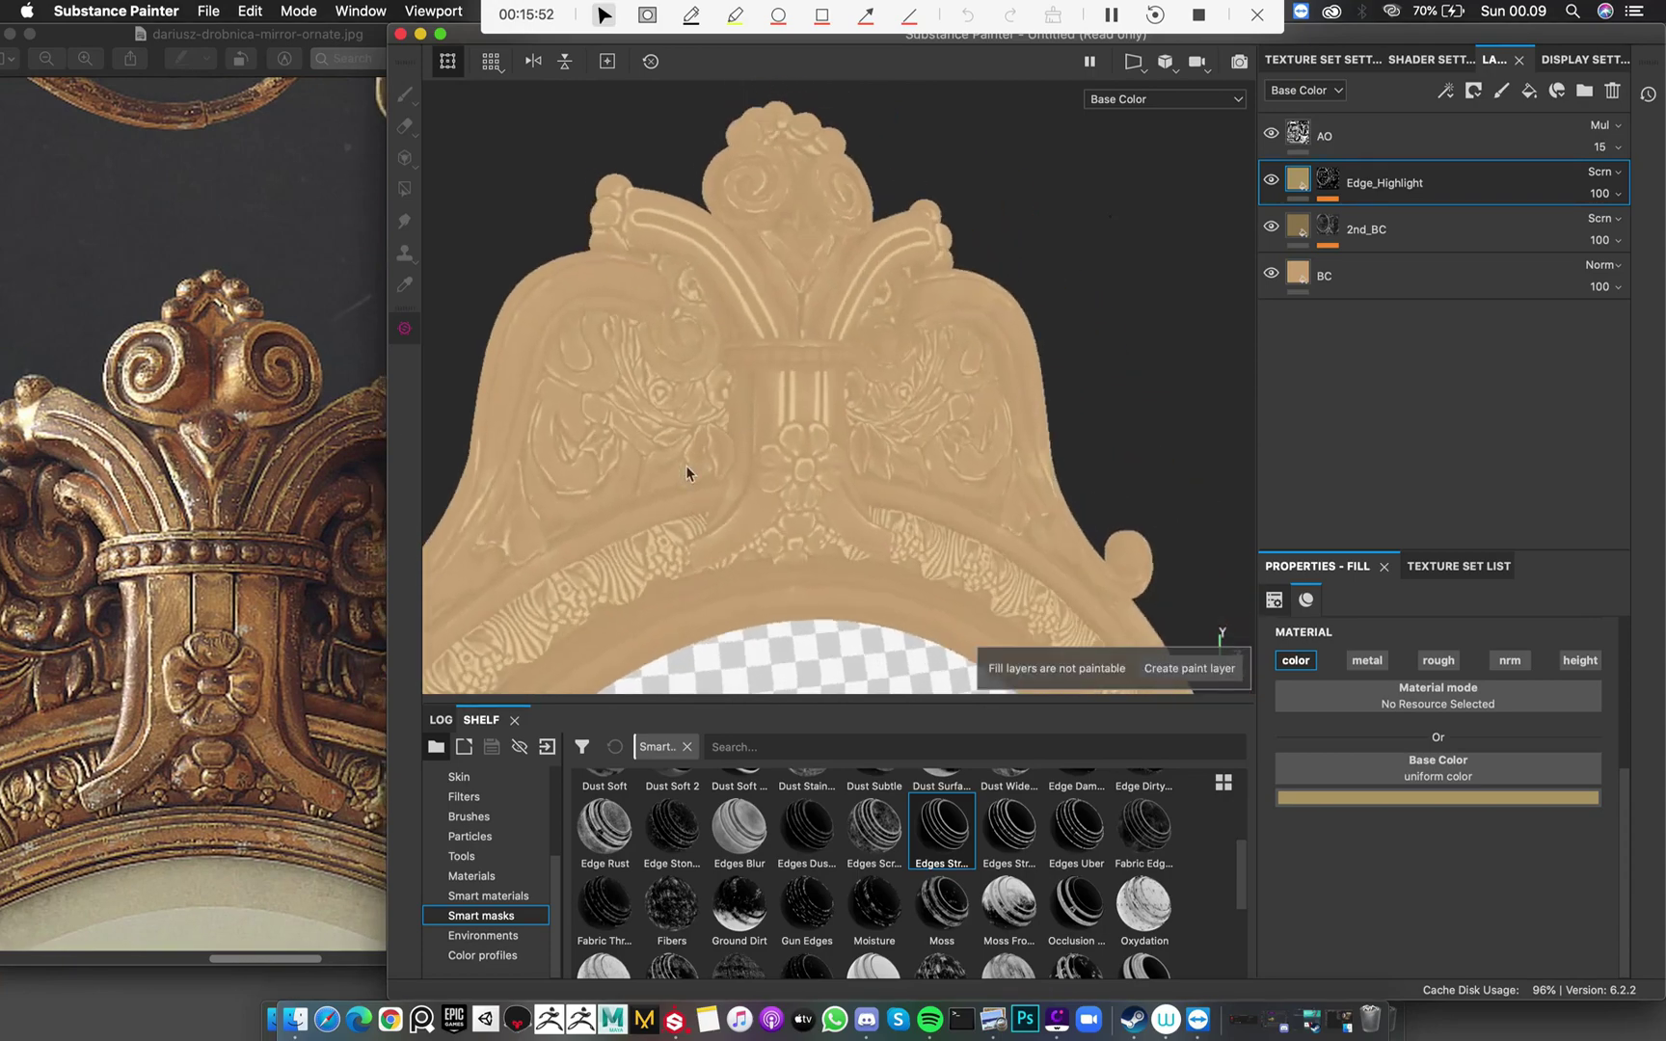
mouse_move(686, 465)
middle_mouse_down("alt")
mouse_move(750, 422)
mouse_move(743, 502)
mouse_move(795, 434)
mouse_move(786, 341)
middle_mouse_up("alt")
right_click_drag(784, 340, 781, 186, "alt")
middle_click_drag(781, 186, 911, 359, "alt")
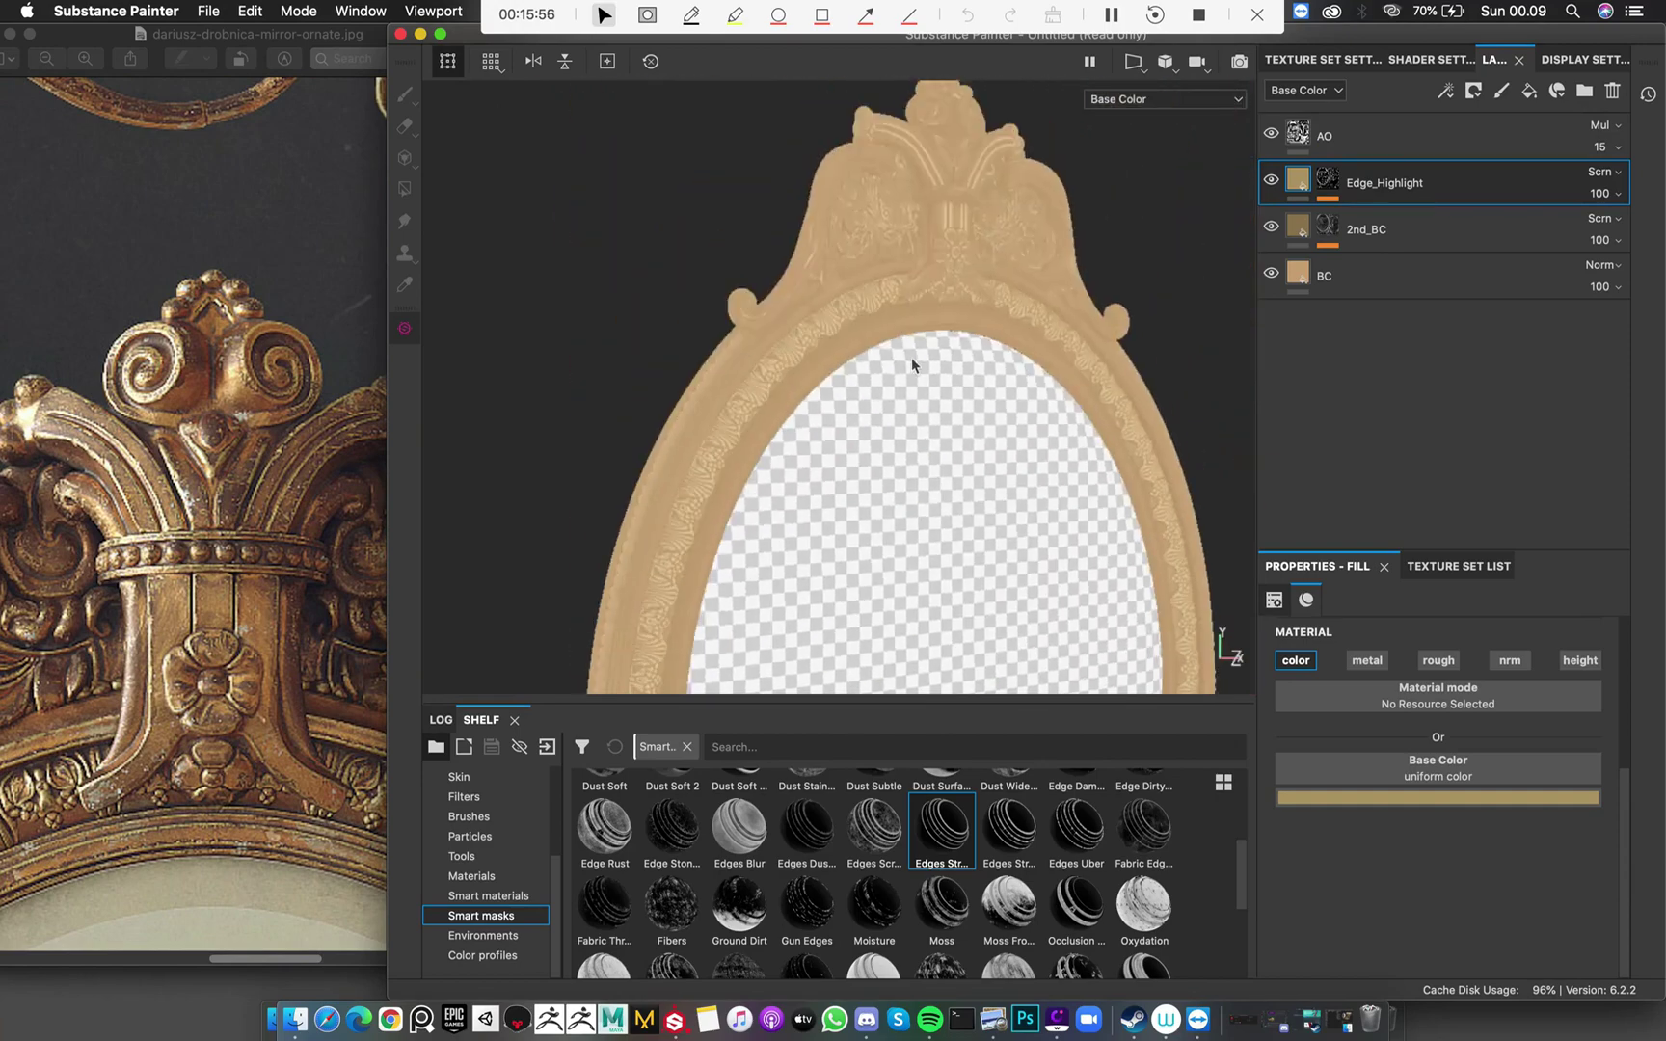
right_click_drag(911, 360, 786, 299, "alt")
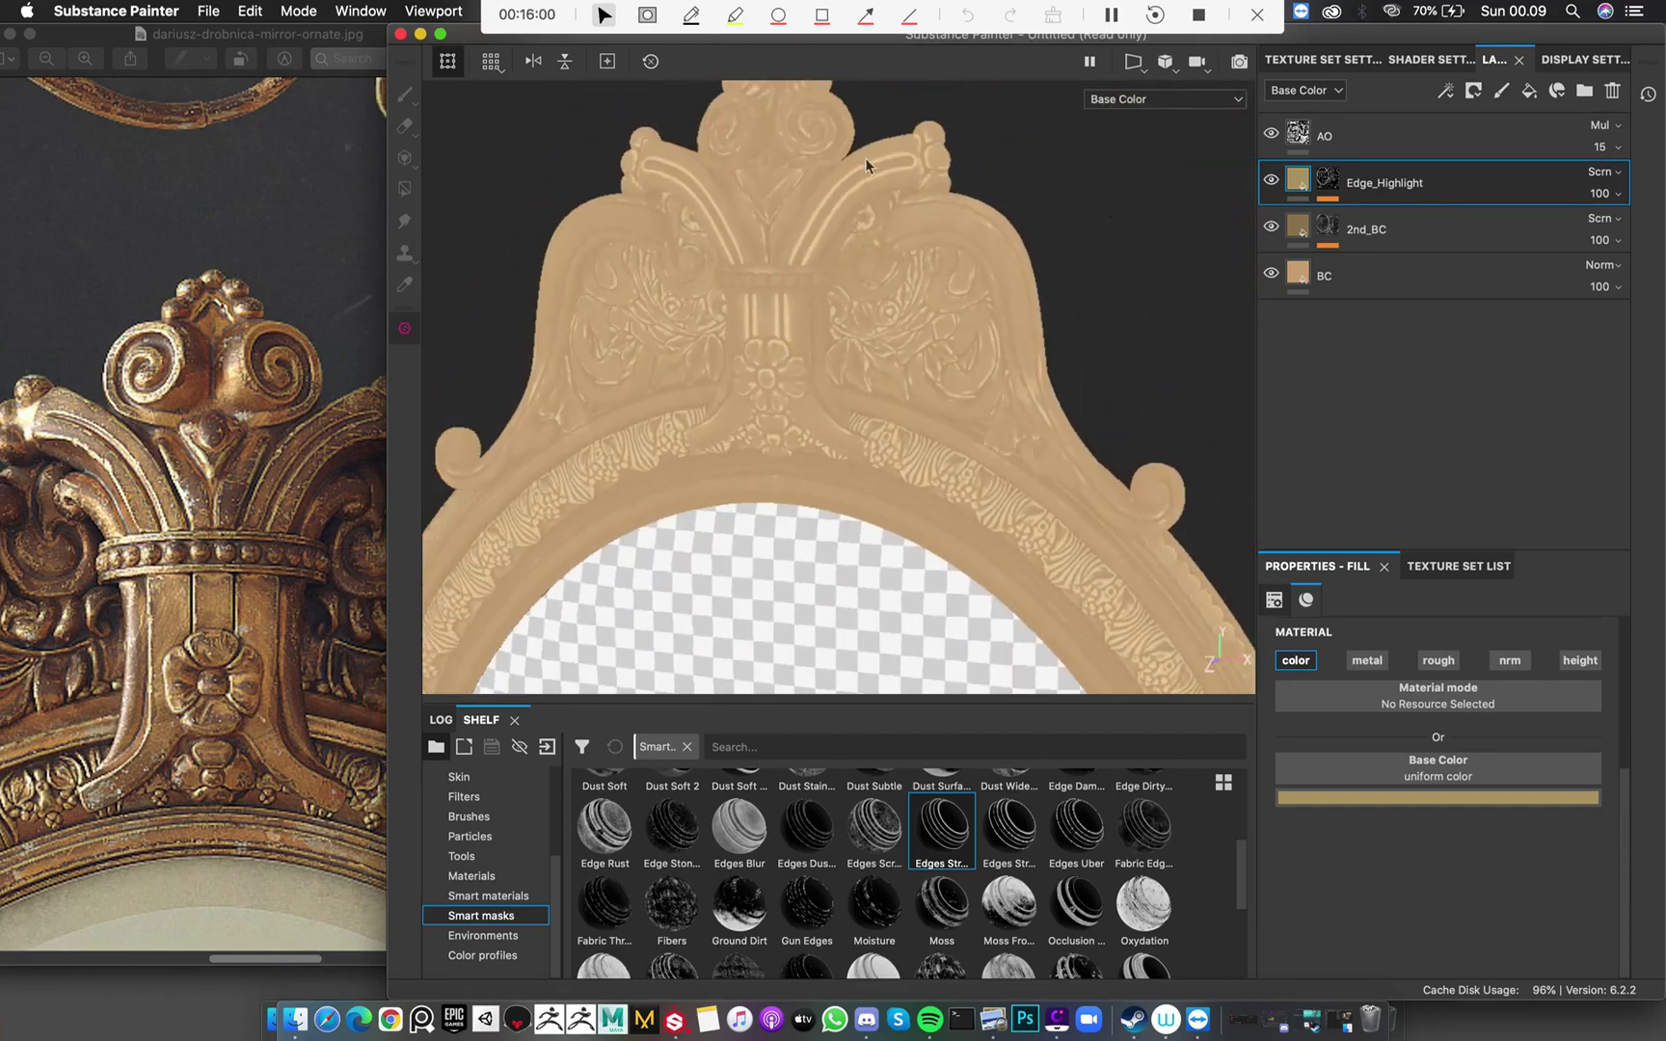
left_click_drag(873, 177, 704, 181, "alt")
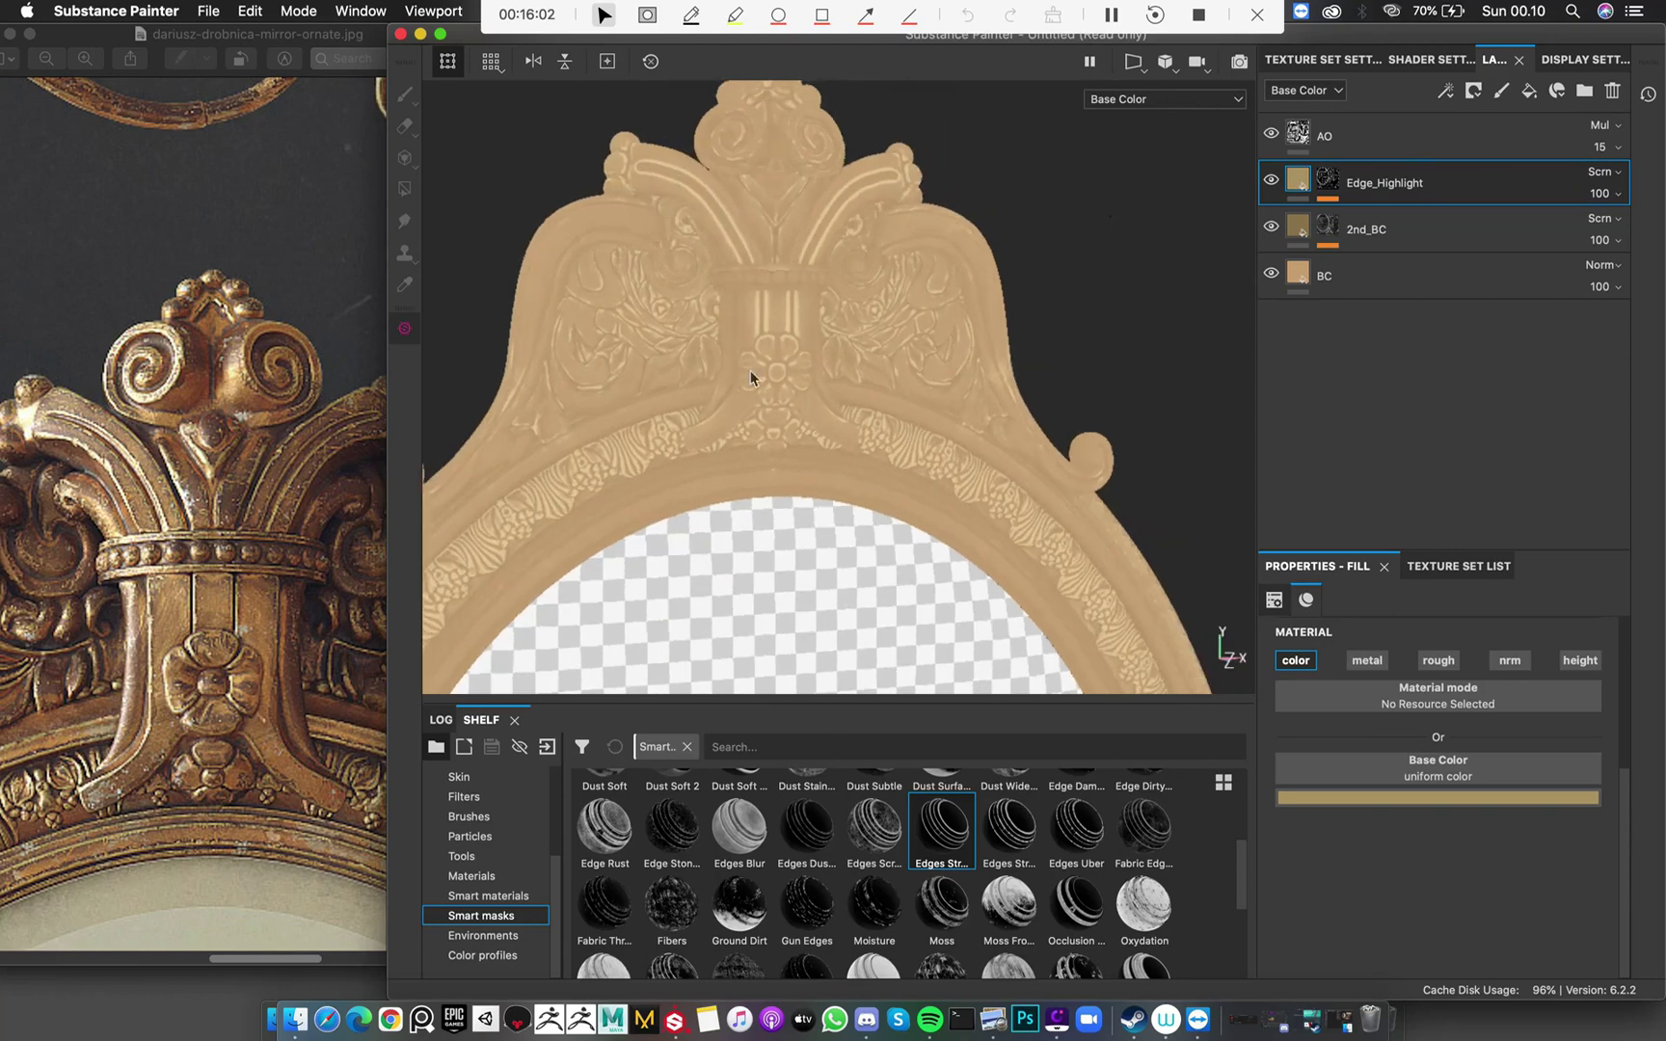
right_click_drag(832, 425, 1248, 255, "alt")
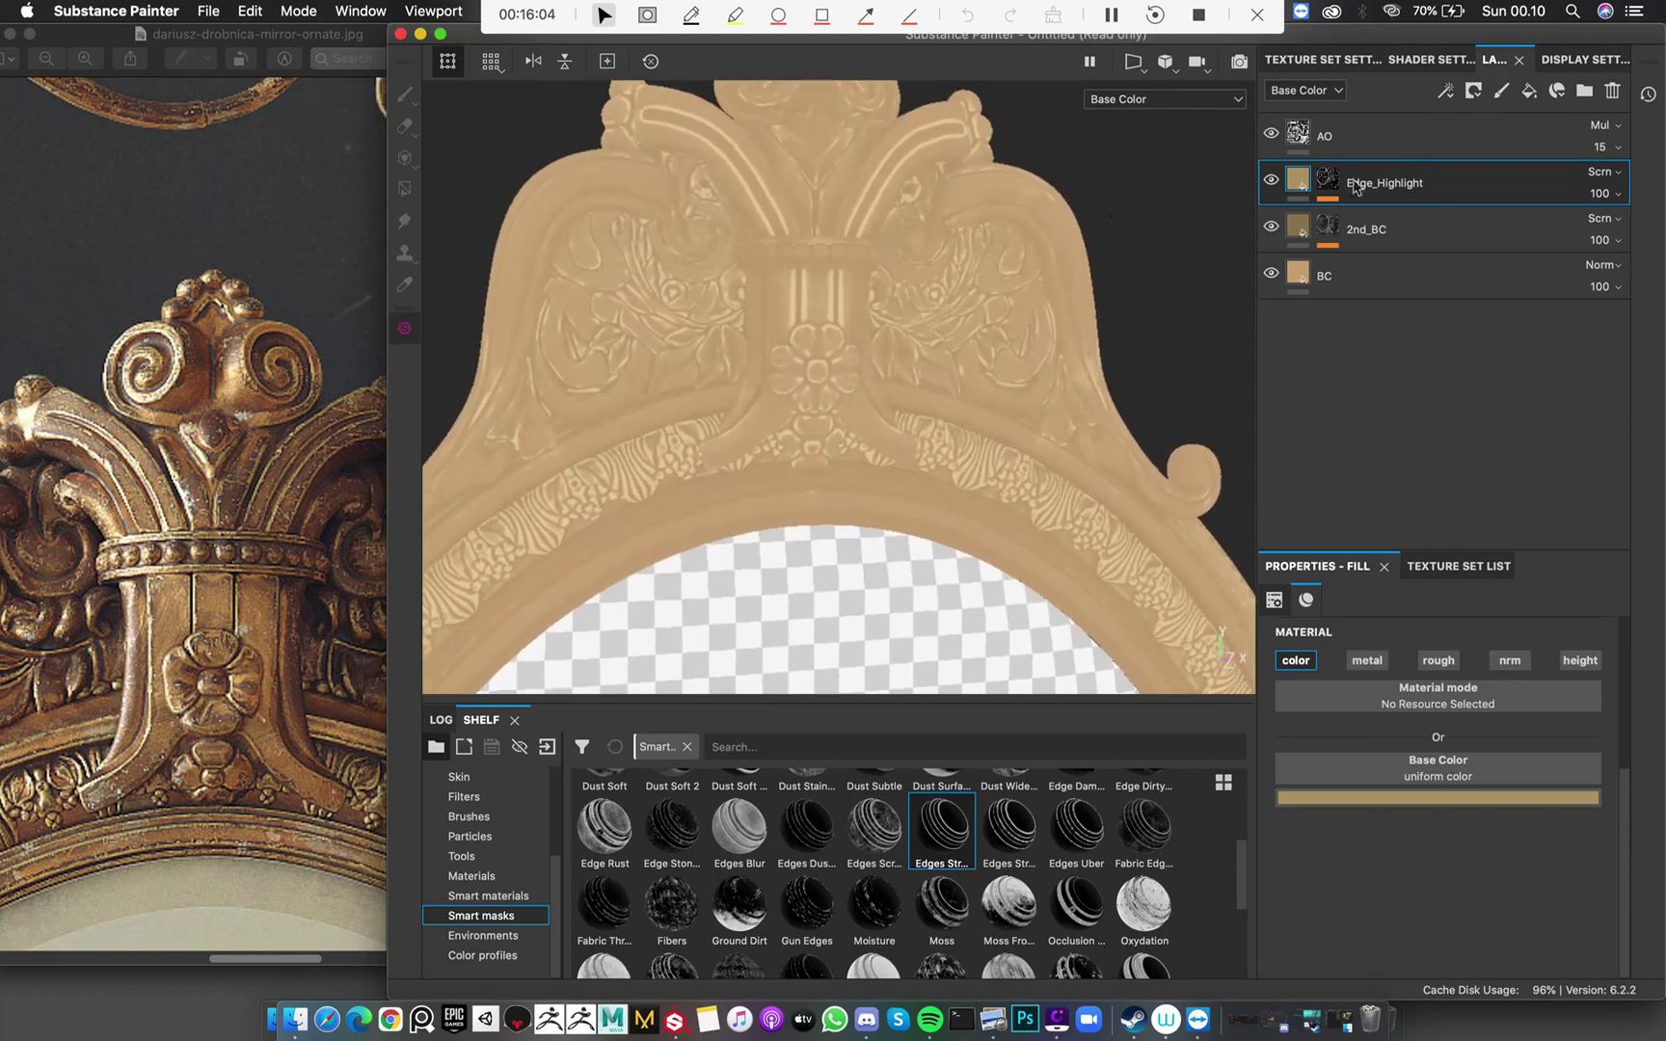
Add a fill effect to the Edge_Highlight layer's mask
left_click(1329, 179)
right_click(1330, 175)
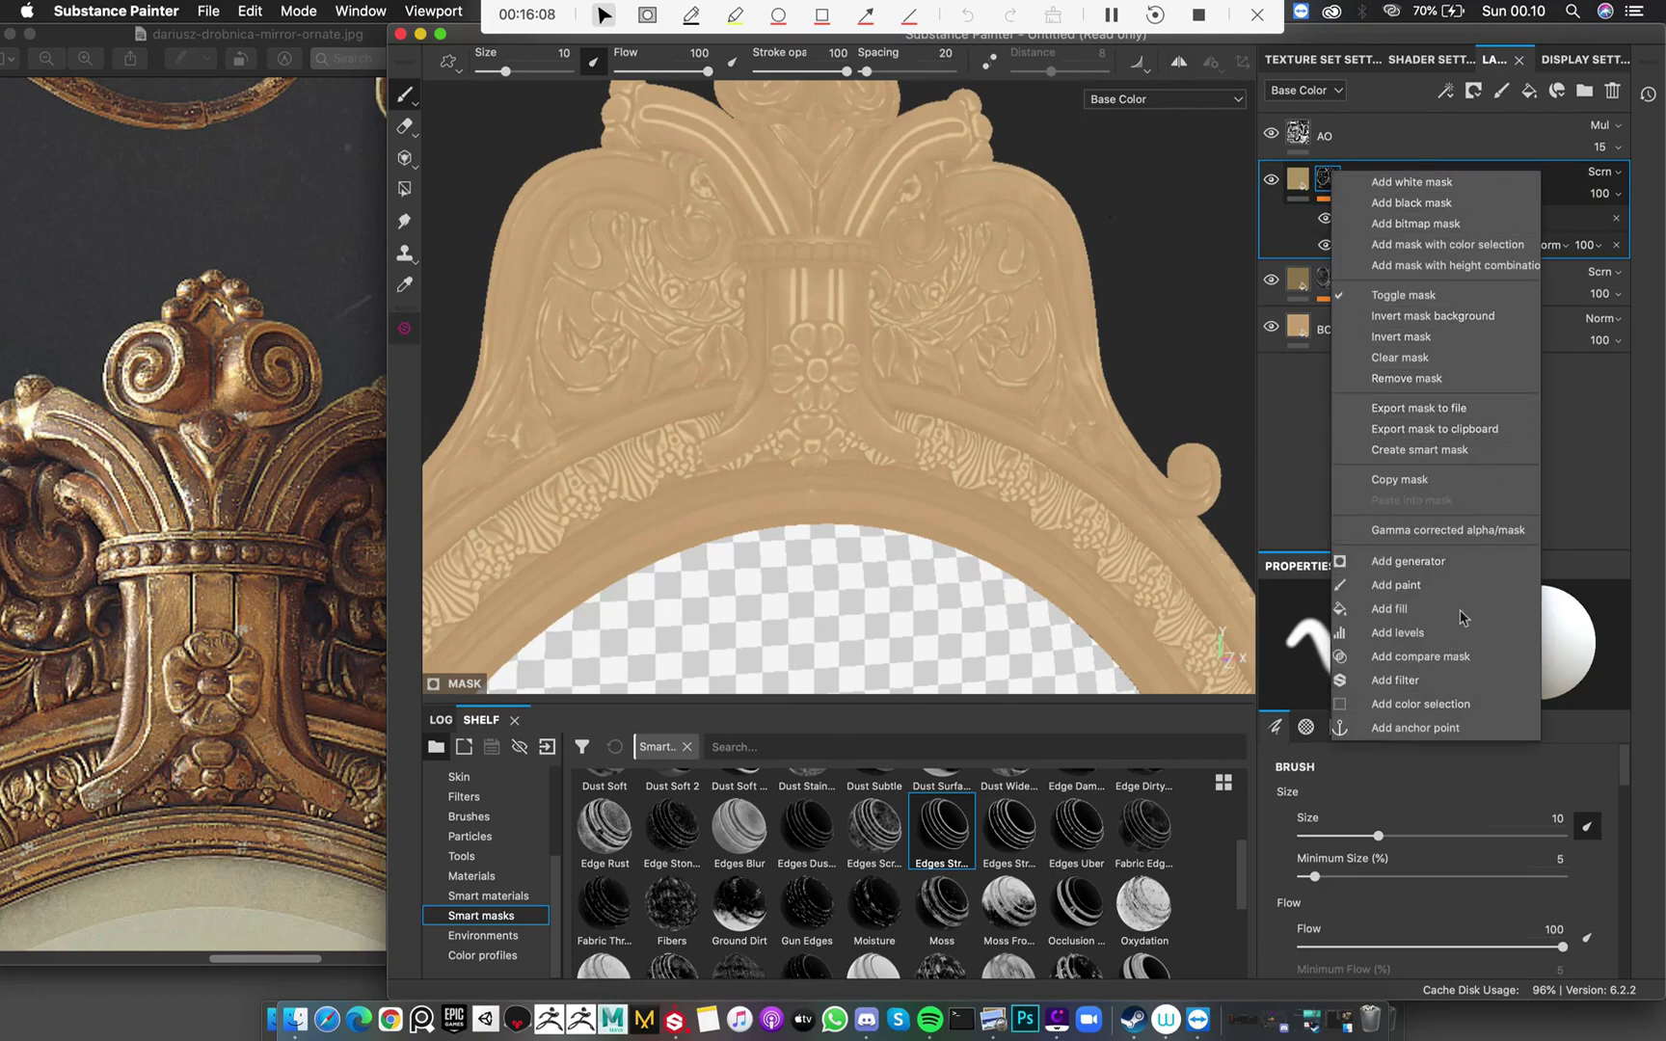
left_click(1389, 608)
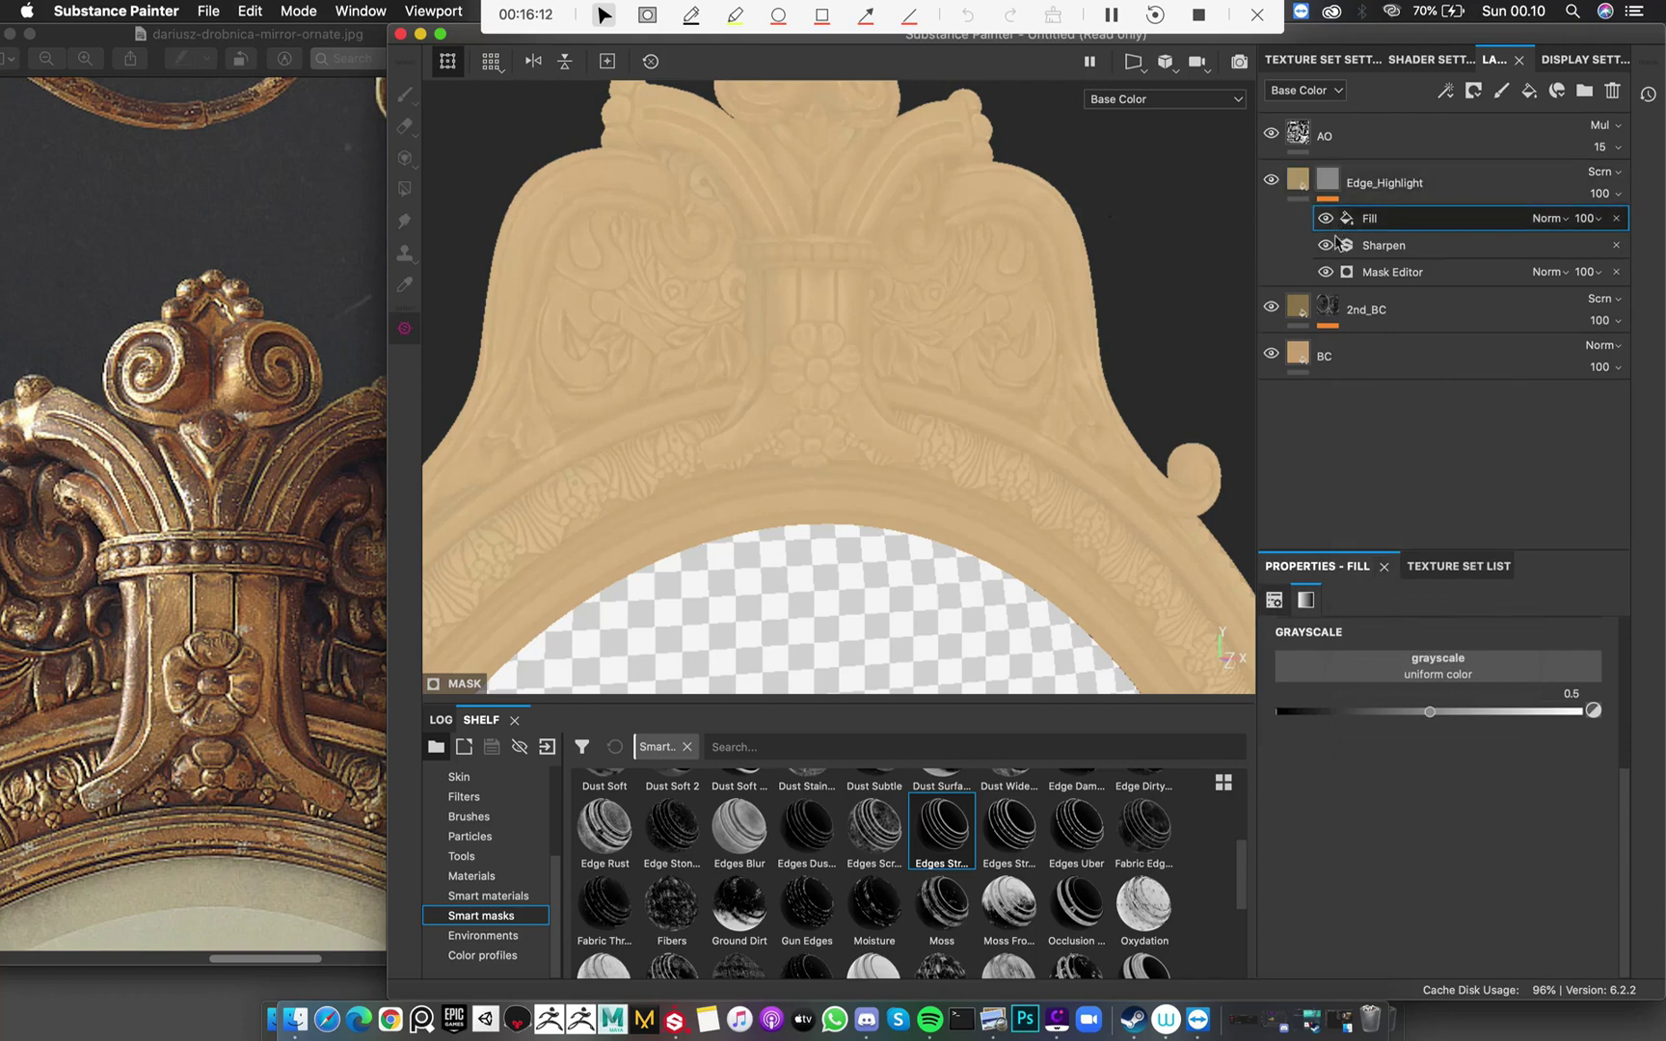
Browse the procedural grunge textures and assign Grunge Marble Shapes as the mask fill's grayscale
left_click(1483, 674)
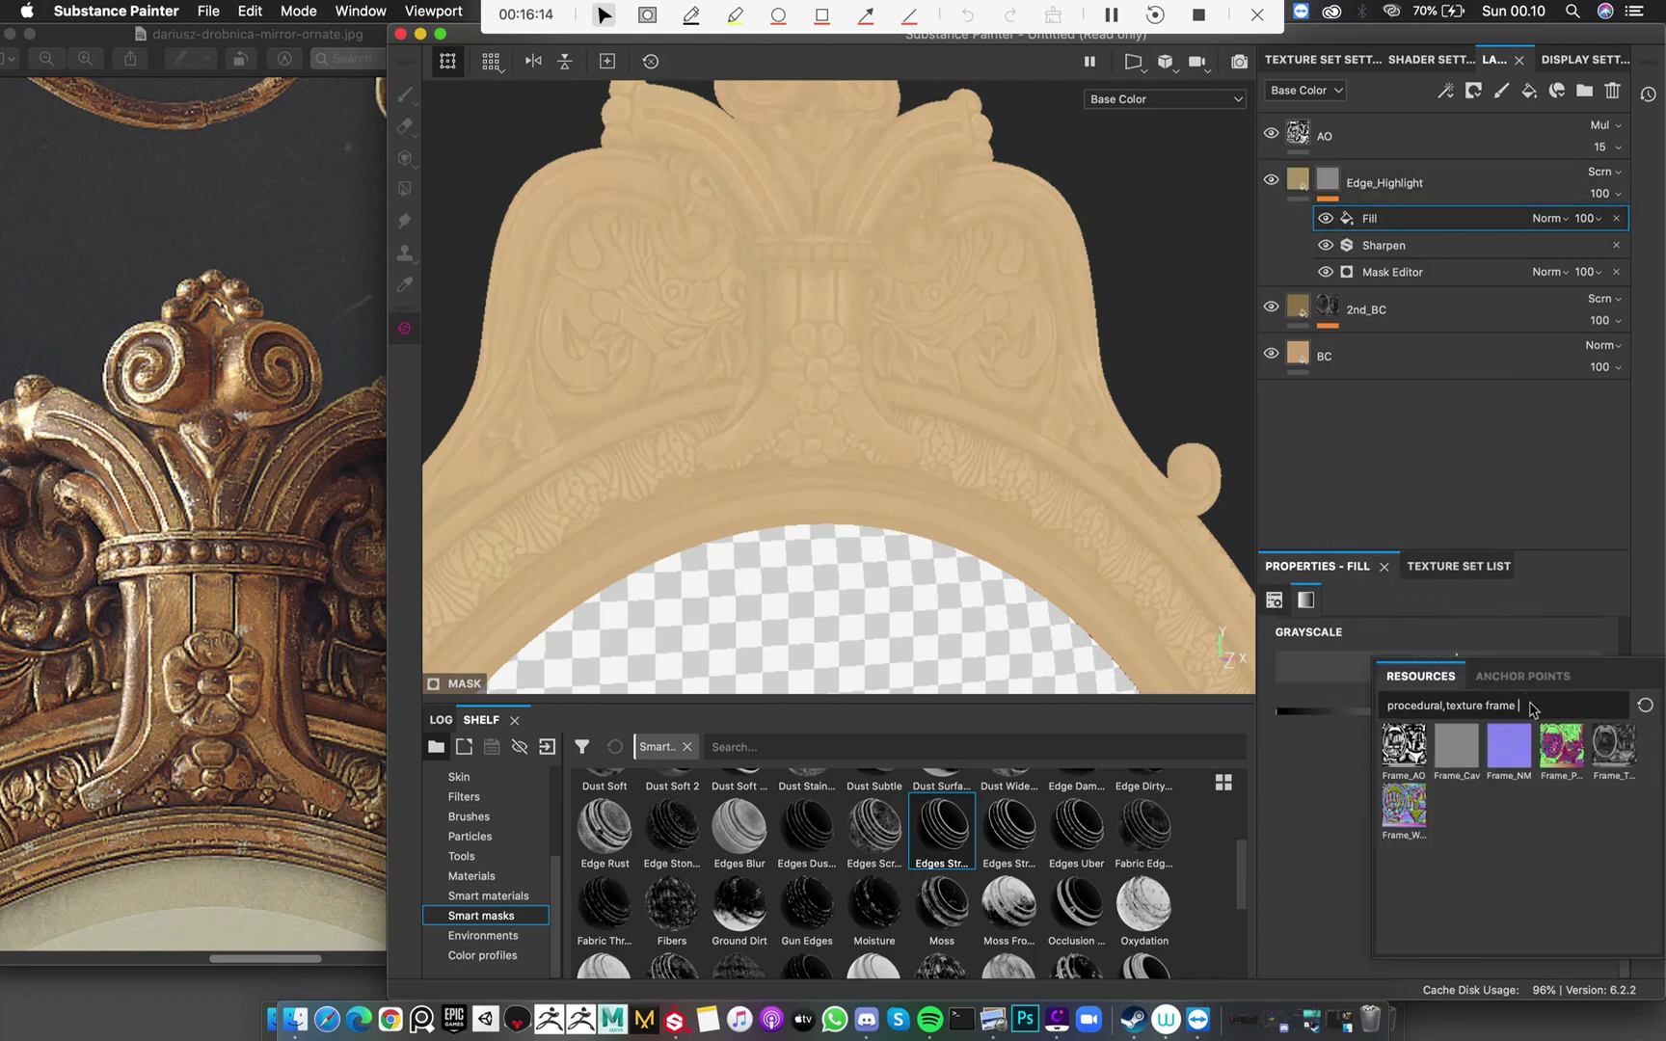
key("BackSpace")
key("BackSpace")
key("BackSpace")
key("BackSpace")
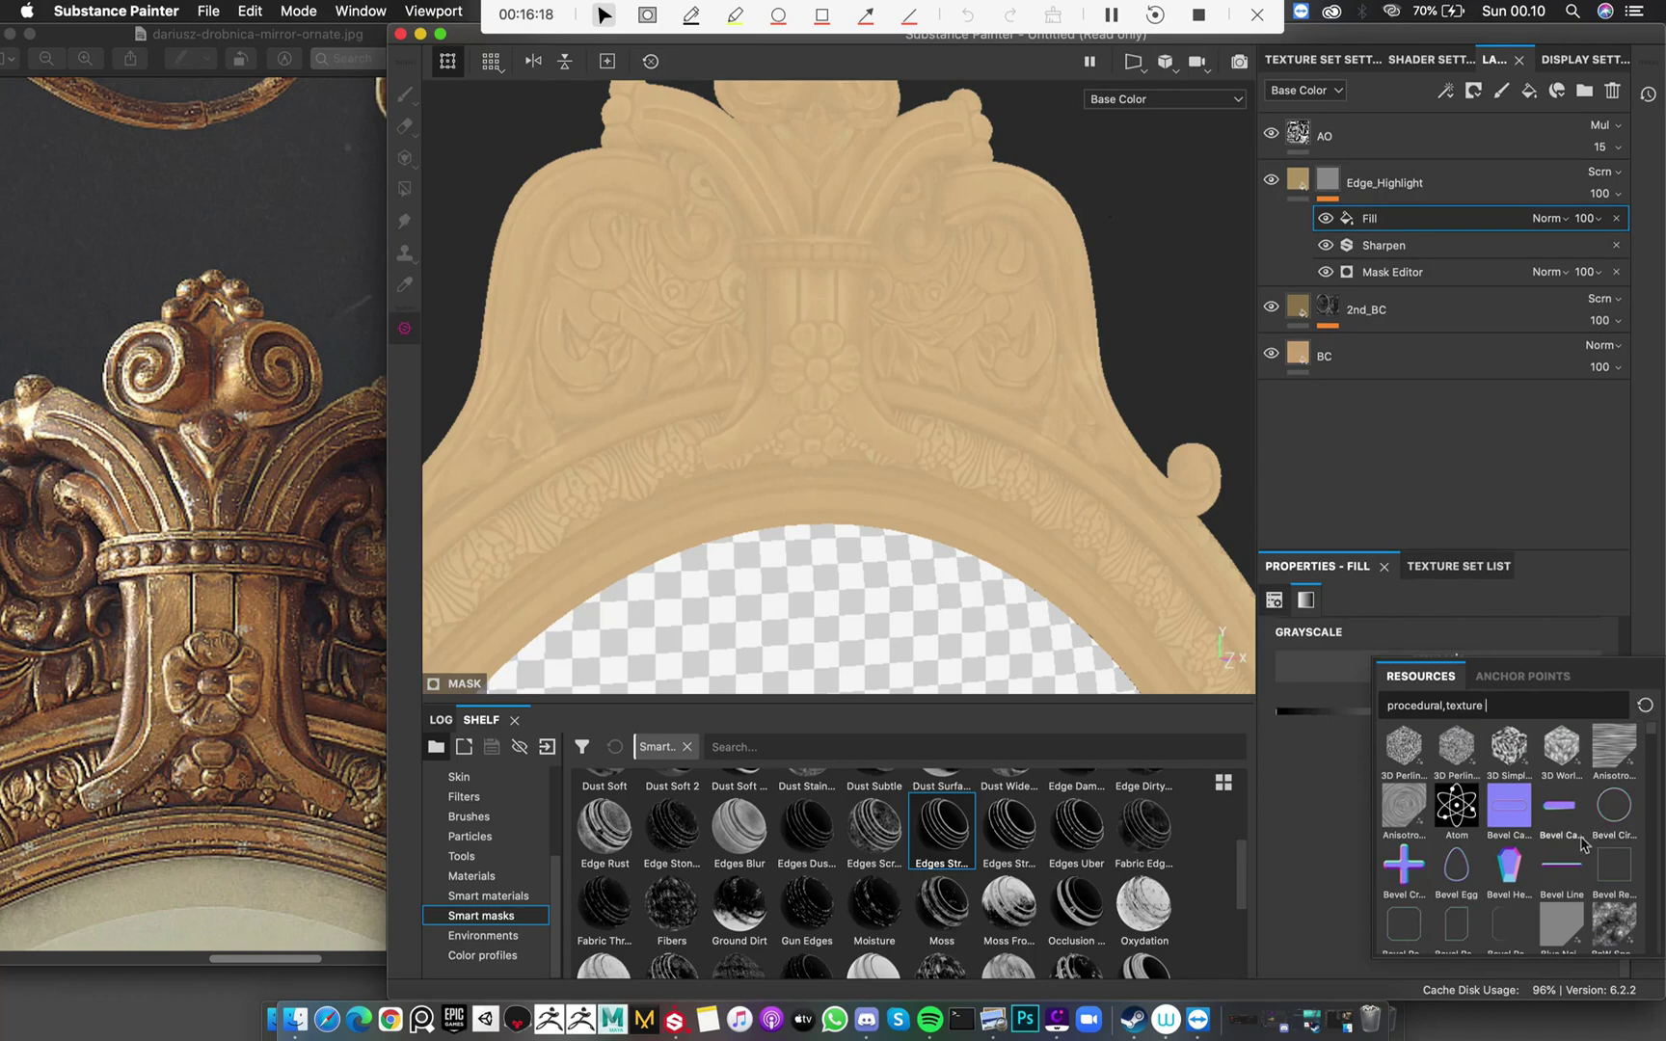
scroll(1581, 845, "down", 8)
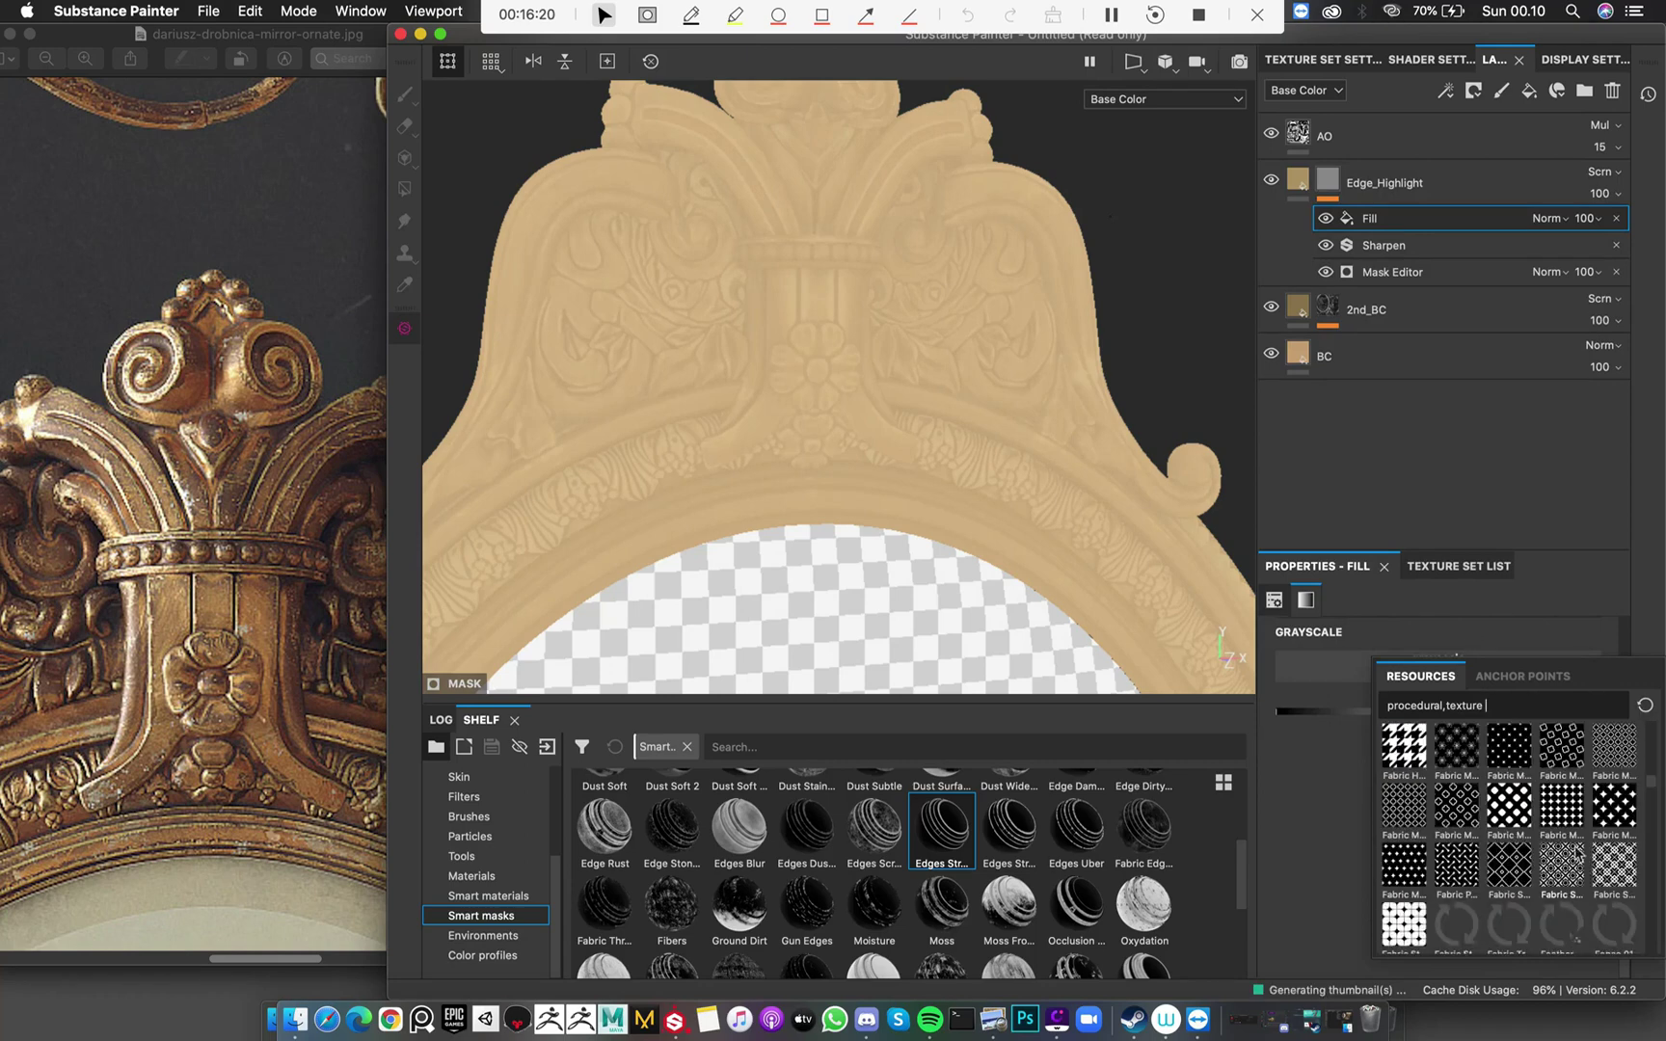
scroll(1572, 854, "down", 5)
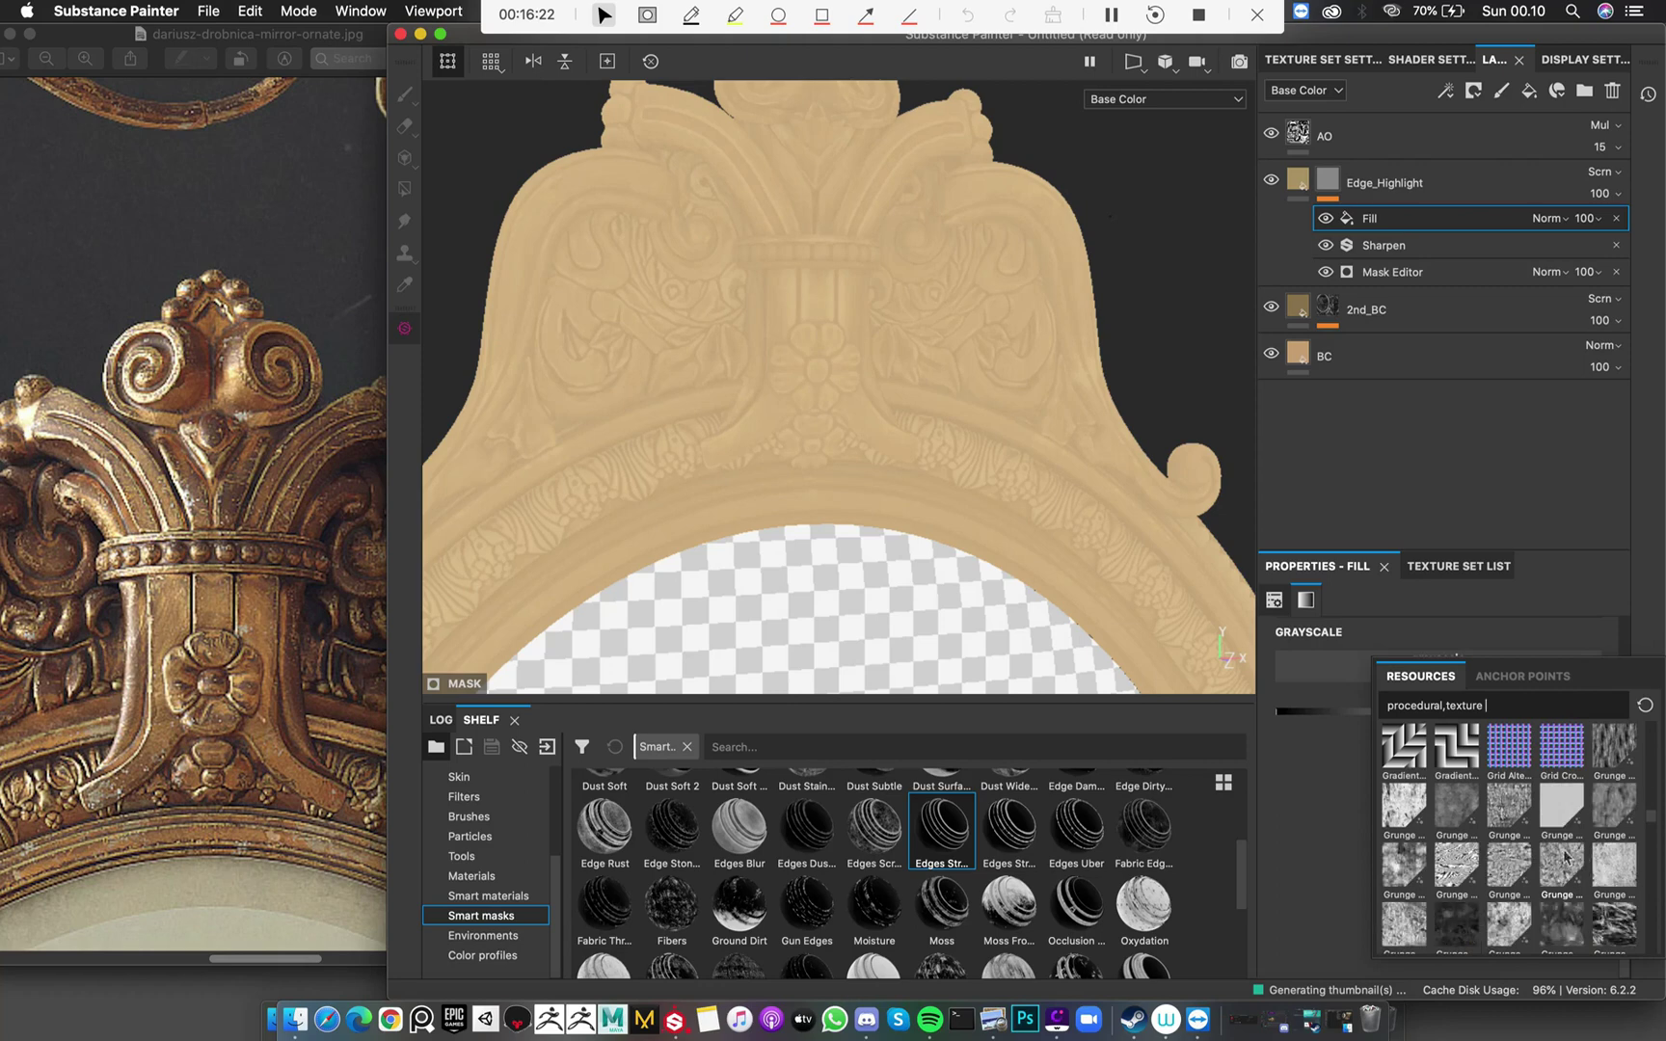
scroll(1654, 825, "down", 3)
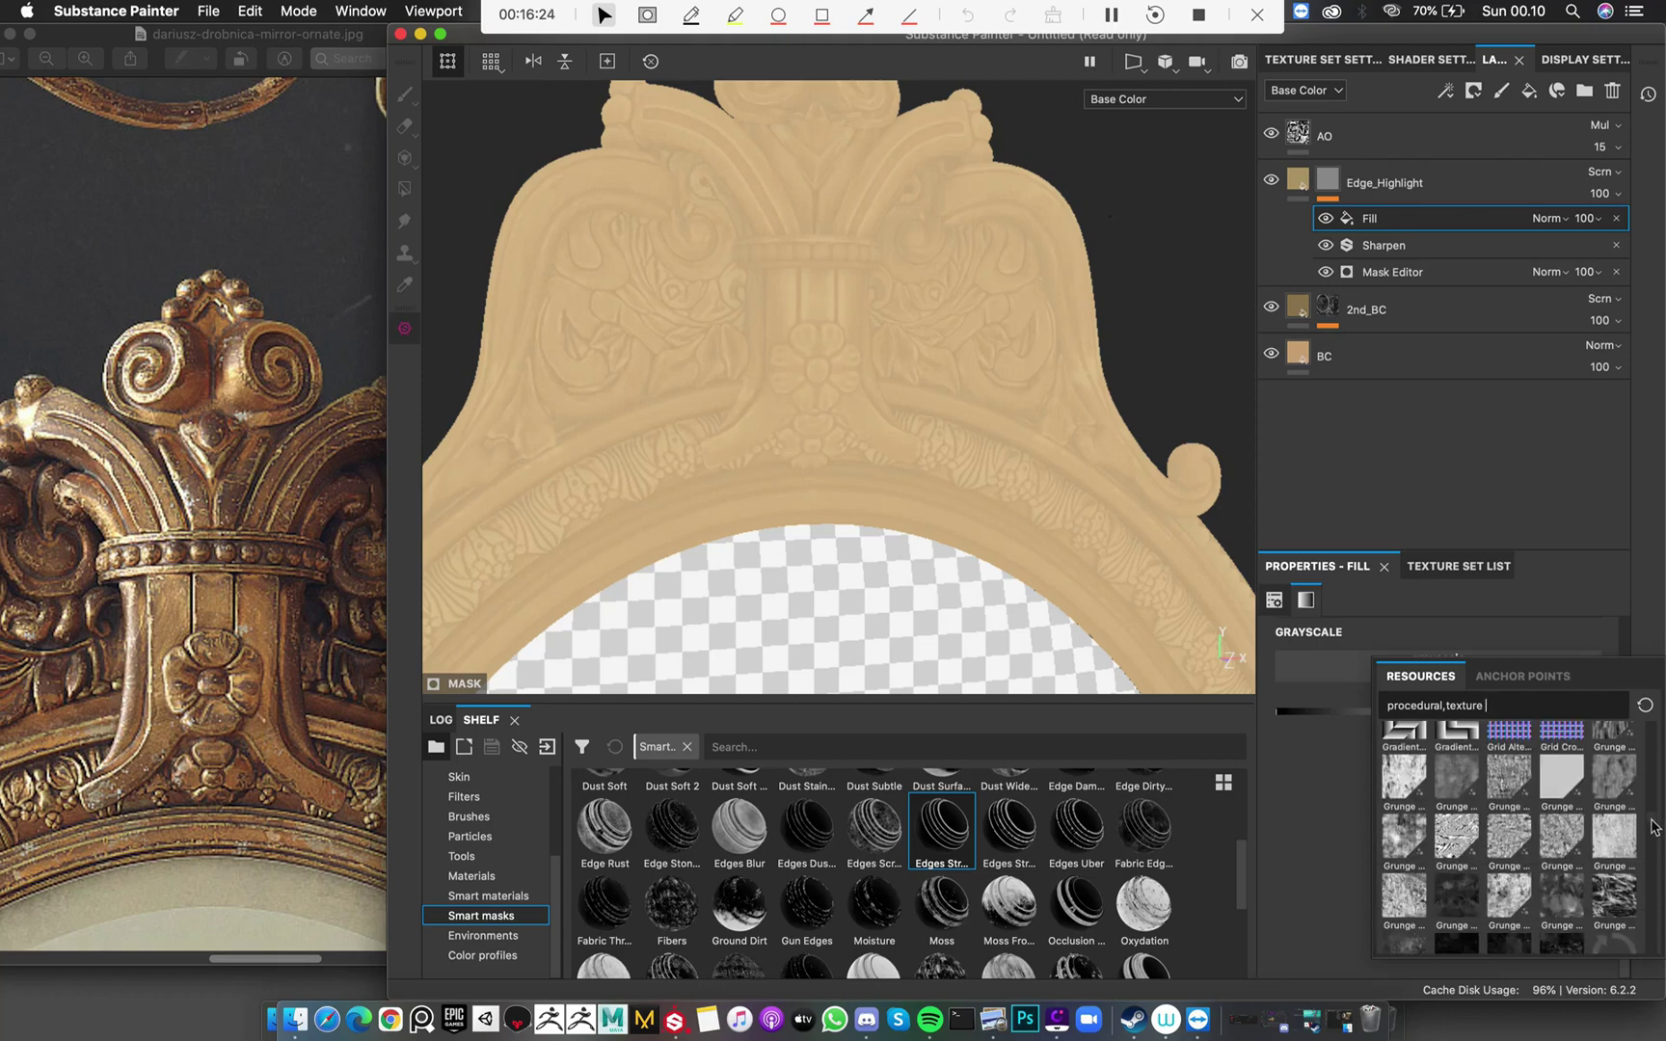
scroll(1654, 835, "down", 1)
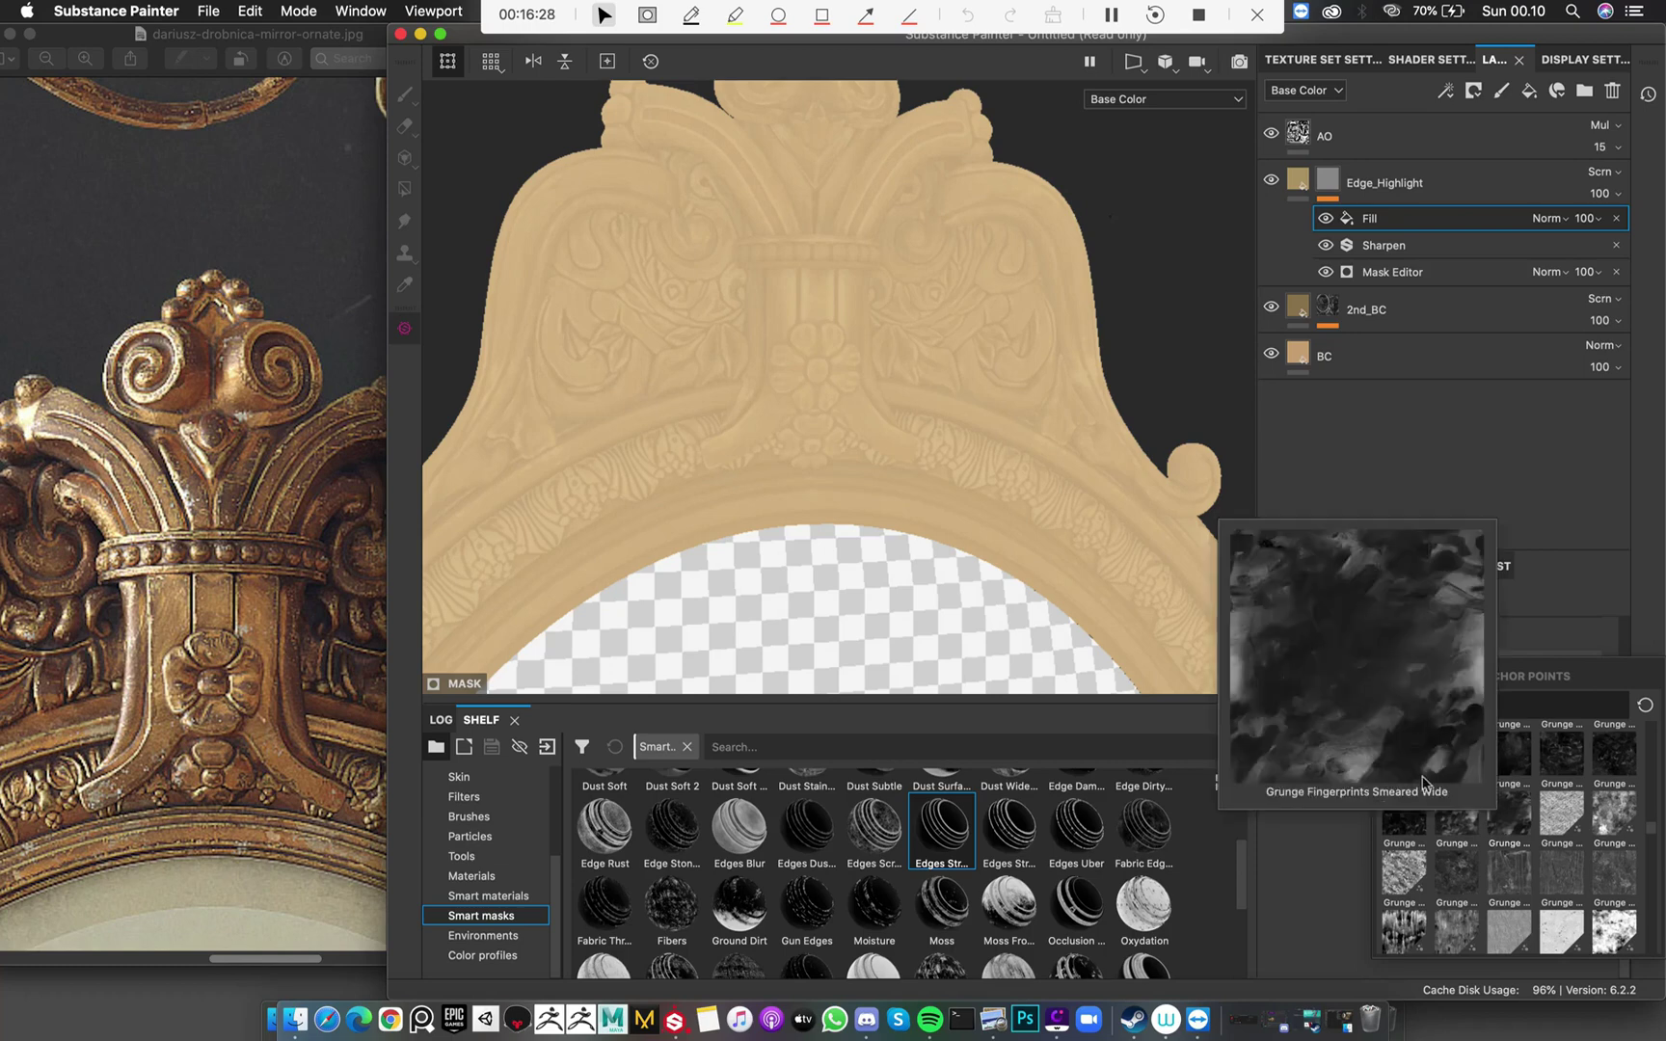
mouse_move(1403, 747)
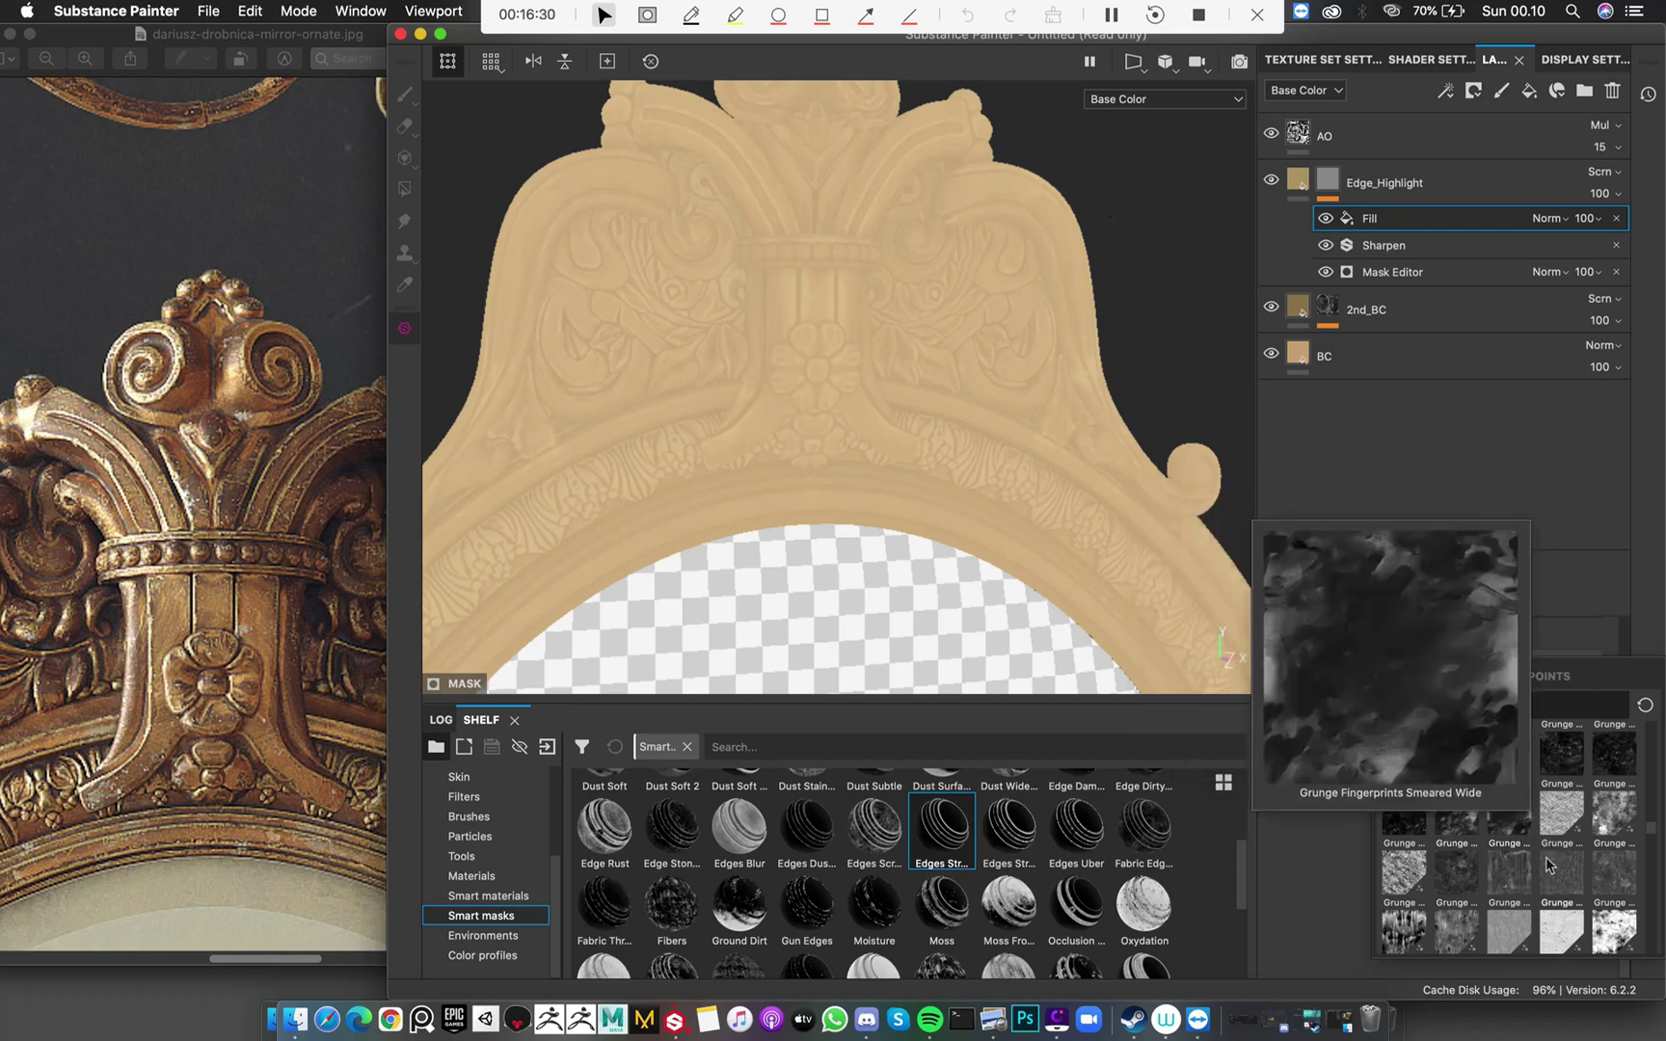
scroll(1619, 800, "down", 3)
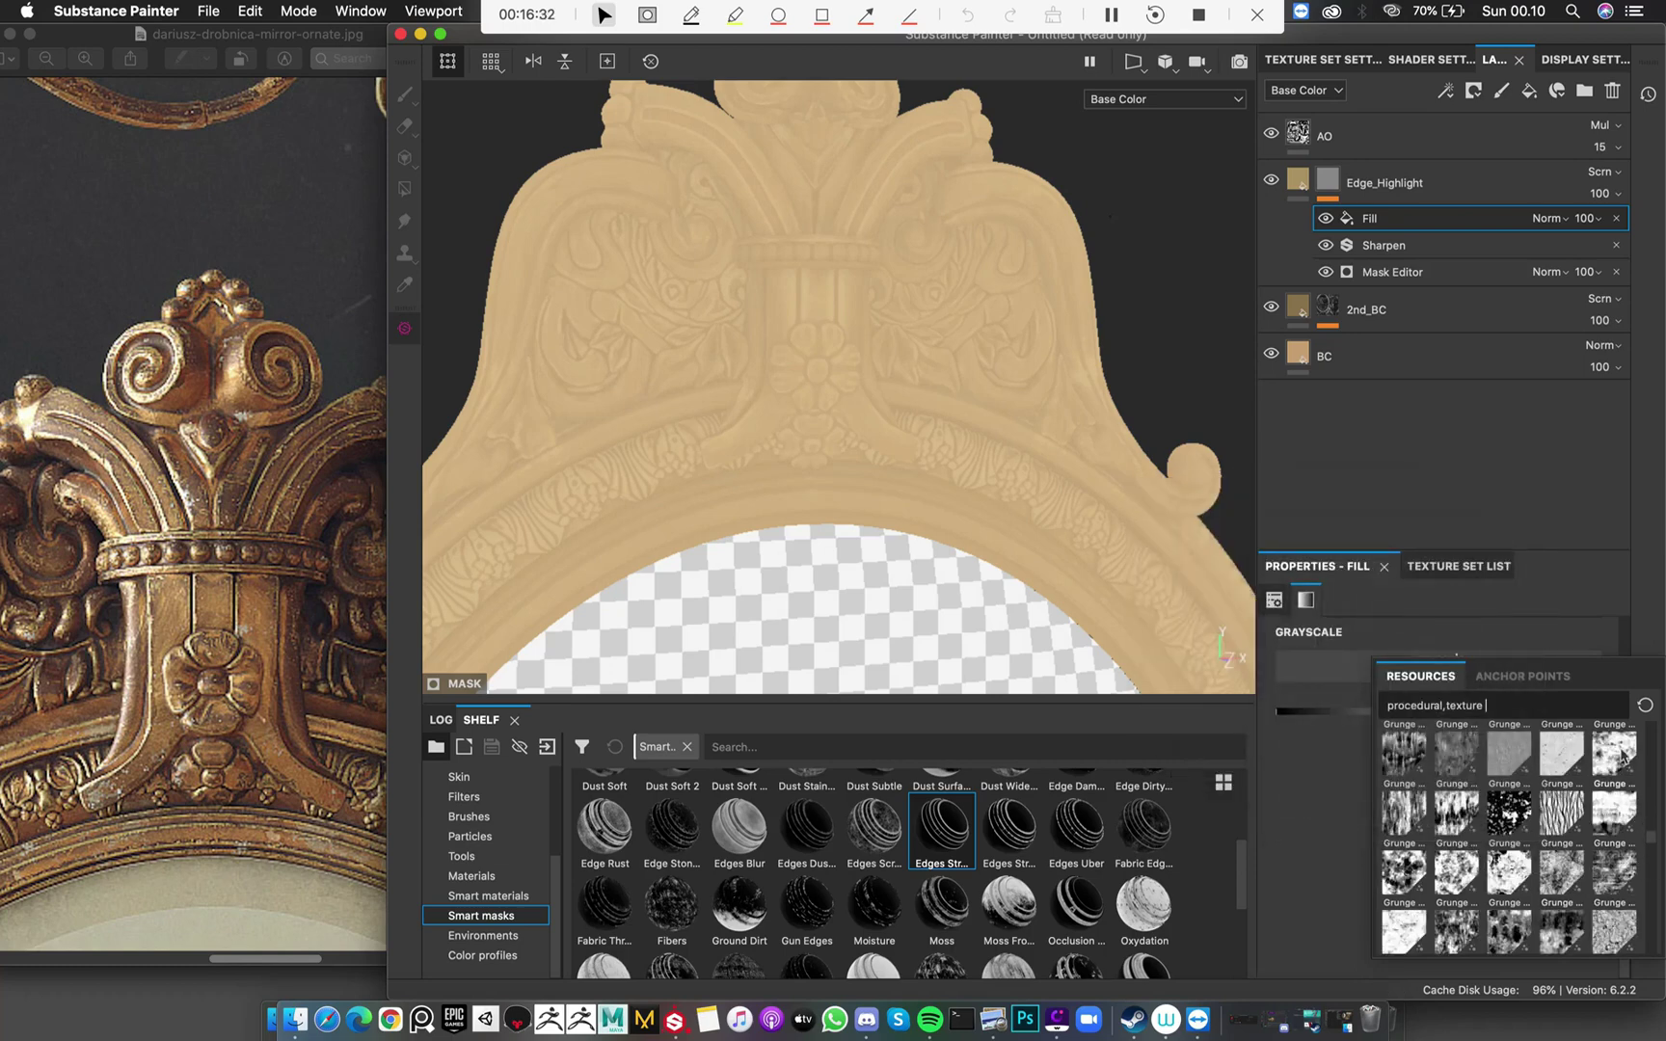
mouse_move(1622, 758)
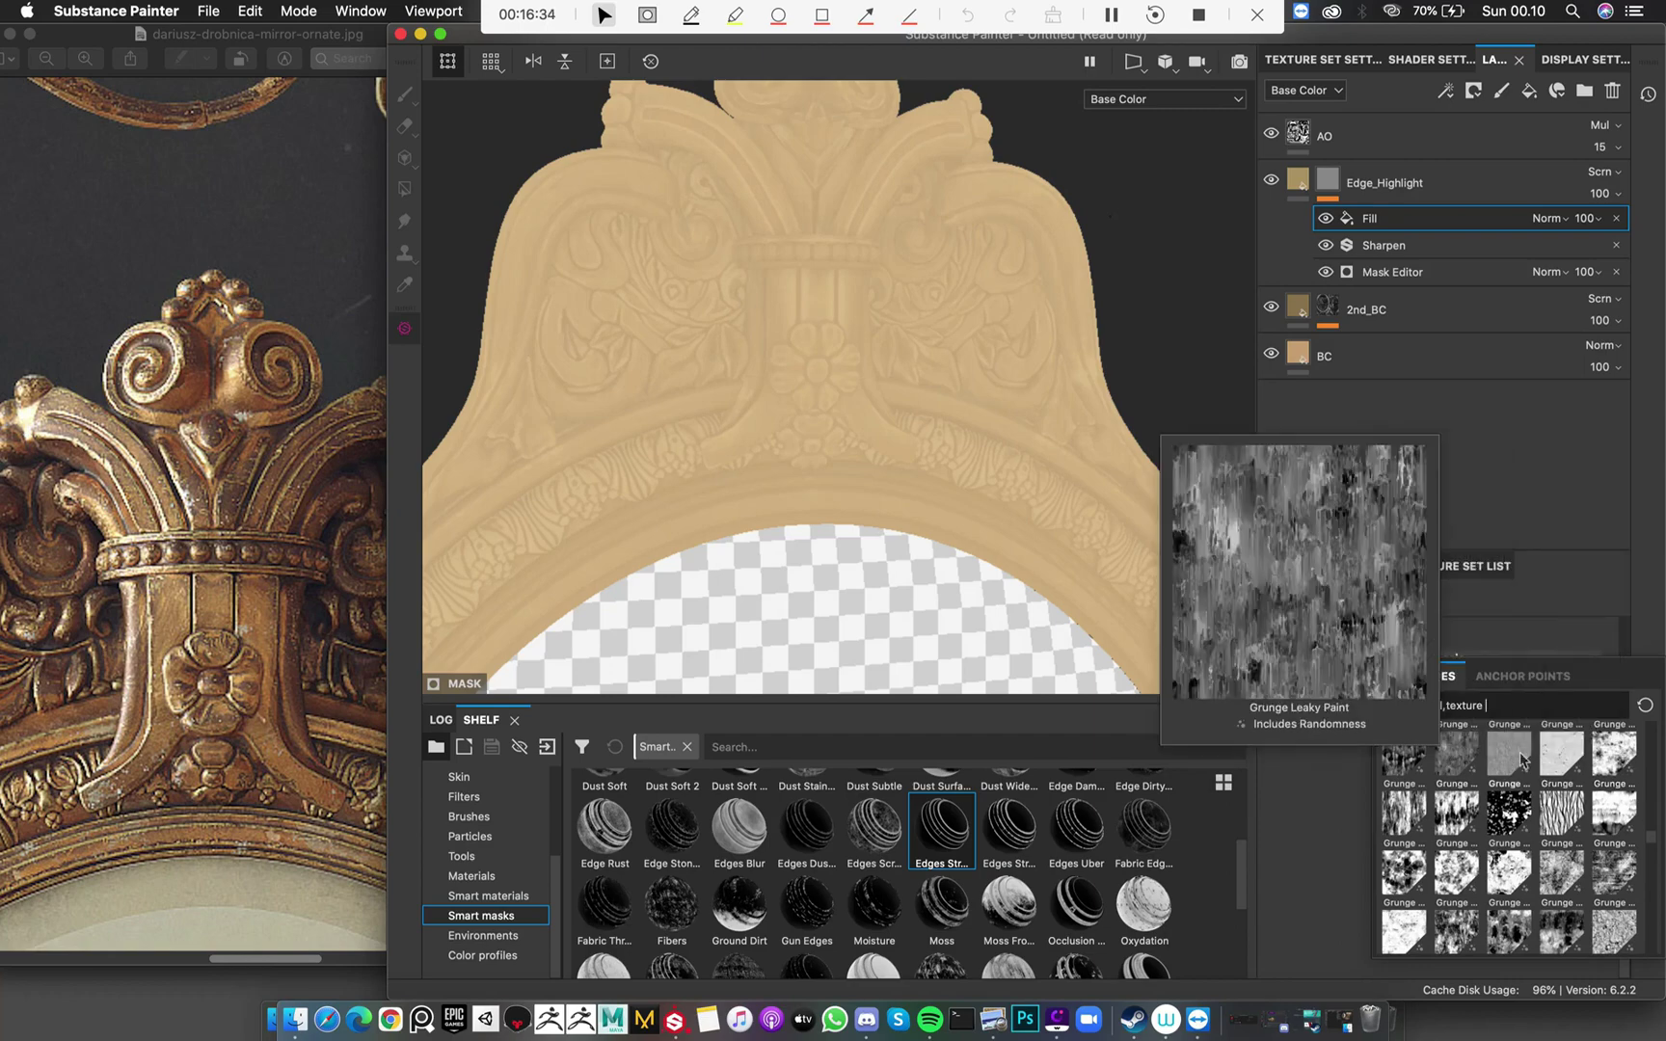
mouse_move(1636, 812)
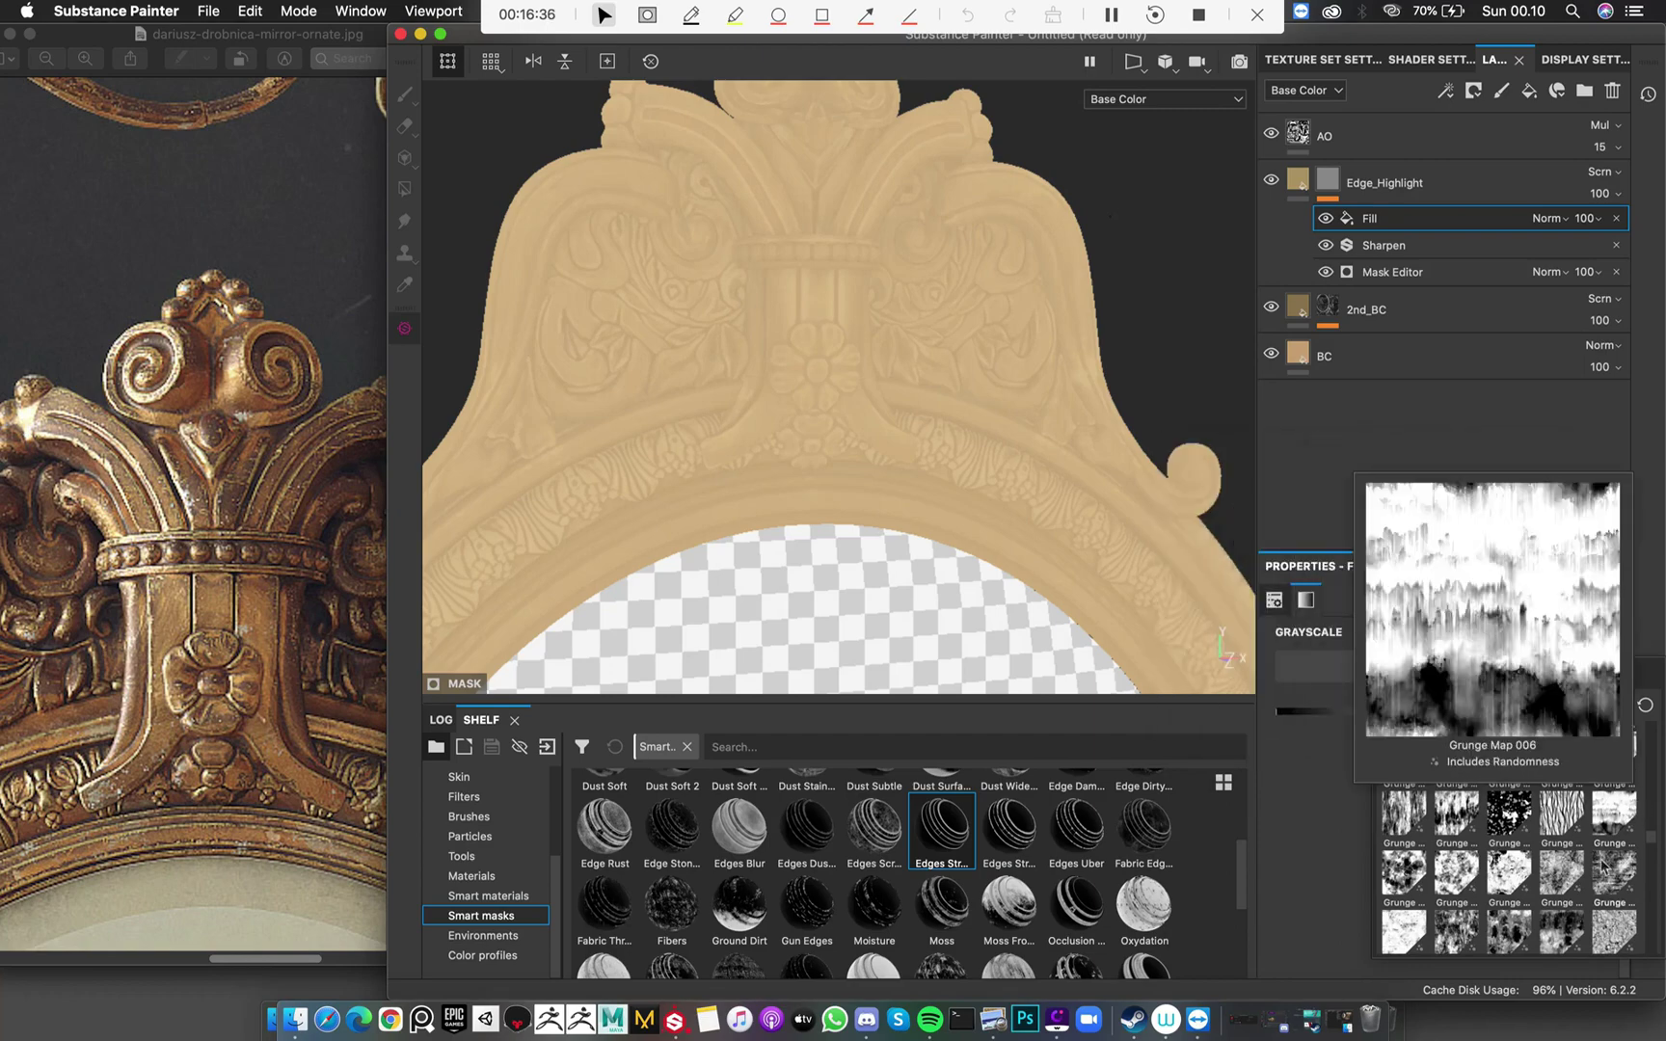
mouse_move(1466, 879)
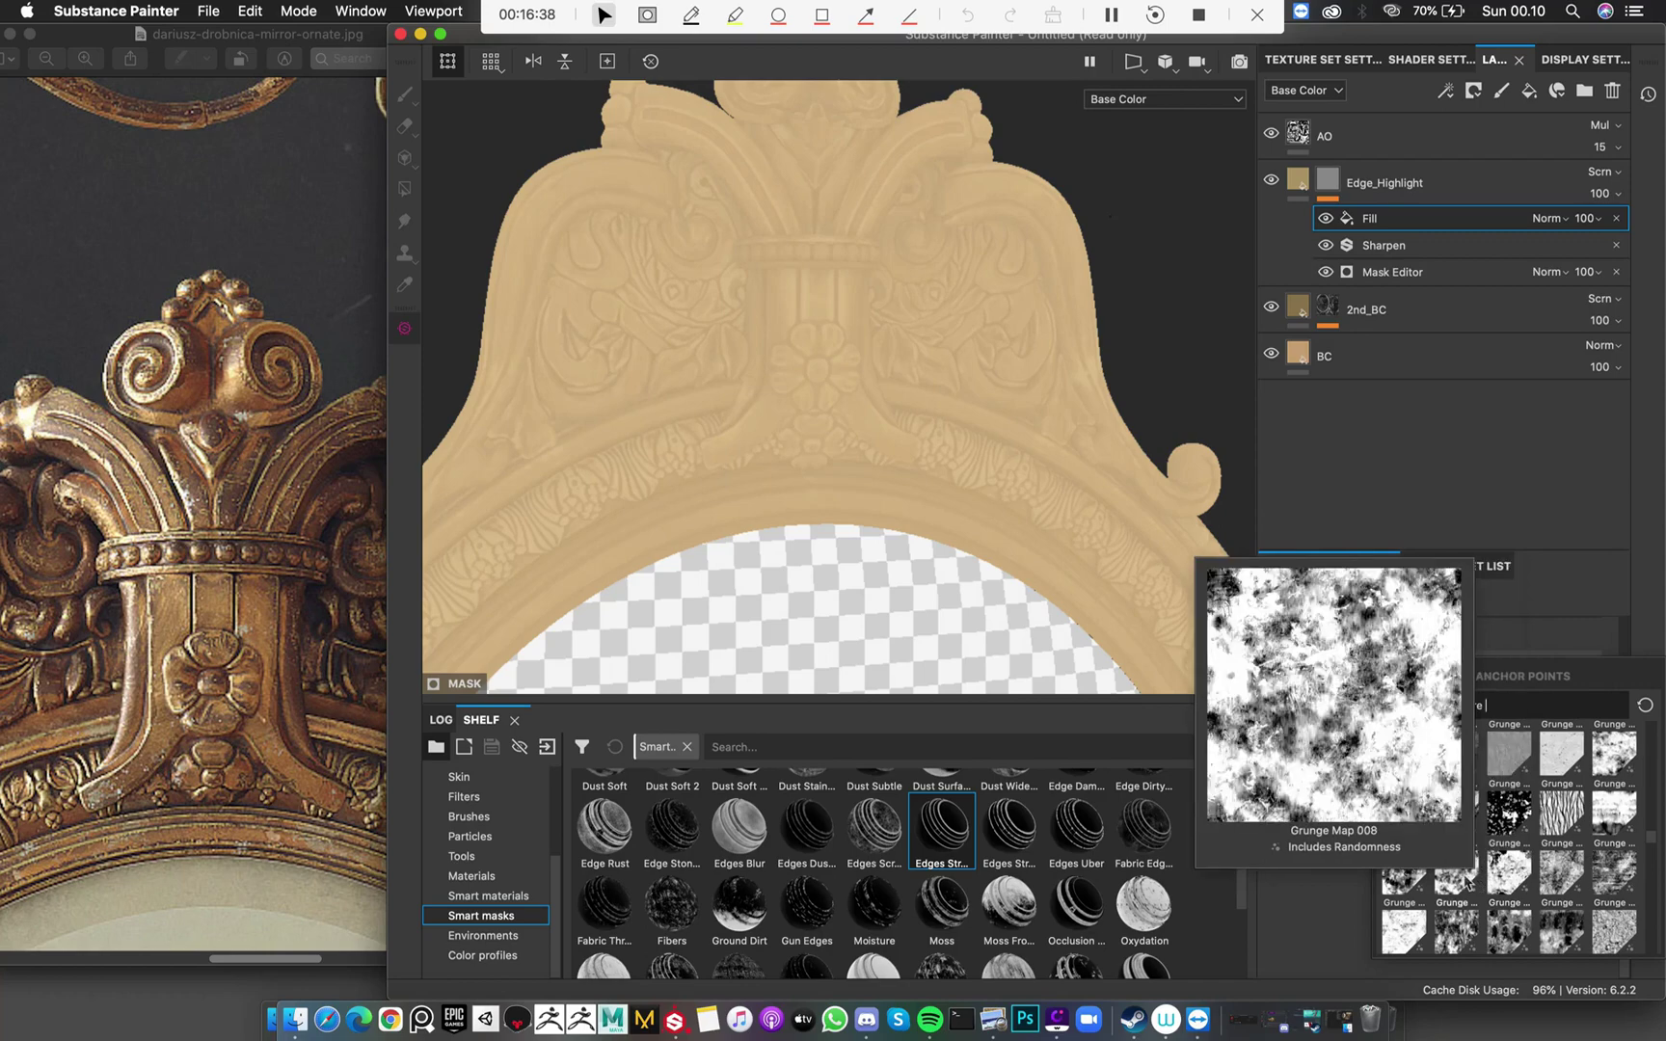
mouse_move(1466, 935)
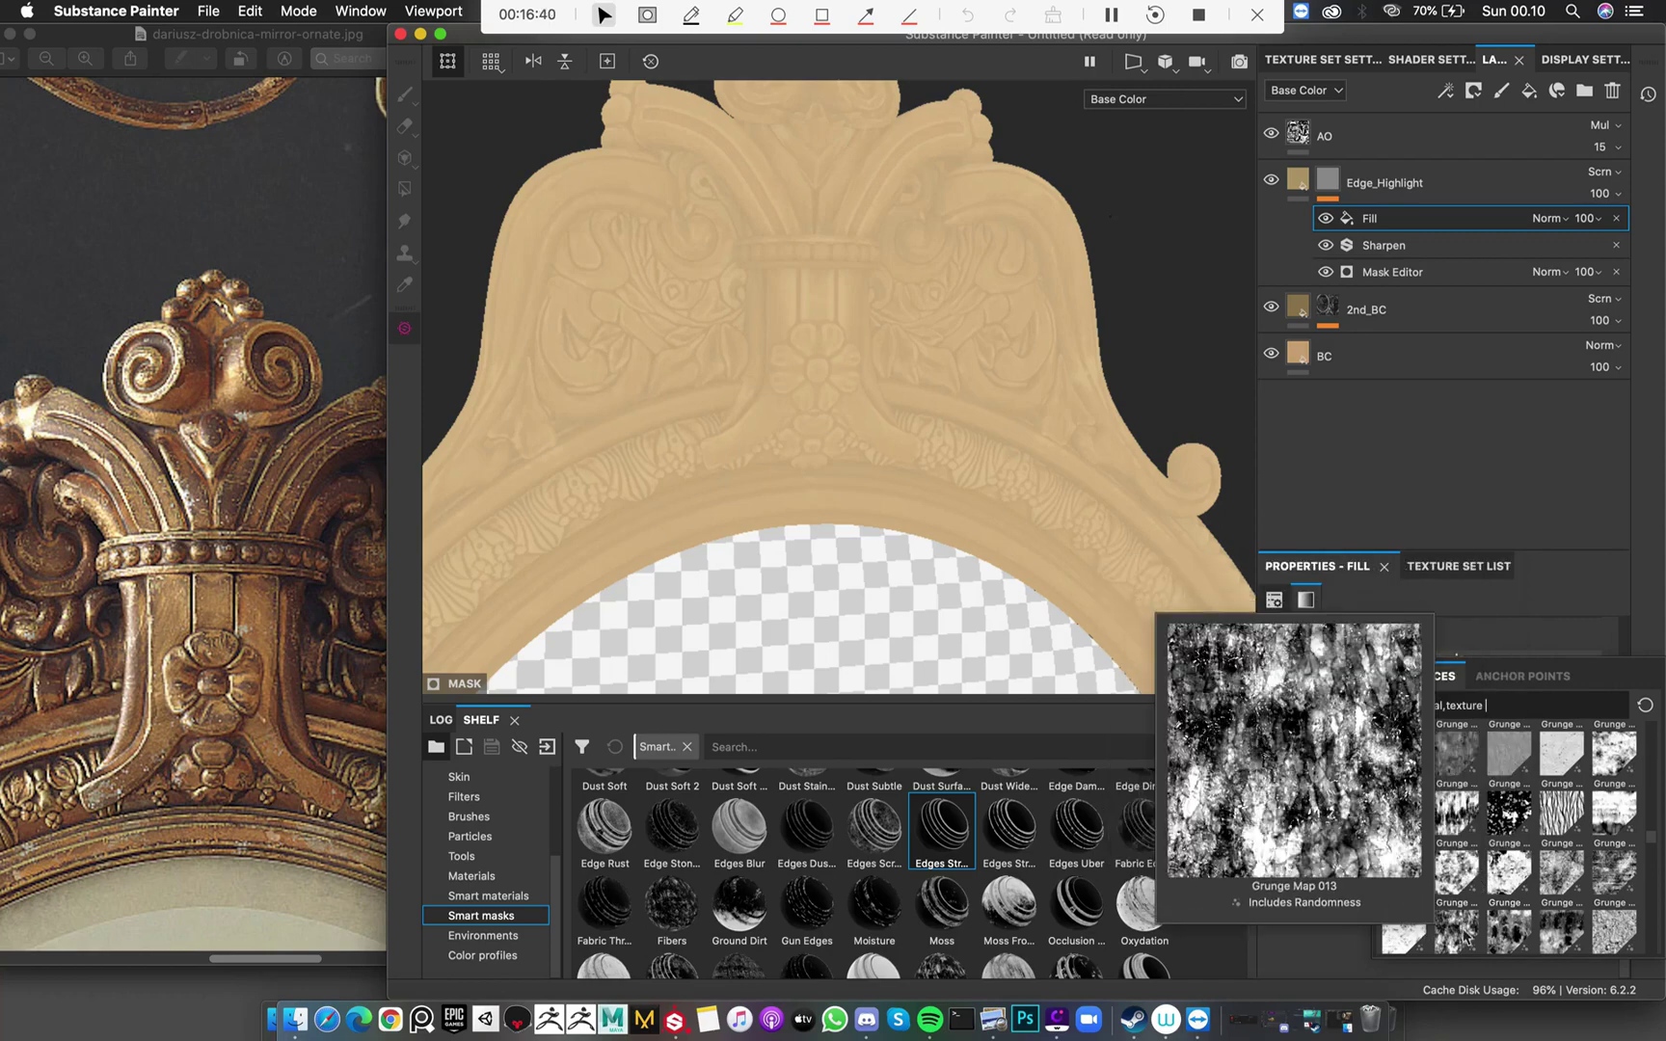
mouse_move(1586, 949)
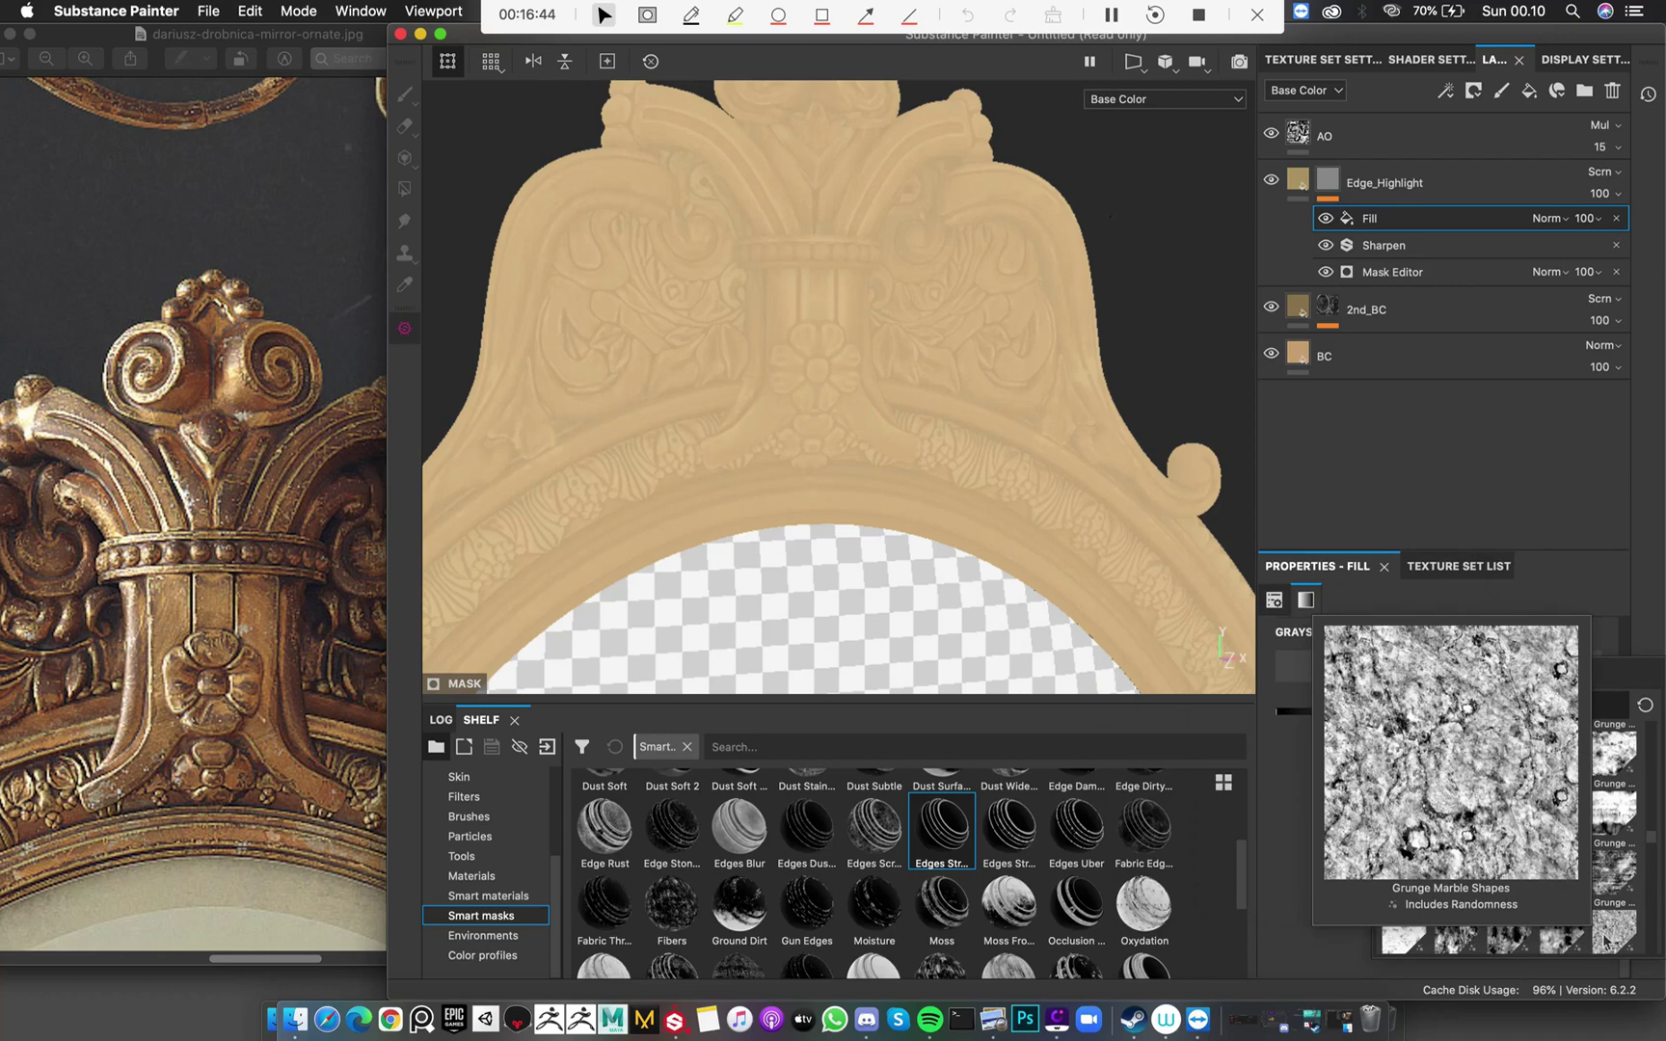
left_click(1604, 942)
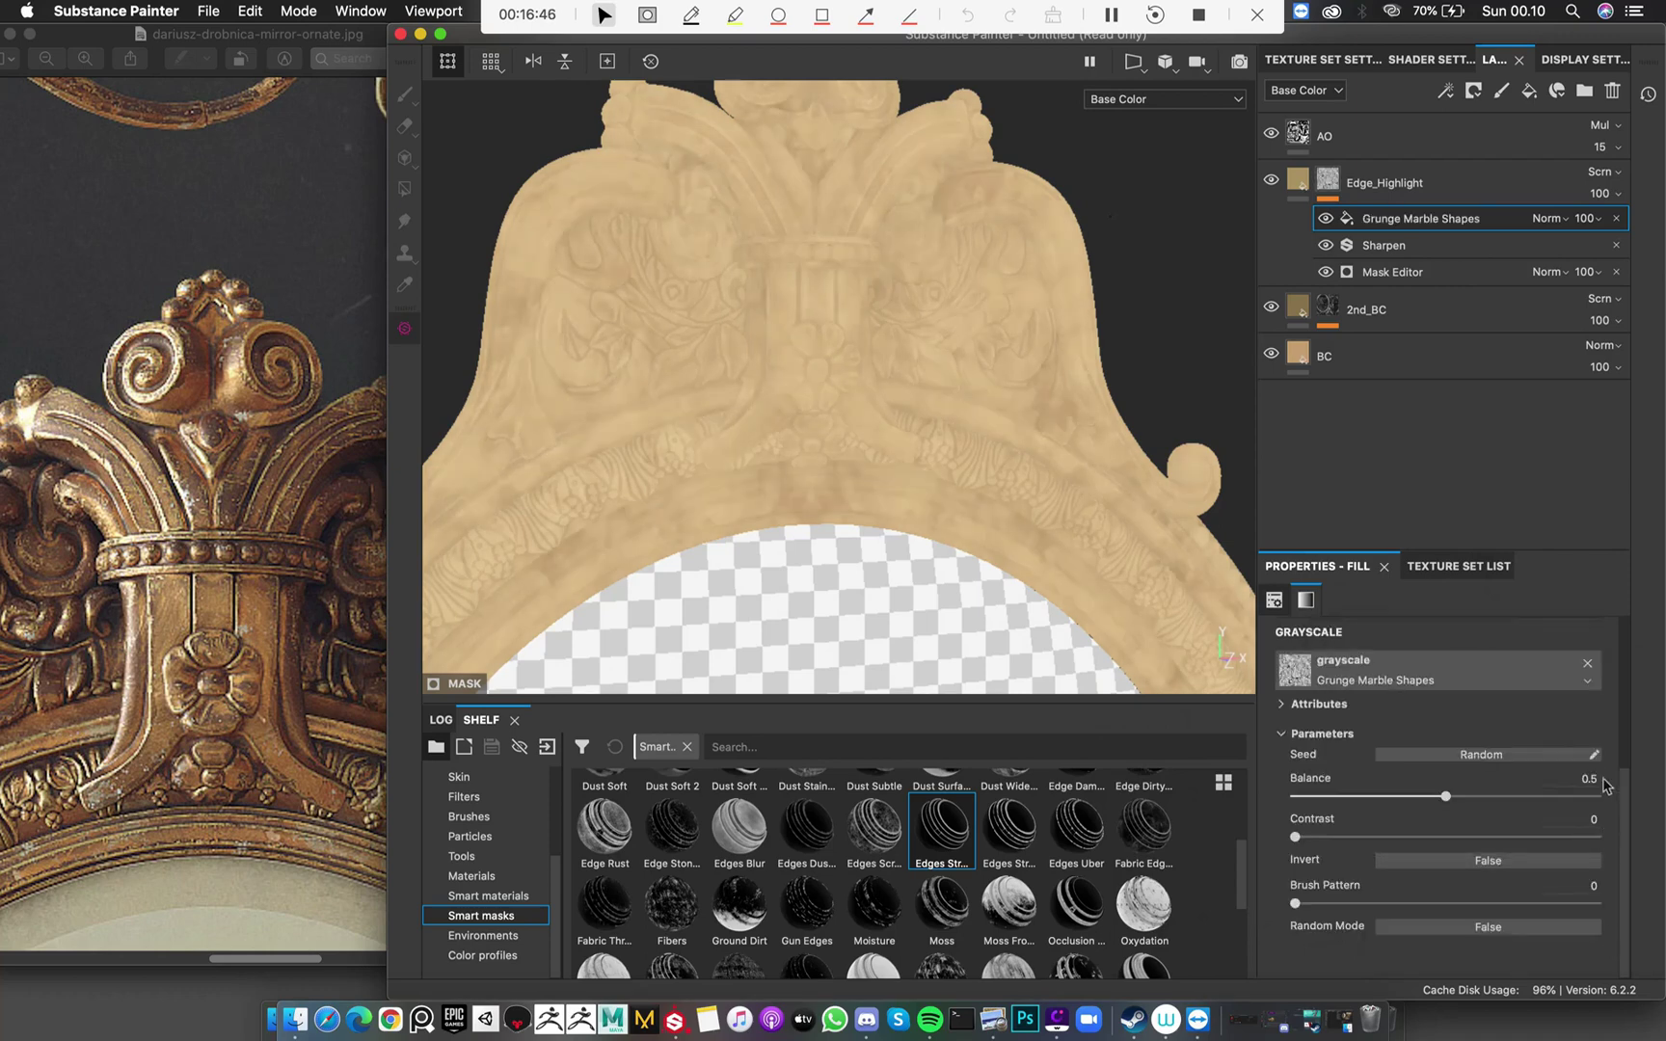
Display the Edge_Highlight mask by itself and set the Grunge Marble Shapes fill's projection to Tri-planar projection
key("c")
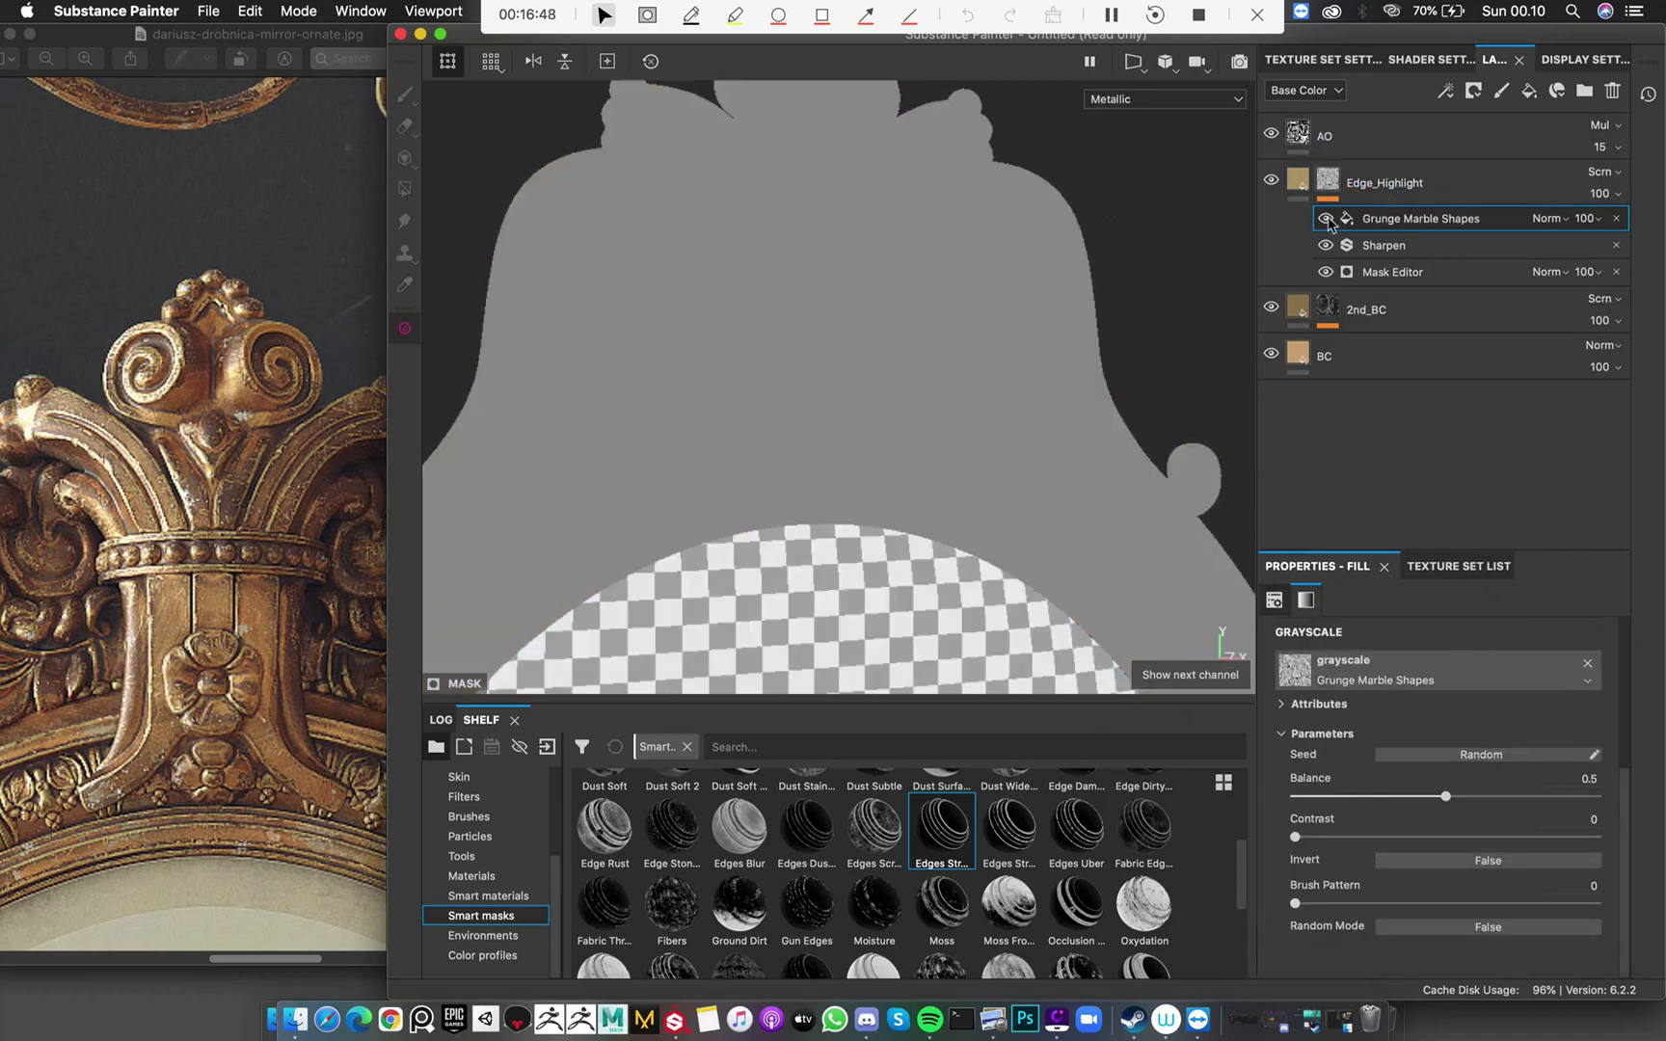
key("c")
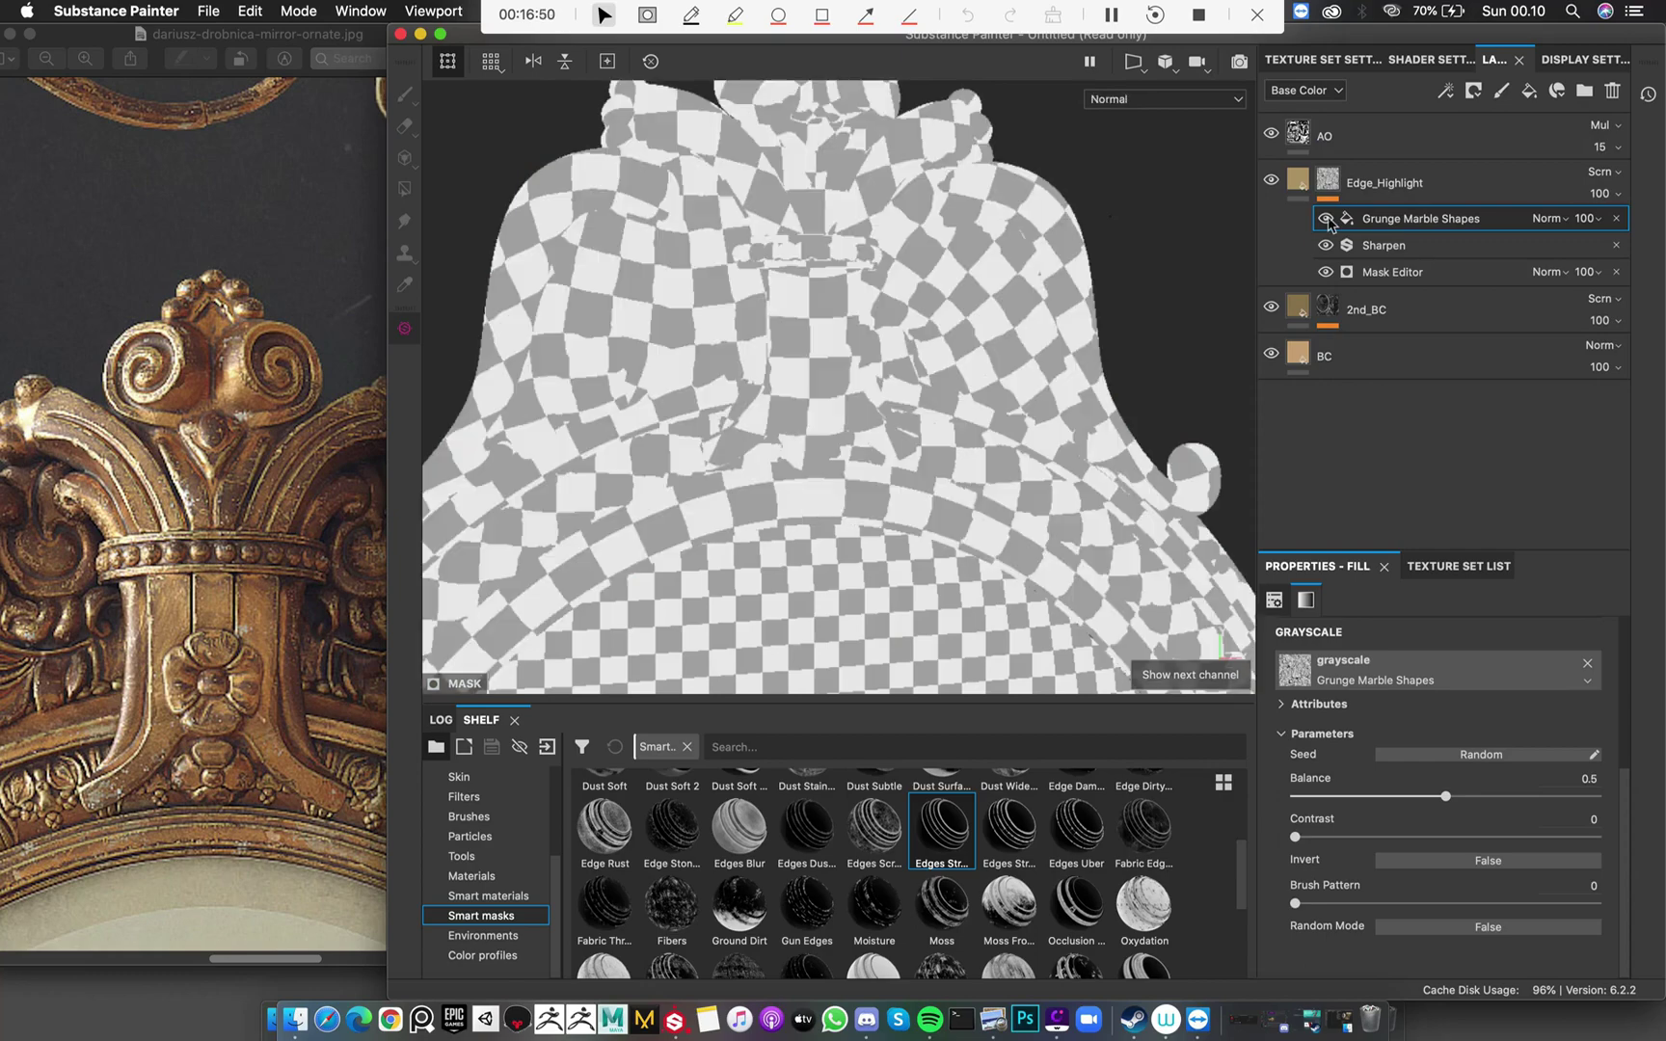
key("c")
key("c")
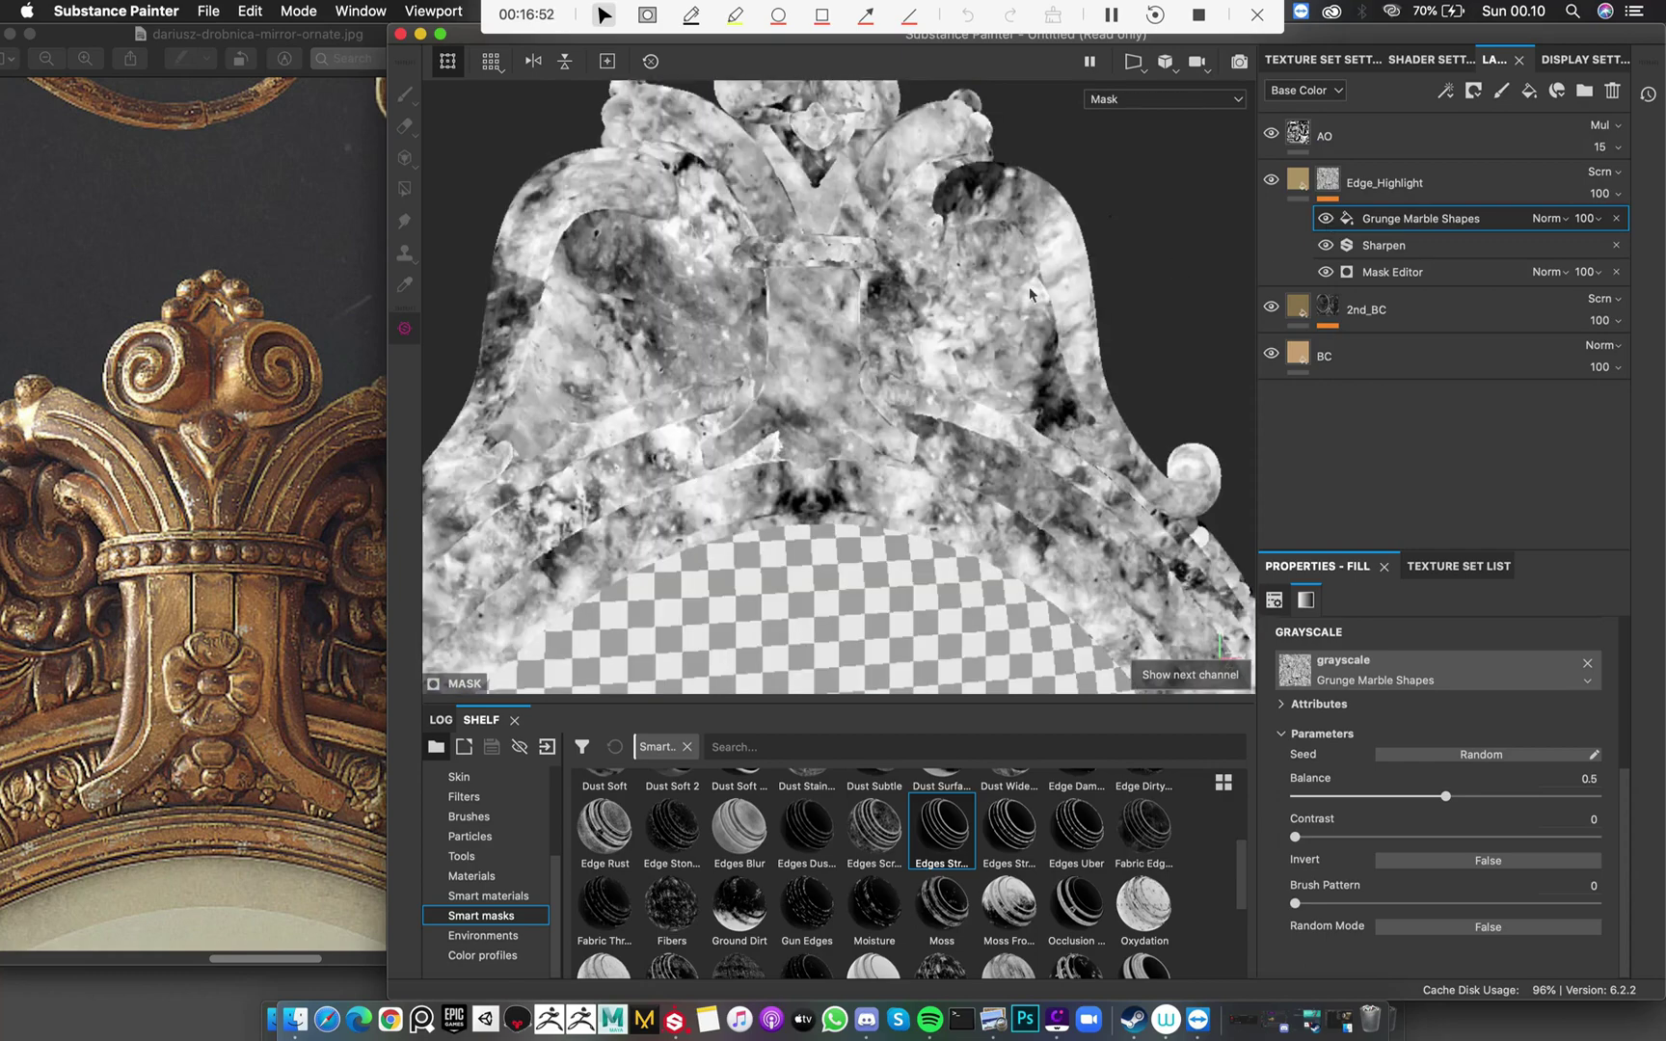
scroll(1441, 759, "up", 3)
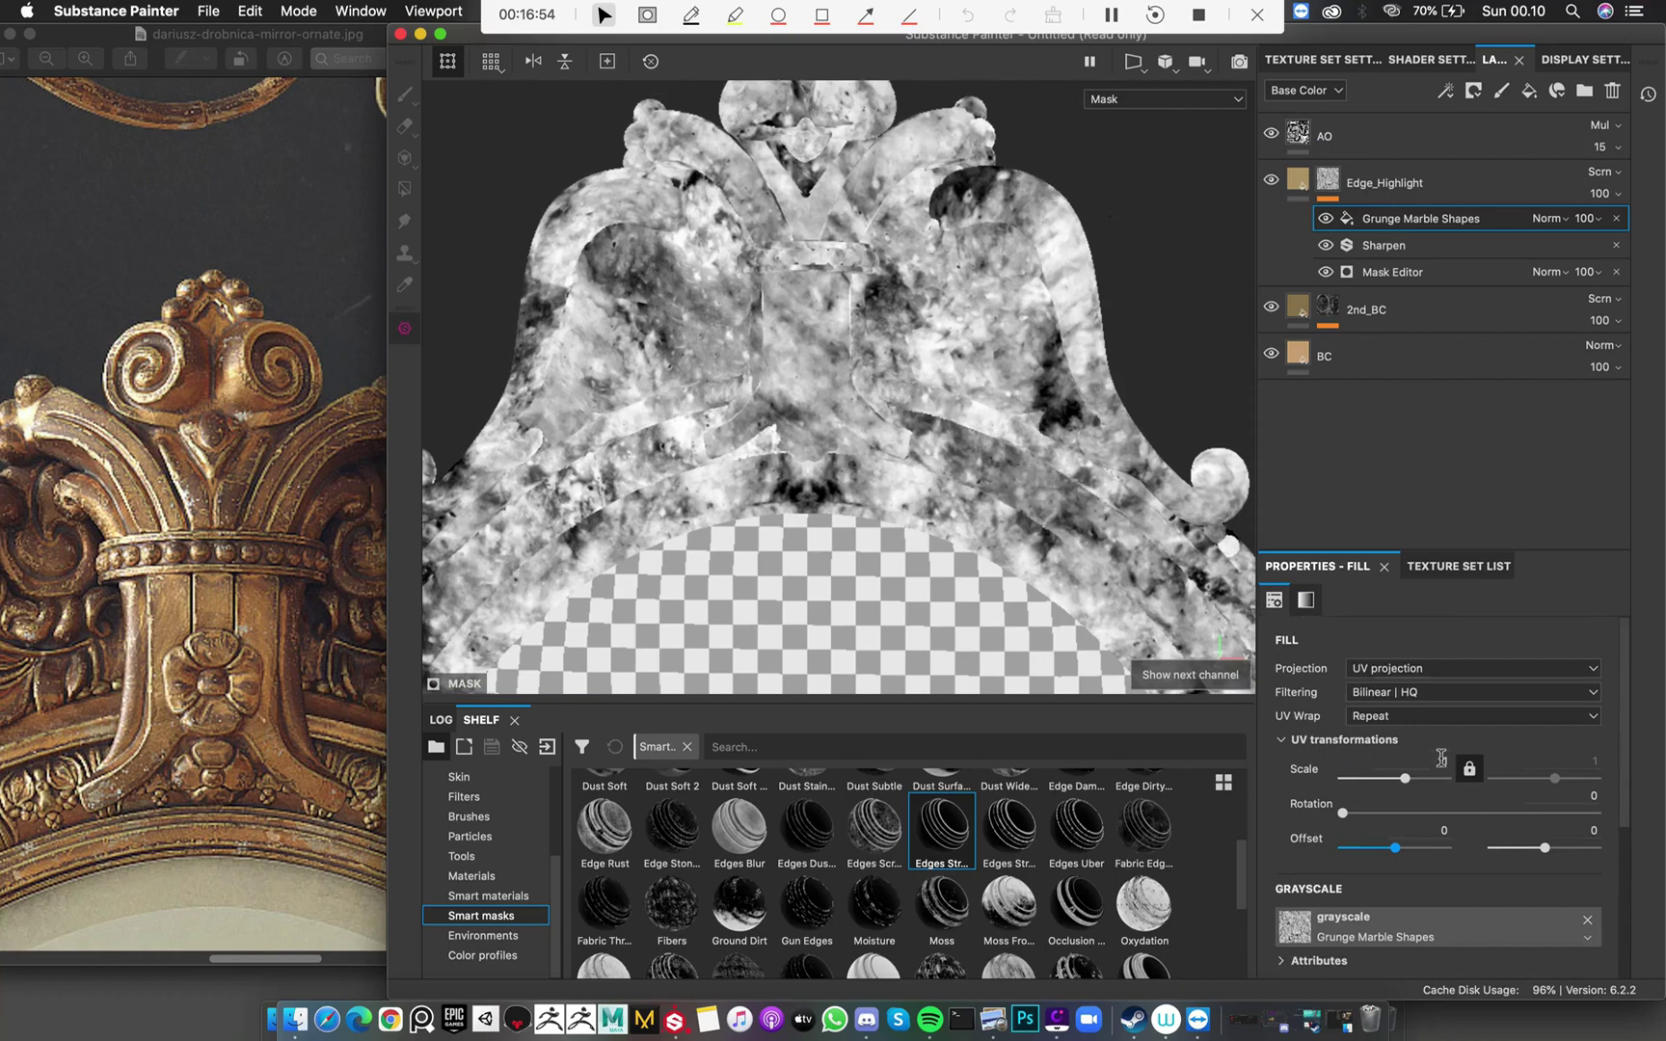
left_click(1457, 679)
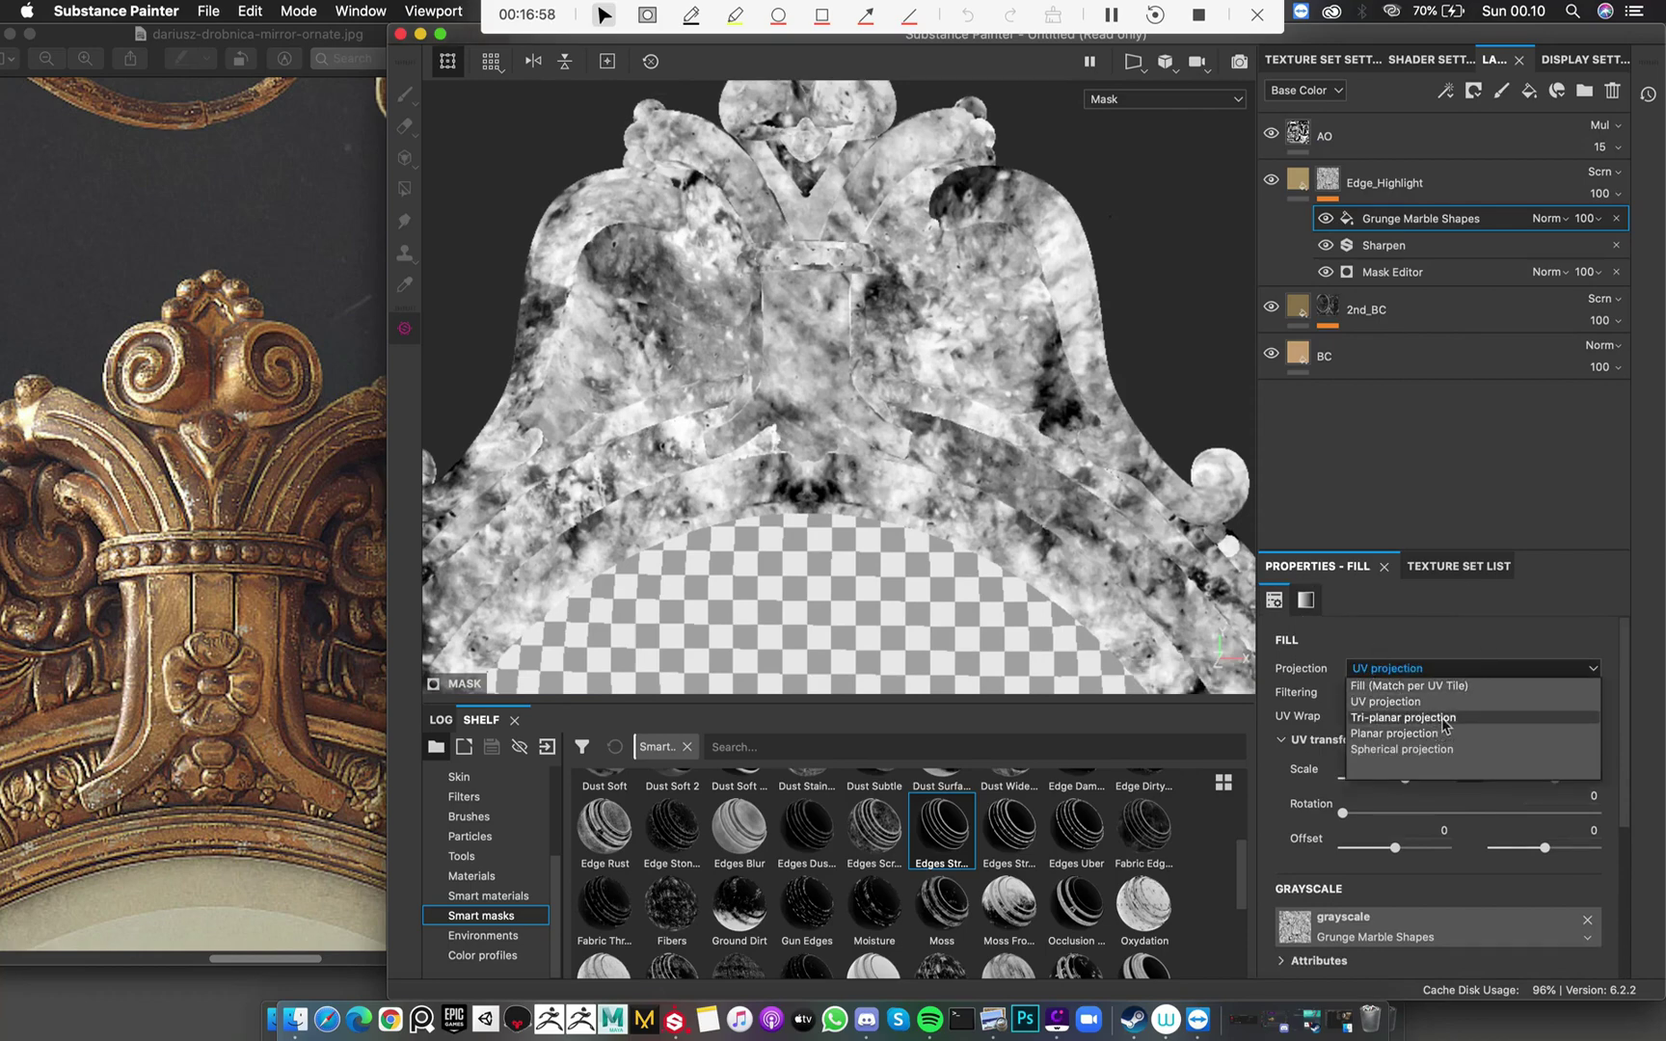
left_click(1407, 718)
Examine the tri-planar grunge pattern in the mask around the crest and along the side of the frame
left_click_drag(910, 232, 1196, 404, "alt")
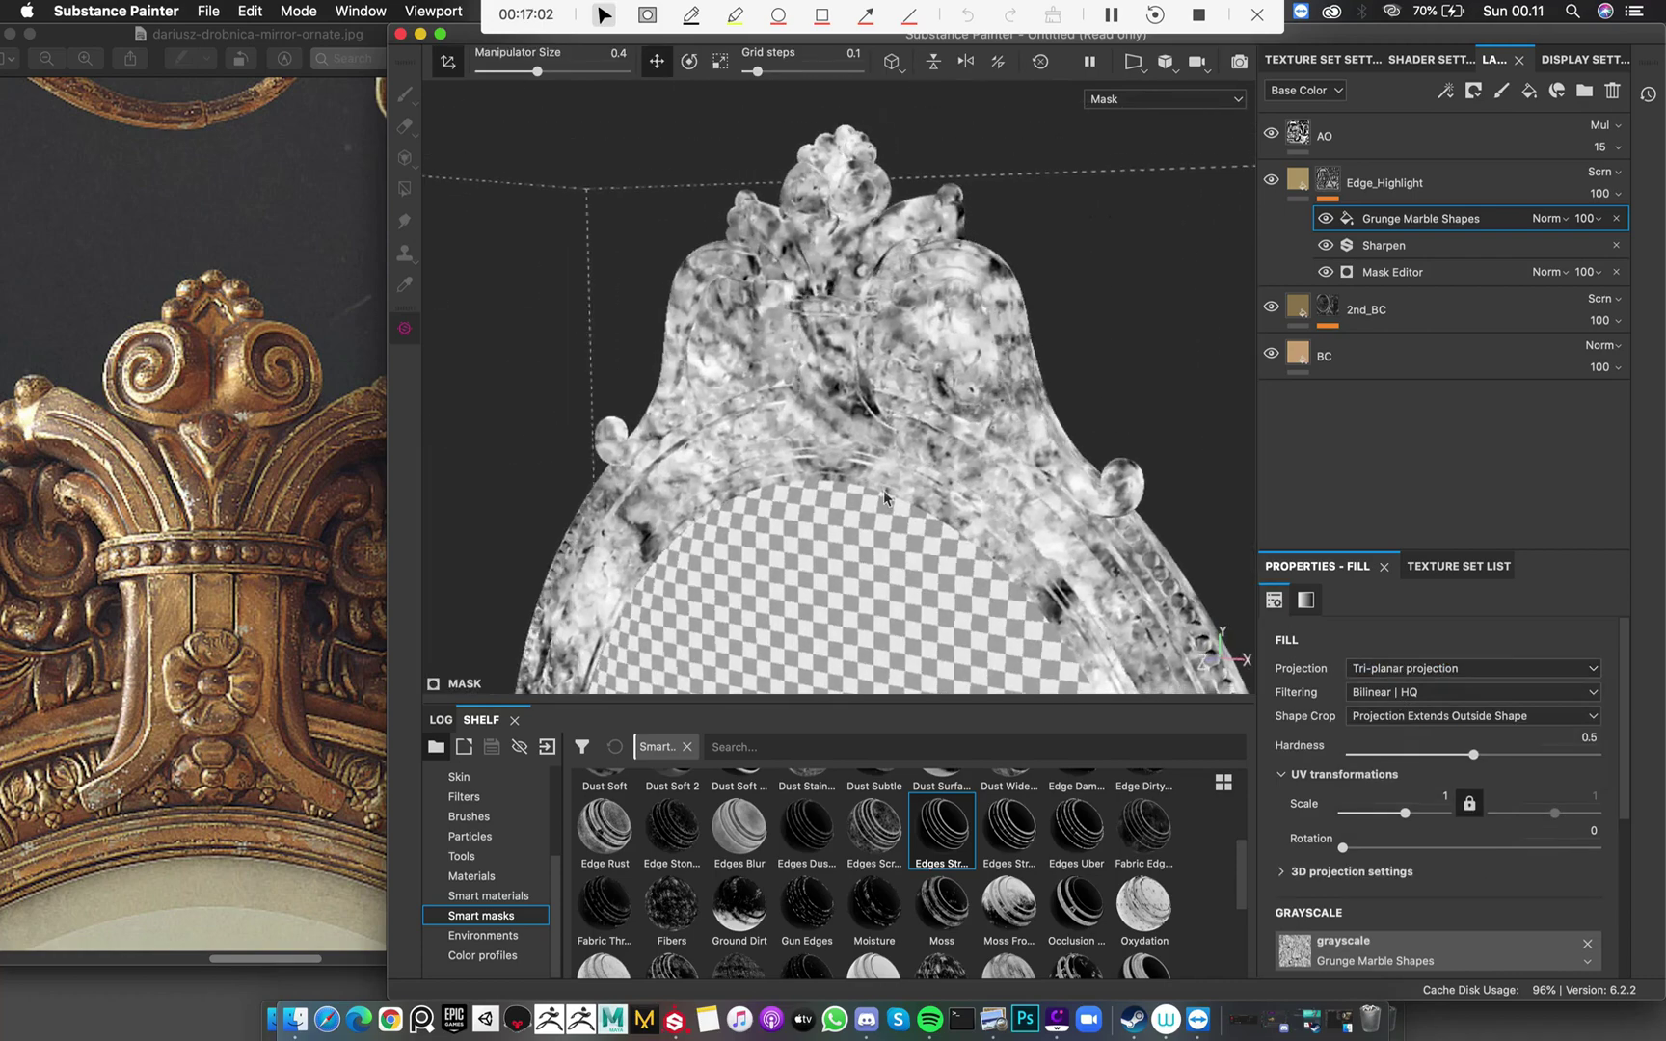
middle_click_drag(974, 462, 1060, 183, "alt")
left_click_drag(1060, 183, 1043, 243, "alt")
middle_click_drag(813, 414, 868, 144, "alt")
right_click_drag(868, 145, 604, 126, "alt")
middle_click_drag(925, 366, 921, 106, "alt")
left_click_drag(921, 241, 964, 424, "alt")
middle_click_drag(902, 145, 877, 681, "alt")
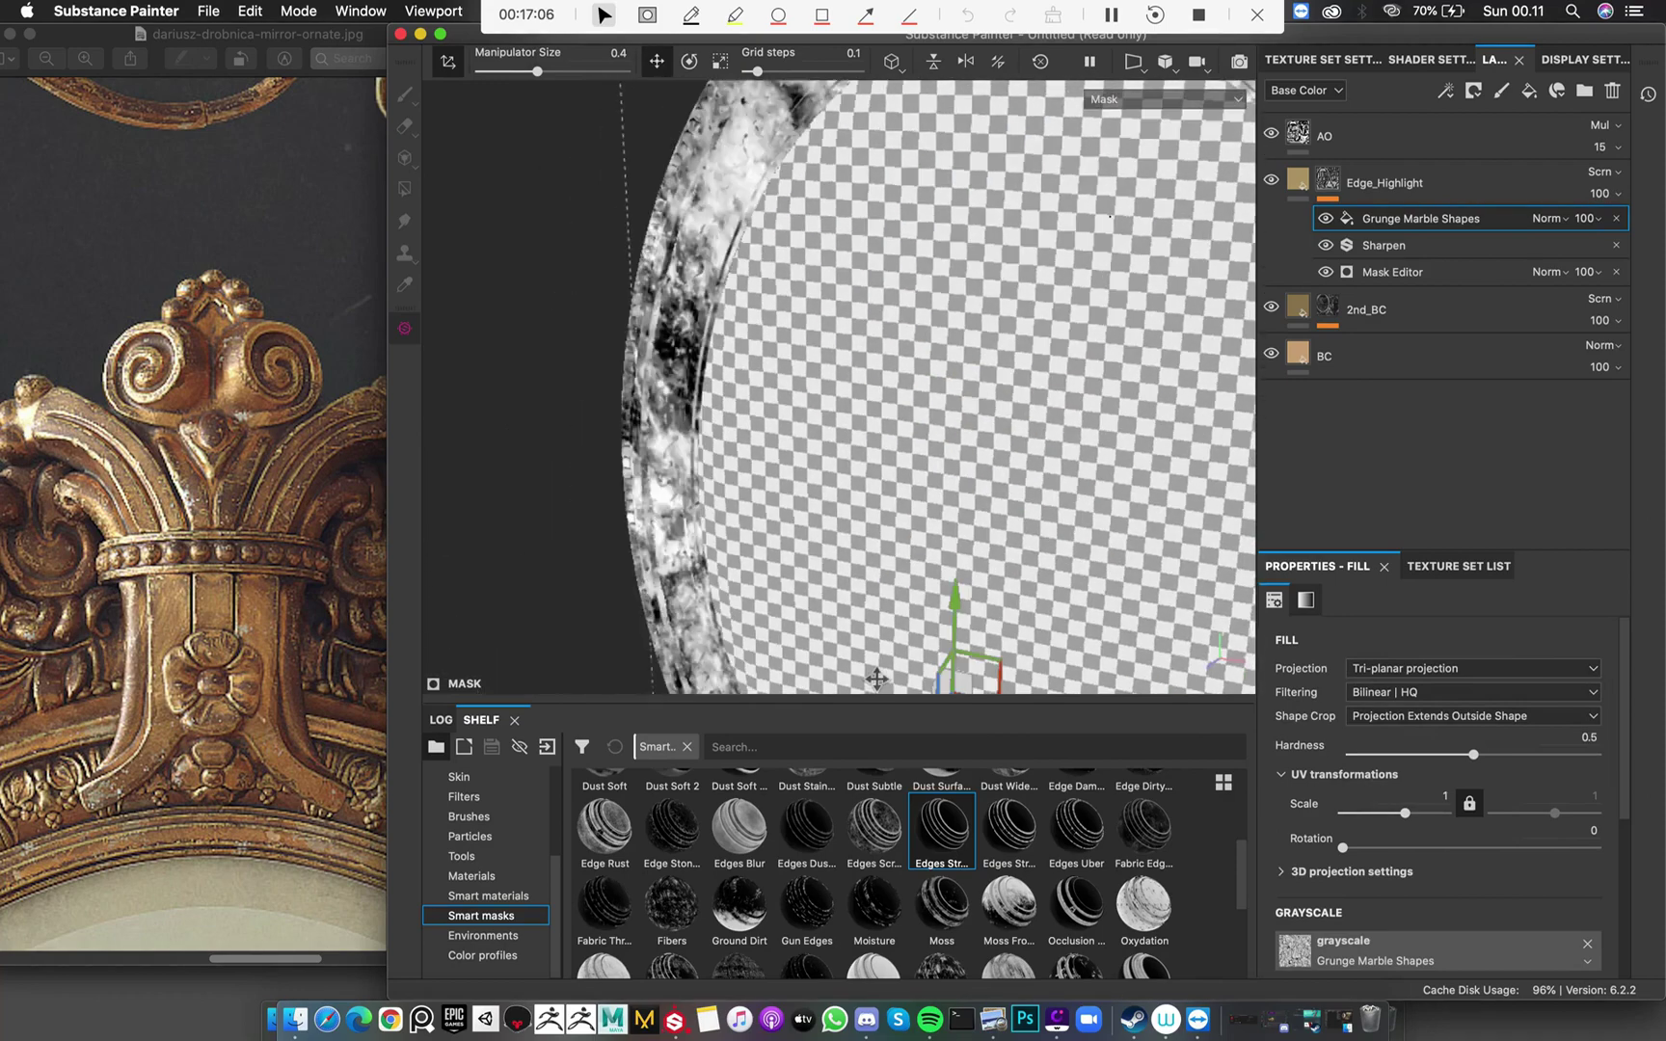
middle_click_drag(867, 386, 849, 591, "alt")
left_click_drag(975, 318, 968, 193, "alt")
middle_click_drag(969, 125, 931, 266, "alt")
right_click_drag(932, 266, 1252, 374, "alt")
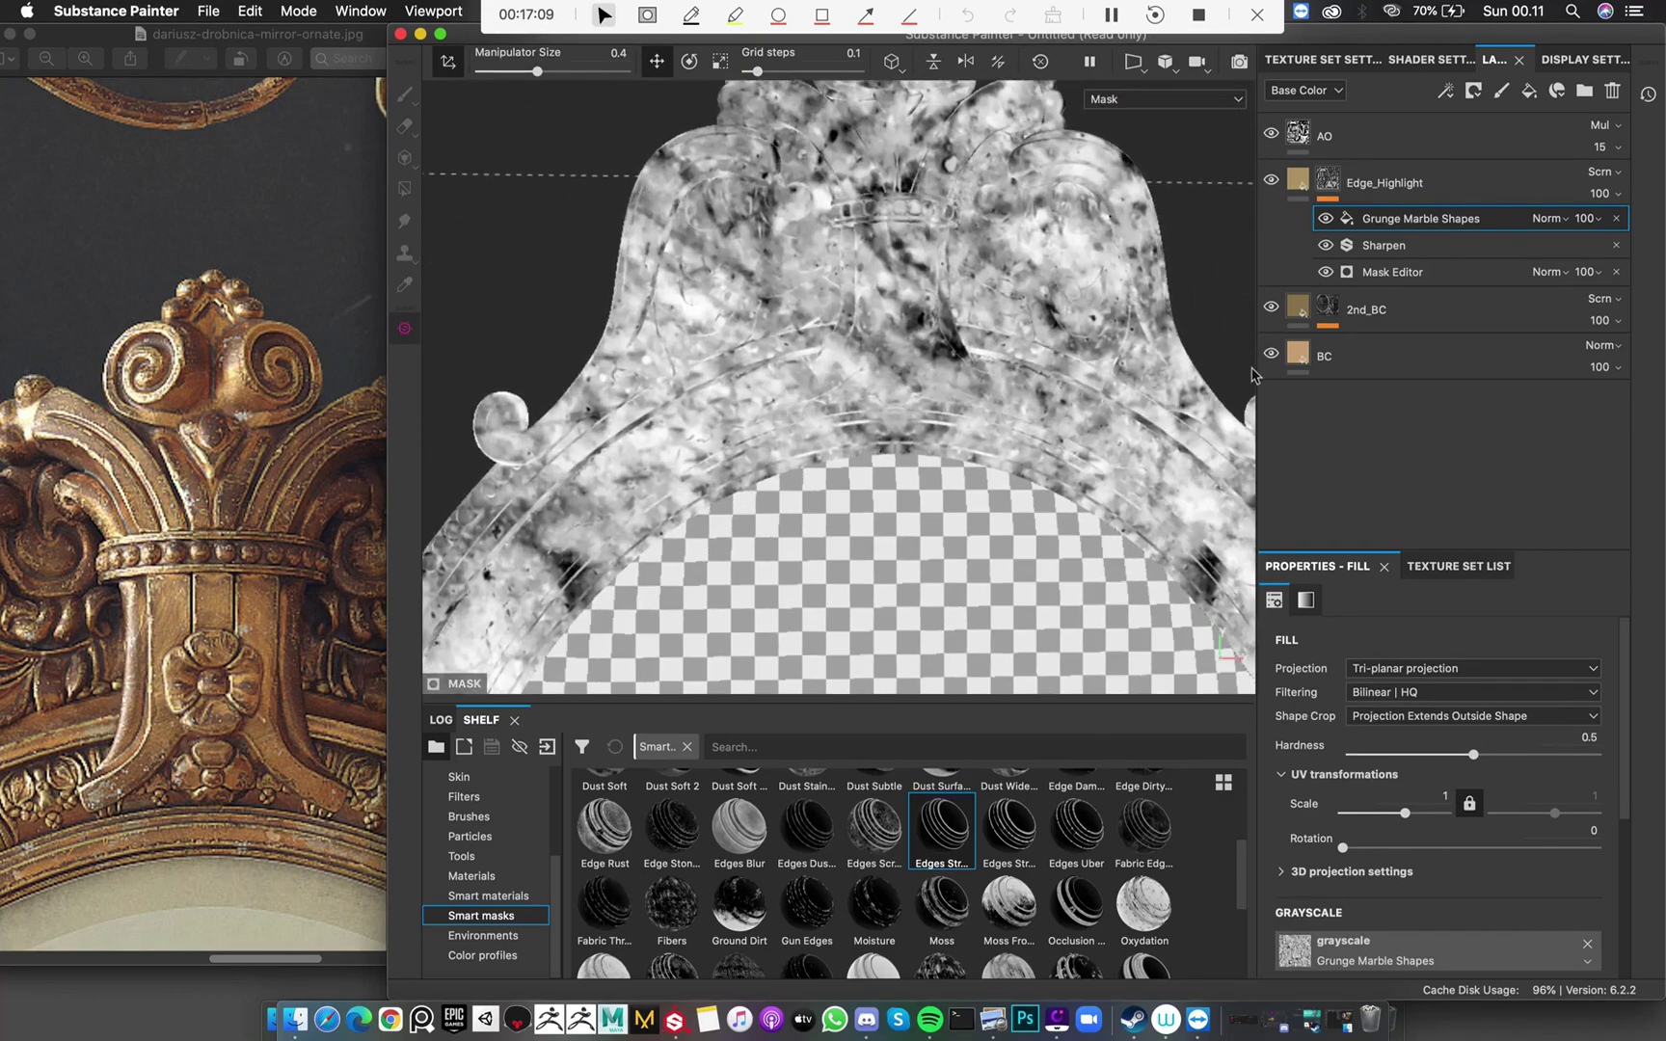
Set the Grunge Marble Shapes fill's blending mode to Subtract in the Edge_Highlight mask
left_click(1327, 181)
left_click(1503, 218)
left_click(1550, 218)
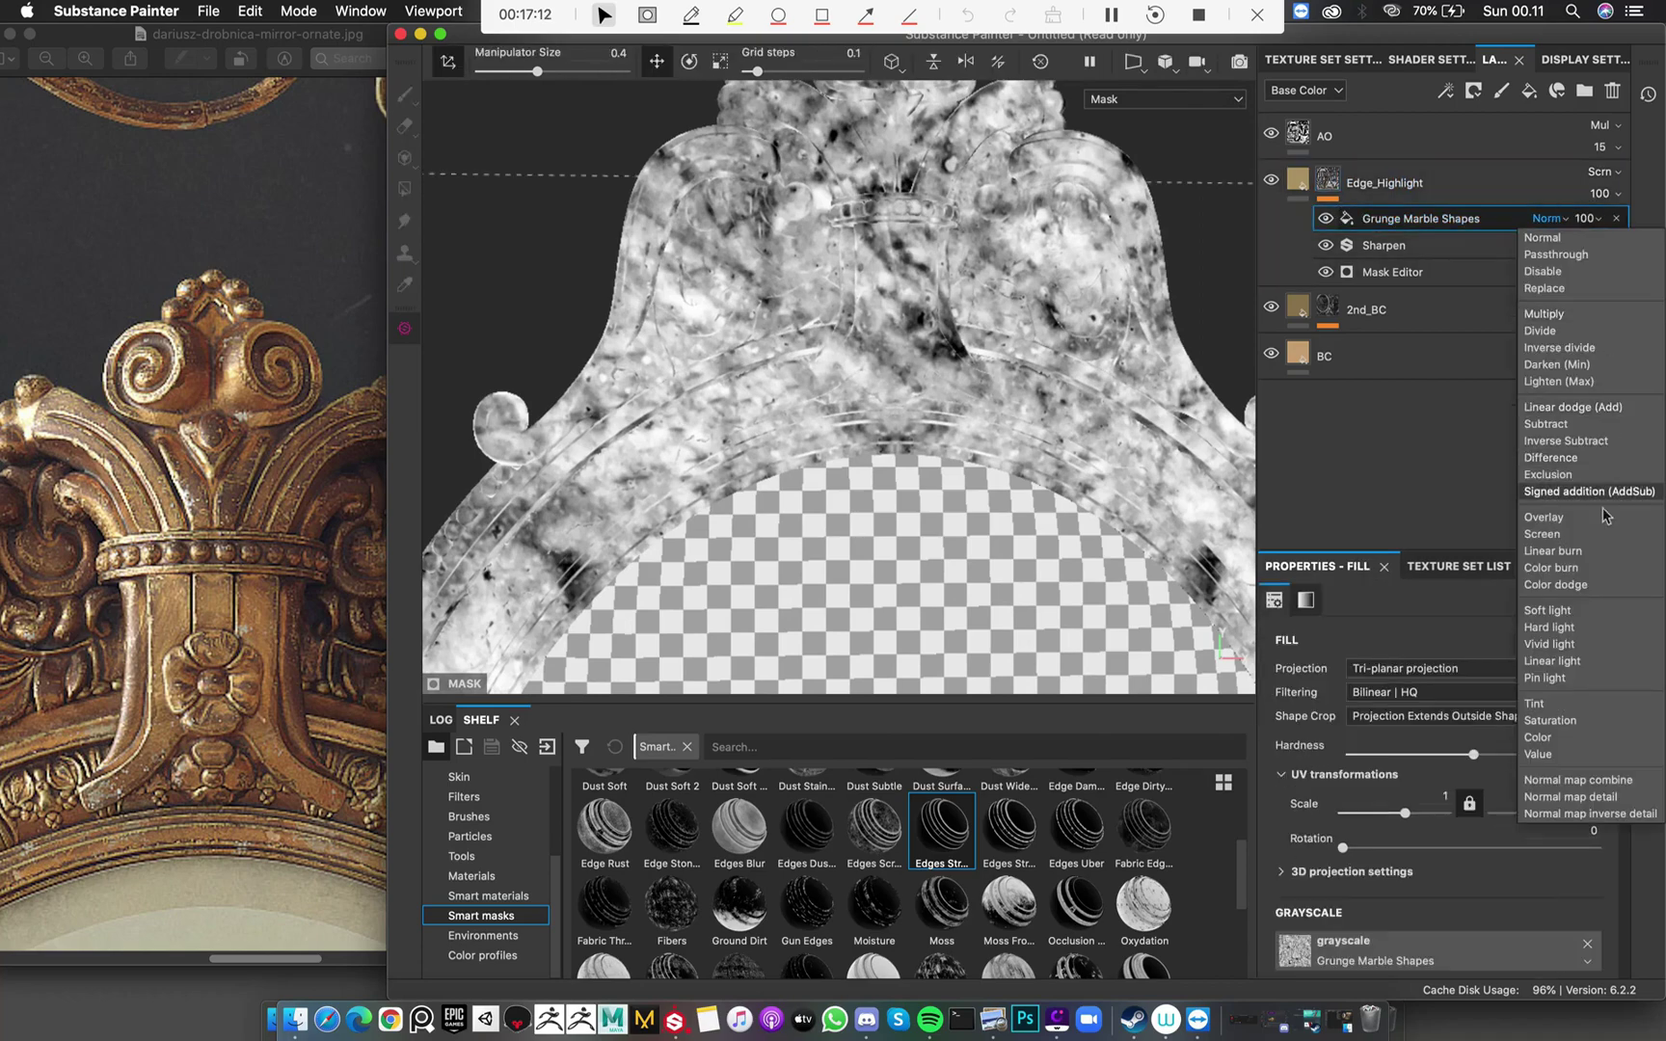
left_click(1577, 425)
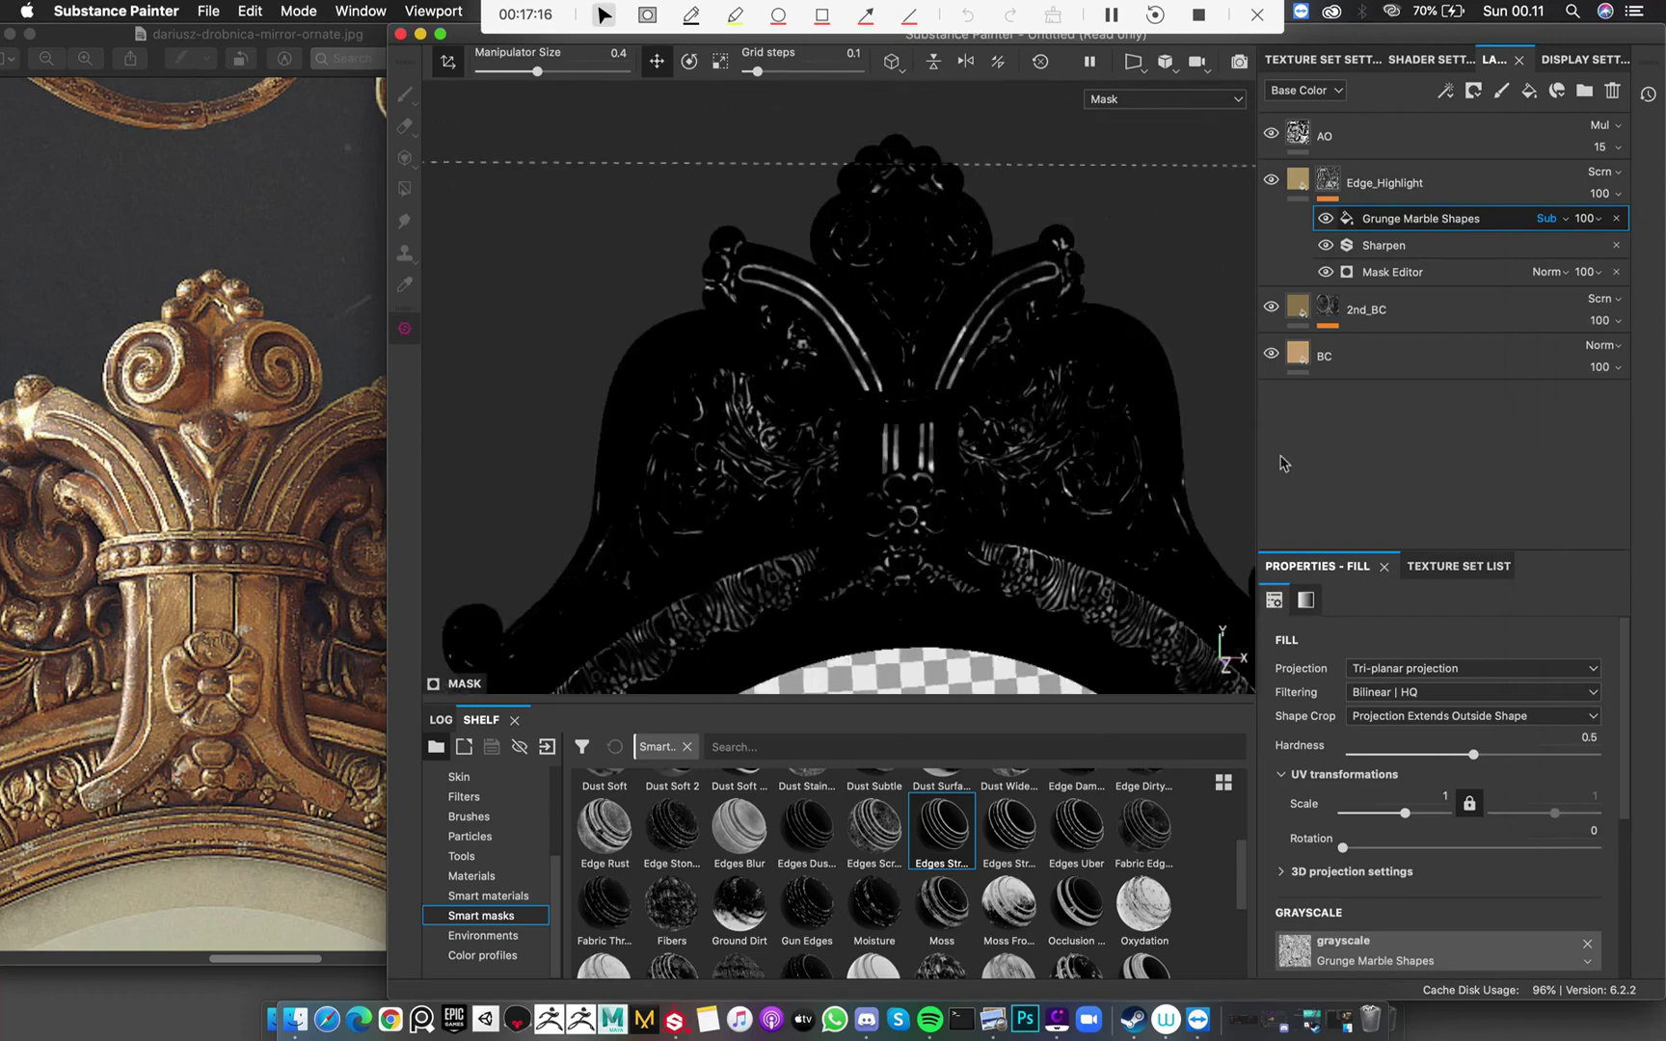
Compare the crest's edge mask with and without the Grunge Marble Shapes fill
left_click(1325, 218)
left_click(1325, 219)
left_click(1326, 219)
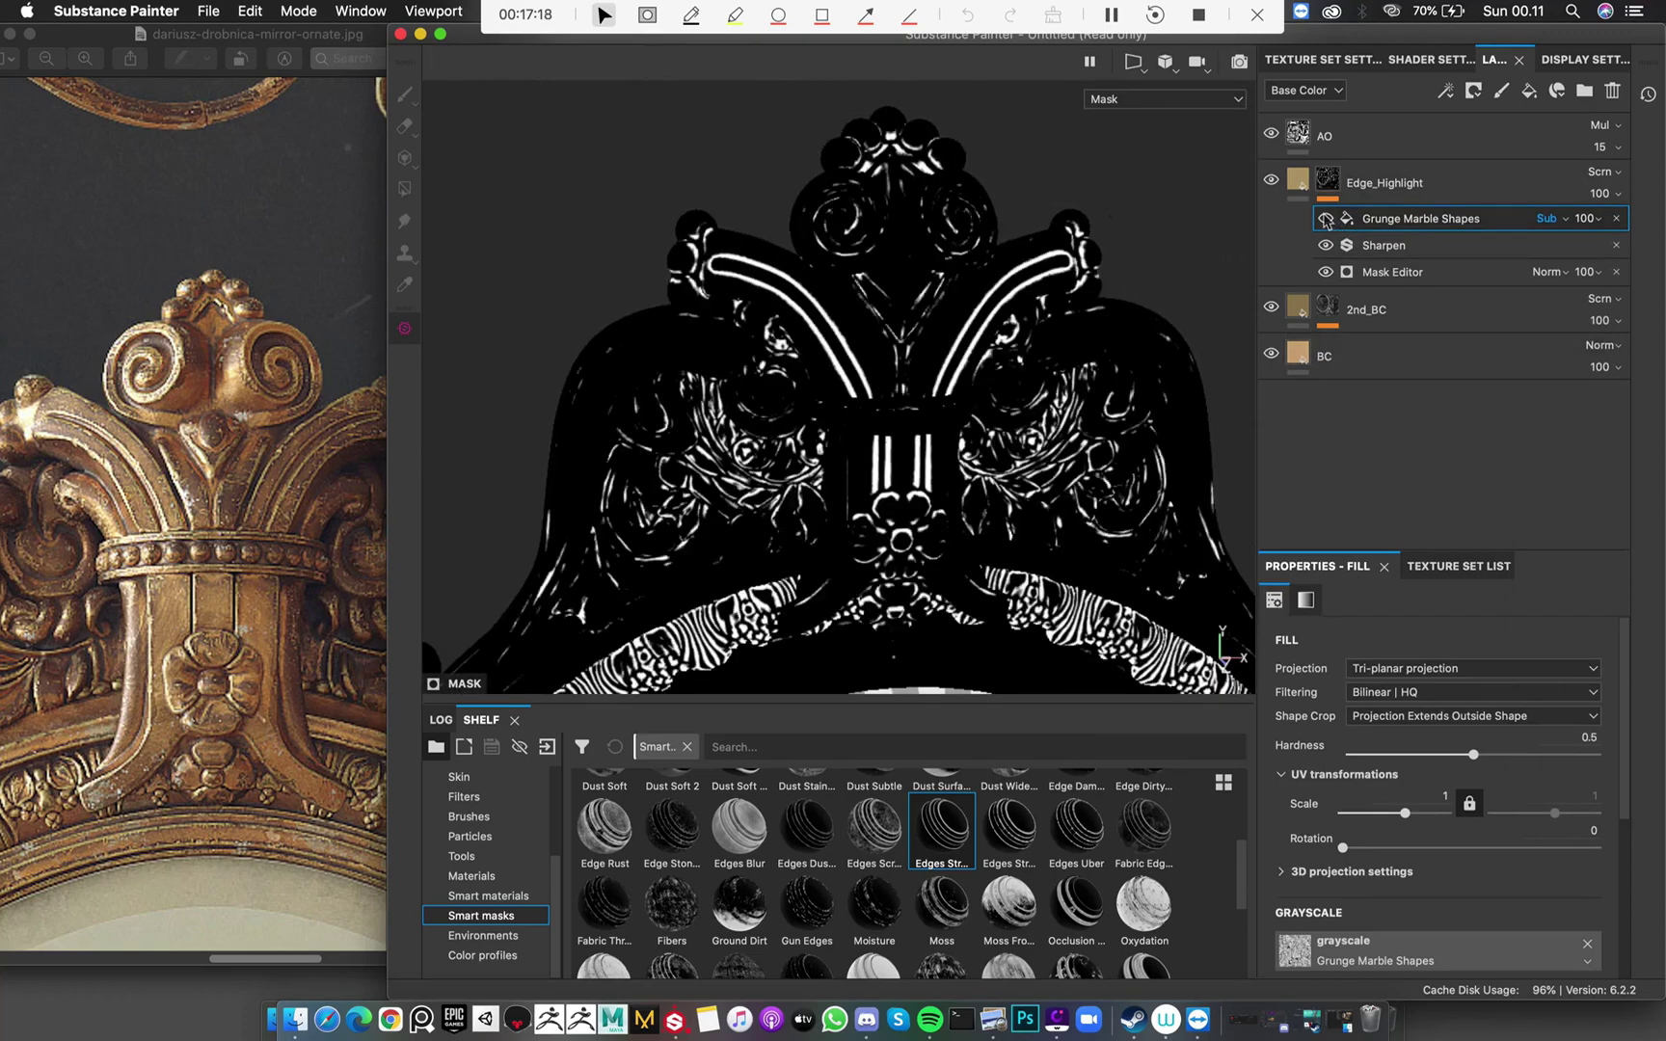
left_click(1326, 219)
left_click(1325, 219)
left_click(1325, 219)
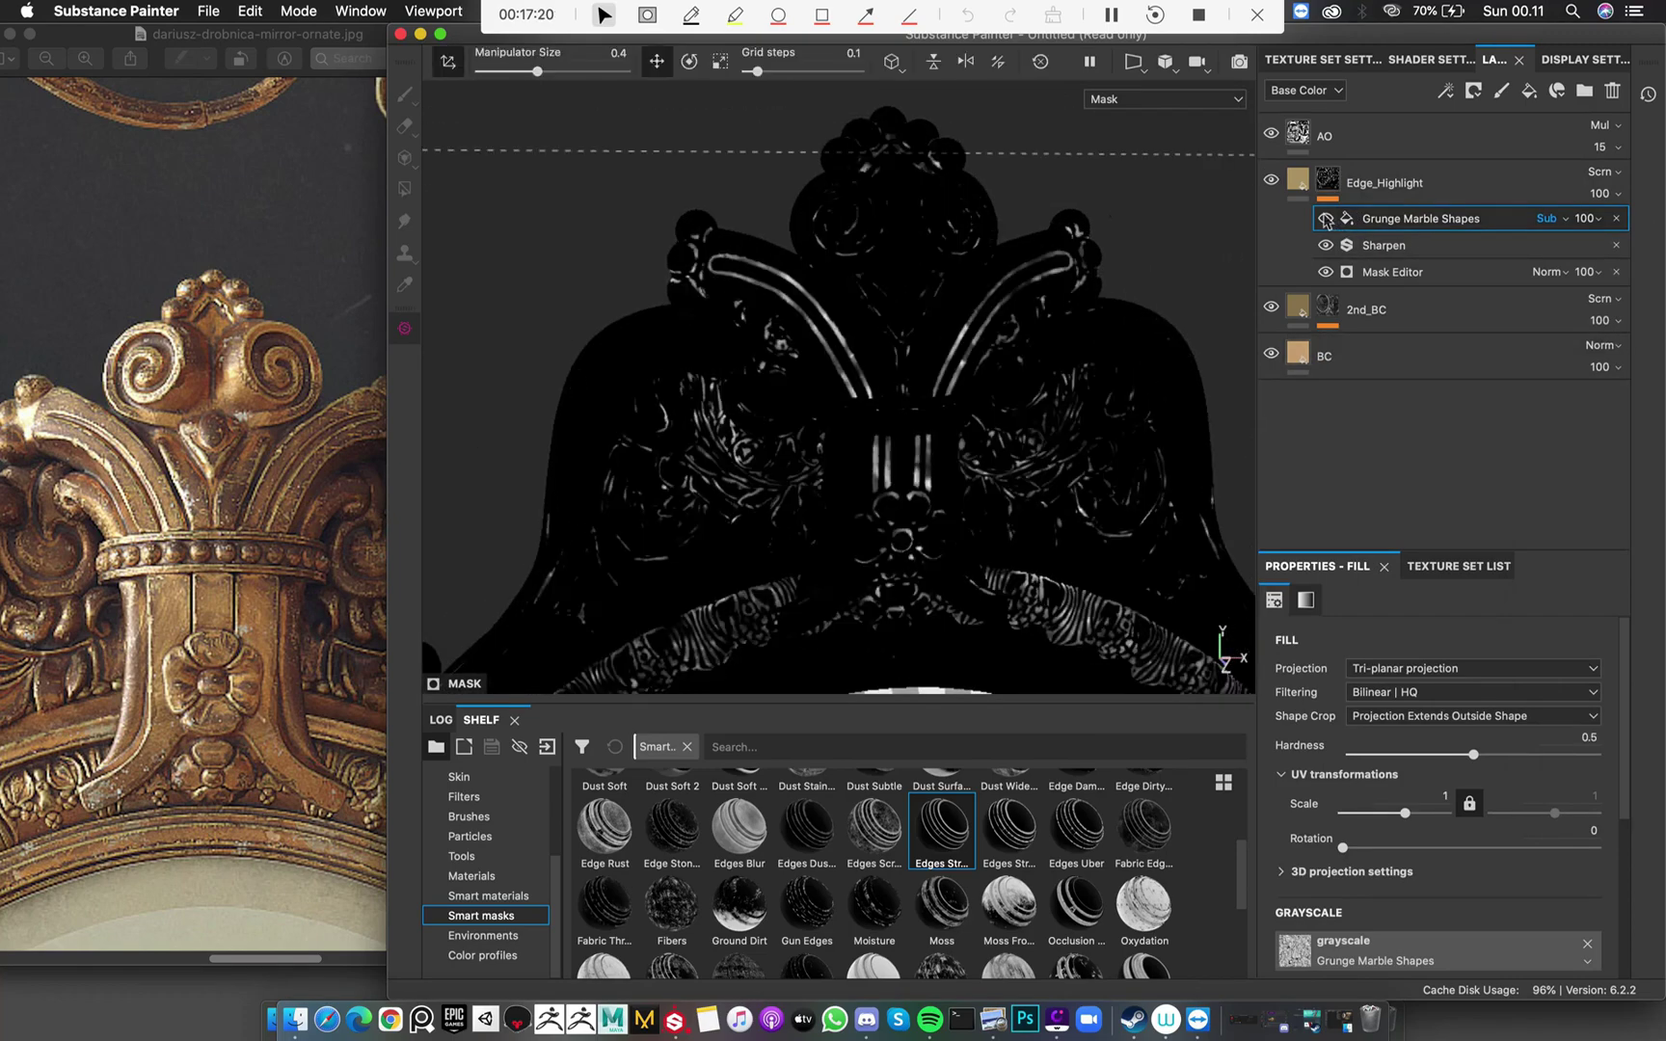
Switch to the base color channel and compare the crest's highlights with and without the grunge fill, including from up close
key("m")
key("c")
key("c")
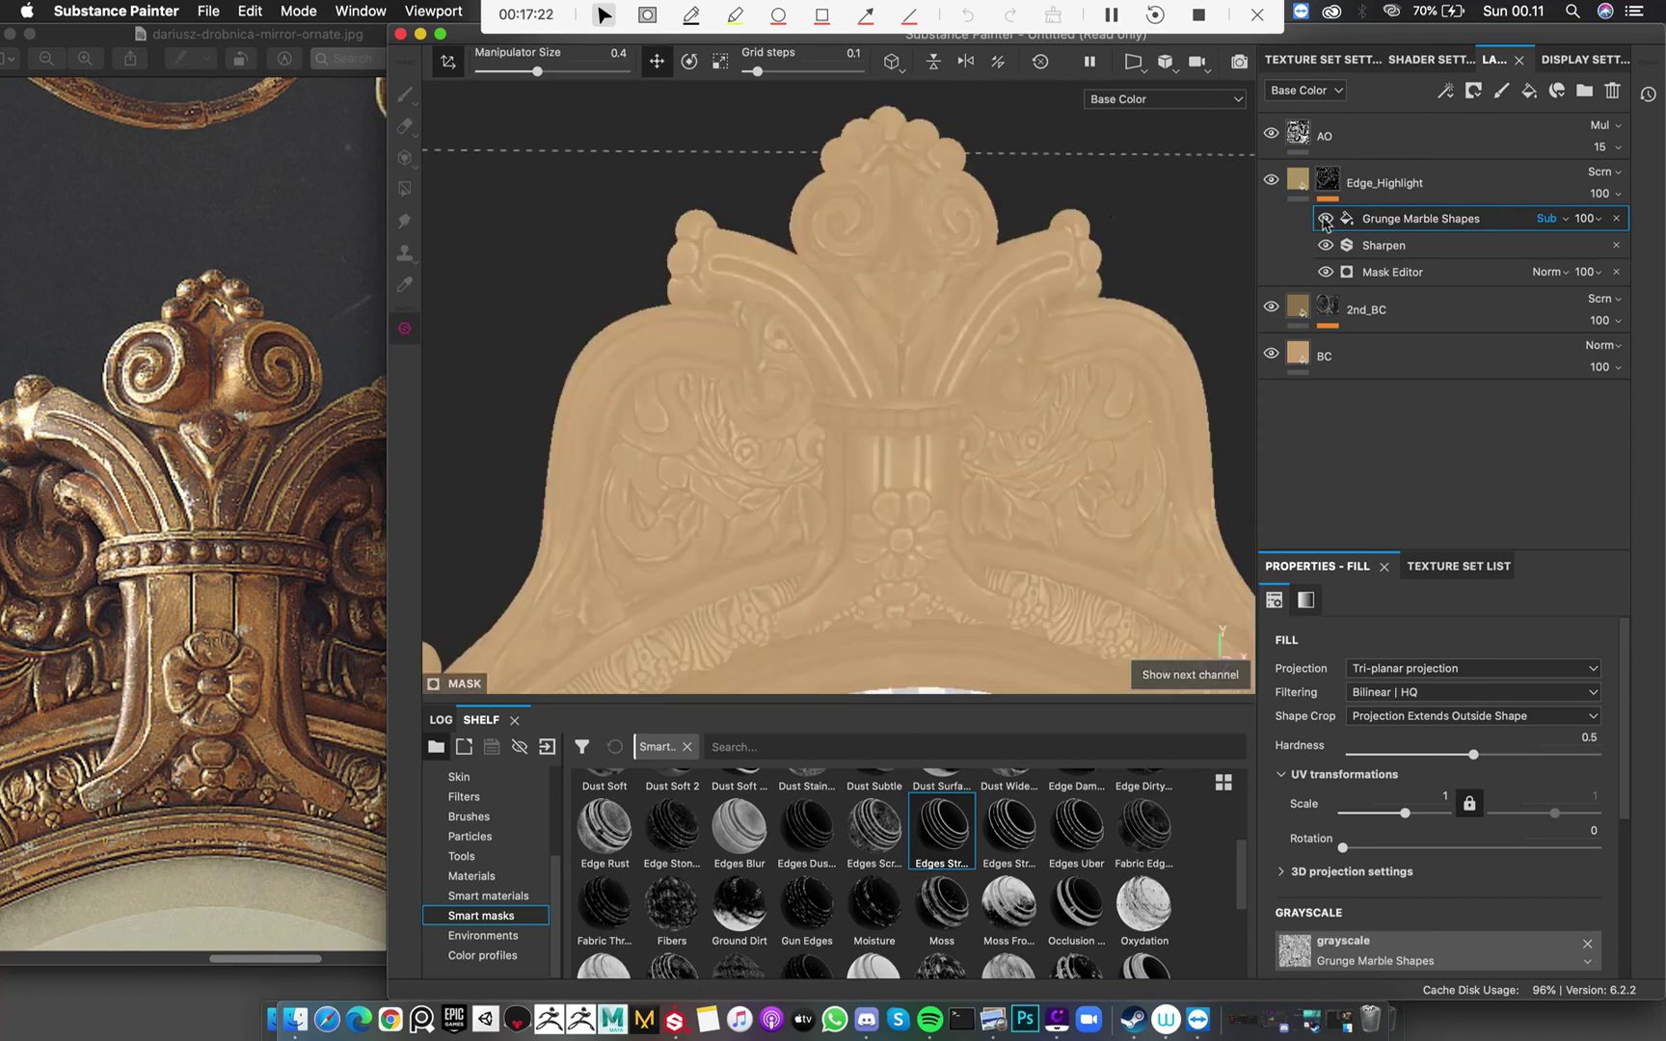
left_click(1324, 221)
left_click(1324, 221)
left_click(1325, 221)
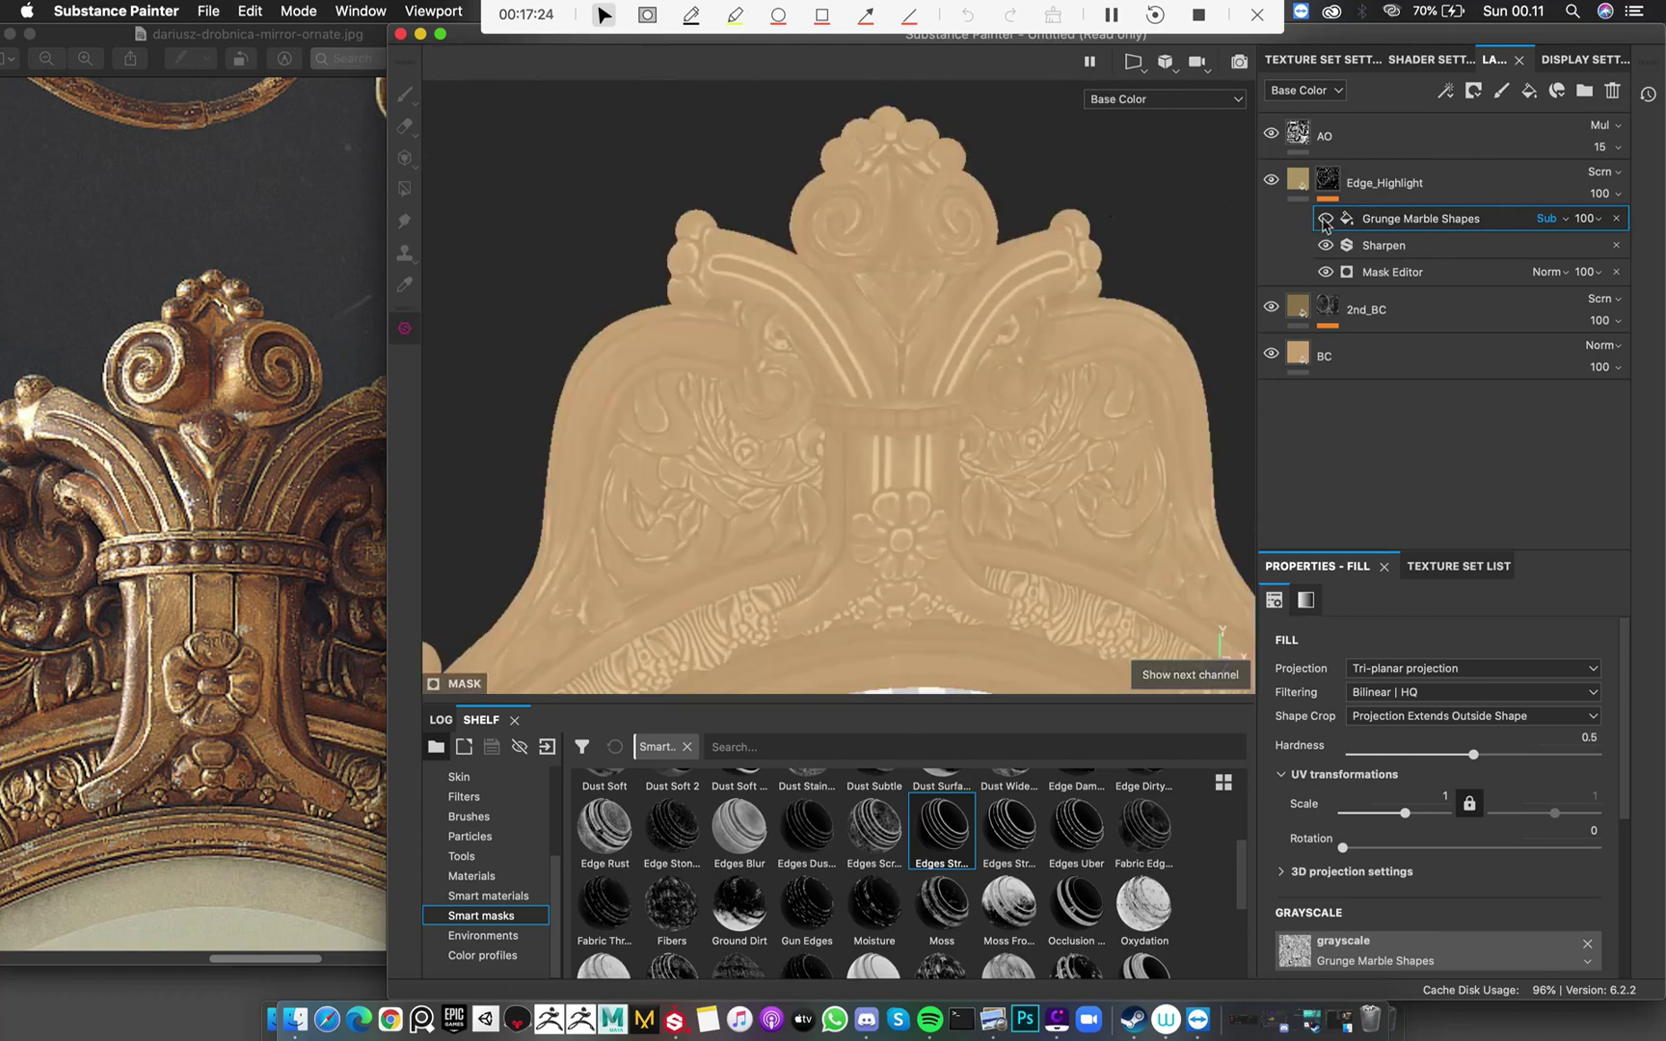
left_click(1325, 221)
left_click(1325, 221)
left_click(1324, 221)
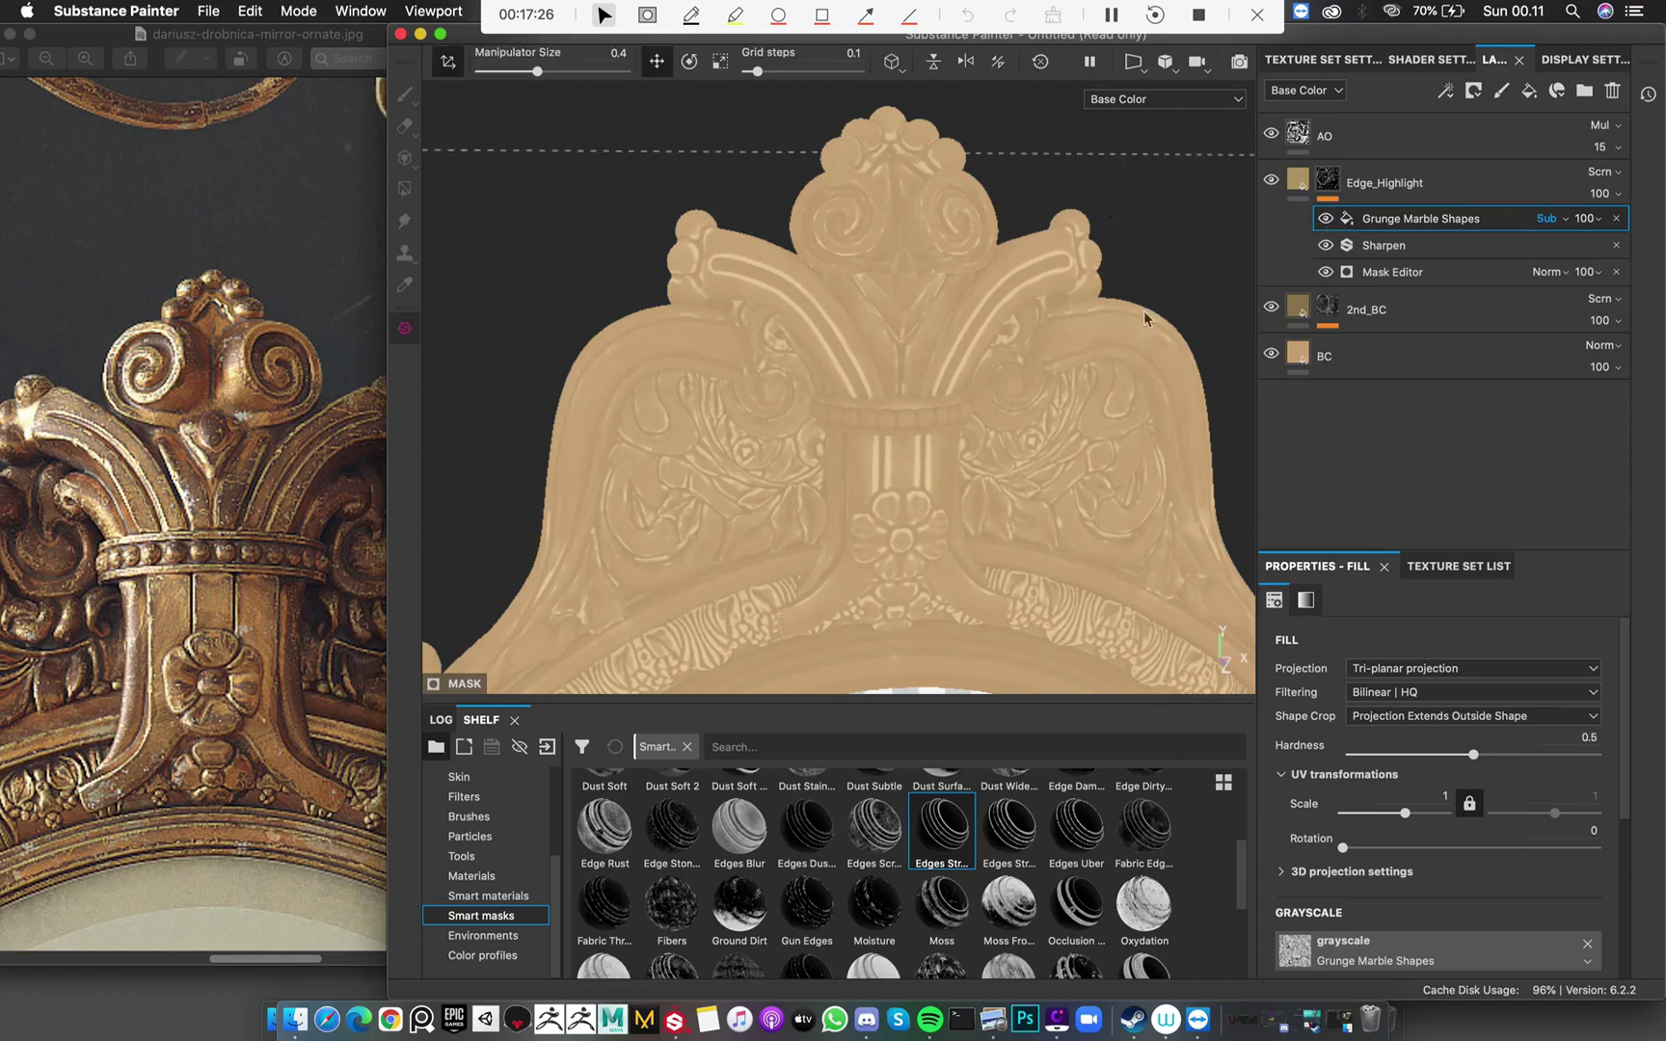
left_click_drag(1028, 383, 1123, 364, "alt")
left_click(1325, 219)
left_click(1325, 219)
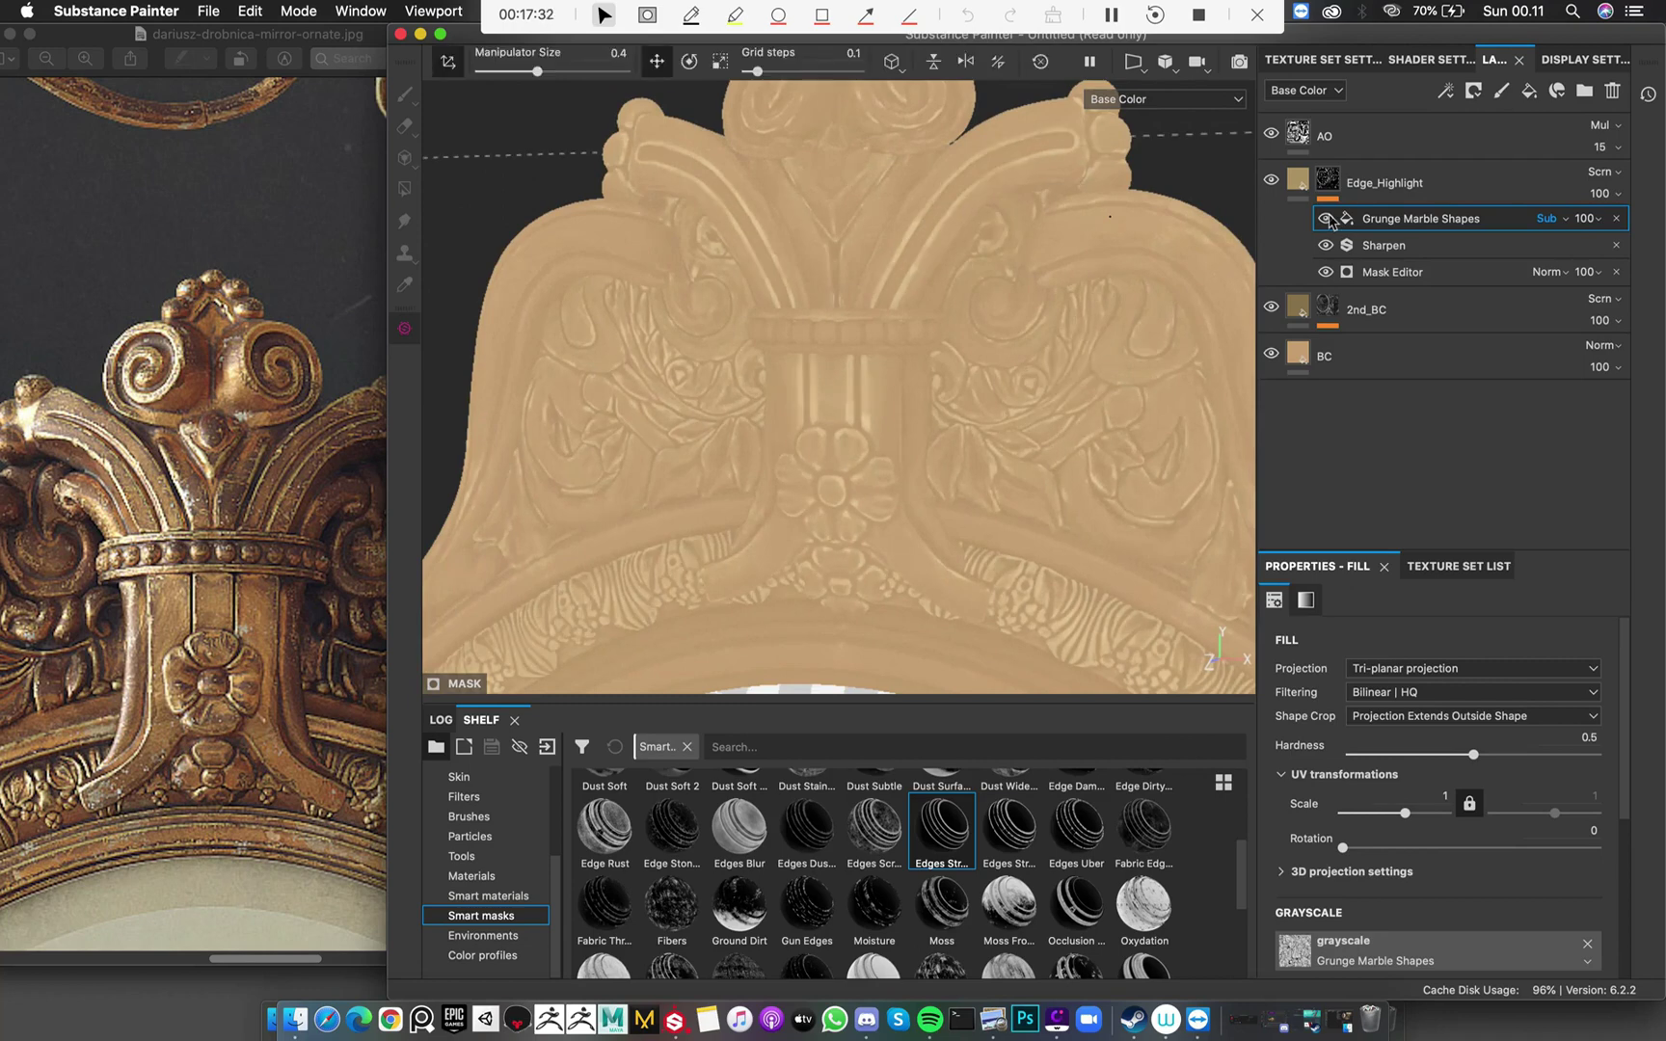
left_click(1325, 219)
scroll(1506, 892, "down", 2)
scroll(1475, 772, "up", 2)
Add a Levels effect to the Edge_Highlight mask, setting the midtone input to 3.442 and the white input to 0.385
left_click(1329, 180)
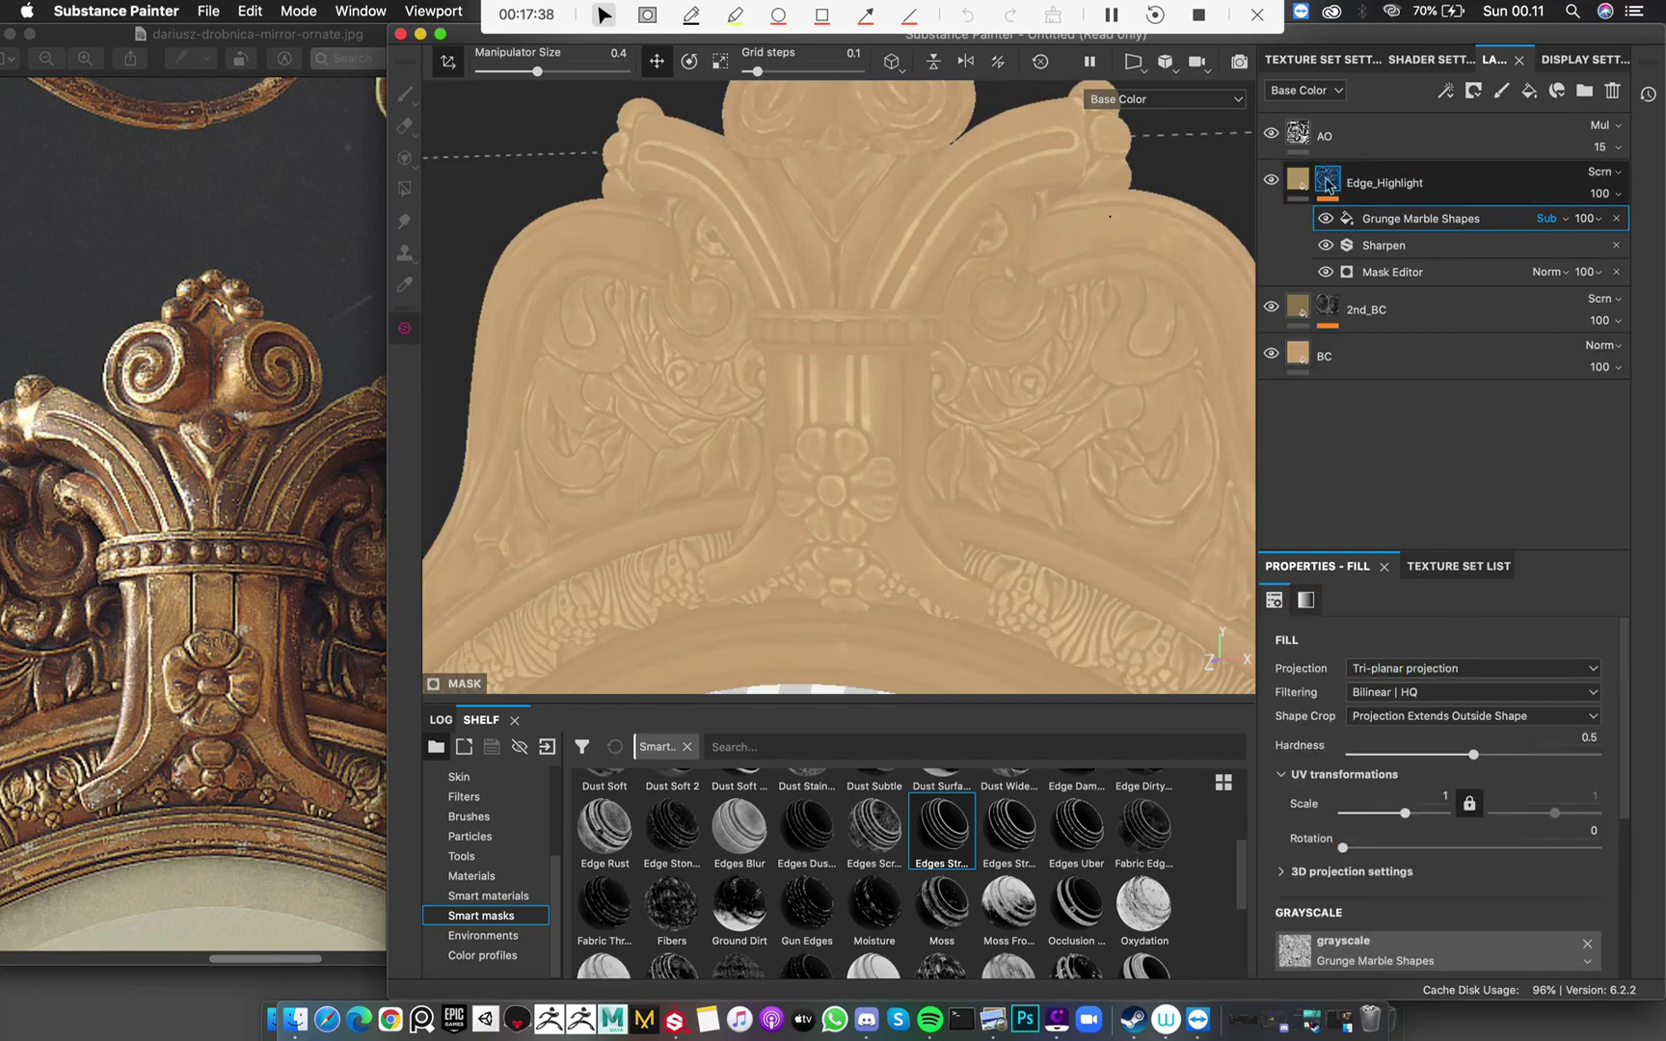
left_click(1328, 183, "alt")
right_click(1327, 182)
left_click(1393, 644)
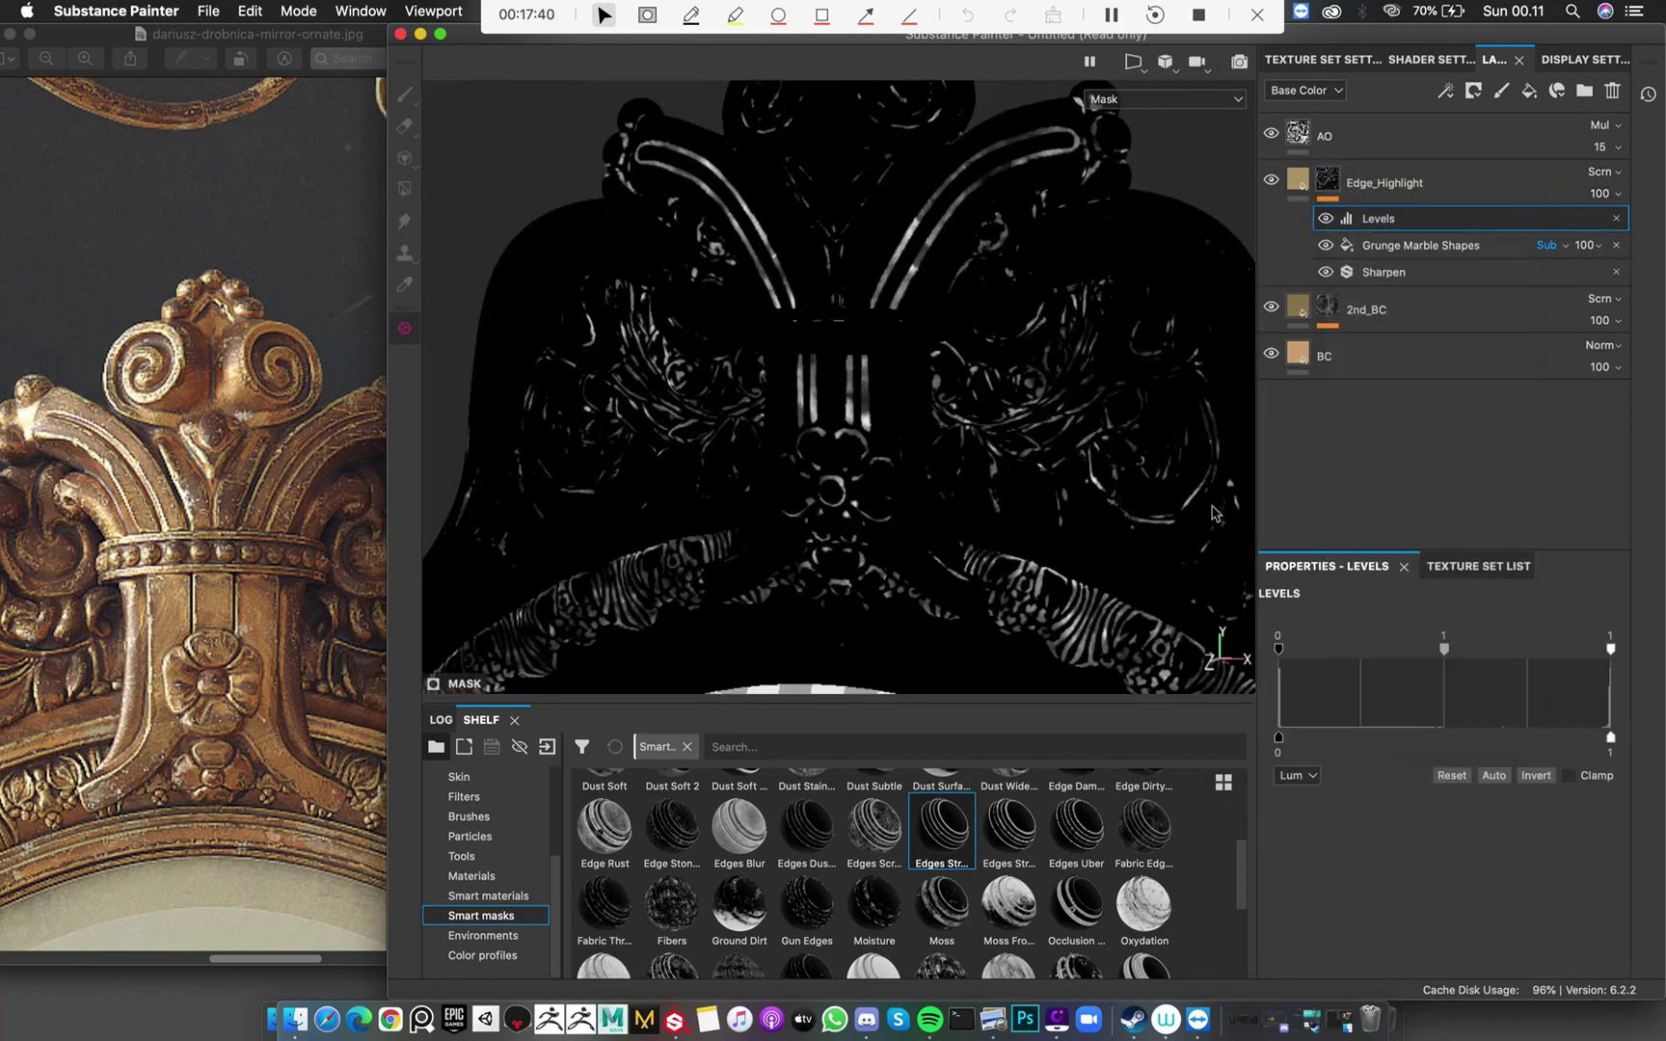
left_click_drag(1444, 650, 1352, 654)
Examine the adjusted edge highlights on the frame and crest in the material, mask and base color views
scroll(990, 557, "down", 5)
left_click_drag(990, 557, 793, 566, "alt")
key("m")
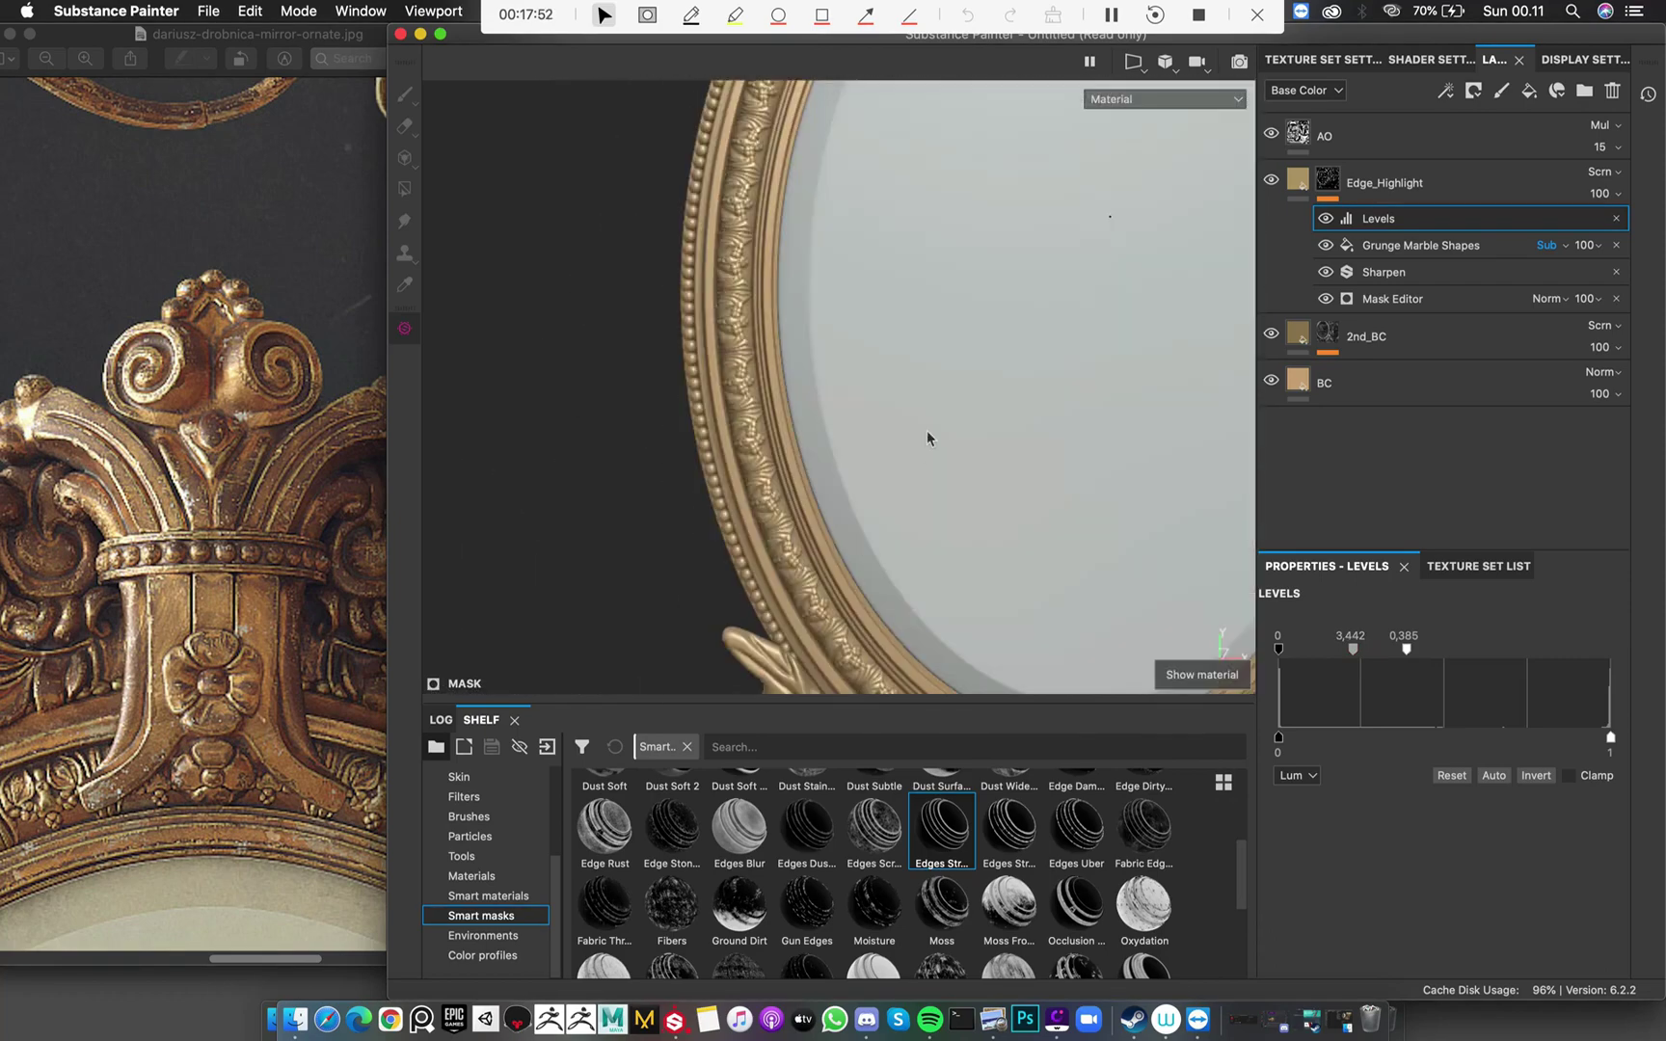
left_click_drag(825, 193, 840, 513, "alt")
key("c")
key("c")
key("c")
key("c")
key("c")
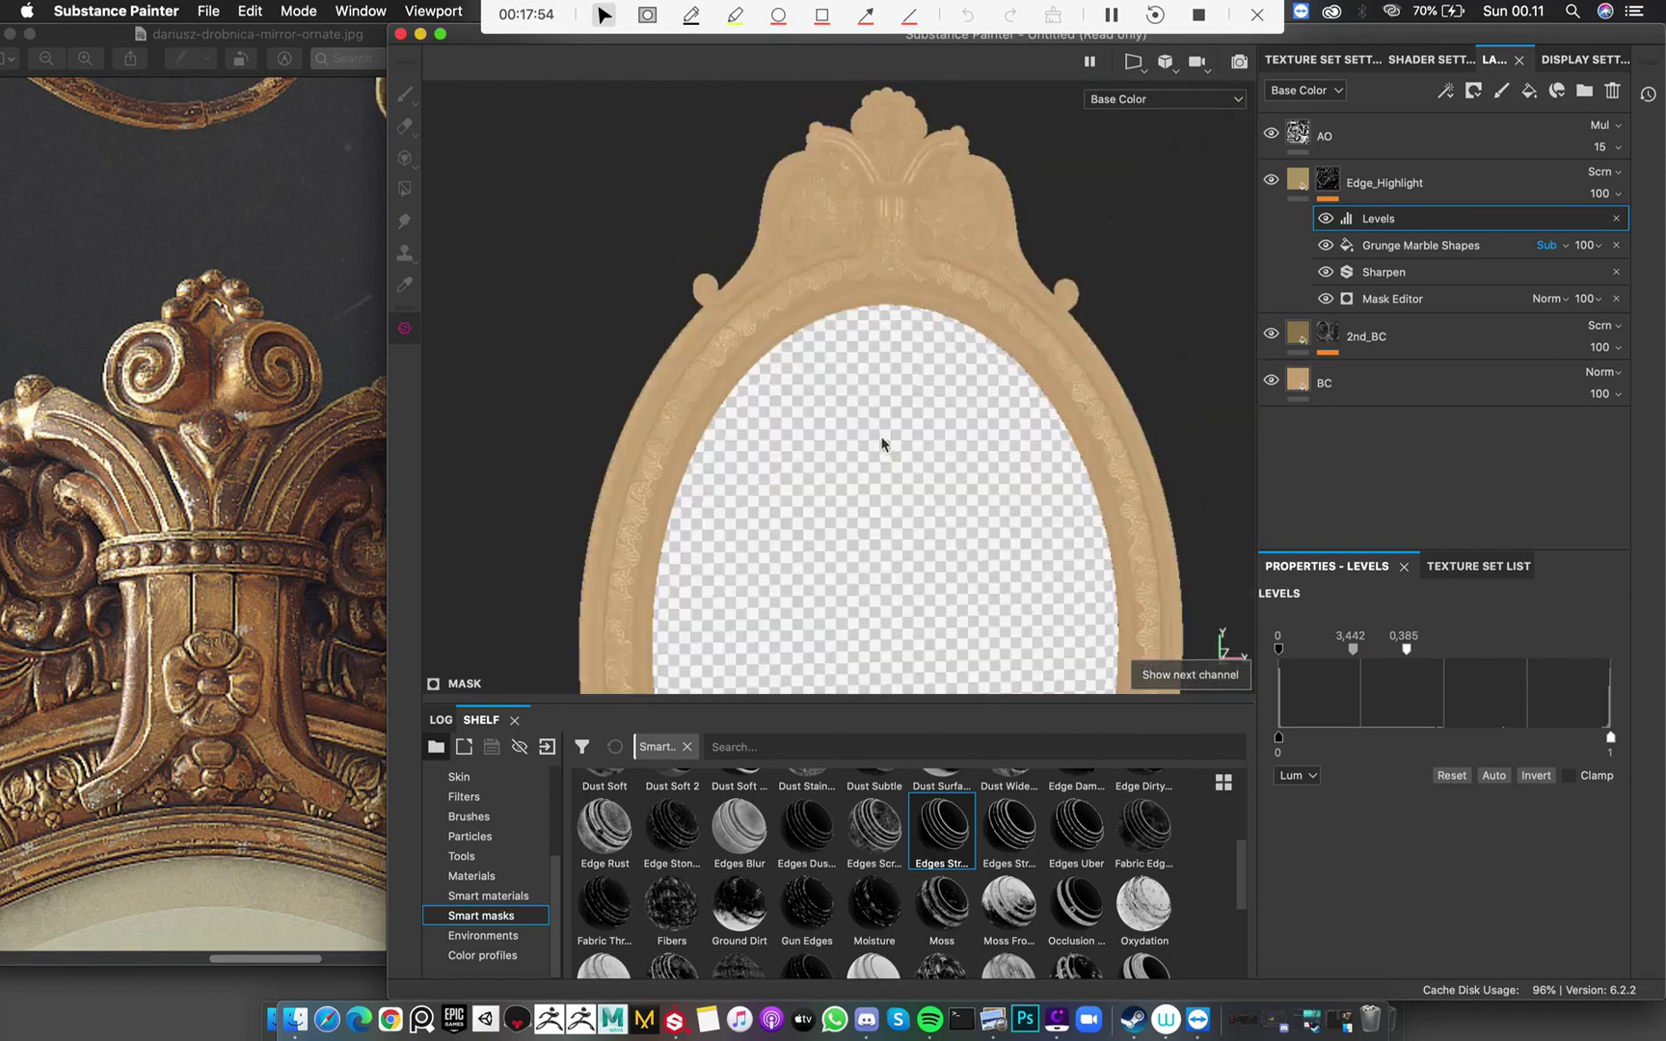
key("c")
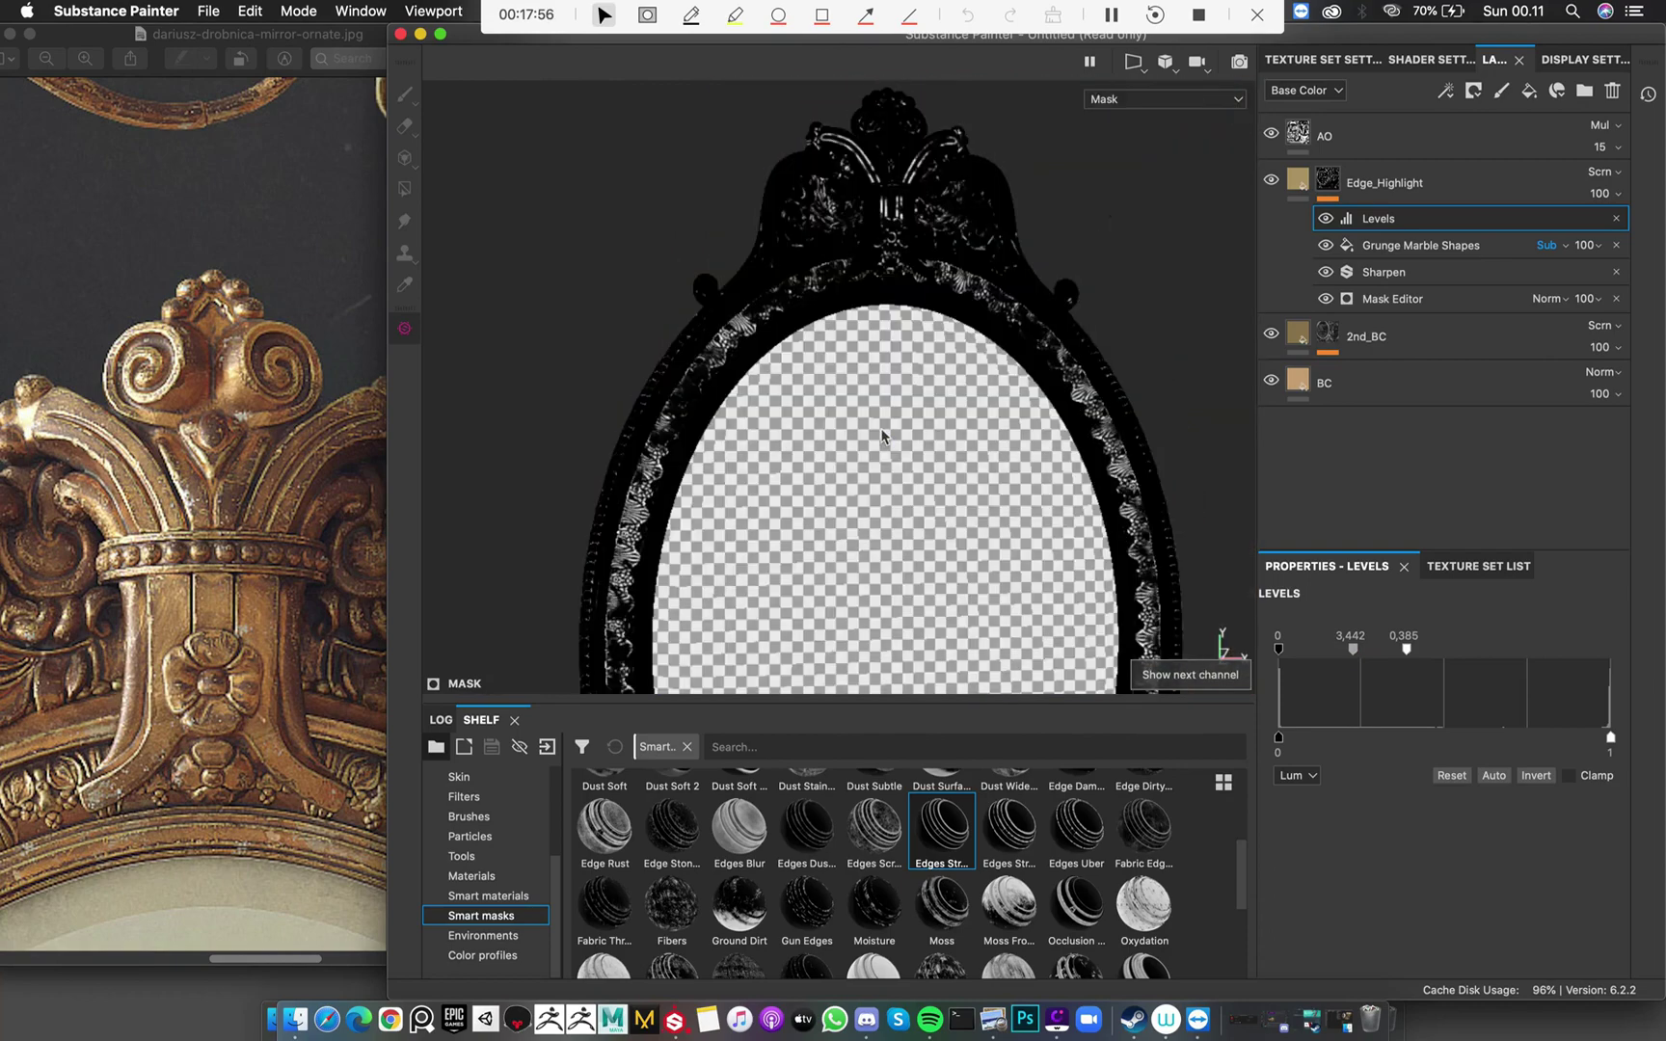
key("c")
scroll(881, 436, "up", 5)
left_click_drag(906, 230, 949, 371, "alt")
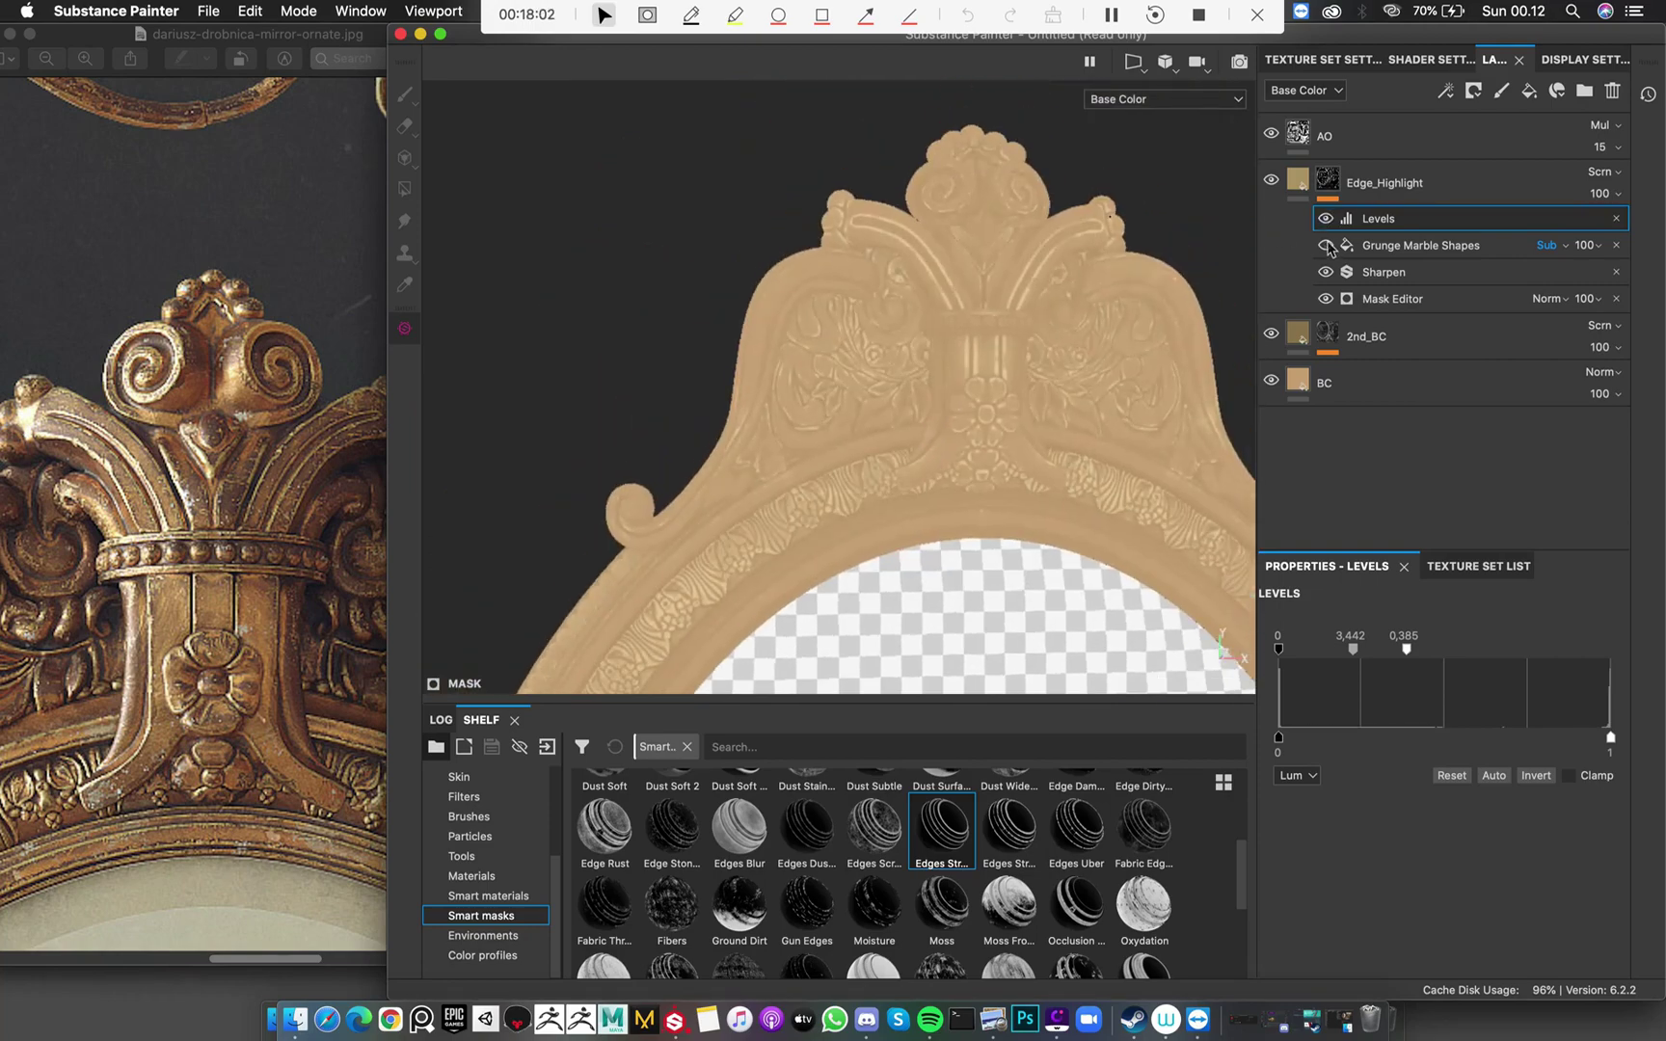
Compare the lower frame's base color with and without the Grunge Marble Shapes fill
middle_click_drag(937, 646, 952, 435, "alt")
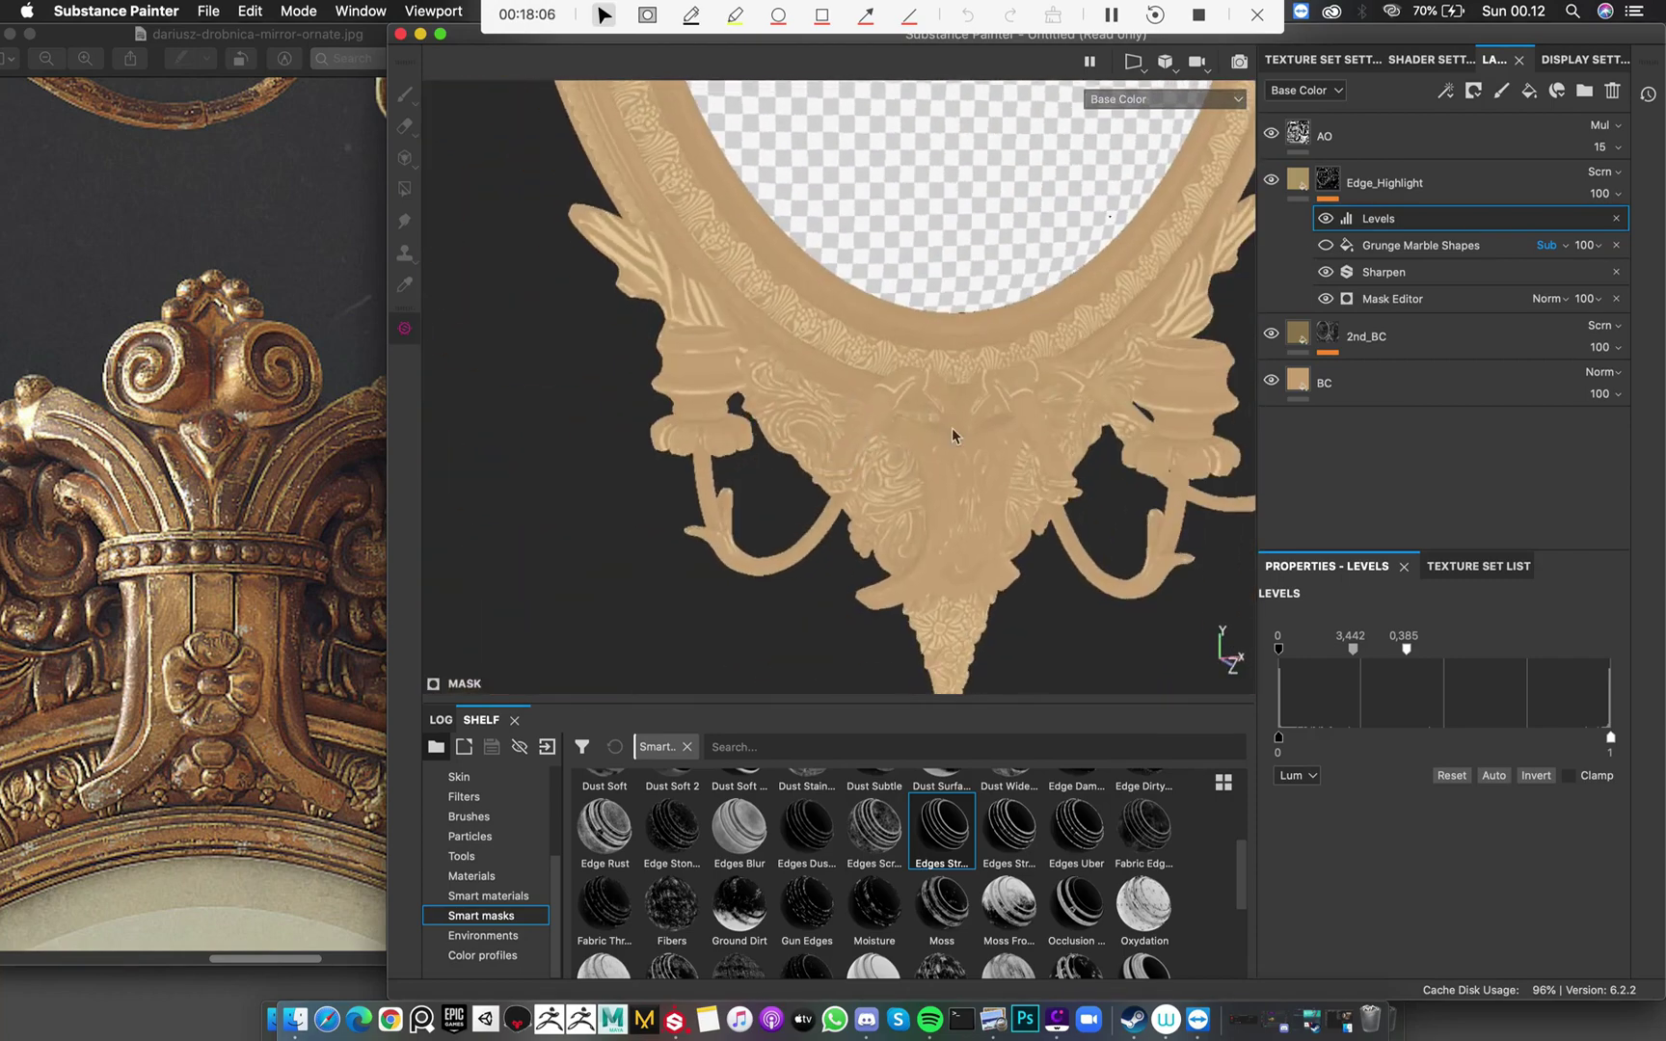
left_click(1327, 247)
left_click(1327, 246)
left_click(1326, 246)
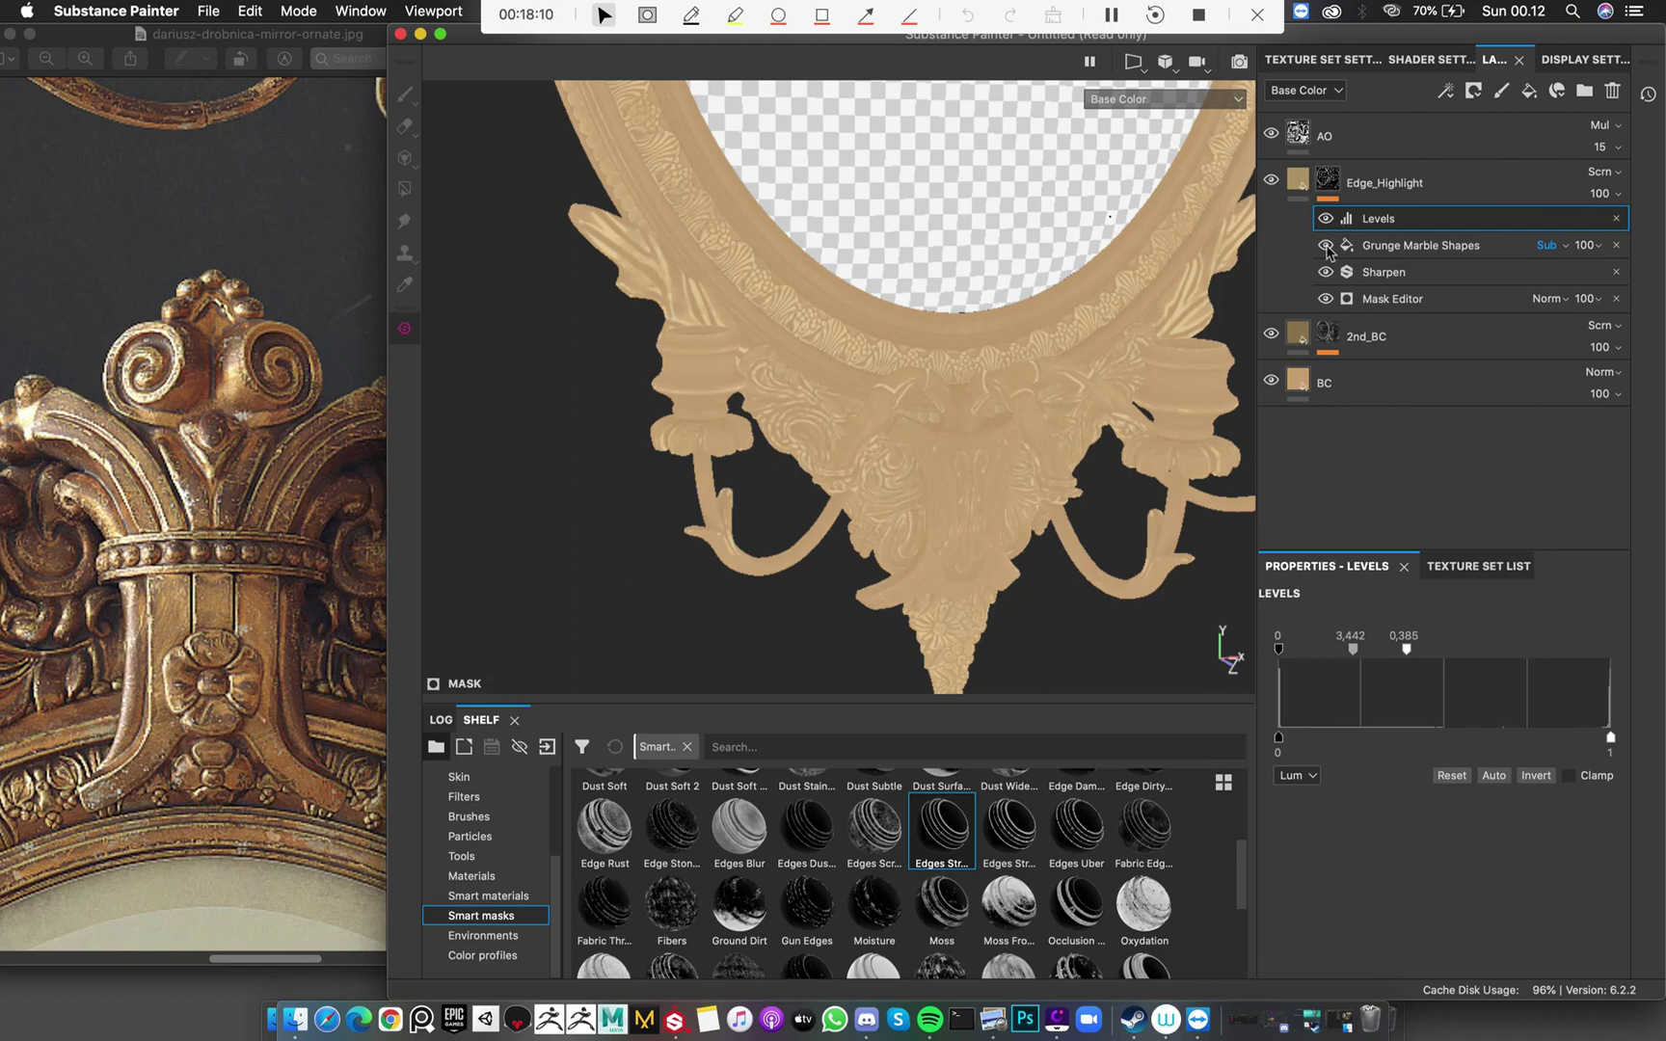
left_click(1327, 247)
Set the Grunge Marble Shapes fill's opacity to 50 in the Edge_Highlight mask
left_click(1417, 249)
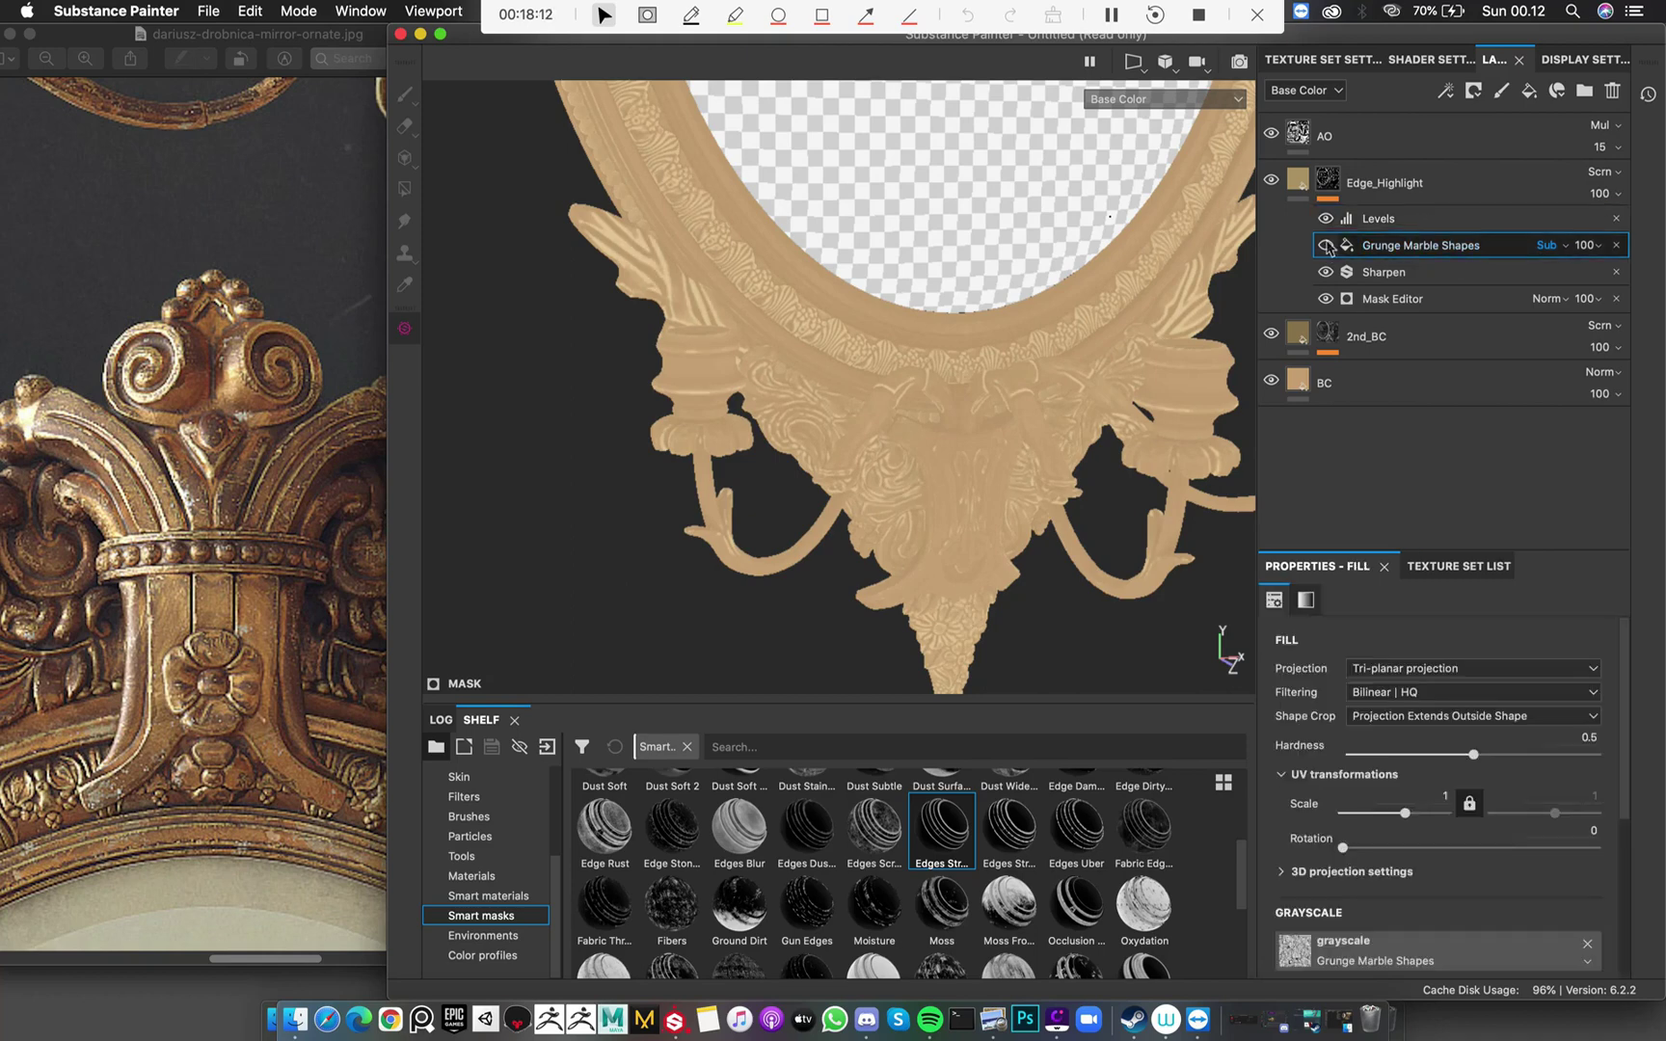
scroll(848, 241, "up", 2)
left_click_drag(847, 233, 1019, 357, "alt")
left_click(1586, 245)
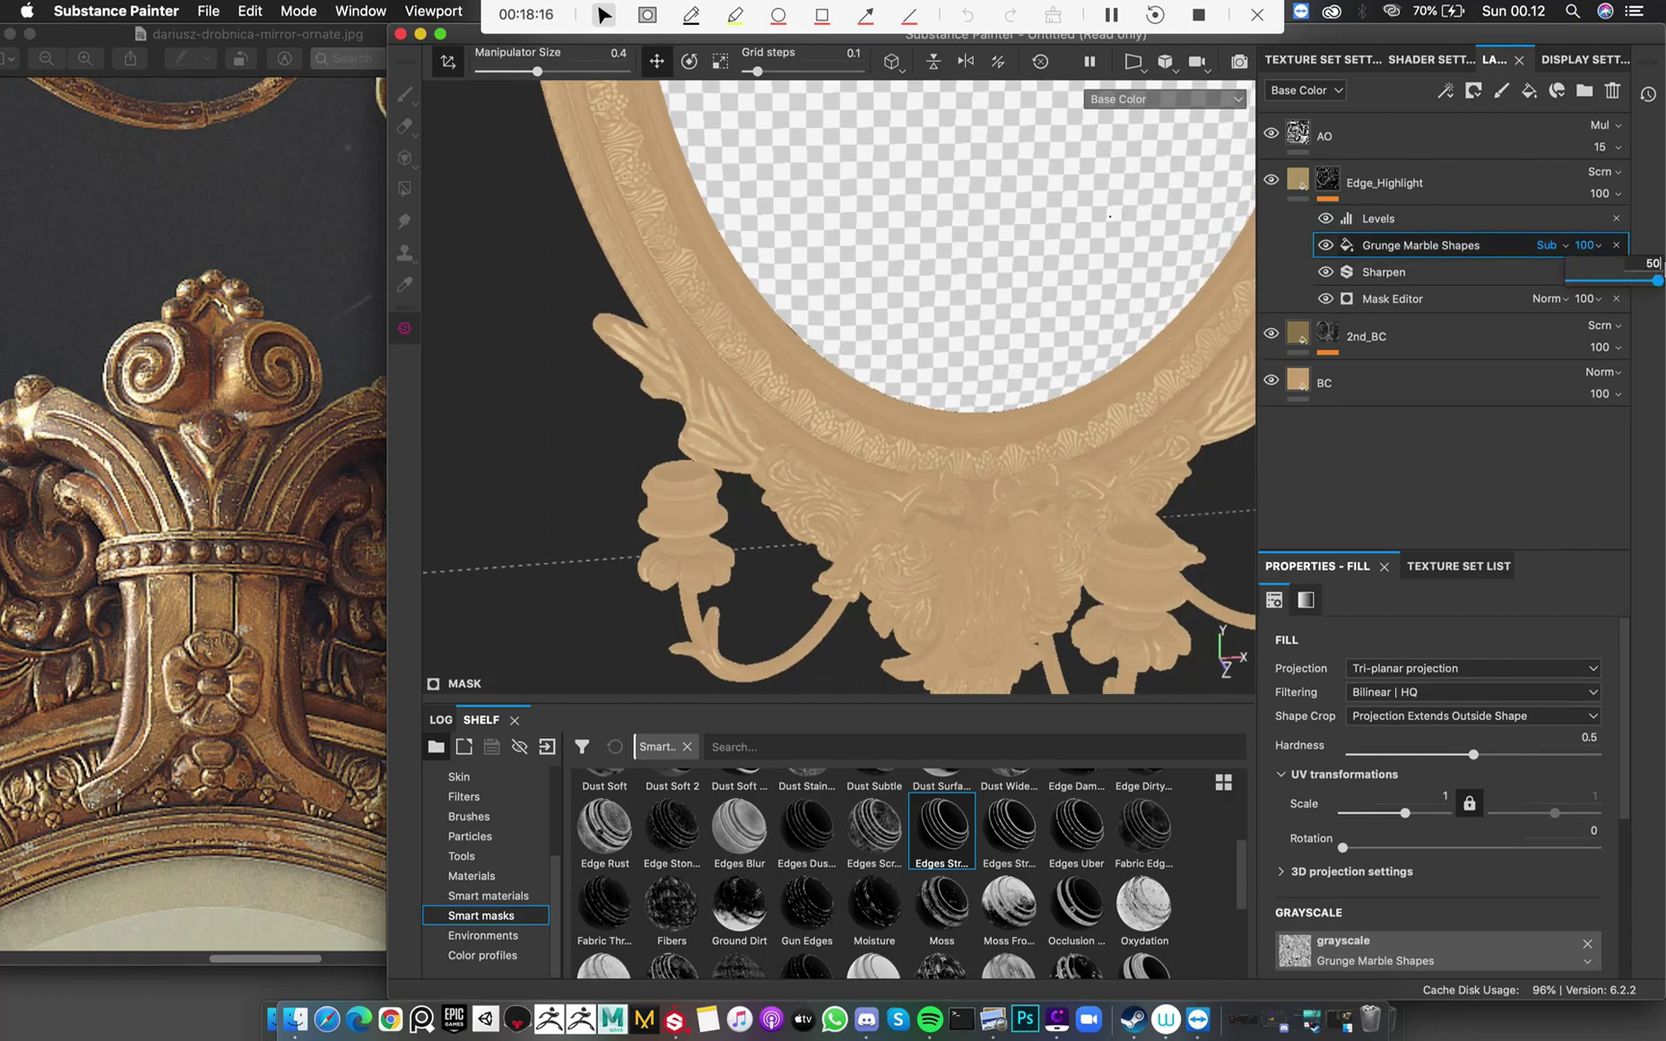
key("Return")
Try the Tint and Color burn blending modes on the Edge_Highlight layer and return it to Screen
left_click(1600, 171)
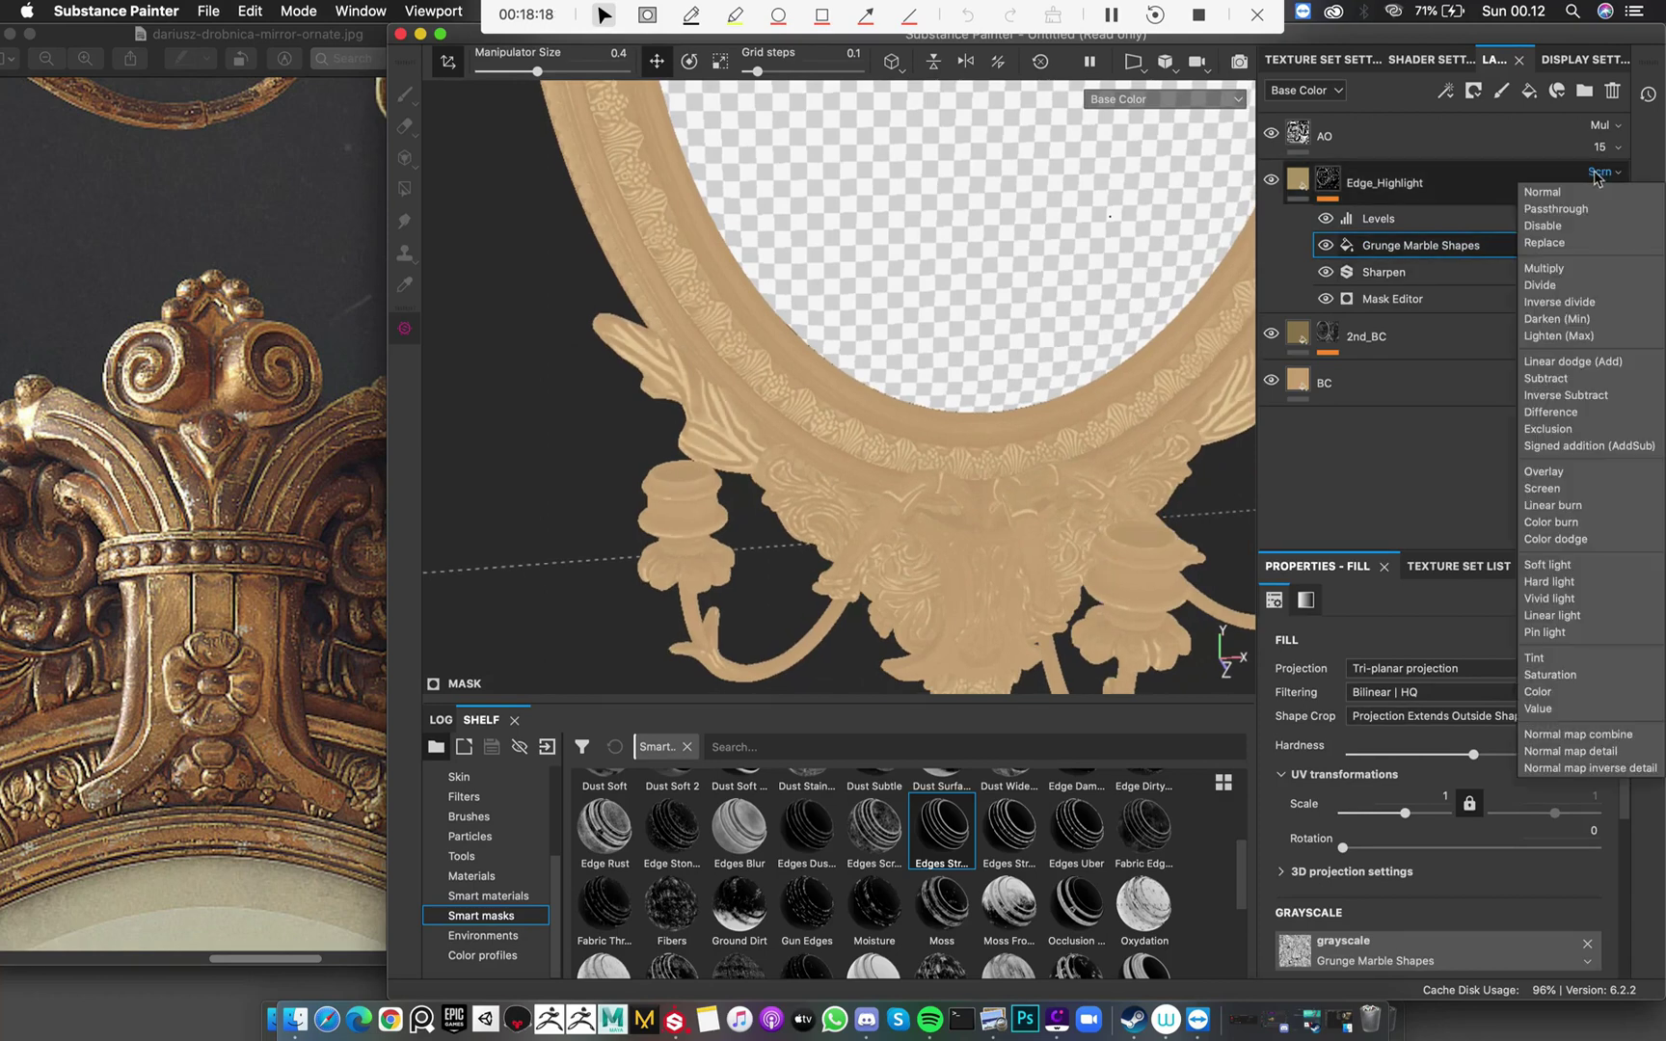
left_click(1607, 660)
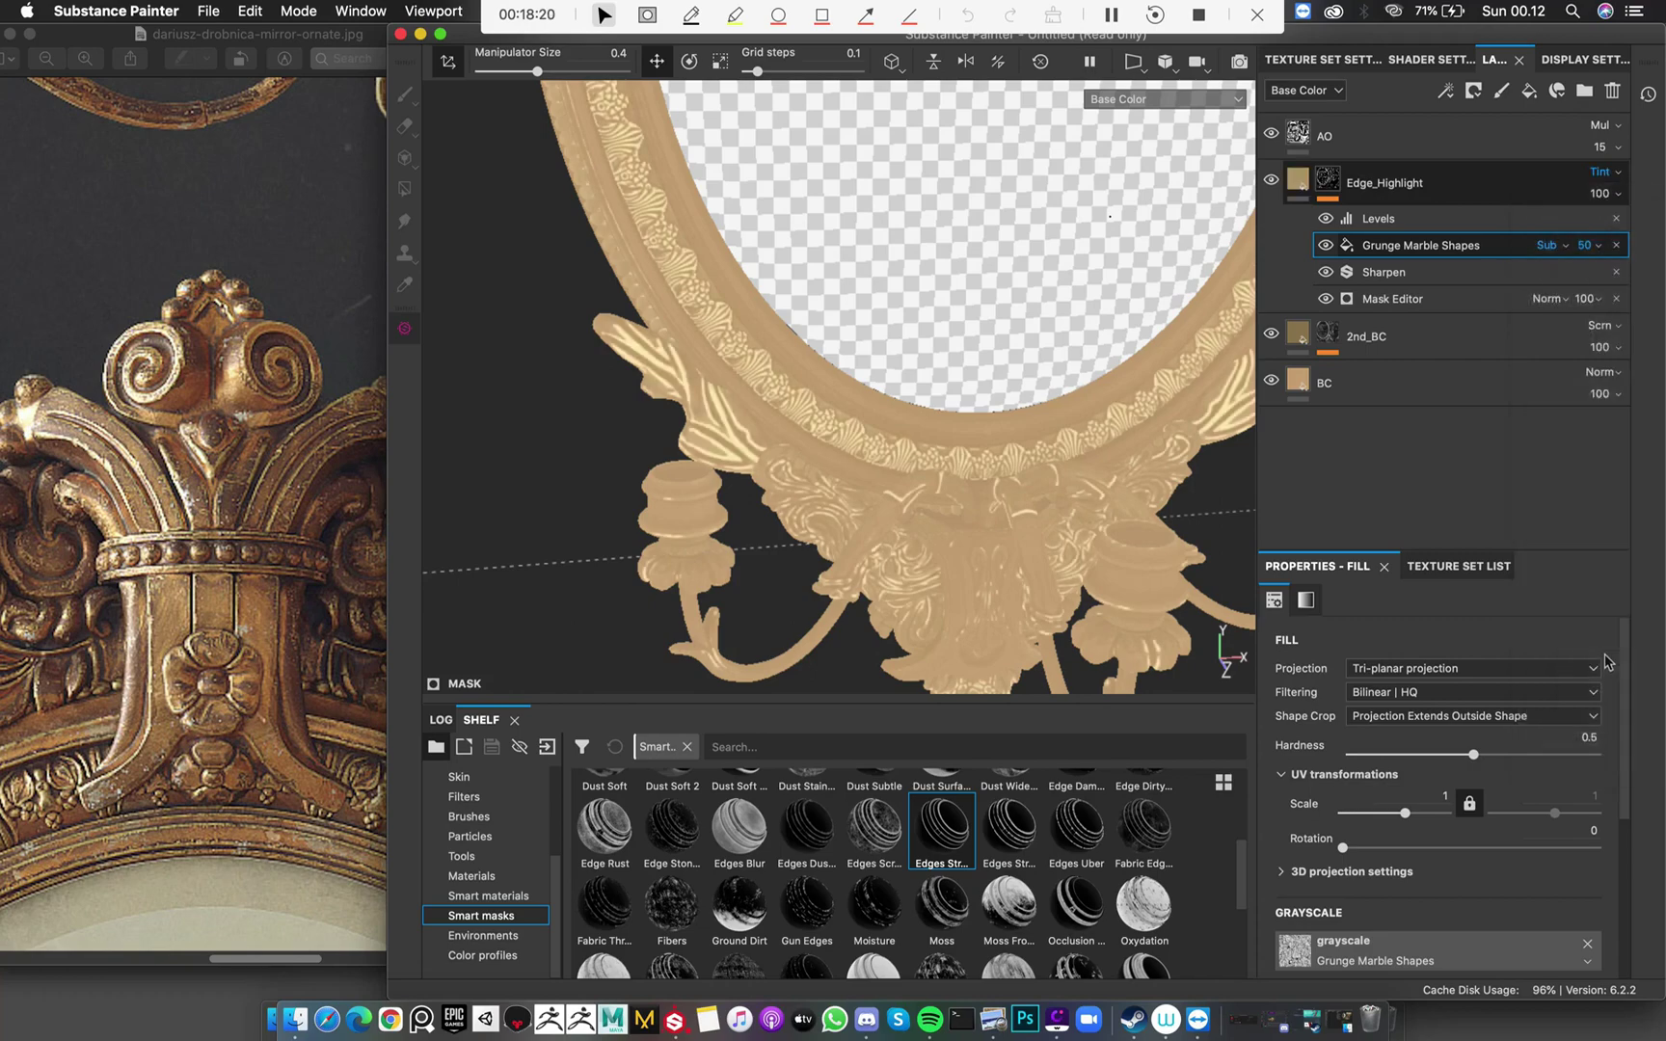
left_click(1600, 173)
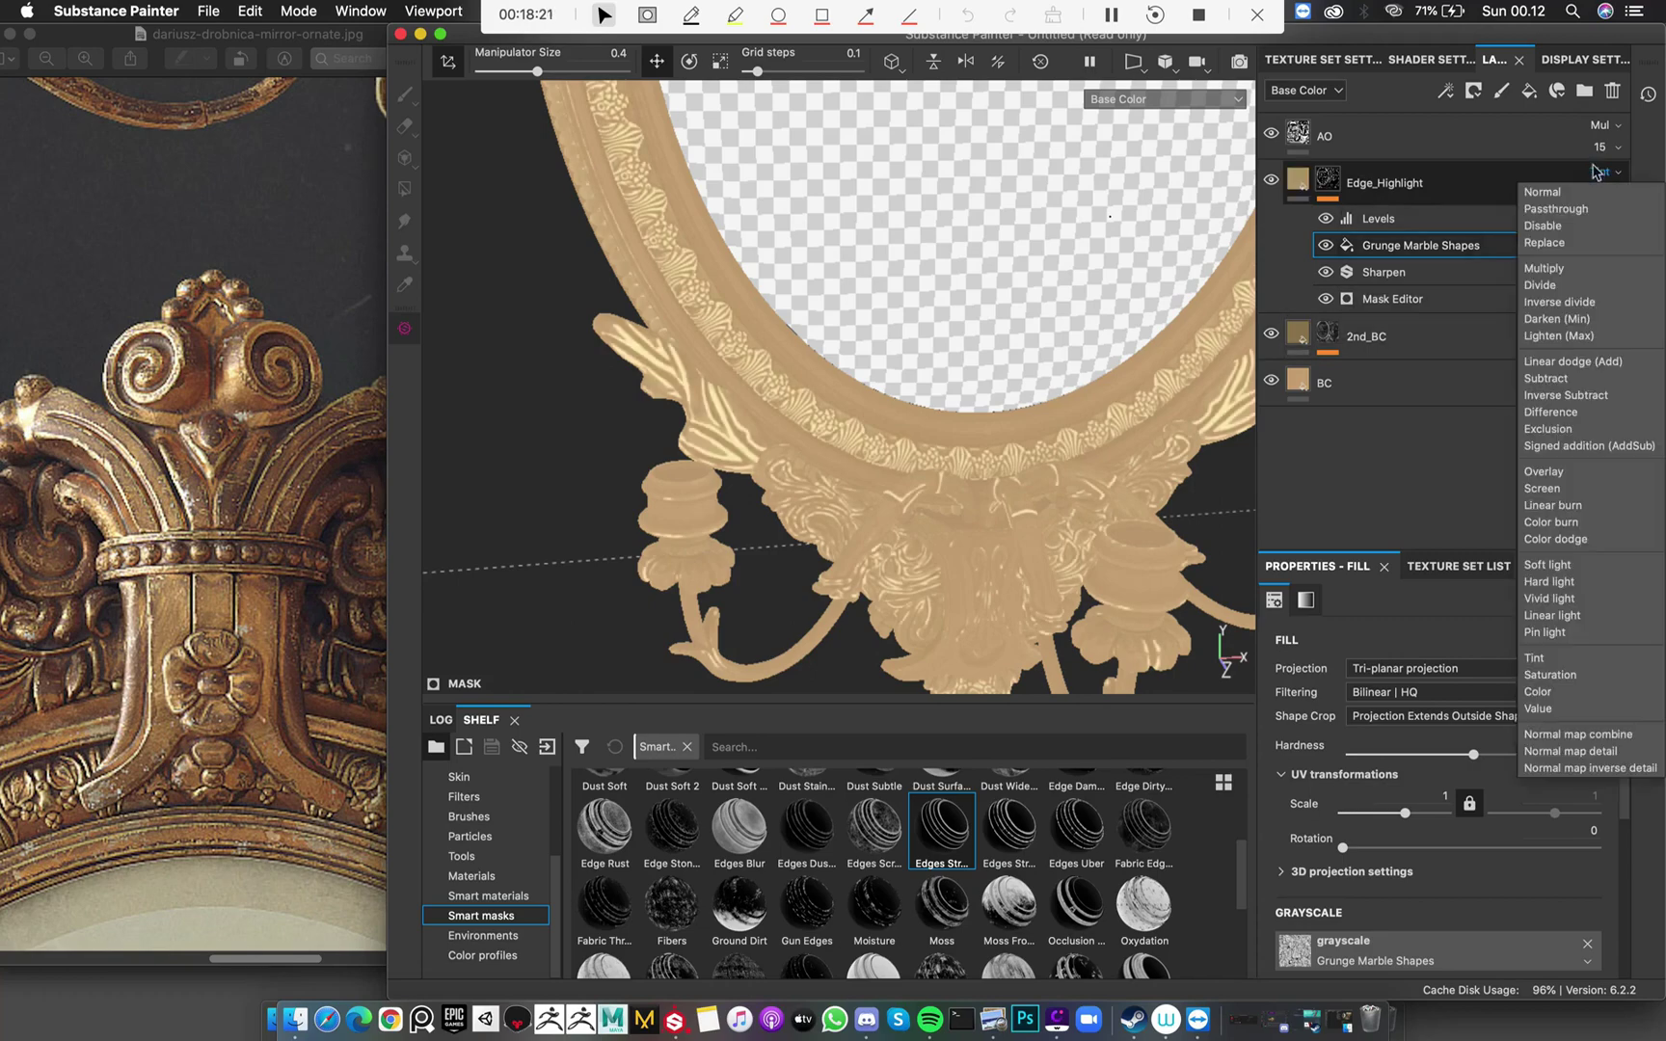
left_click(1596, 518)
left_click(1600, 172)
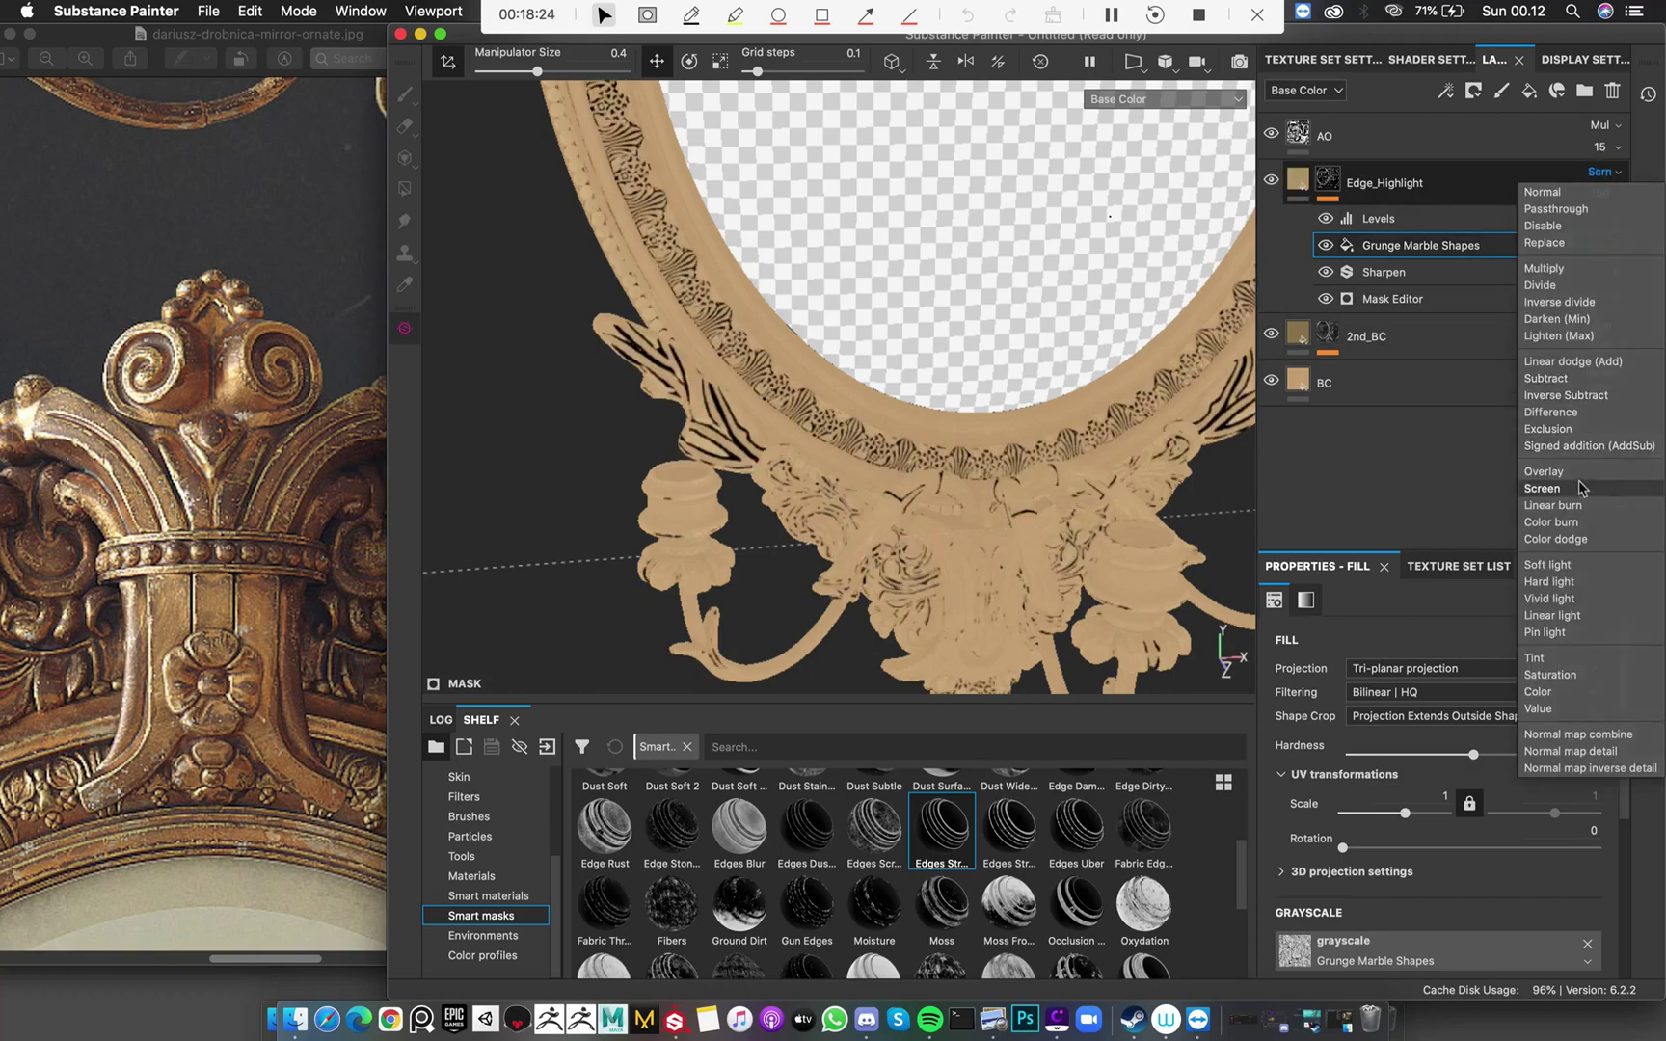
left_click(1584, 491)
Try darkening the Edge_Highlight layer's color to value 0.222 and desaturating it to 0, and undo both color changes
left_click(1385, 183)
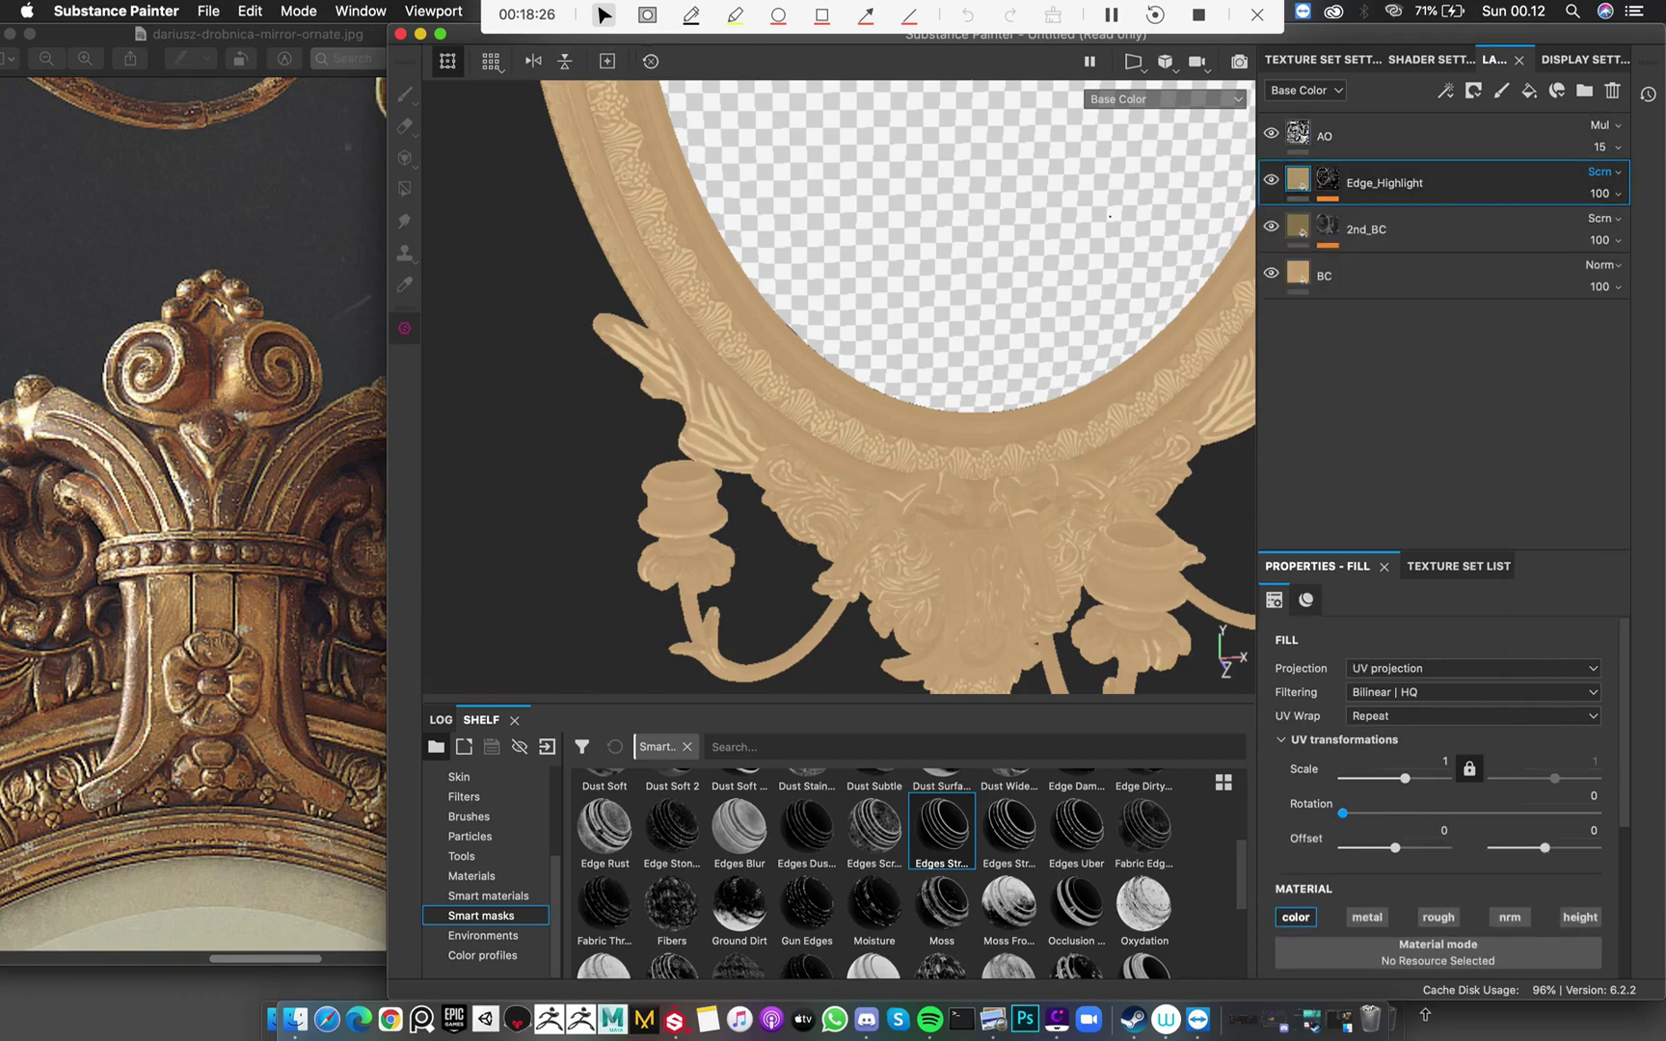
scroll(1495, 831, "down", 5)
left_click(1499, 798)
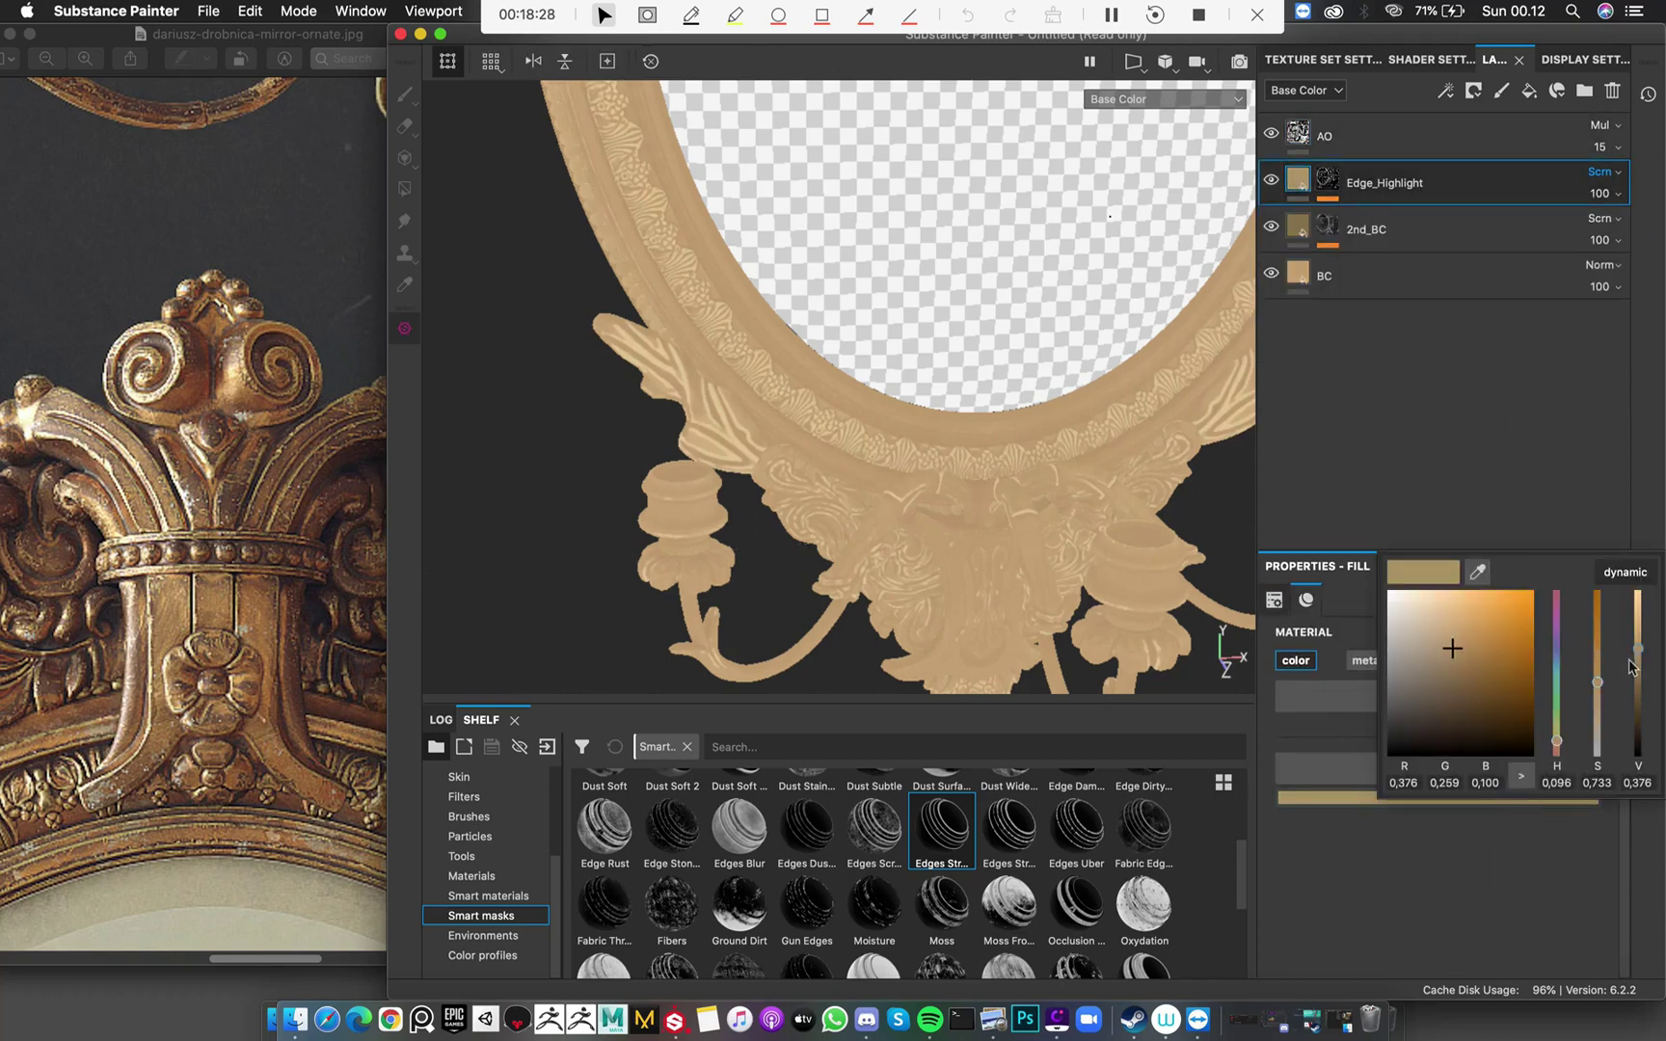
mouse_move(1636, 655)
left_mouse_down()
mouse_move(1645, 699)
mouse_move(1649, 683)
left_mouse_up()
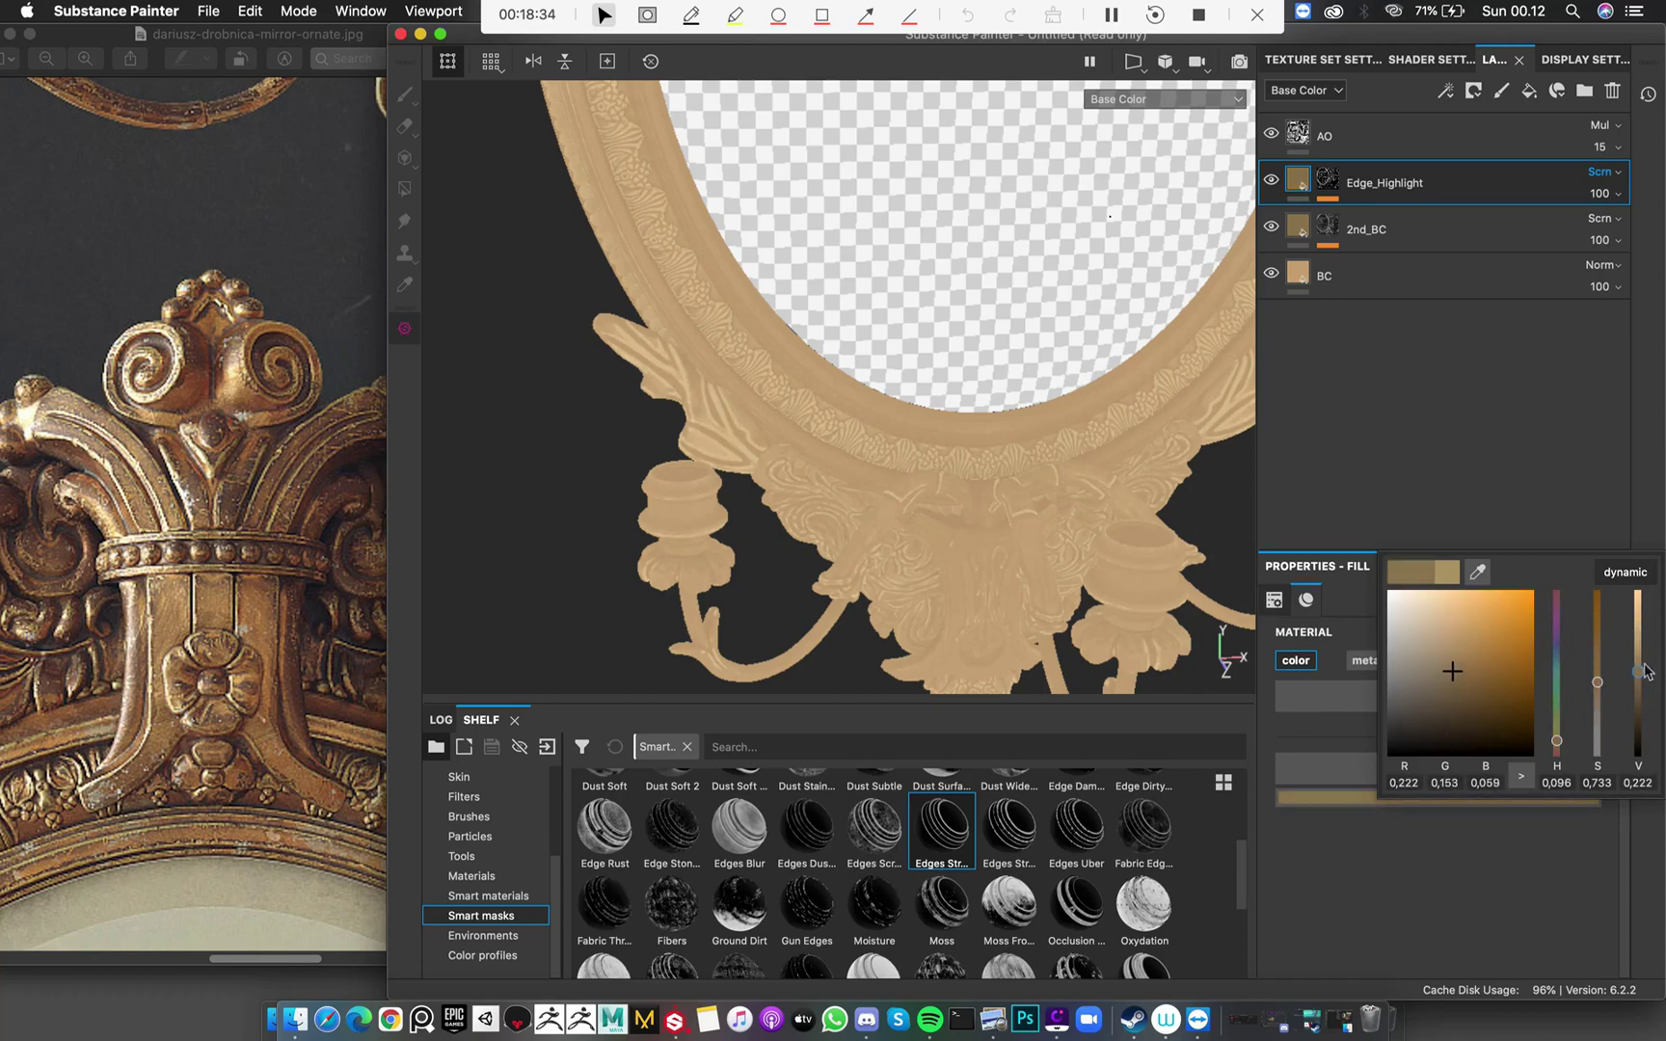
left_click_drag(1592, 667, 1625, 796)
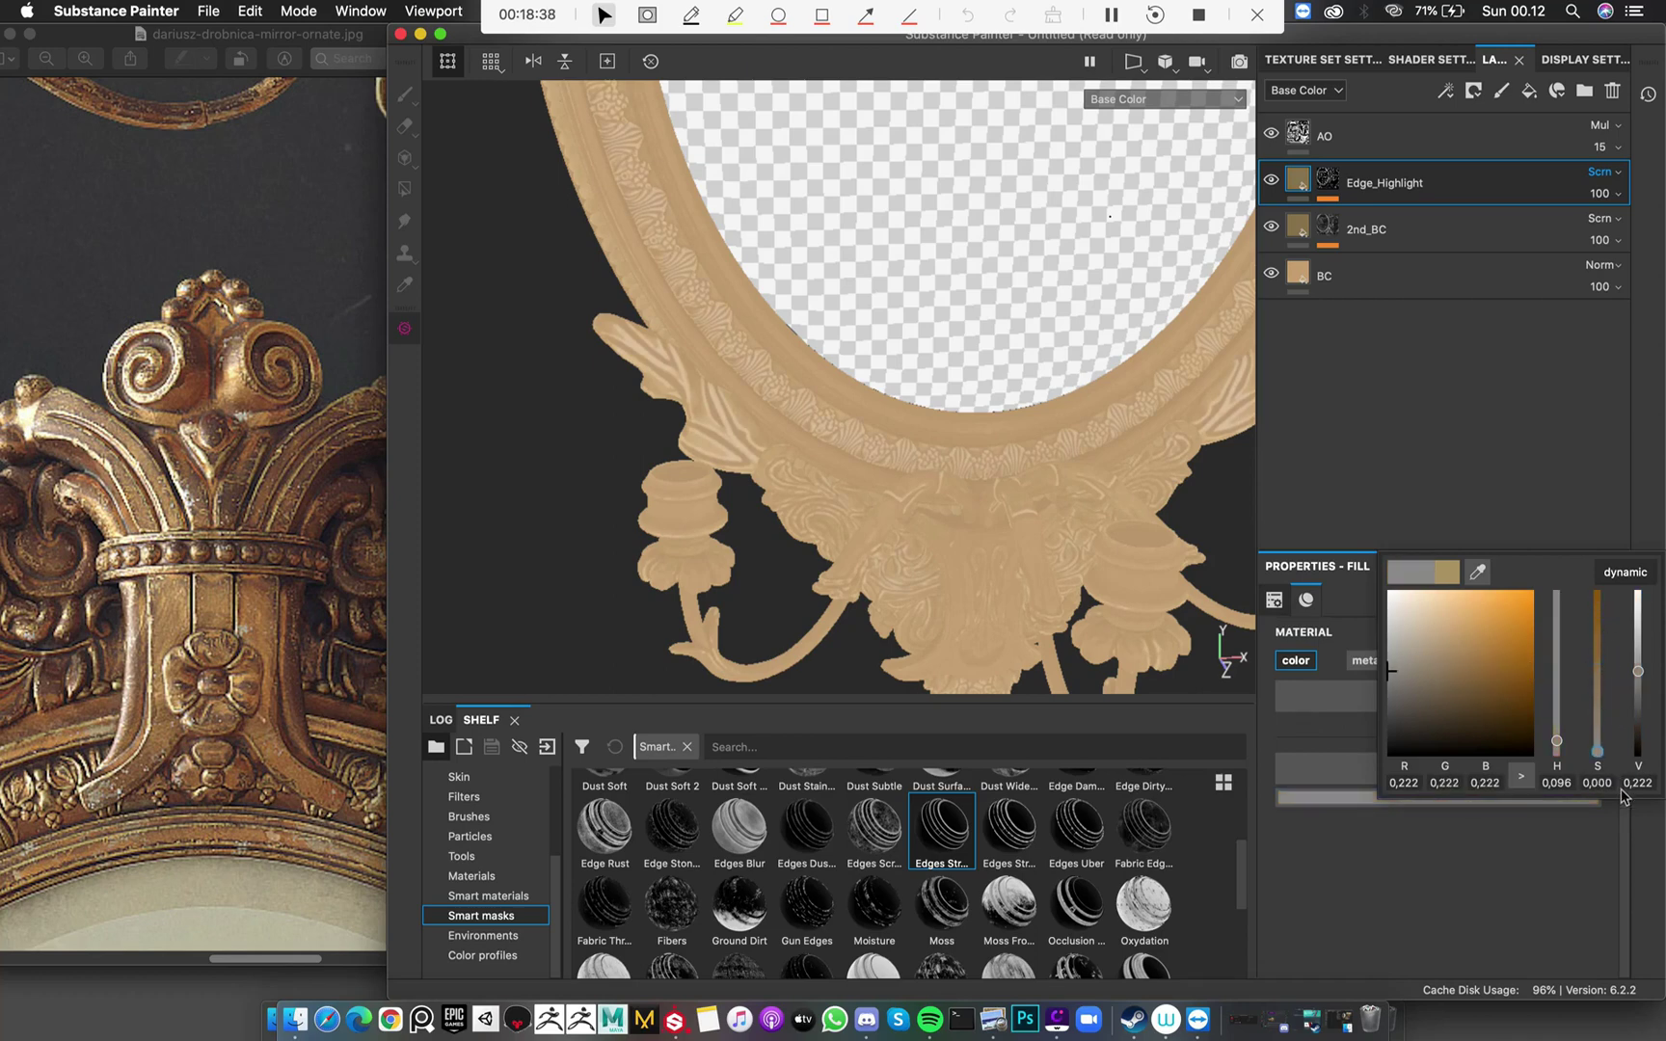
key("super+z")
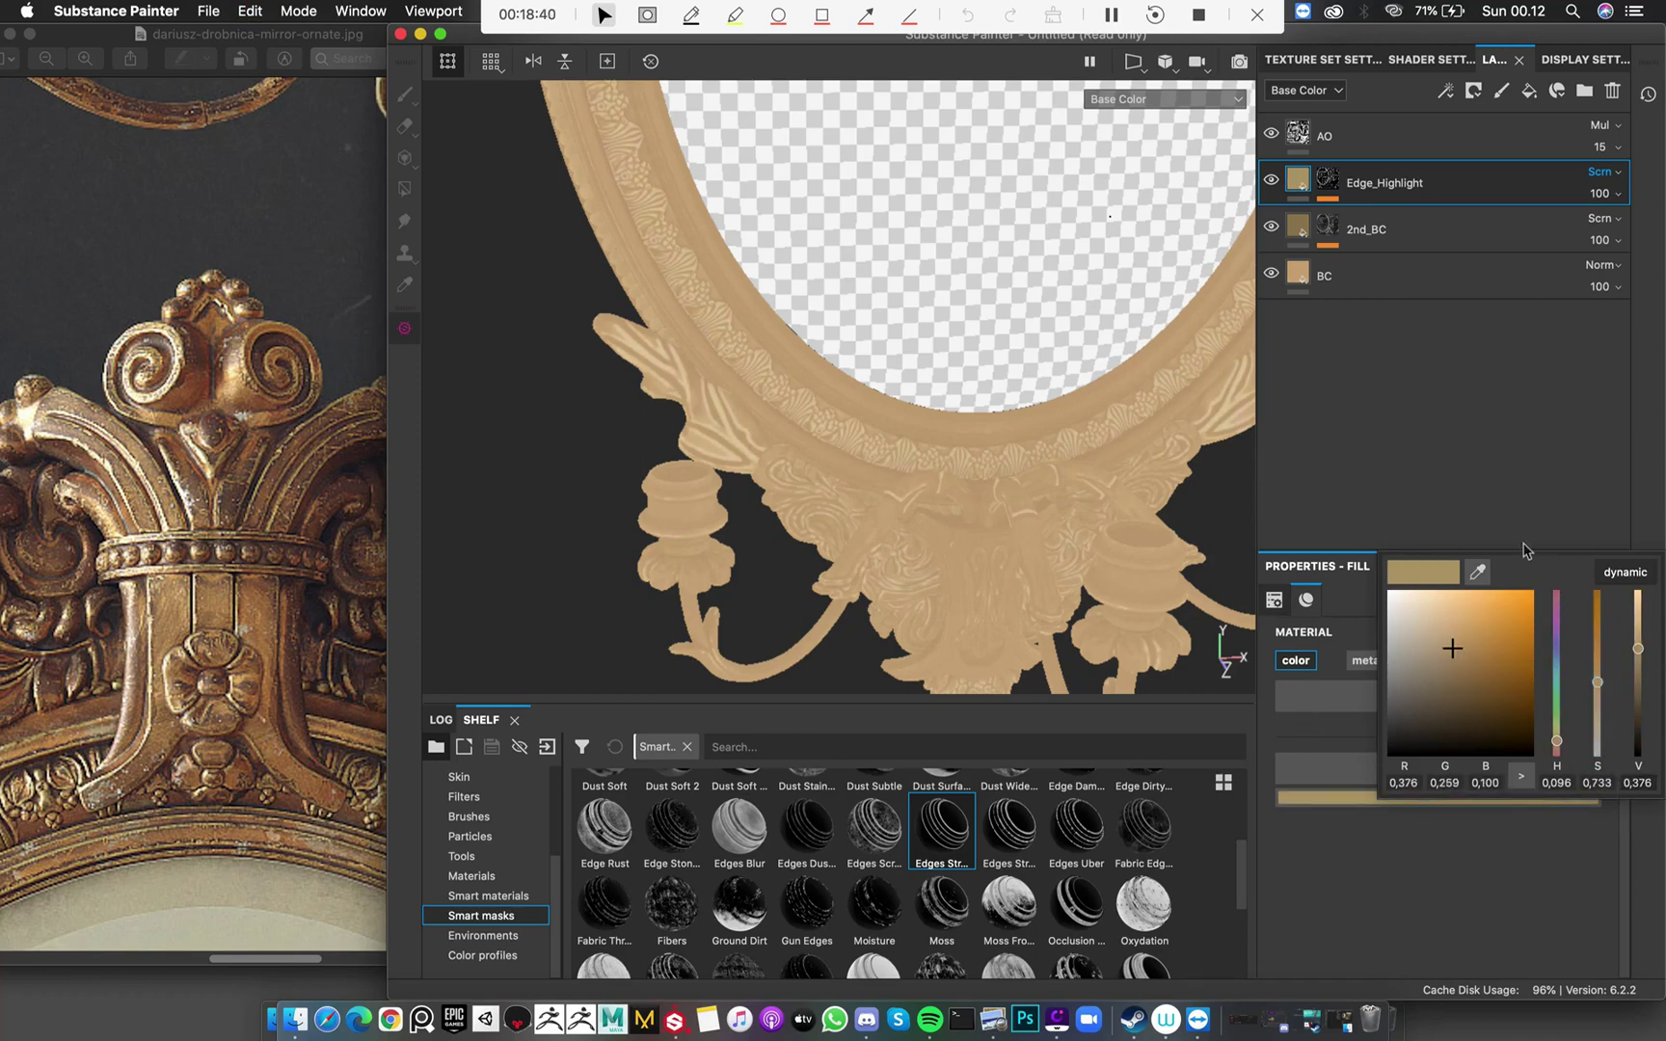
Try darkening the Edge_Highlight layer's fill color to value 0.240 and inspect the frame's lower ornaments
left_click_drag(955, 419, 867, 391, "alt")
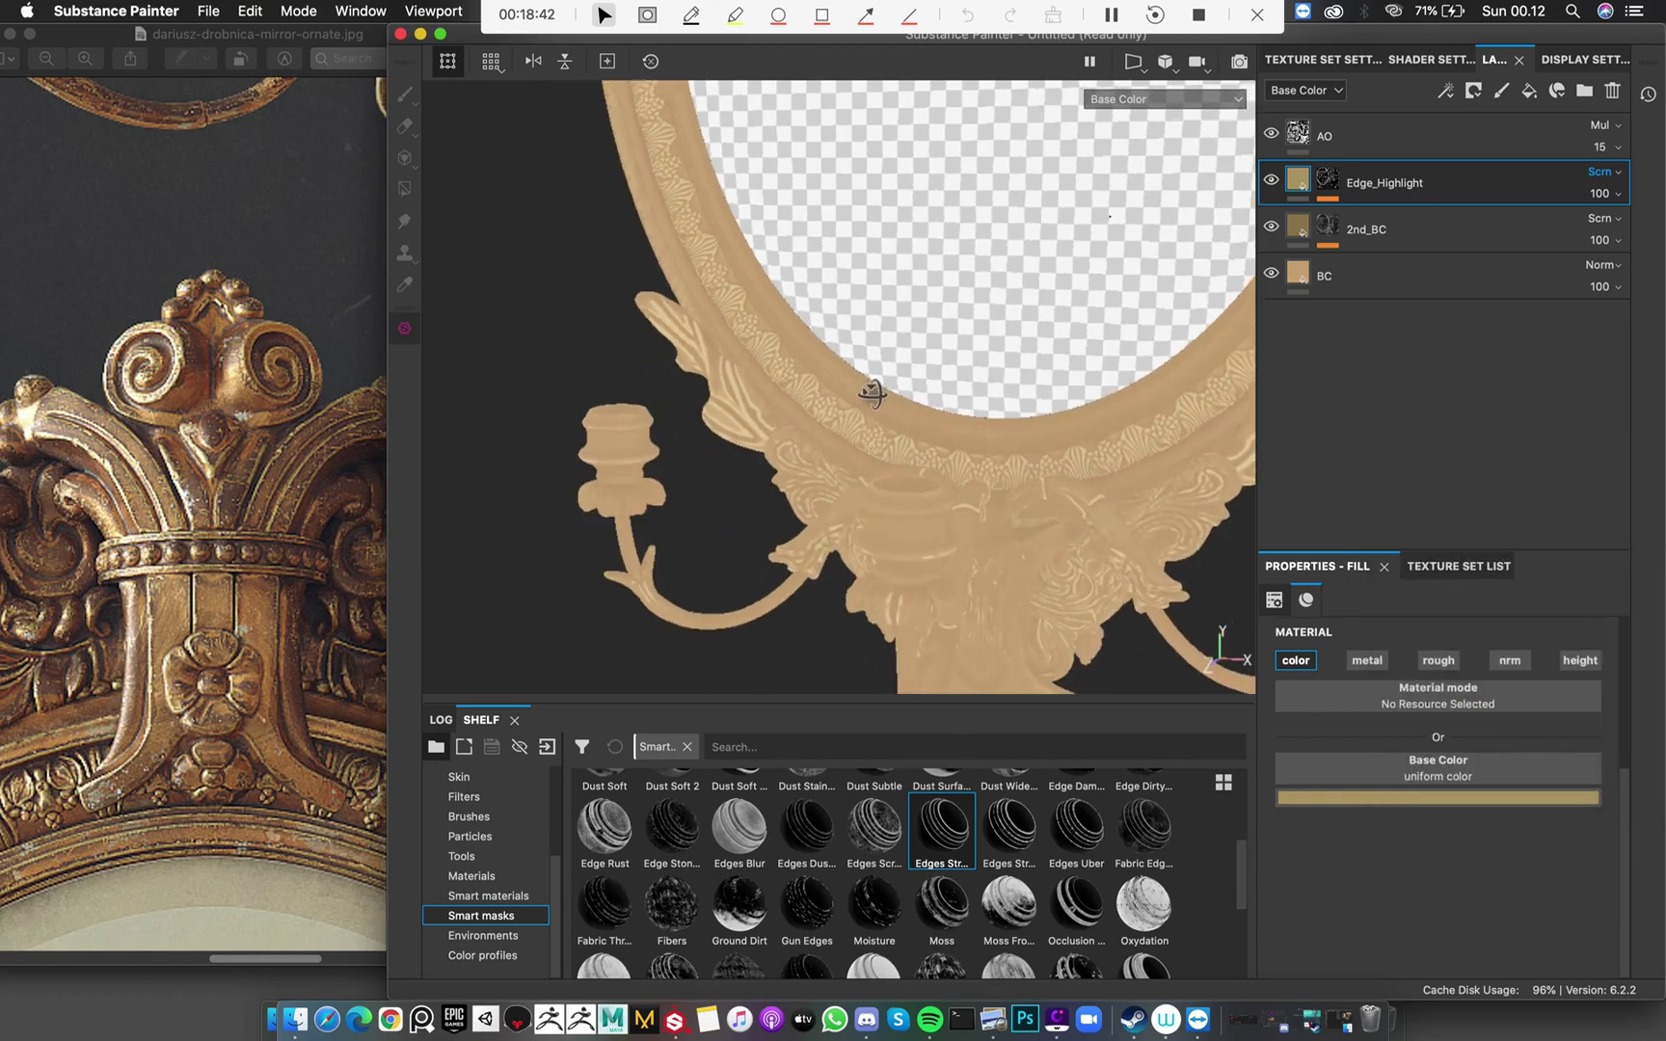
left_click(1558, 799)
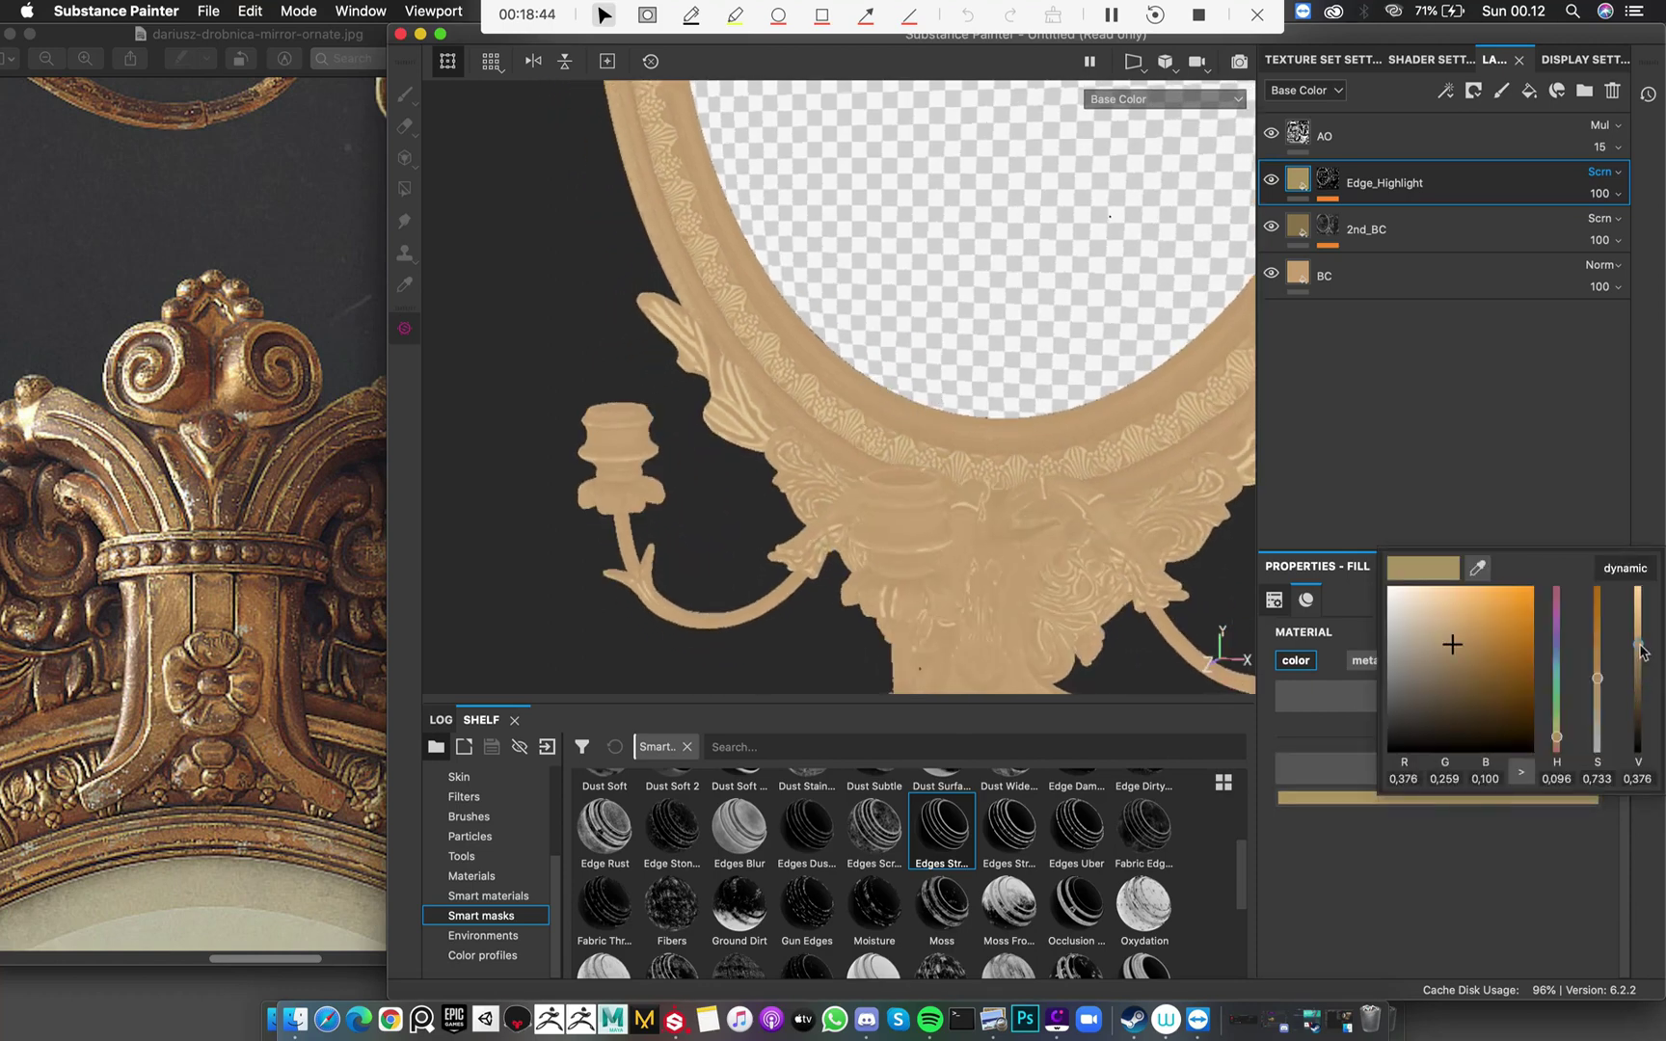
left_click_drag(1641, 648, 1643, 662)
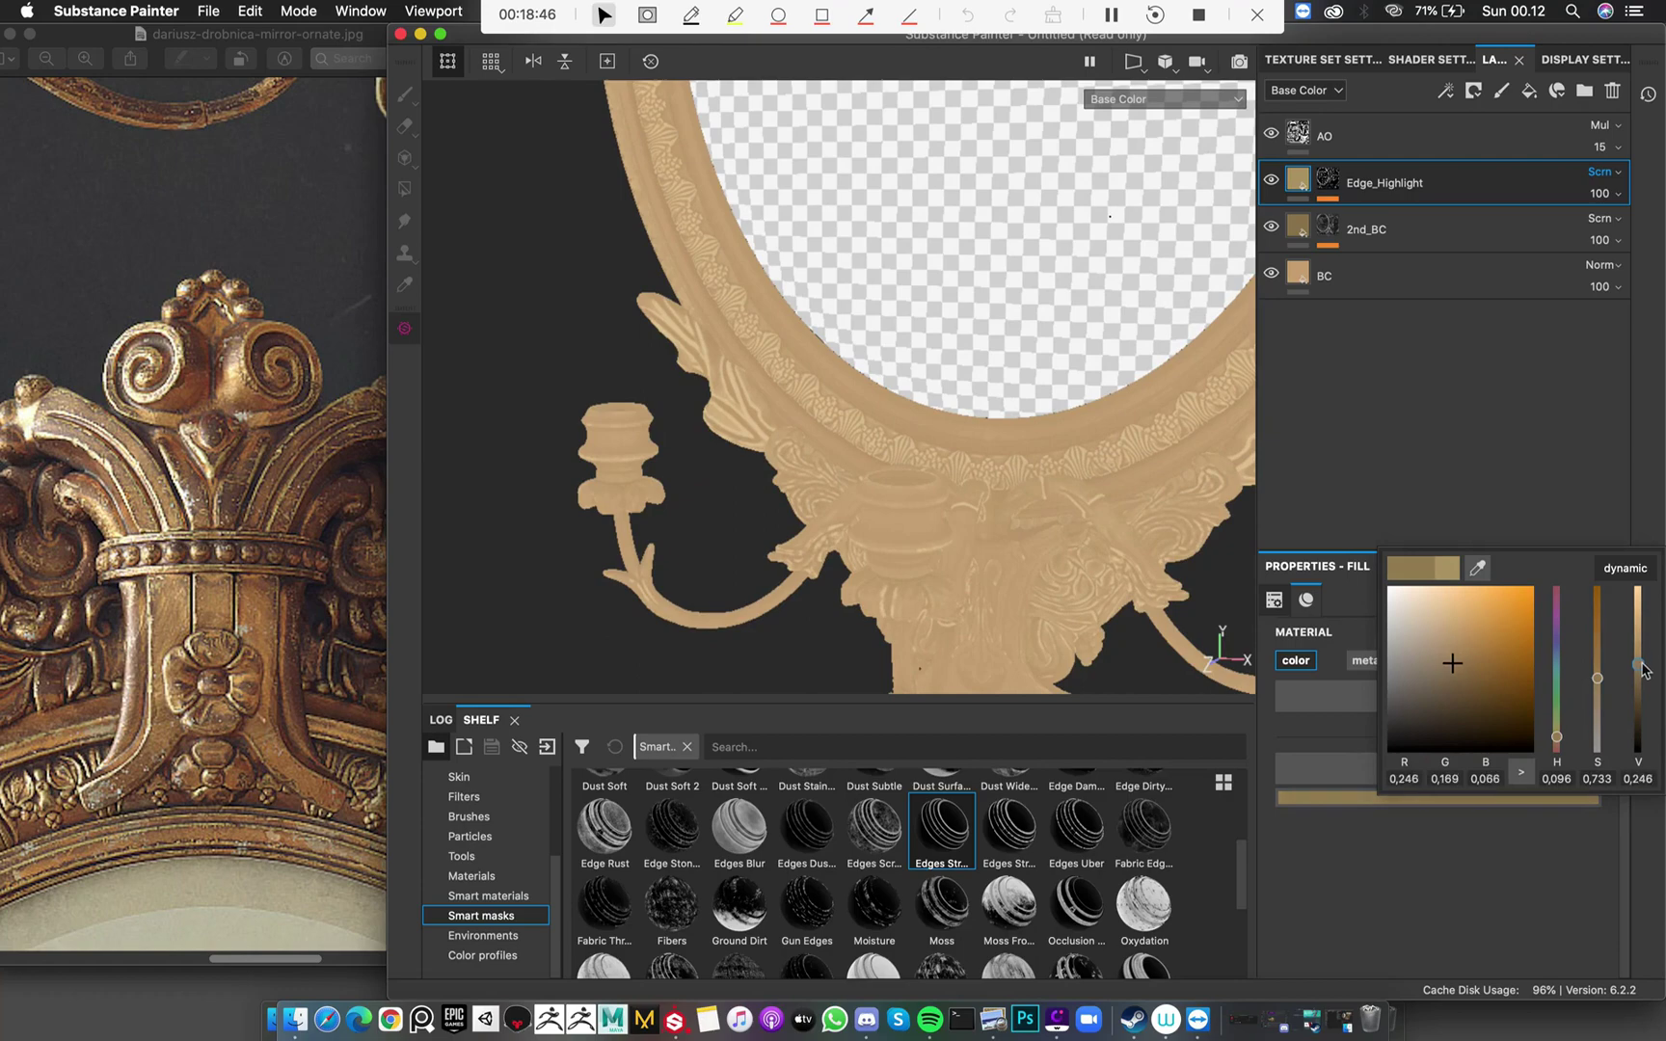
left_click_drag(1097, 507, 1041, 405, "alt")
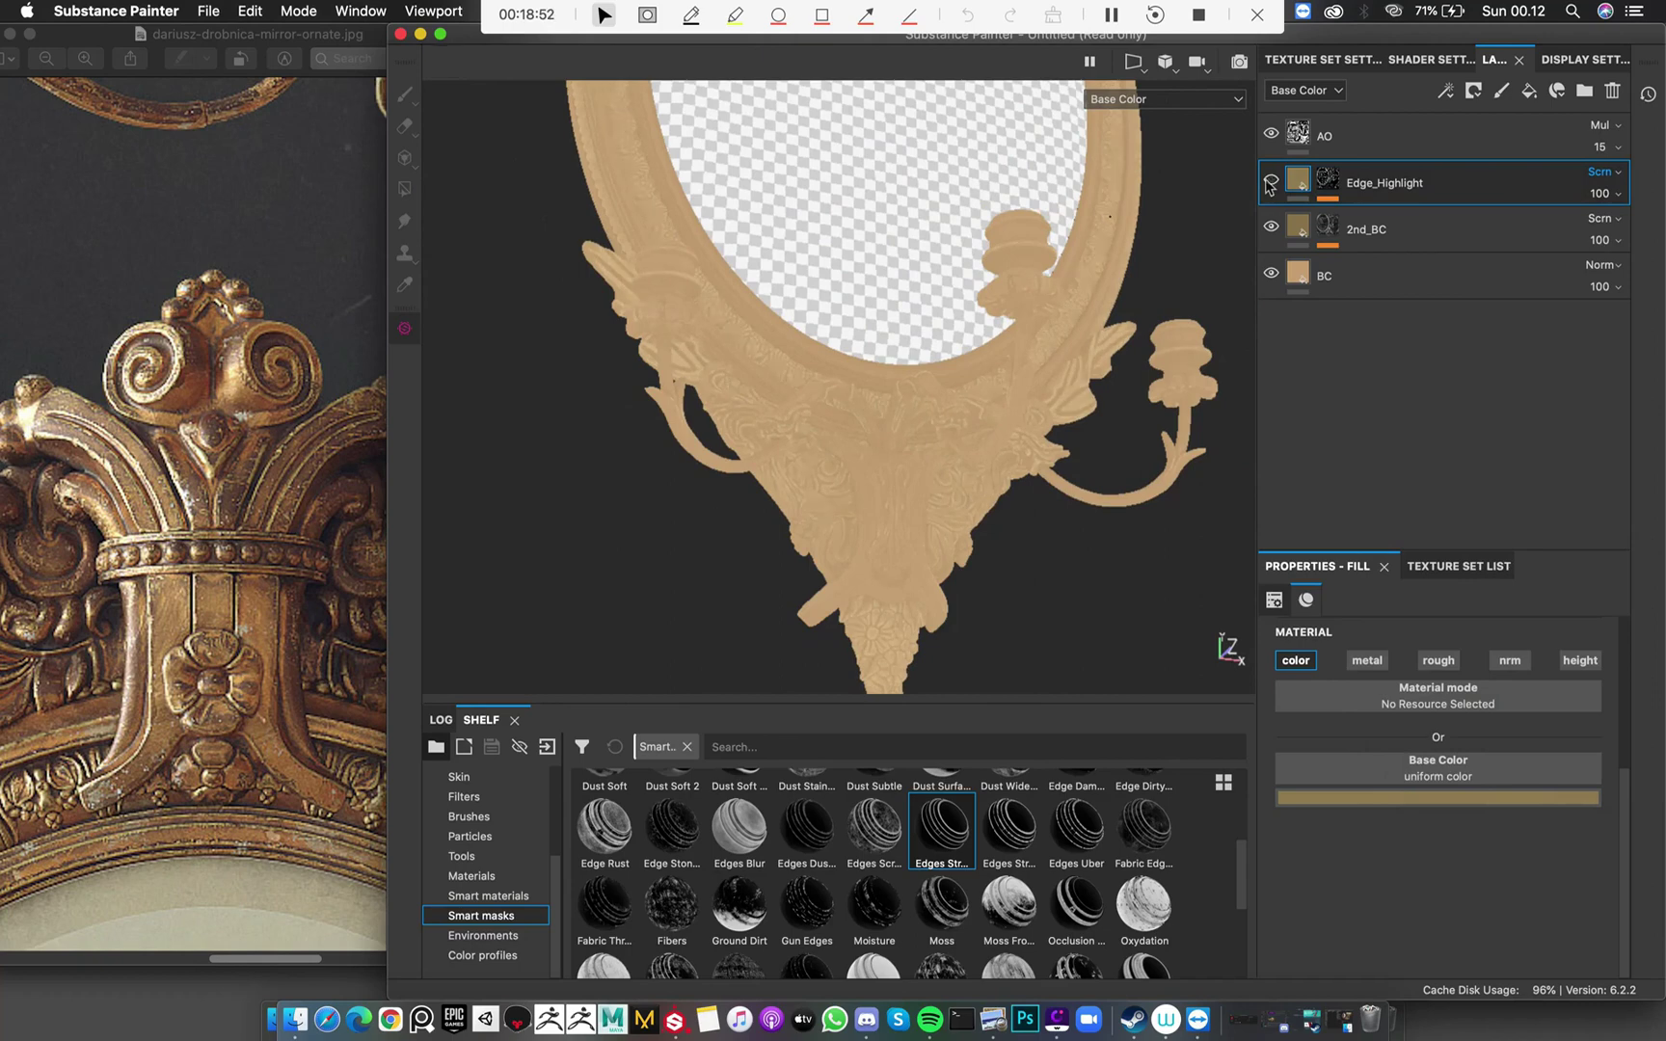
left_click(1328, 179)
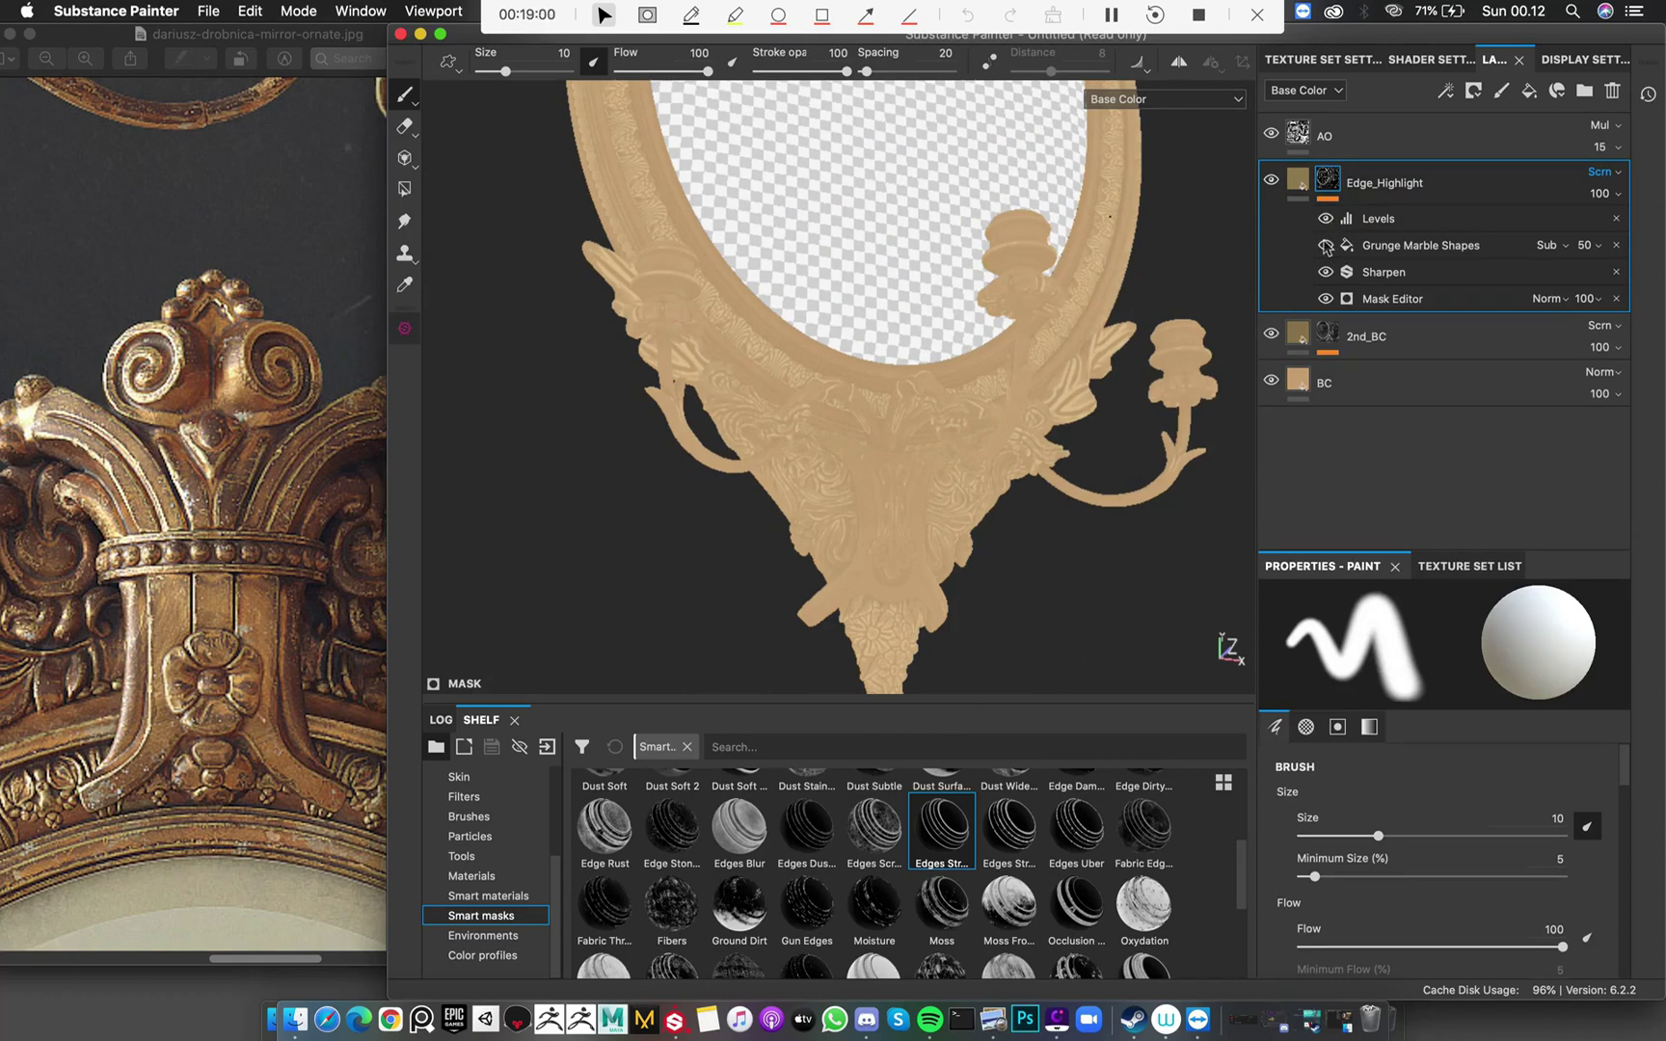
left_click(1297, 180)
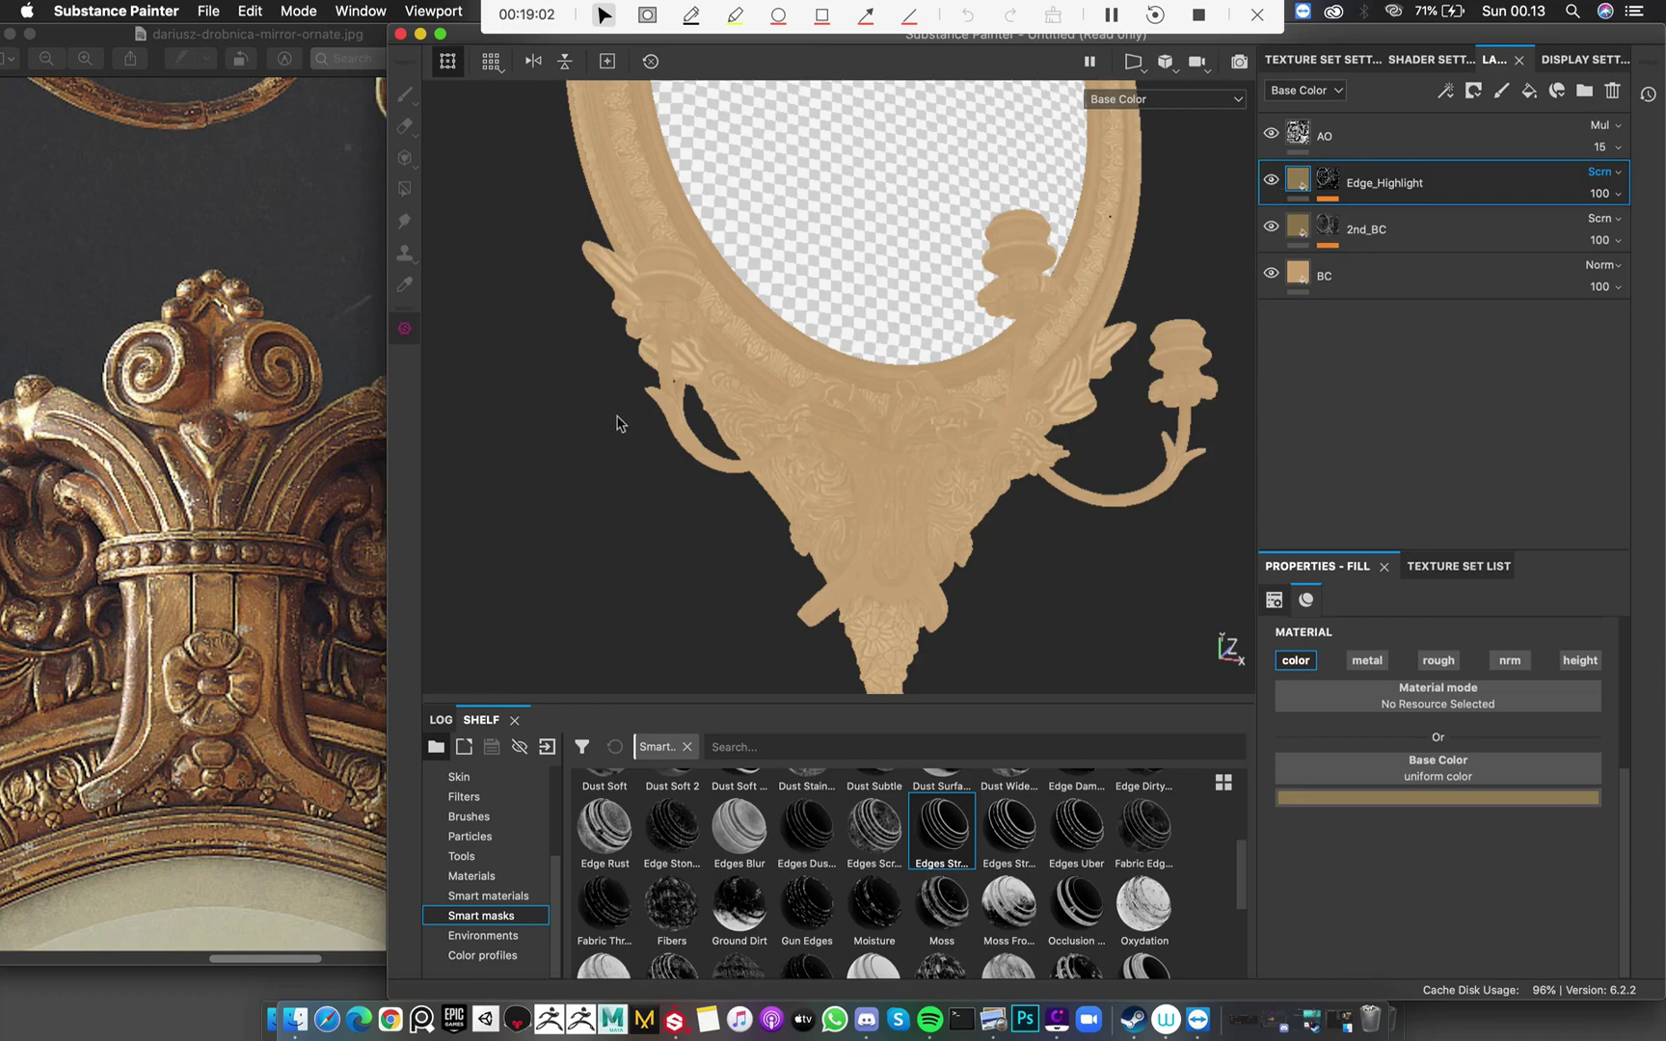
scroll(903, 552, "up", 5)
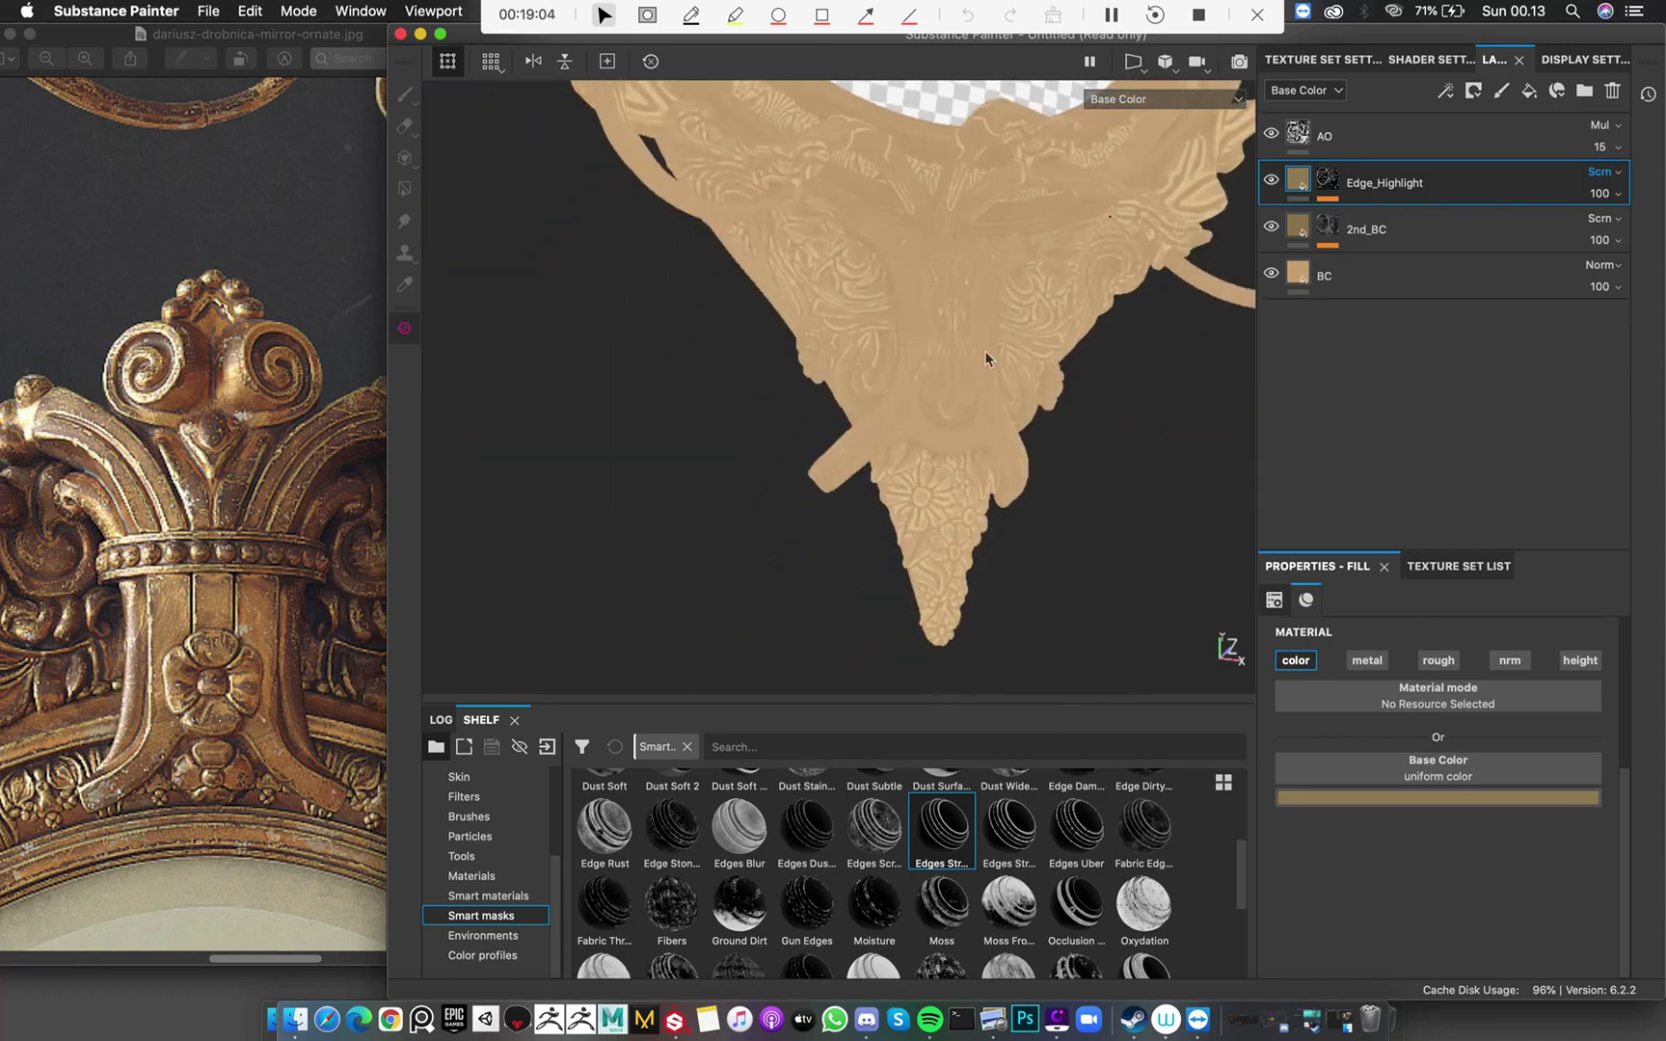
Brighten the Edge_Highlight layer's fill color again and check it on the lower tip and upper ornament
left_click(1507, 797)
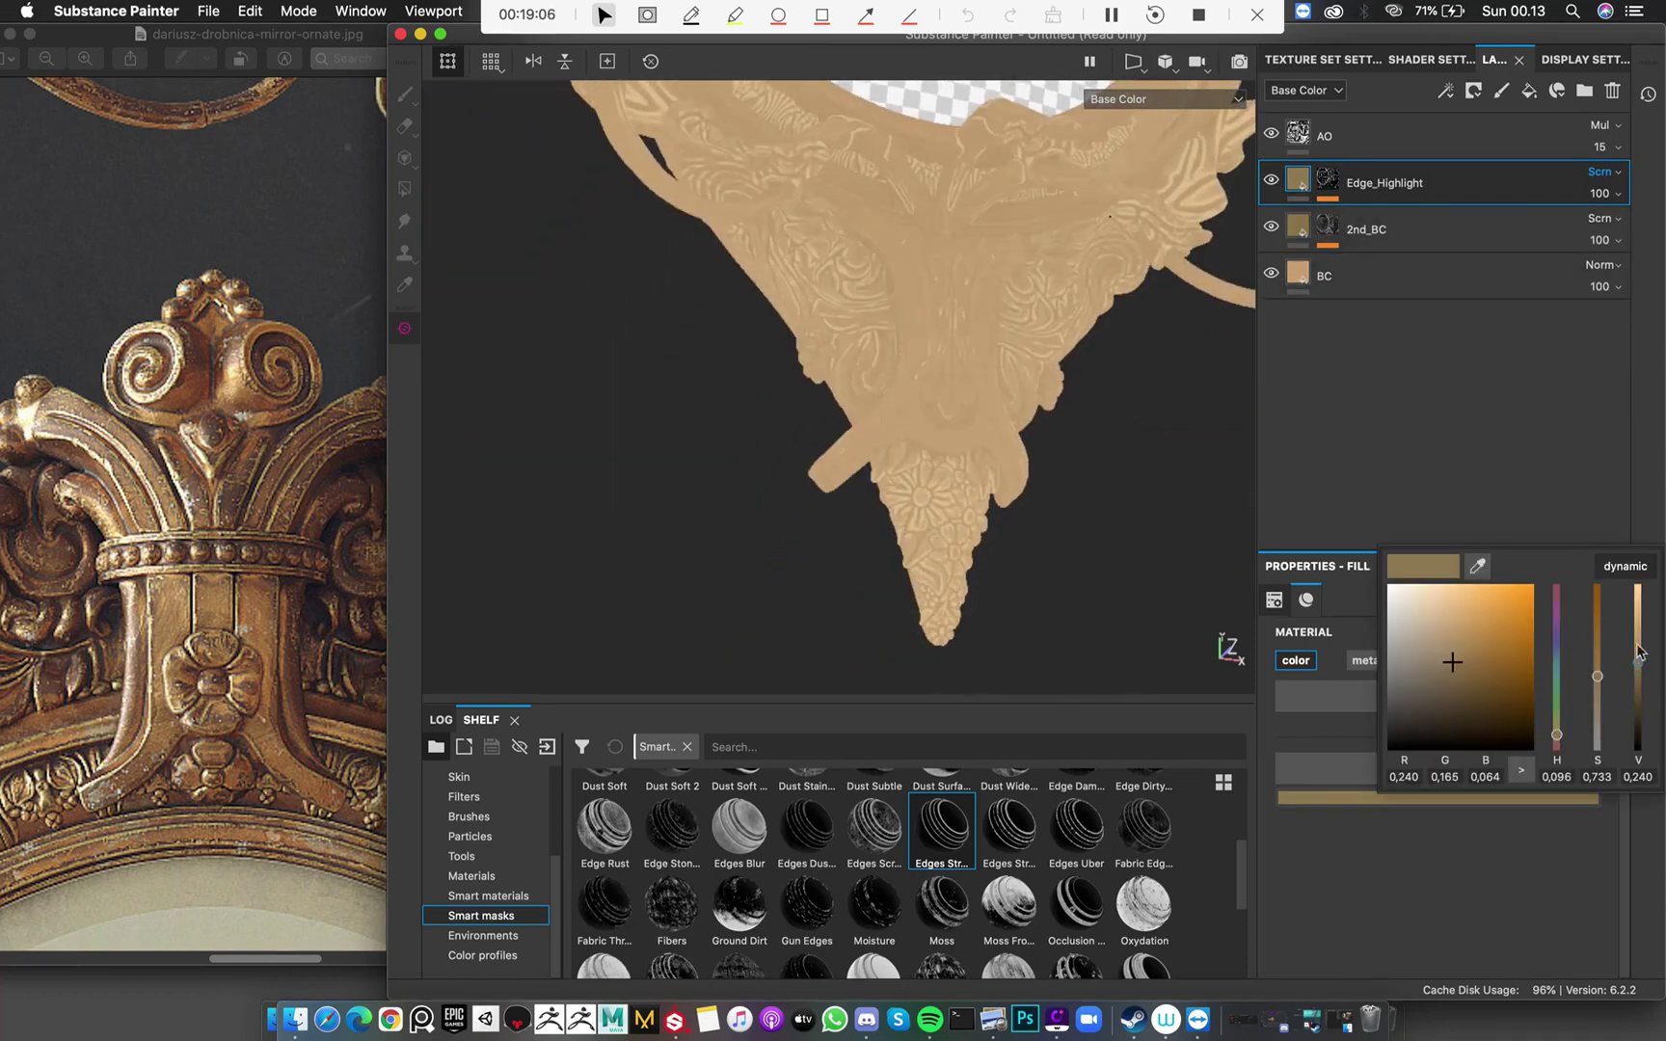
left_click_drag(1639, 652, 1641, 650)
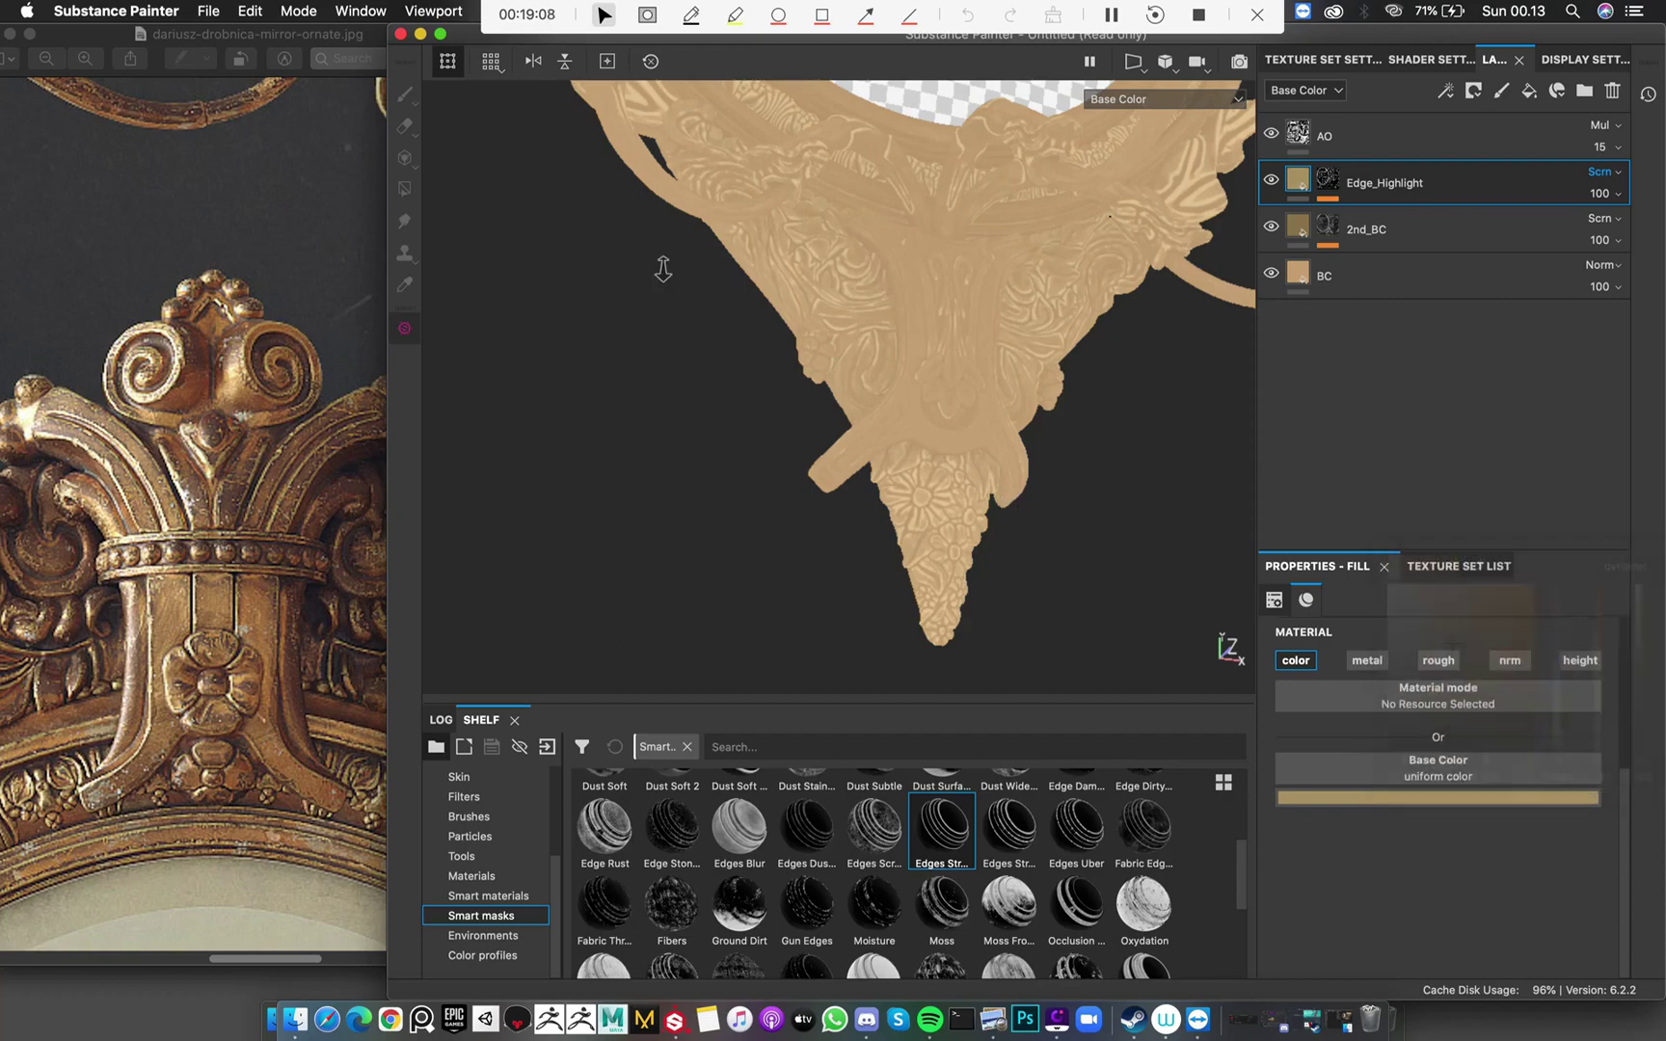
scroll(967, 156, "down", 5)
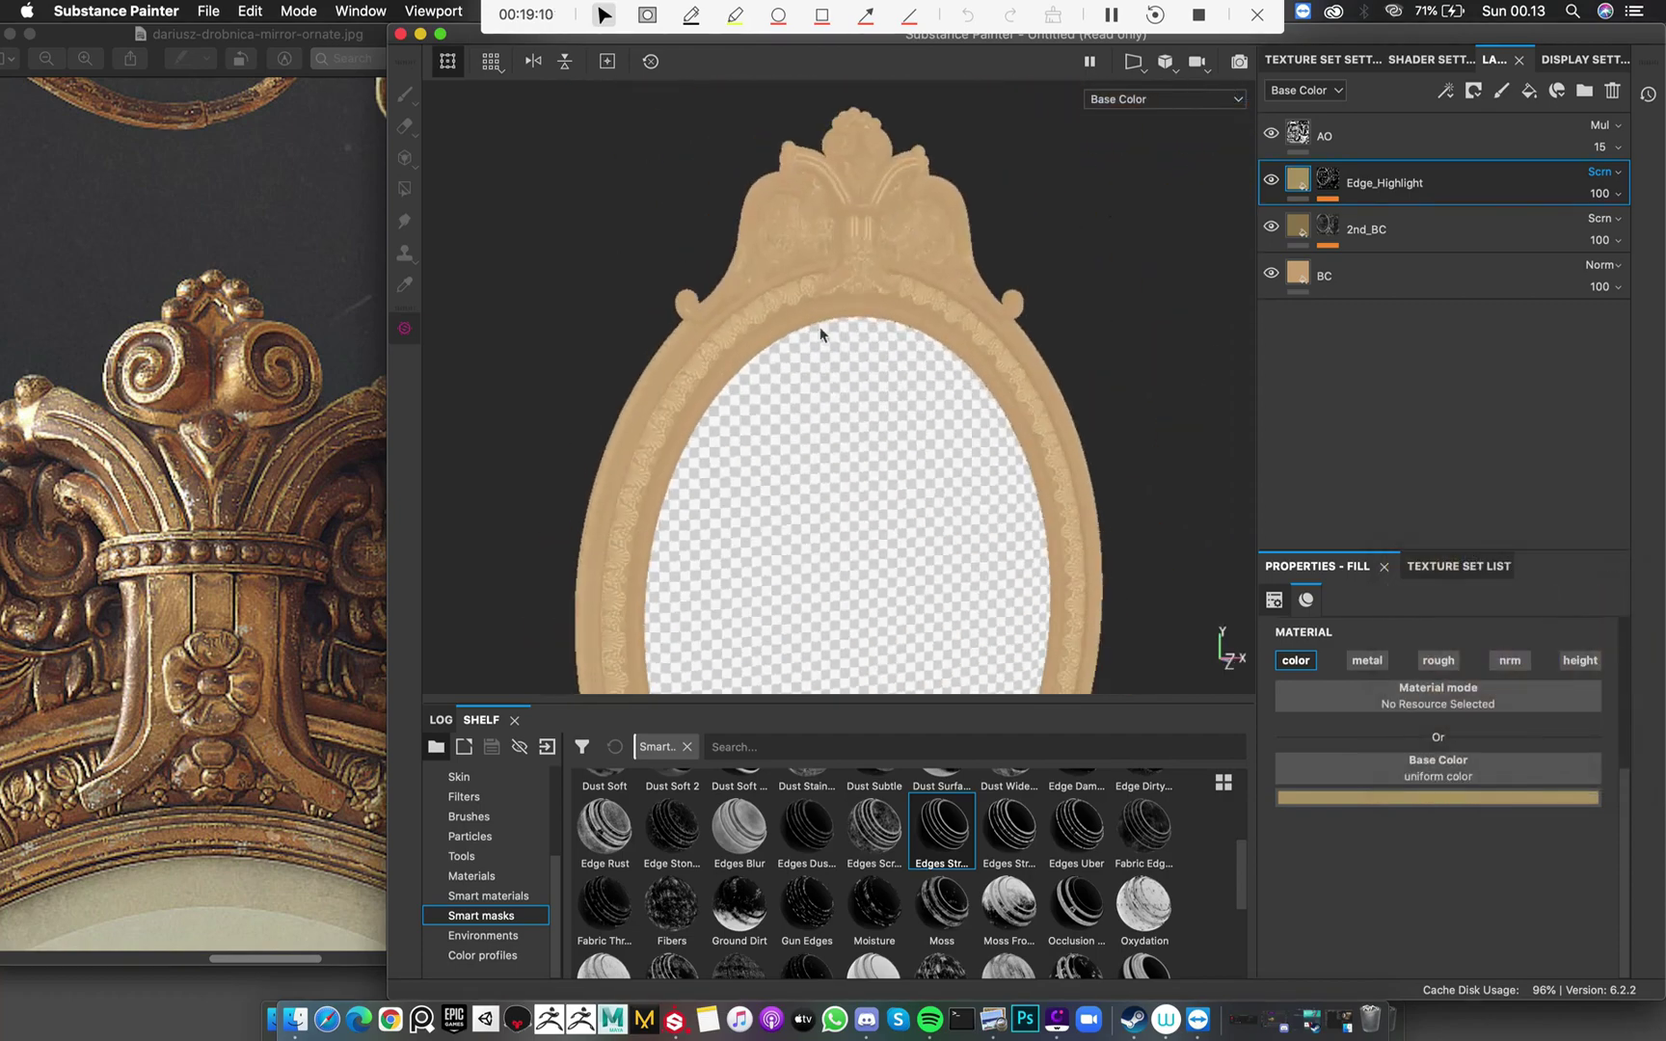
scroll(829, 169, "up", 5)
left_click_drag(928, 288, 1011, 286, "alt")
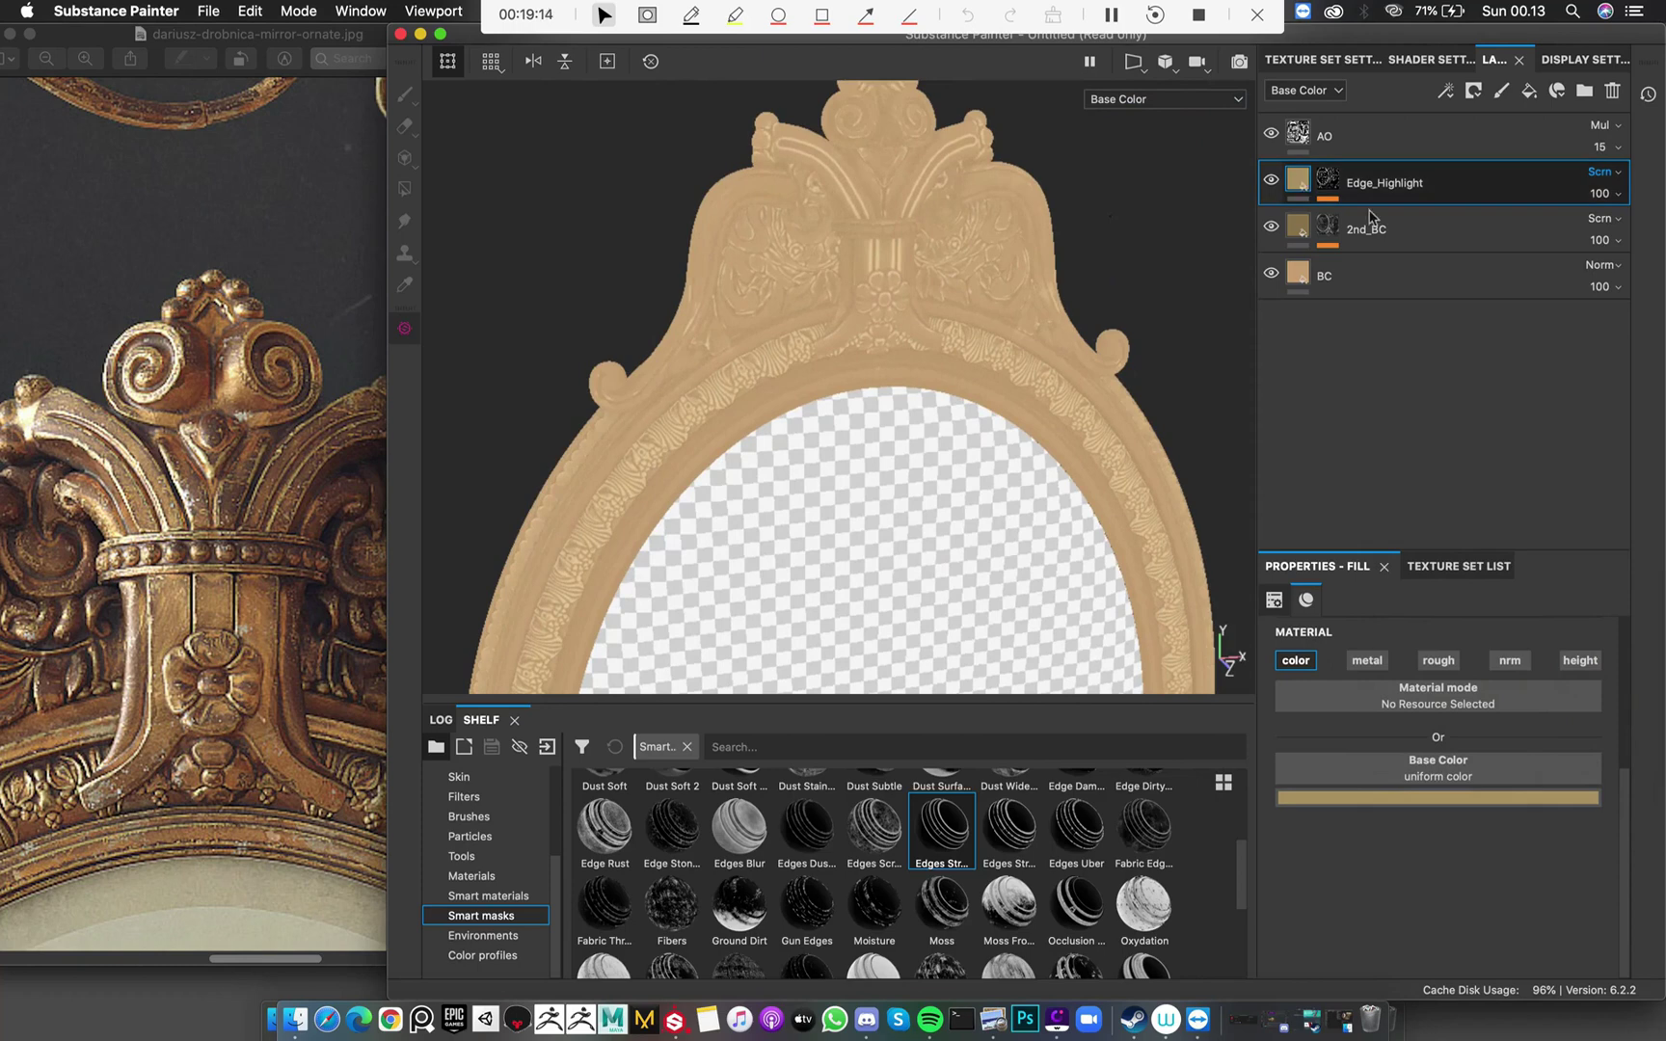
Duplicate the Edge_Highlight layer, hide the original and replace the duplicate's mask with a plain black mask
key("super+d")
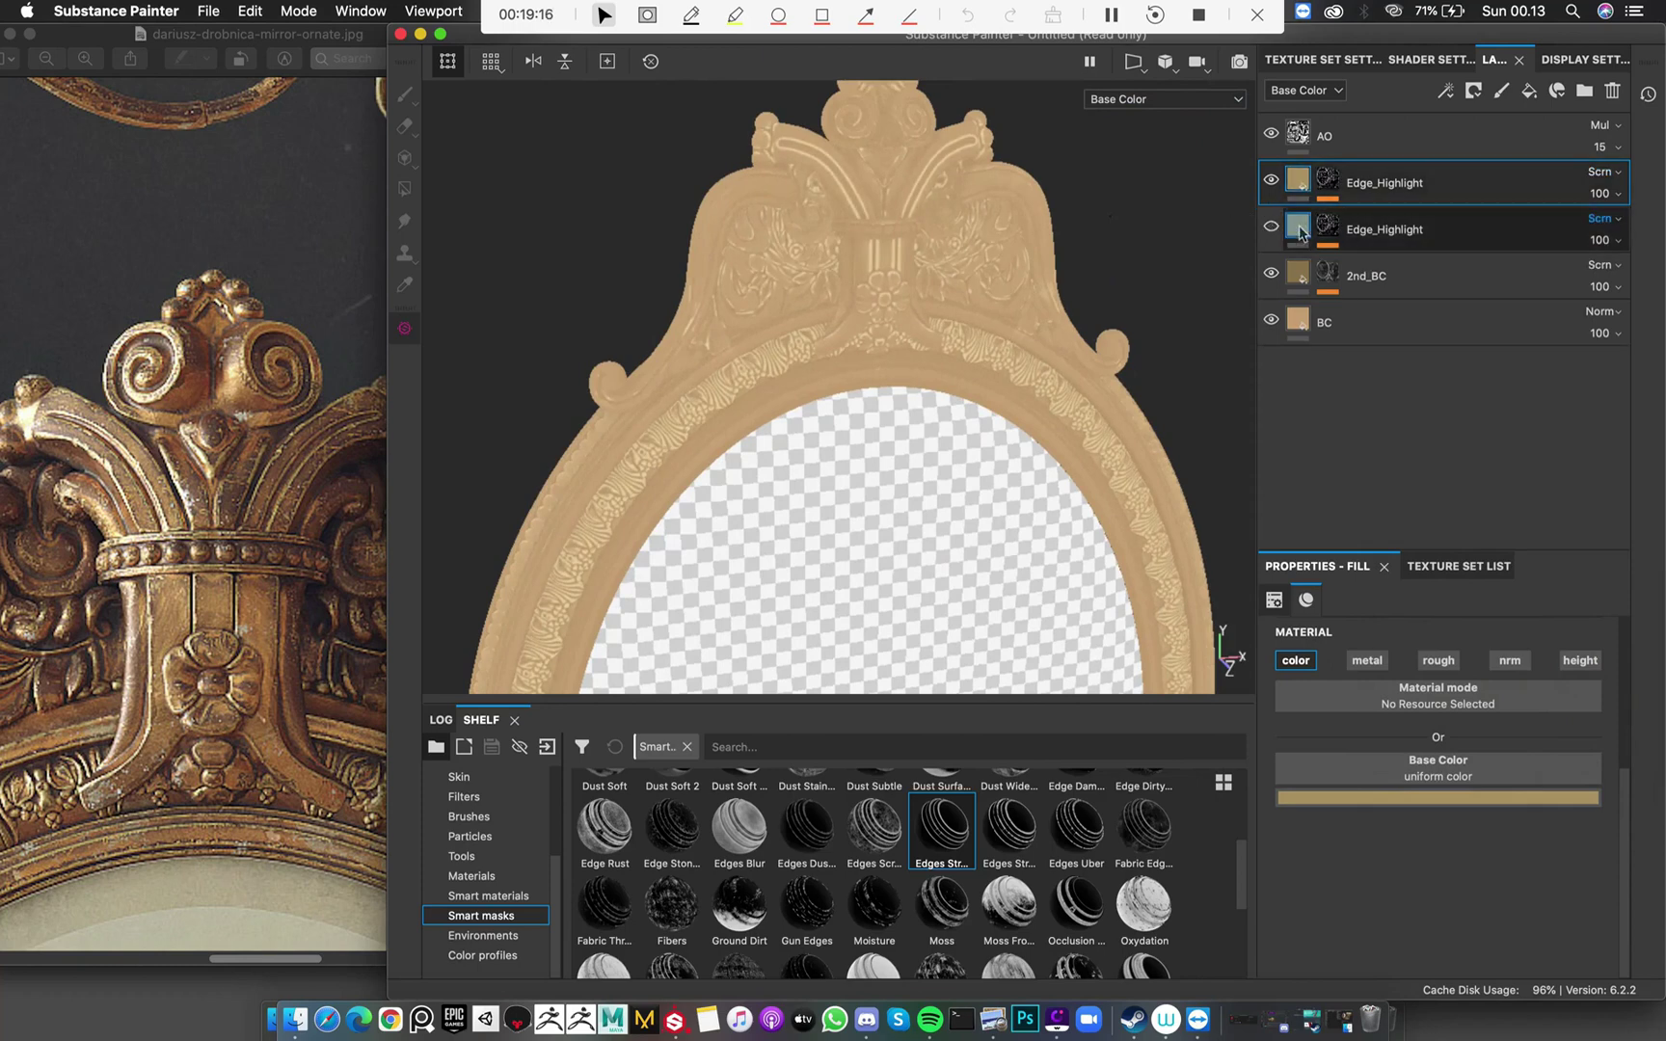
left_click(1327, 179)
right_click(1336, 178)
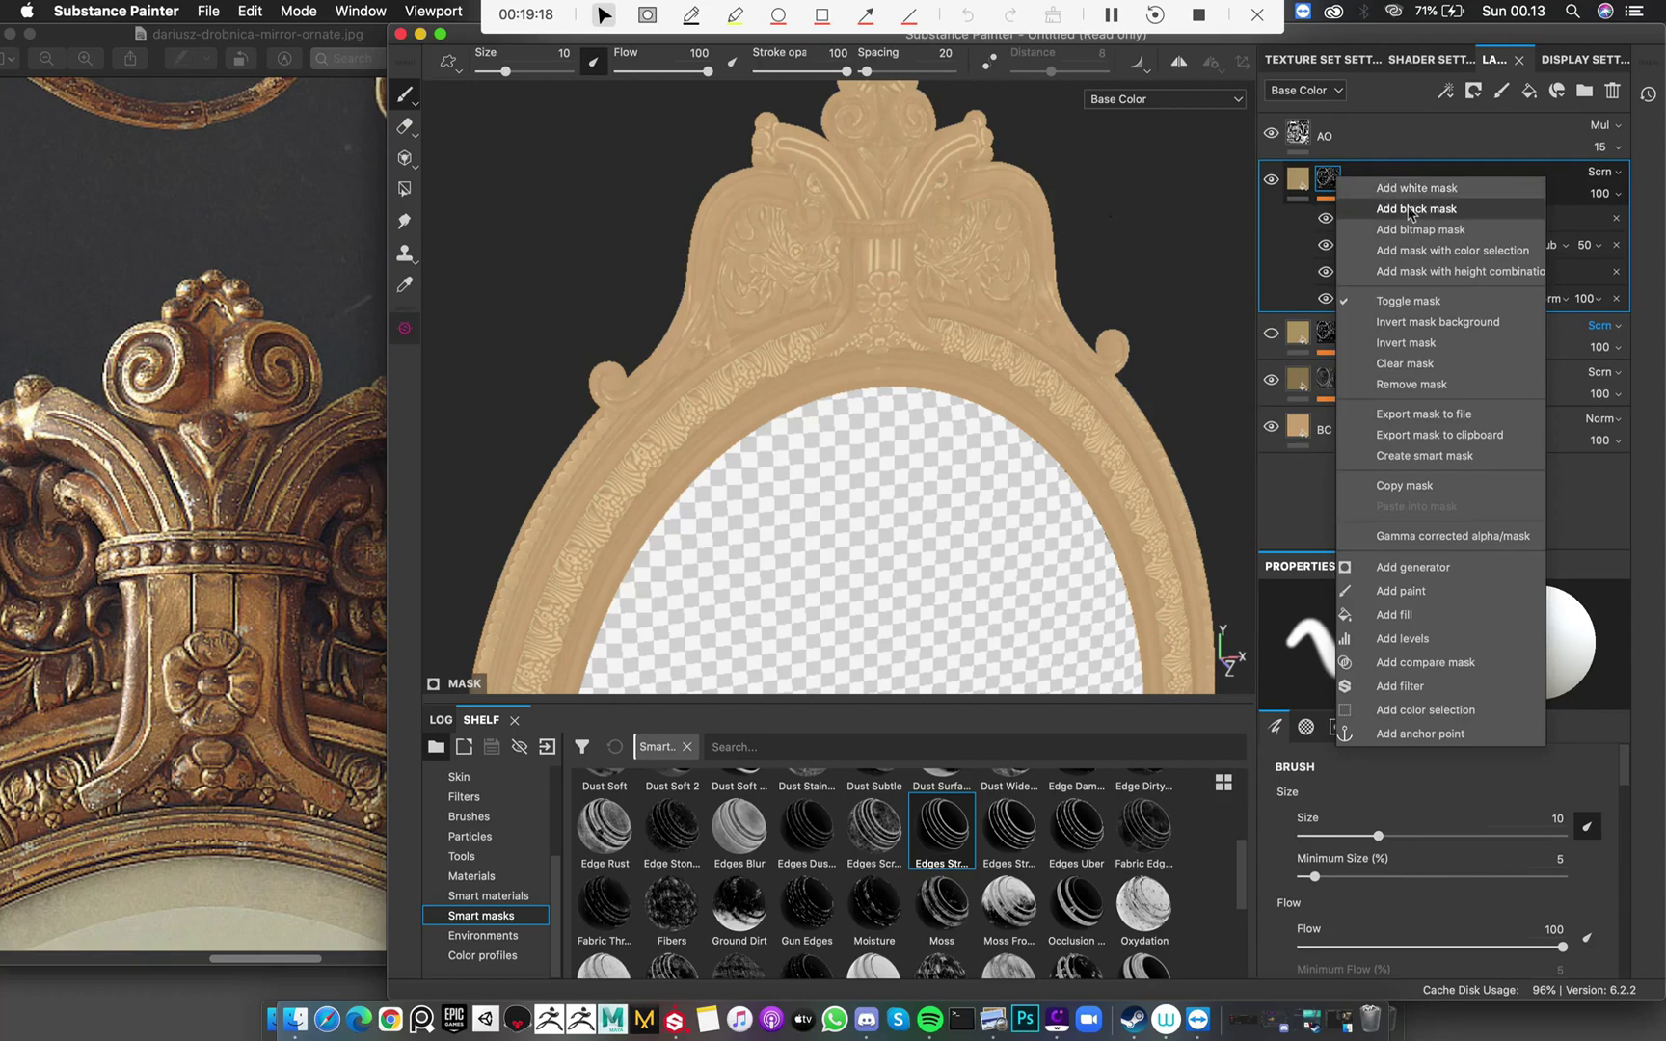
left_click(1413, 208)
Add a fill to the duplicate Edge_Highlight's black mask and assign the Frame_Cav texture as its grayscale
right_click(1329, 177)
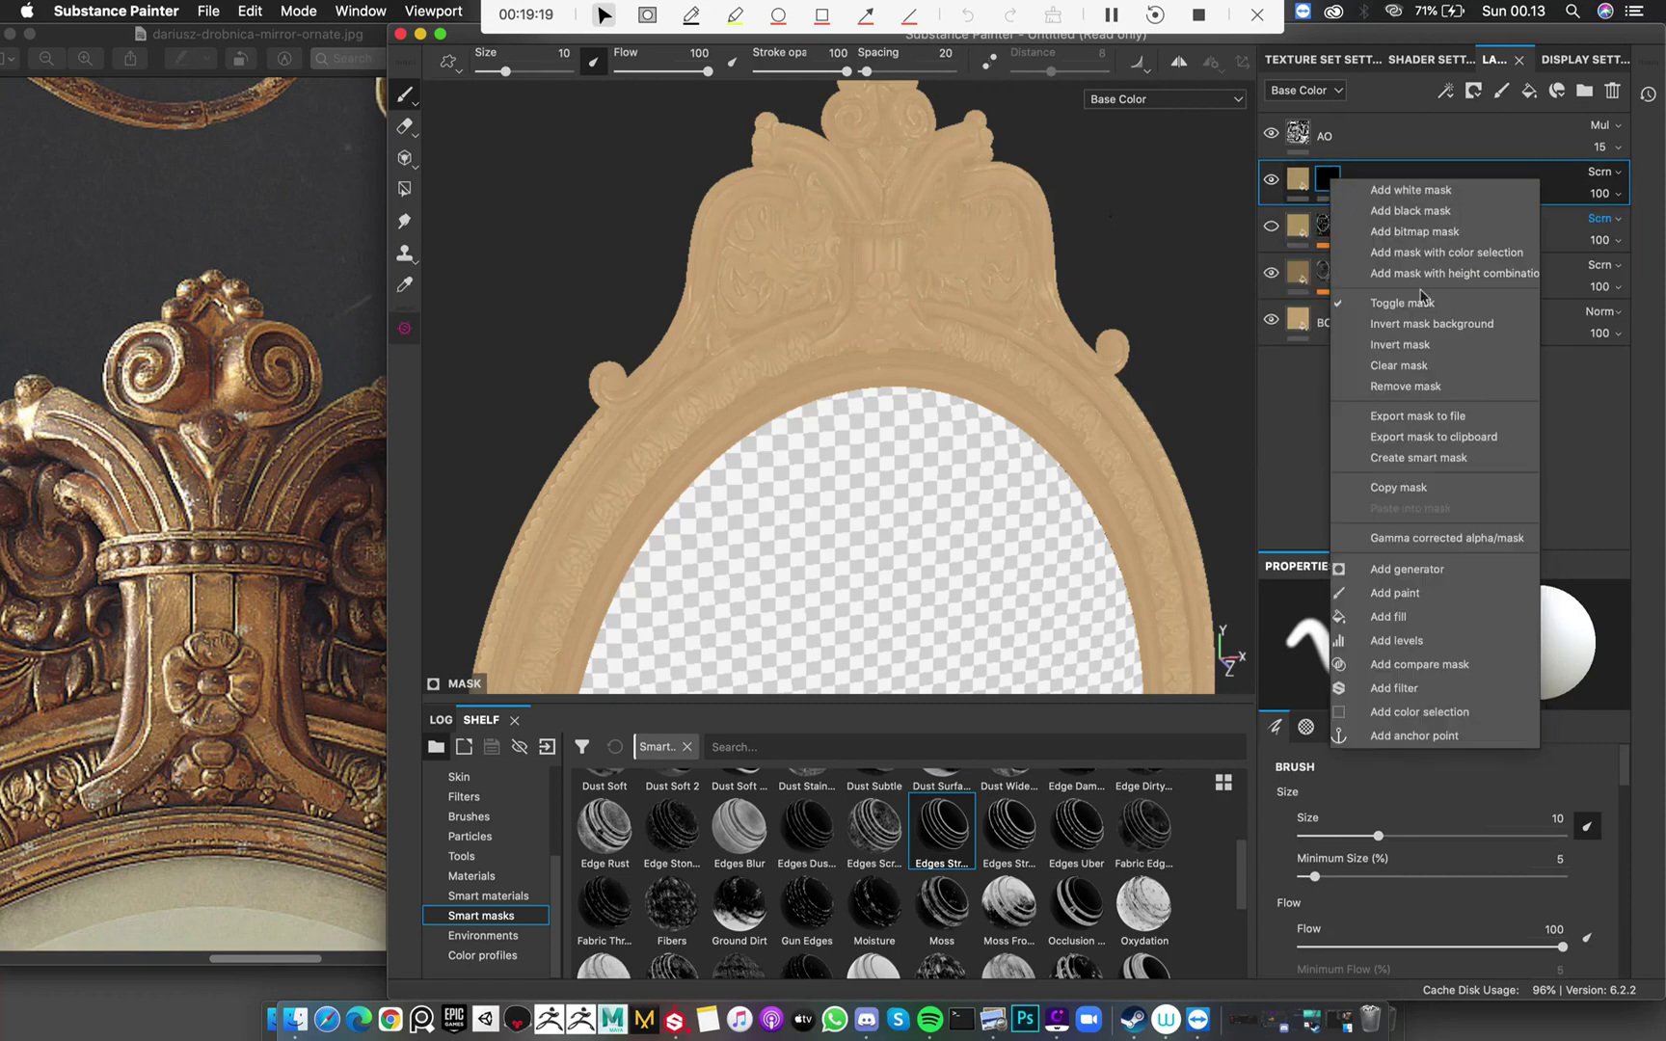
left_click(1424, 617)
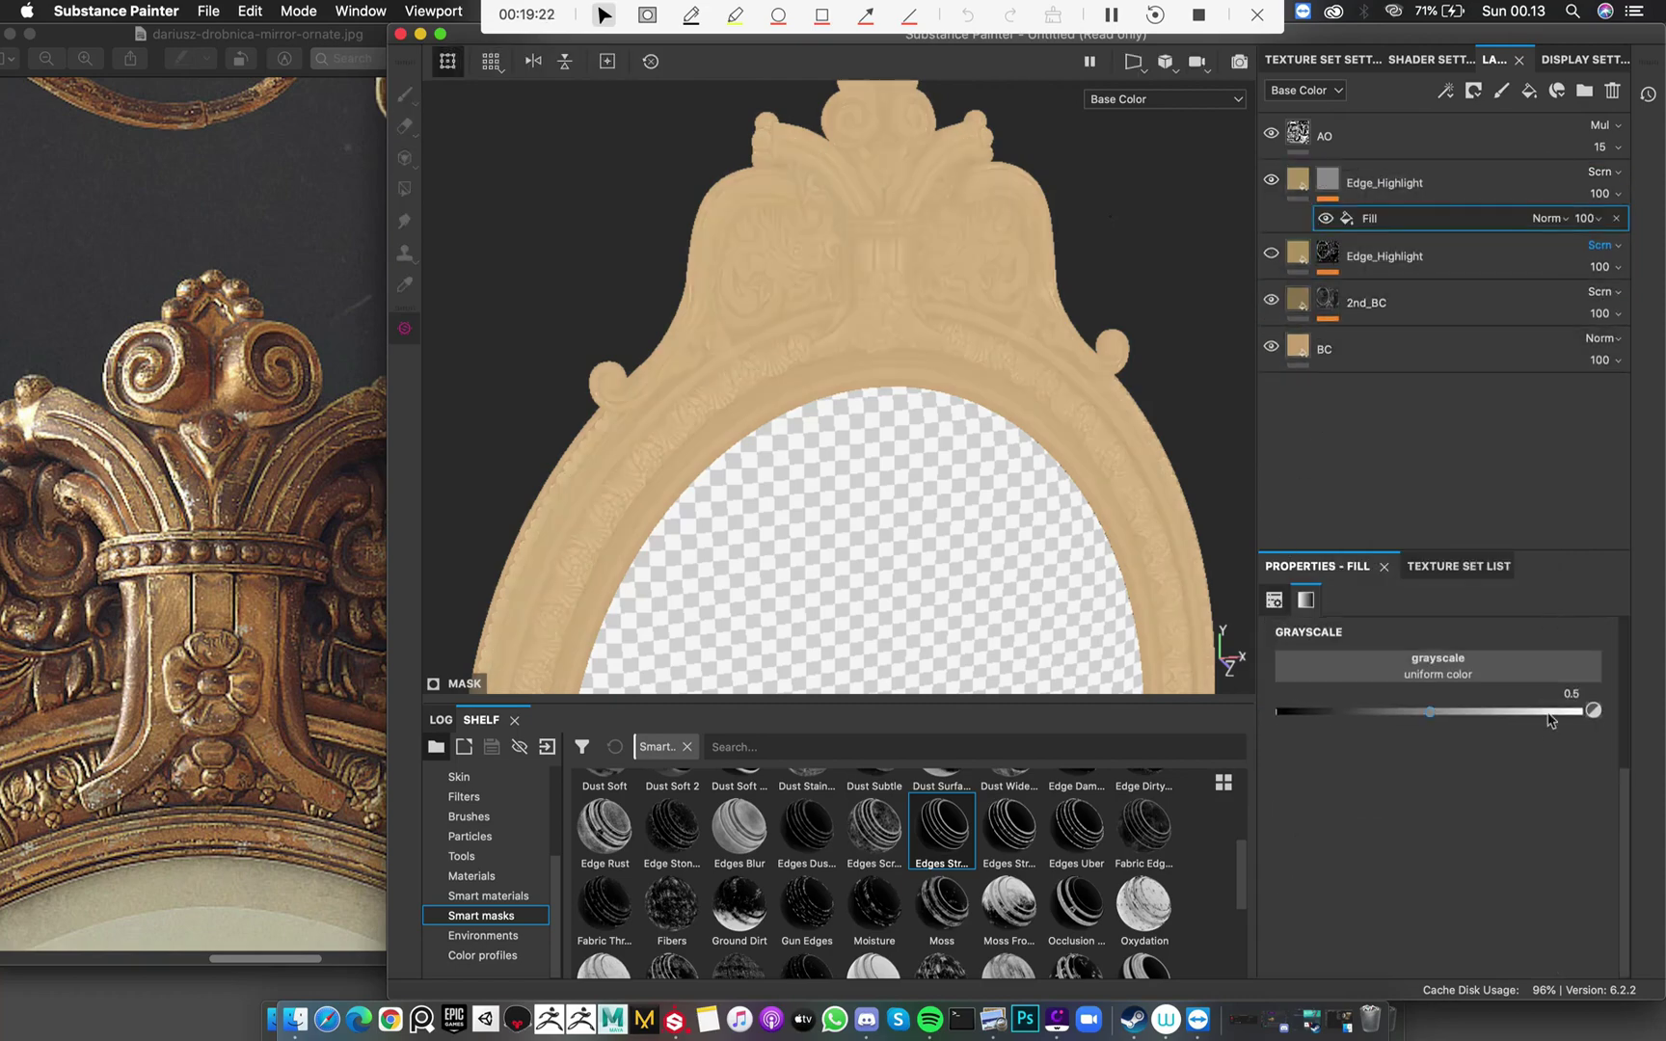
left_click(1540, 674)
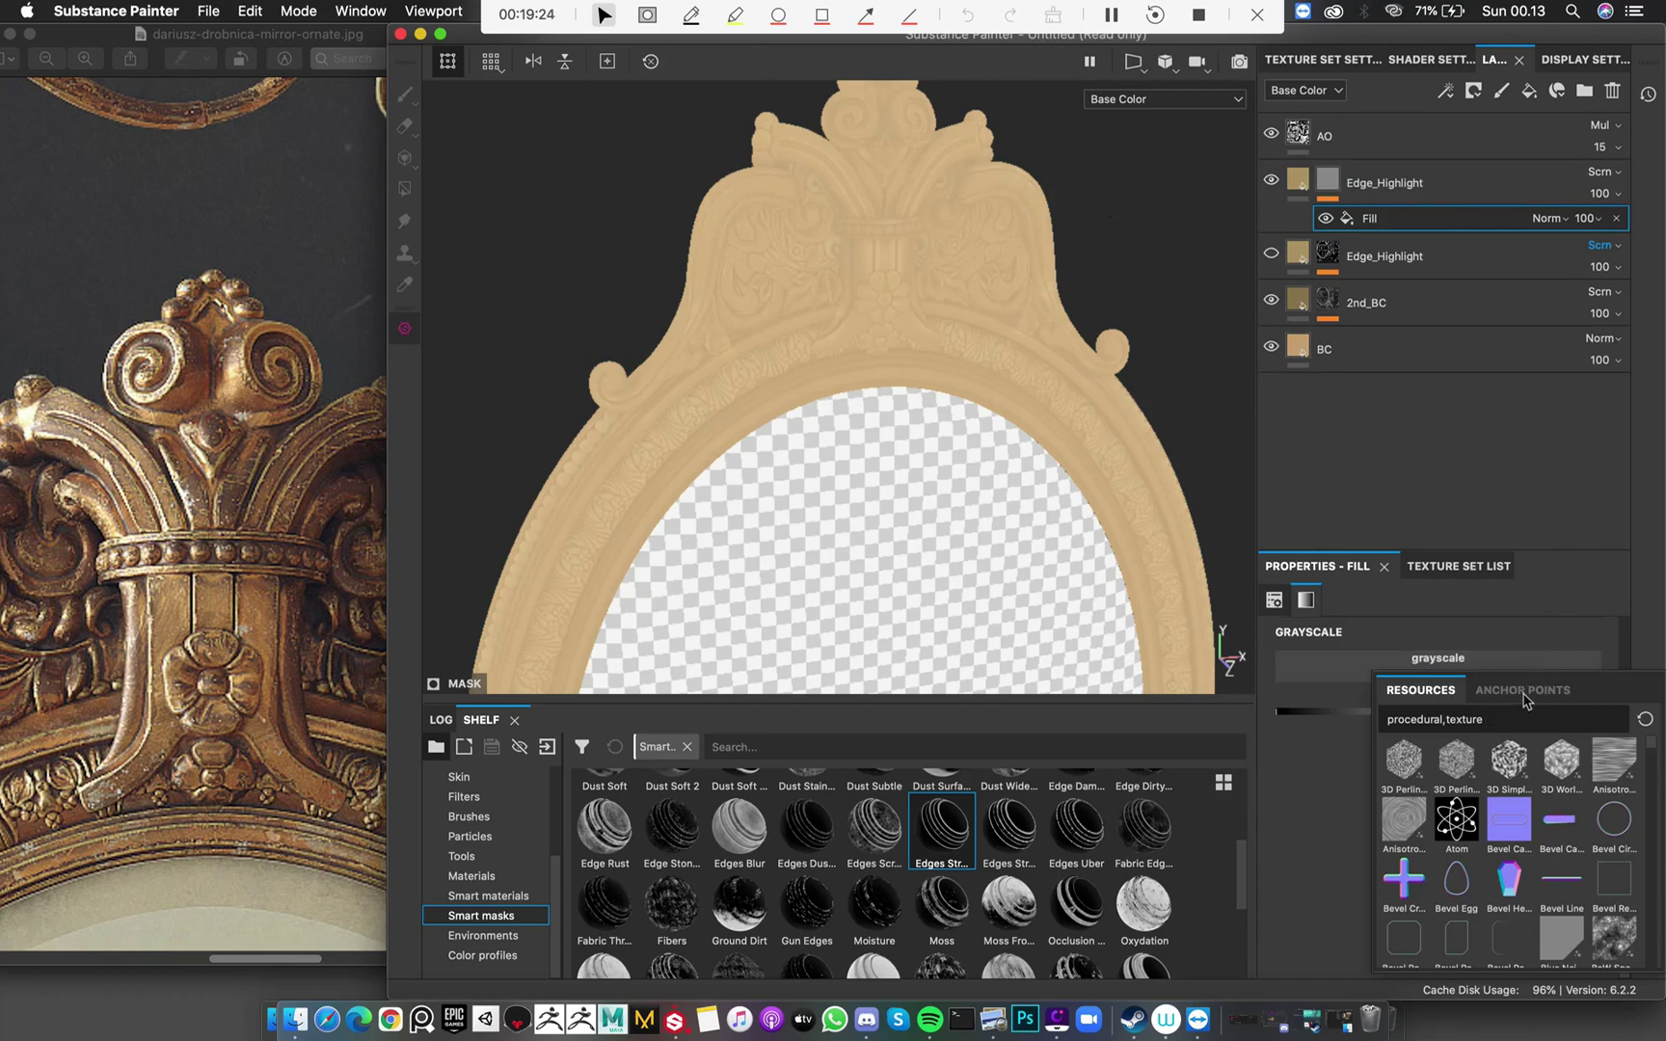
type("frame")
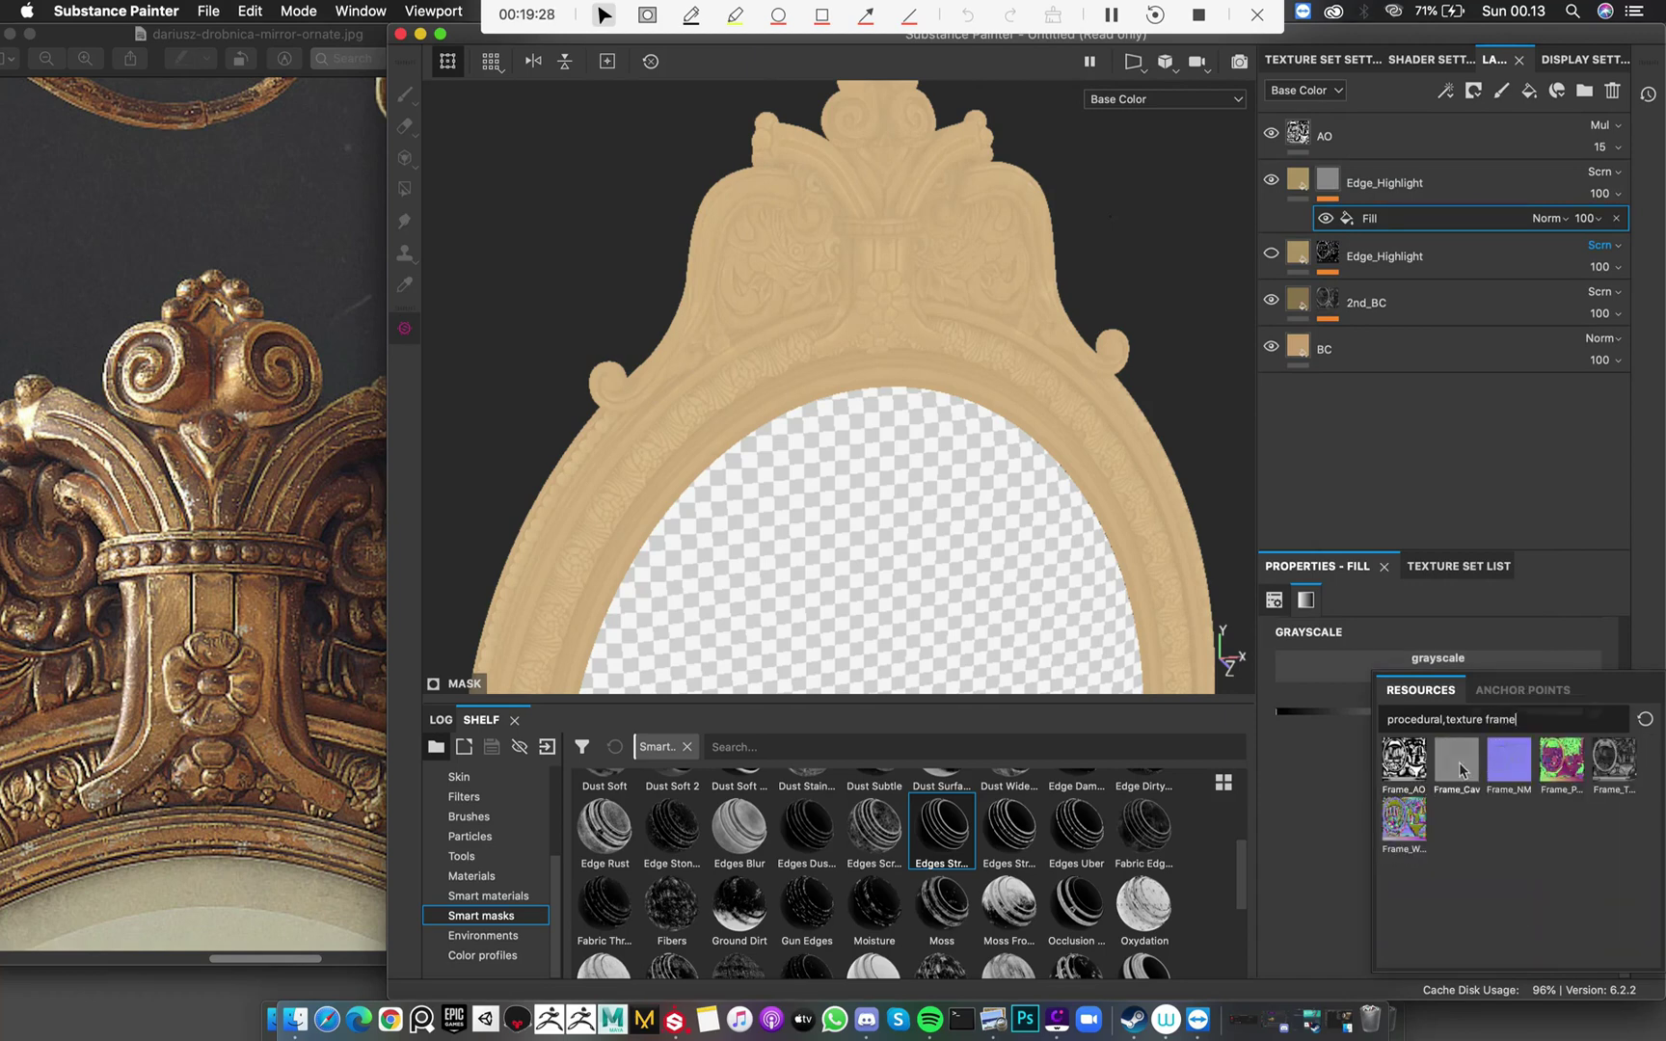
left_click(1460, 766)
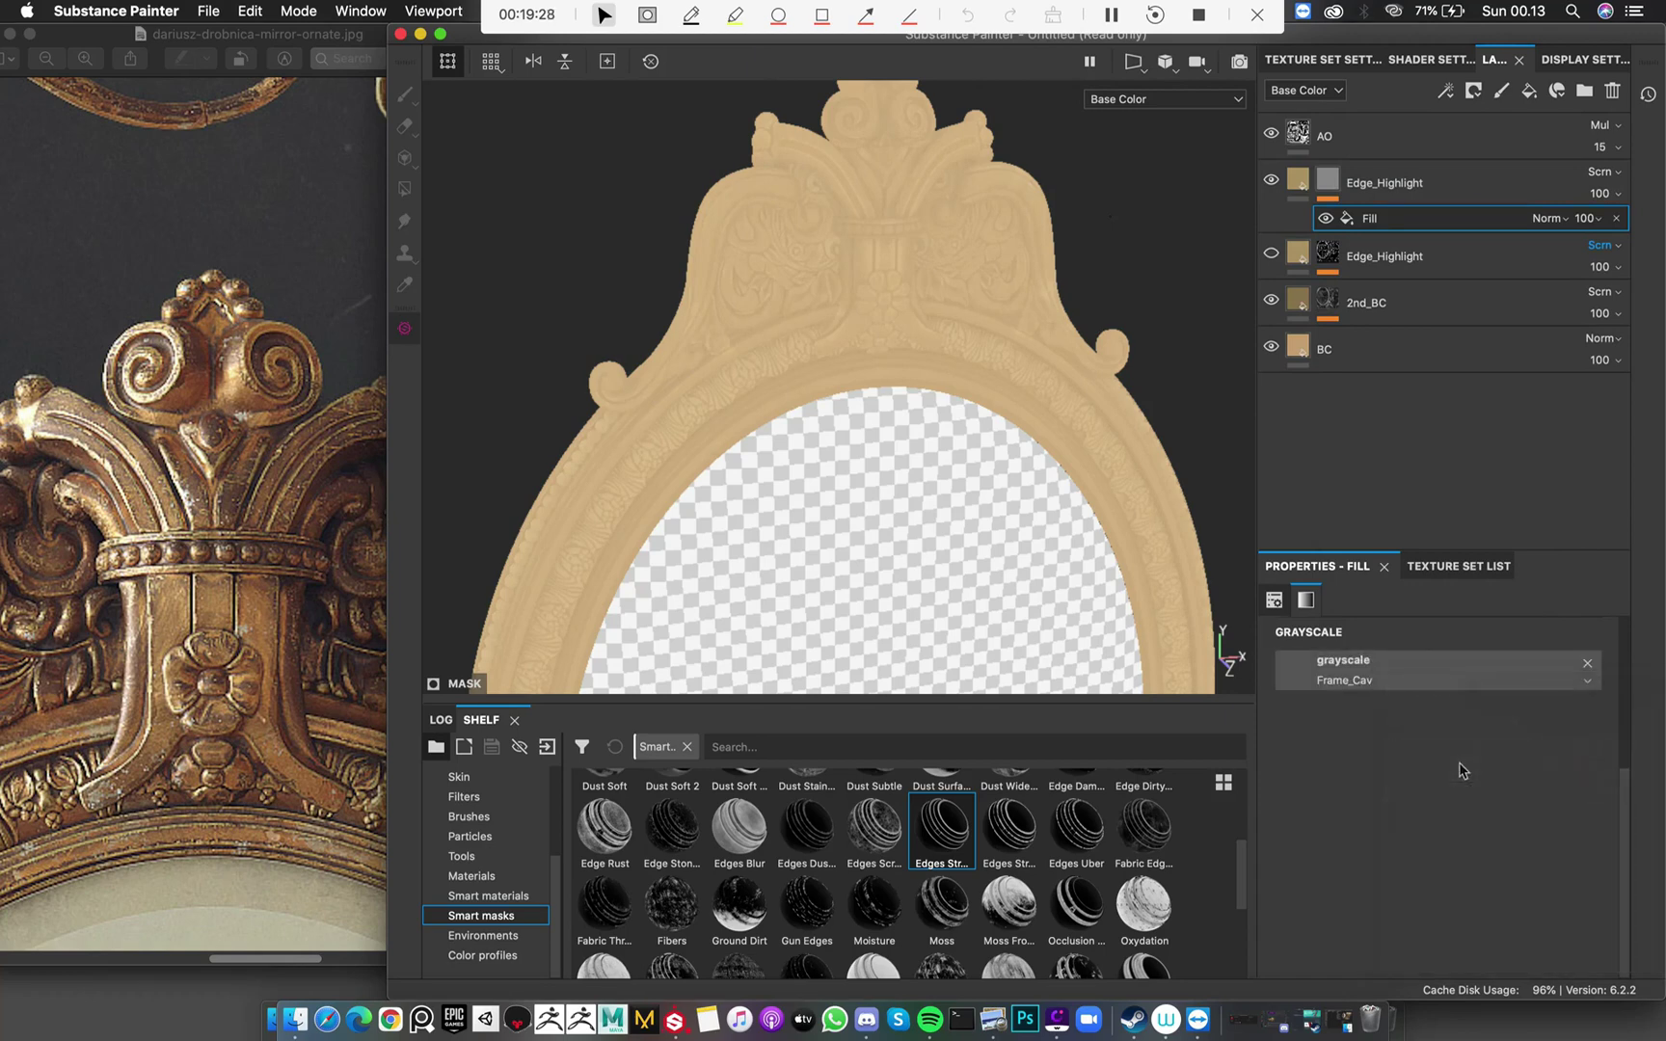
left_click_drag(971, 460, 881, 232, "alt")
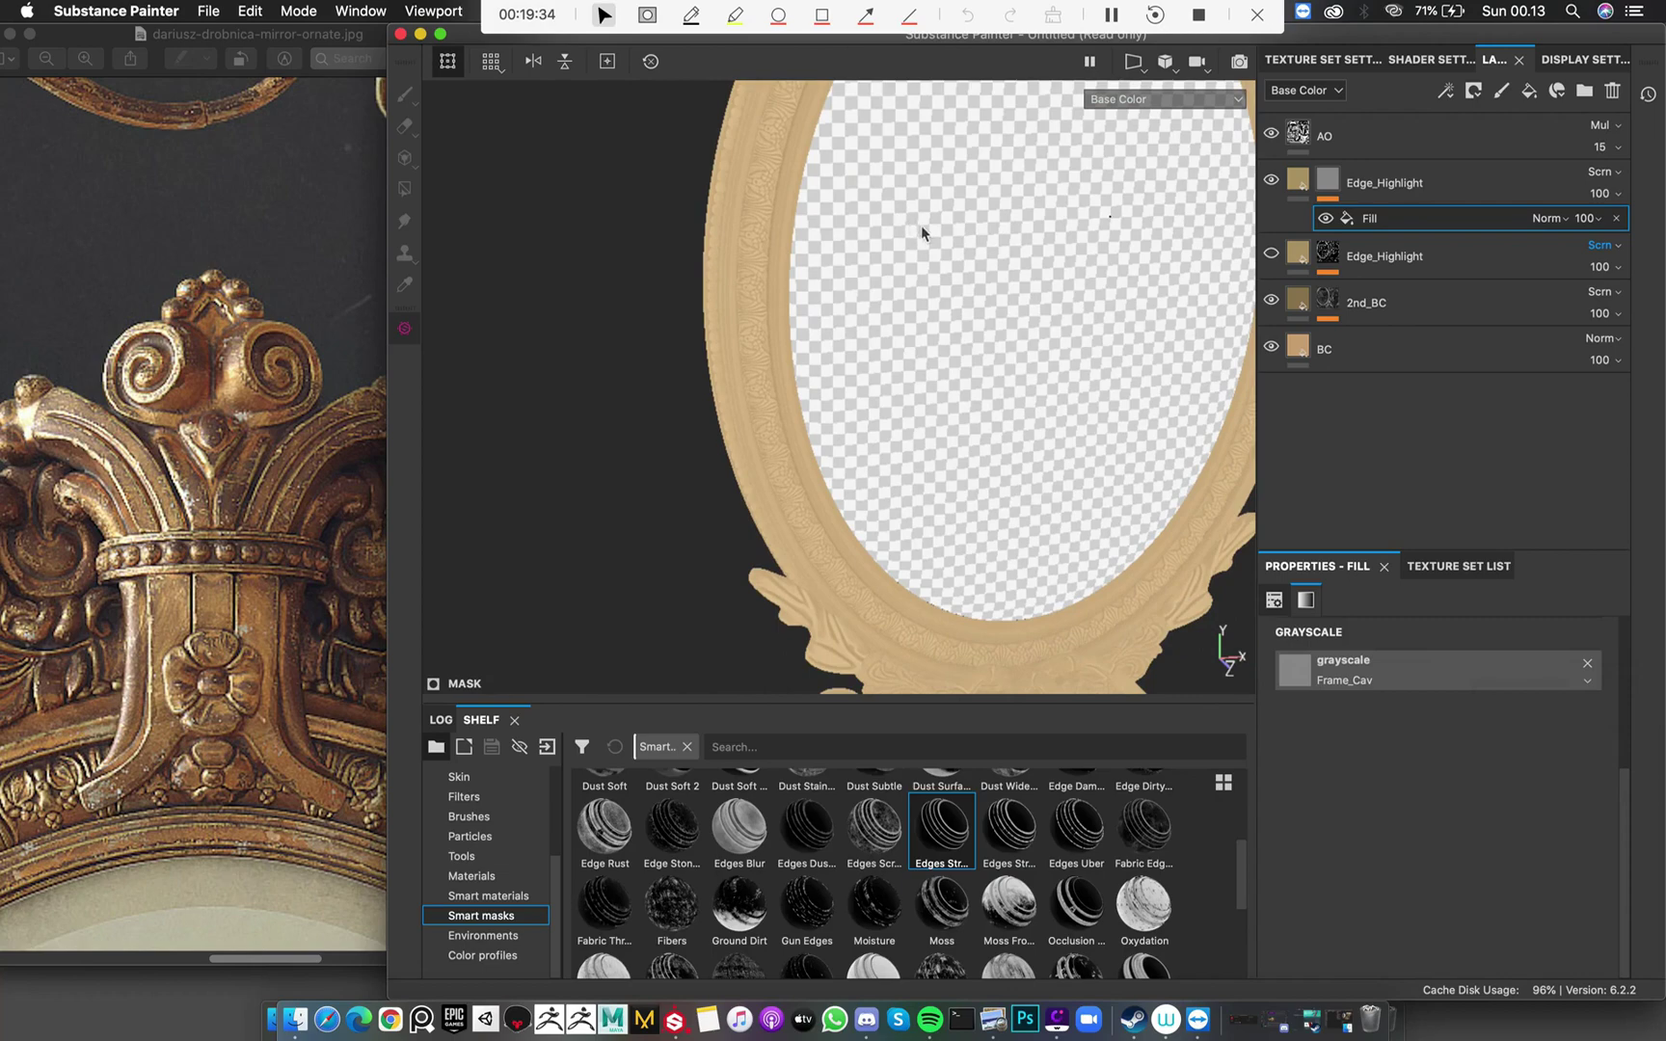
left_click_drag(971, 253, 869, 323, "alt")
Add Levels to the Frame_Cav mask, setting the midtone input to 9.478 and the white input to 0.612
left_click(1327, 179)
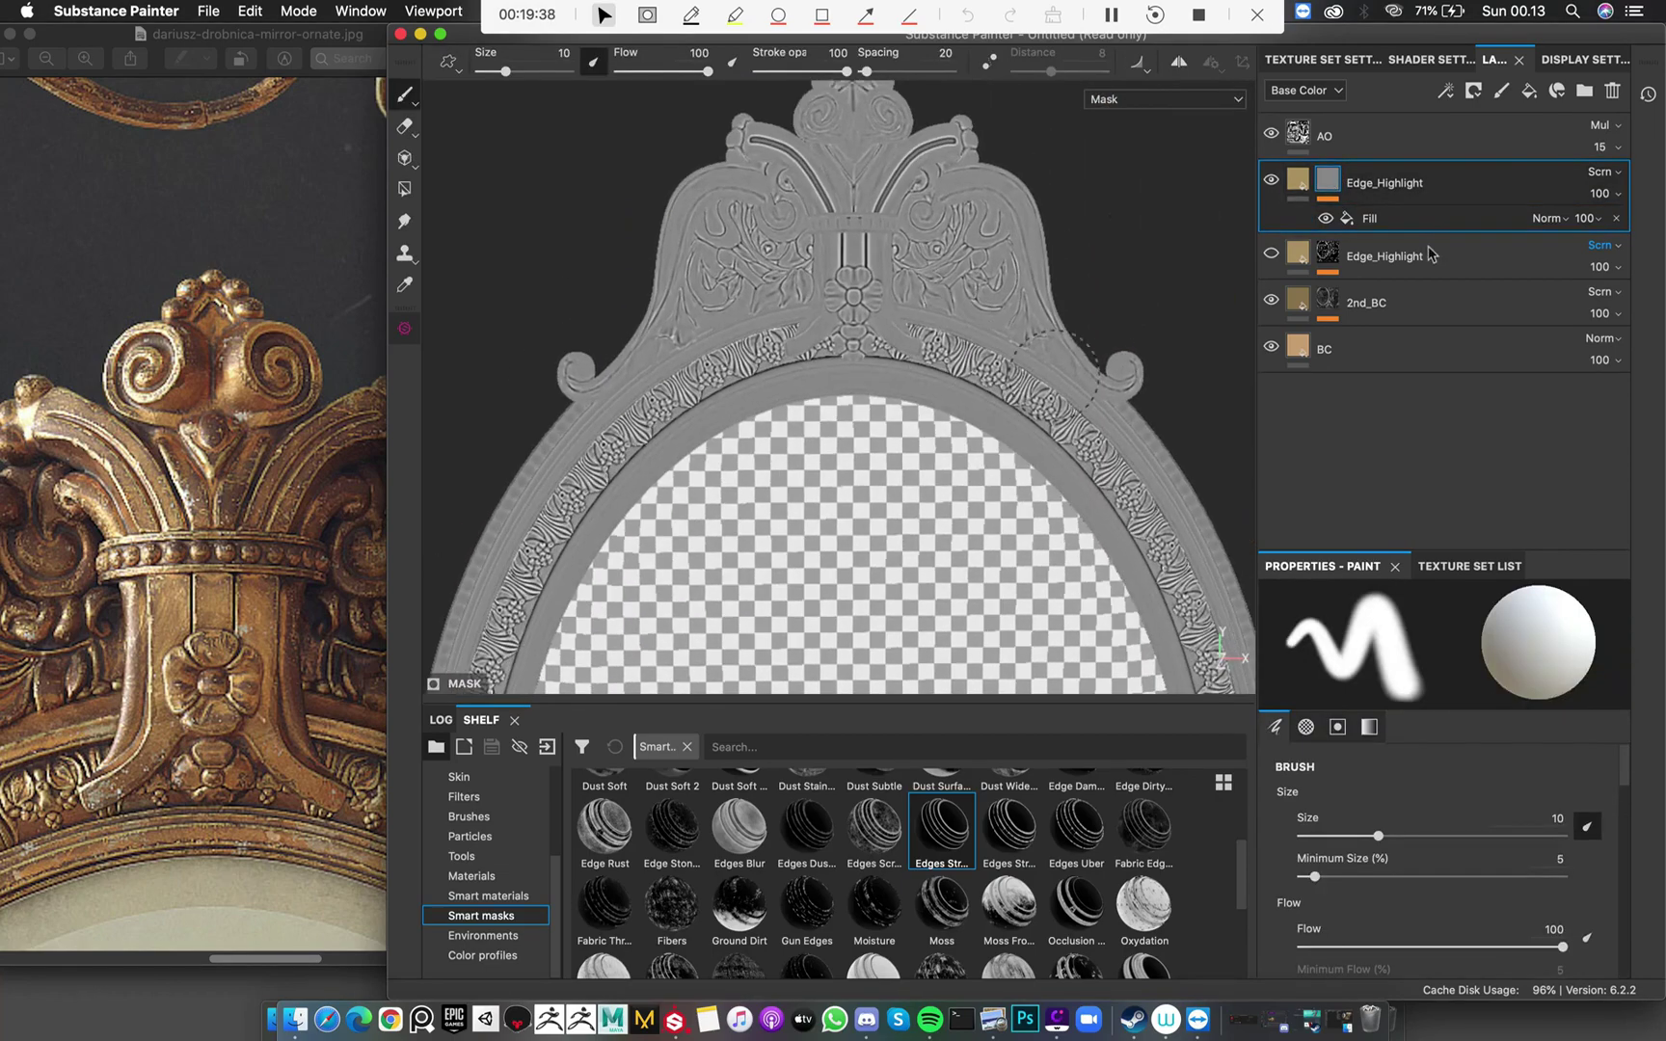
right_click(1325, 189)
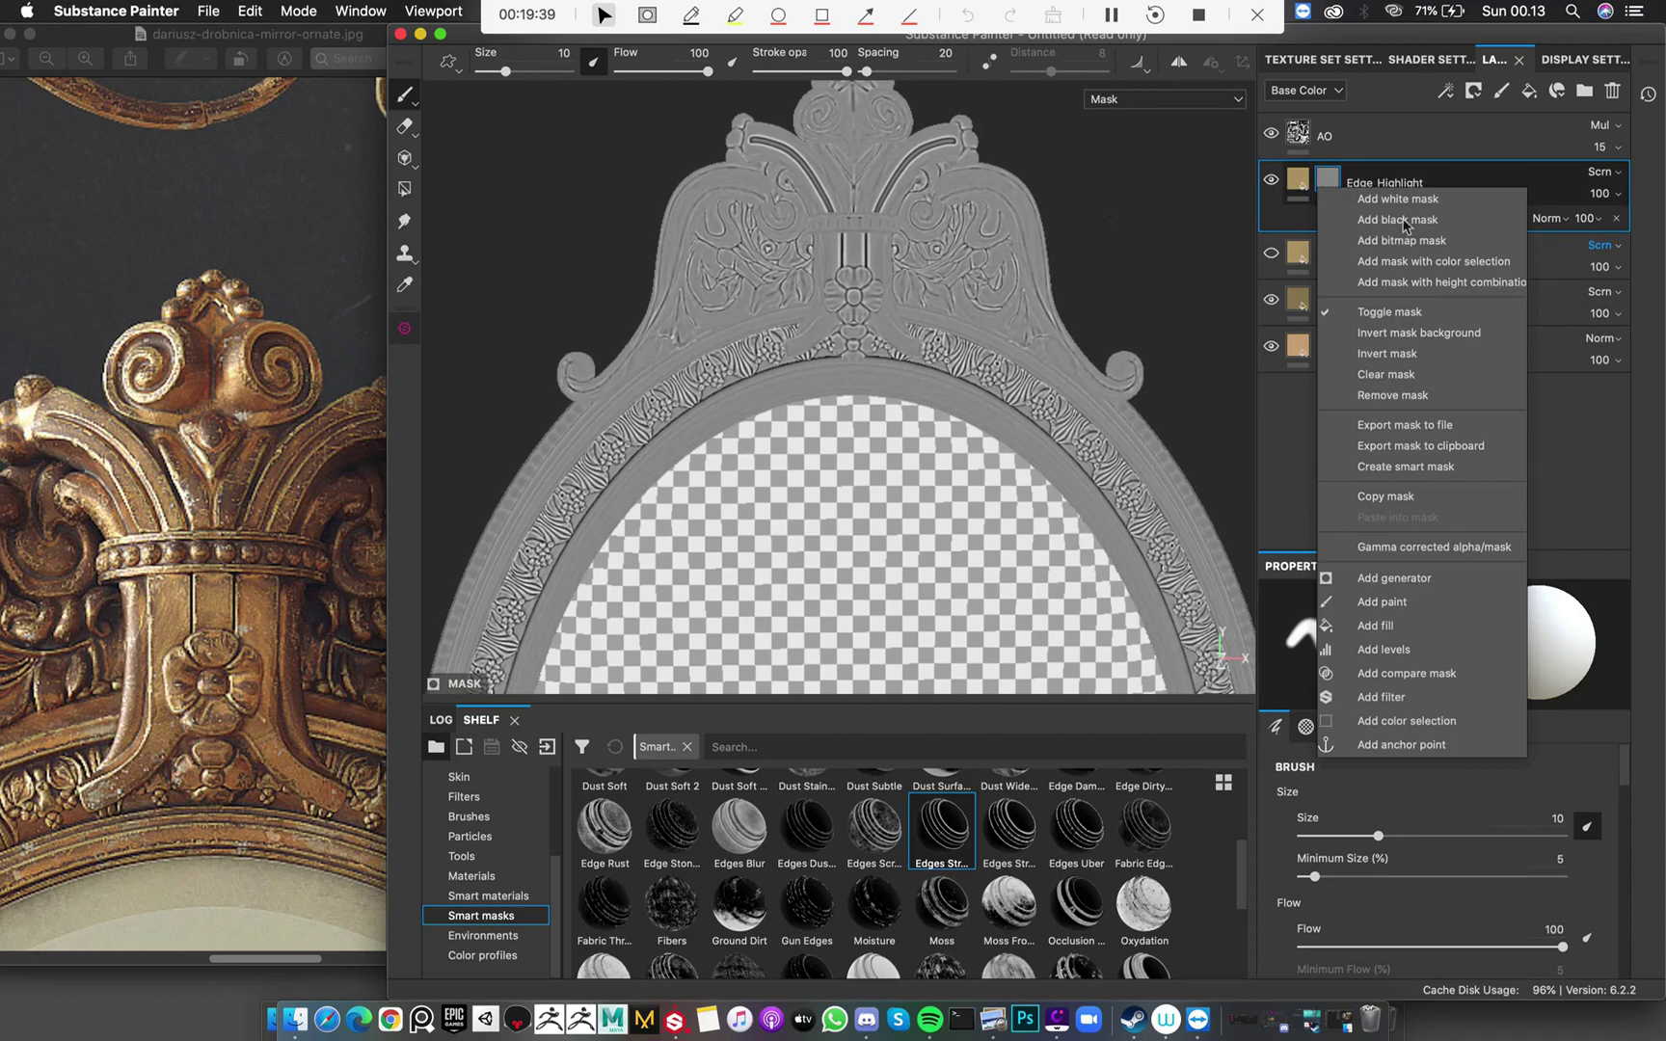
left_click(1443, 650)
left_click_drag(1443, 649, 1495, 651)
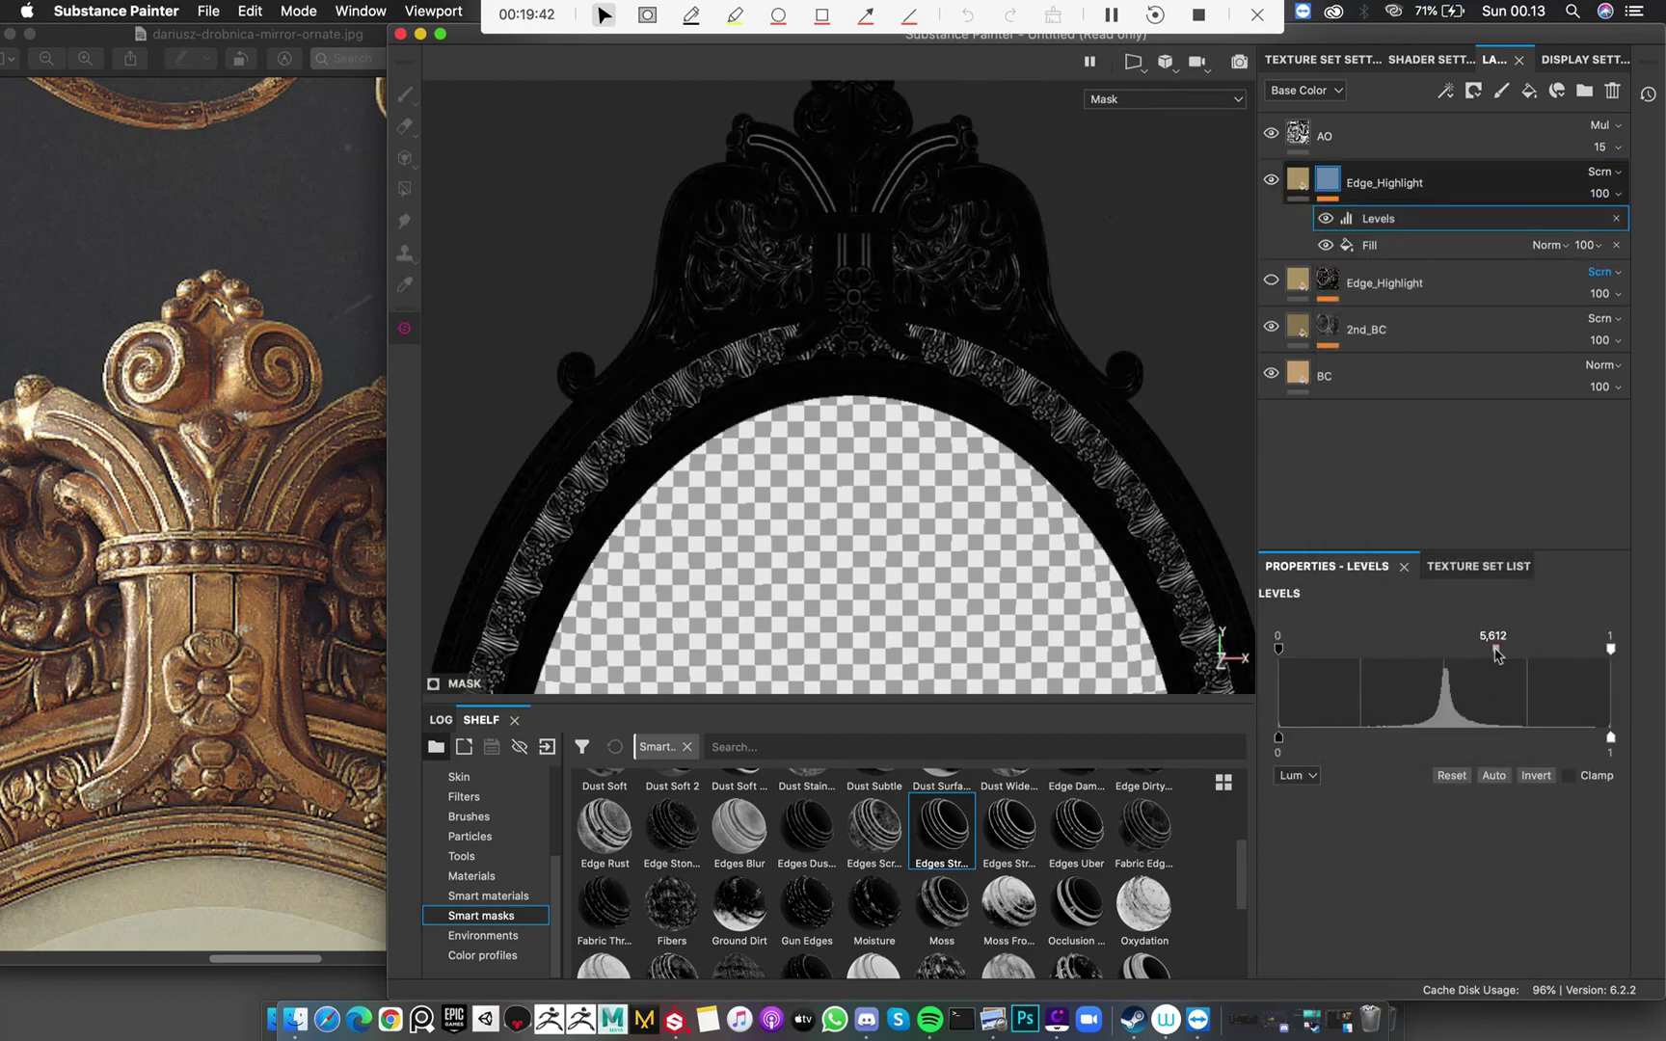
left_click_drag(1610, 650, 1479, 656)
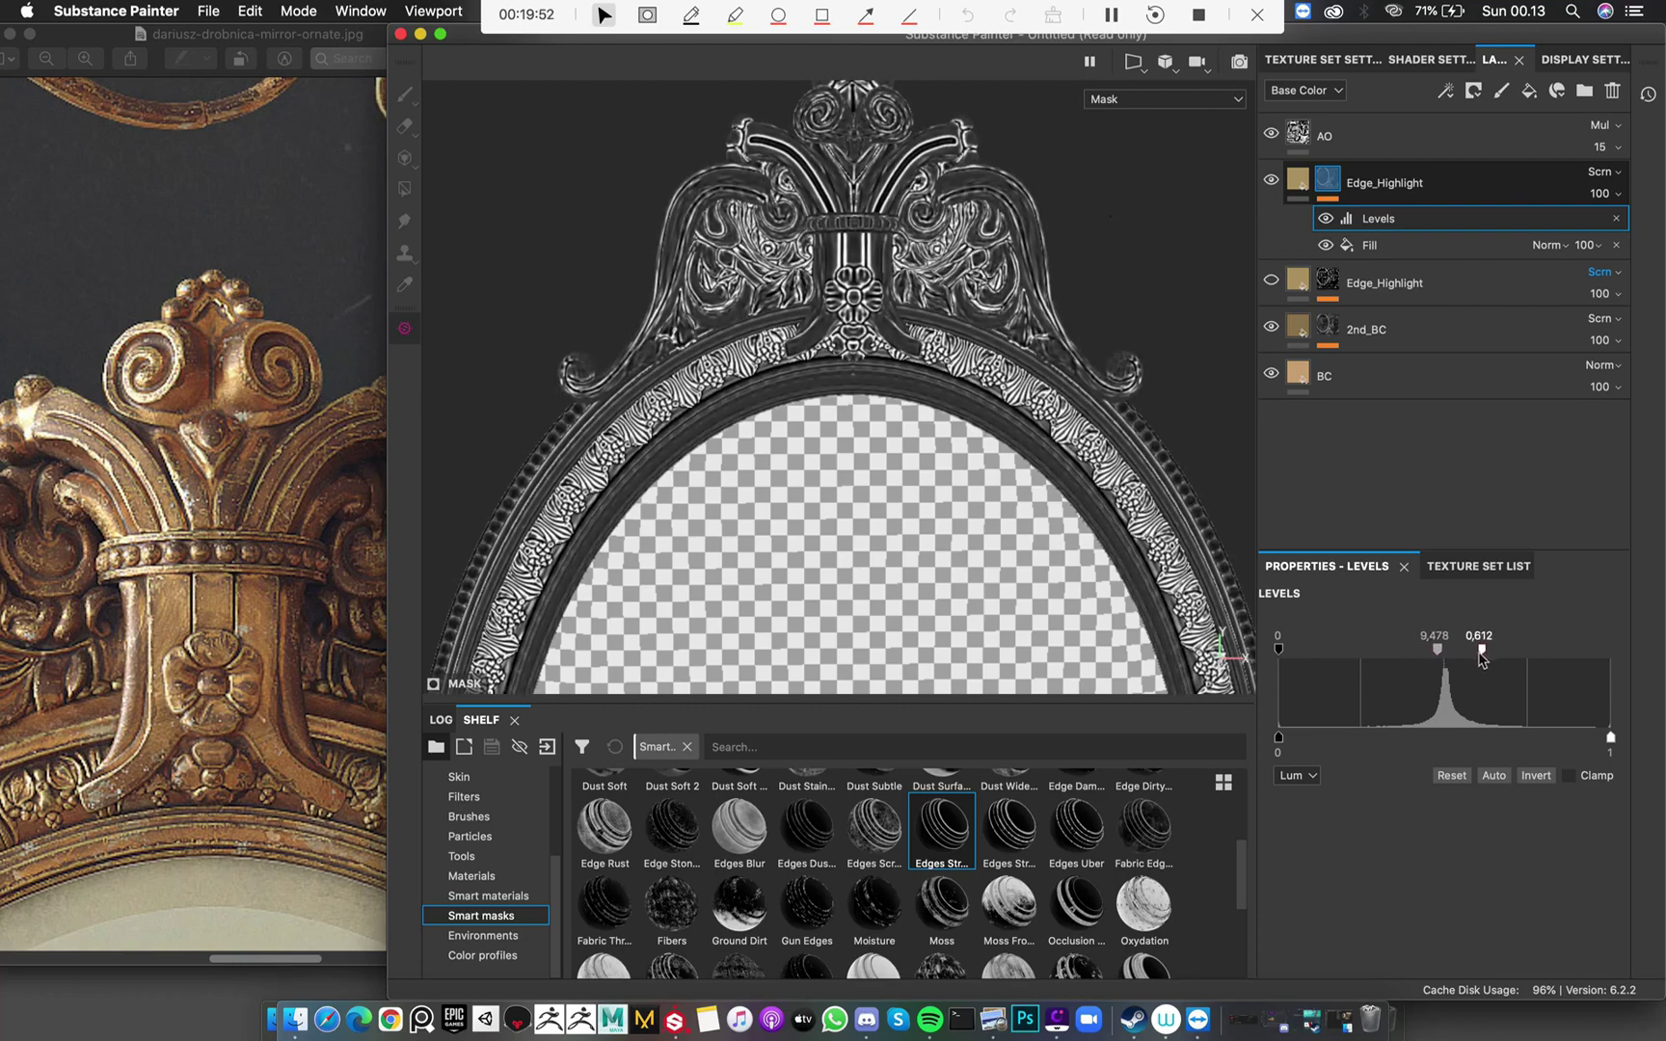
Compare the upper ornament with the cavity-based Edge_Highlight on and off, and against the original Edge_Highlight
left_click(1298, 182)
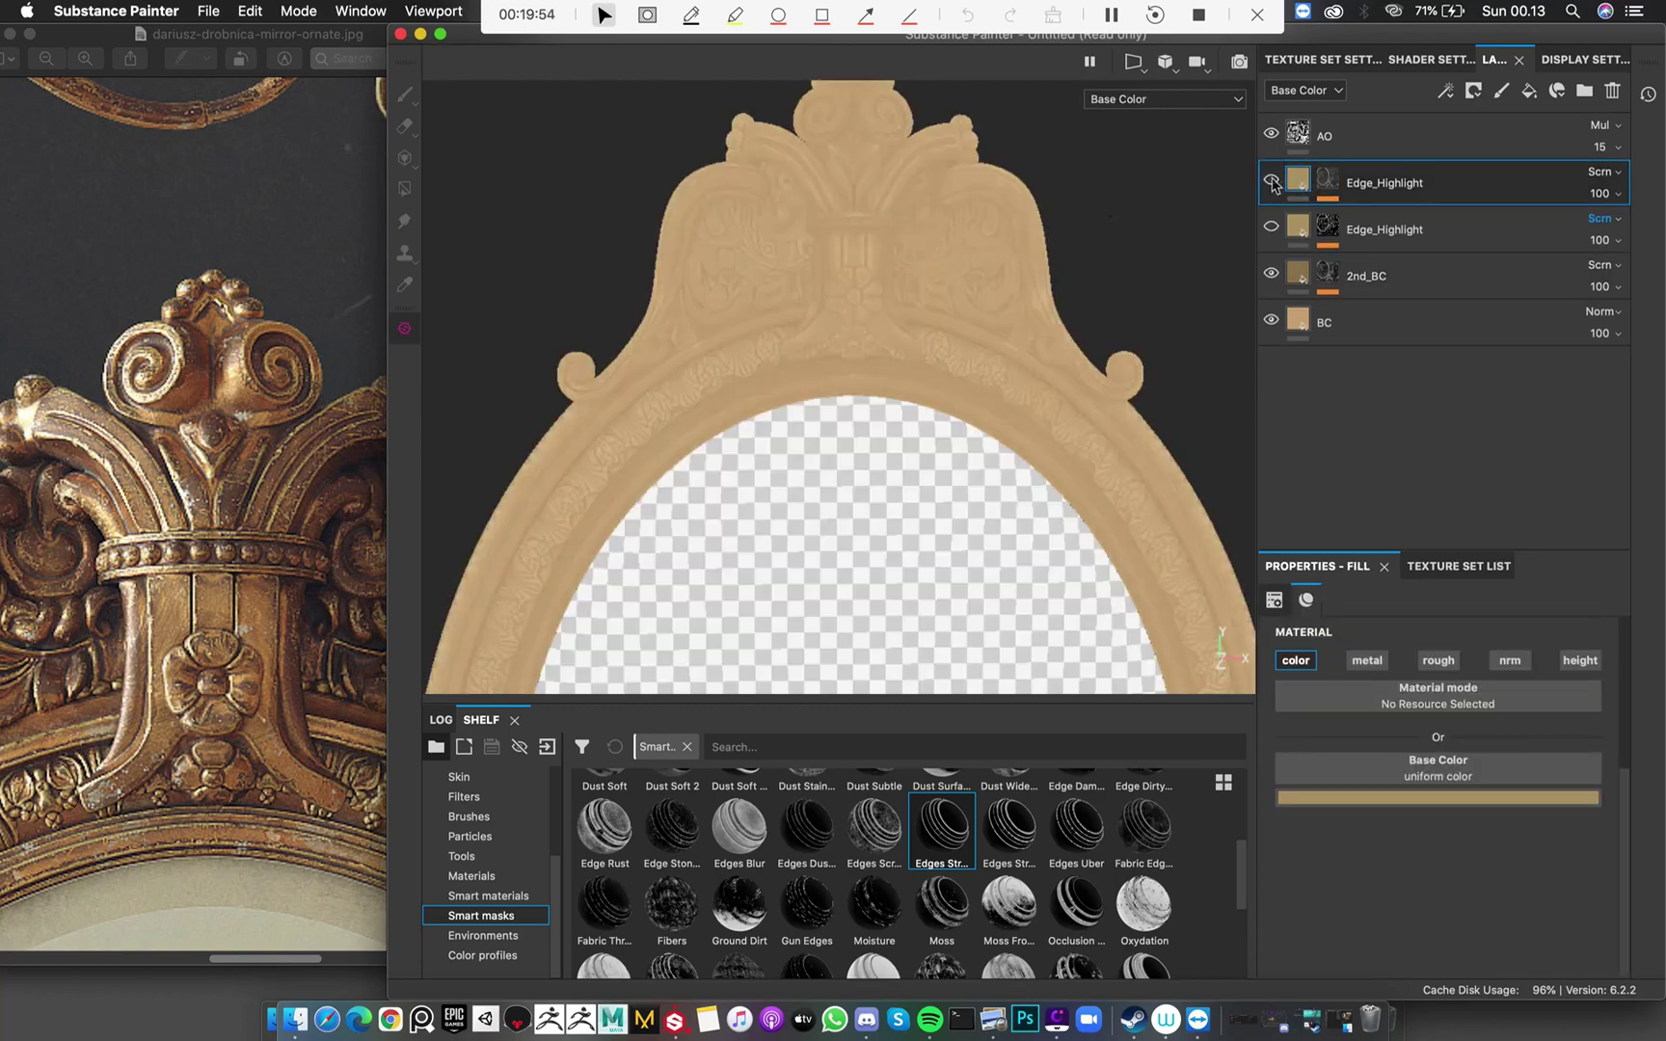
left_click(1271, 181)
left_click(1271, 180)
left_click(1271, 180)
left_click_drag(1011, 237, 1070, 279, "alt")
scroll(1060, 272, "up", 5)
middle_click_drag(1057, 270, 846, 308, "alt")
left_click_drag(848, 310, 930, 310, "alt")
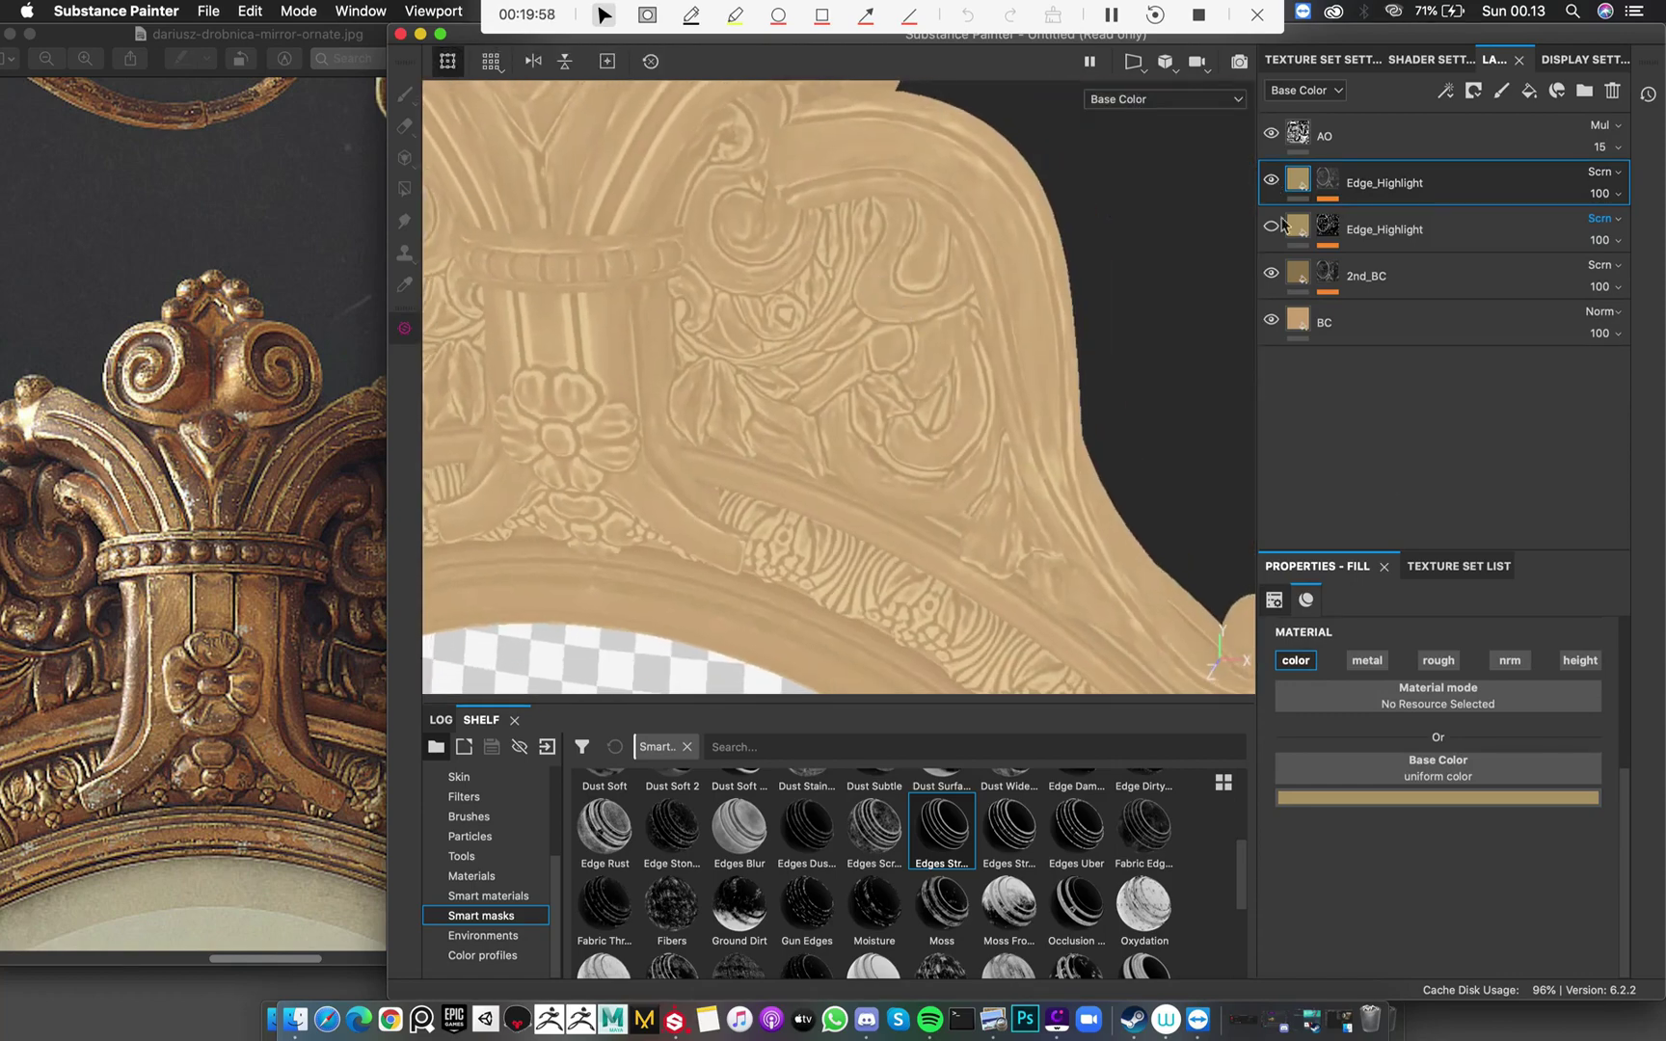
left_click(1272, 182)
left_click(1271, 229)
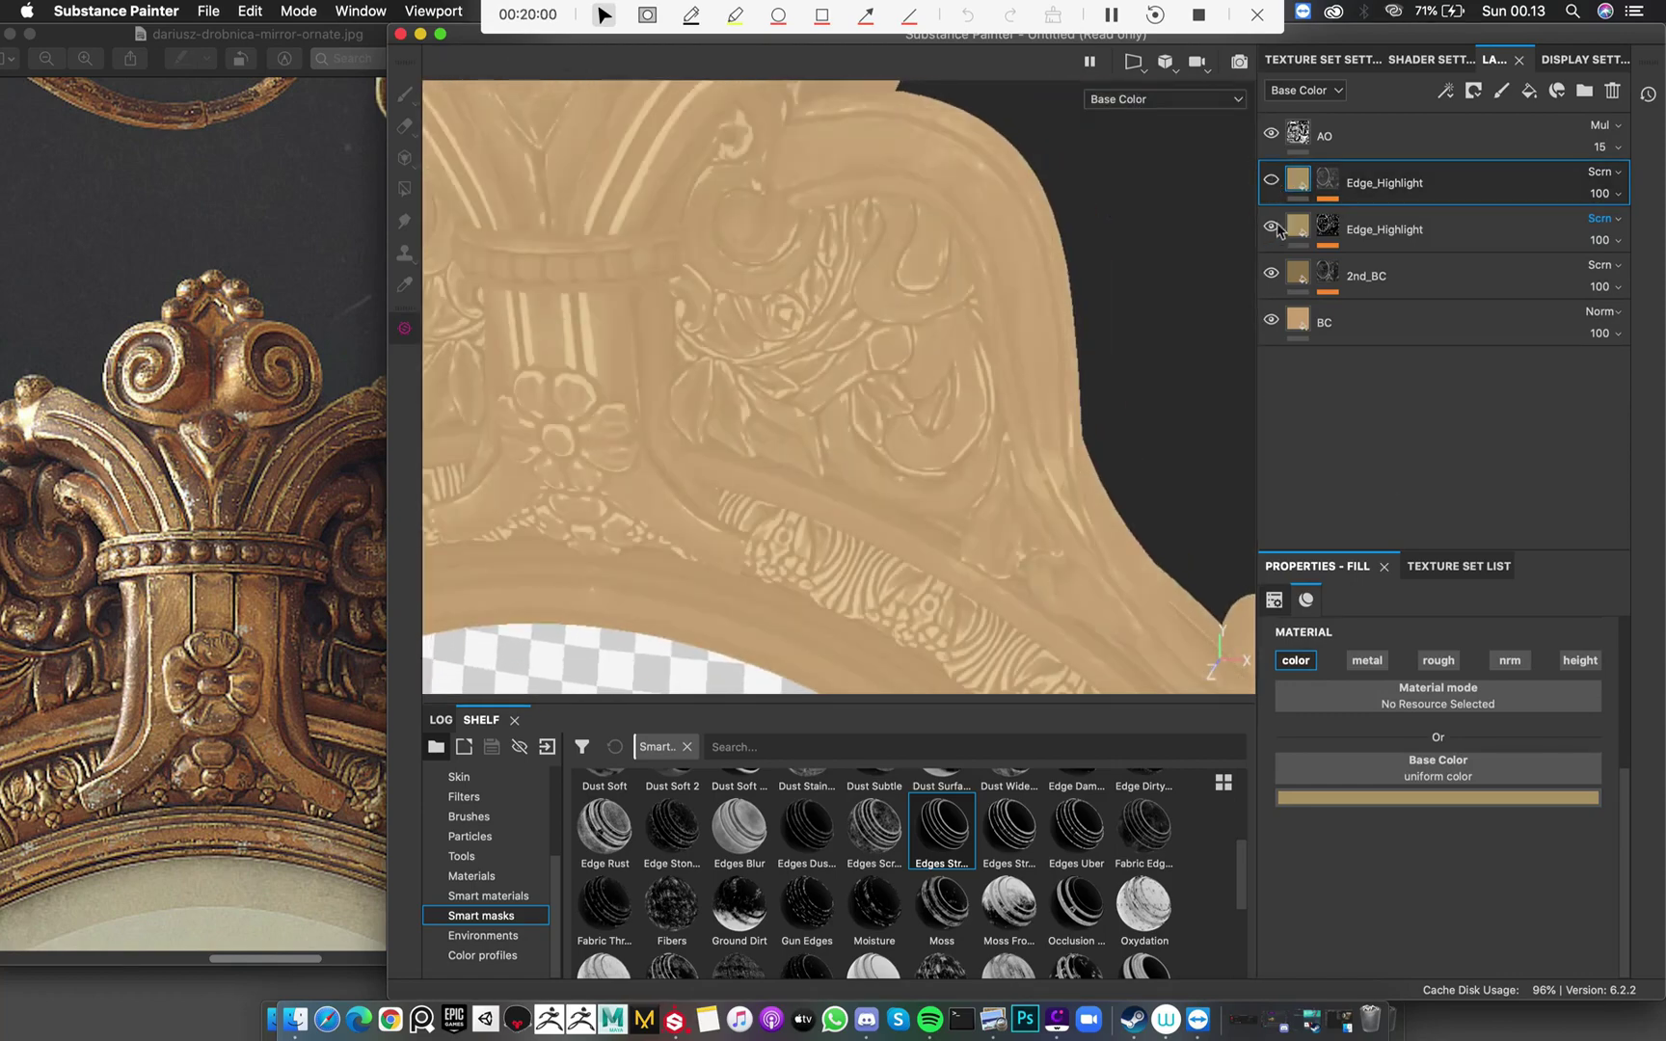
Disable Levels and Grunge Marble Shapes in the original Edge_Highlight mask, hide that layer and show the cavity-based one
left_click(1327, 226)
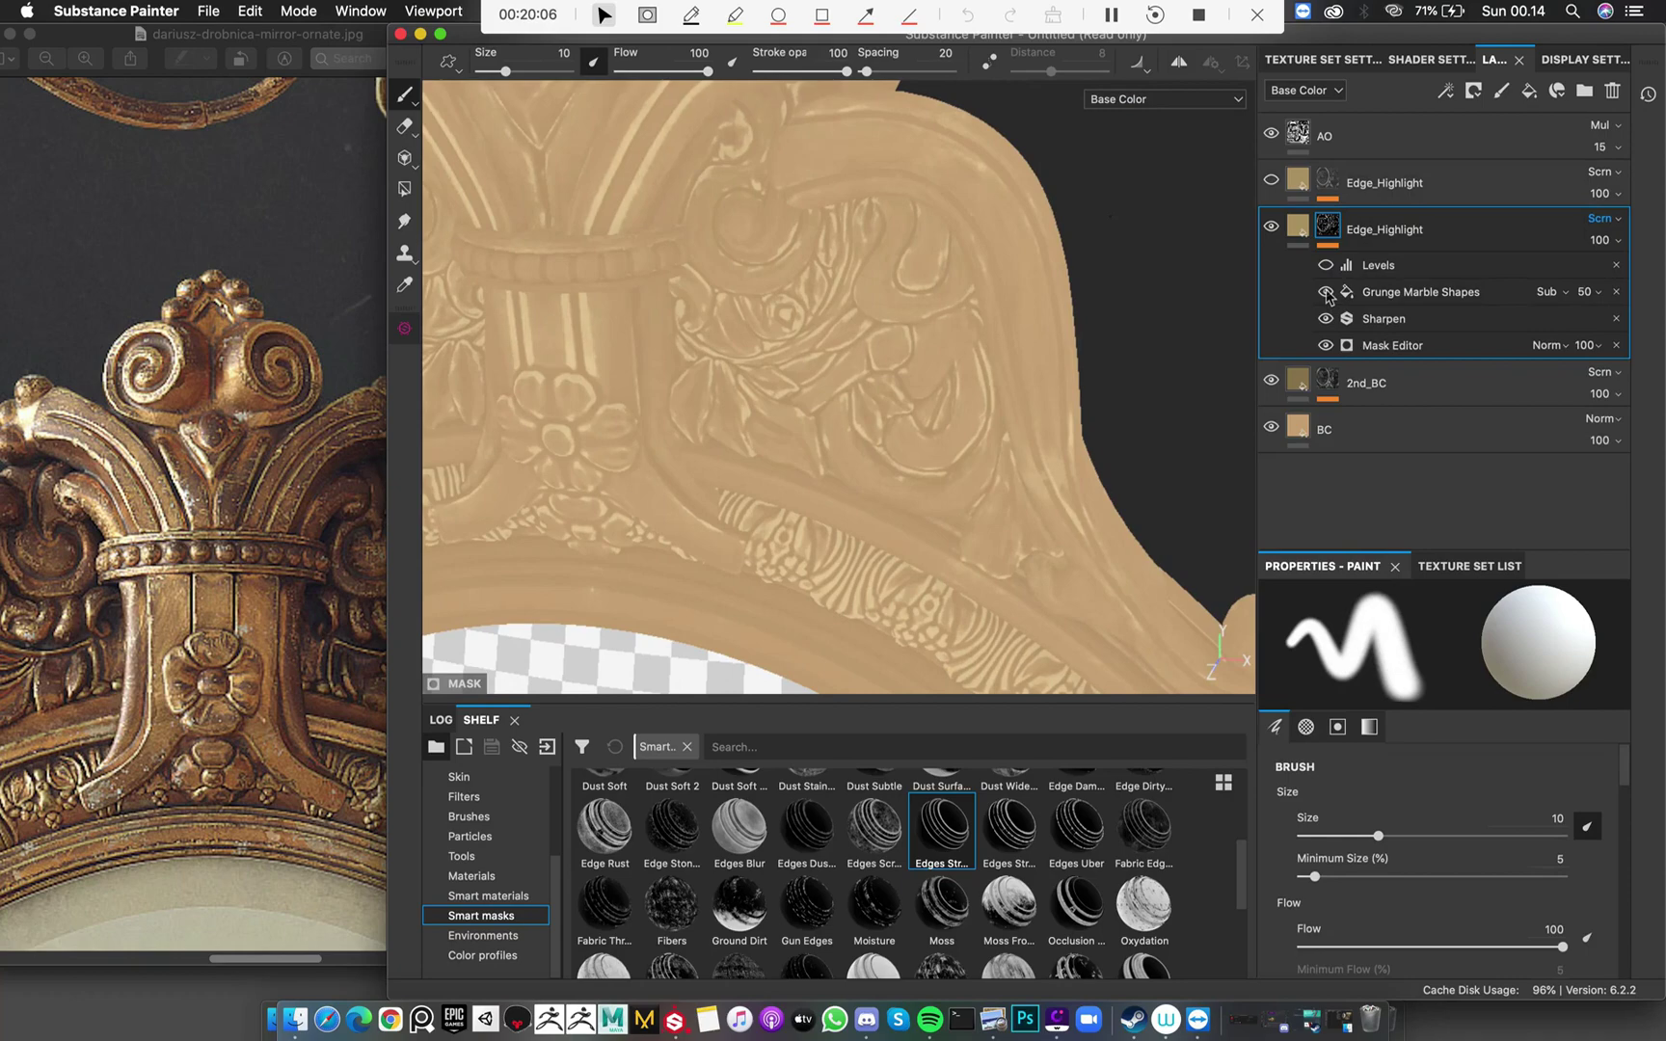
scroll(789, 294, "down", 3)
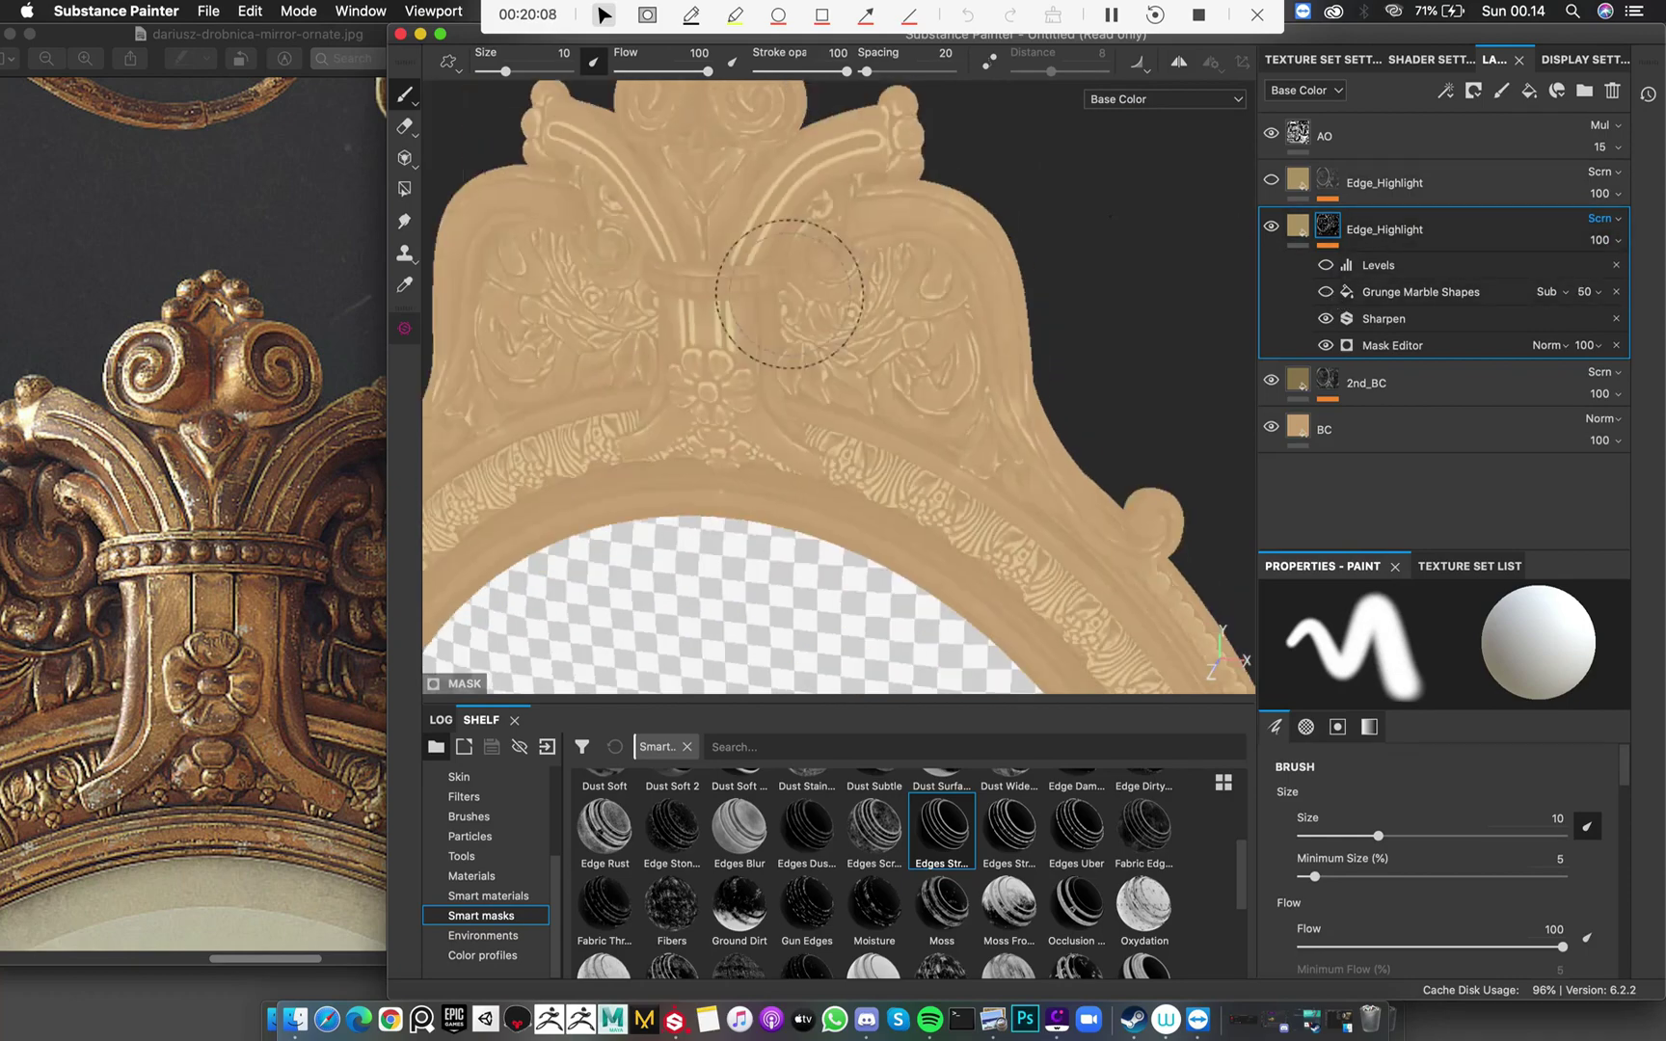
left_click(1272, 229)
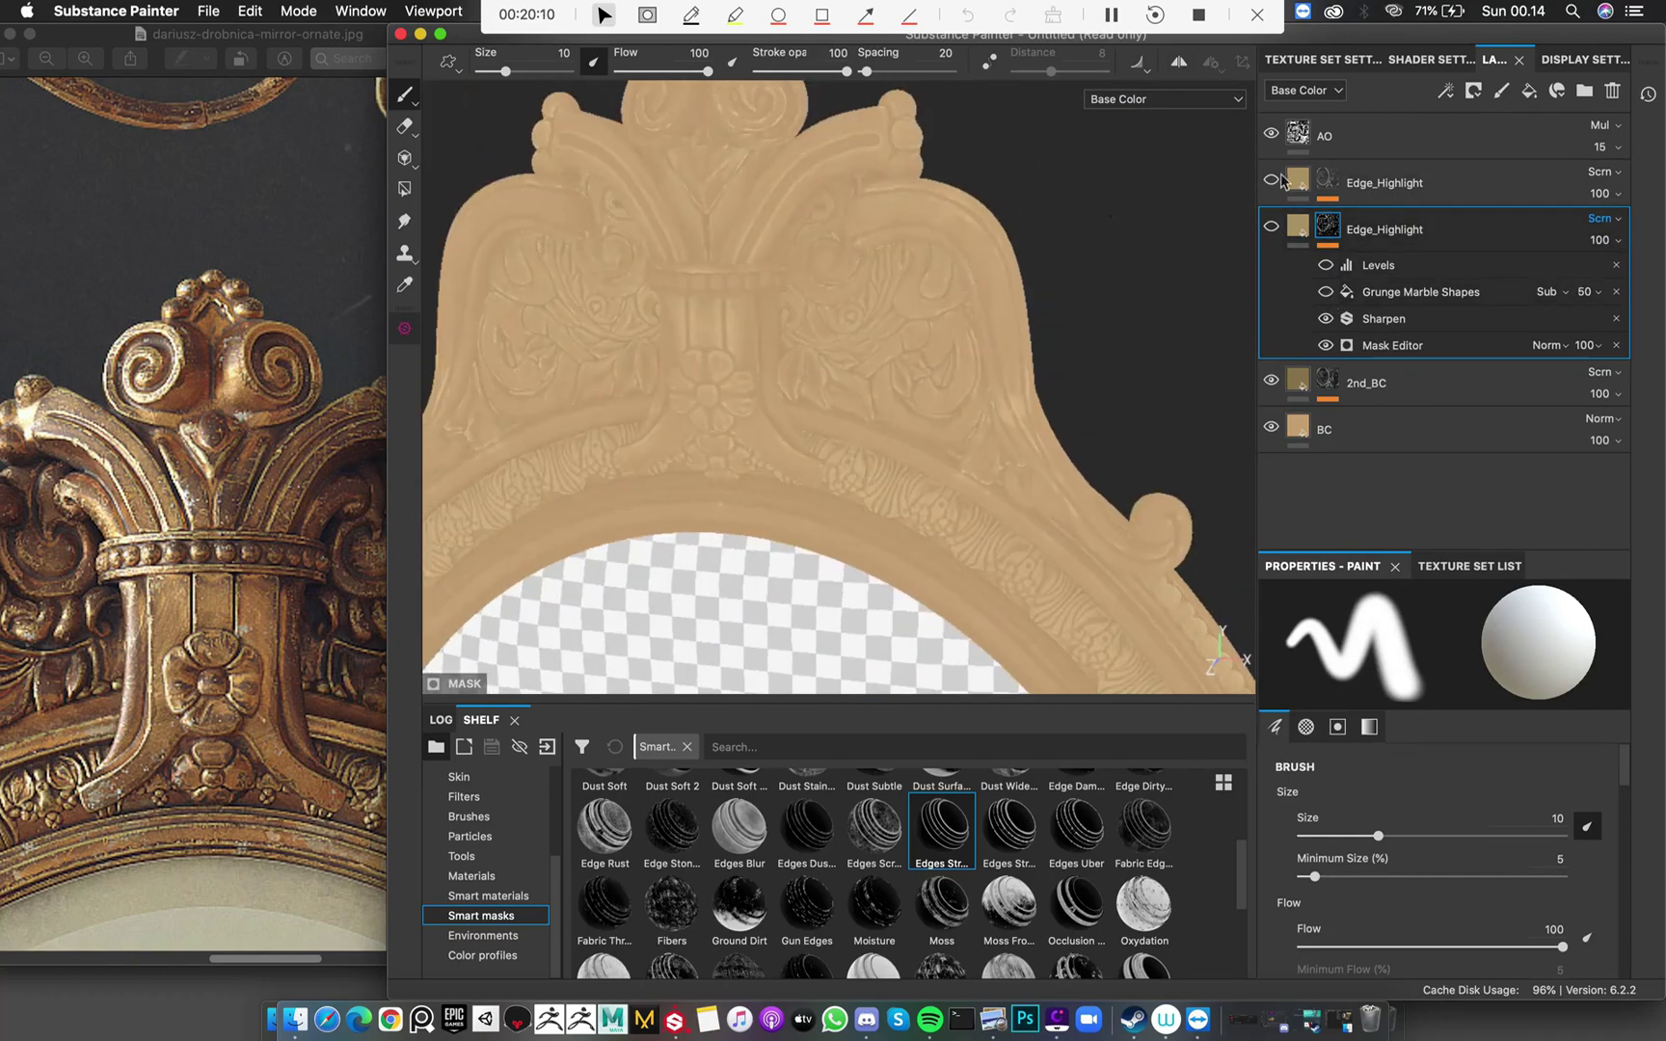
left_click(1272, 181)
Check the cavity-based Edge_Highlight's effect on the upper ornament and arch by switching its visibility repeatedly
left_click(1272, 181)
left_click(1272, 182)
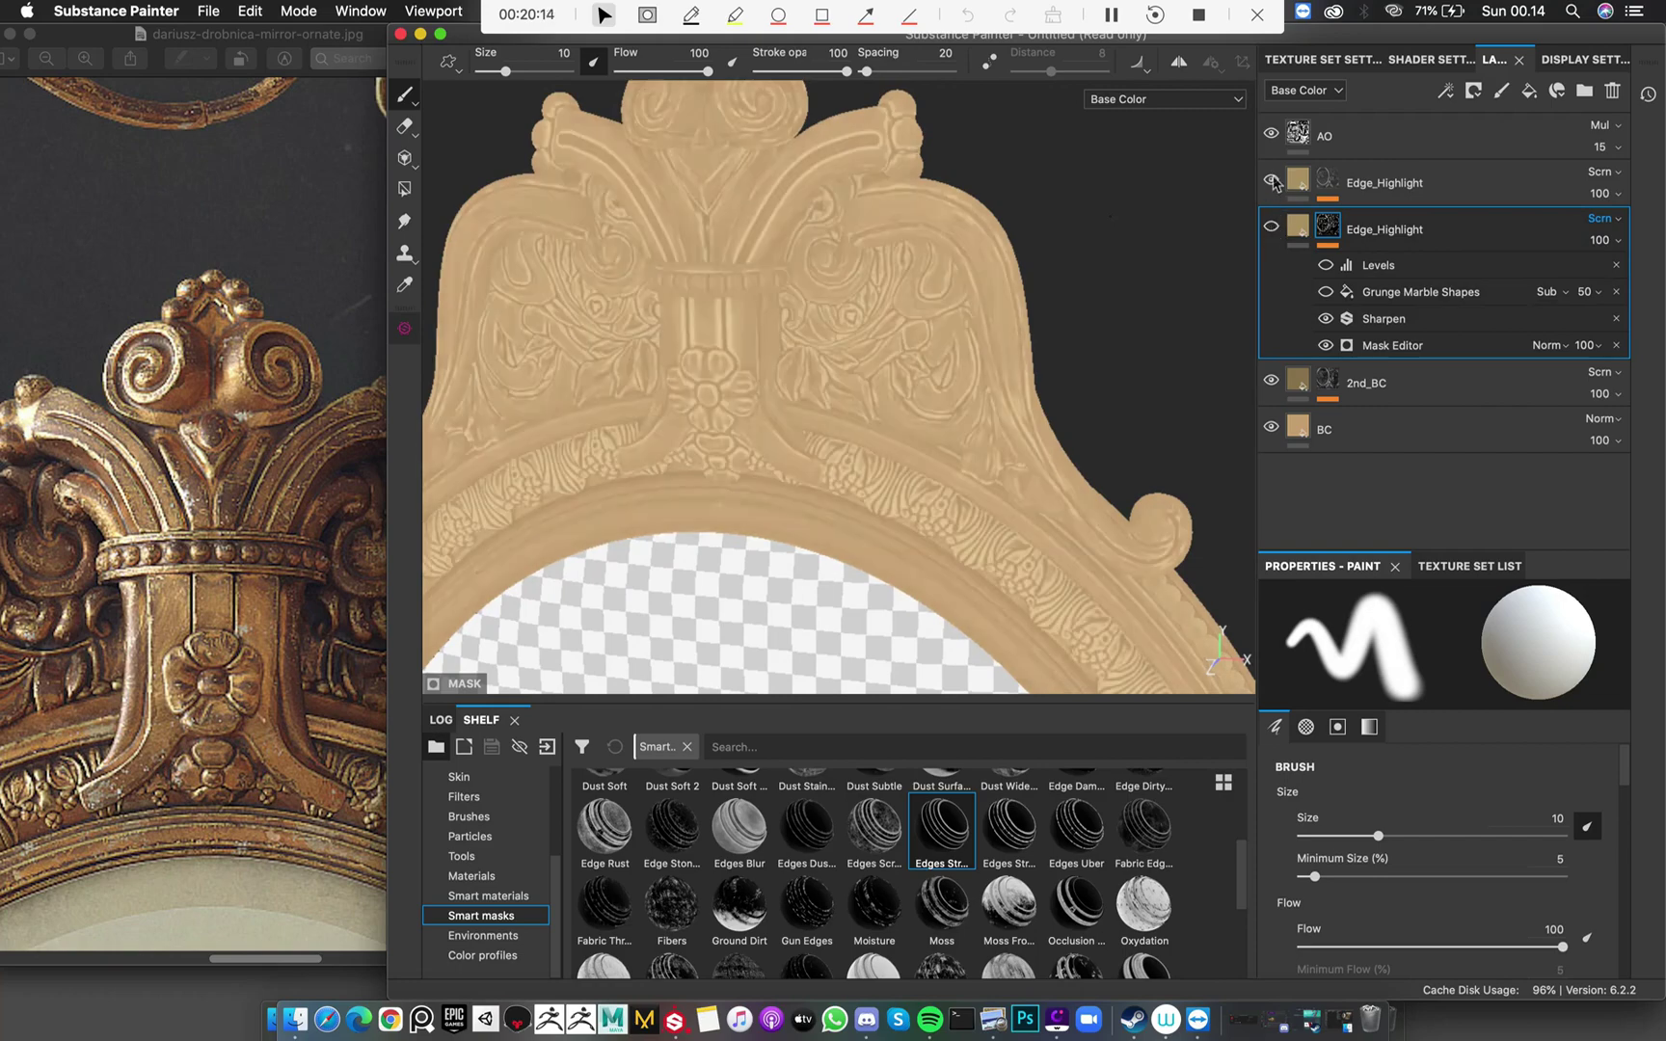
left_click(1272, 182)
left_click(1273, 182)
left_click(1273, 182)
left_click(1272, 182)
middle_click_drag(834, 427, 996, 160, "alt")
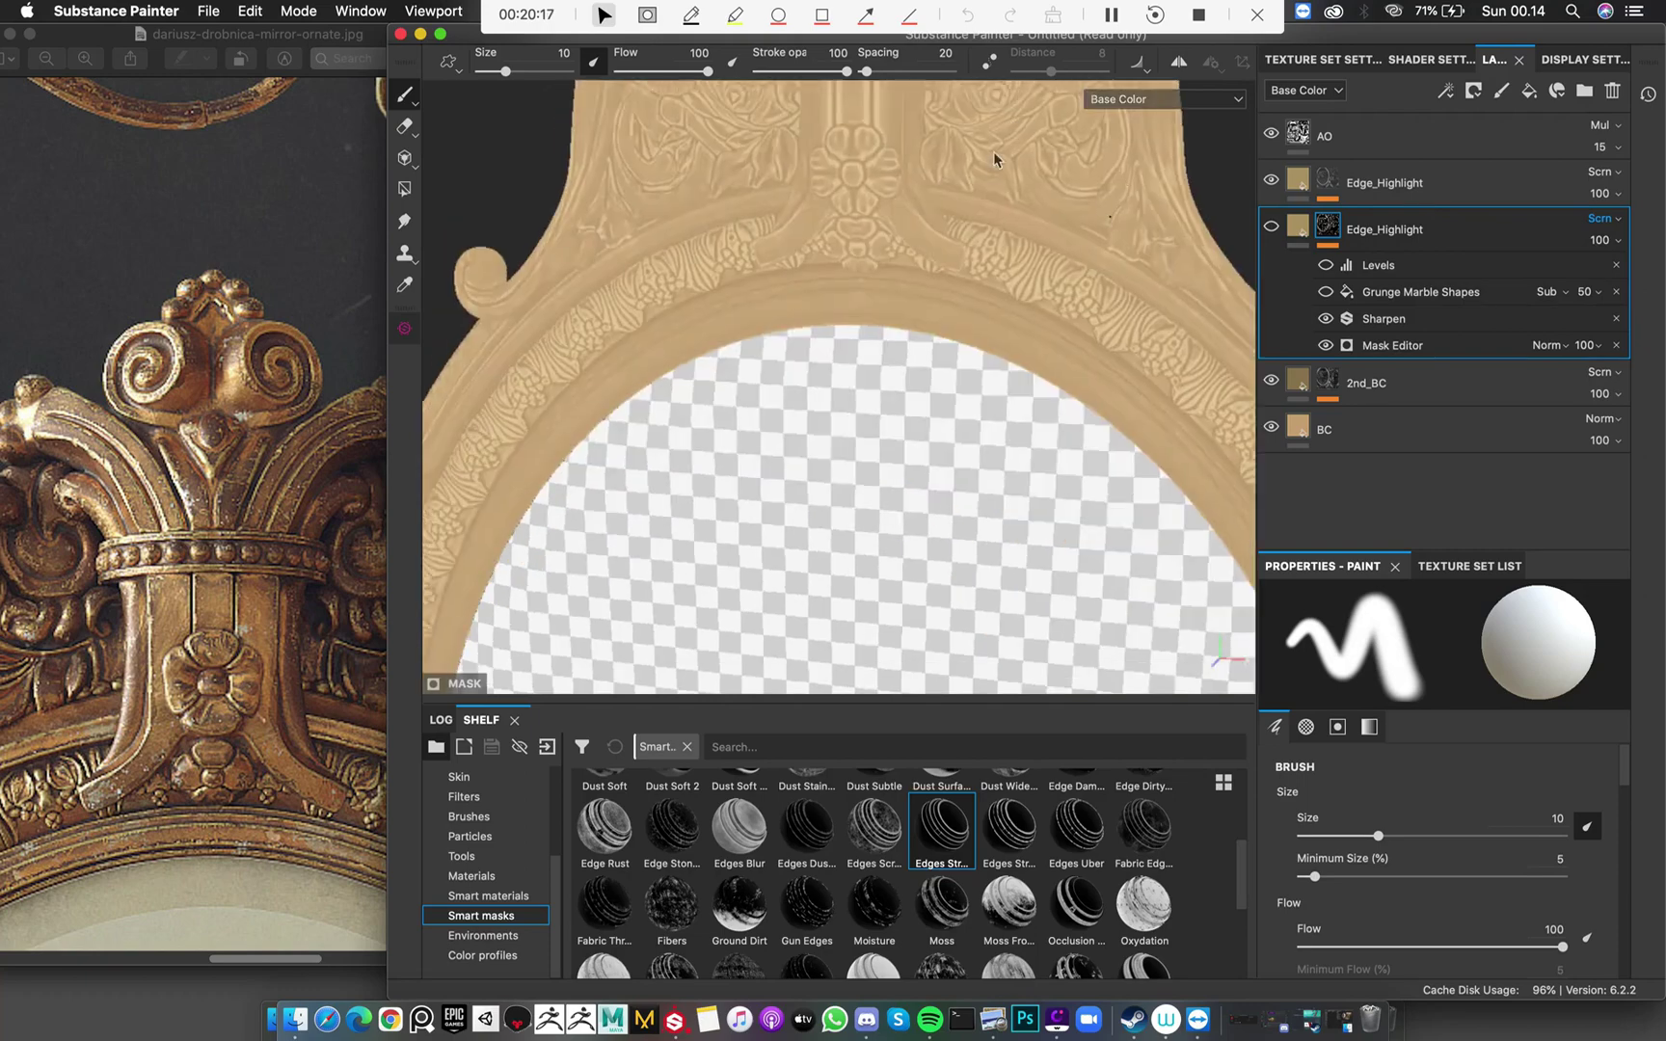
left_click_drag(996, 160, 925, 366, "alt")
right_click_drag(925, 366, 788, 373, "alt")
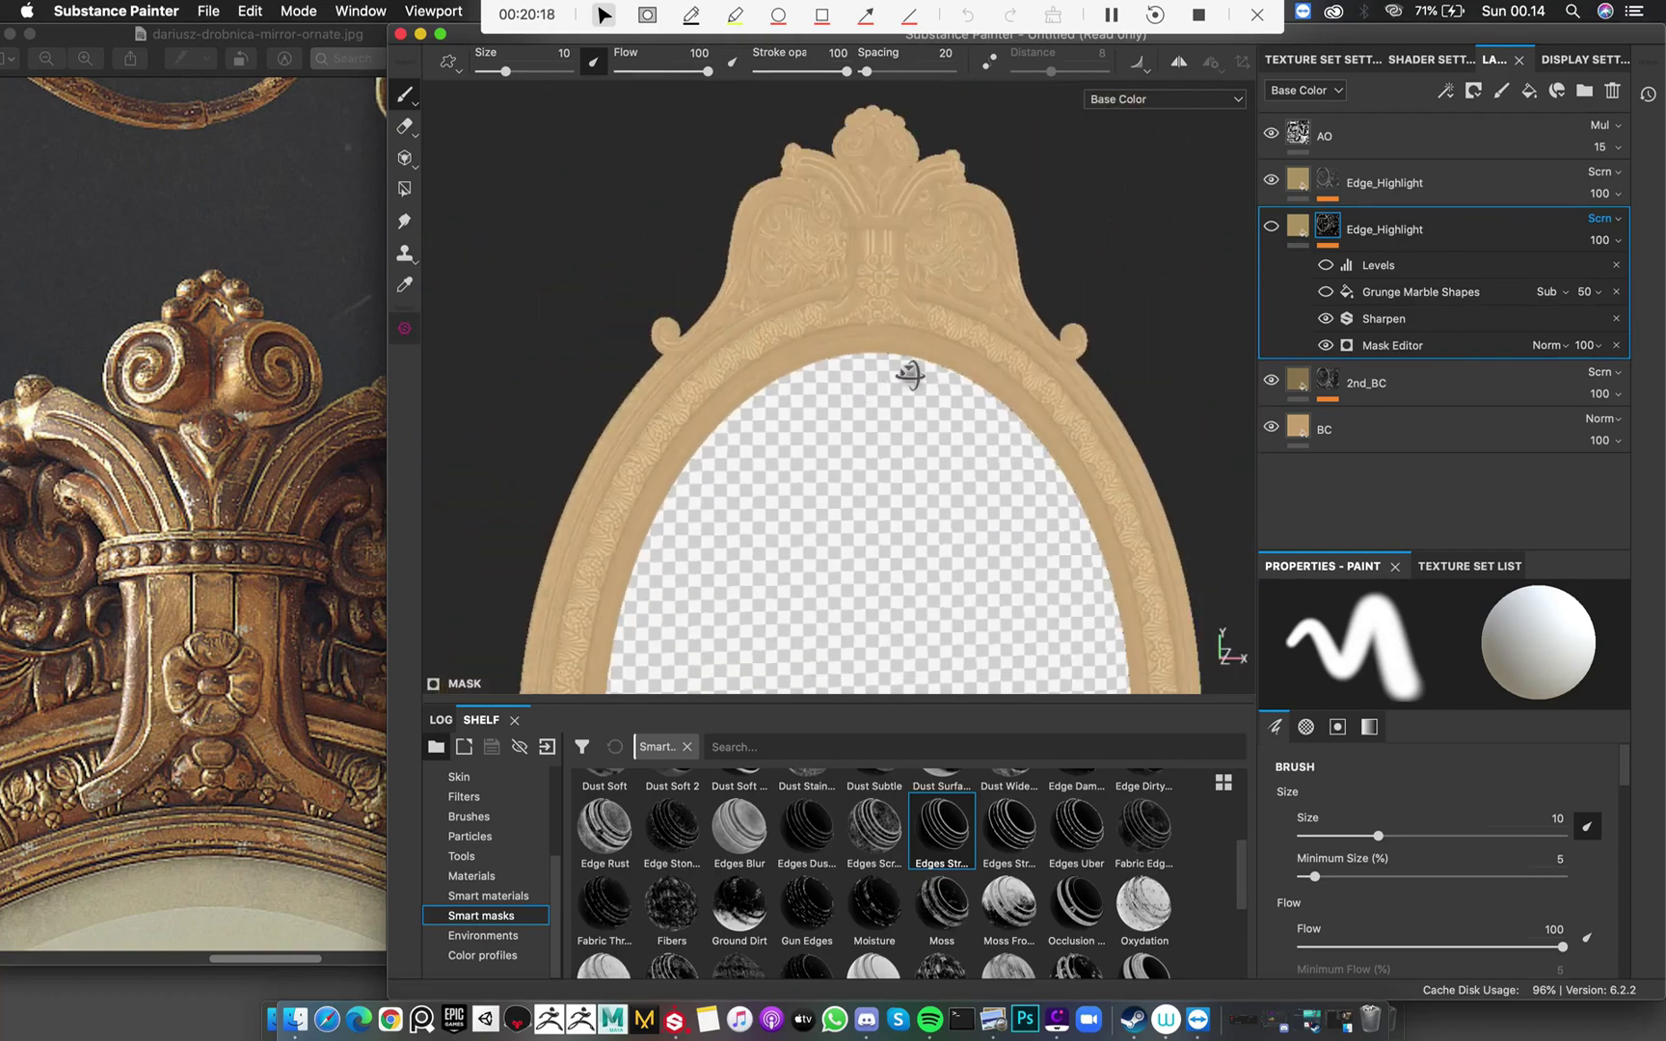
left_click_drag(910, 374, 877, 409, "alt")
Compare the original and cavity-based highlights across the whole frame, and examine the lower ornaments with the cavity-based one
left_click(1270, 228)
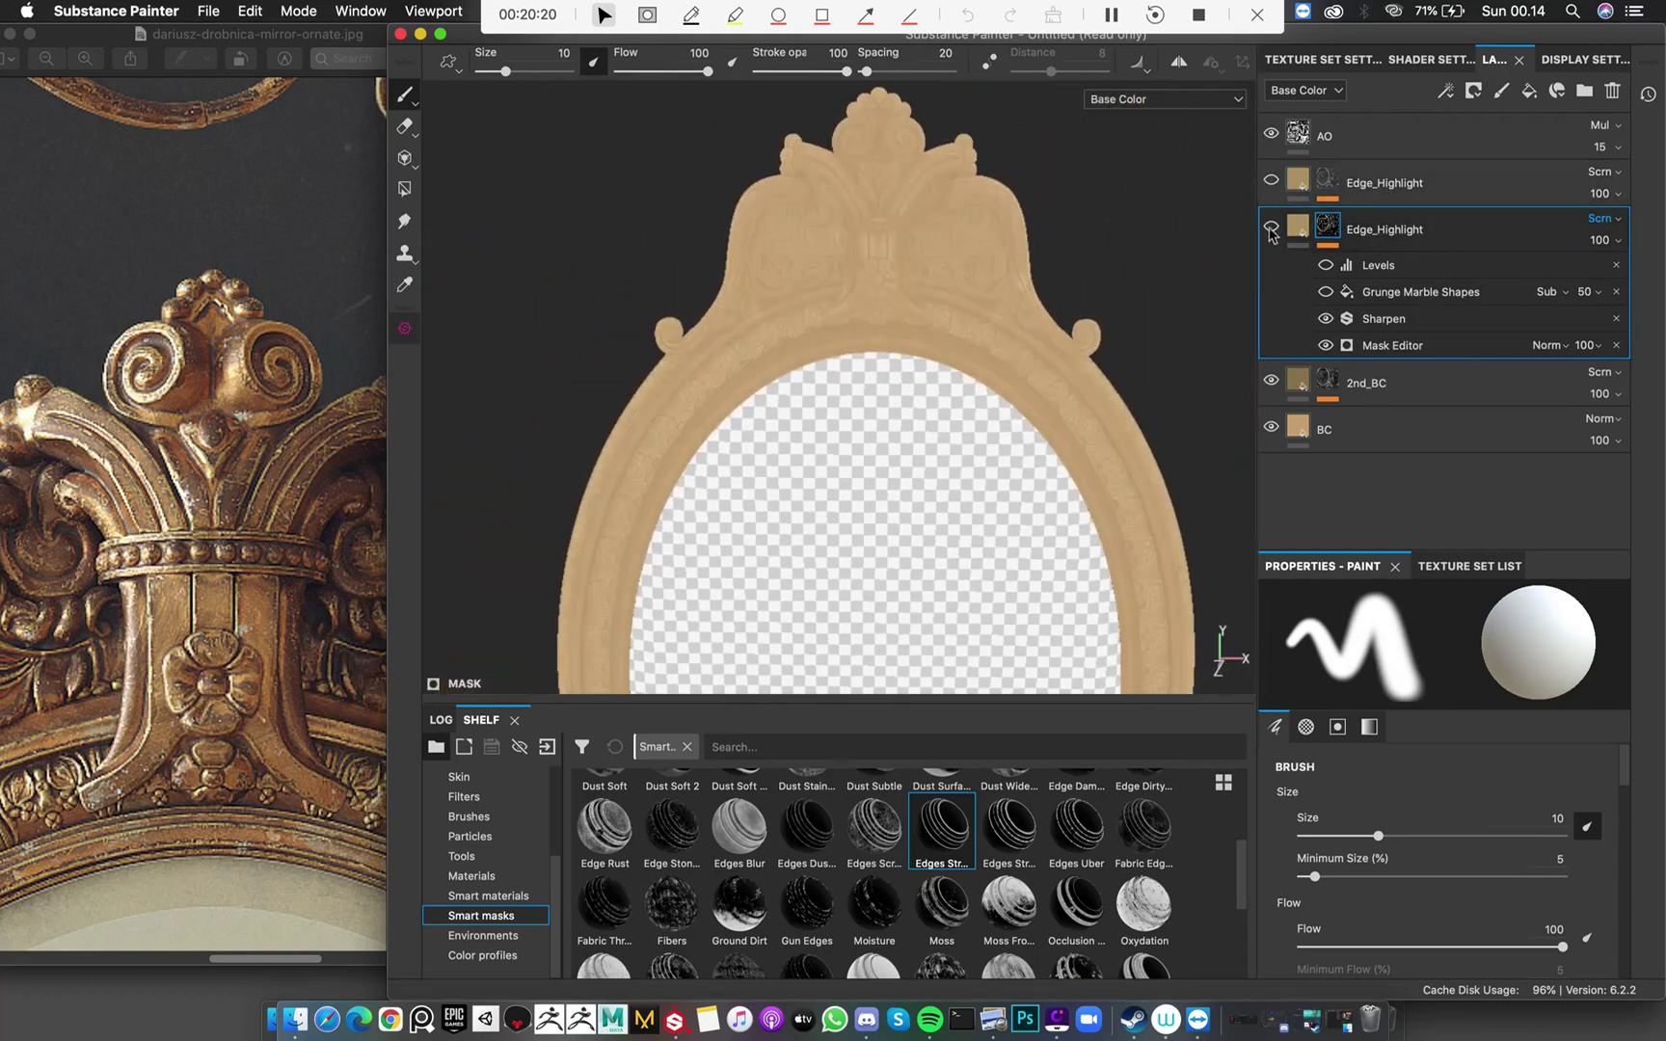
left_click(1271, 229)
left_click(1272, 230)
left_click(1271, 182)
scroll(903, 486, "down", 3)
middle_click_drag(903, 486, 904, 376)
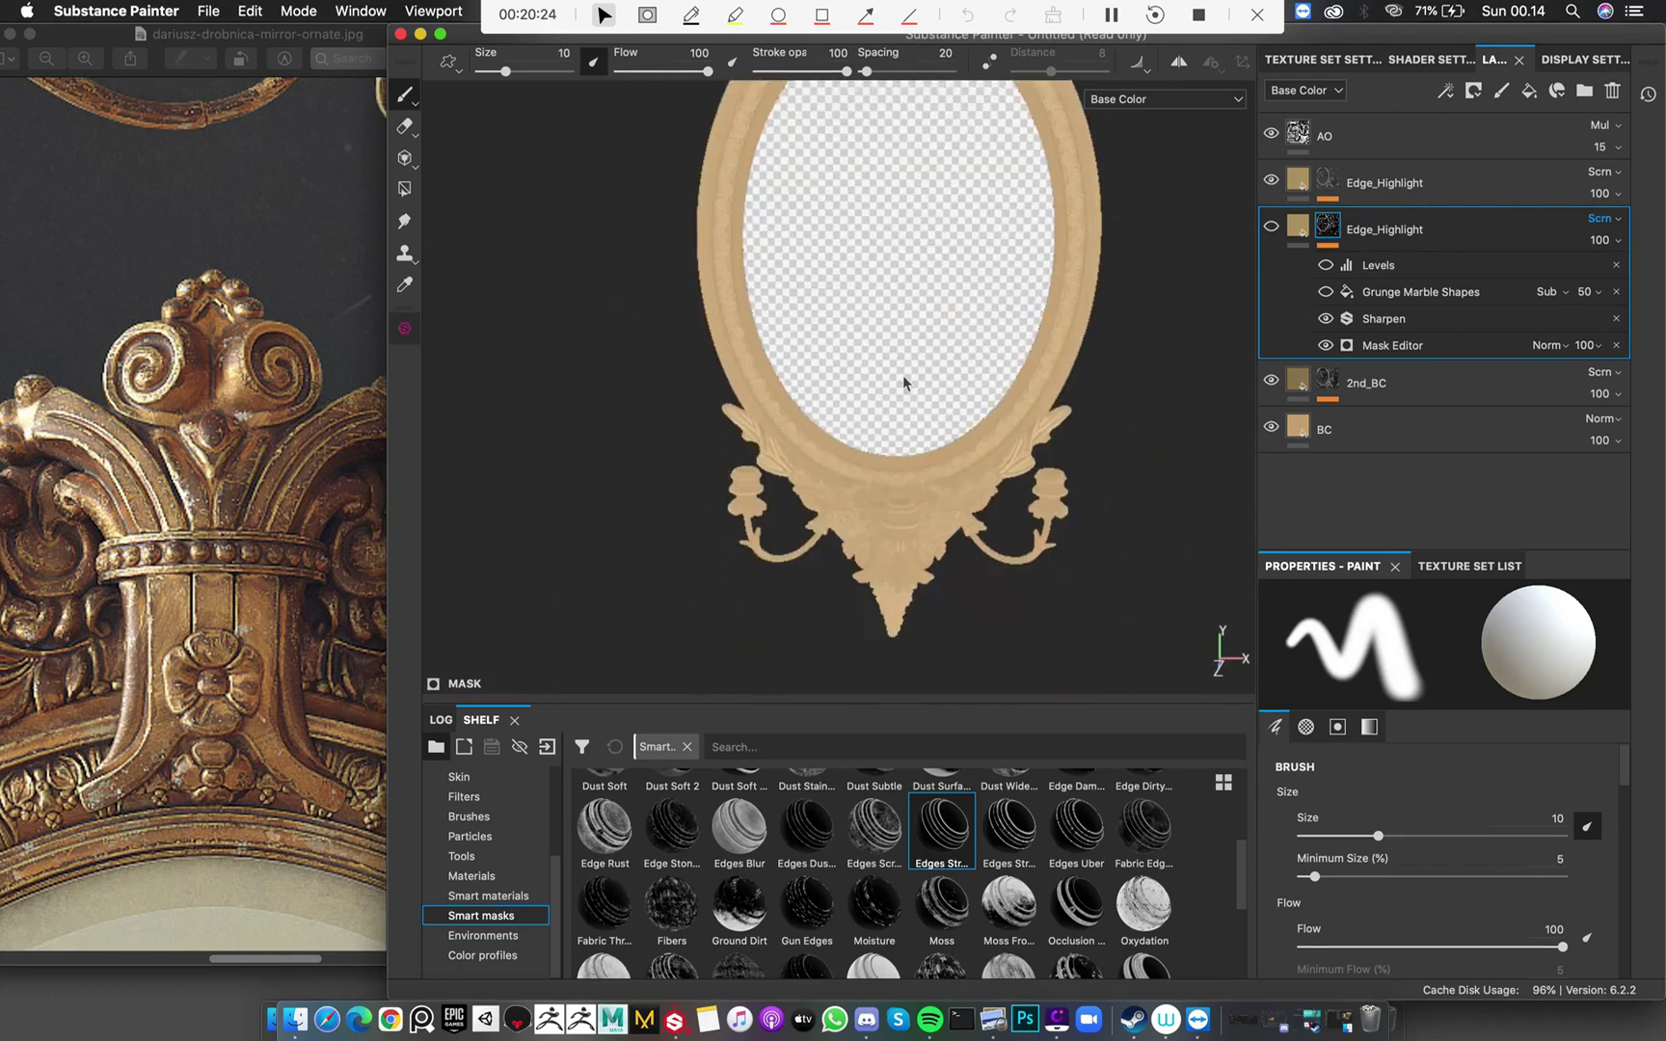
scroll(975, 390, "up", 4)
scroll(975, 391, "up", 5)
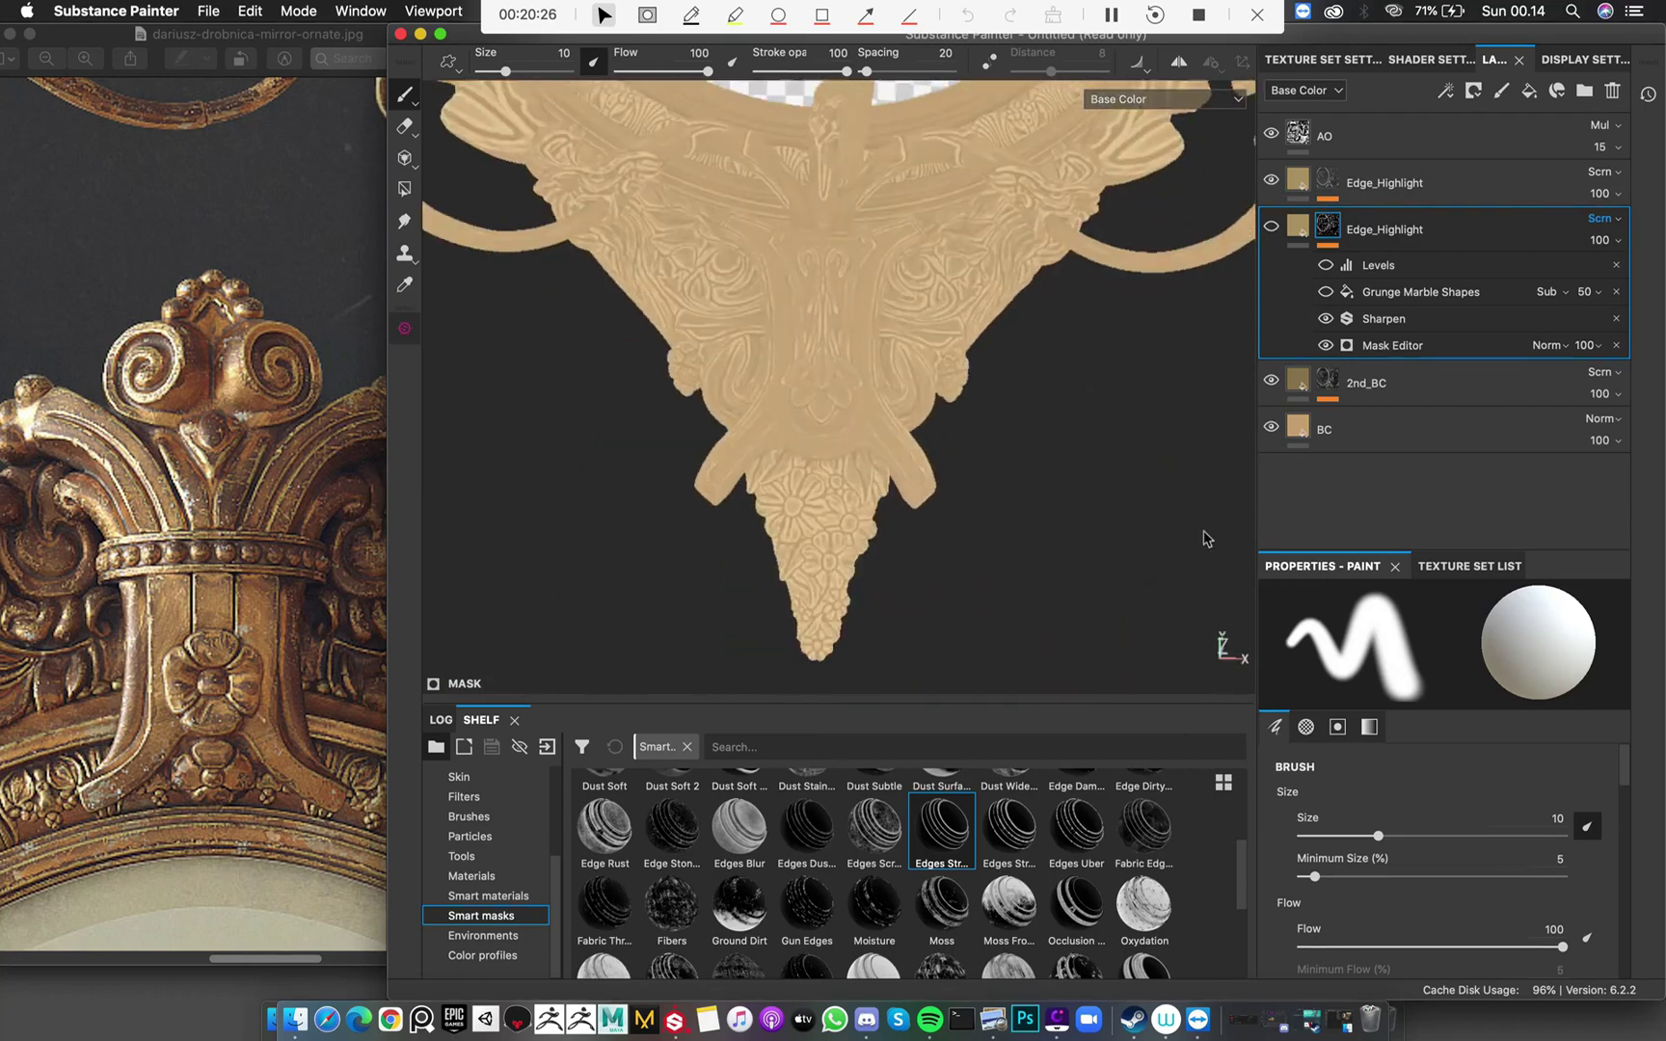
Compare the original and cavity-based Edge_Highlight layers on the lower ornament by toggling their visibility, ending with only the cavity-based one shown
left_click(1270, 183)
left_click(1271, 184)
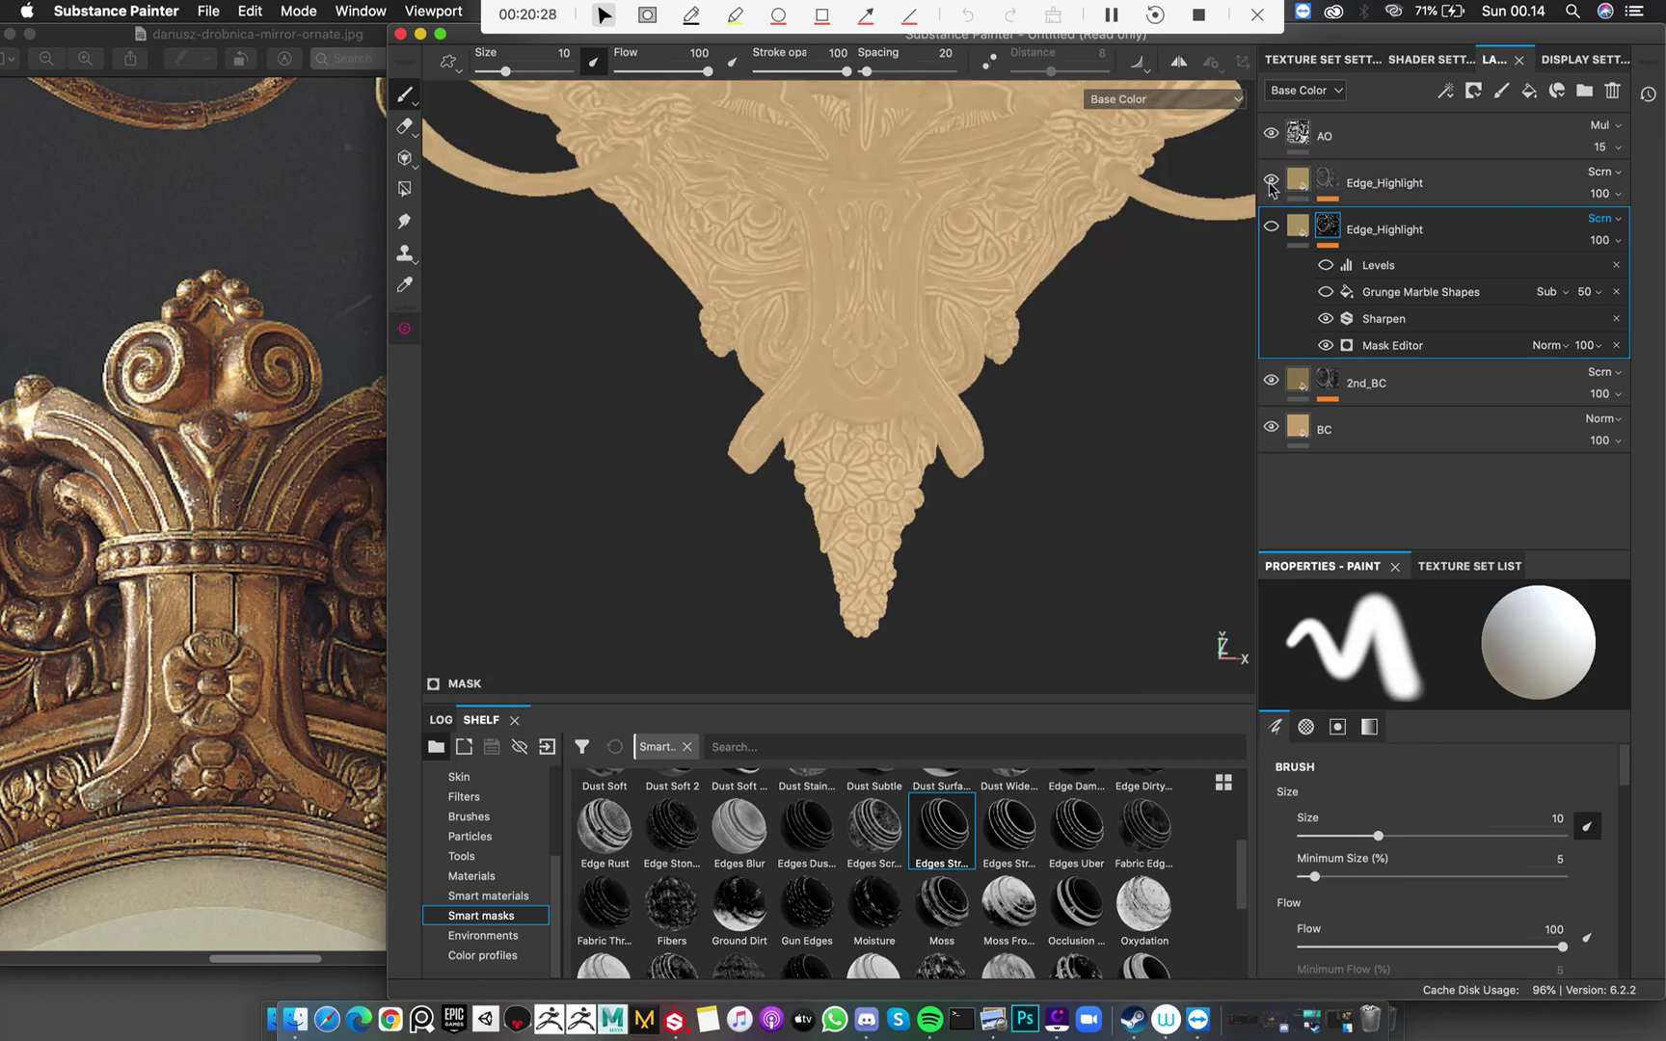
left_click(1271, 183)
left_click(1272, 228)
left_click(1271, 228)
left_click(1271, 183)
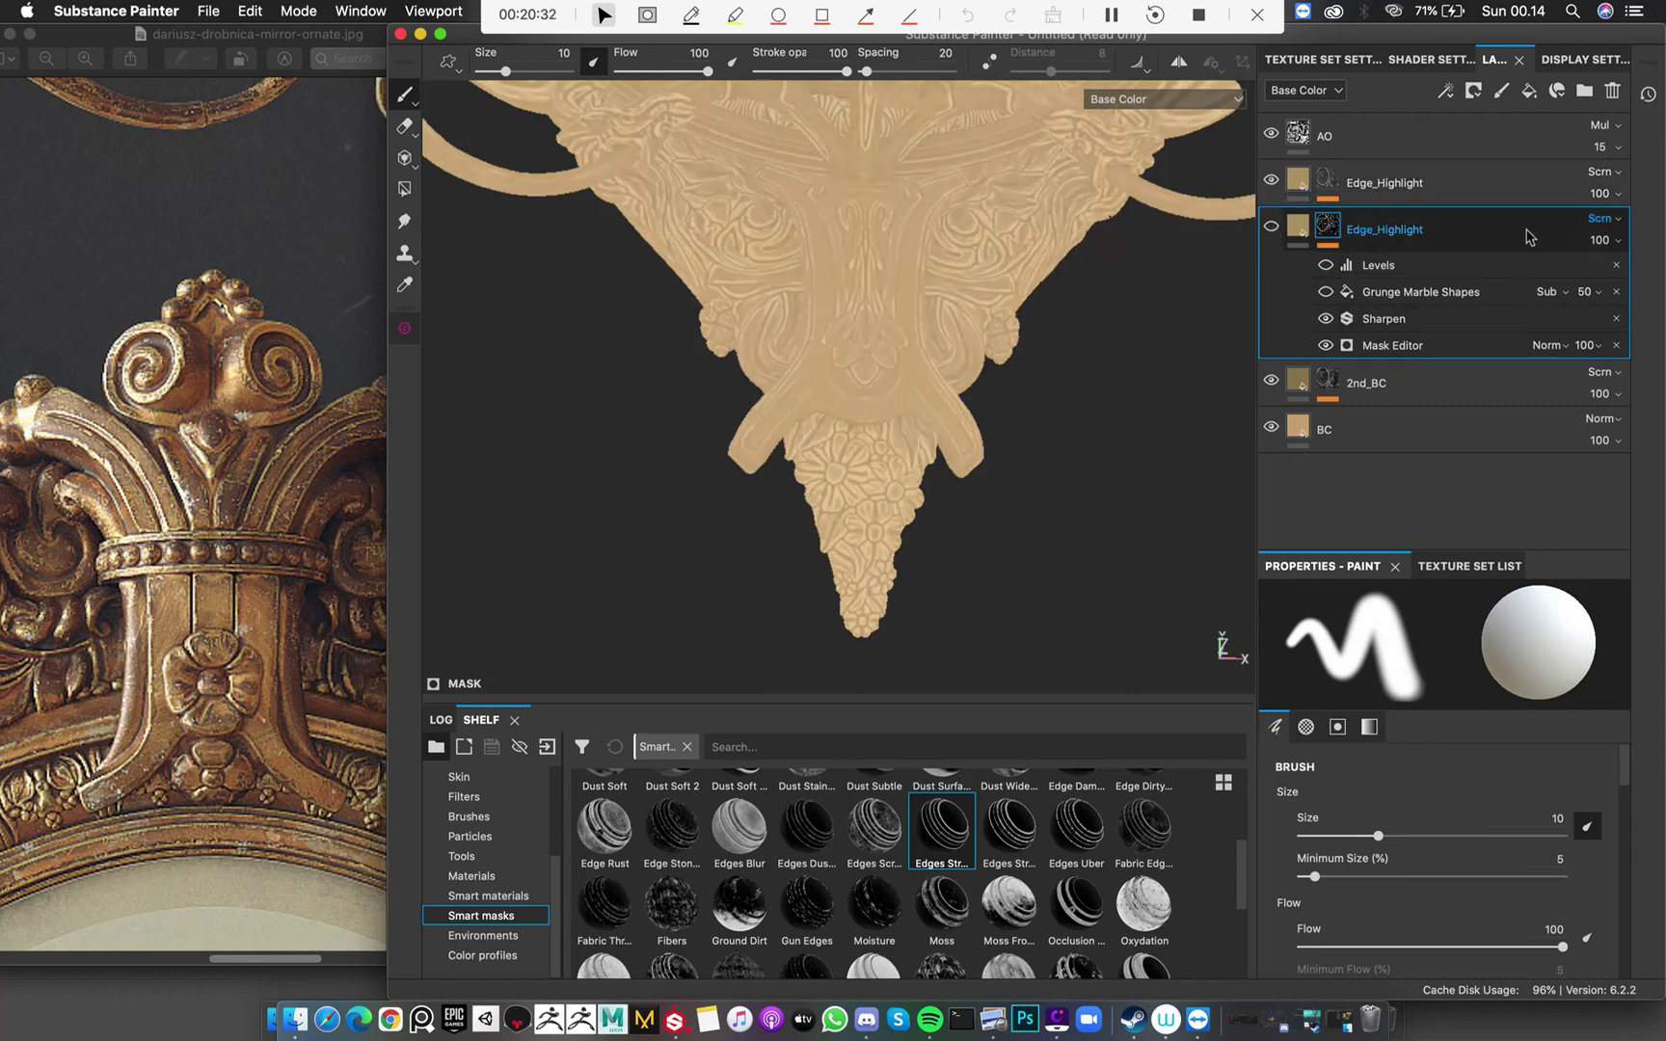
left_click(1270, 182)
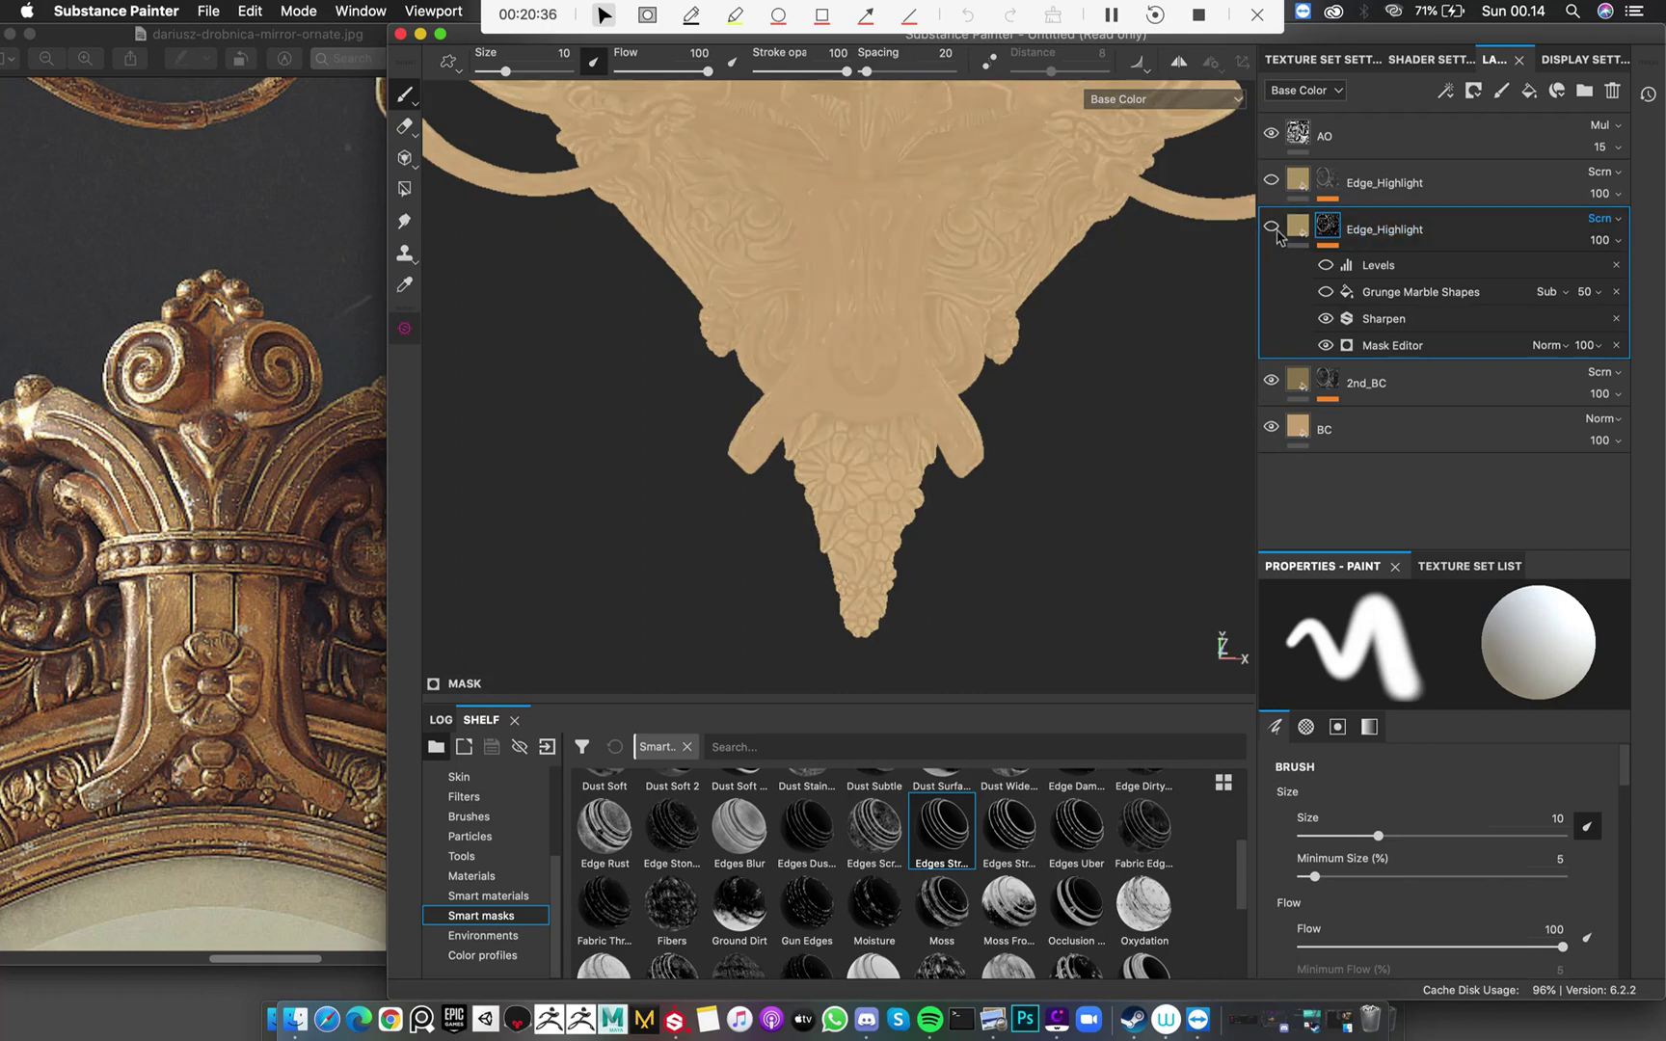
left_click(1271, 181)
left_click(1296, 213)
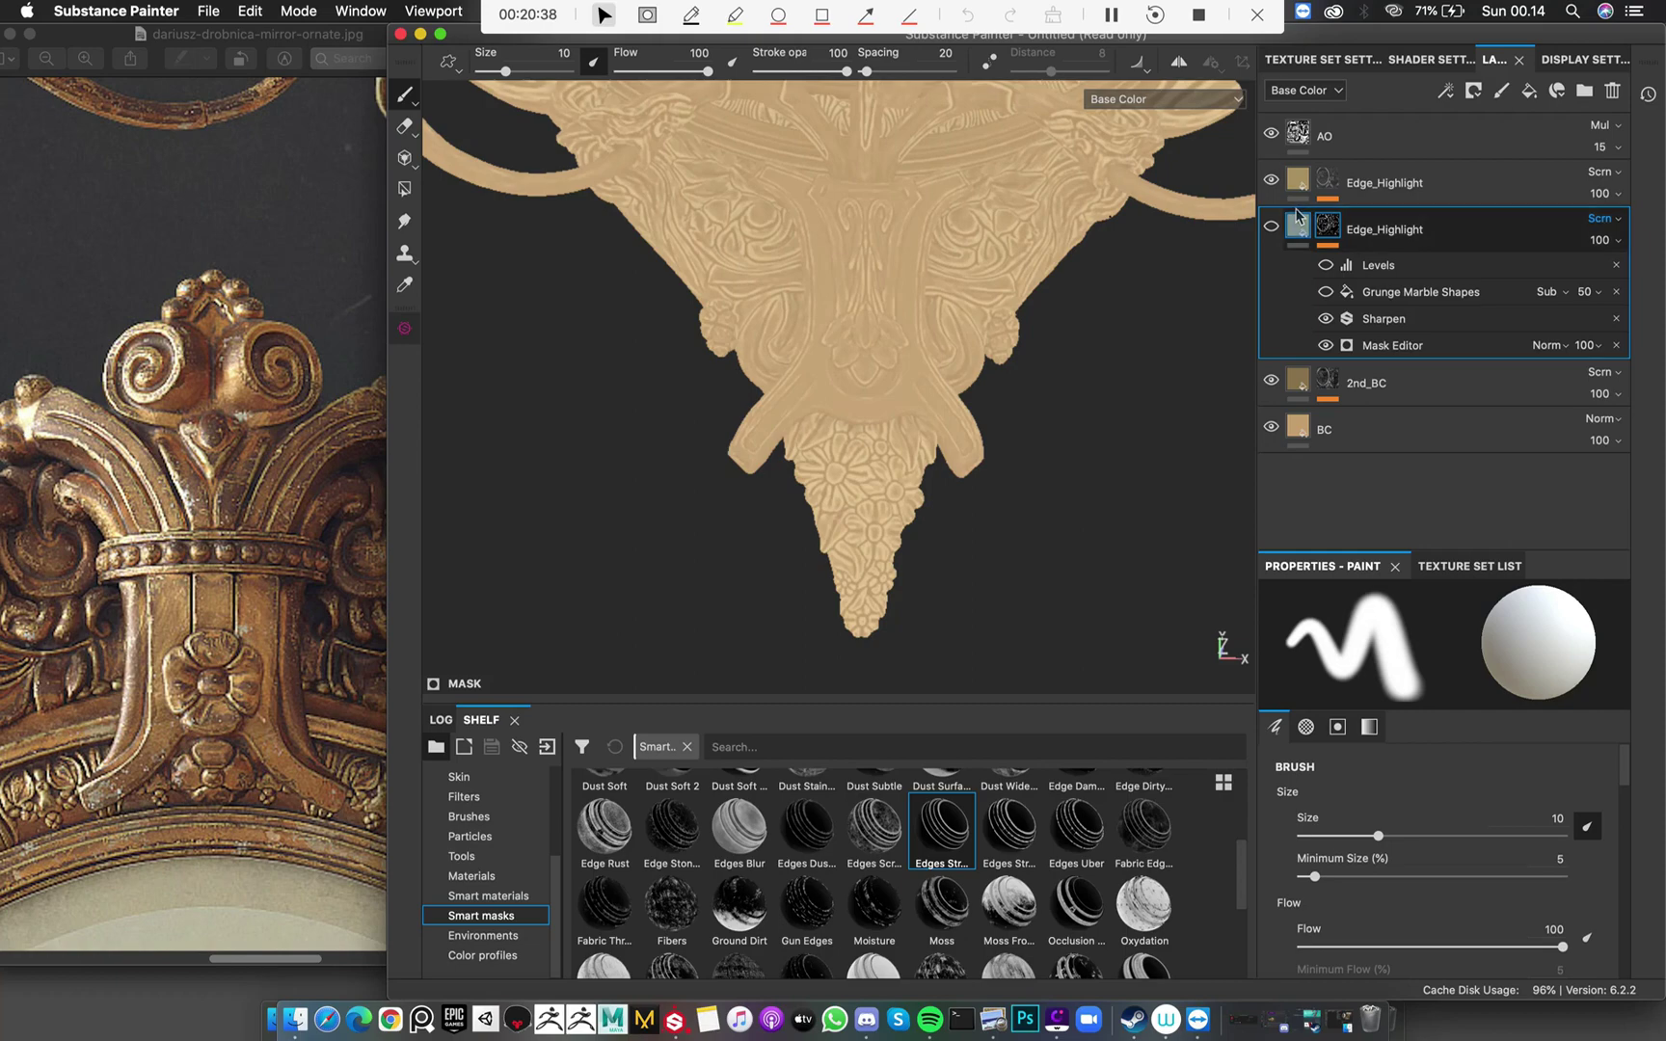
Show the full material and review the cavity-based Edge_Highlight on the candle arms and frame from several angles and under changed lighting
left_click(1443, 182)
scroll(1034, 461, "down", 5)
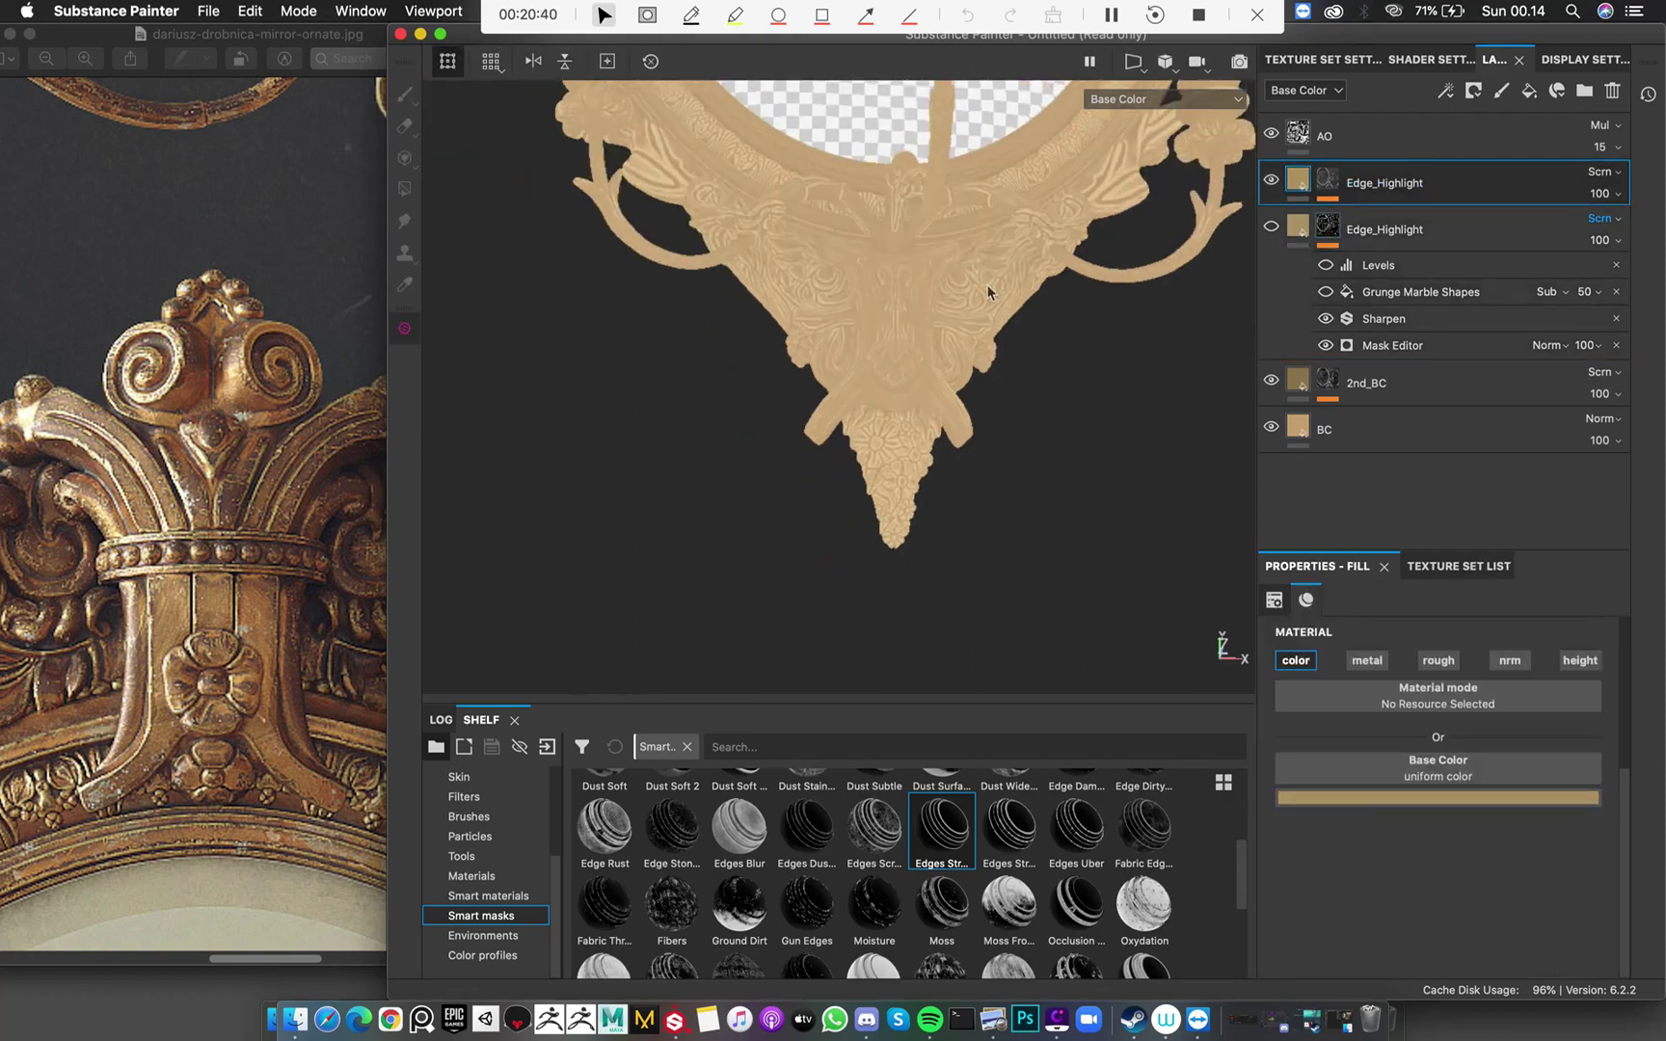
scroll(971, 405, "down", 3)
left_click_drag(851, 327, 644, 413, "alt")
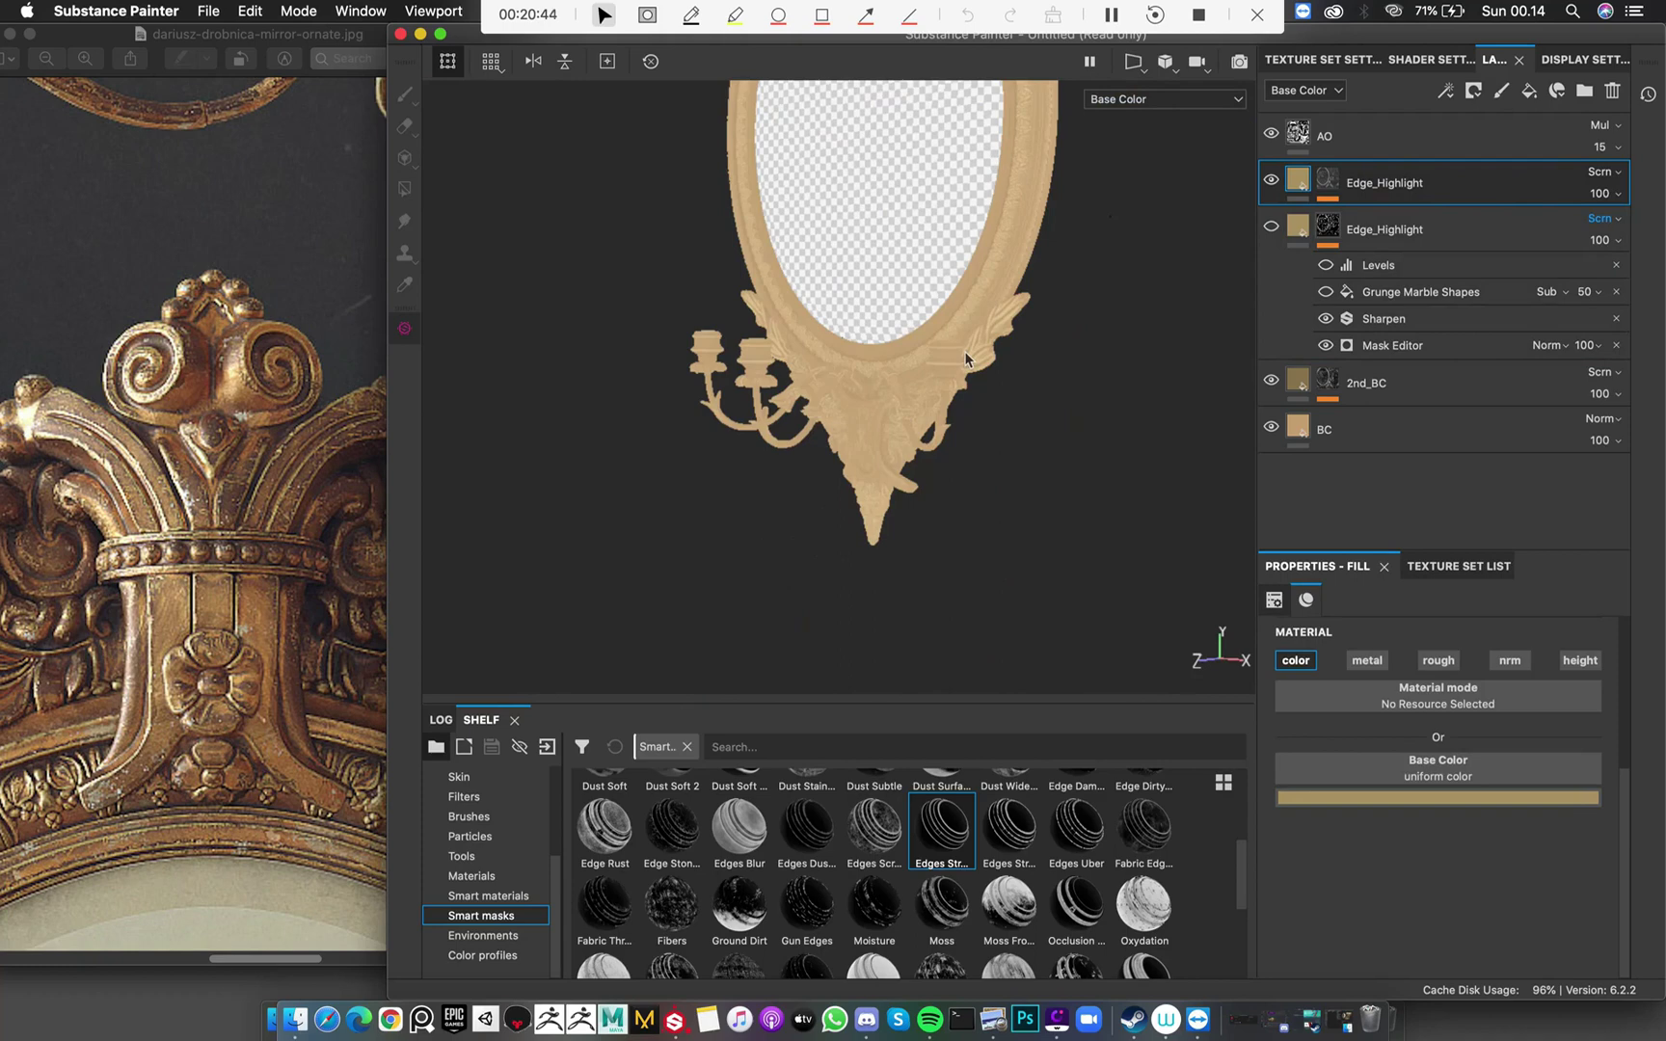
mouse_move(911, 508)
left_mouse_down("alt")
mouse_move(1010, 351)
mouse_move(914, 504)
left_mouse_up("alt")
key("m")
left_click_drag(944, 395, 880, 410, "alt")
scroll(862, 318, "up", 3)
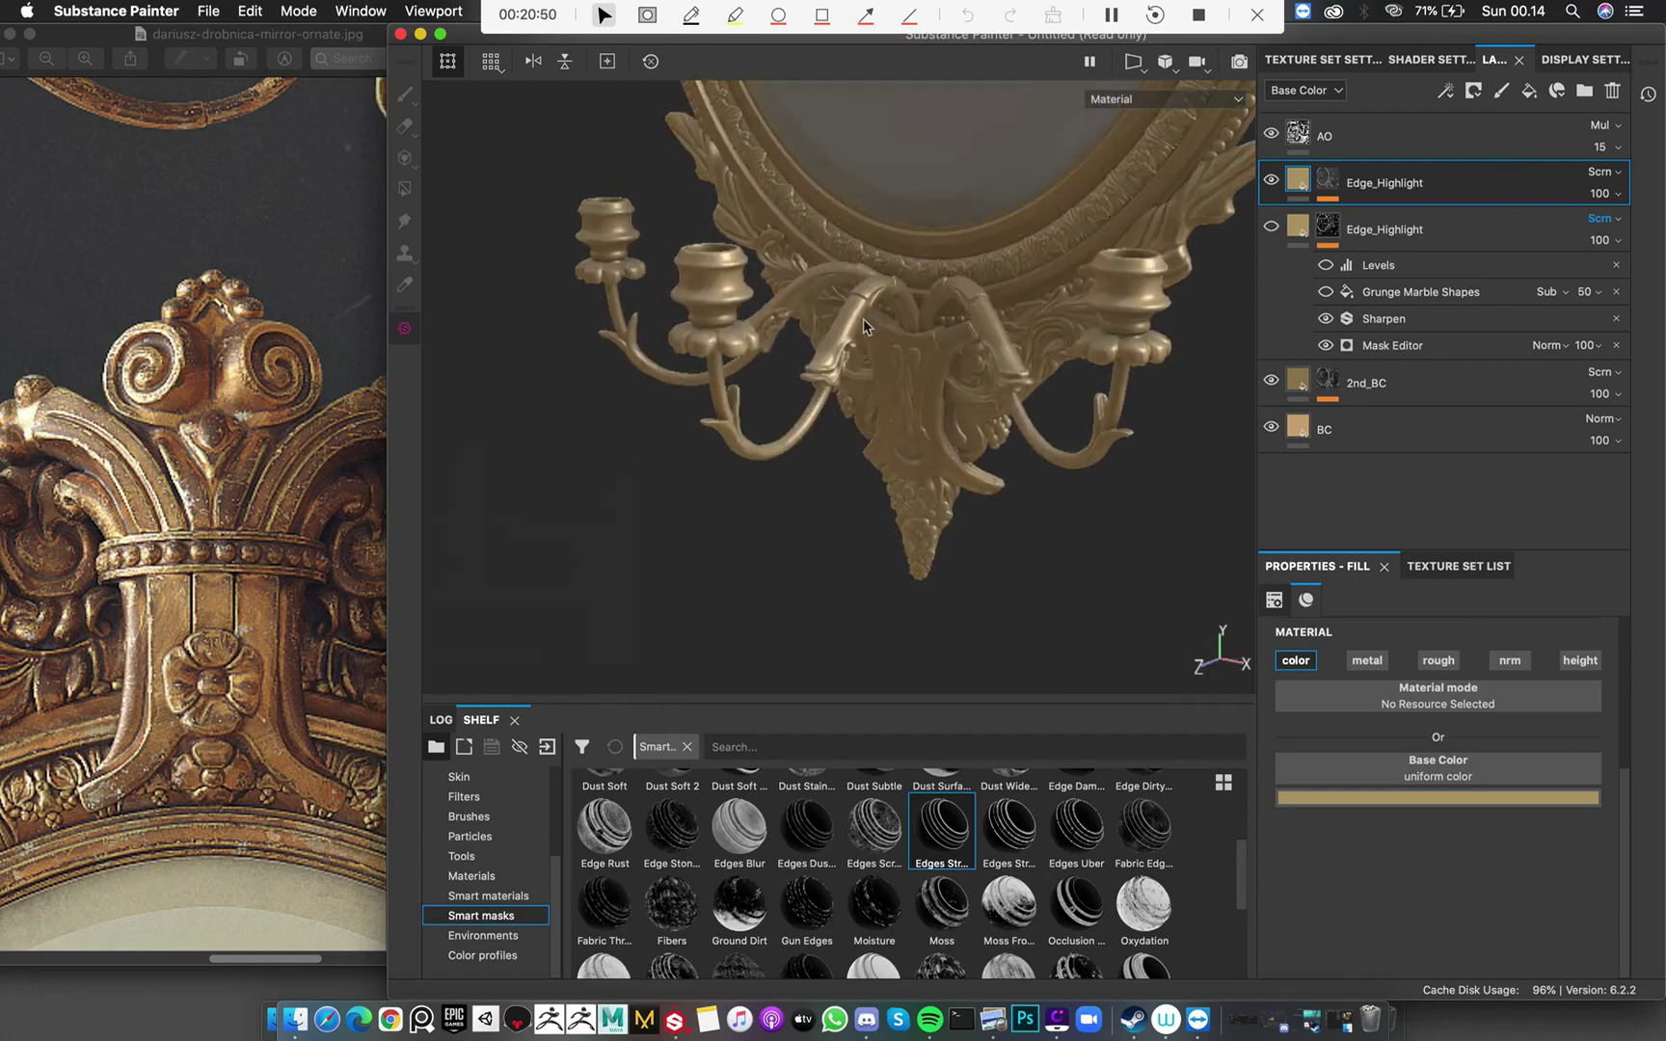
right_click_drag(863, 317, 881, 386, "shift")
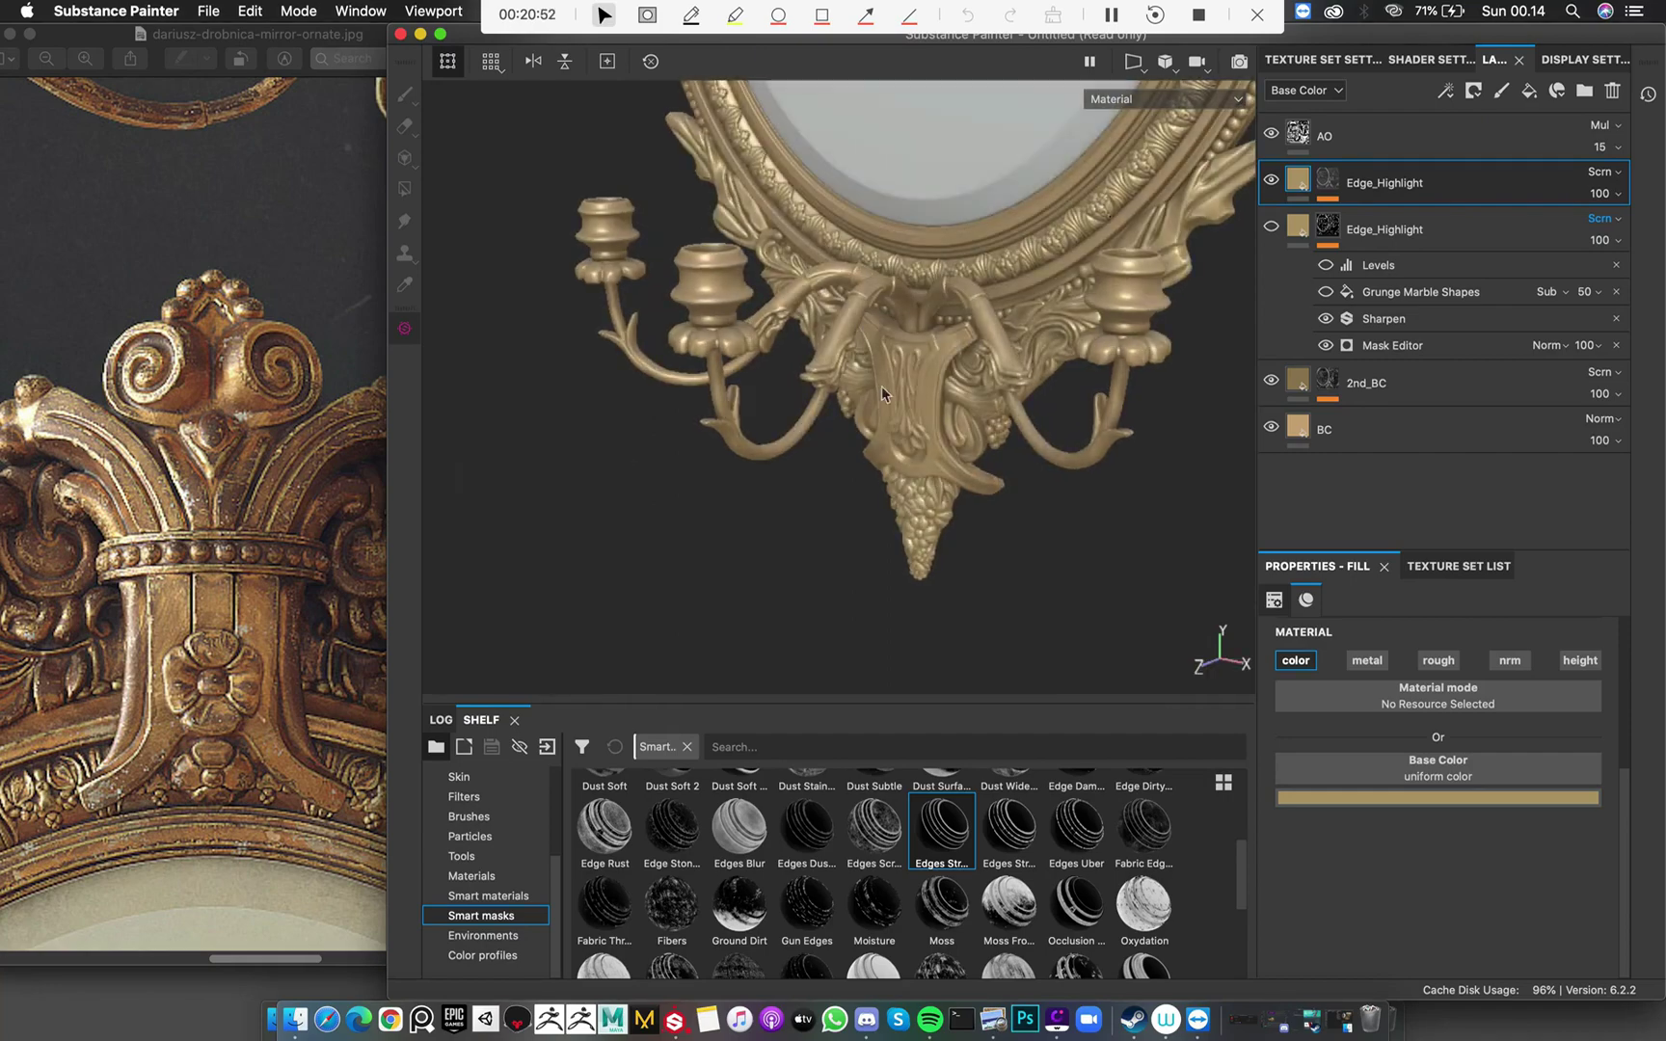
left_click(1277, 181)
left_click_drag(954, 251, 819, 395, "alt")
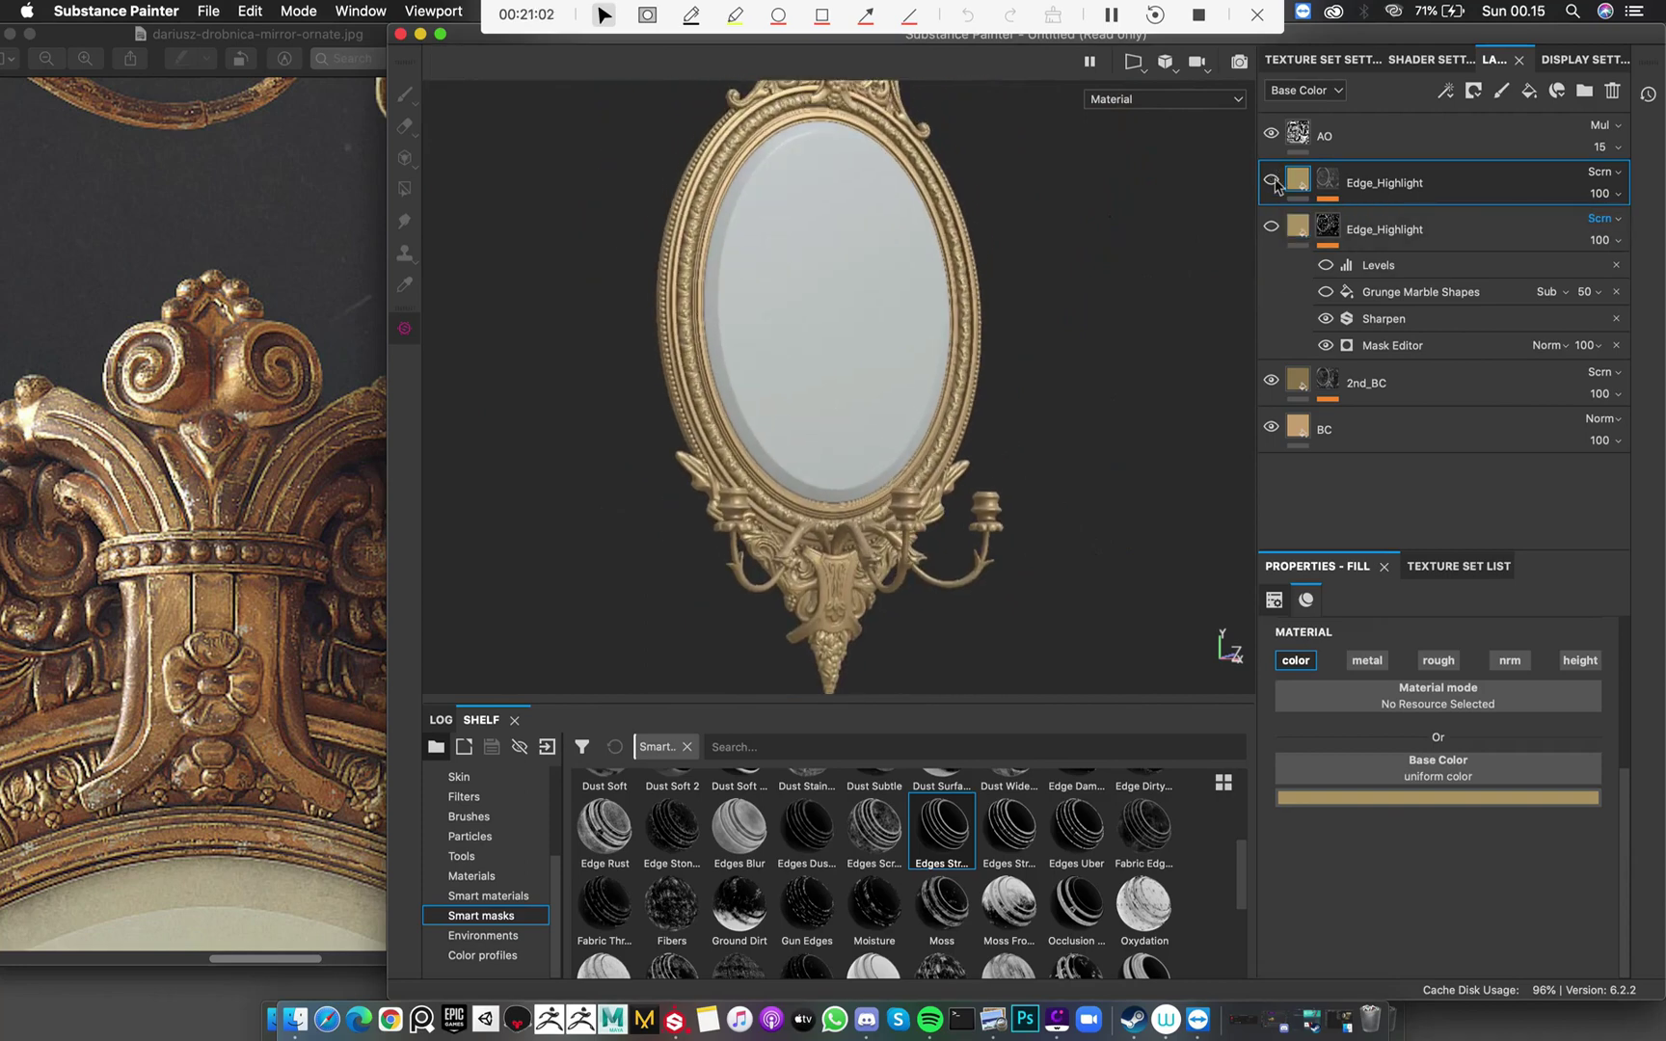
Compare the candle arms and lower ornament in the reference photo with the same area of the model
left_click(275, 547)
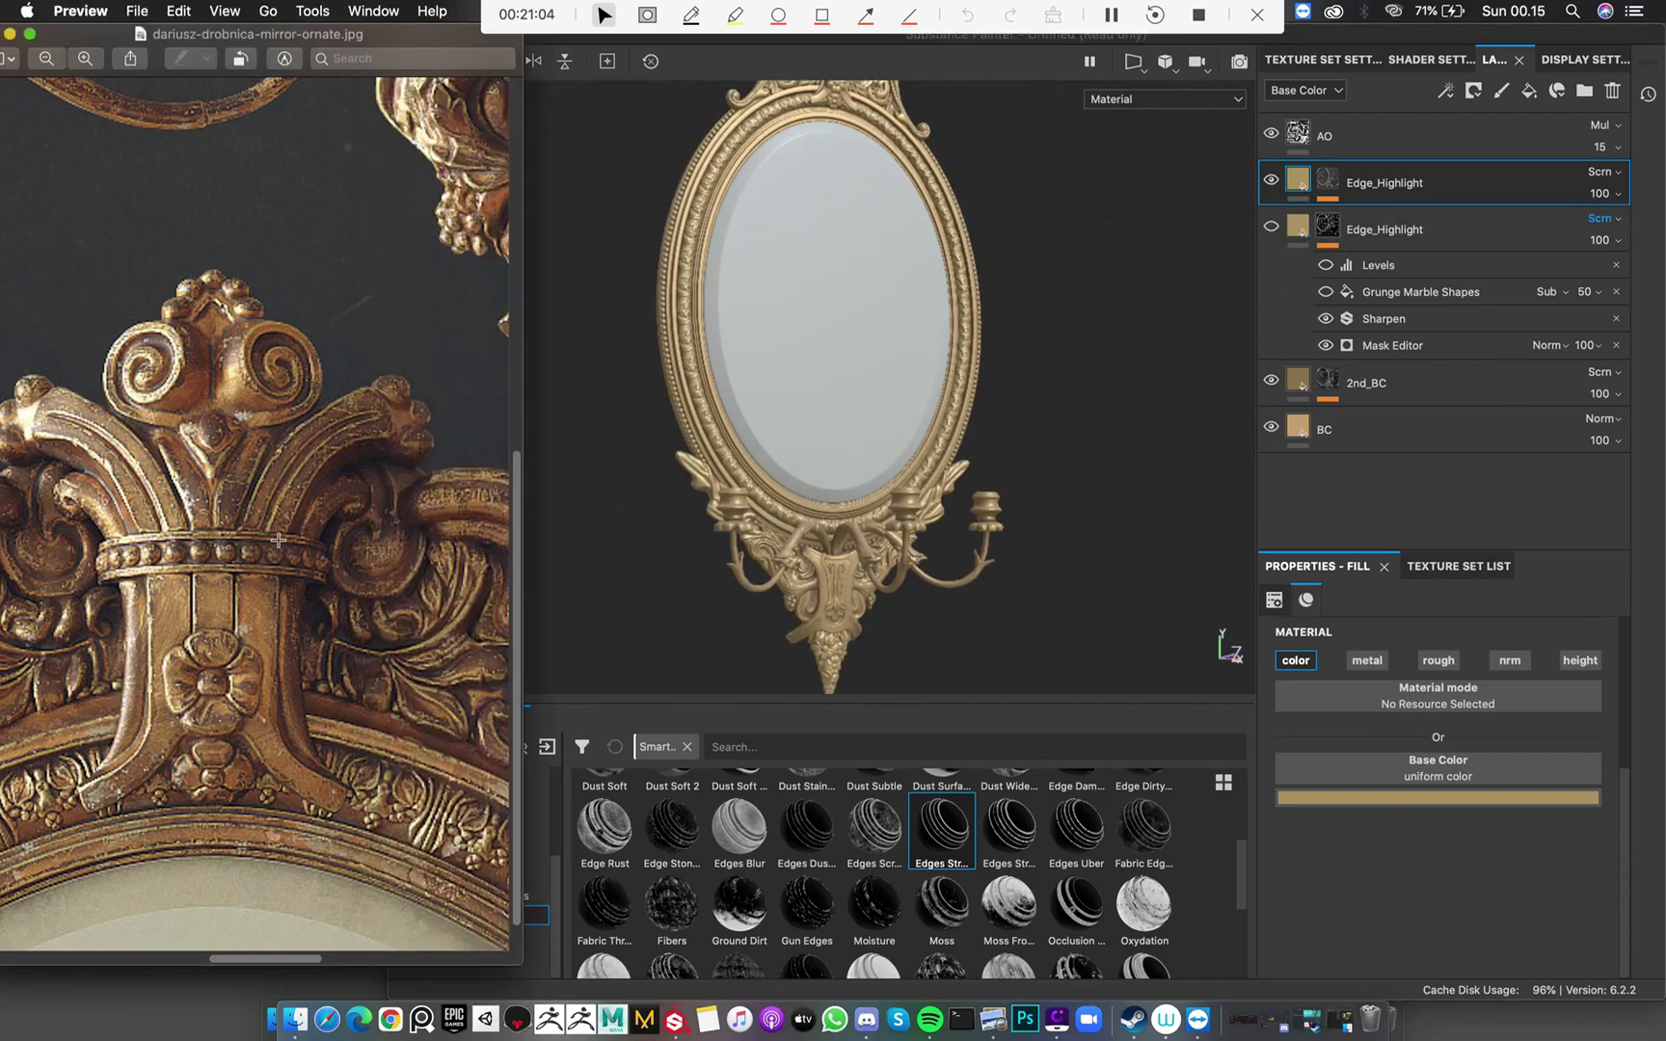
scroll(280, 555, "down", 5, "ctrl")
scroll(284, 559, "up", 5, "ctrl")
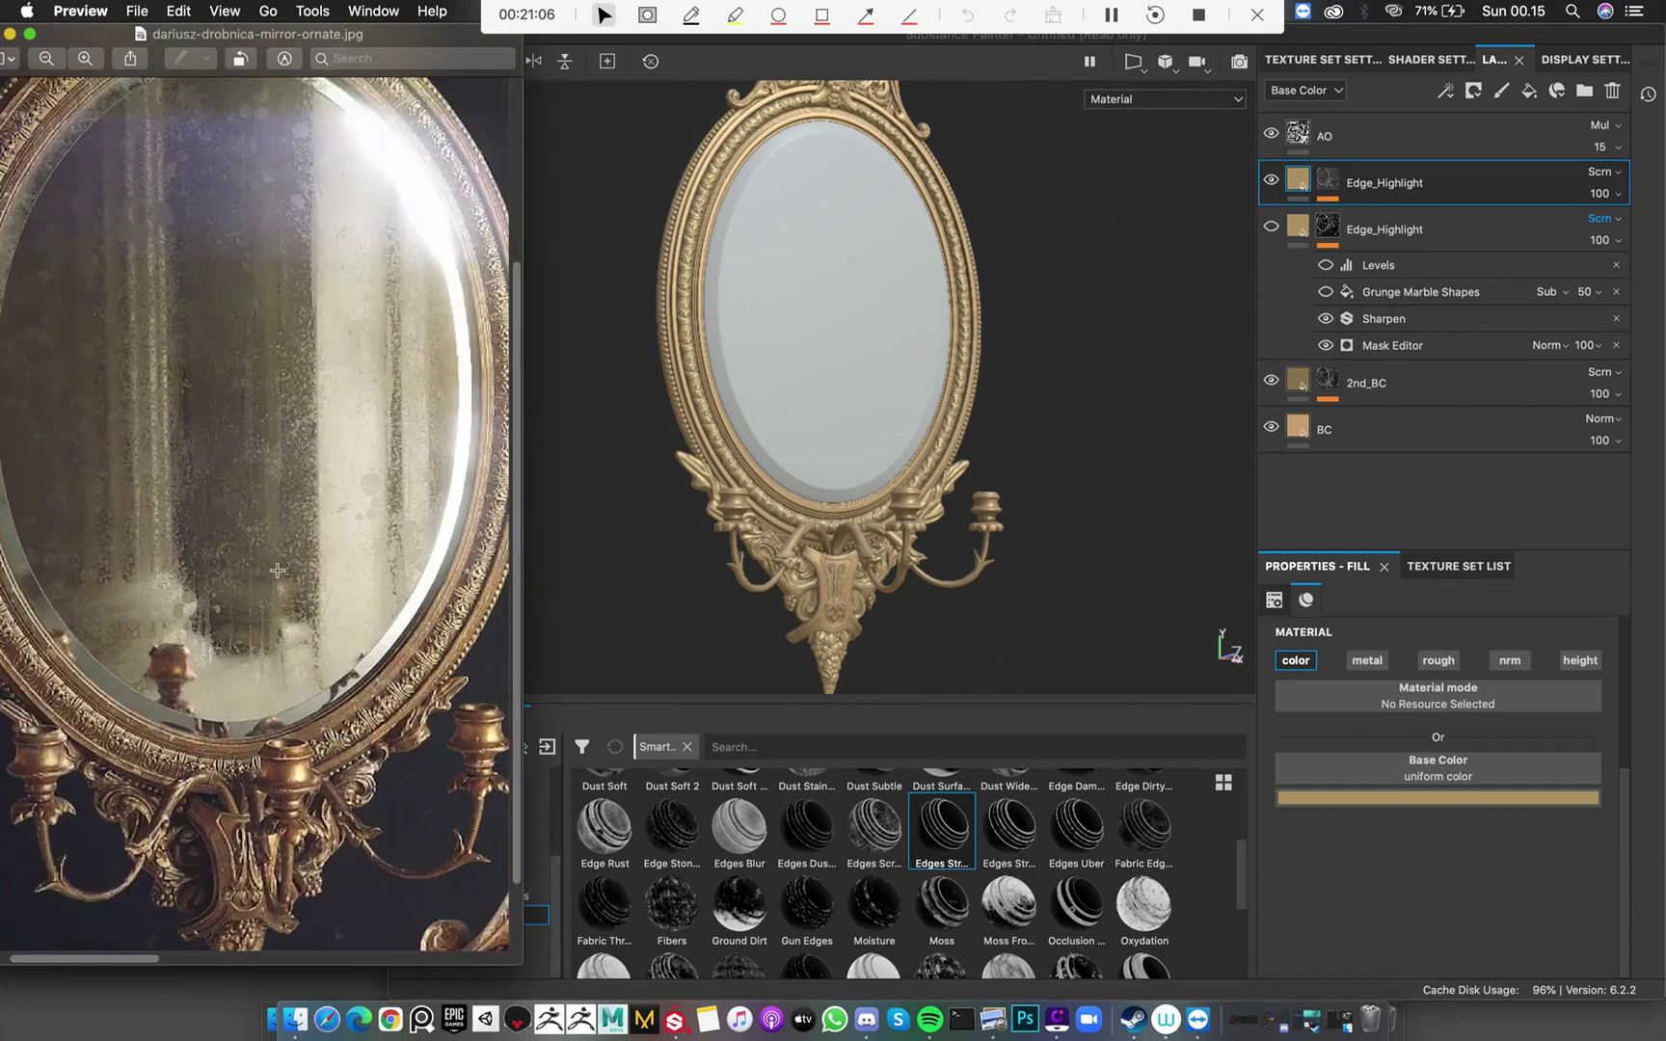
scroll(280, 561, "down", 5)
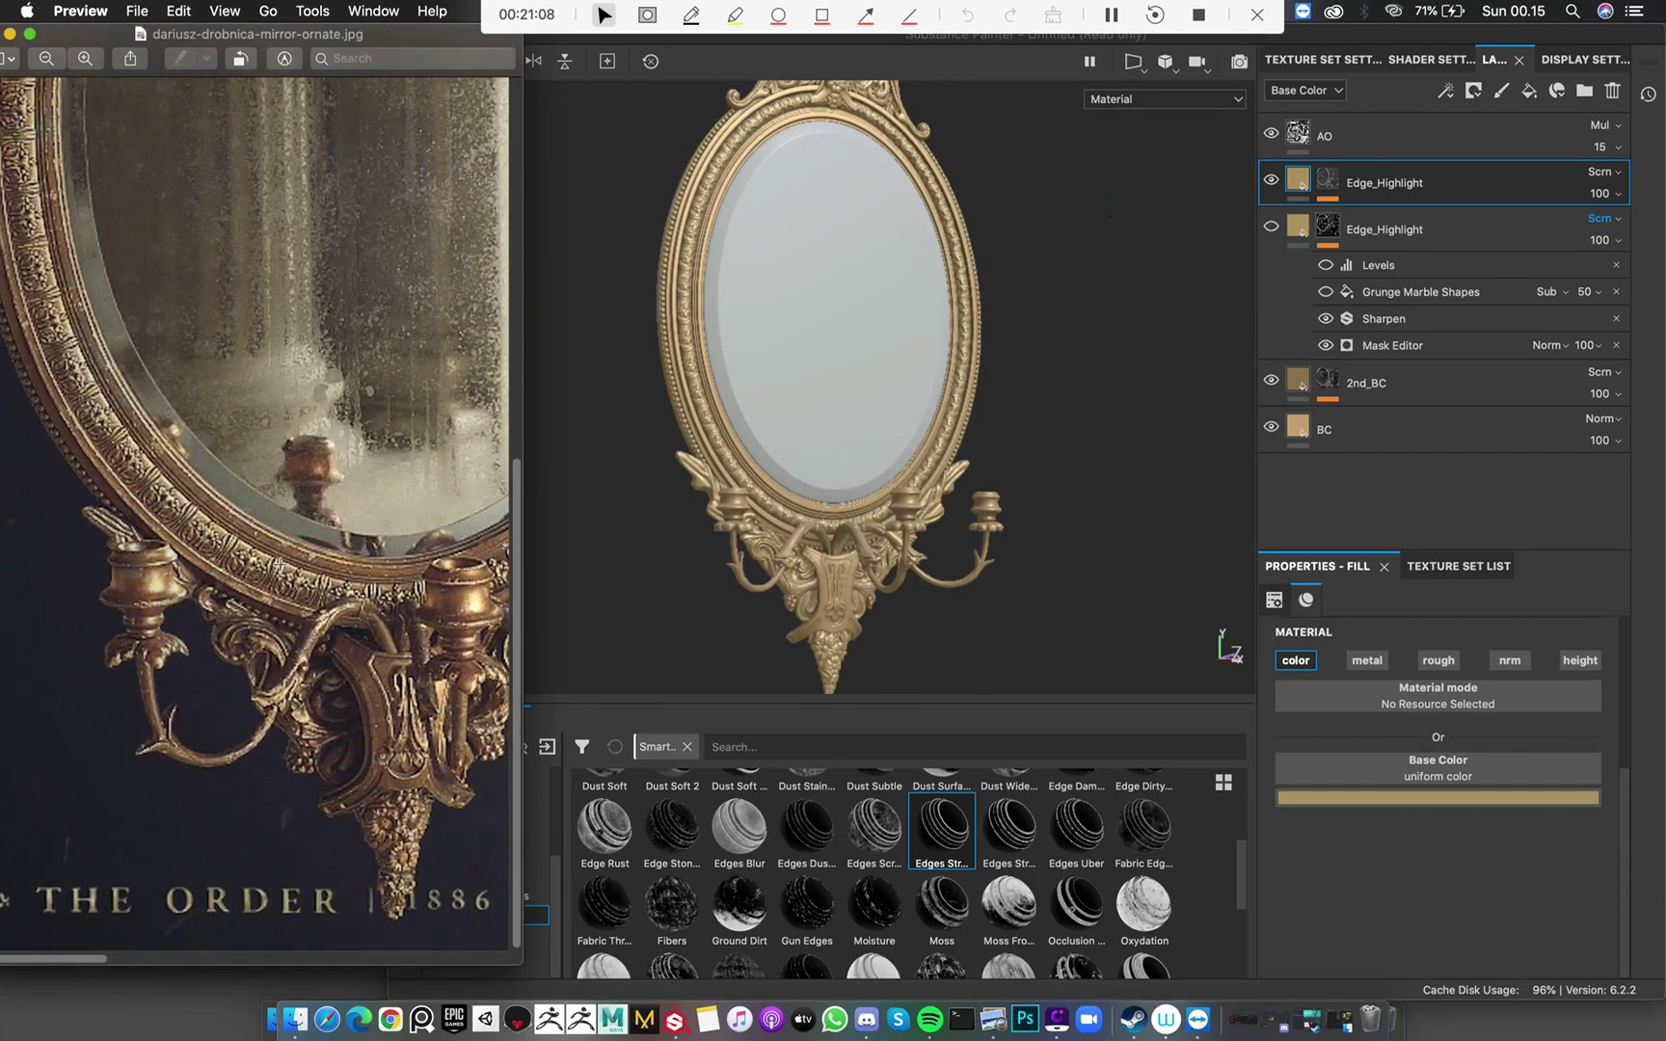
scroll(1227, 639, "up", 10)
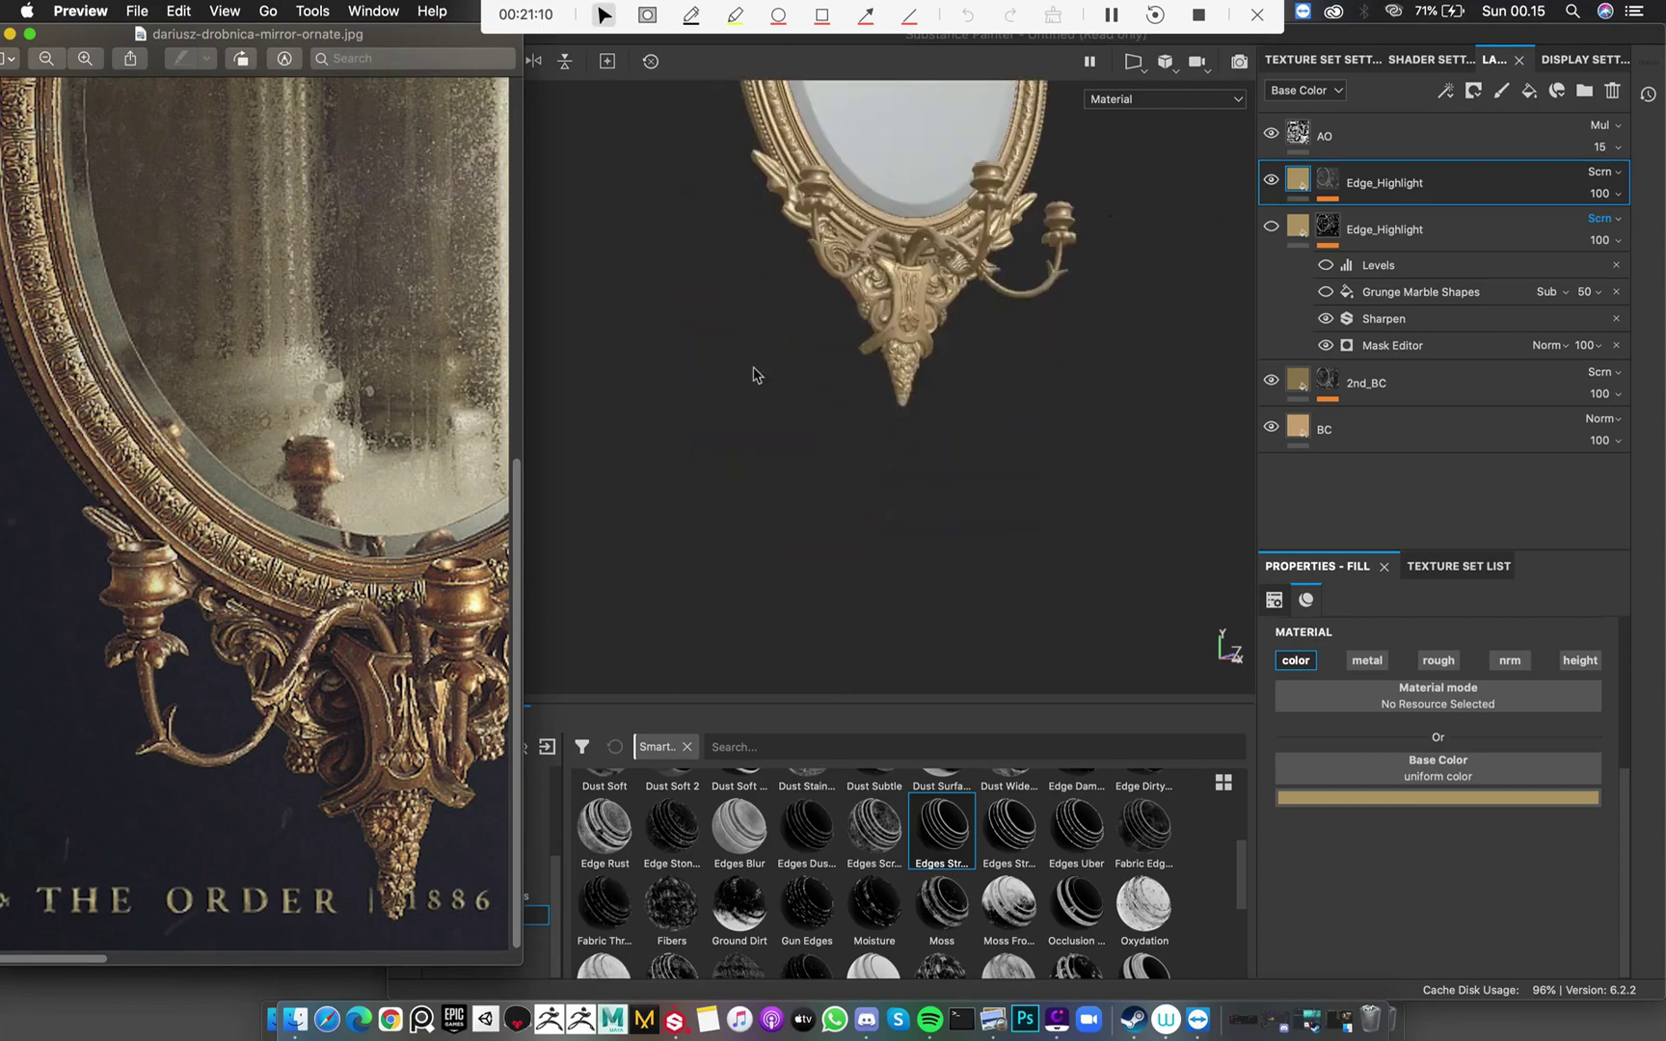
left_click(954, 425)
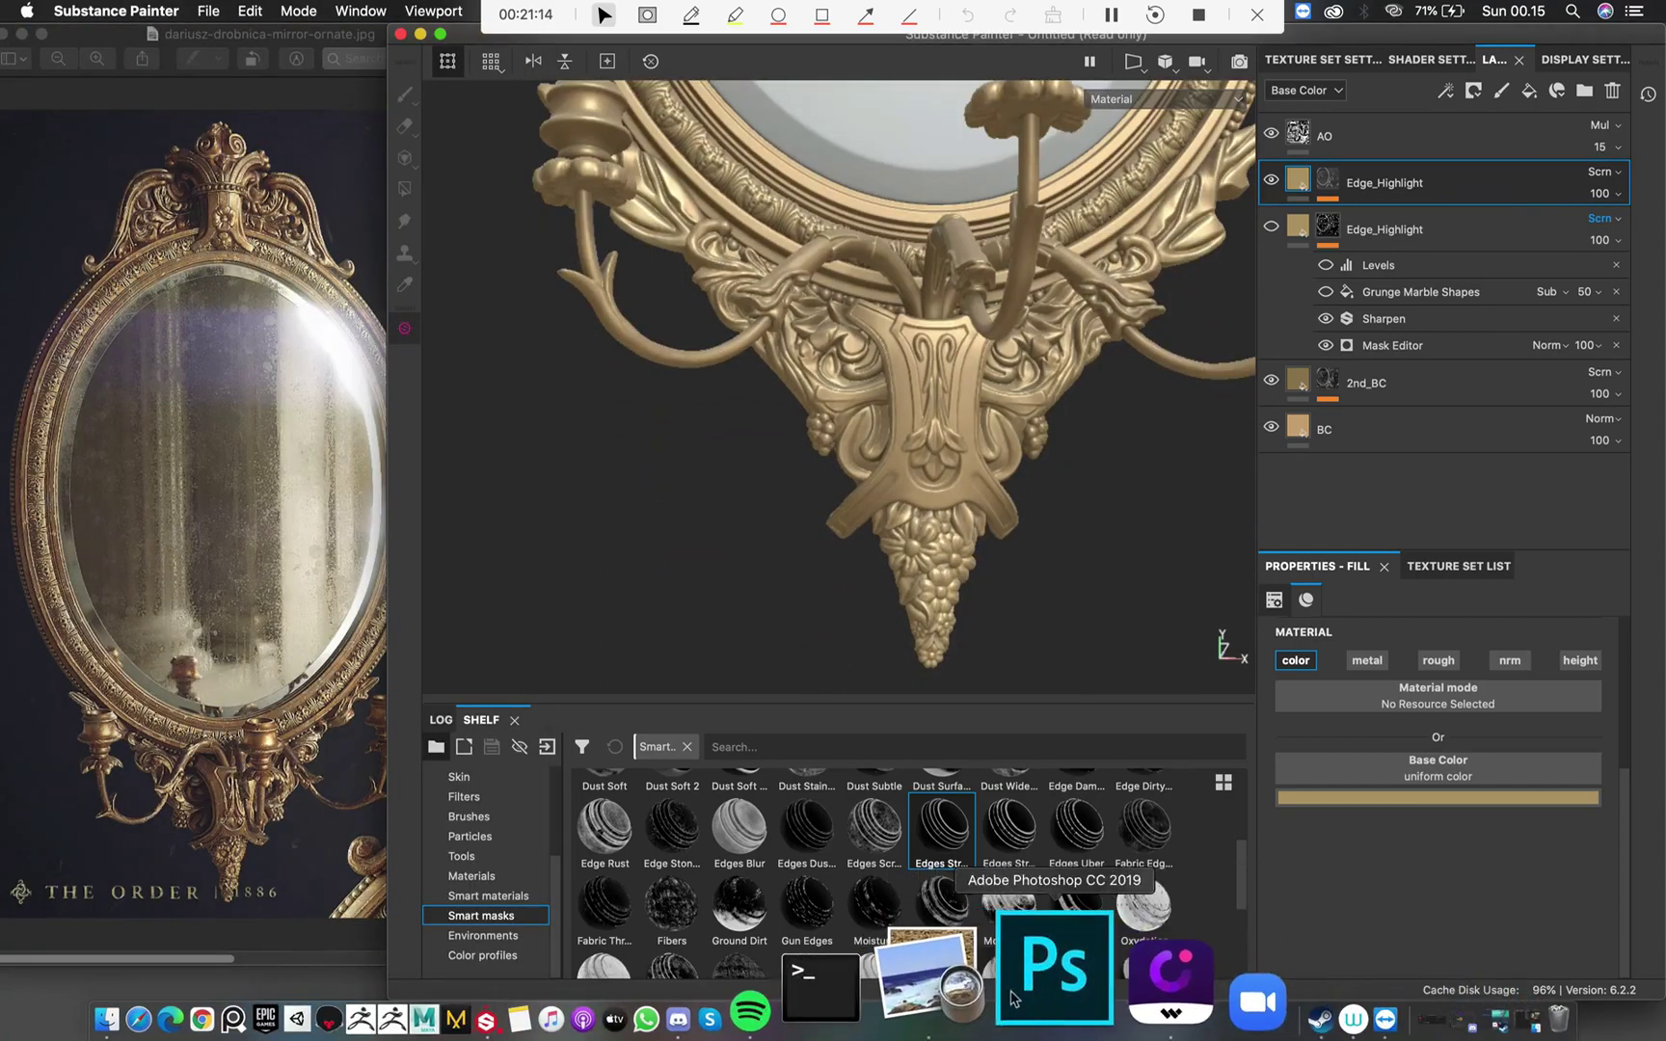
left_click(925, 976)
scroll(355, 501, "up", 3)
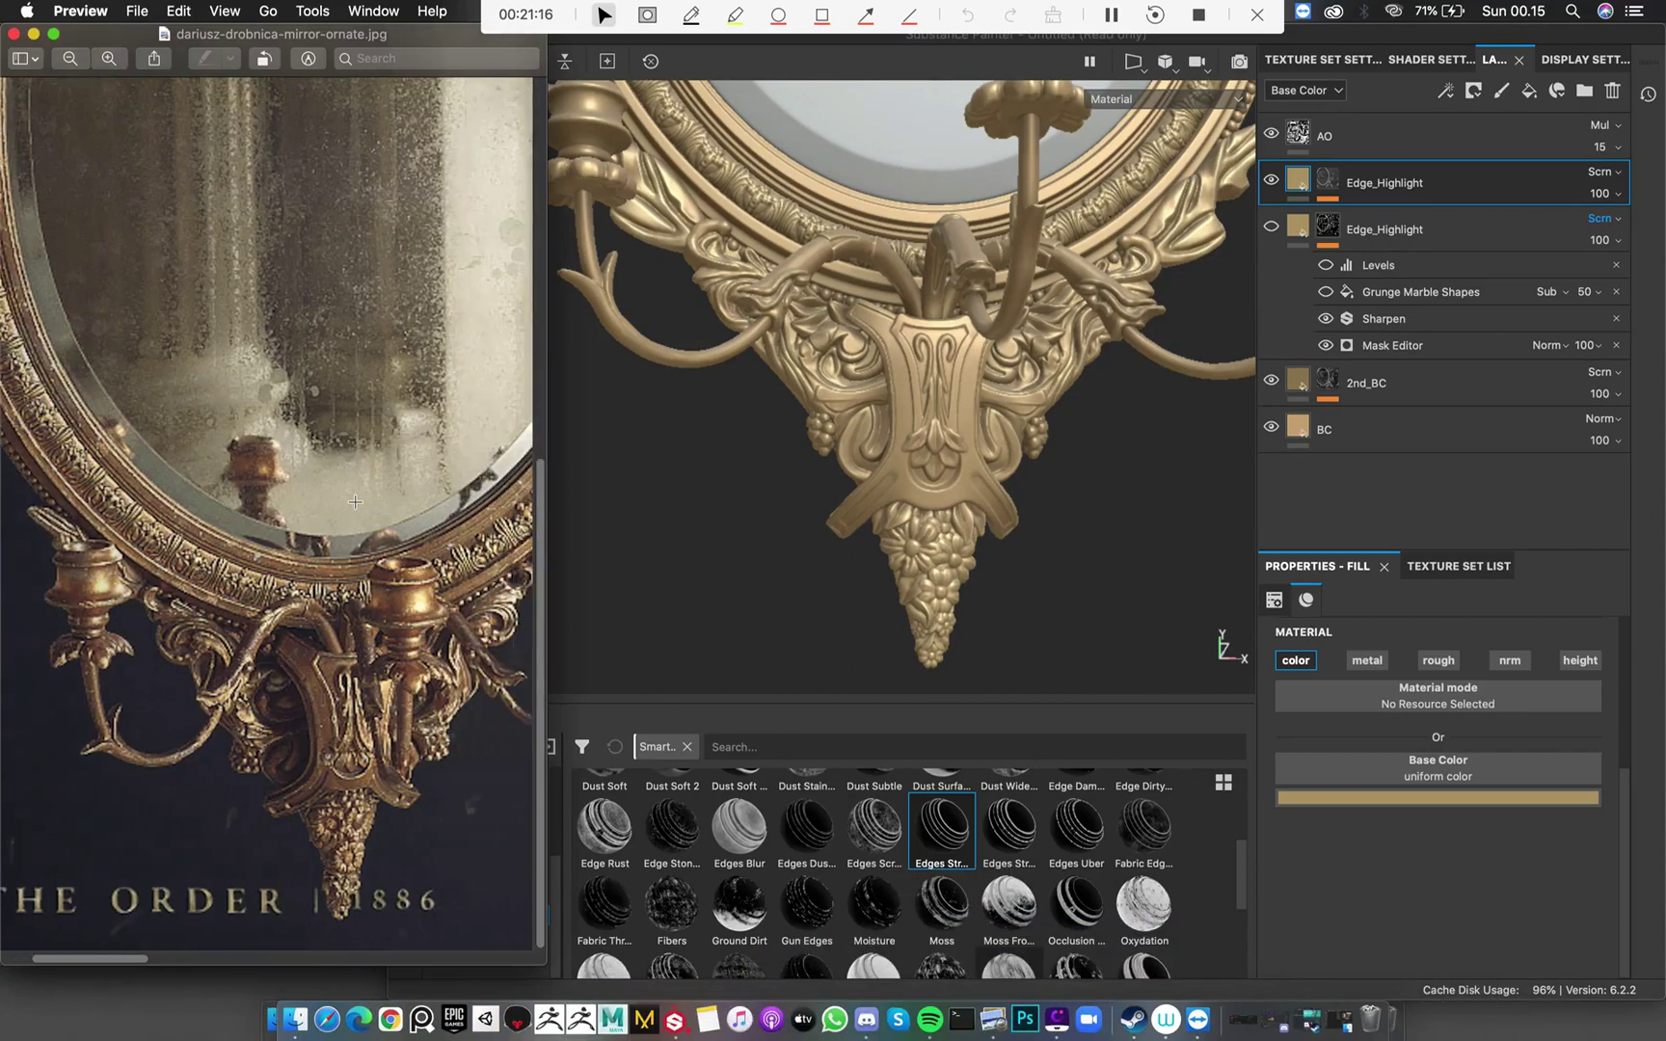
left_click(1060, 521)
mouse_move(969, 446)
left_mouse_down("alt")
mouse_move(1049, 447)
mouse_move(1061, 347)
left_mouse_up("alt")
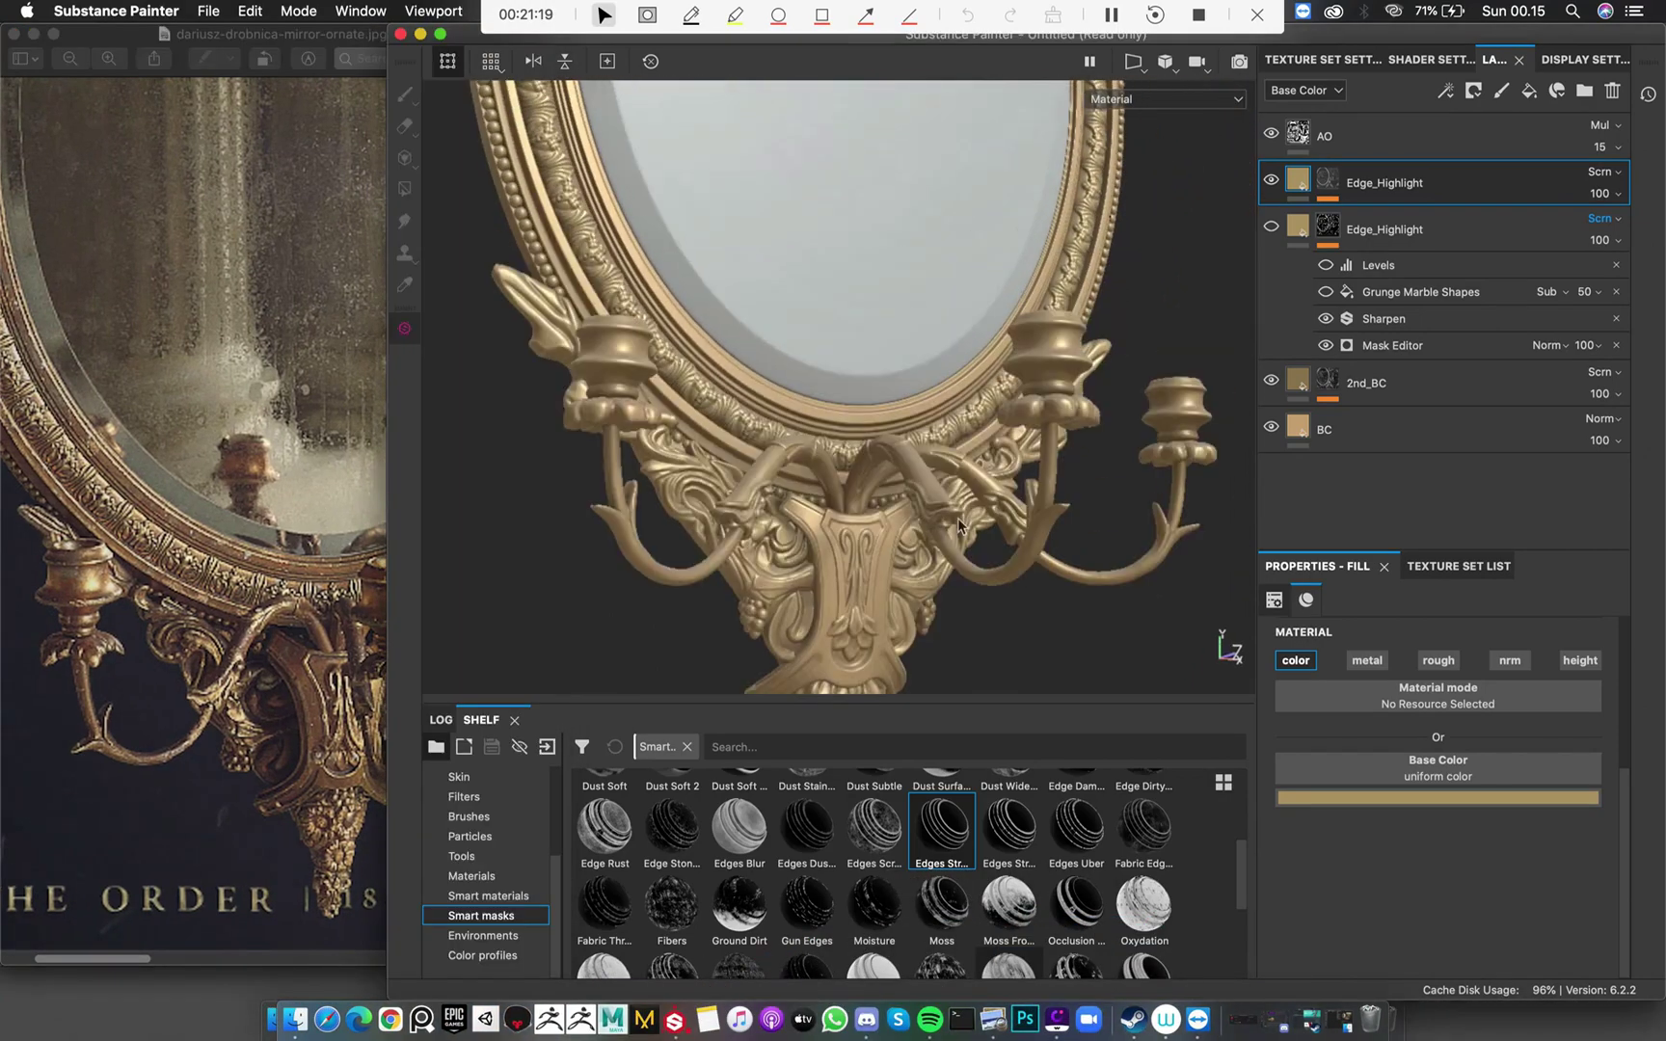
Try a redder hue for the BC layer's base color and review it on the lower part of the mirror
left_click(1295, 426)
left_click(1437, 808)
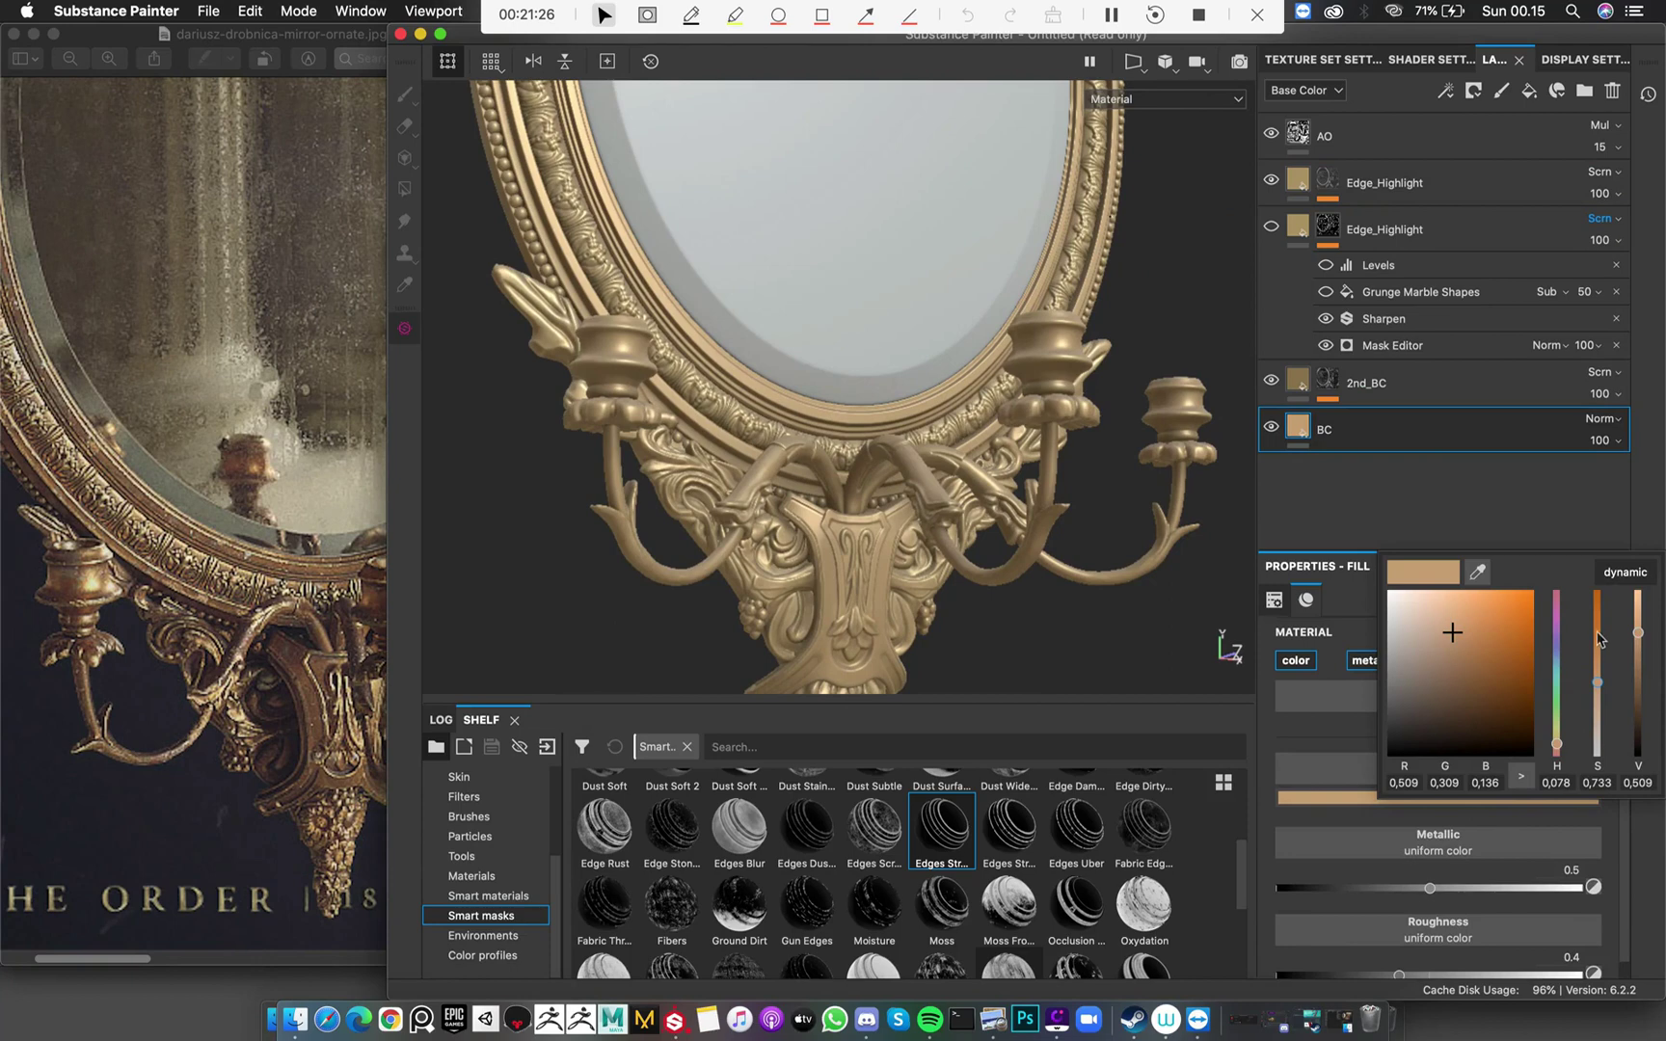
left_click_drag(1600, 639, 1617, 714)
key("super+z")
left_click_drag(1559, 752, 1563, 754)
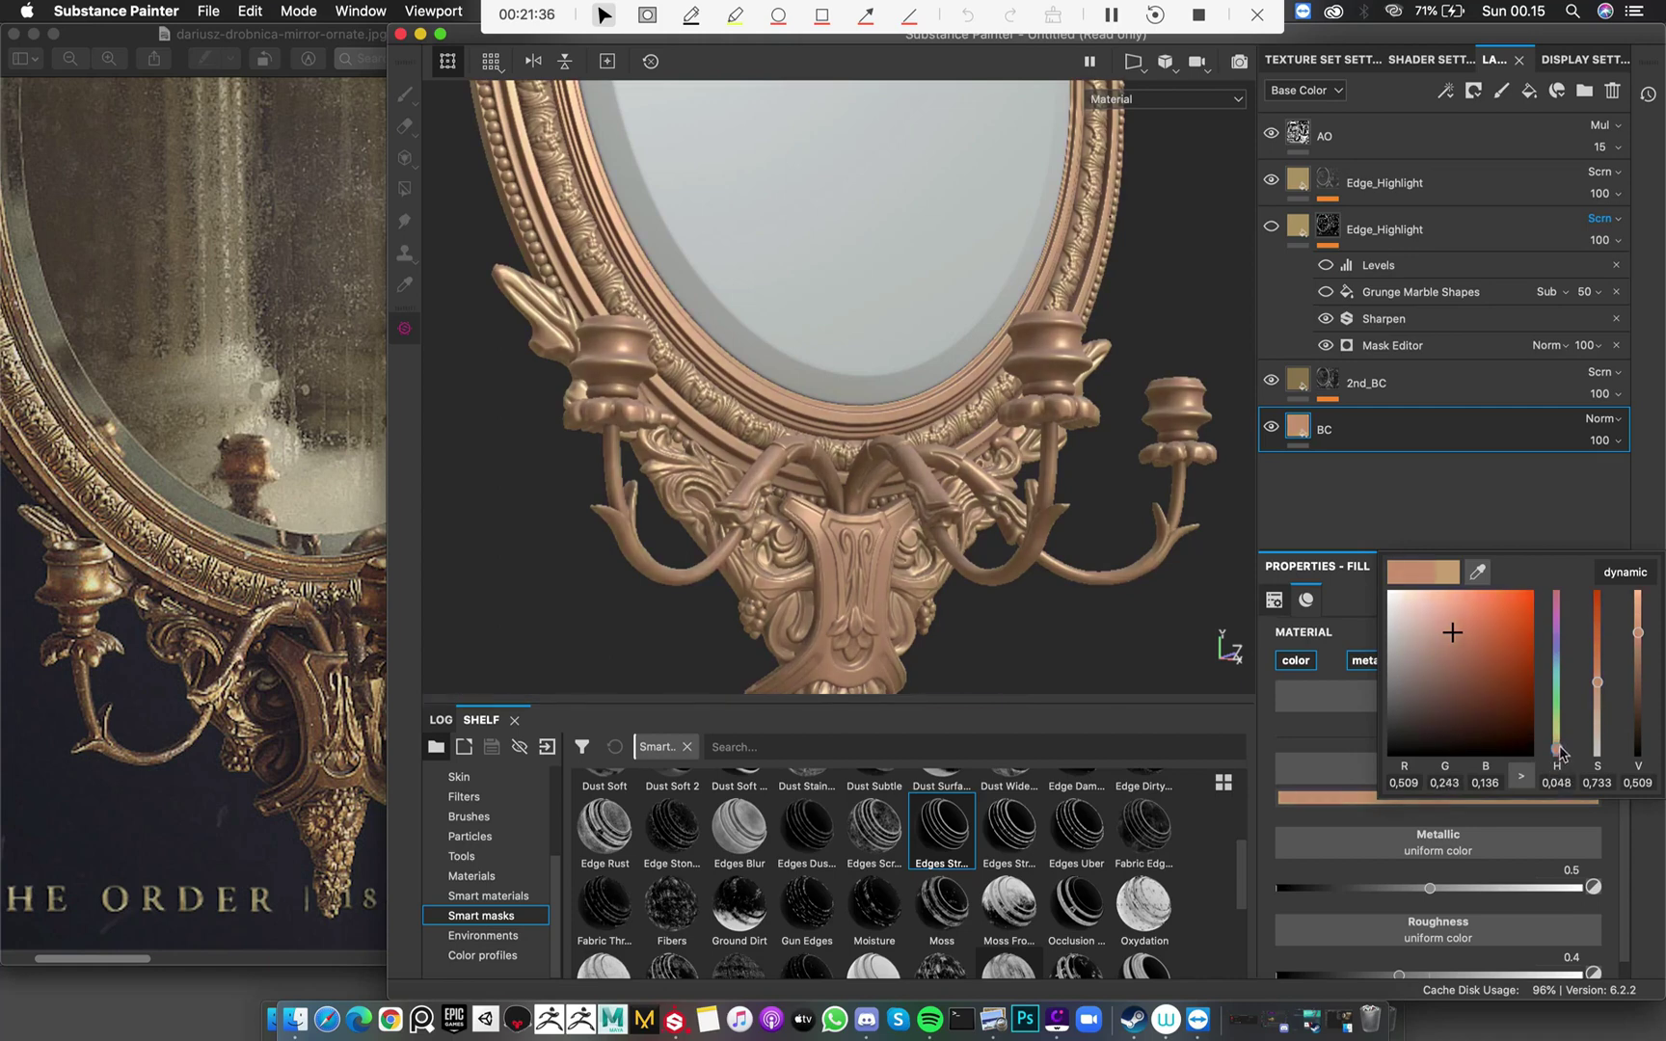
left_click_drag(1561, 751, 1561, 749)
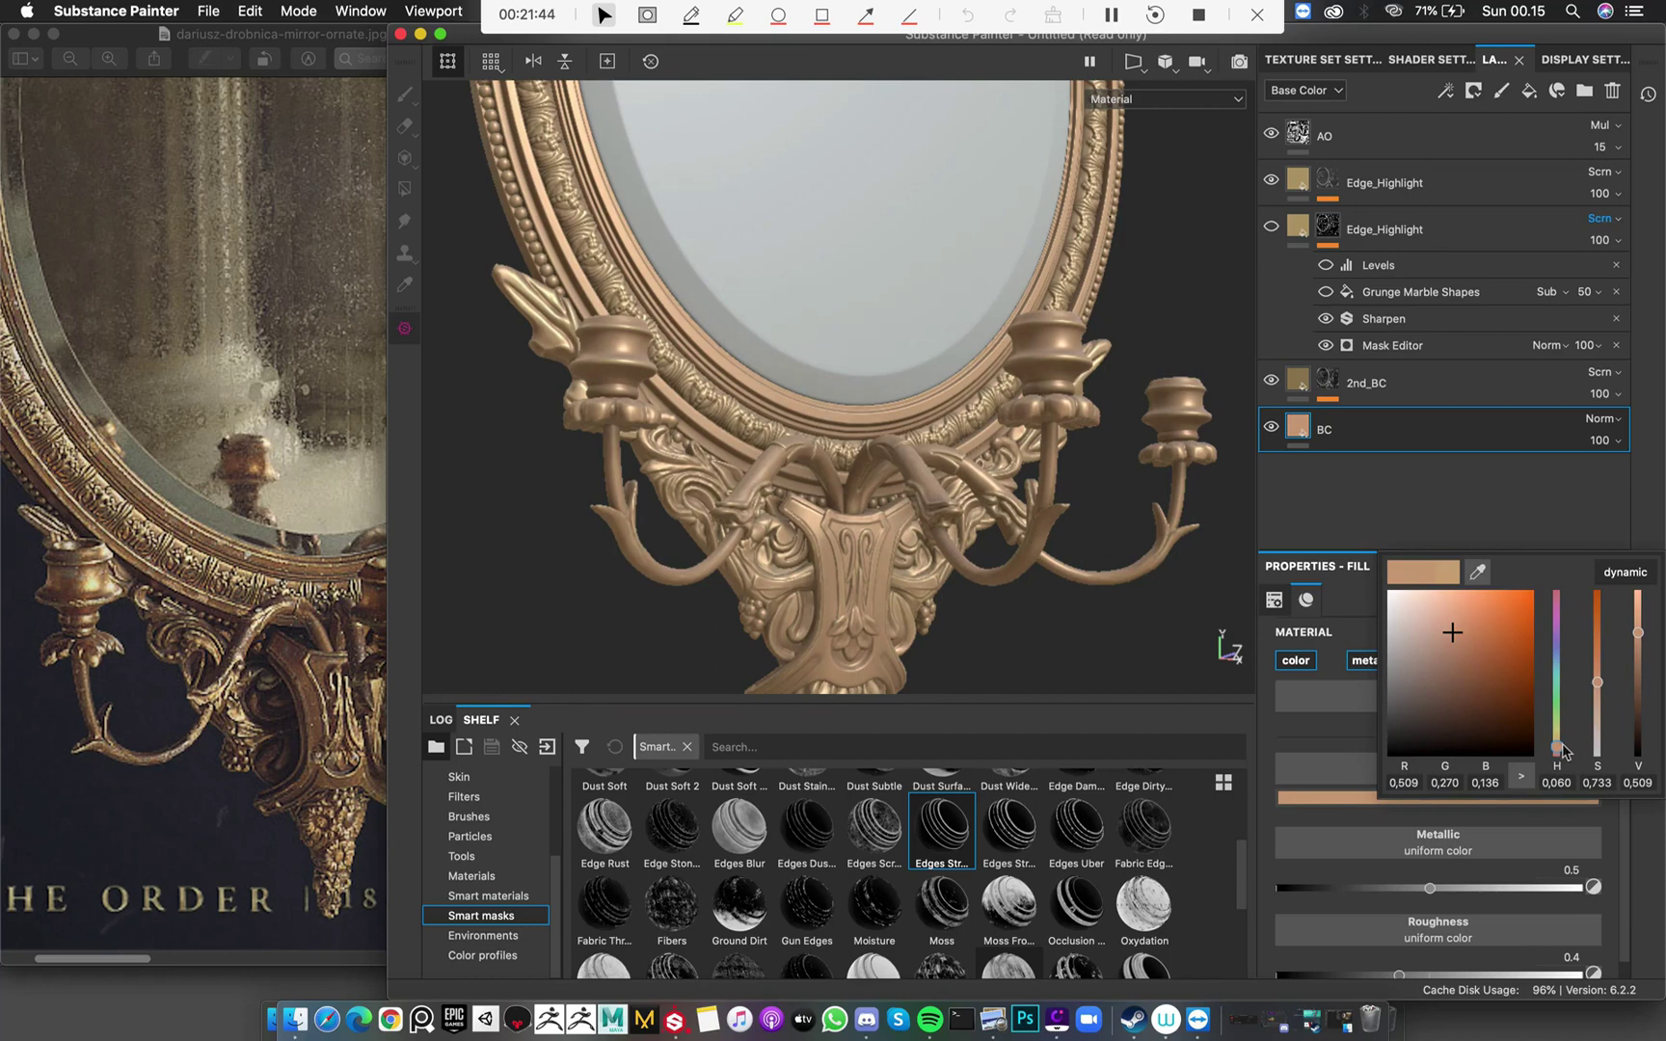
left_click_drag(1562, 750, 1562, 749)
left_click(994, 500)
left_click_drag(994, 499, 1104, 516, "alt")
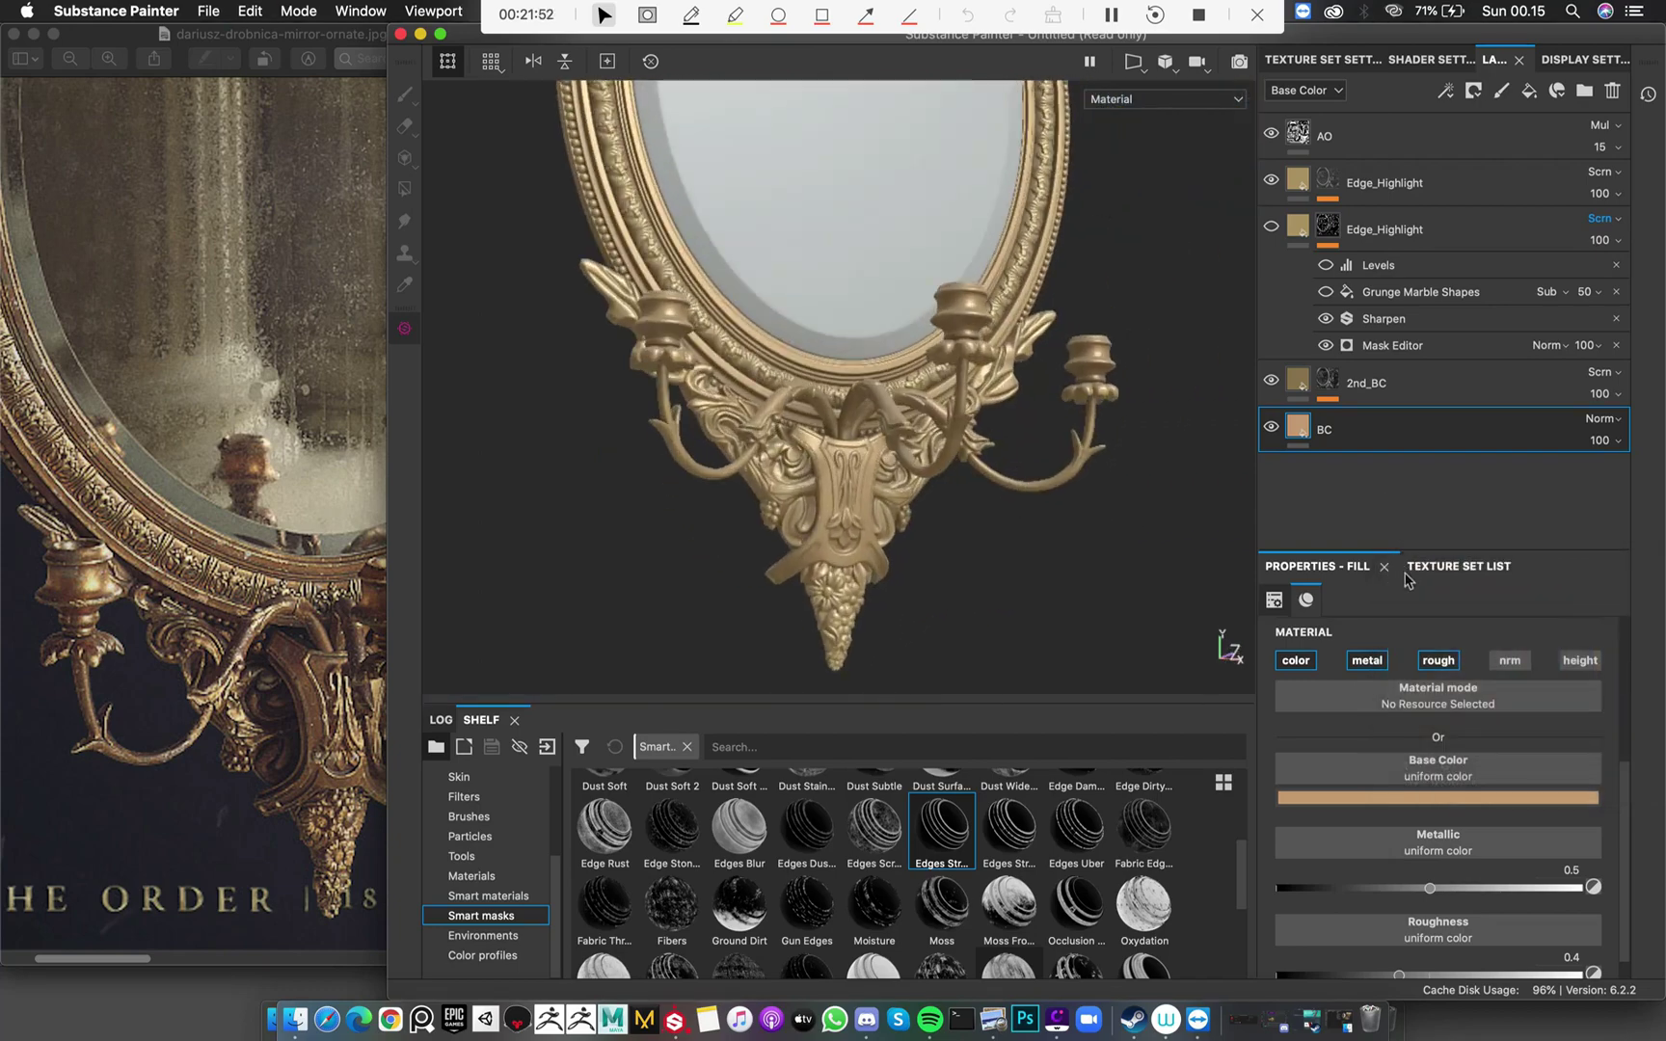
Duplicate the BC layer and set the copy's base color to hue 0.060 and saturation 0.815
key("super+d")
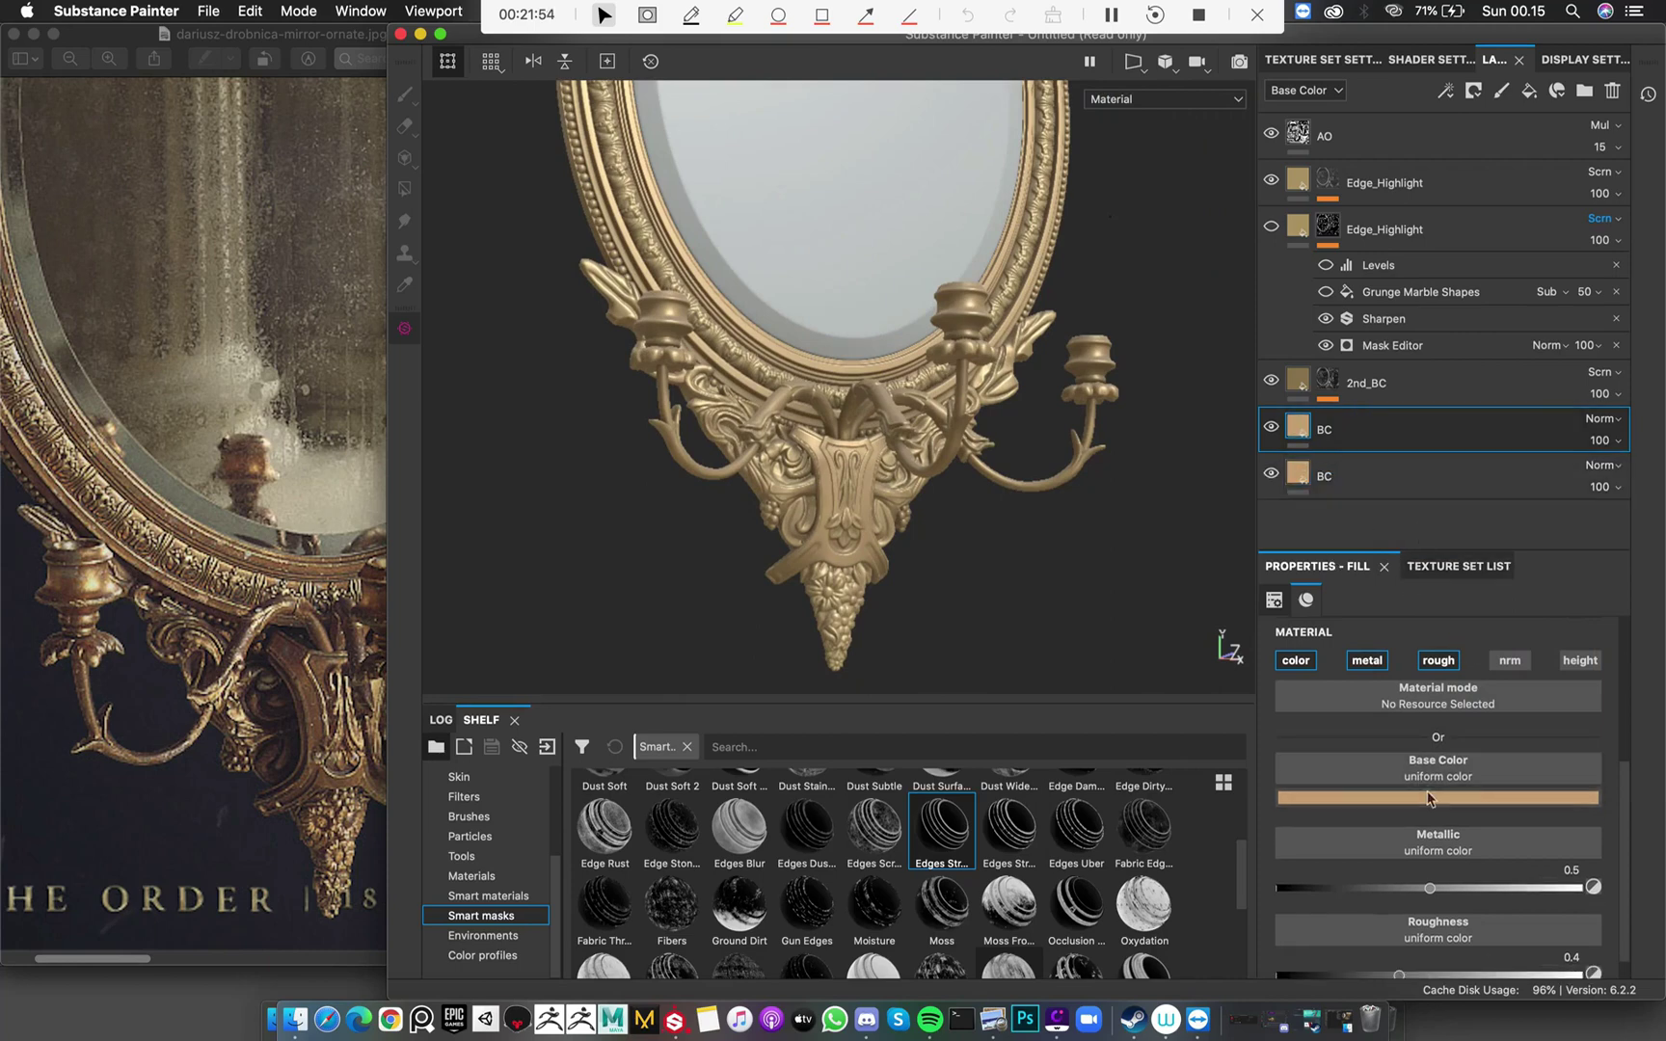
left_click(1424, 798)
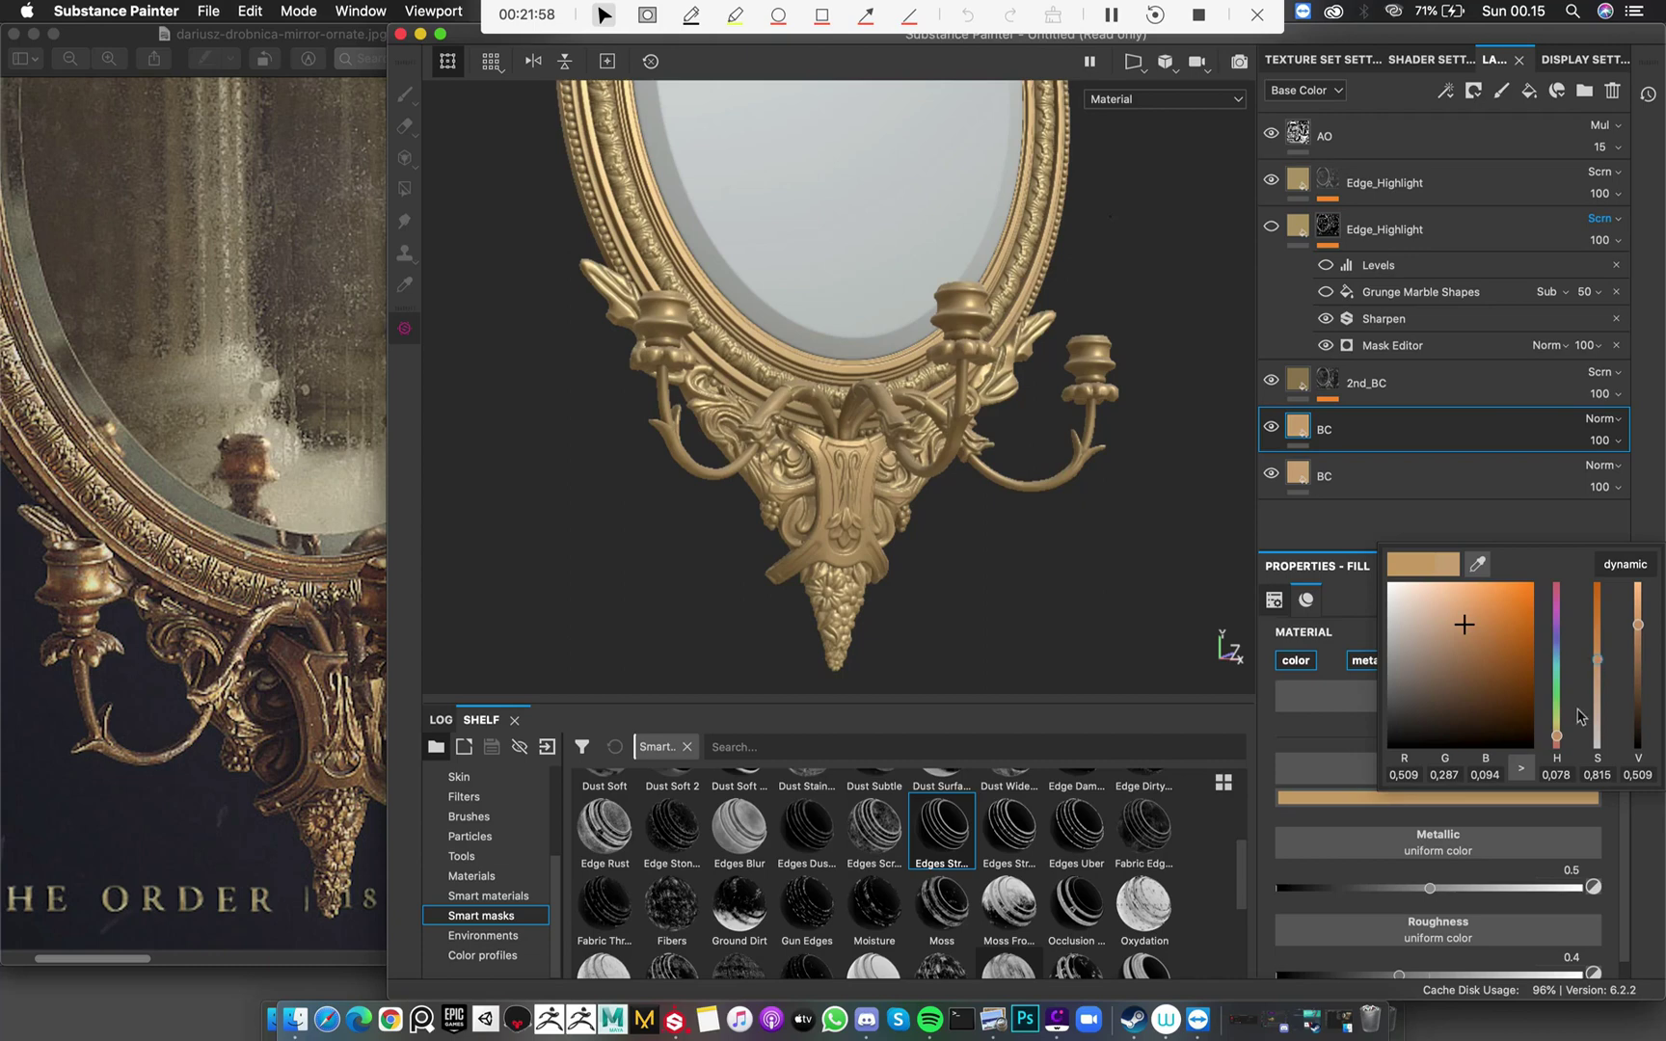
left_click_drag(1557, 741, 1559, 743)
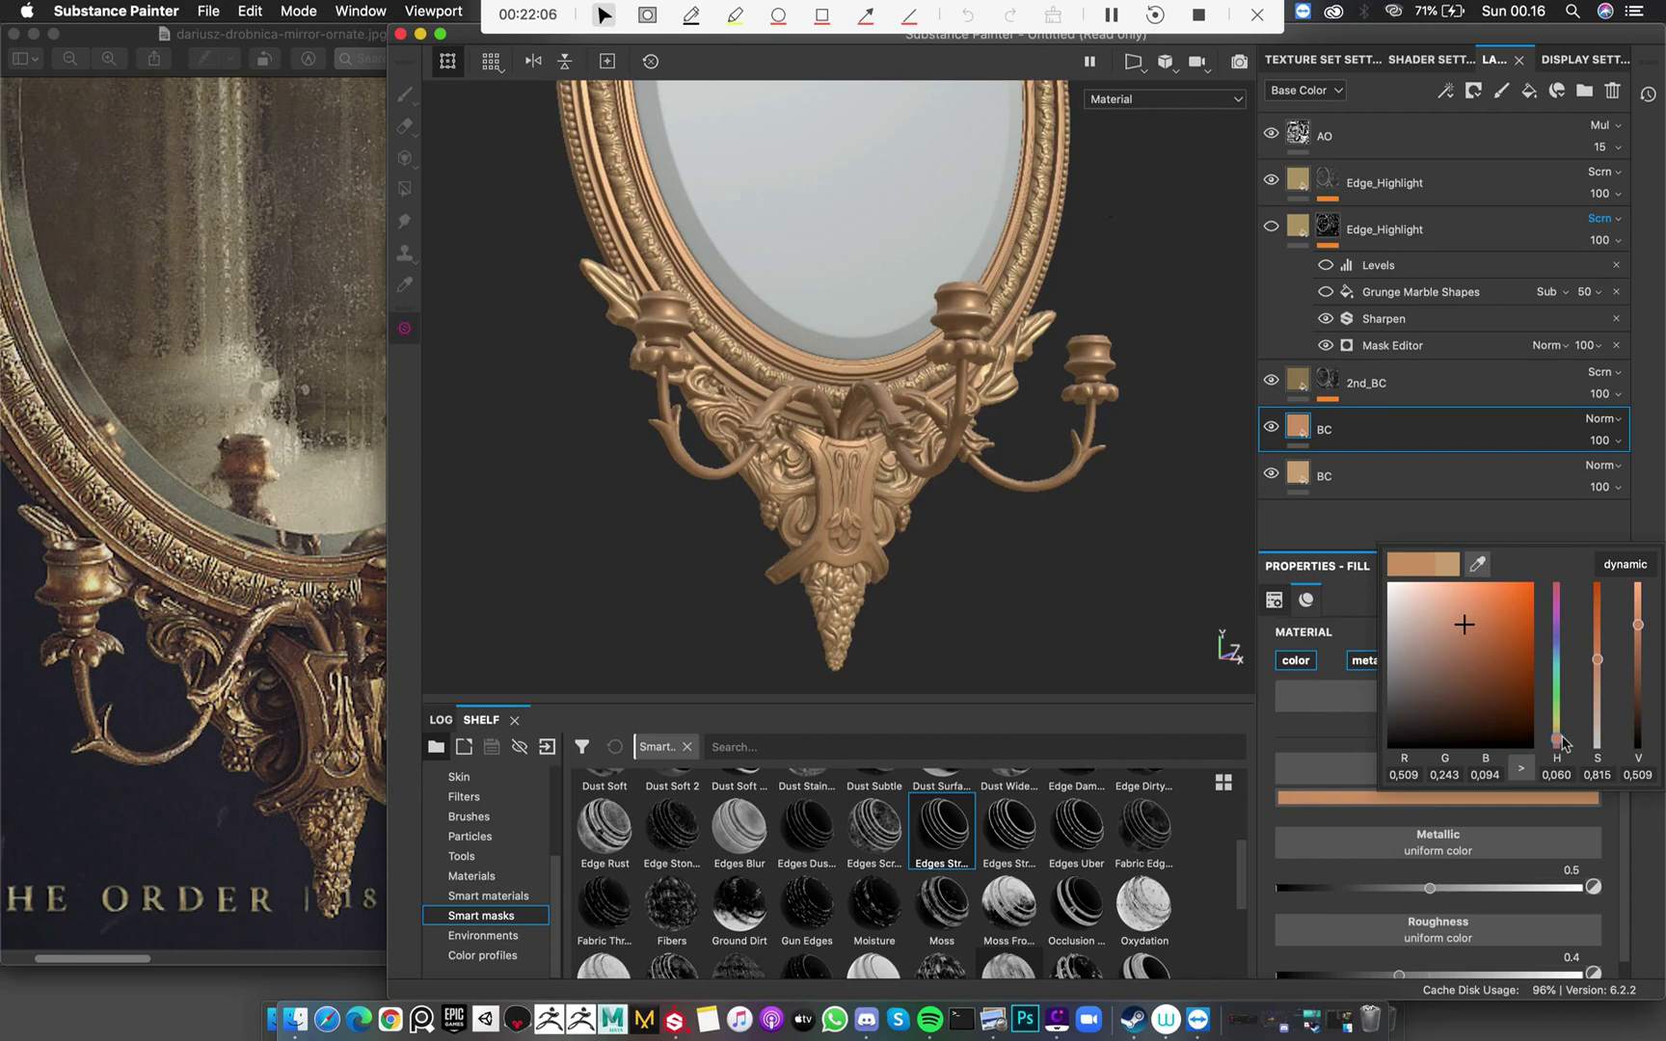
Compare the mirror with the upper BC layer on and off, and delete the lower BC layer
mouse_move(1011, 453)
left_mouse_down("alt")
mouse_move(937, 472)
mouse_move(959, 465)
mouse_move(838, 374)
mouse_move(851, 398)
mouse_move(995, 436)
left_mouse_up("alt")
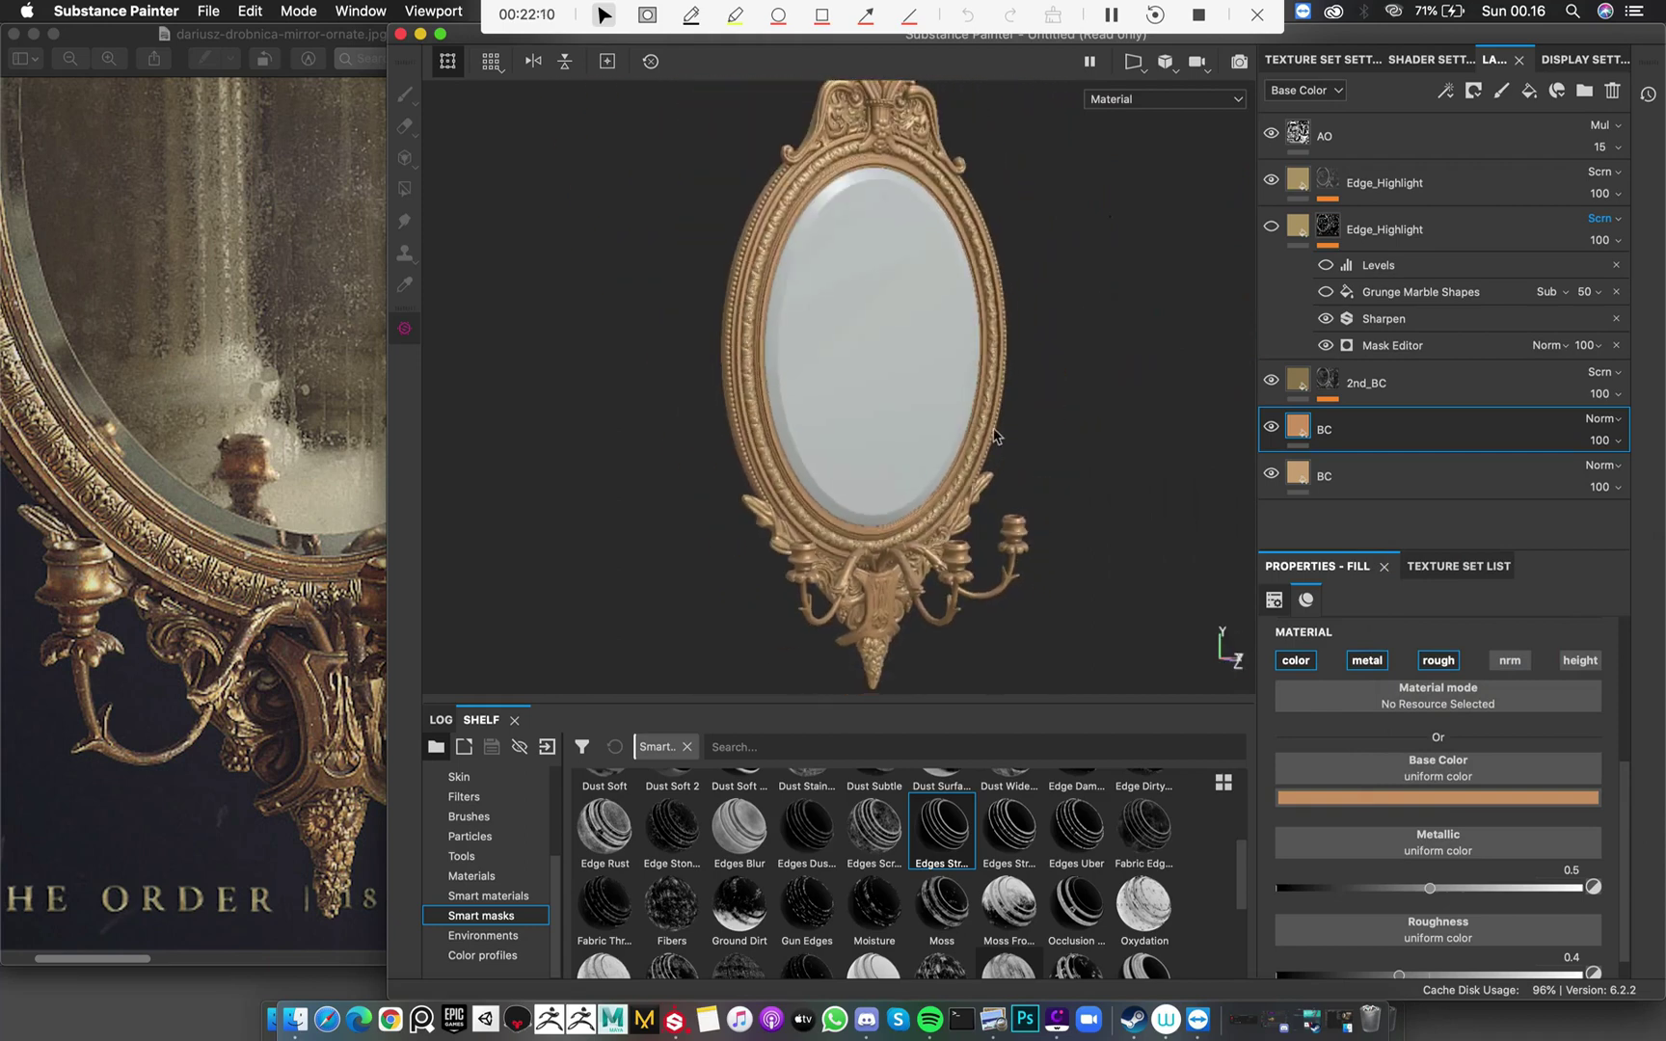
left_click_drag(1139, 479, 1255, 431, "alt")
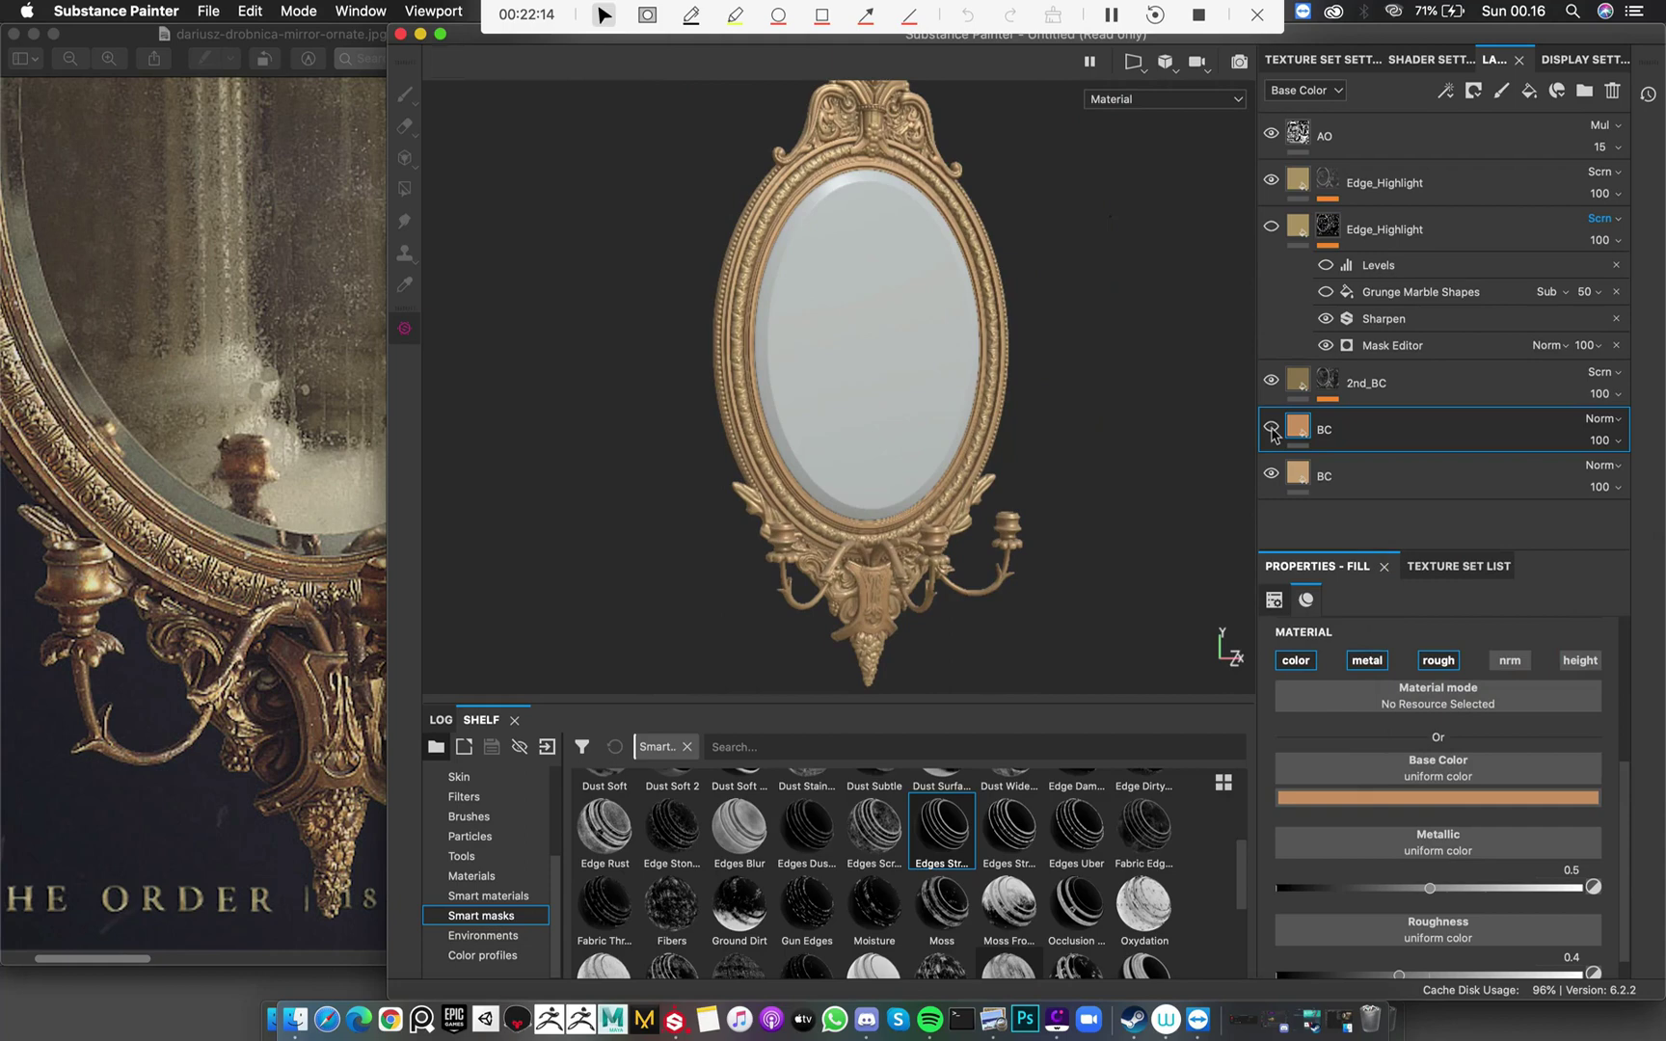
mouse_move(942, 440)
left_mouse_down("alt")
mouse_move(840, 435)
mouse_move(945, 430)
left_mouse_up("alt")
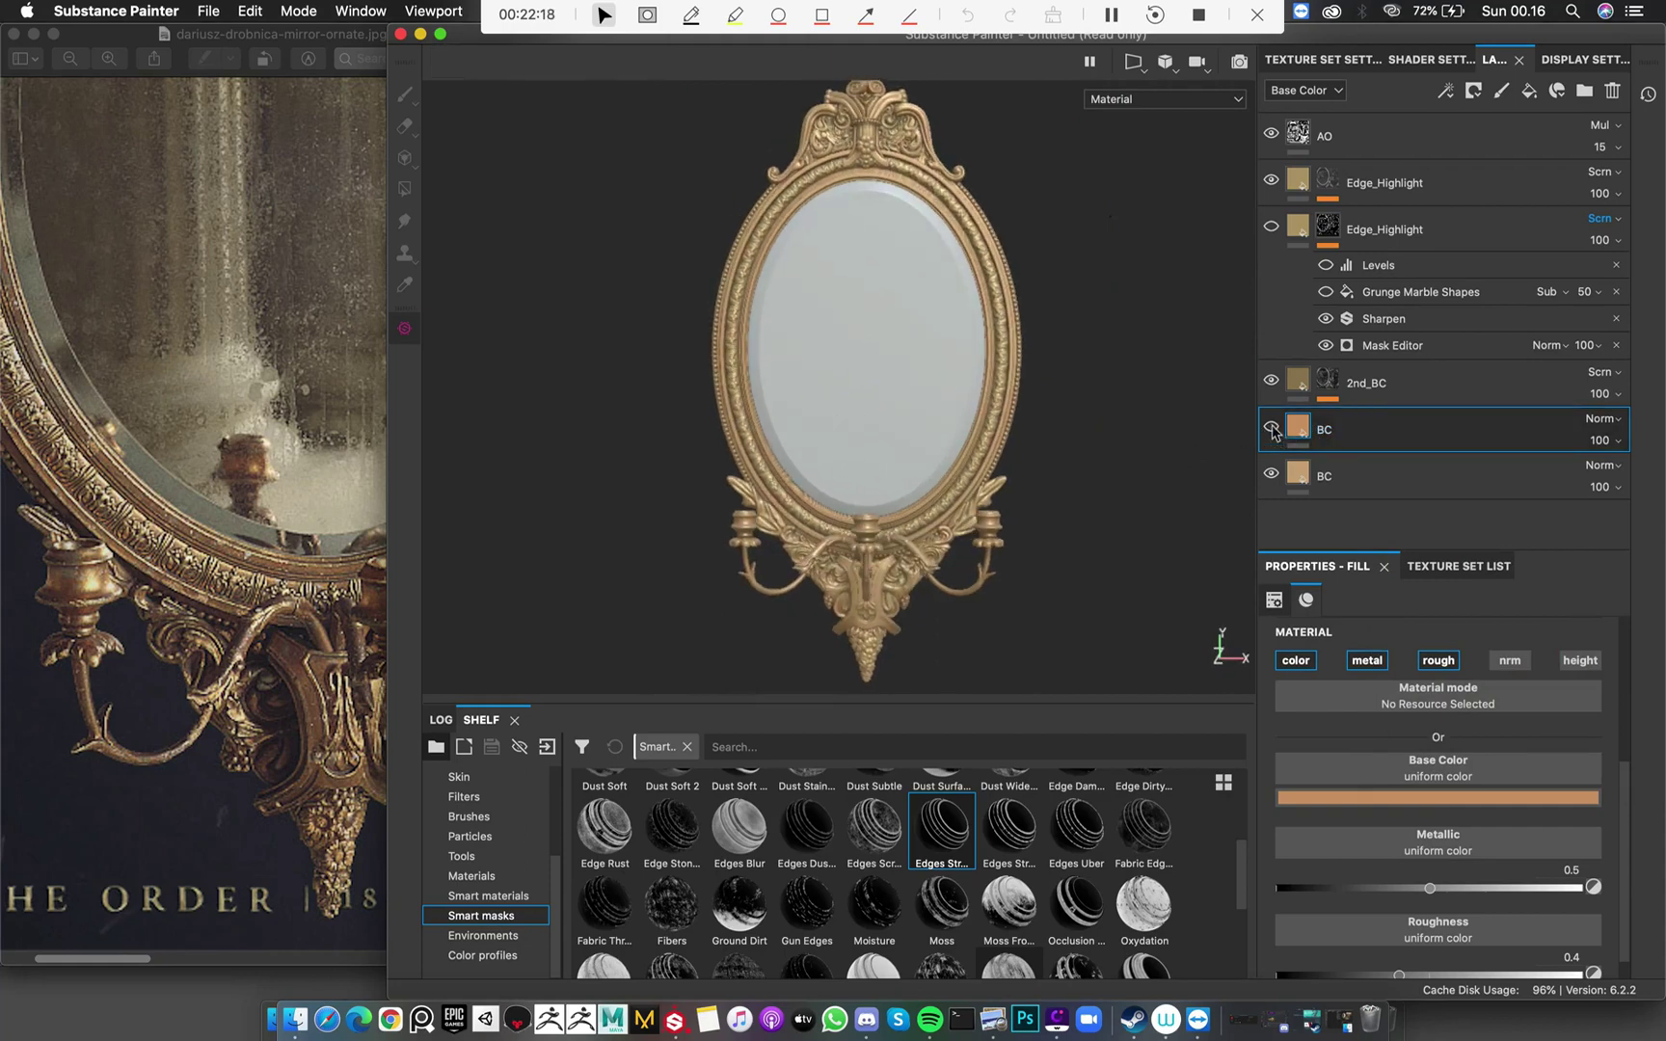
left_click(1409, 484)
key("Delete")
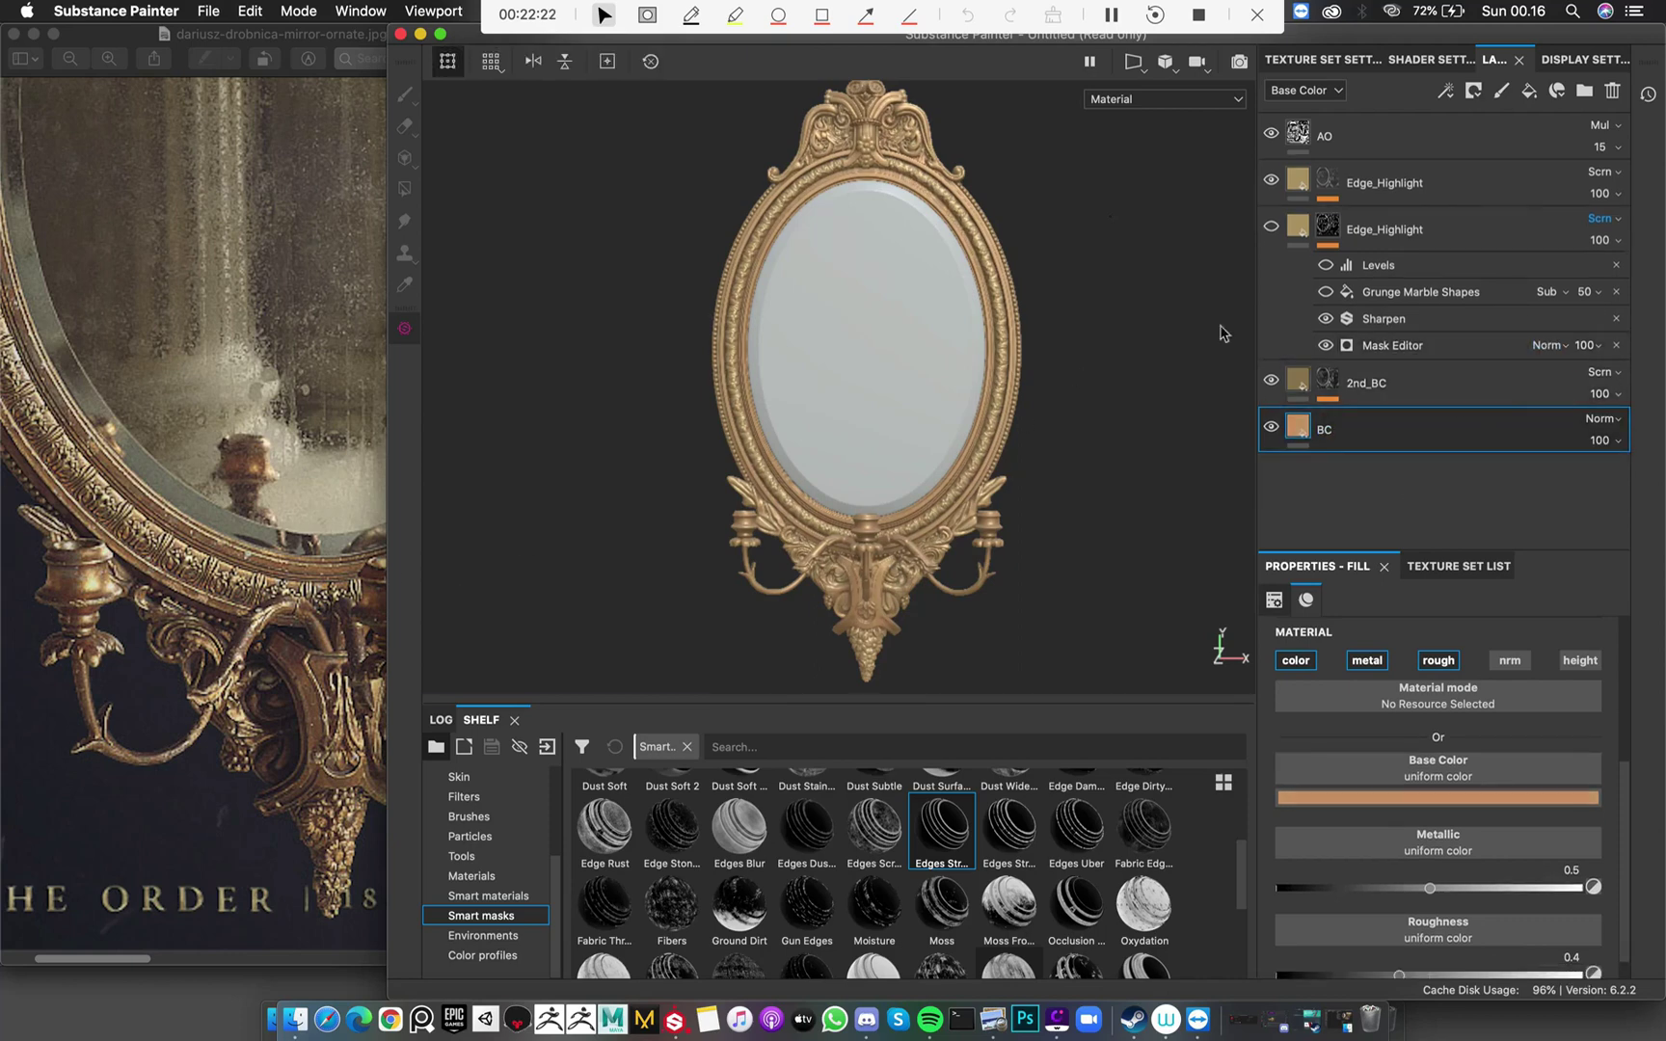
Check the remaining BC layer's effect on the candle arms and lower ornament by toggling its visibility
left_click_drag(1109, 270, 769, 449, "alt")
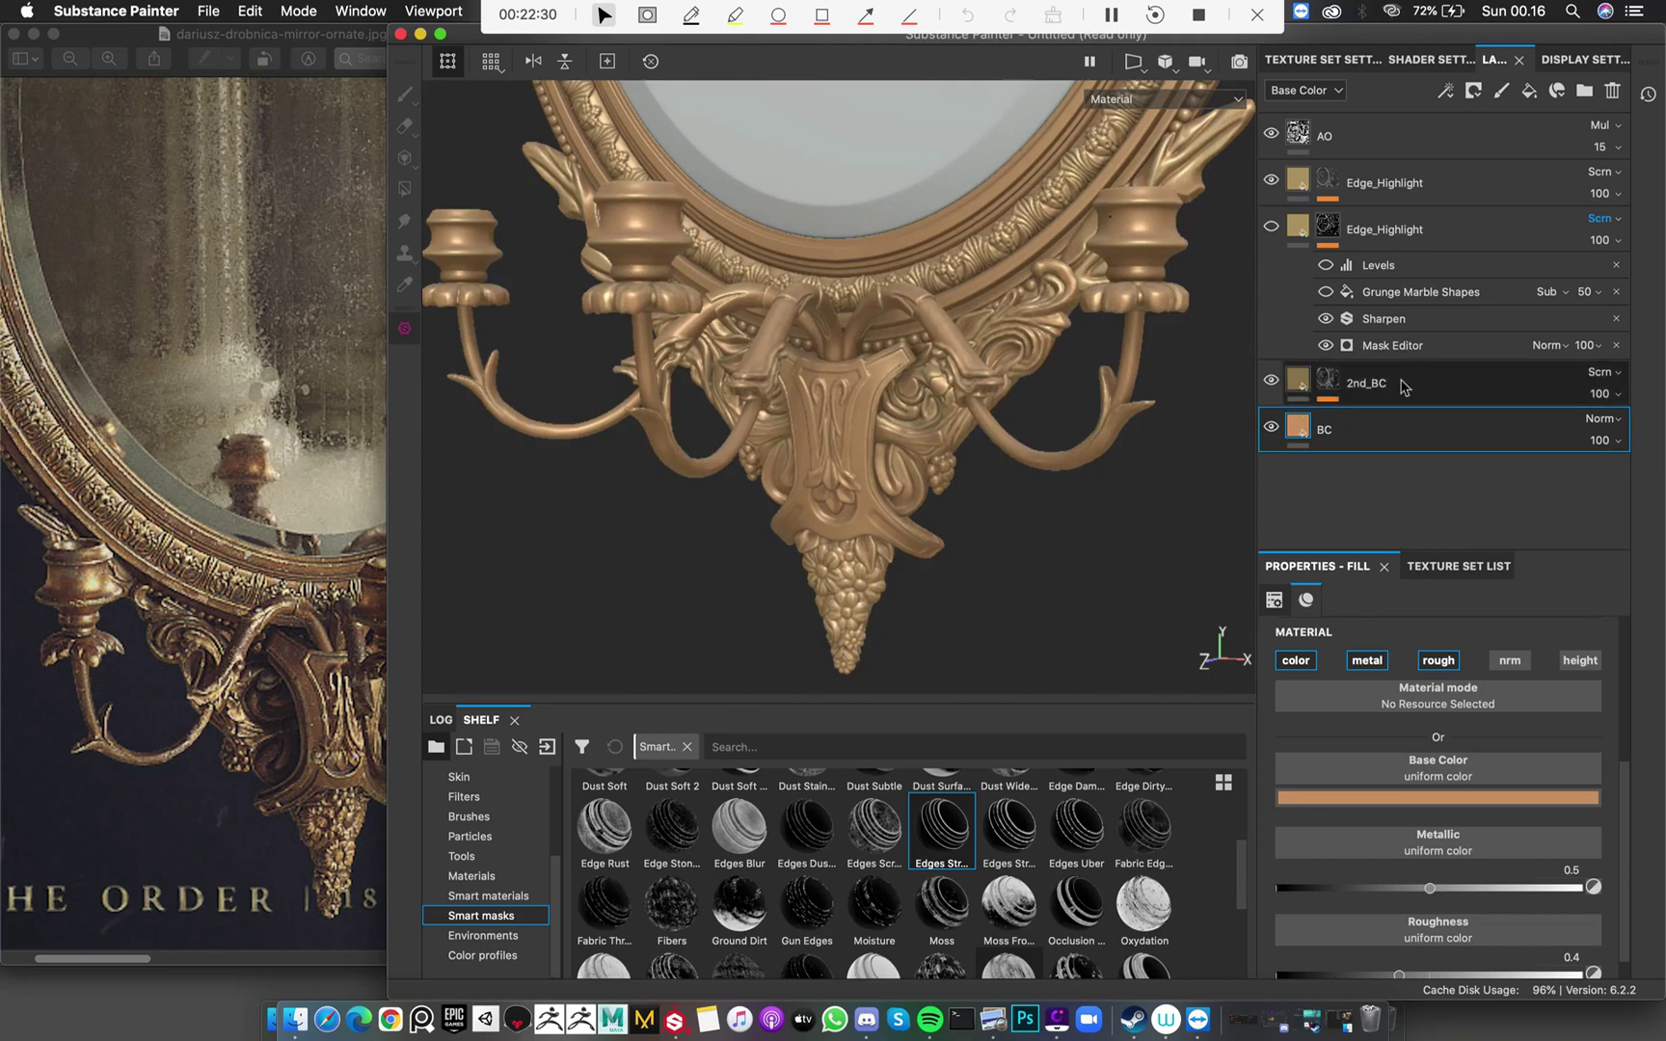
left_click(1271, 427)
left_click(1271, 427)
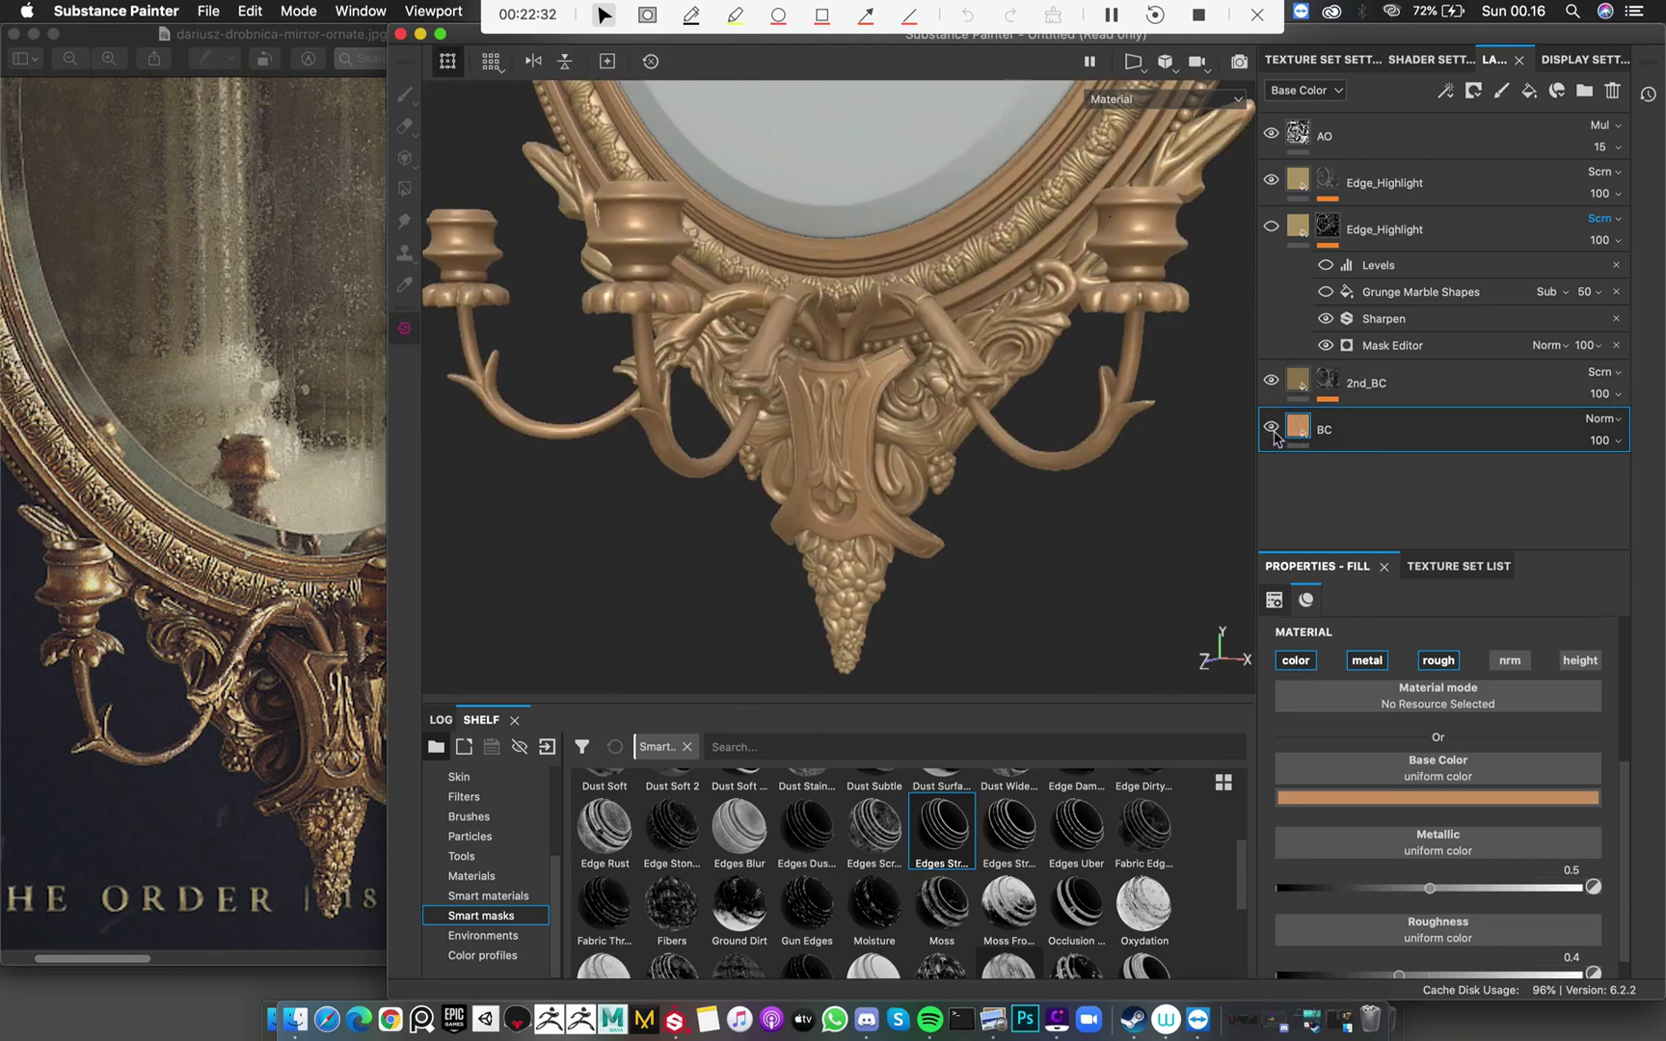
Select 2nd_BC and compare the candle arms and lower ornament with the cavity-based Edge_Highlight on and off
left_click(1294, 386)
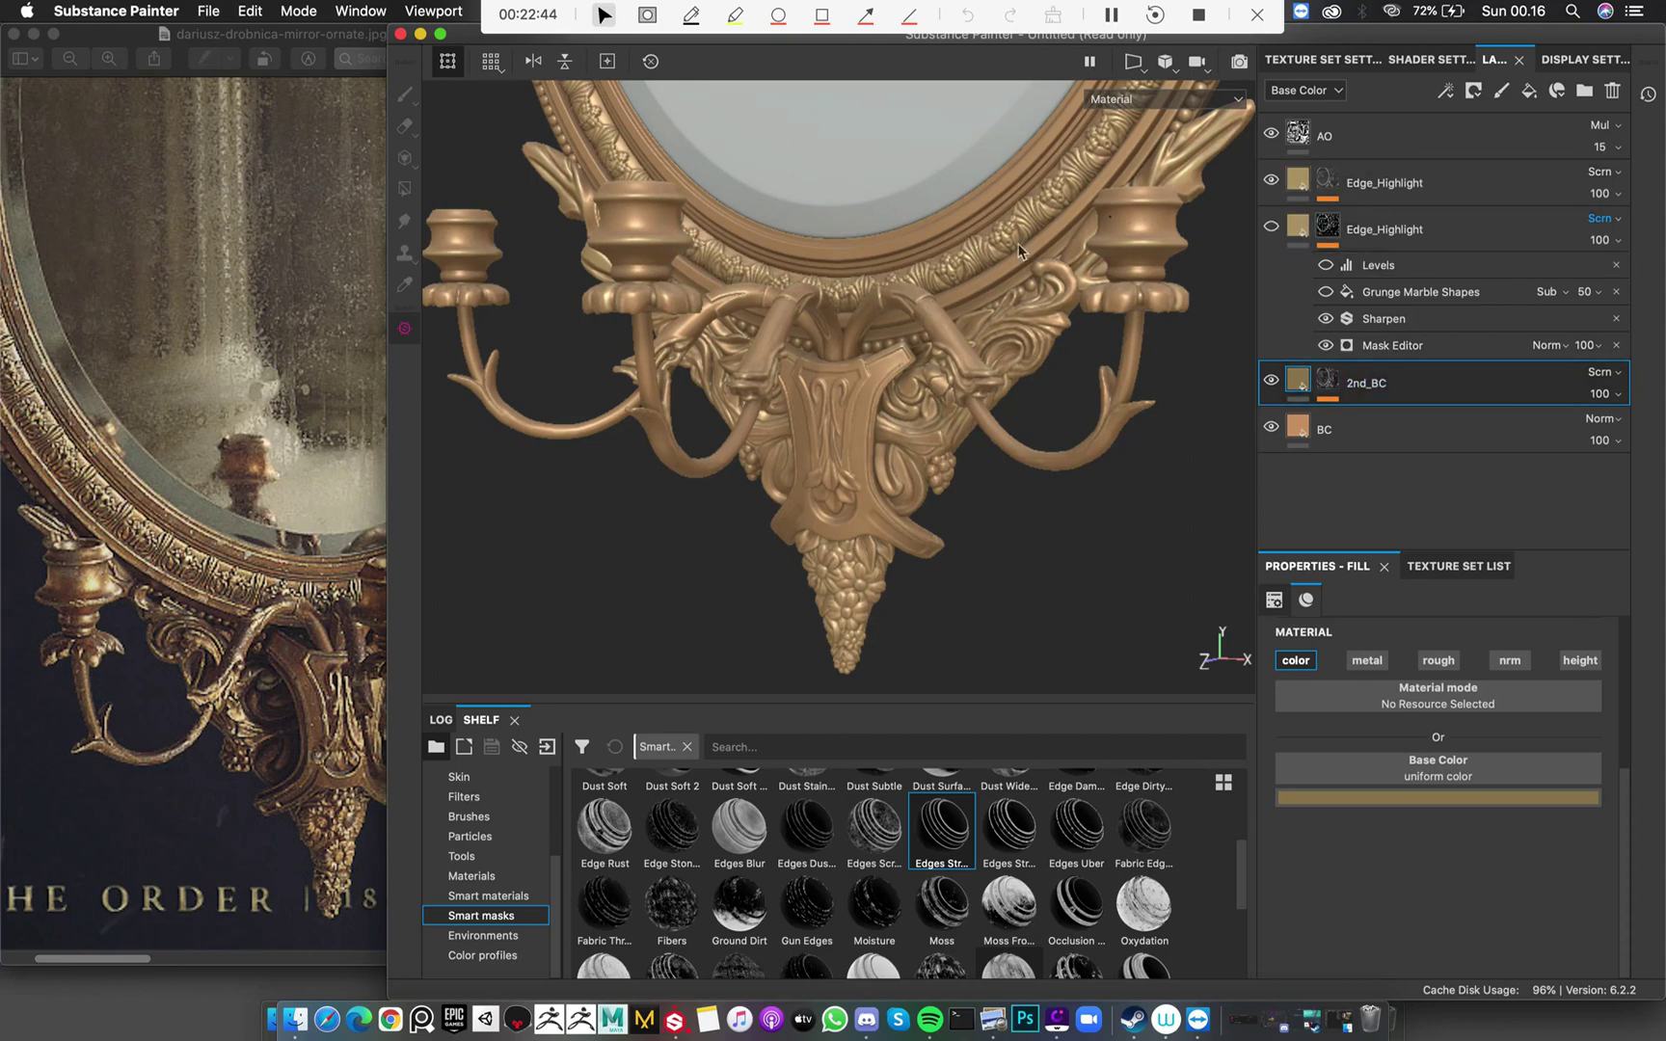
left_click(1272, 181)
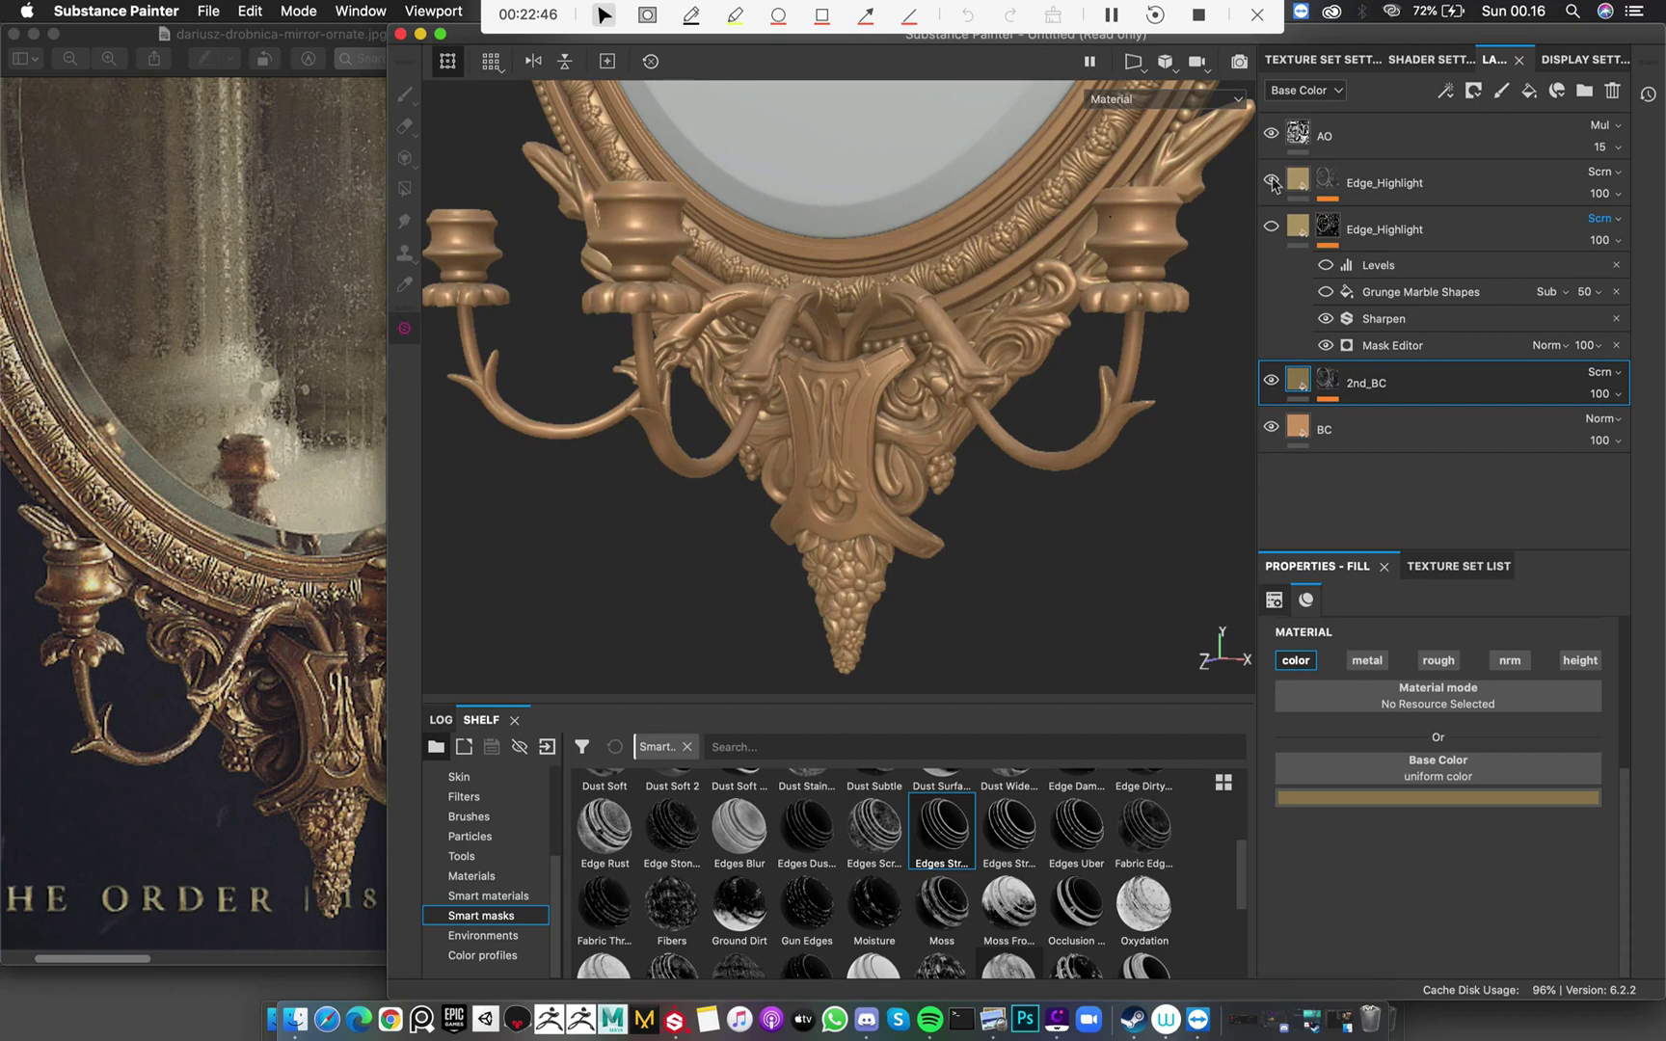
left_click(1272, 181)
left_click(1273, 181)
left_click(1273, 181)
left_click(1273, 181)
left_click(1272, 181)
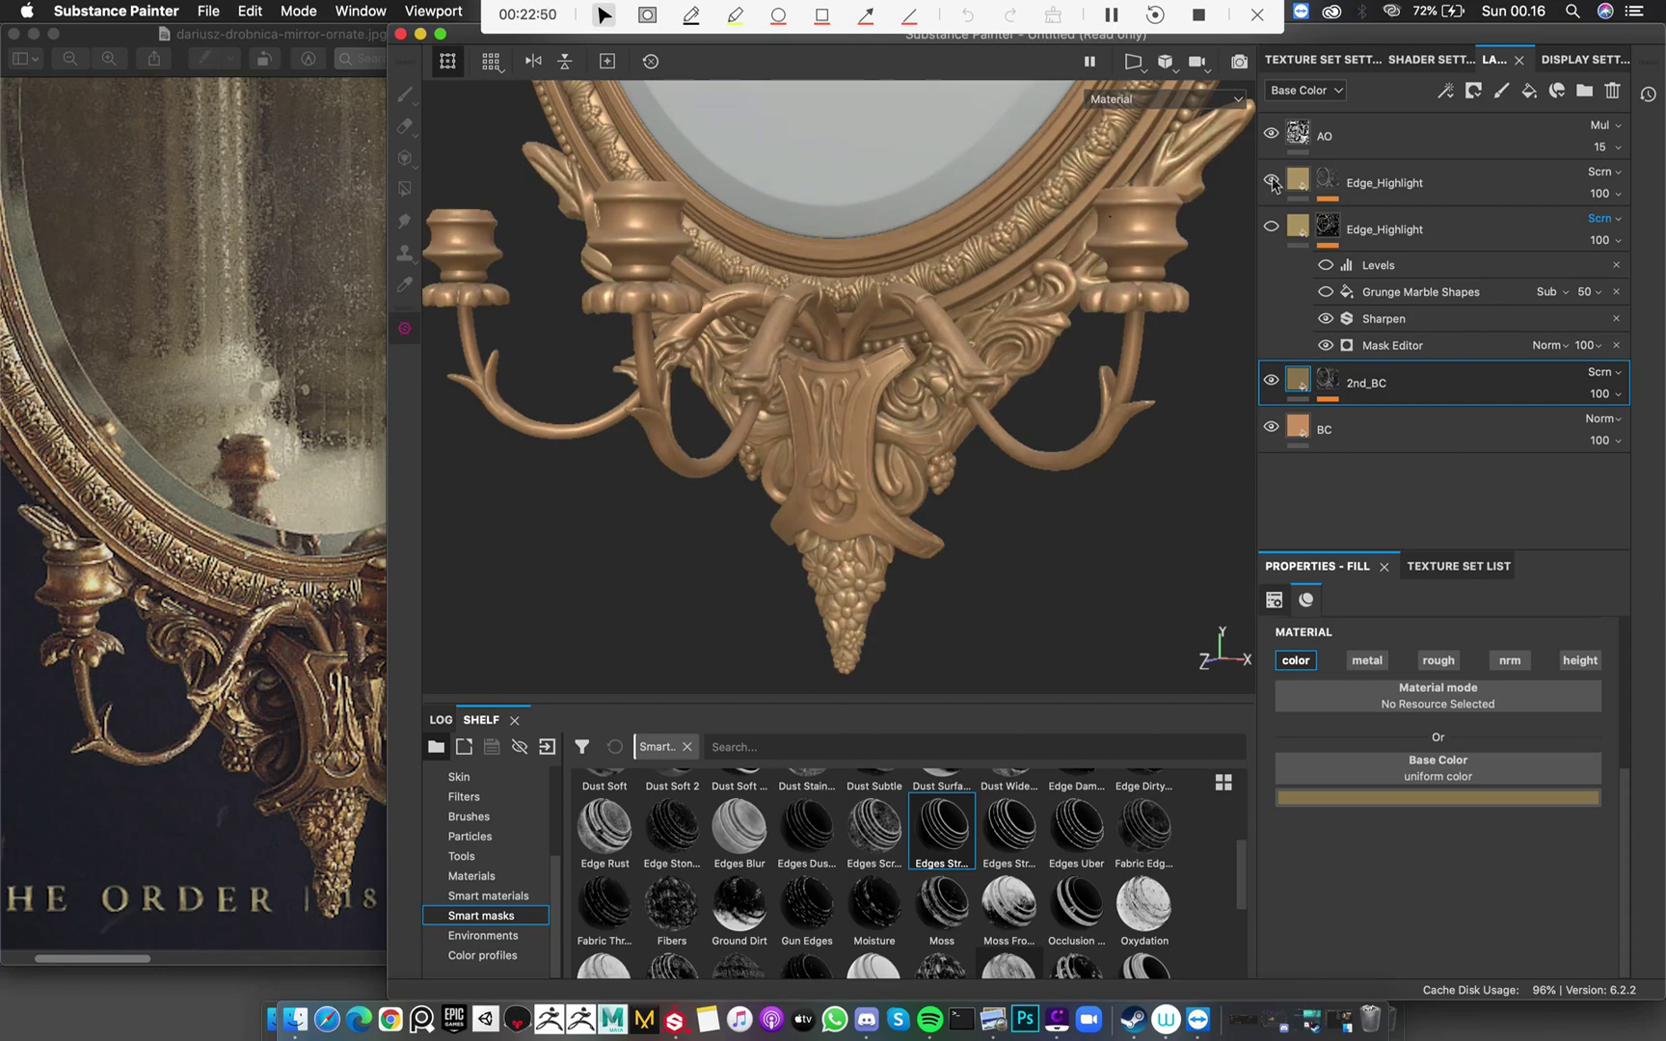
left_click(1273, 181)
left_click(1273, 182)
left_click(1276, 183)
left_click(1274, 183)
Examine the carved plaque and flower-covered tip of the lower ornament up close, and select the 2nd_BC layer's fill
left_click_drag(946, 482, 988, 393, "alt")
left_click_drag(882, 436, 836, 395, "alt")
right_click_drag(837, 395, 947, 369, "alt")
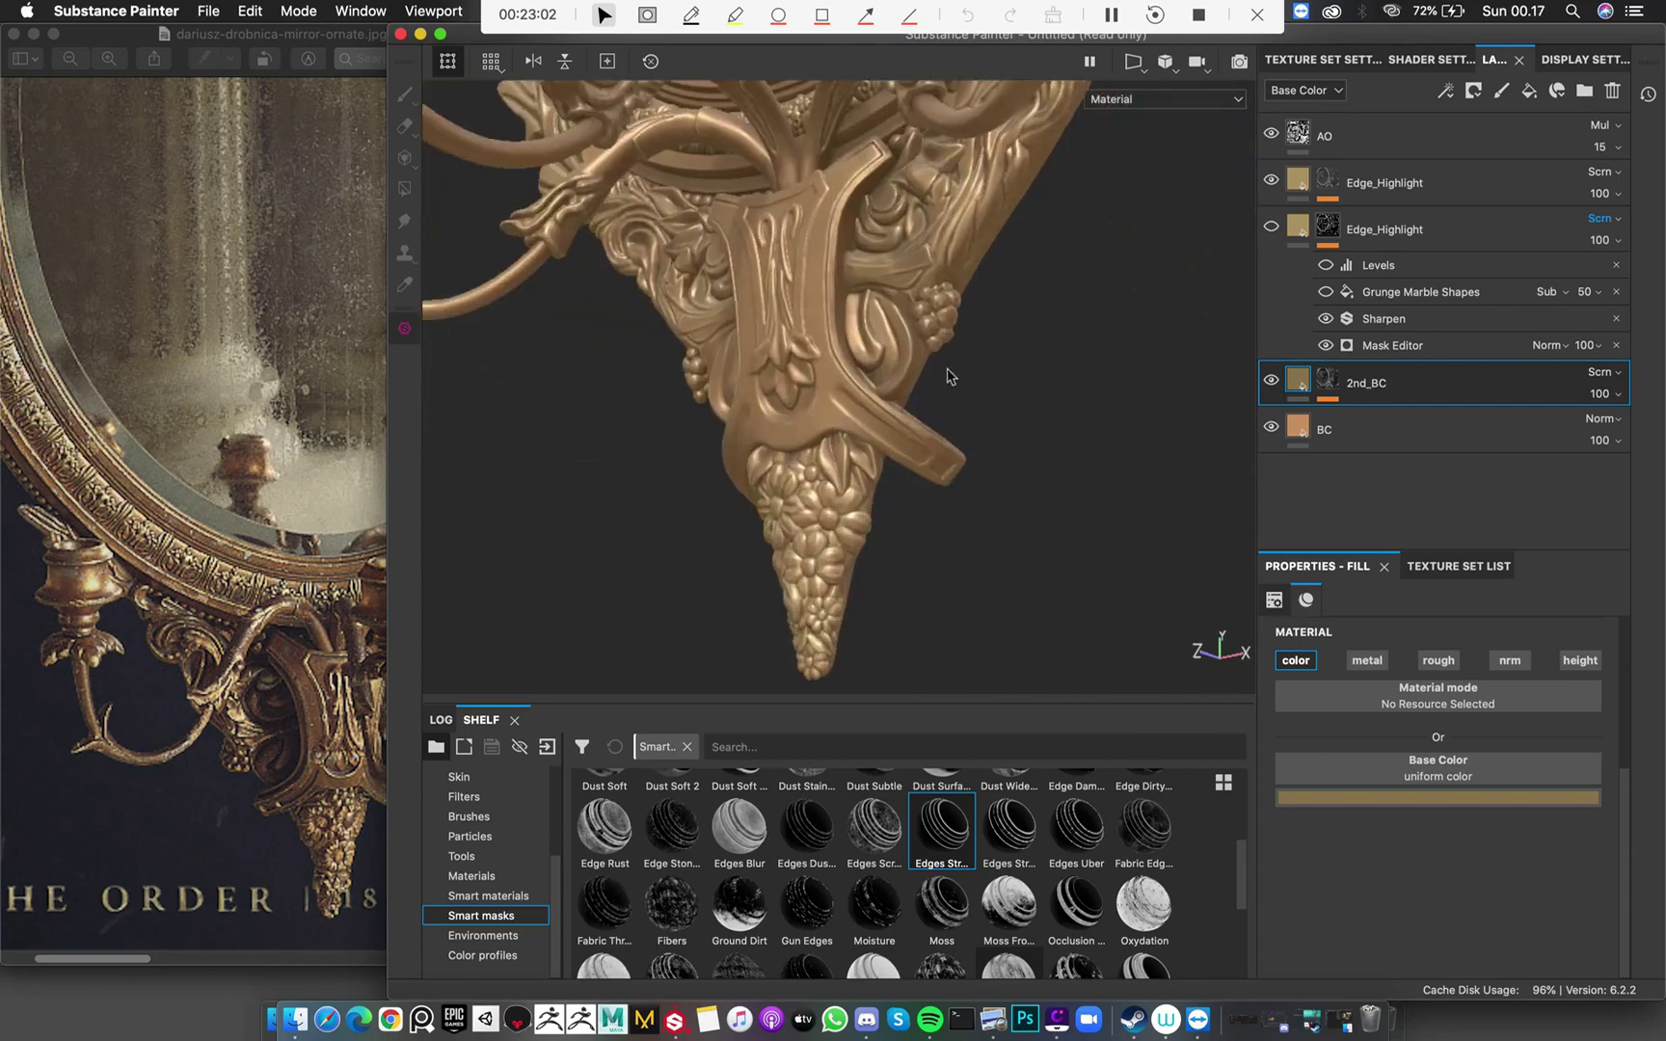
left_click_drag(947, 376, 1012, 386, "alt")
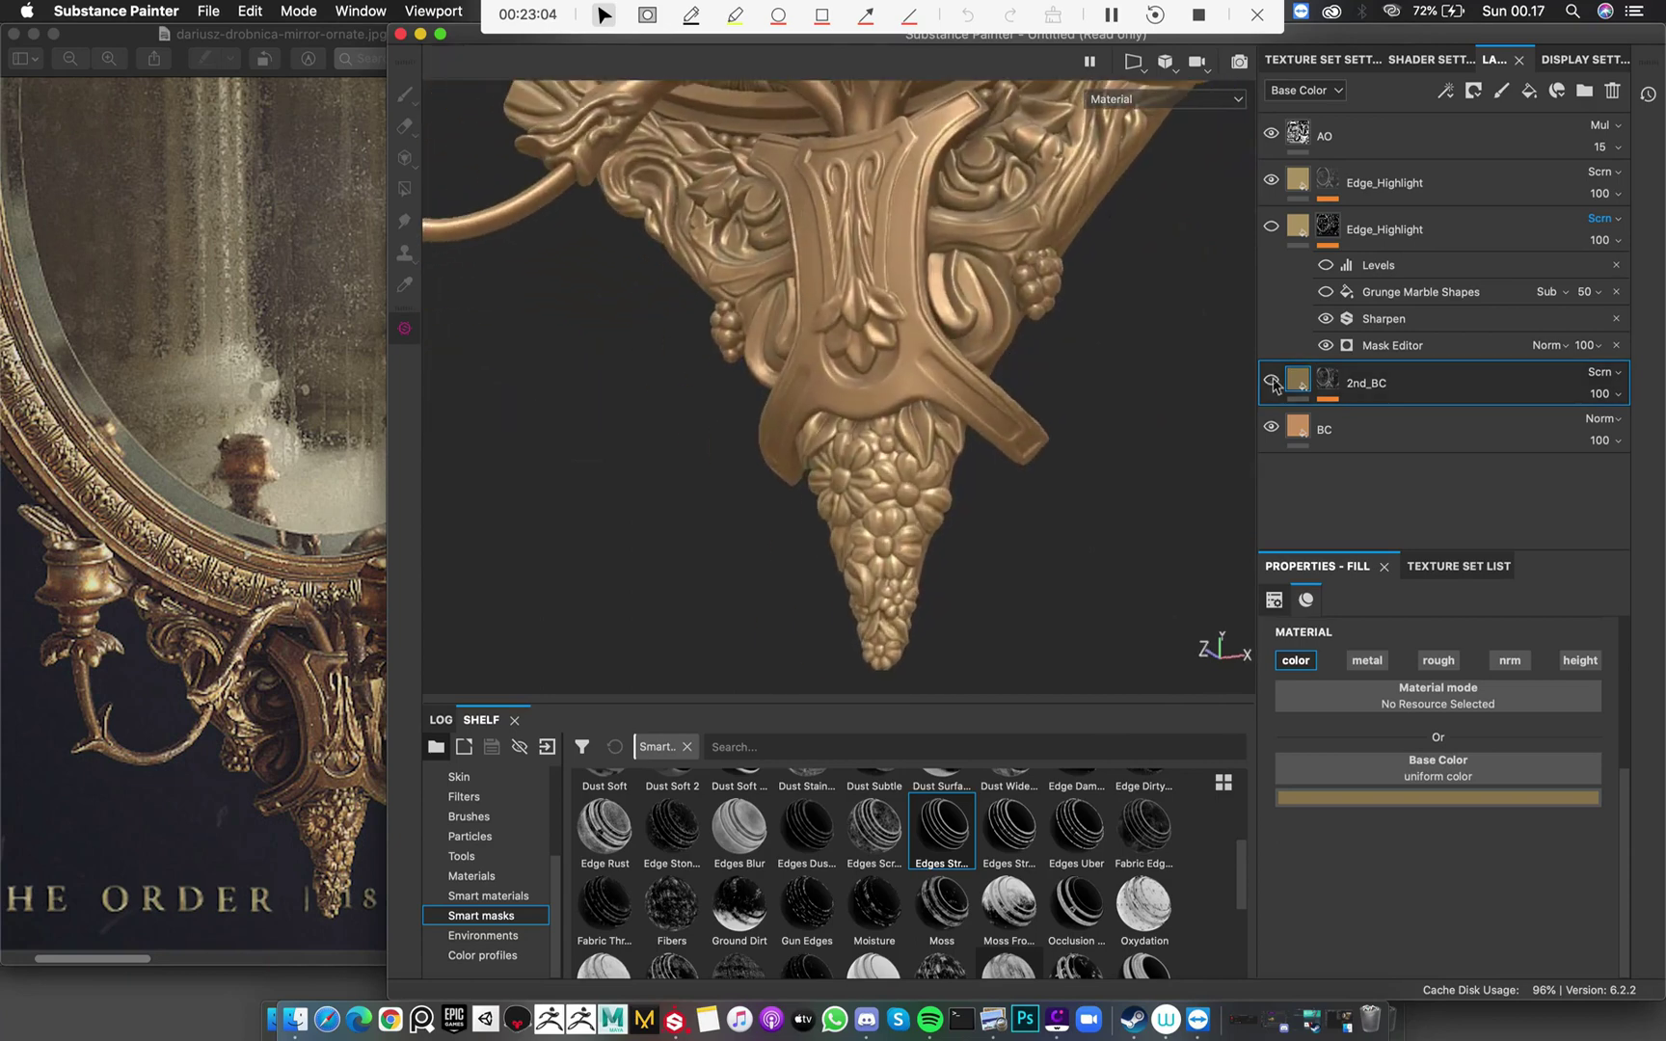
left_click(1301, 385)
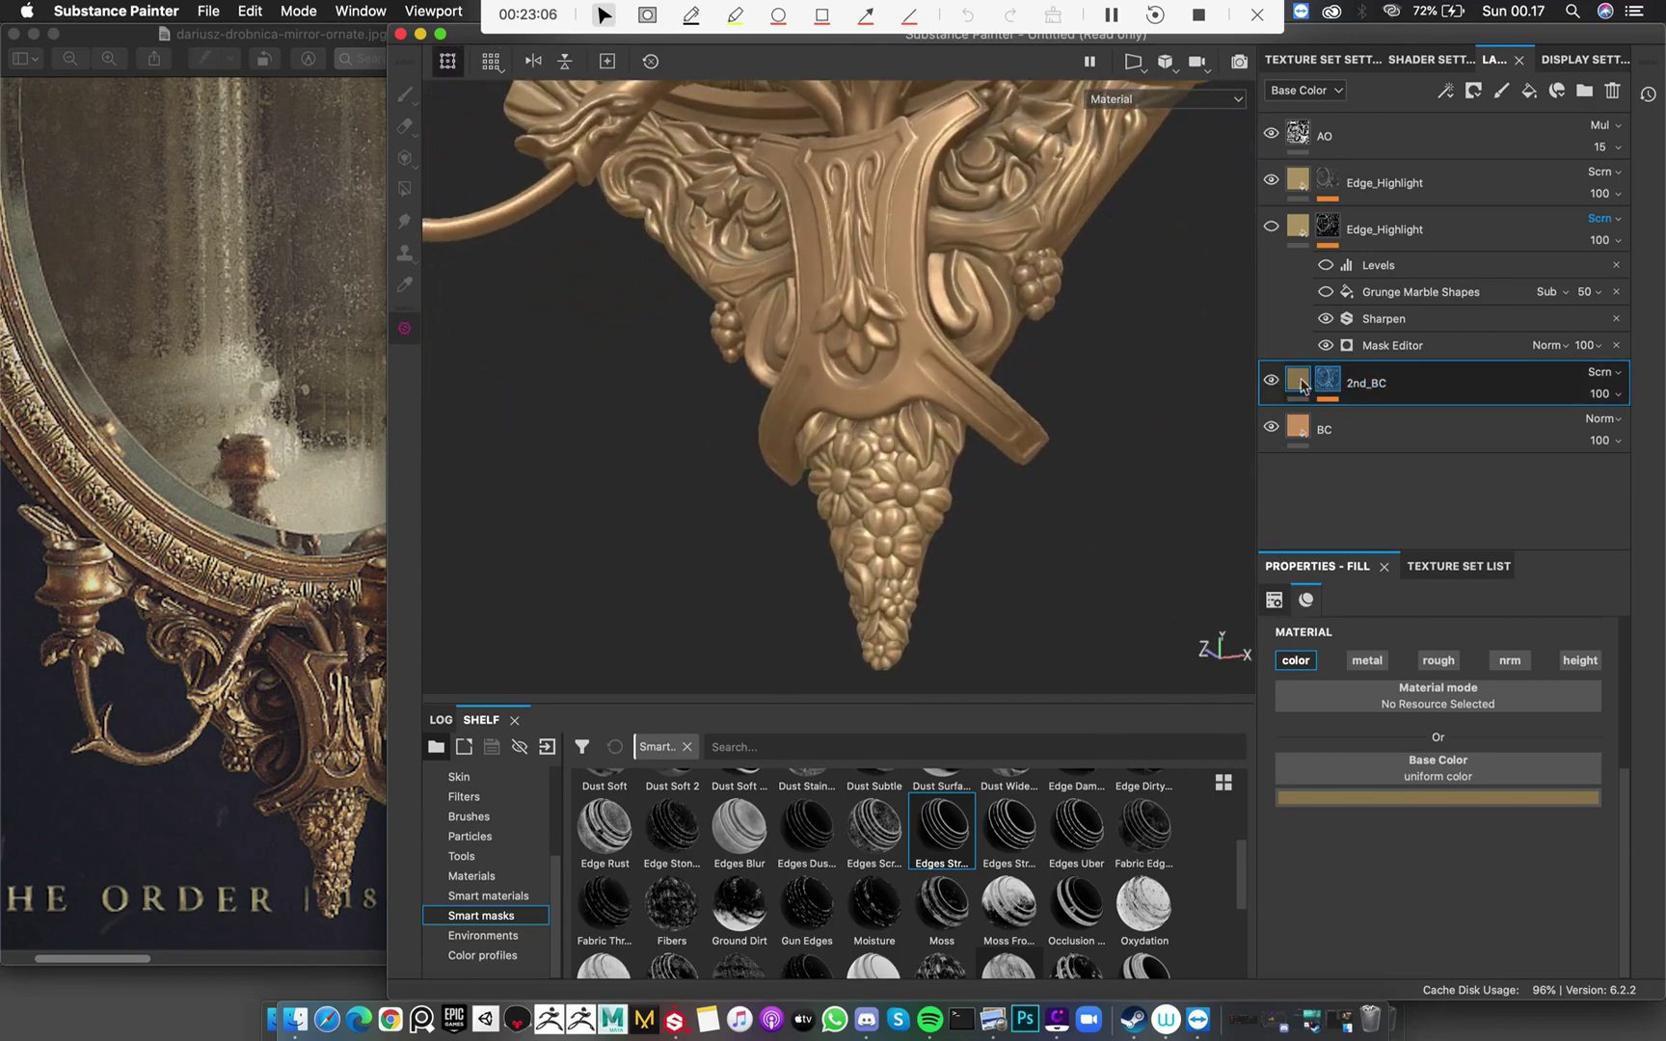
Recolor the upper Edge_Highlight layer's fill by sampling the light orange of the BC layer's swatch with the color picker
middle_click_drag(1097, 210, 1127, 355, "alt")
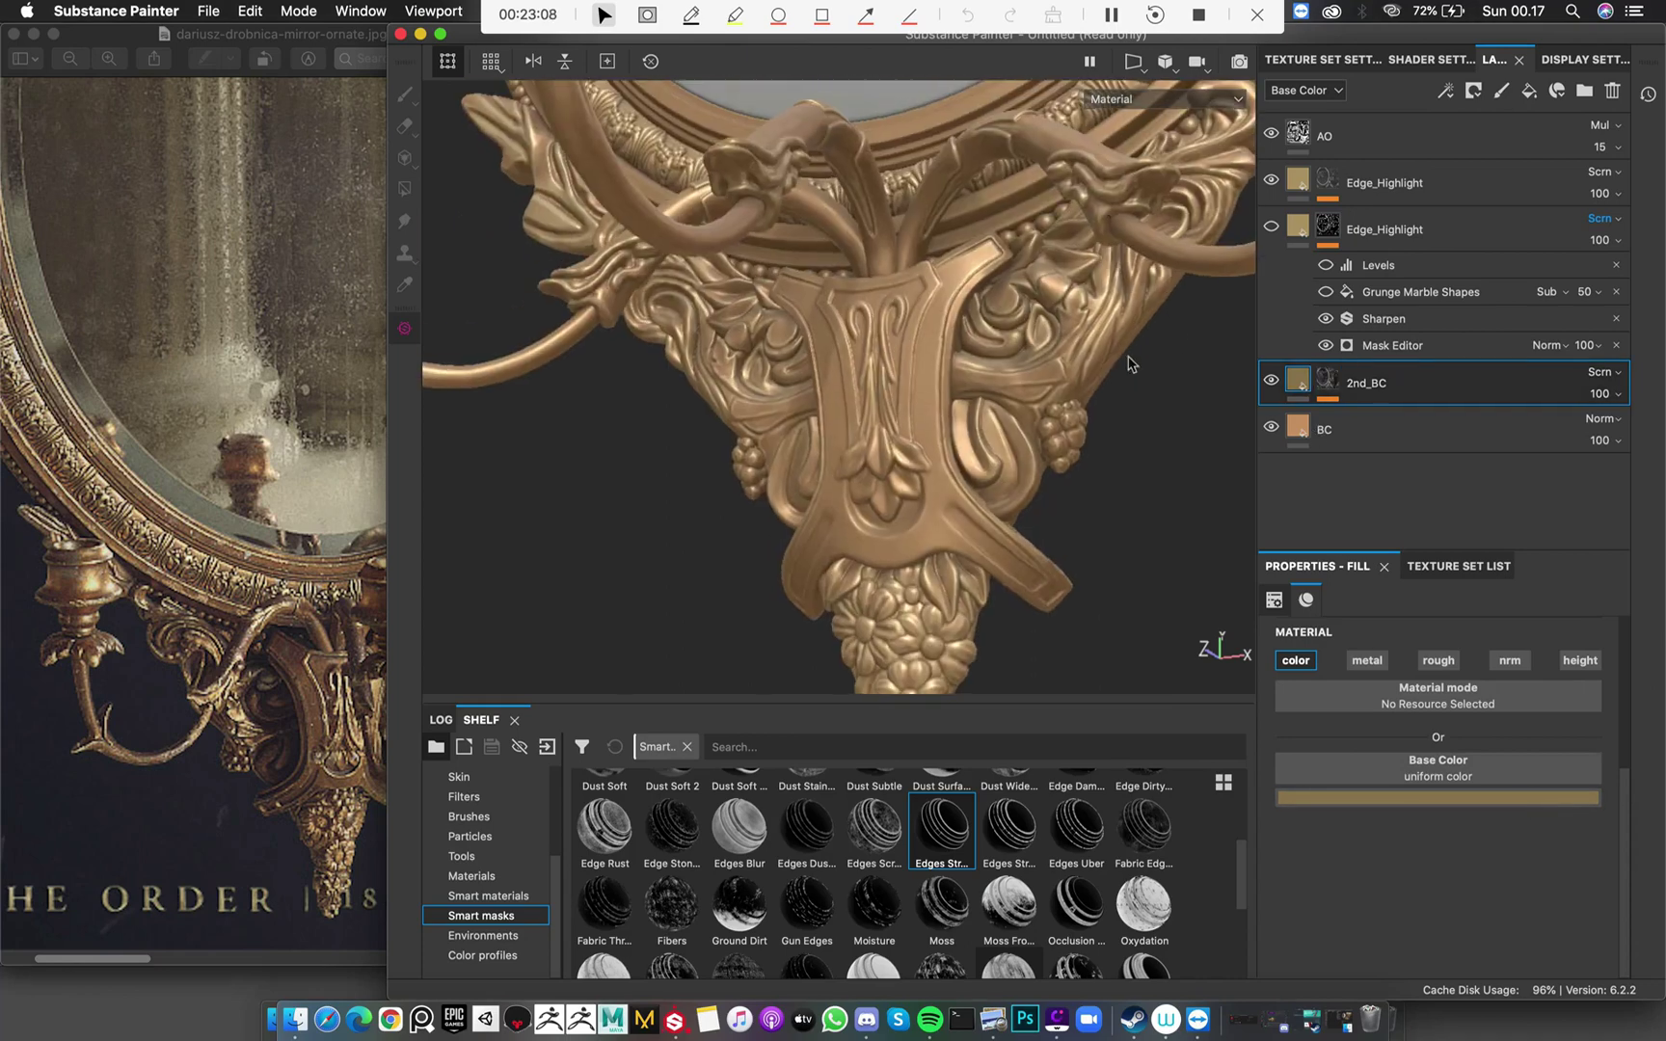
left_click(1308, 184)
left_click(1533, 797)
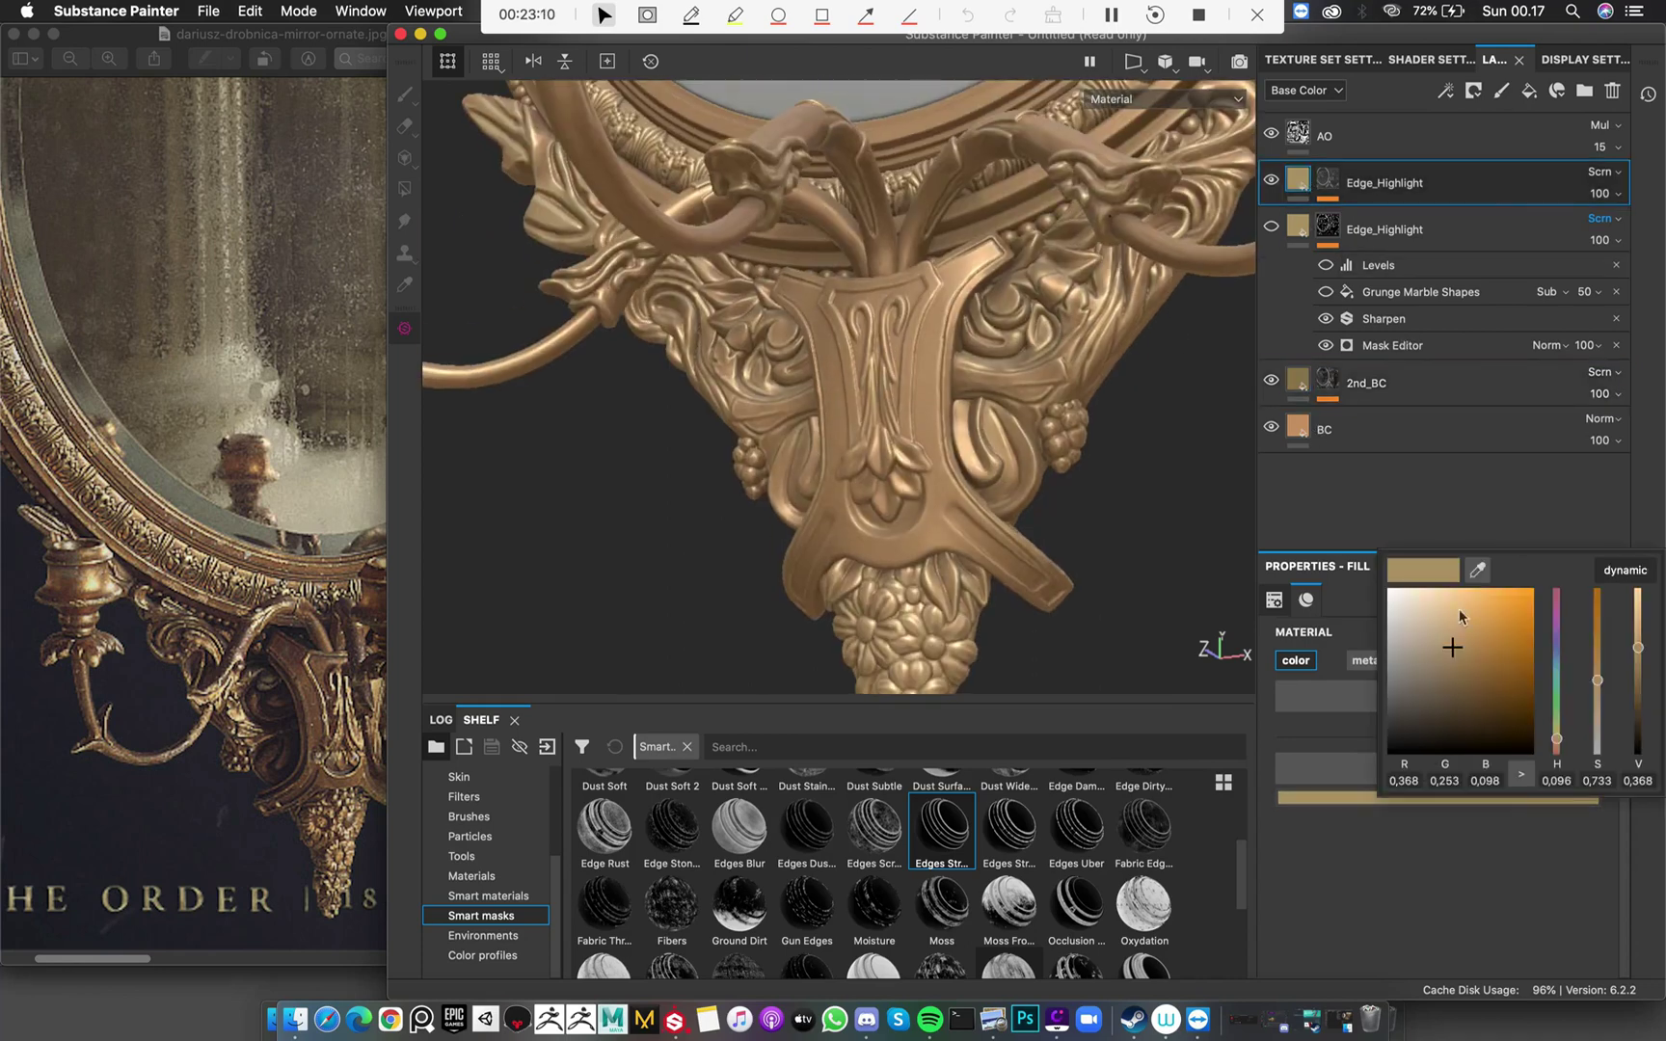
left_click(1477, 571)
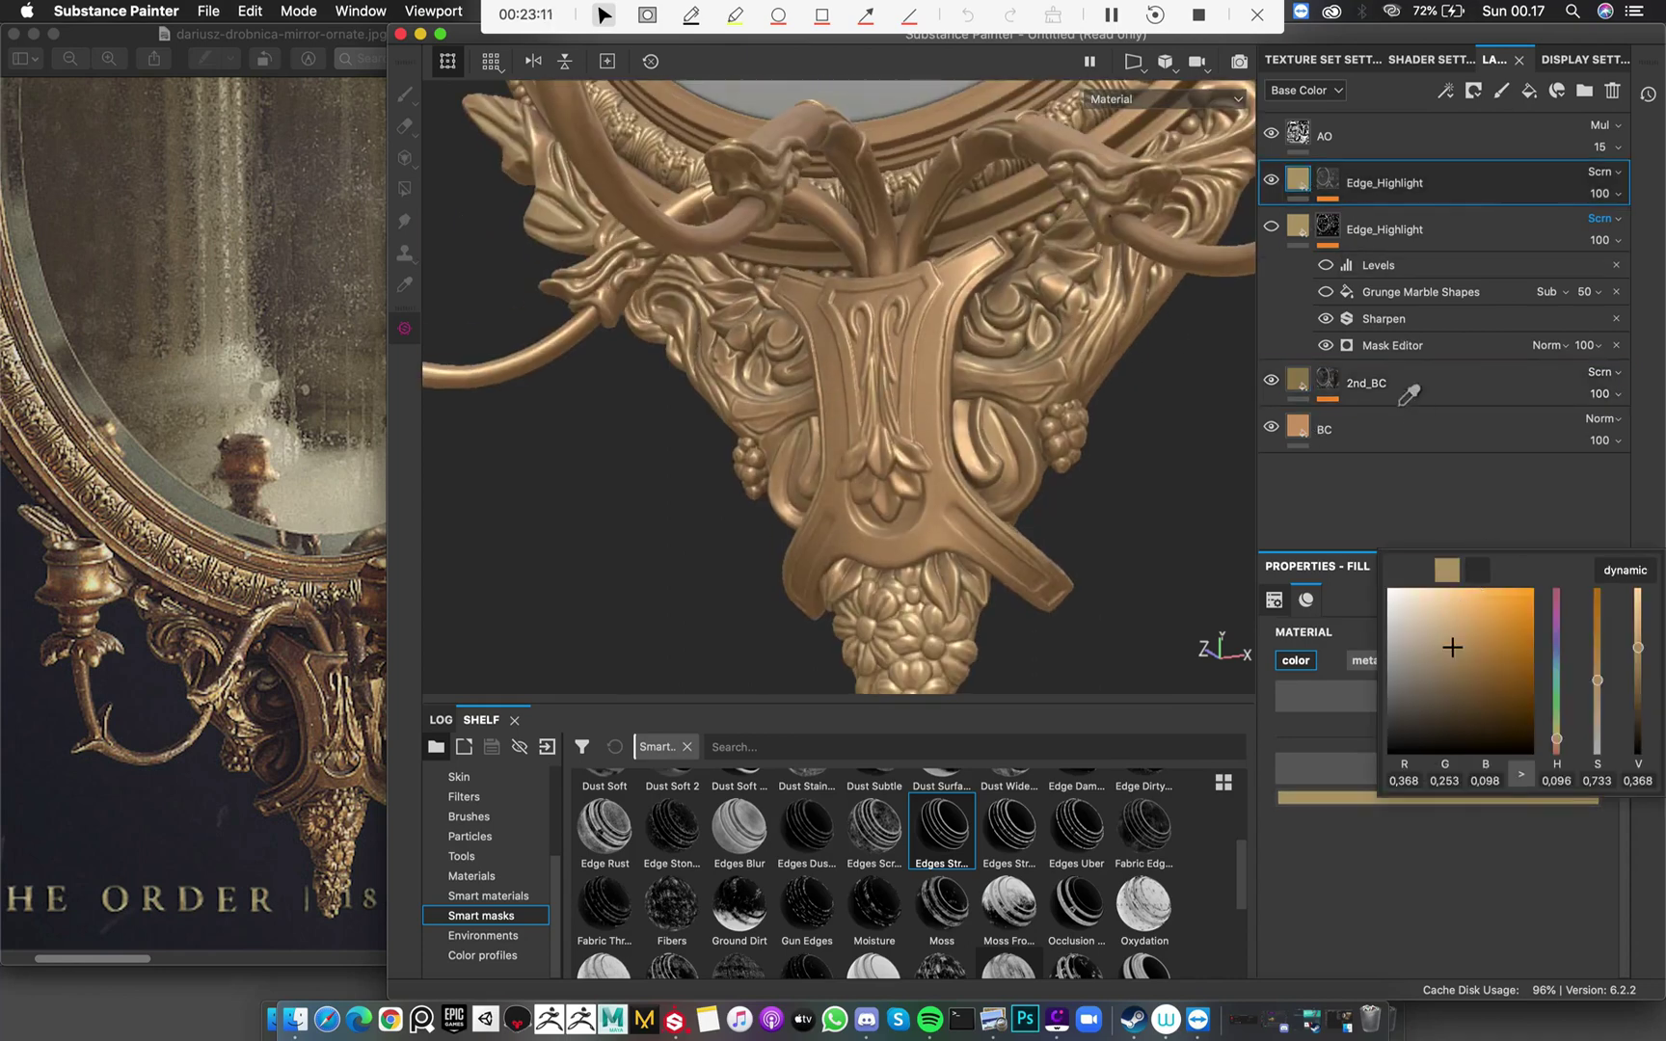
left_click(1307, 416)
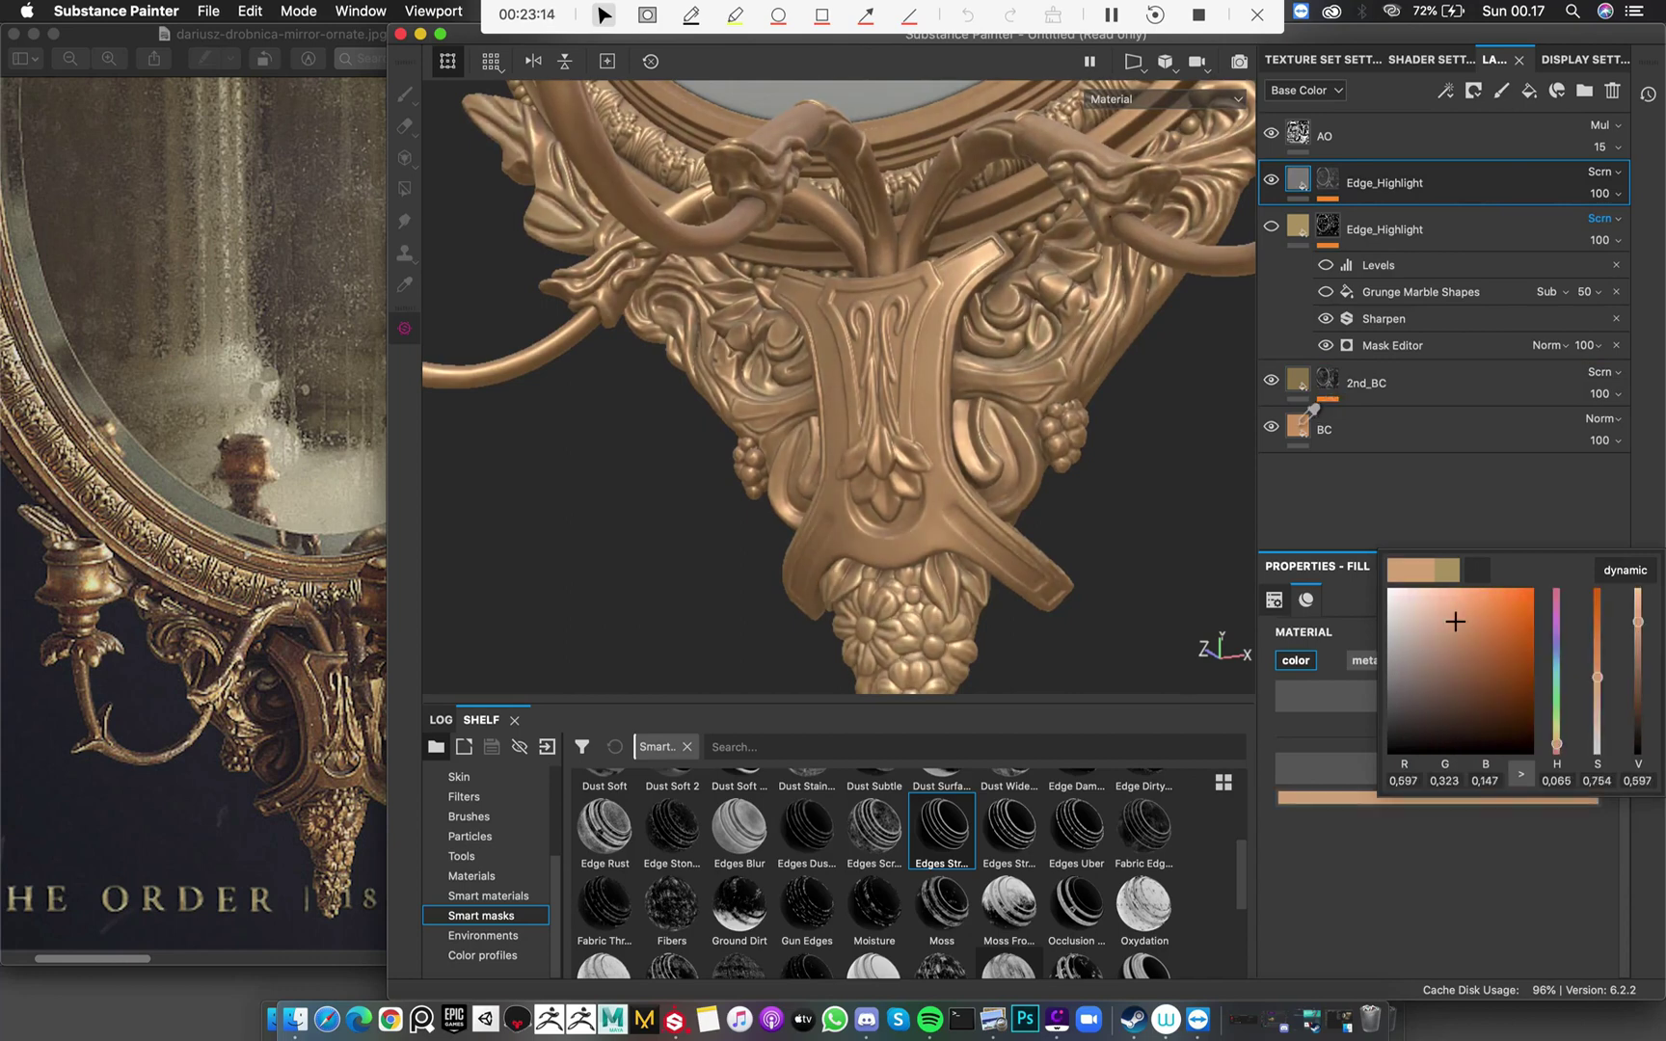
left_click(1311, 193)
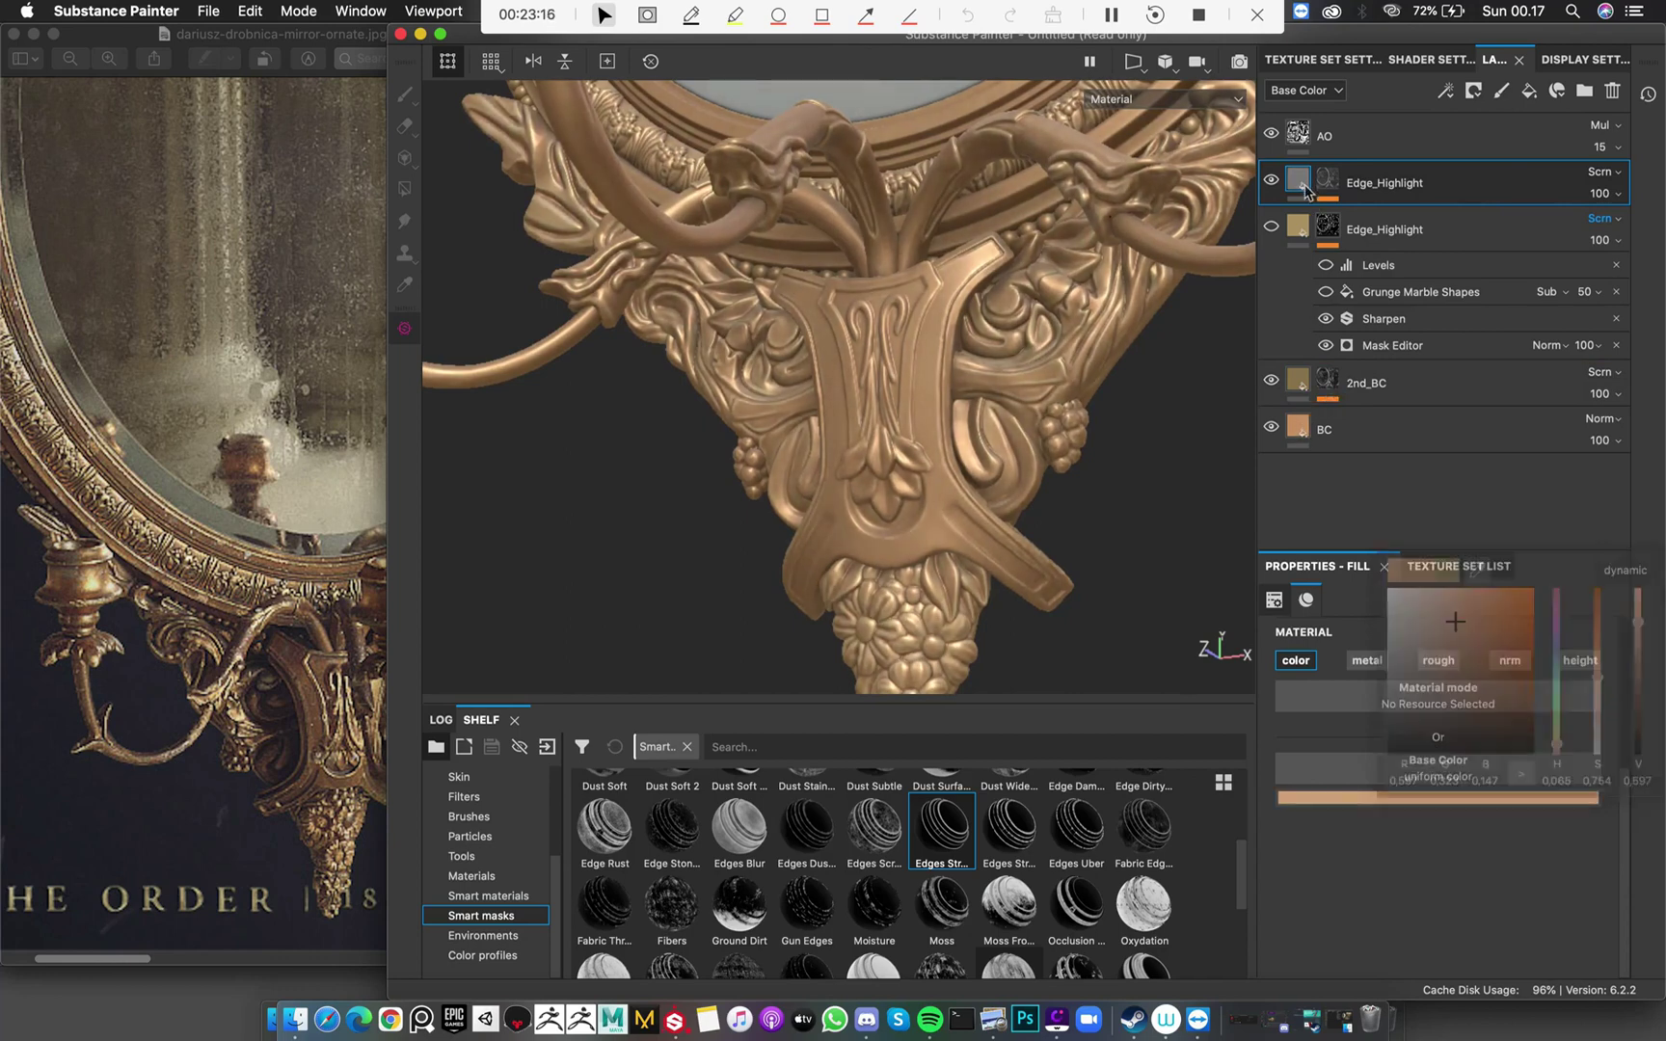
left_click(1303, 238)
left_click(1302, 184)
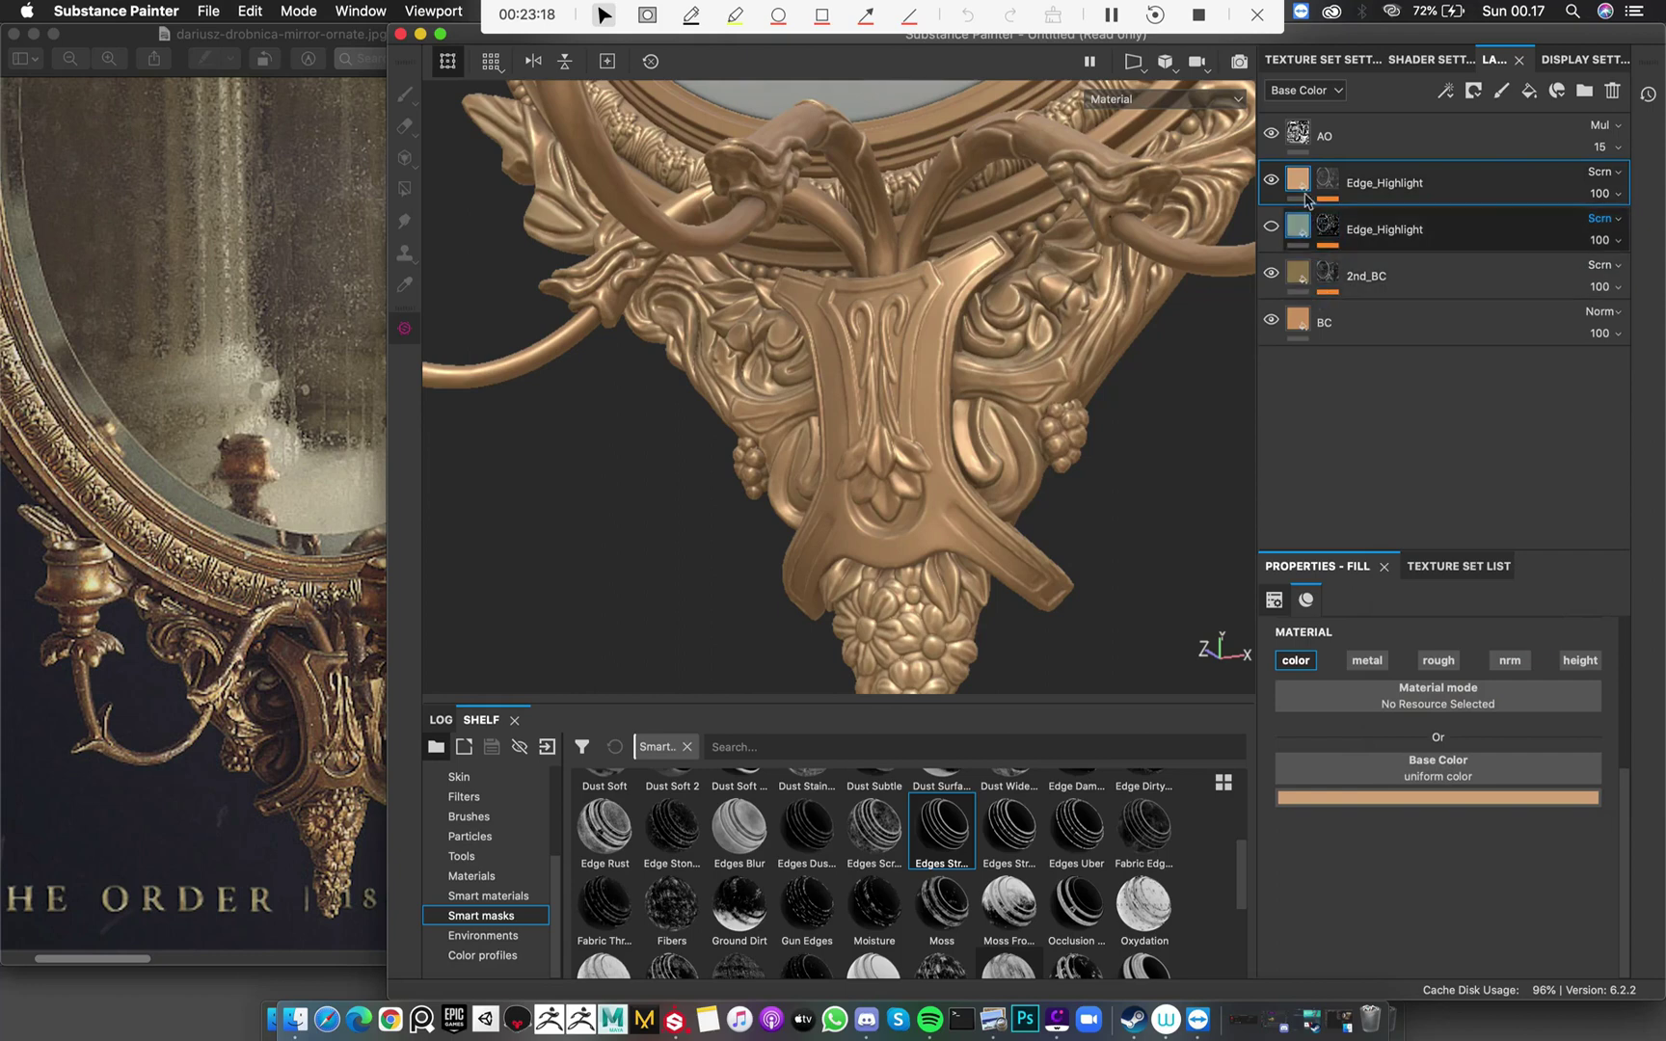
Match the 2nd_BC fill's base color to the light orange sampled from the BC layer's swatch
left_click(1297, 276)
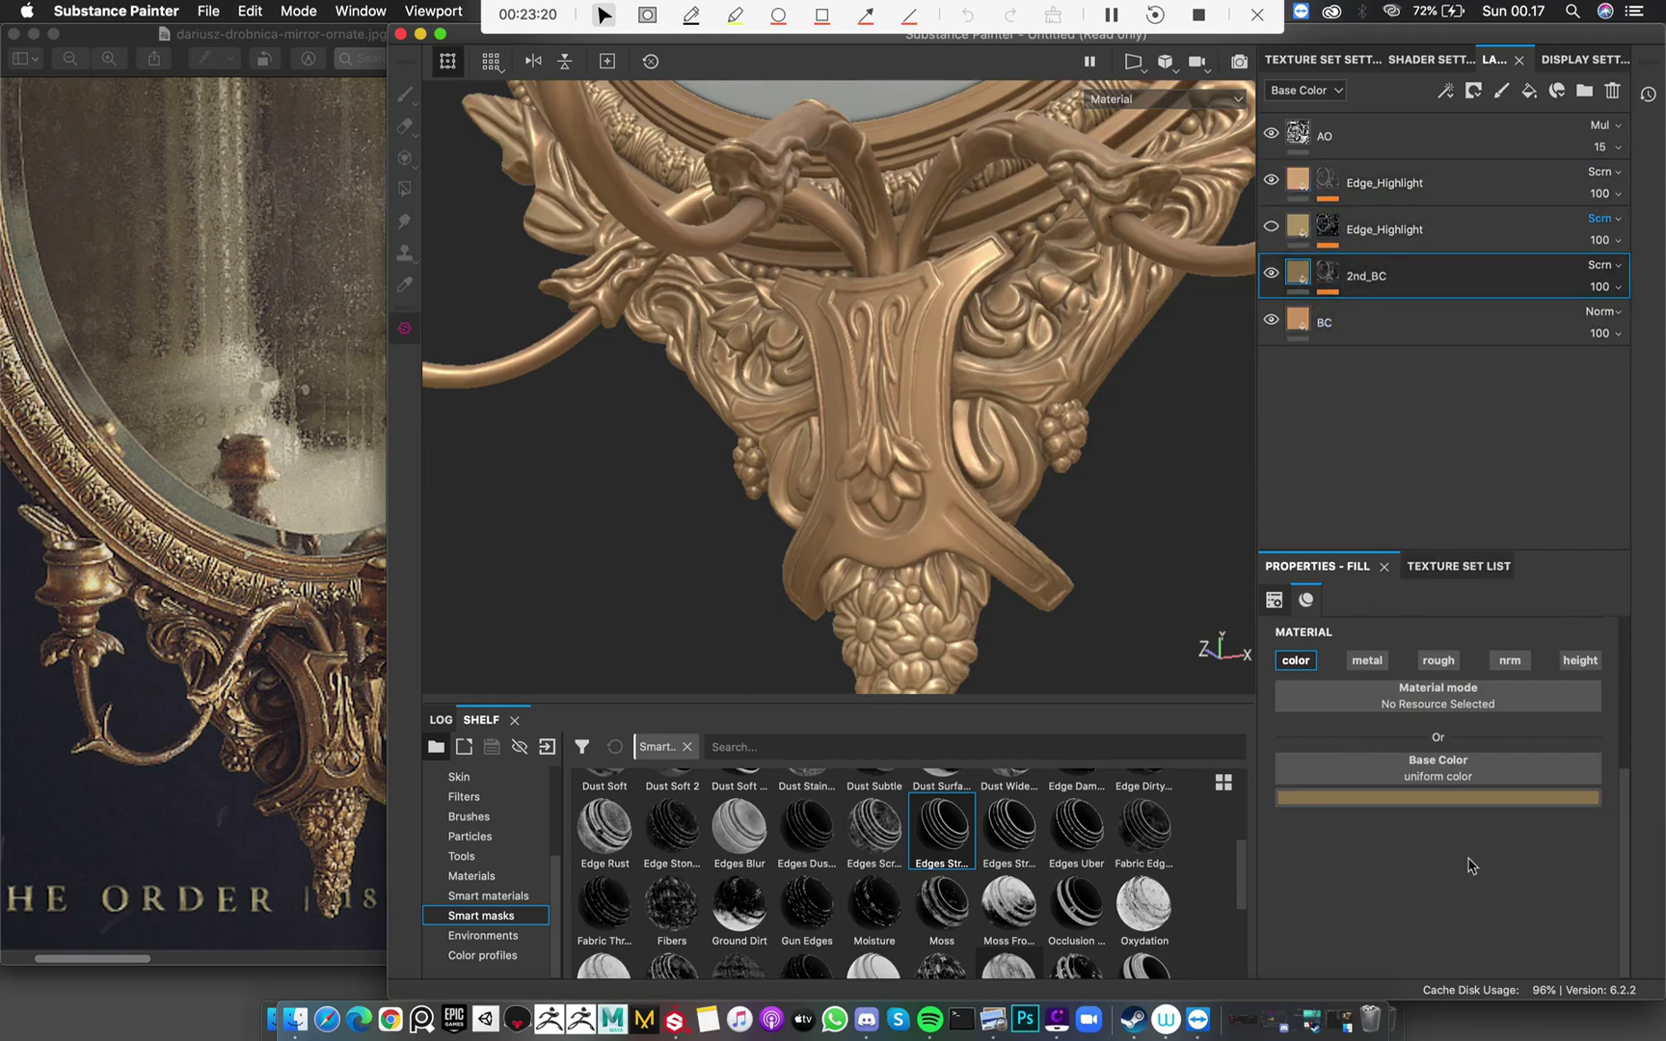
left_click(1488, 800)
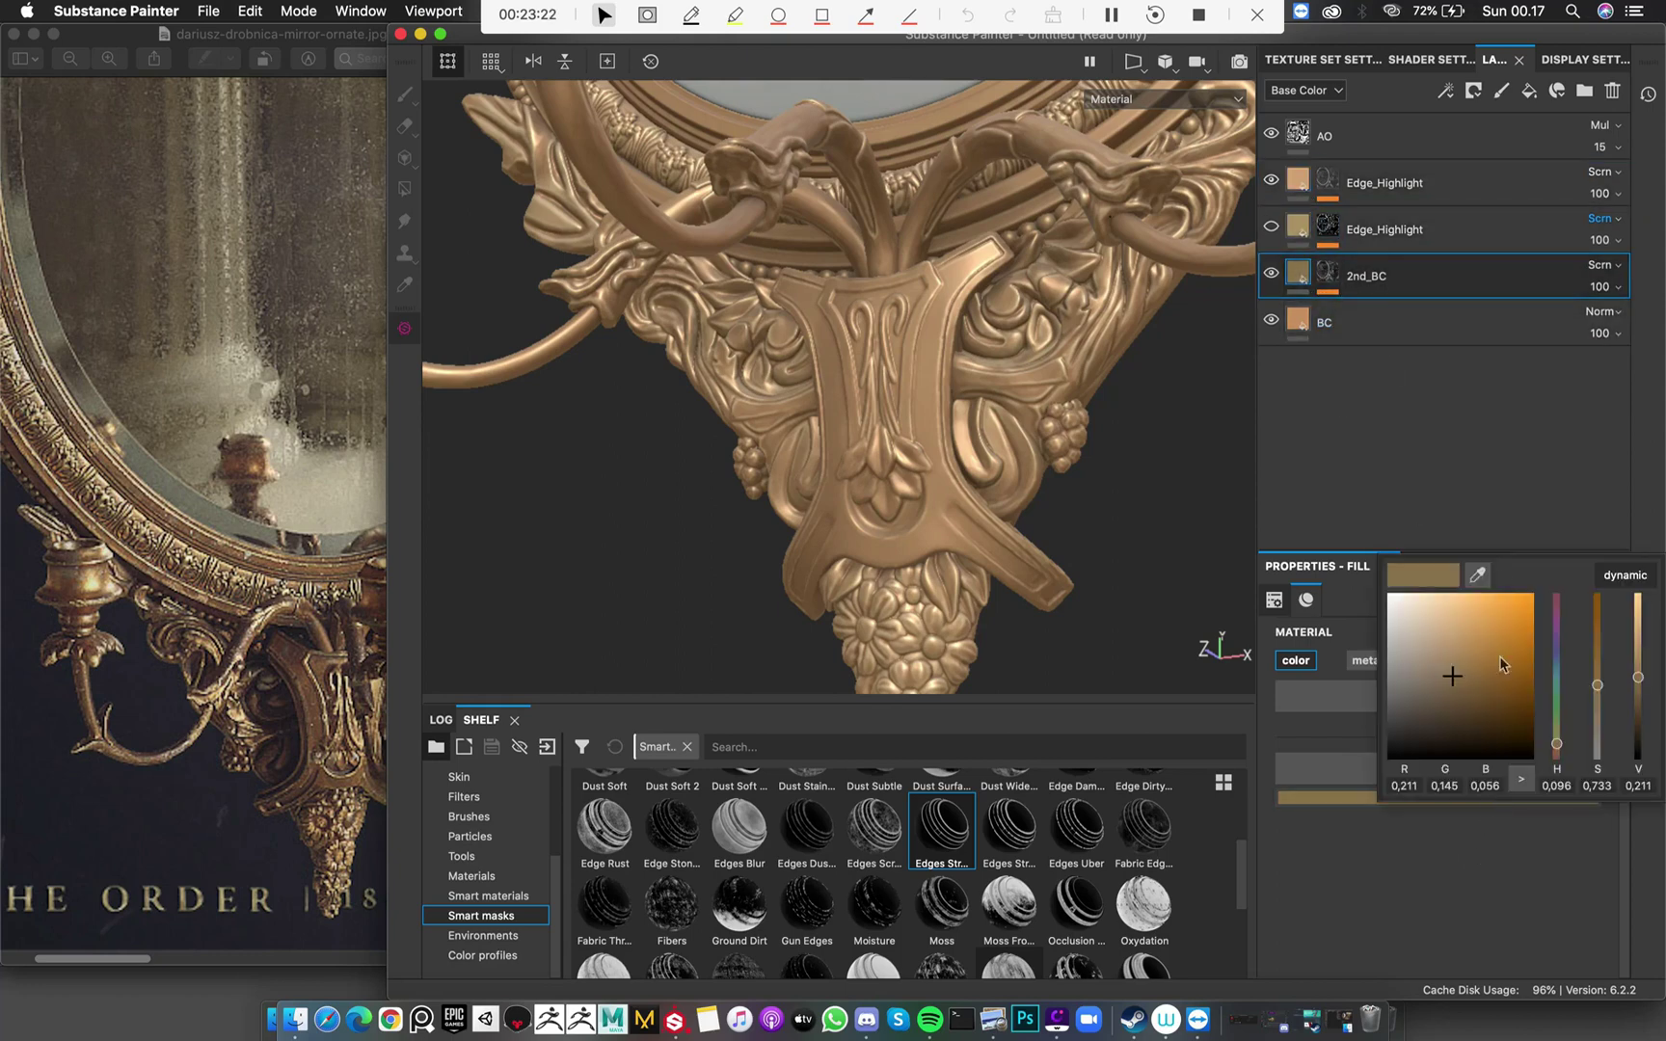
left_click(1478, 576)
left_click(1309, 311)
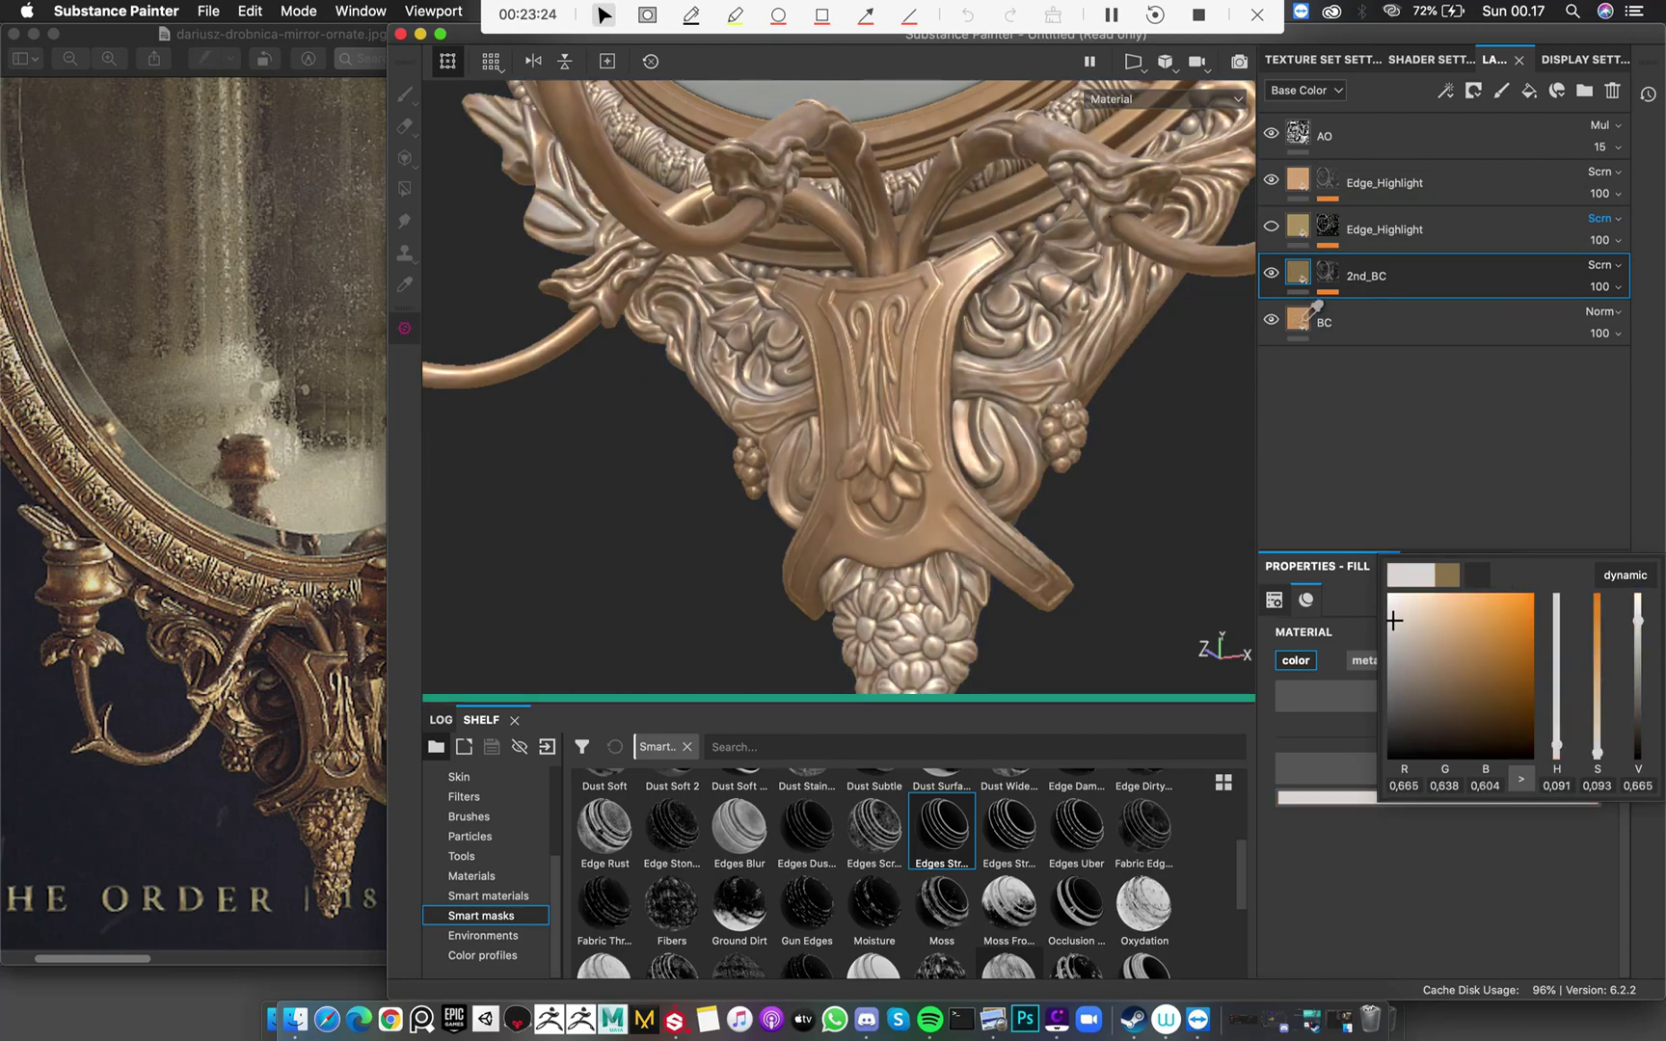
left_click(1309, 311)
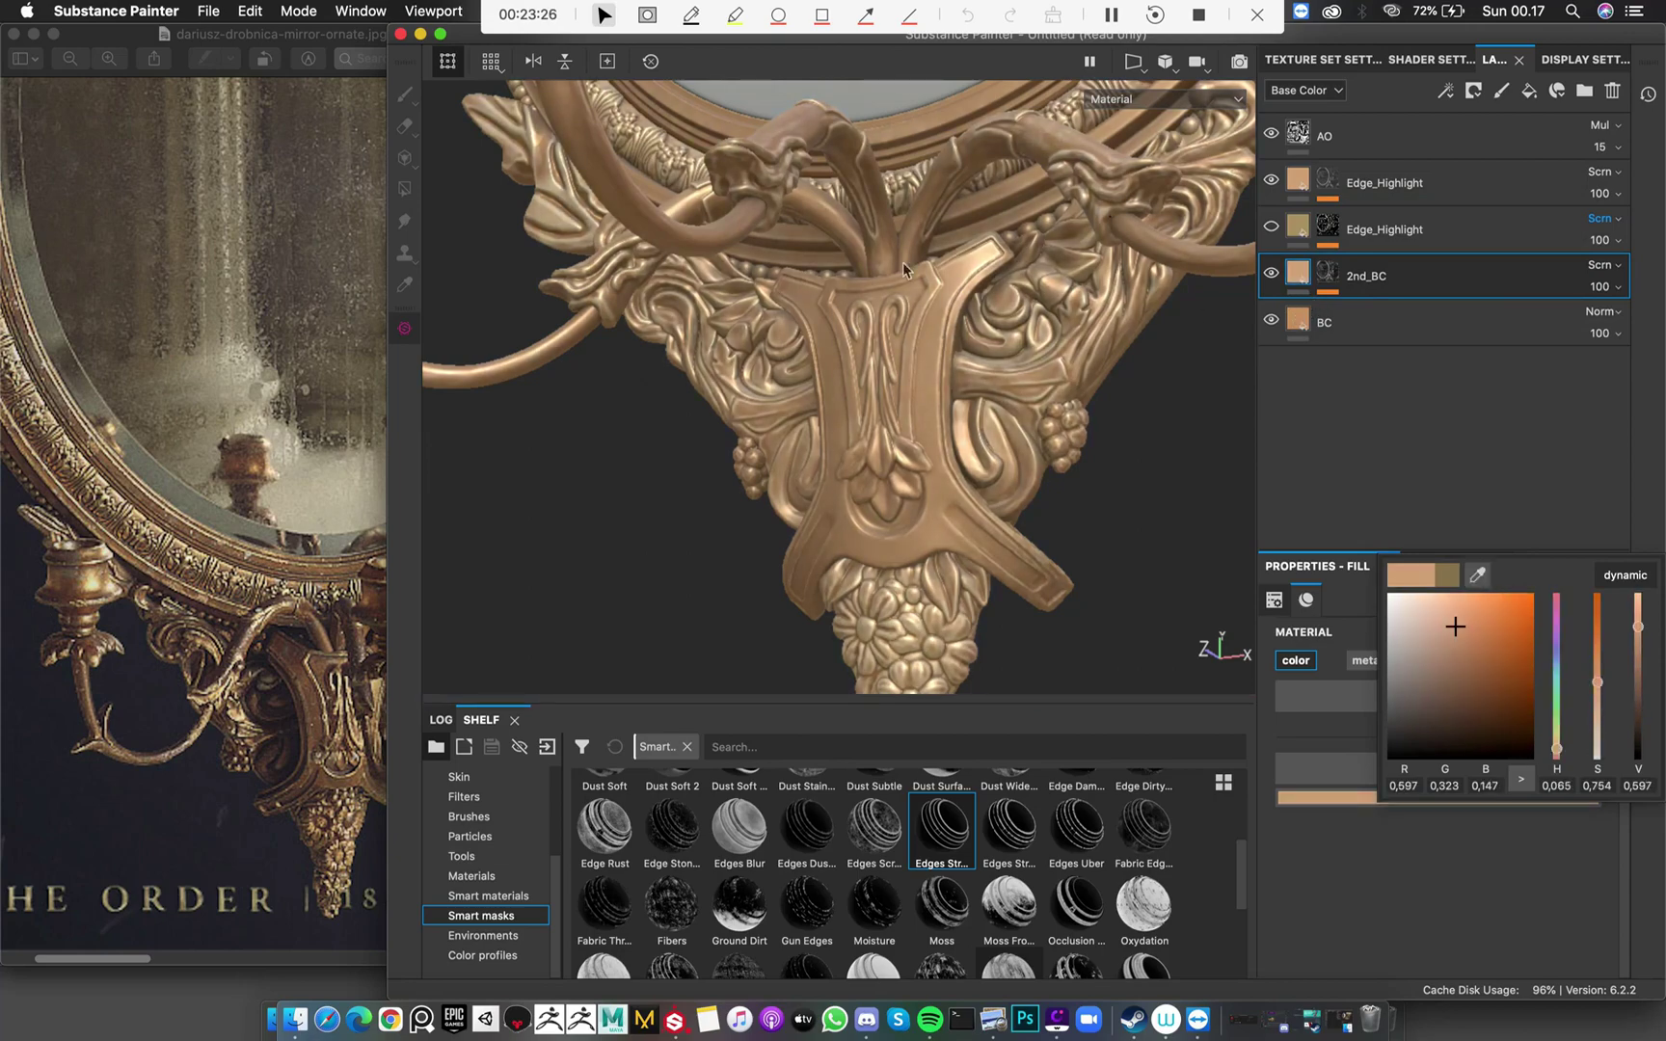
left_click_drag(903, 270, 949, 301, "alt")
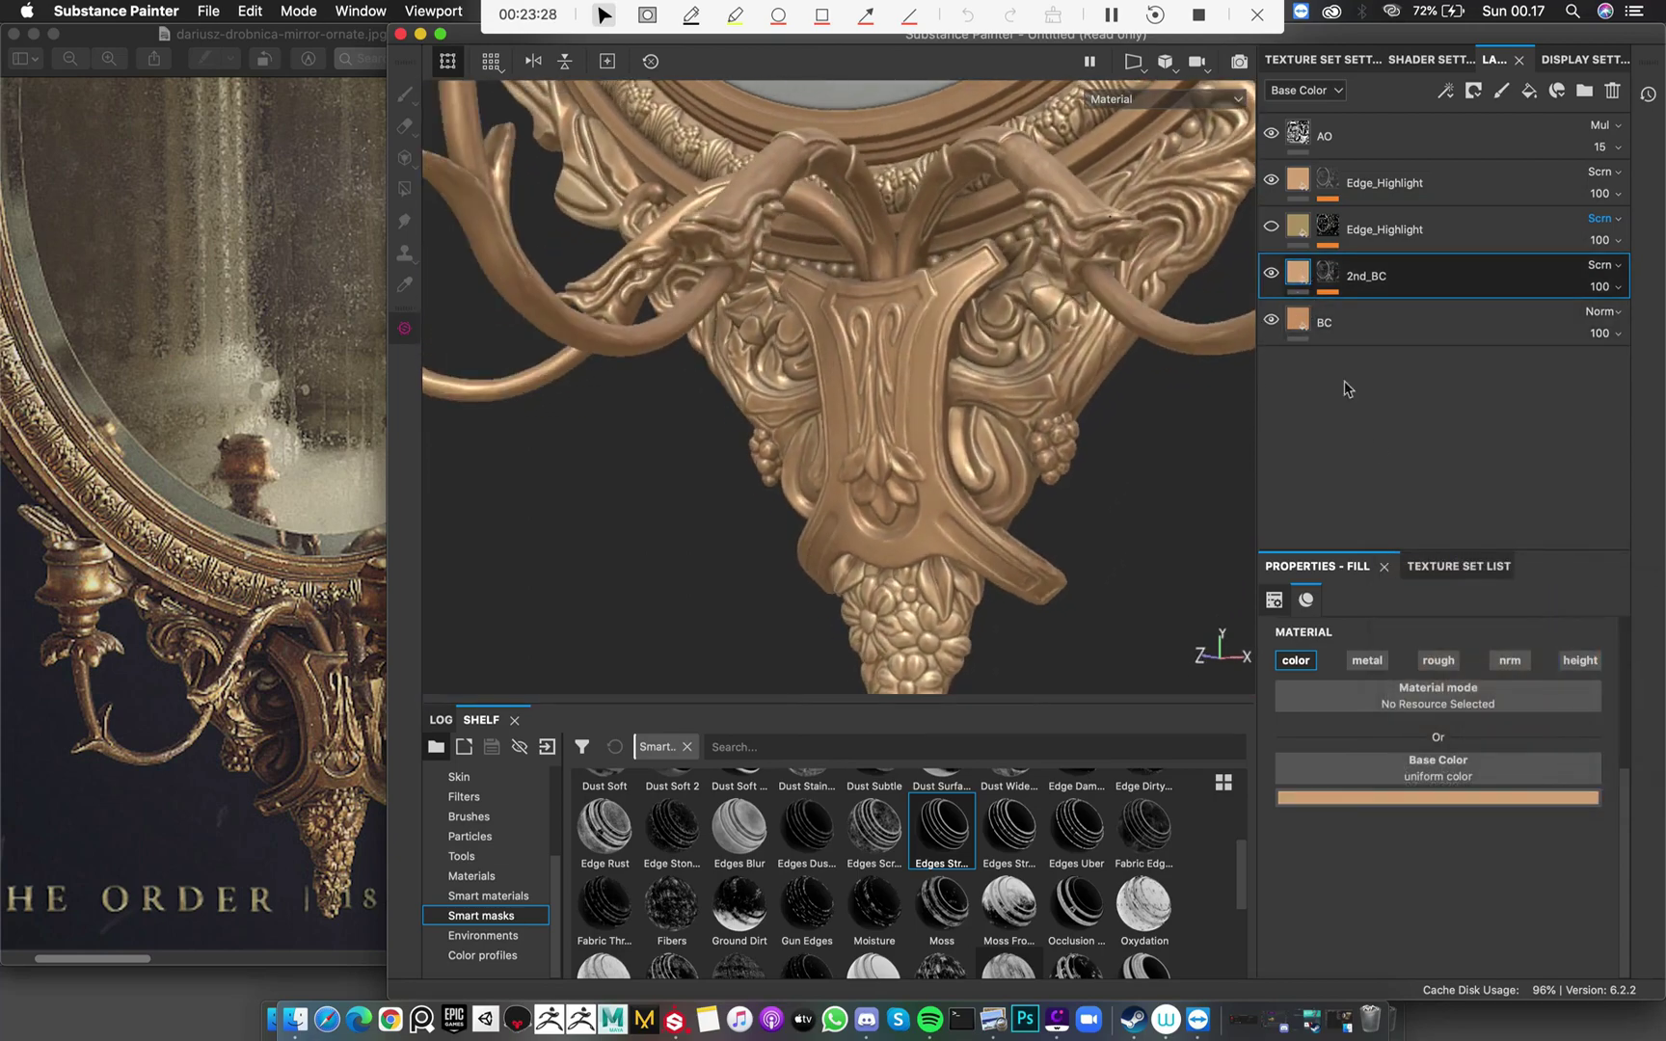
Darken the 2nd_BC fill's base color in stages to a brightness value of 0.331, checking the candle arms and lower ornament
left_click(1471, 797)
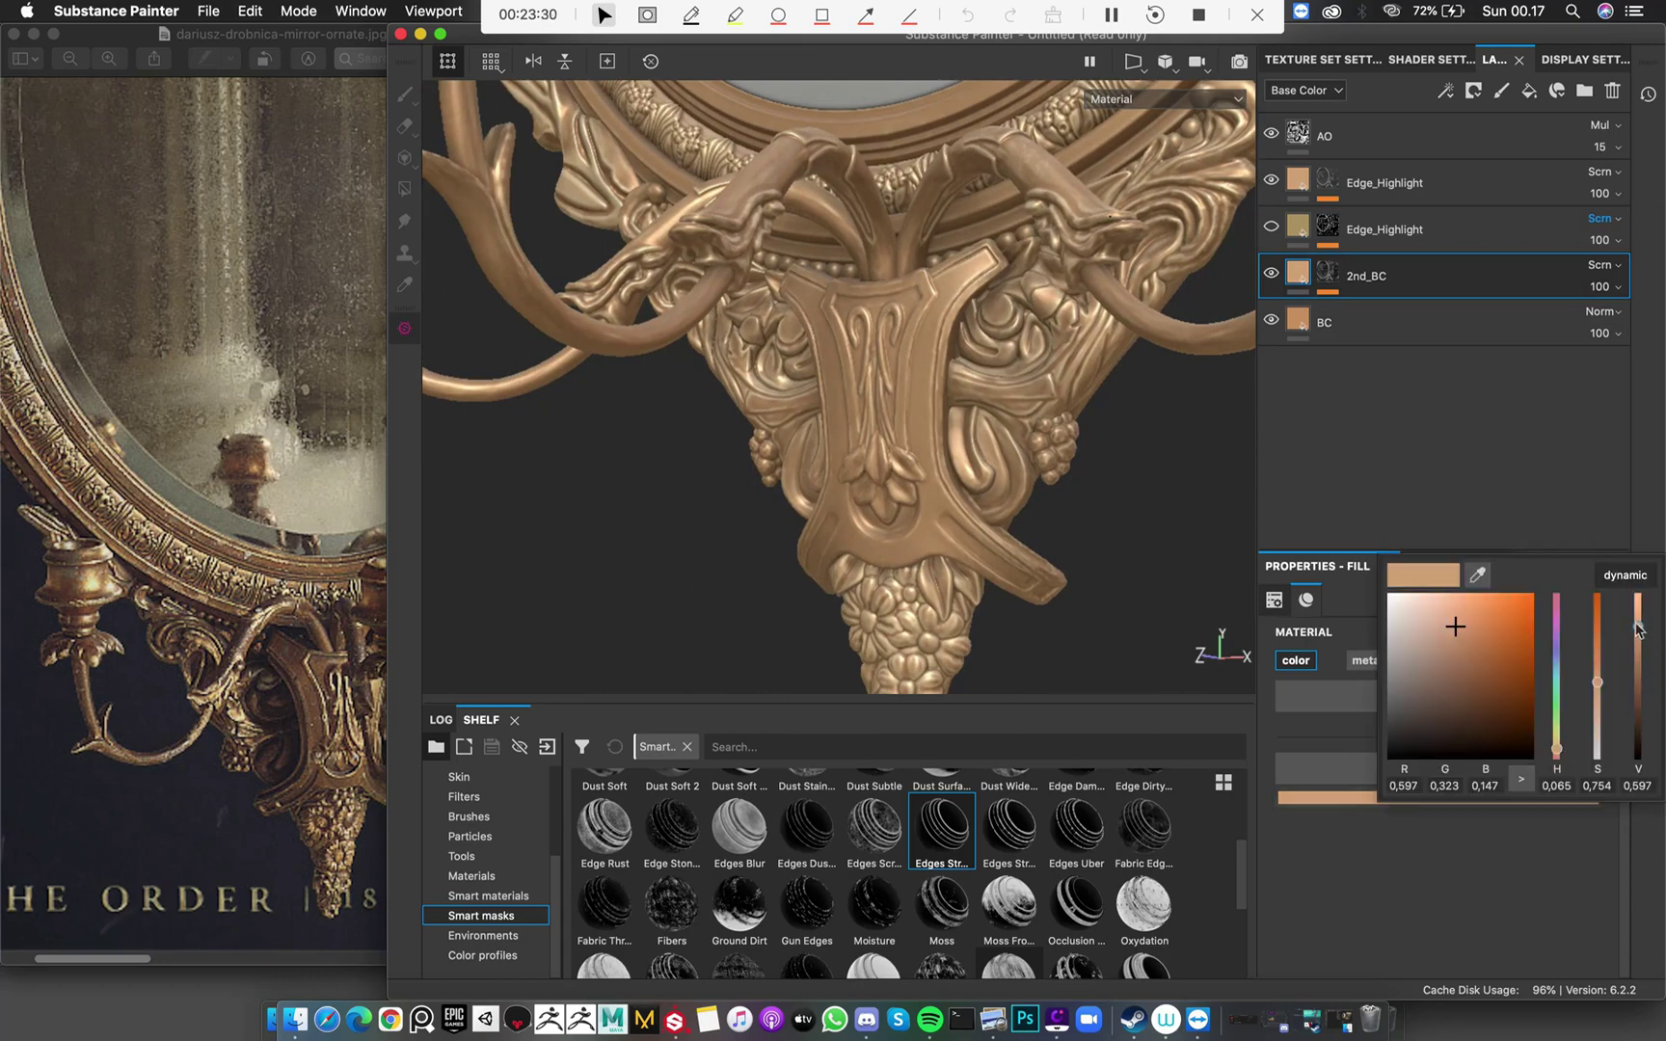
mouse_move(1639, 629)
left_mouse_down()
mouse_move(1641, 688)
mouse_move(1640, 644)
left_mouse_up()
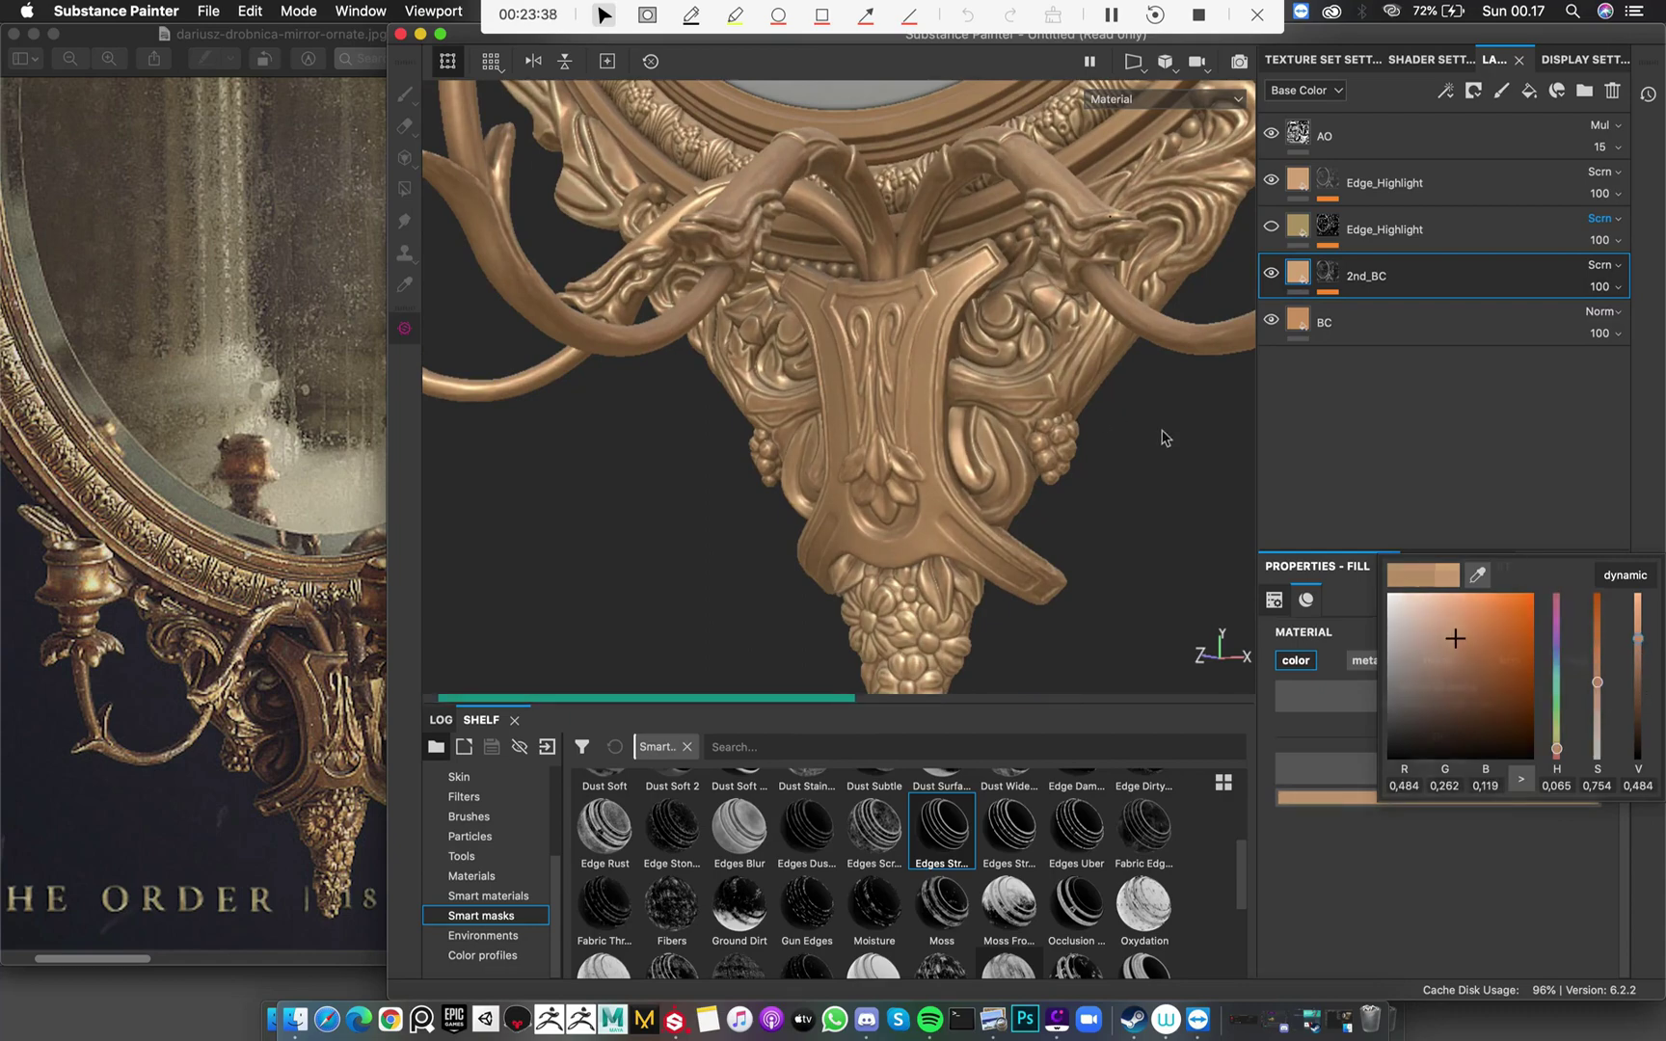
left_click_drag(1163, 431, 1041, 385, "alt")
left_click(1443, 801)
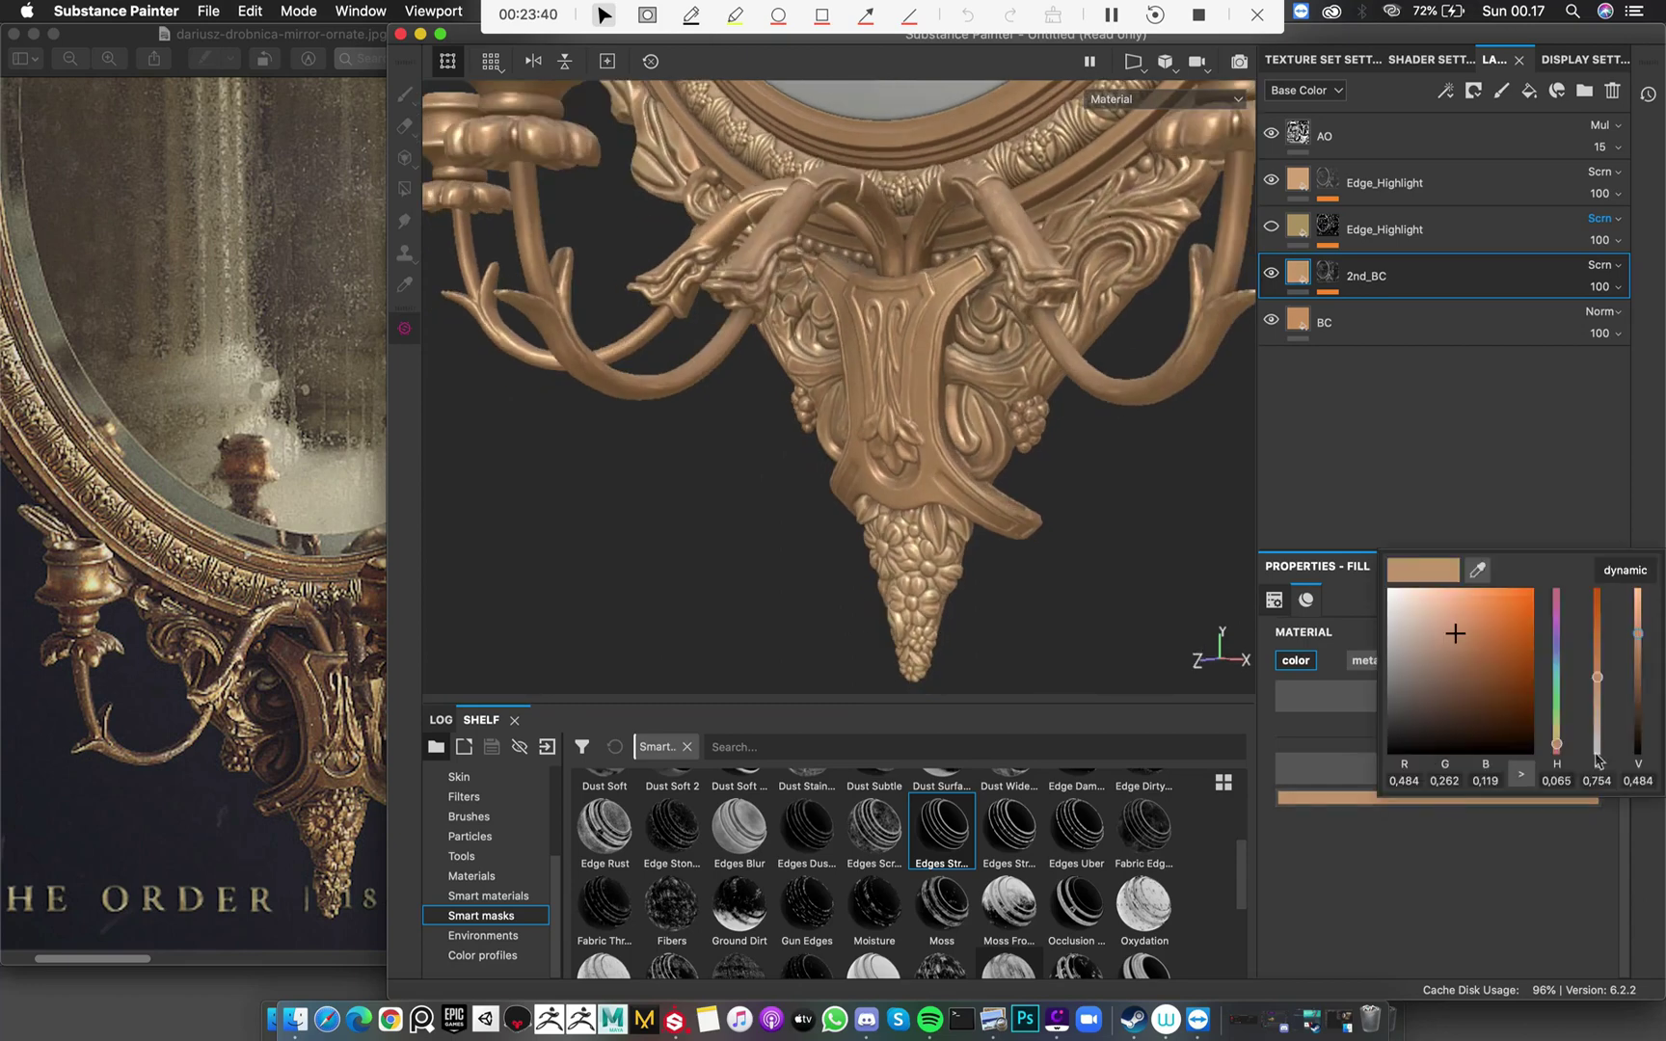
left_click_drag(1641, 655, 1640, 659)
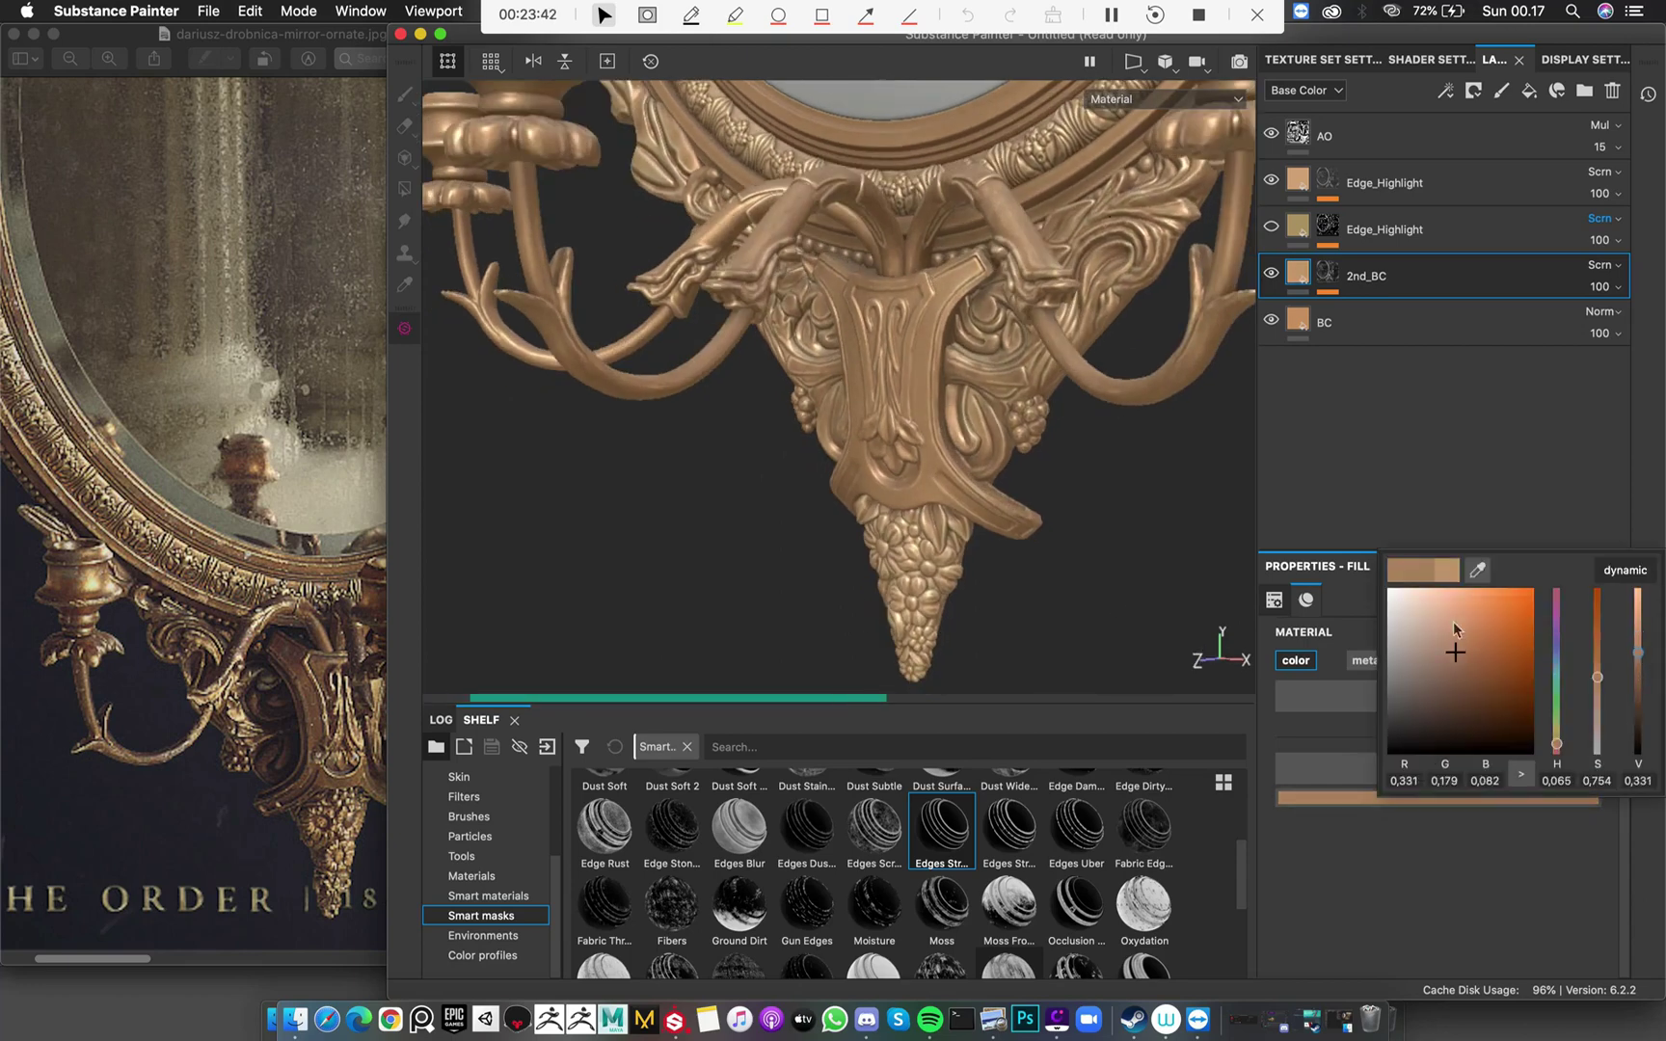
left_click_drag(1089, 487, 925, 305, "alt")
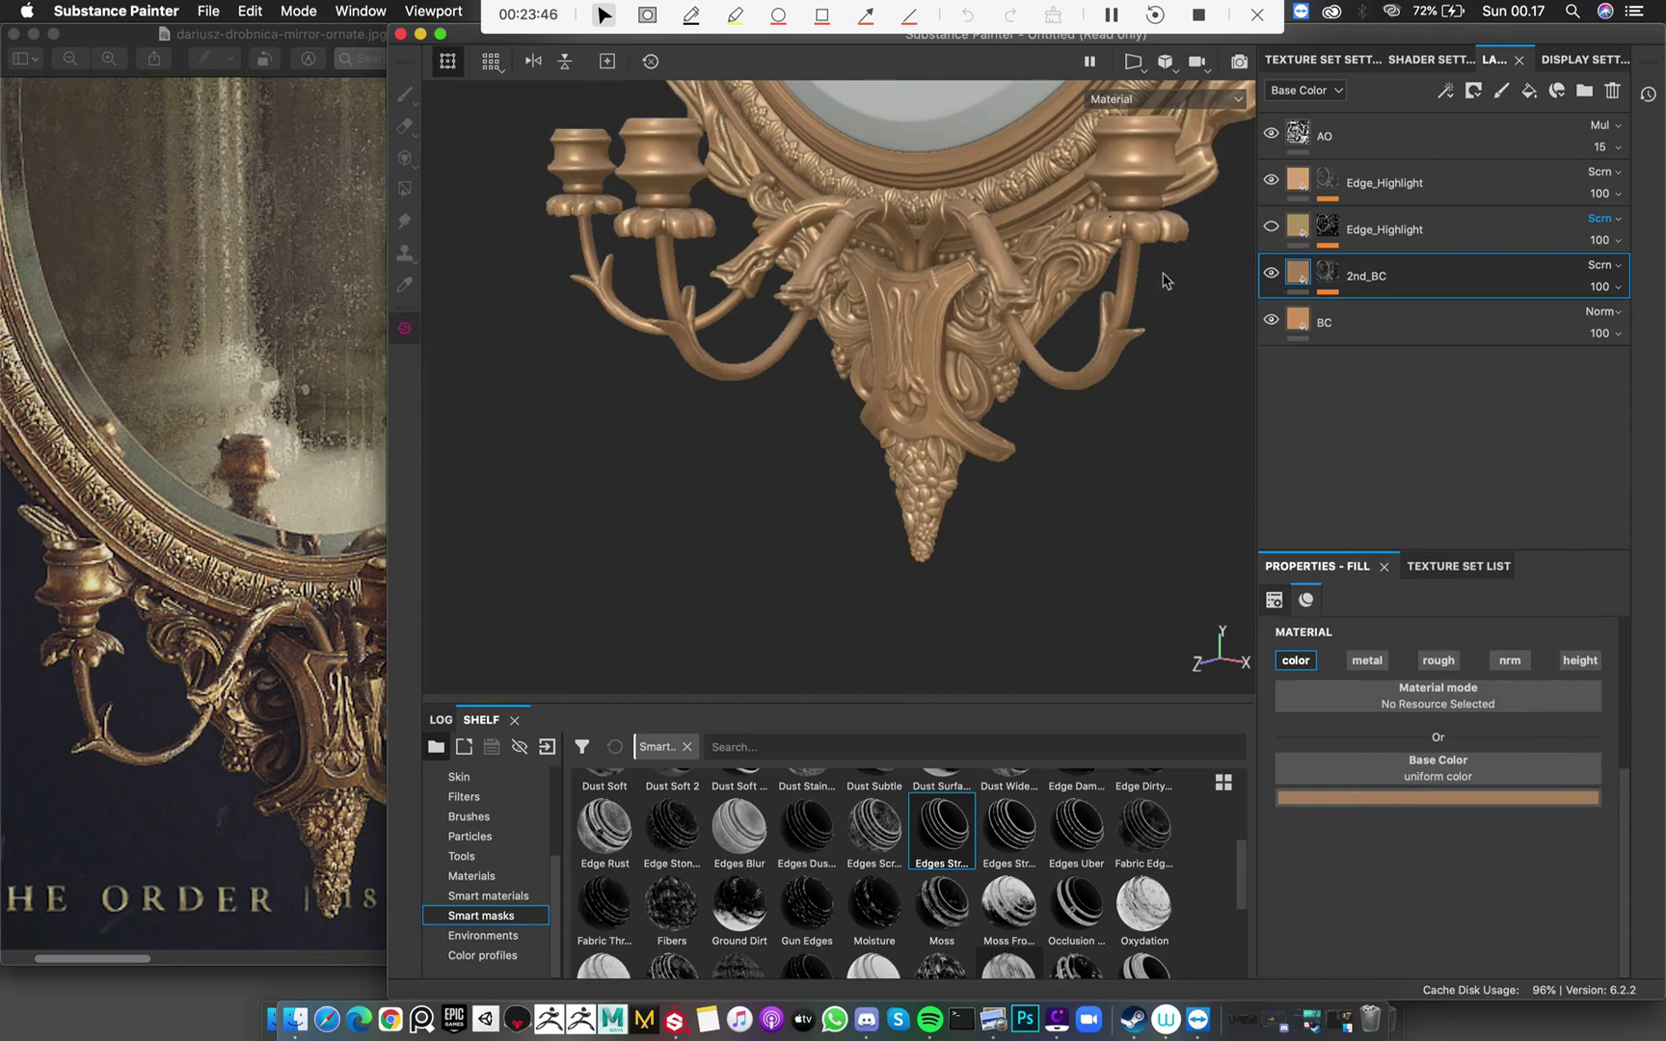
Set the 2nd_BC layer's blending mode to Tint while viewing the candle arms and lower ornament up close
right_click_drag(900, 250, 1071, 350, "alt")
left_click_drag(1071, 350, 1060, 313, "alt")
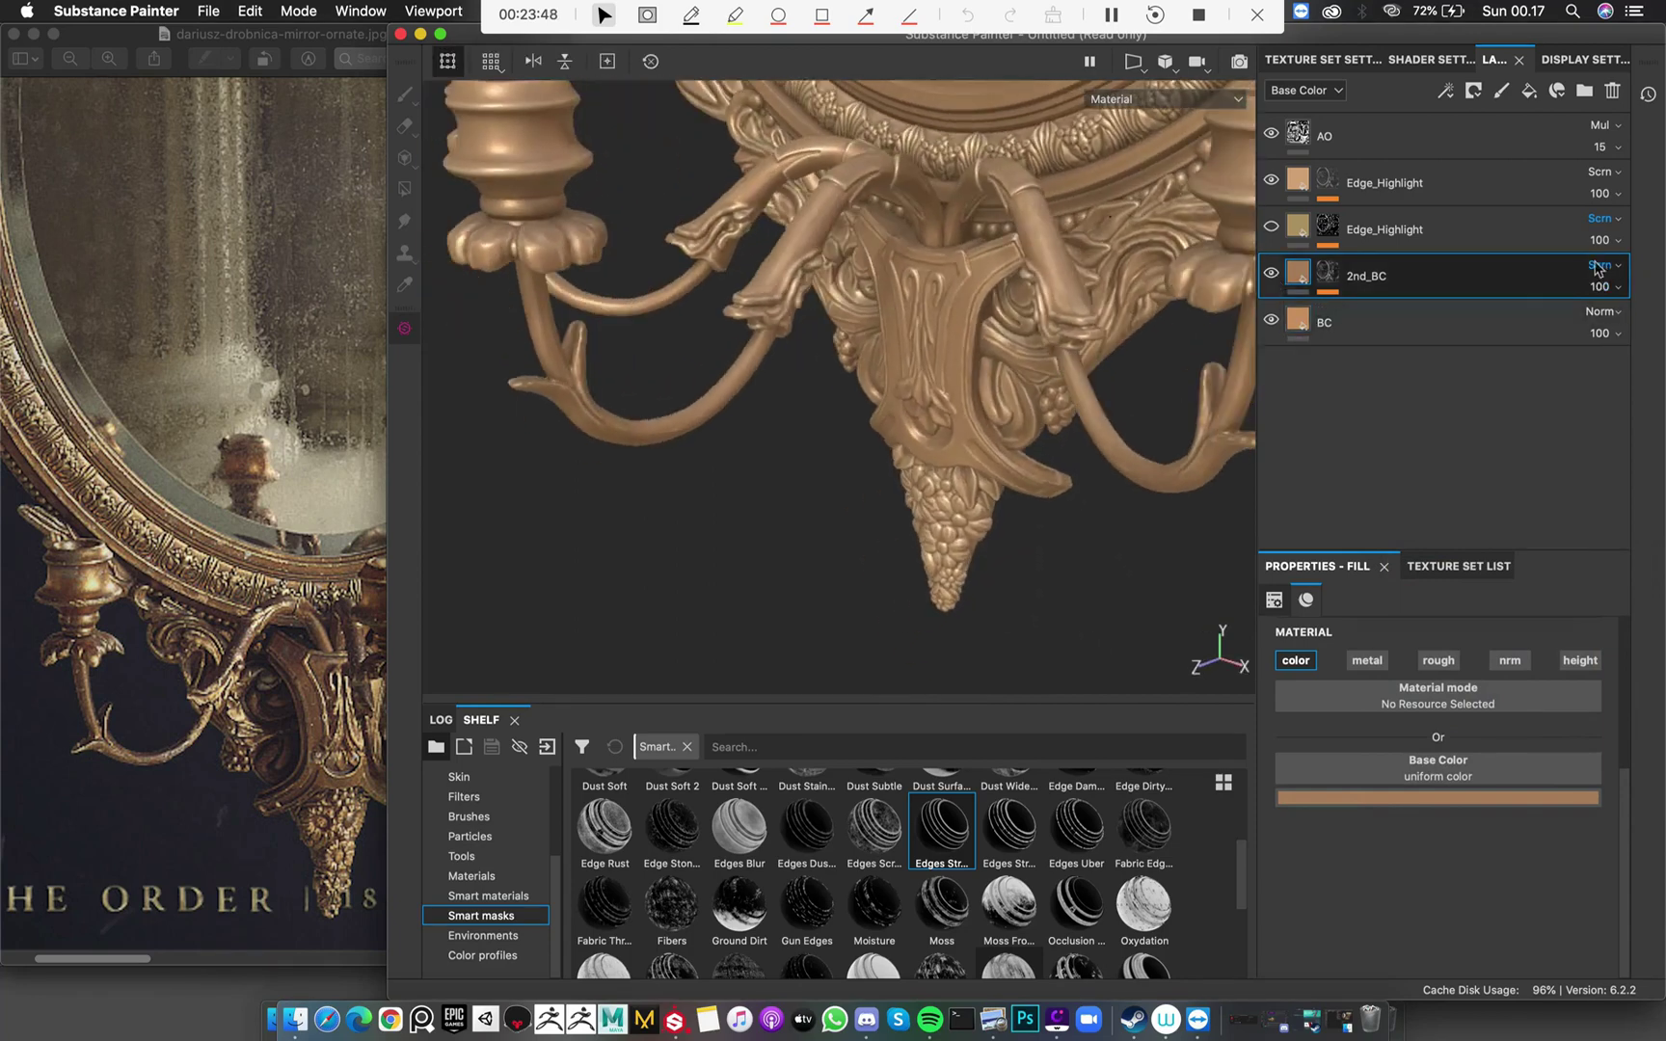
left_click(1597, 269)
left_click(1566, 751)
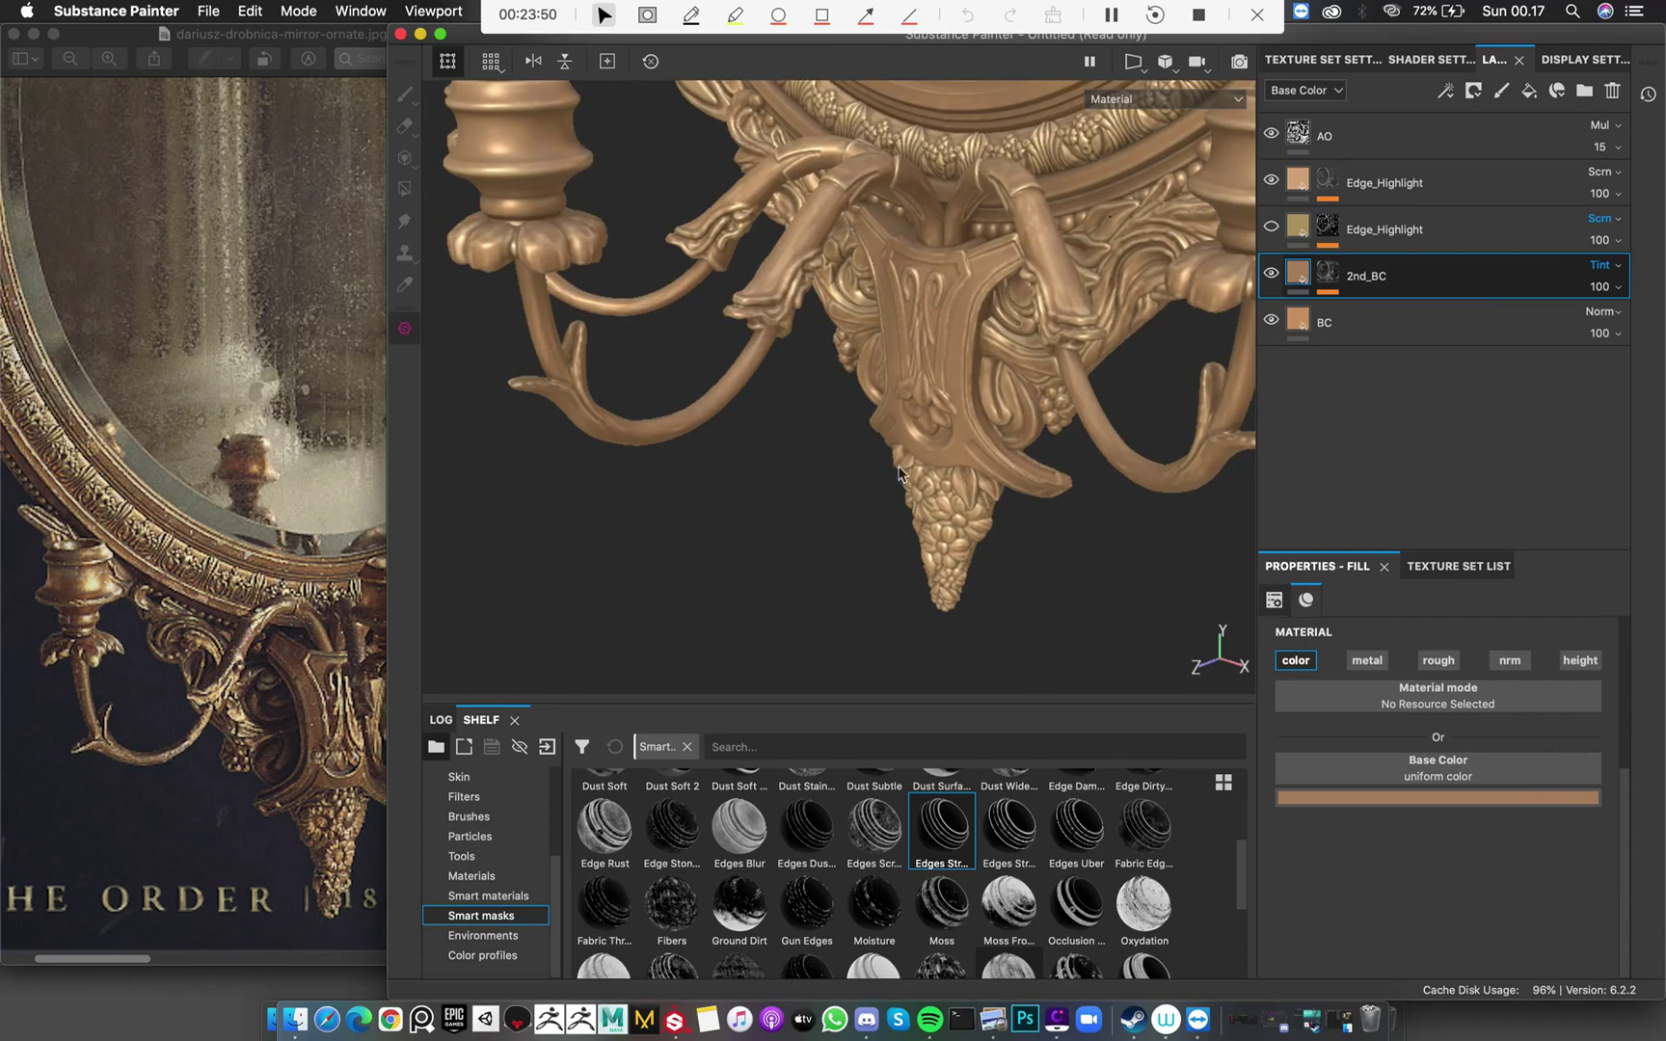
Toggle the 2nd_BC layer's visibility to compare its effect on the mirror's lower ornament and candle arms
left_click_drag(898, 472, 819, 400, "alt")
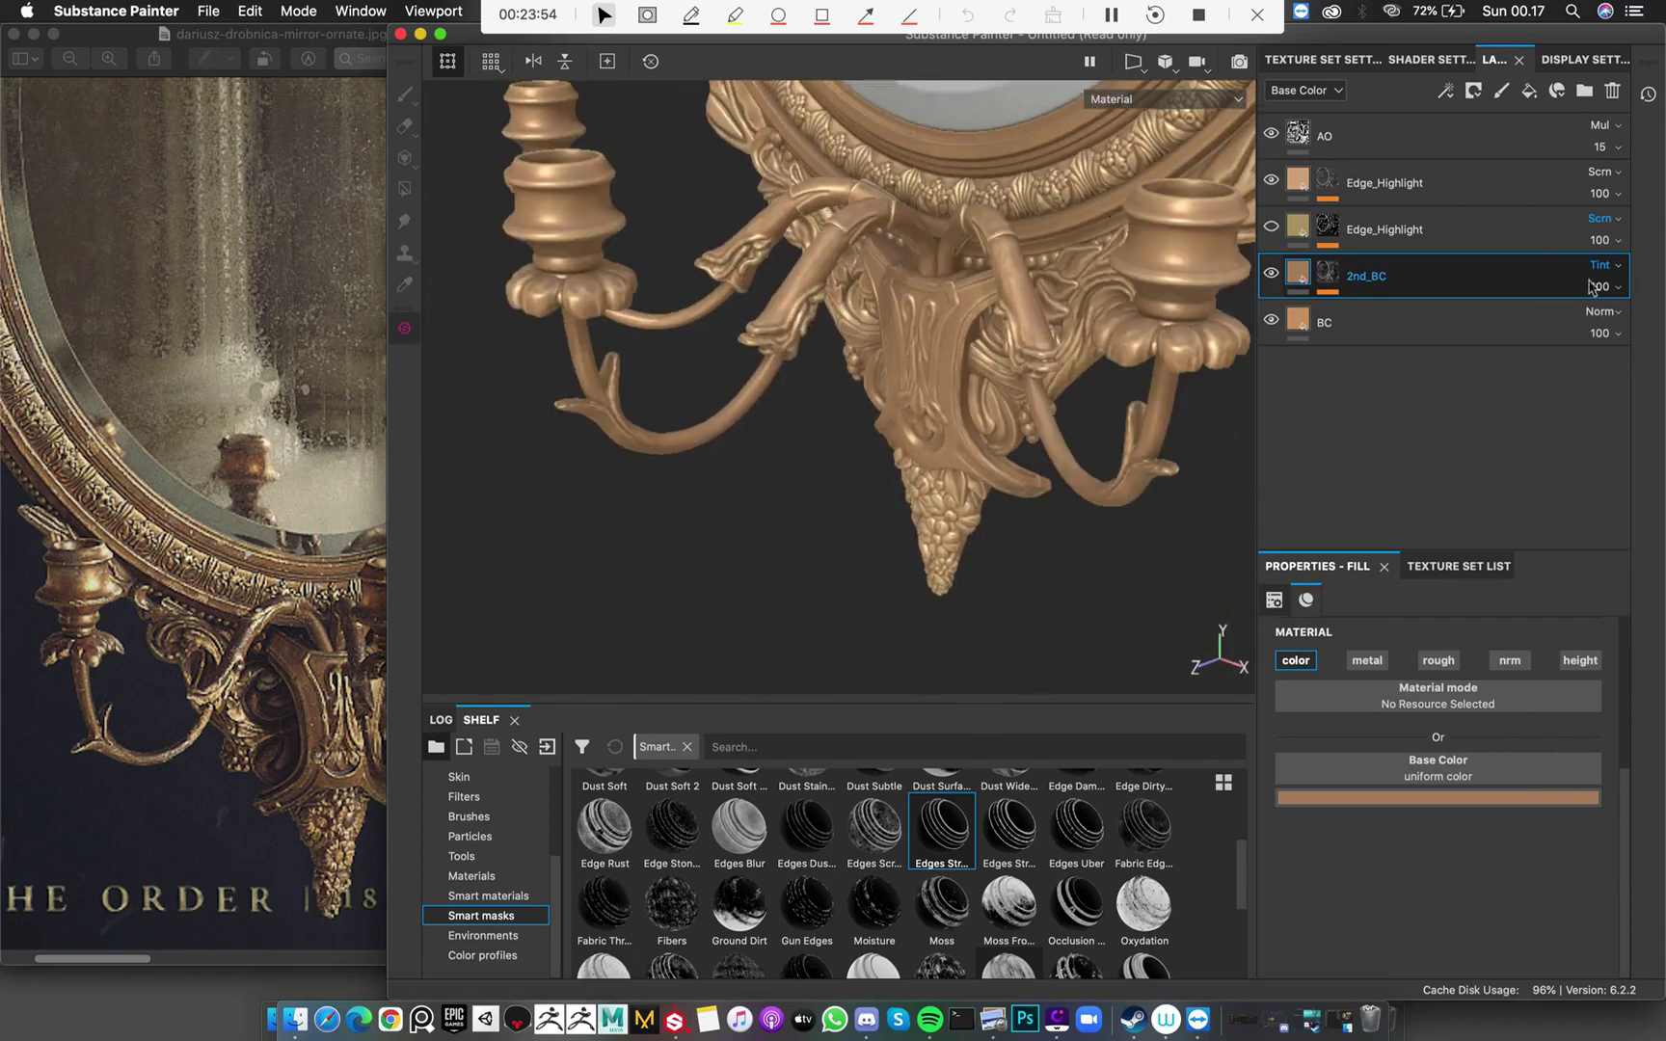
left_click(1269, 276)
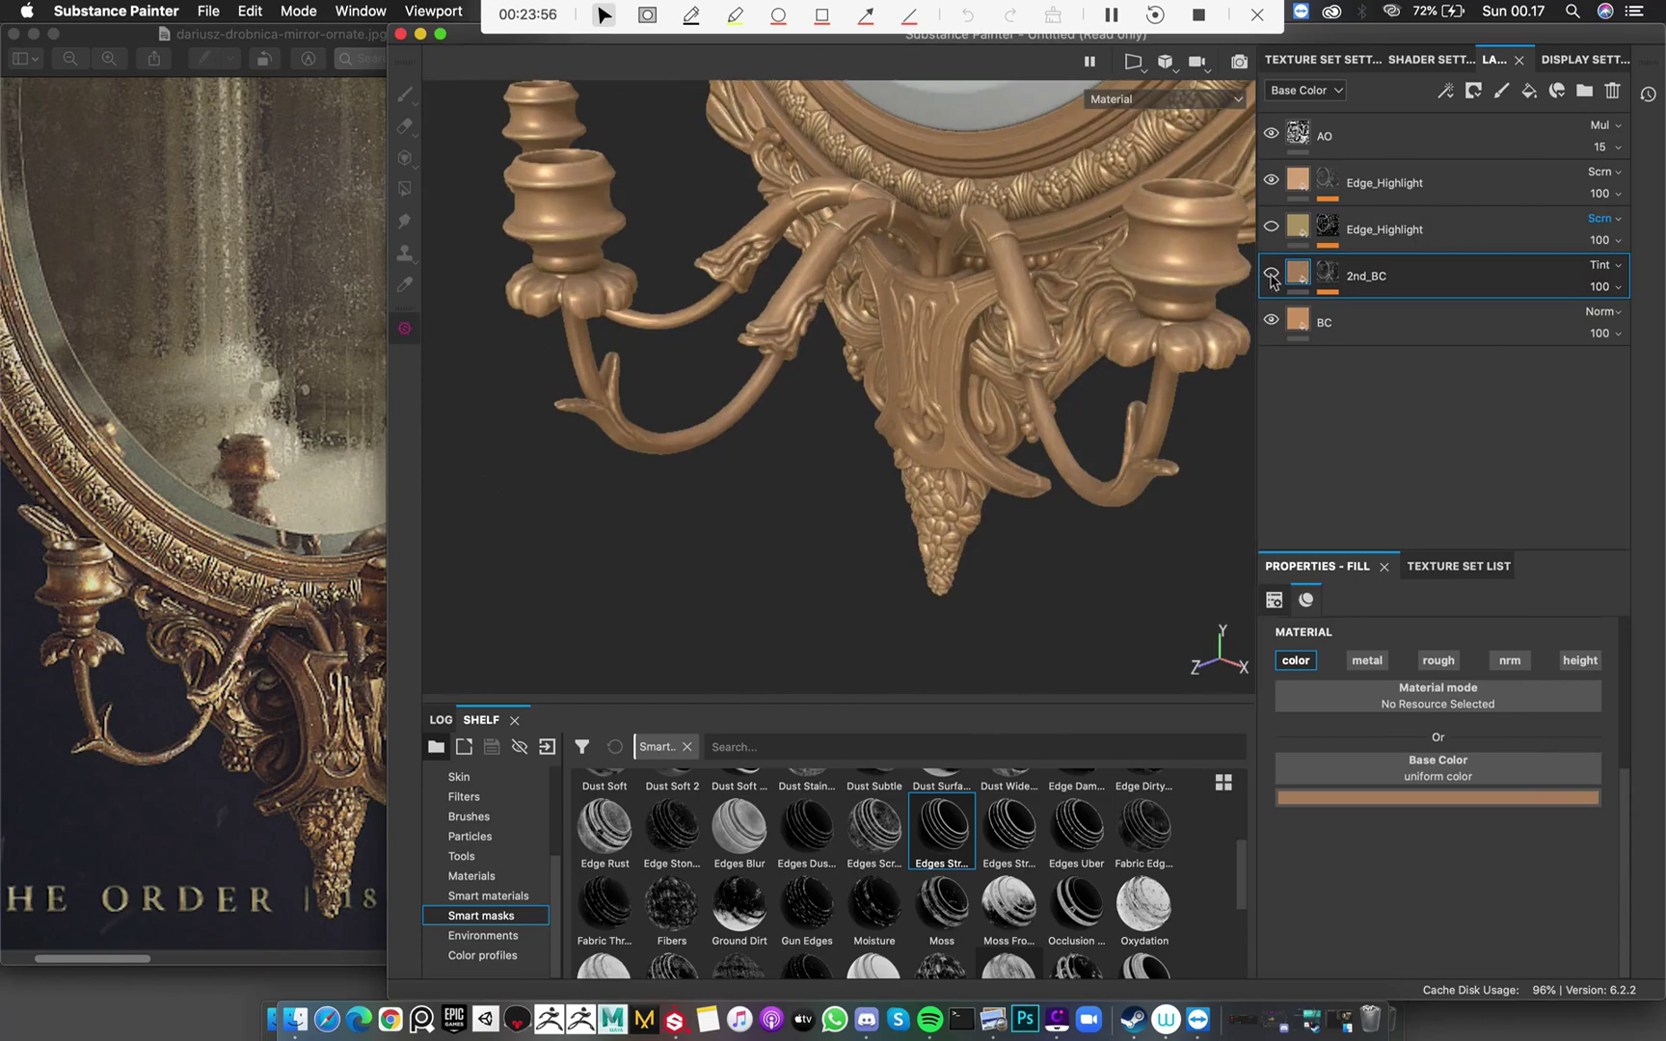
left_click(1270, 276)
left_click(1269, 275)
left_click(1270, 276)
mouse_move(872, 439)
left_mouse_down("alt")
mouse_move(1049, 409)
mouse_move(1138, 294)
mouse_move(1017, 501)
mouse_move(903, 252)
mouse_move(737, 265)
mouse_move(972, 300)
mouse_move(922, 290)
left_mouse_up("alt")
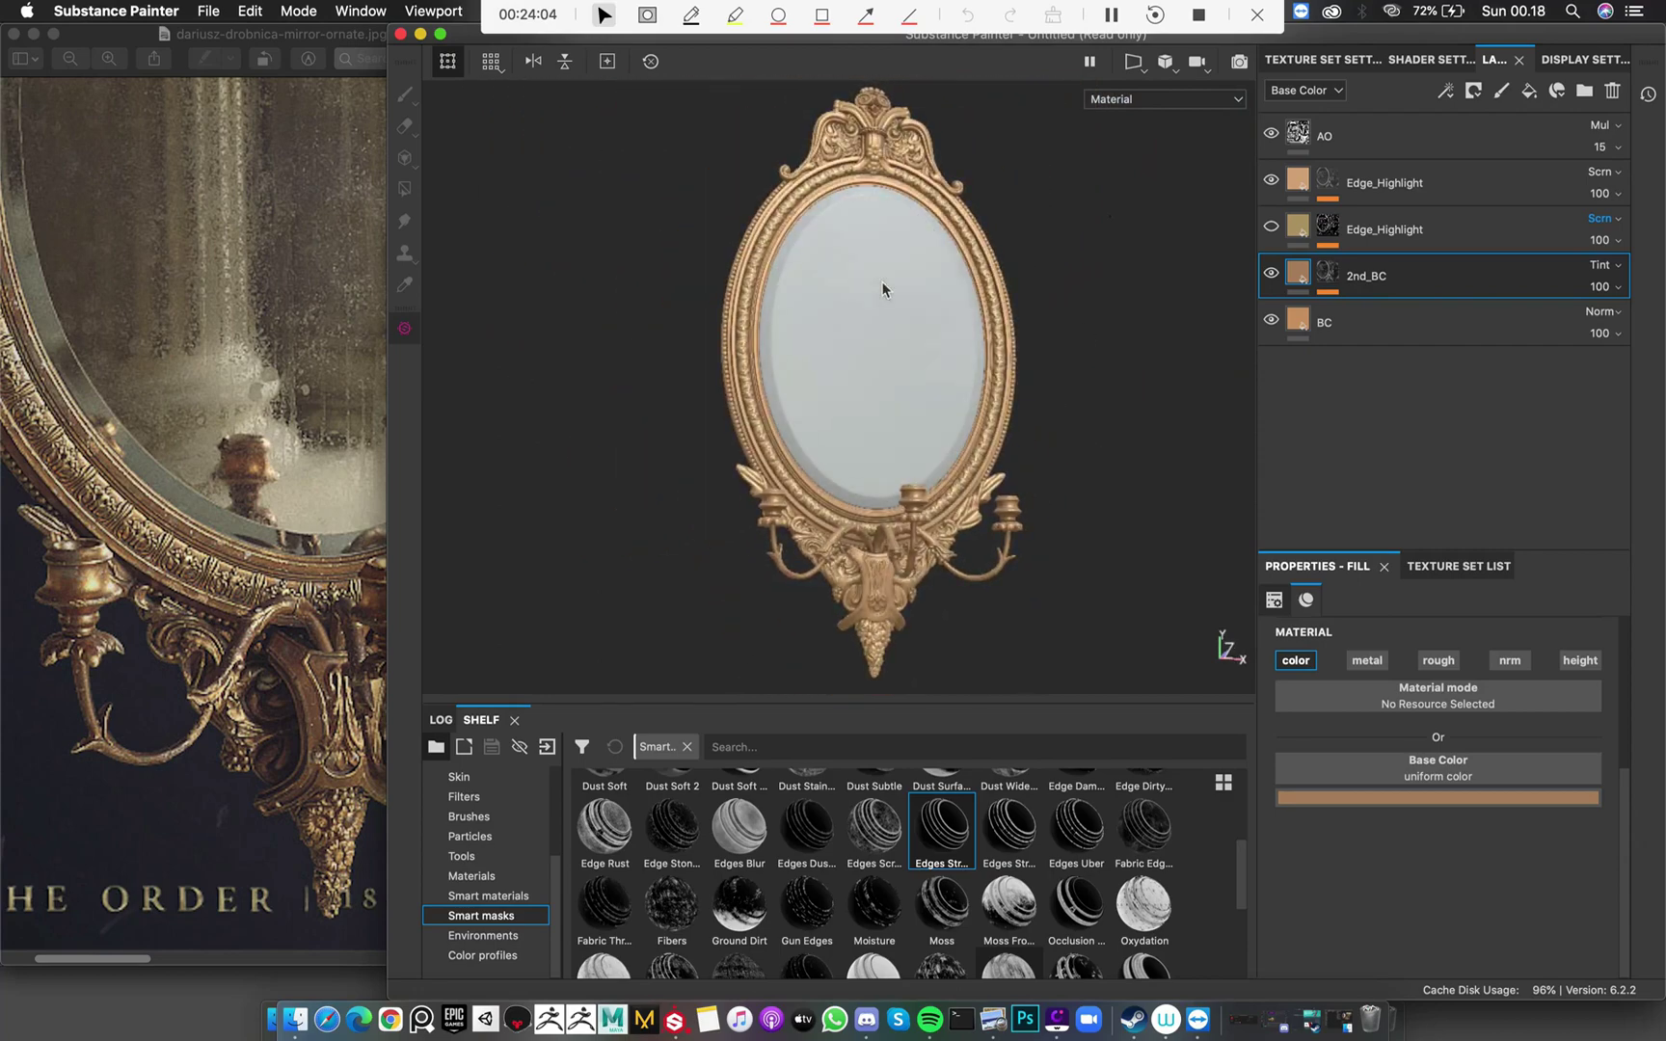
Try the Studio 03 environment map and rotate the lighting to check the gold frame
left_click(1590, 59)
left_click(1511, 164)
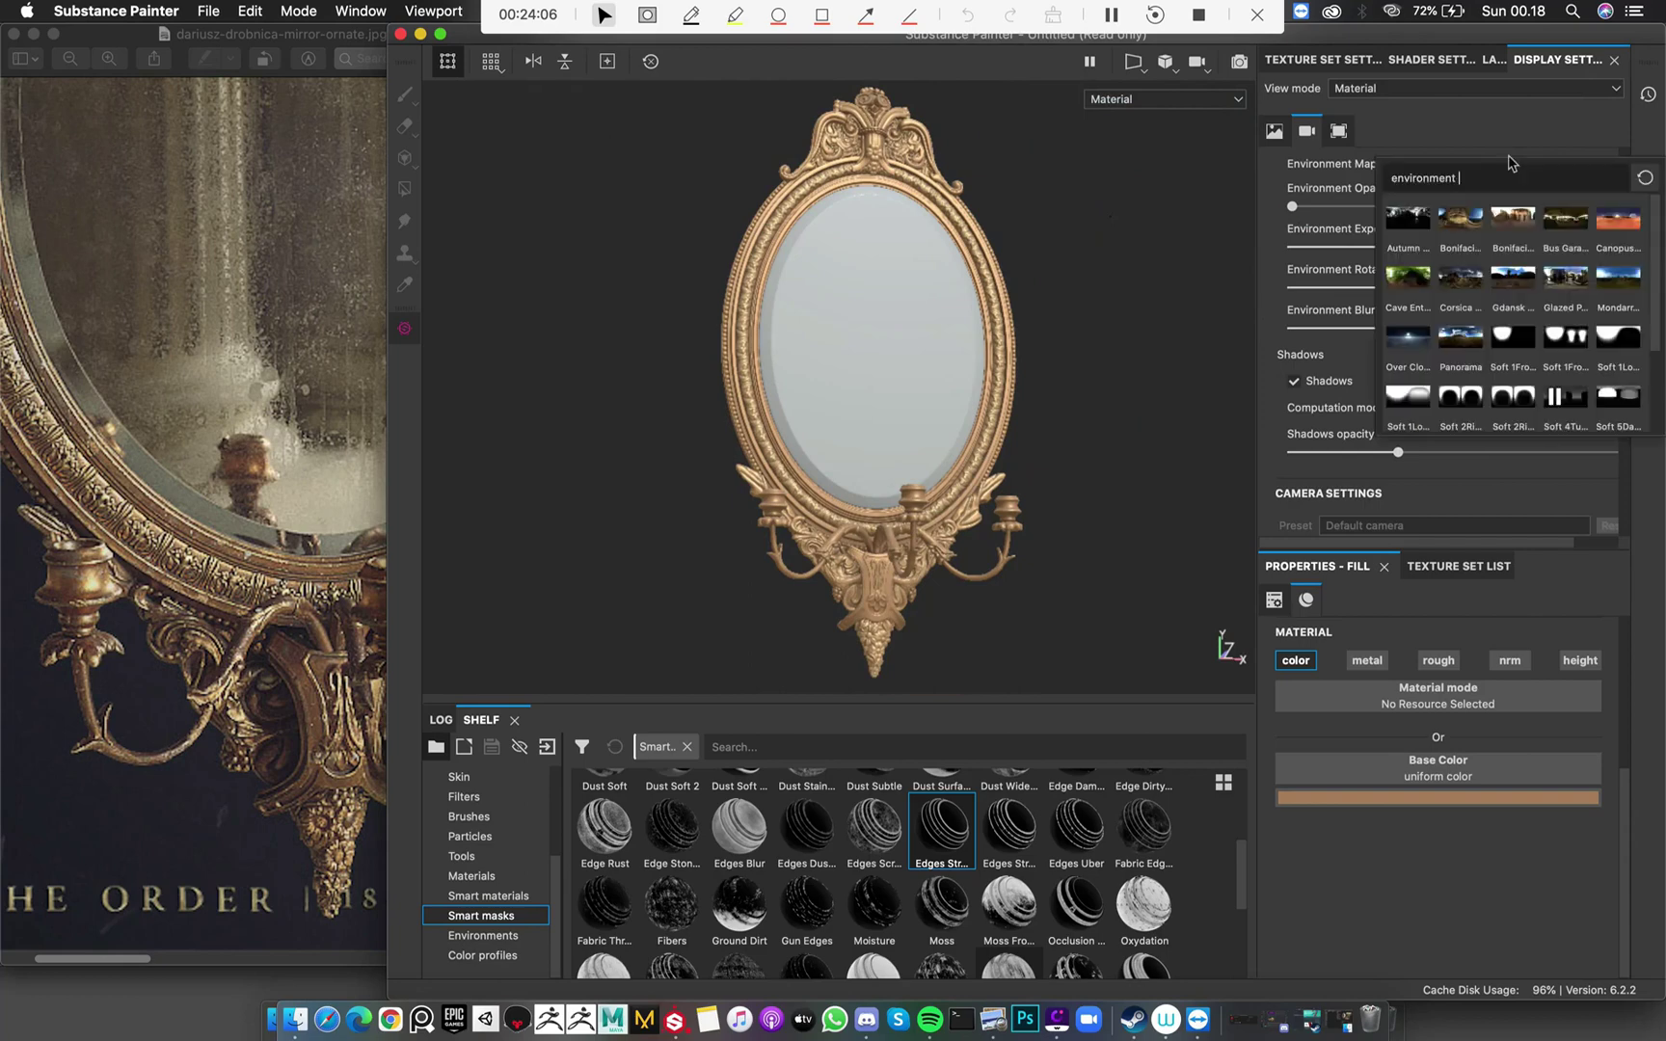
scroll(1522, 205, "down", 3)
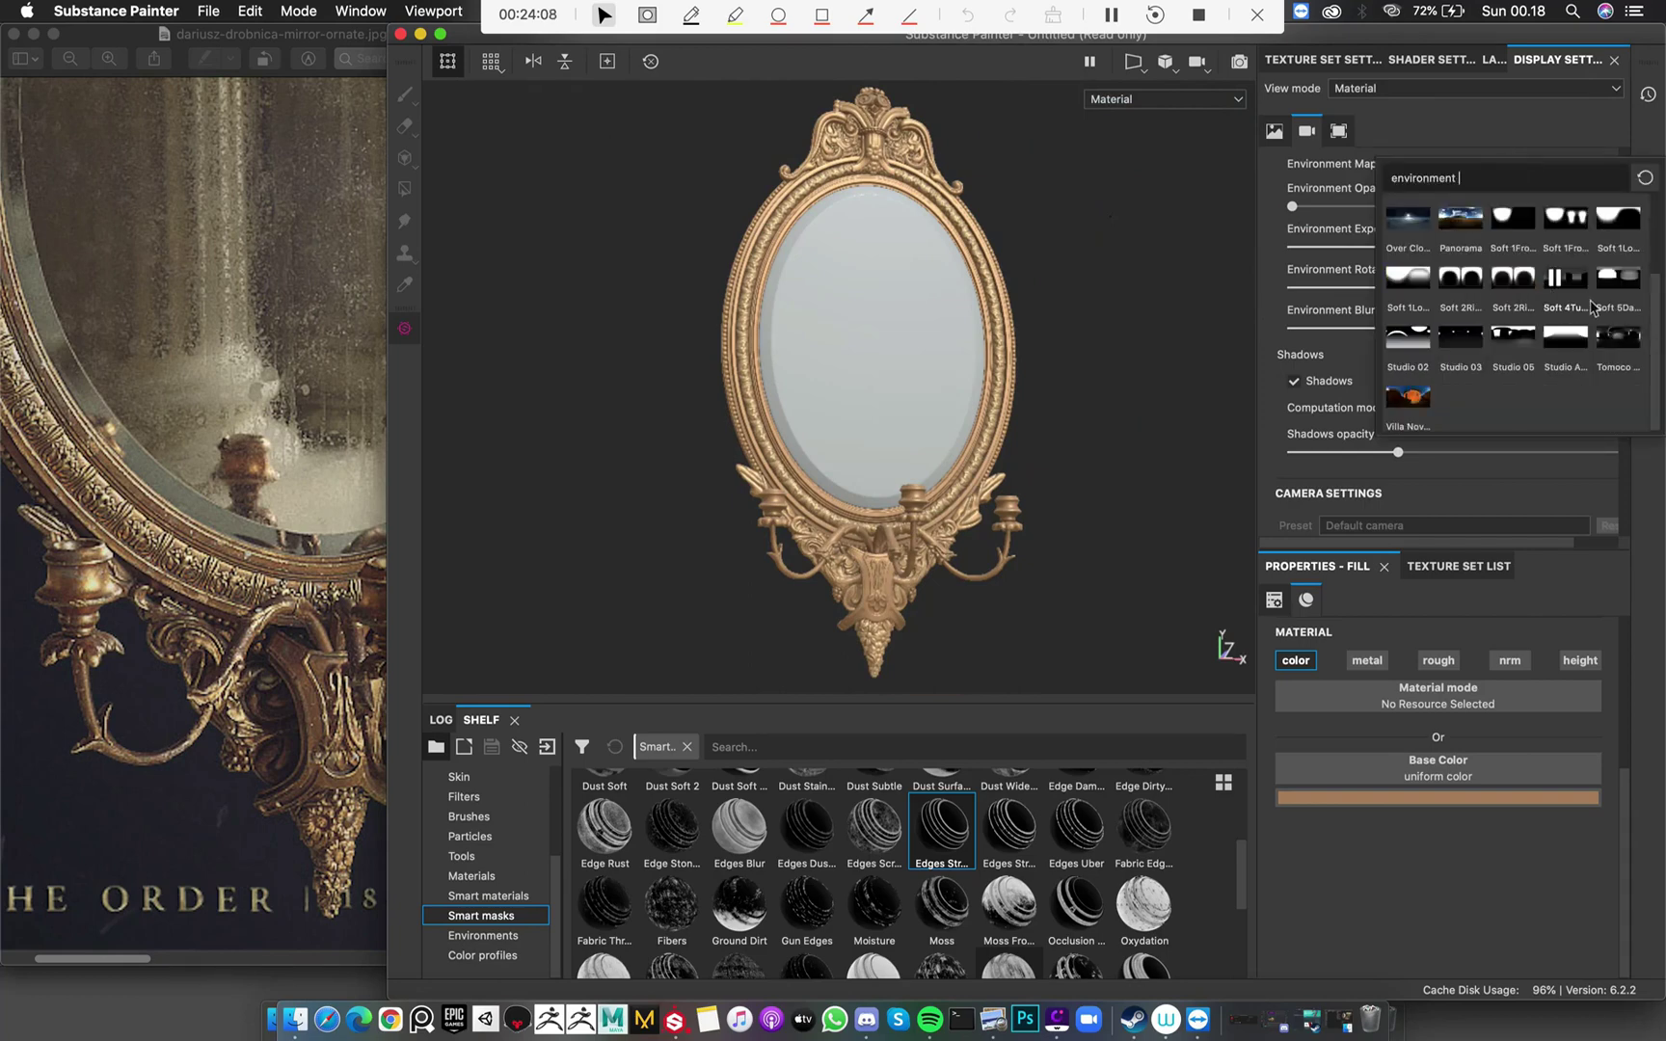
left_click(1455, 338)
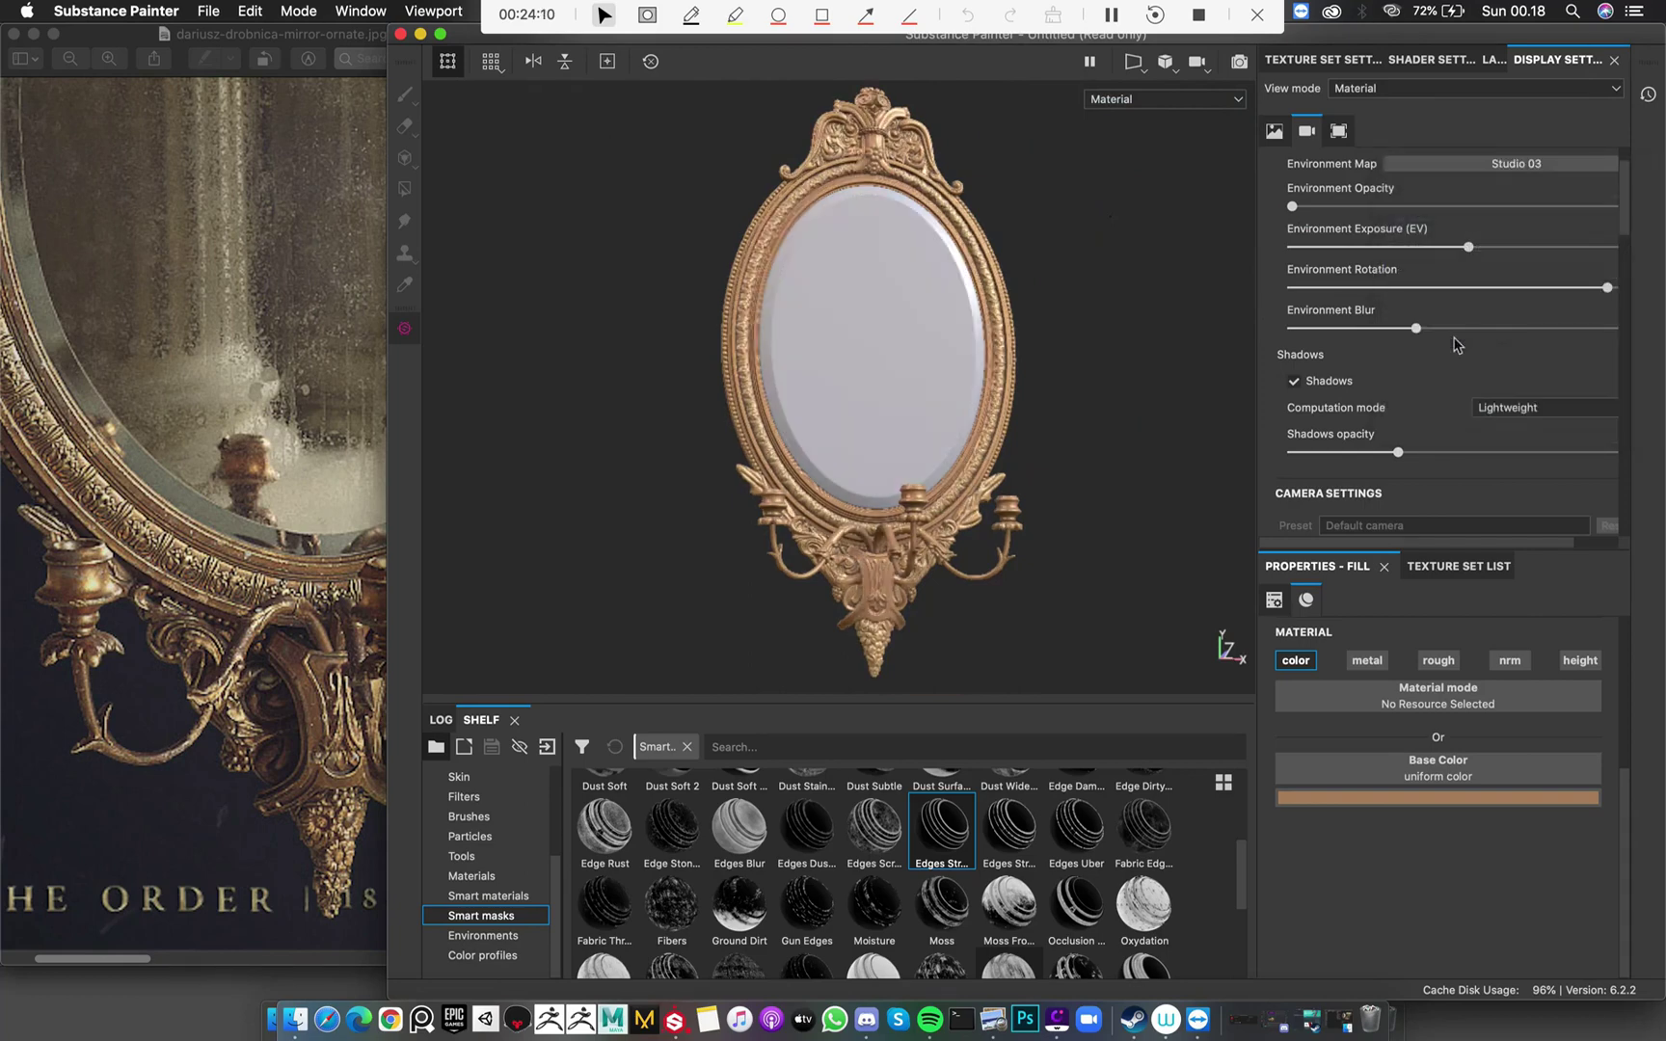
left_click_drag(1001, 387, 835, 413, "alt")
right_click_drag(835, 413, 835, 414, "shift")
right_click_drag(835, 419, 933, 435, "shift")
left_click_drag(934, 435, 952, 282, "alt")
scroll(953, 283, "up", 2)
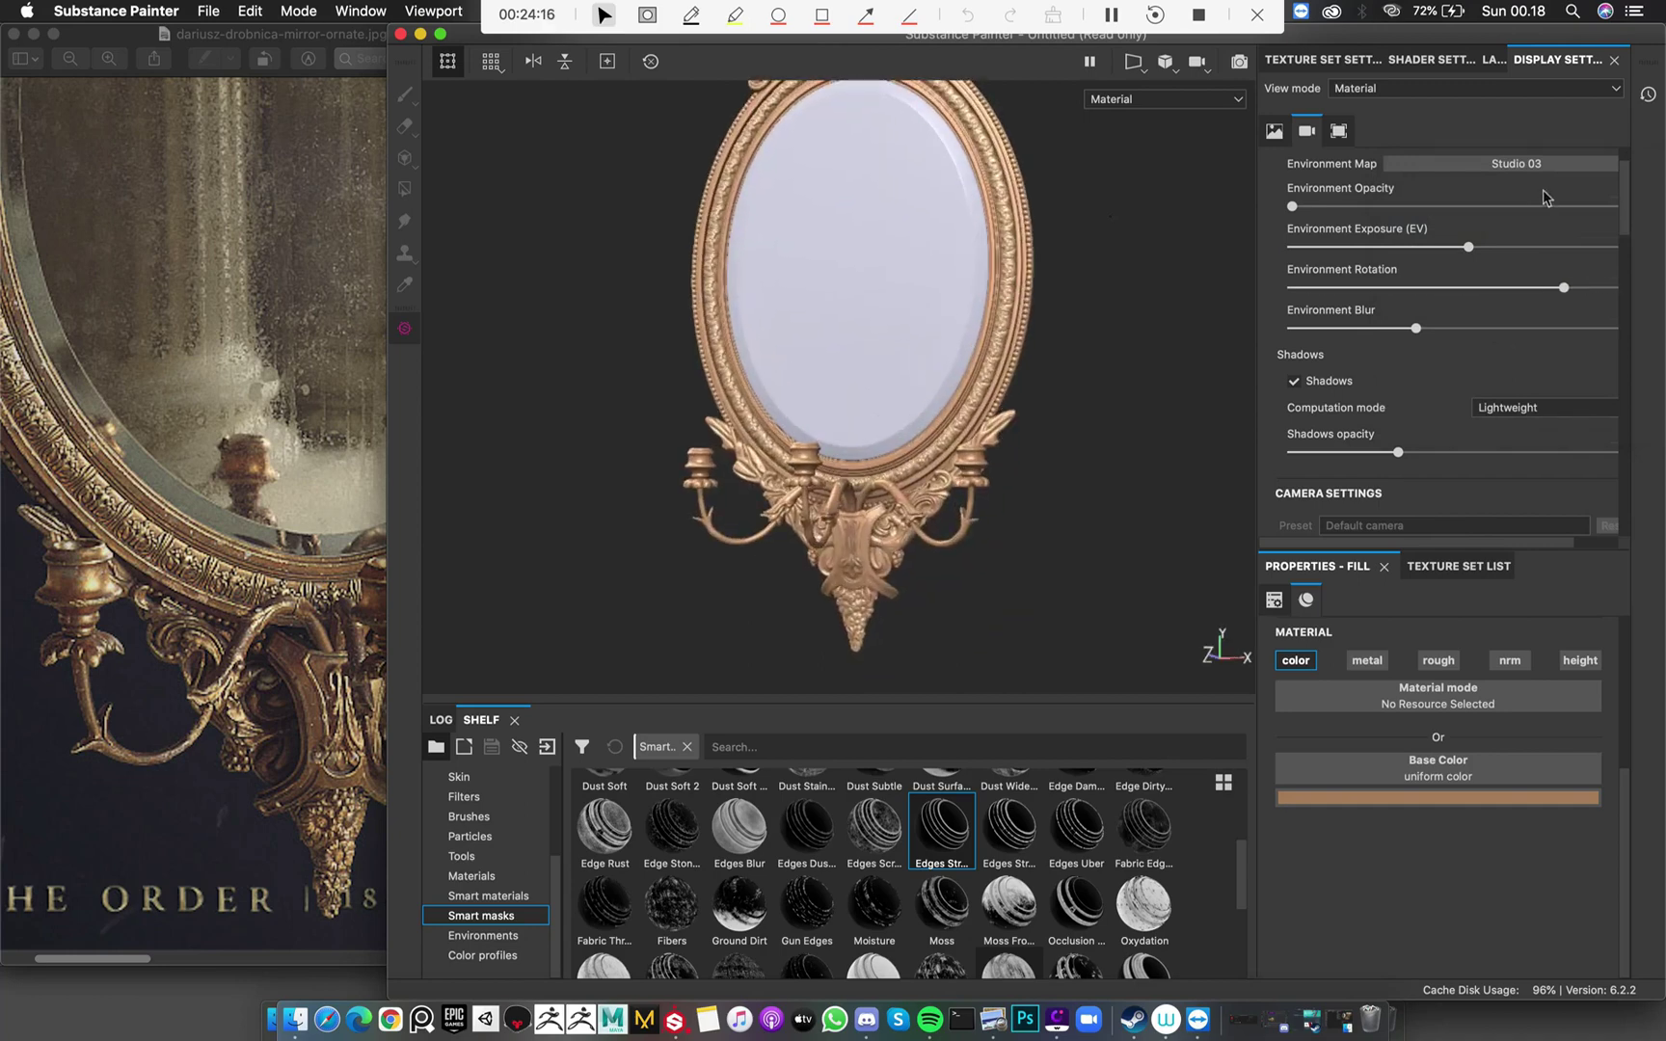
Try the Tomoco Studio environment map and rotate the lighting around the mirror
left_click(1537, 166)
scroll(1554, 290, "down", 2)
left_click(1619, 342)
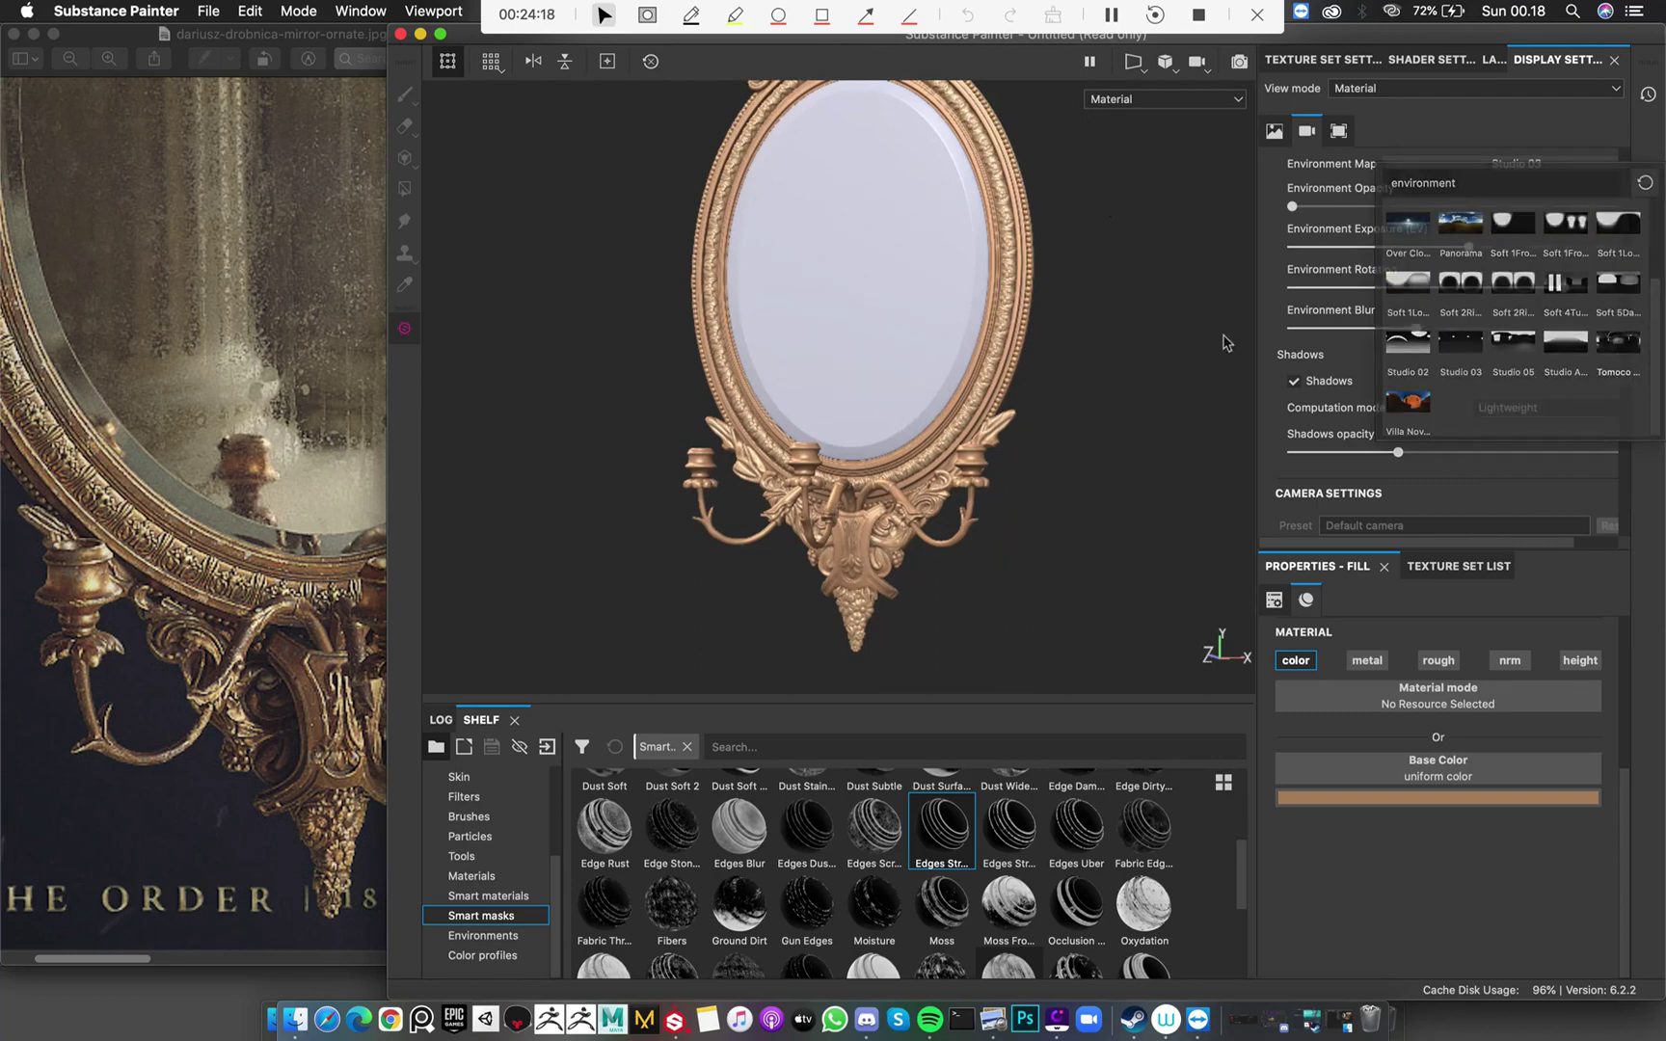
left_click_drag(1060, 347, 1024, 393, "alt")
right_click_drag(1024, 393, 954, 372, "shift")
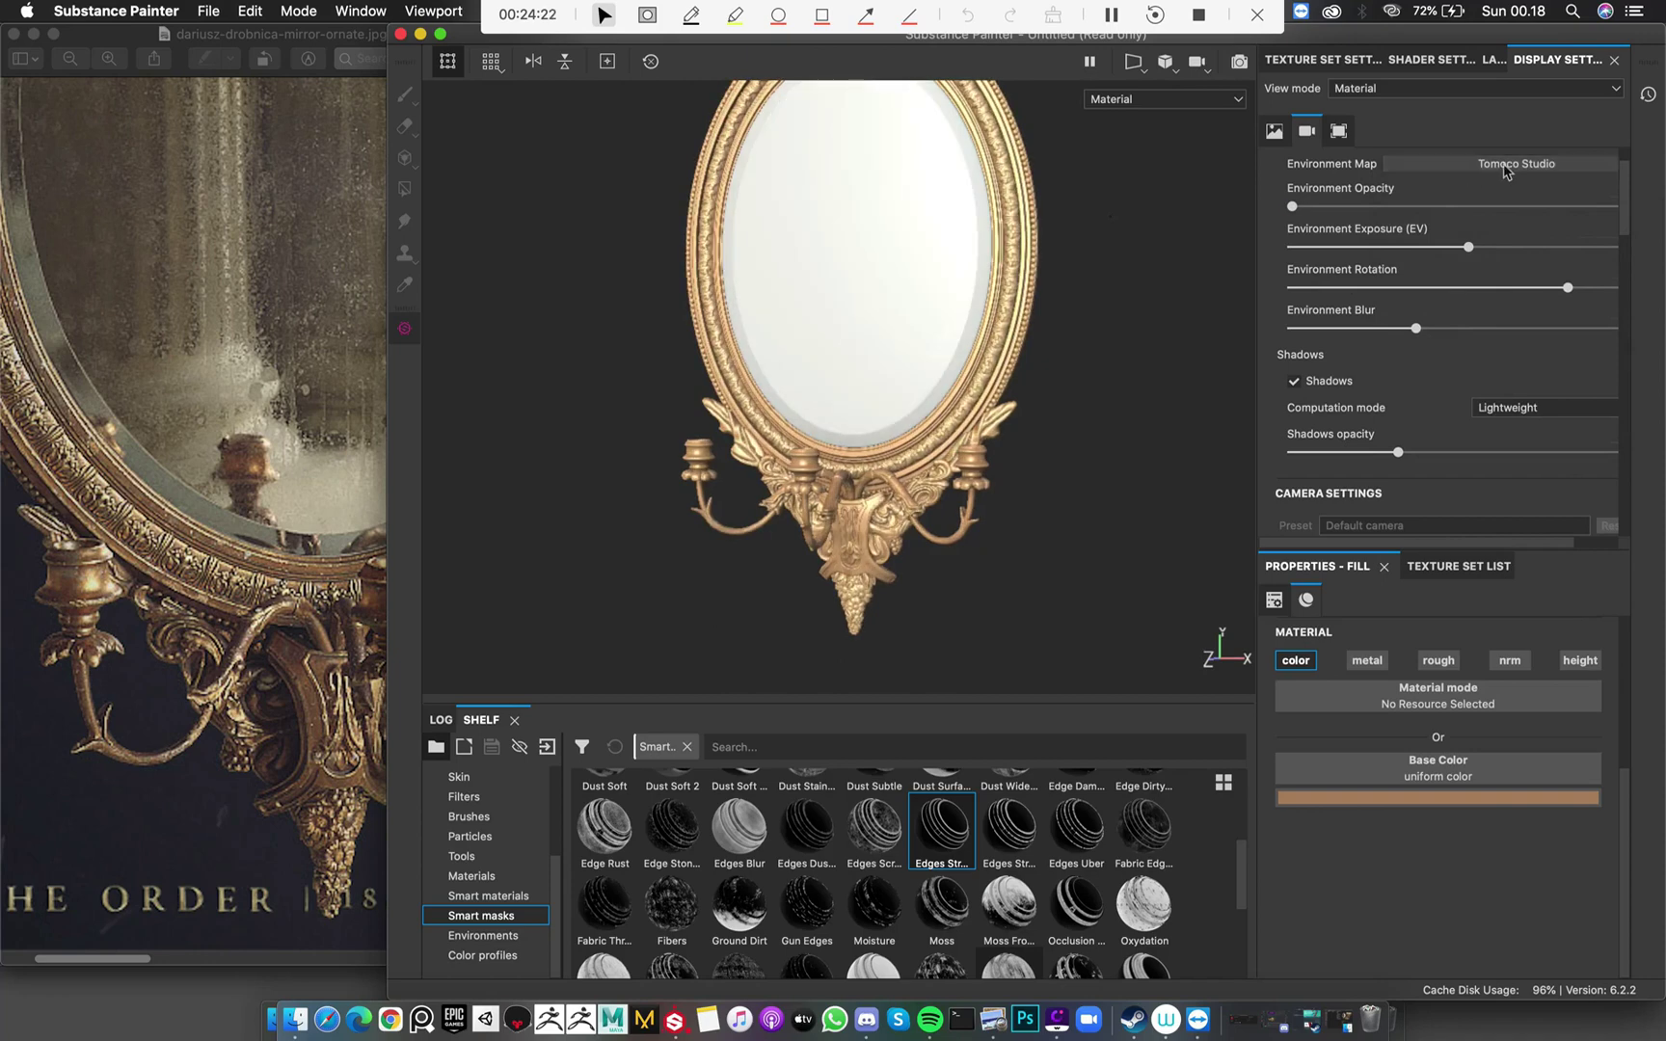
Set the environment map to Glazed Patio and view the whole mirror under it
left_click(1517, 164)
left_click(1557, 289)
left_click_drag(1097, 360, 931, 343, "alt")
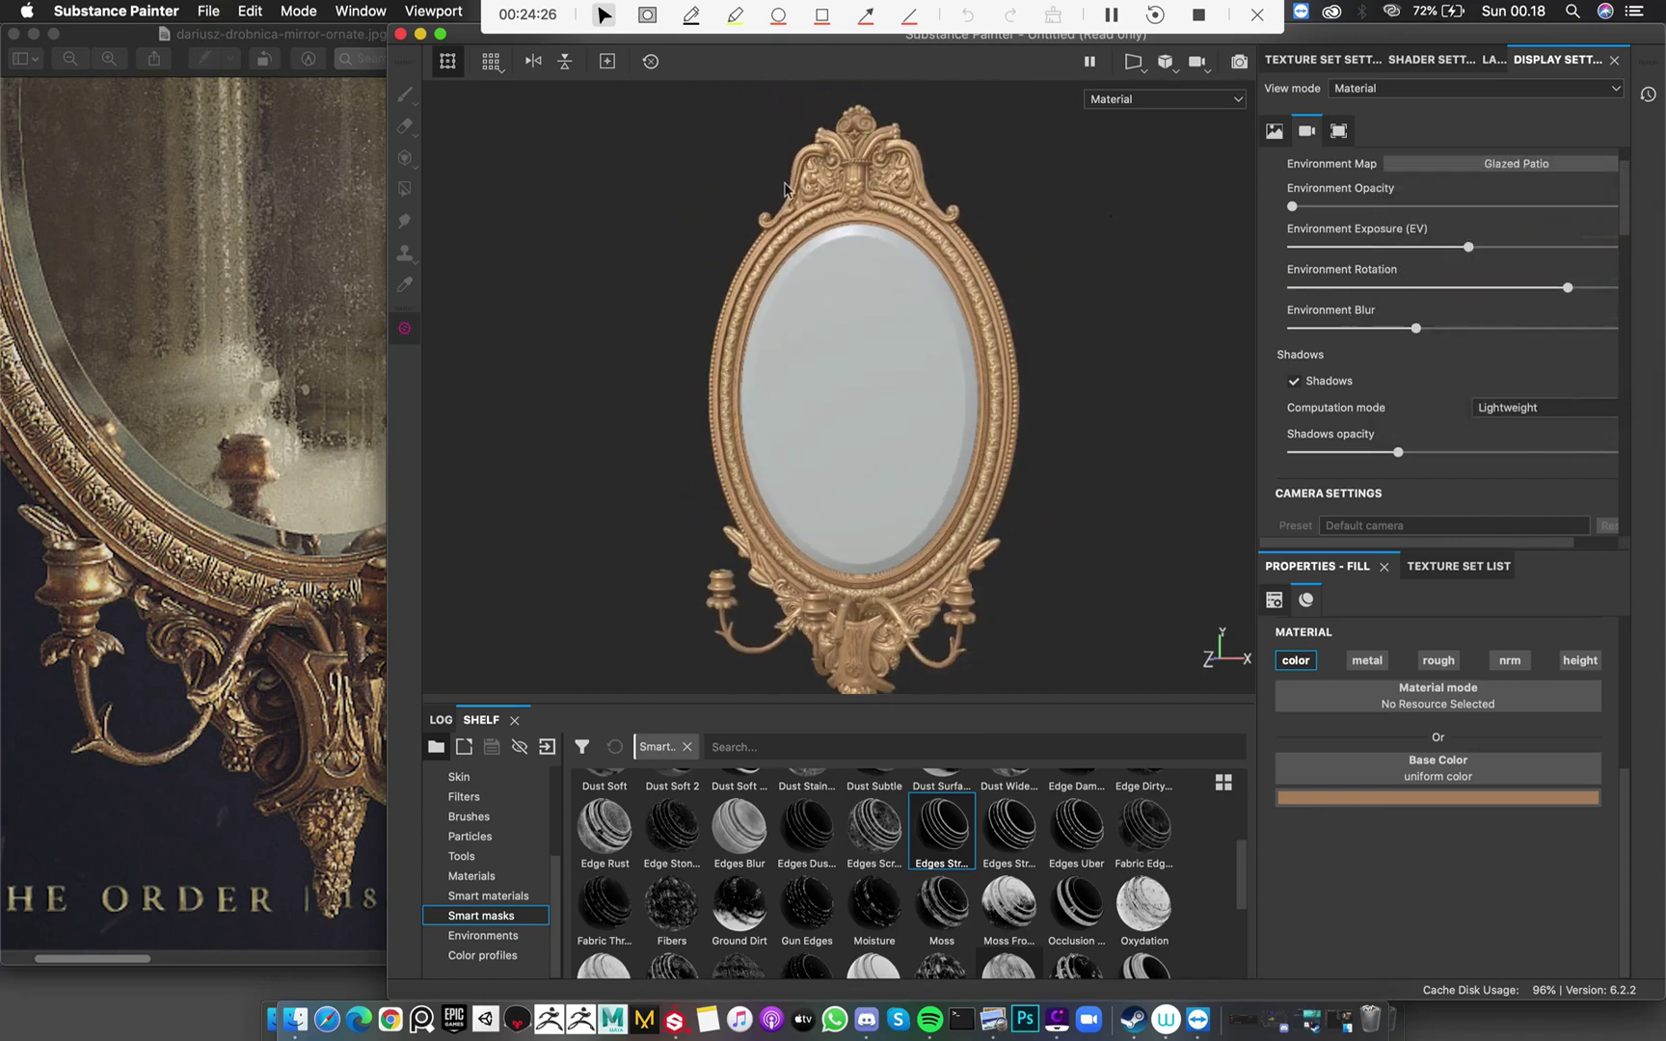
Save the project as Mirror_Texturing_001 in the Desktop's Session/Texturing folder
key("super+s")
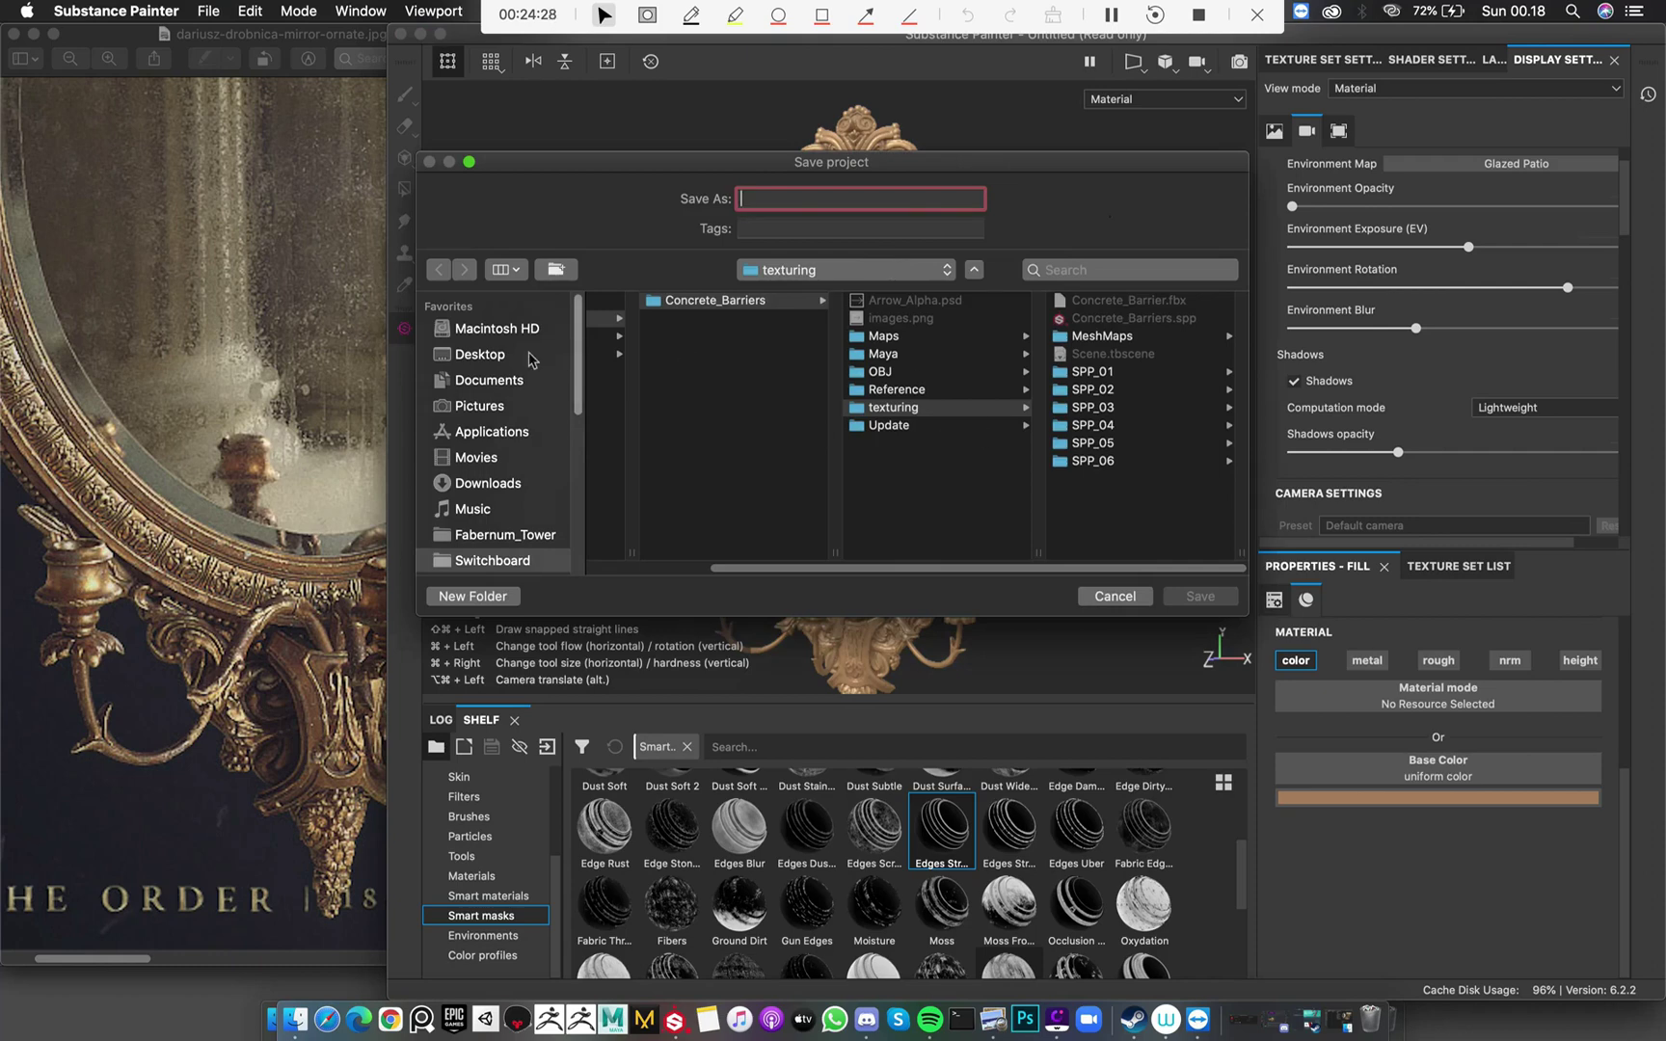
left_click(529, 355)
left_click(644, 319)
left_click(873, 302)
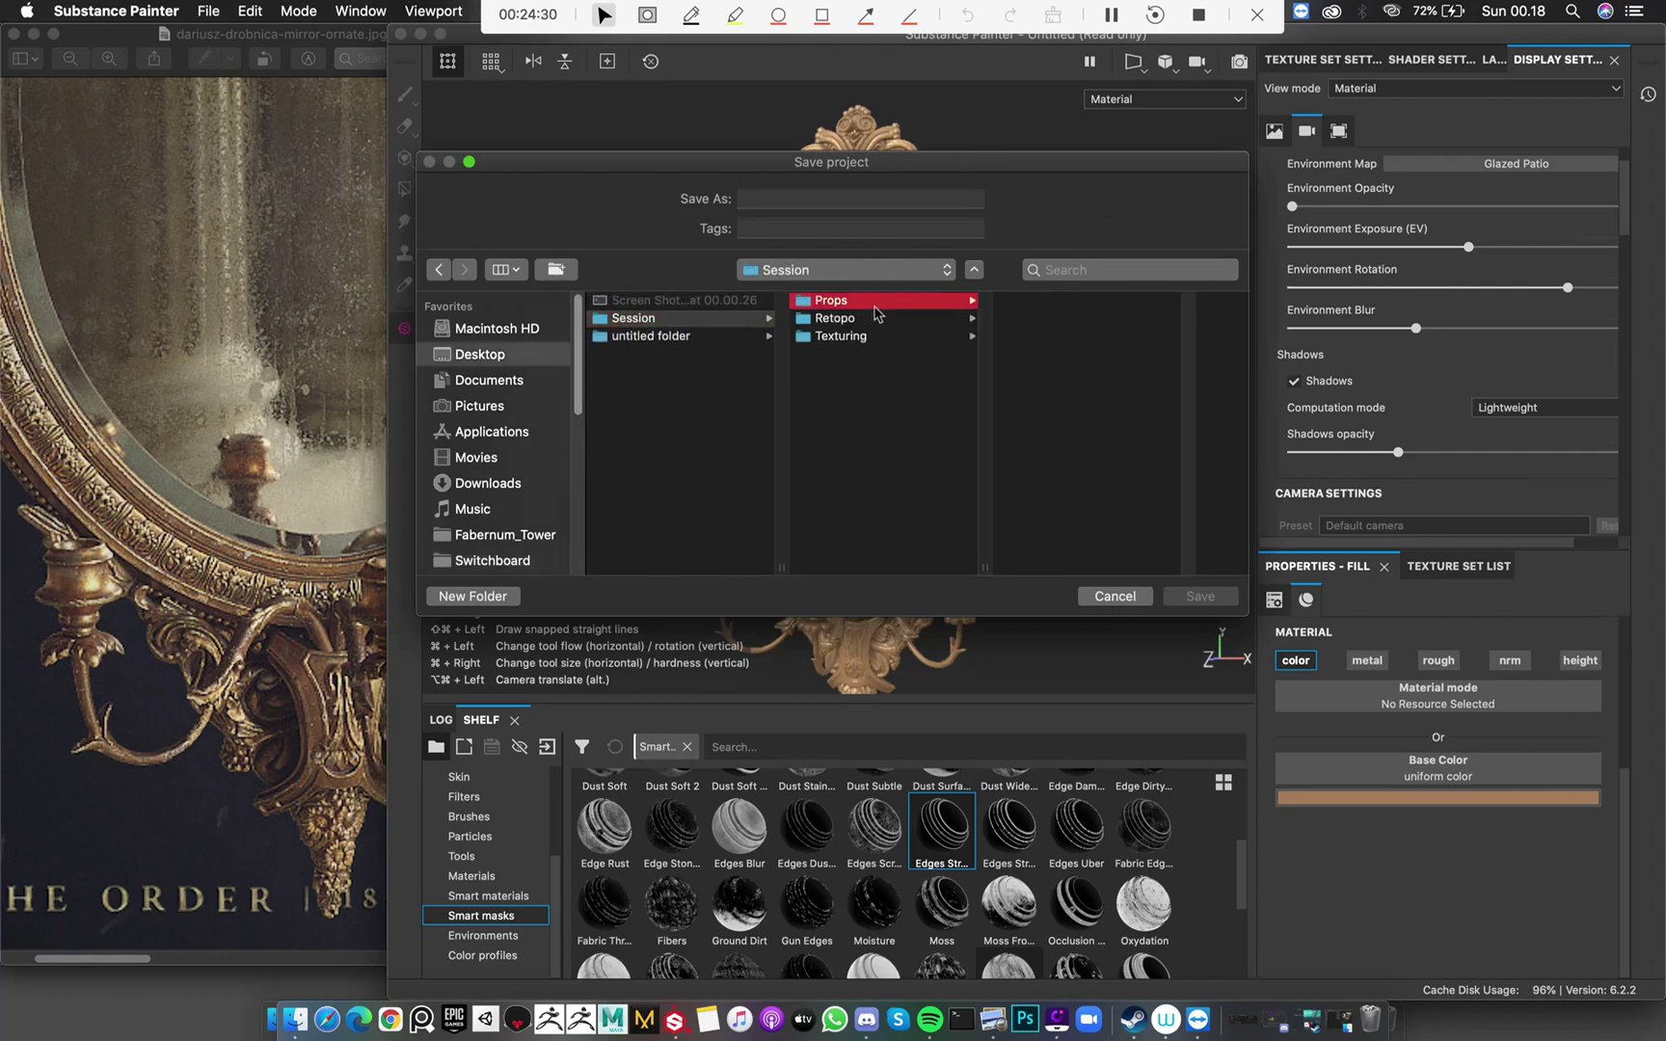
left_click(886, 337)
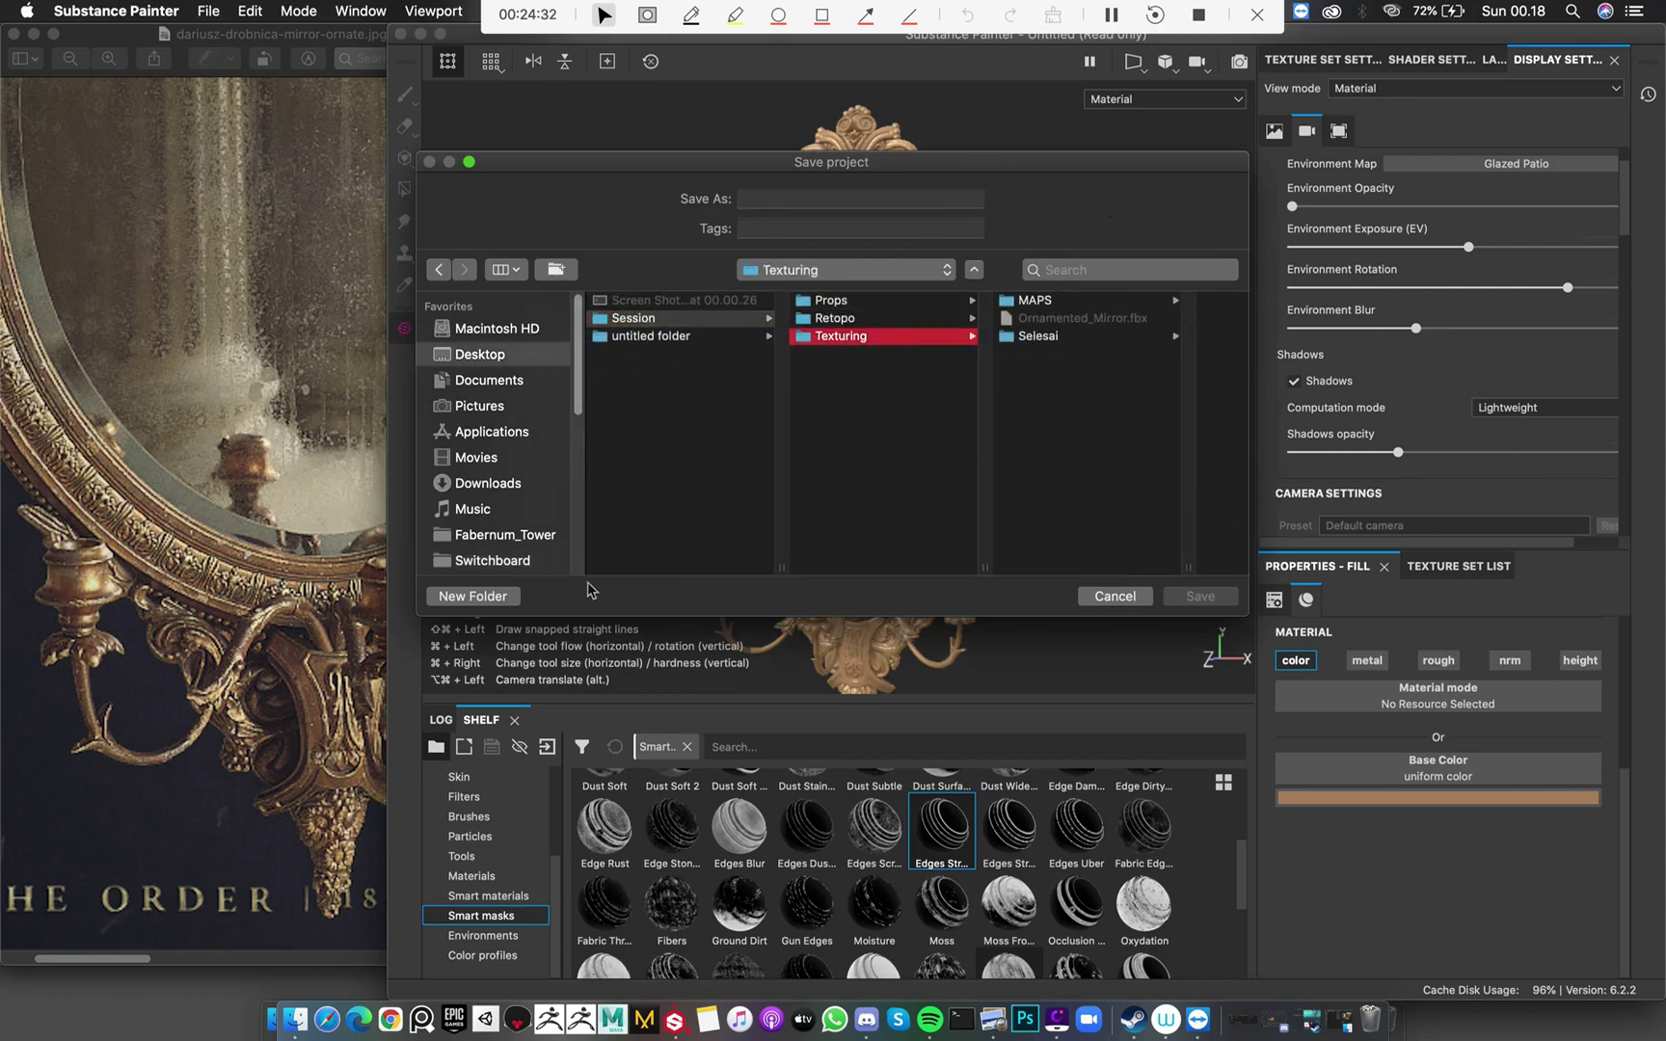
left_click(852, 196)
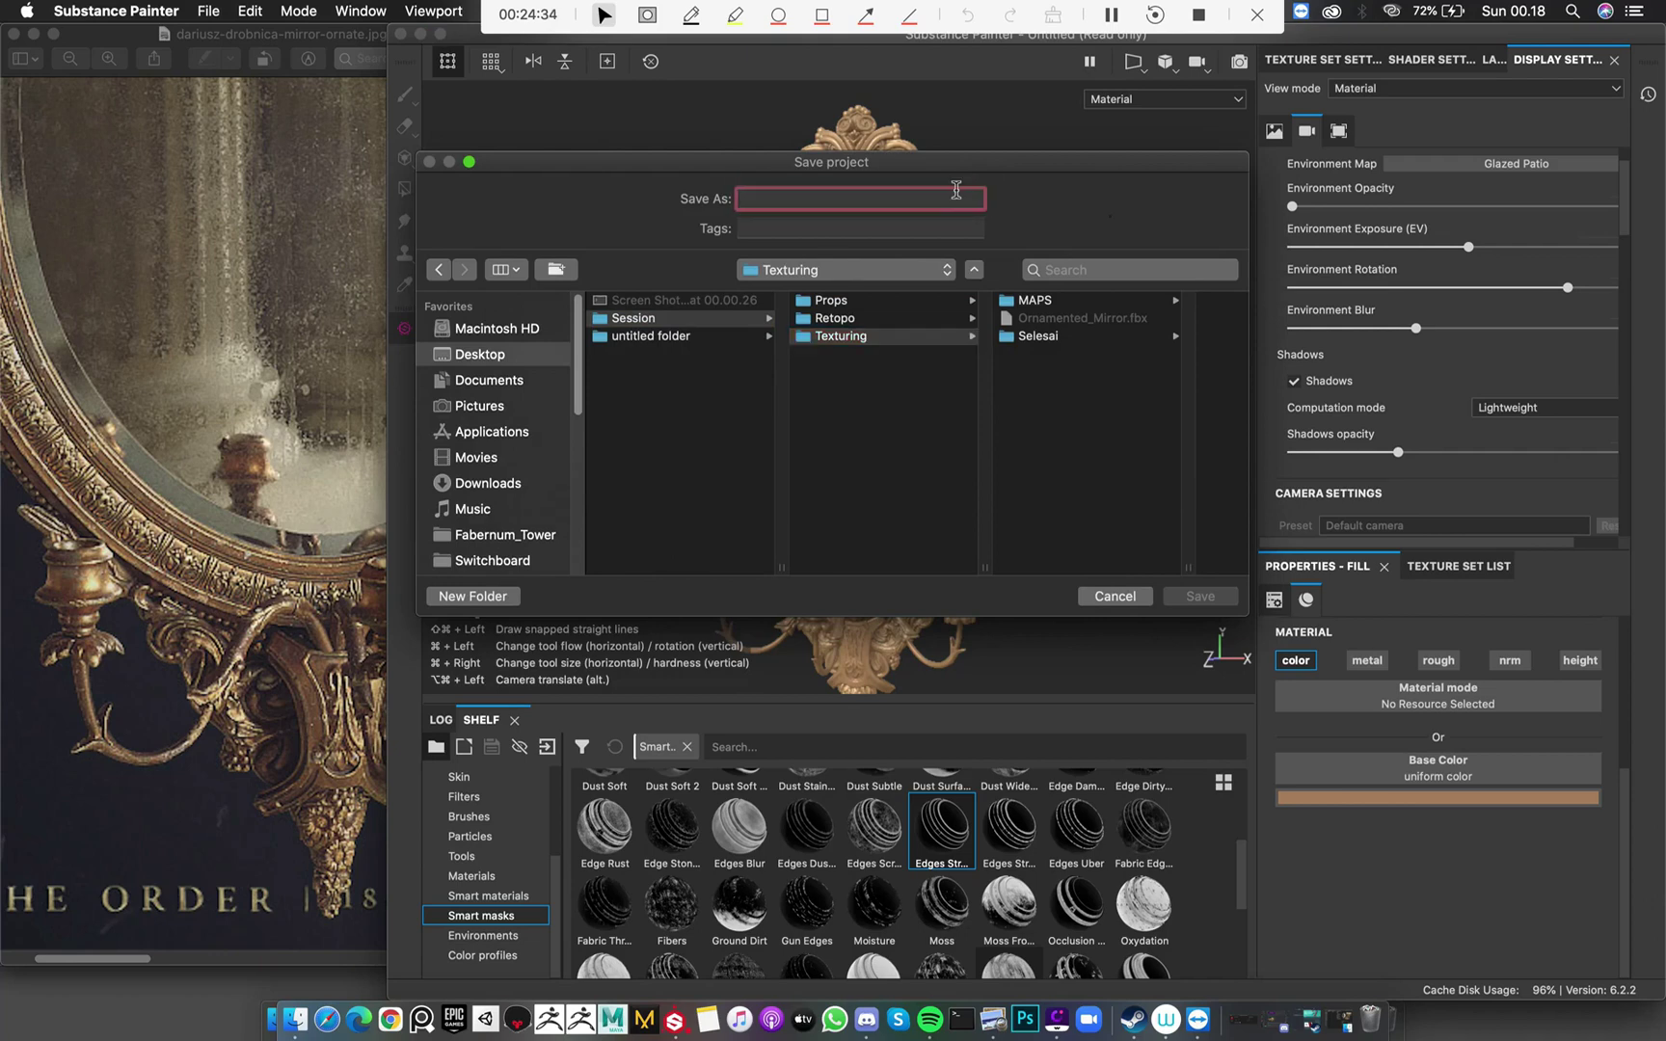
type("Mirror_Texturing_001")
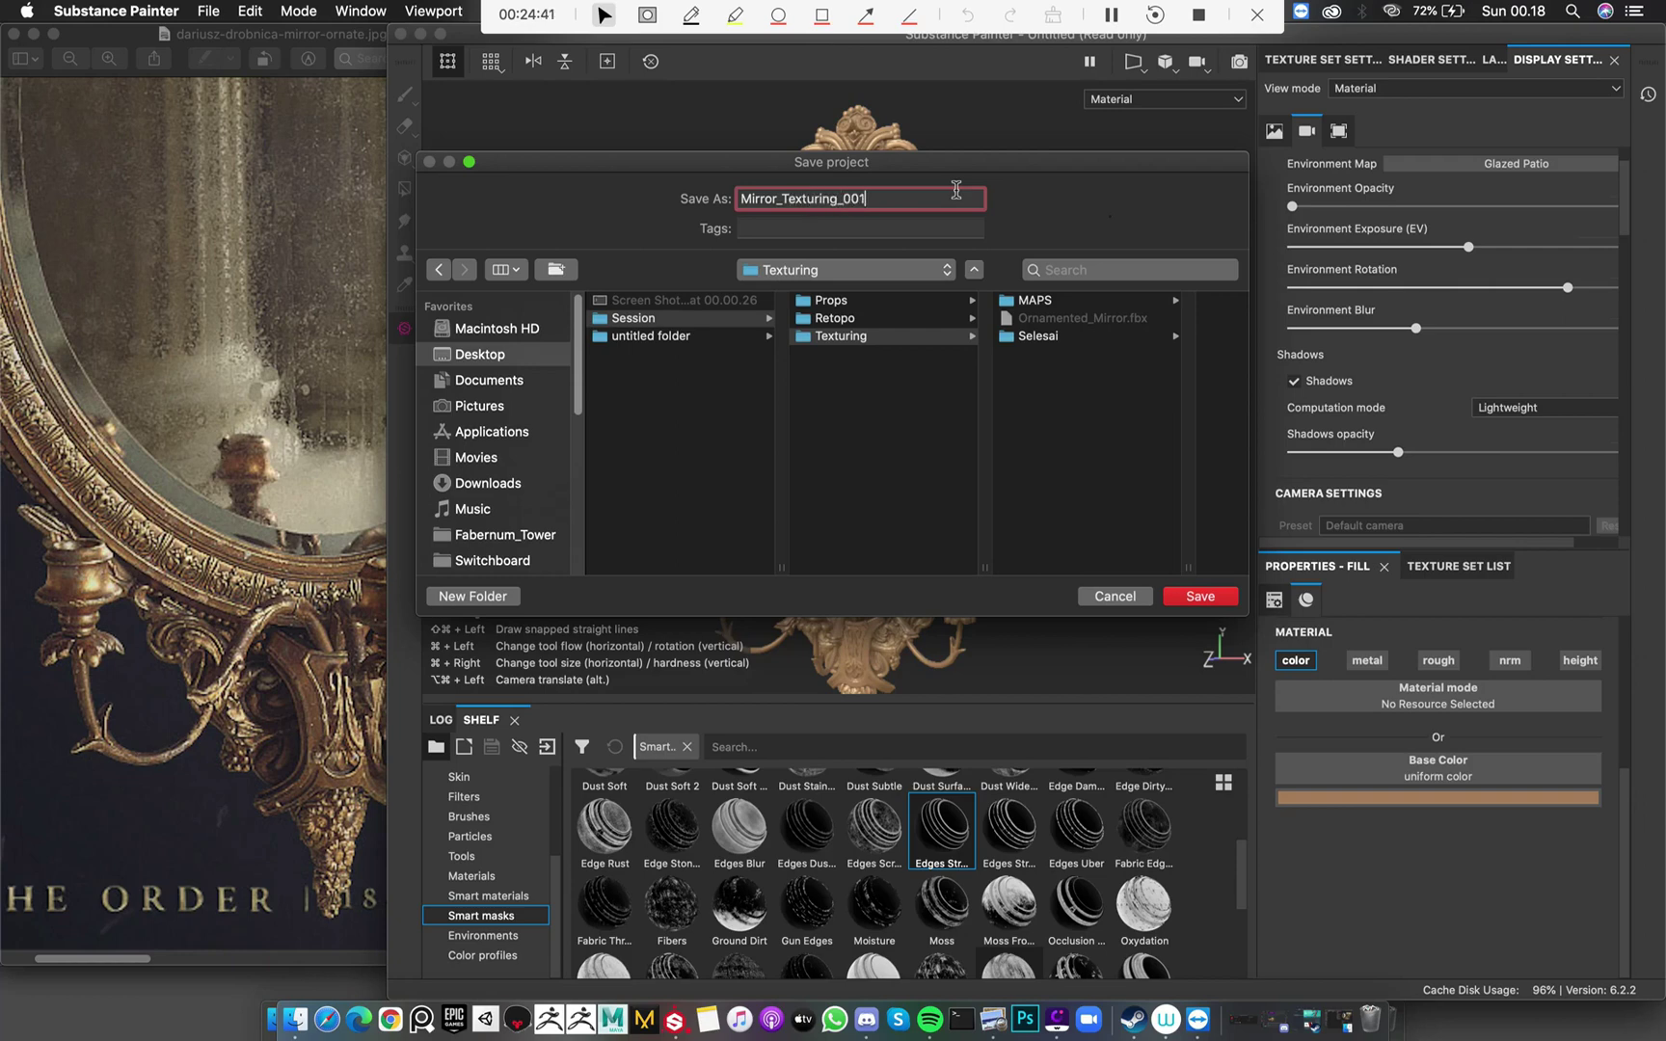
key("Return")
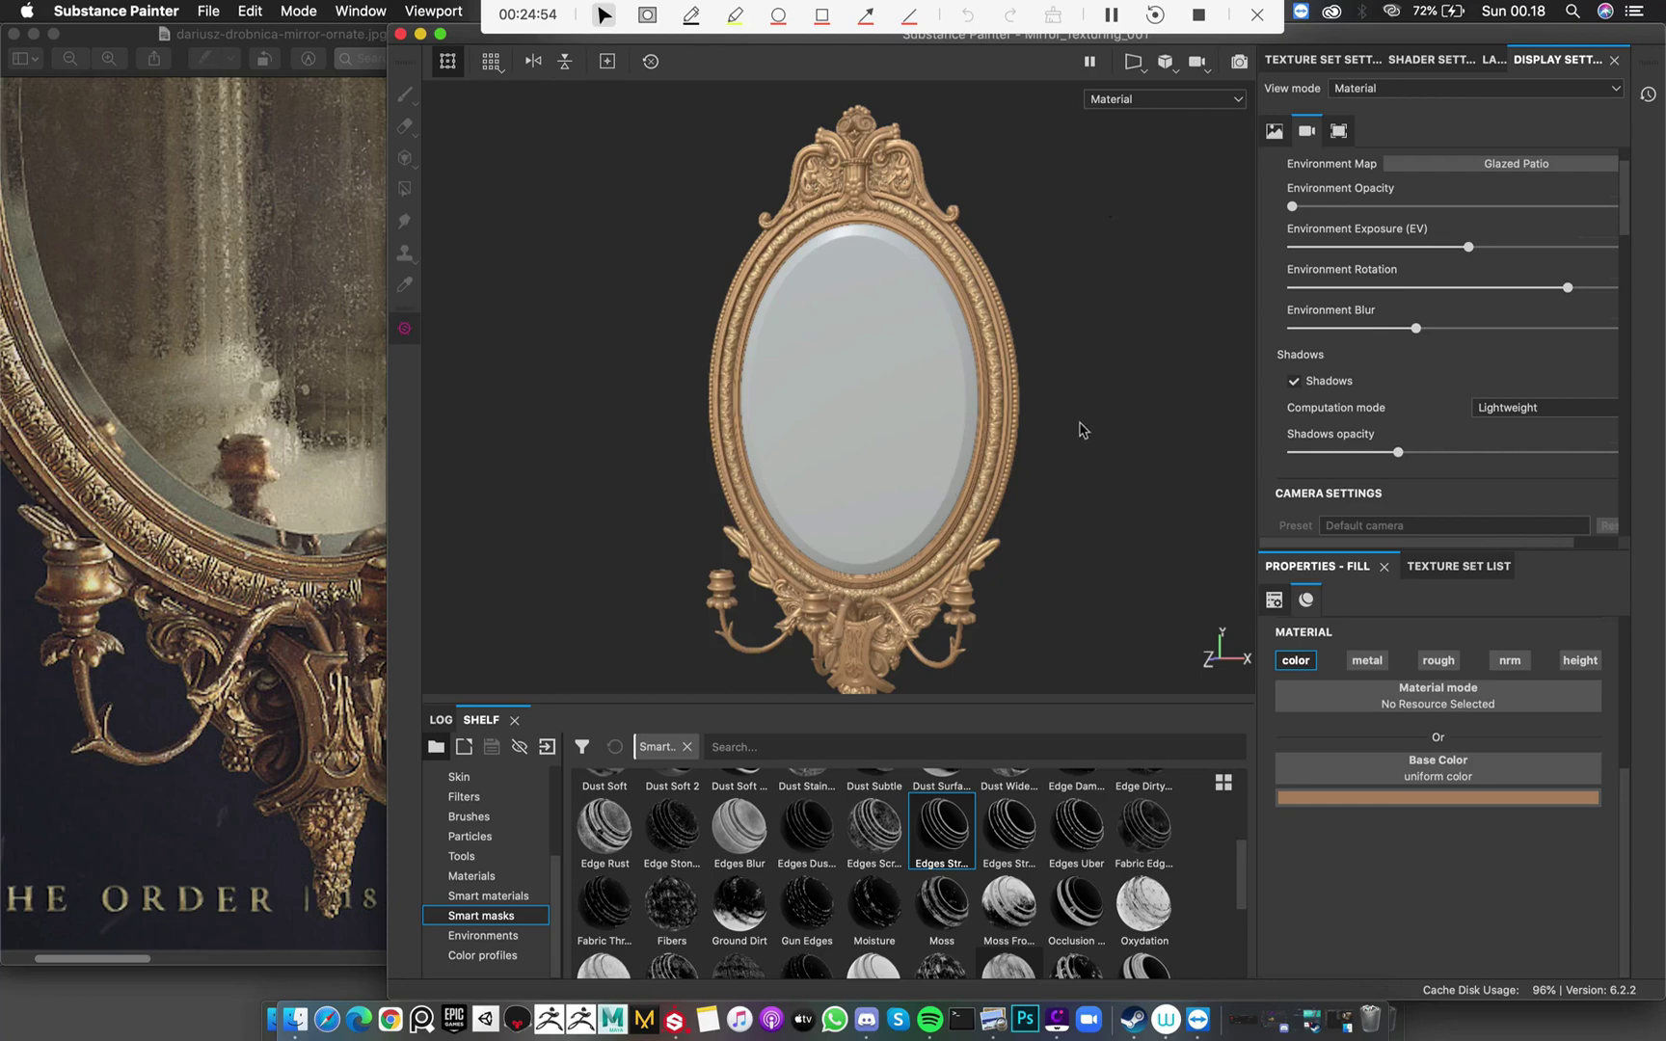
Return to the layer stack and inspect the gold material on the mirror's candle arms and lower ornament
left_click_drag(841, 311, 974, 296, "alt")
right_click_drag(974, 296, 1125, 309, "alt")
left_click(1493, 59)
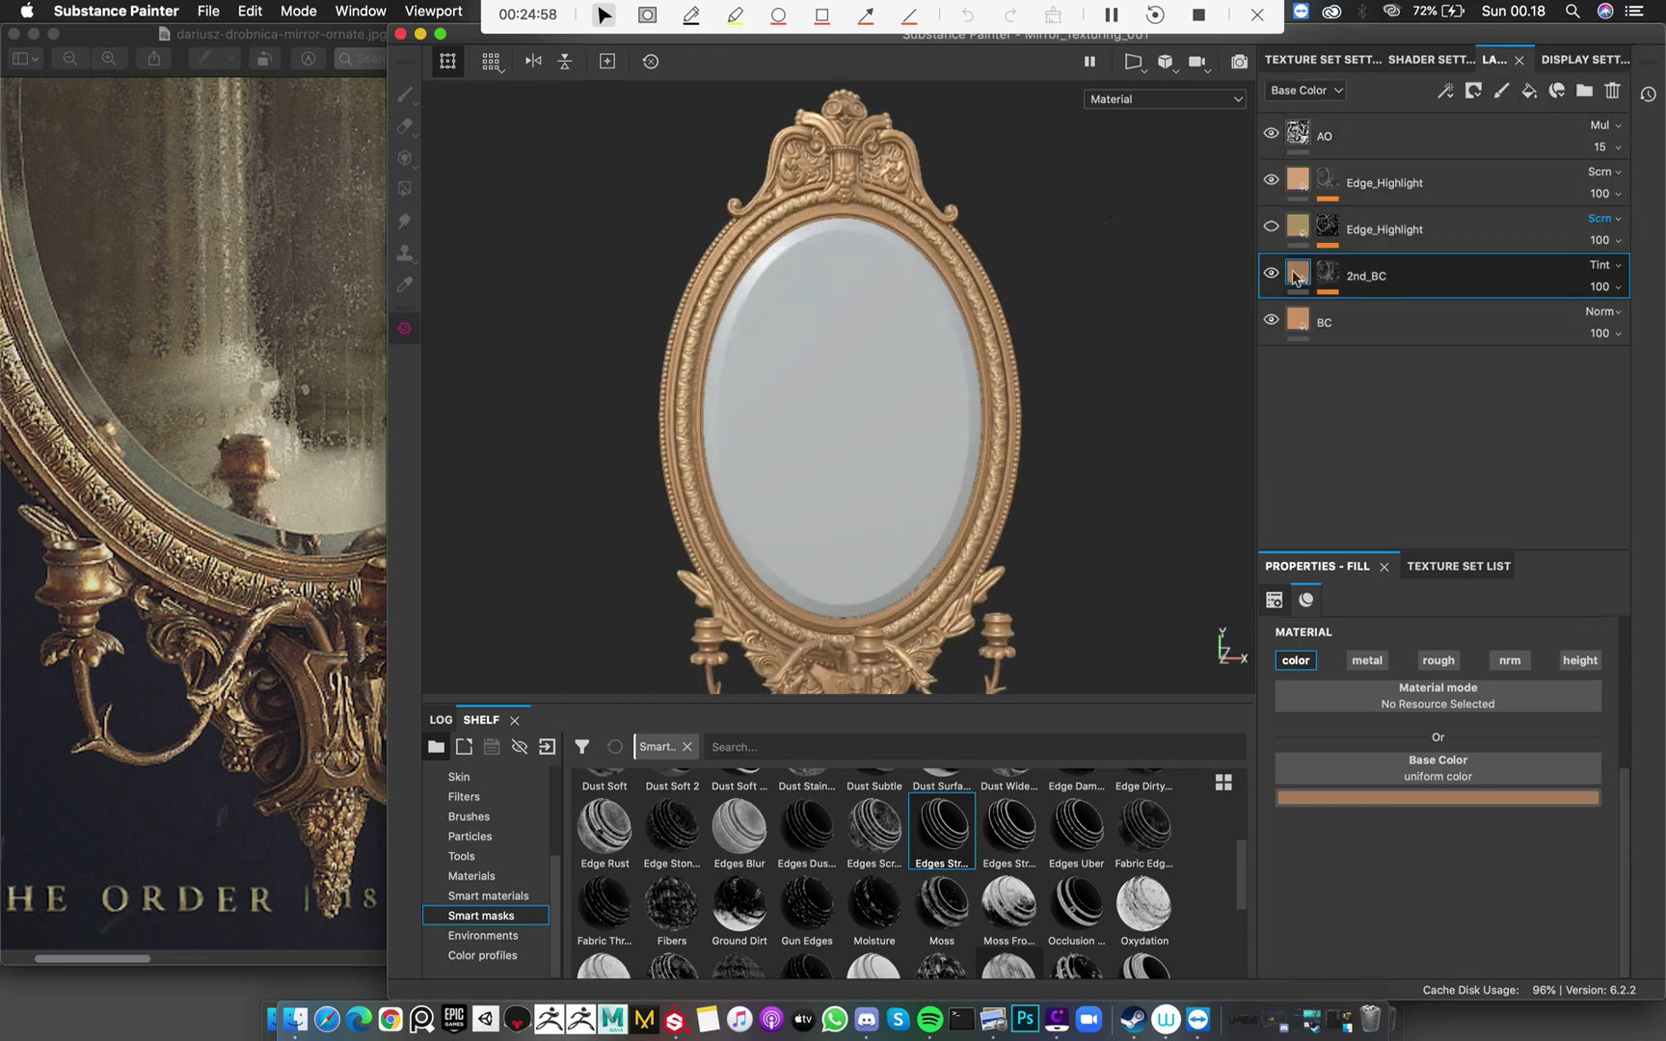
middle_click_drag(940, 439, 962, 195, "alt")
right_click_drag(962, 195, 1060, 504, "alt")
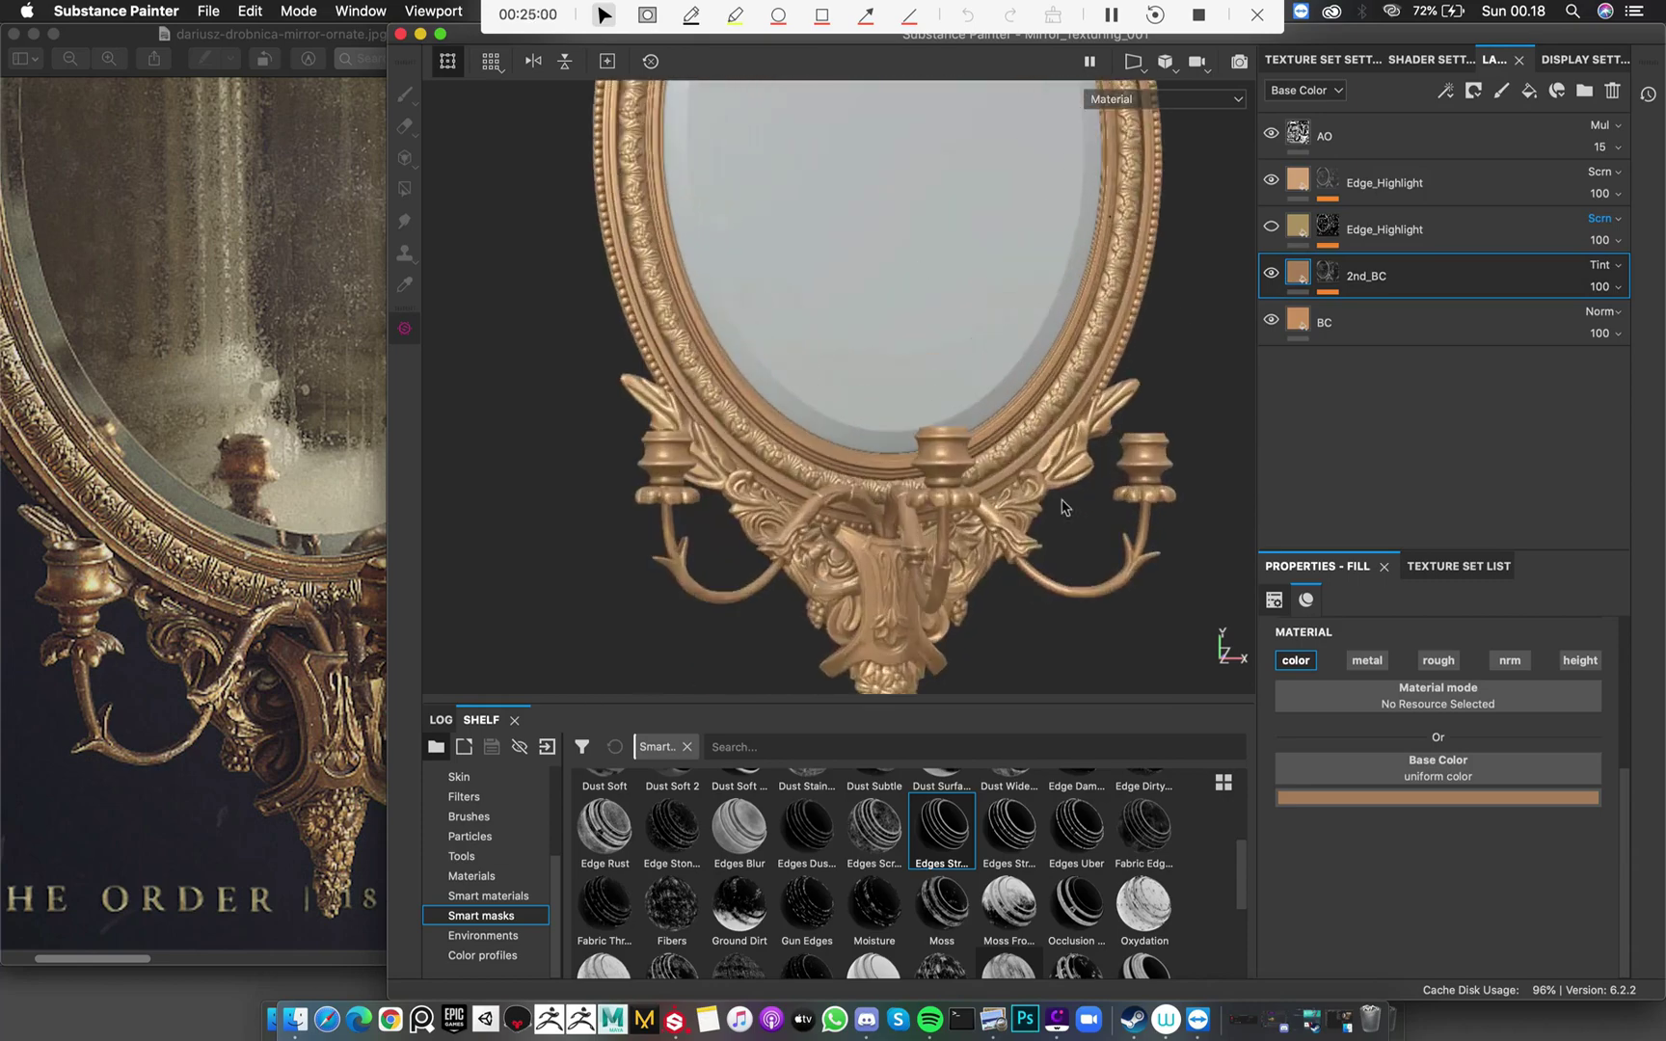
middle_click_drag(1061, 504, 870, 272, "alt")
right_click_drag(871, 272, 940, 376, "alt")
scroll(940, 376, "down", 2)
Switch to the ornate mirror reference image in Preview and examine the gold wear on the crest, candle arms and lower ornament
left_click(278, 451)
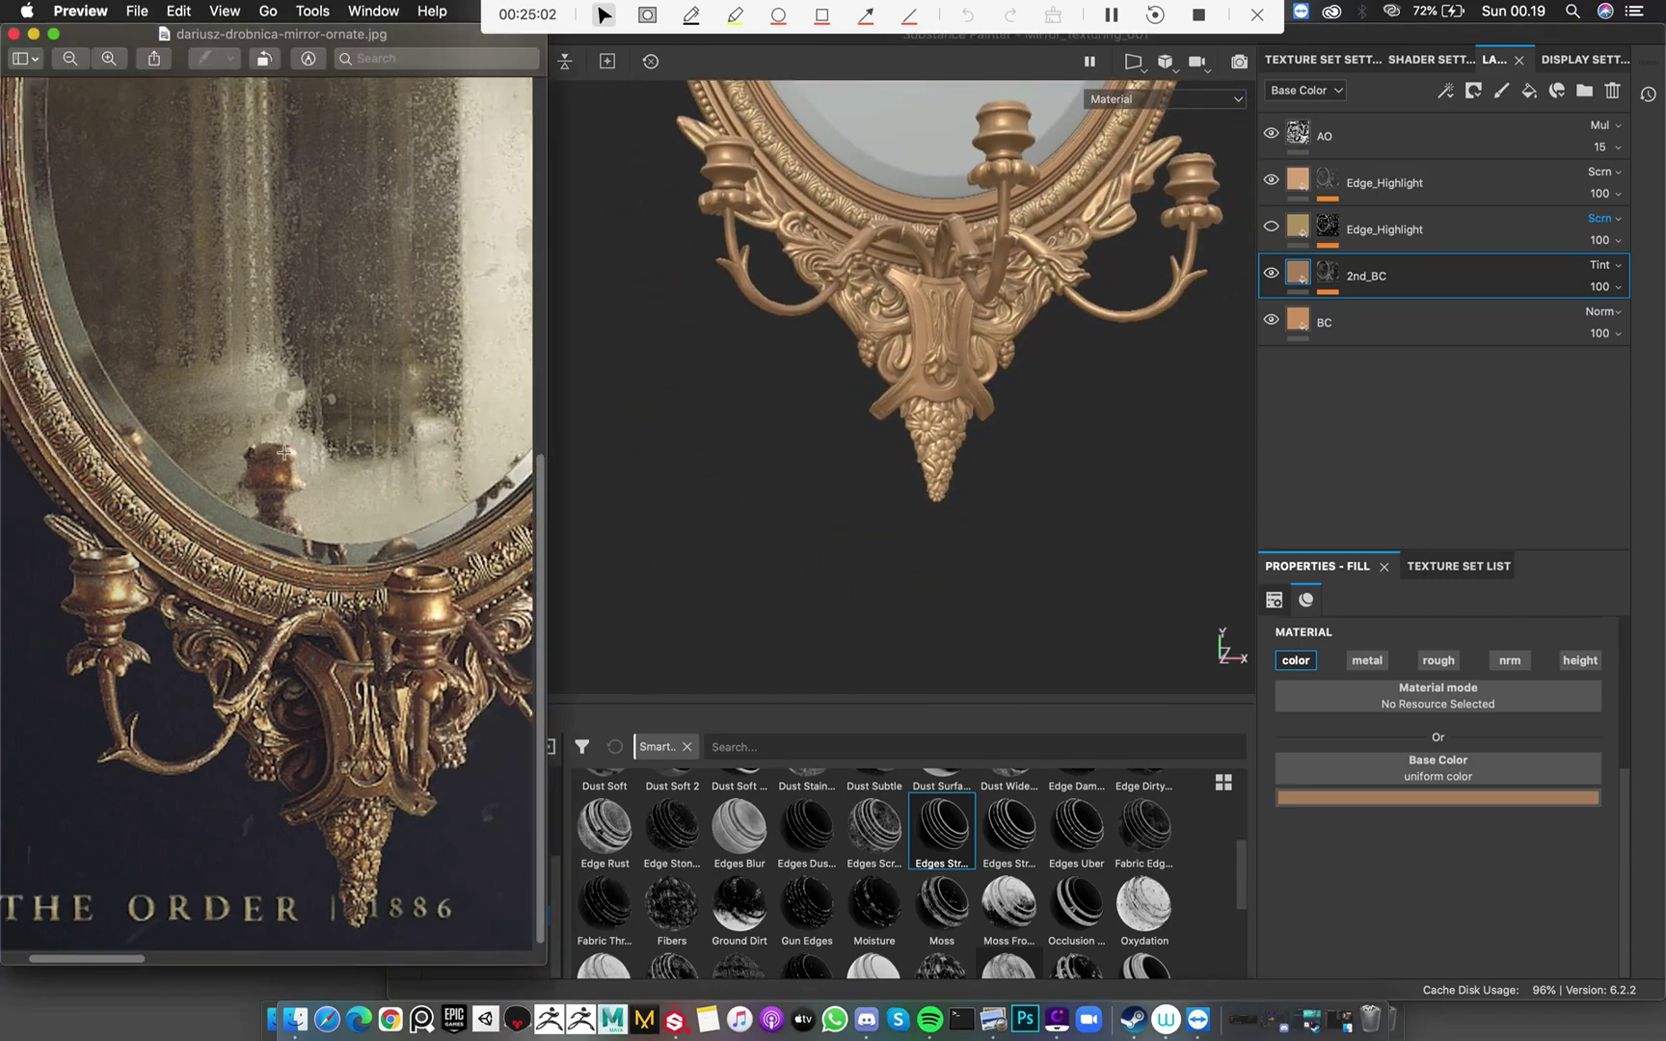
scroll(285, 451, "up", 5)
scroll(286, 451, "down", 3)
scroll(193, 447, "up", 3)
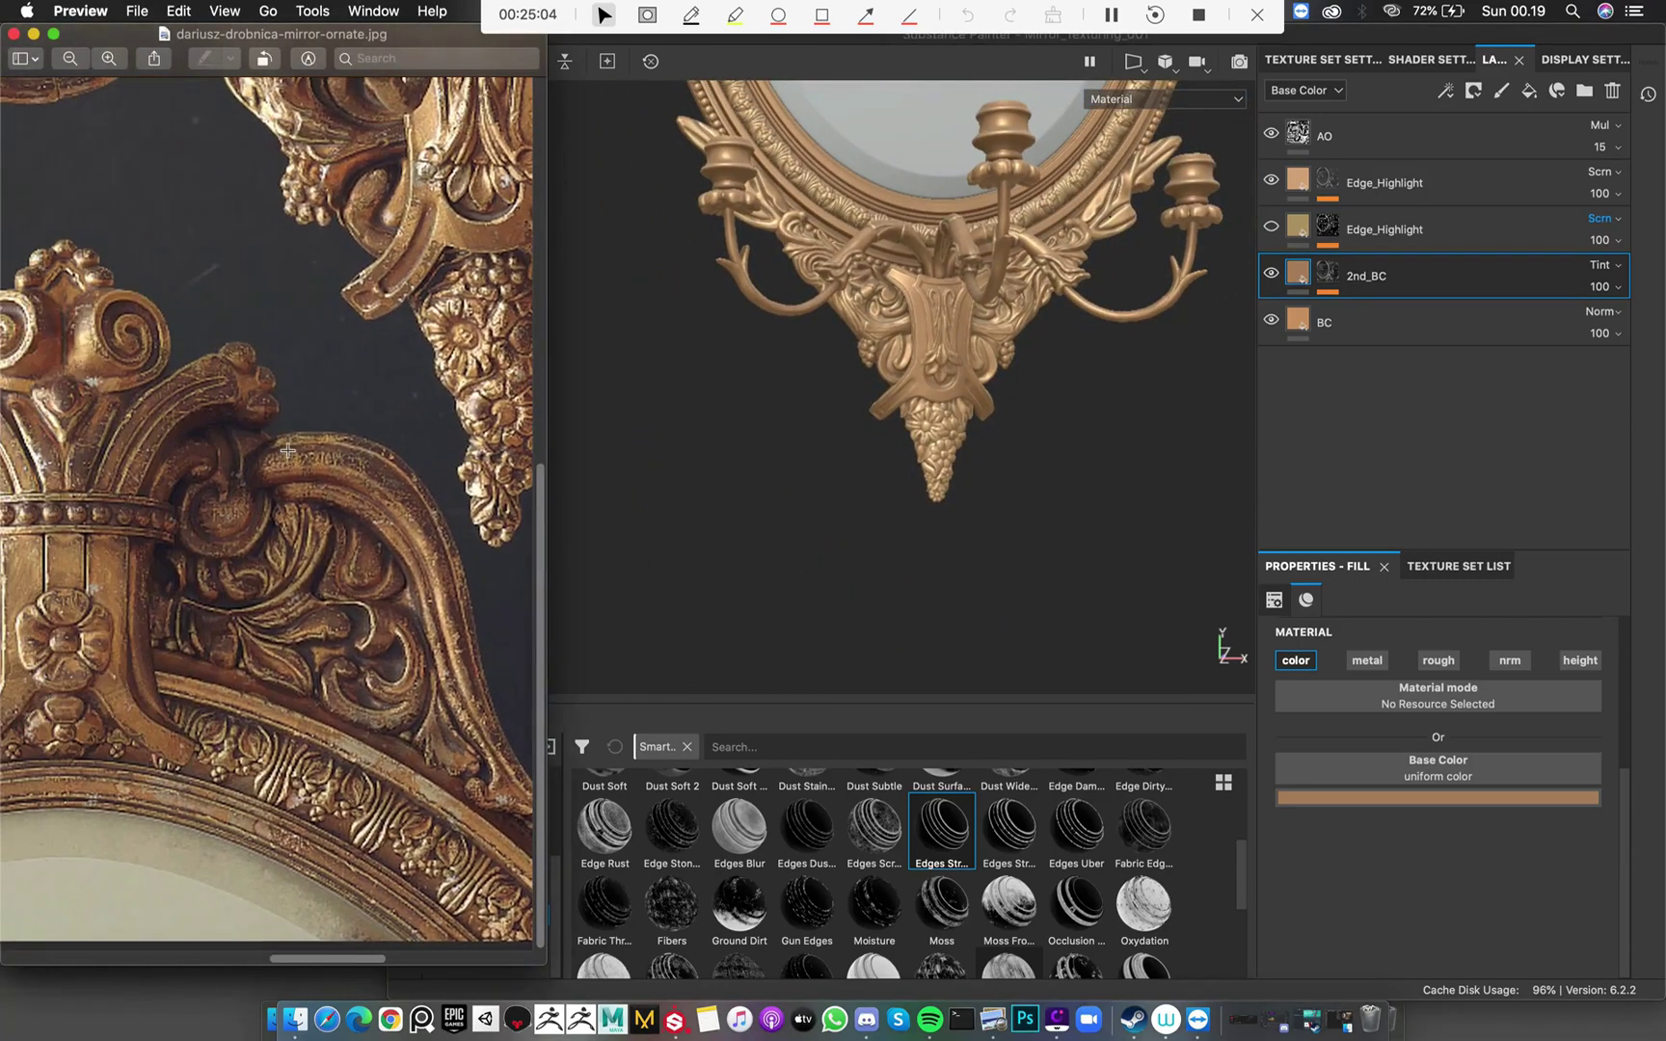
scroll(125, 445, "left", 5)
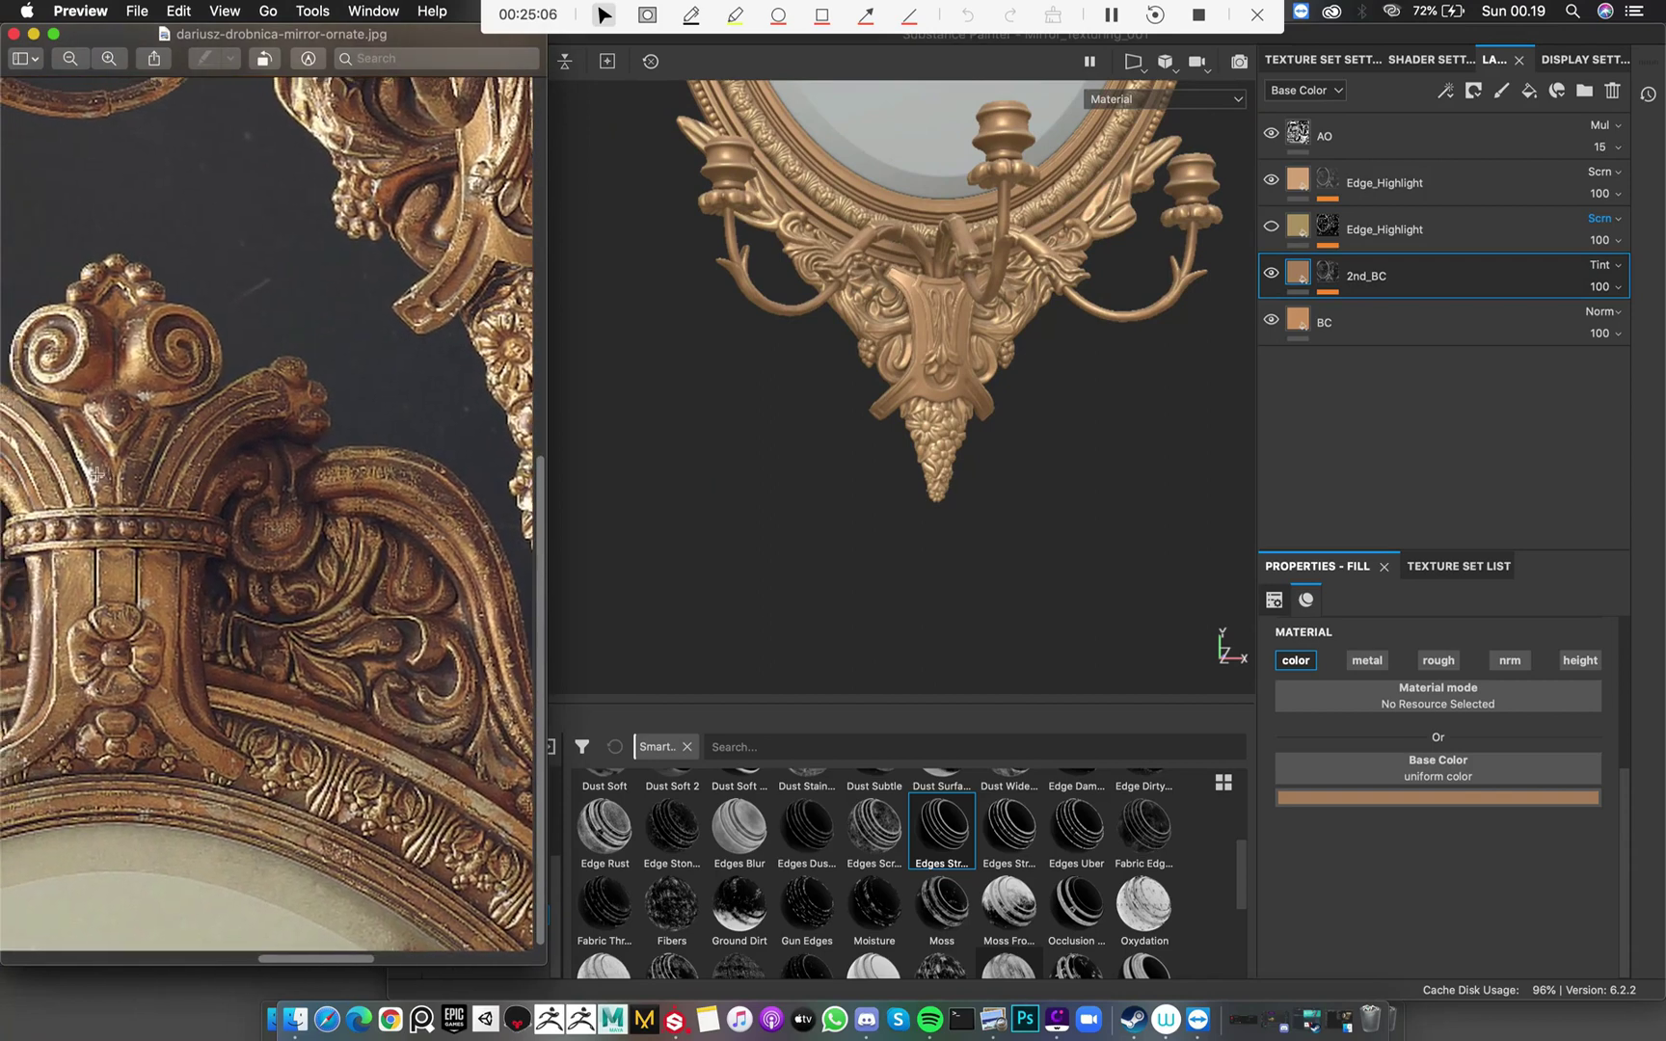
scroll(290, 201, "up", 5)
scroll(289, 200, "right", 4)
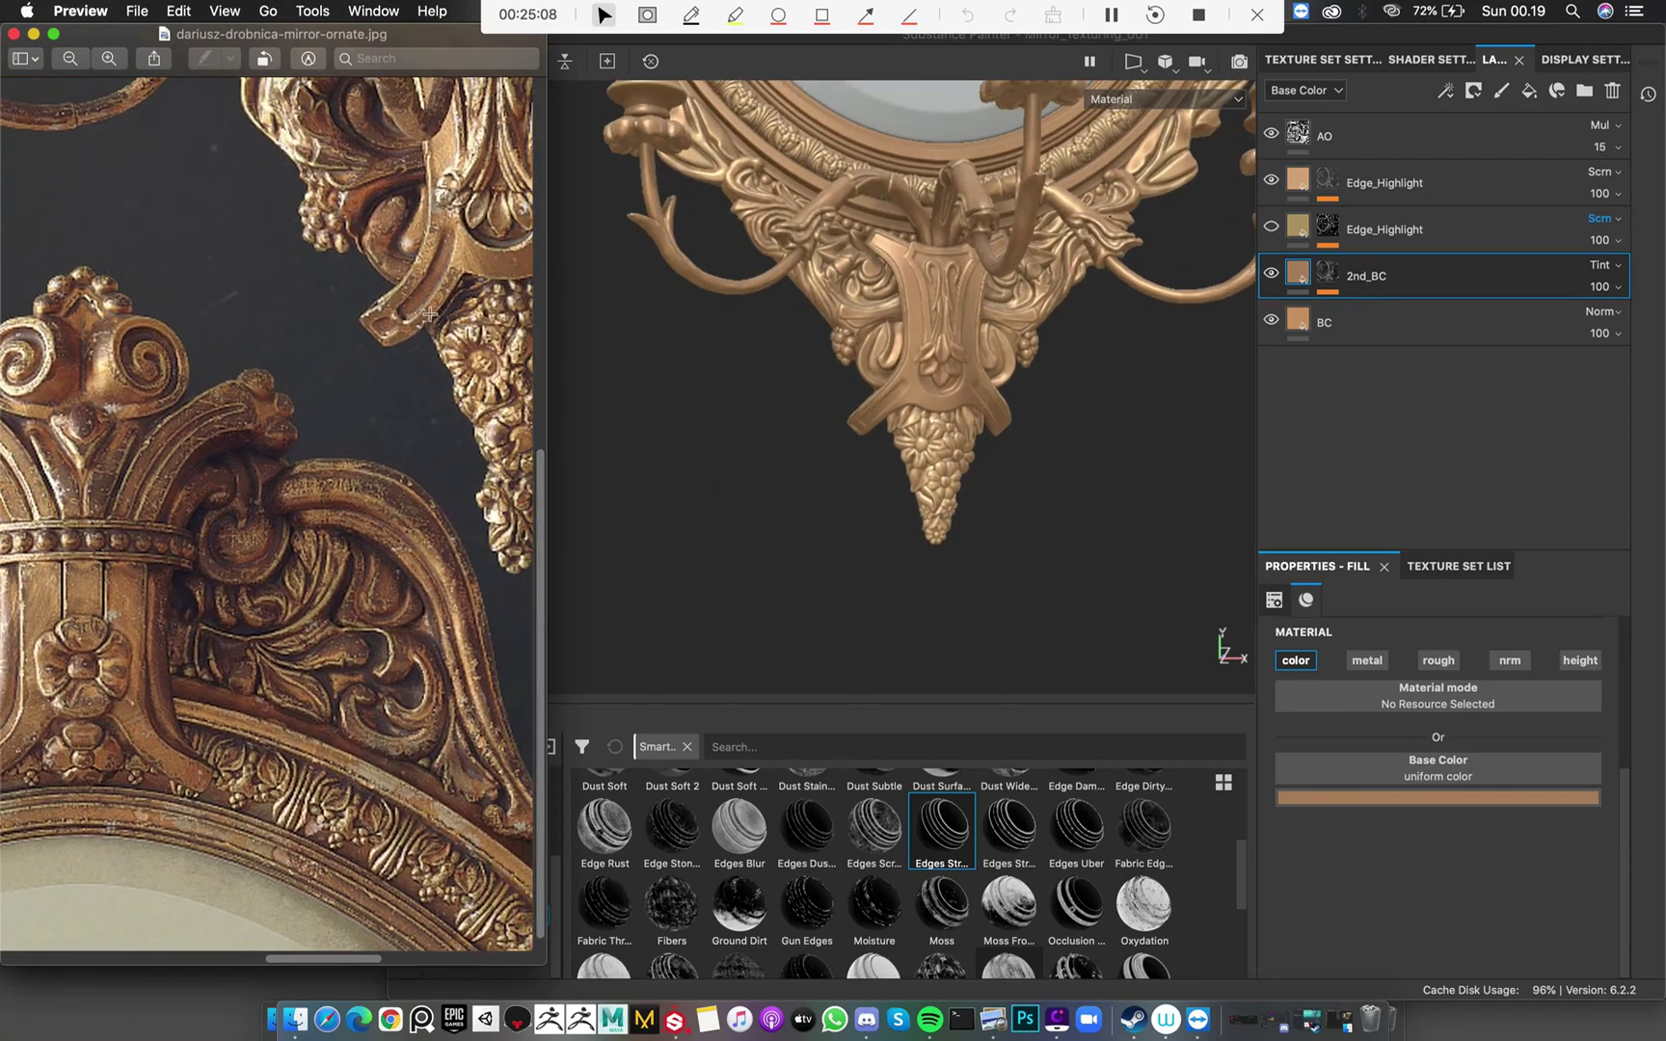
scroll(289, 201, "up", 4)
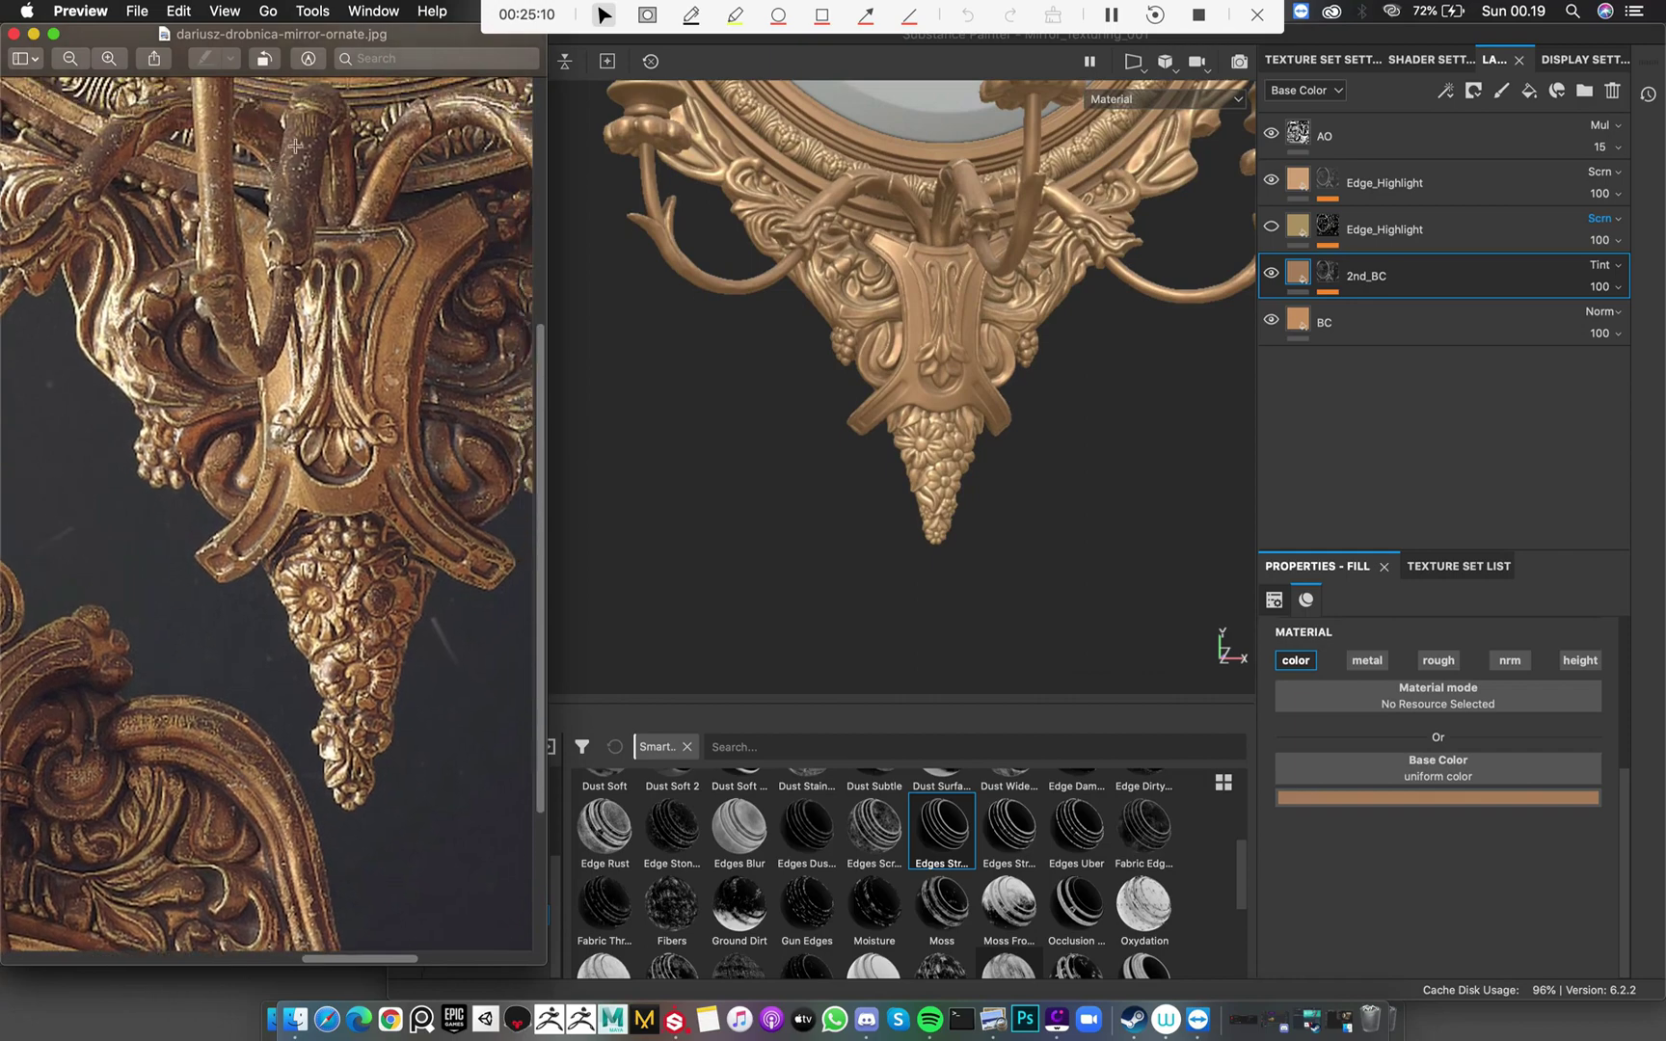
scroll(259, 188, "up", 3)
scroll(259, 188, "left", 5)
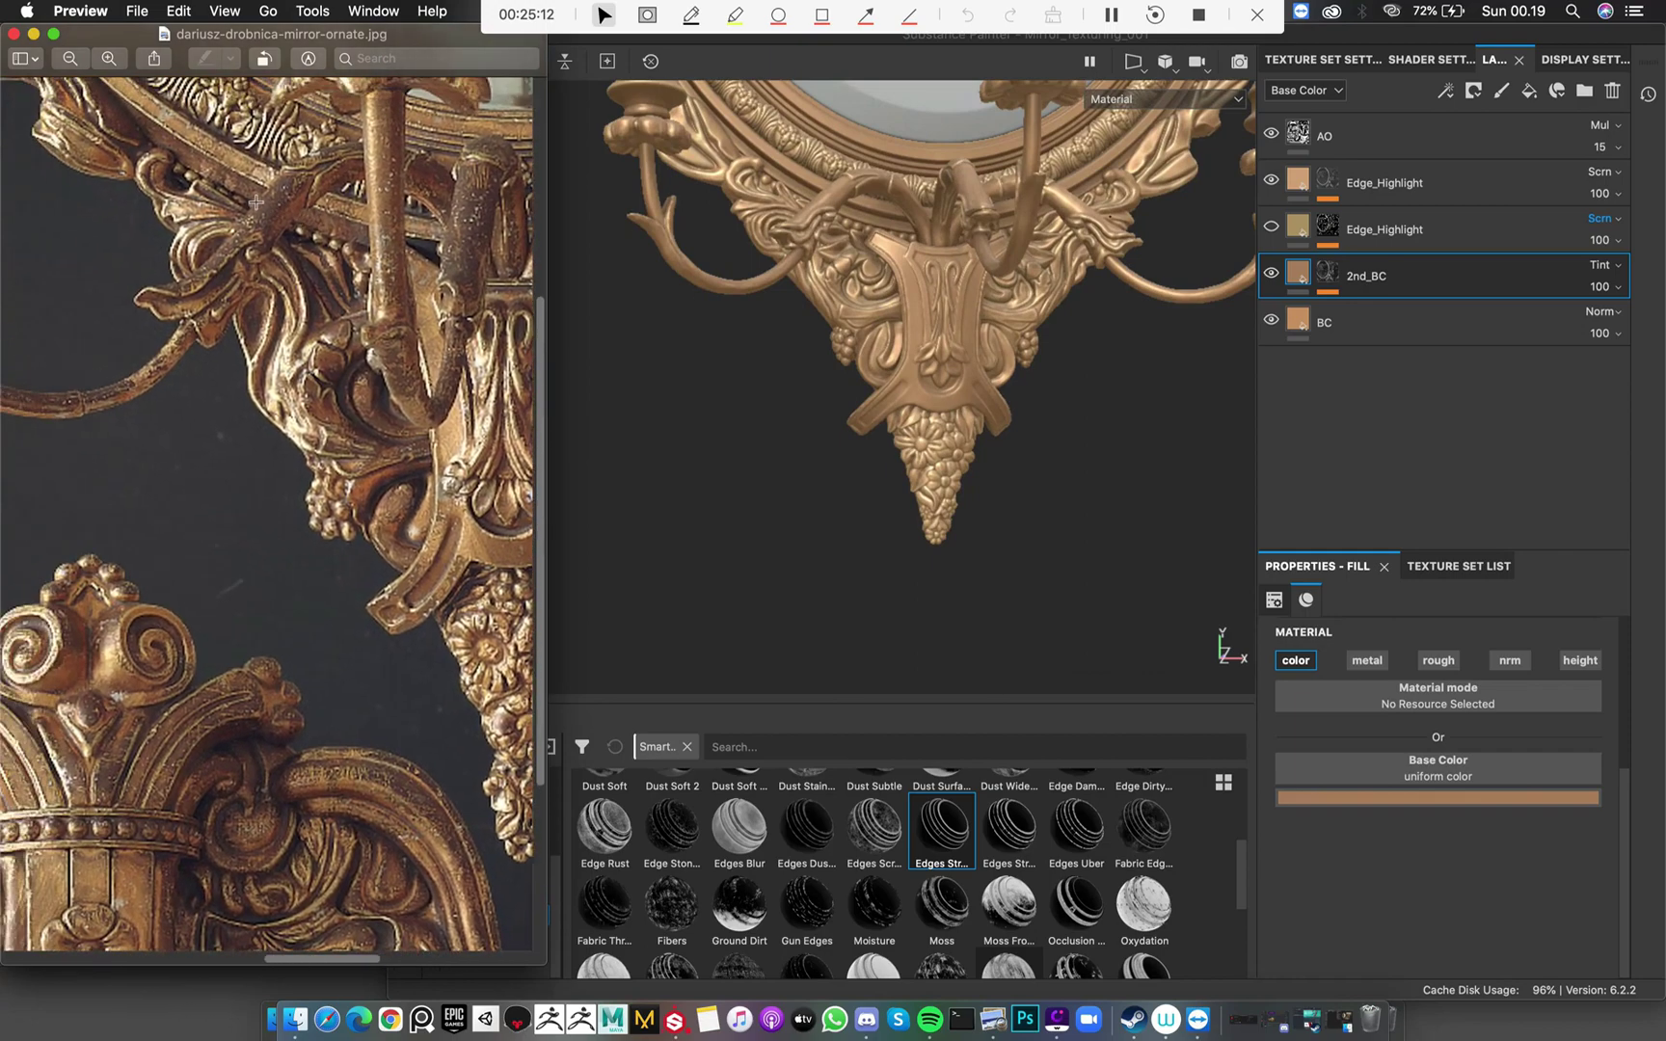
scroll(405, 279, "up", 3)
scroll(405, 280, "right", 4)
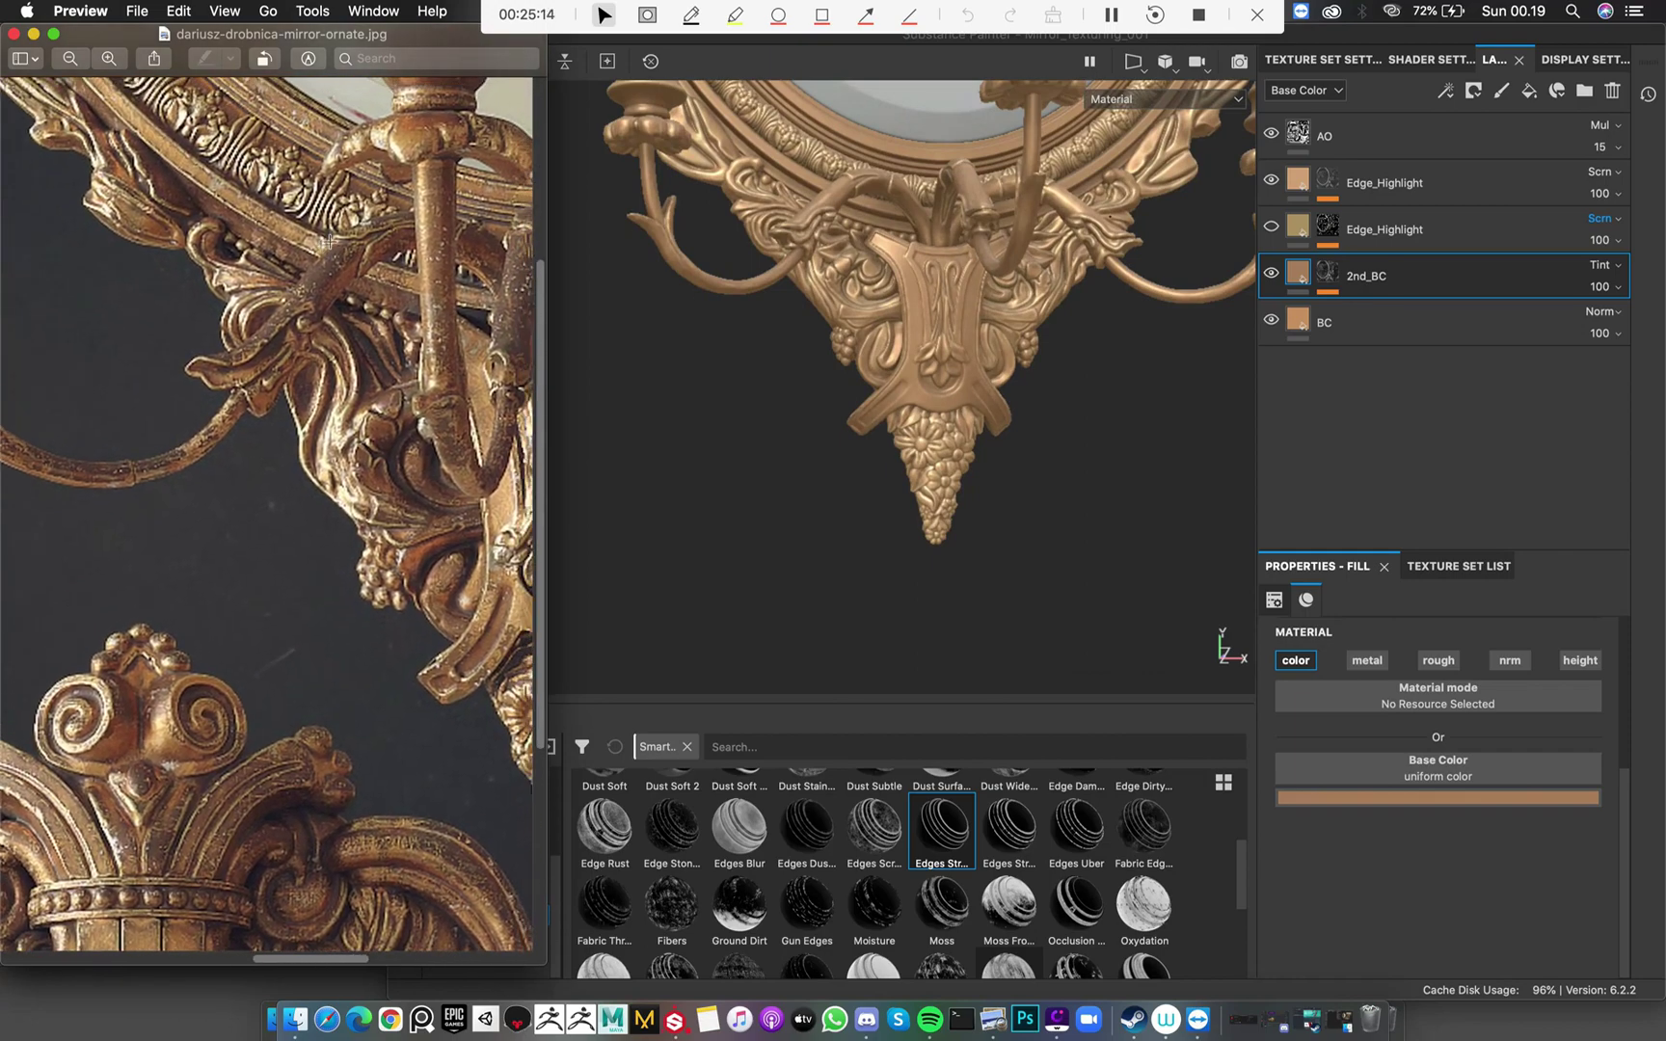
scroll(439, 320, "right", 2)
scroll(438, 320, "down", 1)
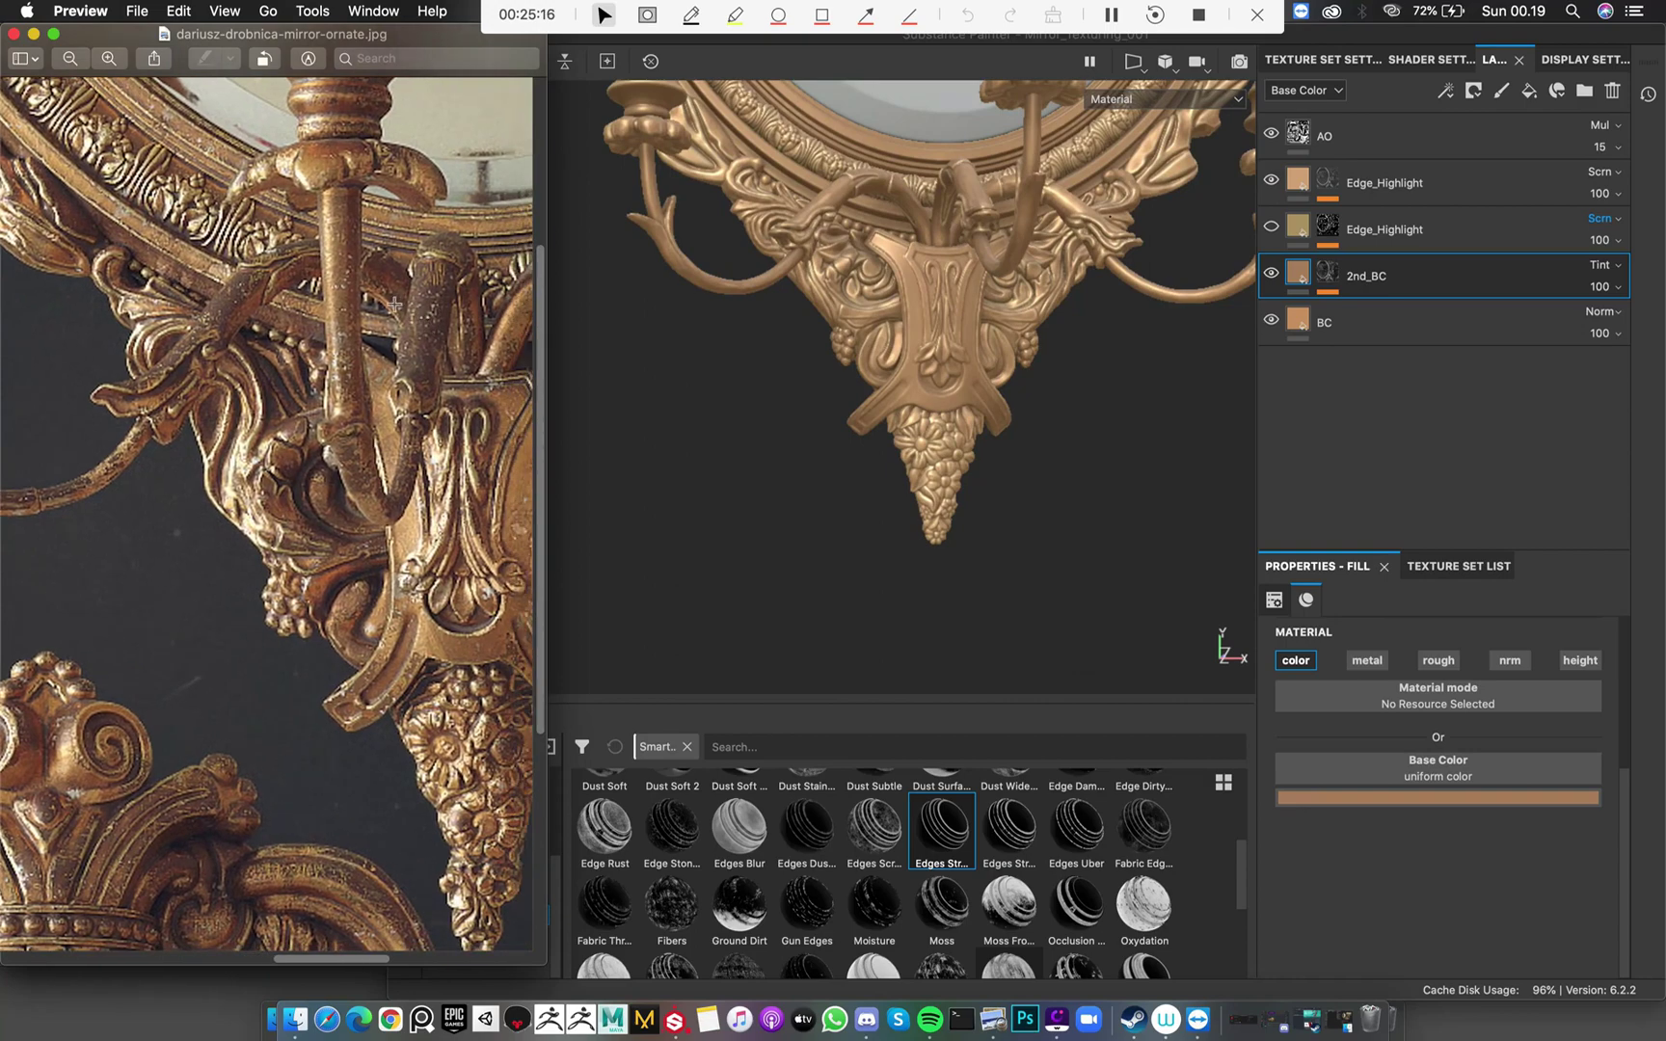
Switch back to Substance Painter and rename the hidden Edge_Highlight layer as Edge_Highlight_BckUp
left_click(1200, 470)
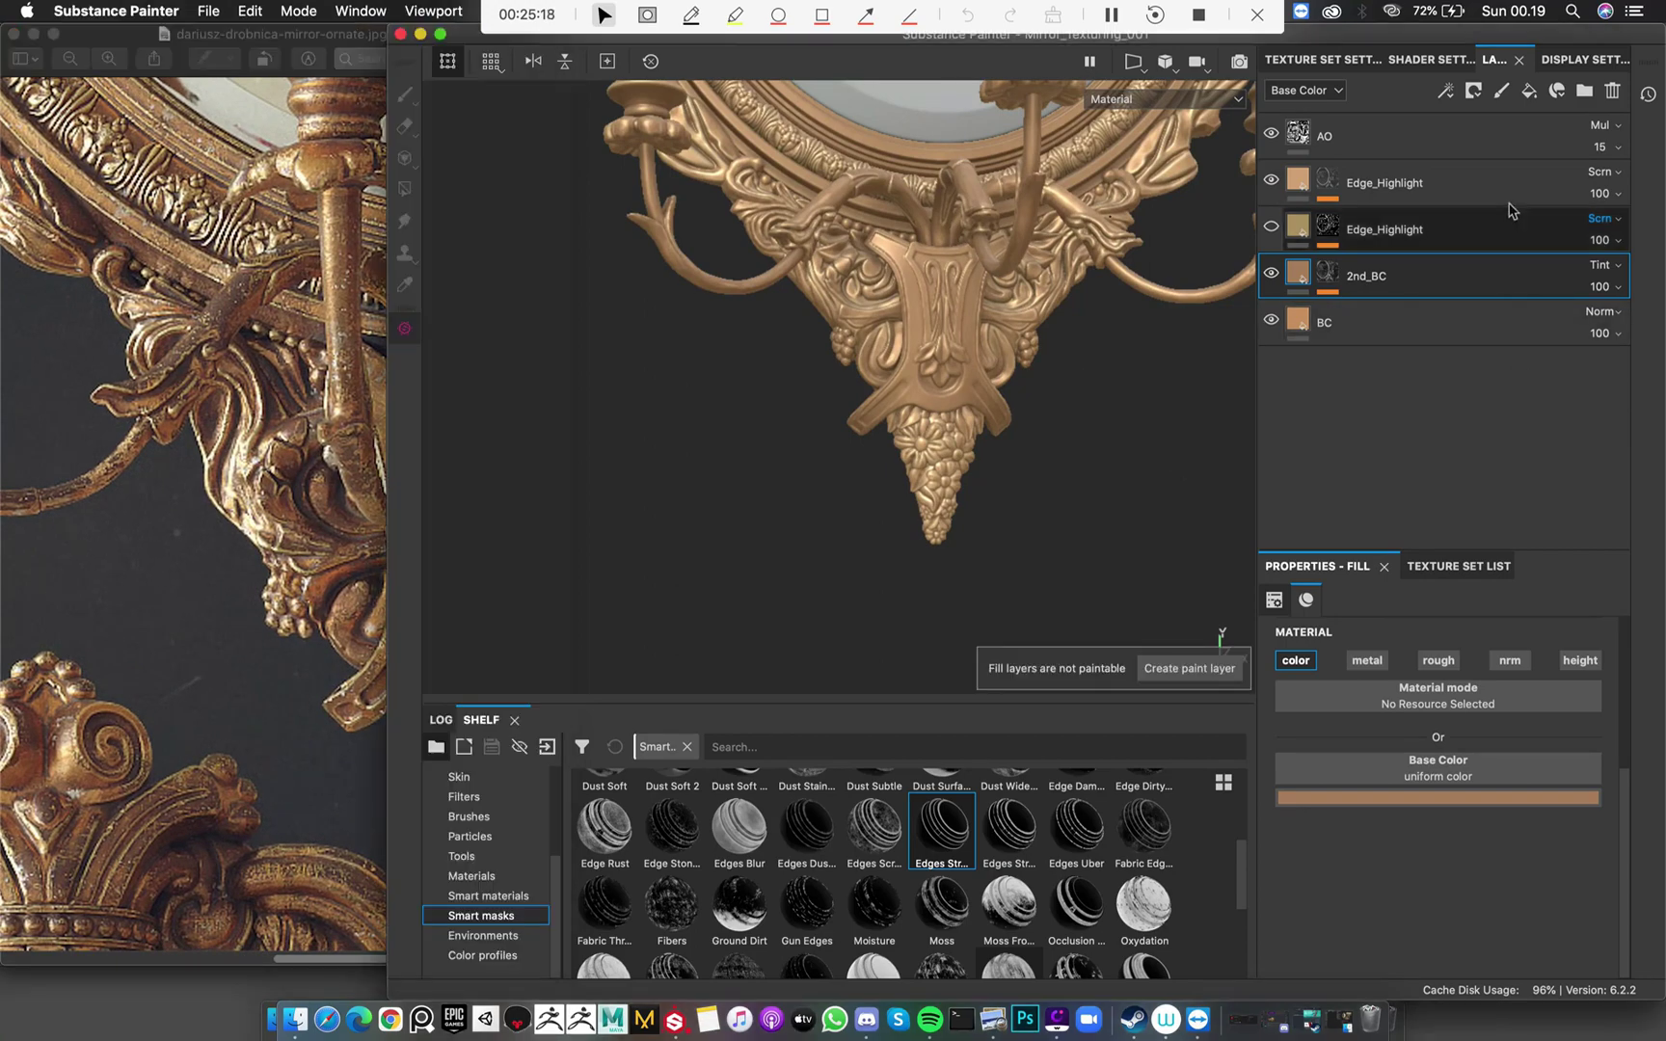
left_click(1487, 187)
left_click_drag(1046, 354, 990, 392, "alt")
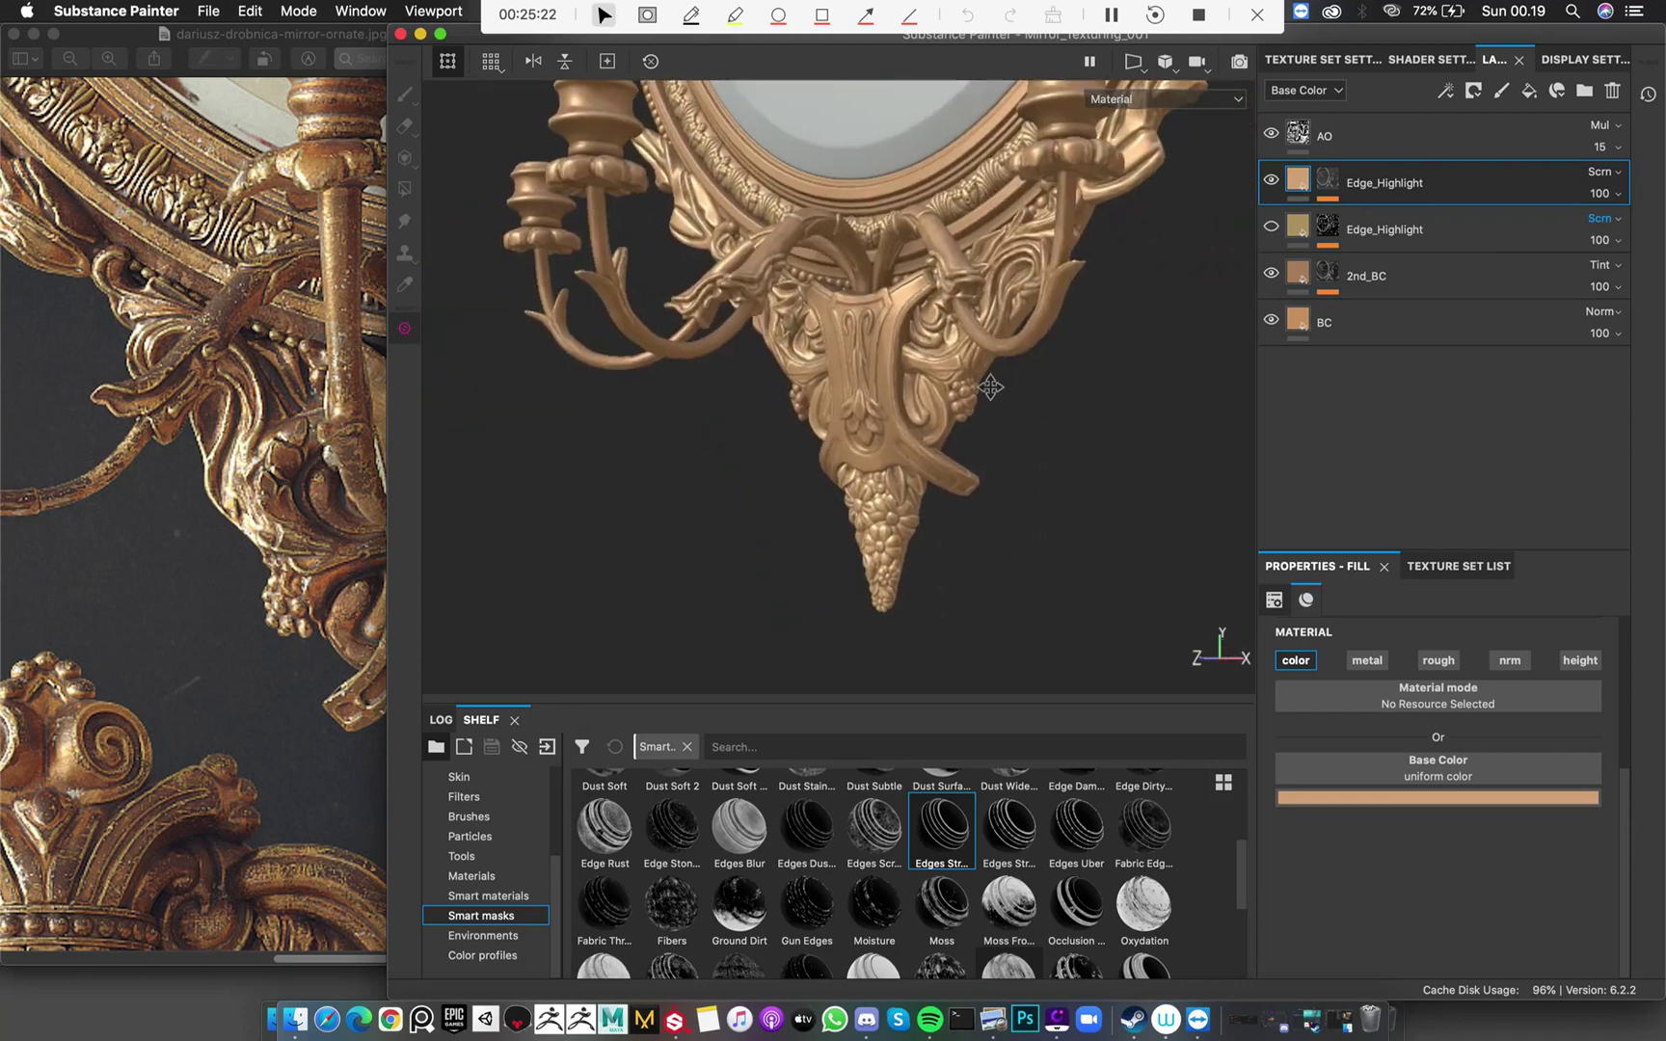
double_click(1431, 229)
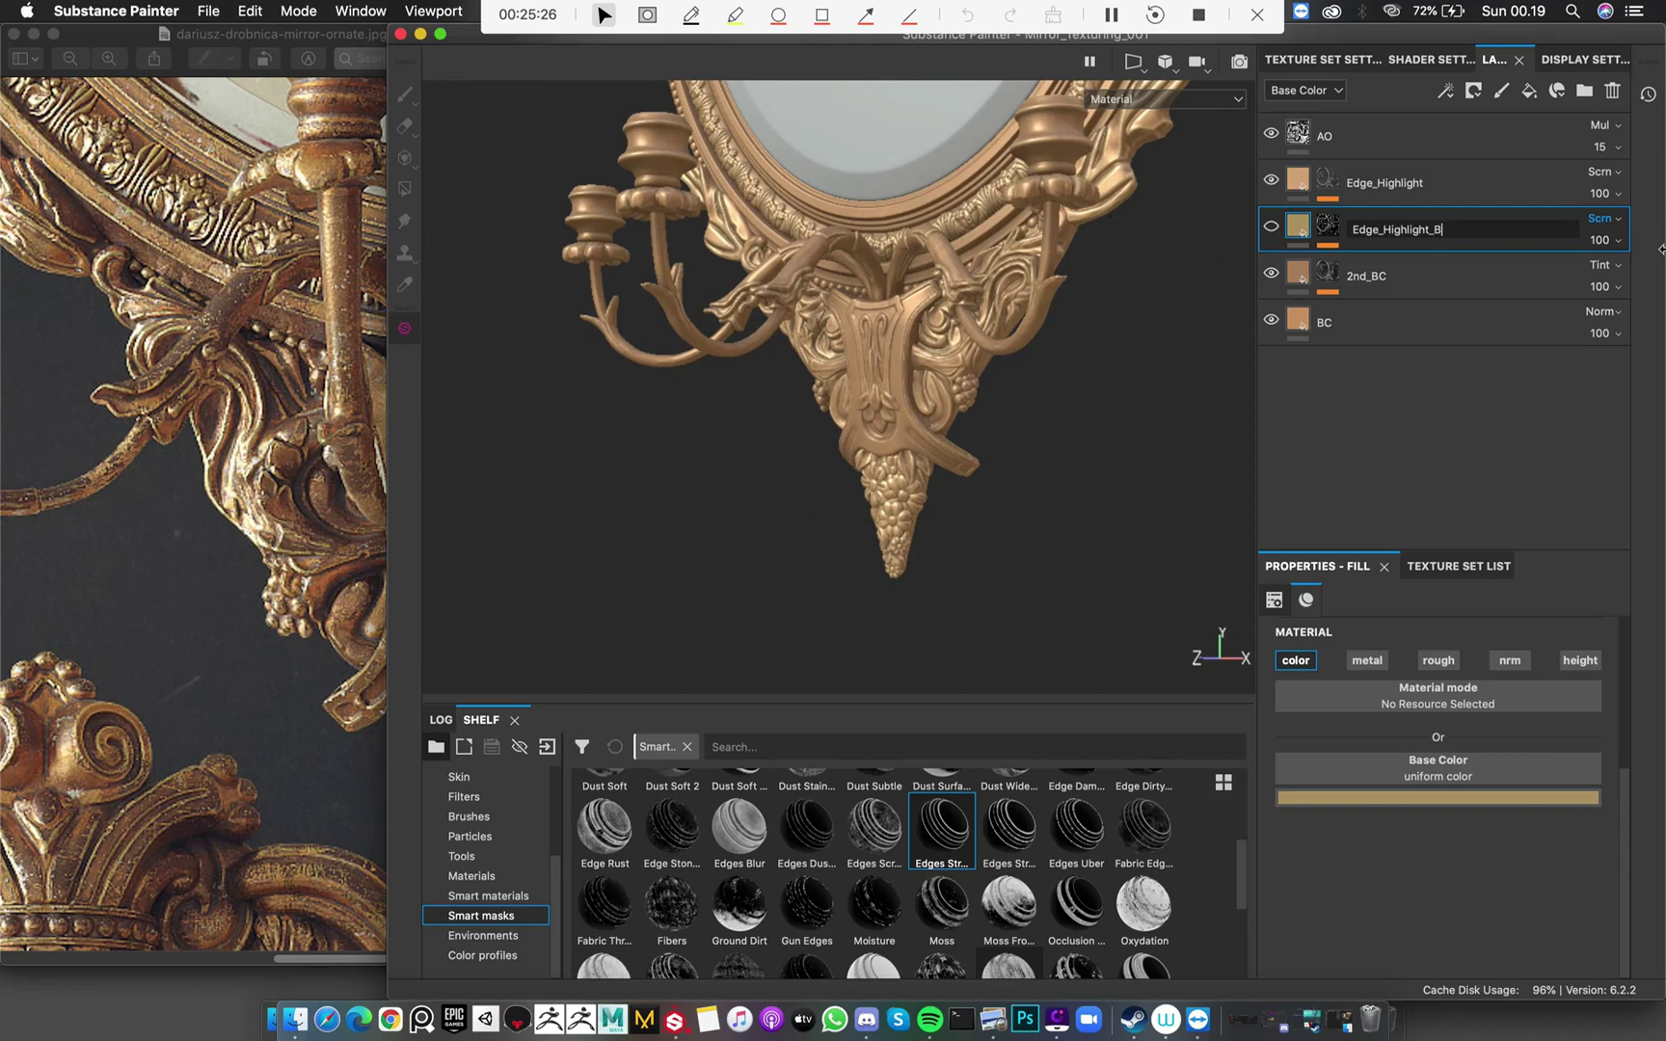
type("_BckUp")
key("Return")
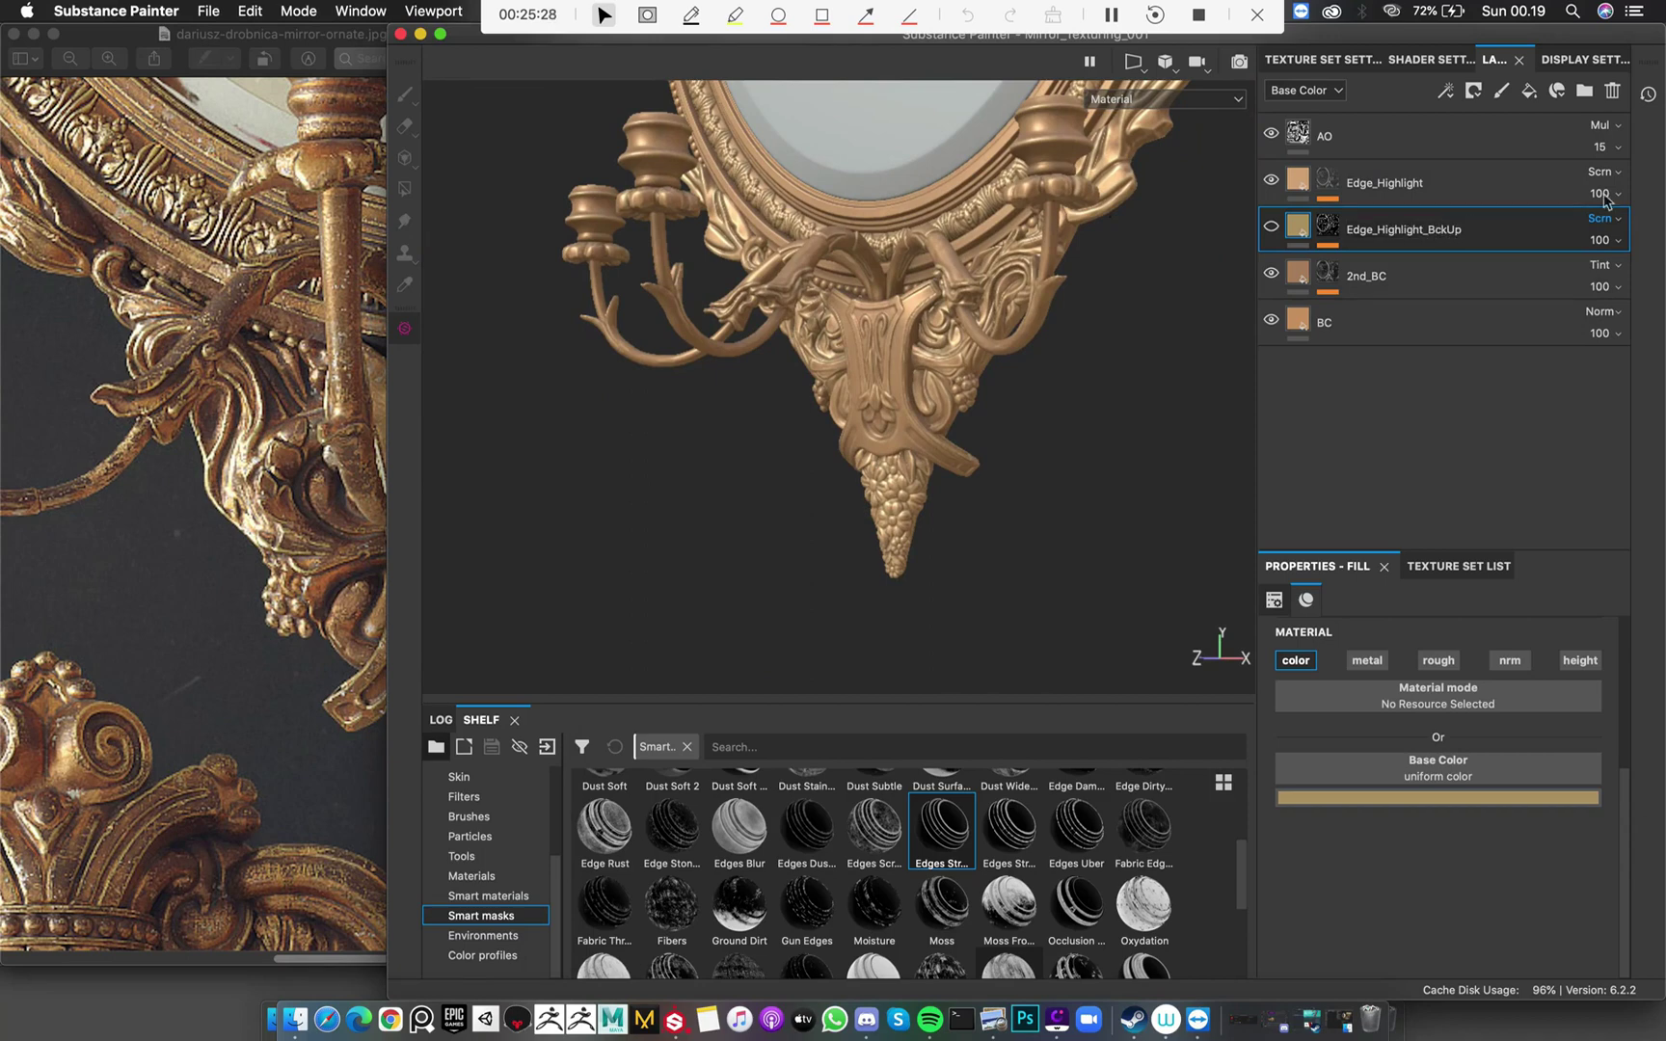
Add a fill layer directly above the Edge_Highlight layer and hide it to view the underlying base color
left_click(1475, 176)
left_click(1529, 90)
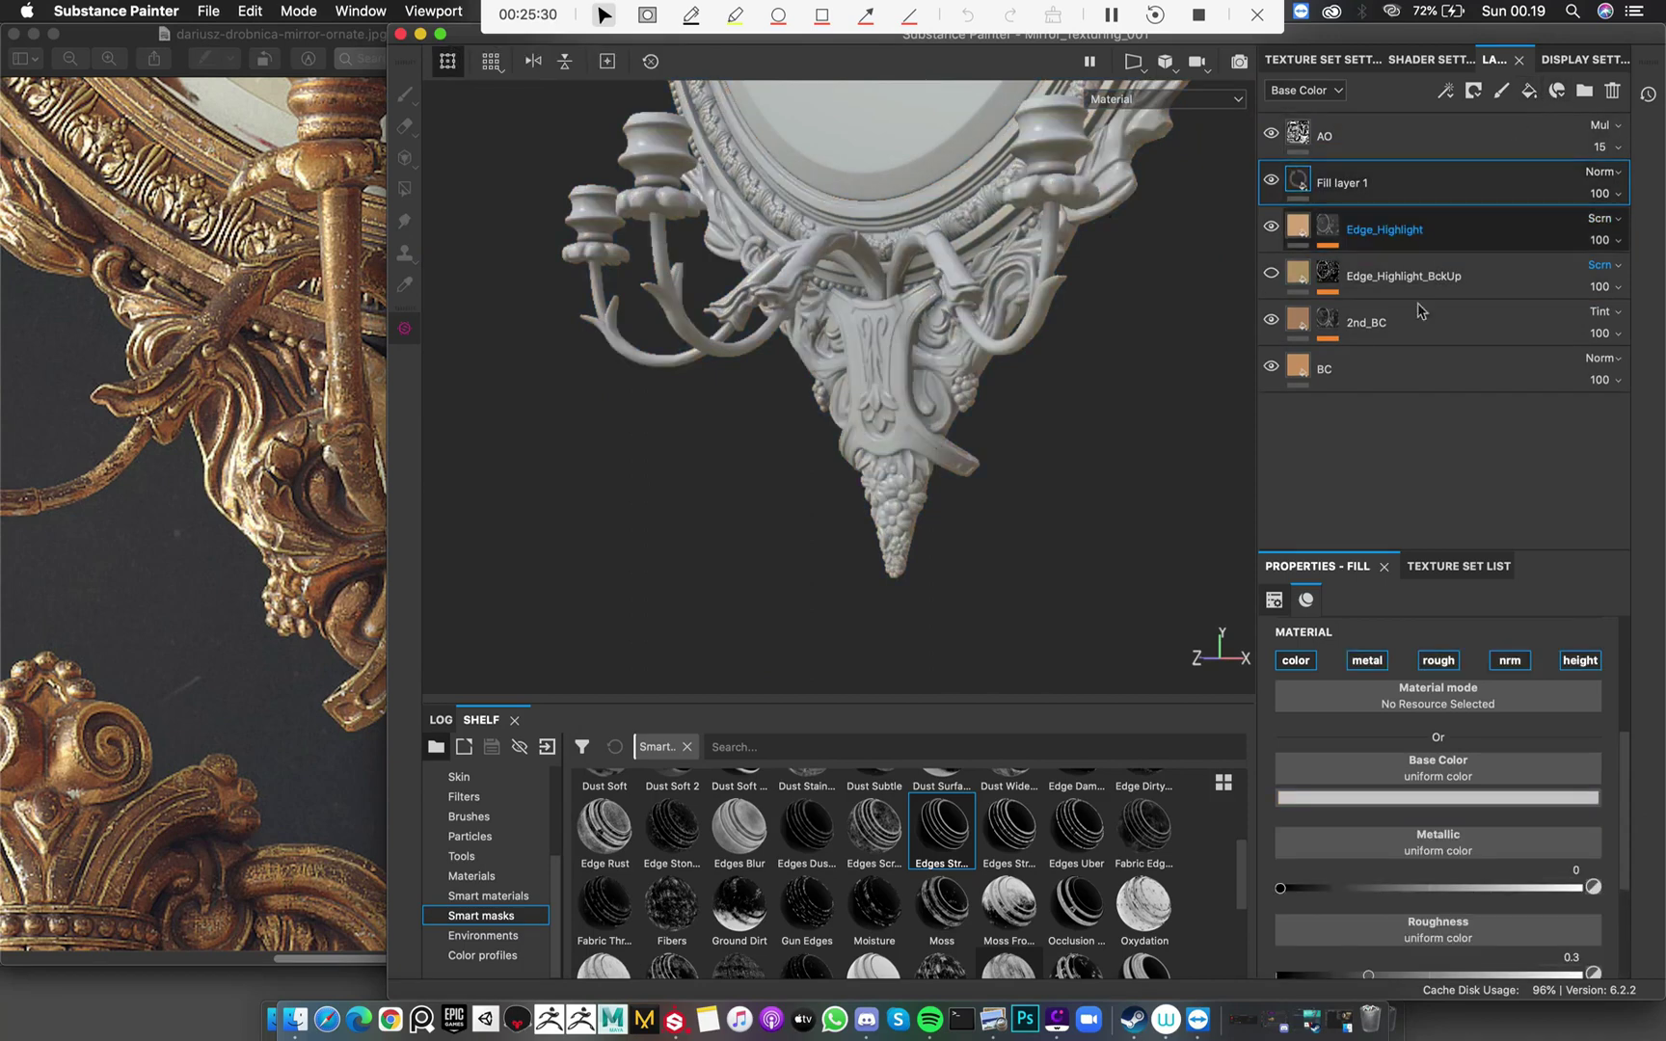
left_click_drag(1036, 426, 894, 418, "alt")
scroll(893, 421, "up", 5)
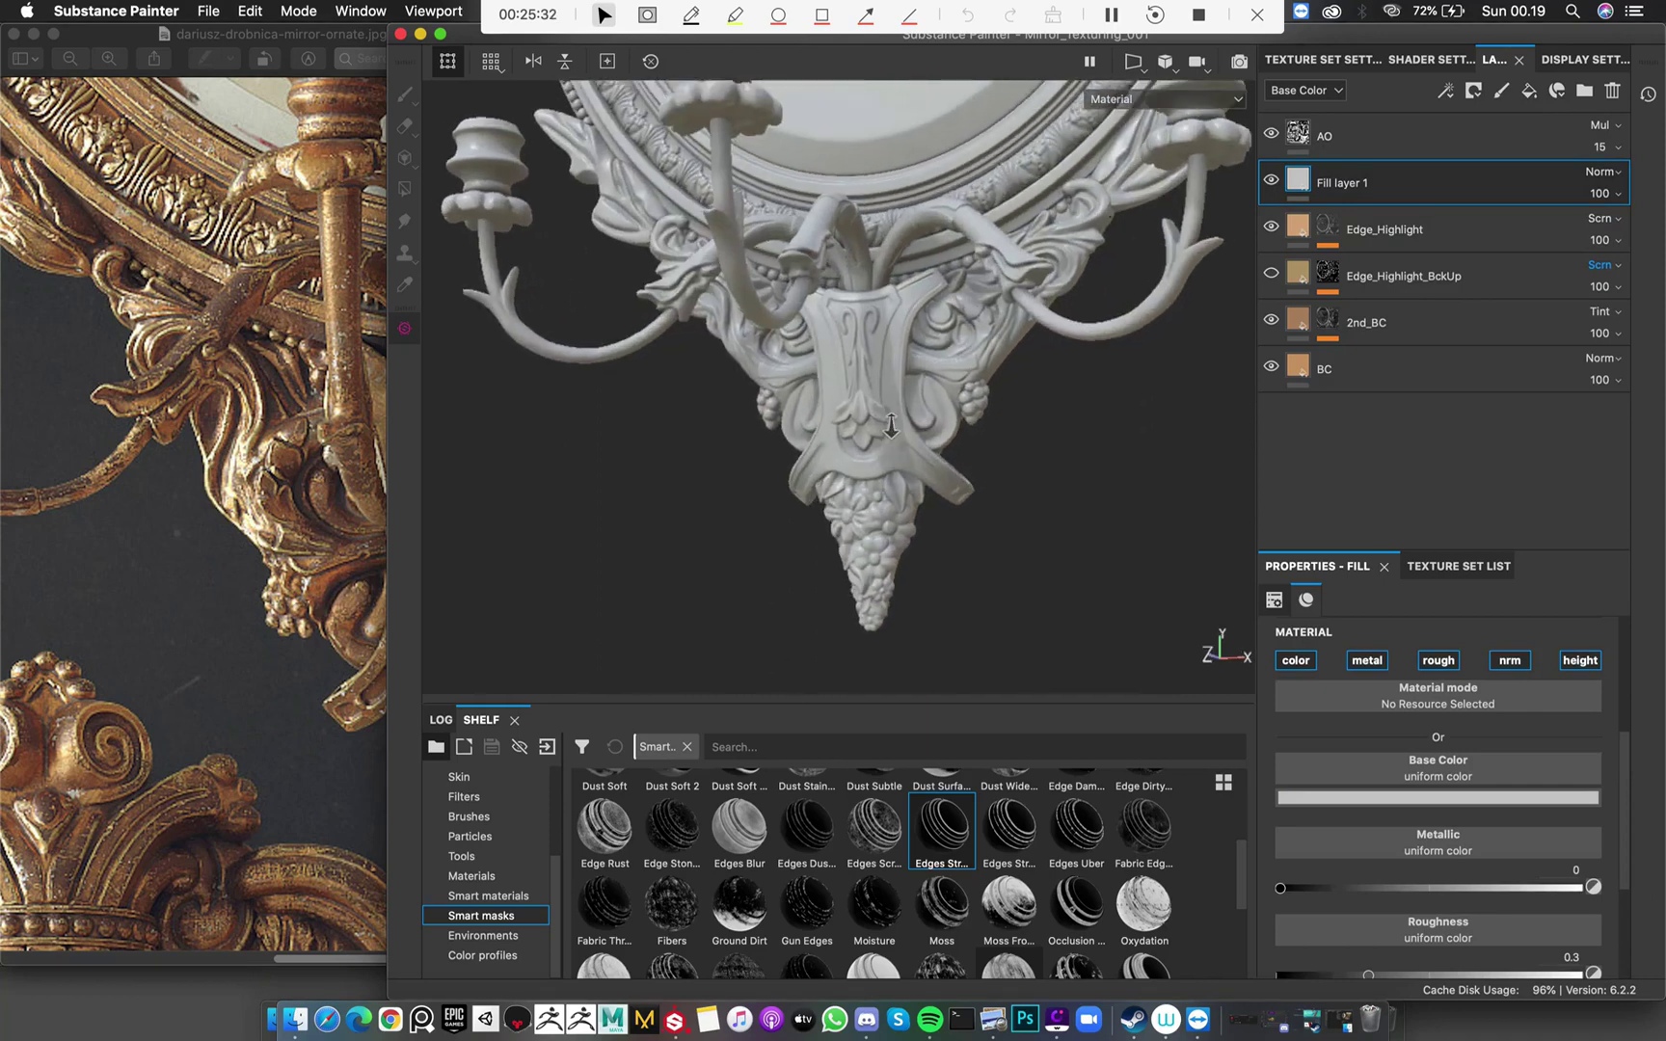
key("c")
left_click(1270, 183)
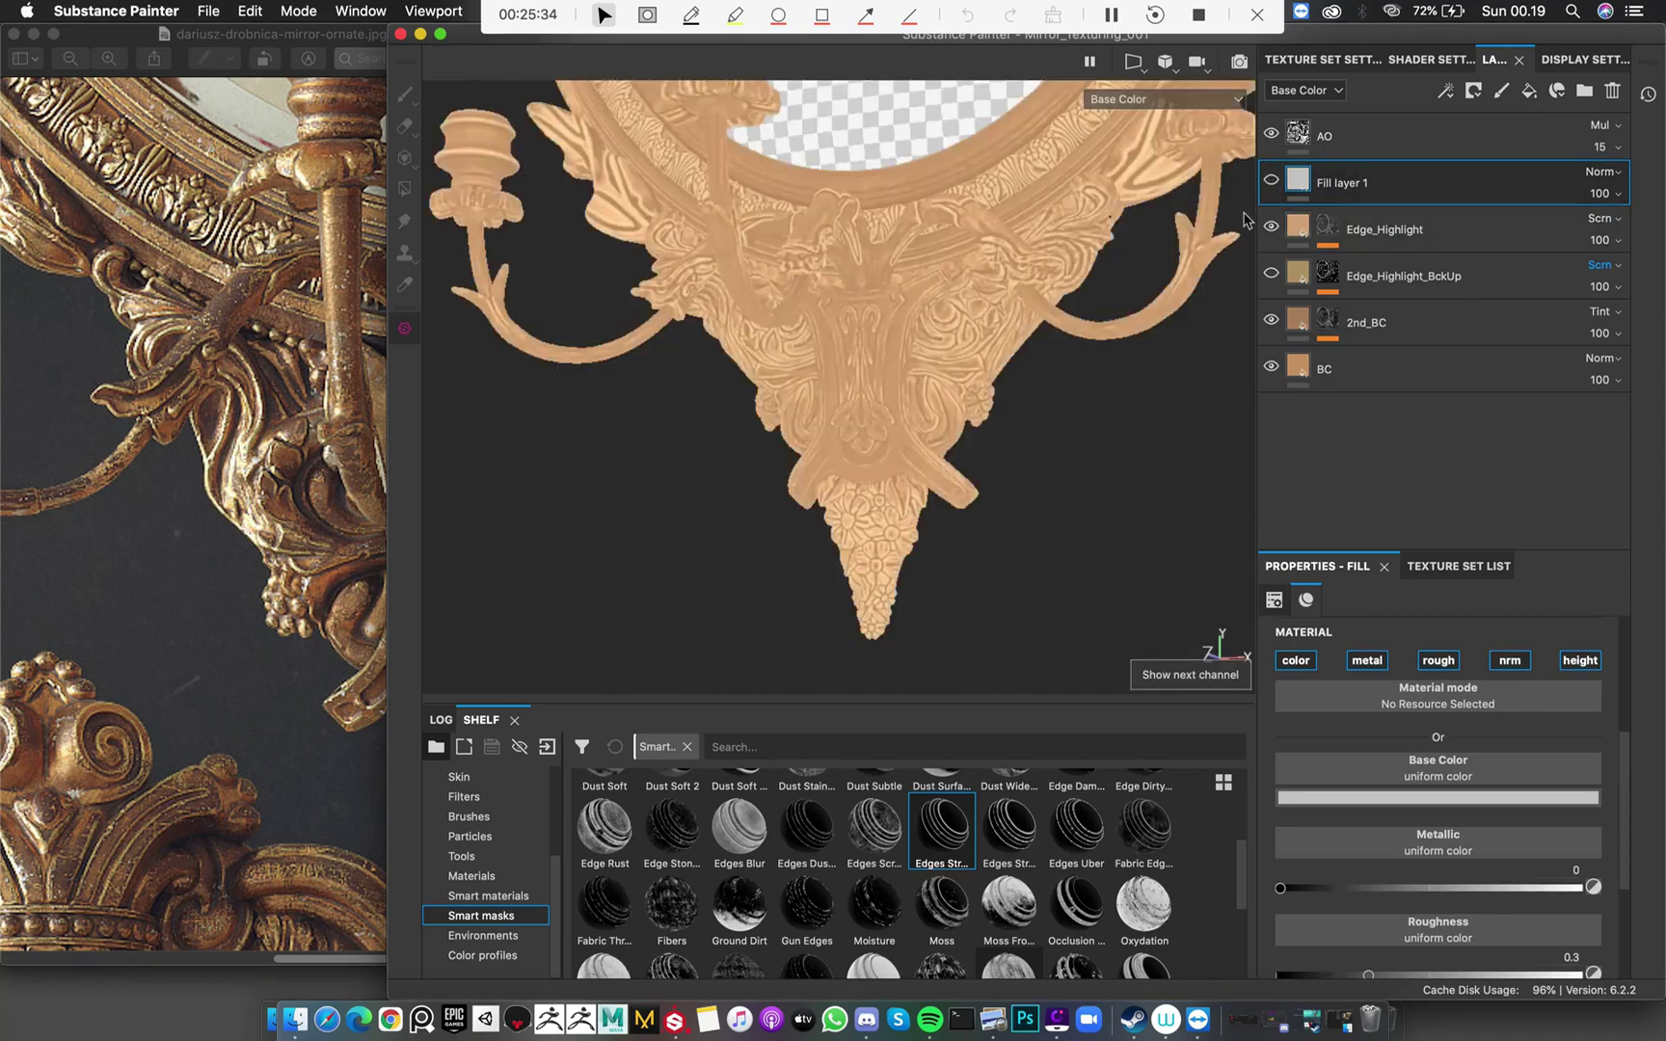
Cycle the viewport through the individual material channels, including Roughness and Height
key("c")
key("c")
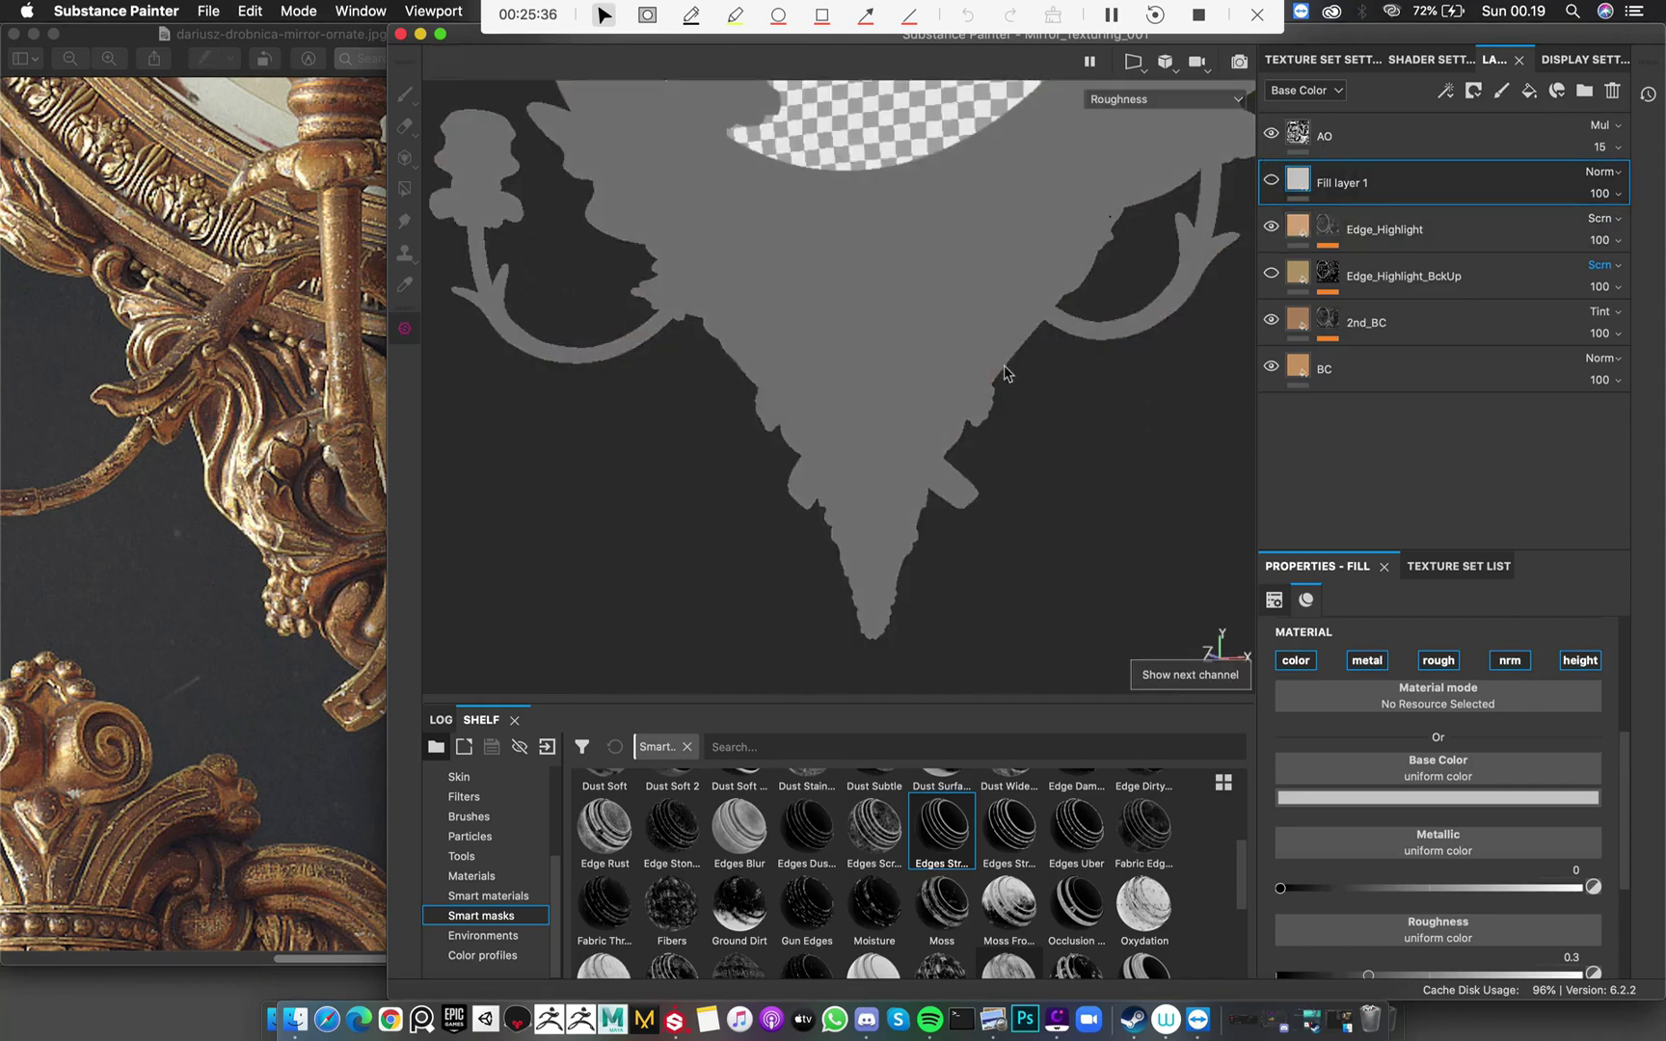
key("m")
key("m")
key("c")
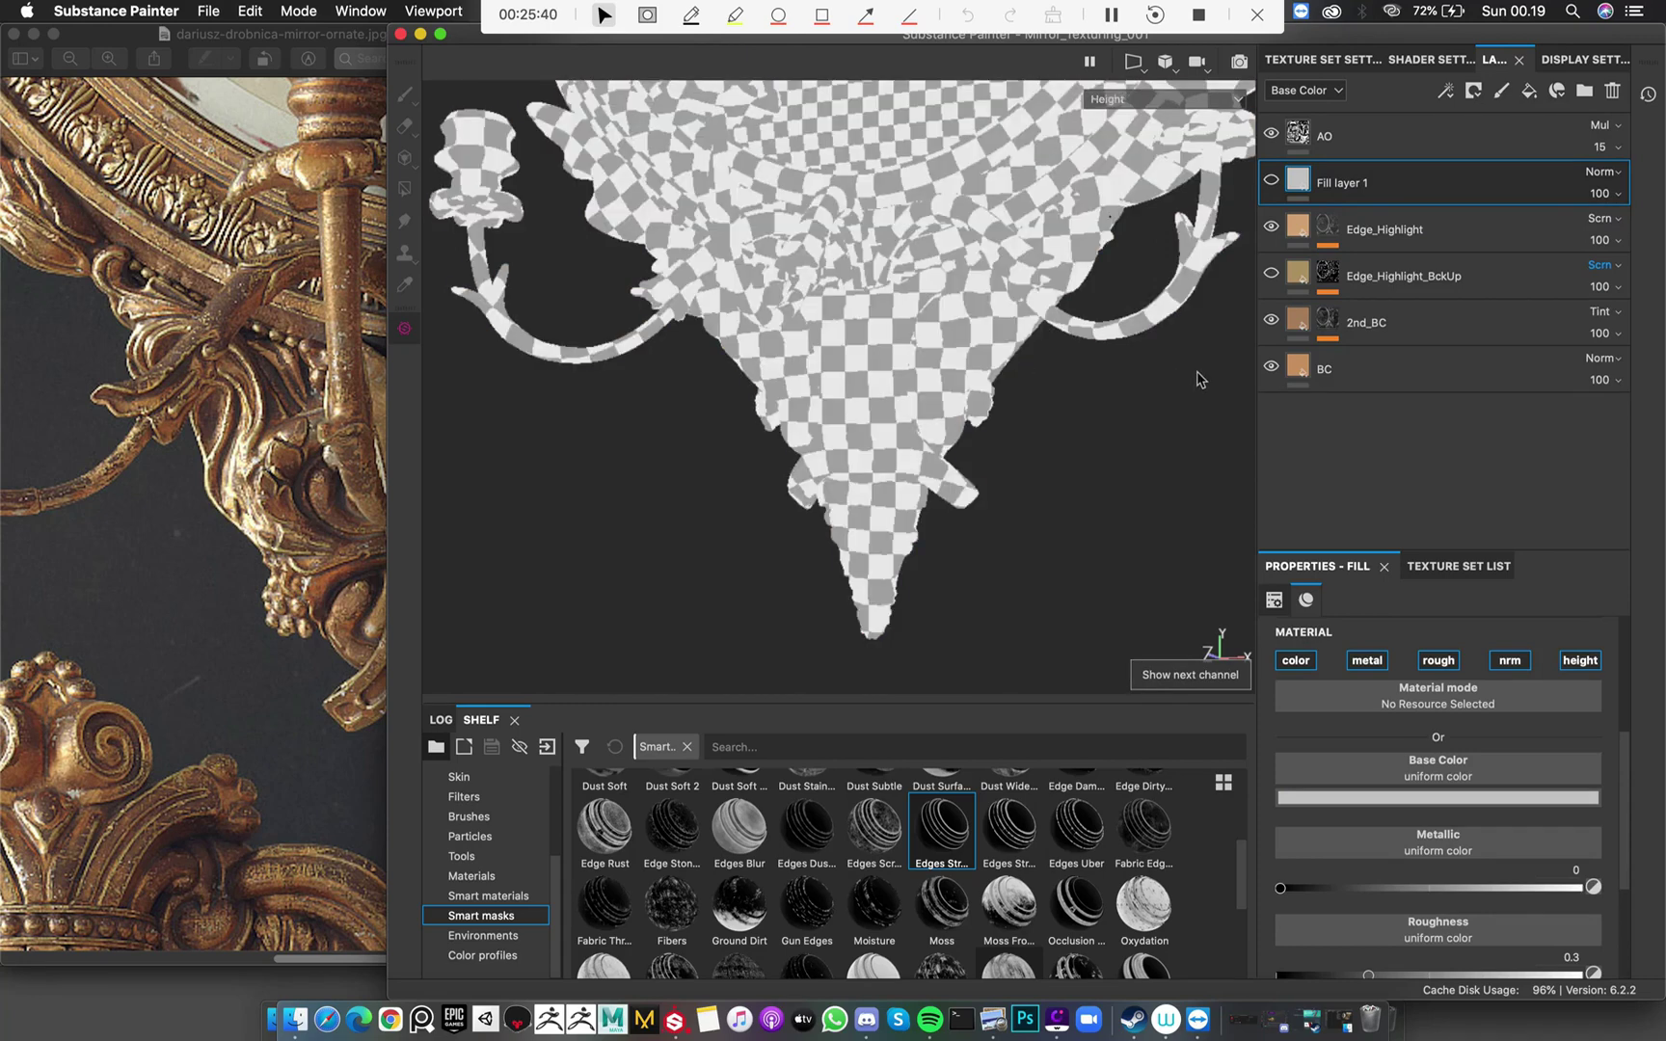
Show the Base Color channel on the model and uncover the full mirror reference by minimizing the close-up and moving the painting window aside
key("c")
left_click_drag(1056, 337, 11, 36, "alt")
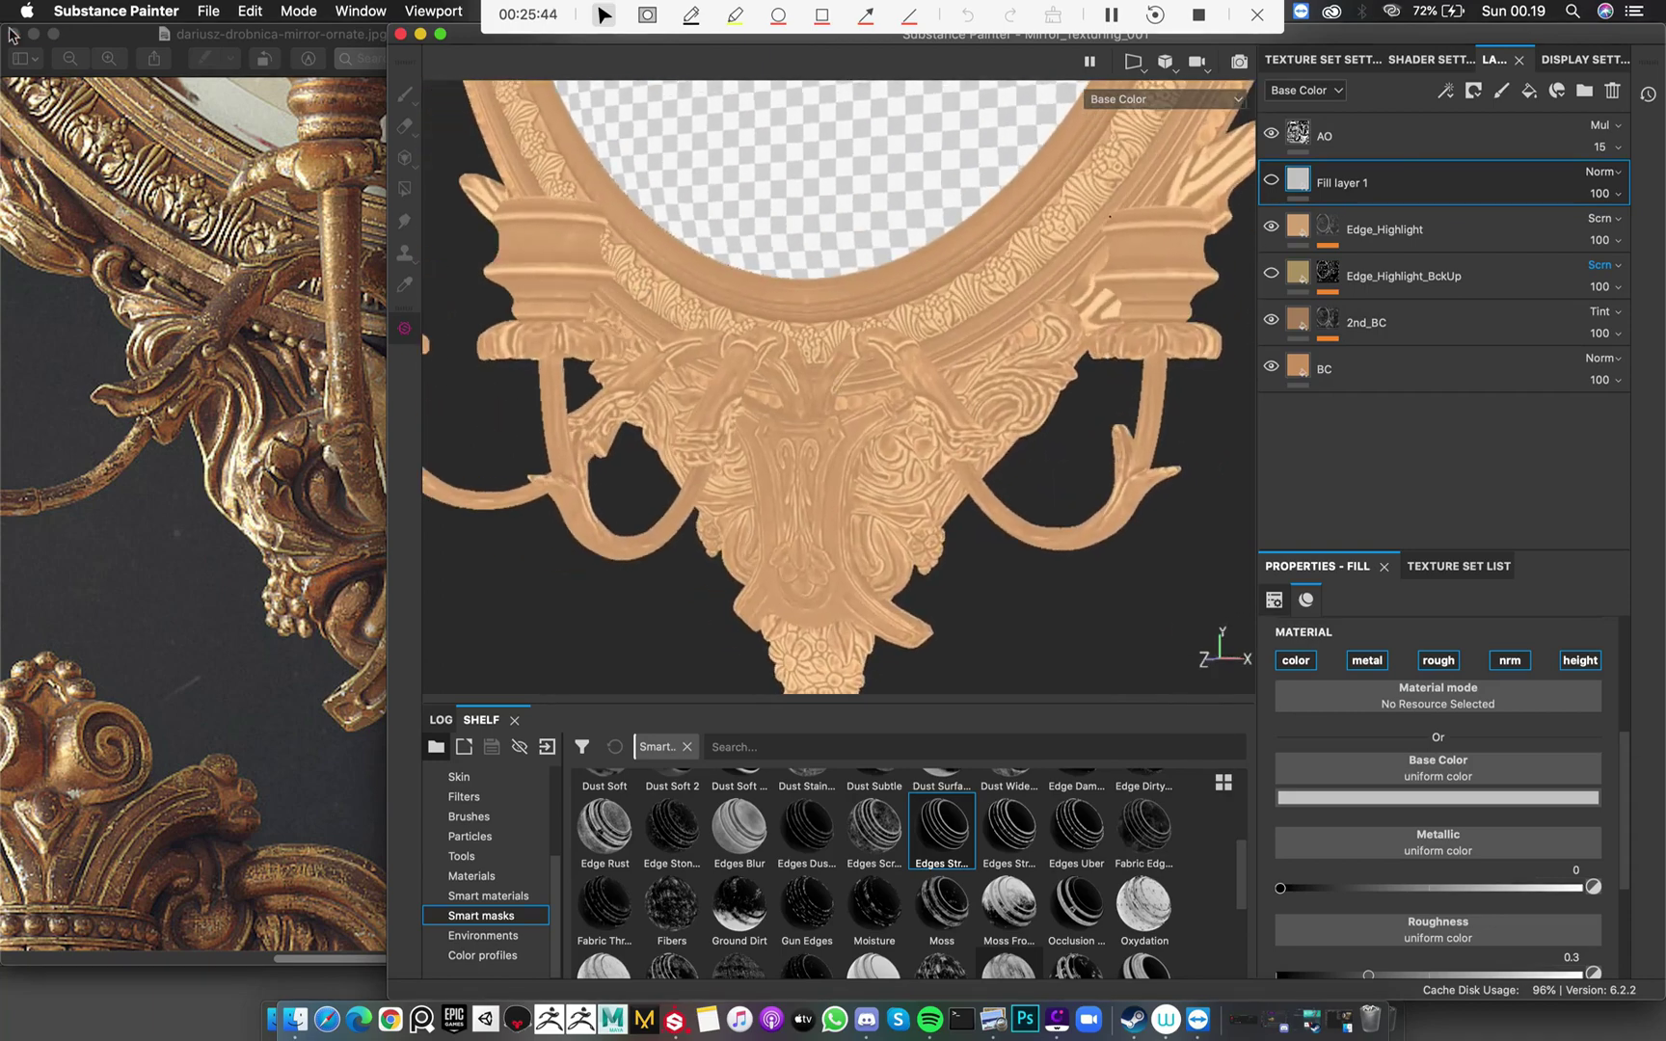
left_click(32, 35)
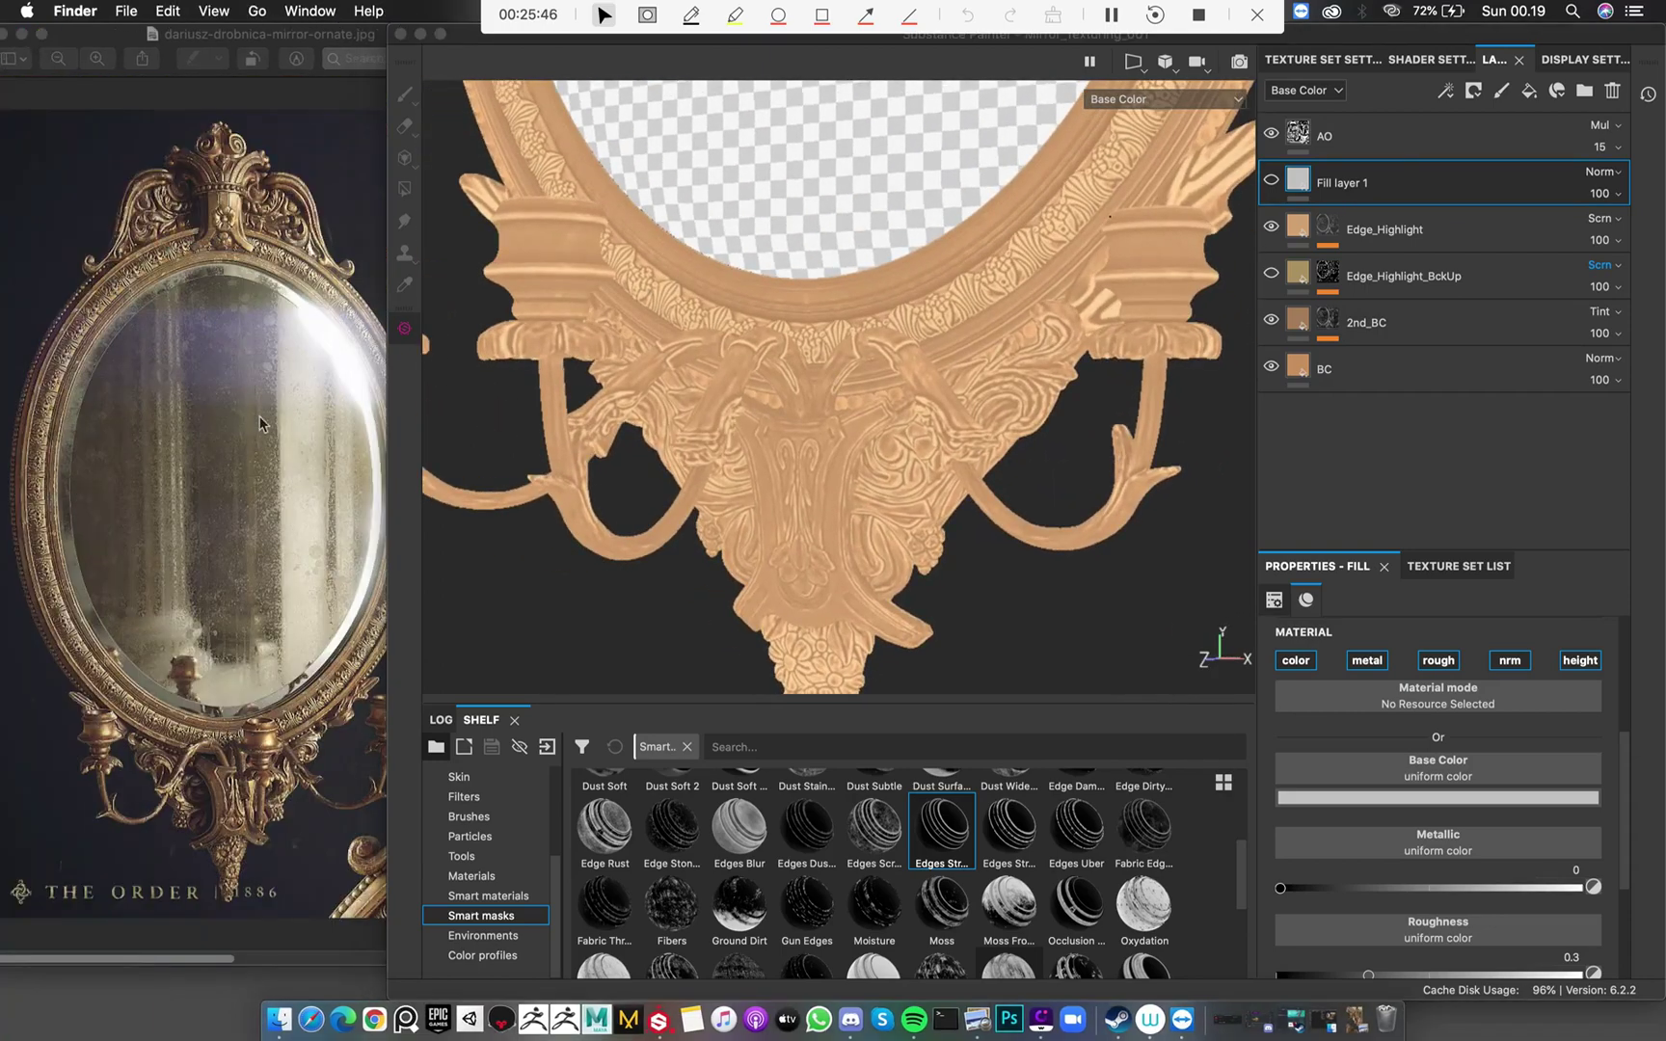
left_click(579, 44)
mouse_move(460, 47)
left_mouse_down()
mouse_move(736, 50)
mouse_move(607, 49)
left_mouse_up()
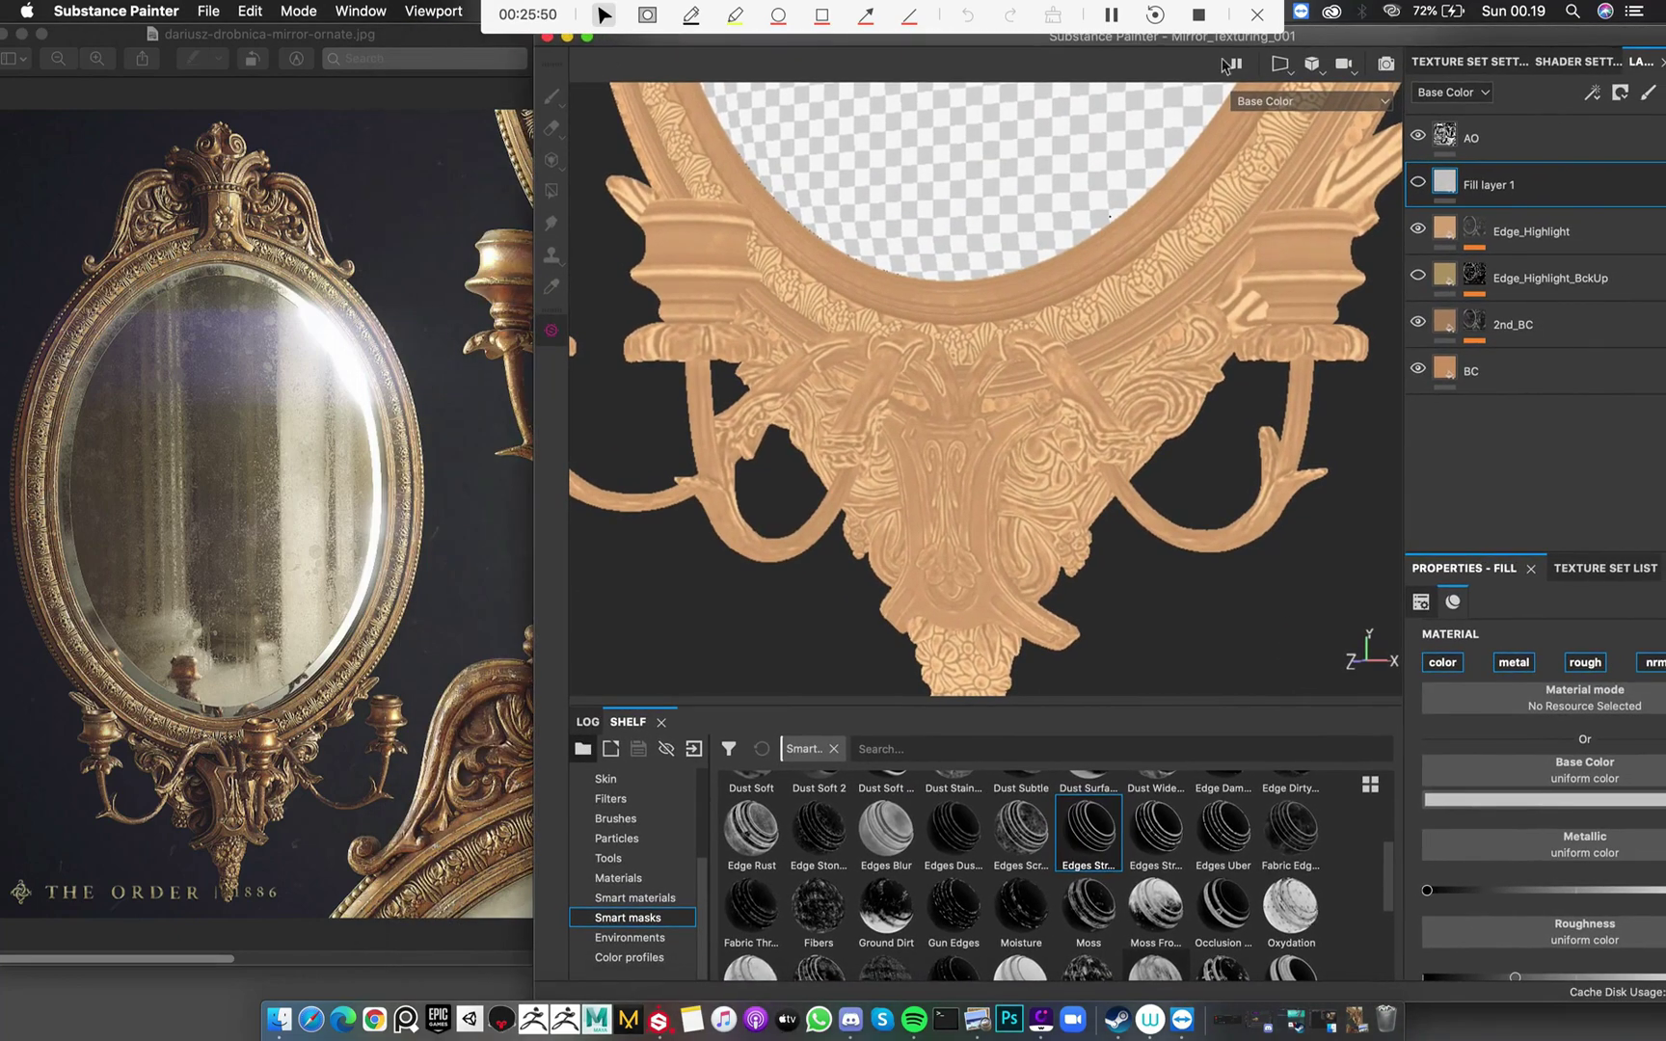
Sample a dark brown from the reference frame as Fill layer 1's base color (RGB 0.084, 0.047, 0.036), and unhide the layer
left_click(1543, 799)
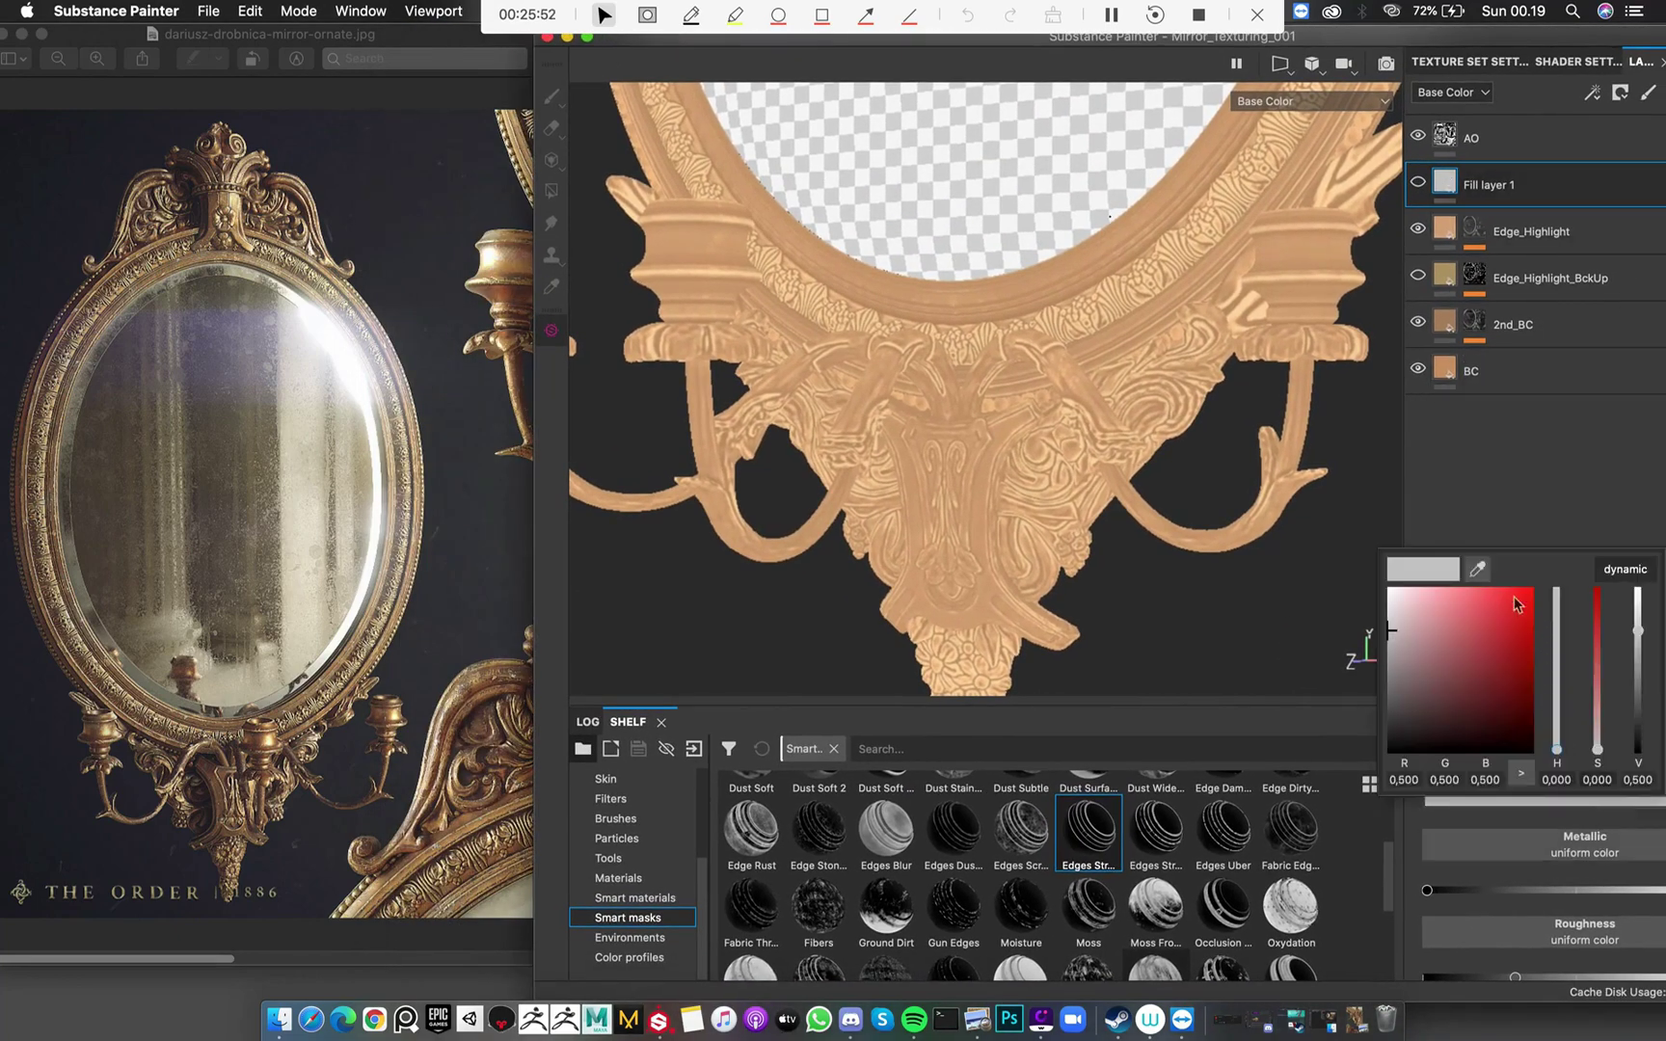
left_click(1410, 556)
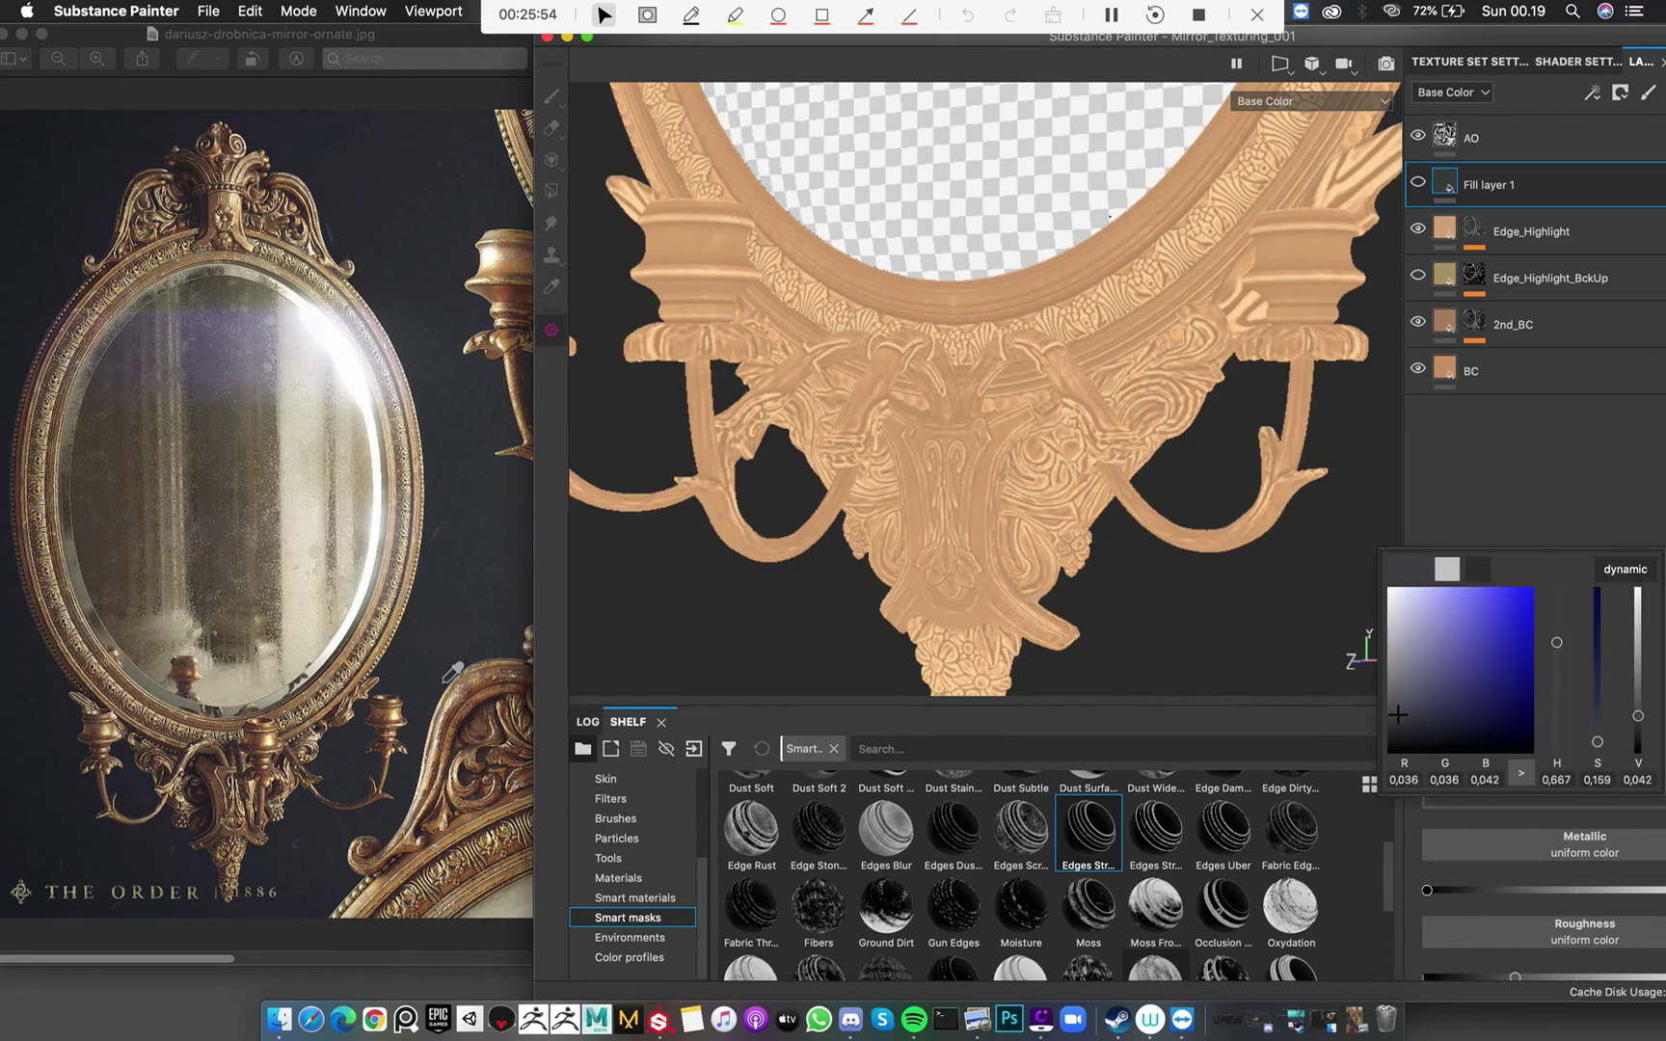
left_click(527, 667)
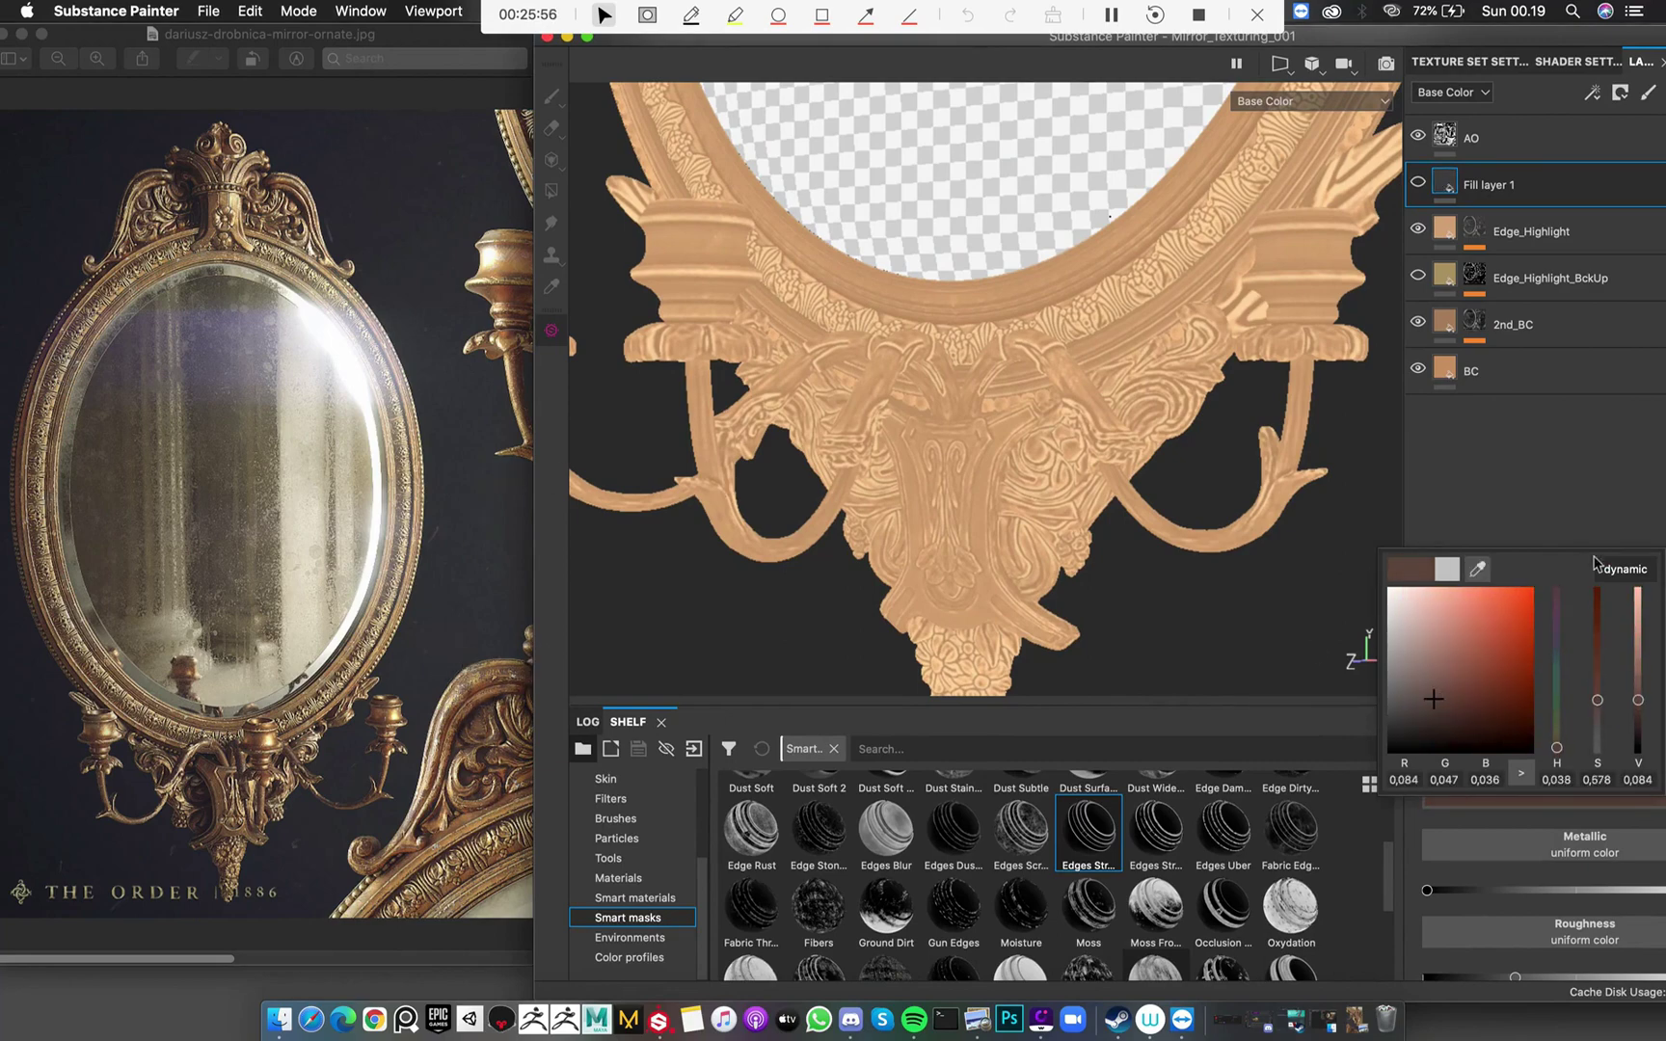
left_click(1537, 502)
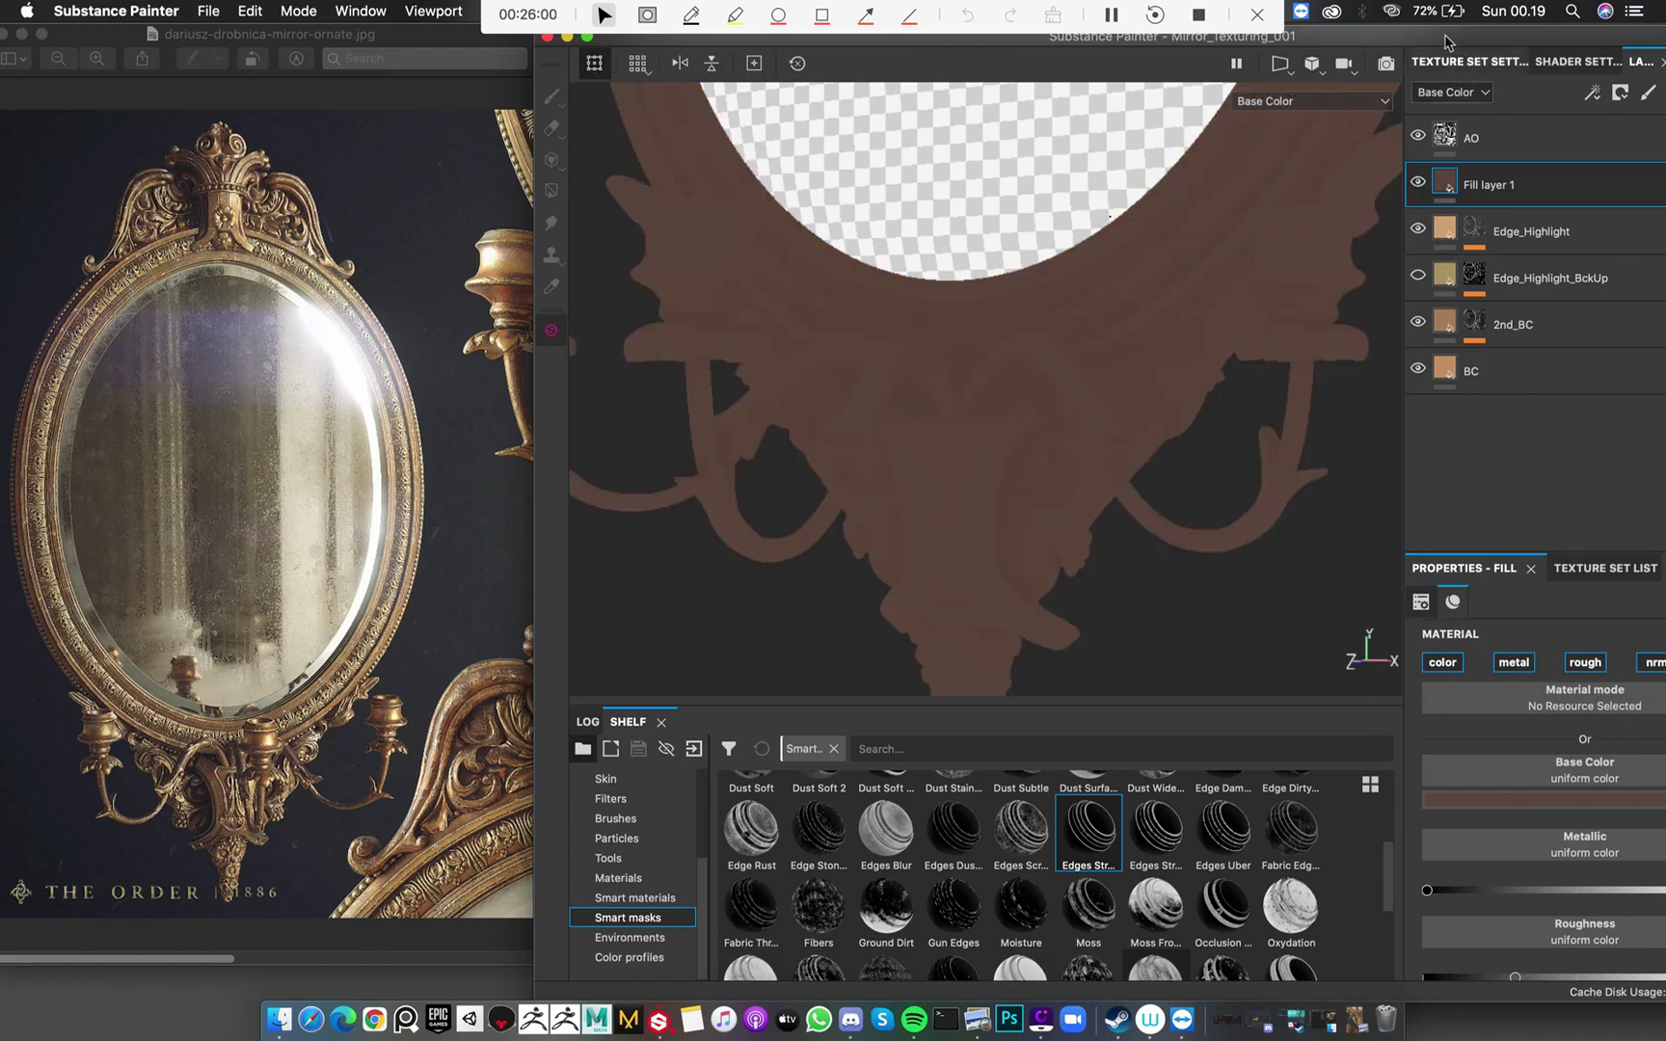
mouse_move(1443, 39)
left_mouse_down()
mouse_move(1271, 11)
mouse_move(1297, 8)
left_mouse_up()
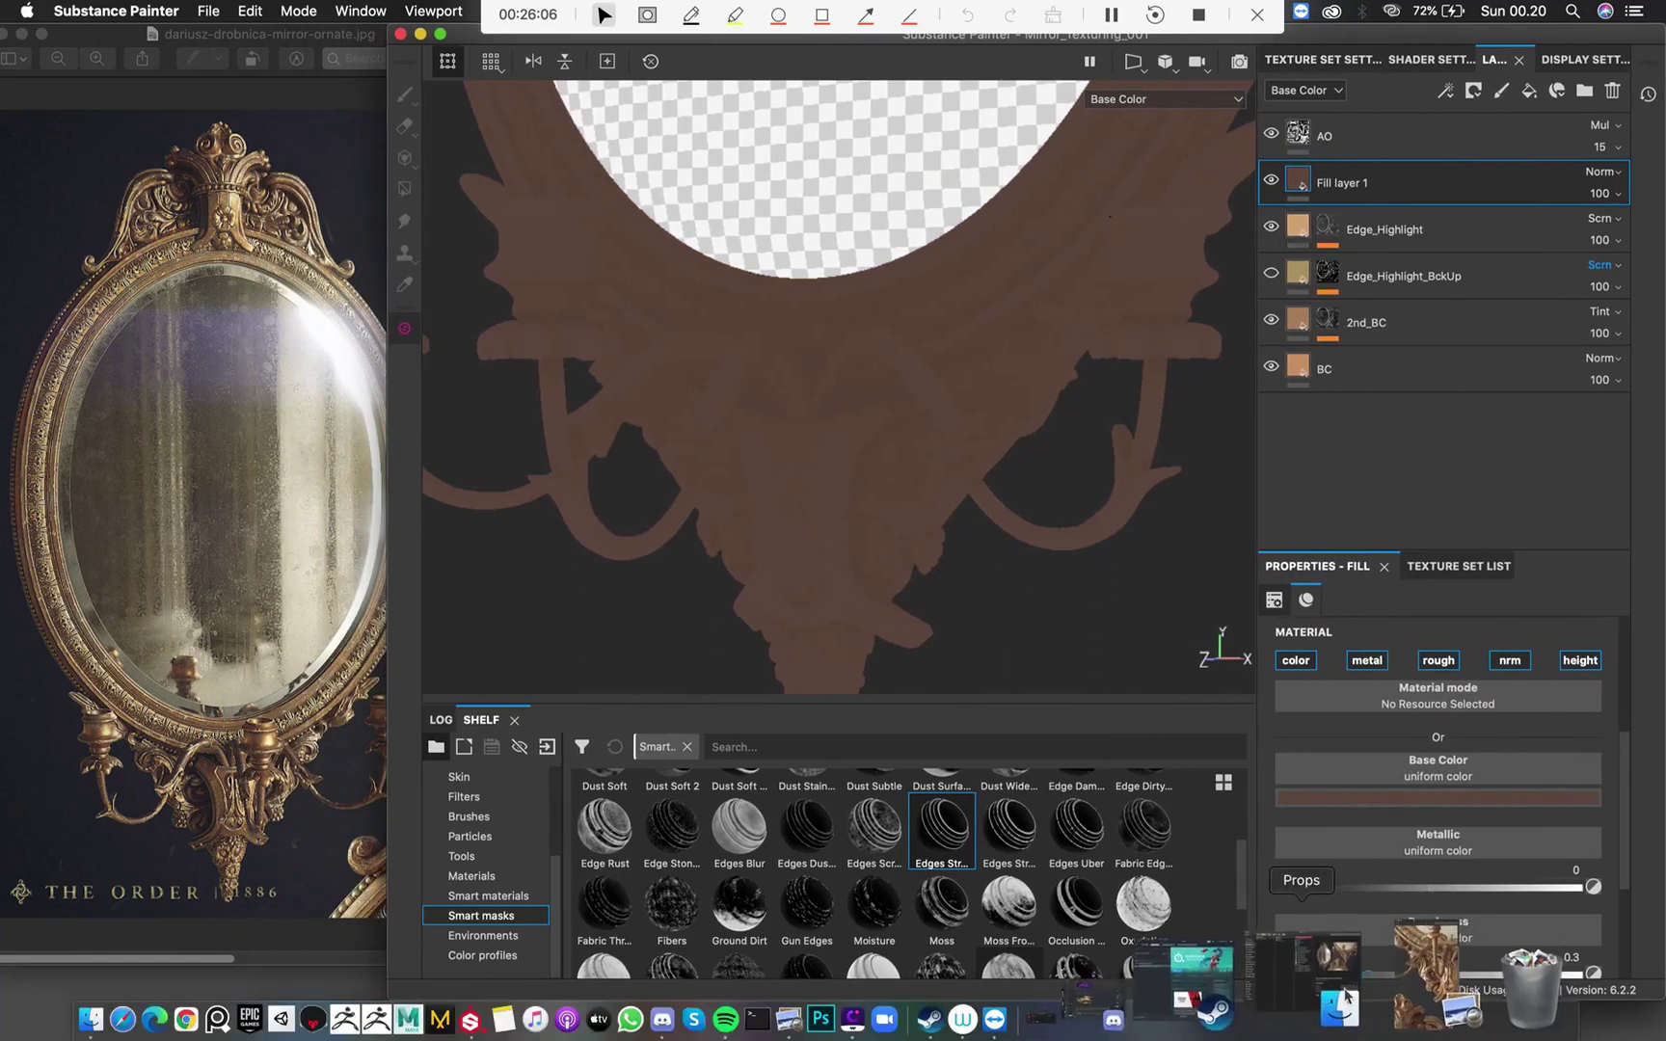
Restore the close-up mirror reference in Preview and examine the dark worn areas on the candle arms and central ornament before returning to the model
left_click(1406, 1012)
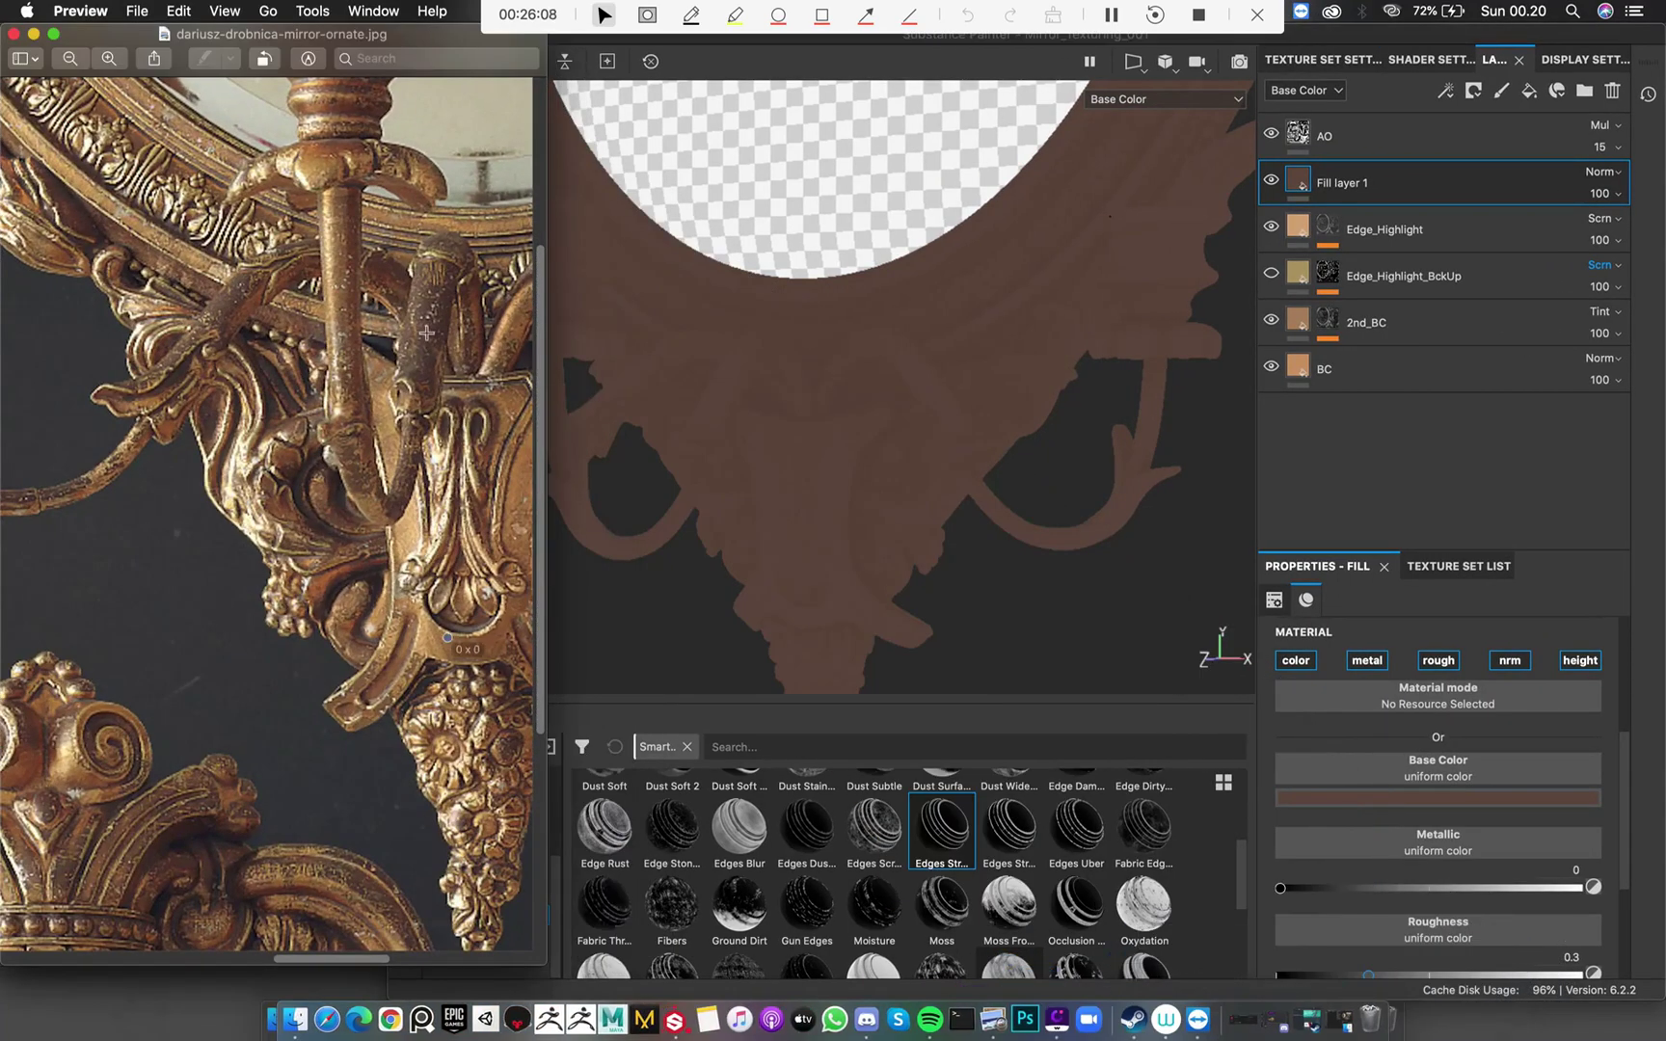
scroll(425, 328, "right", 5)
scroll(425, 328, "up", 2)
scroll(425, 328, "right", 5)
scroll(425, 327, "up", 1)
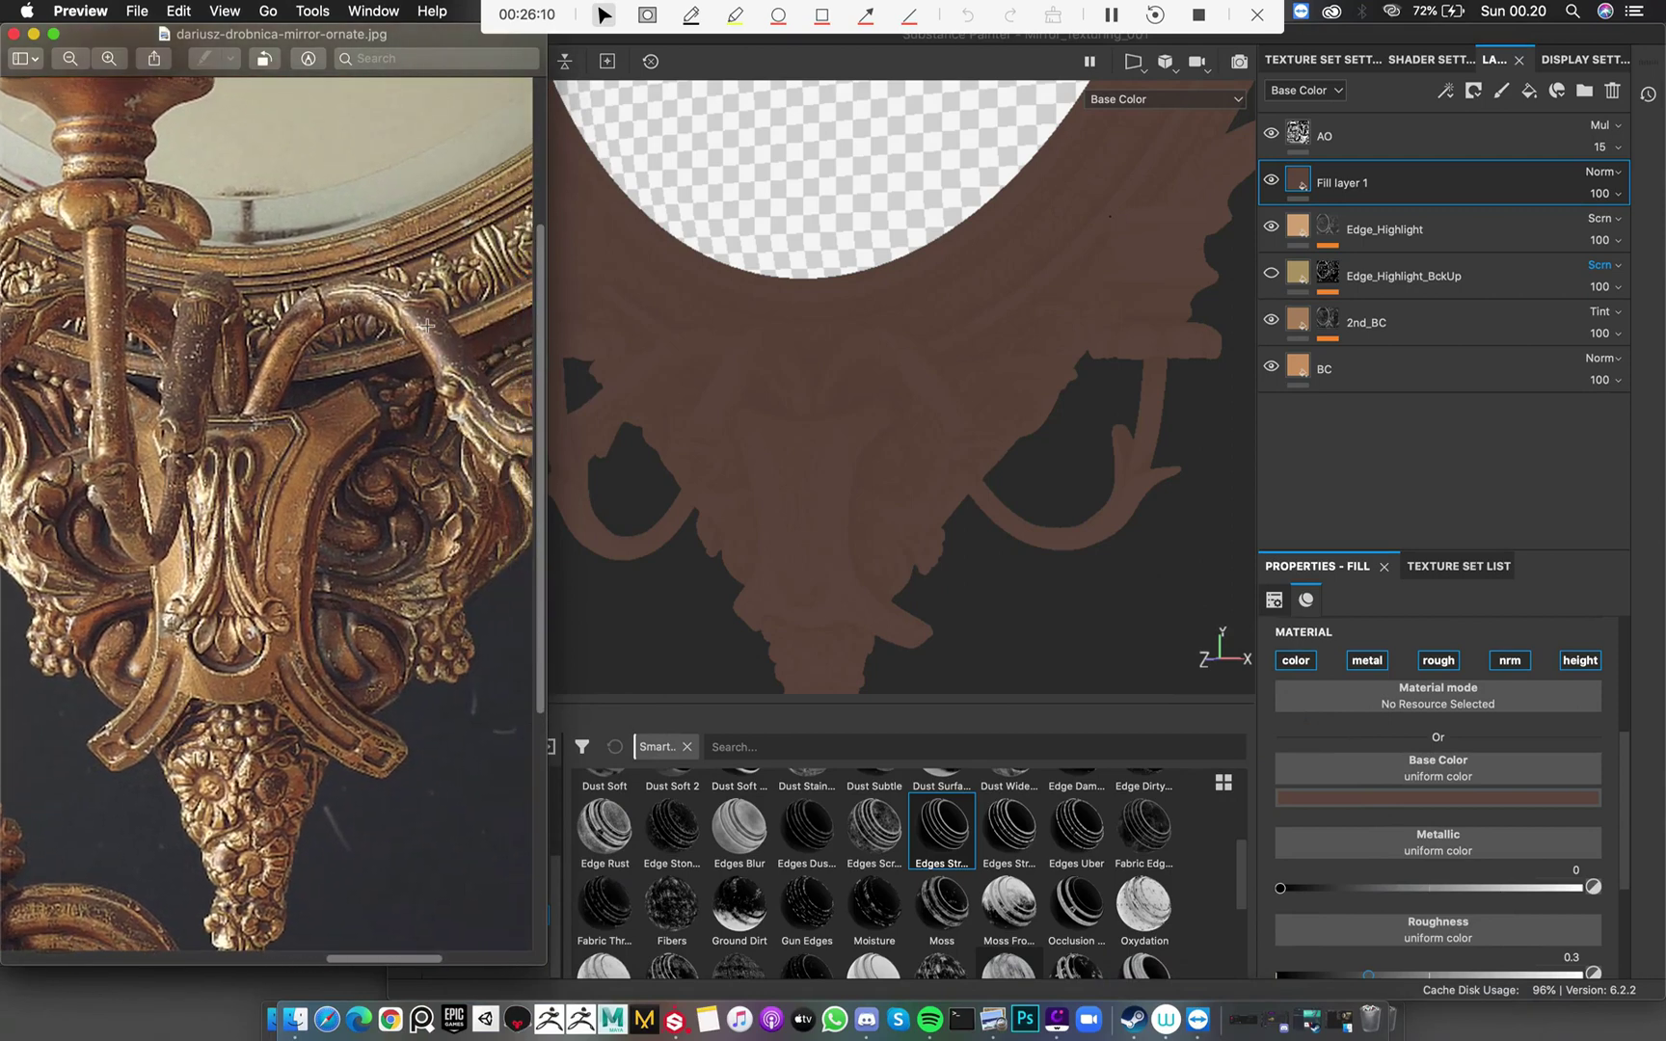
scroll(424, 335, "down", 2)
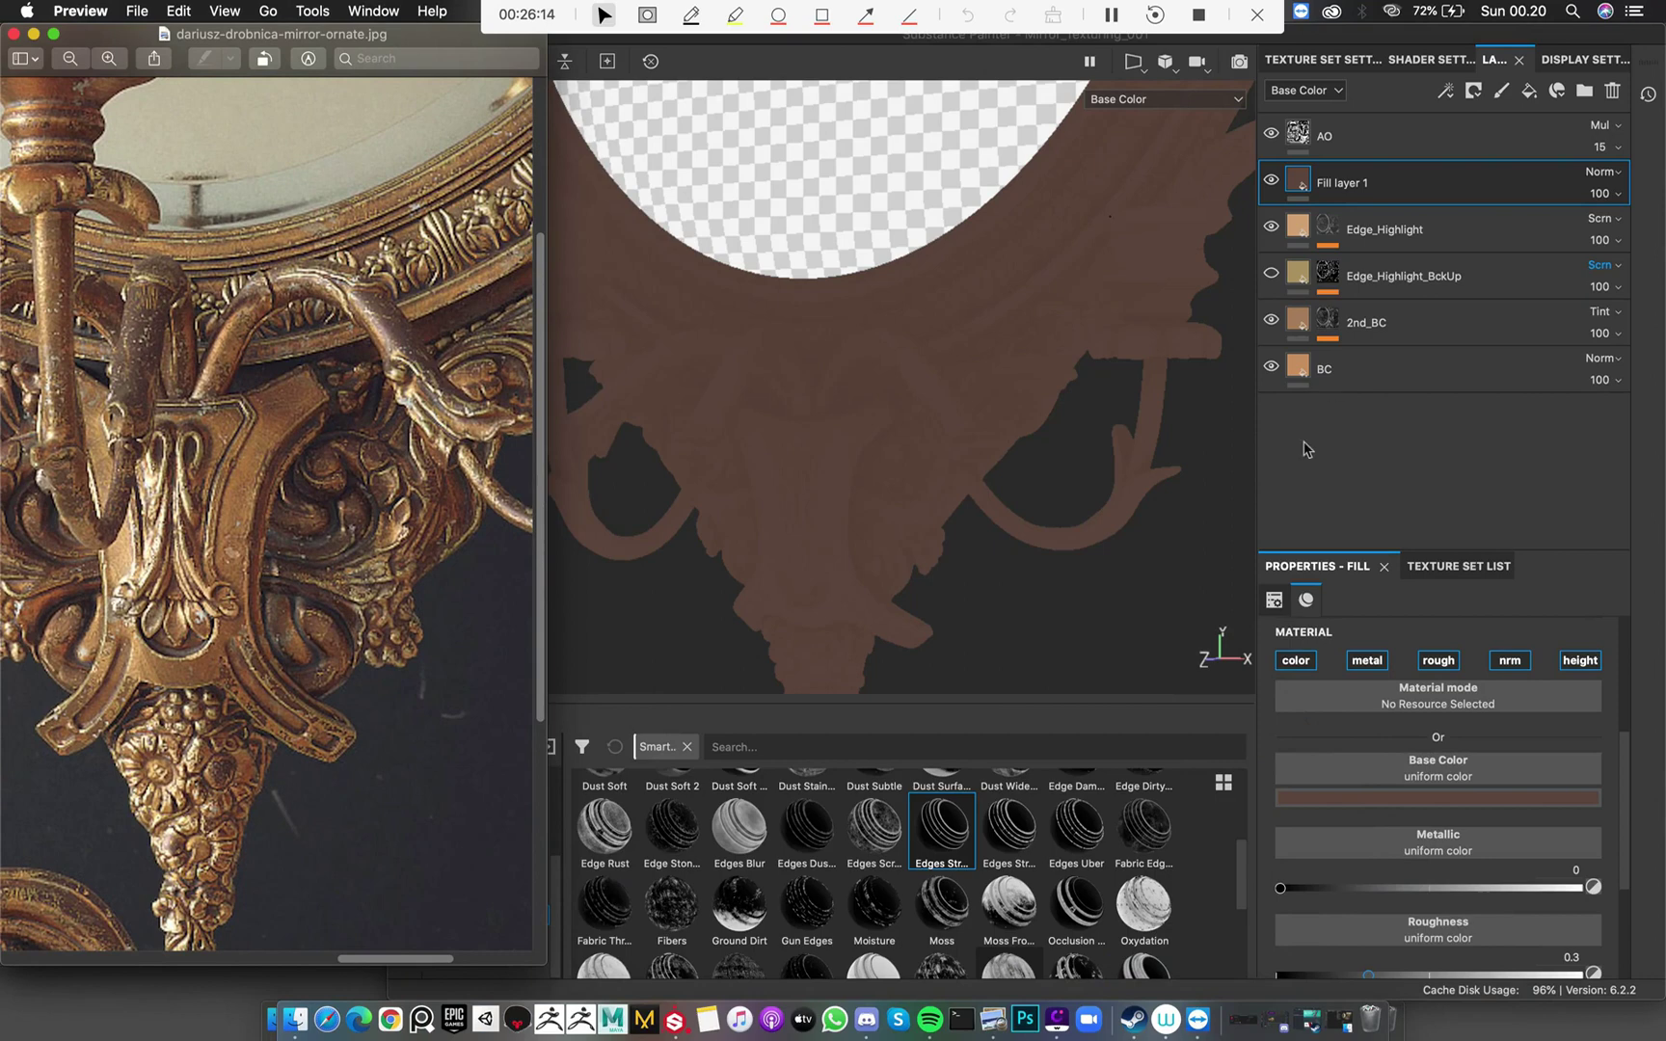
left_click(1201, 611)
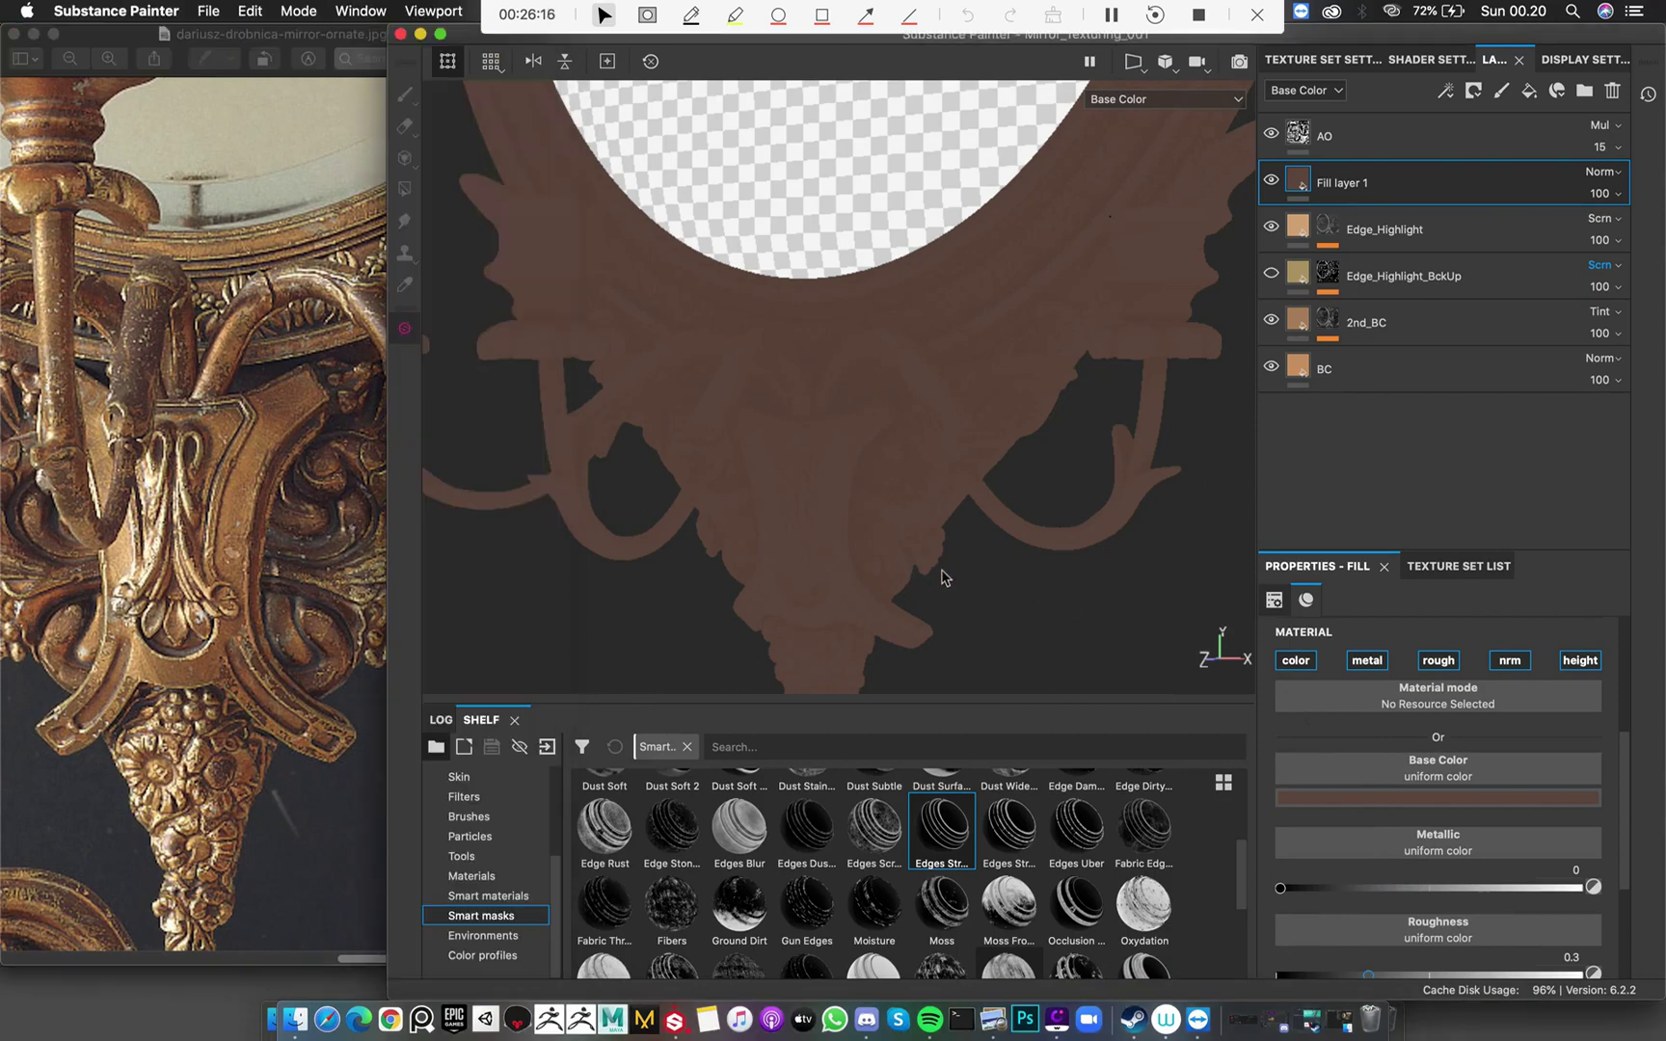
left_click_drag(929, 558, 1012, 540, "alt")
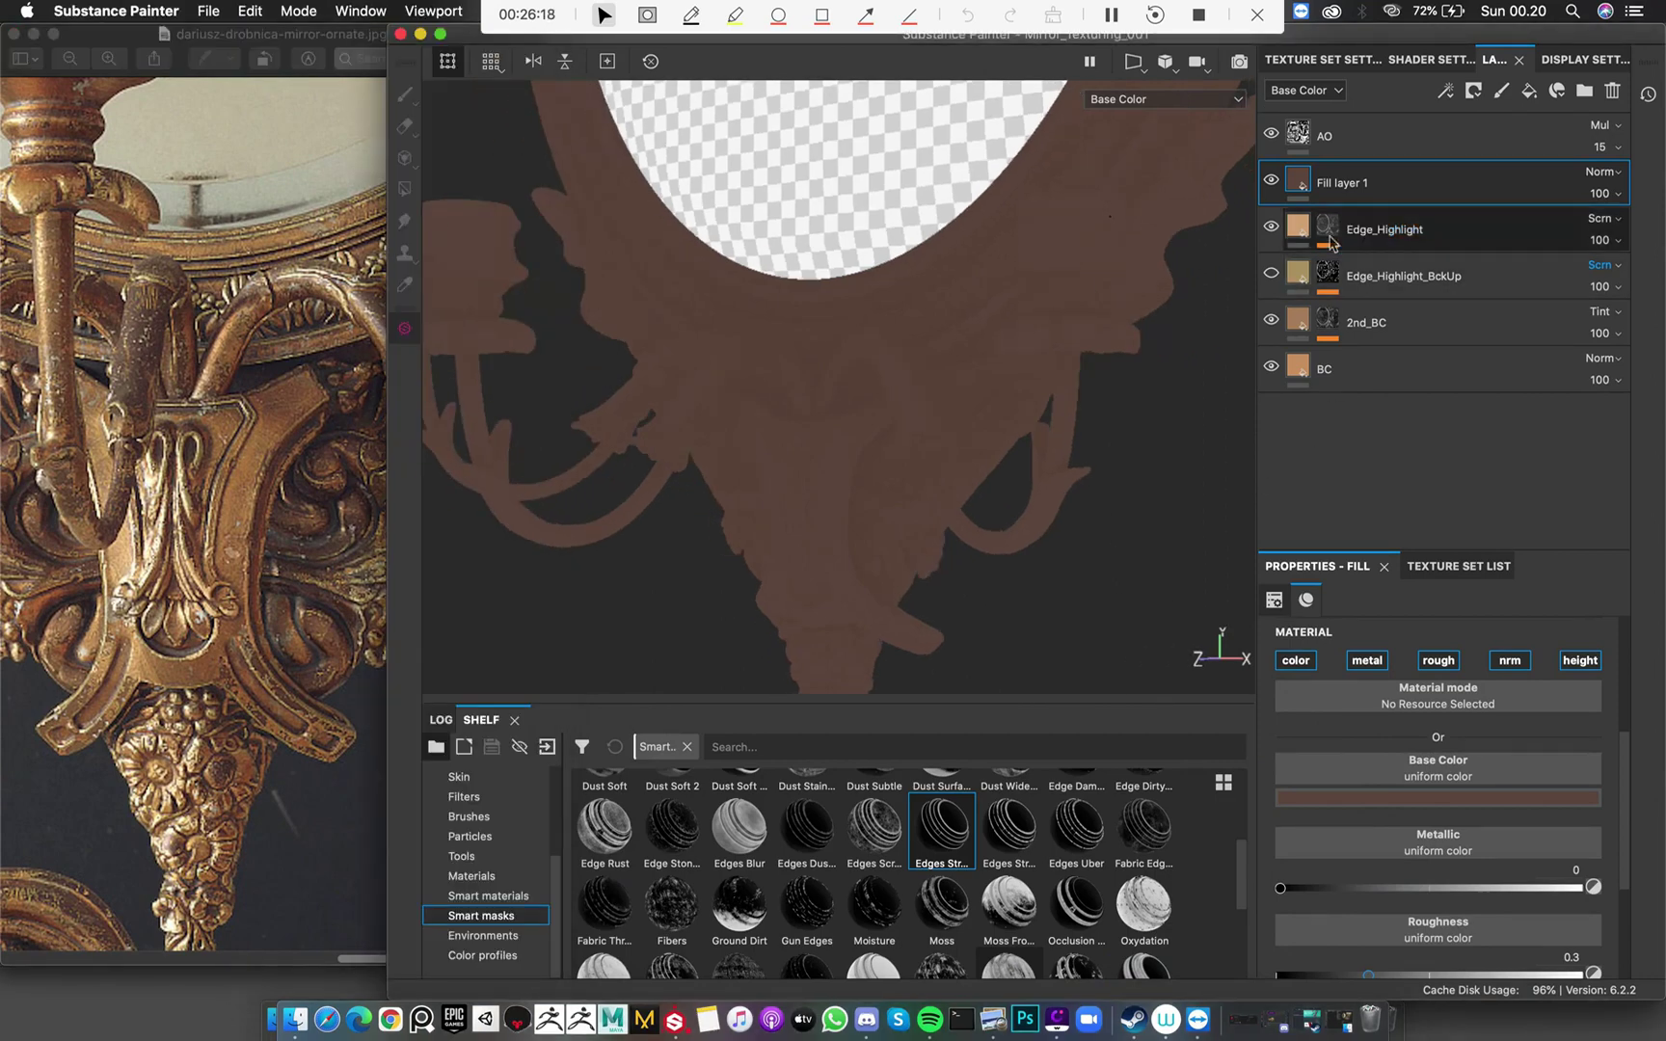
Add a black mask to the dark brown fill layer and rename the layer Imperfection
right_click(1342, 195)
left_click(1408, 202)
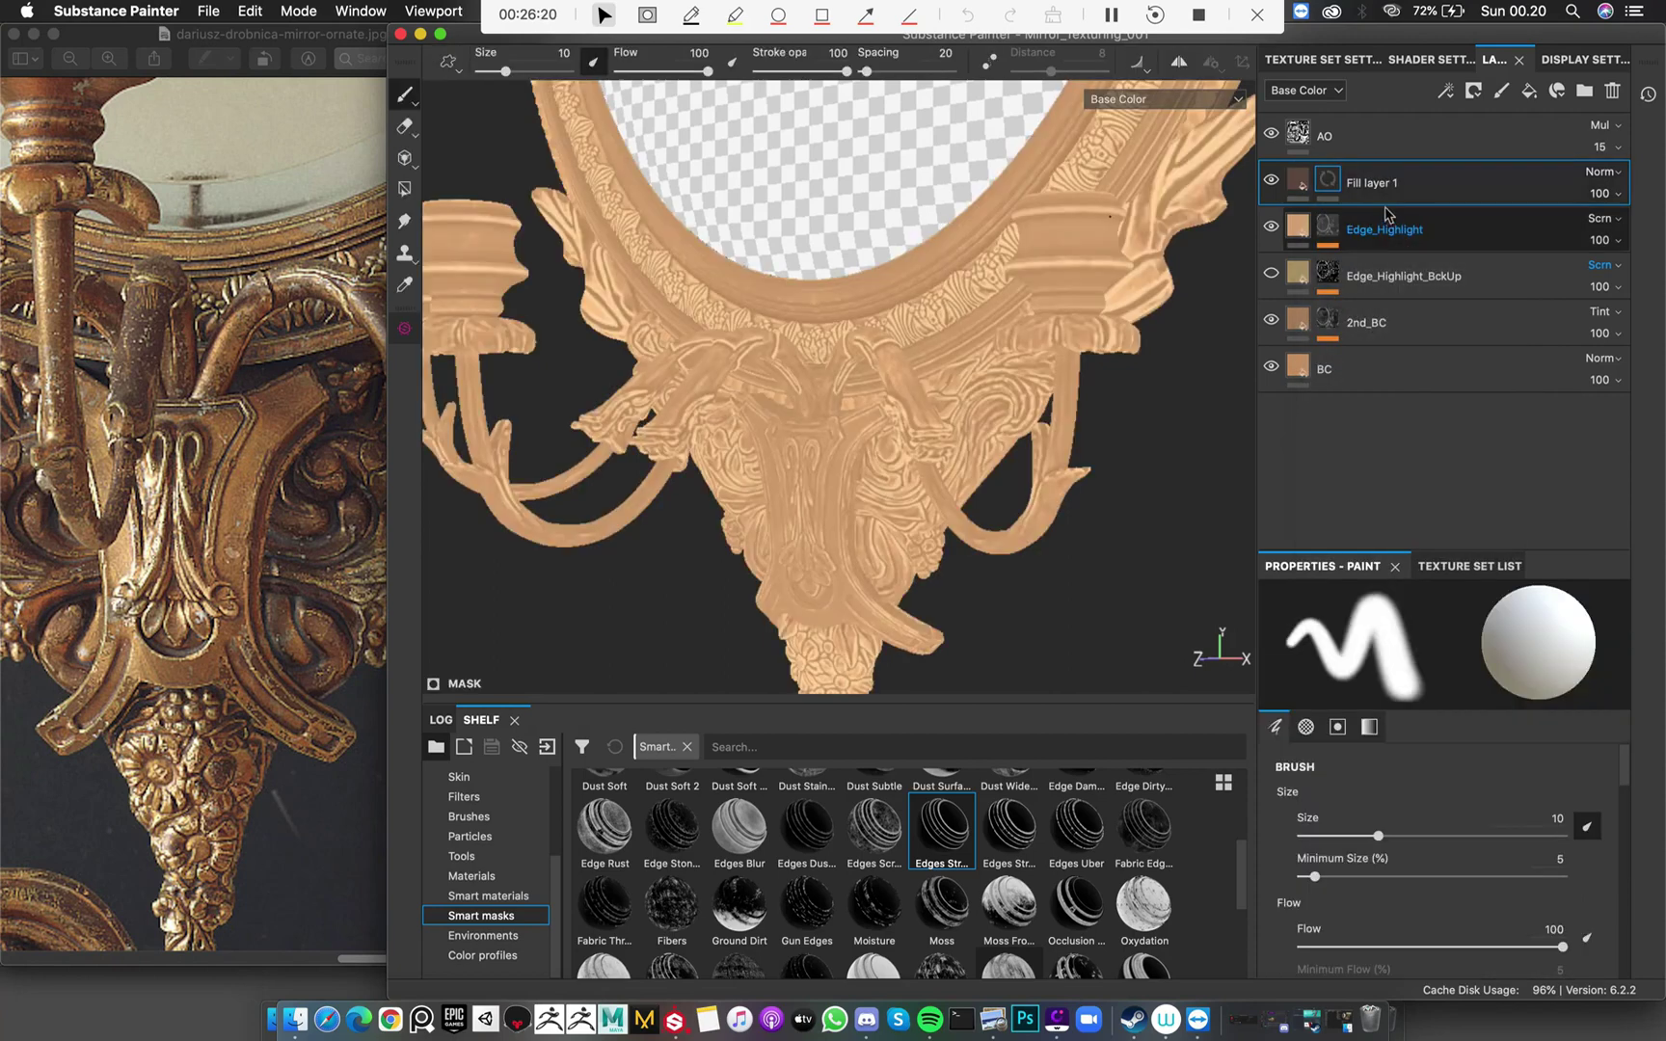
double_click(1423, 183)
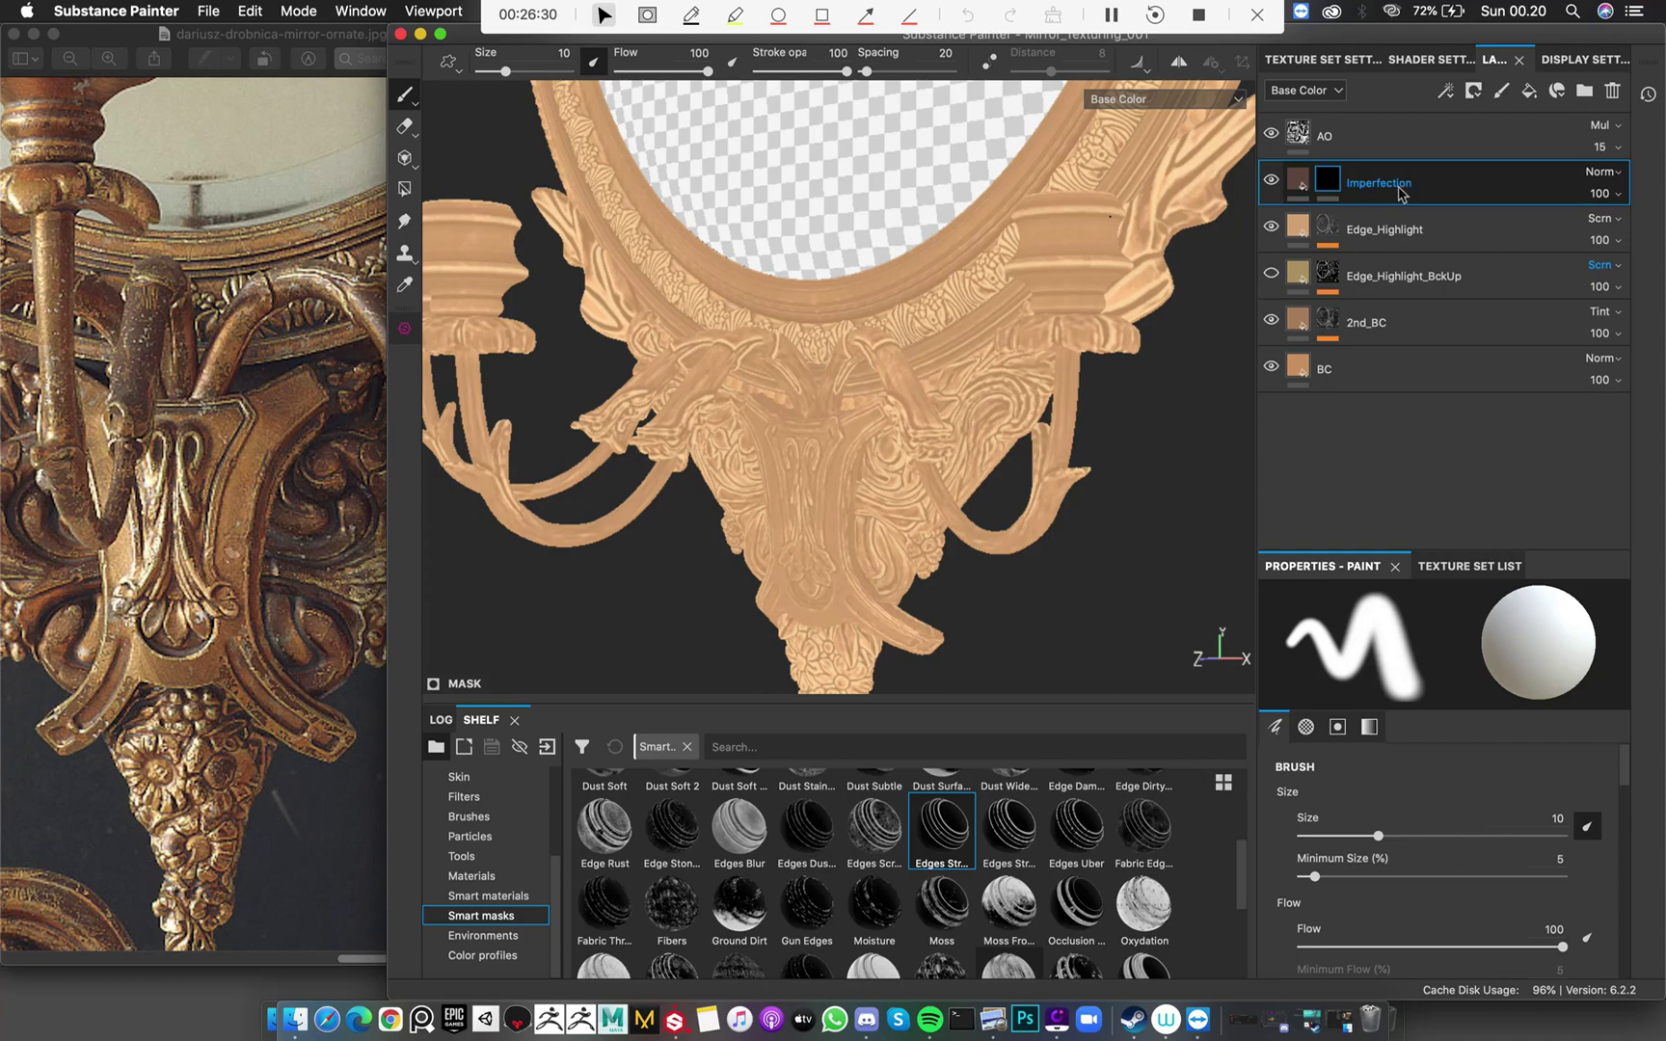
left_click(1298, 179)
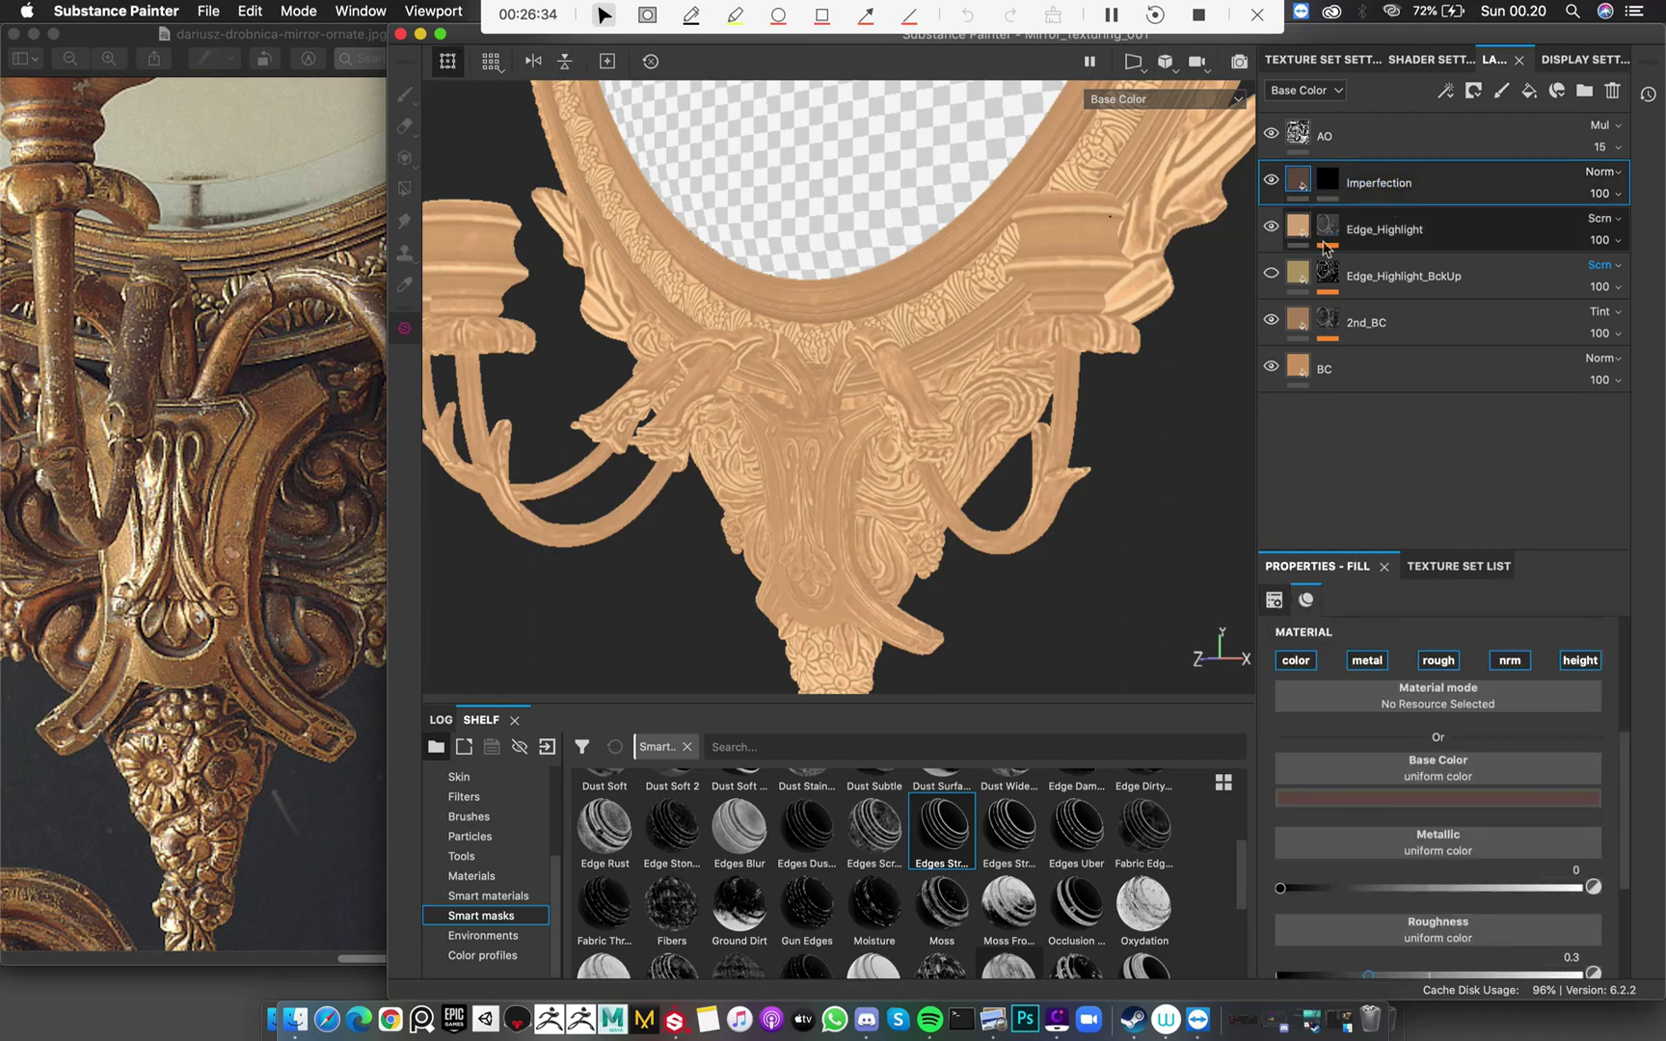
Browse the smart masks and try the Surface W... one on the Imperfection layer's mask
left_click(1328, 181)
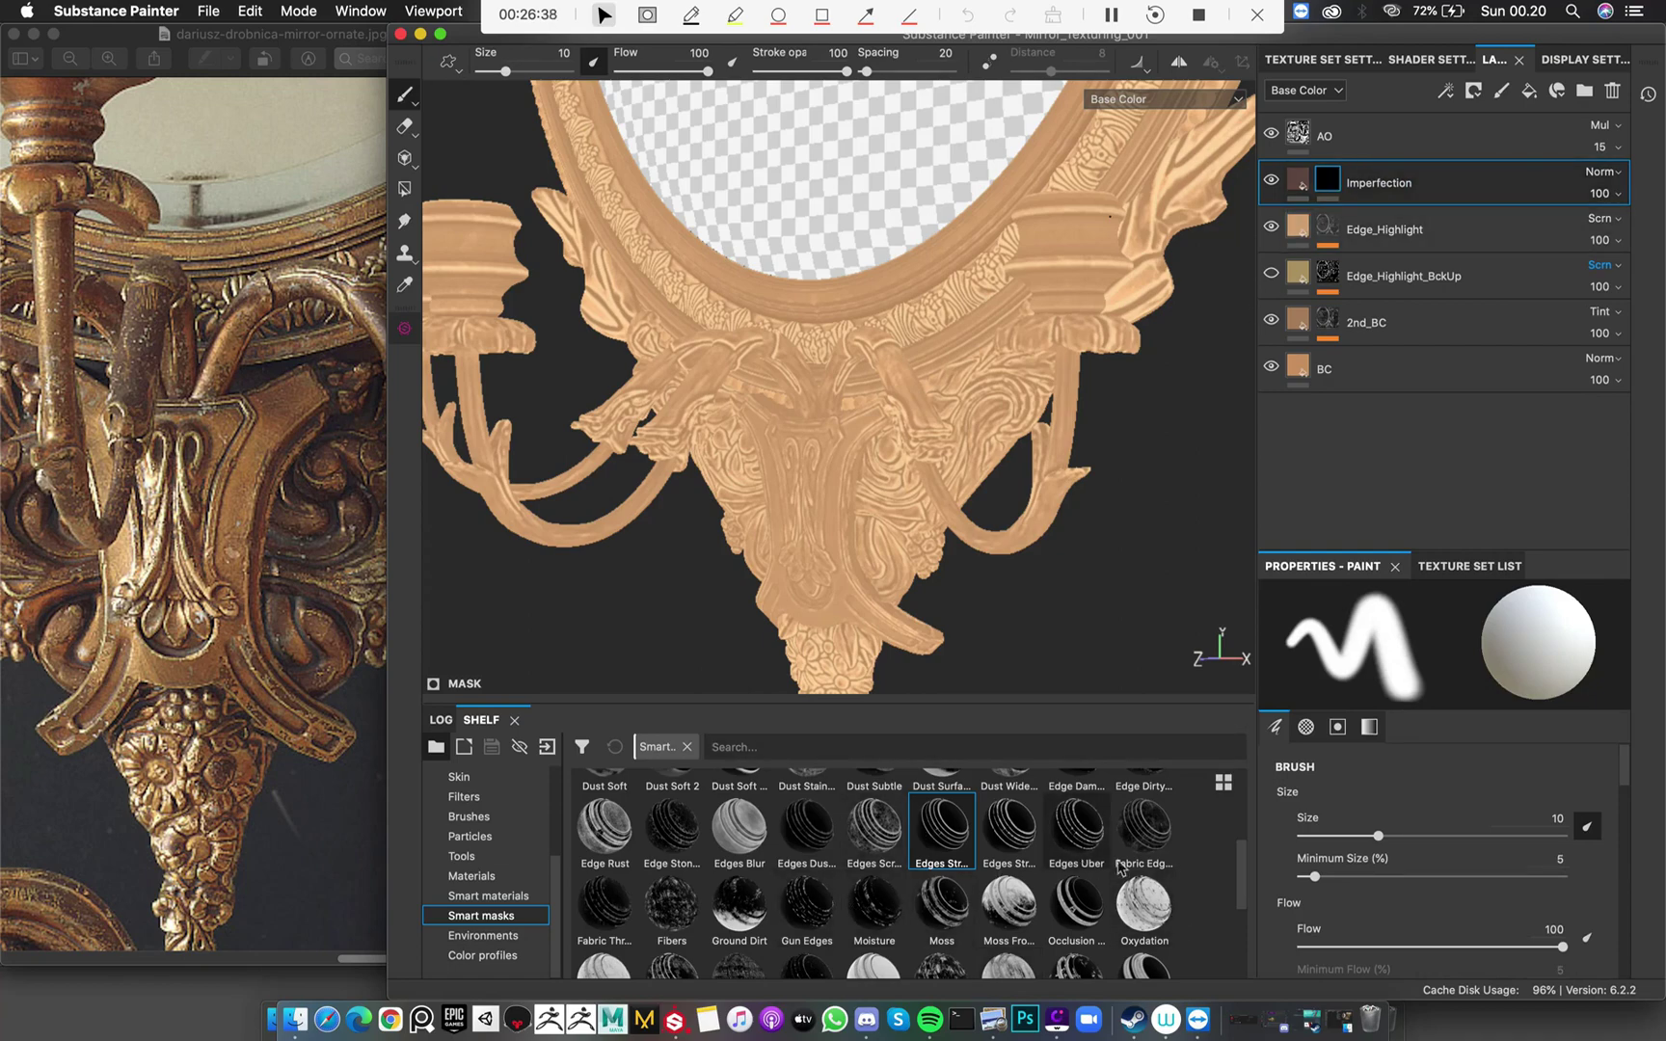
left_click_drag(1240, 857, 1248, 819)
scroll(964, 867, "down", 2)
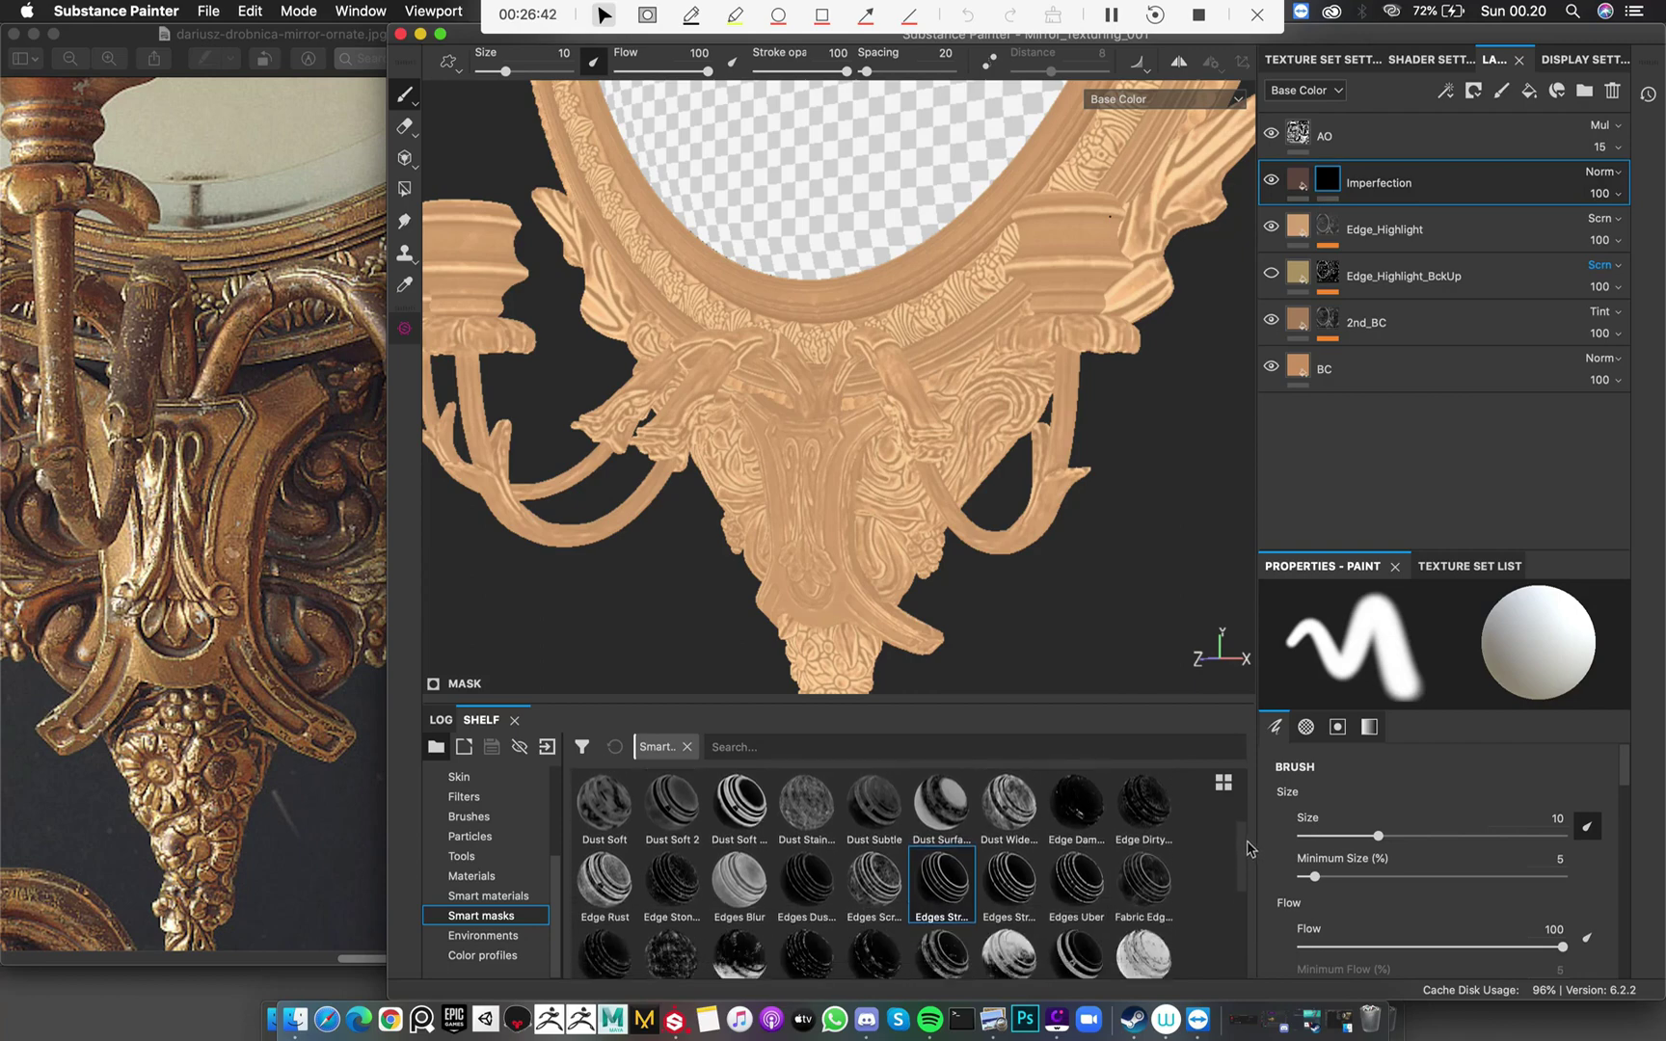
mouse_move(892, 888)
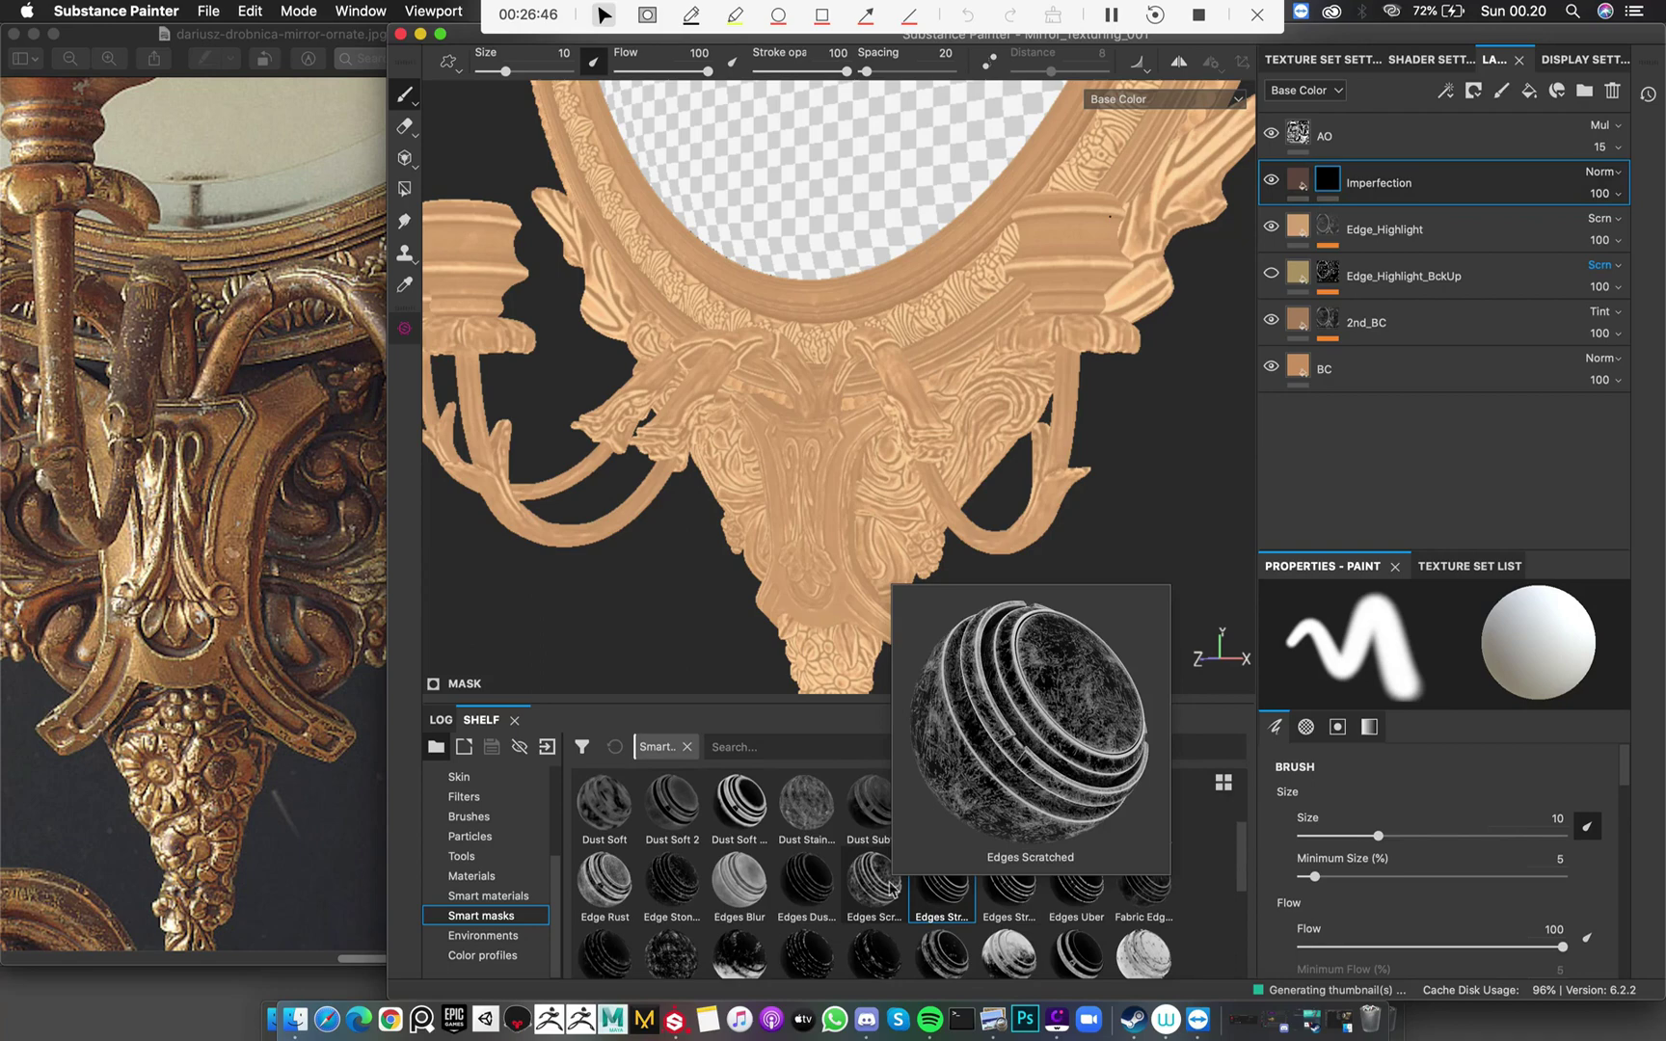
scroll(892, 888, "down", 5)
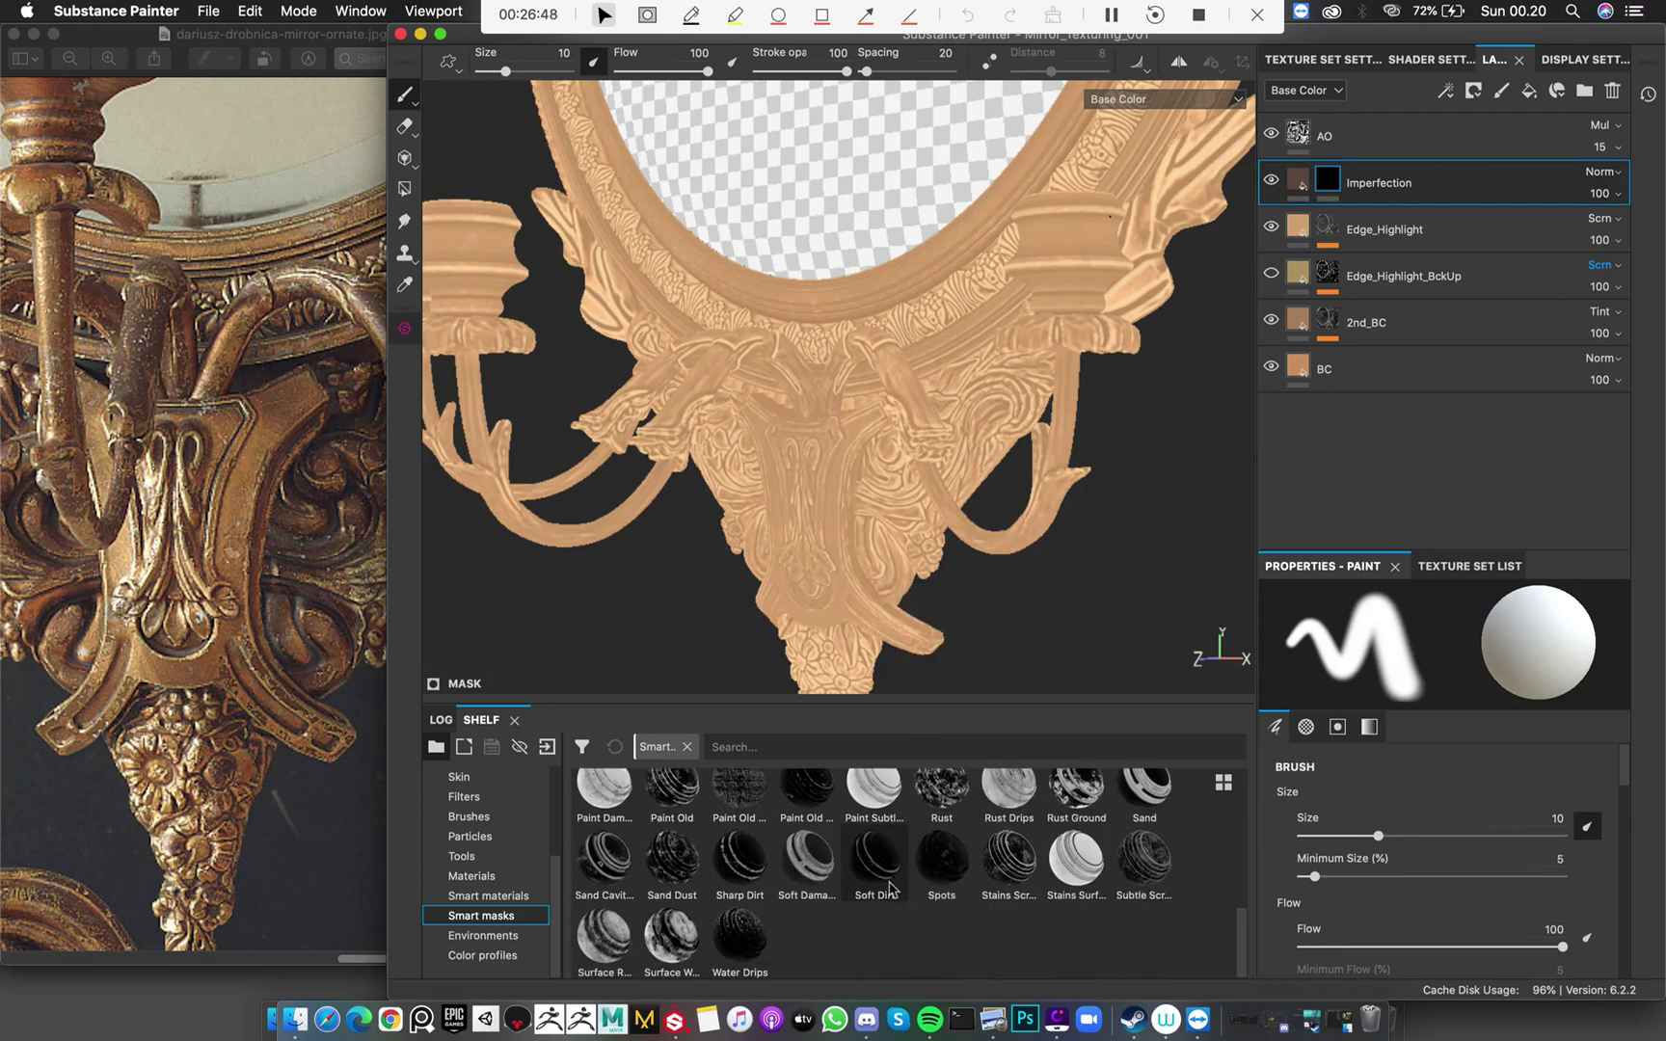
scroll(892, 888, "up", 2)
scroll(892, 888, "down", 2)
scroll(892, 888, "up", 1)
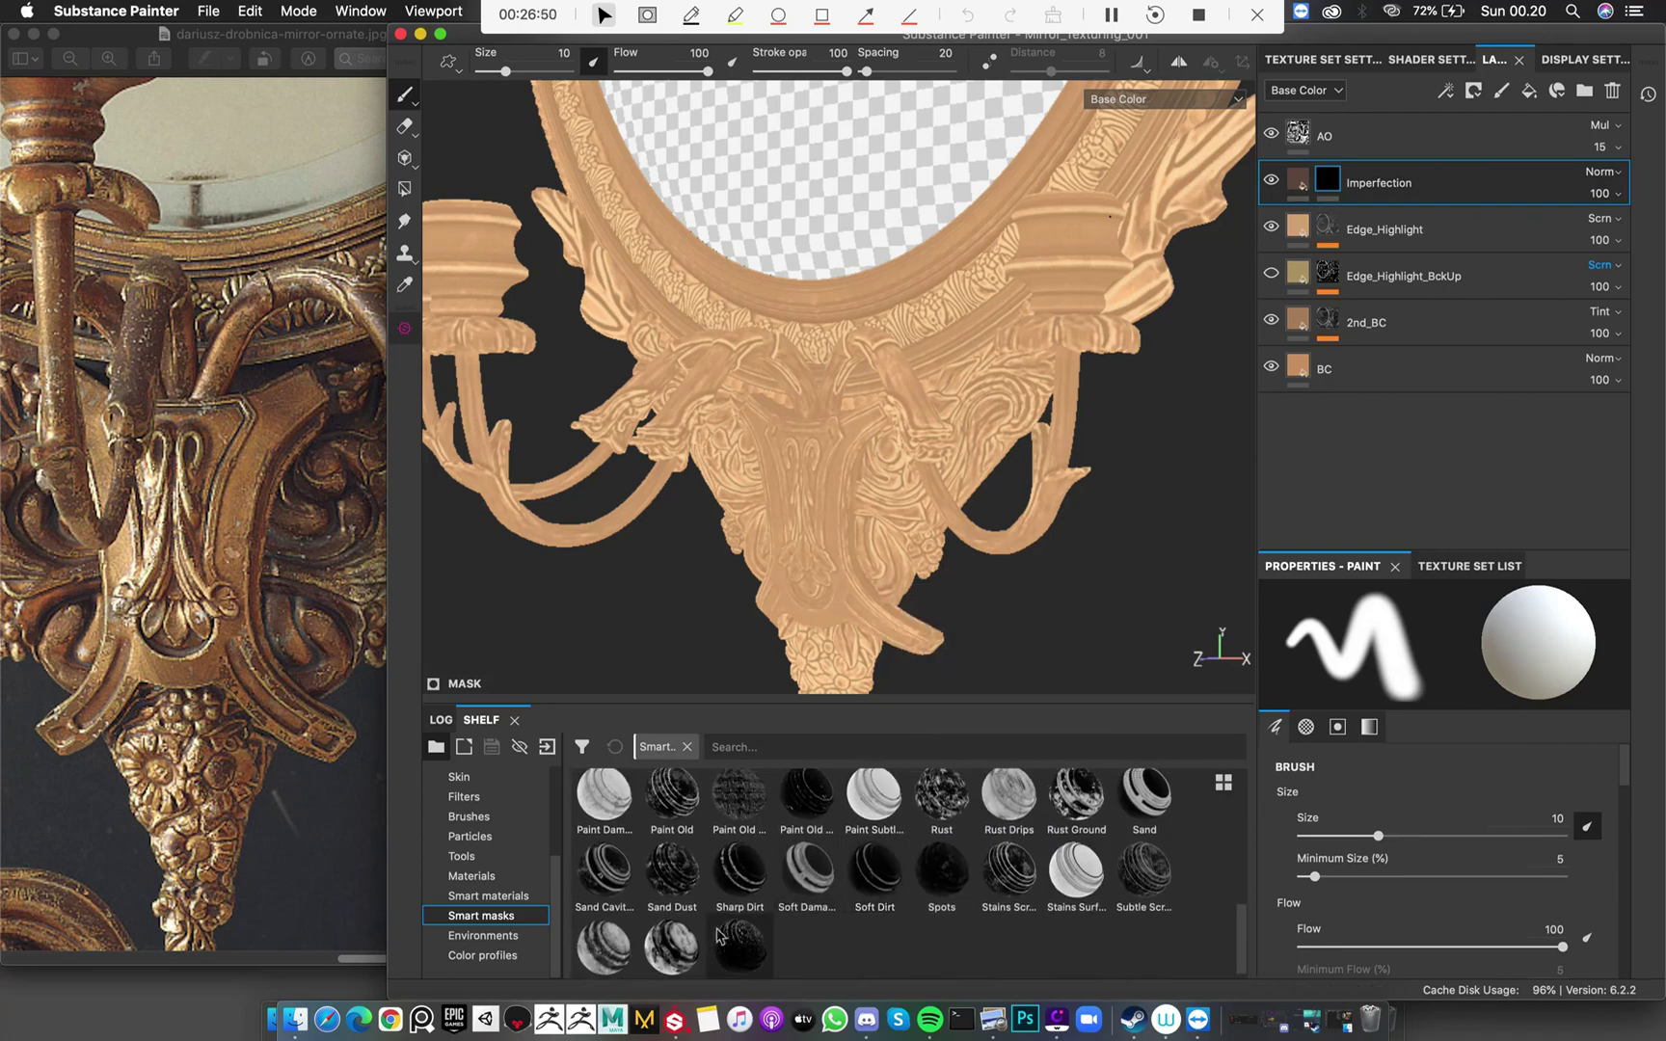
left_click_drag(670, 950, 1350, 188)
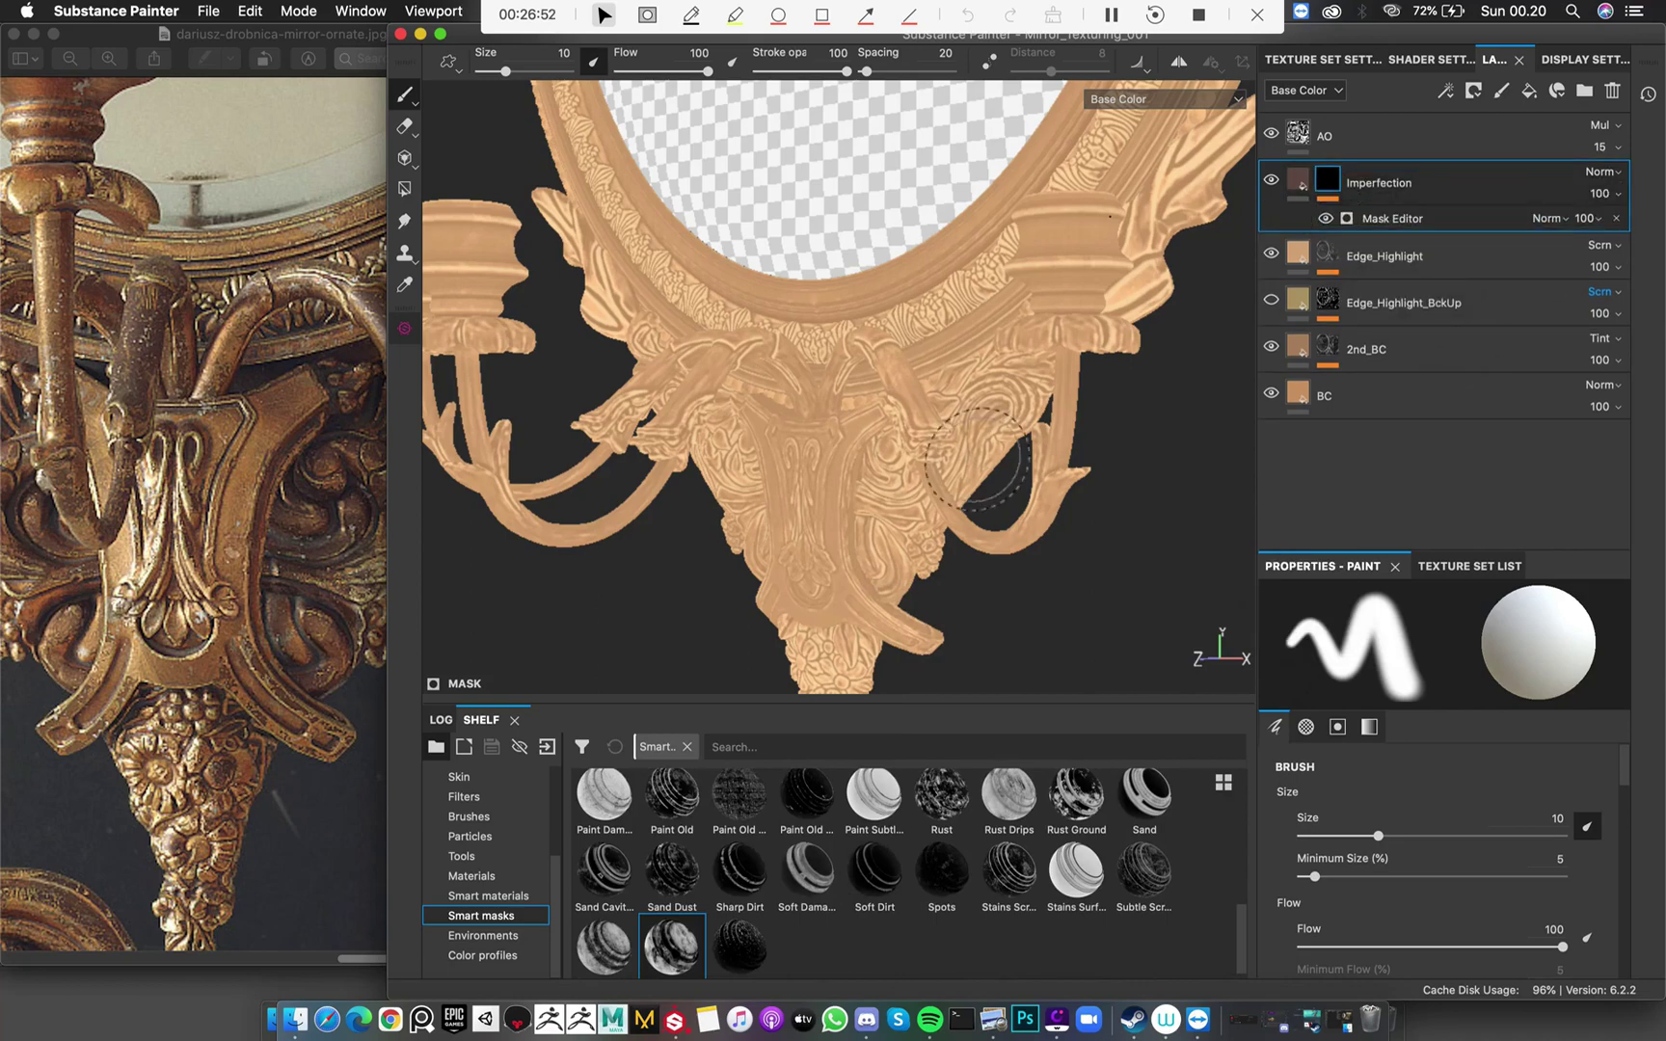
Inspect the smart mask's dark wear pattern on the candle arms, oval frame, crest and lower ornament
left_click_drag(809, 434, 913, 479, "alt")
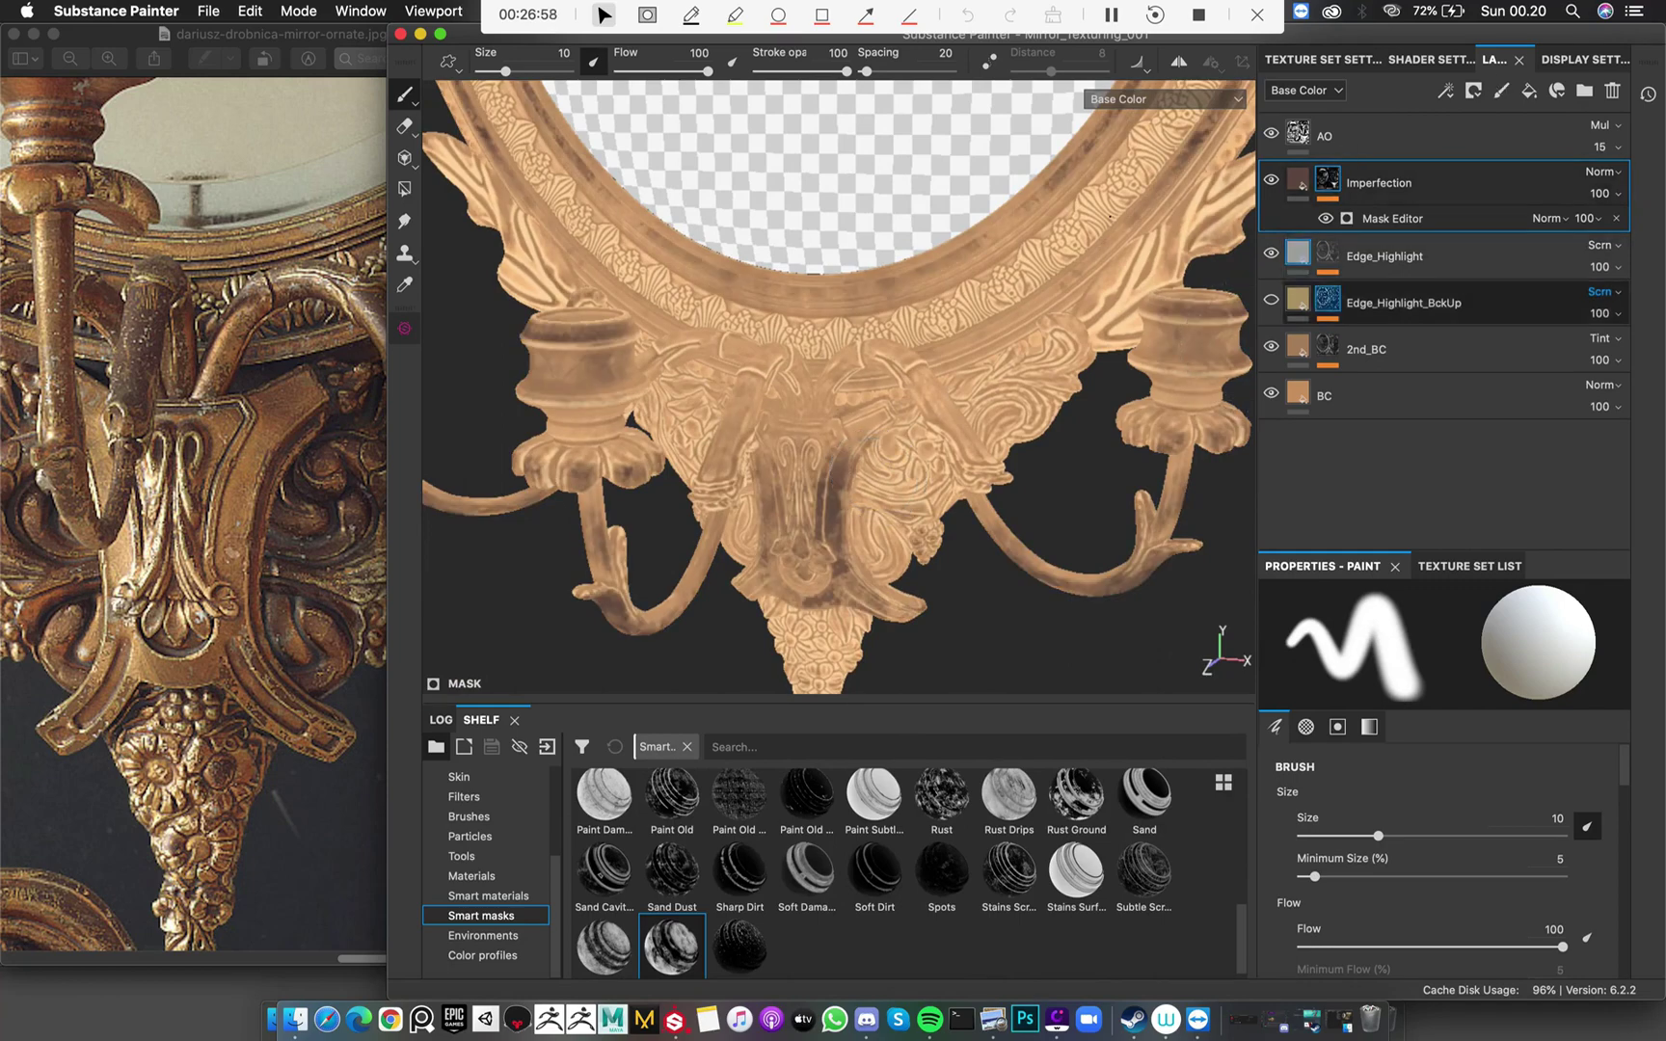
scroll(810, 336, "down", 5)
right_click_drag(809, 335, 799, 390, "alt")
middle_click_drag(752, 101, 972, 615, "alt")
right_click_drag(972, 615, 803, 441, "alt")
left_click_drag(803, 440, 860, 364, "alt")
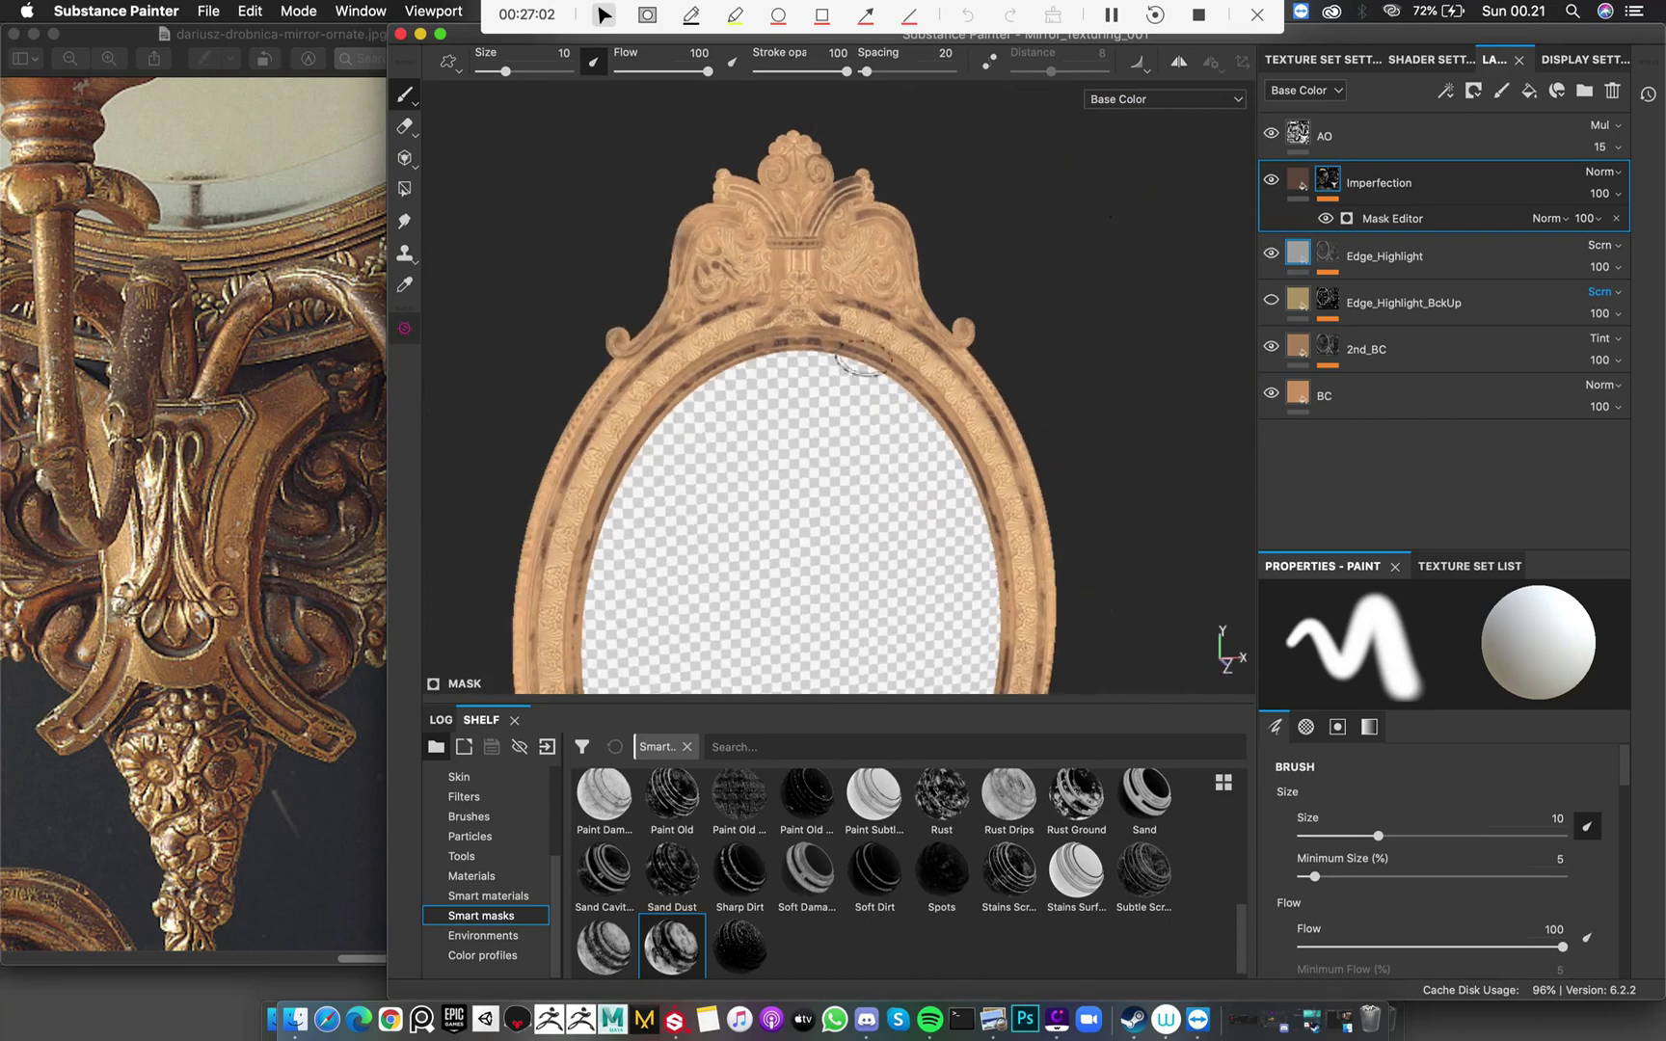
middle_click_drag(940, 617, 930, 326, "alt")
left_click_drag(930, 326, 955, 308, "alt")
middle_click_drag(949, 540, 940, 251, "alt")
right_click_drag(940, 318, 1089, 473, "alt")
scroll(1090, 472, "up", 5)
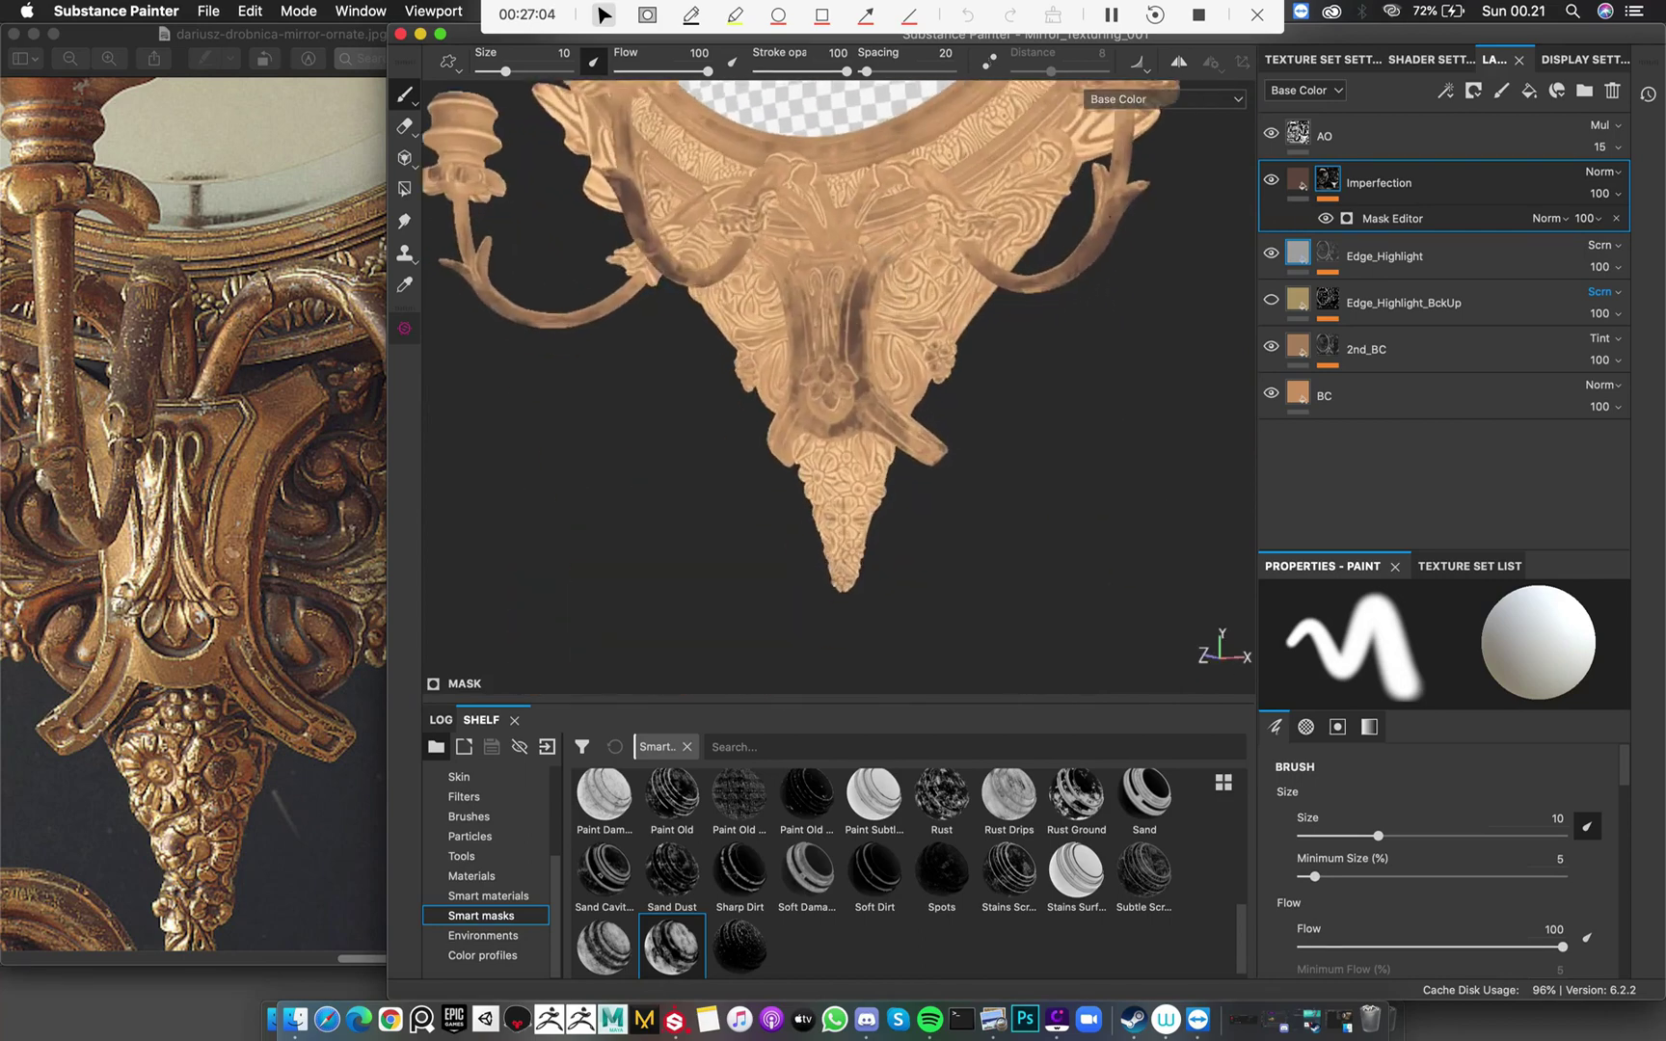
Replace the Imperfection layer's smart mask with a plain black mask
right_click(1340, 181)
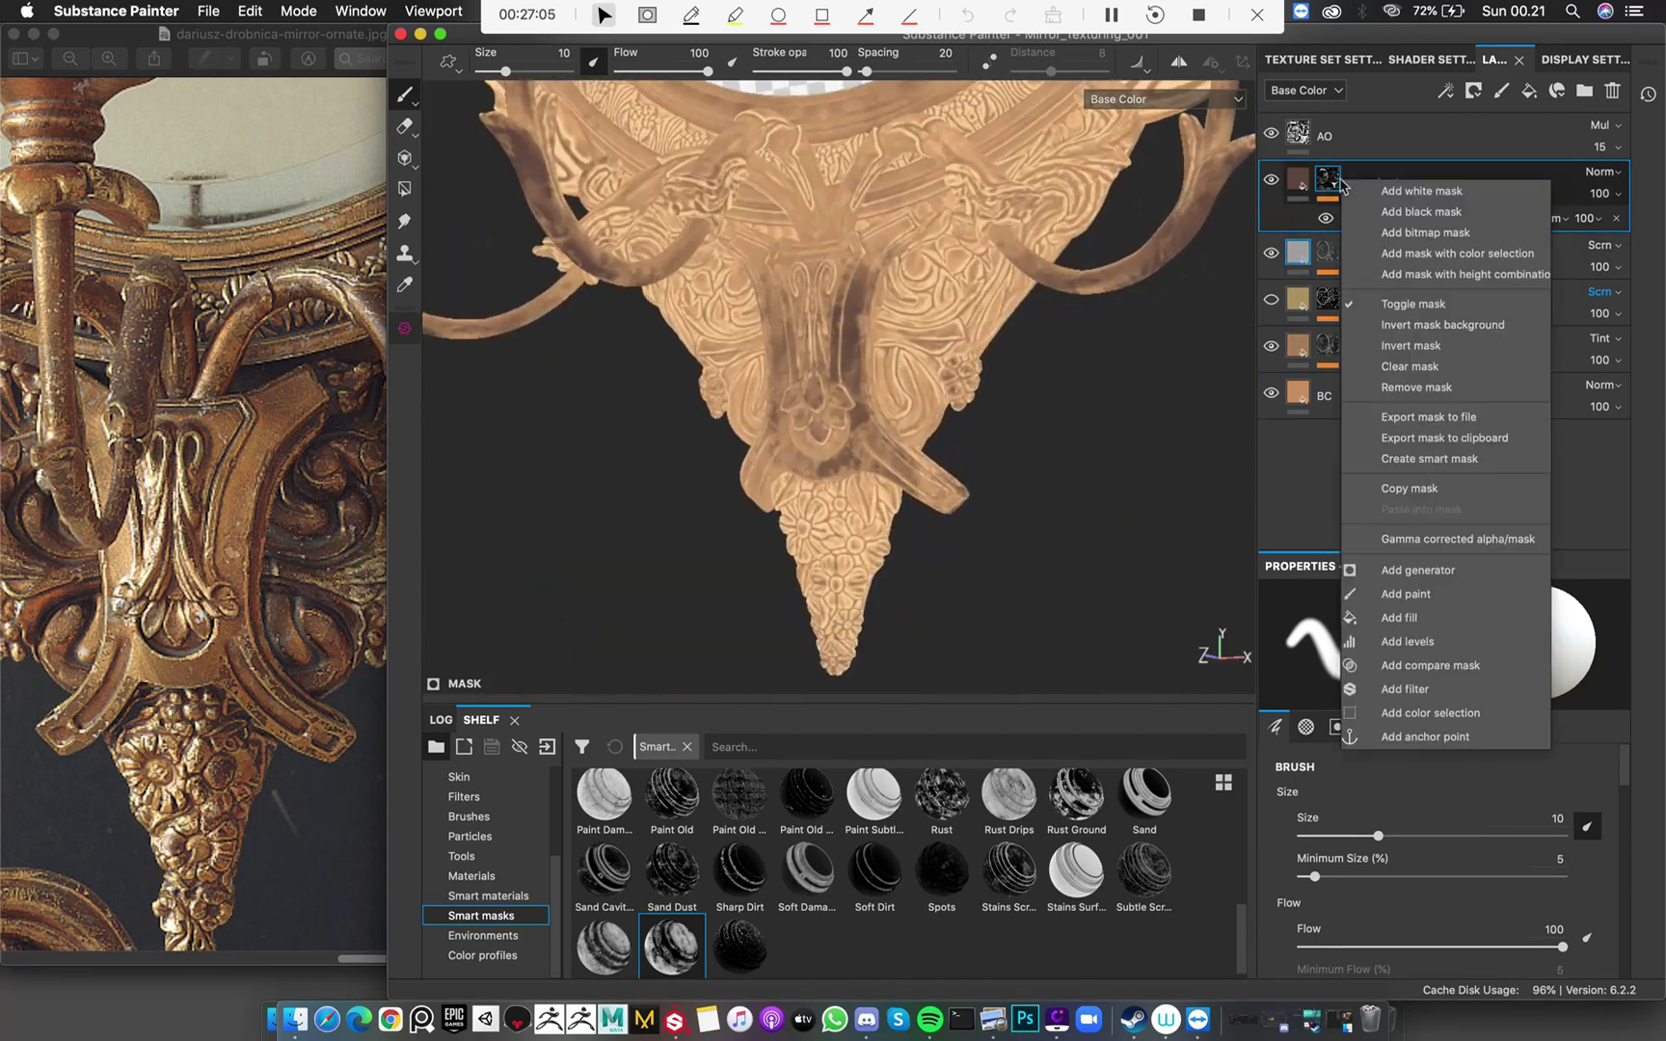
left_click(1409, 212)
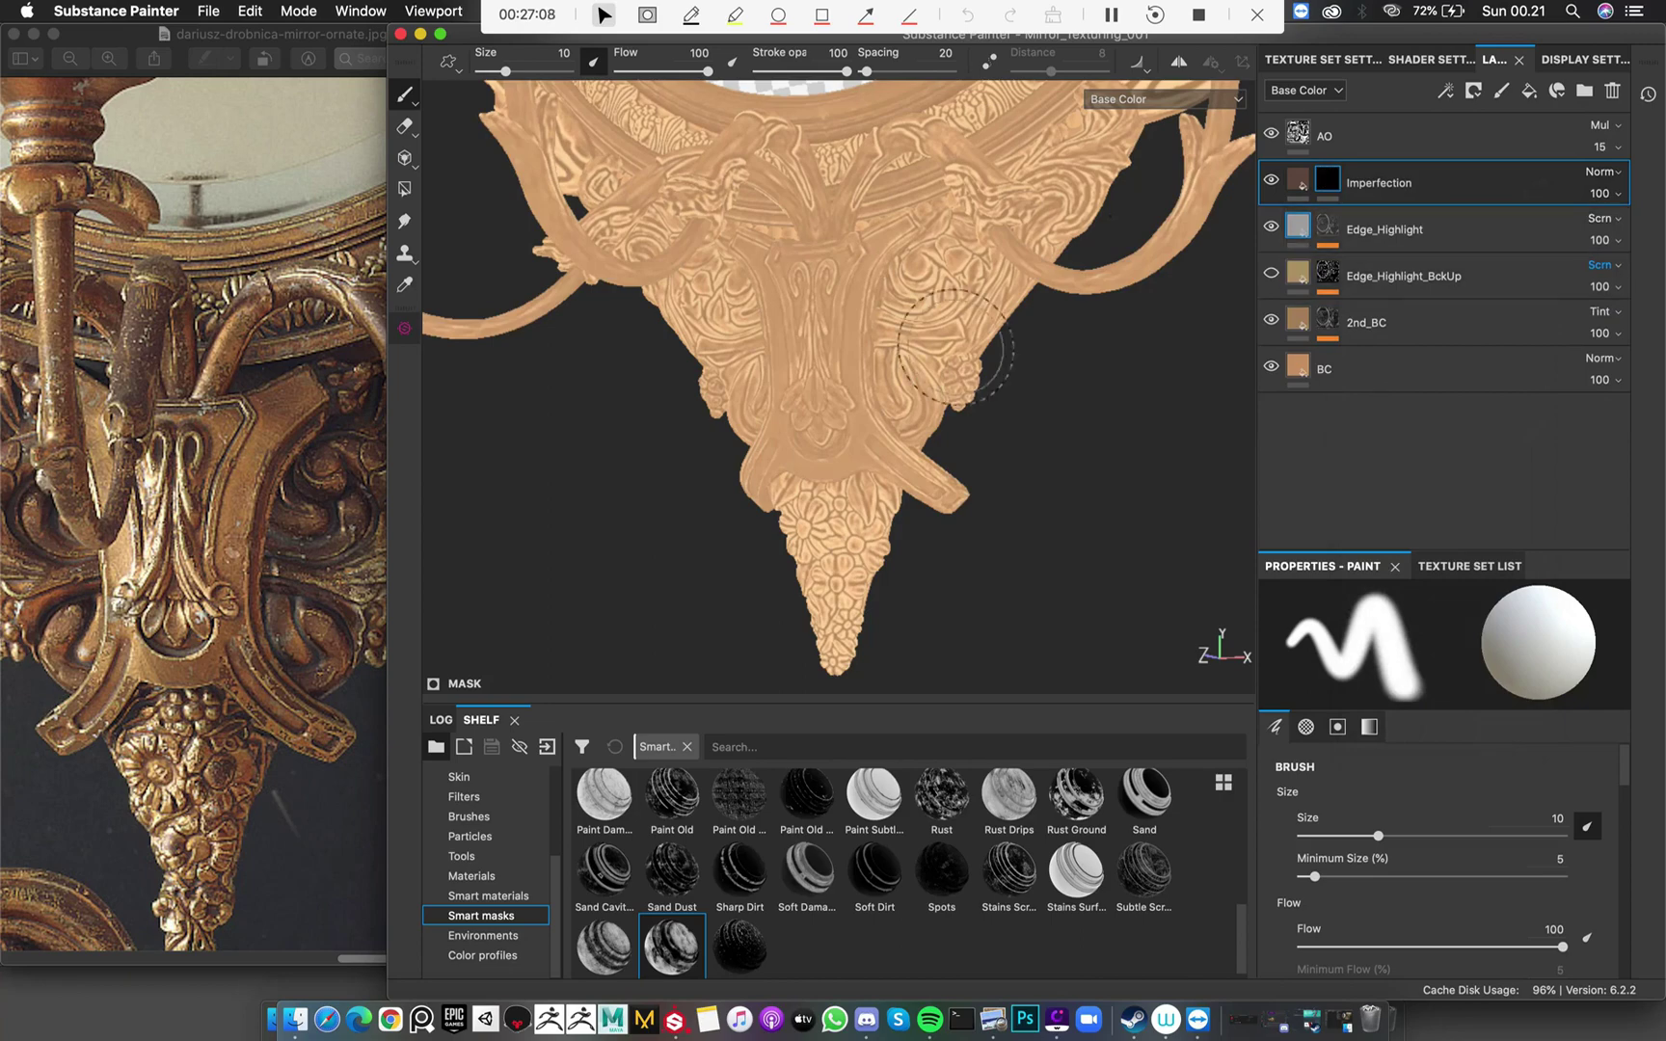
mouse_move(997, 402)
left_mouse_down("alt")
mouse_move(972, 393)
mouse_move(993, 364)
mouse_move(1012, 395)
mouse_move(793, 460)
mouse_move(832, 383)
mouse_move(858, 415)
left_mouse_up("alt")
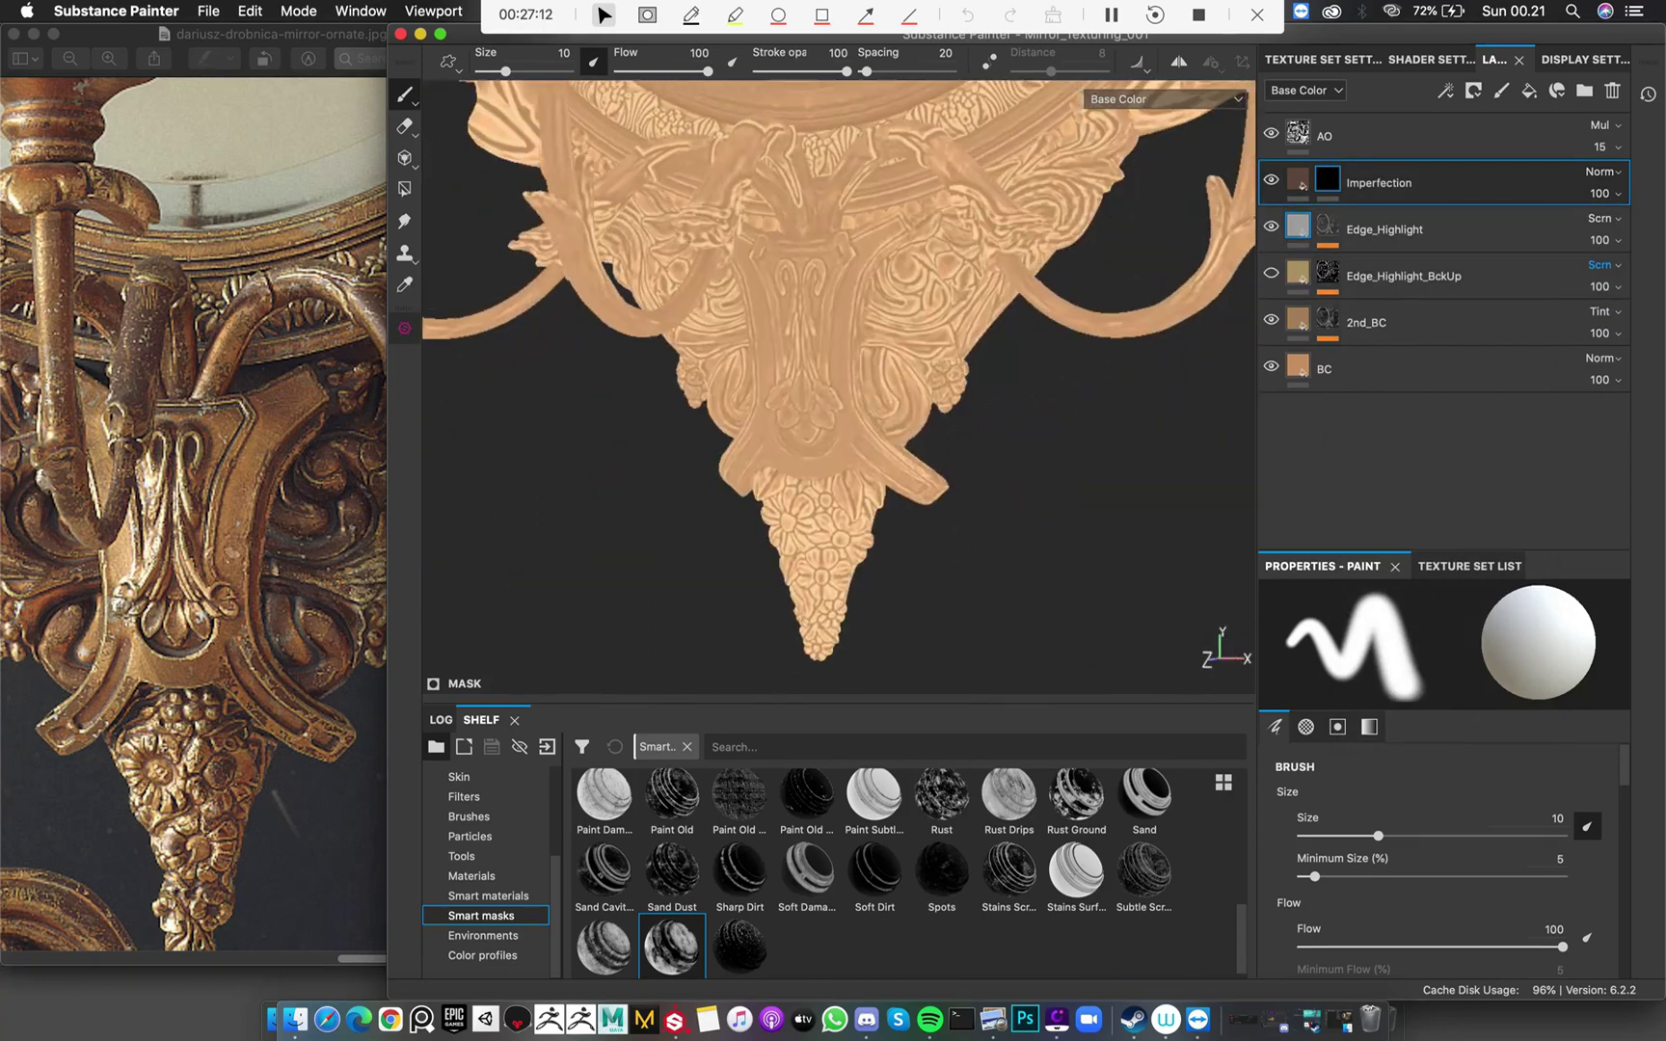
middle_click_drag(863, 398, 856, 291, "alt")
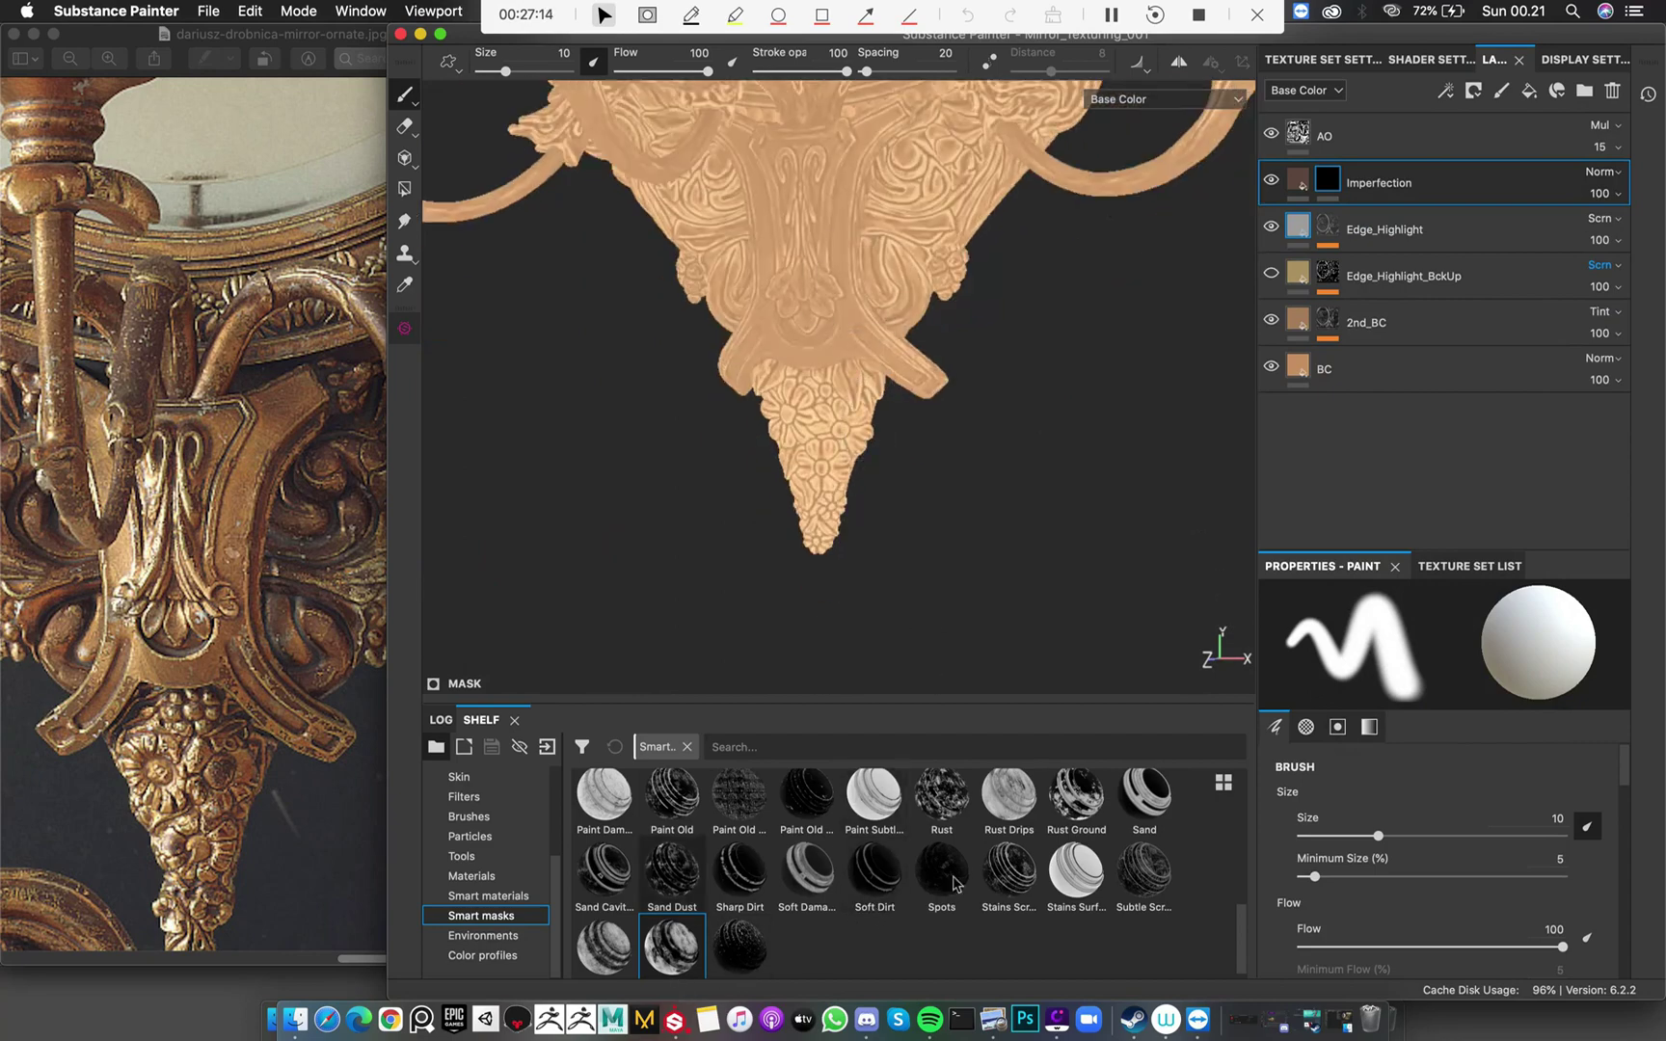
Preview other smart masks, such as Moss, and compare them with the wear on the reference's candle arms and central ornament
scroll(1184, 933, "up", 3)
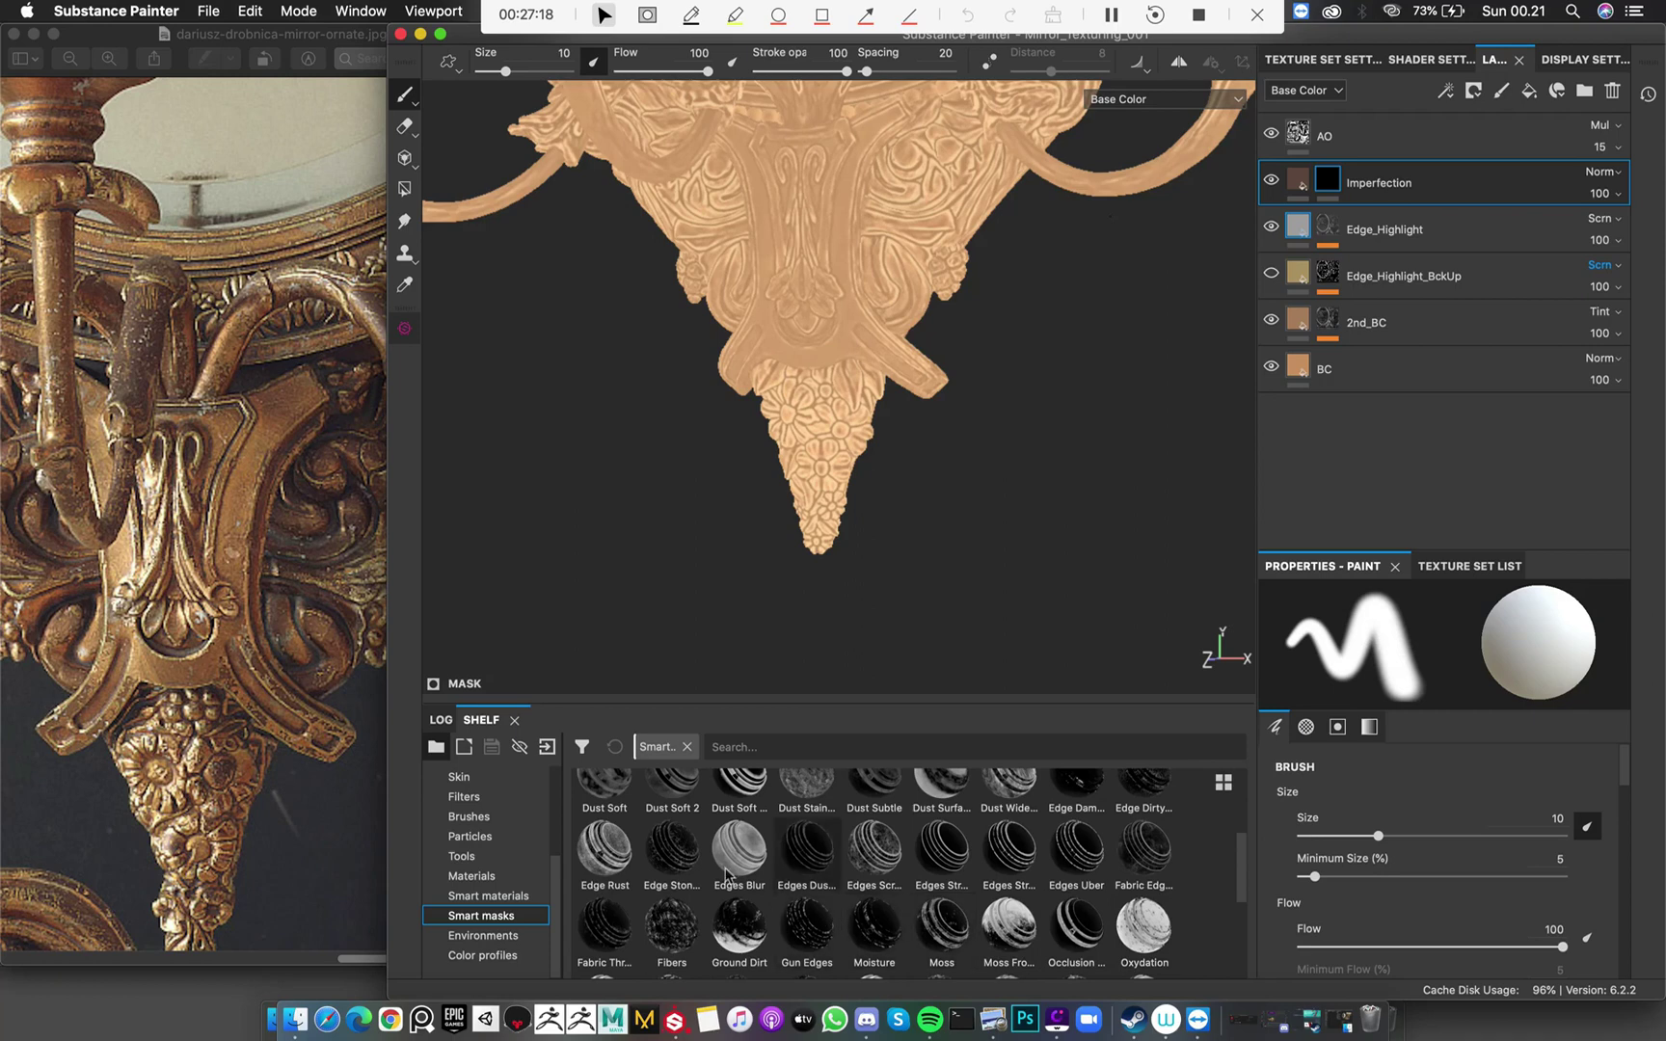
scroll(1077, 872, "down", 1)
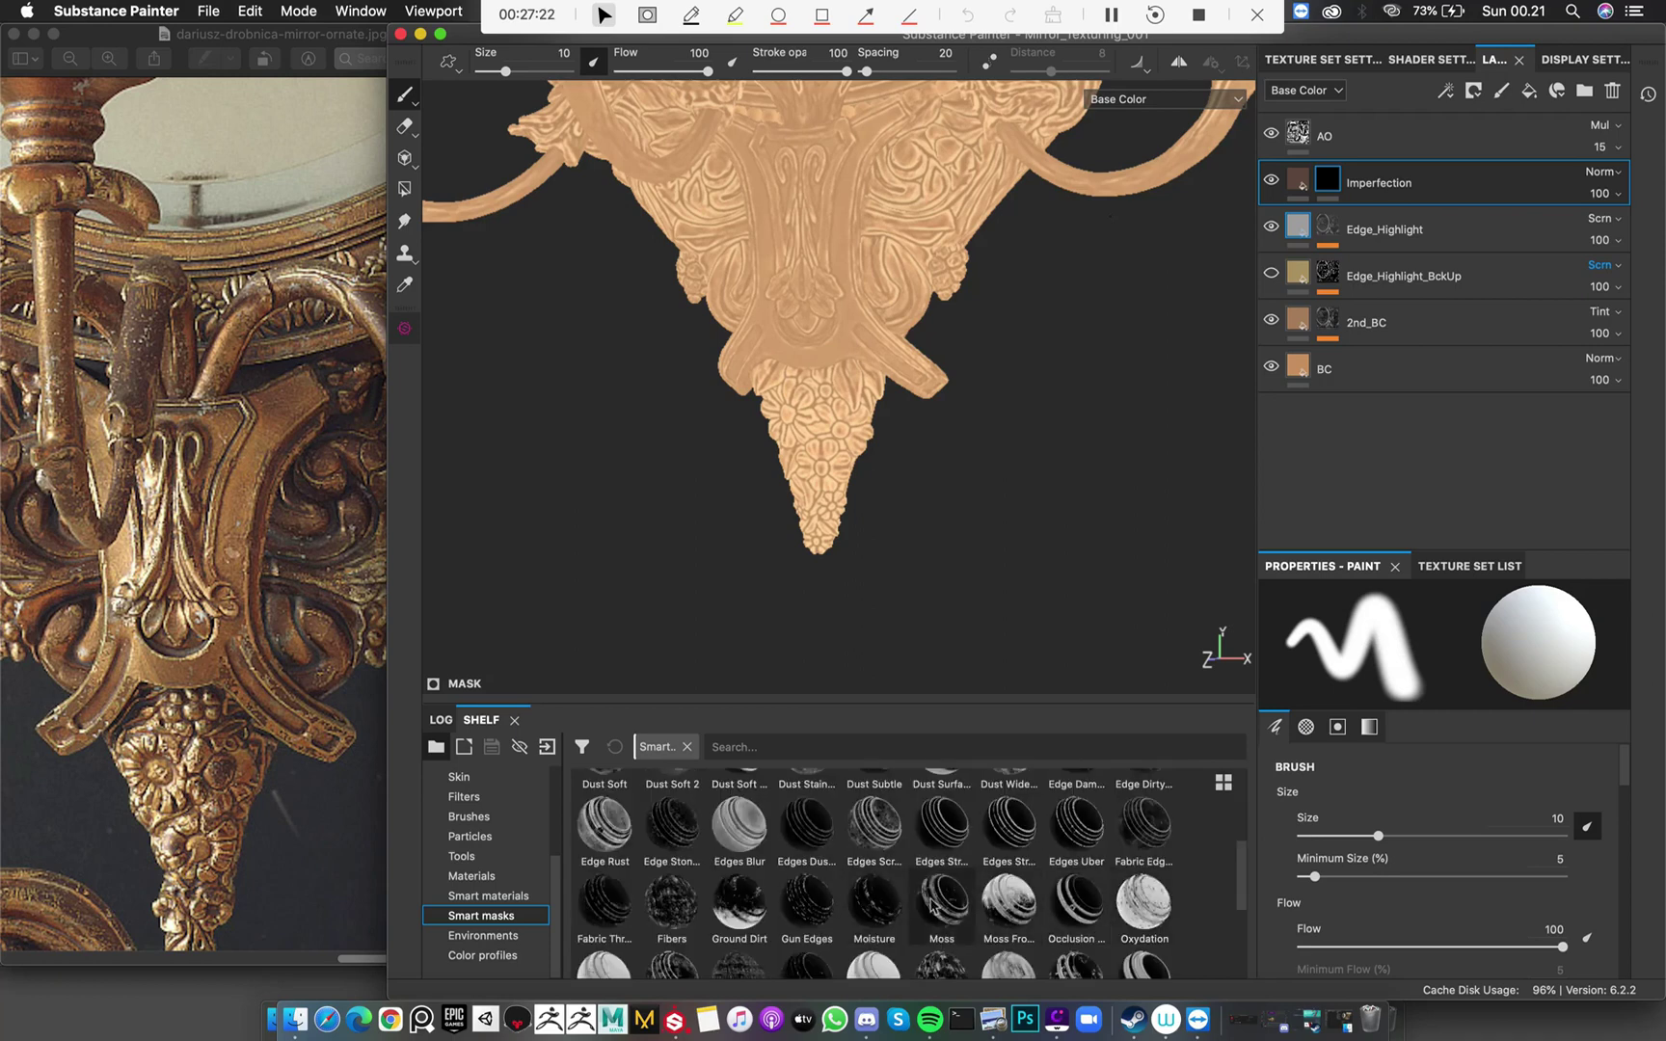
mouse_move(936, 904)
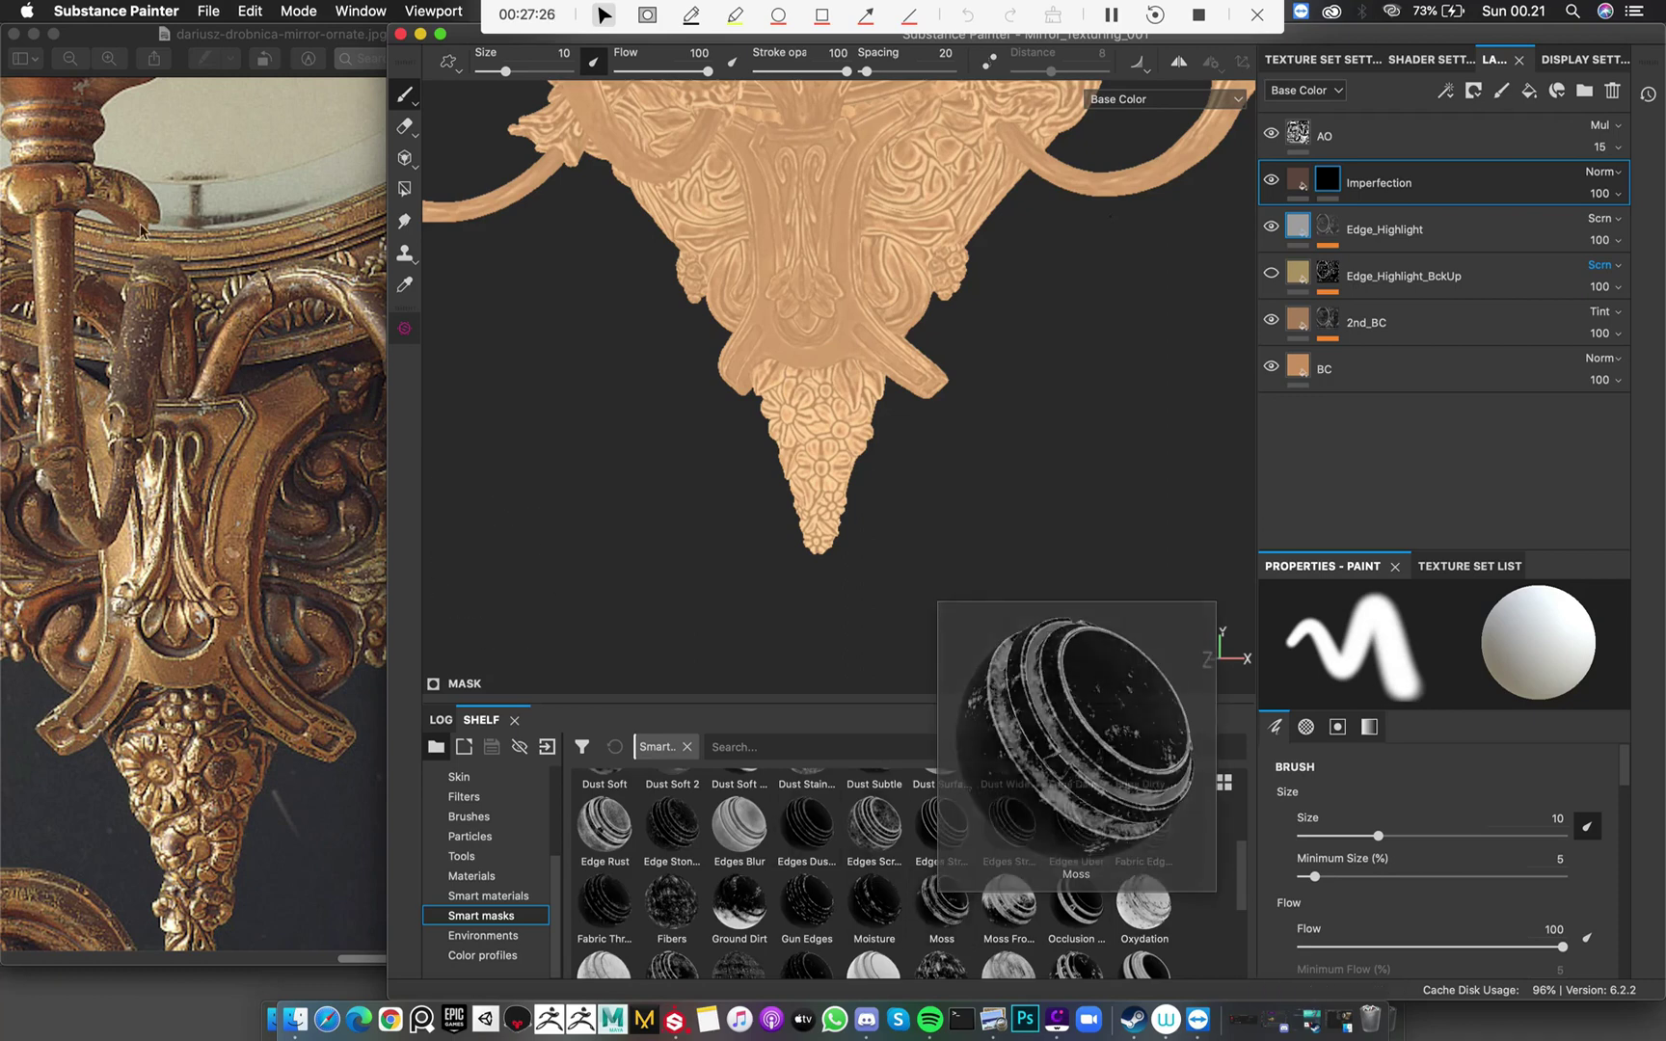
scroll(183, 342, "up", 2)
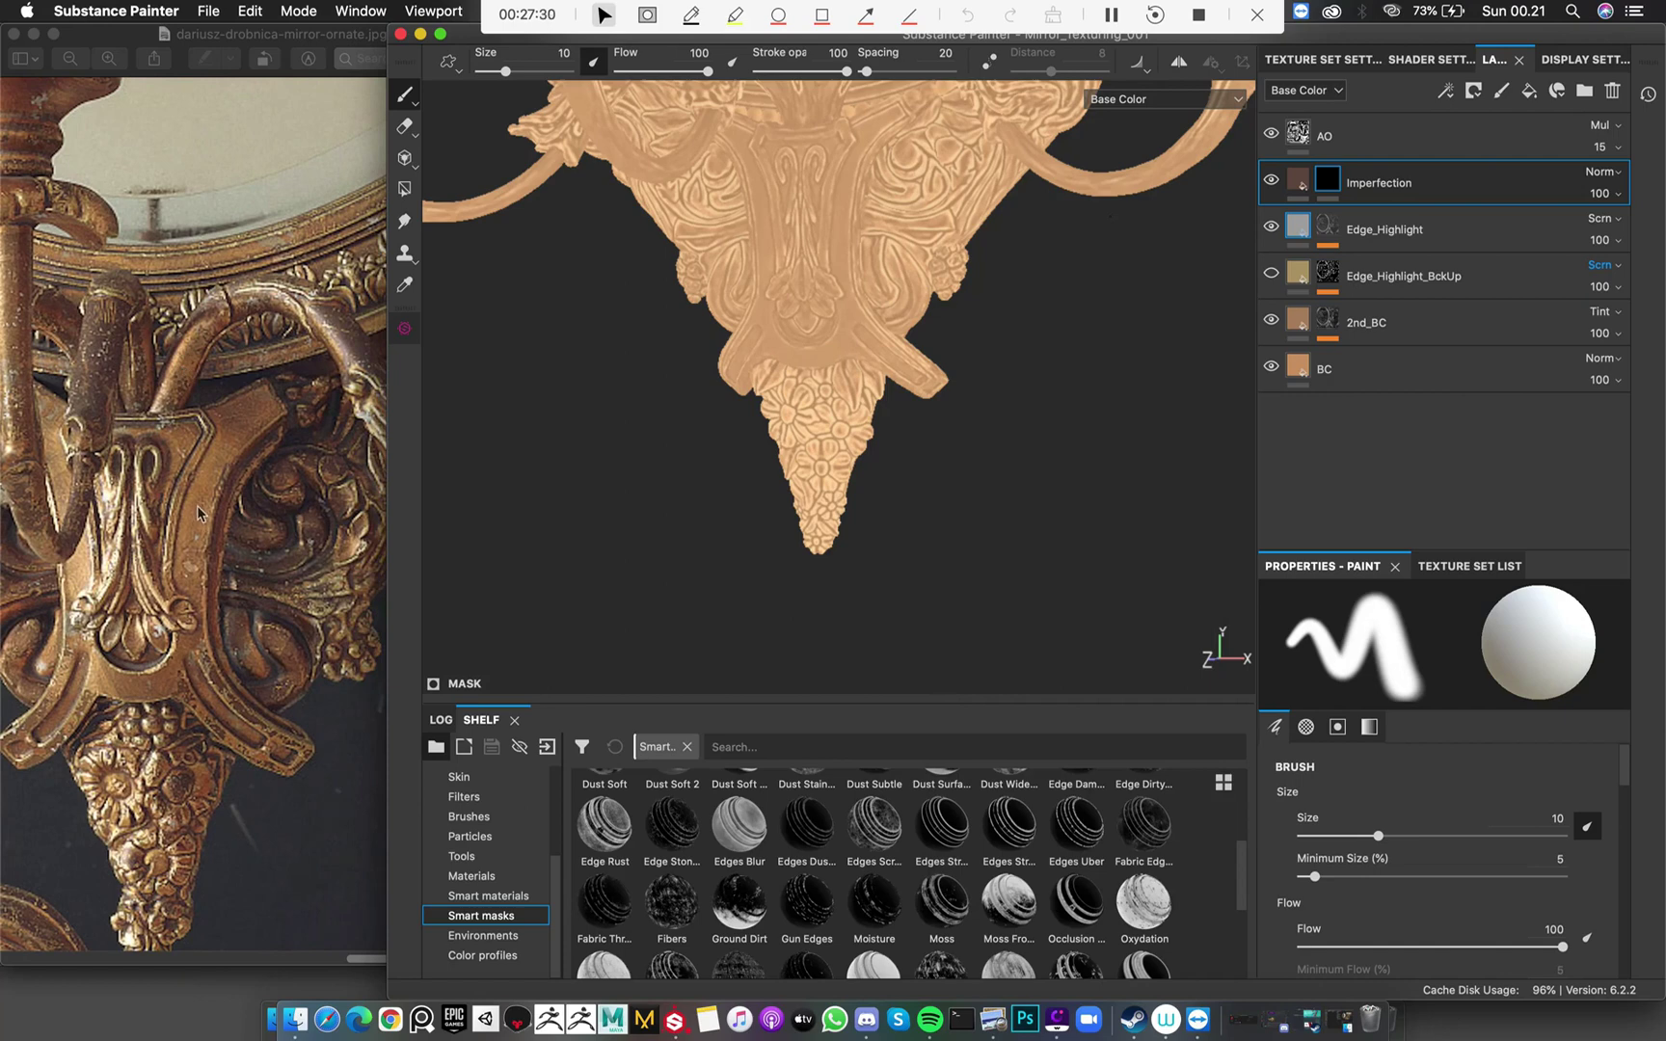
scroll(197, 513, "left", 5)
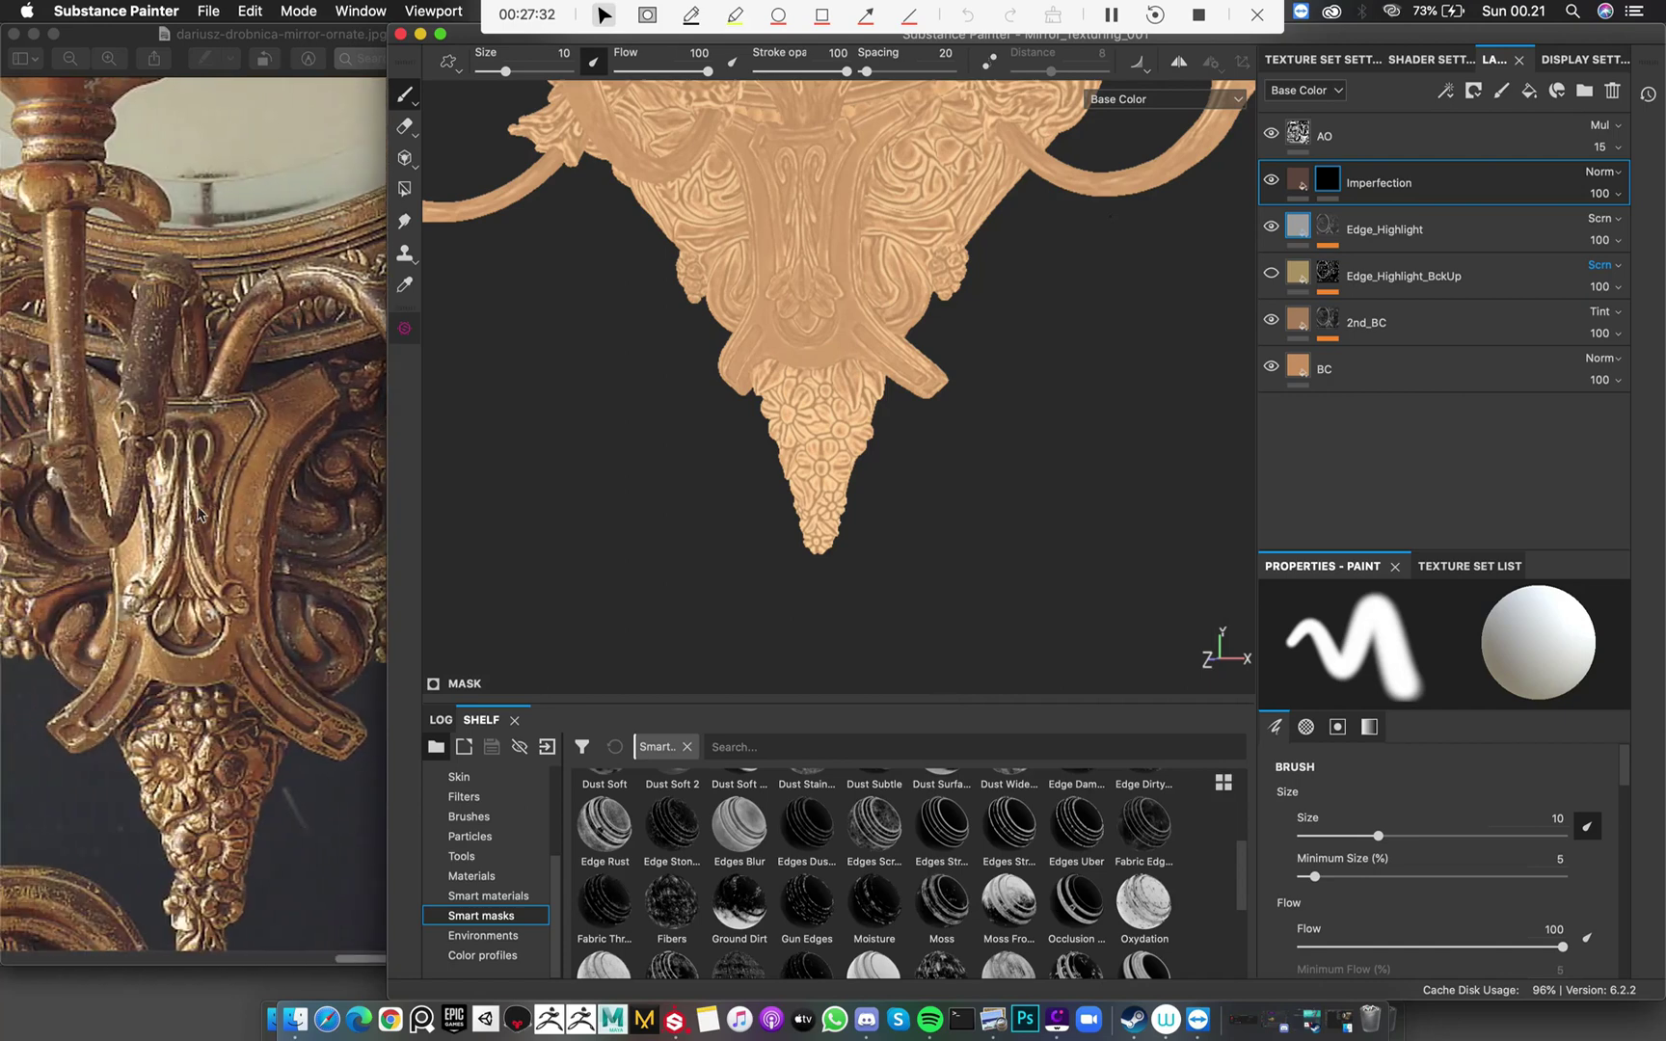
scroll(198, 512, "left", 5)
scroll(198, 511, "down", 5)
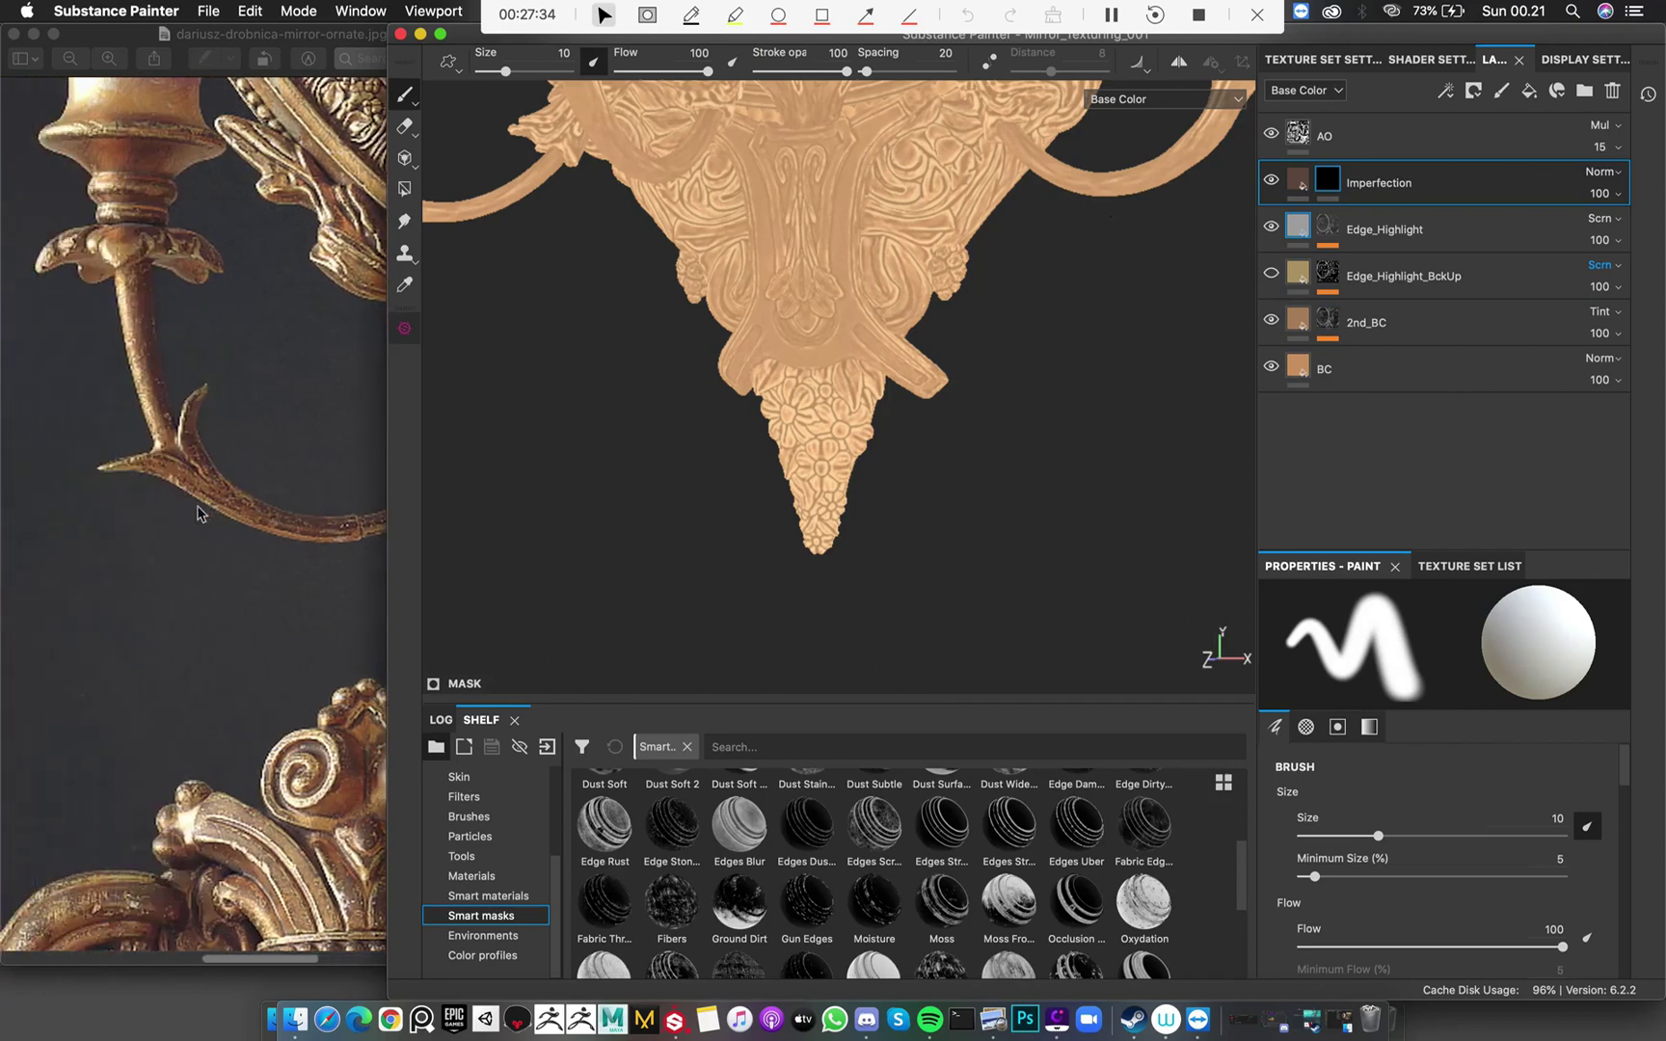
Try the Oxydation smart mask on the Imperfection layer's black mask and check it on the lower ornament
scroll(198, 512, "up", 5)
scroll(198, 512, "up", 5)
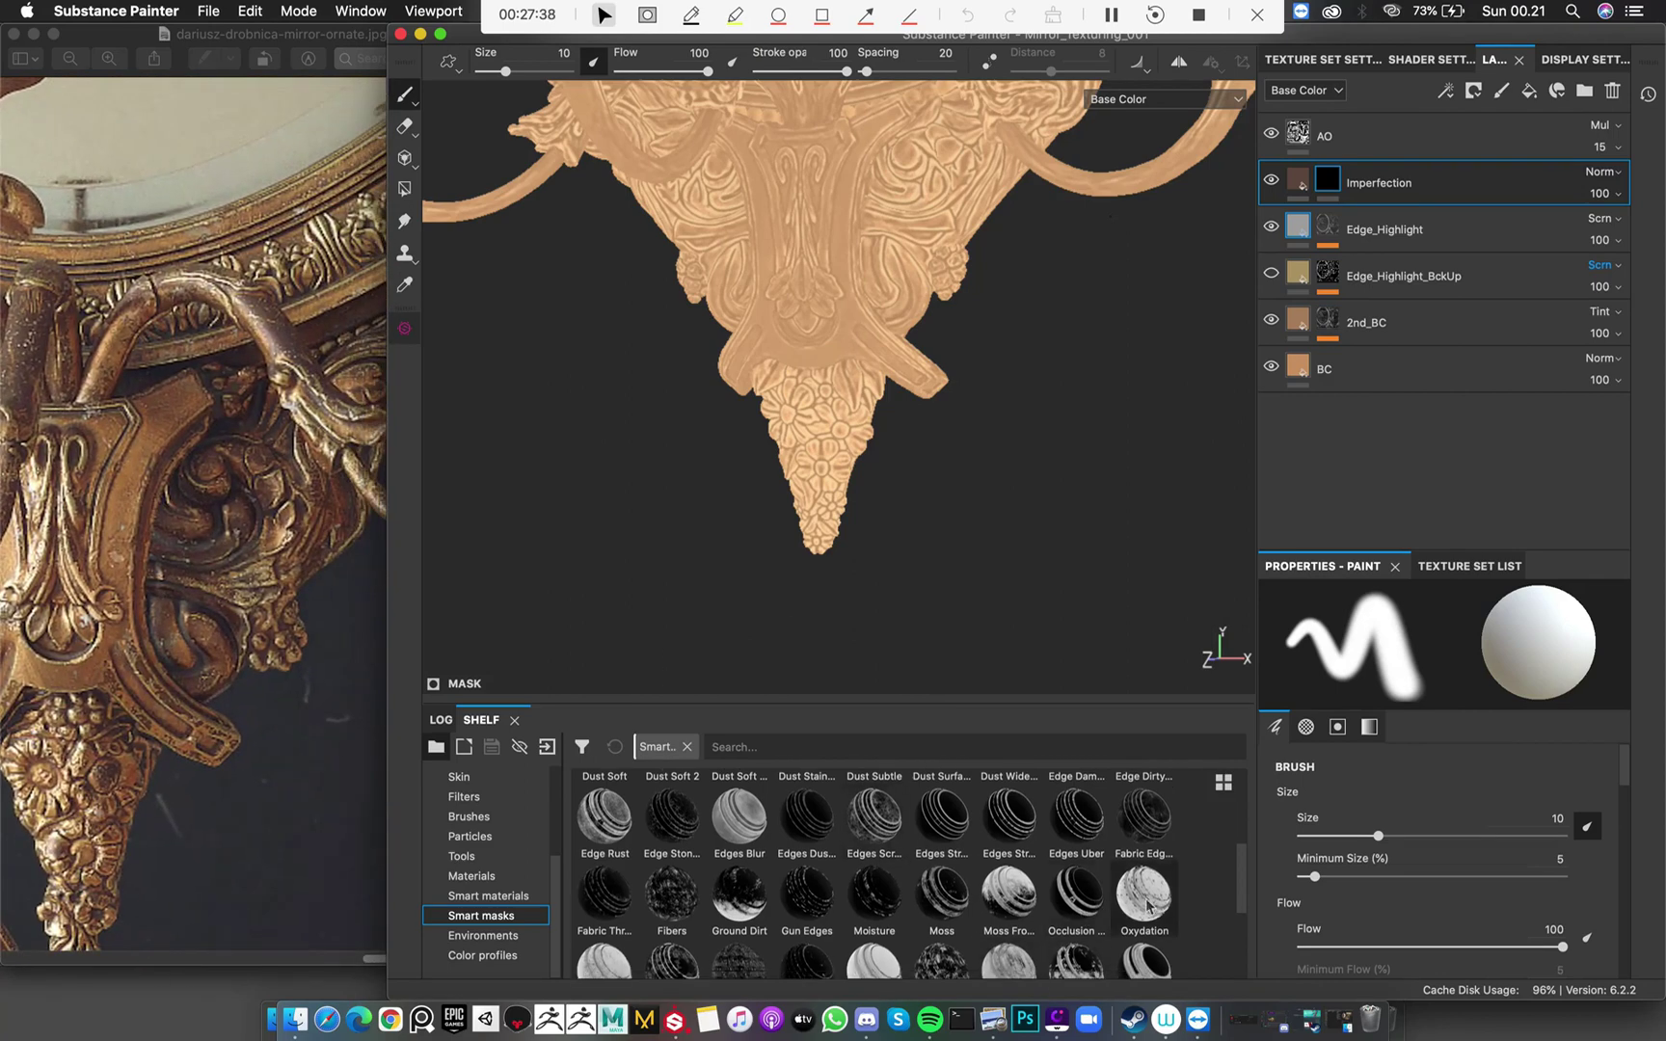
scroll(1144, 902, "down", 1)
left_click_drag(1145, 885, 1335, 180)
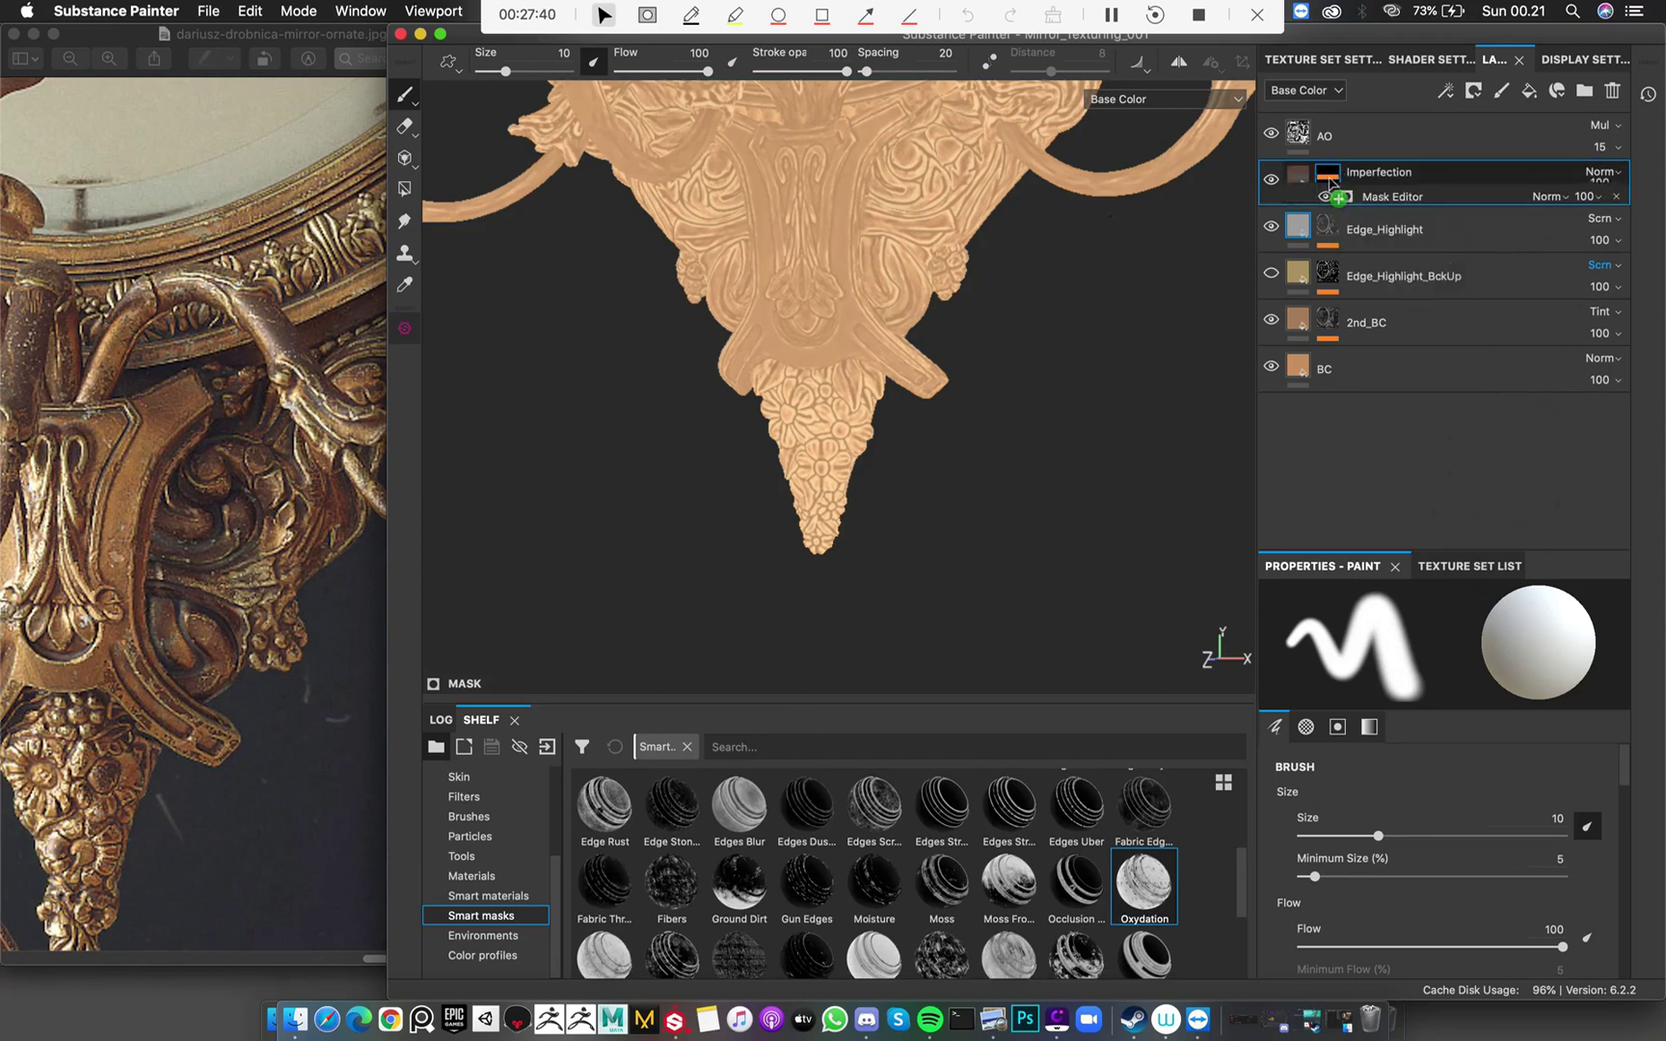
mouse_move(1335, 180)
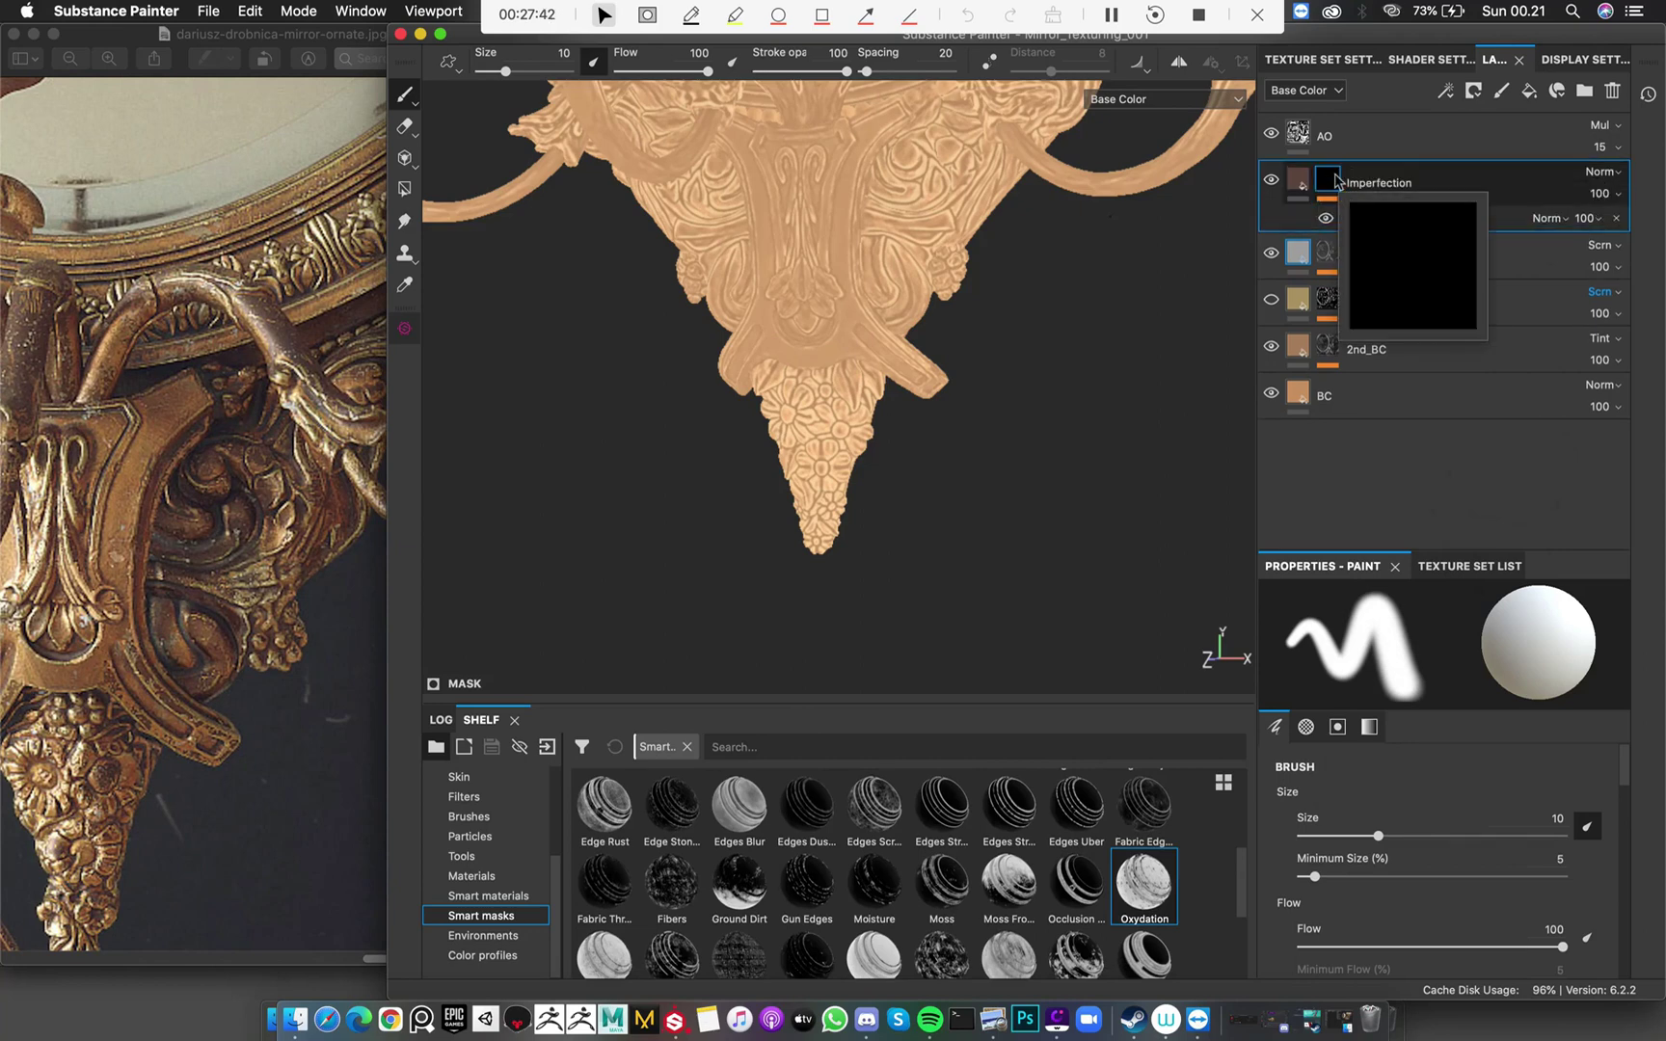
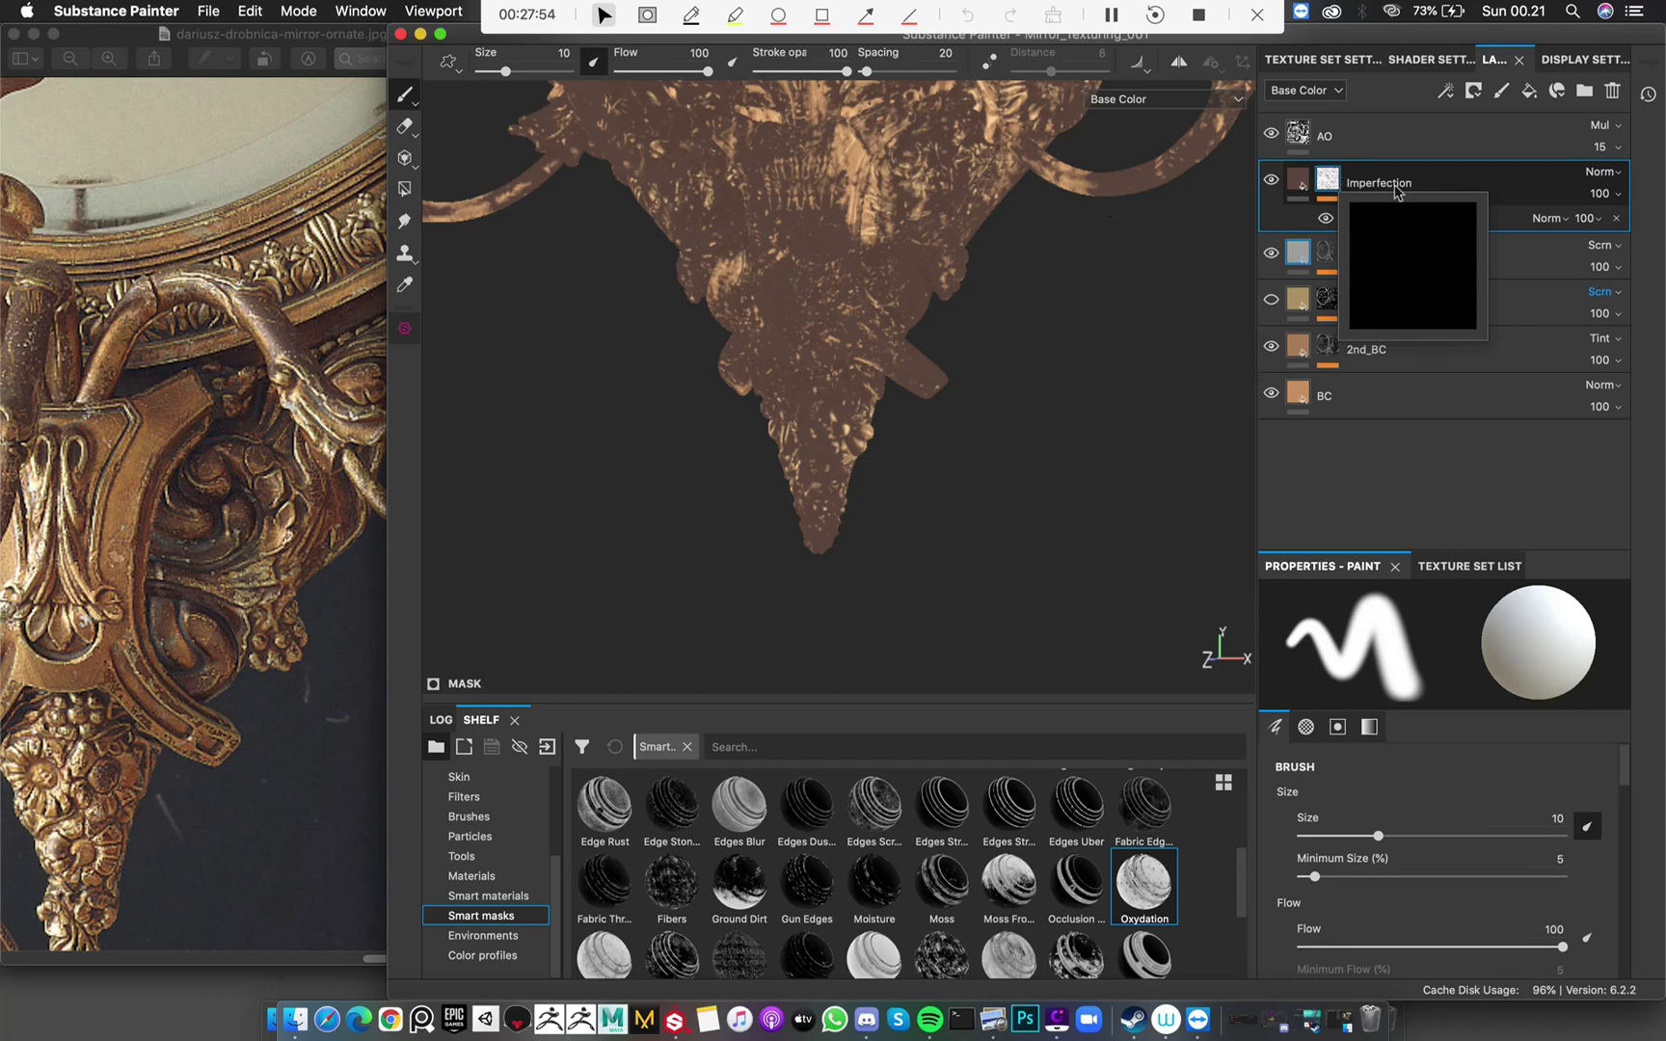
left_click_drag(732, 540, 1003, 417, "alt")
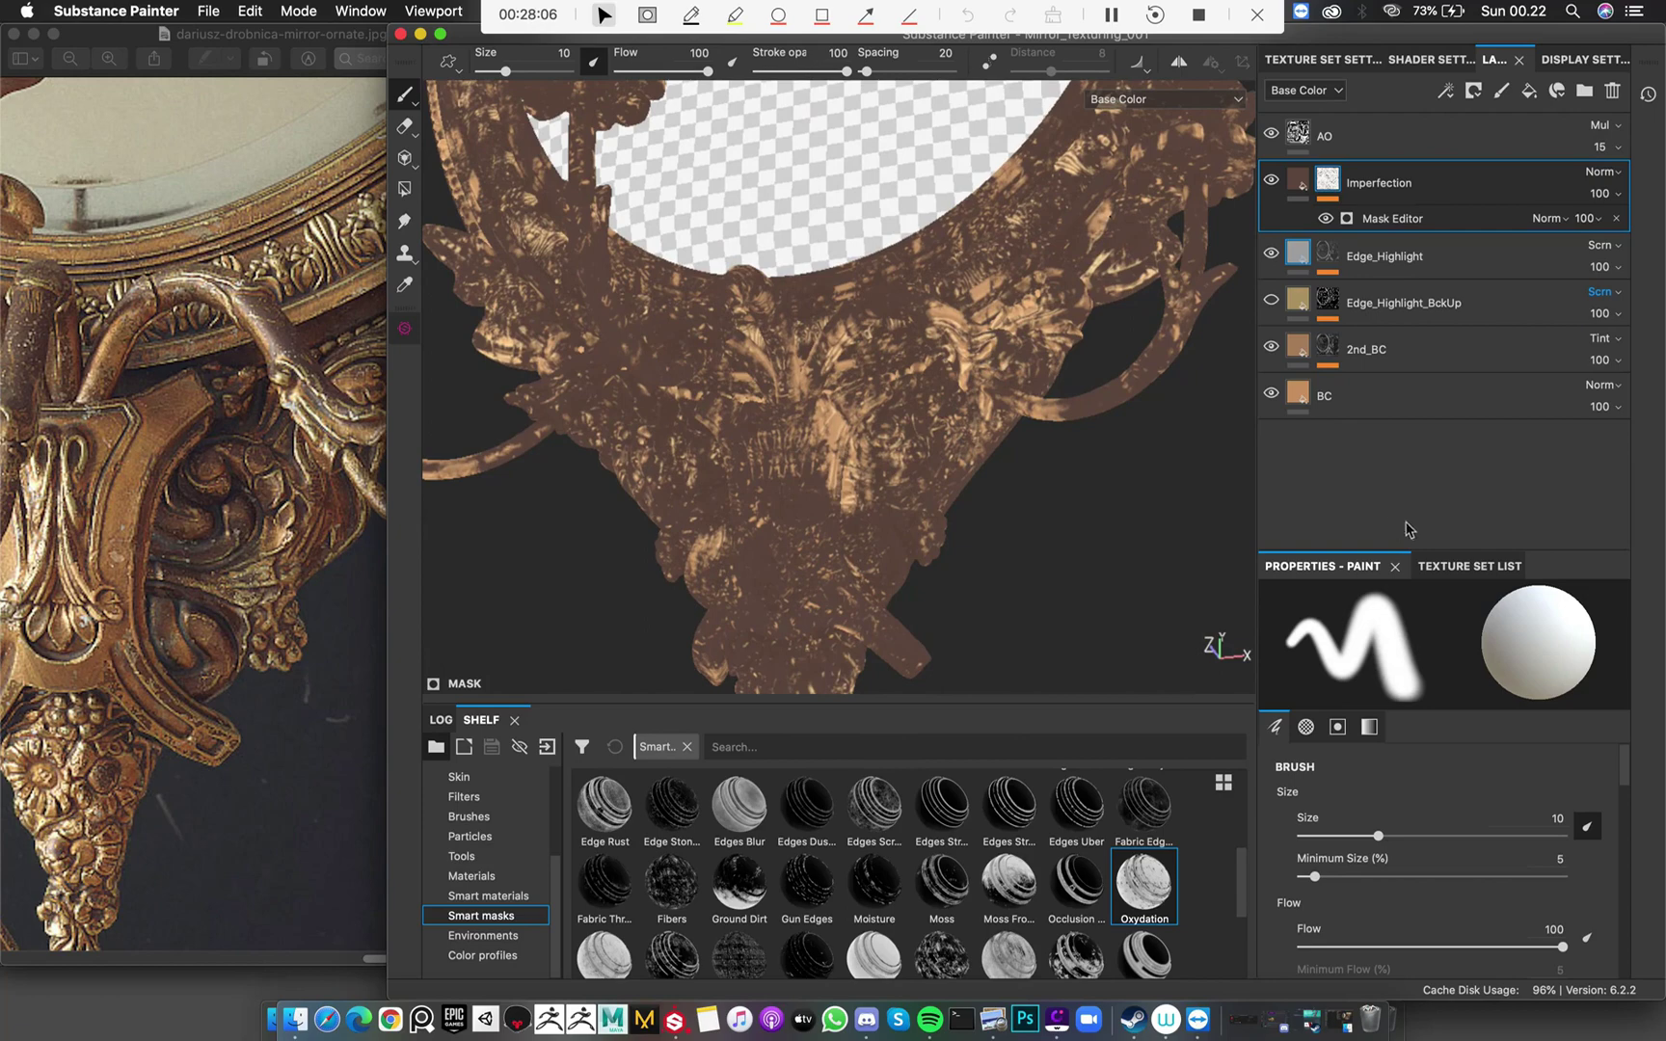
left_click_drag(1223, 388, 1398, 260, "alt")
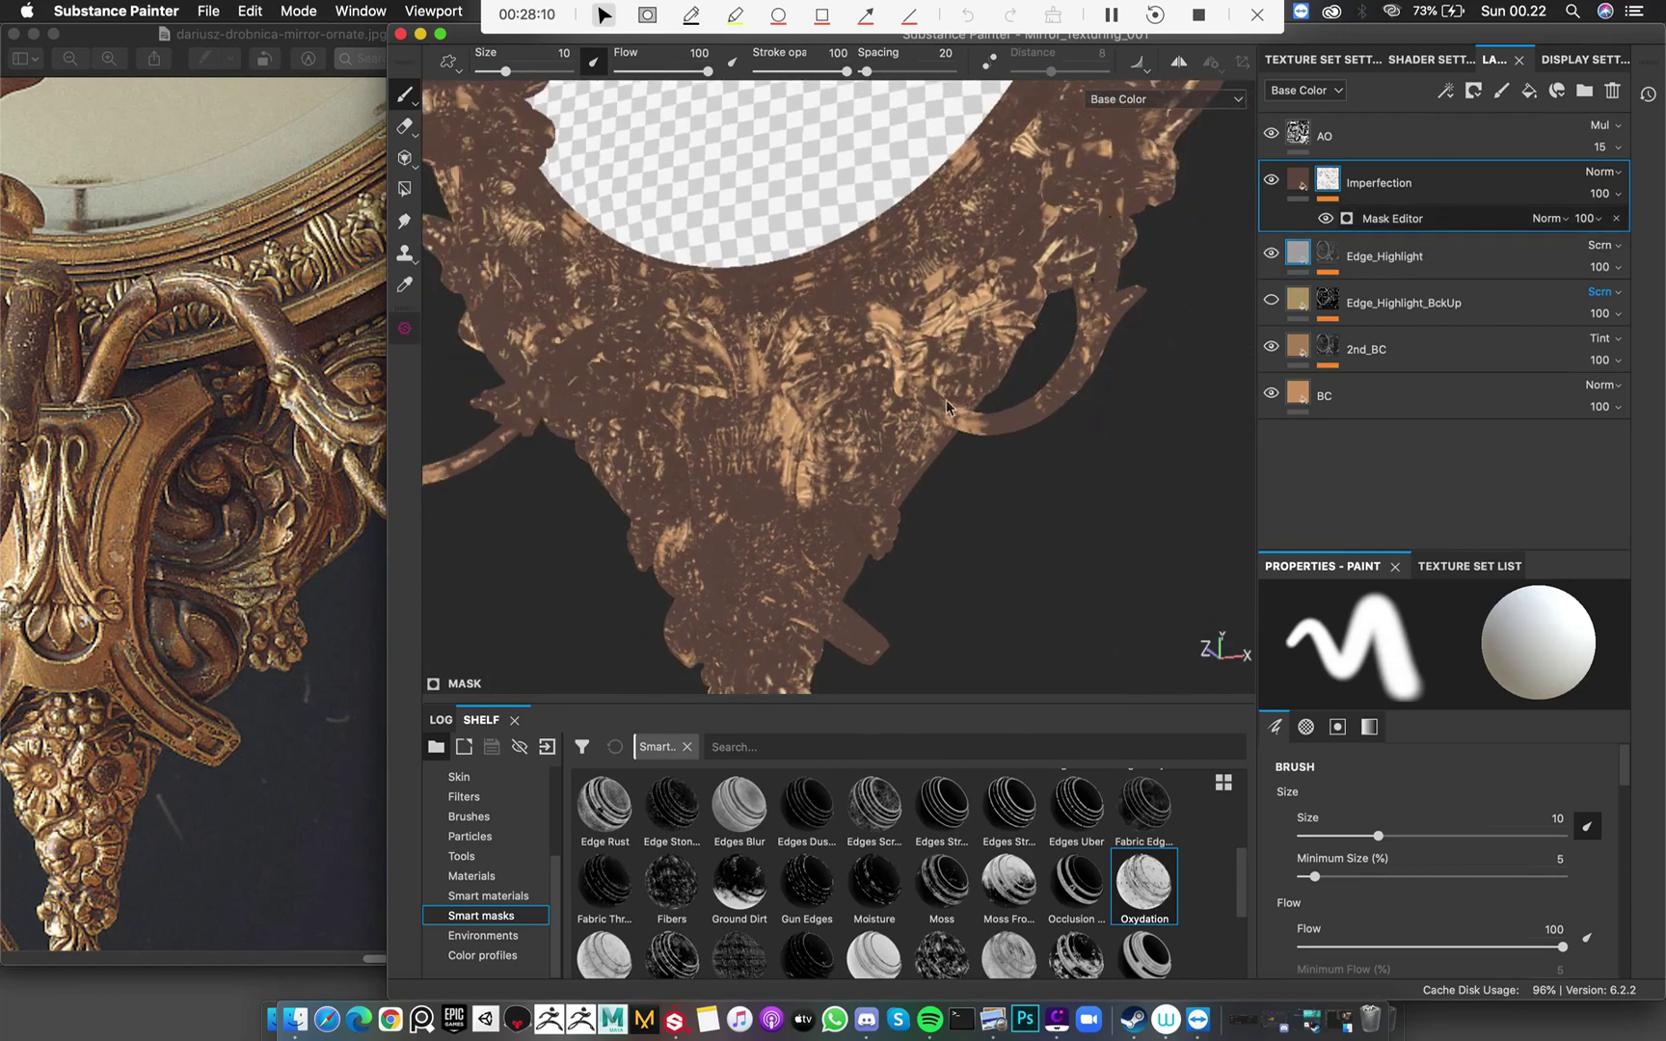
Set the Oxydation Mask Editor's Global Balance to 0.24 and Global Contrast to 0.28
left_click(1393, 217)
left_click_drag(925, 443, 1031, 507, "alt")
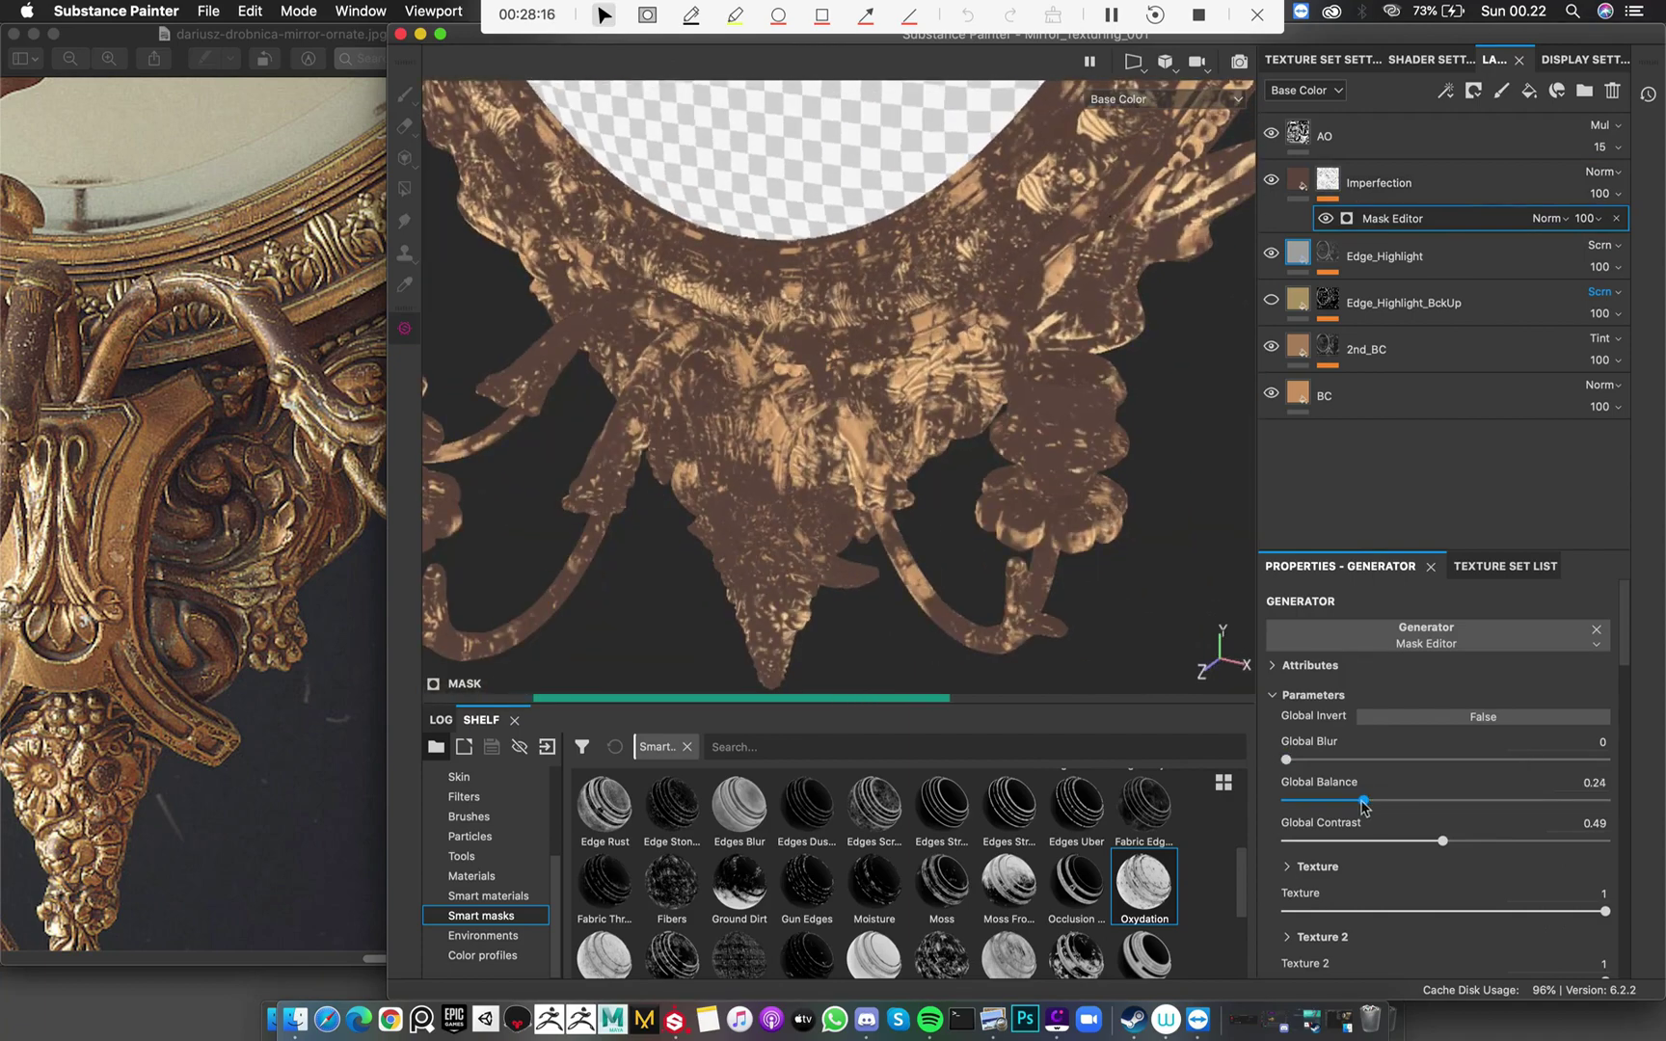
mouse_move(800, 383)
left_mouse_down("alt")
mouse_move(879, 330)
mouse_move(766, 364)
mouse_move(1003, 301)
left_mouse_up("alt")
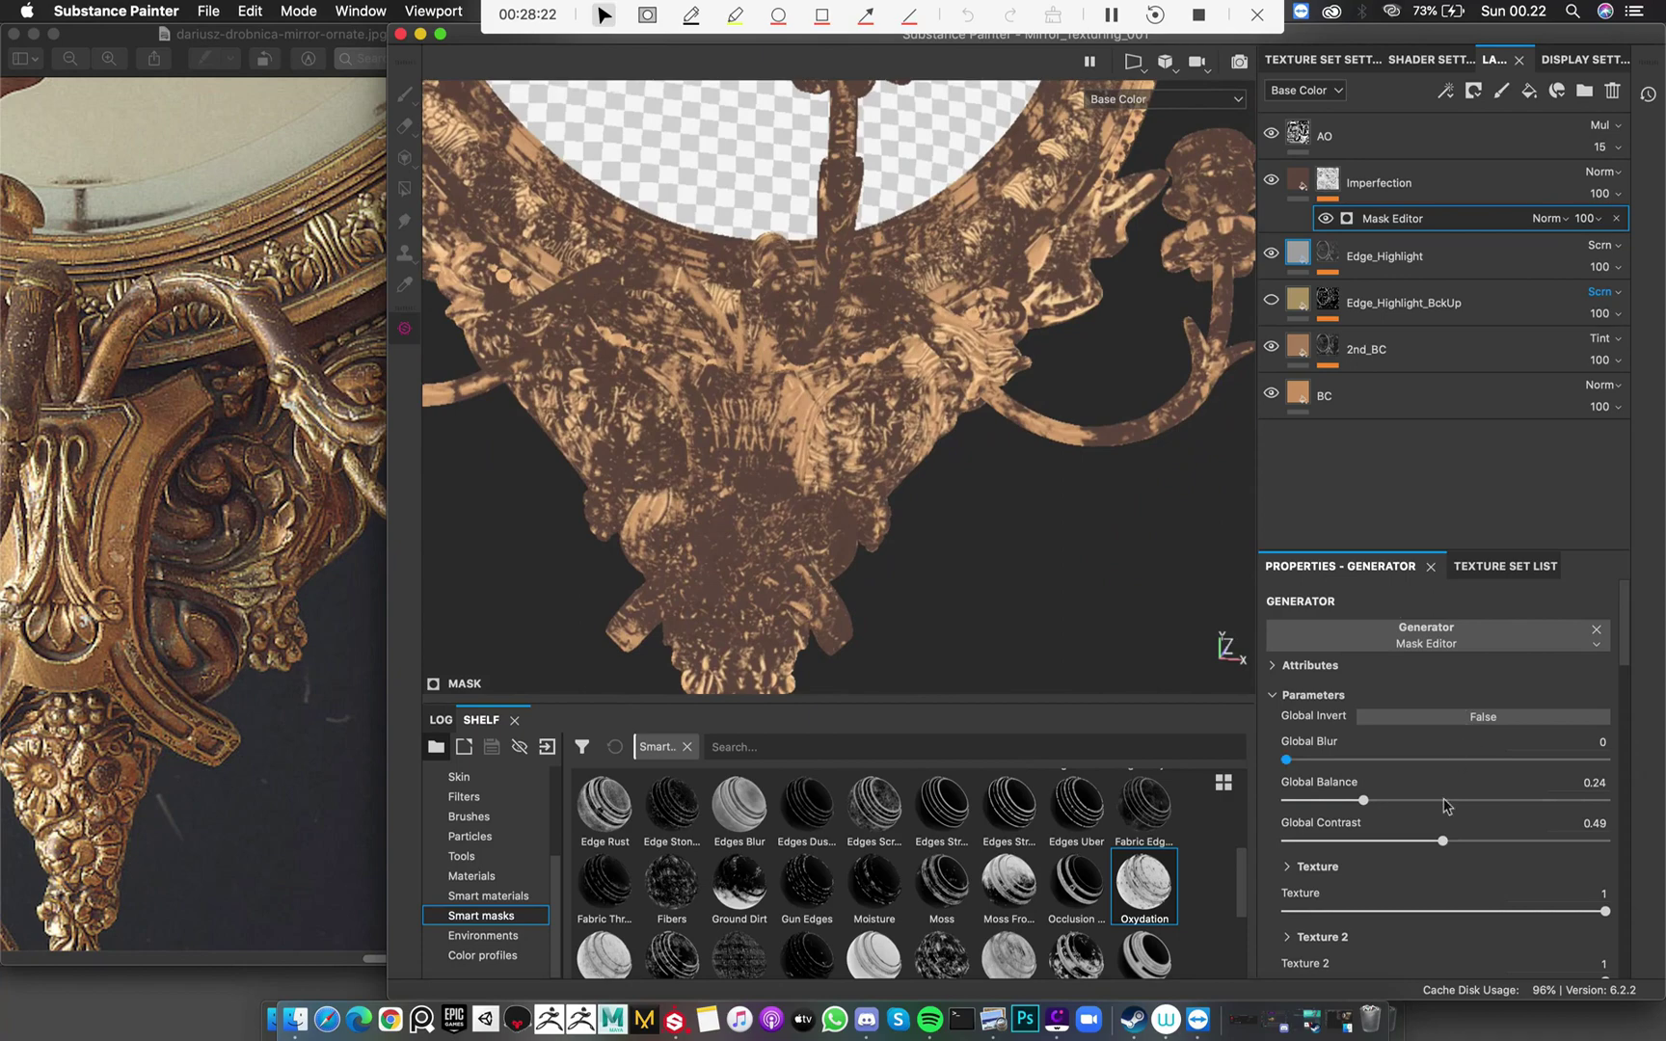
left_click_drag(1380, 841, 1373, 842)
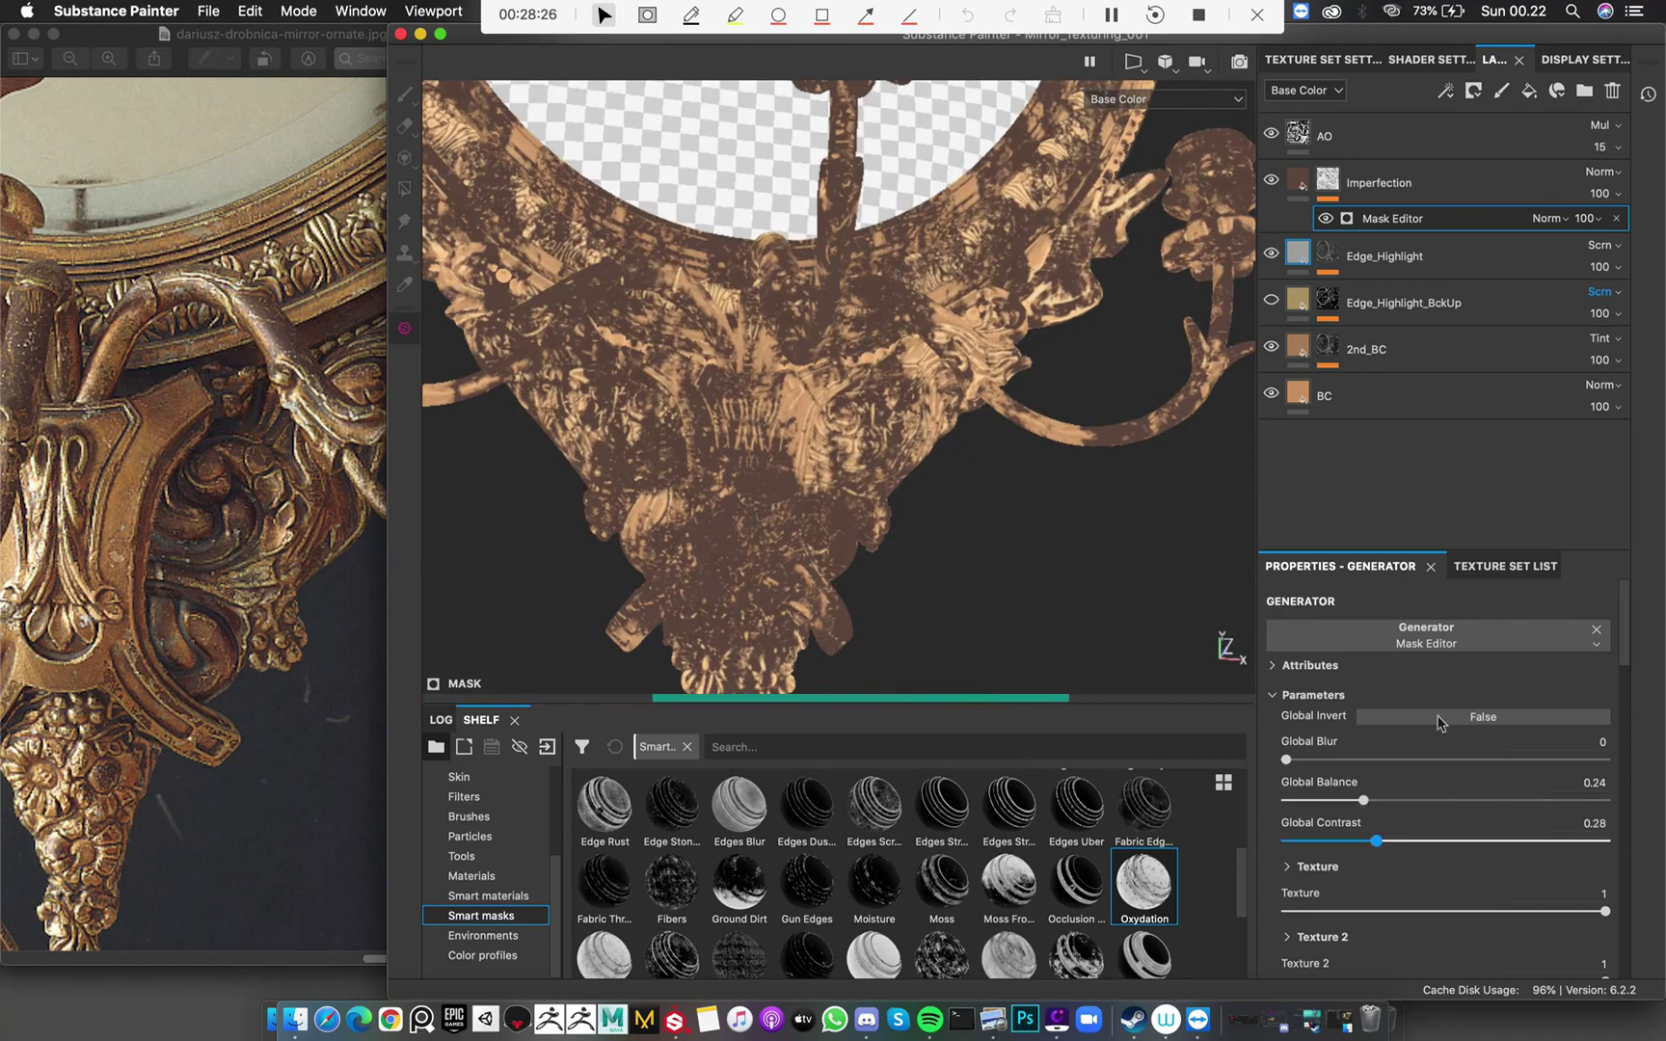
Replace the Imperfection layer's Oxydation smart mask with a plain black mask
left_click(1328, 179)
right_click(1330, 179)
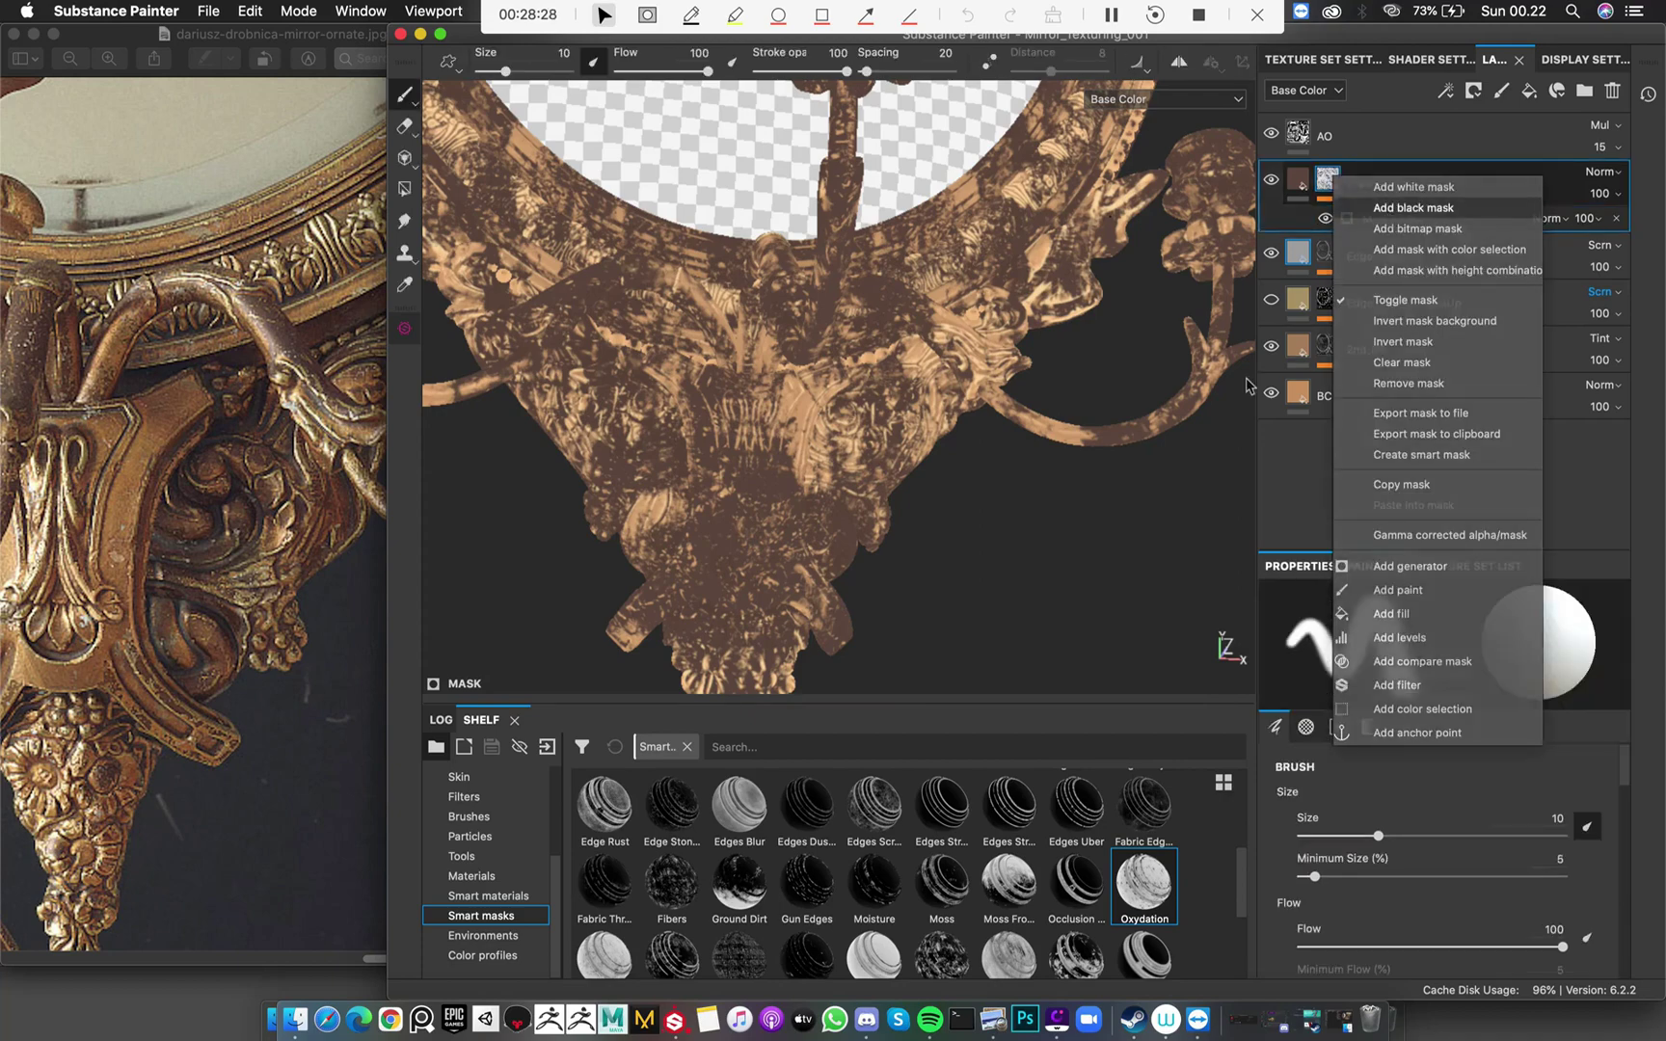
left_click(1393, 209)
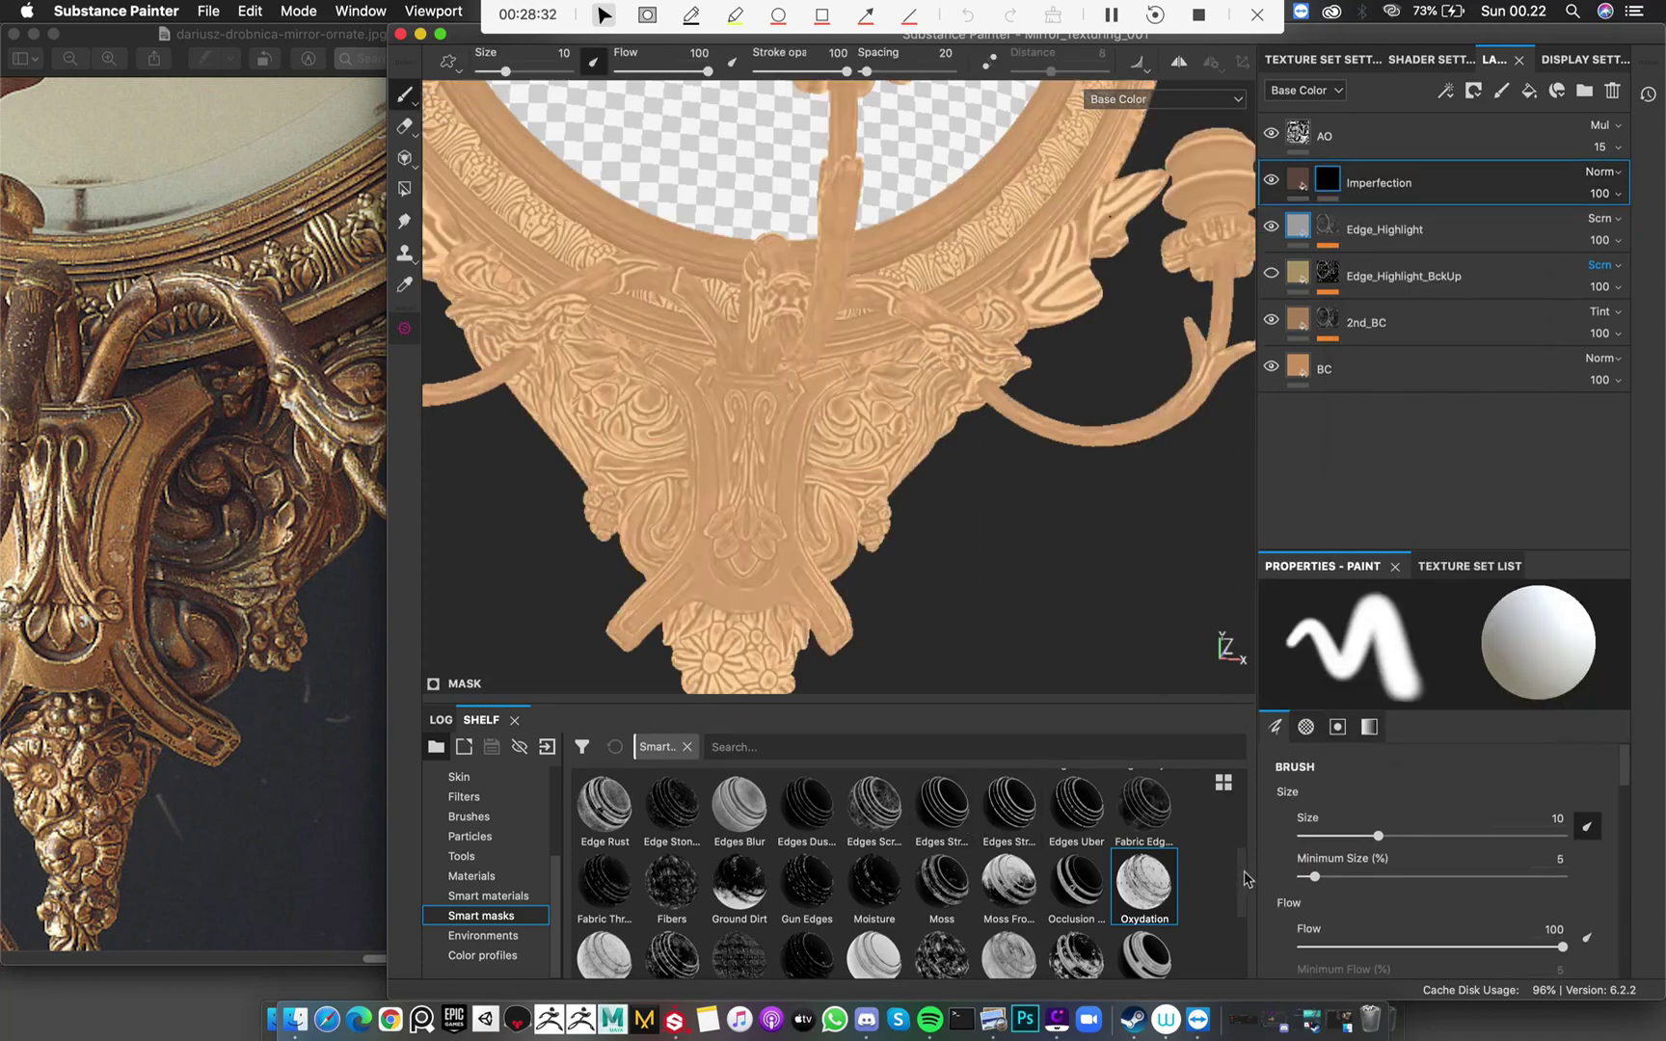
Apply the Surface R... smart mask to the Imperfection layer's mask and display the mask alone on the lower ornament
left_click_drag(1244, 878, 1240, 932)
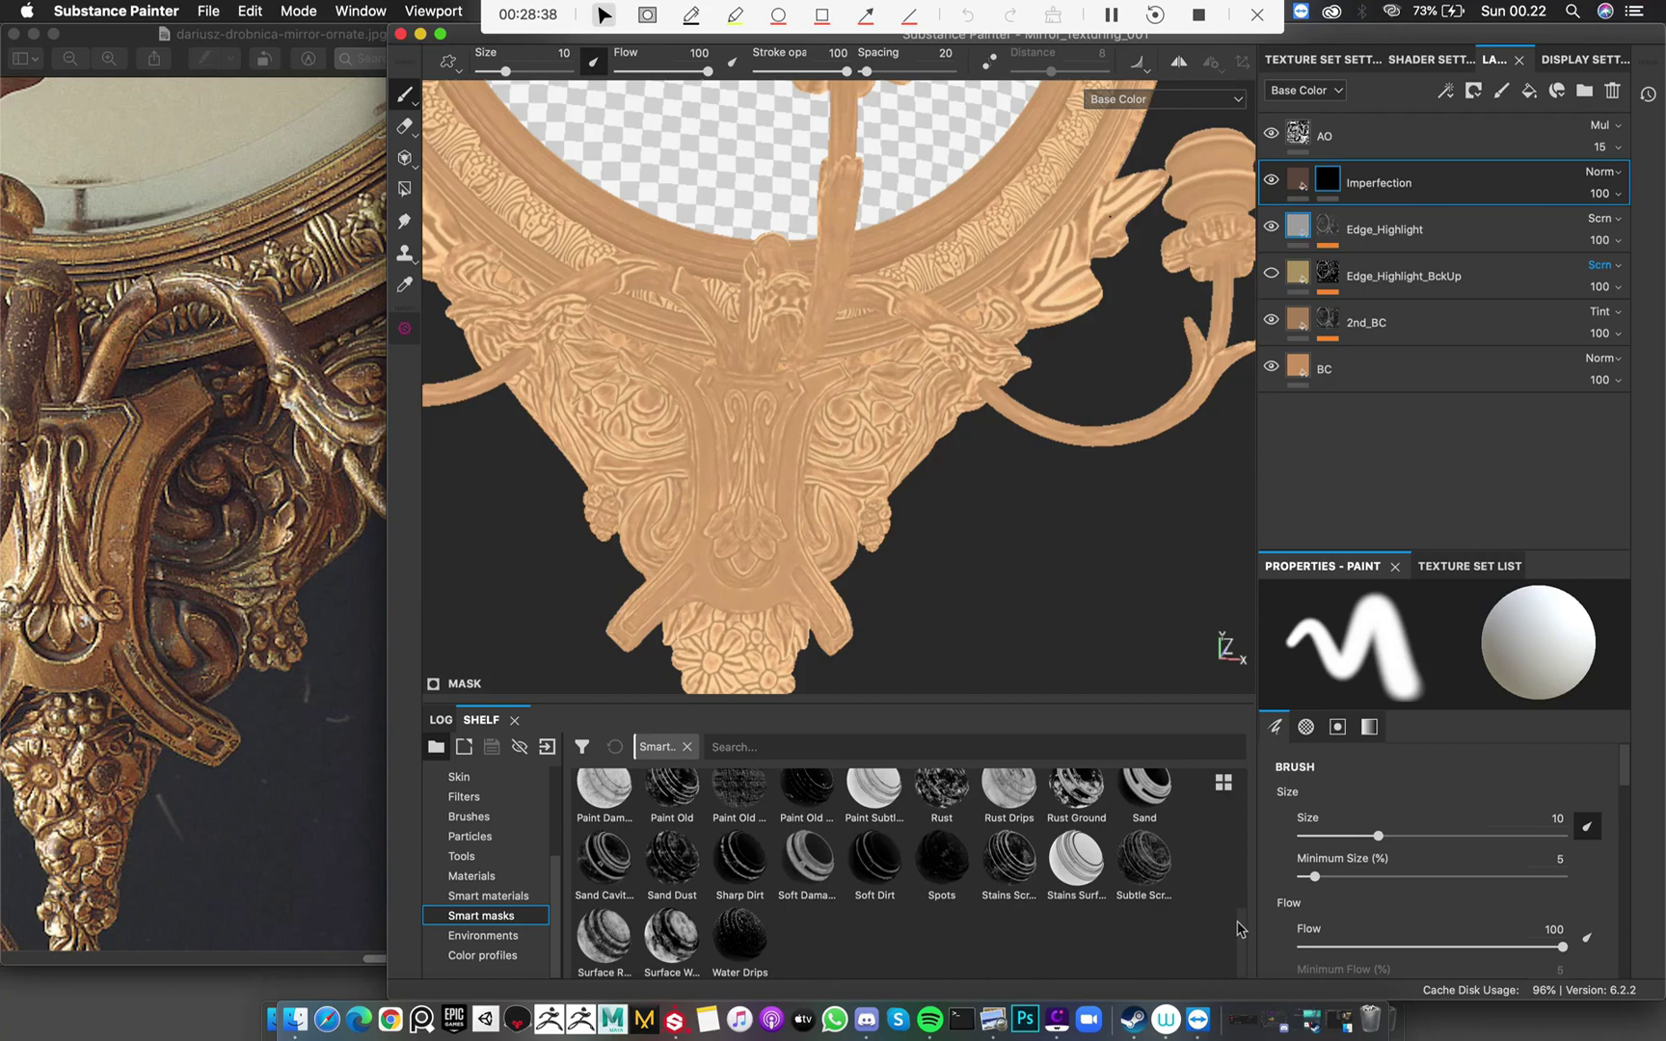
mouse_move(603, 861)
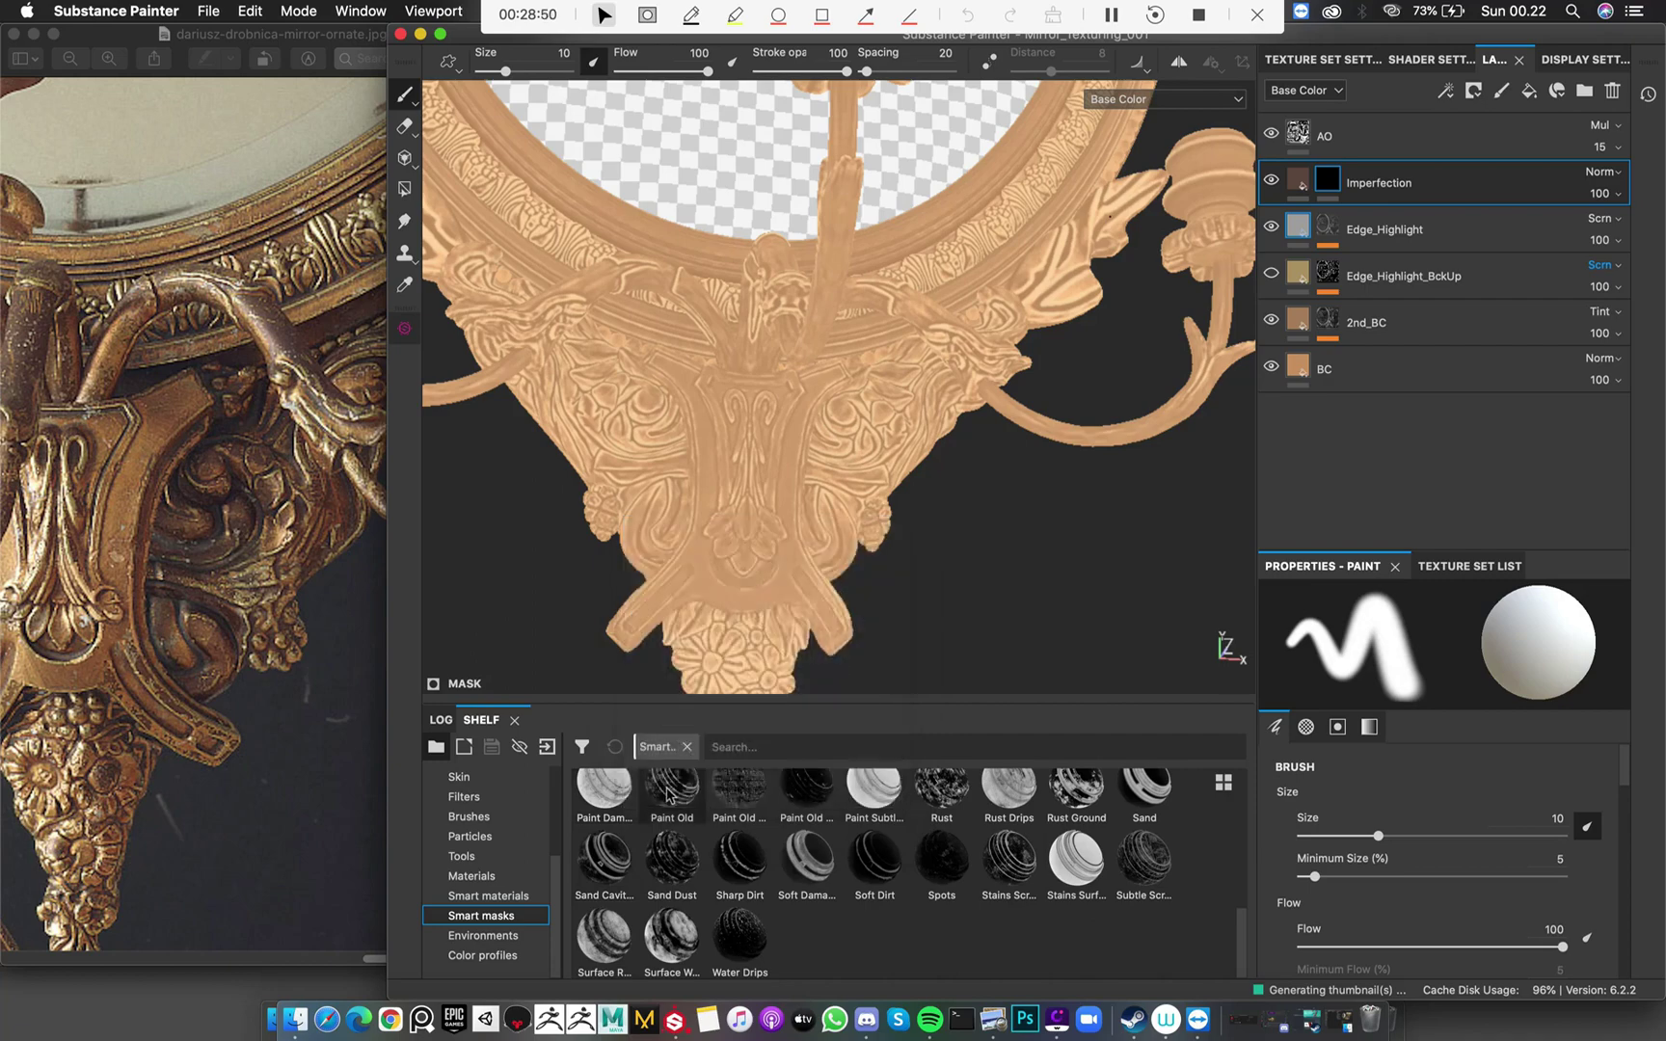
left_click_drag(618, 942, 1332, 178)
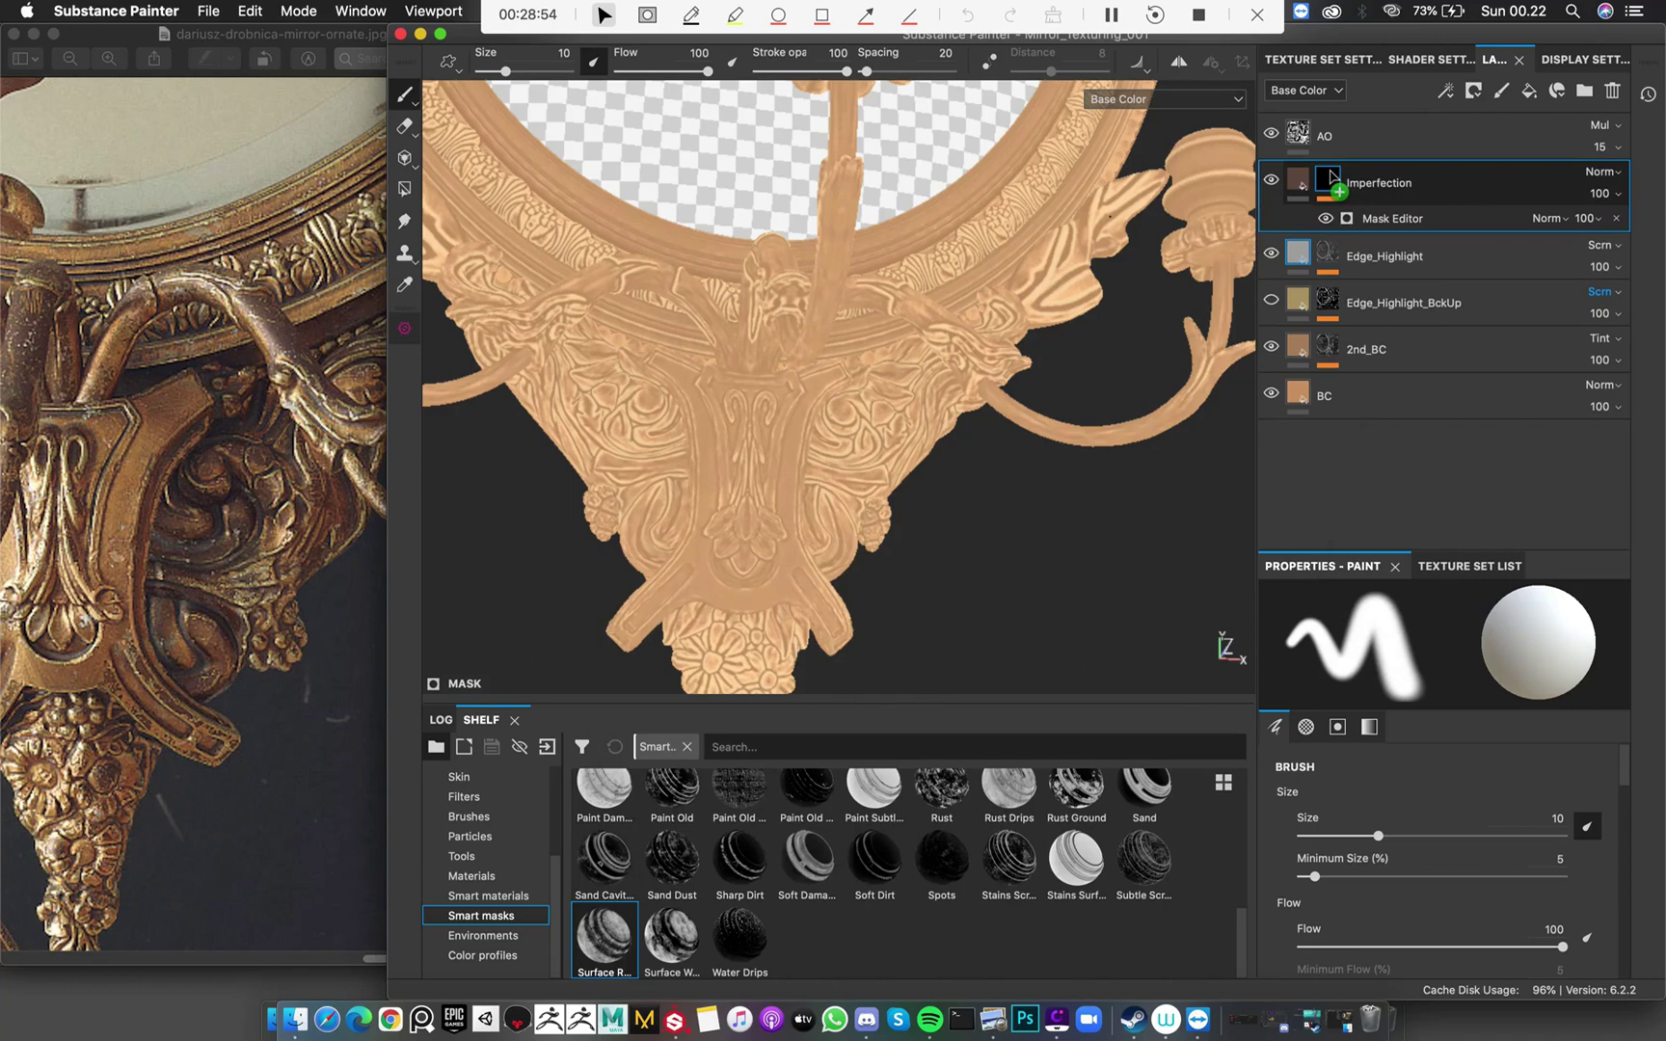
left_click_drag(1003, 464, 852, 404, "alt")
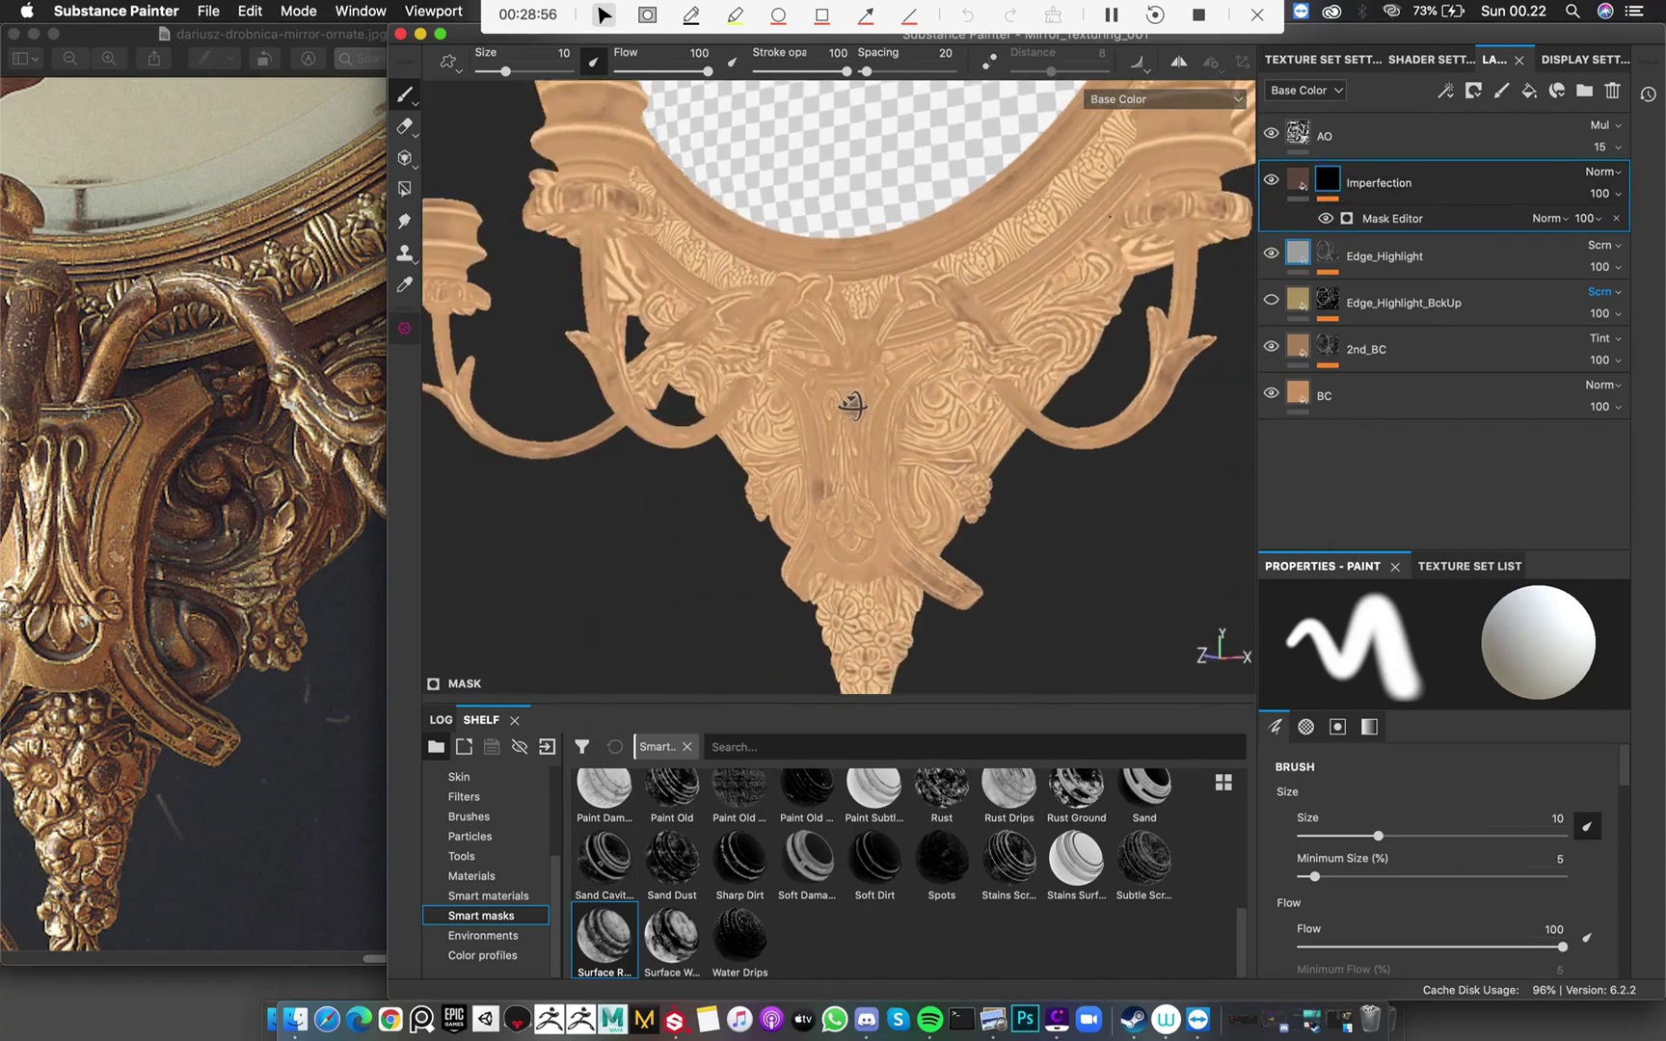
left_click(1330, 181, "alt")
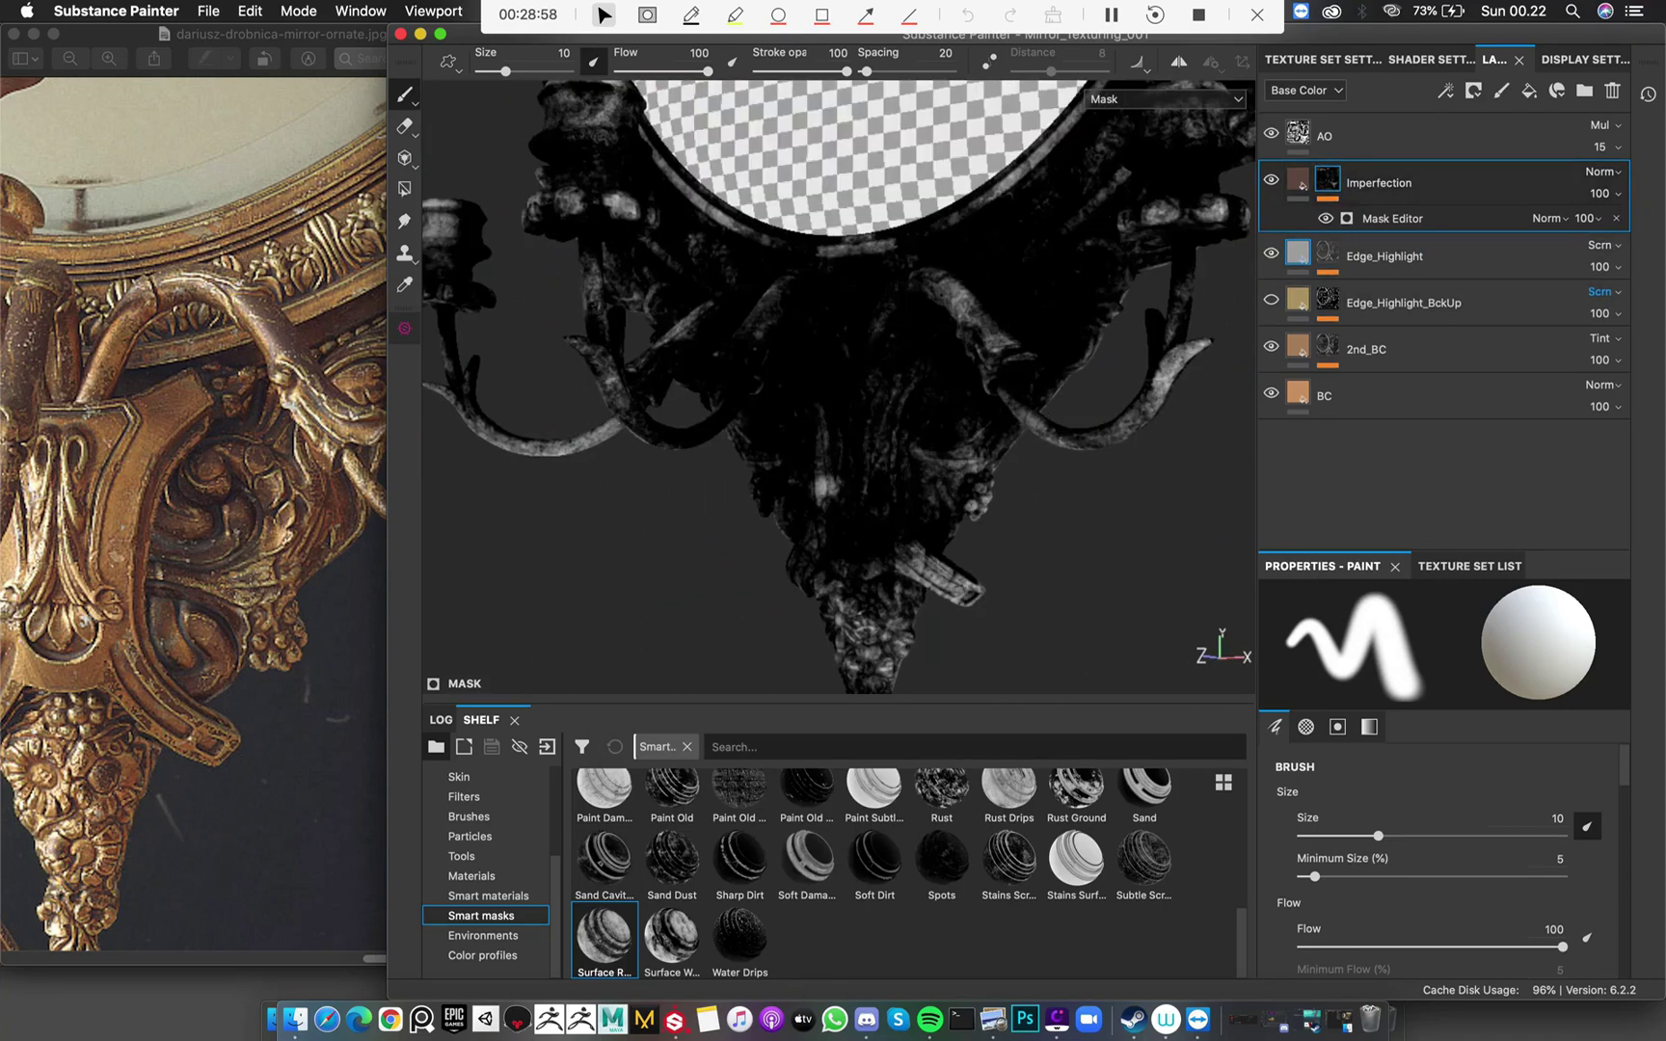
mouse_move(964, 463)
left_mouse_down("alt")
mouse_move(1016, 509)
mouse_move(1124, 488)
mouse_move(993, 467)
mouse_move(929, 409)
mouse_move(867, 414)
left_mouse_up("alt")
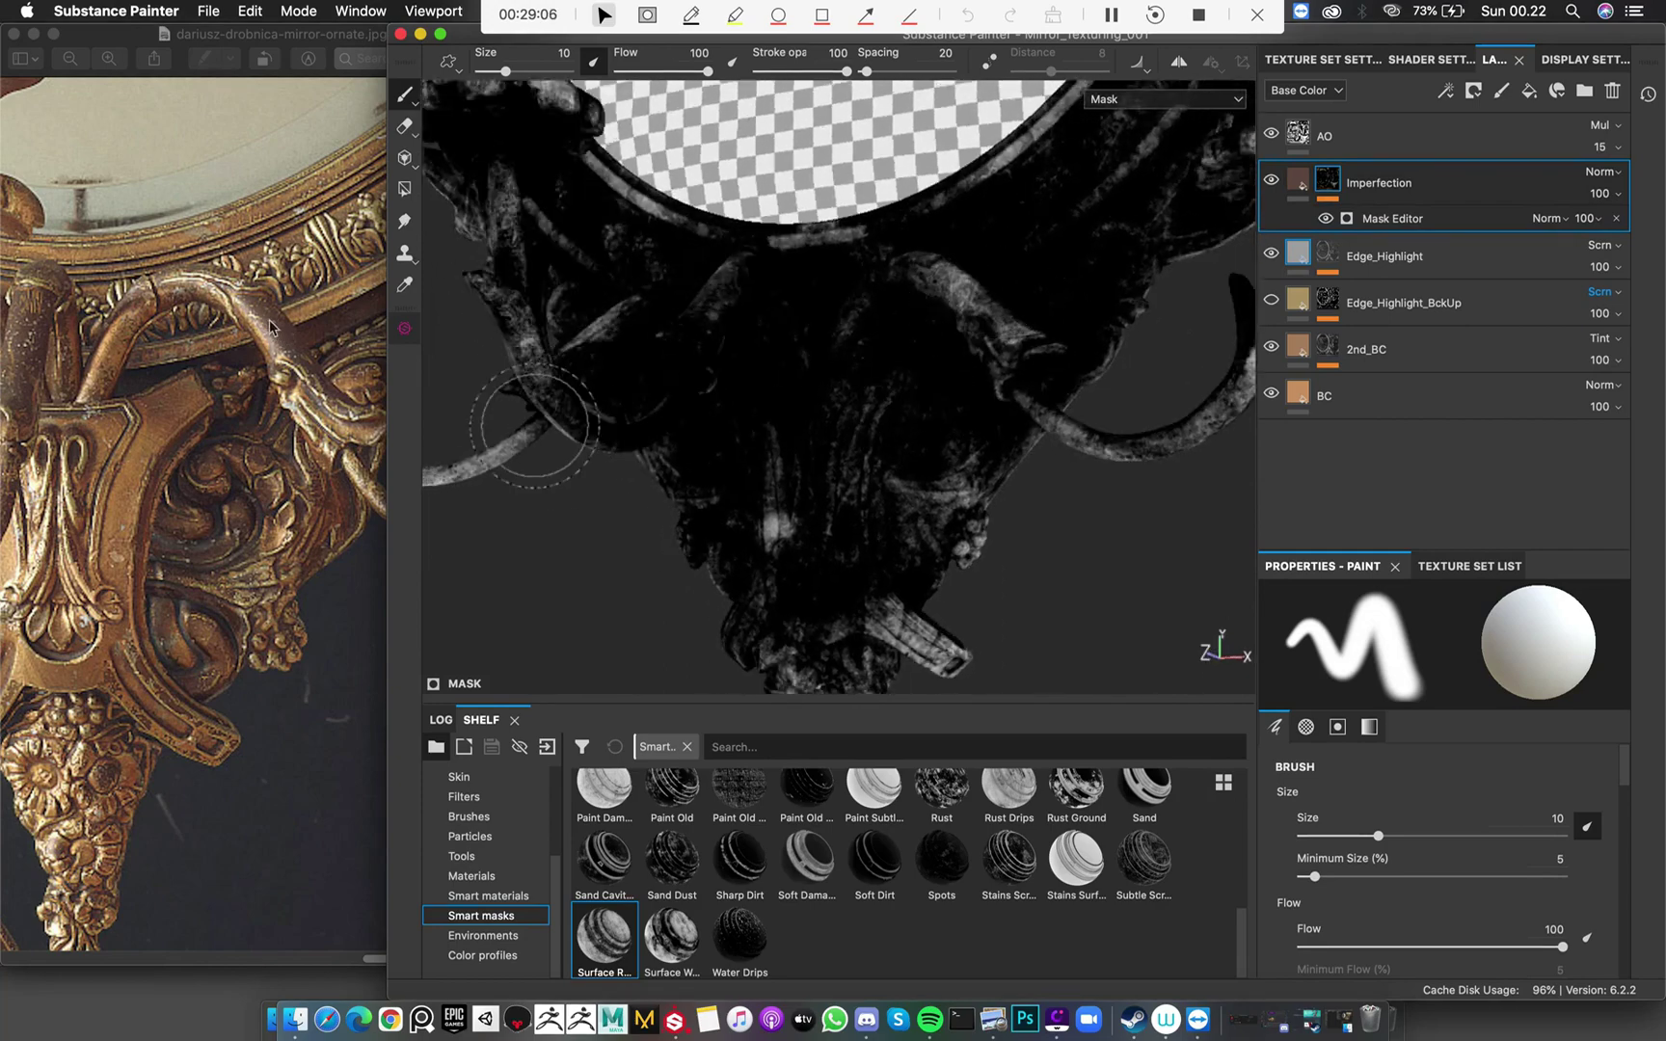
left_click_drag(896, 361, 925, 409, "alt")
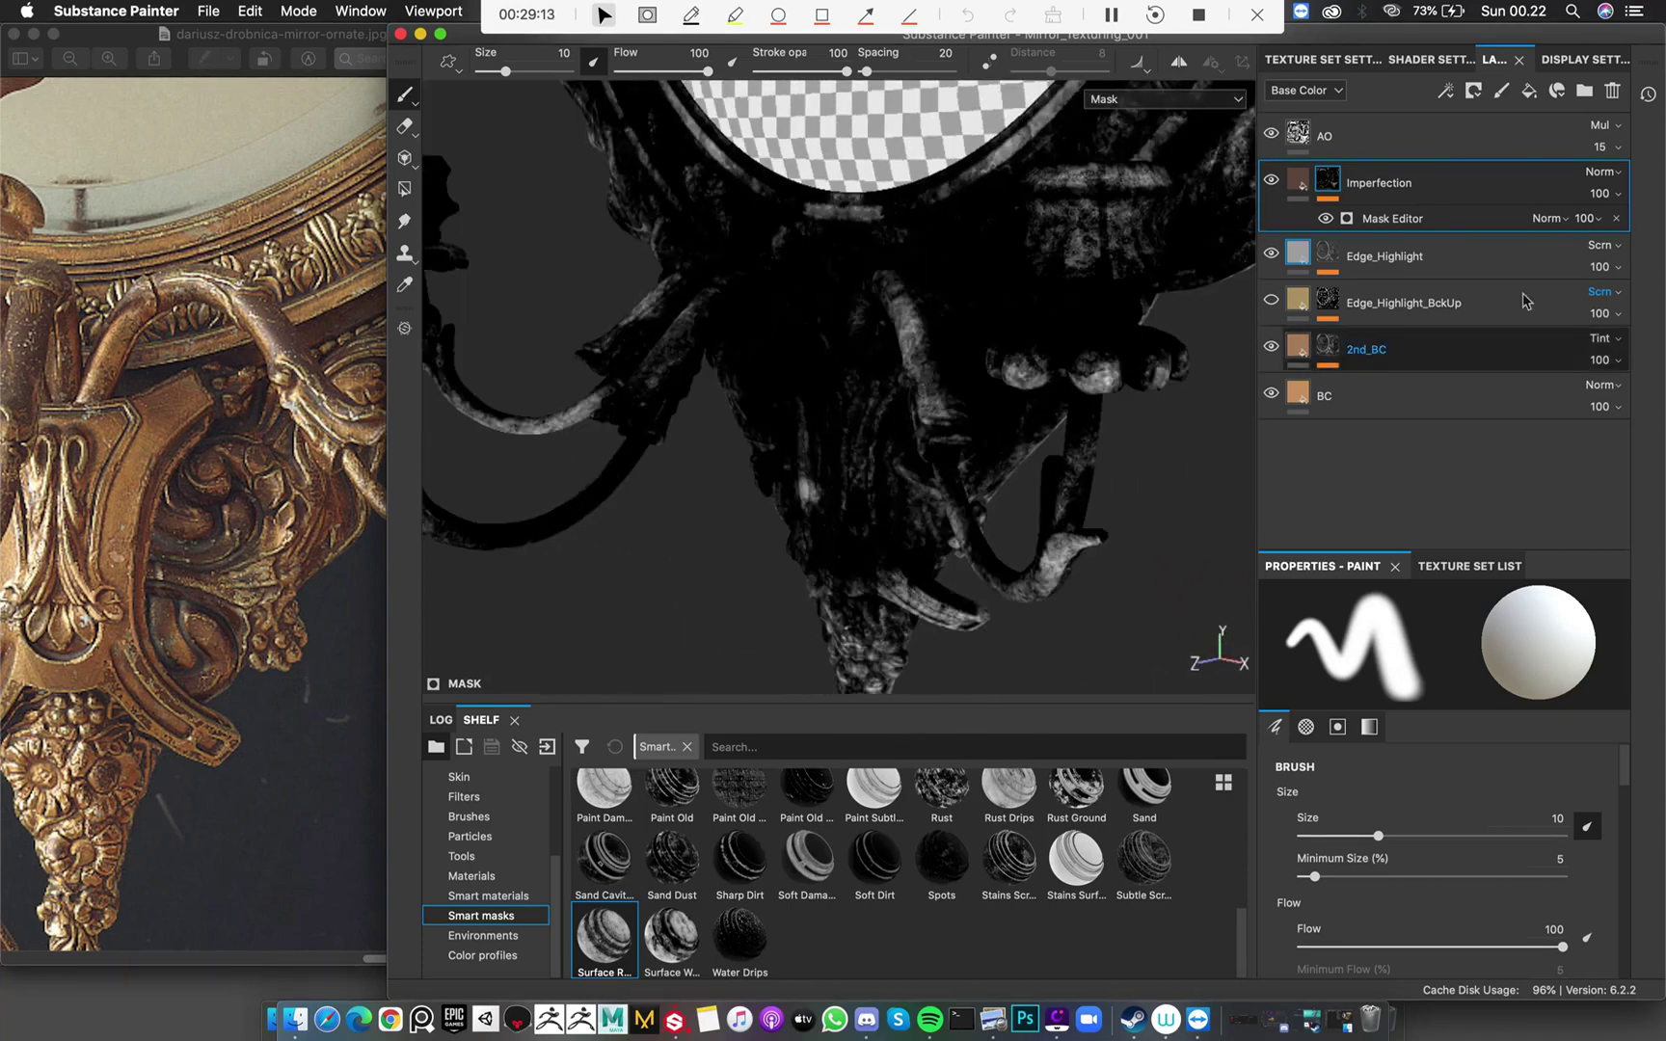
Set Ambient Occlusion to 0 in the Imperfection layer's Mask Editor and check the result in the material view
left_click(1408, 218)
scroll(1472, 811, "down", 5)
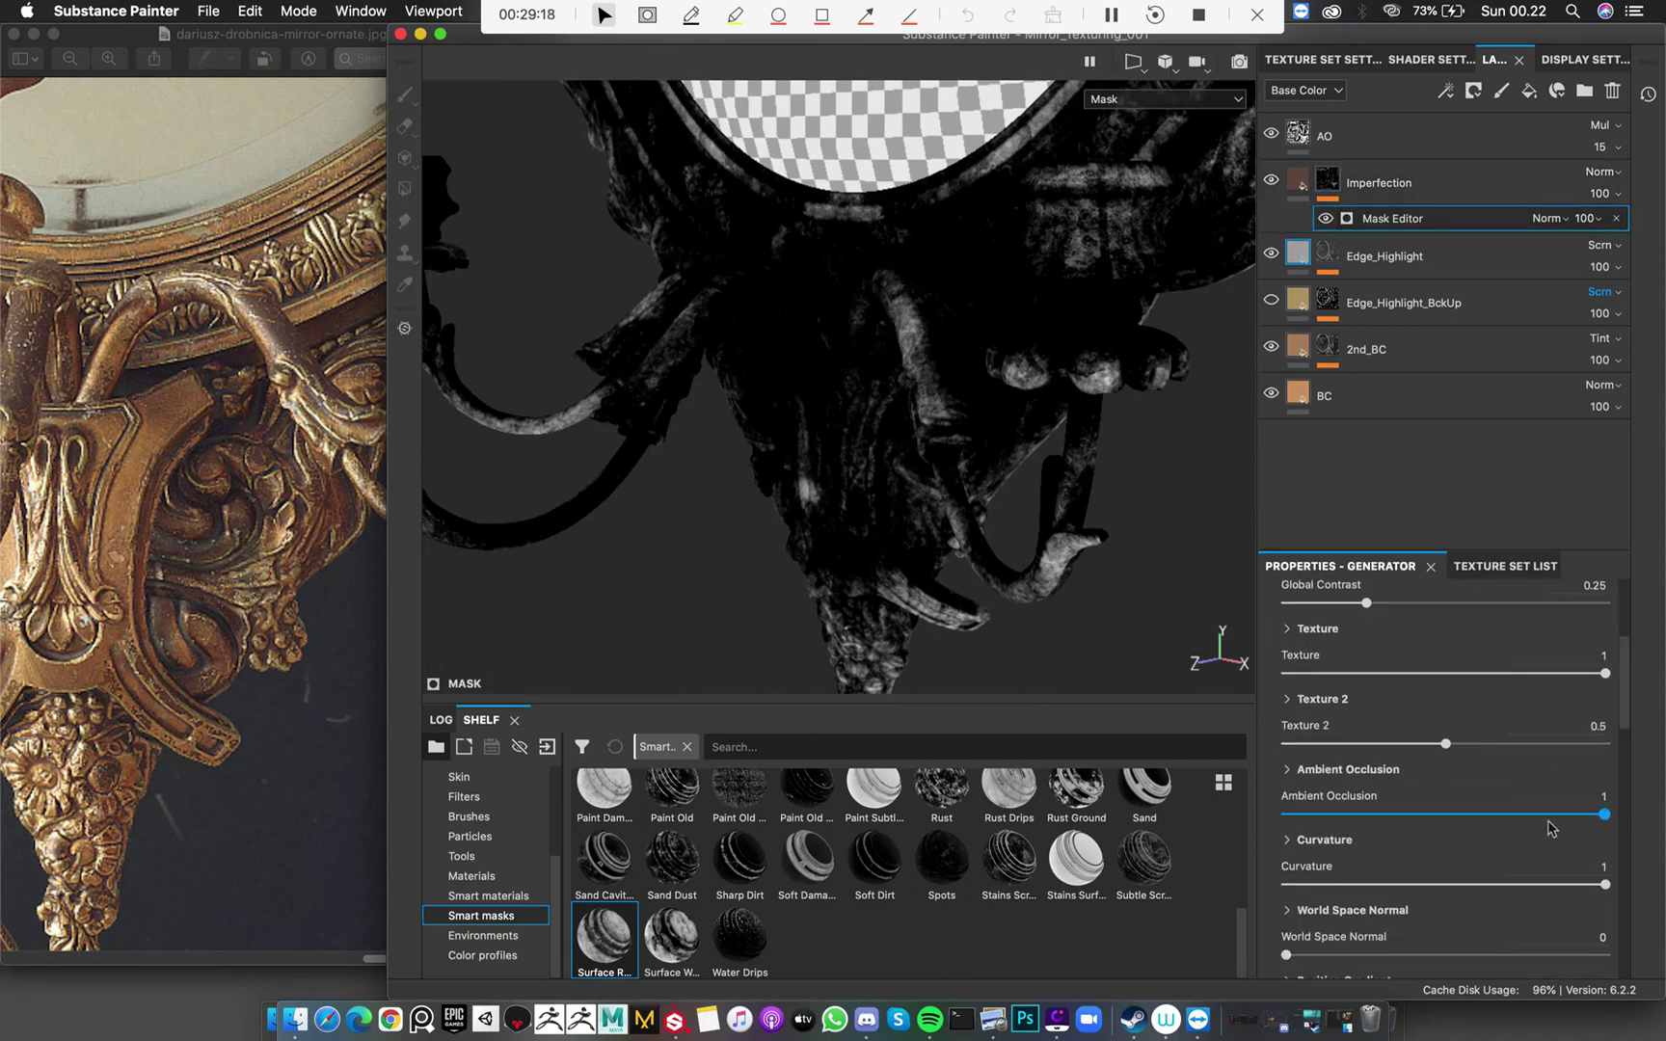
left_click_drag(1308, 818, 1226, 819)
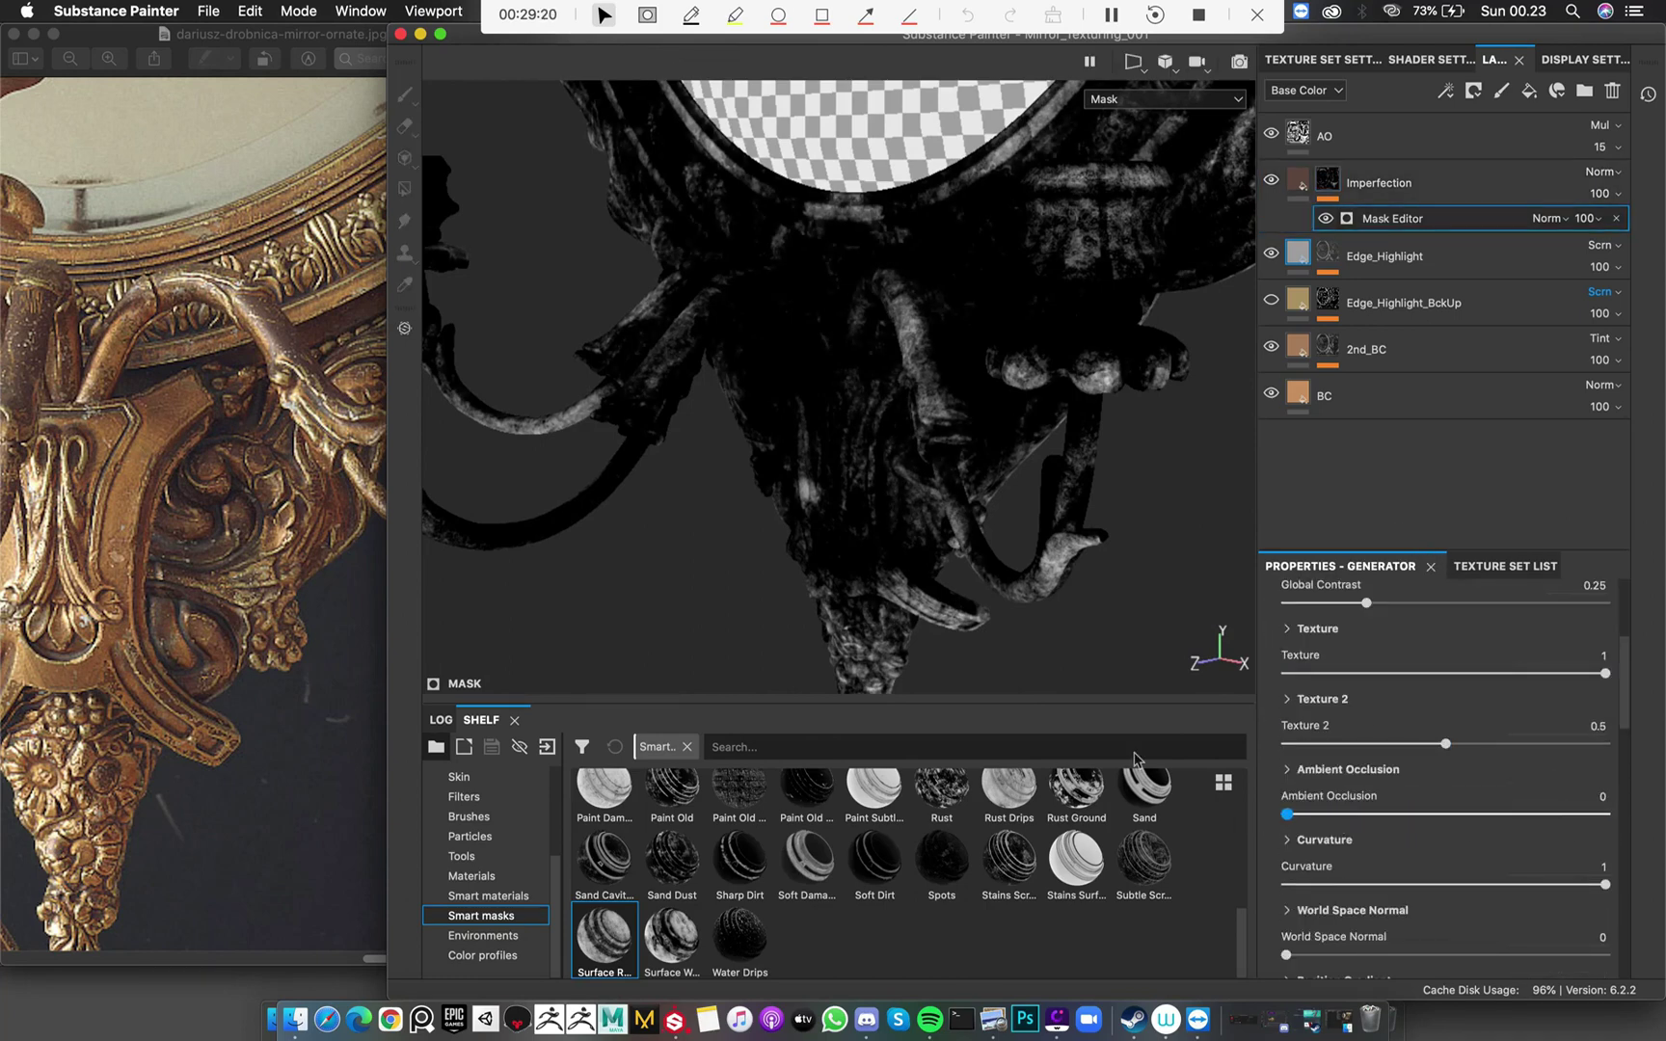
left_click_drag(944, 424, 1080, 327, "alt")
right_click_drag(1079, 327, 1079, 321, "alt")
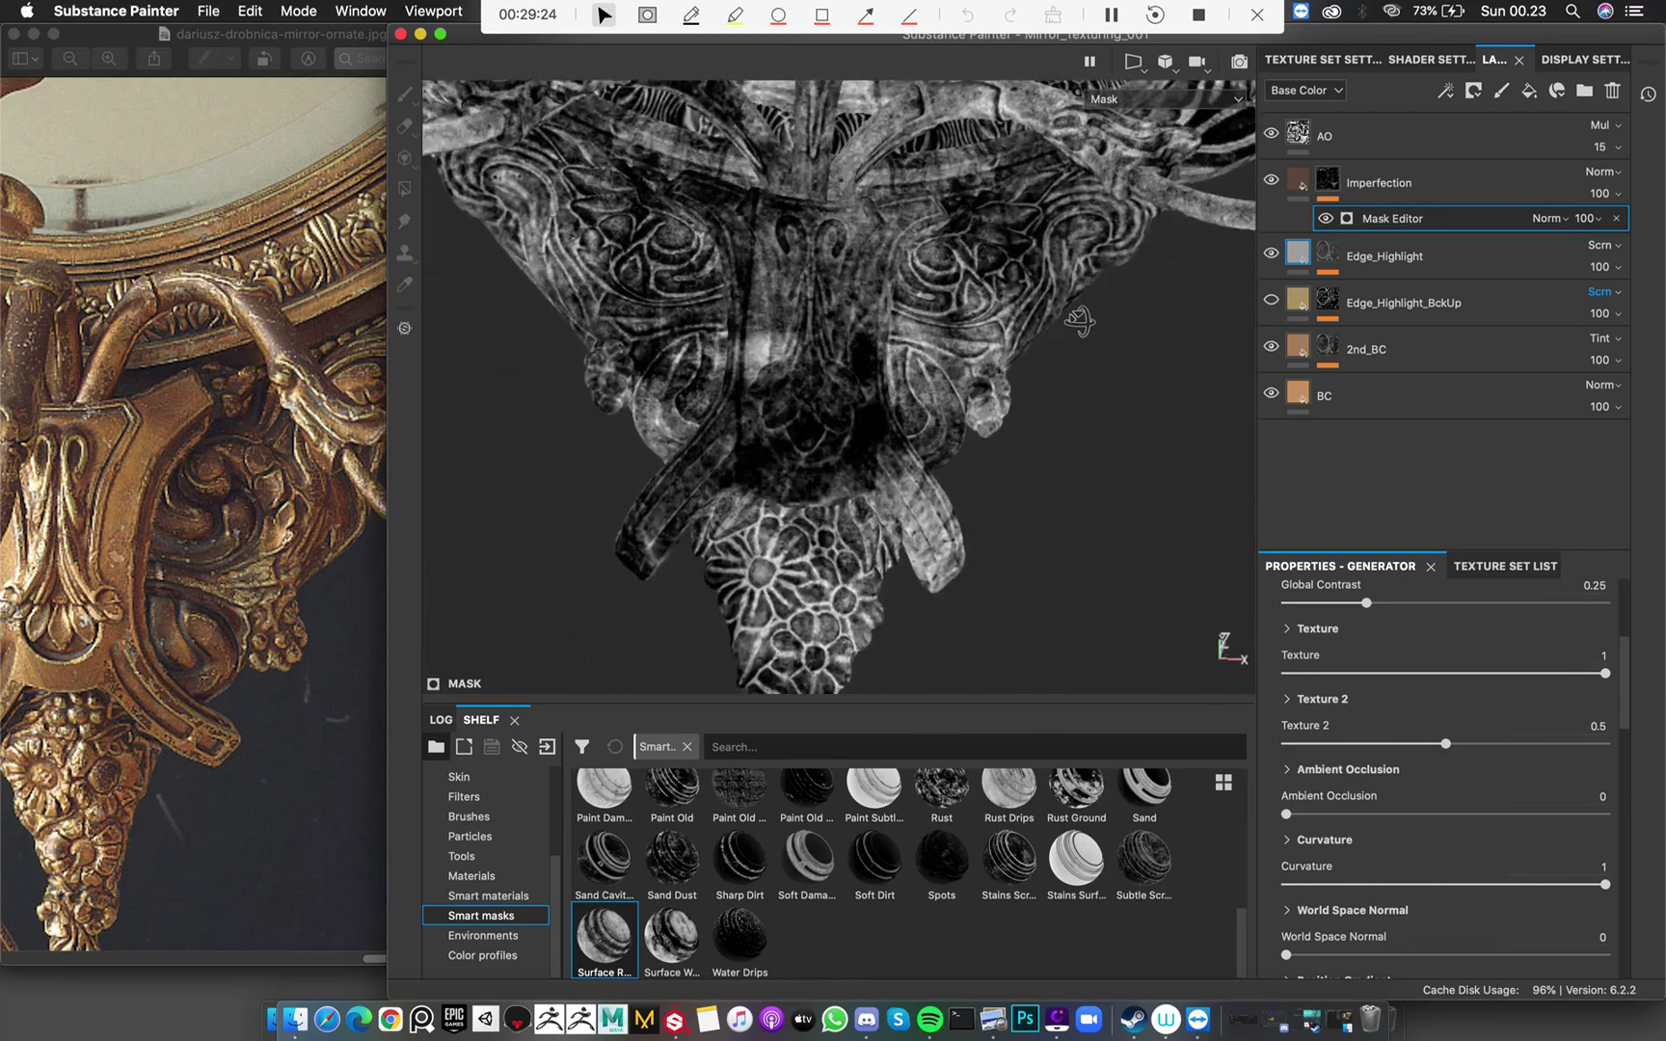
left_click_drag(1080, 321, 937, 445, "alt")
key("m")
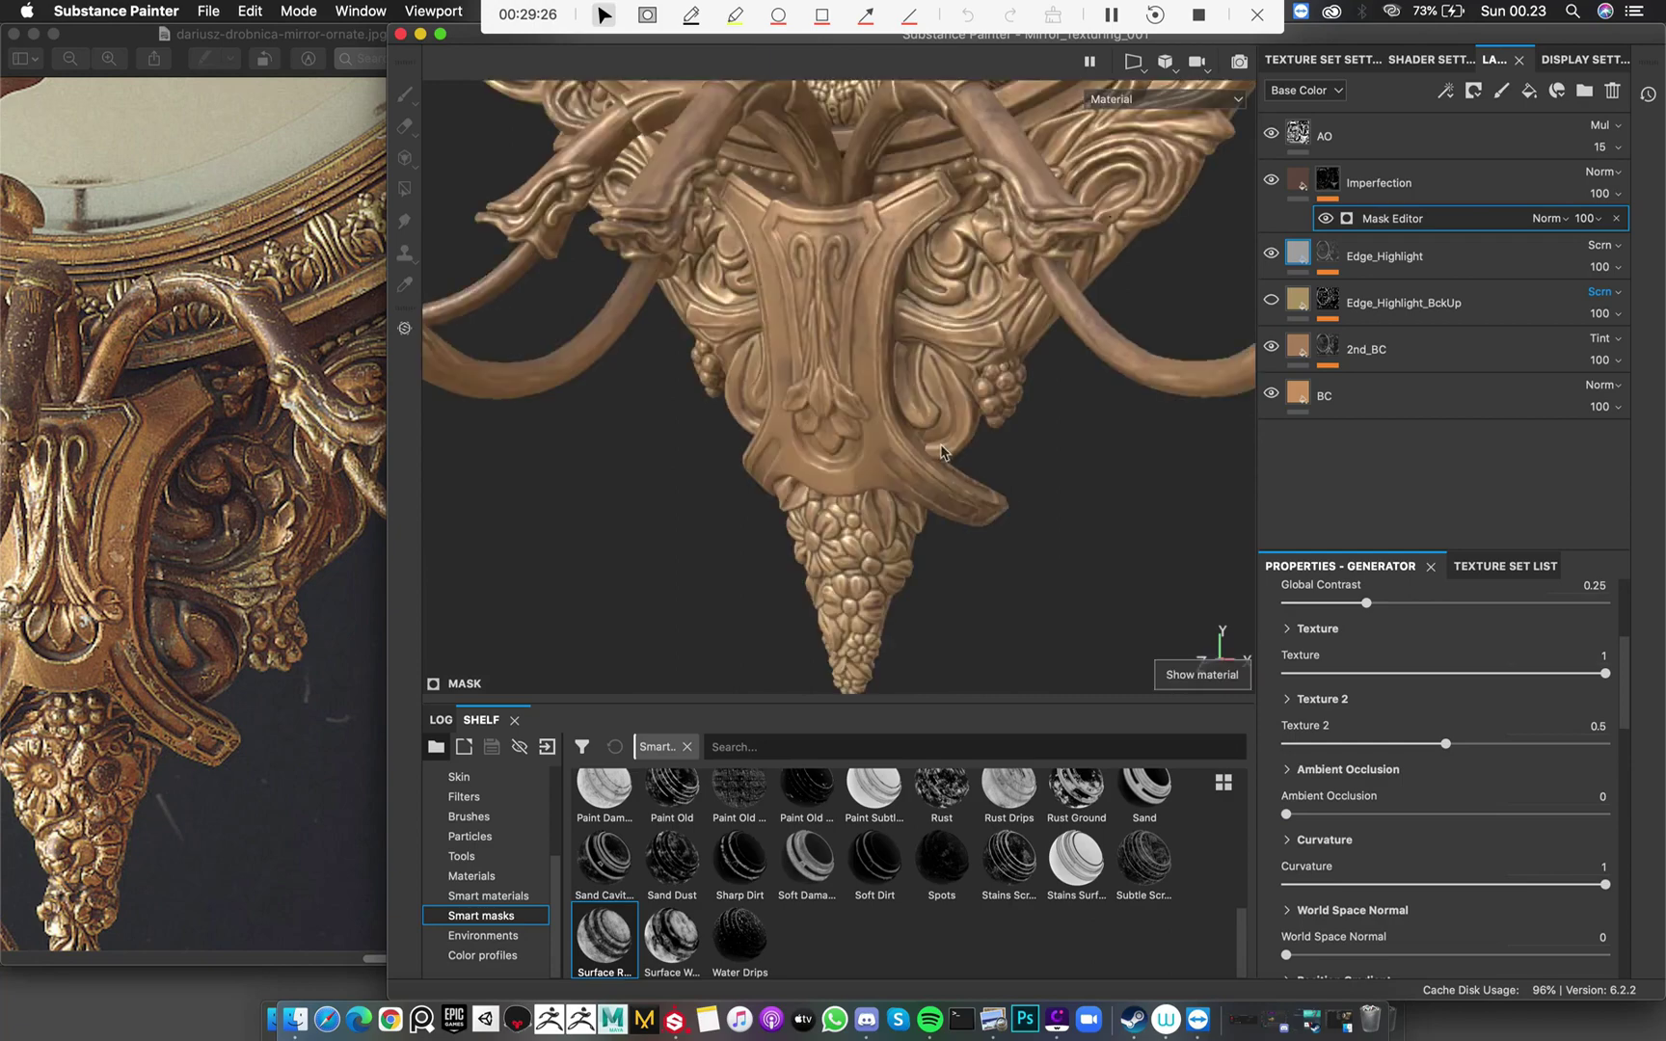
left_click_drag(990, 207, 1007, 241, "alt")
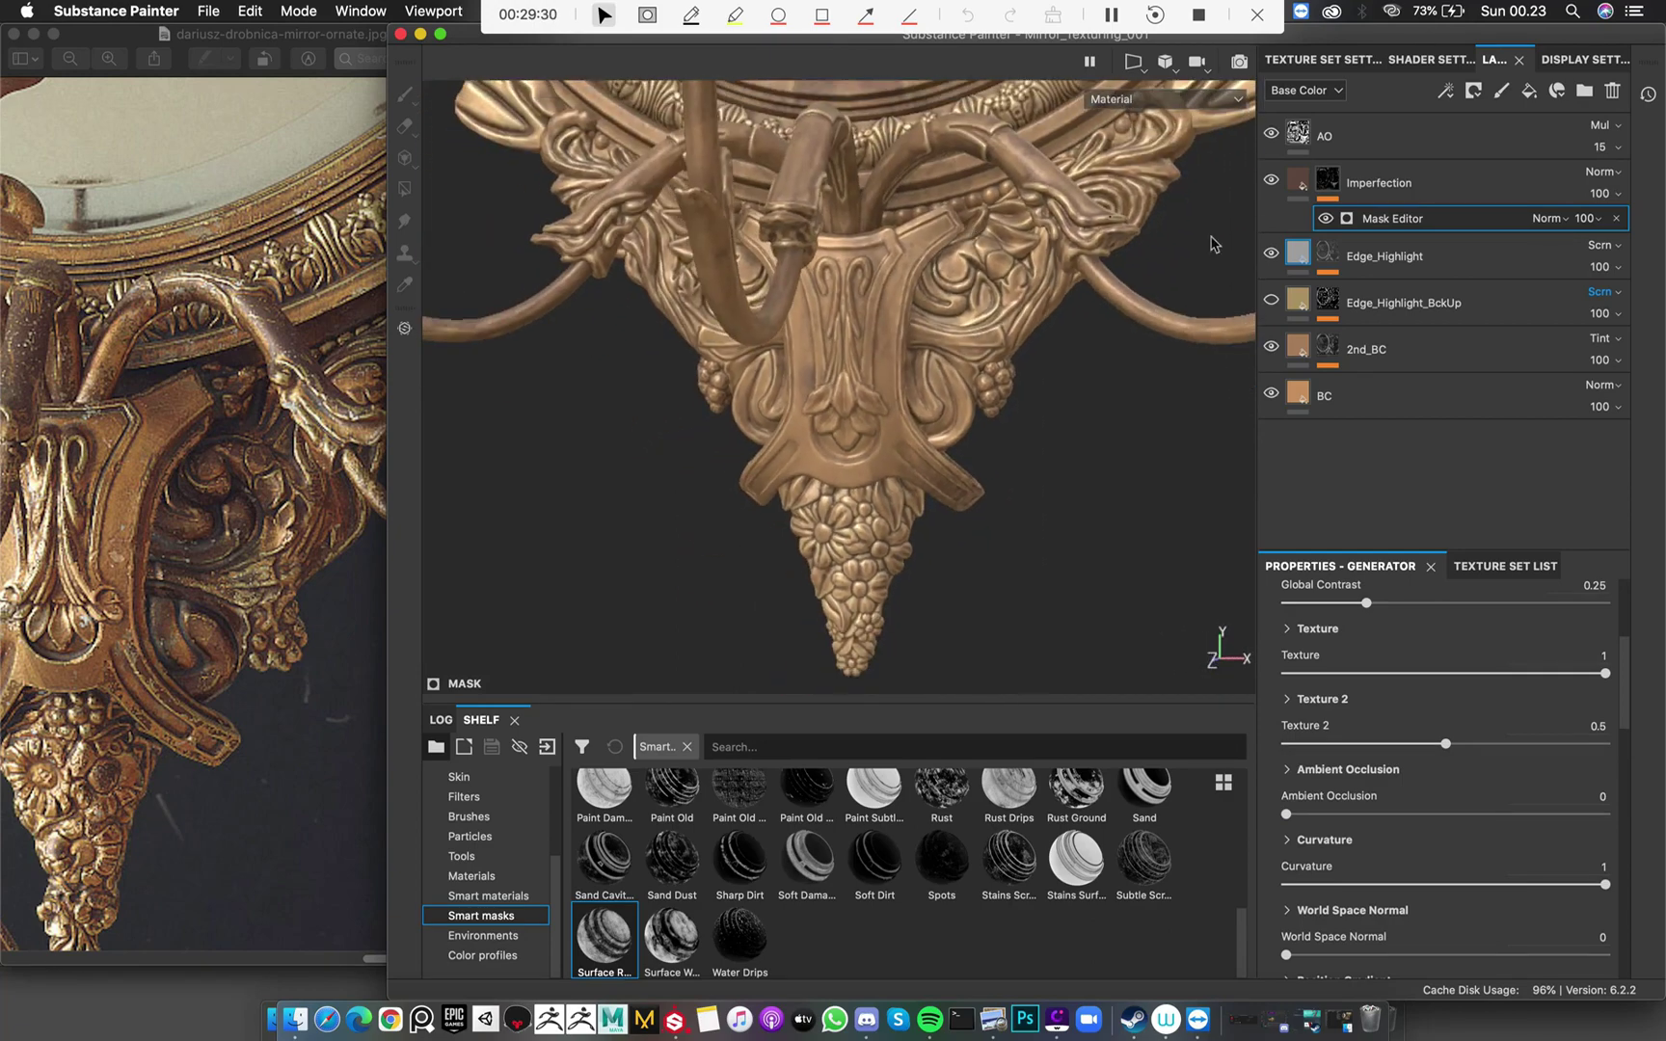
Display the Imperfection mask alone and examine its wear pattern on the candle arms, crest, oval frame and lower ornament
left_click(1331, 180, "alt")
middle_click_drag(1082, 388, 1038, 471, "alt")
scroll(1038, 471, "up", 2)
scroll(1434, 868, "down", 4)
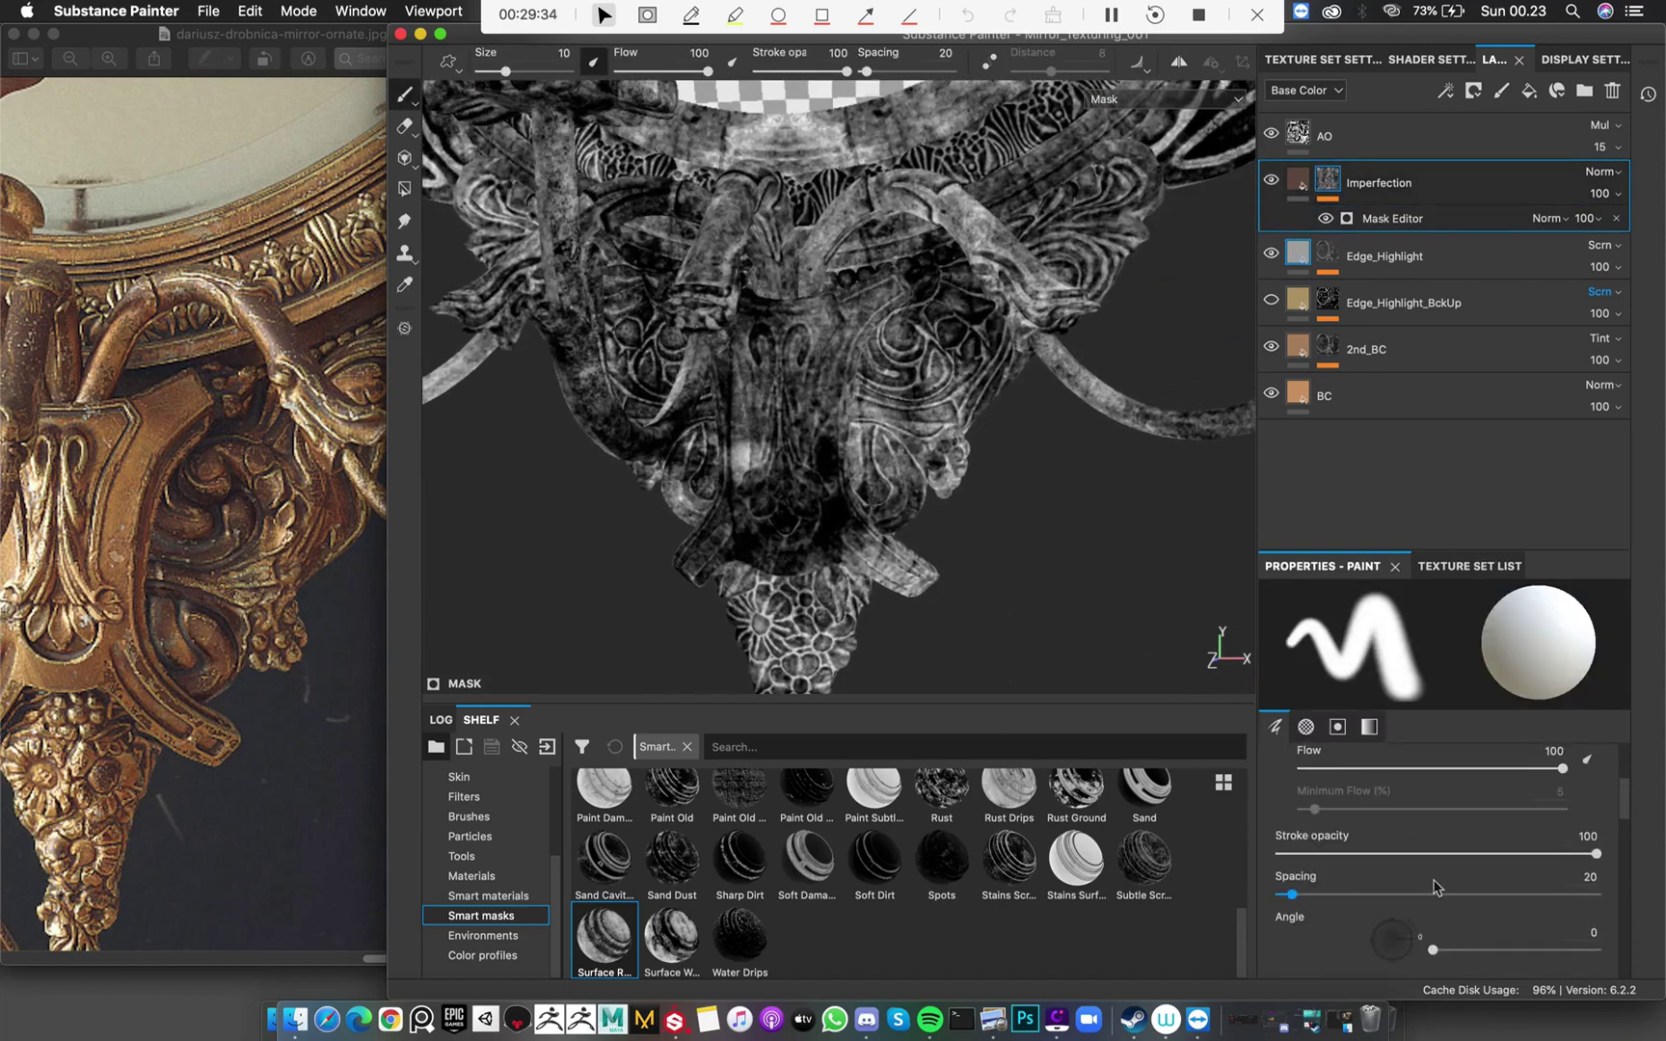
scroll(1436, 882, "up", 4)
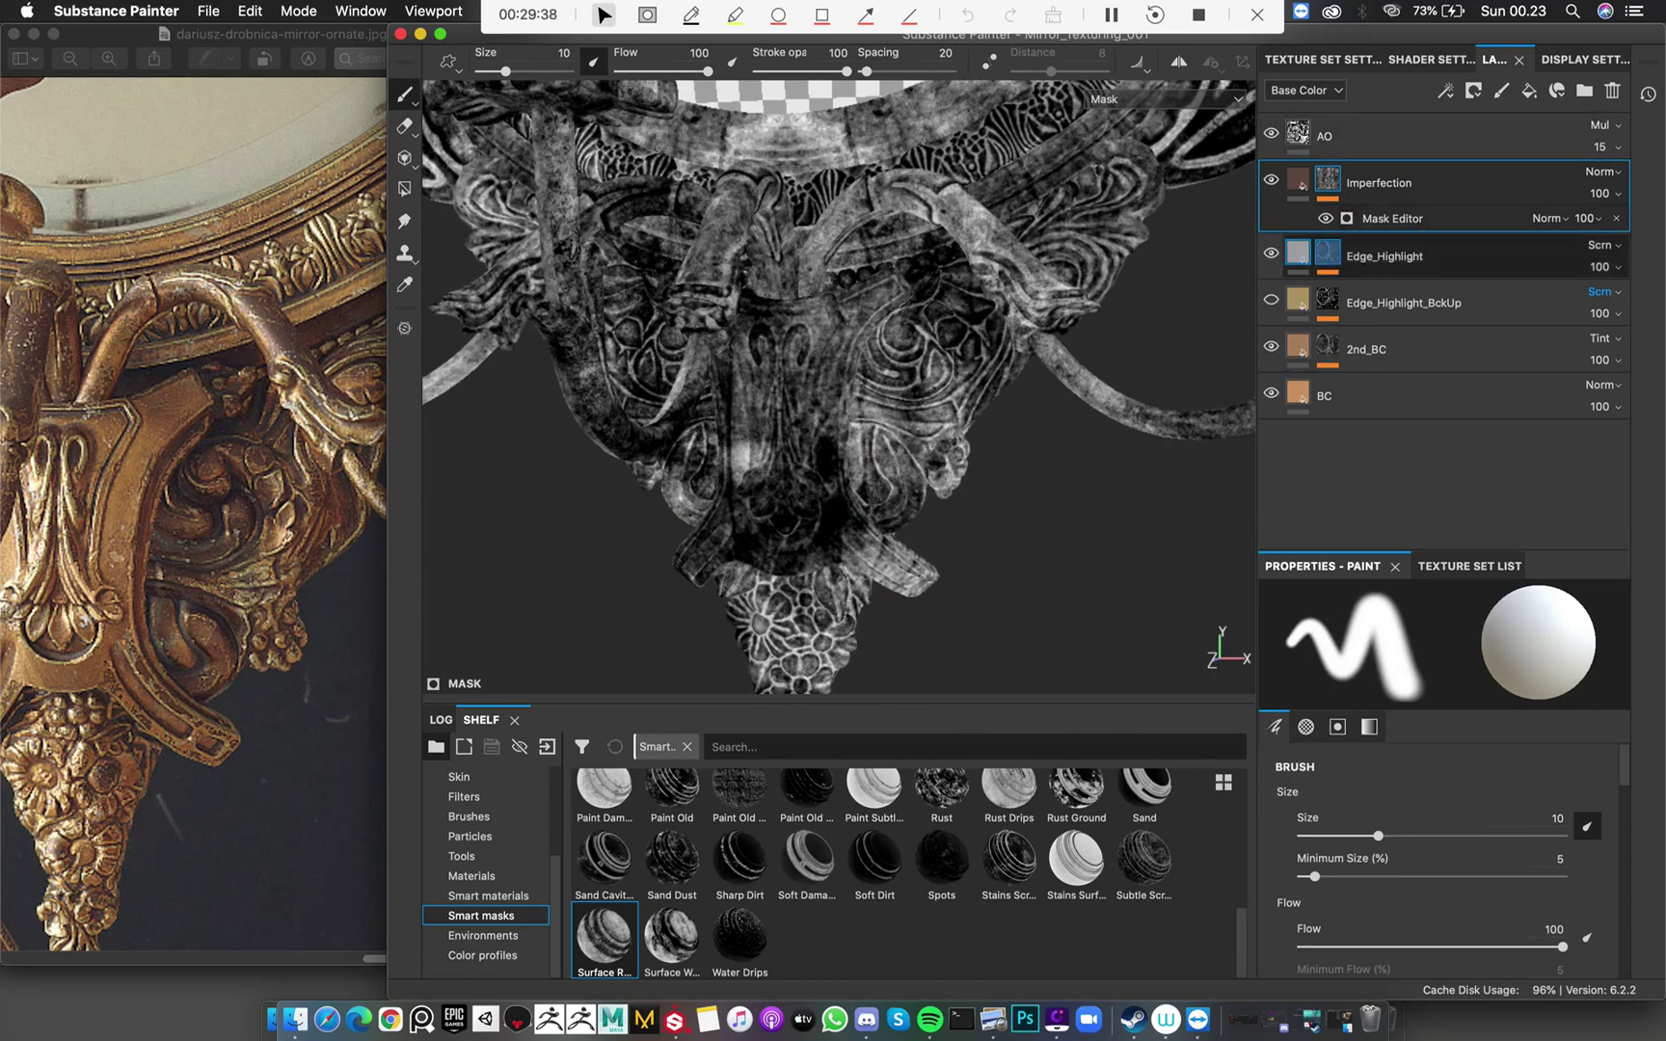
left_click_drag(964, 385, 713, 322, "alt")
middle_click_drag(713, 323, 675, 674, "alt")
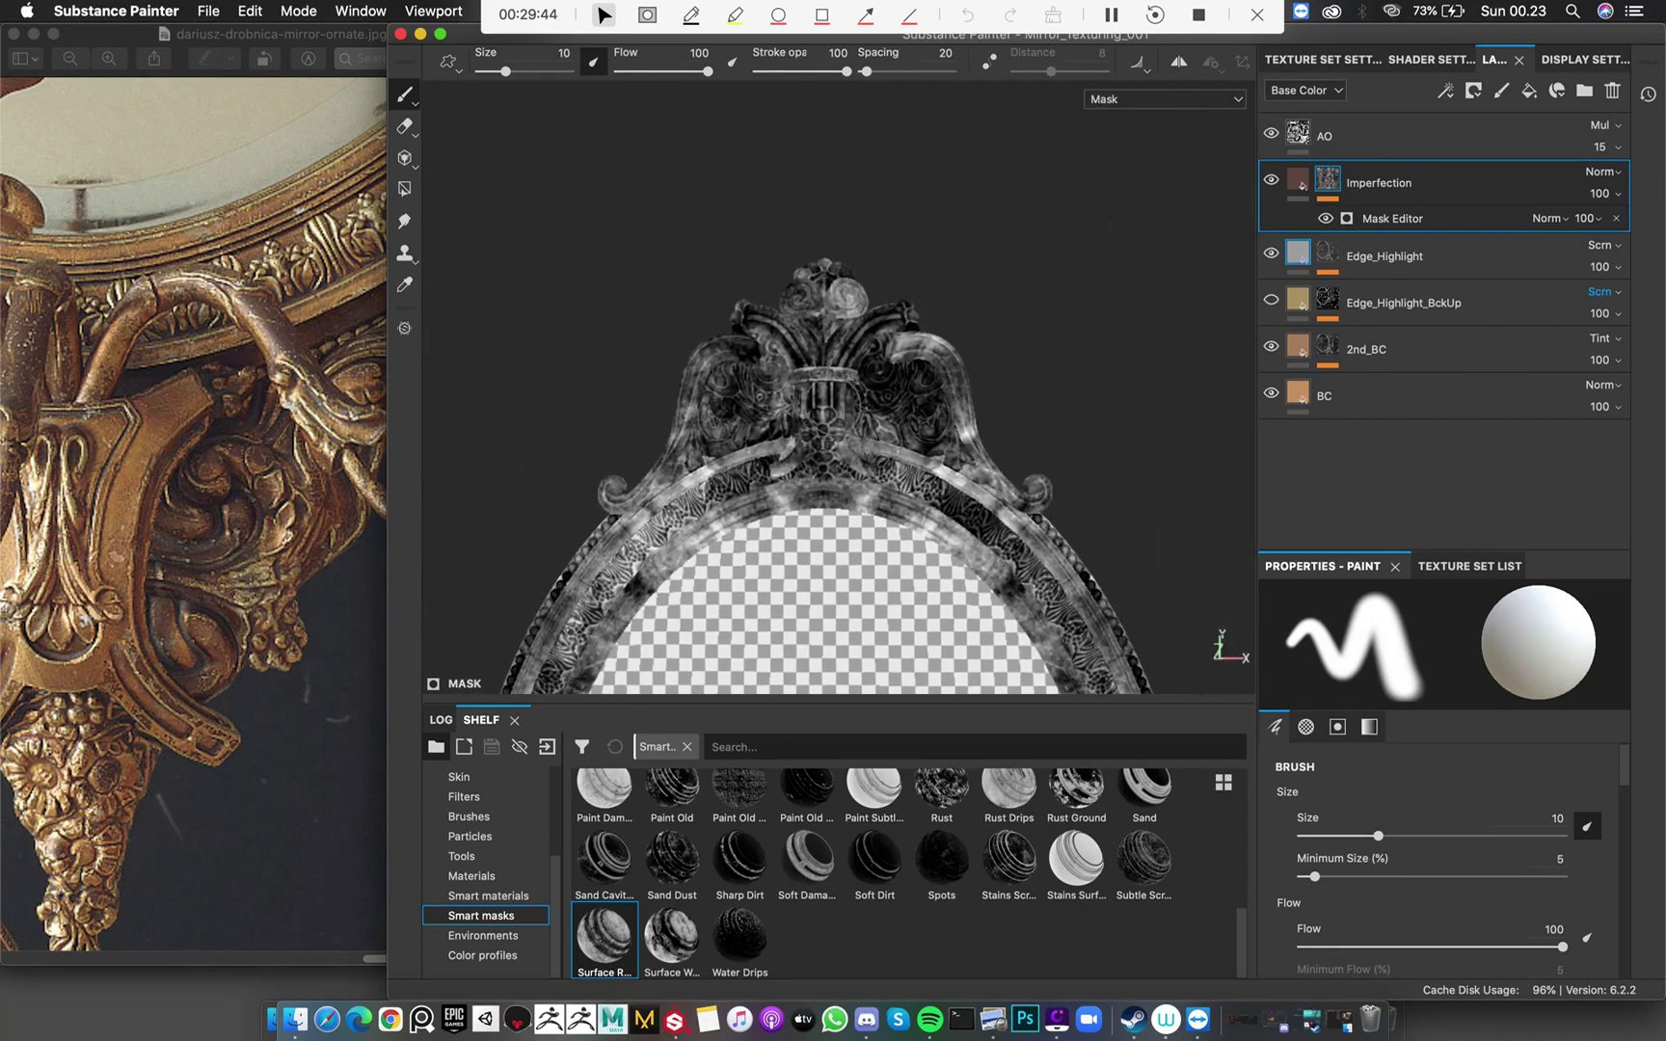
right_click_drag(675, 675, 916, 588, "alt")
left_click_drag(1070, 569, 949, 603, "alt")
right_click_drag(949, 603, 829, 627, "alt")
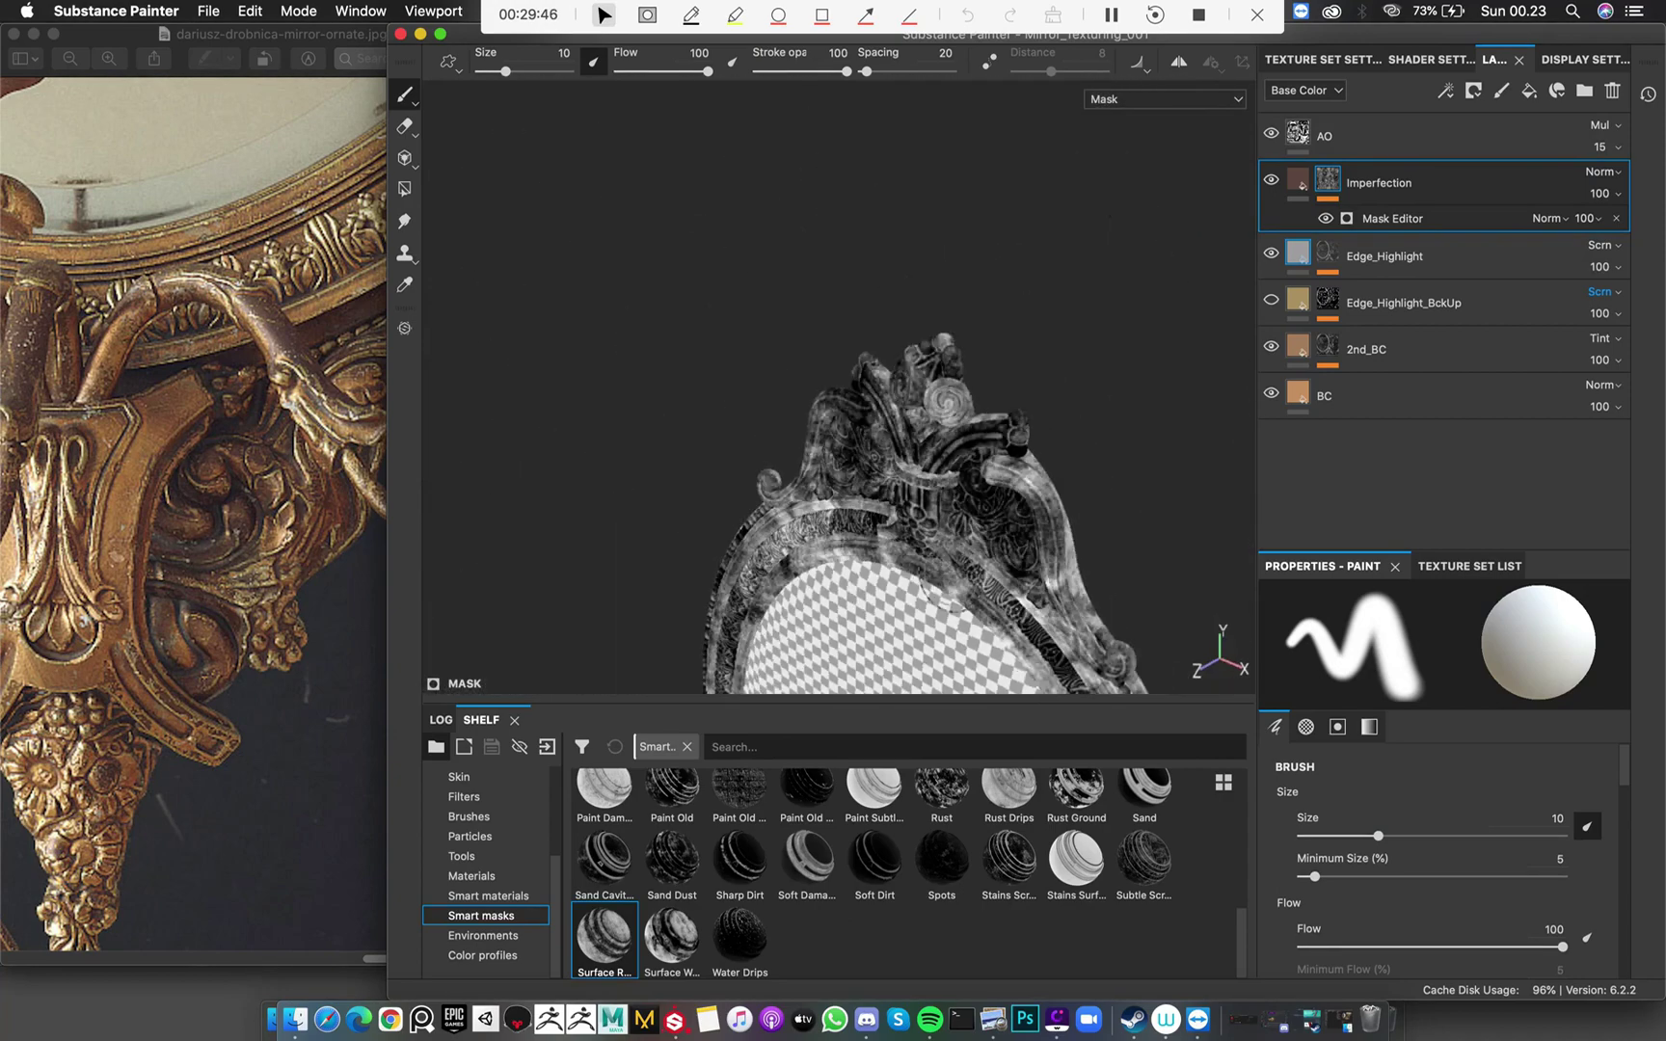
middle_click_drag(897, 626, 892, 184, "alt")
left_click_drag(896, 414, 893, 313, "alt")
middle_click_drag(839, 674, 831, 400, "alt")
scroll(1013, 279, "up", 3)
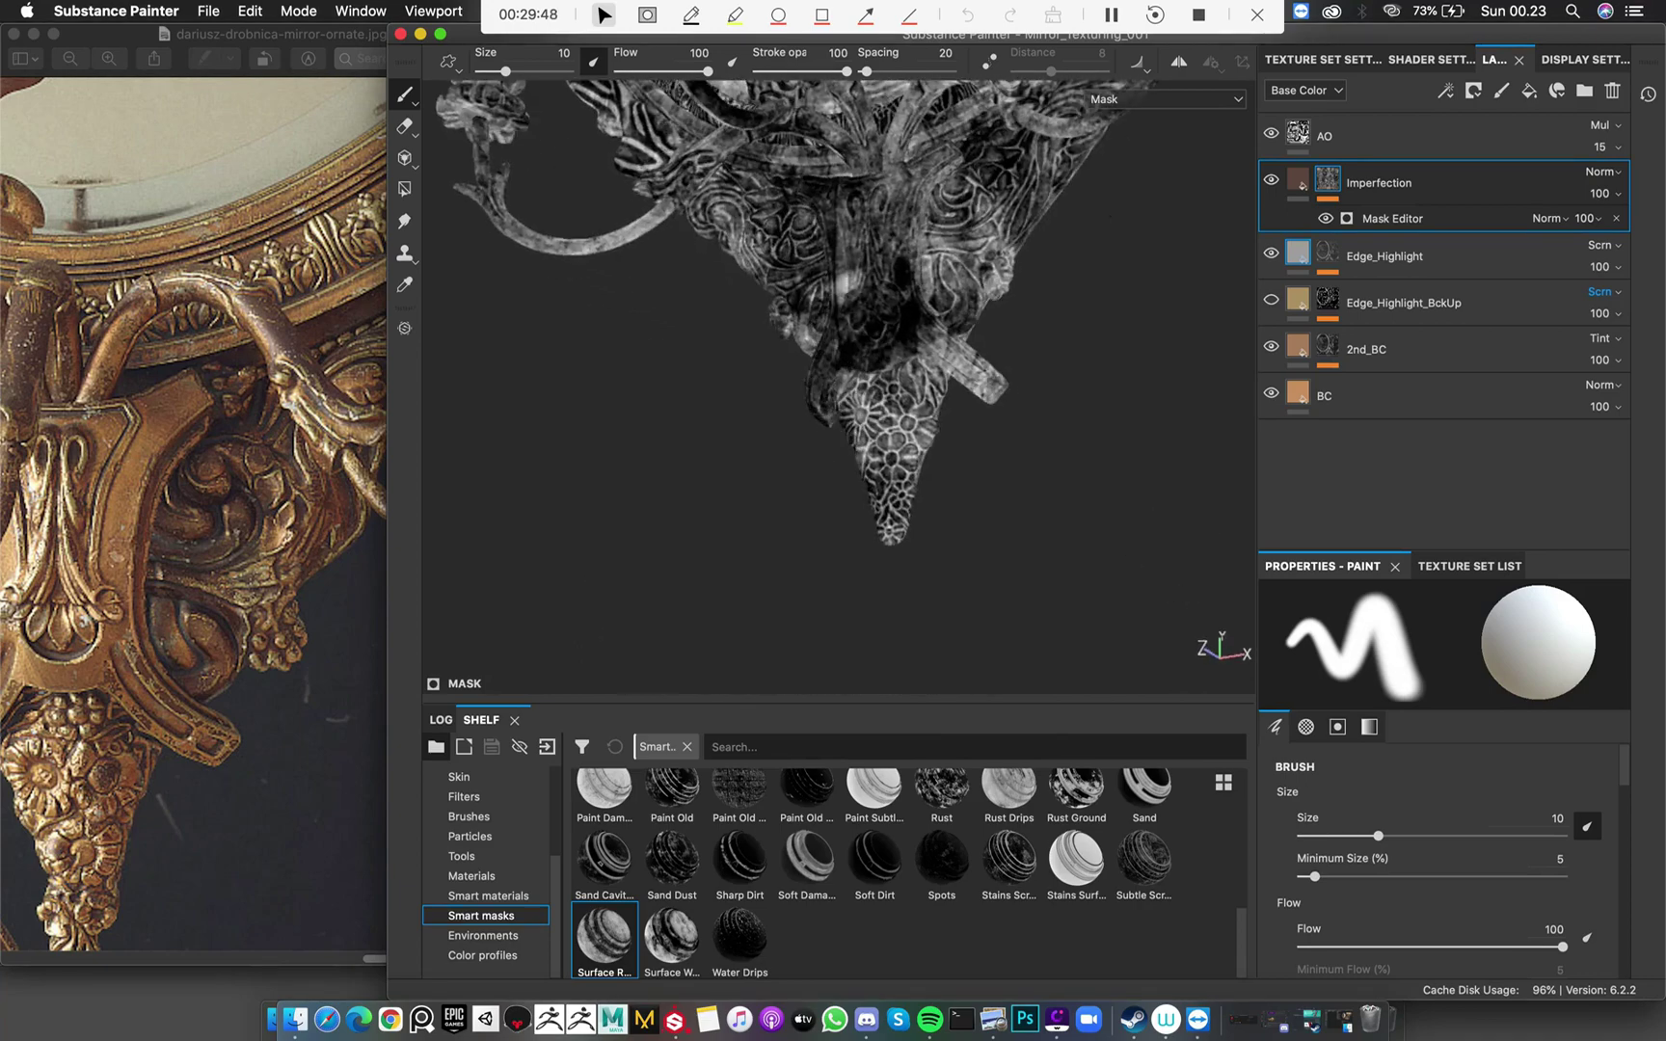
Add a Levels effect to the Imperfection mask with the input midpoint at 3,284 and white point at 0,806
middle_click_drag(1014, 274, 985, 305, "alt")
right_click(1323, 177)
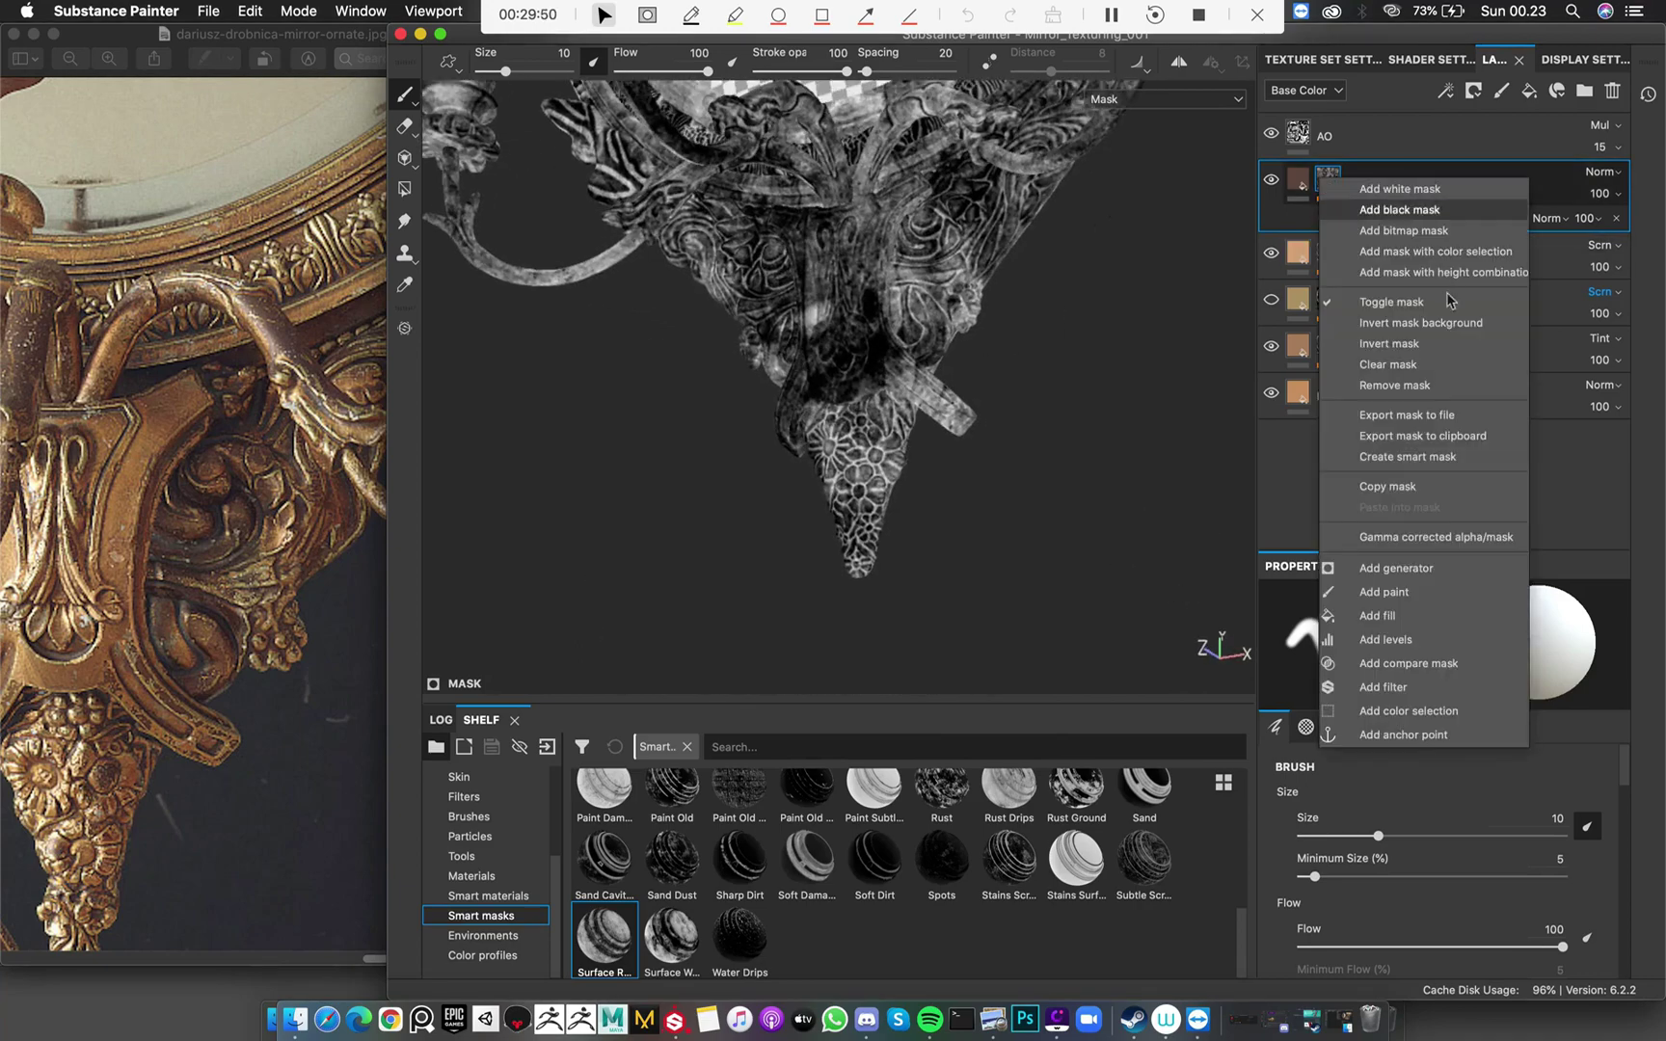
left_click(1448, 639)
left_click_drag(1445, 653, 1469, 653)
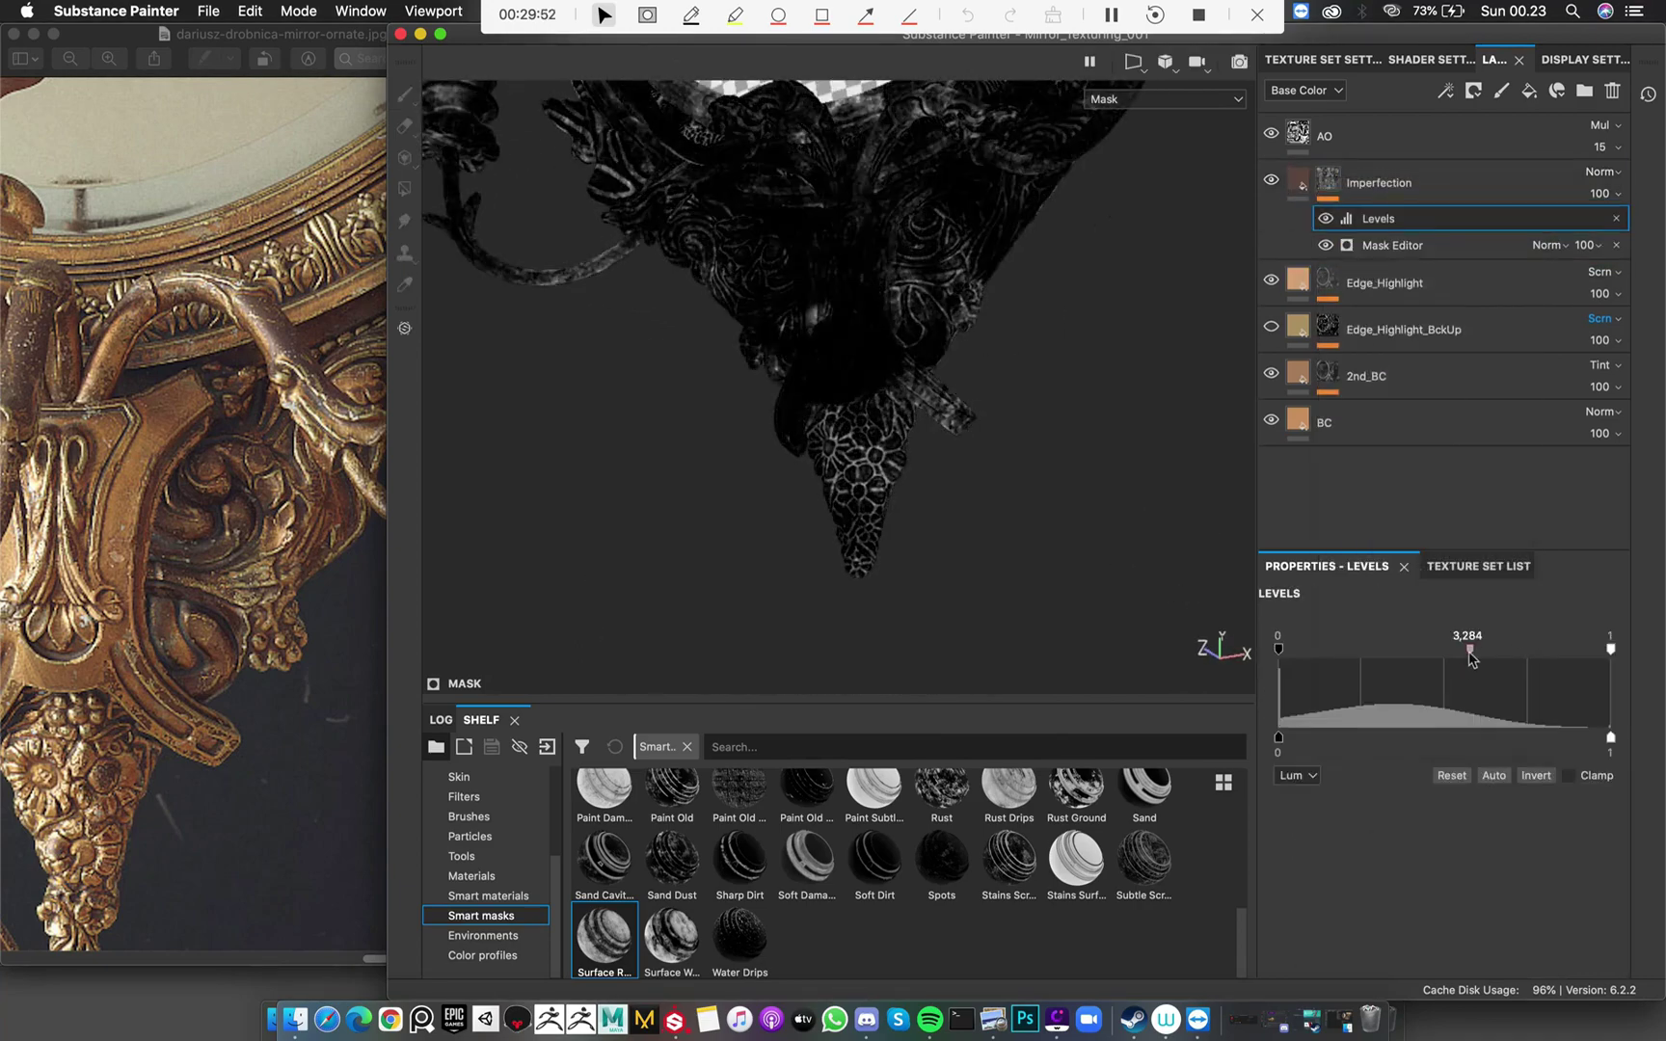
left_click_drag(1609, 653, 1545, 652)
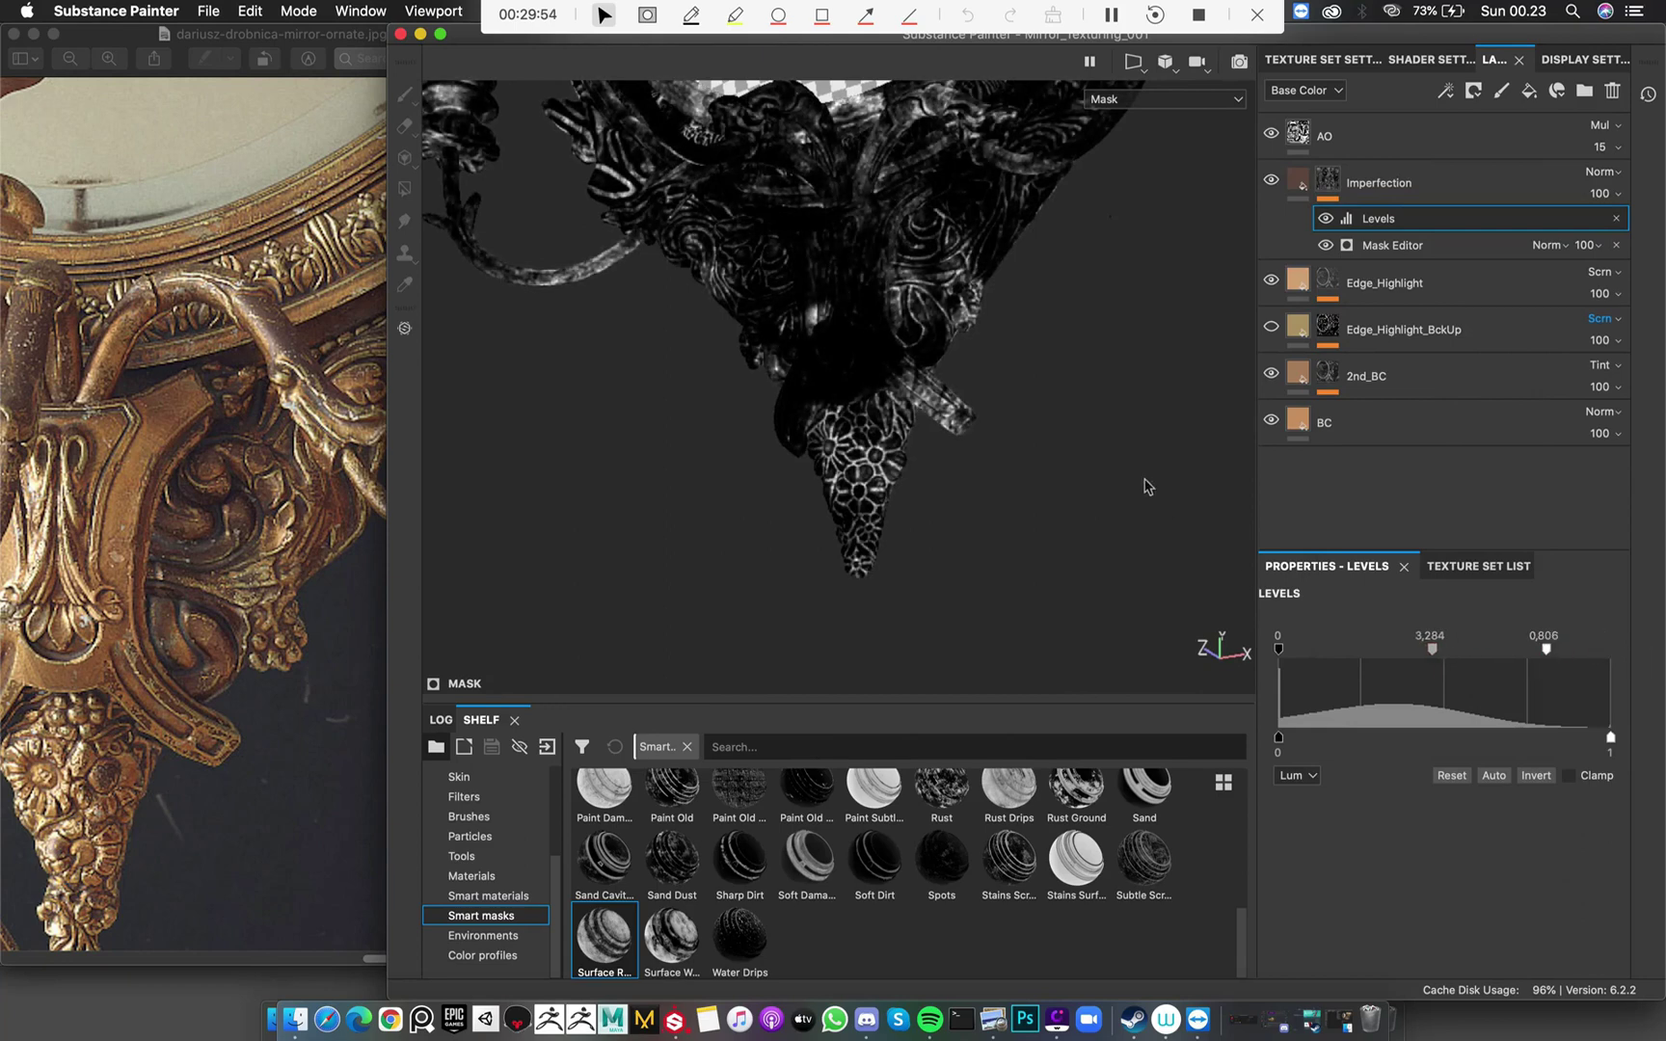
Examine the levels-adjusted mask and the resulting material on the oval frame, candle arms and lower ornament
middle_click_drag(997, 286, 984, 519, "alt")
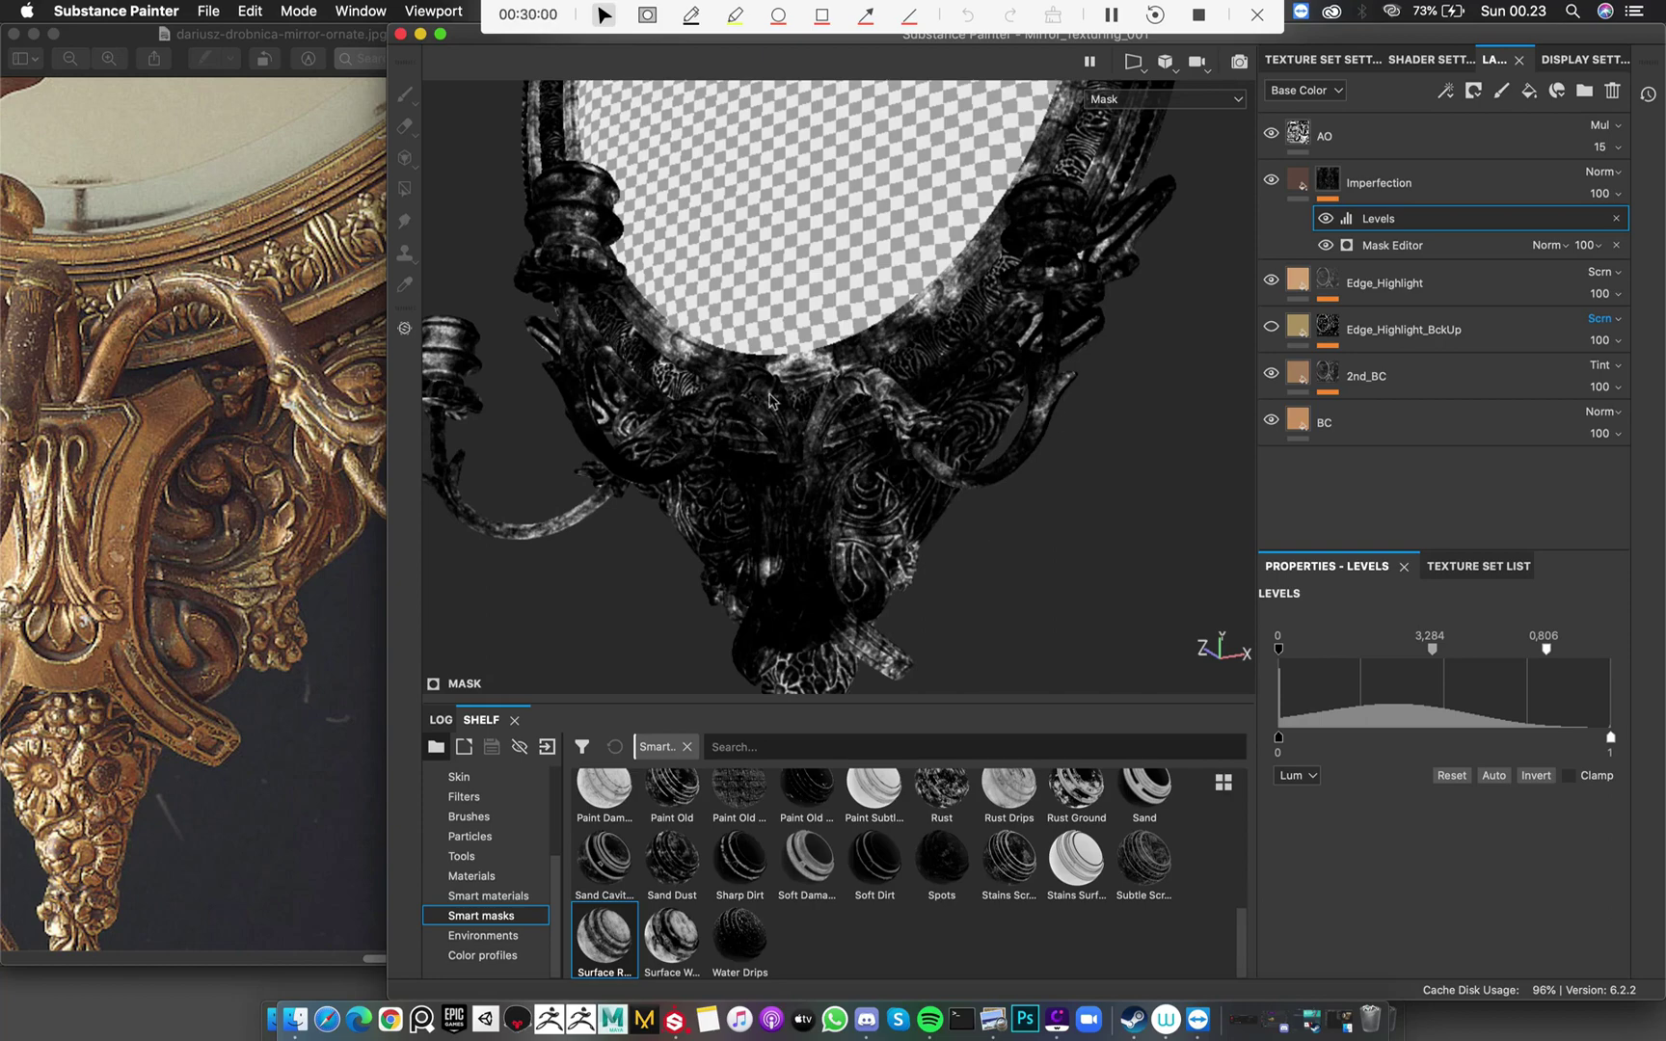
left_click_drag(778, 409, 805, 470, "alt")
key("m")
left_click_drag(733, 347, 819, 498, "alt")
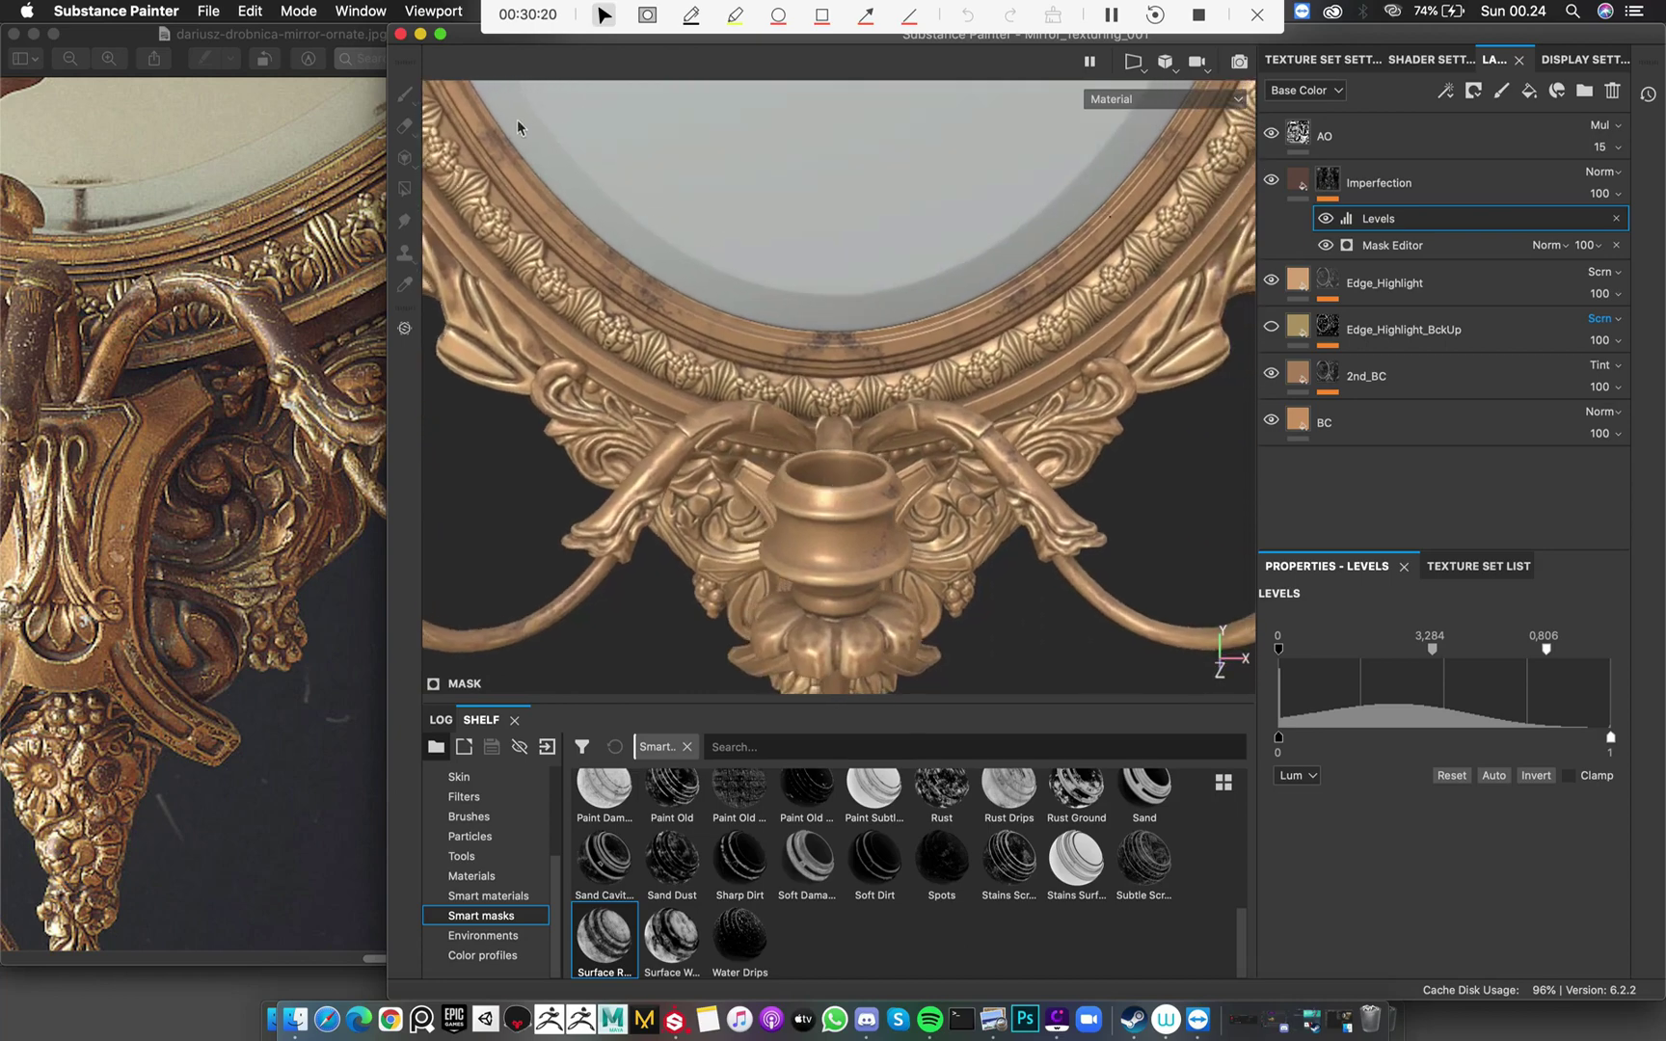
left_click_drag(1028, 448, 1103, 289, "alt")
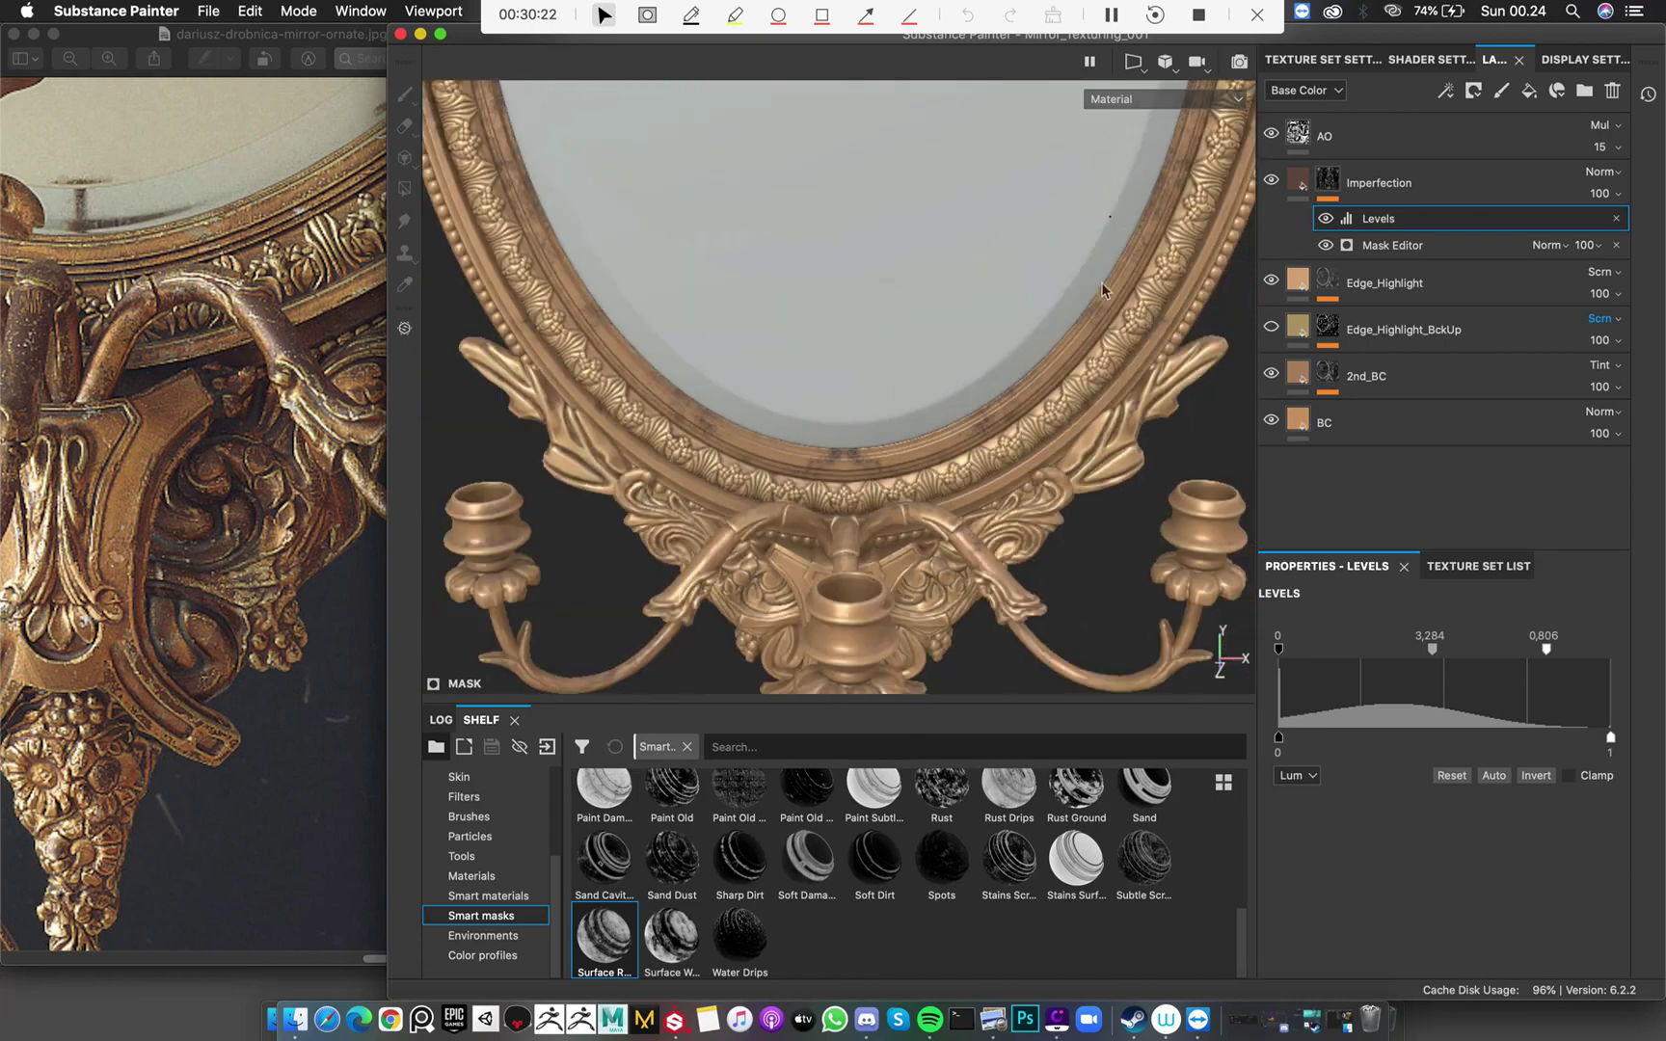
left_click_drag(1075, 415, 1196, 104, "alt")
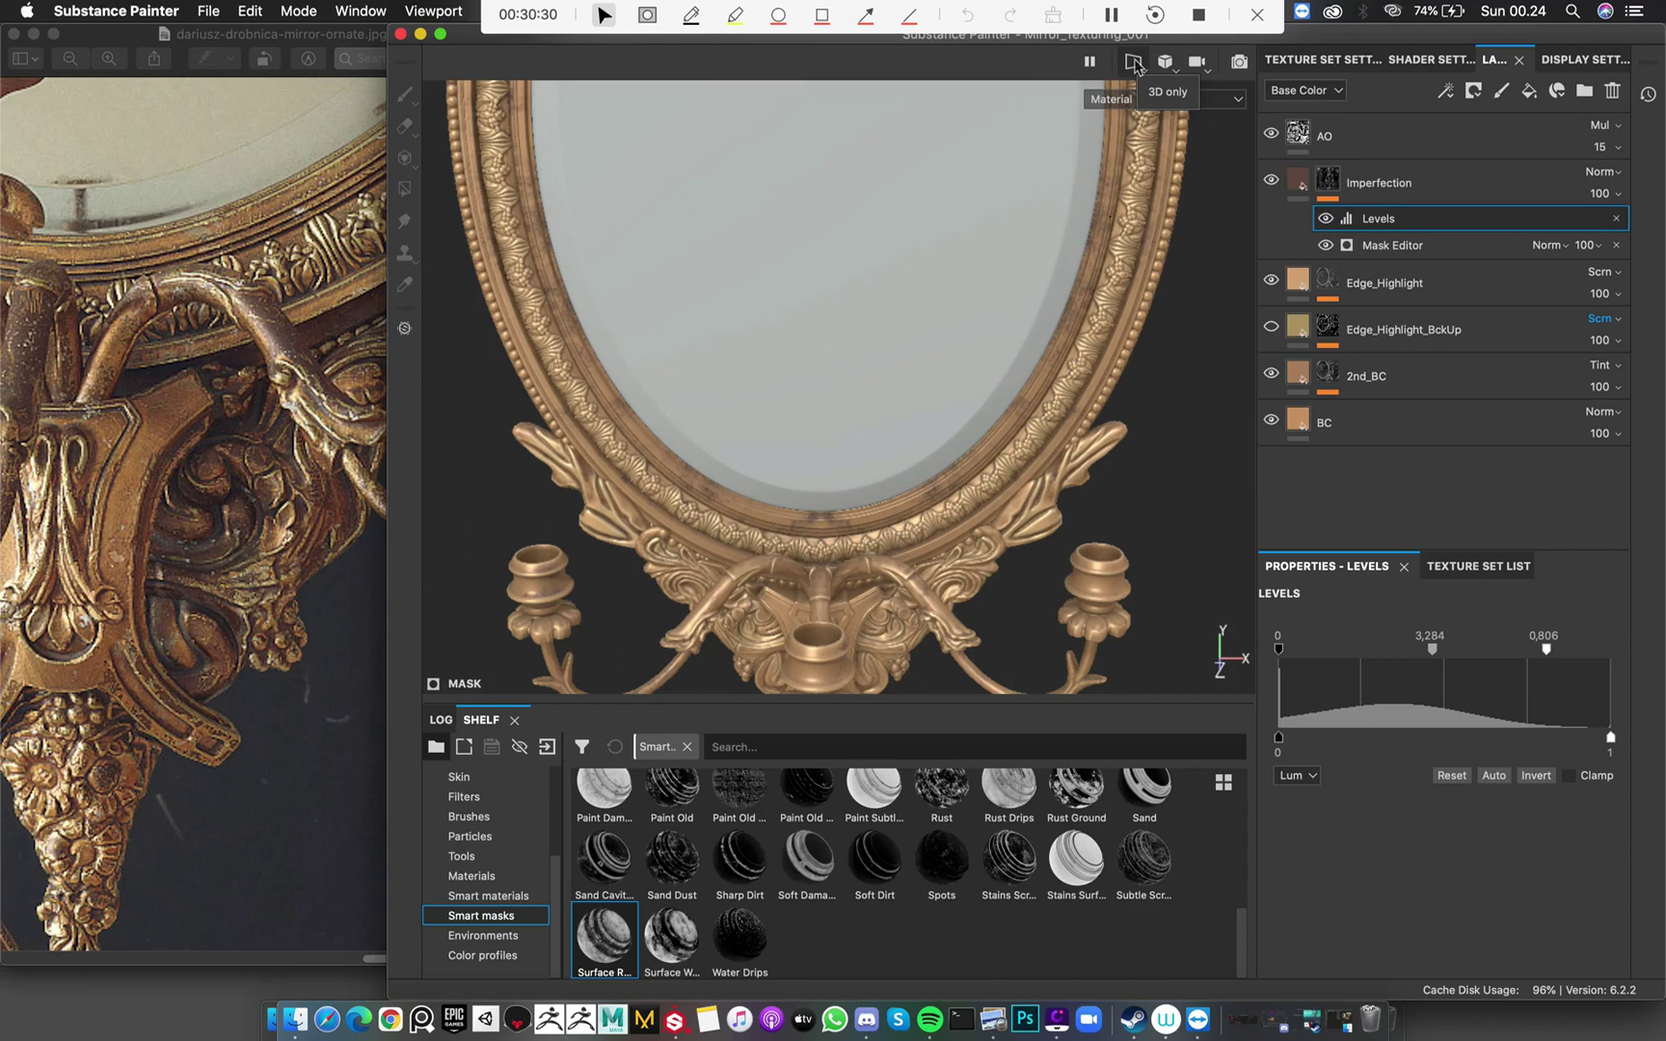
Inspect the textured mirror in the 2D-only view, return to 3D only and examine the candle arms, lower ornament and oval frame
left_click(1124, 77)
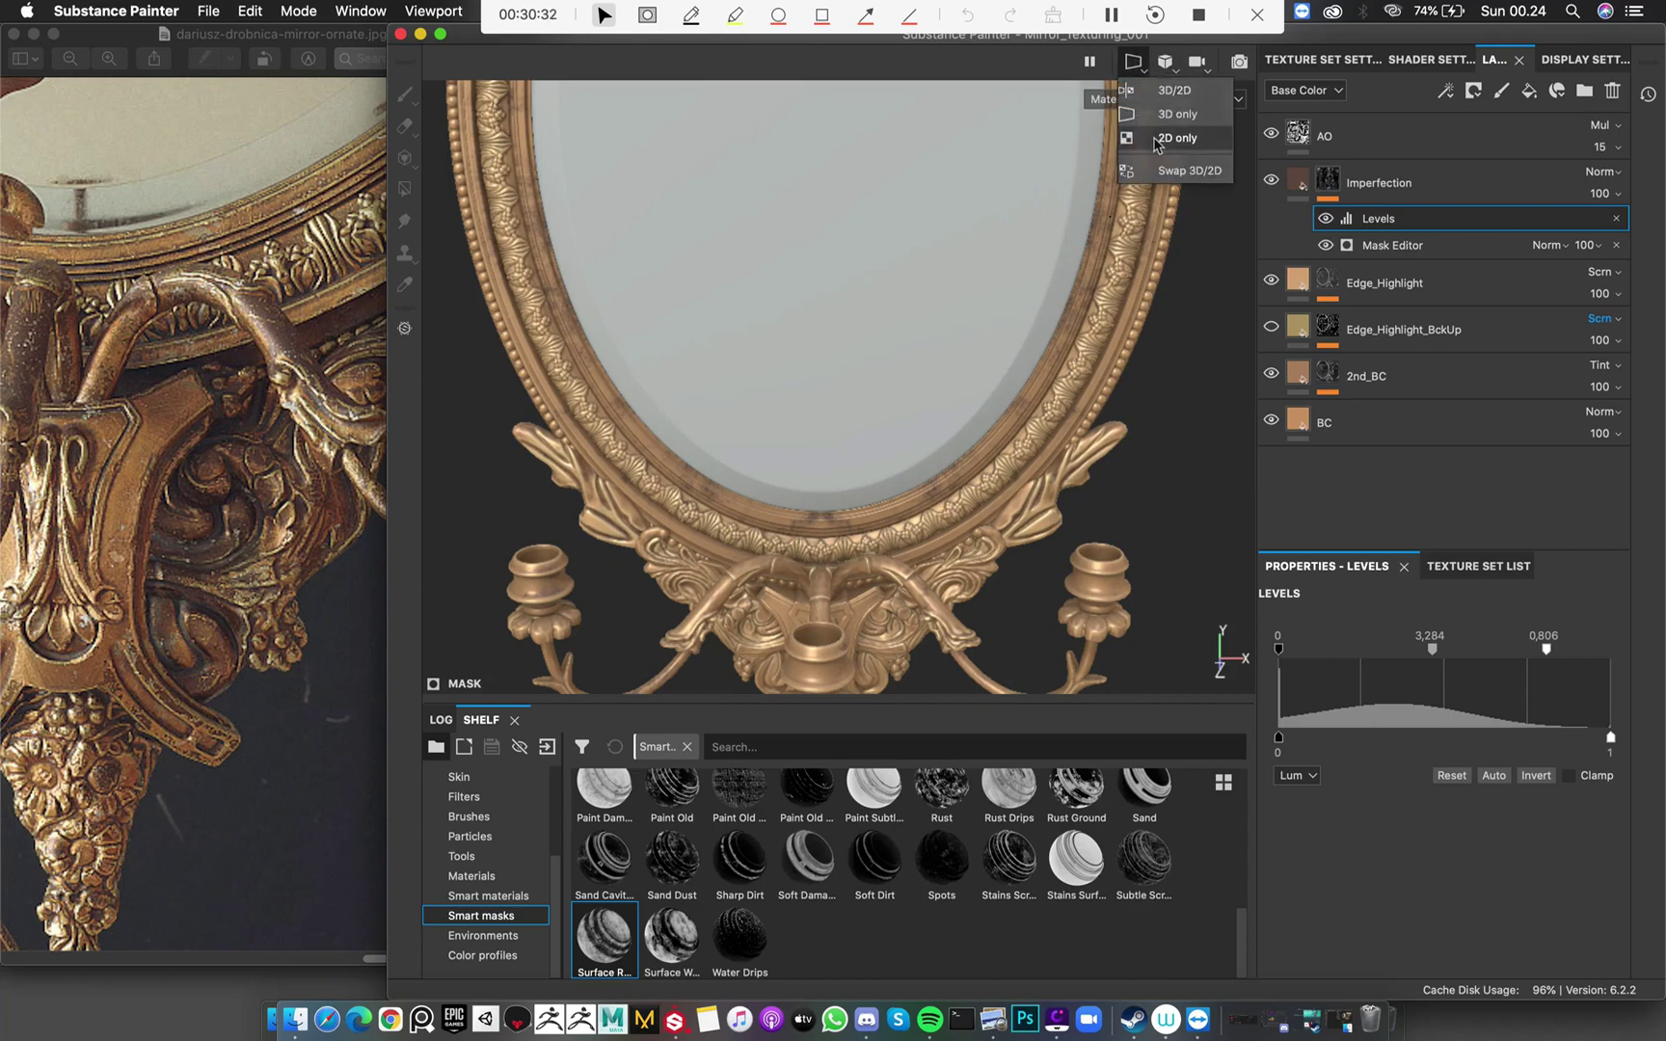
left_click(1150, 138)
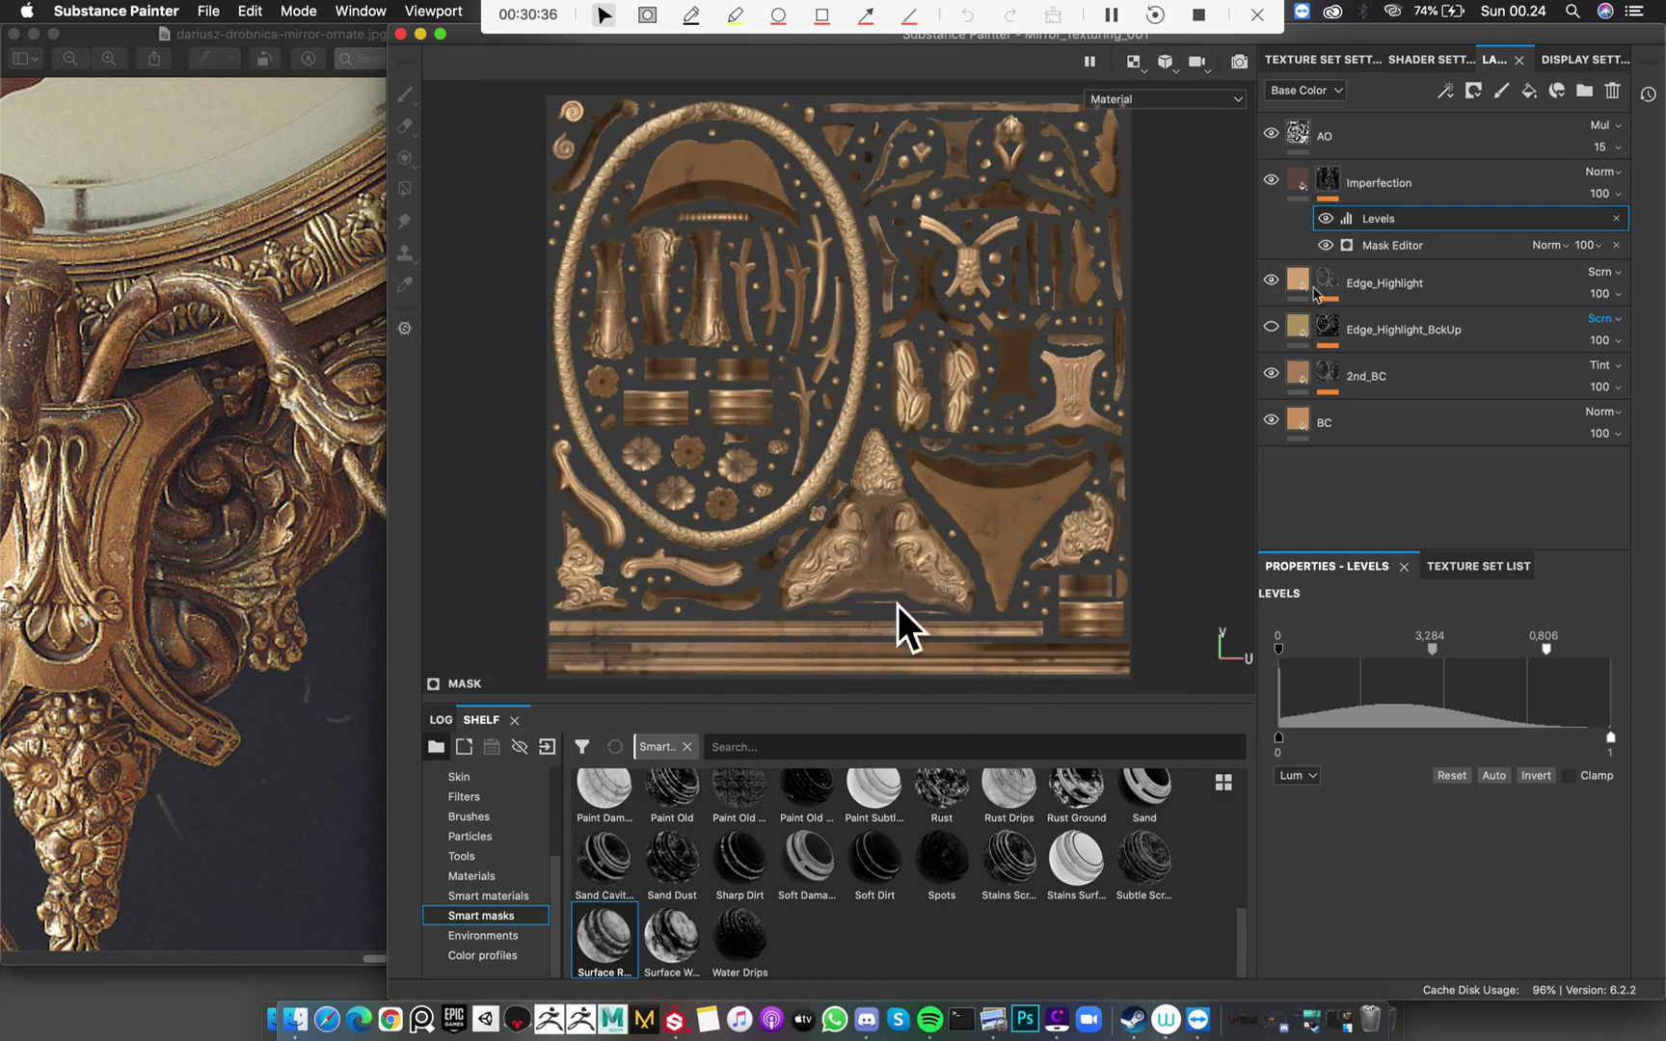
left_click(1135, 64)
left_click(1171, 114)
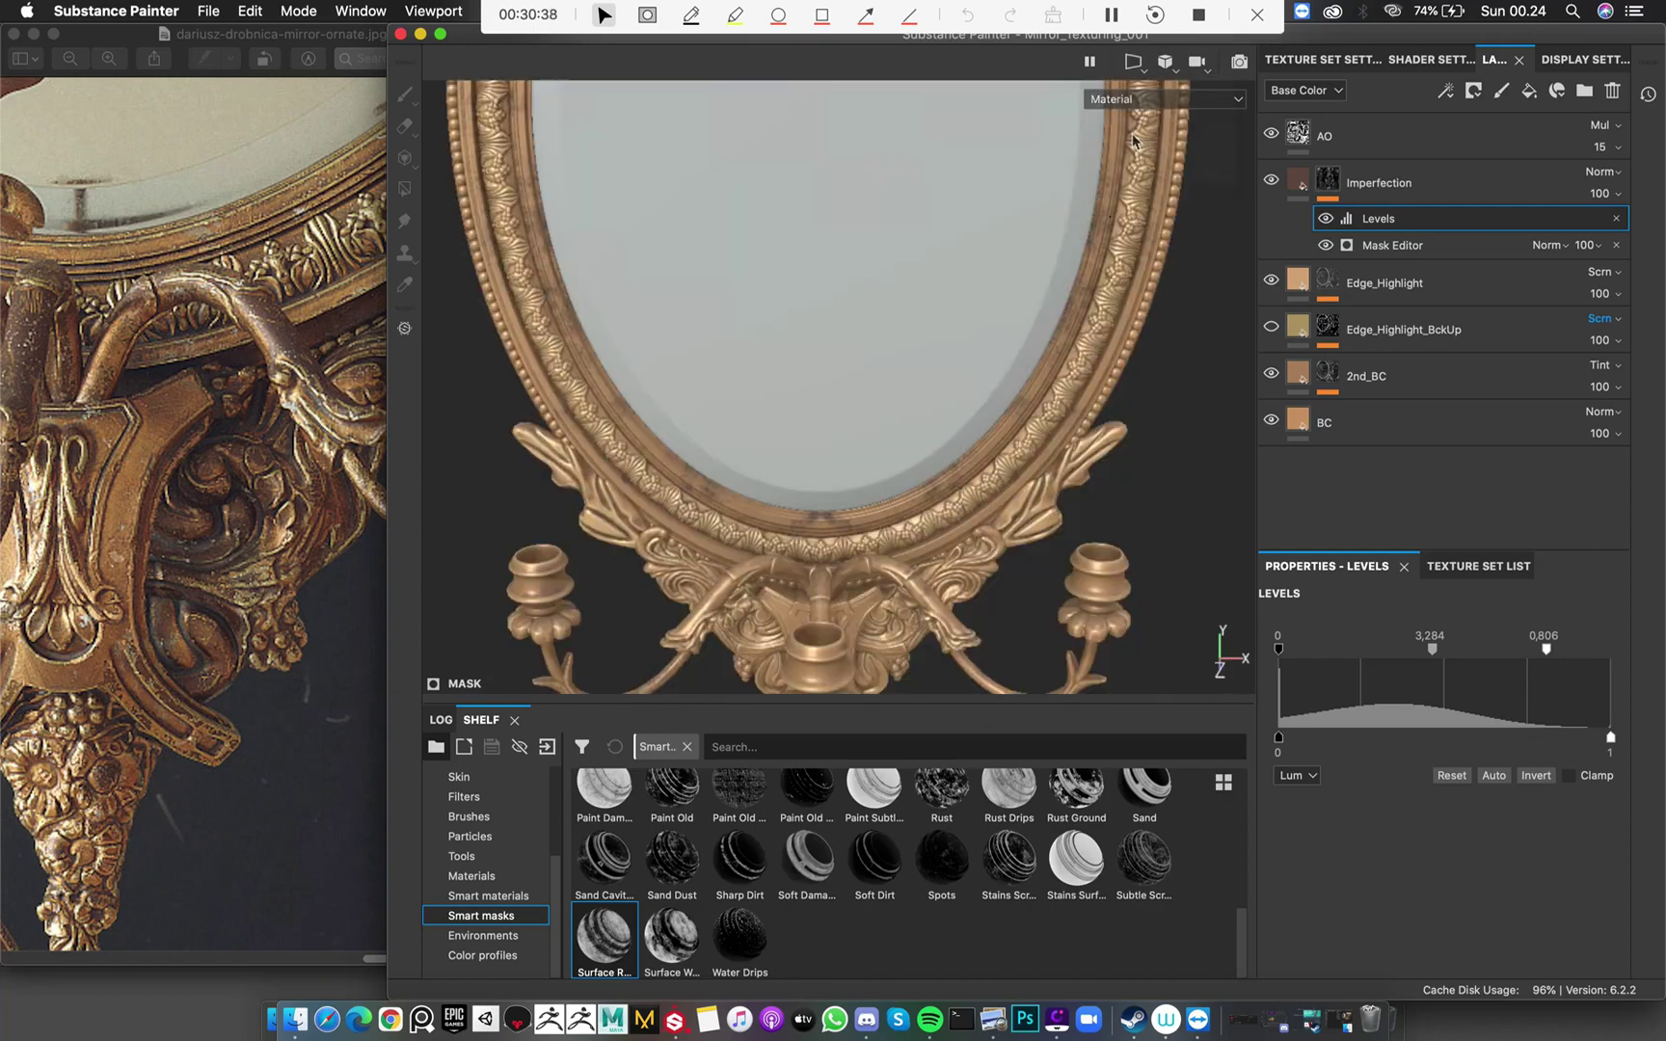
middle_click_drag(743, 660, 692, 453, "alt")
right_click_drag(692, 453, 837, 472, "alt")
left_click_drag(836, 472, 752, 491, "alt")
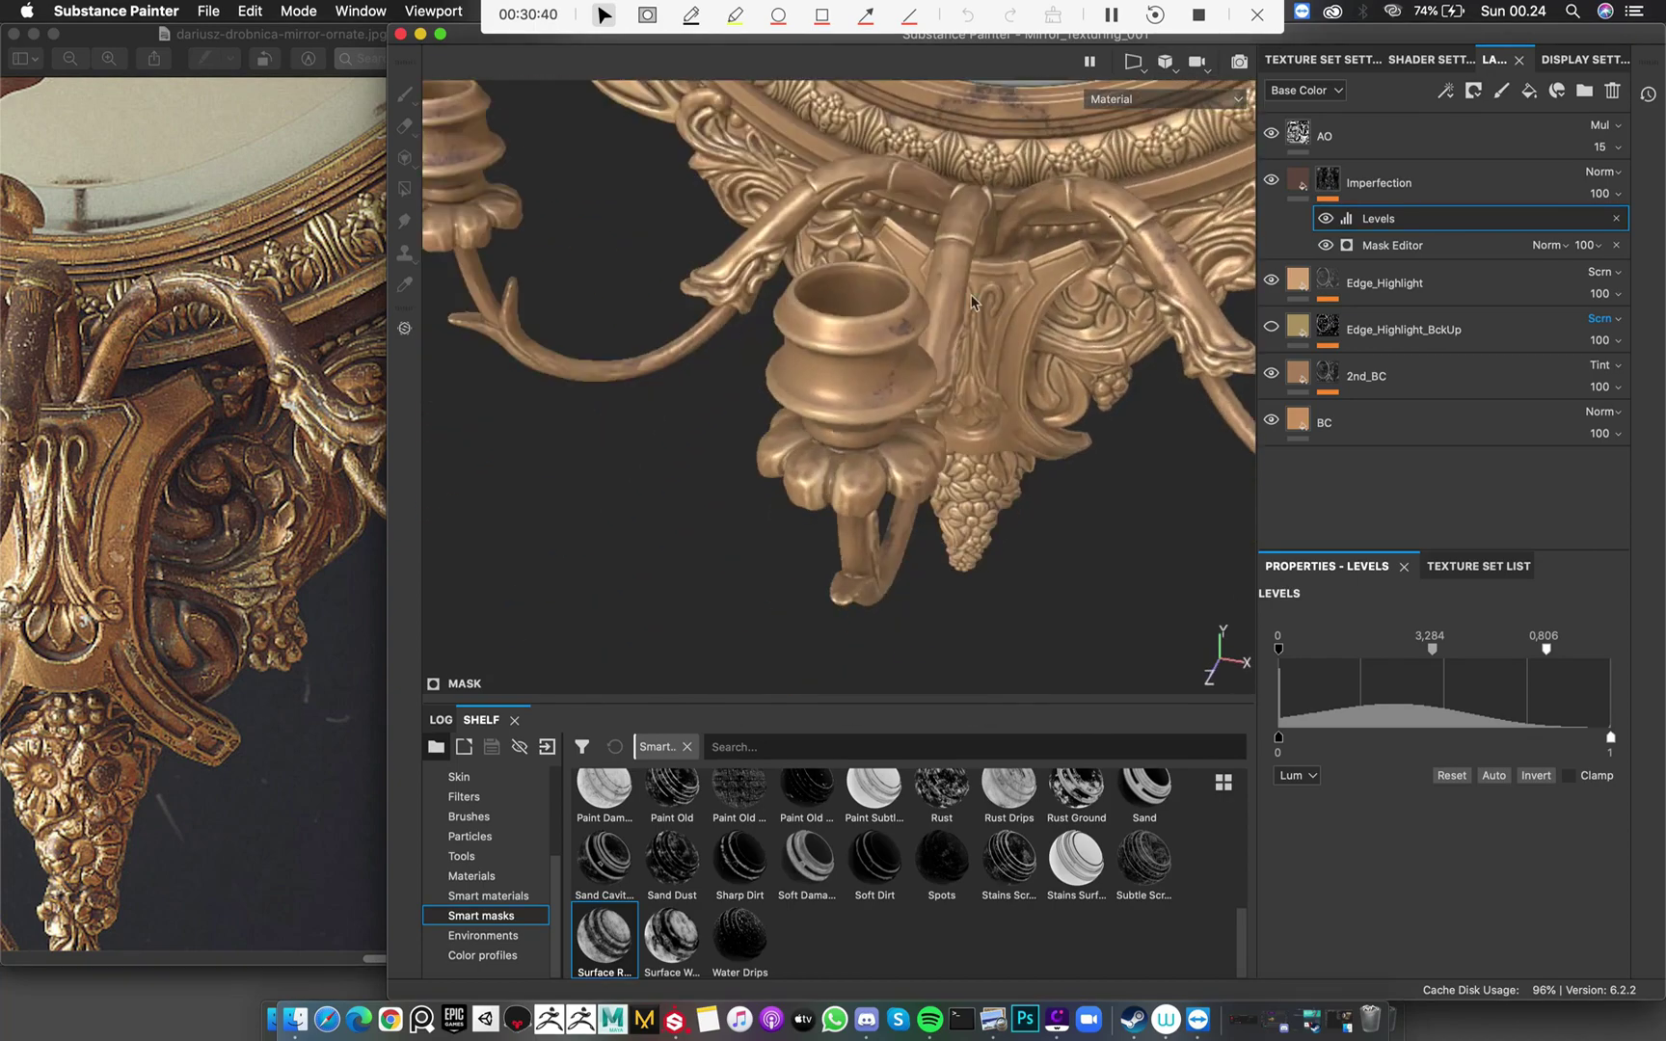
middle_click_drag(771, 222, 600, 583, "alt")
scroll(608, 578, "down", 3)
Clear the Imperfection layer's mask back to black, removing its Levels and Mask Editor effects
left_click(1330, 183)
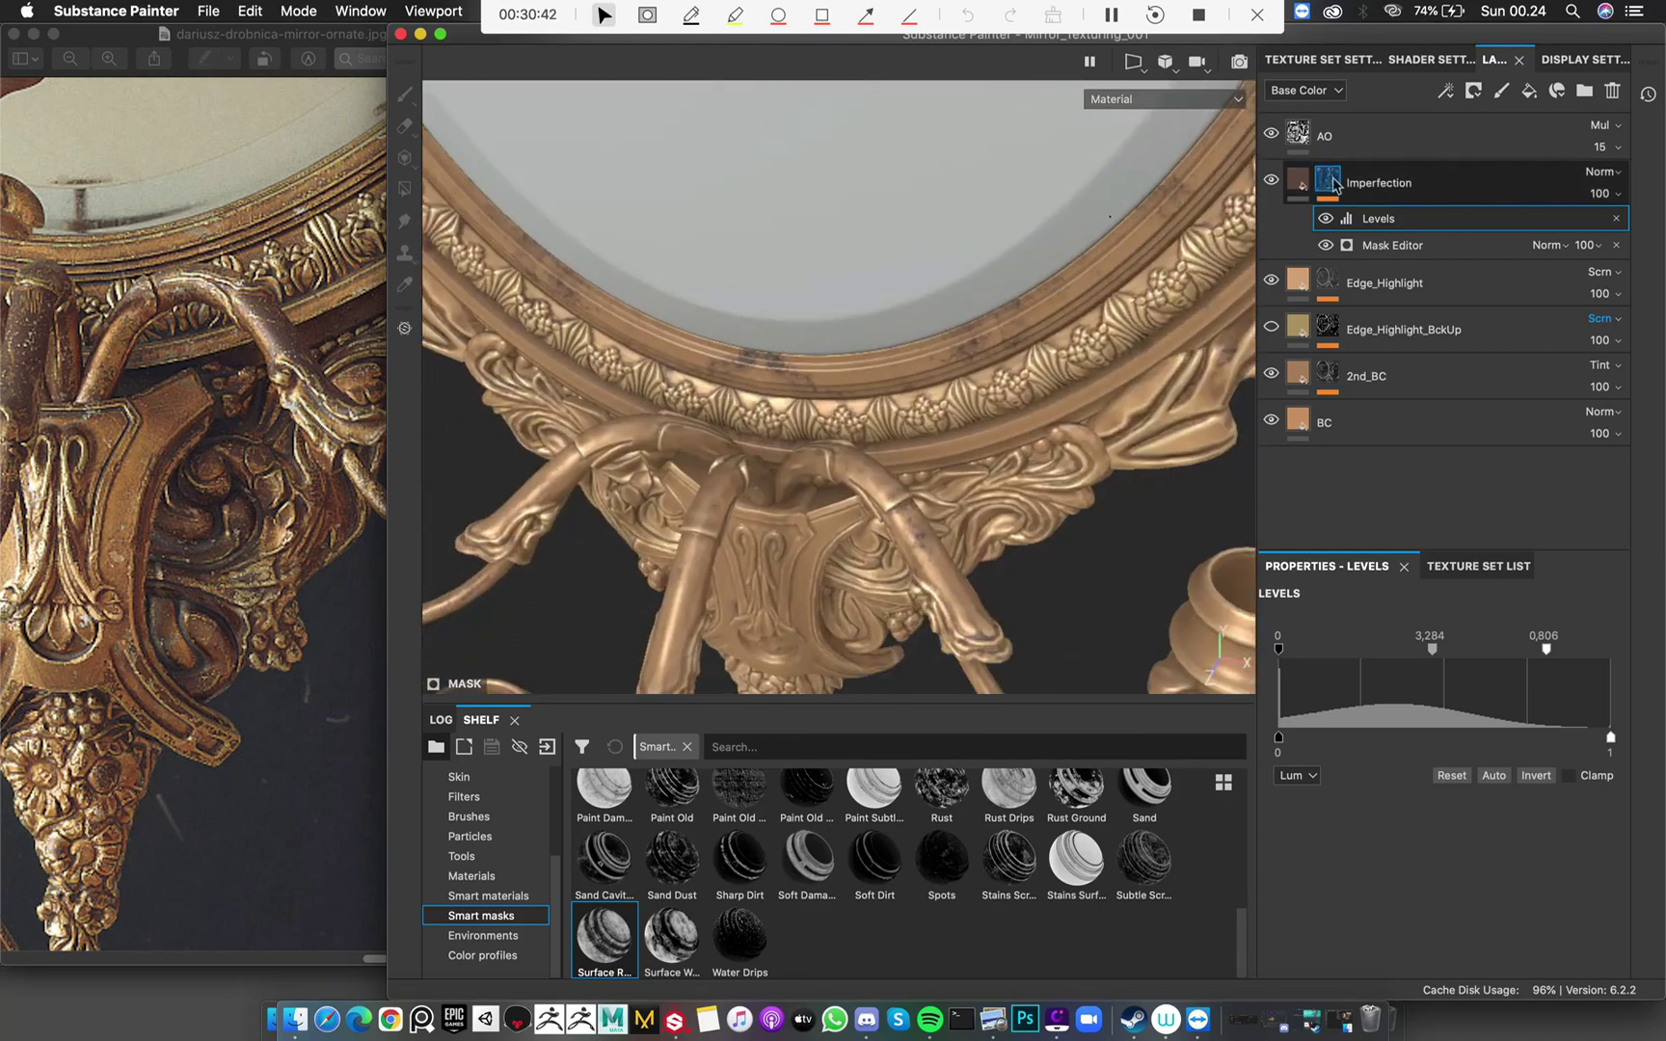
left_click(1326, 220)
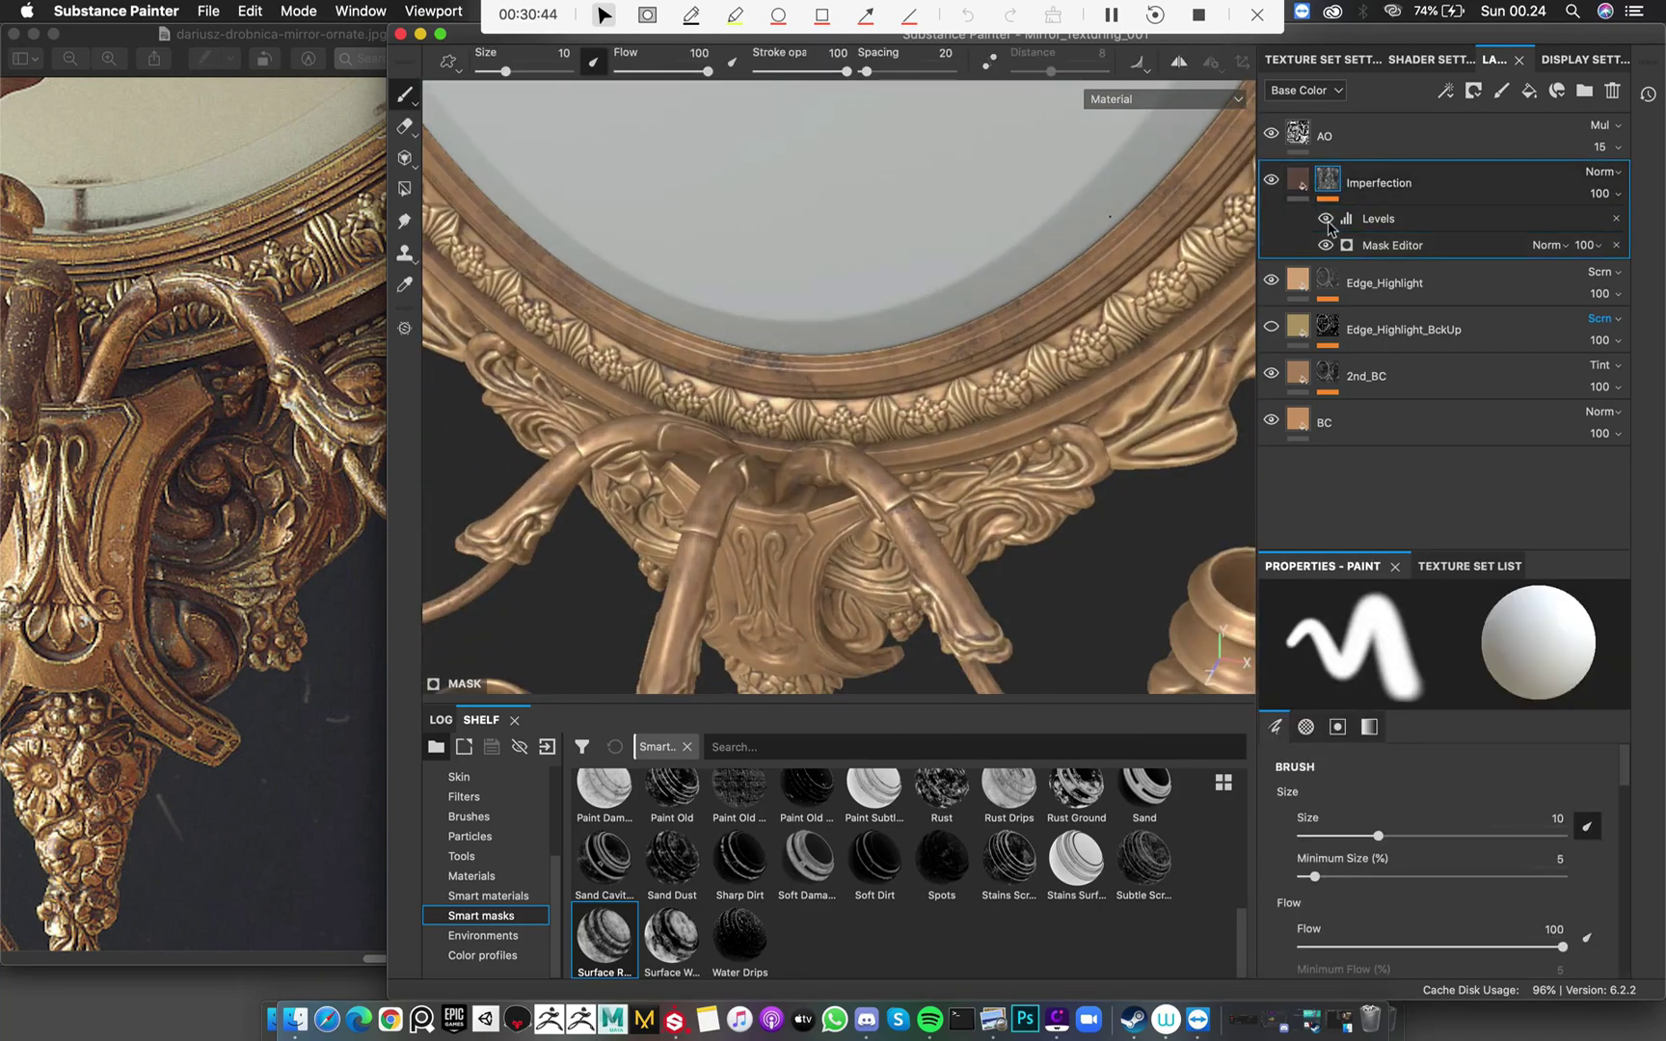
left_click(1328, 221)
right_click(1323, 177)
left_click(1395, 209)
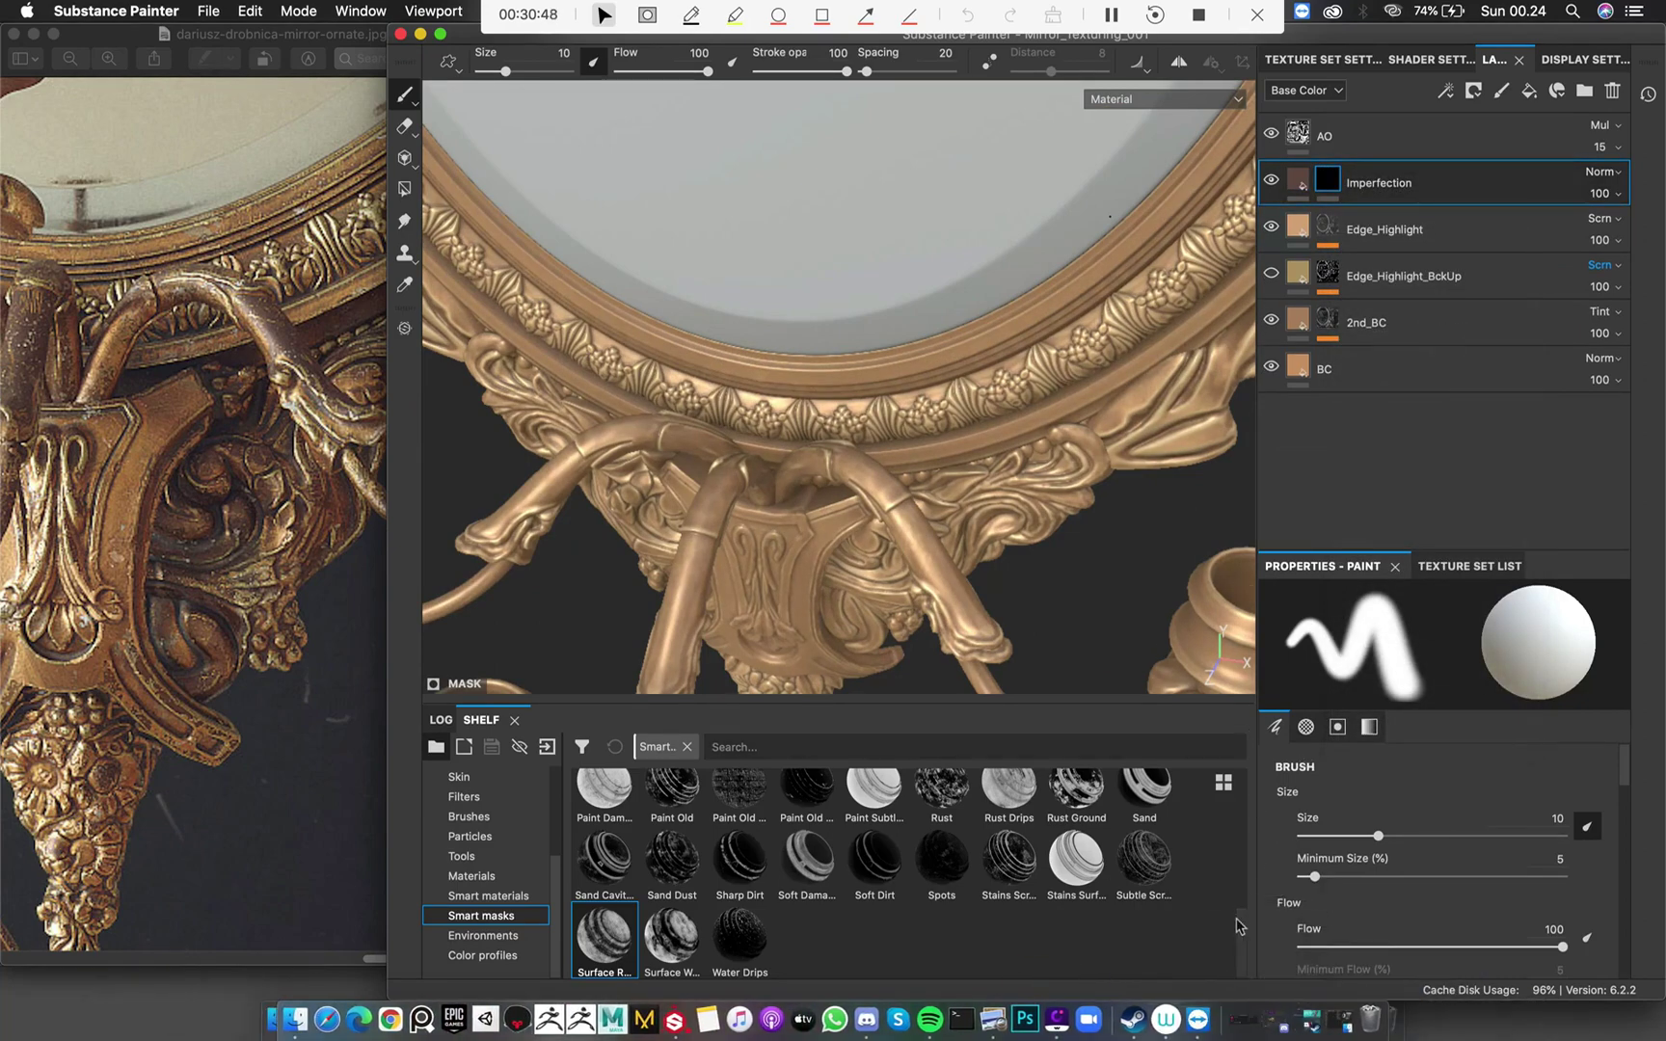
Apply the Edge Rust smart mask to the Imperfection layer and view it on the lower ornament
scroll(1239, 925, "up", 2)
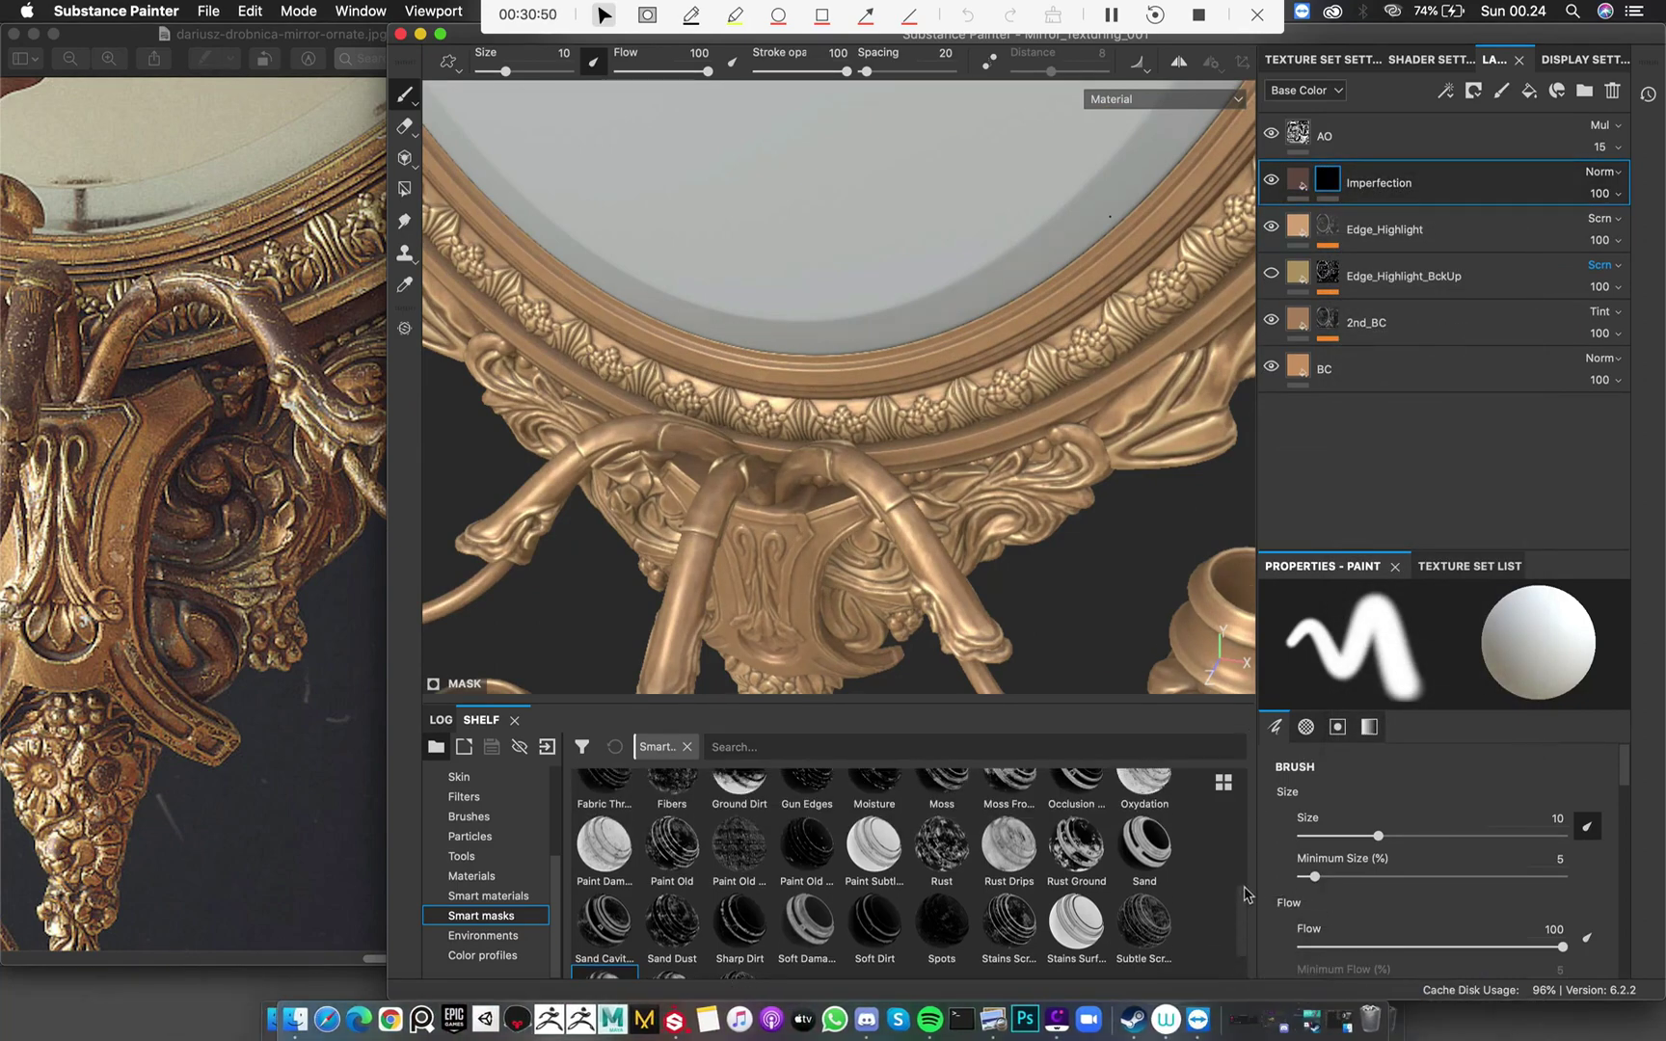
scroll(1244, 894, "up", 2)
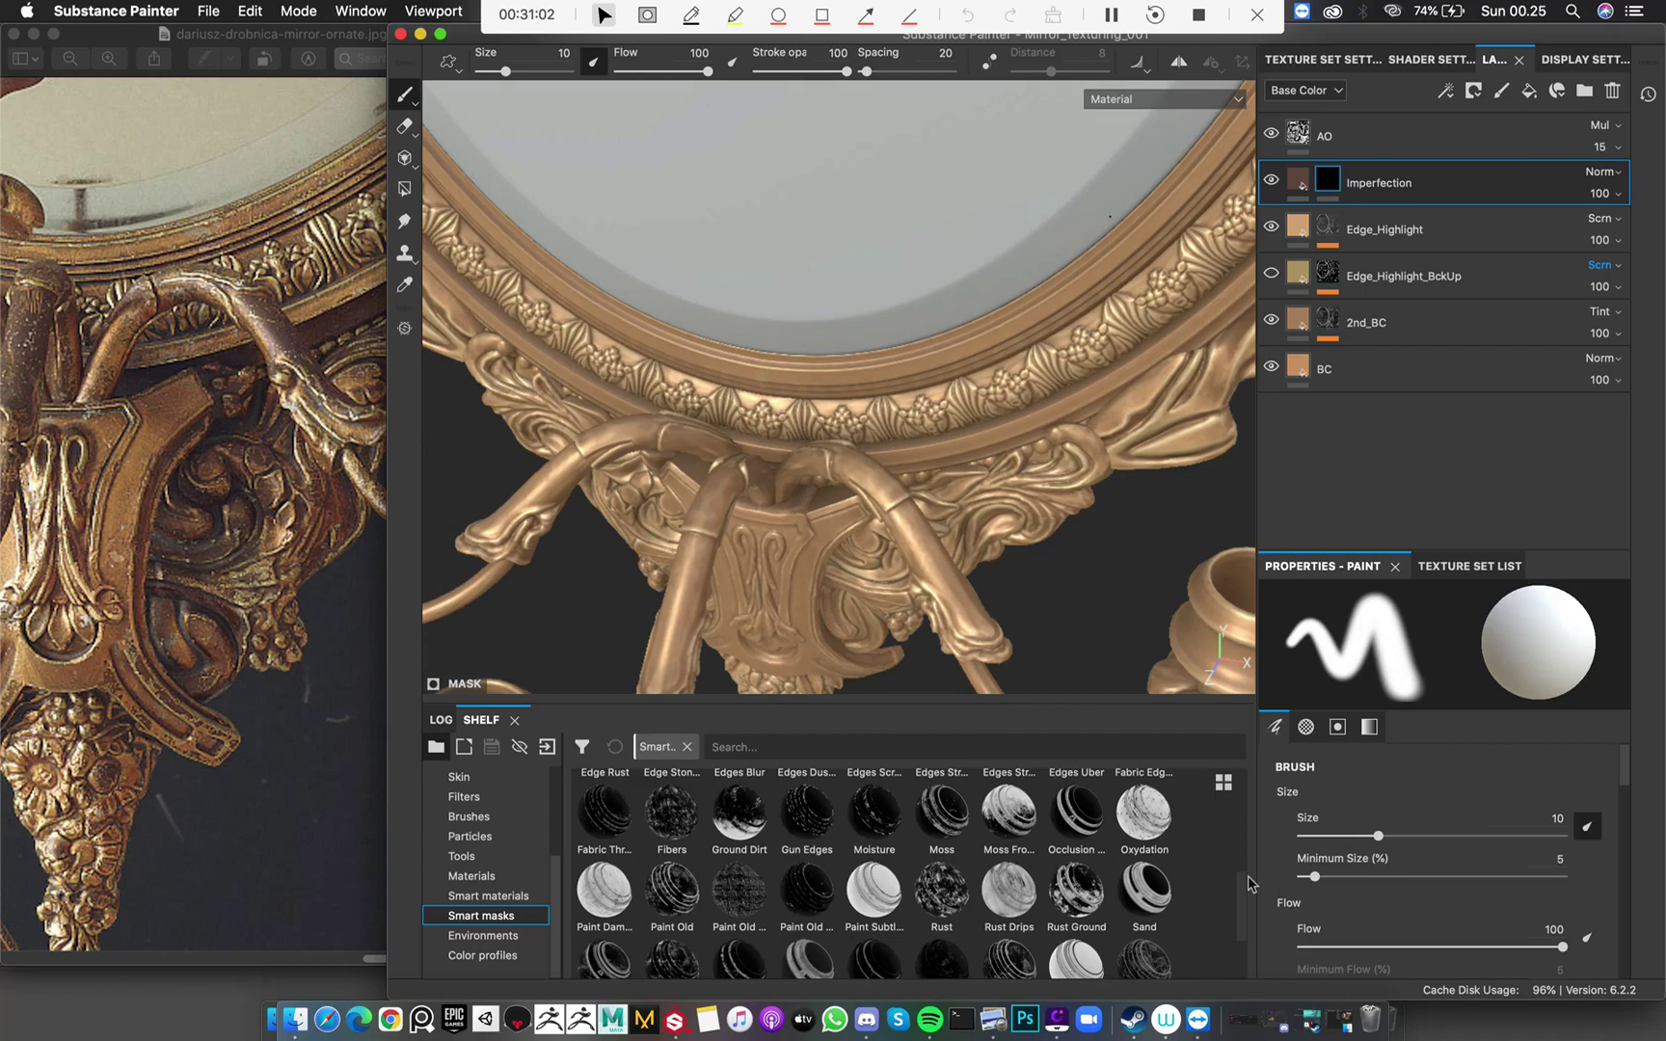
left_click_drag(1249, 883, 1256, 862)
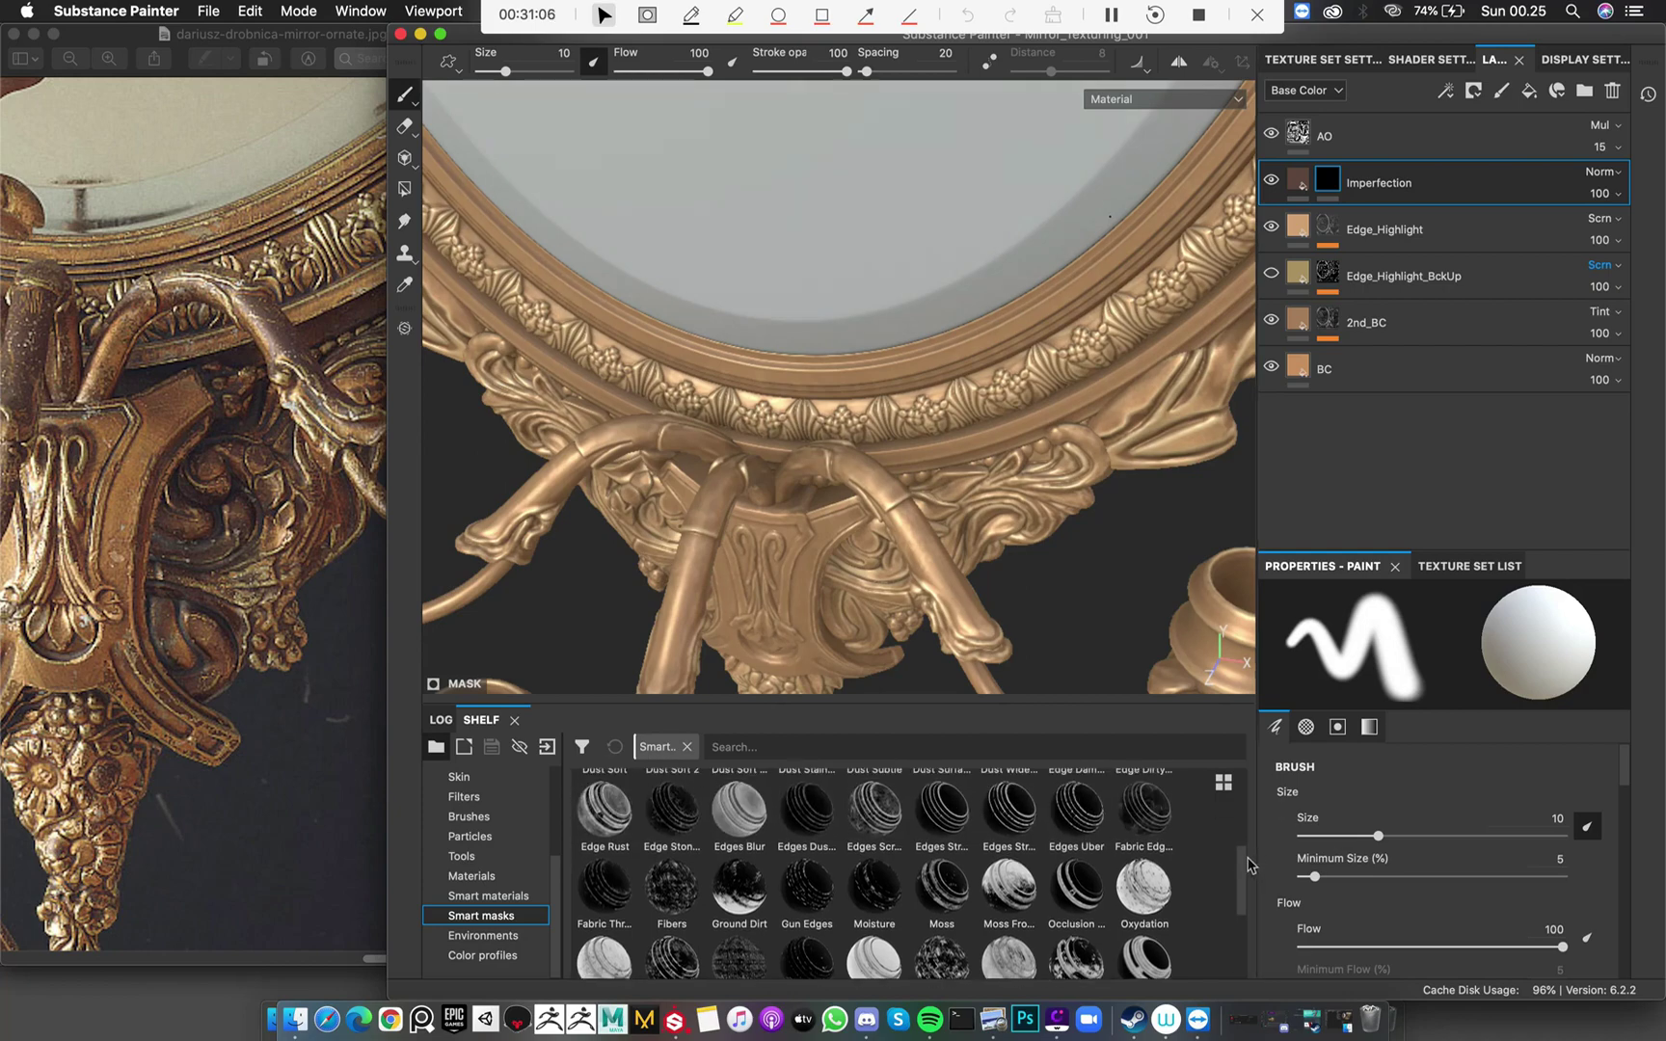
left_click_drag(588, 818, 1388, 192)
left_click_drag(1024, 424, 1024, 416, "alt")
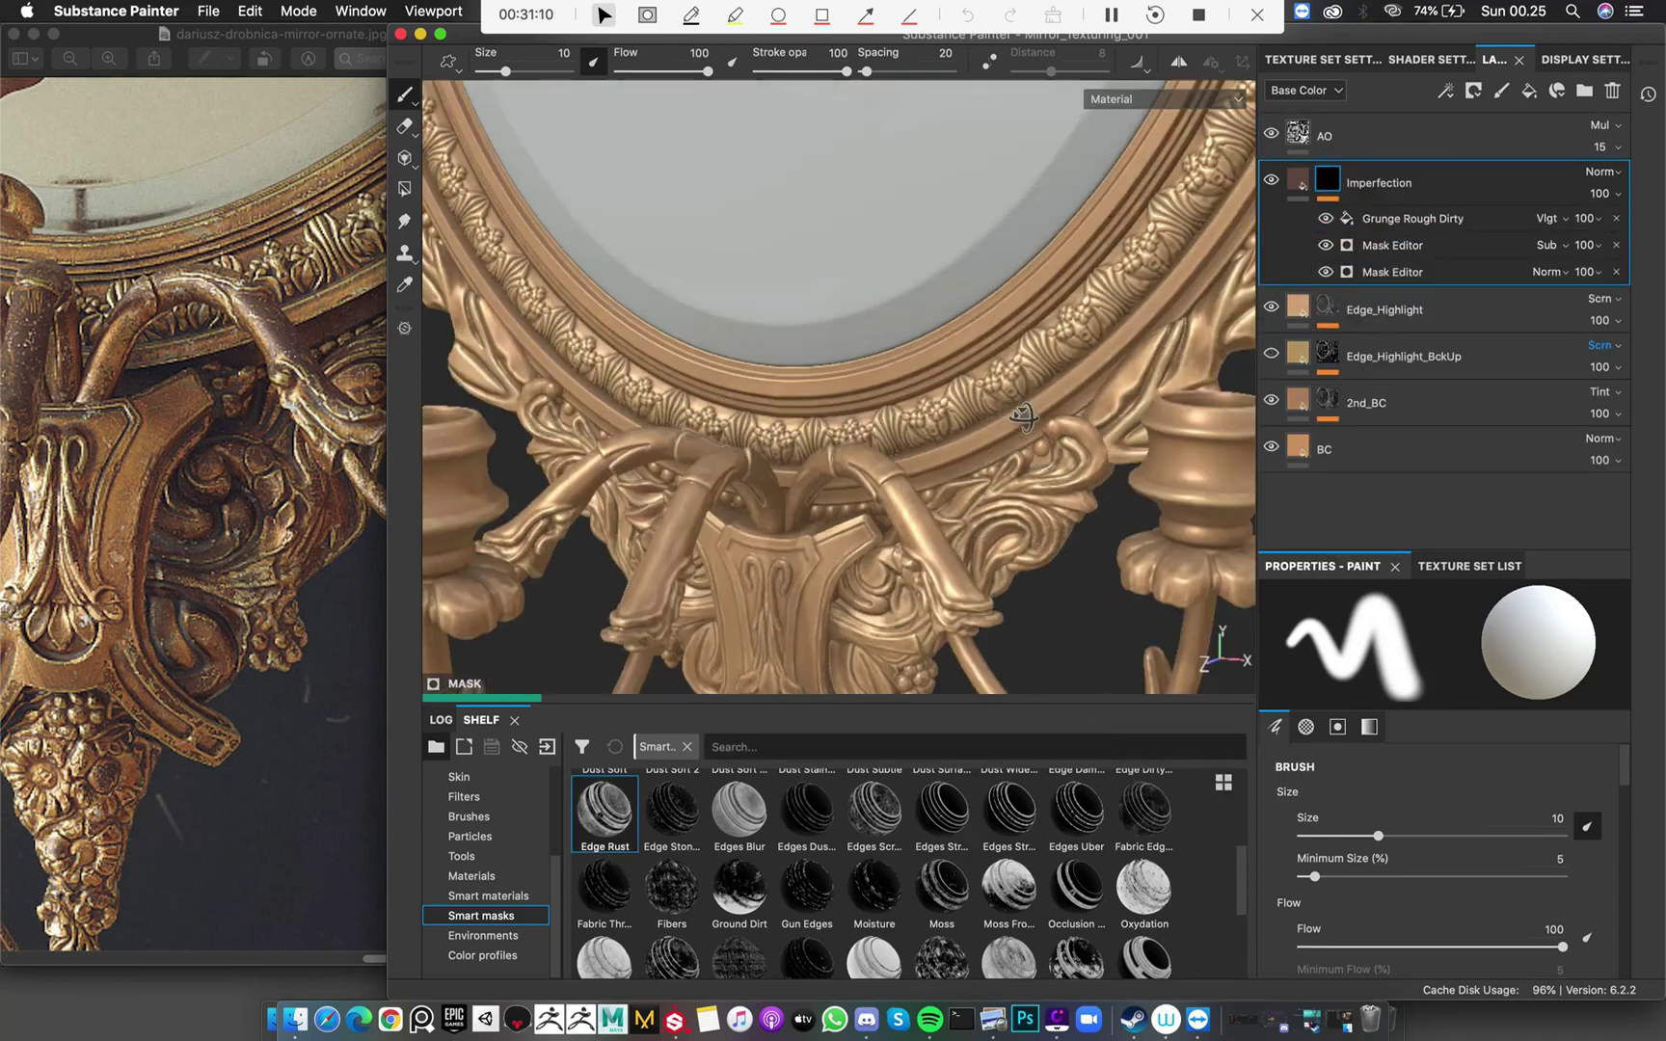
middle_click_drag(964, 486, 964, 279, "alt")
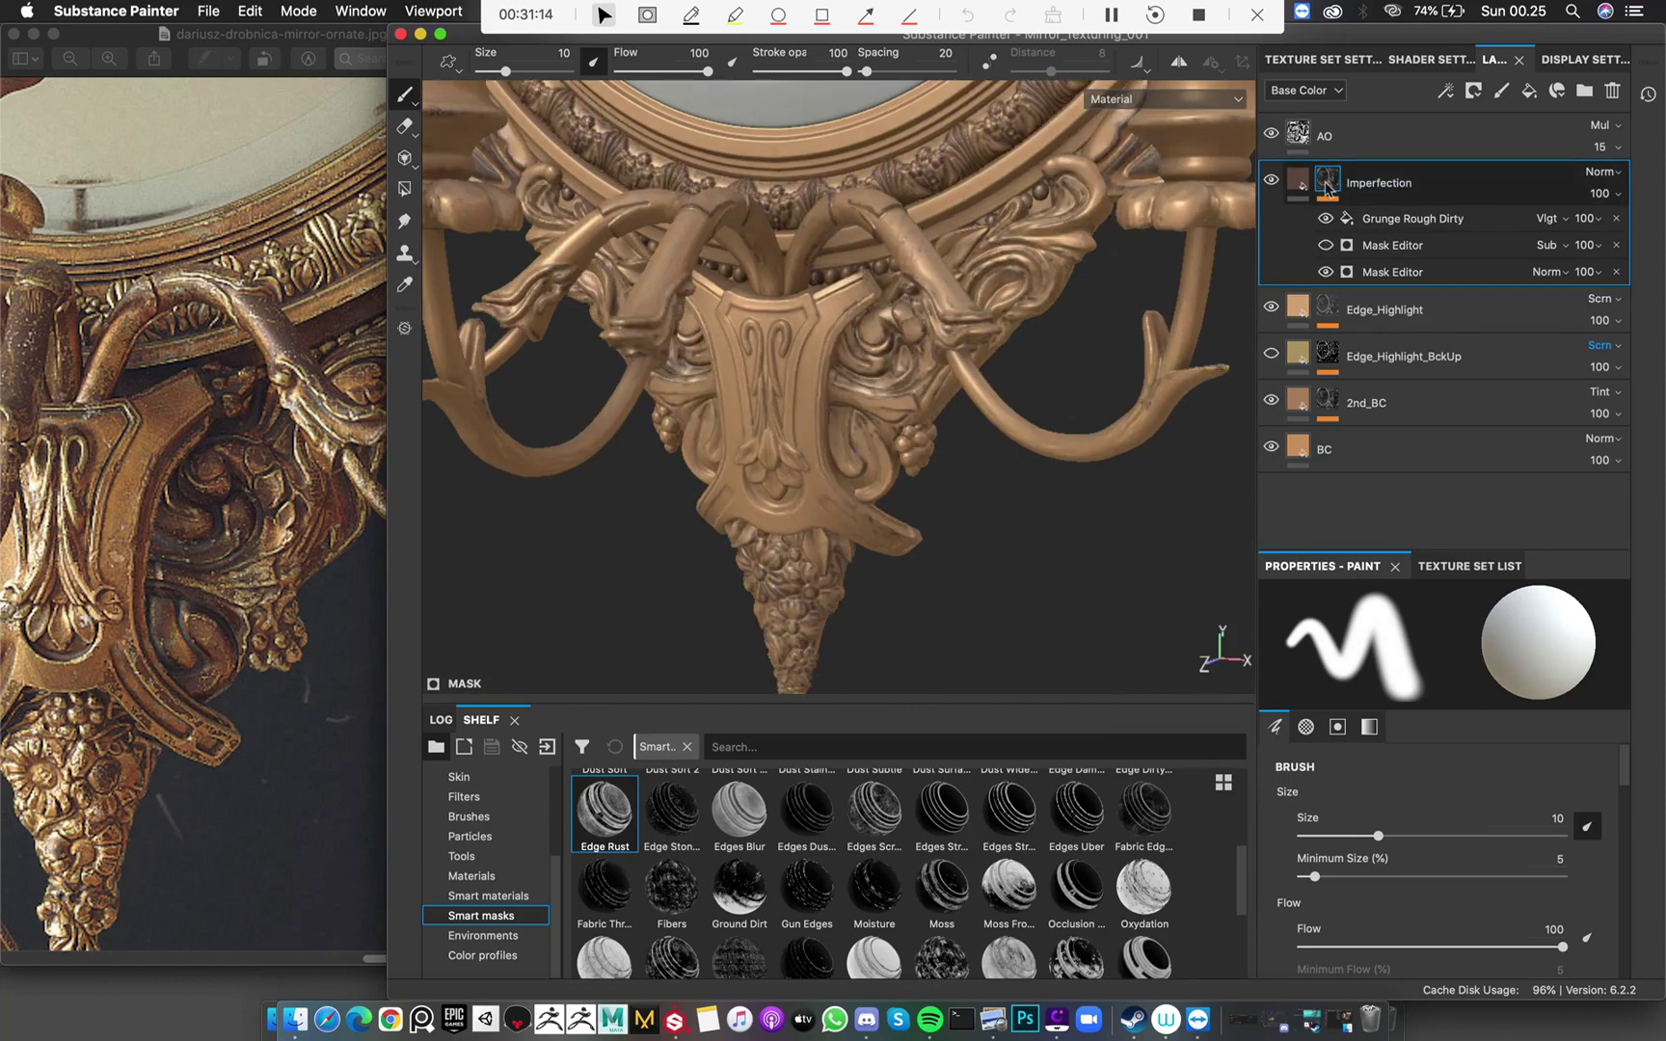
Display the Imperfection mask alone with its subtracting Mask Editor enabled and examine the rust pattern on the lower ornament
left_click(1327, 184, "alt")
left_click(1328, 246)
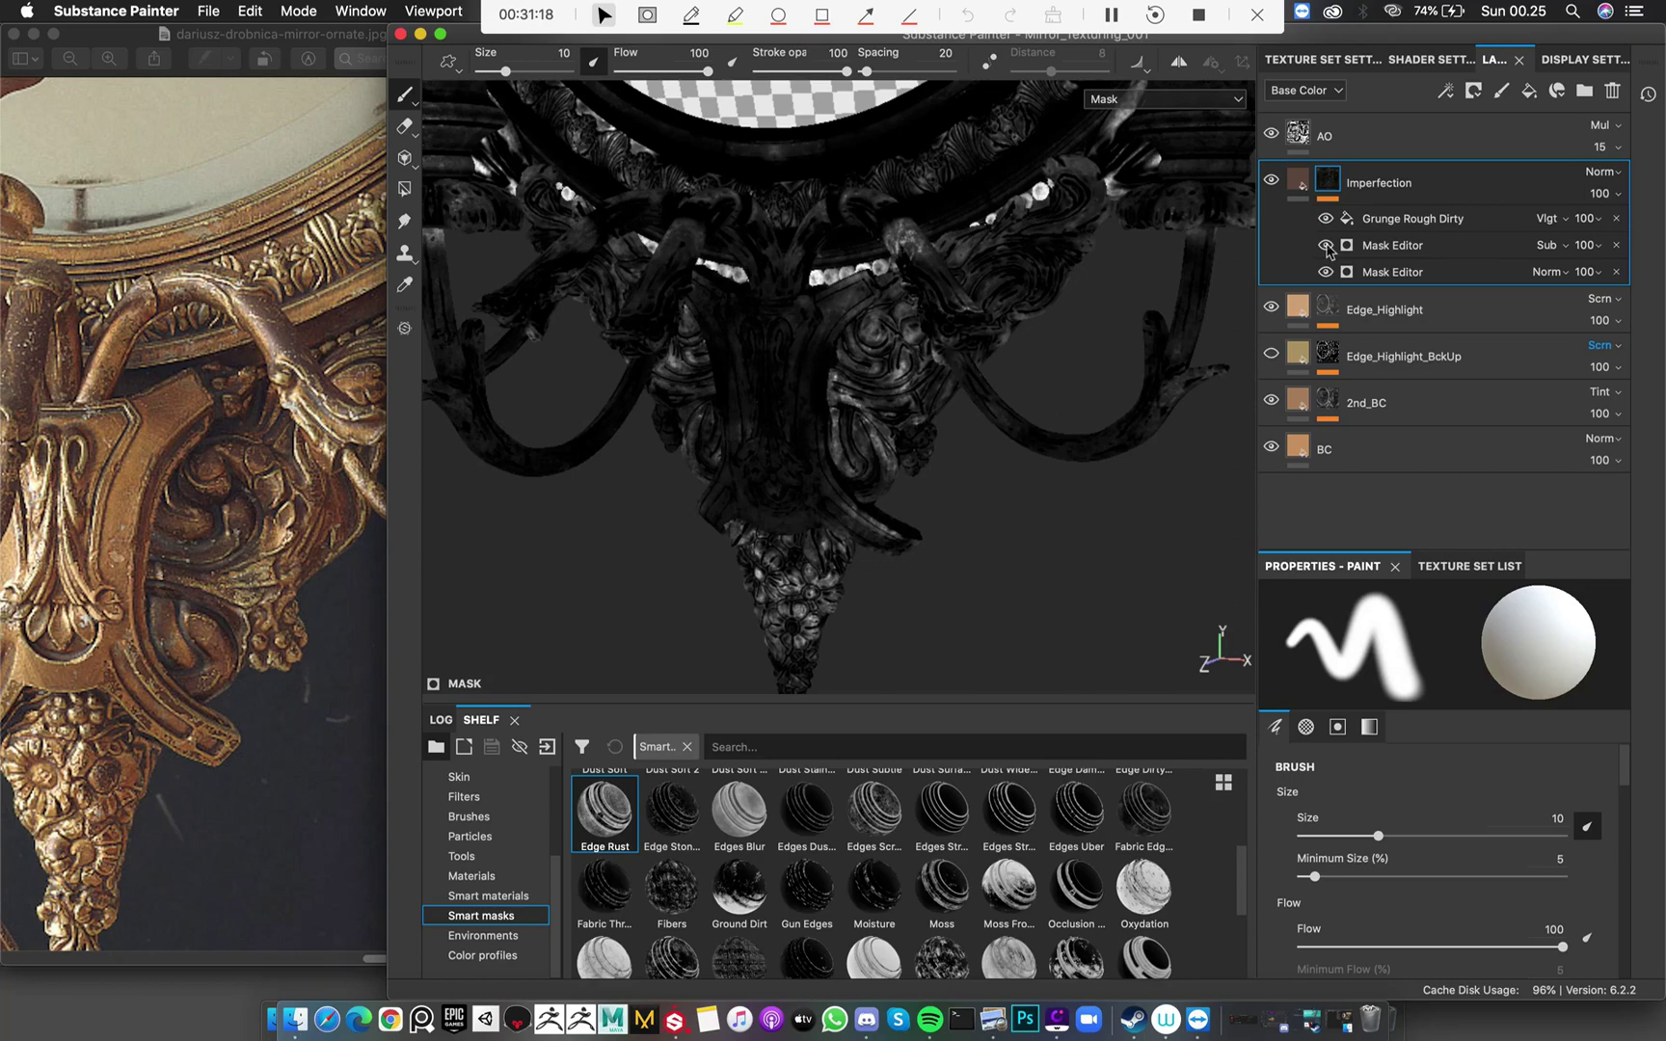
left_click_drag(1041, 439, 829, 405, "alt")
middle_click_drag(829, 405, 855, 373, "alt")
mouse_move(856, 373)
left_mouse_down("alt")
mouse_move(817, 308)
mouse_move(1068, 449)
left_mouse_up("alt")
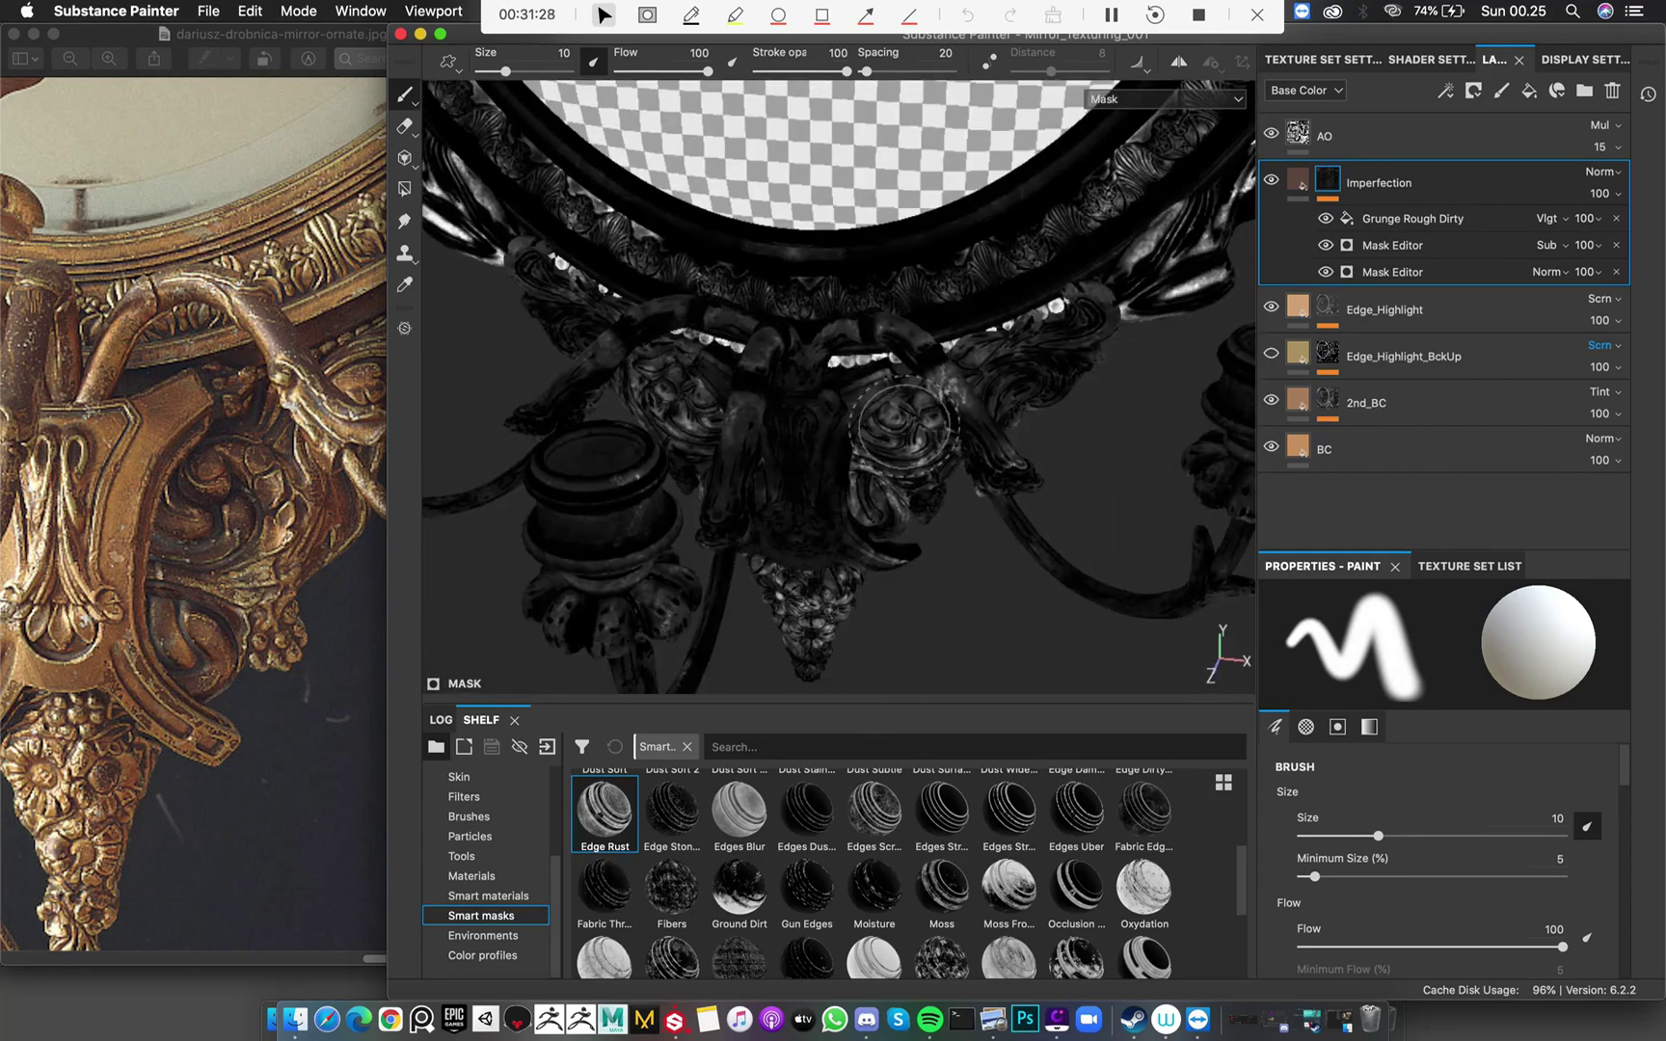
mouse_move(960, 391)
left_mouse_down("alt")
mouse_move(622, 373)
mouse_move(972, 388)
left_mouse_up("alt")
Examine the lower ornament in the Preview reference photo, then return to Substance Painter and inspect the Imperfection mask on the crest
left_click(283, 347)
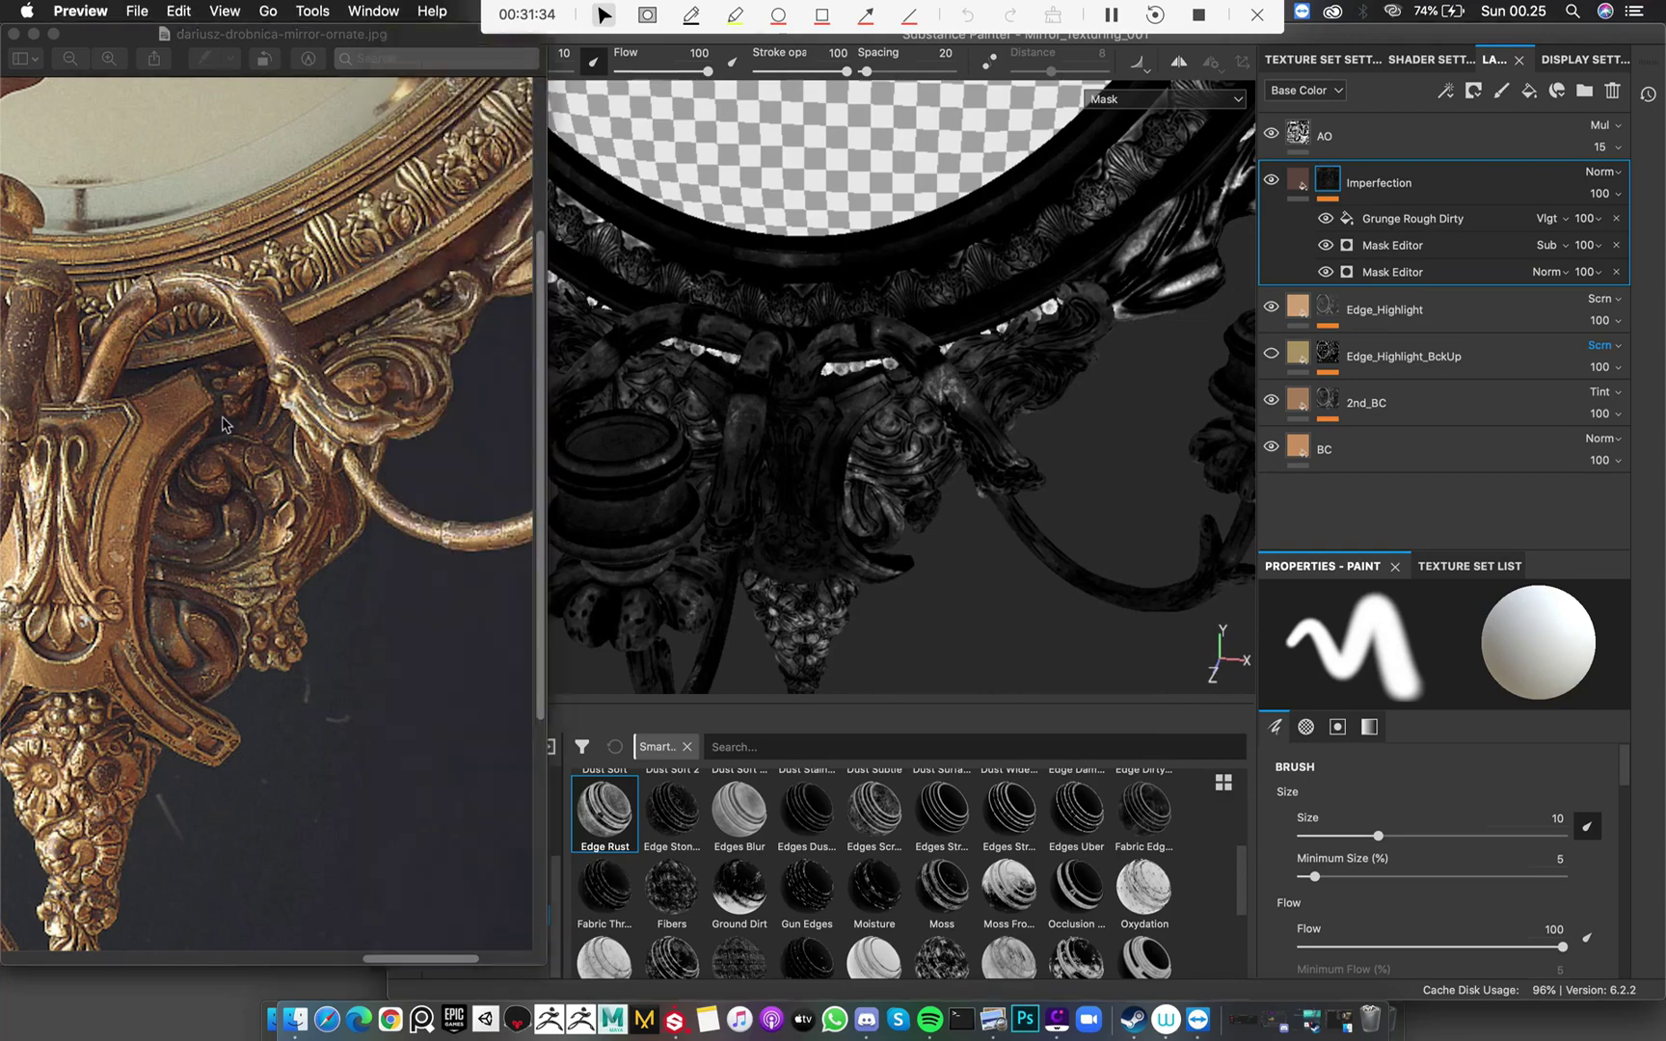
scroll(355, 357, "up", 3)
scroll(1058, 395, "up", 2)
scroll(1058, 395, "down", 3)
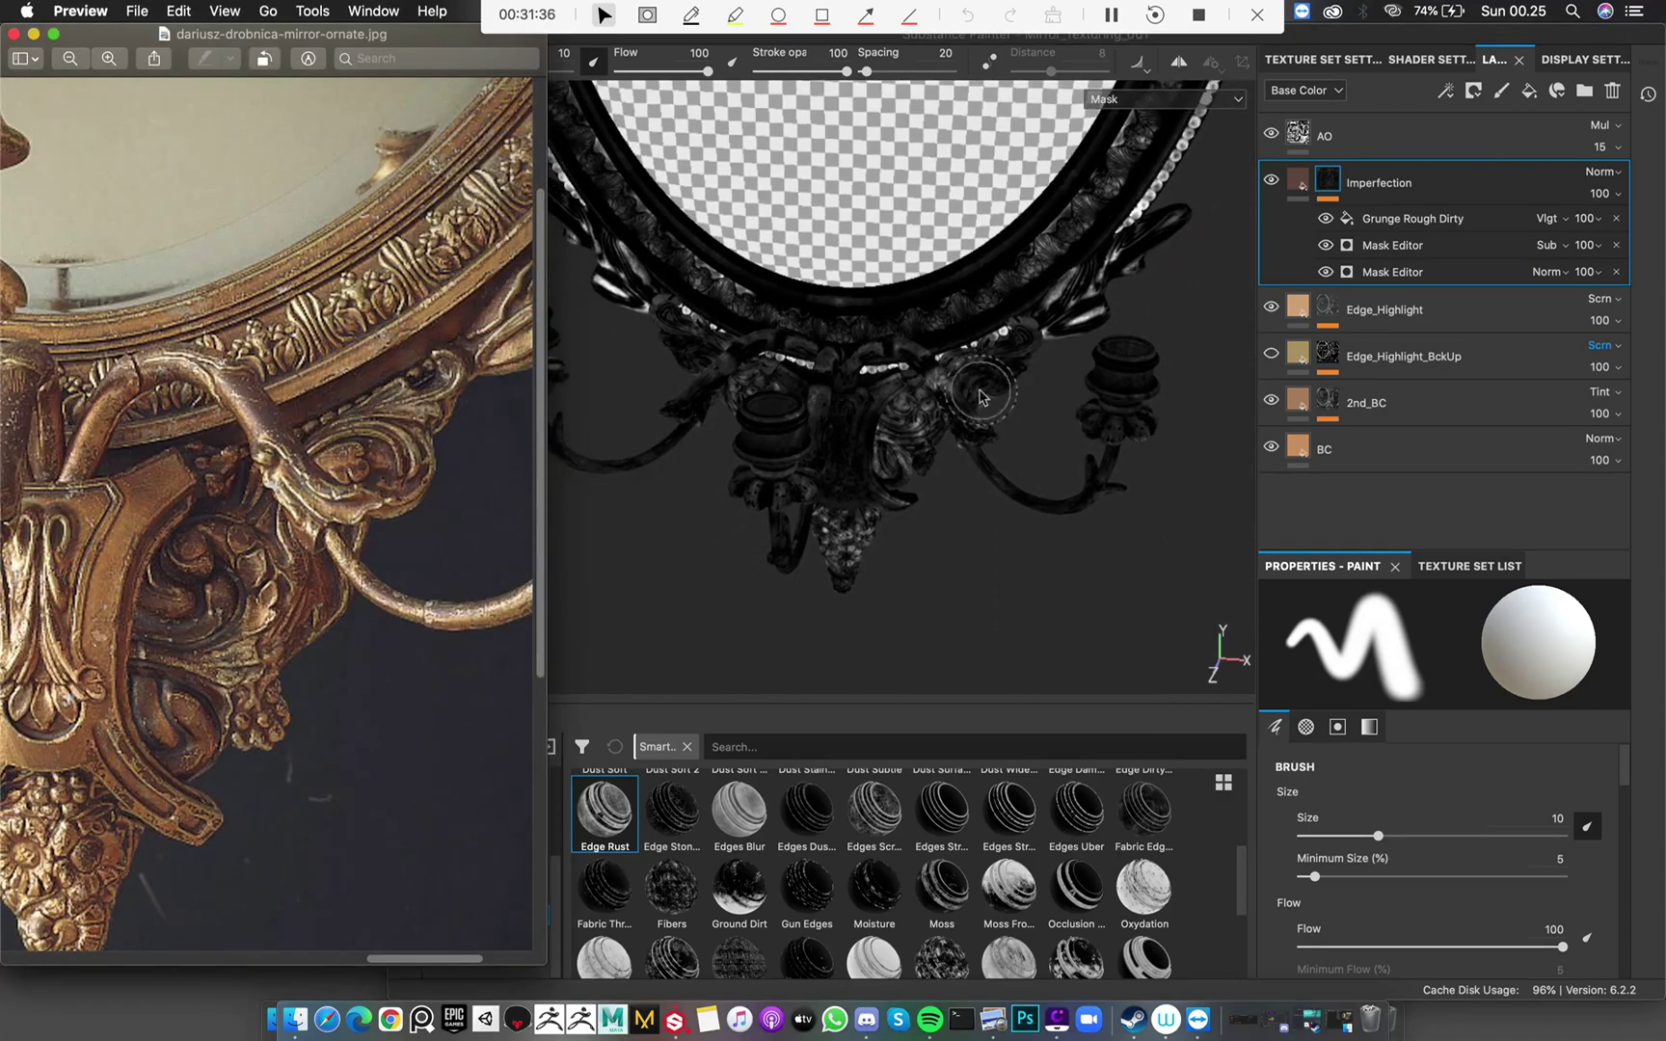
left_click(840, 195)
scroll(839, 195, "up", 3)
scroll(840, 196, "down", 1)
middle_click_drag(840, 196, 858, 374)
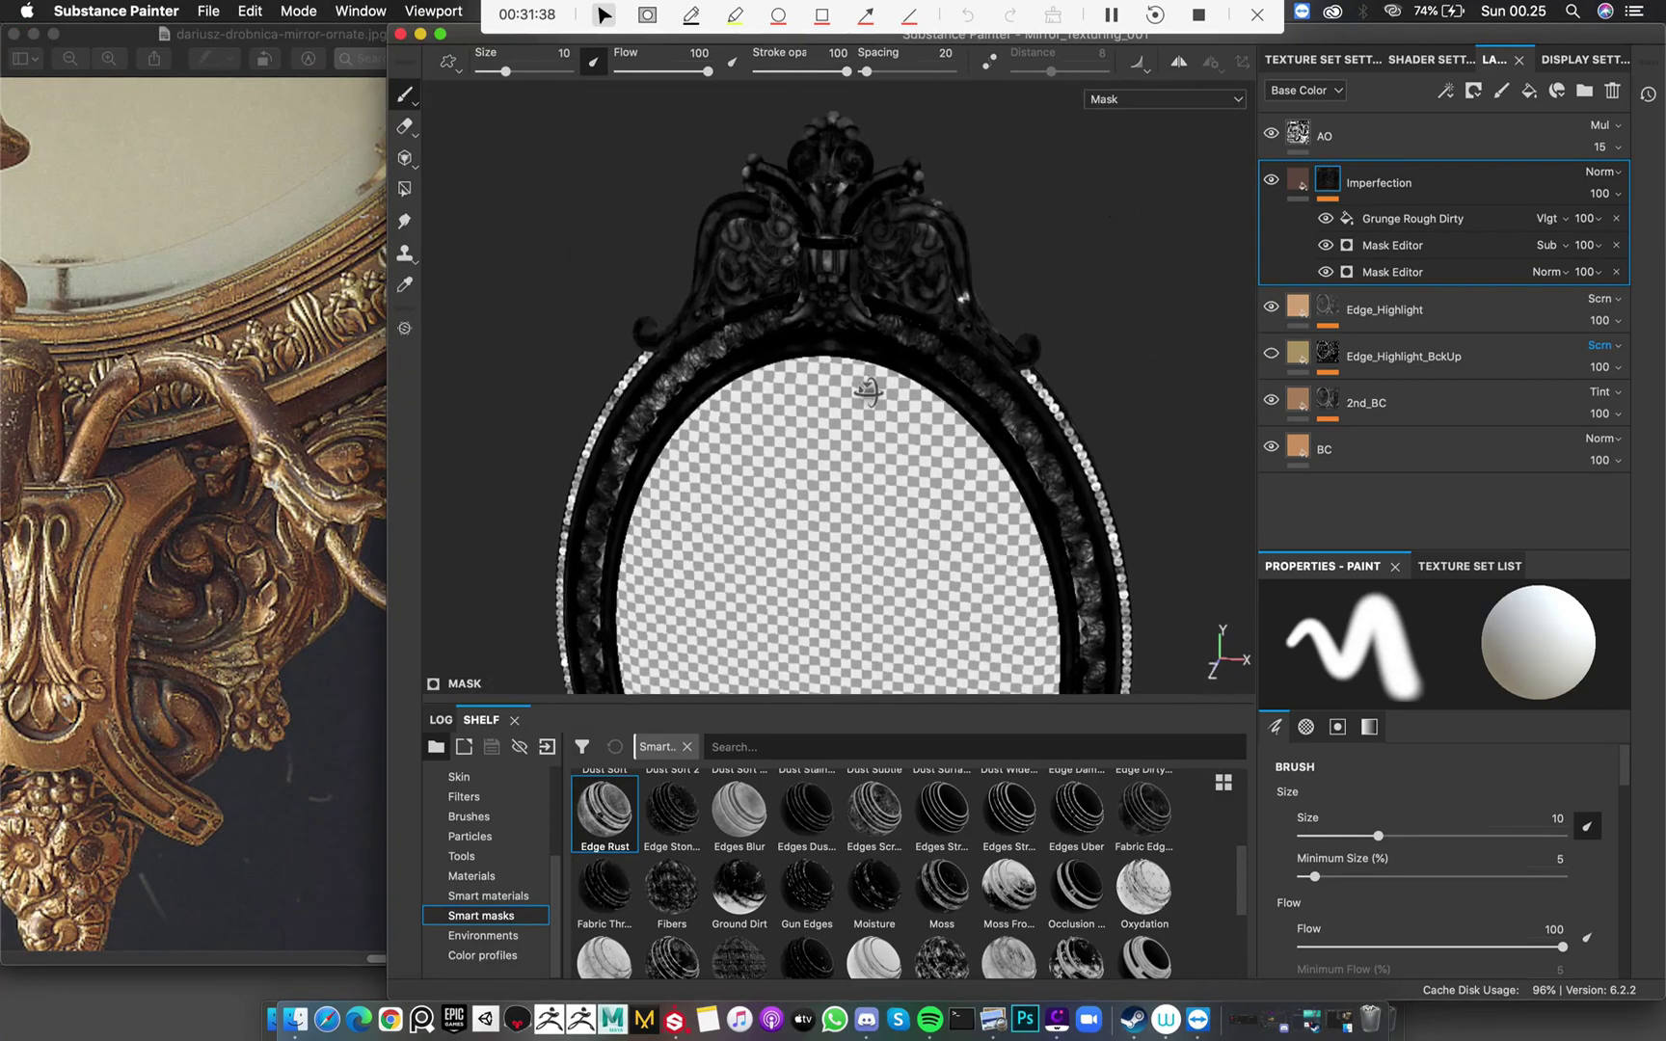
scroll(858, 374, "up", 5)
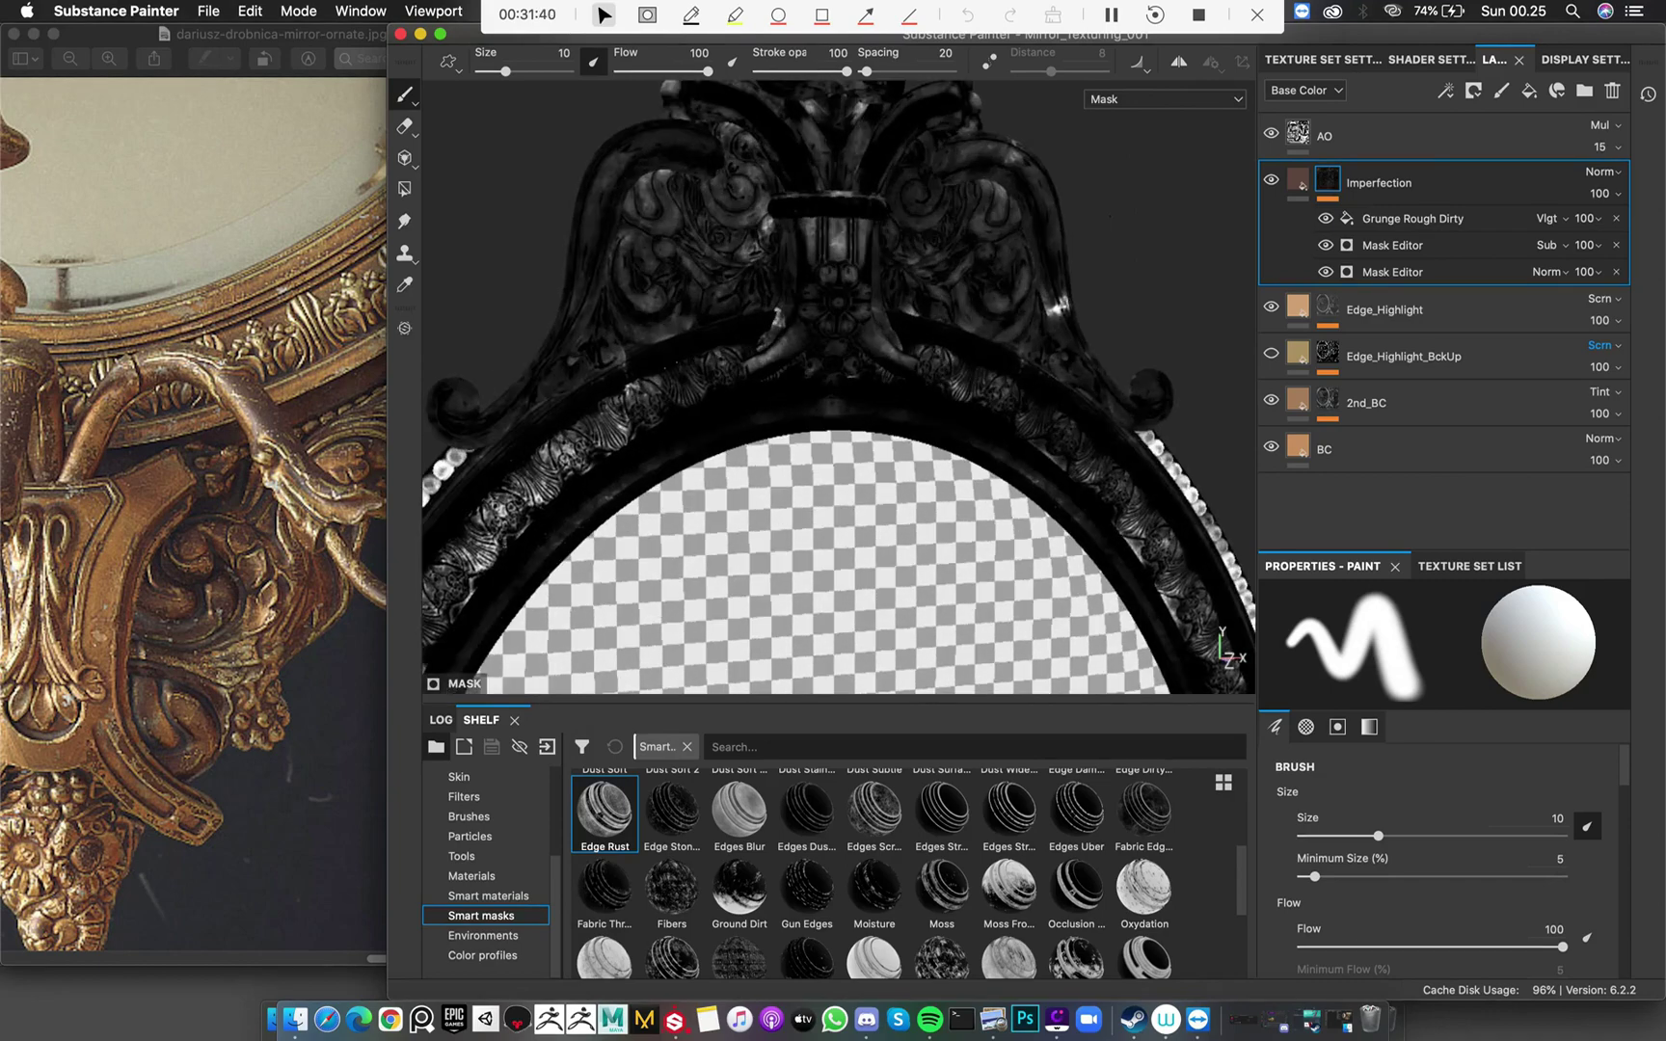
Examine the crest's wear in the Preview reference photo and compare it with the Imperfection mask in Substance Painter
left_click(258, 297)
scroll(224, 298, "up", 5)
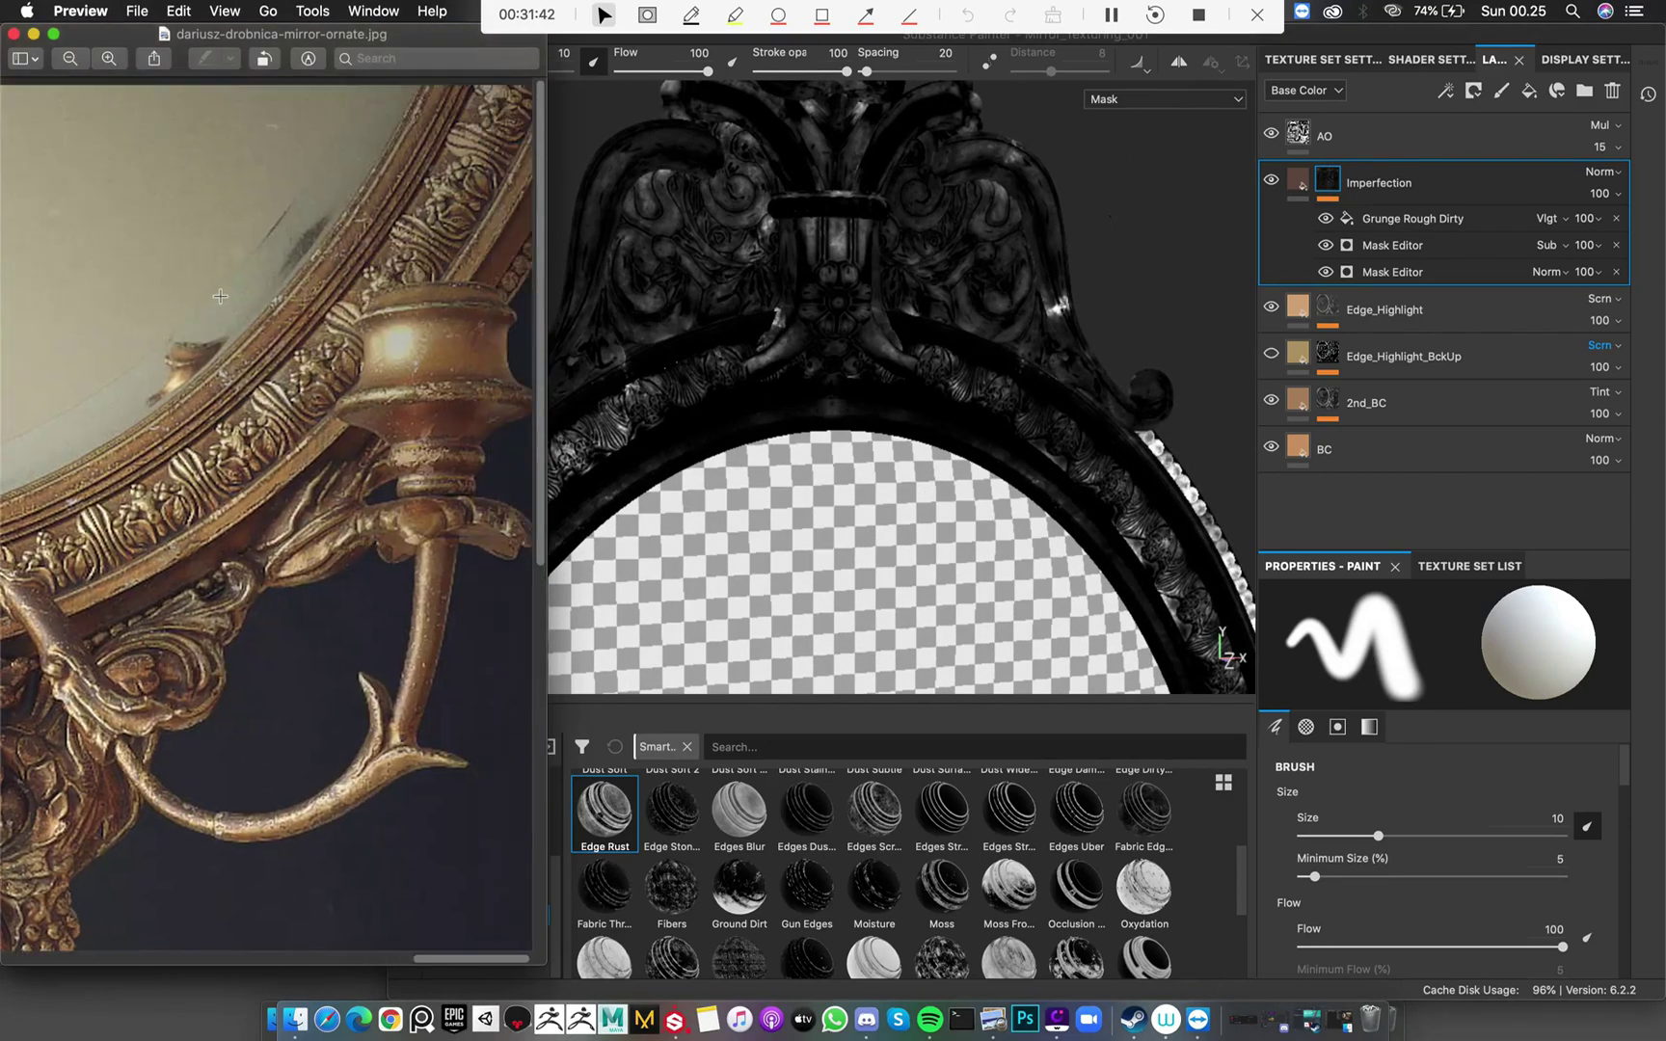
scroll(222, 298, "down", 5)
scroll(300, 262, "up", 3)
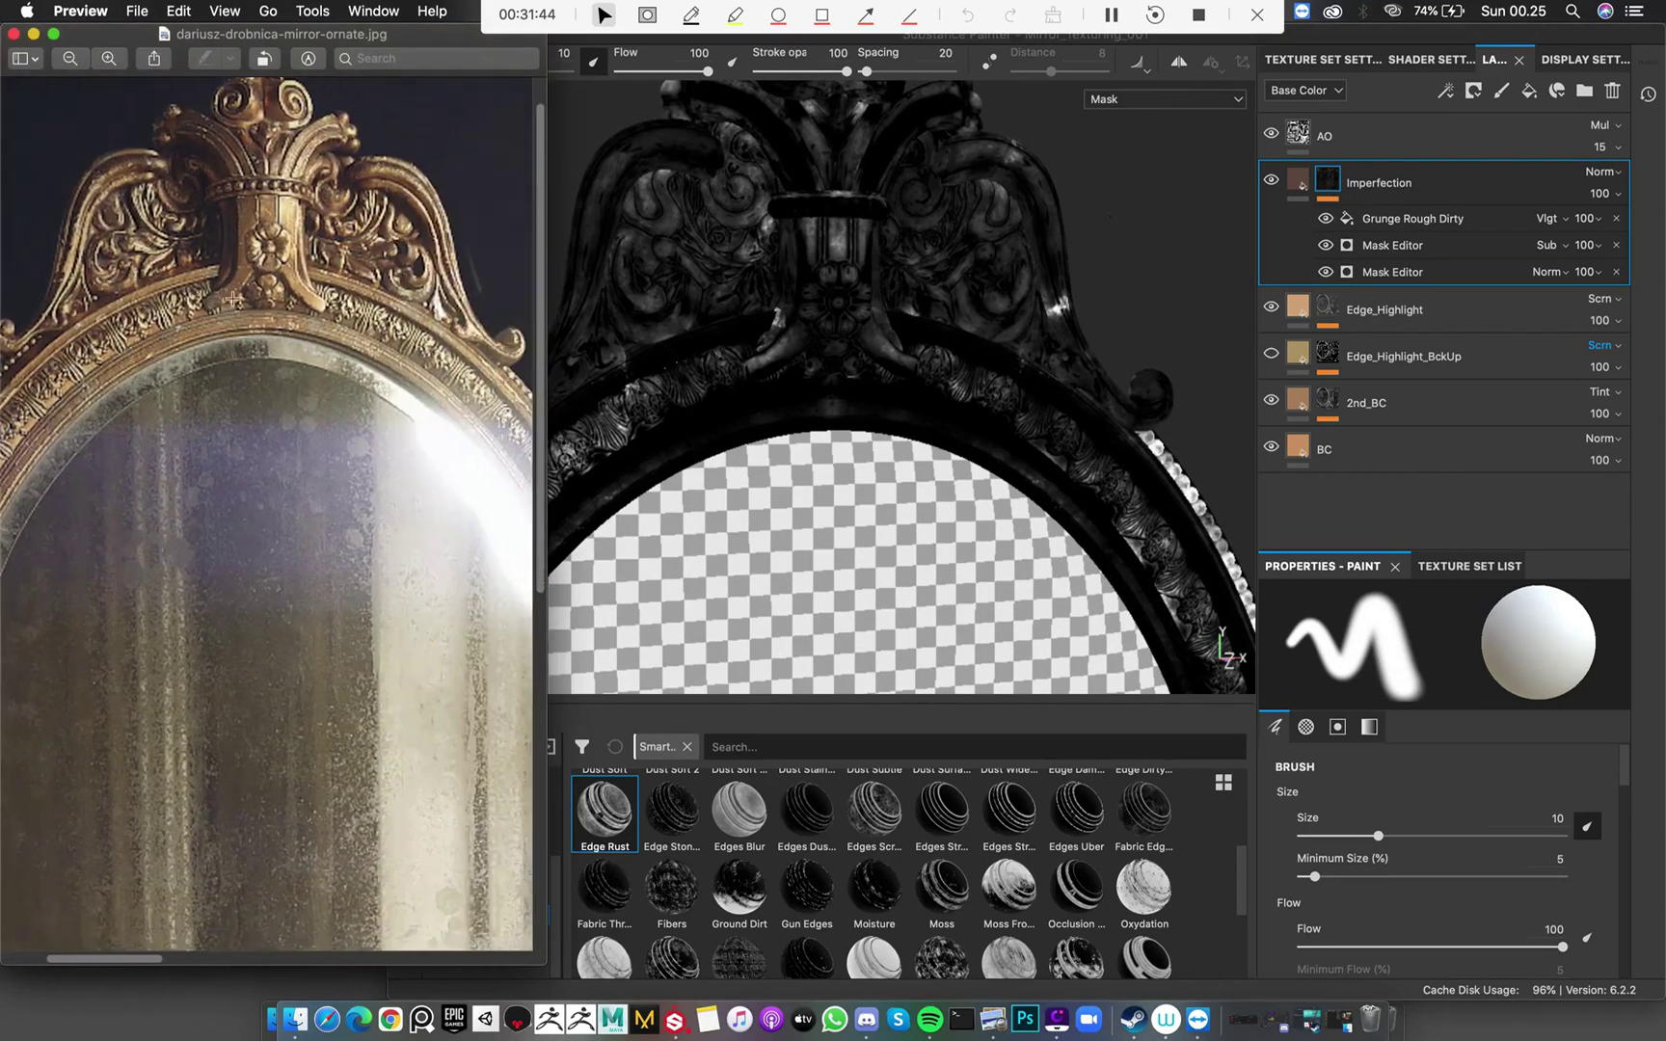
scroll(300, 262, "up", 5)
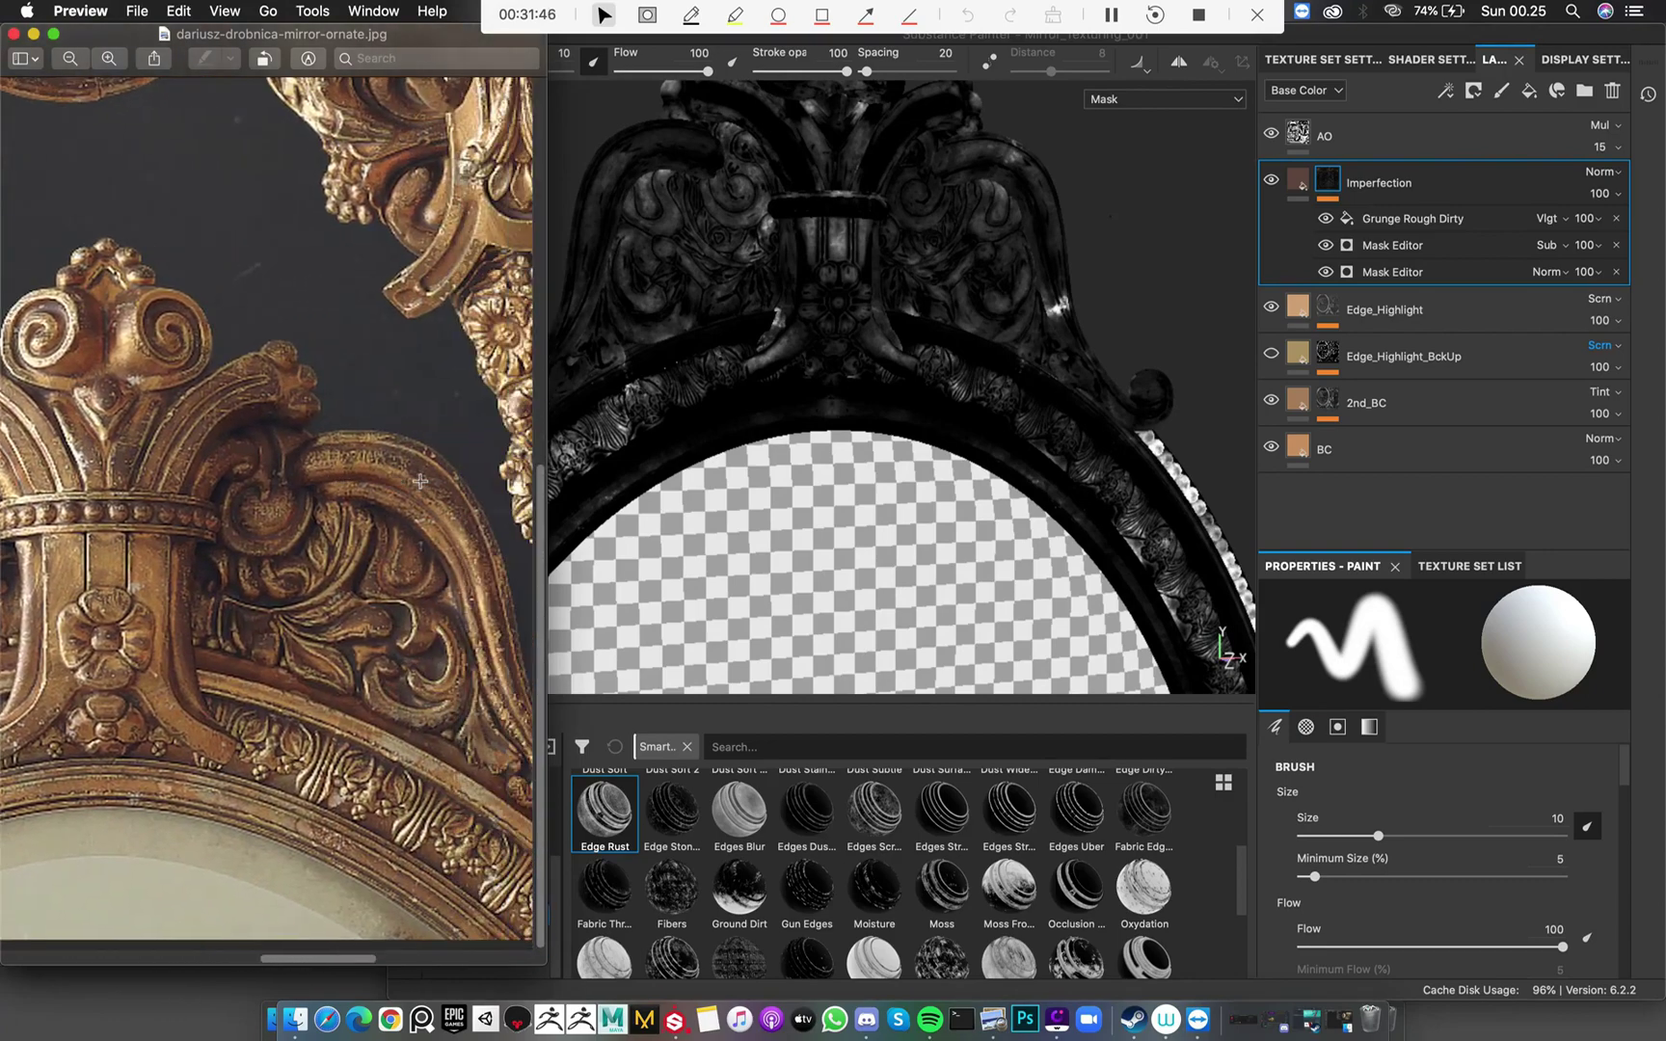
scroll(375, 472, "up", 1)
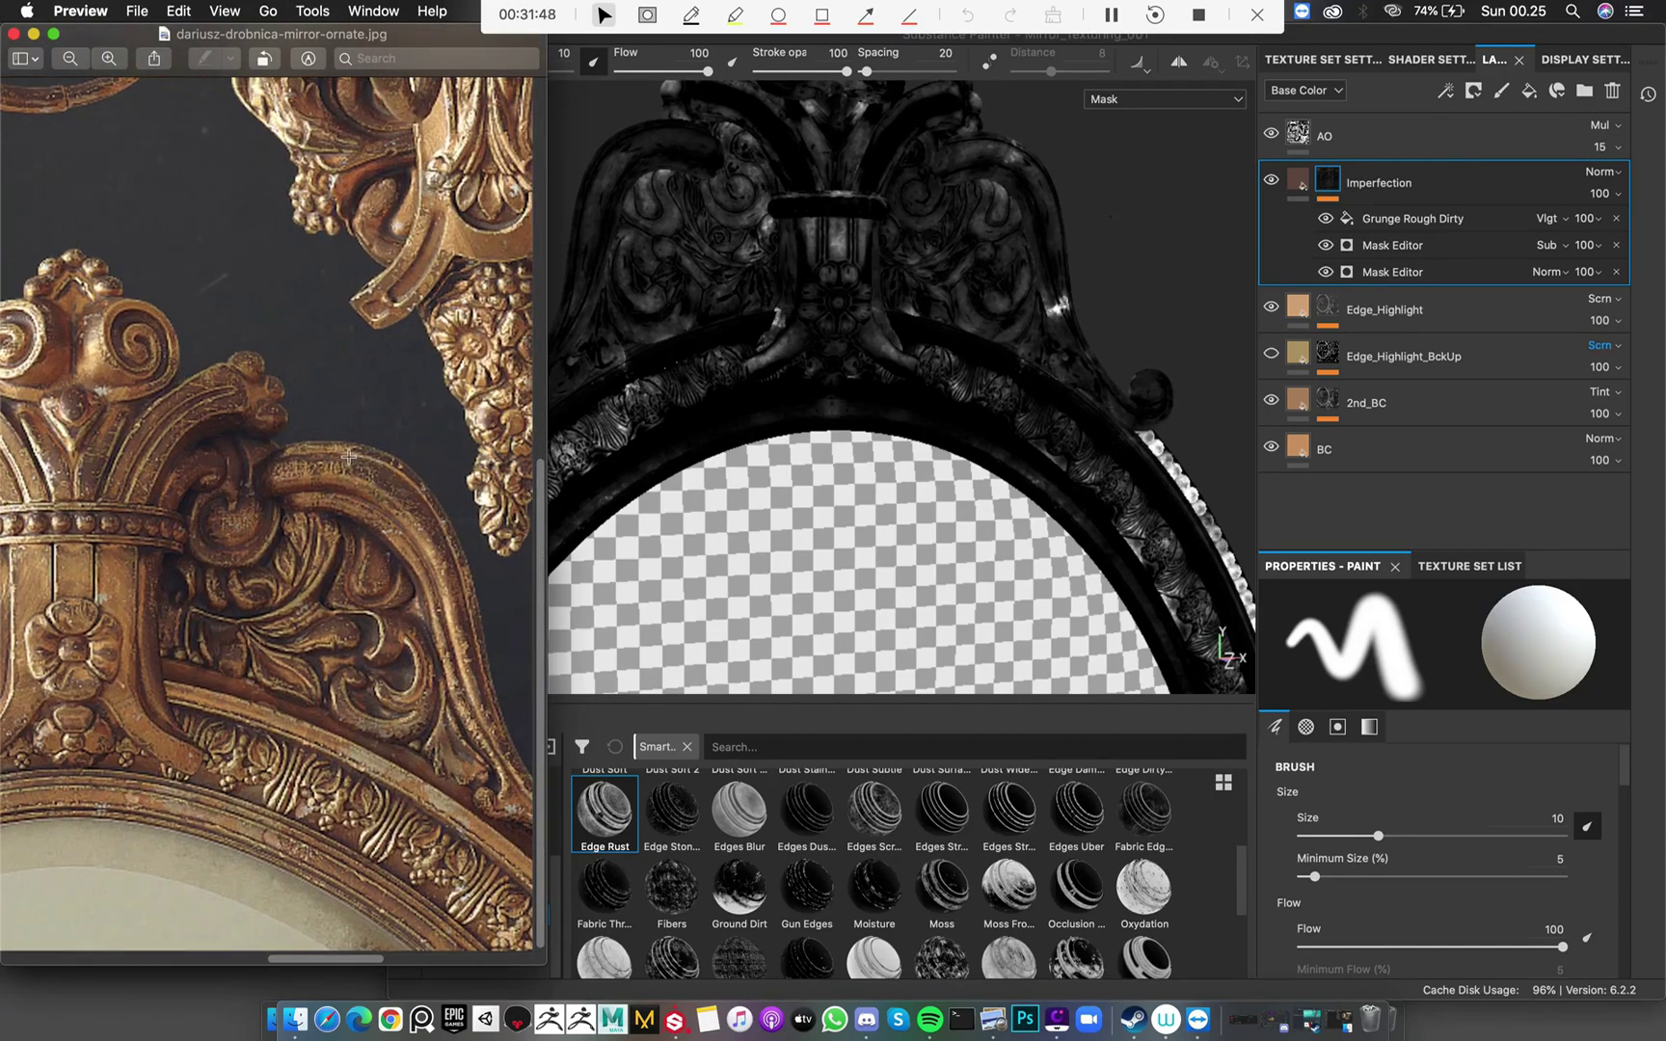
left_click(1113, 265)
scroll(964, 306, "up", 4)
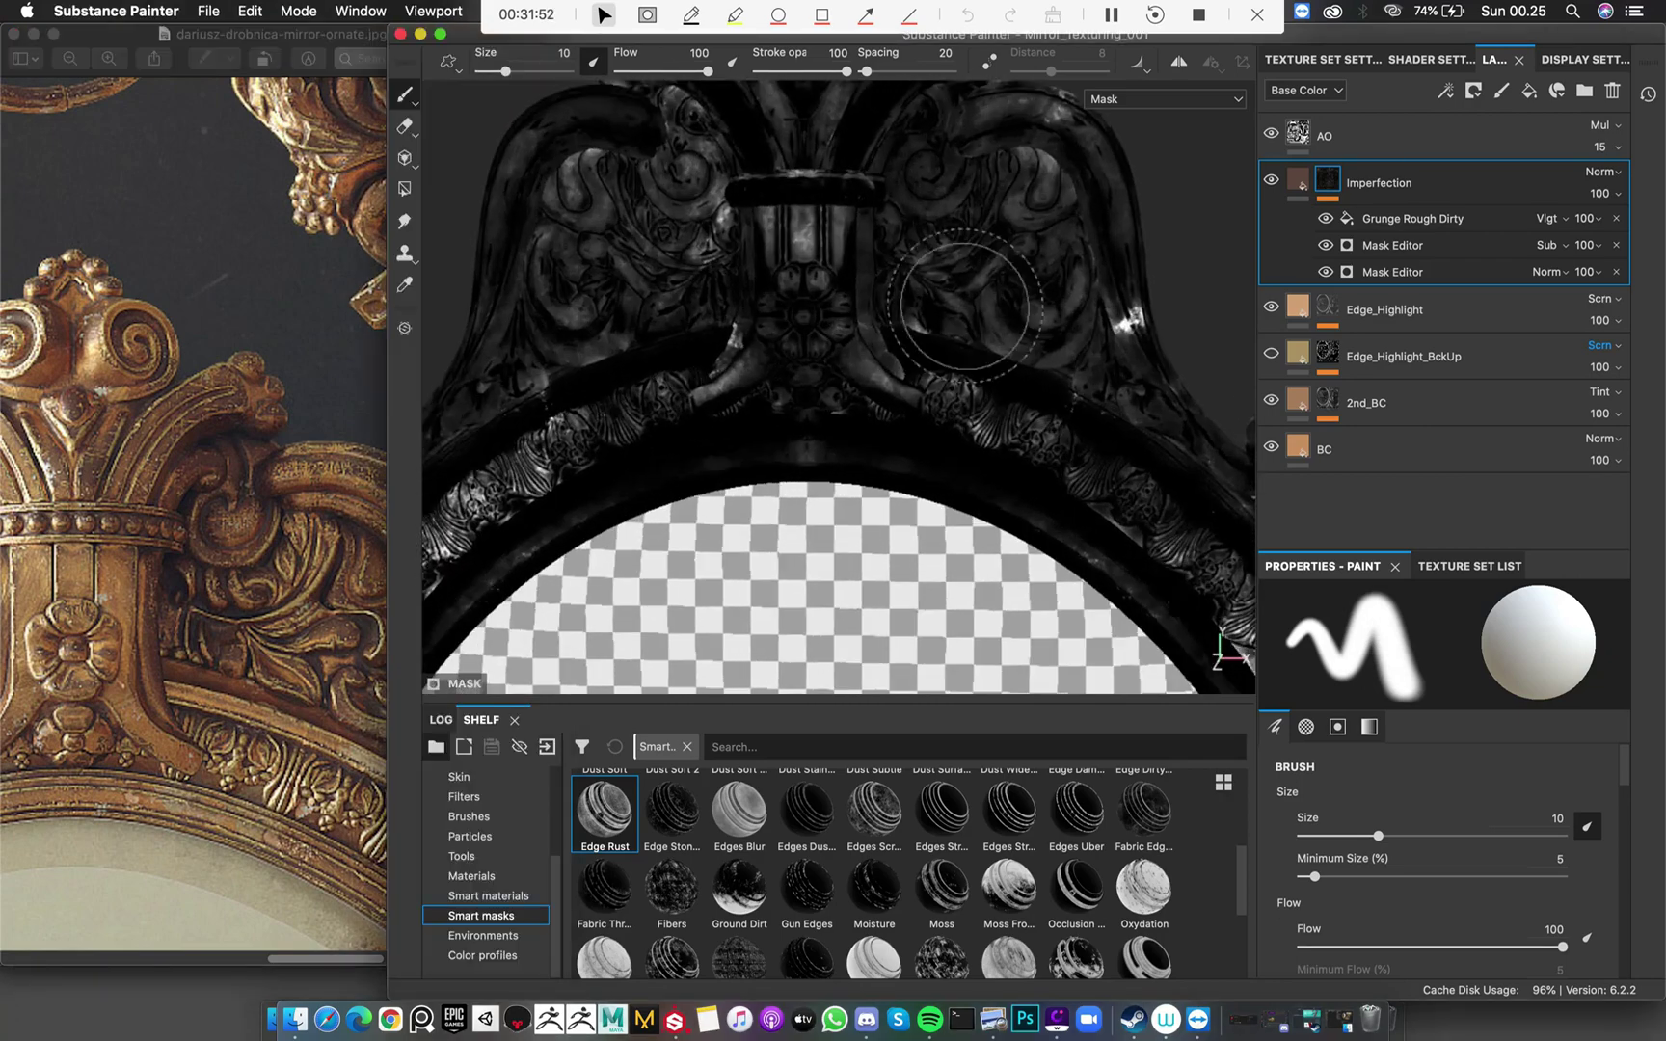
mouse_move(964, 306)
left_mouse_down("alt")
mouse_move(837, 391)
mouse_move(855, 372)
mouse_move(839, 280)
mouse_move(927, 280)
mouse_move(897, 294)
left_mouse_up("alt")
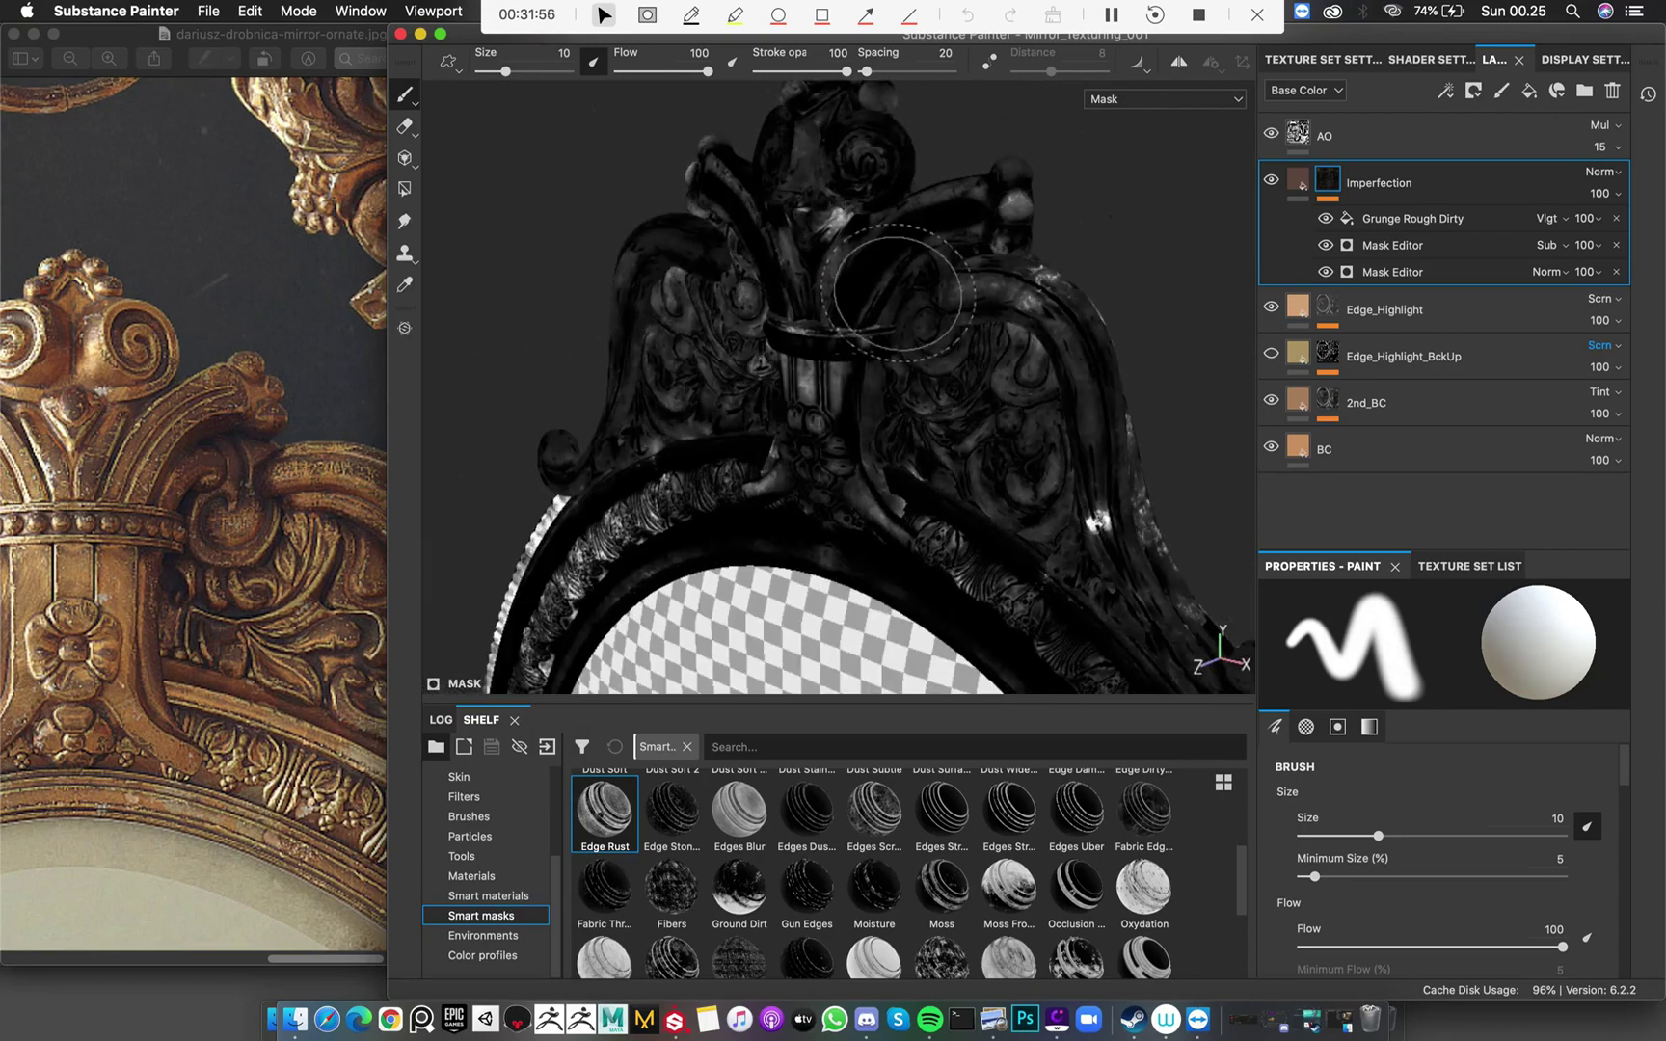
mouse_move(829, 236)
left_mouse_down("alt")
mouse_move(947, 223)
mouse_move(999, 307)
mouse_move(981, 263)
mouse_move(903, 576)
left_mouse_up("alt")
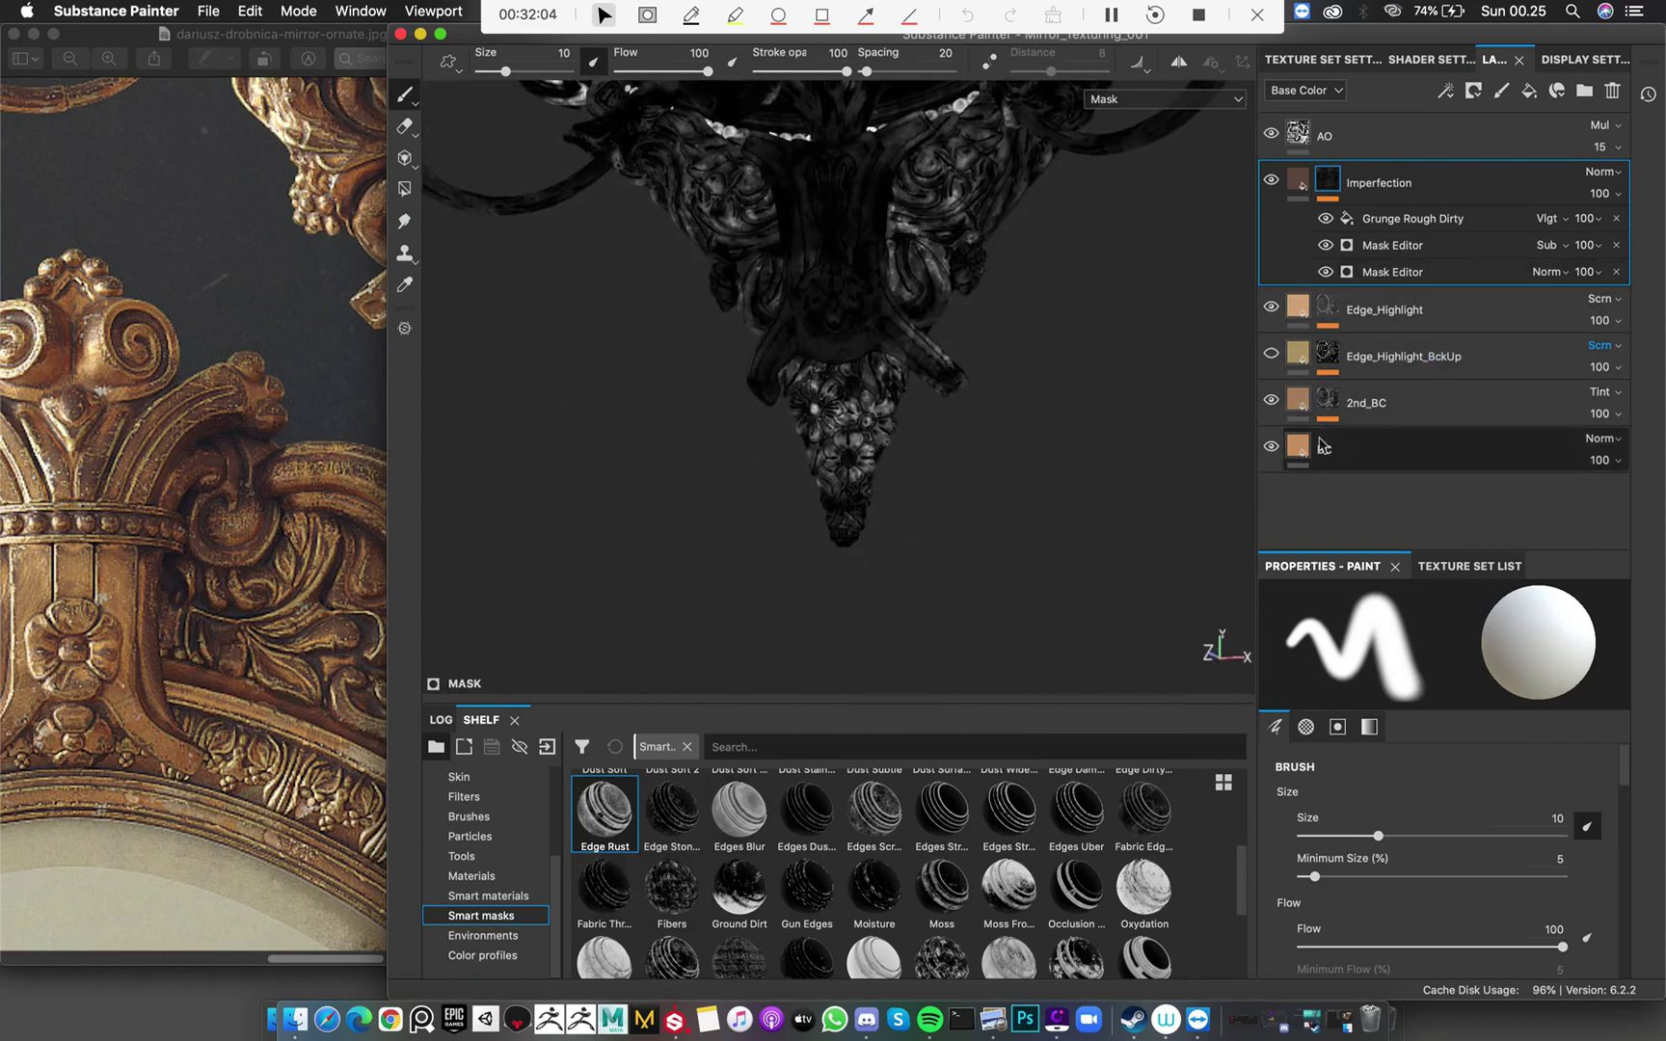
Inspect the Edge_Highlight and 2nd_BC masks, return to the material view and reselect the Imperfection layer's mask
left_click(1332, 311)
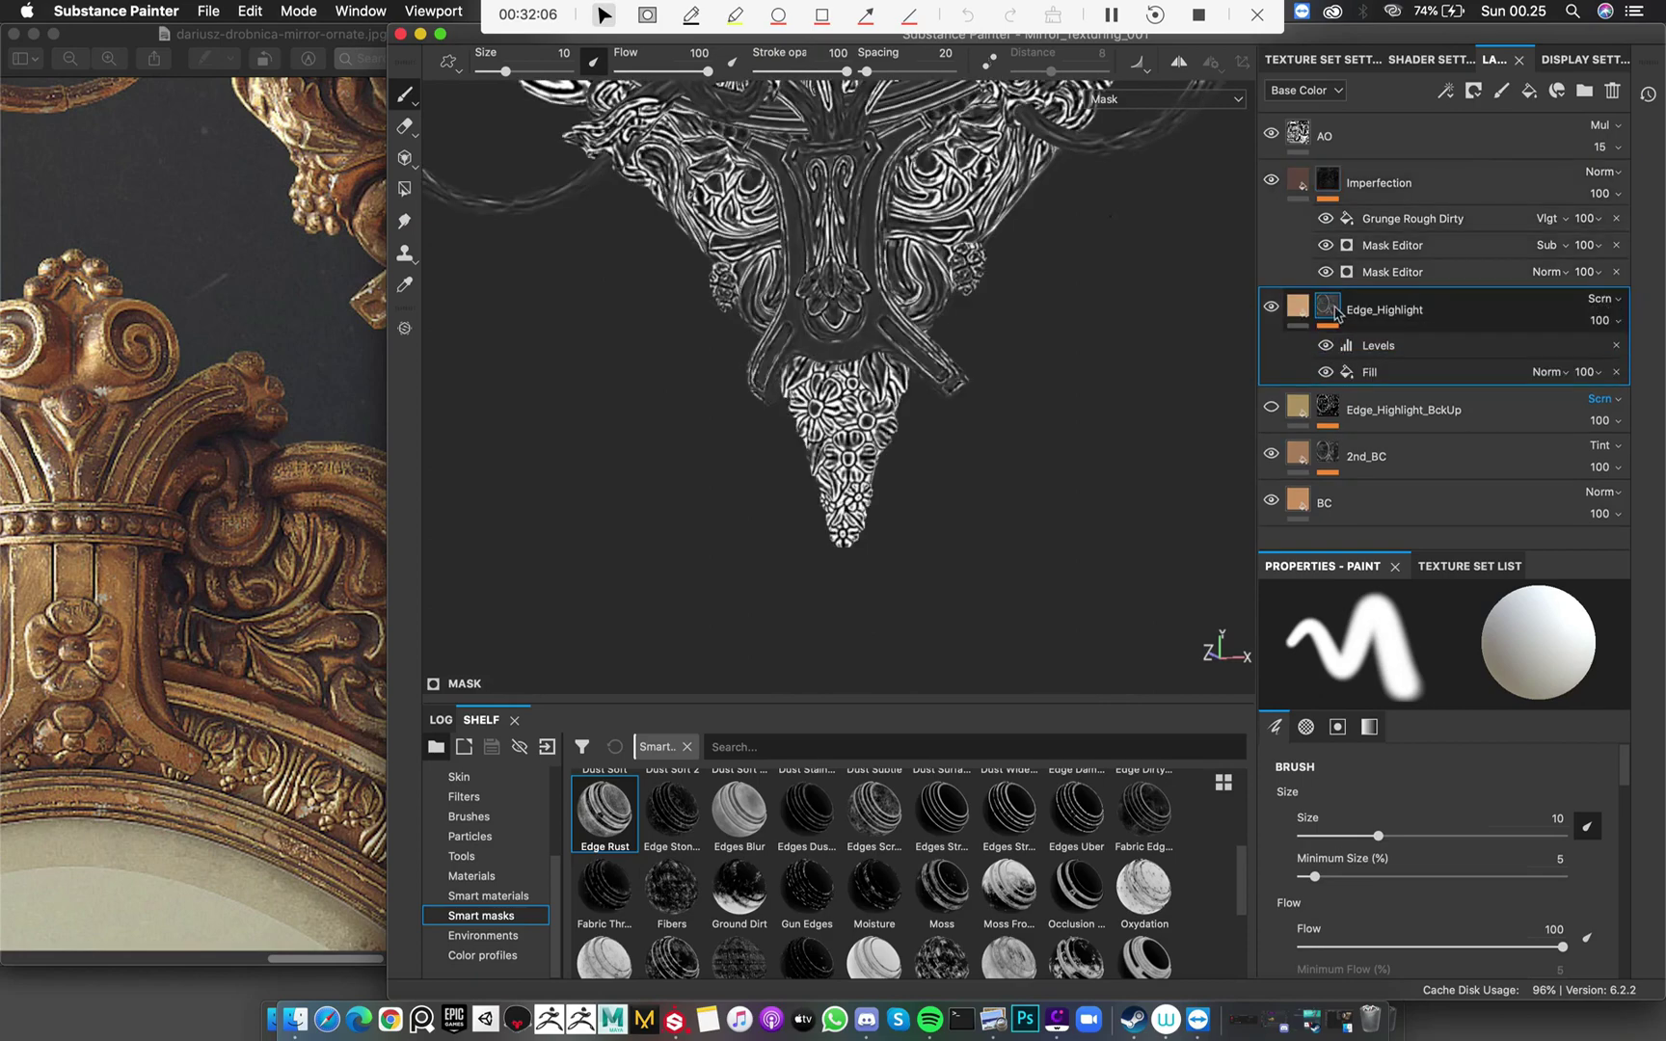
left_click(1328, 454)
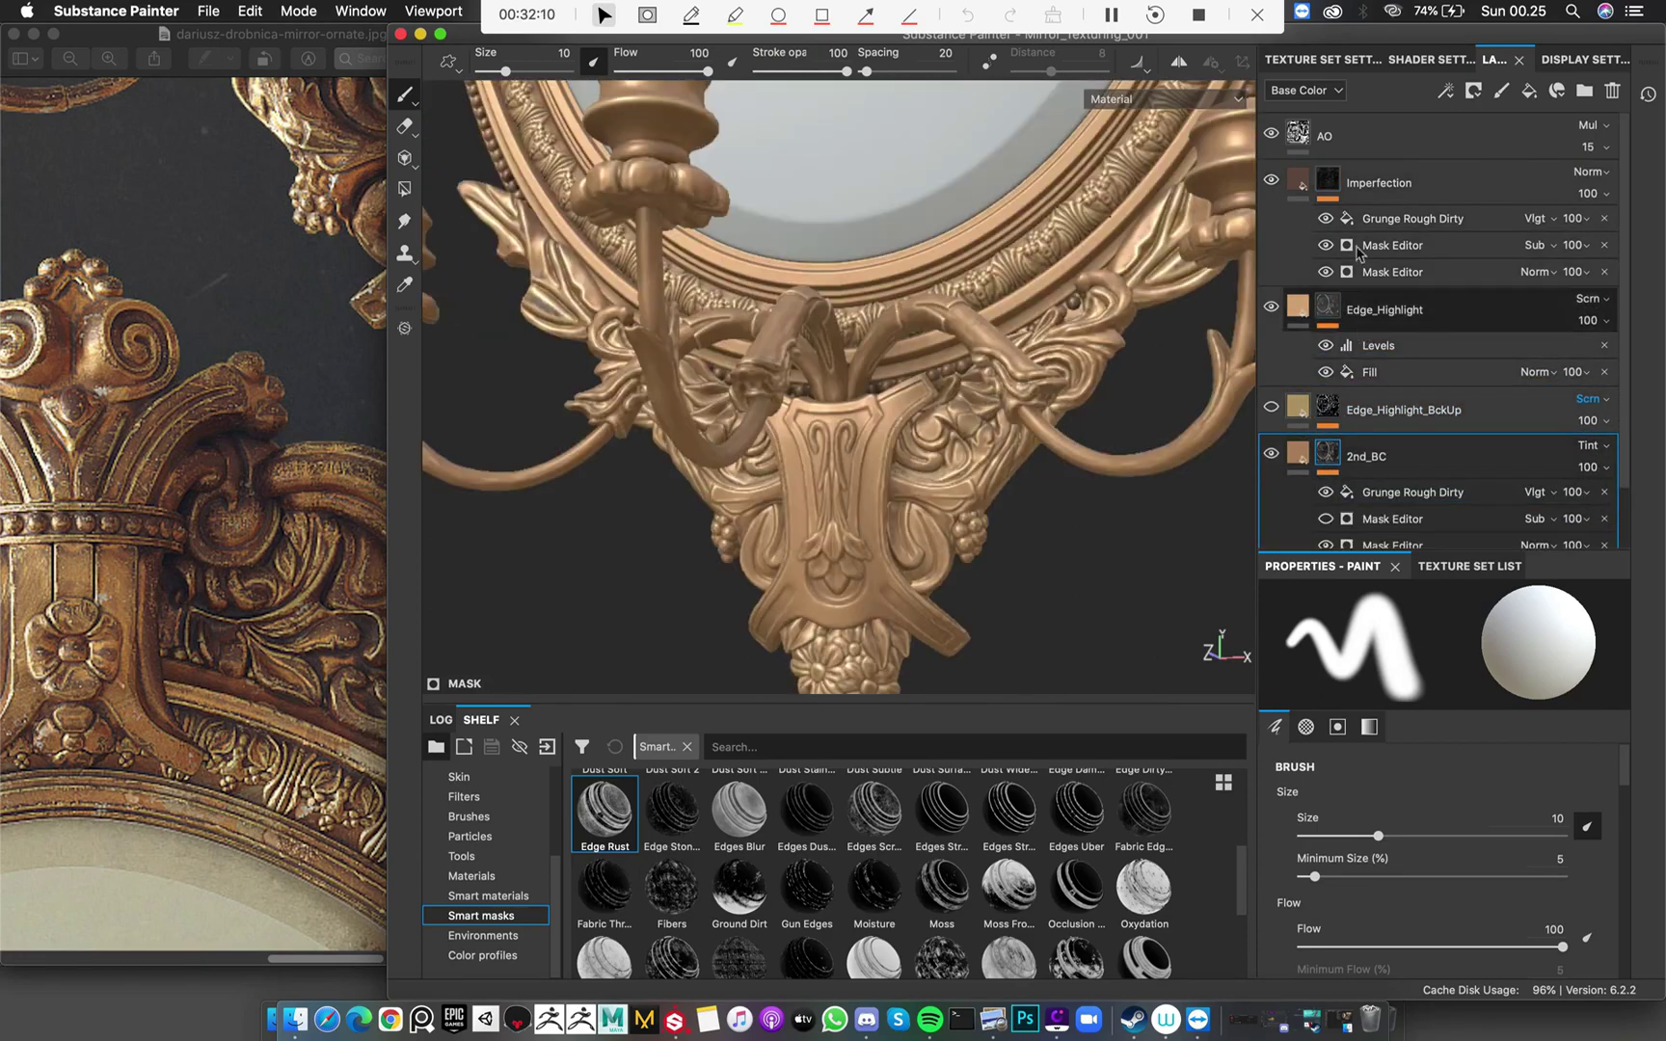
left_click(1331, 187)
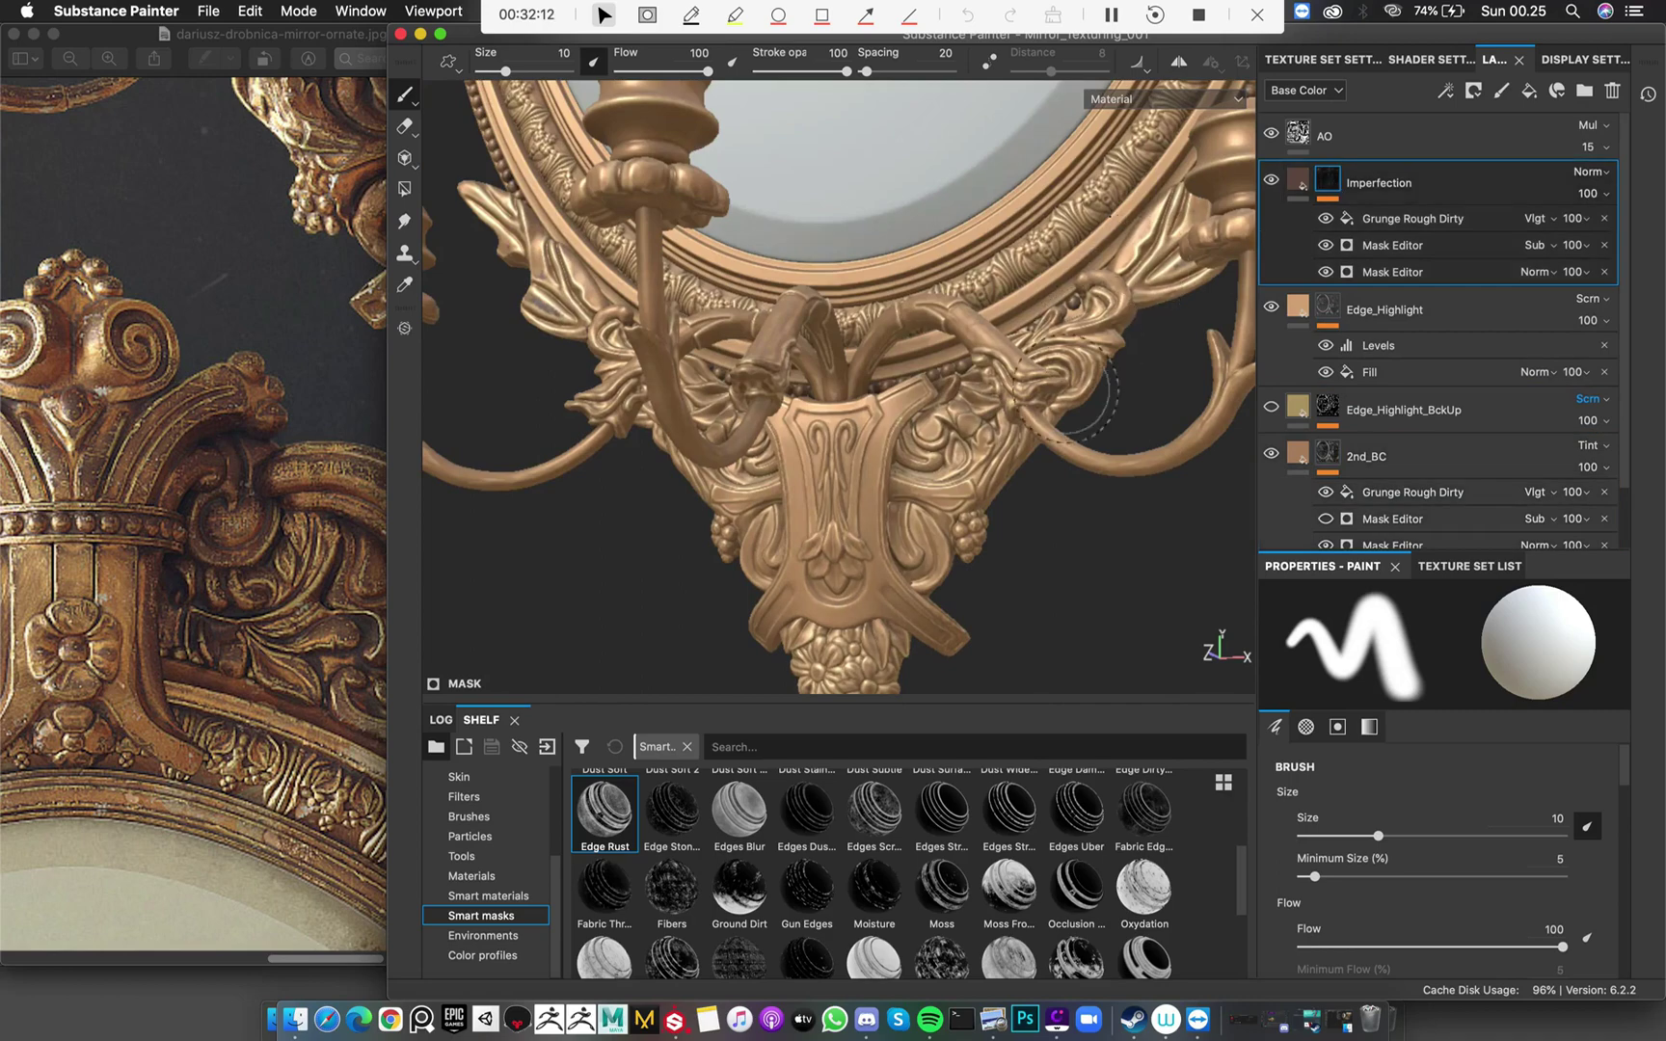
scroll(1077, 400, "down", 5)
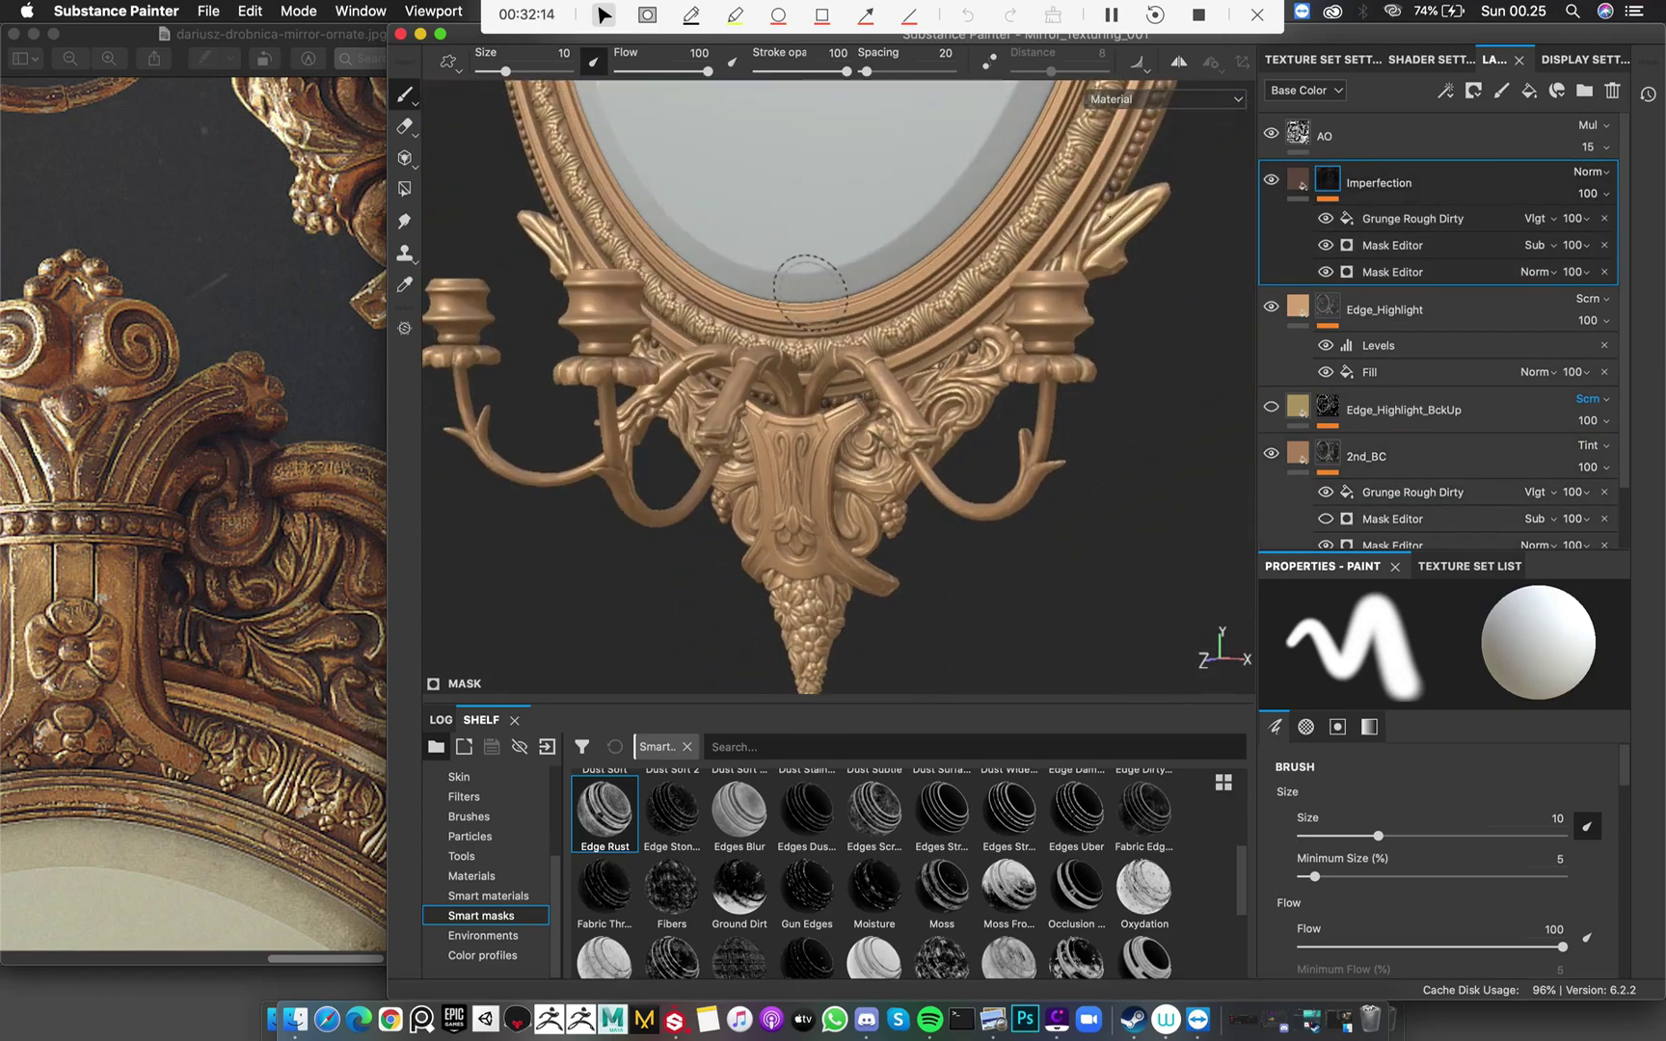
Cycle the viewport through the single-channel displays, including Mask and Normal, and stop on Base Color
key("c")
scroll(1003, 294, "up", 4)
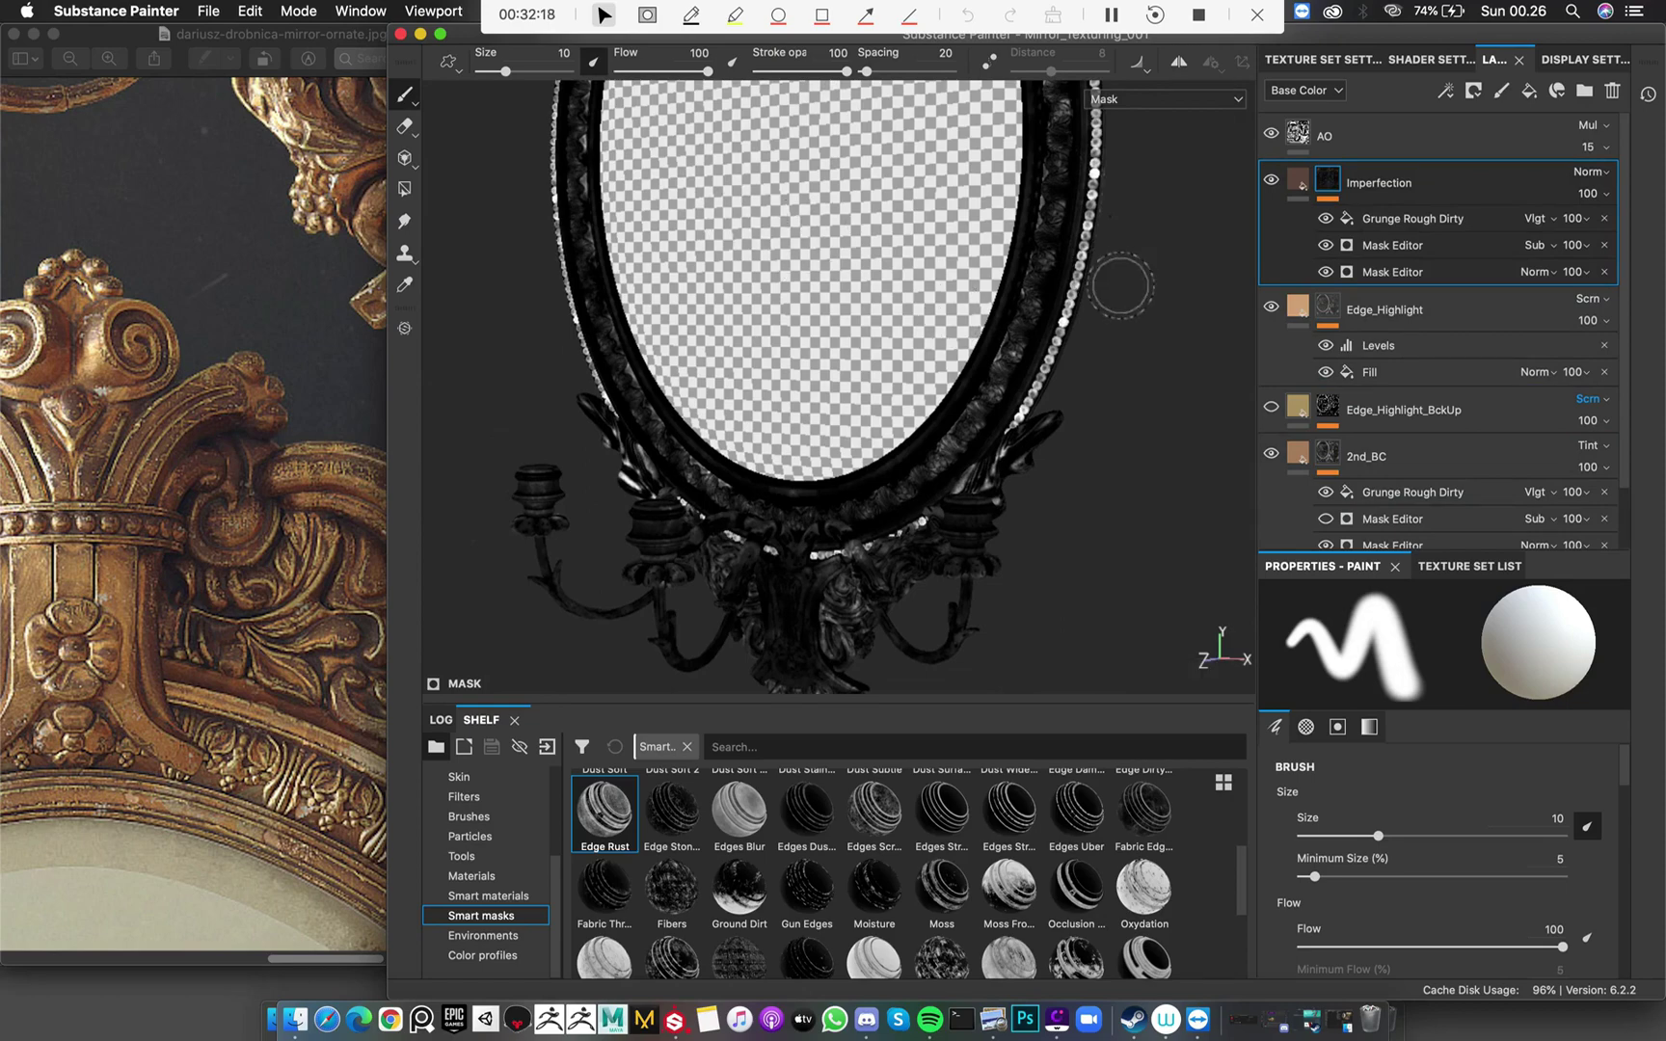
key("c")
key("c")
key("c")
key("c")
key("c")
key("c")
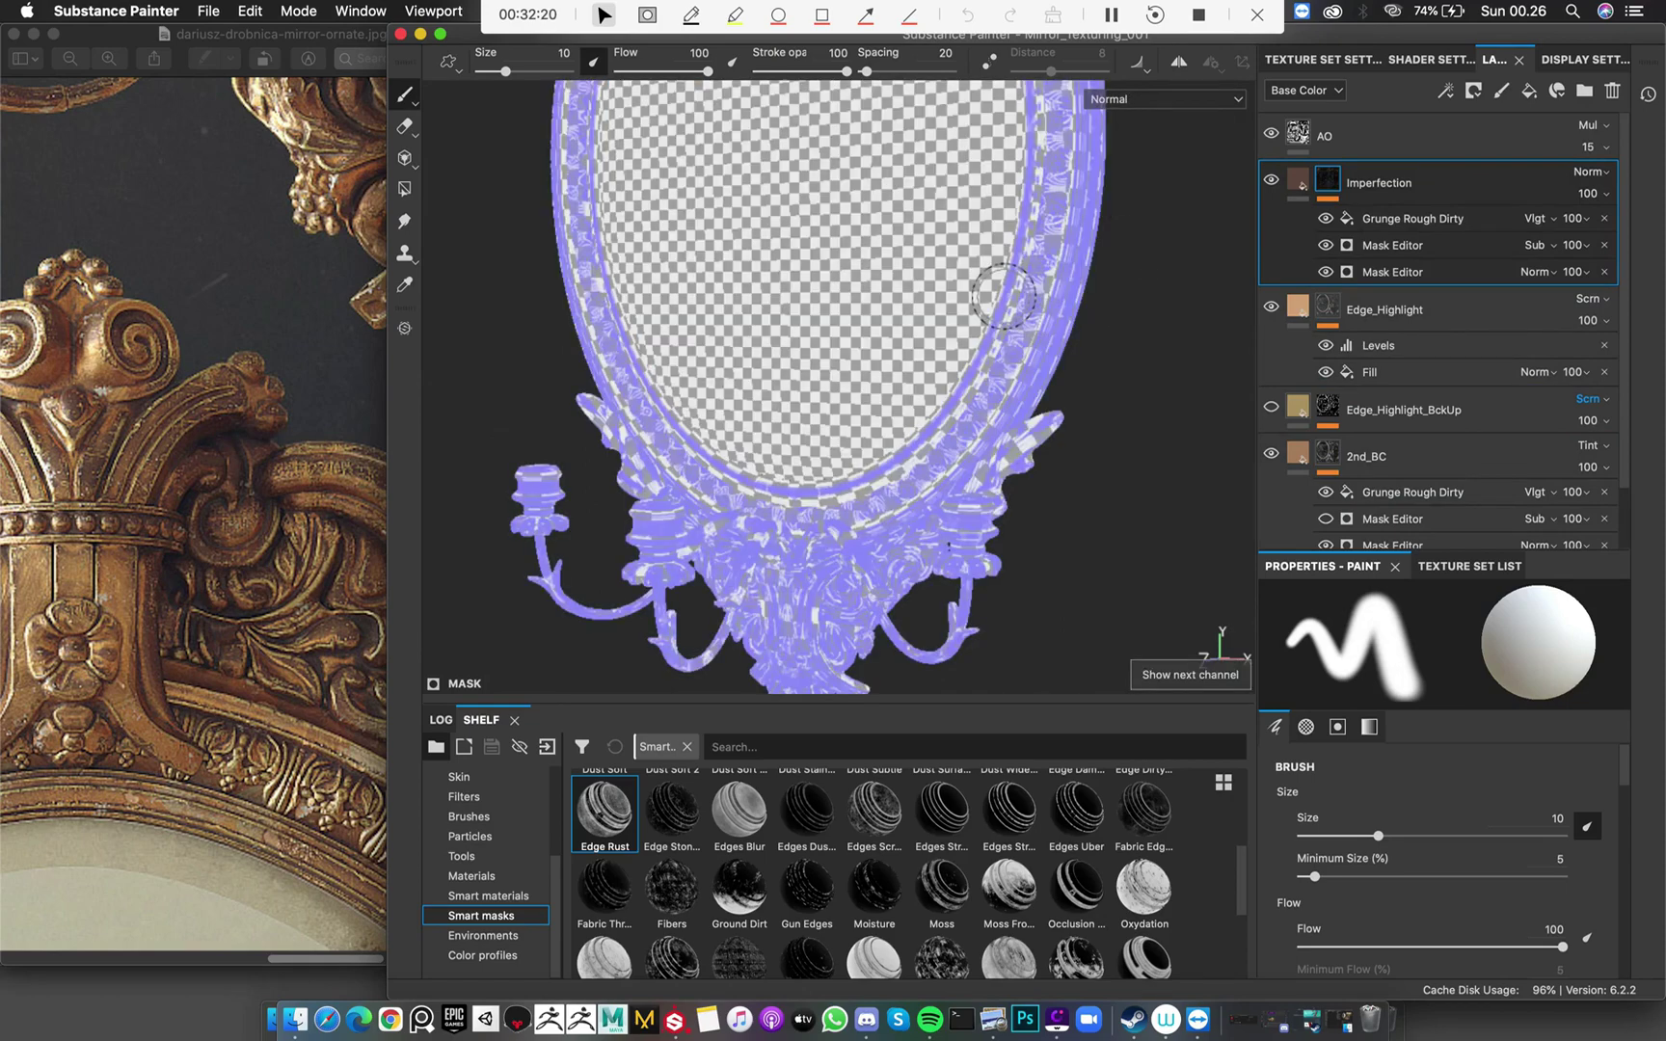
key("c")
key("c")
key("c")
key("c")
key("c")
key("c")
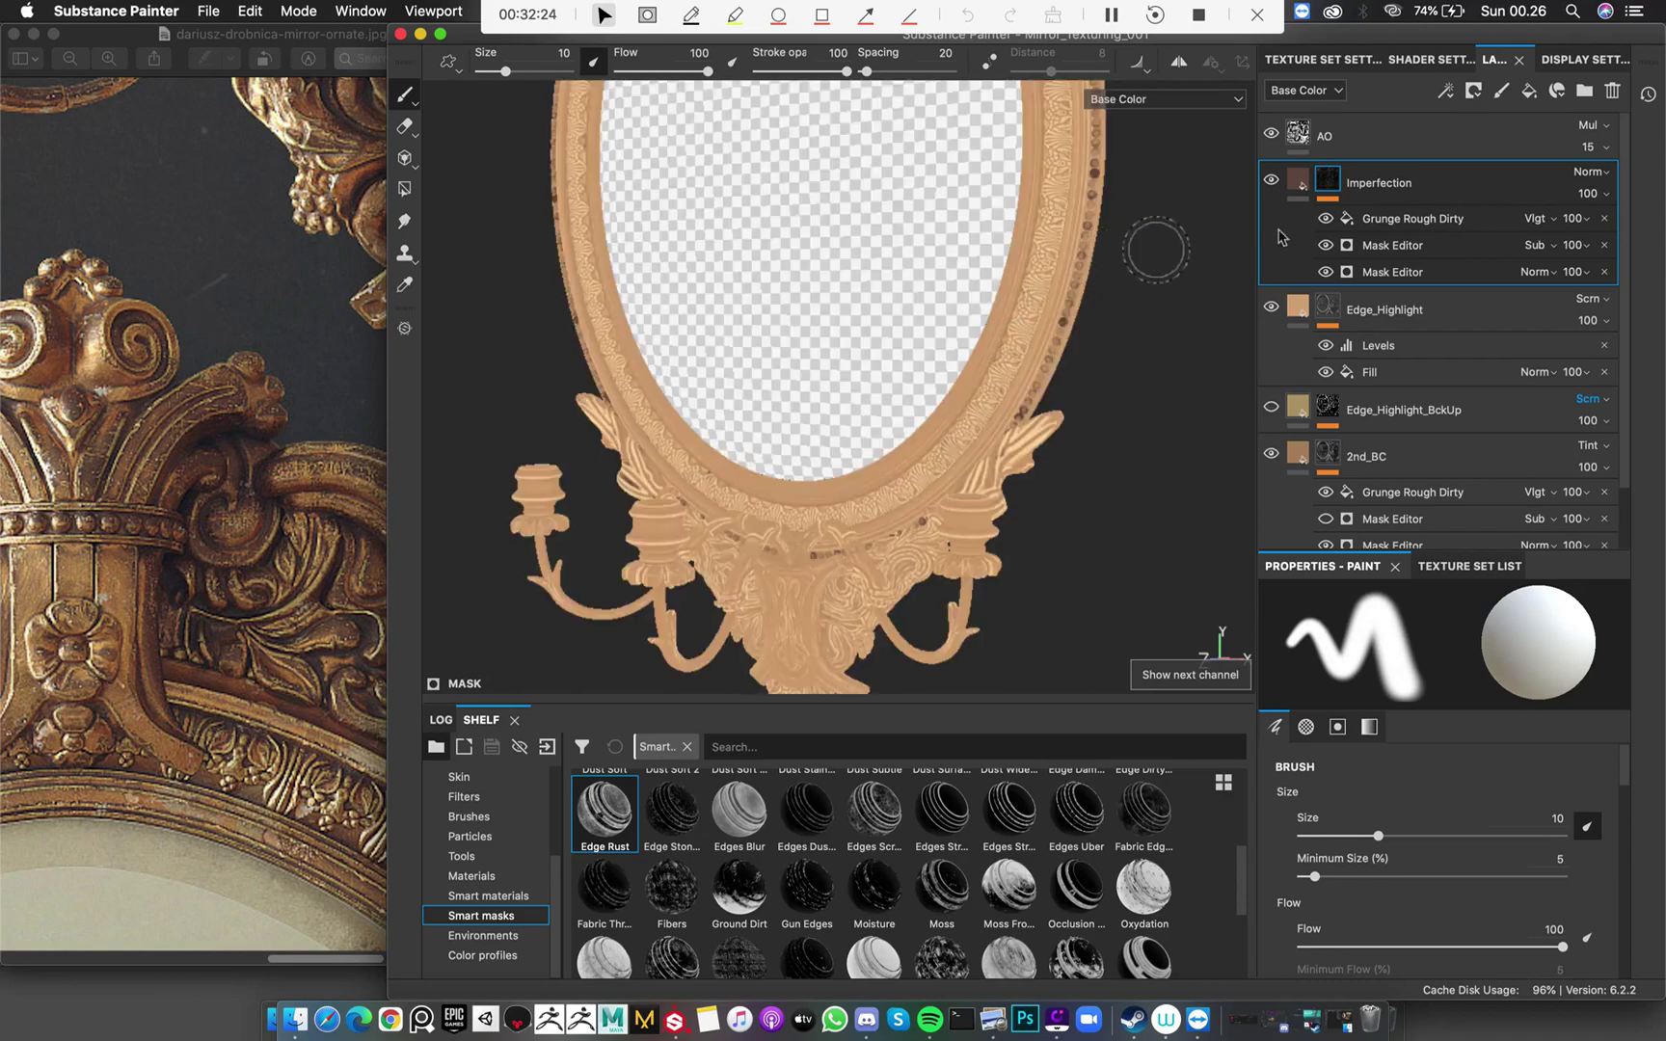
Display the Imperfection mask alone and examine the Edge Rust pattern on the oval frame, carved scrolls and floral lower tip
left_click(1328, 180)
mouse_move(966, 302)
left_mouse_down("alt")
mouse_move(1050, 265)
mouse_move(974, 370)
mouse_move(781, 359)
left_mouse_up("alt")
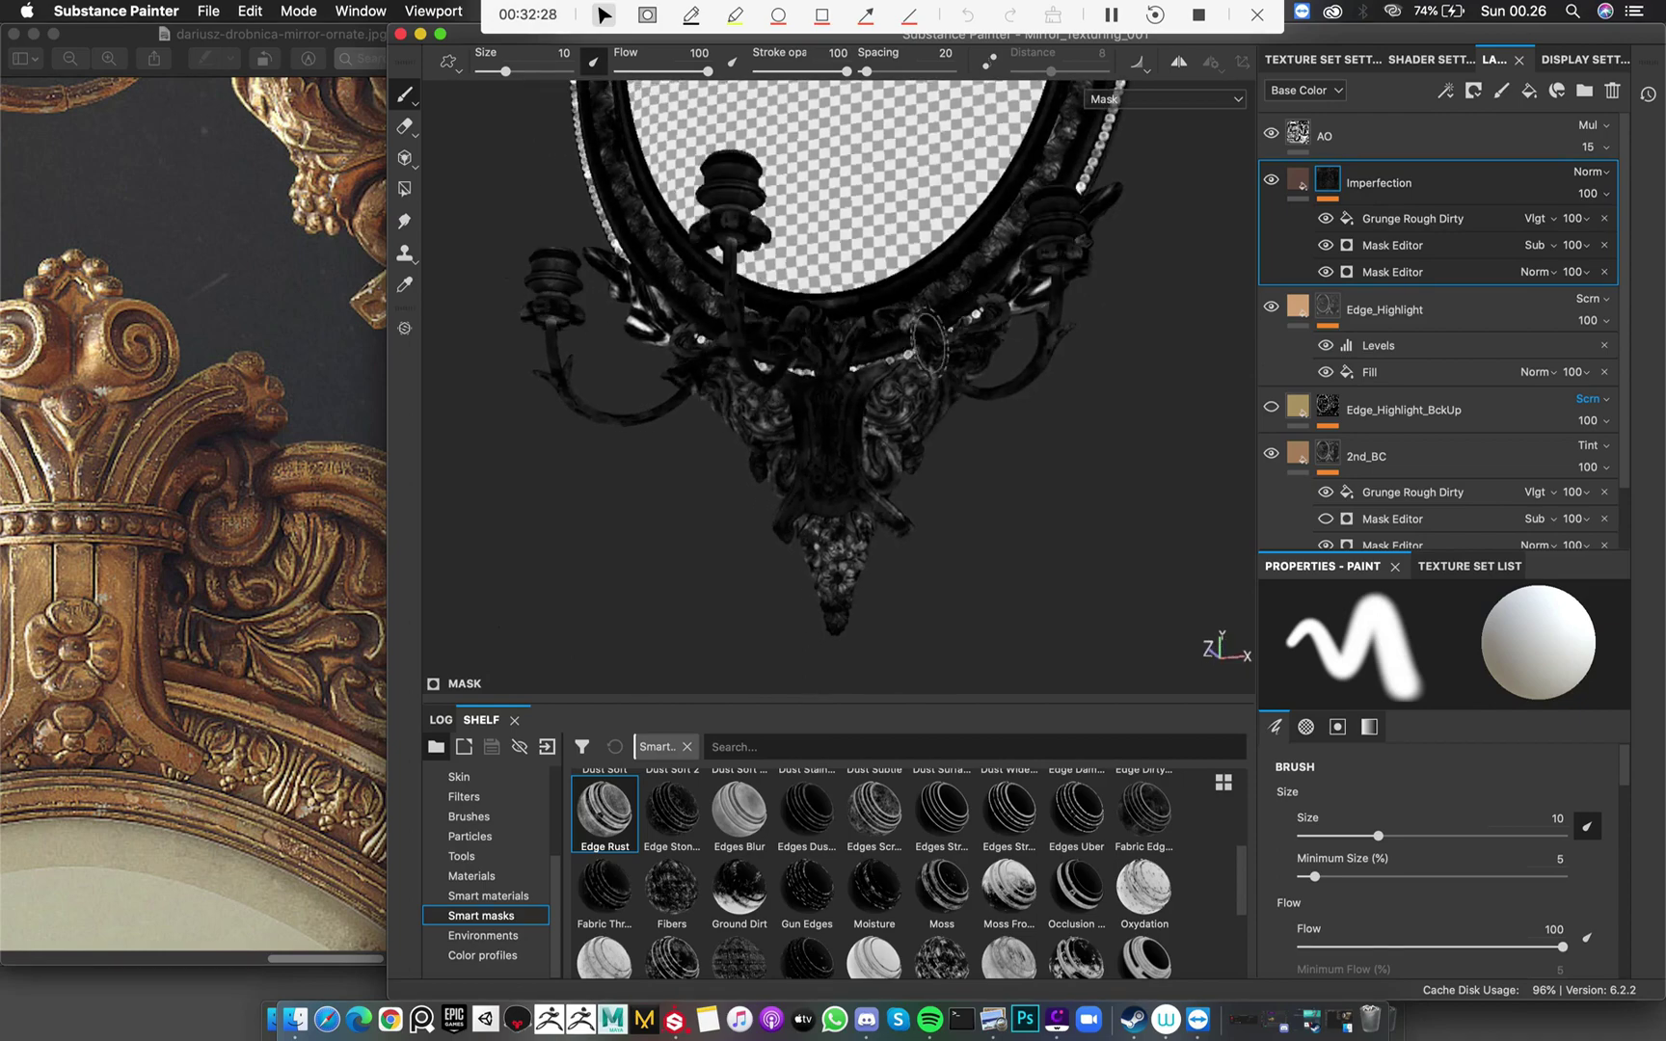
middle_click_drag(916, 506, 933, 285, "alt")
scroll(858, 287, "up", 5)
left_click_drag(781, 402, 1028, 376, "alt")
scroll(925, 342, "up", 3)
left_click_drag(979, 313, 579, 100, "alt")
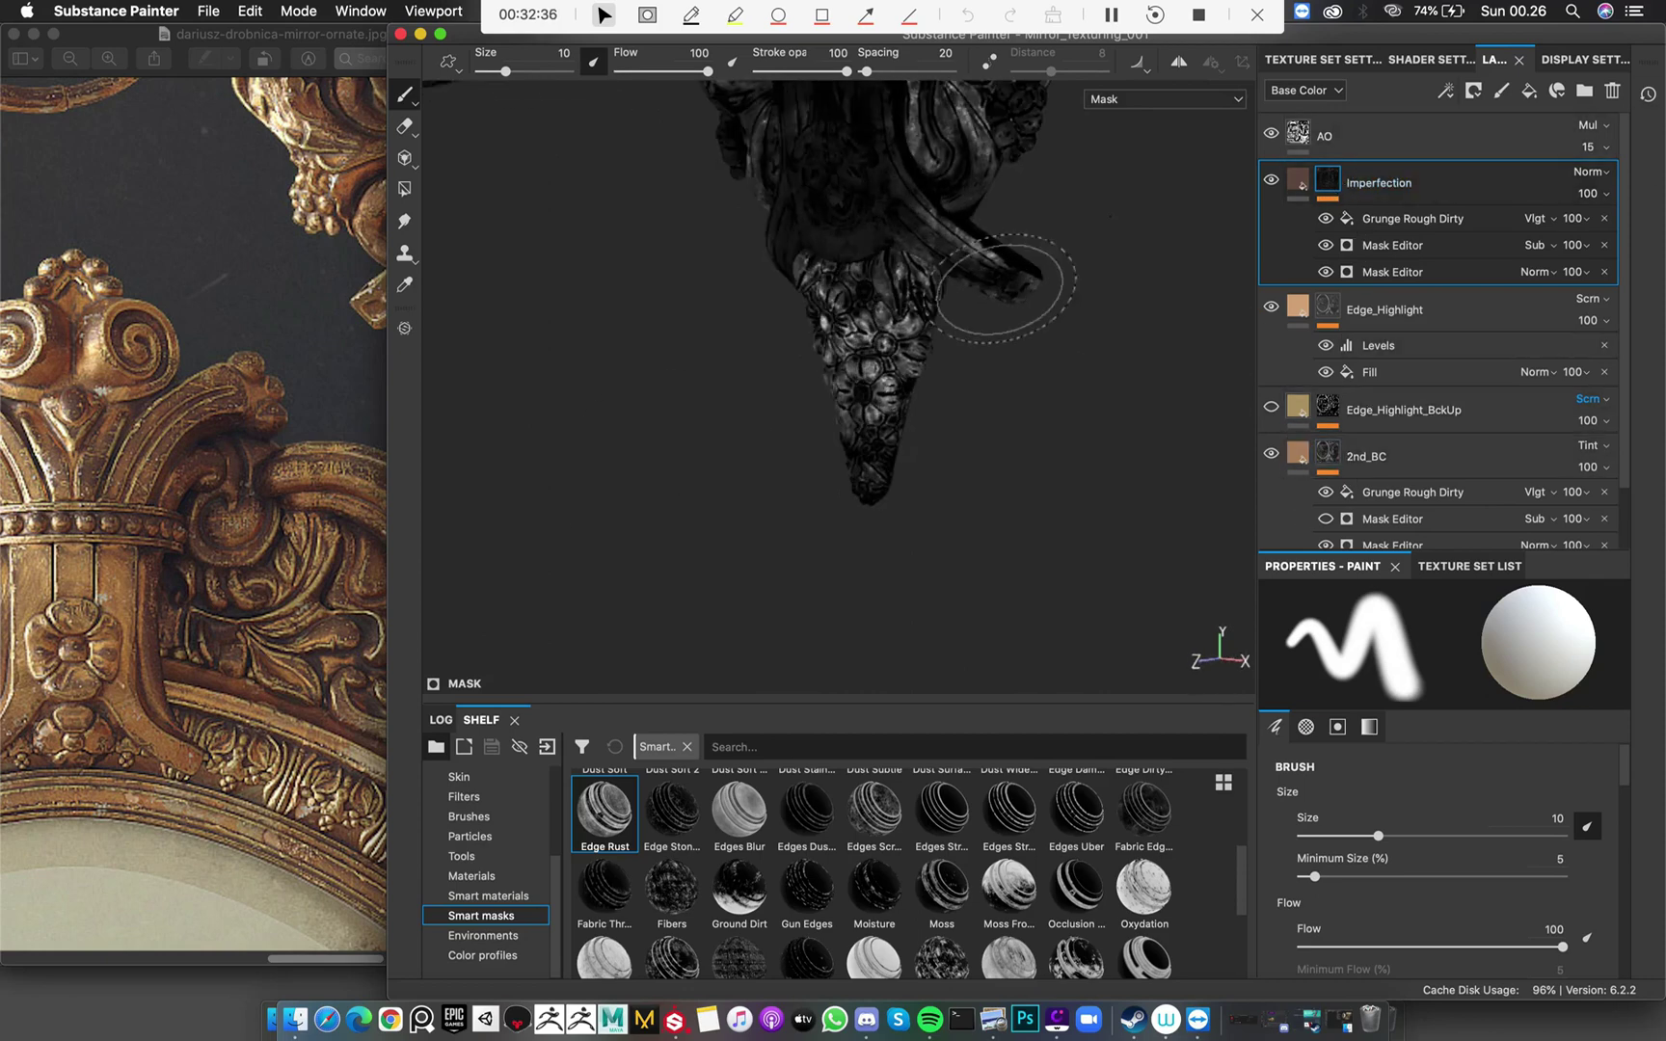
mouse_move(1000, 283)
left_mouse_down("alt")
mouse_move(1022, 379)
mouse_move(1051, 283)
mouse_move(975, 310)
mouse_move(1002, 193)
mouse_move(1068, 280)
left_mouse_up("alt")
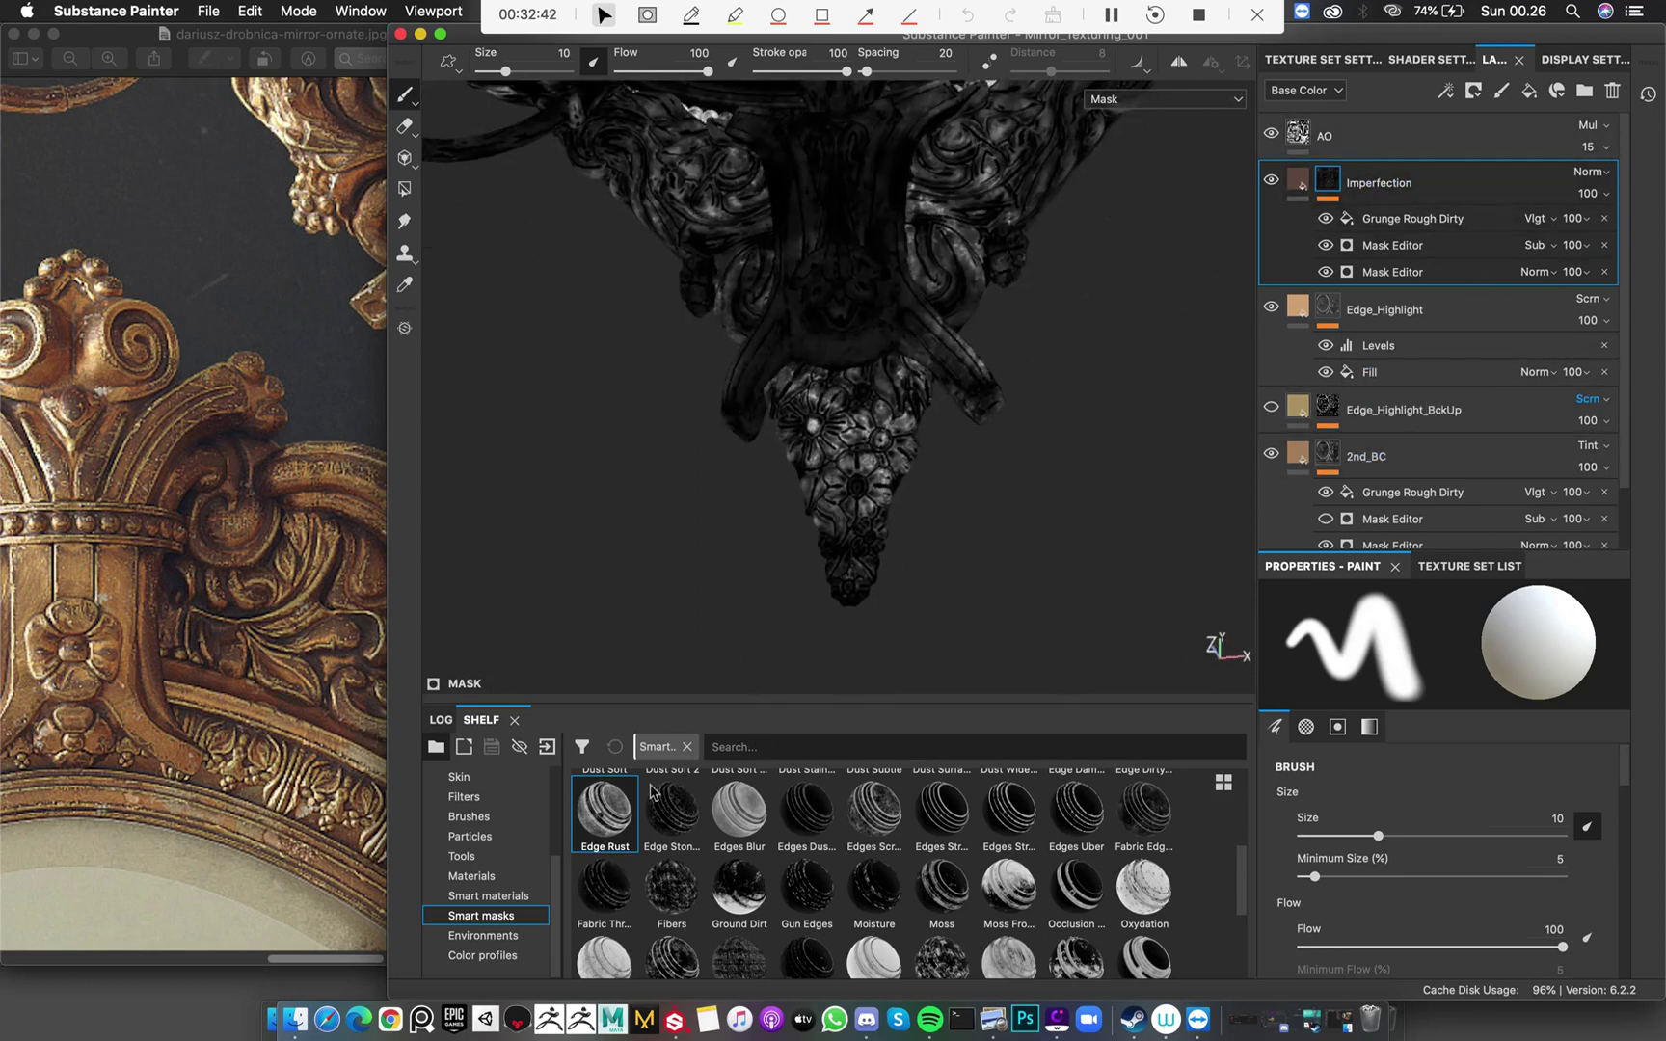
Examine the Imperfection mask on the mirror's lower ornament and upper frame, cycling the viewport's single channels back to Base Color
mouse_move(993, 193)
left_mouse_down("alt")
mouse_move(1024, 361)
mouse_move(1182, 334)
left_mouse_up("alt")
scroll(1147, 310, "up", 2)
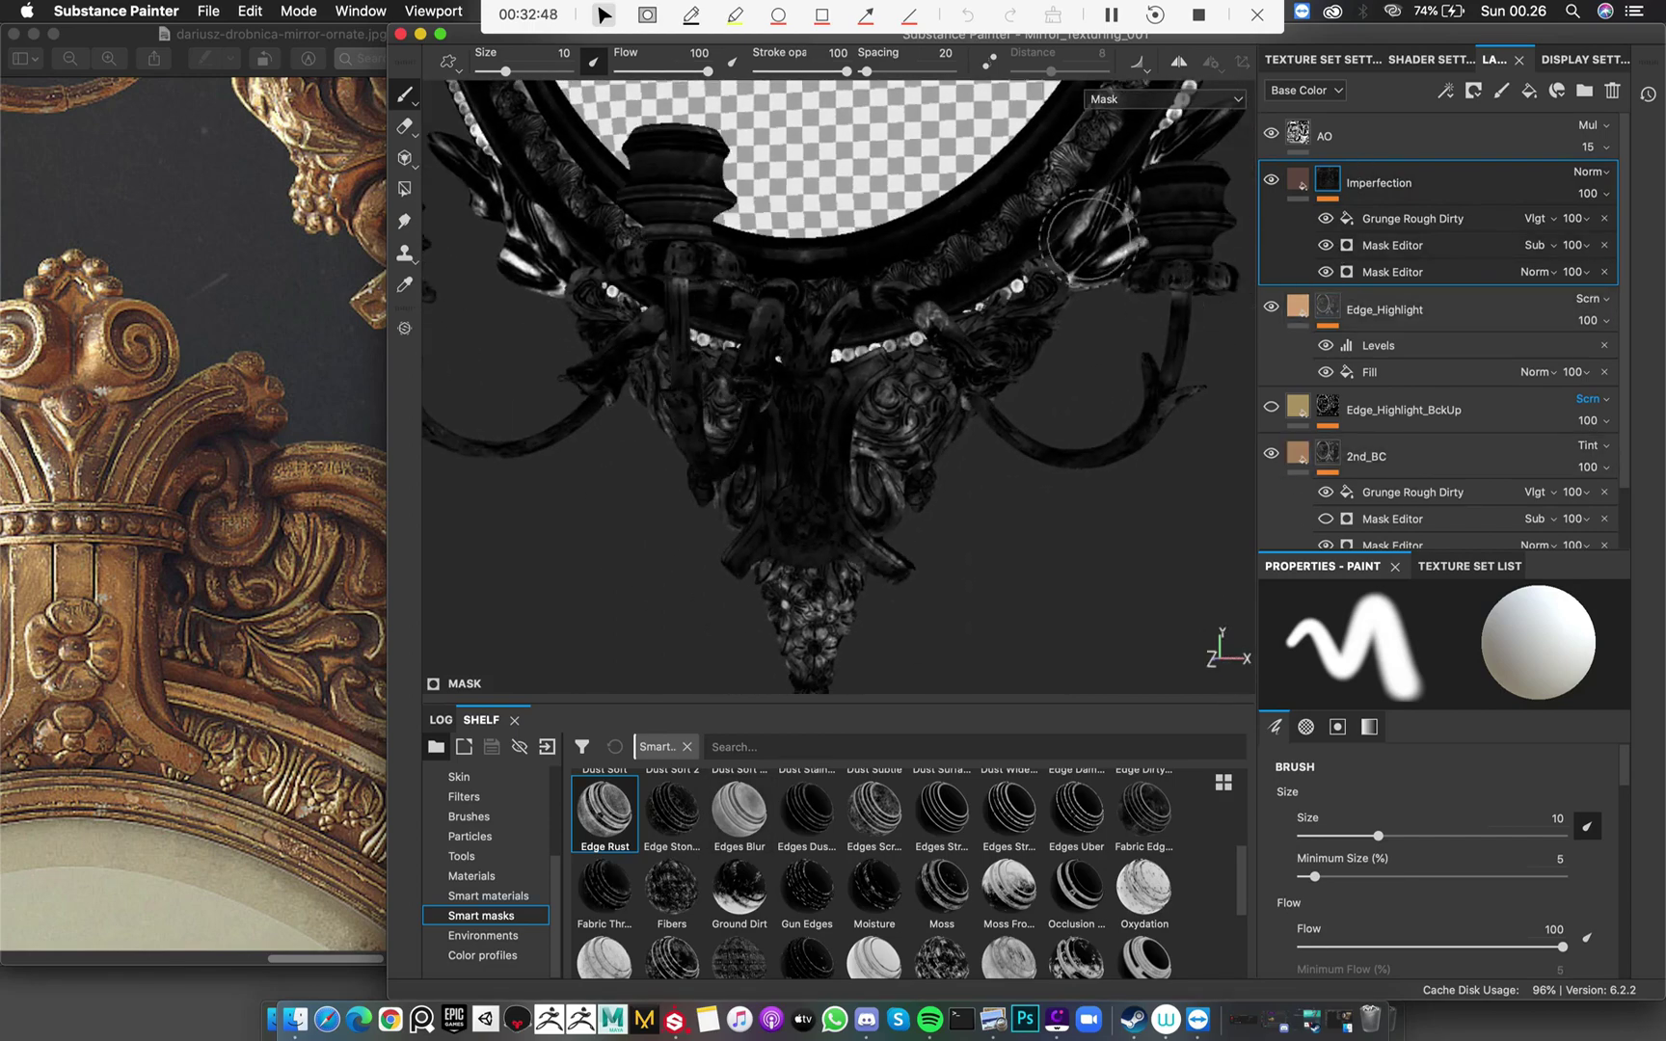
left_click_drag(1087, 236, 954, 521, "alt")
key("c")
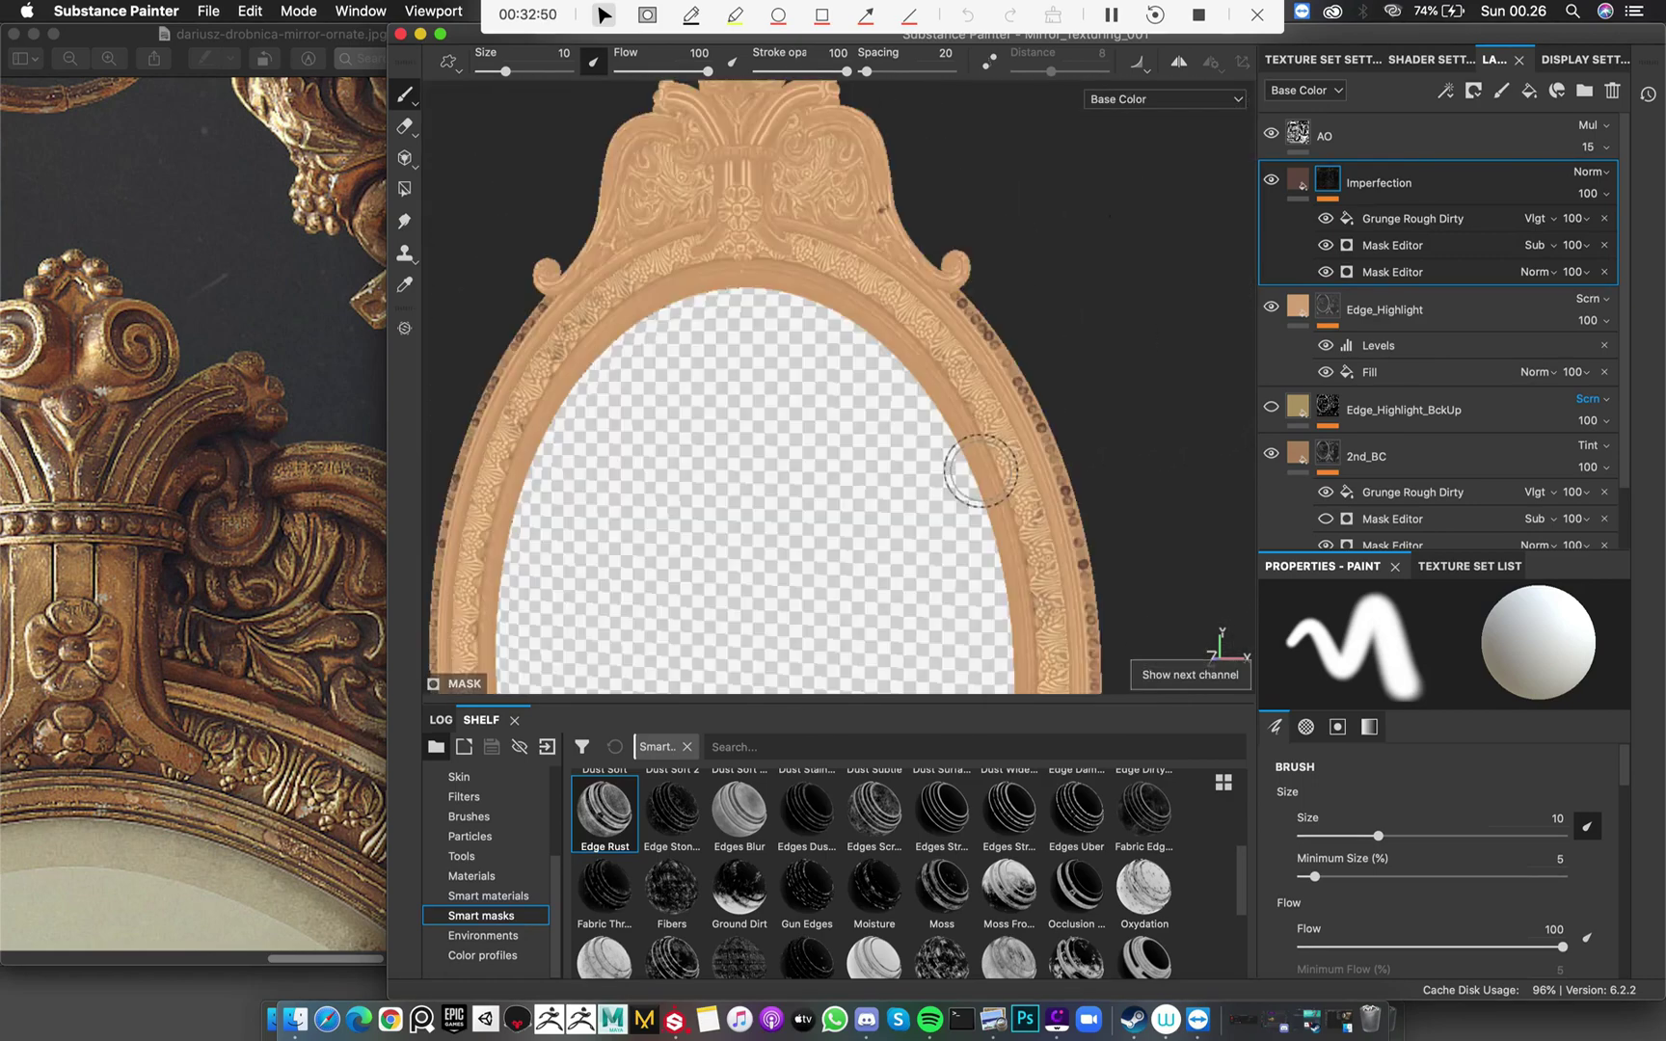
key("c")
key("c")
key("c")
key("c")
key("c")
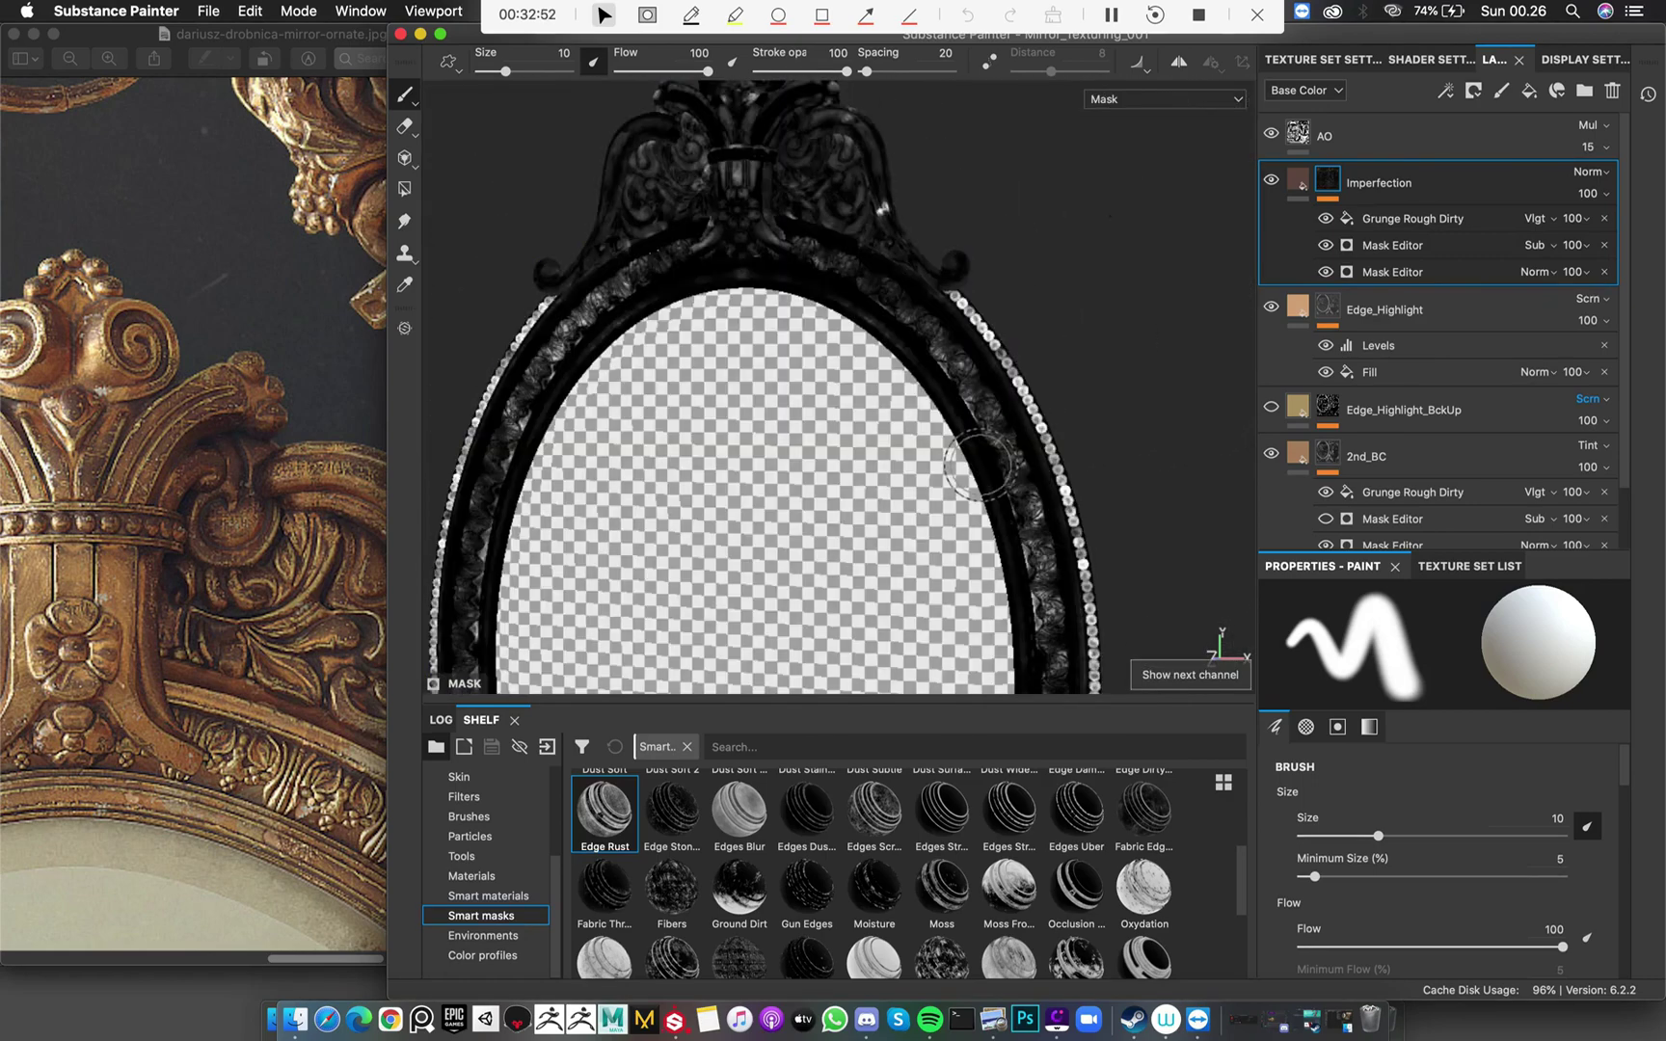
key("c")
Toggle the Imperfection layer's visibility to compare its effect on the crest, and disable the layer's mask
scroll(1067, 359, "up", 5)
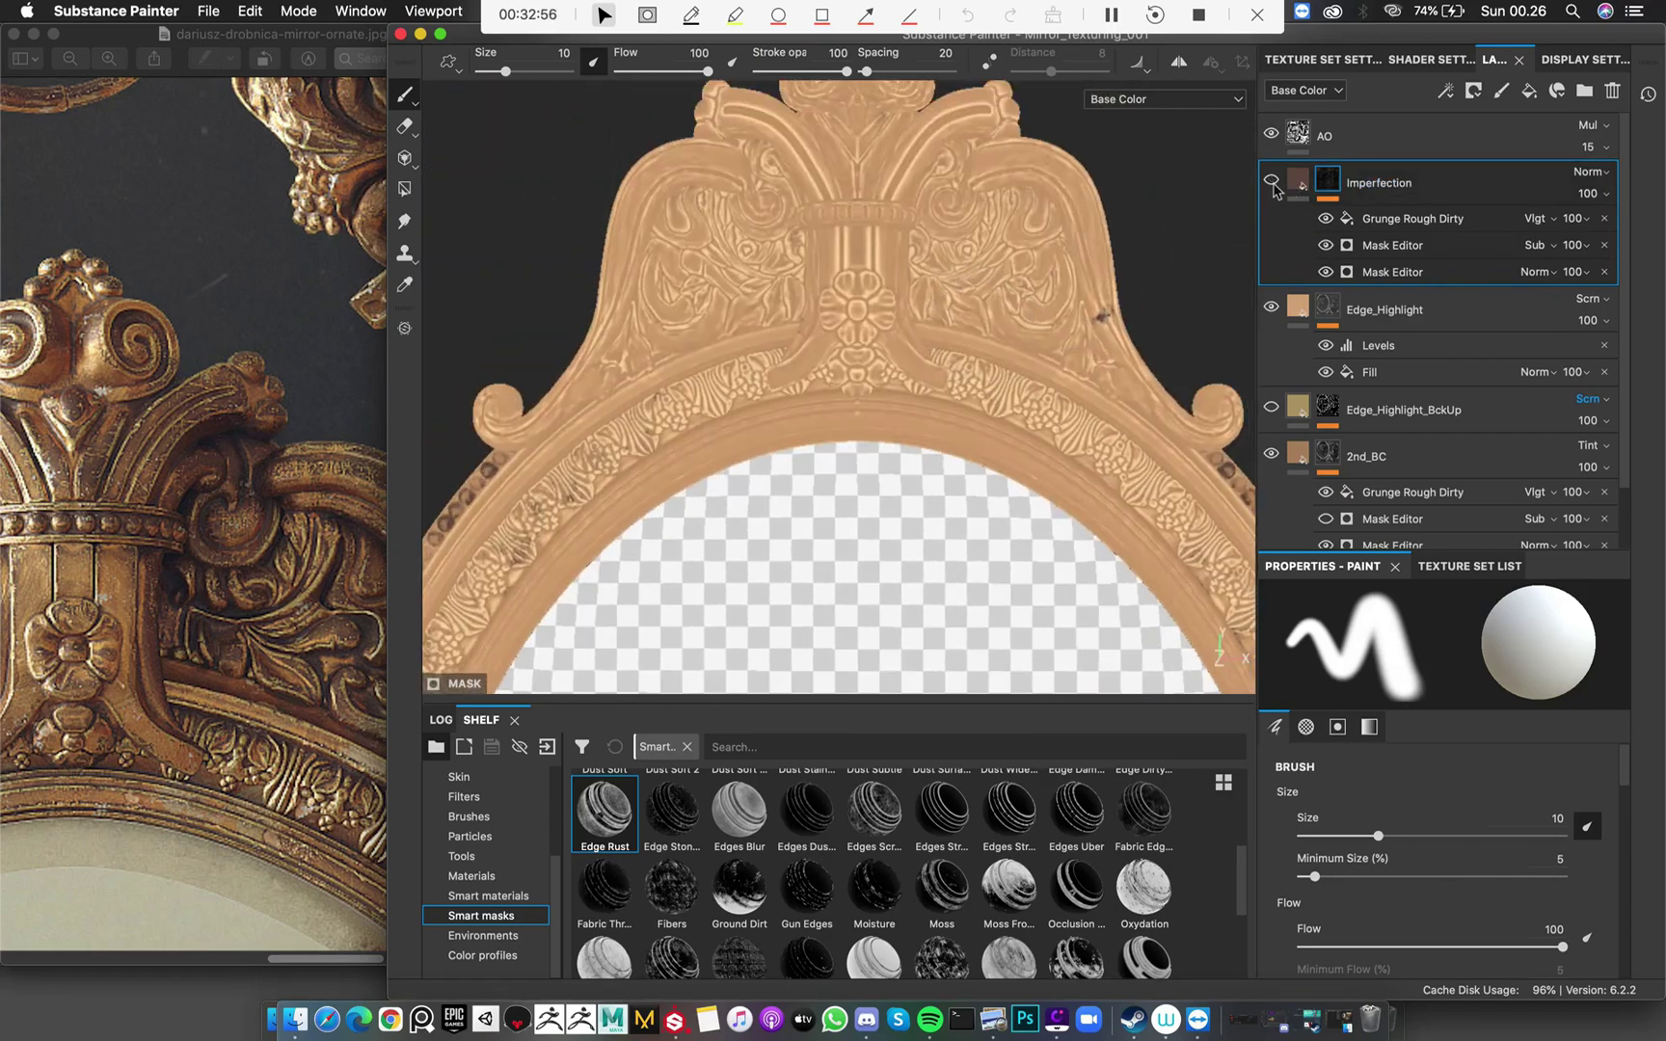
left_click(1274, 183)
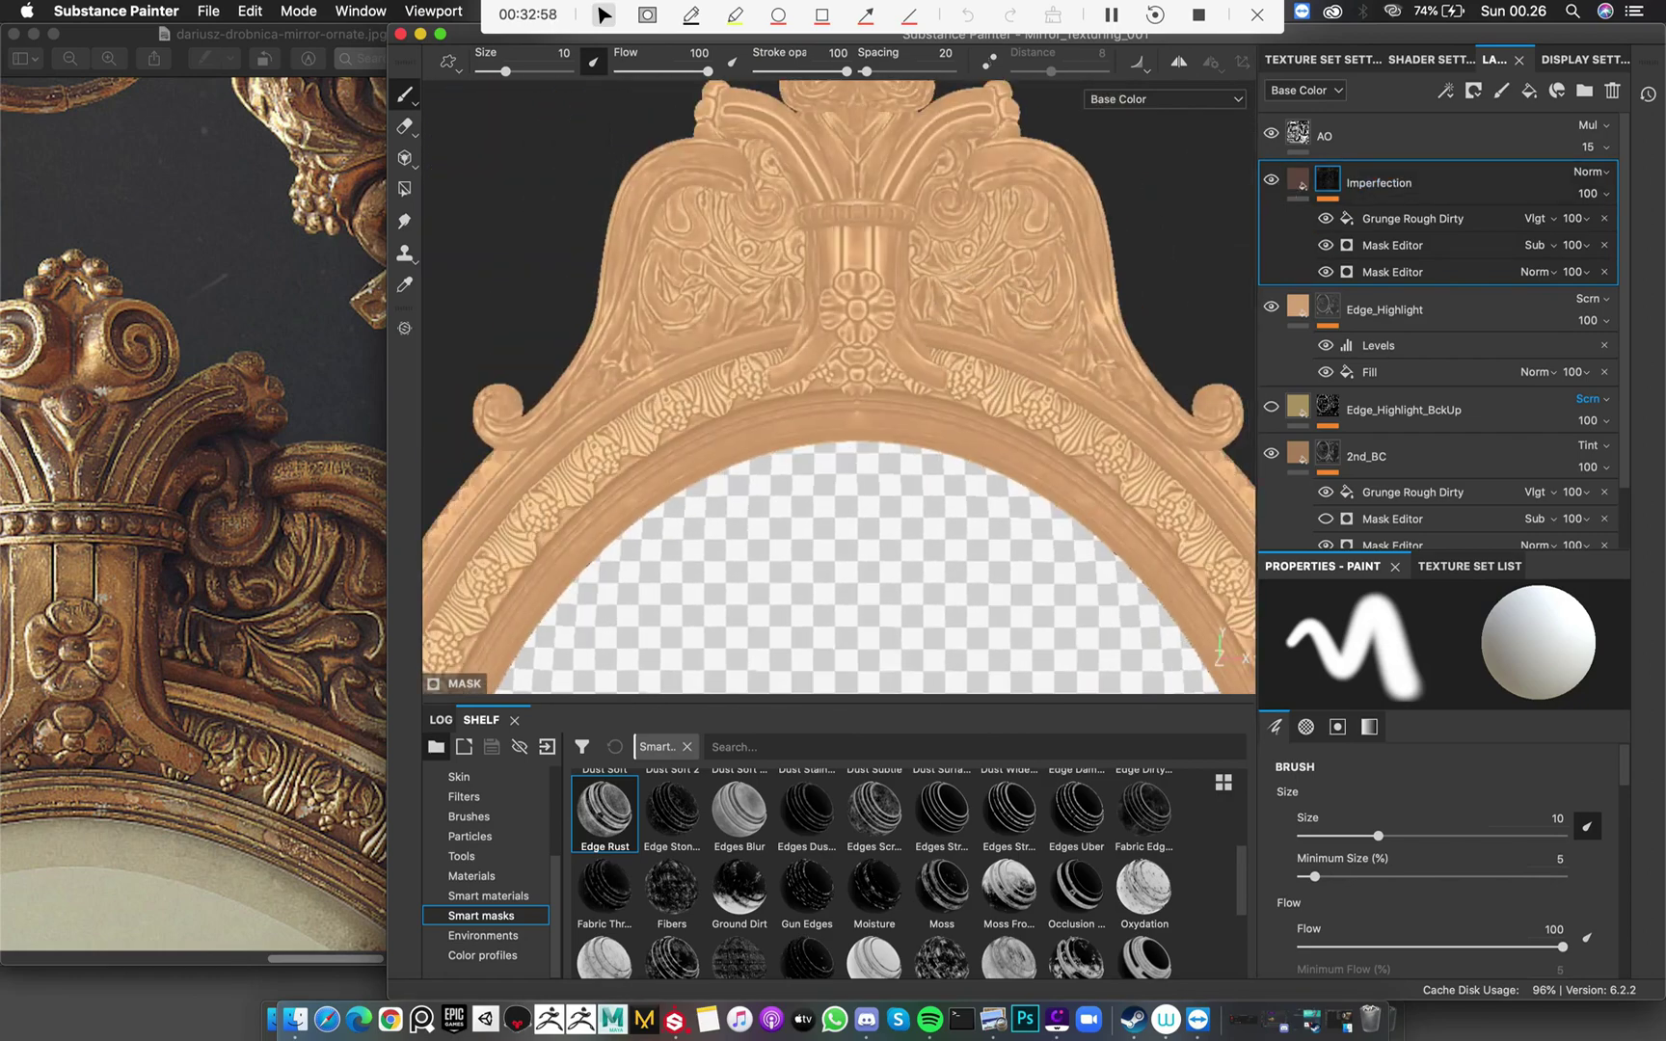
left_click_drag(1020, 282, 1360, 171, "alt")
left_click(1330, 179, "shift")
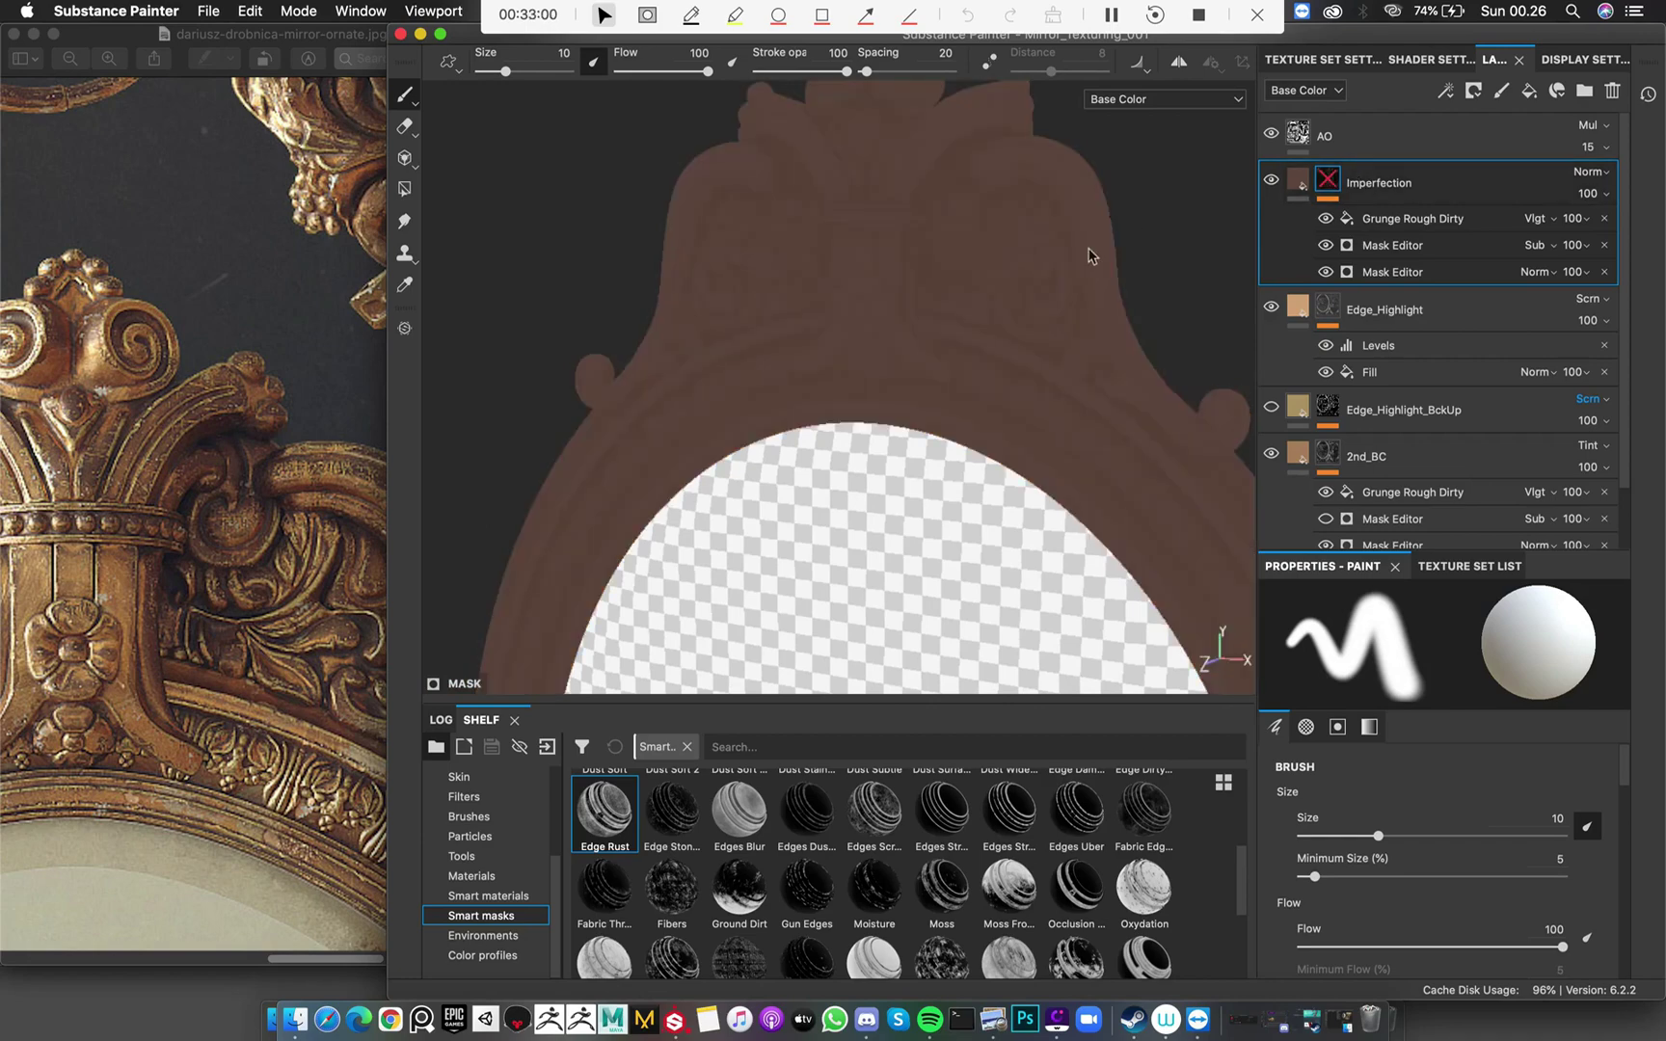
scroll(209, 566, "right", 5)
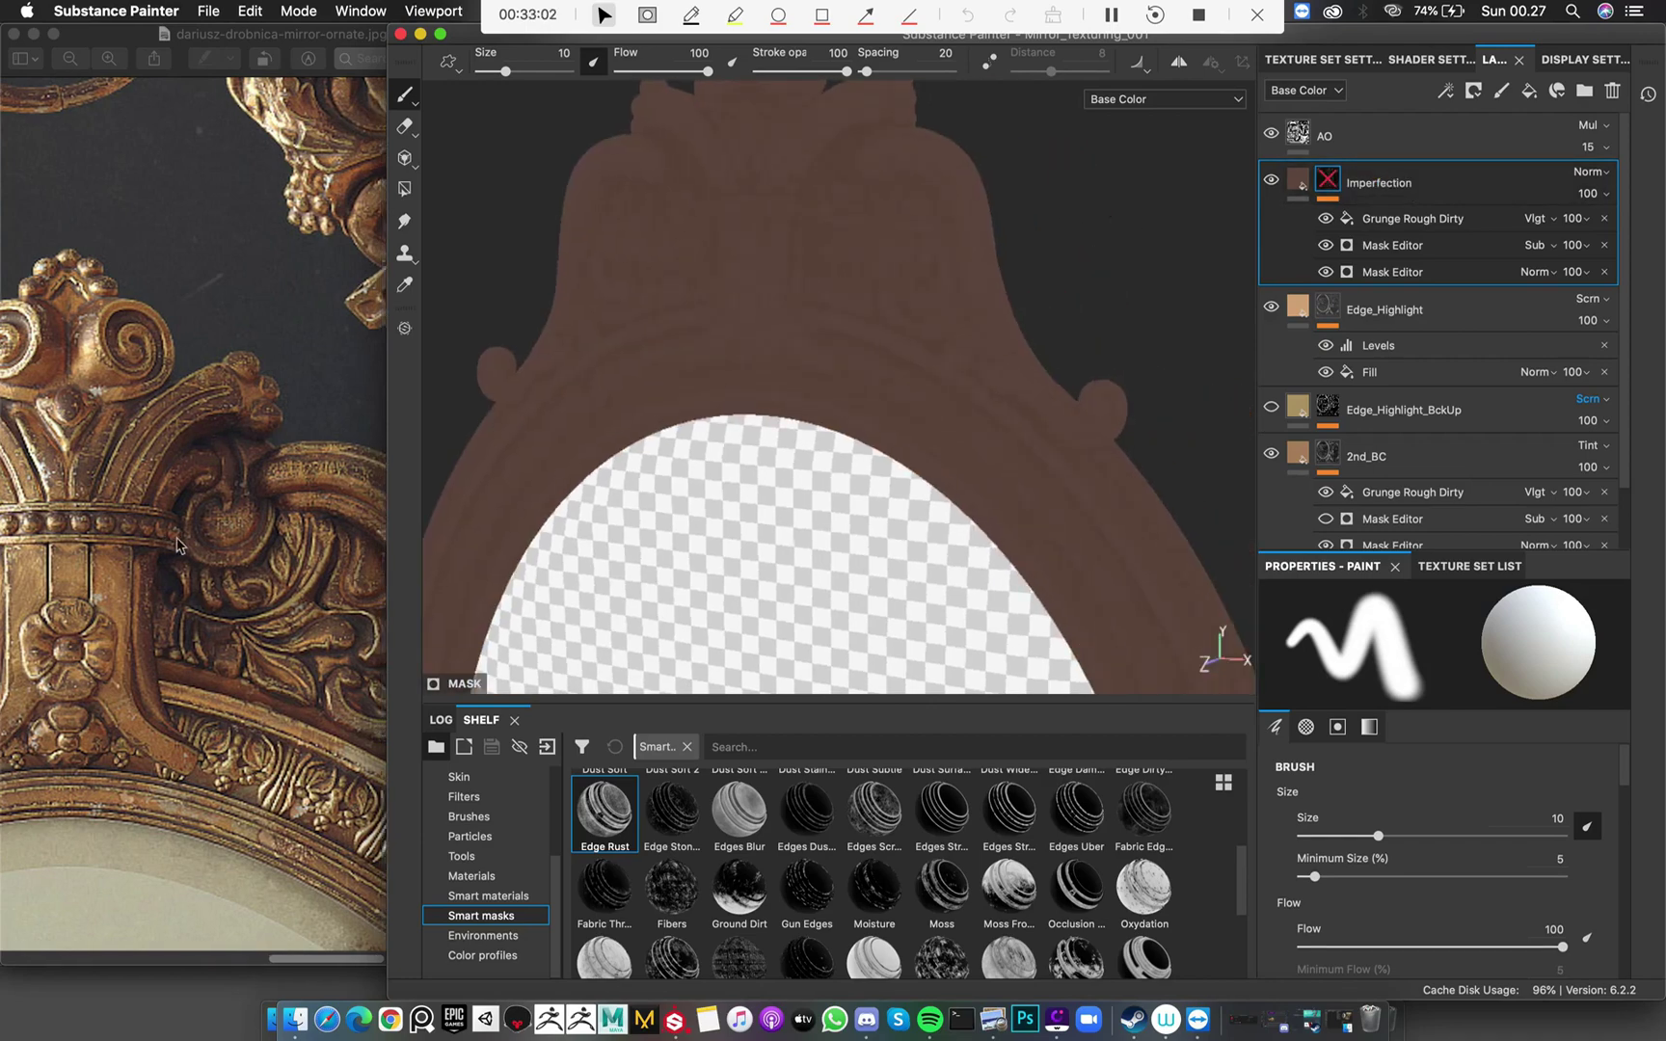
scroll(210, 533, "right", 3)
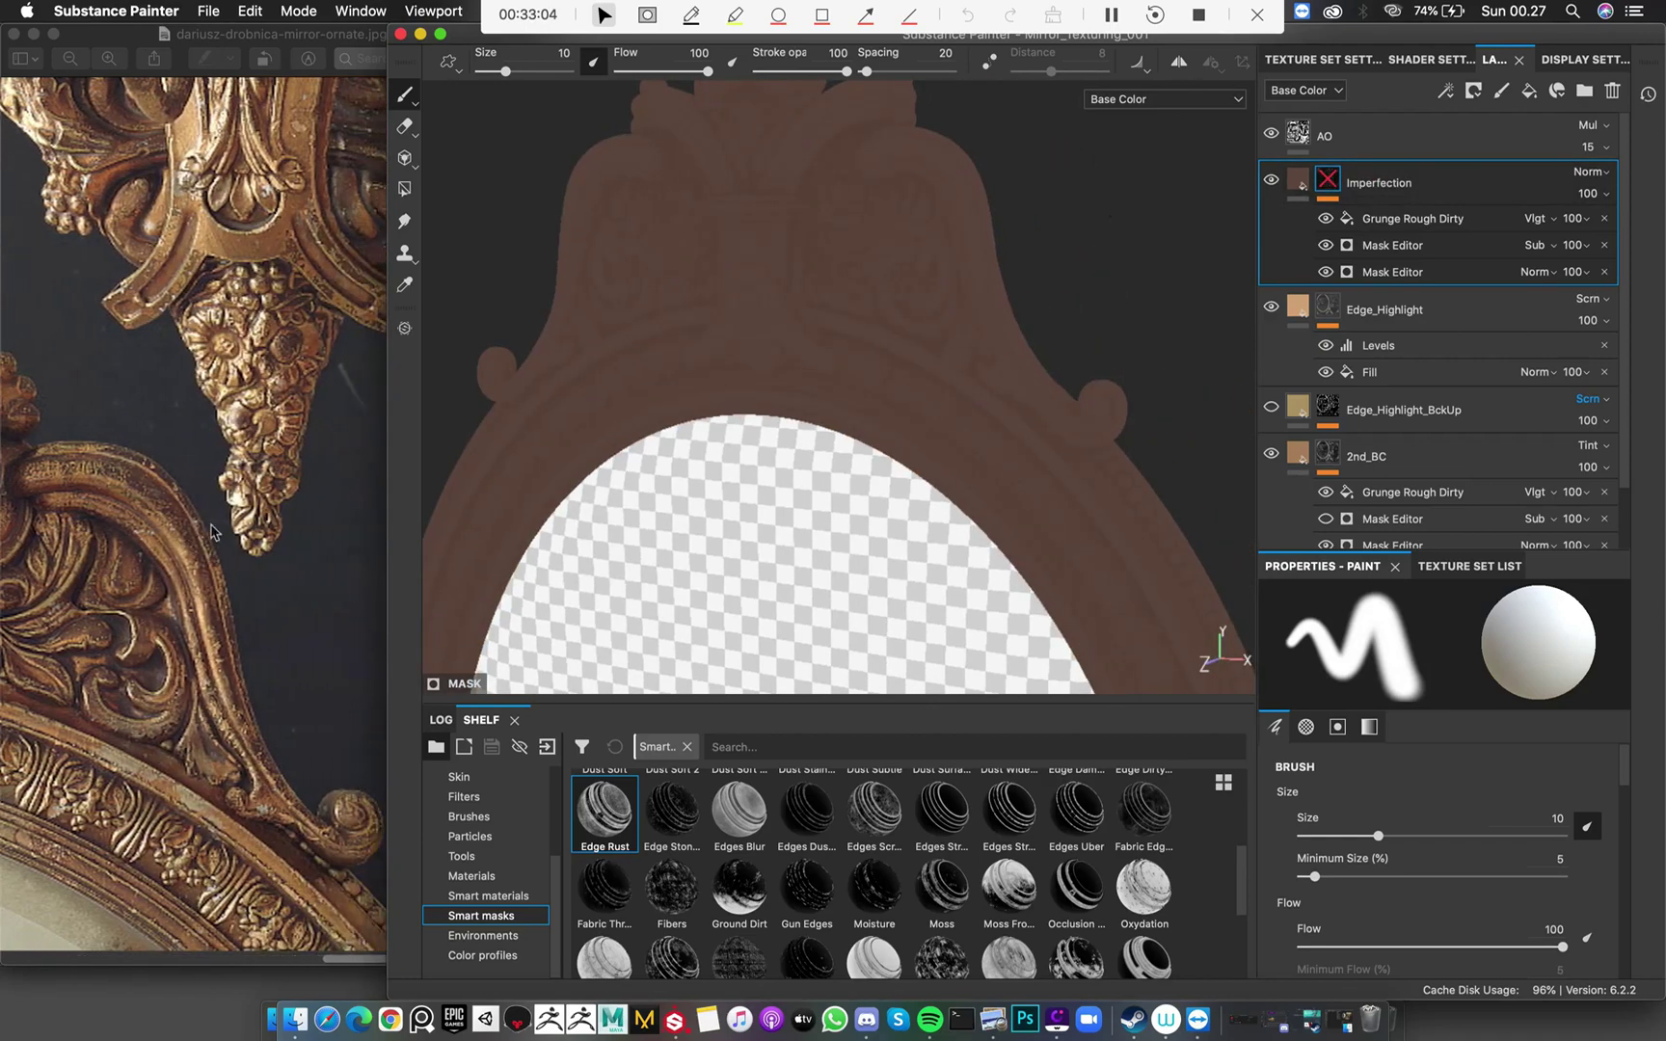
Try the Hard light, Overlay and Multiply blend modes on the Imperfection layer's Base Color
left_click(1589, 172)
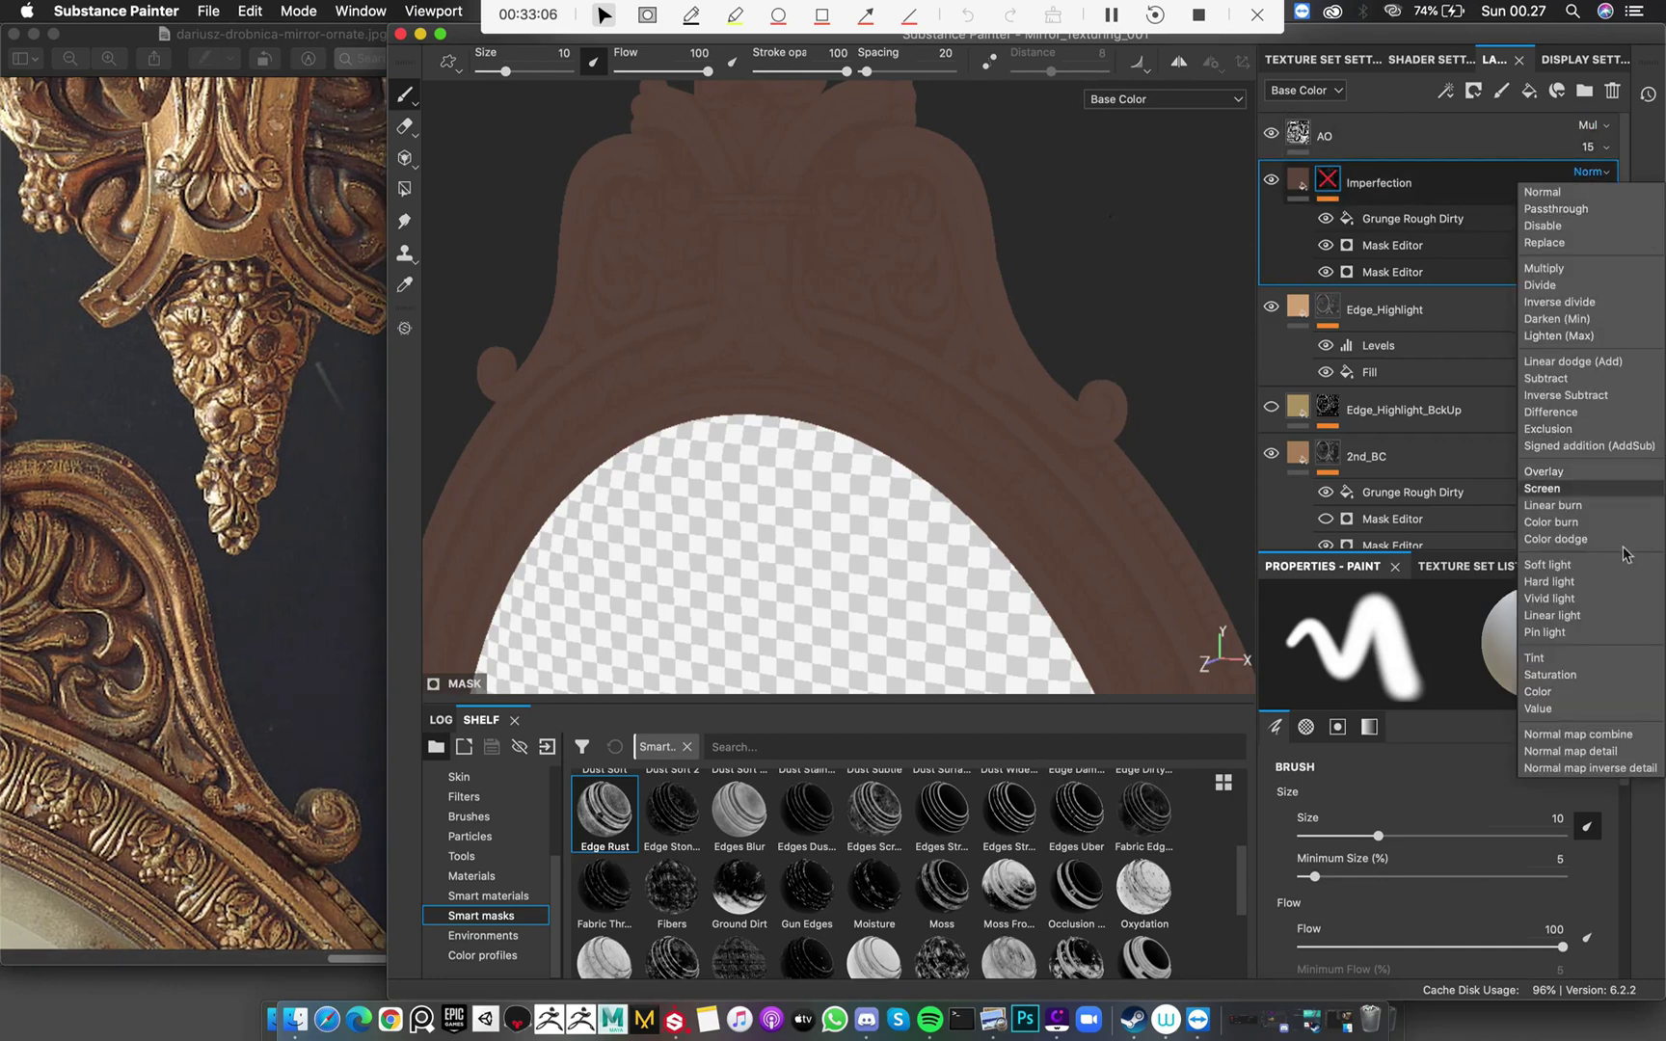
left_click(1581, 582)
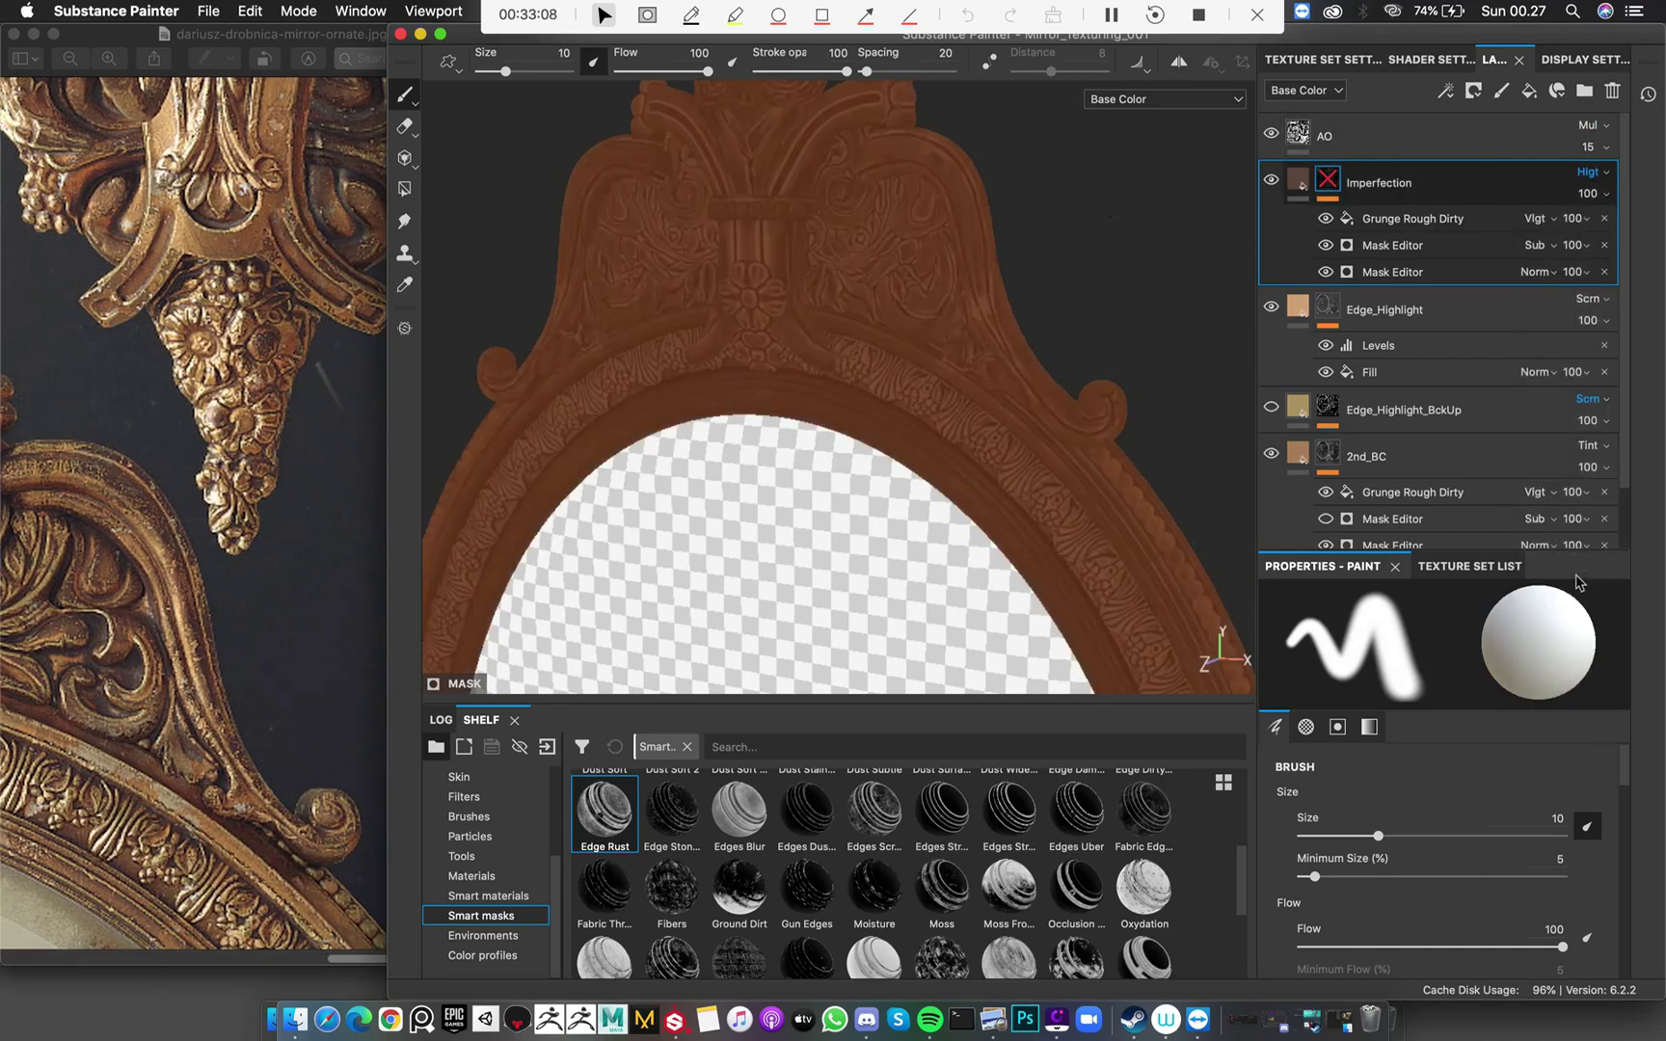
left_click(1605, 172)
left_click(1575, 474)
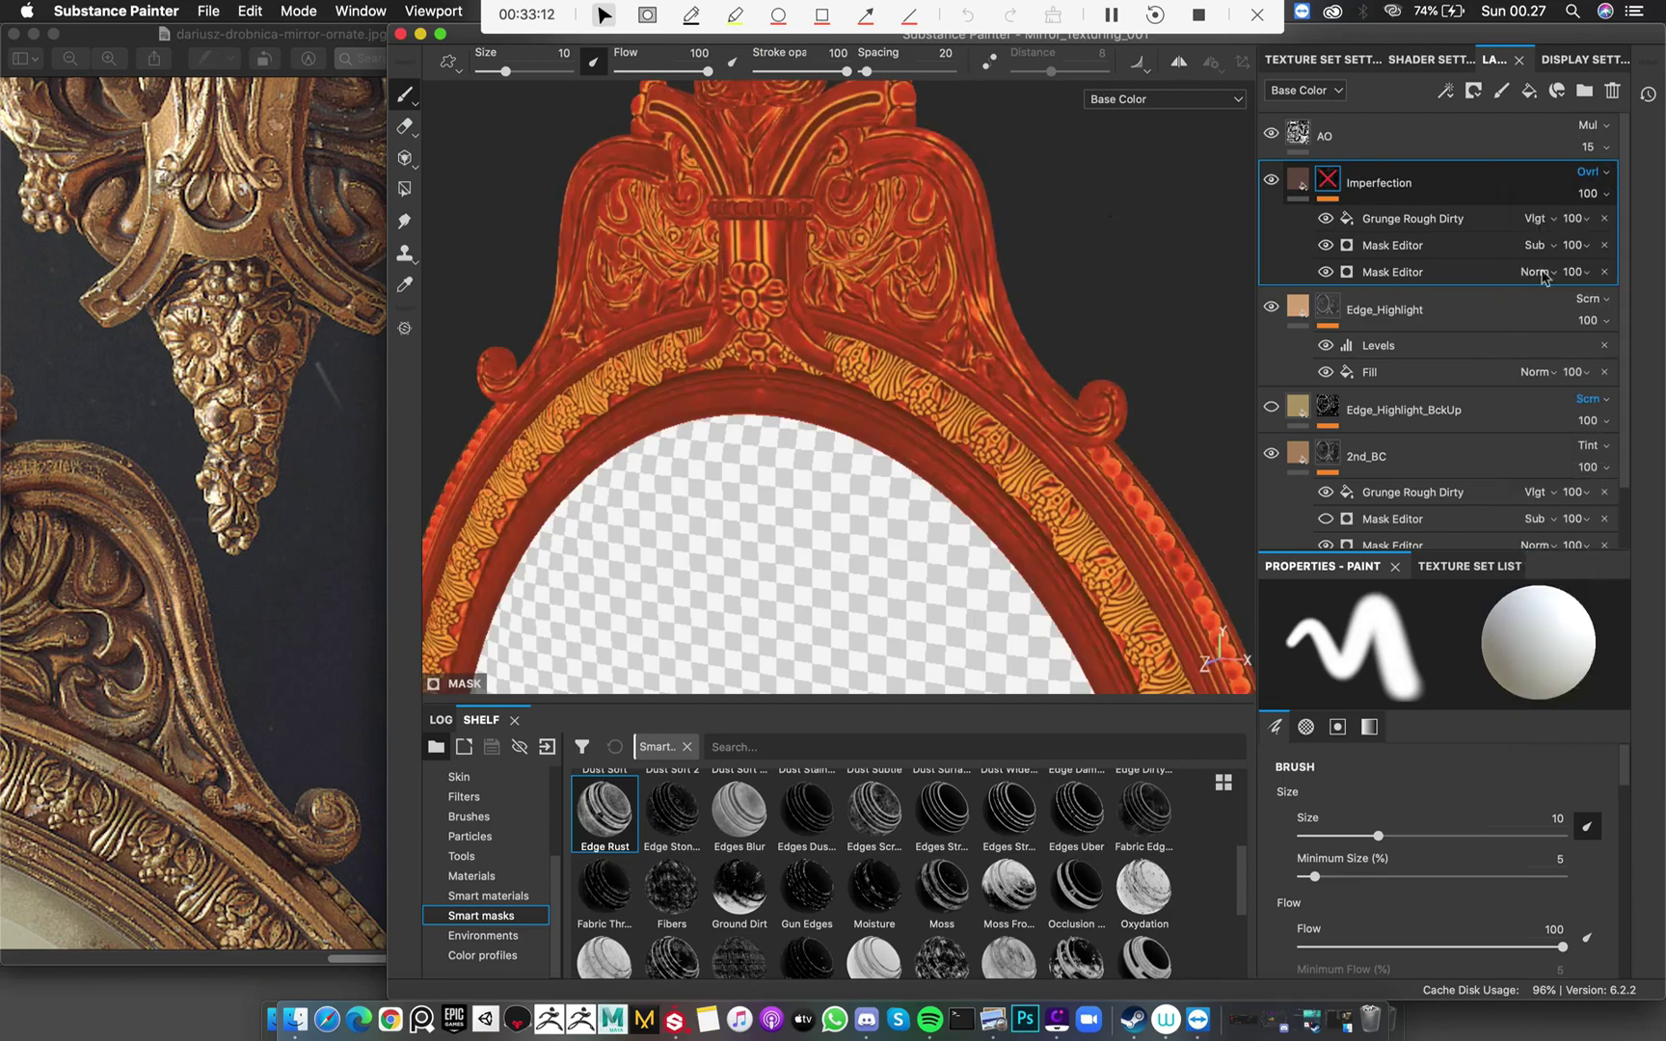
left_click(1586, 173)
left_click(1578, 271)
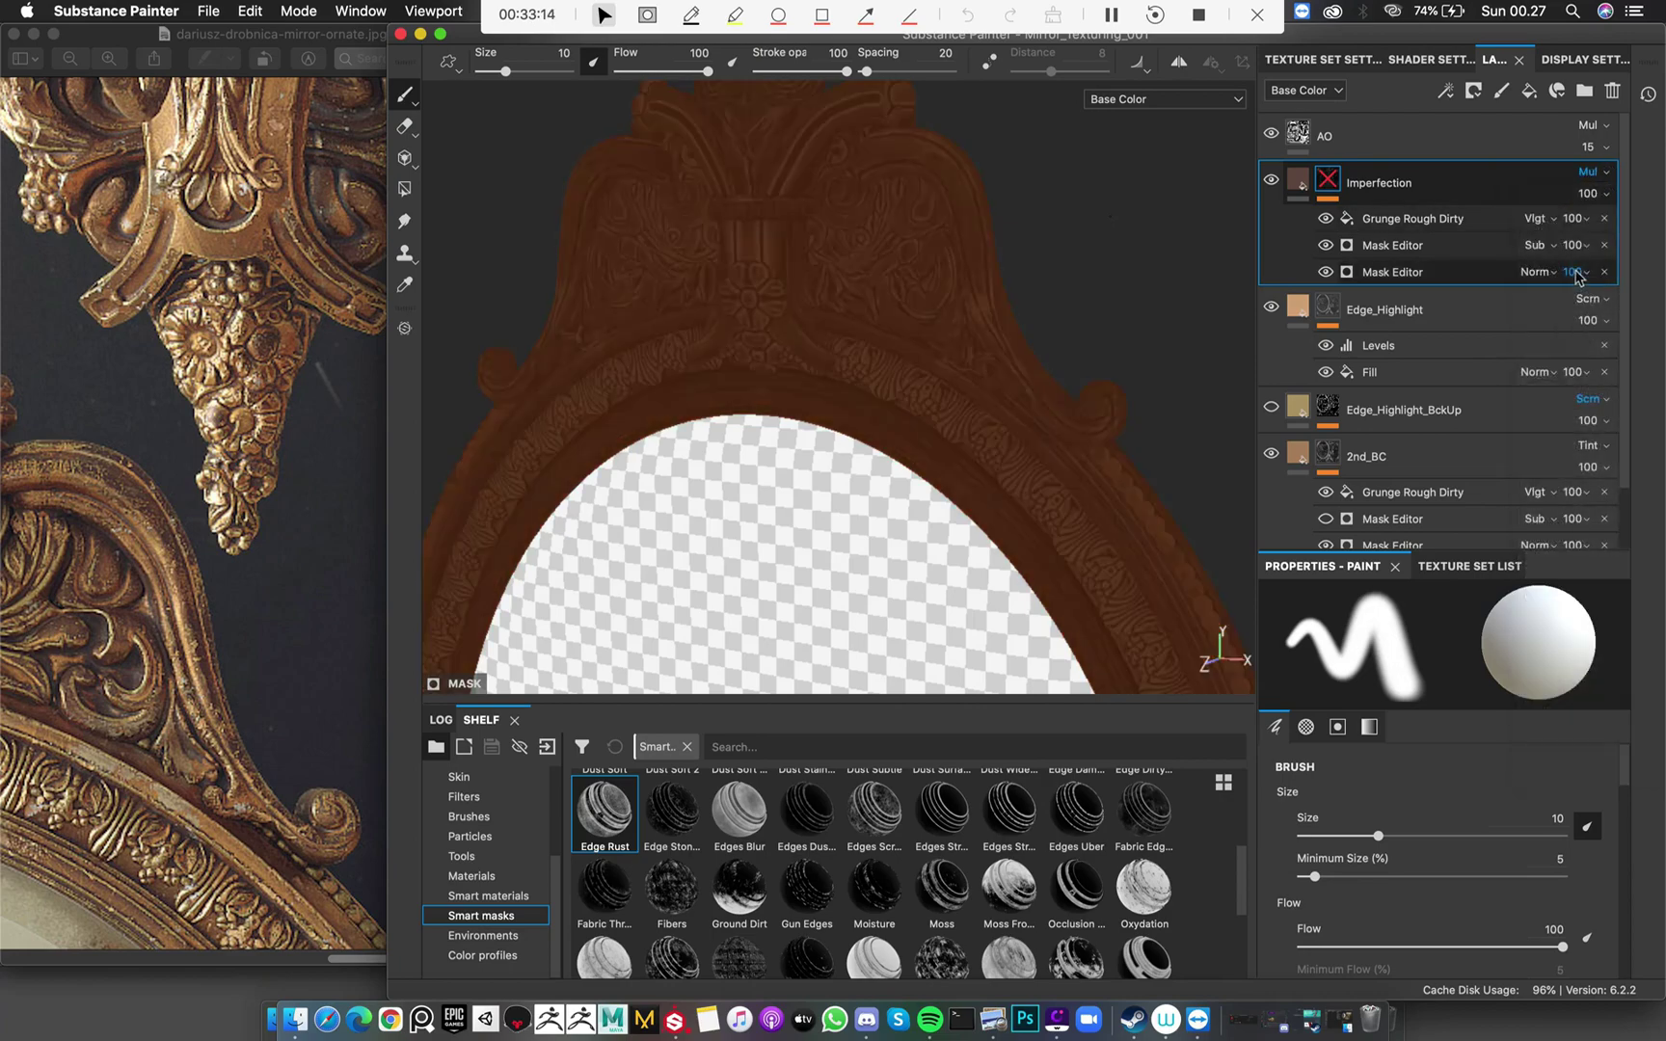
Display the full material in the viewport and set the Imperfection layer's Base Color blend mode to Hard light
left_click_drag(930, 231, 972, 198, "alt")
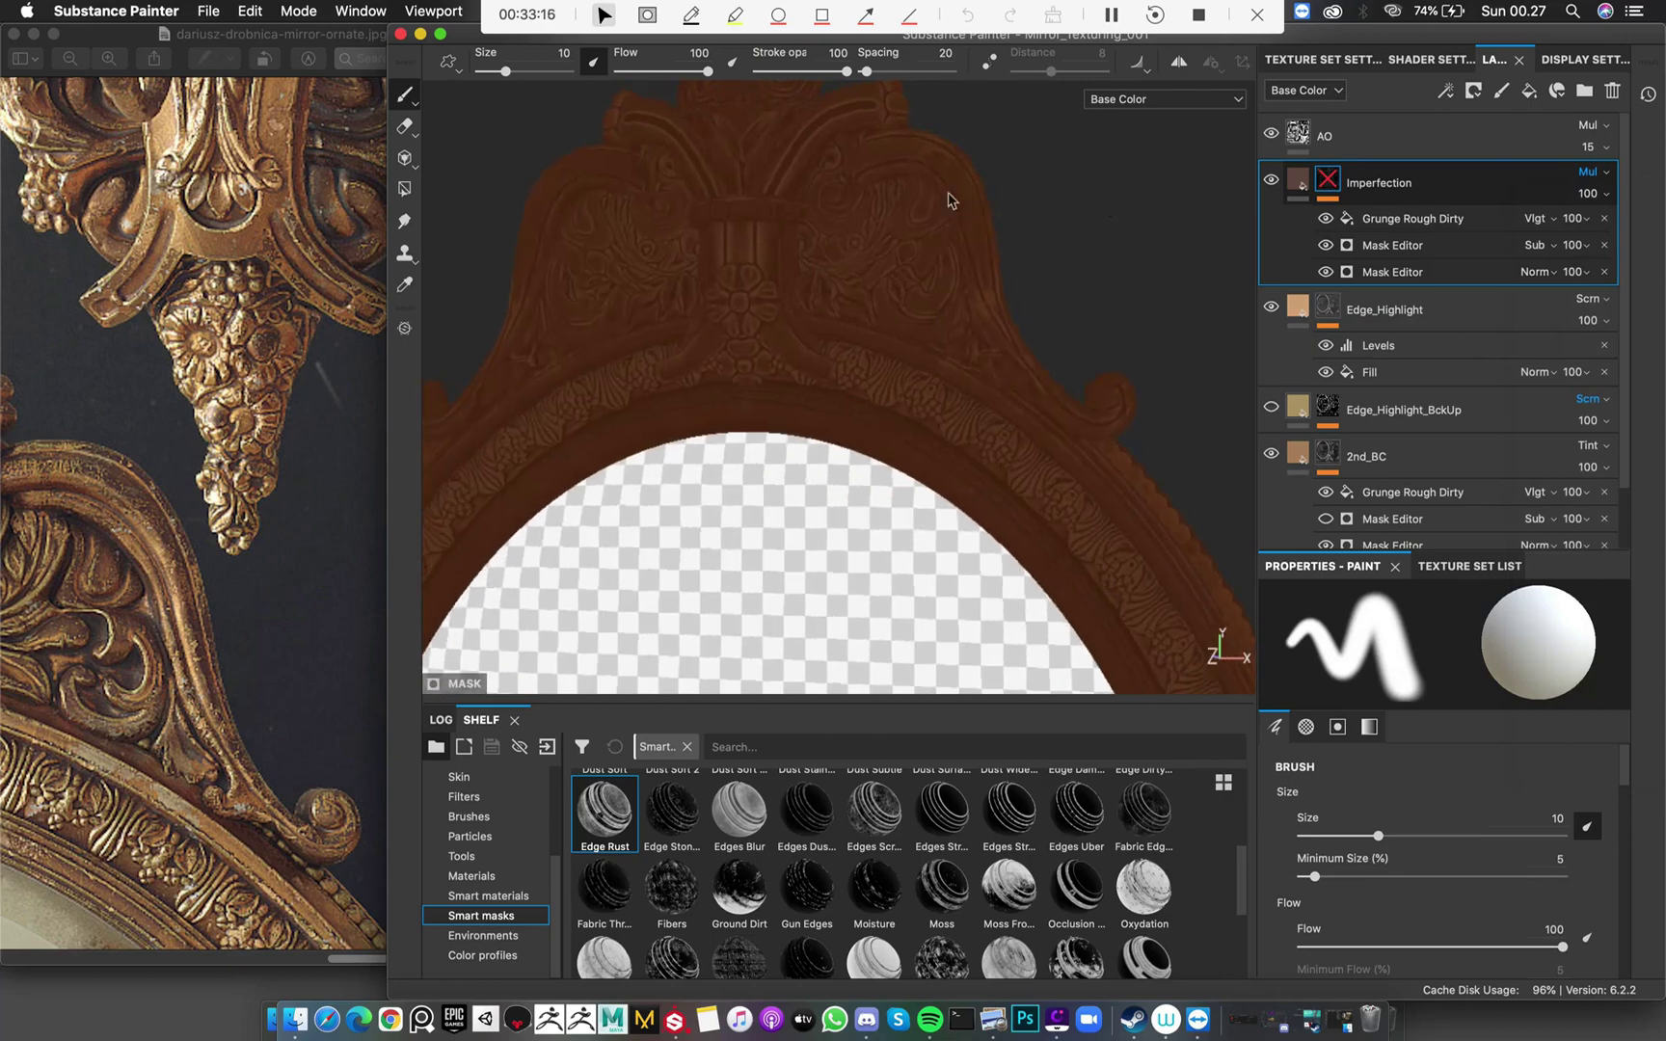
key("m")
left_click_drag(1024, 299, 980, 335, "alt")
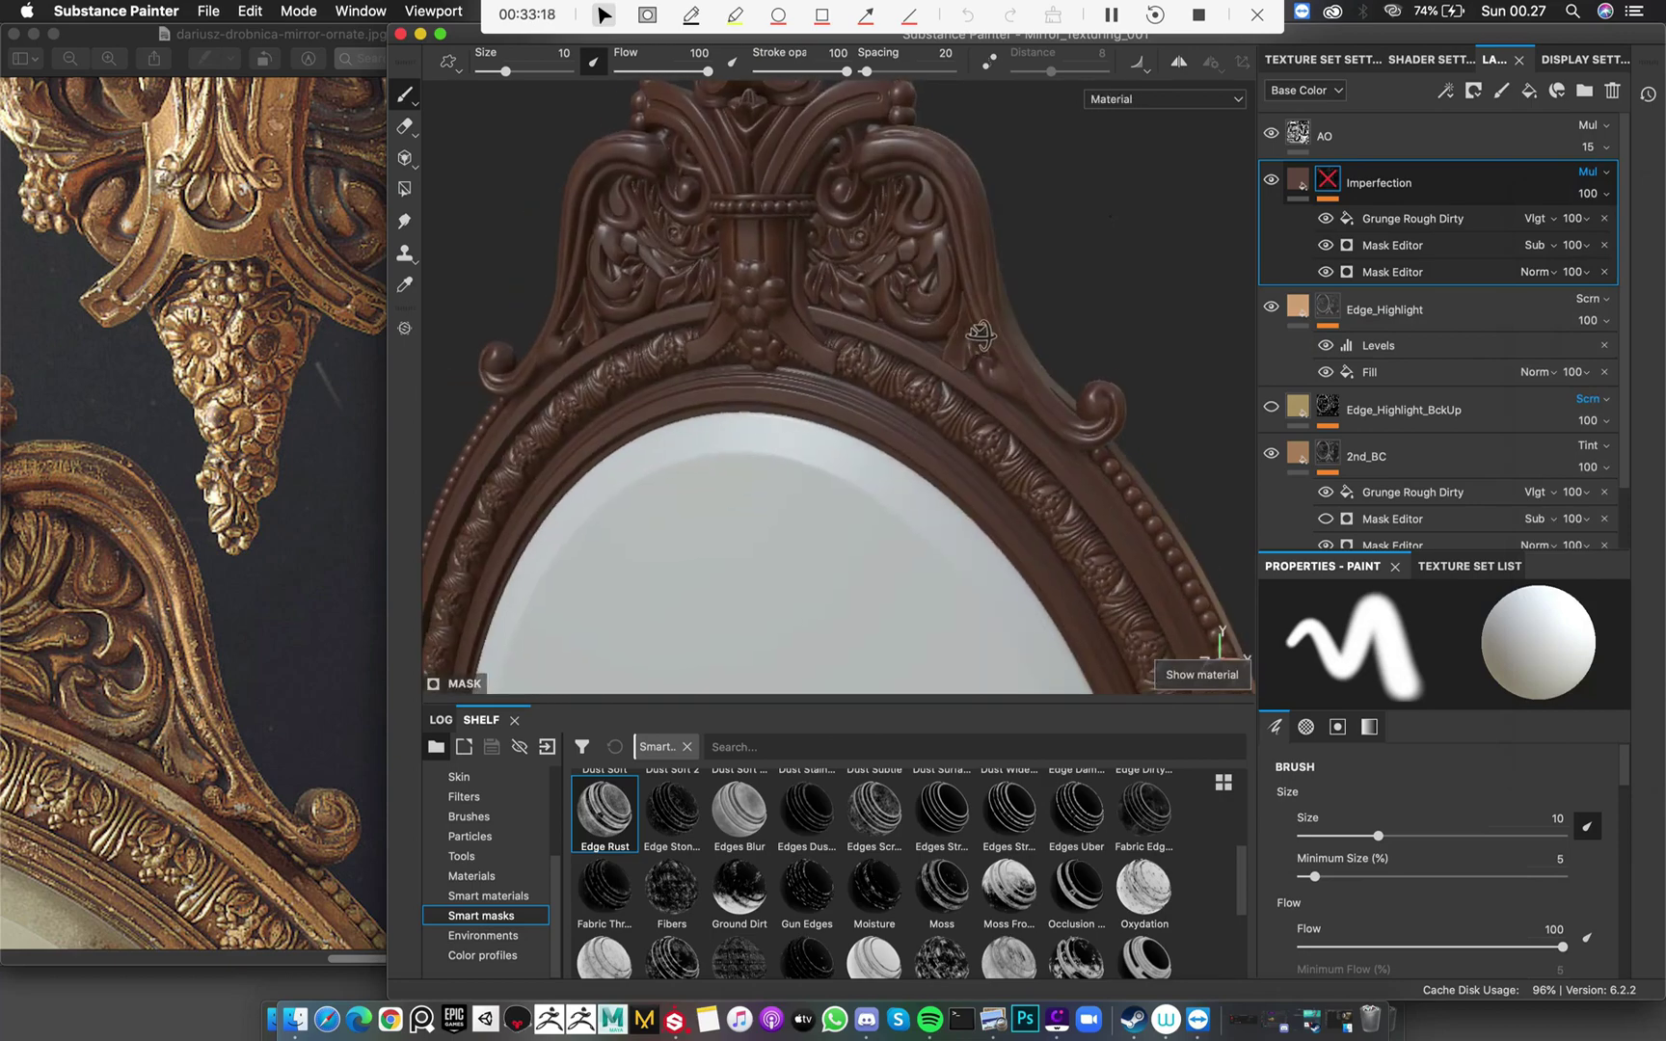
left_click(1588, 173)
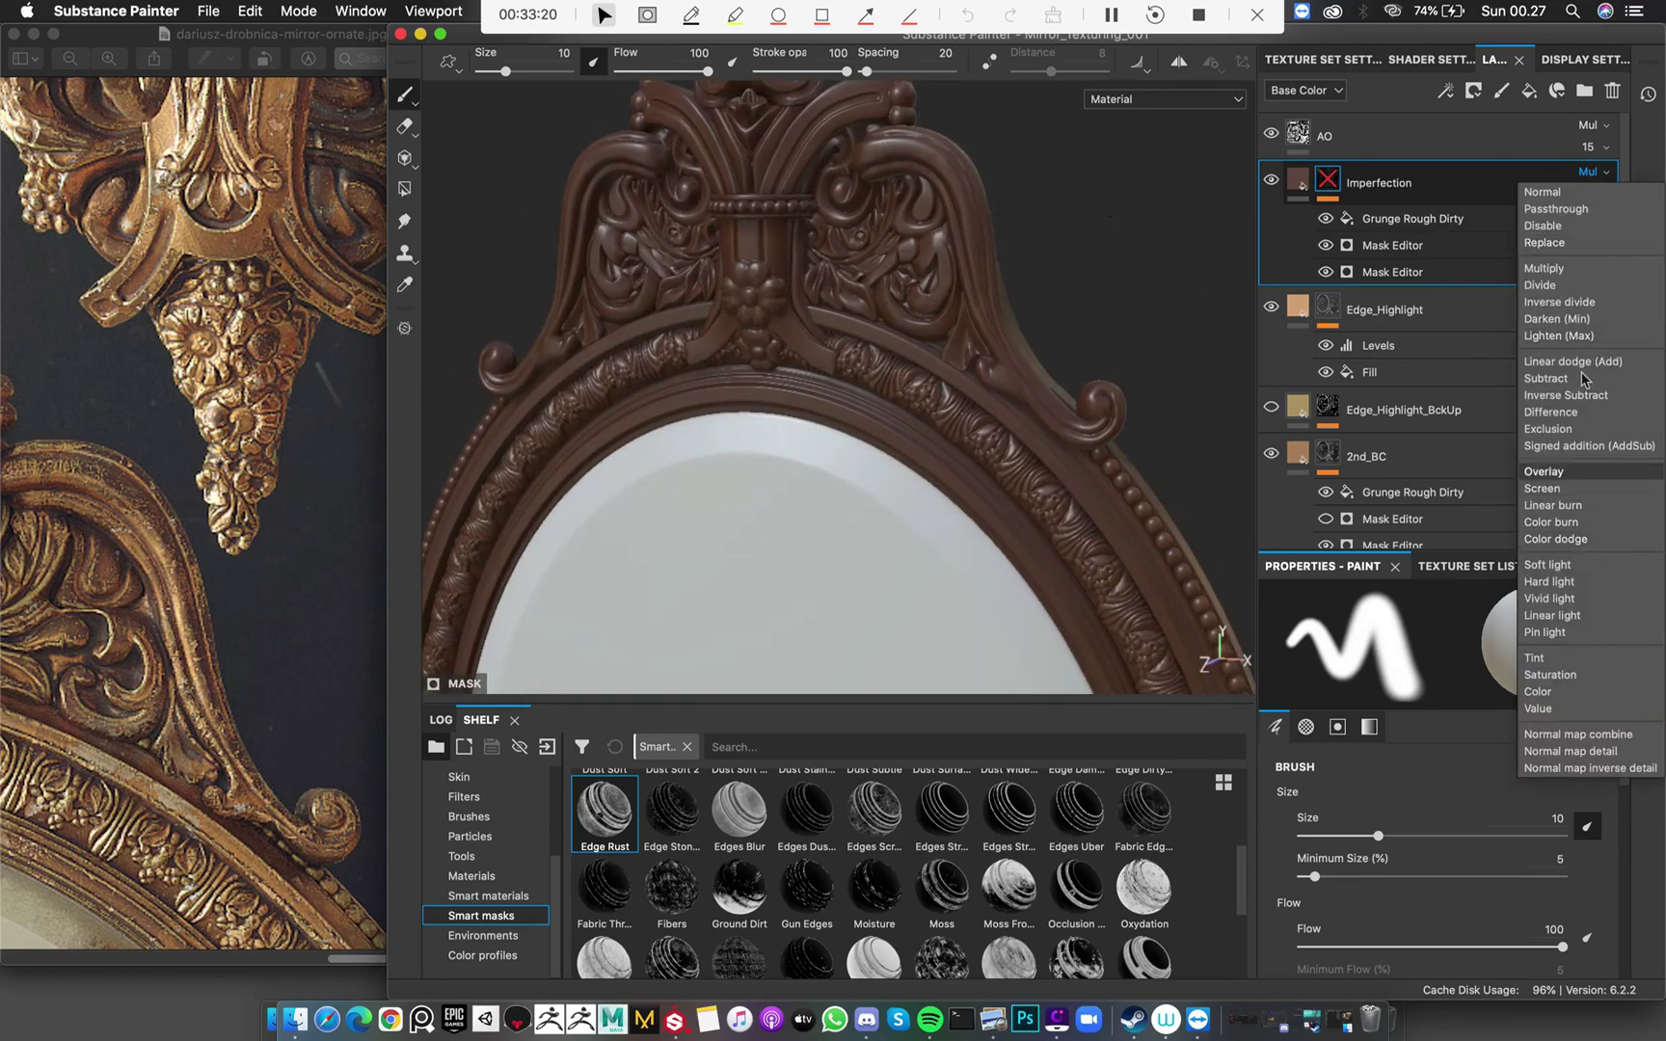
left_click(1569, 581)
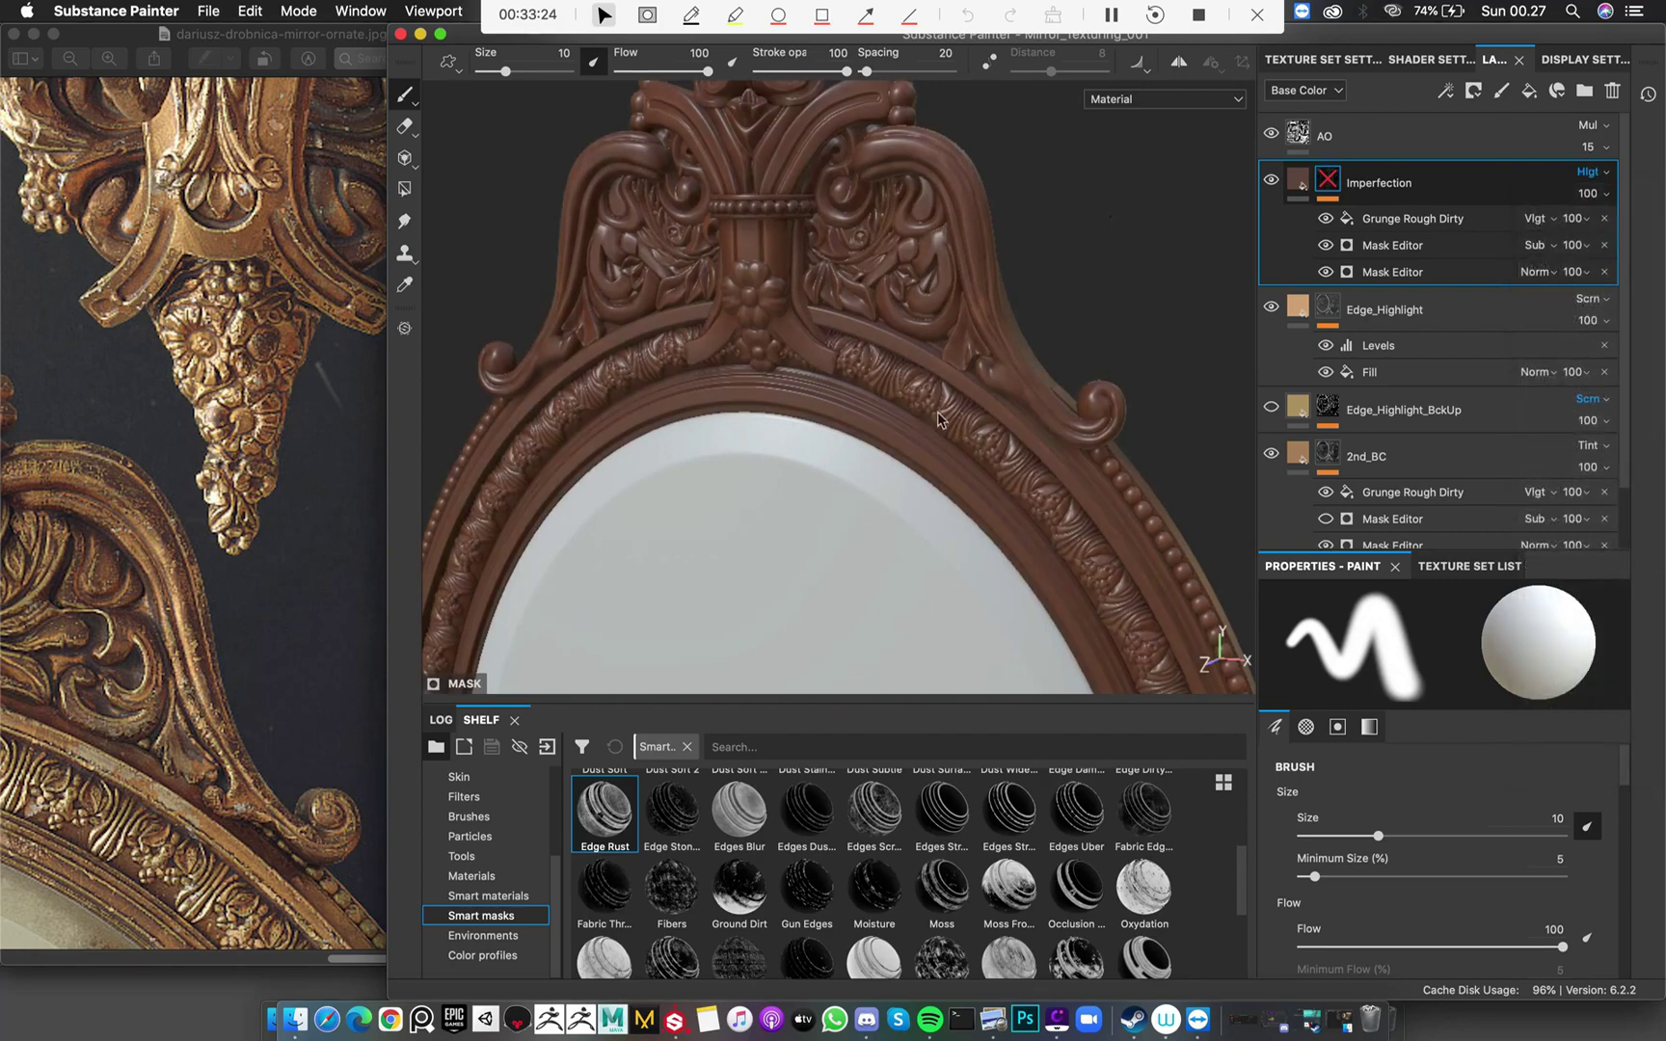
mouse_move(1025, 372)
left_mouse_down("alt")
mouse_move(1017, 388)
mouse_move(1127, 391)
mouse_move(1027, 395)
left_mouse_up("alt")
middle_click_drag(948, 581, 1031, 193, "alt")
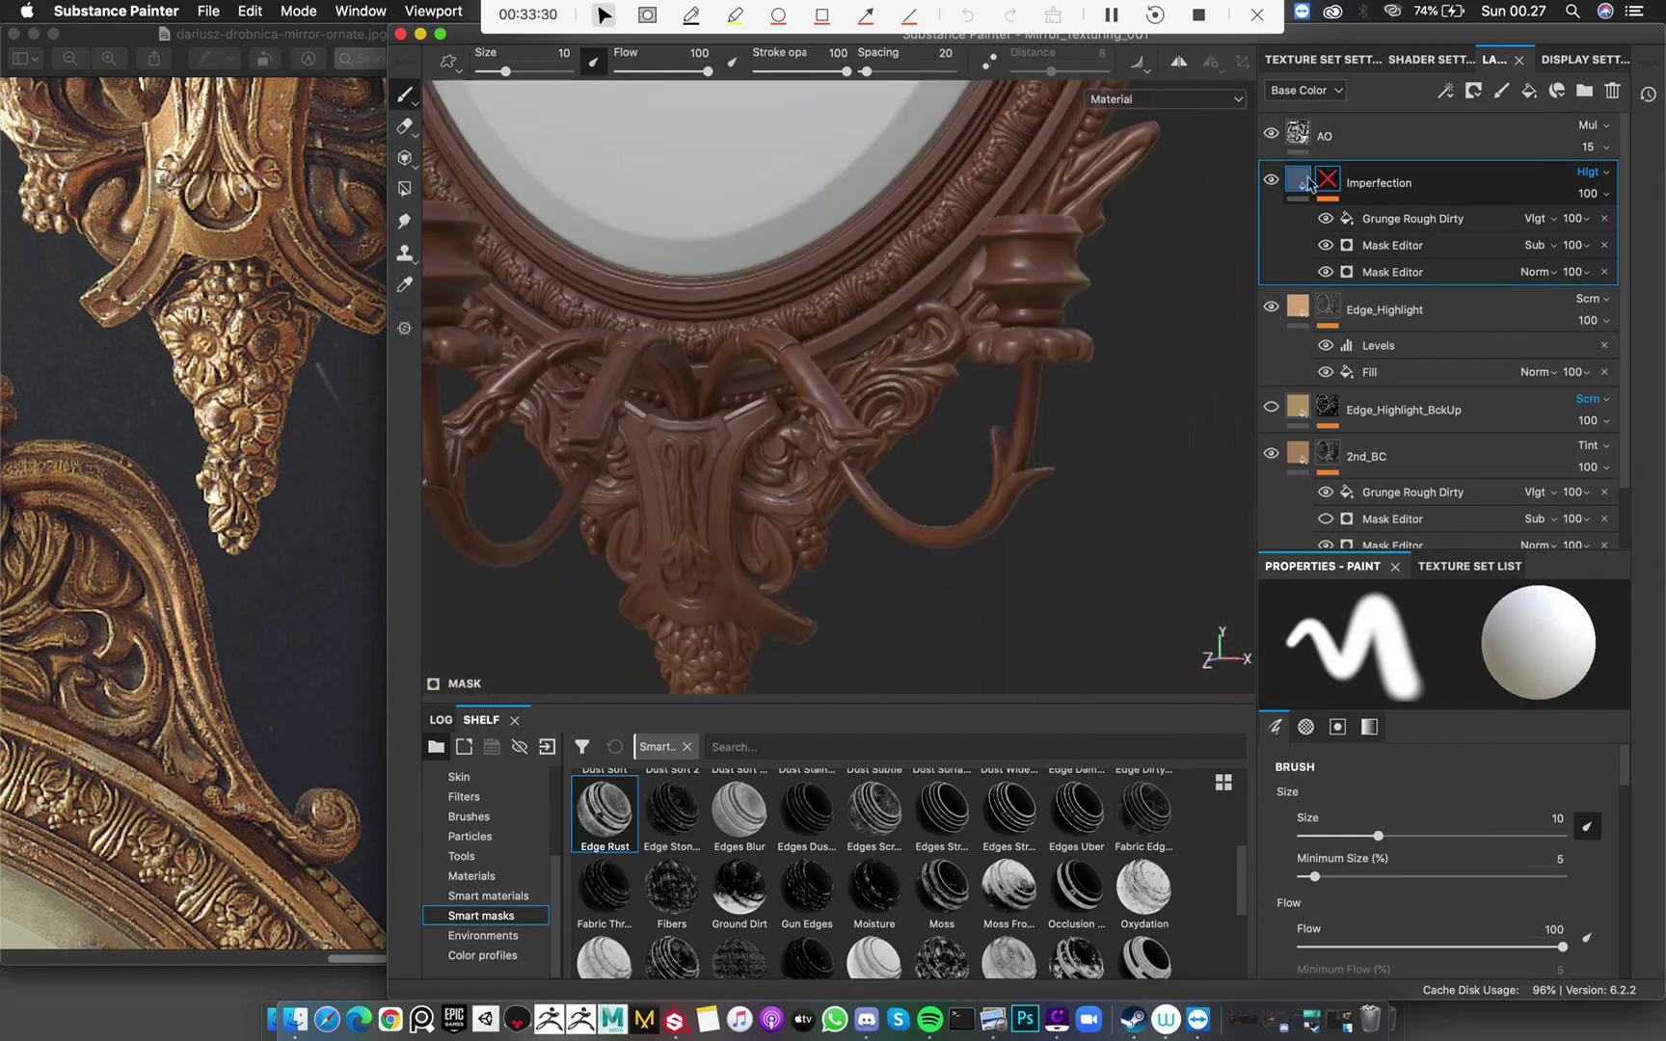
left_click_drag(794, 397, 1228, 271, "alt")
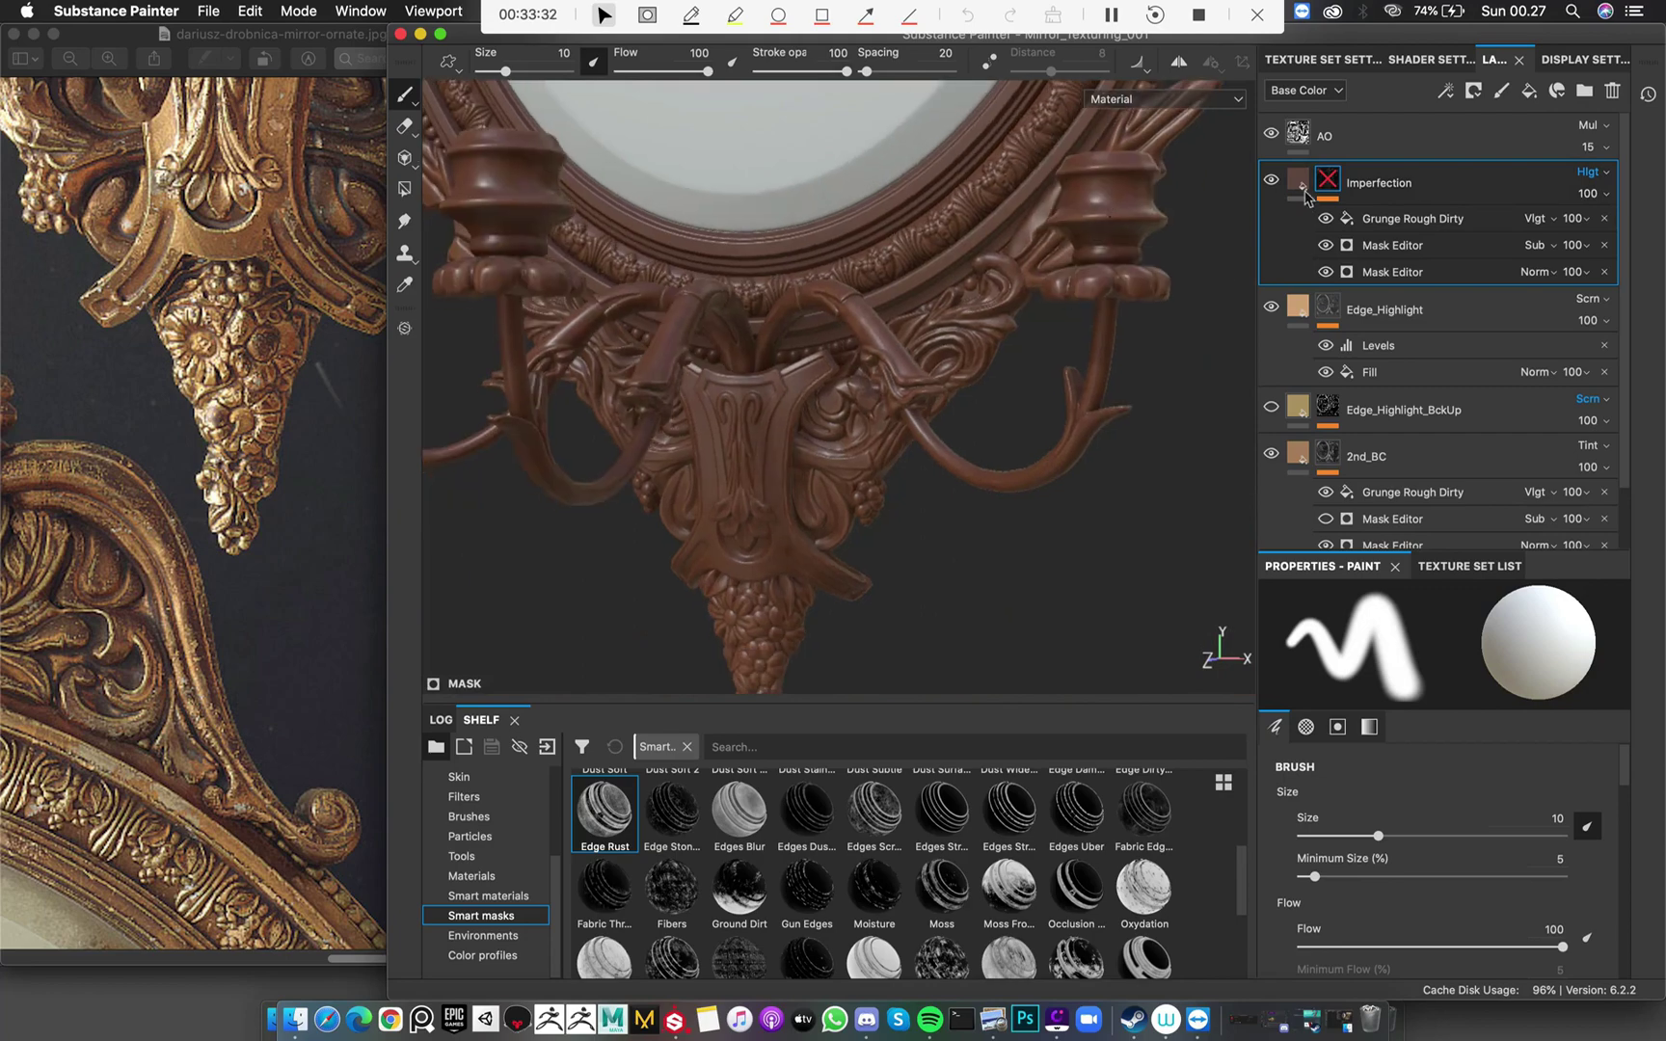
Turn off the normal and height channels of the Imperfection fill
left_click(1300, 180)
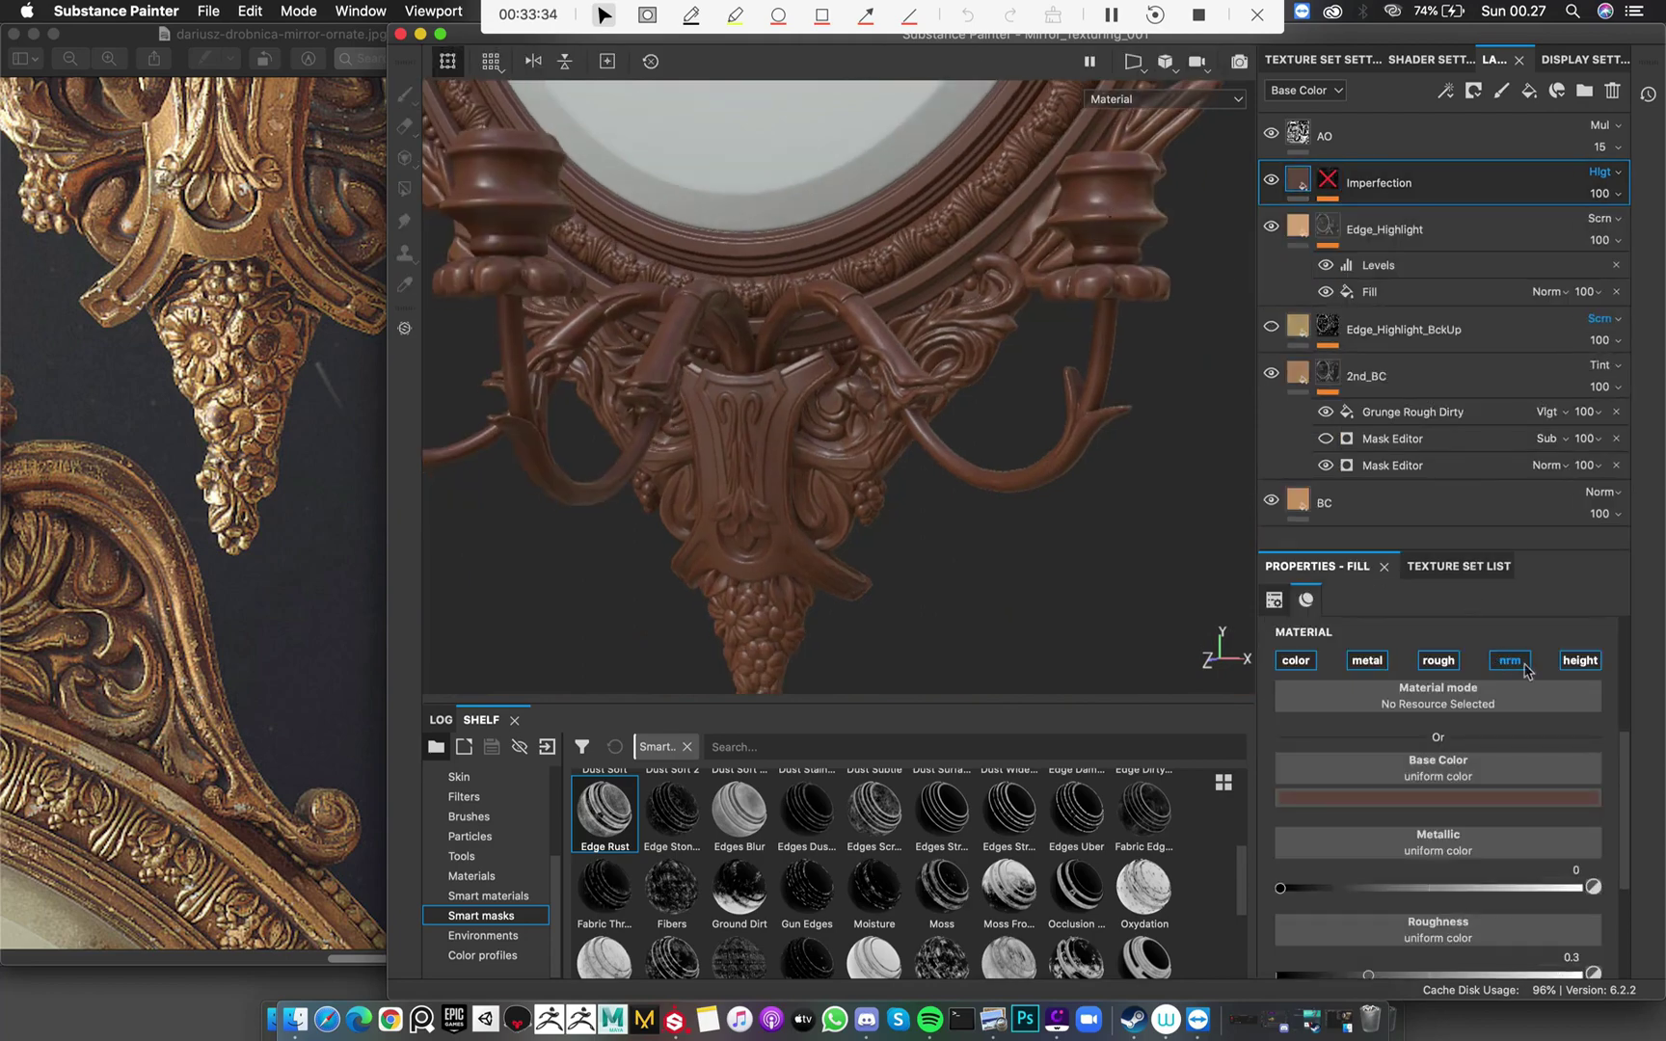
left_click(1509, 660)
left_click(1579, 660)
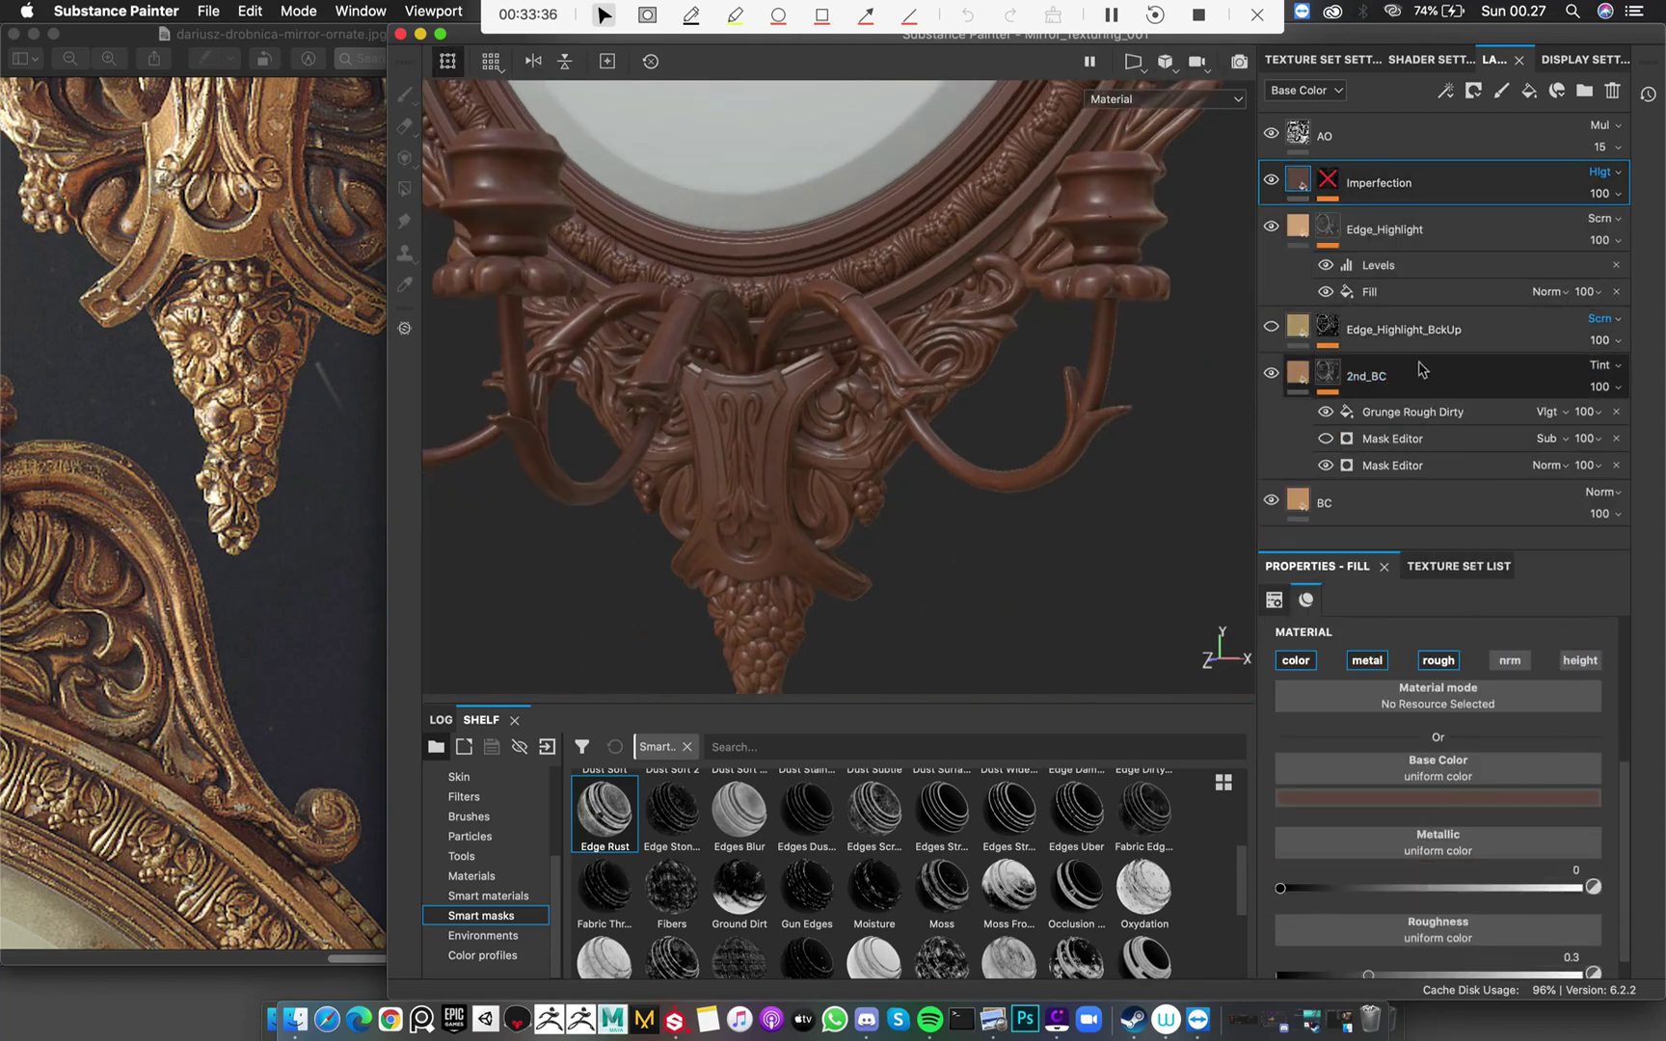
left_click_drag(872, 441, 897, 400, "alt")
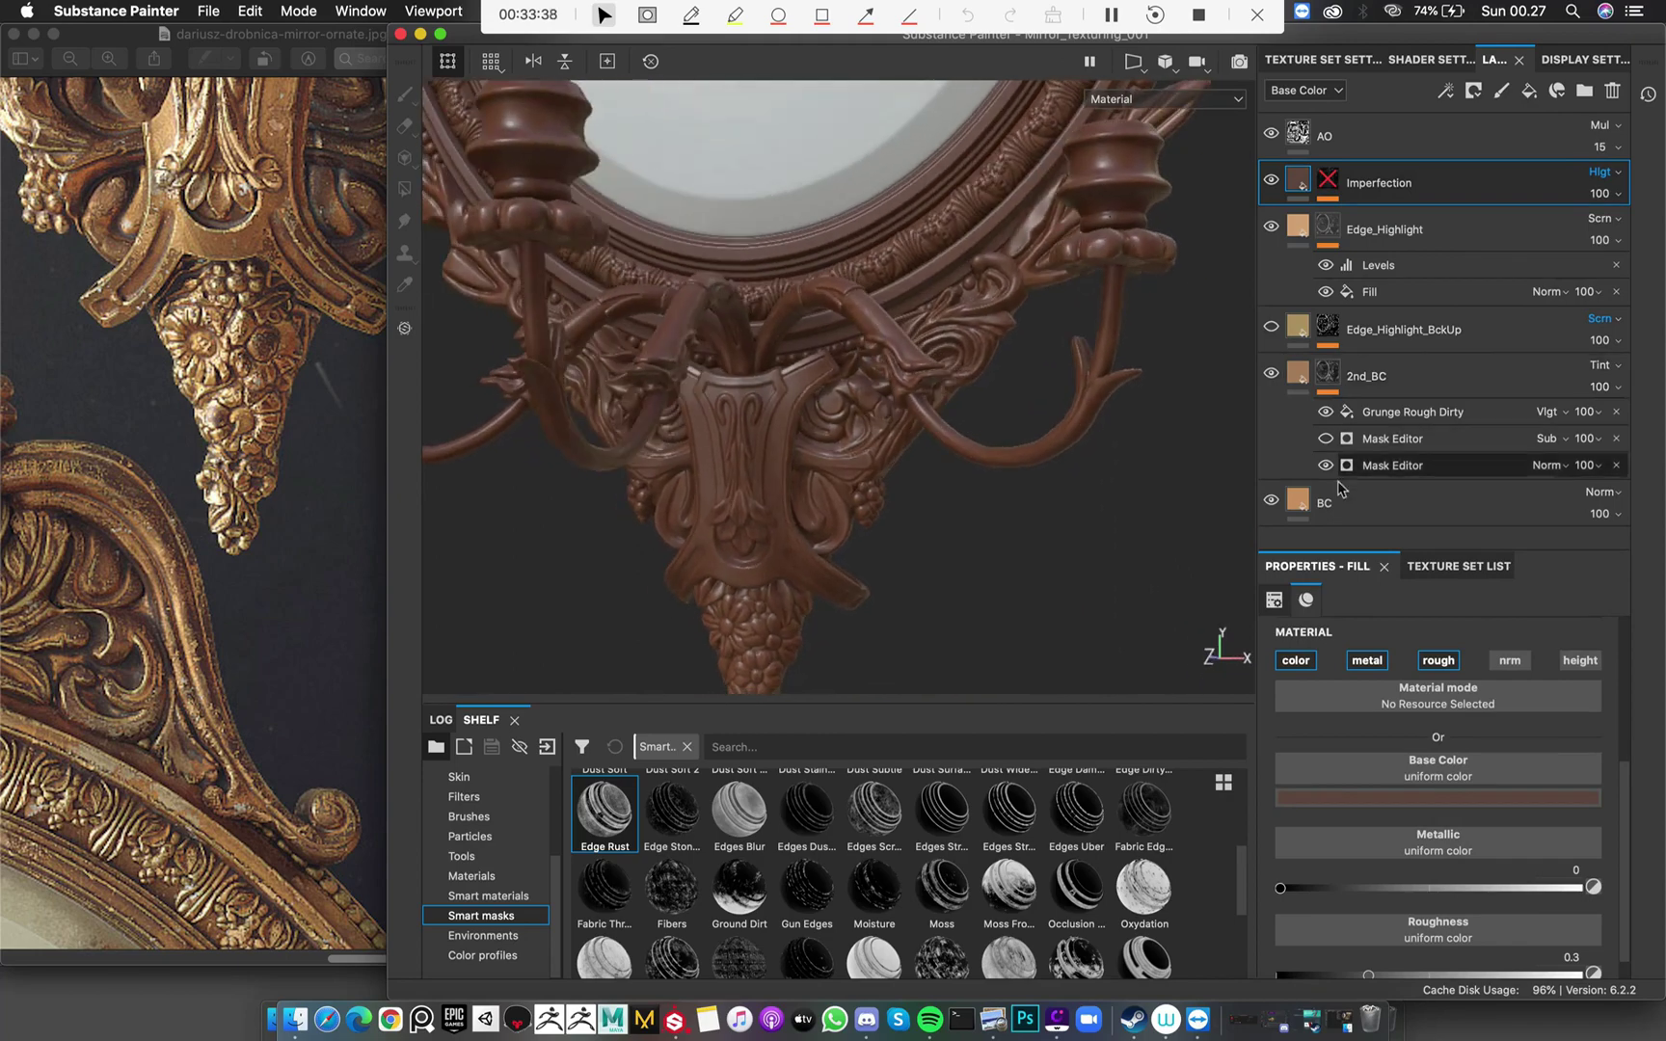
Check the BC fill's metallic value and set the Imperfection fill's metallic to 0.5 to match it
left_click(1309, 499)
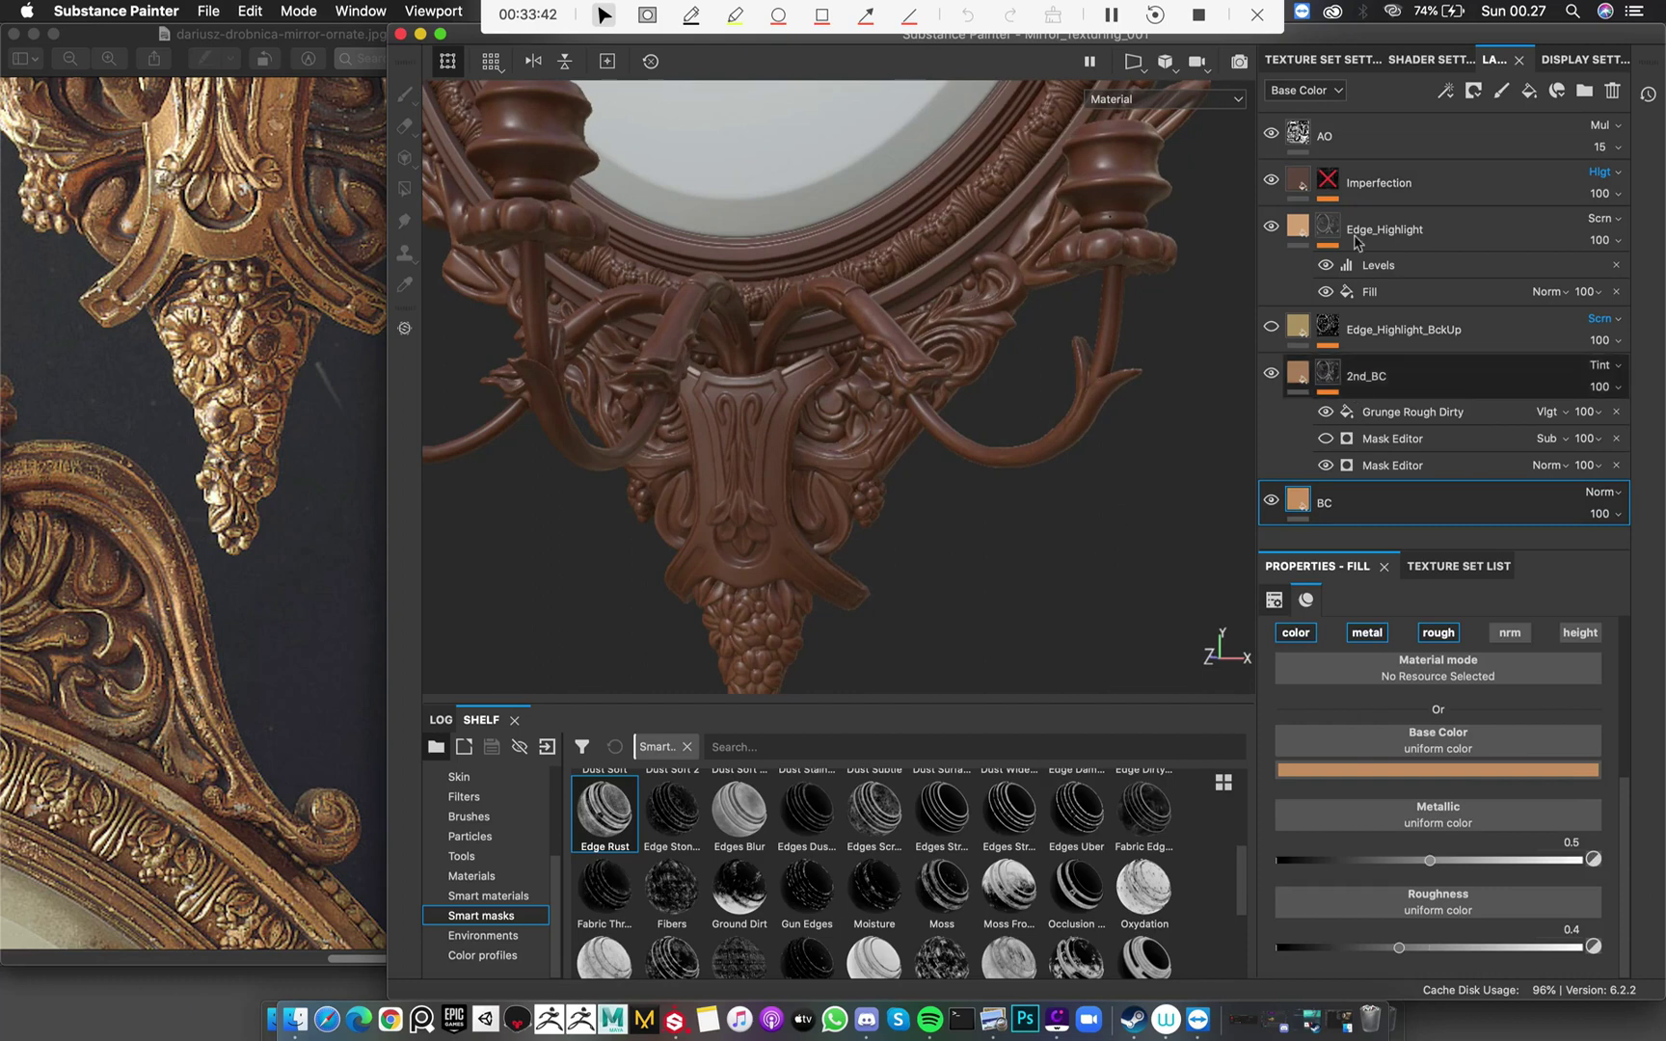
left_click(1300, 182)
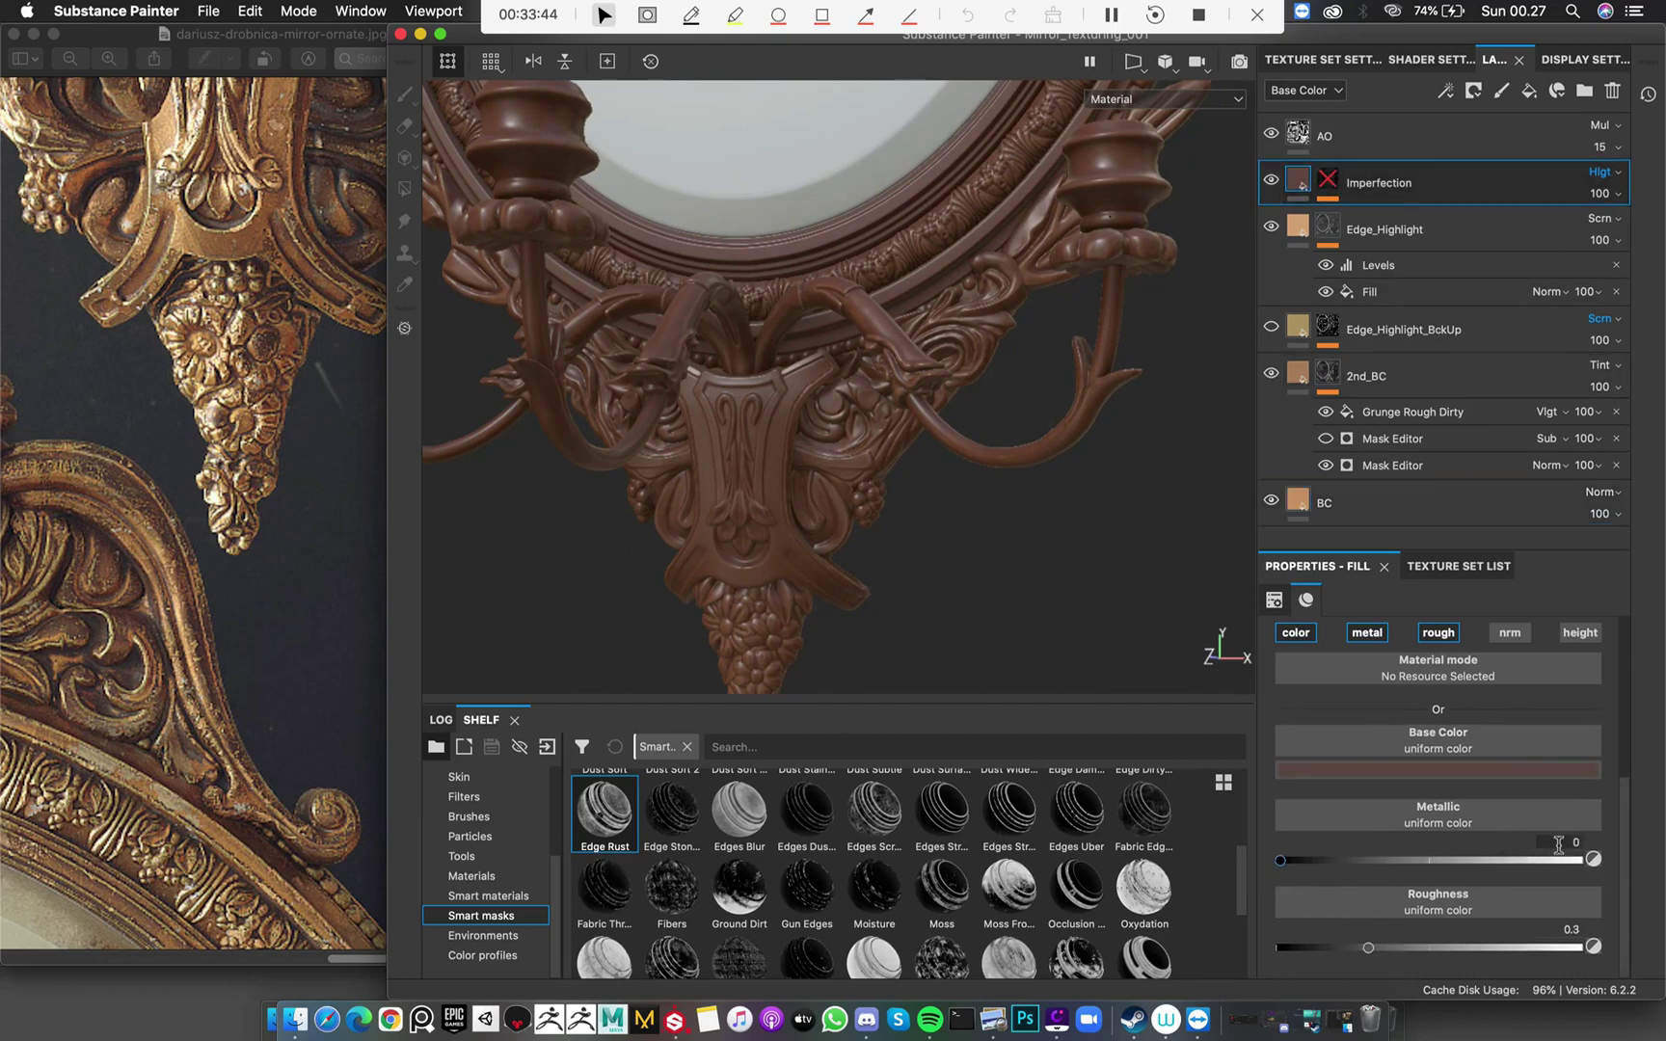
type("0.5")
key("Return")
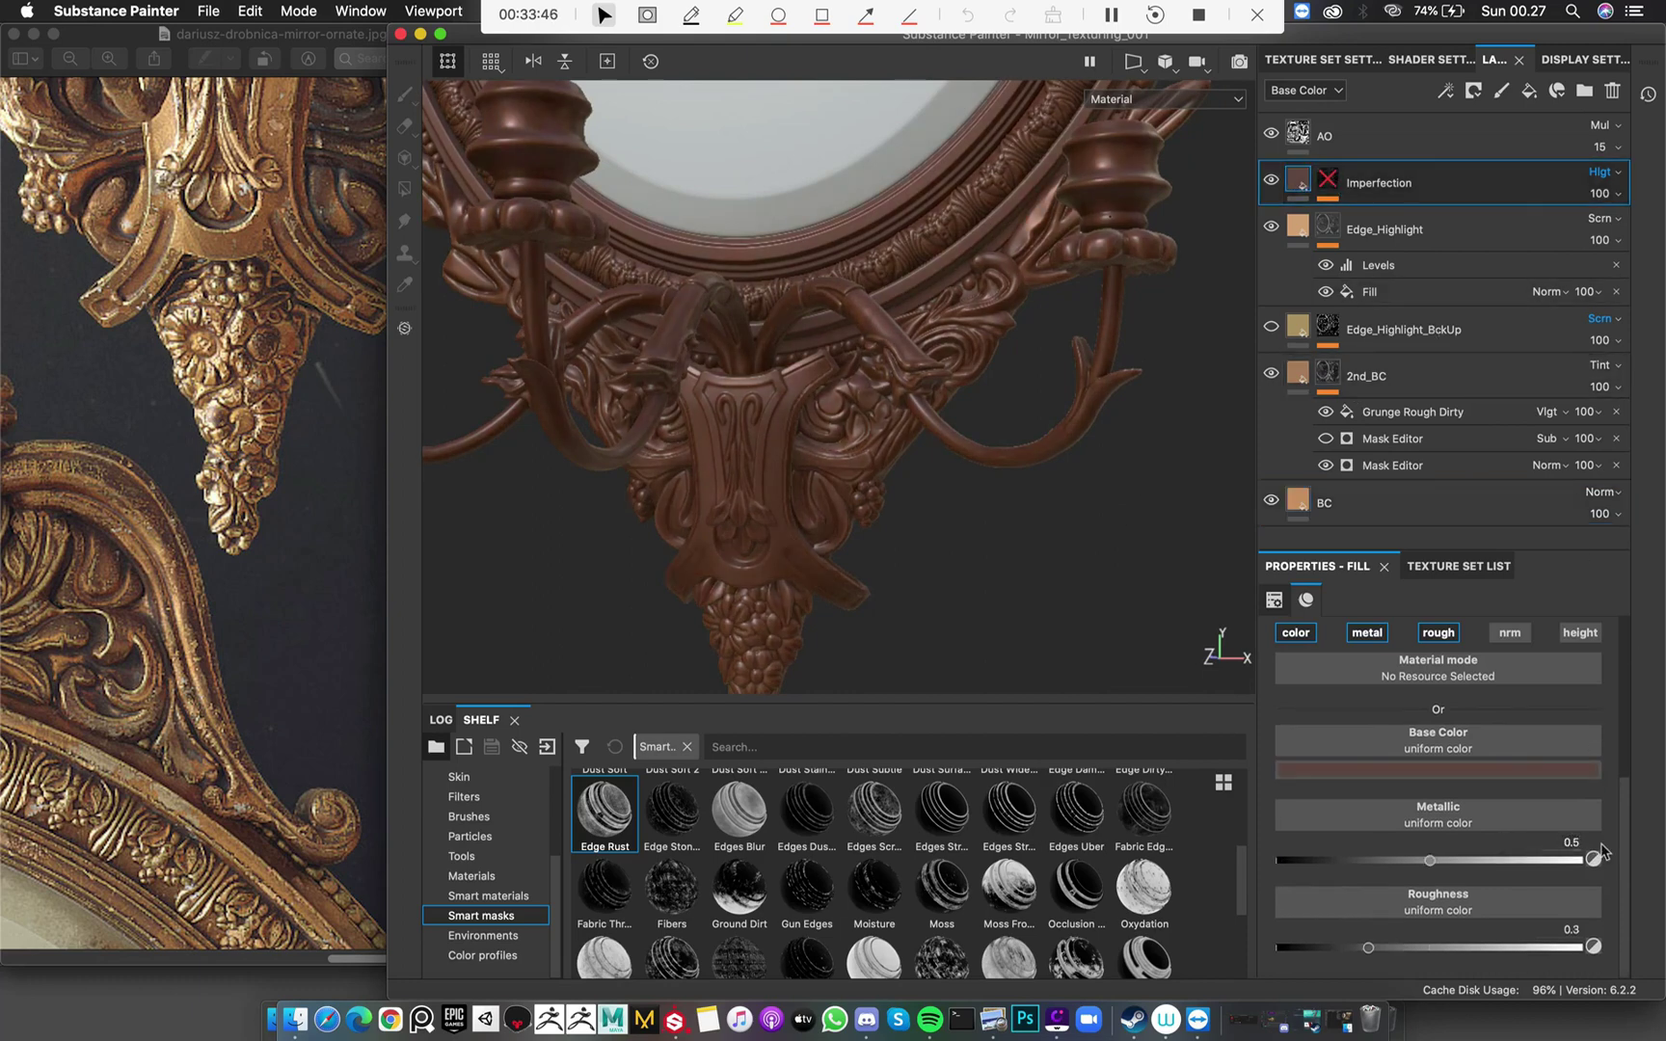
left_click_drag(830, 409, 818, 405, "alt")
right_click_drag(818, 405, 948, 491, "alt")
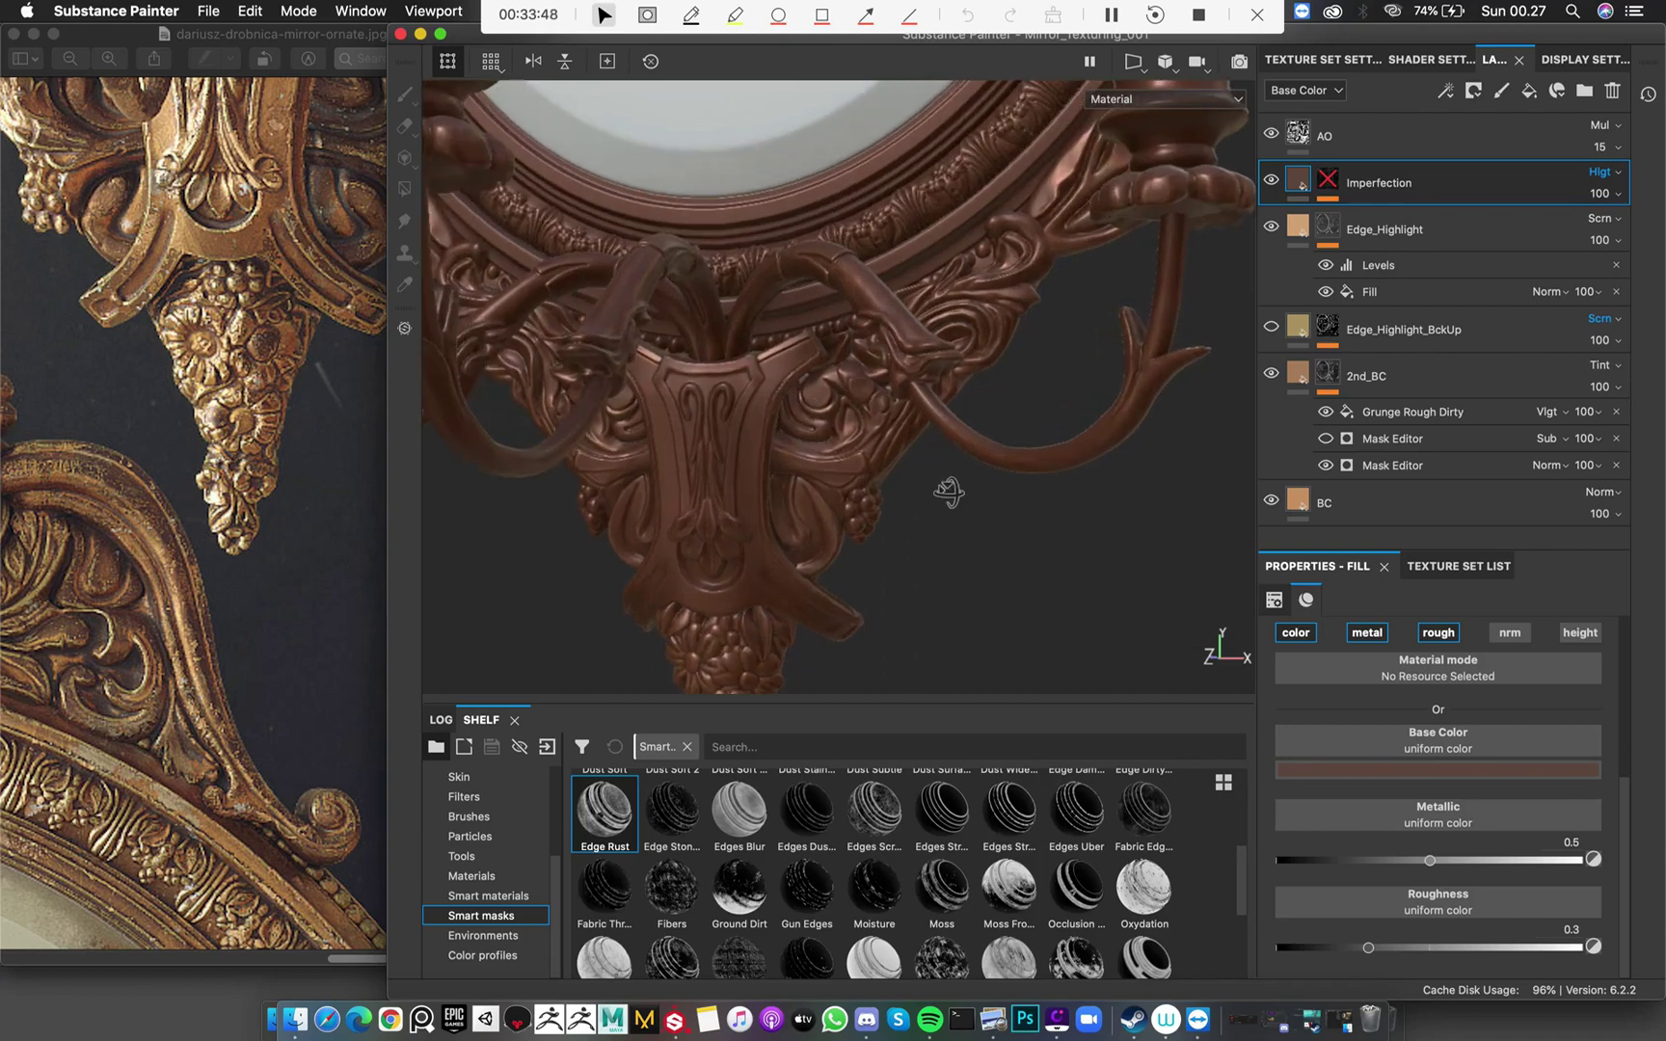
mouse_move(949, 490)
left_mouse_down("alt")
mouse_move(826, 539)
mouse_move(942, 511)
left_mouse_up("alt")
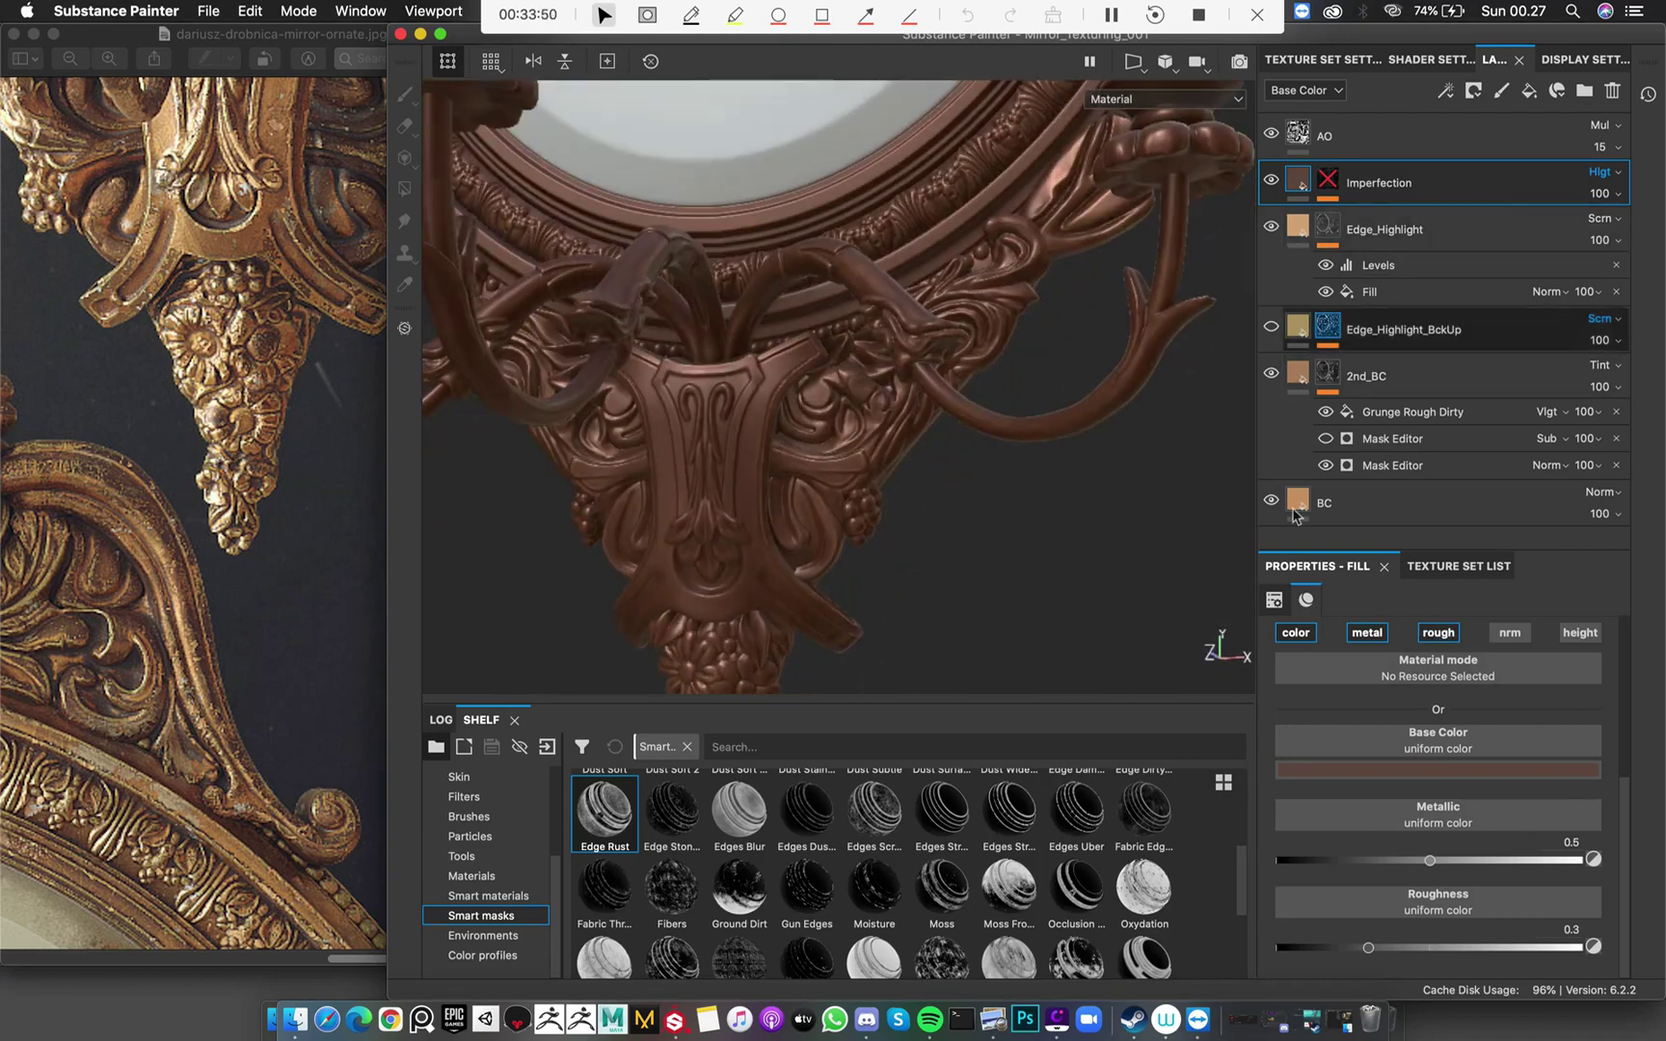
Check the BC fill and the candle arms in the Preview reference photo, and set the Imperfection fill's roughness to 0.4
left_click(1398, 503)
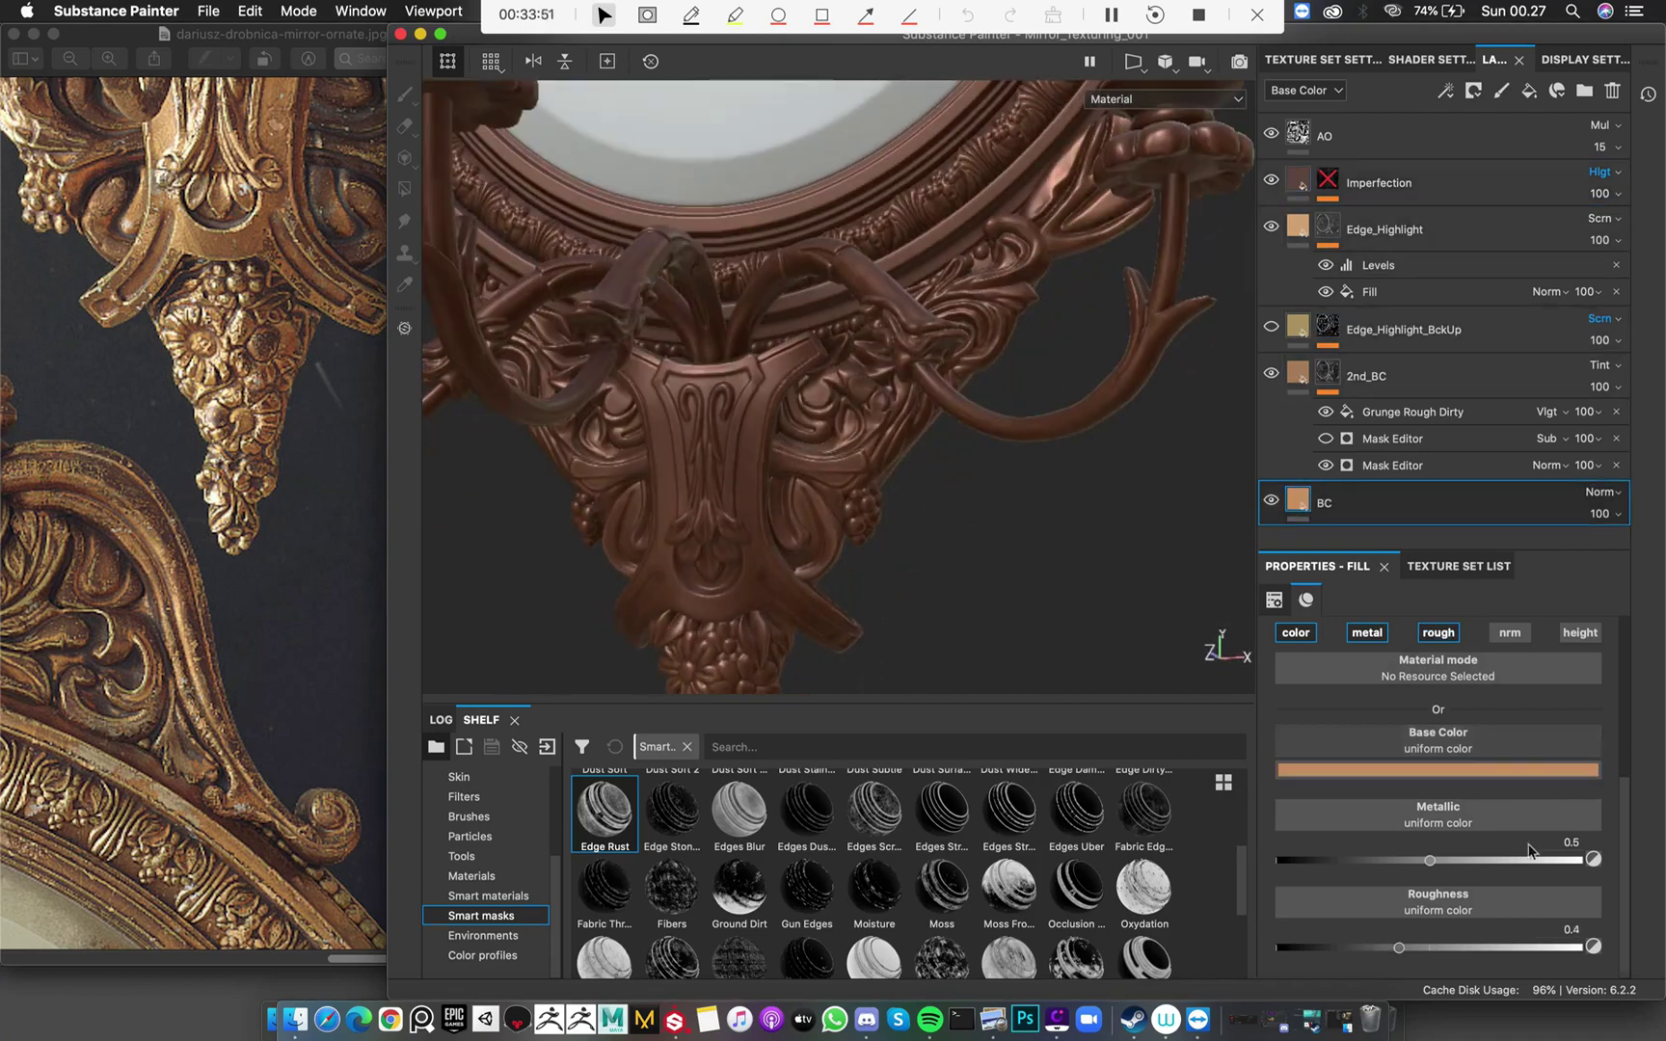
left_click(1293, 182)
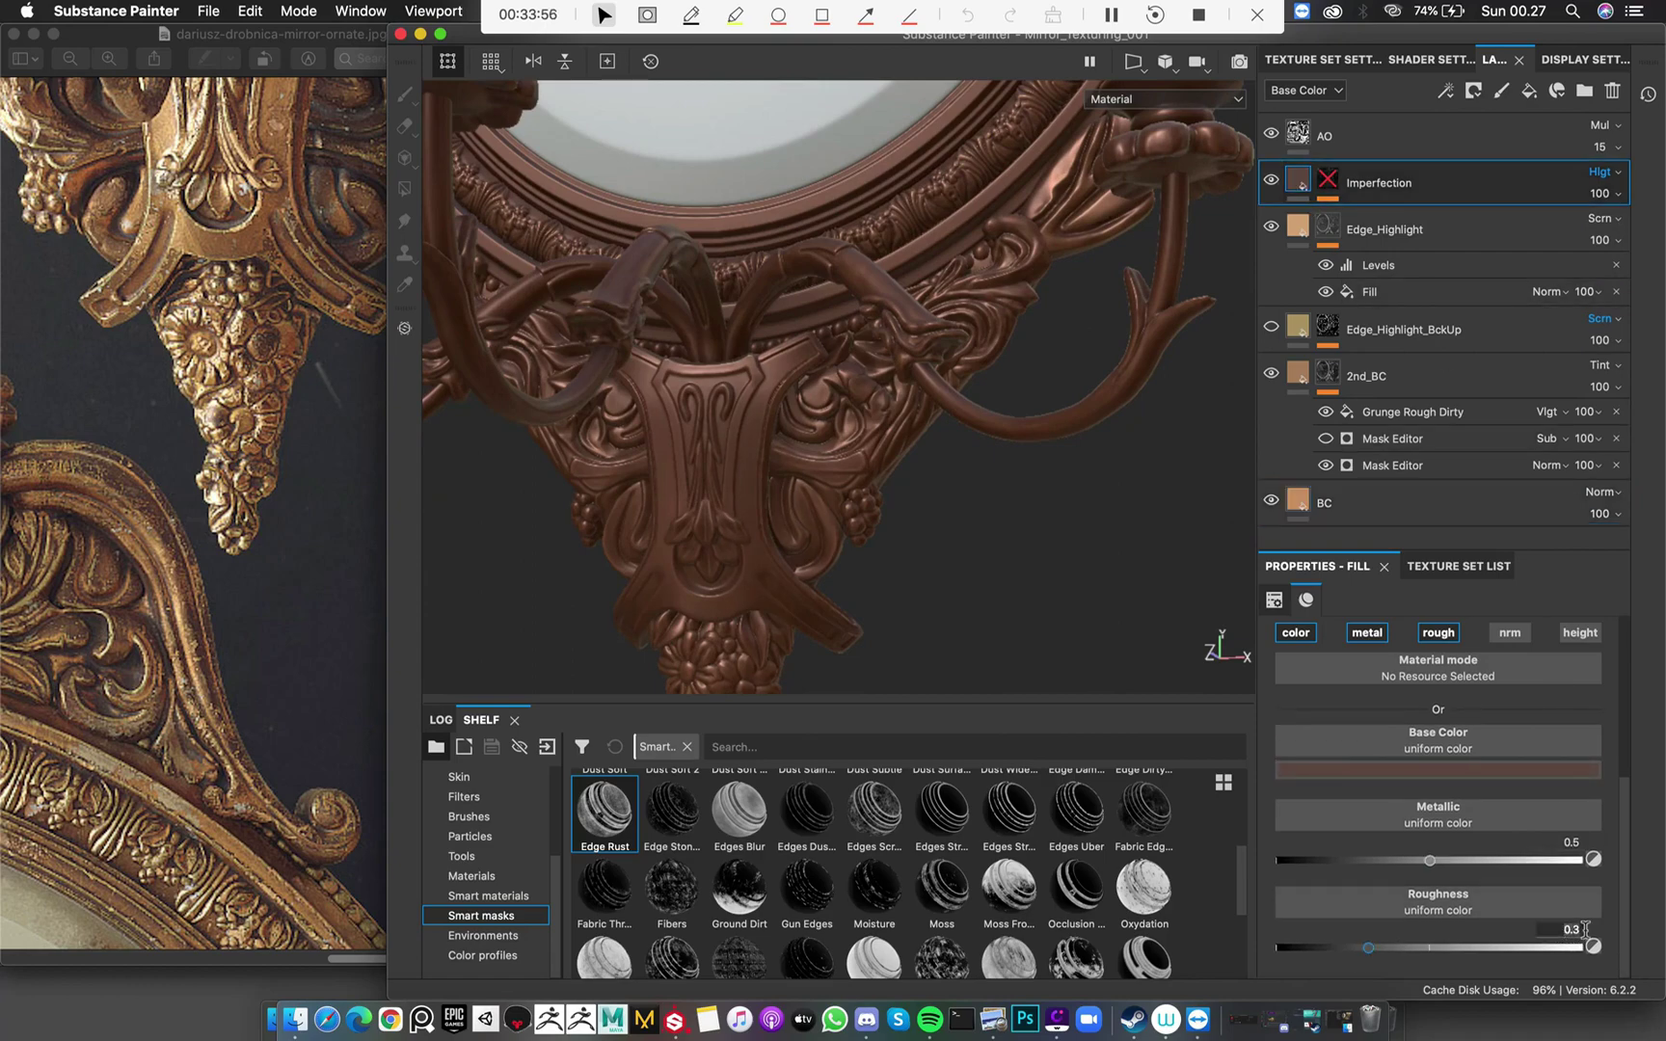
scroll(313, 411, "right", 5)
scroll(314, 412, "up", 5)
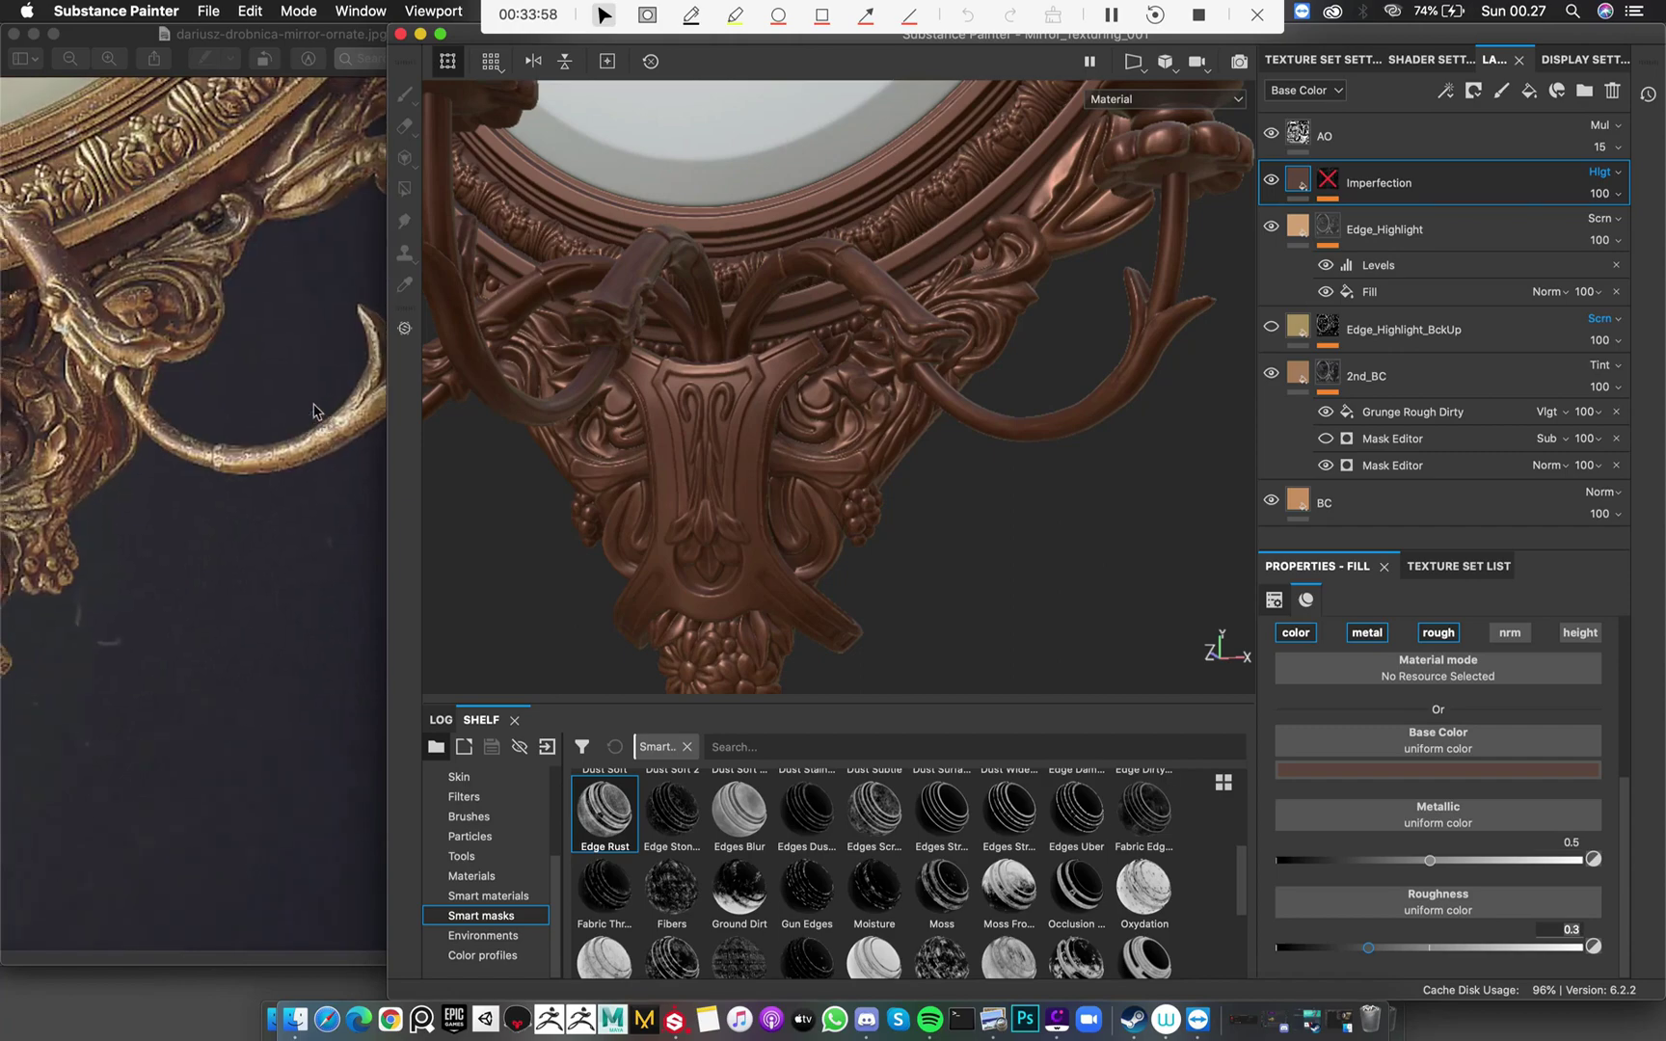
scroll(314, 412, "left", 3)
scroll(313, 411, "left", 2)
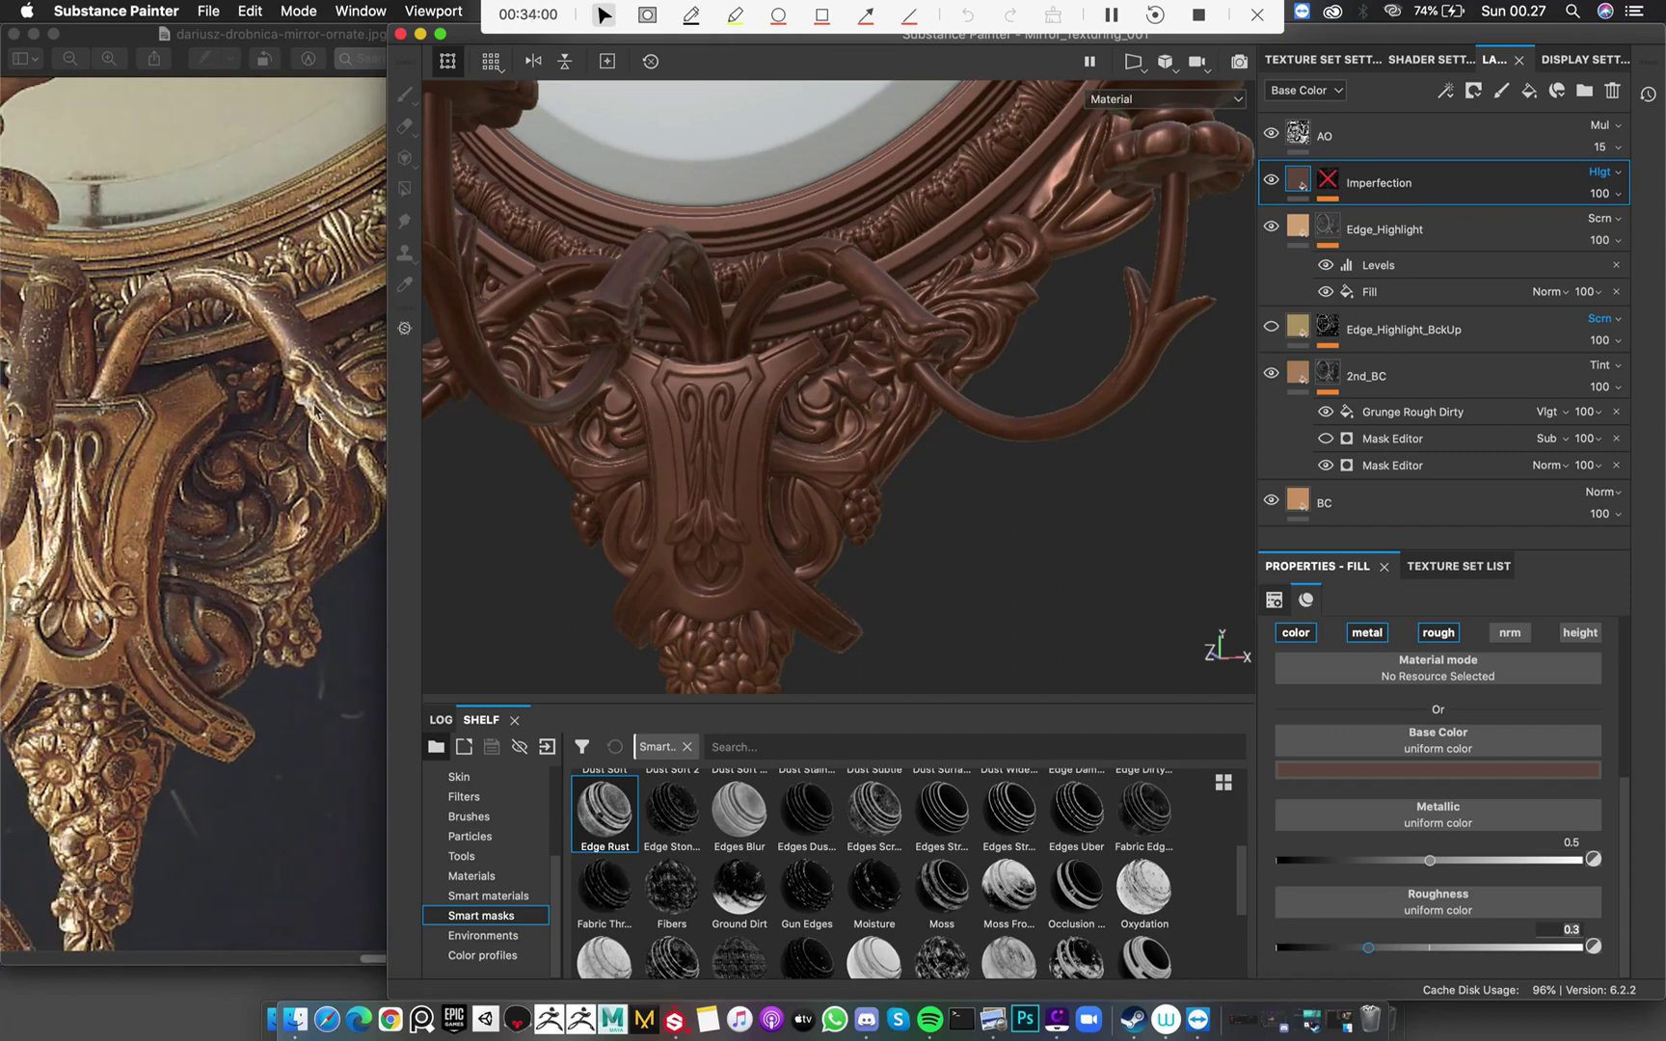
left_click(259, 329)
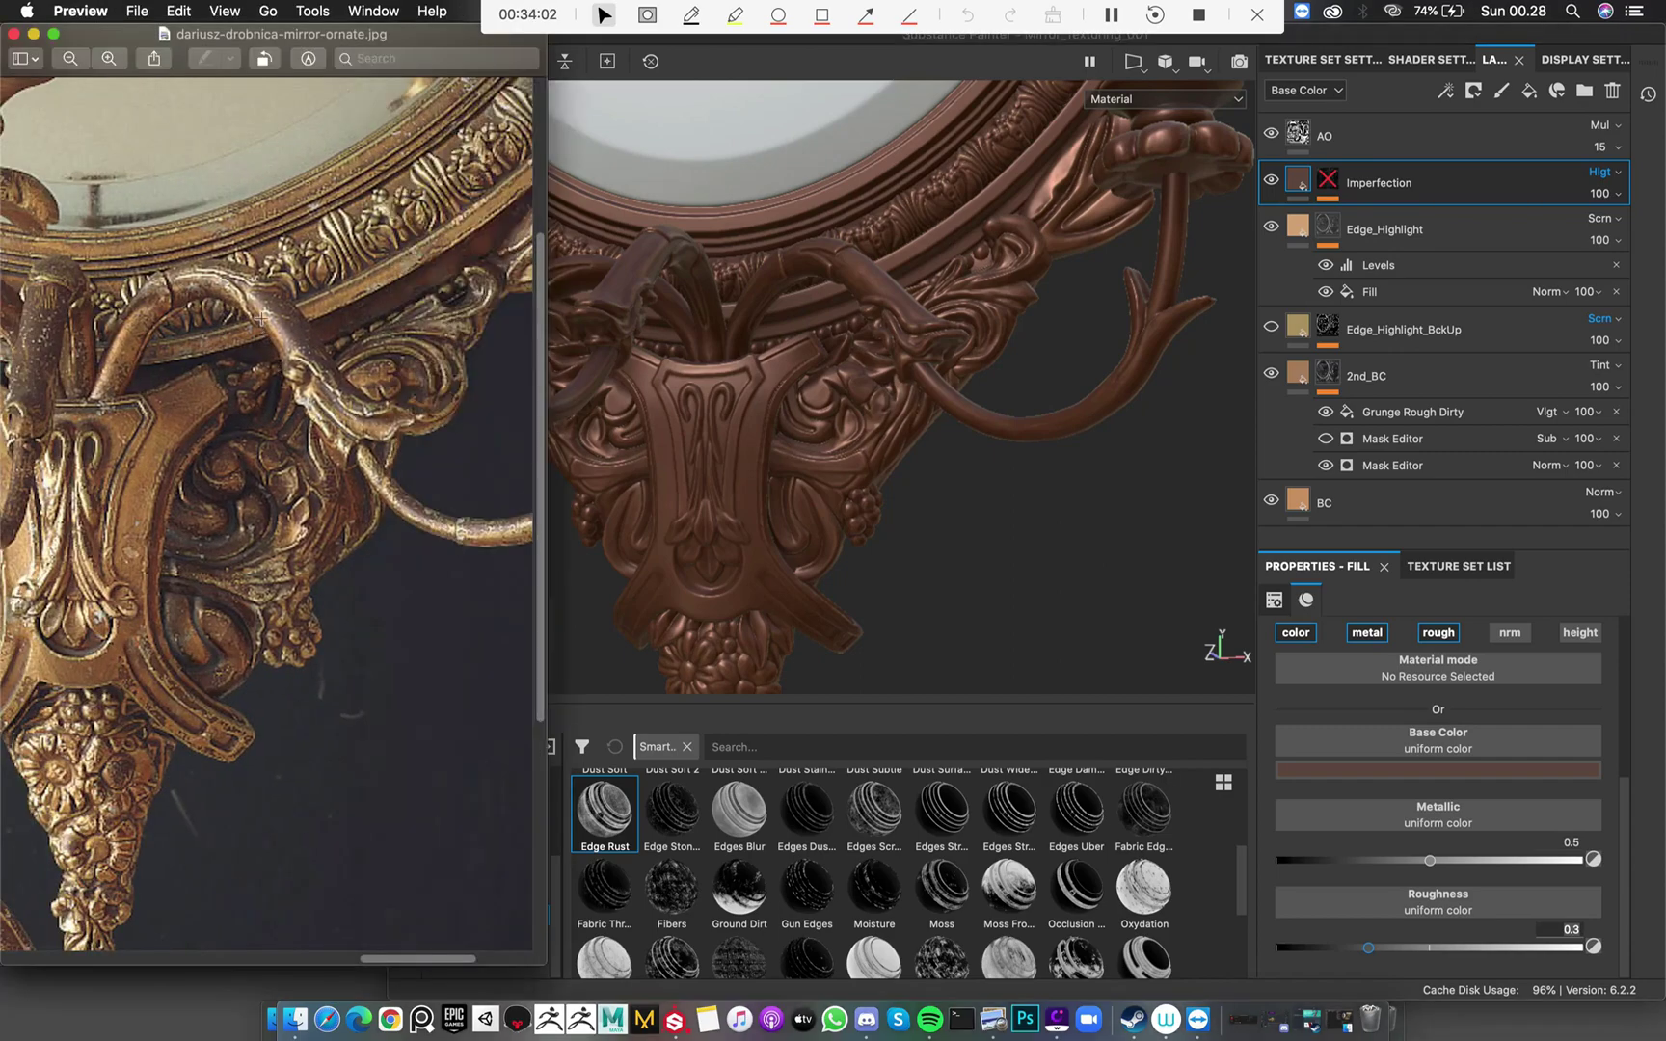
scroll(289, 337, "up", 6, "ctrl")
scroll(296, 342, "right", 3)
scroll(296, 342, "down", 1)
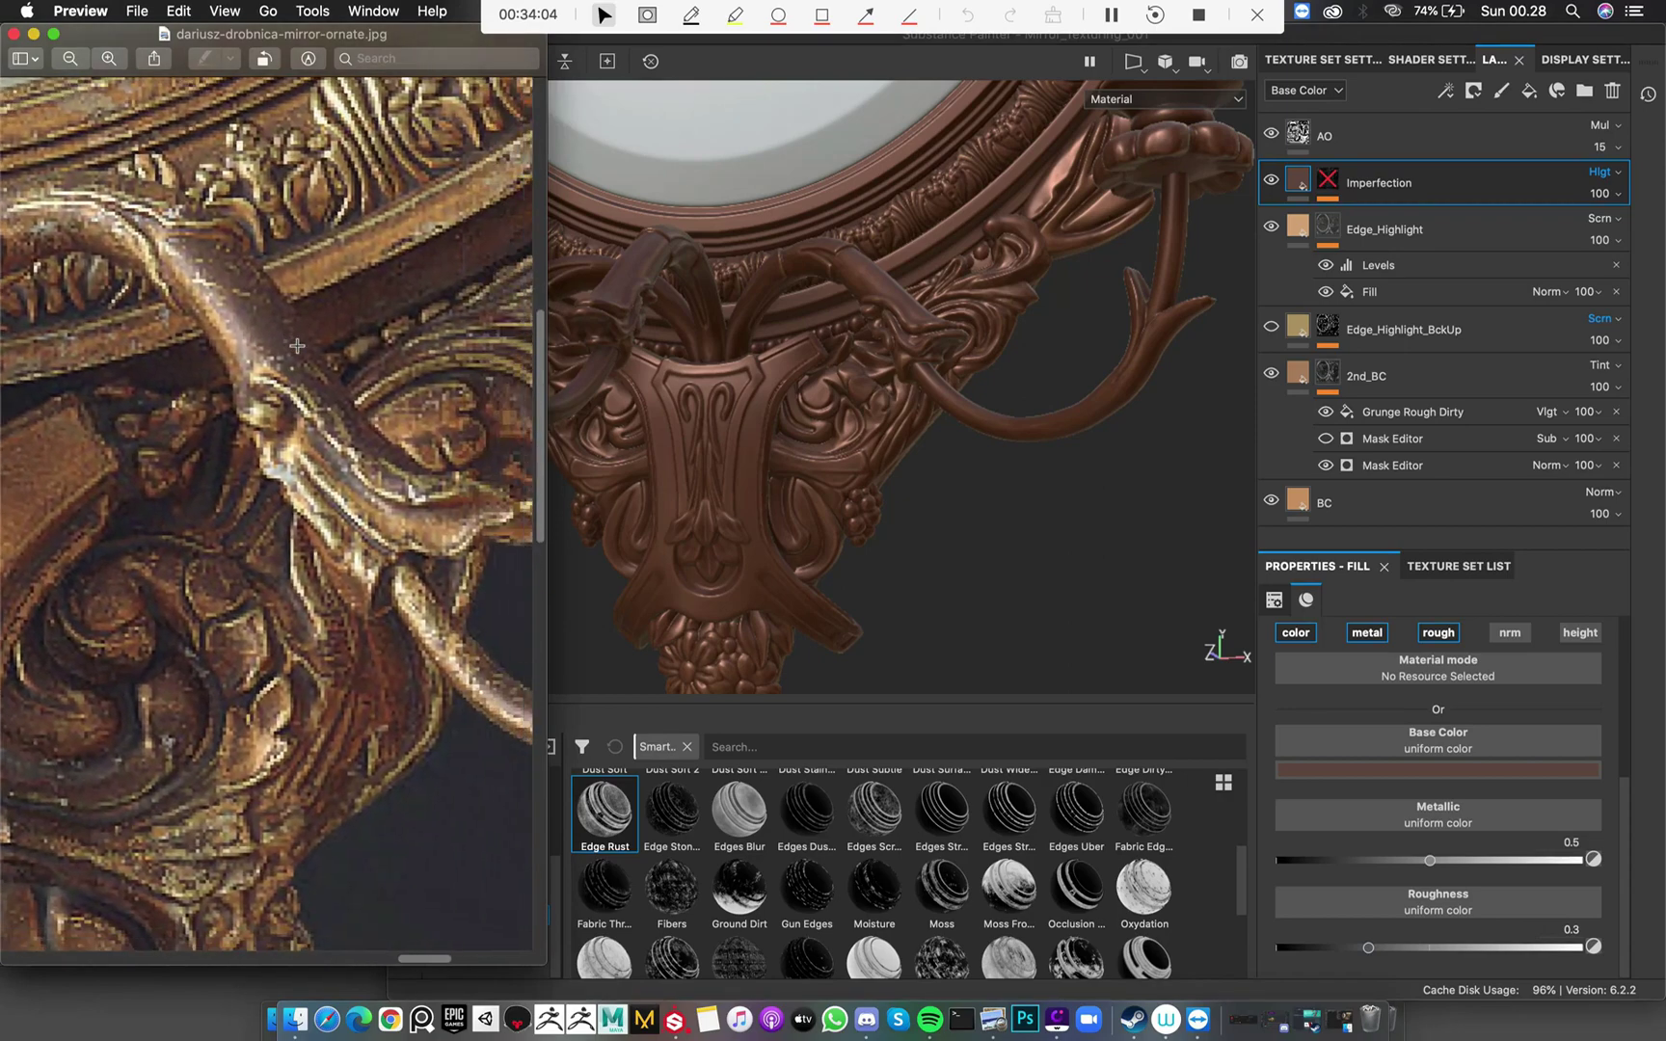
scroll(297, 345, "down", 4, "ctrl")
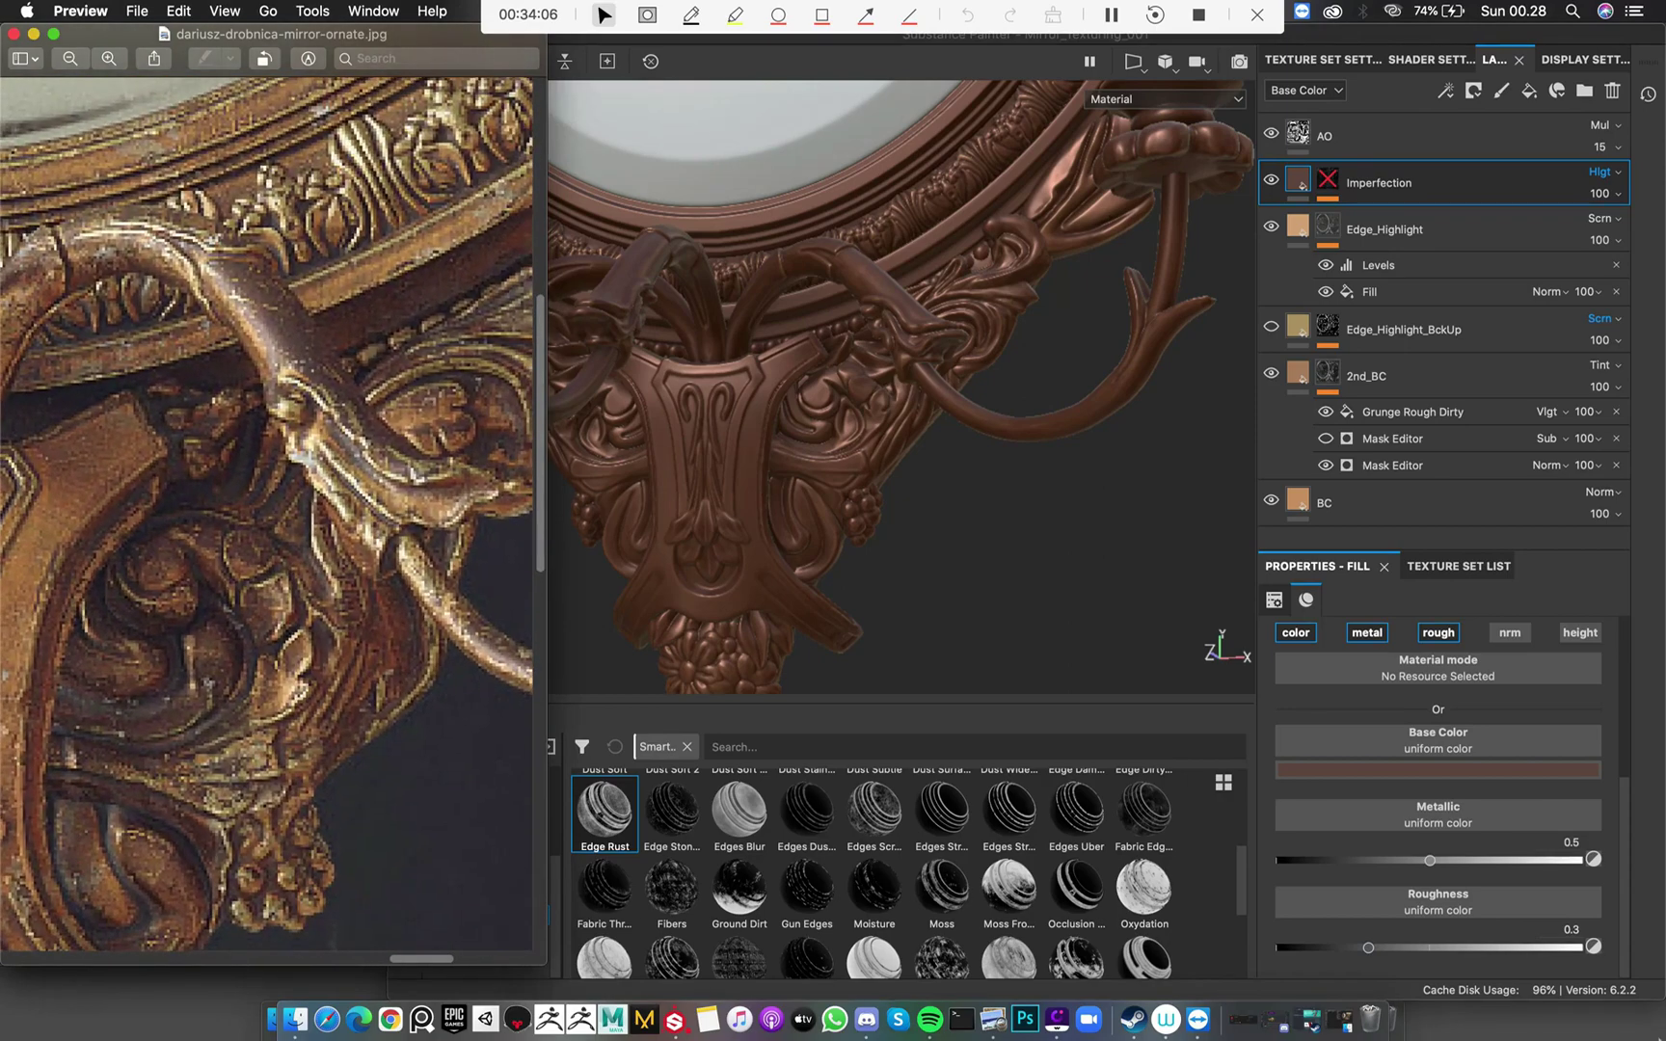
left_click(1572, 933)
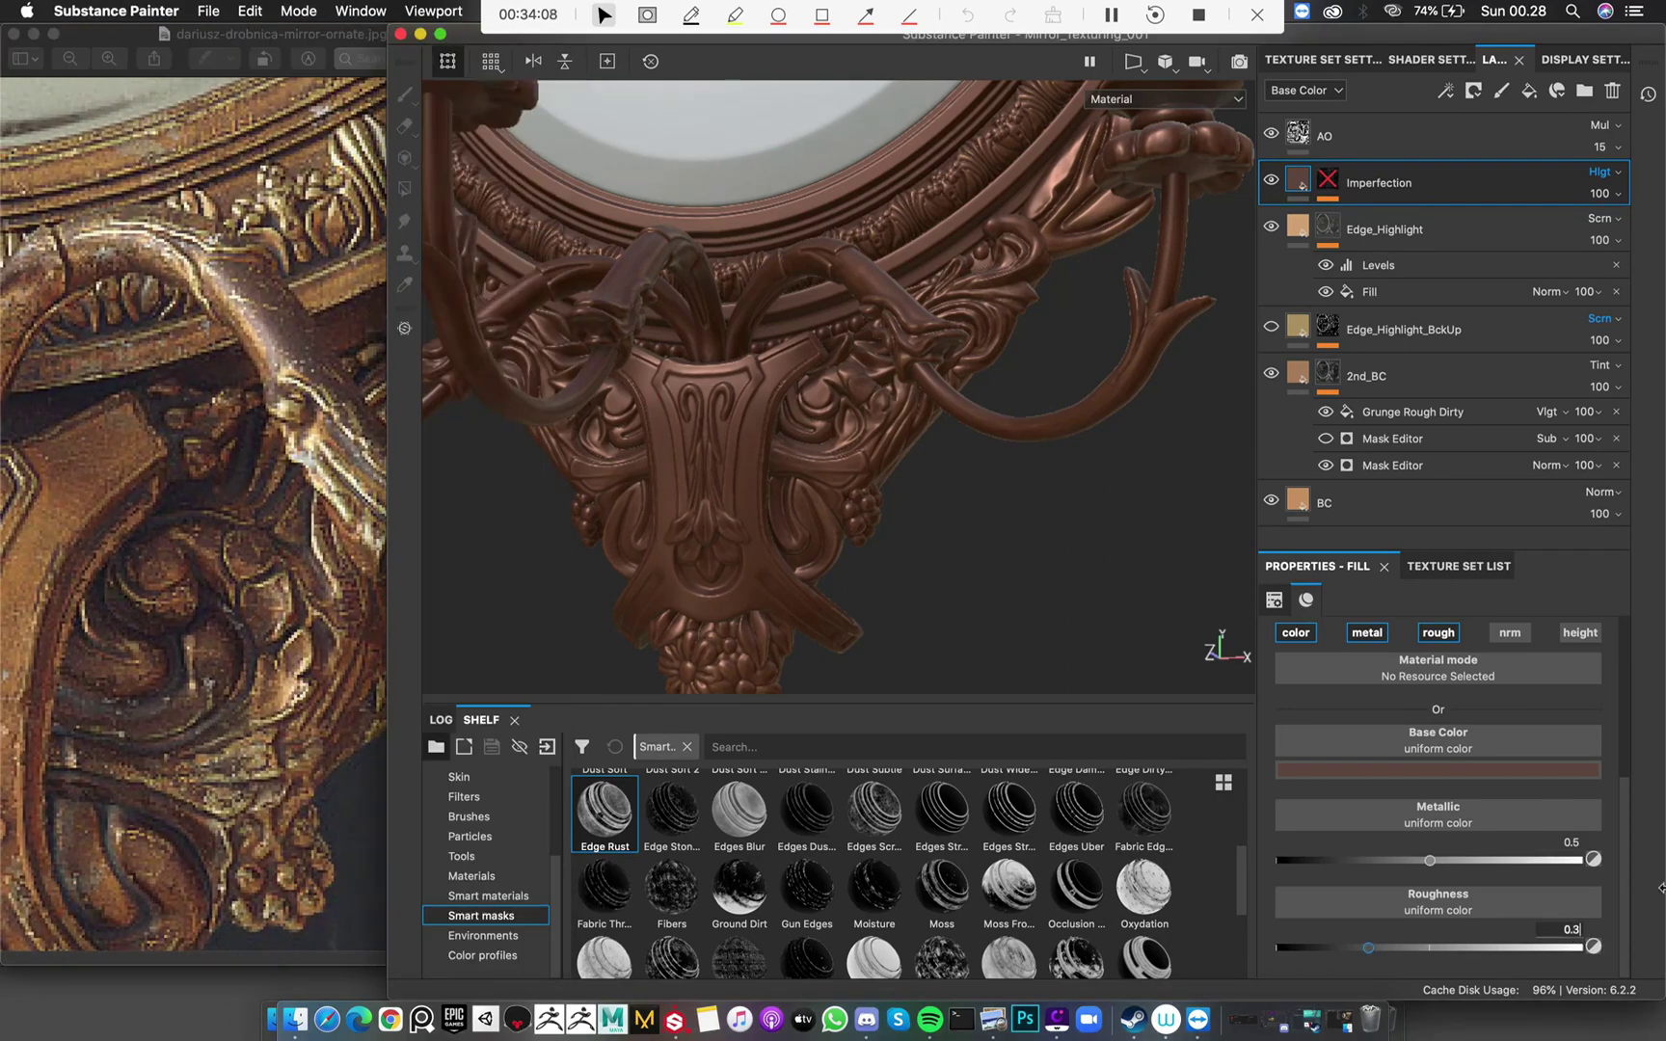
key("Return")
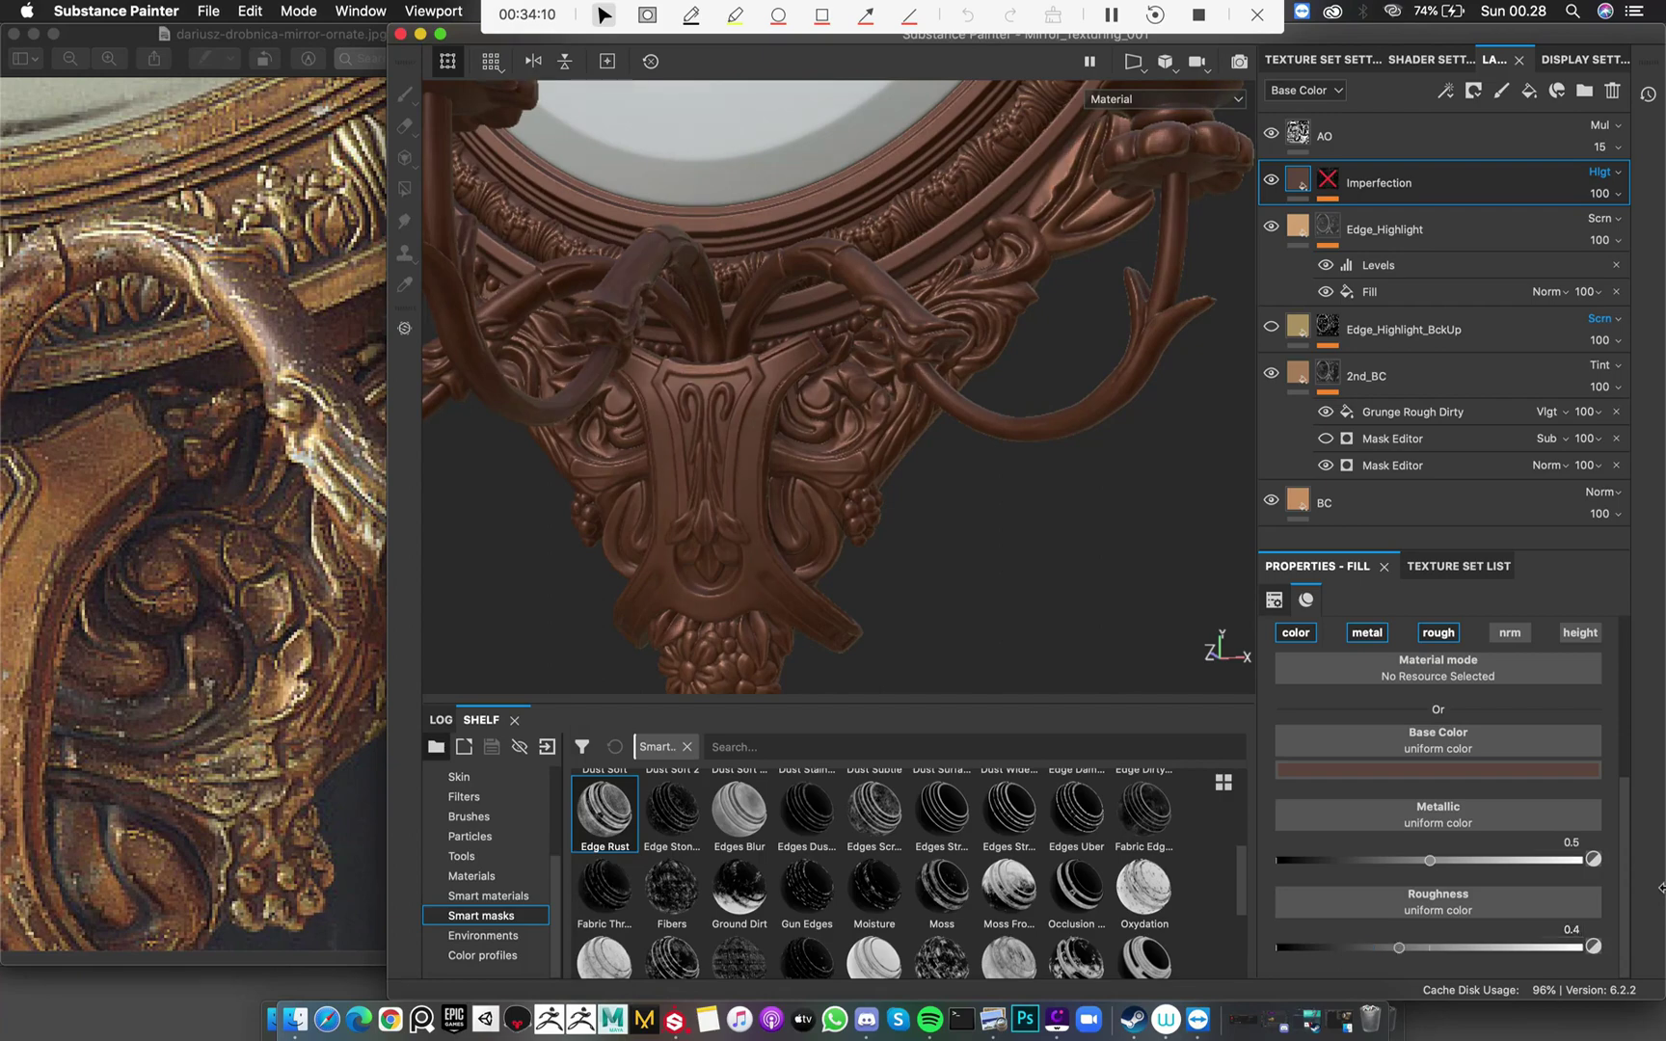
Set the Imperfection fill's metallic to 0.6 and check the material on the lower ornament and candle arms
left_click_drag(964, 347, 837, 402, "alt")
left_click_drag(849, 485, 795, 349, "alt")
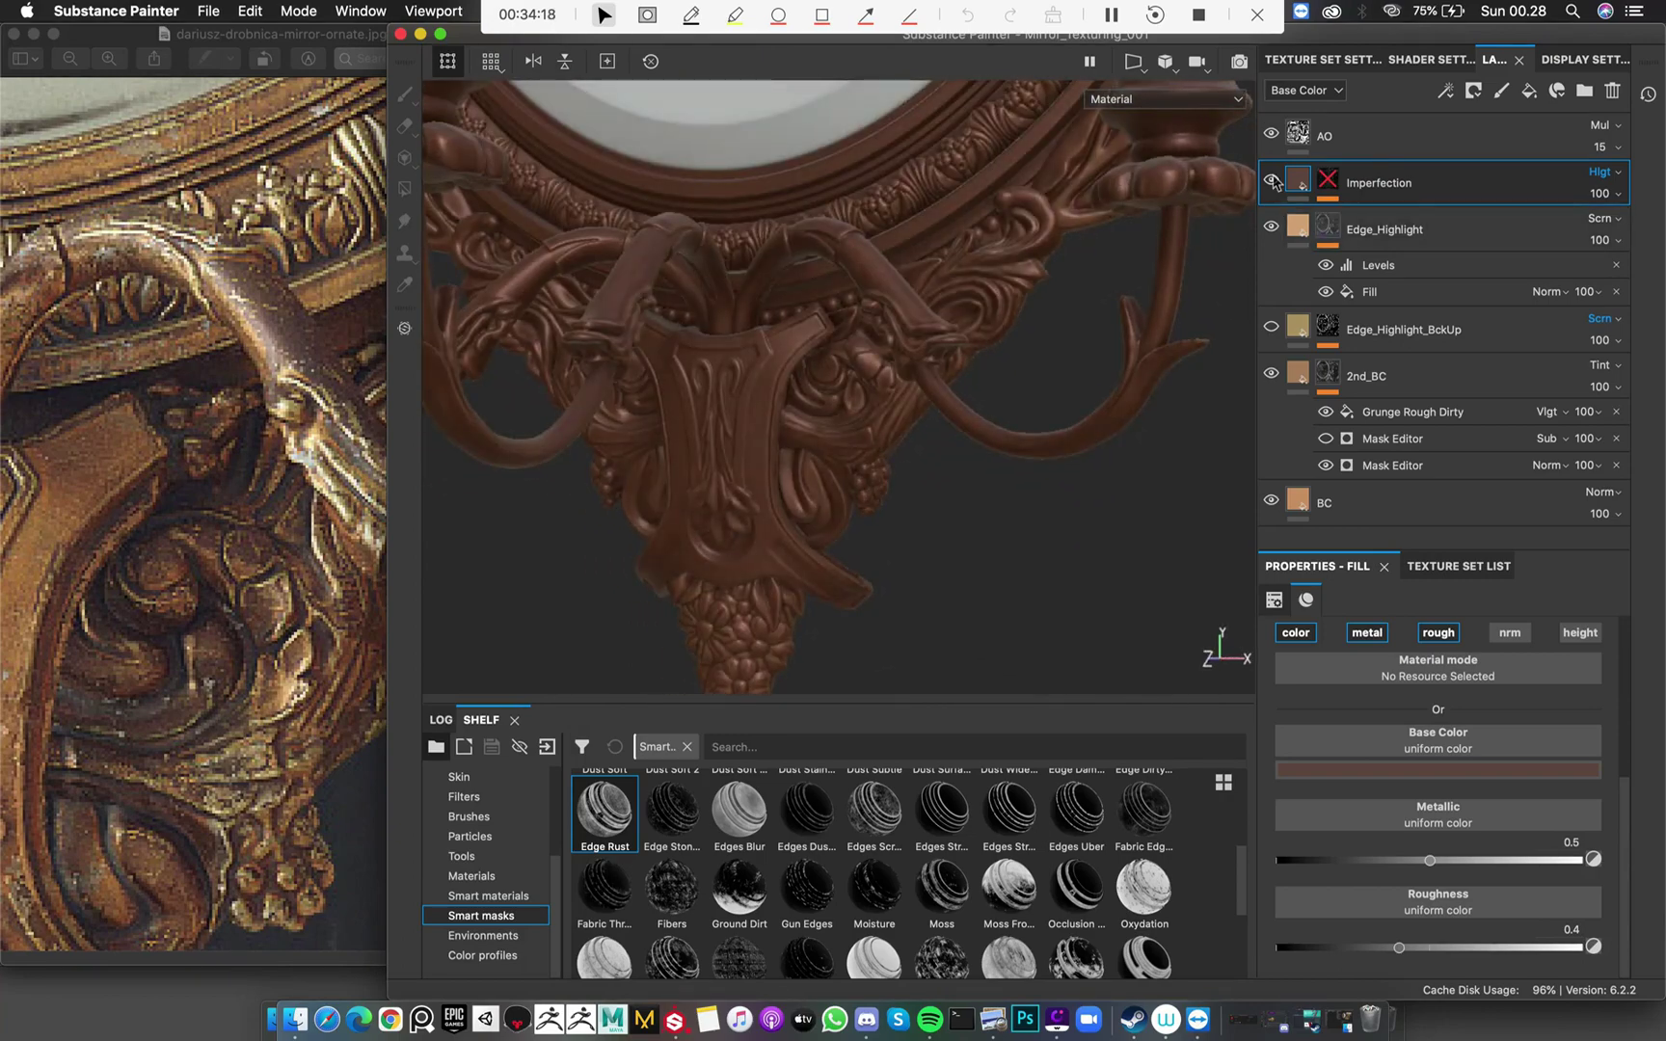
key("m")
key("m")
key("m")
key("m")
left_click_drag(964, 376, 922, 395, "alt")
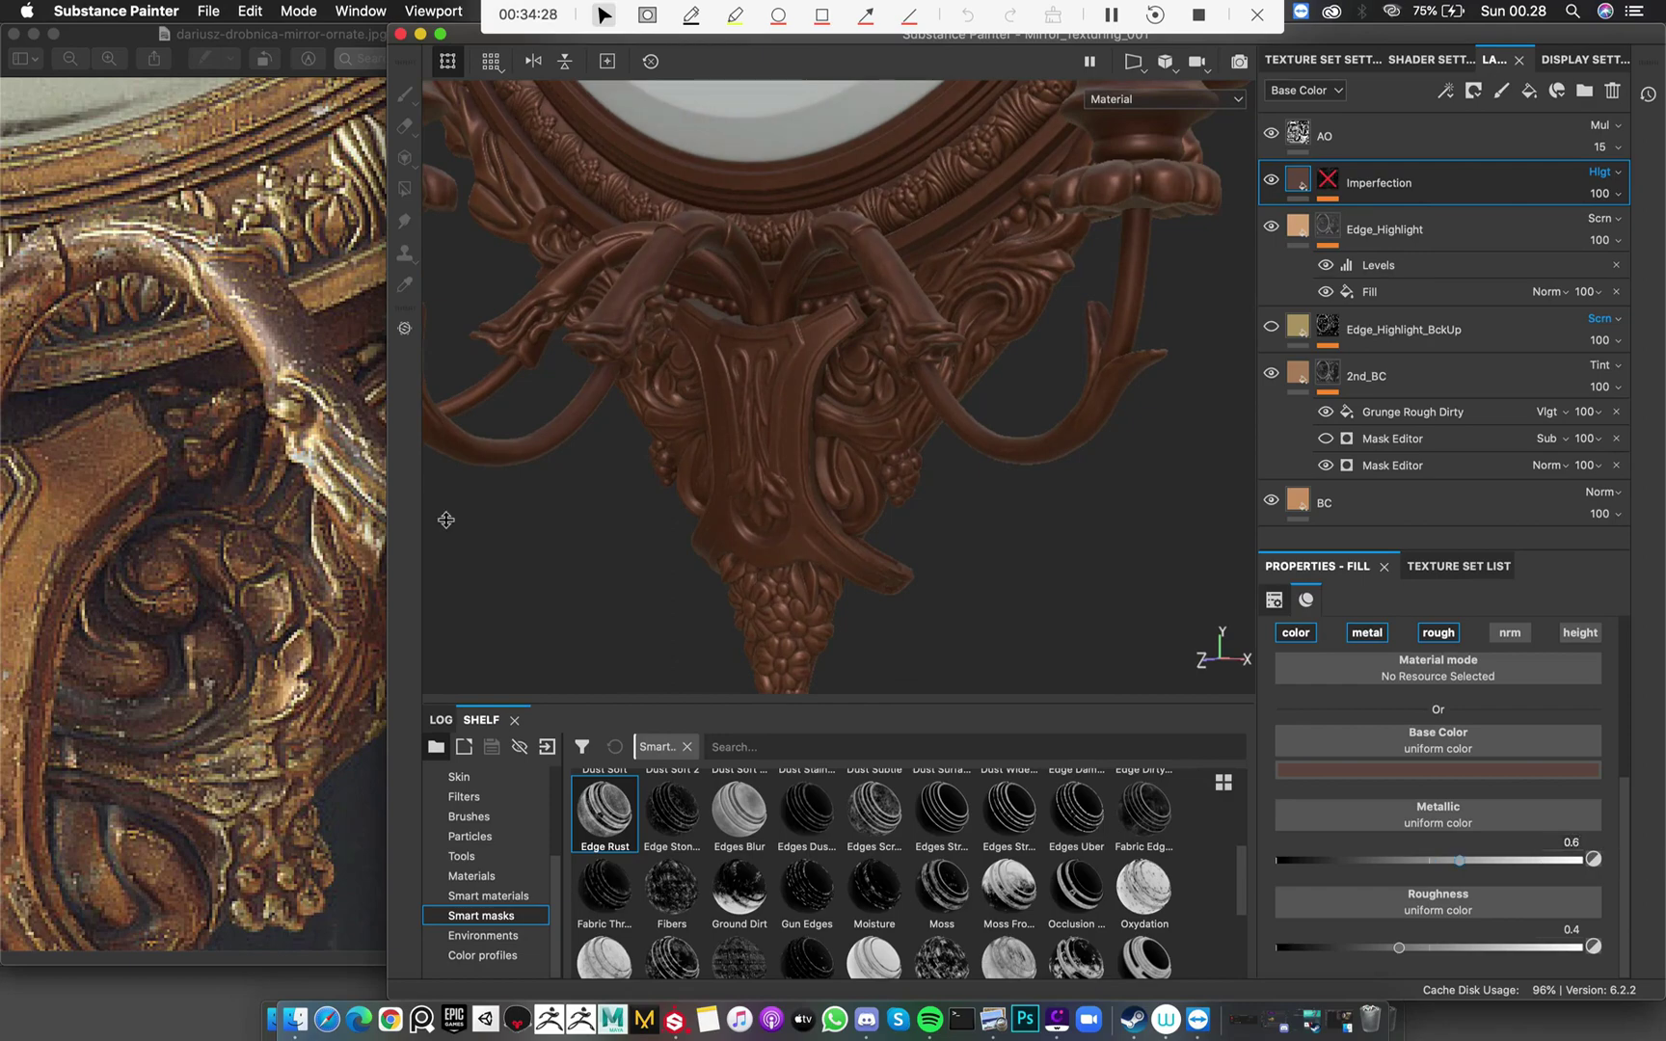
left_click_drag(716, 451, 833, 361, "alt")
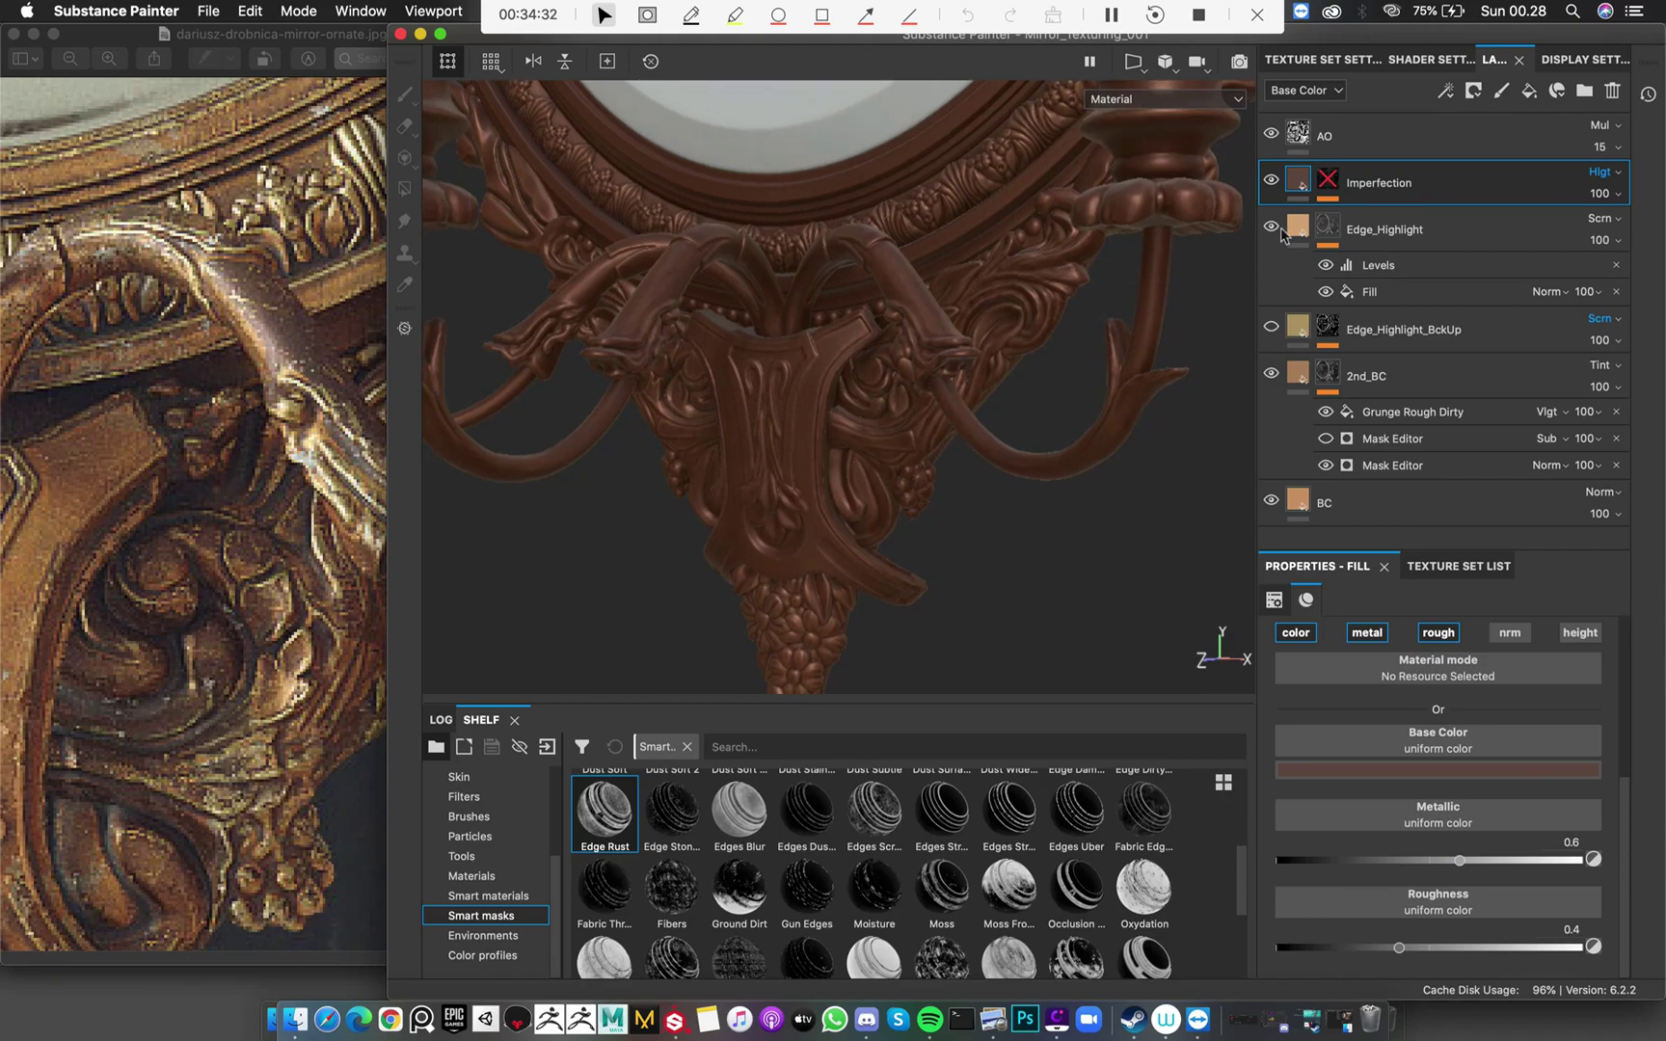
Re-enable the Imperfection layer's mask, show the Base Color channel in the viewport and open the mask's effect stack
key("c")
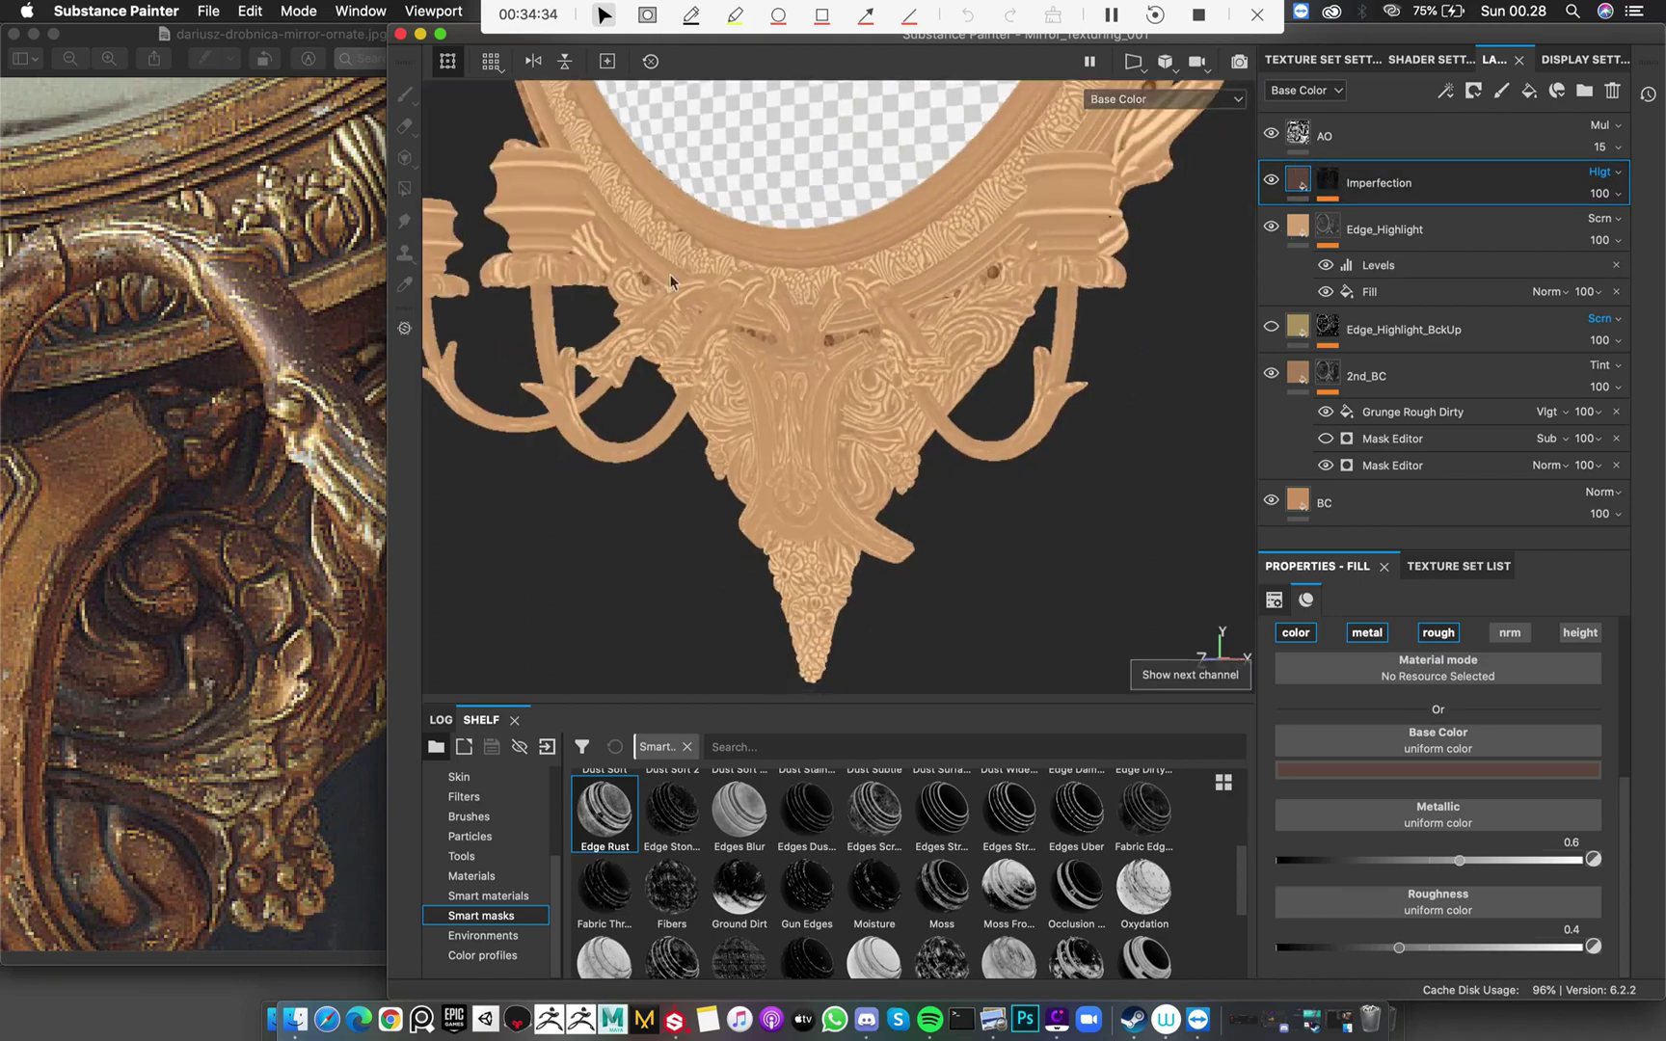
left_click_drag(671, 281, 839, 326, "alt")
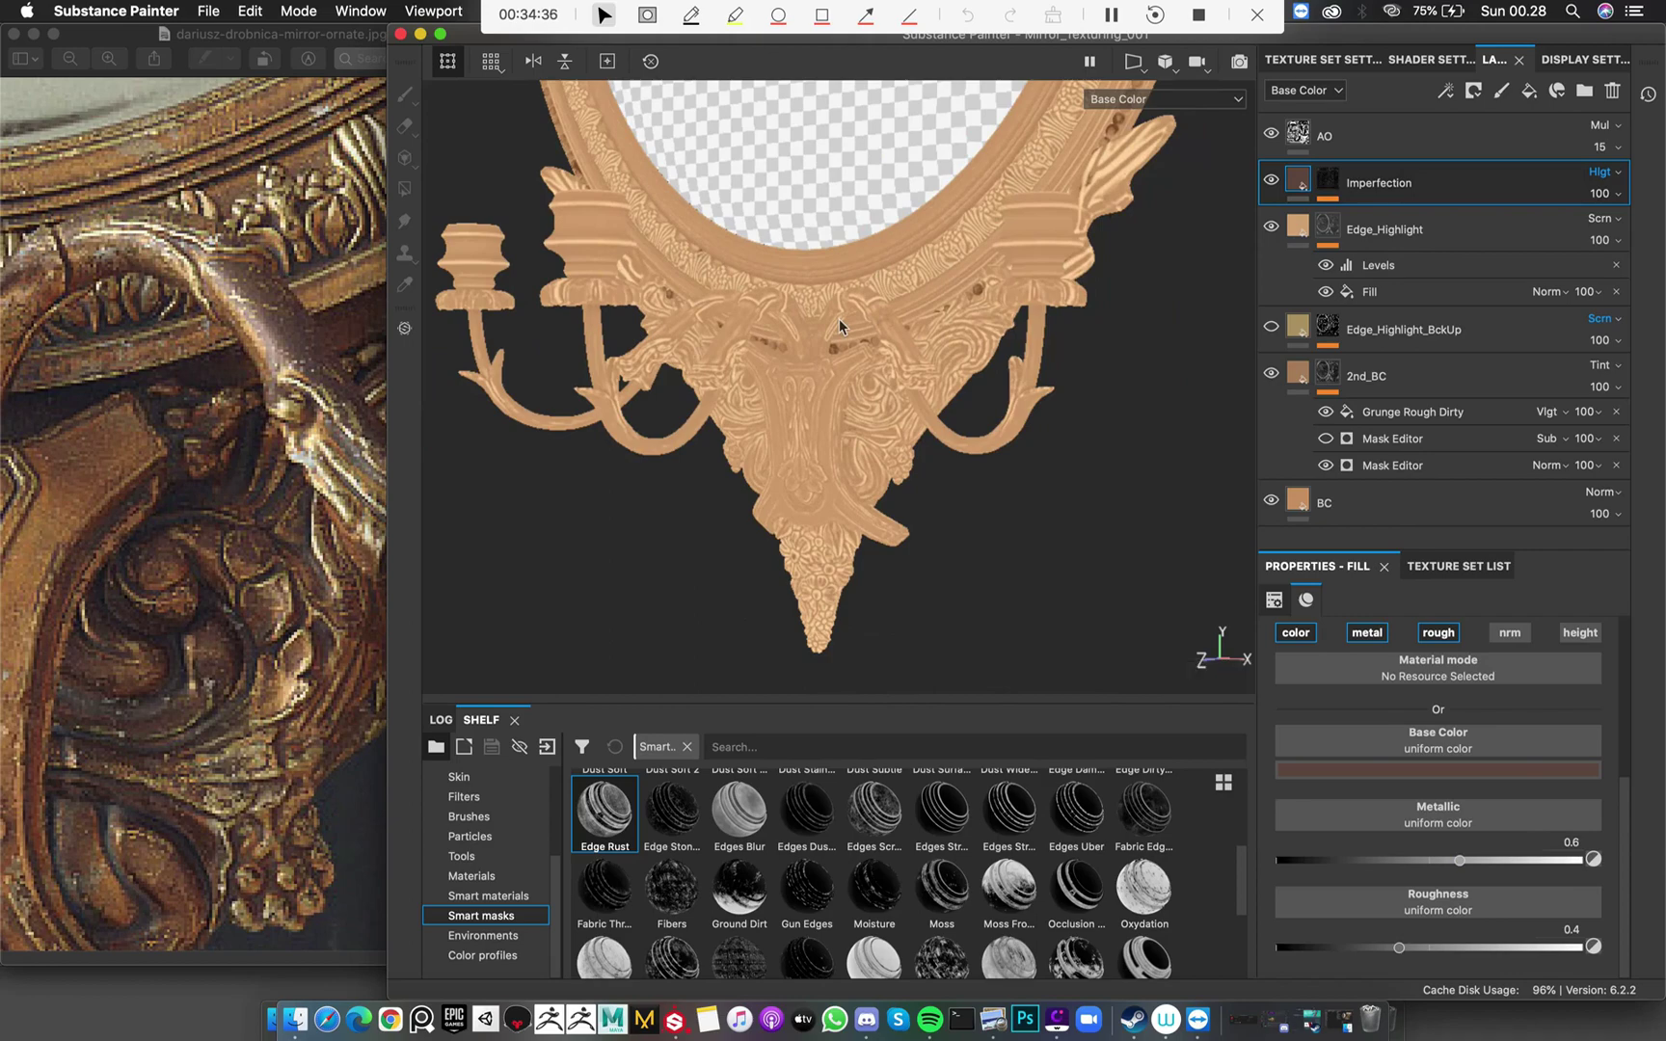
left_click(1328, 179)
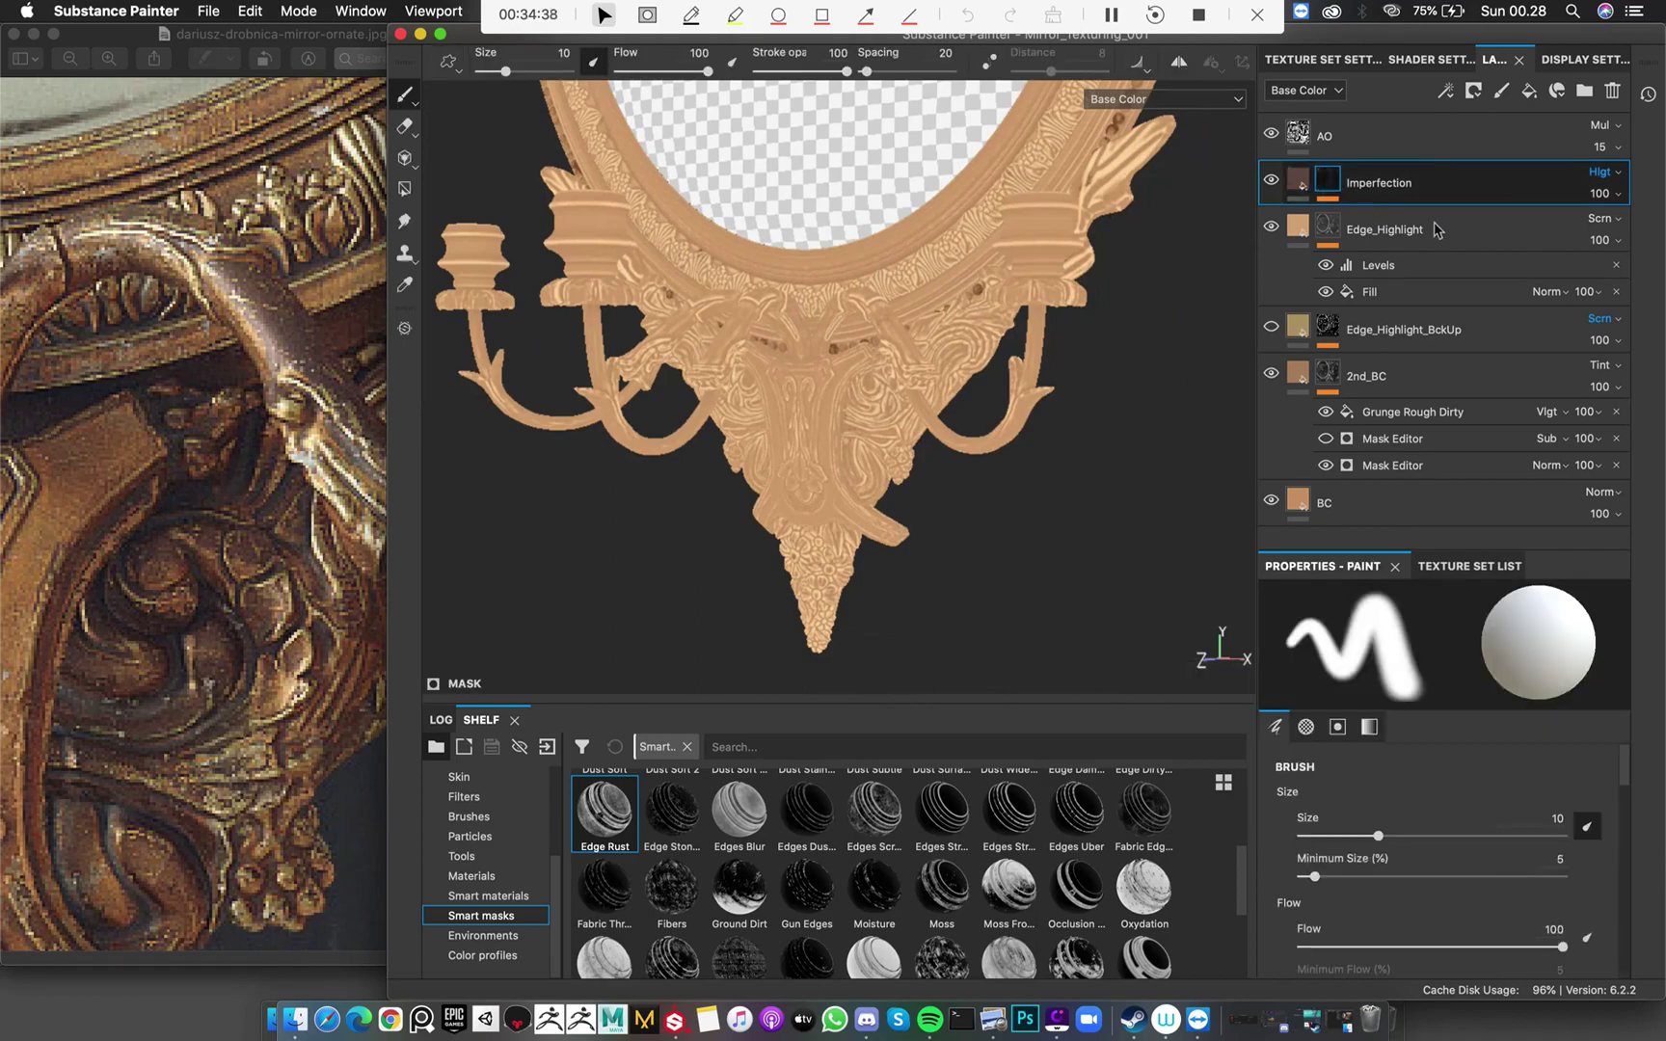
key("ctrl+v")
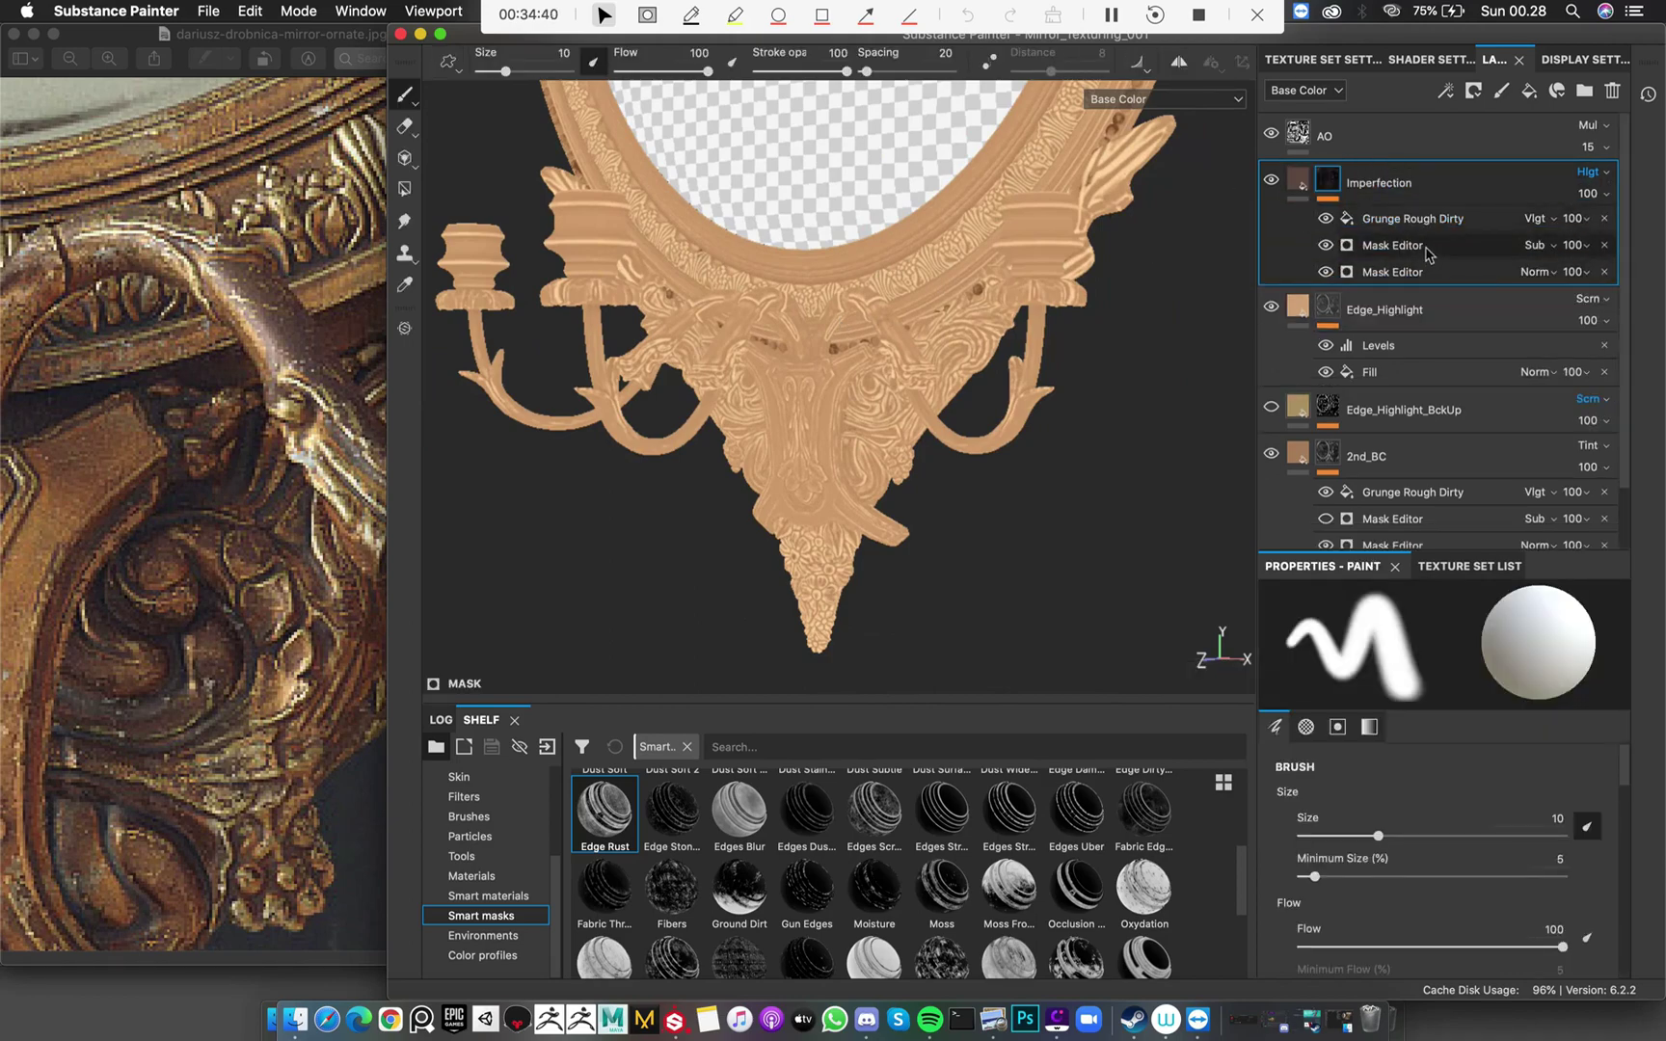
Set Ambient Occlusion to 1 in the Imperfection mask's Mask Editor that uses Subtract blending
left_click(1417, 245)
scroll(1518, 650, "down", 6)
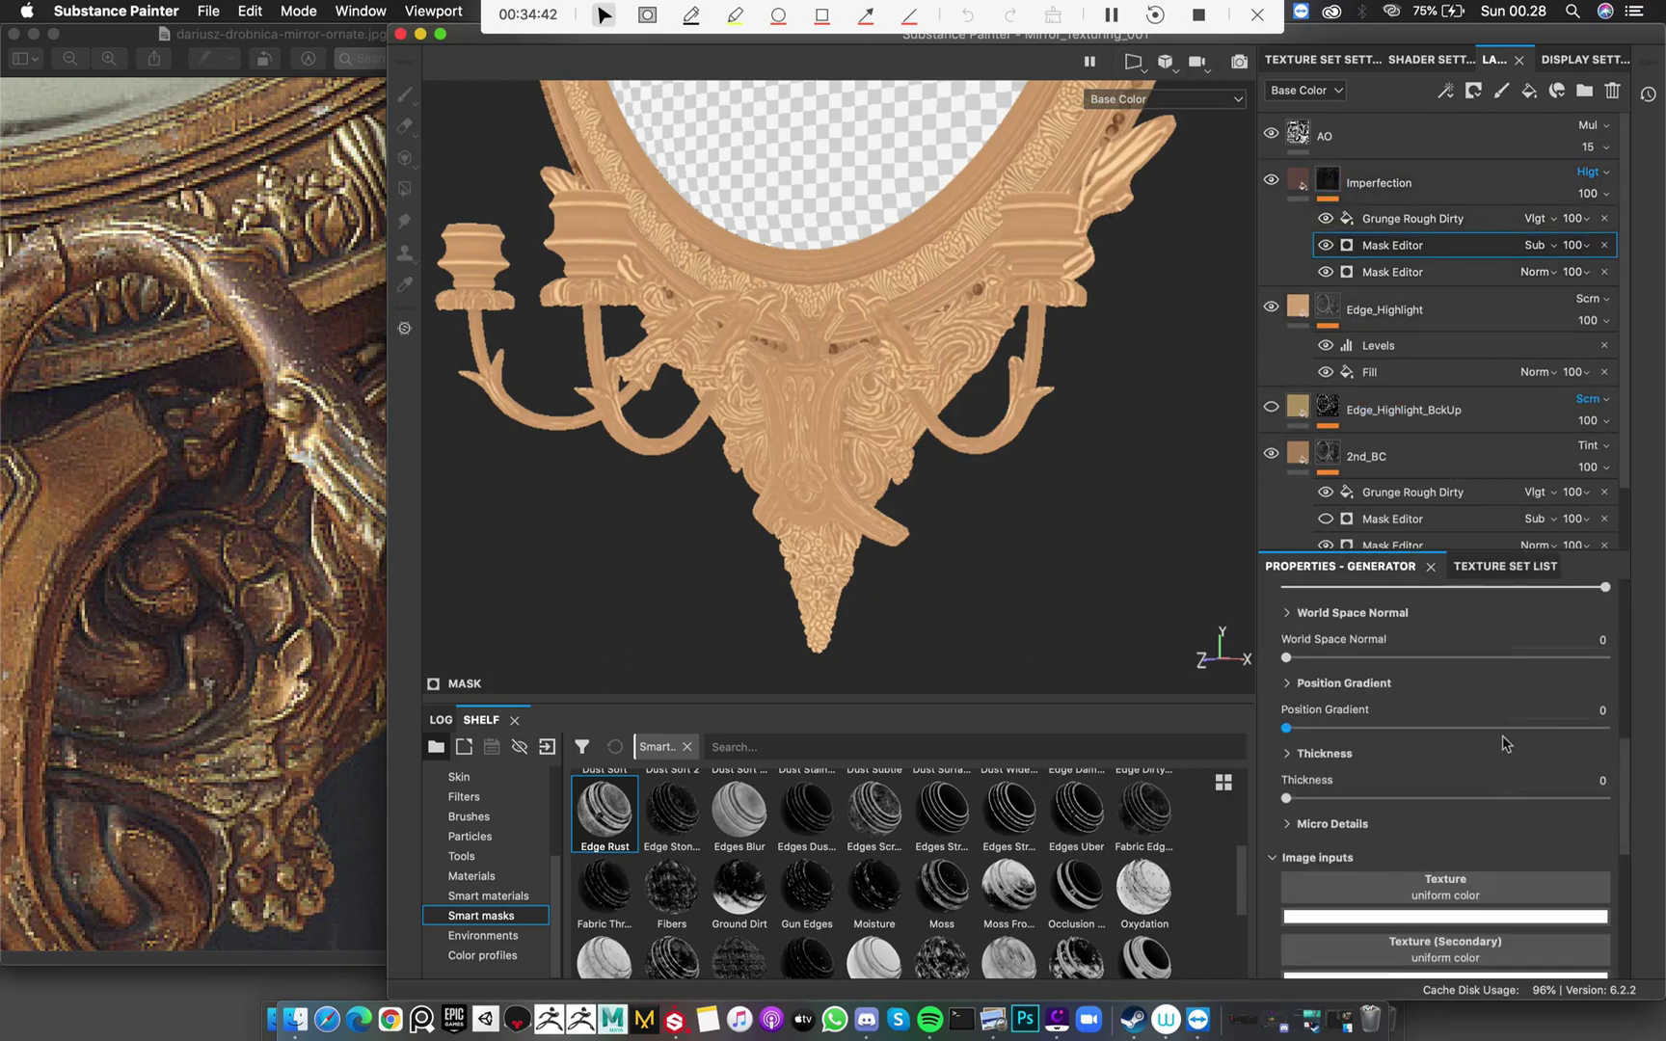
scroll(1500, 748, "down", 3)
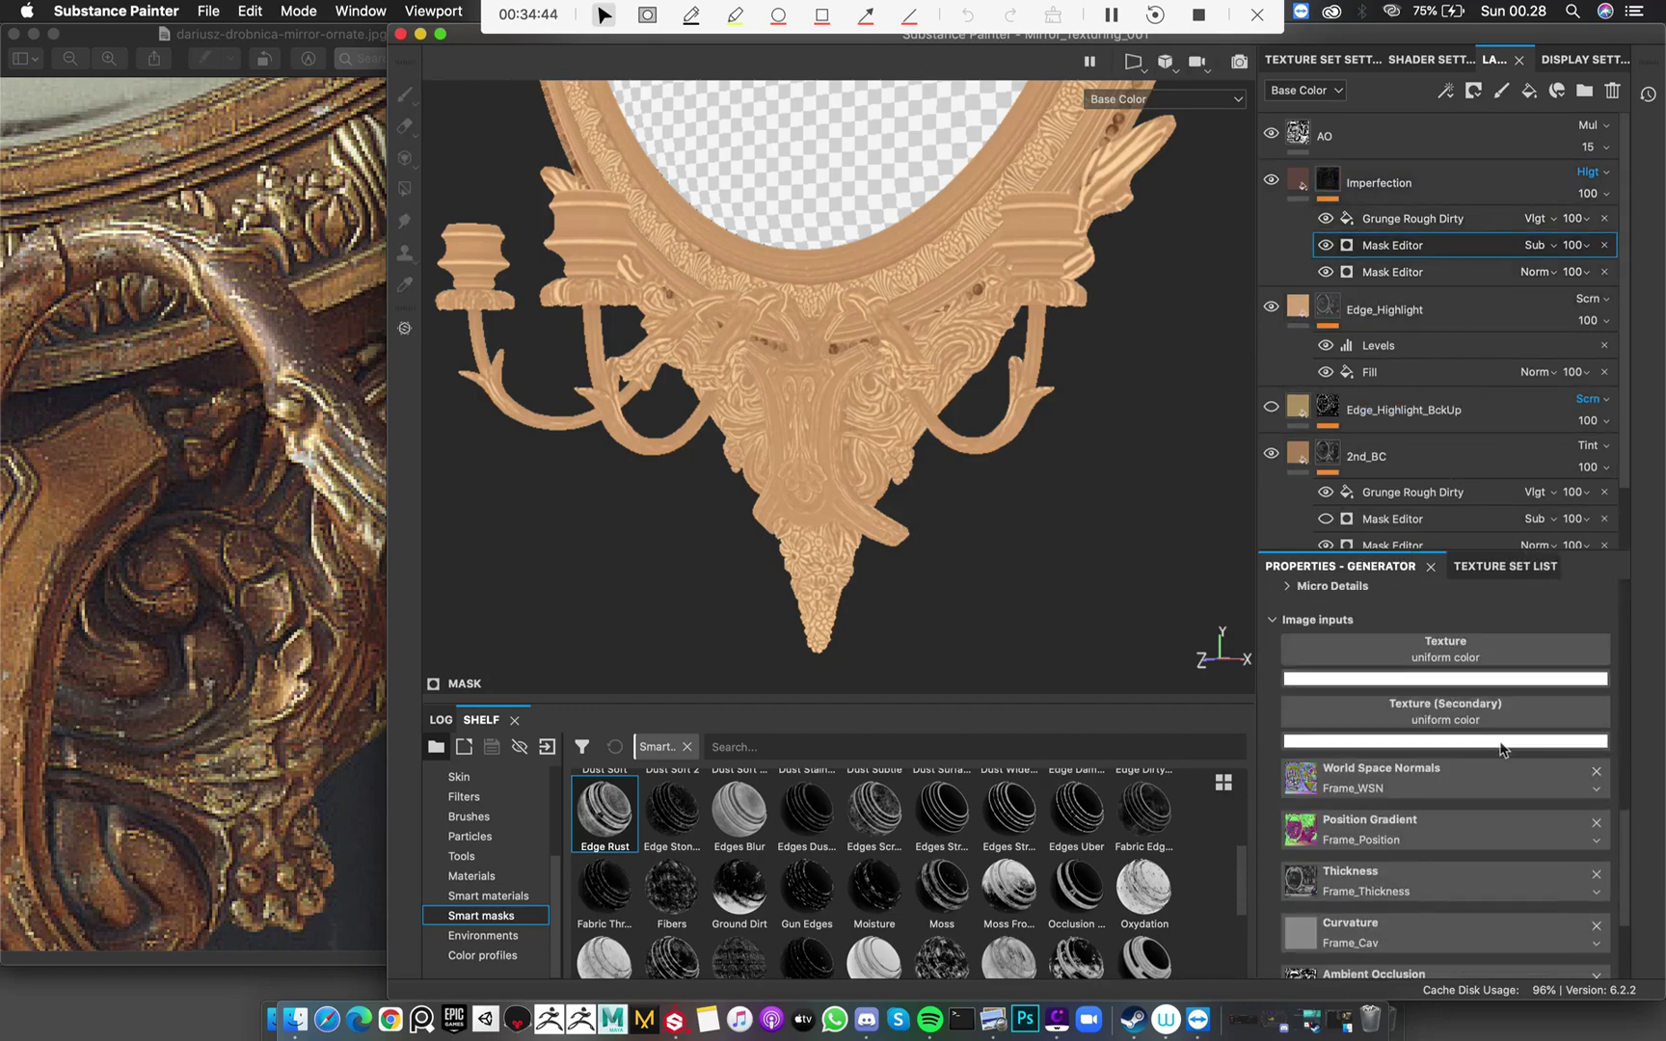
scroll(1500, 748, "down", 3)
scroll(1494, 750, "up", 7)
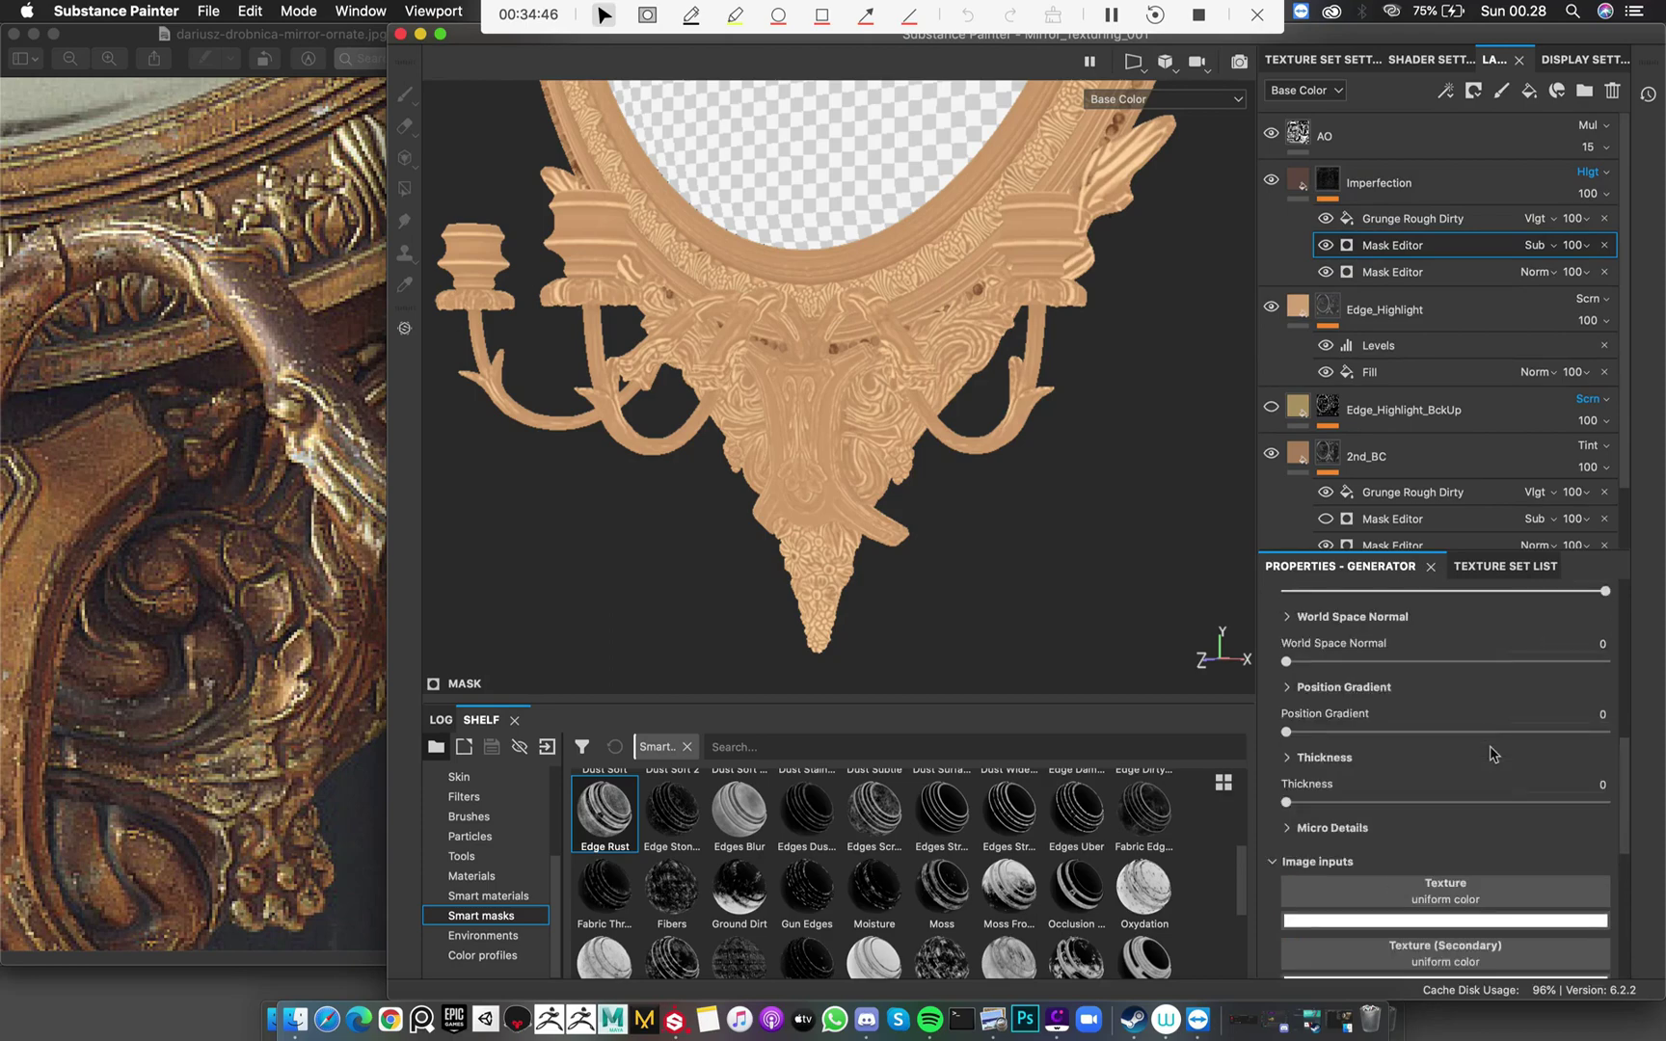
scroll(1490, 752, "up", 4)
scroll(1483, 744, "up", 5)
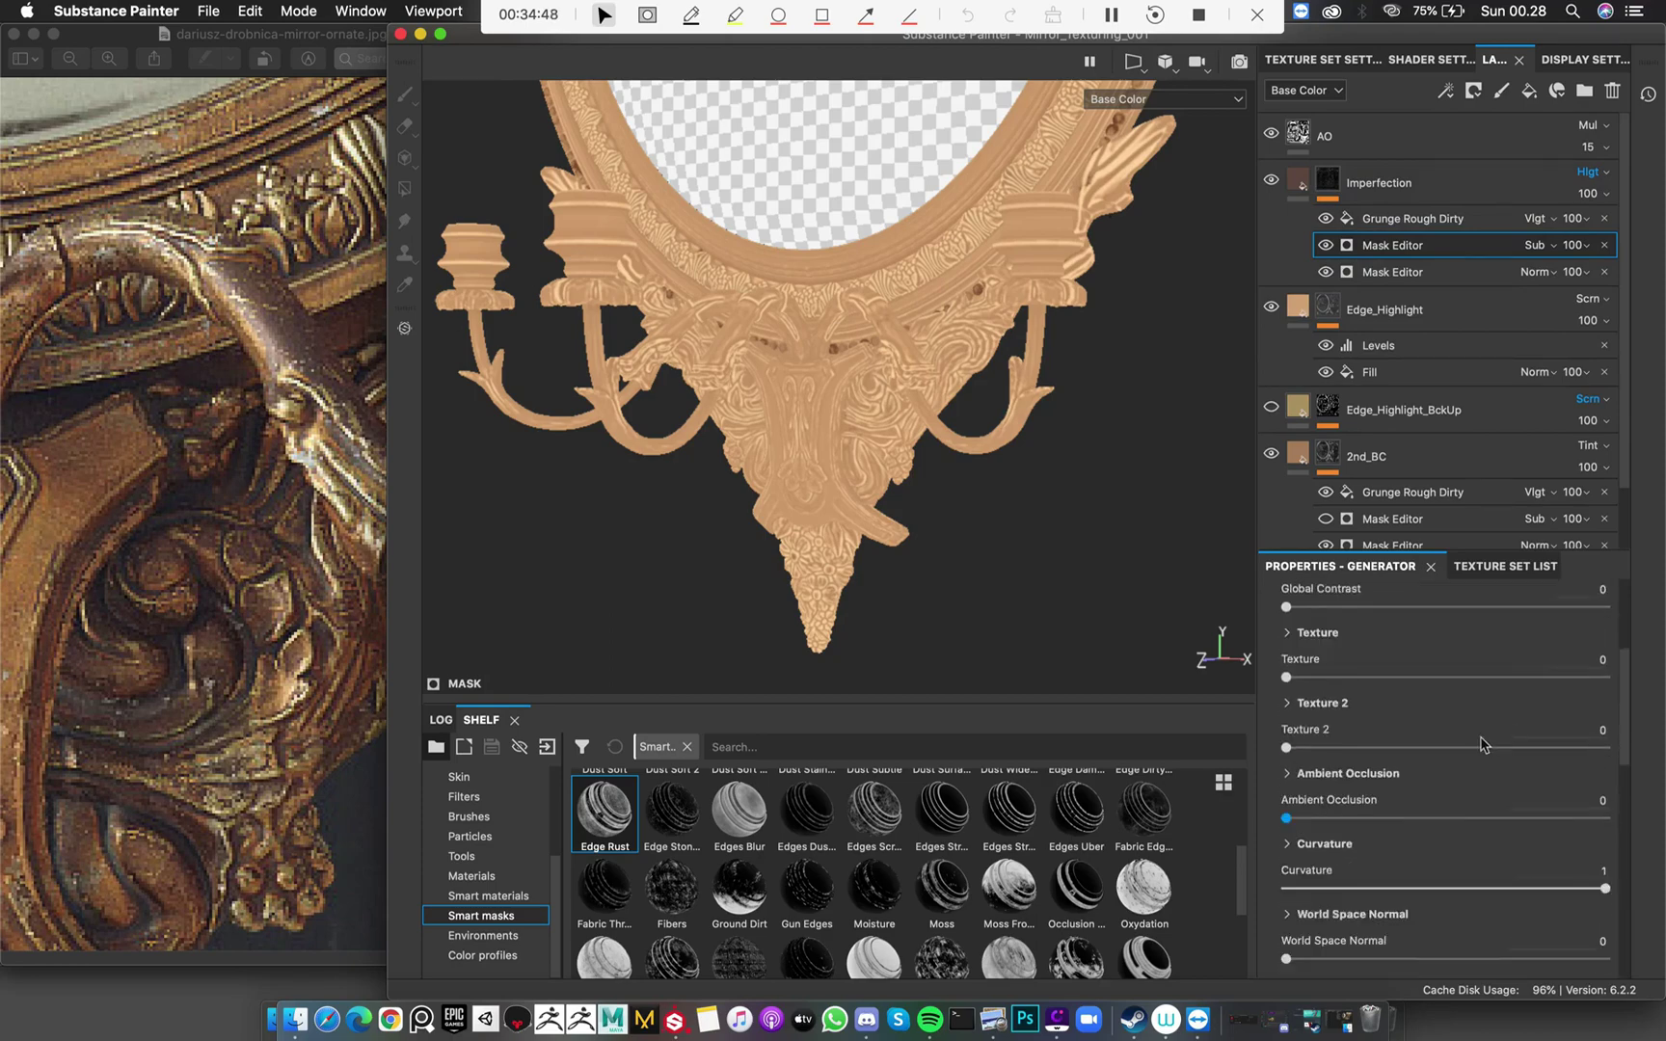
scroll(1395, 761, "down", 3)
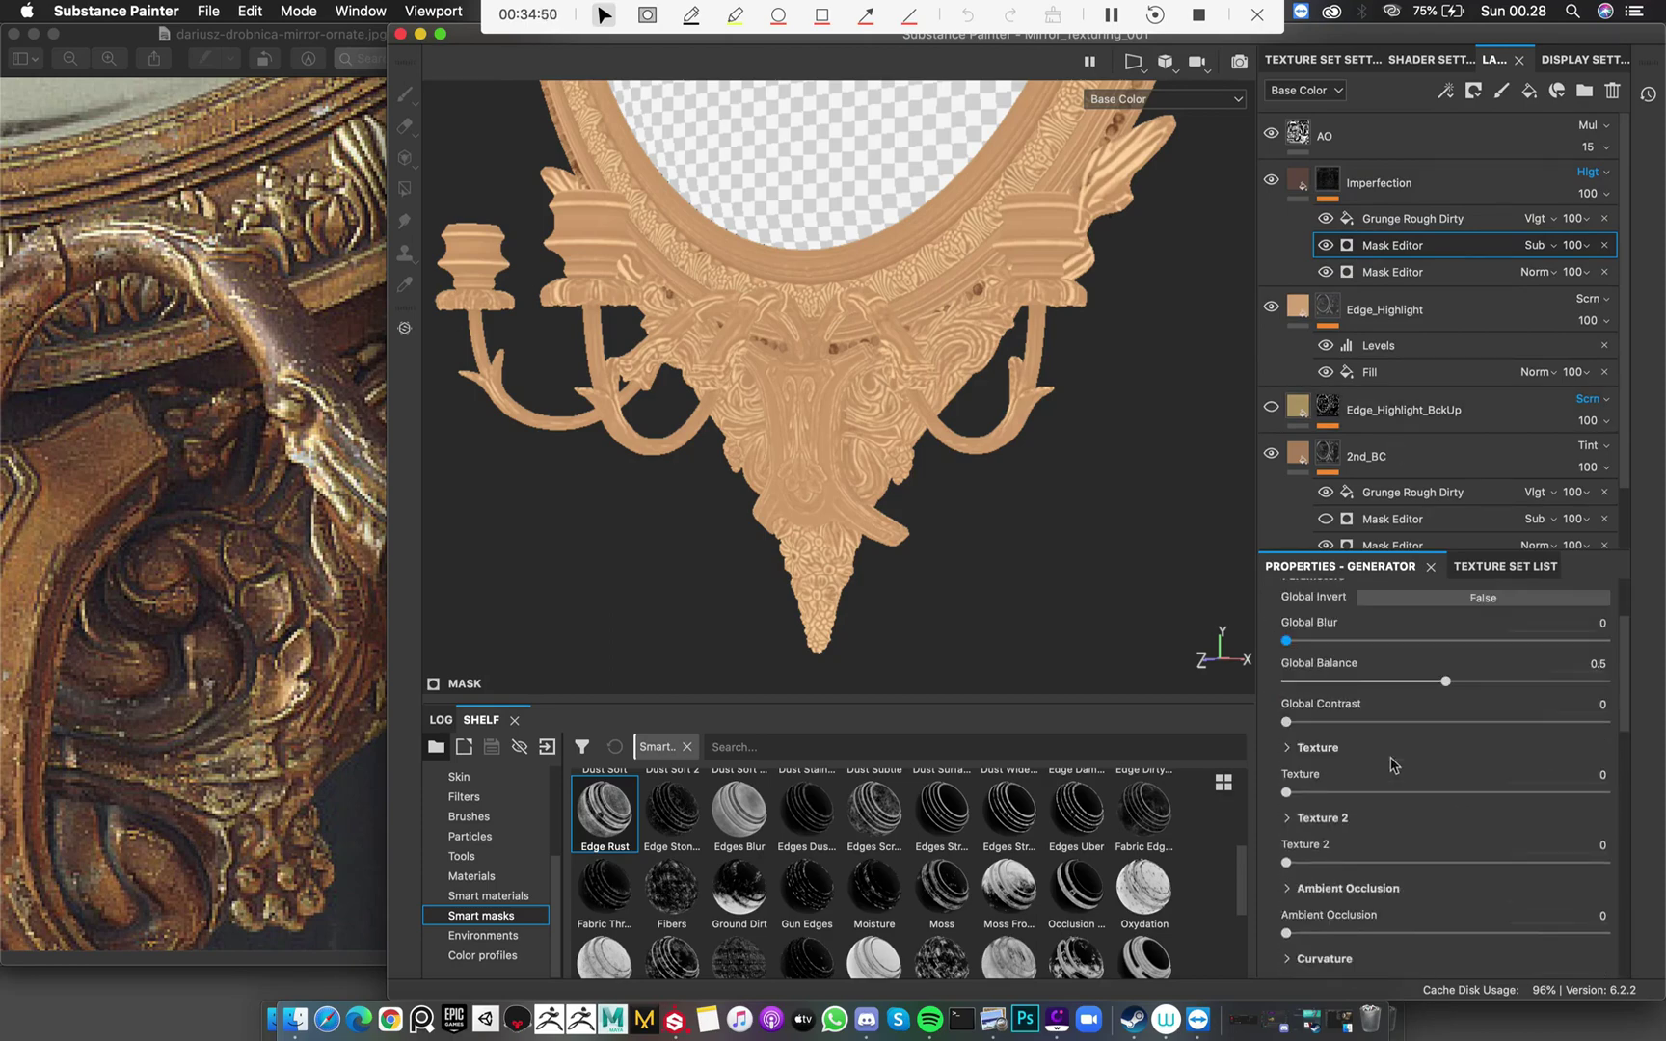
scroll(1378, 746, "down", 2)
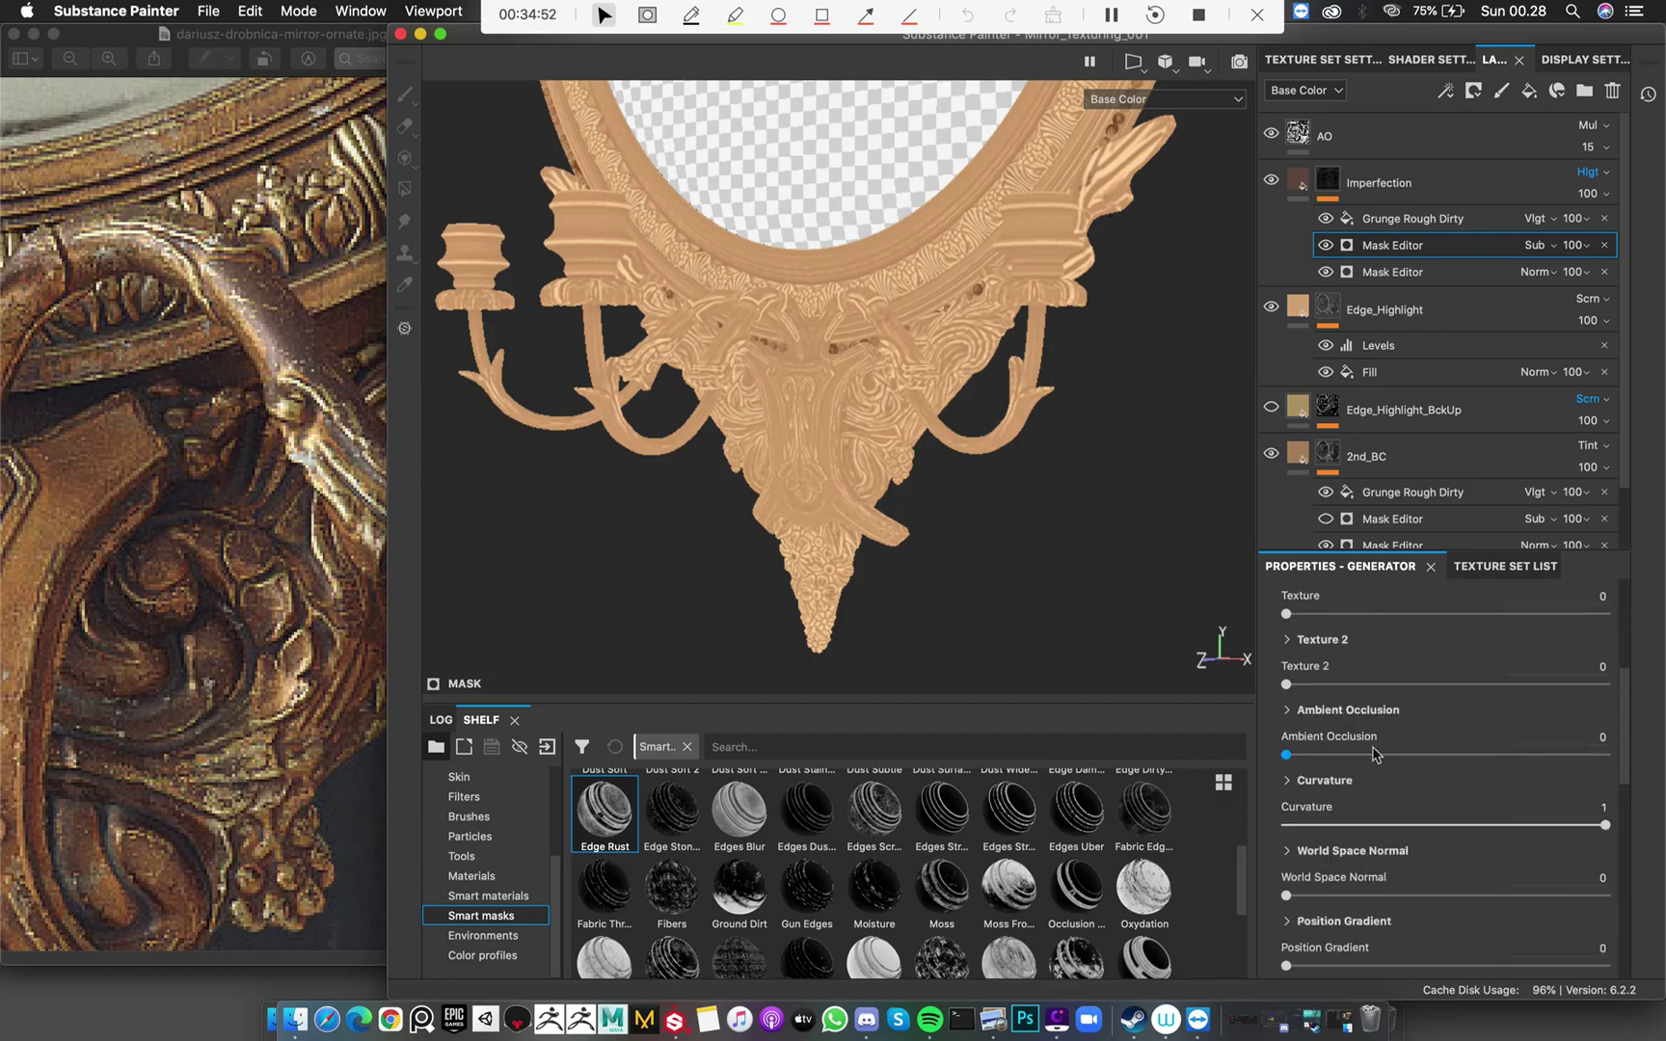
mouse_move(1368, 755)
left_mouse_down()
mouse_move(1588, 754)
mouse_move(1296, 762)
mouse_move(1663, 779)
left_mouse_up()
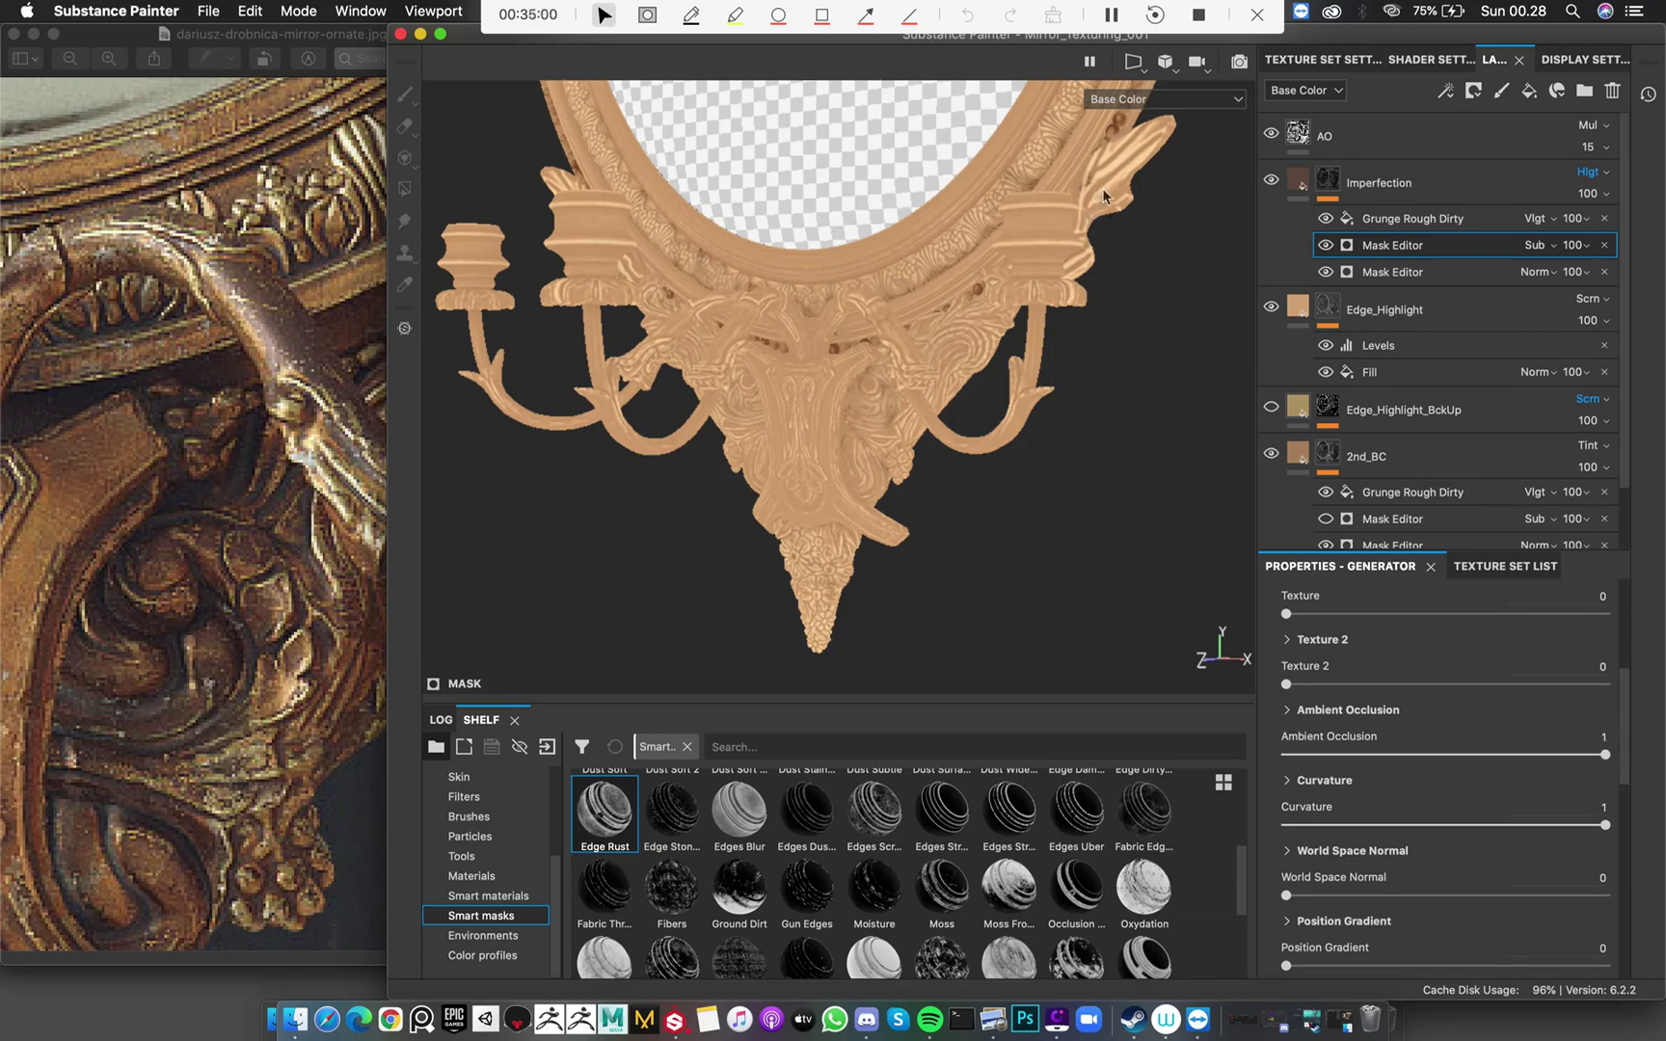
Set World Space Normal and Position Gradient to 1 in the Imperfection mask's subtracting Mask Editor
left_click_drag(1102, 187, 1043, 328, "alt")
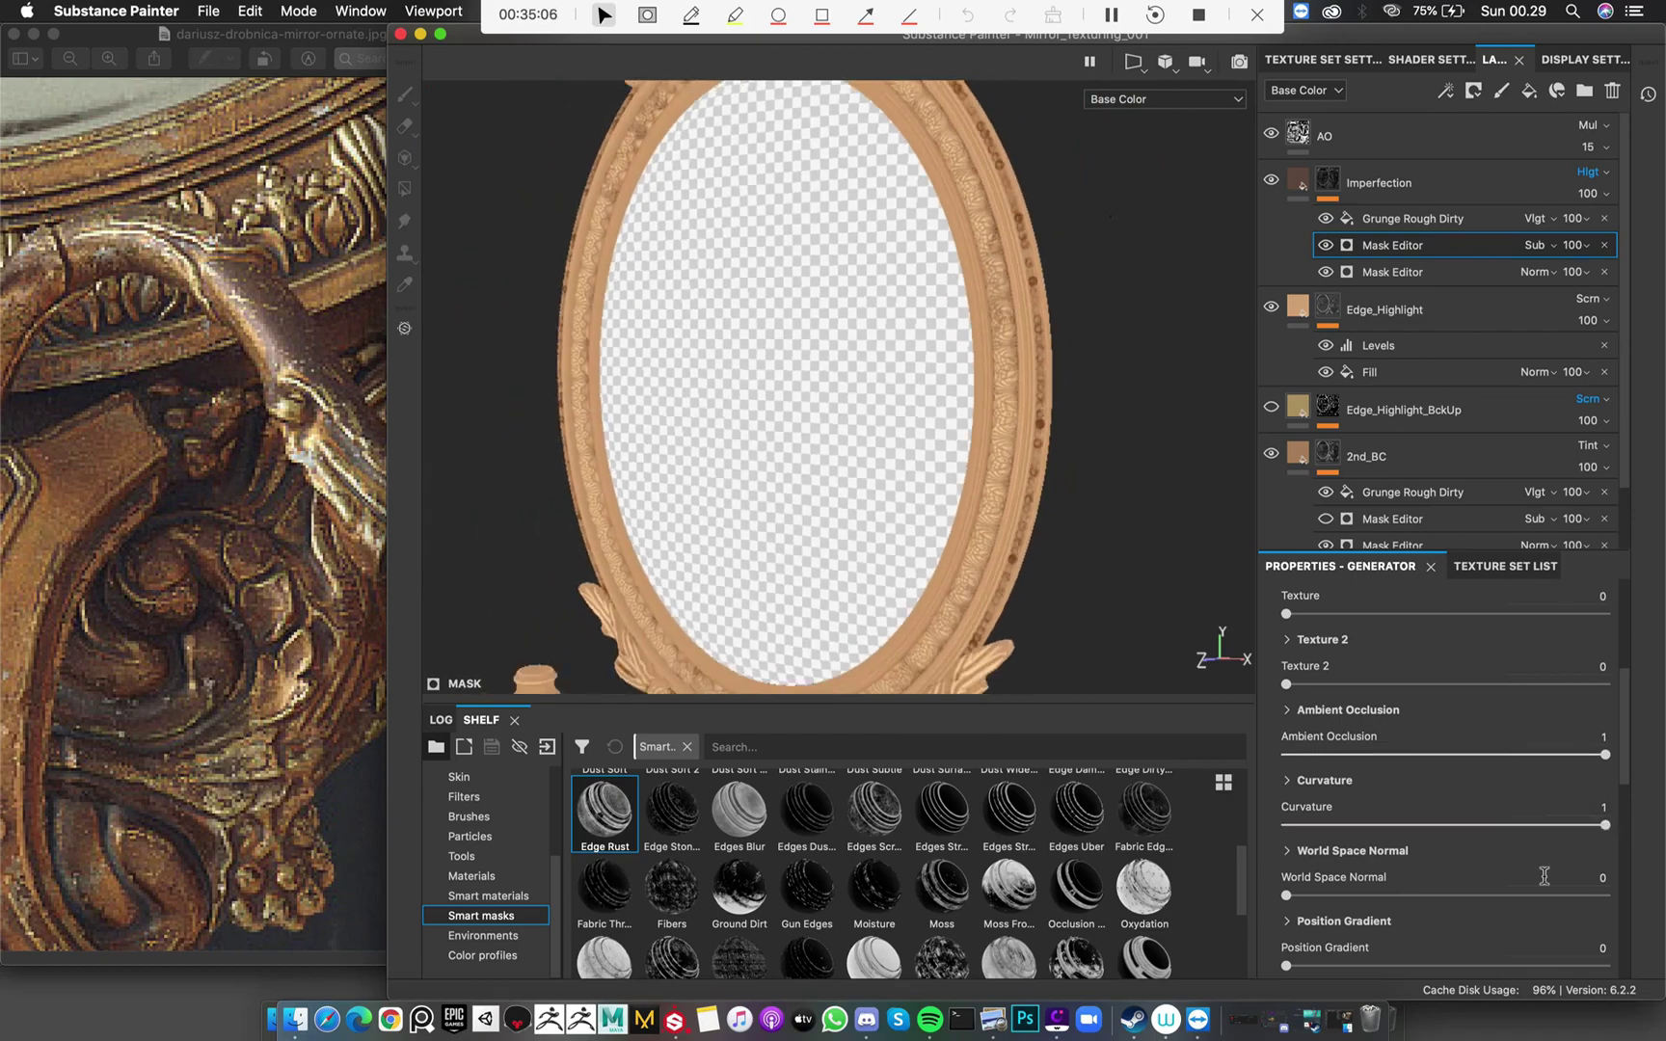
left_click_drag(1288, 895, 1660, 885)
right_click_drag(1011, 380, 889, 401, "alt")
scroll(1445, 883, "down", 3)
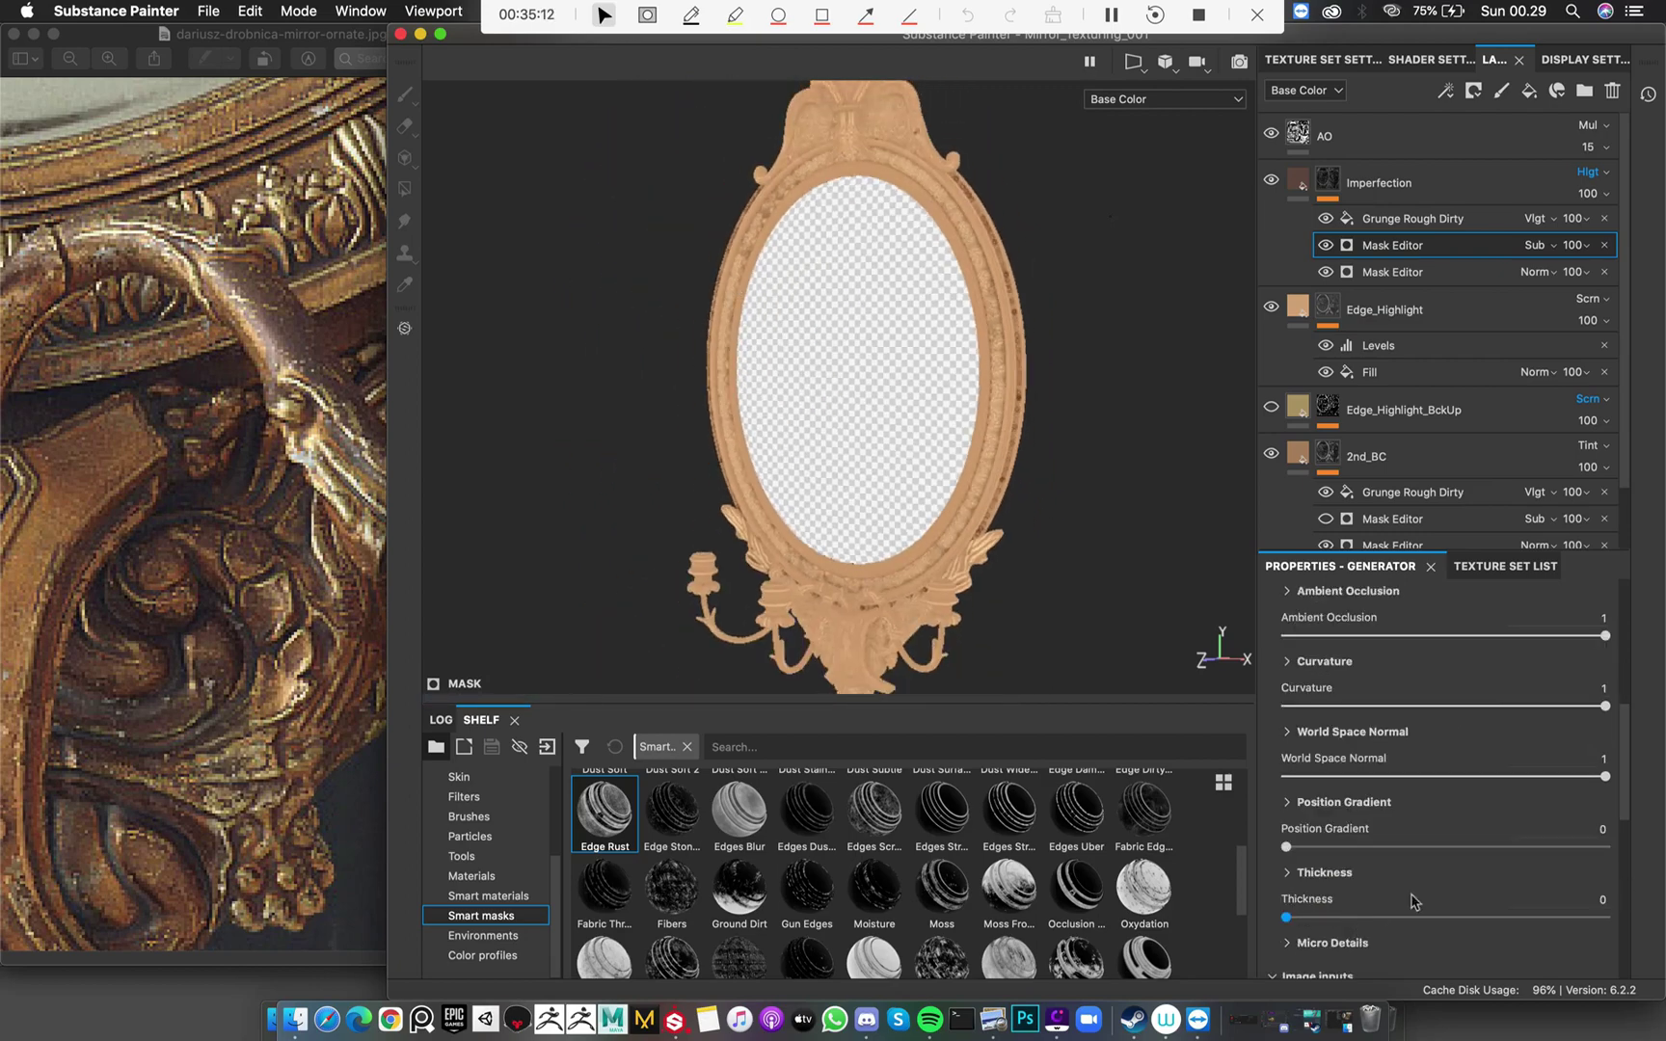
left_click_drag(1286, 846, 1660, 846)
left_click_drag(815, 390, 815, 312, "alt")
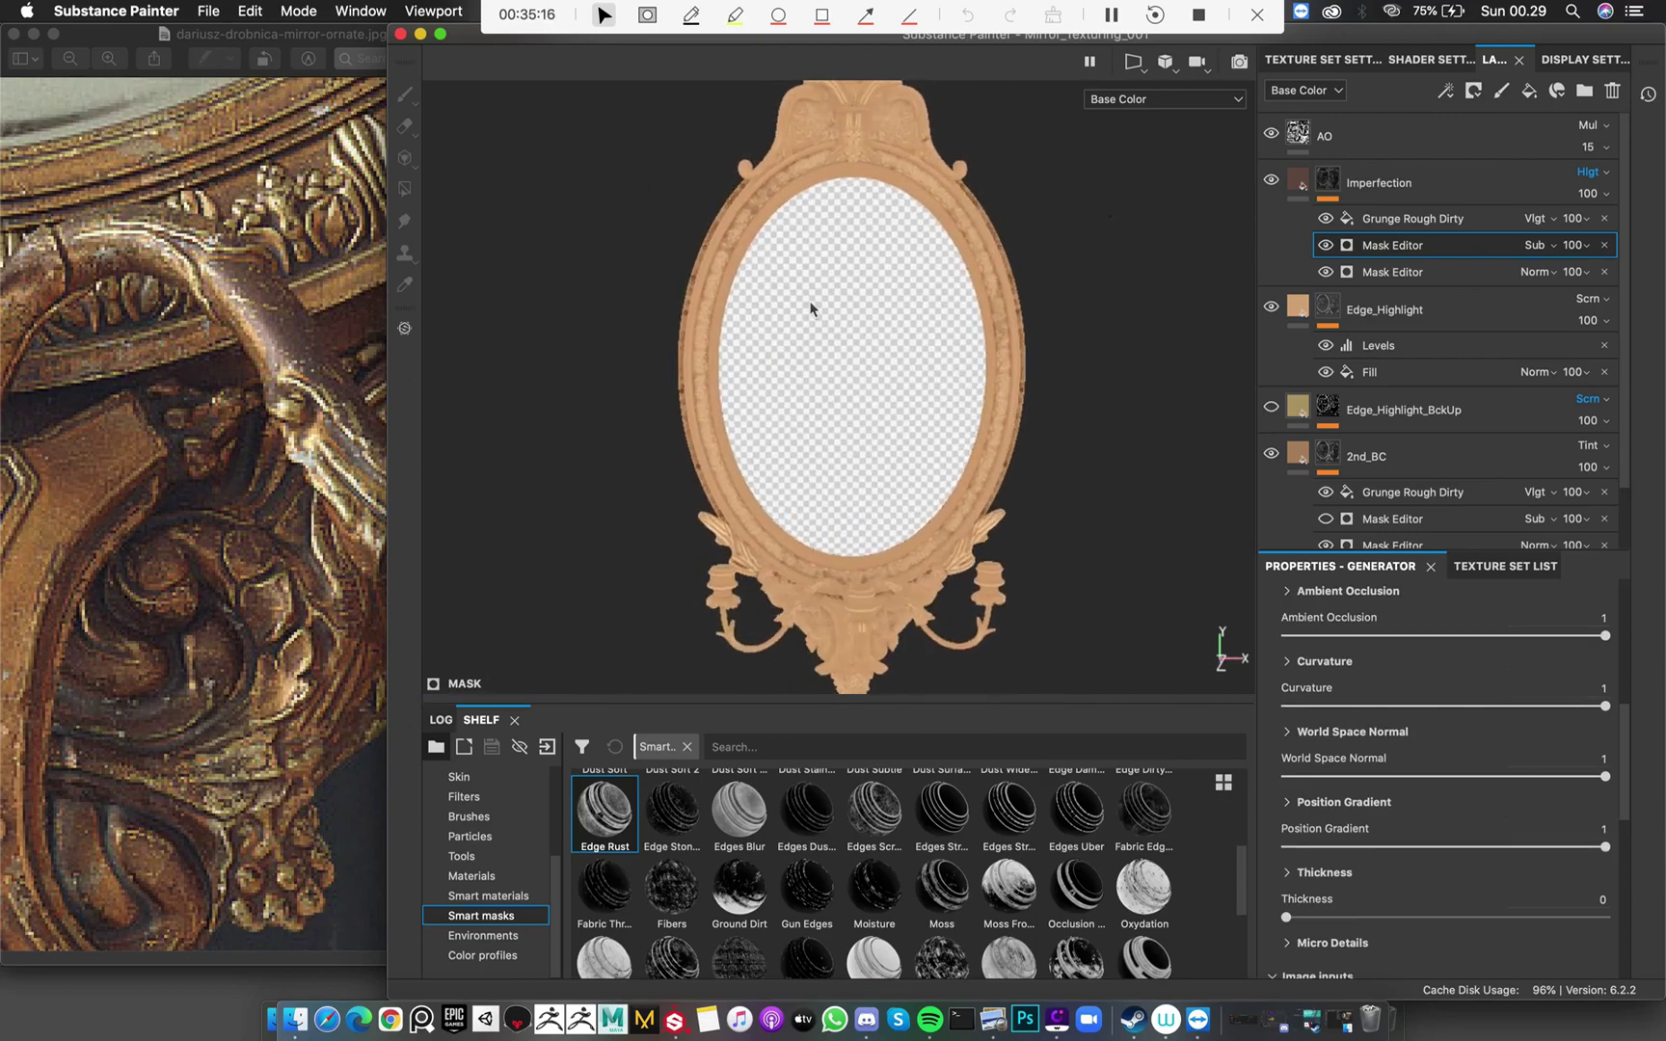
right_click_drag(815, 313, 878, 421, "alt")
left_click_drag(877, 421, 973, 385, "alt")
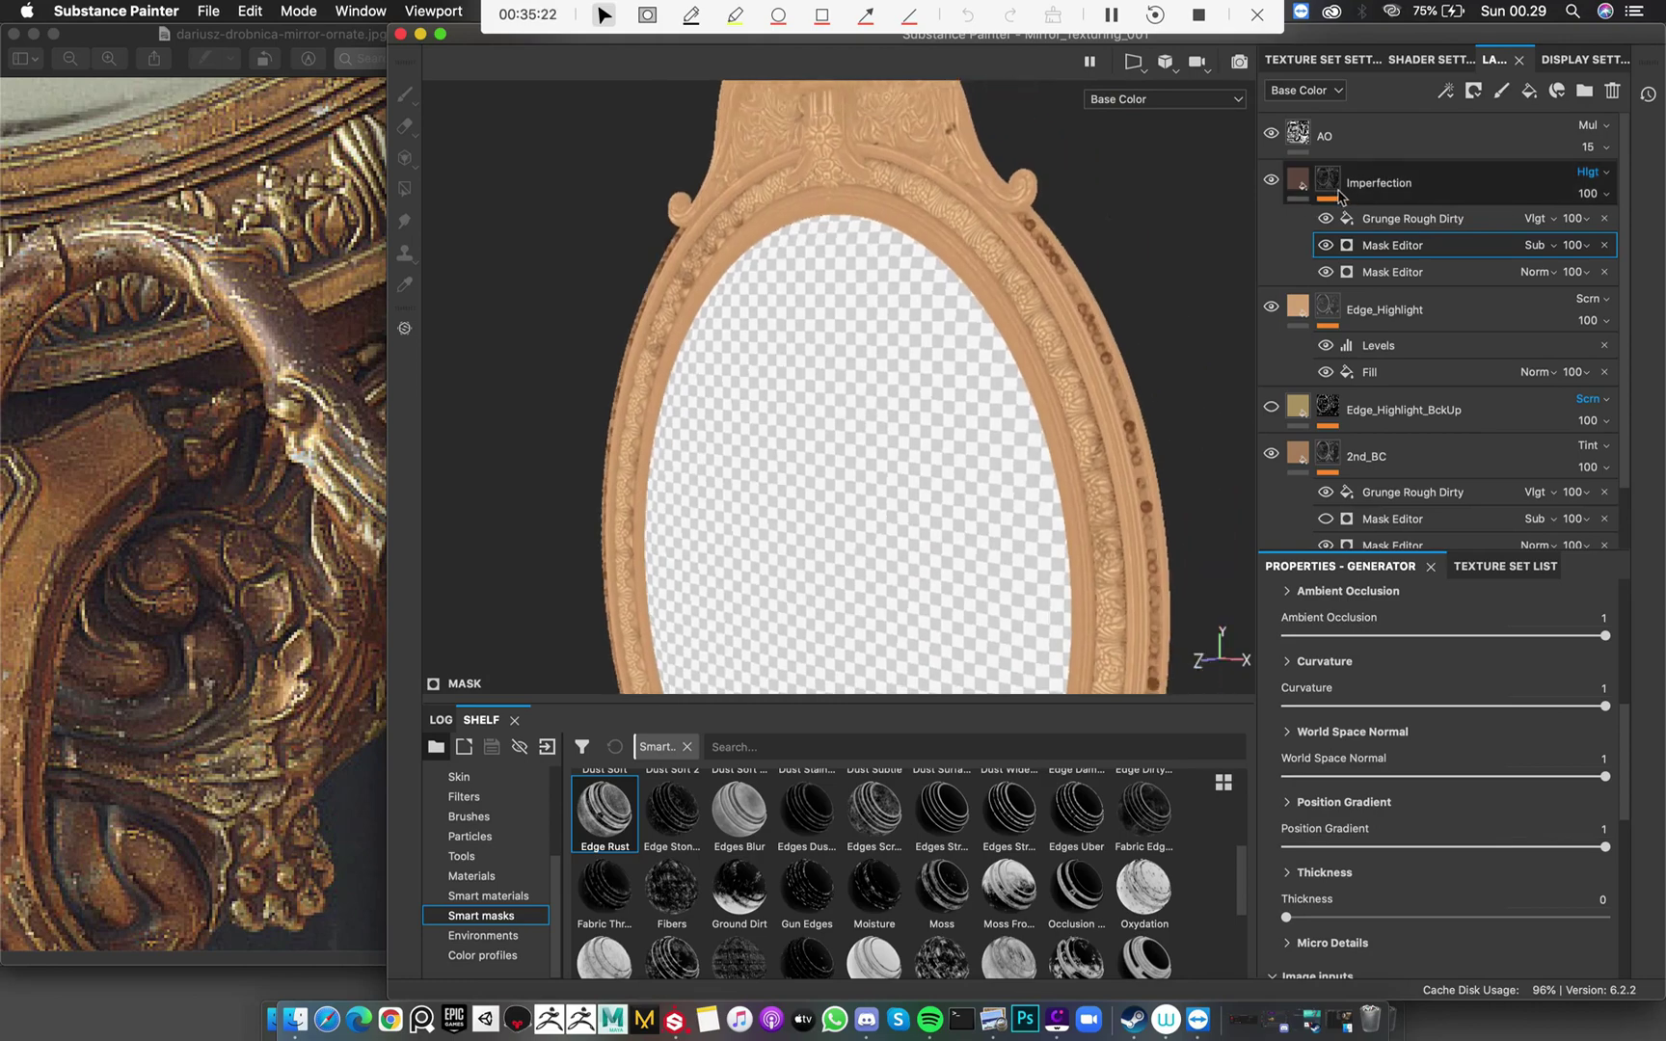
Display the Imperfection mask alone and examine its coverage on the oval frame and the lower ornament
left_click(1299, 183)
left_click_drag(893, 416, 904, 349, "alt")
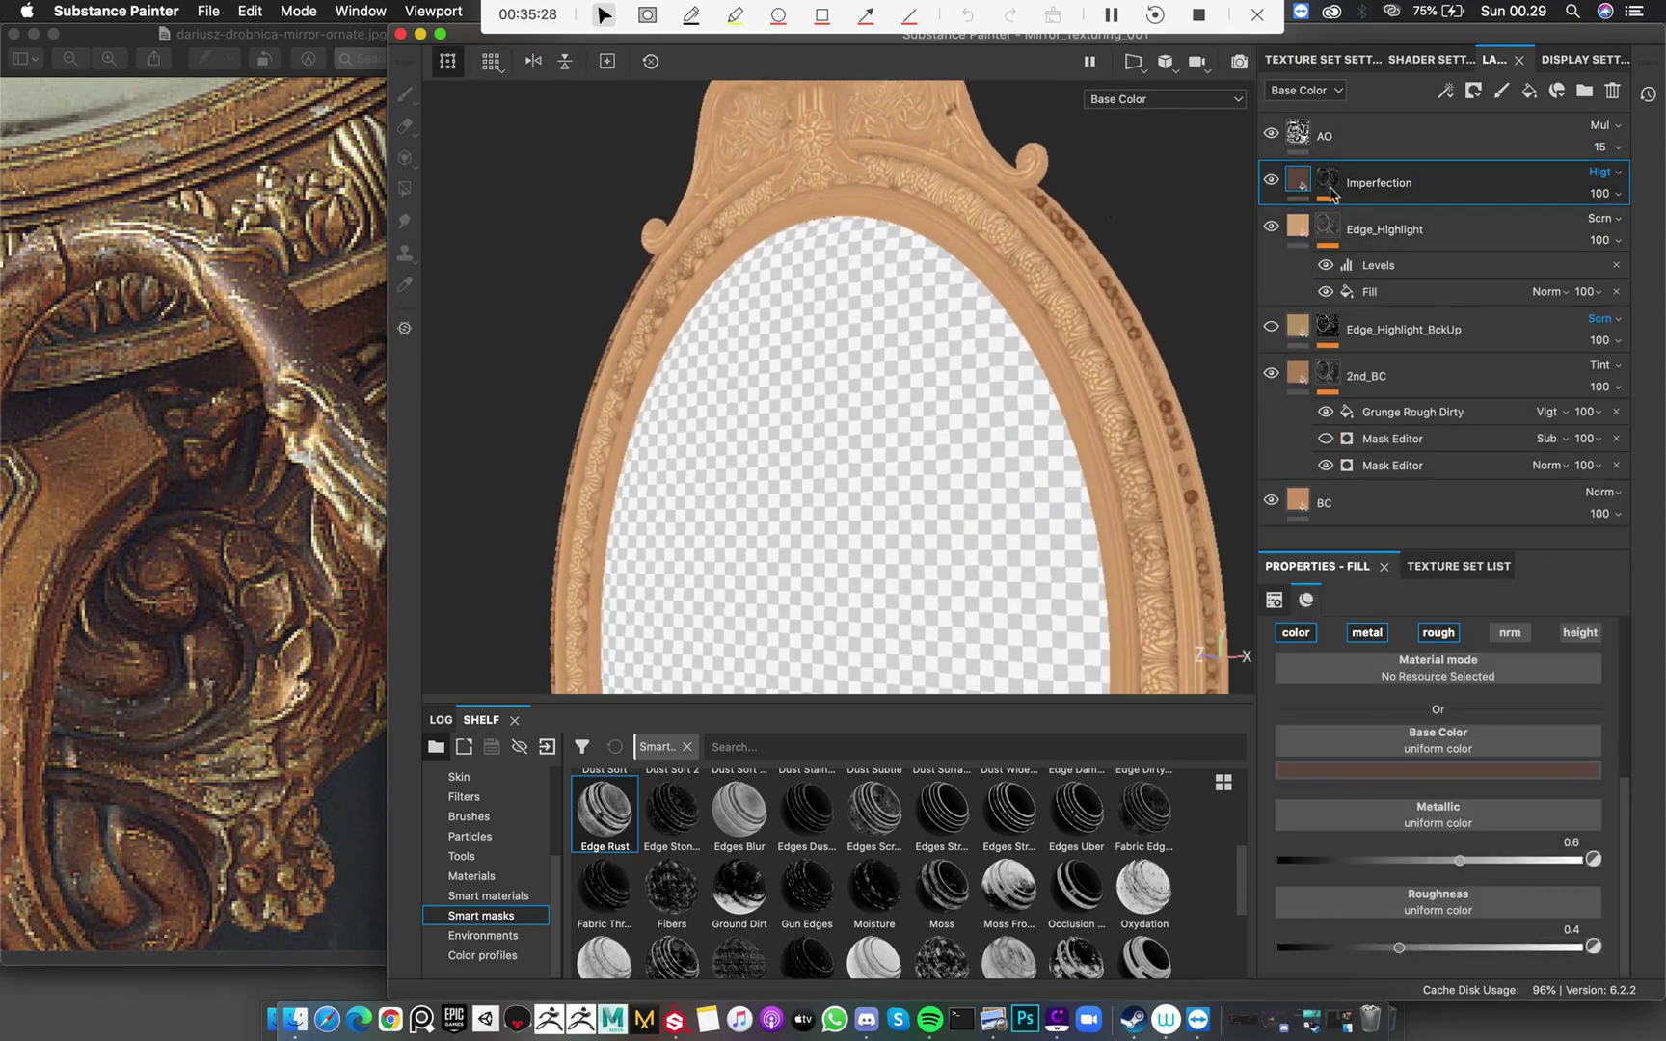
left_click(1328, 181, "alt")
mouse_move(1003, 357)
left_mouse_down("alt")
mouse_move(978, 372)
mouse_move(986, 390)
mouse_move(977, 363)
left_mouse_up("alt")
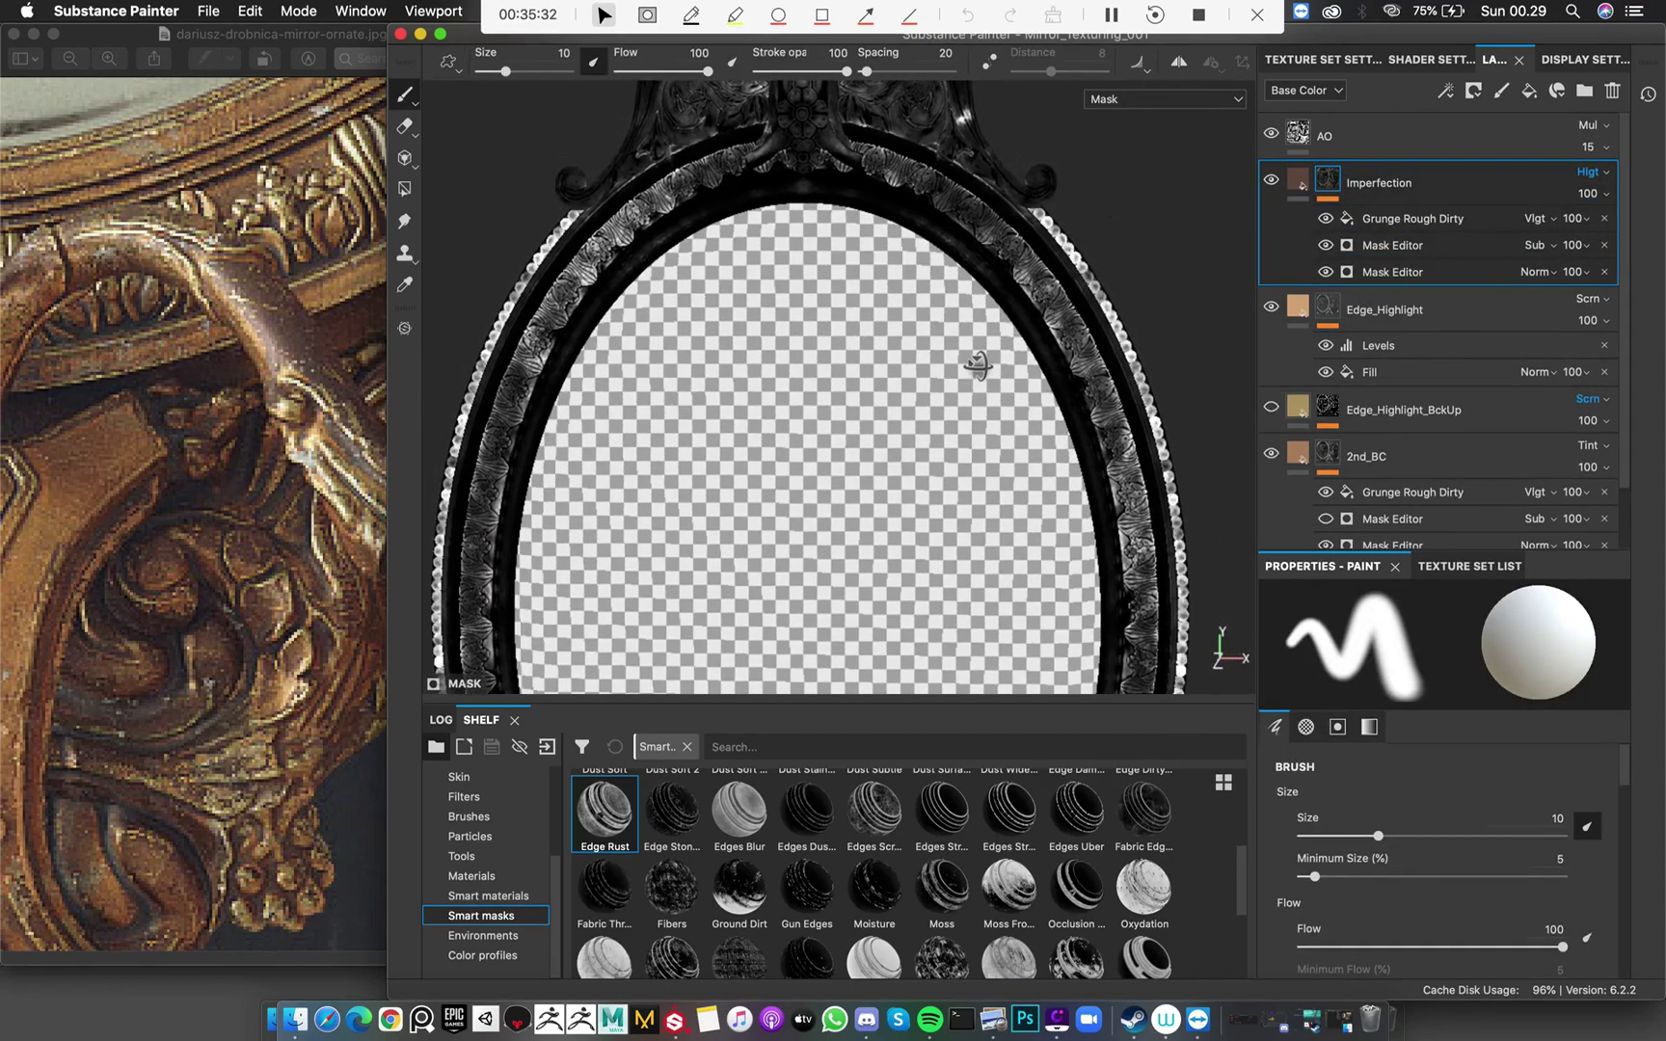
middle_click_drag(1049, 665, 953, 139, "alt")
mouse_move(950, 135)
right_mouse_down("alt")
mouse_move(993, 453)
mouse_move(1070, 540)
mouse_move(1128, 463)
right_mouse_up("alt")
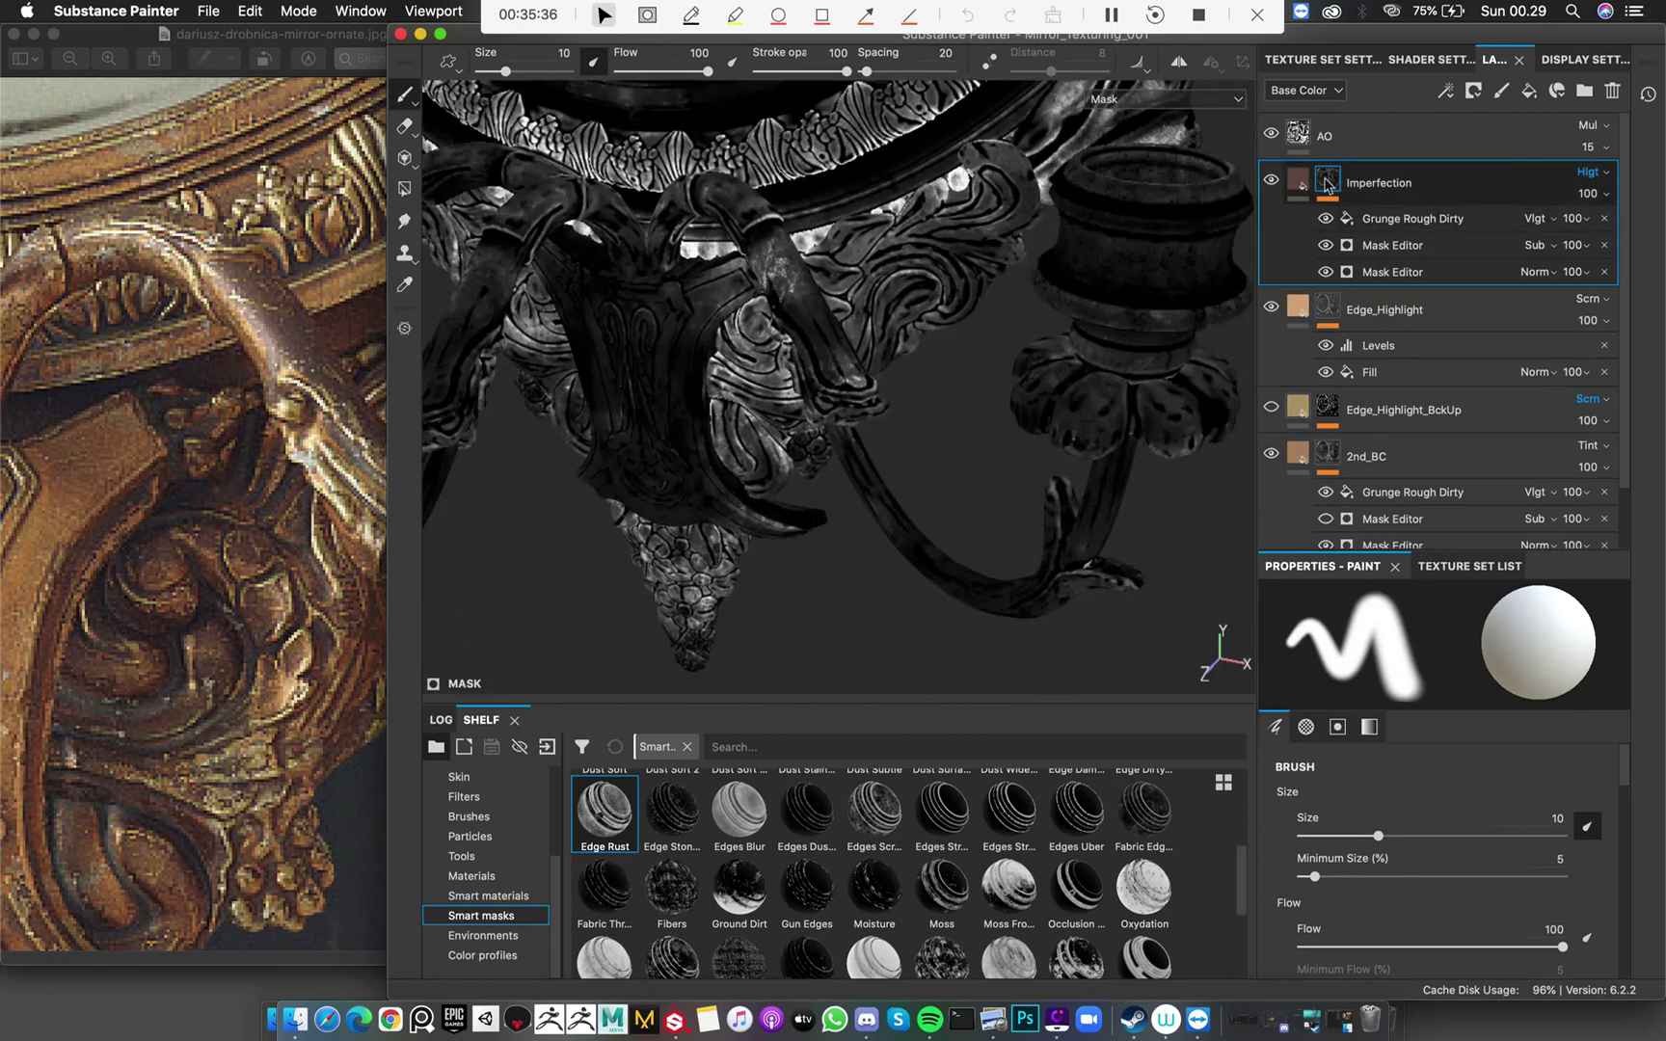
Add a Levels effect to the Imperfection mask with input black at 0.075, midtone at 0.392 and white at 1
right_click(1328, 179)
left_click(1454, 646)
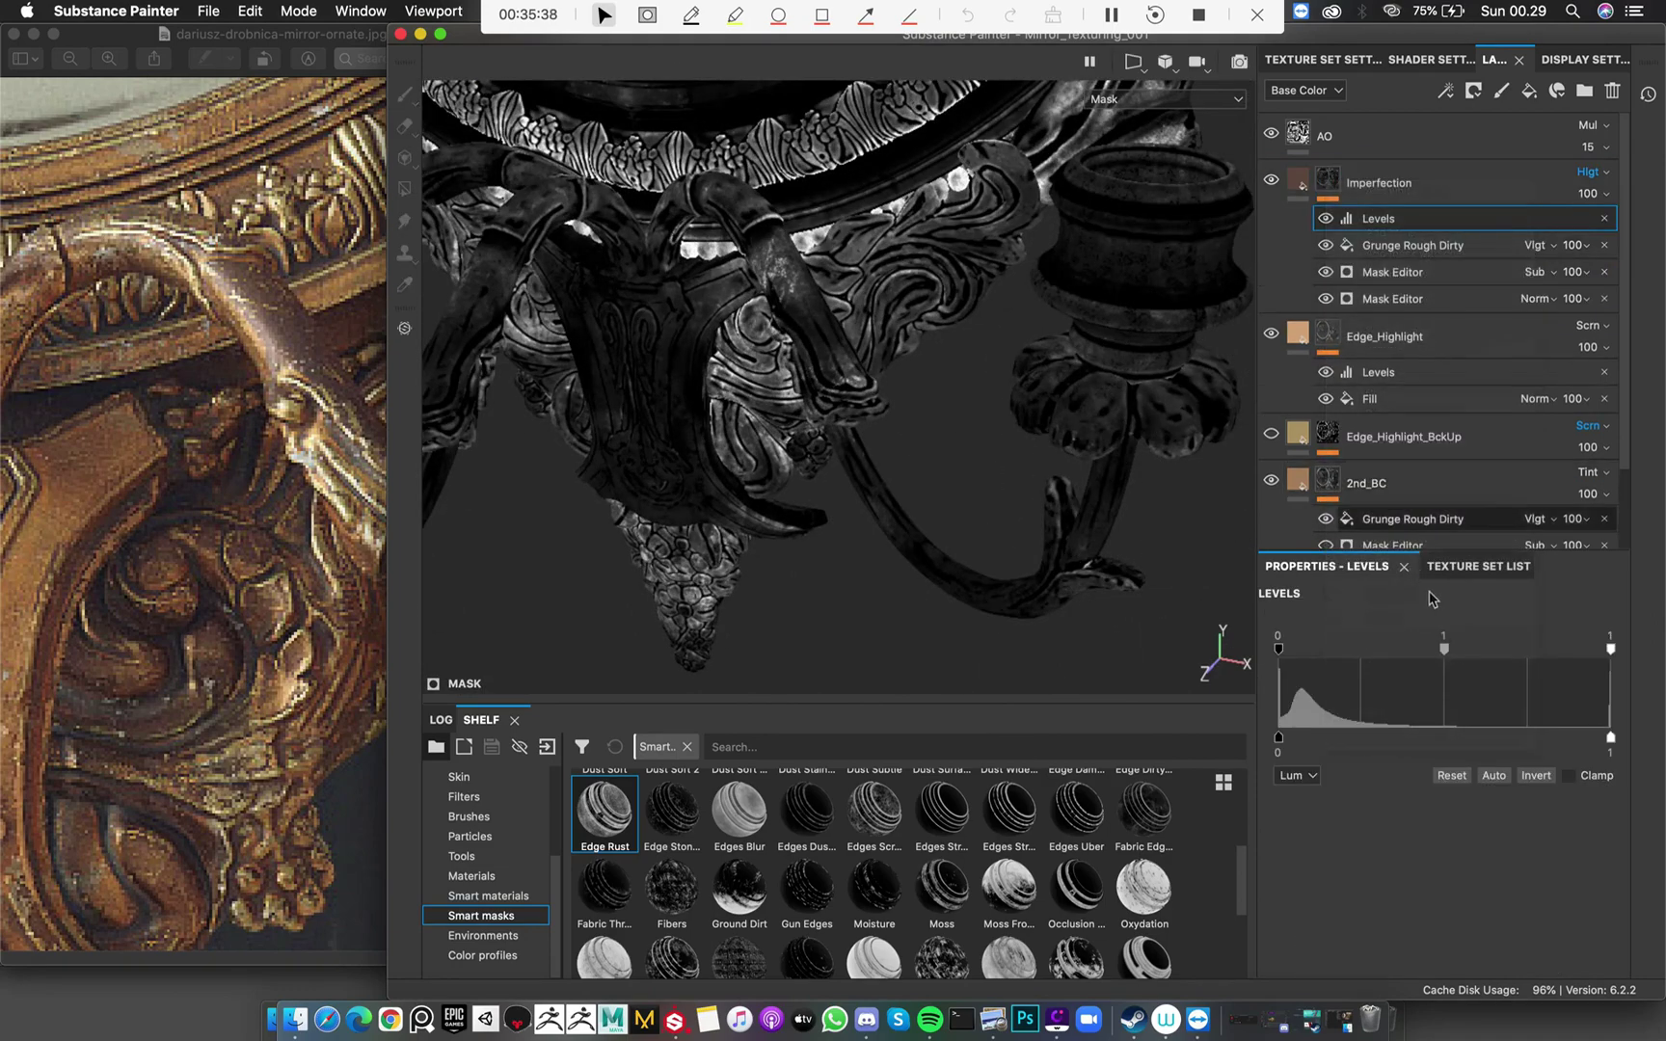
left_click_drag(1444, 649, 1500, 655)
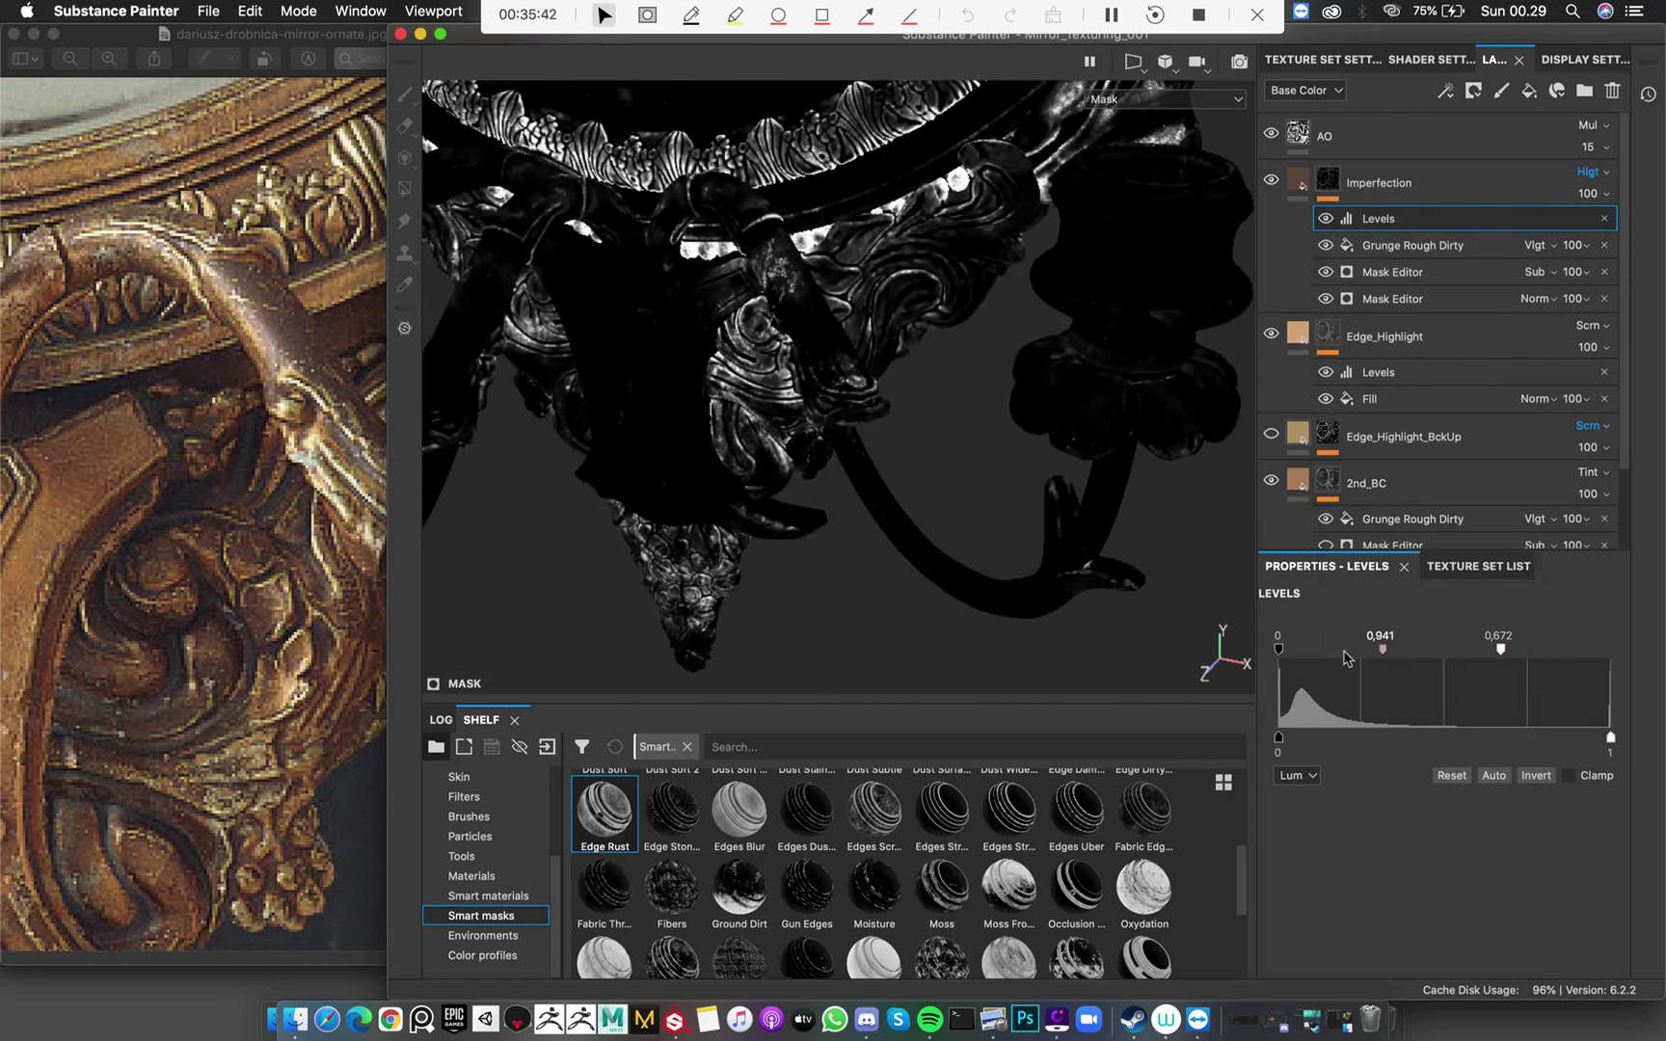
left_click_drag(1346, 659, 1304, 651)
left_click_drag(1369, 652, 1337, 662)
left_click_drag(1500, 655, 1653, 669)
left_click_drag(665, 395, 1093, 406, "alt")
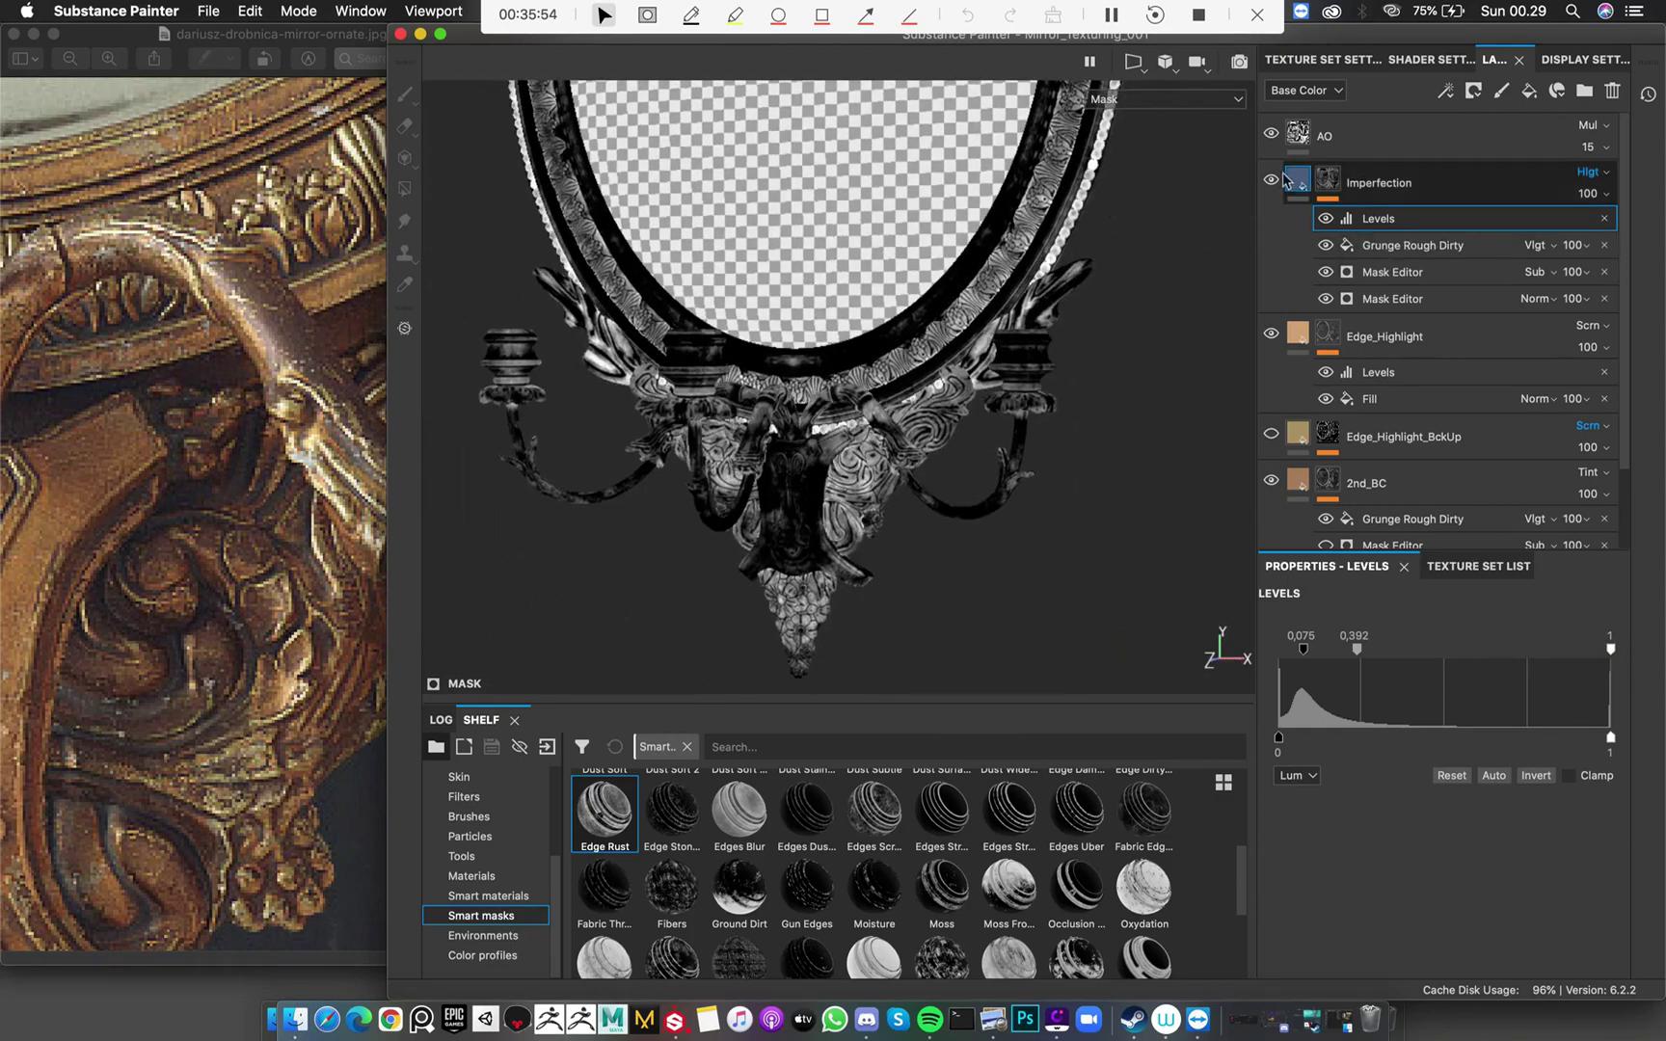
Select the Imperfection fill and examine the resulting base color across the mirror frame
left_click(1378, 182)
left_click_drag(1096, 250, 954, 306, "alt")
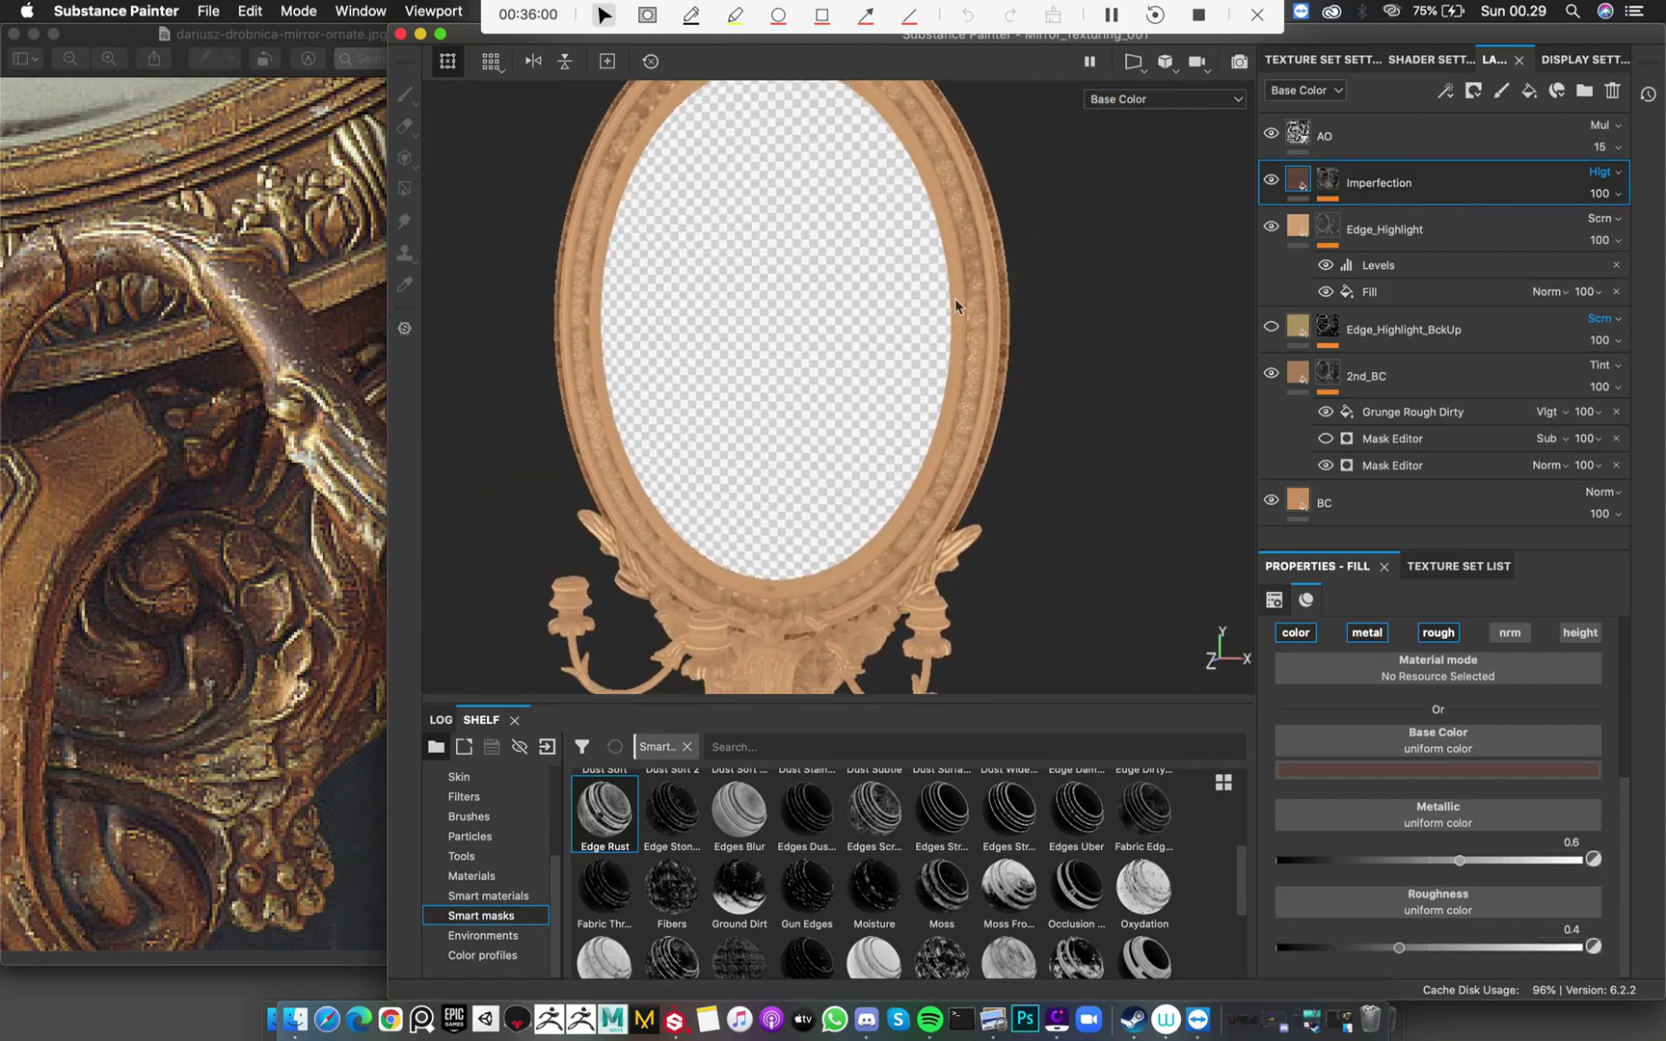
middle_click_drag(930, 225, 917, 617, "alt")
right_click_drag(921, 588, 1056, 461, "alt")
left_click_drag(767, 337, 928, 352, "alt")
Display the full material and compare it with the Imperfection mask around the frame, candle arms and lower ornament
key("m")
scroll(838, 367, "down", 3)
right_click_drag(927, 352, 854, 396, "alt")
left_click_drag(853, 395, 951, 373, "alt")
middle_click_drag(952, 372, 930, 75, "alt")
middle_click_drag(964, 482, 973, 357, "alt")
right_click_drag(1022, 482, 1171, 553, "alt")
left_click_drag(1171, 554, 858, 328, "alt")
scroll(907, 402, "up", 4)
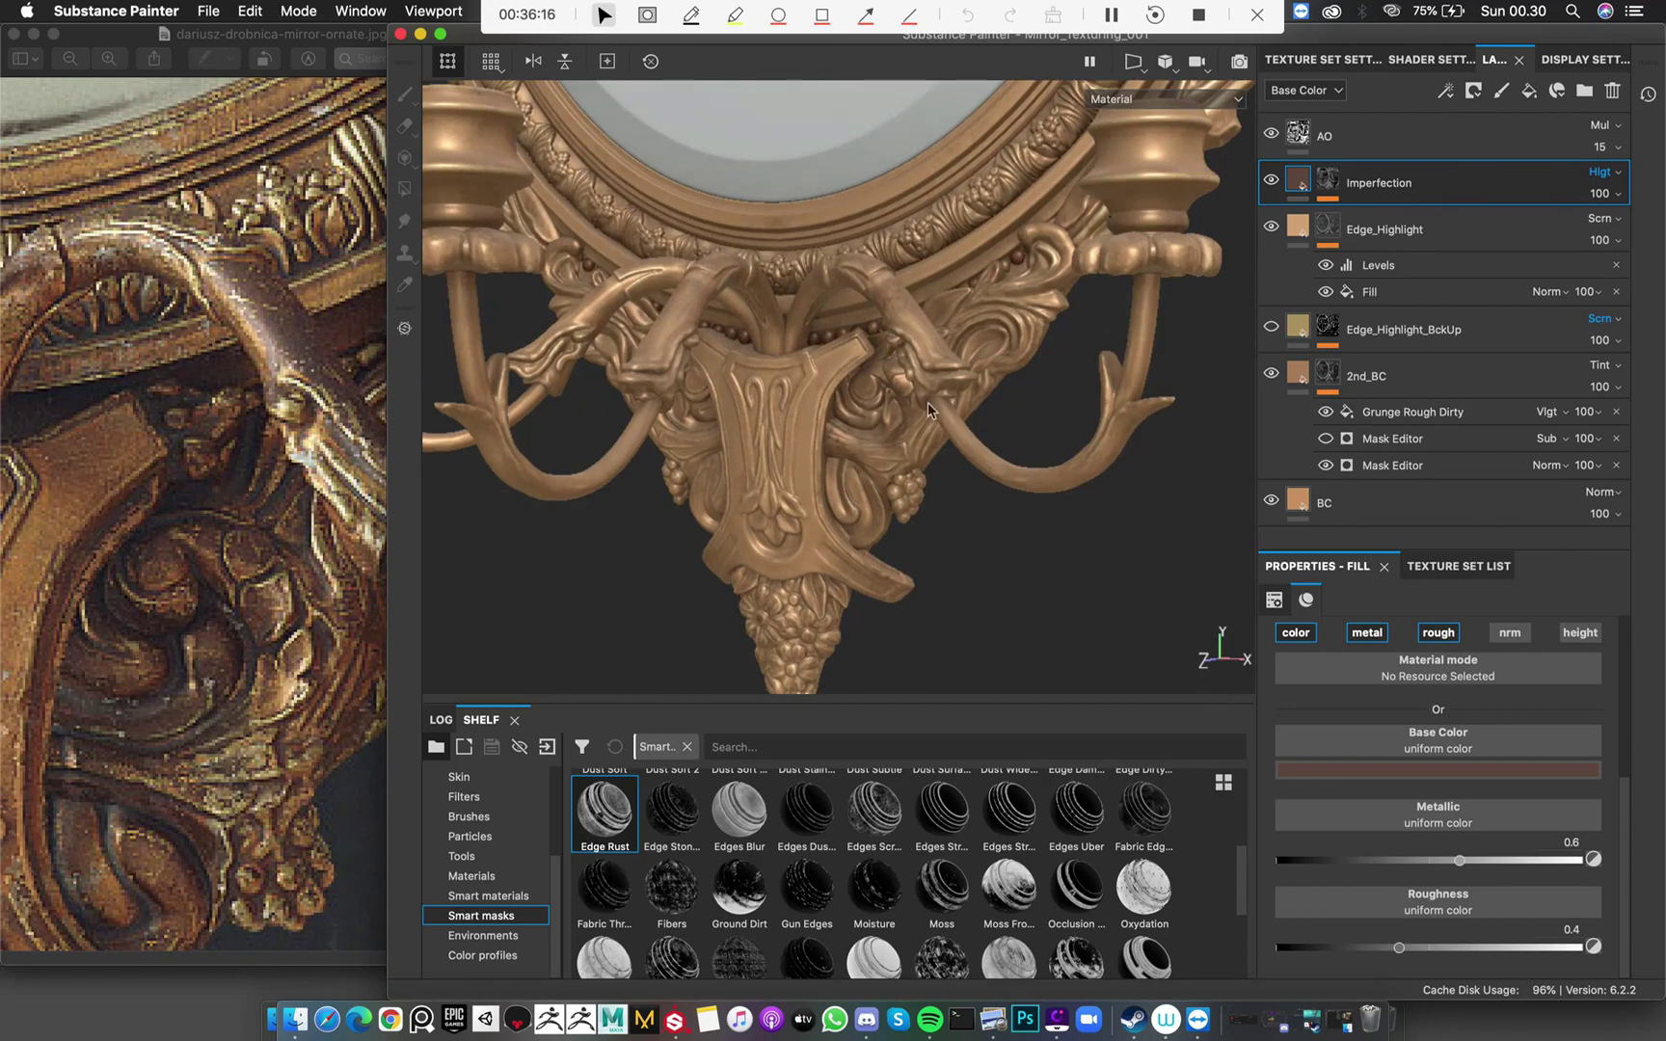
left_click_drag(928, 402, 888, 309, "alt")
left_click(1328, 180, "alt")
Group the Imperfection layer into a folder named Imperfection and set the folder's Base Color blend mode to Passthrough
left_click(1300, 178)
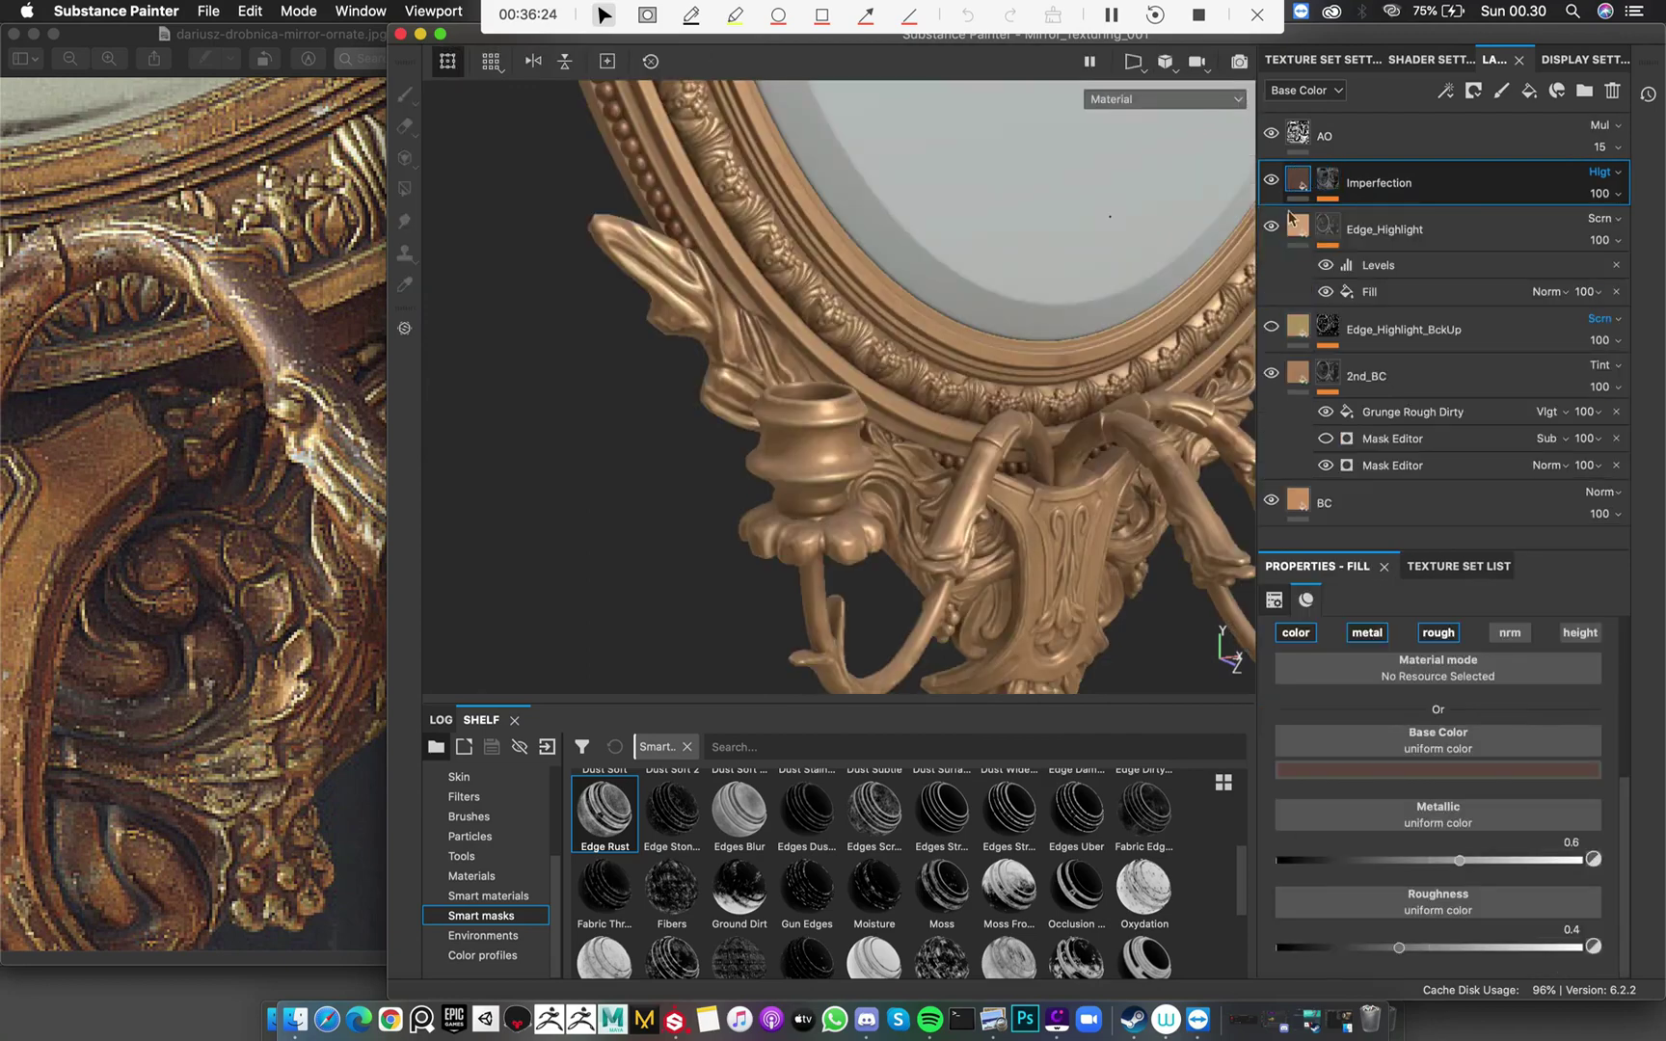
key("super+g")
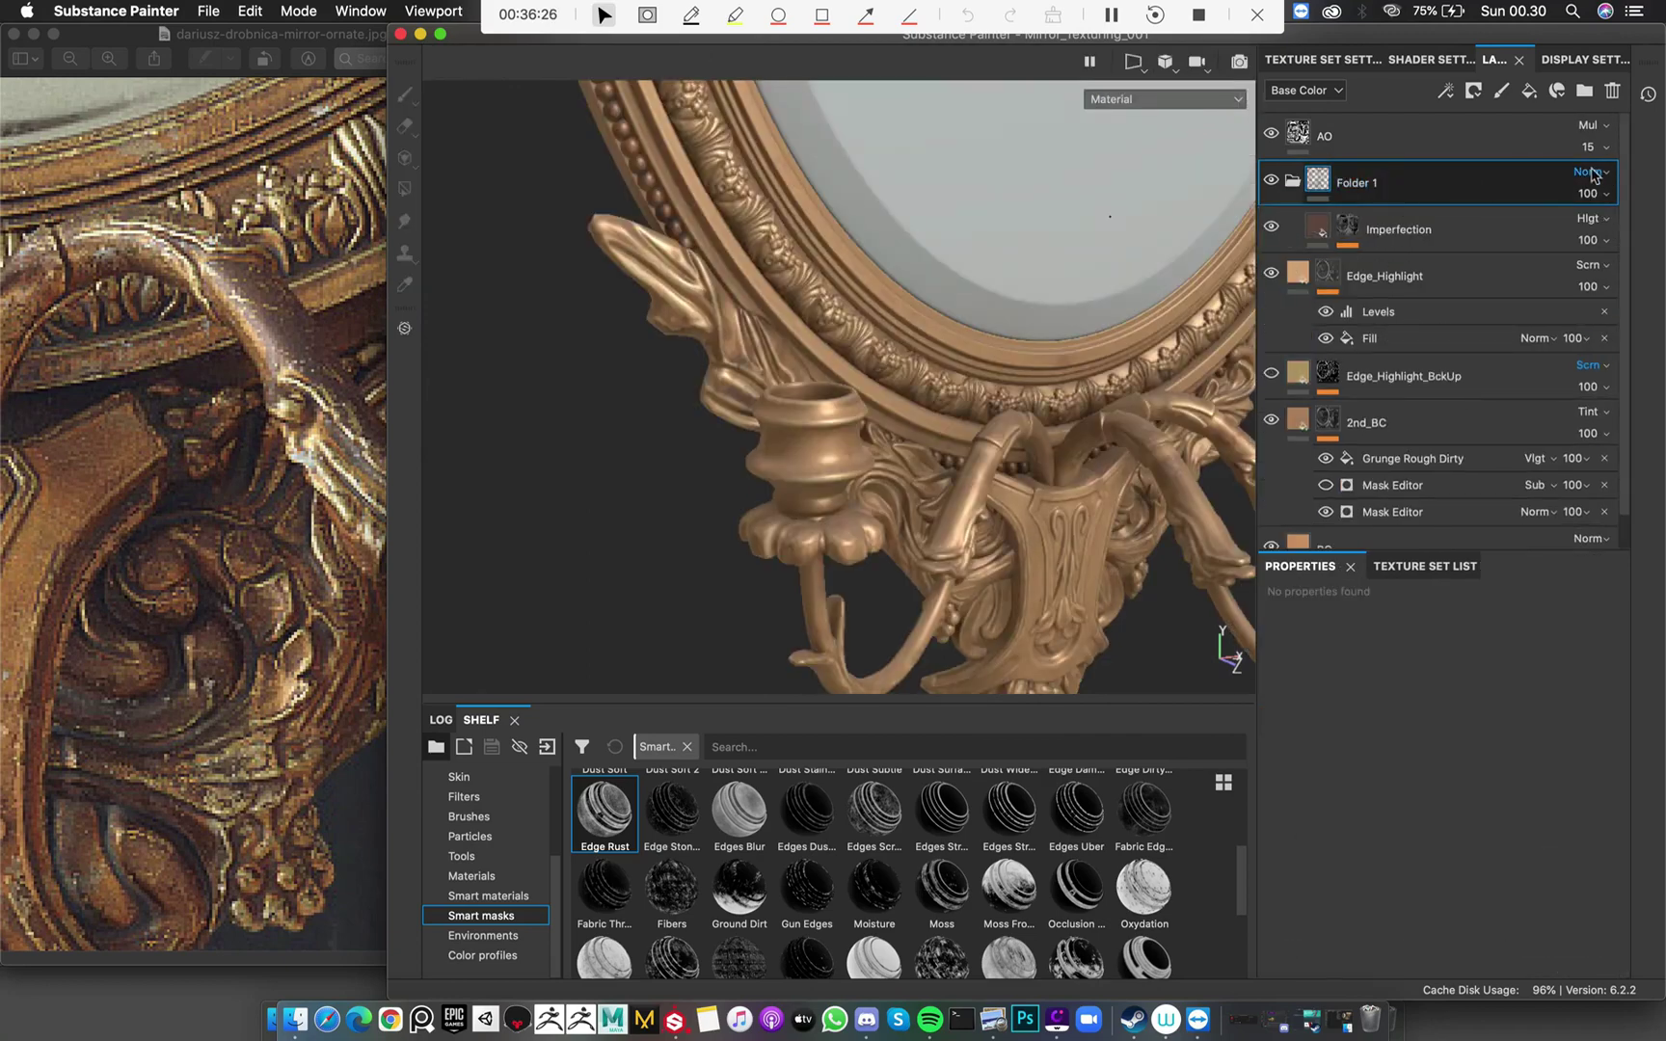
left_click(1593, 174)
left_click(1581, 216)
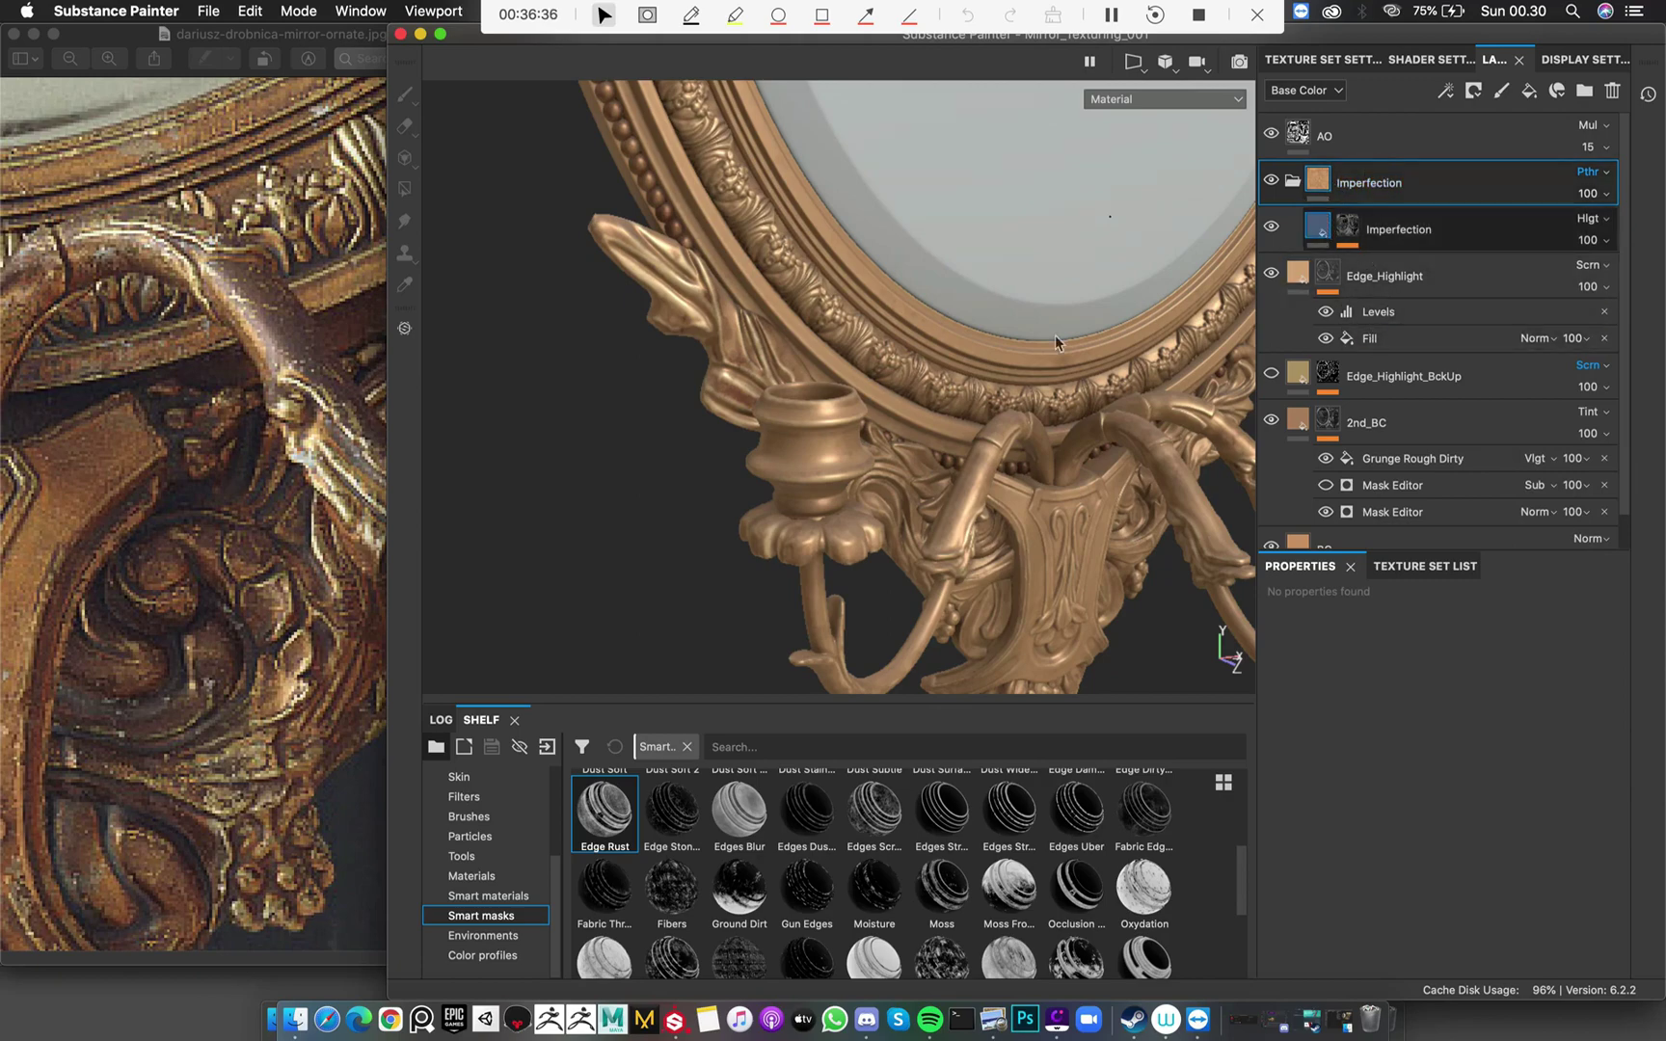
Check the grouped Imperfection layer's mask against the full material around the candle arms
middle_click_drag(885, 401, 799, 379, "alt")
left_click(1341, 231)
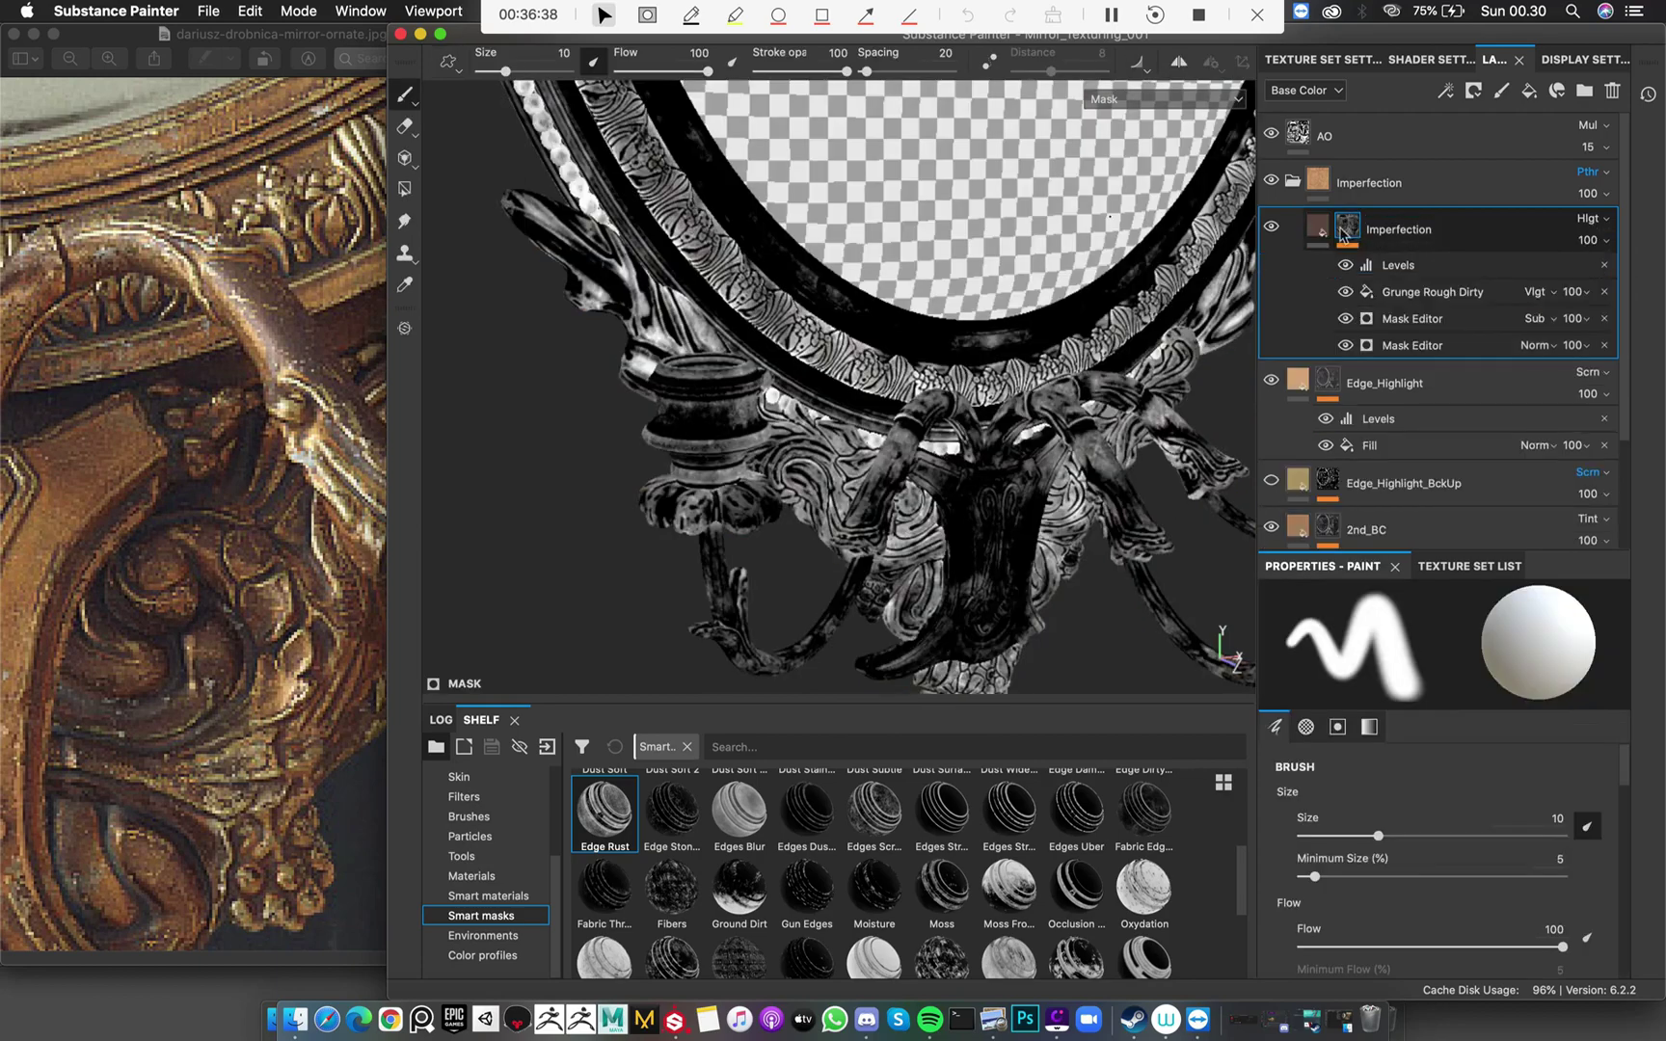
left_click(1318, 230)
left_click_drag(896, 341, 938, 357, "alt")
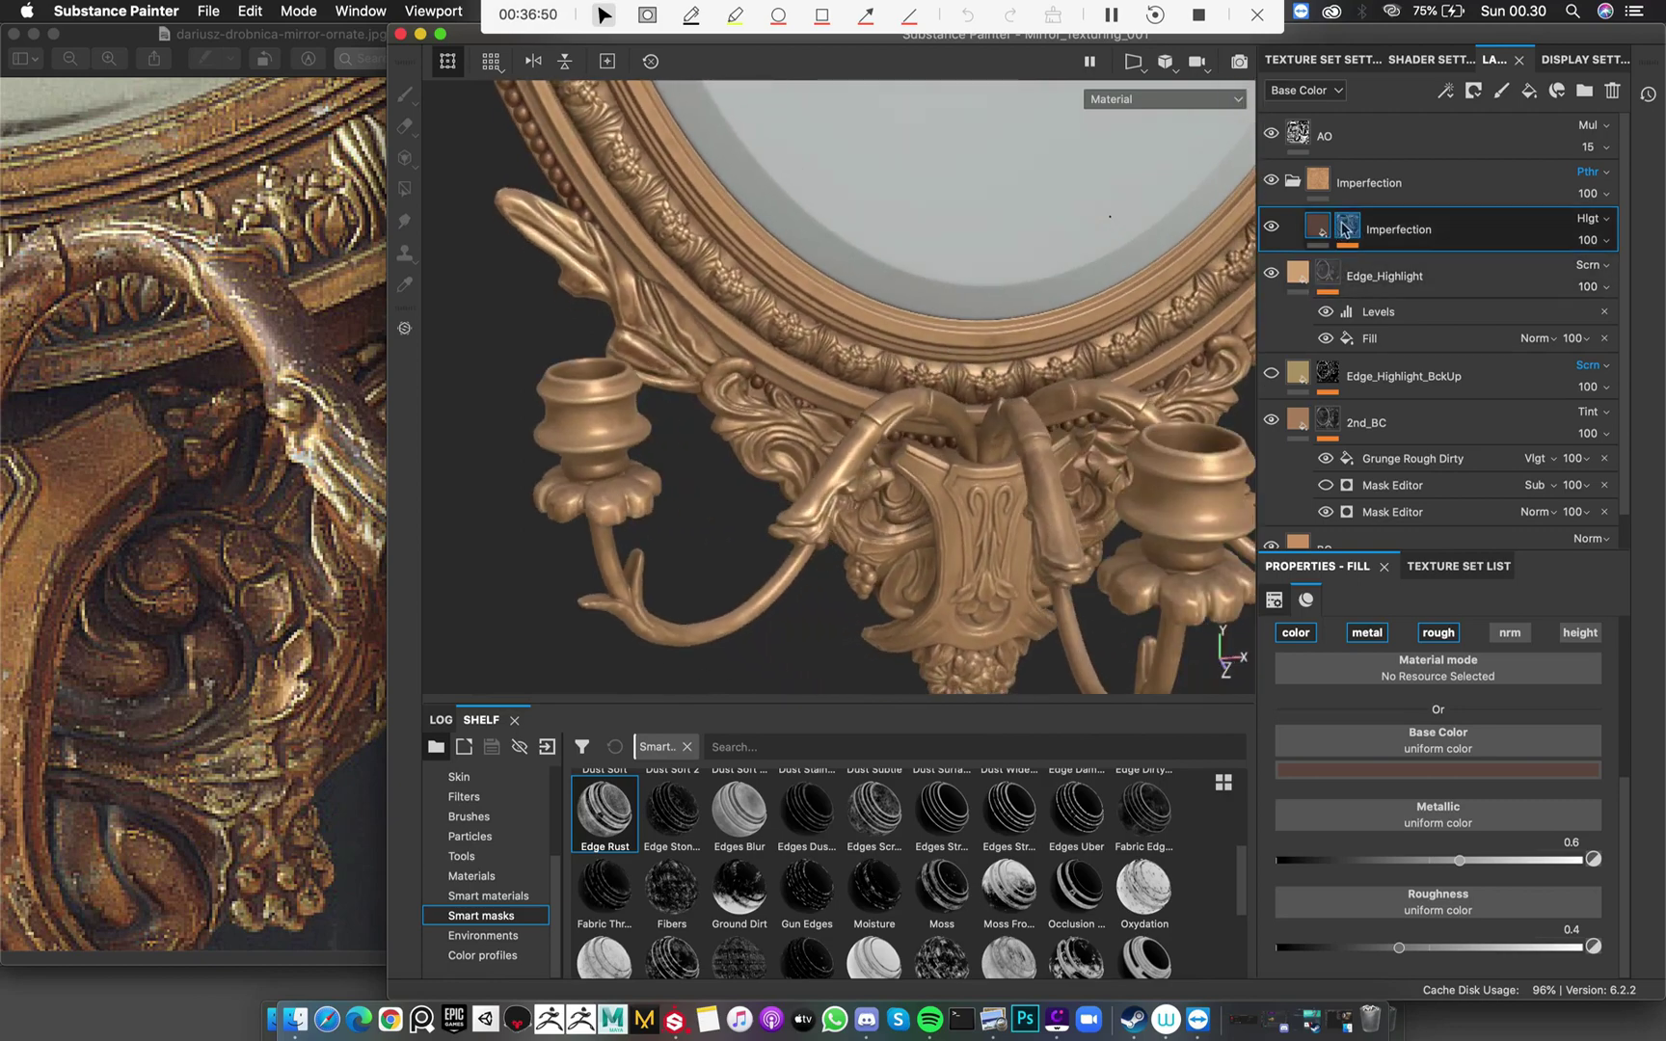
left_click(1344, 228, "alt")
Duplicate the Imperfection layer twice inside its folder to strengthen the wear
left_click(1318, 229)
key("super+d")
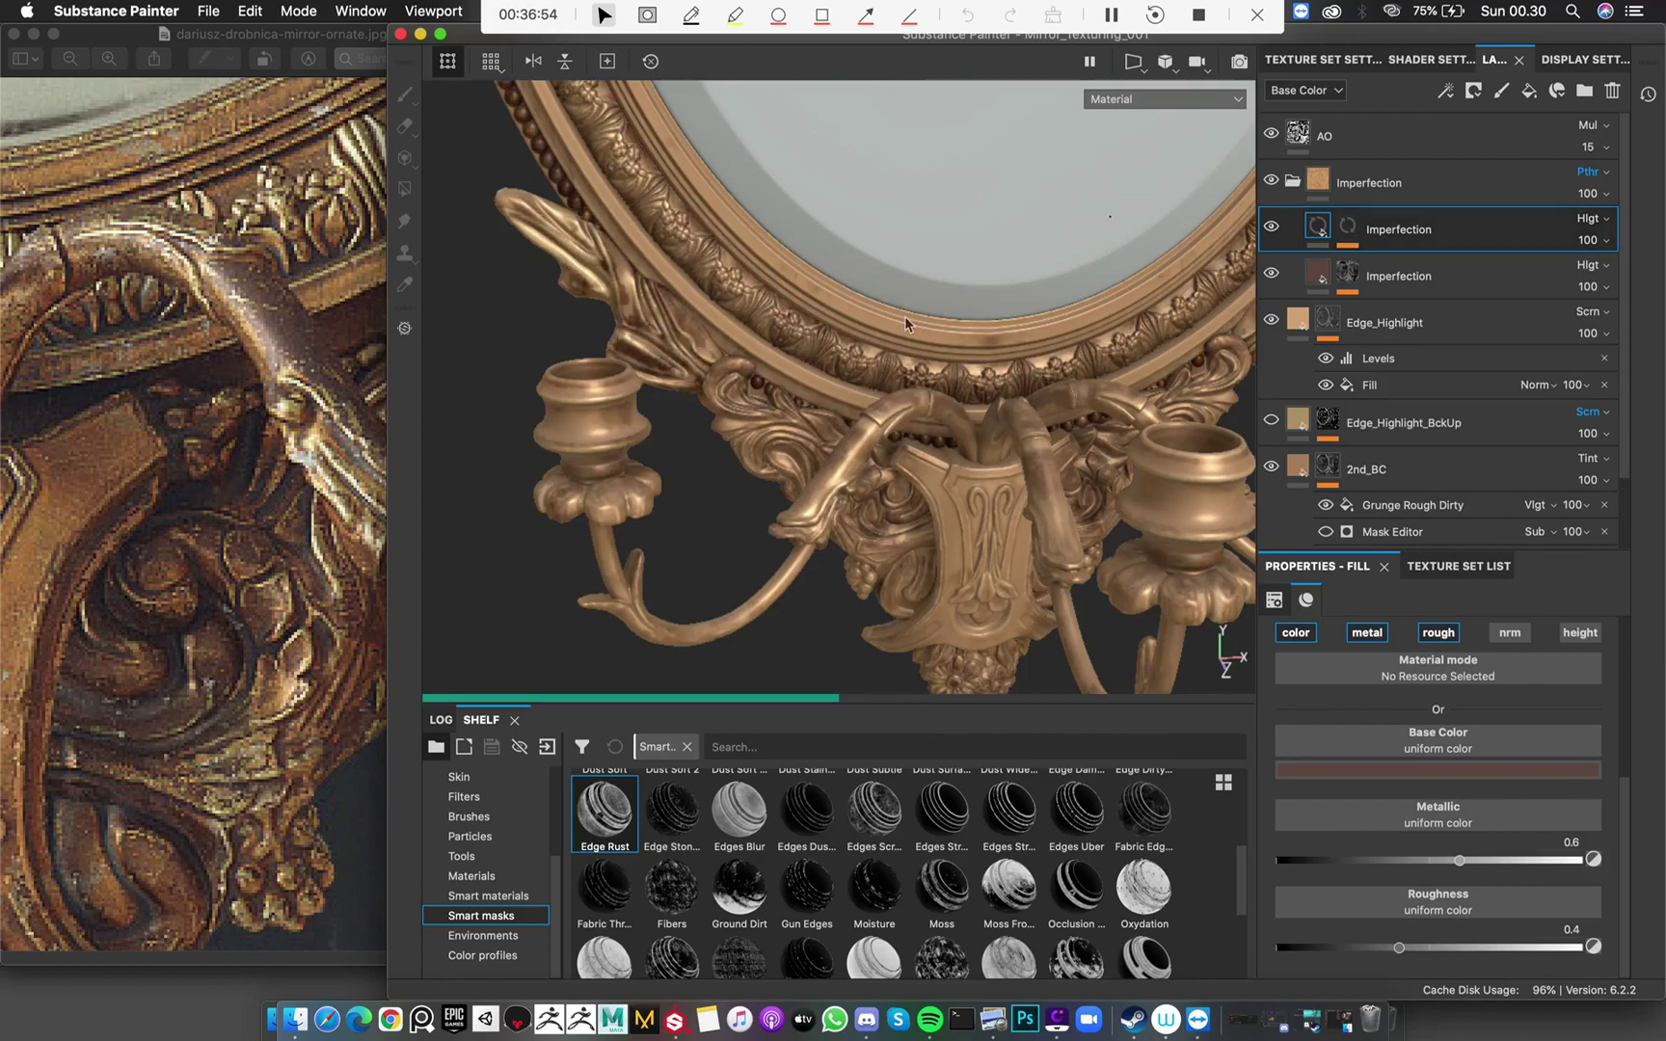
left_click_drag(974, 324, 692, 327, "alt")
left_click(1316, 230)
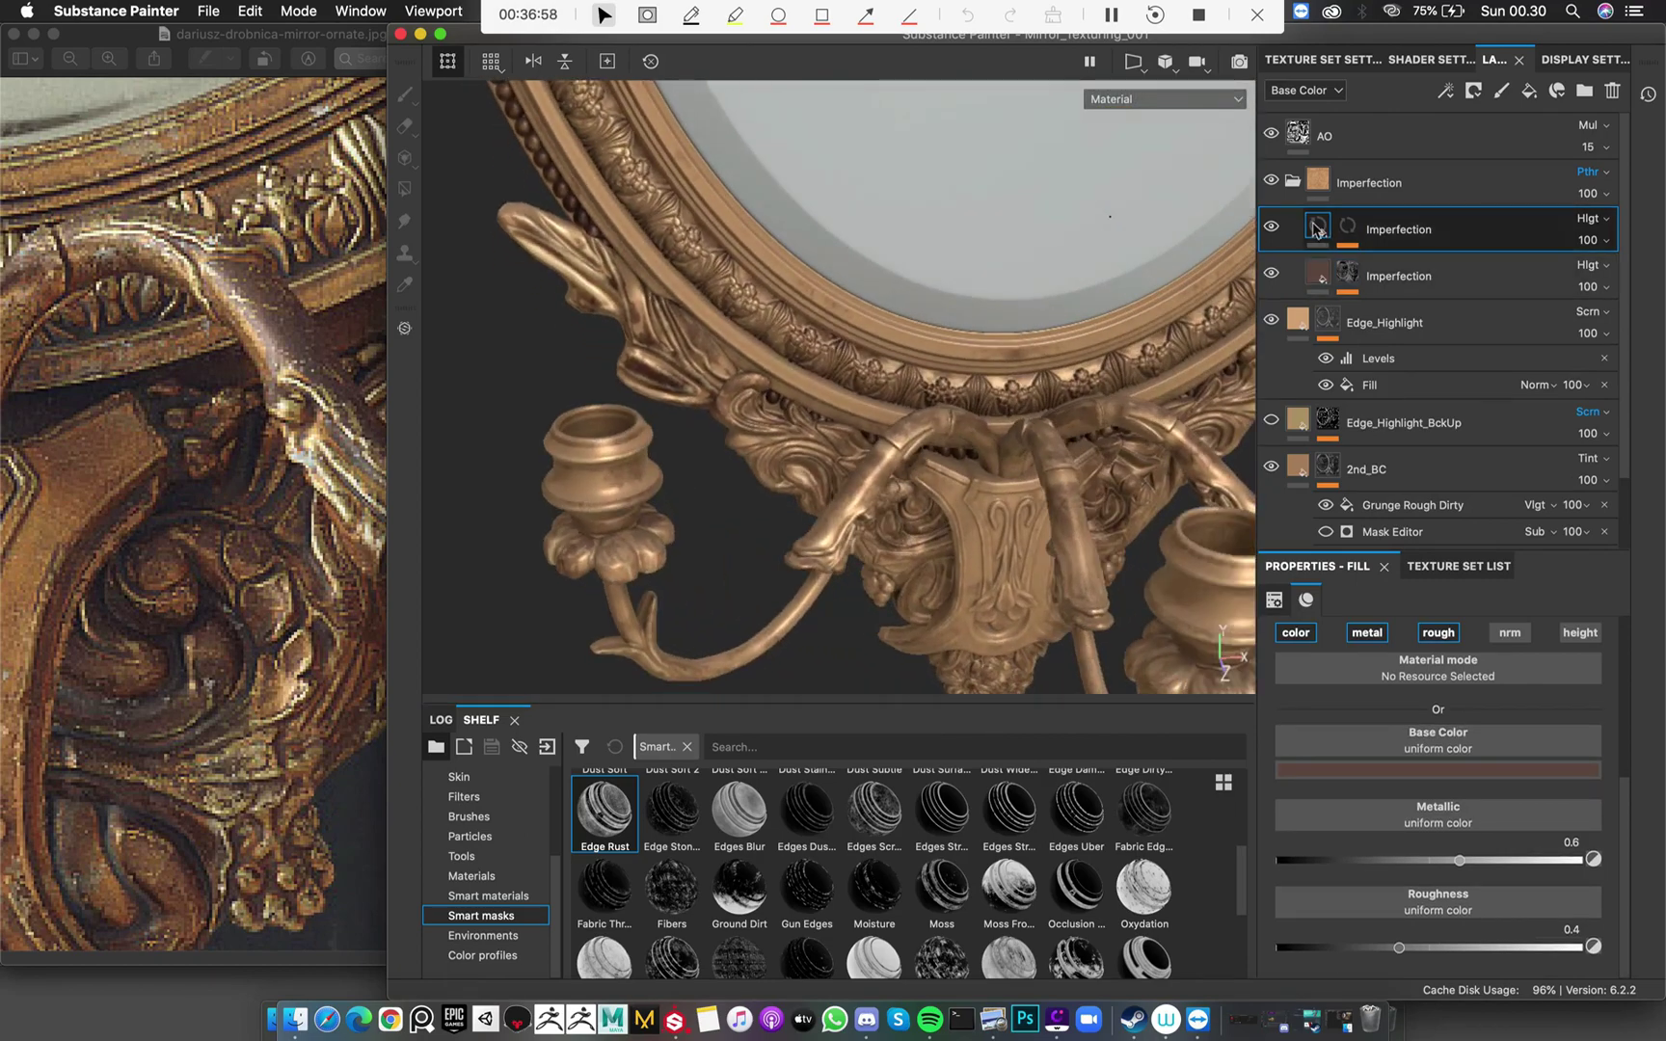
key("super+d")
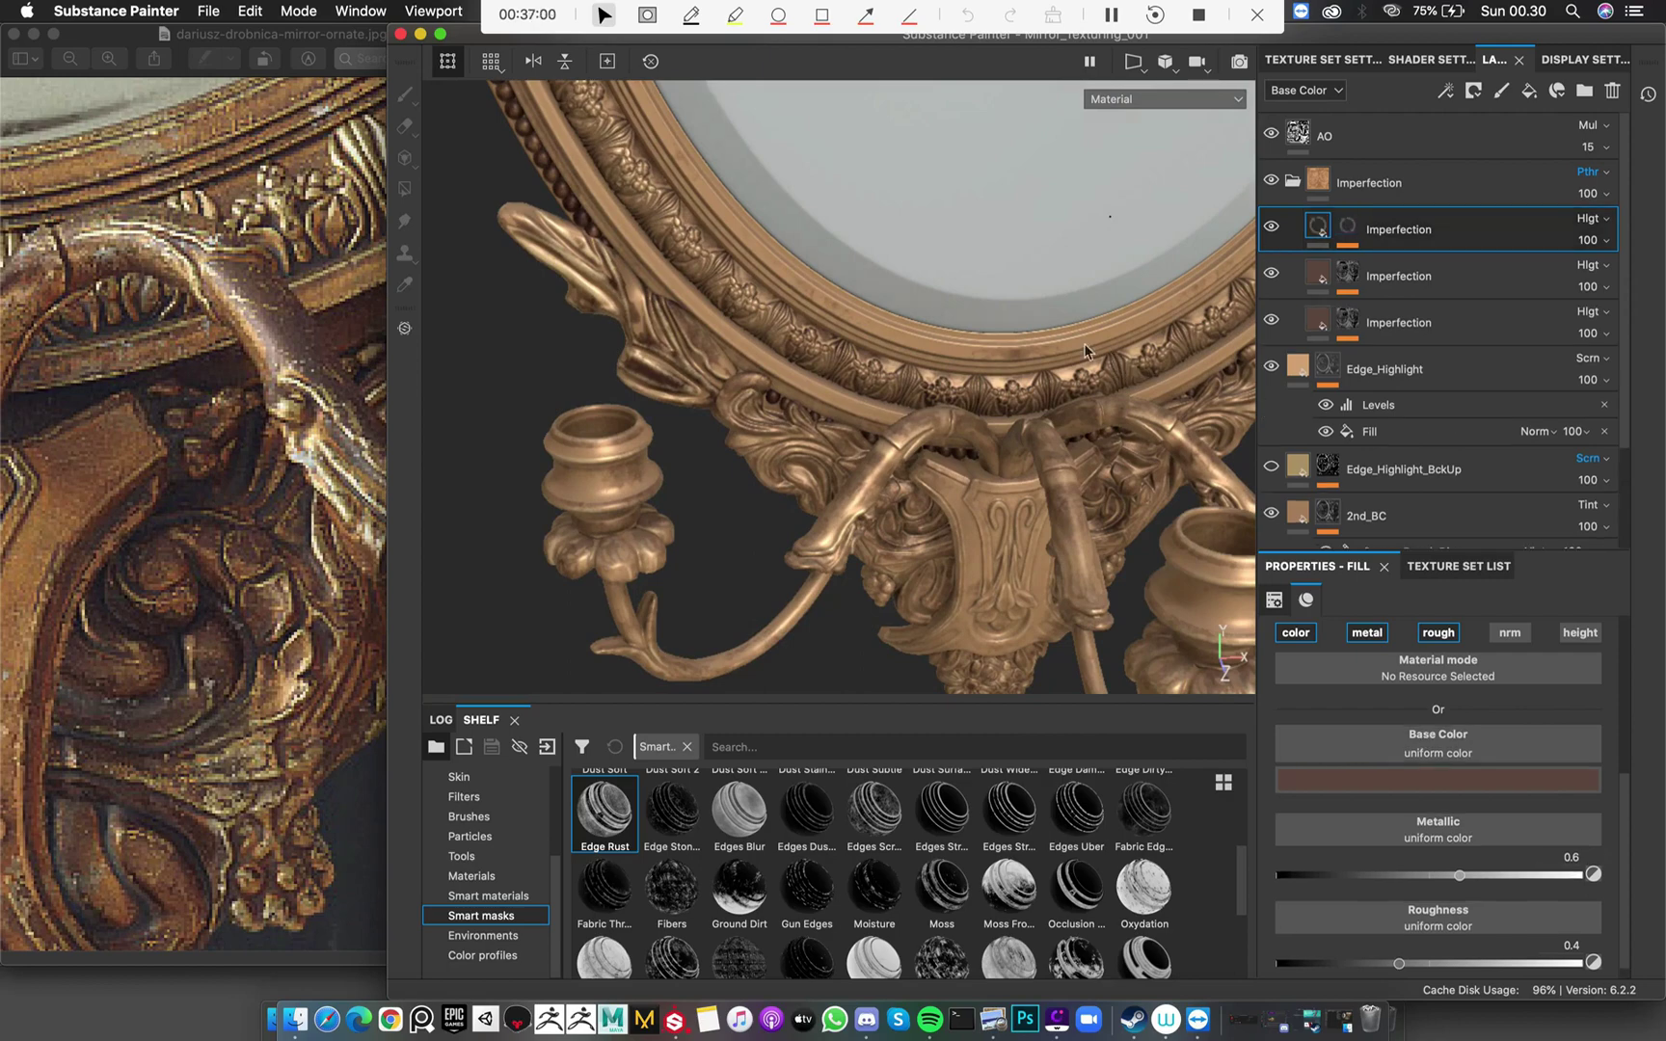
Disable the Levels effect in the masks of all three Imperfection layers to judge its influence on the wear
left_click_drag(967, 405, 1050, 424, "alt")
left_click(1348, 228)
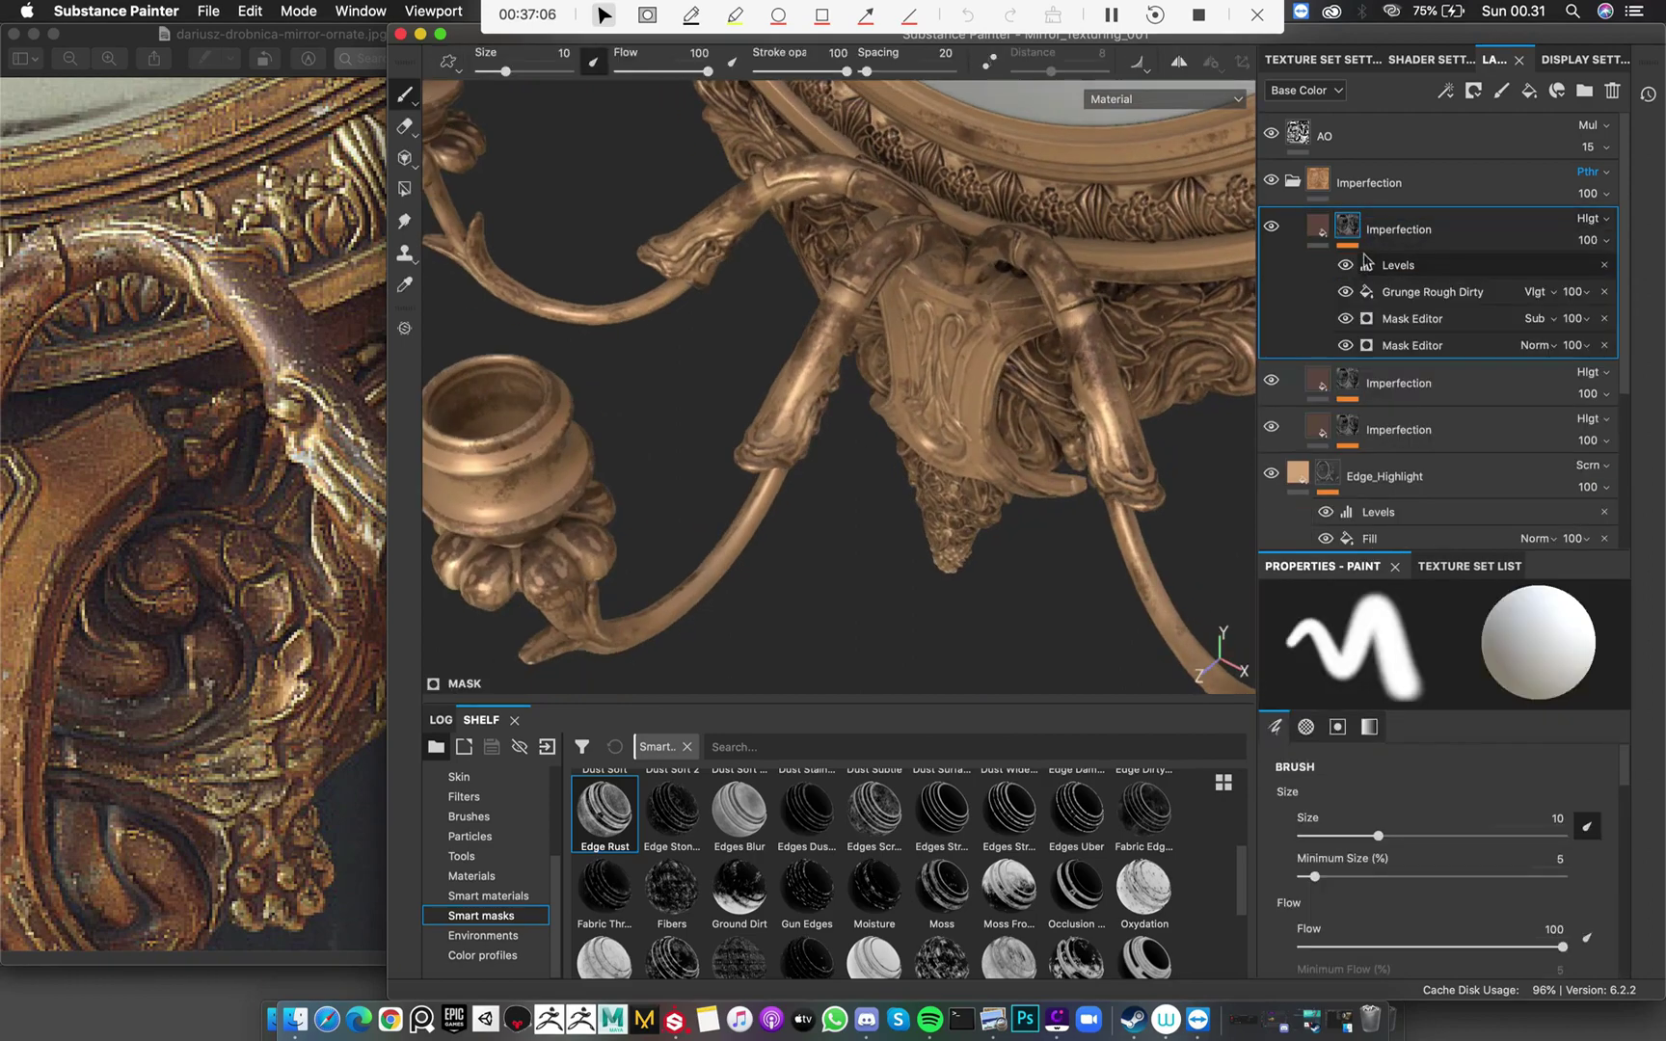
left_click(1348, 384)
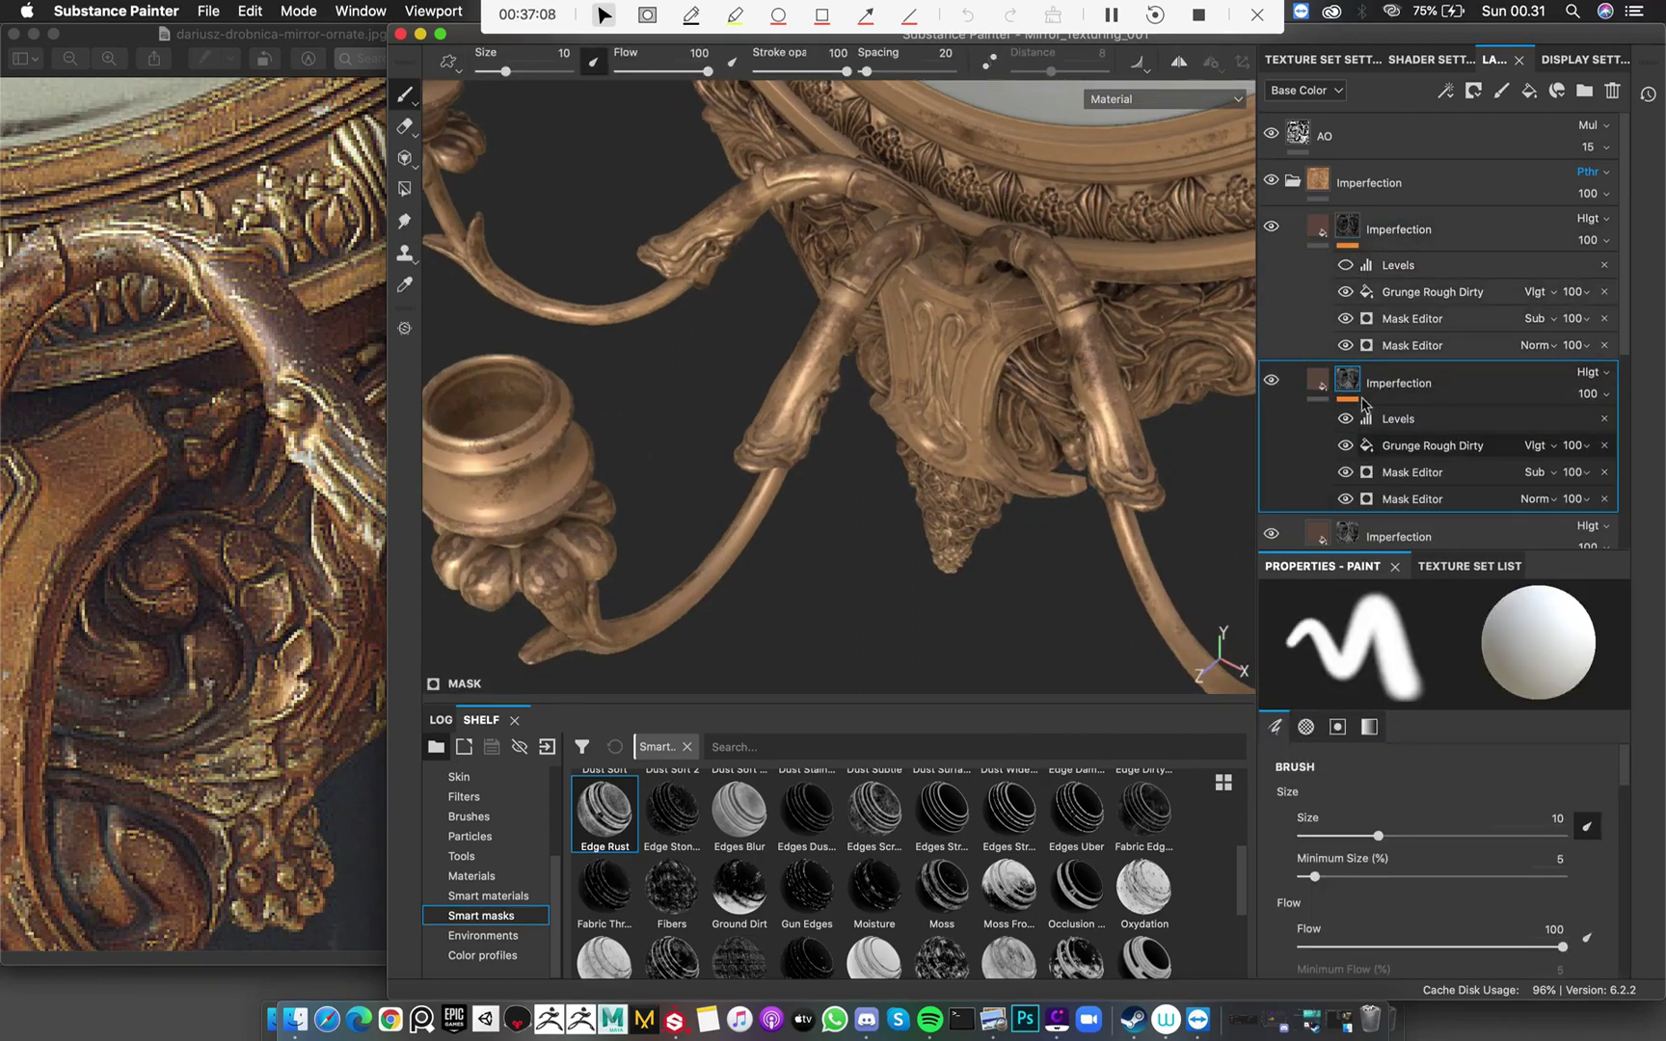
scroll(1398, 420, "down", 4)
left_click(1348, 359)
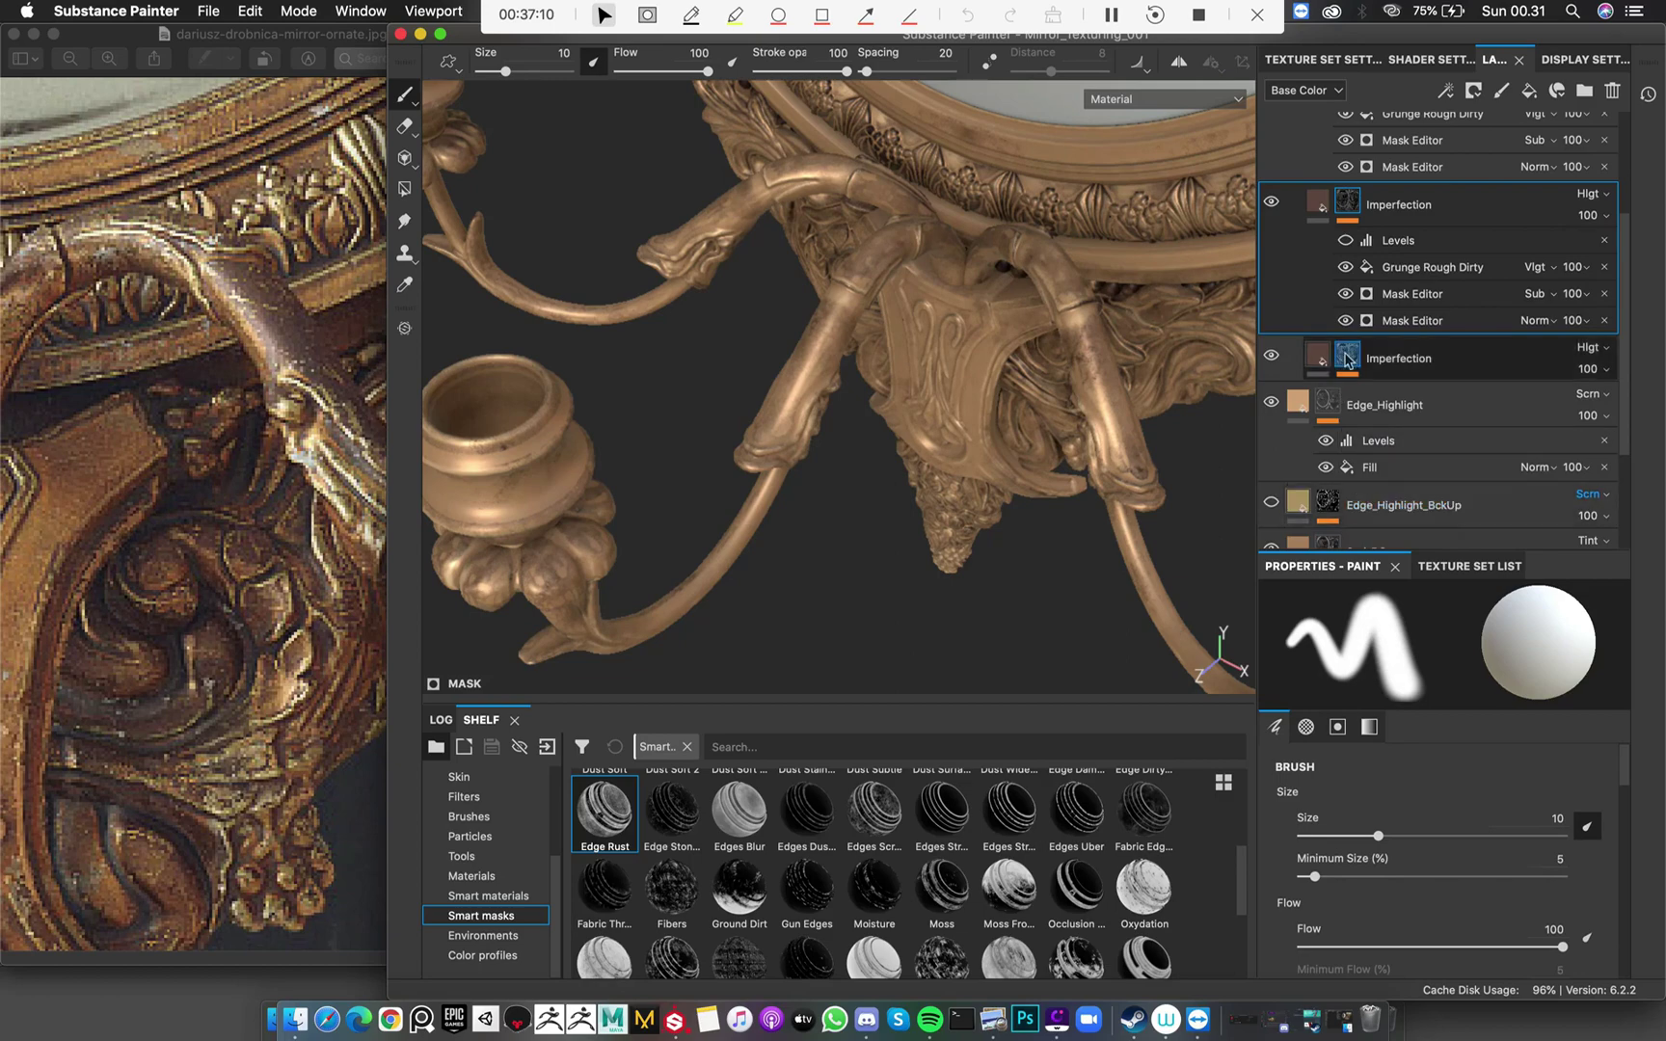
left_click(1346, 394)
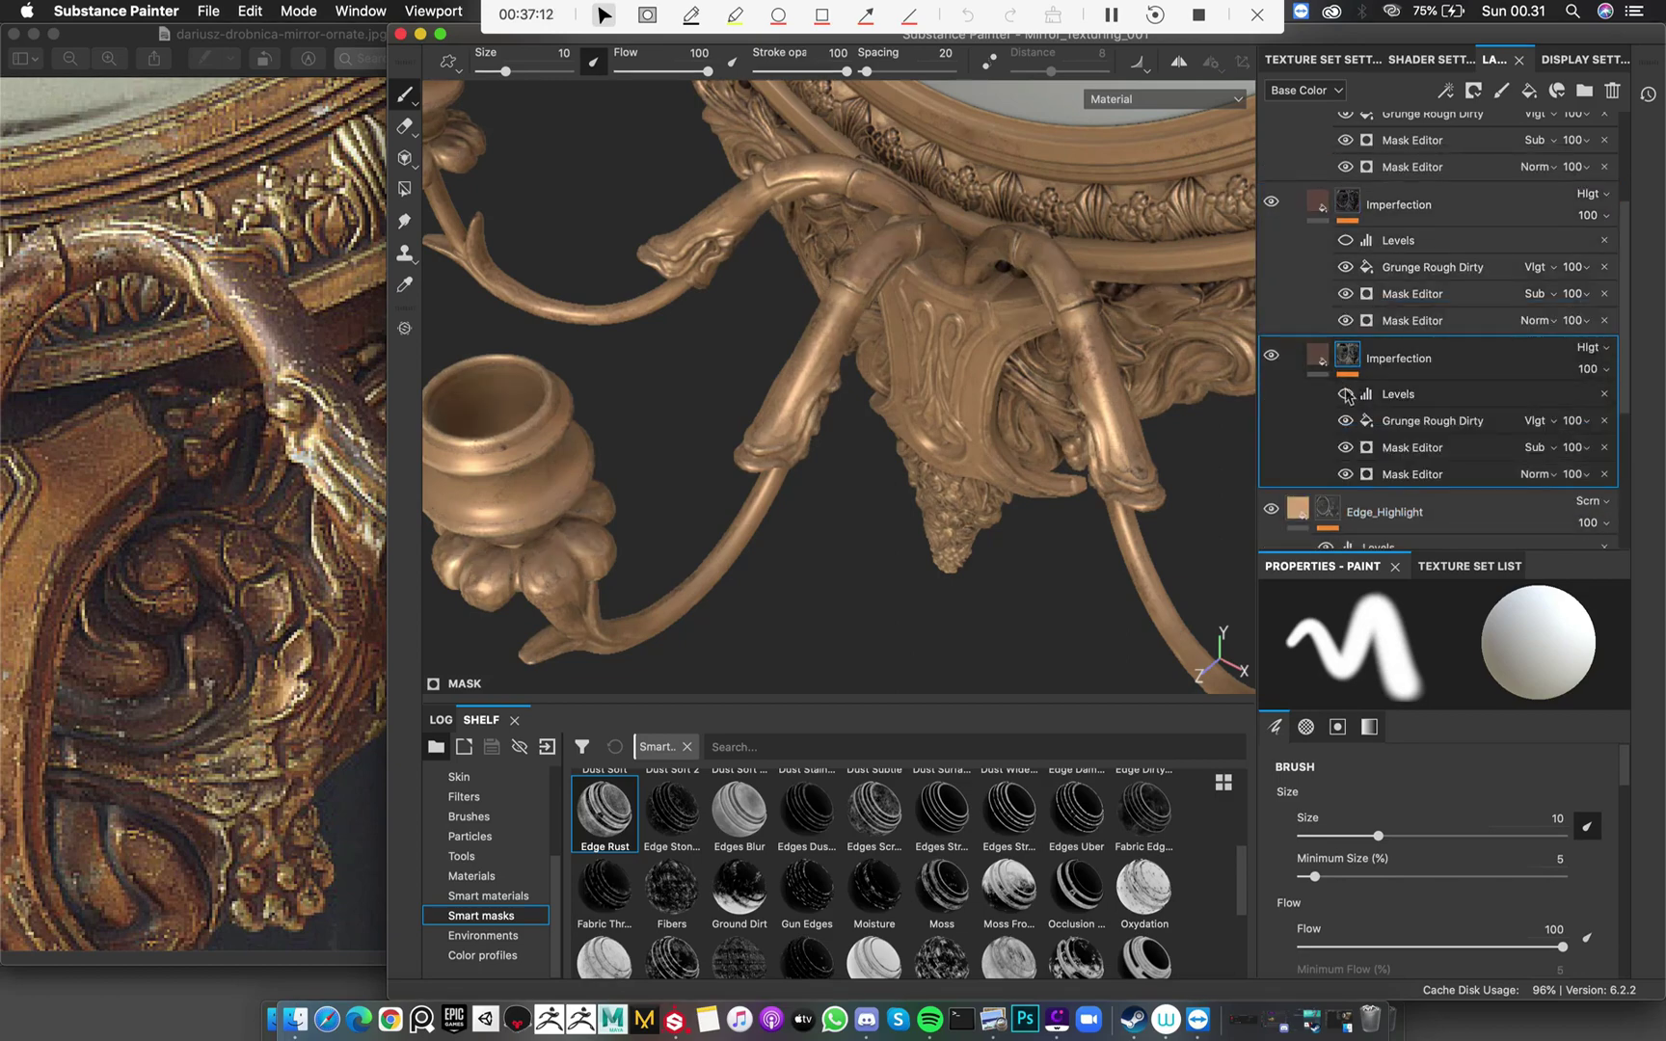
Re-enable the Levels effect in the masks of all three Imperfection layers
left_click(1346, 394)
left_click(1347, 396)
left_click(1345, 240)
scroll(1402, 260, "up", 3)
left_click(1346, 206)
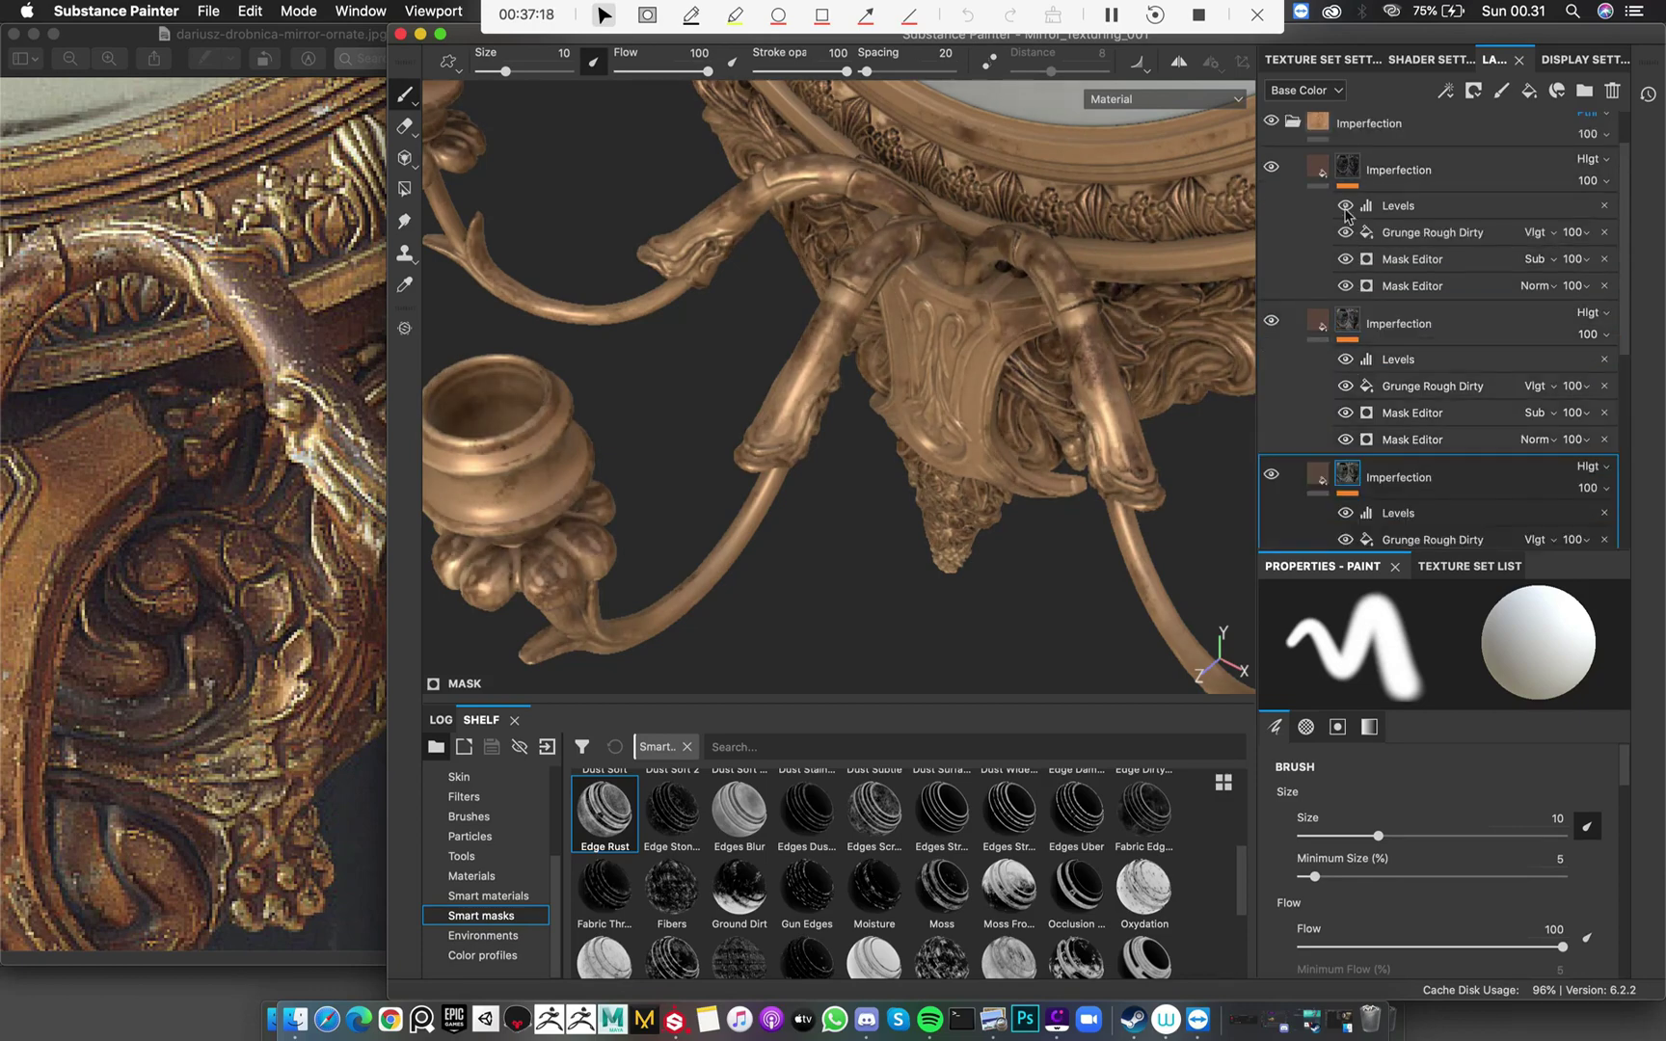
Select the Imperfection folder and collapse it in the layer stack
scroll(1349, 155, "up", 2)
left_click(1330, 182)
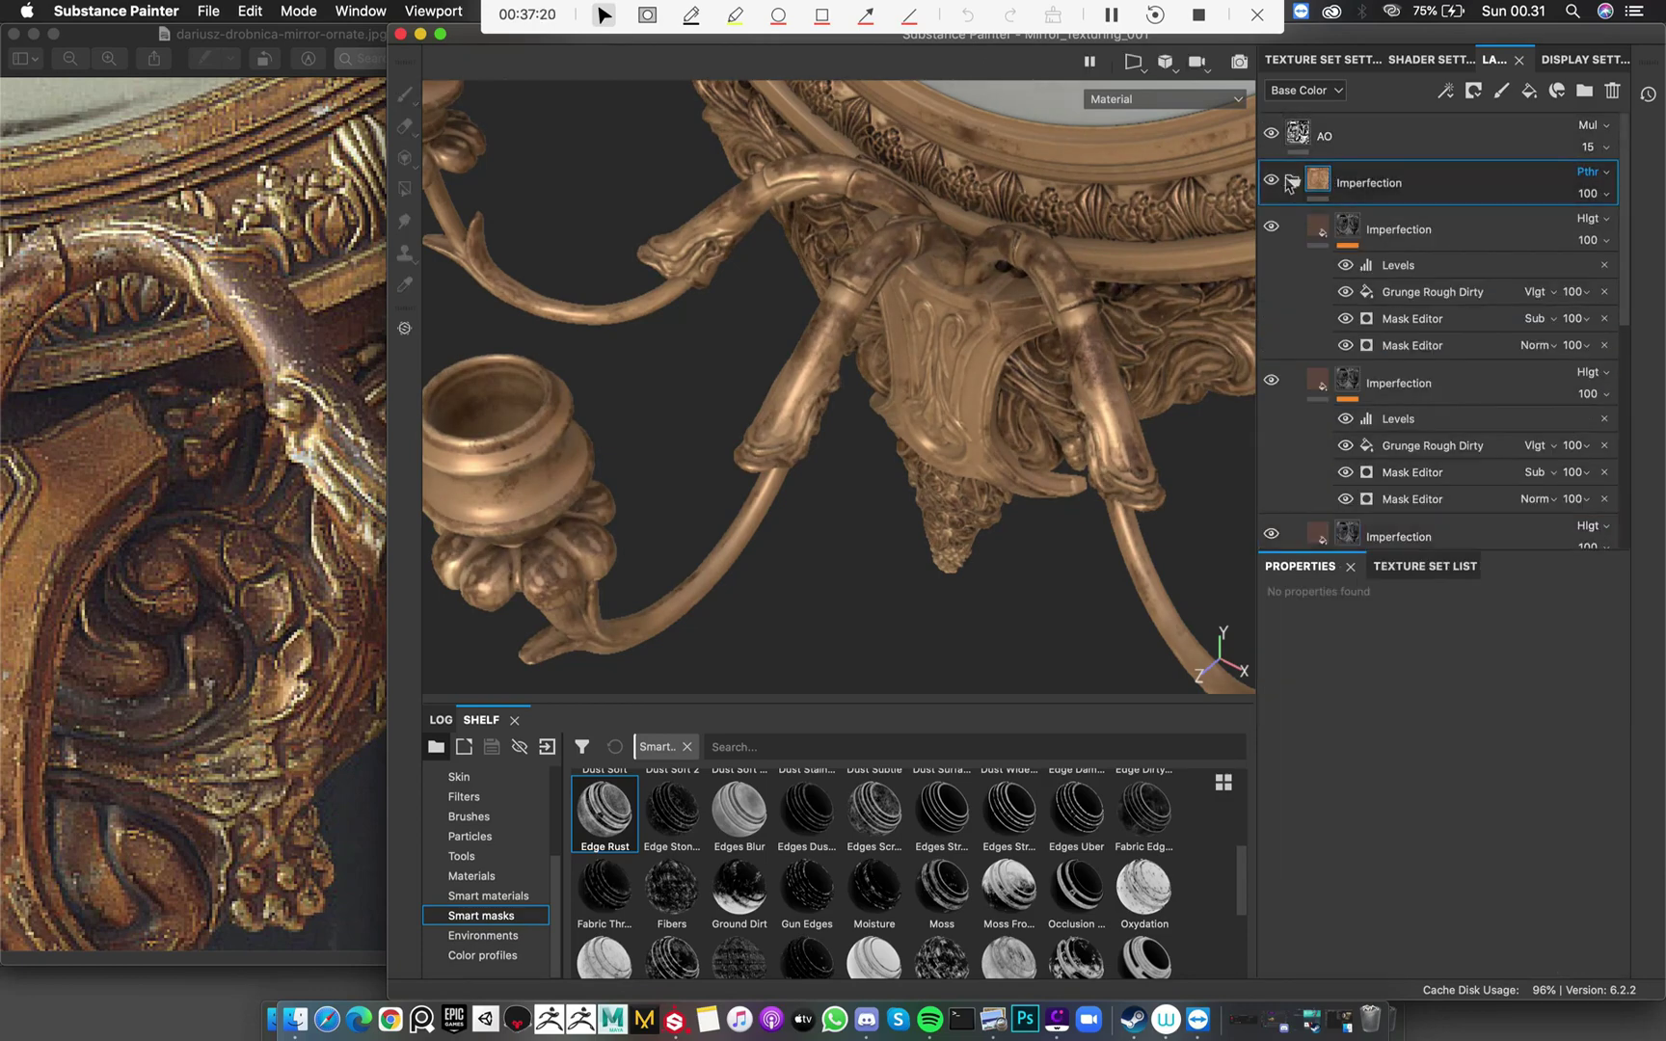
left_click(1292, 183)
left_click(1293, 182)
left_click(1293, 183)
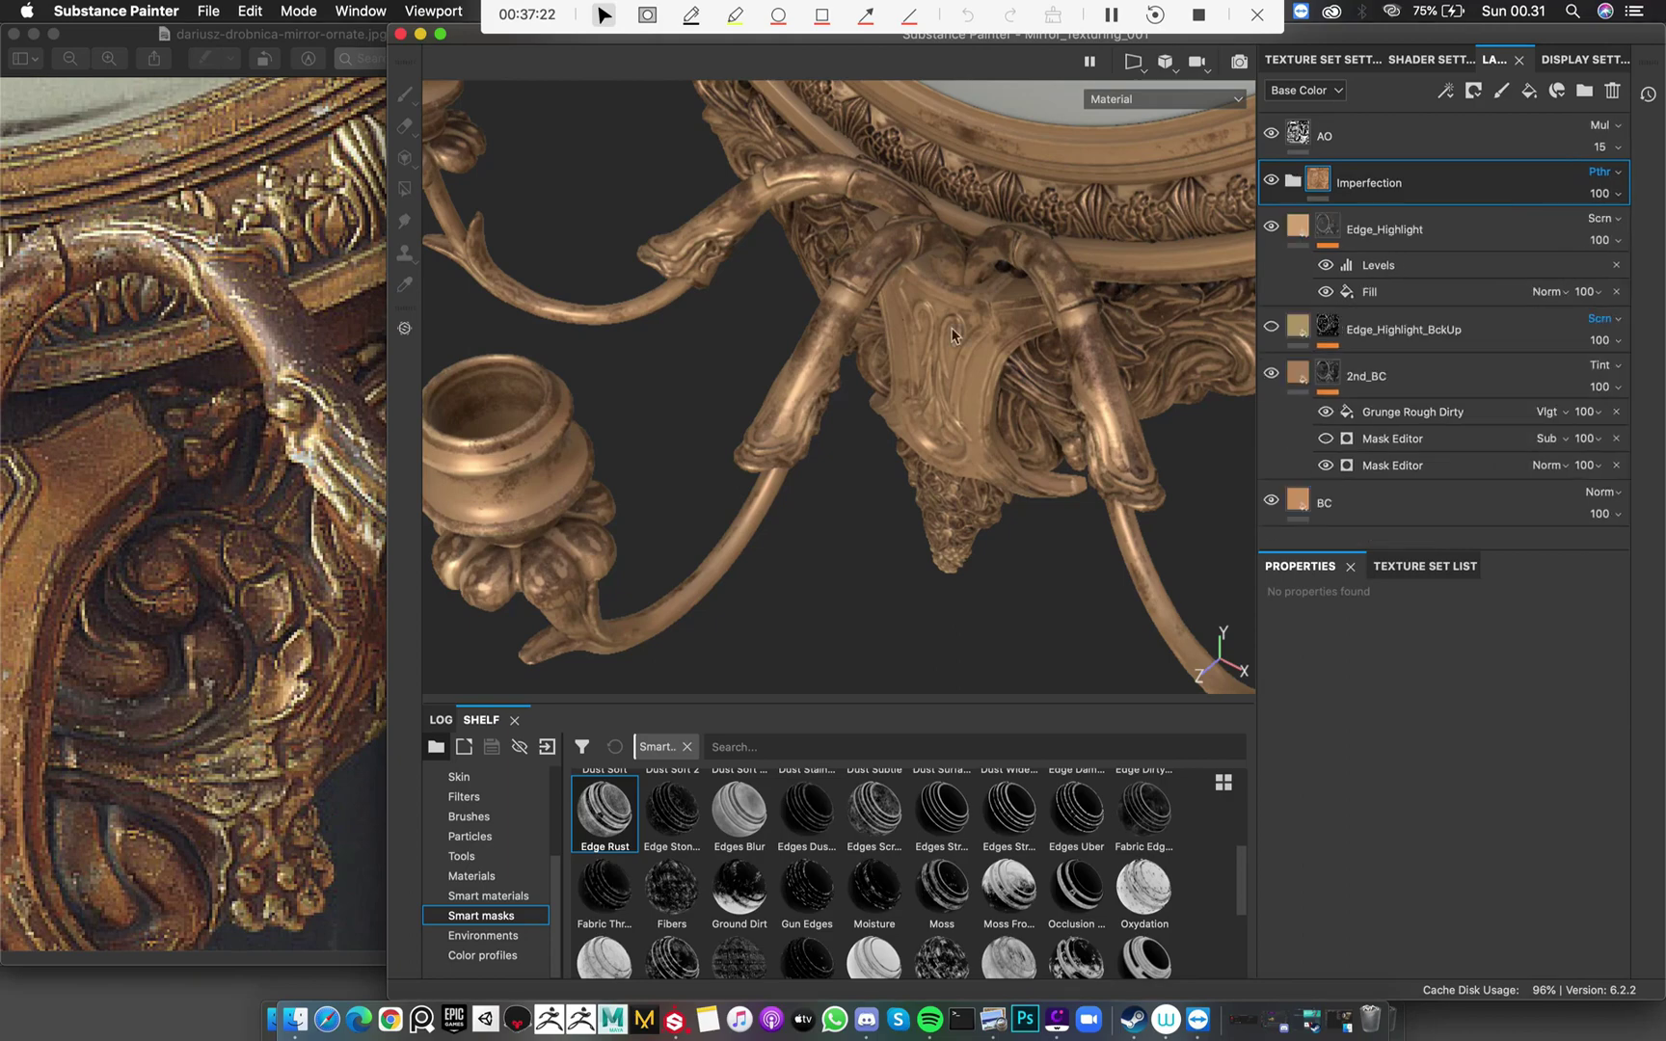
Examine the mirror's lower ornament, then switch to Preview and bring the reference photo's floral pendant into view
left_click_drag(957, 335, 1019, 301, "alt")
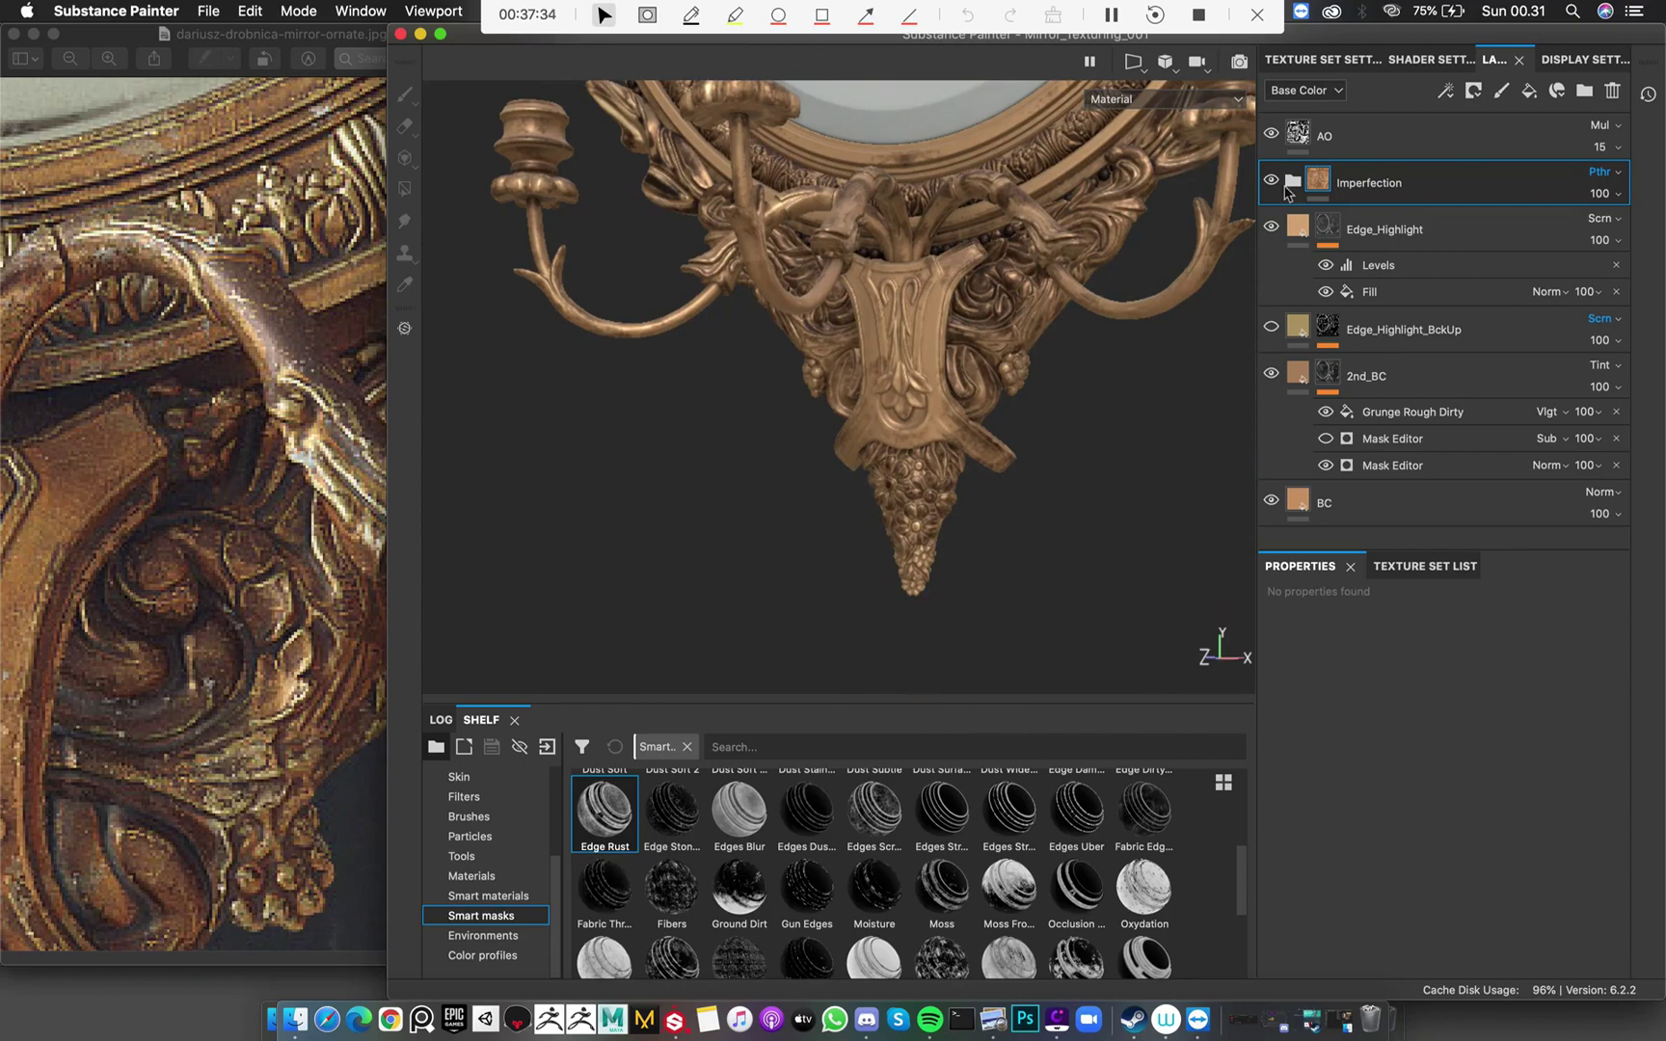
mouse_move(926, 448)
left_mouse_down("alt")
mouse_move(964, 333)
mouse_move(935, 439)
left_mouse_up("alt")
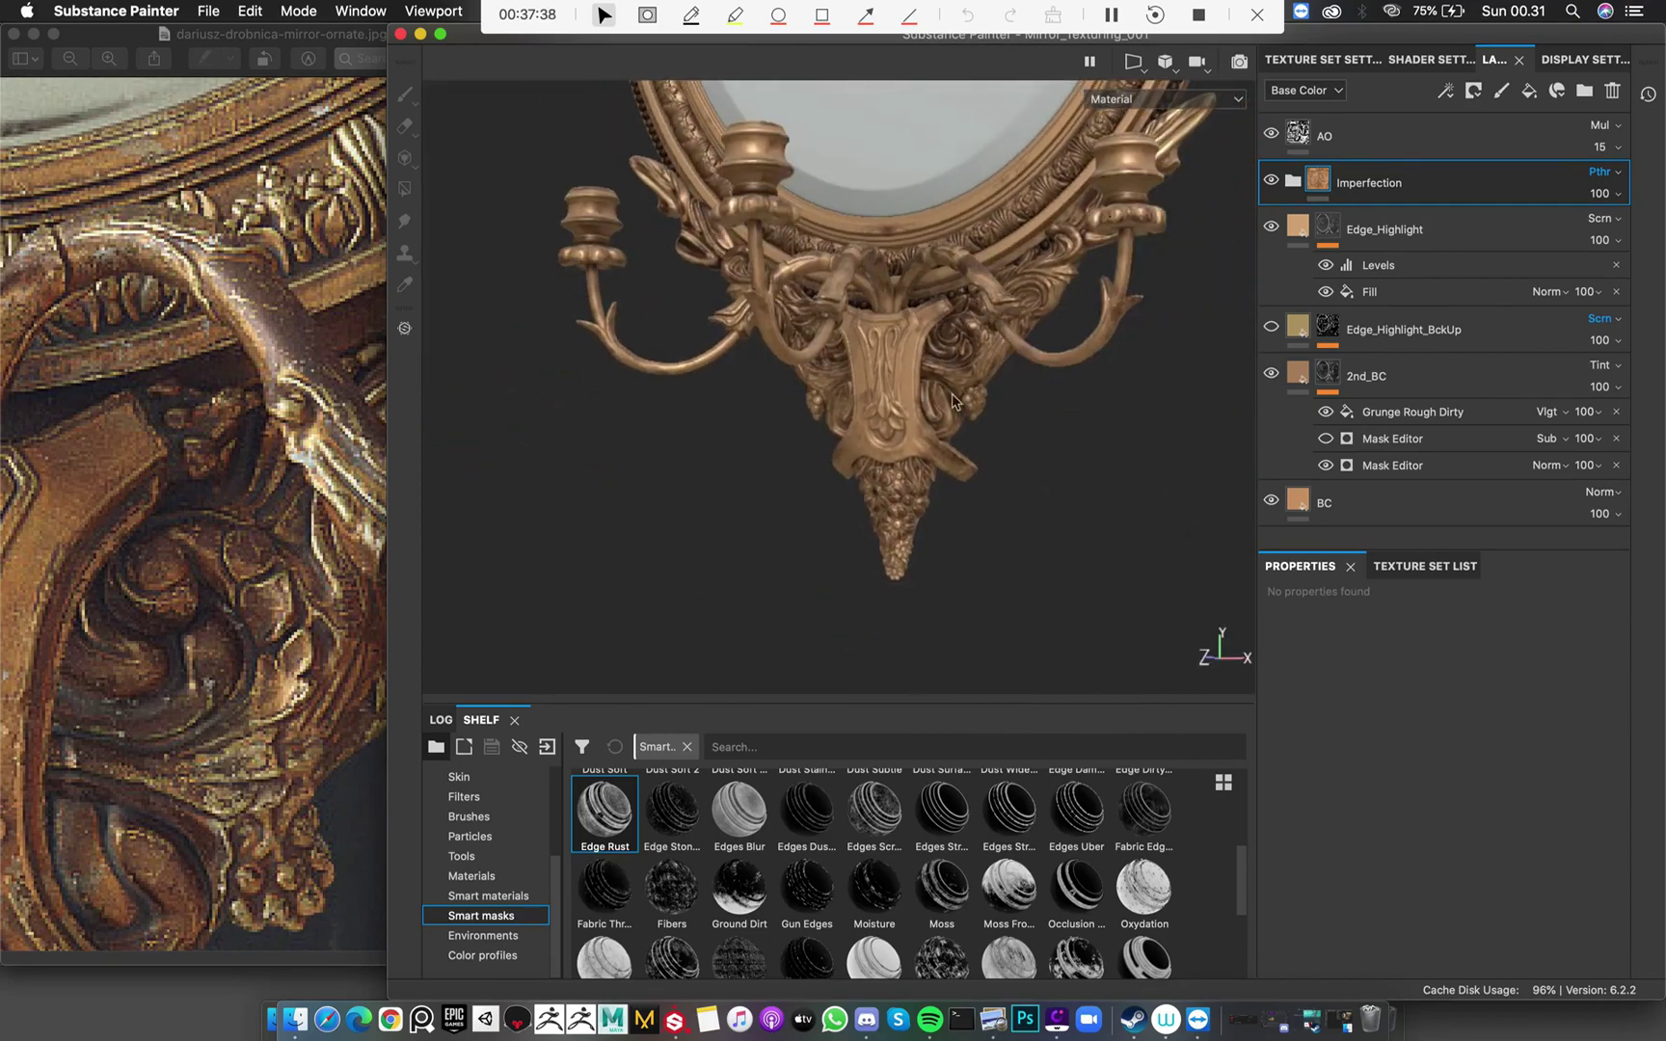
right_click_drag(935, 438, 978, 390, "alt")
left_click(137, 612)
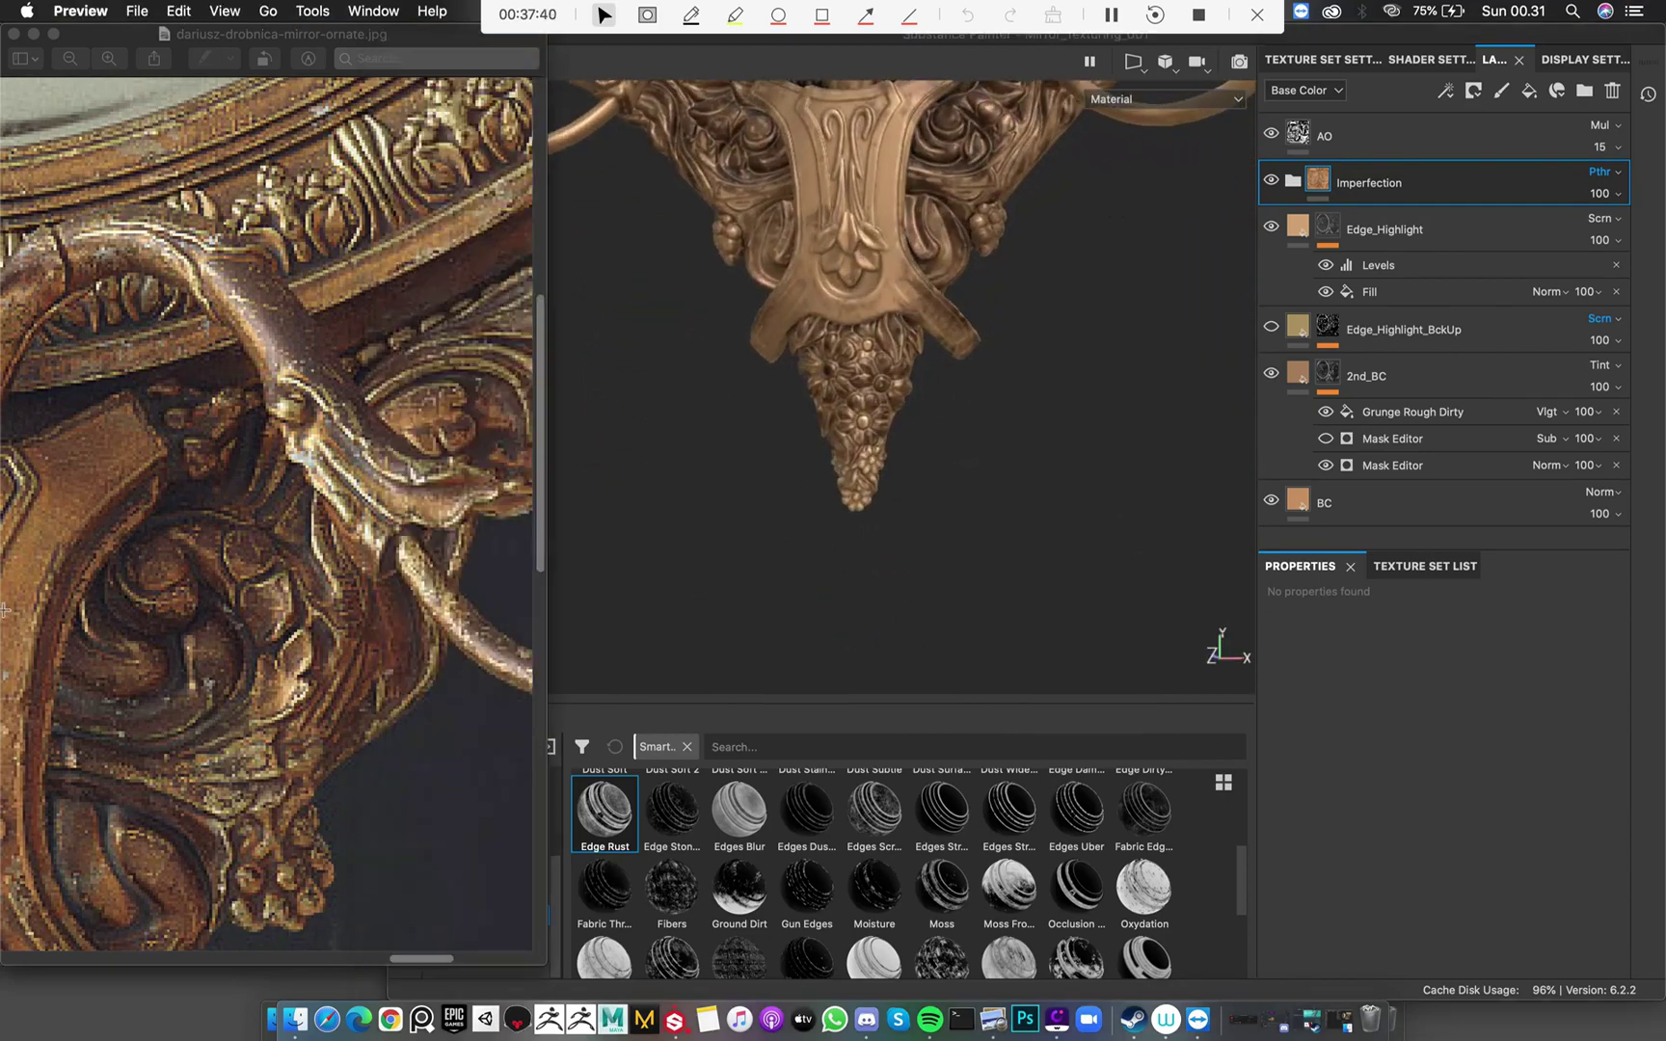
scroll(137, 611, "down", 5)
scroll(137, 612, "down", 10)
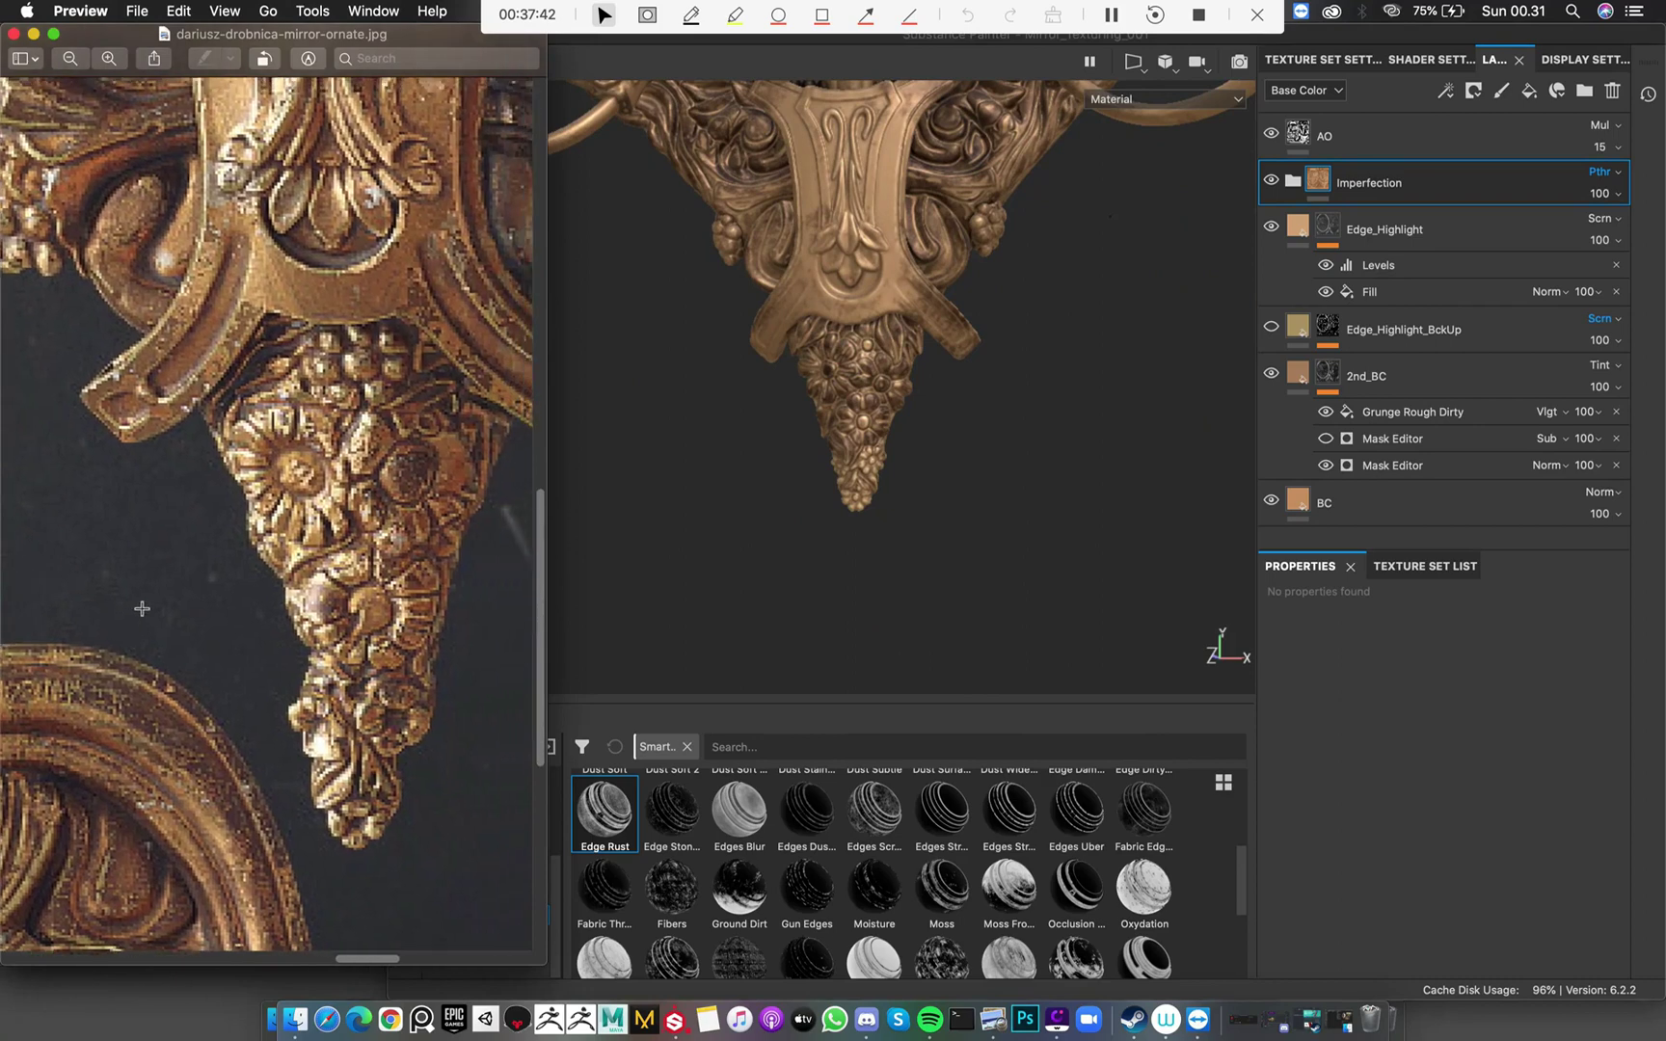
Return to Substance Painter and compare the model's floral pendant and lower ornament with the reference photo
left_click(1018, 487)
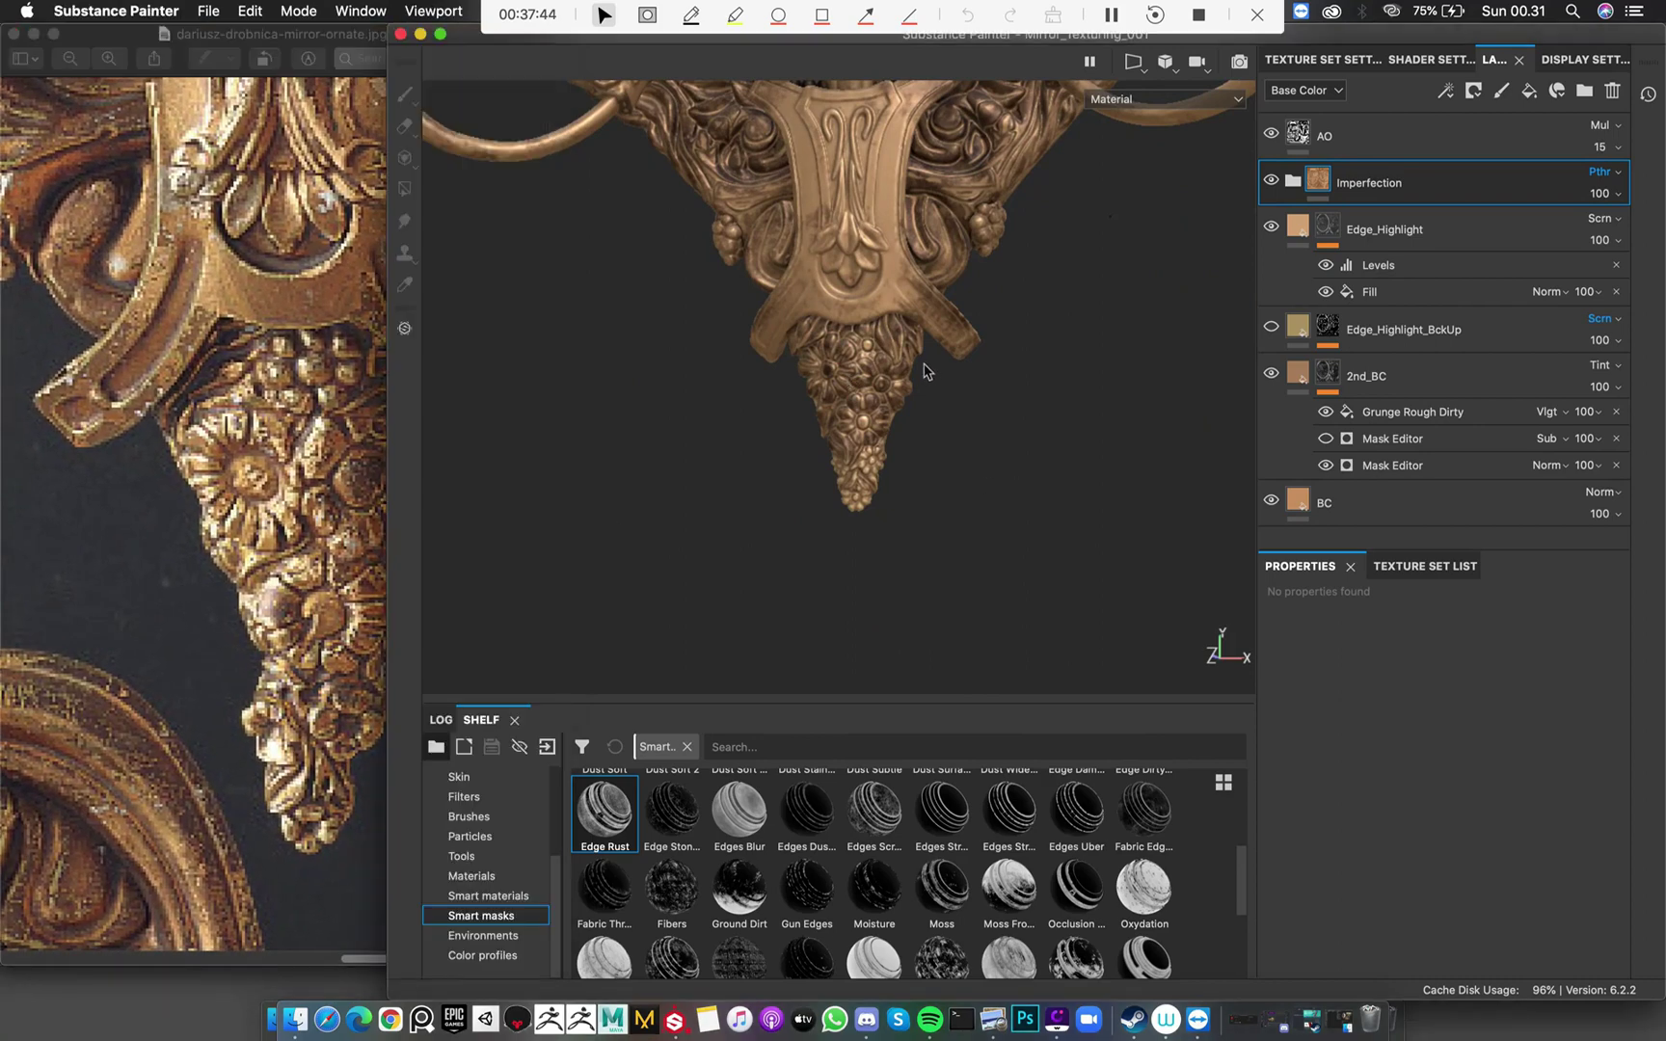
middle_click_drag(923, 371, 846, 405, "alt")
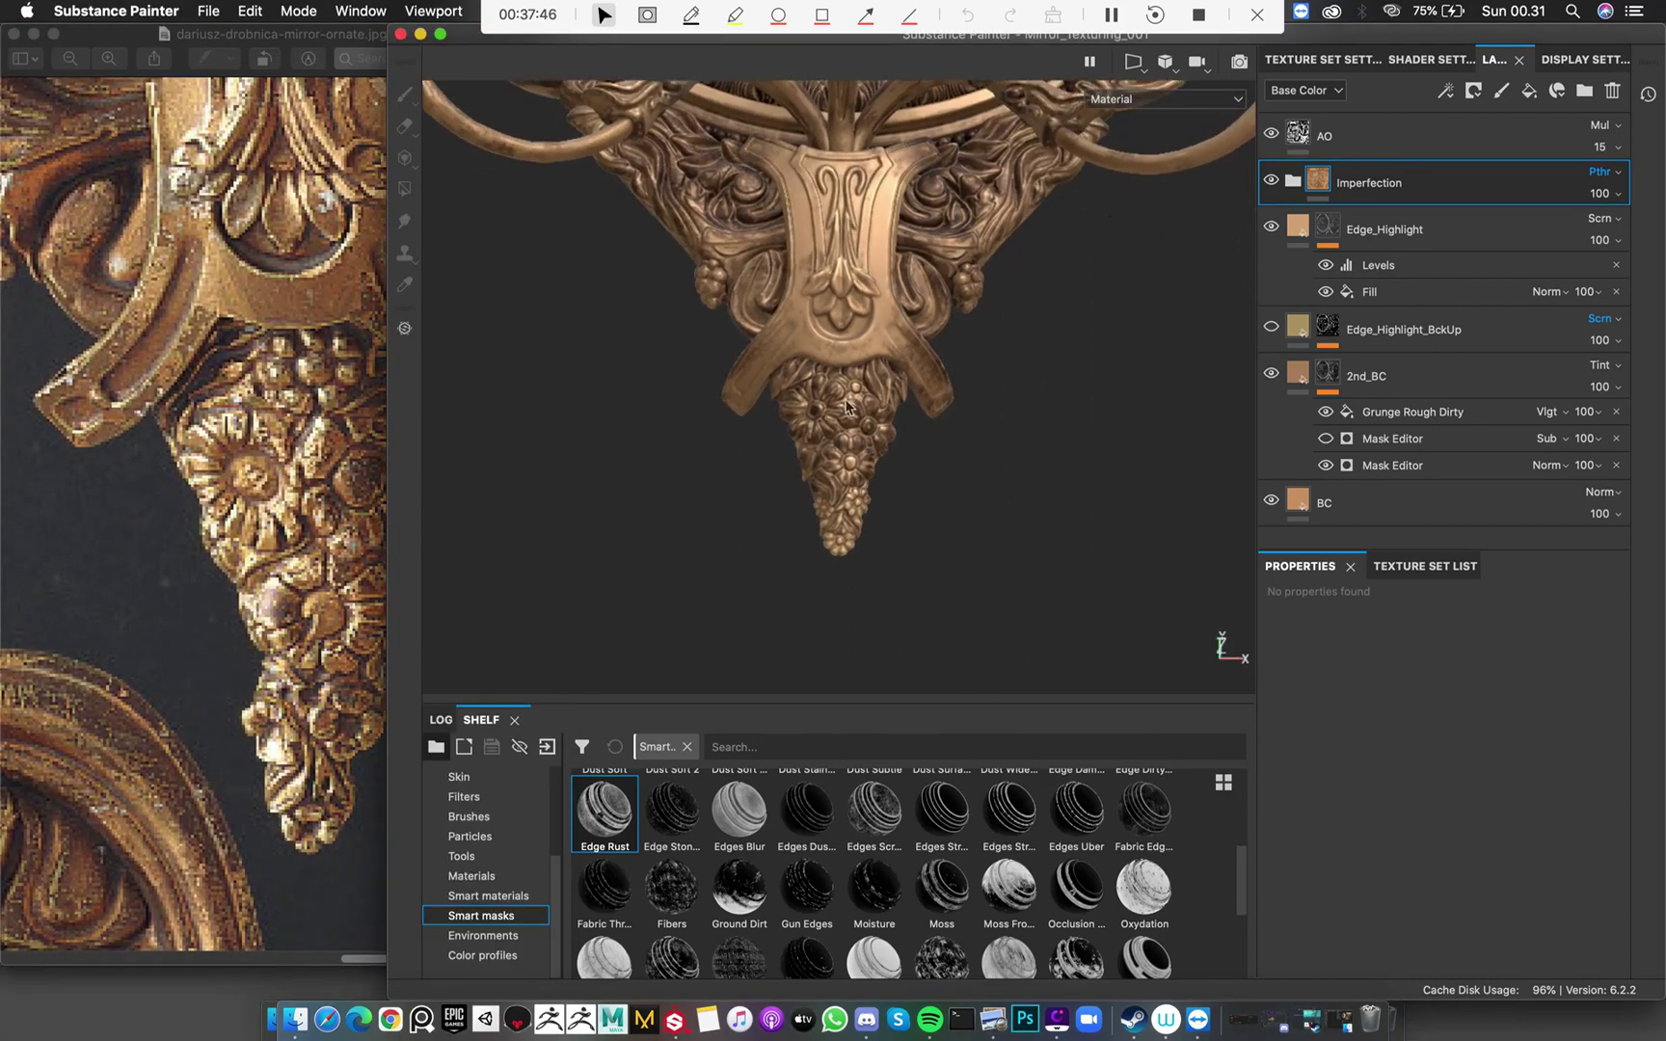
scroll(911, 524, "up", 5)
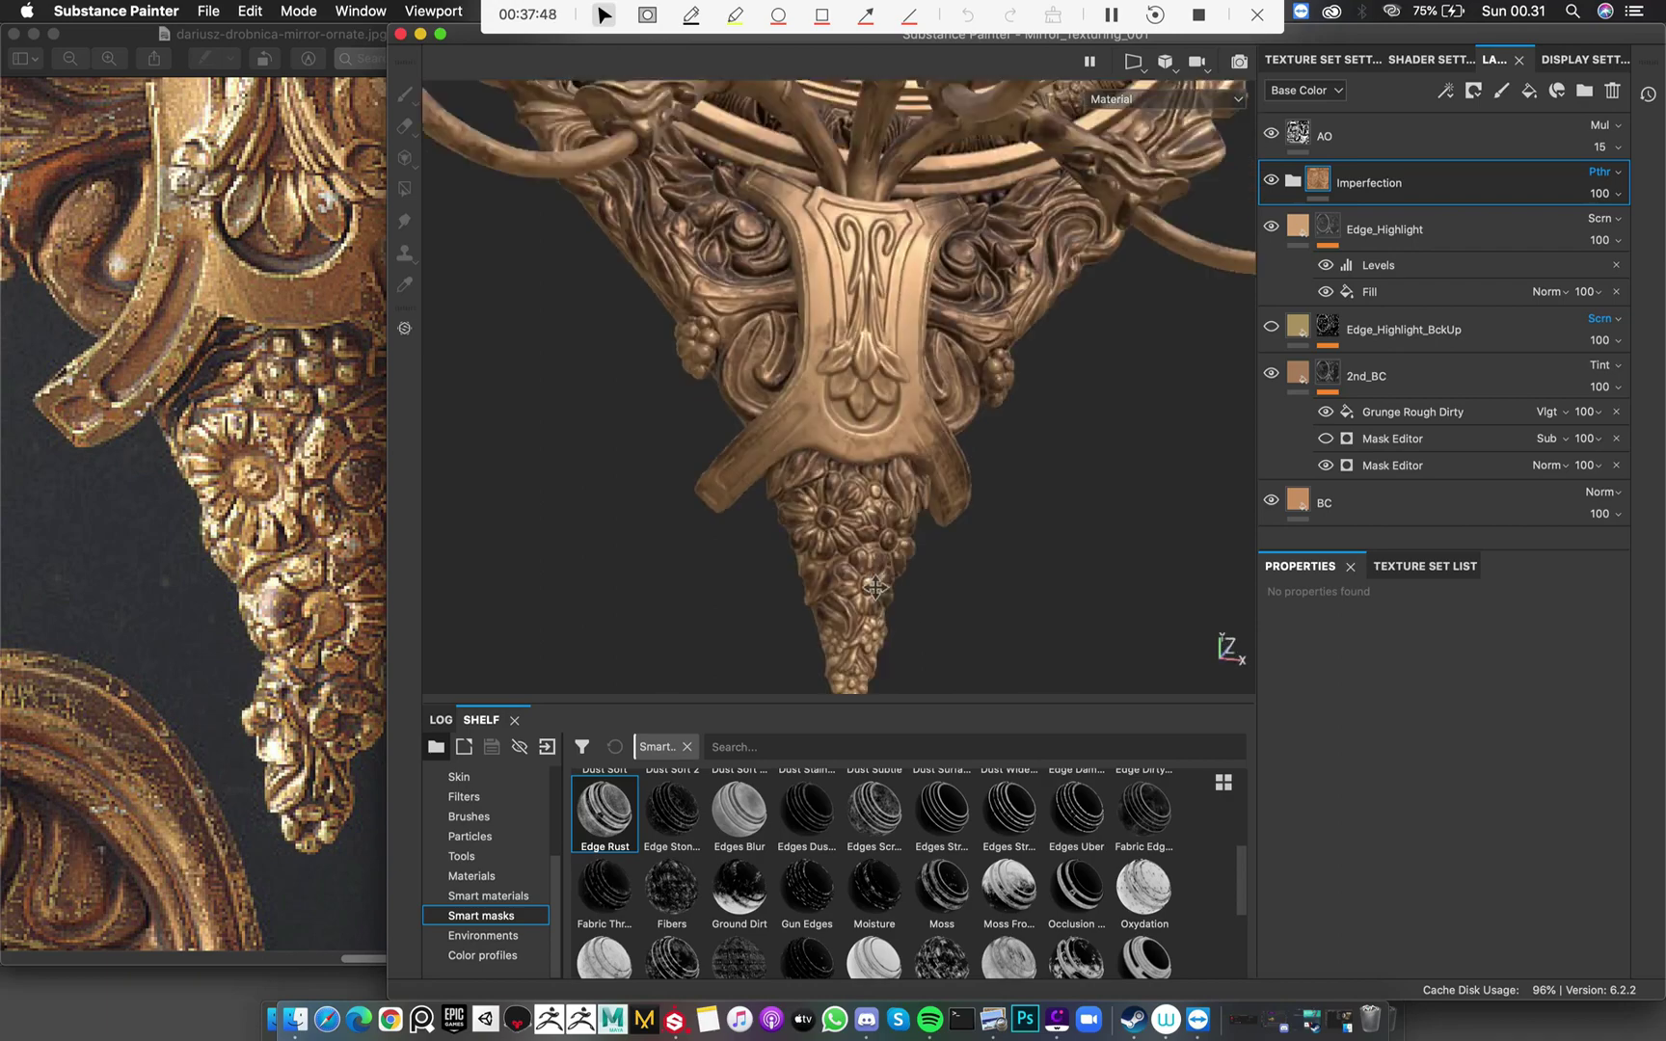
scroll(876, 587, "down", 3)
scroll(867, 495, "up", 4)
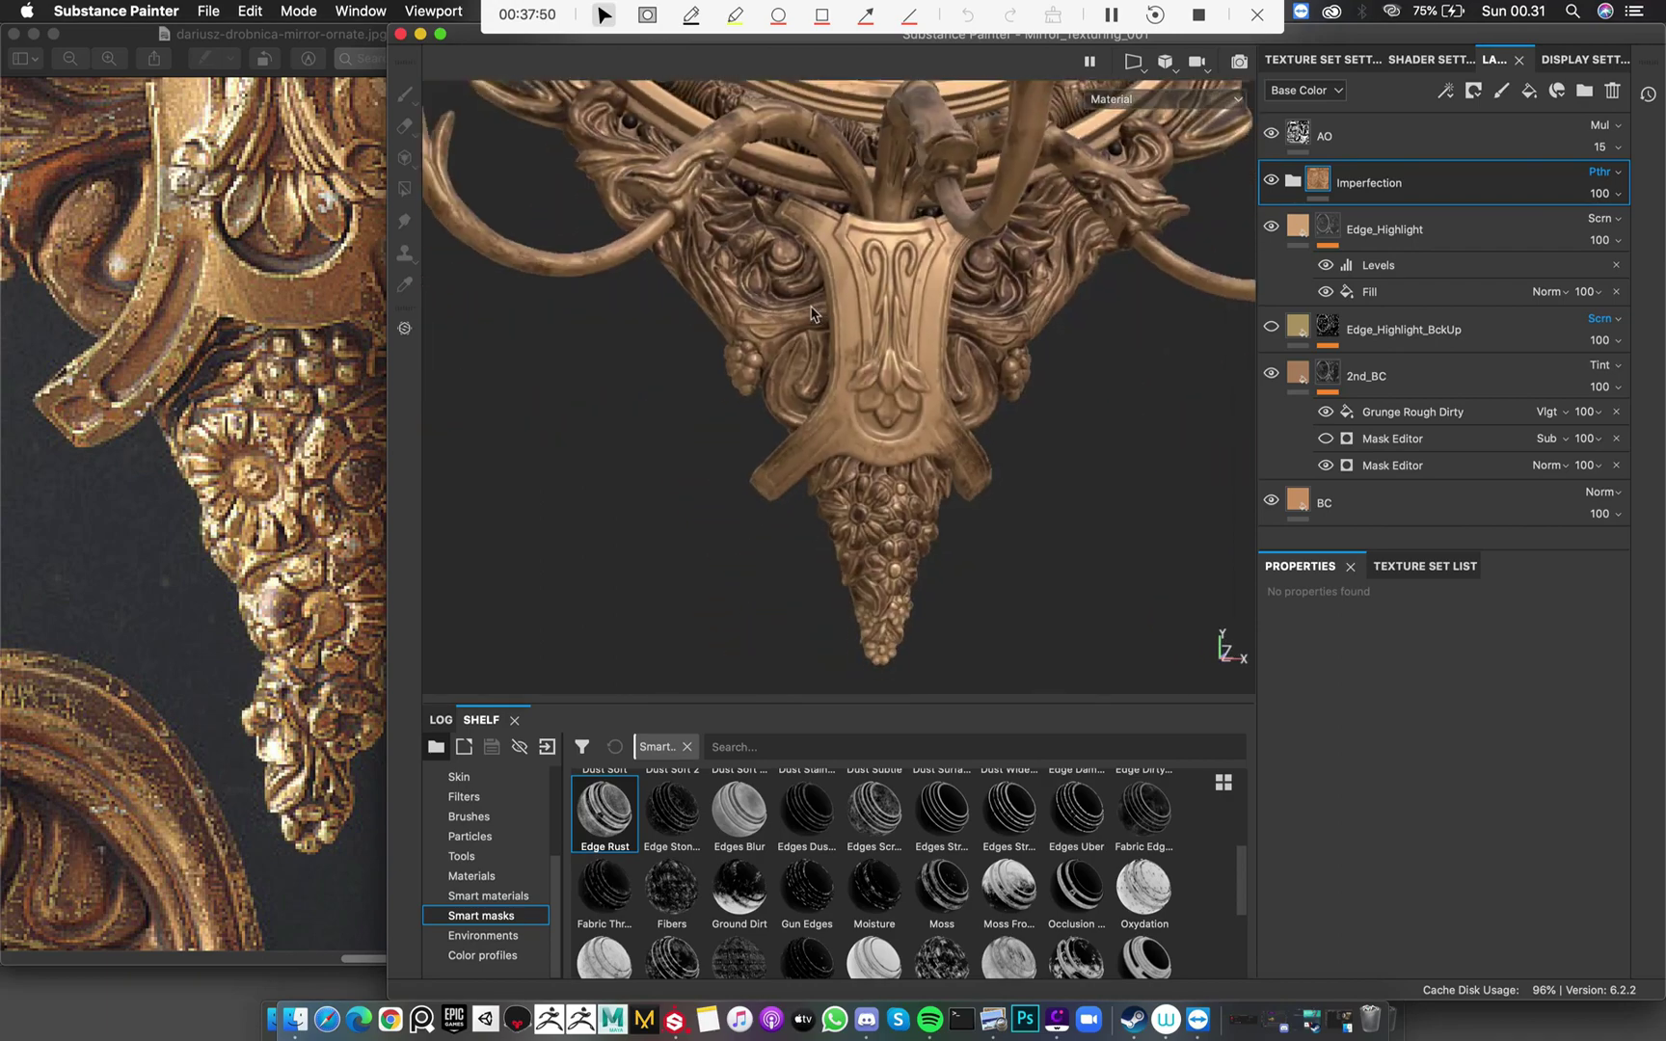
left_click_drag(812, 313, 820, 376, "alt")
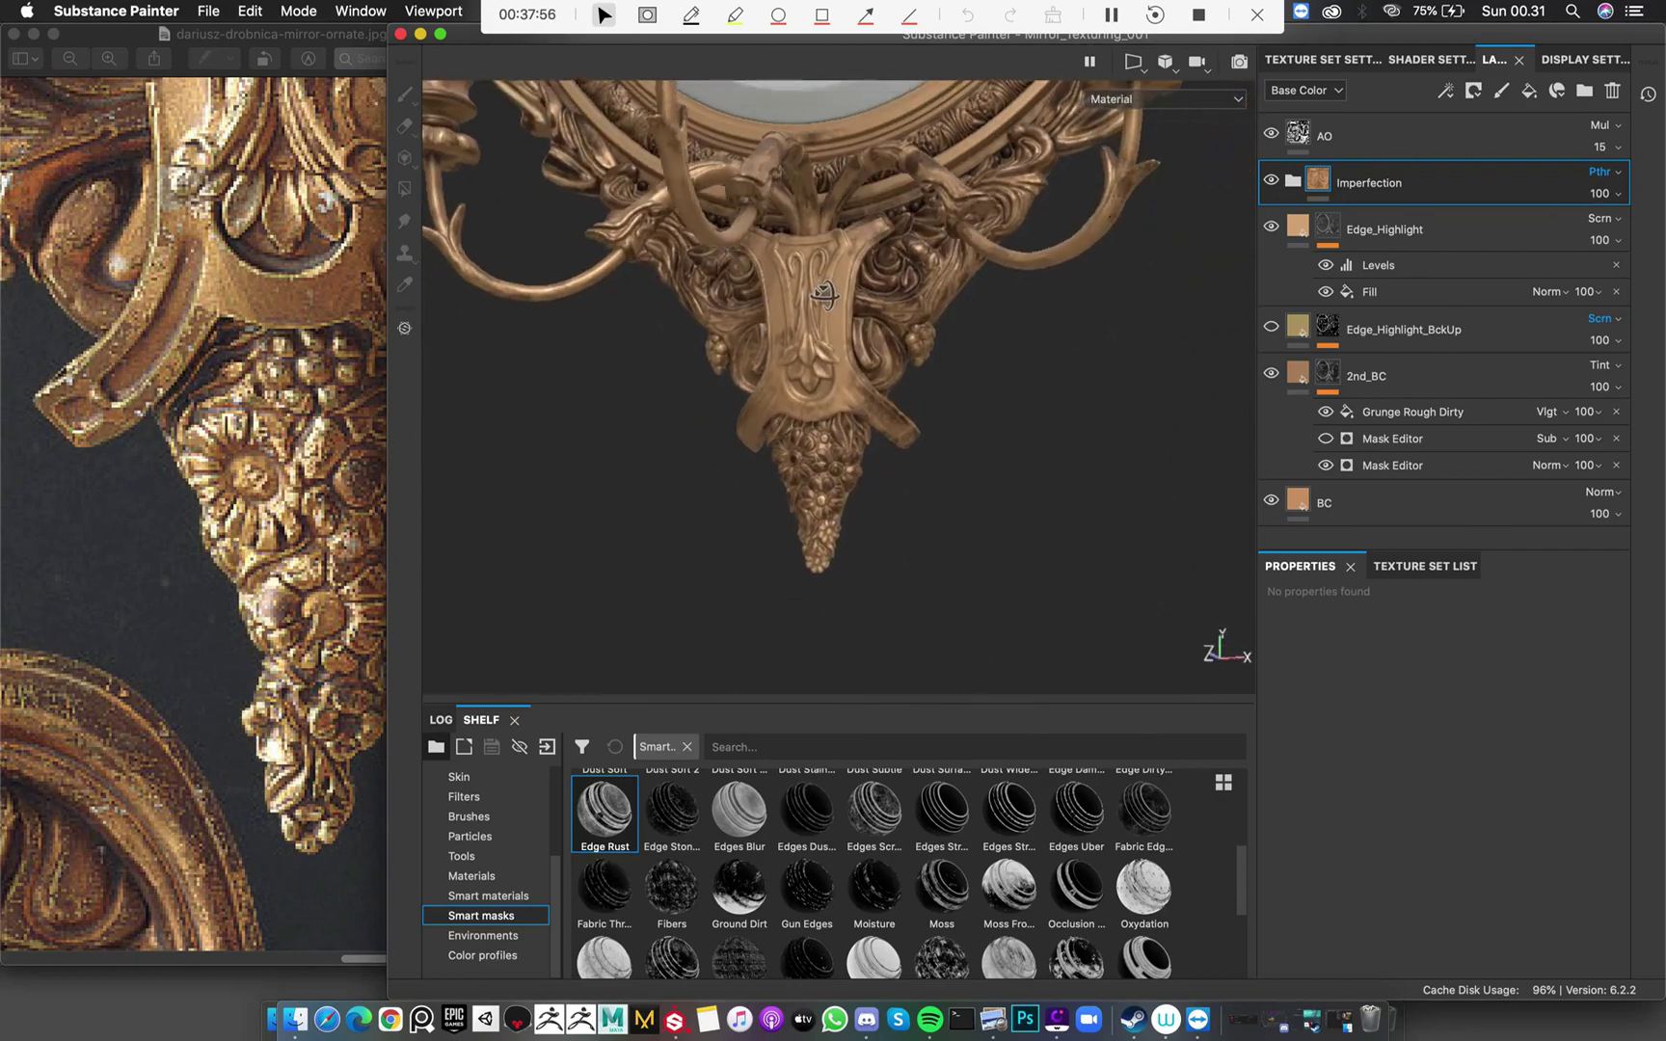
right_click_drag(820, 376, 864, 412, "alt")
left_click_drag(864, 412, 891, 378, "alt")
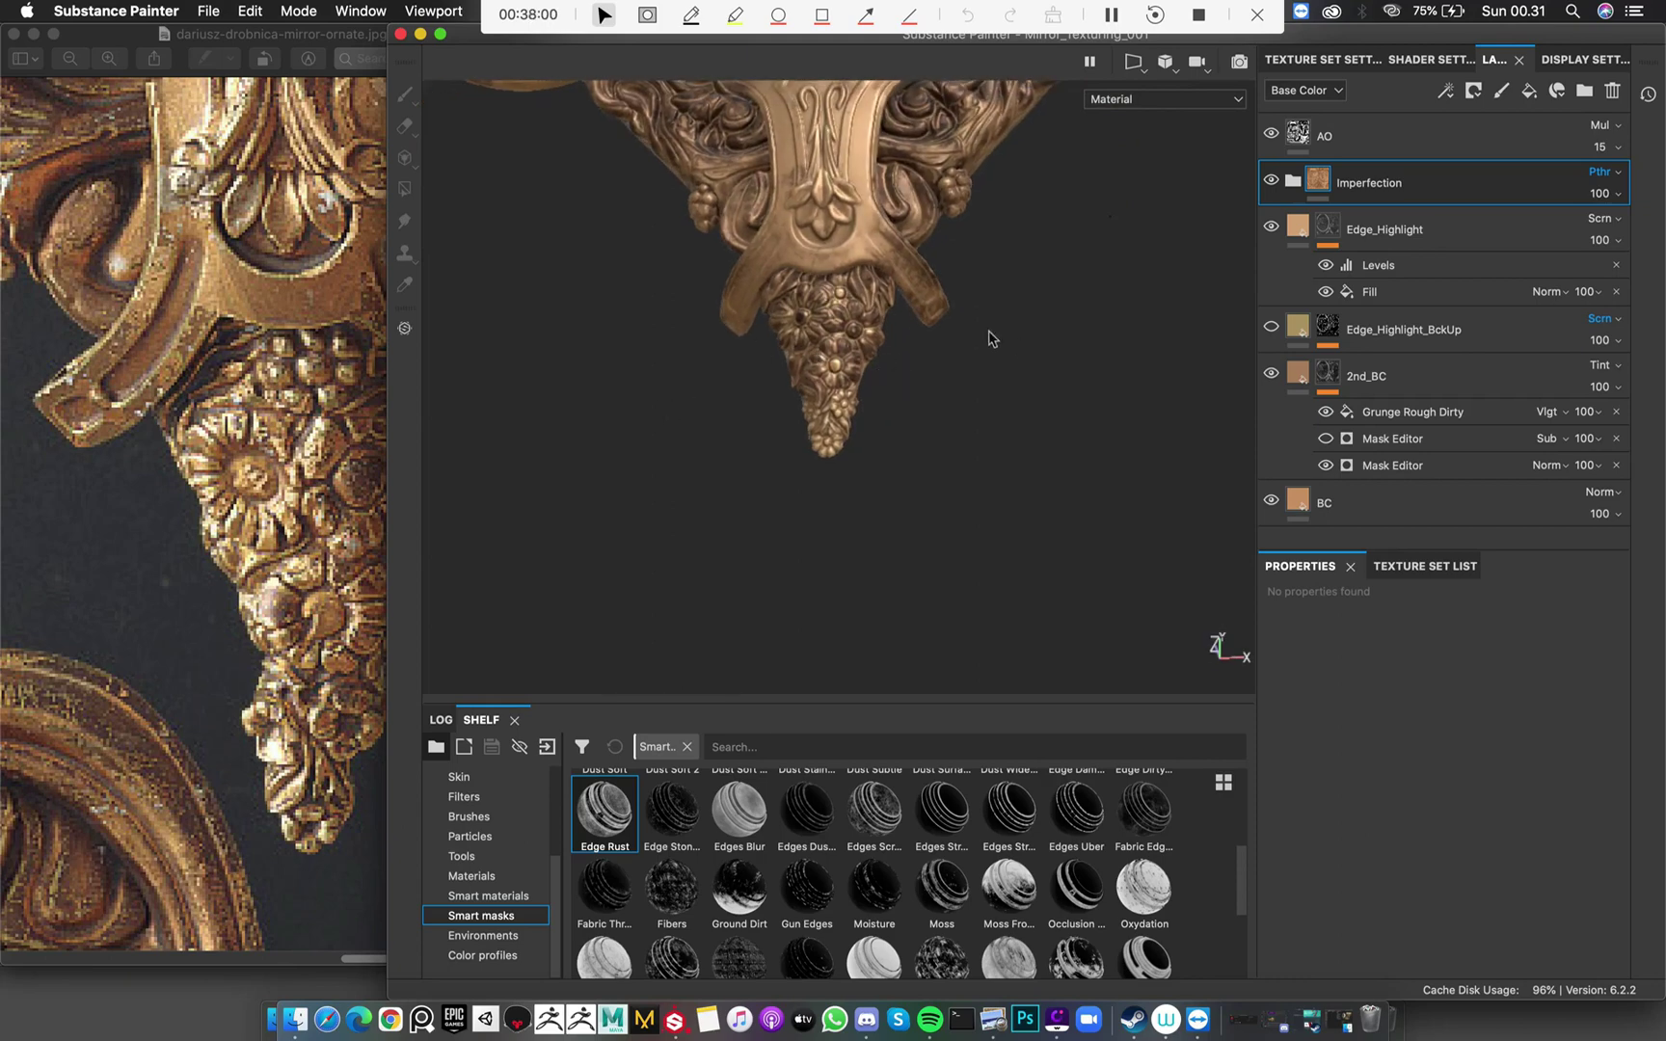
left_click(851, 318)
scroll(329, 598, "right", 5)
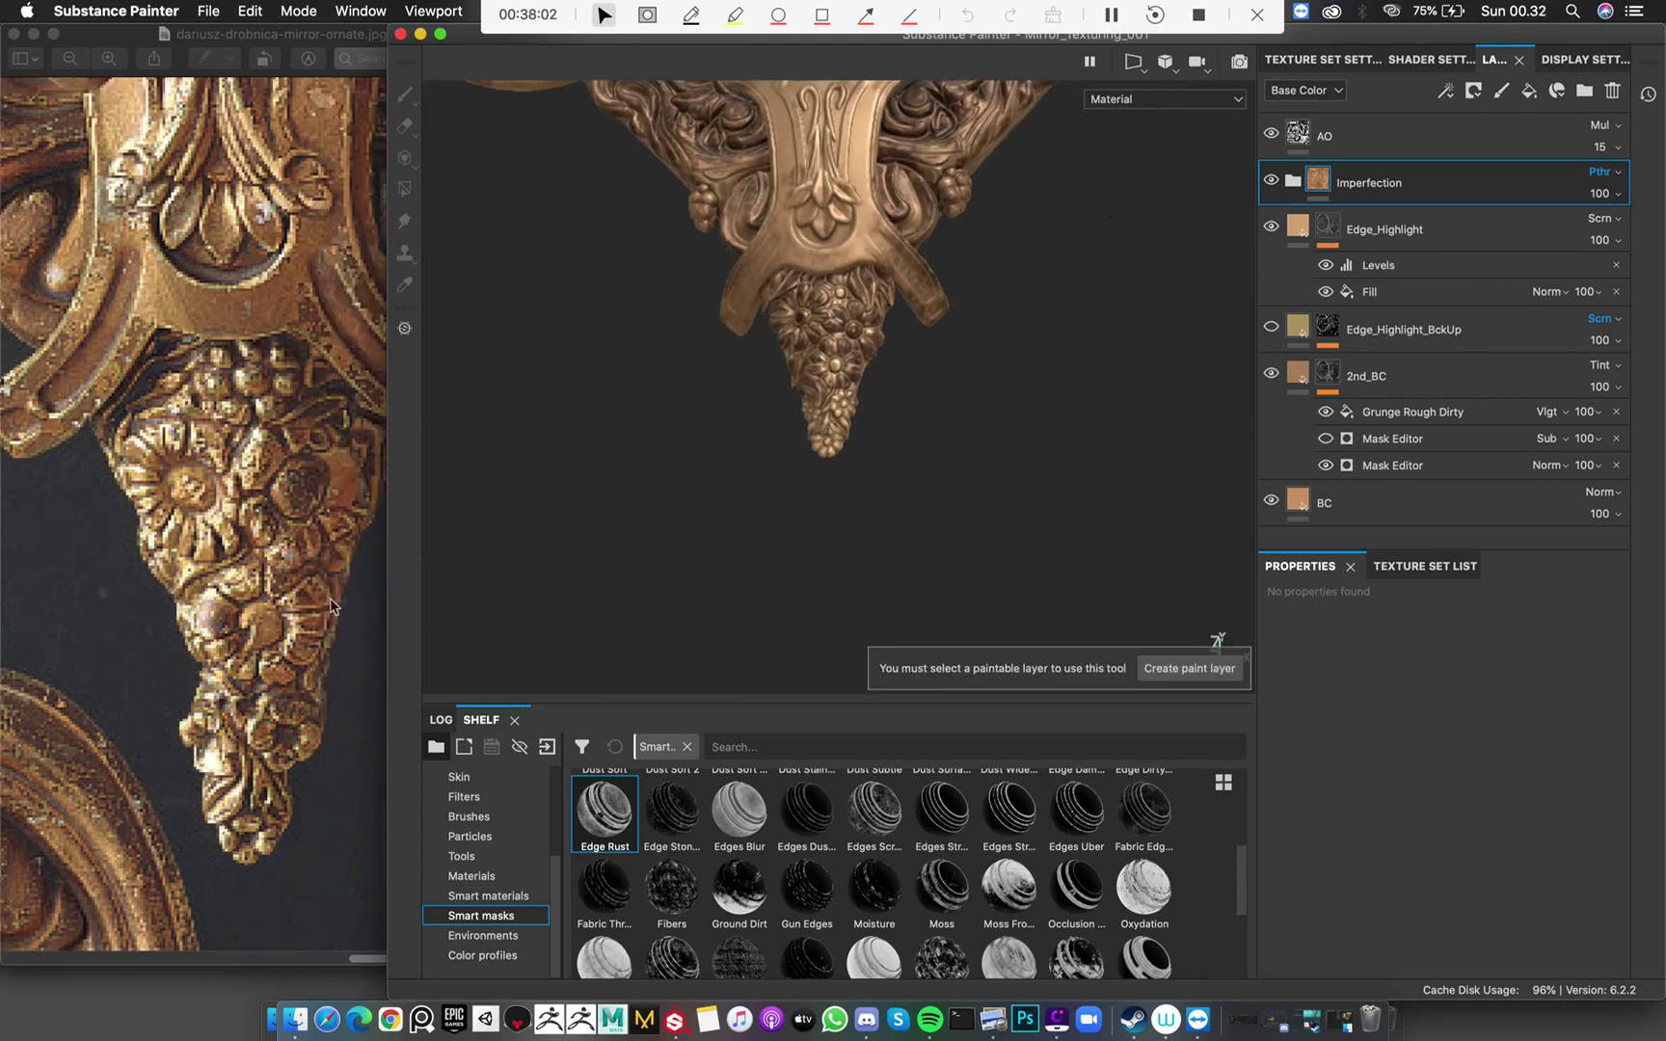
Inspect the wear on the mirror's top crest, lower ornament and candle arms
mouse_move(886, 587)
left_mouse_down("alt")
mouse_move(974, 525)
mouse_move(951, 506)
mouse_move(964, 360)
mouse_move(1035, 410)
mouse_move(806, 383)
mouse_move(951, 393)
left_mouse_up("alt")
scroll(849, 303, "up", 5)
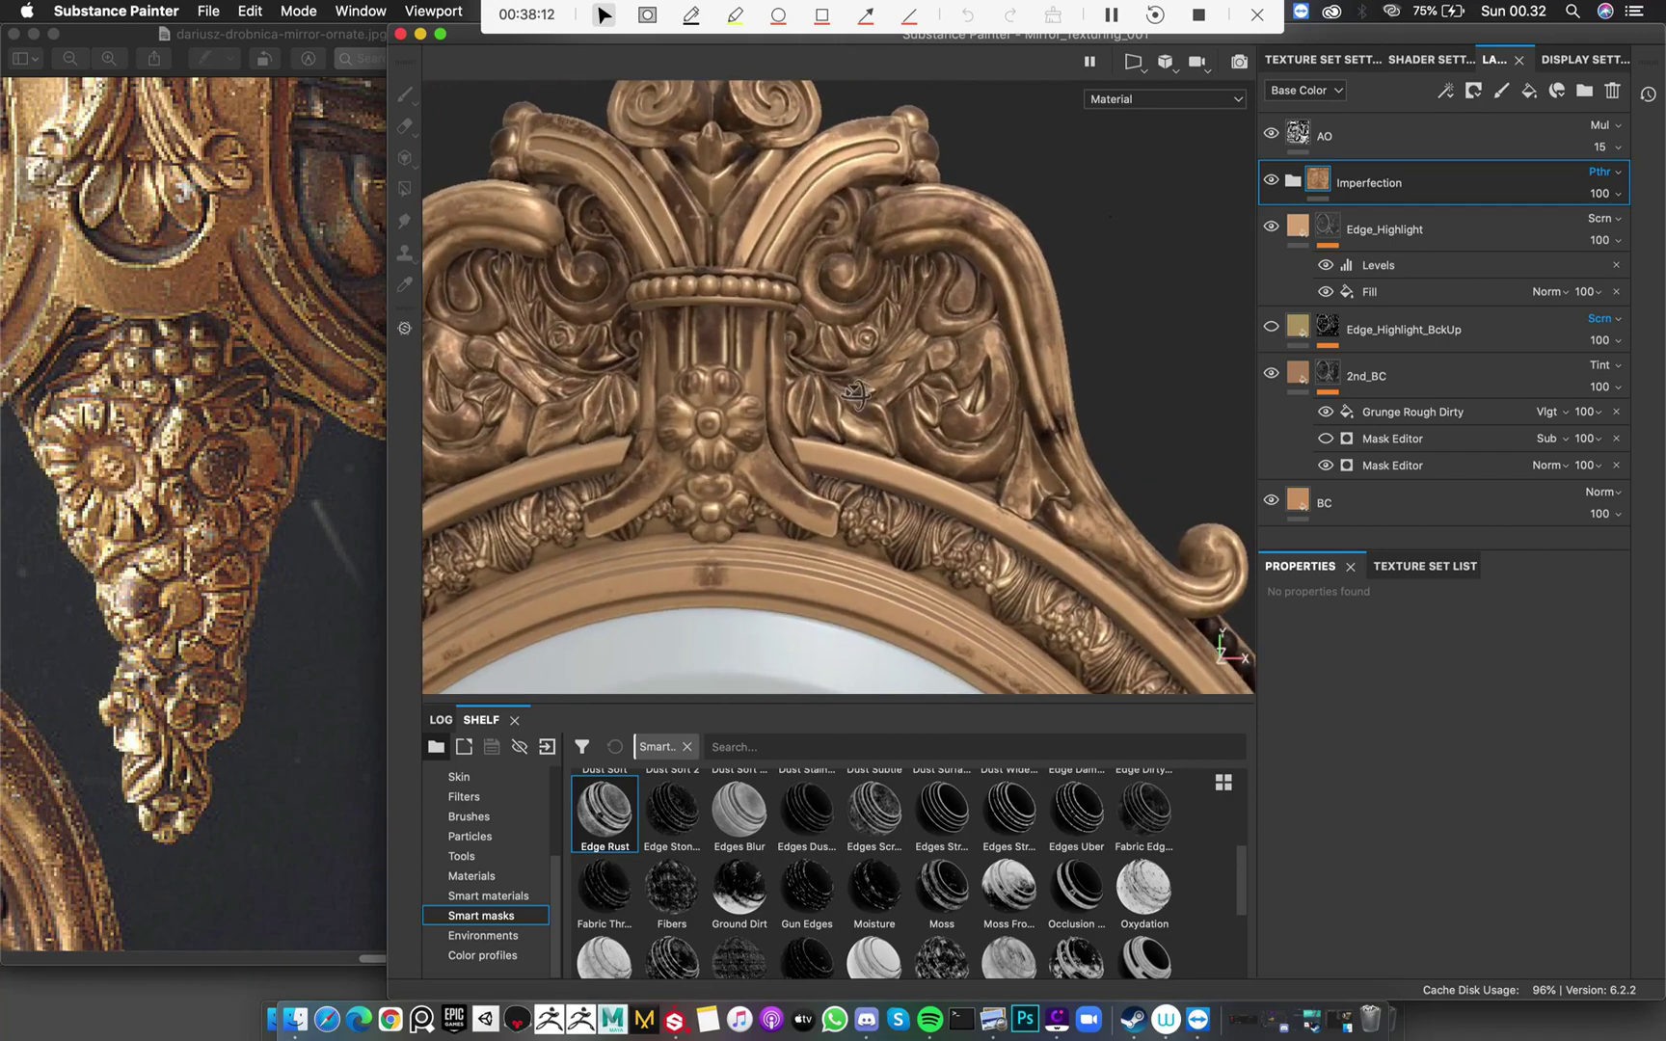
left_click_drag(848, 302, 901, 240, "alt")
left_click_drag(850, 480, 974, 386, "alt")
scroll(932, 401, "up", 4)
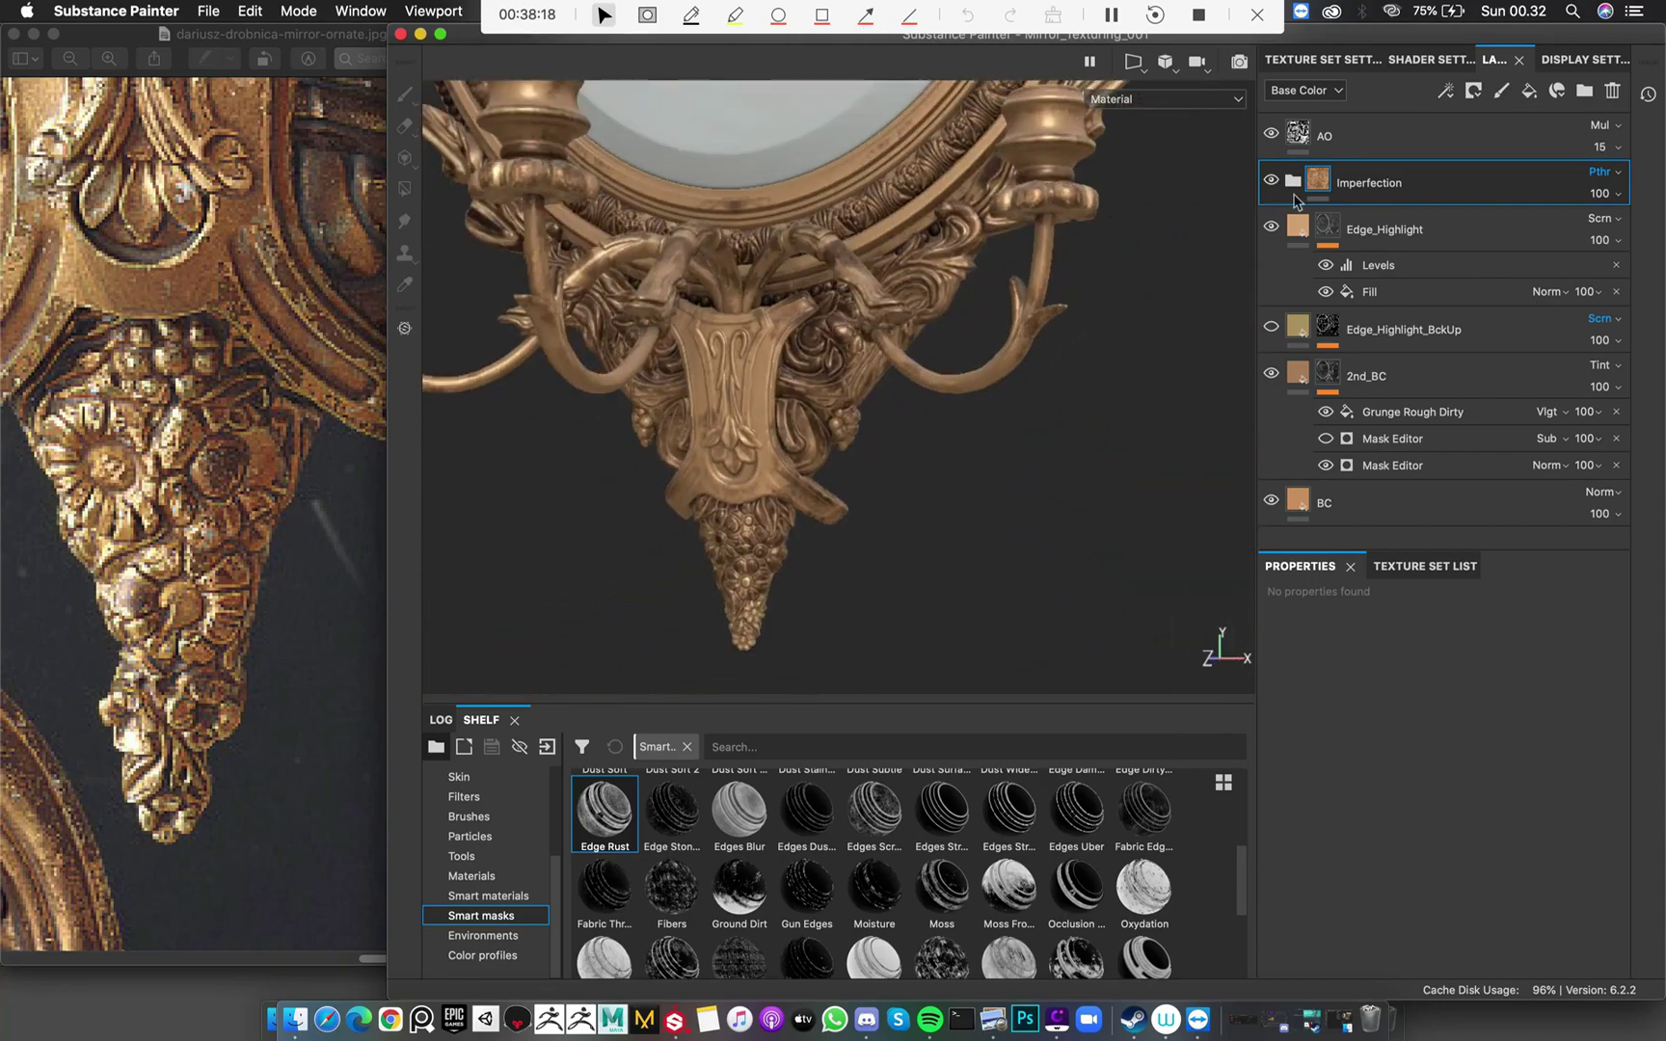
Add a black mask to the Imperfection folder and put a fill effect in that mask
right_click(1313, 179)
left_click(1362, 209)
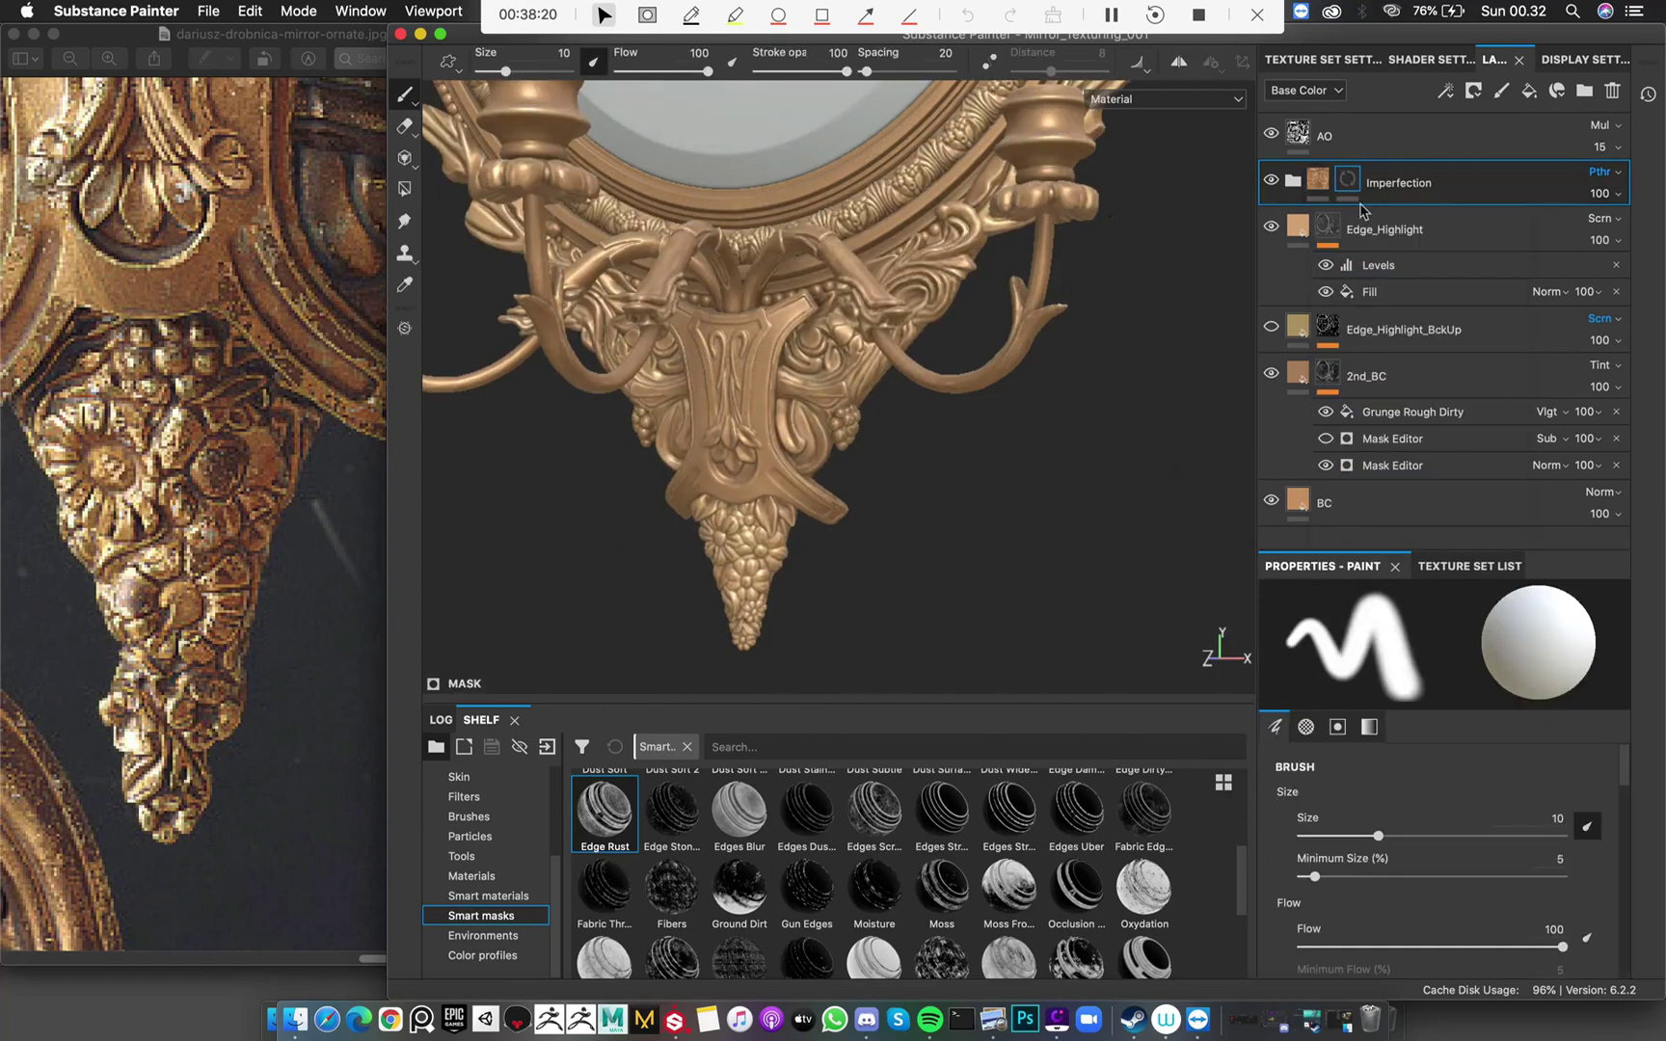
right_click(1344, 179)
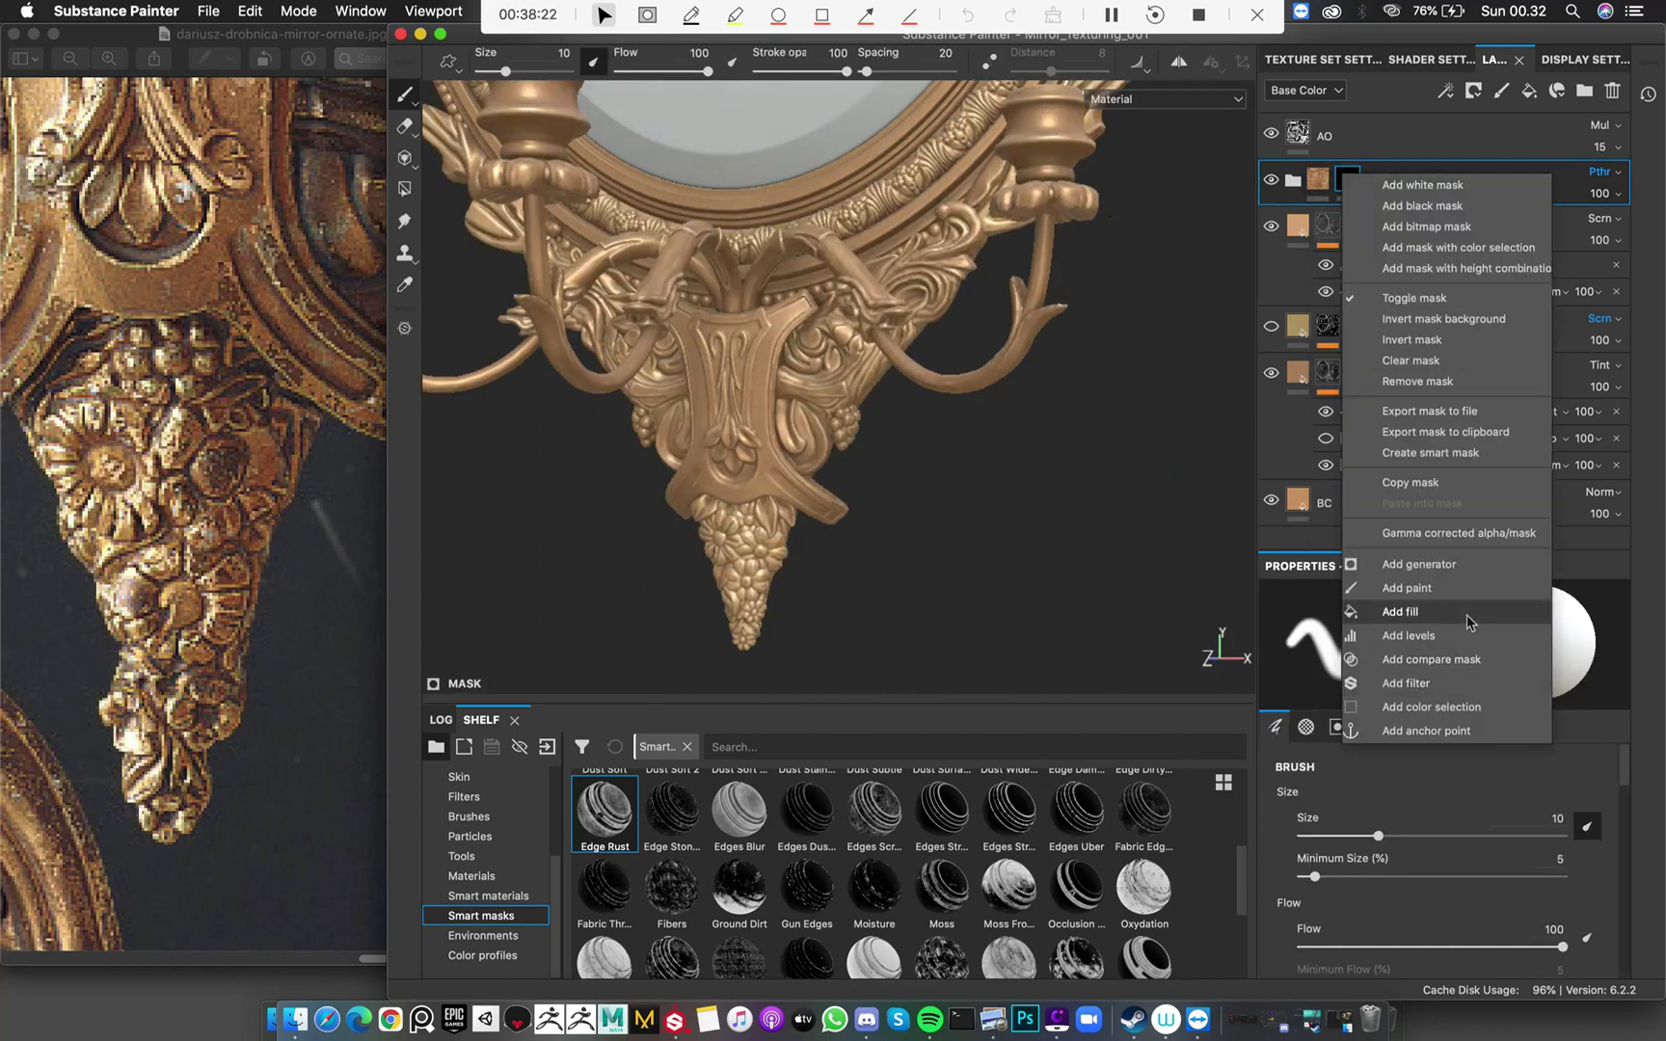
left_click(1451, 607)
Clear the frame term from the resource search, browse the grunge textures and assign Grunge Roughcast to the mask fill's grayscale
left_click(1502, 660)
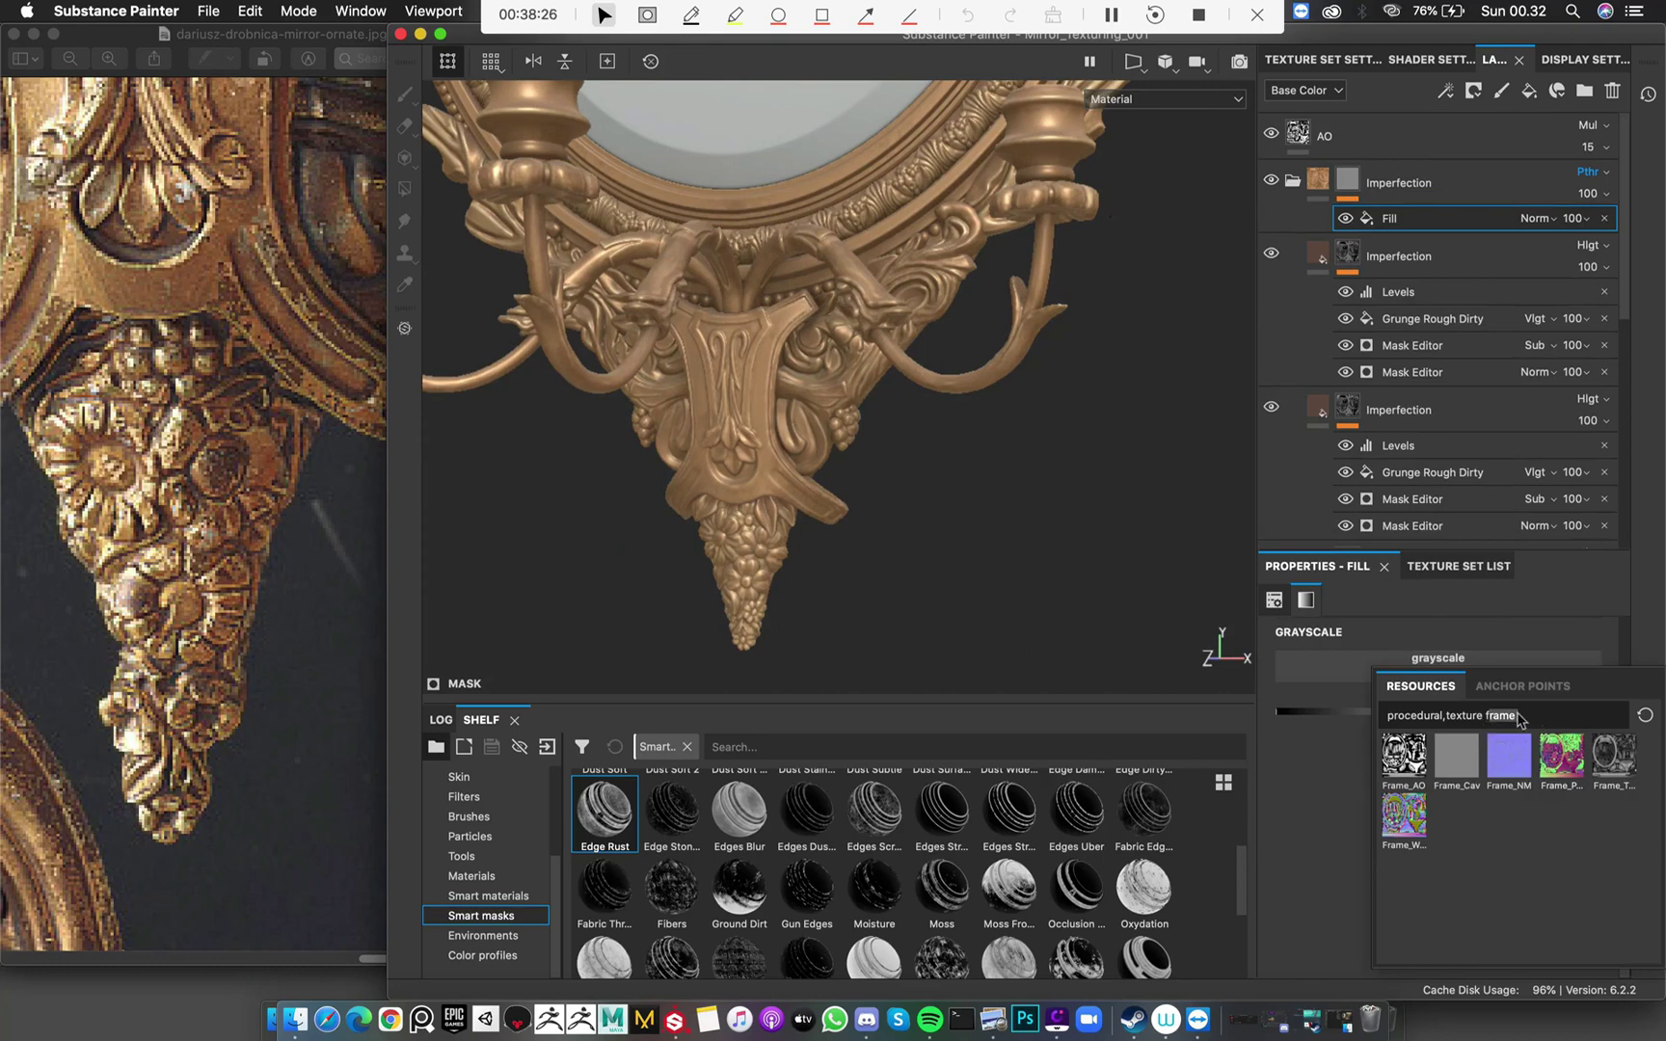
key("BackSpace")
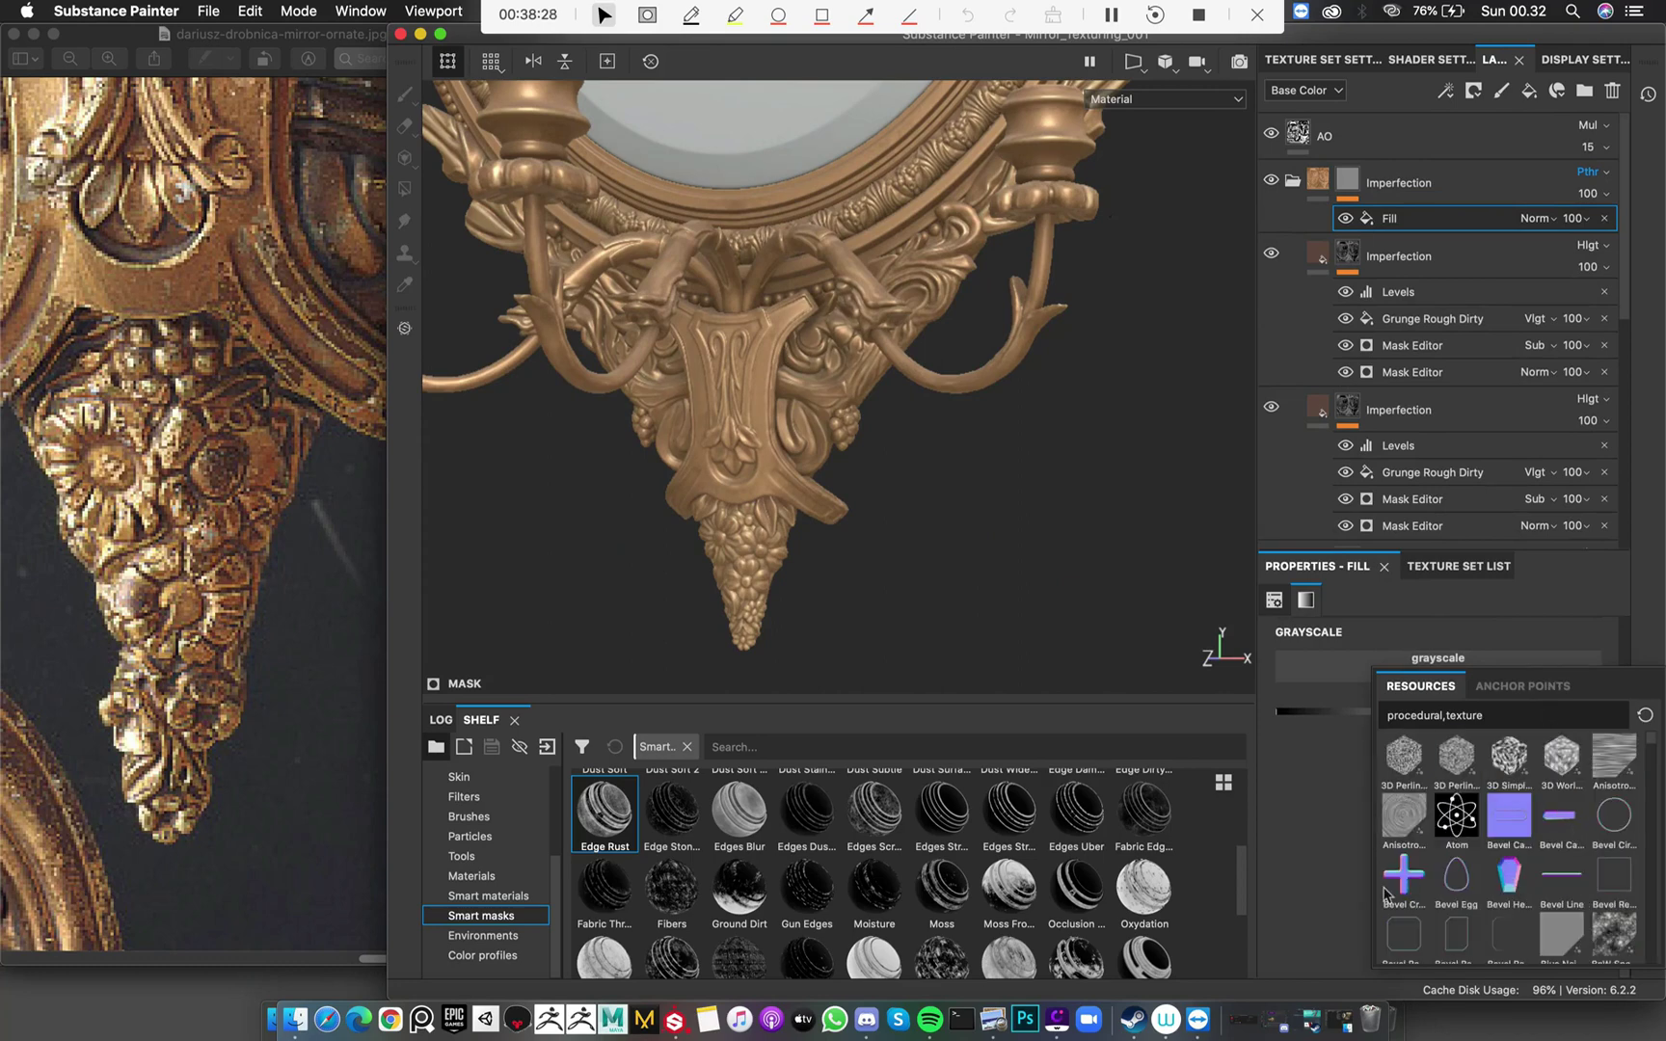
scroll(1516, 887, "down", 10)
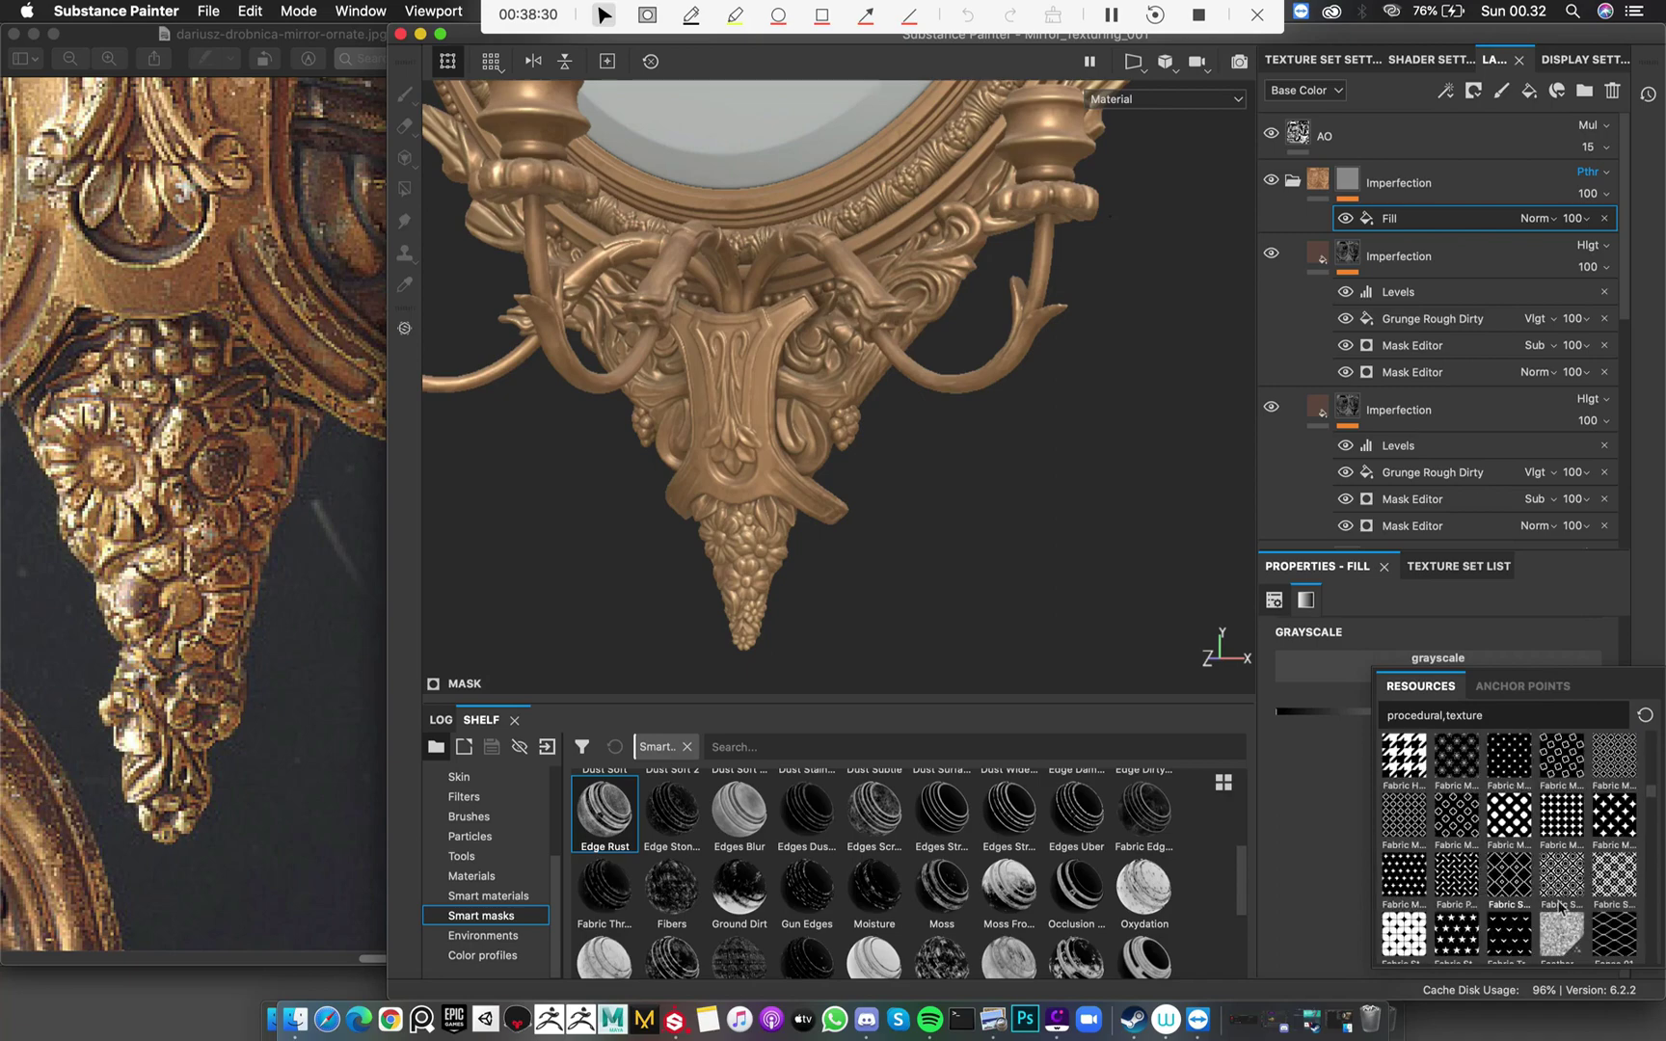
scroll(1560, 908, "down", 4)
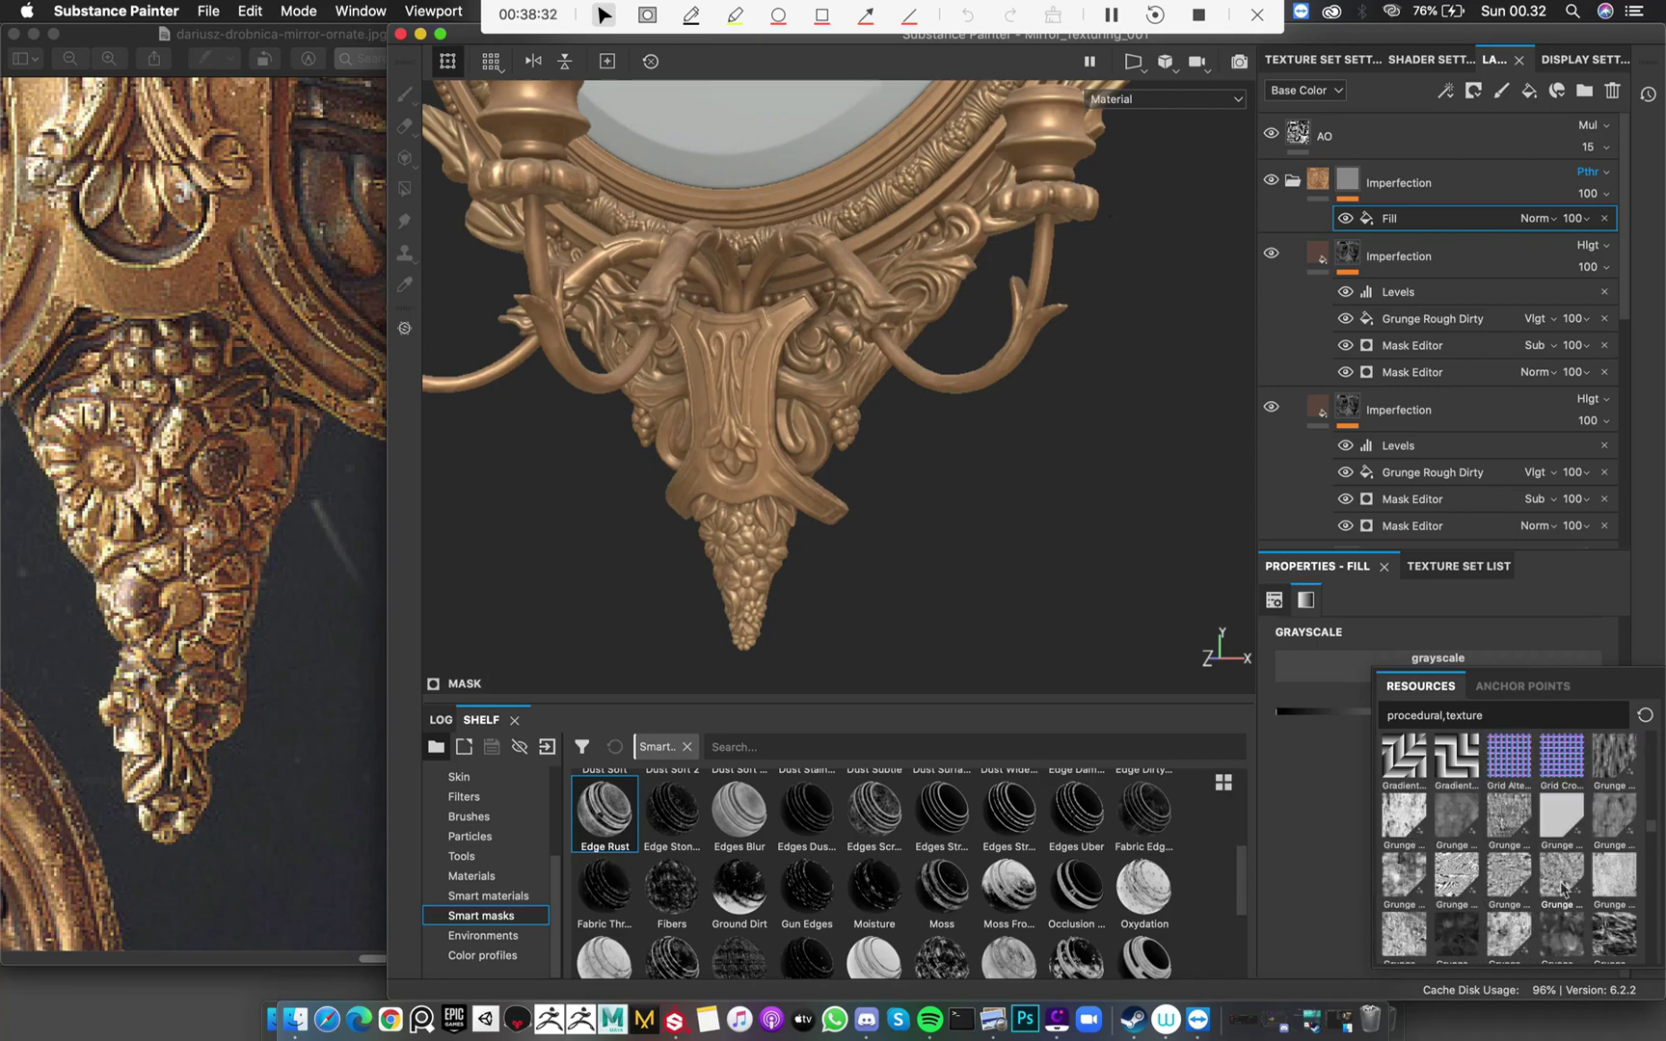
mouse_move(1561, 890)
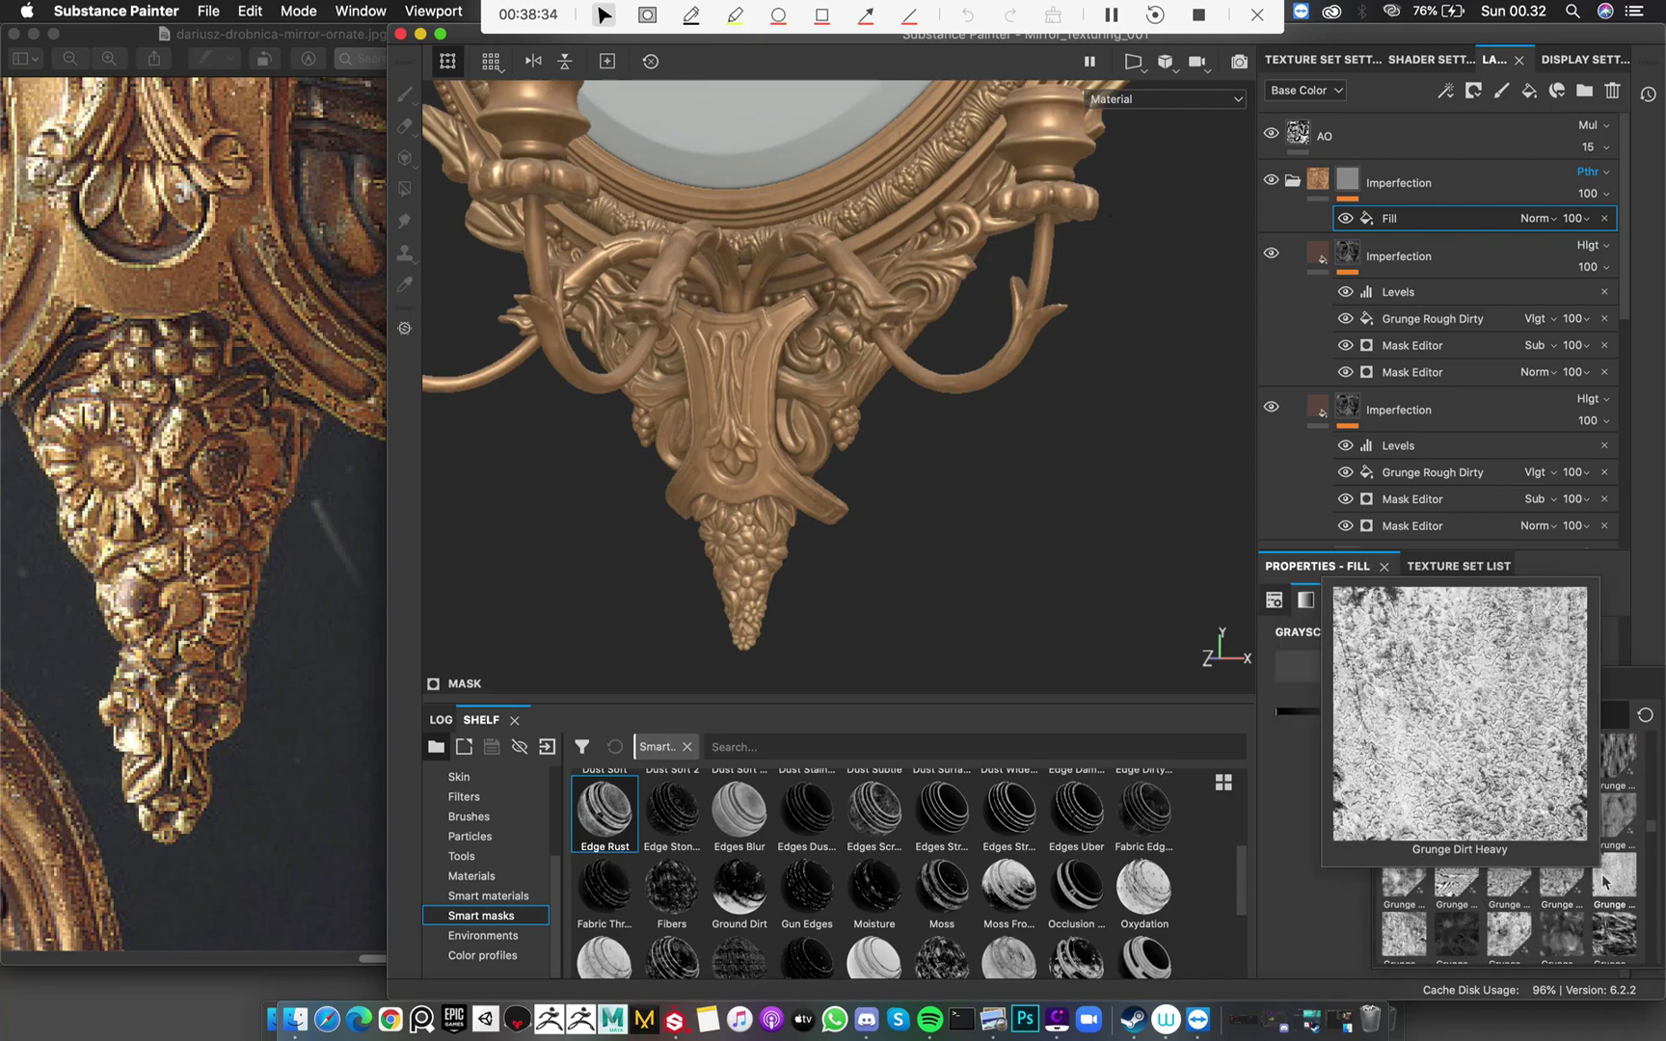
scroll(1591, 883, "down", 3)
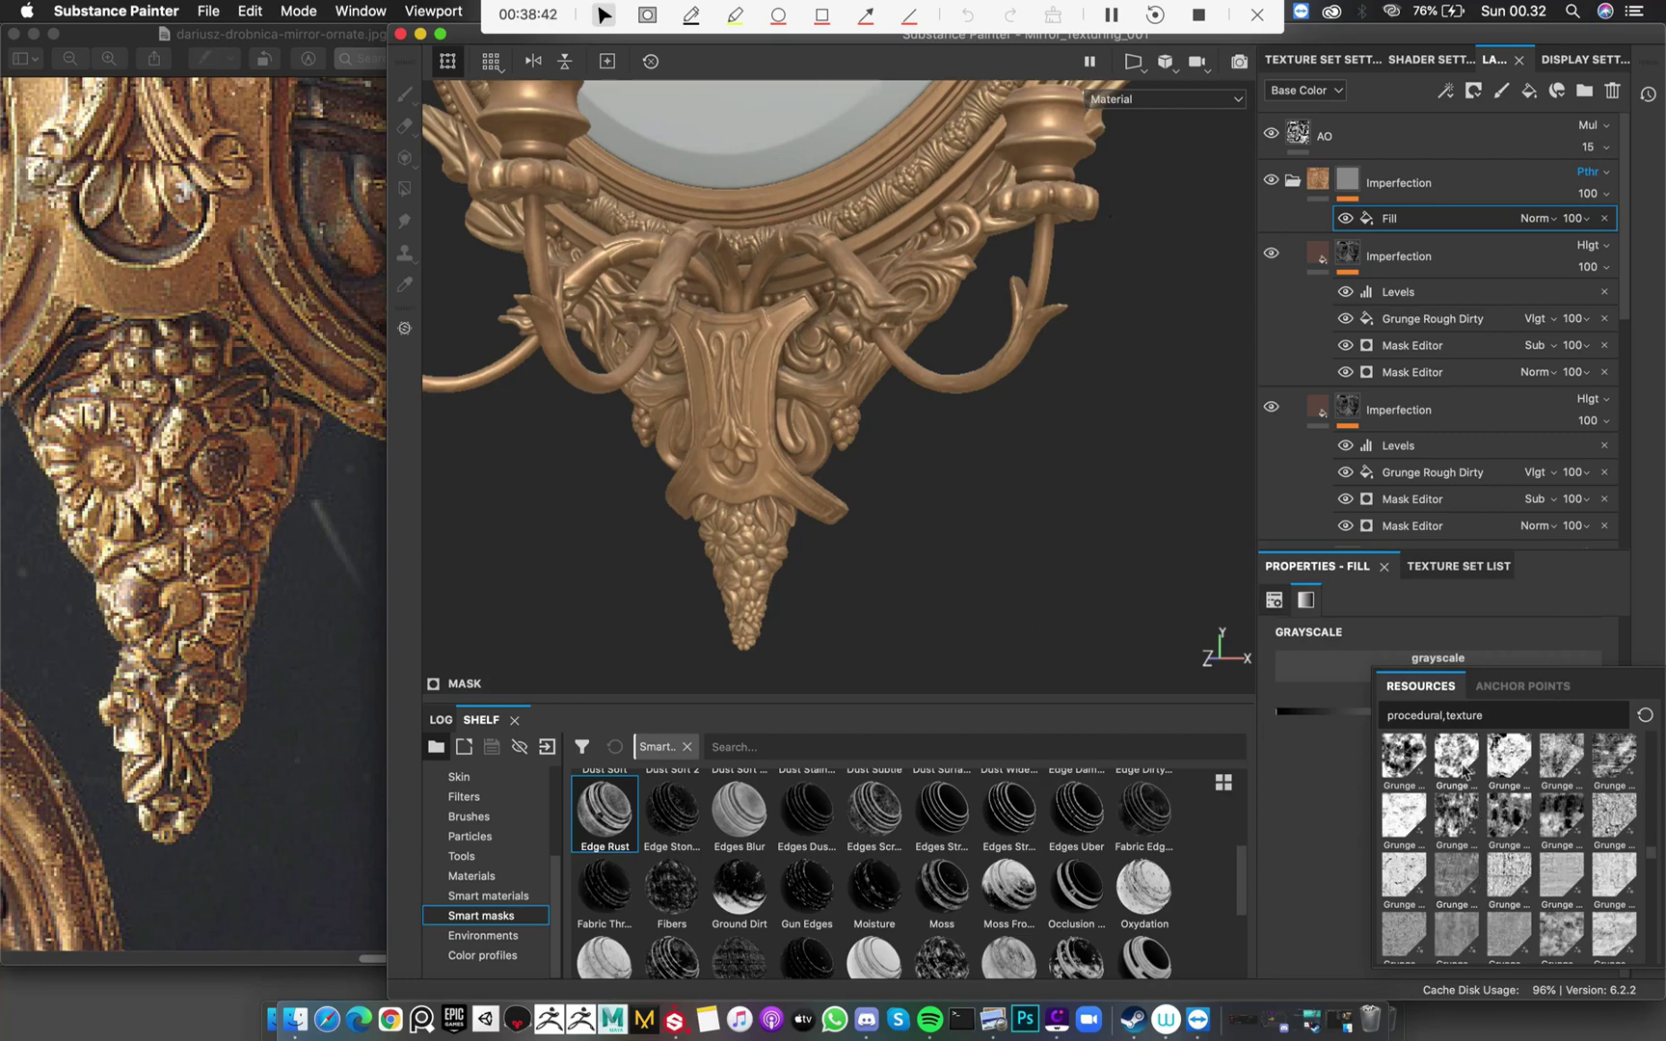
mouse_move(1478, 810)
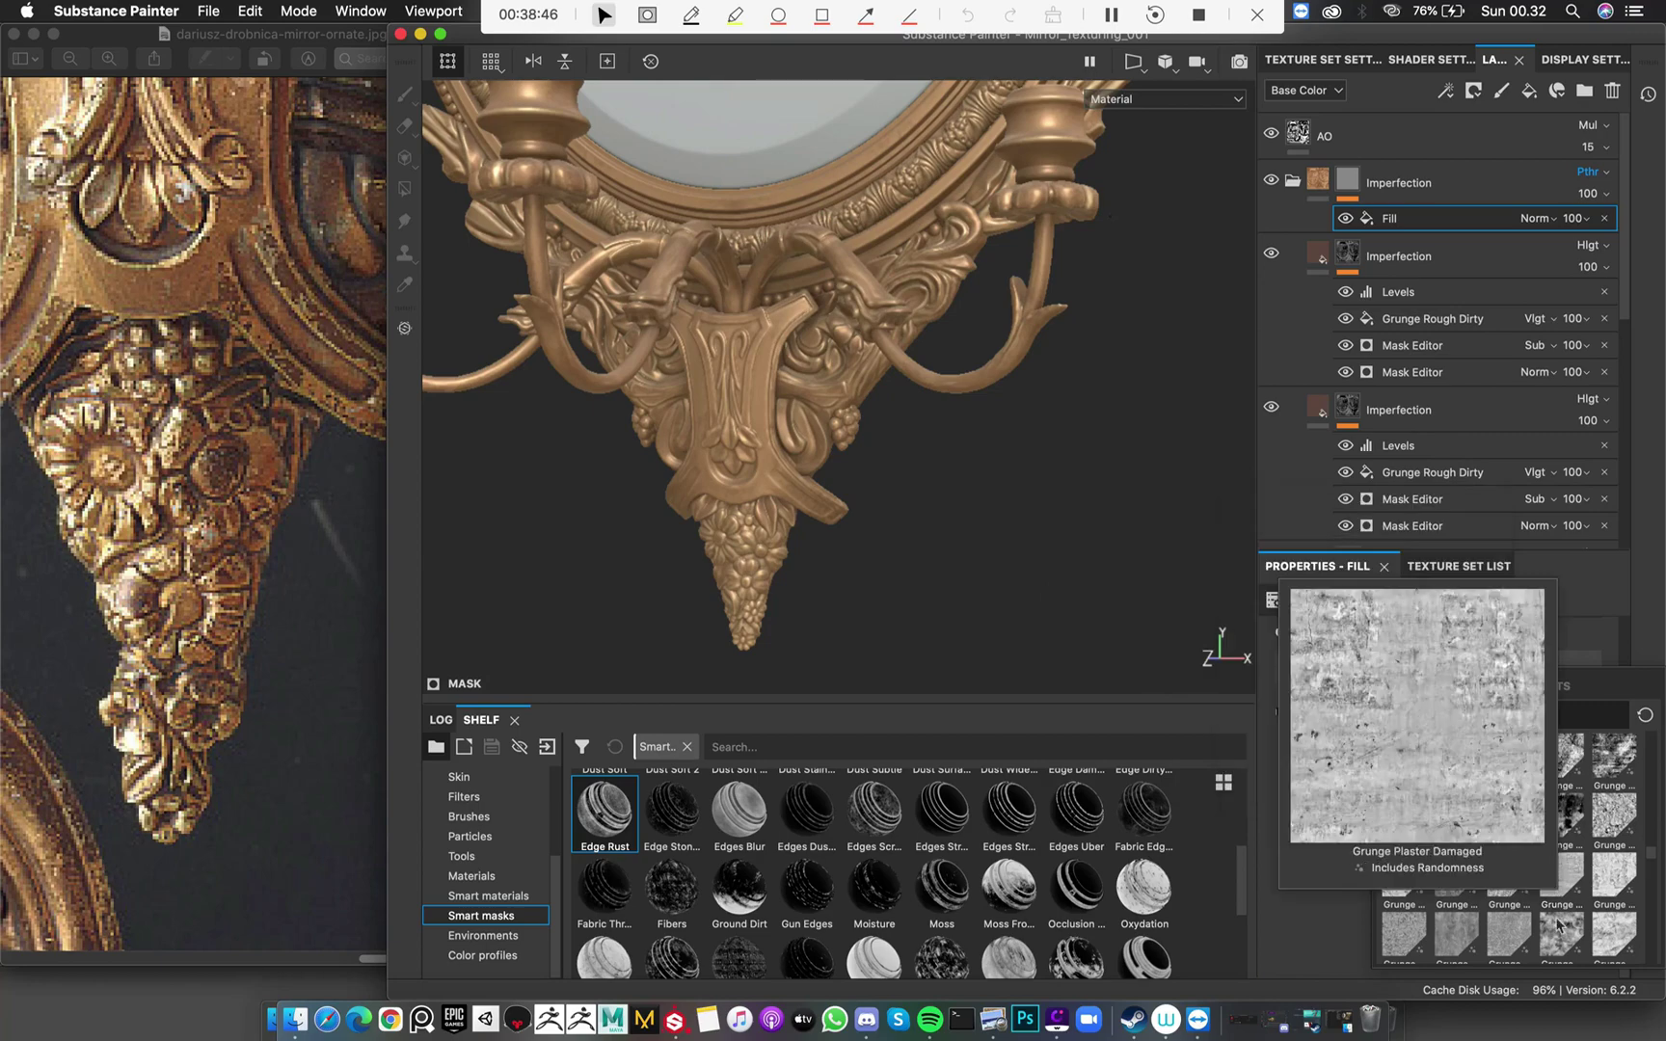
mouse_move(1558, 923)
mouse_move(1626, 929)
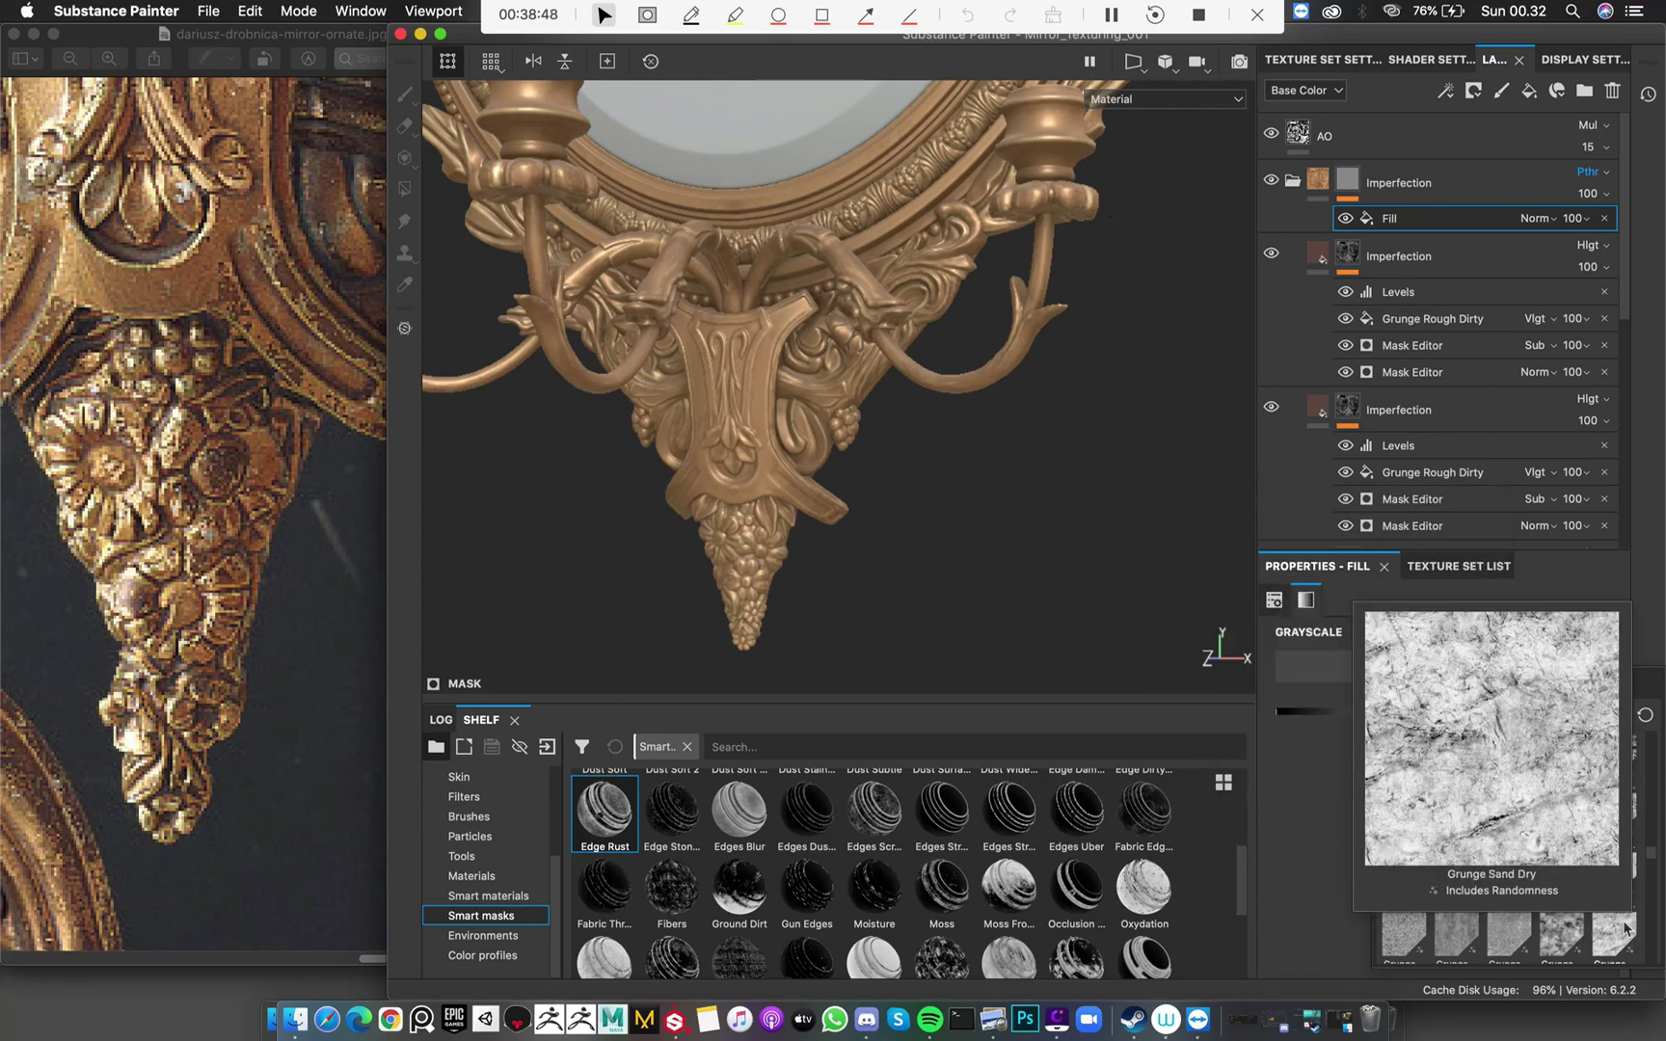
mouse_move(1510, 932)
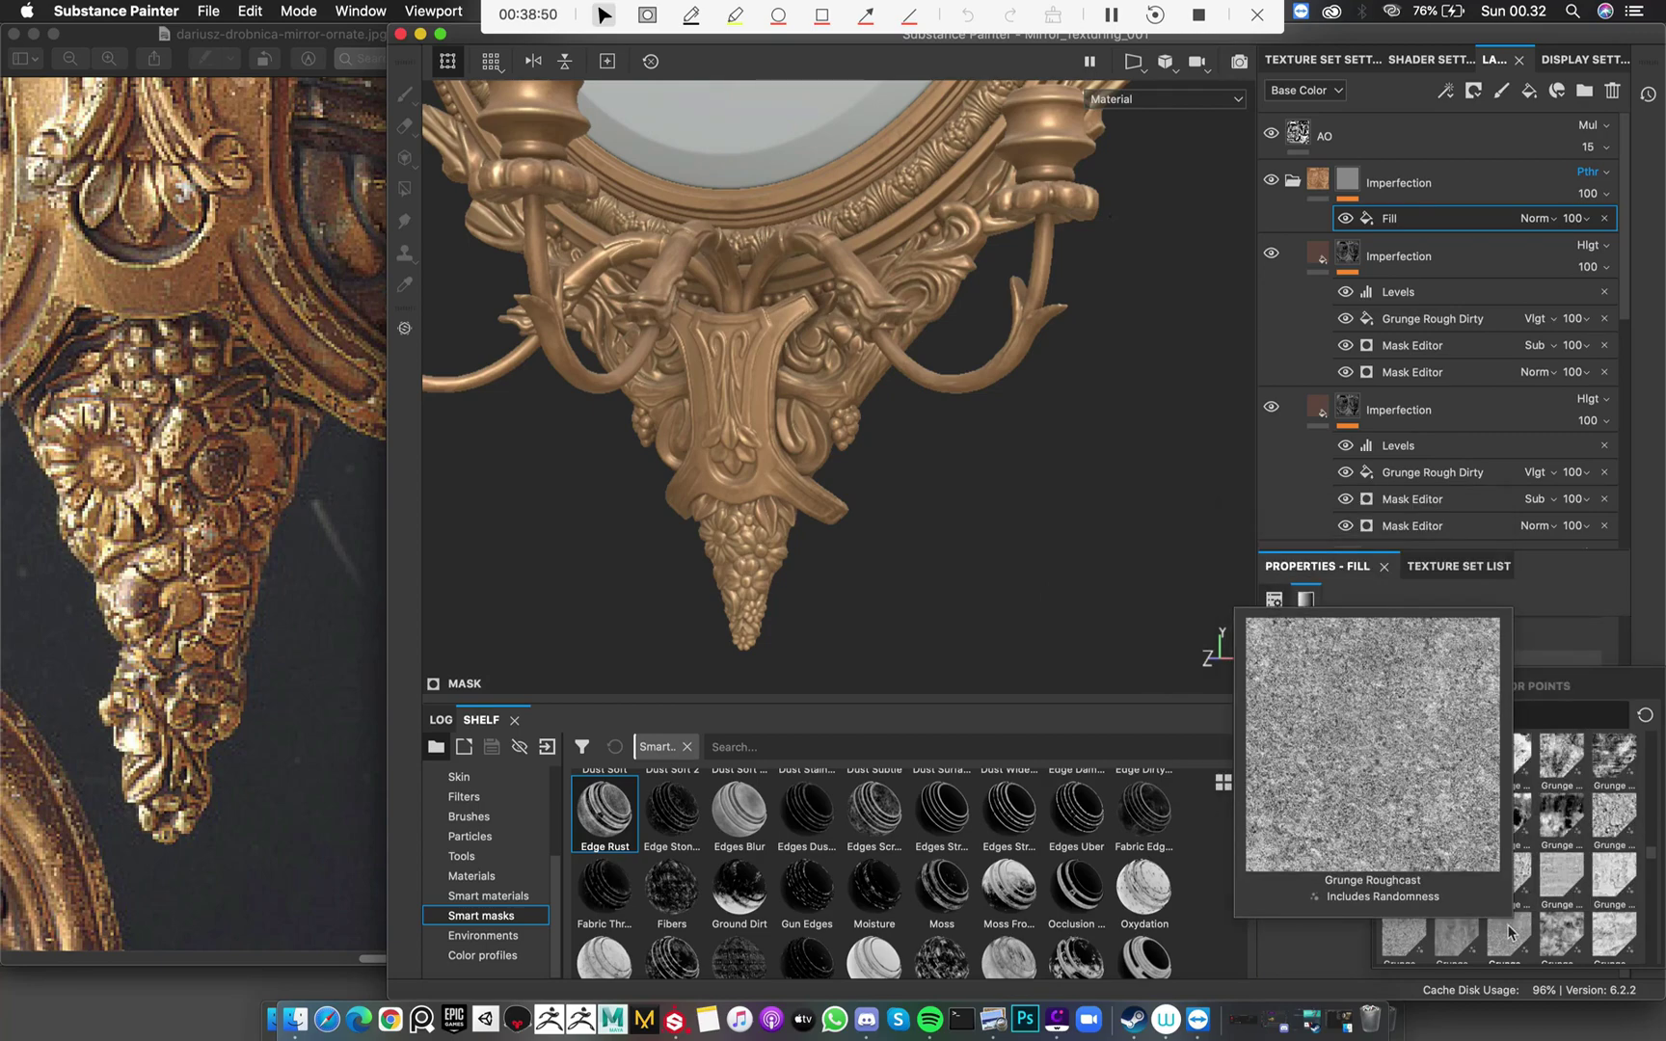
left_click(1510, 931)
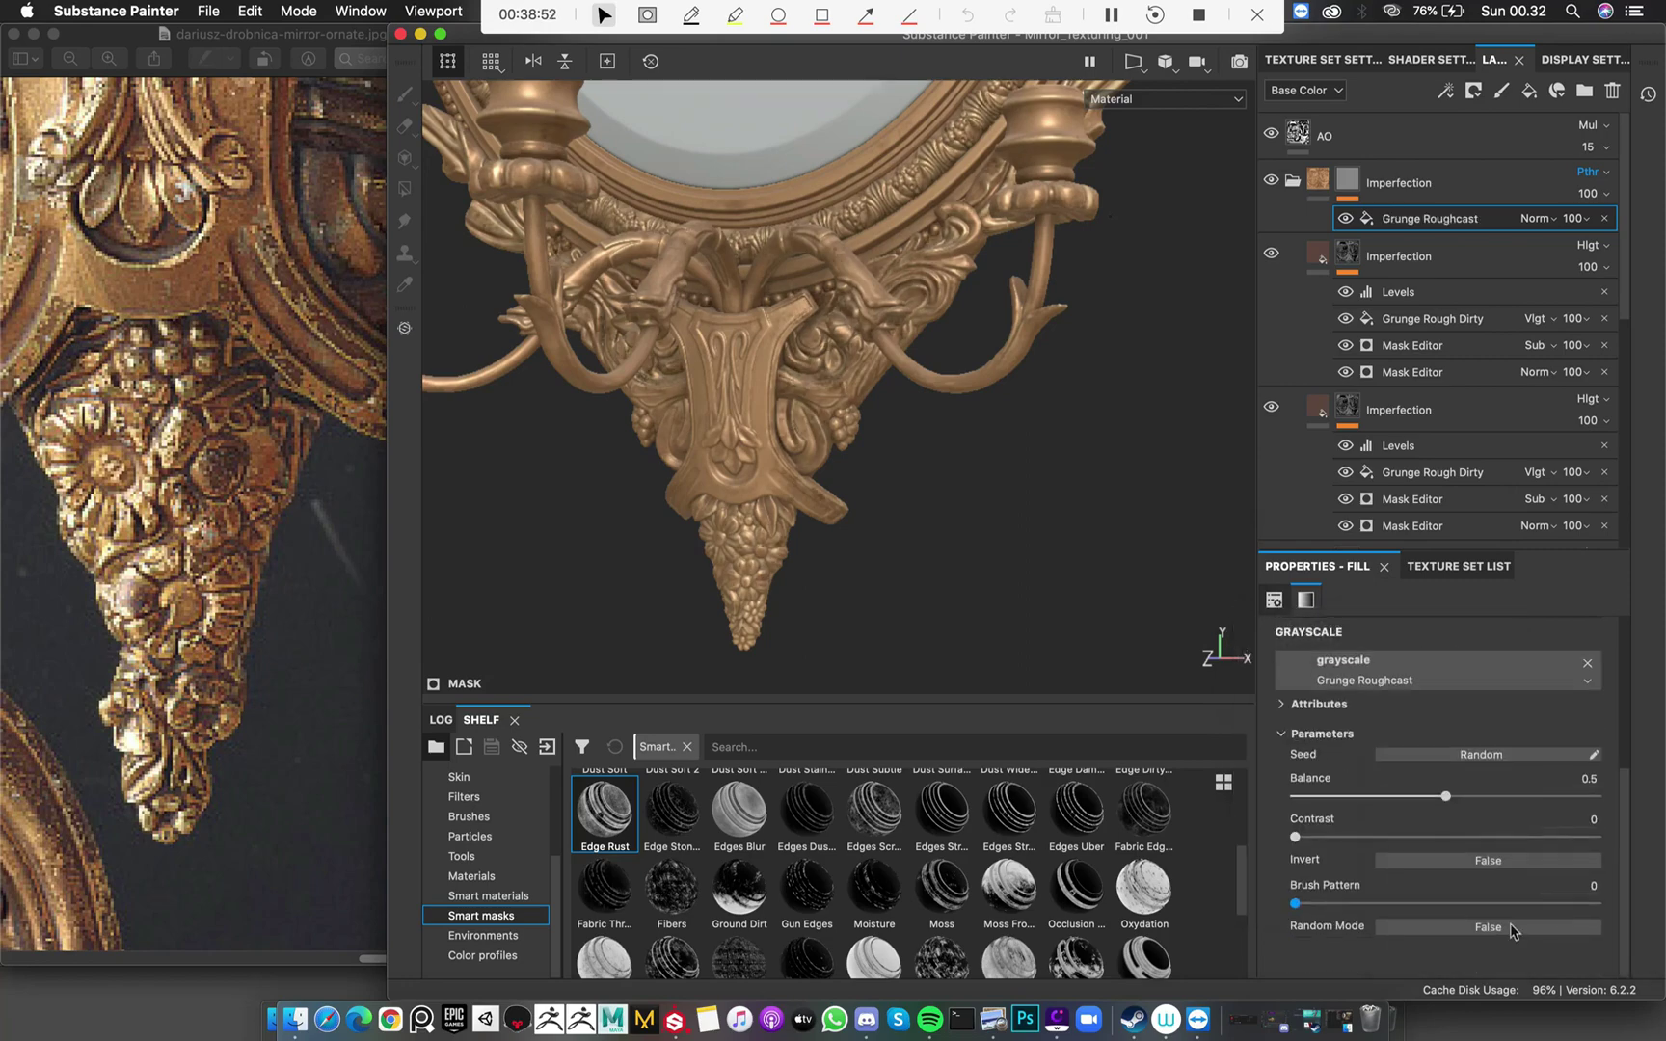
Set the Grunge Roughcast fill's blend mode to Subtract and check the result around the candle arms
left_click(1537, 218)
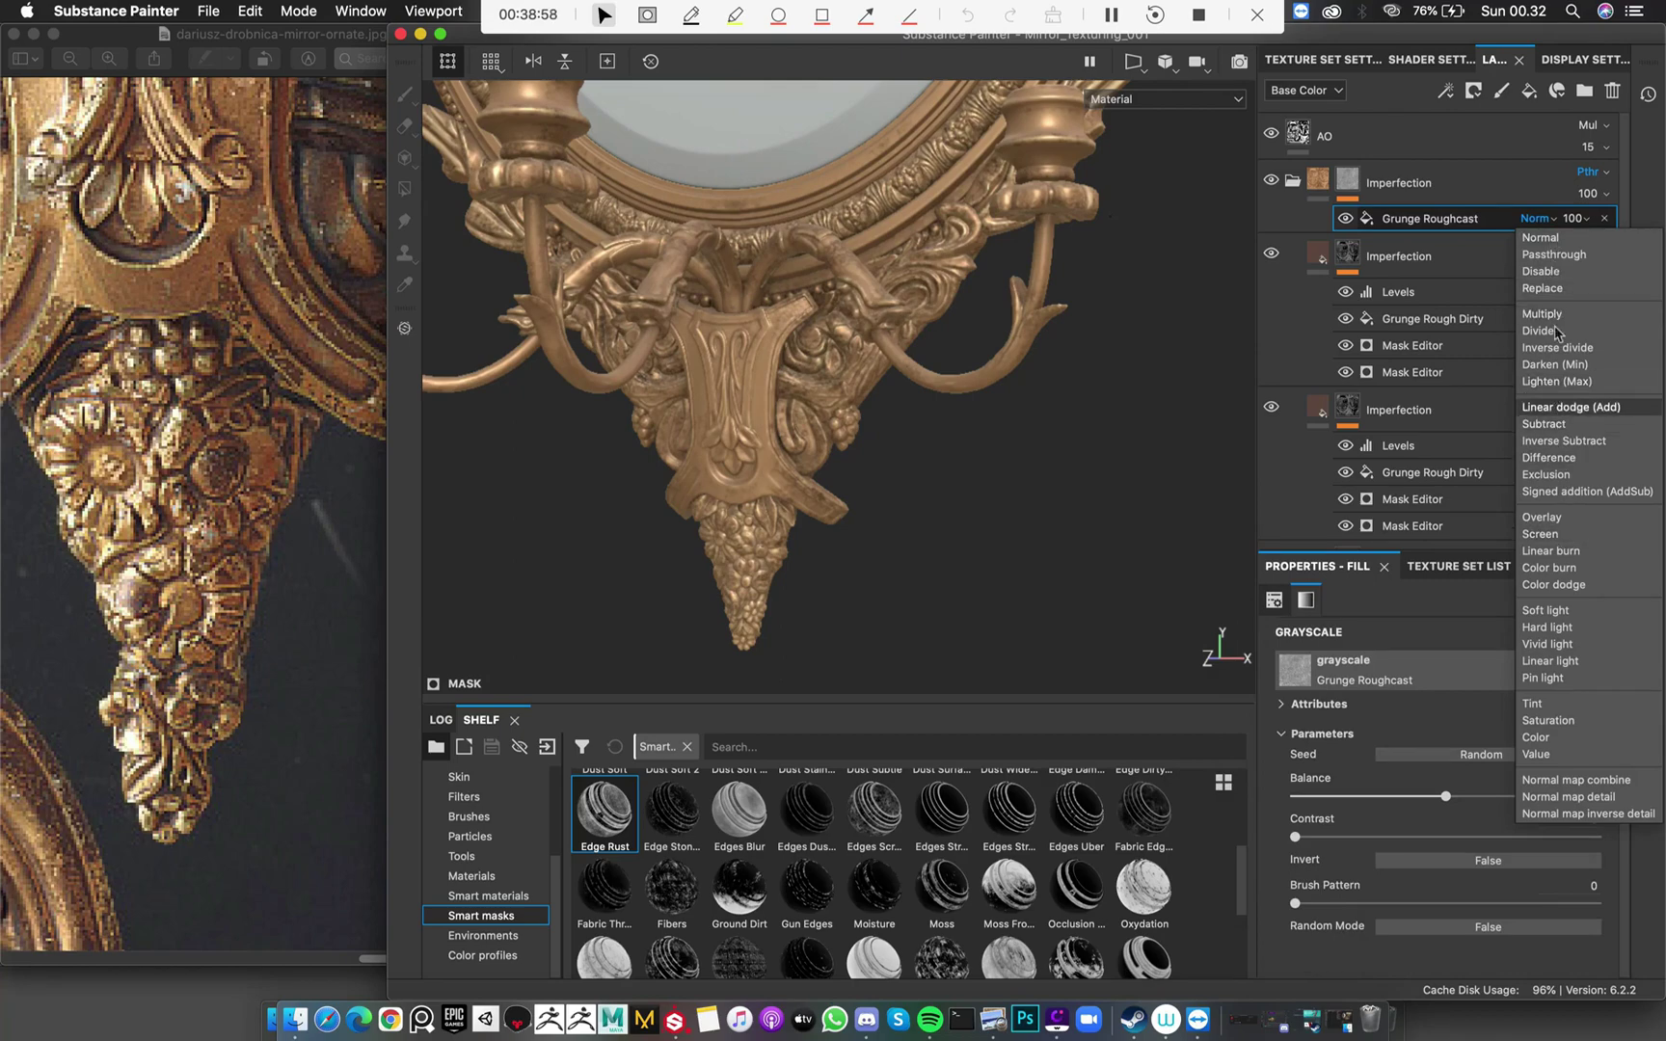
left_click(1563, 429)
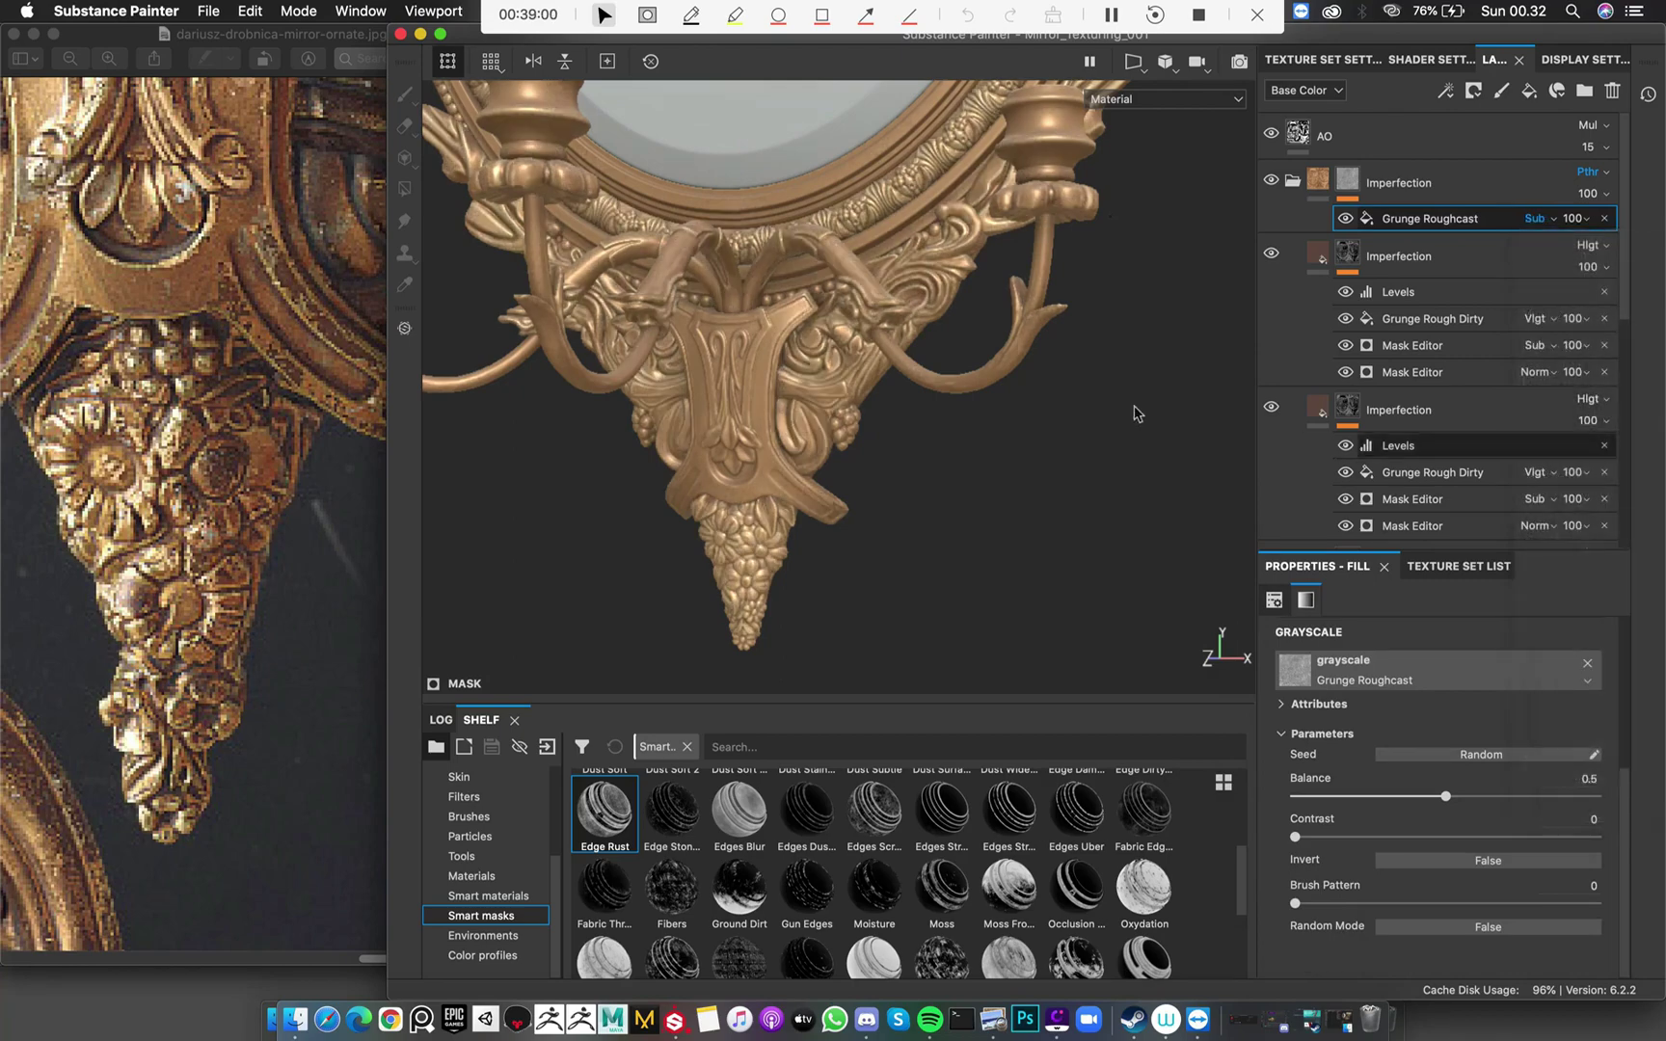
left_click_drag(1137, 414, 788, 254, "alt")
right_click_drag(788, 253, 1019, 333, "alt")
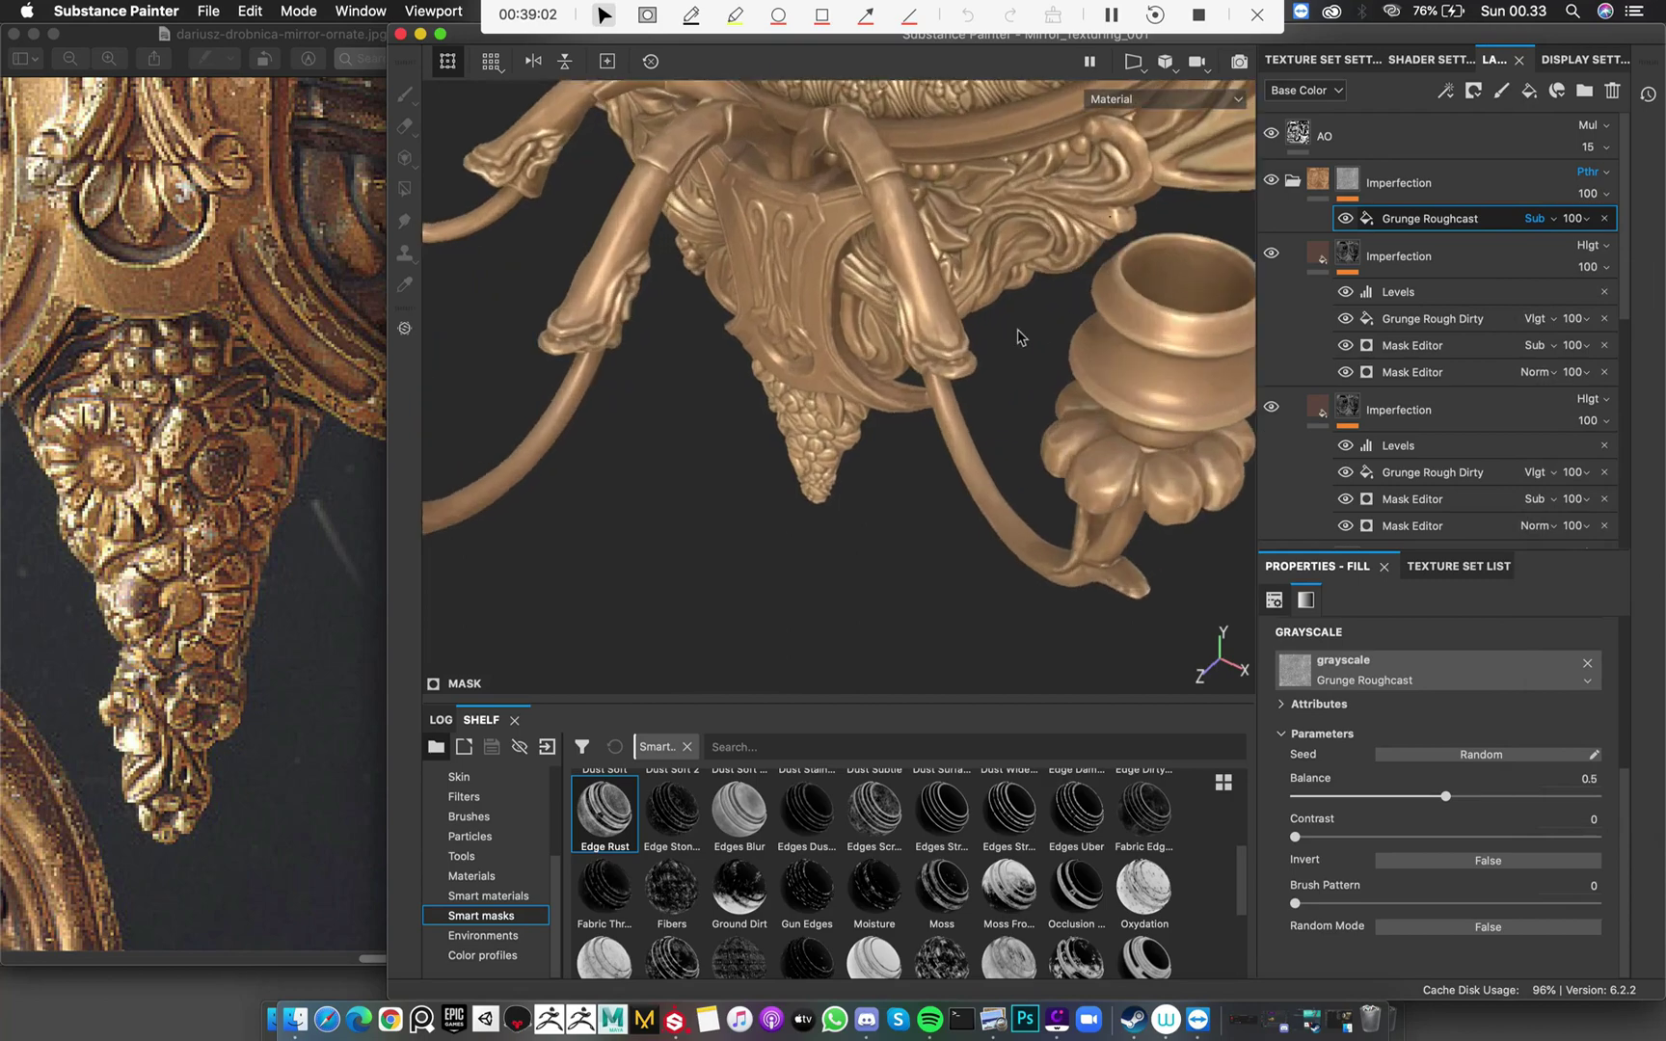
Inspect the Imperfection folder's mask on the model, then show only the Base Color channel in the viewport
middle_click_drag(1019, 332, 1014, 469, "alt")
left_click(1347, 180, "alt")
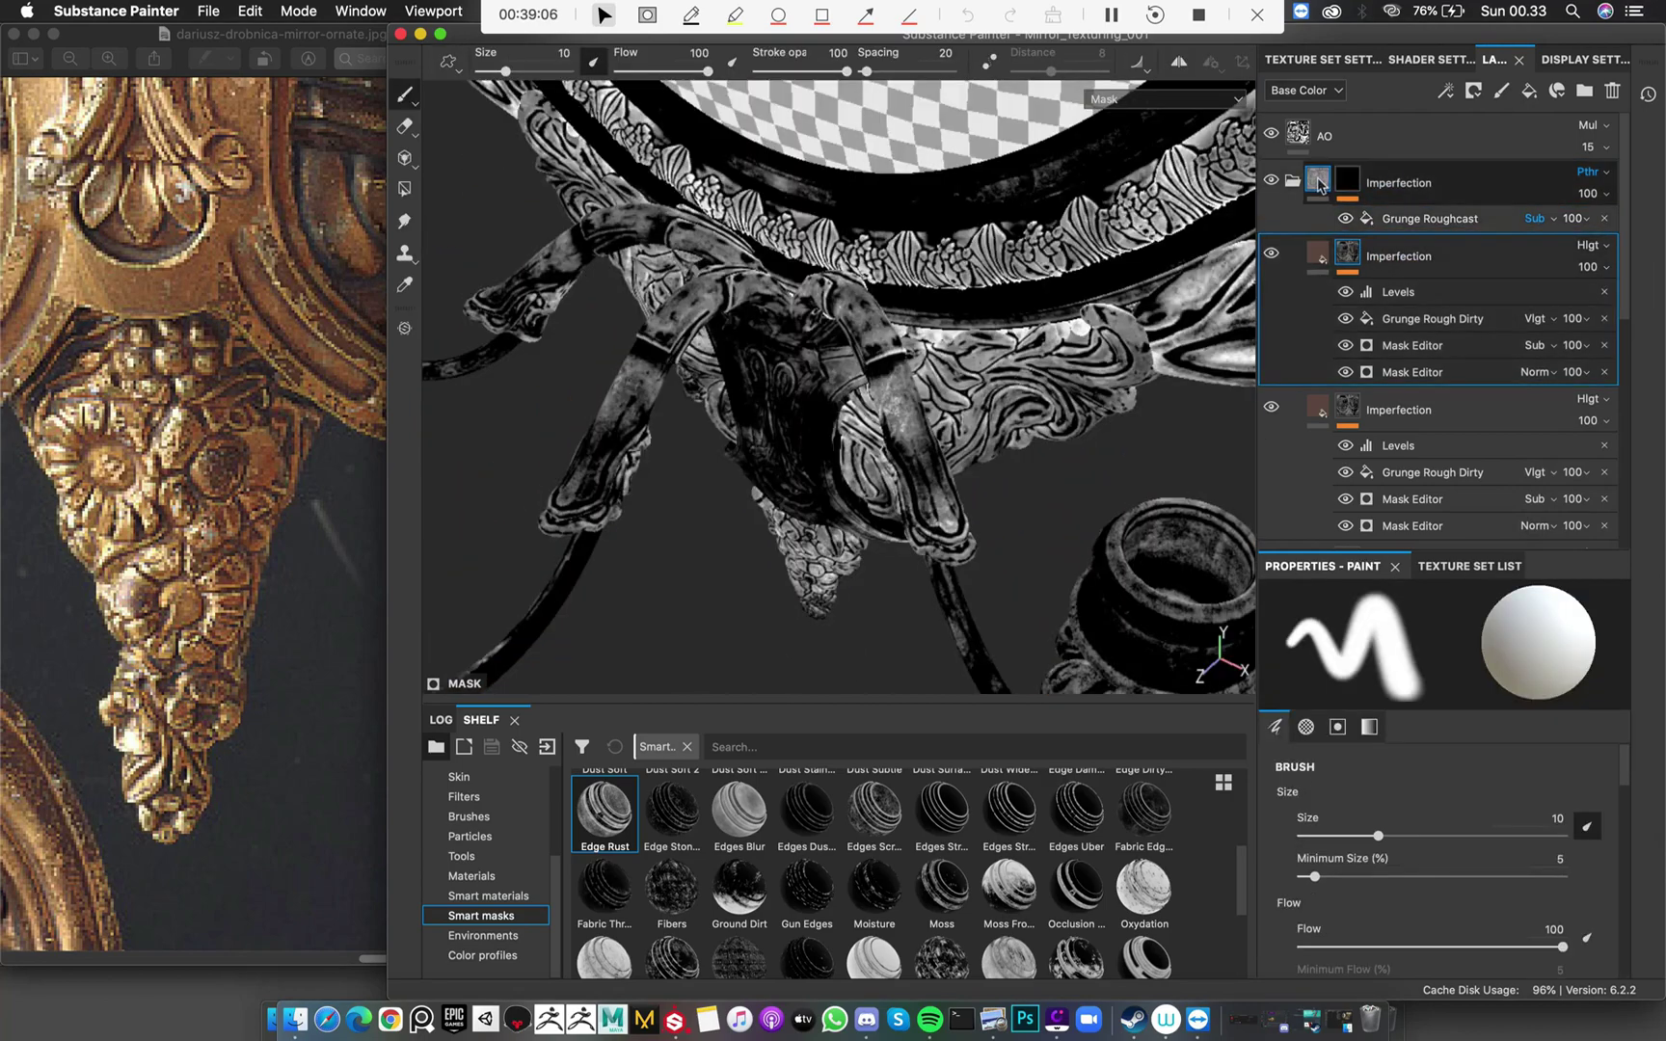
left_click(1319, 183)
key("c")
key("c")
key("c")
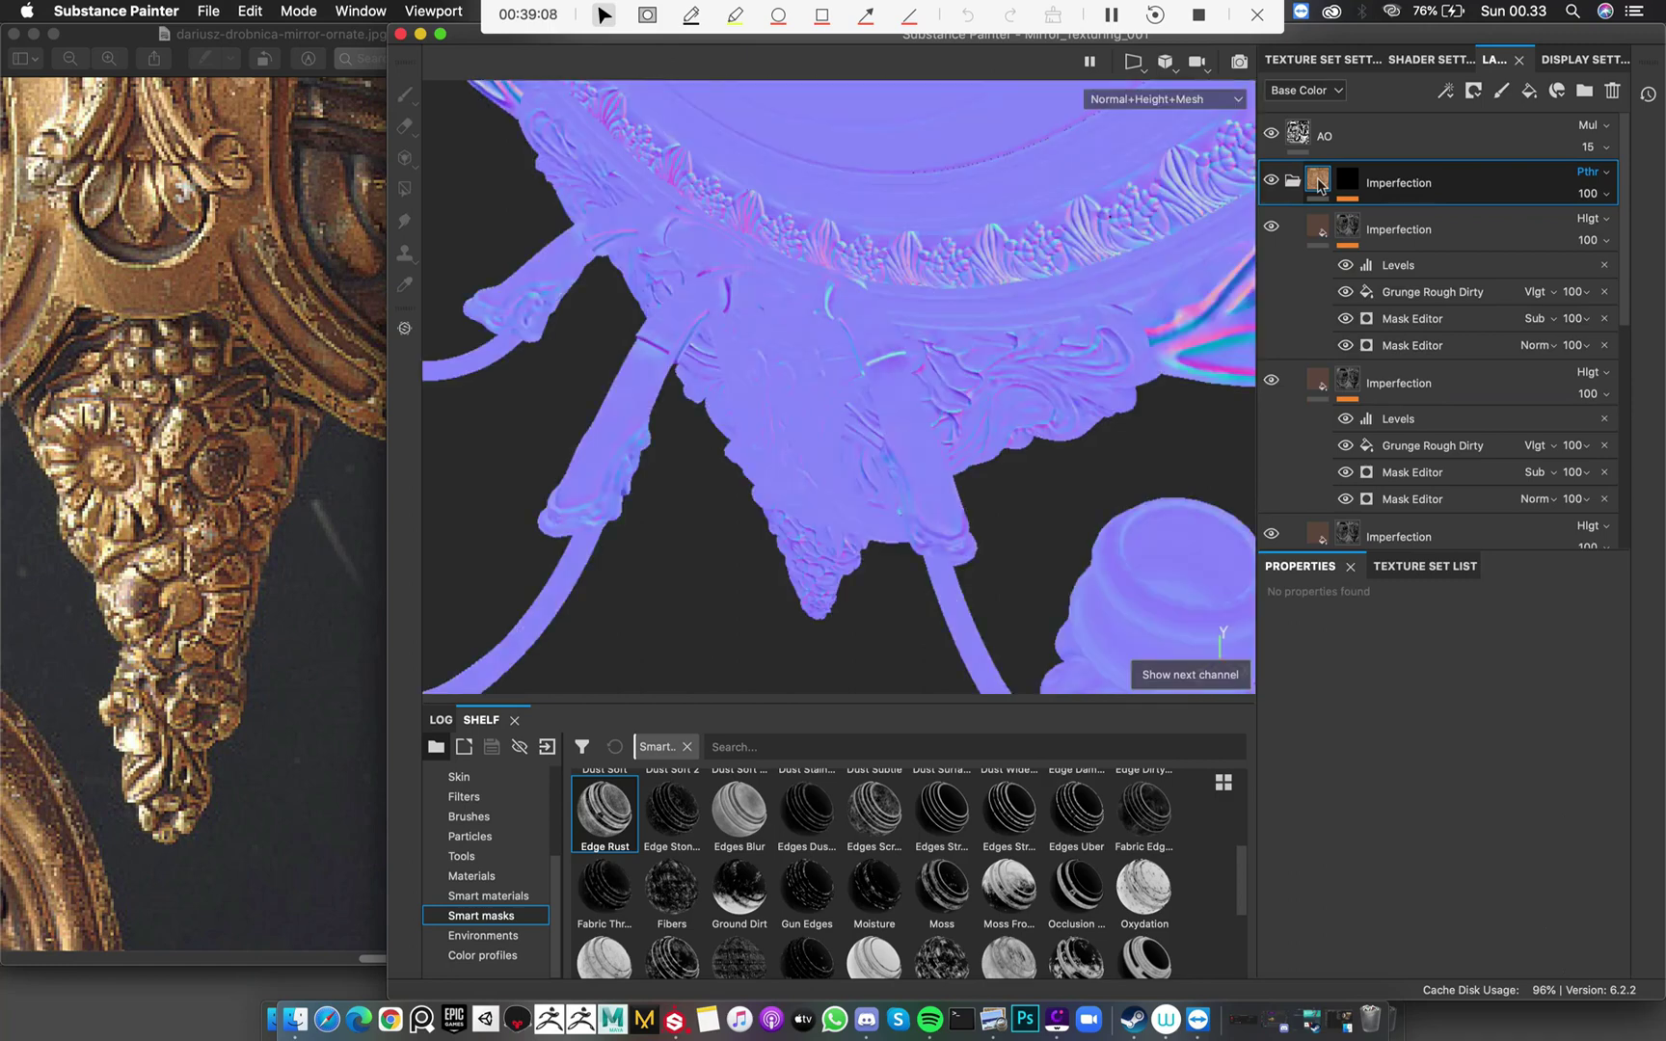
key("c")
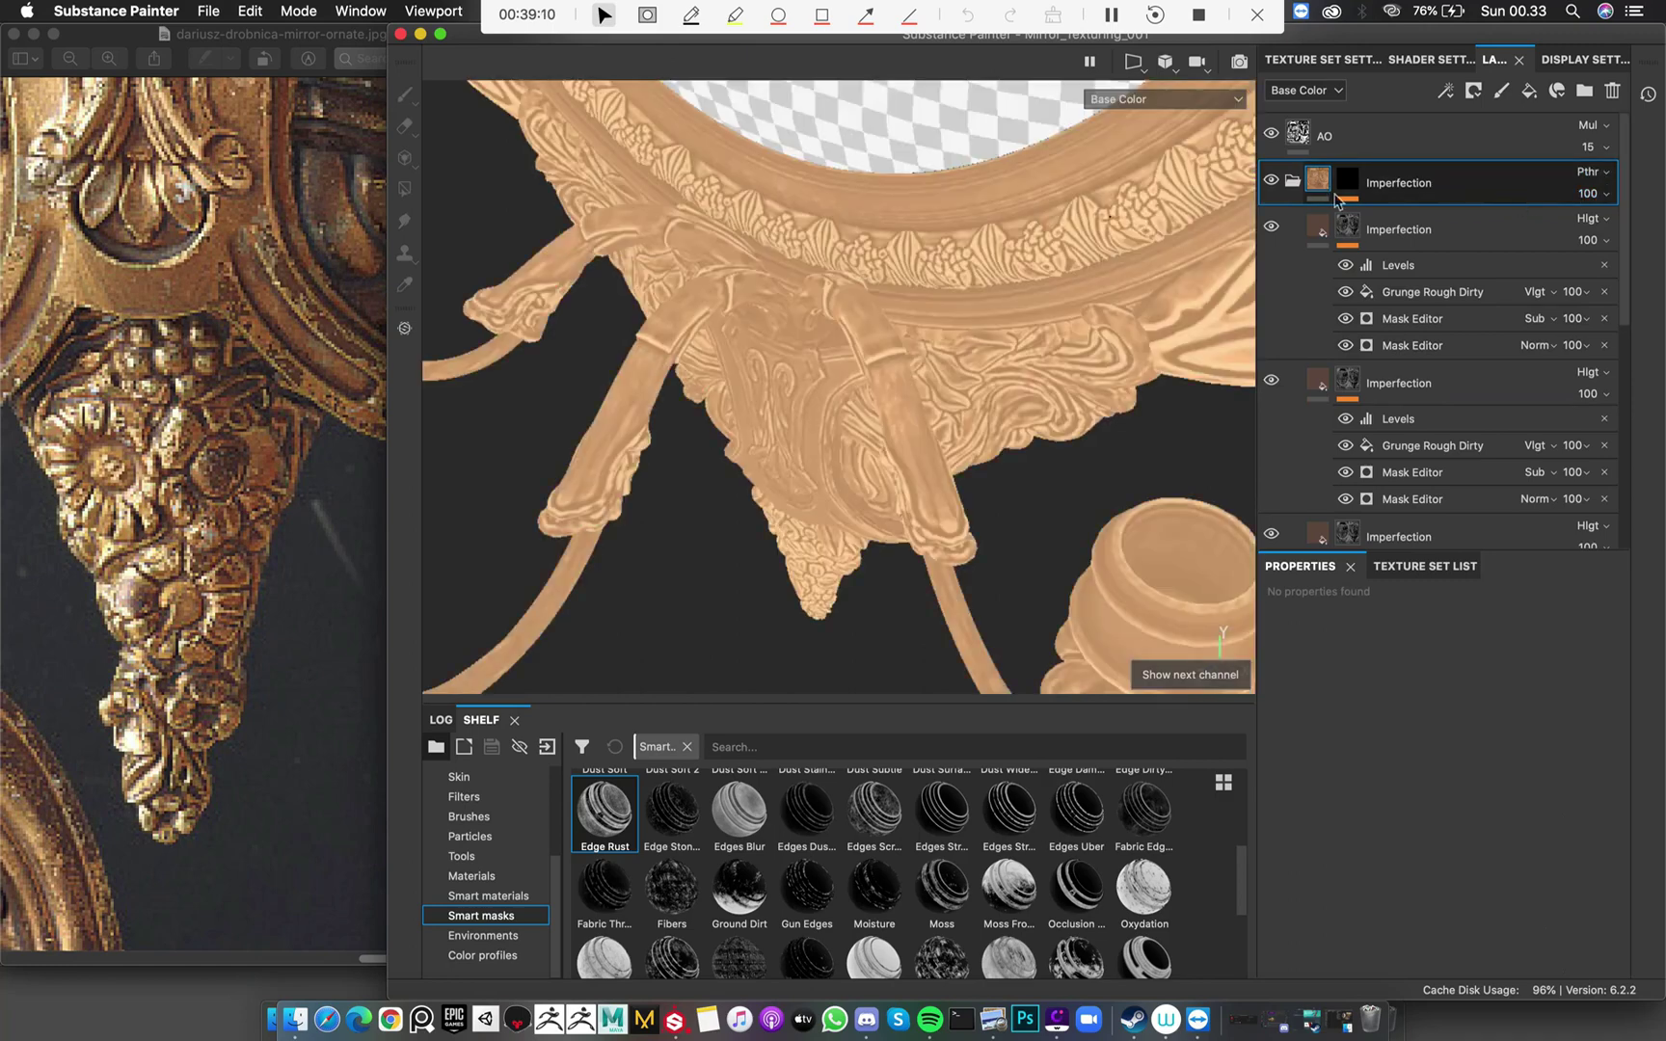
Toggle the topmost nested Imperfection layer's visibility to check its effect, and select the collapsed folder's mask
left_click(1272, 227)
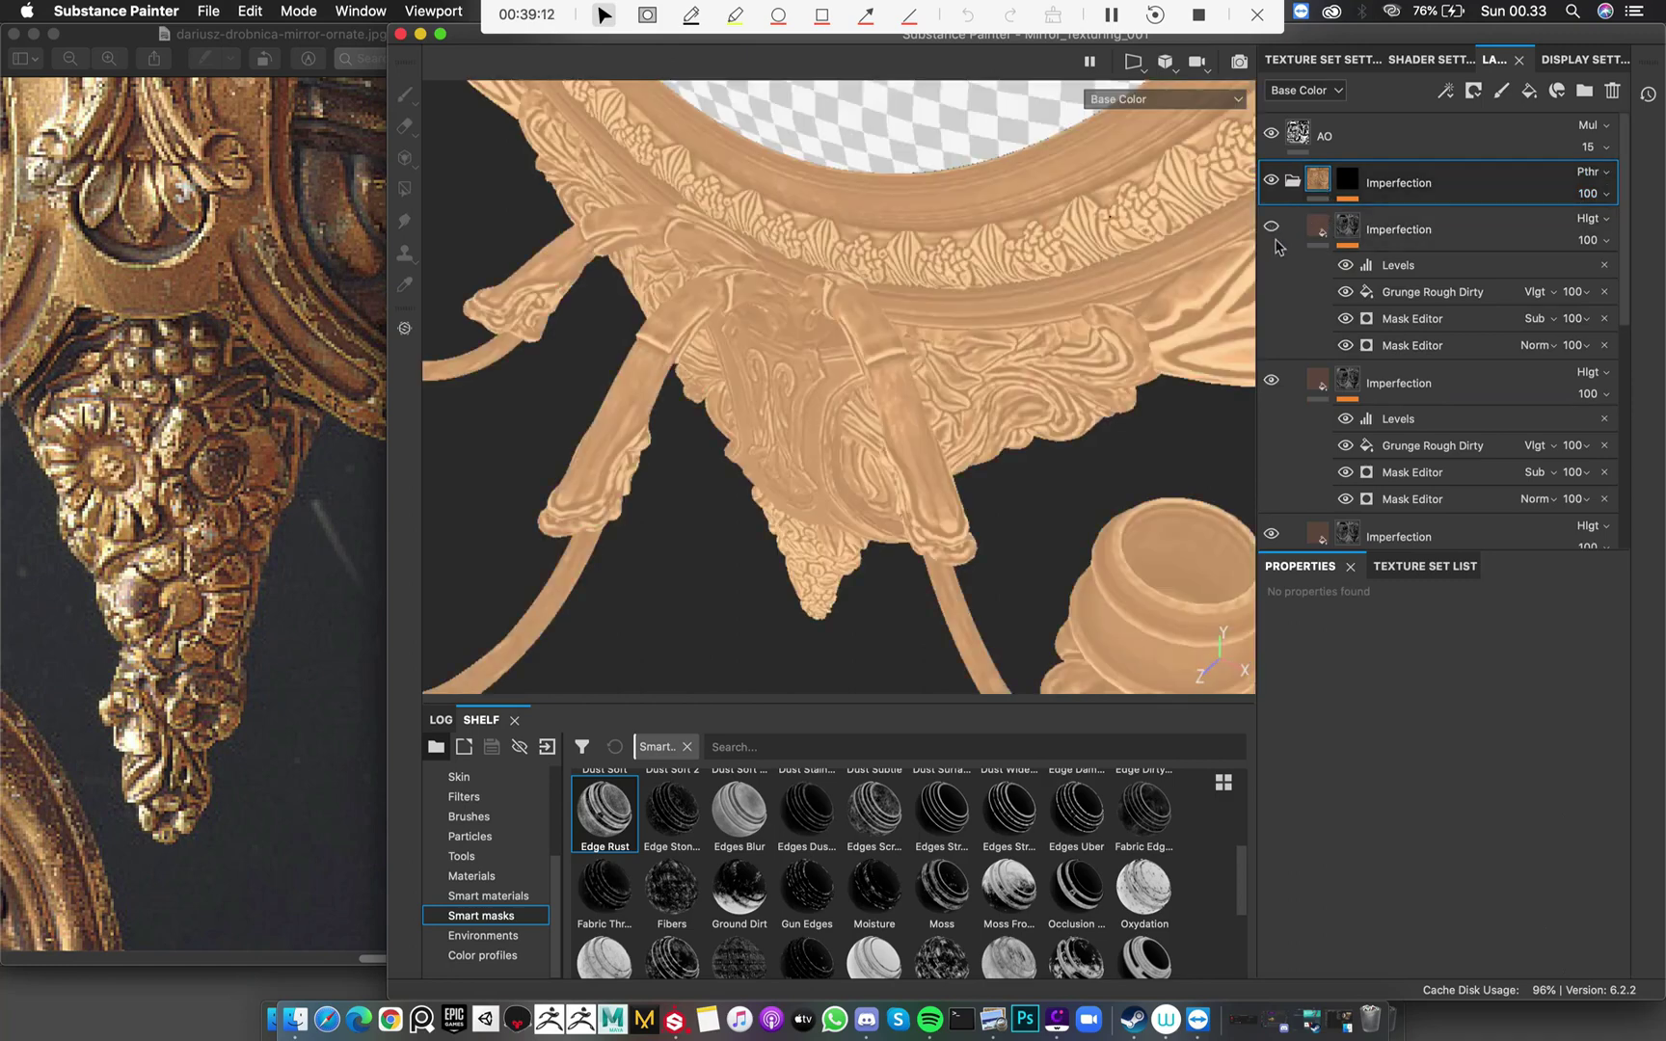
left_click(1292, 182)
left_click(1344, 182)
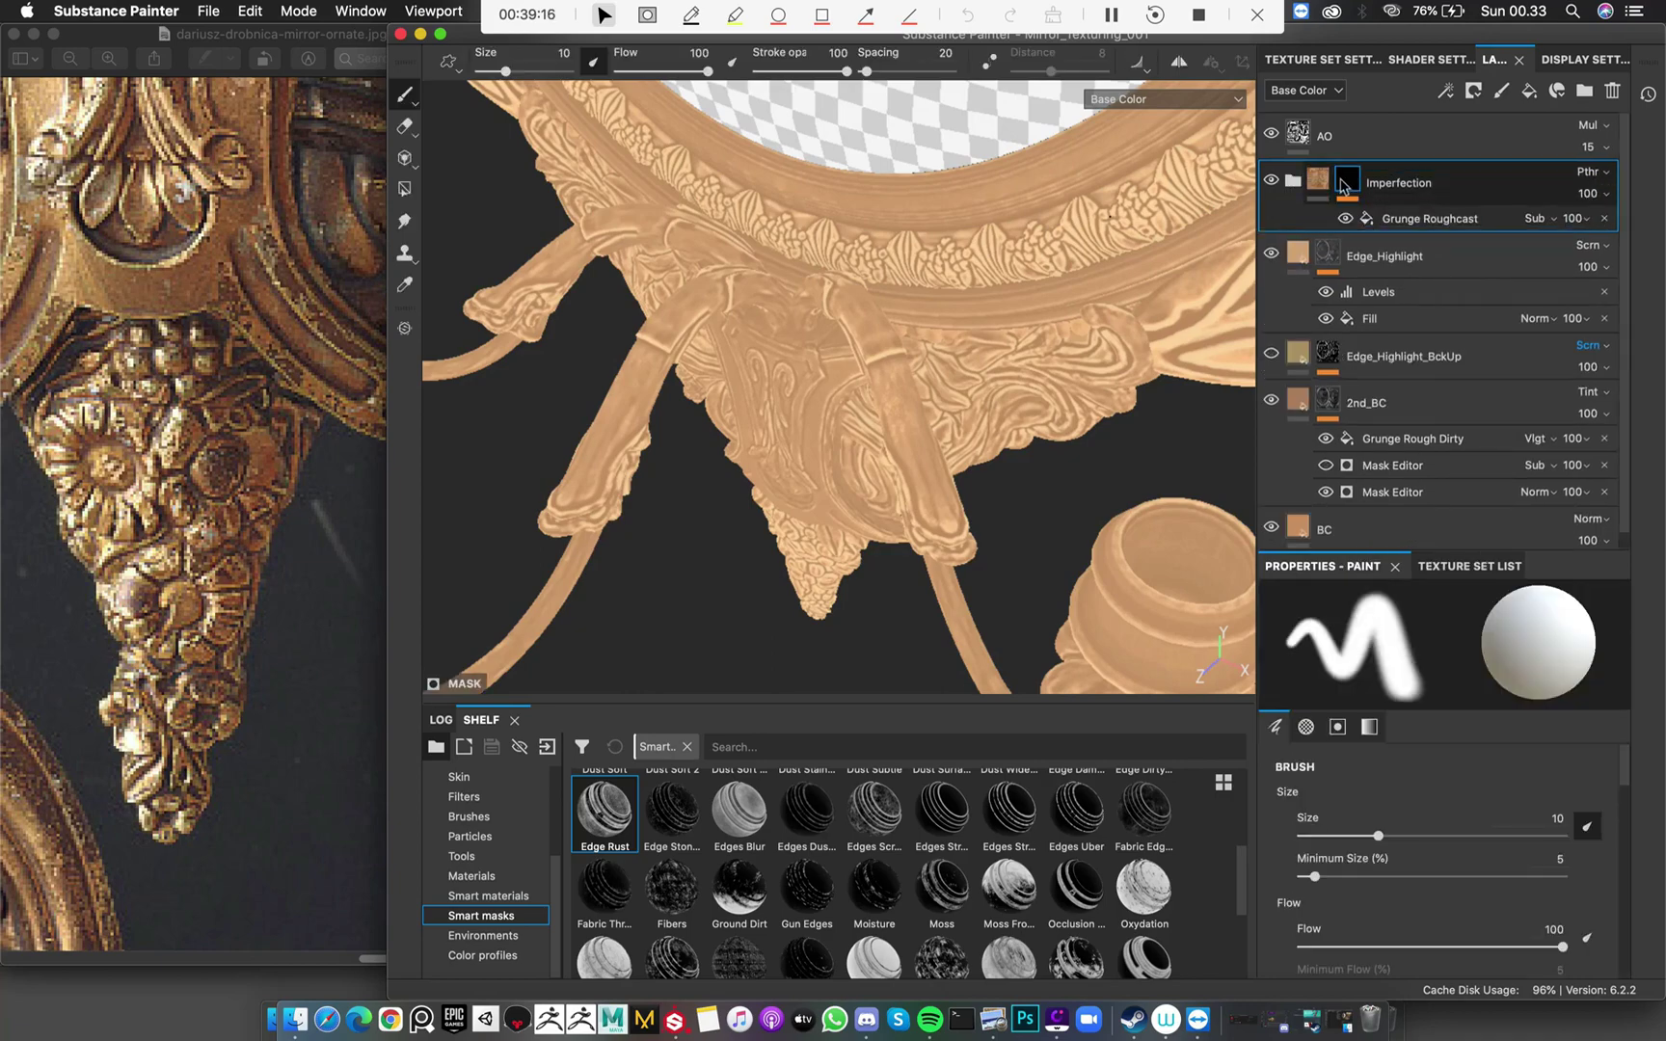
mouse_move(1342, 183)
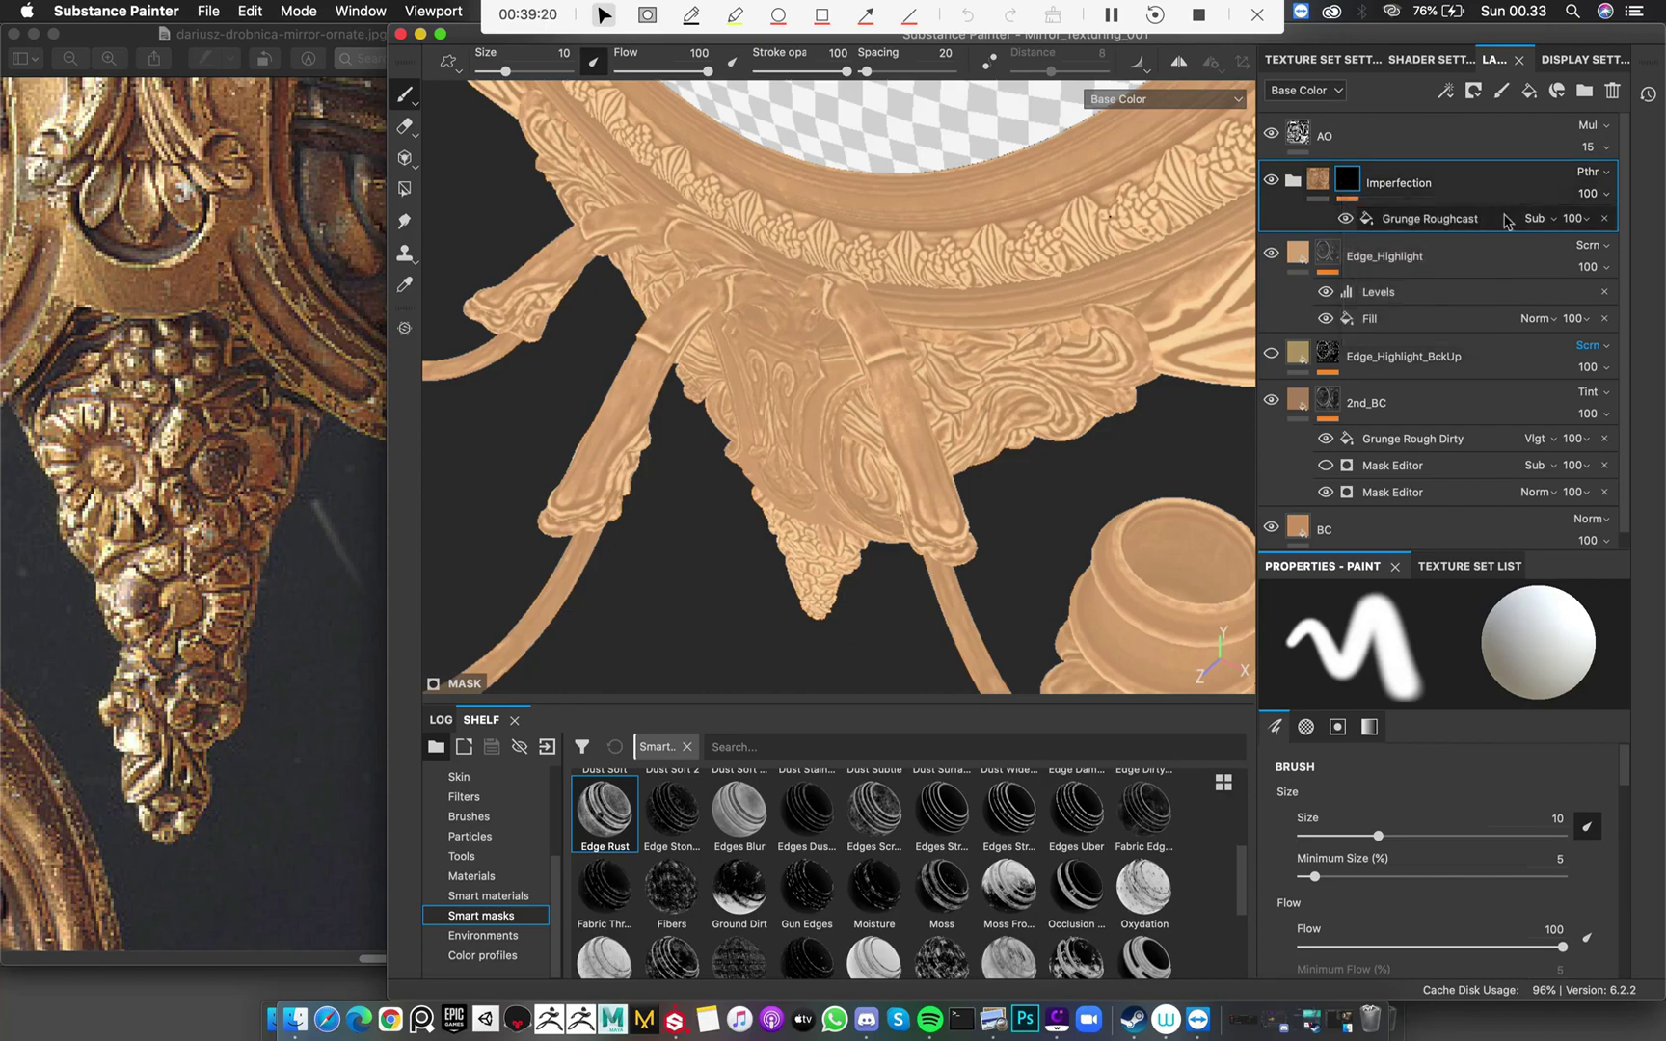
Set the Grunge Roughcast fill to Tri-planar projection and try different texture scales
left_click(1429, 218)
scroll(1464, 810, "up", 5)
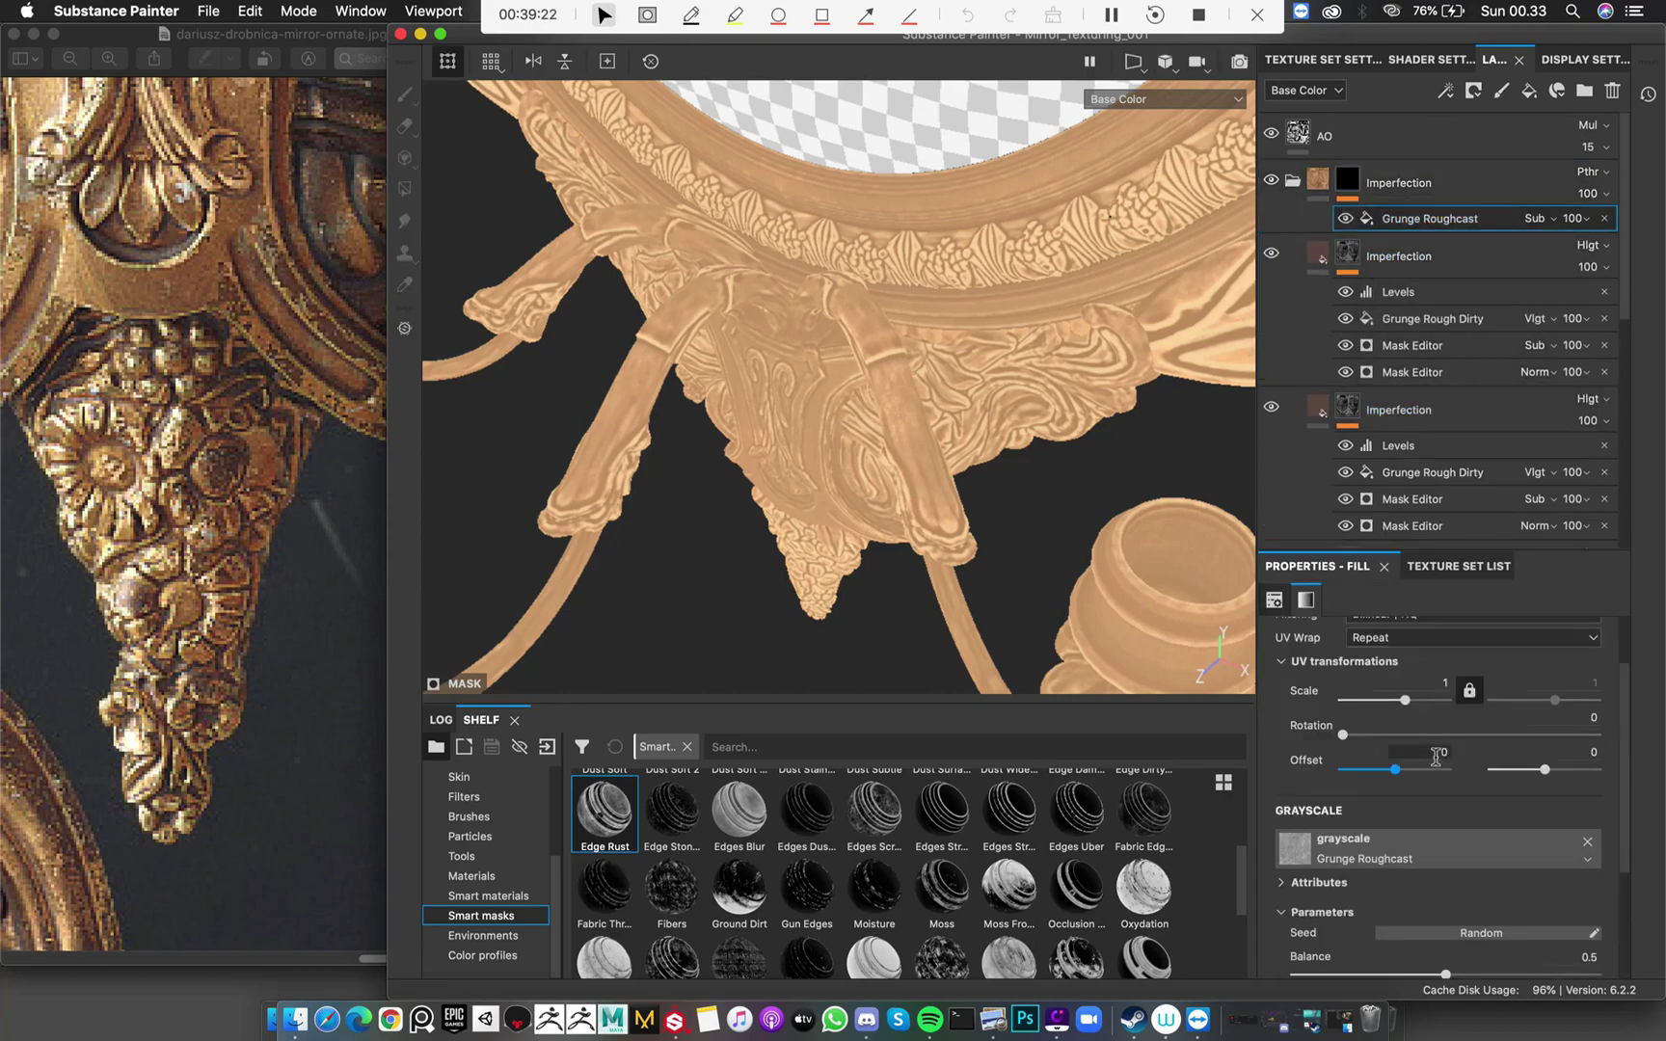
left_click(1417, 668)
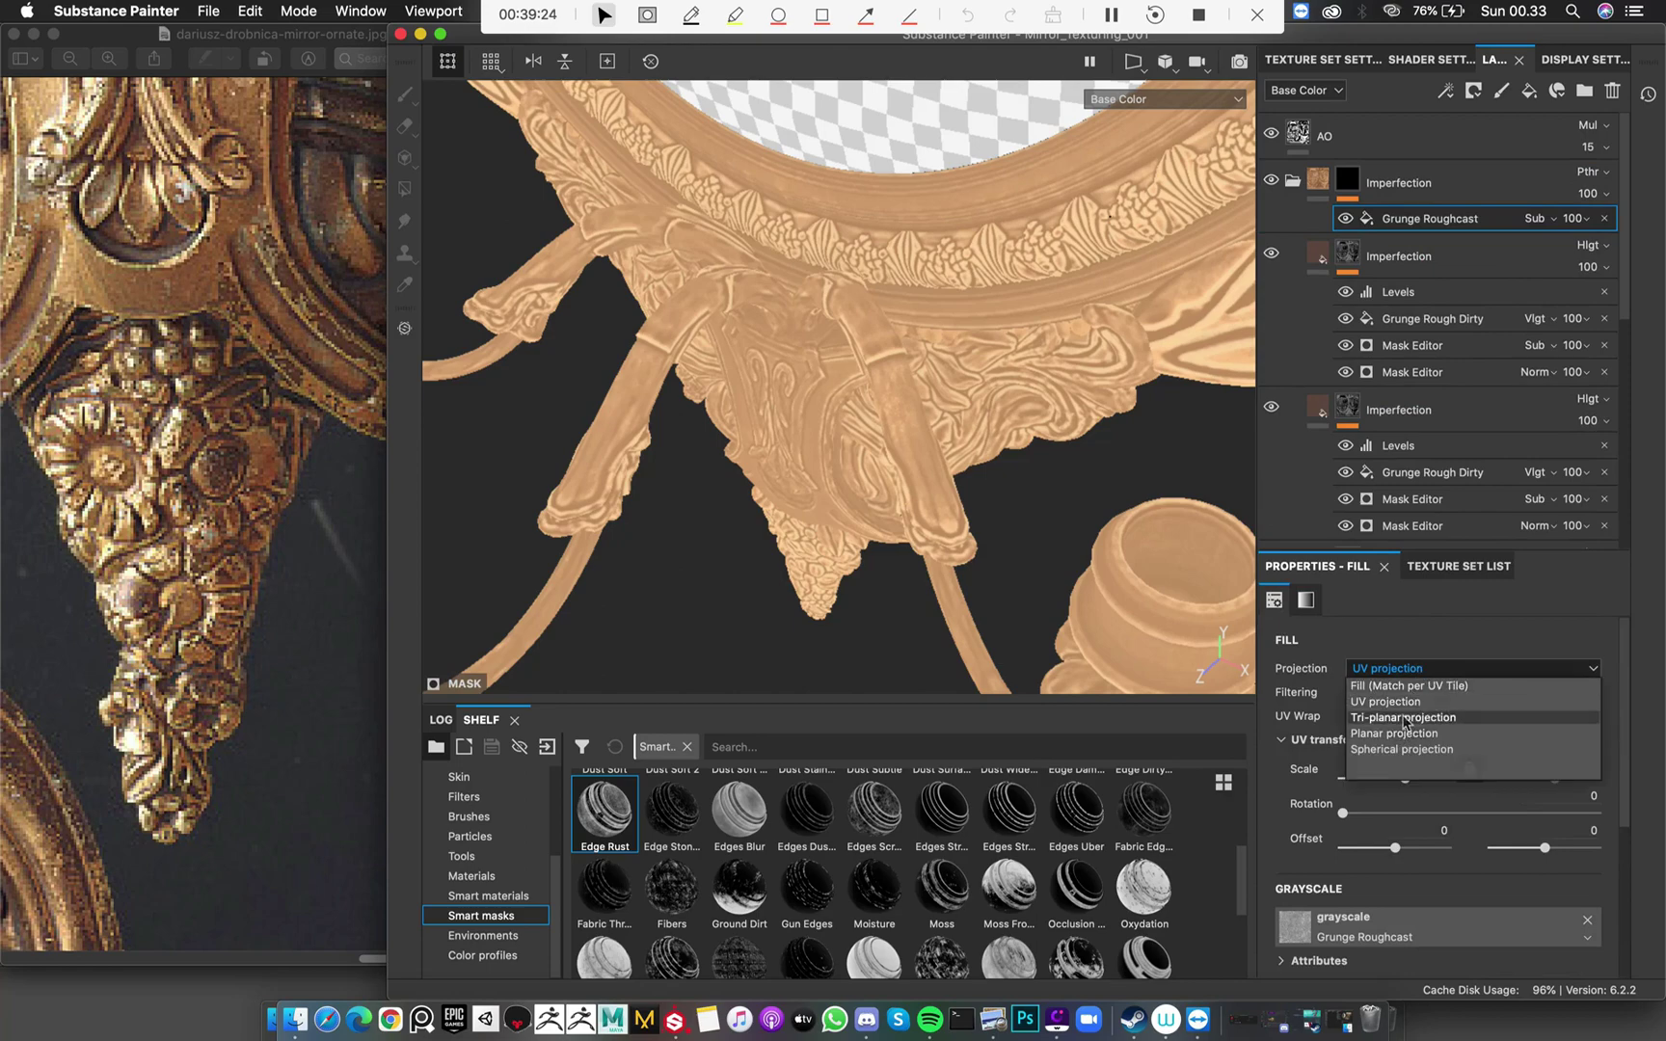
left_click(1410, 718)
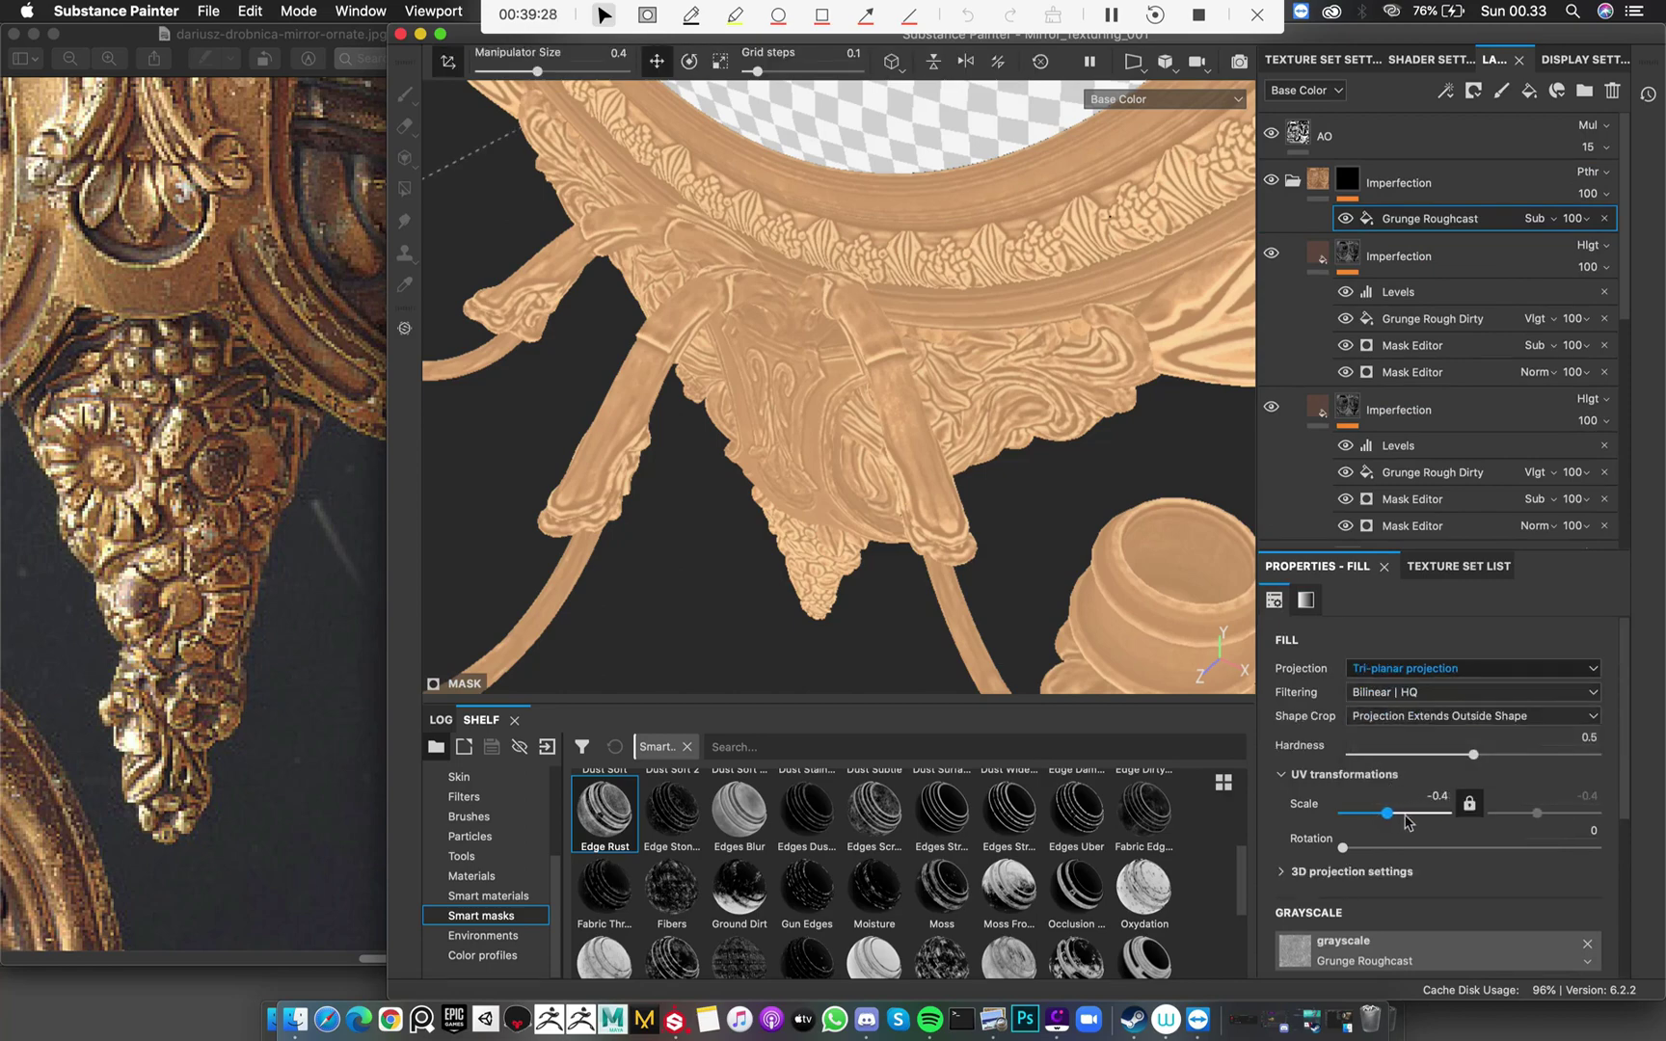
left_click_drag(1428, 823, 1404, 814)
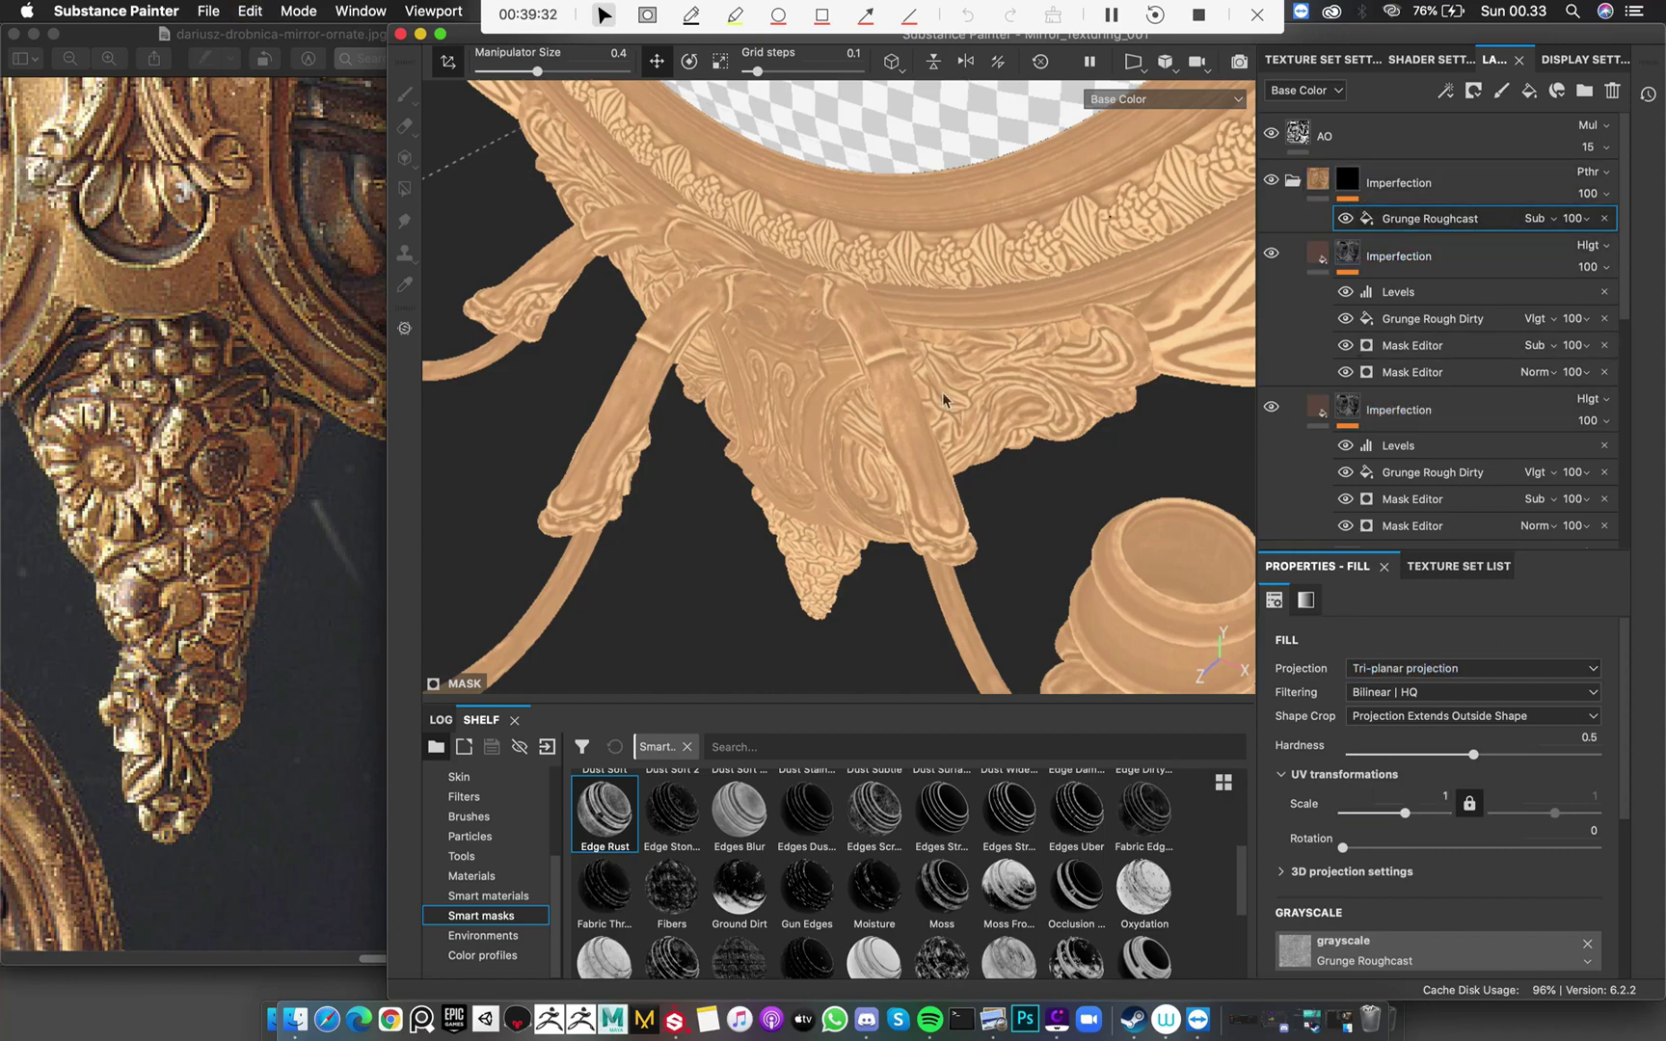
Compare the lower ornament with the Imperfection folder's mask disabled and enabled, and with the Grunge Roughcast effect hidden
left_click_drag(947, 397, 960, 286, "alt")
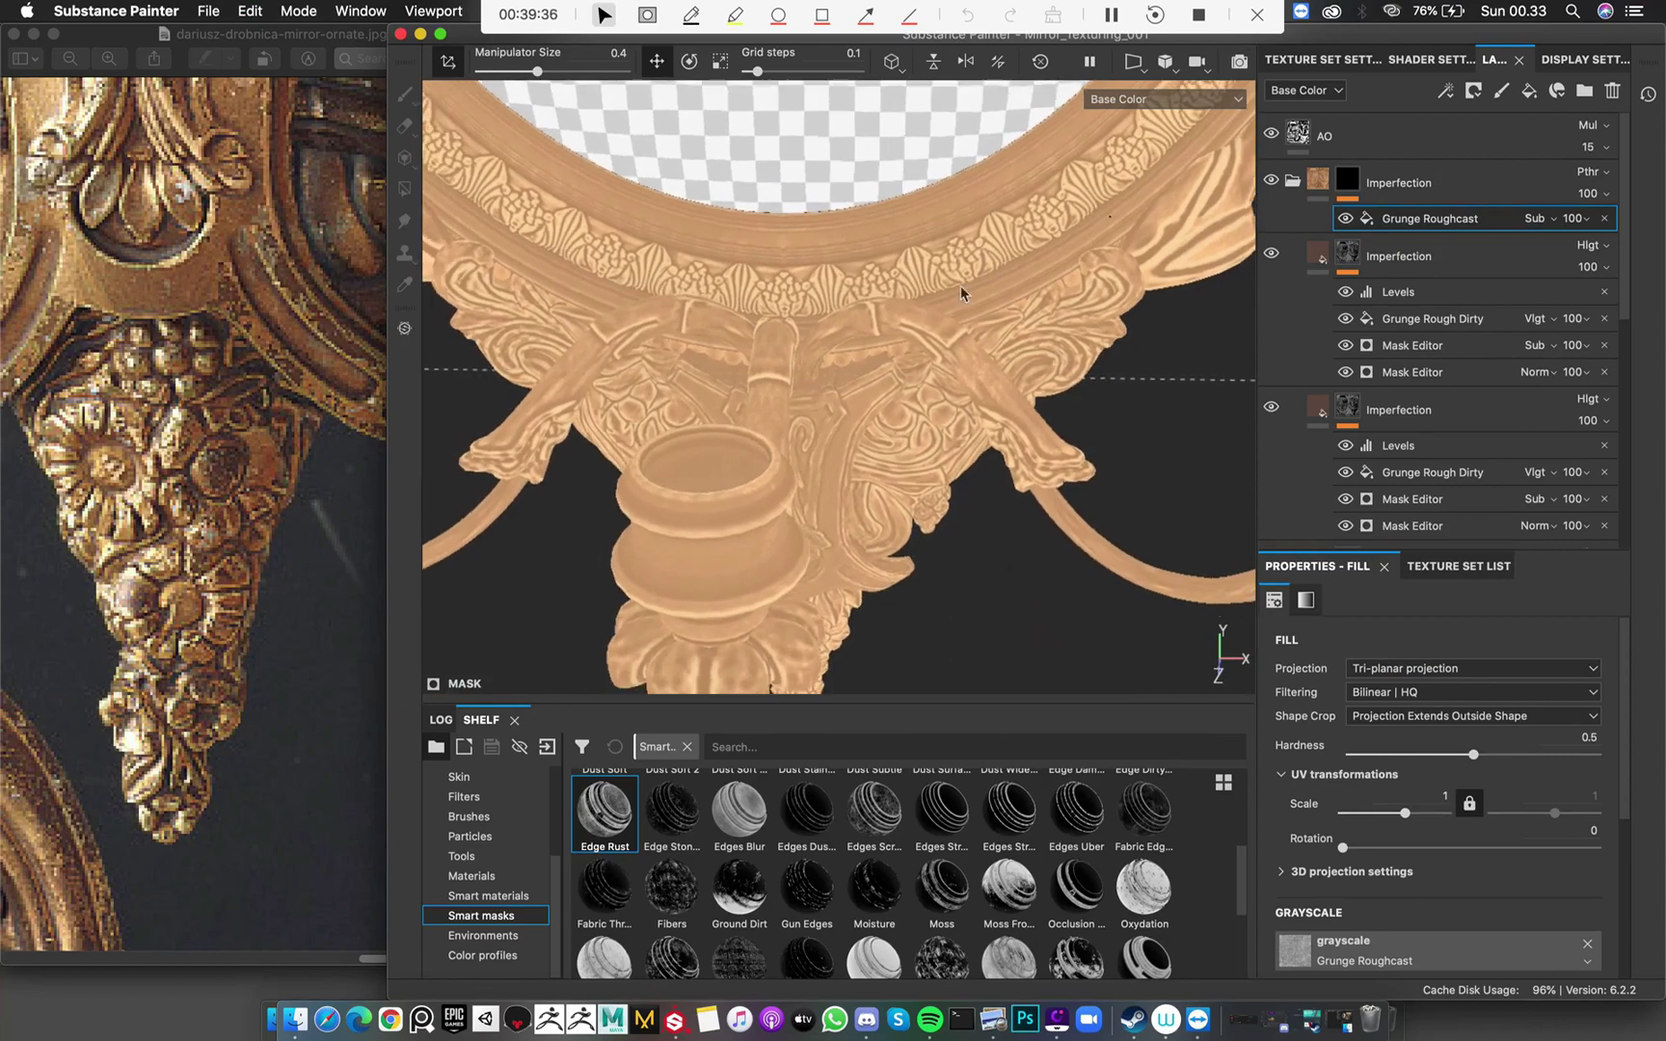
left_click(1350, 179, "shift")
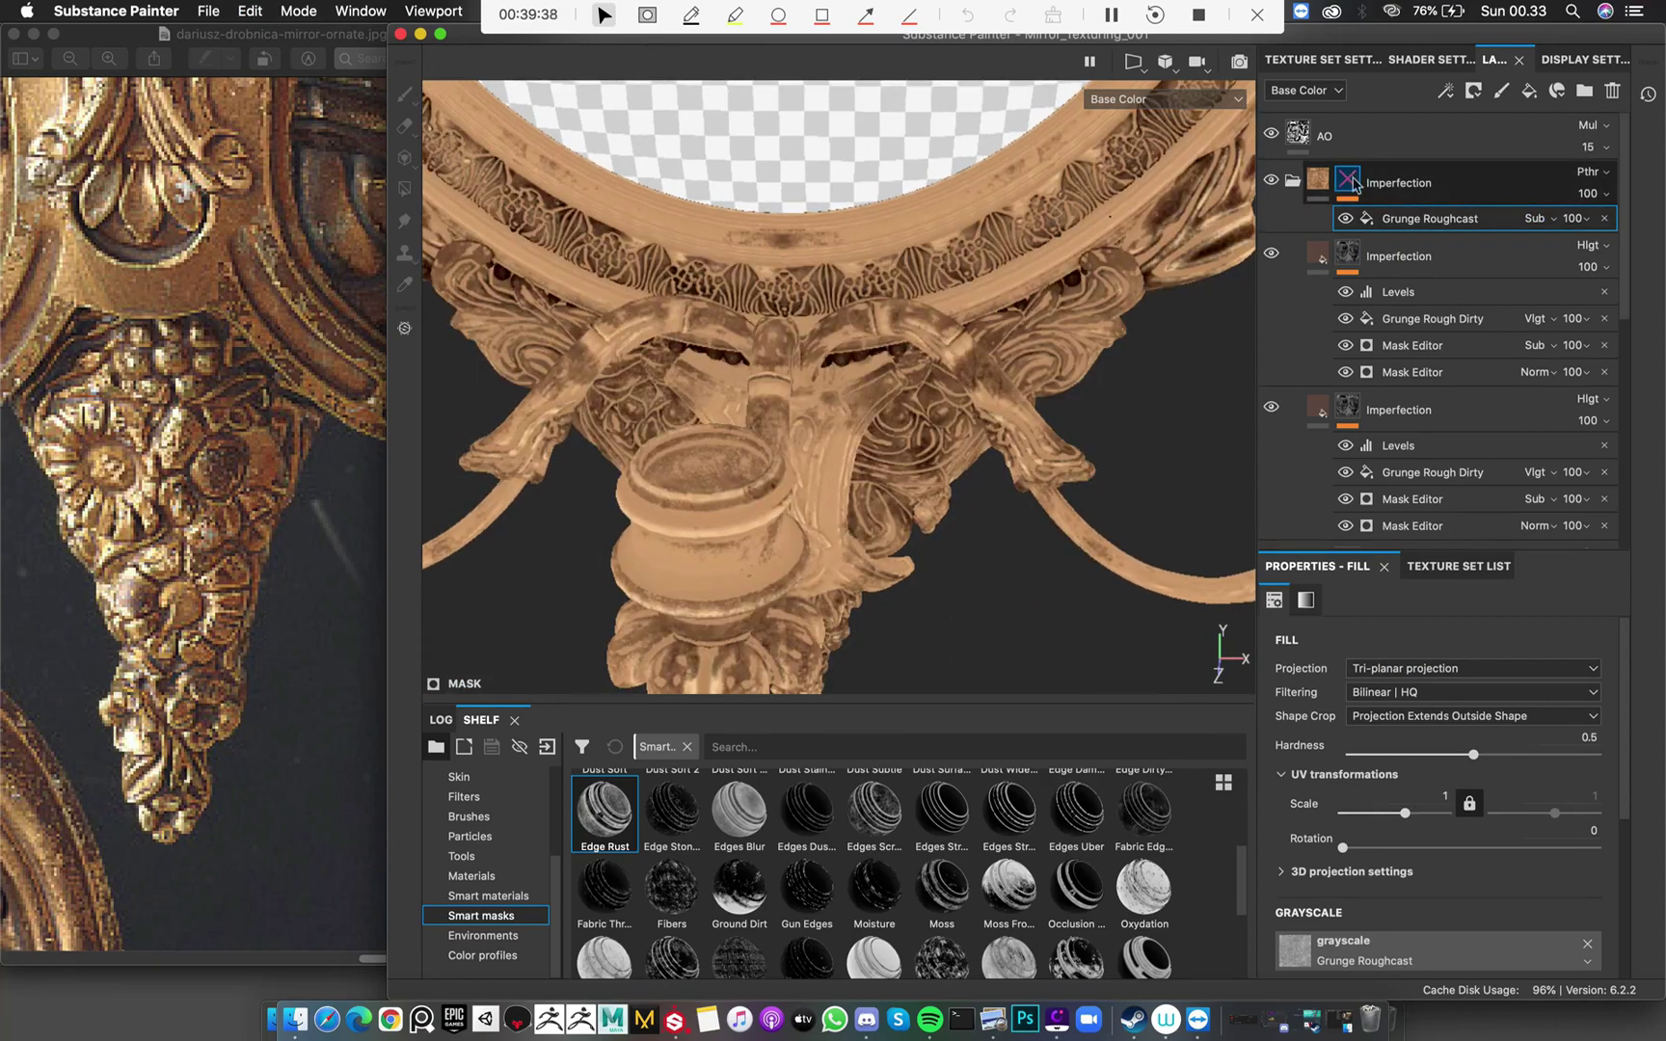
left_click(1350, 180, "shift")
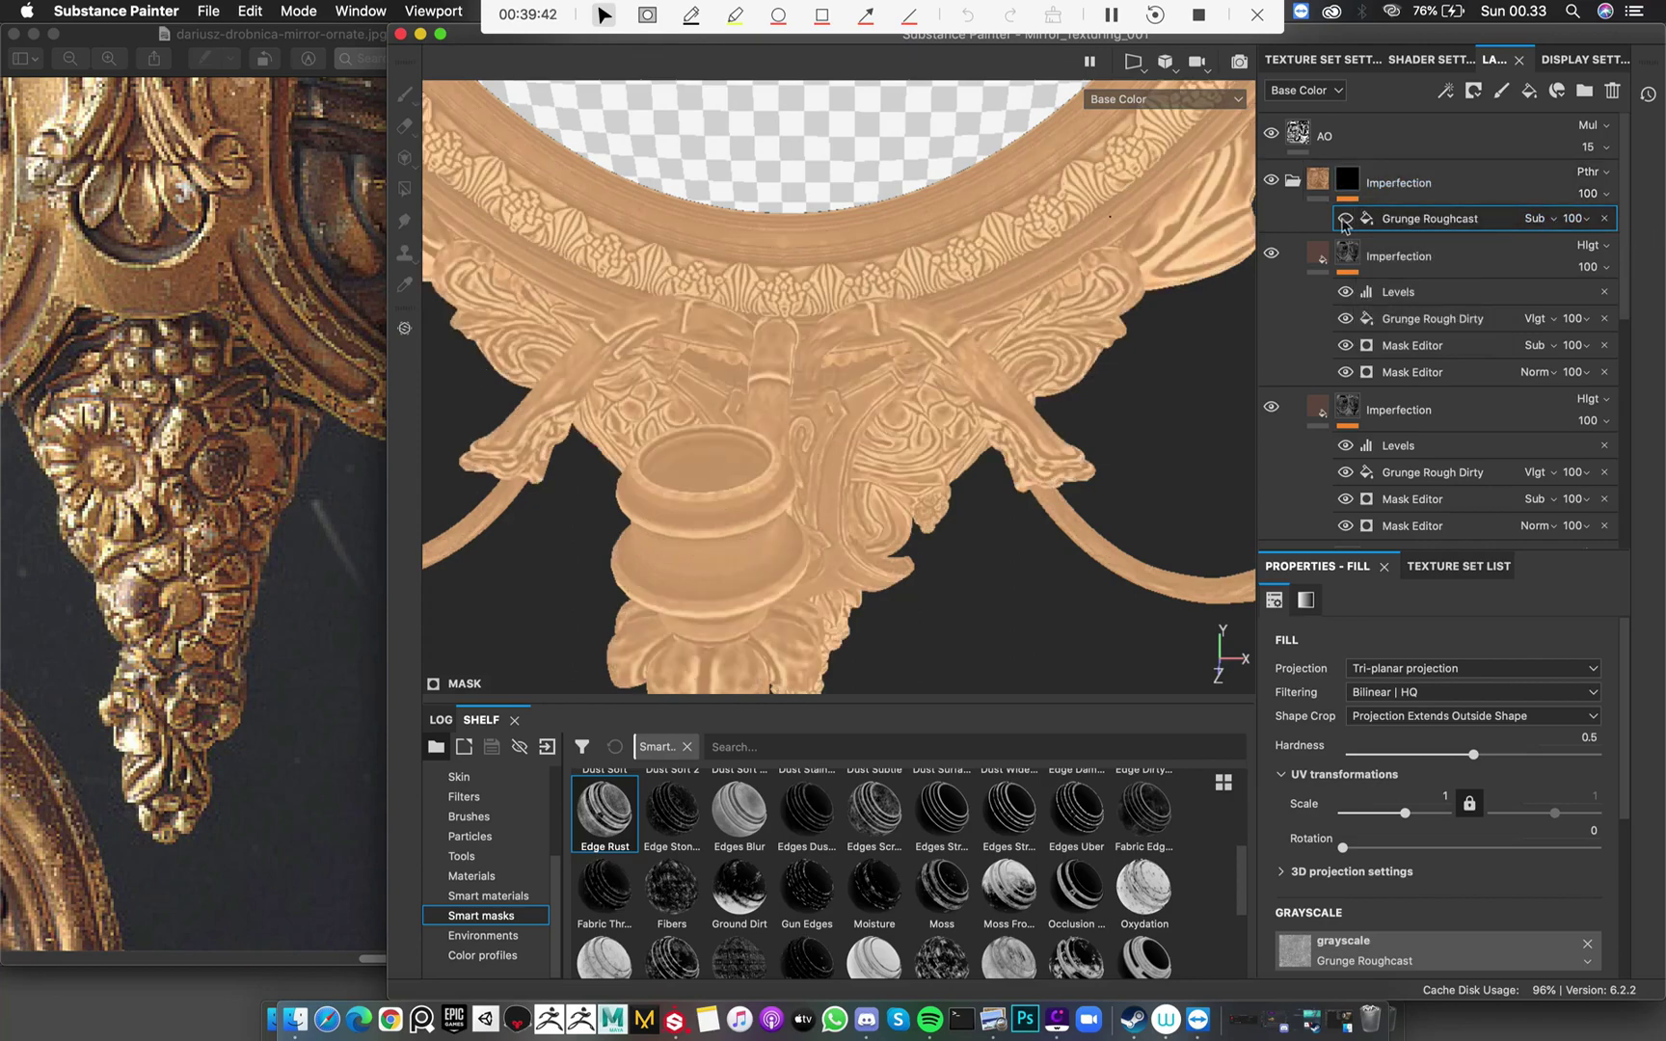
left_click_drag(1140, 378, 1080, 319, "alt")
left_click(1348, 181, "shift")
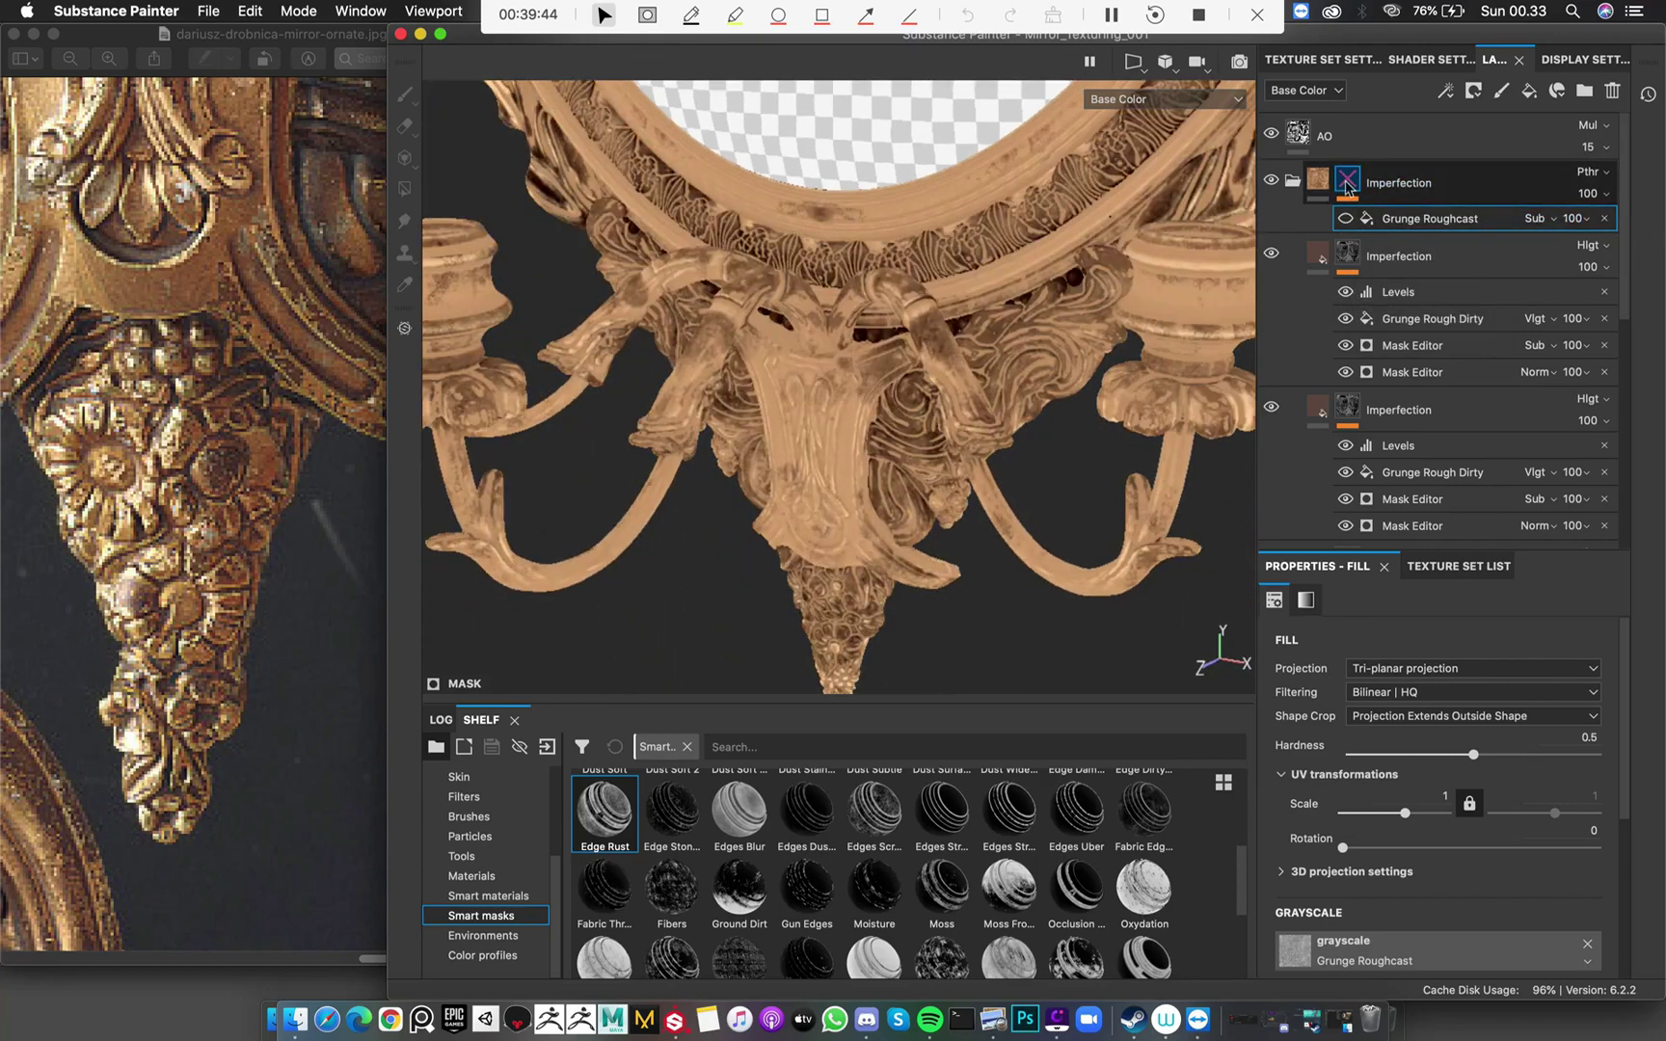
left_click(1353, 183, "shift")
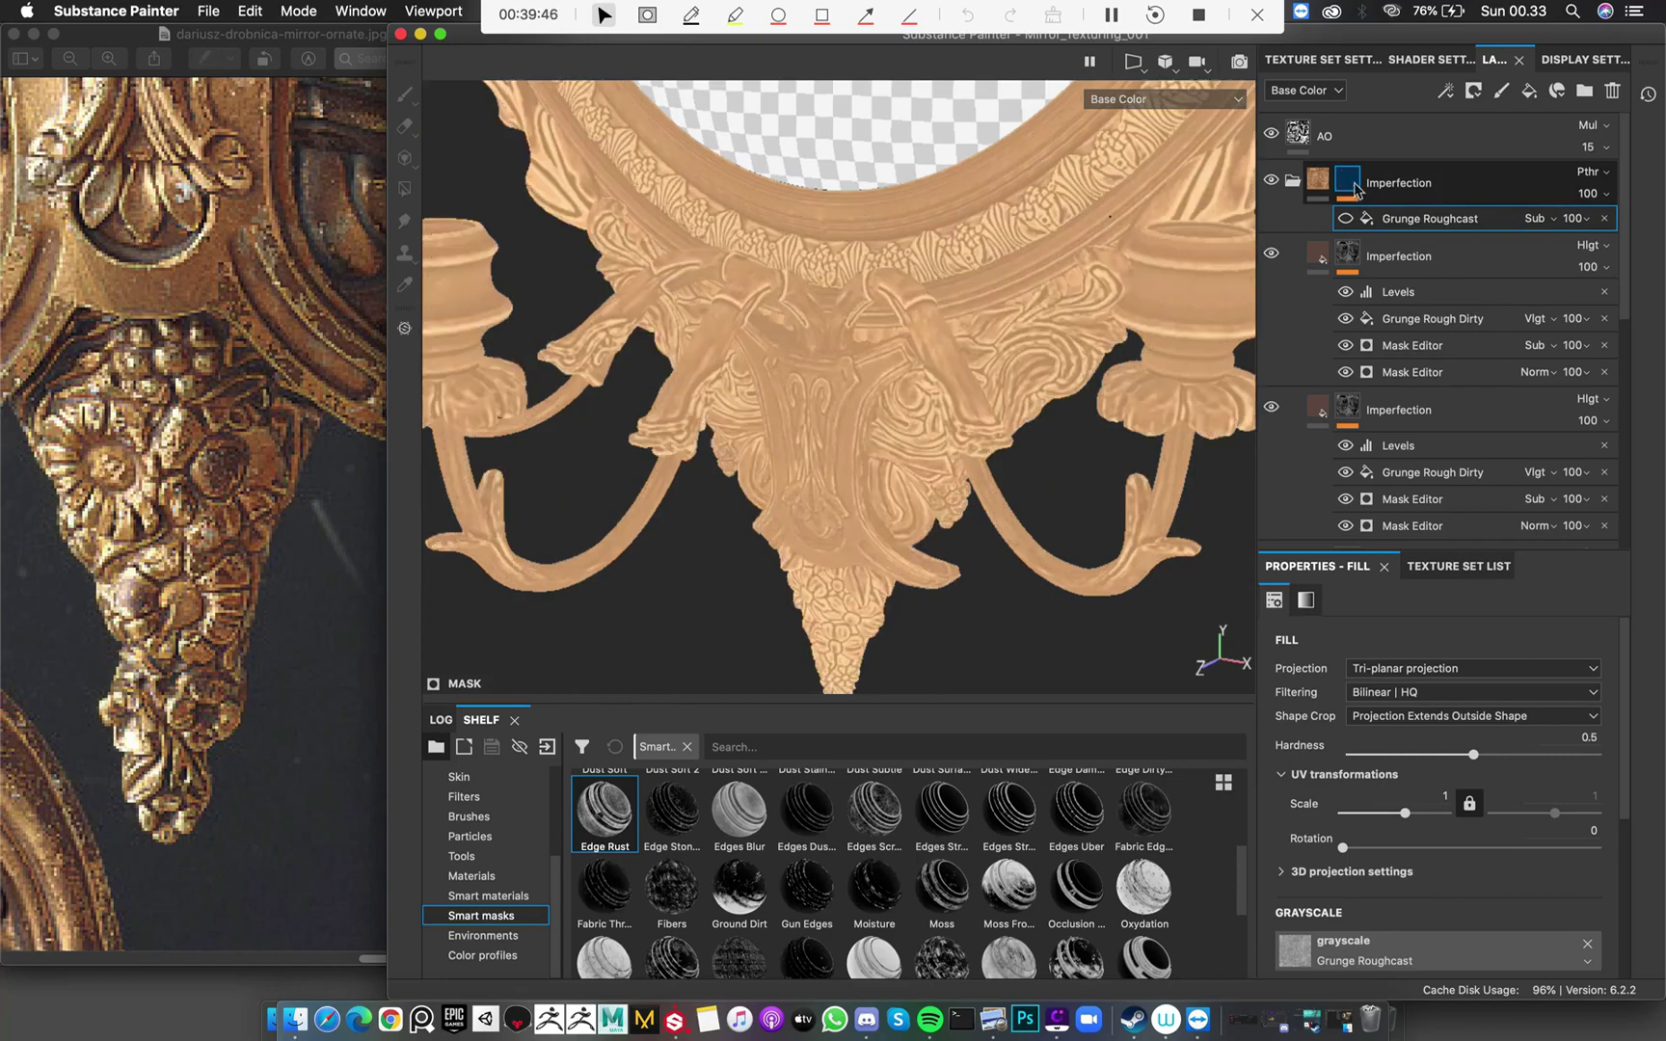
left_click(1352, 183, "shift")
left_click(1353, 184, "shift")
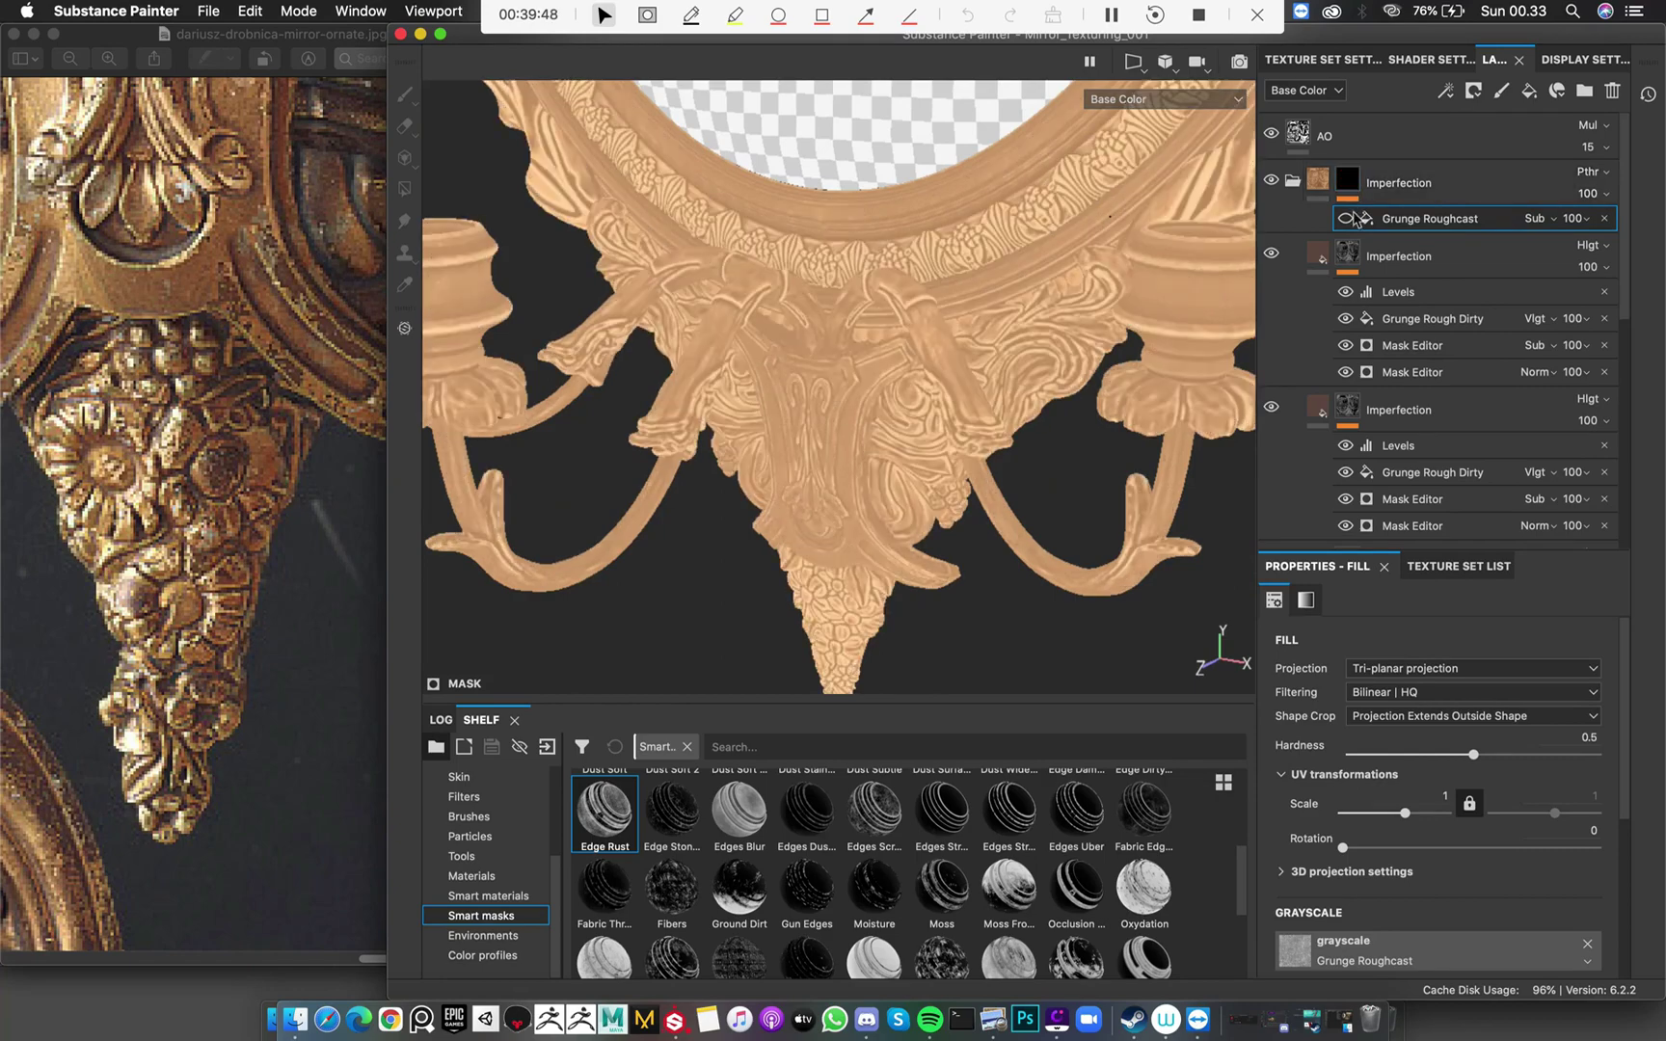
Delete the Grunge Roughcast effect from the Imperfection folder's mask and add a fresh fill effect in its place
left_click(1604, 219)
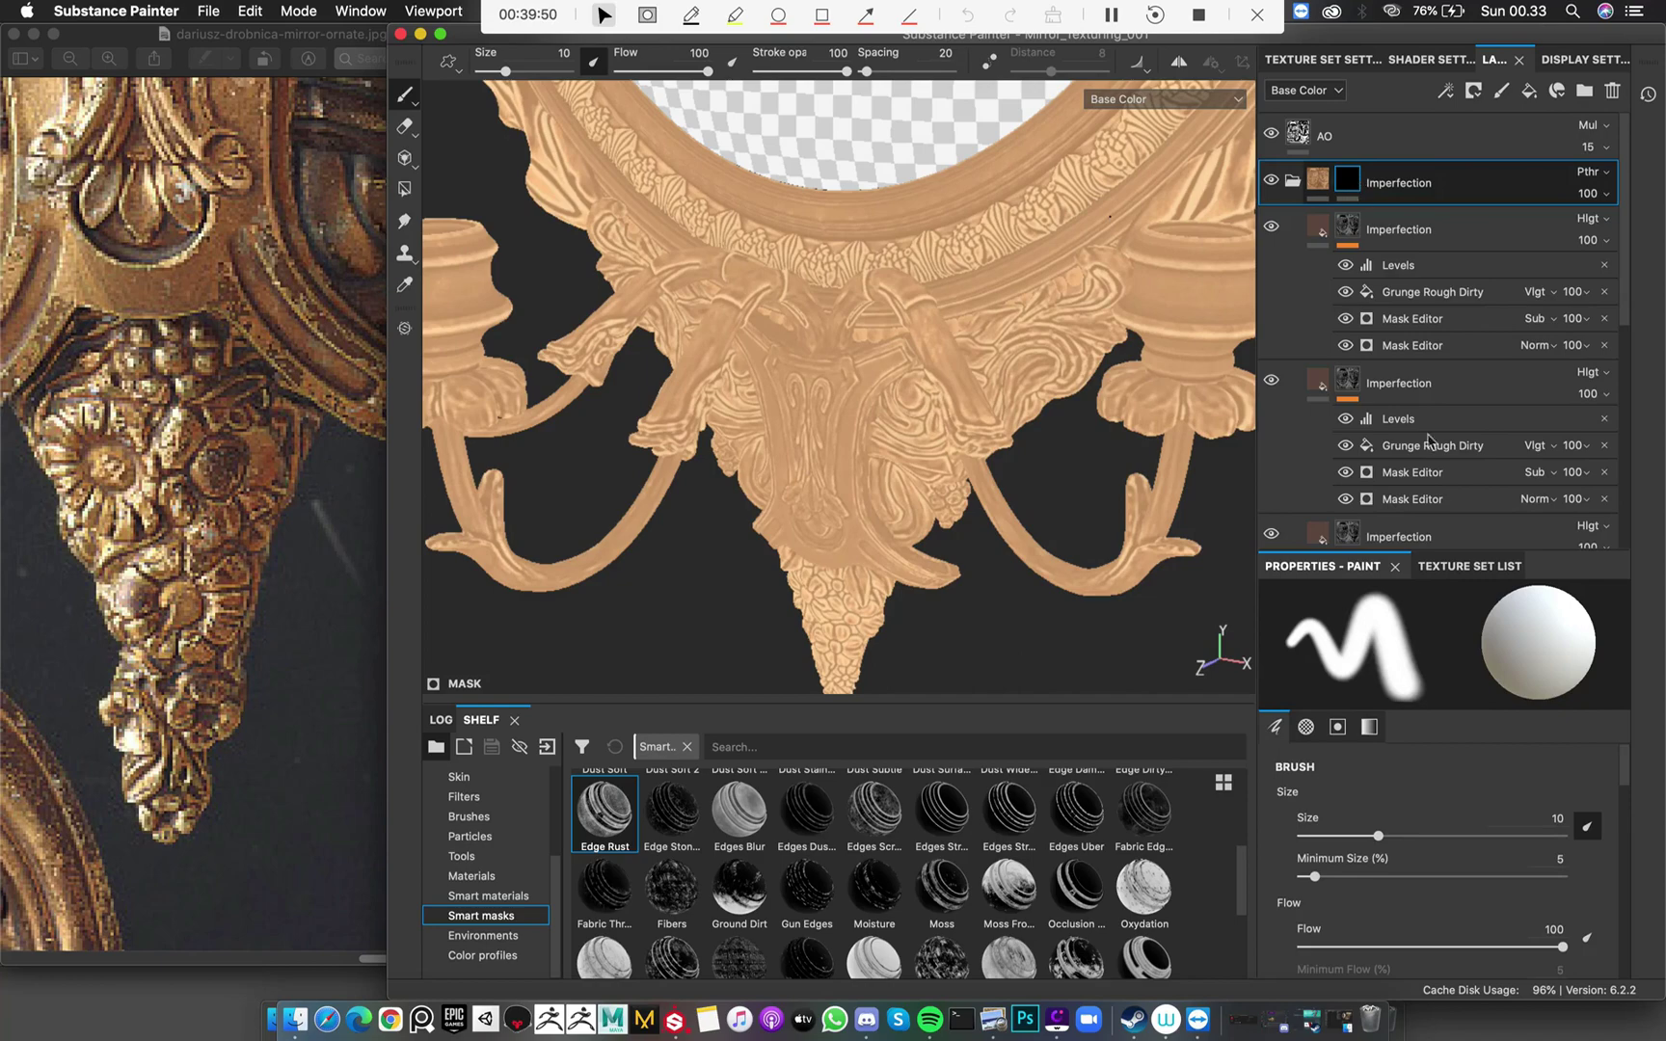
right_click(1352, 180)
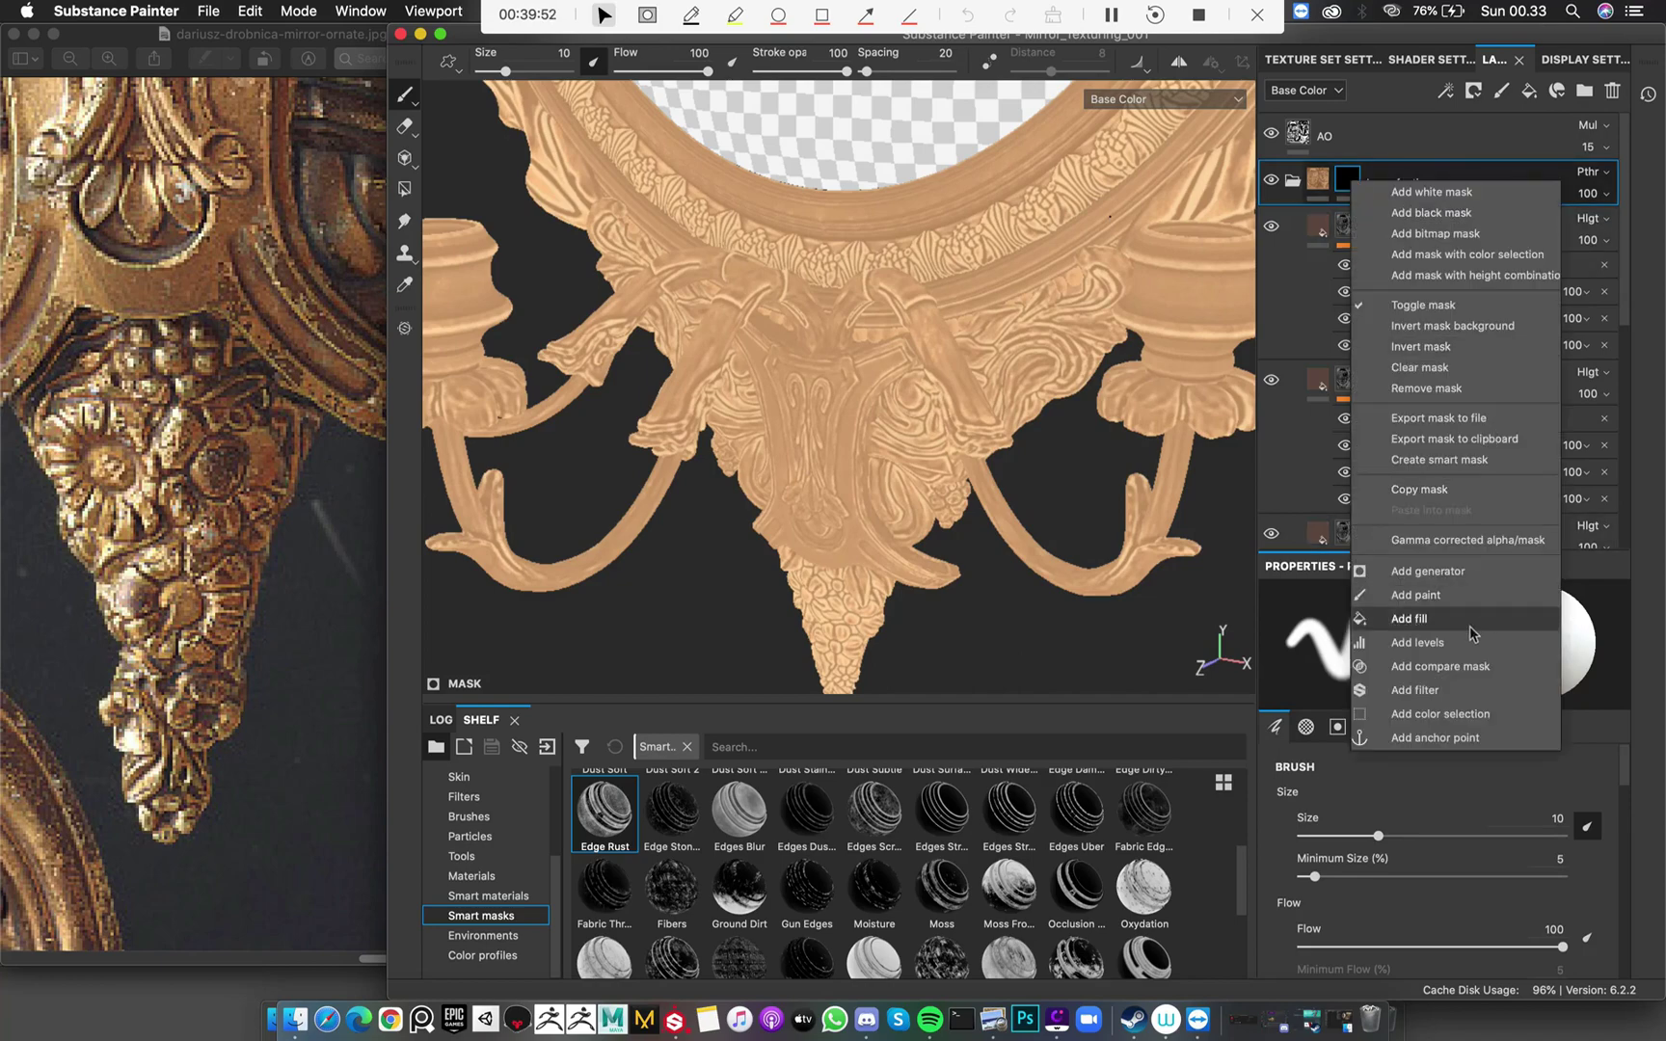
left_click(1446, 619)
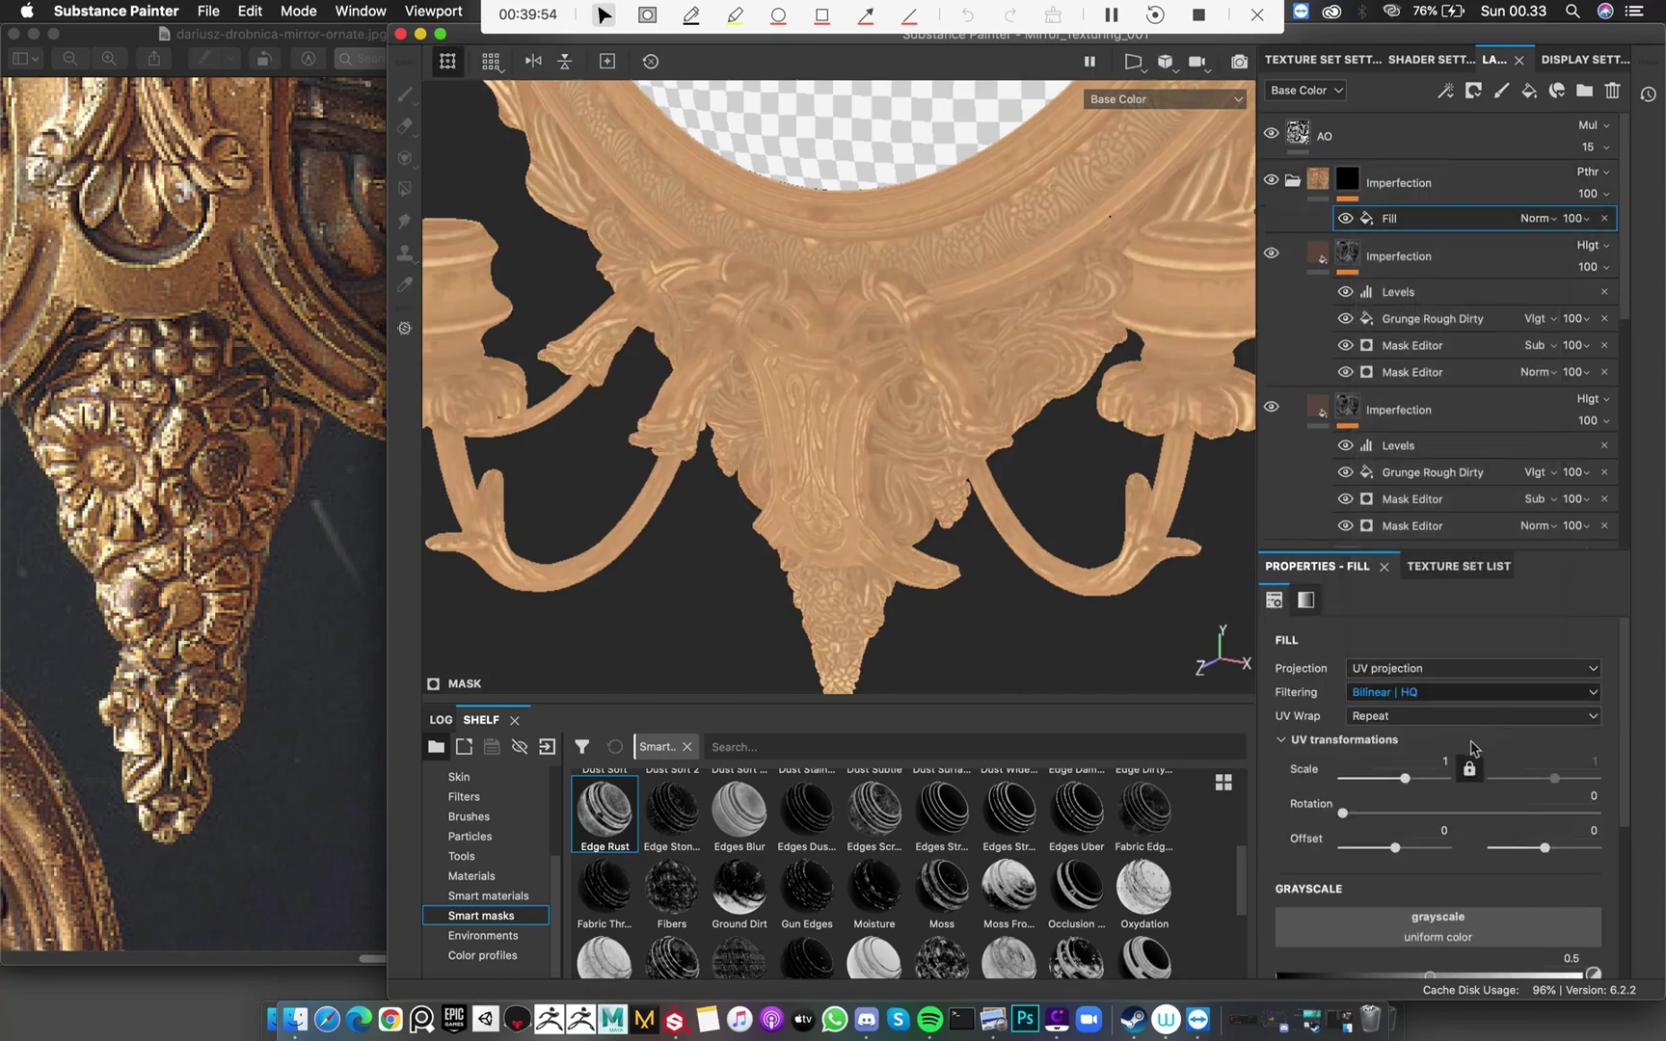
Browse the procedural grunge textures and assign Grunge Roughcast to the new fill's grayscale
left_click(1437, 924)
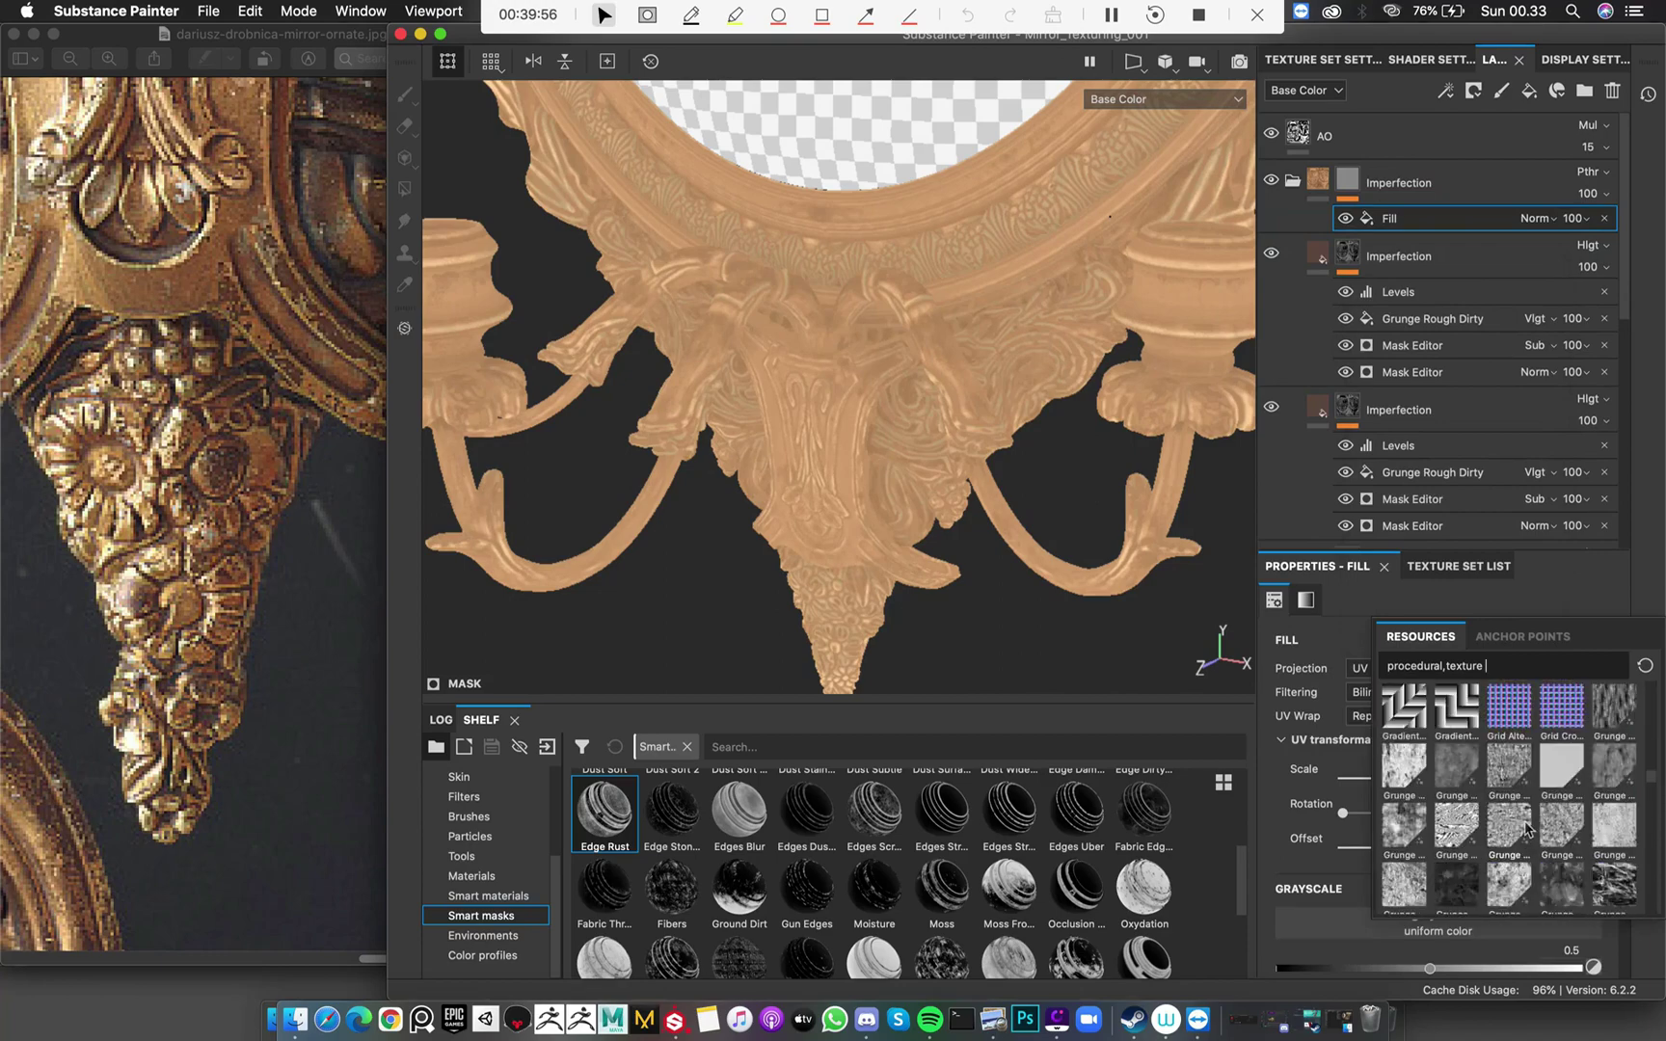
scroll(1526, 827, "down", 5)
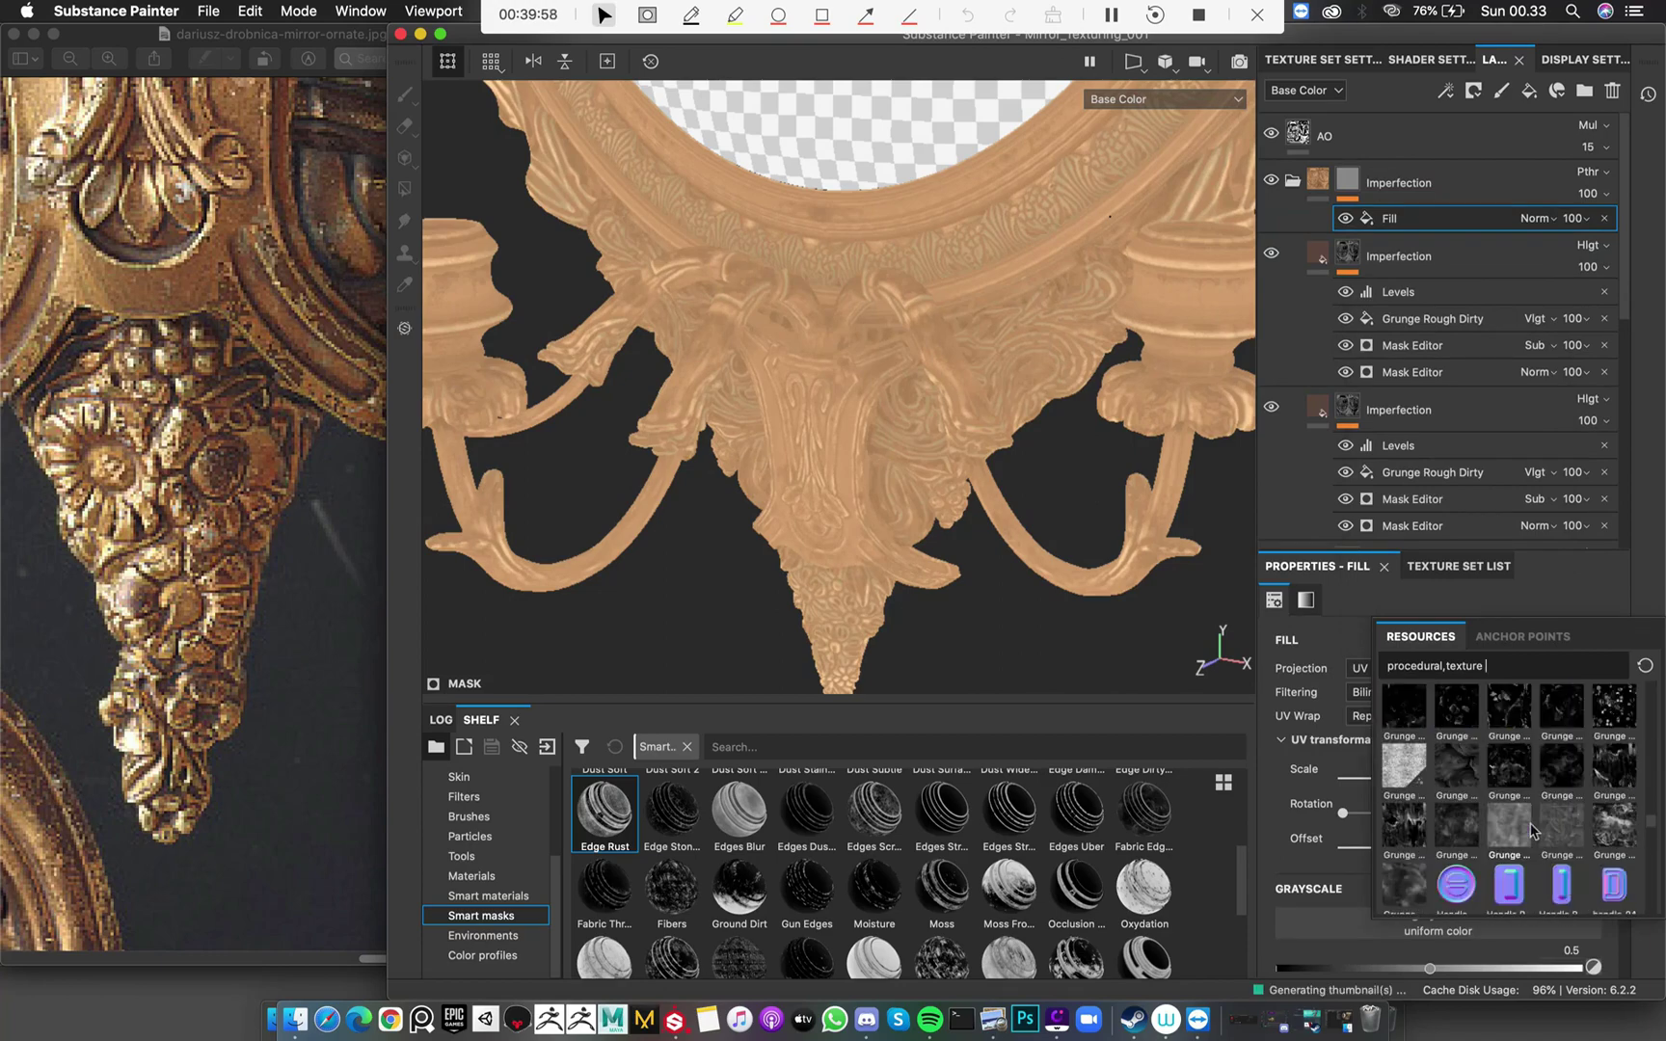
scroll(1534, 832, "up", 3)
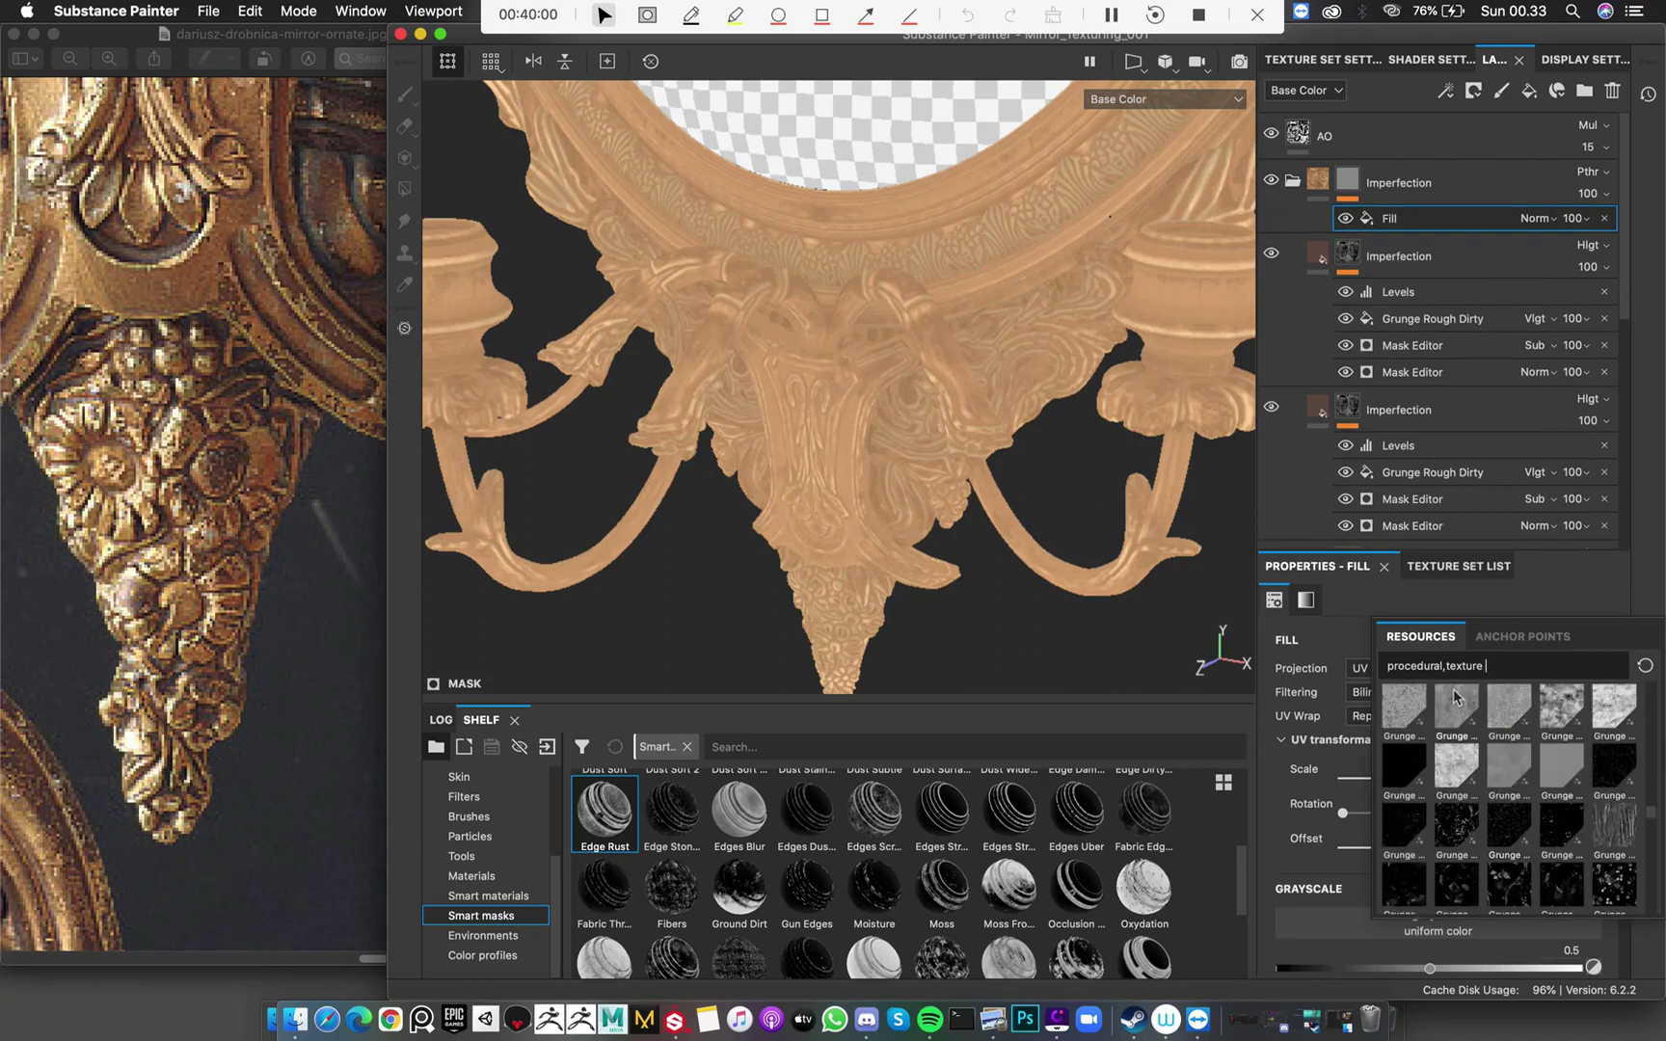
mouse_move(1455, 696)
mouse_move(1465, 767)
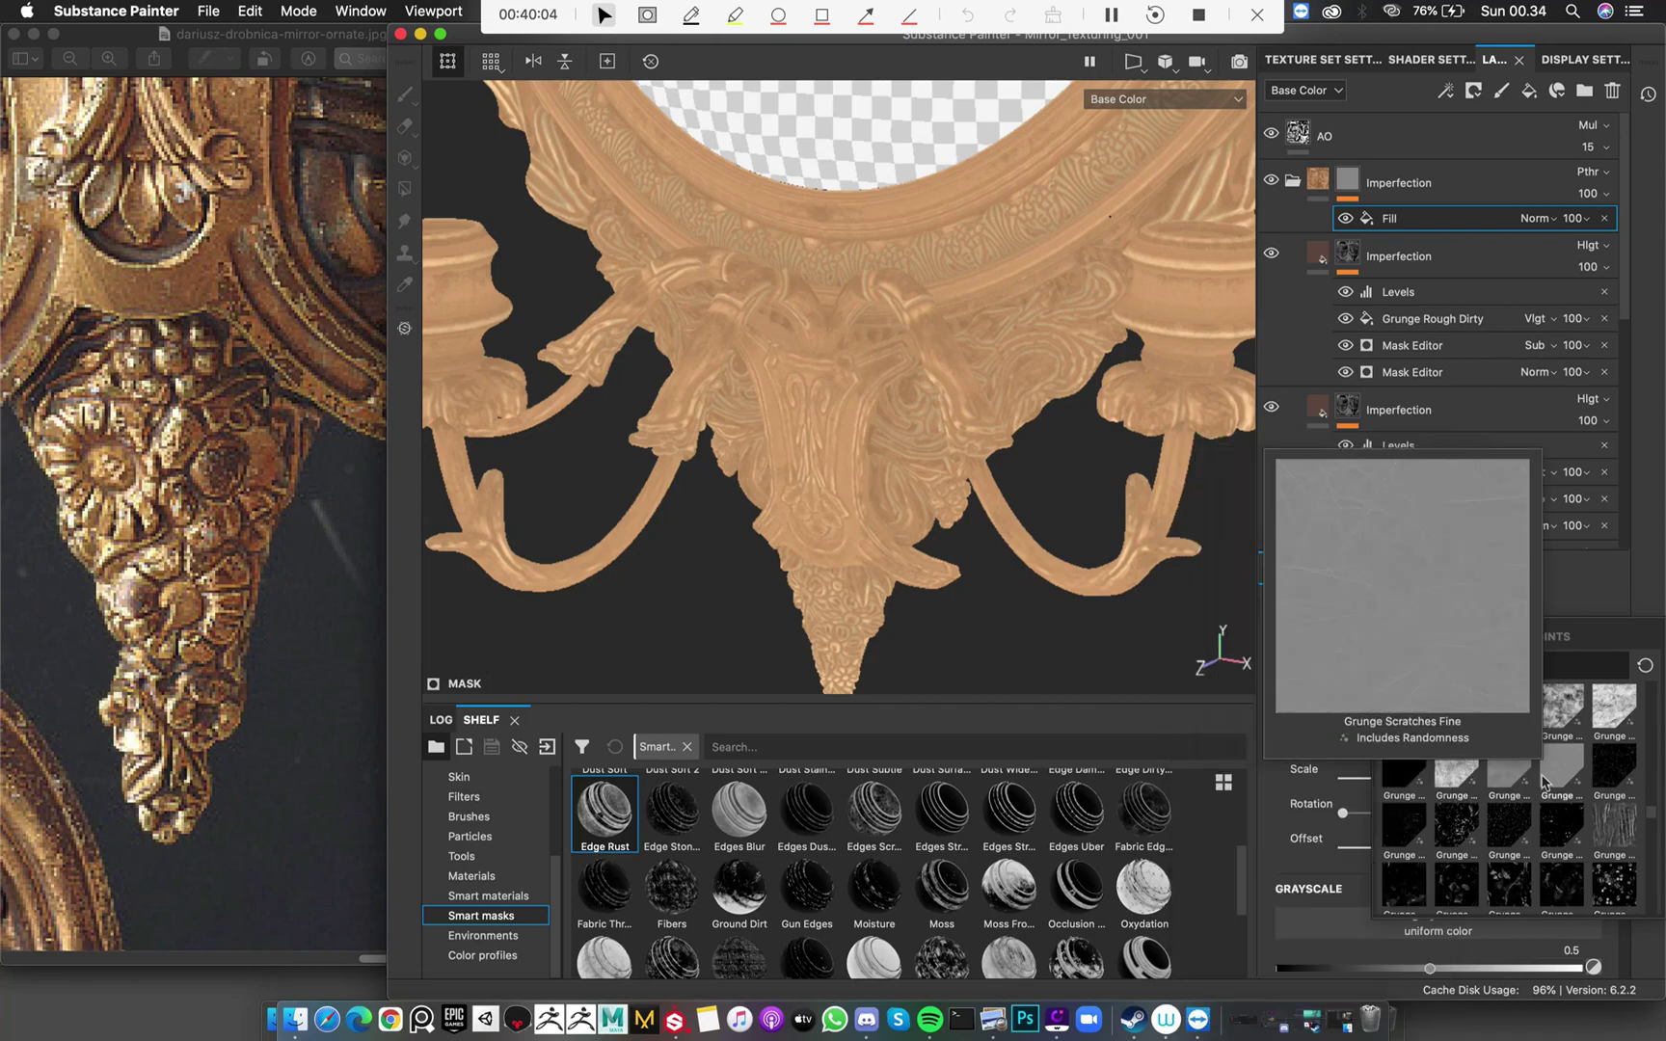
scroll(1541, 792, "up", 5)
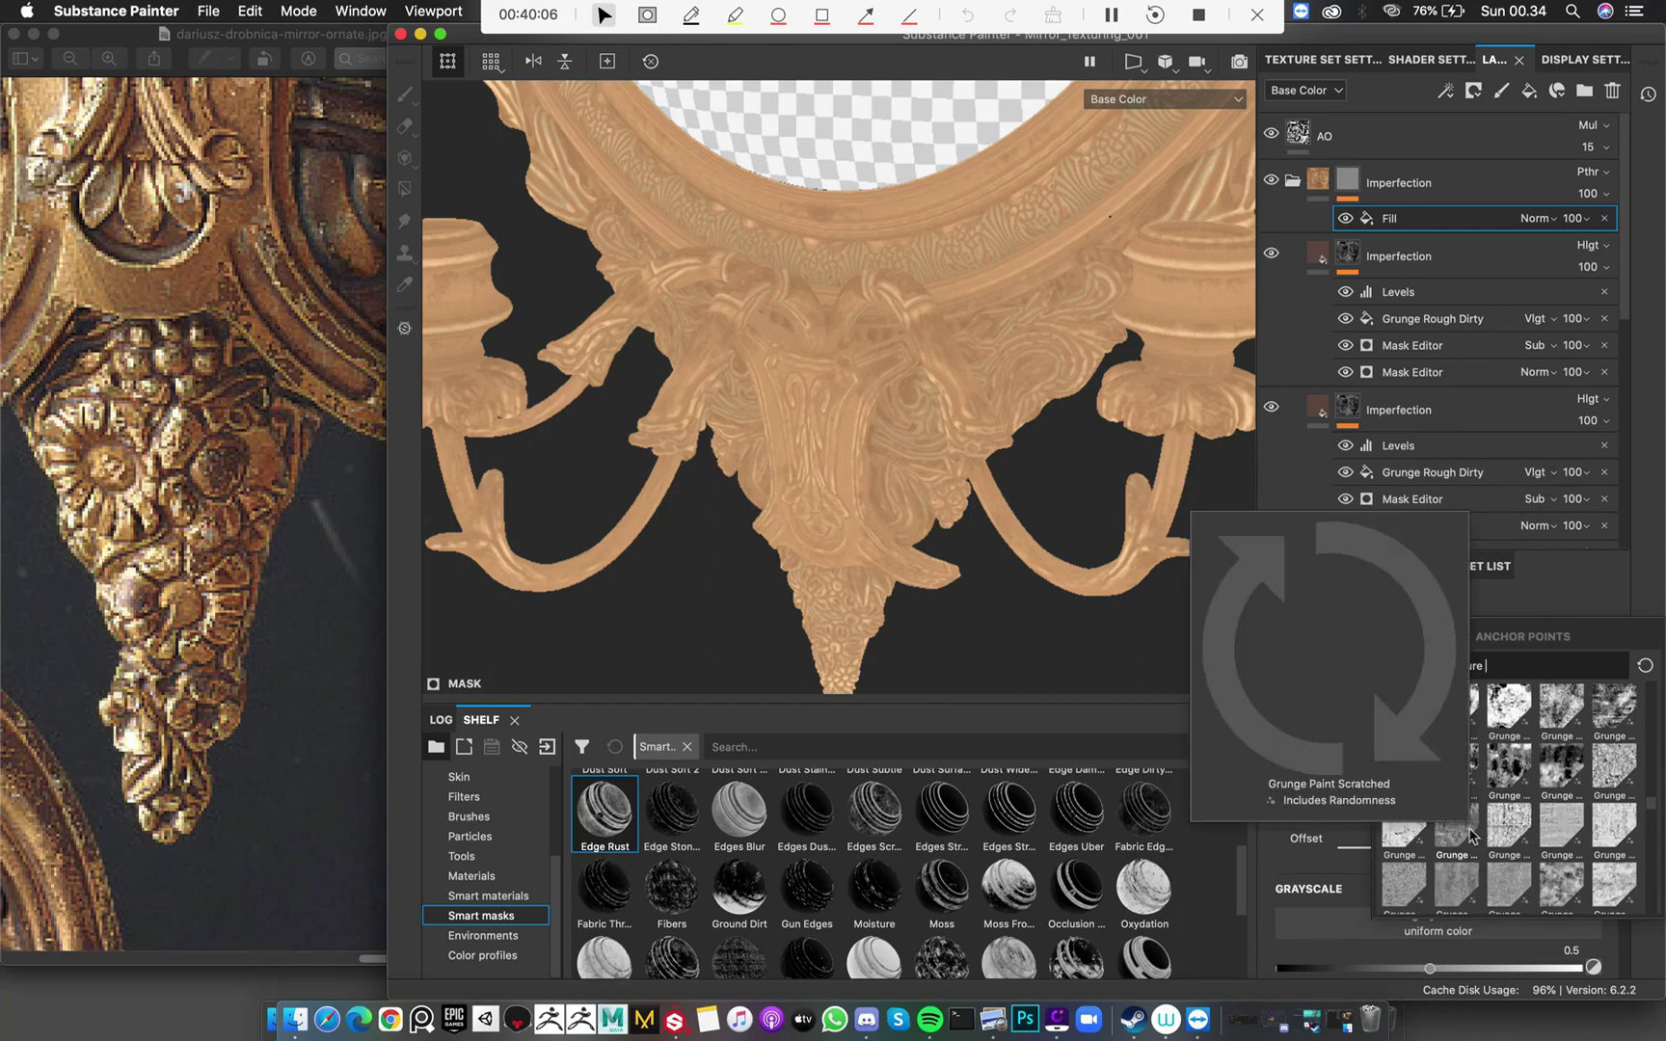
mouse_move(1410, 885)
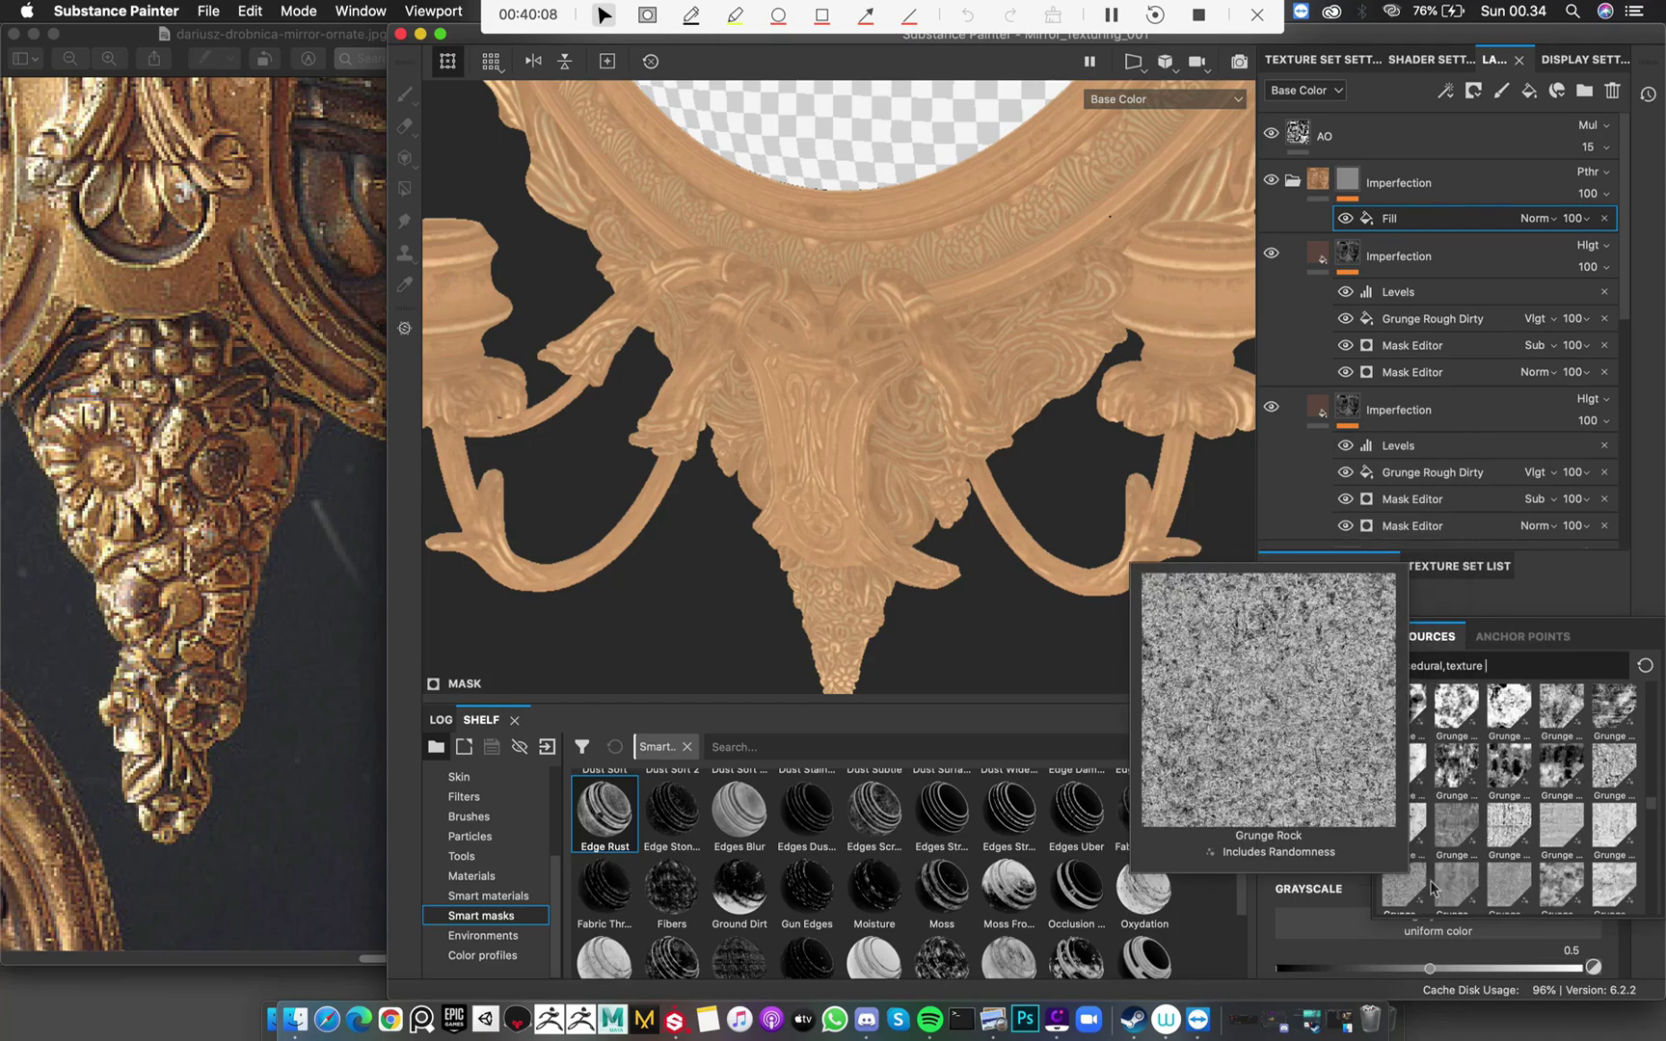
left_click(1511, 894)
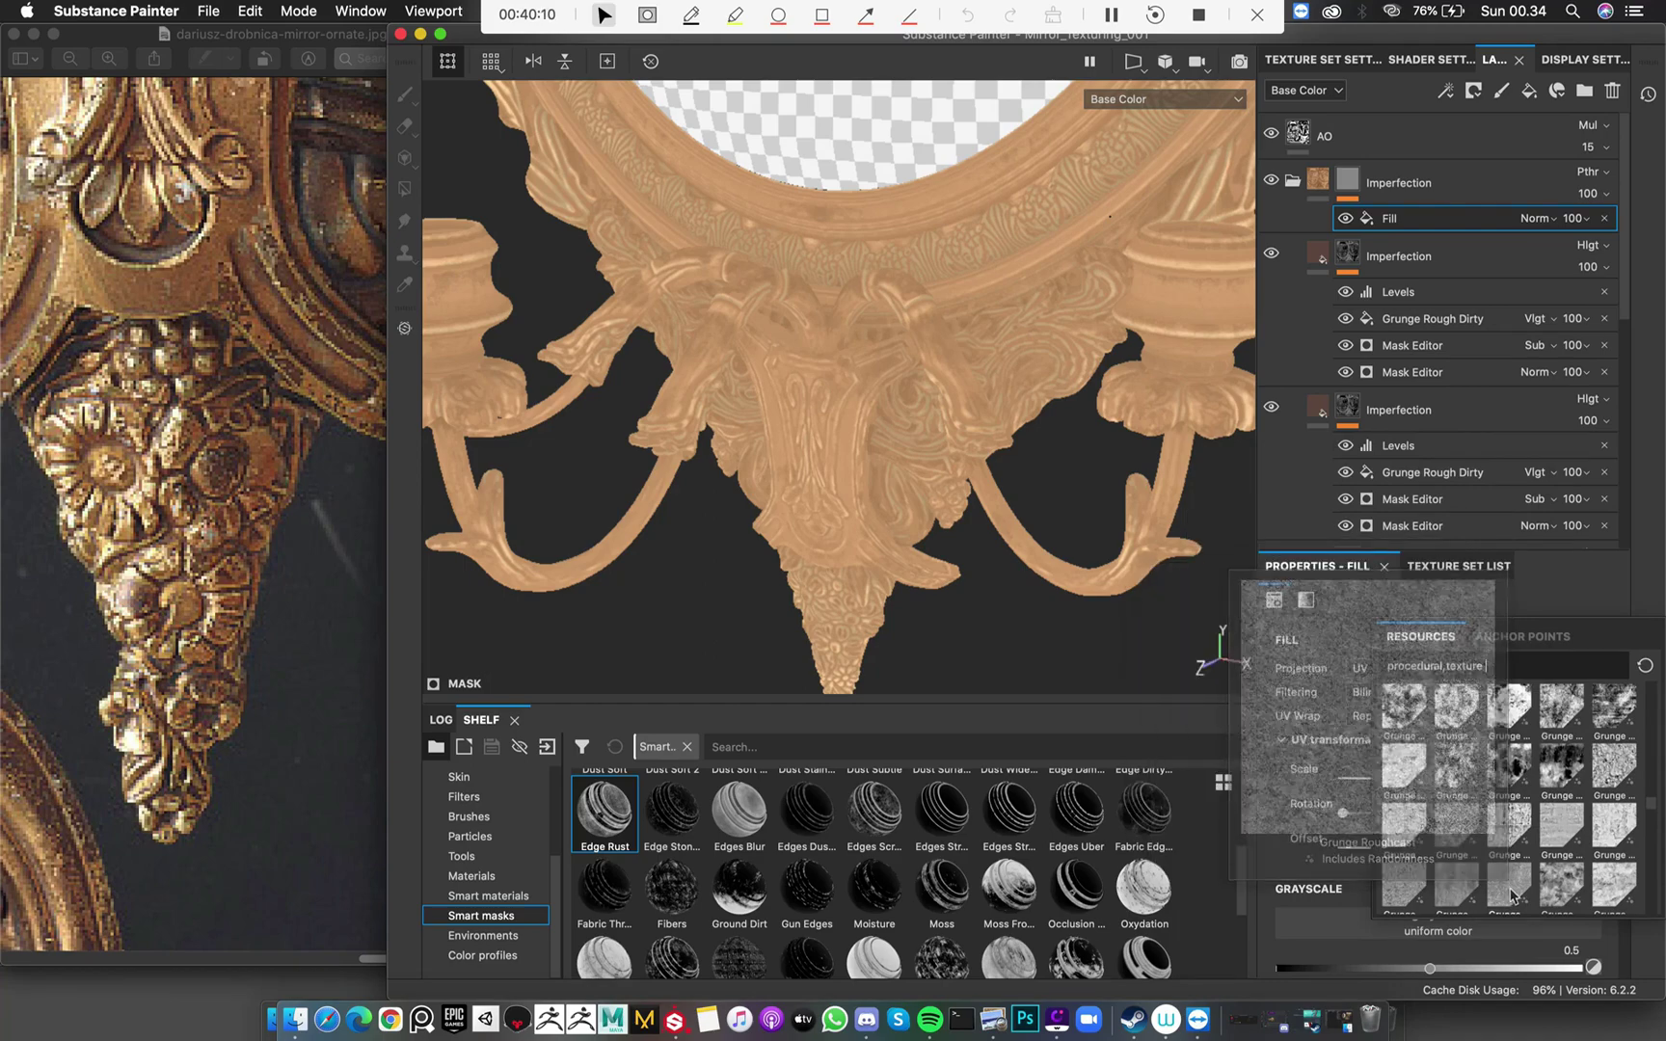
Examine the Grunge Roughcast mask in isolation and its effect on the base color around the candle arms
left_click_drag(902, 329, 966, 352, "alt")
left_click_drag(1096, 324, 1147, 324, "alt")
left_click(1348, 182)
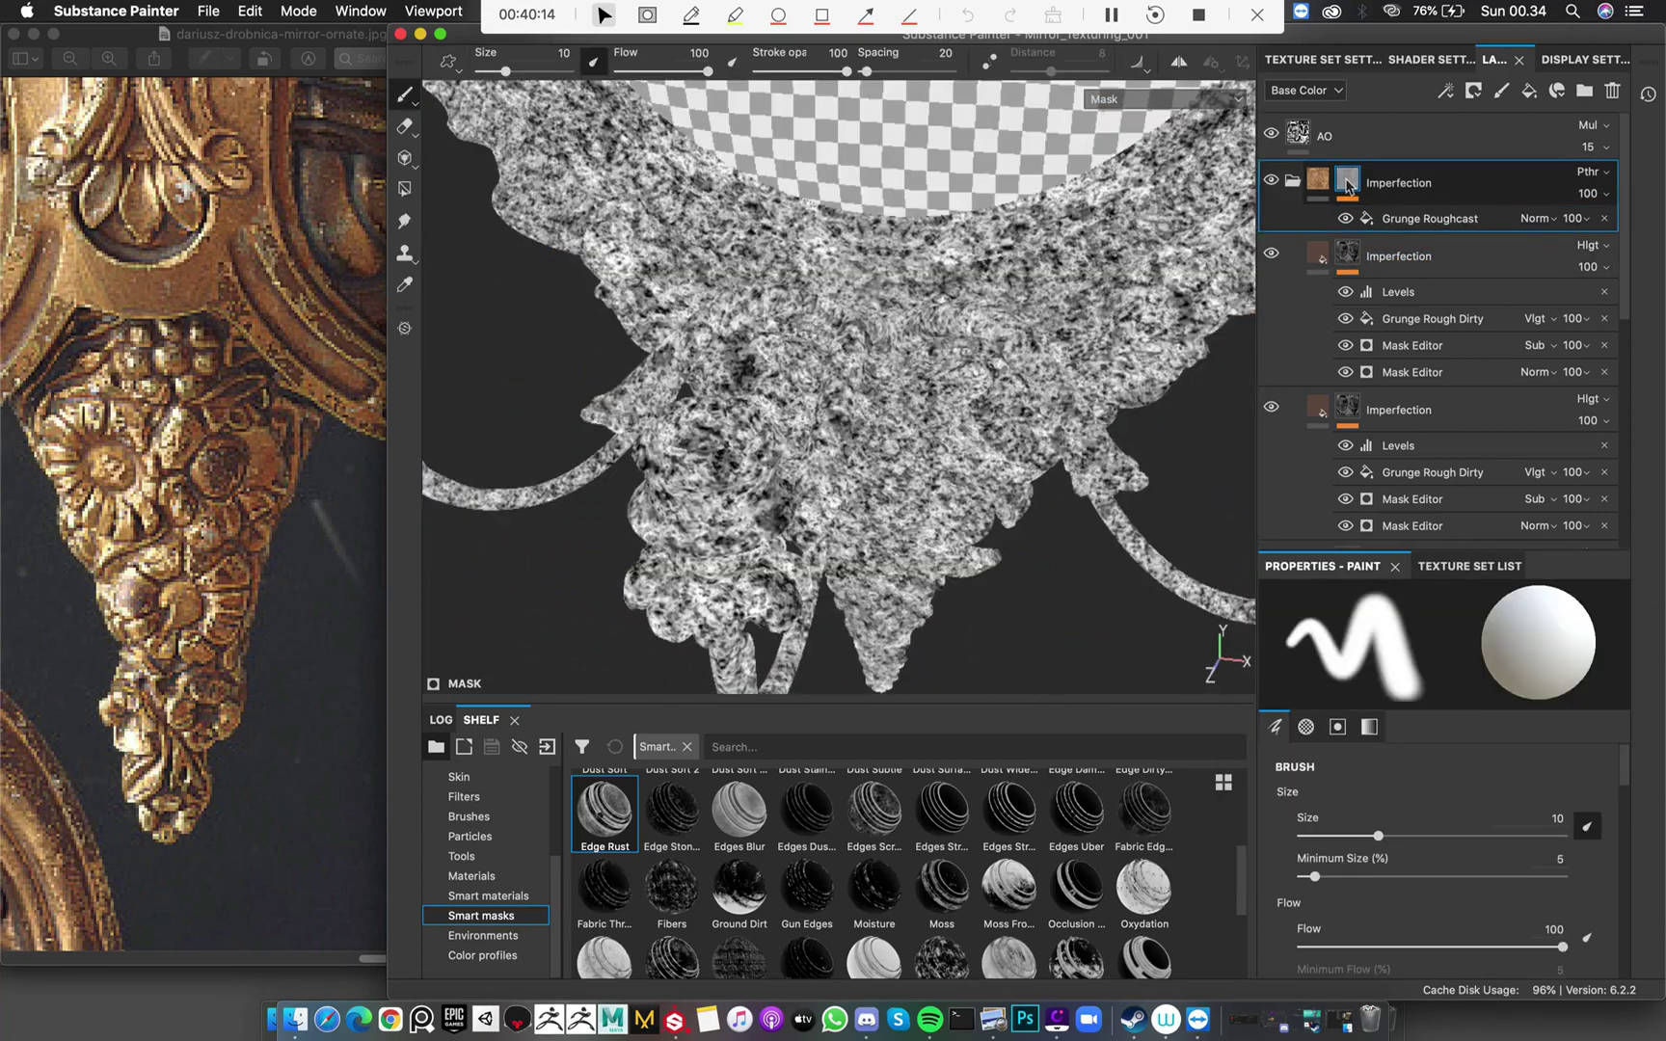
left_click(1327, 185)
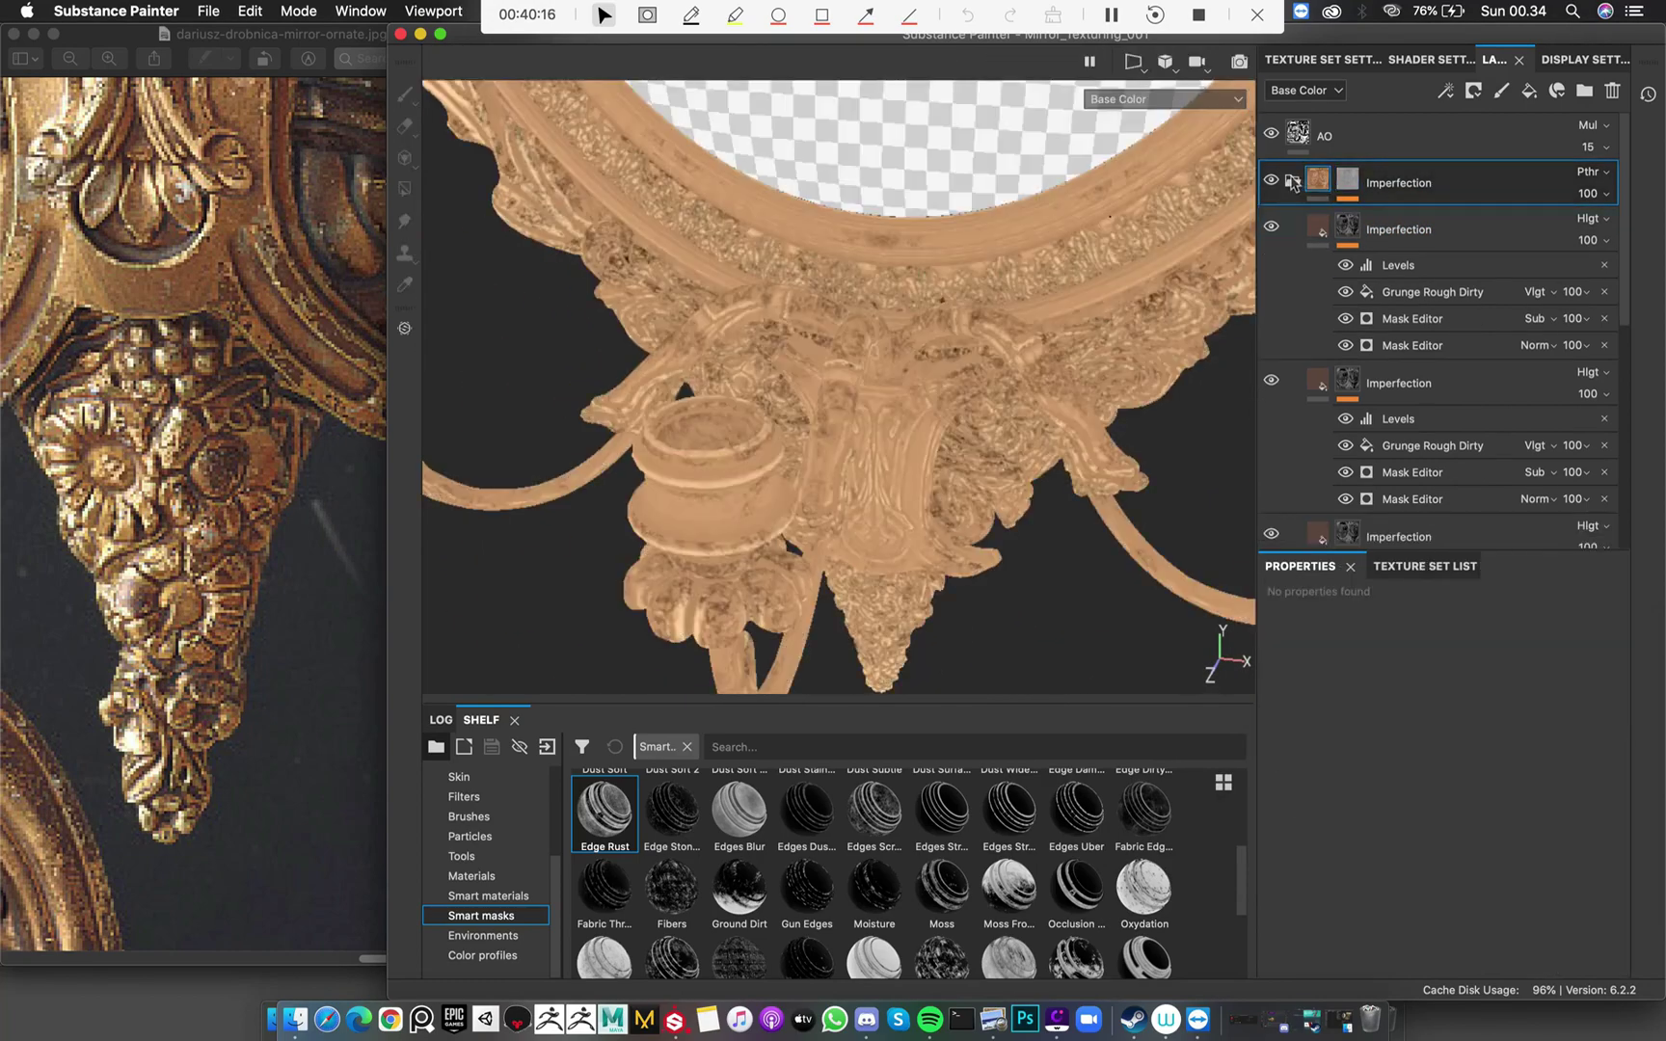
left_click(1297, 182)
left_click_drag(1003, 337, 1068, 333, "alt")
left_click(1293, 180)
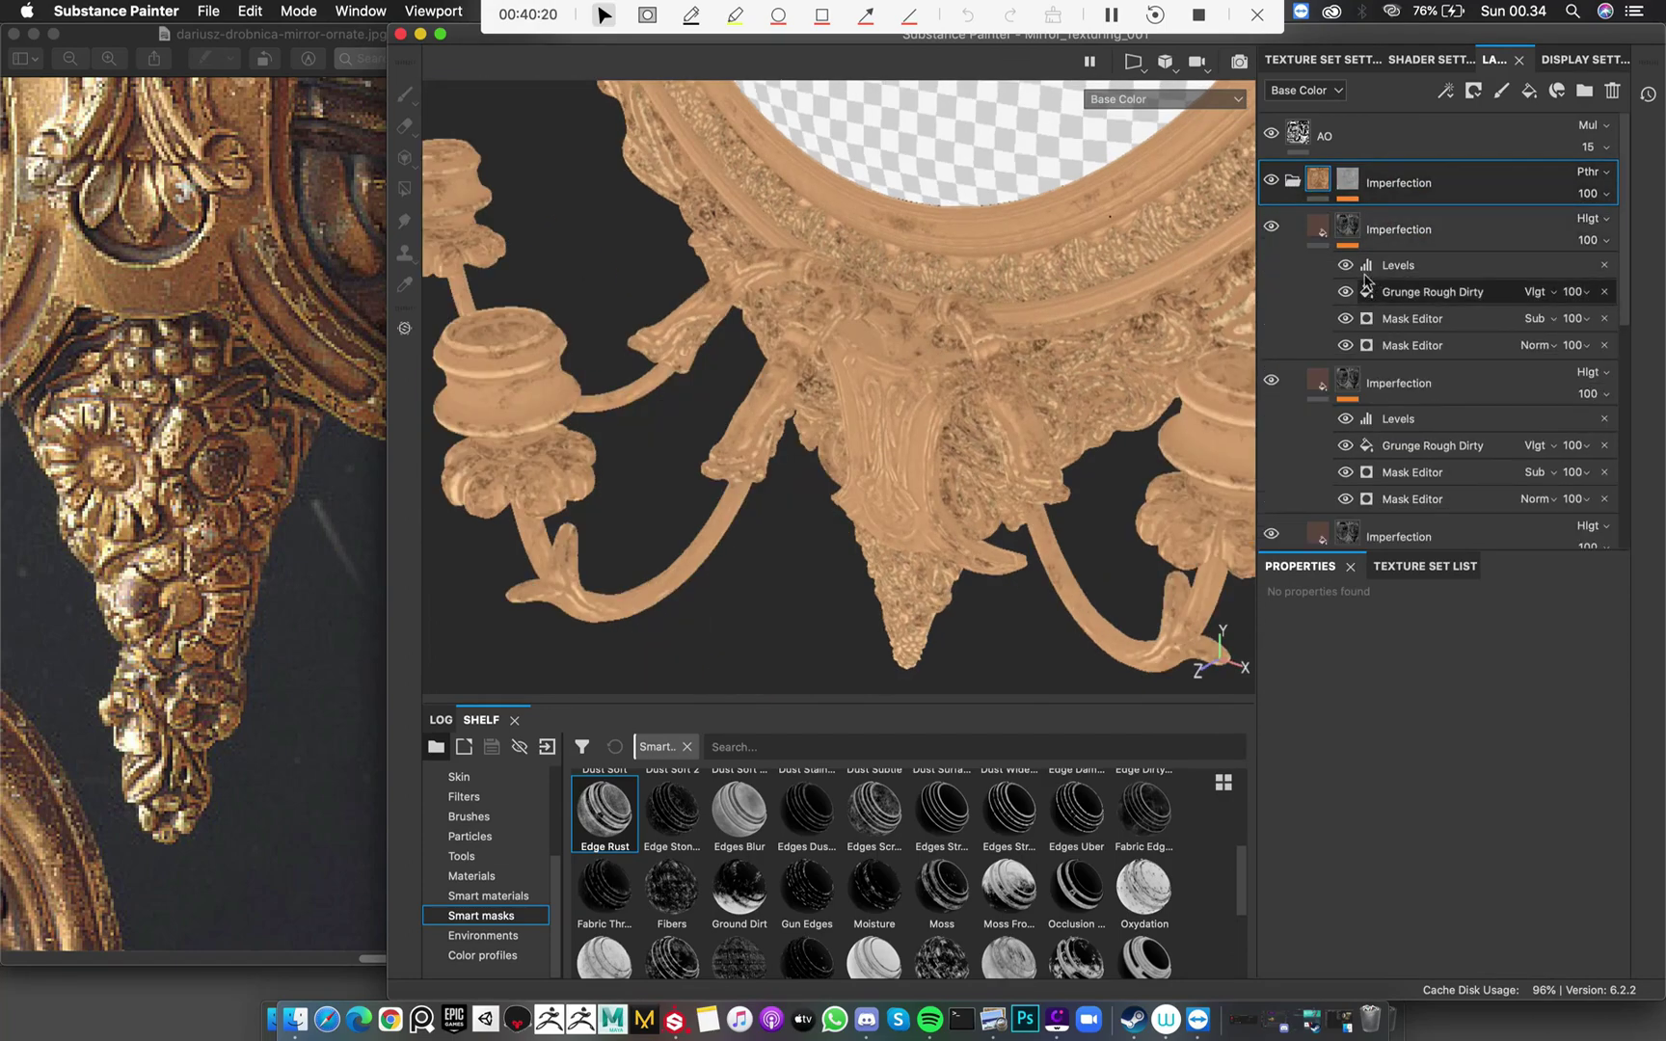
Disable the Imperfection folder's mask and delete two of the three Imperfection layers inside the folder
left_click(1348, 180, "shift")
left_click_drag(1027, 396, 961, 259, "alt")
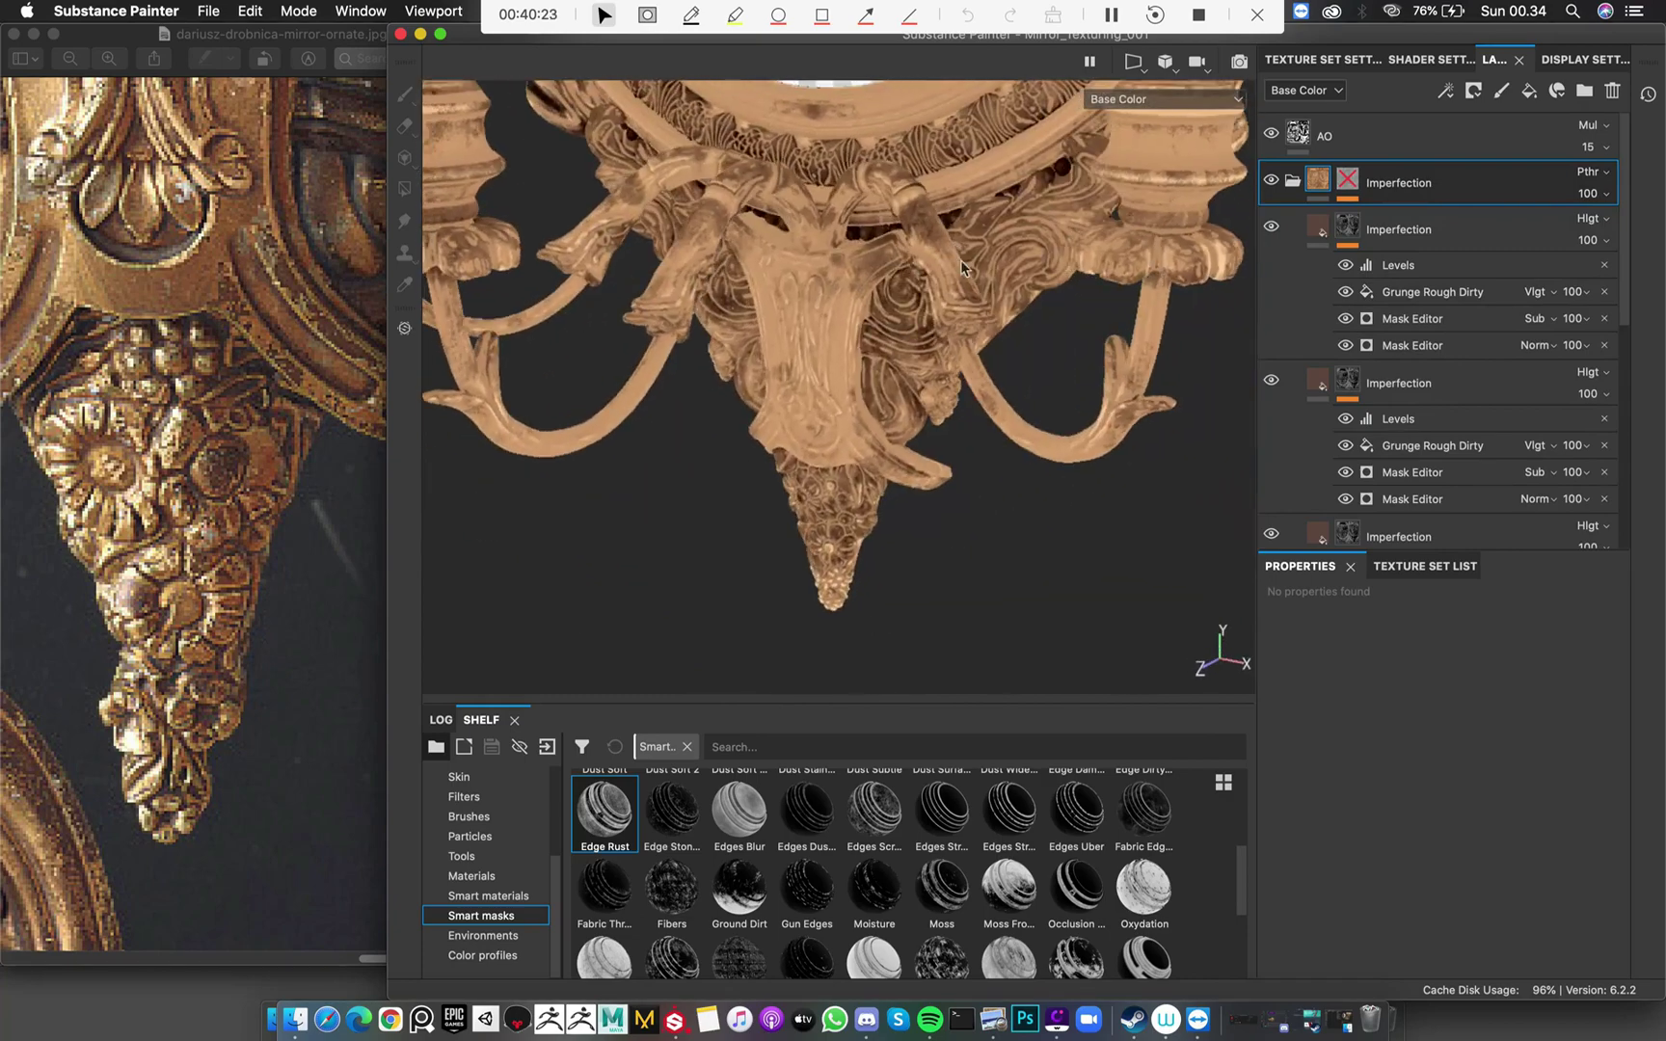
left_click(1468, 226)
key("Delete")
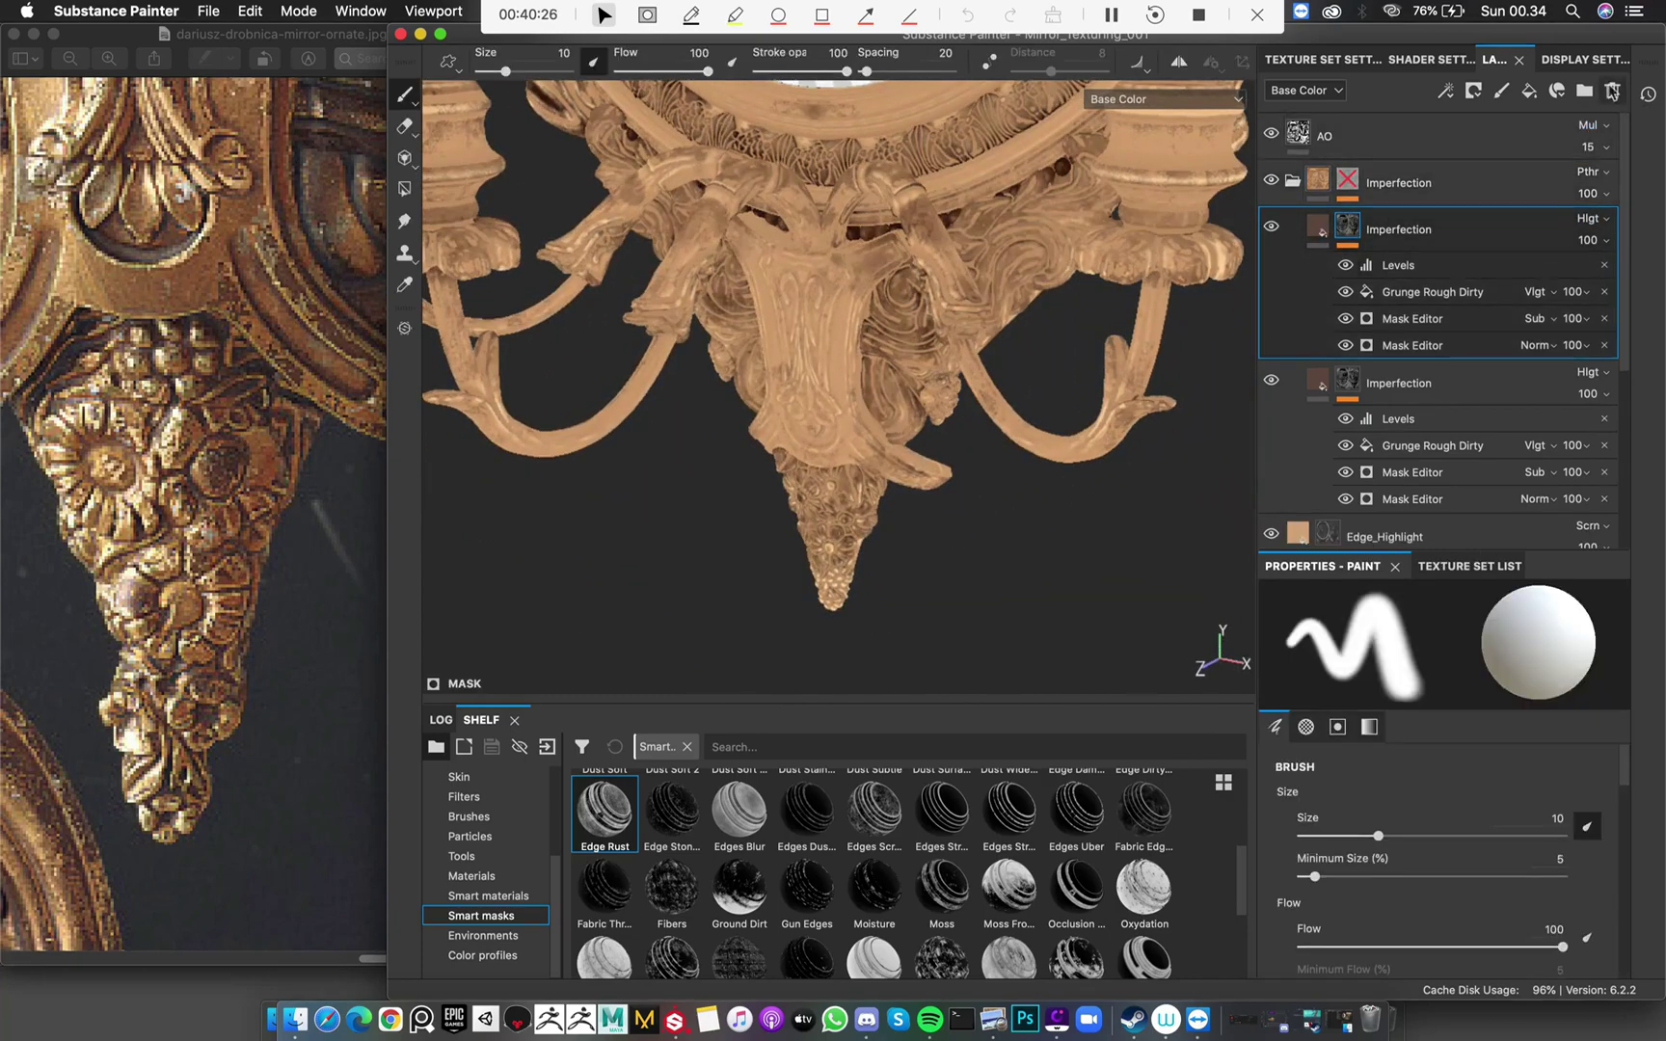
left_click(1612, 90)
Hide the Levels effect in the Imperfection mask and compare the base color with and without the subtracting Mask Editor
left_click_drag(1022, 318, 945, 261, "alt")
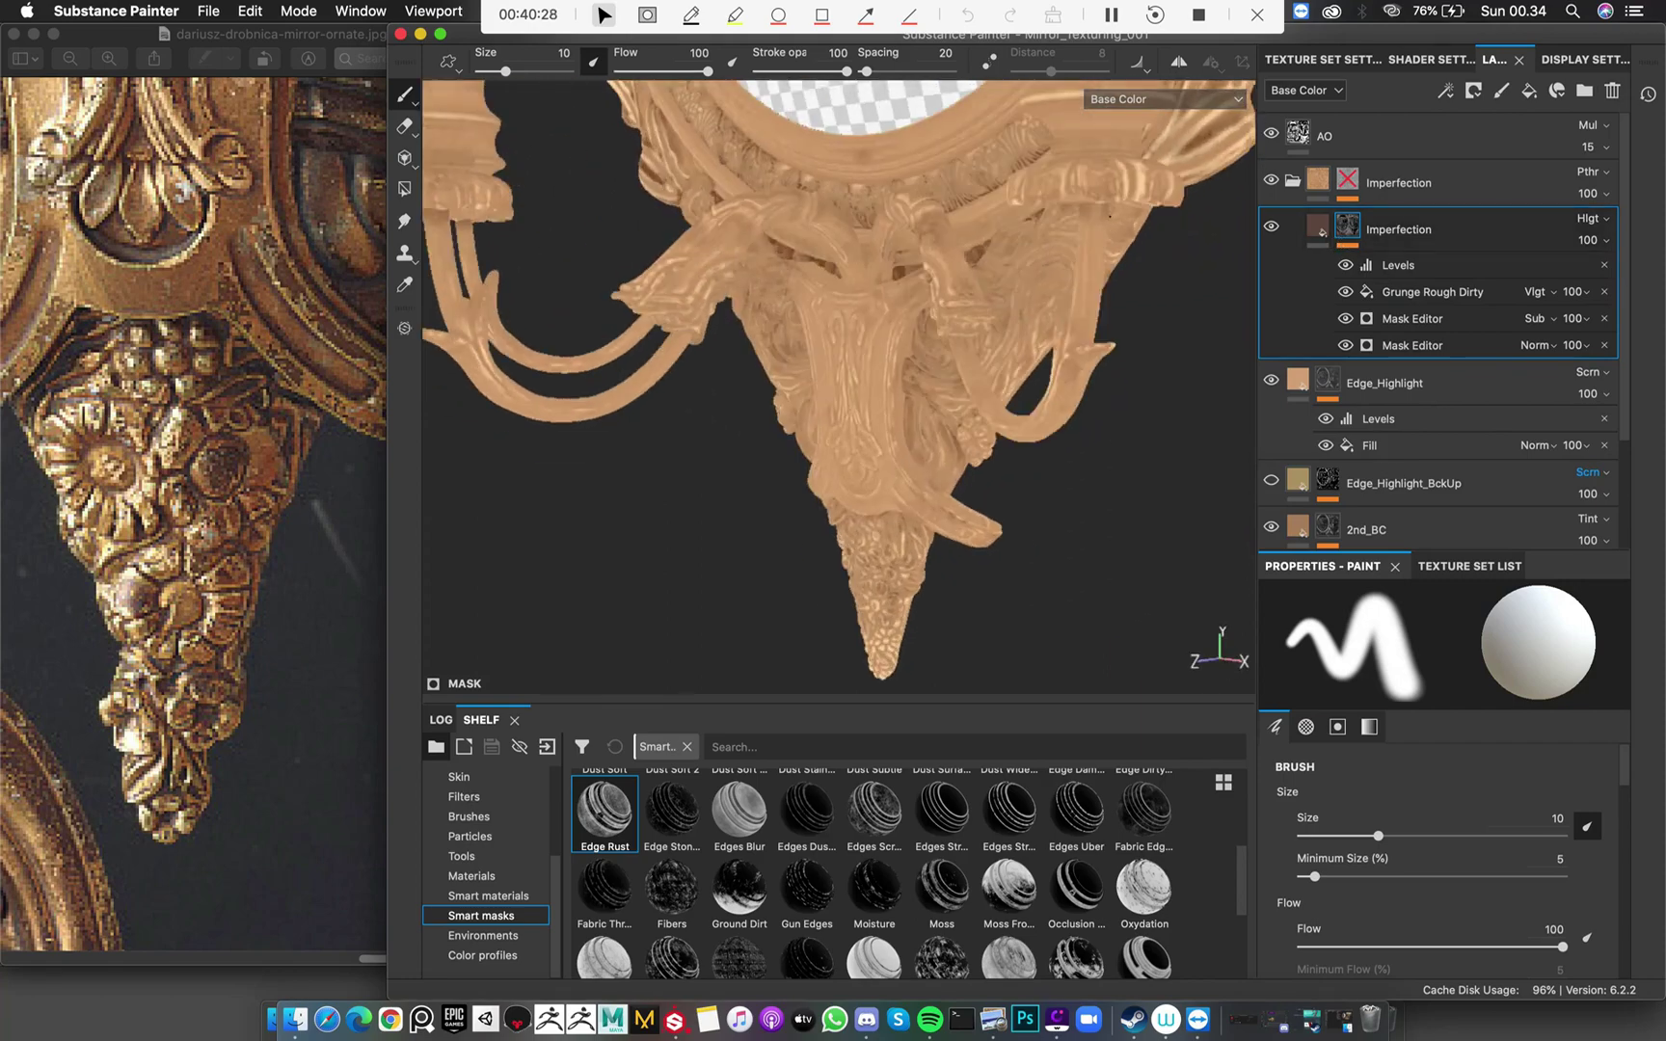
left_click_drag(983, 385, 964, 347, "alt")
left_click(1345, 319)
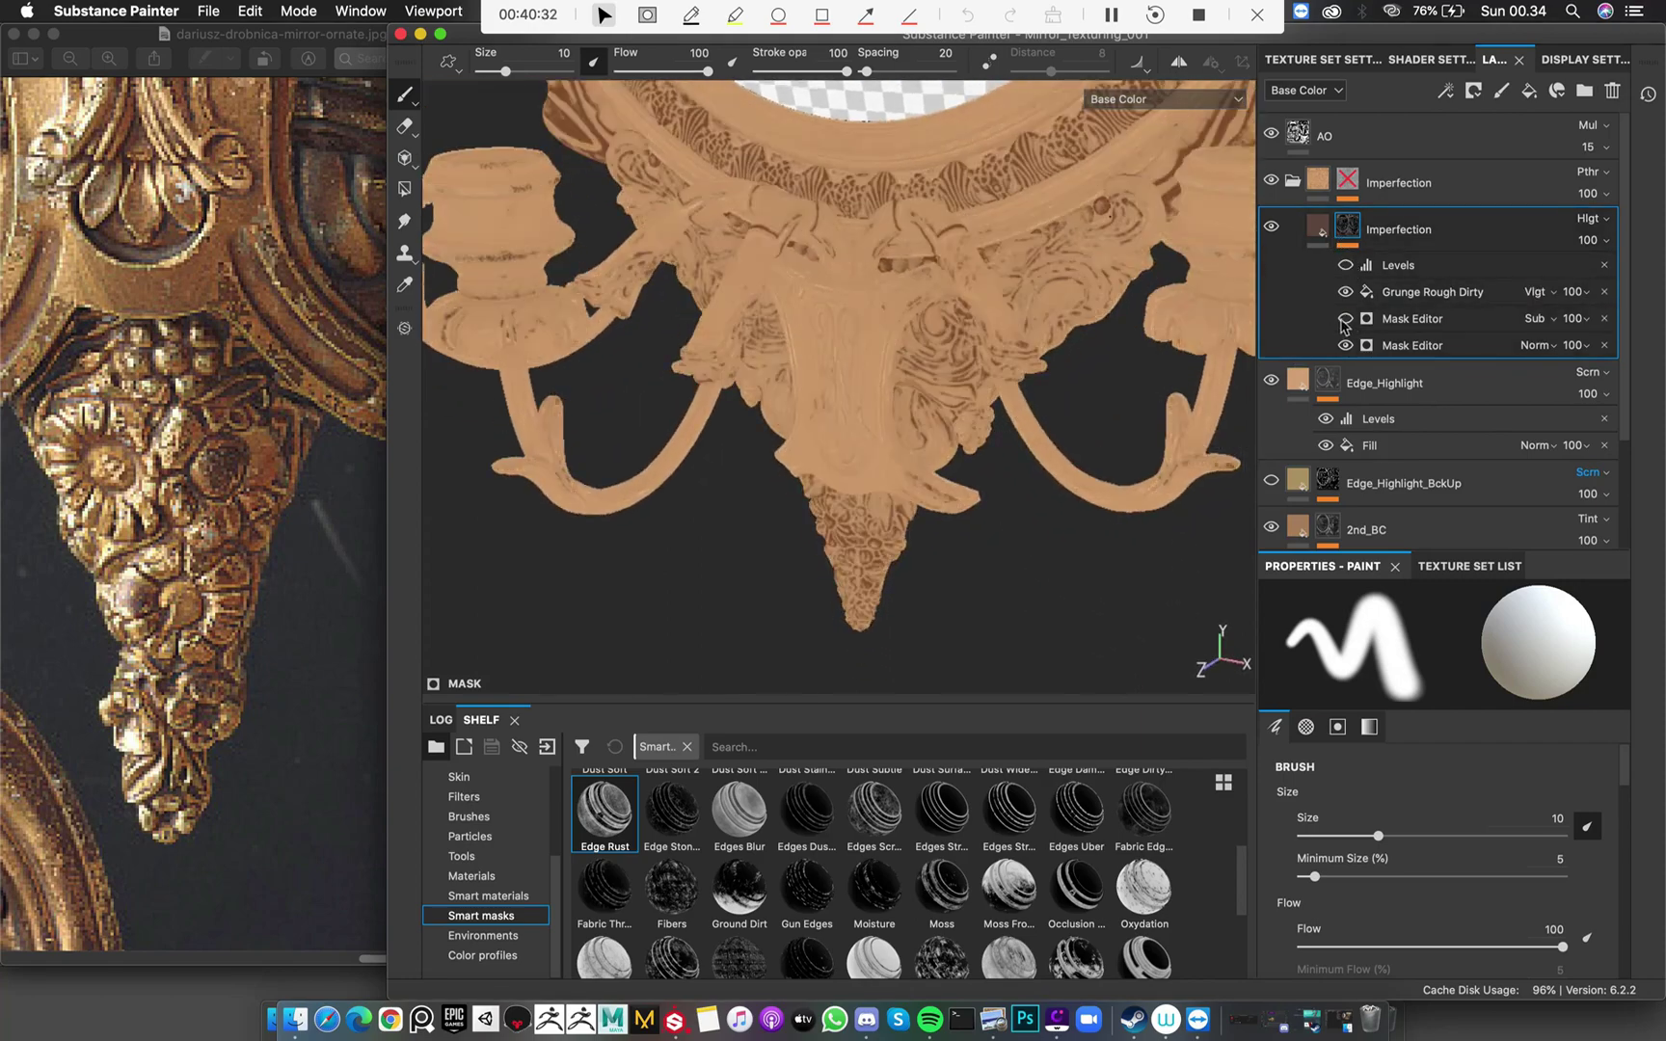
left_click(1348, 320)
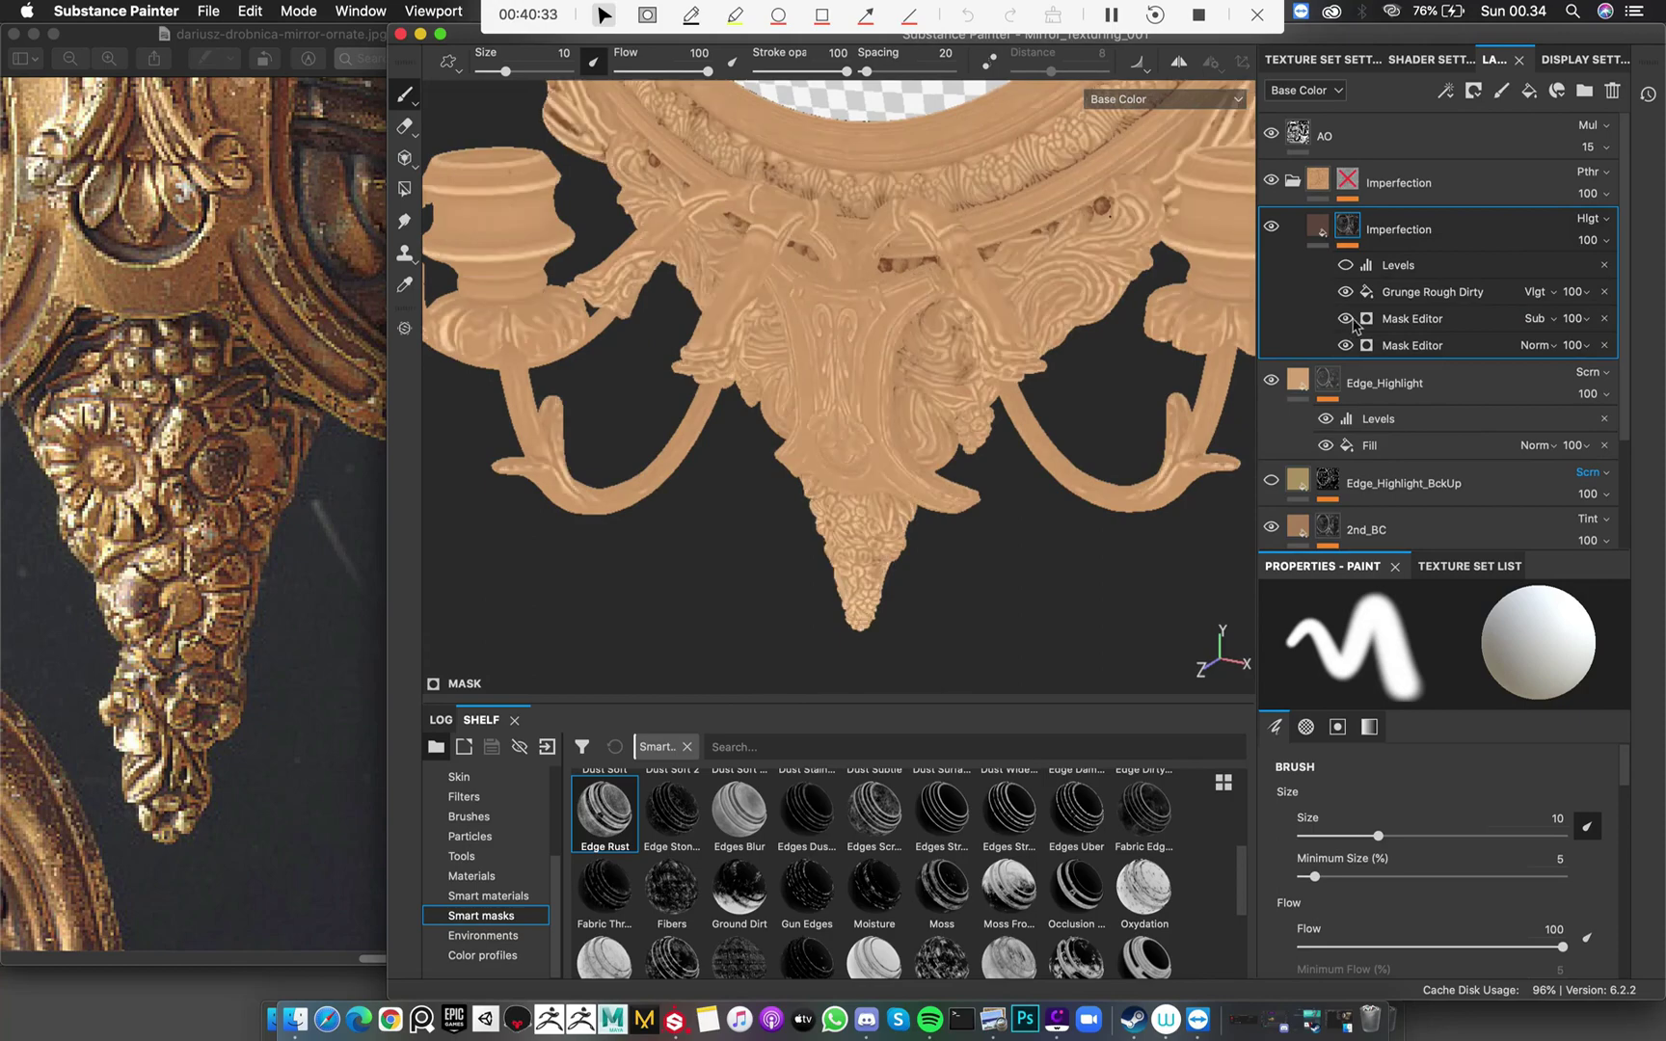
left_click(1345, 267)
left_click(1346, 266)
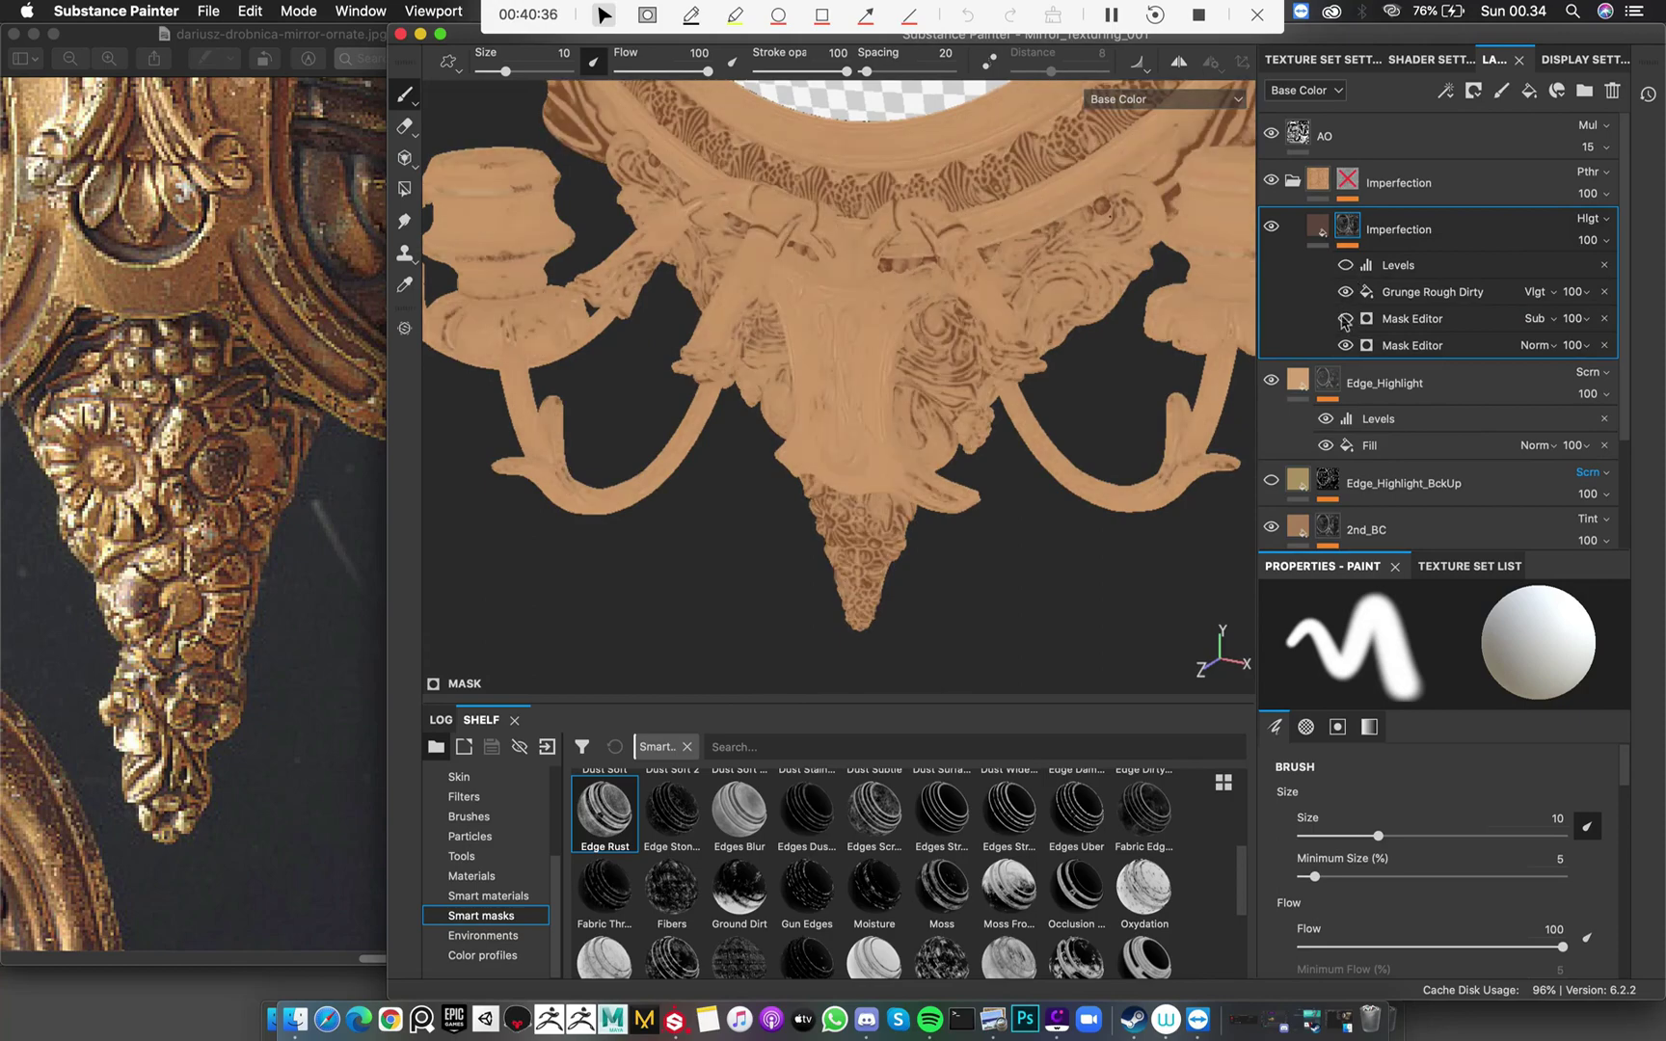
left_click(1346, 319)
Review the generator parameters of the Imperfection mask's subtracting Mask Editor, including its Ambient Occlusion amount
left_click(1456, 319)
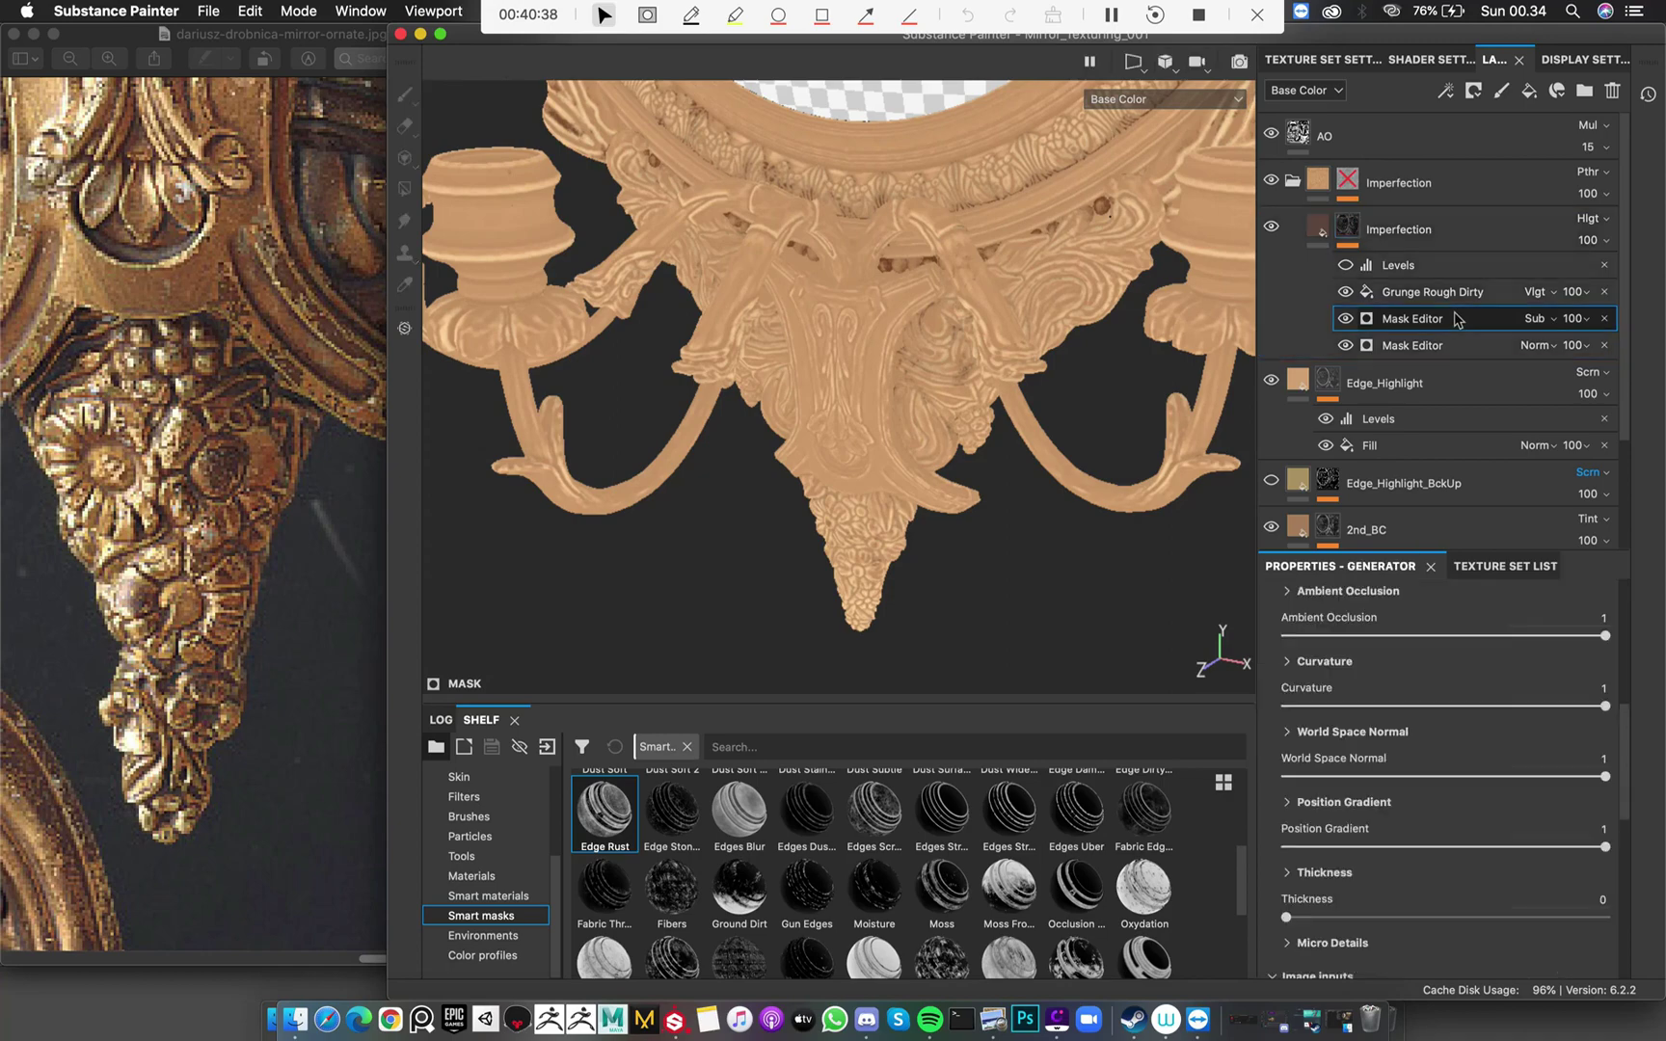
scroll(1454, 831, "down", 3)
scroll(1455, 835, "up", 5)
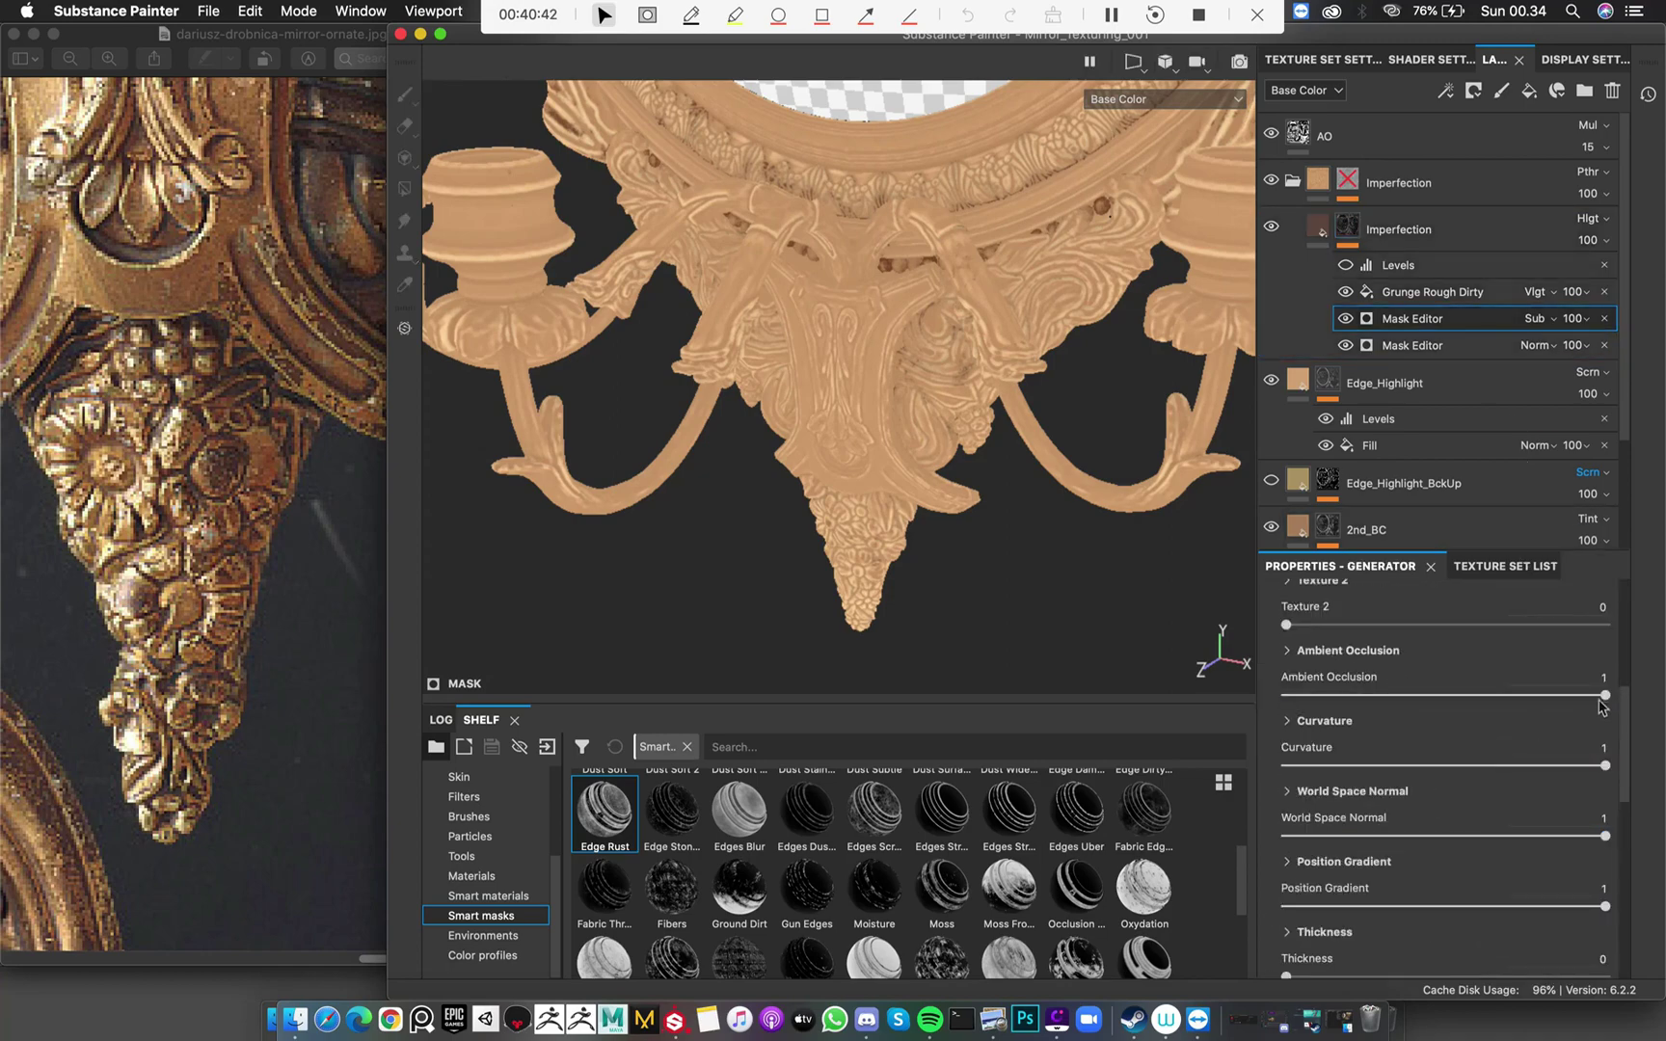
mouse_move(1398, 695)
left_mouse_down()
mouse_move(1220, 715)
mouse_move(1663, 737)
left_mouse_up()
left_click_drag(1622, 815, 1630, 783)
scroll(1636, 732, "up", 3)
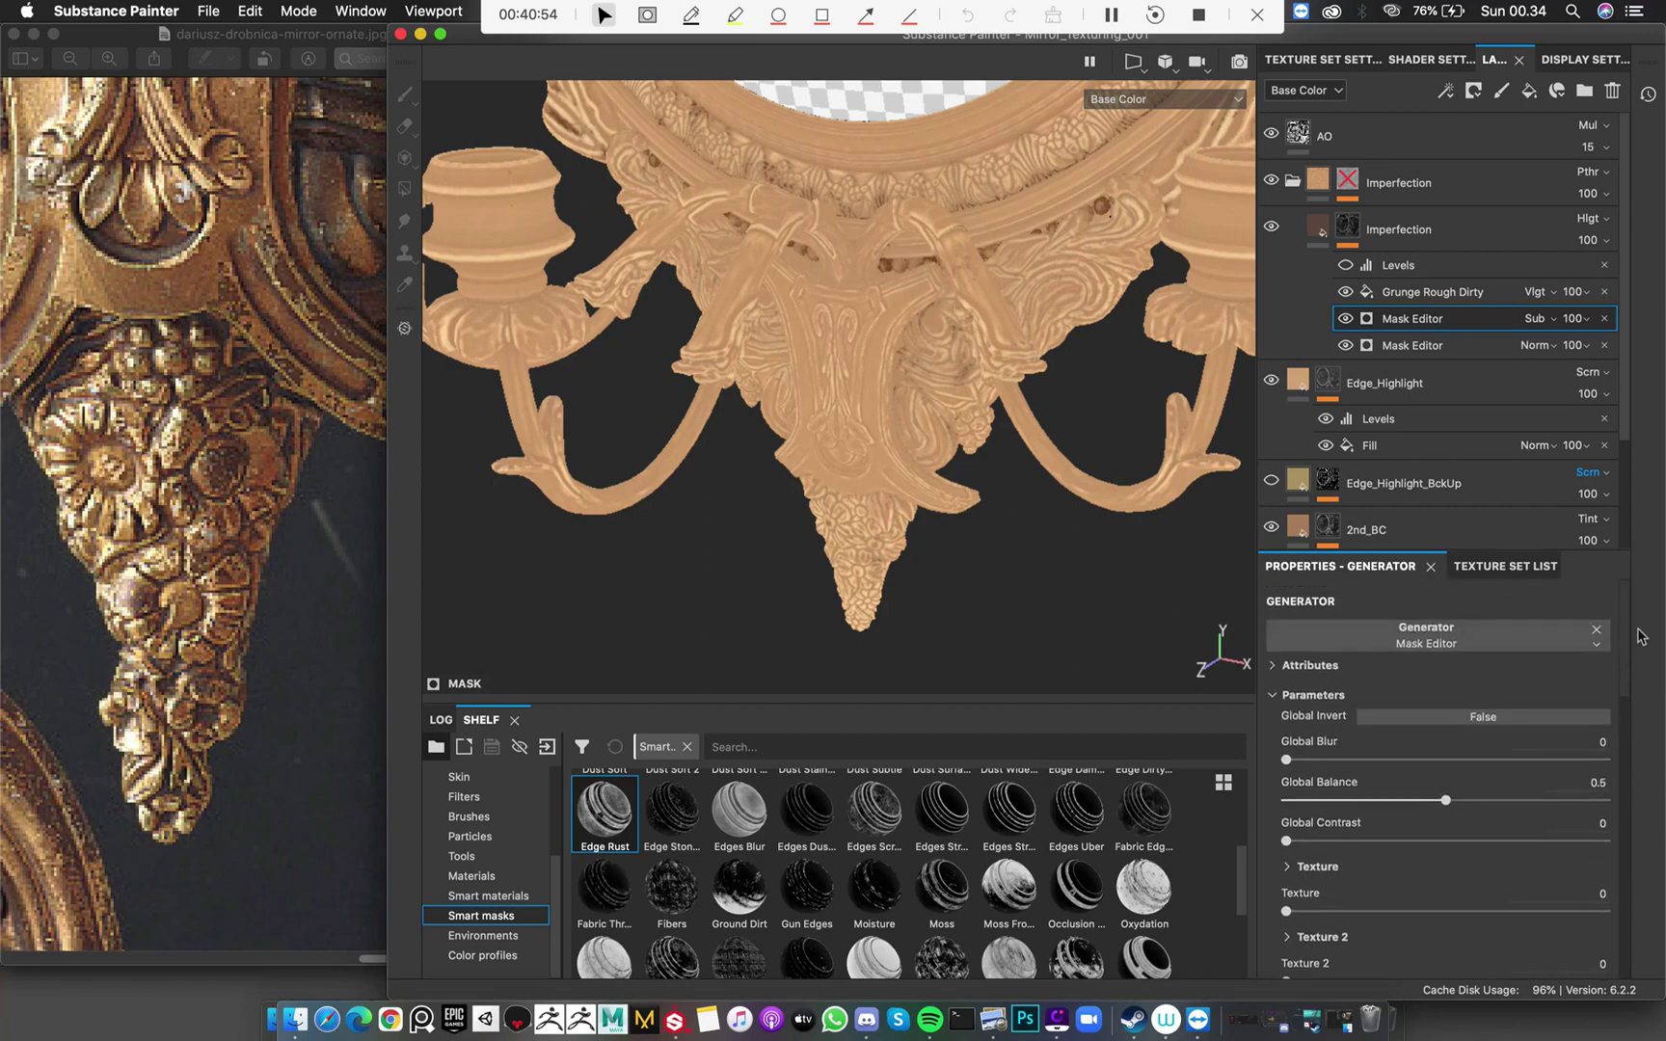
Duplicate the Imperfection layer inside the folder and hide the lower copy
left_click(1399, 235)
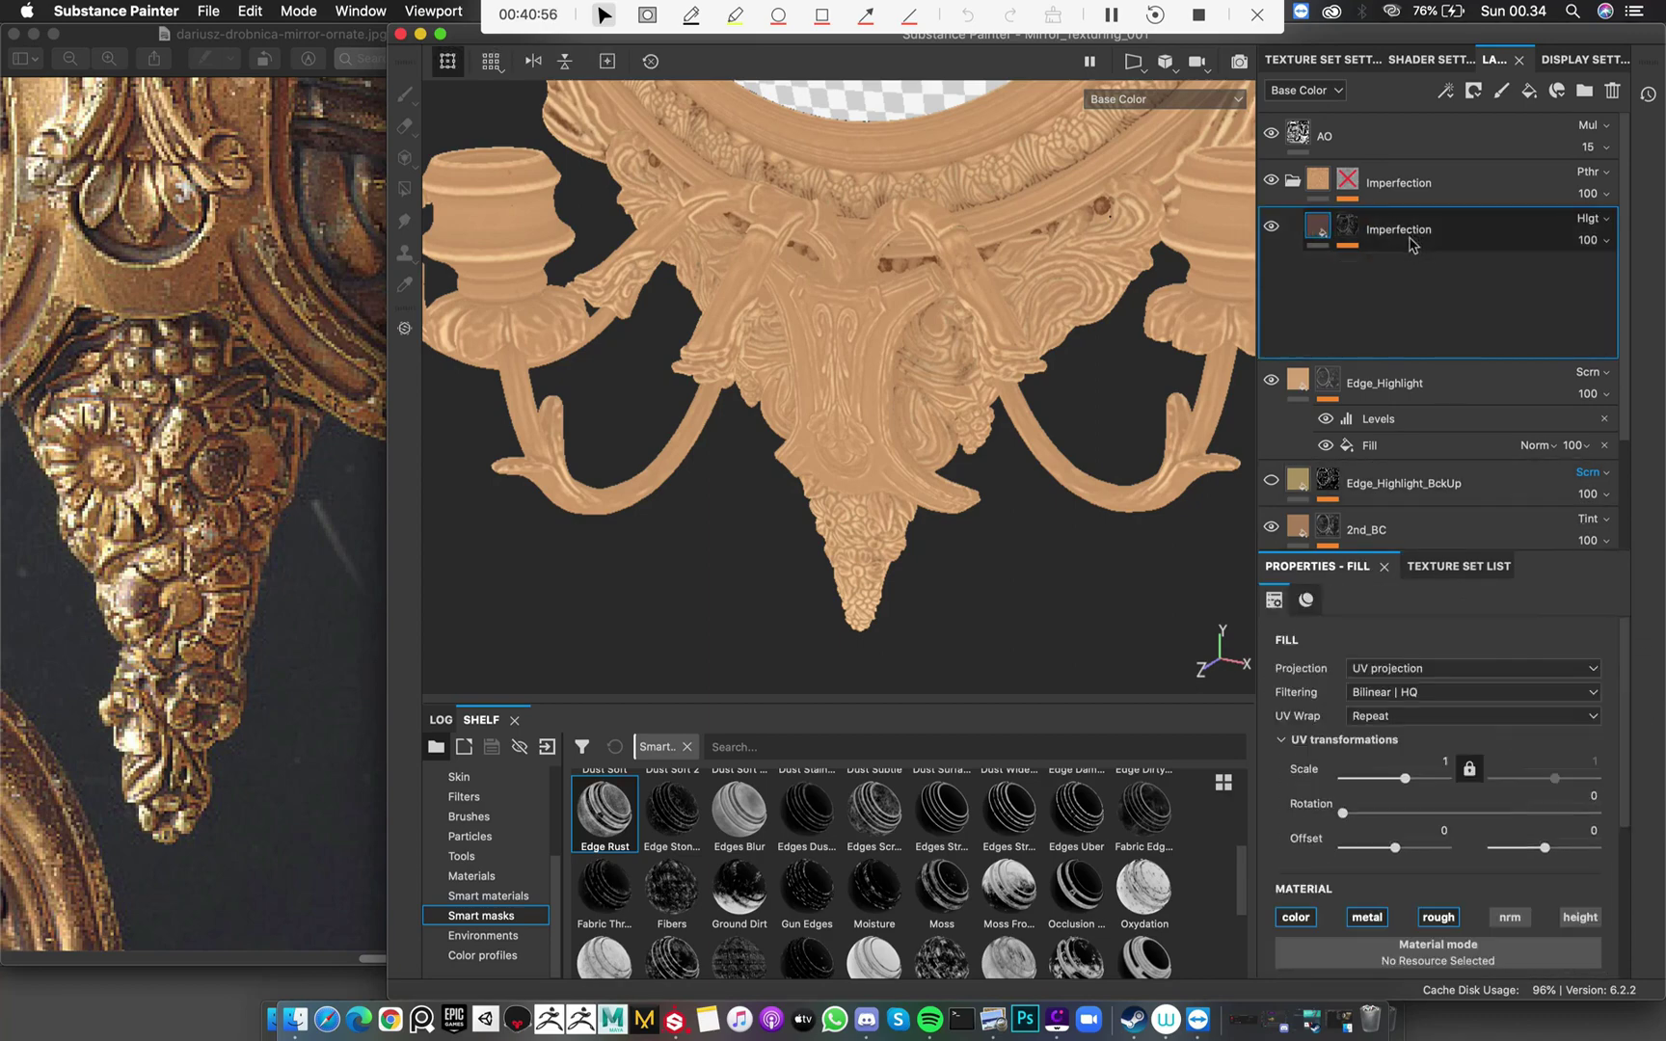
key("super+d")
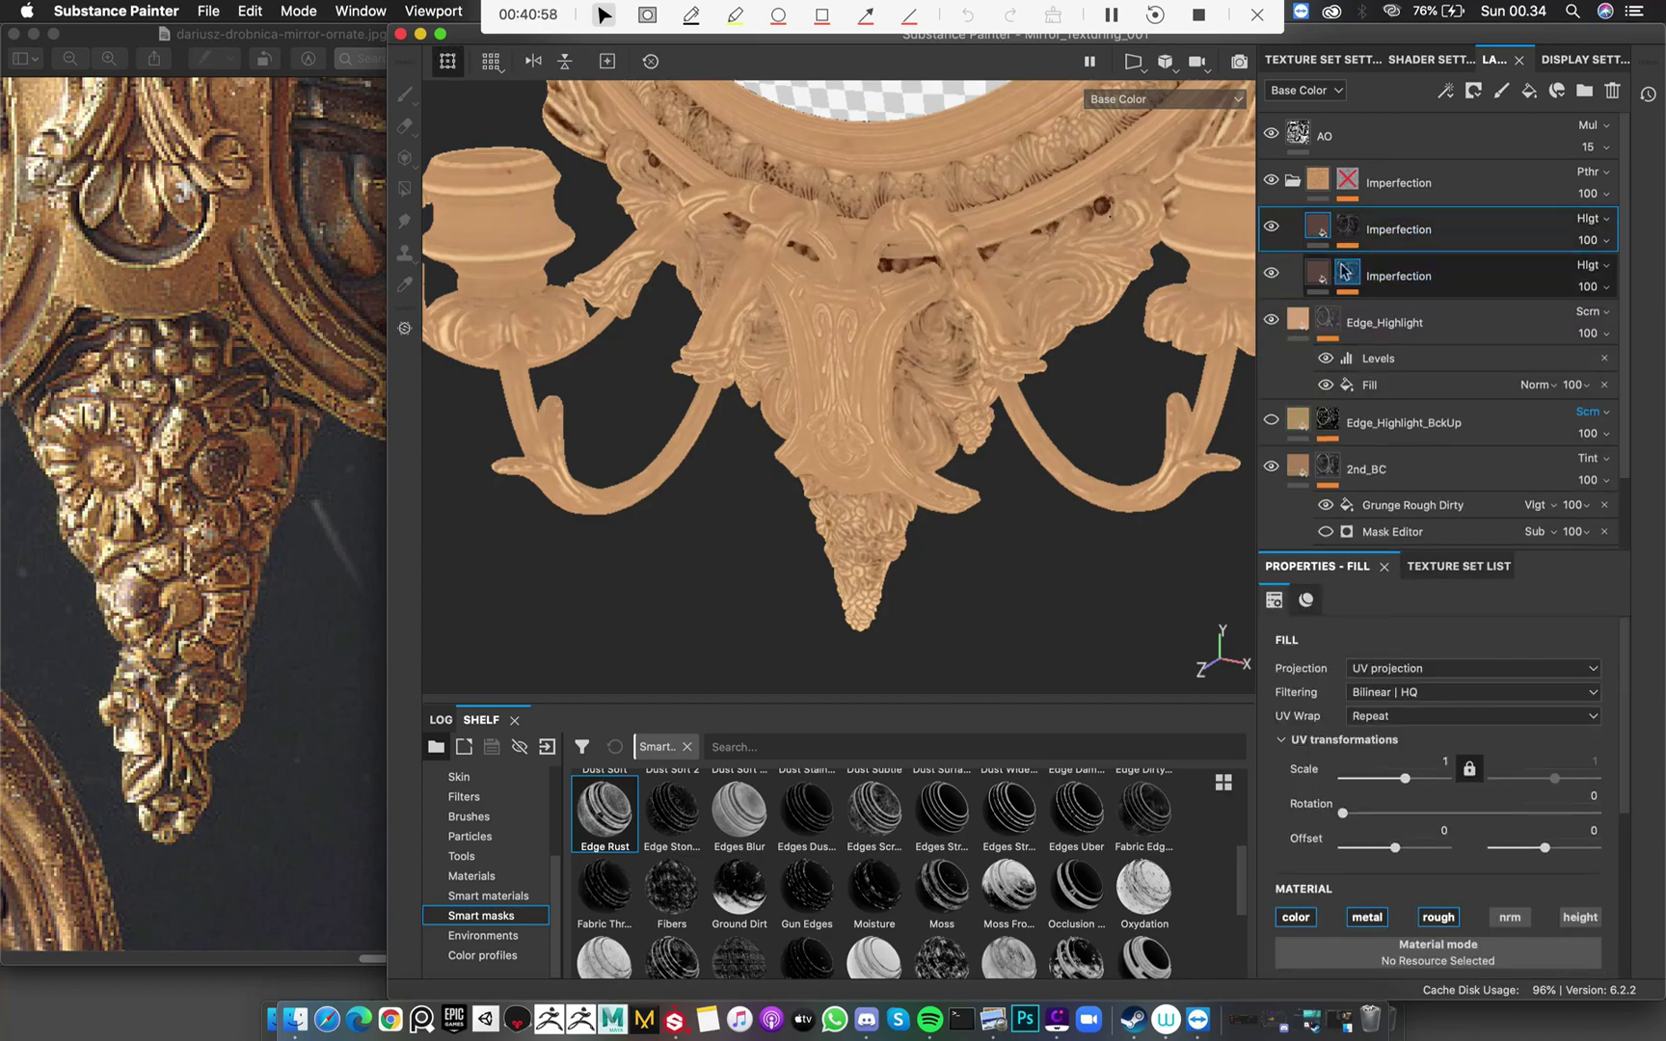
left_click(1272, 274)
Replace the upper Imperfection layer's mask with a black mask, apply a smart mask with Grunge Rough Dirty and two Mask Editors, and hide the subtracting one
right_click(1347, 229)
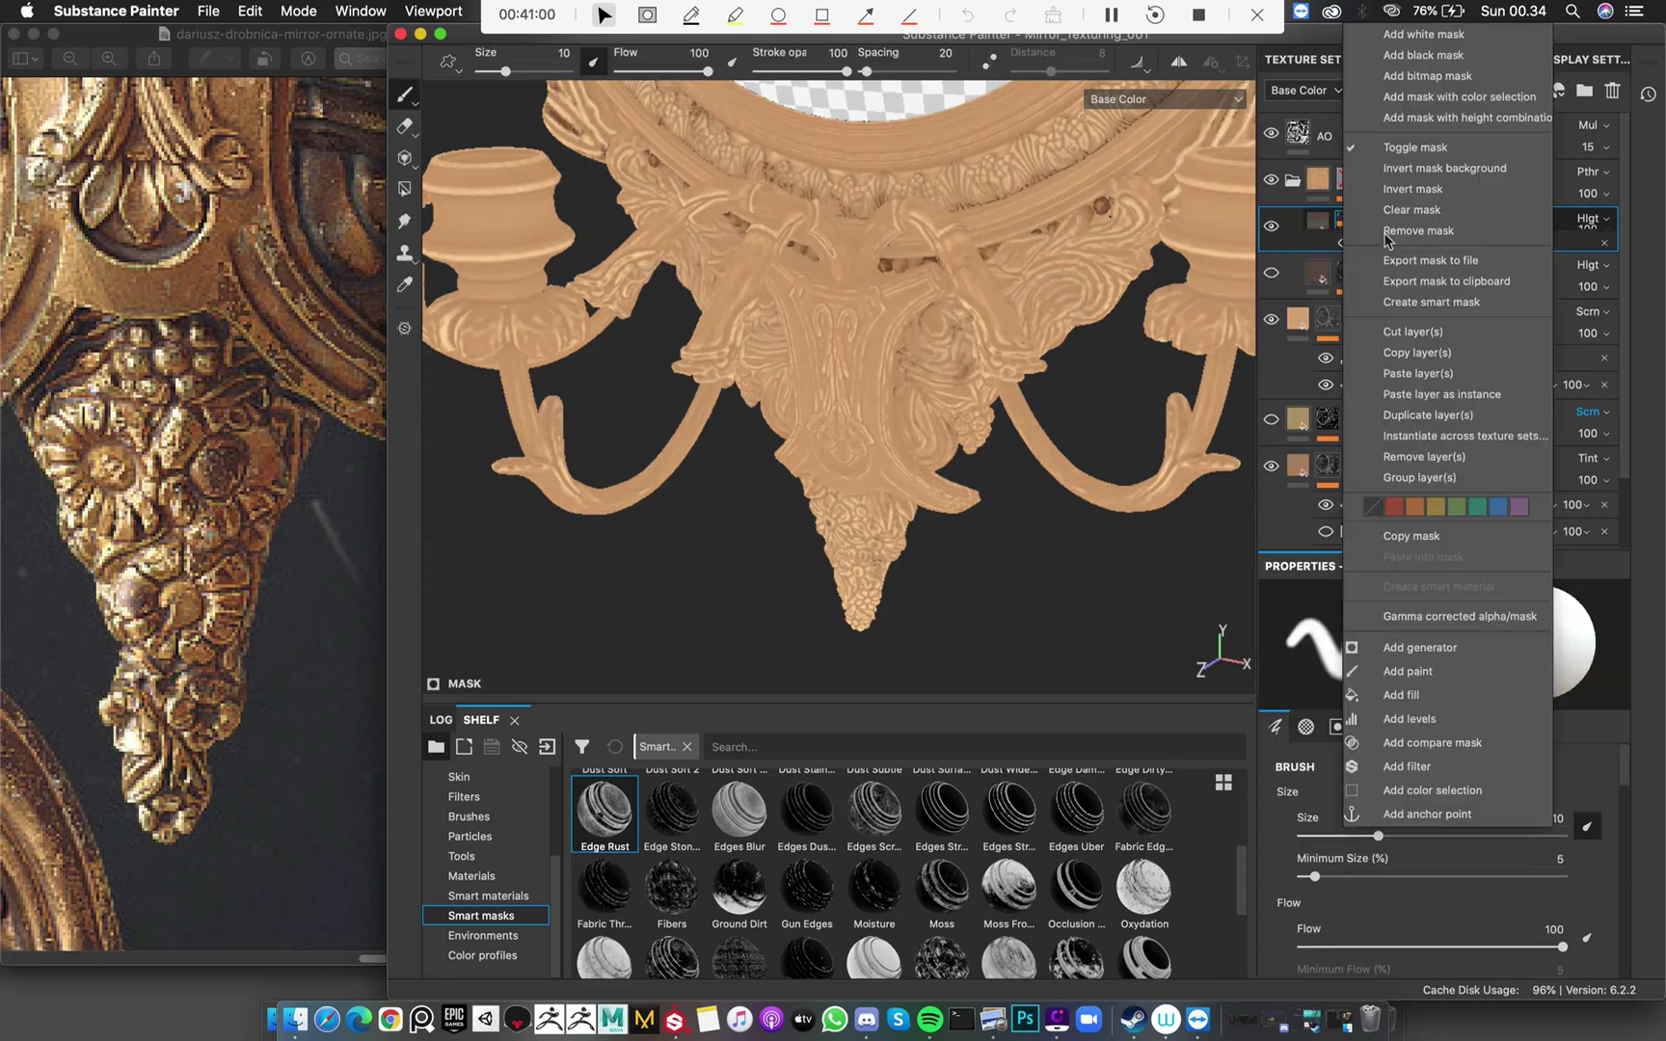
left_click(1422, 55)
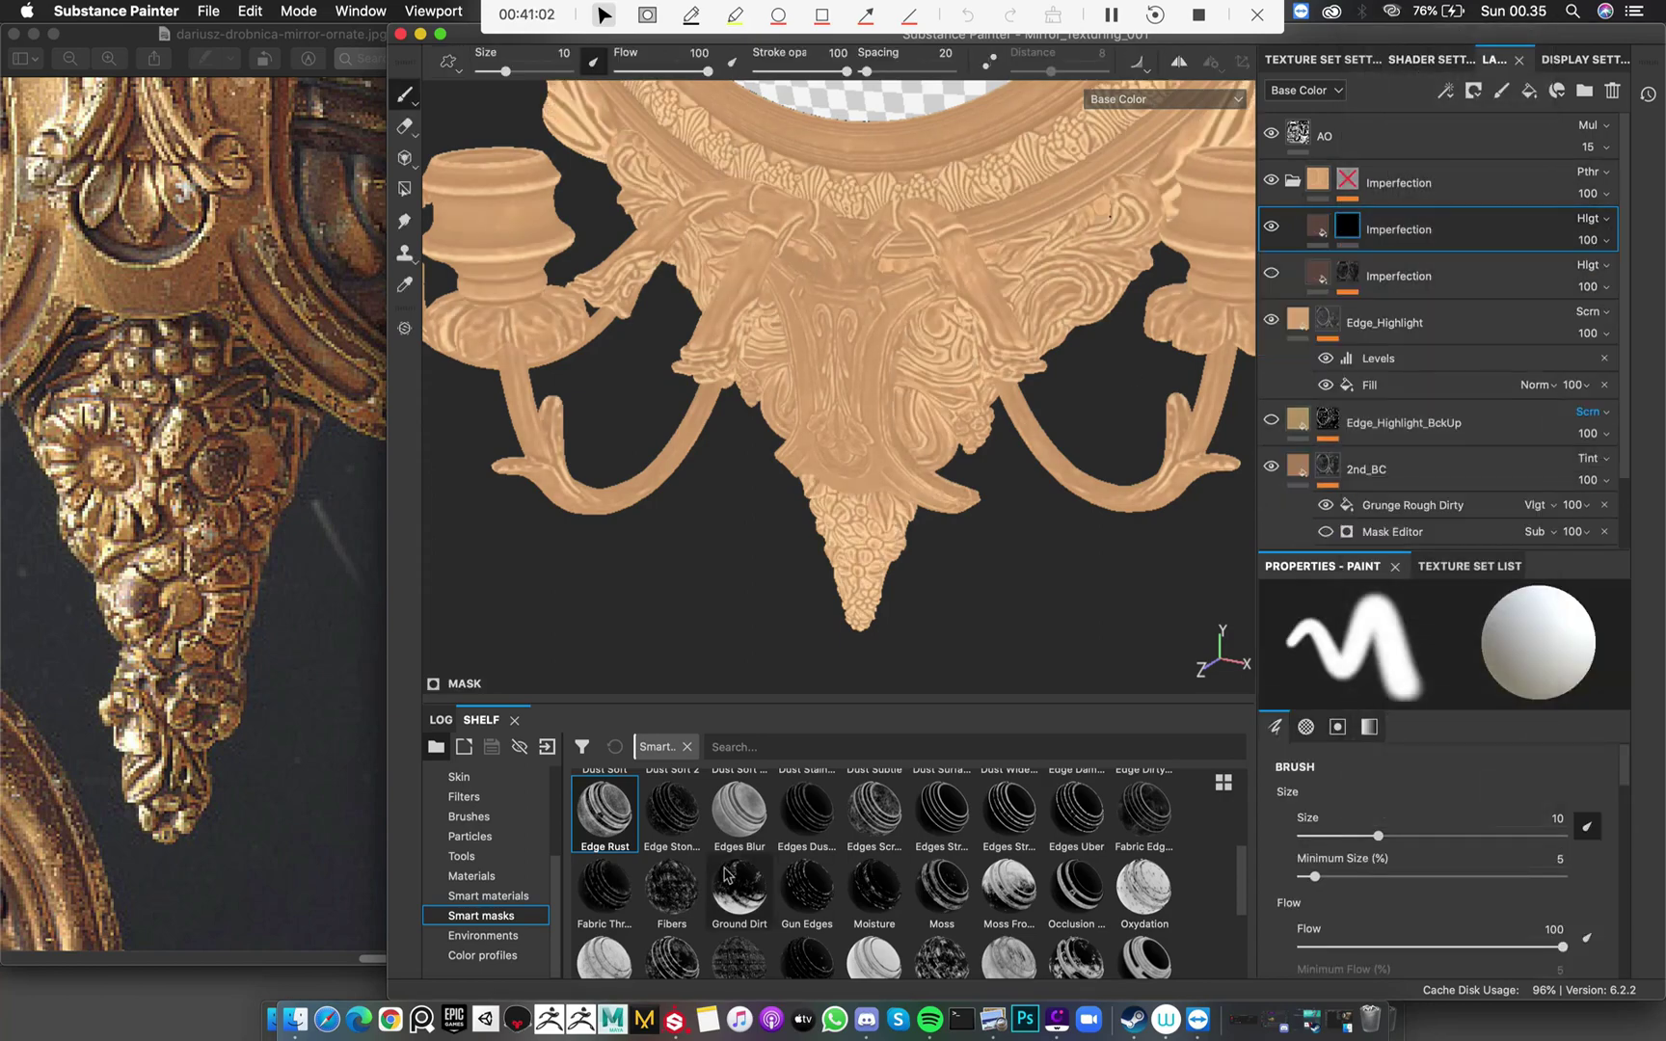
left_click_drag(1009, 567, 1409, 291)
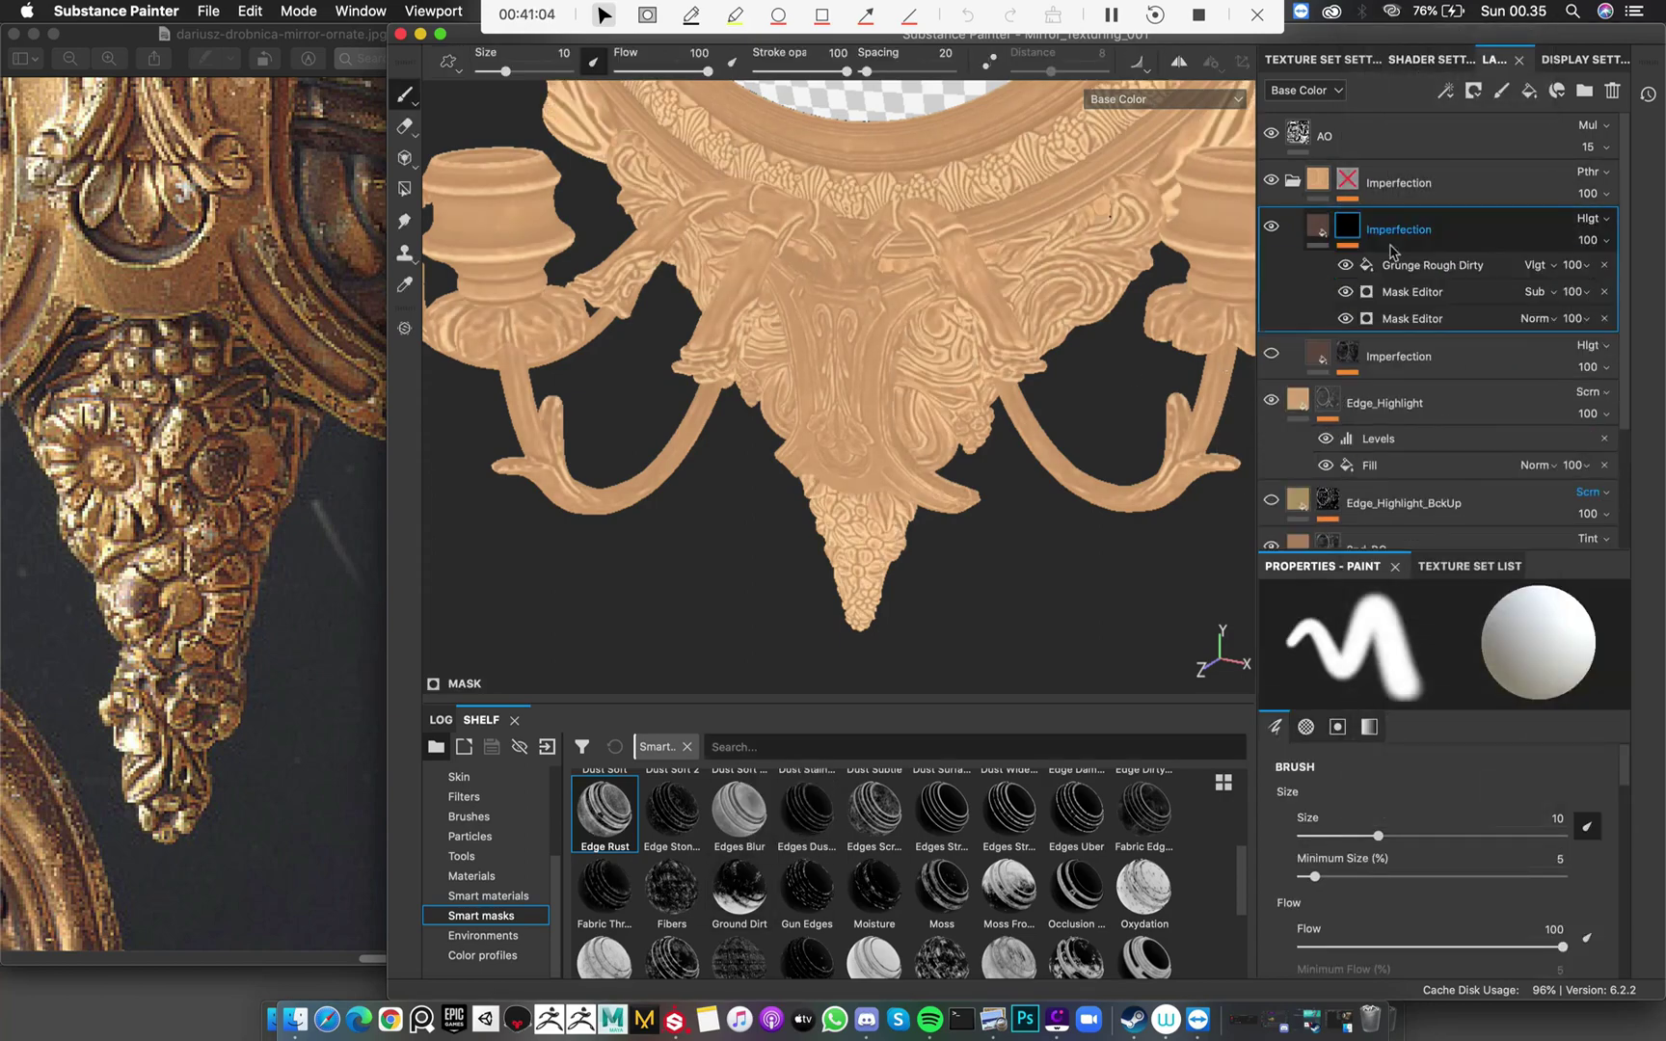
left_click(1345, 291)
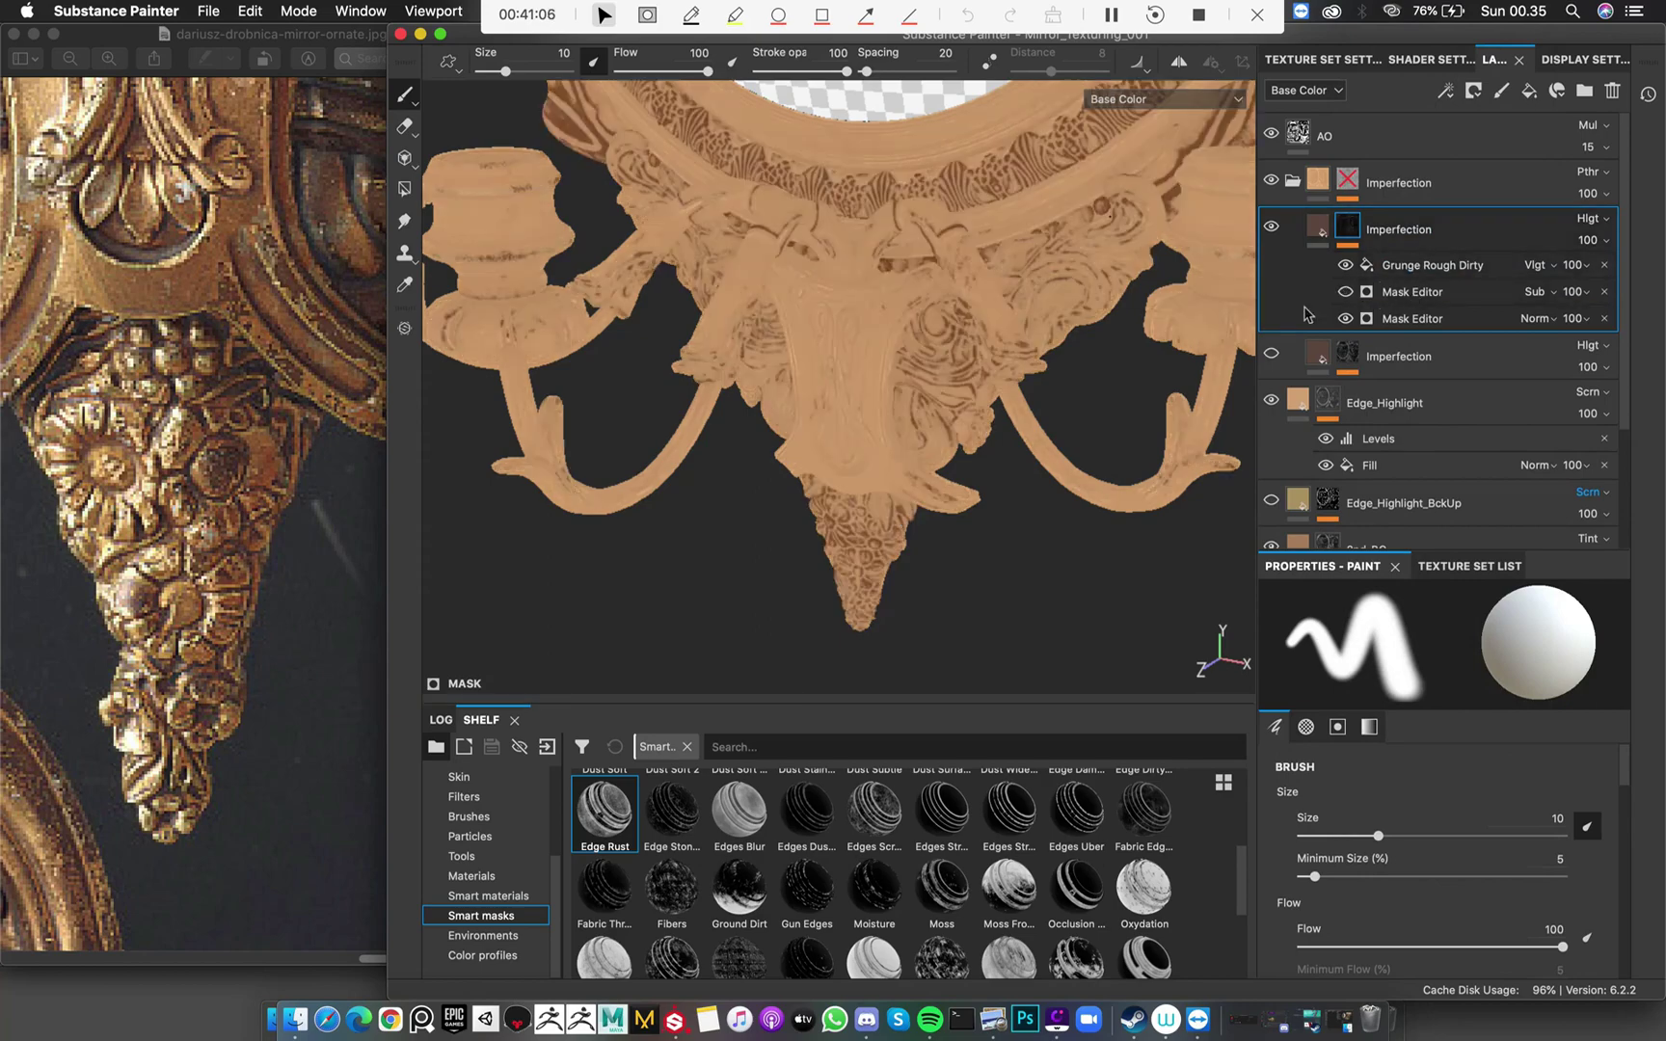
Examine the upper Imperfection mask in isolation and compare the base color with and without the layer around the candle arm
scroll(1108, 362, "up", 3)
left_click(1350, 226, "alt")
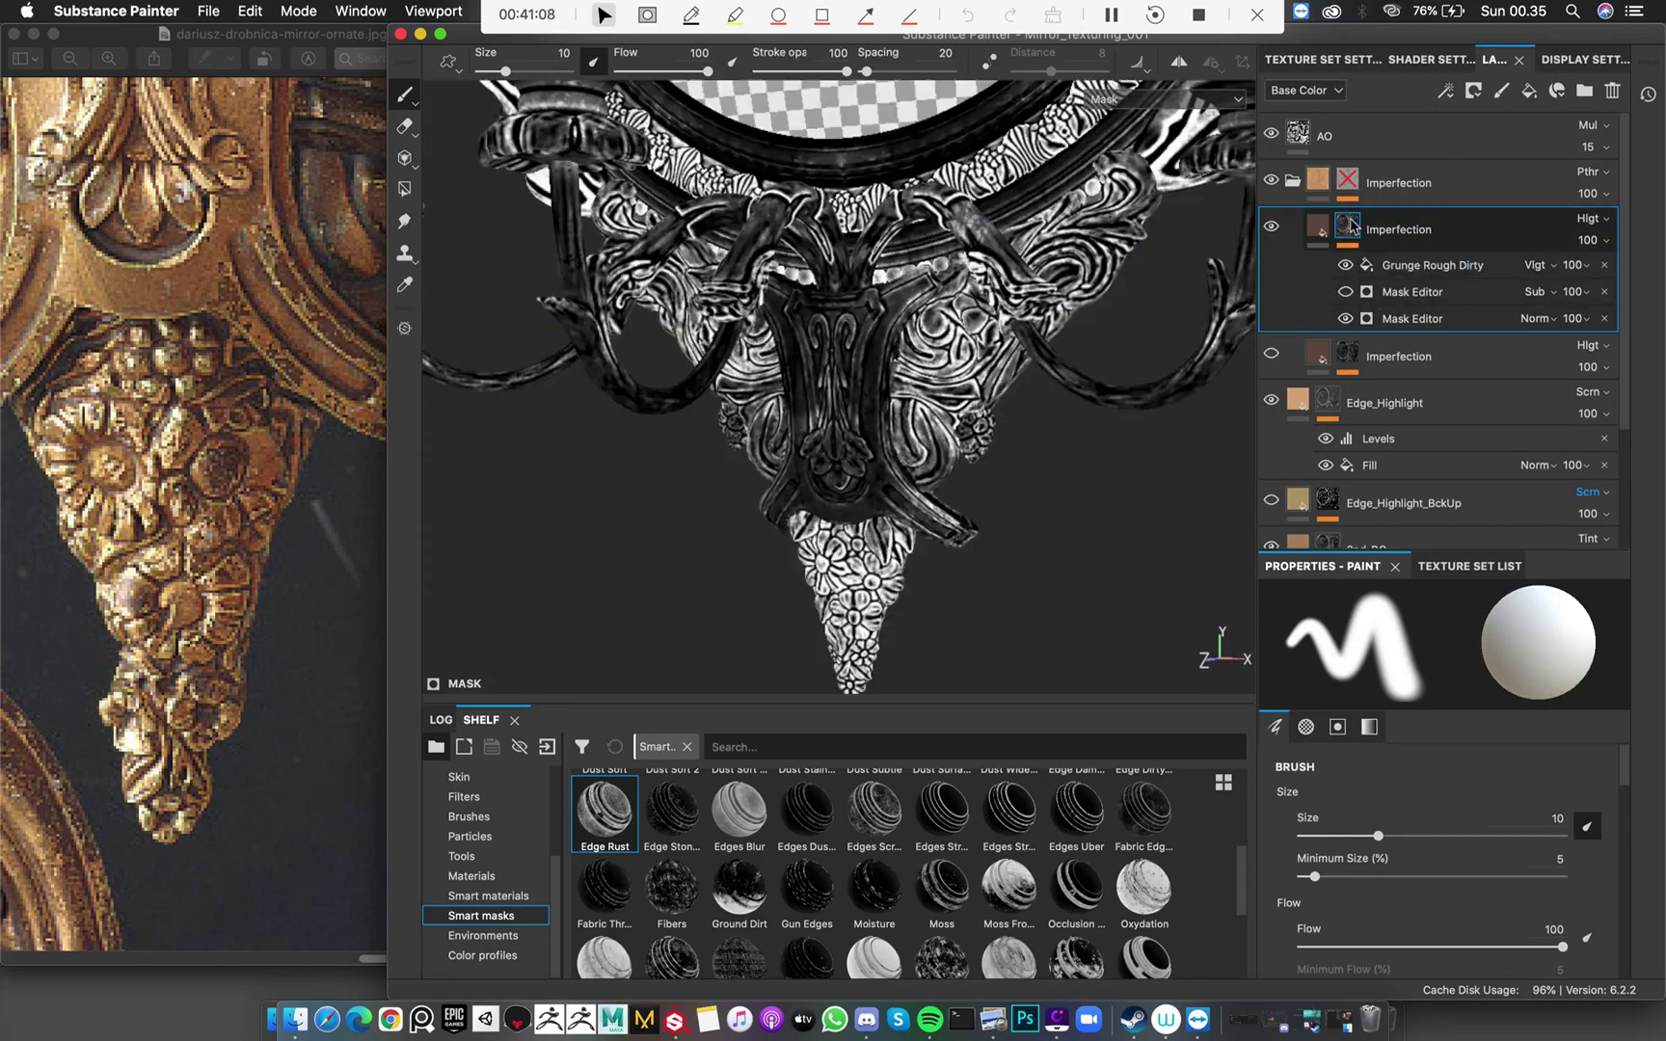
scroll(1070, 308, "up", 3)
left_click(1317, 228)
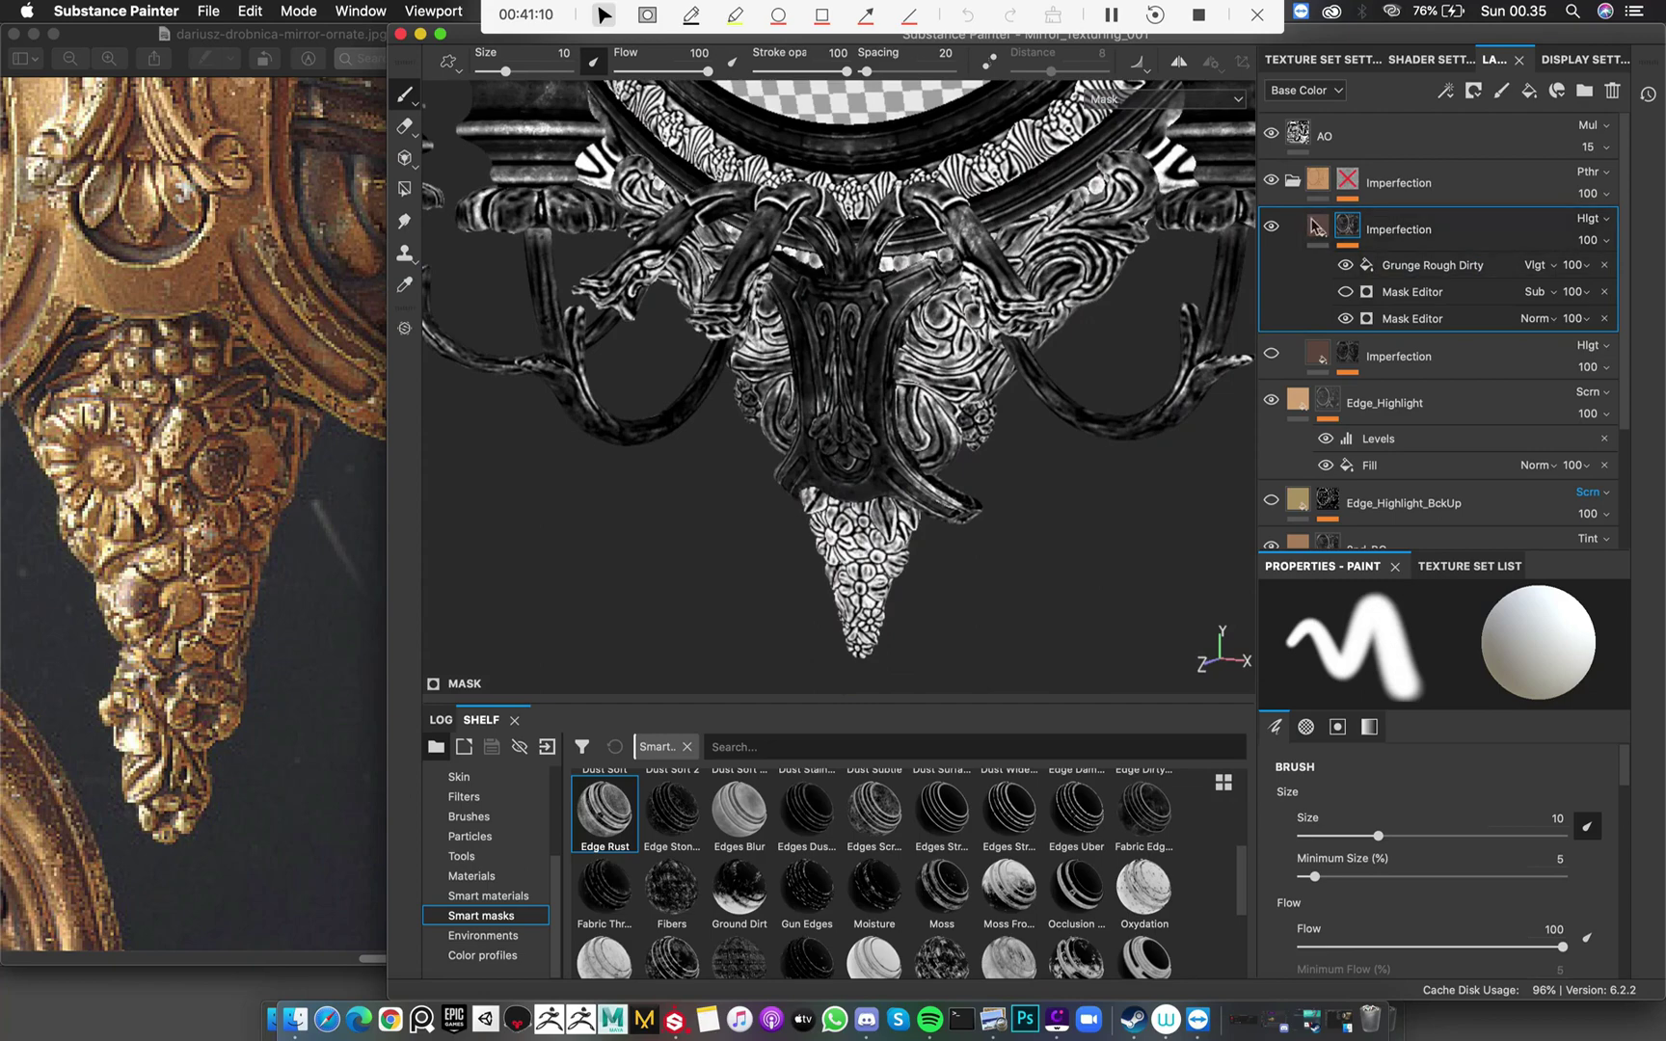
scroll(819, 482, "up", 3)
left_click_drag(819, 482, 849, 521, "alt")
left_click(1349, 232)
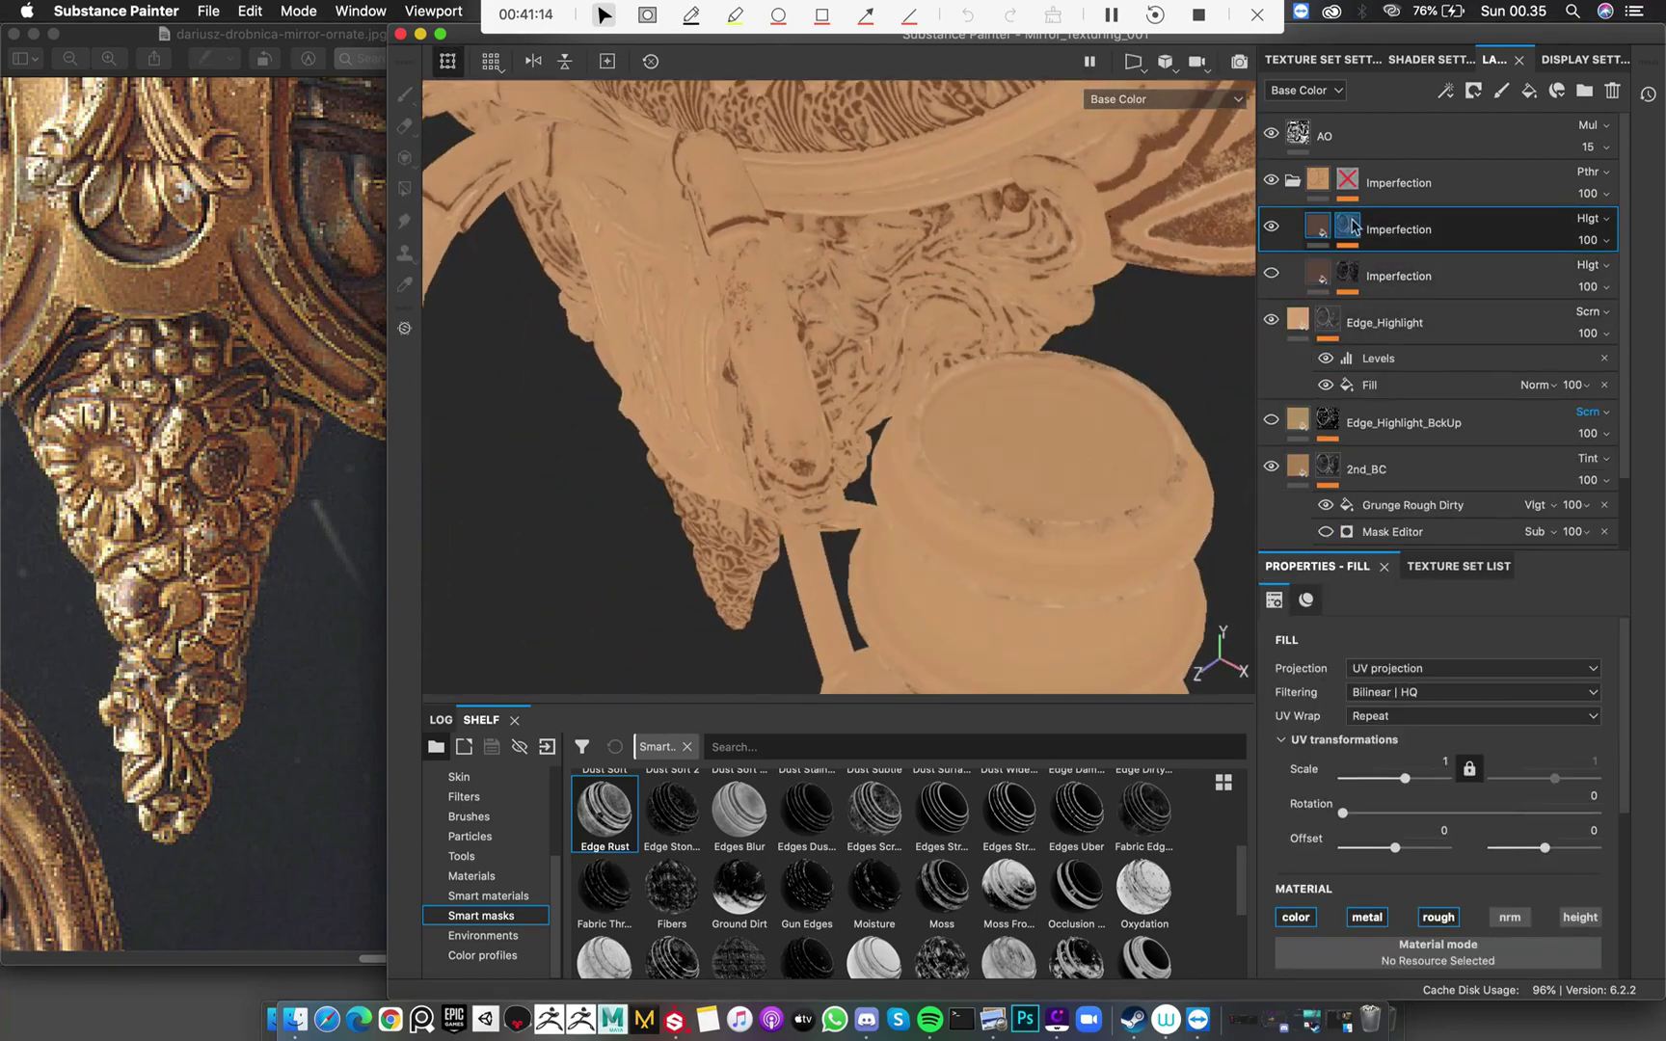
left_click(1317, 227)
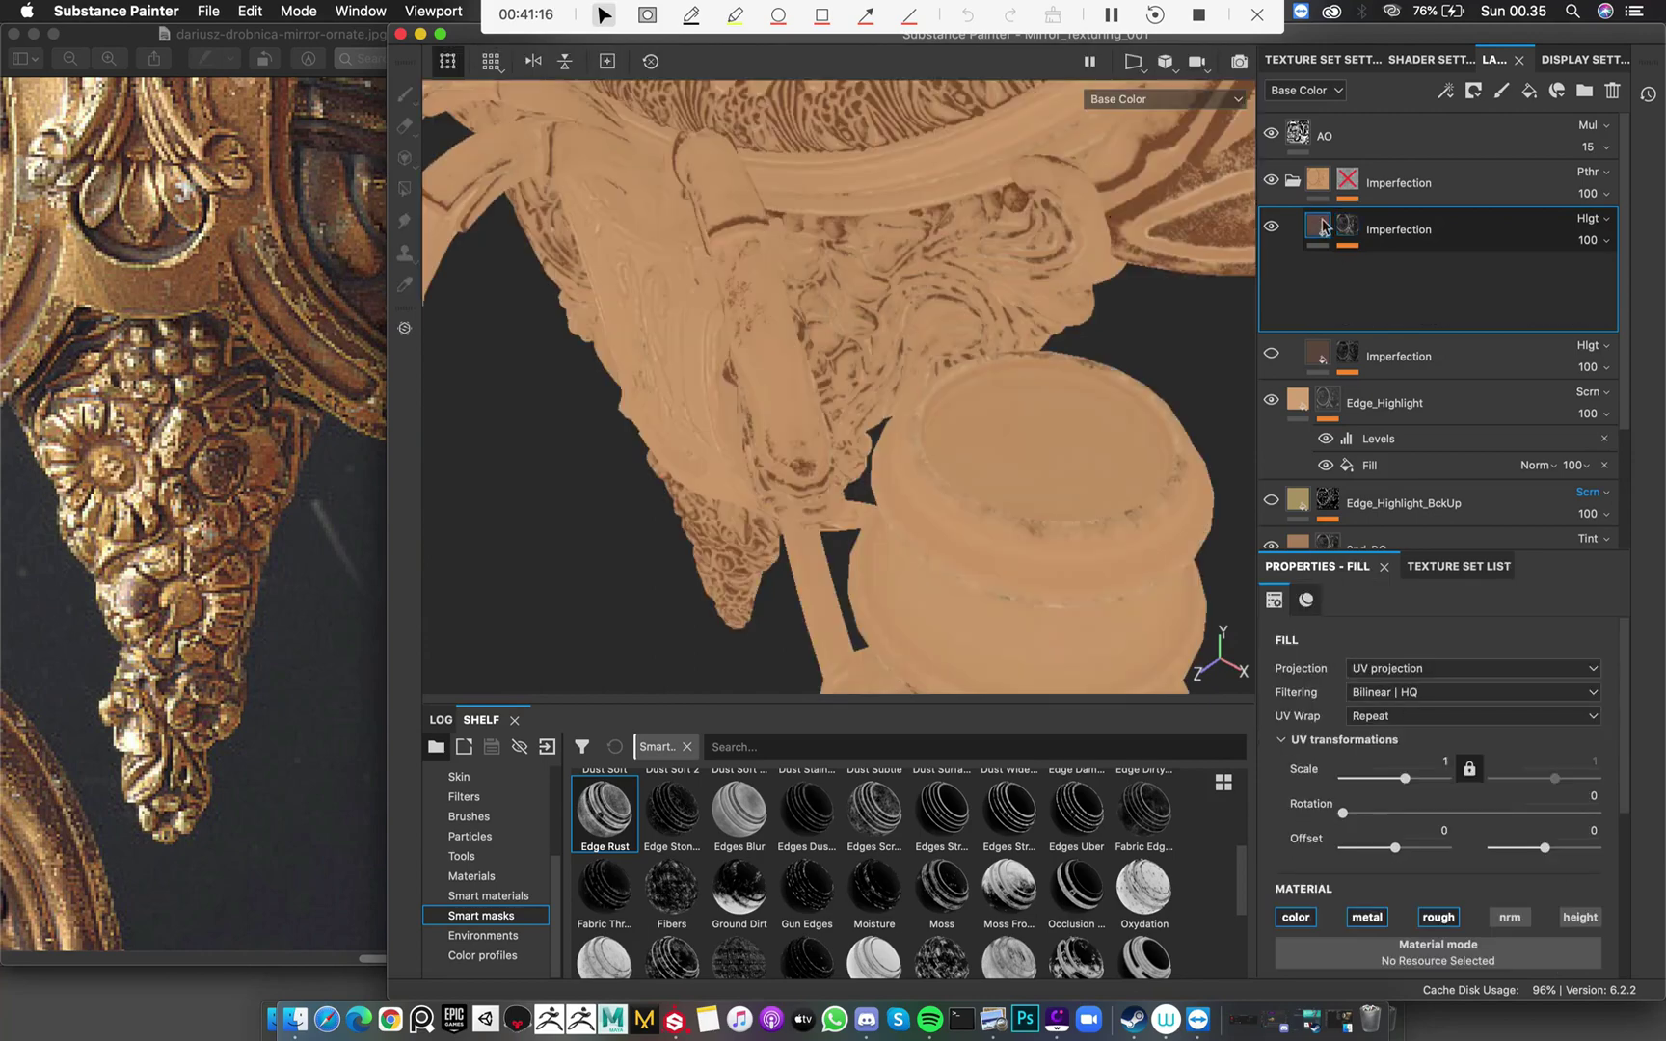
left_click(1272, 230)
left_click(1272, 230)
left_click(1271, 229)
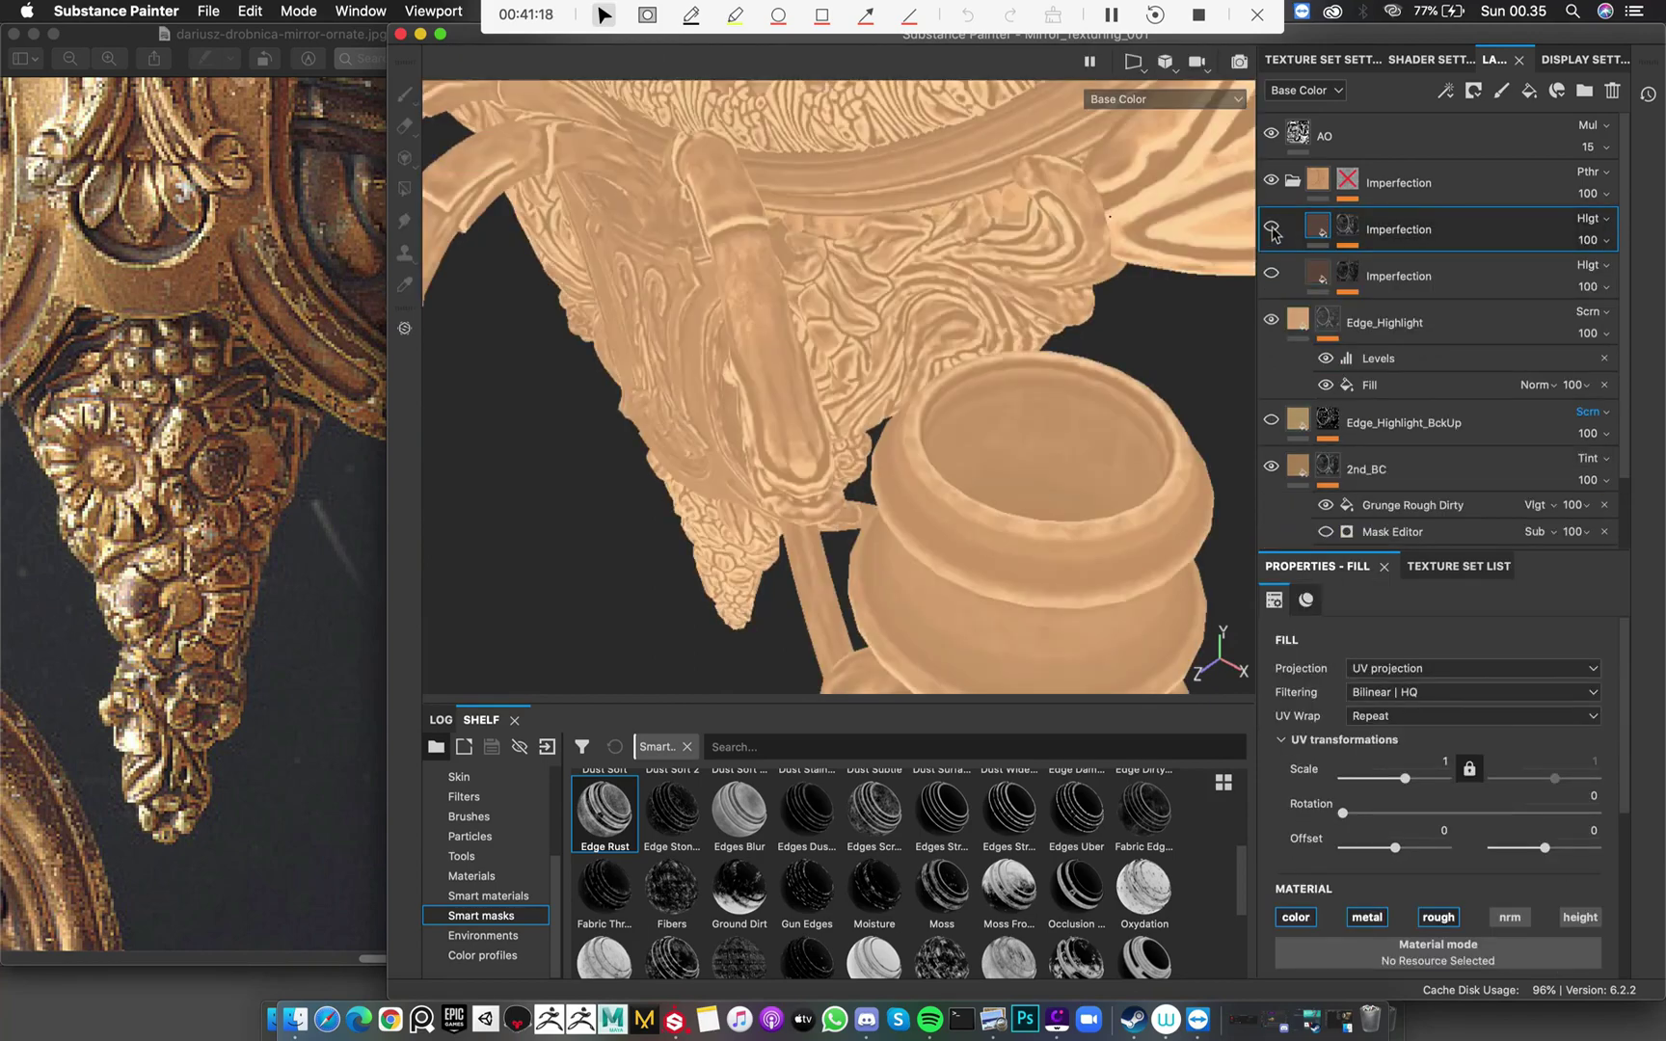
left_click(1272, 229)
Set the upper Imperfection layer's base color blending mode to Normal and check it on the ornaments
scroll(1454, 374, "down", 2)
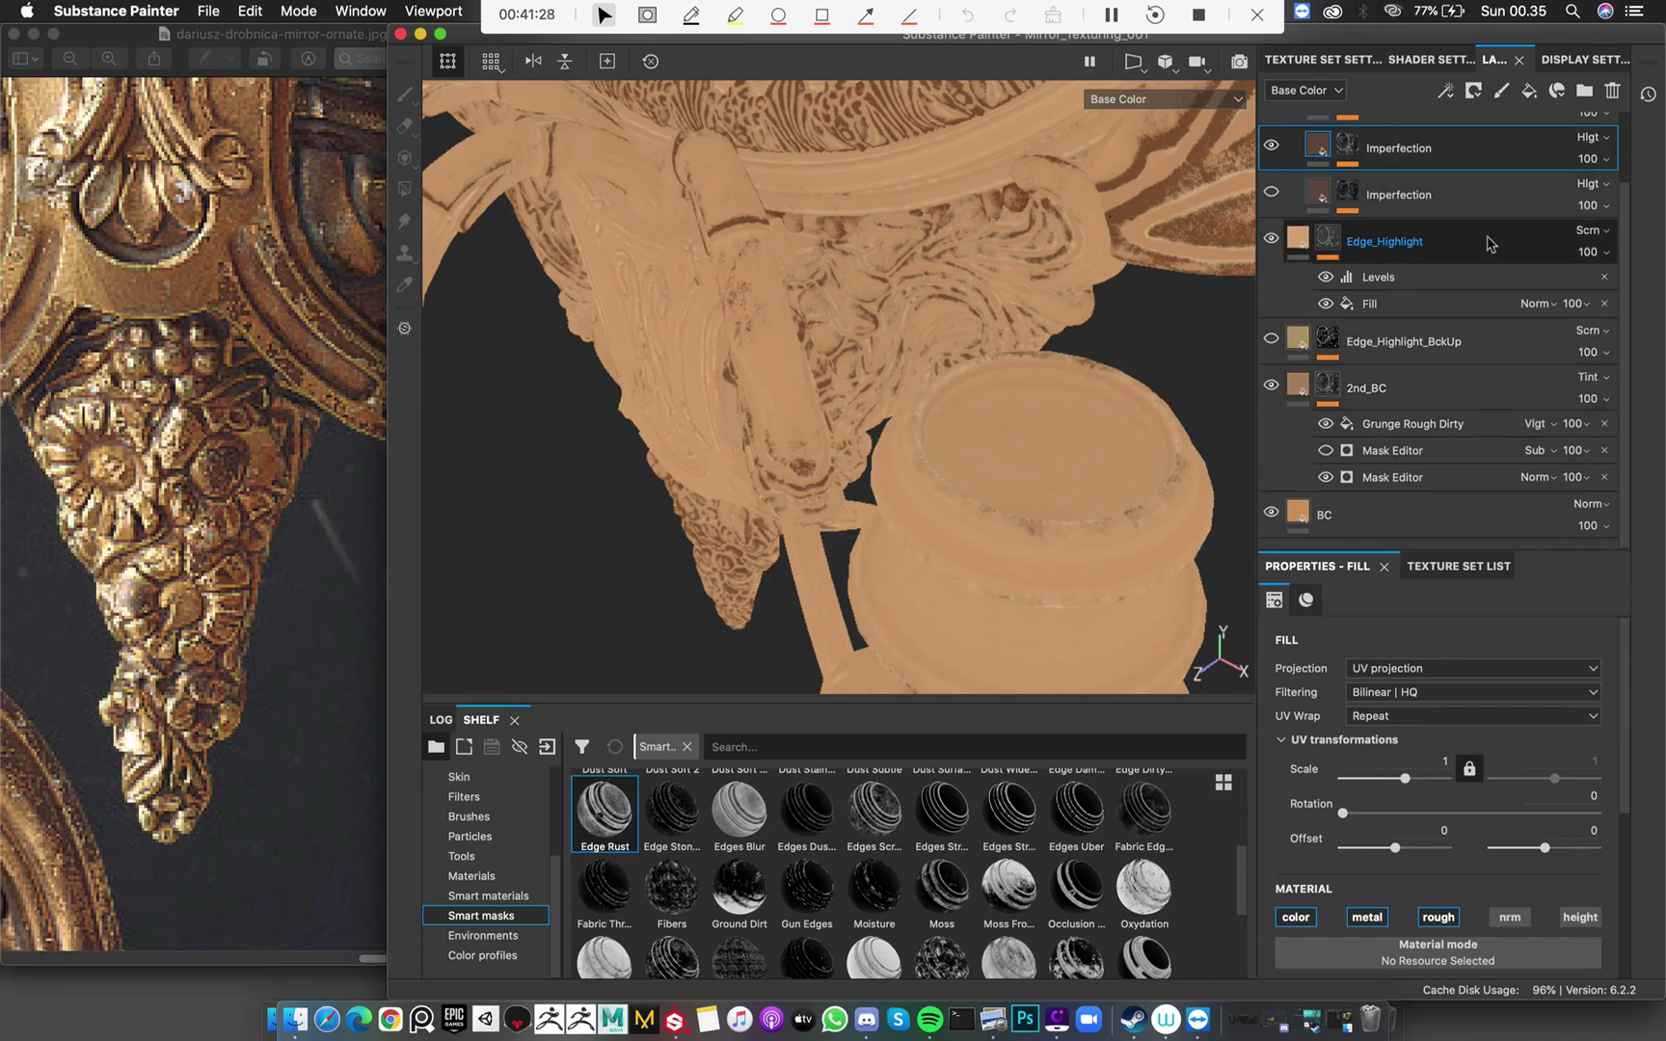
scroll(1489, 244, "up", 2)
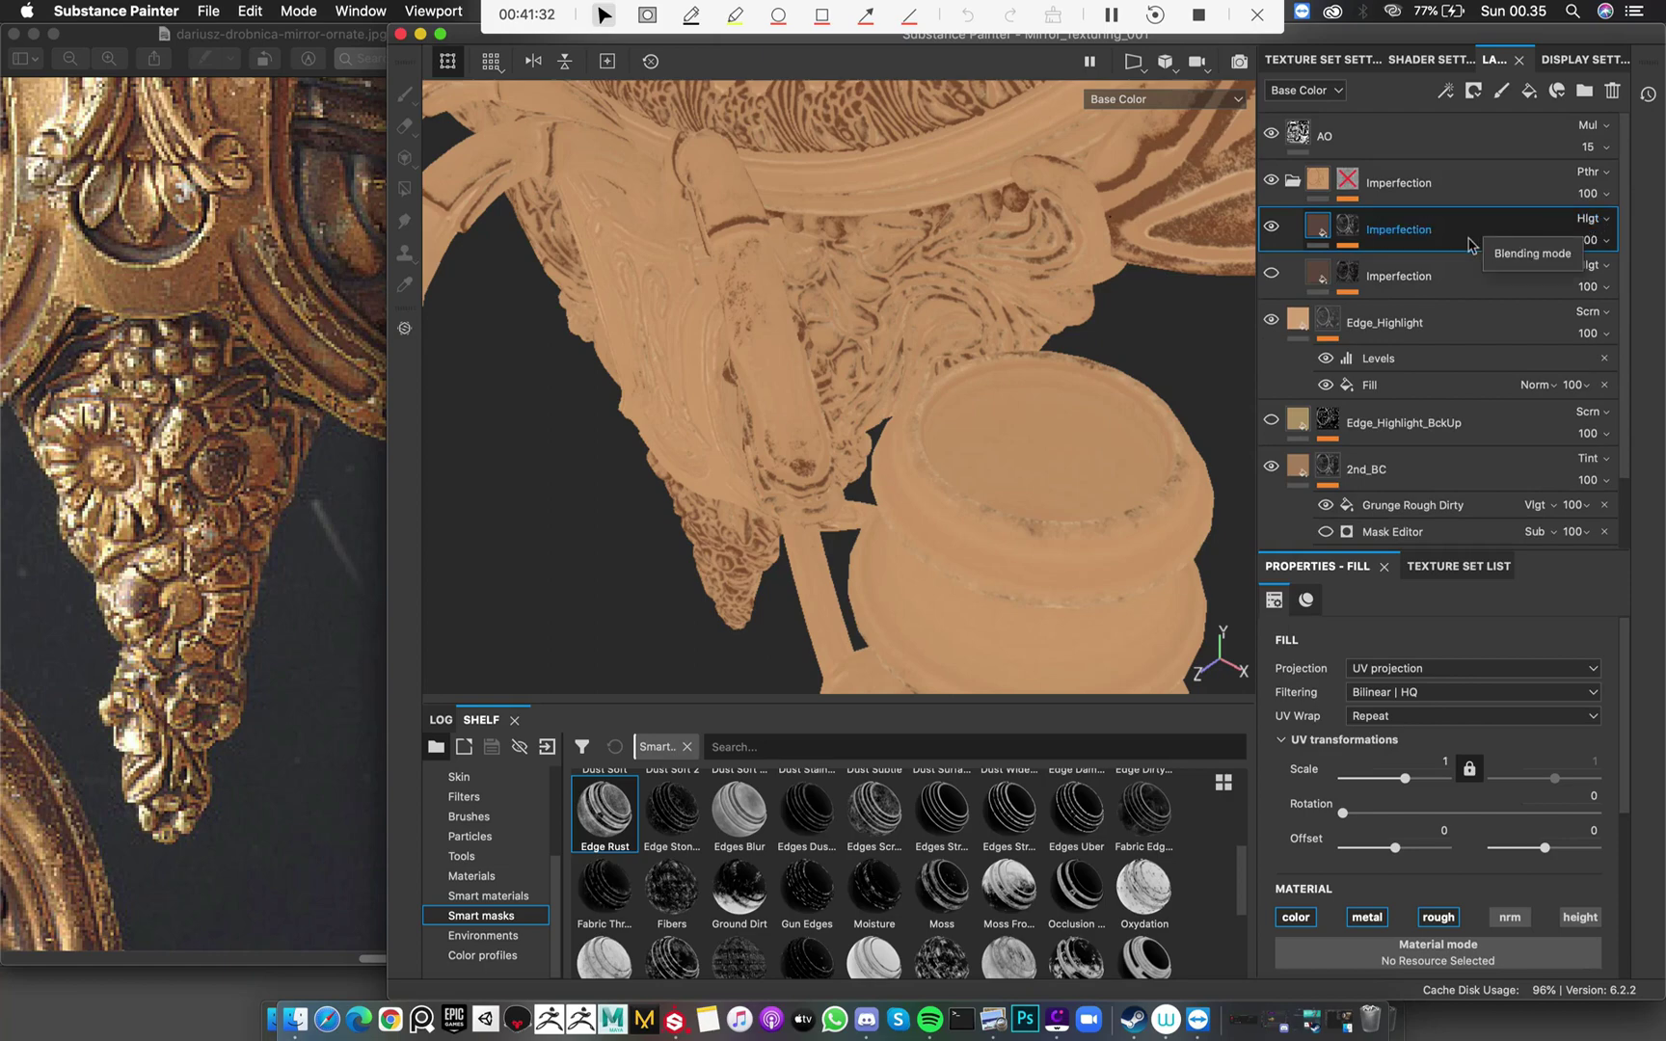
left_click(1586, 219)
left_click(1542, 238)
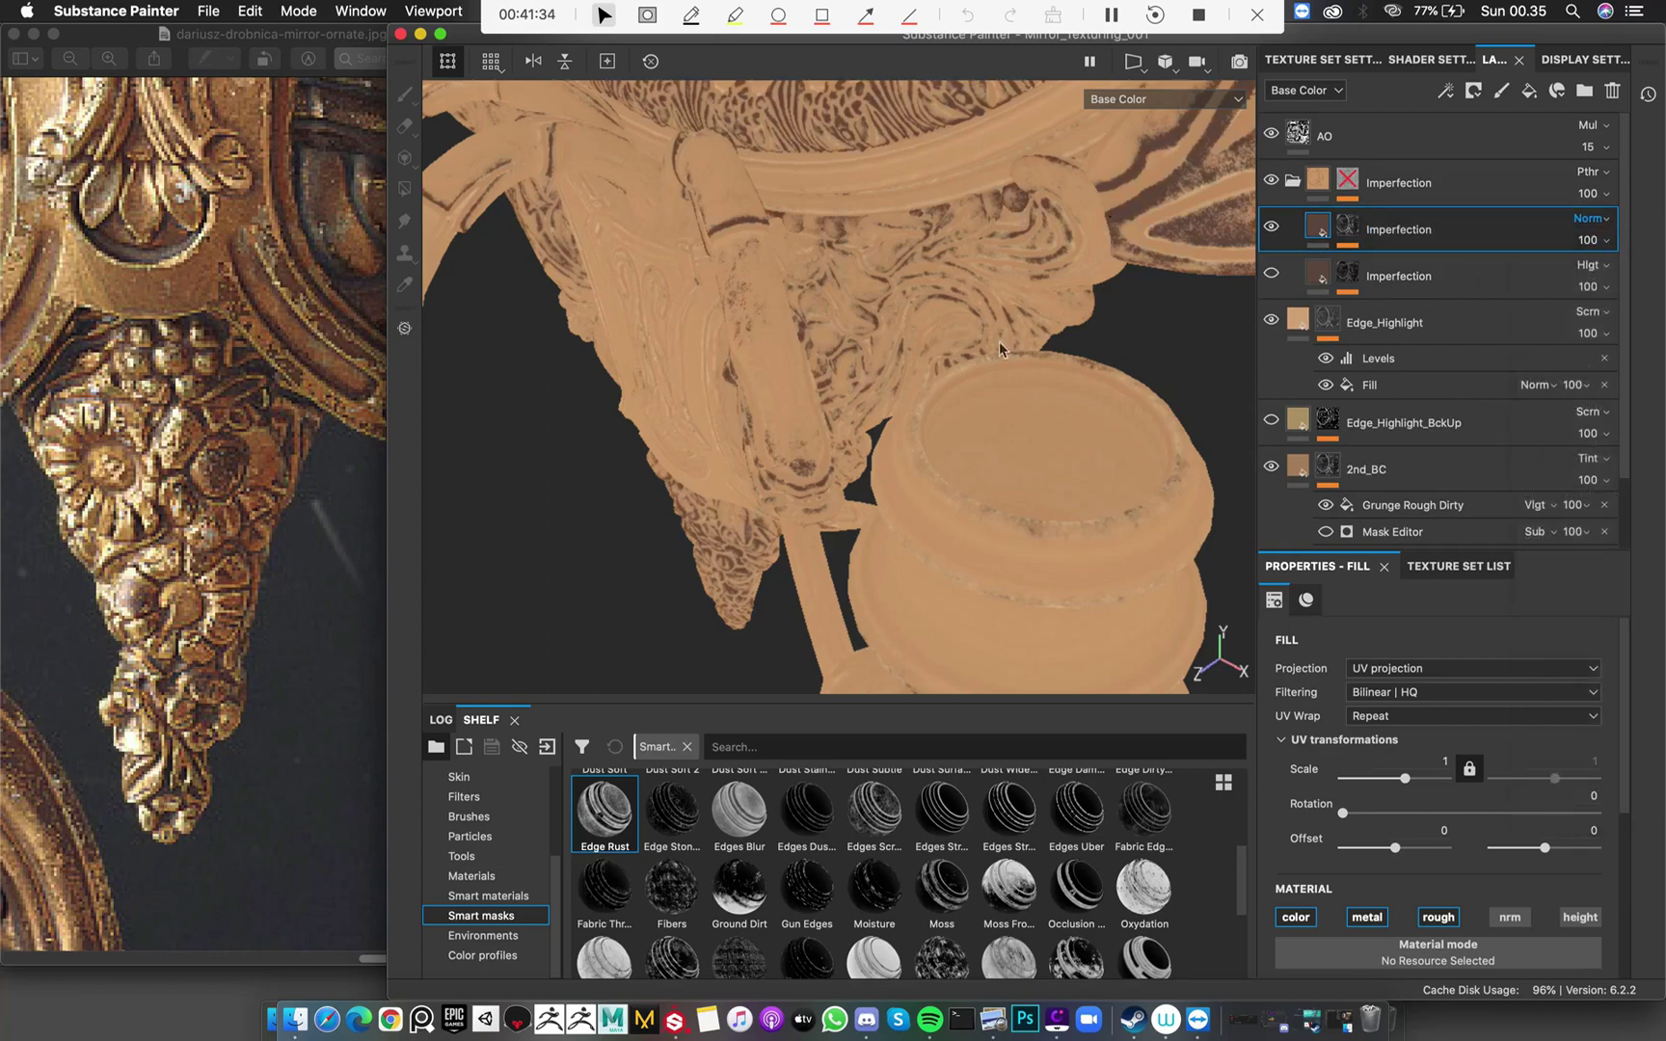
left_click_drag(790, 328, 868, 289, "alt")
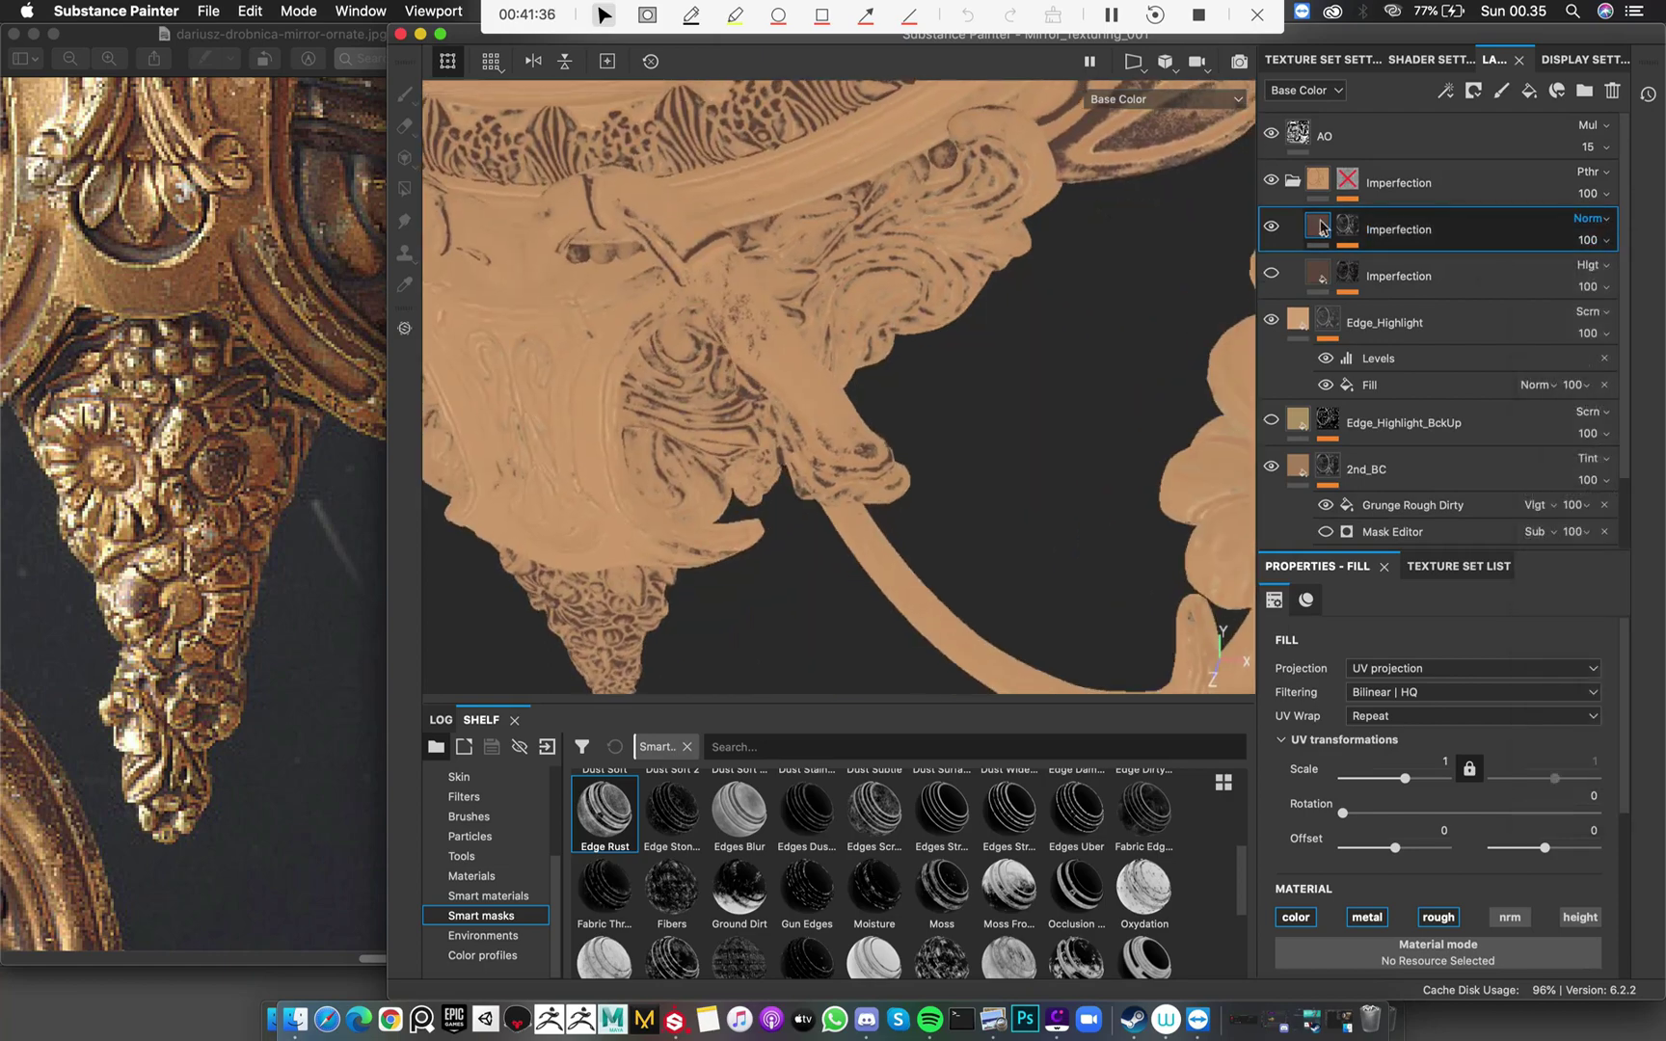
Move the upper Imperfection layer out of its folder to directly below AO and delete the Imperfection folder
left_click_drag(1321, 228, 1302, 159)
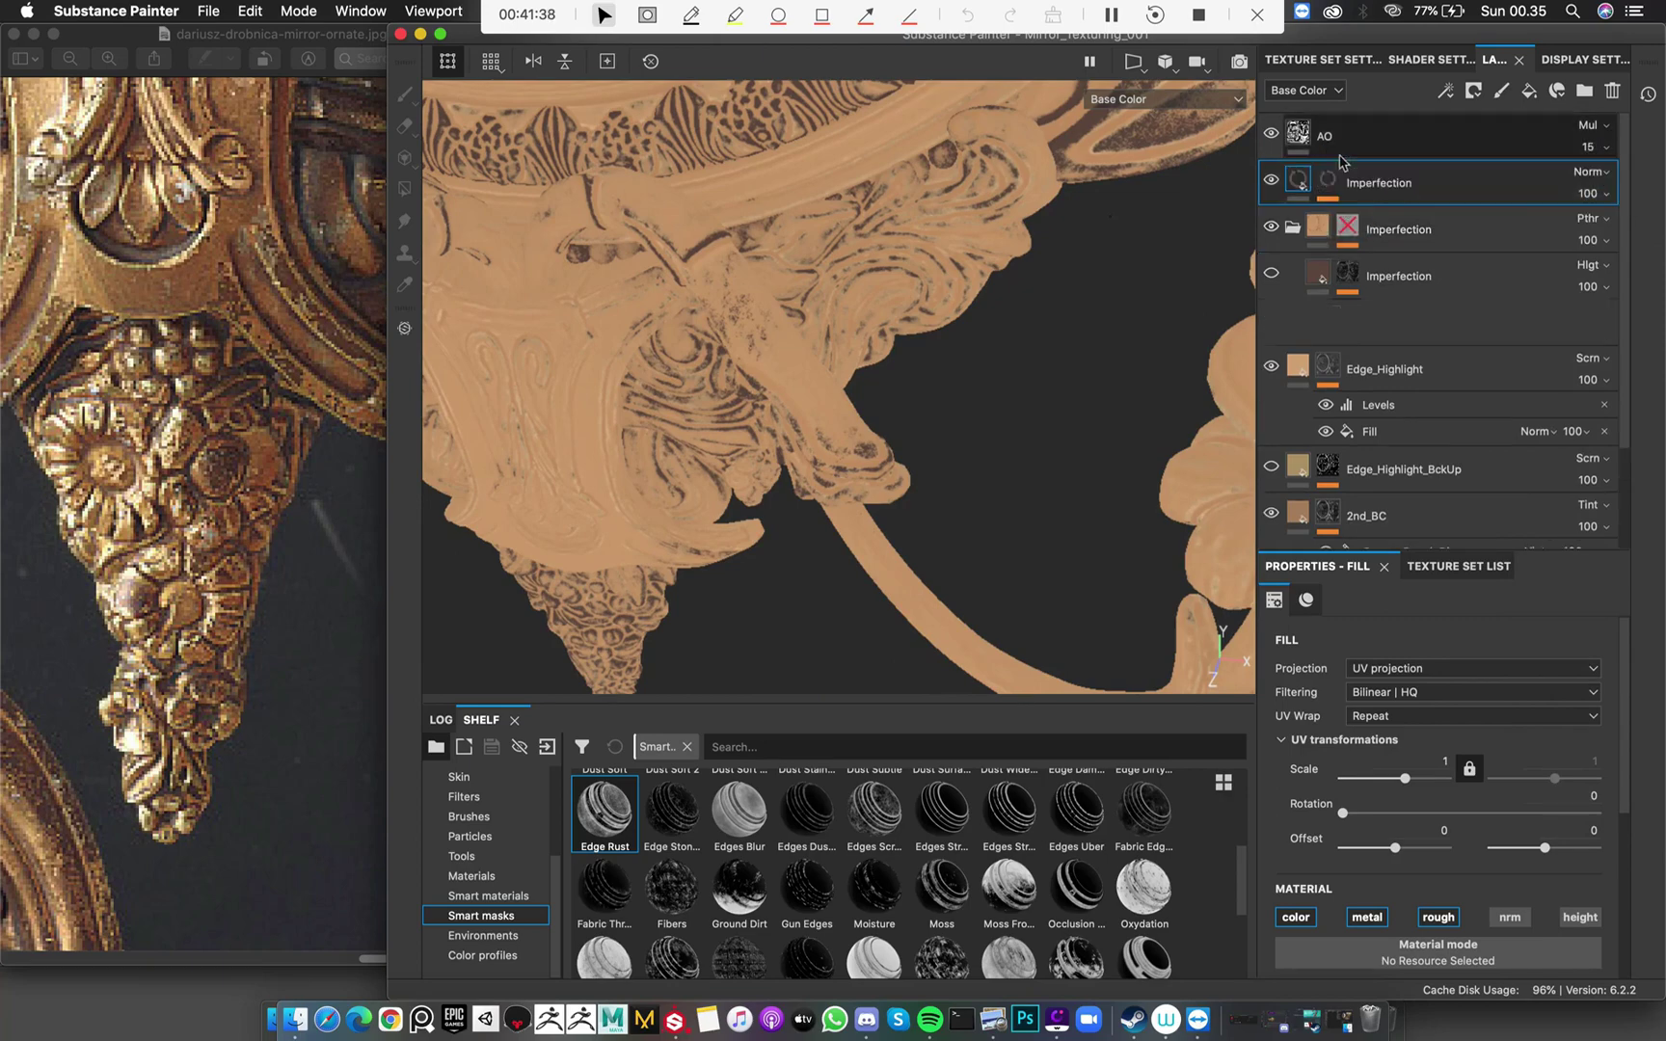
left_click(1292, 231)
left_click(1485, 241)
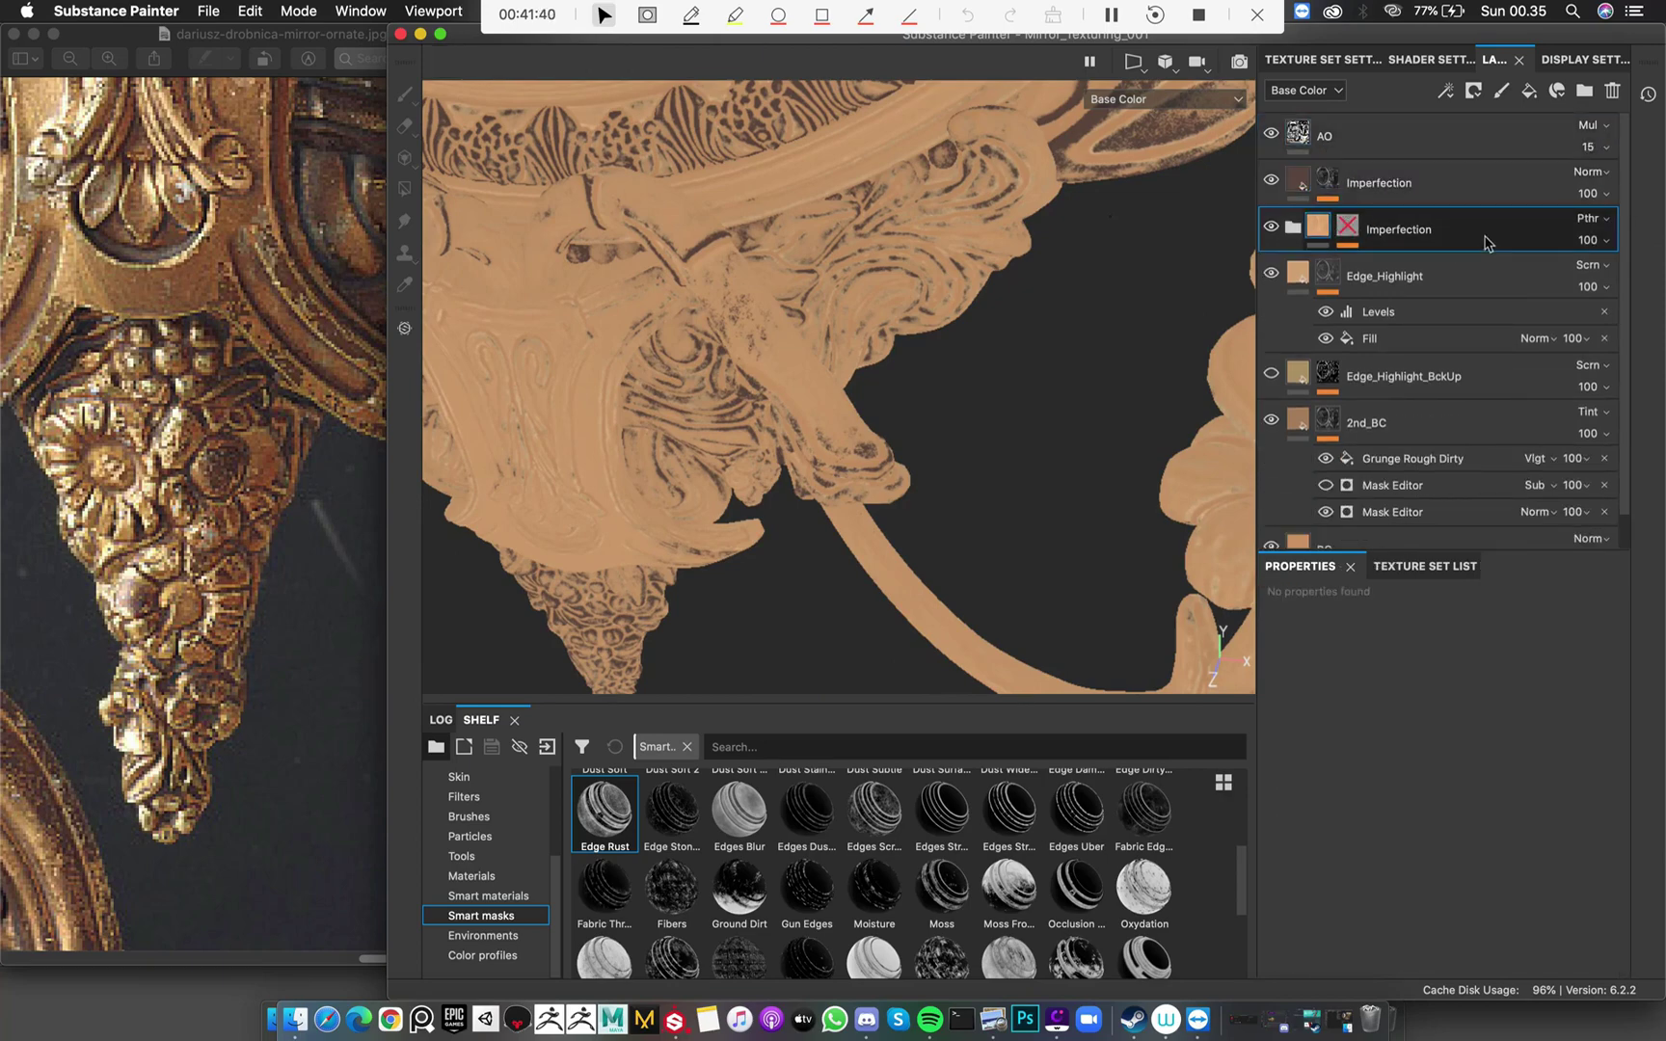
key("Delete")
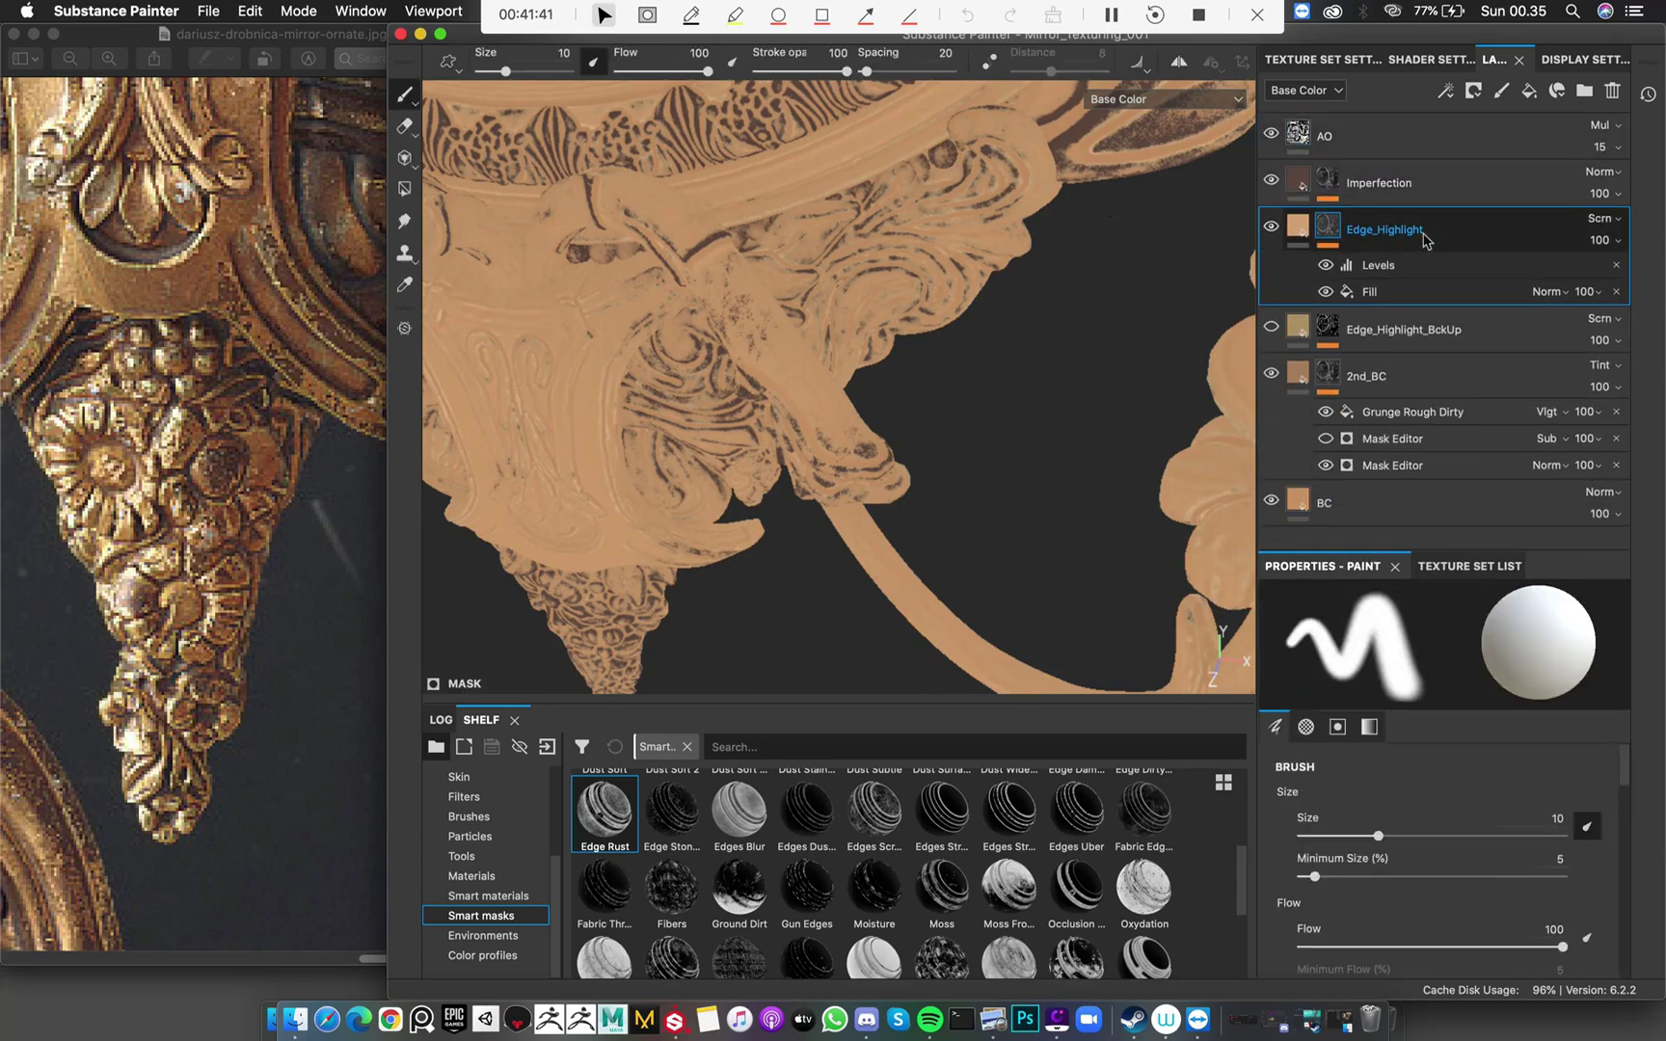
Re-enable the subtracting Mask Editor while viewing the Imperfection mask in isolation and check its effect on the base color
left_click(1330, 185)
left_click(1330, 185, "alt")
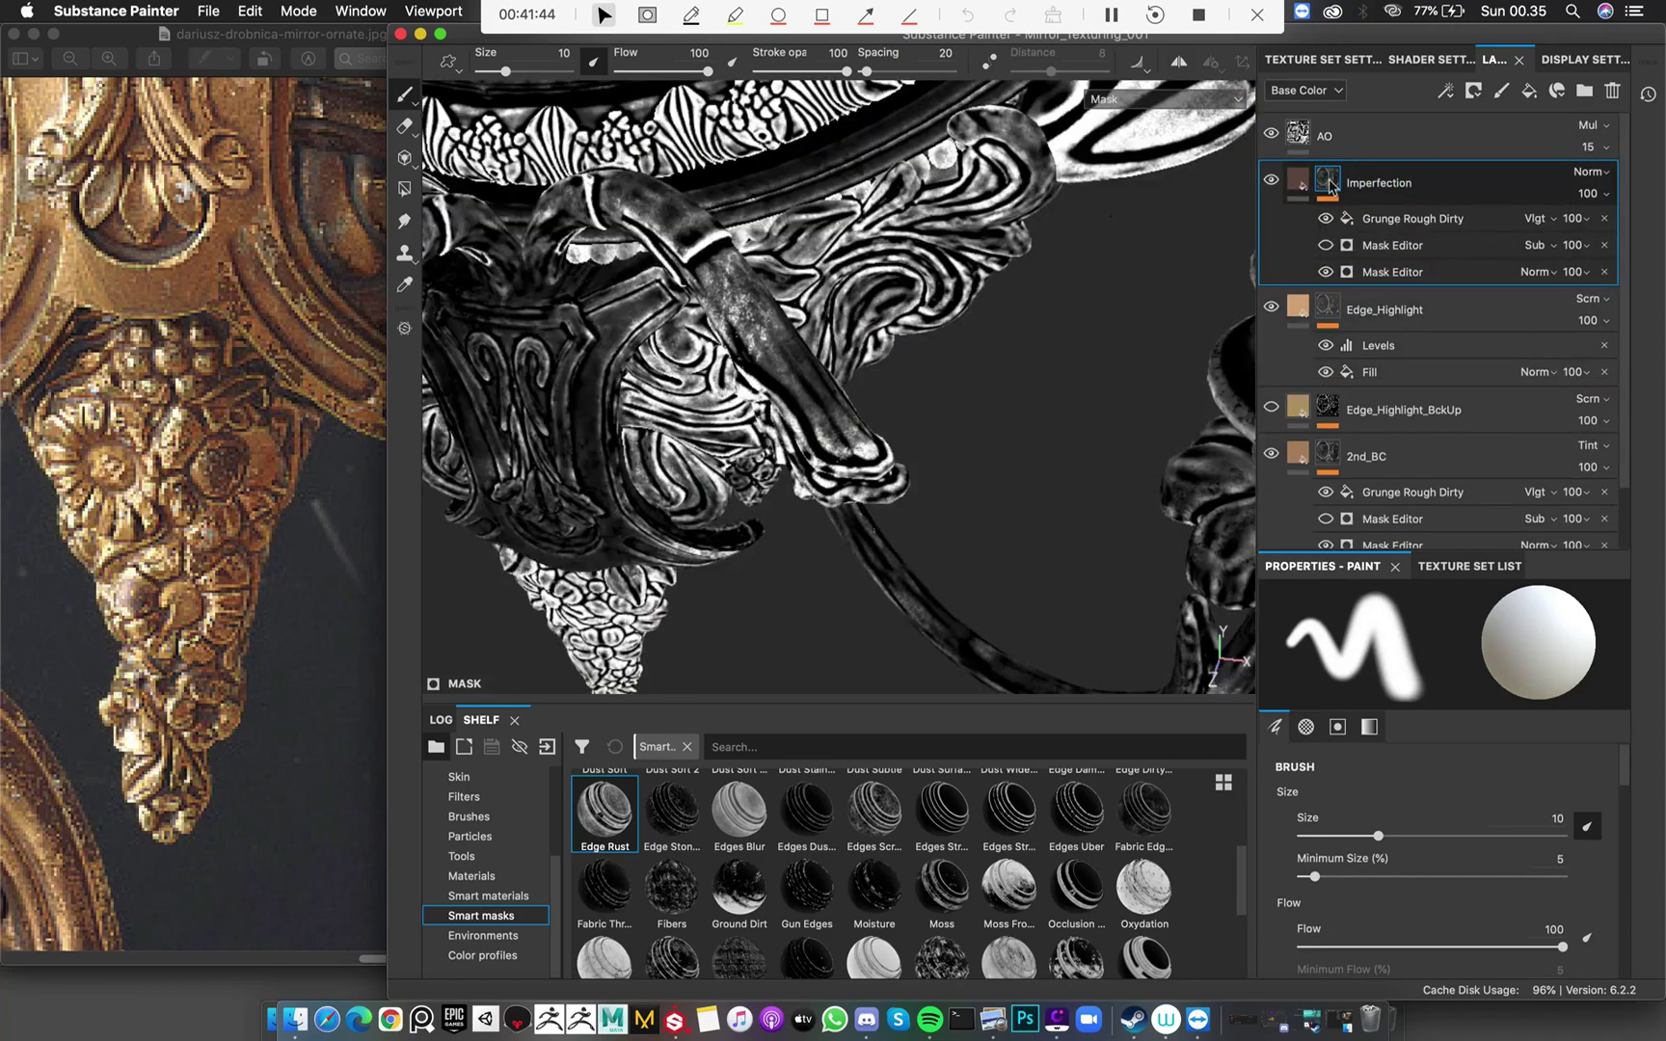
left_click(1328, 246)
left_click(1328, 246)
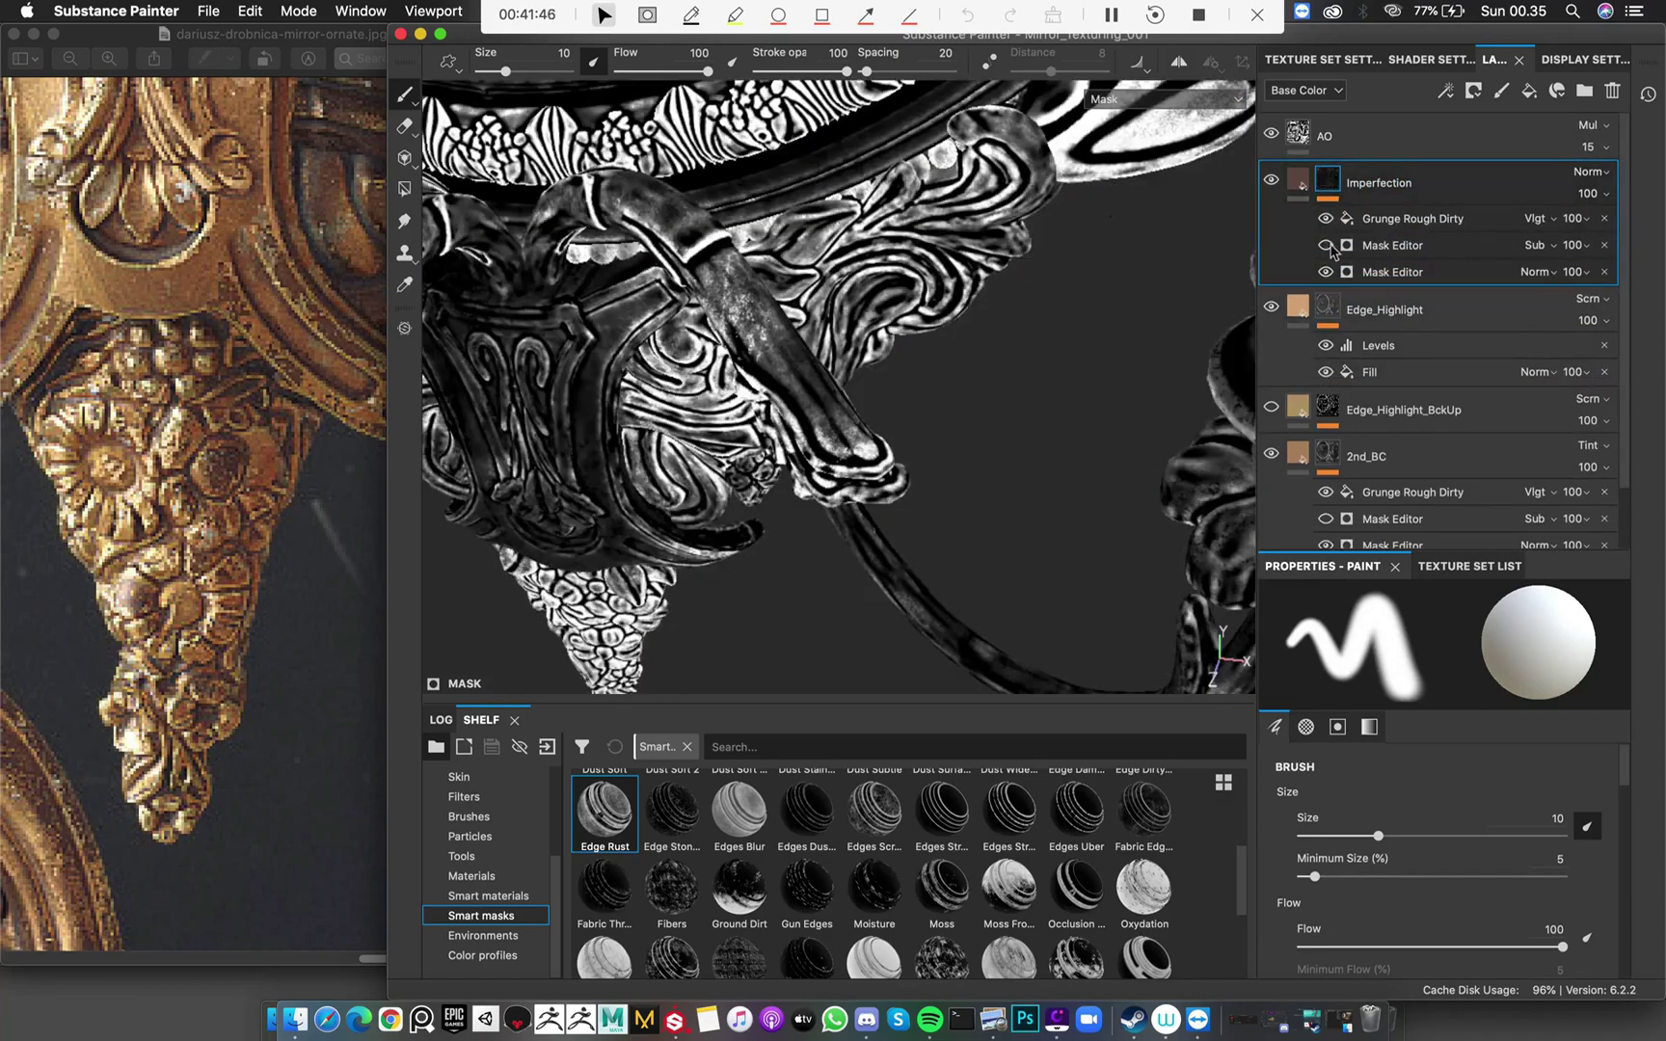
left_click(1329, 246)
left_click(1298, 182)
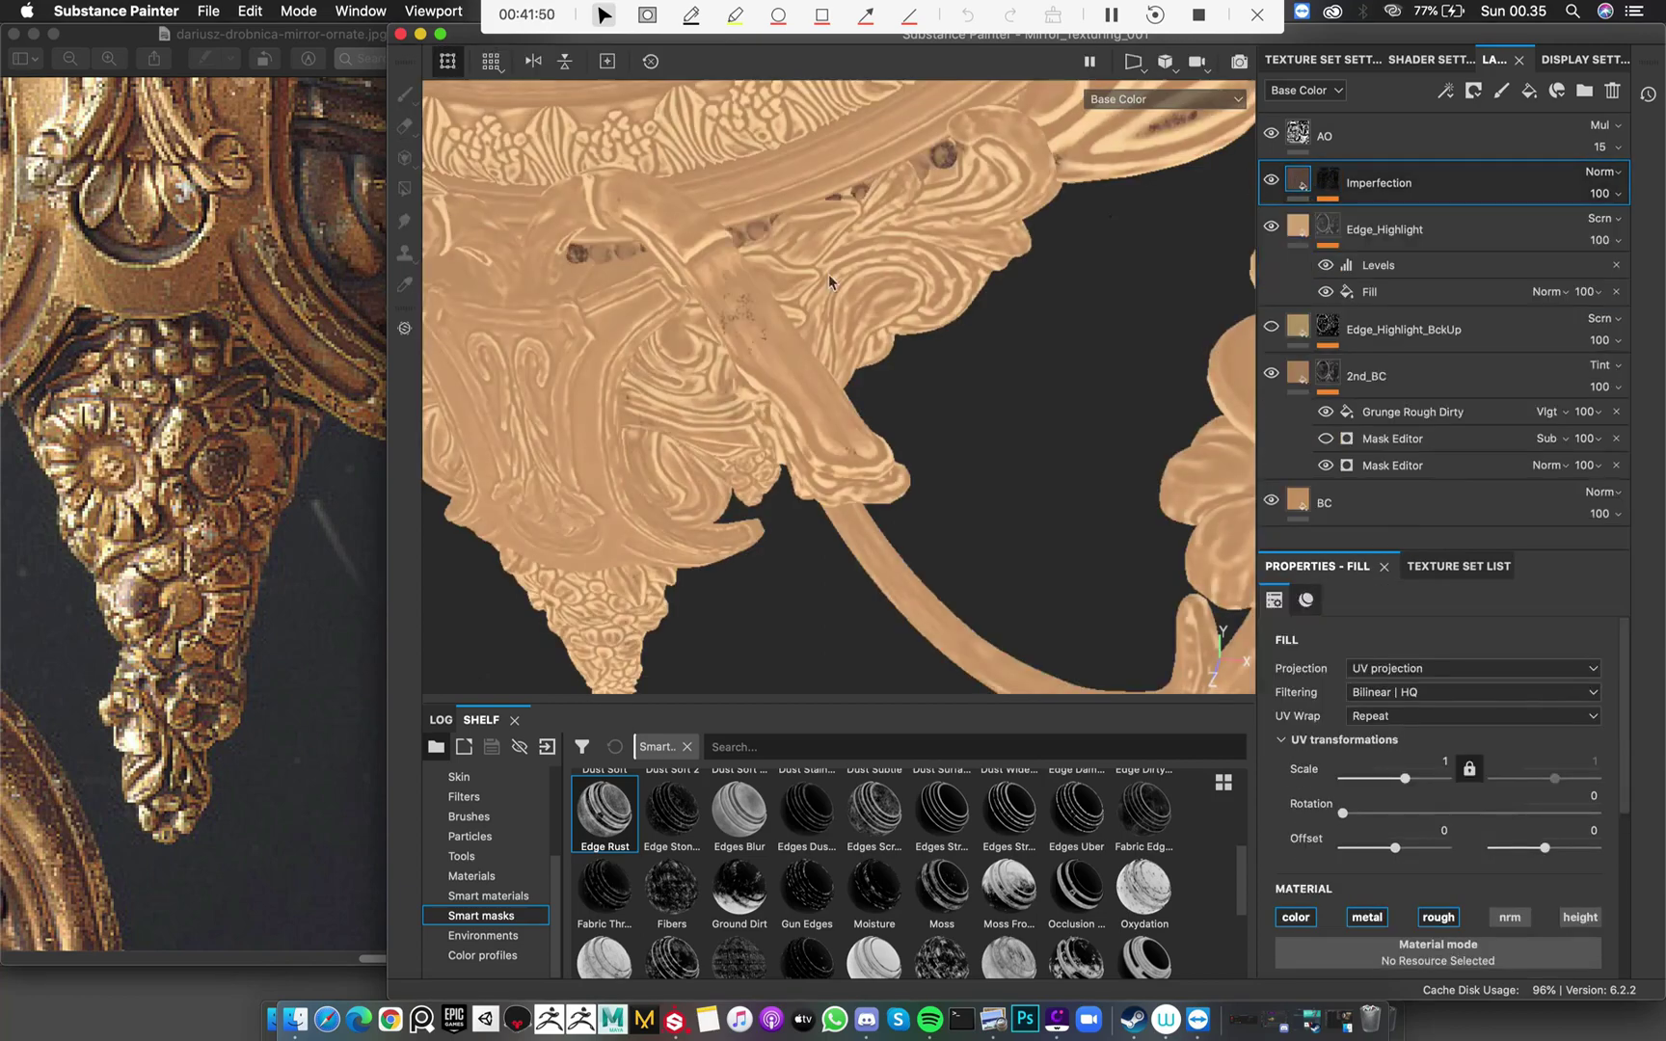
left_click_drag(675, 289, 848, 376, "alt")
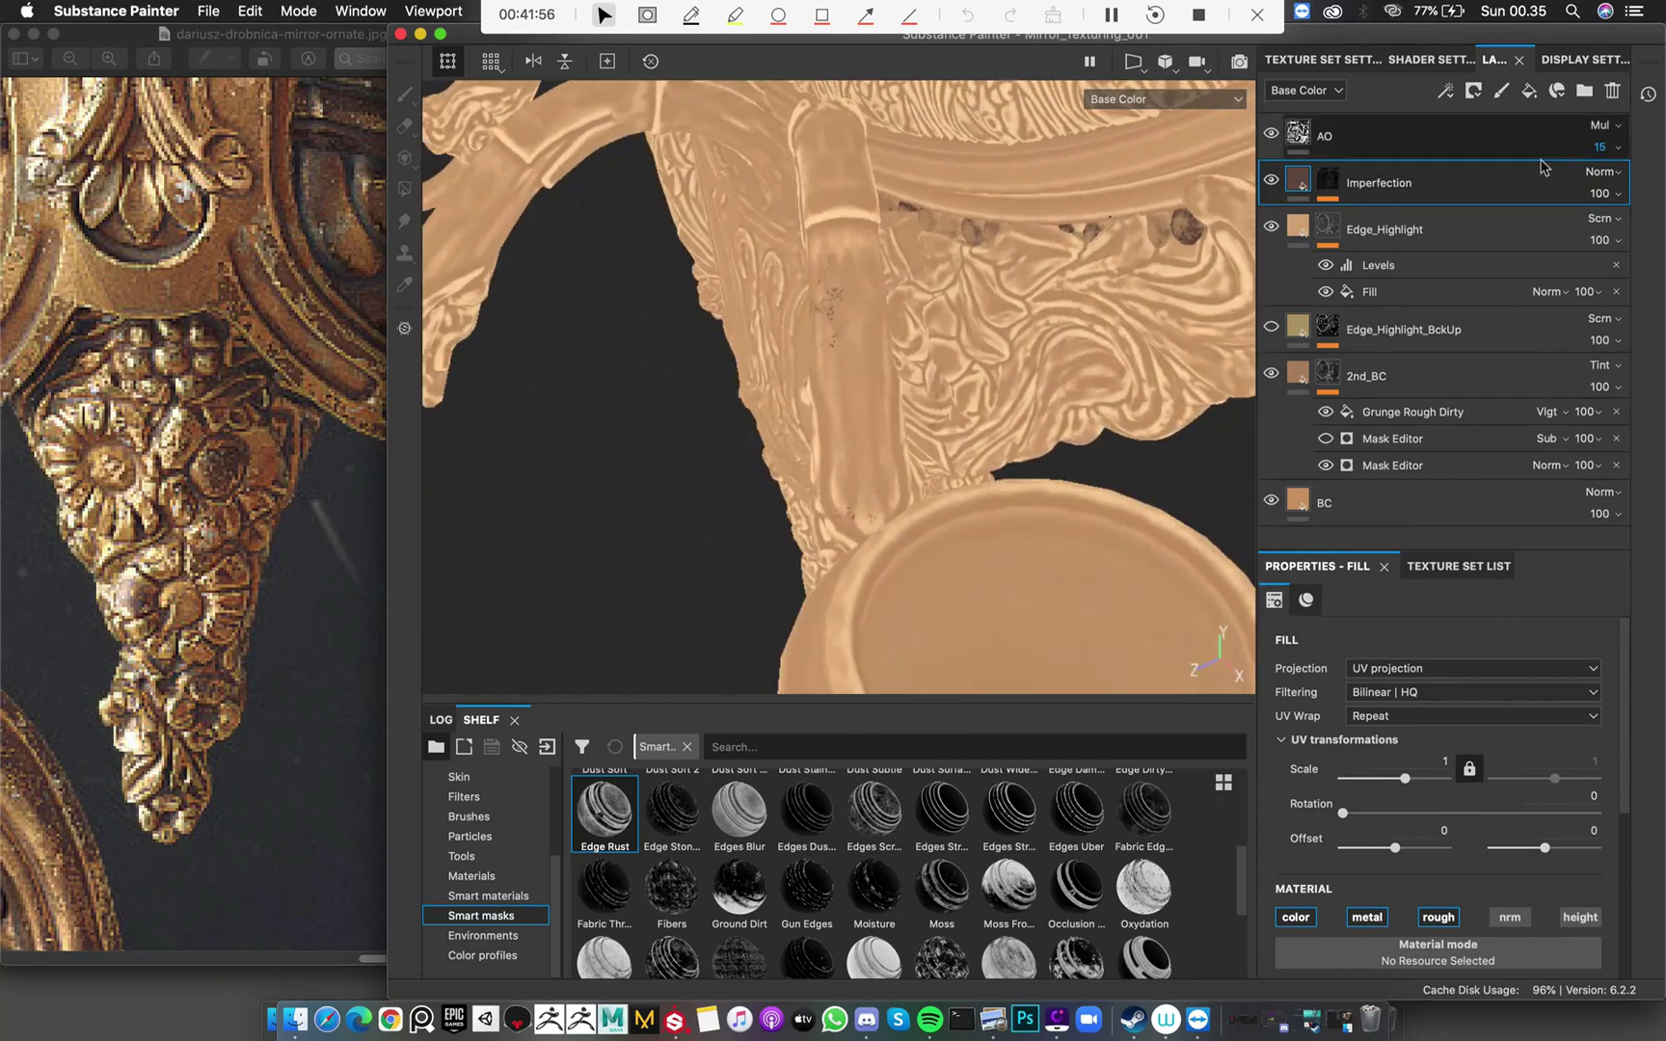
Try a Hard light blend on the Imperfection layer against Normal
left_click(1601, 173)
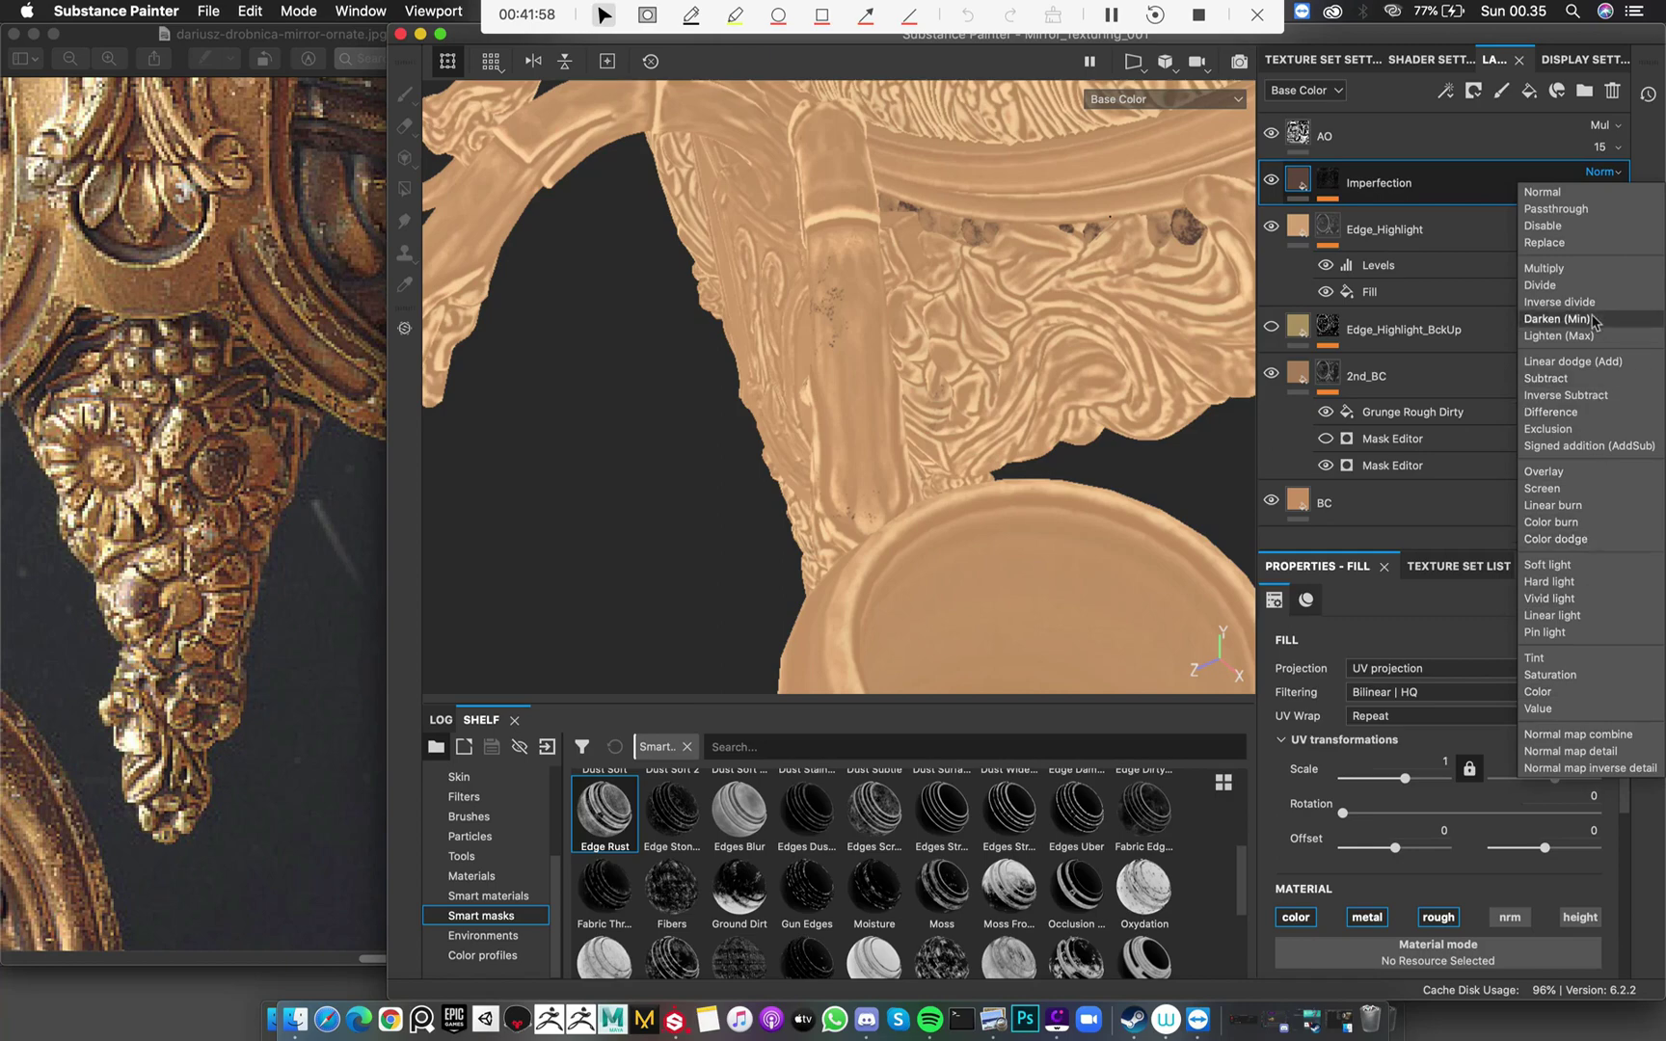
left_click(1572, 598)
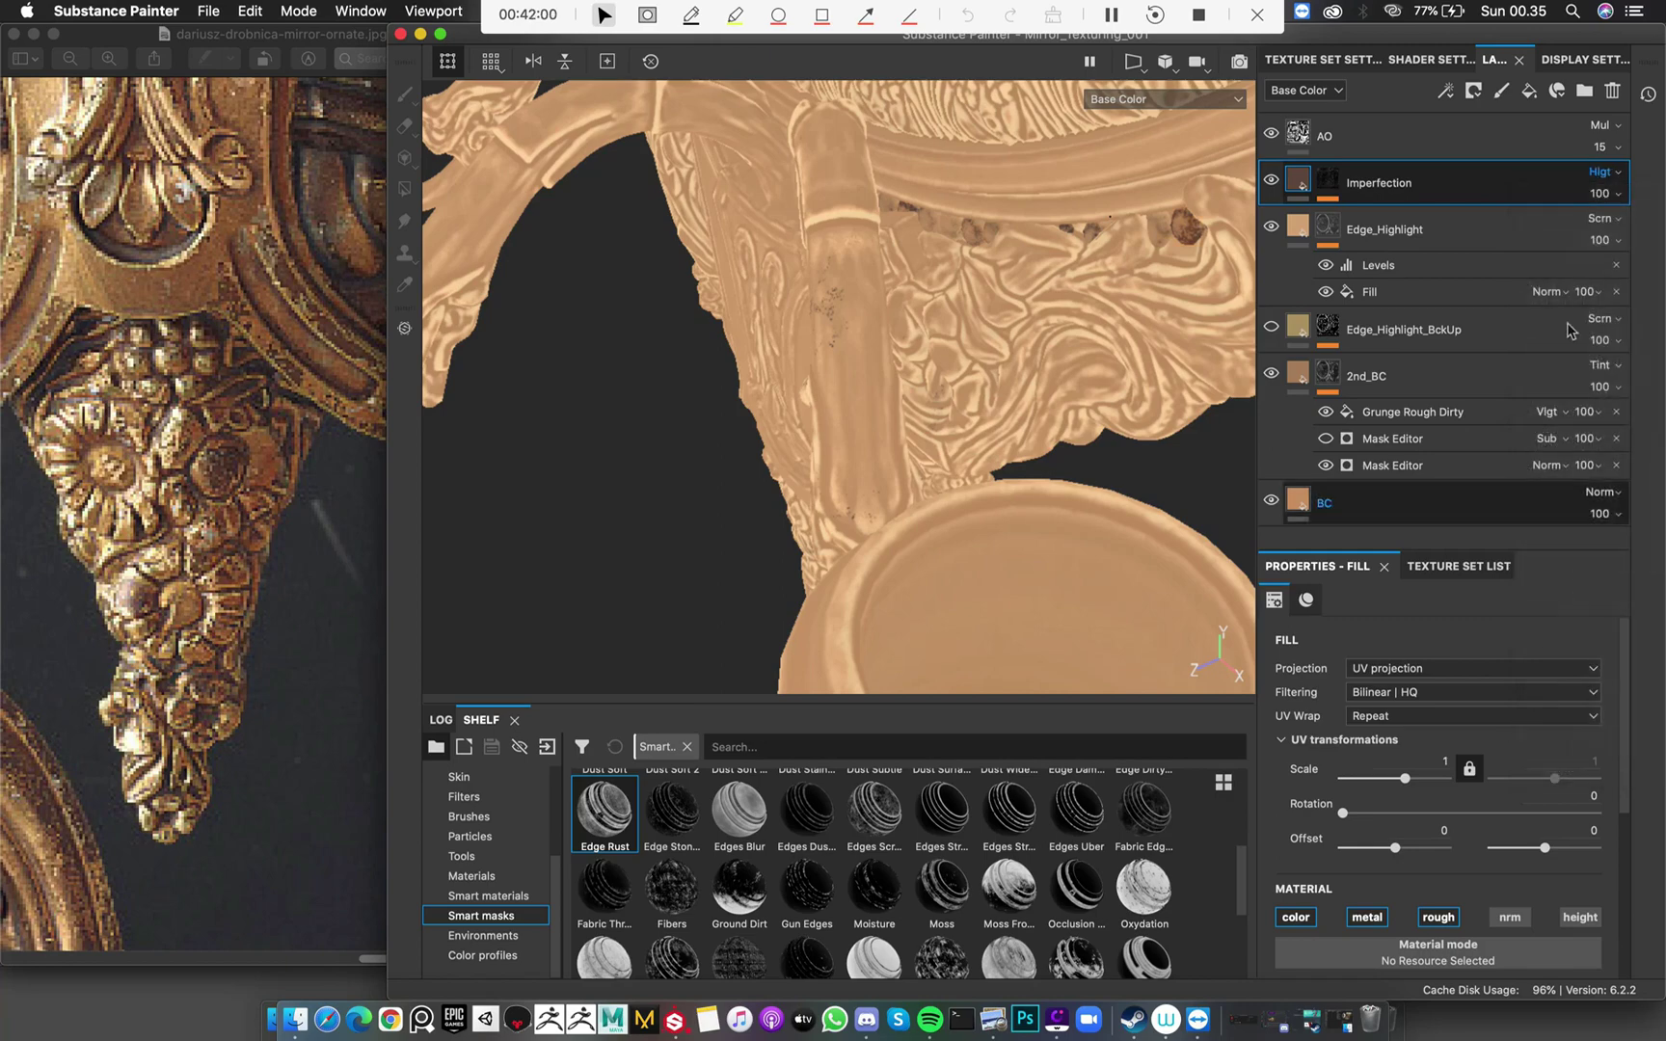
left_click(1595, 174)
left_click(1588, 194)
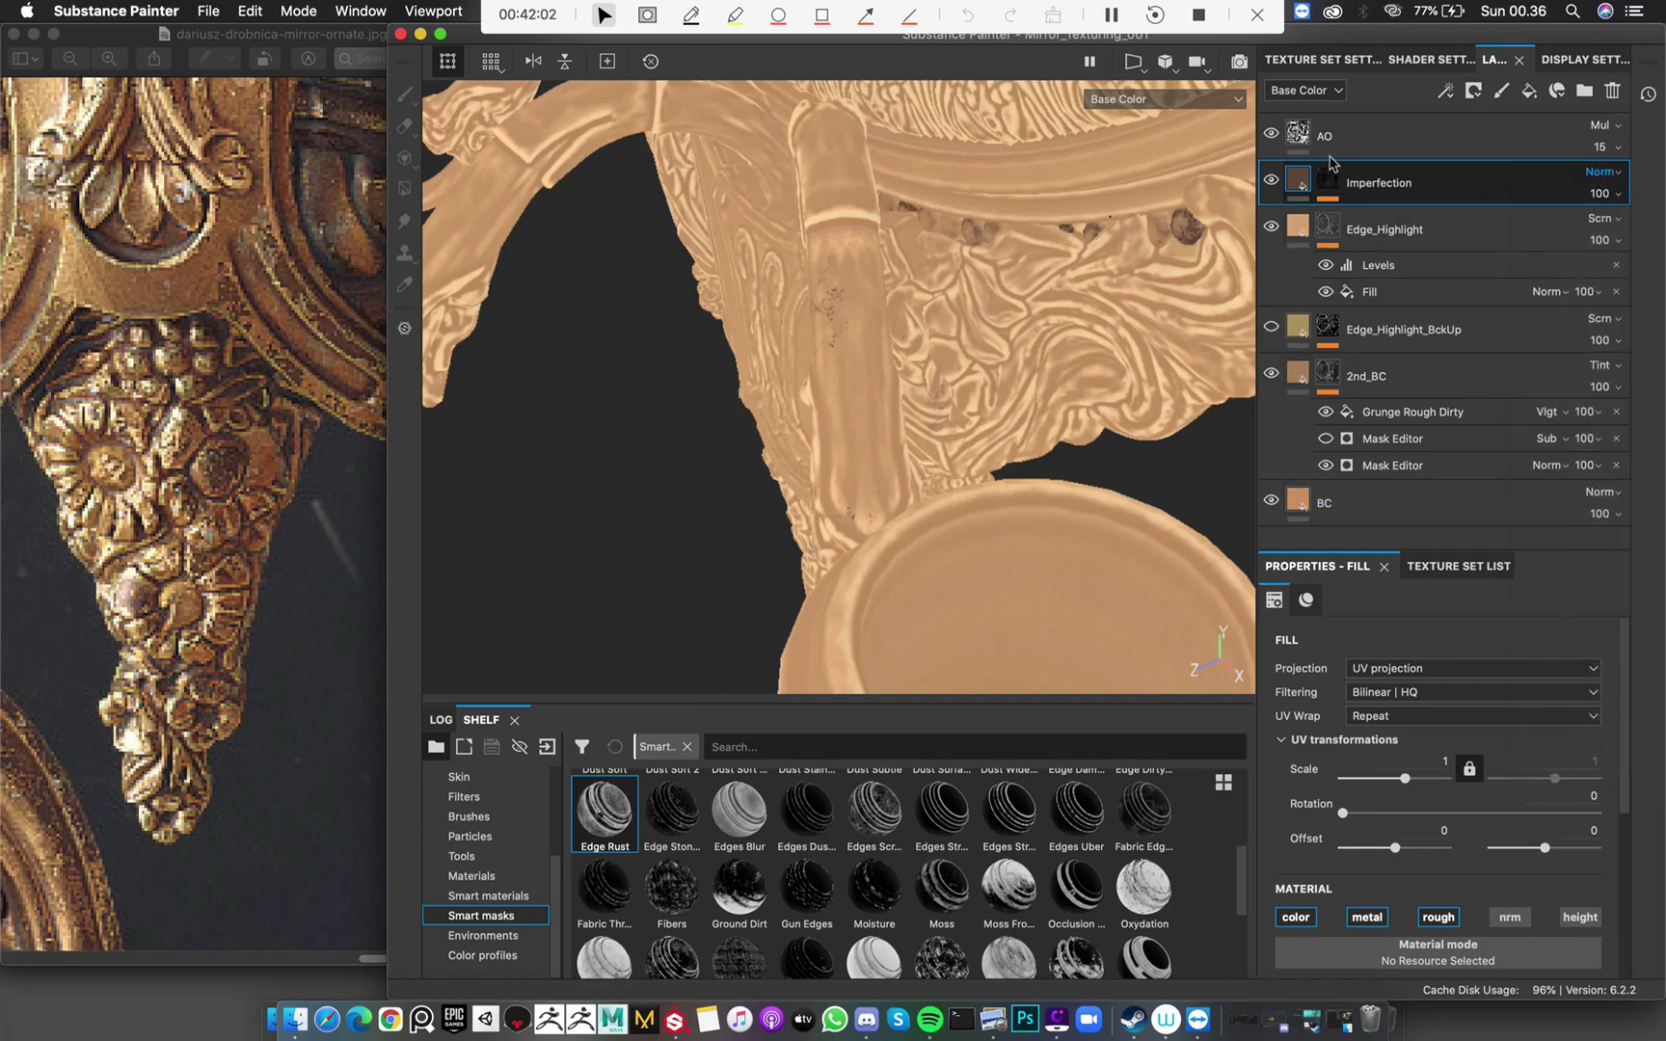
Isolate the Imperfection layer by hiding AO, Edge_Highlight, 2nd_BC and BC, and select its mask
left_click(1270, 135)
left_click(1270, 135)
left_click(1271, 178)
left_click(1273, 229)
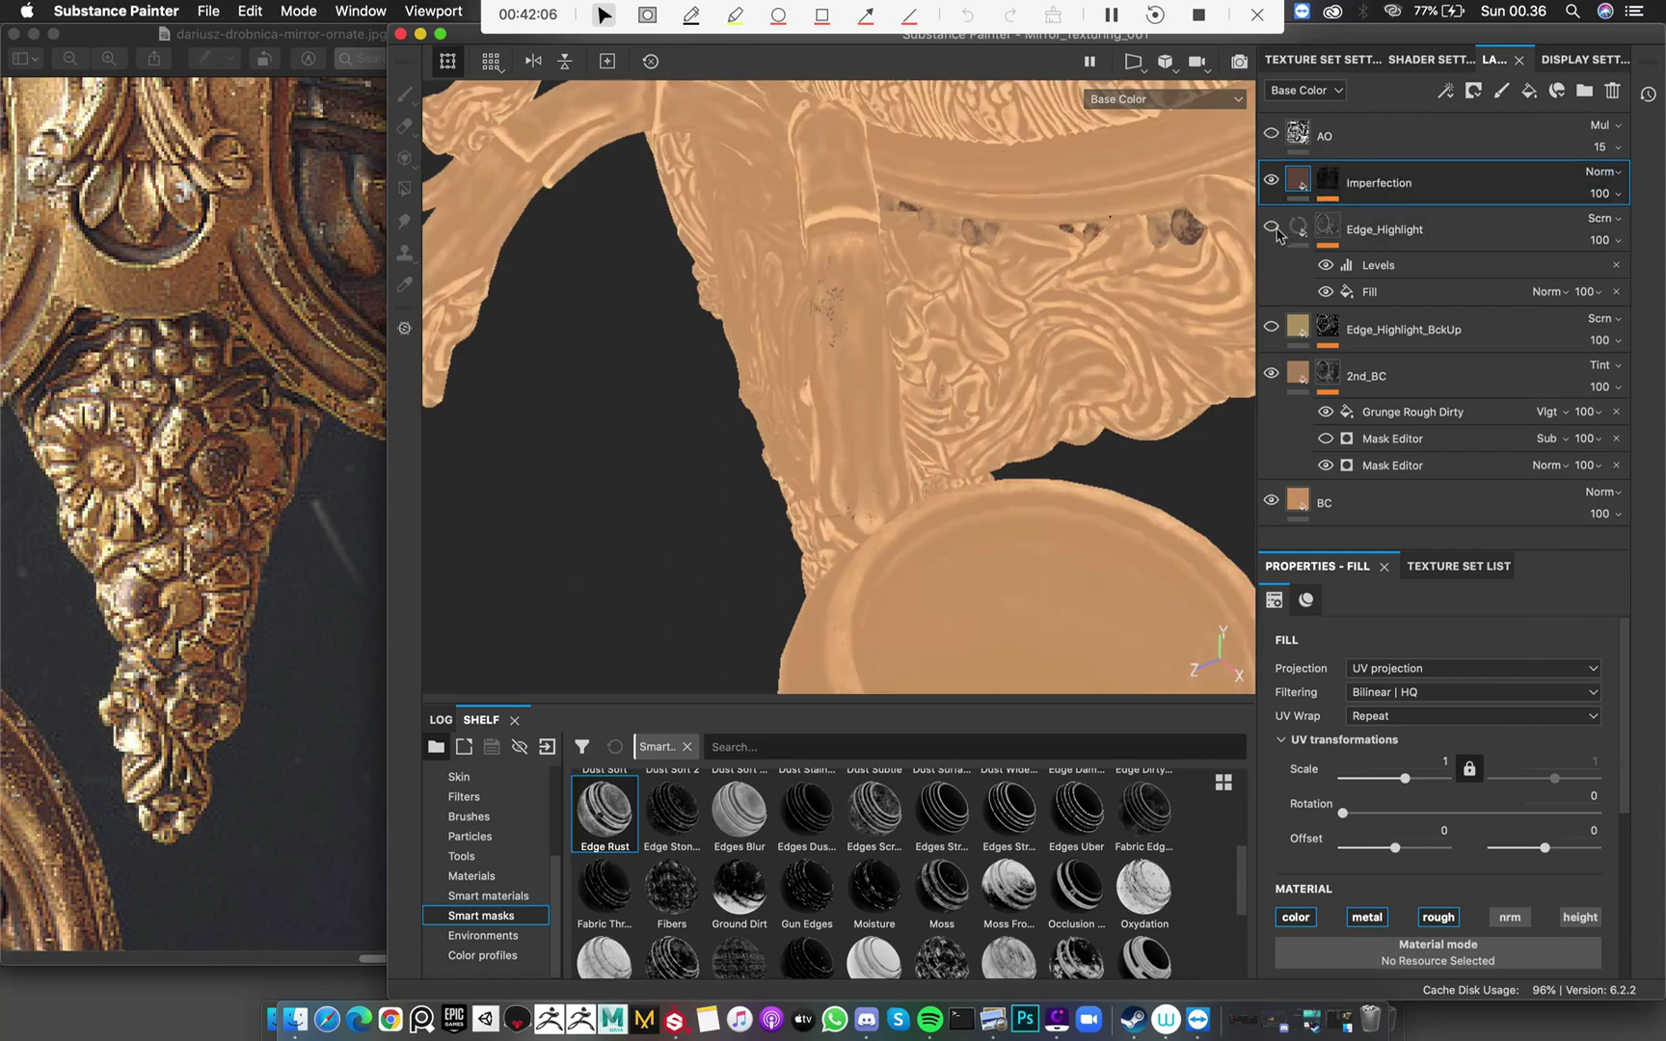
left_click(1271, 373)
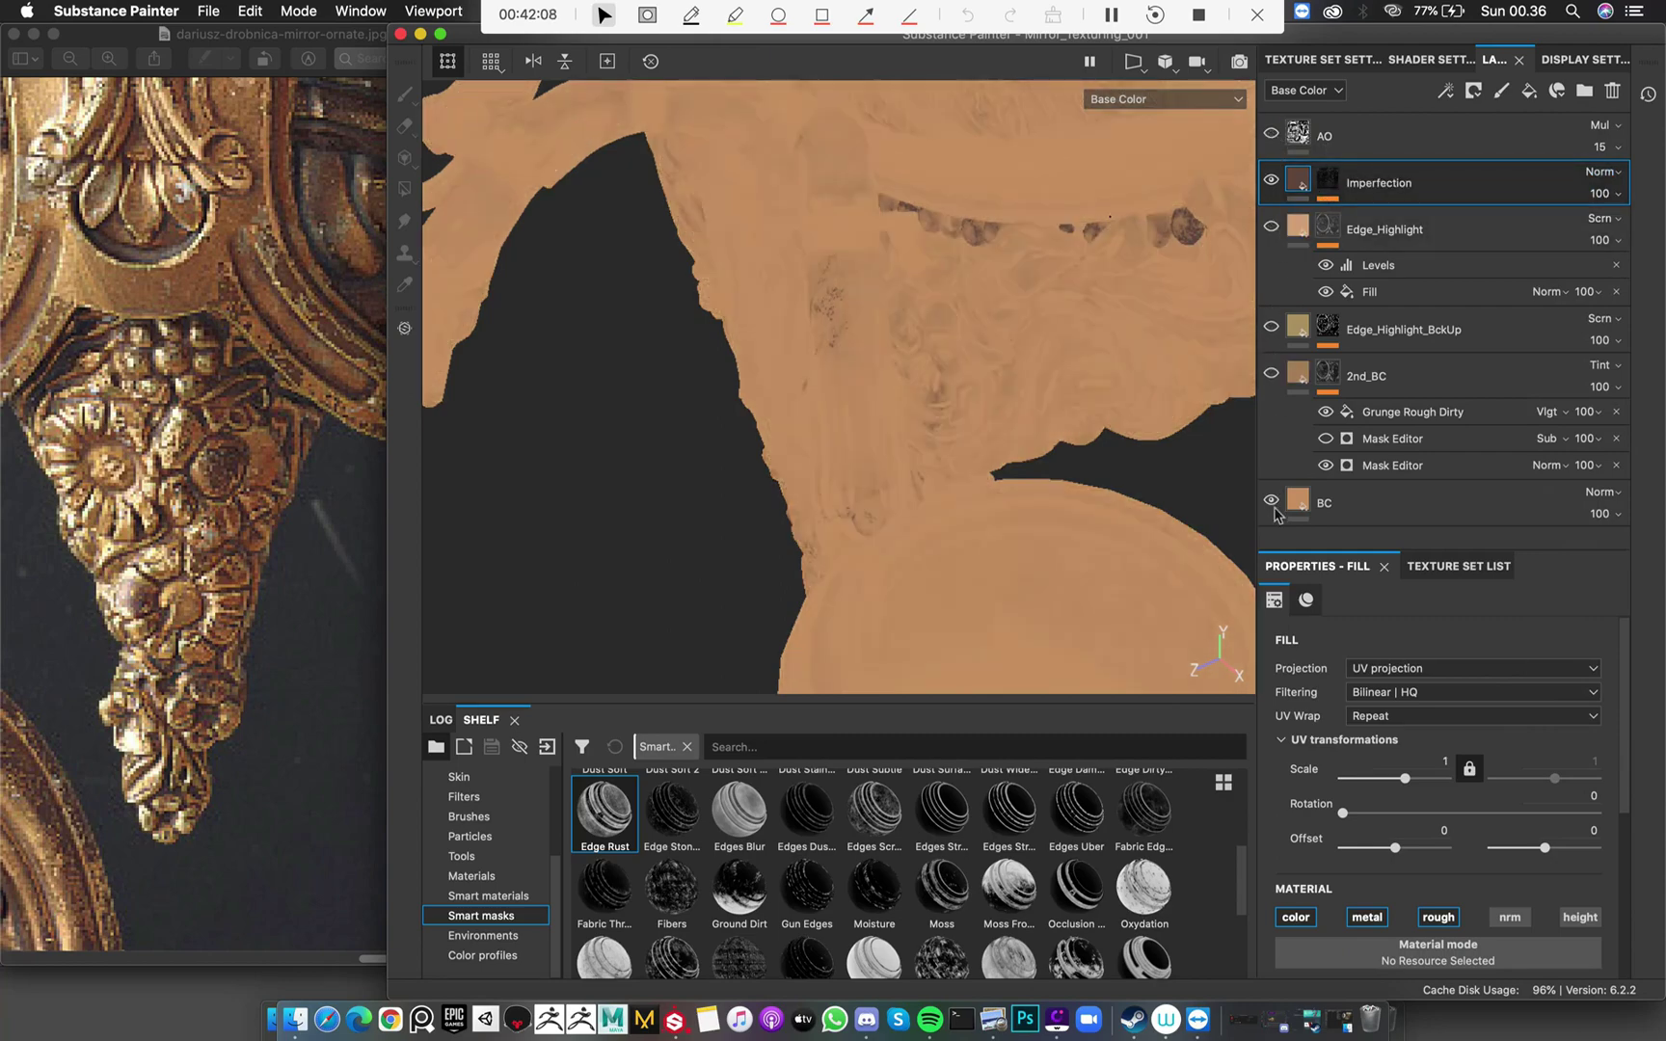
left_click(1271, 501)
left_click(1328, 182)
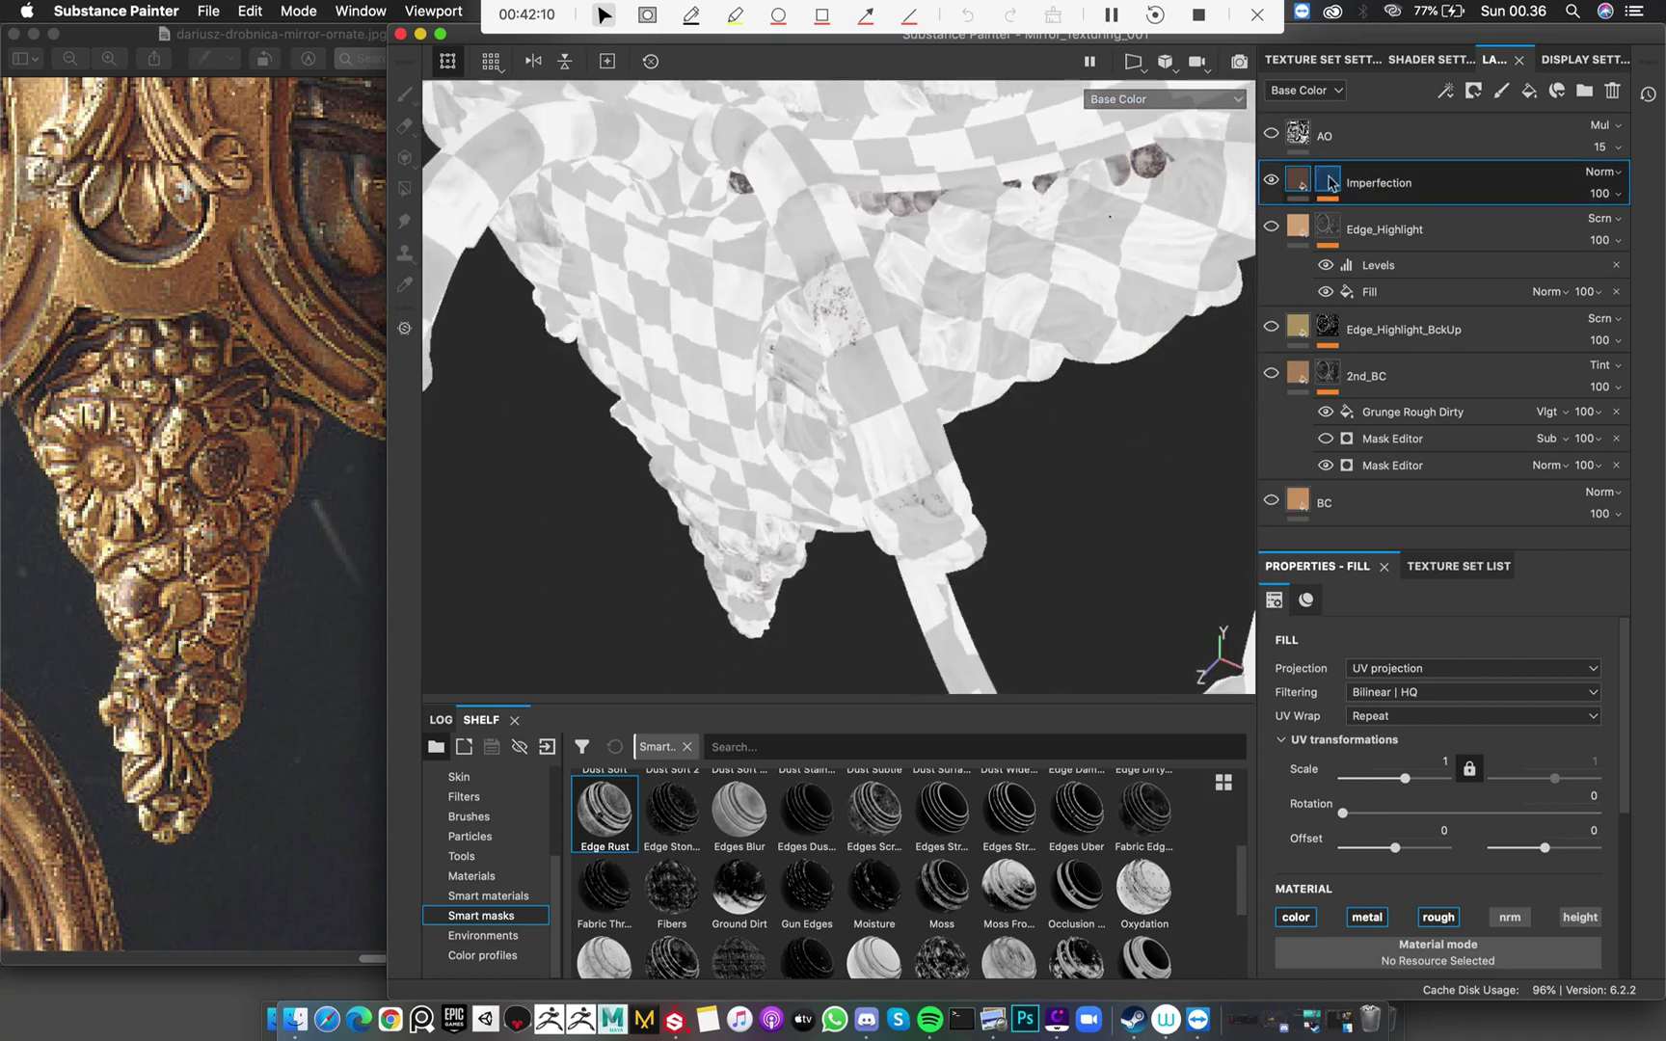
Add a Levels adjustment to the Imperfection mask, viewed in isolation, and set its midtone to 0.398
left_click(1329, 183, "alt")
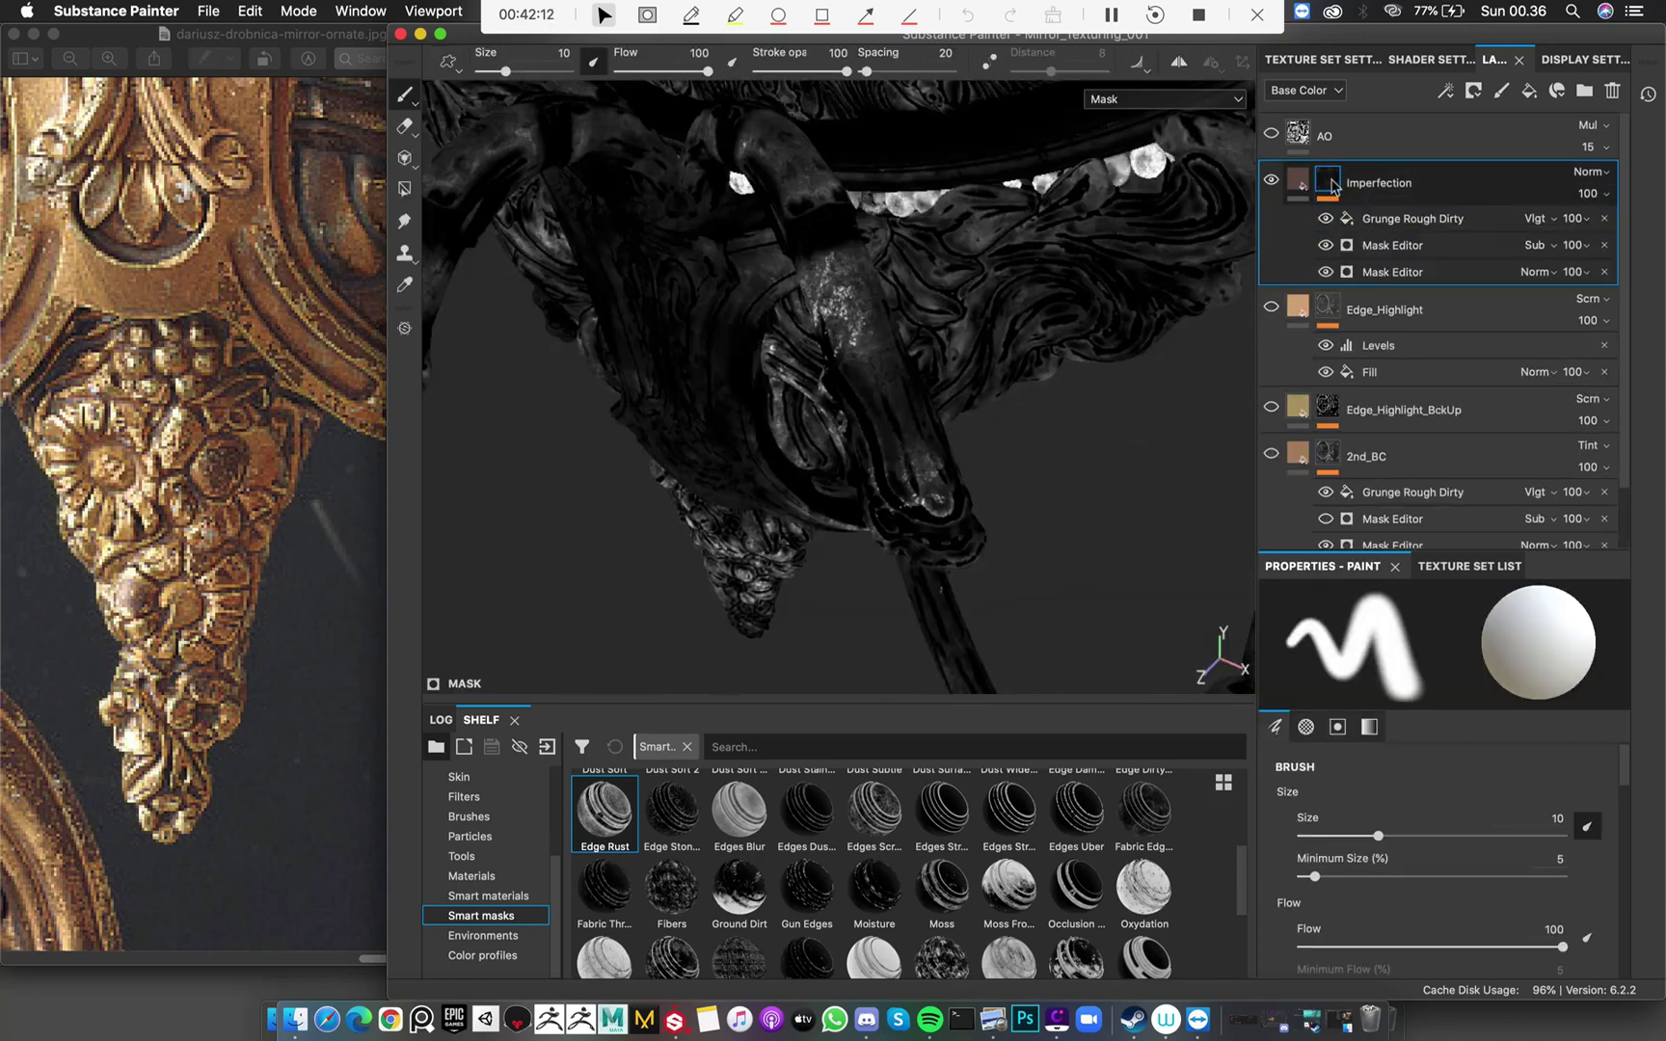
right_click(1329, 183)
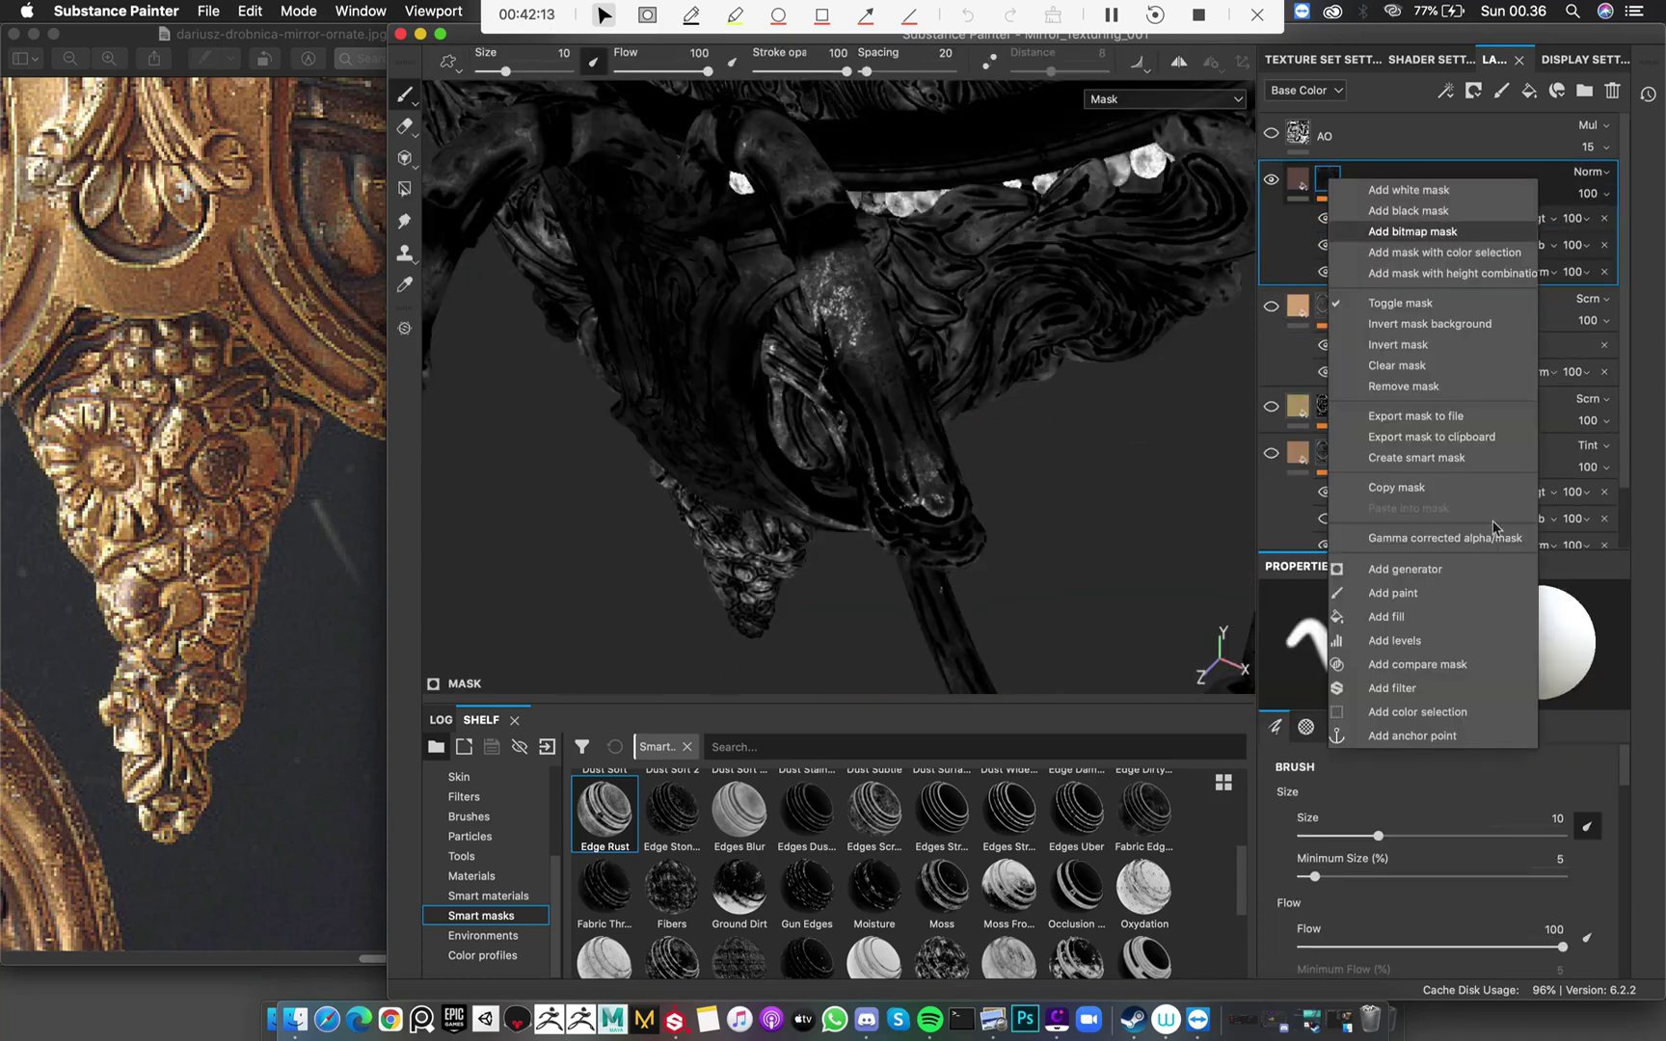
left_click(1412, 646)
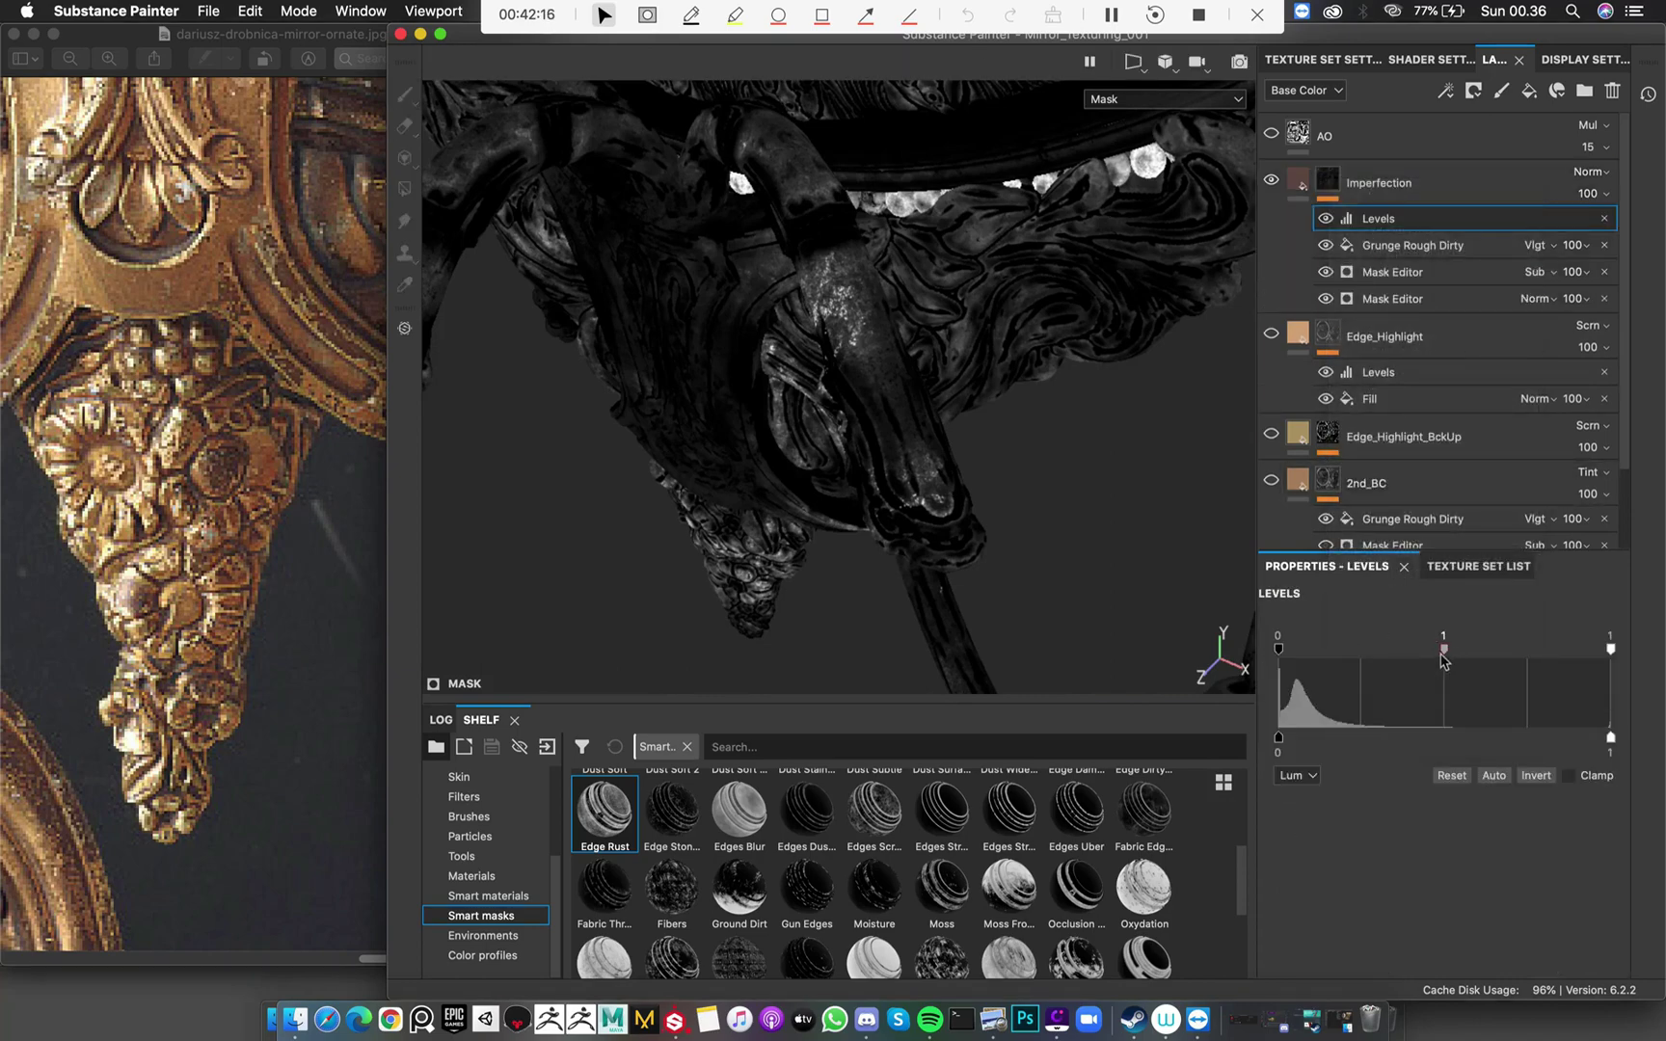
left_click_drag(1472, 666, 1342, 664)
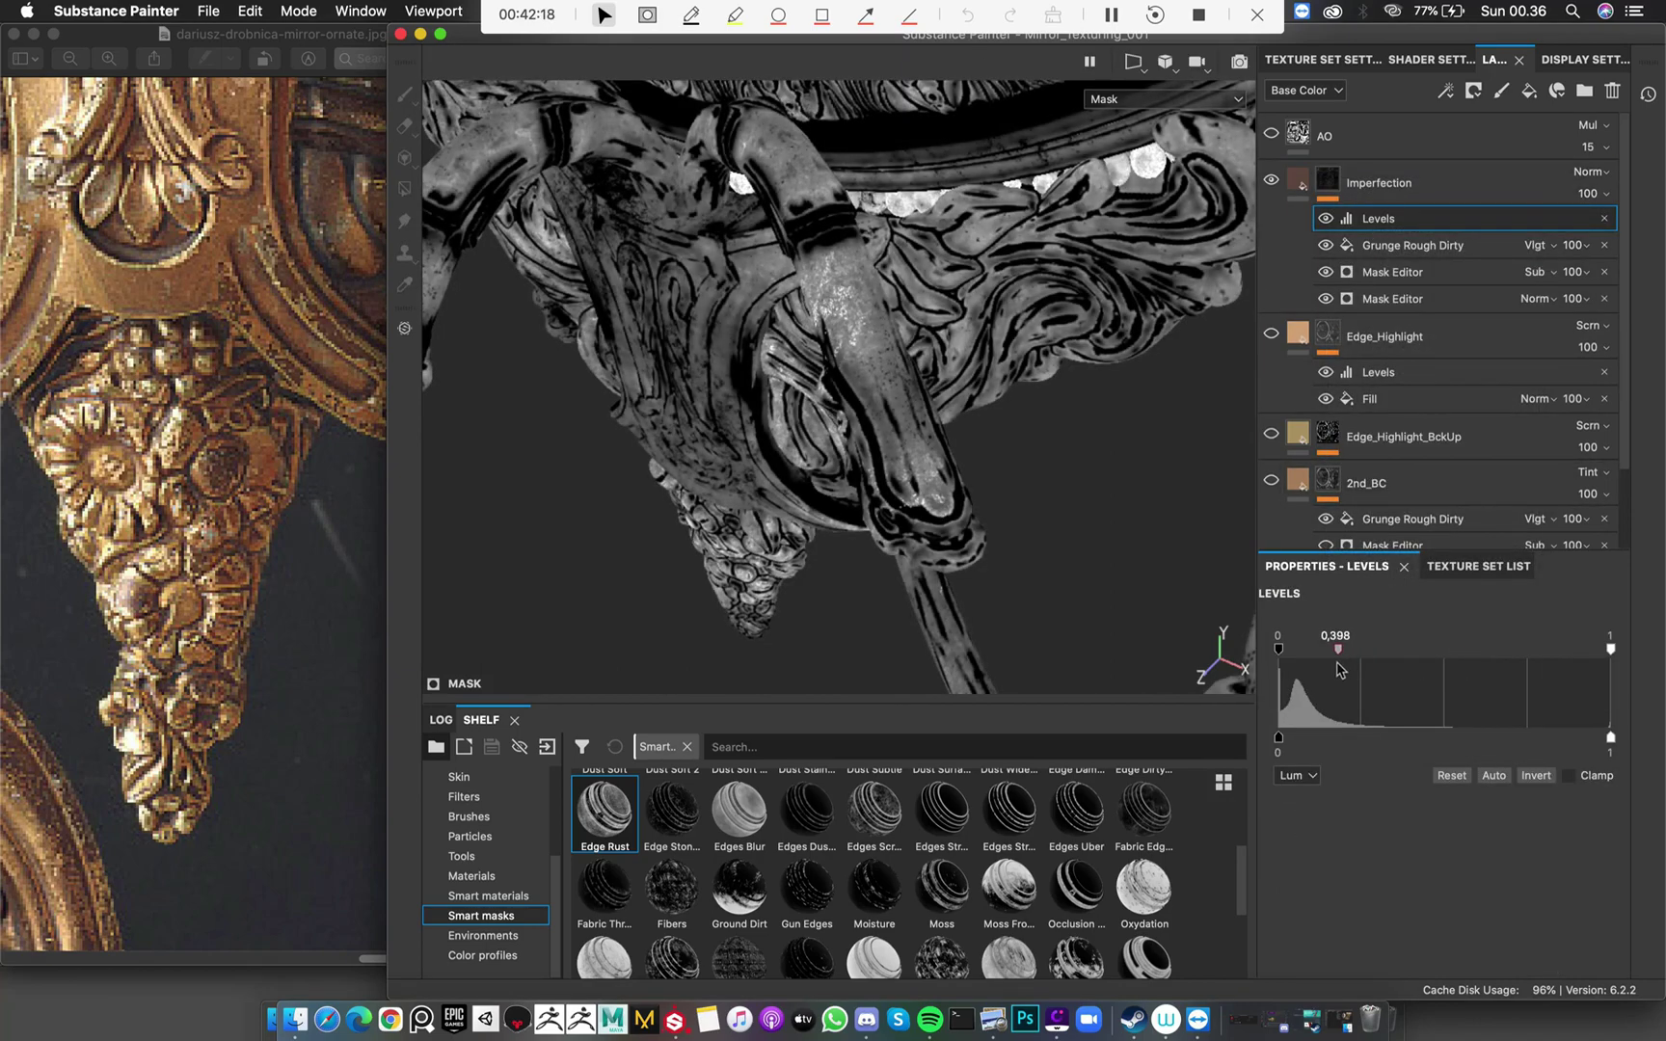
Show BC, 2nd_BC and Edge_Highlight again and check the Imperfection layer's effect in the base color and full material views
left_click(1299, 185)
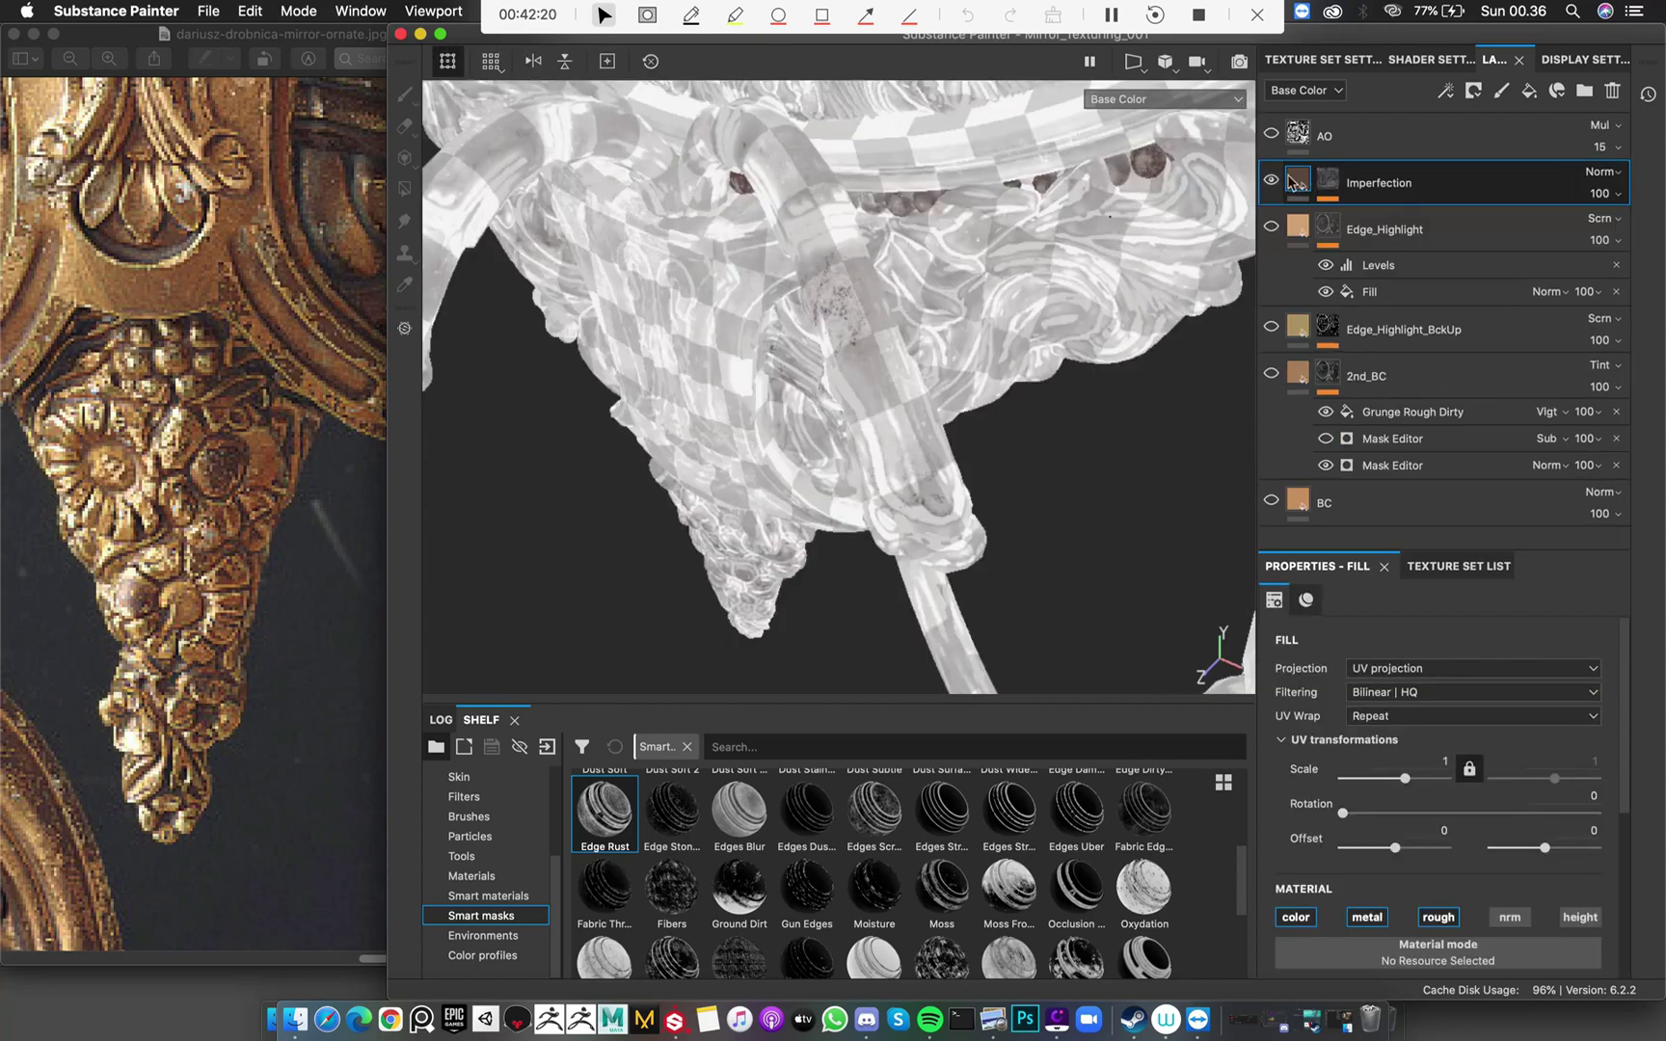
left_click(1271, 374)
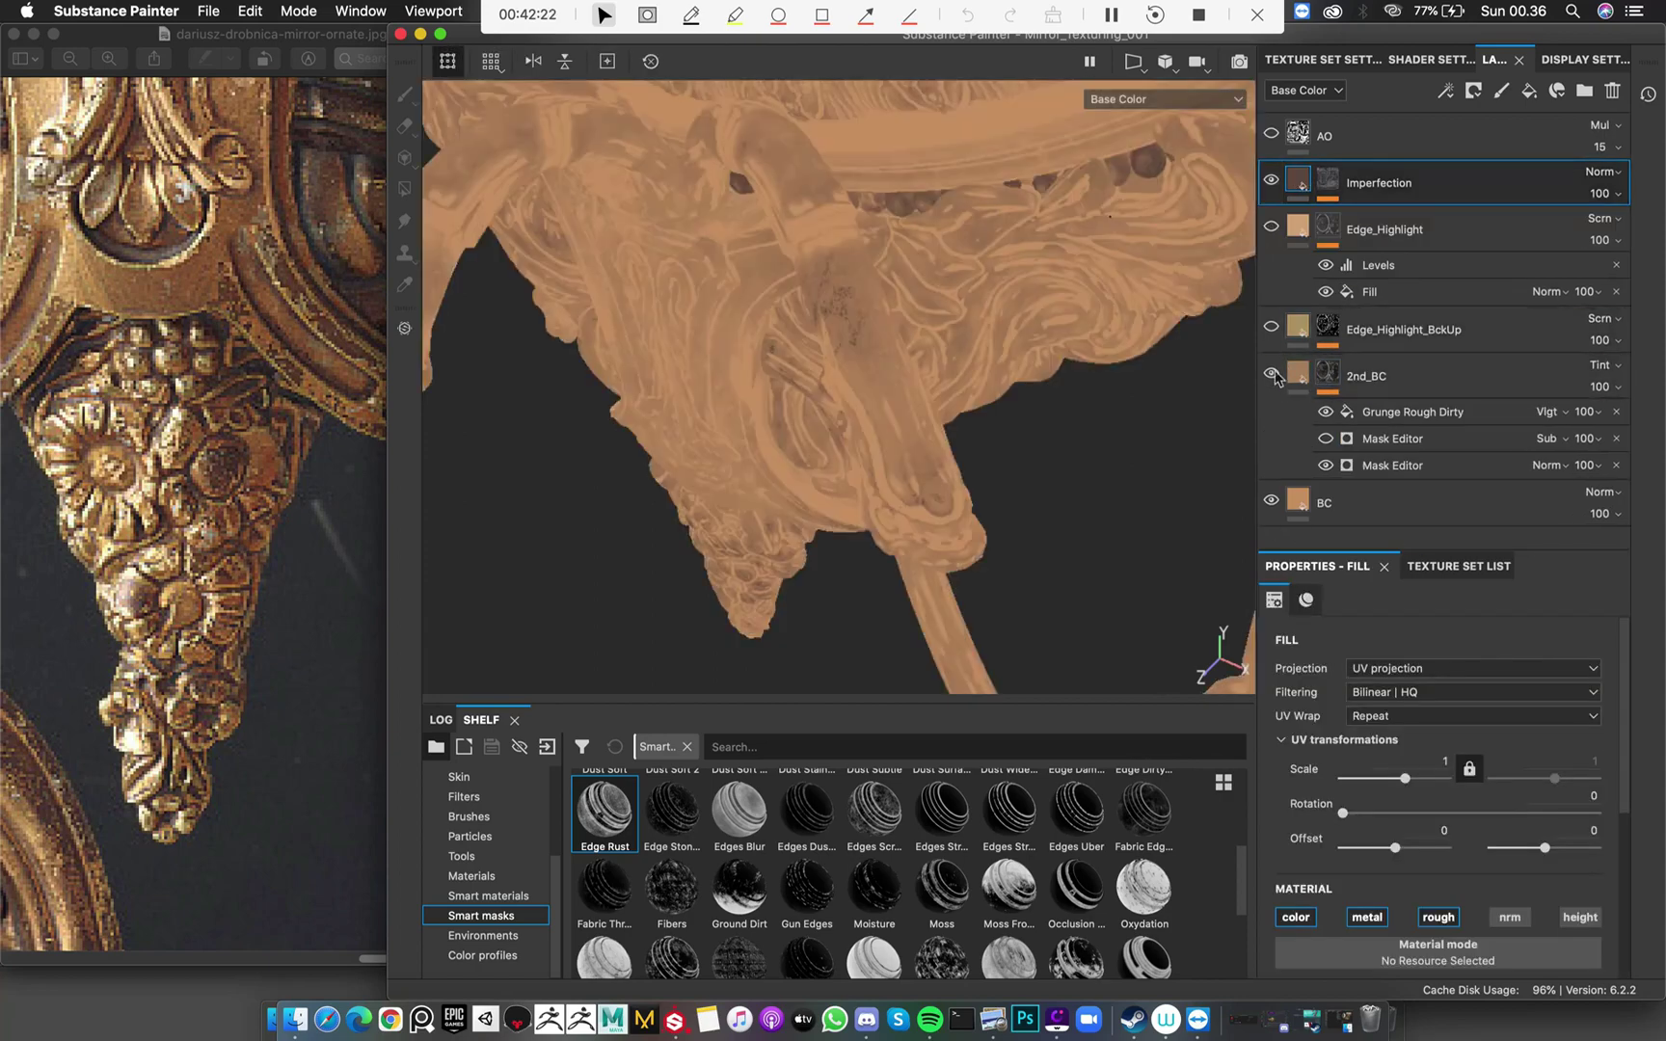
left_click(1272, 229)
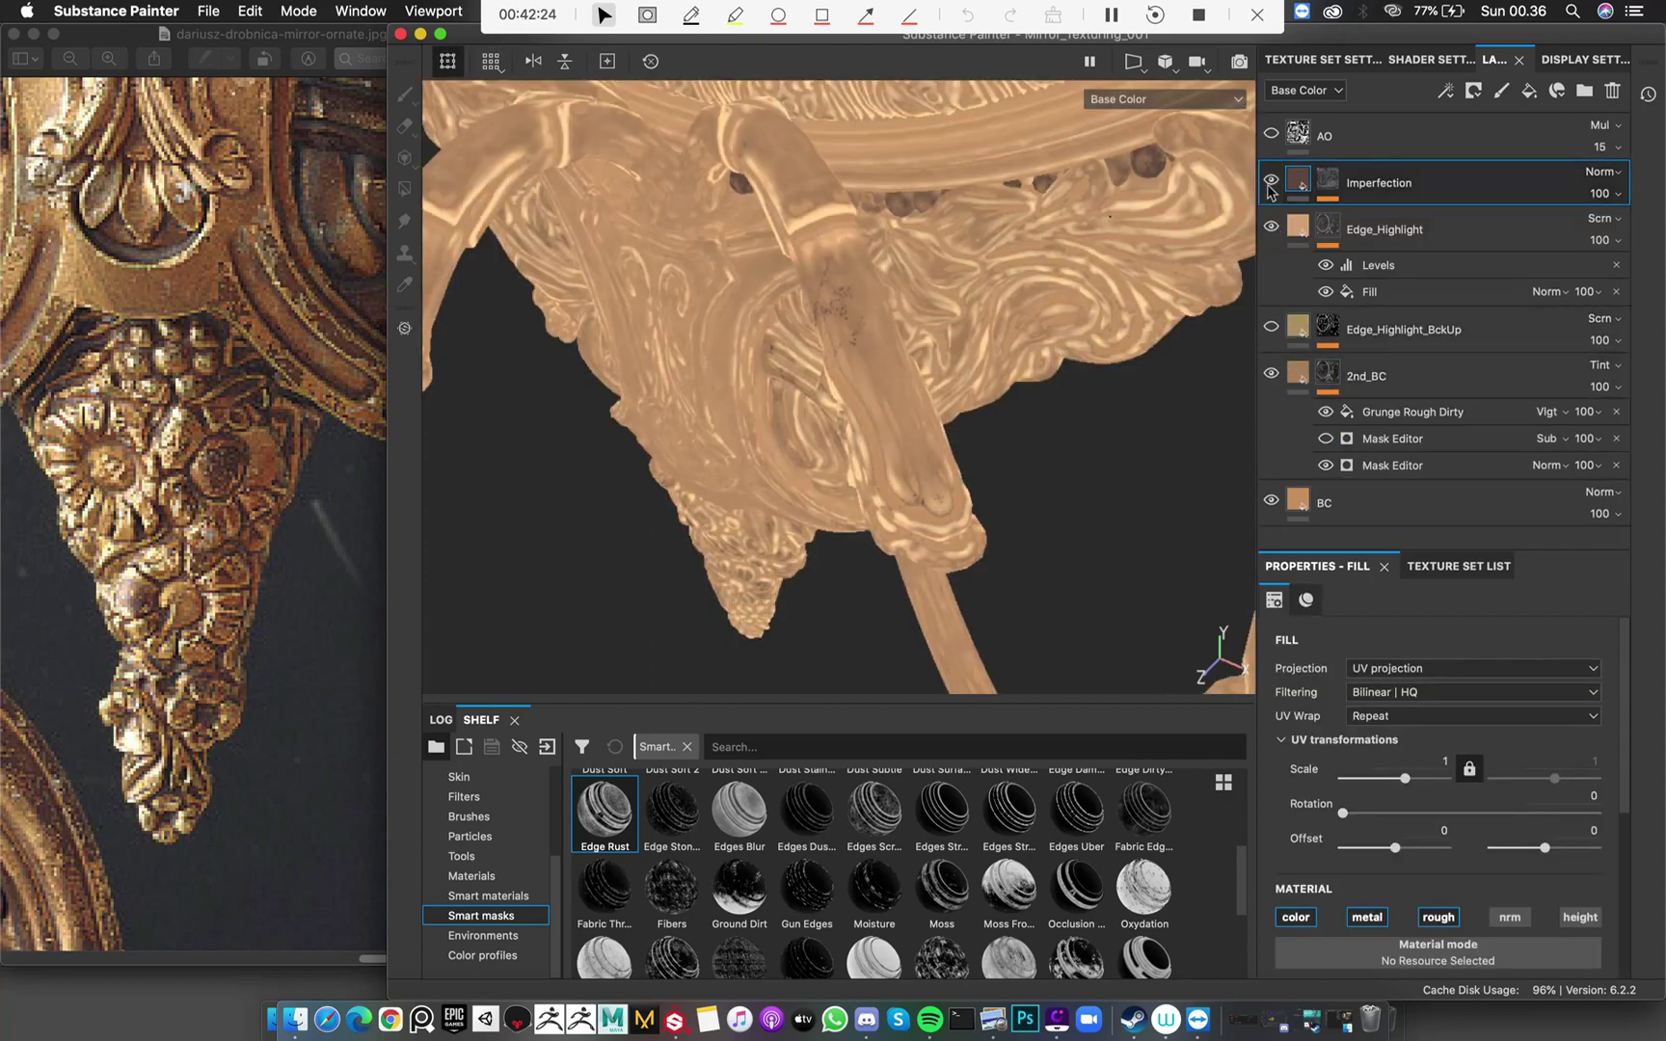
left_click(1271, 182)
mouse_move(878, 390)
left_mouse_down("alt")
mouse_move(930, 361)
mouse_move(1021, 433)
mouse_move(947, 366)
mouse_move(968, 378)
left_mouse_up("alt")
key("m")
Refine the Imperfection mask's Levels with the input white point at 0.242 and the midtone at 0.319
left_click(1327, 179)
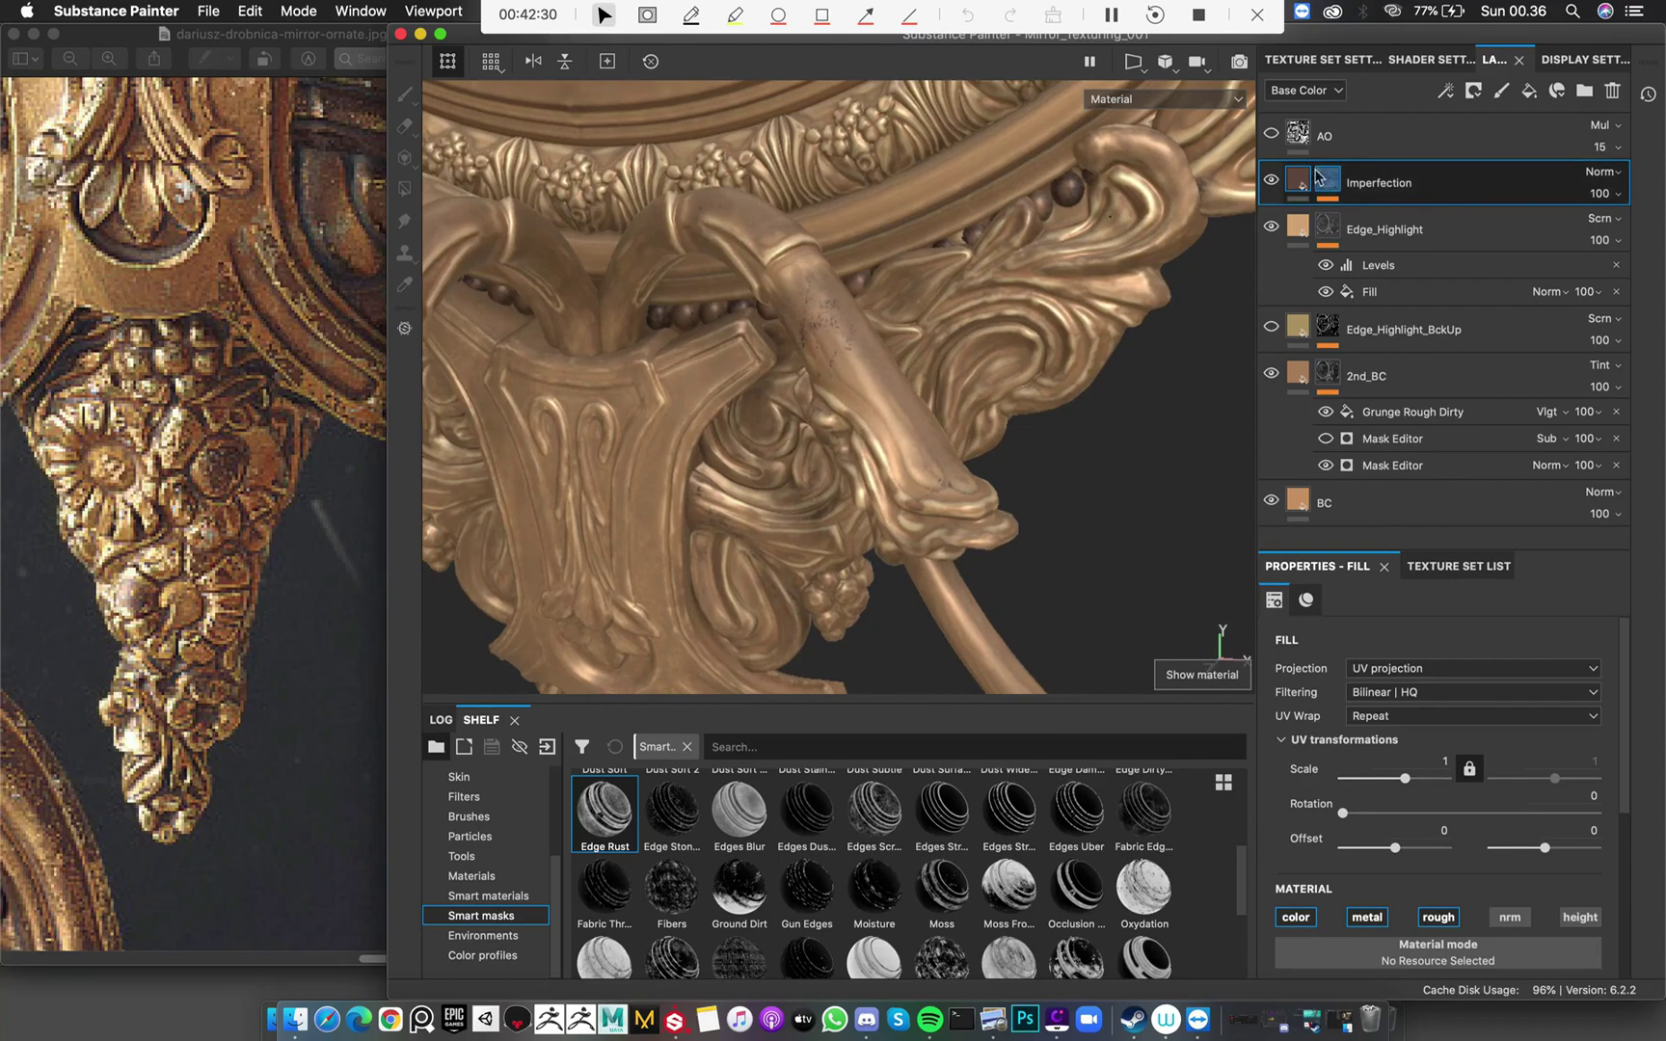
left_click(1417, 218)
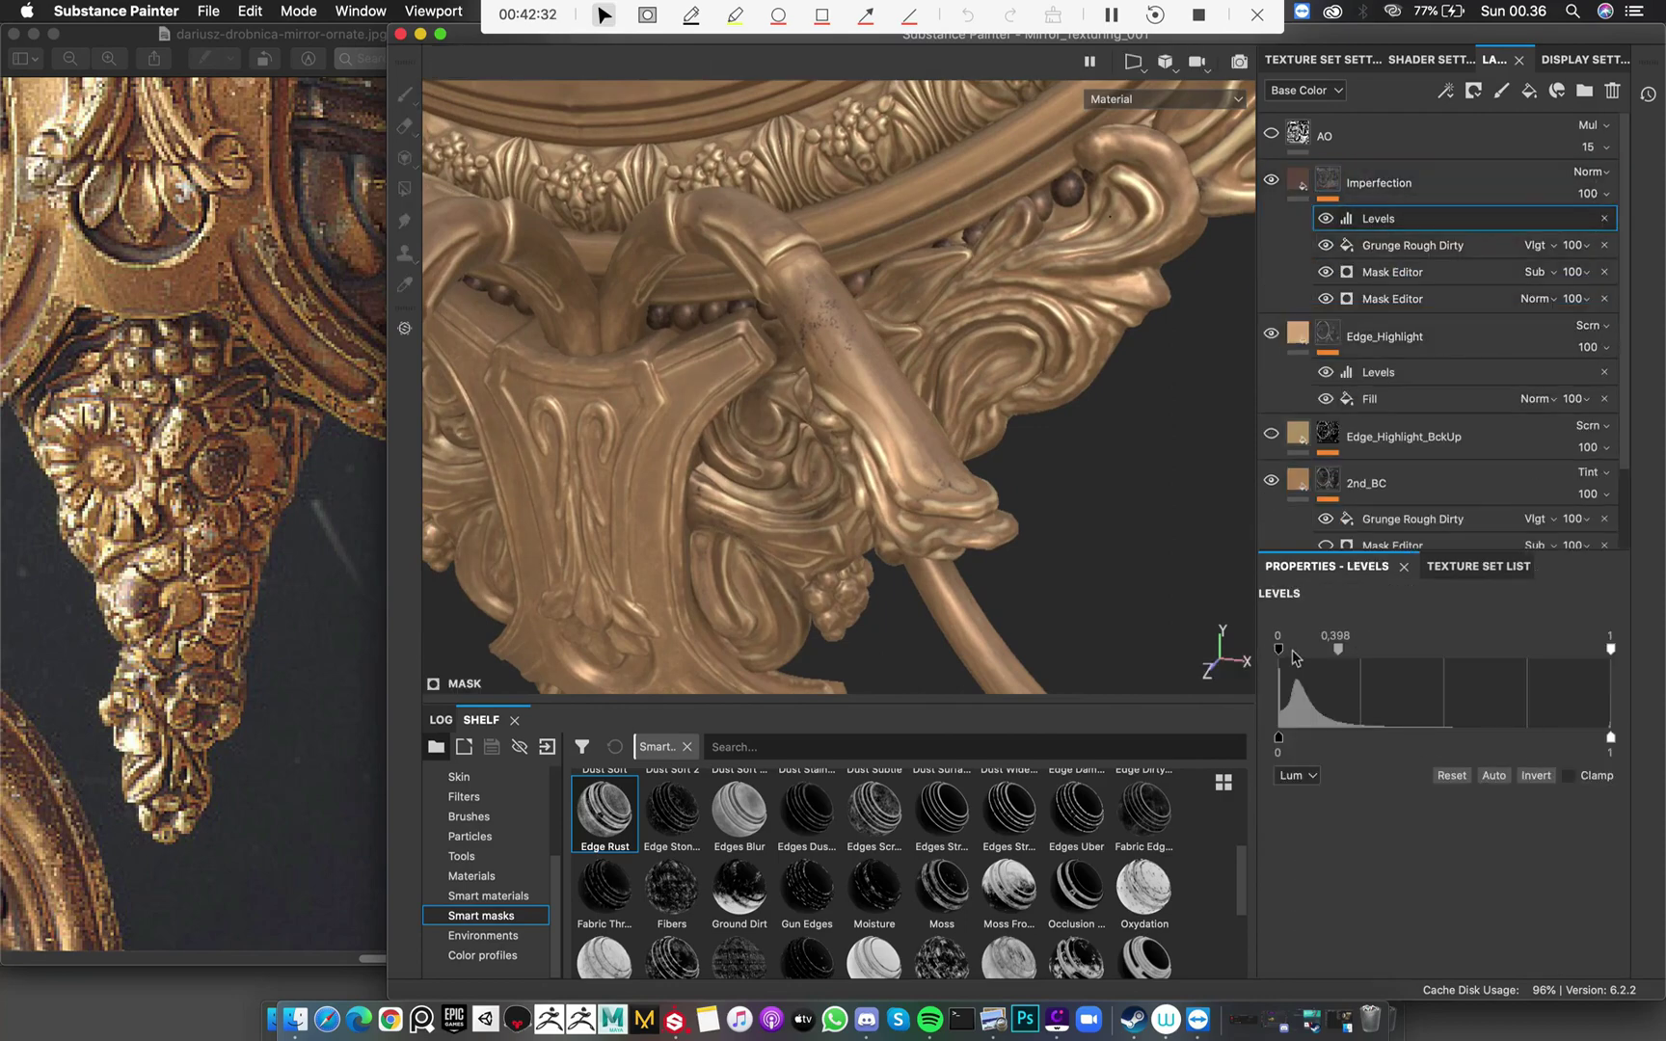
left_click_drag(1326, 651, 1278, 650)
left_click_drag(1610, 649, 1433, 675)
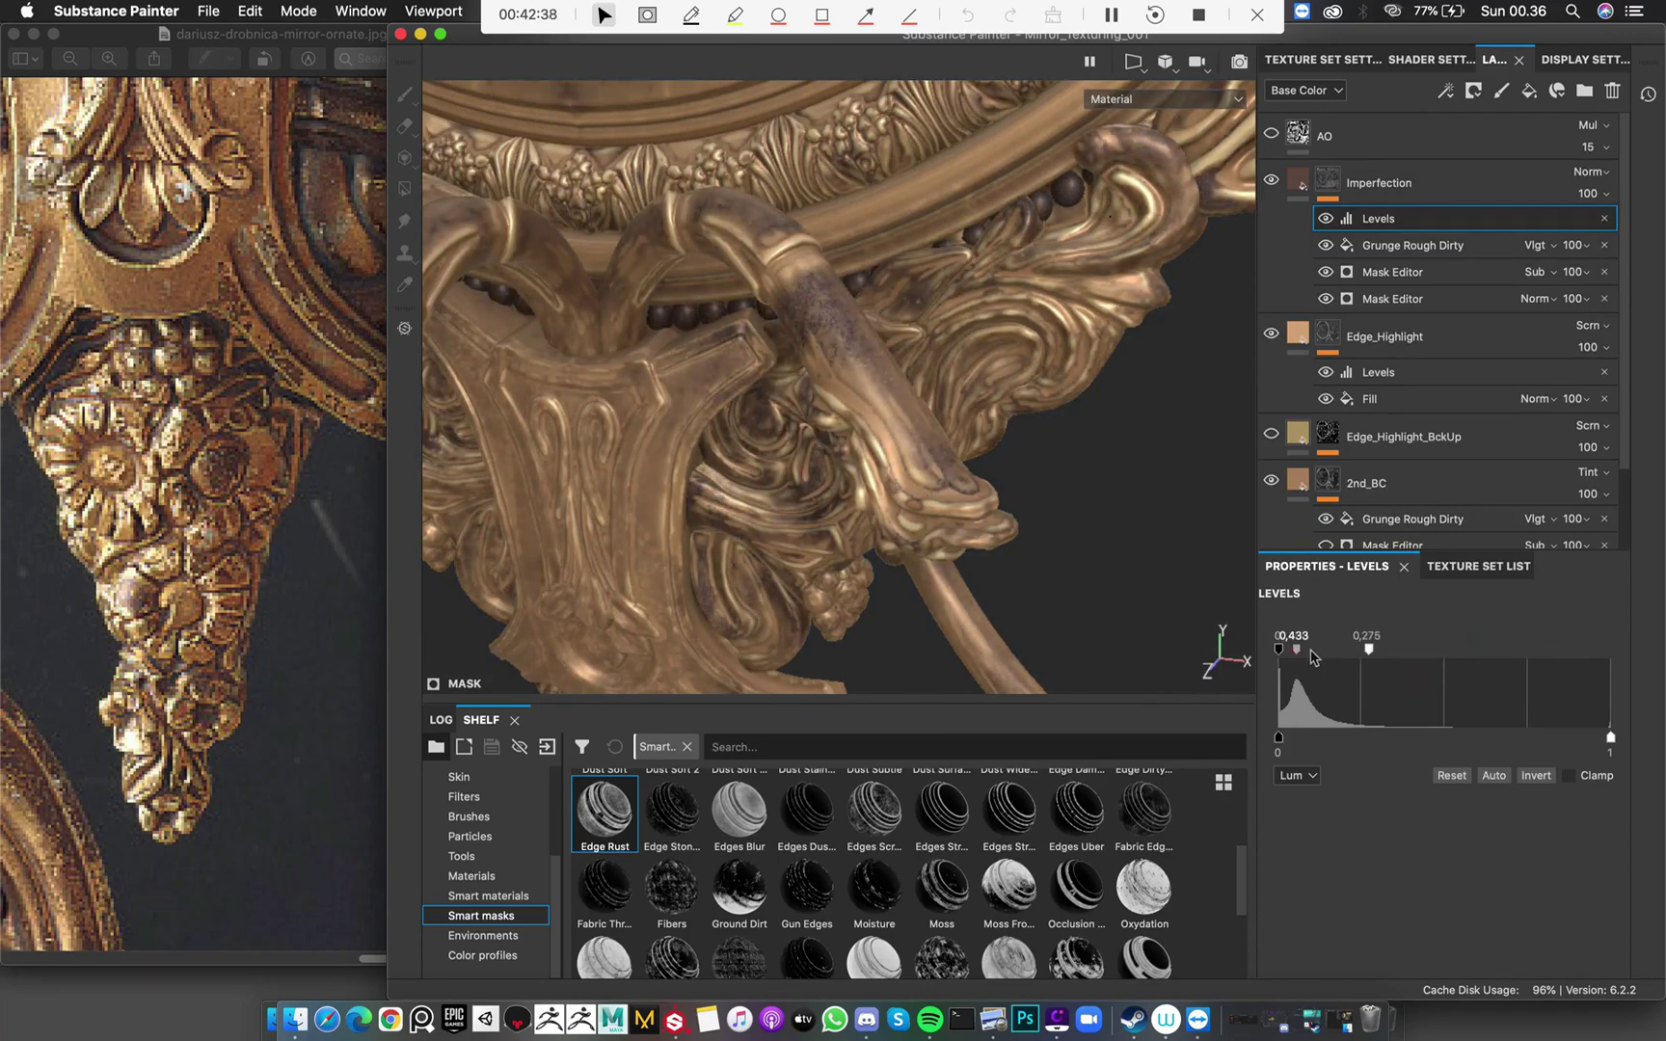
mouse_move(1312, 658)
left_mouse_down()
mouse_move(1292, 660)
mouse_move(1327, 650)
left_mouse_up()
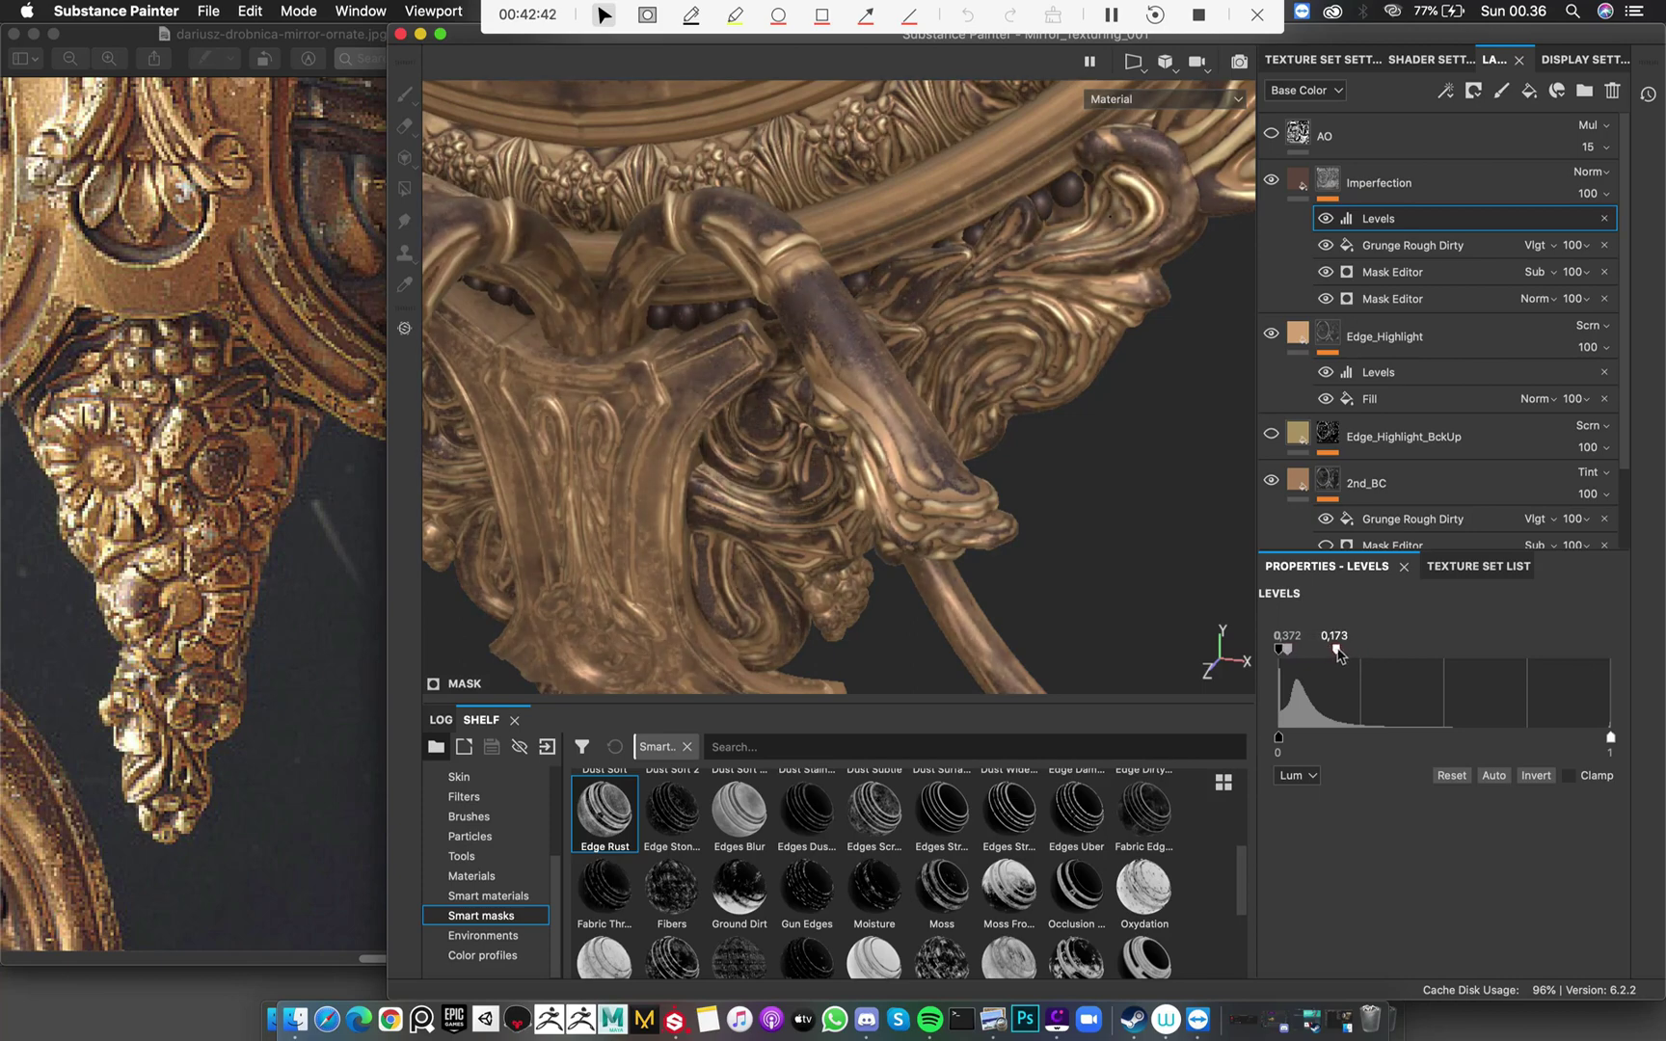
left_click_drag(1376, 655, 1292, 659)
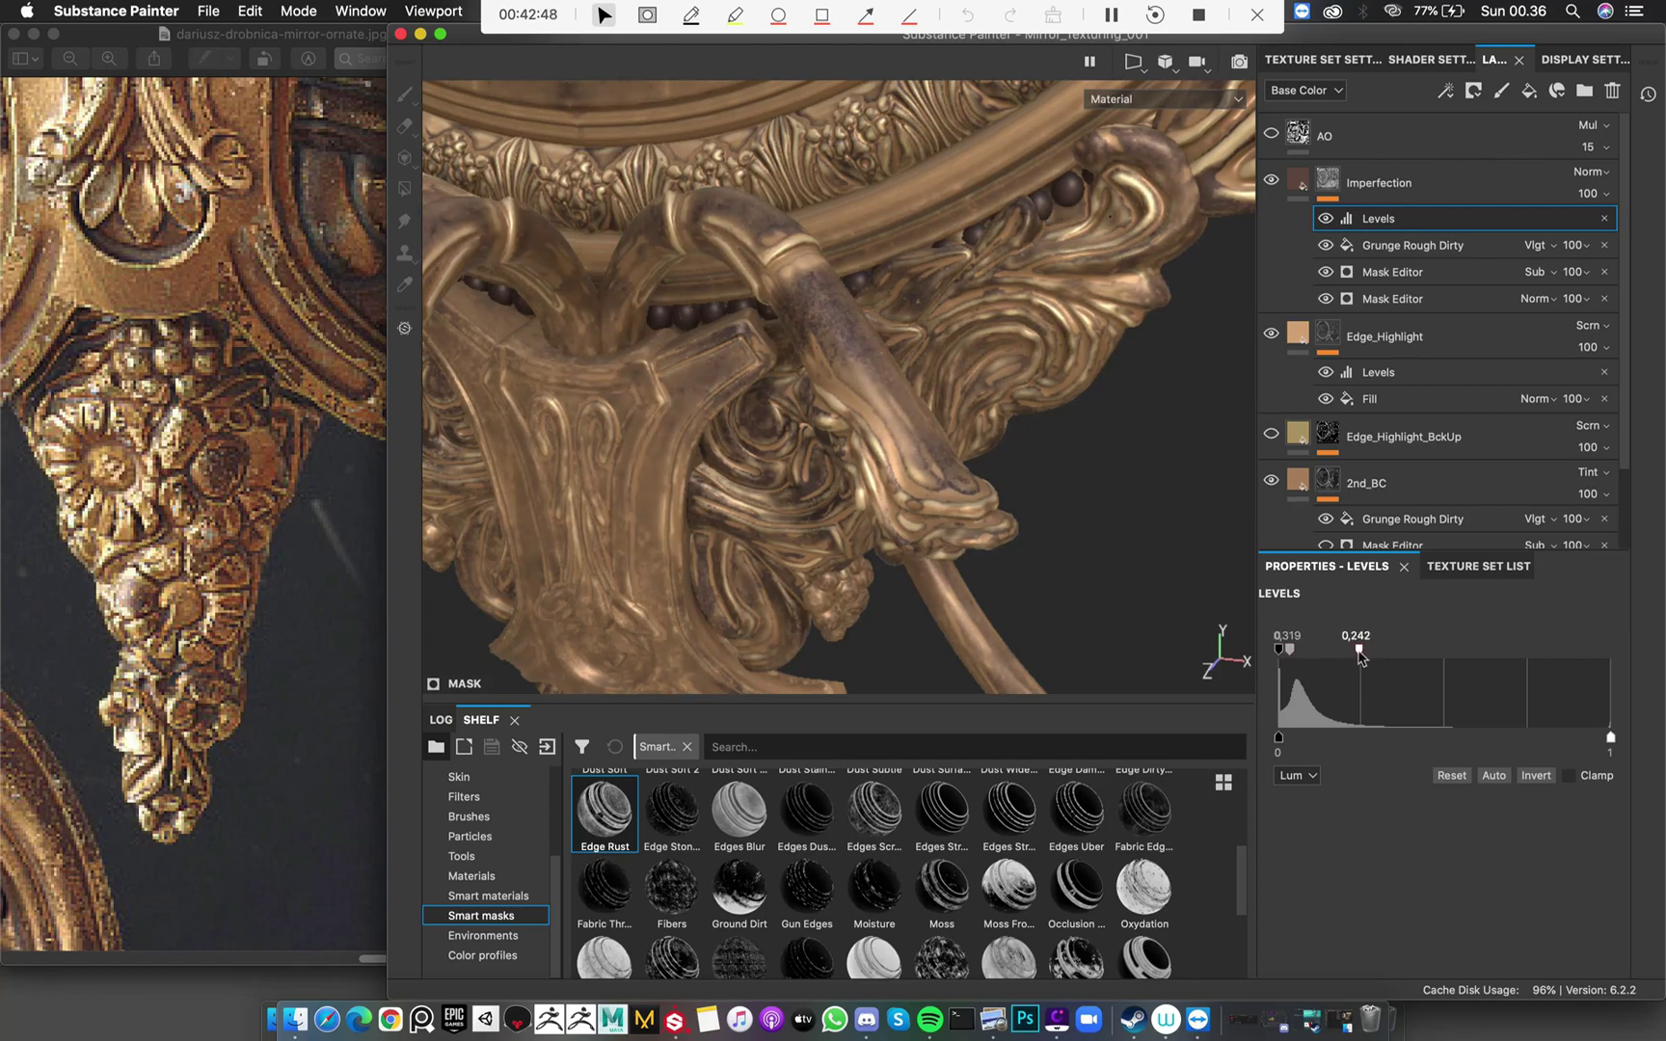
Examine the Imperfection mask in isolation and compare it with the full material from several angles
left_click_drag(721, 353, 892, 345, "alt")
left_click(1329, 181)
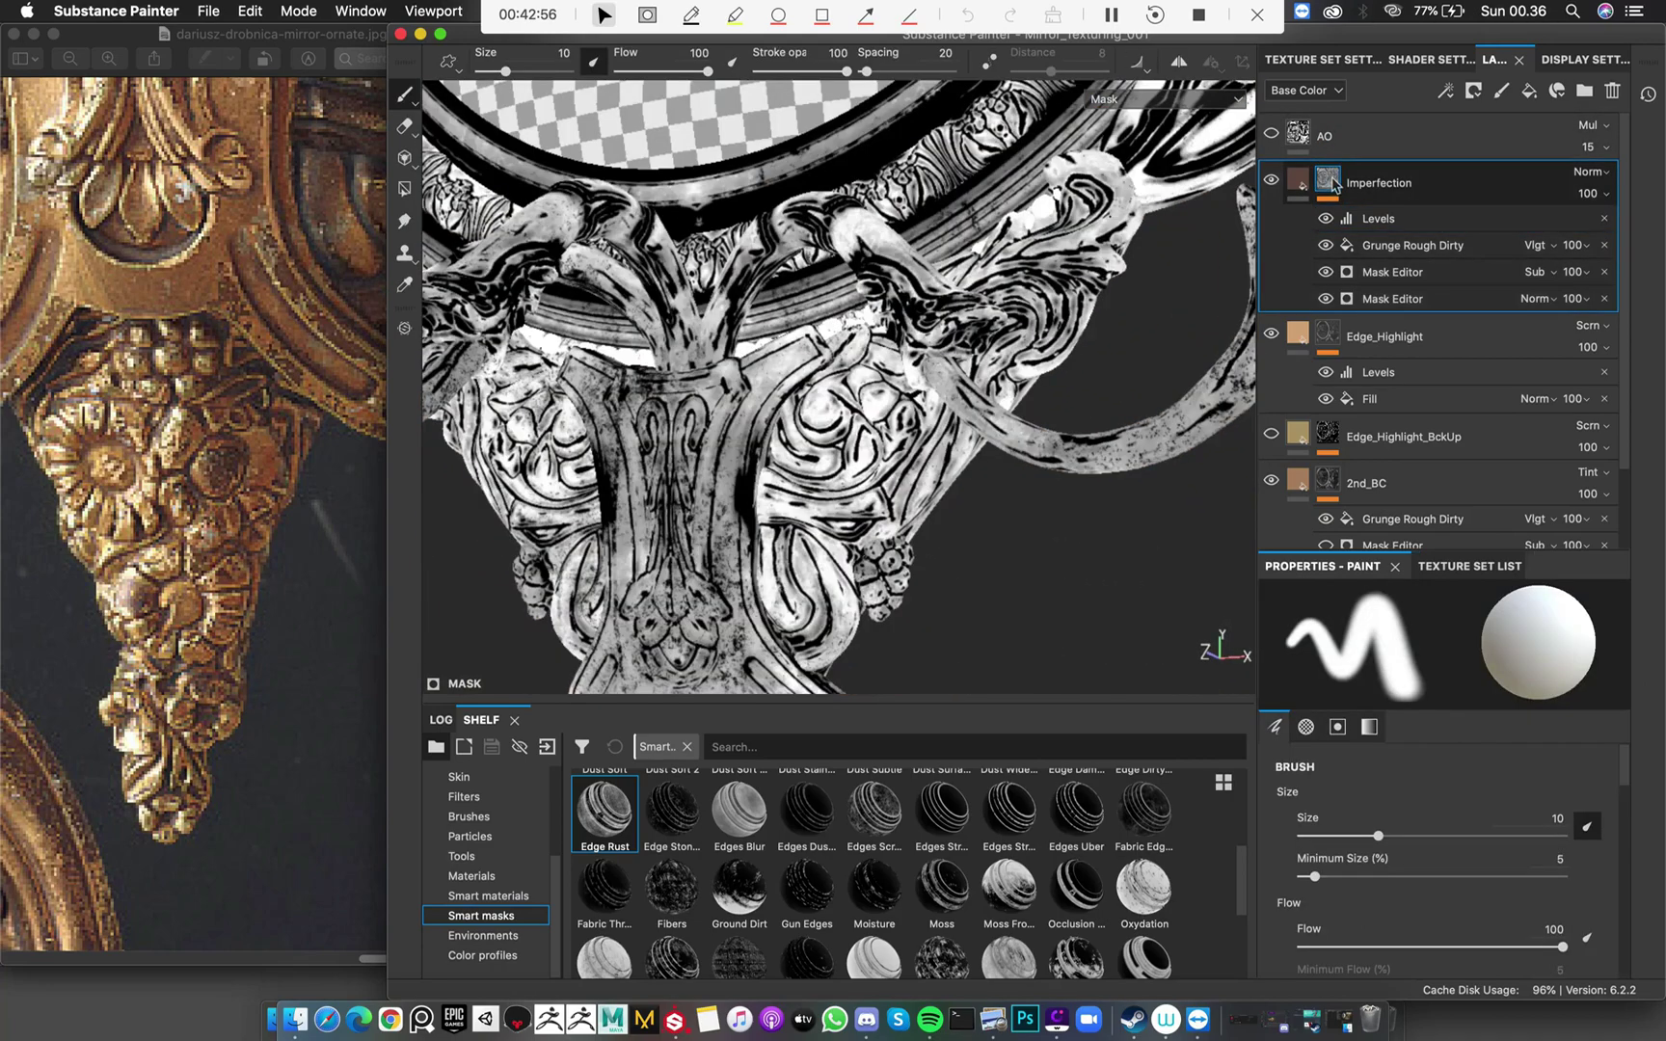
left_click(1297, 181)
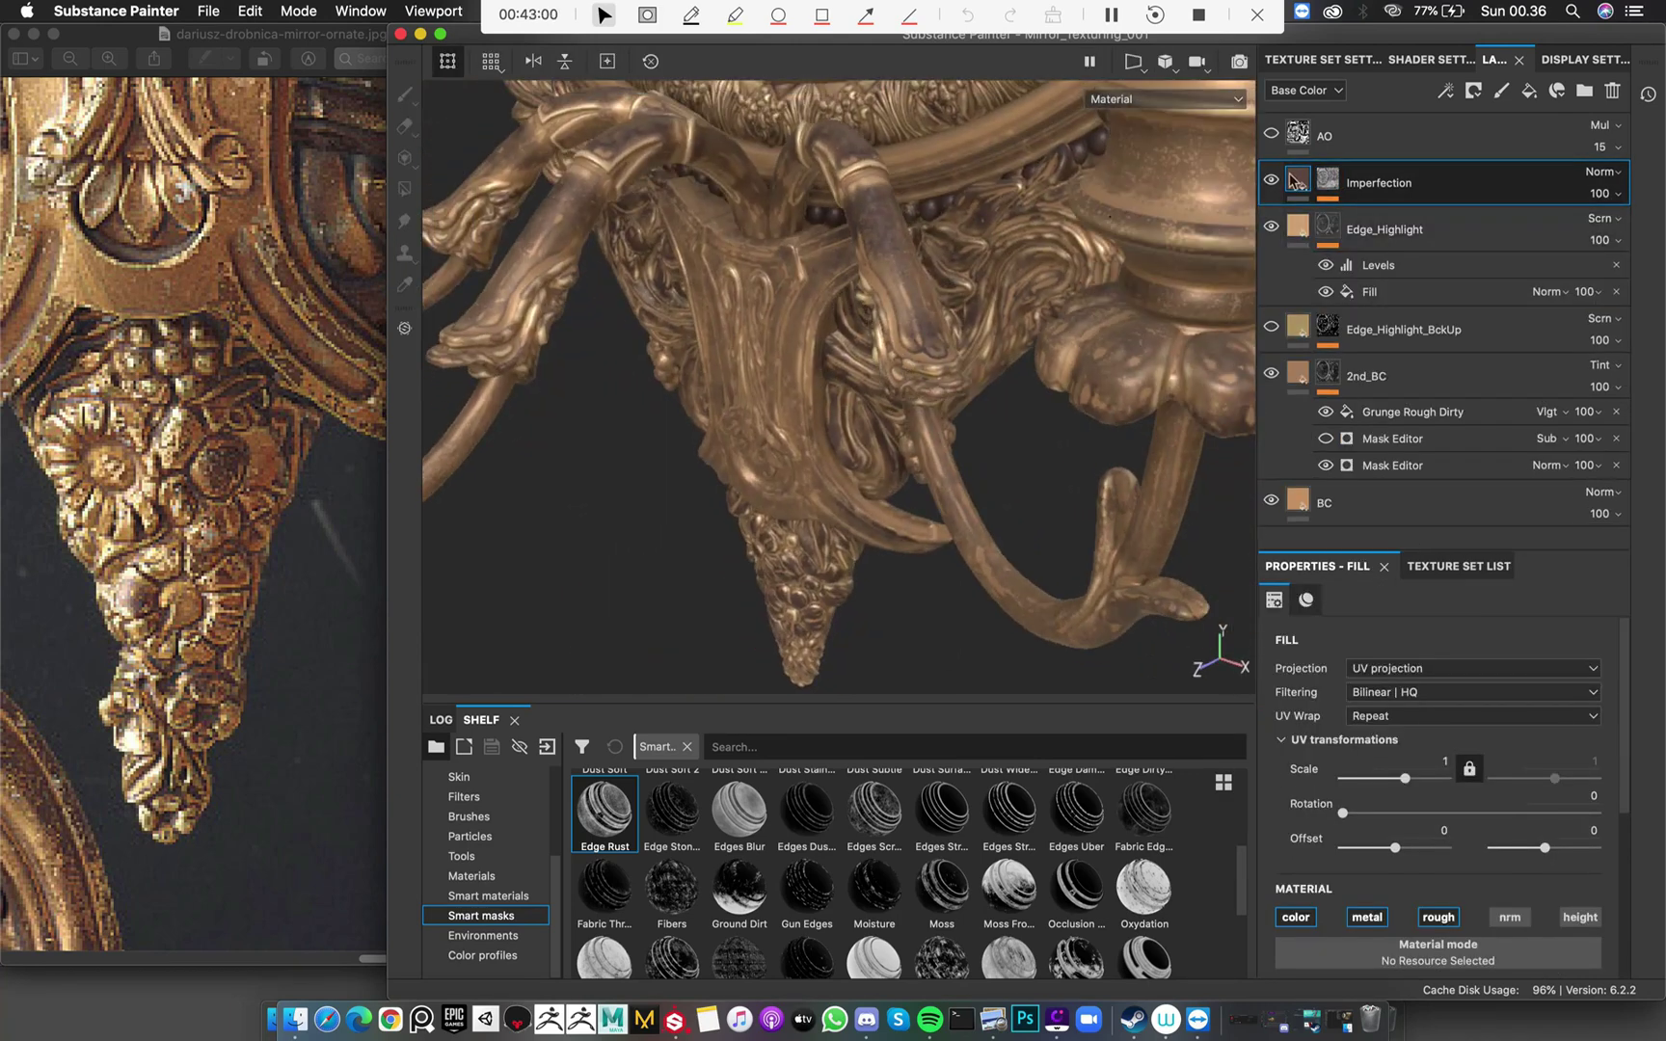
Group the Imperfection layer into a folder, blending the layer as Hard light and the folder as Passthrough
key("super+g")
left_click_drag(874, 220, 764, 279, "alt")
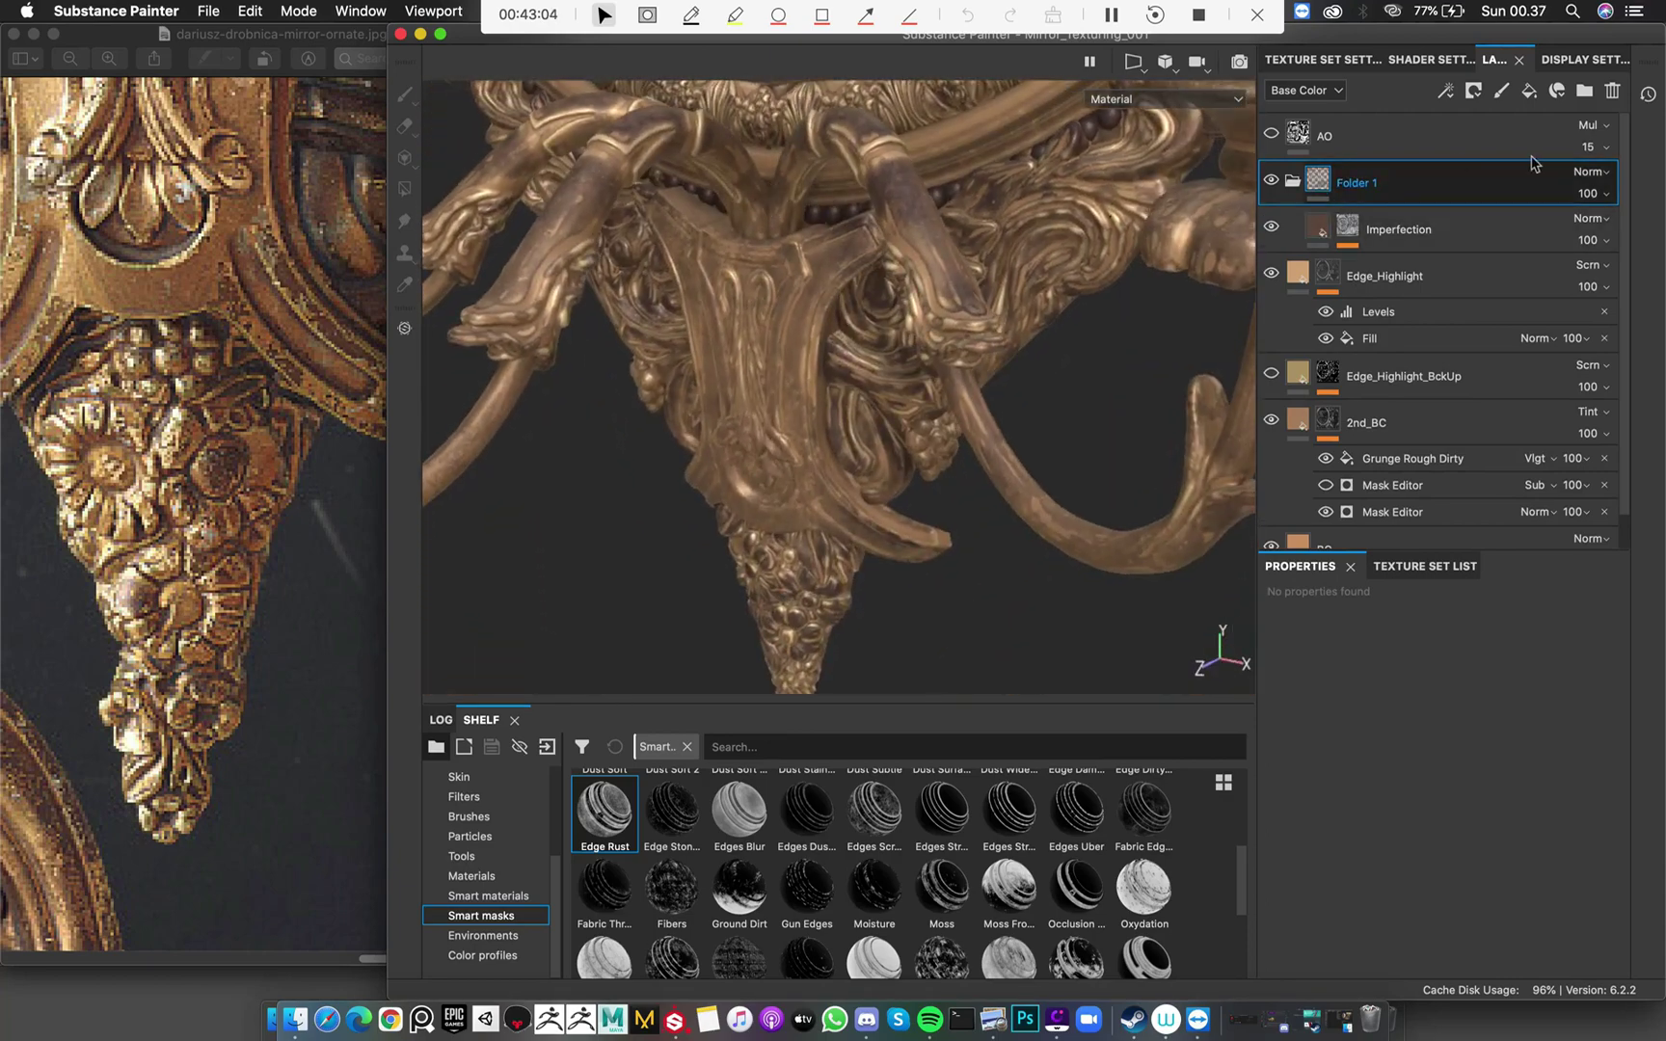
left_click(1589, 218)
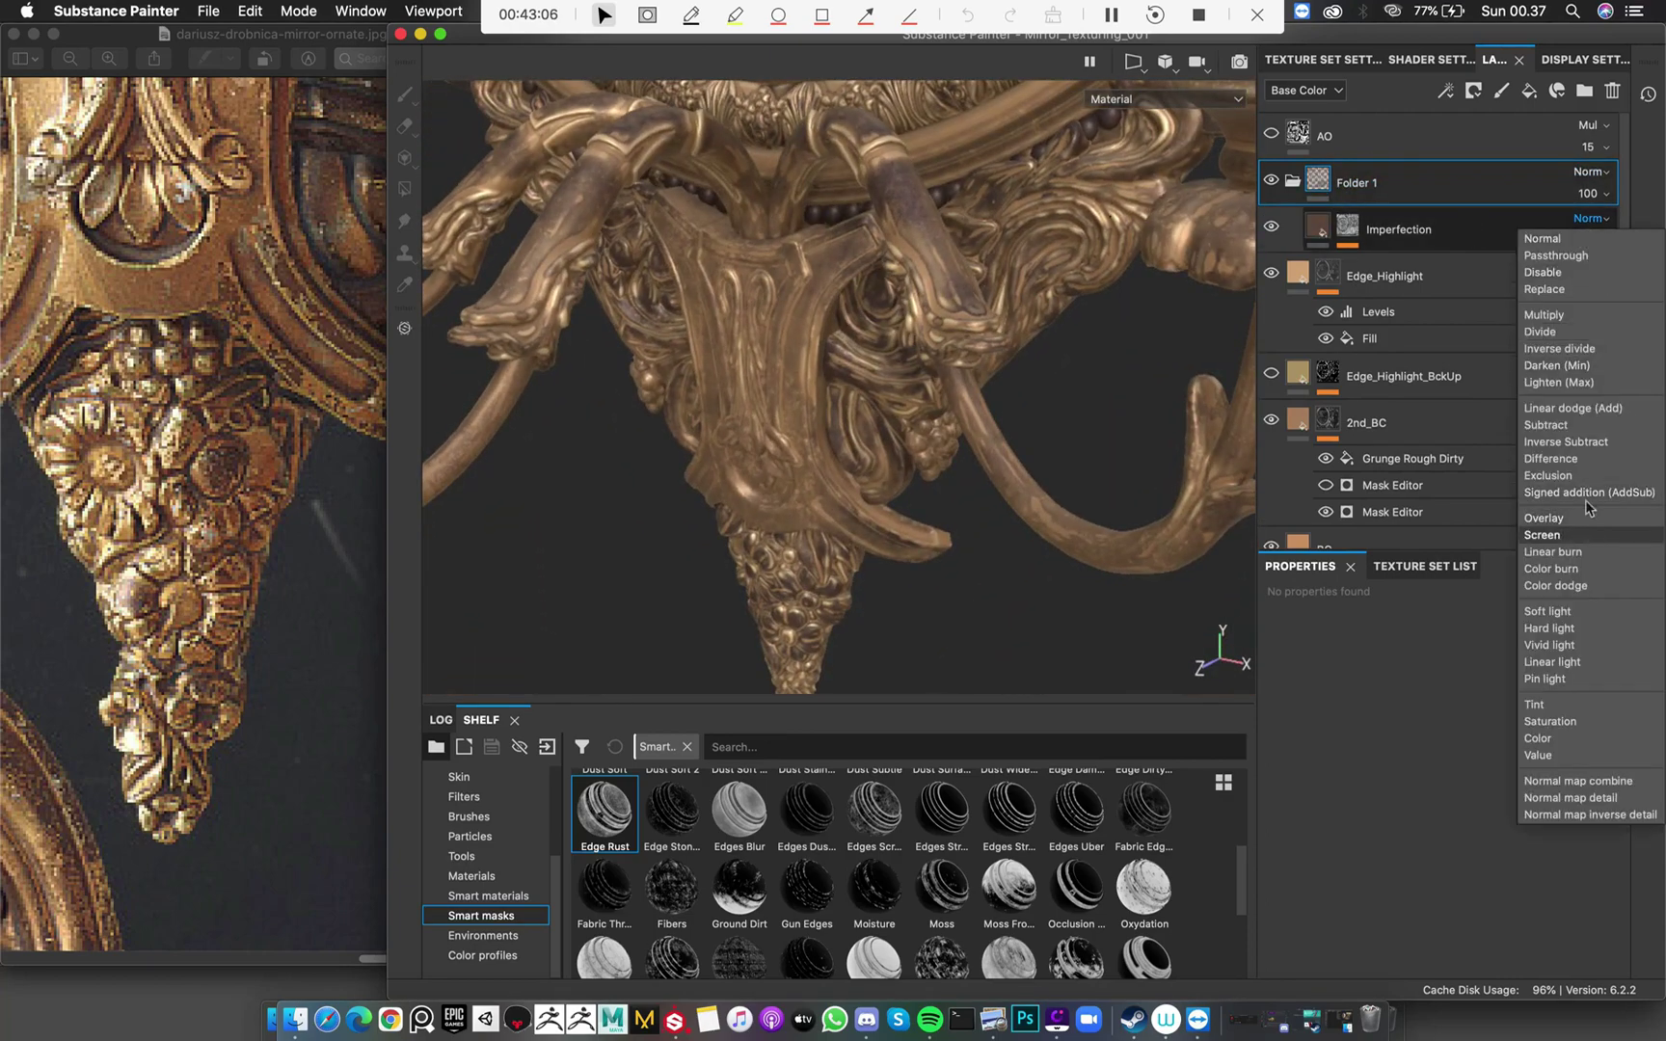
left_click(1584, 628)
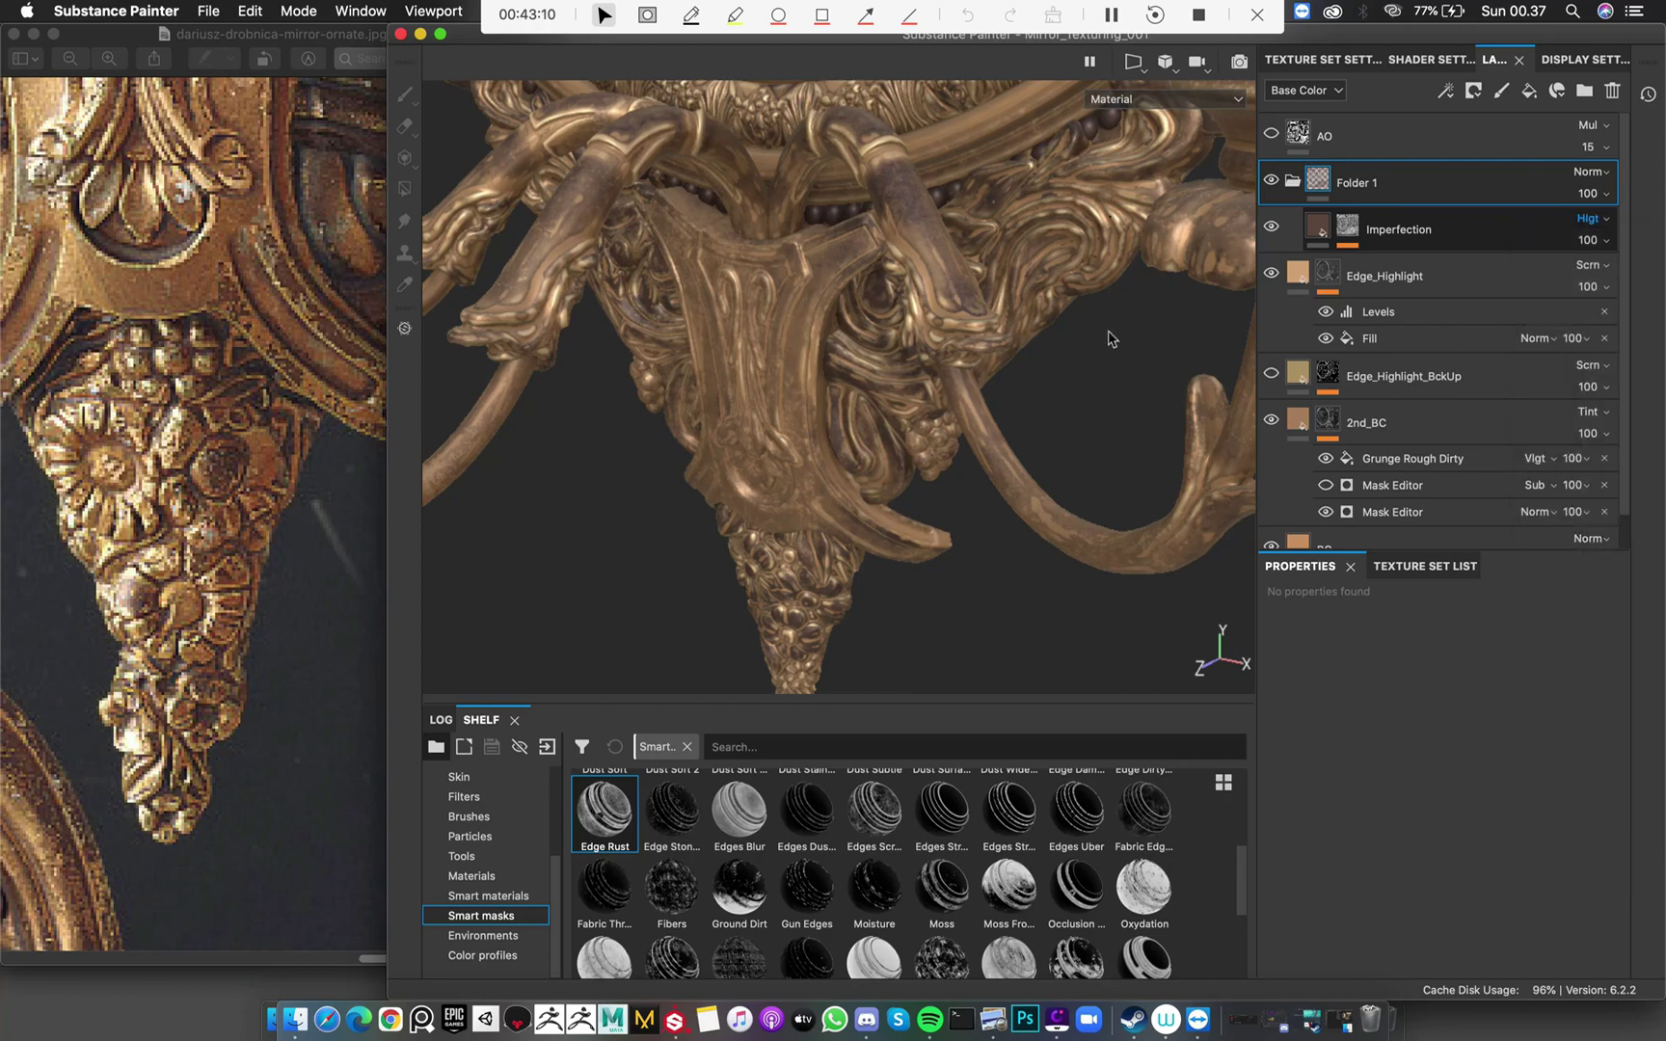
left_click(1587, 171)
left_click(1554, 208)
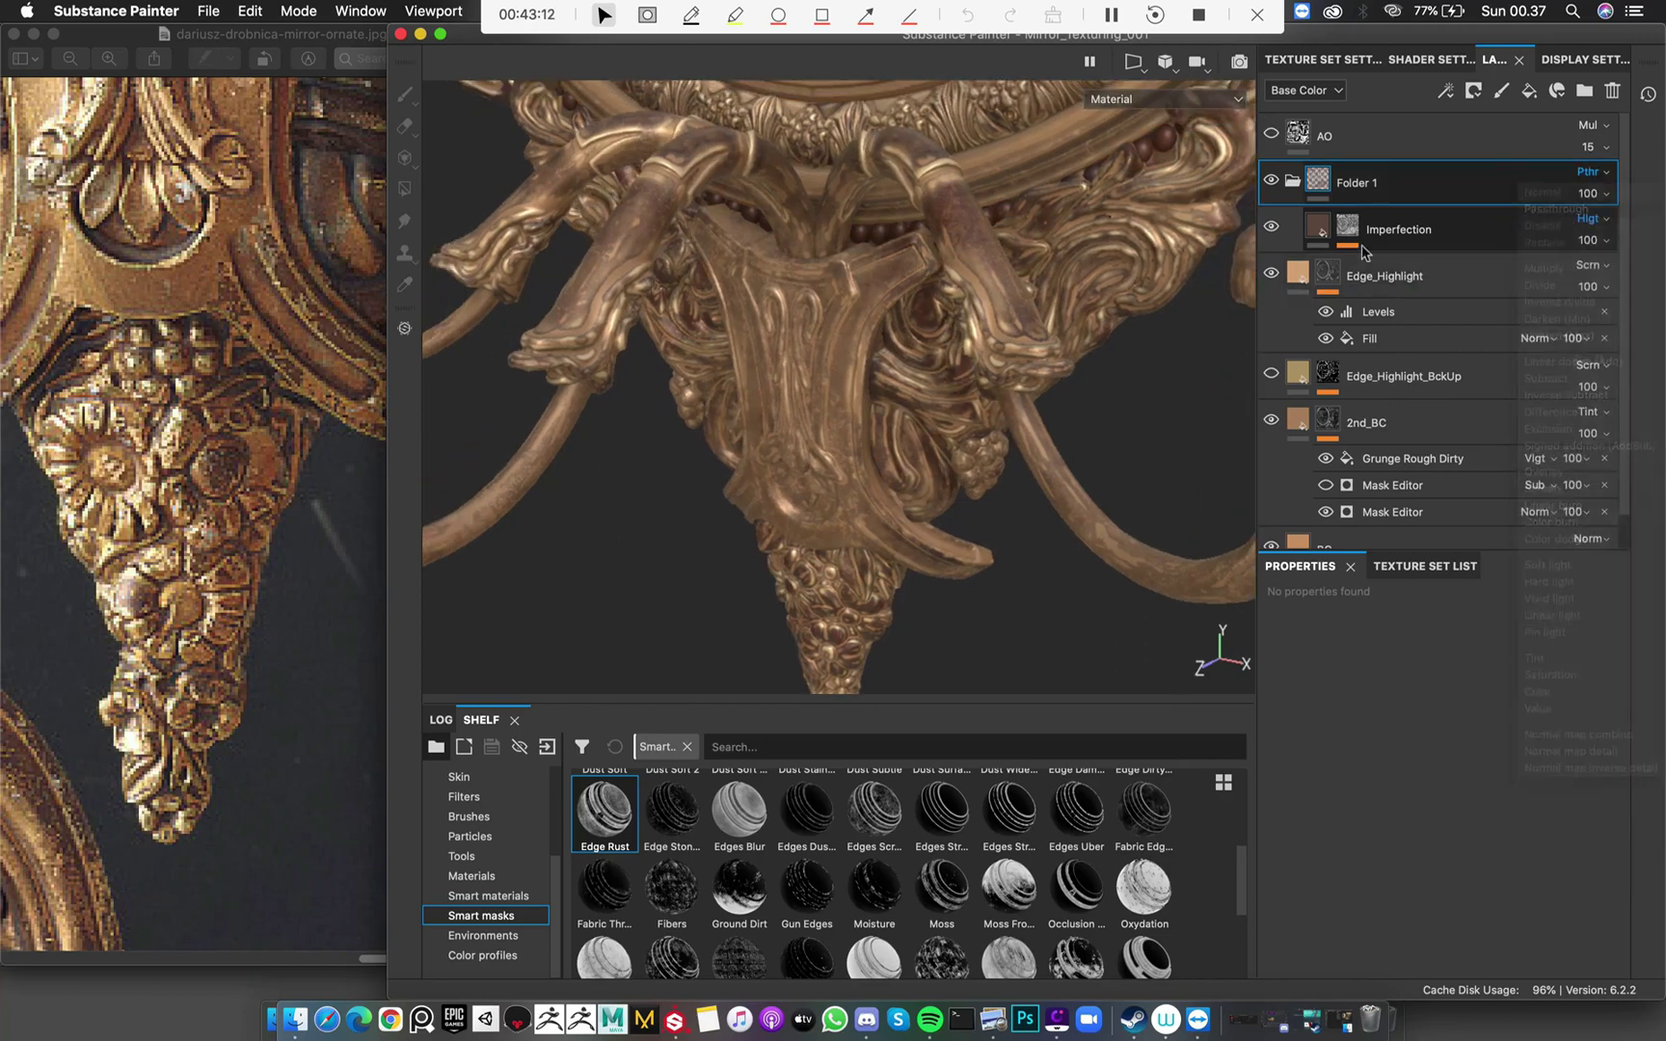
Compare the mirror's lower ornament and candle arms with the wear in the reference photo
left_click_drag(1018, 274, 972, 310, "alt")
scroll(297, 494, "down", 4)
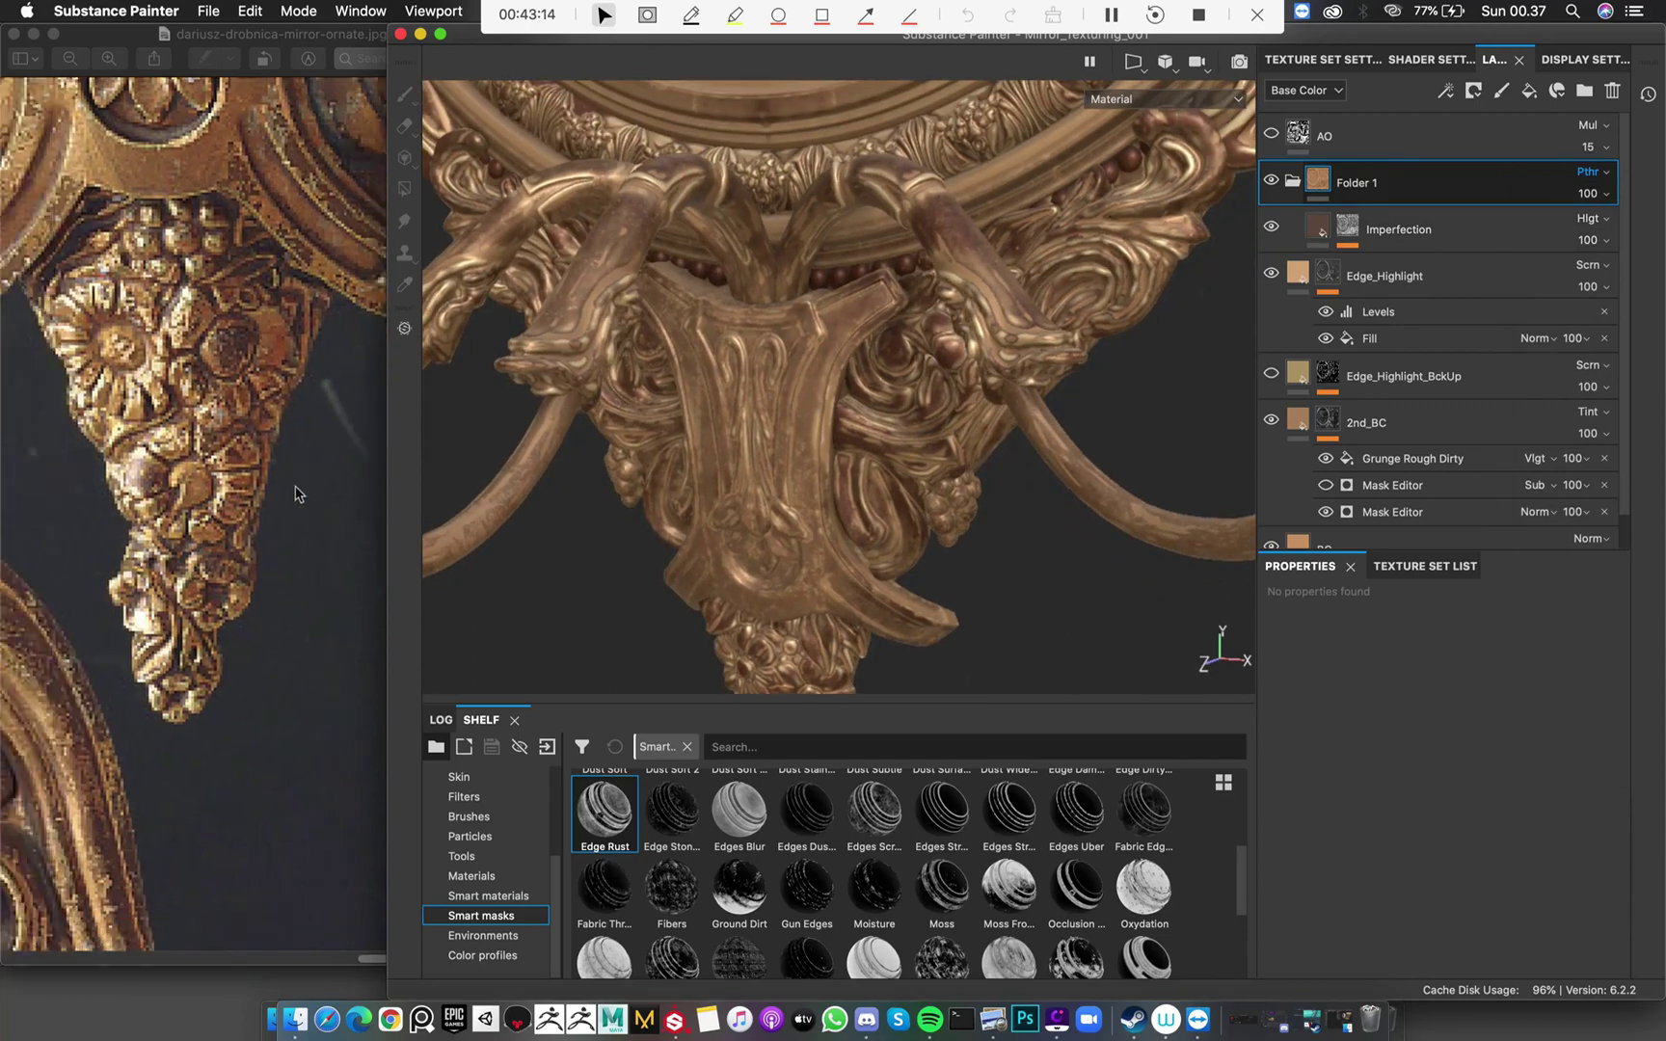
scroll(297, 494, "down", 10)
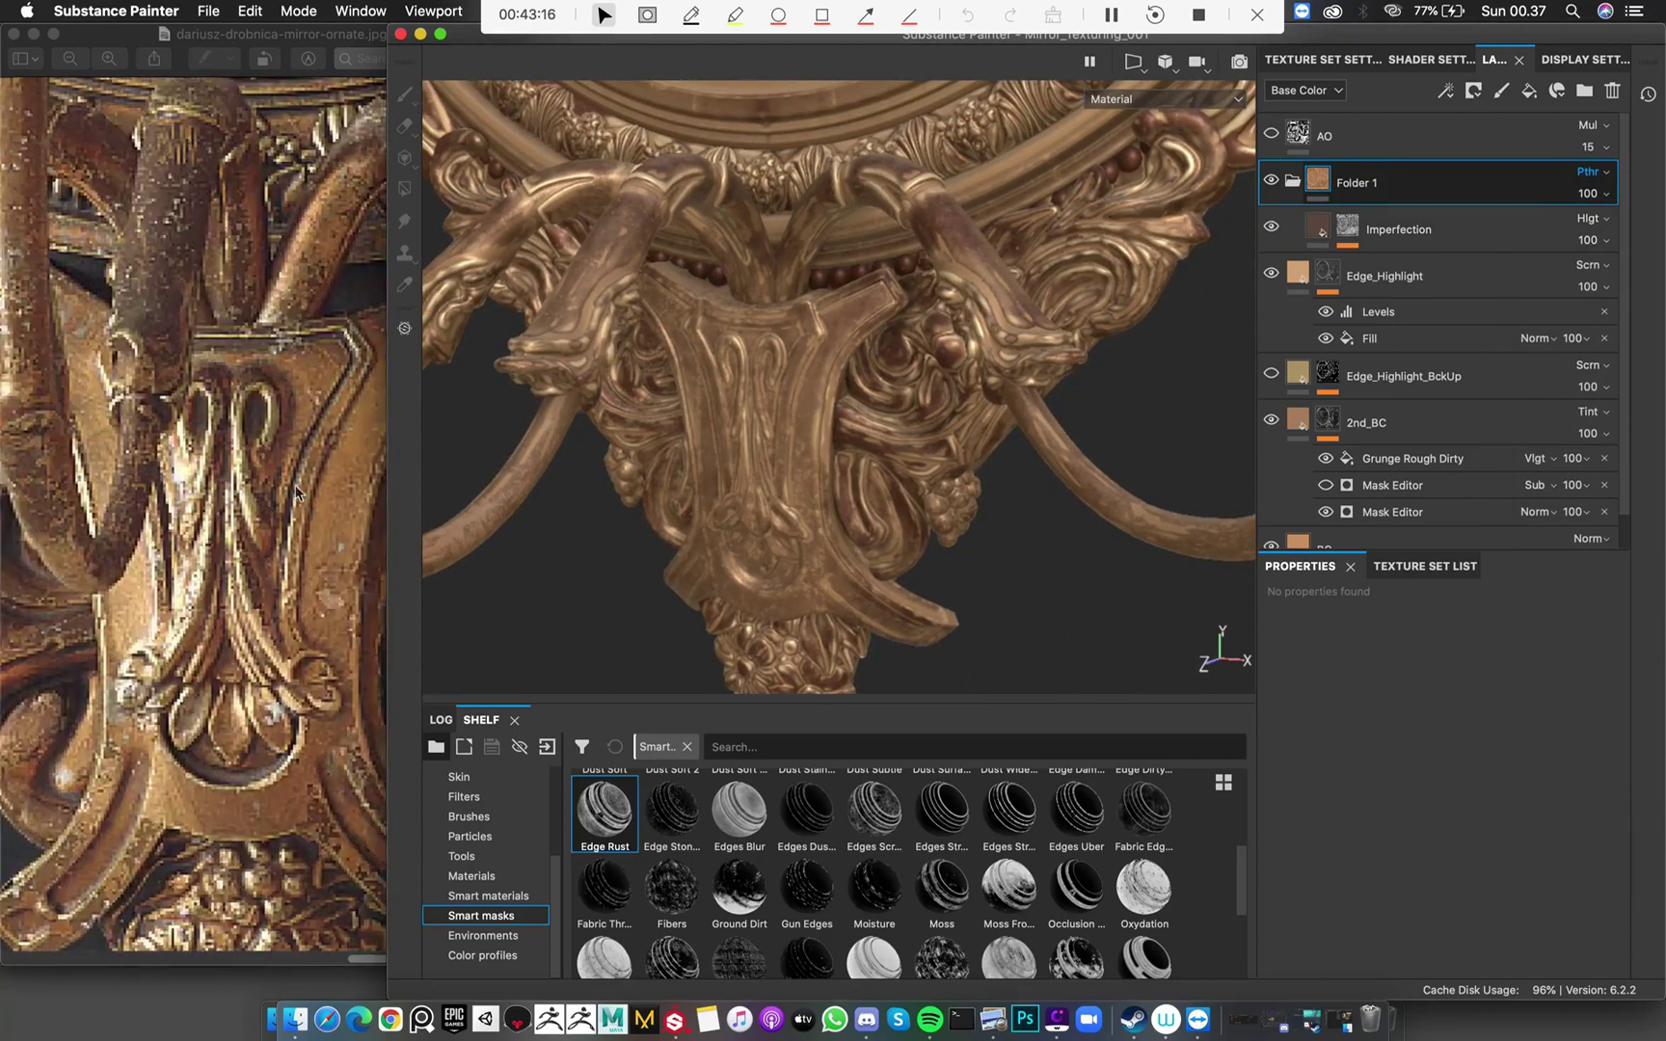
scroll(297, 494, "right", 10)
left_click(949, 284)
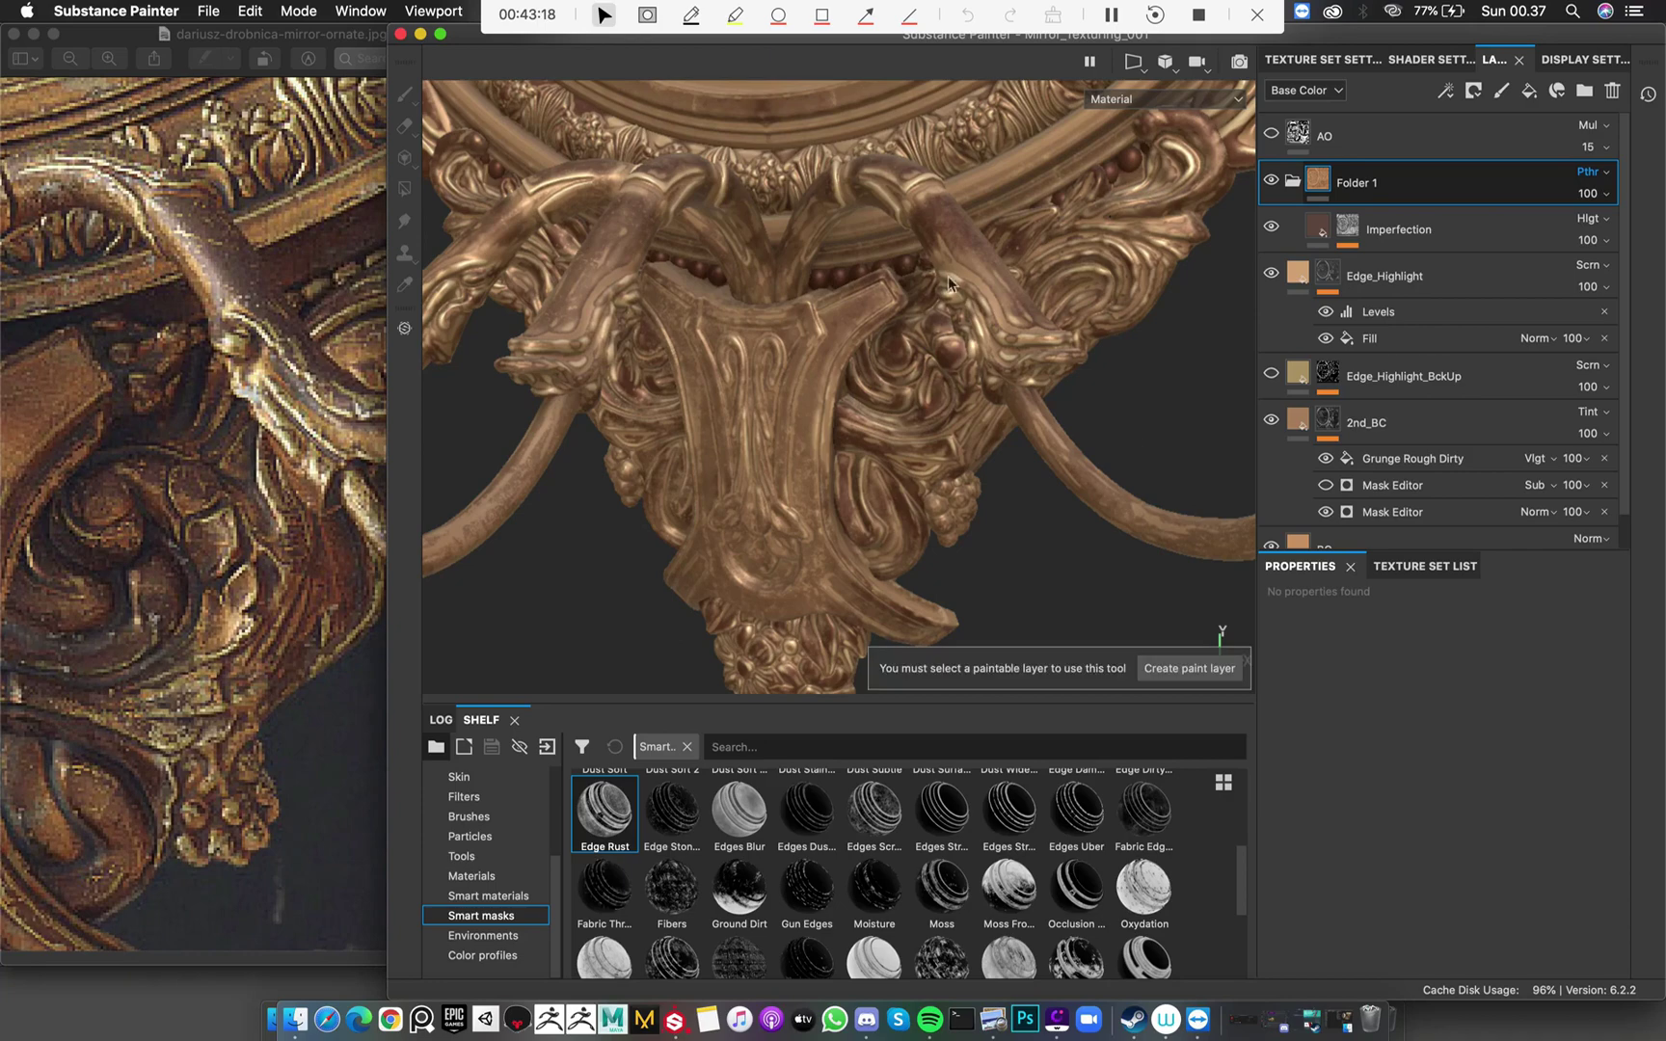
left_click_drag(949, 283, 890, 206, "alt")
scroll(890, 206, "down", 3)
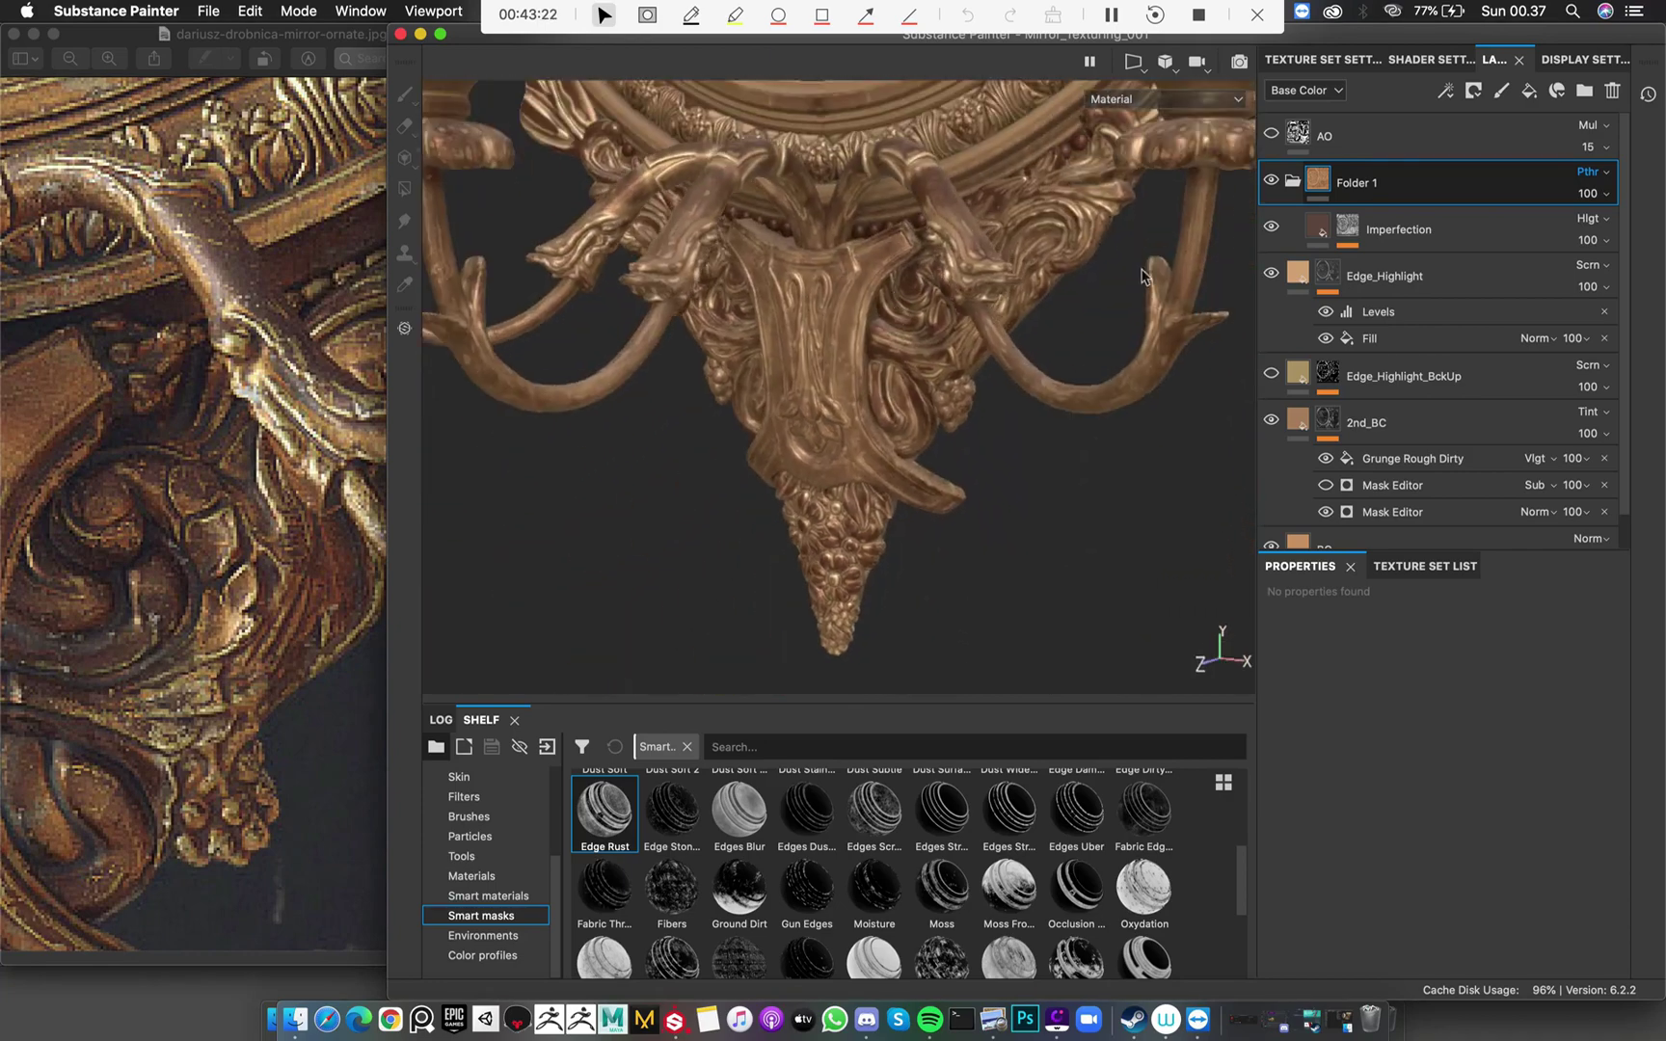
Give Folder 1 a black mask and add a fill effect to that mask
right_click(1326, 183)
left_click(1379, 212)
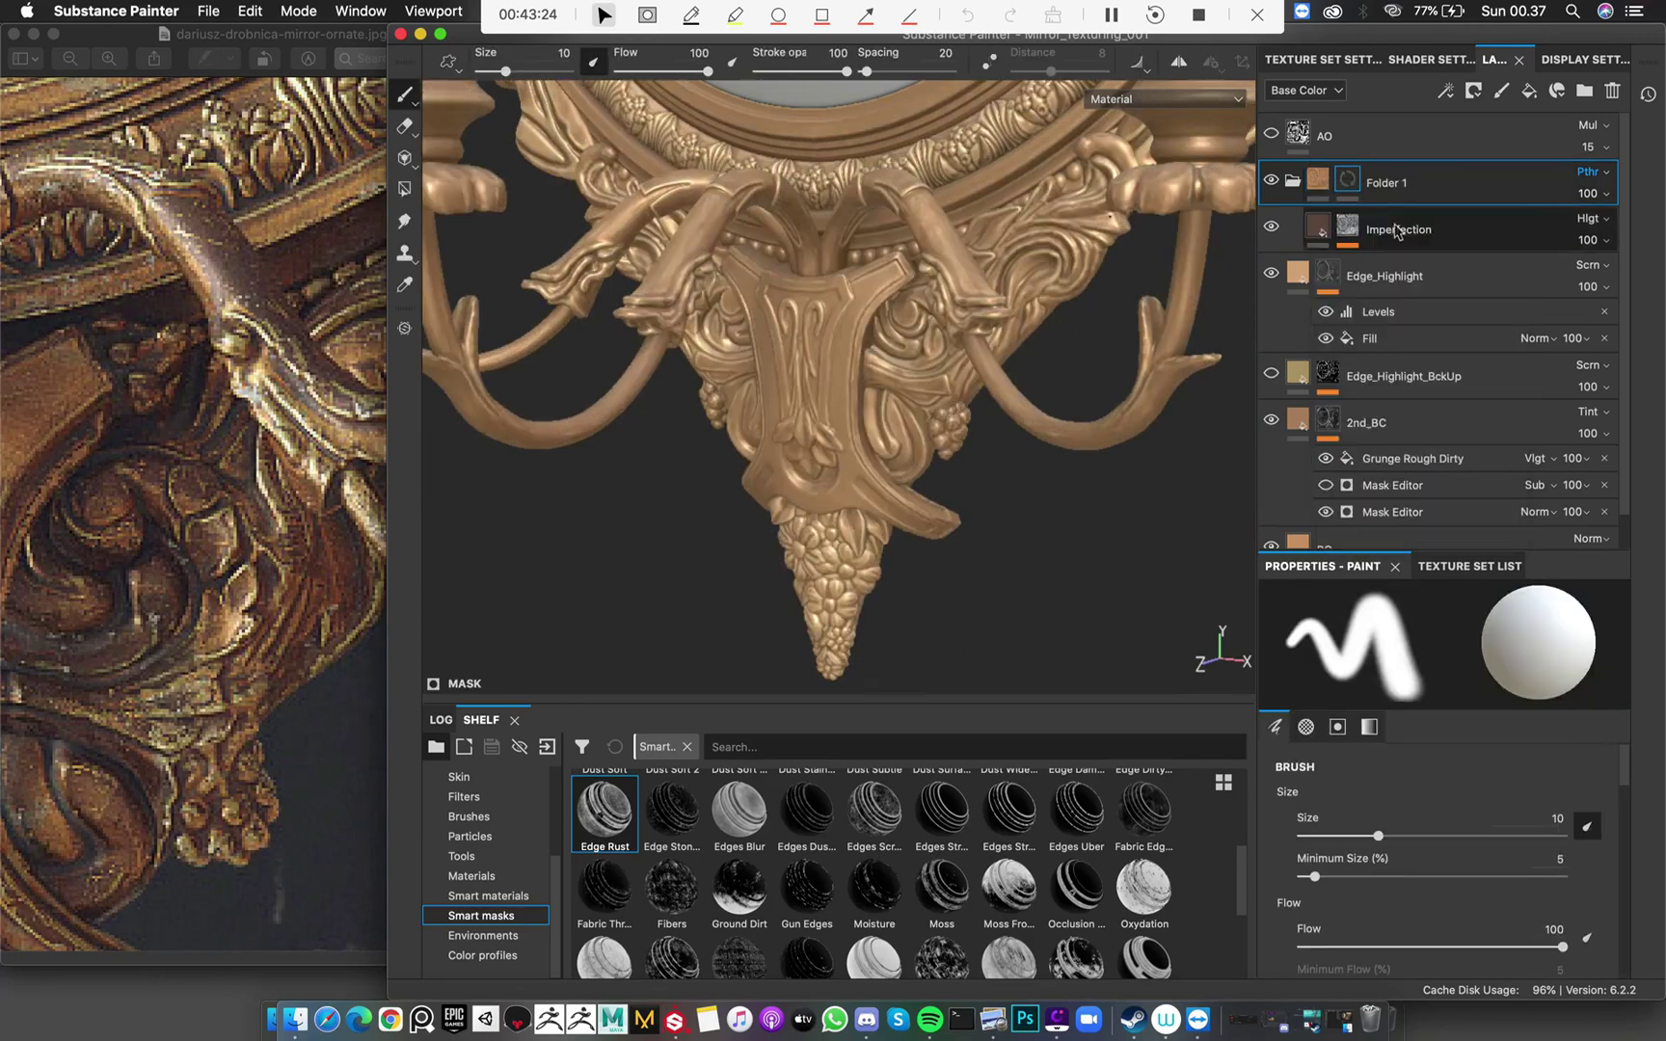
right_click(1349, 183)
left_click(1427, 624)
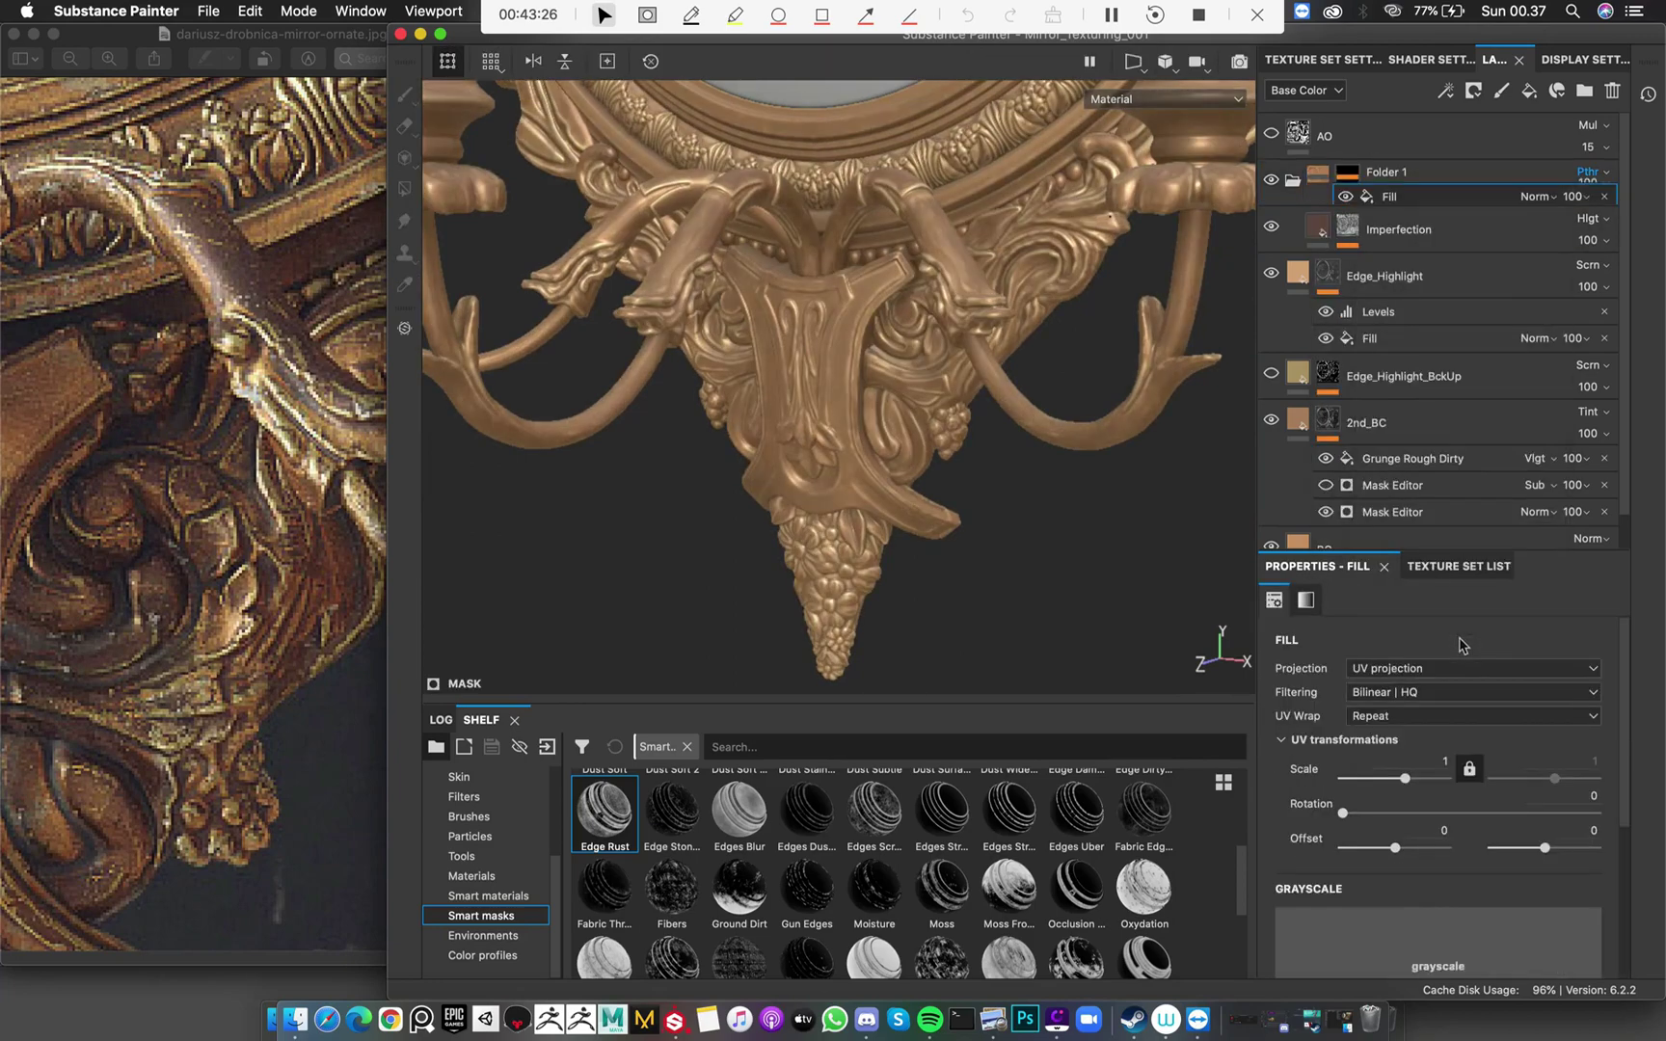
Browse the procedural grunge textures and assign Grunge Roughcast as the grayscale of Folder 1's mask fill
left_click(1321, 921)
scroll(1594, 821, "down", 10)
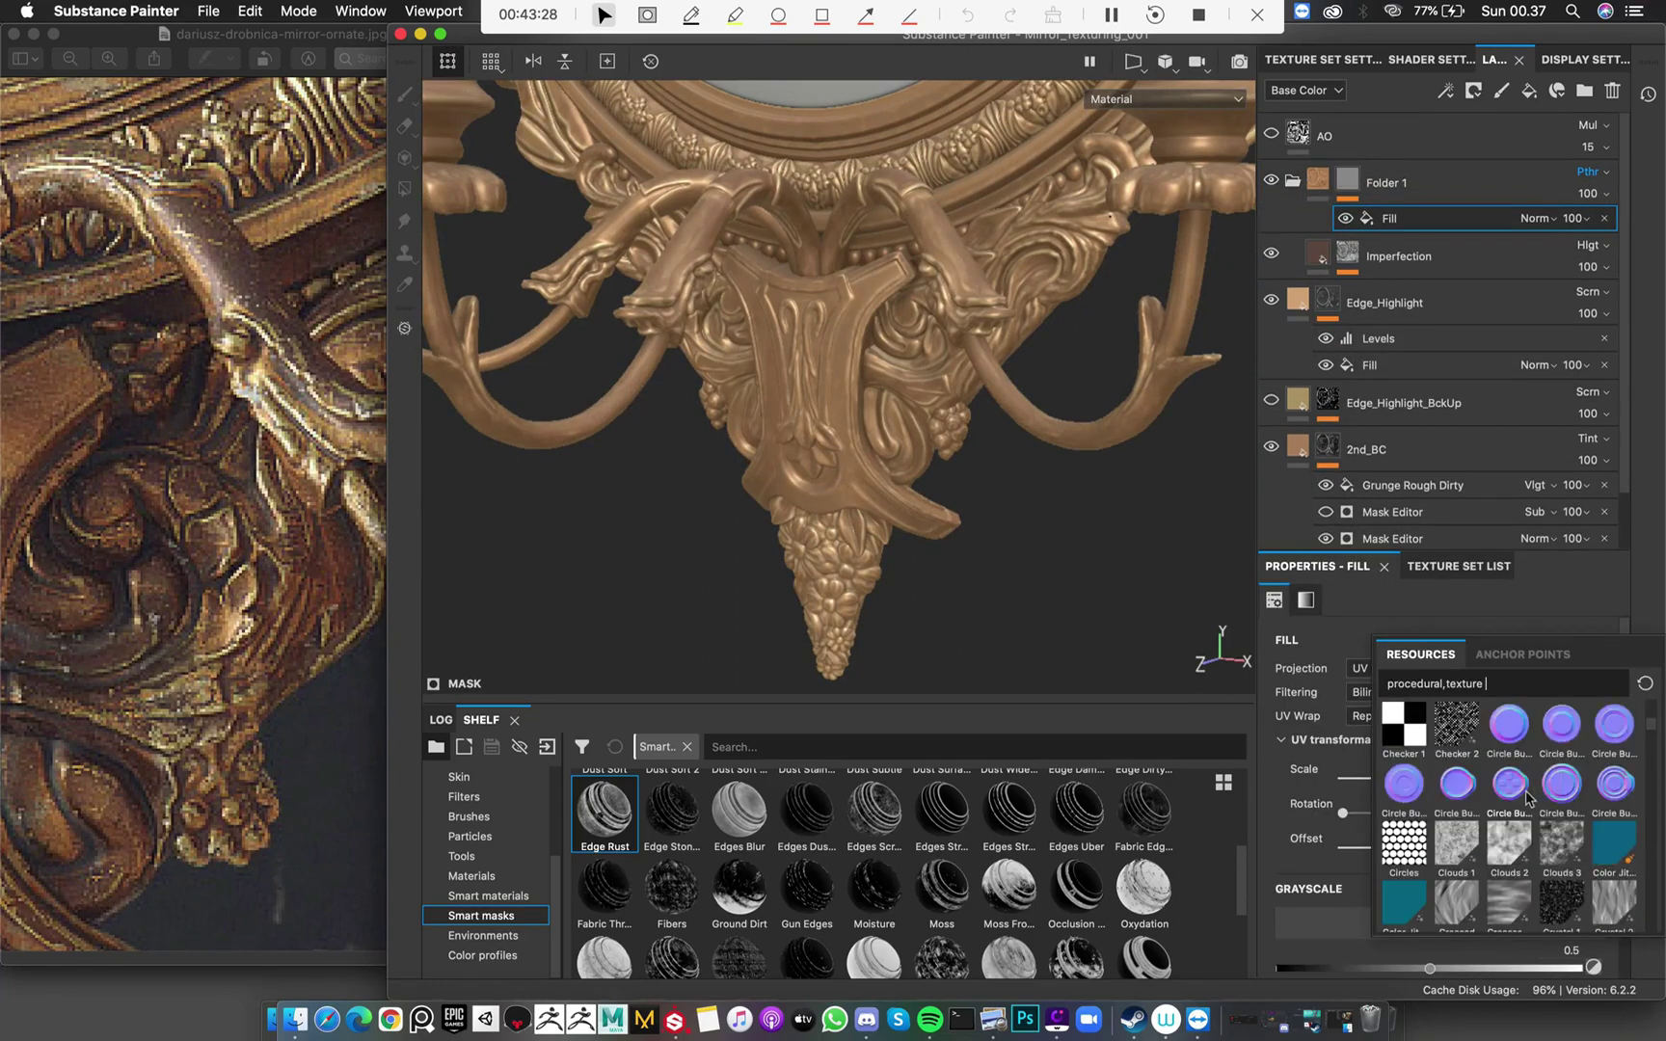
scroll(1526, 805, "down", 5)
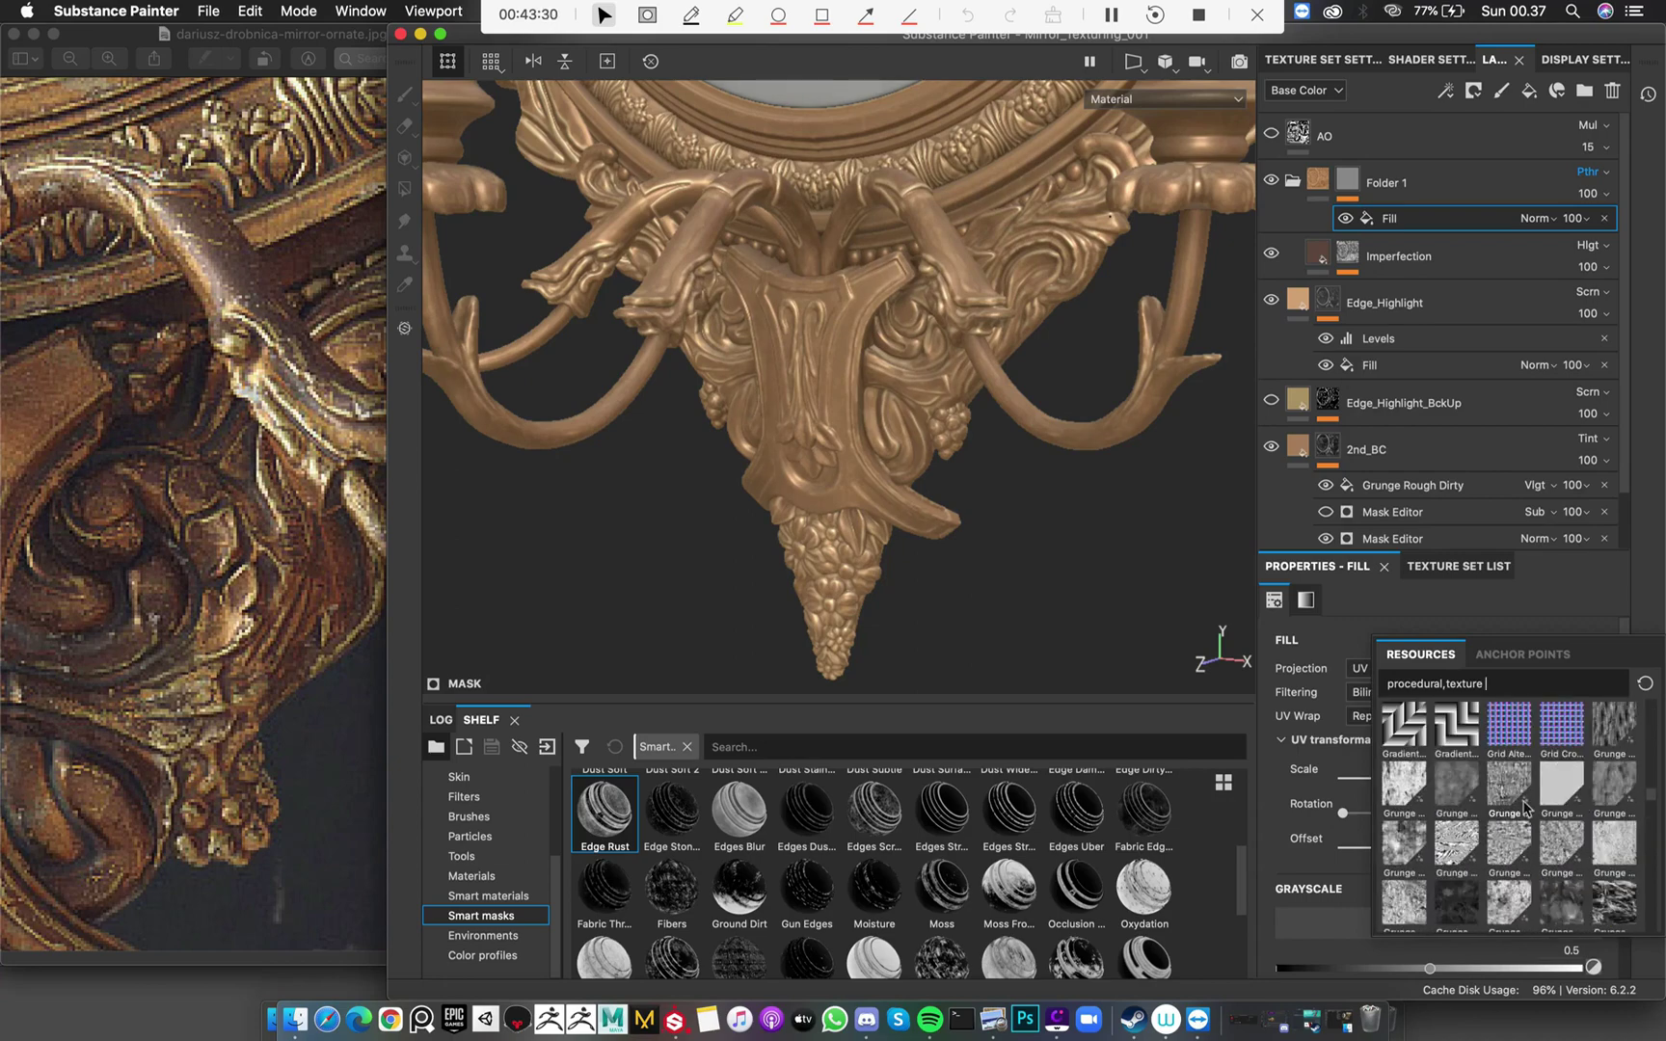
scroll(1518, 812, "down", 5)
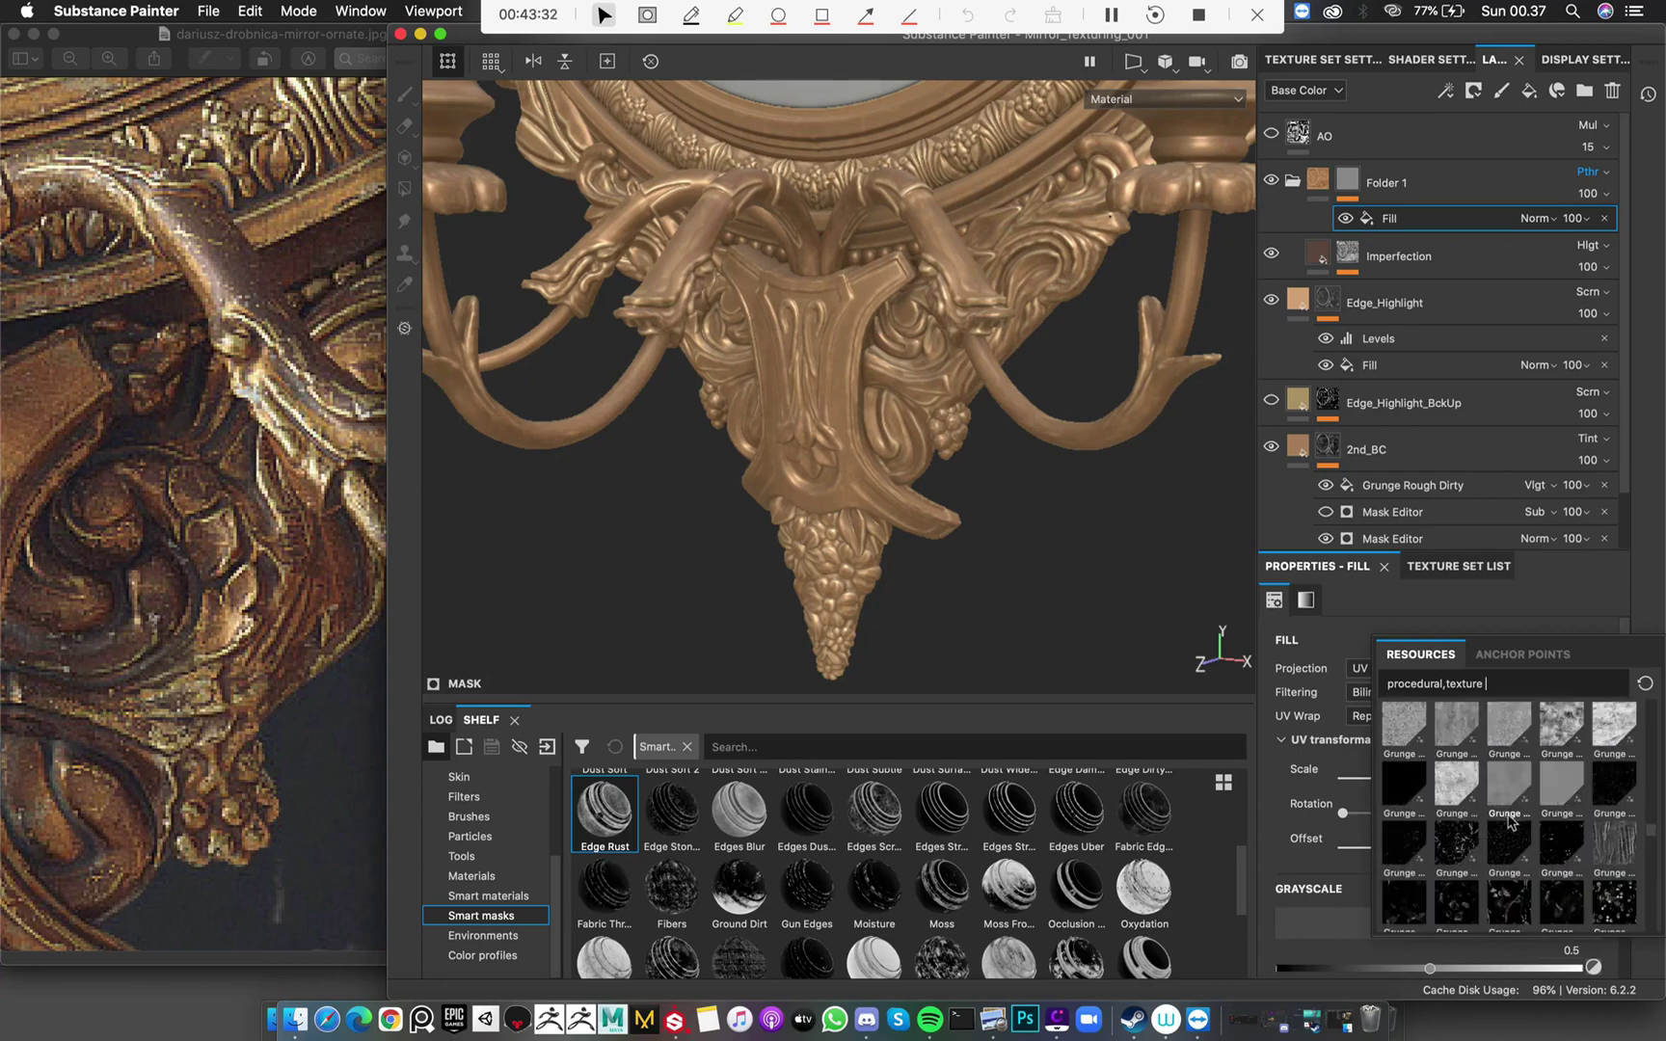
scroll(1456, 803, "down", 3)
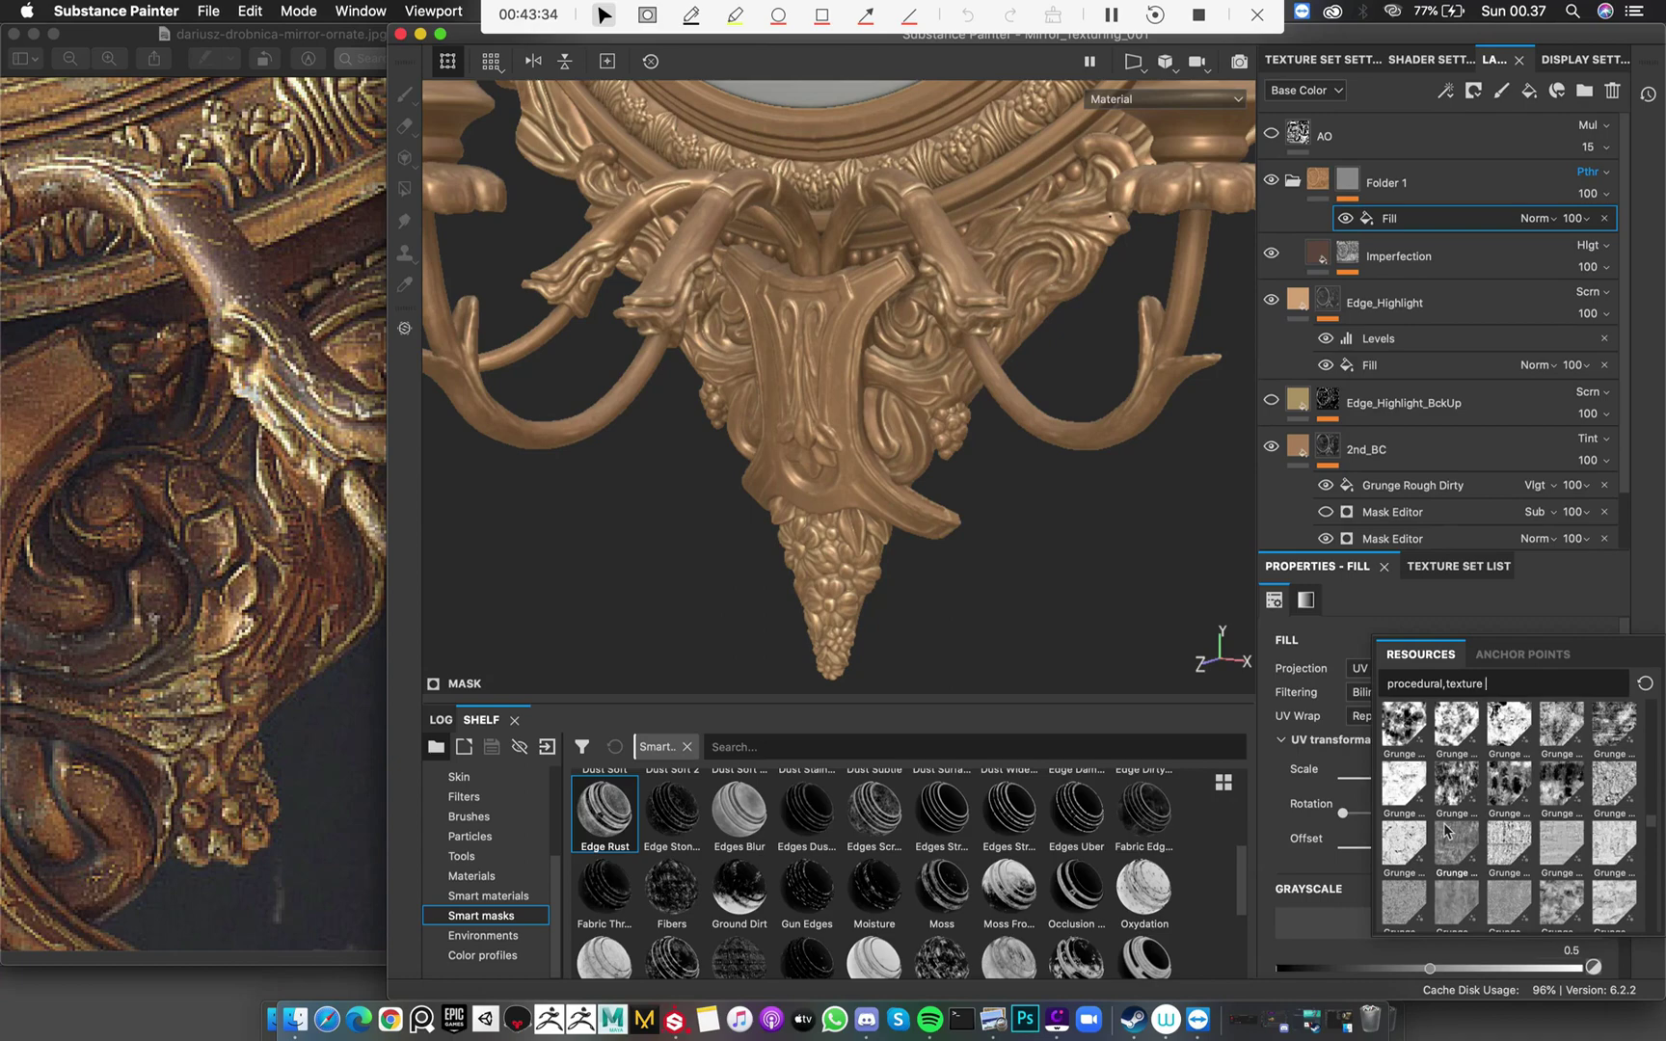
mouse_move(1446, 831)
mouse_move(1446, 901)
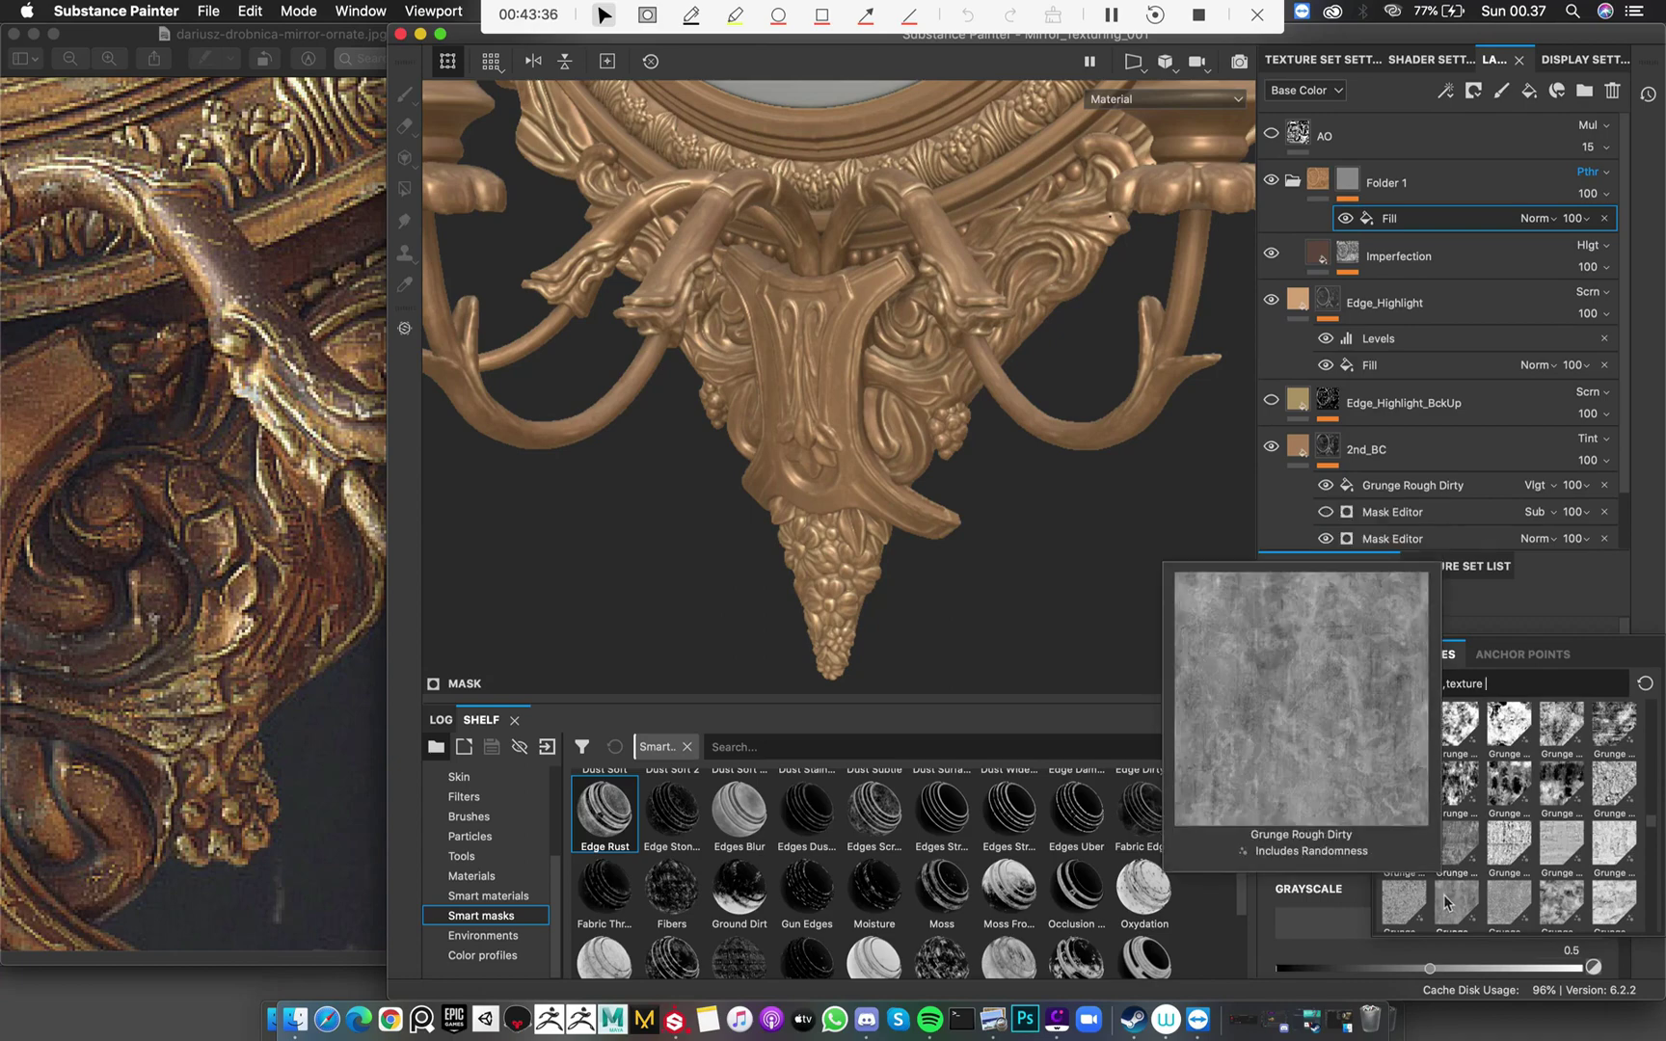
scroll(1449, 902, "down", 3)
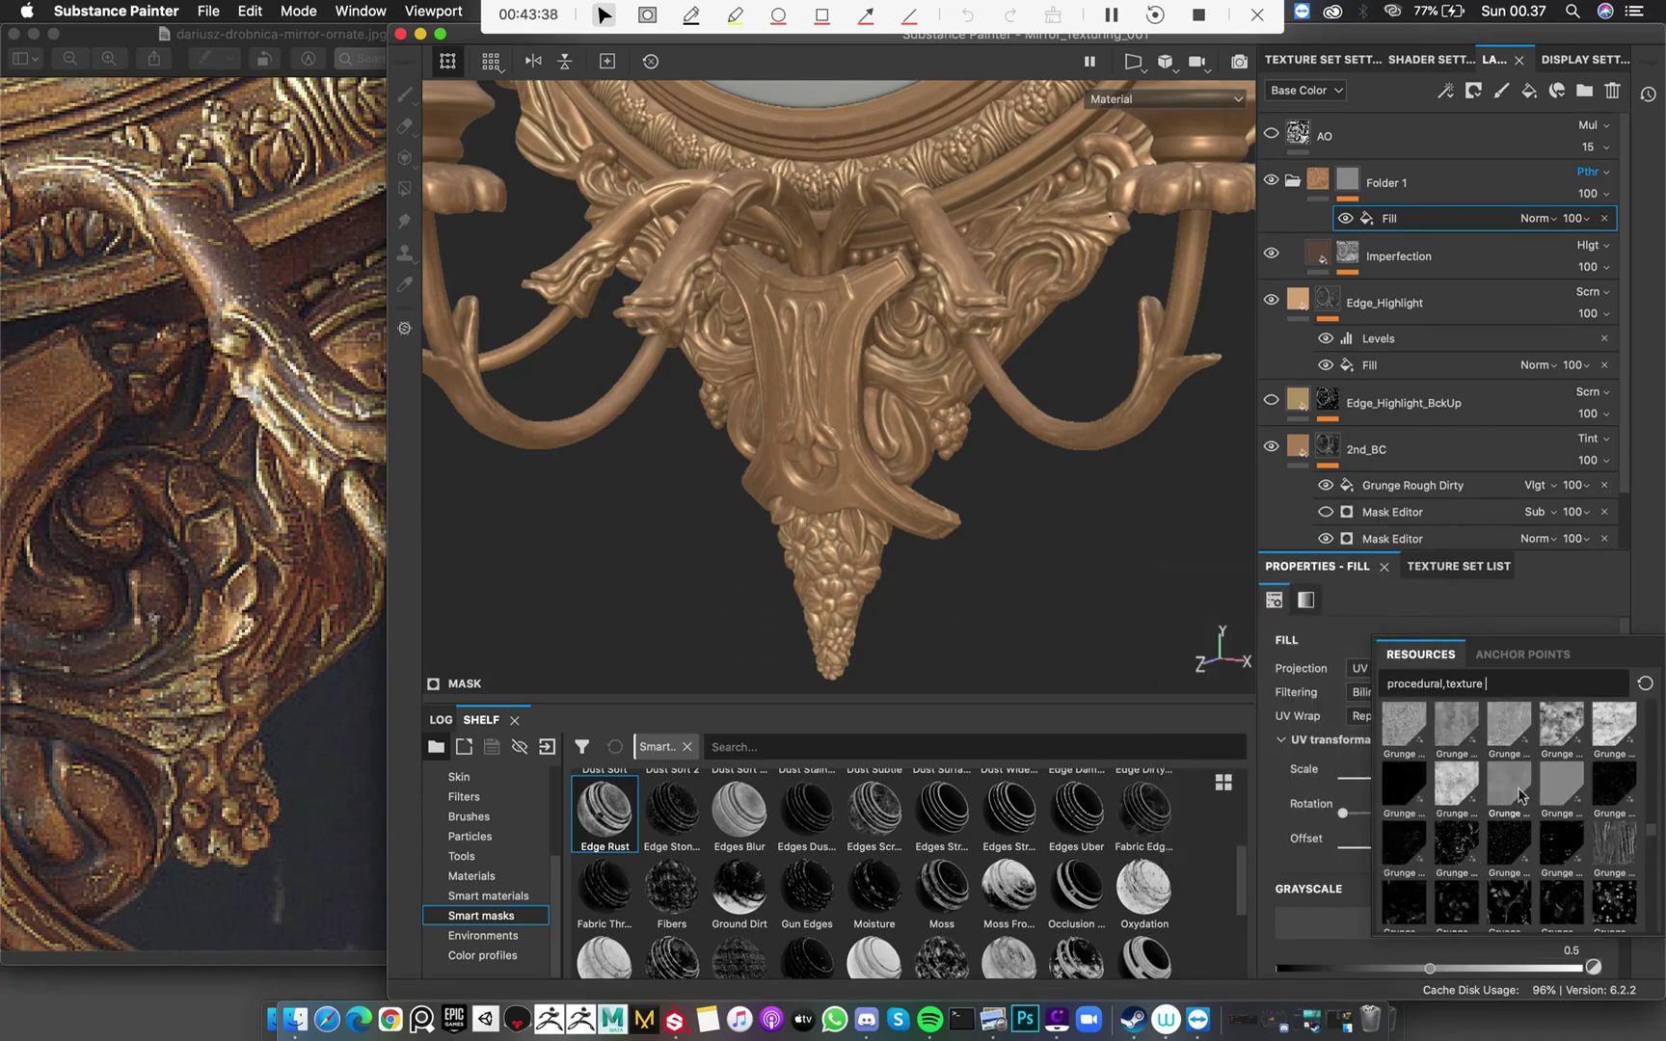
mouse_move(1521, 796)
left_click(1509, 725)
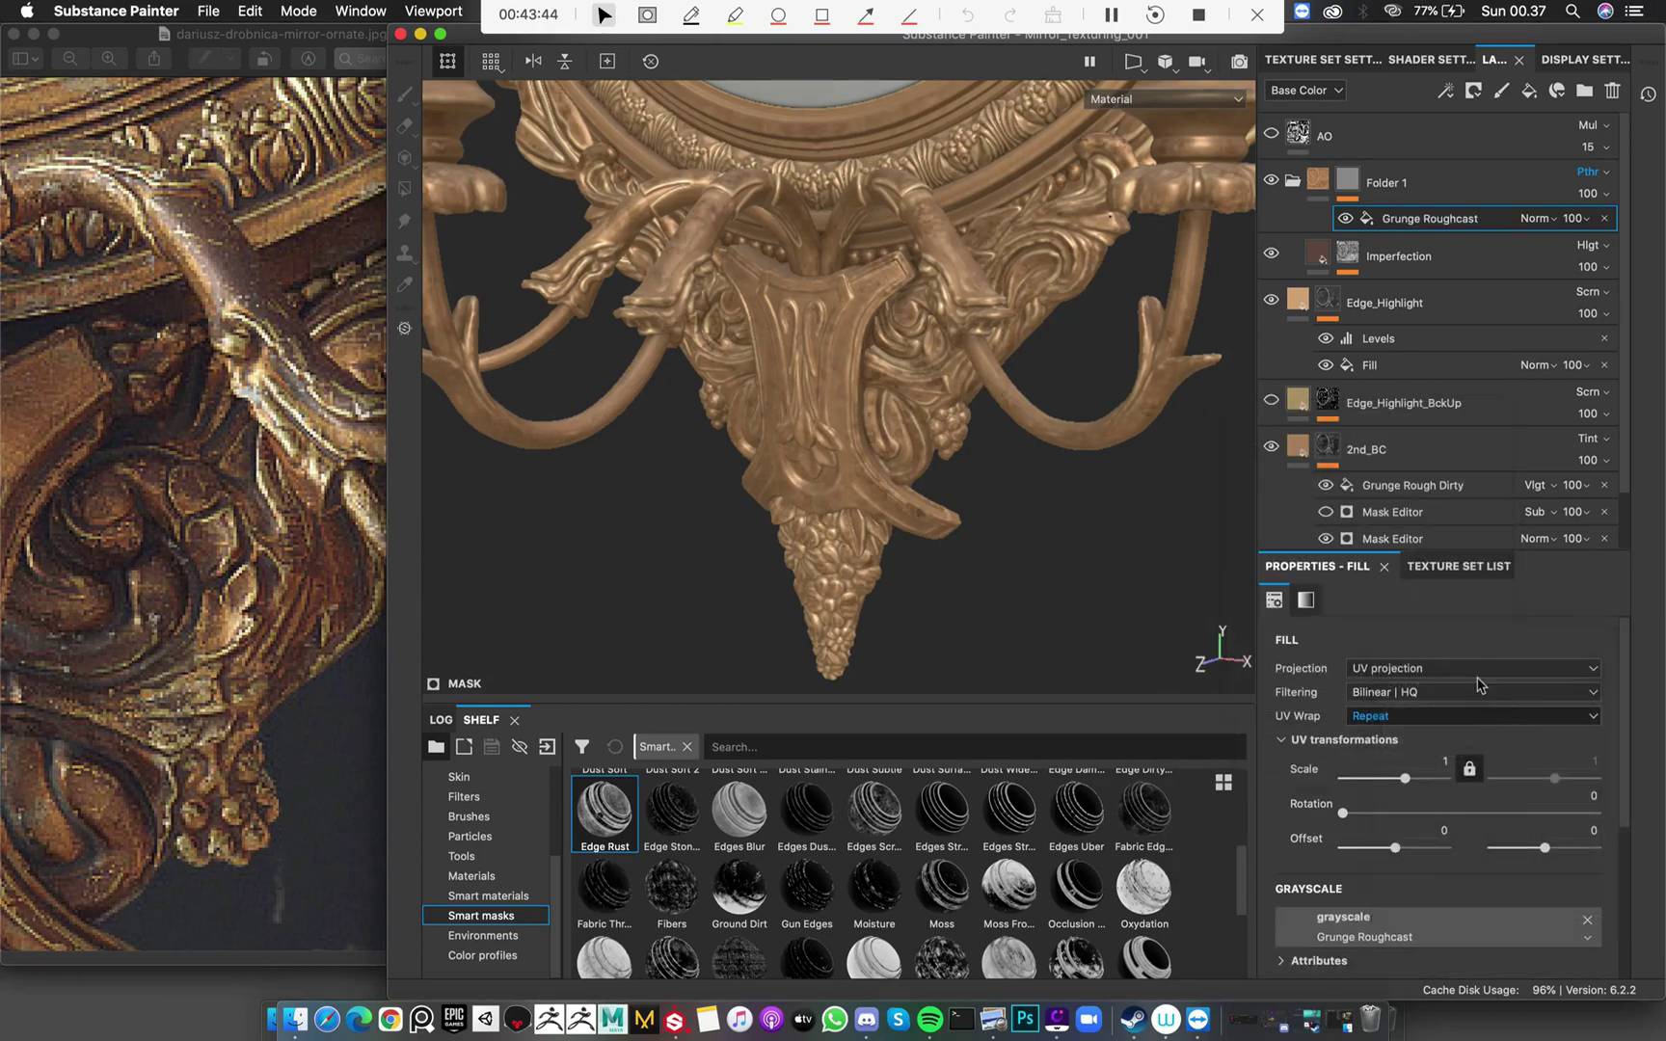
Switch the Grunge Roughcast fill to Tri-planar projection and inspect it on the arms and lower ornament
left_click_drag(848, 376, 1048, 376, "alt")
left_click(1446, 669)
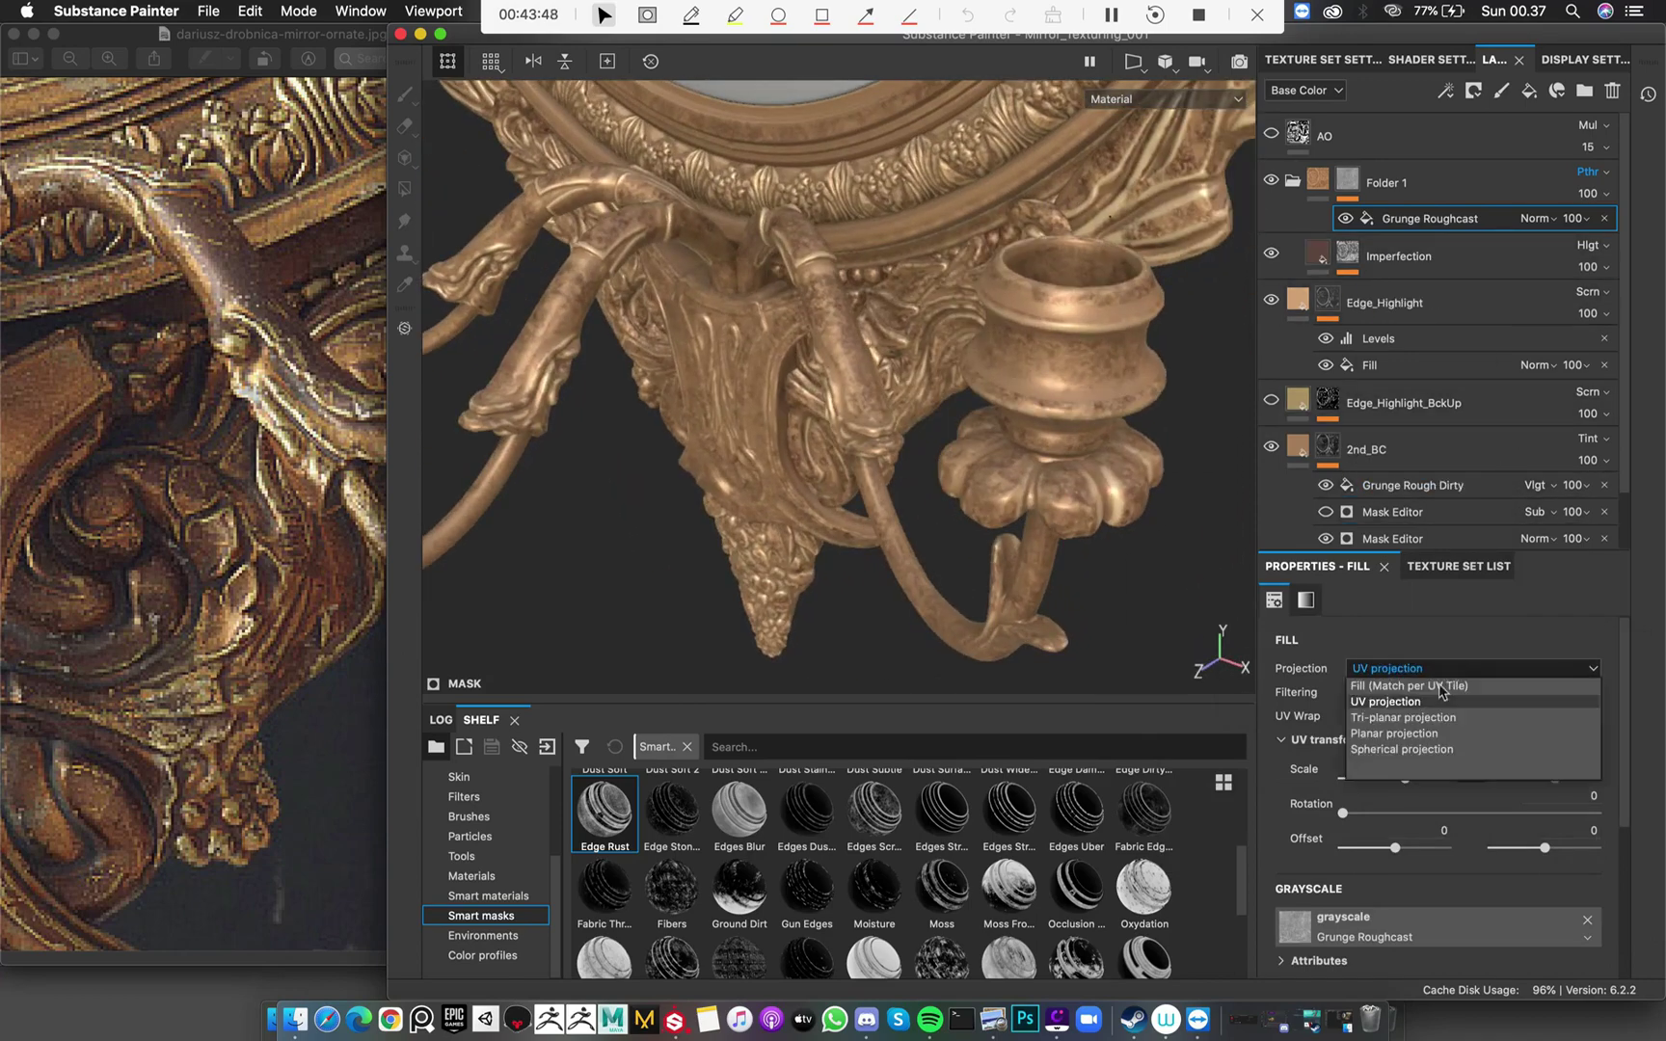
left_click(1402, 717)
scroll(979, 373, "up", 3)
left_click_drag(979, 373, 1049, 469, "alt")
right_click_drag(1049, 469, 1084, 482, "alt")
left_click_drag(1084, 482, 1133, 468, "alt")
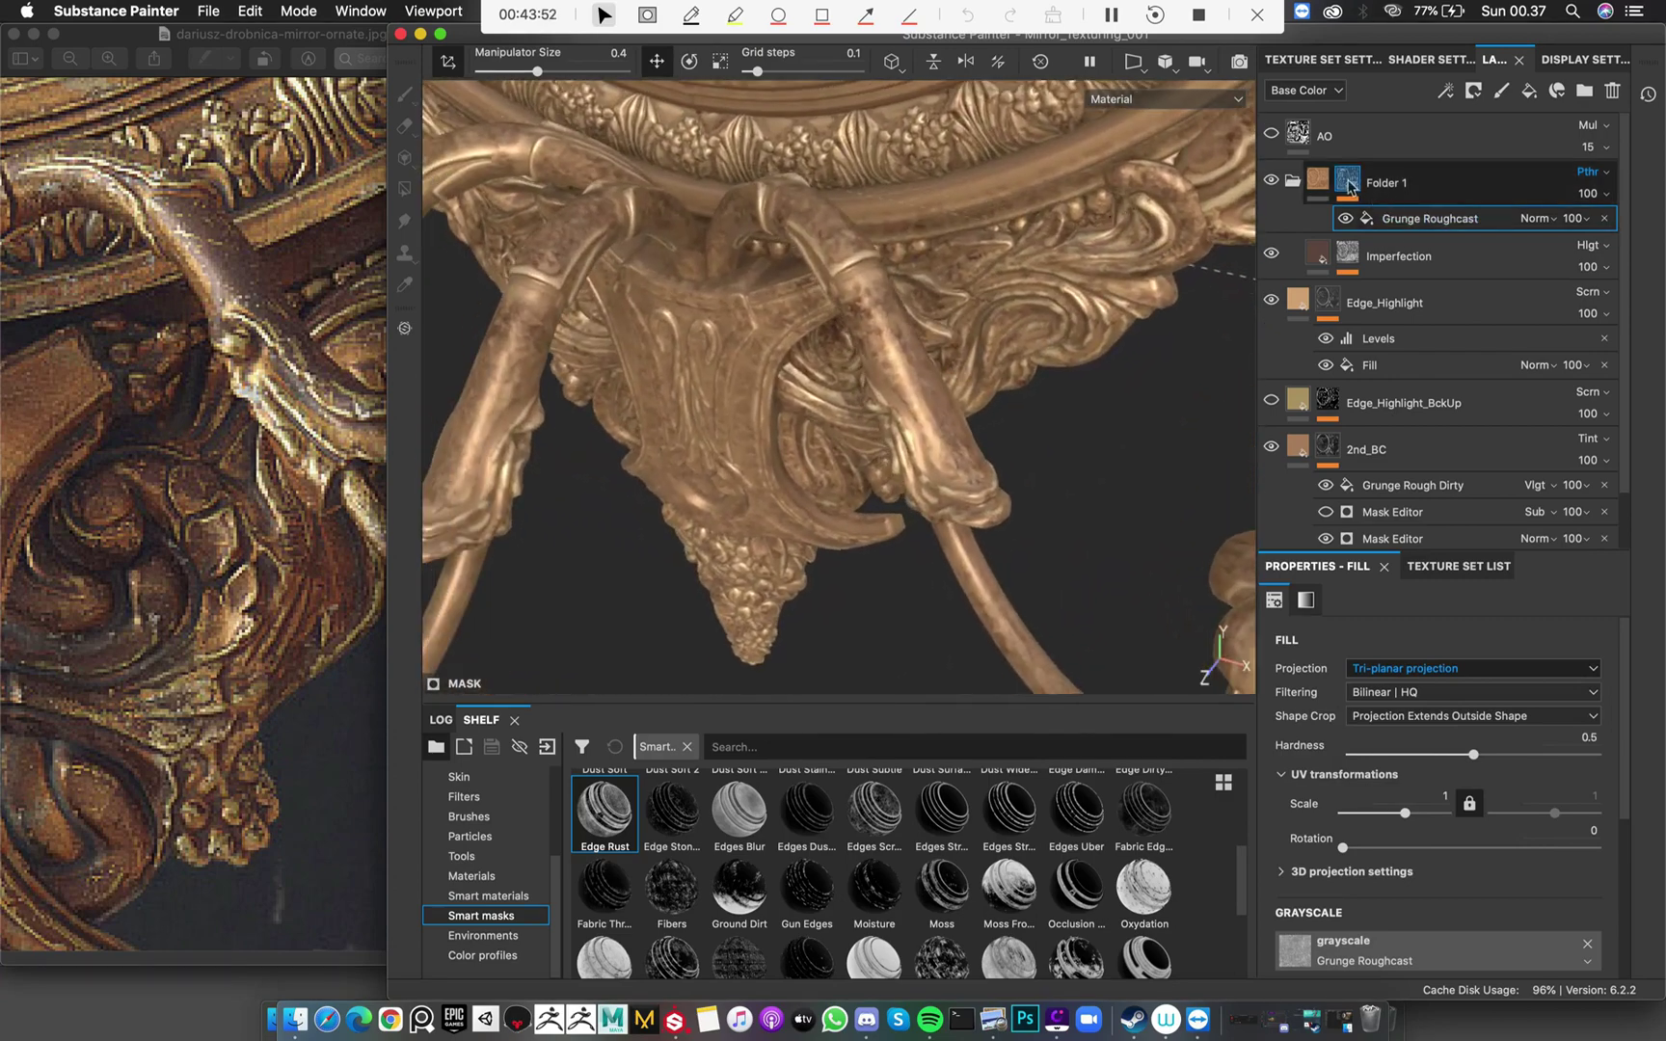
Add a Levels effect to Folder 1's mask and set its midtone to about 0.13
right_click(1349, 185)
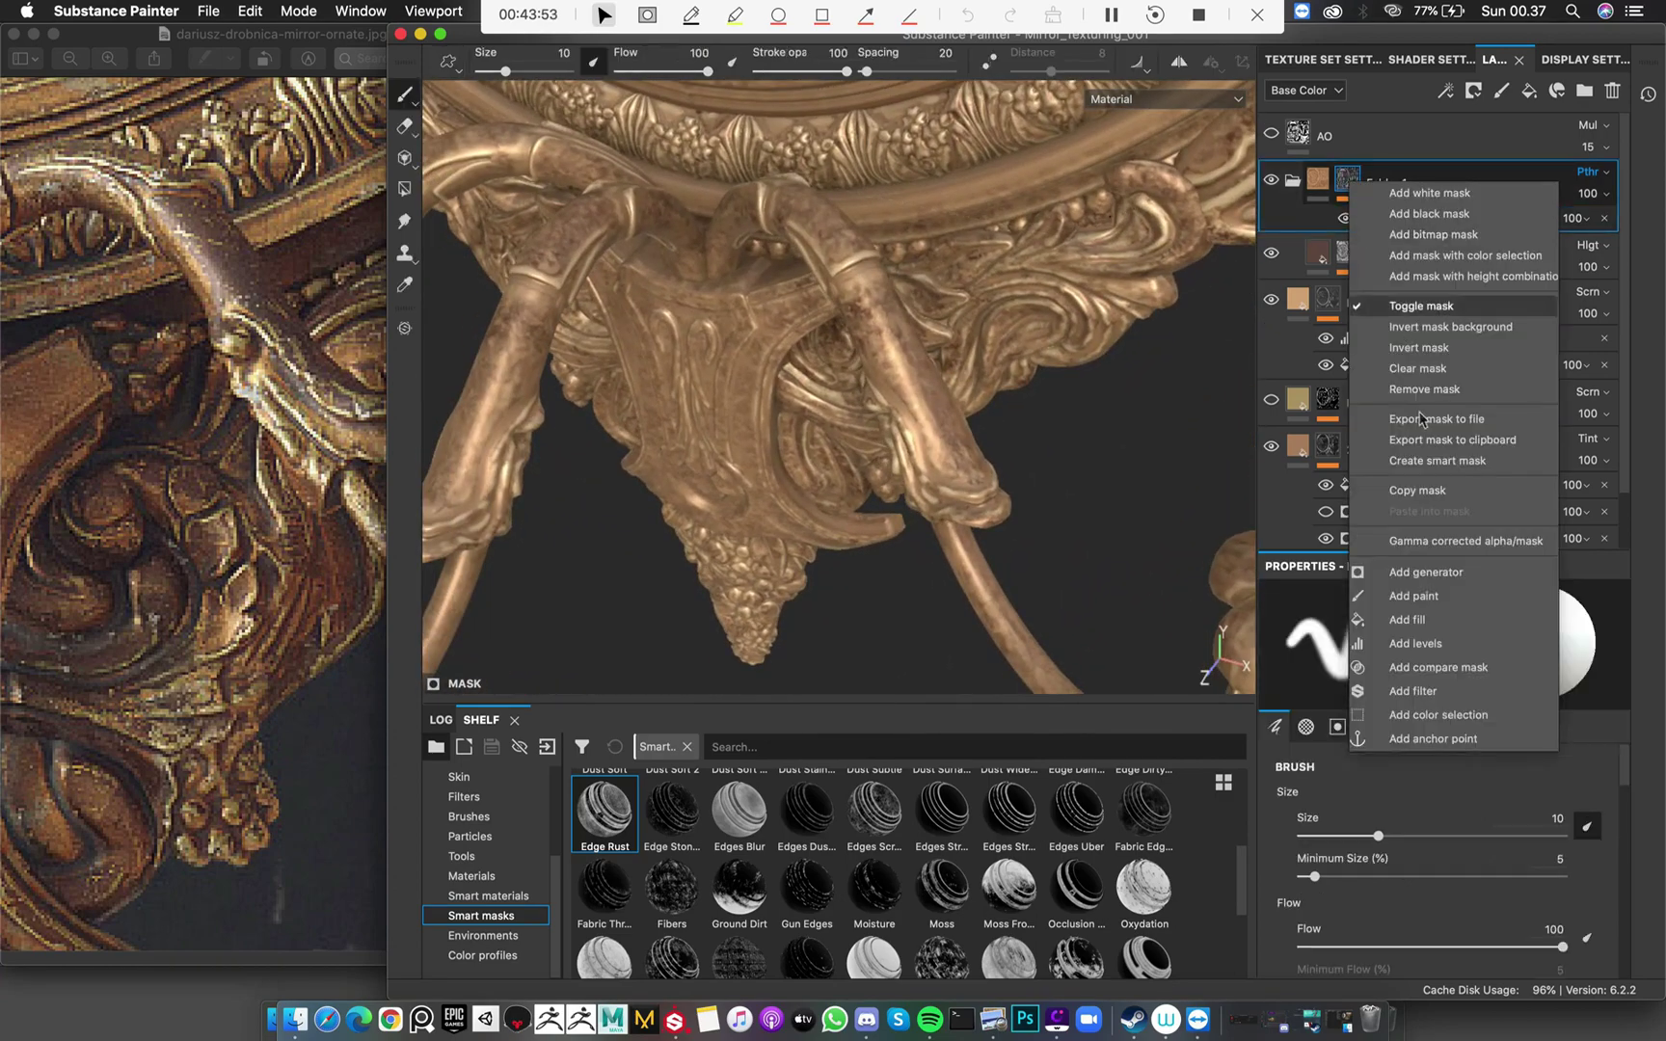
left_click(1427, 644)
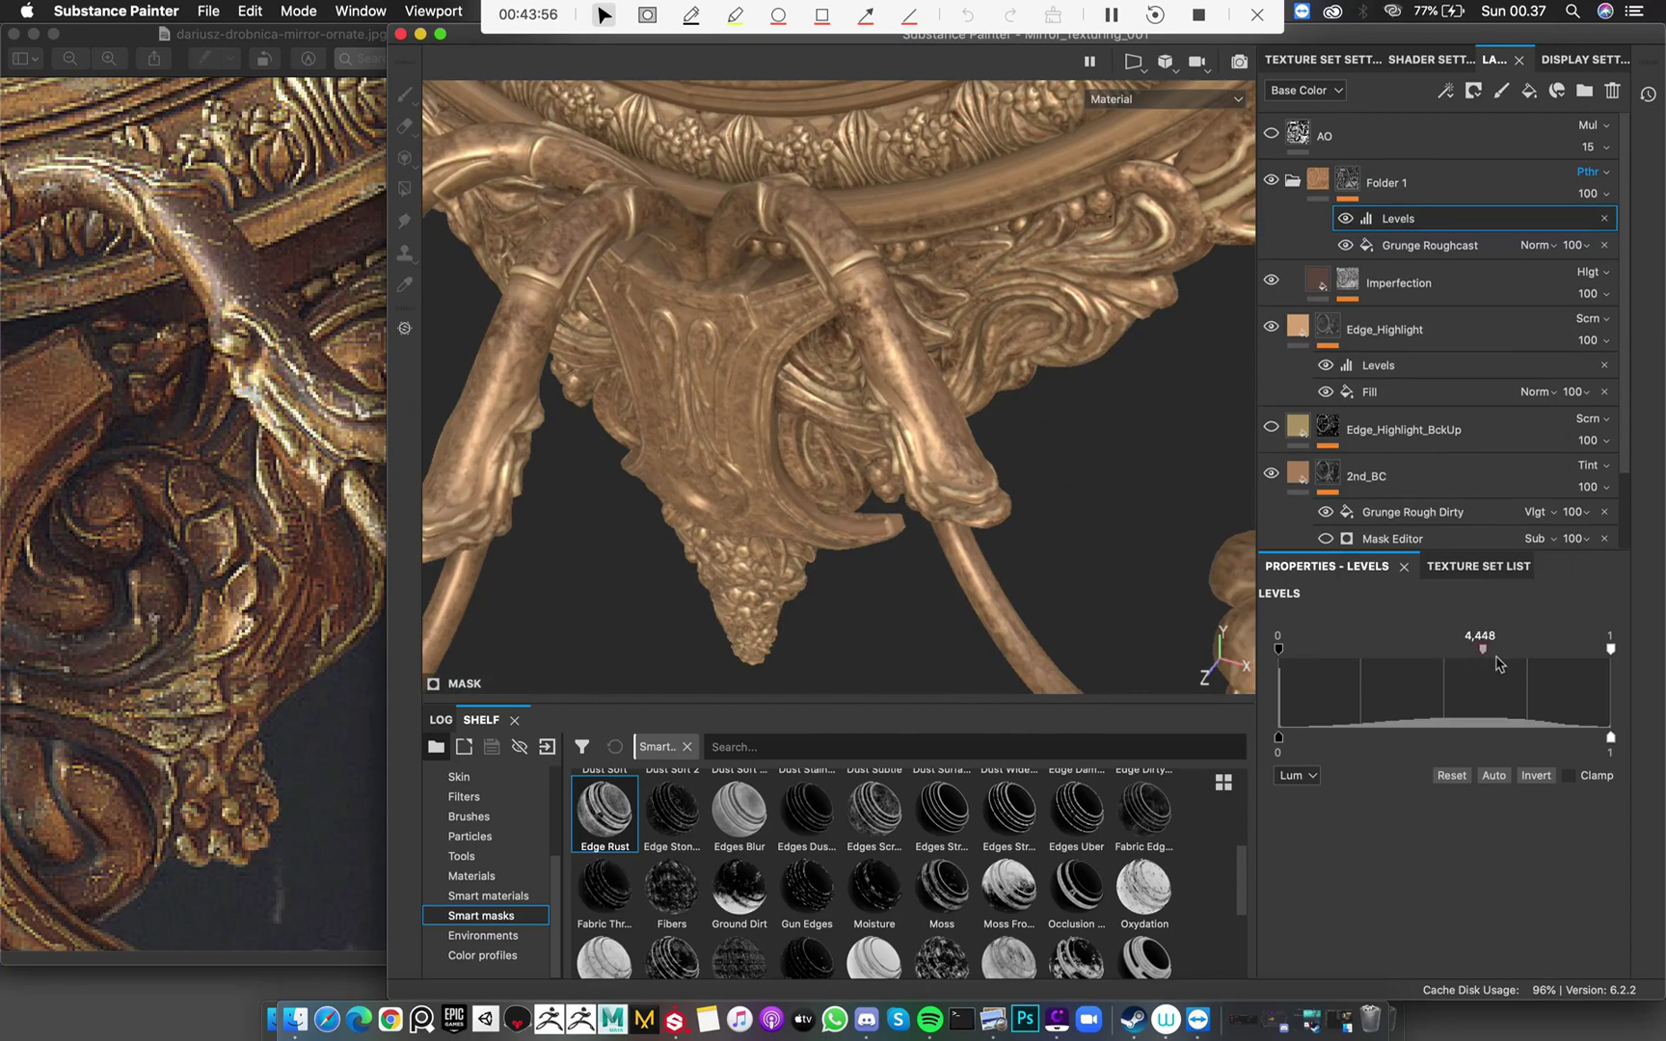
left_click_drag(1496, 663, 1347, 675)
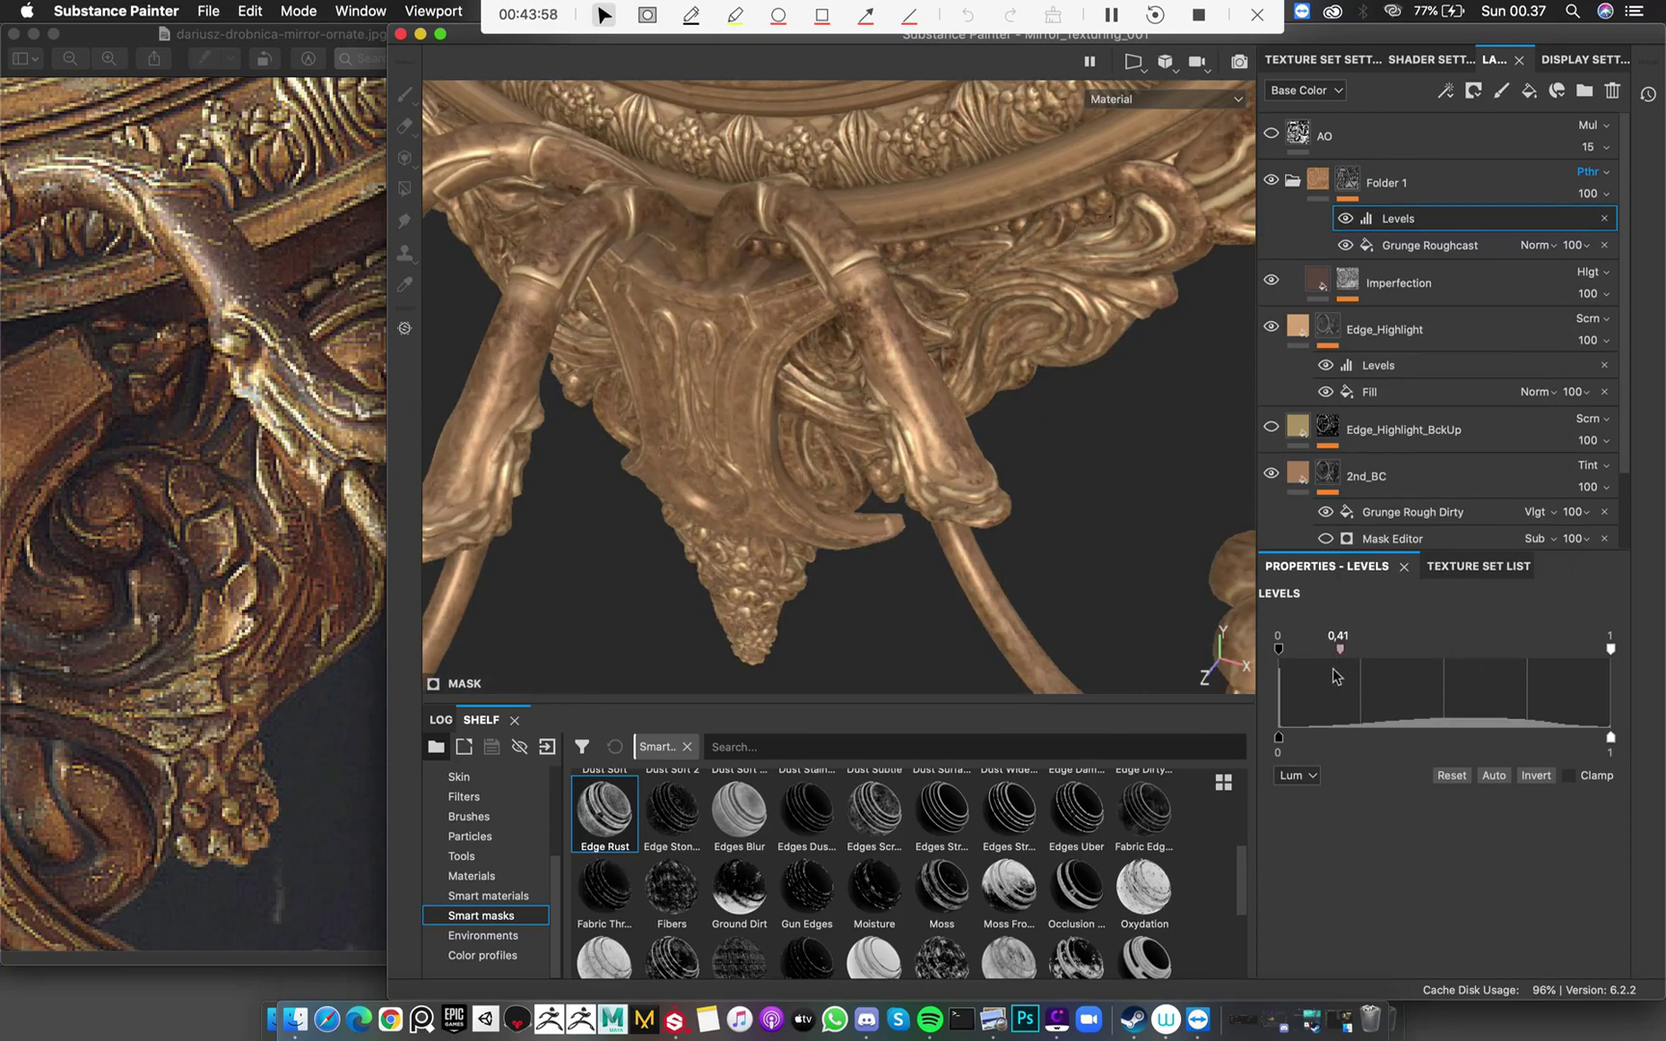
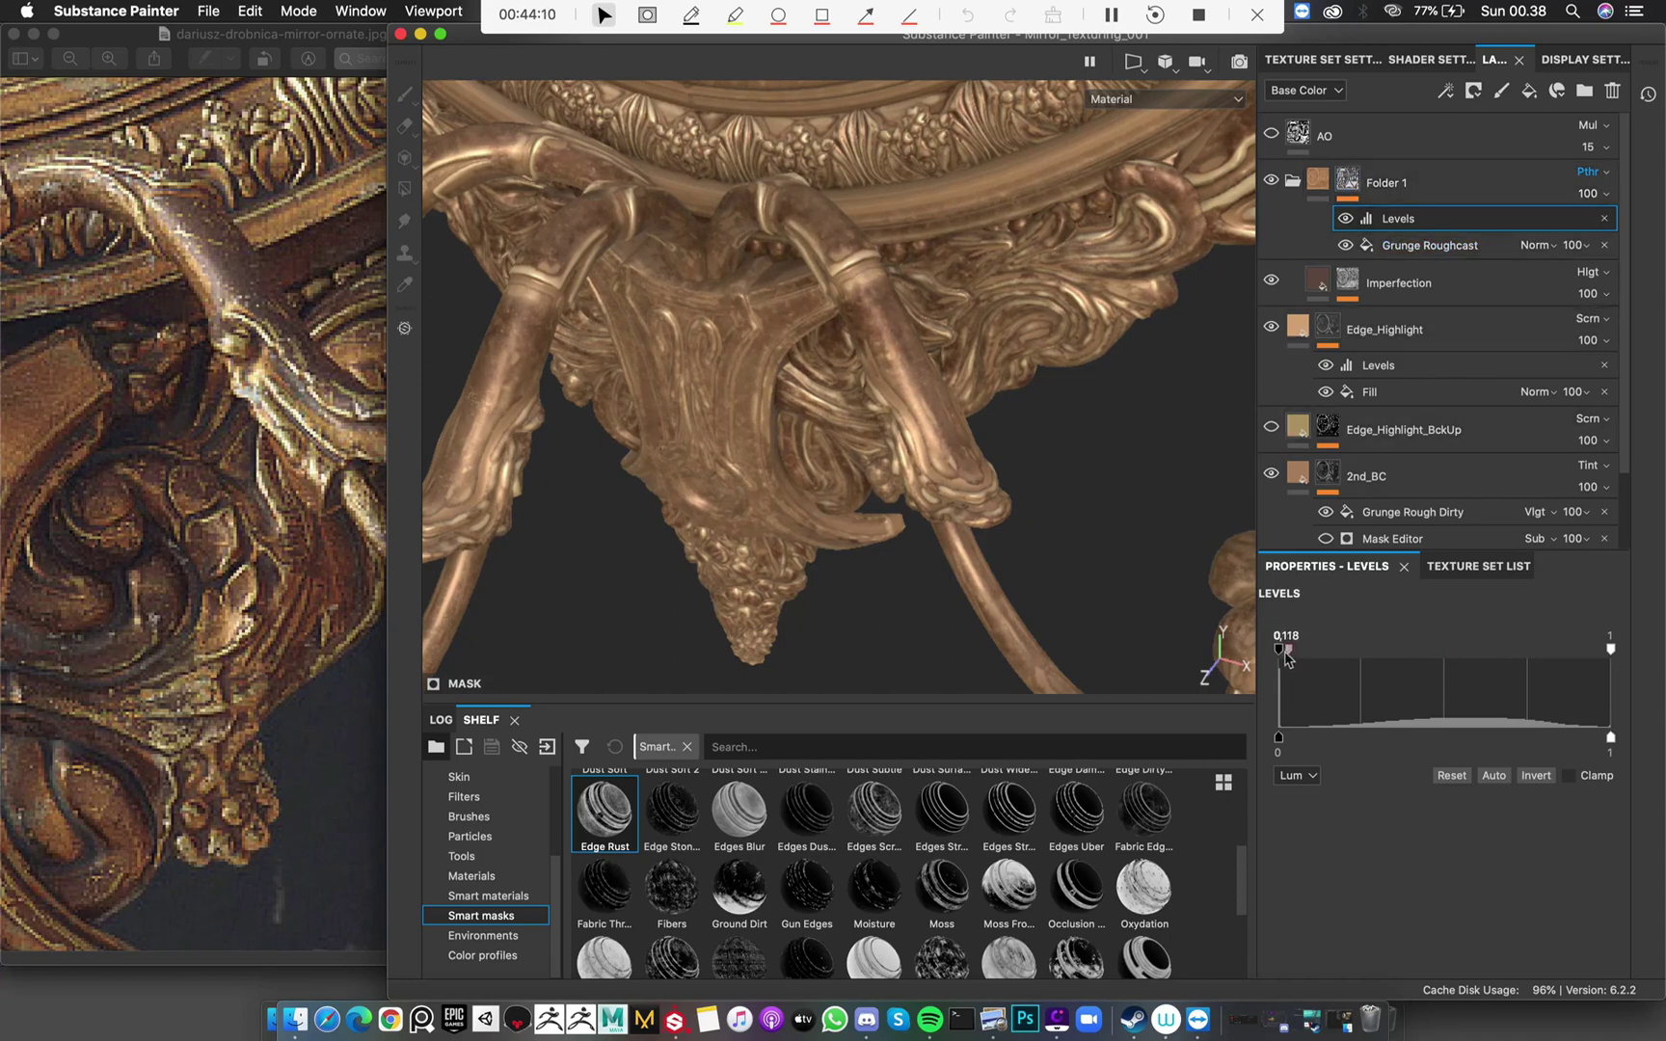
Display the Base Color channel and compare the mirror's crest with Folder 1 hidden and shown
left_click_drag(921, 261, 959, 193, "alt")
right_click_drag(959, 192, 808, 385, "alt")
right_click_drag(841, 383, 719, 313, "alt")
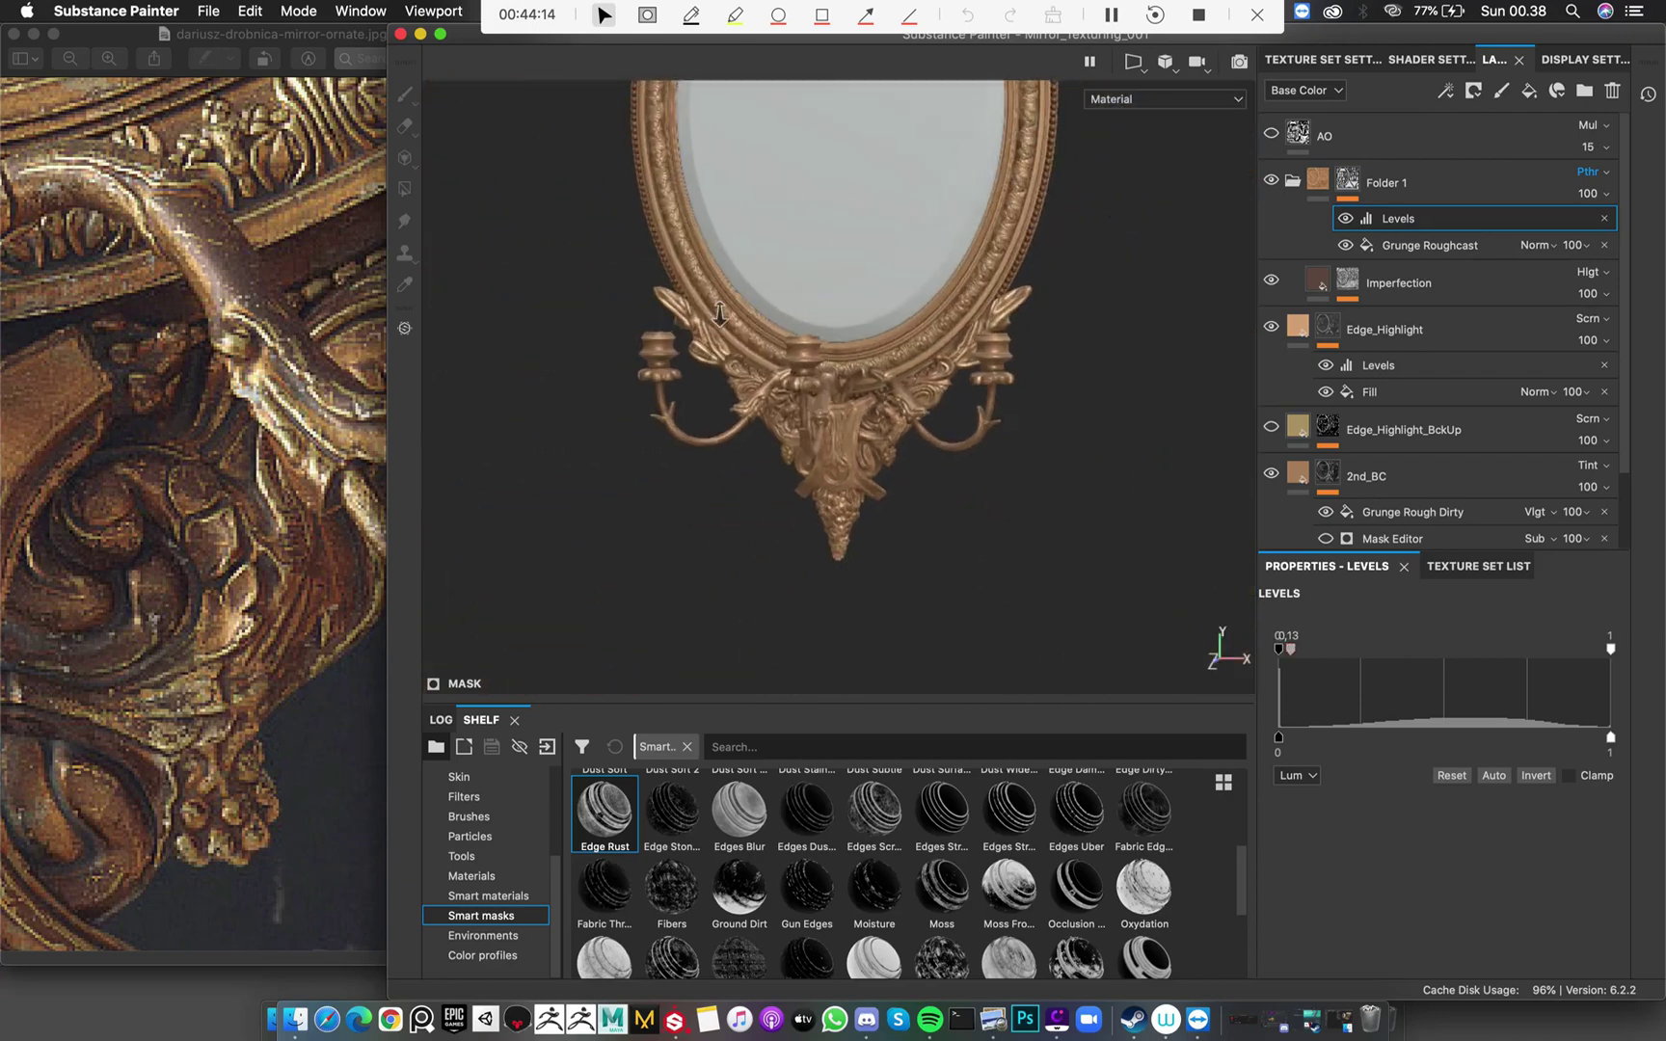
middle_click_drag(864, 605, 948, 353, "alt")
scroll(949, 353, "up", 10)
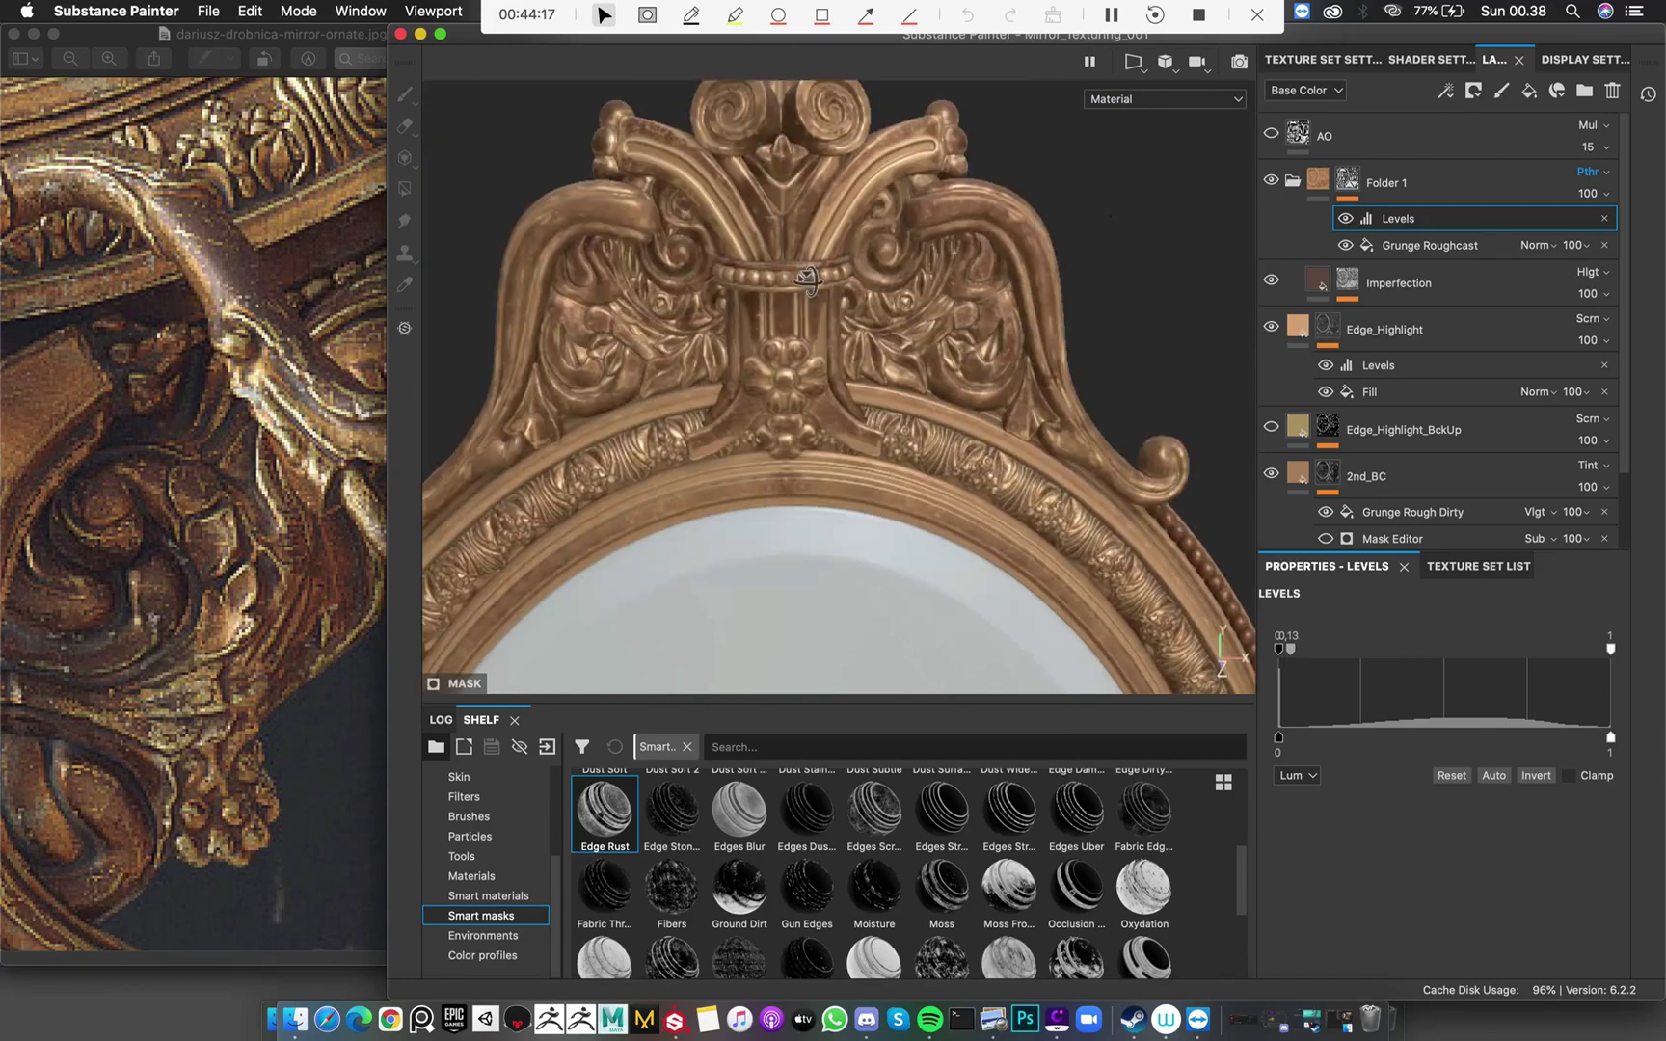
left_click_drag(807, 279, 889, 278, "alt")
key("c")
key("c")
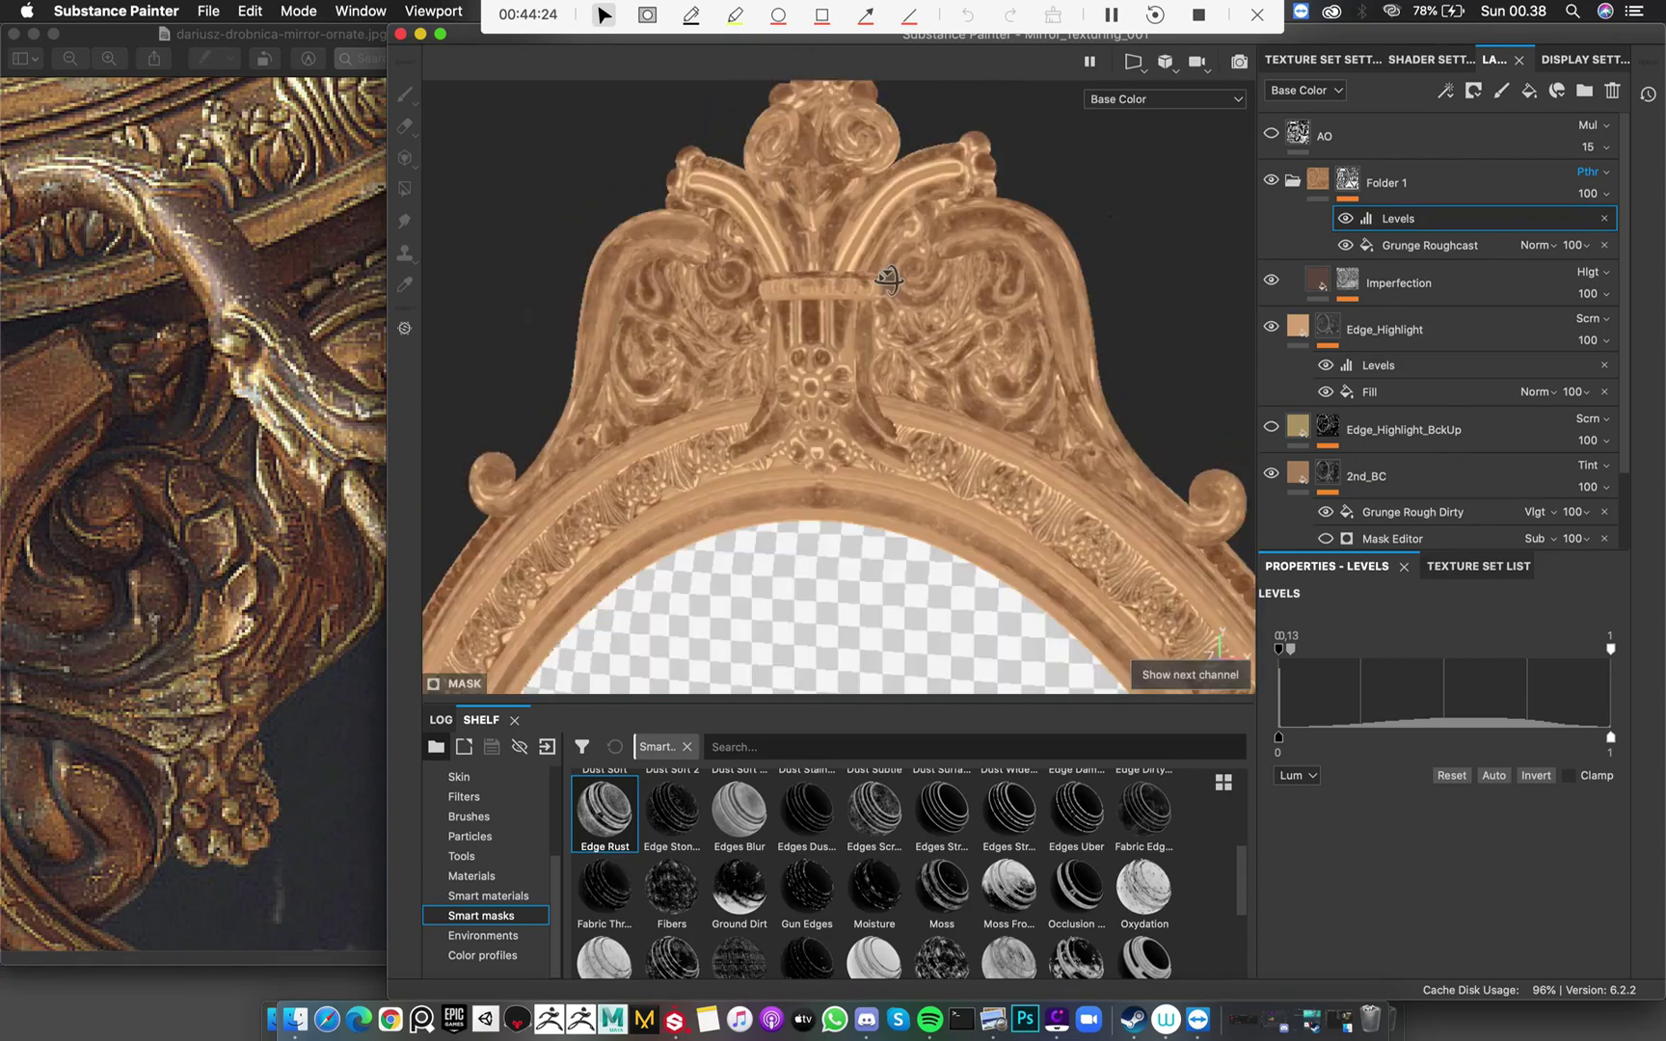
left_click(1271, 182)
left_click(1270, 182)
left_click(1270, 182)
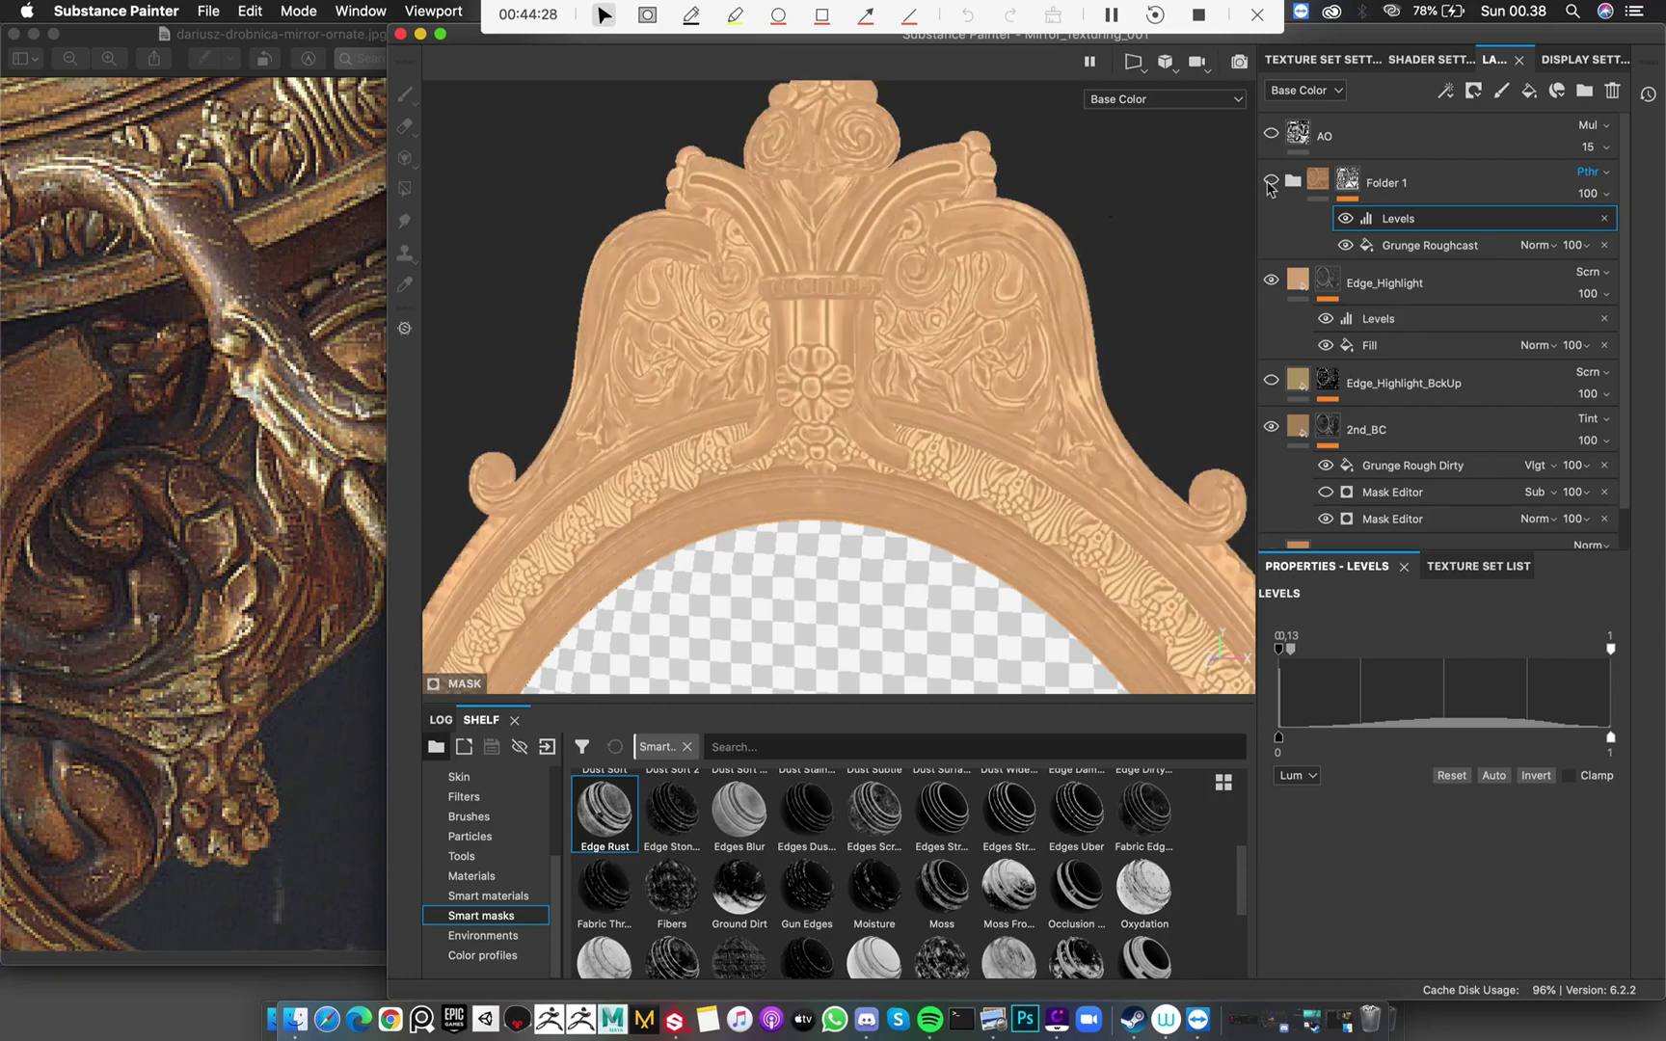
left_click(1271, 182)
Compare the wear along the oval frame and lower ornament with the frame in the reference photo
left_click_drag(765, 376, 795, 289, "alt")
scroll(755, 450, "up", 5)
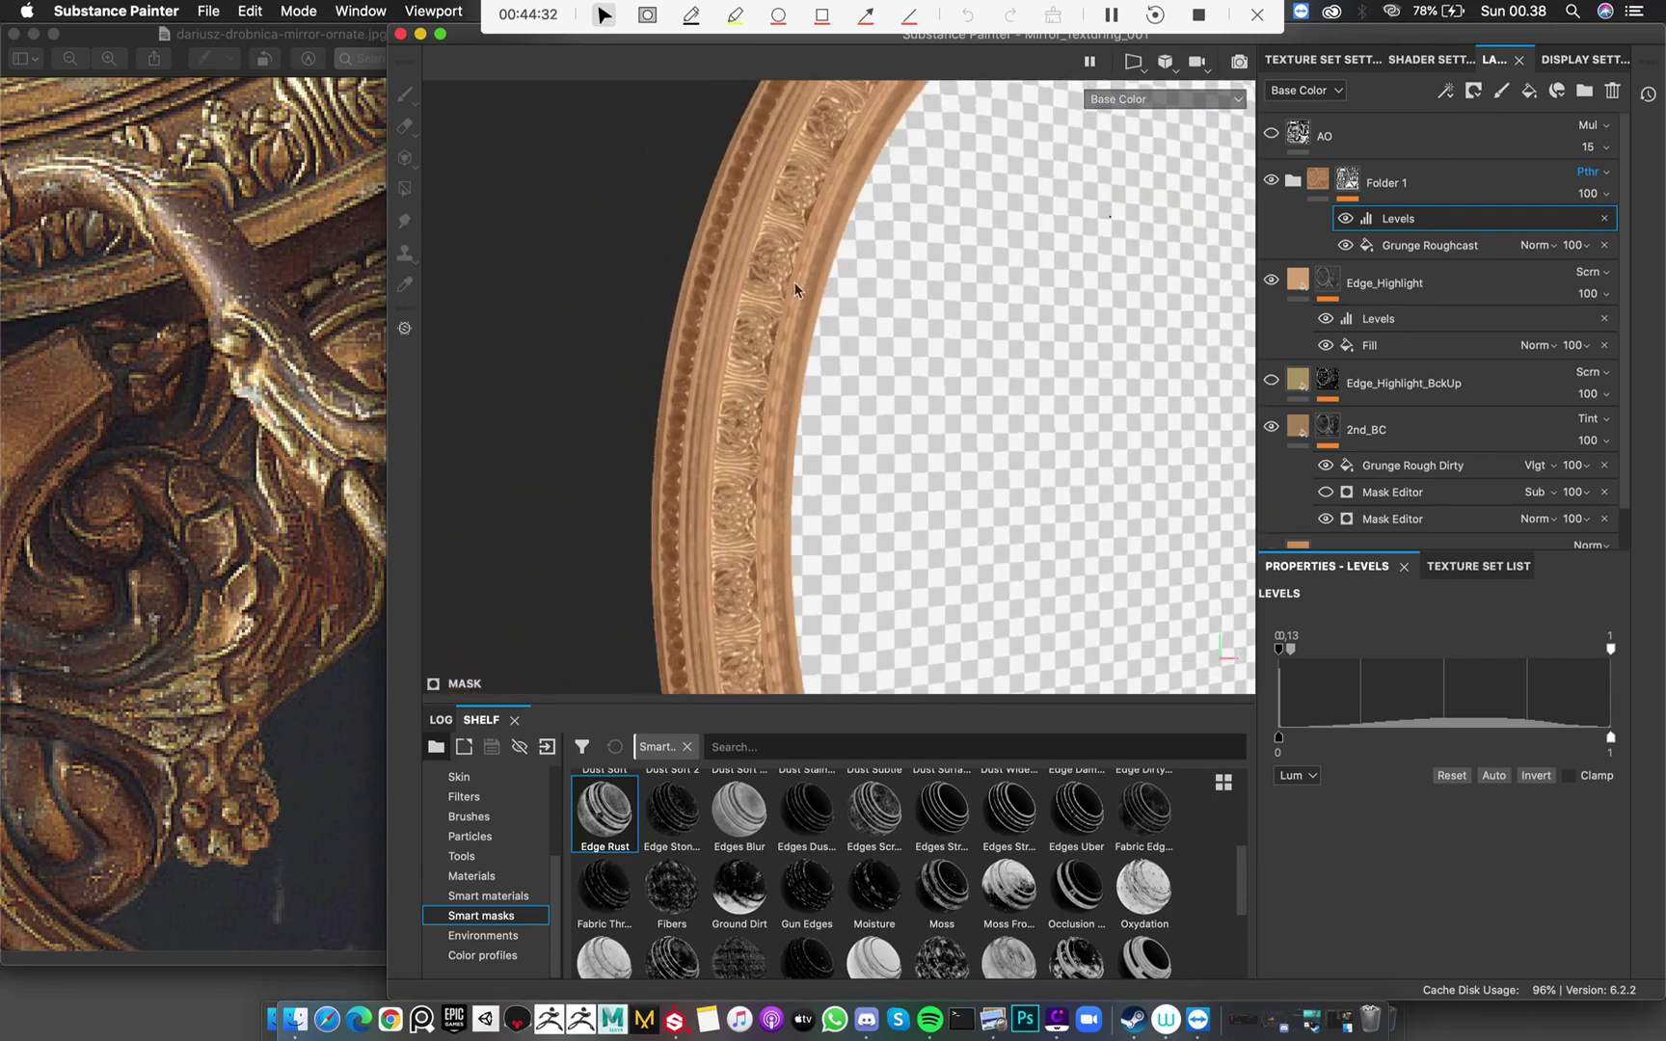
left_click(235, 329)
scroll(234, 328, "up", 10)
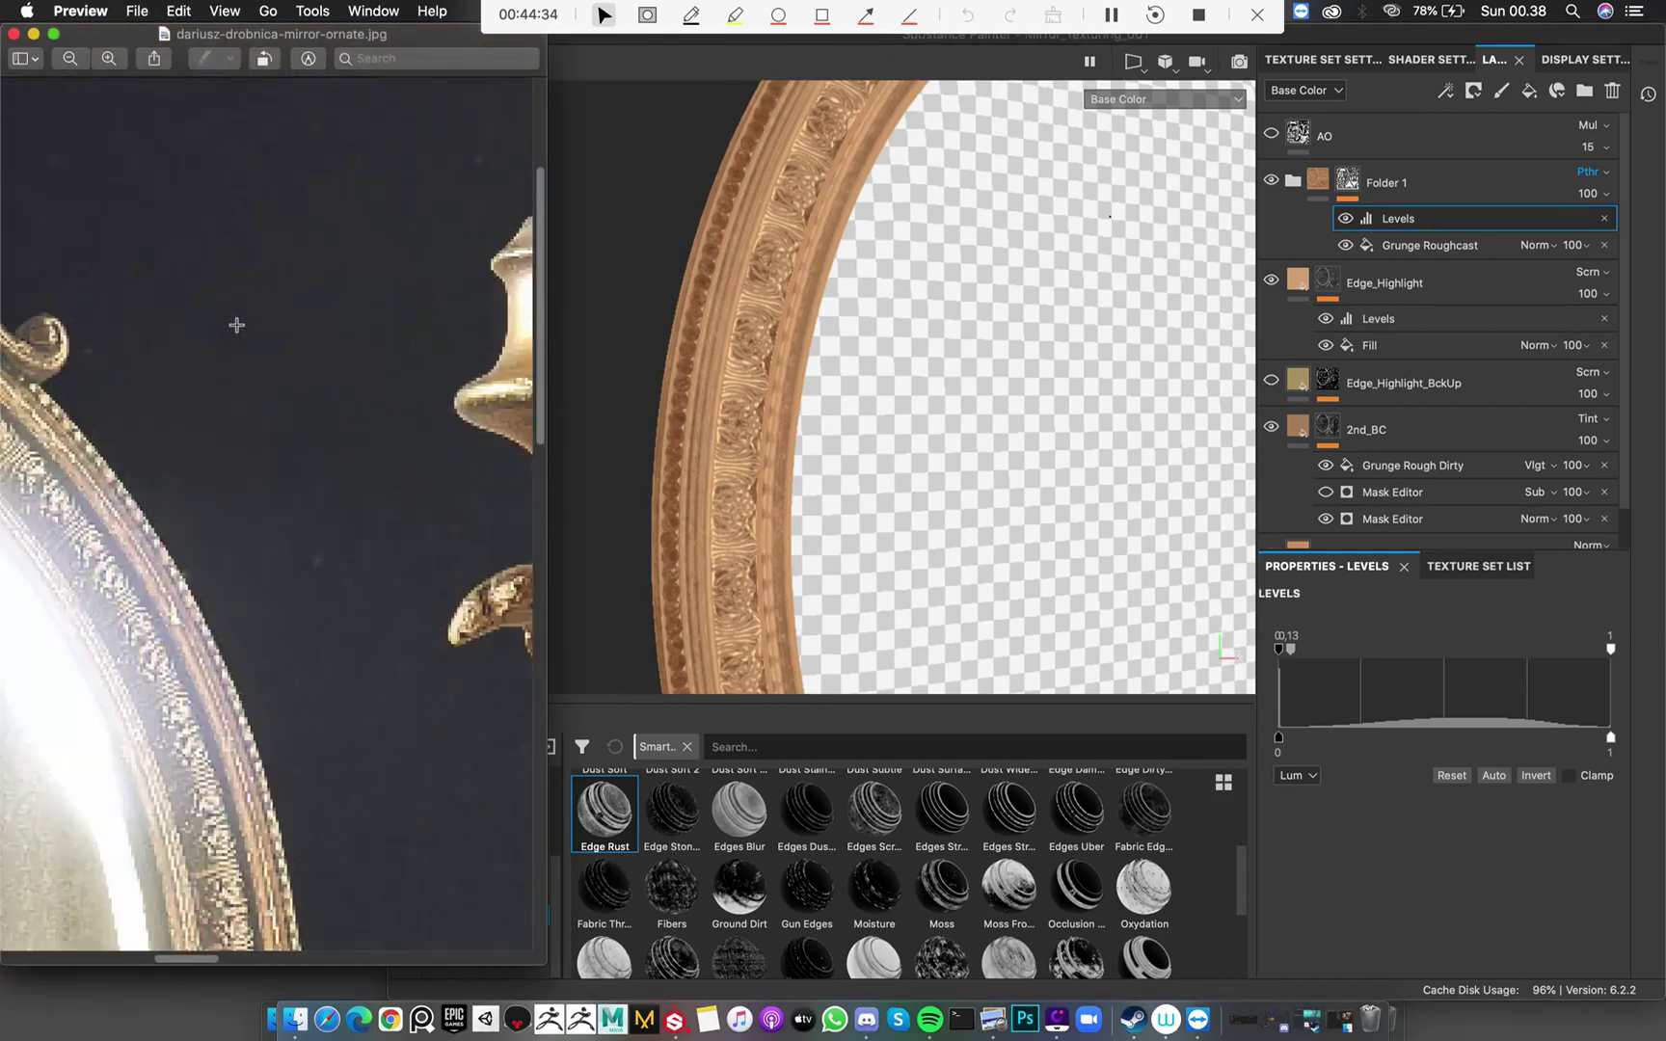
scroll(234, 329, "right", 5)
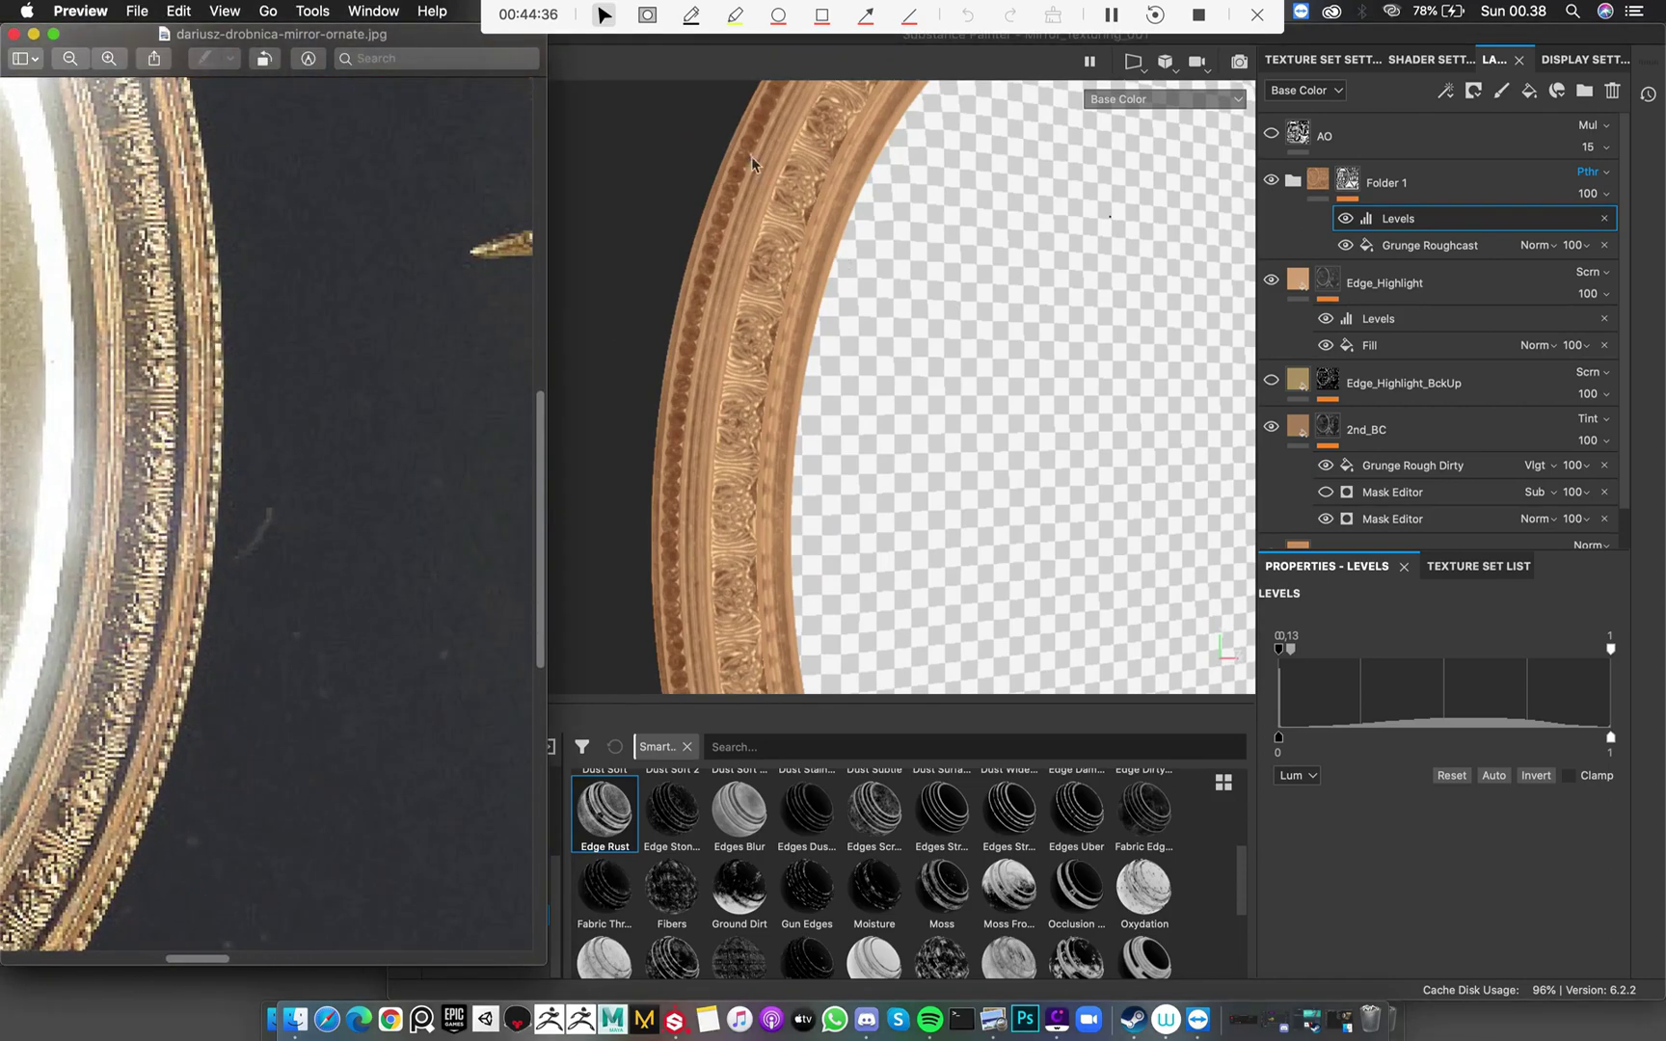
left_click_drag(815, 152, 863, 138, "alt")
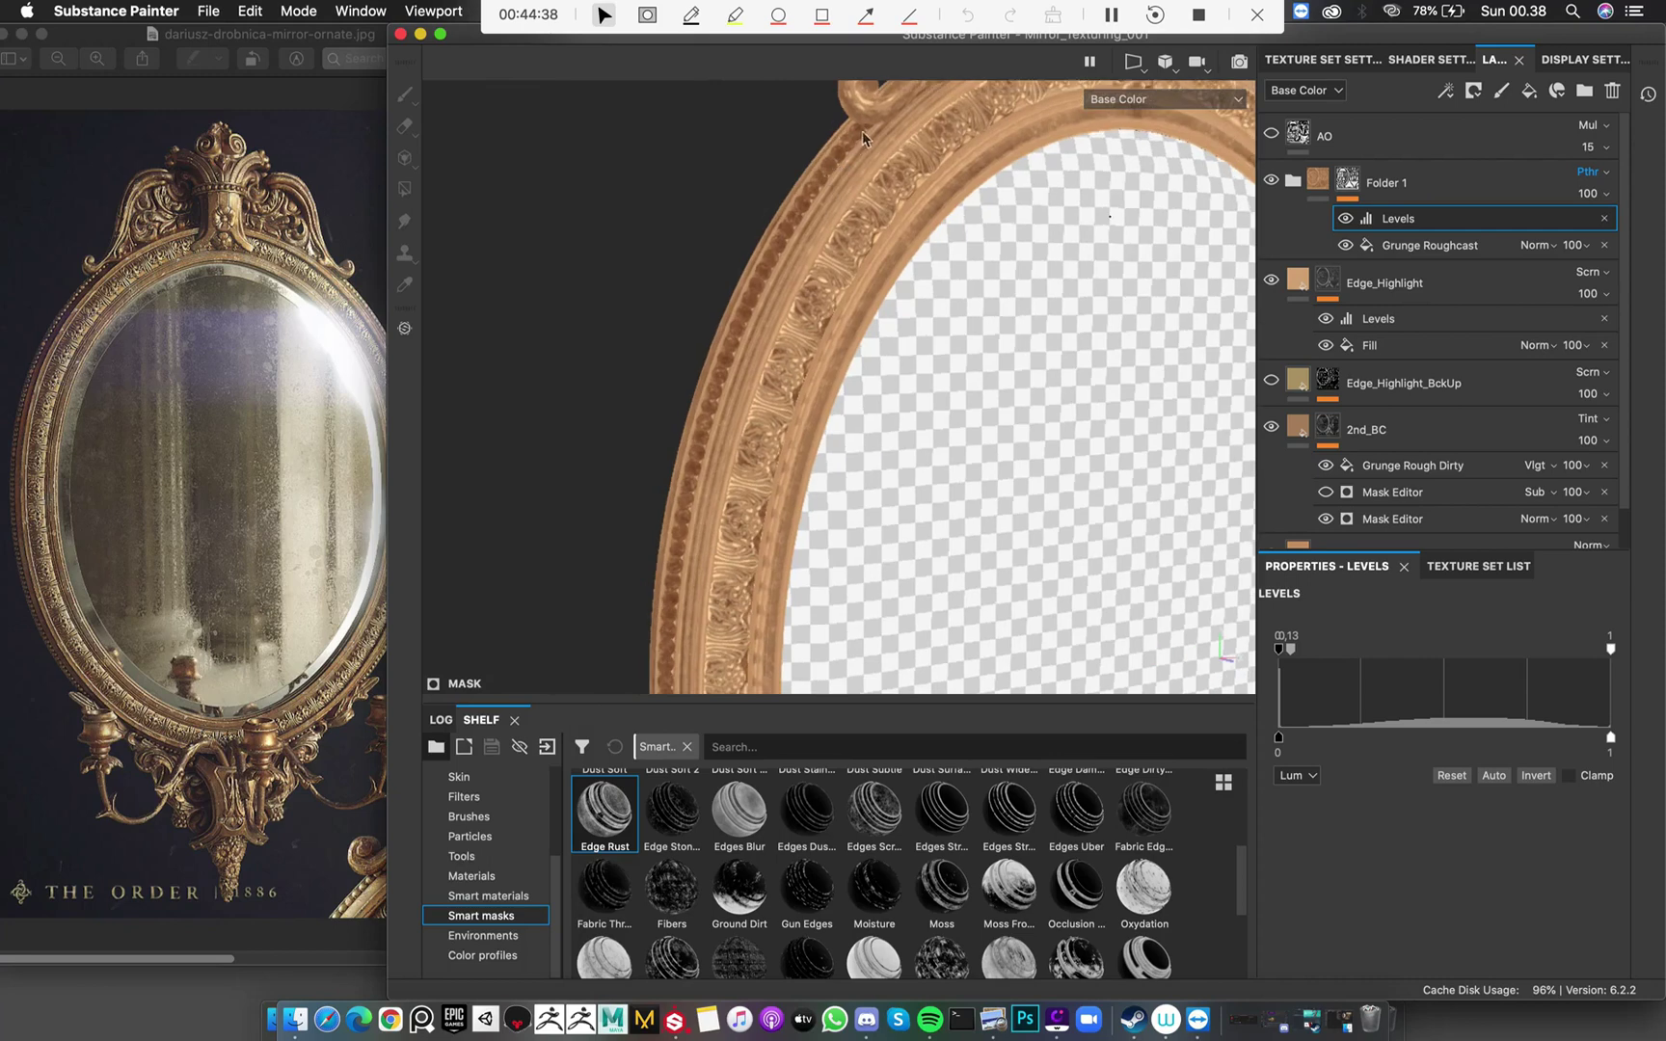
left_click_drag(686, 590, 1328, 975, "alt")
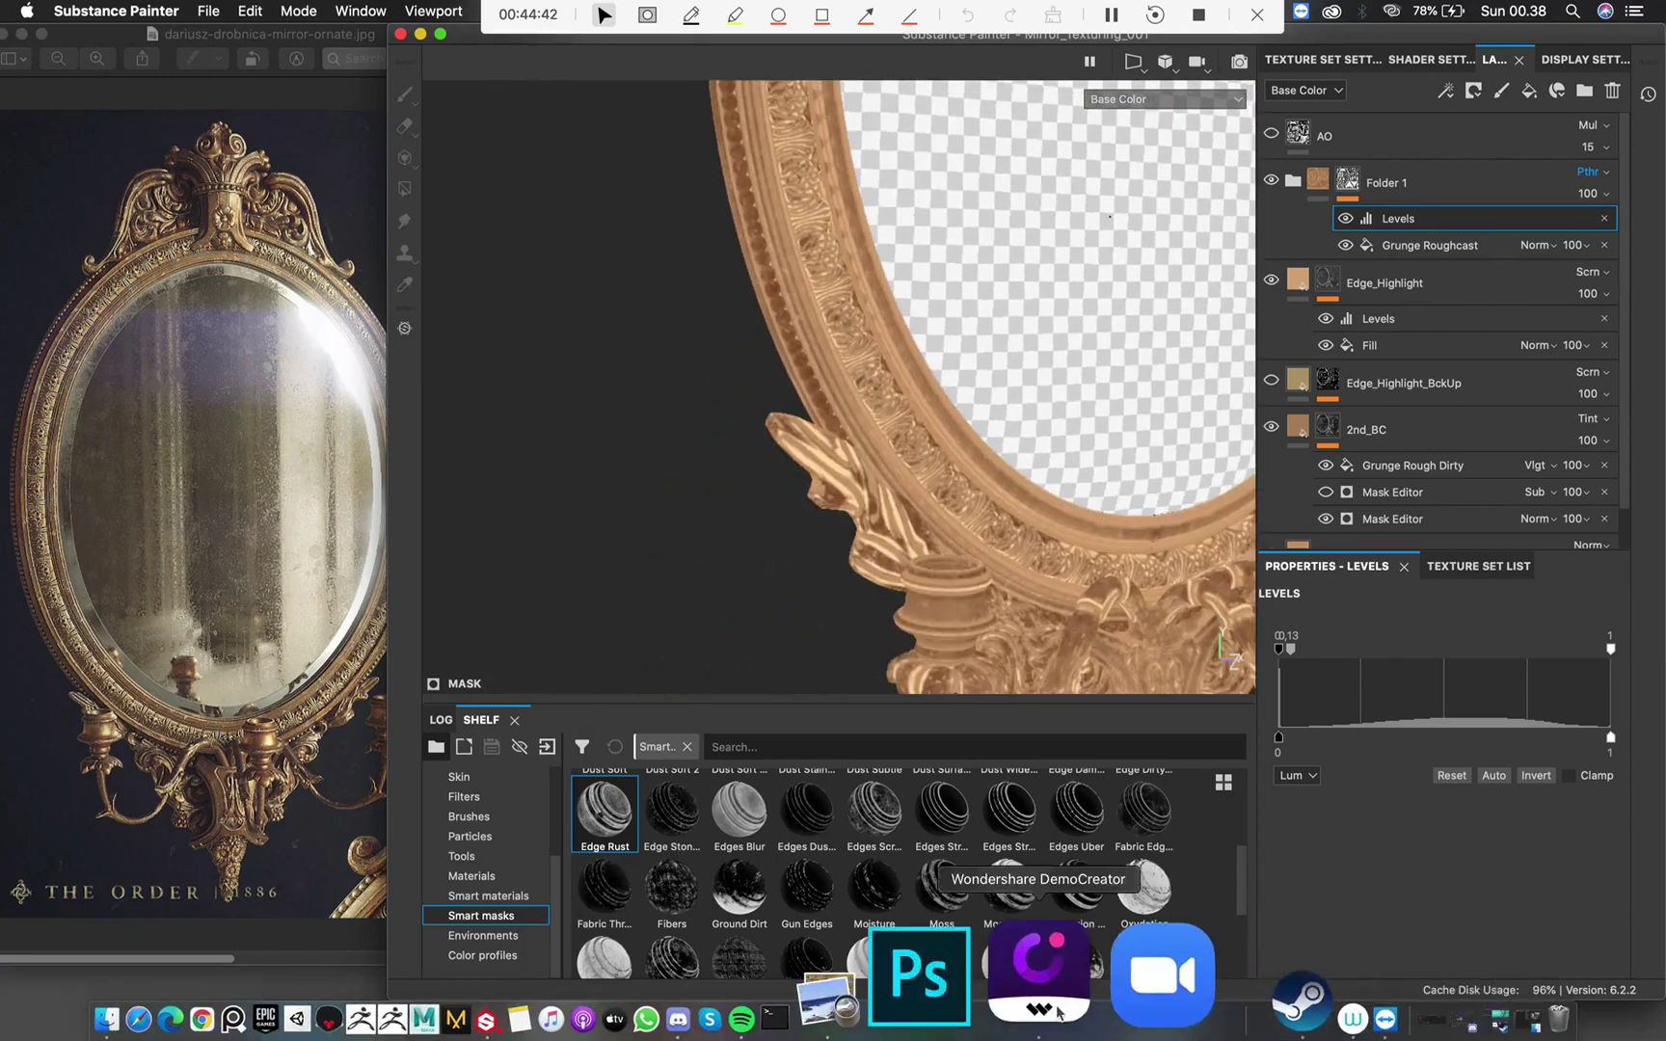
left_click(1009, 998)
left_click(597, 502)
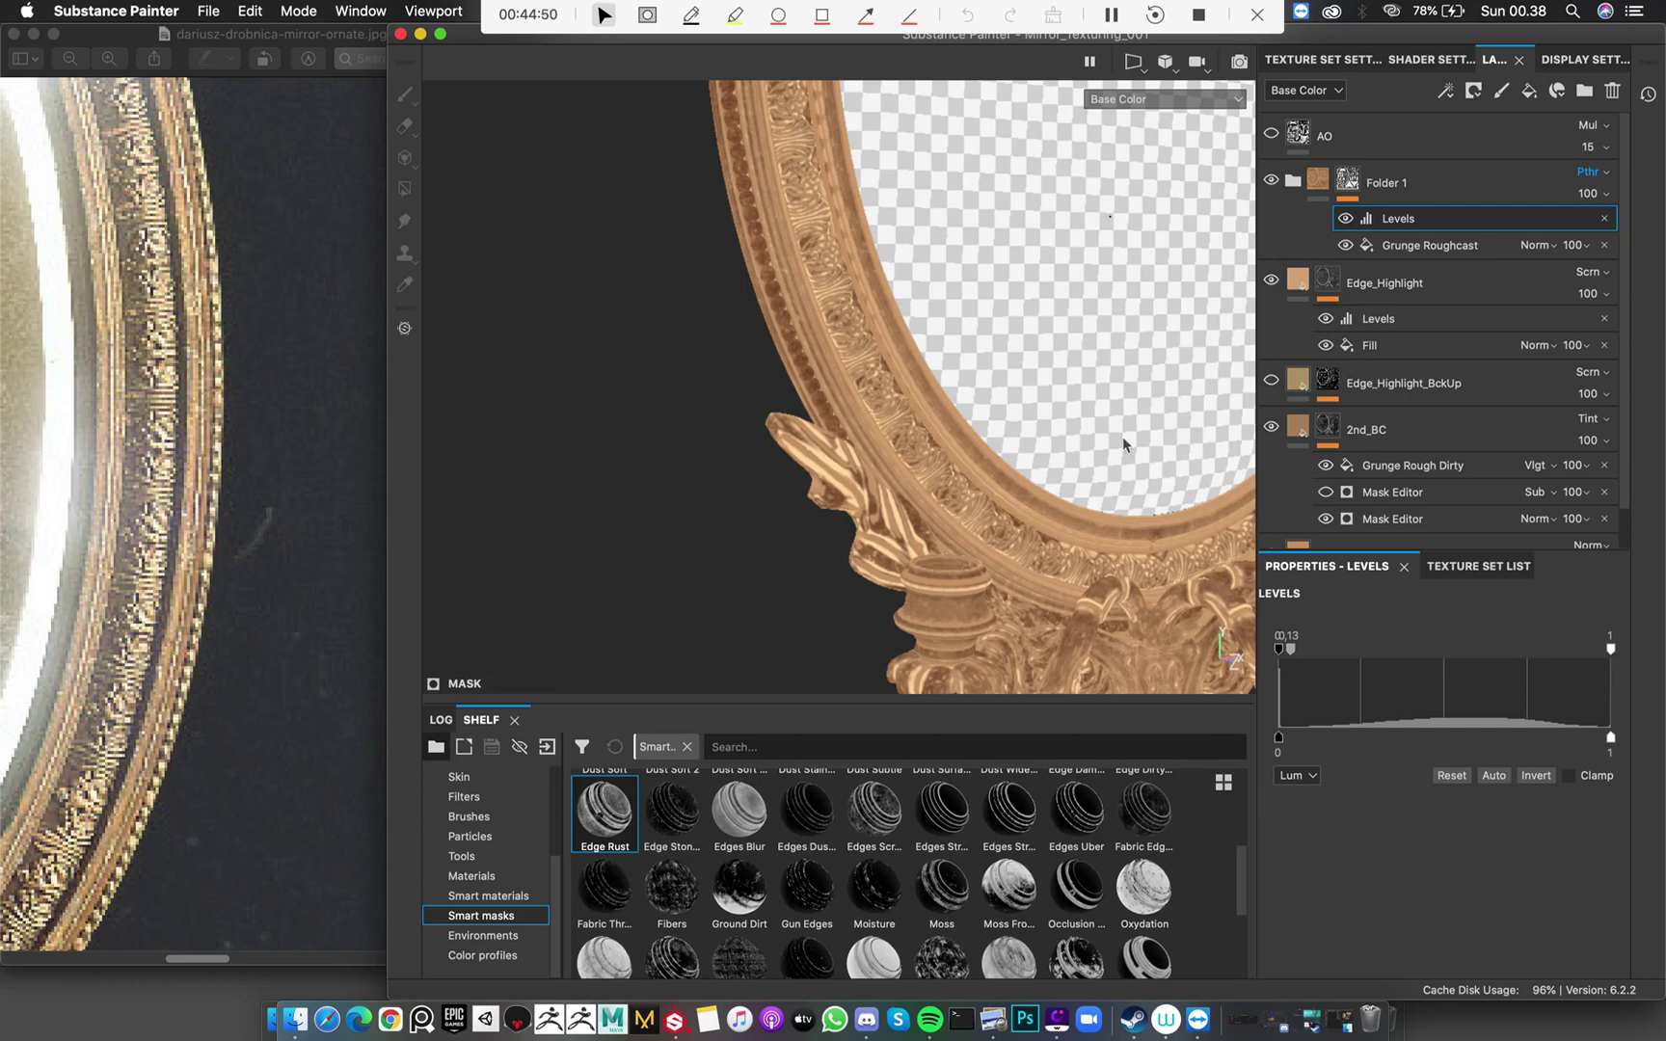
scroll(1066, 327, "down", 5)
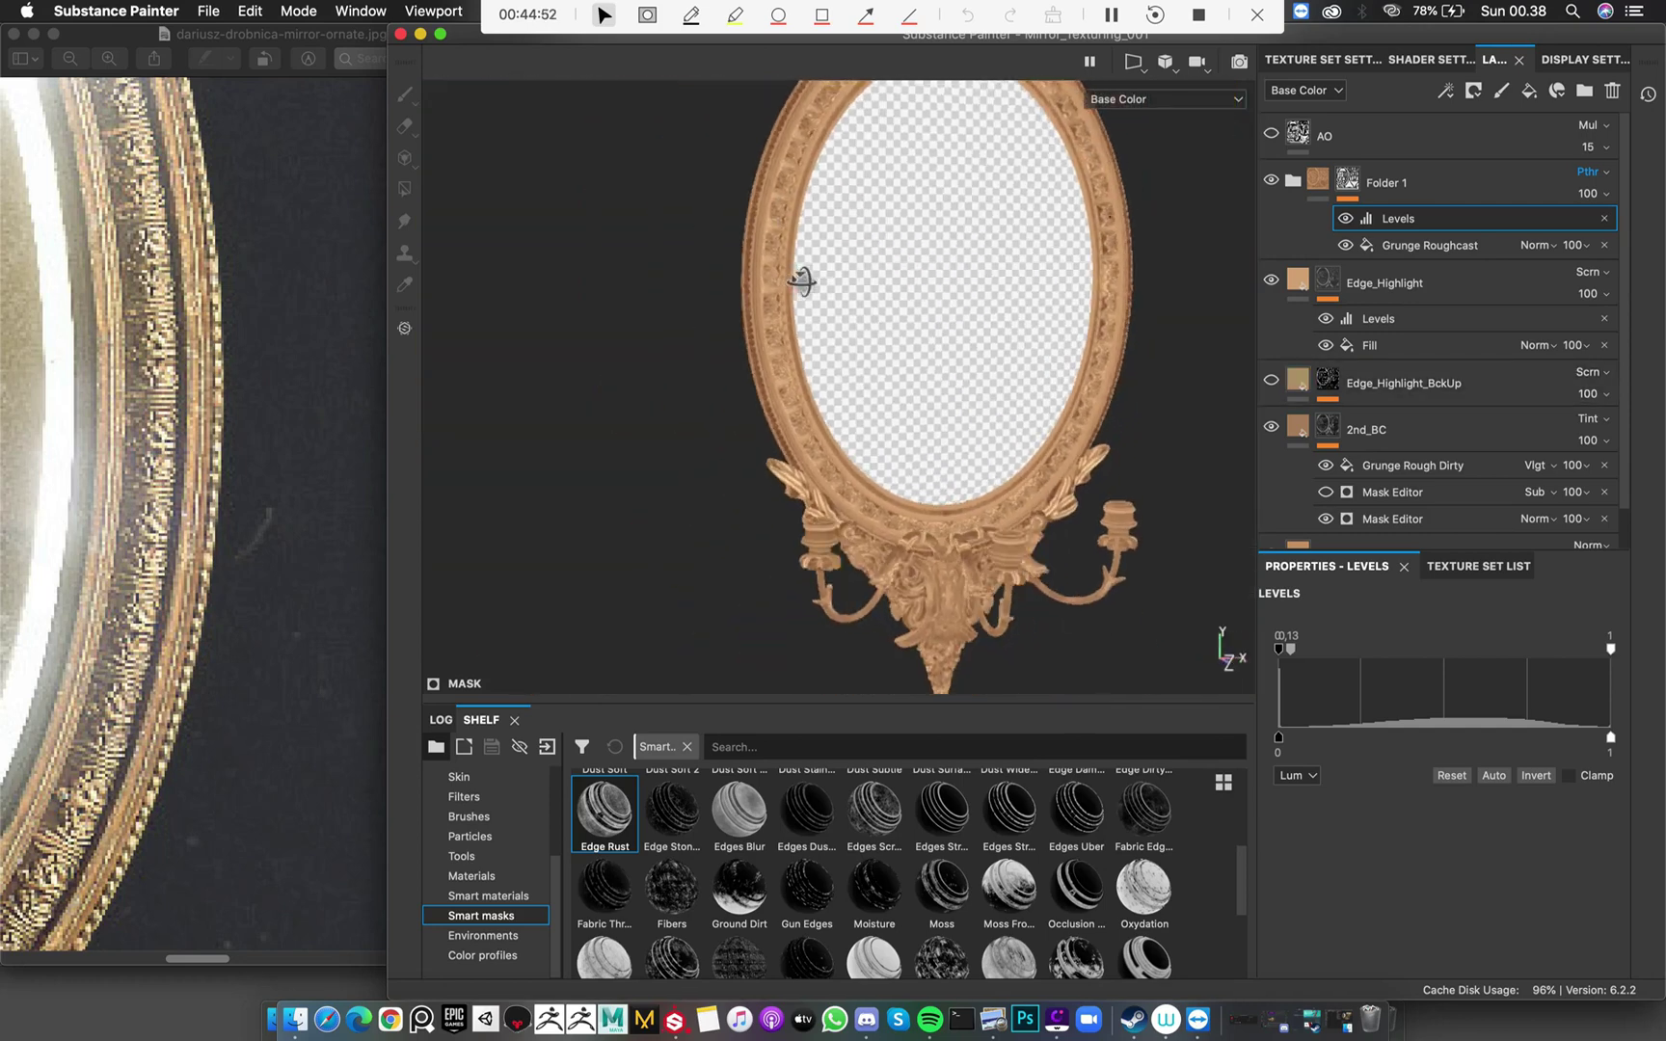
left_click_drag(801, 281, 903, 330, "alt")
Group Folder 1 into a new parent folder and set that folder's blend mode to Passthrough
left_click(1318, 183)
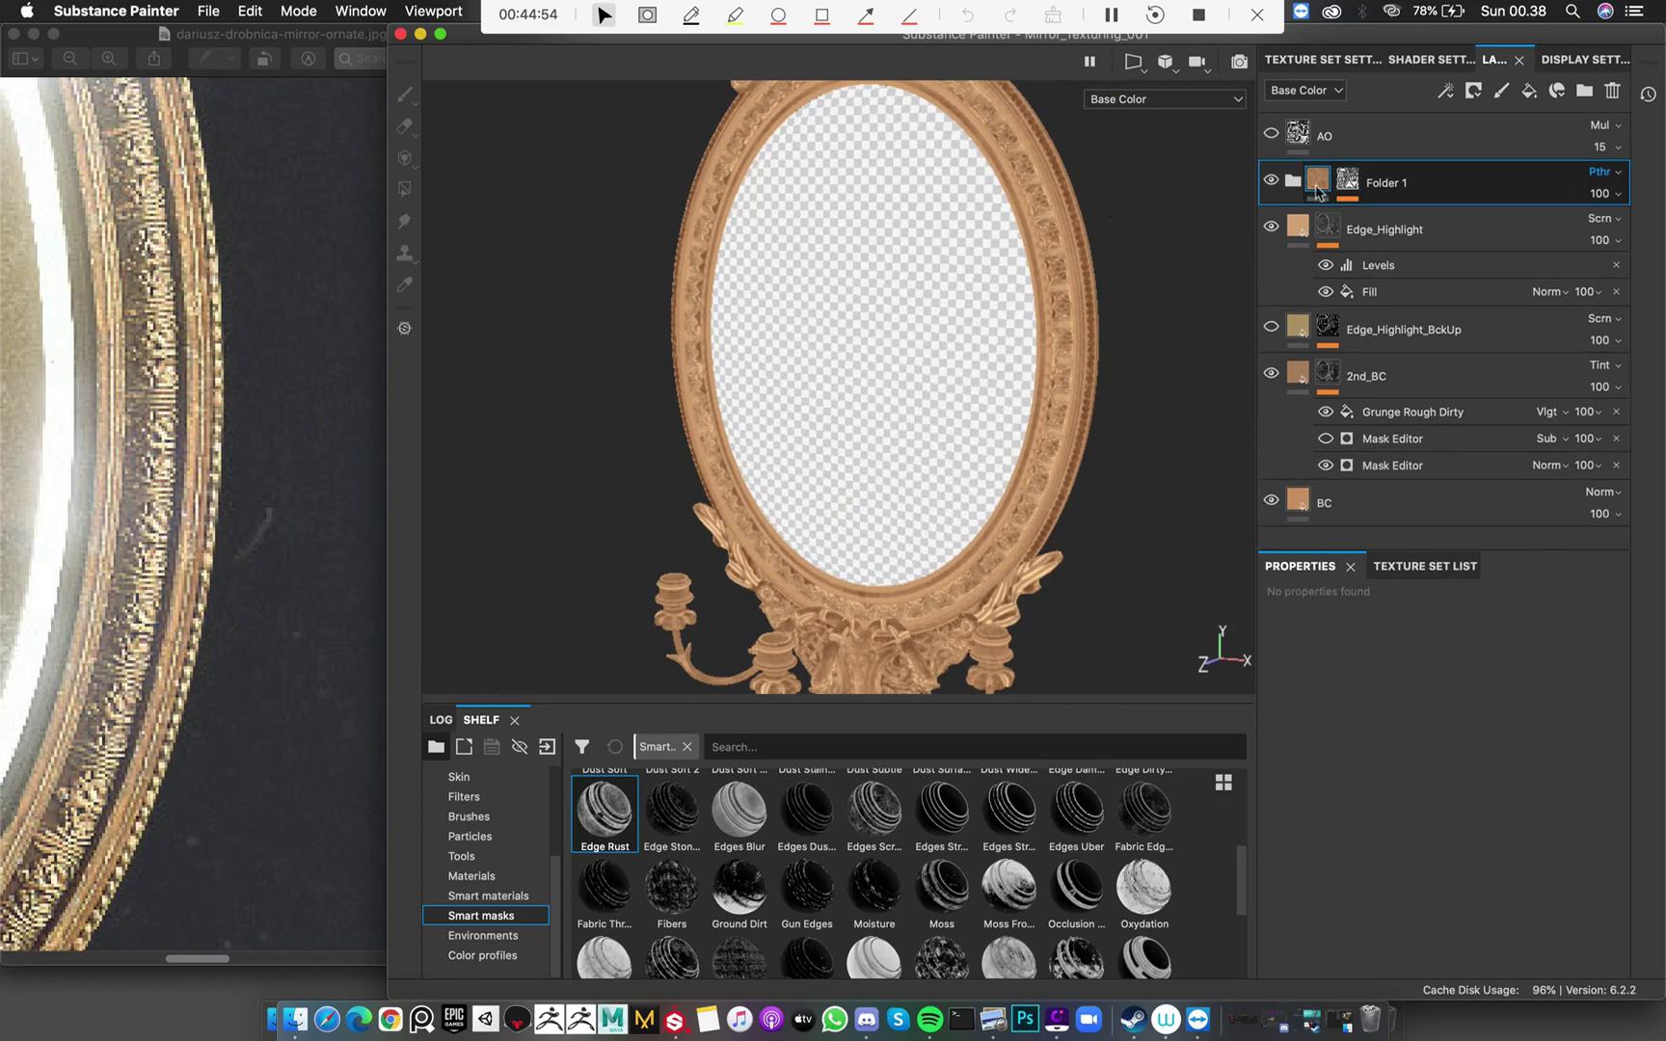
key("super+g")
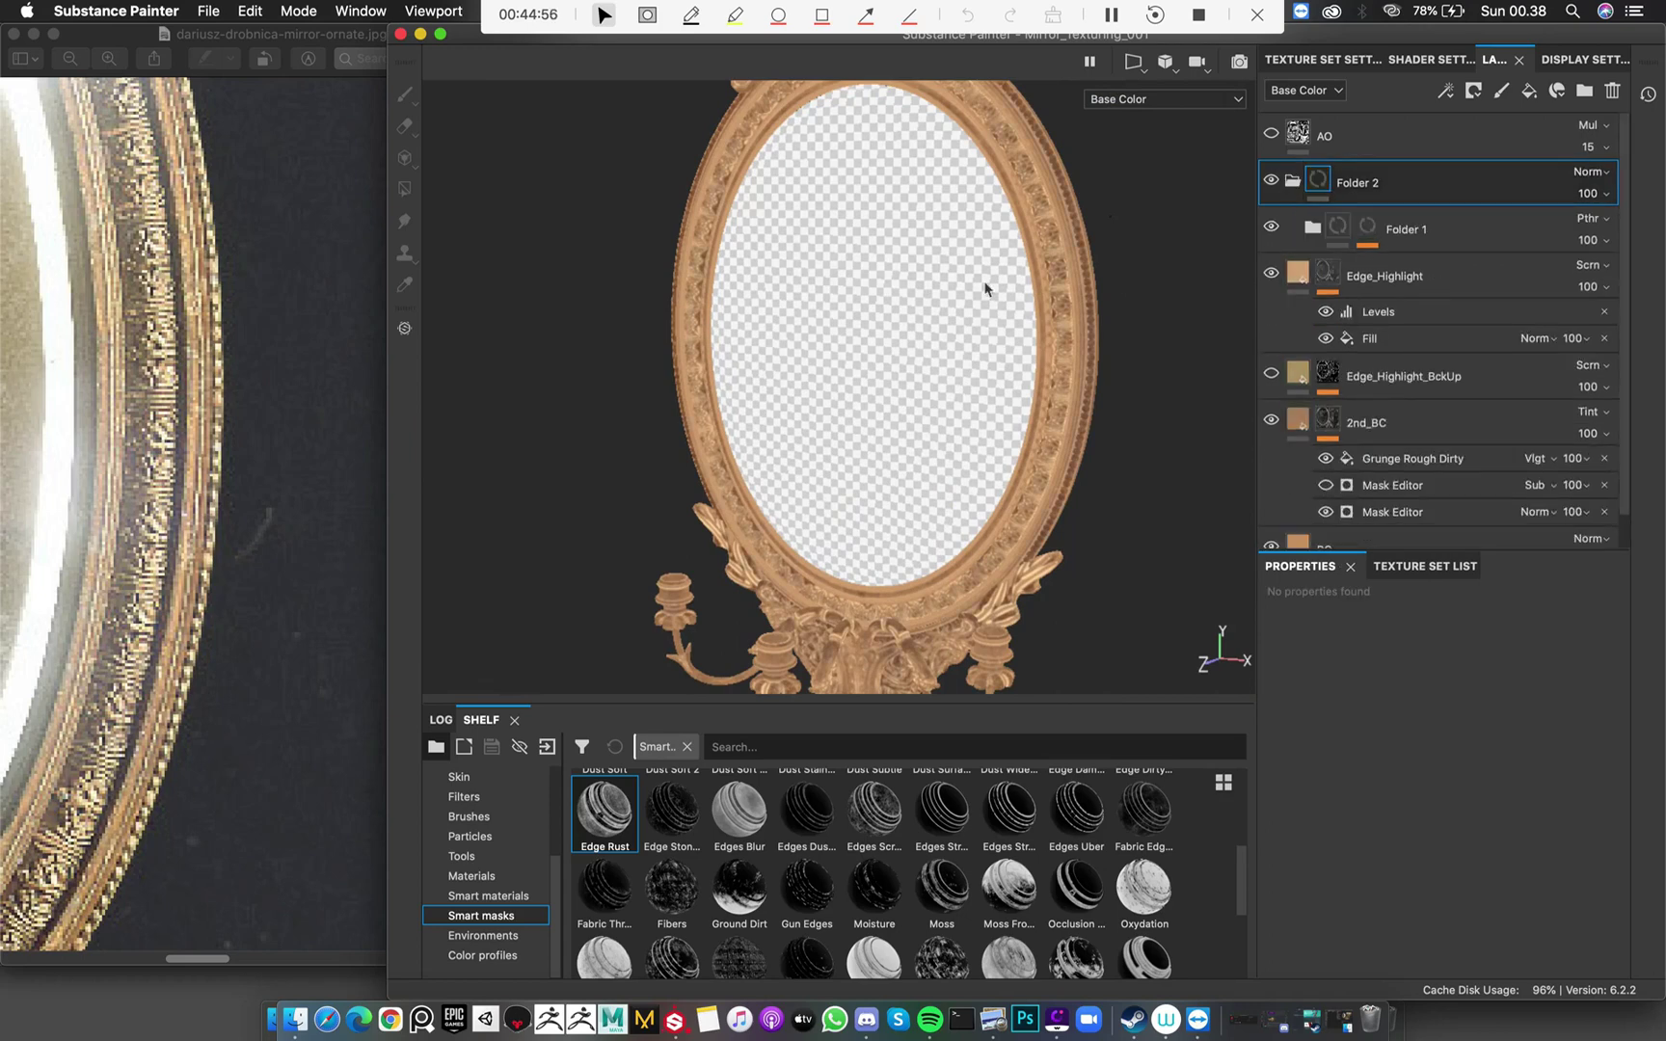
middle_click_drag(870, 165, 872, 360, "alt")
right_click_drag(873, 360, 1171, 457, "alt")
left_click_drag(868, 208, 1015, 246, "alt")
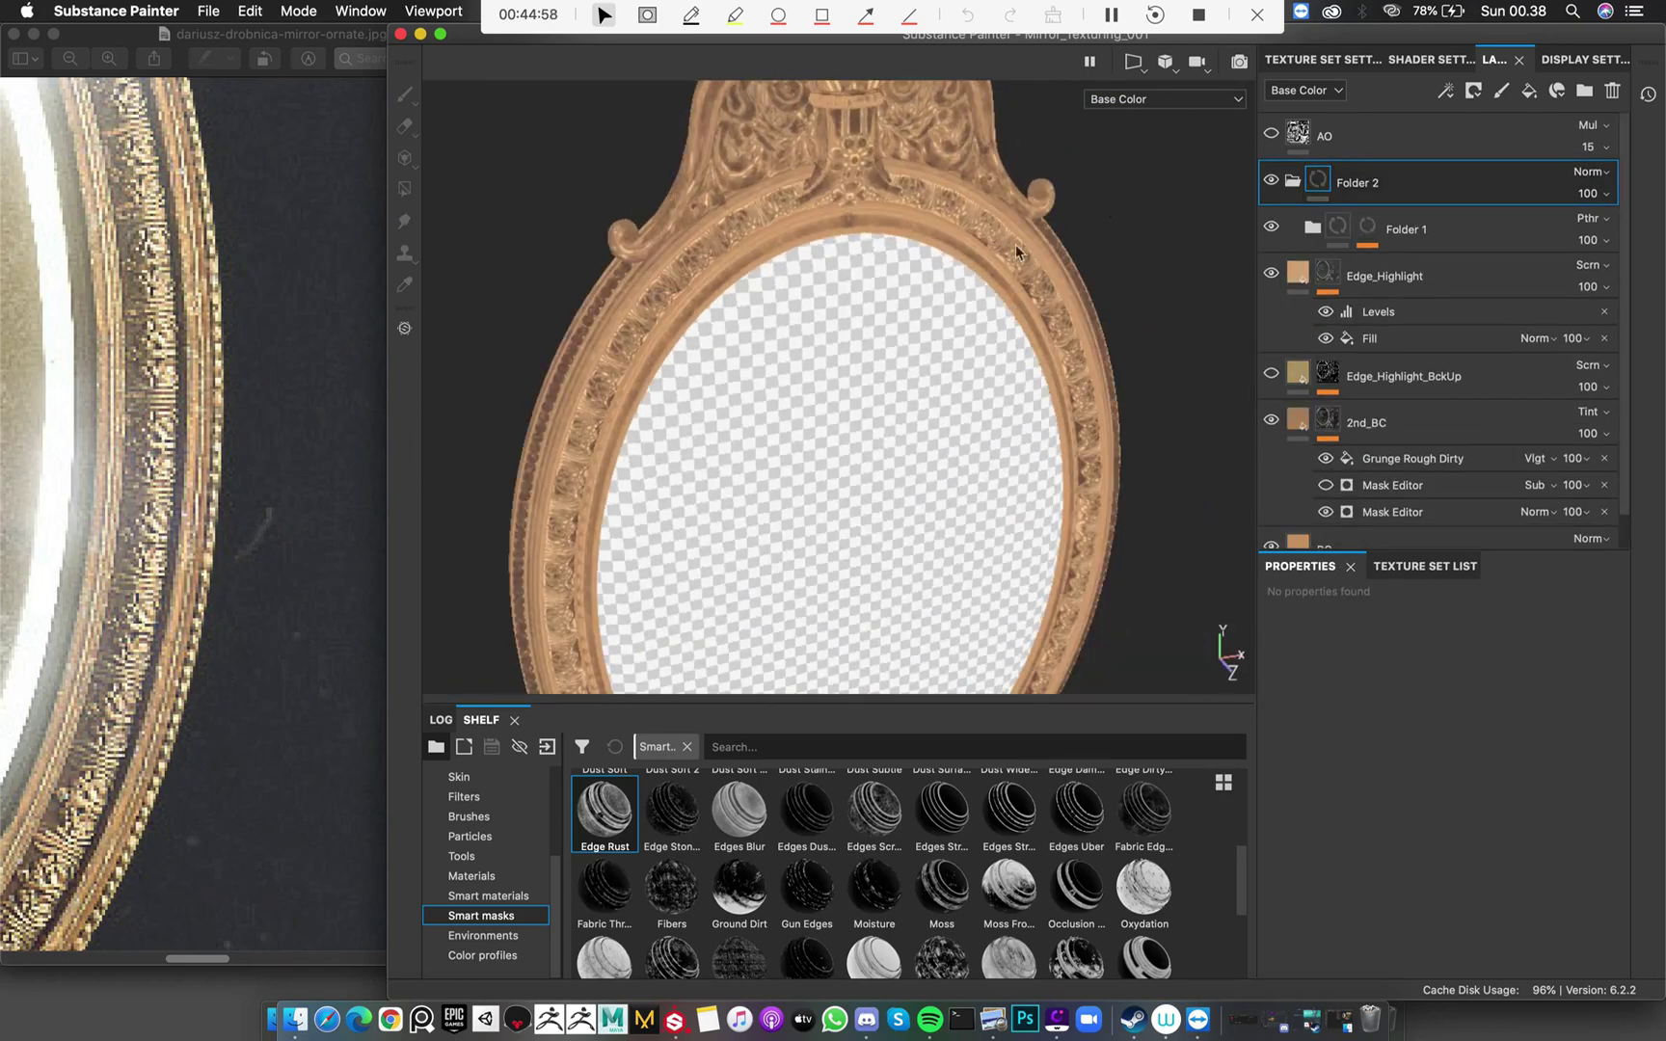
left_click(1588, 172)
left_click(1571, 209)
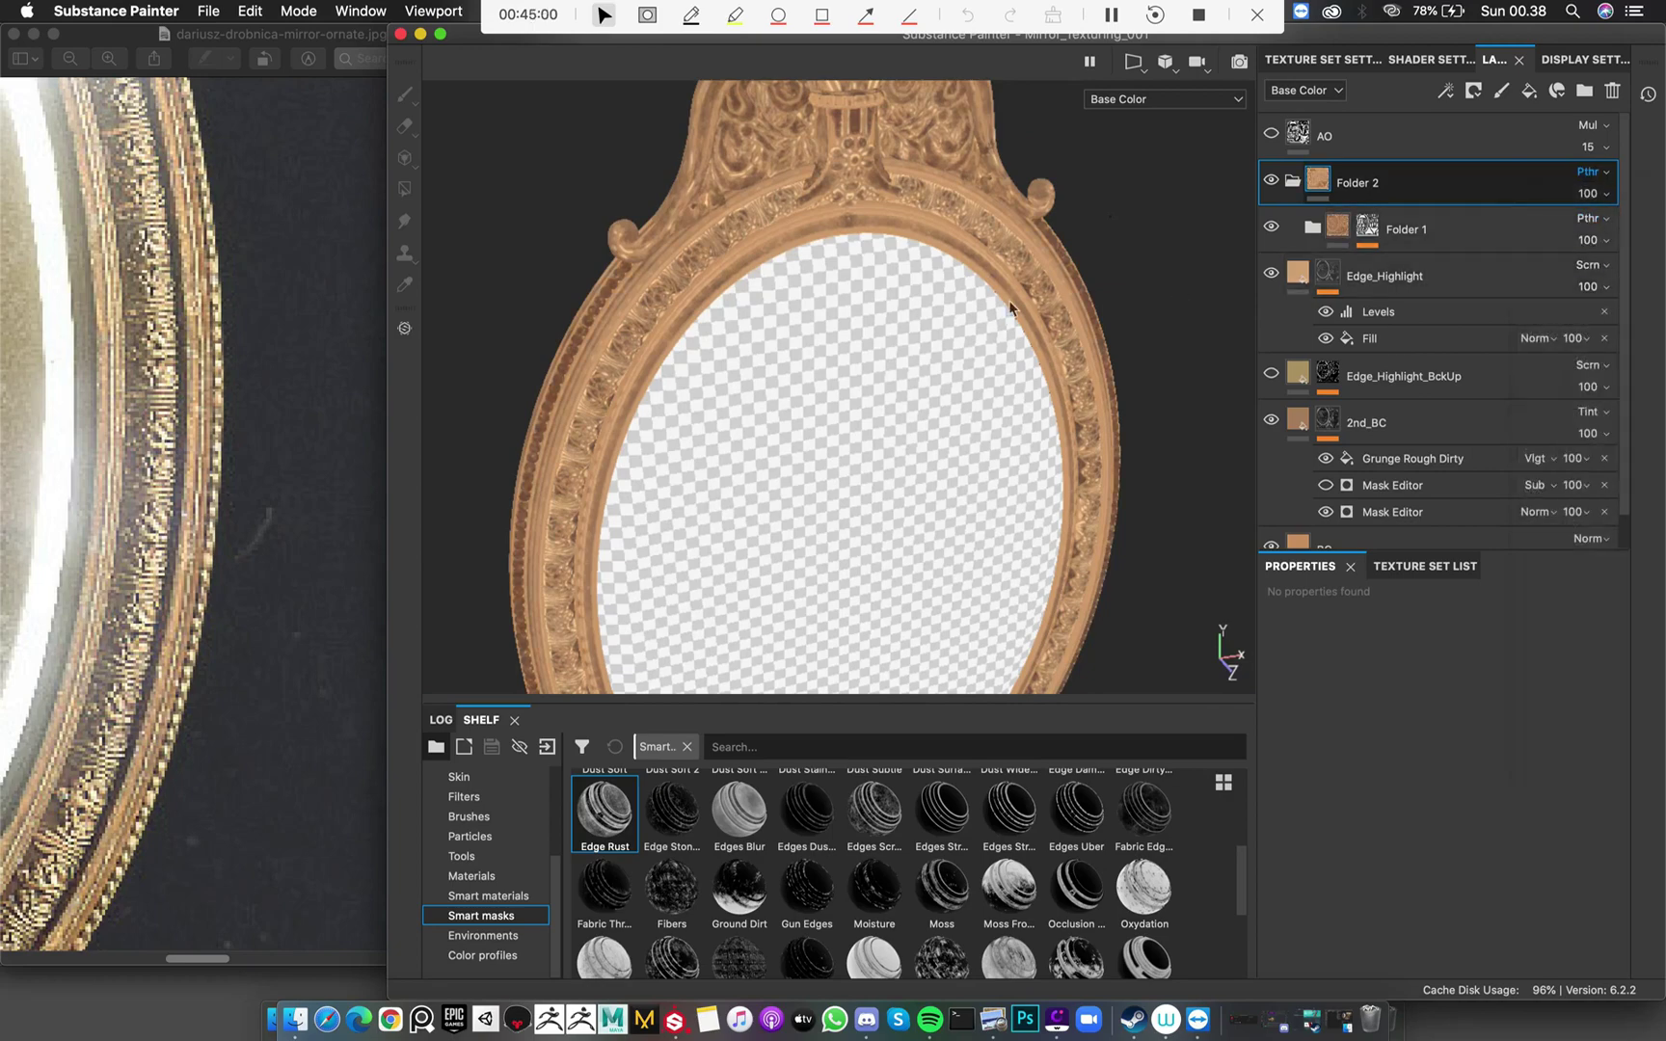
Give Folder 2 a black mask with a Metal Edge Wear generator and inspect it on the upper frame
left_click_drag(1009, 299, 1108, 289, "alt")
right_click(1317, 183)
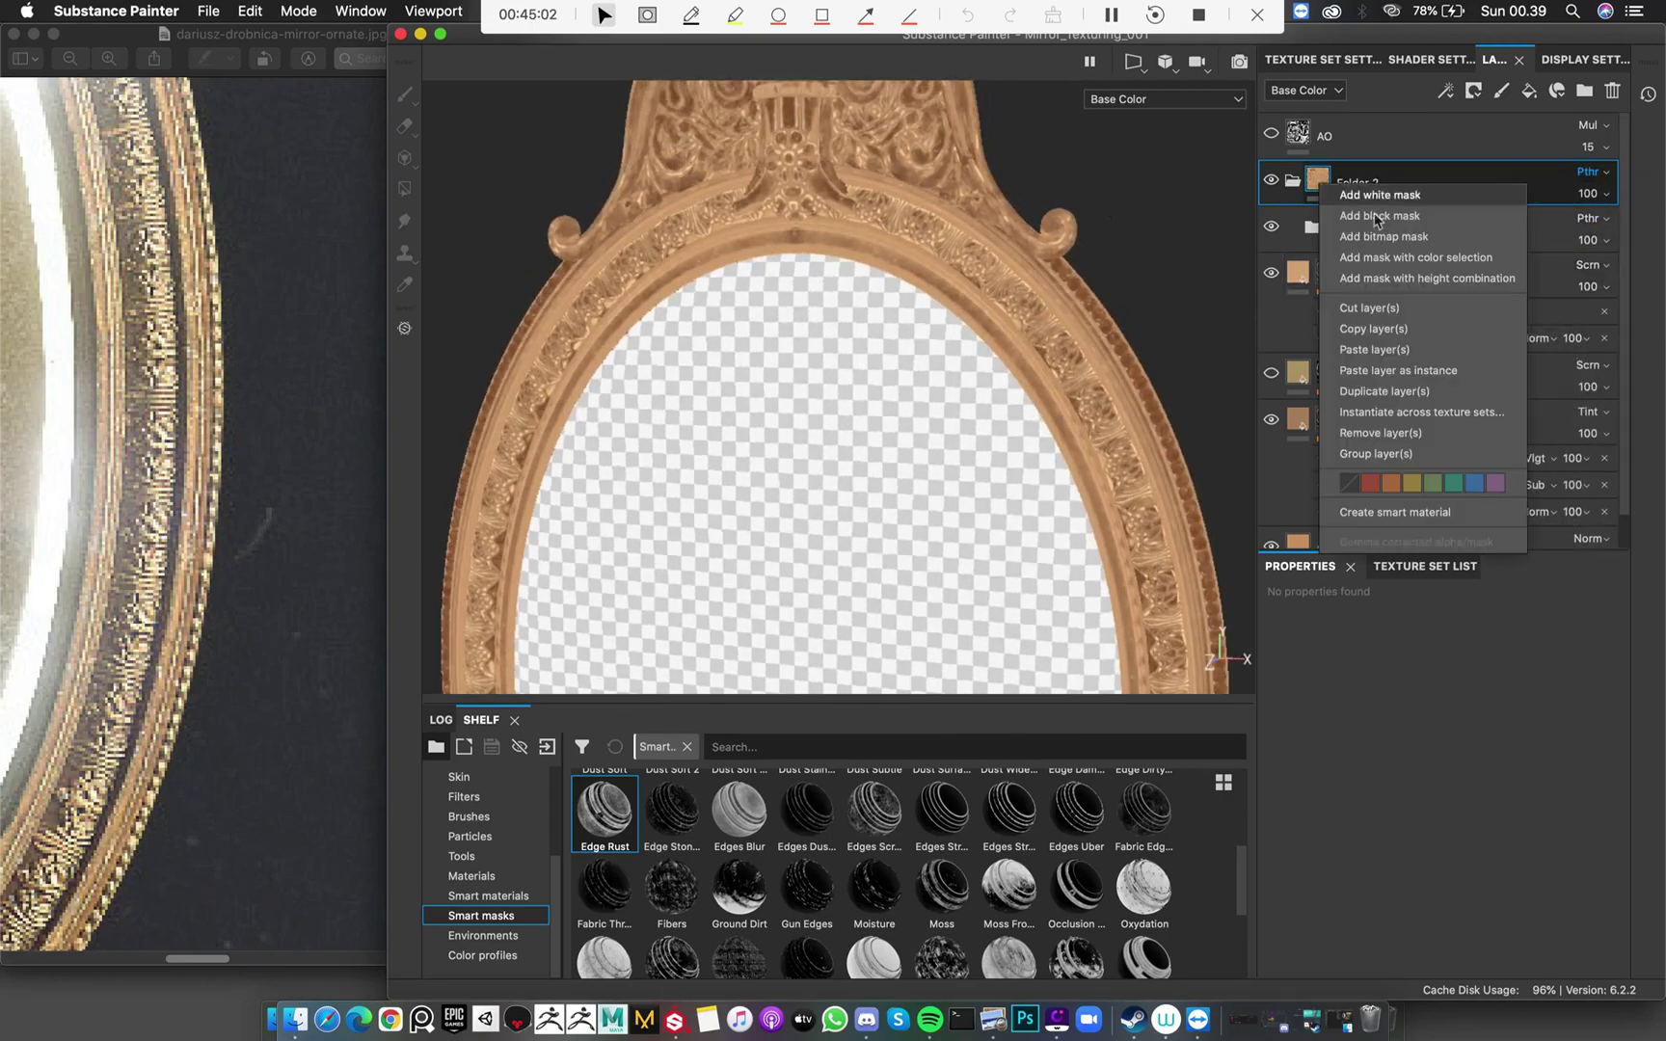
left_click(1476, 256)
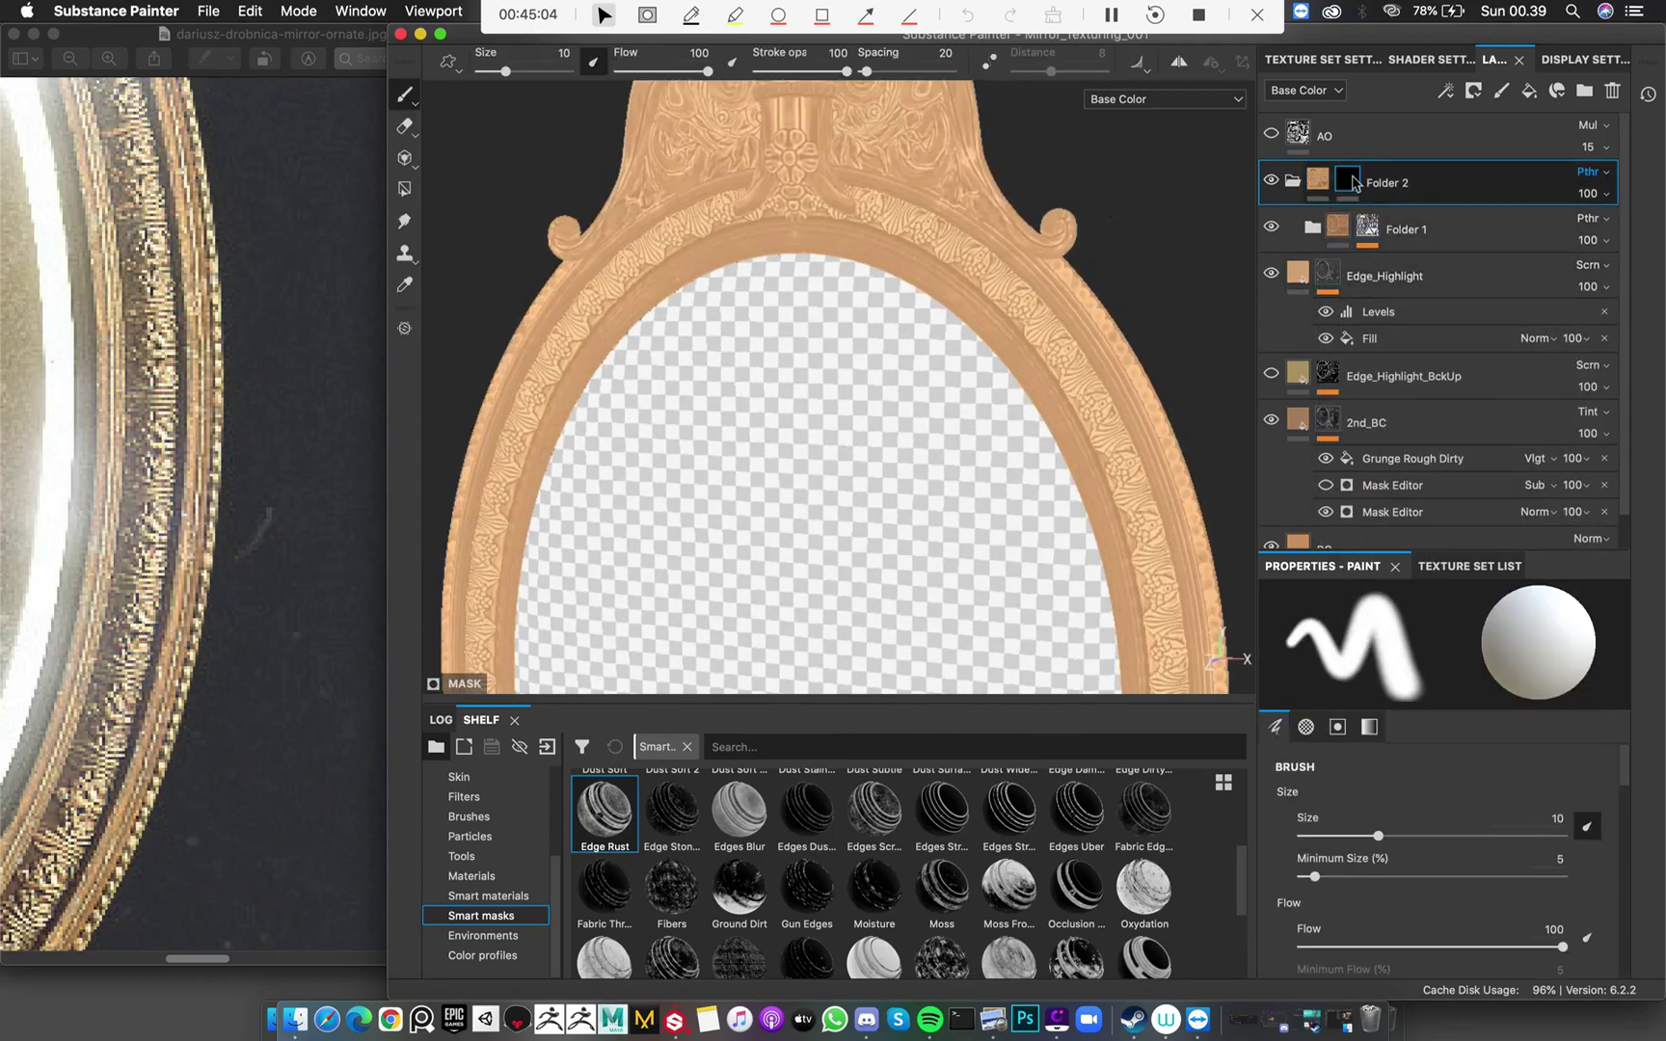
right_click(1349, 179)
left_click(1430, 568)
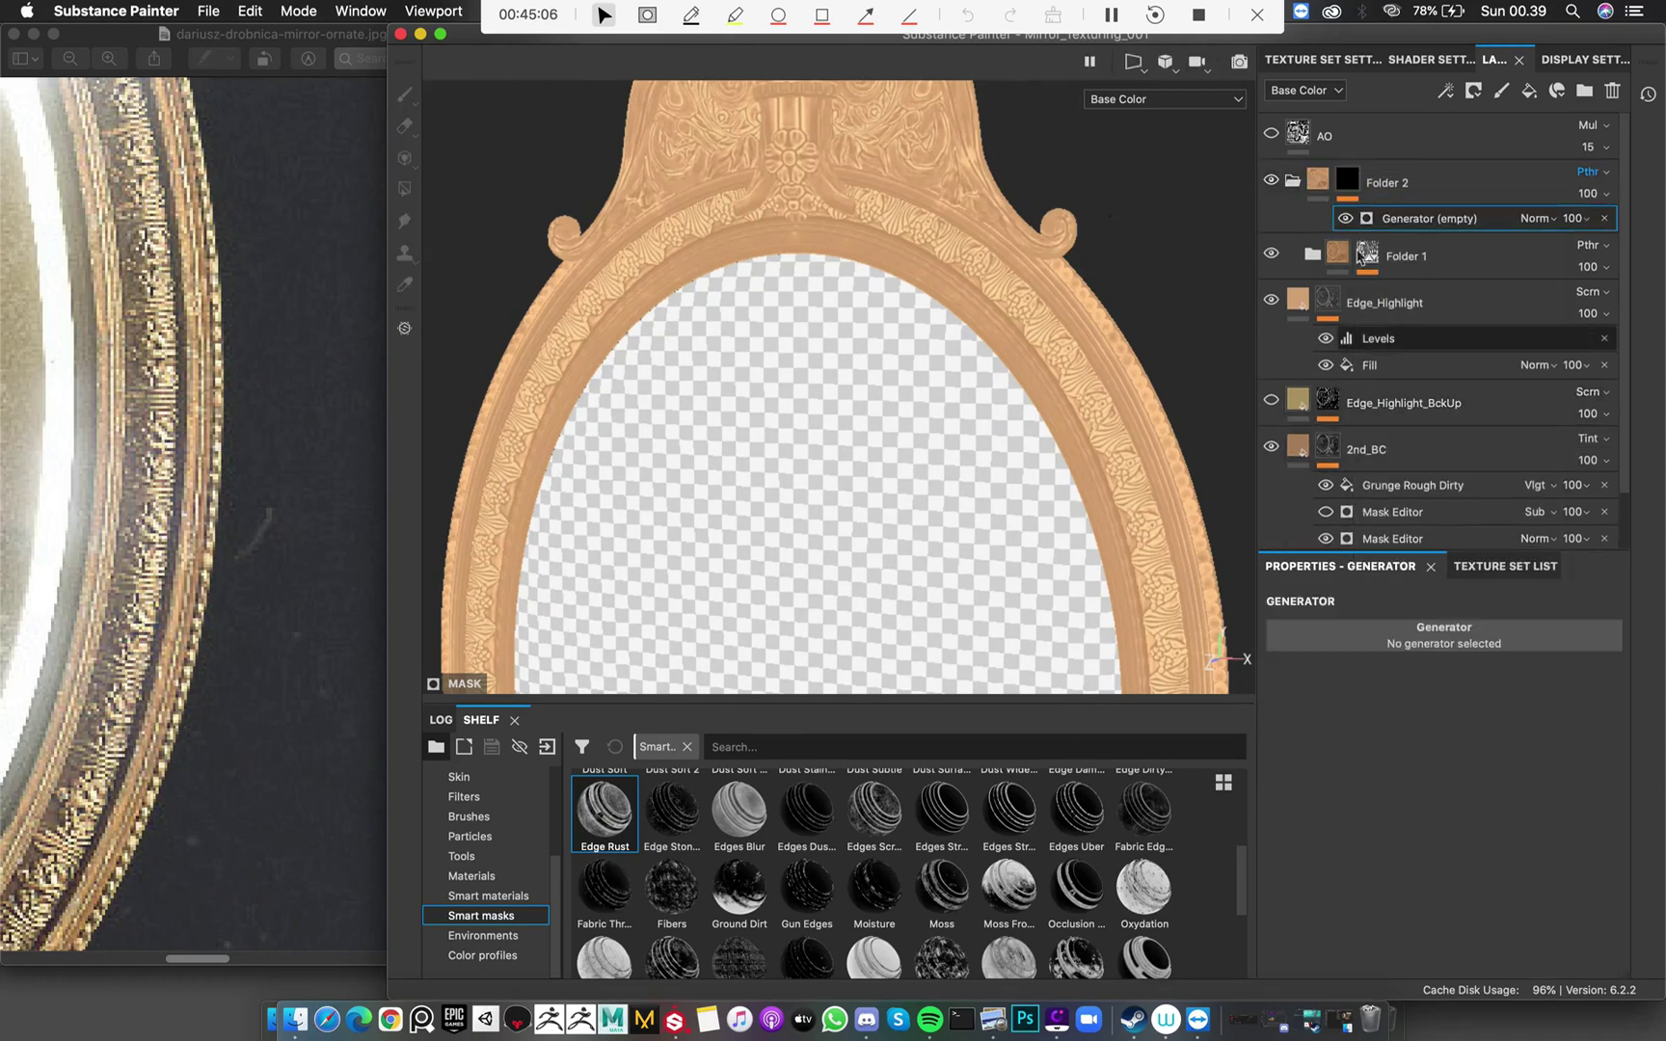
left_click(1517, 629)
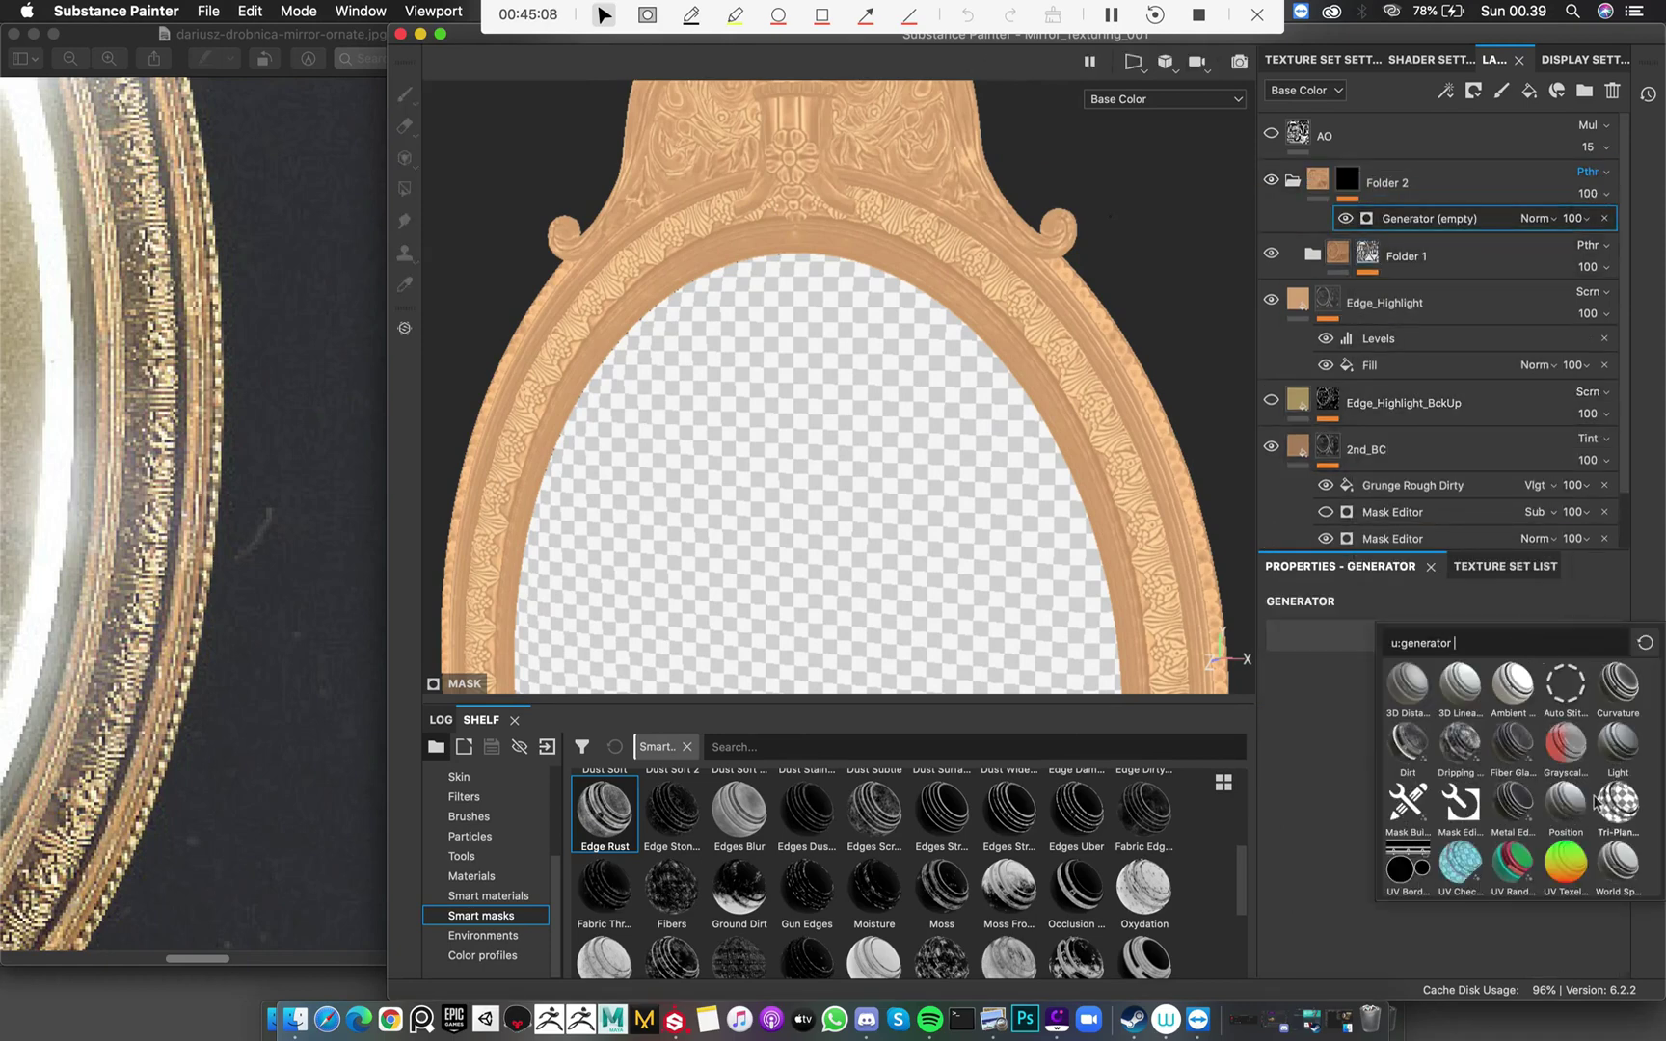
left_click(1514, 806)
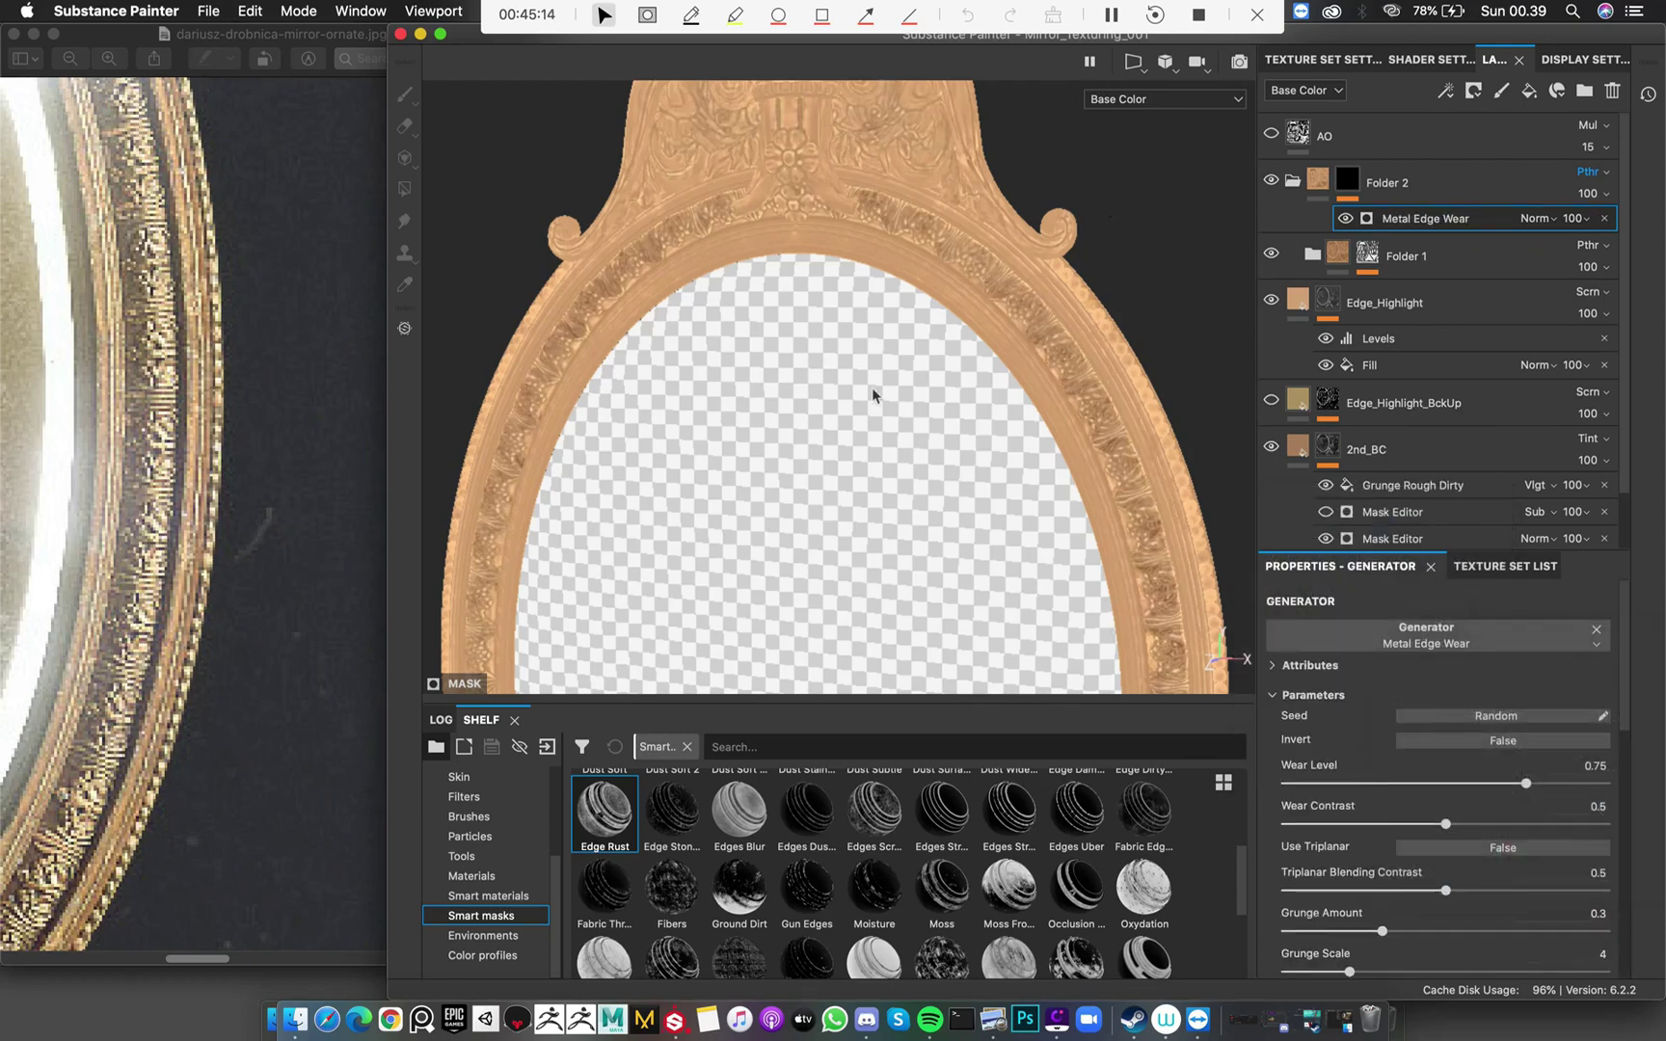
left_click_drag(873, 395, 889, 350, "alt")
right_click_drag(889, 350, 1099, 466, "alt")
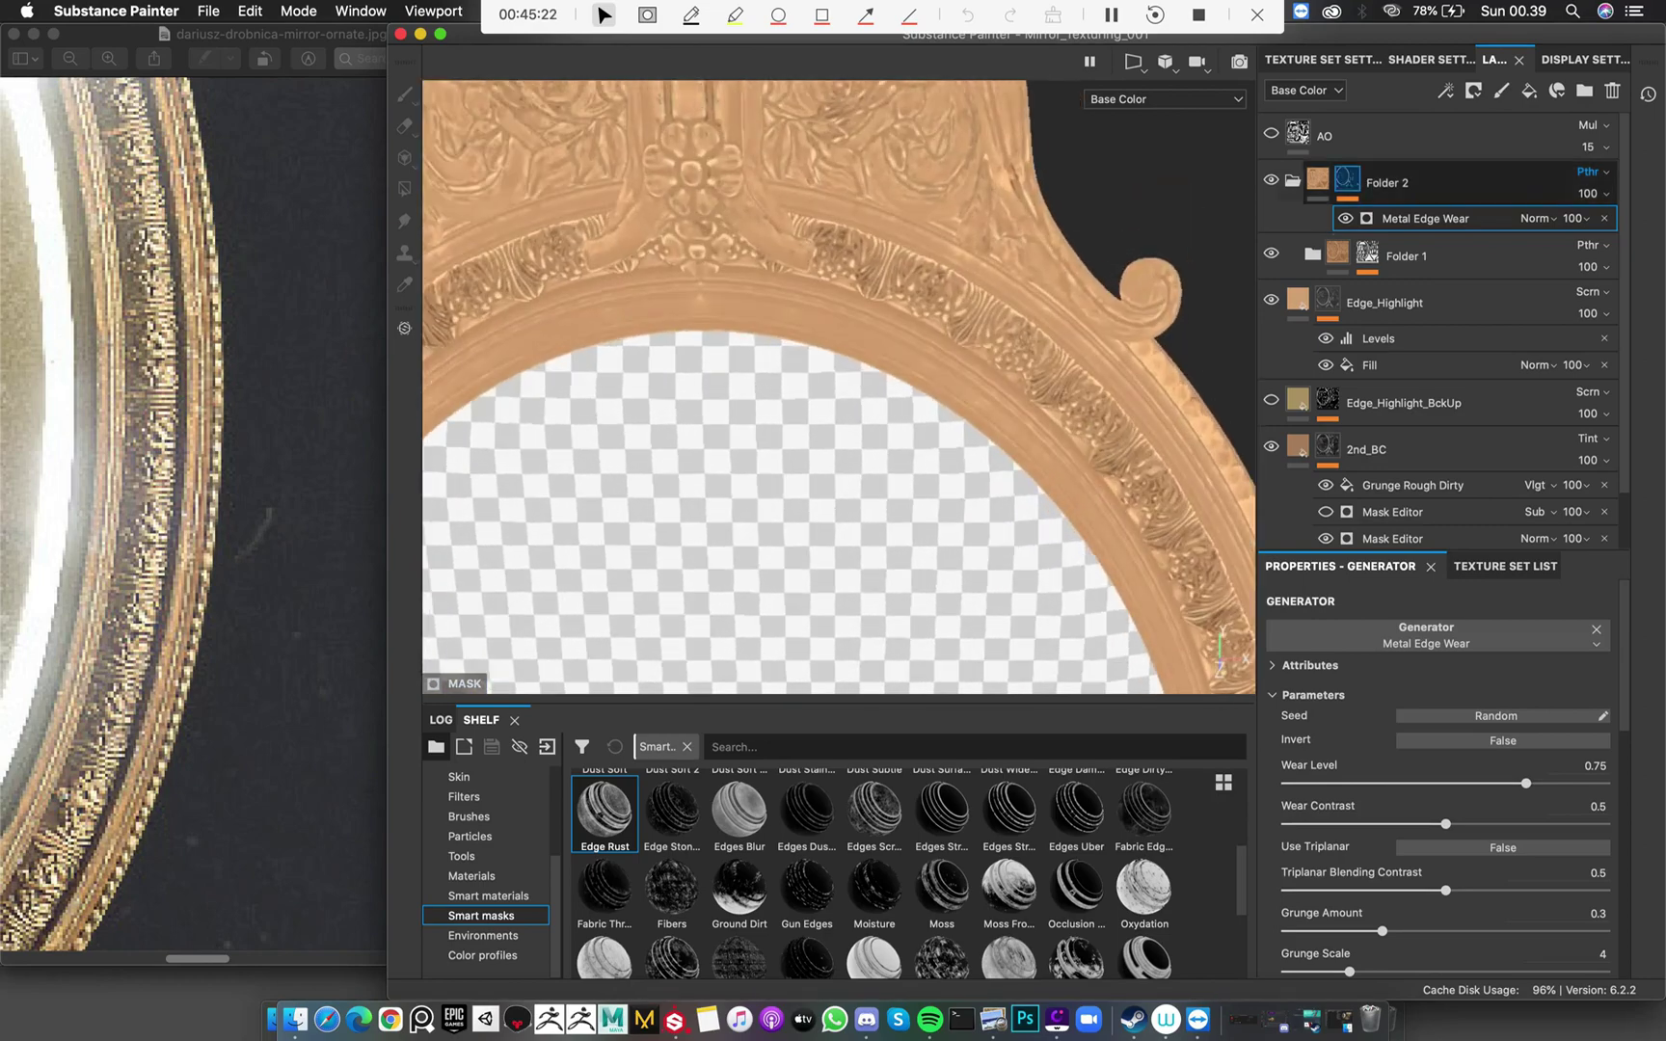
Check Folder 2's mask on the crest and set the Metal Edge Wear generator's blend mode to Subtract
left_click(1347, 179)
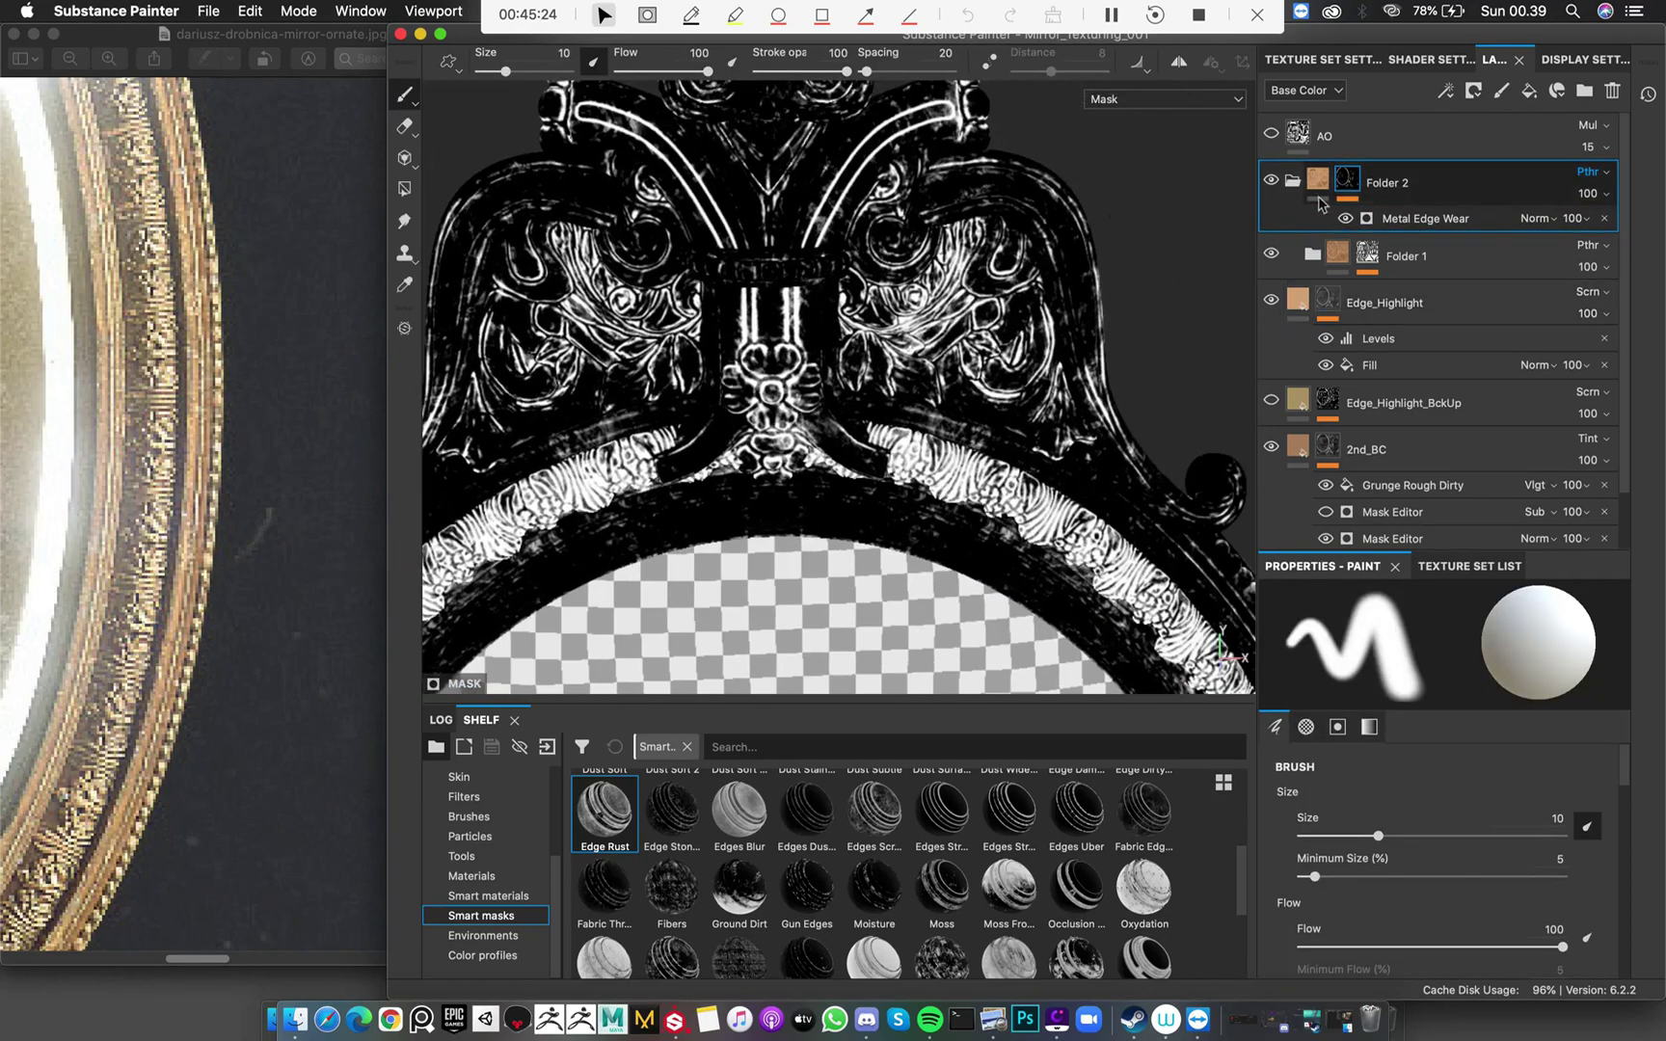
left_click(1388, 183)
left_click(1417, 218)
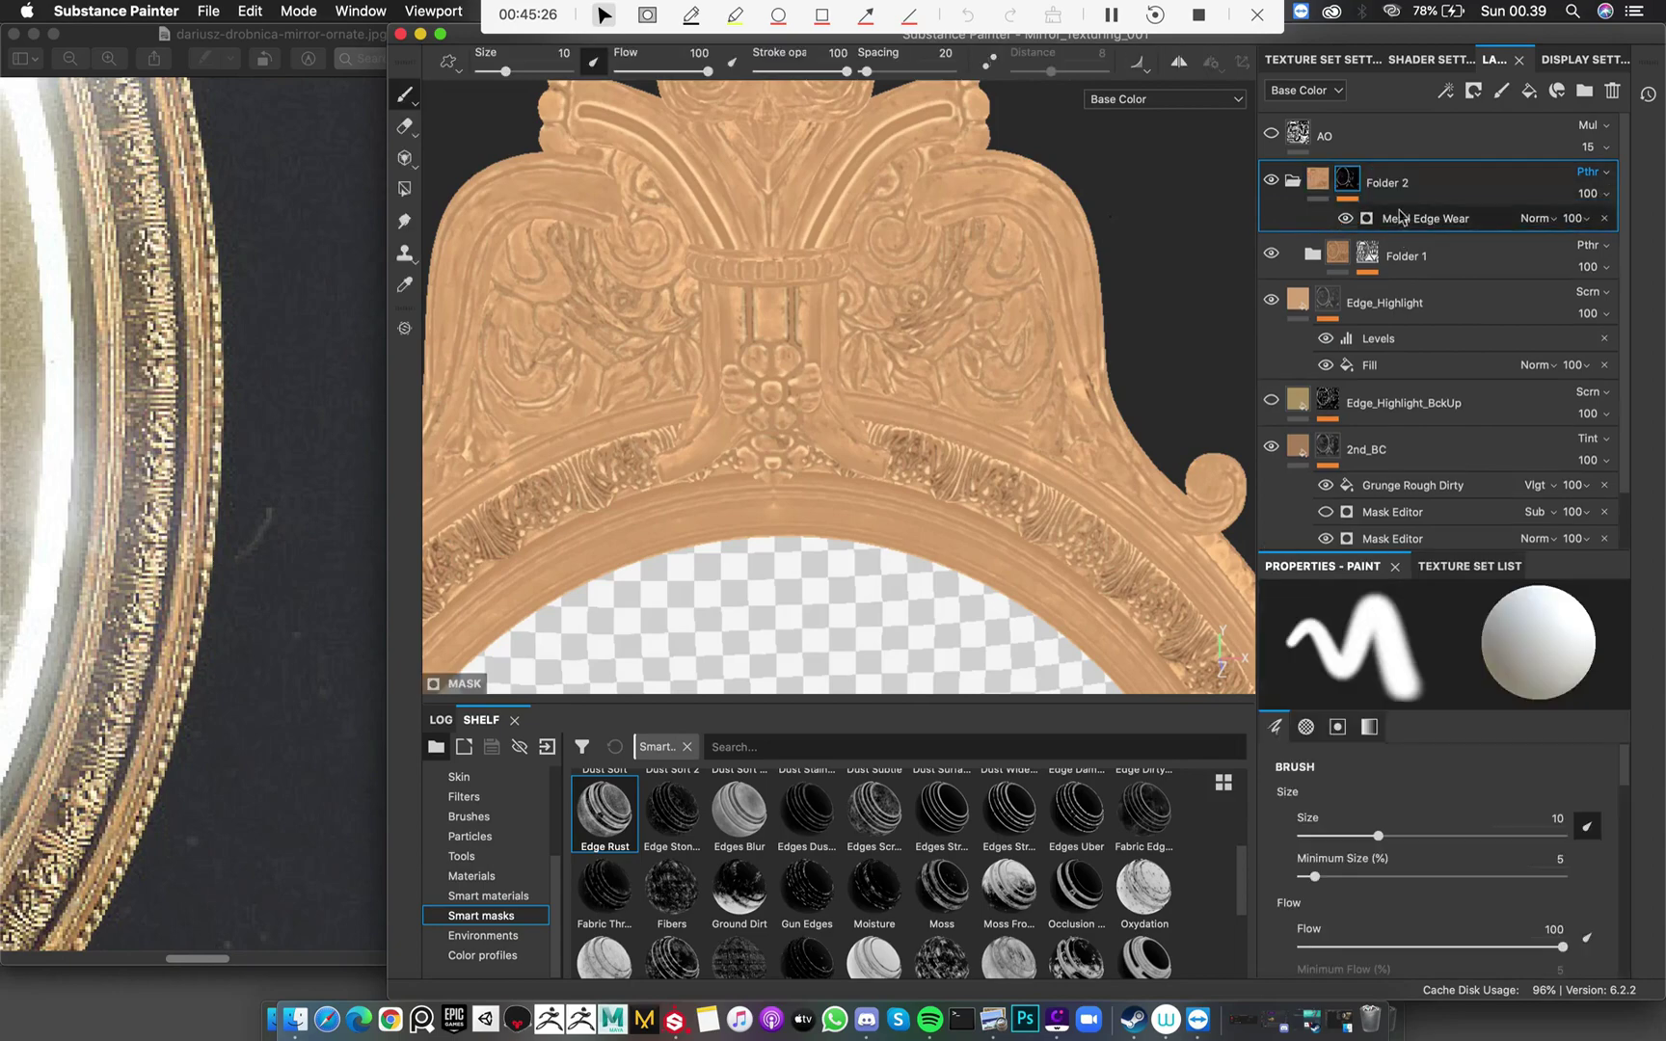
left_click(1537, 219)
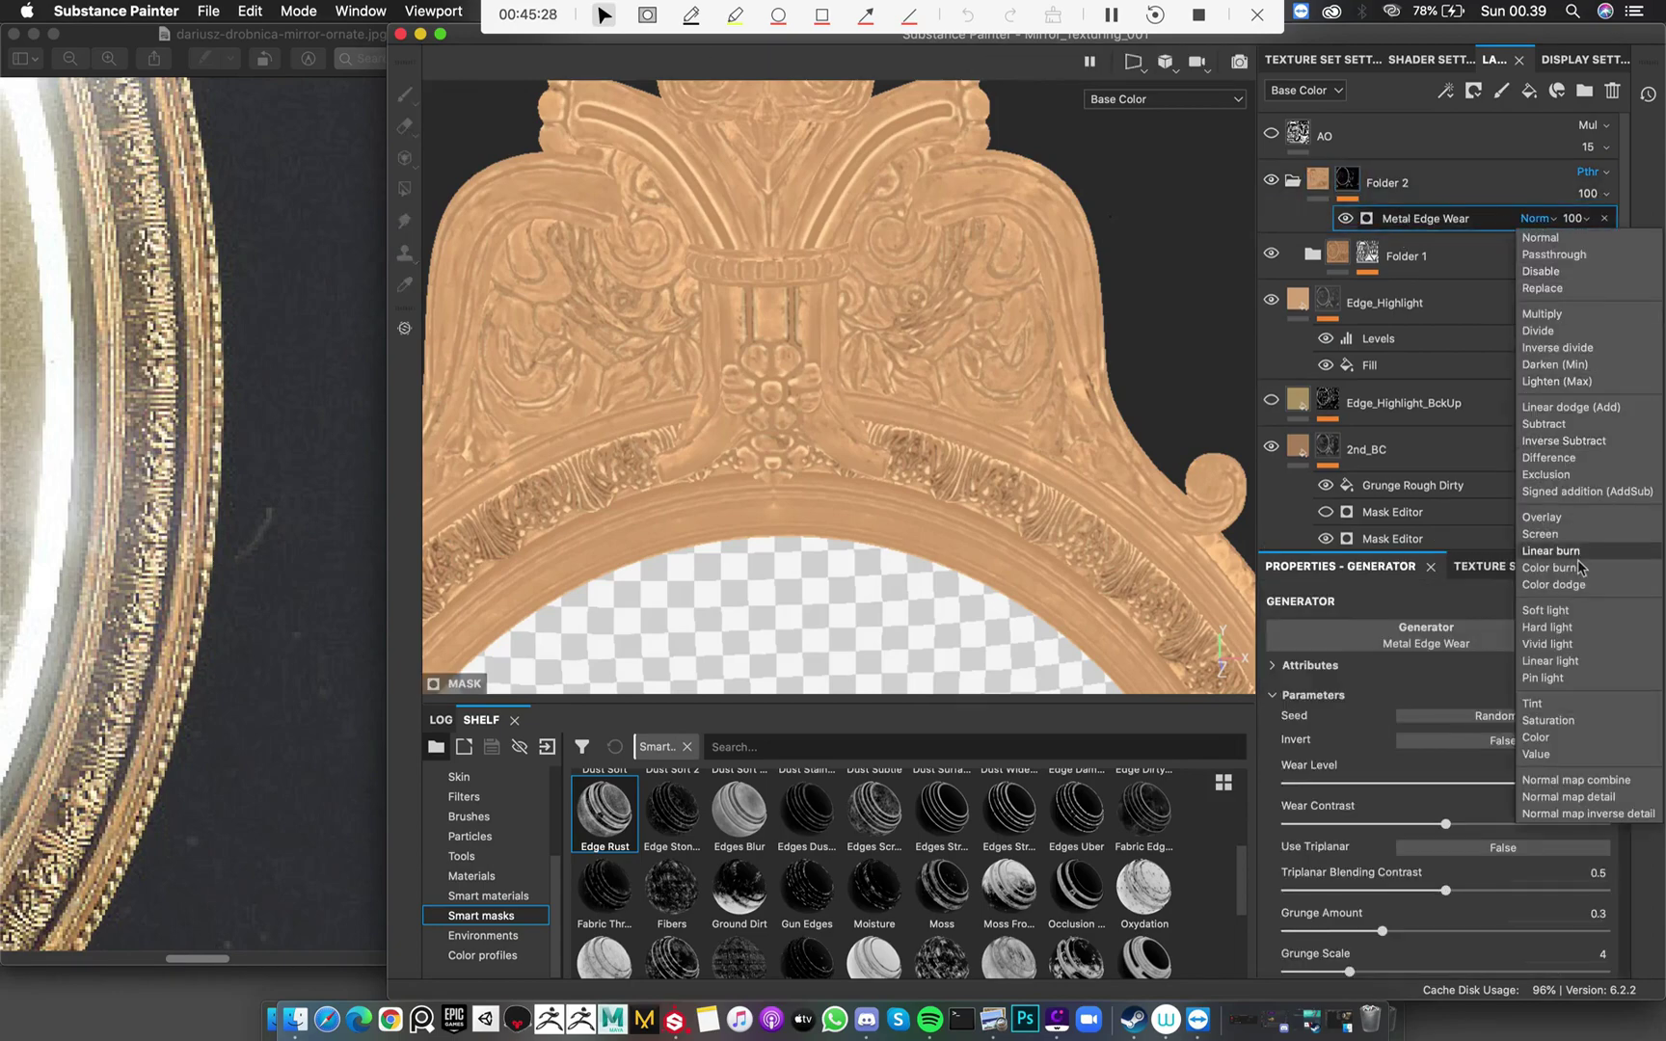
left_click(1572, 425)
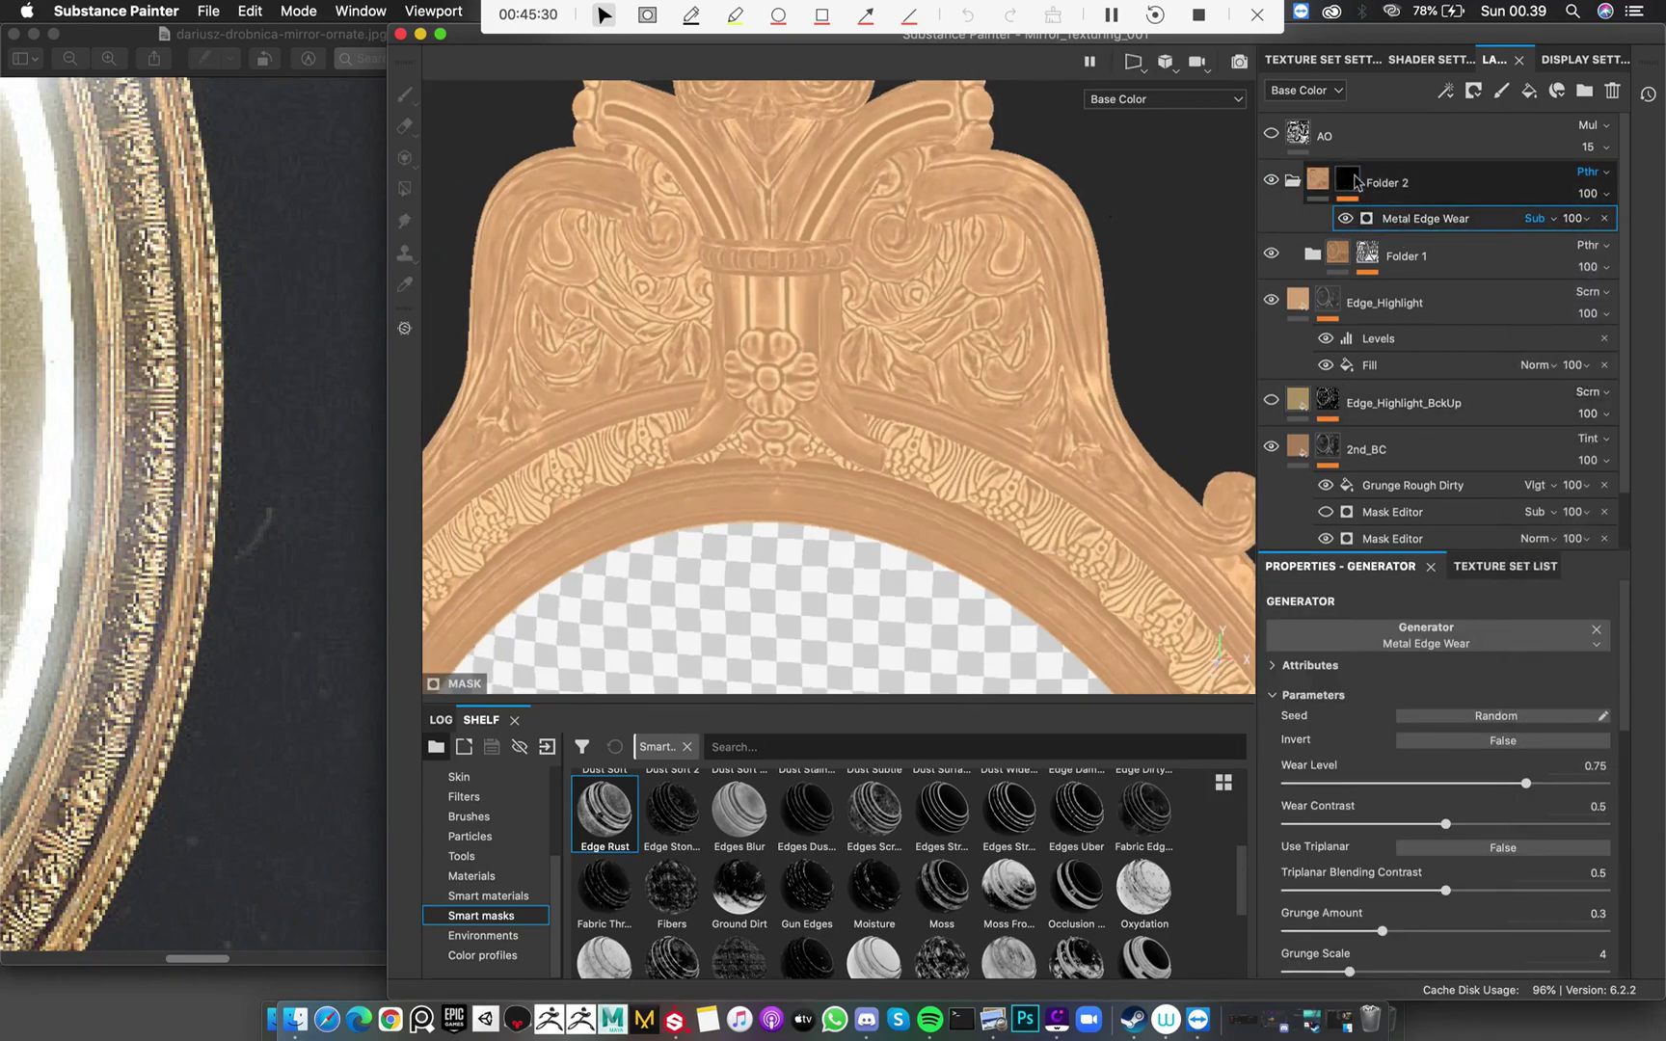
Move Folder 1 out of Folder 2 and delete Folder 2 with its Metal Edge Wear mask
left_click(1347, 181)
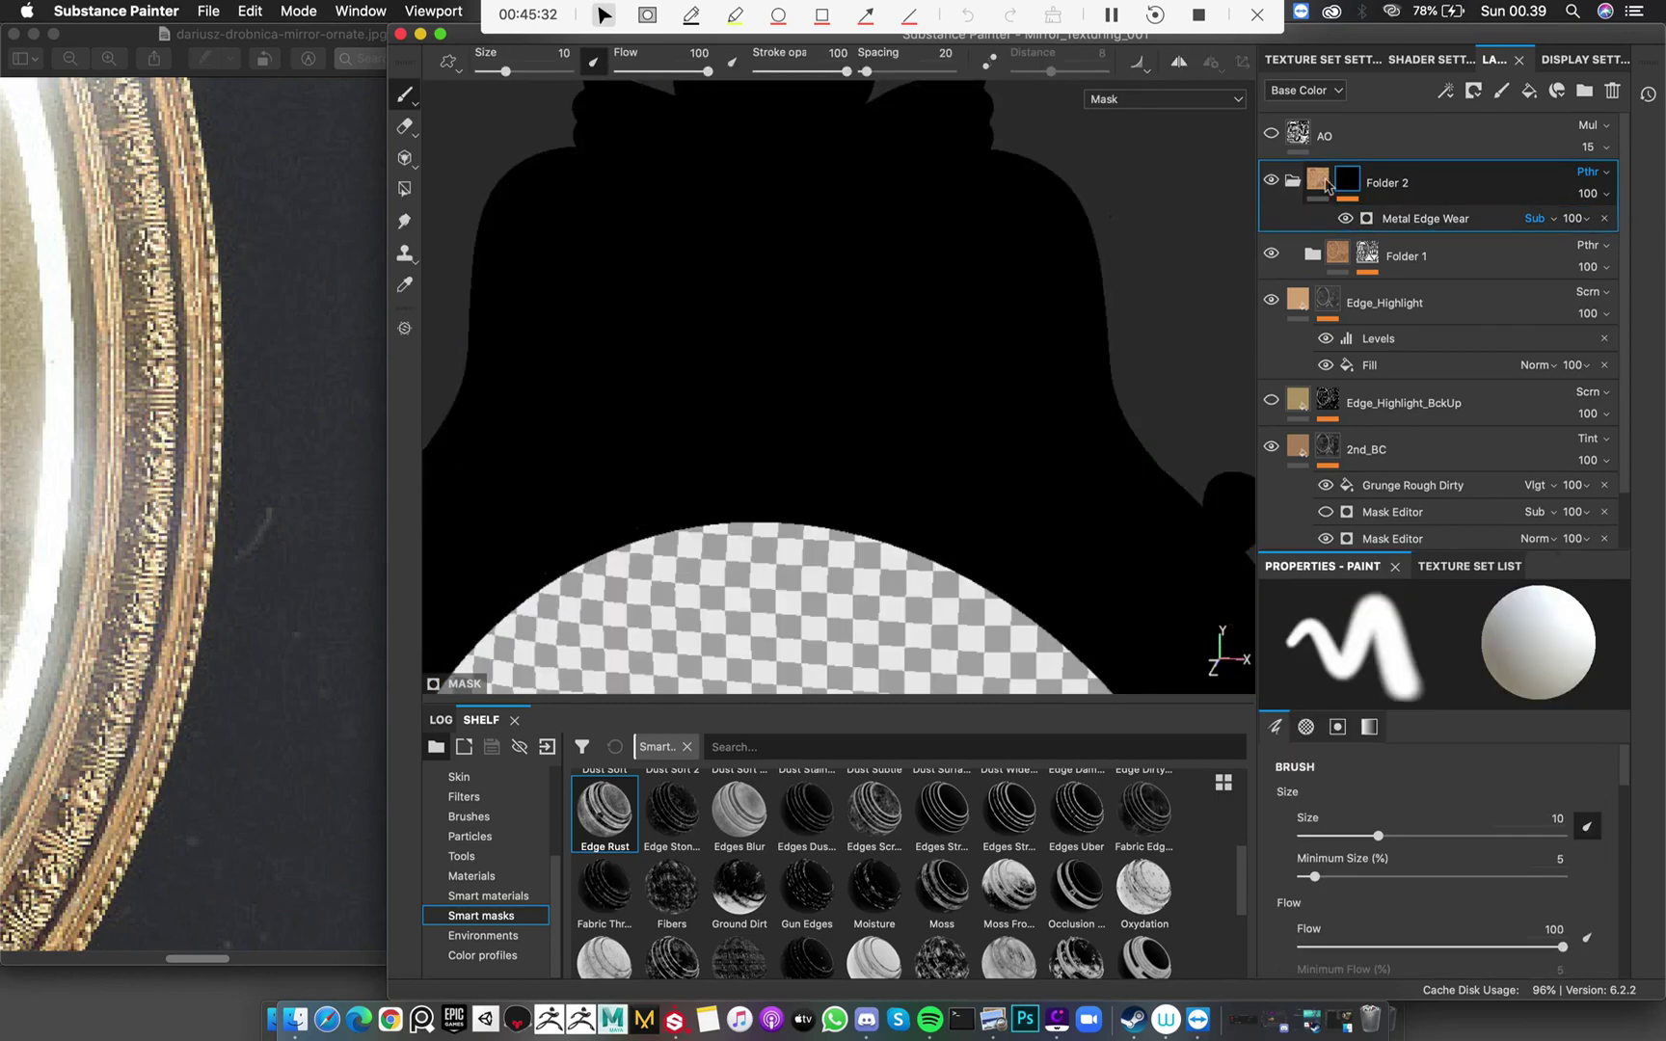
left_click(1314, 183)
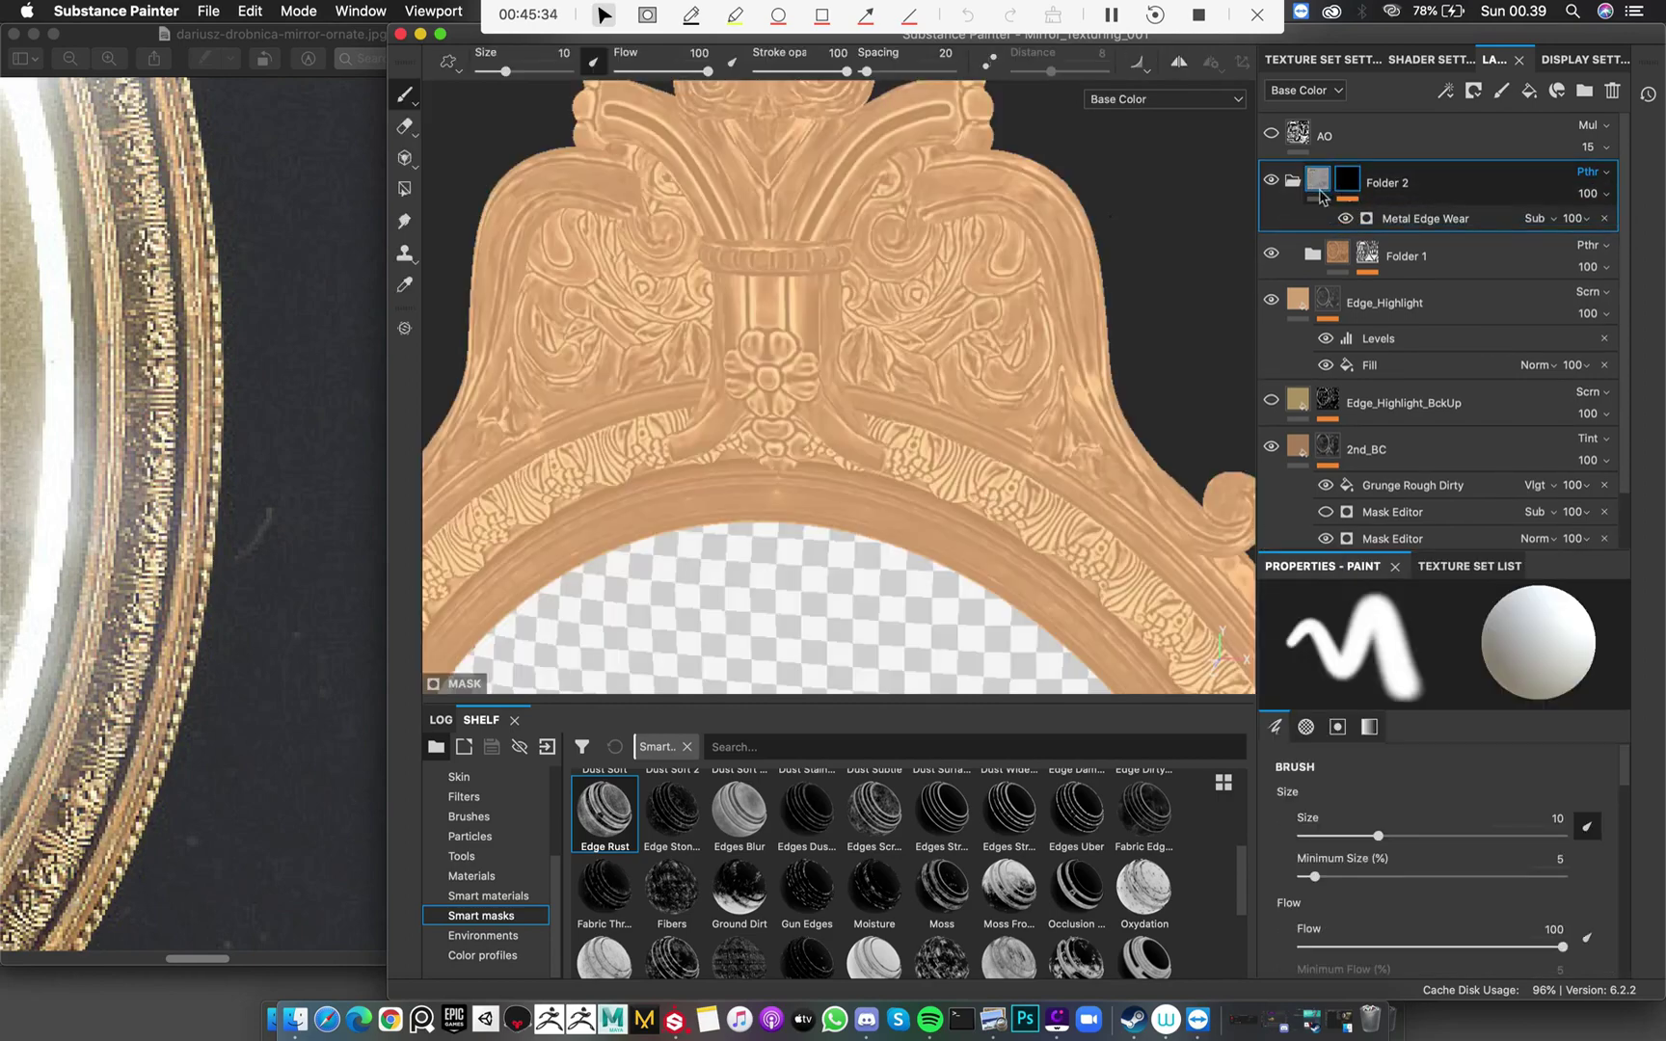
left_click_drag(1330, 220, 1340, 163)
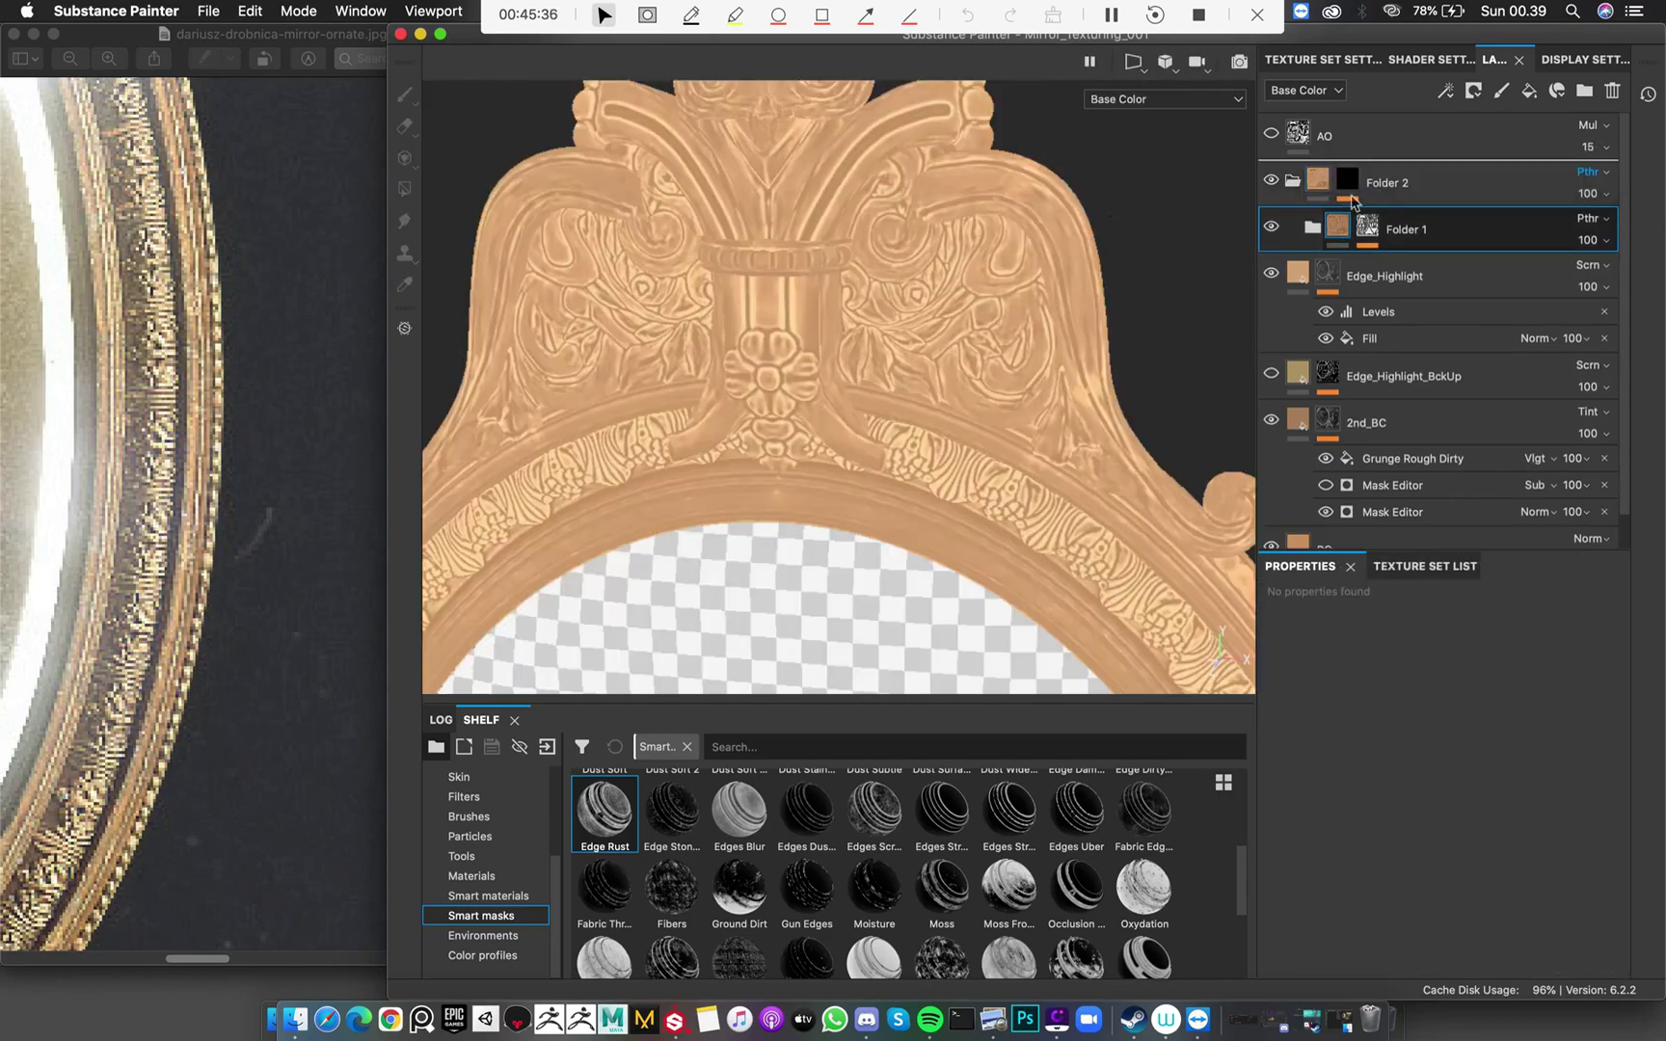
left_click(1347, 179)
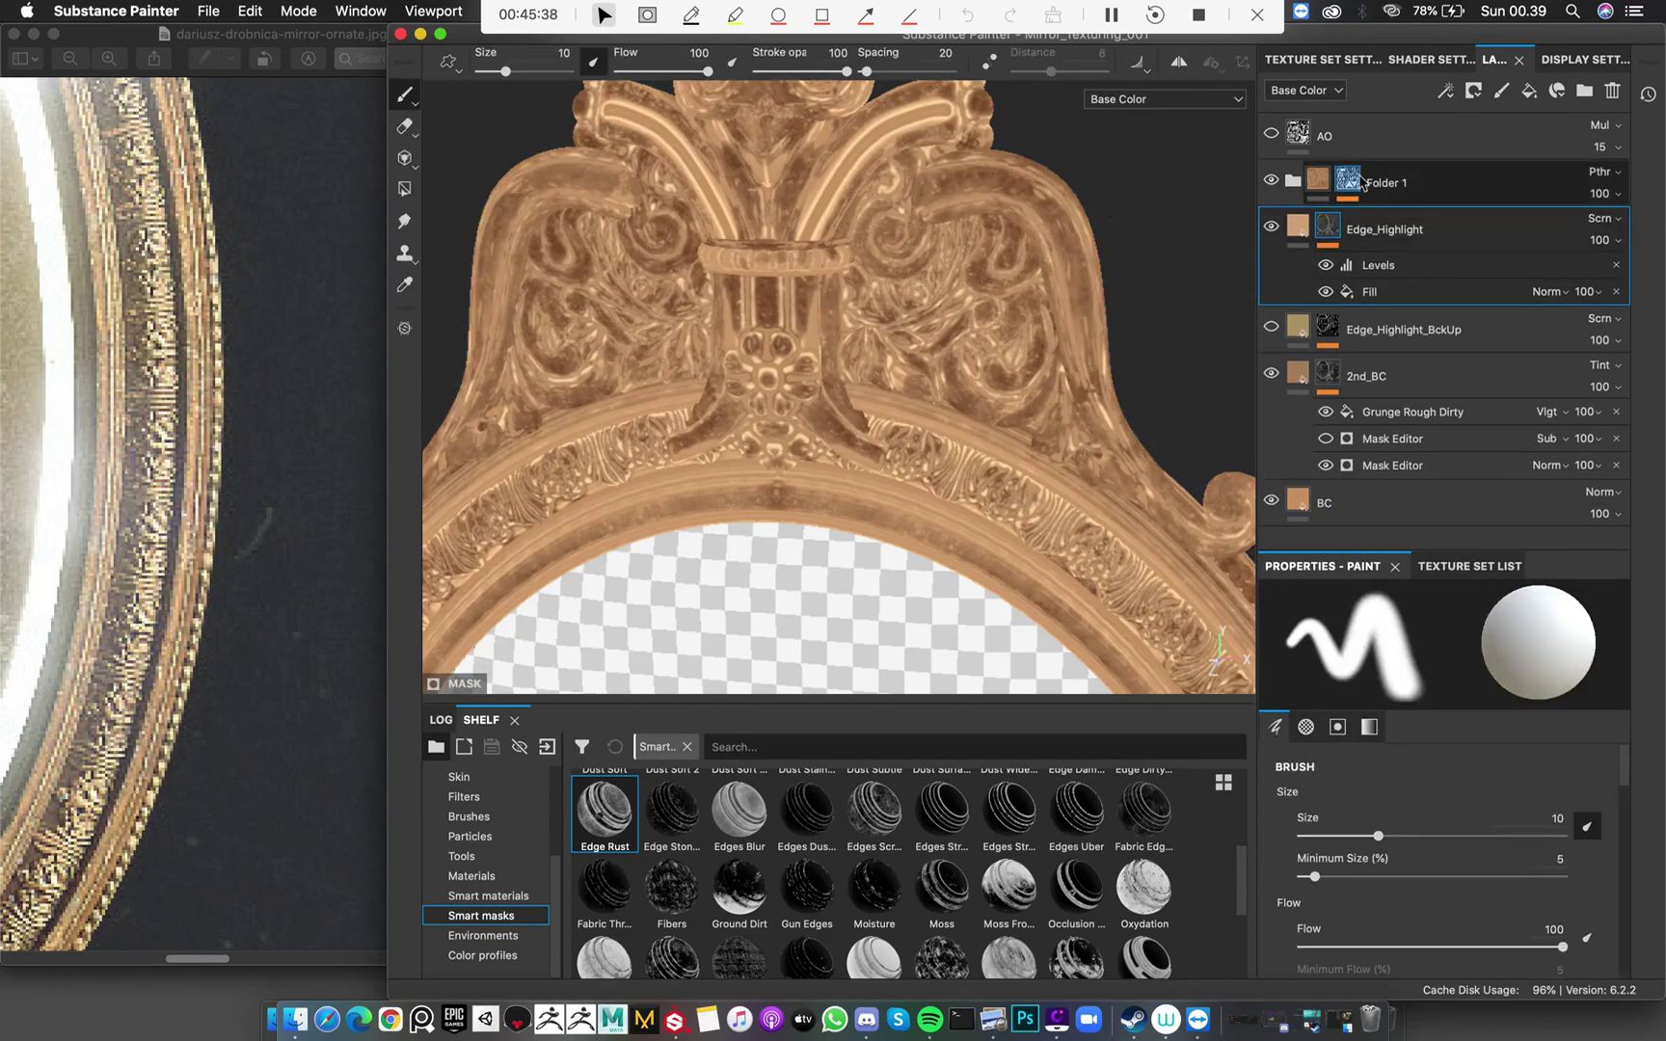
Add a Paint effect to Folder 1's mask and bring the whole oval frame into view
right_click(1349, 180)
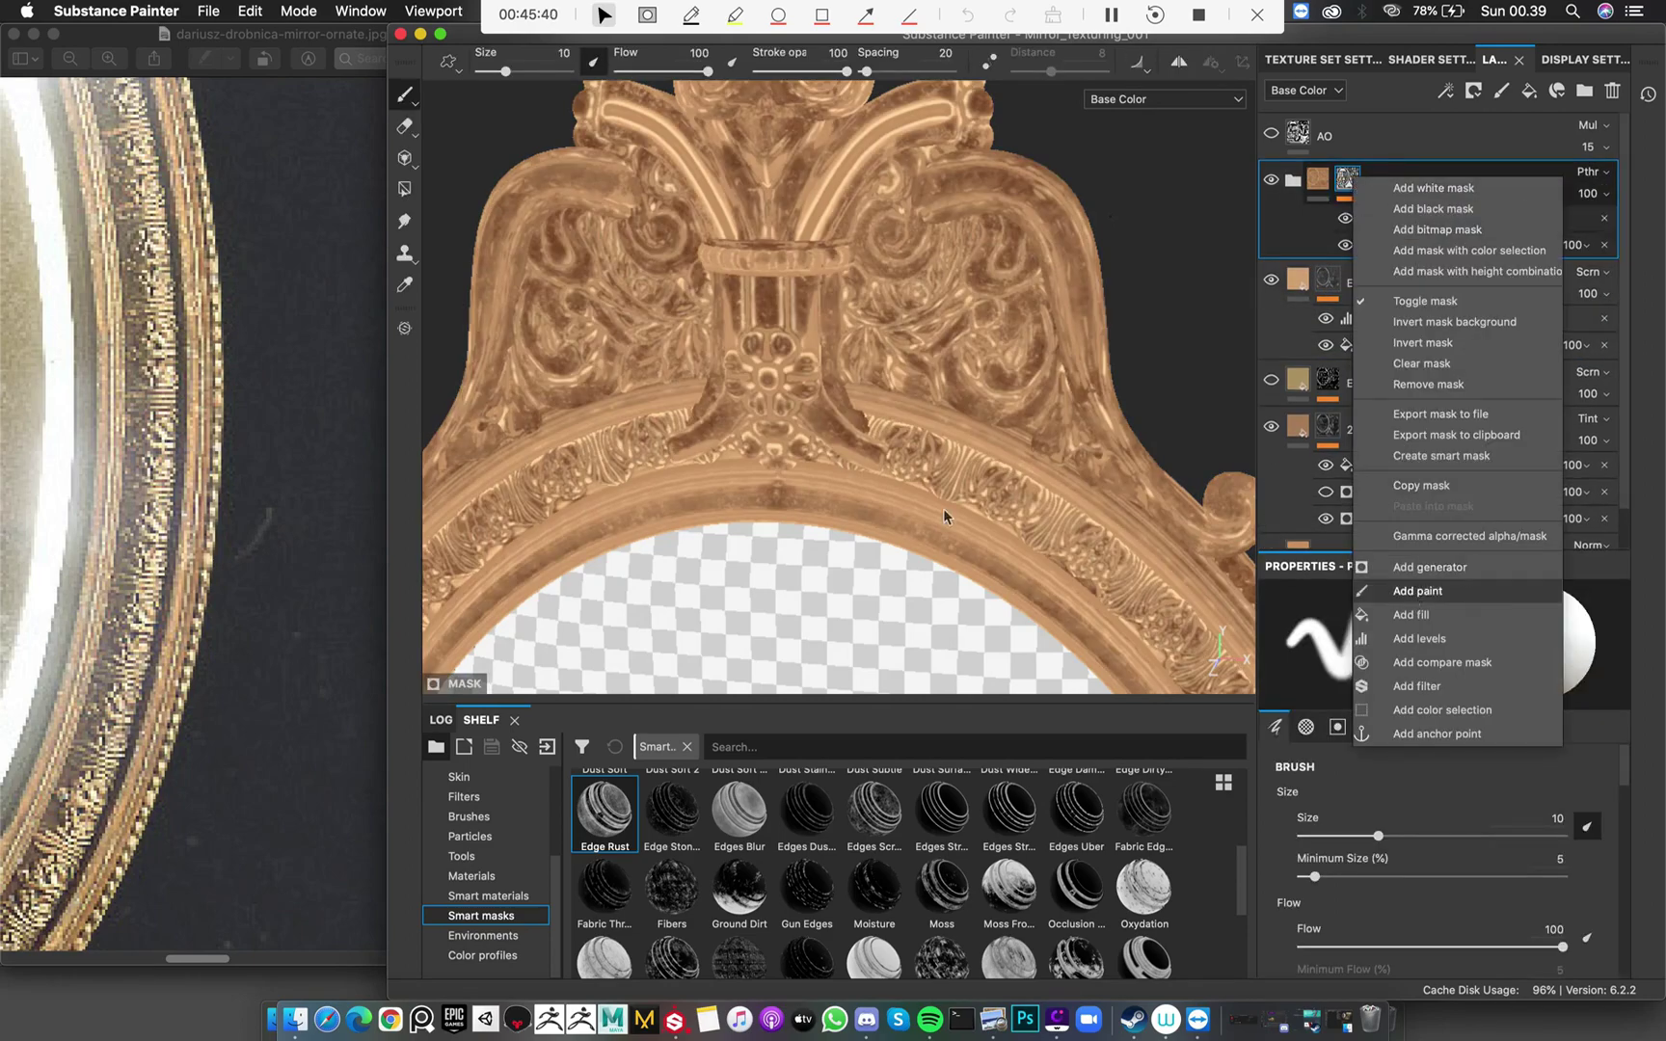
left_click(1417, 589)
scroll(876, 347, "down", 5)
scroll(876, 347, "down", 5)
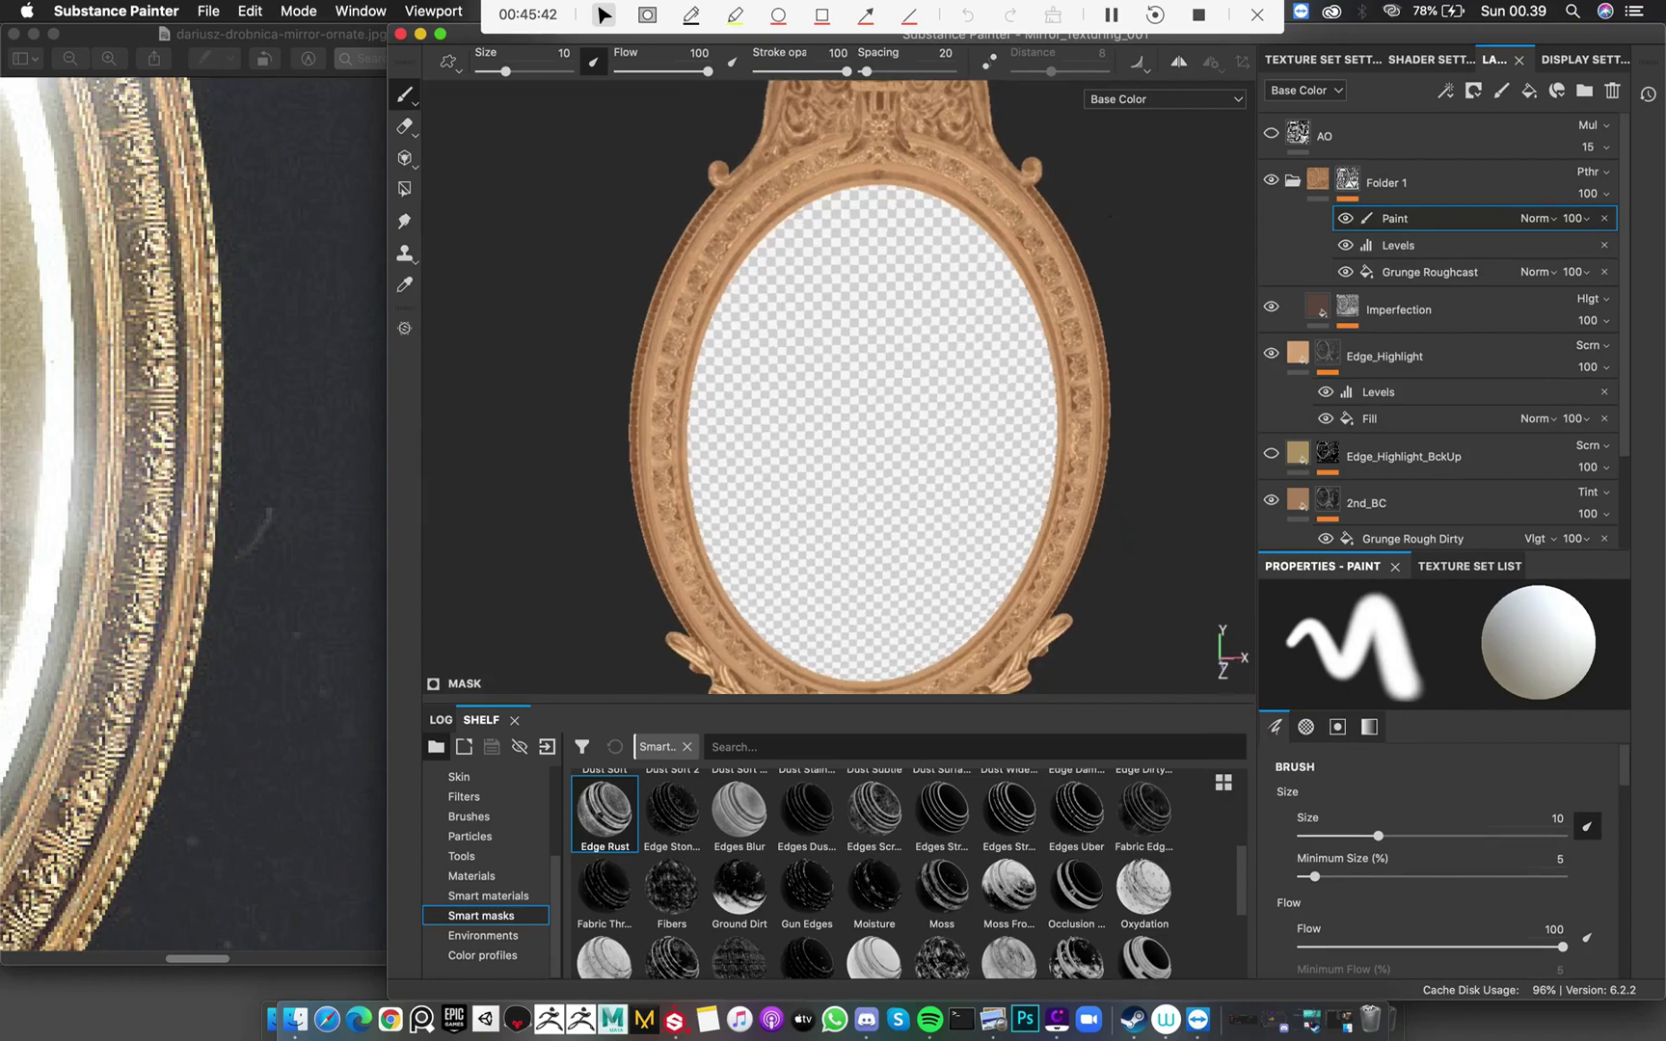
Turn on symmetry painting across the mirror's vertical centre line and reduce the brush size to 3.54
scroll(815, 265, "down", 3)
left_click_drag(863, 318, 882, 350, "alt")
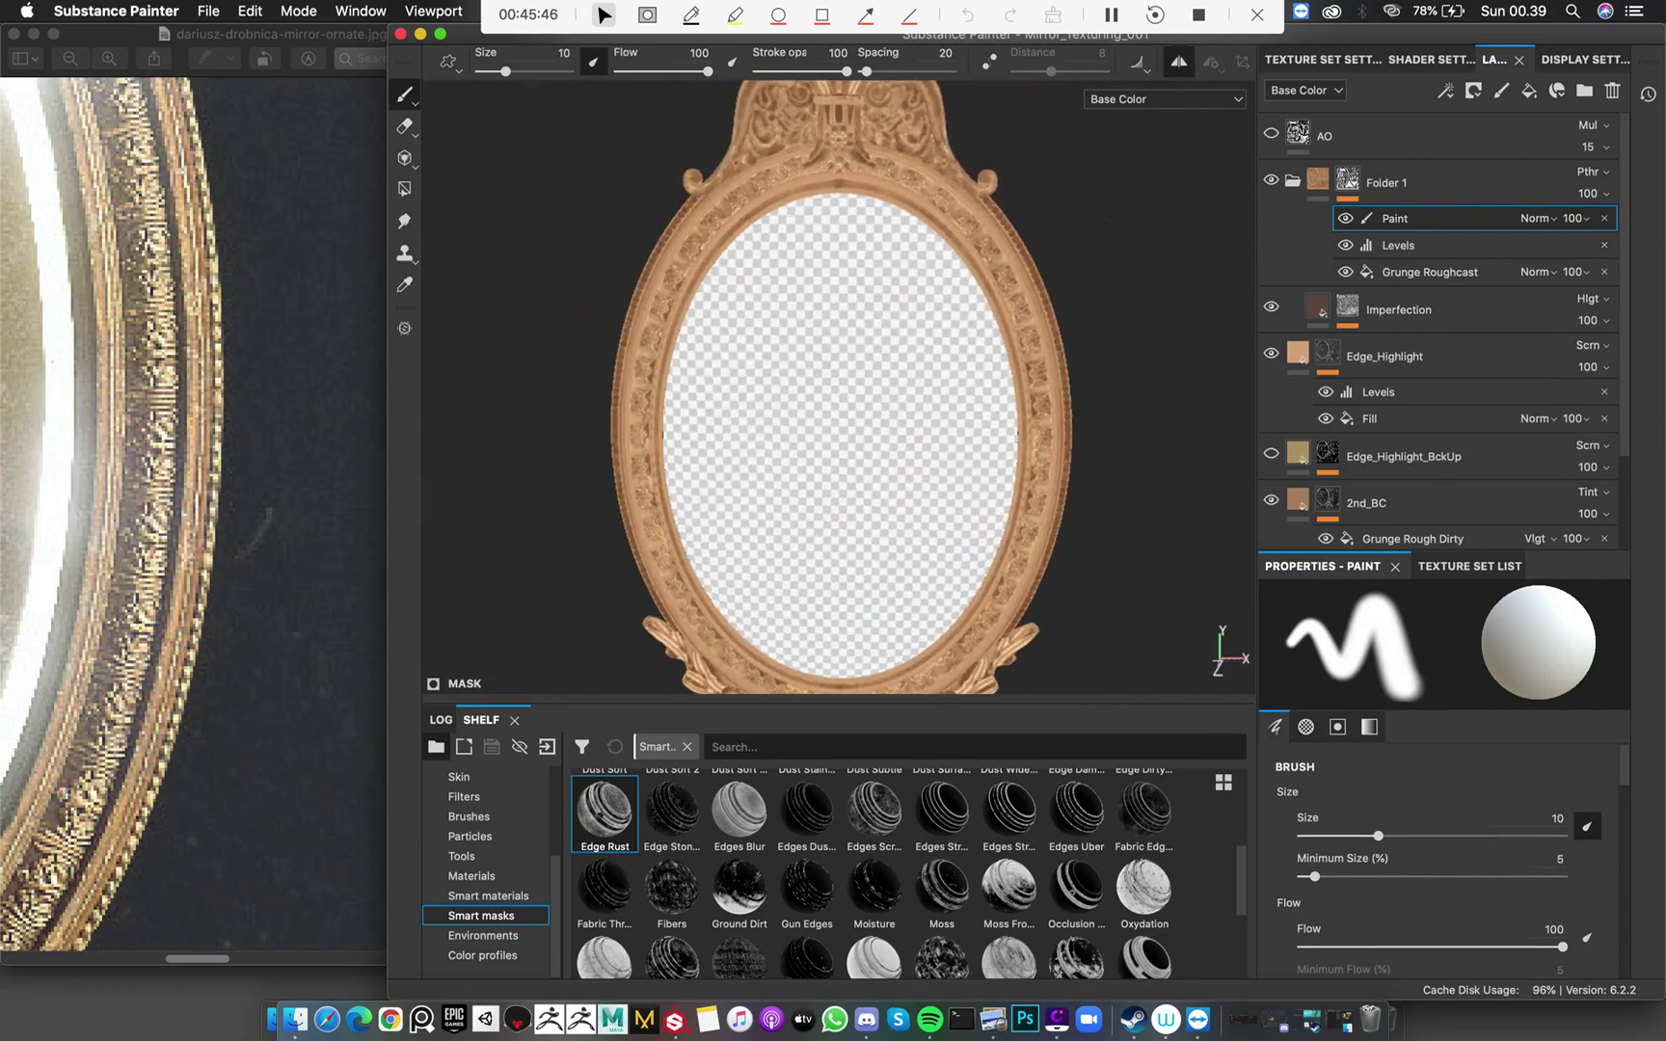
key("l")
scroll(900, 320, "up", 5)
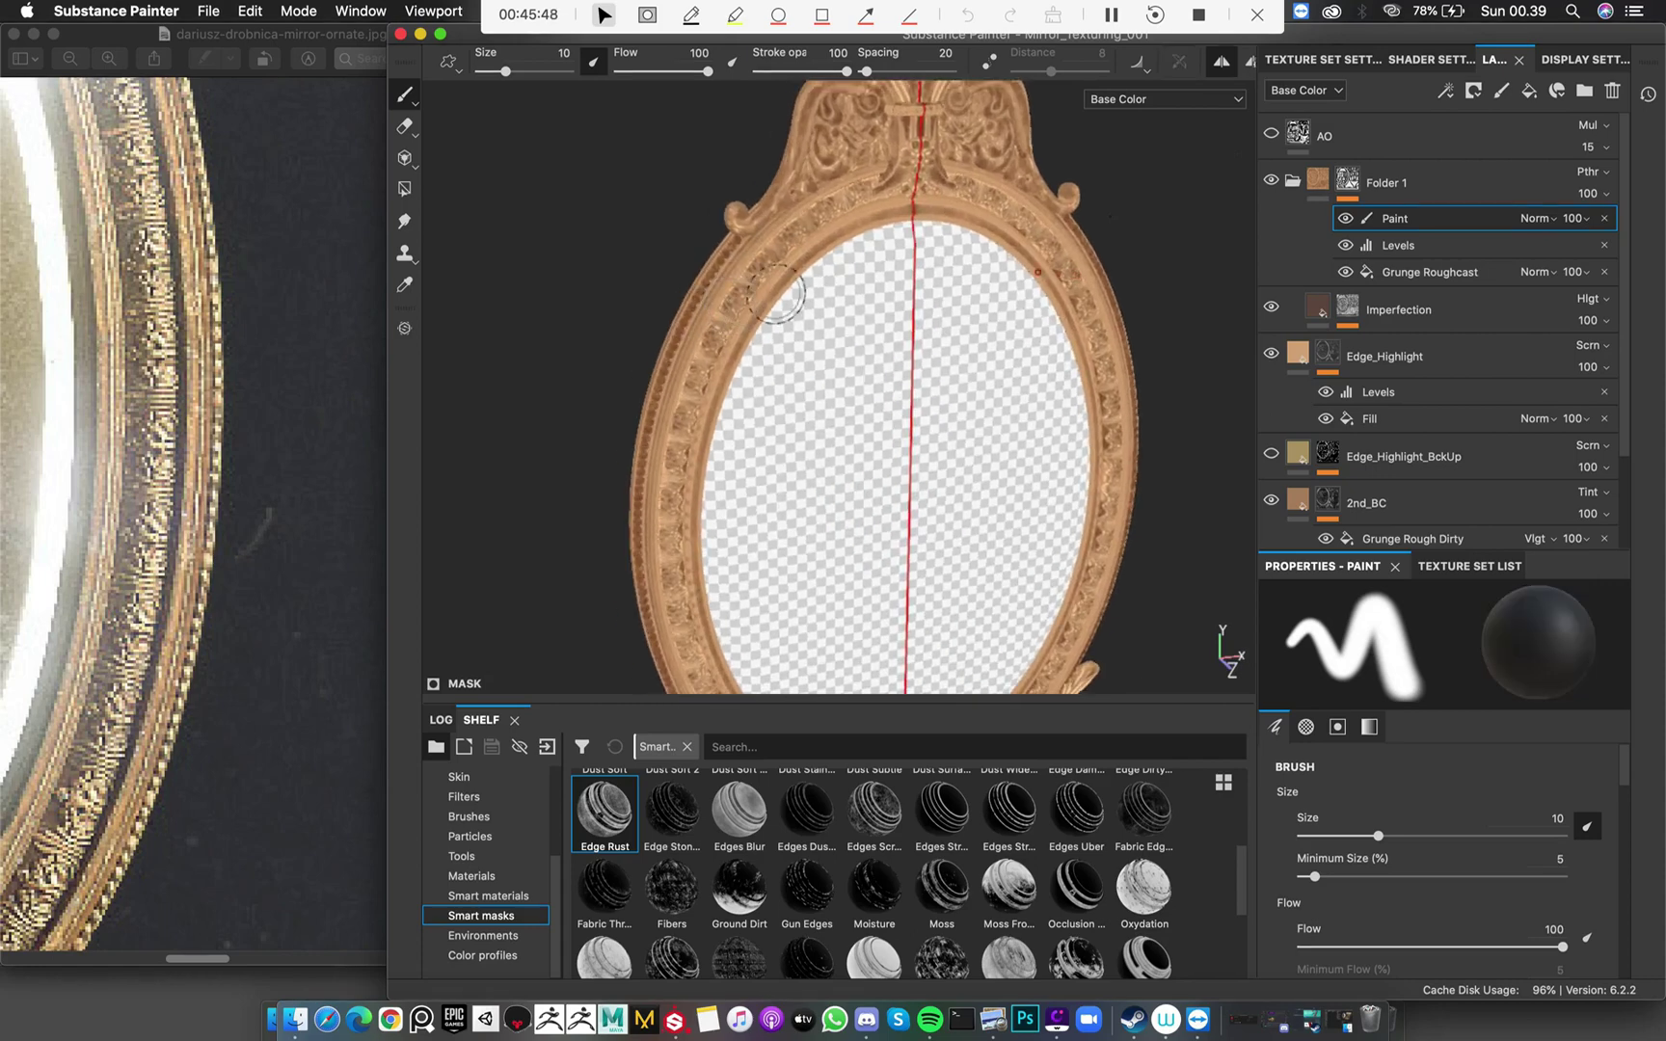
scroll(776, 294, "up", 1)
right_click_drag(776, 294, 752, 268, "ctrl")
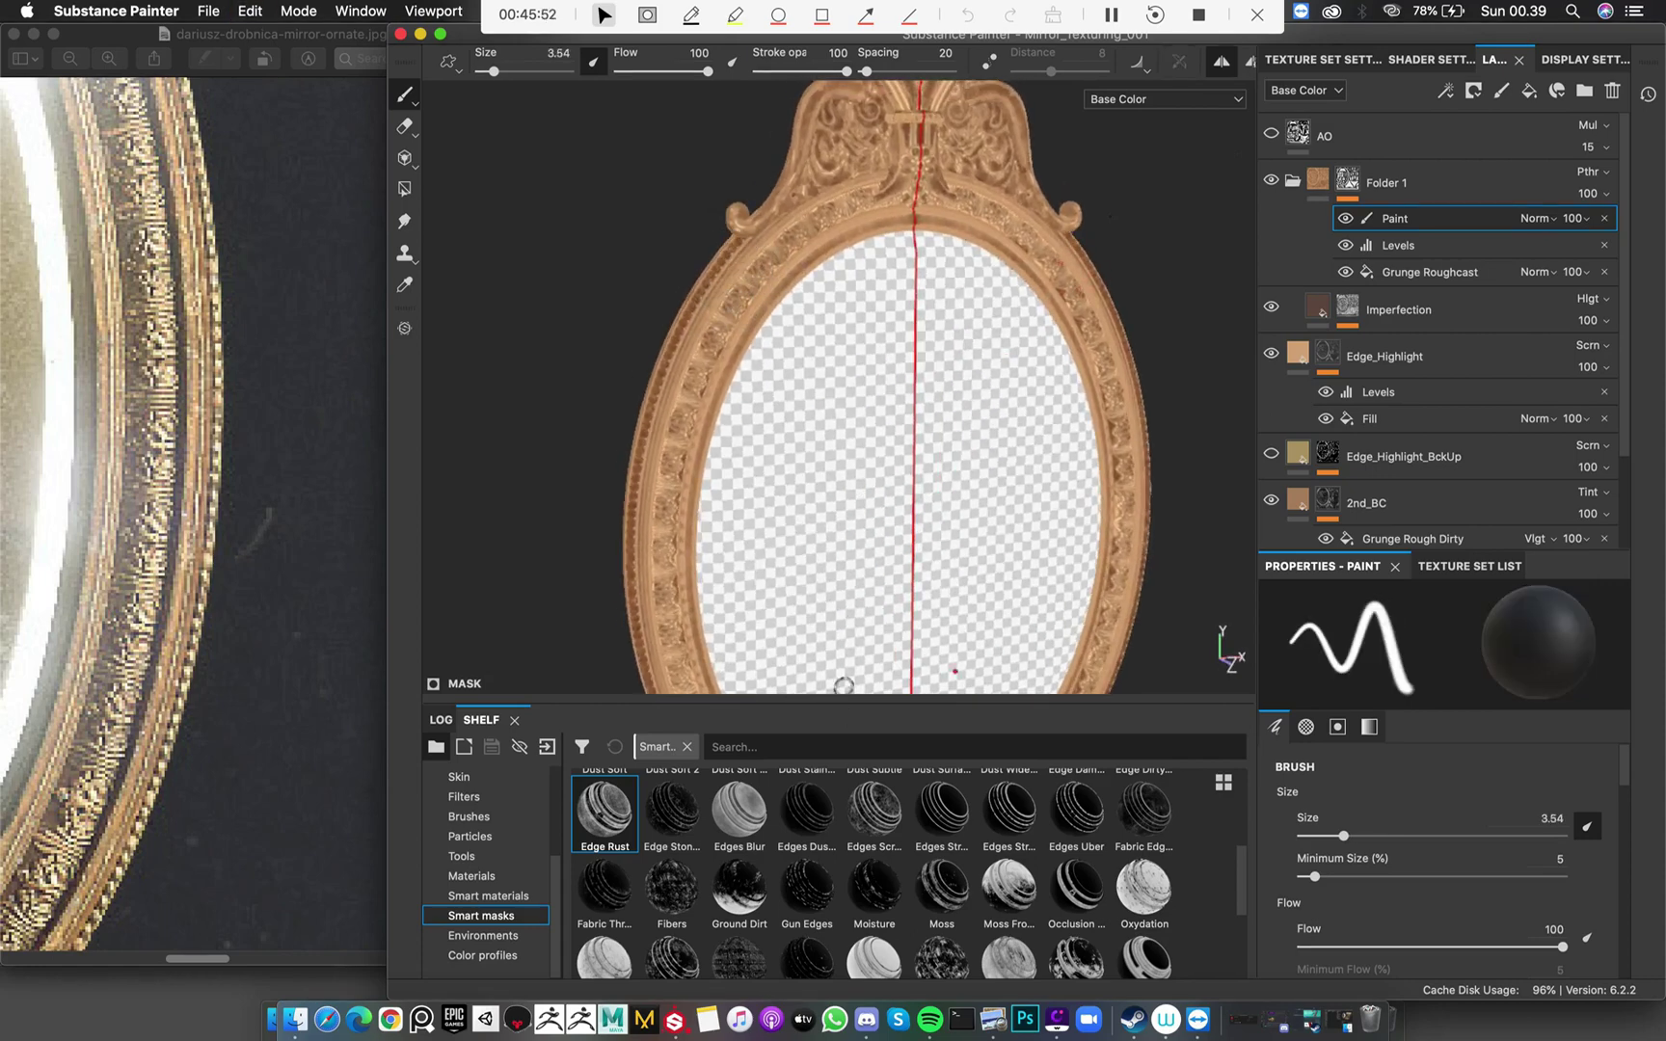
Choose the Dirt 1 brush from the shelf's brush presets for painting Folder 1's mask
left_click(468, 816)
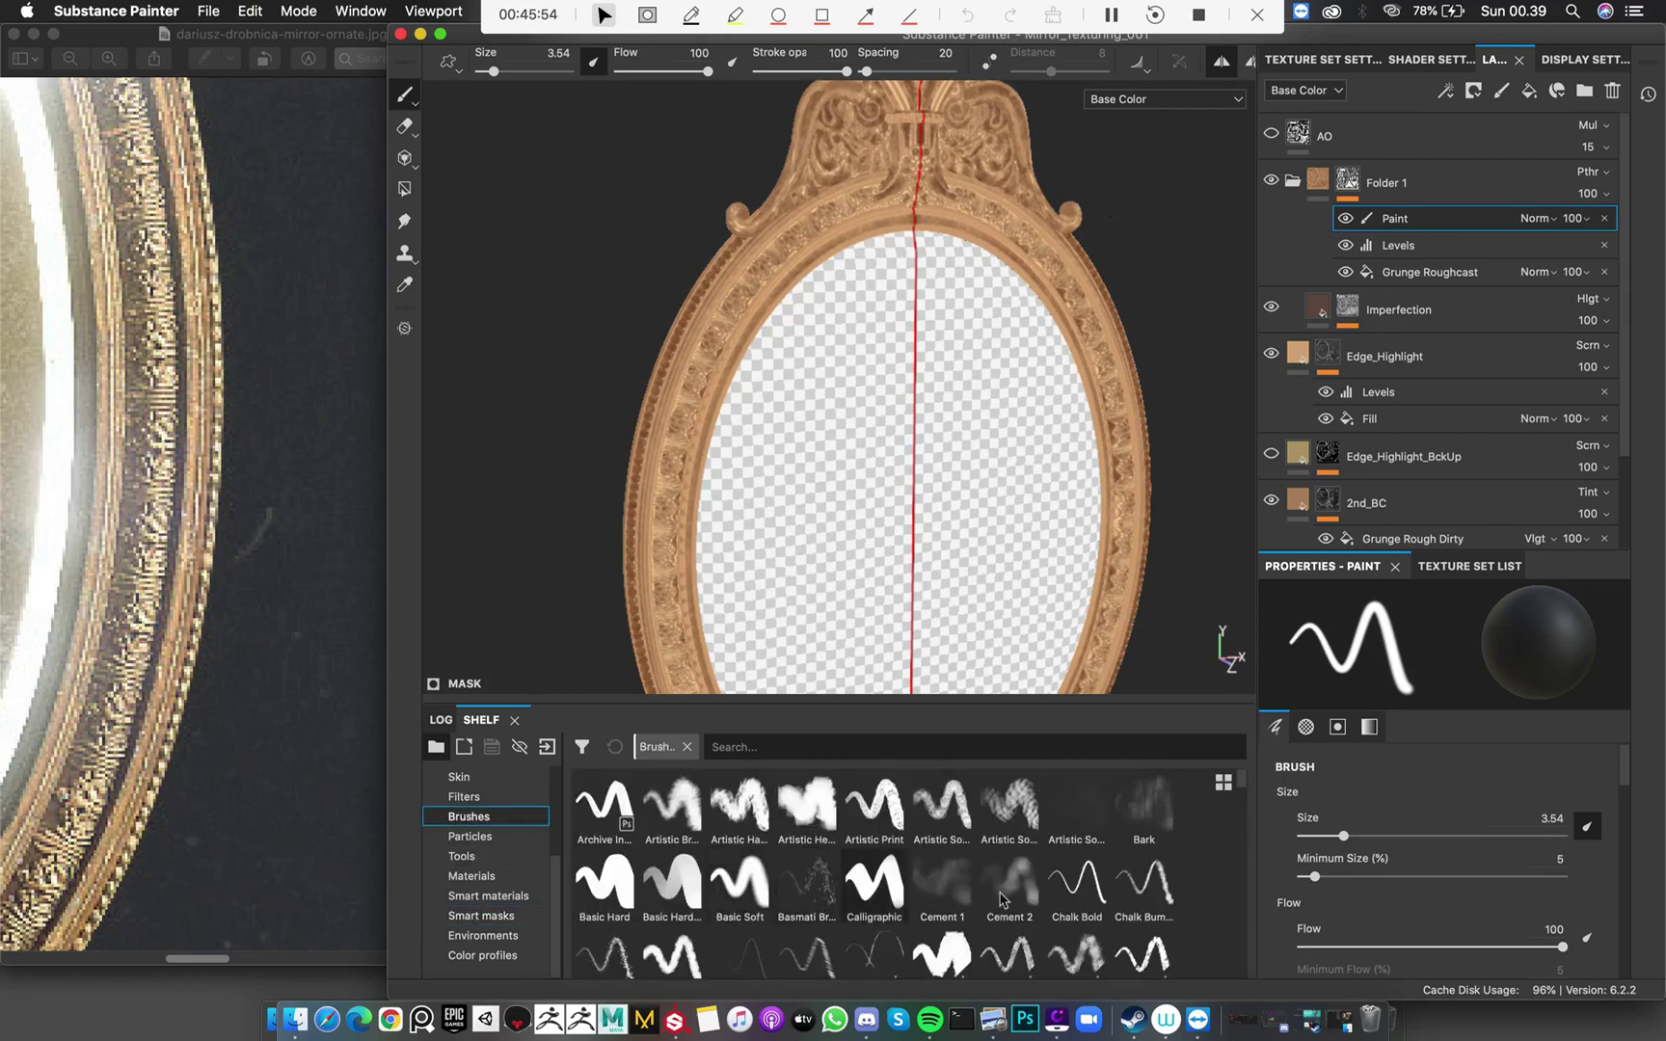
scroll(1080, 916, "down", 4)
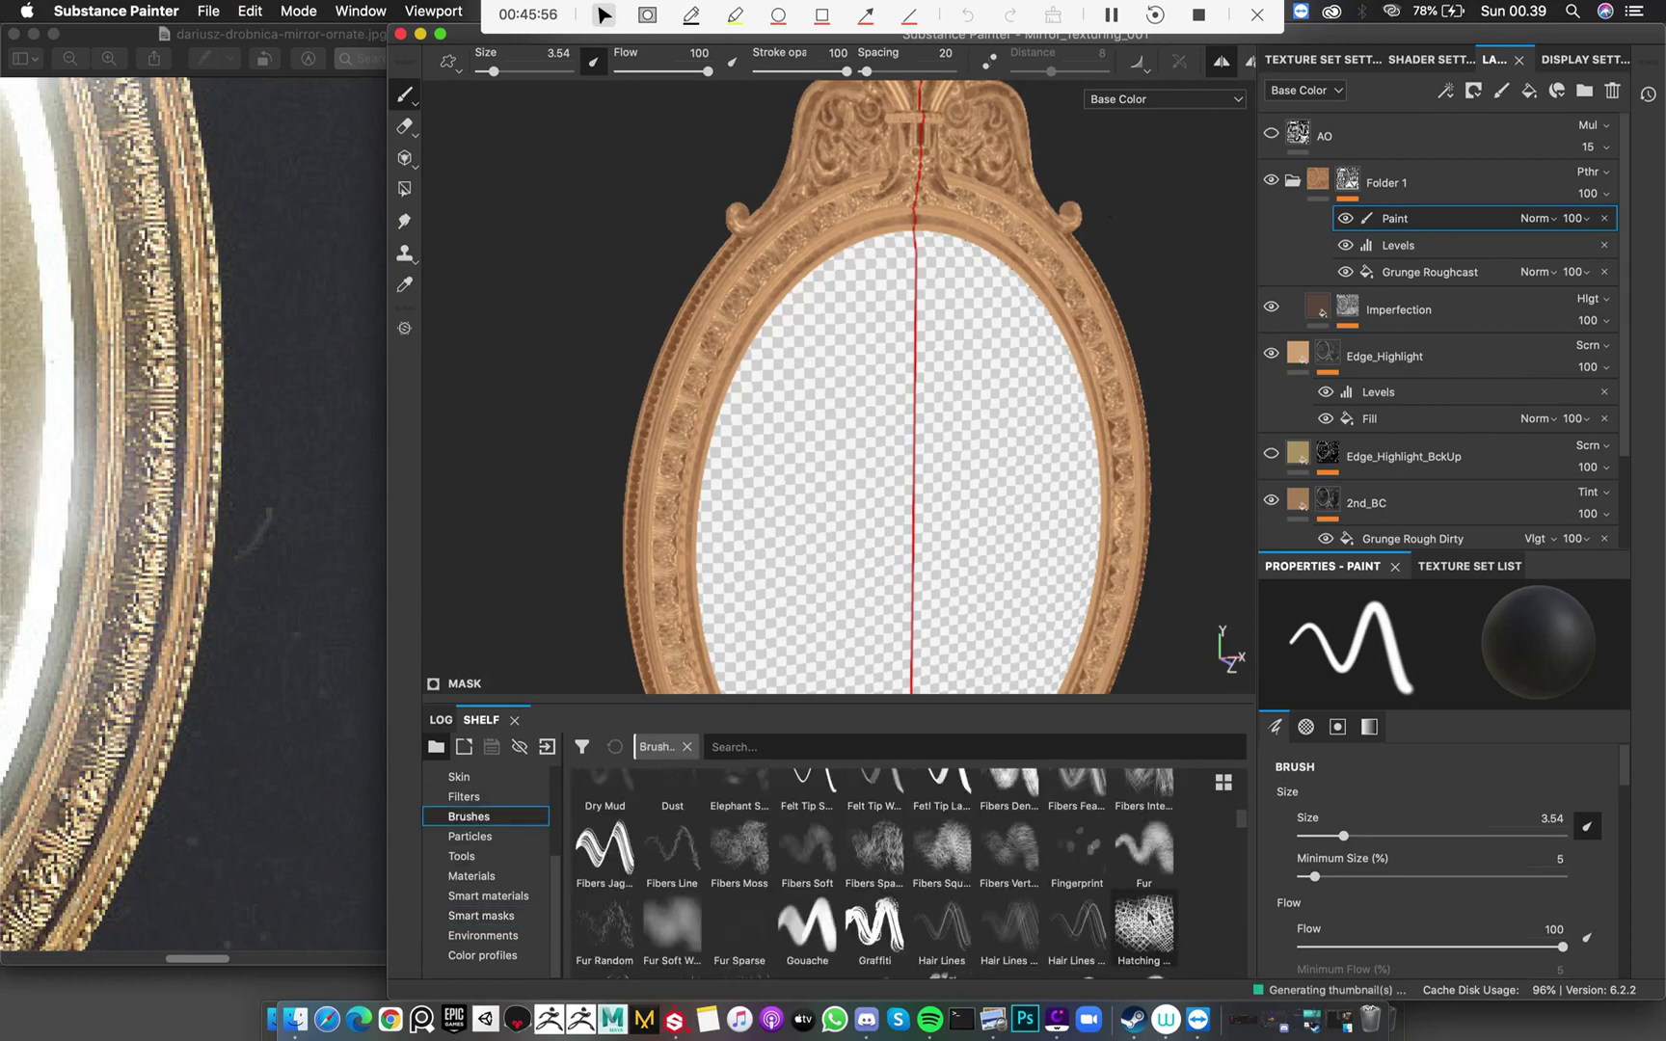
scroll(1157, 920, "up", 3)
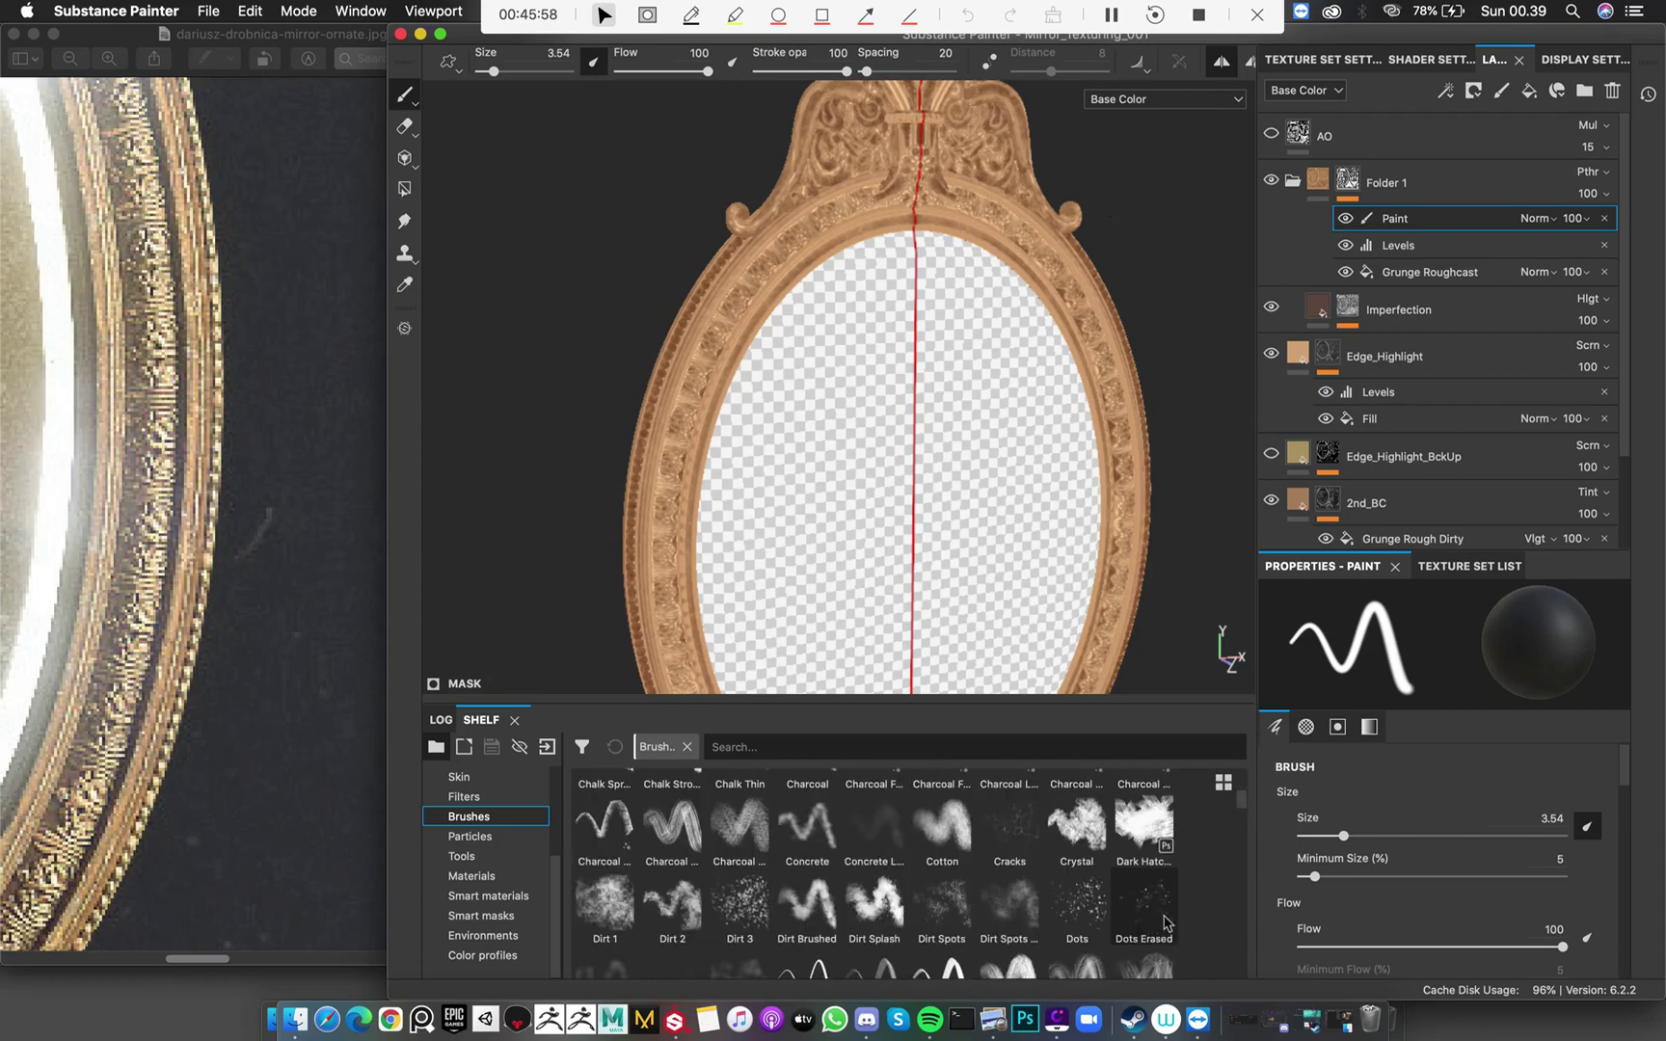
left_click(604, 903)
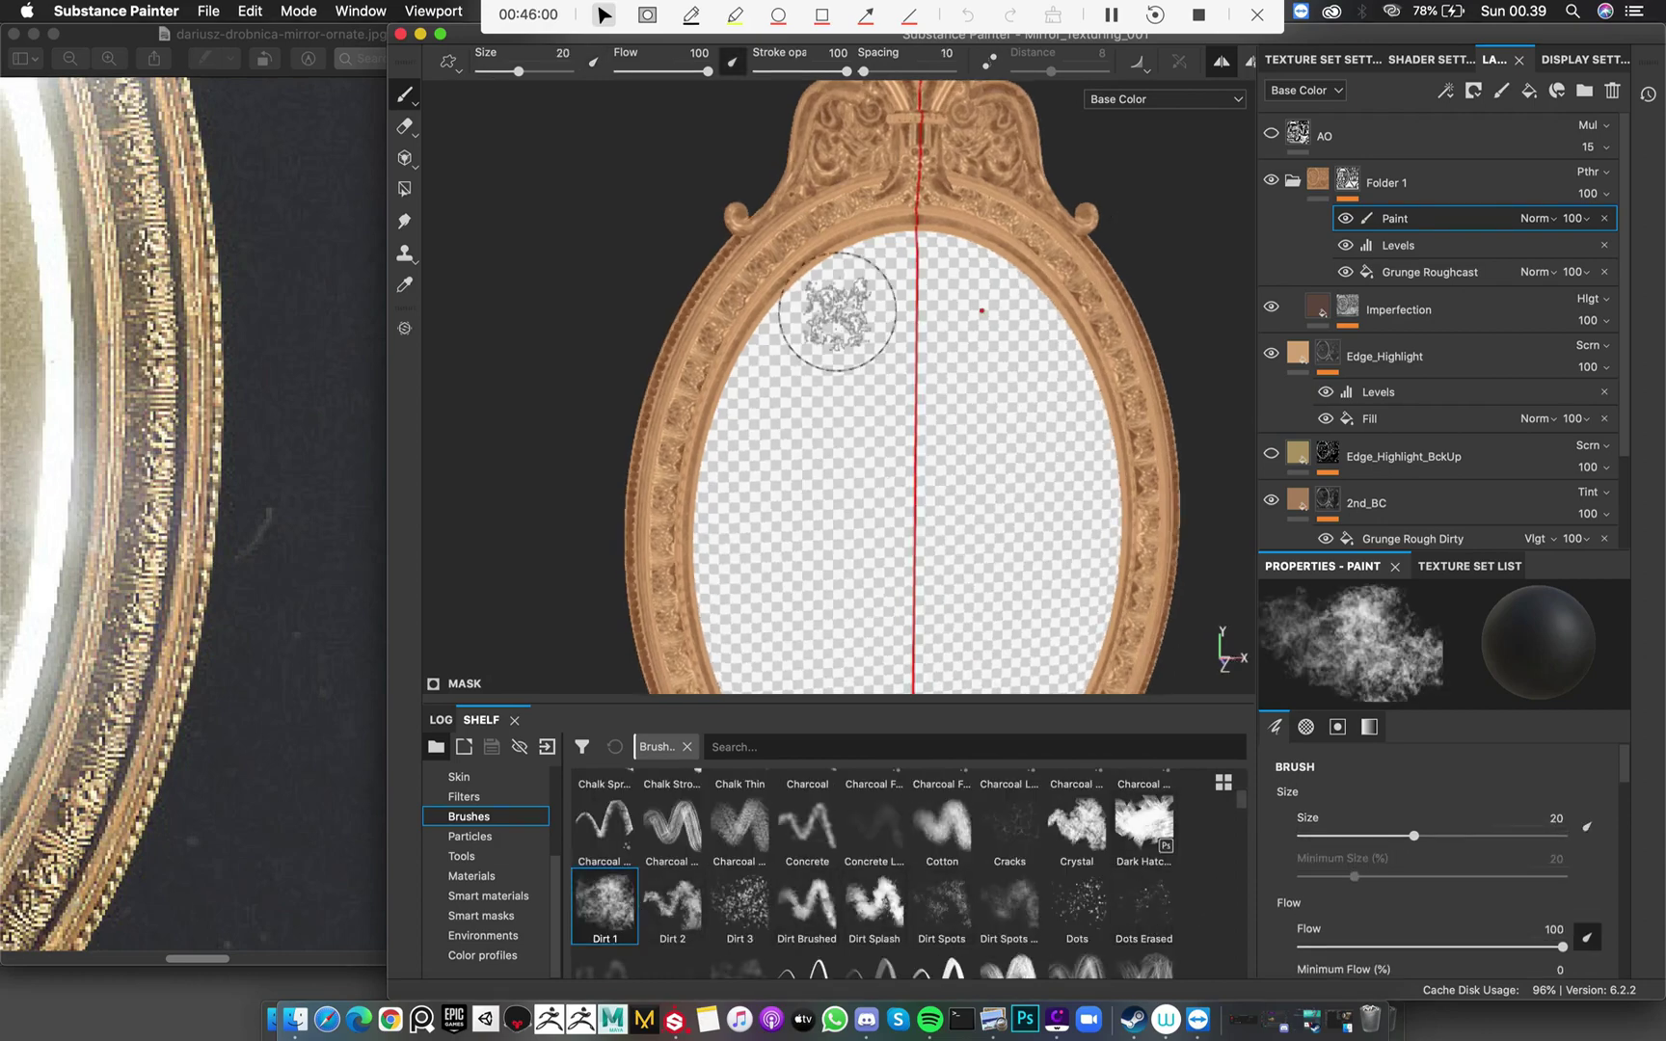
Set the Dirt 1 brush to size 8.96 and flow 21 for the outer beaded rim at the frame's upper shoulder
scroll(856, 370, "up", 2)
left_click_drag(856, 370, 854, 397, "alt")
left_click_drag(762, 362, 800, 371, "alt")
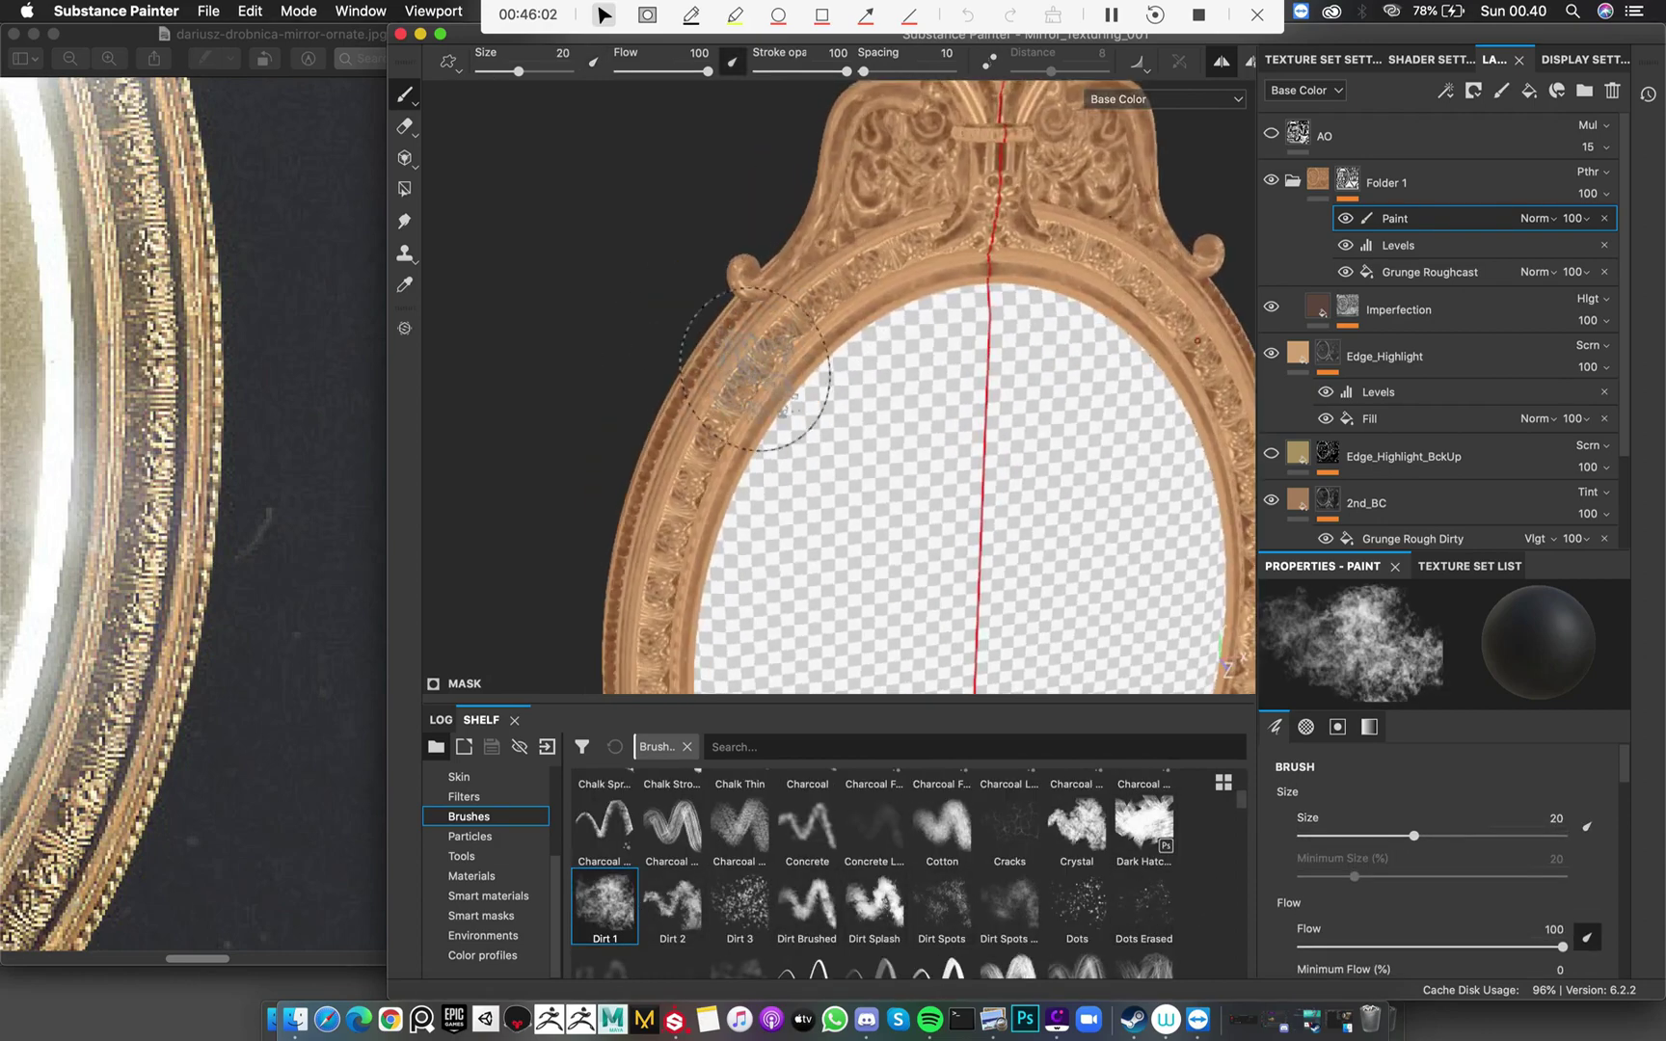
right_click_drag(800, 372, 817, 423, "alt")
mouse_move(816, 422)
left_mouse_down("alt")
mouse_move(811, 394)
mouse_move(829, 381)
left_mouse_up("alt")
right_click_drag(743, 277, 695, 277, "ctrl")
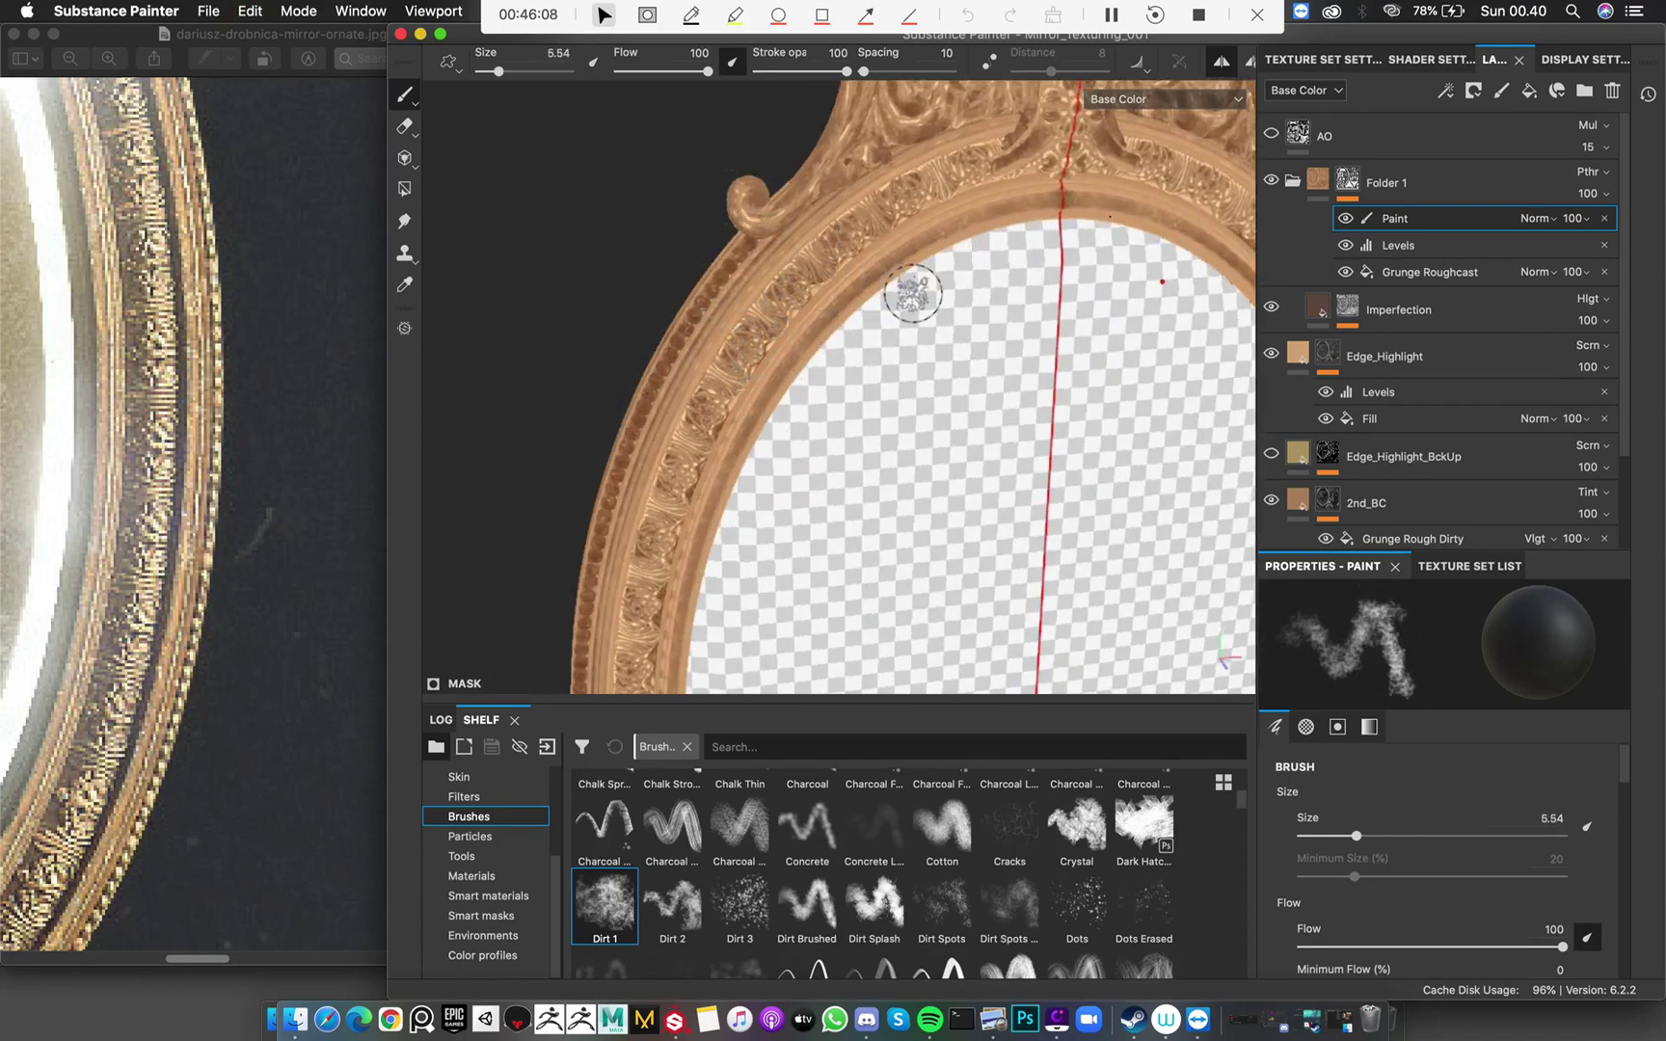
mouse_move(912, 292)
right_mouse_down("ctrl")
mouse_move(942, 292)
mouse_move(912, 321)
right_mouse_up("ctrl")
left_click_drag(912, 292, 1022, 289, "ctrl")
right_click_drag(774, 234, 754, 234, "ctrl")
left_click_drag(774, 234, 792, 220, "alt")
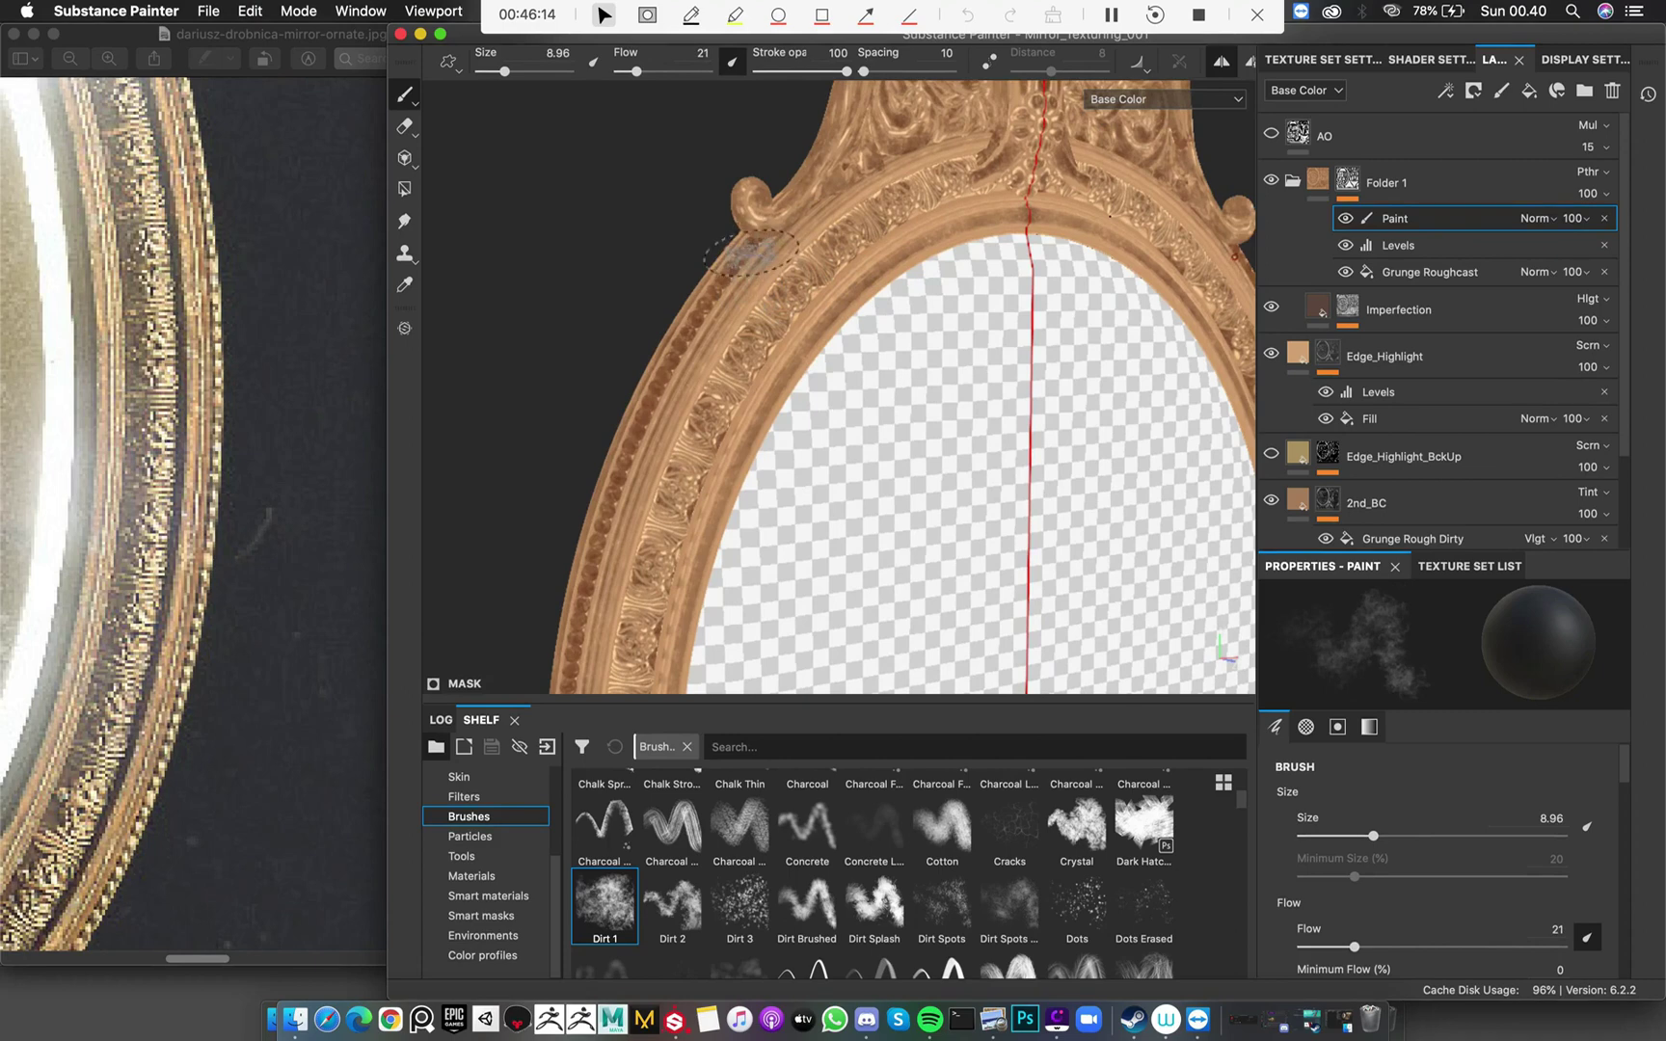
Paint out the dark wear along the outer beaded rim of the oval, from the upper shoulder down to the leaf ornament
left_click_drag(701, 339, 599, 548)
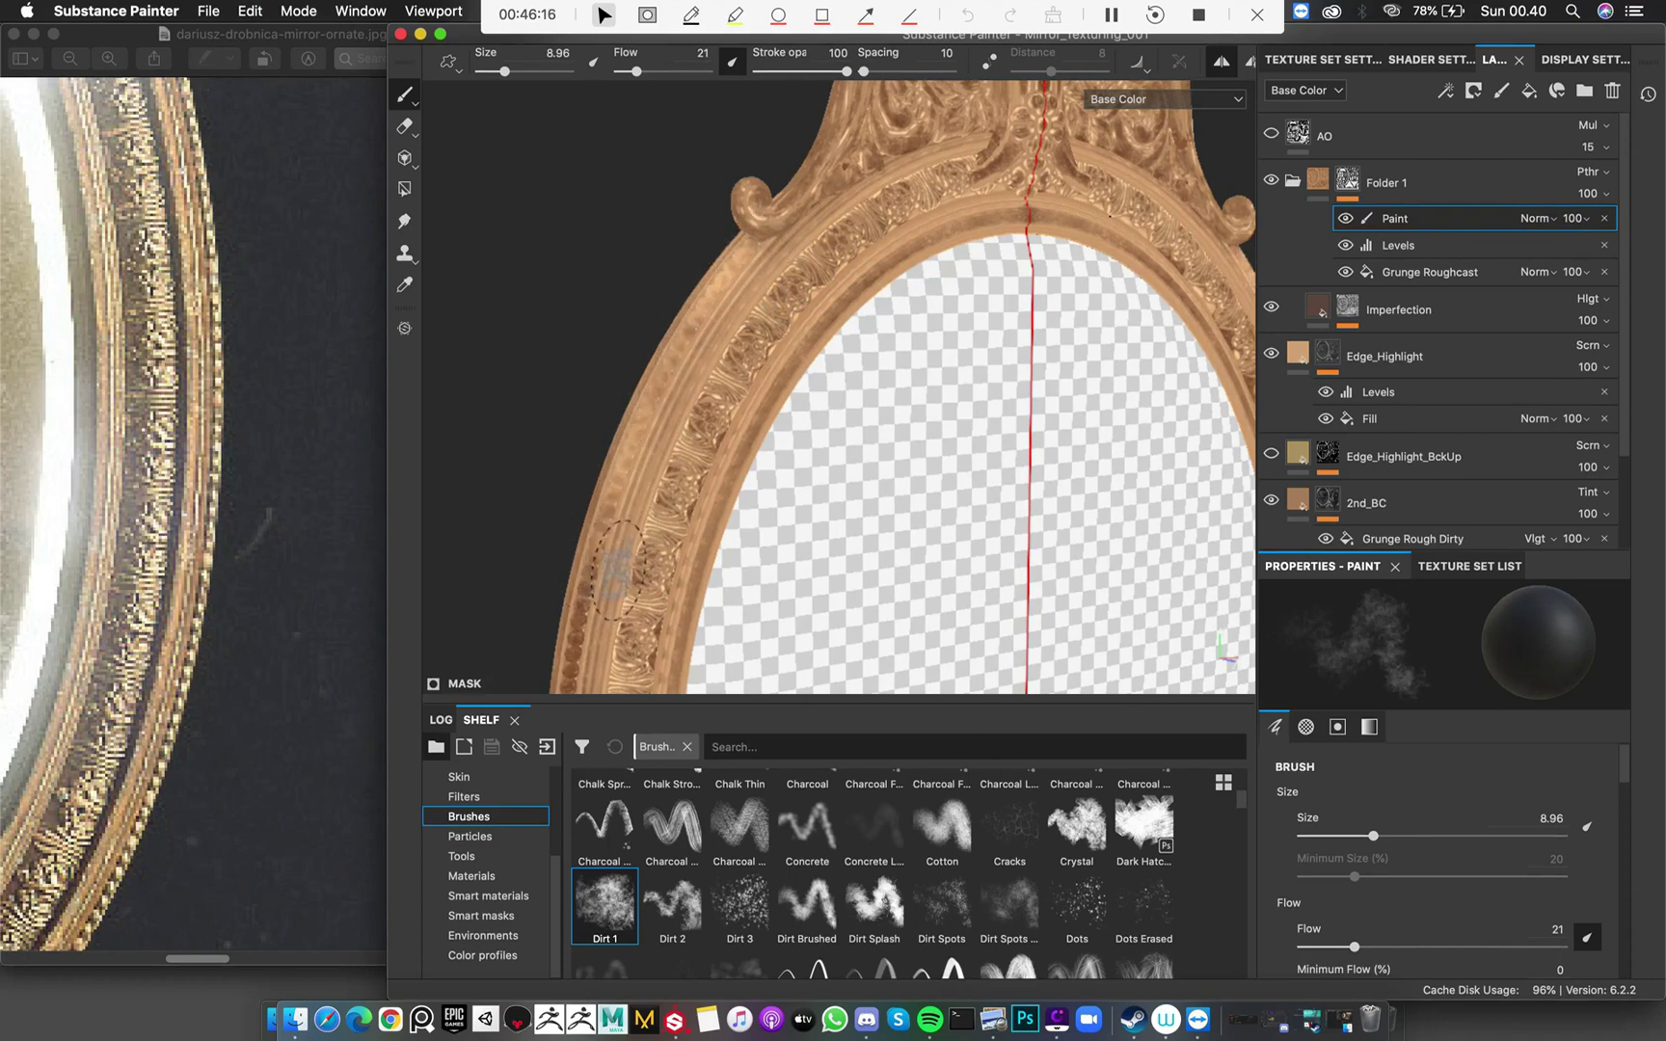
middle_click_drag(587, 548, 709, 235, "alt")
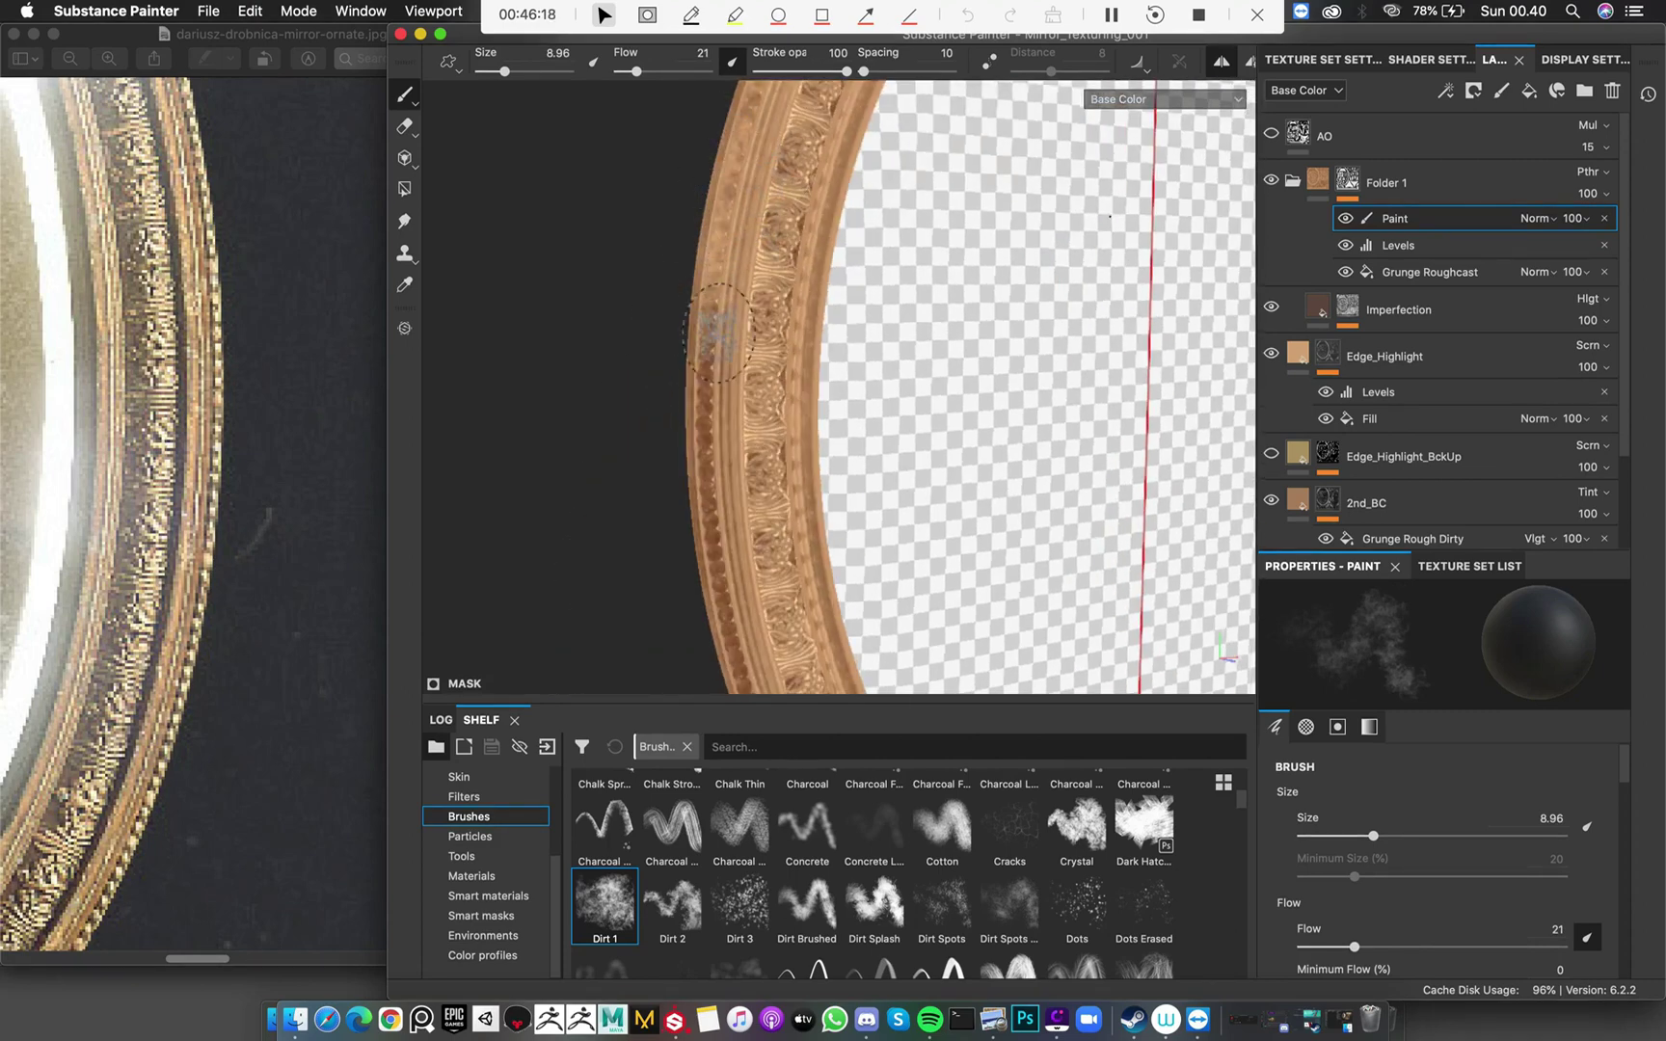
mouse_move(763, 521)
left_mouse_down("alt")
mouse_move(748, 210)
mouse_move(733, 386)
mouse_move(849, 333)
left_mouse_up("alt")
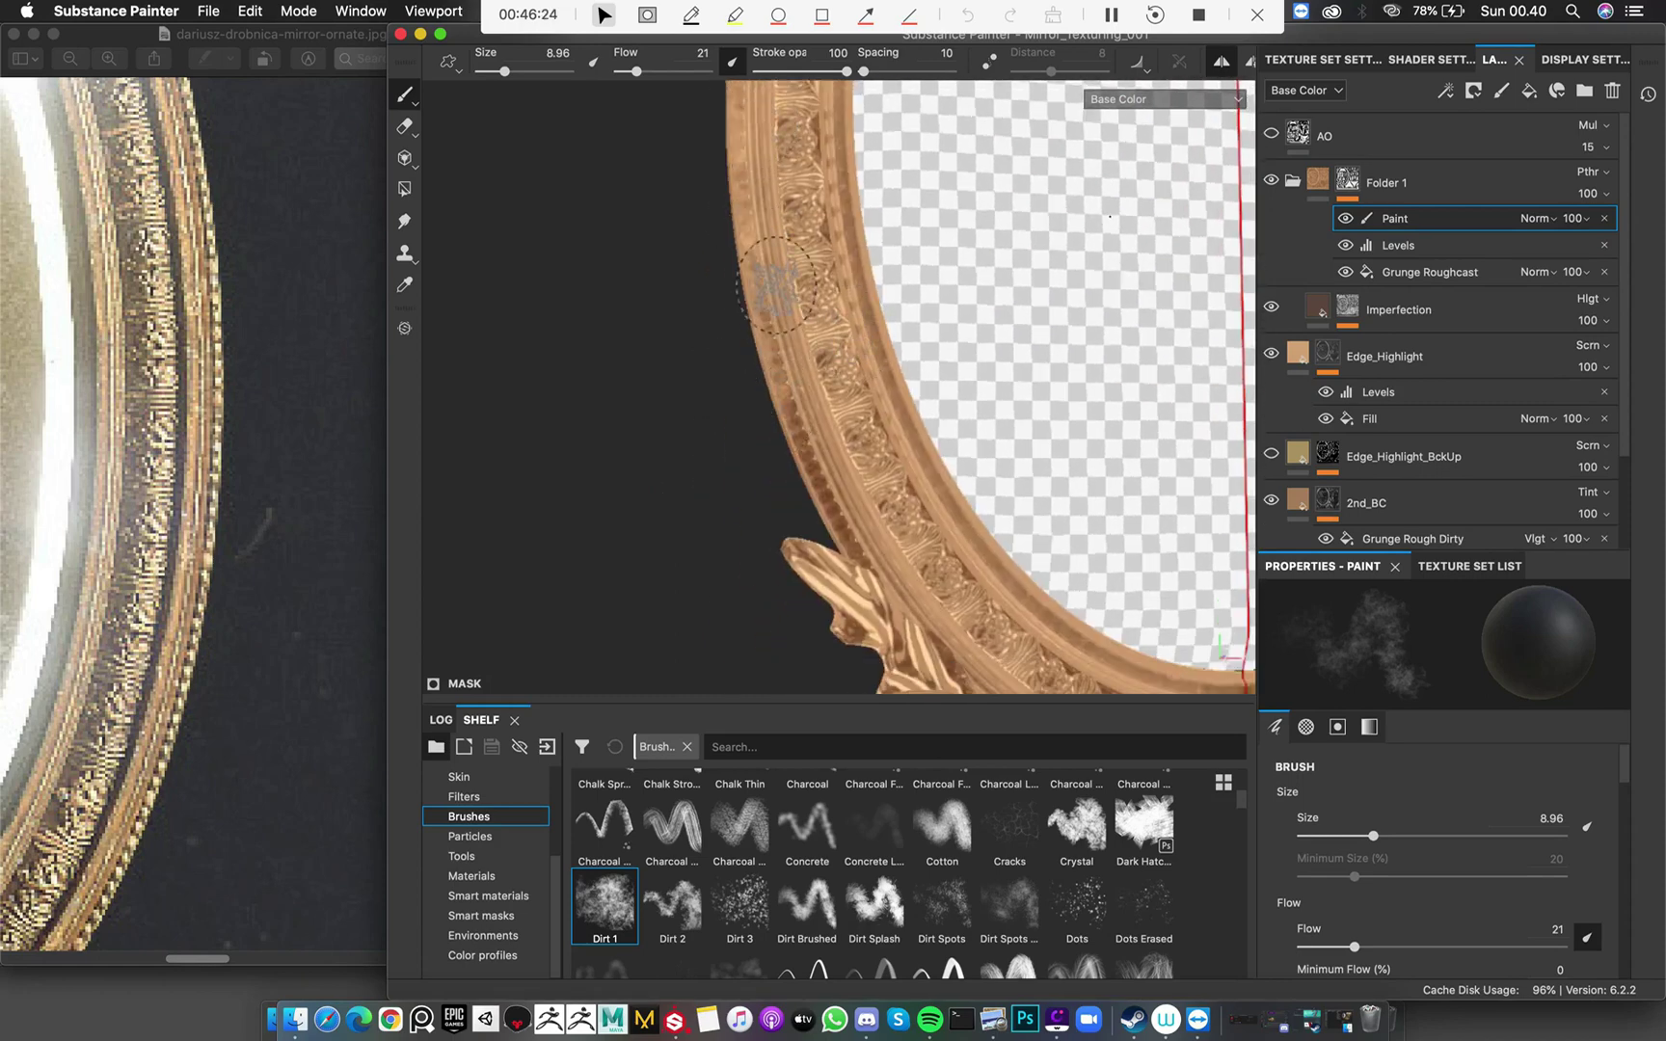
left_click_drag(872, 594, 835, 406, "alt")
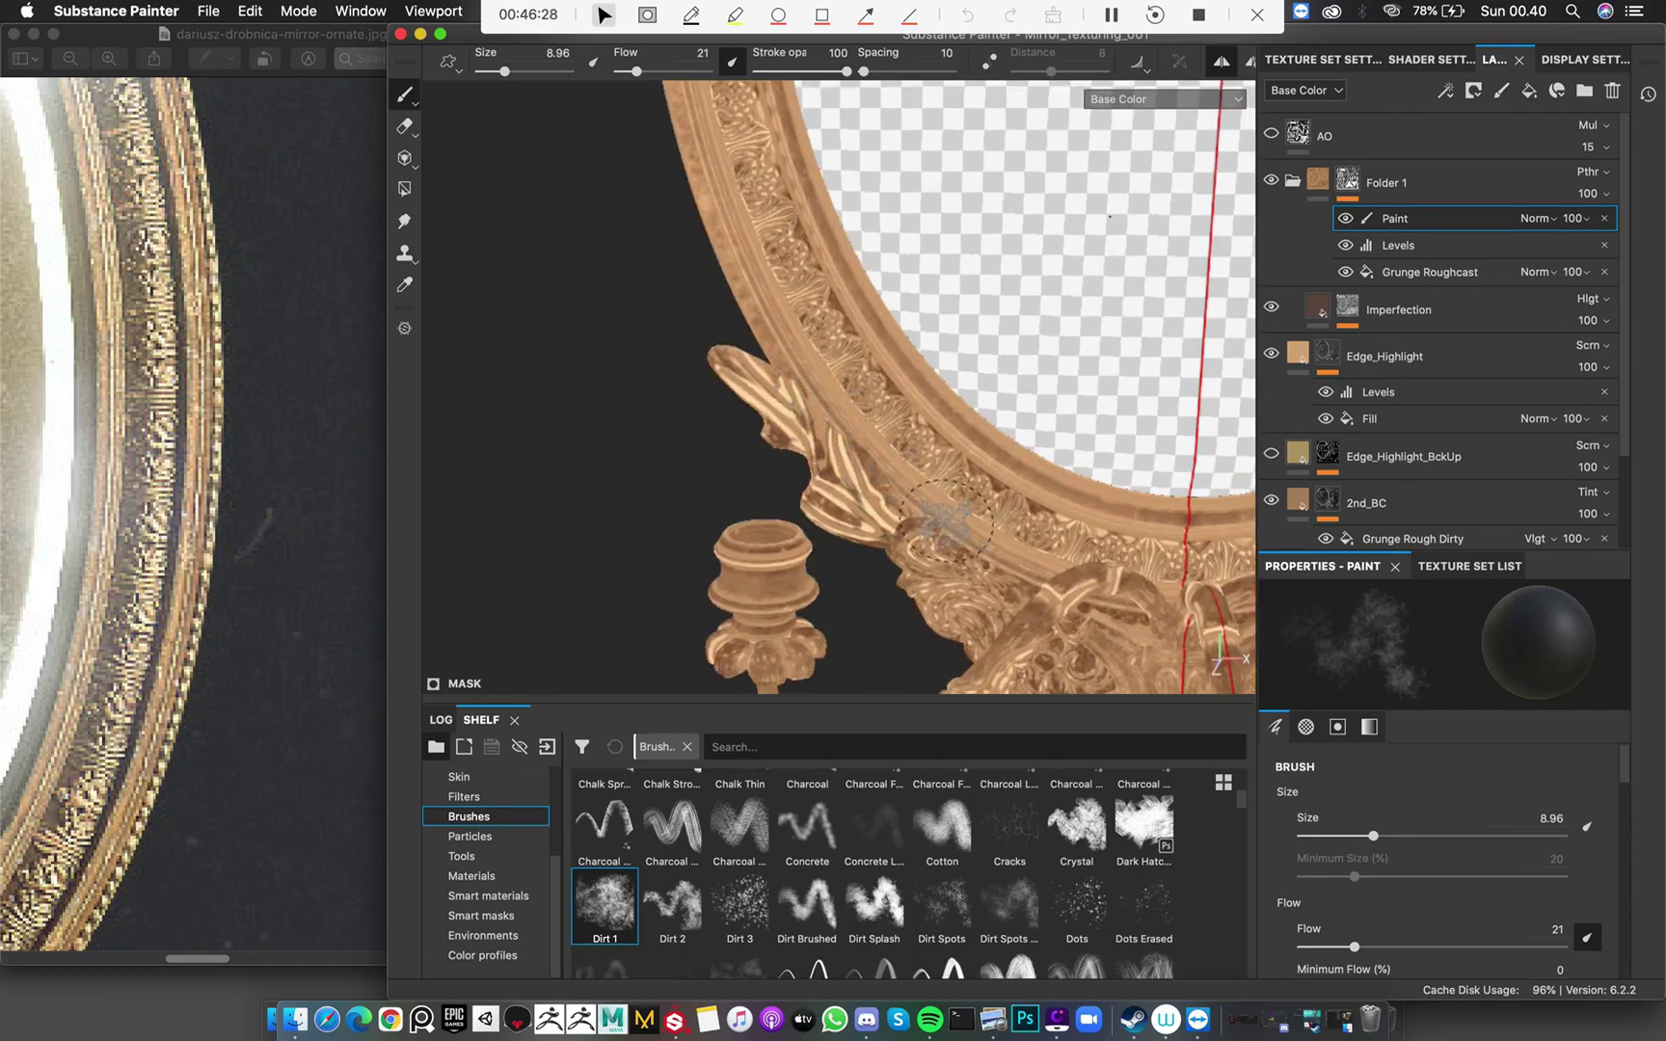
left_click_drag(945, 520, 1017, 419, "alt")
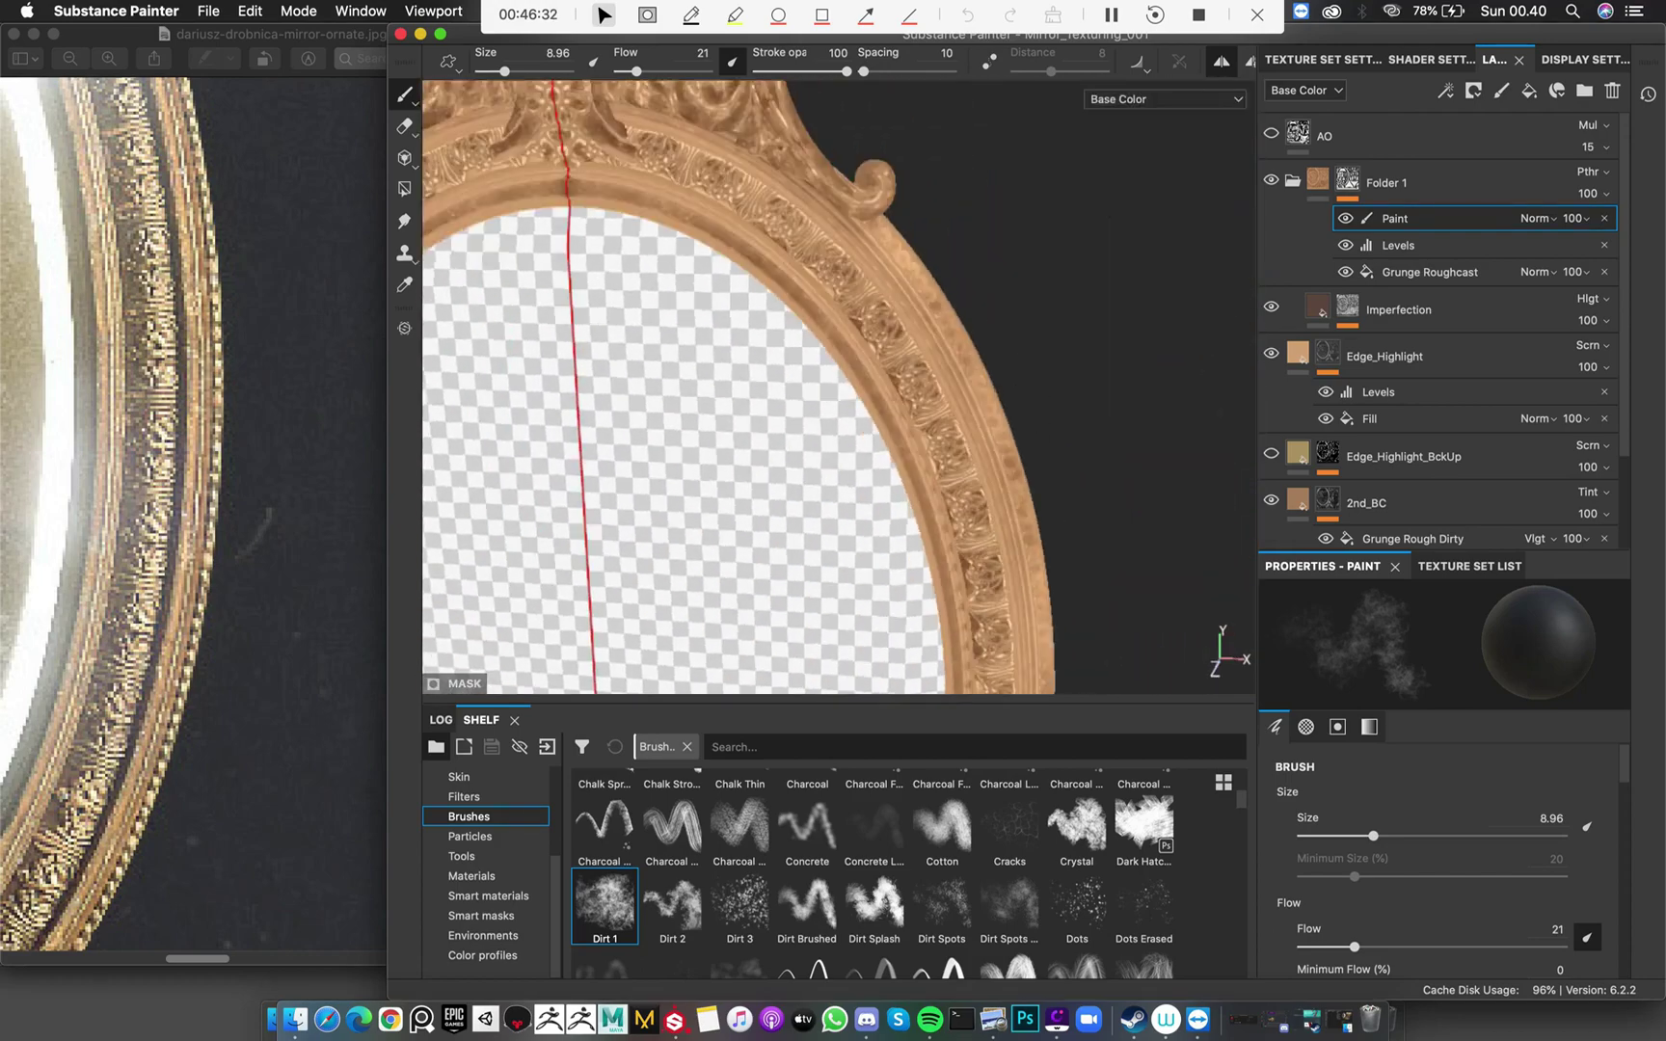
Compare the crest with the reference photo in Preview and set the Dirt 1 brush size to 5.95 for the central flower ornament
middle_click_drag(931, 284, 1099, 540, "alt")
left_click_drag(855, 446, 799, 298, "alt")
right_click_drag(800, 298, 861, 384, "alt")
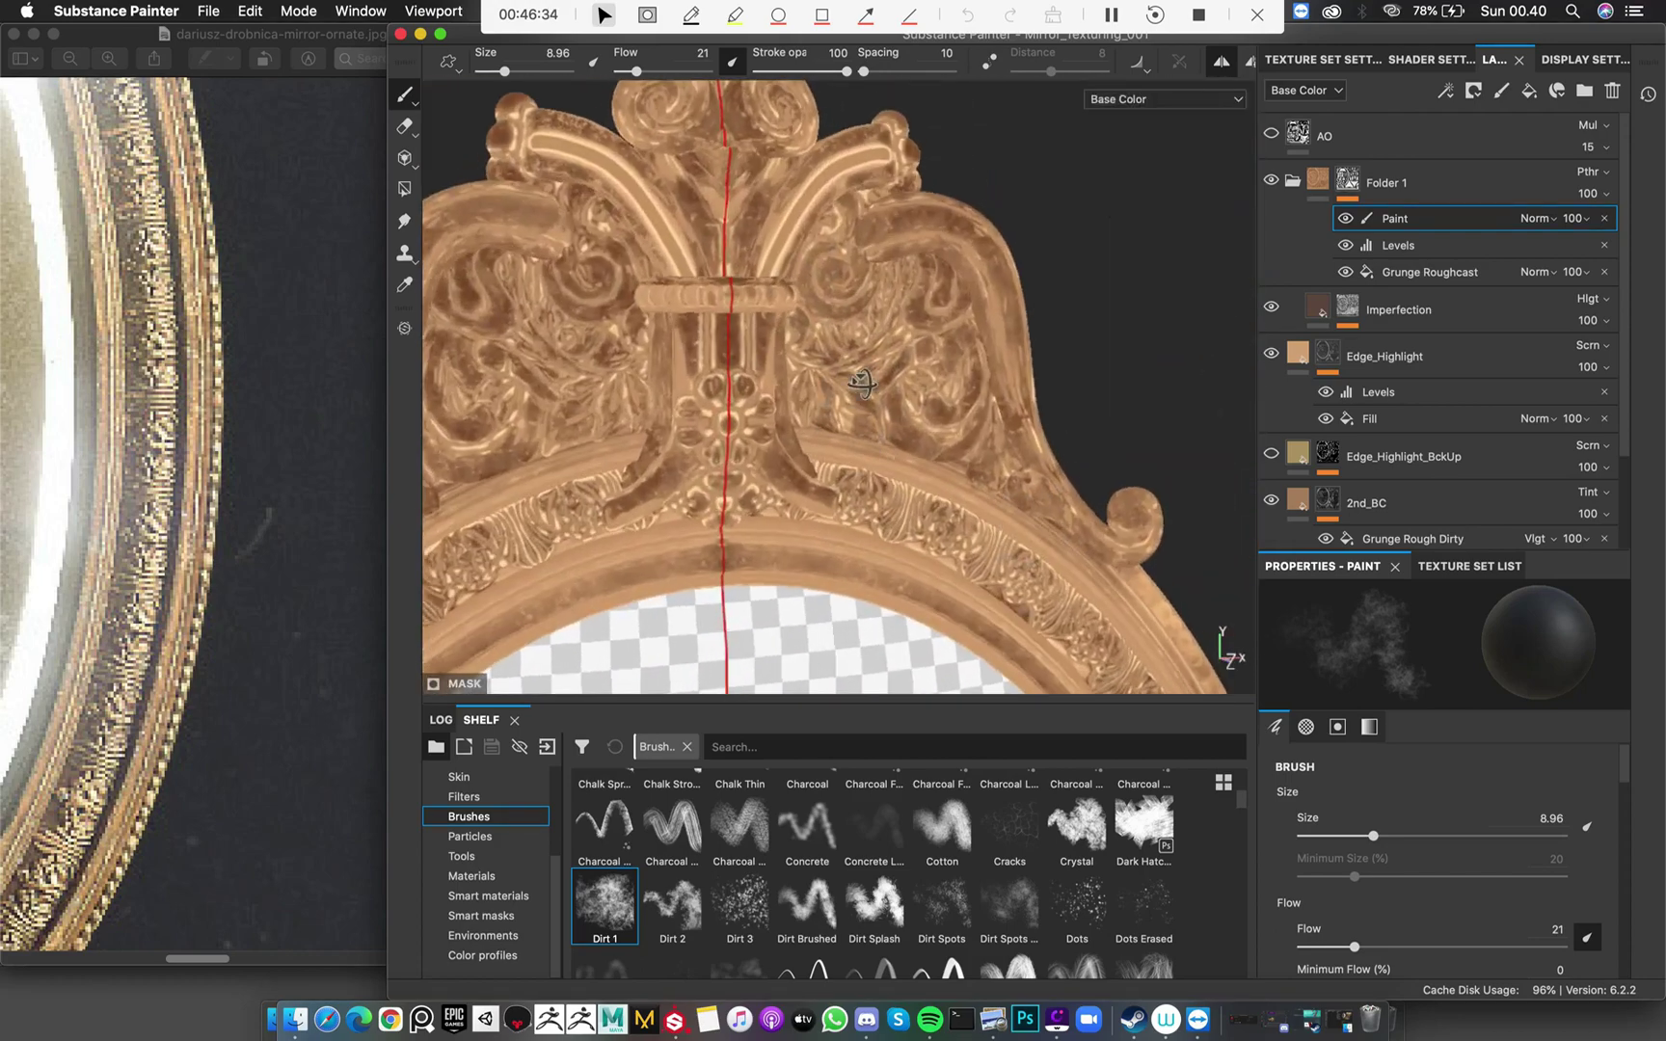
left_click(289, 386)
scroll(289, 385, "up", 5, "ctrl")
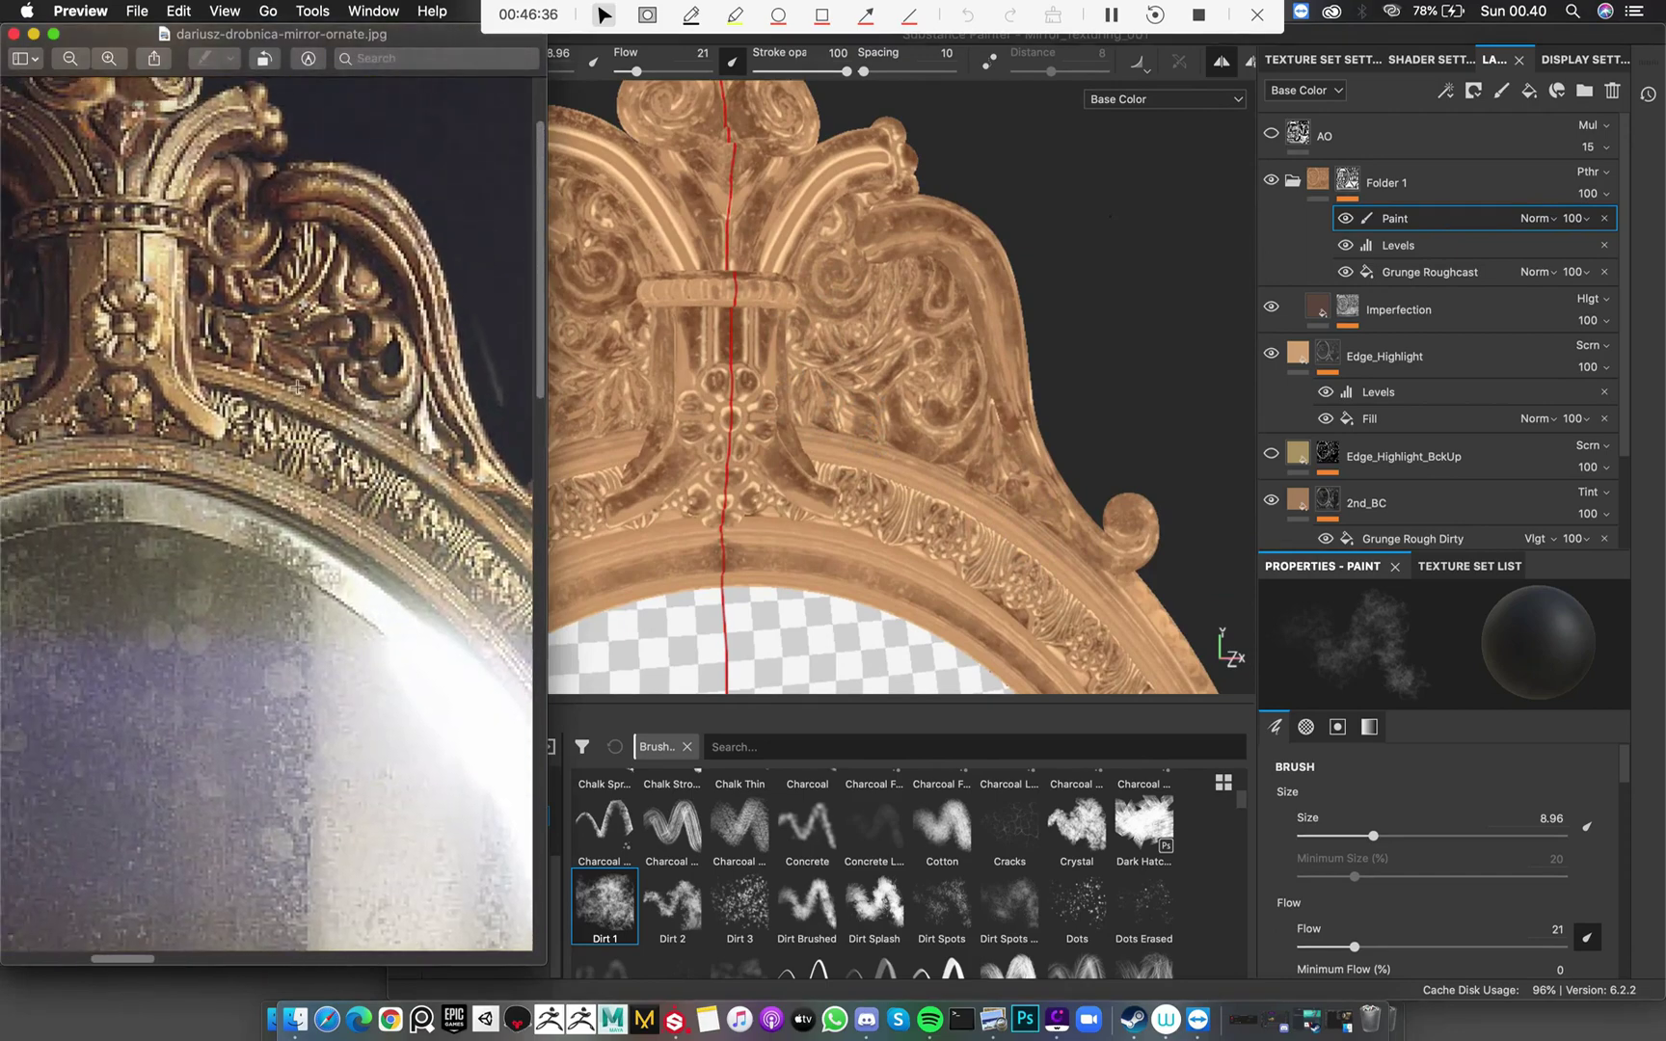
left_click(1093, 251)
scroll(825, 238, "up", 5)
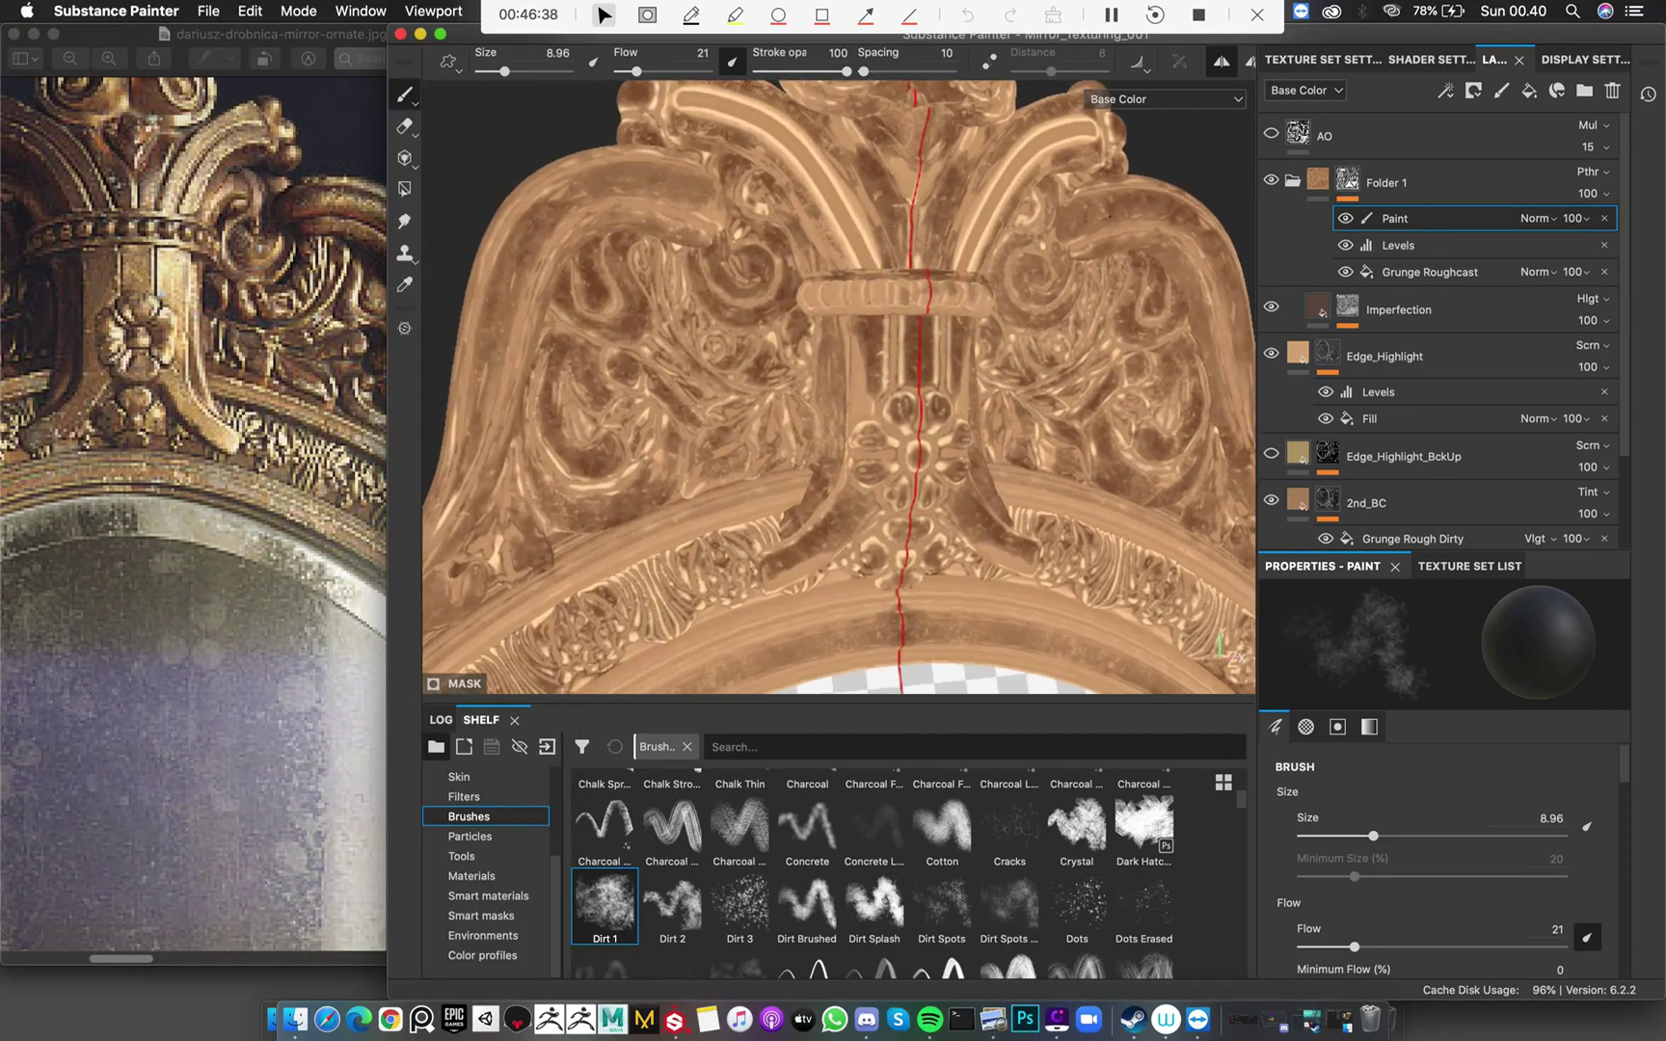
mouse_move(964, 319)
left_mouse_down("alt")
mouse_move(990, 366)
mouse_move(949, 390)
left_mouse_up("alt")
right_click_drag(936, 402, 889, 402, "super")
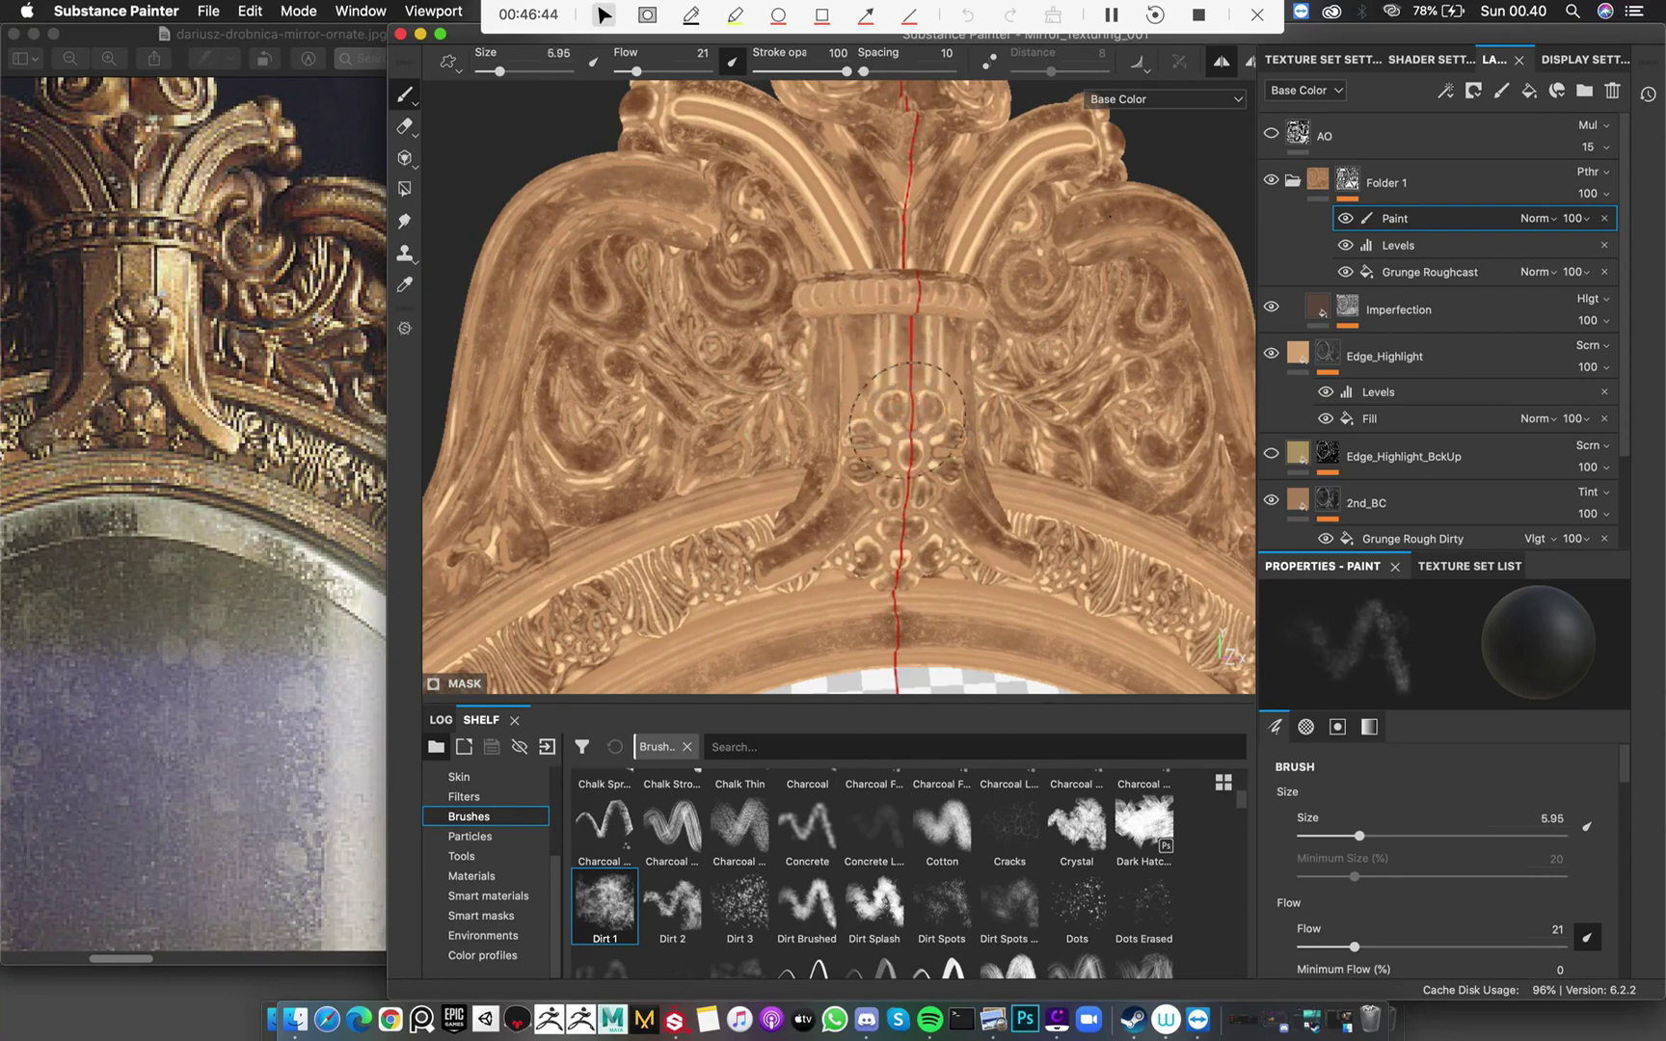
Inspect the carved crest at the top of the mirror frame up close, from the front and at an angle
middle_click_drag(899, 496, 899, 364, "alt")
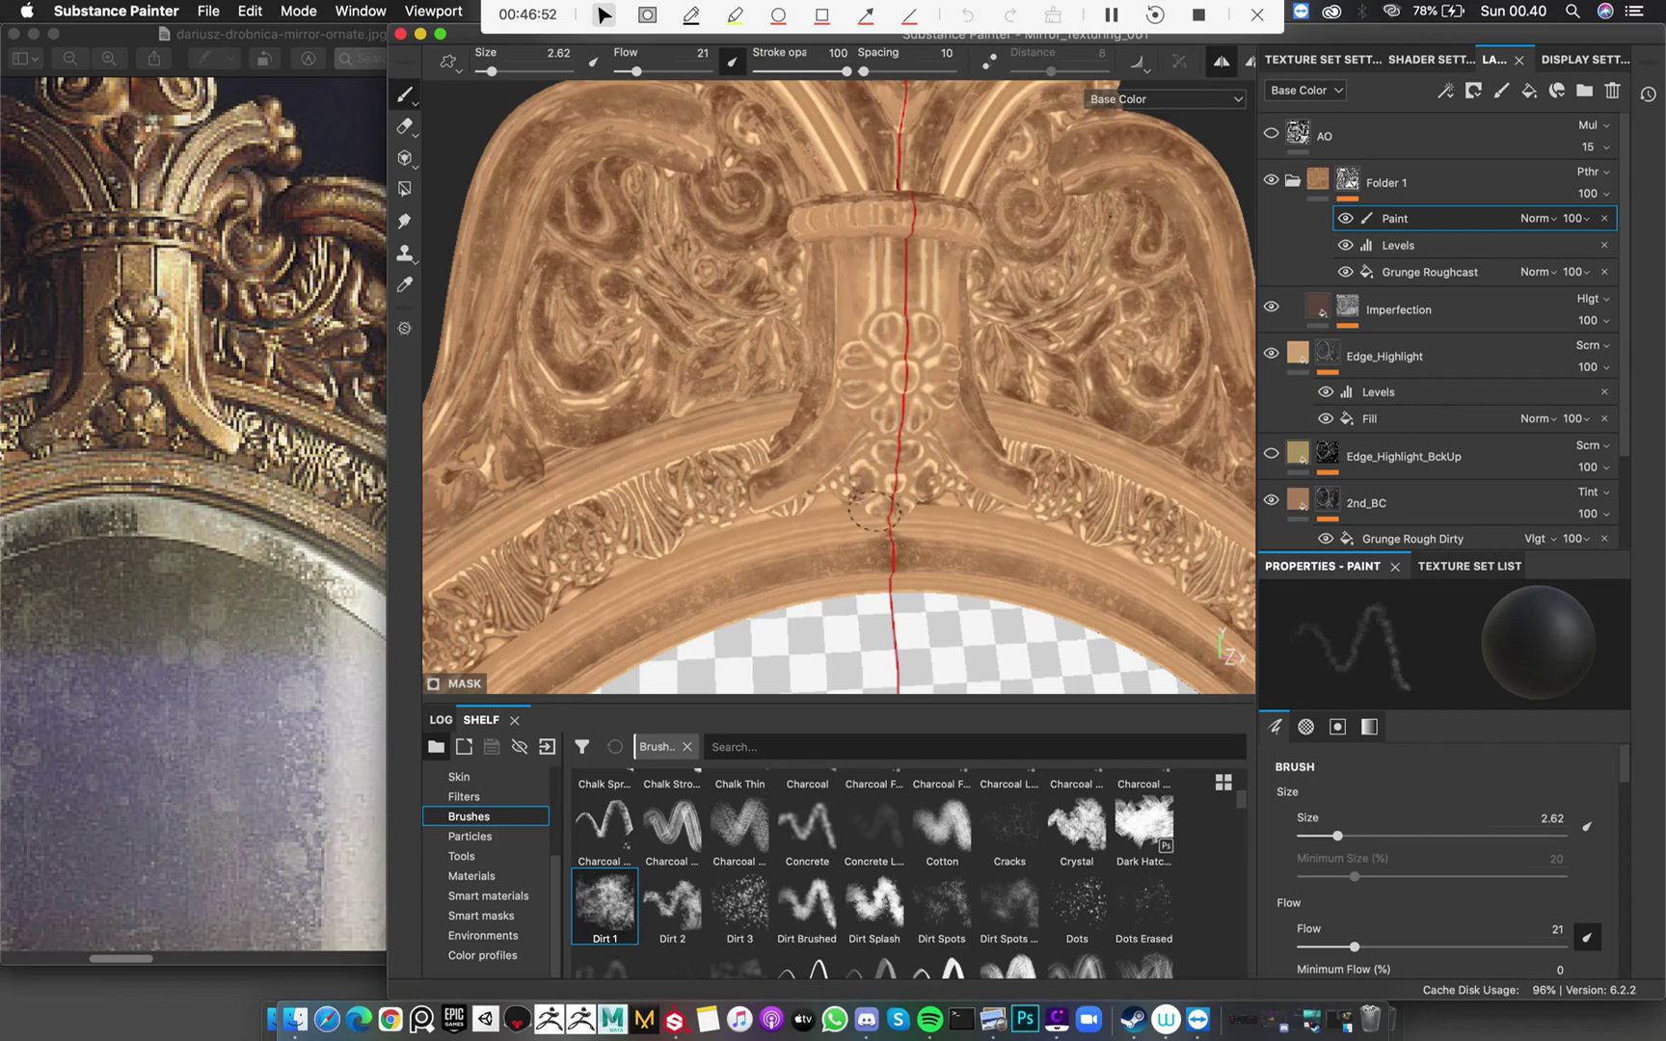
right_click_drag(1011, 432, 635, 266, "alt")
left_click_drag(1059, 417, 872, 436, "alt")
middle_click_drag(964, 439, 686, 366, "alt")
right_click_drag(752, 376, 829, 410, "alt")
left_click_drag(829, 409, 902, 386, "alt")
middle_click_drag(901, 333, 848, 409, "alt")
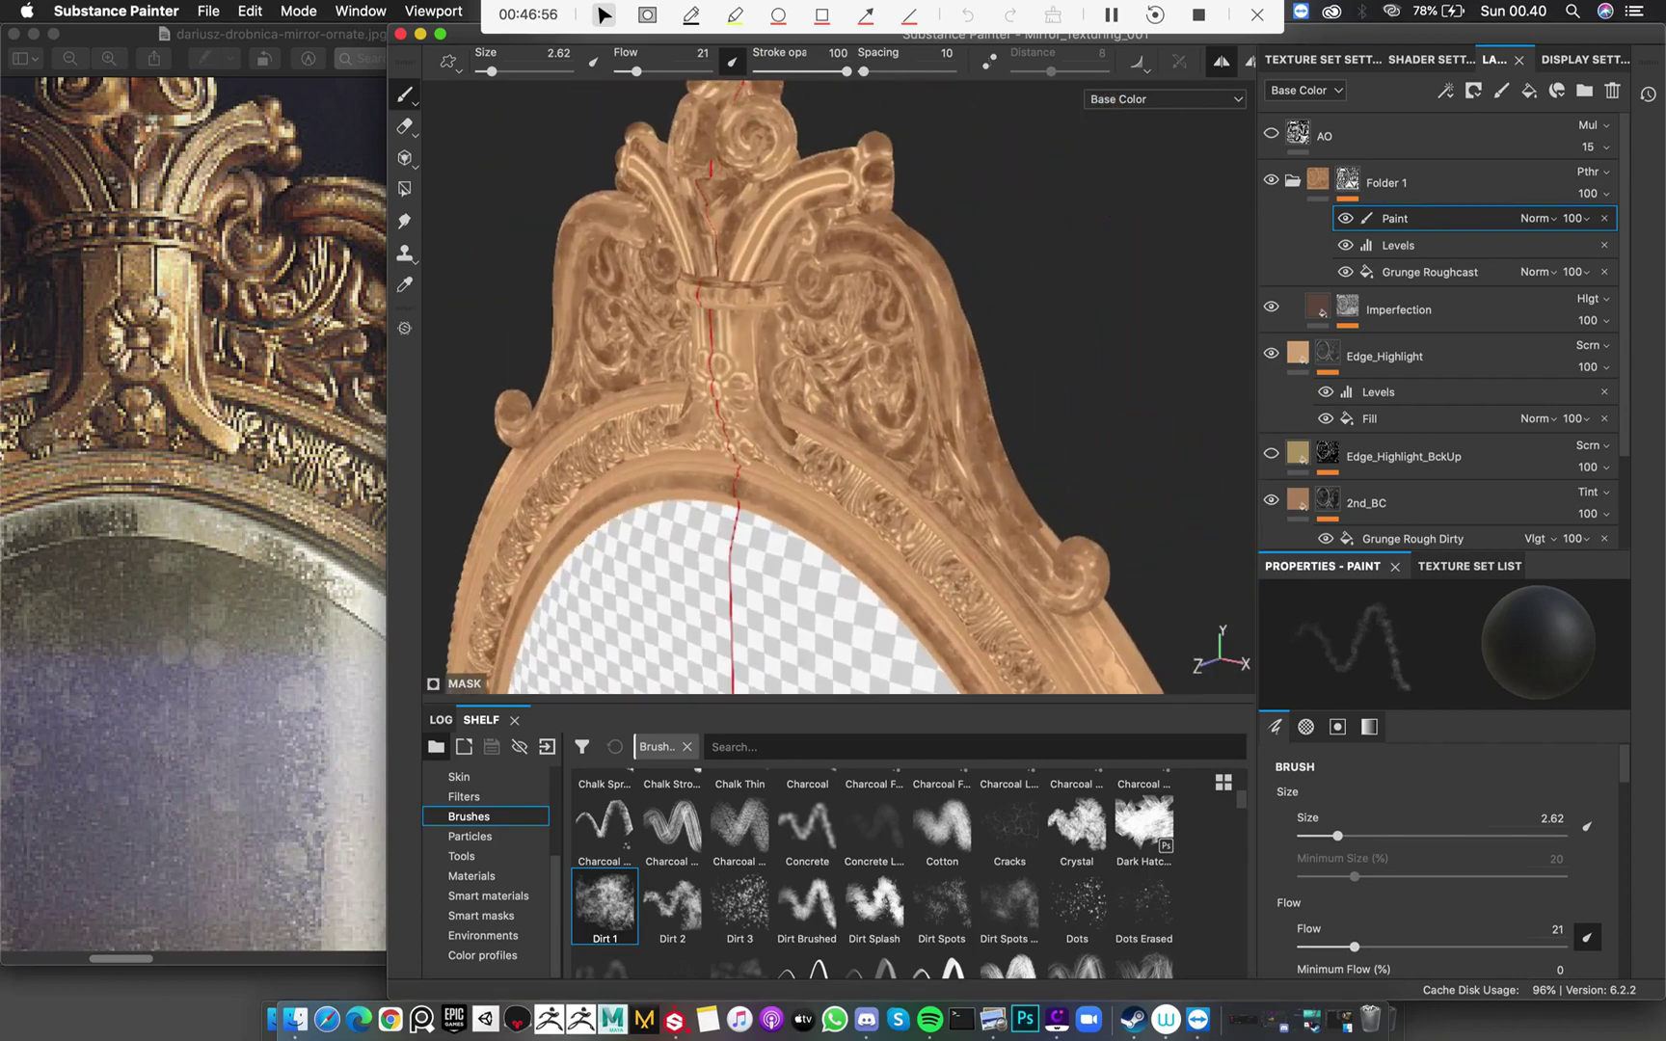
mouse_move(858, 400)
left_mouse_down("alt")
mouse_move(928, 360)
mouse_move(974, 365)
left_mouse_up("alt")
right_click_drag(974, 364, 1021, 378, "alt")
middle_click_drag(1022, 378, 995, 349, "alt")
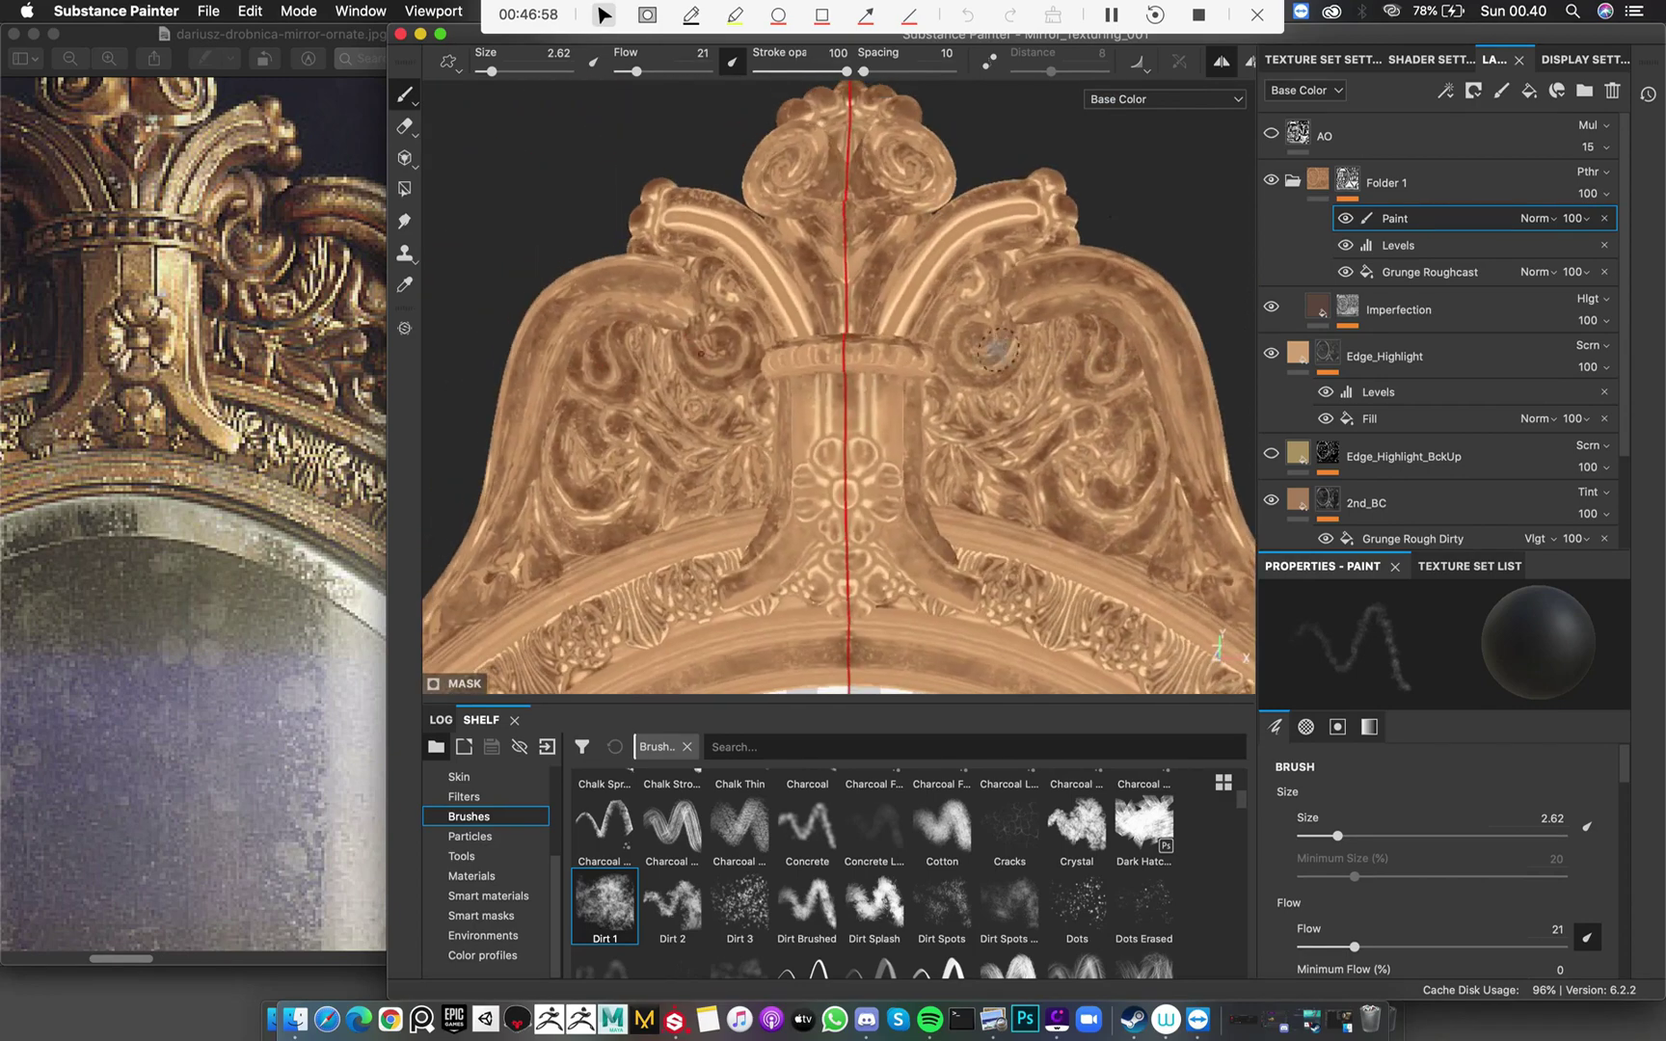
Turn off brush symmetry and check the scrollwork on one side of the crest
left_click(1221, 63)
left_click_drag(1032, 371, 973, 365, "alt")
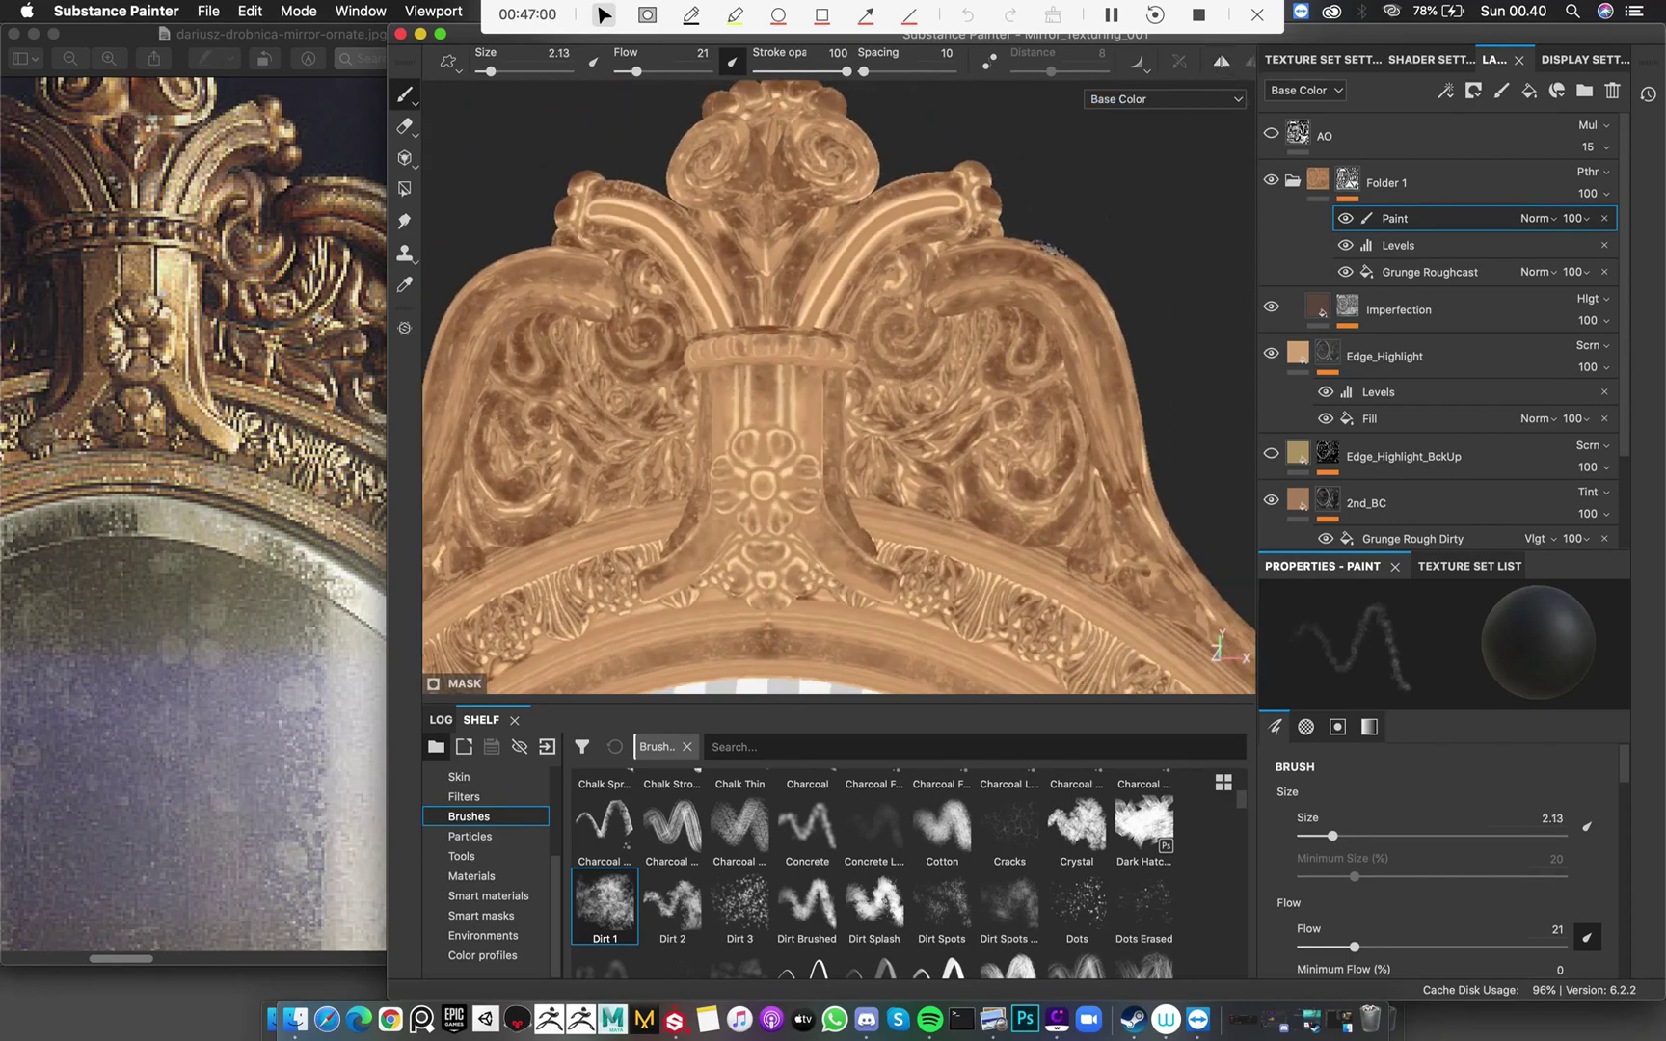
middle_click_drag(902, 303, 878, 327, "alt")
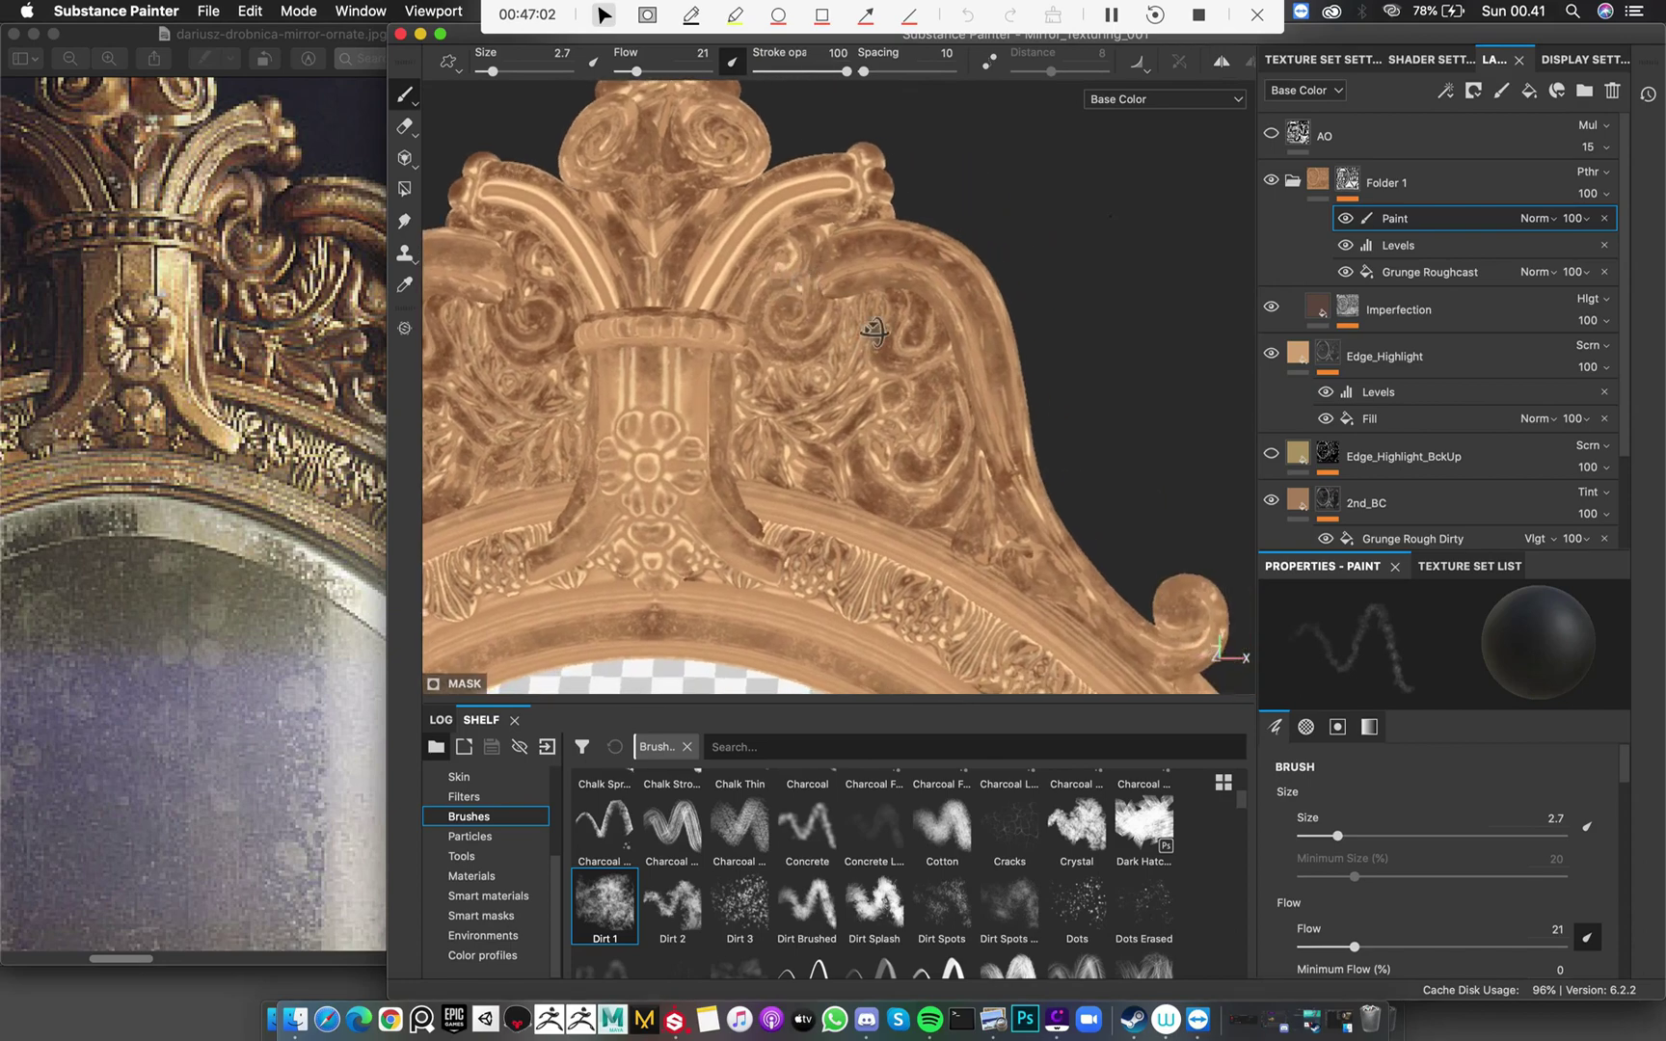
left_click_drag(877, 327, 810, 254, "alt")
right_click_drag(810, 254, 853, 270, "alt")
middle_click_drag(853, 270, 846, 256, "alt")
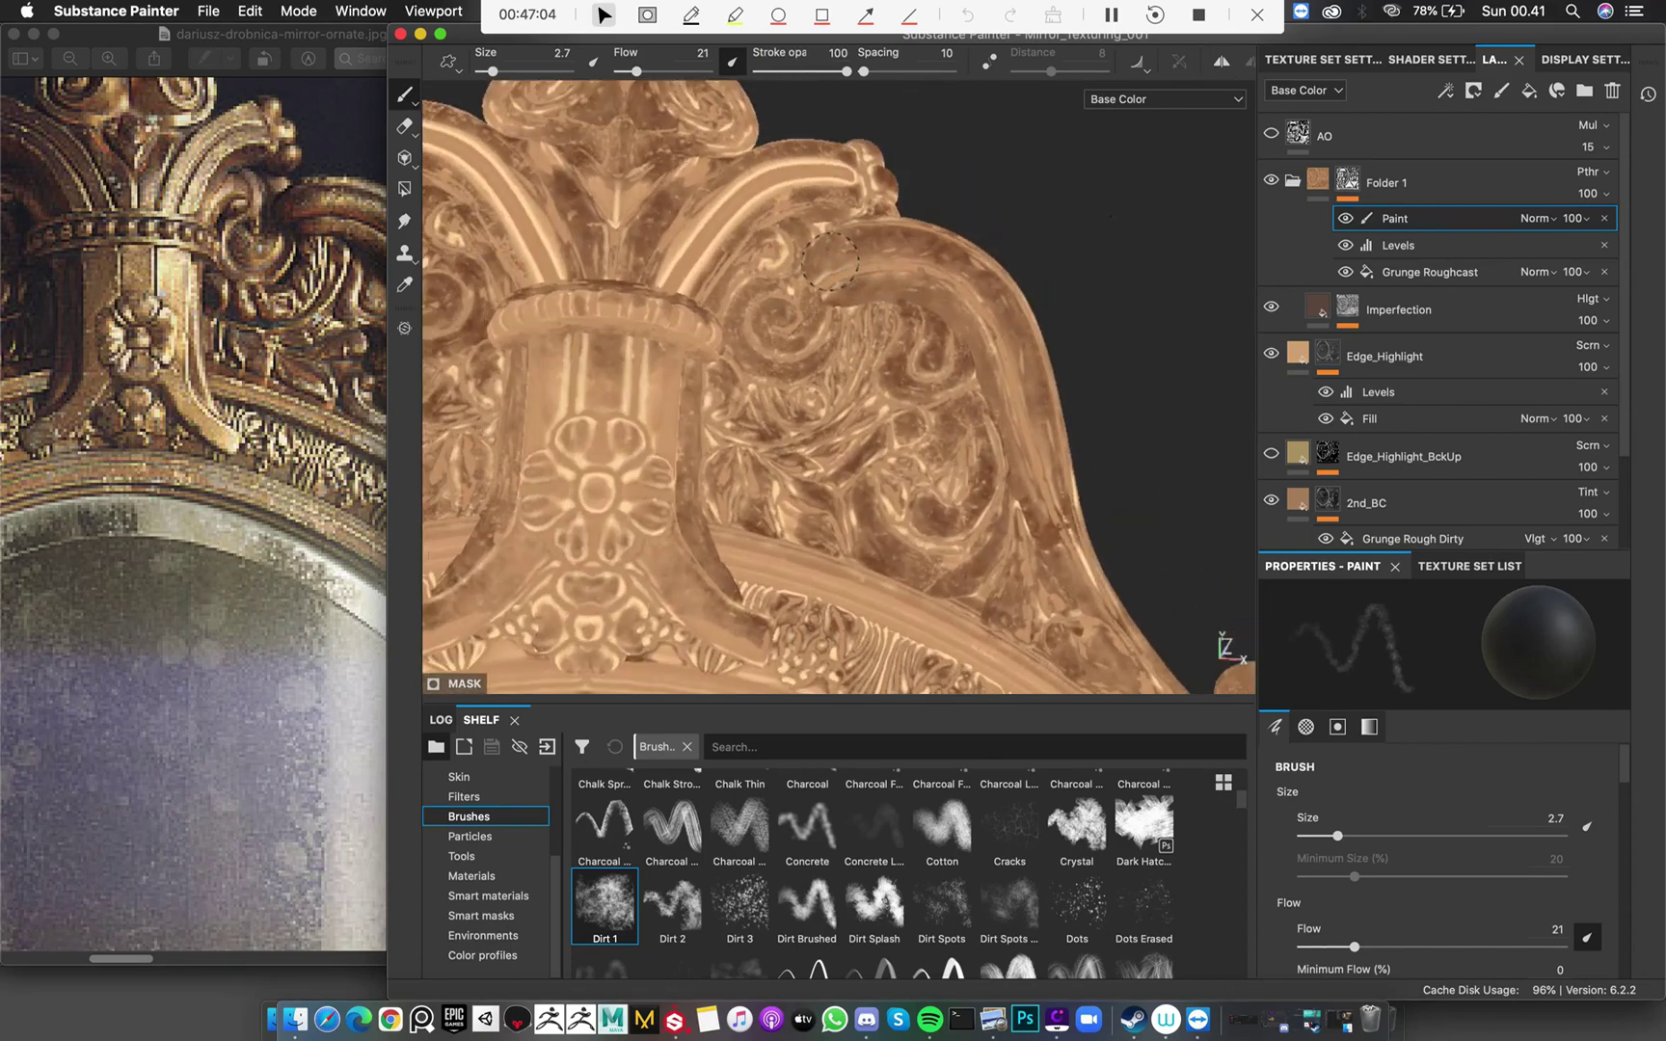
Switch to the mirror reference photo in Preview and study the gilding wear on both sides of the crest
left_click(222, 334)
scroll(221, 334, "right", 5)
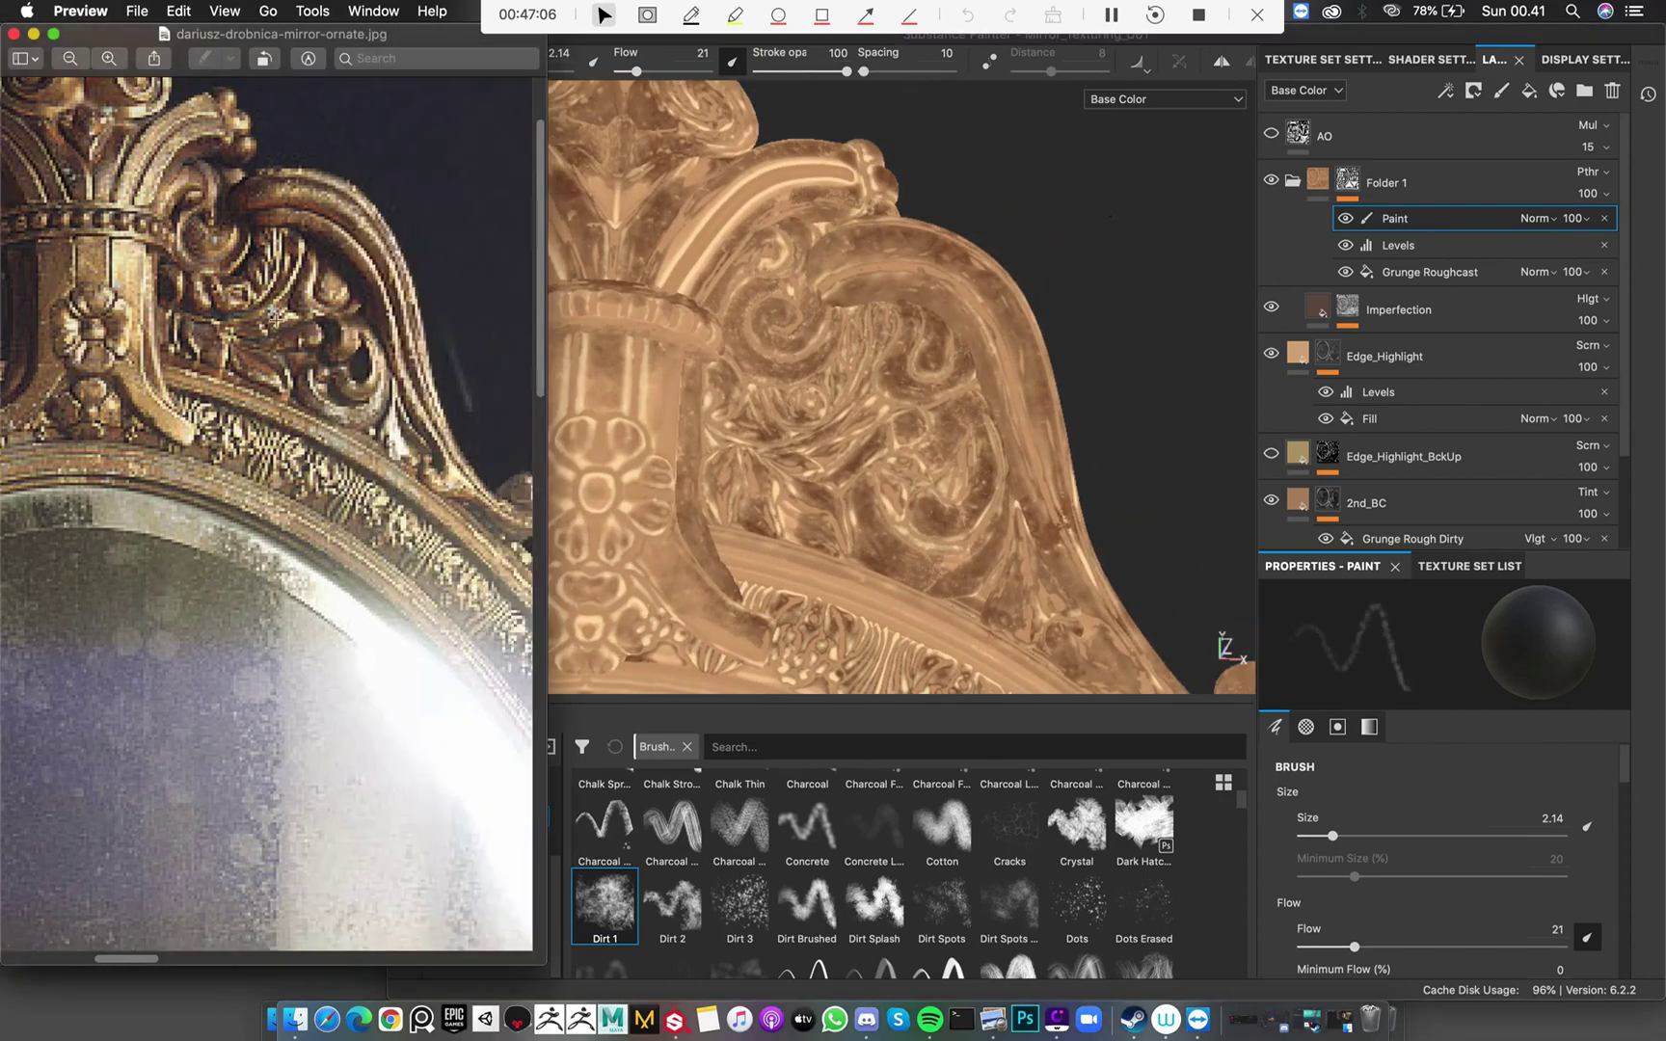
scroll(256, 218, "left", 10)
scroll(256, 218, "left", 2)
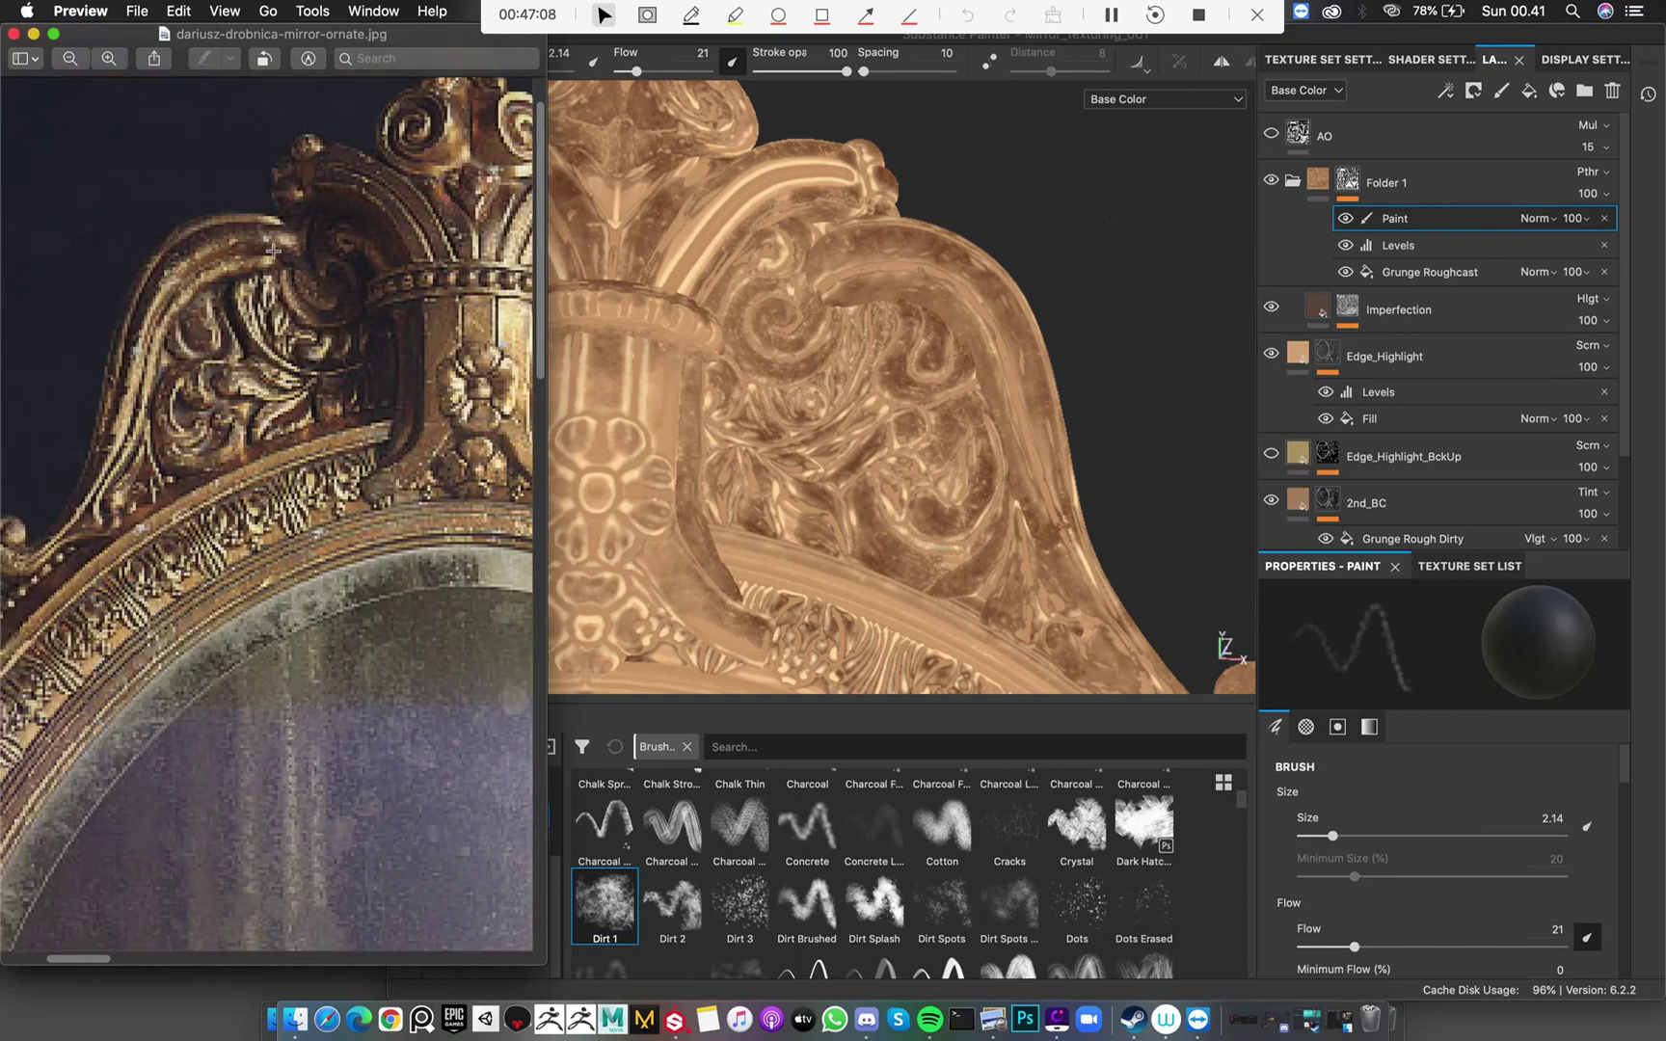
scroll(311, 253, "right", 10)
scroll(138, 242, "left", 3)
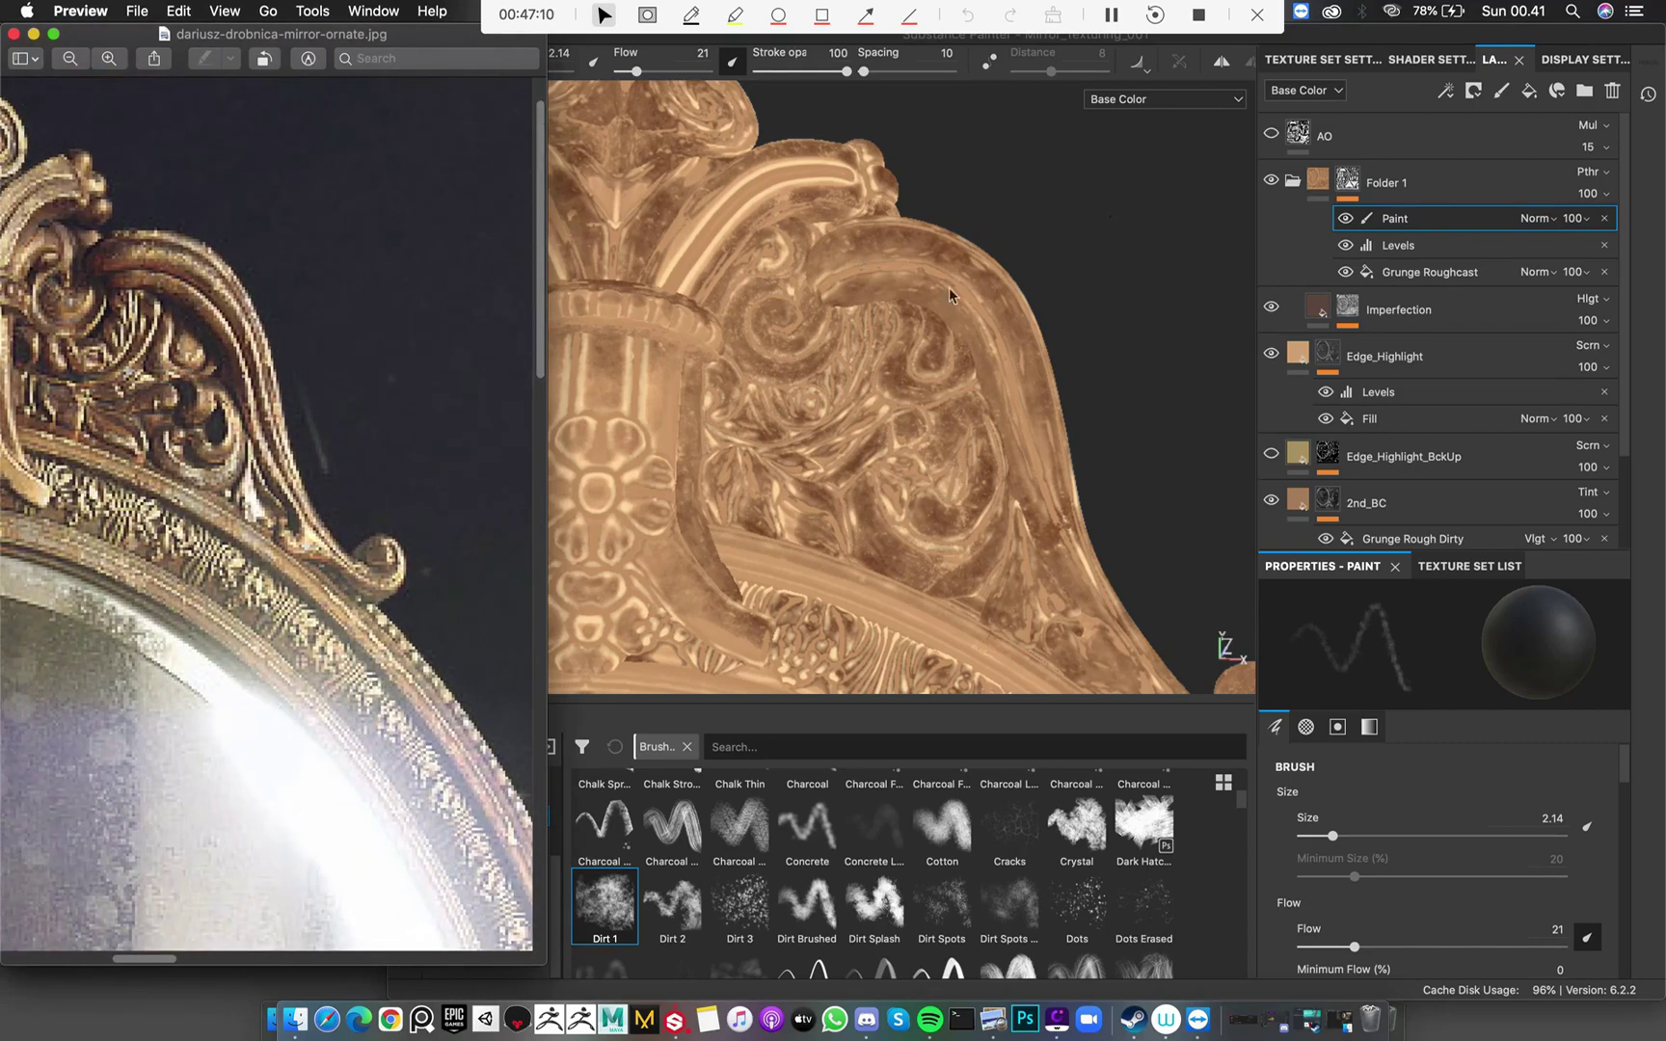
Switch back to Substance Painter, set the brush size to 3.02 and check the crest's outer scrolls on both sides
left_click(1049, 253)
left_click_drag(1046, 254, 923, 279, "alt")
right_click_drag(923, 280, 967, 280, "super")
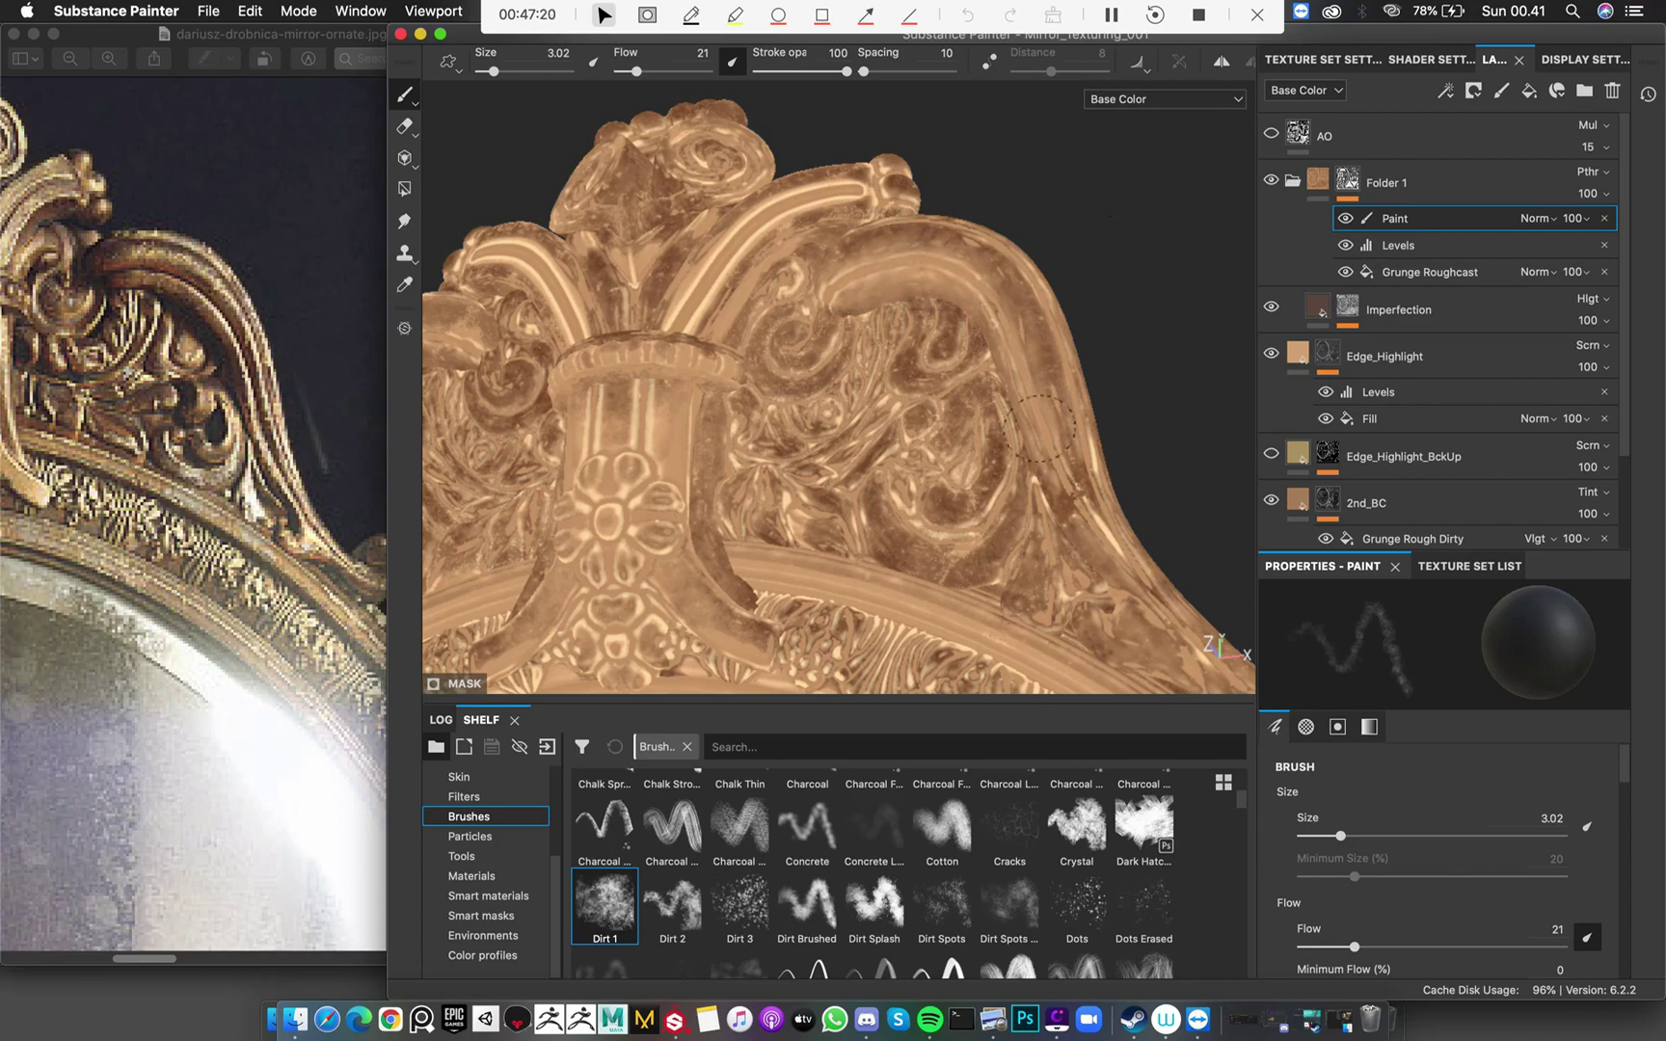
mouse_move(1072, 473)
left_mouse_down("alt")
mouse_move(892, 309)
mouse_move(632, 253)
mouse_move(928, 212)
left_mouse_up("alt")
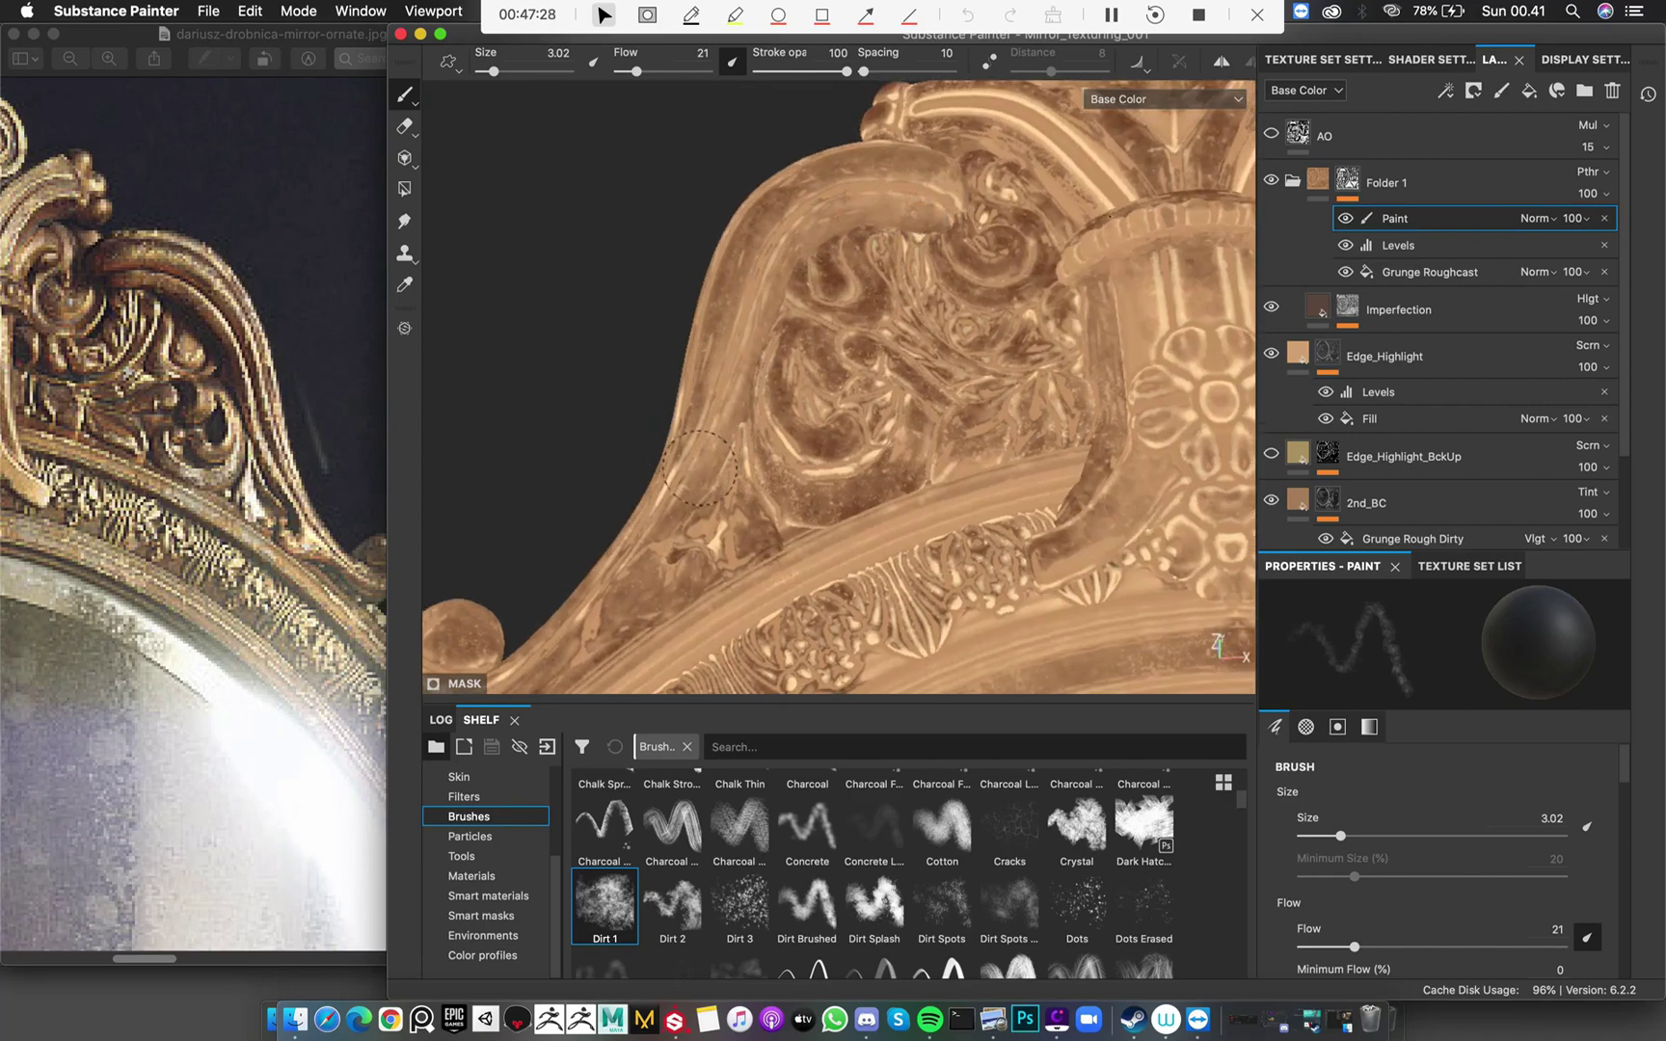
right_click_drag(768, 355, 762, 238, "alt")
left_click_drag(829, 289, 872, 385, "alt")
middle_click_drag(930, 402, 887, 380, "alt")
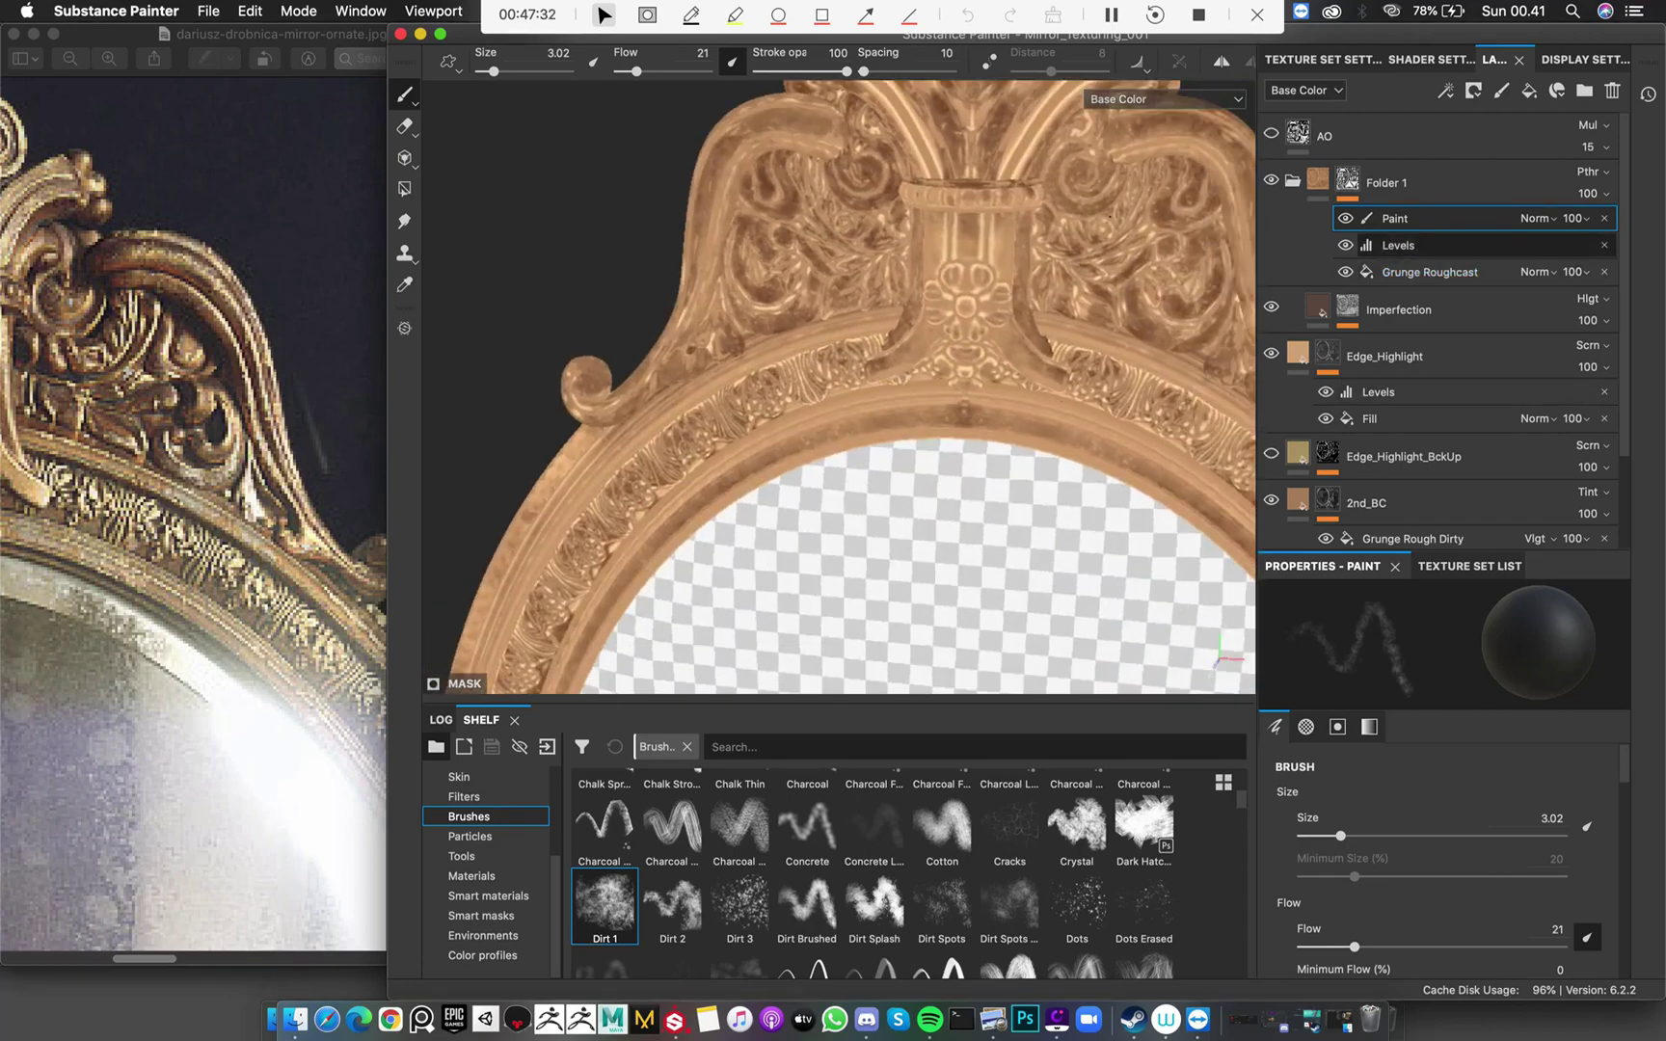
Set the brush size to 5.95 and dab the Folder 1 mask on the leaf ornament at the frame's lower side
right_click_drag(949, 364, 803, 252, "alt")
middle_click_drag(894, 324, 896, 394, "alt")
left_click_drag(897, 393, 1205, 87, "alt")
scroll(996, 353, "down", 10)
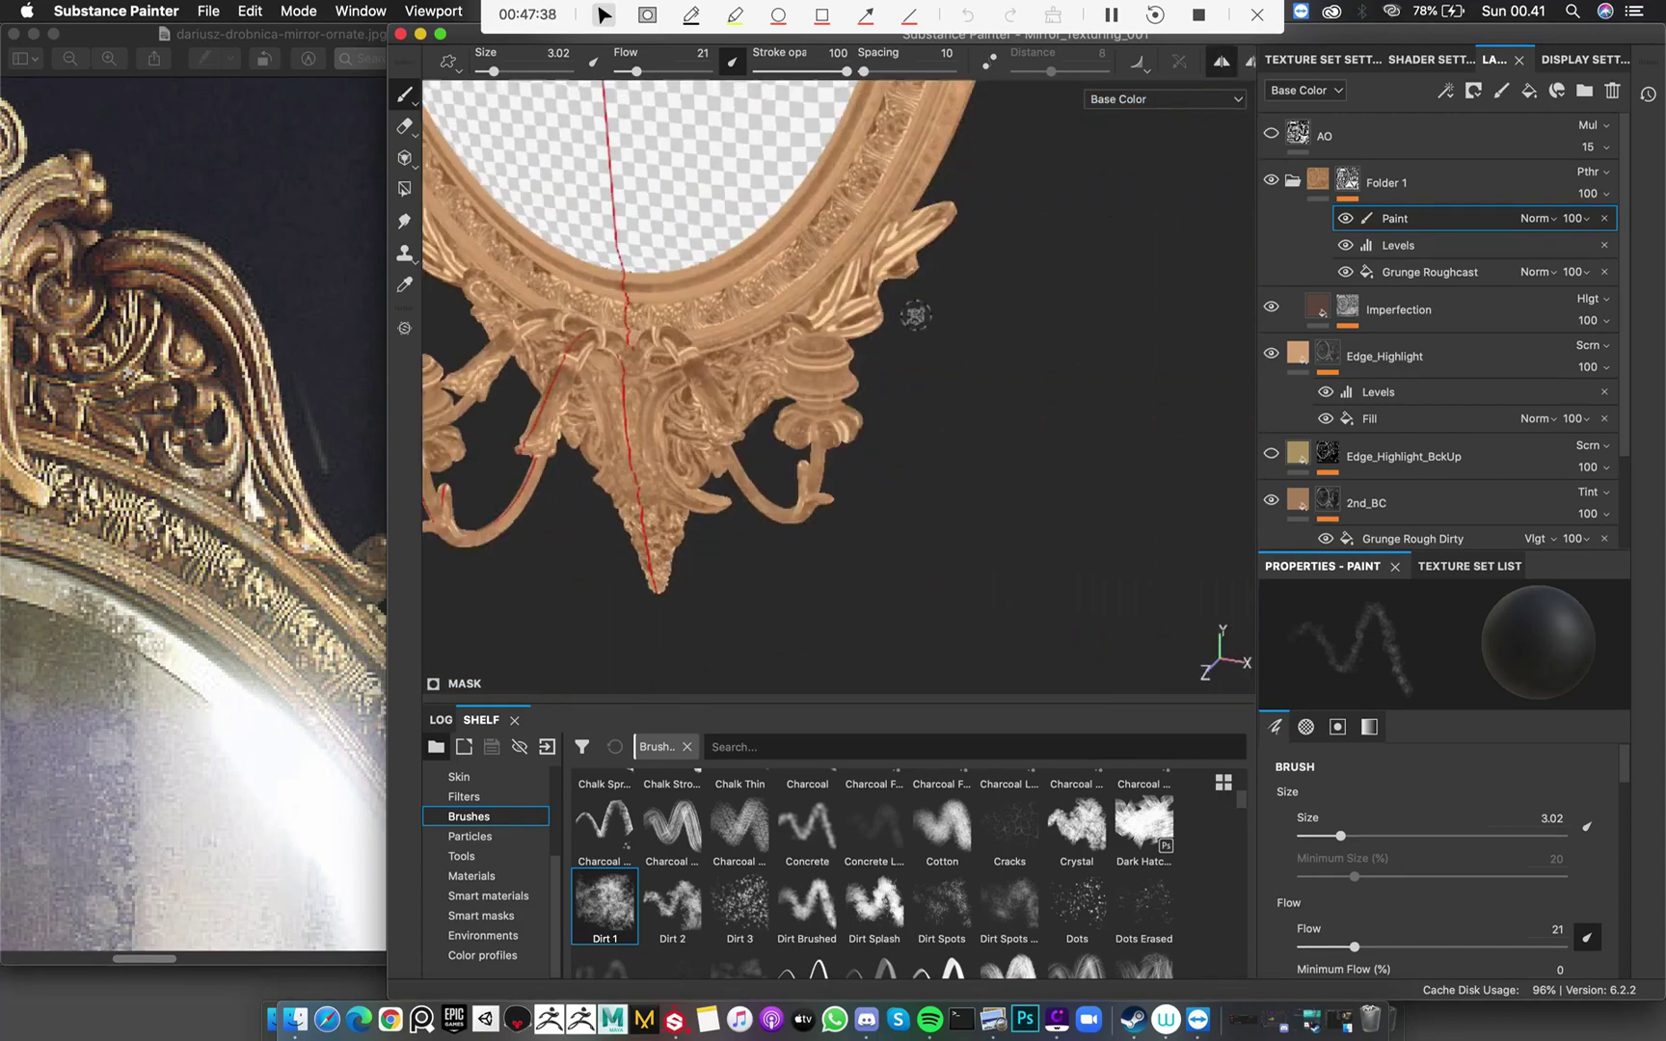
scroll(862, 321, "down", 3)
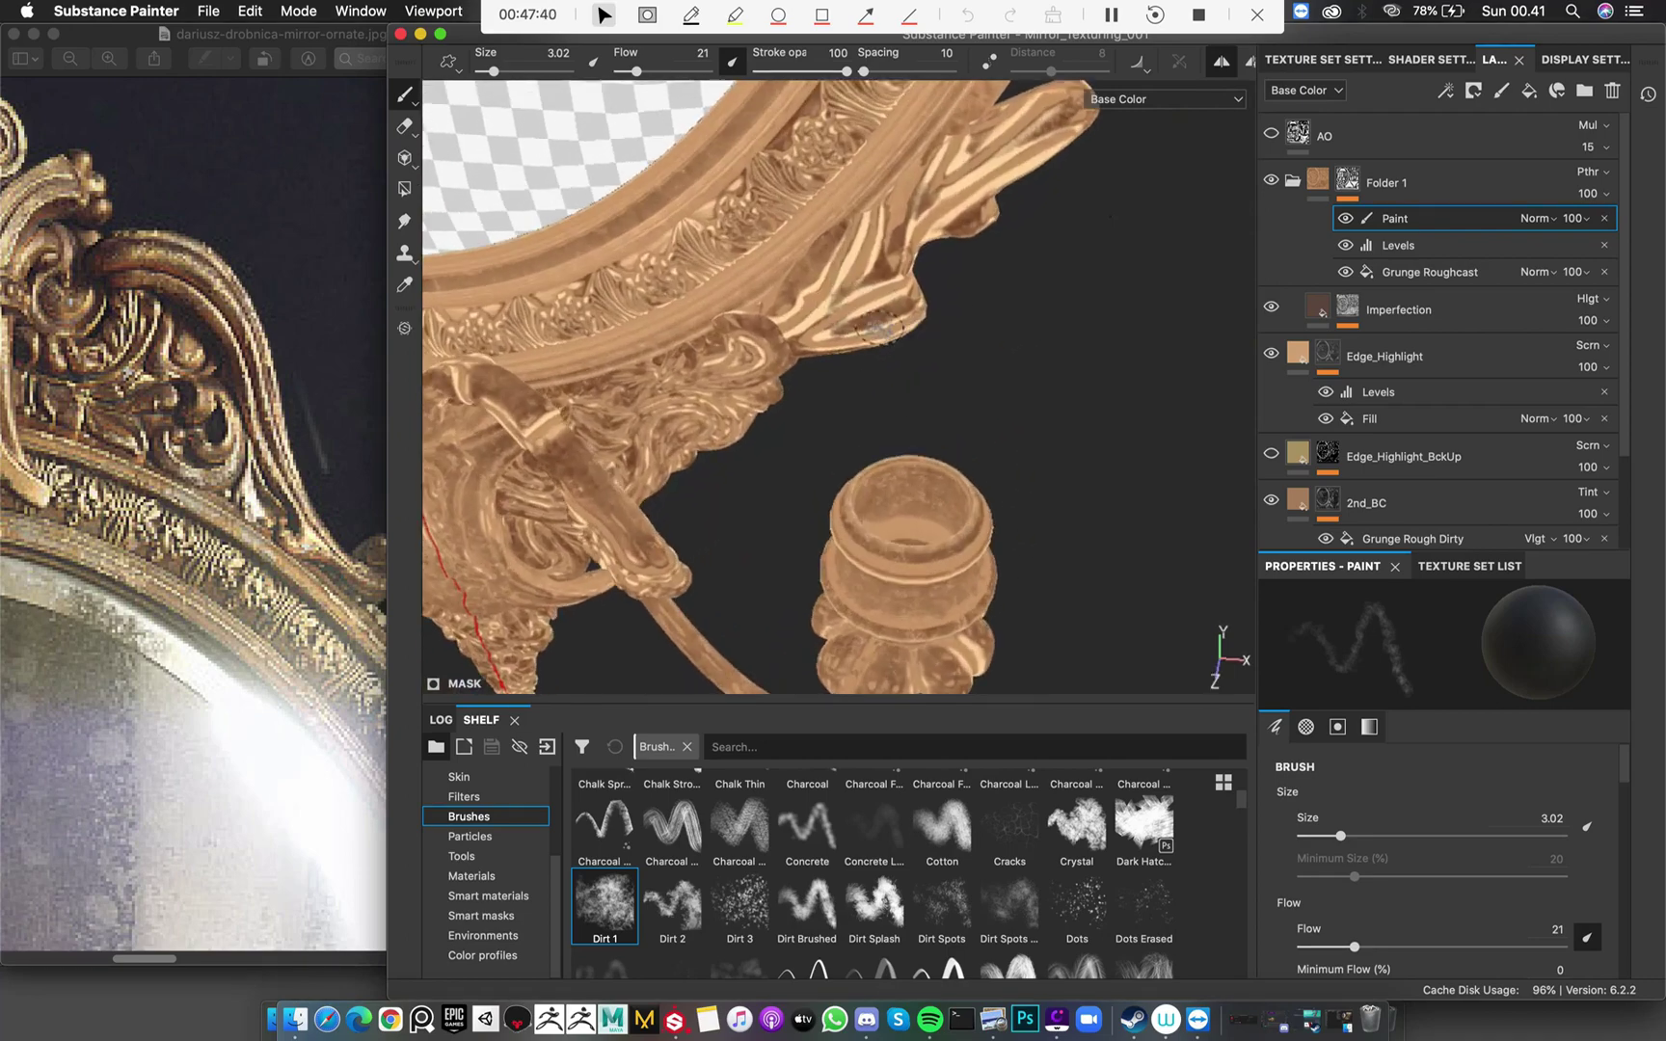
right_click_drag(901, 241, 964, 241, "ctrl")
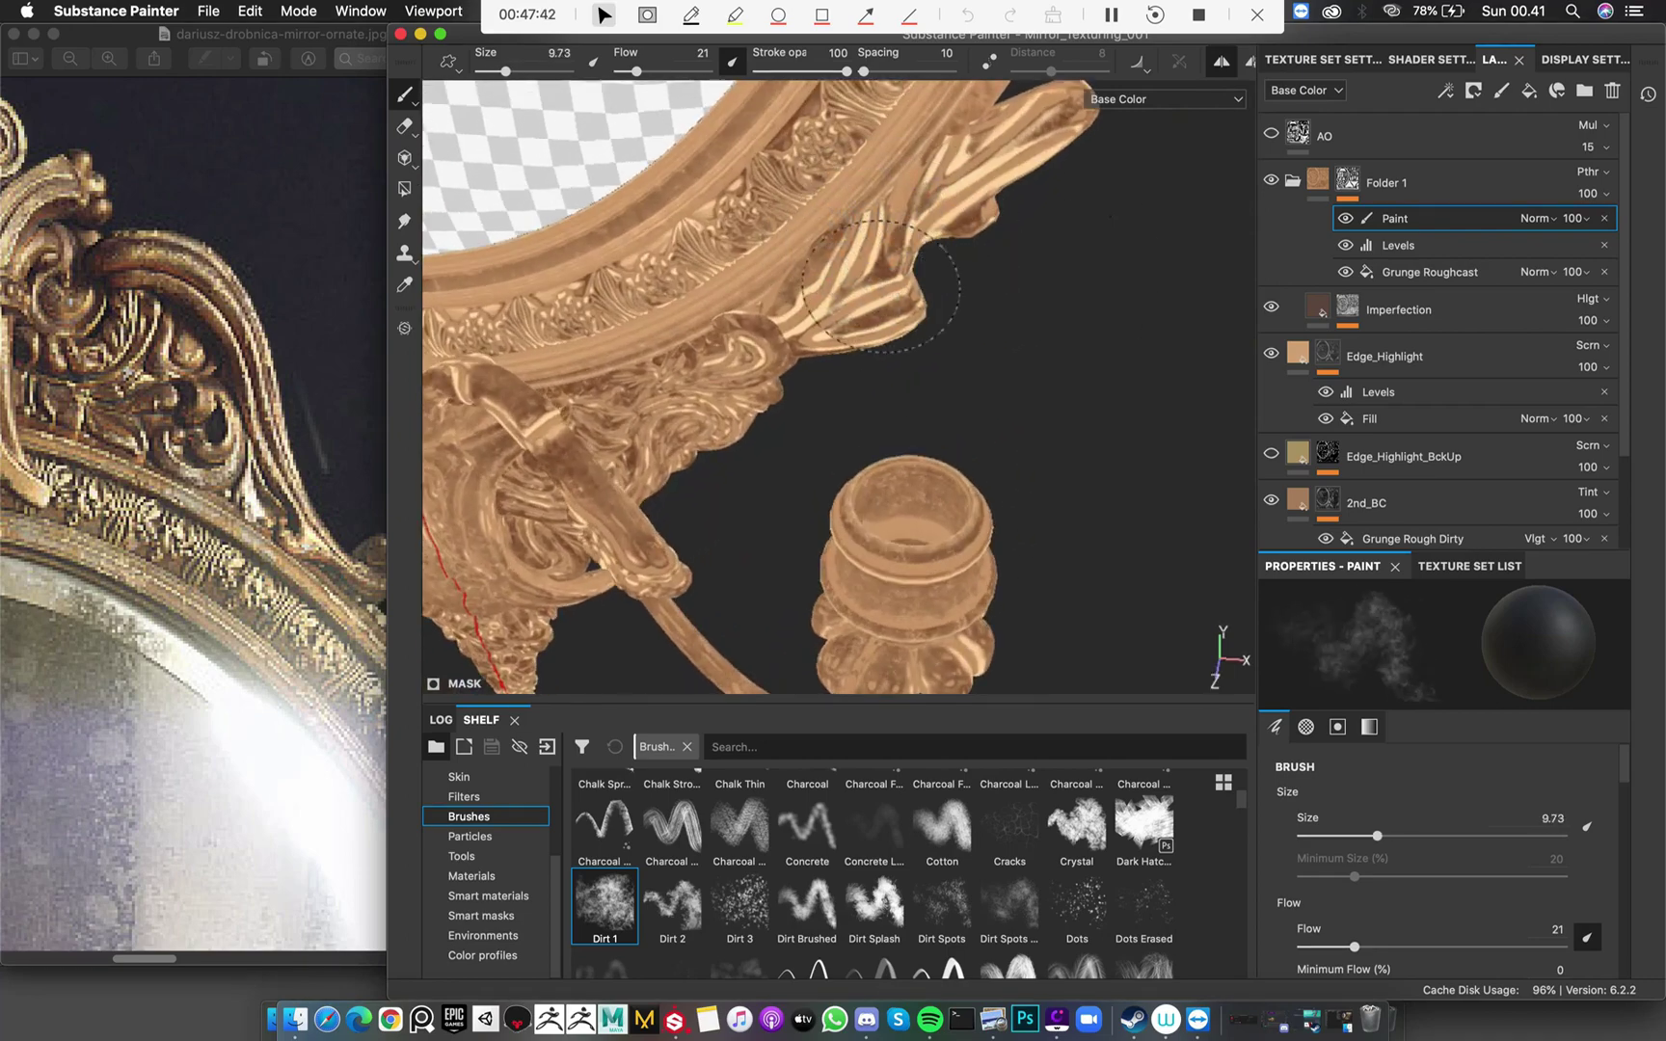
left_click_drag(885, 268, 840, 241, "alt")
left_click(841, 241)
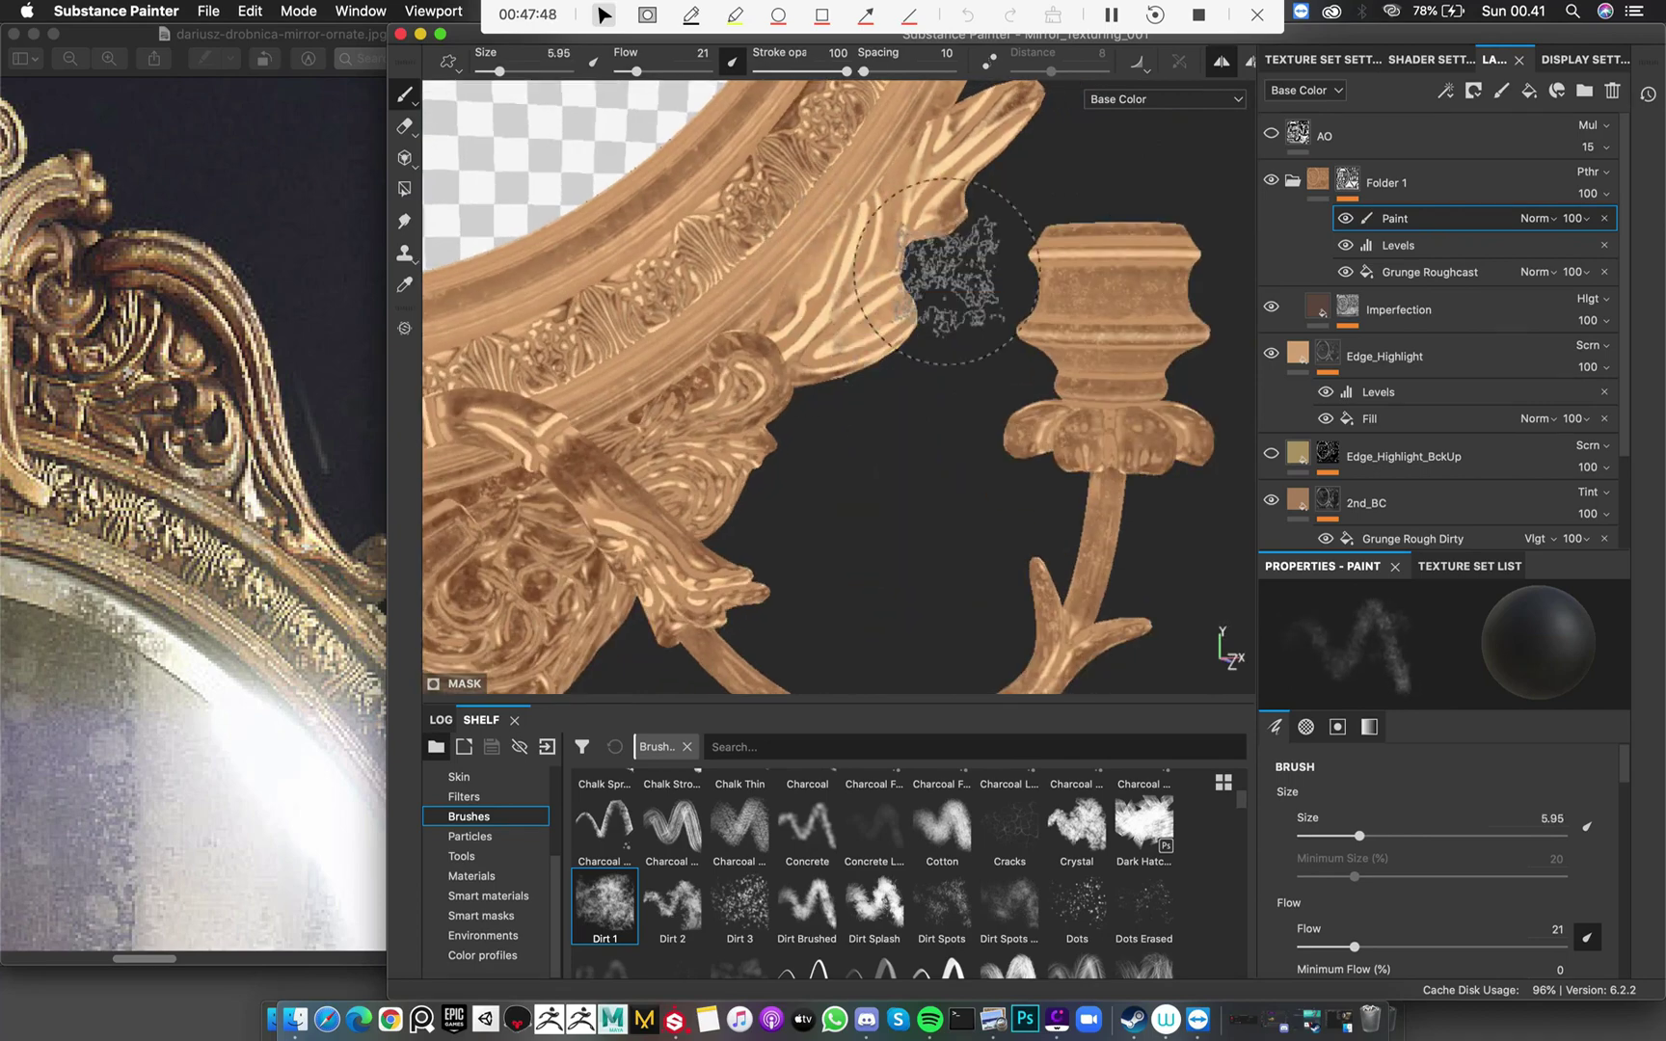
Display the whole mirror in Material mode and examine the lower ornament and candle arms up close
left_click_drag(947, 272, 989, 154, "alt")
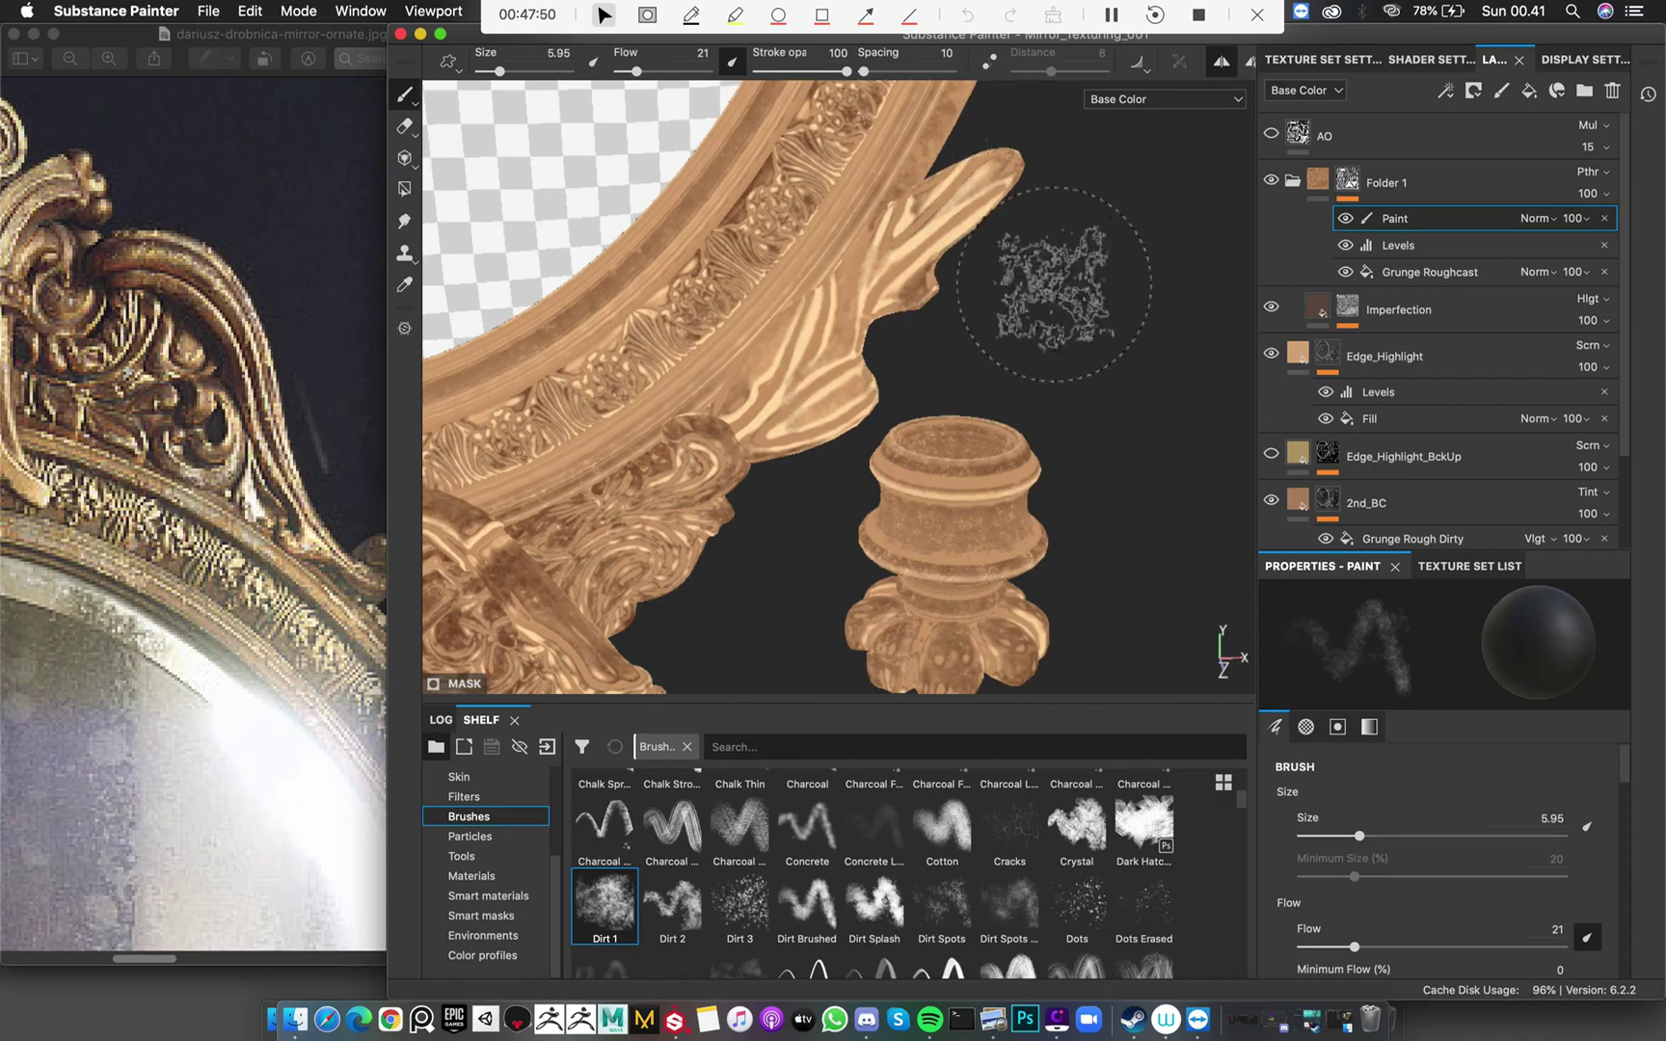
left_click_drag(1053, 284, 852, 232, "alt")
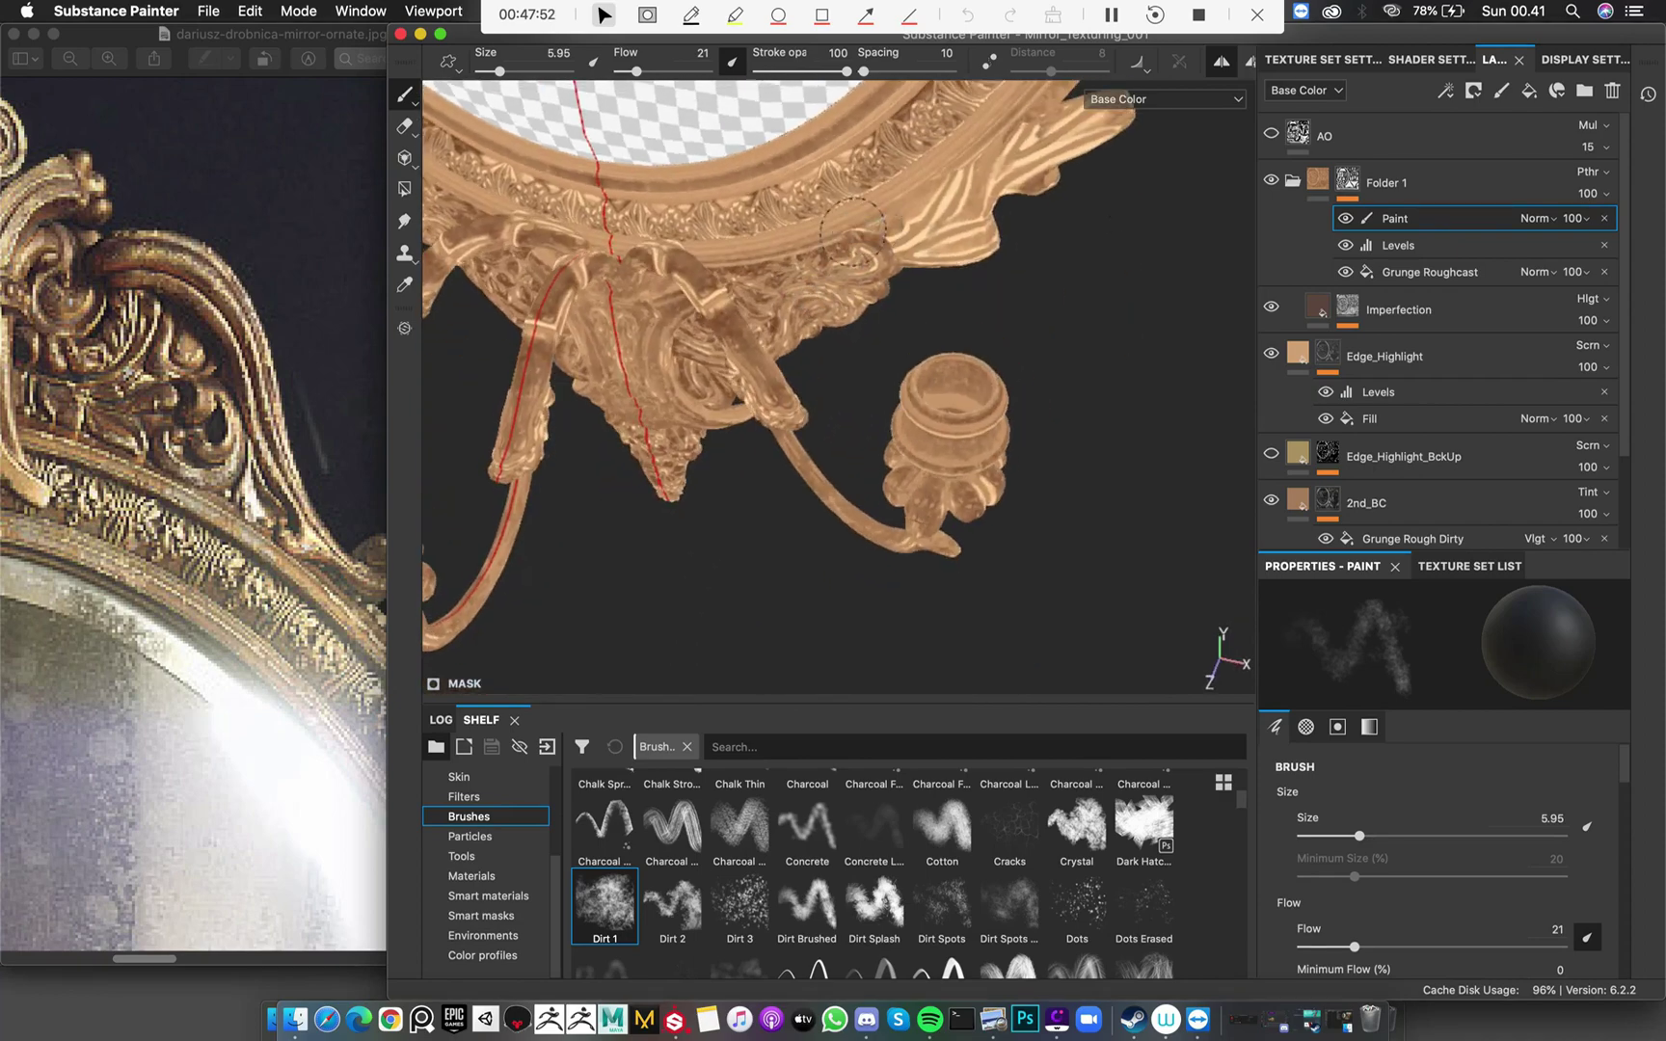
key("f")
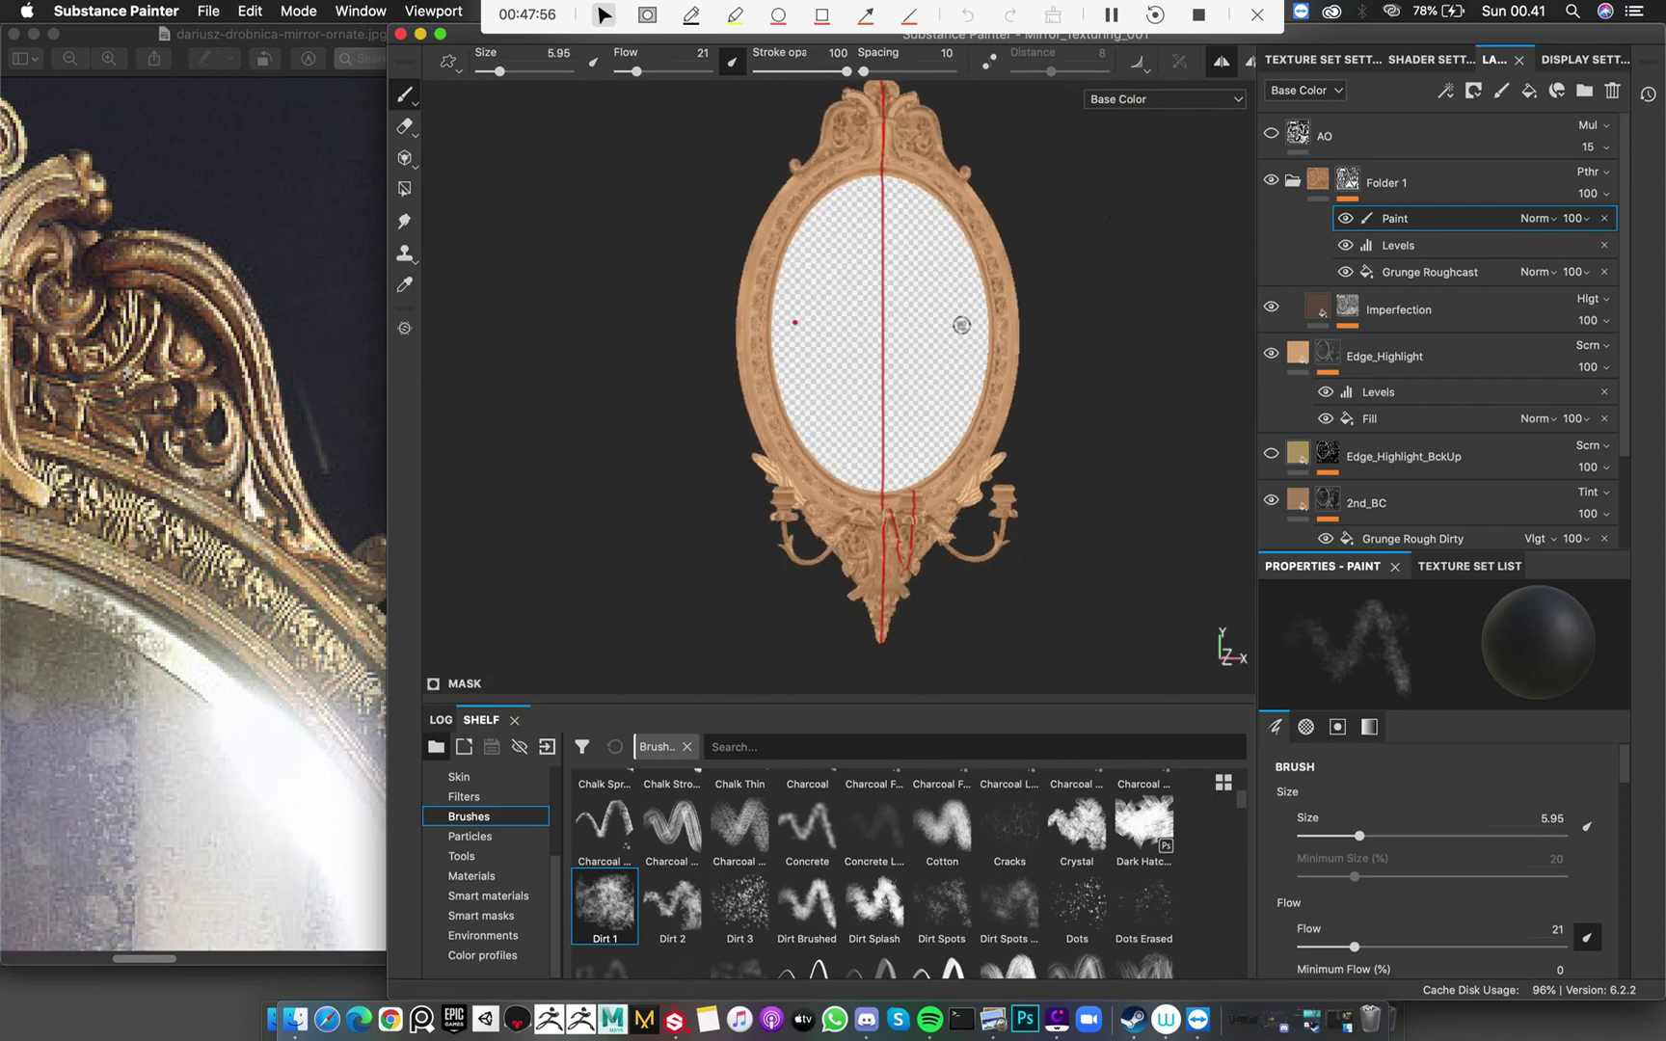
key("m")
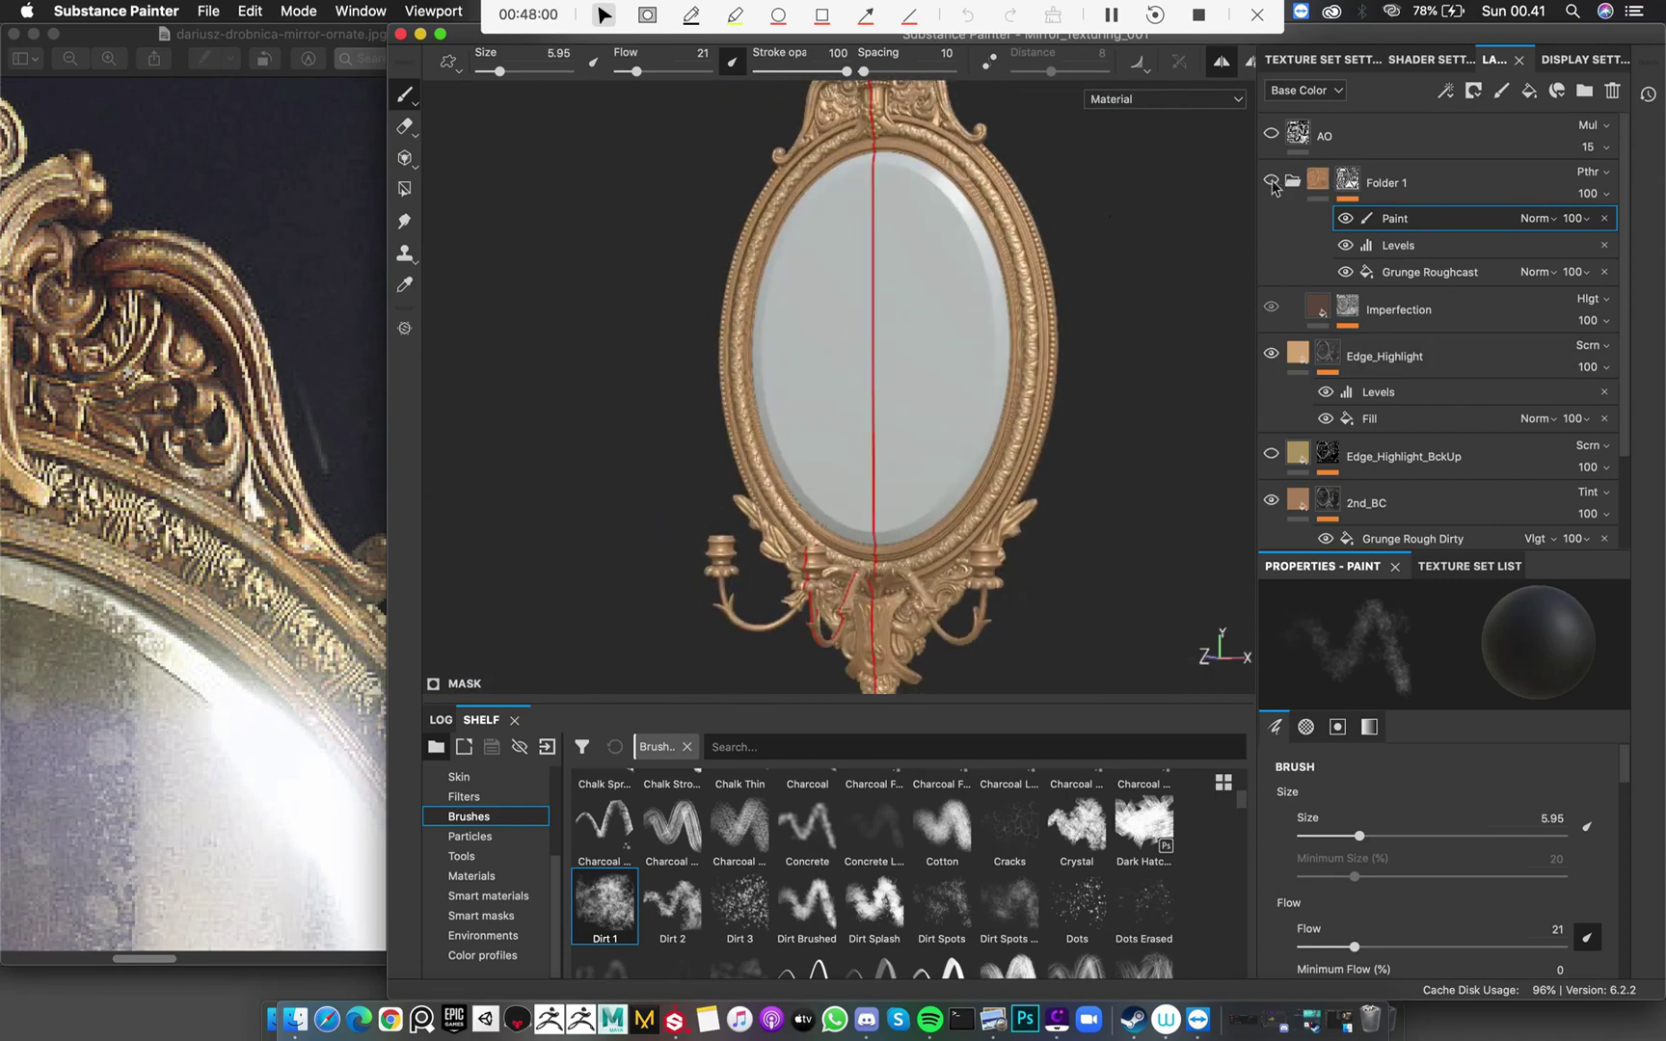
middle_click_drag(1074, 497, 1070, 217, "alt")
scroll(887, 423, "up", 3)
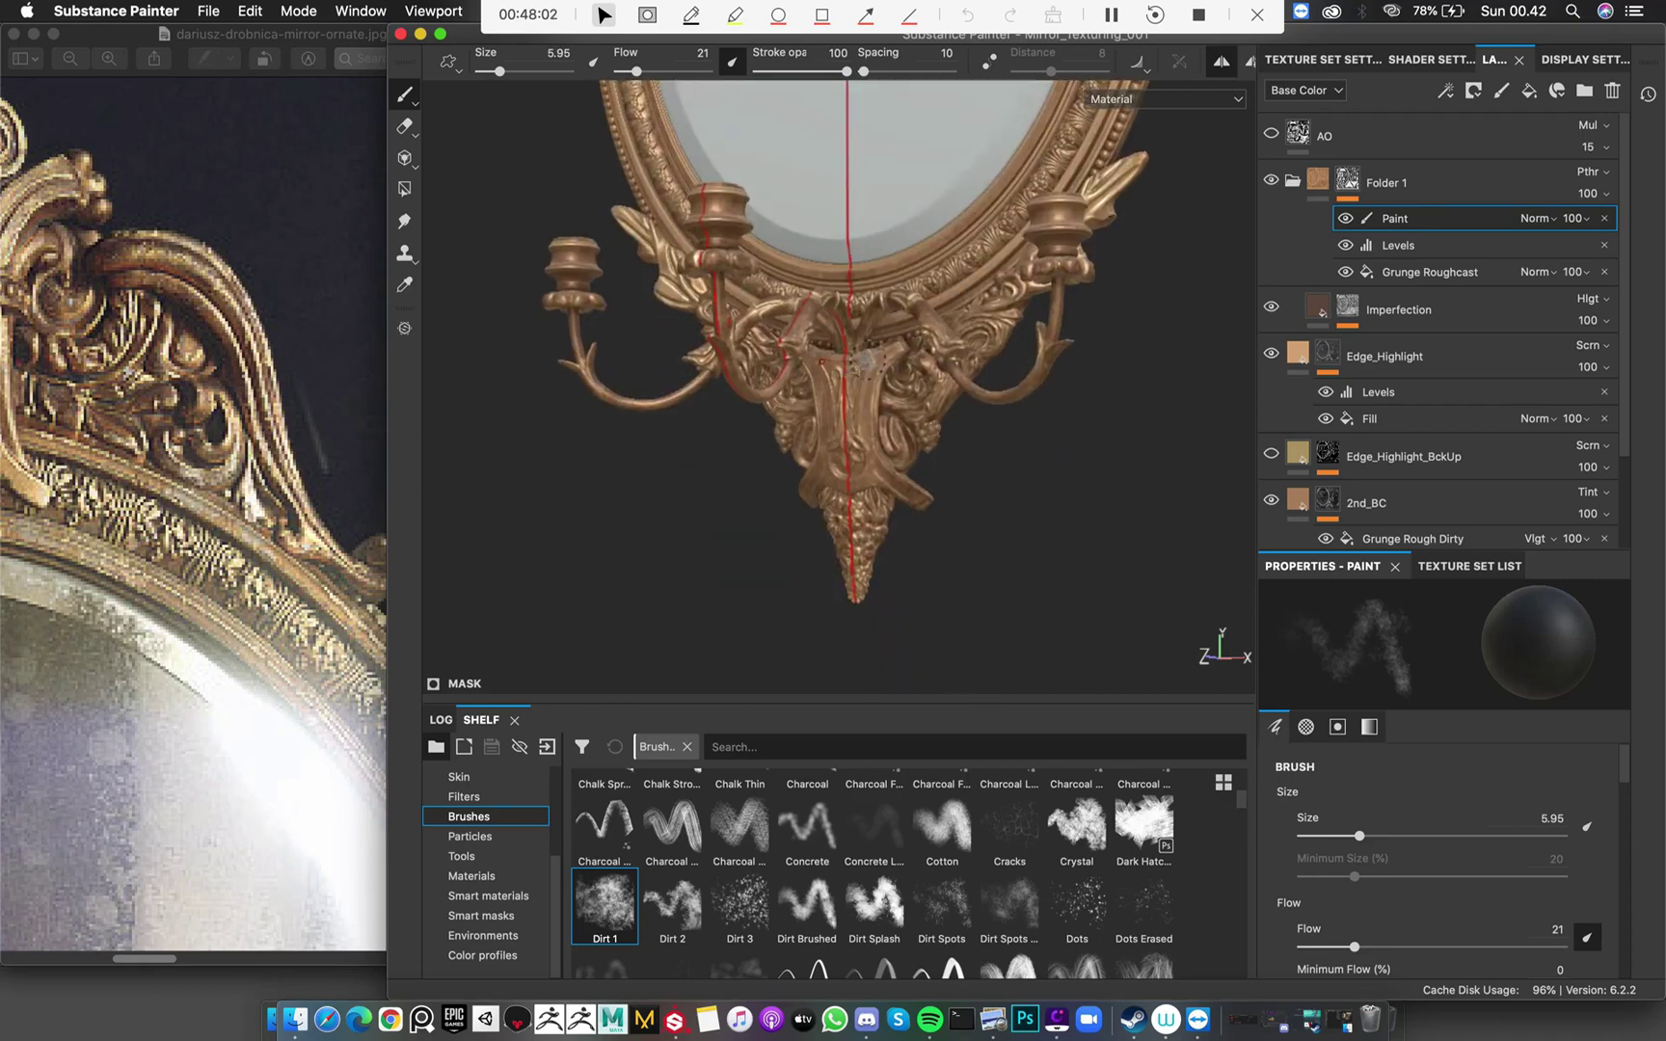
scroll(1024, 428, "up", 3)
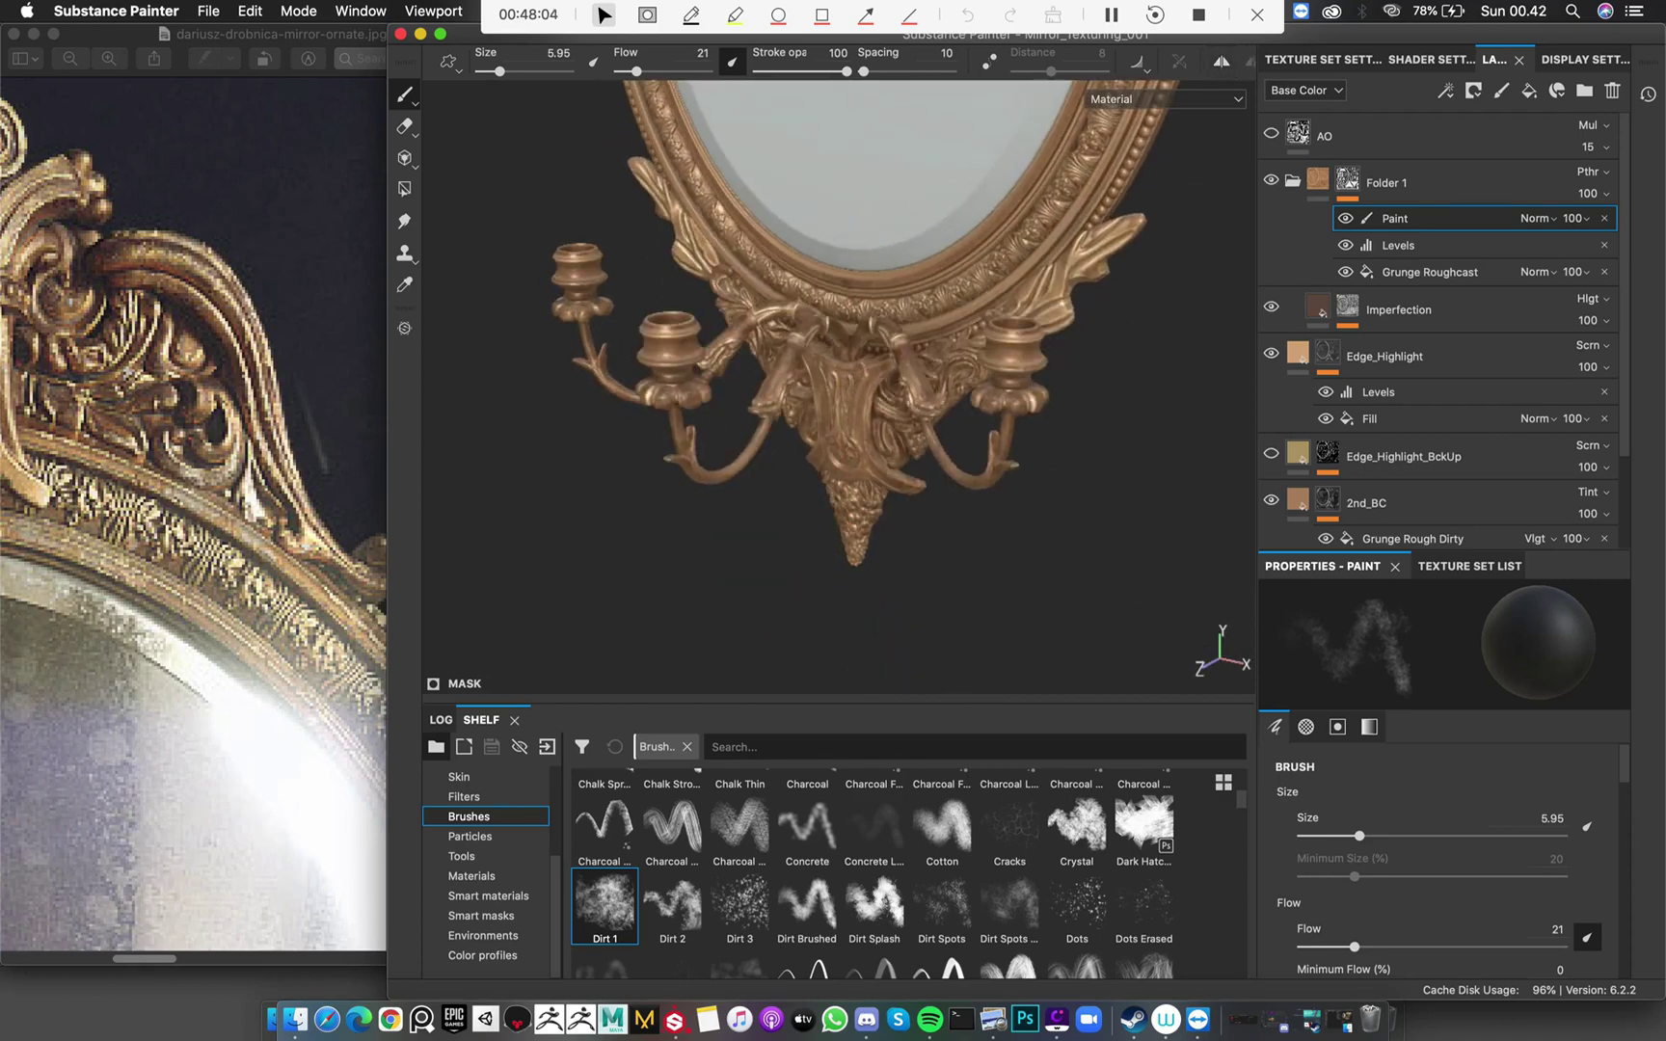
left_click_drag(1024, 428, 597, 374, "alt")
scroll(911, 316, "up", 3)
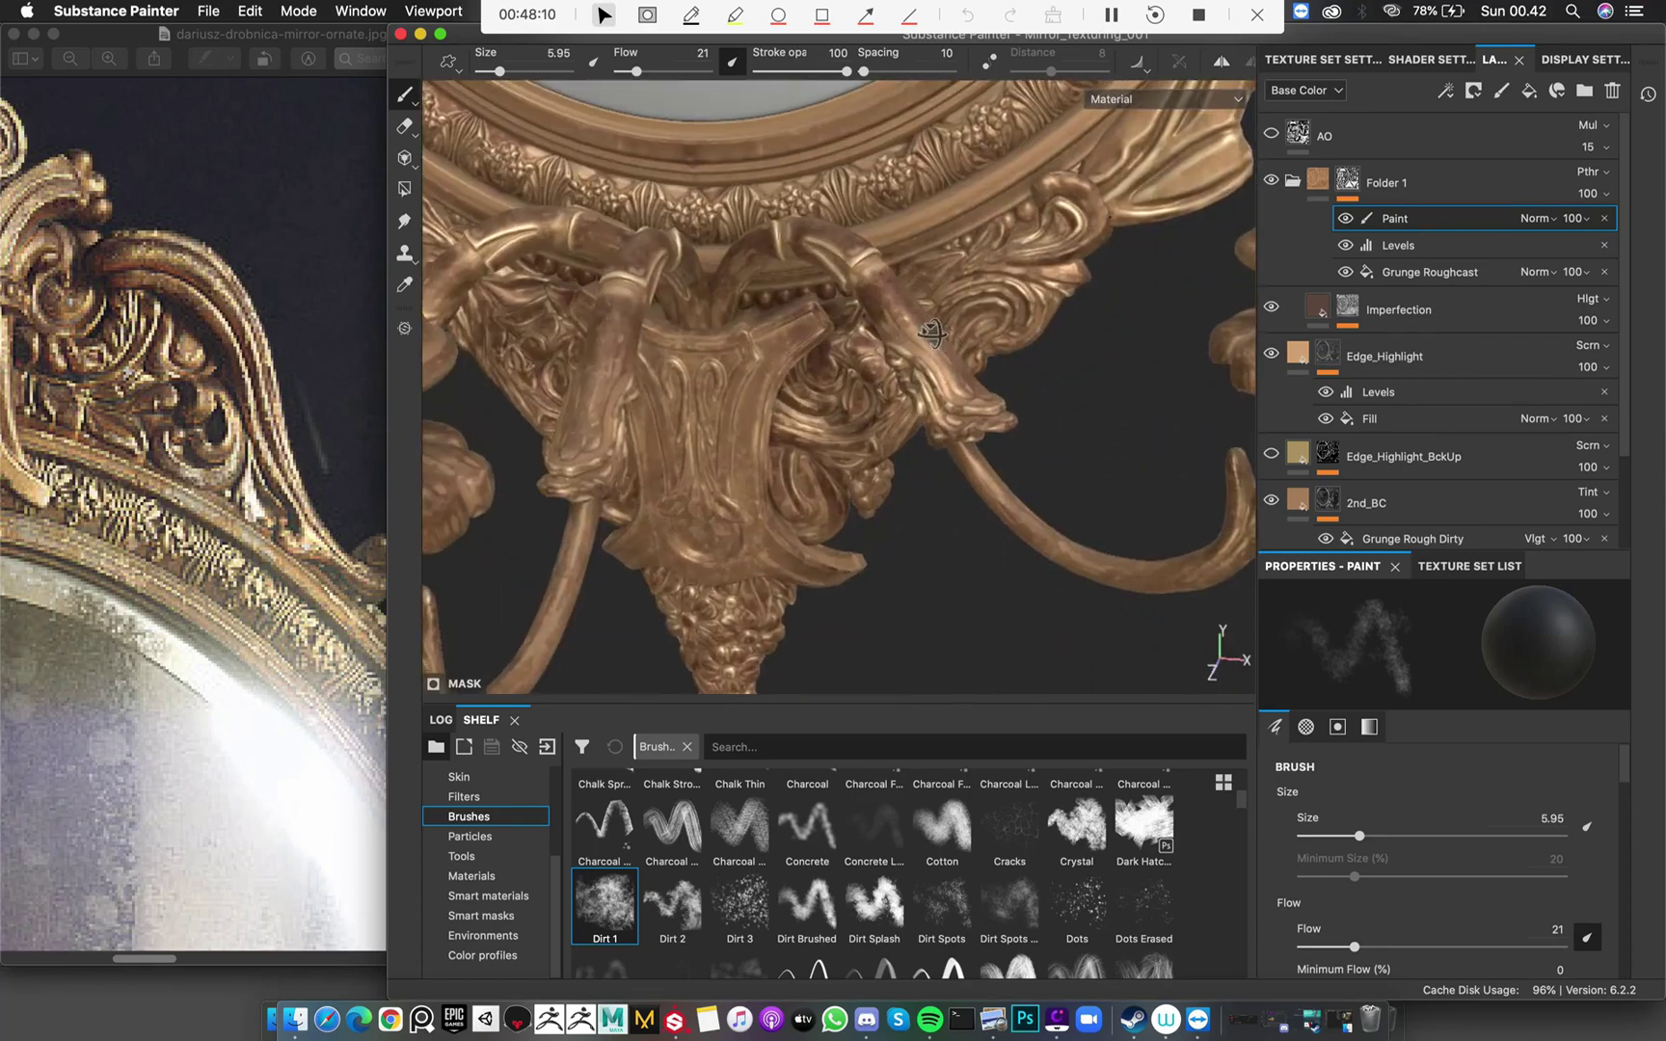
Switch to the reference photo in Preview and study the dirt and gilding on the lower bracket, candle arms and crest
left_click(275, 550)
scroll(274, 549, "down", 5)
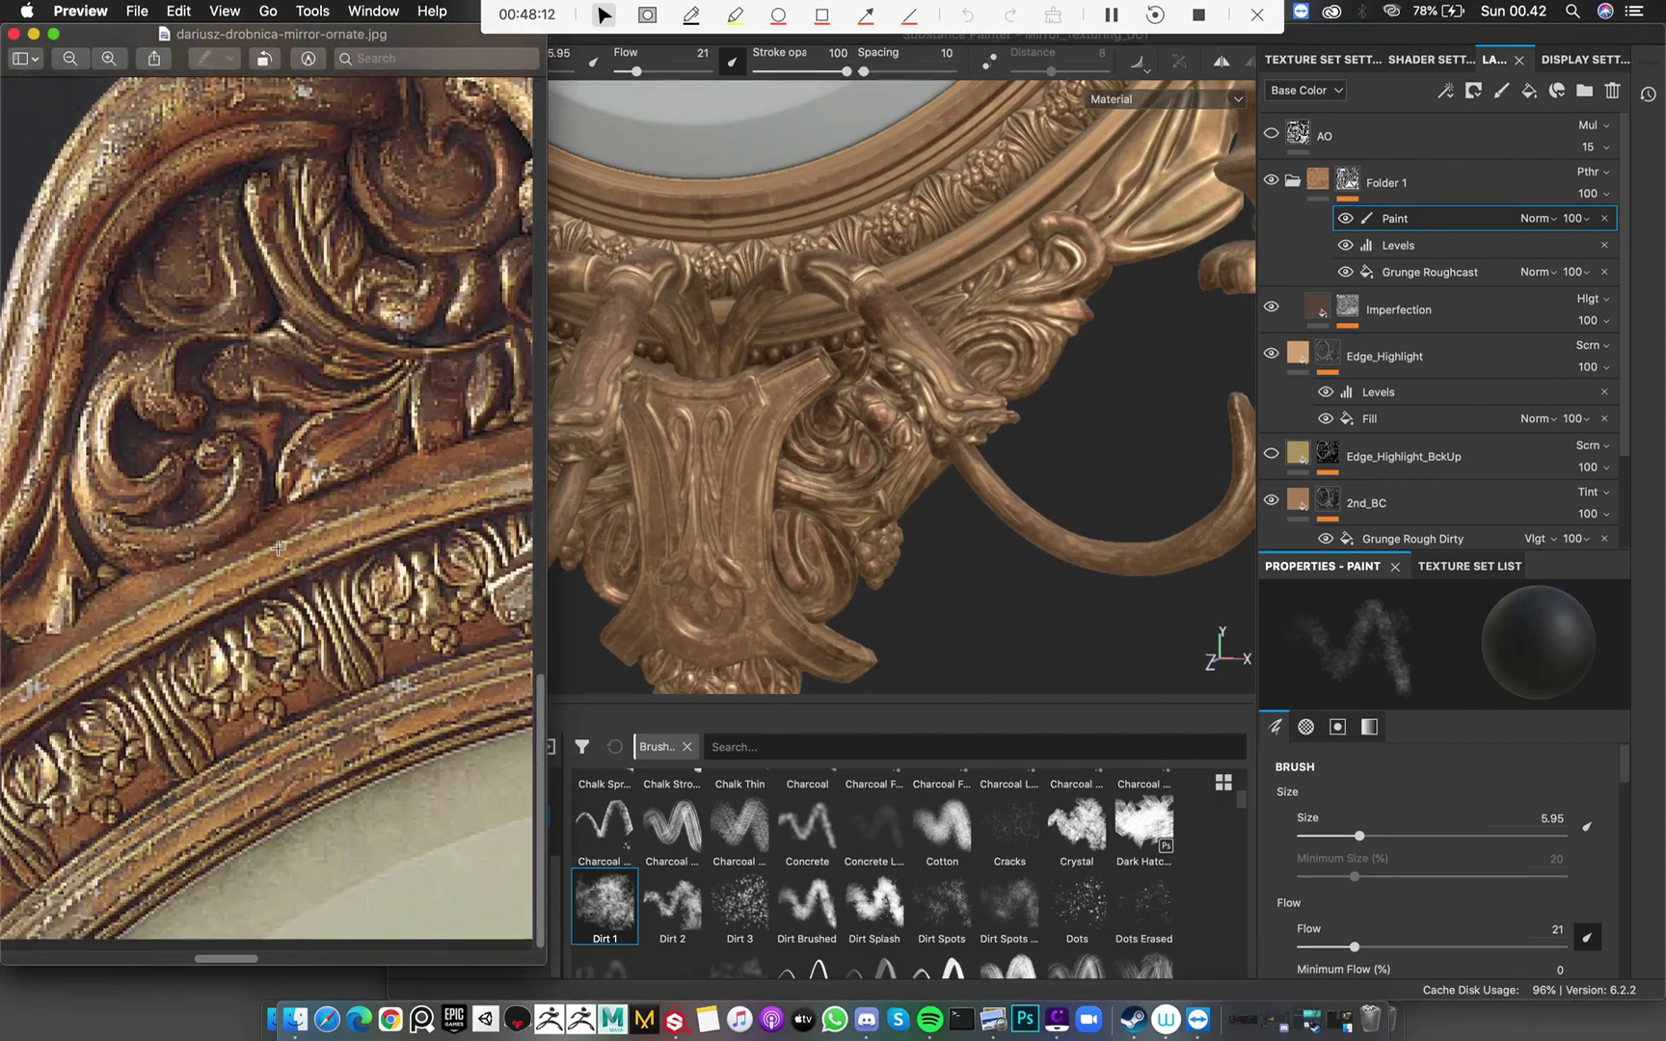
scroll(278, 550, "down", 10)
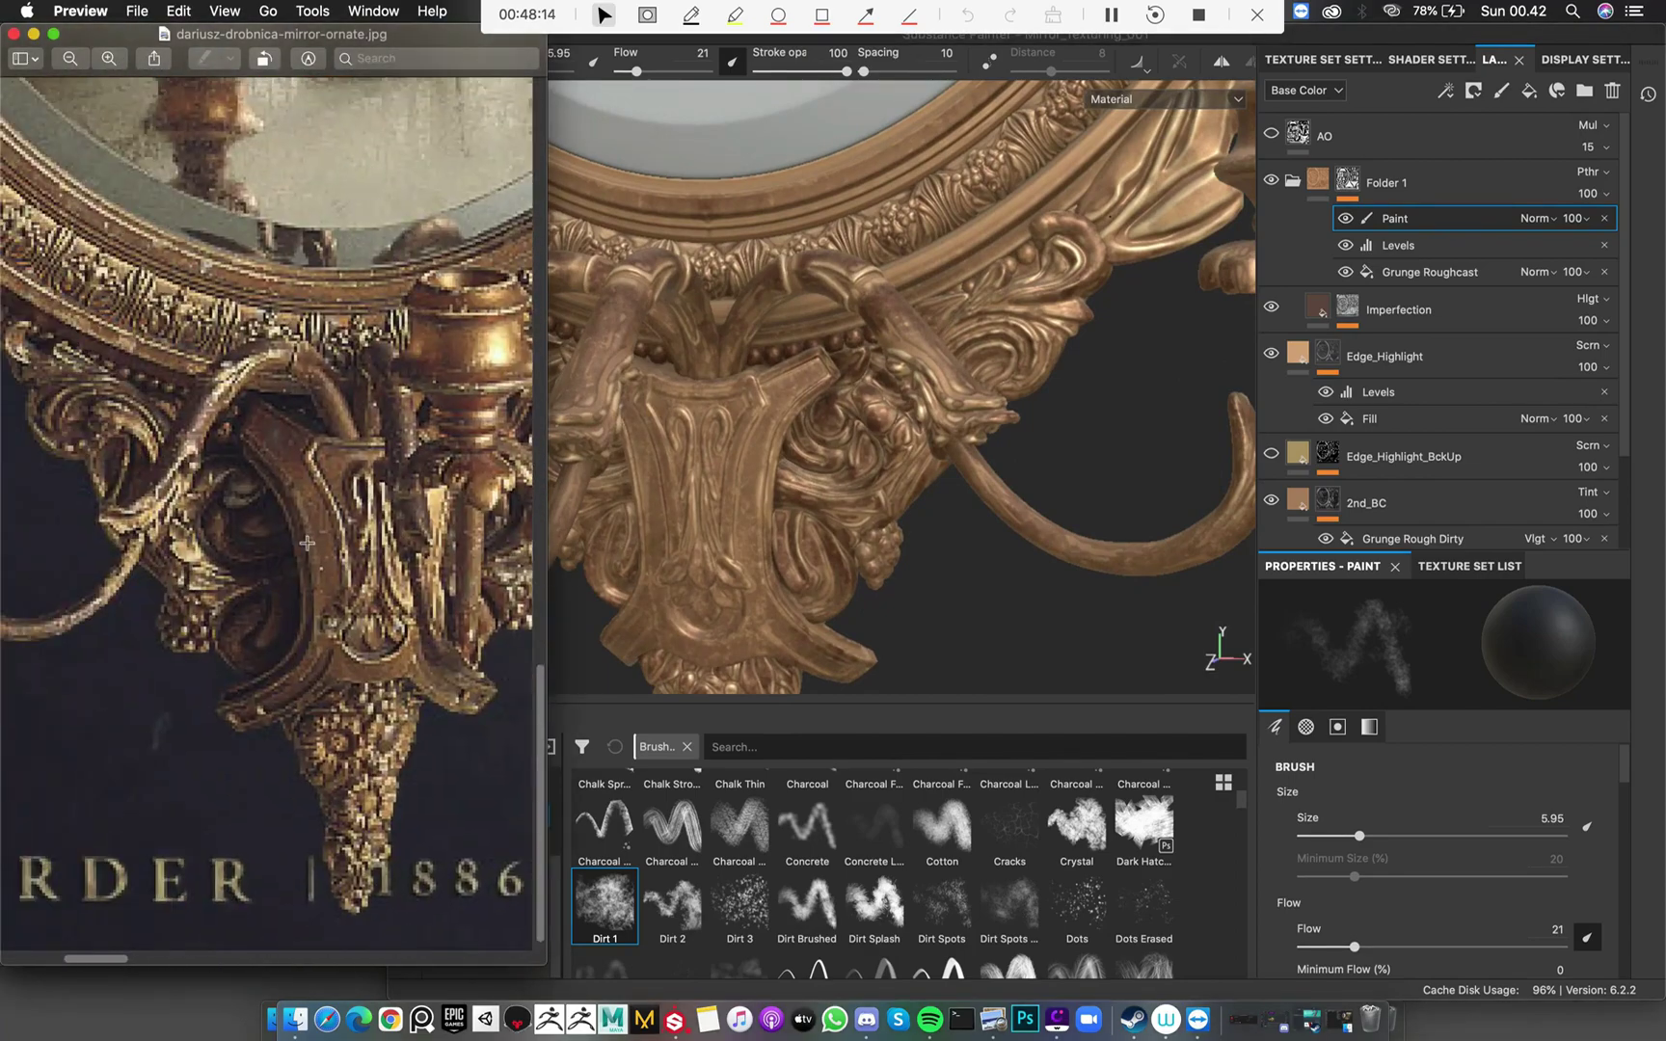
scroll(331, 553, "up", 8)
scroll(289, 520, "right", 10)
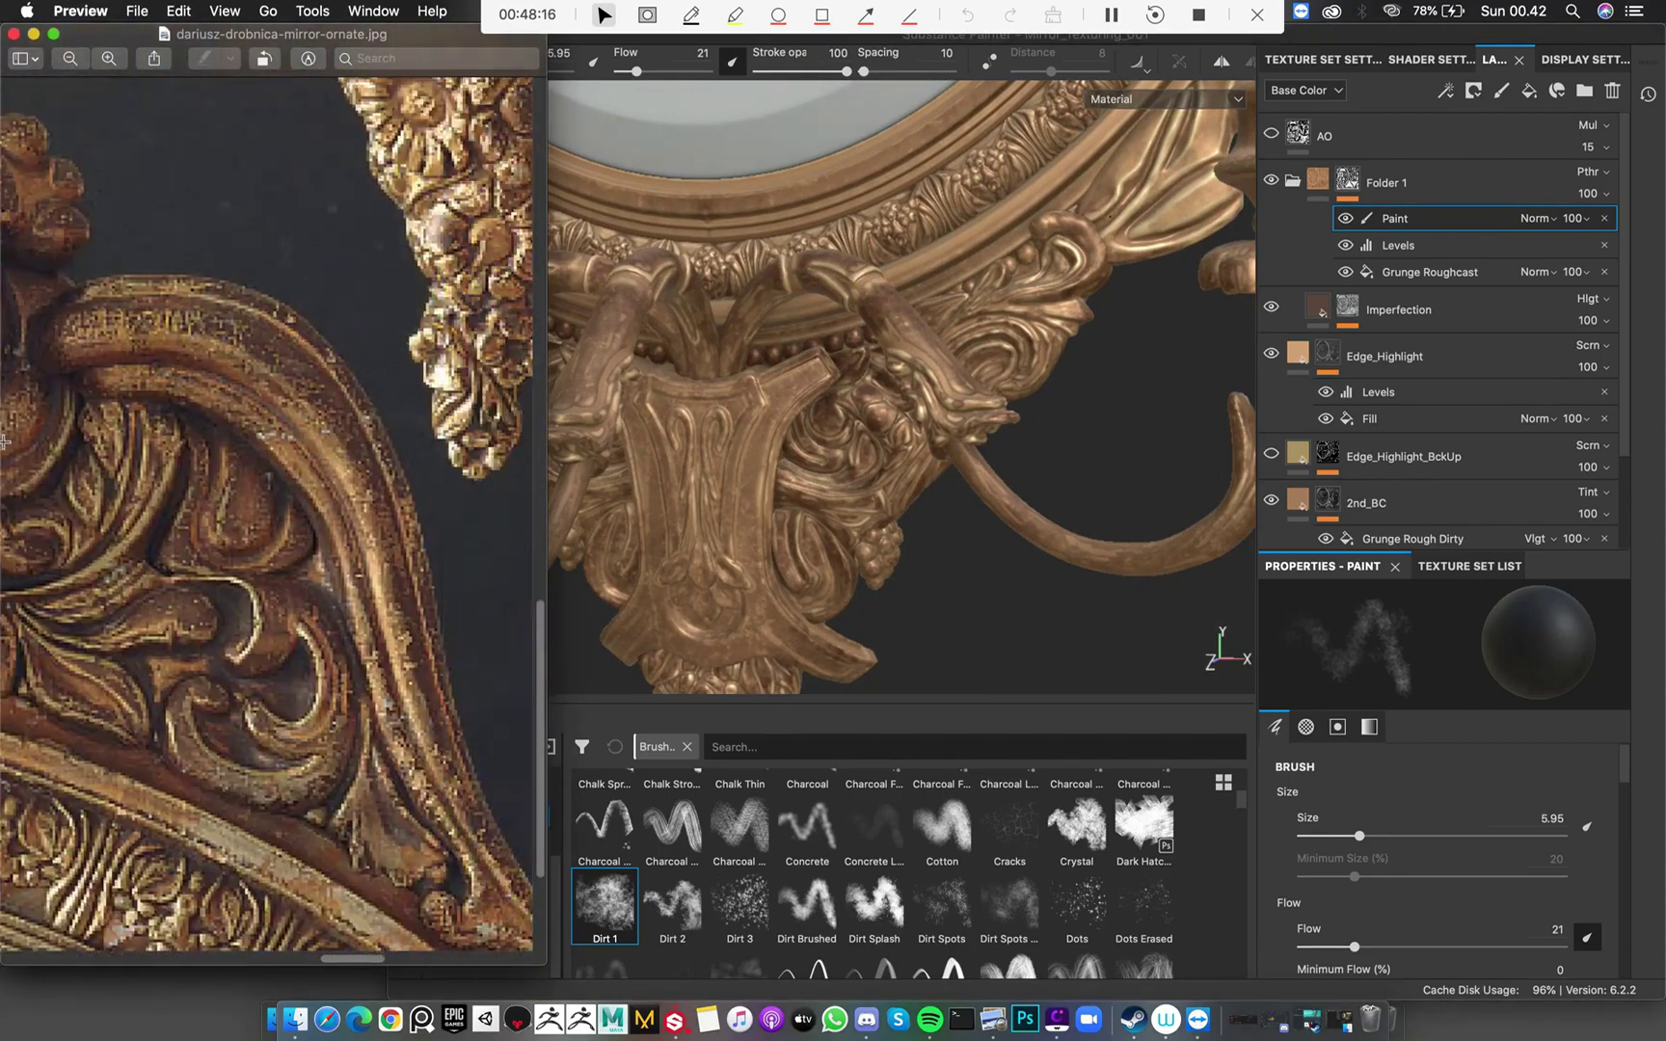
scroll(297, 370, "up", 5)
scroll(297, 370, "left", 2)
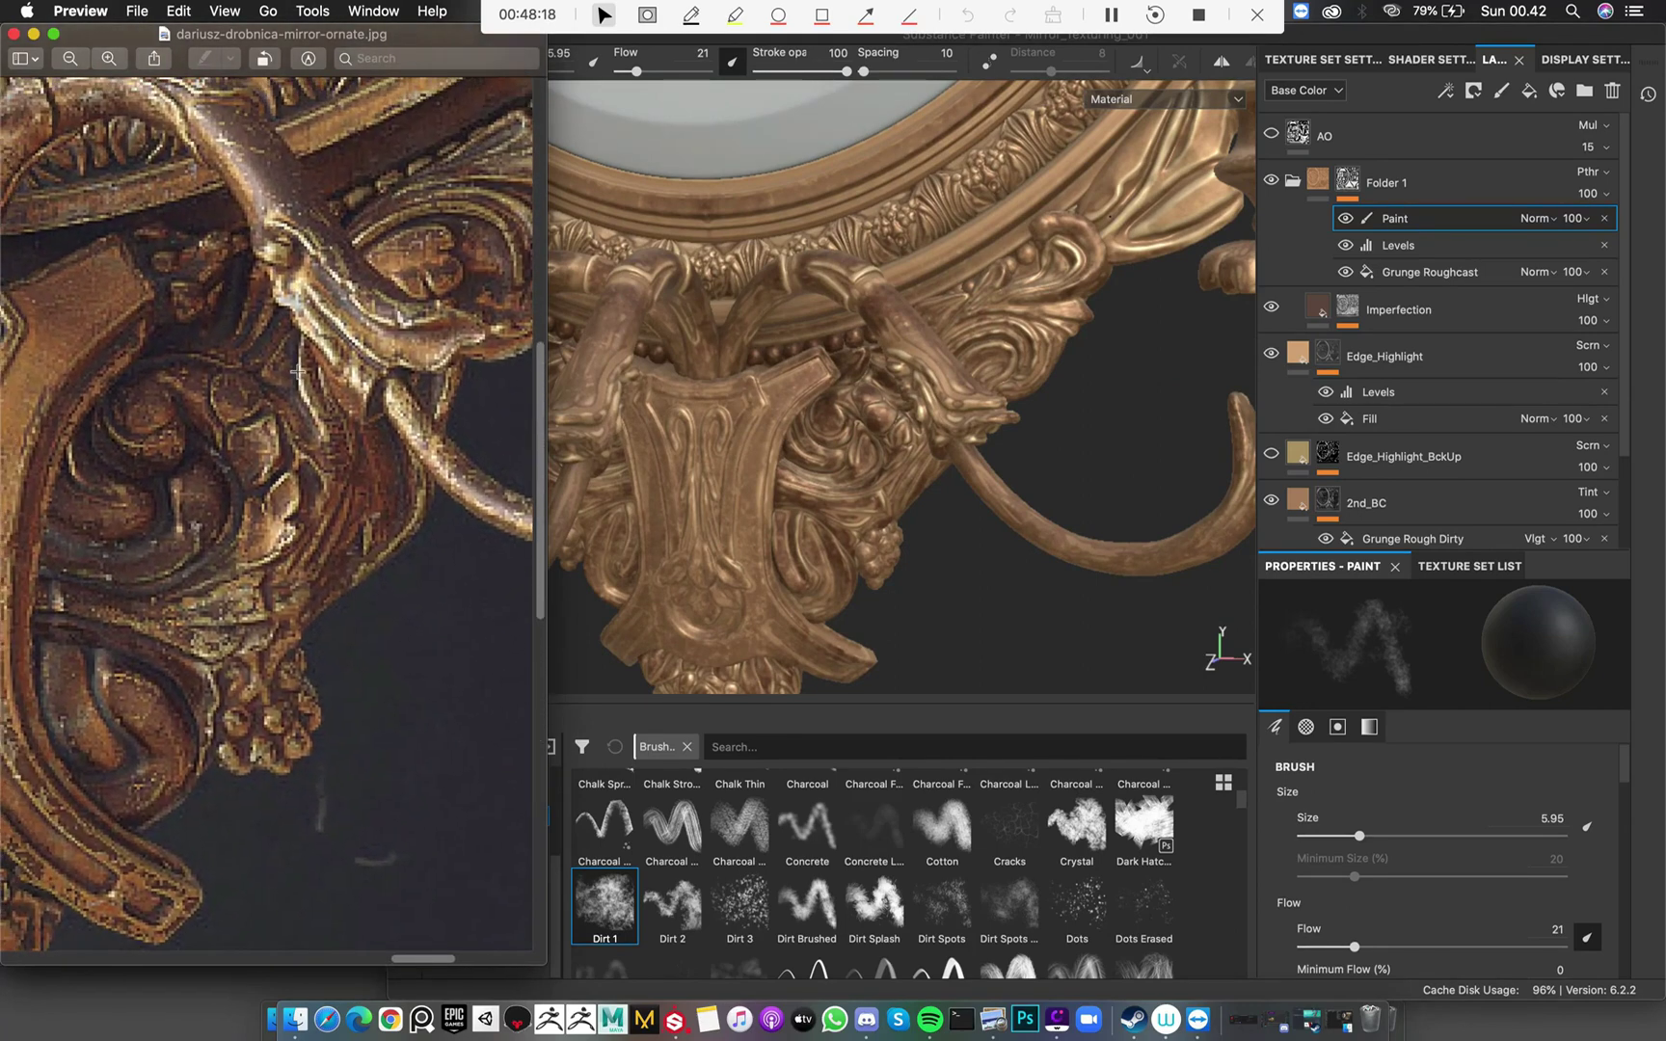
scroll(872, 369, "down", 5)
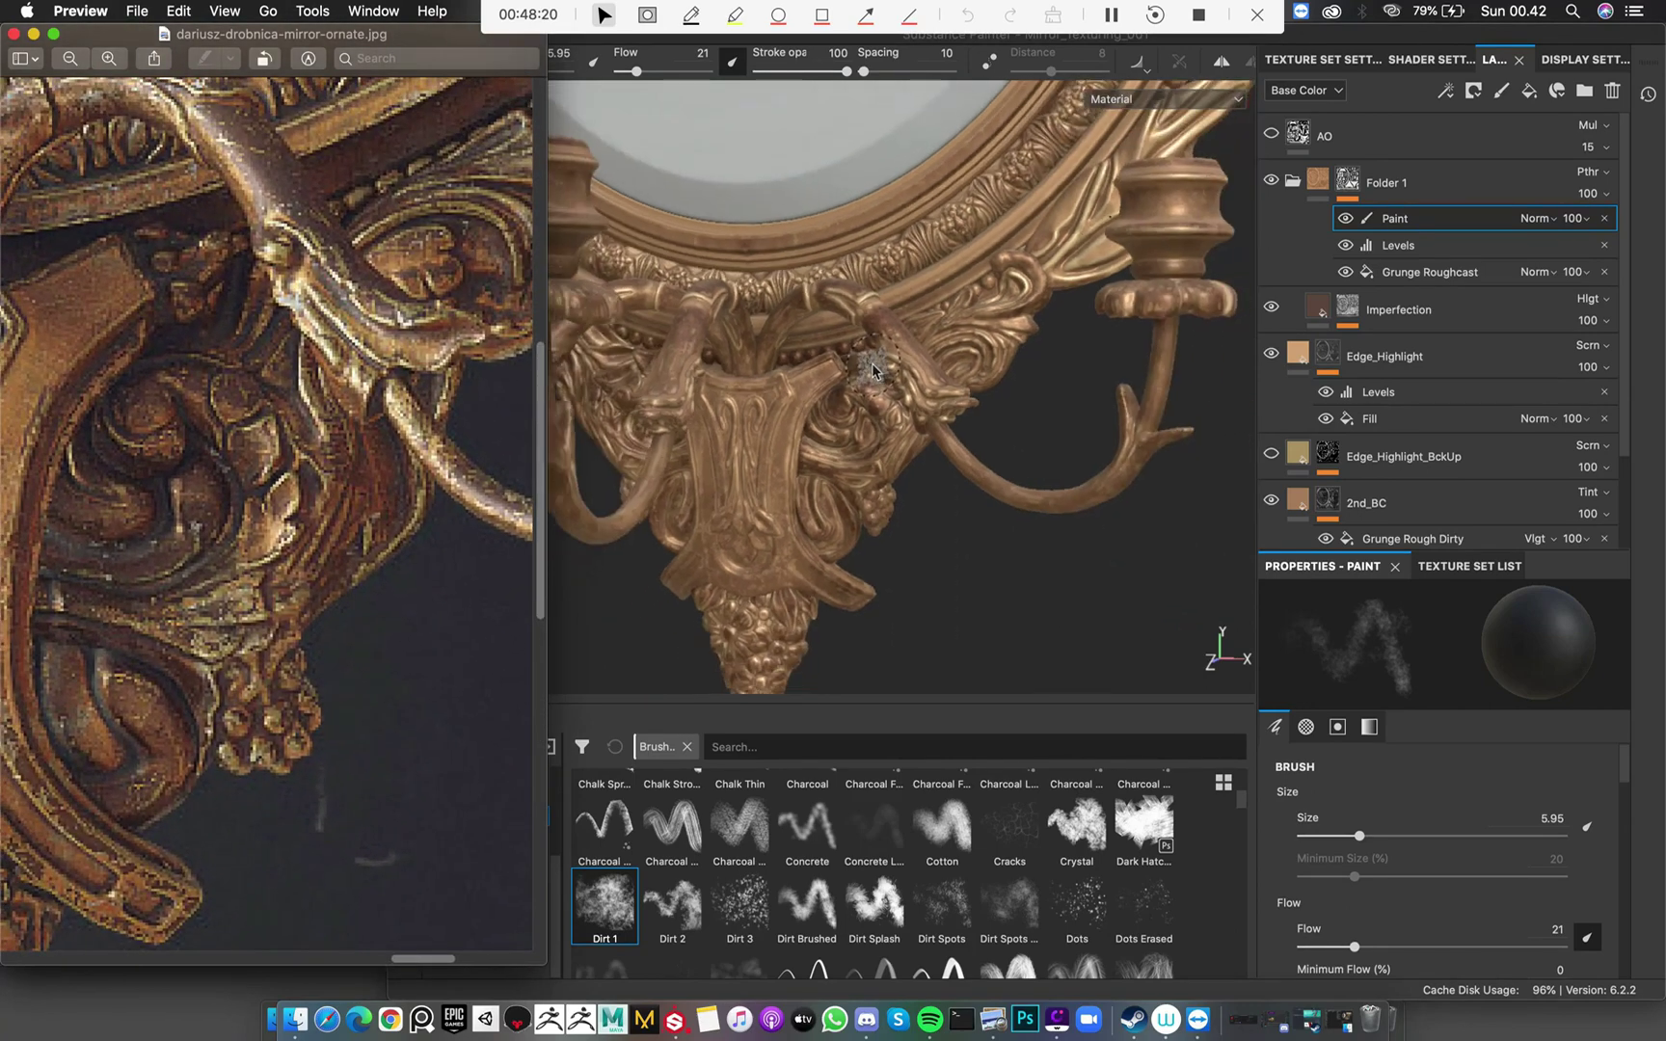
scroll(233, 301, "up", 3)
scroll(234, 301, "left", 3)
scroll(233, 301, "up", 3)
scroll(234, 301, "left", 2)
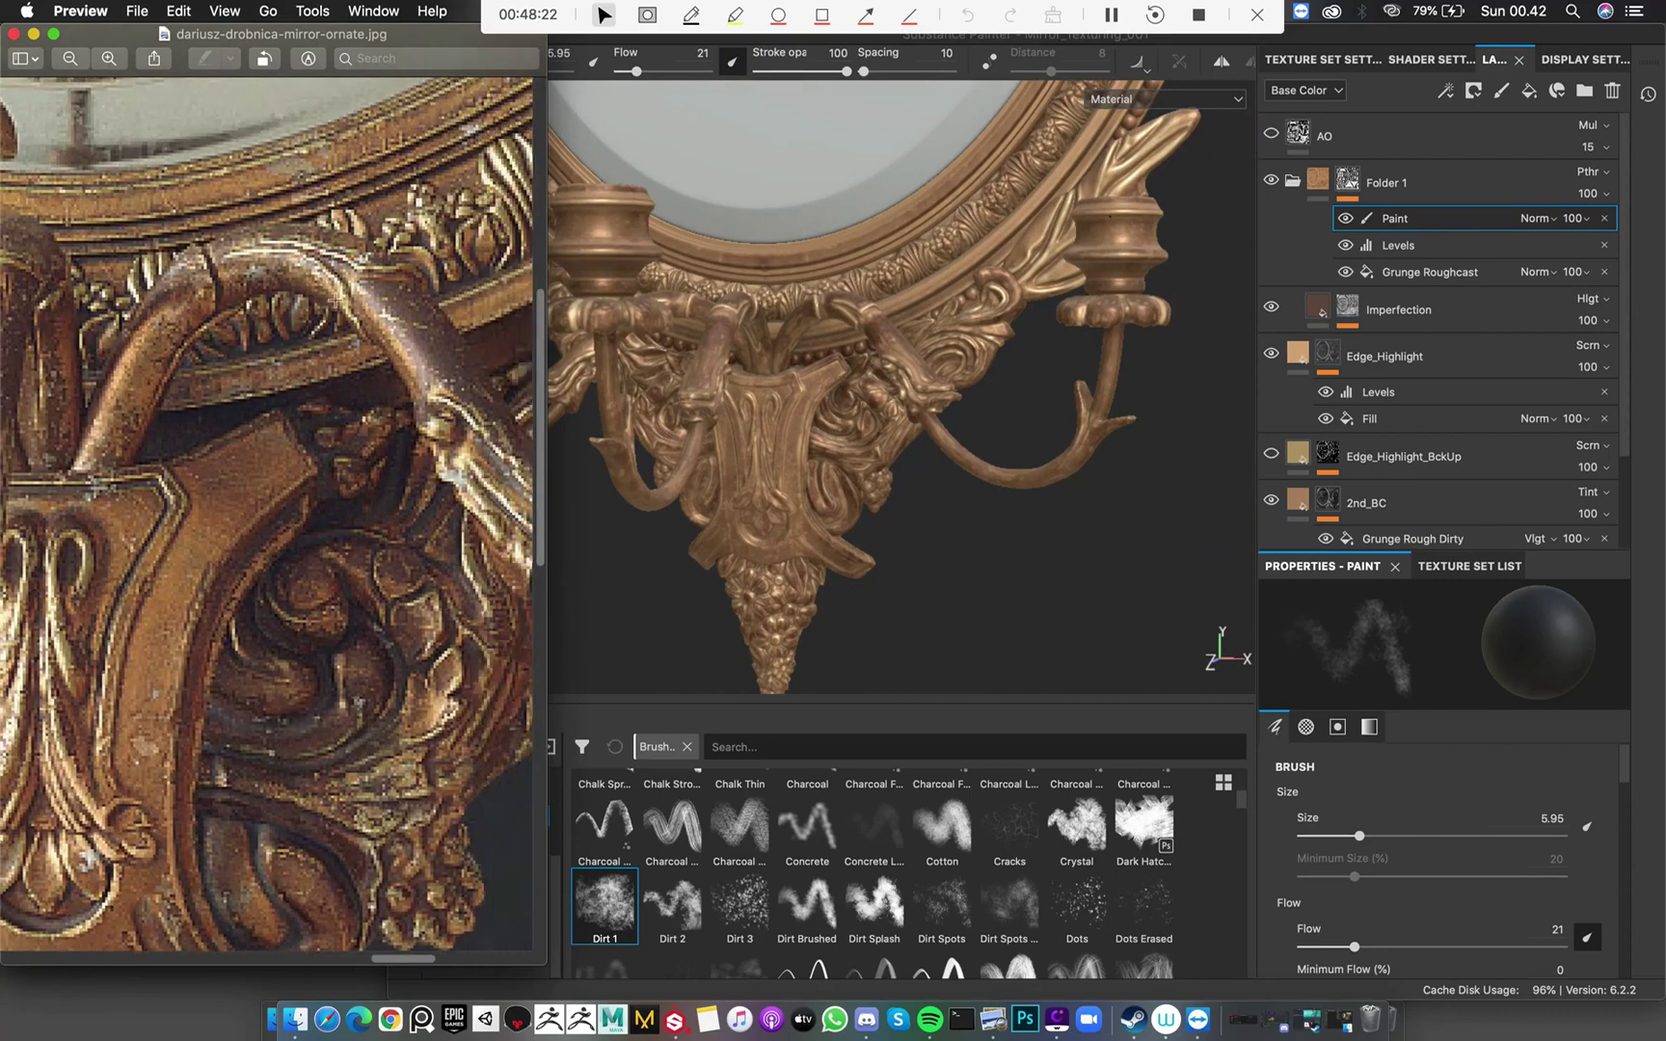
Switch back to Substance Painter and examine the central bracket and candle arm against the reference
left_click(1003, 417)
scroll(964, 429, "up", 8)
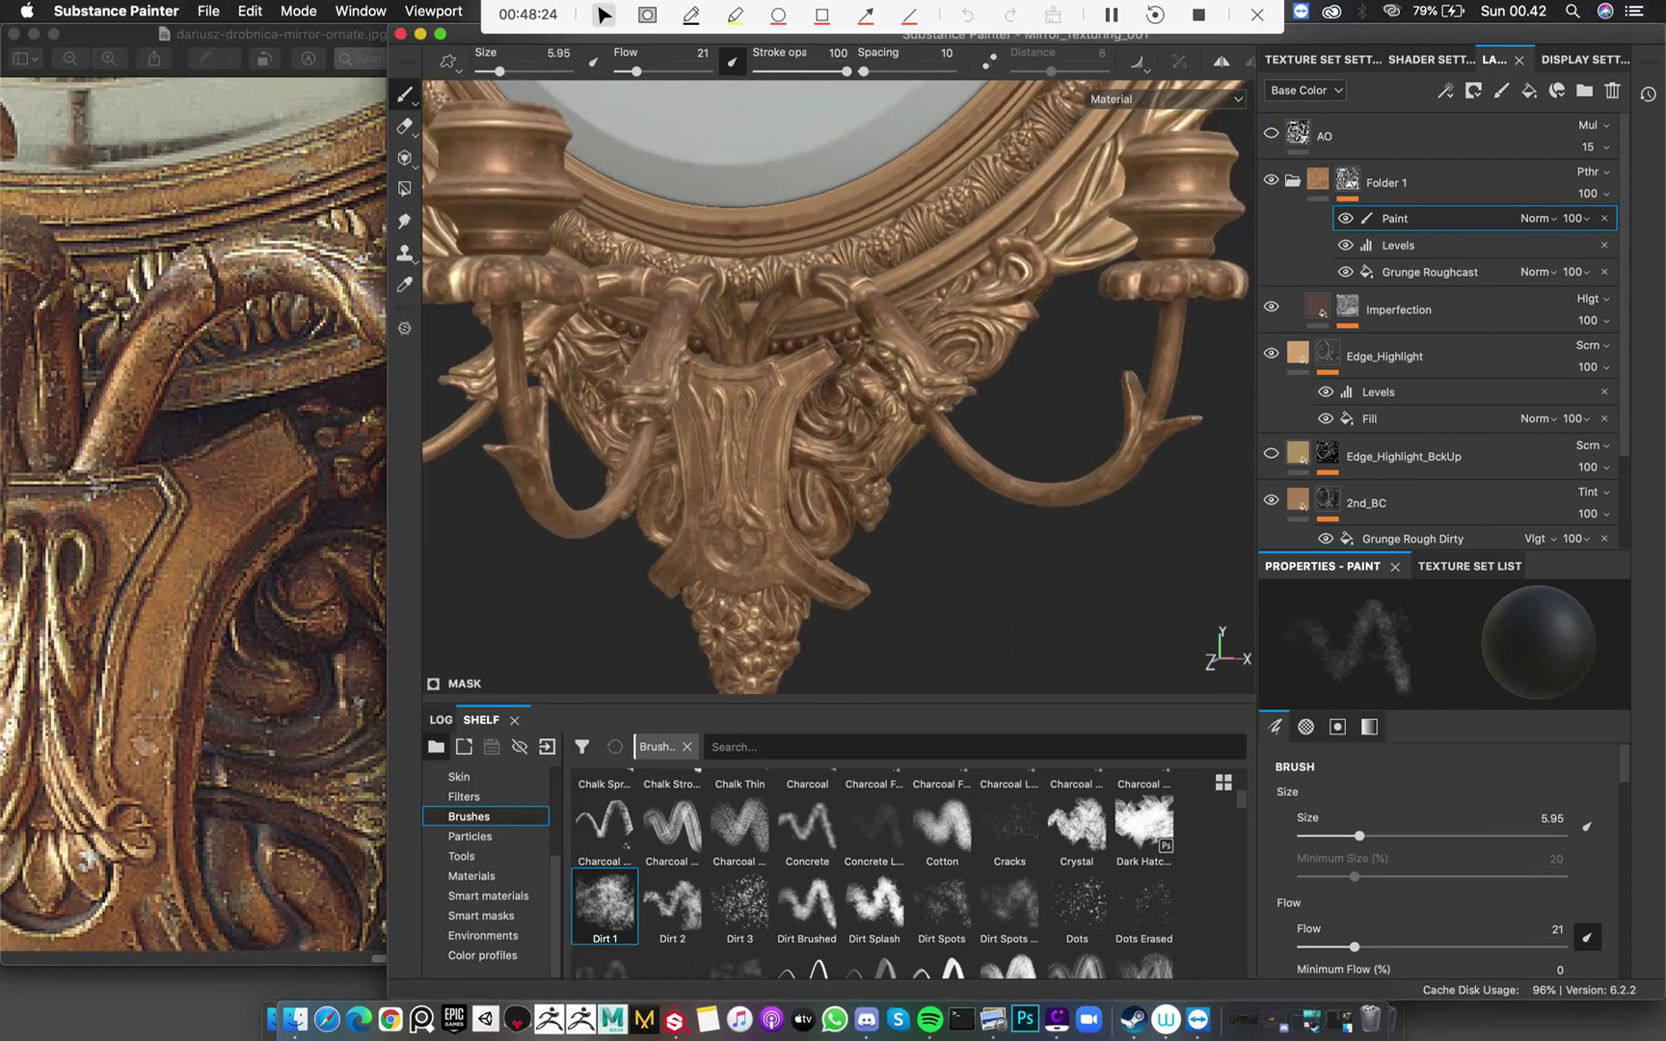
mouse_move(948, 442)
left_mouse_down("alt")
mouse_move(875, 476)
mouse_move(911, 447)
mouse_move(978, 443)
left_mouse_up("alt")
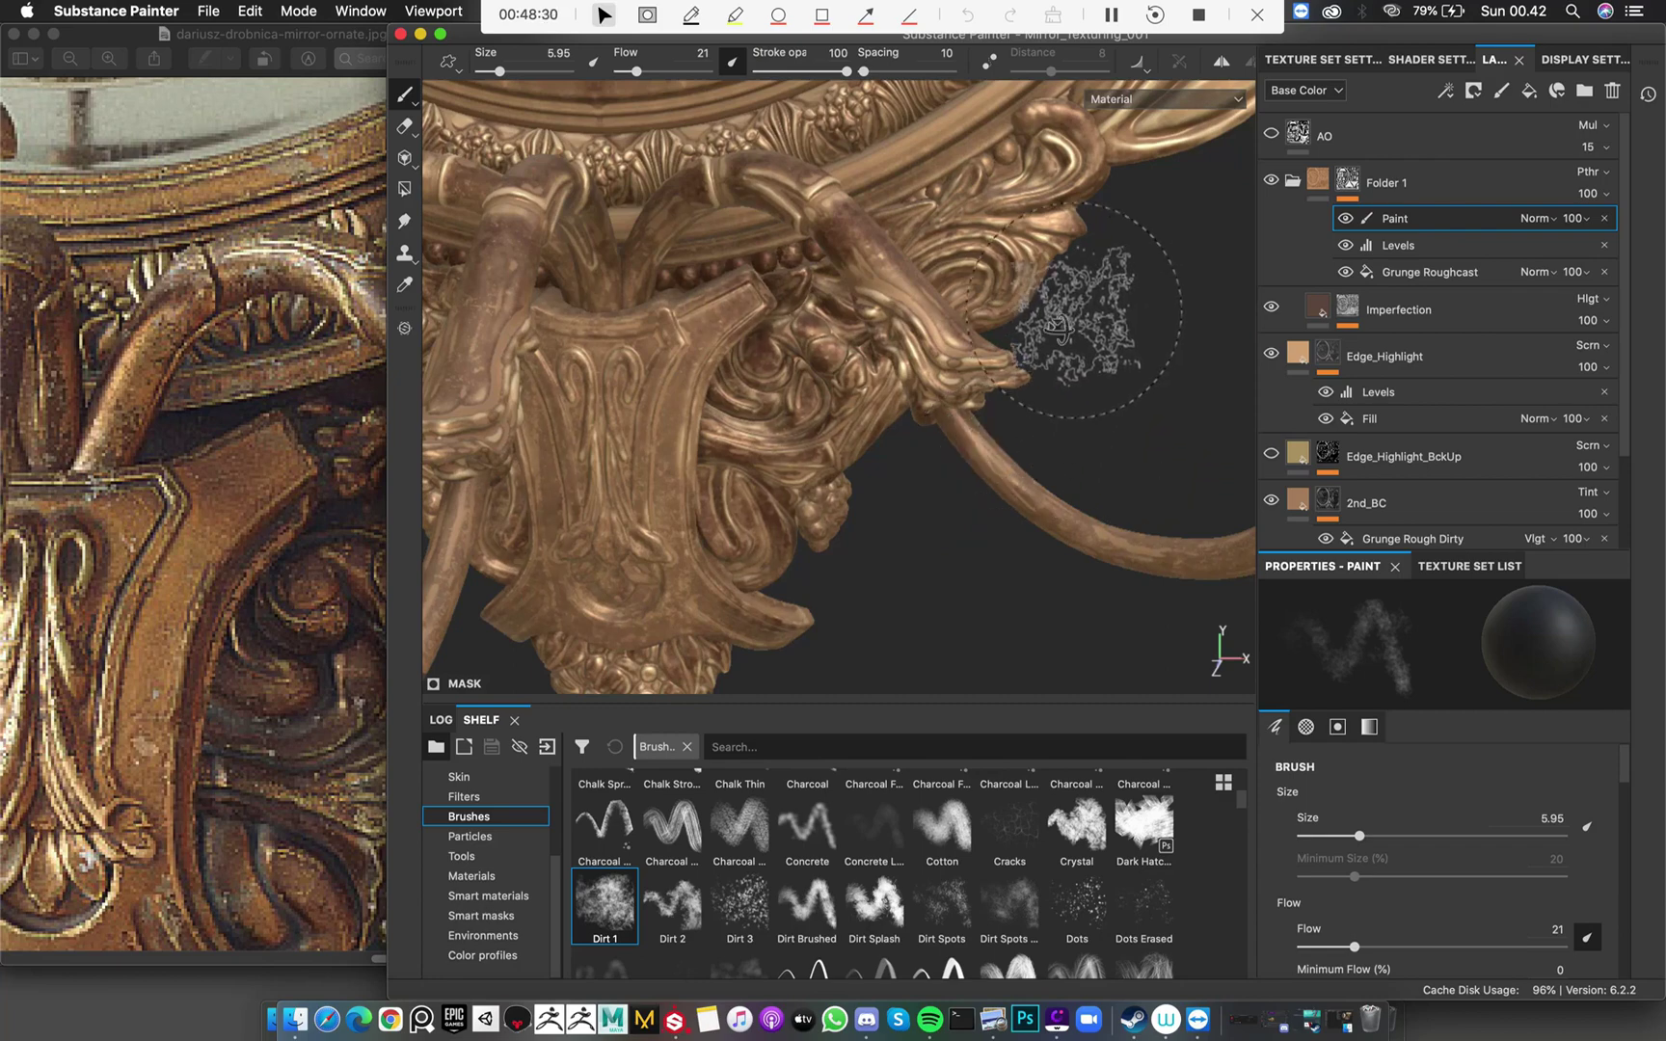
mouse_move(1107, 305)
left_mouse_down("alt")
mouse_move(959, 395)
mouse_move(1139, 387)
mouse_move(1118, 482)
mouse_move(1071, 309)
left_mouse_up("alt")
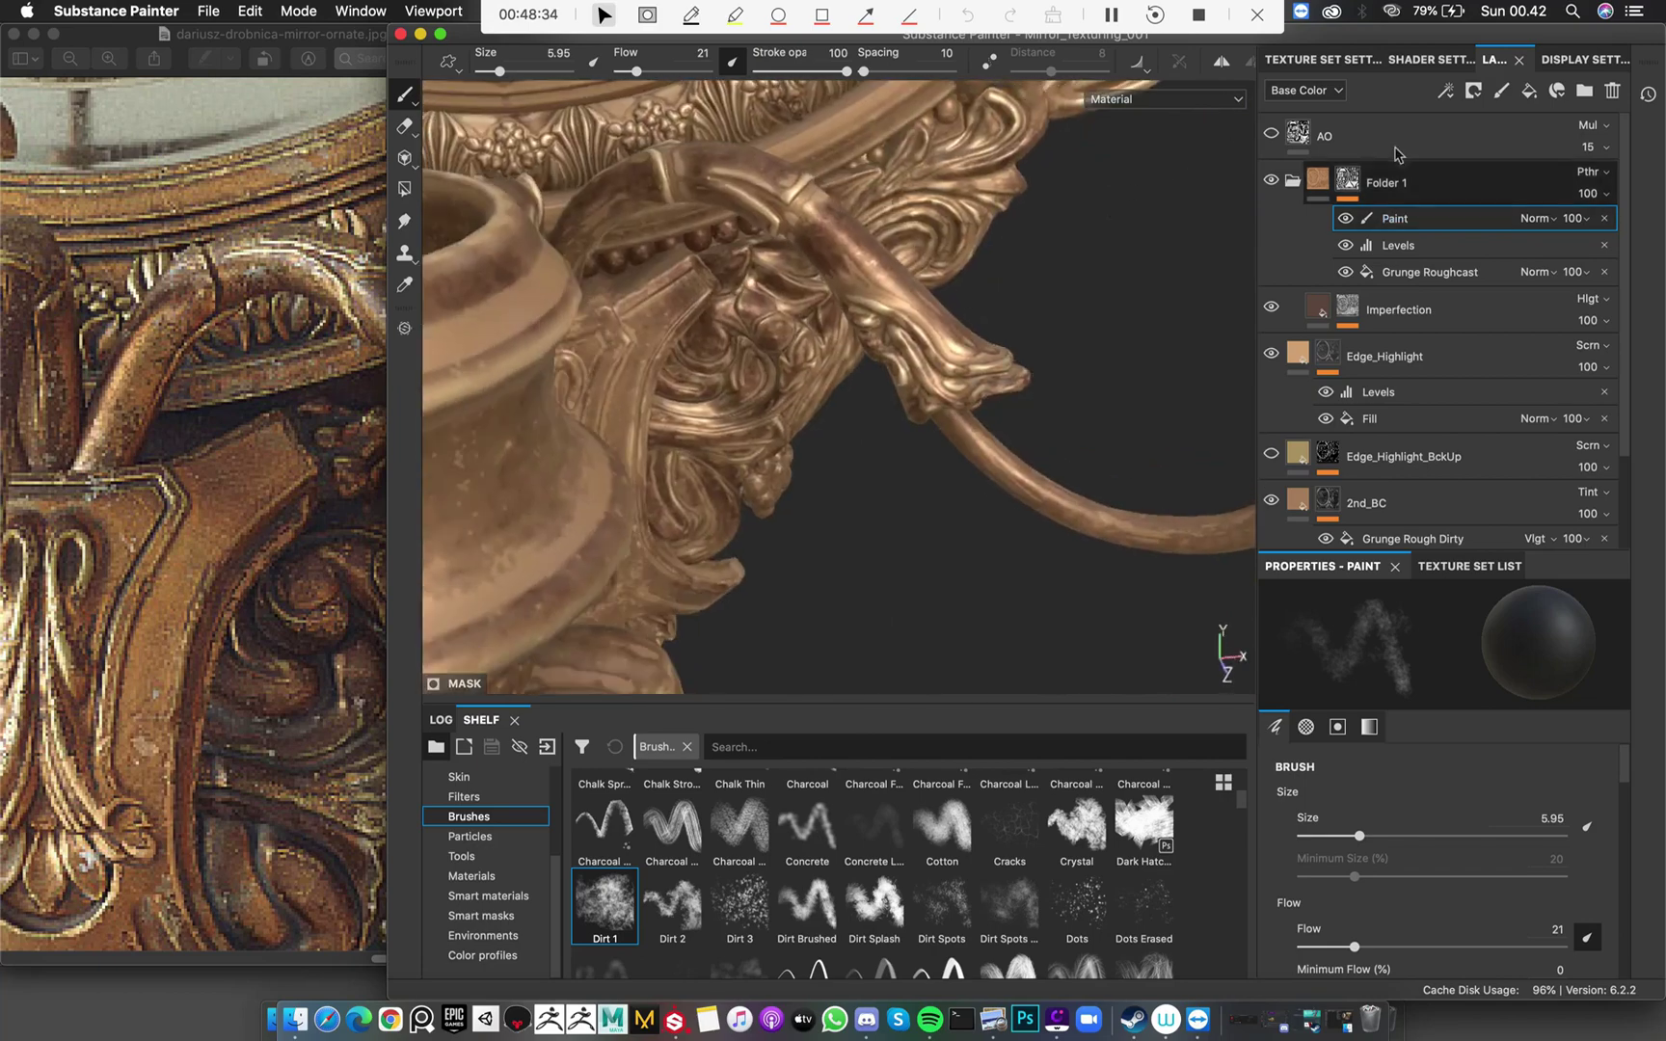
View the Folder 1 and Imperfection masks in isolation, and select the Imperfection layer's fill
left_click(1347, 180, "alt")
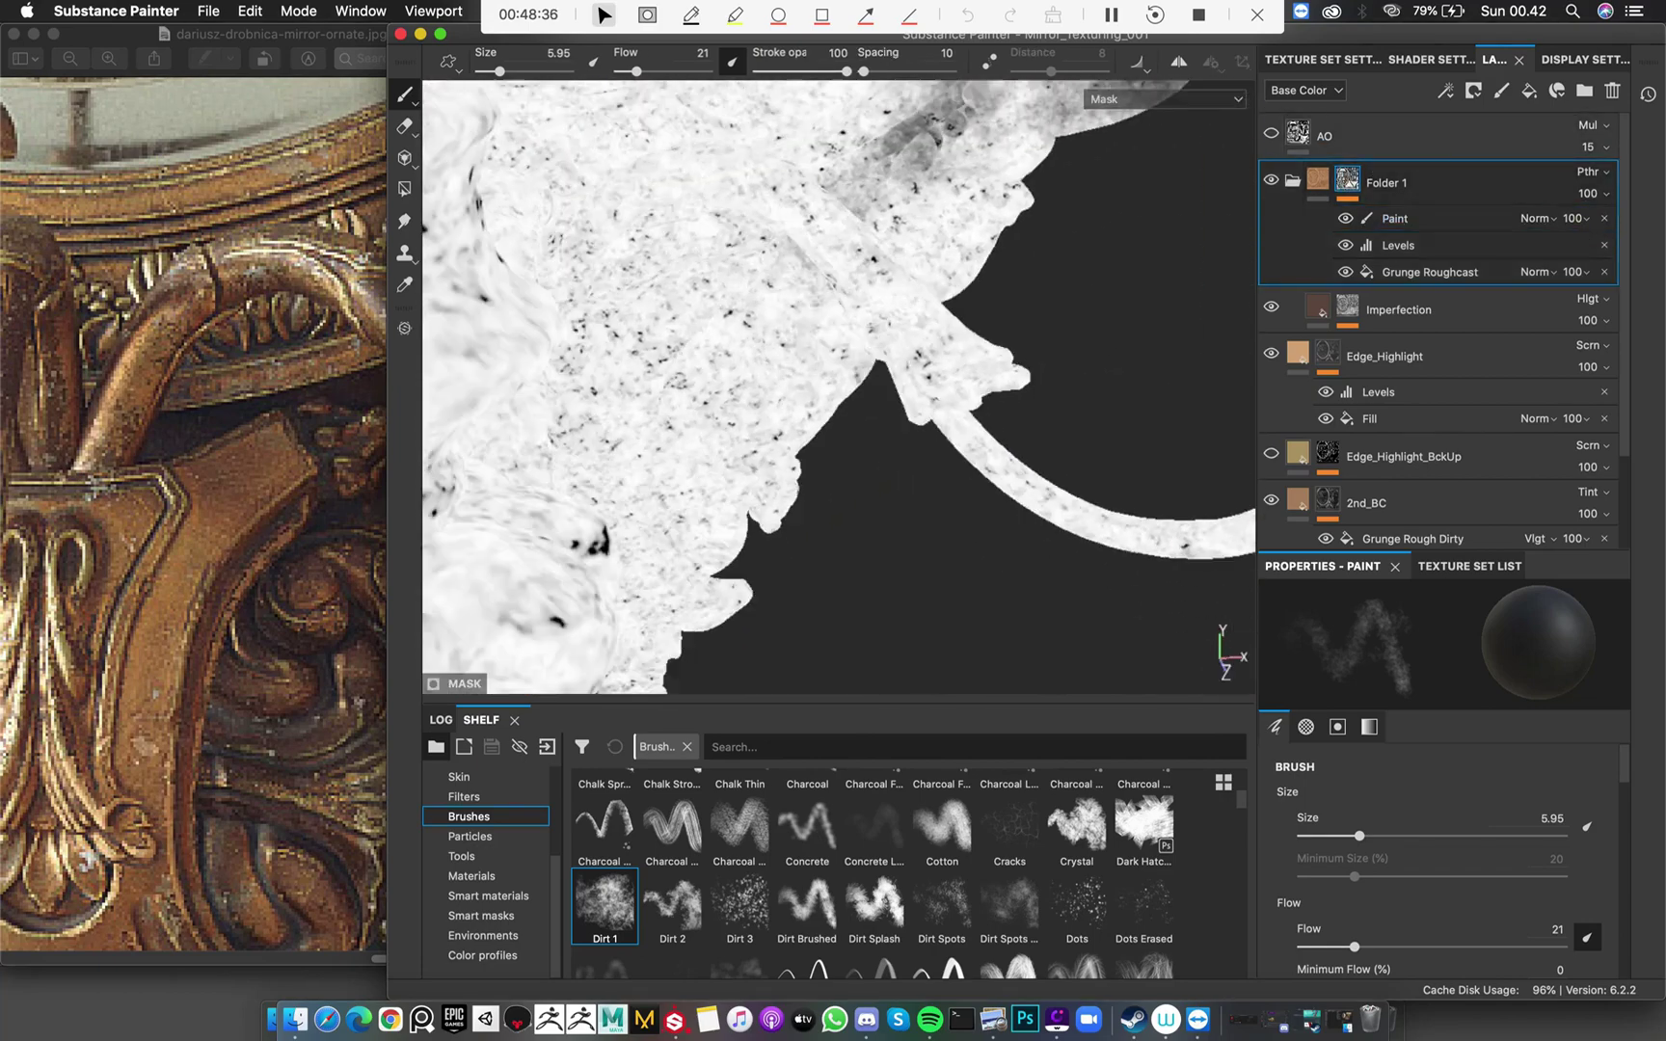
left_click(1348, 310, "alt")
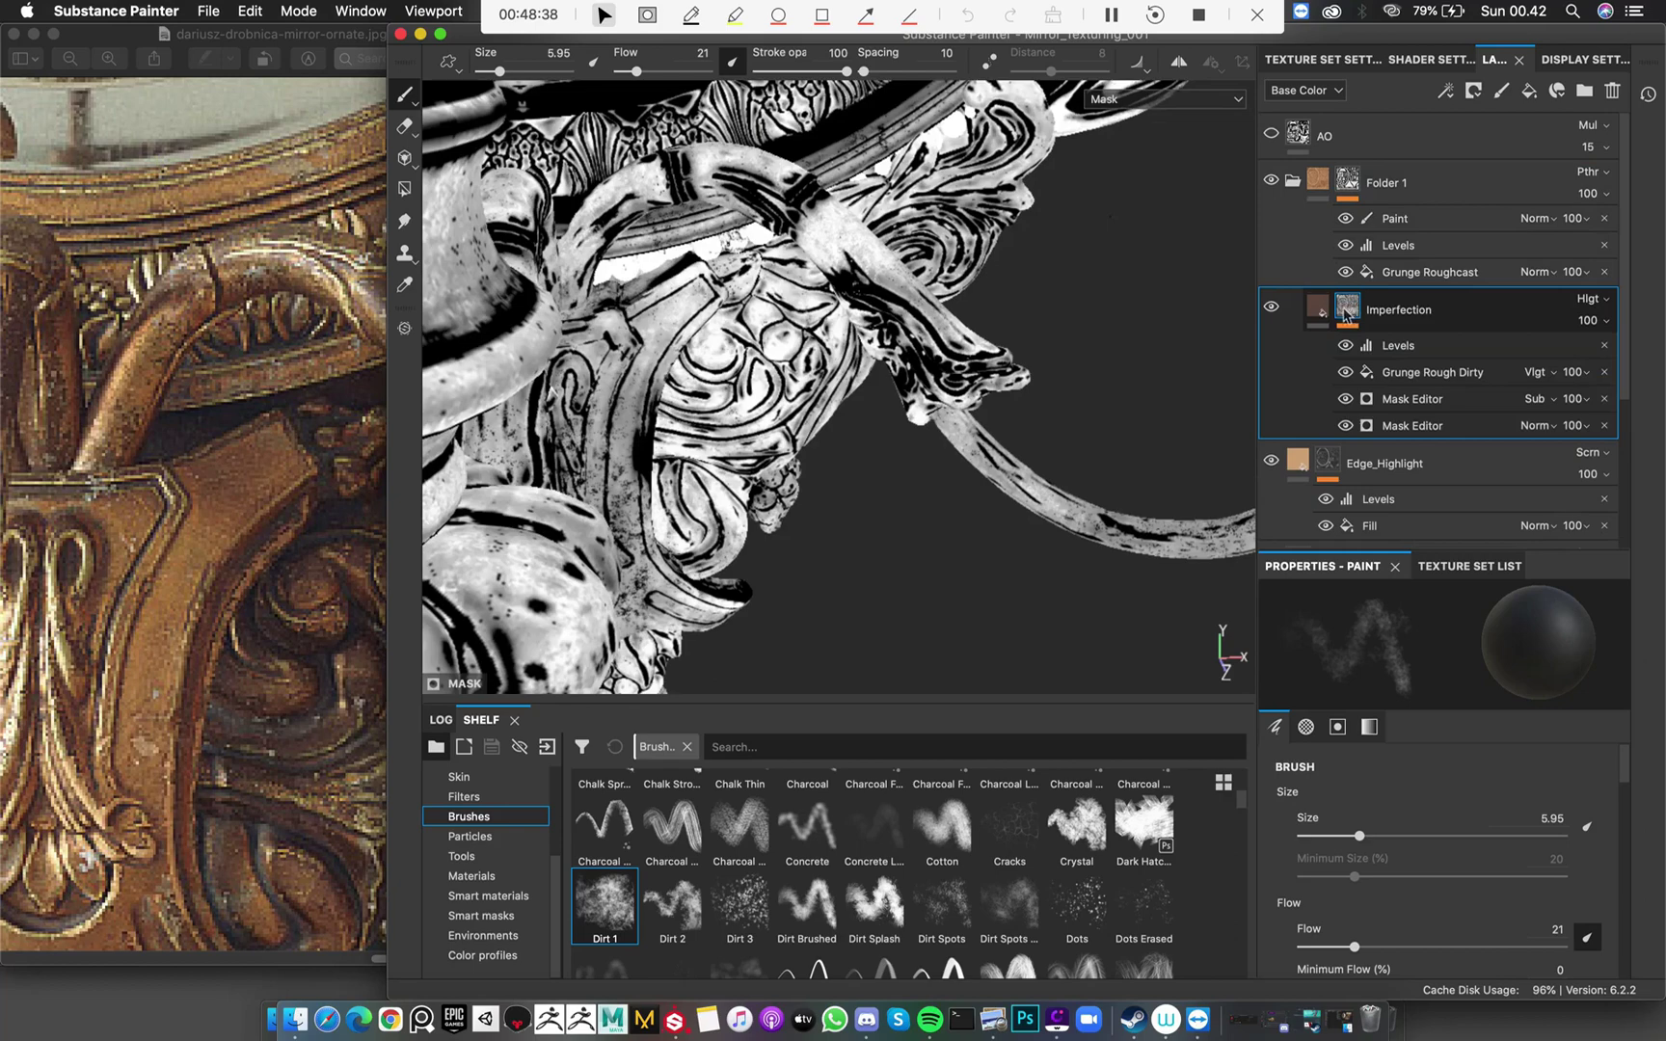
left_click(1317, 306)
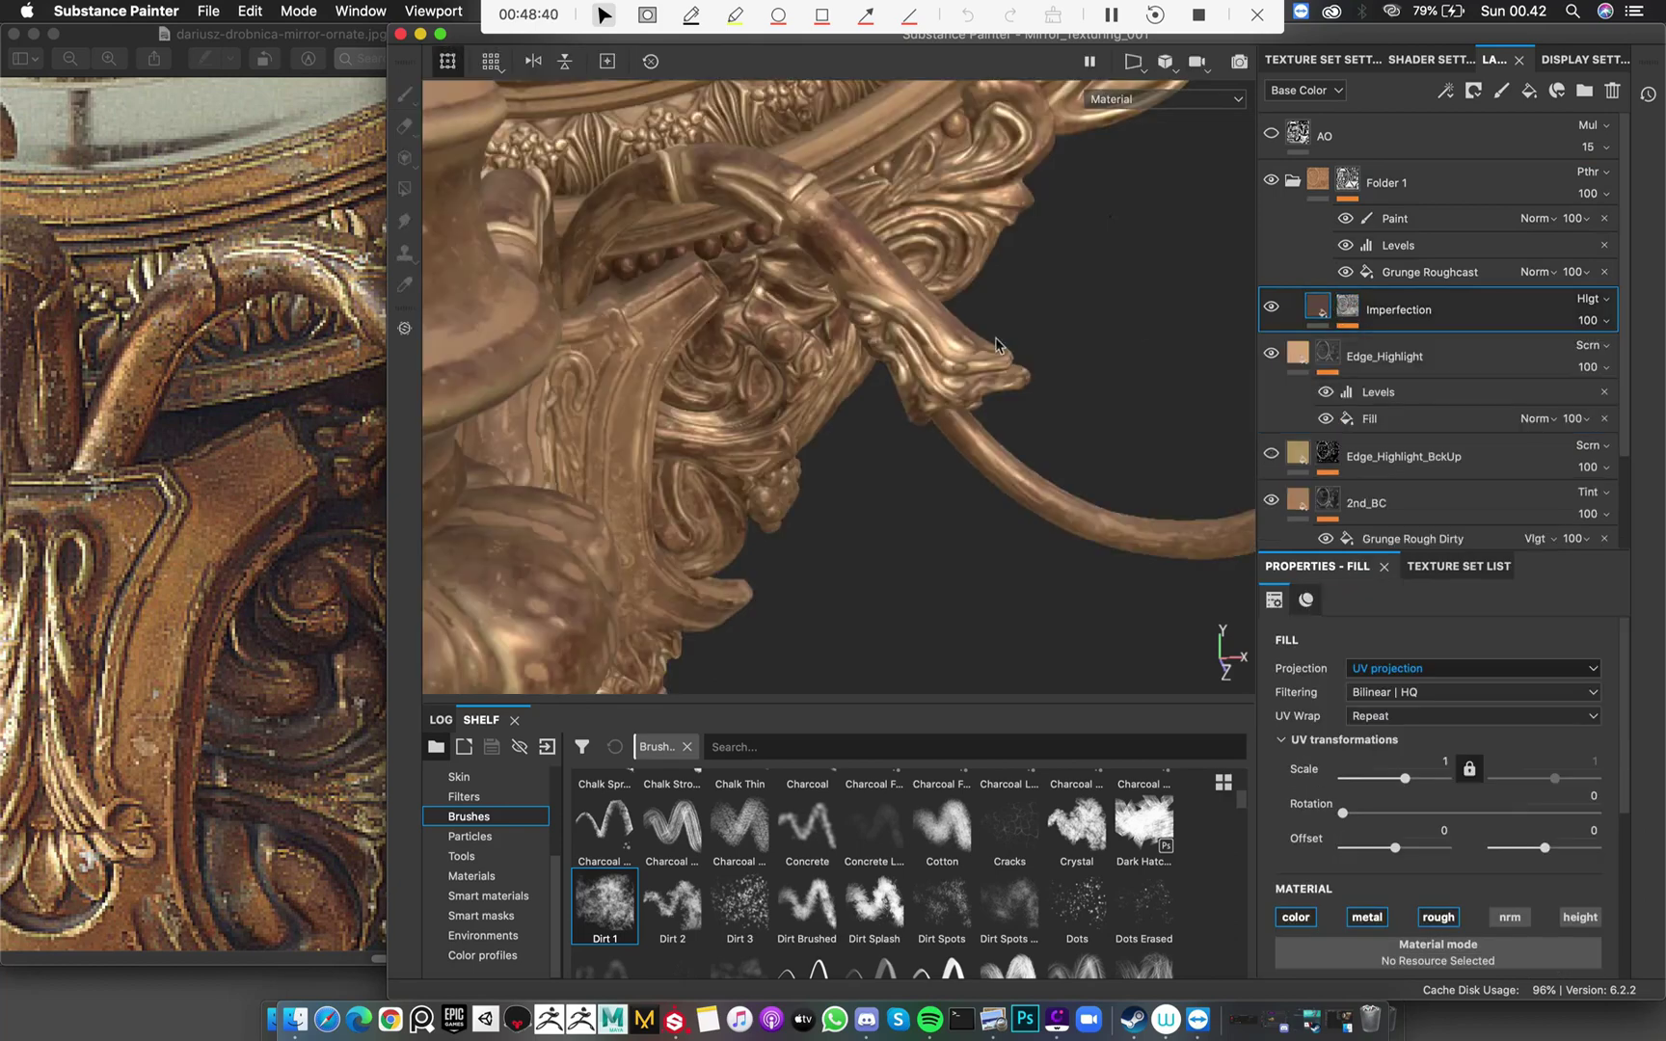
Toggle the Levels, Grunge Rough Dirty and subtracting Mask Editor effects of the Imperfection mask to compare each one's influence on the bracket
left_click_drag(1109, 326, 926, 327, "alt")
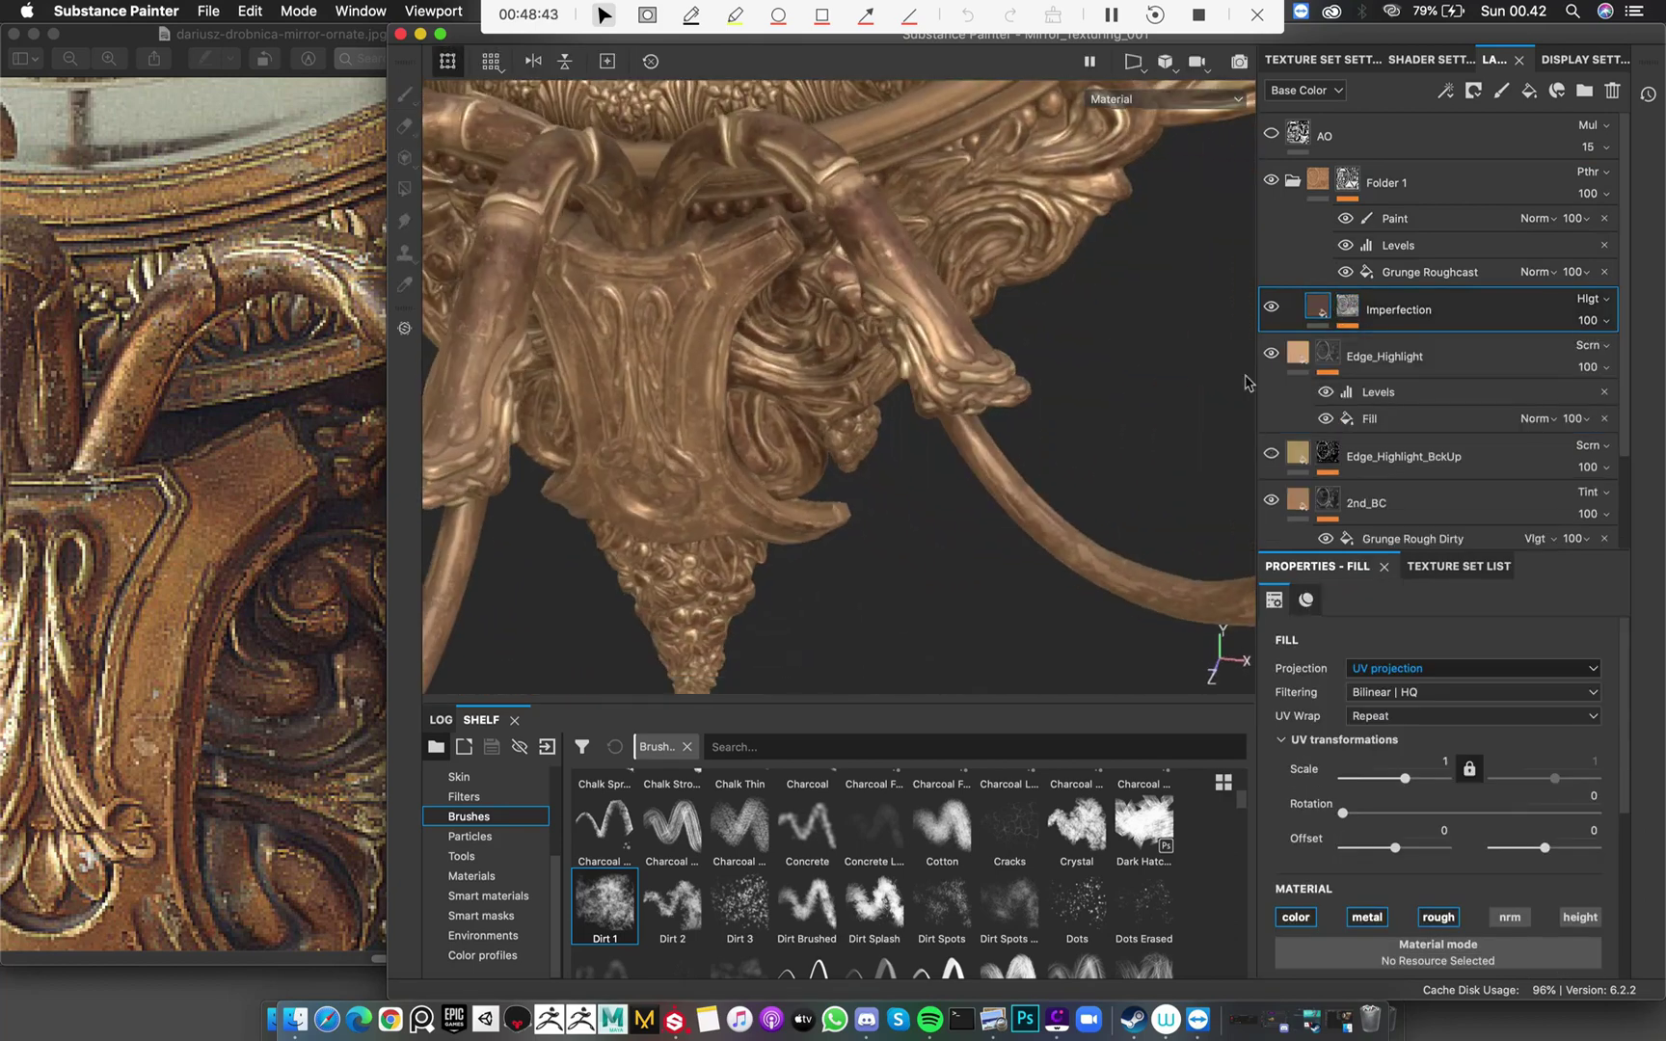
left_click(1347, 311)
left_click(1346, 345)
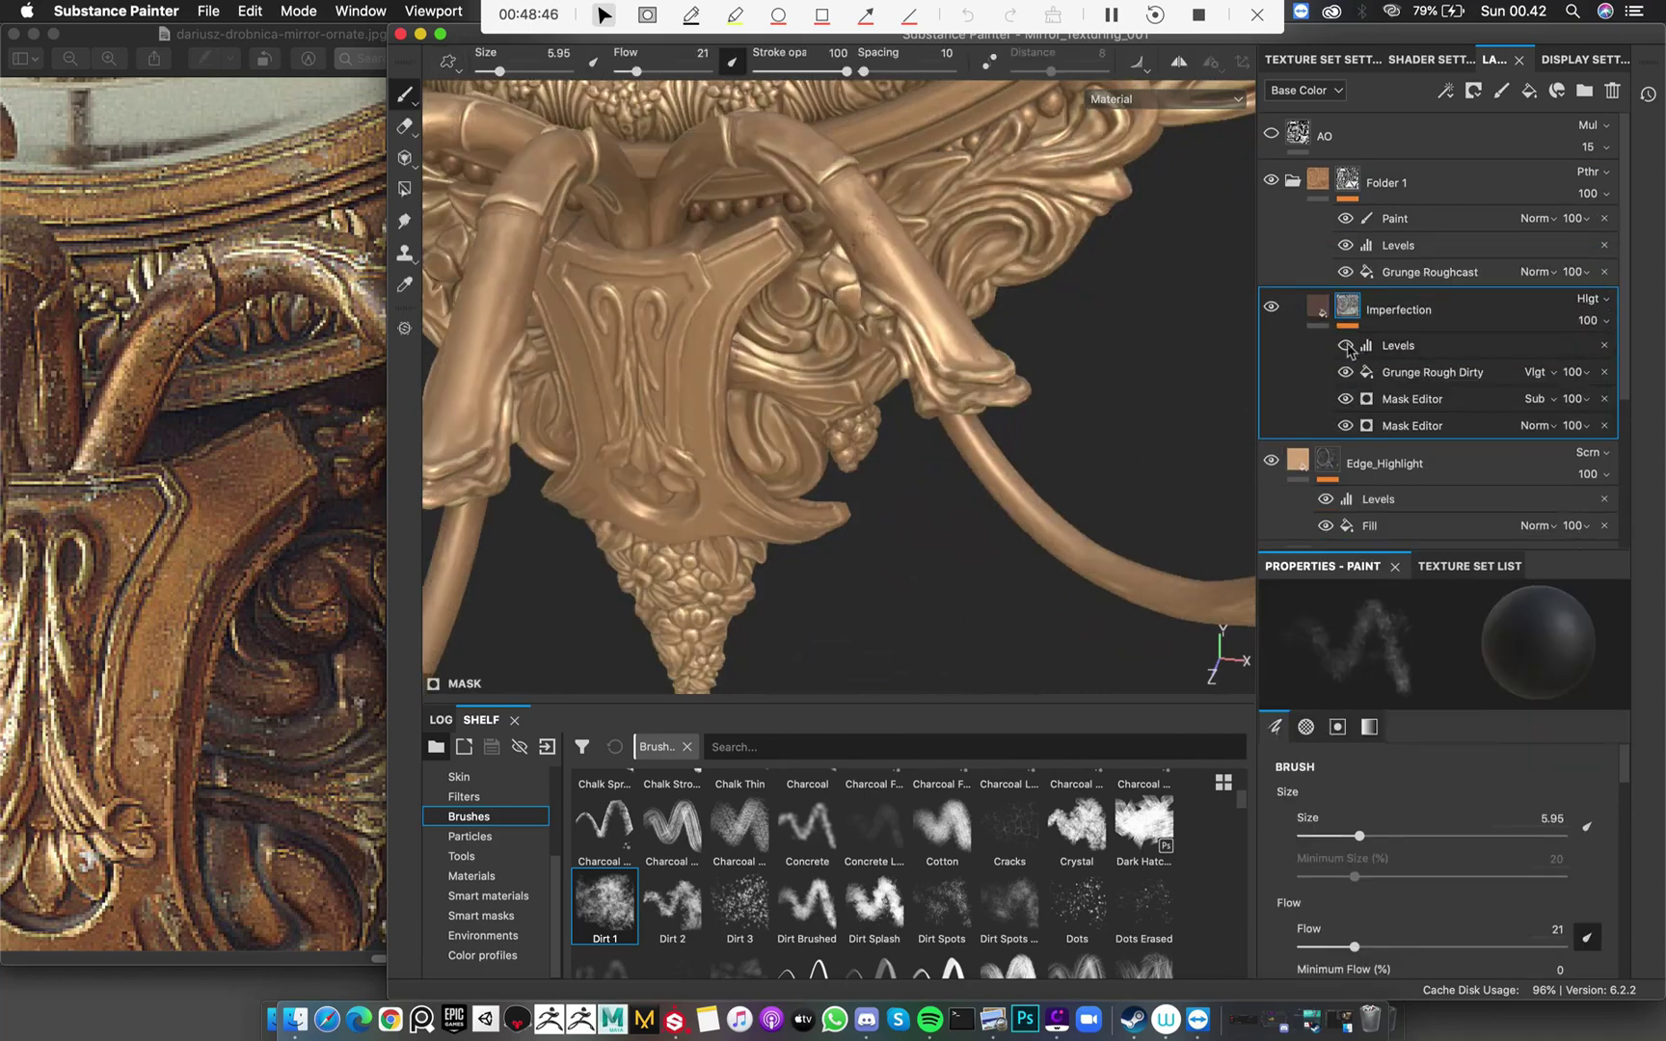
left_click(1344, 373)
left_click(1346, 400)
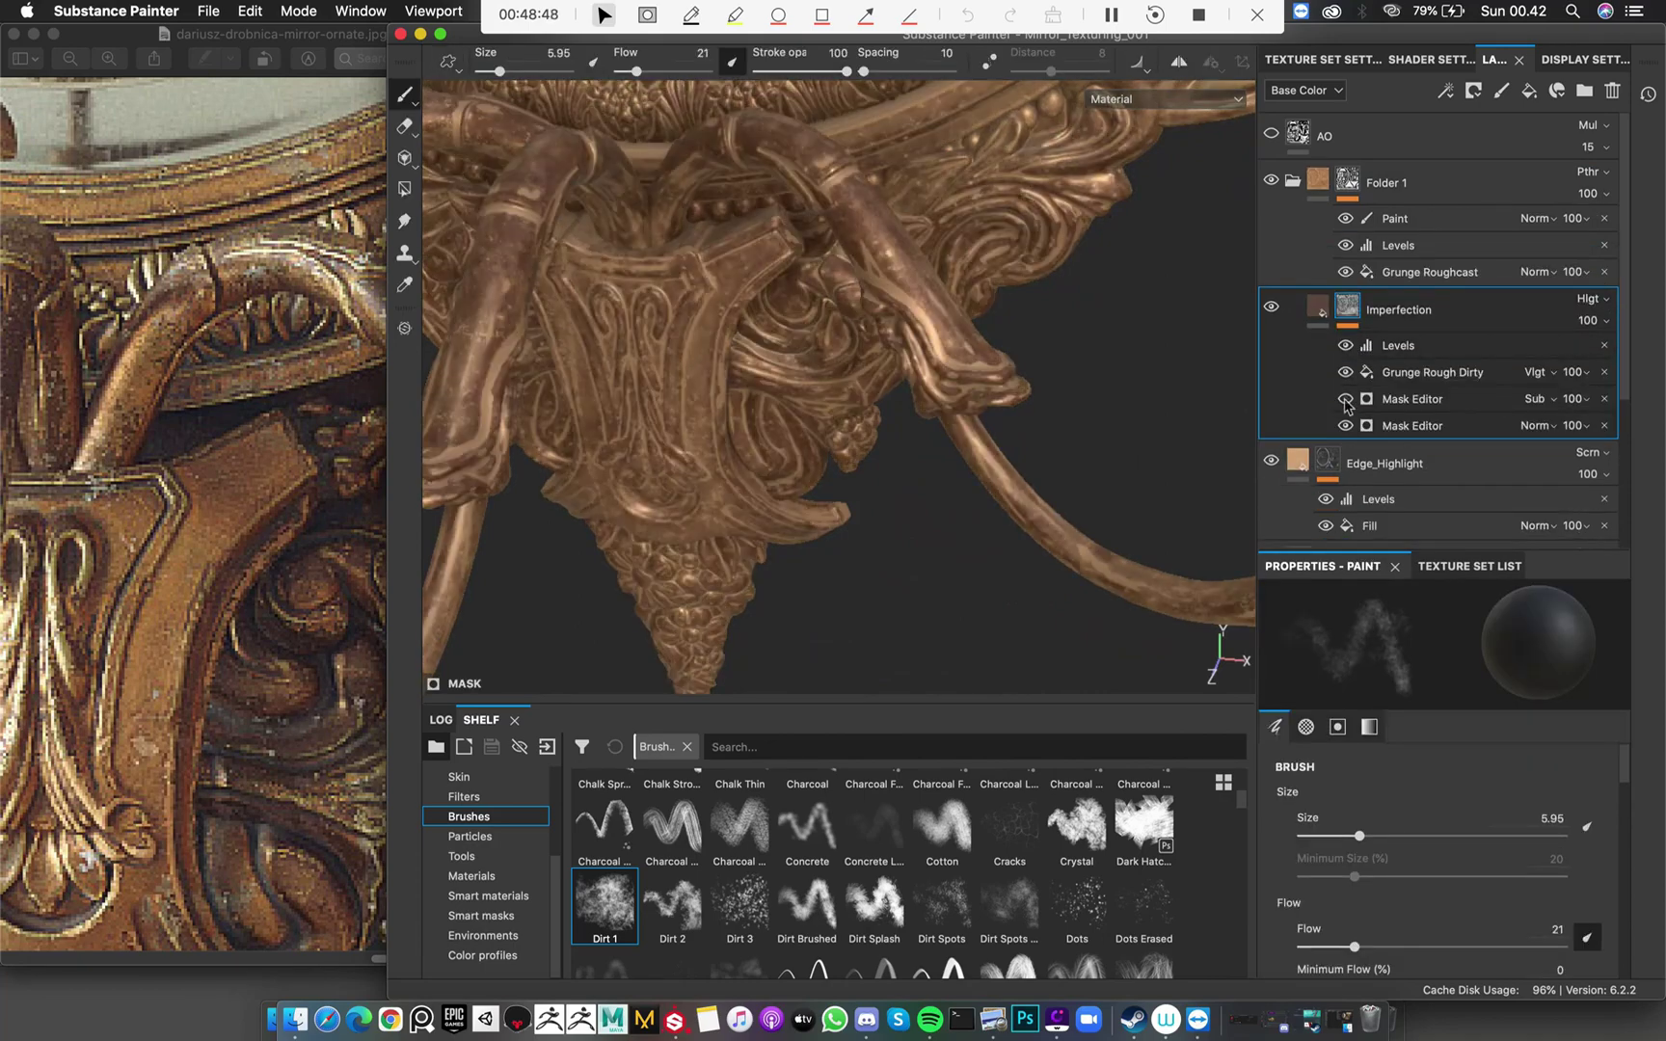
left_click(1346, 400)
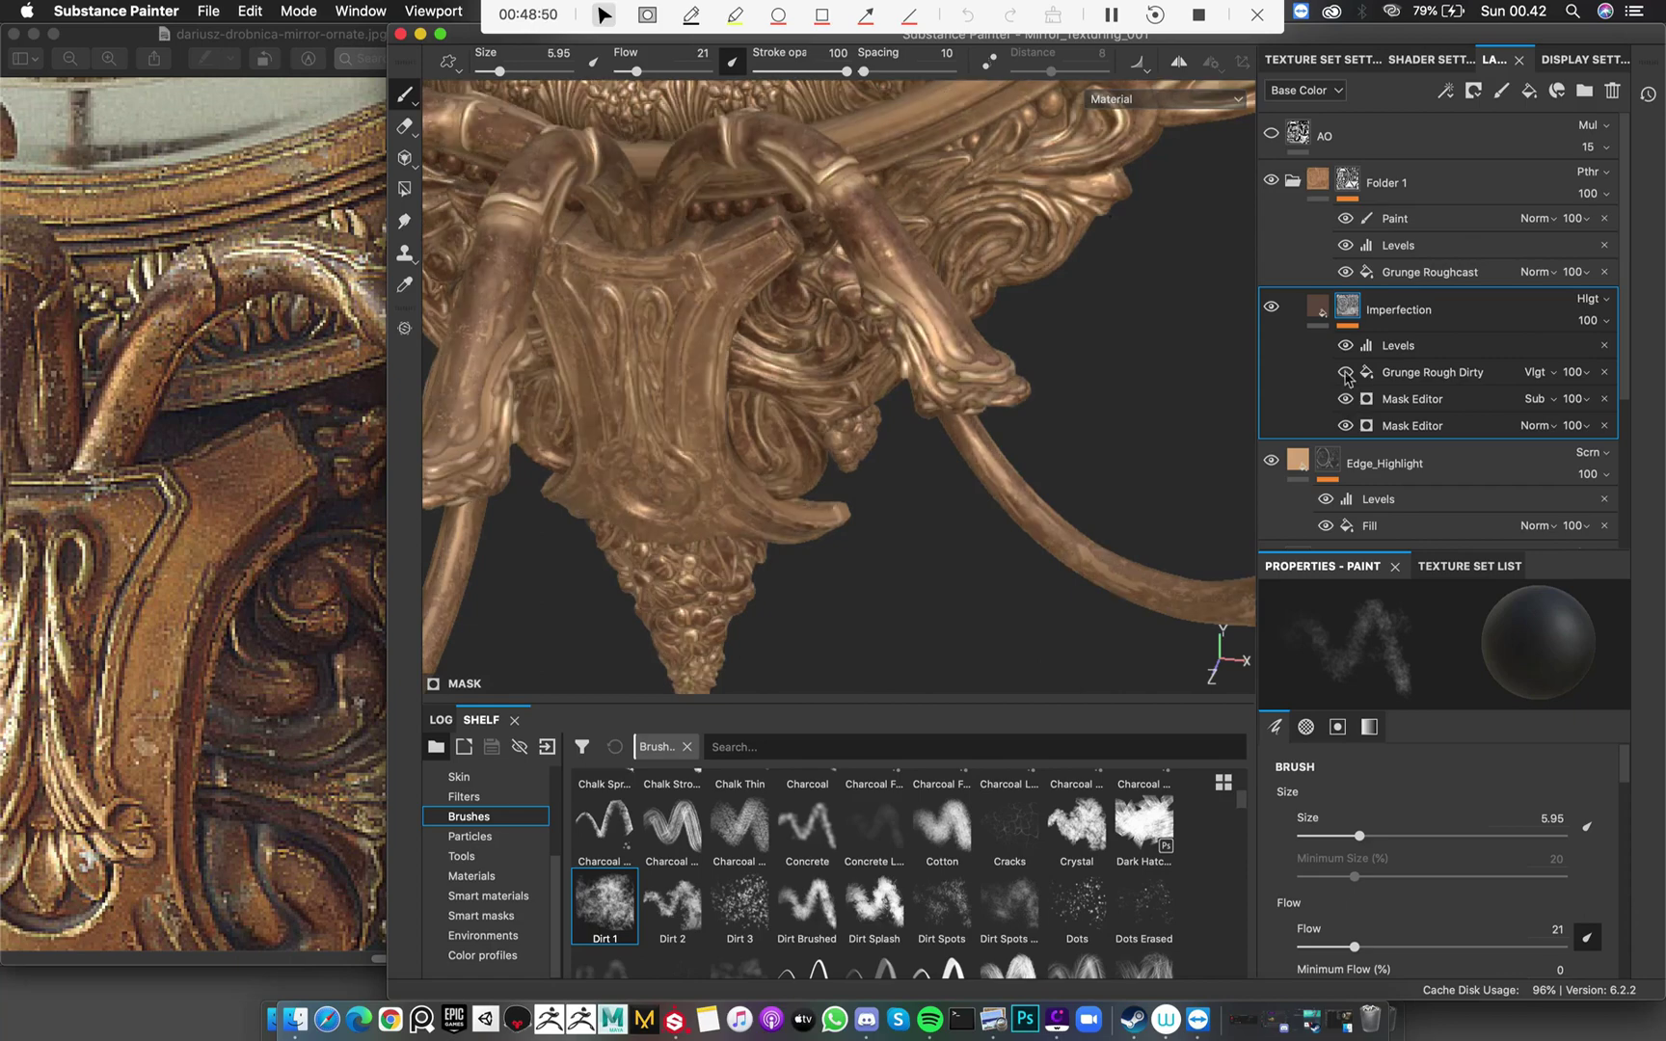
left_click(1345, 373)
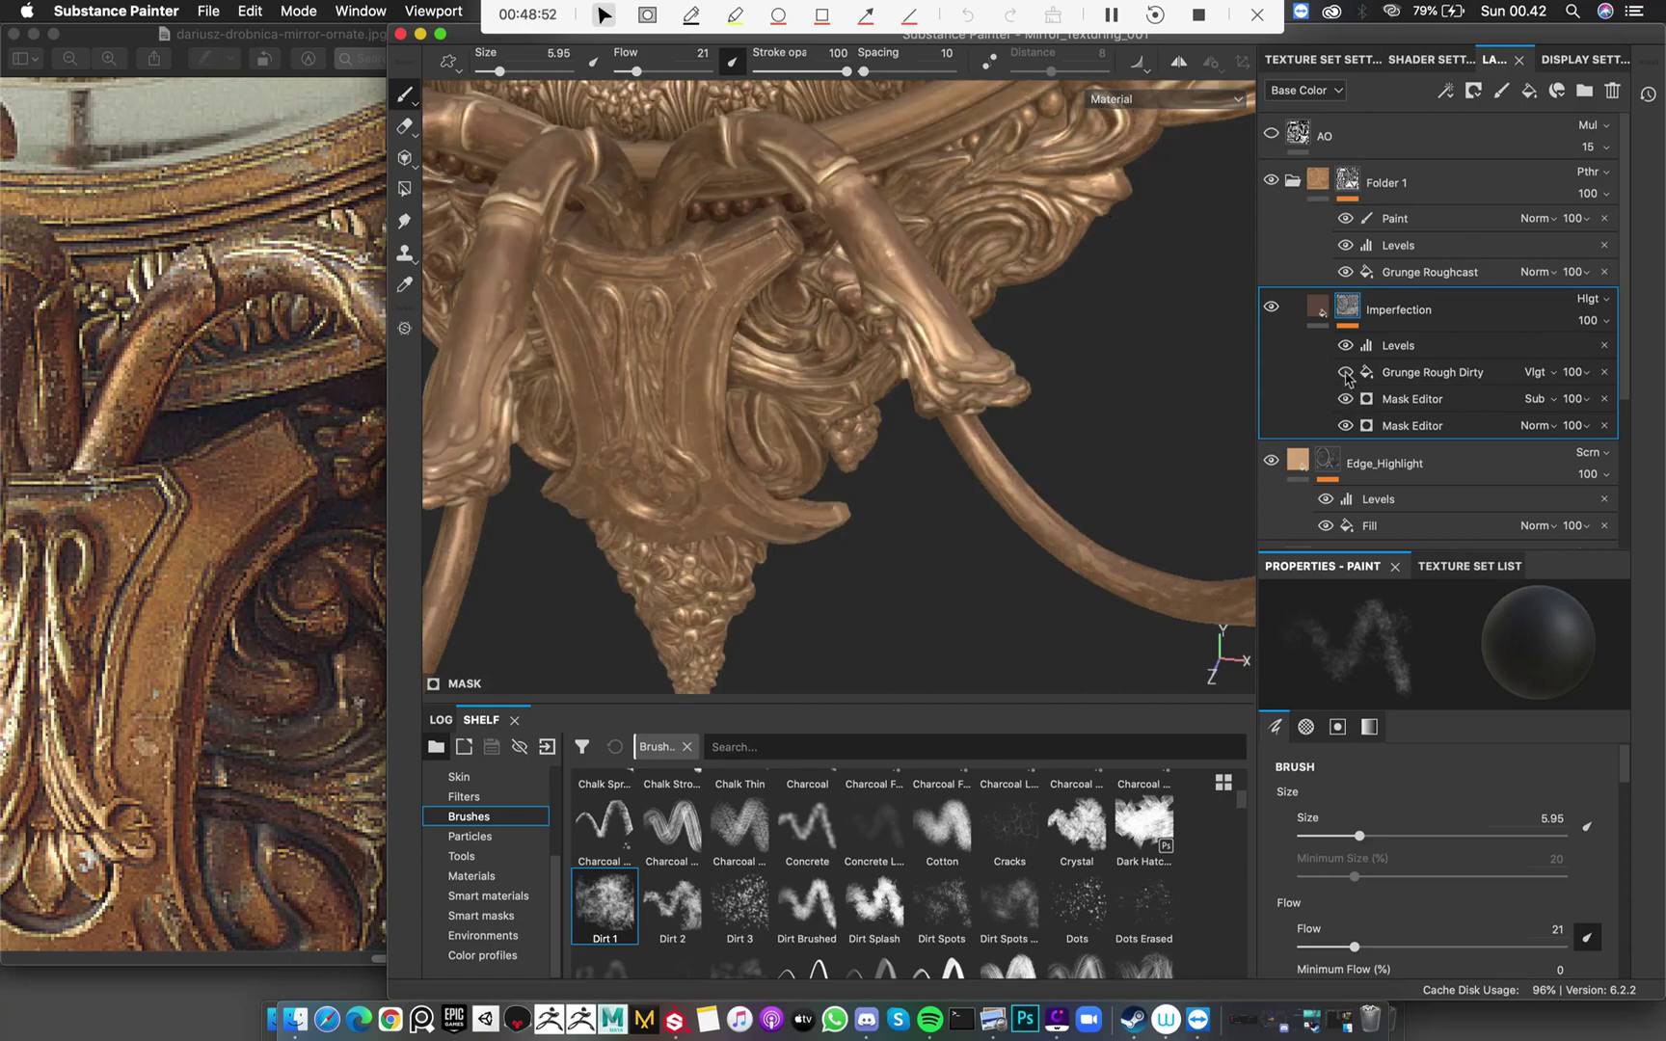
left_click_drag(762, 405, 1186, 328, "alt")
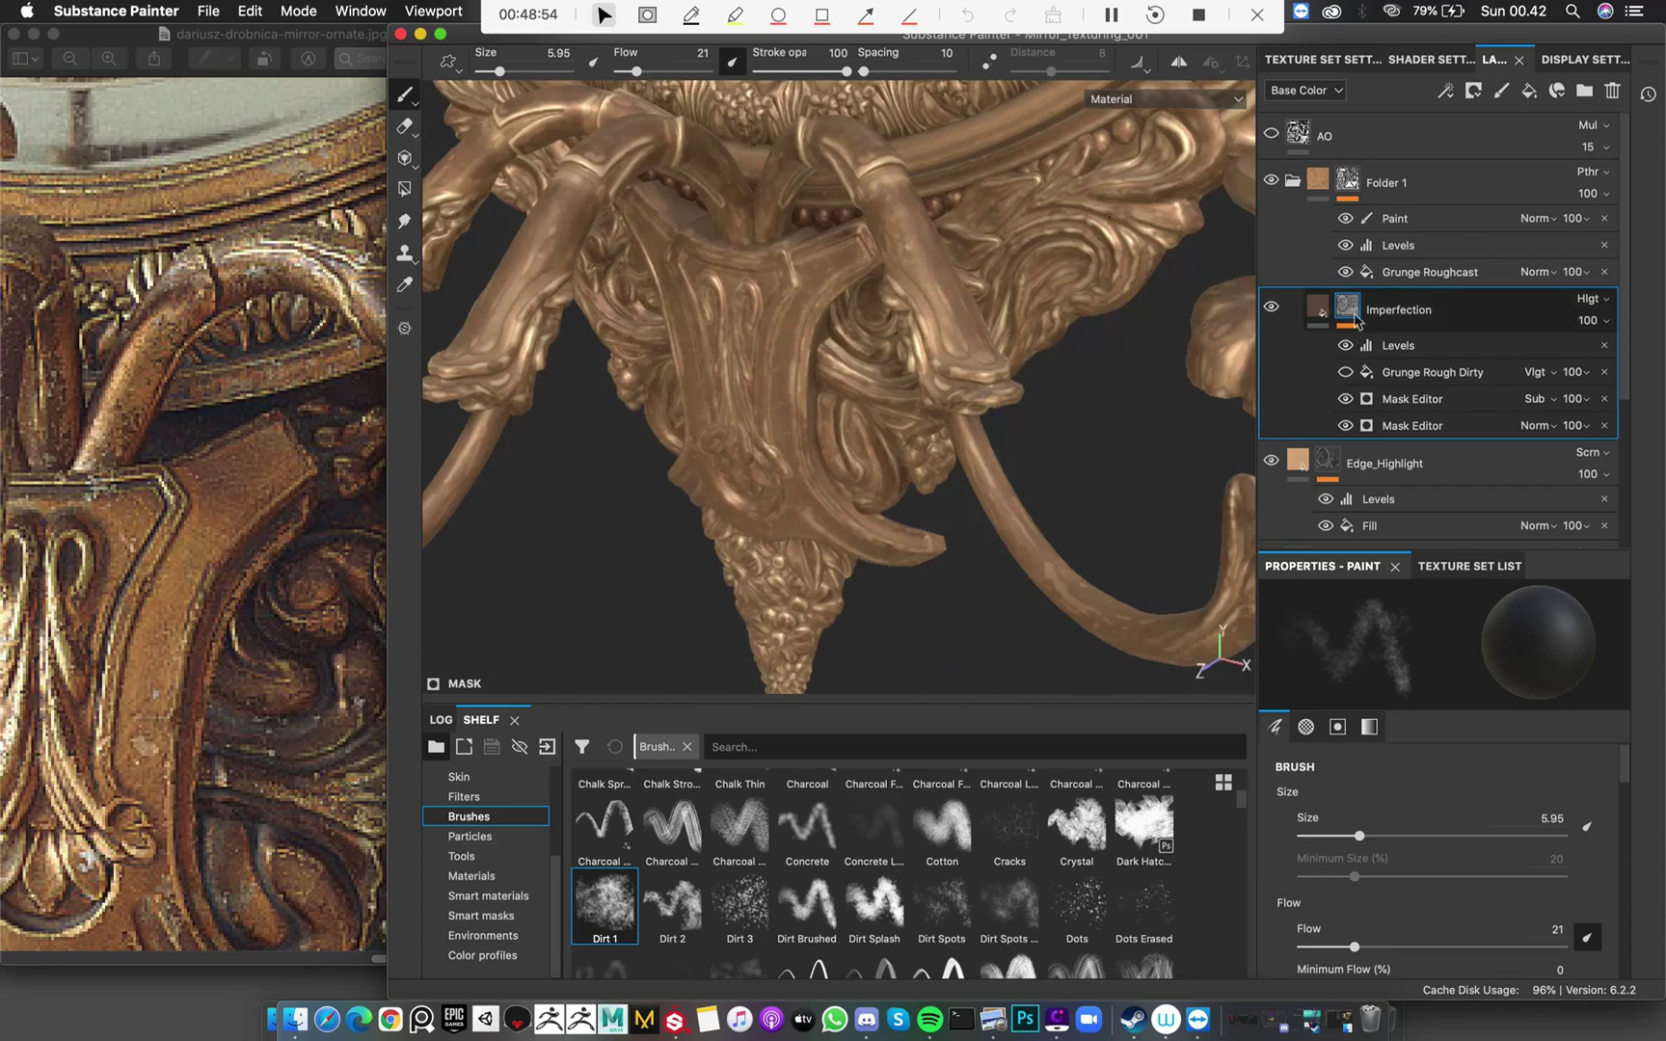
View the Imperfection mask in isolation and compare it with Grunge Rough Dirty off and on, leaving the effect on
left_click(1347, 307, "alt")
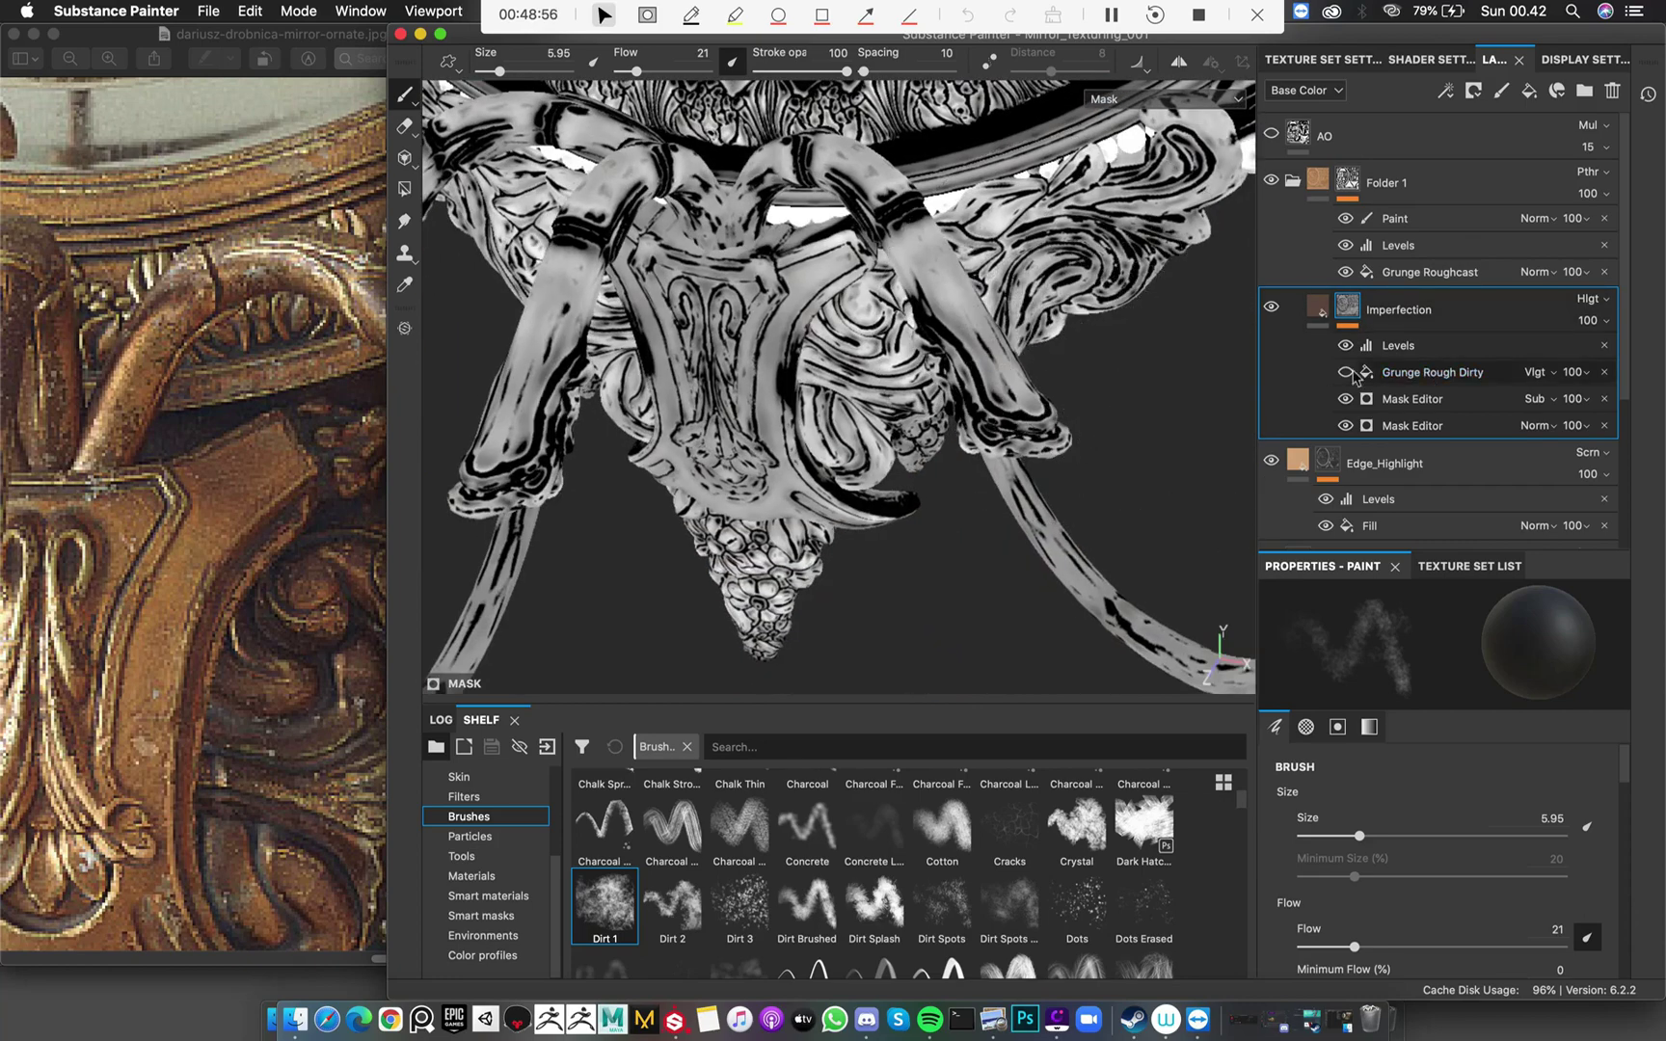
left_click(1346, 373)
left_click(1346, 373)
left_click(1345, 373)
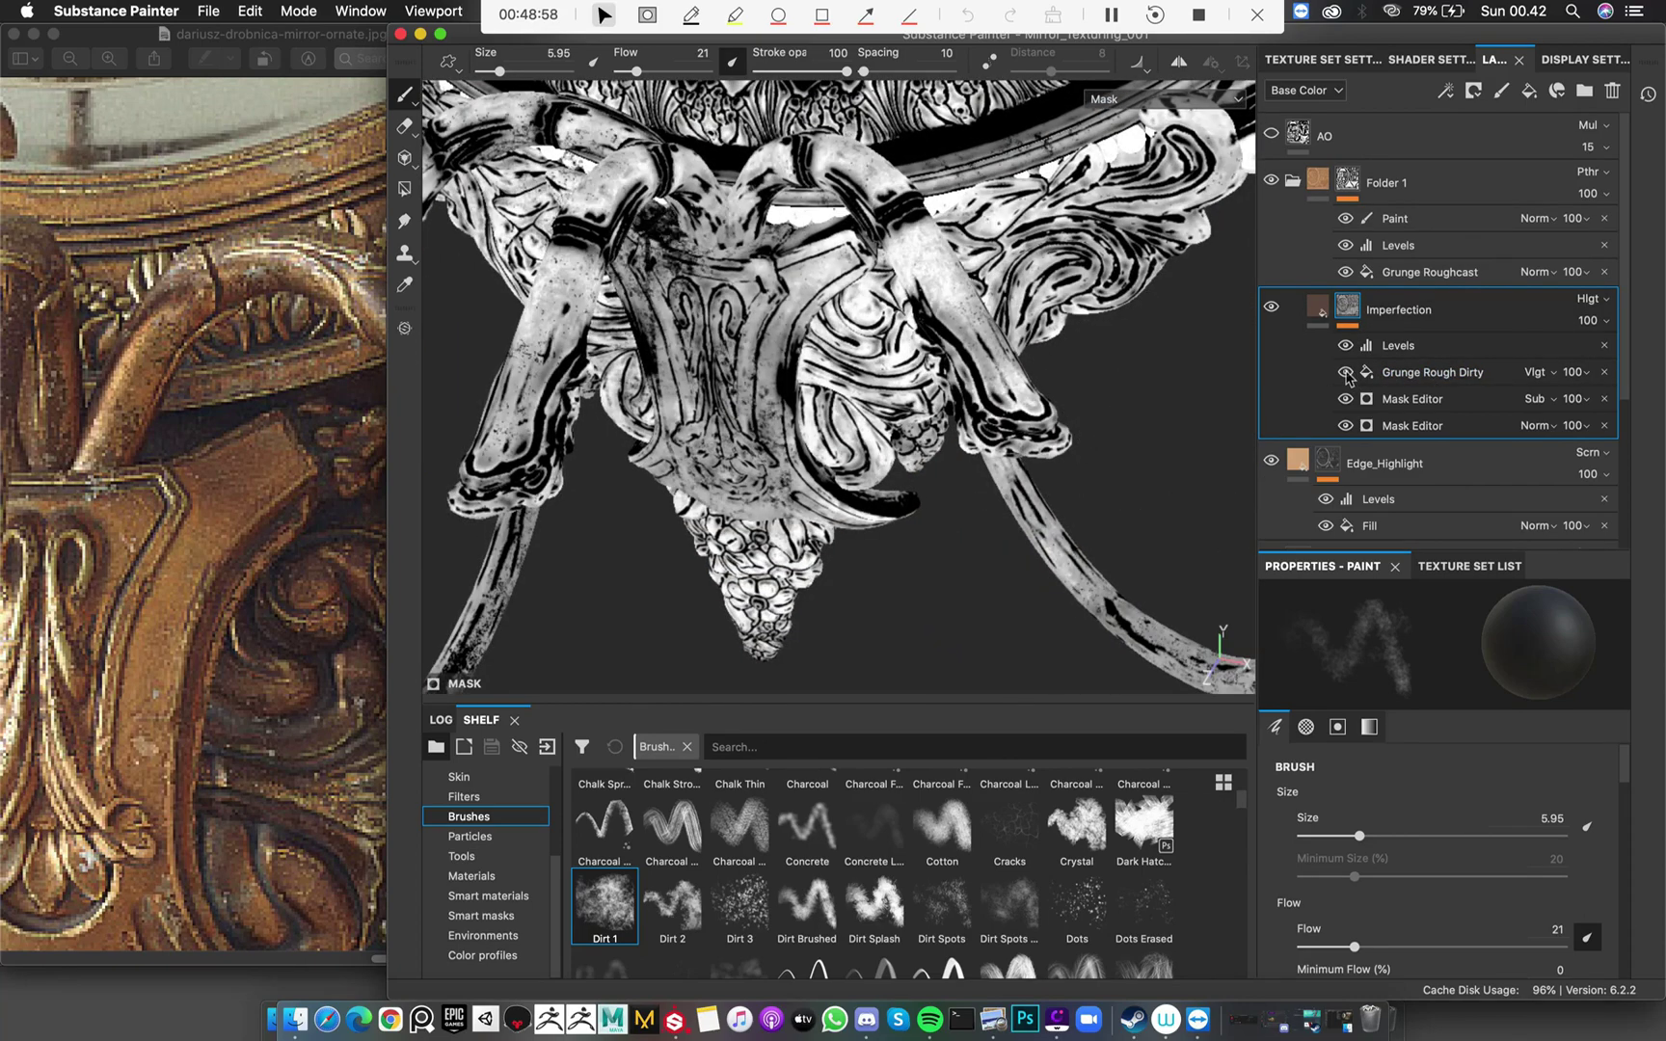
left_click(1346, 374)
left_click(1346, 373)
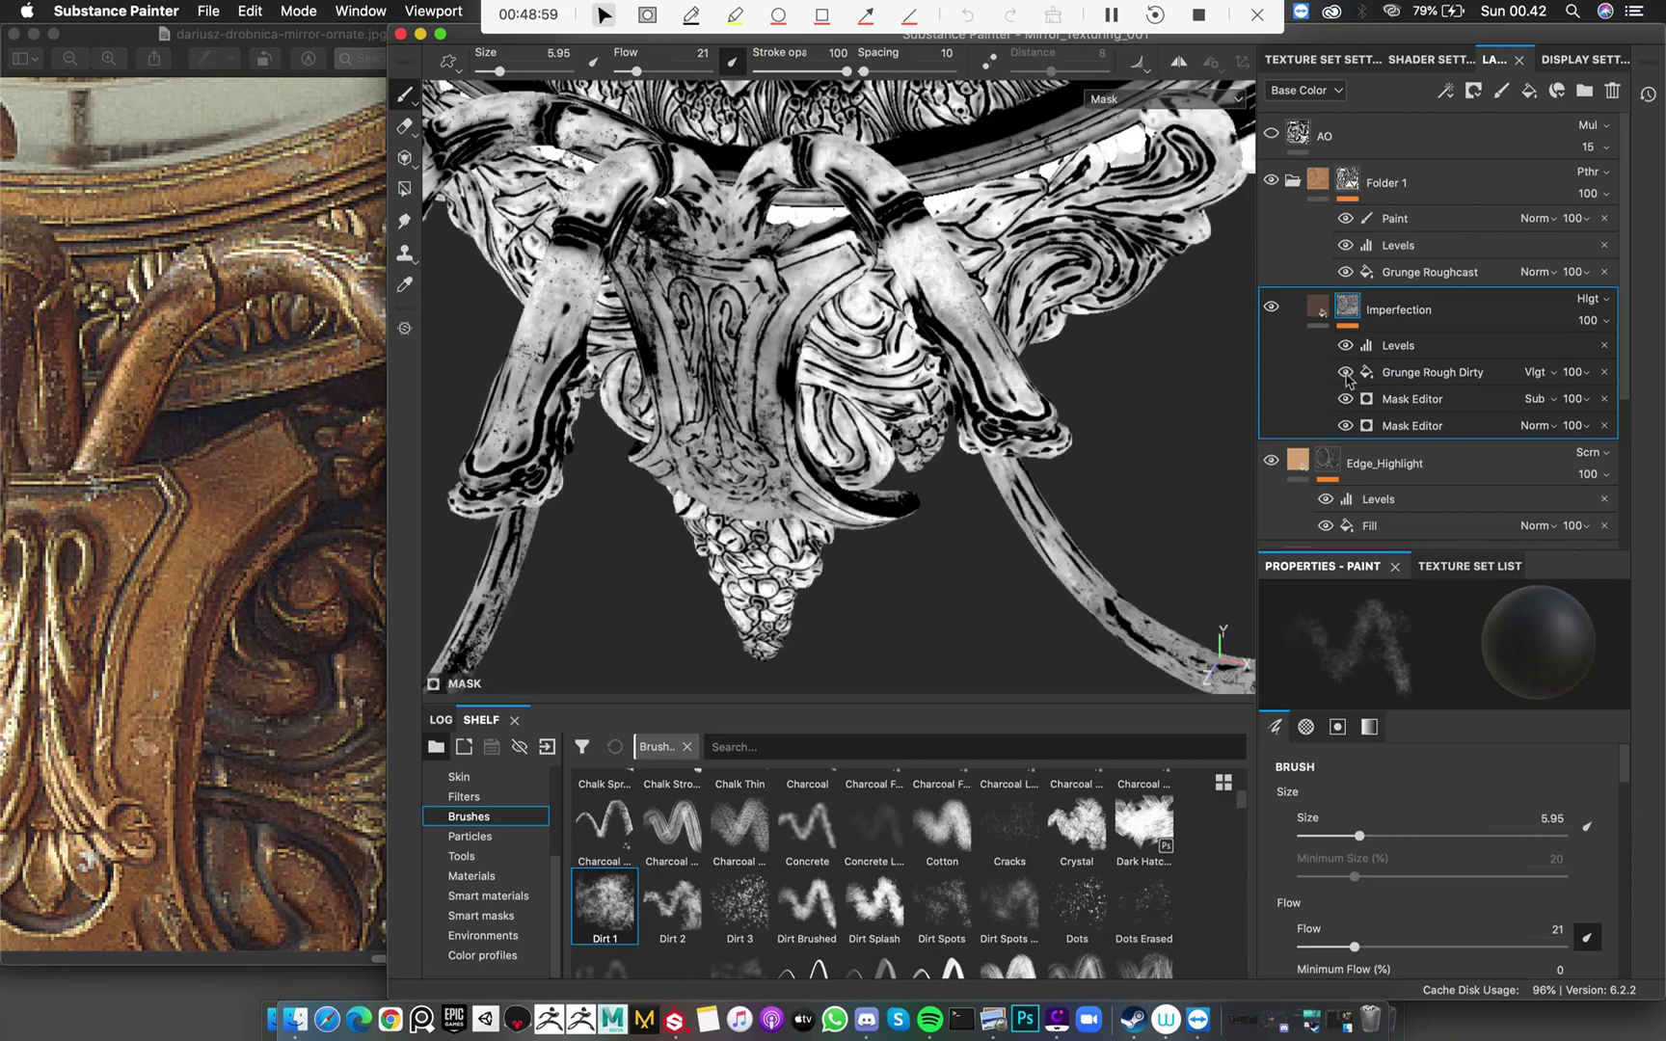
Return to Material mode and compare the candle arm and scrollwork with the same area of the reference photo in Preview
left_click(1313, 309)
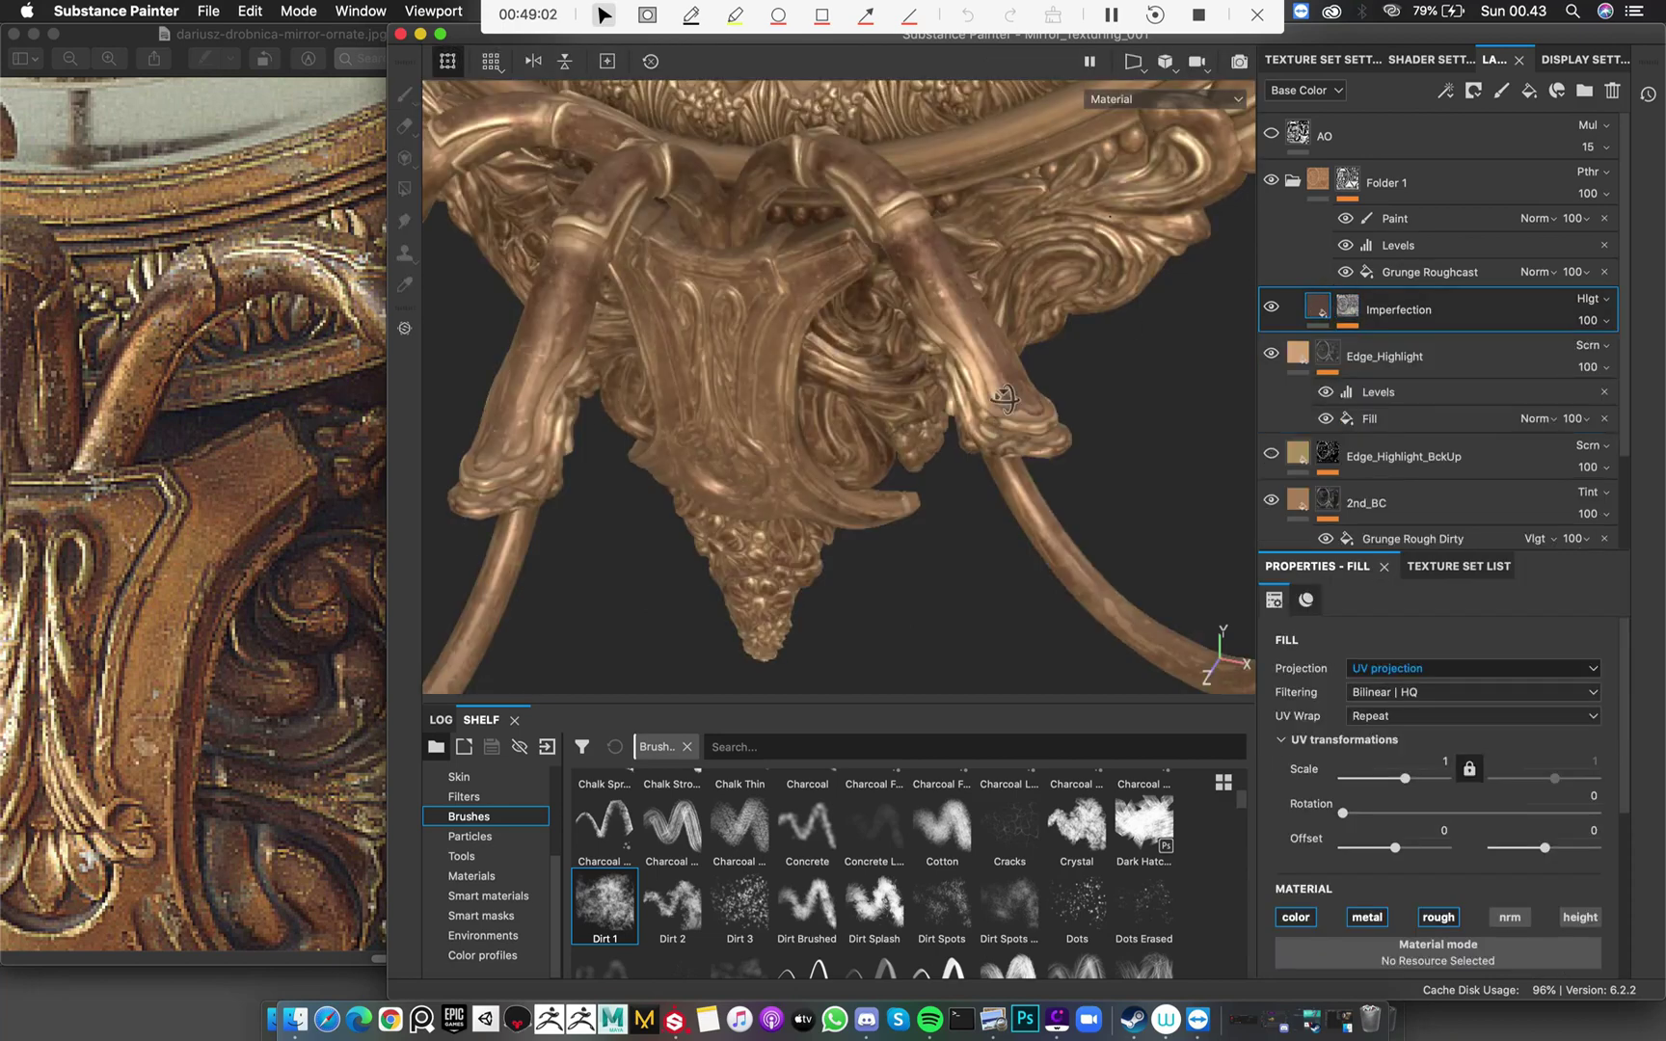
left_click_drag(1005, 397, 438, 364, "alt")
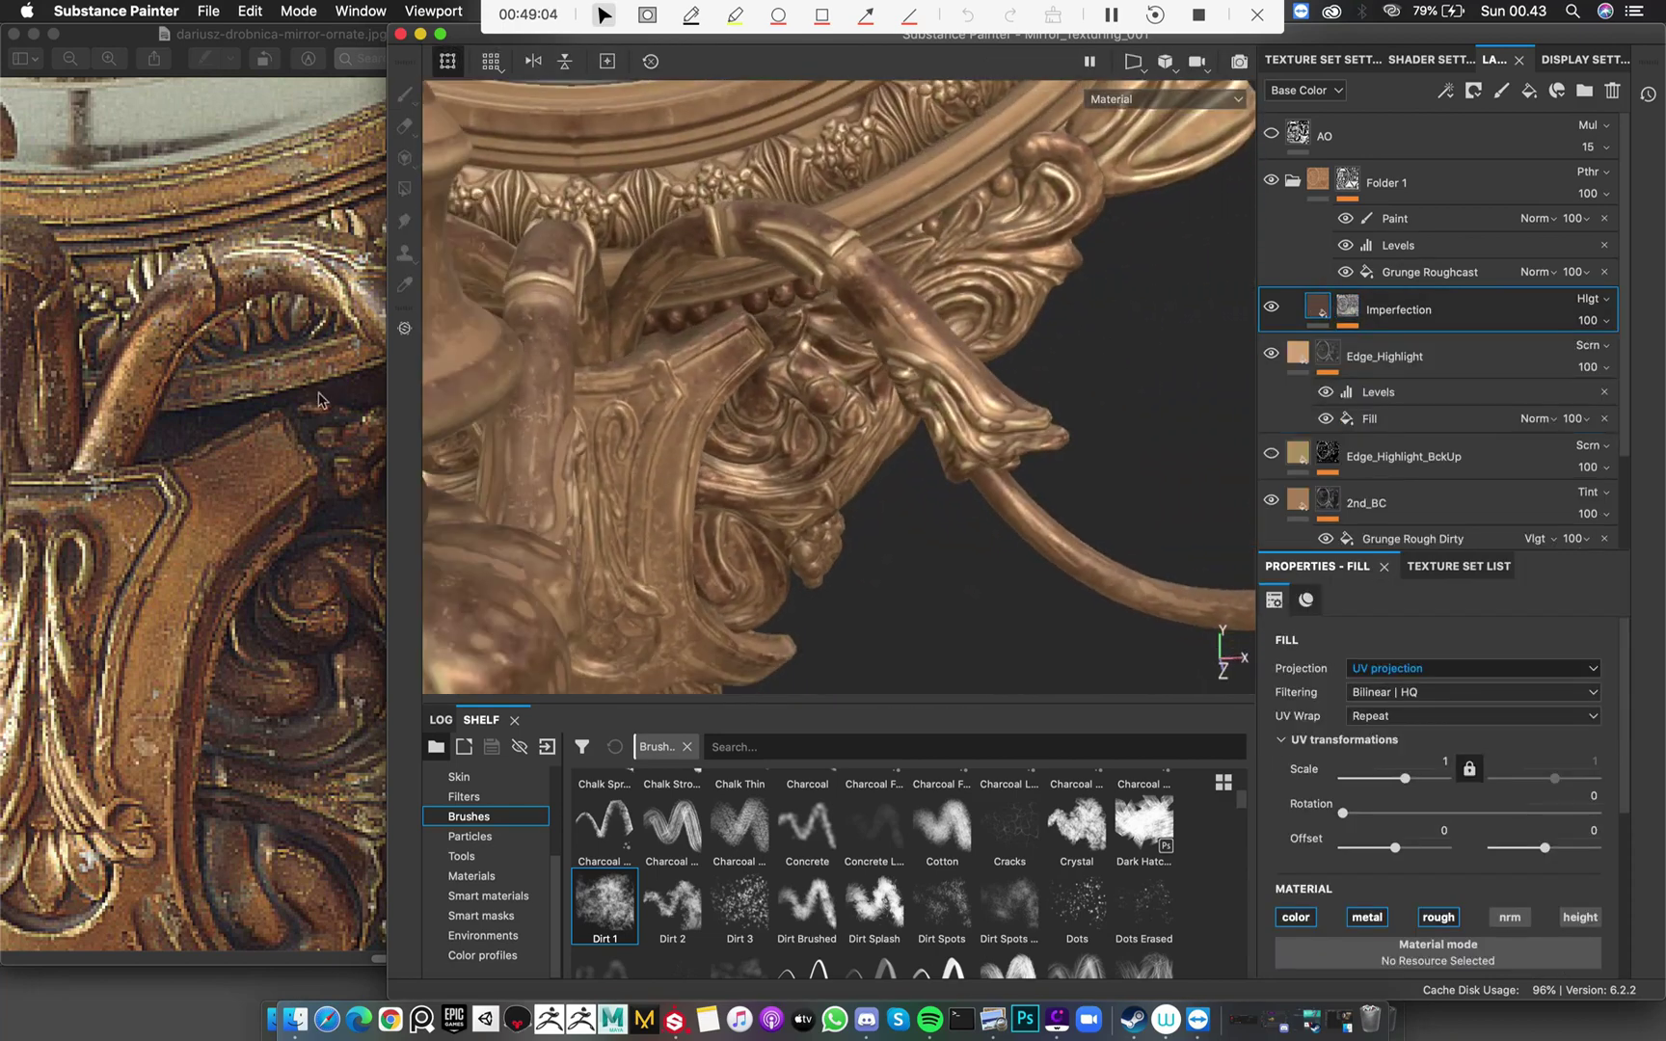
left_click(298, 419)
scroll(298, 418, "right", 5)
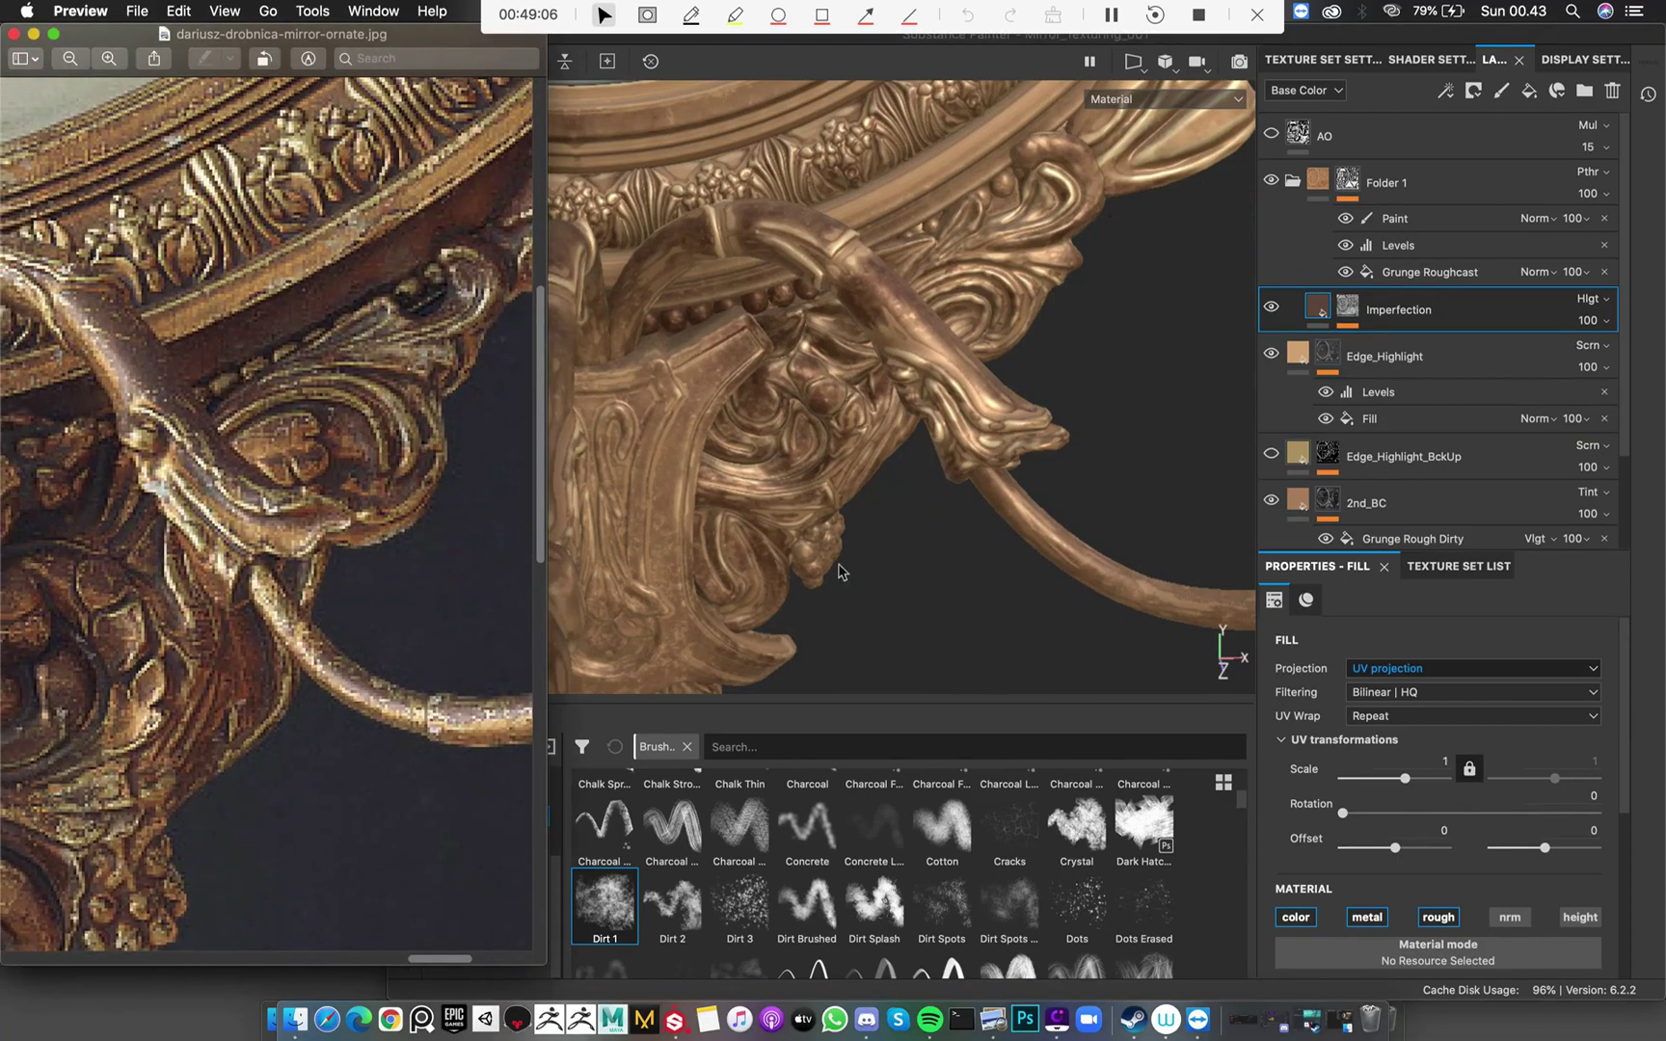
left_click(841, 571)
left_click_drag(918, 546, 868, 551, "alt")
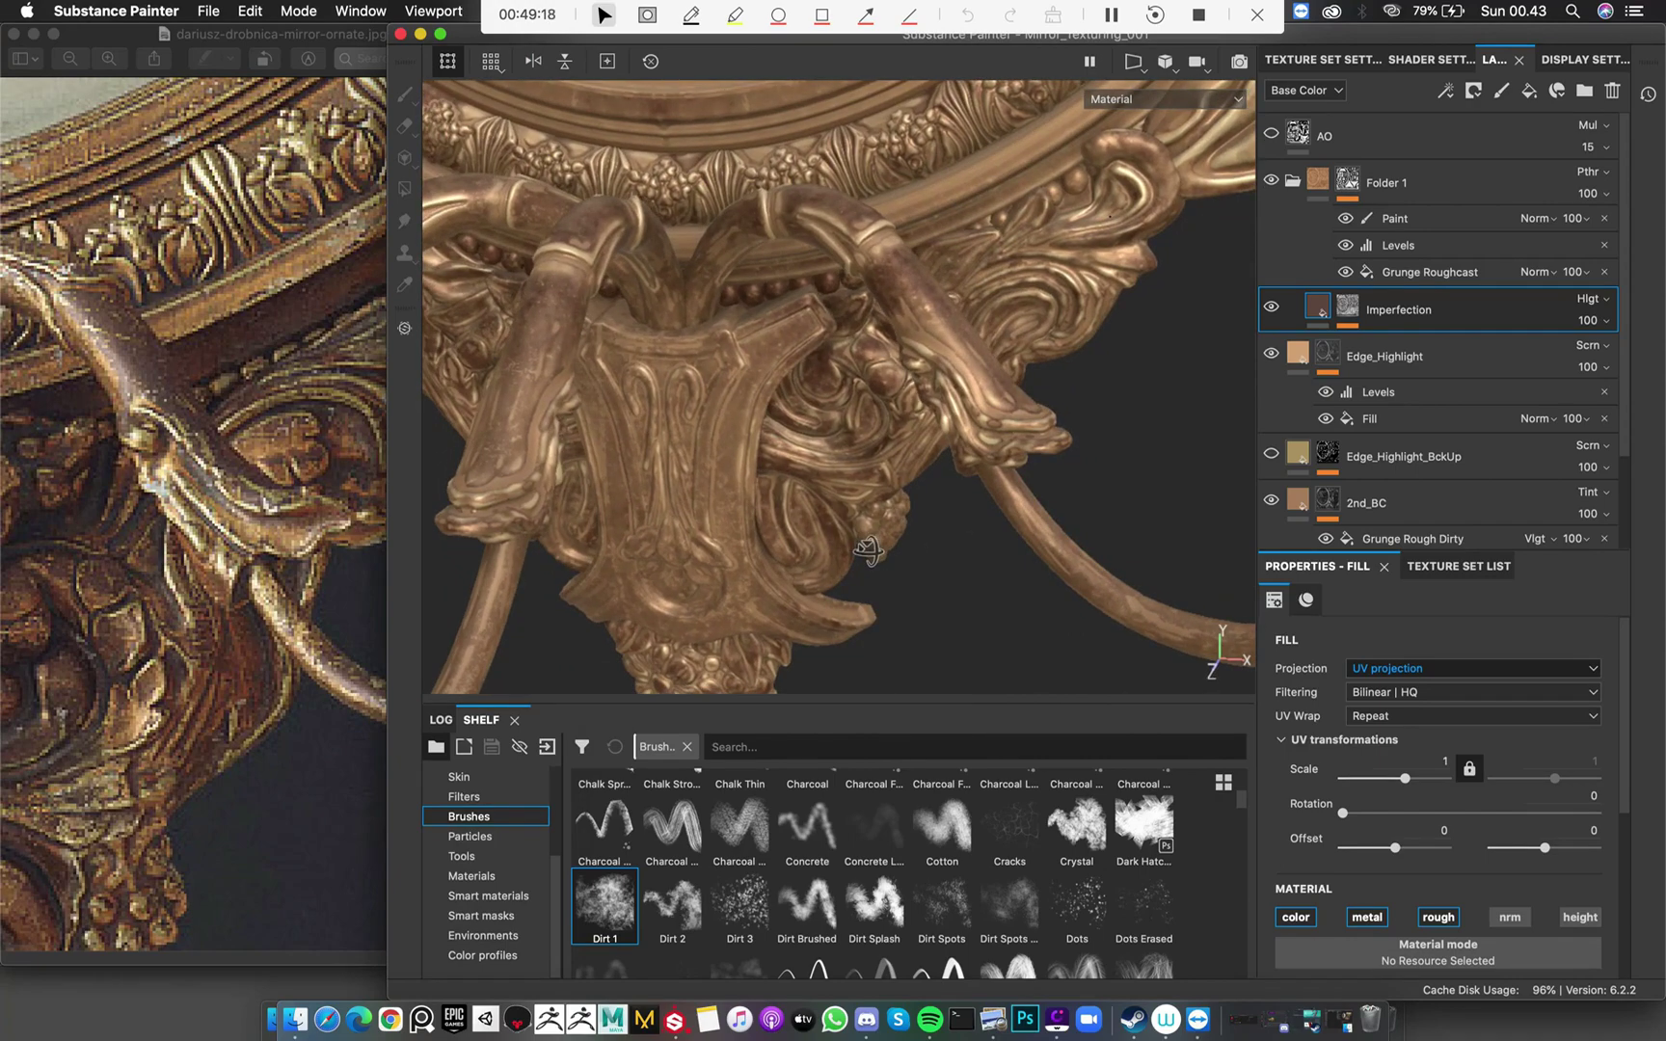
left_click_drag(869, 551, 1119, 323, "alt")
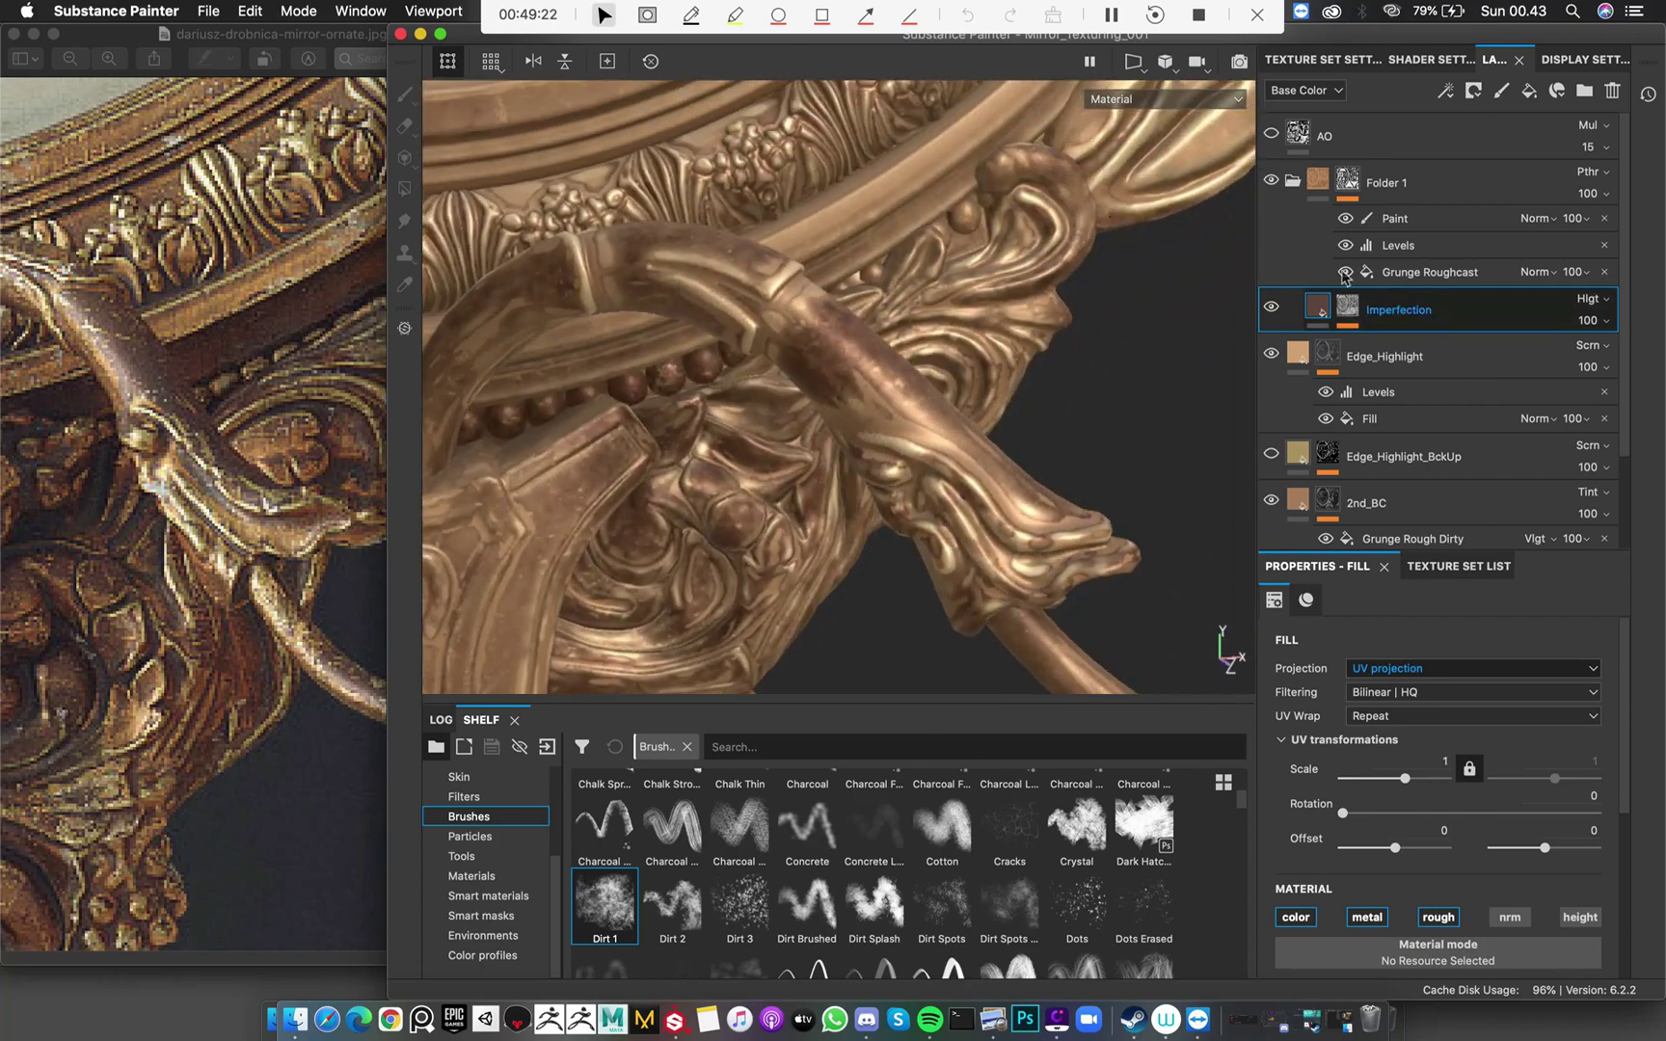
Check the frame without the Imperfection layer, restore it, and compare its isolated mask with Levels off and on
key("Delete")
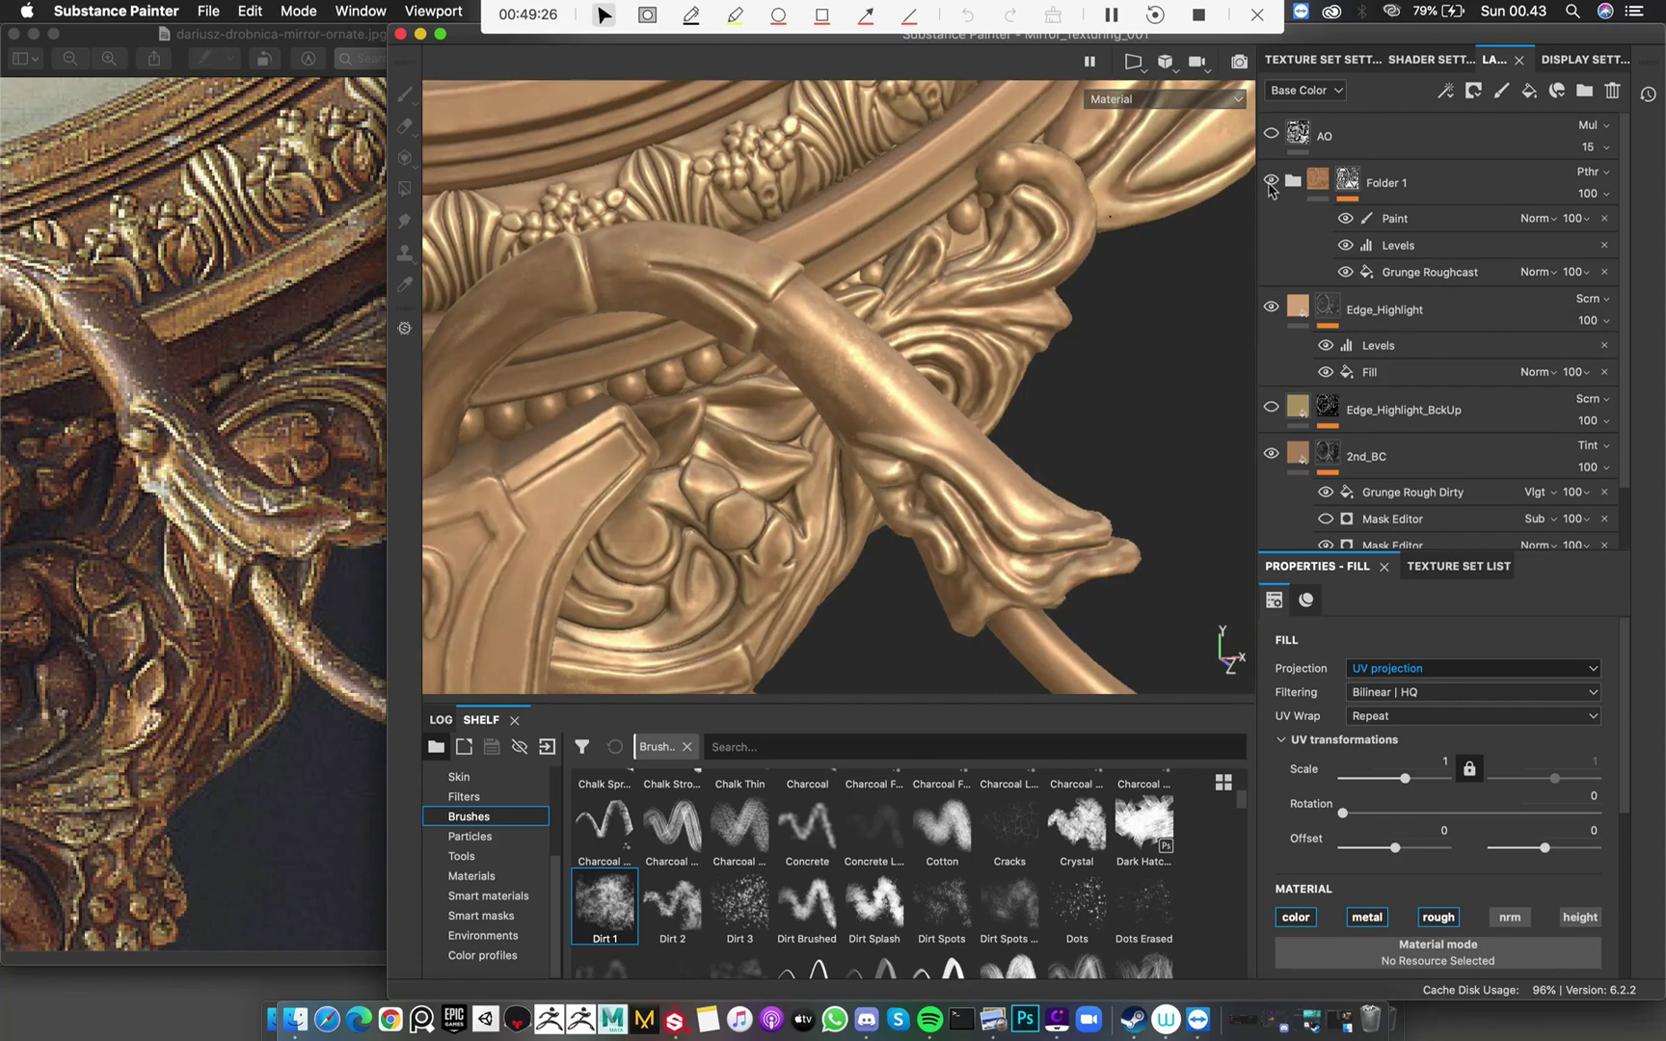
key("super+z")
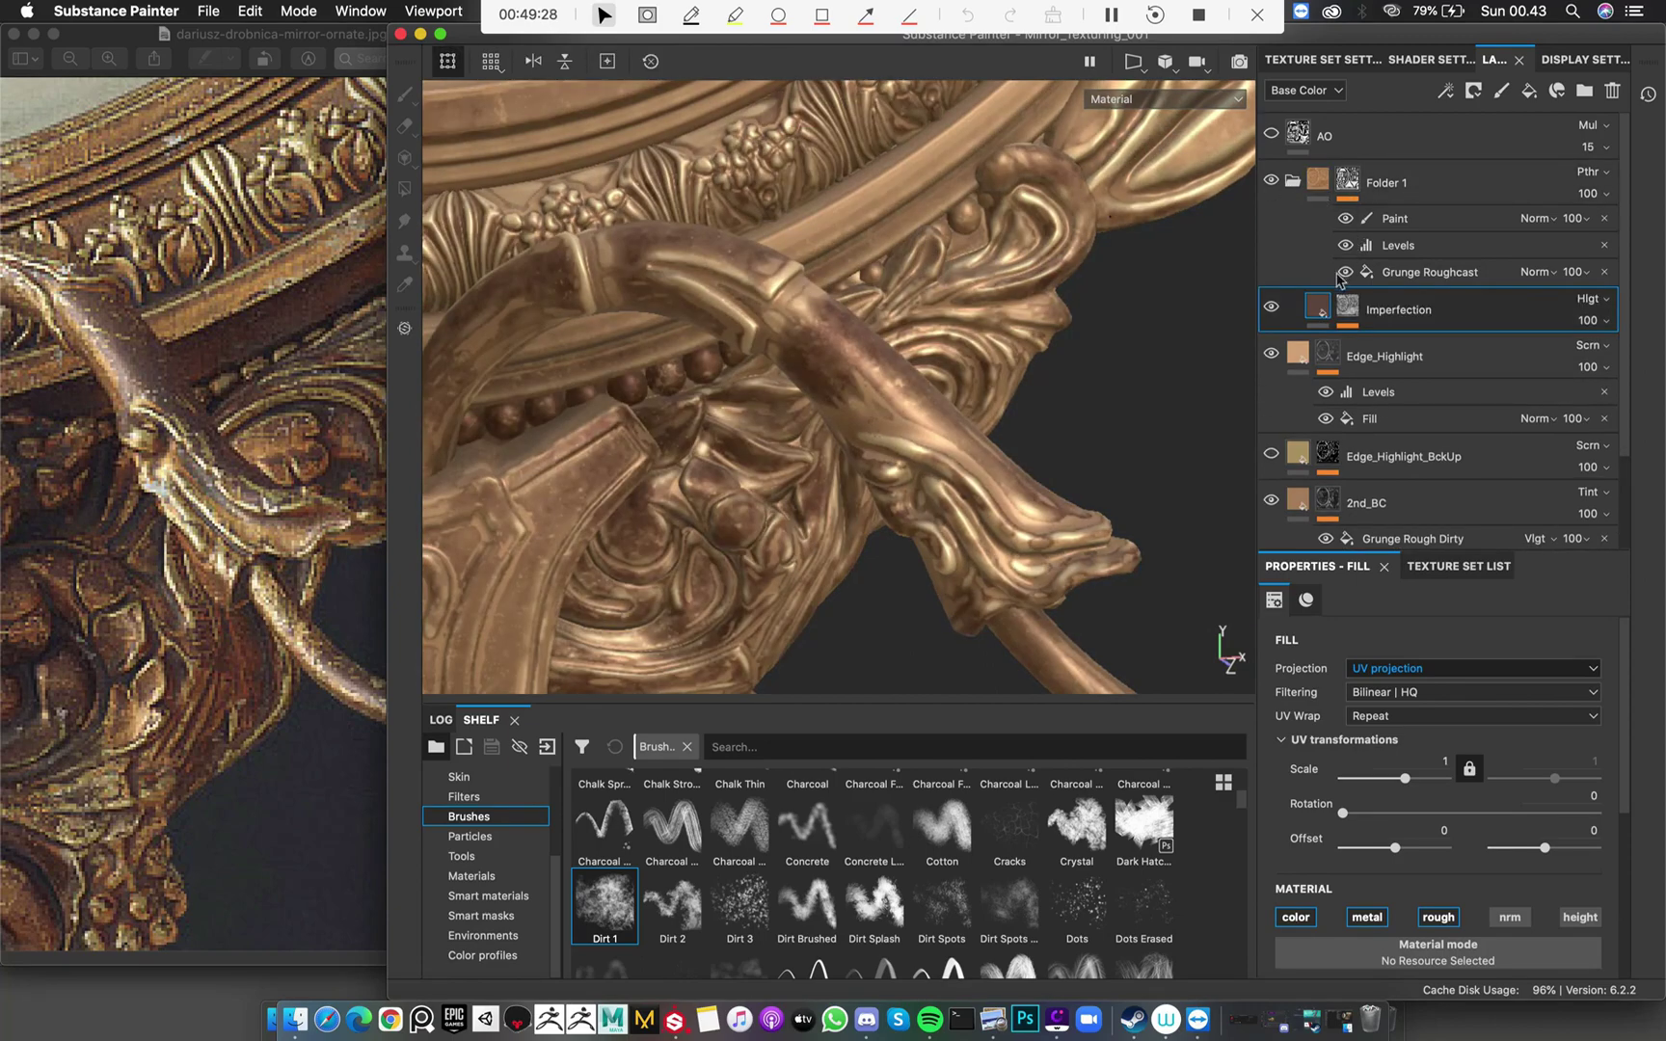
left_click(1349, 306, "alt")
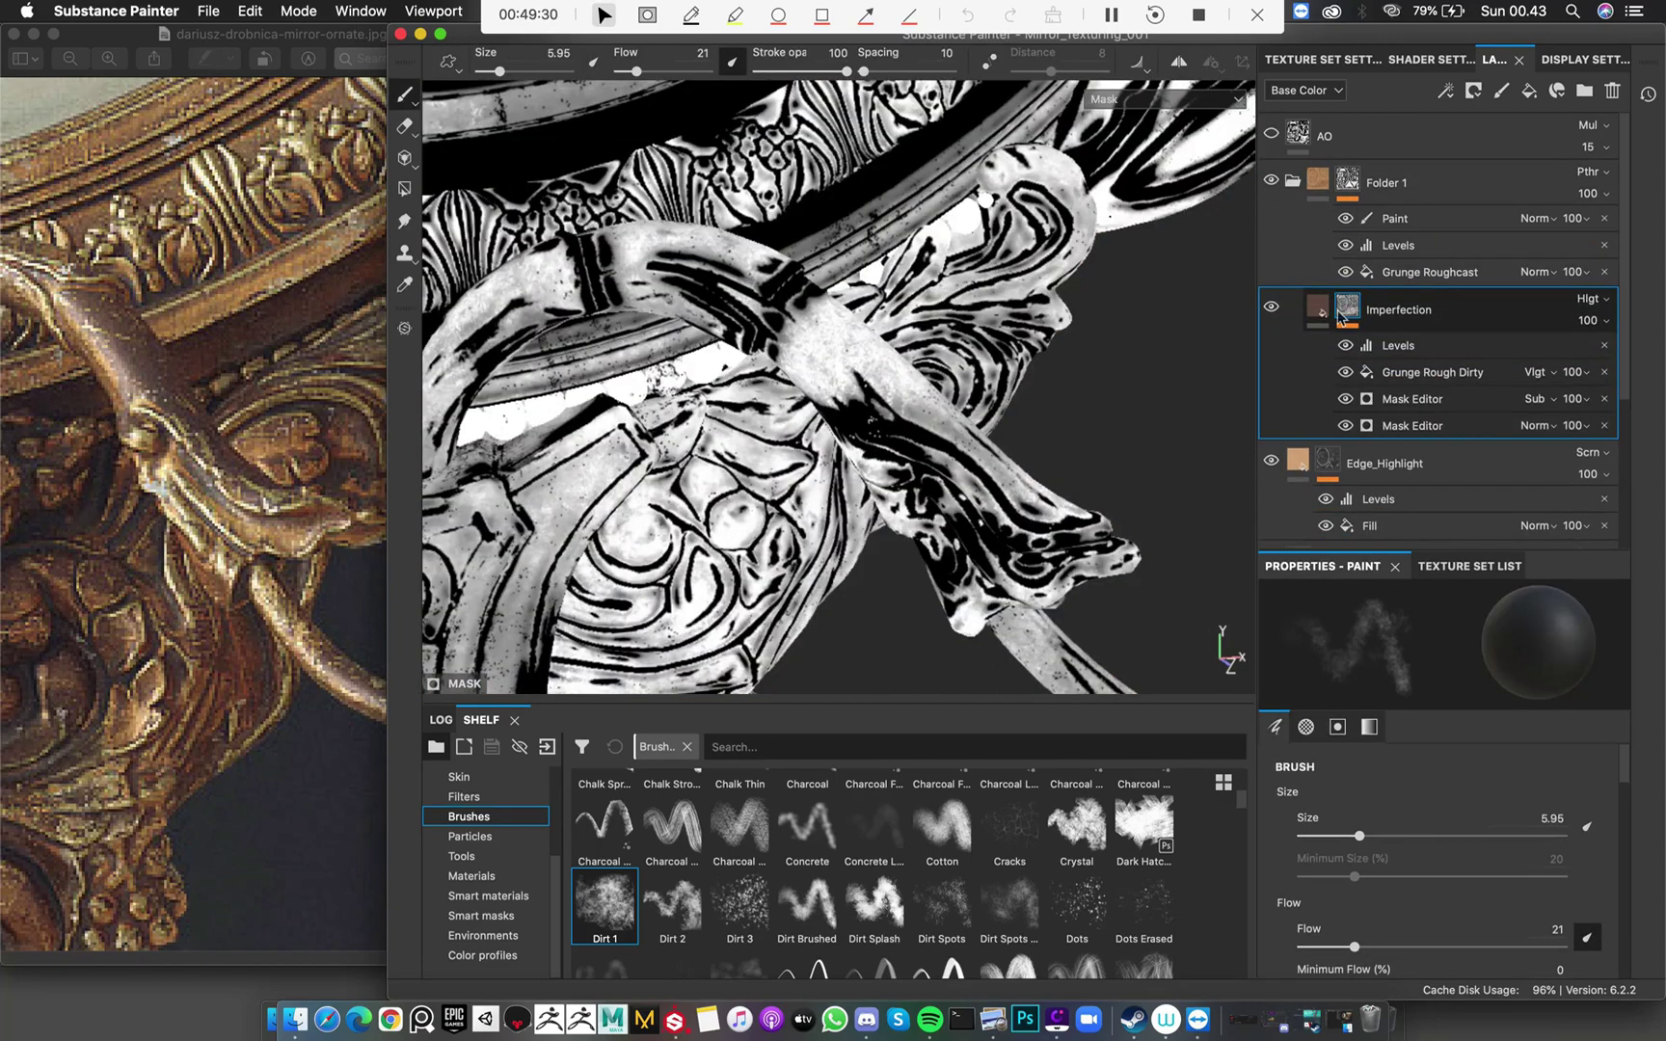
left_click(1348, 347)
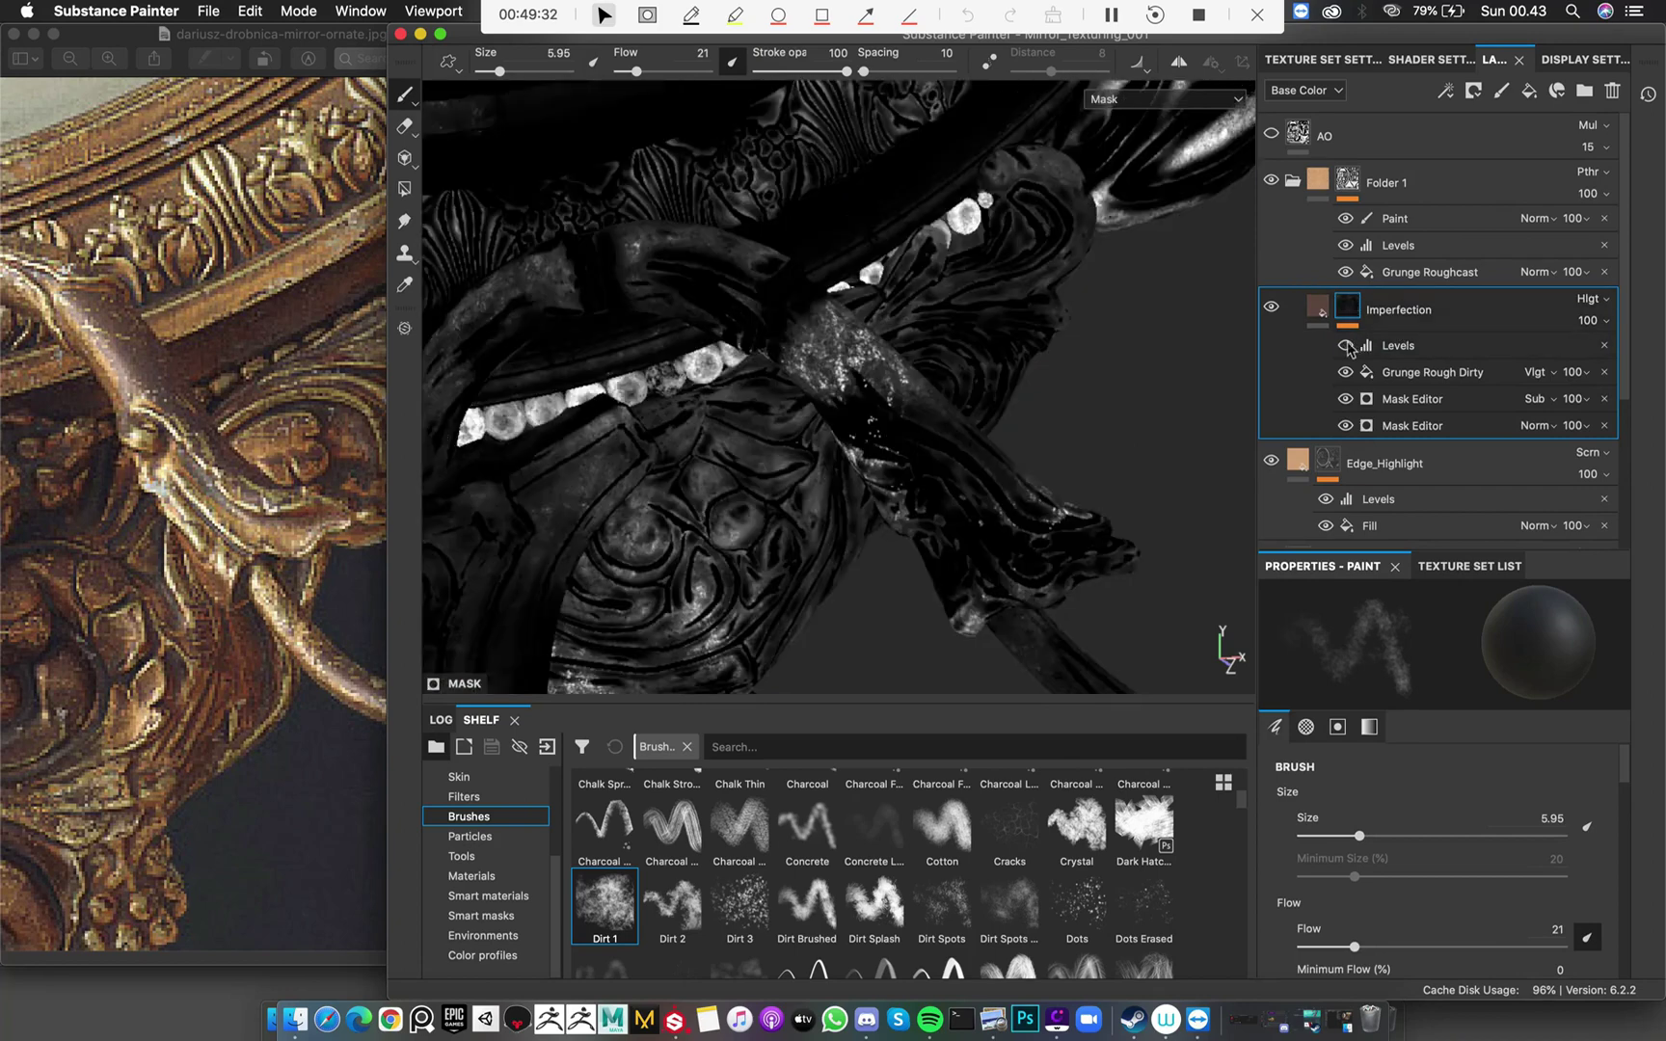
left_click(1347, 347)
mouse_move(855, 329)
left_mouse_down("alt")
mouse_move(675, 366)
mouse_move(974, 280)
left_mouse_up("alt")
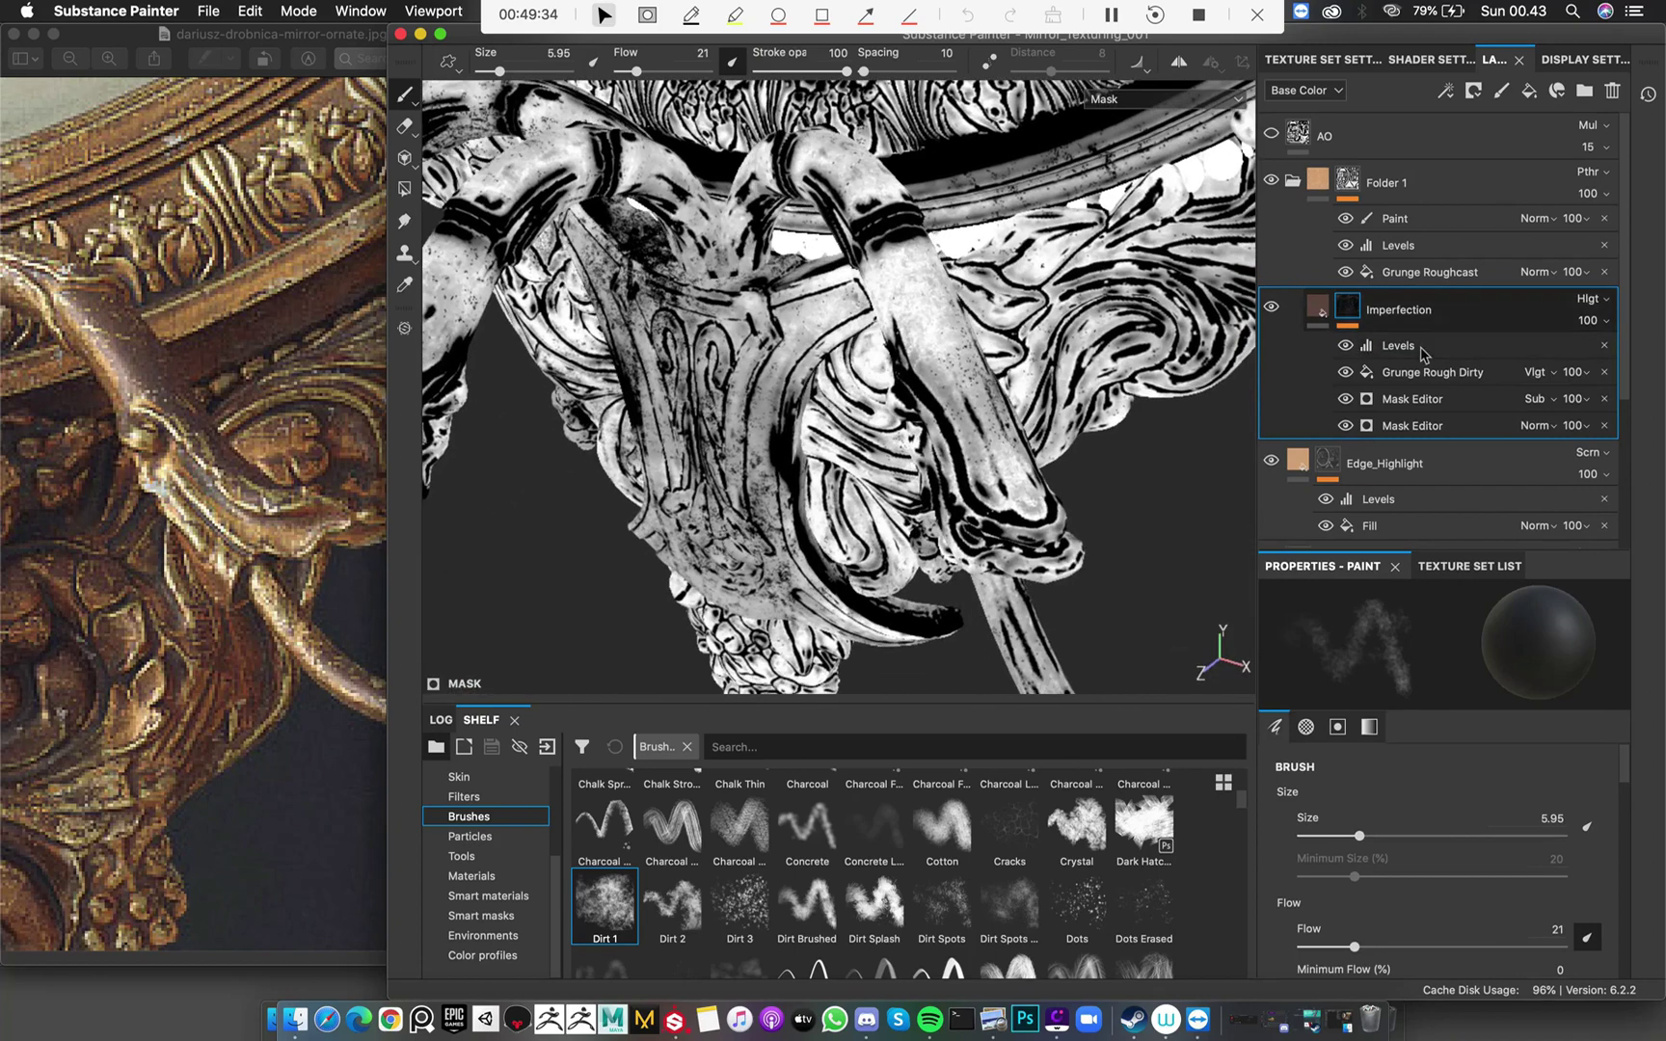
Try the Imperfection mask's Levels with midtone 2.071 and white point 0.167, and inspect the result in Material mode
left_click(1398, 345)
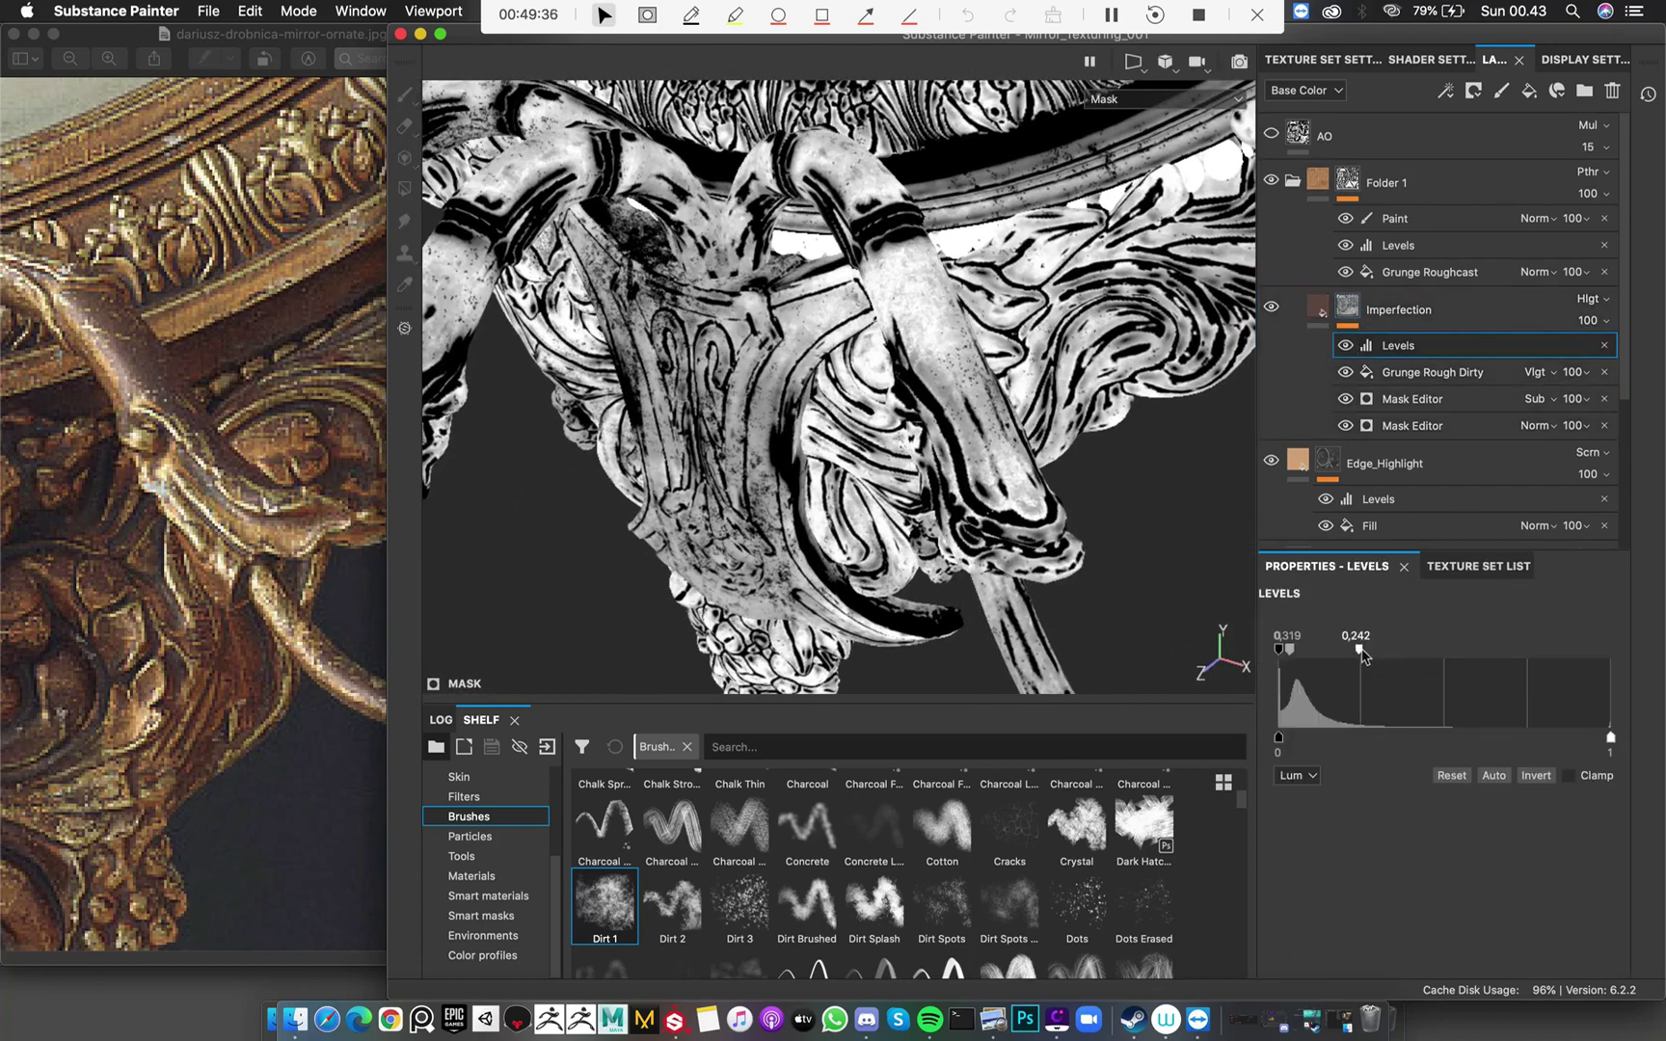
left_click_drag(1360, 651, 1410, 653)
mouse_move(1298, 655)
left_mouse_down()
mouse_move(1362, 657)
mouse_move(1308, 660)
left_mouse_up()
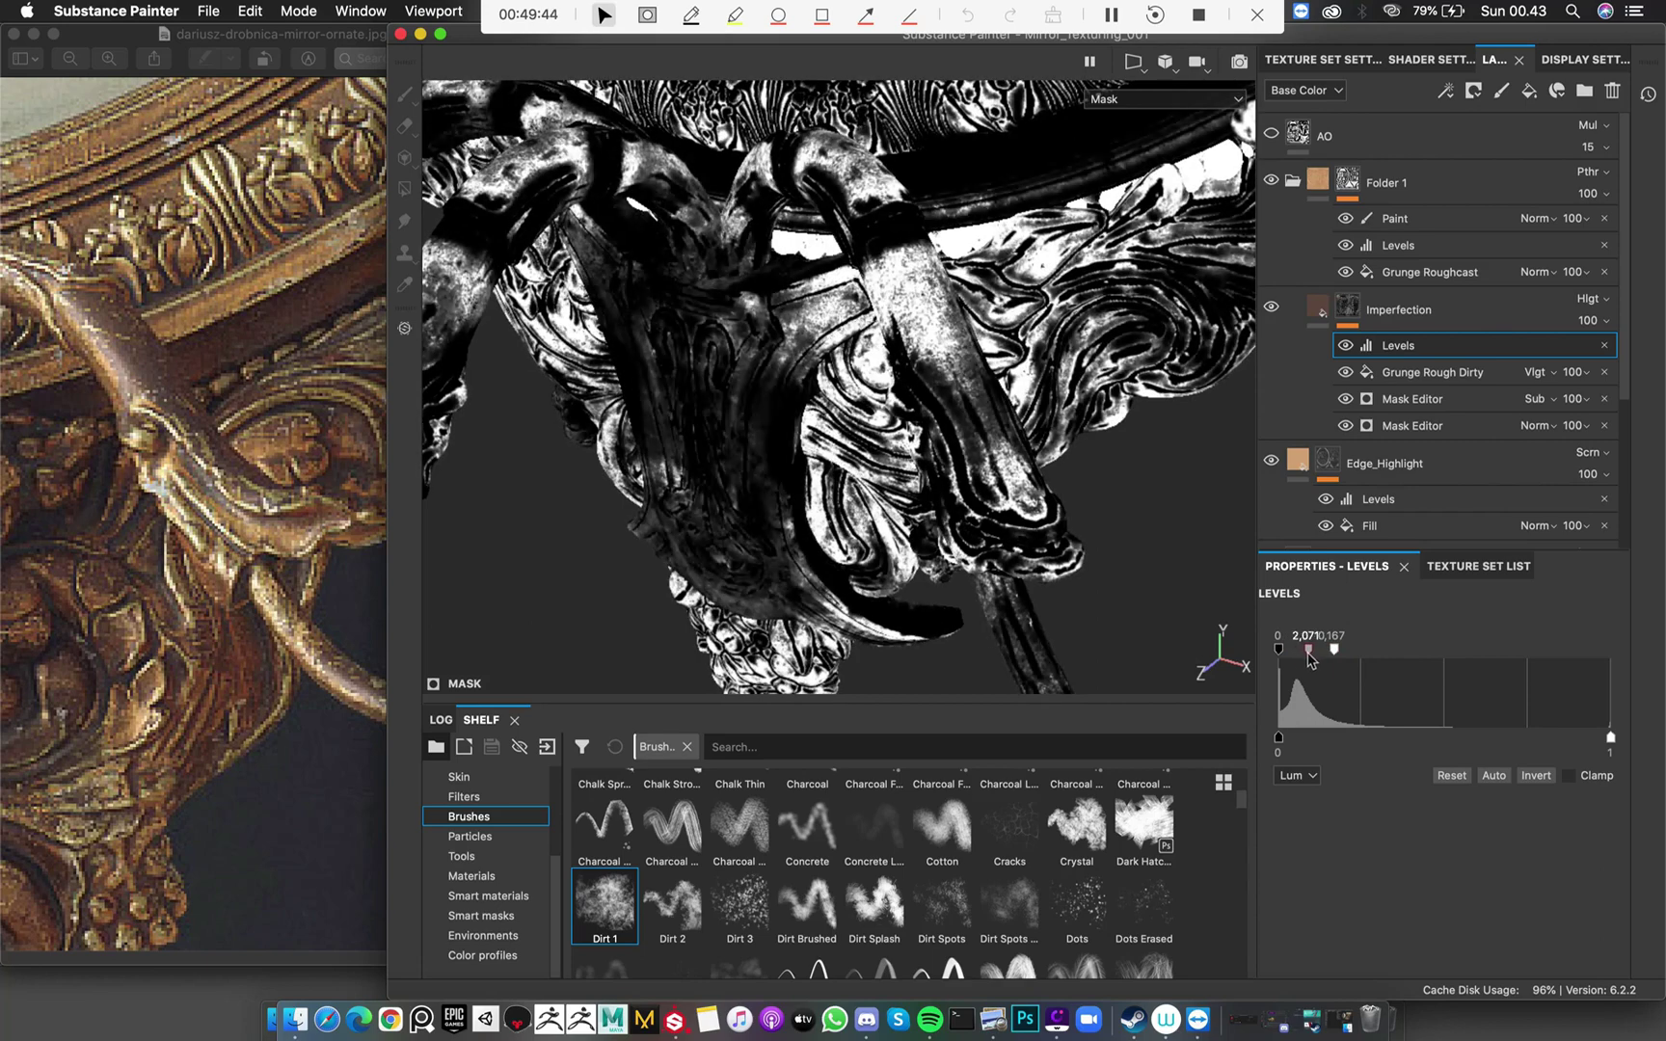
left_click(1318, 308)
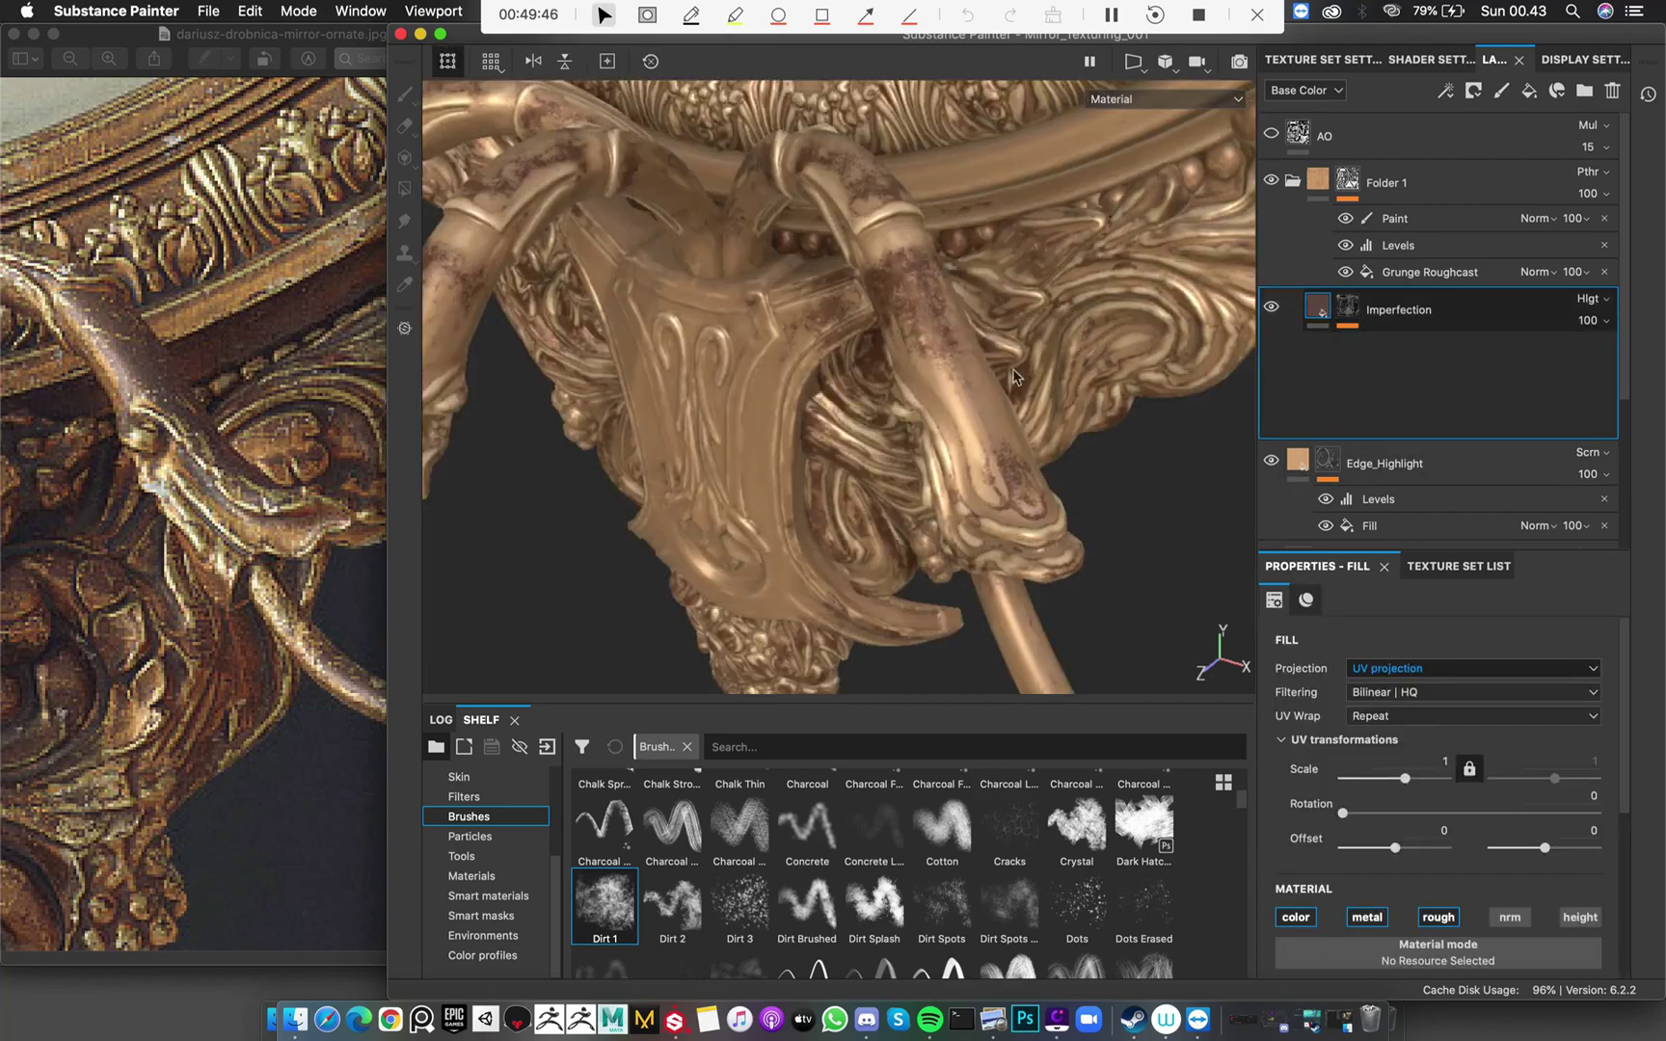
left_click_drag(892, 374, 964, 371, "alt")
Set the Imperfection mask's Levels to a midtone of 0.188 and a white point of 0.137 for heavier brown dirt
left_click(1348, 309)
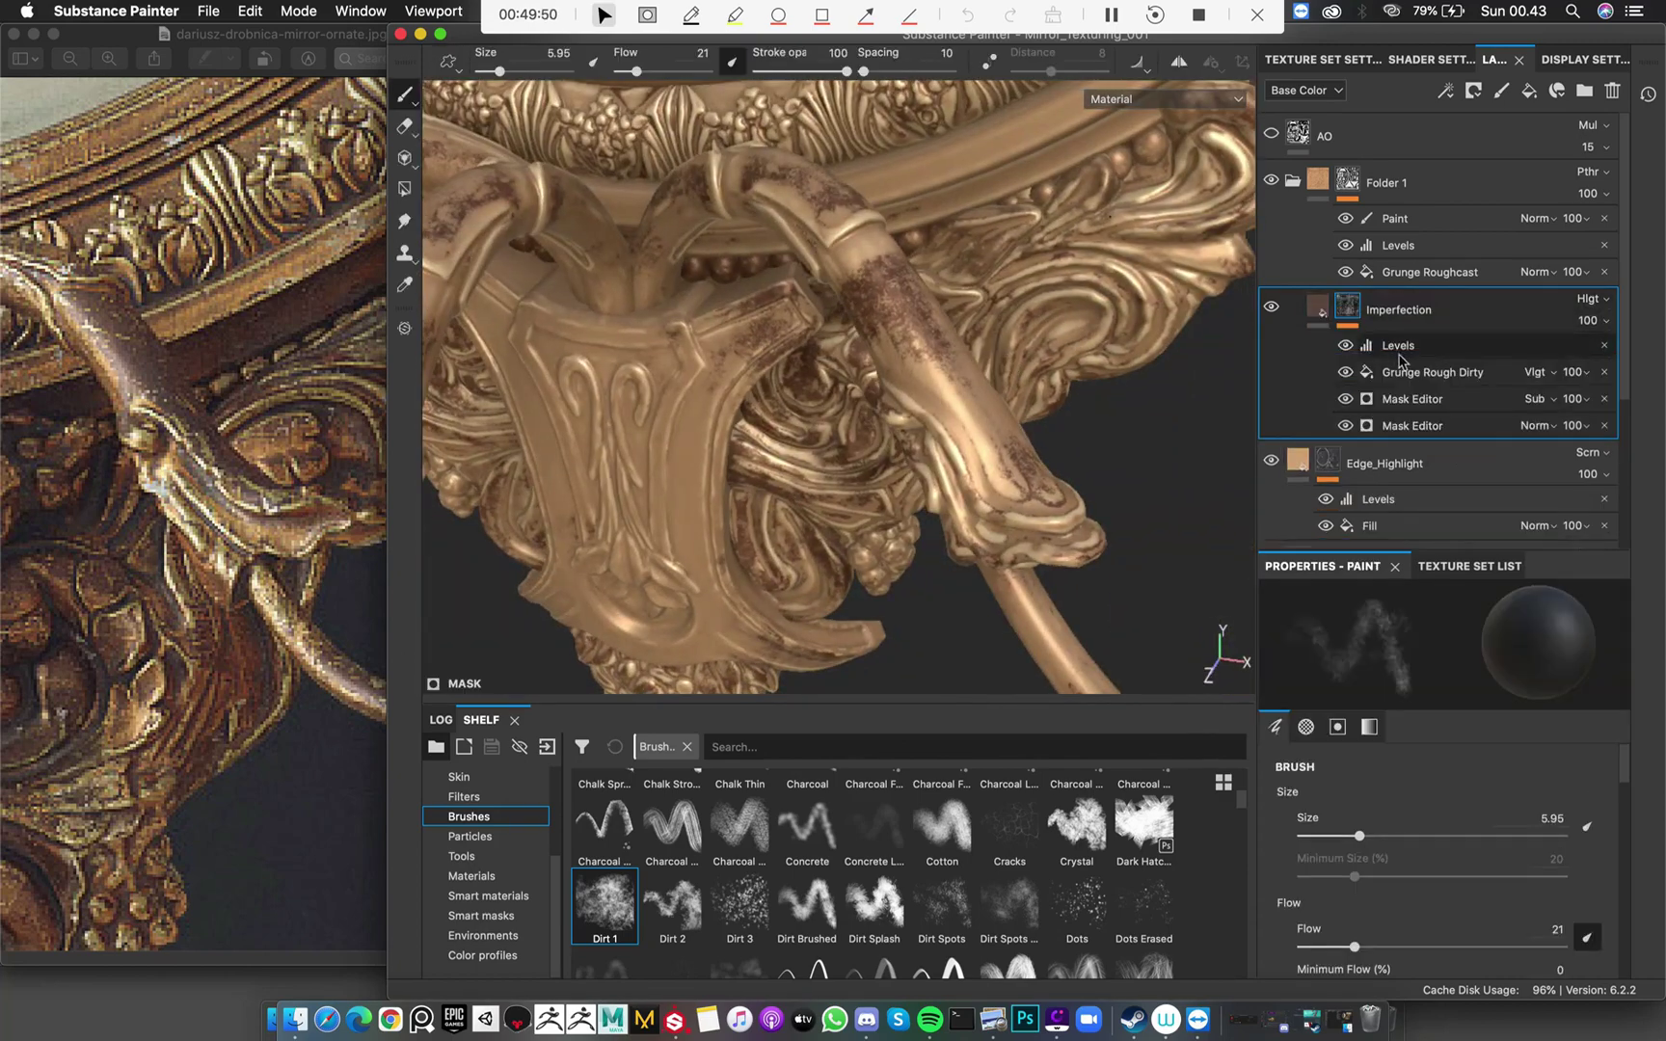
left_click(1414, 349)
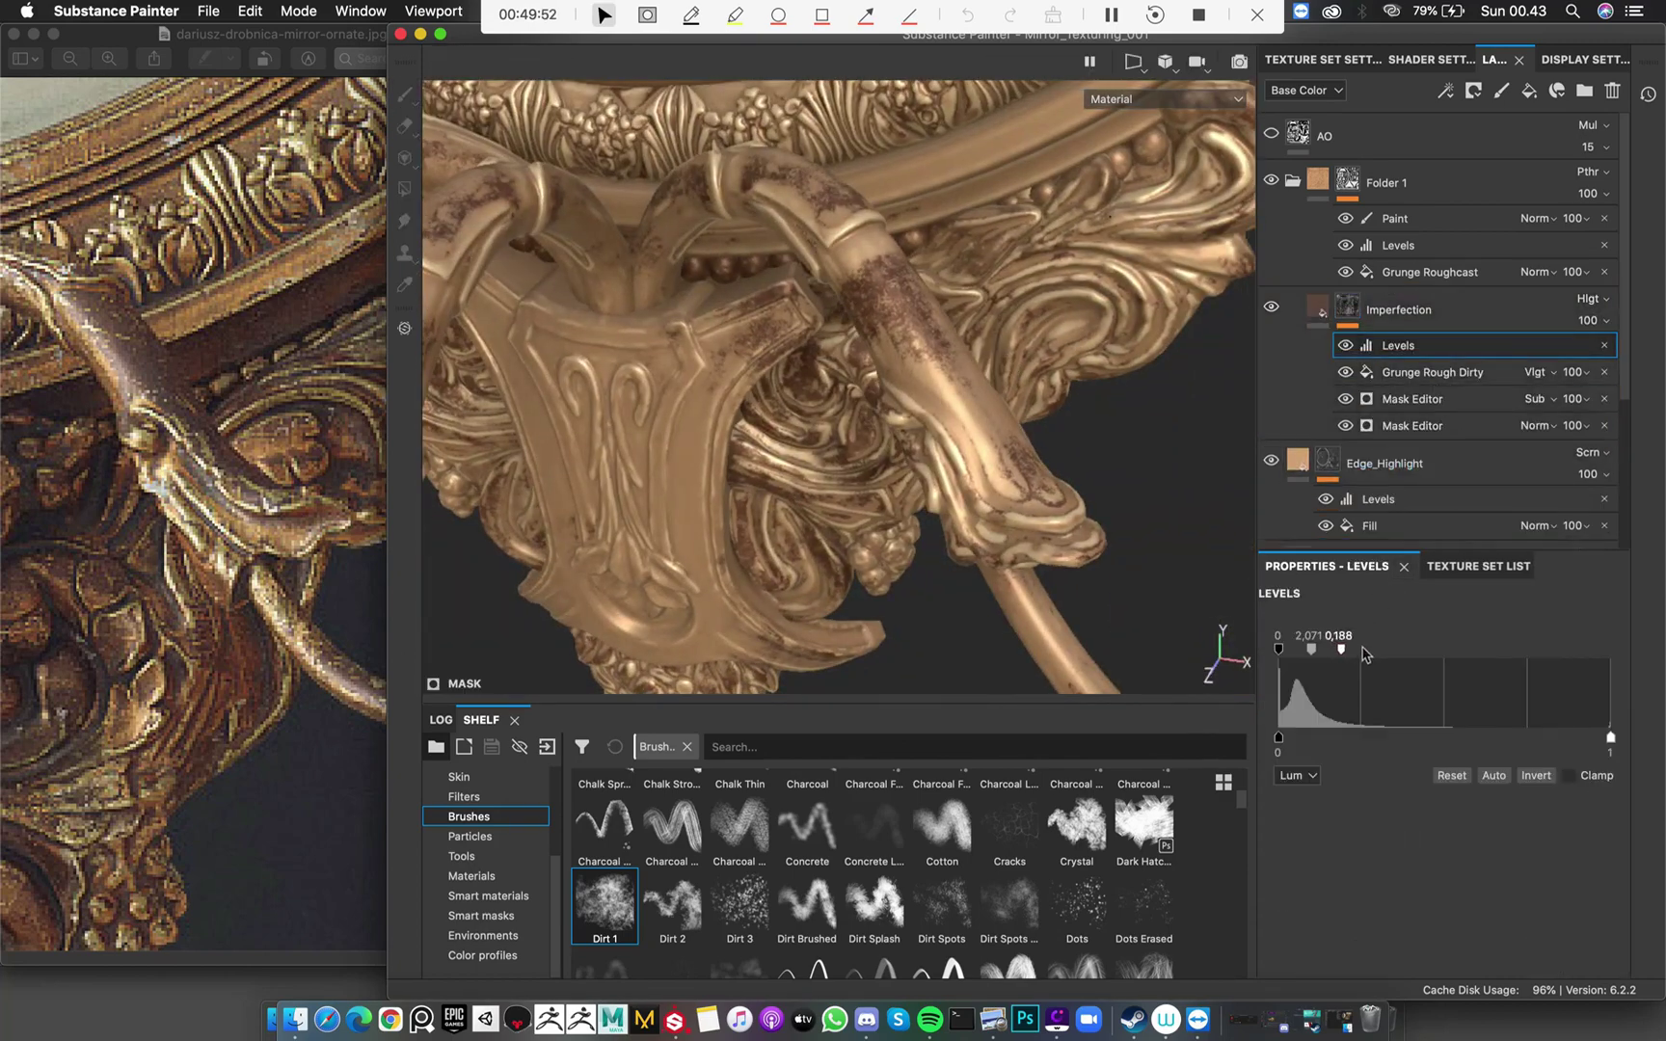
left_click_drag(1362, 648, 1447, 652)
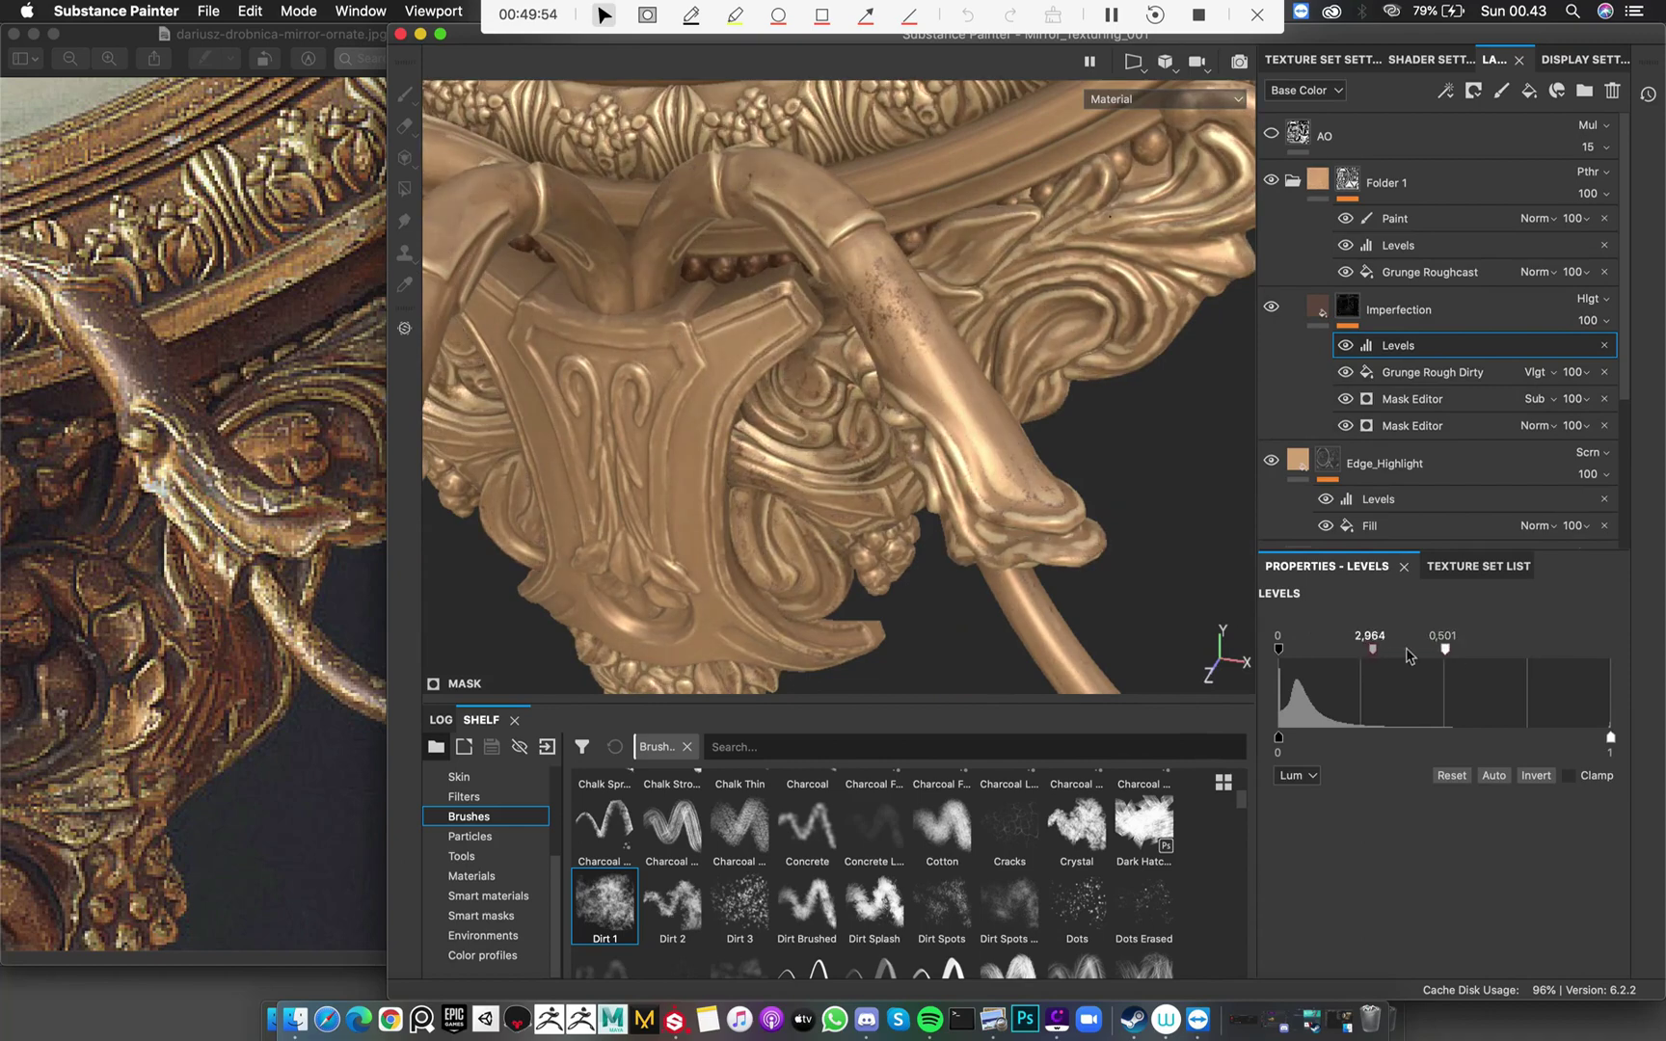
left_click_drag(1329, 657, 1311, 658)
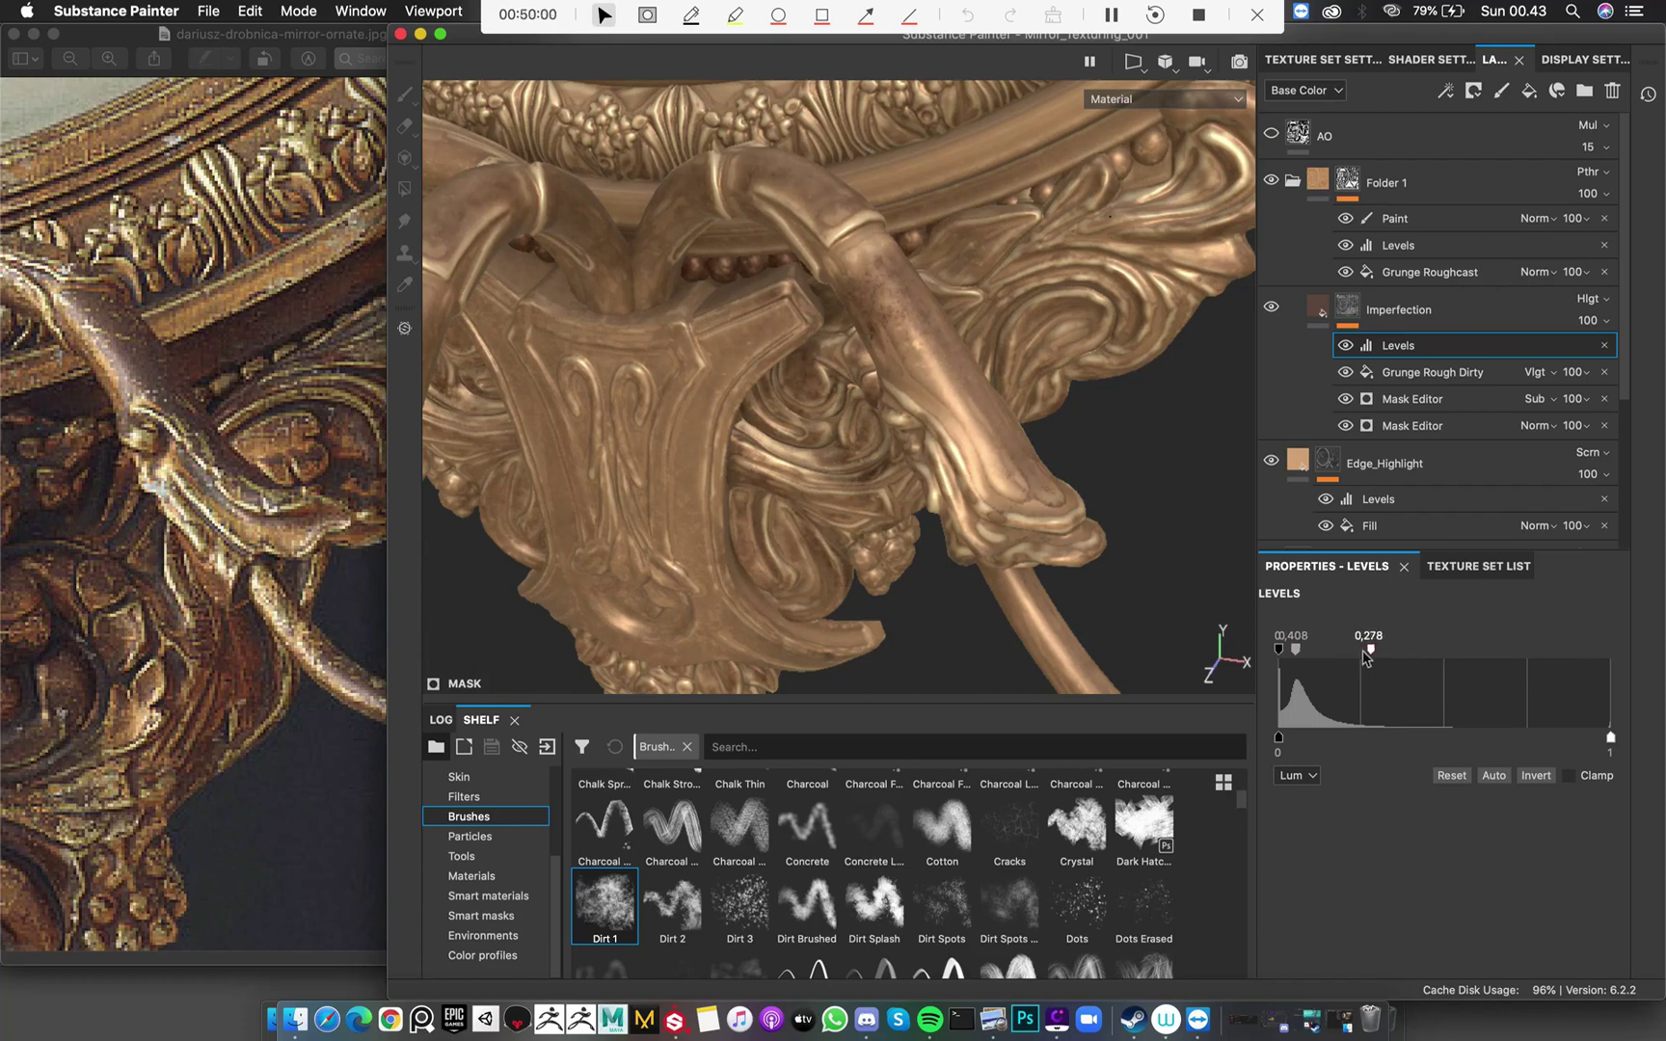
left_click_drag(1364, 658, 1295, 656)
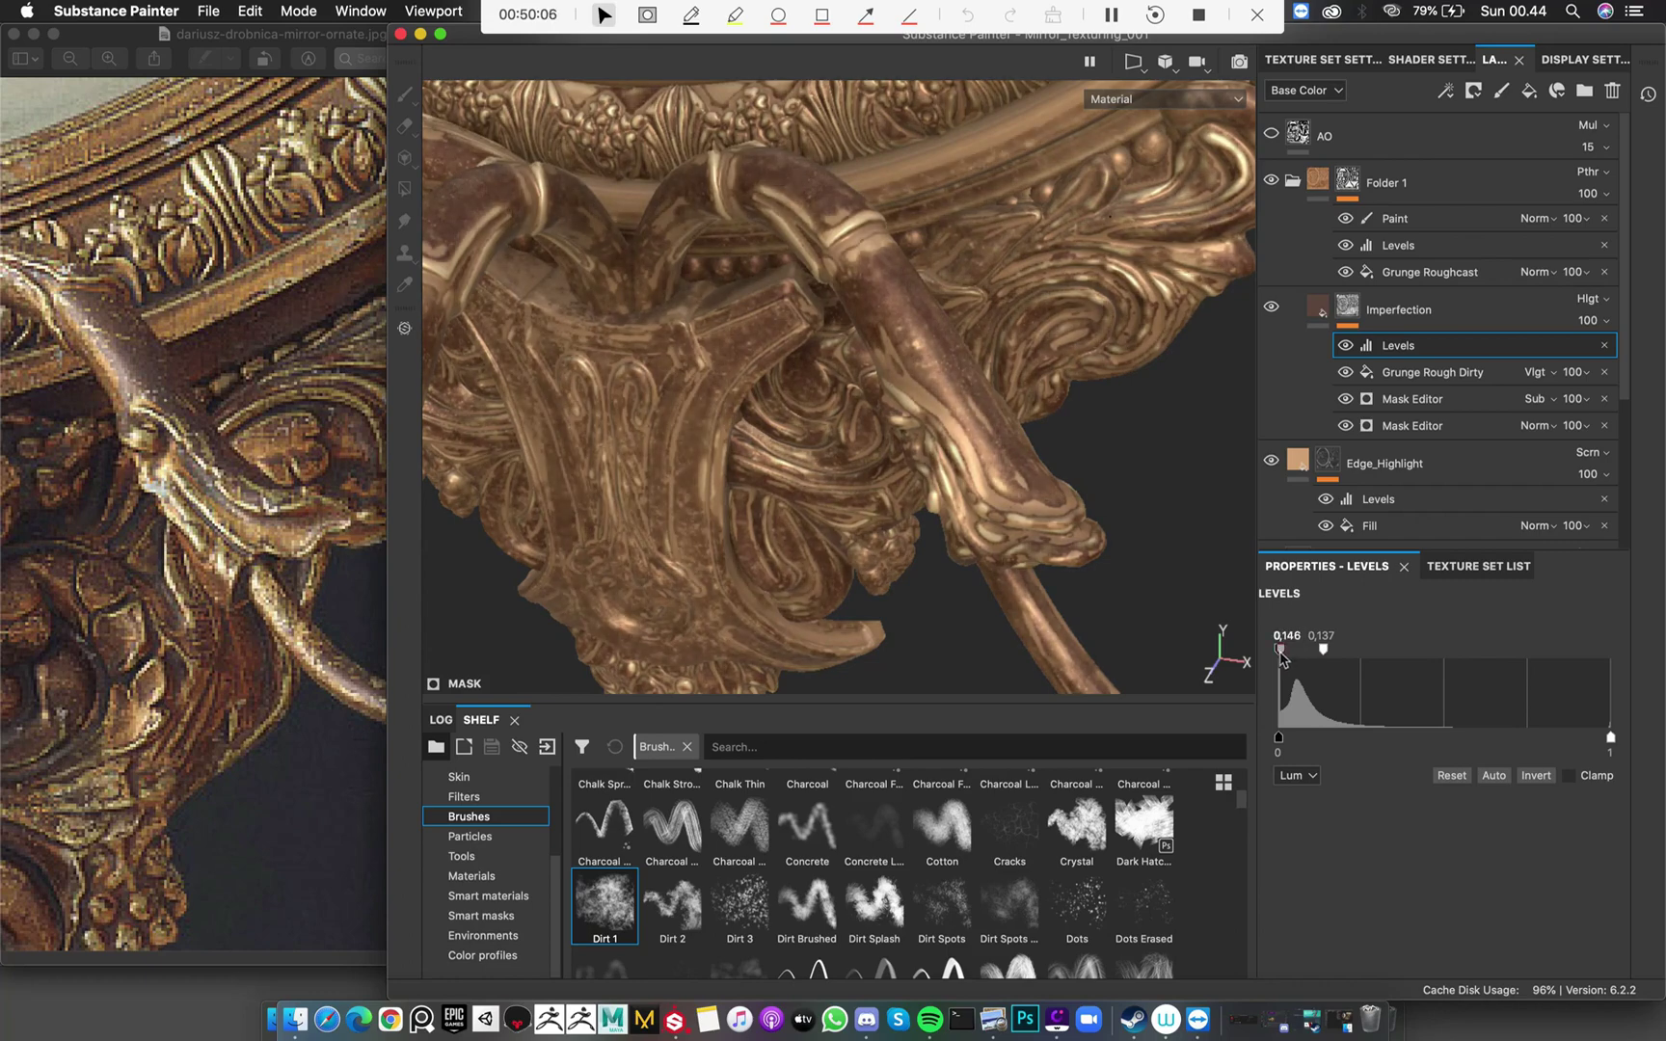
left_click_drag(1046, 388, 1002, 440, "alt")
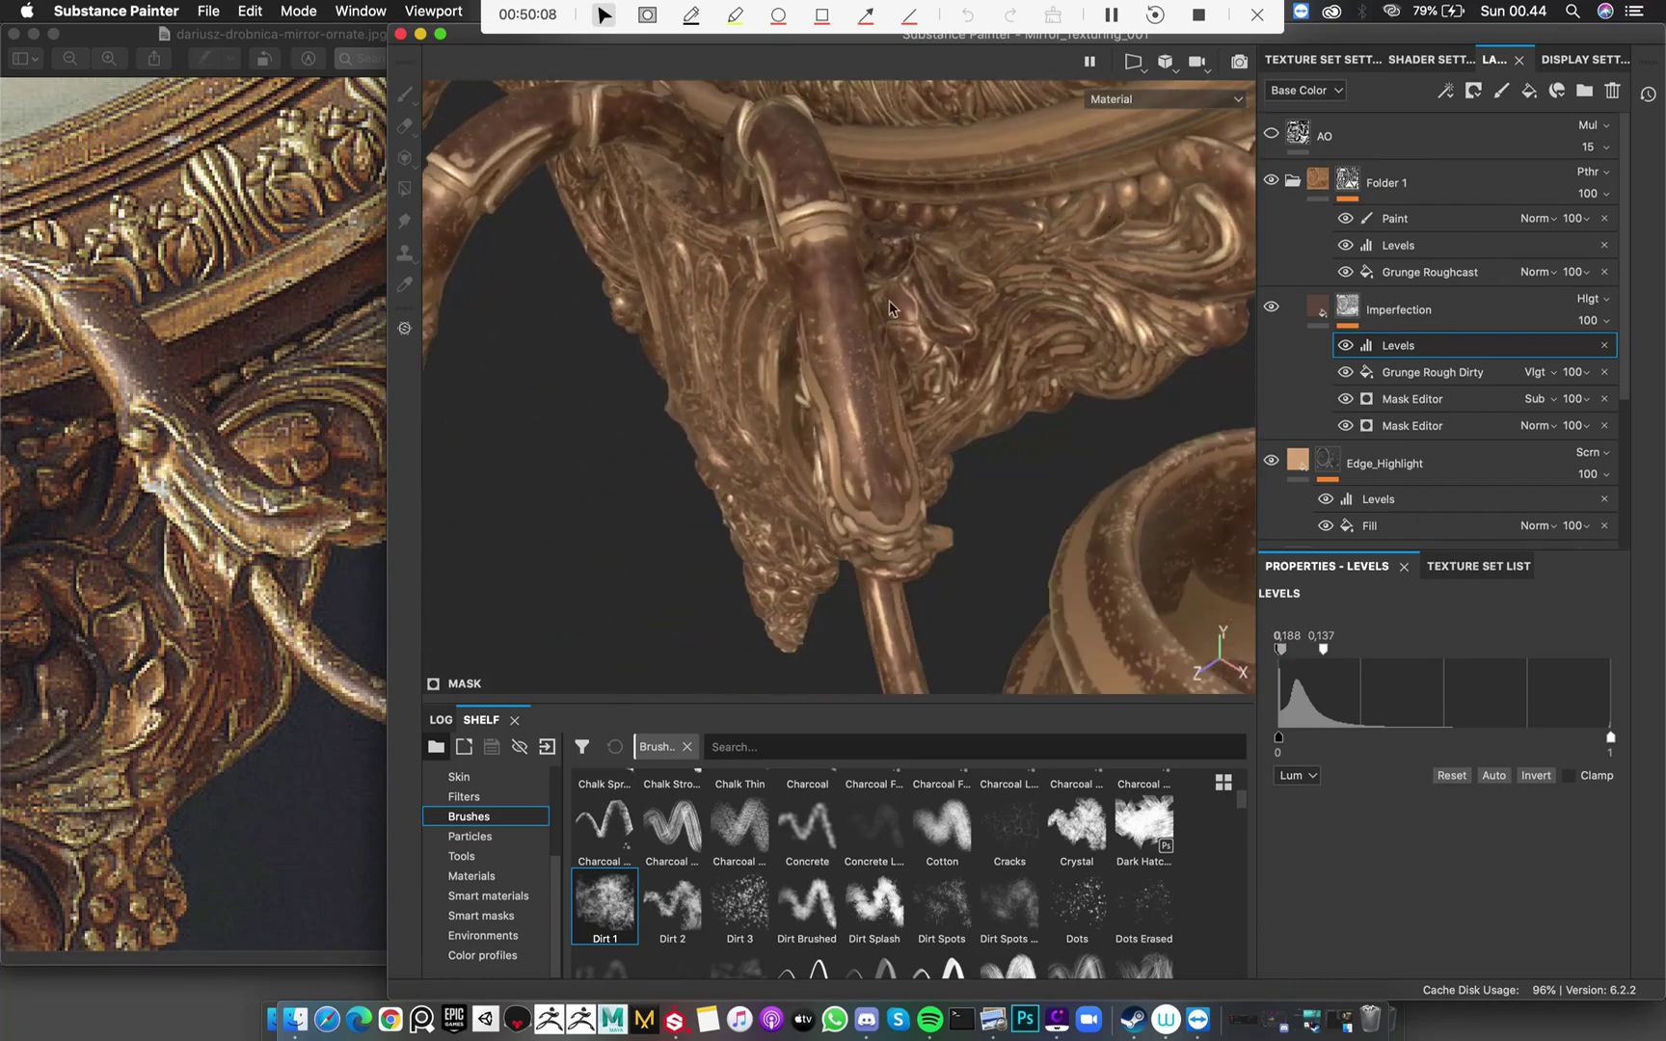
Select the Paint effect in Folder 1's mask near the candle arm collar and set the brush to size 1.05 and flow 100
left_click_drag(889, 301, 1031, 298, "alt")
mouse_move(971, 225)
left_mouse_down("alt")
mouse_move(963, 326)
mouse_move(949, 226)
mouse_move(983, 265)
mouse_move(940, 234)
mouse_move(516, 293)
mouse_move(669, 342)
mouse_move(1105, 320)
mouse_move(974, 251)
left_mouse_up("alt")
left_click(1395, 217)
key("[")
key("[")
key("[")
key("[")
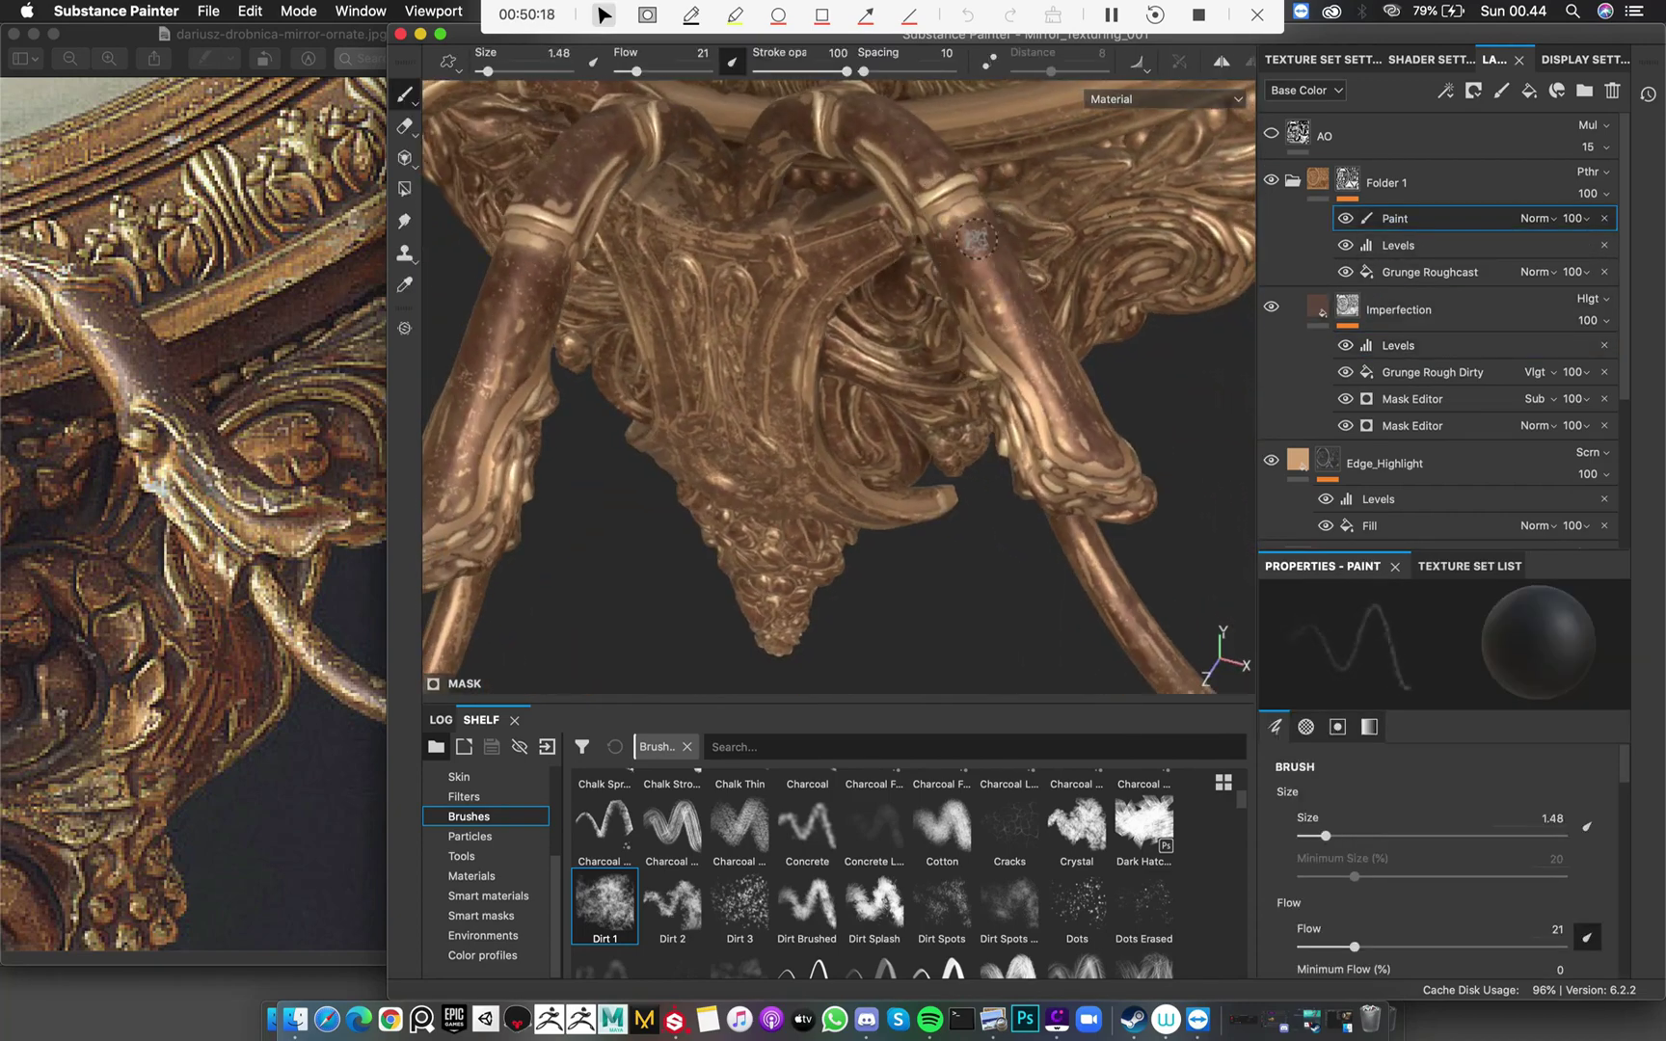
right_click_drag(977, 238, 967, 272, "alt")
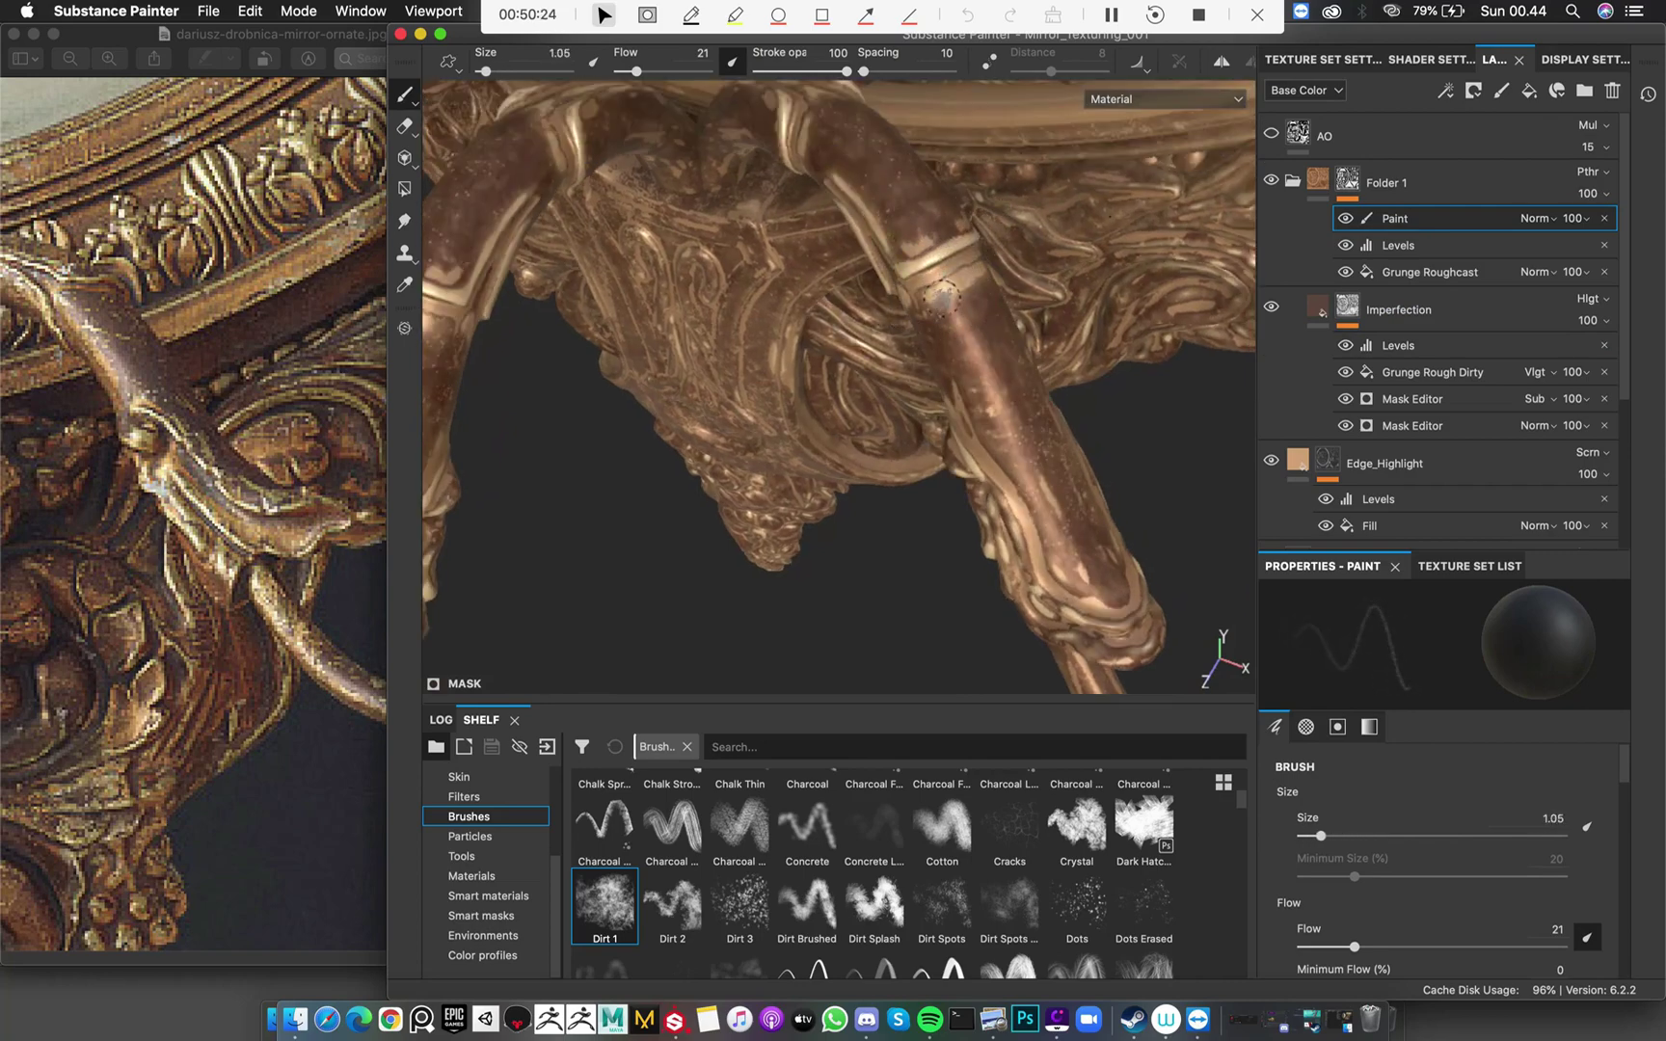
left_click_drag(1004, 306, 959, 285, "alt")
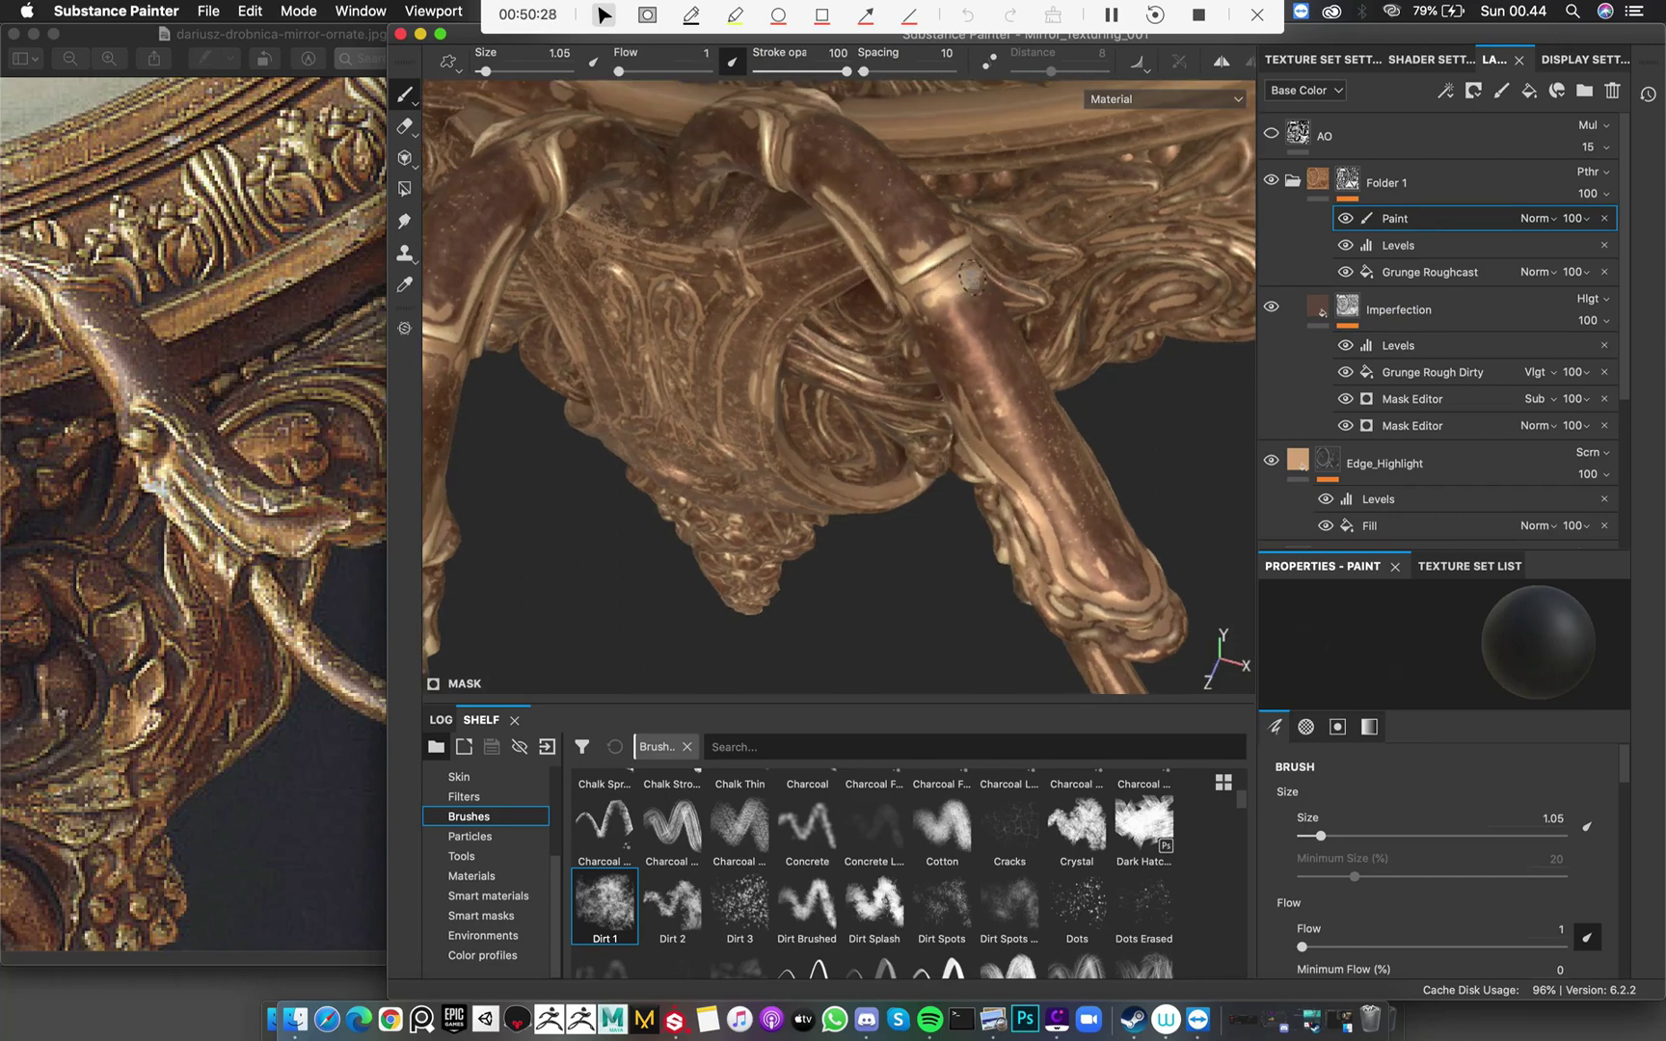
left_click_drag(972, 277, 1474, 344, "super")
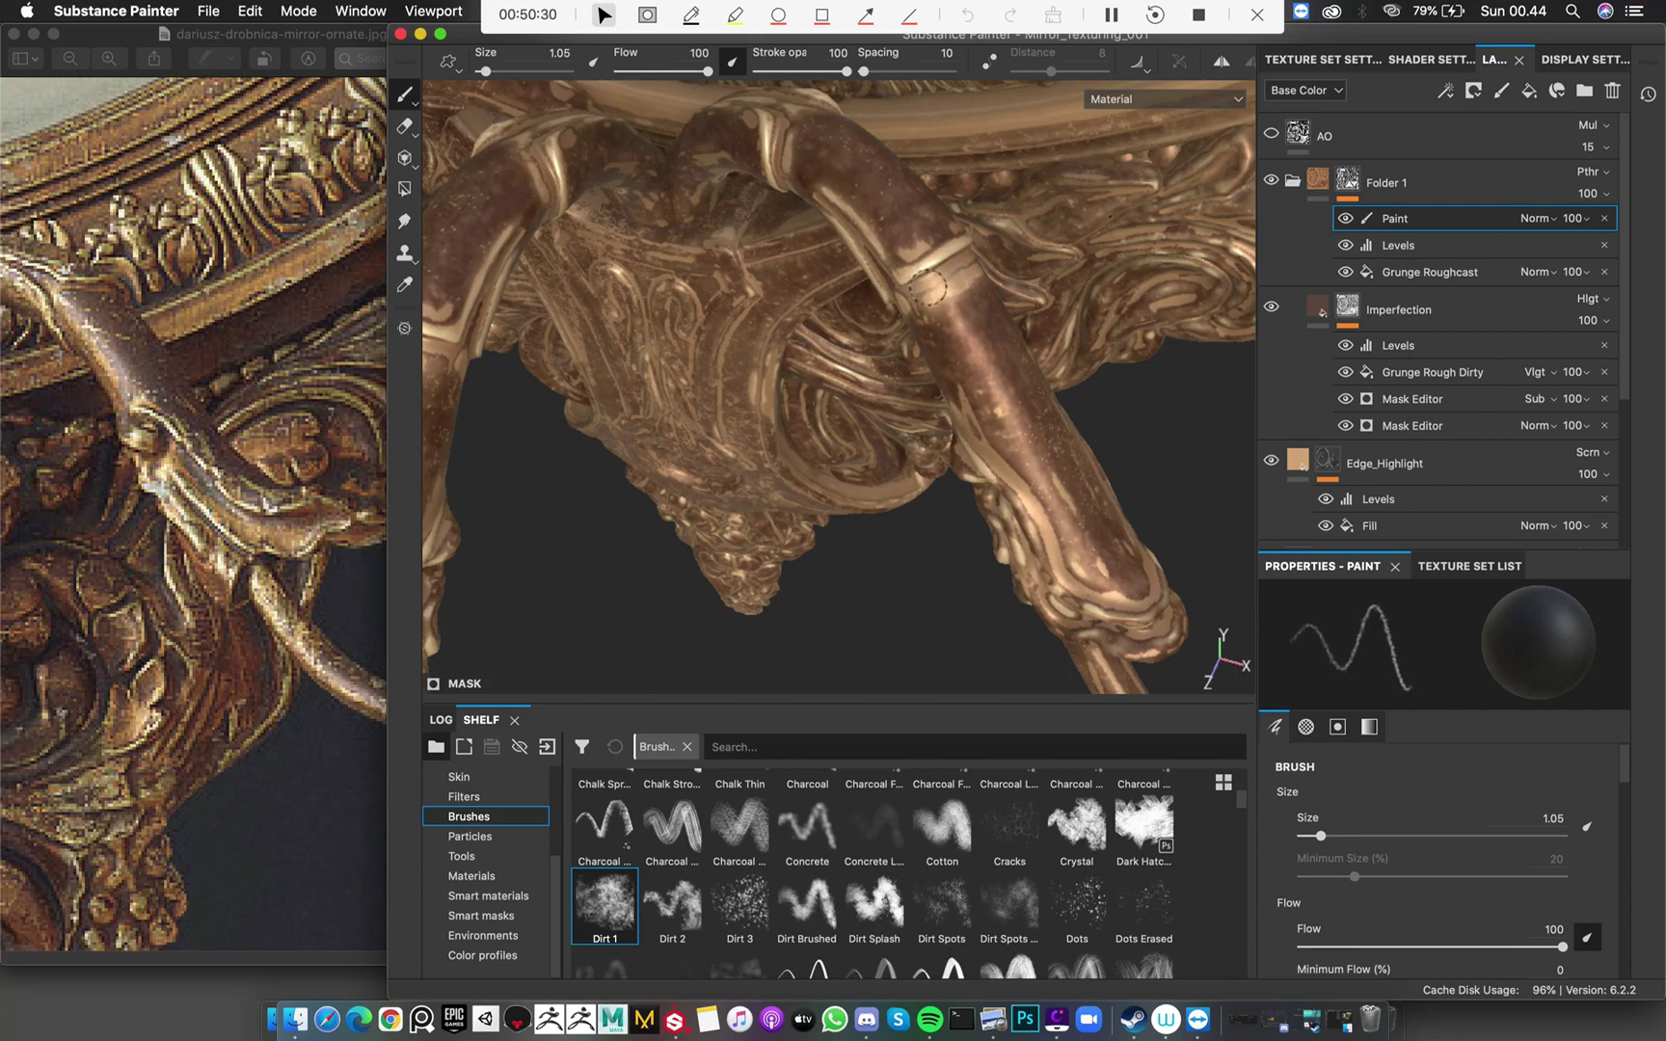
Examine the dirt around the candle arm collar, the side of the bracket and the underside of the frame up close
left_click_drag(974, 266, 924, 378, "alt")
right_click_drag(924, 377, 848, 337, "alt")
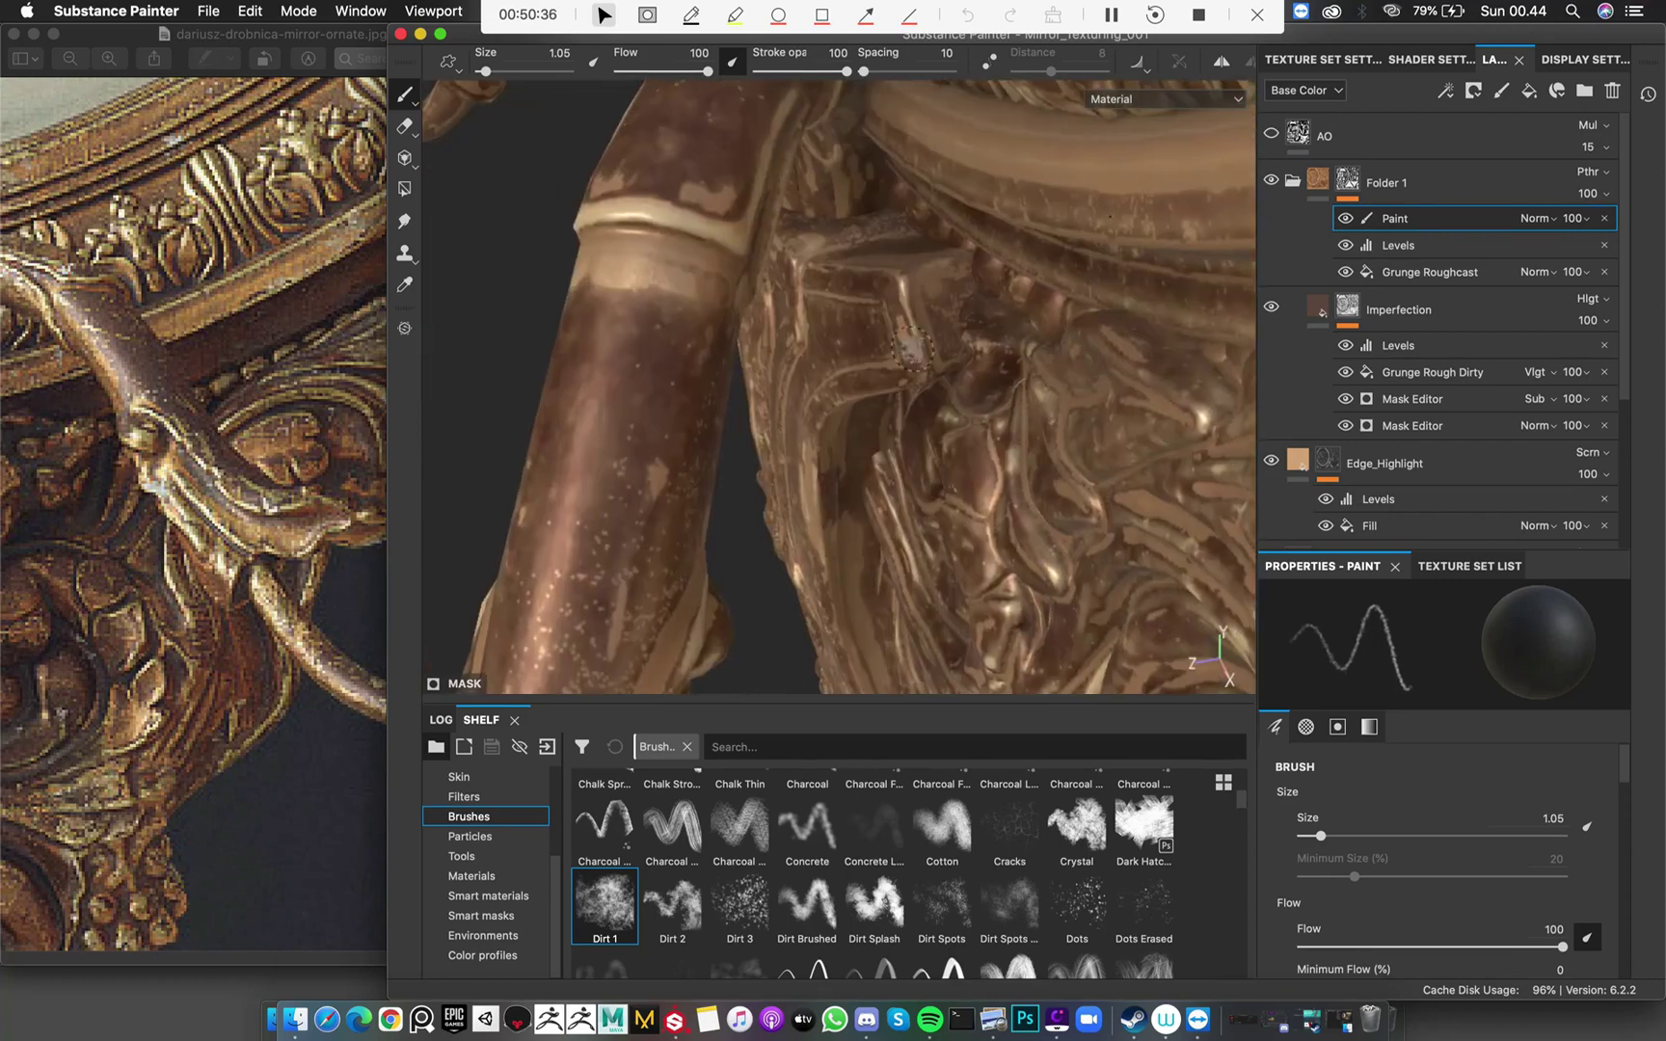
left_click_drag(848, 337, 724, 280, "alt")
right_click_drag(725, 279, 1542, 431, "alt")
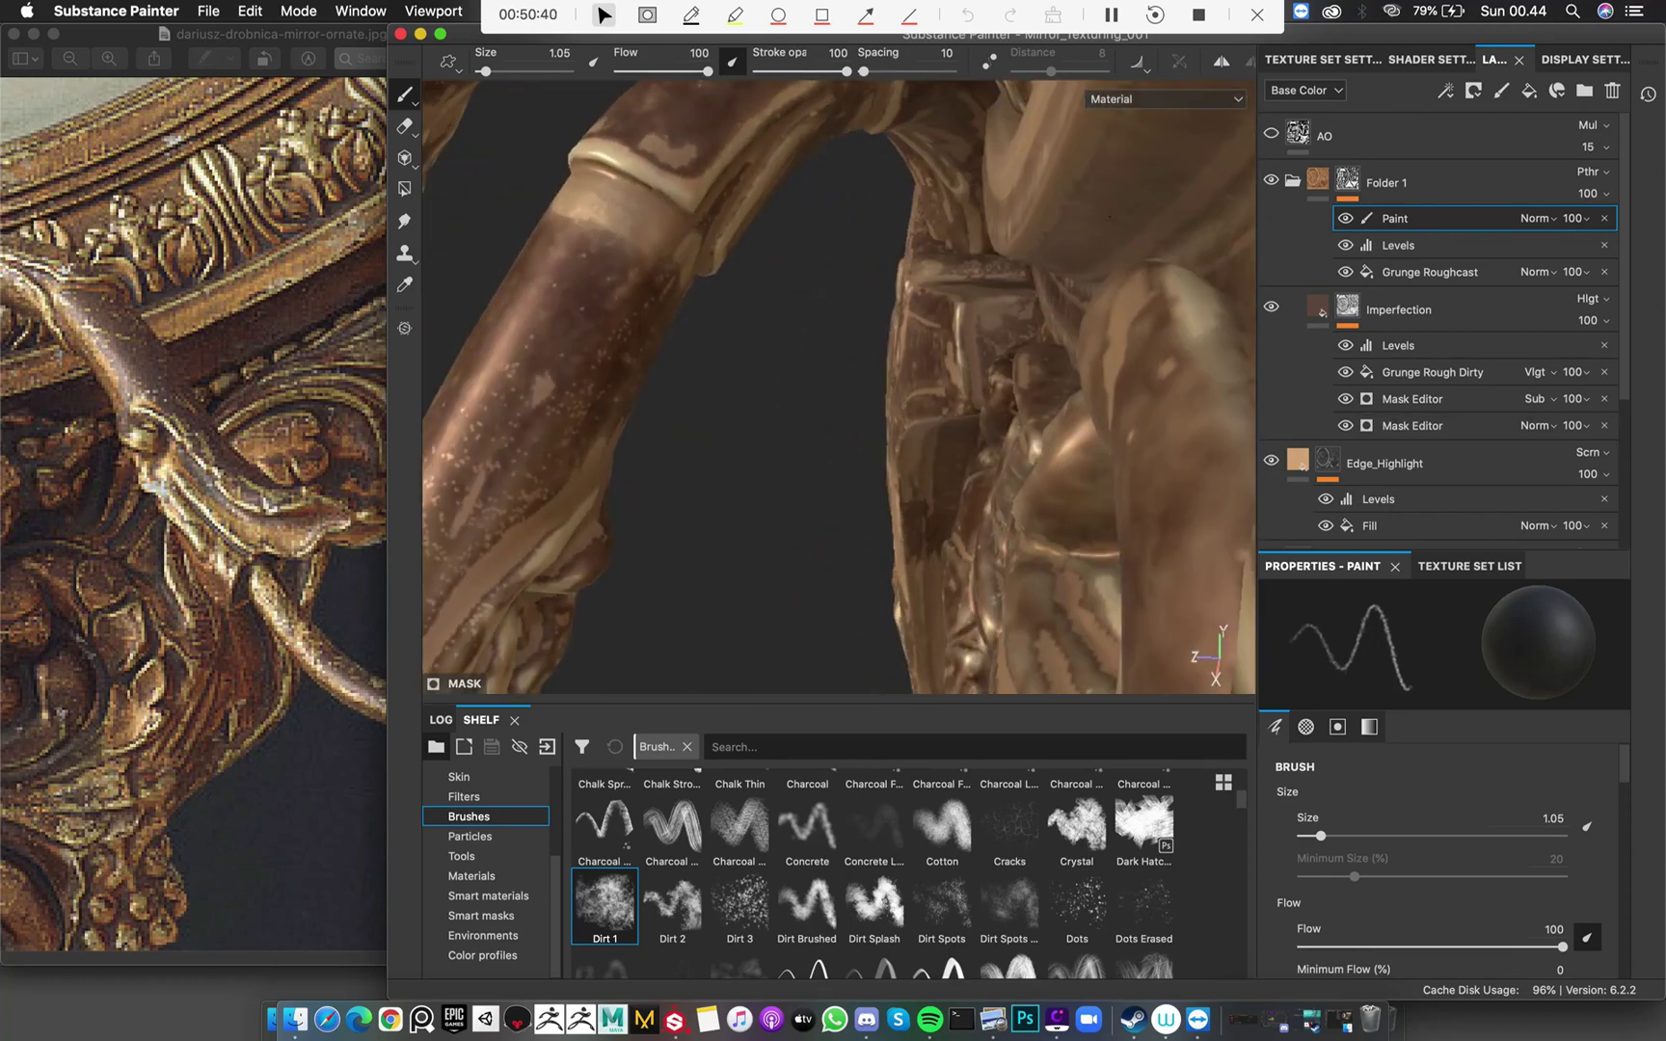
left_click_drag(1041, 270, 1061, 275, "alt")
middle_click_drag(1060, 274, 821, 324, "alt")
left_click_drag(821, 324, 834, 338, "alt")
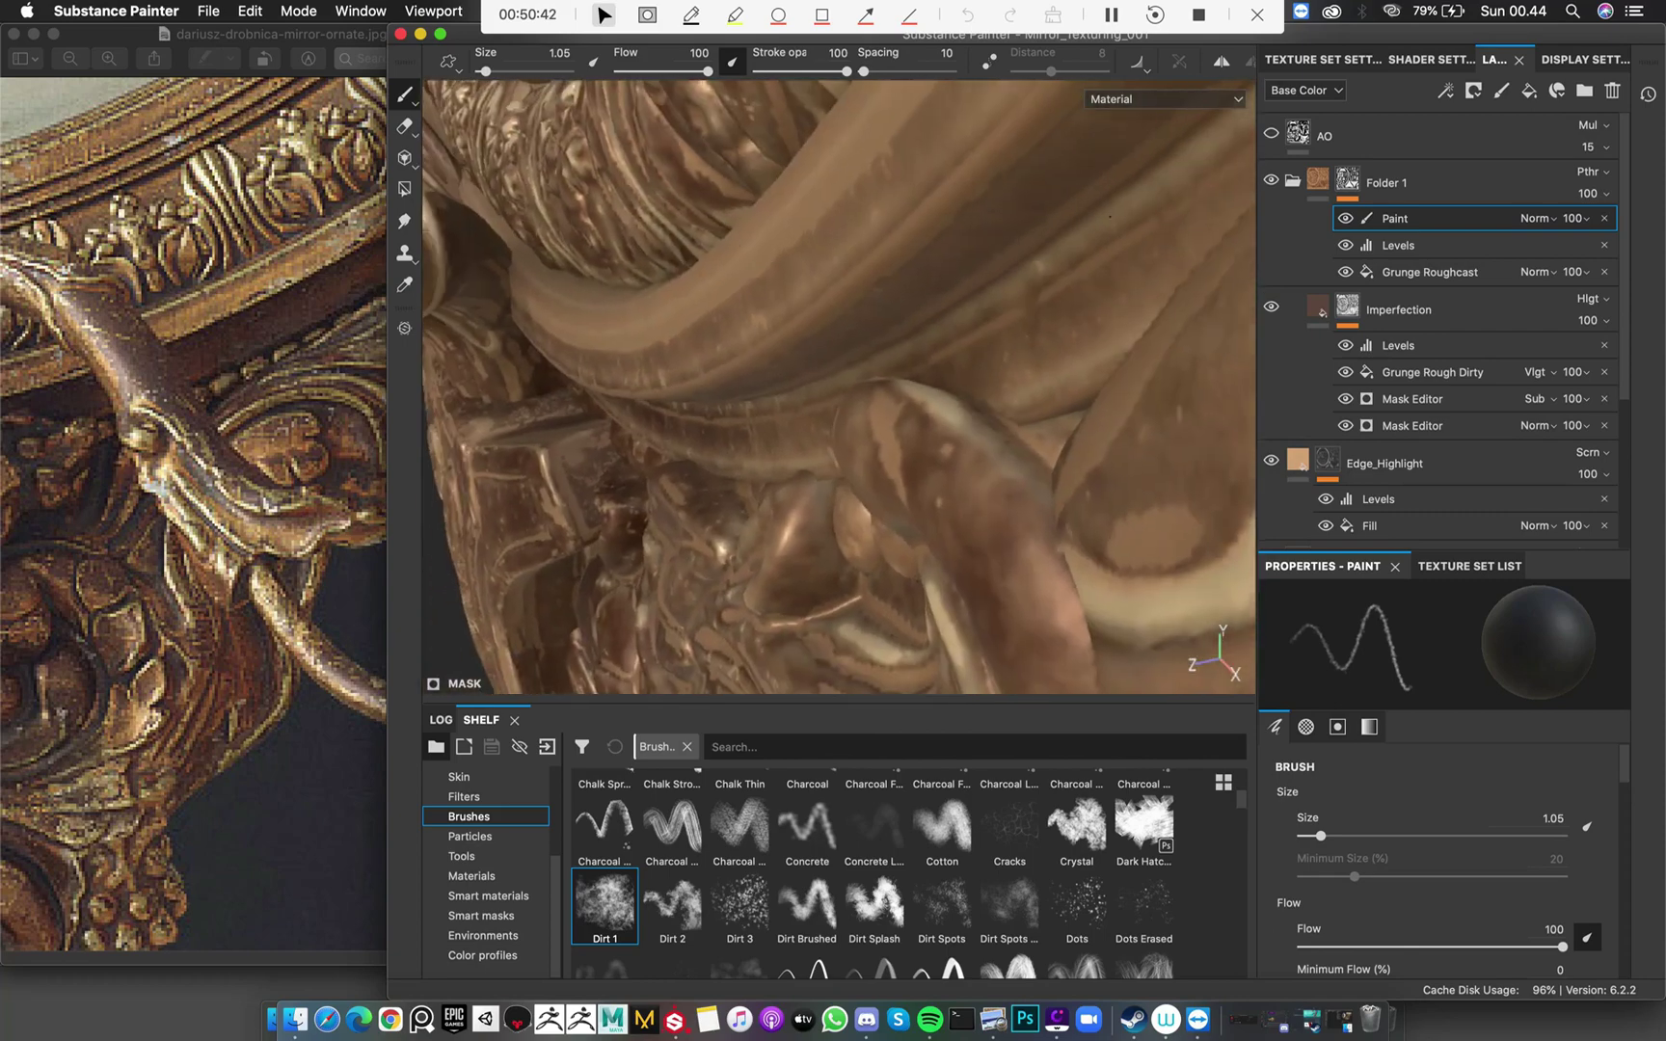
Paint gold wear along the leaf-shaped end of the candle arm with the brush size reduced to 0.53
right_click_drag(834, 337, 636, 323, "alt")
middle_click_drag(636, 323, 723, 333, "alt")
right_click_drag(723, 333, 985, 260, "alt")
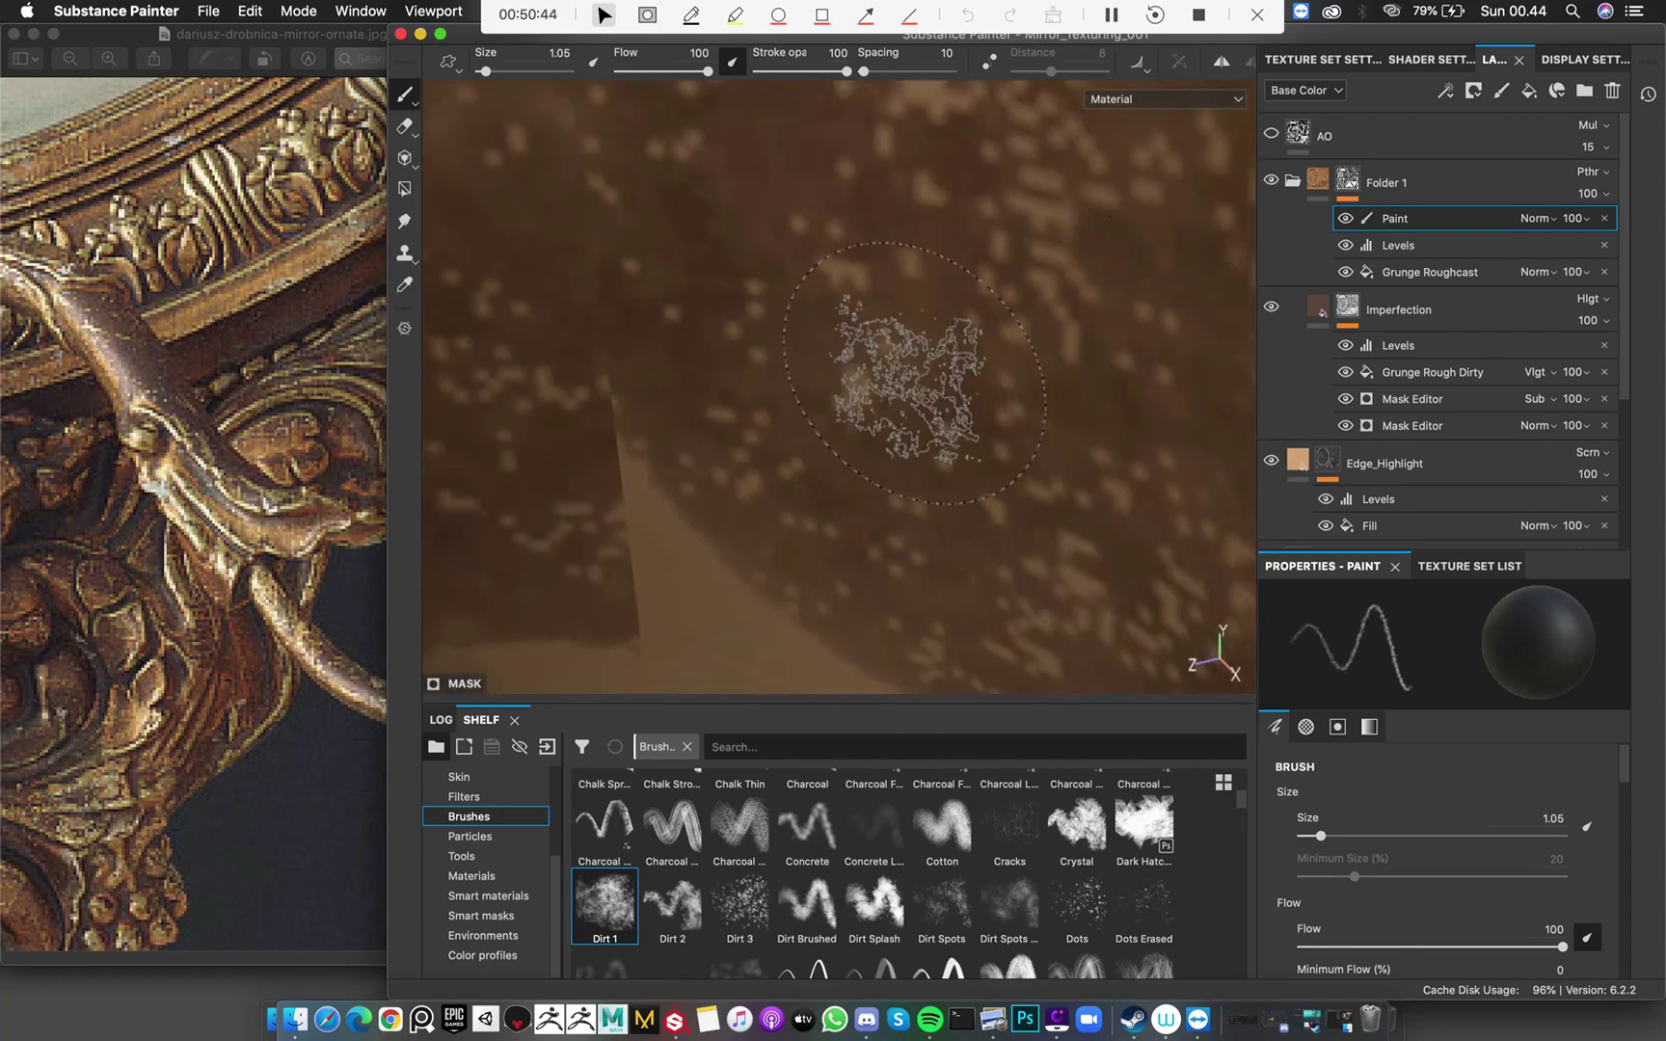
right_click_drag(914, 373, 641, 342, "alt")
left_click_drag(641, 342, 738, 337, "alt")
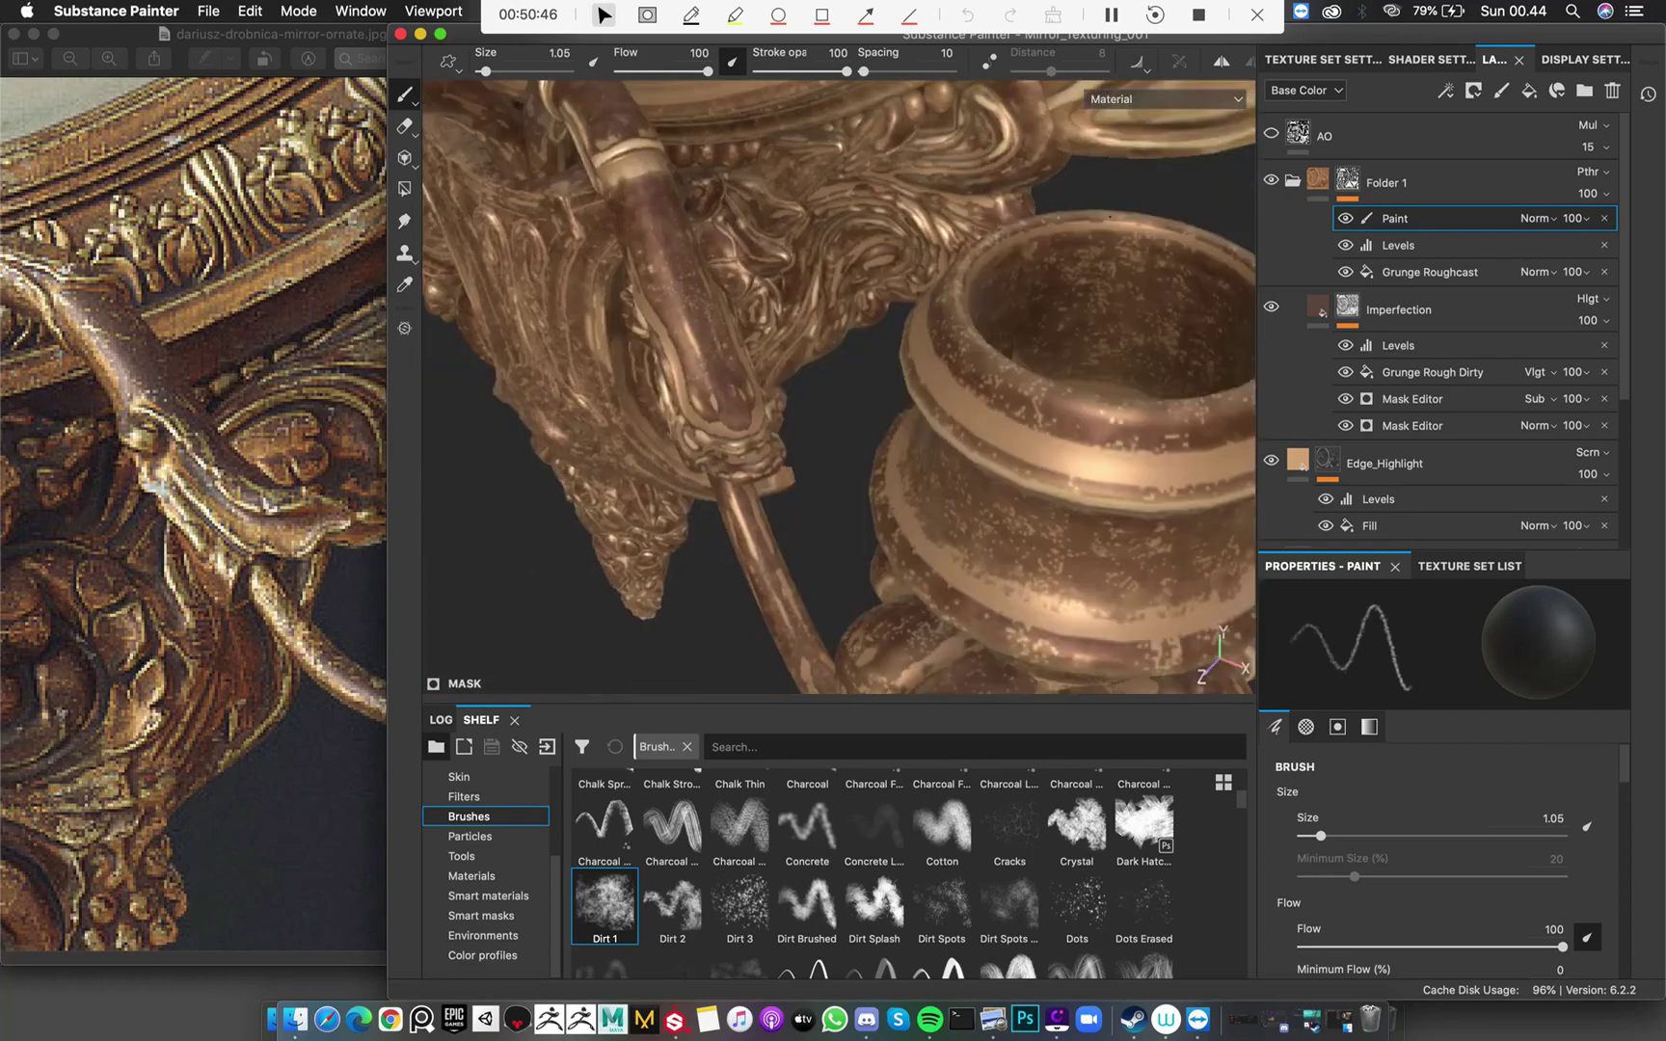
left_click_drag(1110, 217, 1149, 171, "alt")
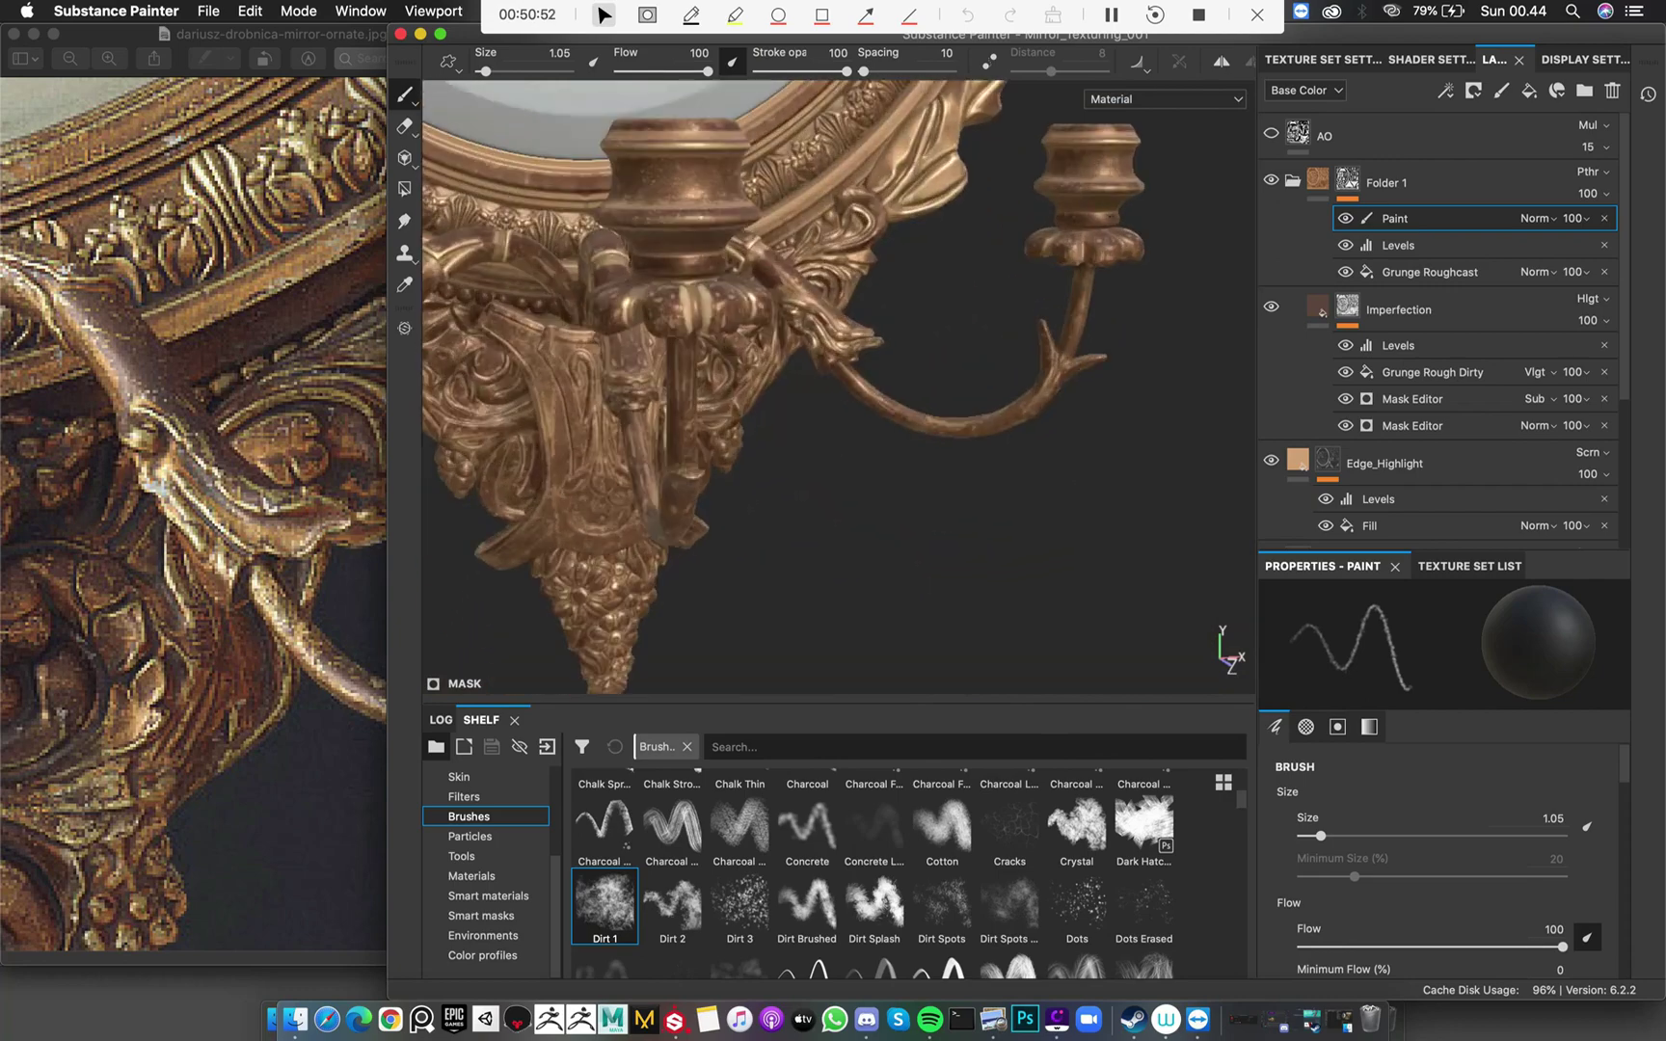
mouse_move(745, 215)
left_mouse_down("alt")
mouse_move(781, 270)
mouse_move(773, 247)
left_mouse_up("alt")
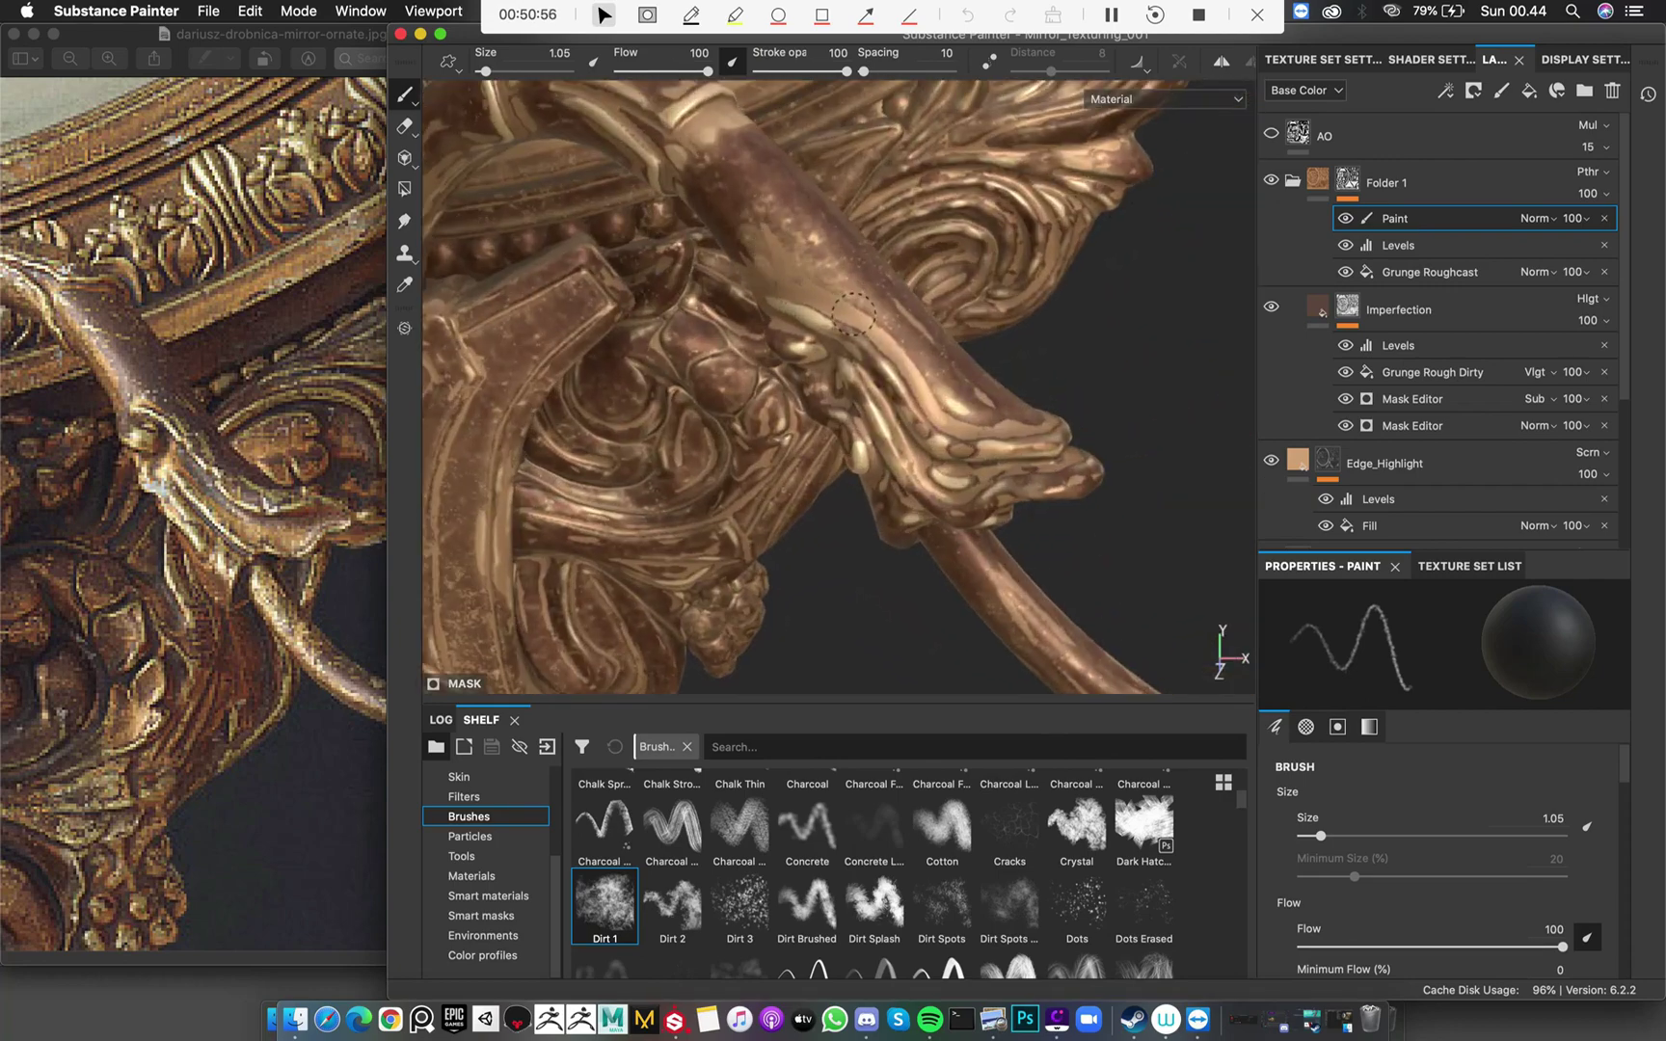
right_click_drag(868, 326, 853, 310, "ctrl")
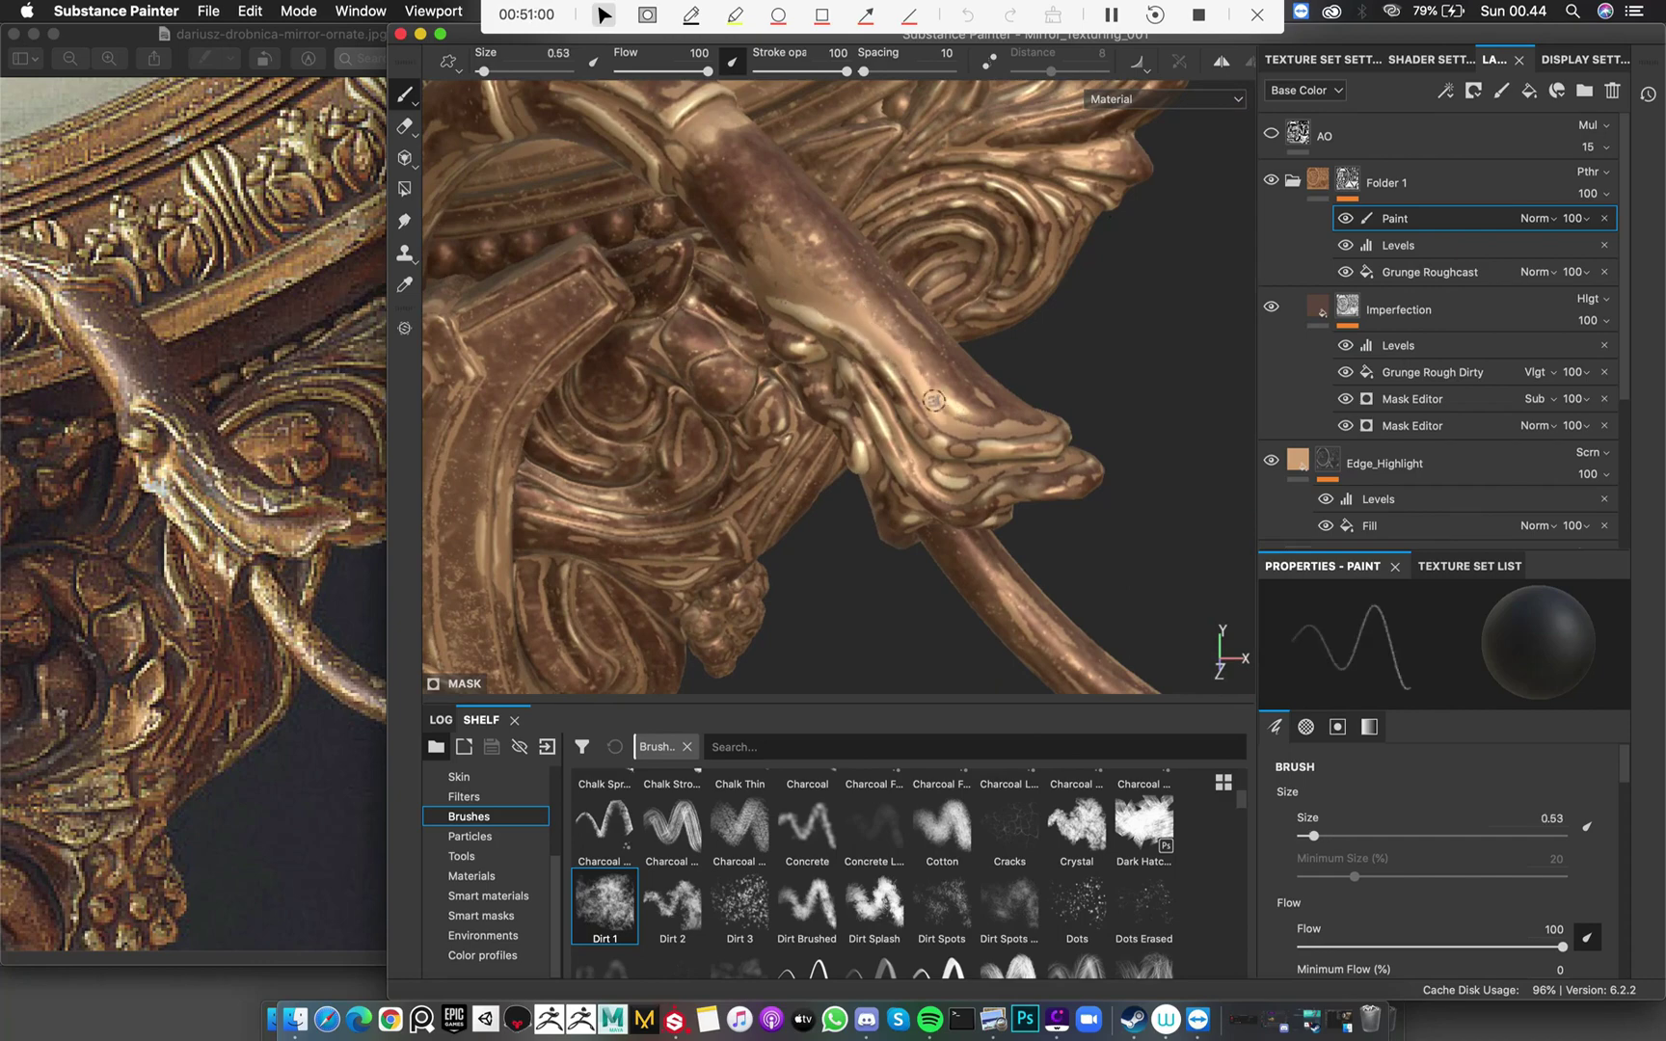
Set the brush size to 0.98 and paint more gold over the arm's leaf carving and its opposite side
right_click_drag(921, 390, 901, 375, "ctrl")
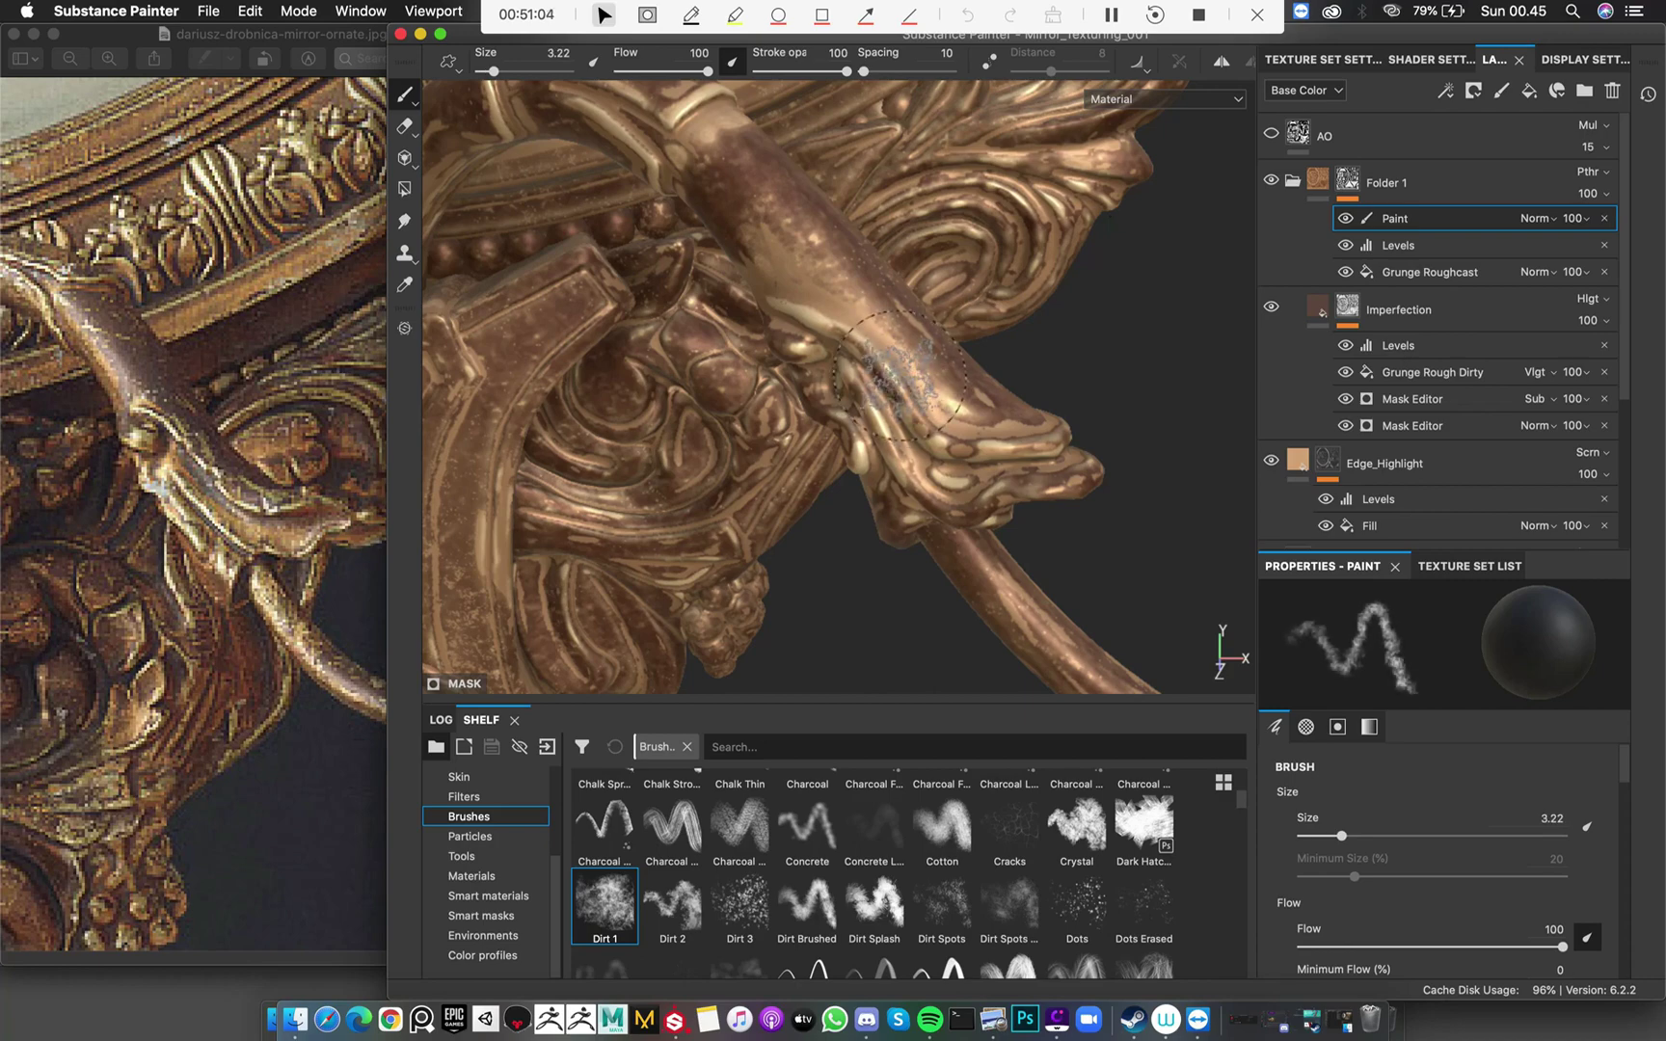
right_click_drag(901, 376, 913, 399, "ctrl")
scroll(915, 403, "up", 2)
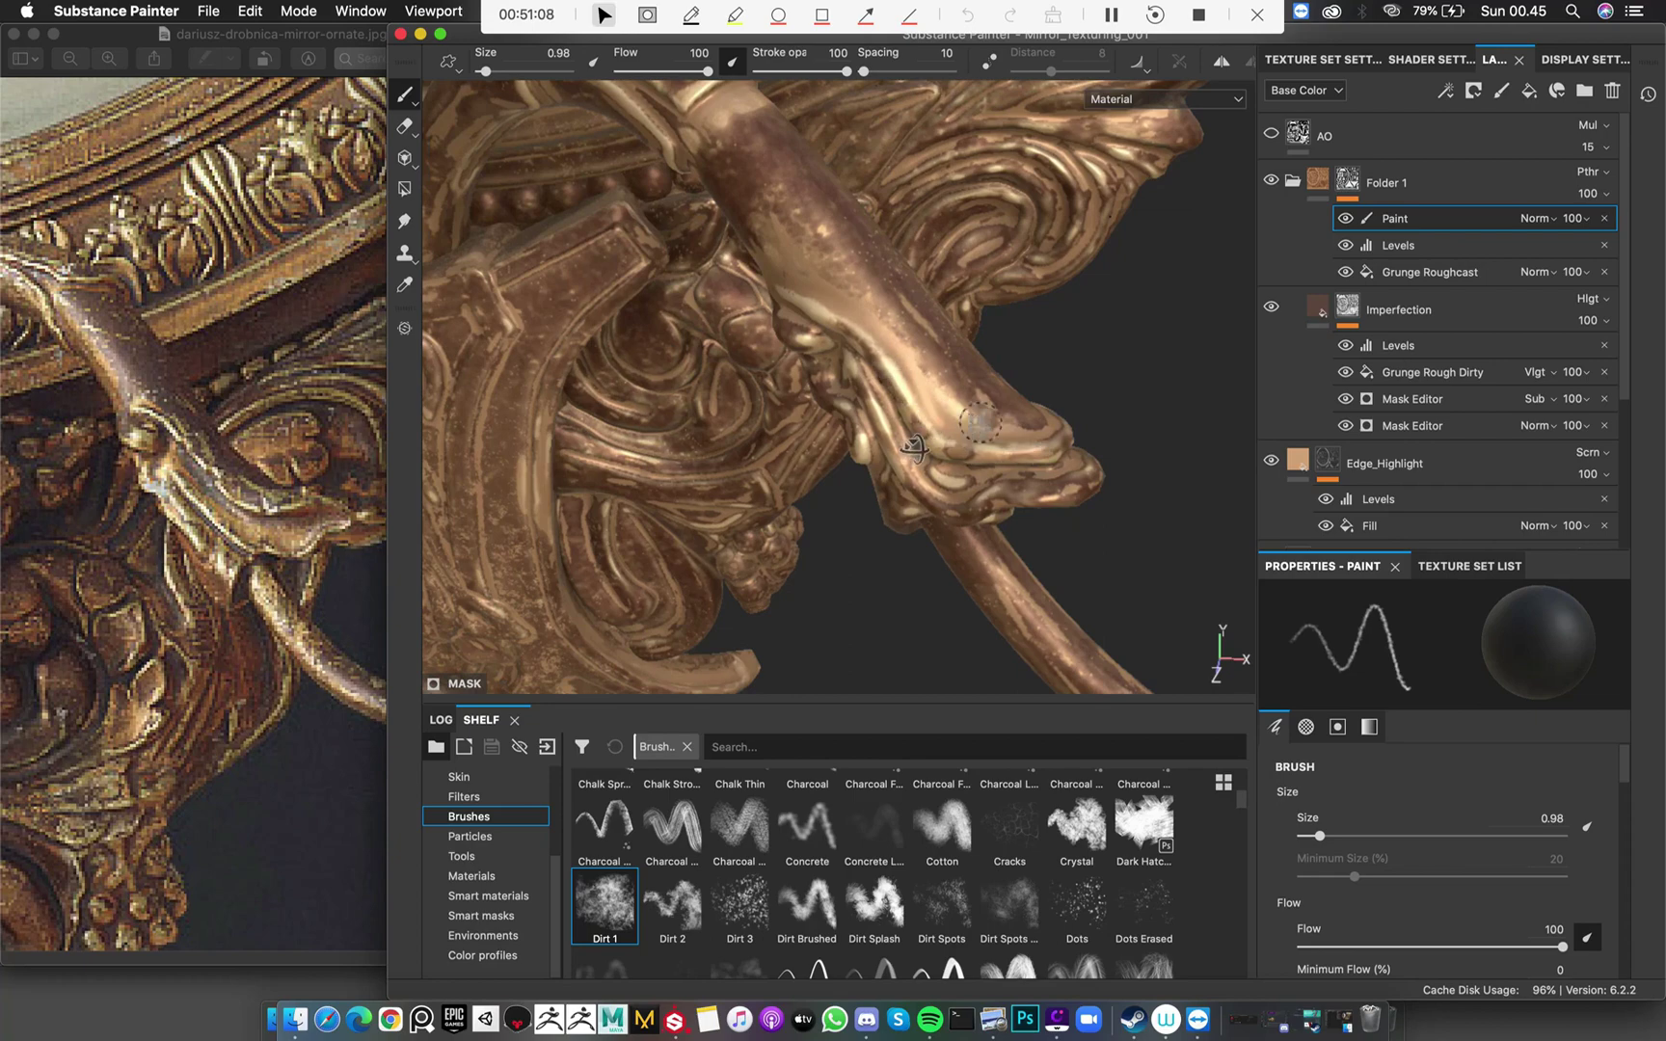
mouse_move(959, 426)
left_mouse_down("alt")
mouse_move(1003, 482)
mouse_move(1003, 430)
mouse_move(971, 424)
mouse_move(979, 392)
left_mouse_up("alt")
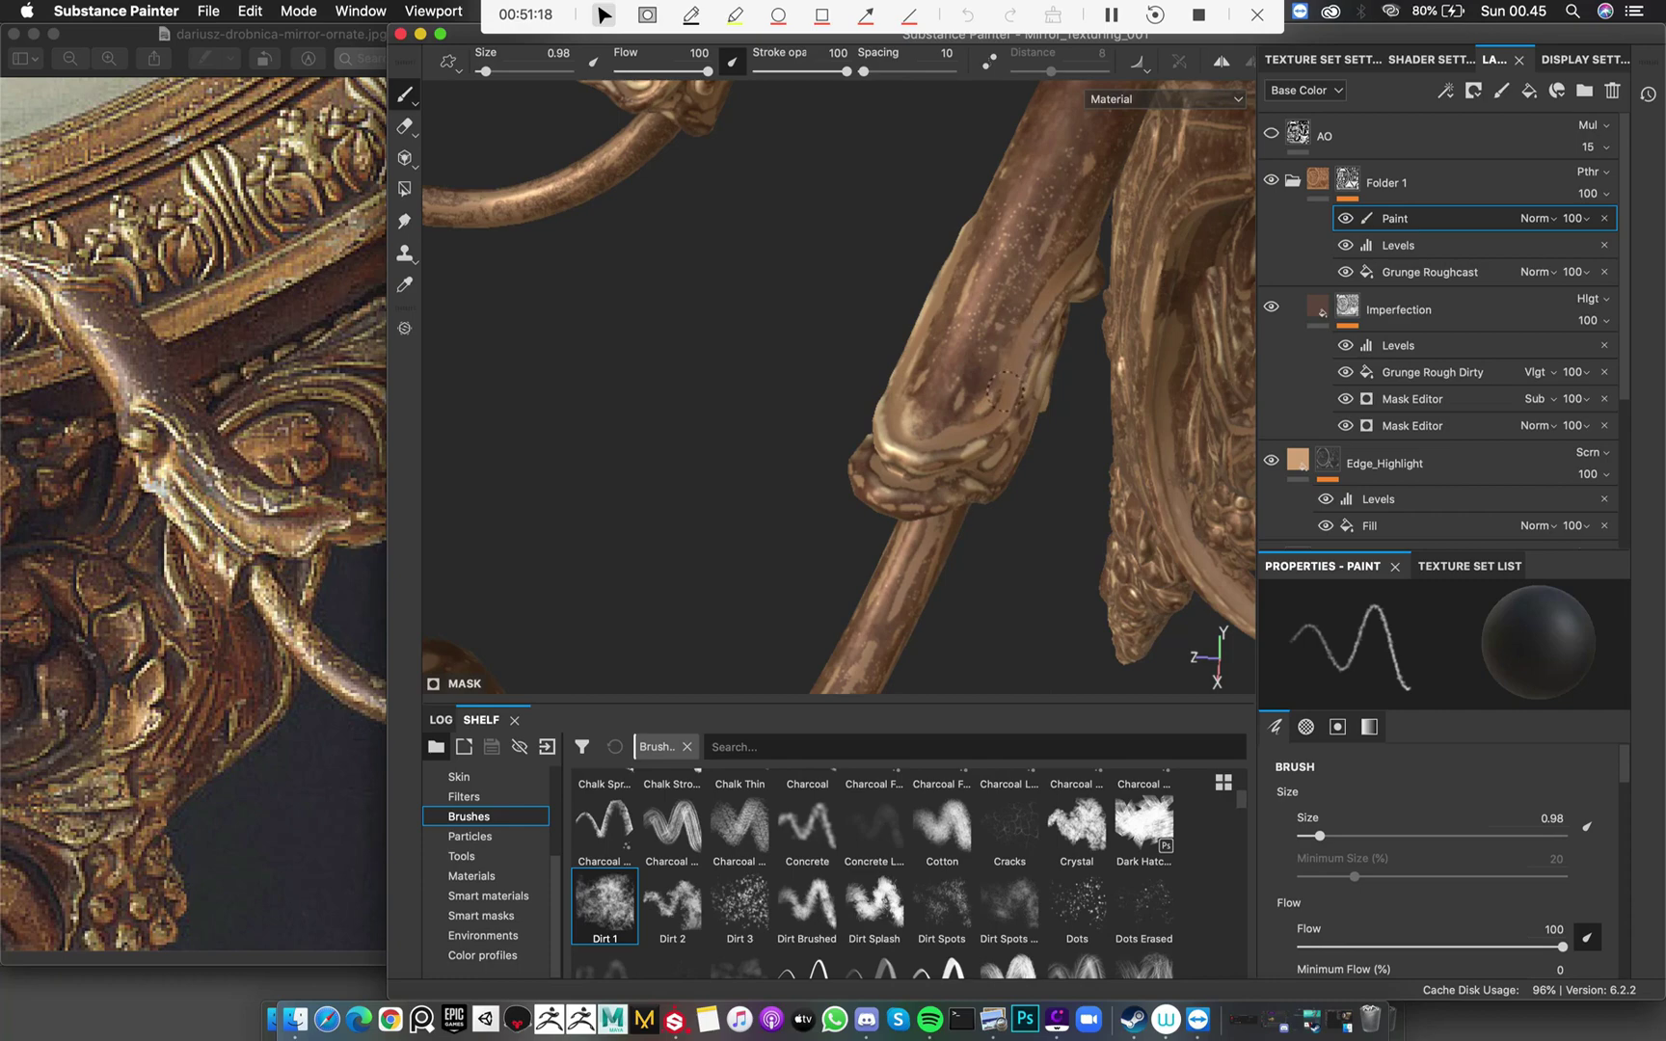
left_click(1042, 327)
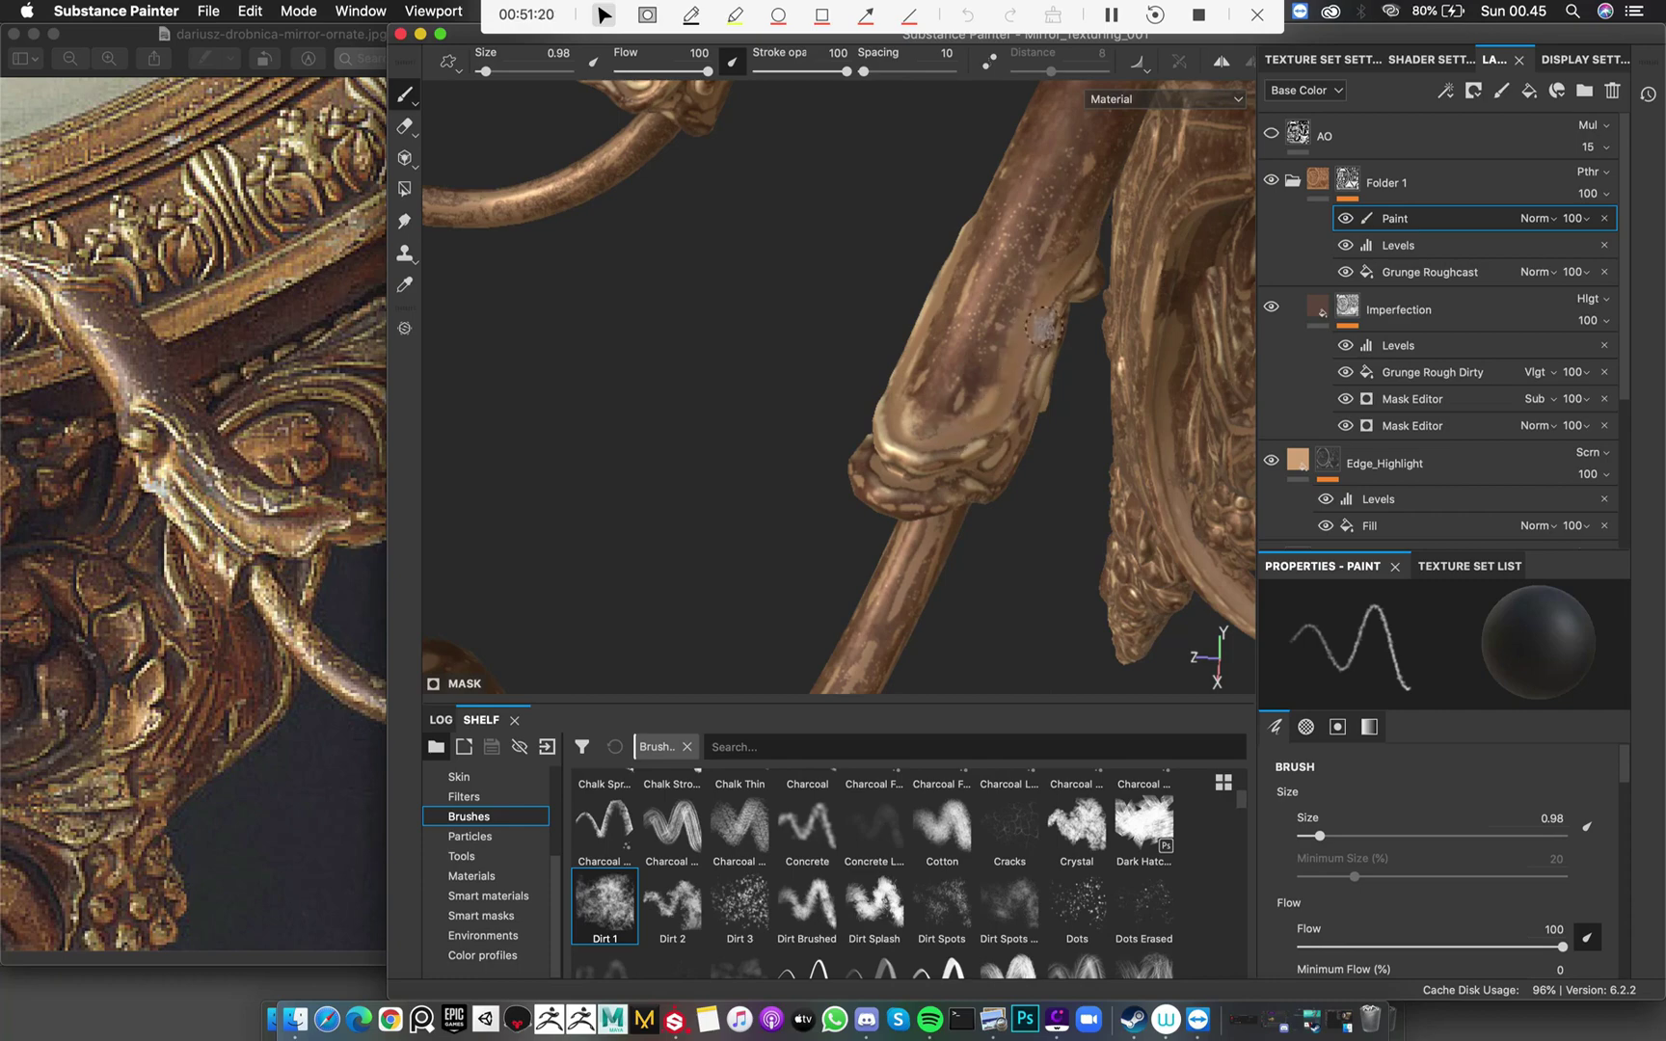
Paint gold onto the arm just below the collar and along the side of its leaf carving
mouse_move(1079, 256)
left_mouse_down("alt")
mouse_move(1153, 342)
mouse_move(1033, 258)
mouse_move(952, 373)
mouse_move(1090, 425)
mouse_move(1065, 405)
mouse_move(1128, 369)
mouse_move(1108, 318)
mouse_move(1080, 347)
mouse_move(1128, 386)
mouse_move(1108, 354)
mouse_move(915, 266)
left_mouse_up("alt")
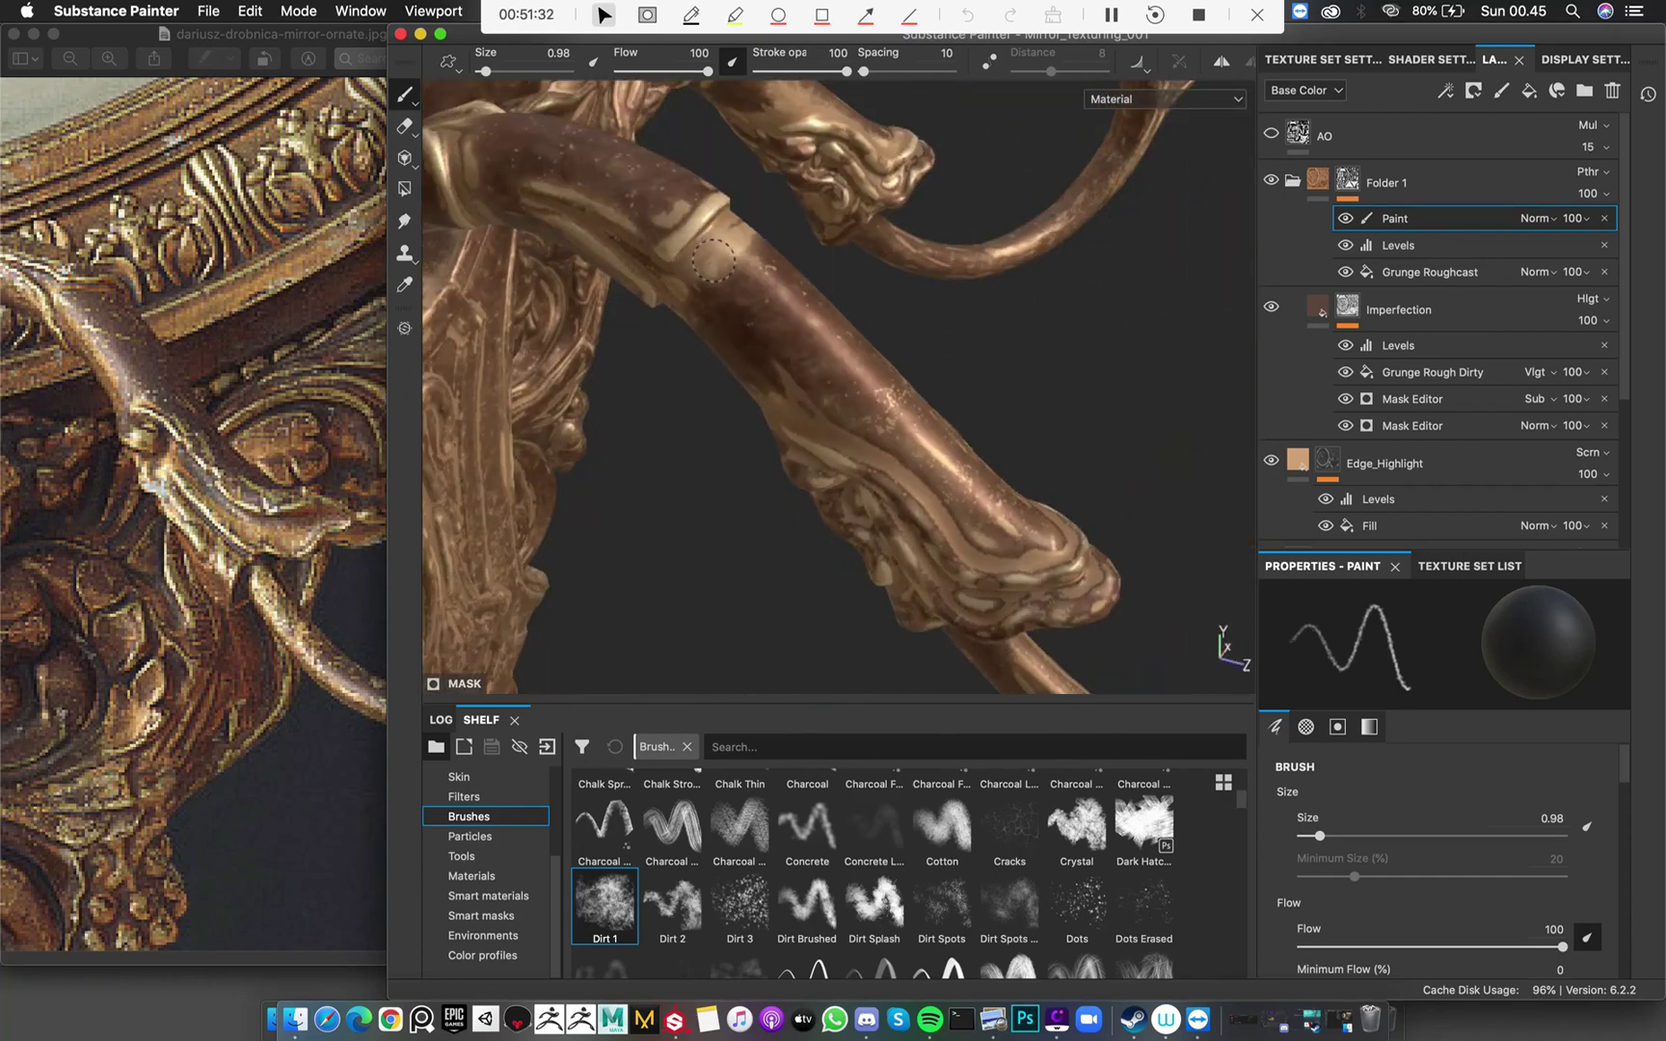
left_click_drag(713, 260, 867, 289, "alt")
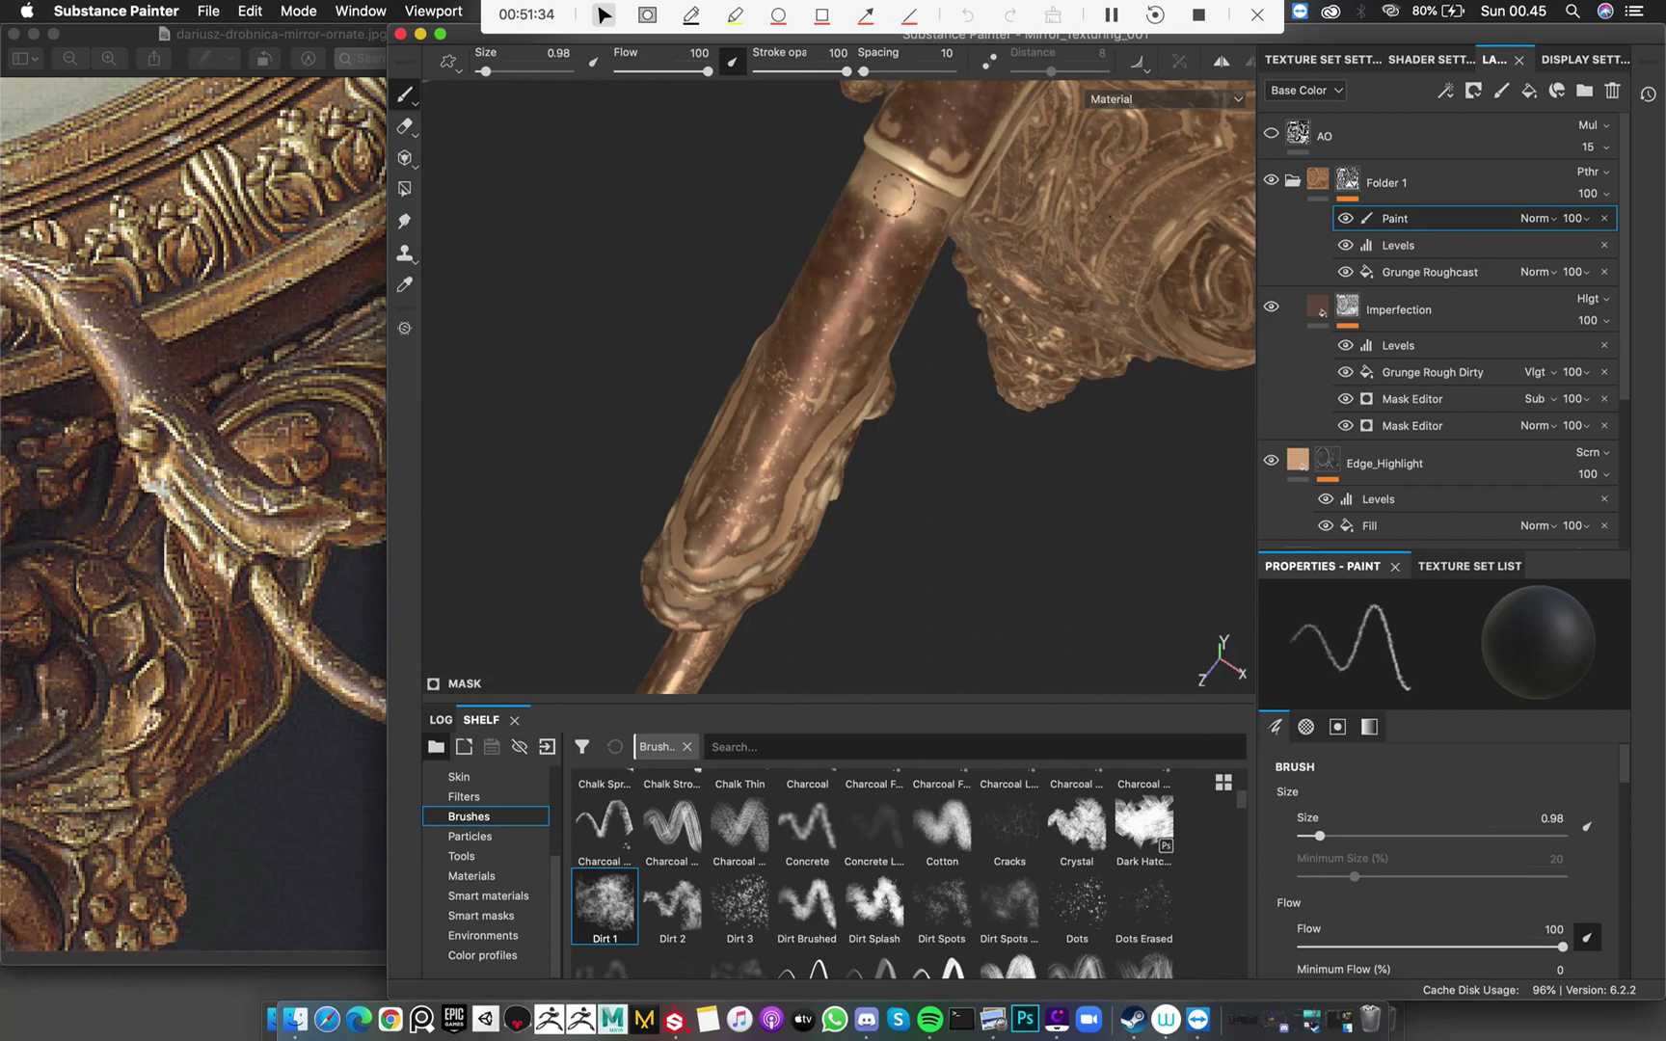
mouse_move(935, 224)
left_mouse_down("alt")
mouse_move(786, 318)
mouse_move(959, 383)
mouse_move(886, 376)
left_mouse_up("alt")
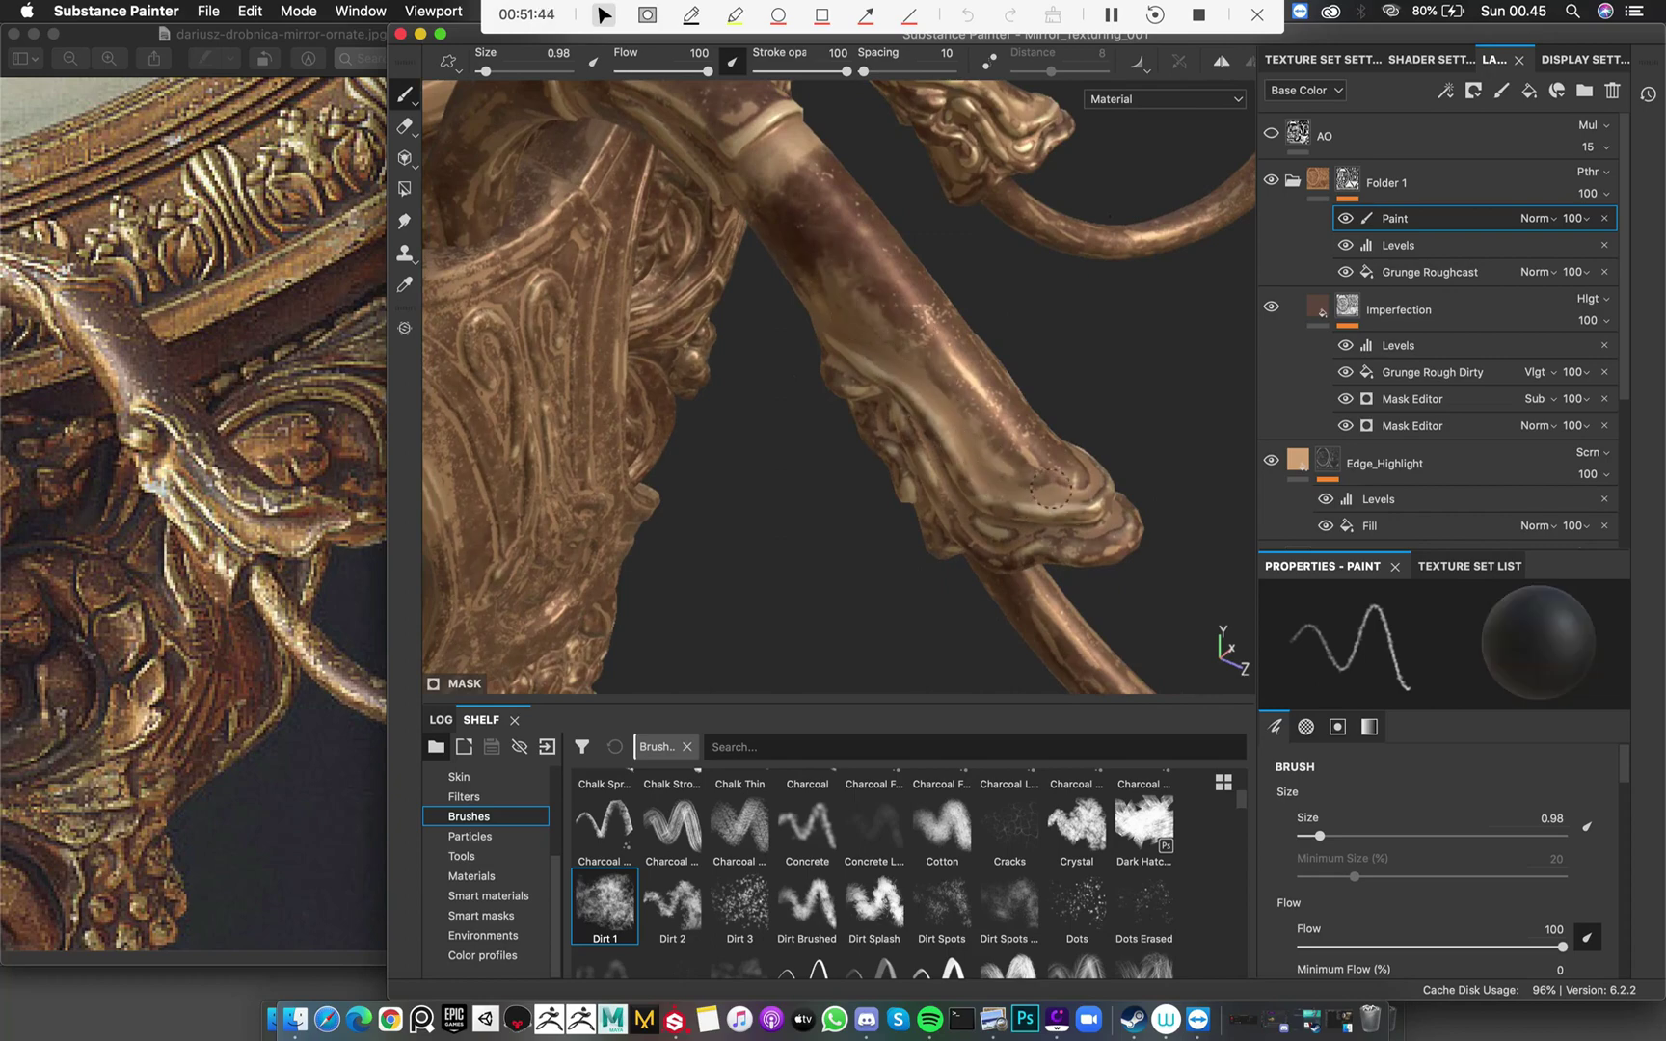
Paint gold over the tip and outer edges of the arm's leaf carving from several angles
left_click_drag(1050, 488, 868, 489, "alt")
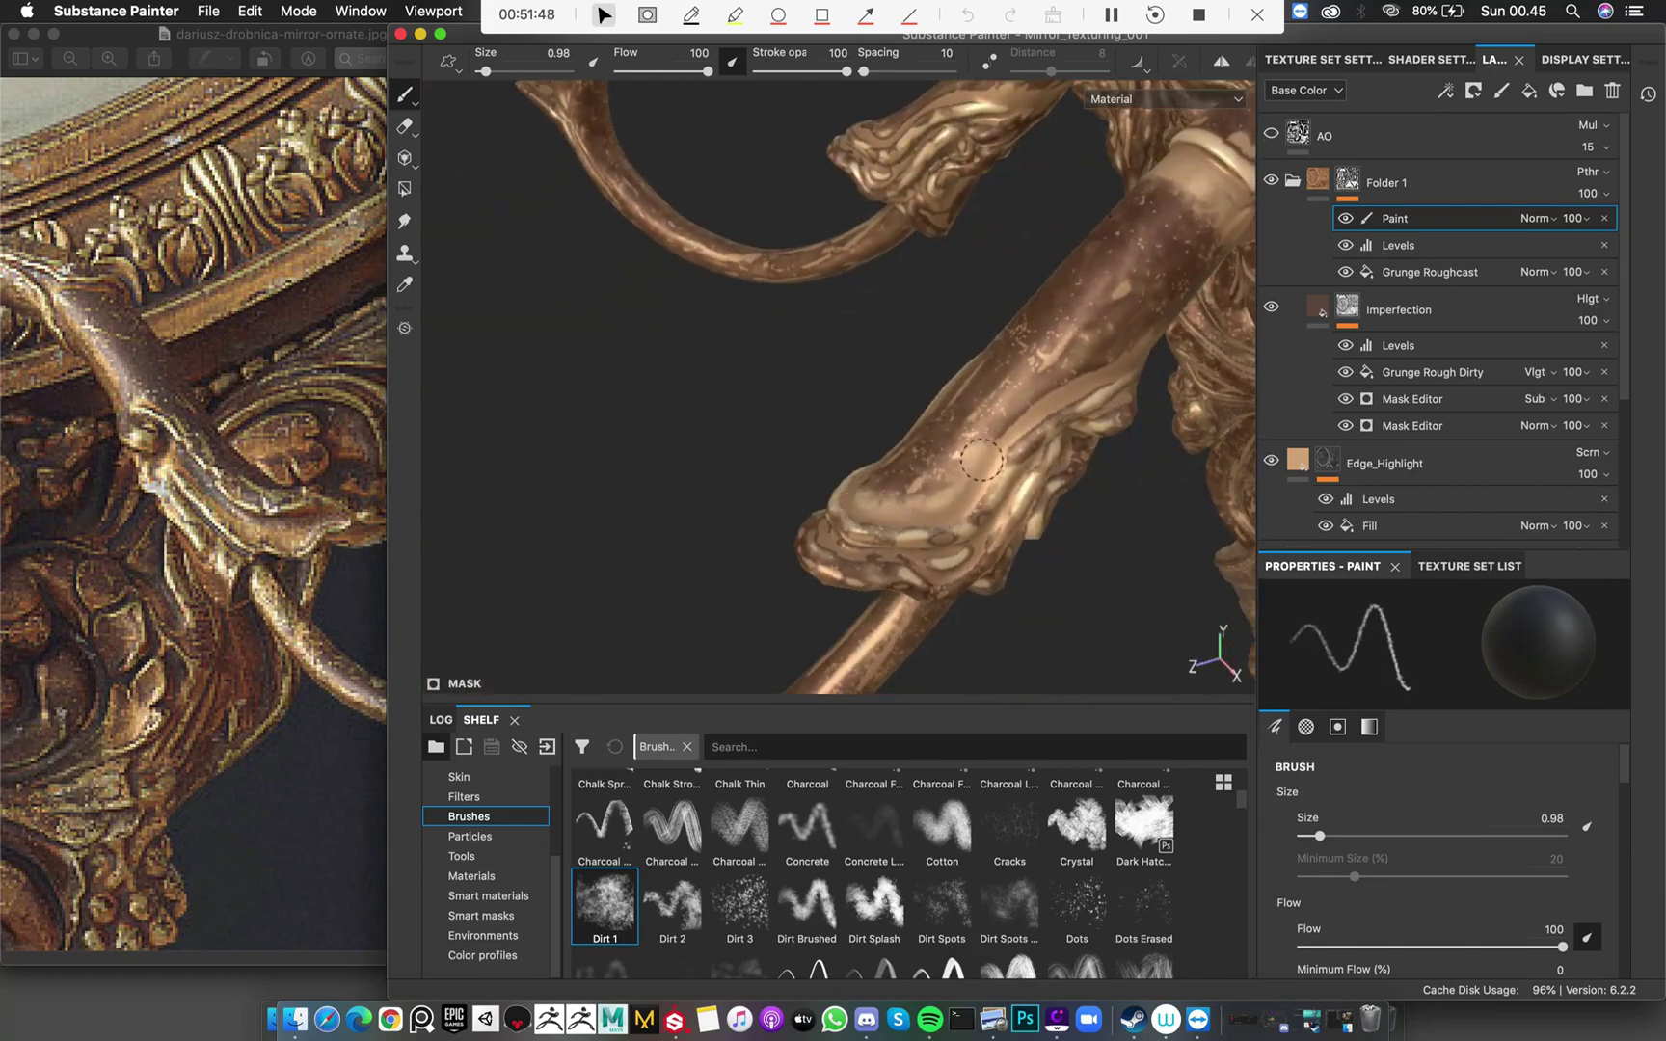
mouse_move(981, 460)
left_mouse_down()
mouse_move(1064, 381)
mouse_move(743, 222)
mouse_move(829, 279)
left_mouse_up()
scroll(839, 385, "up", 6)
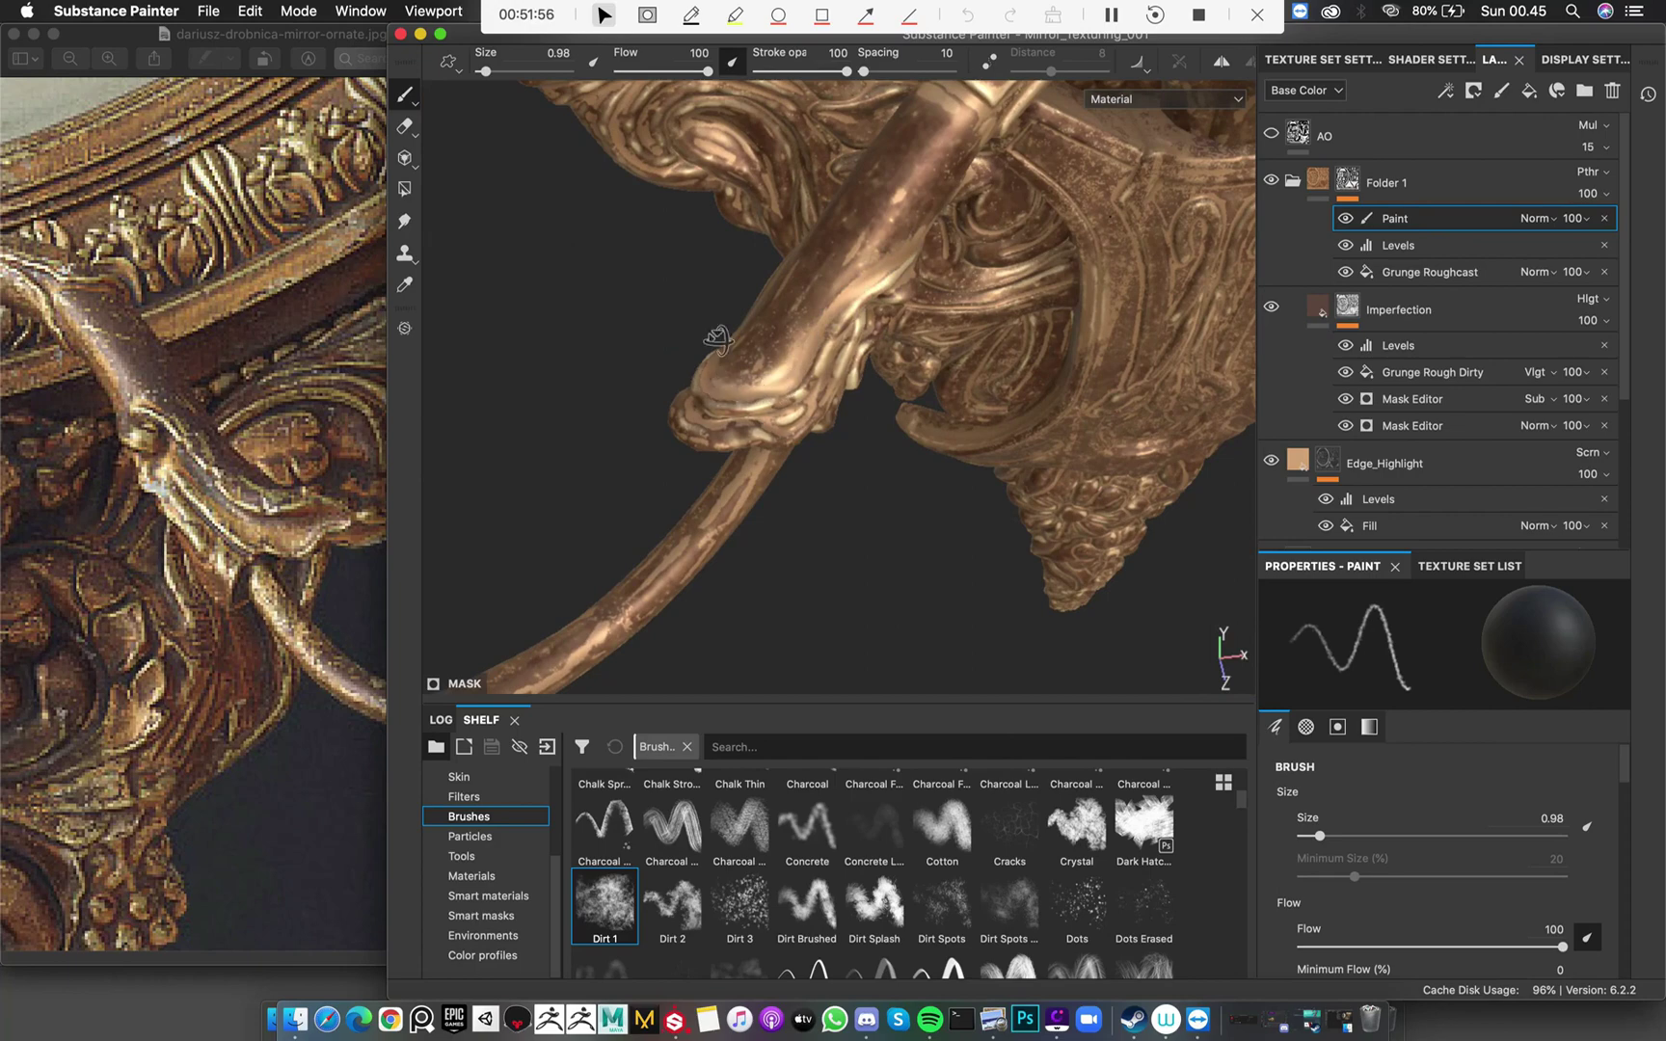
left_click_drag(718, 339, 892, 250, "alt")
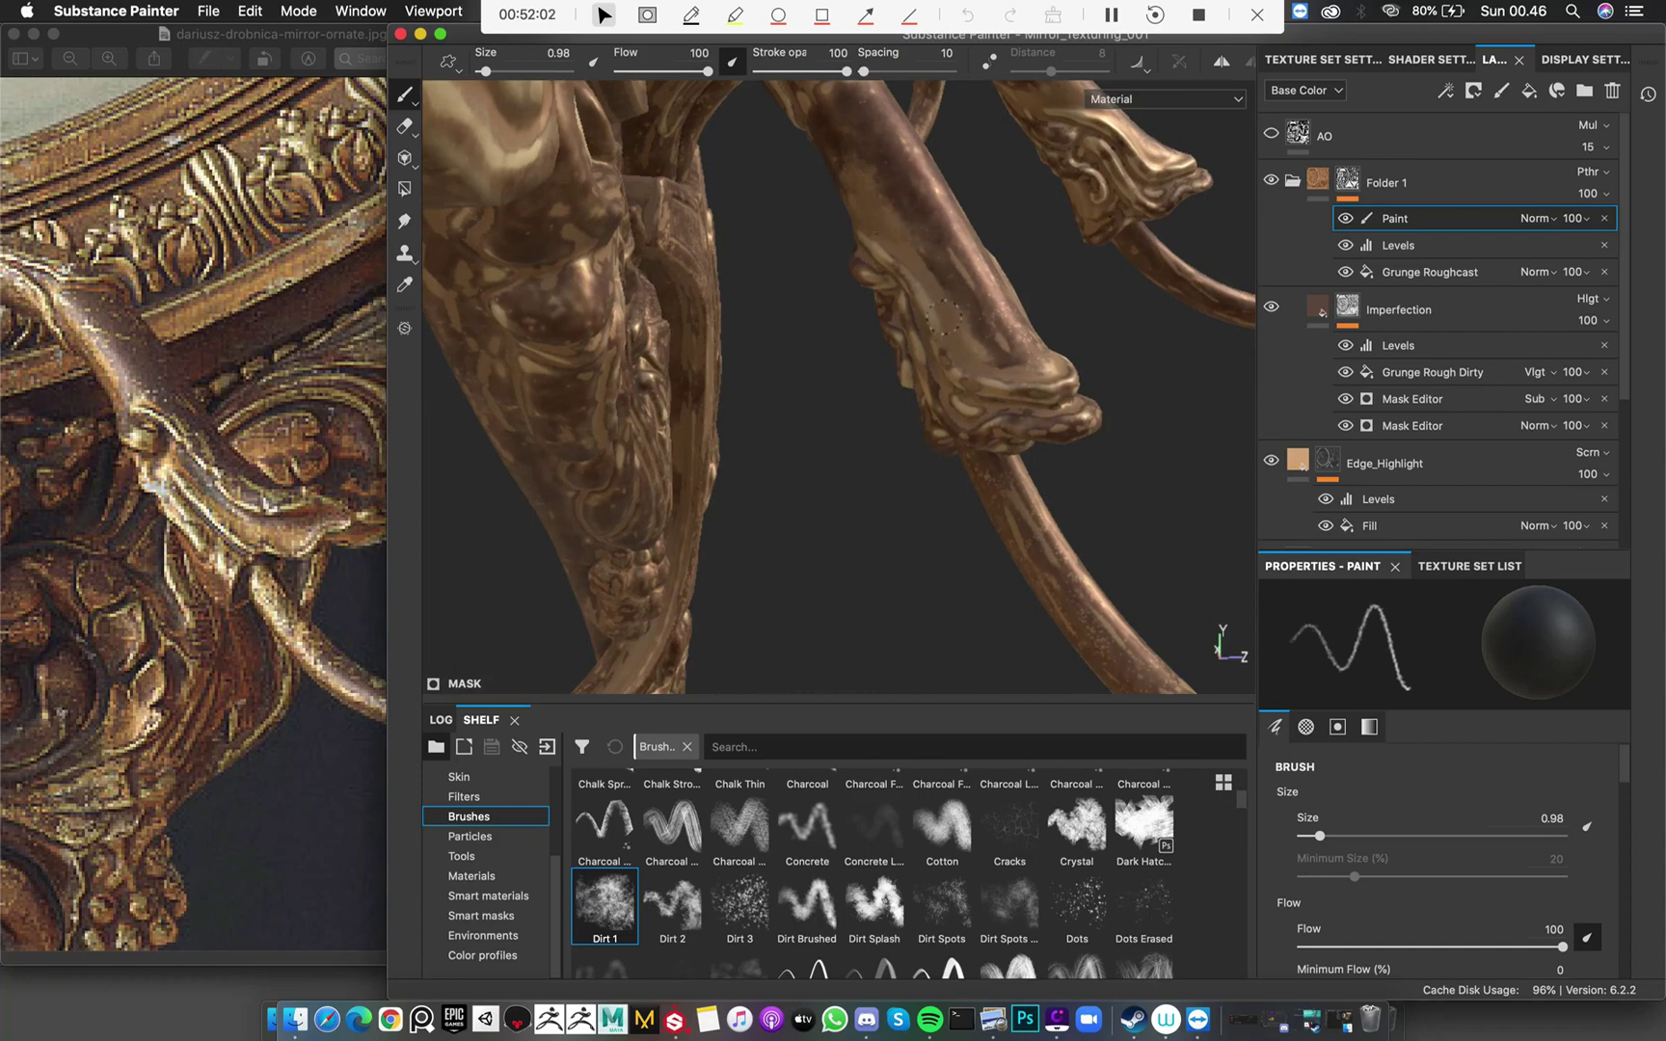
left_click_drag(944, 319, 945, 386, "alt")
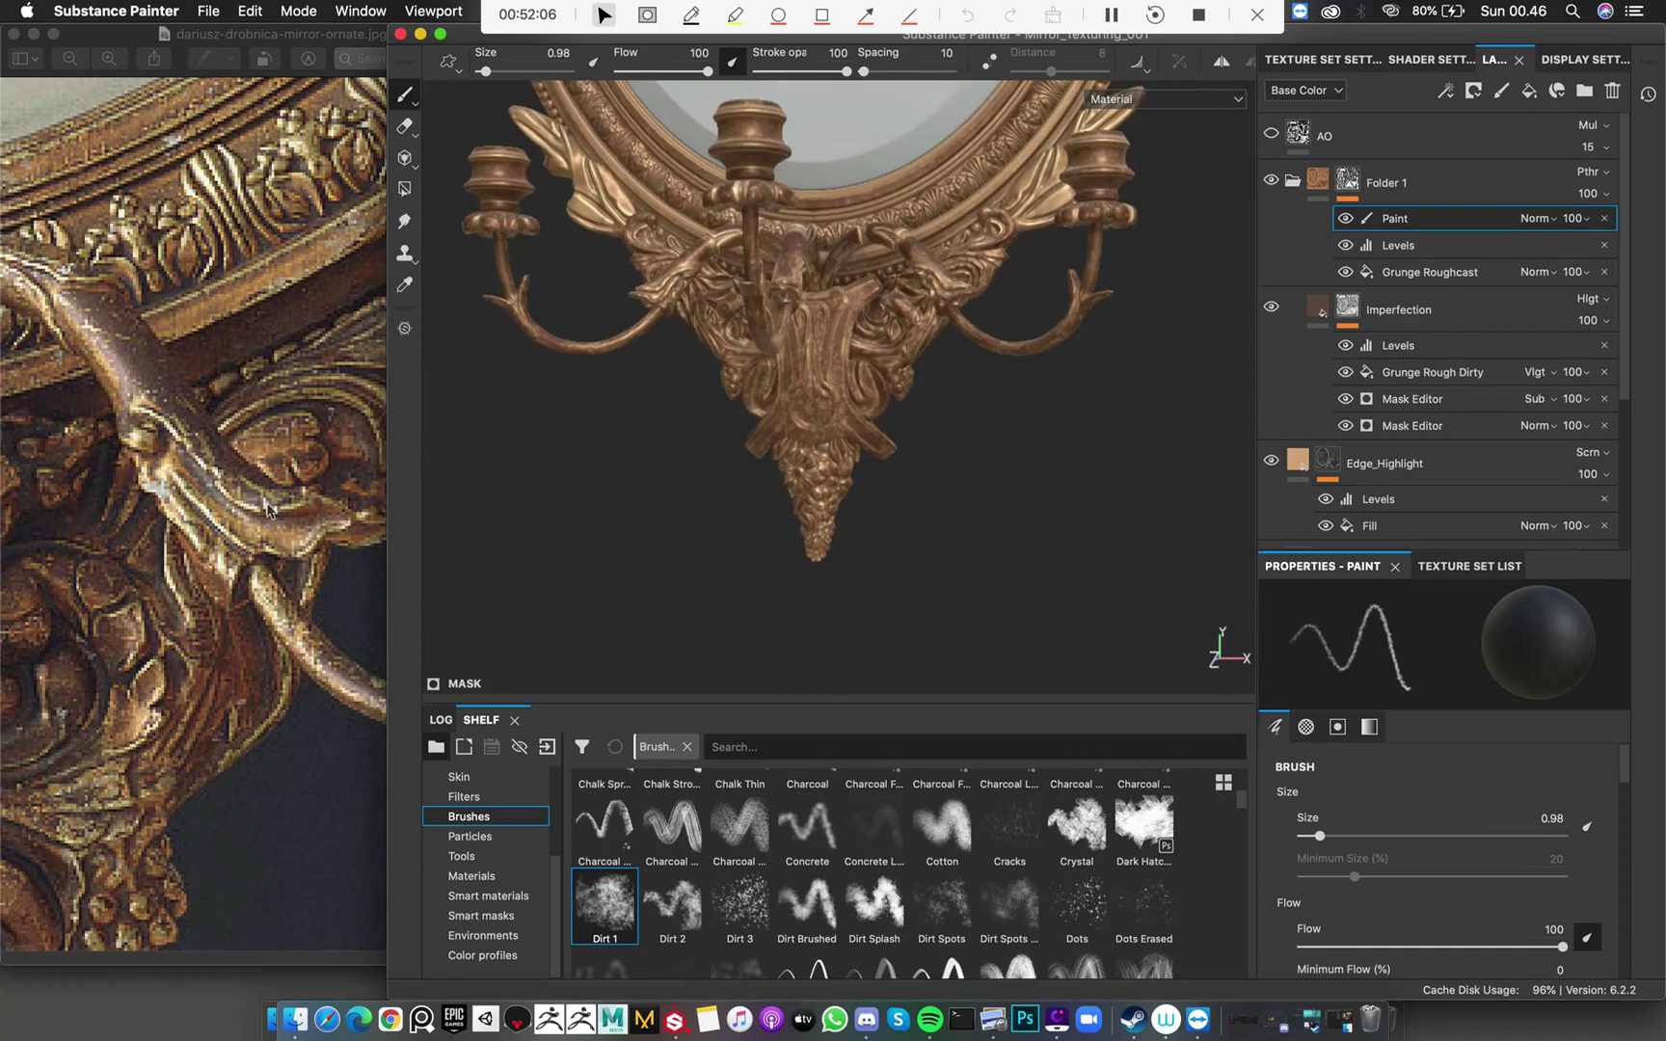
Compare the bracket, curved arms and candle cups in the reference photo with the textured model
left_click(267, 508)
scroll(263, 530, "down", 6)
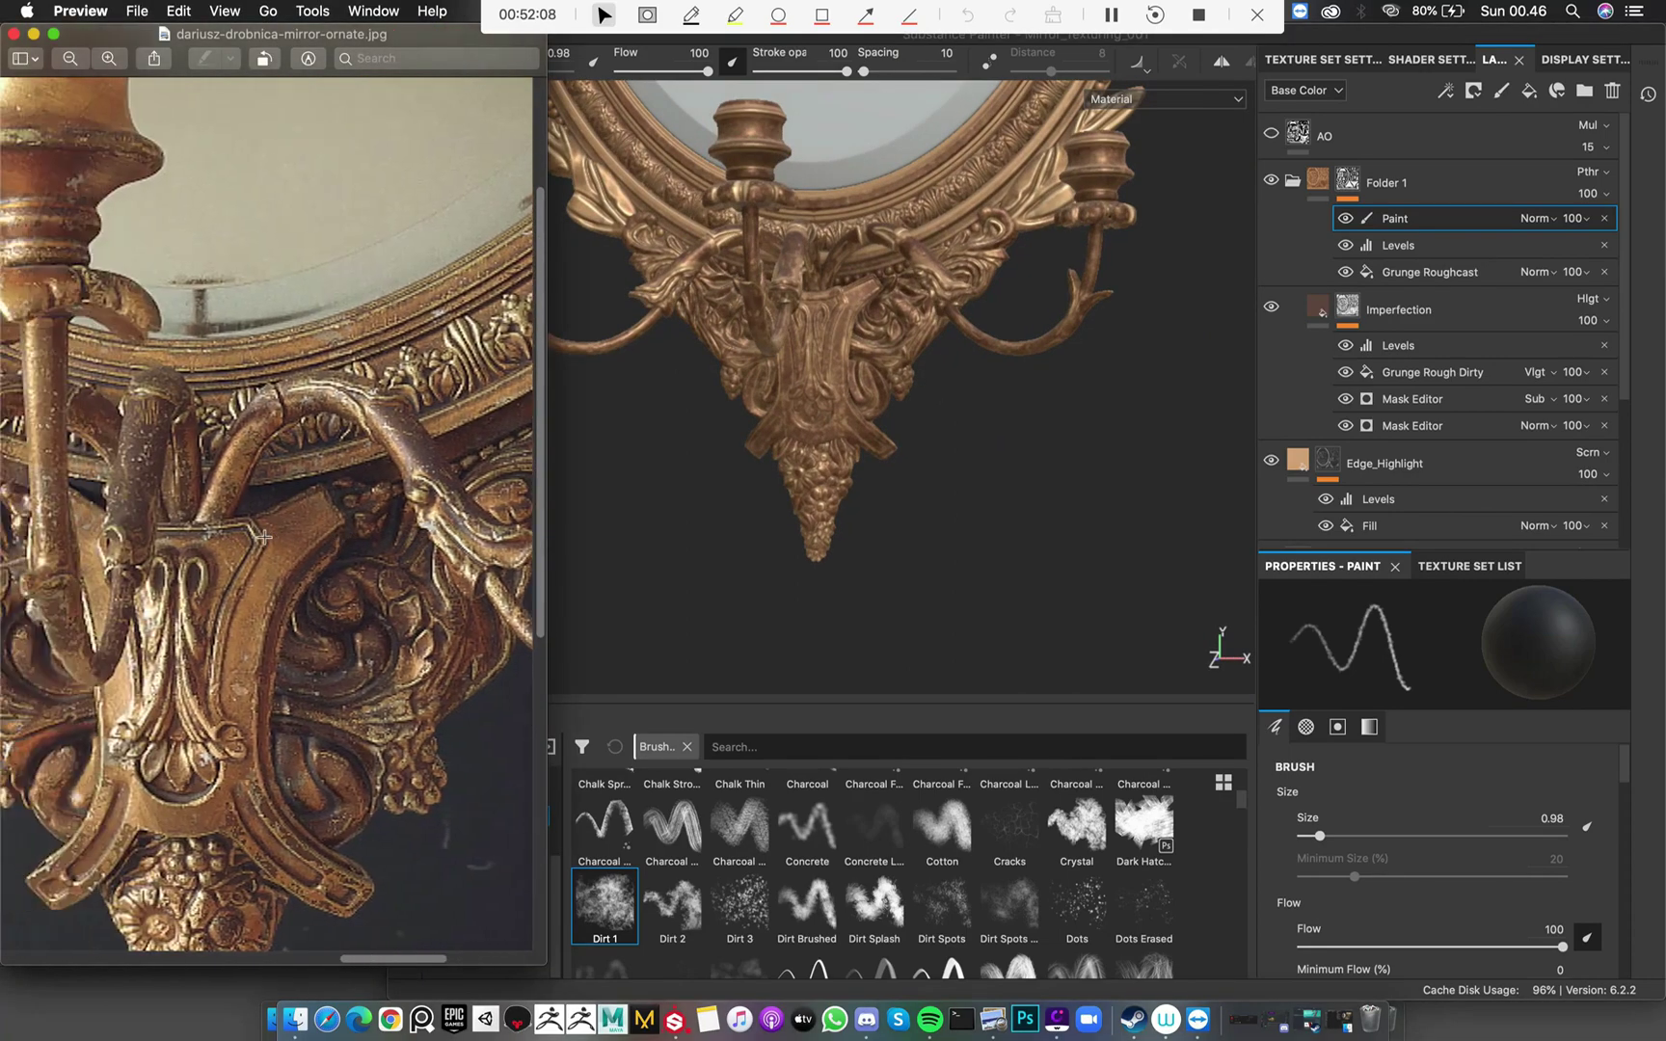
scroll(264, 537, "up", 3)
left_click(940, 503)
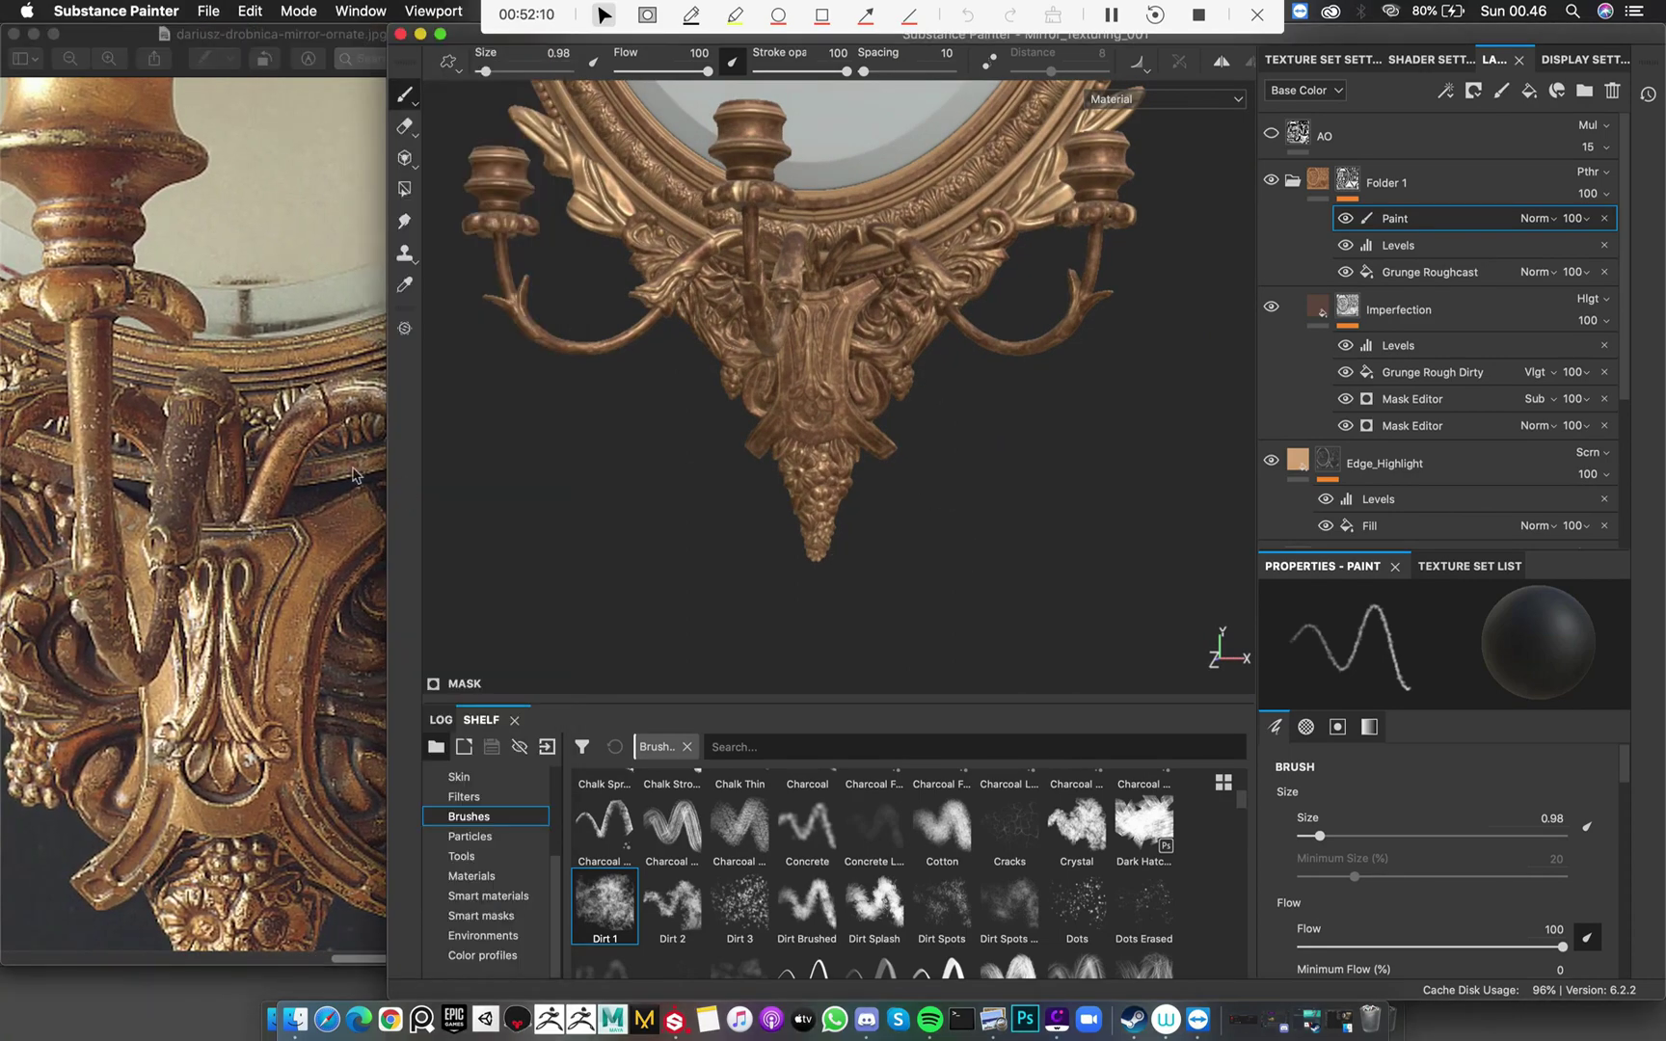
scroll(353, 475, "left", 5)
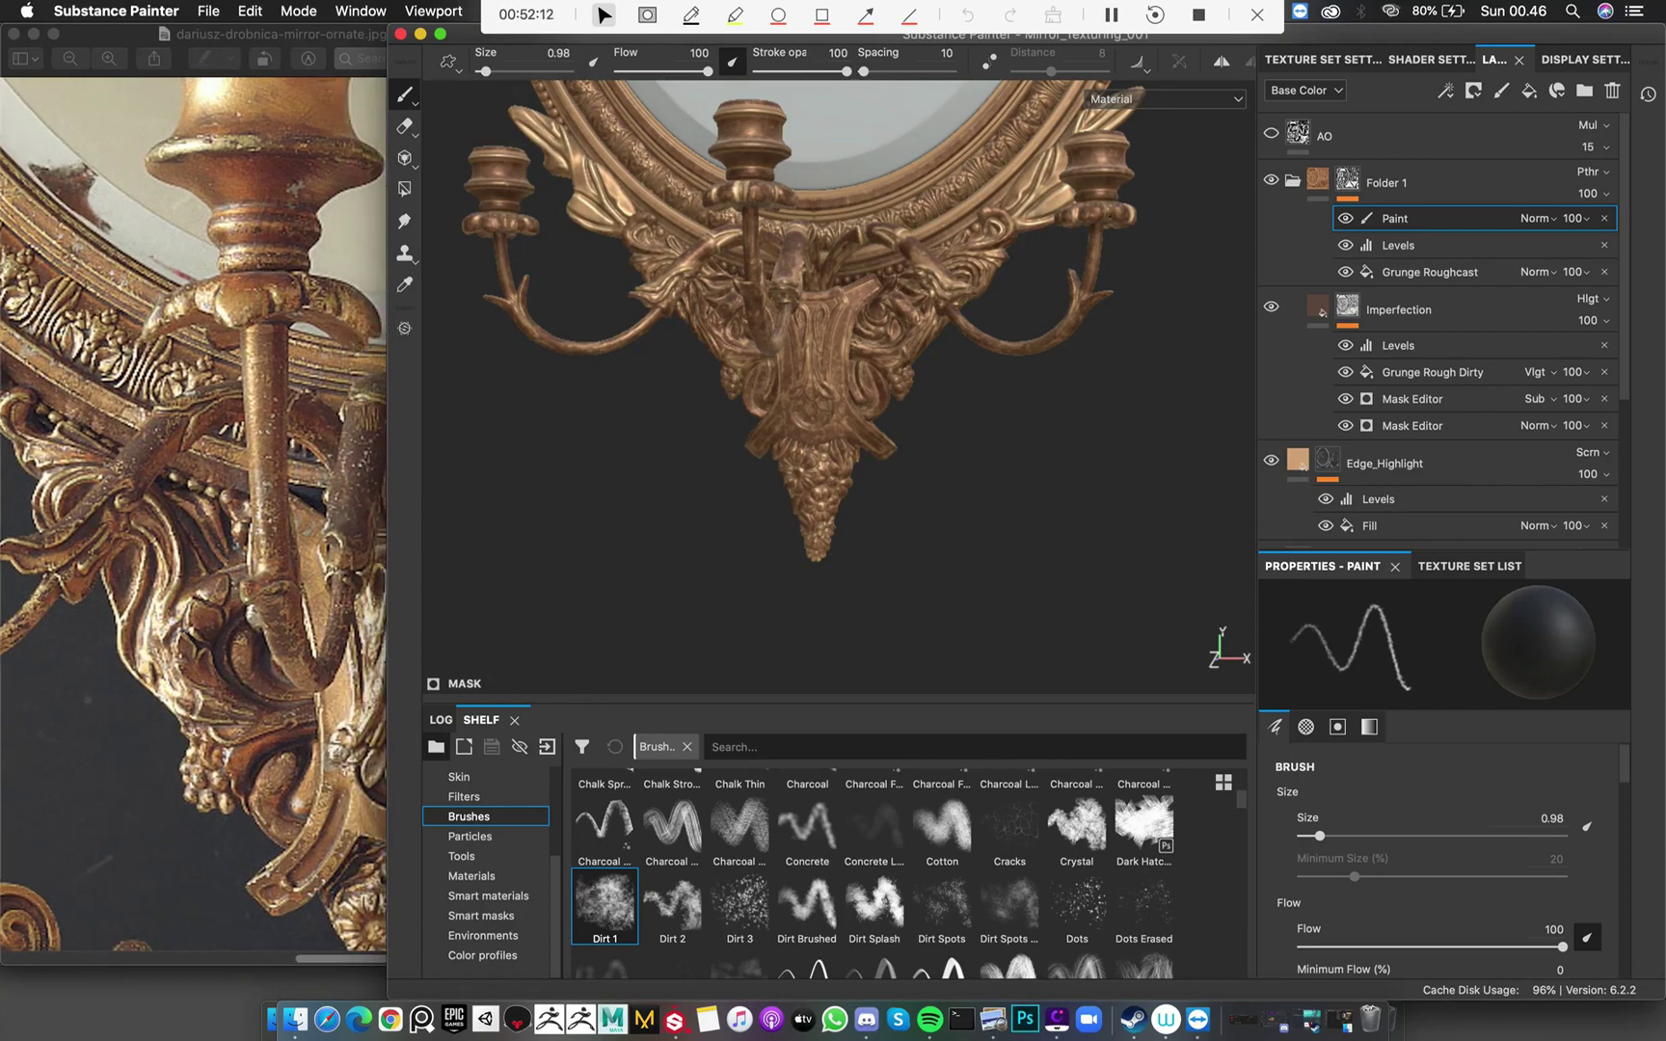
scroll(959, 473, "up", 3)
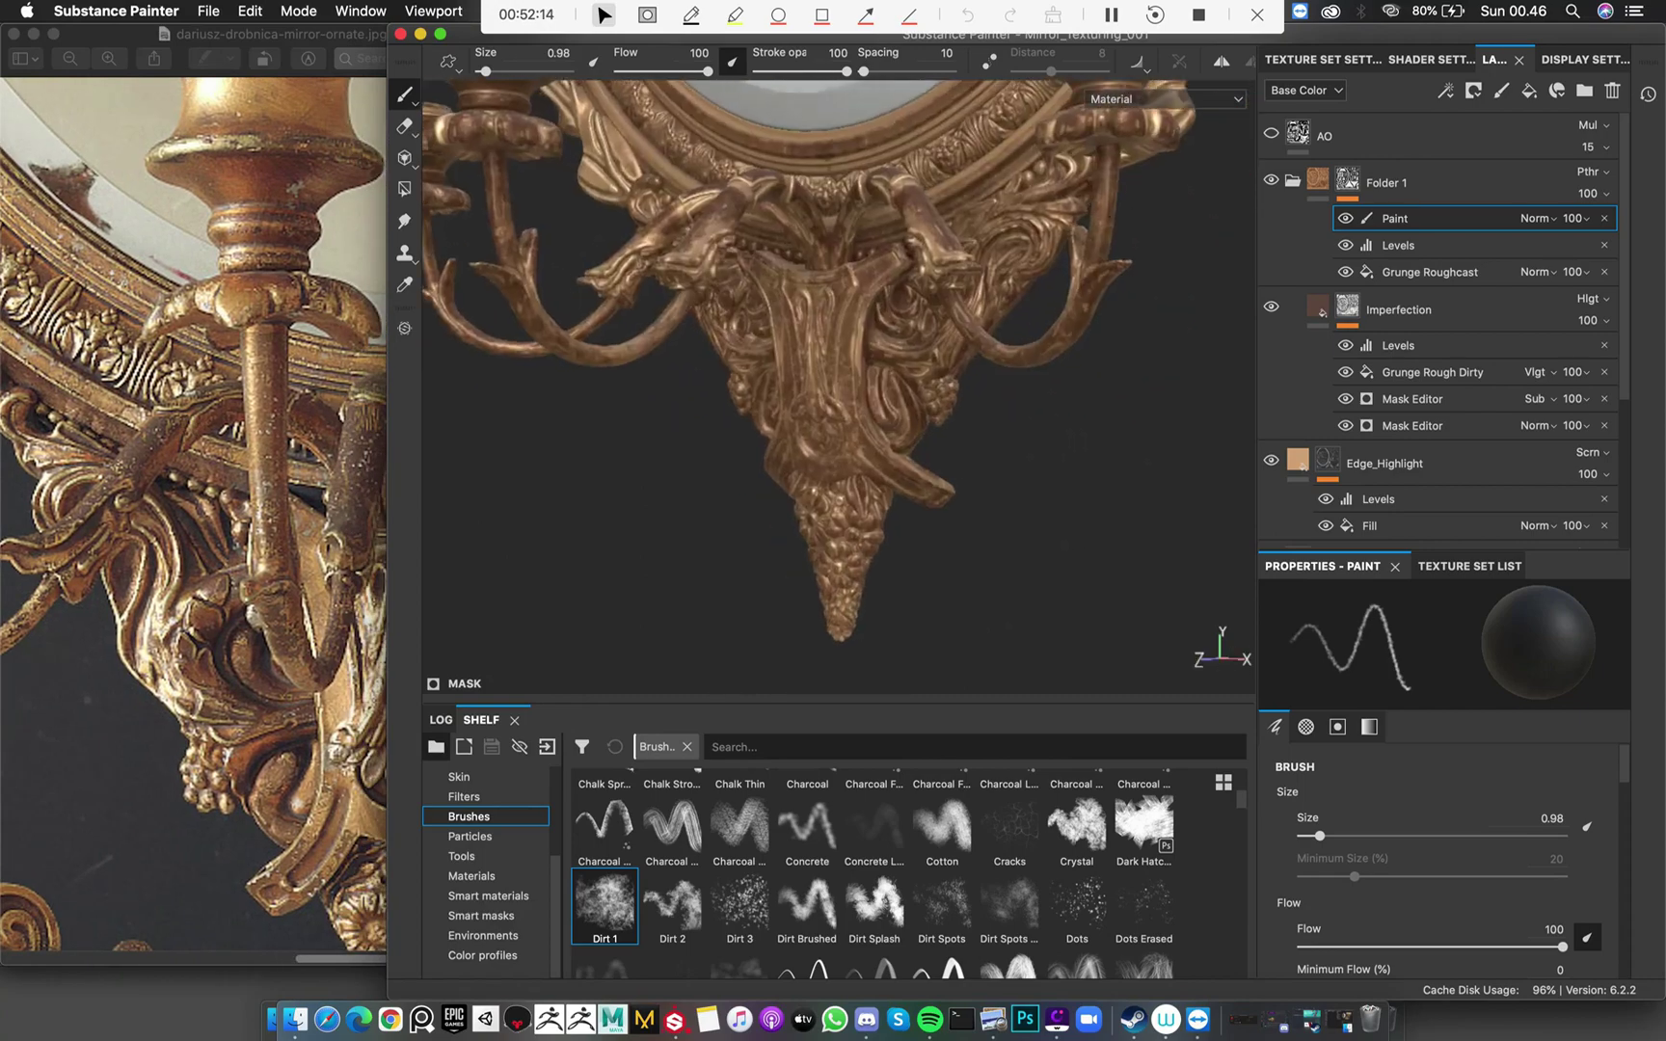
scroll(824, 278, "up", 2)
middle_click_drag(819, 266, 894, 430, "alt")
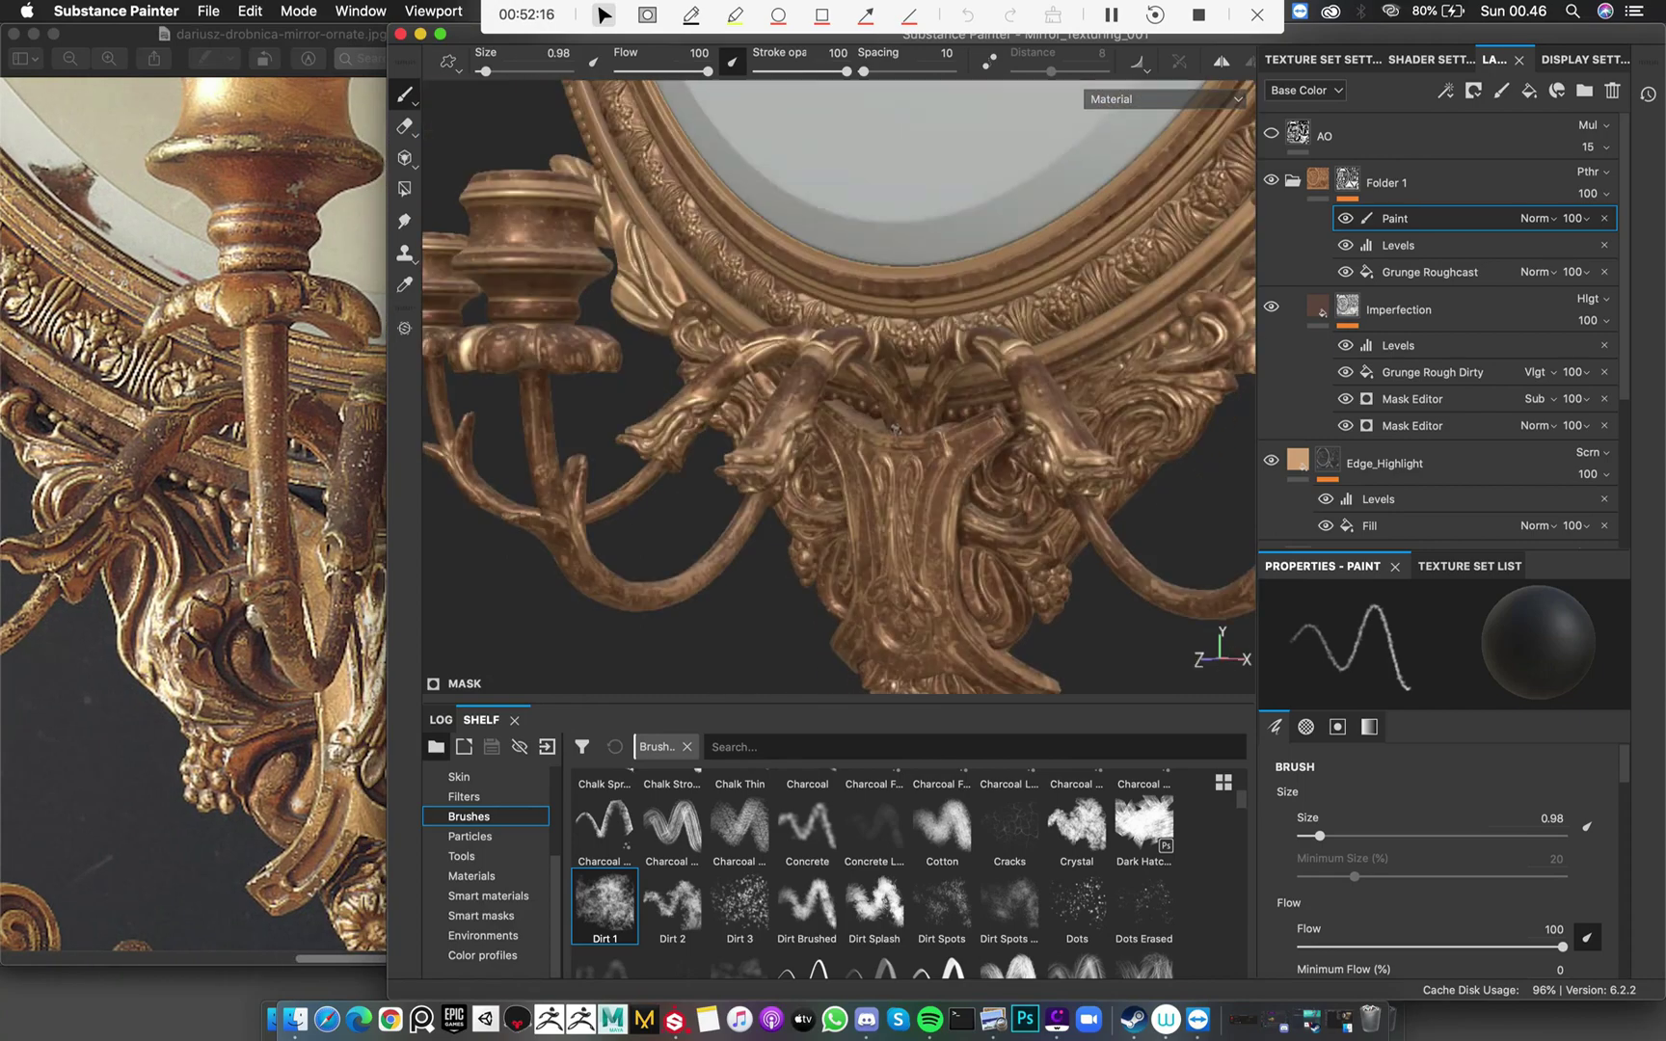
left_click(226, 294)
scroll(467, 216, "up", 5)
scroll(466, 216, "right", 2)
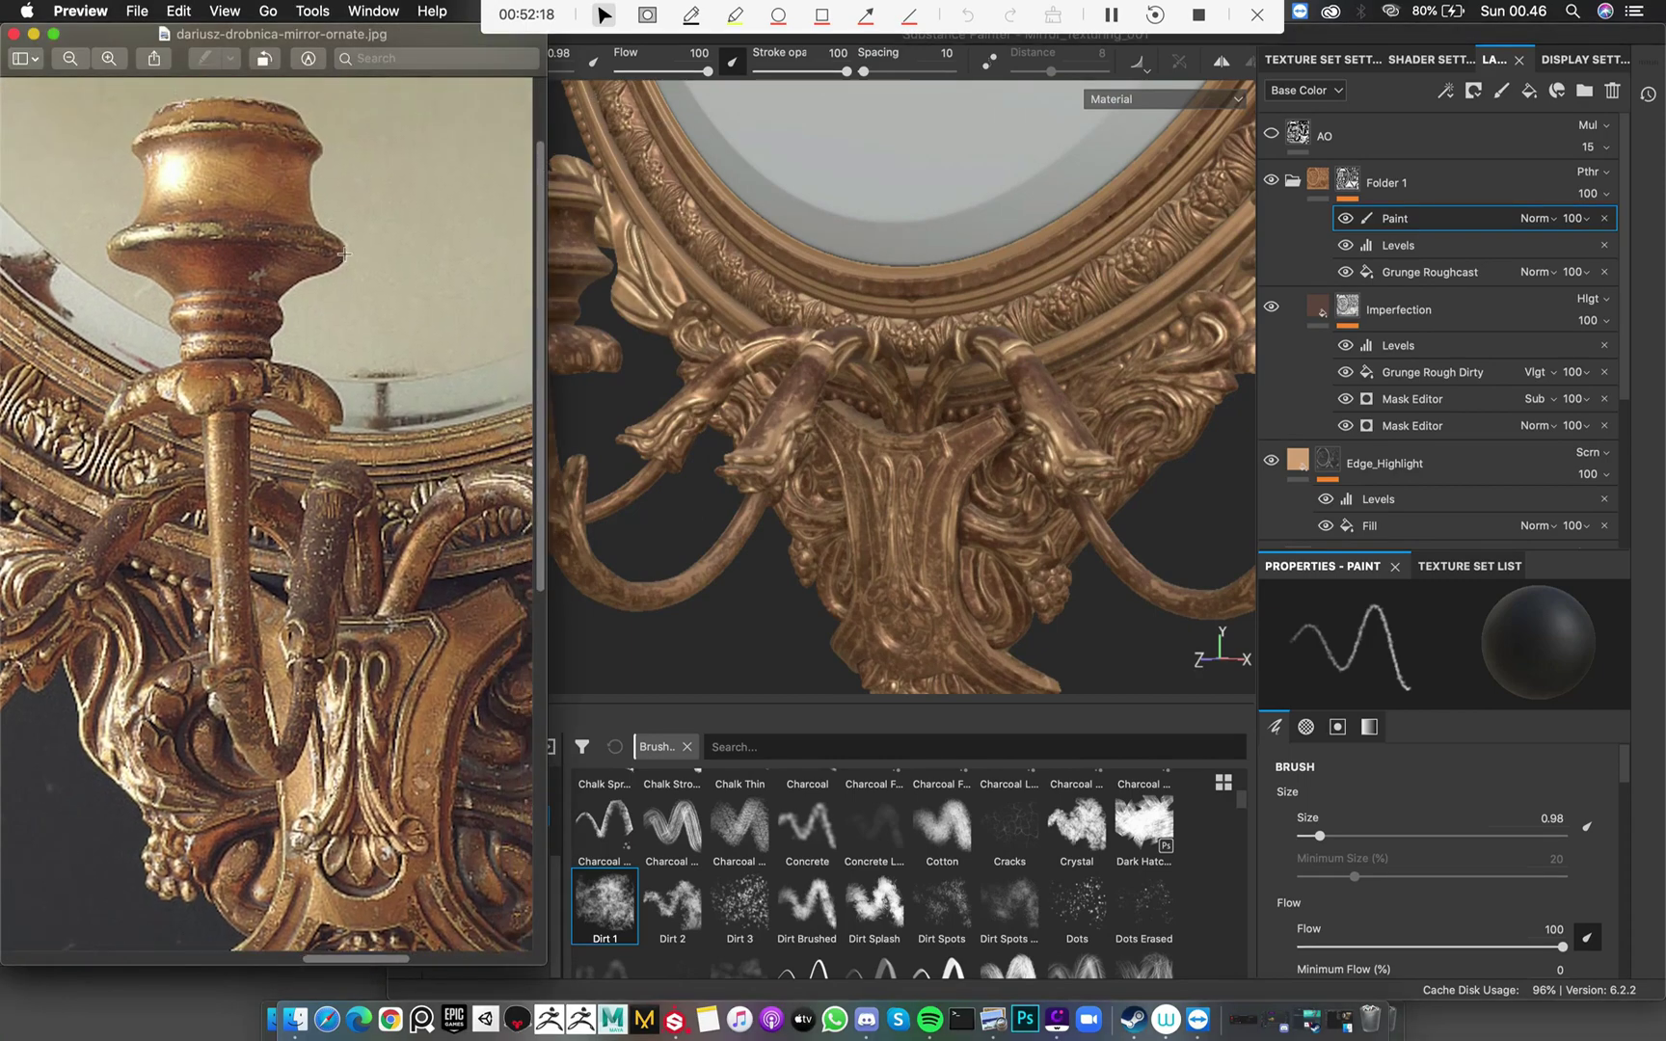
left_click(827, 275)
middle_click_drag(728, 318, 795, 307, "alt")
scroll(186, 300, "left", 3)
scroll(185, 299, "left", 5)
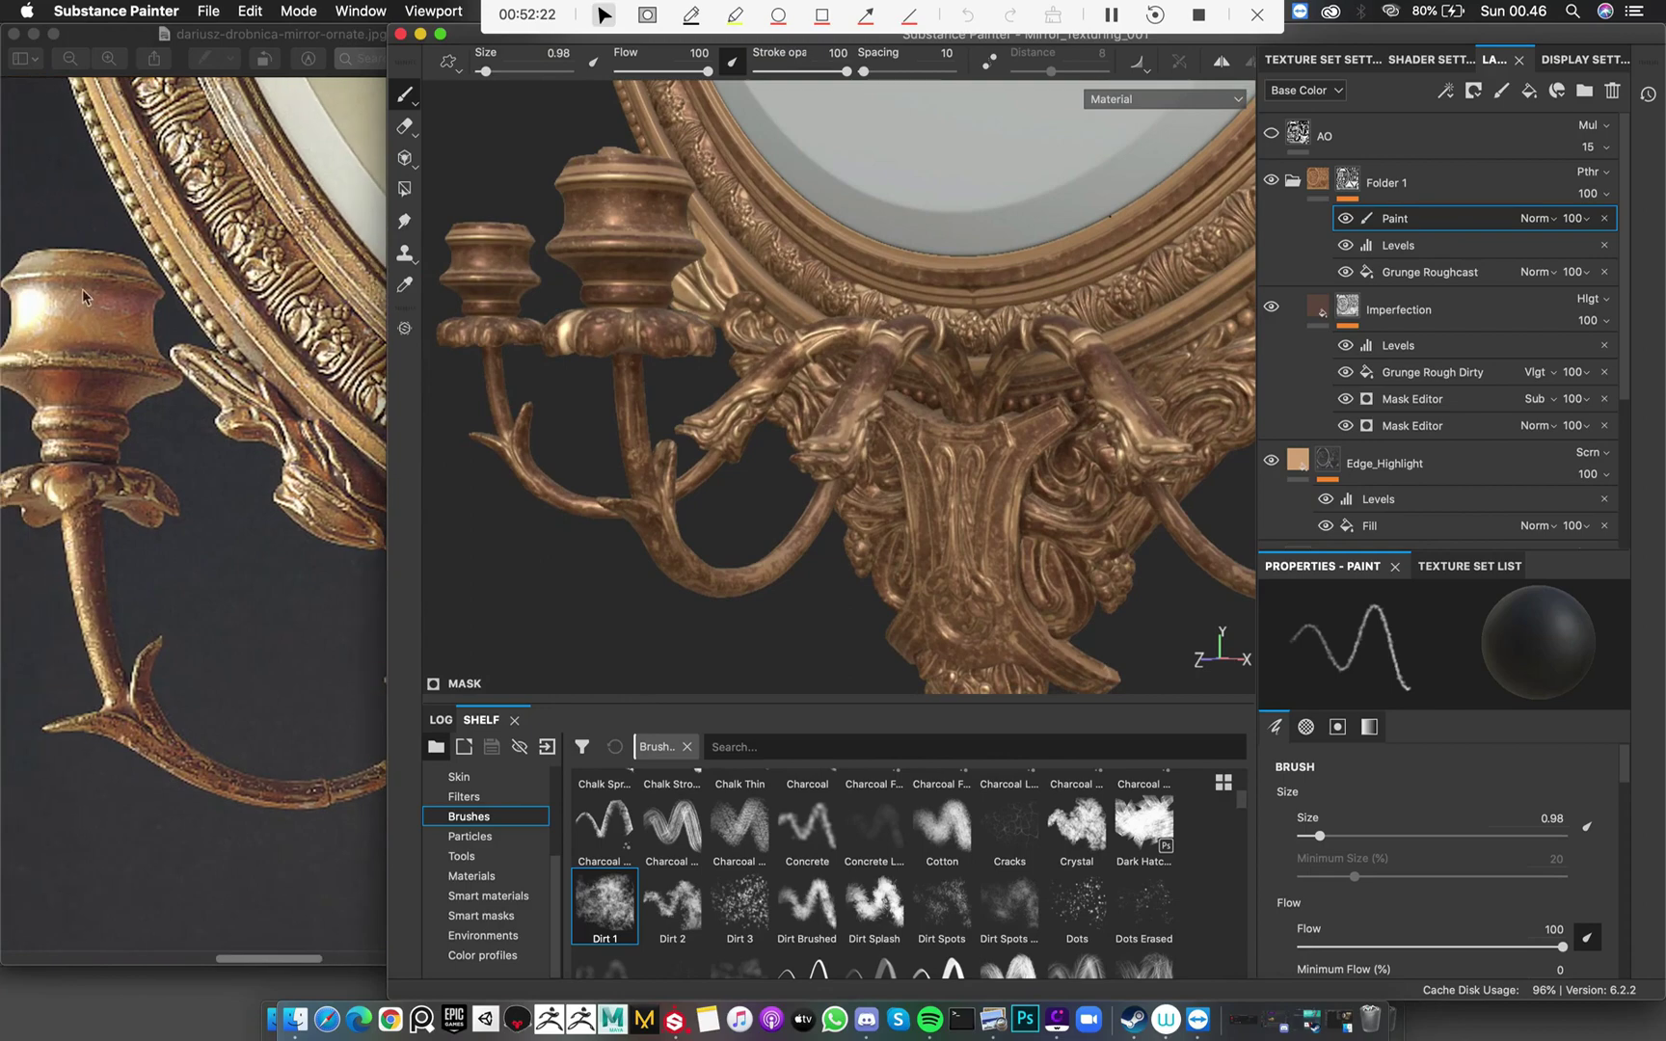
Frame the outer candle cup and set the brush size to 4.29 for painting it
left_click_drag(687, 239, 949, 280, "alt")
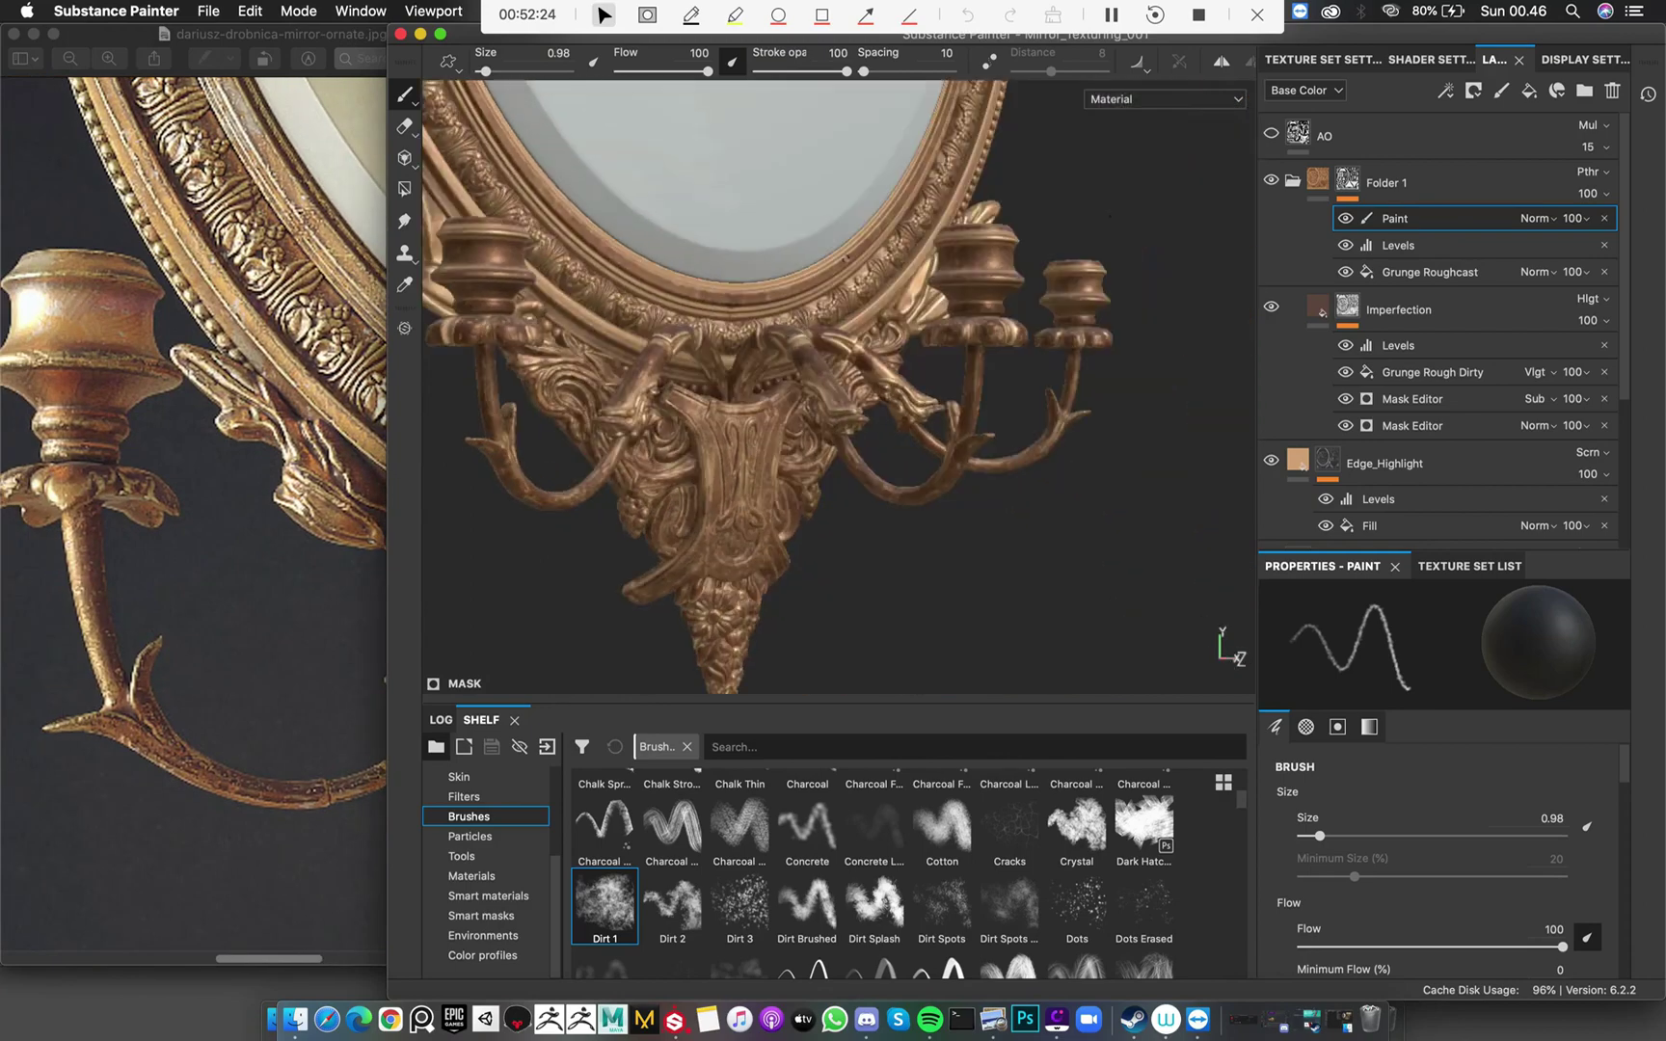
middle_click_drag(949, 279, 704, 290, "alt")
right_click_drag(704, 290, 836, 373, "alt")
middle_click_drag(837, 373, 929, 422, "alt")
middle_click_drag(1032, 340, 780, 342, "alt")
right_click_drag(780, 342, 841, 353, "alt")
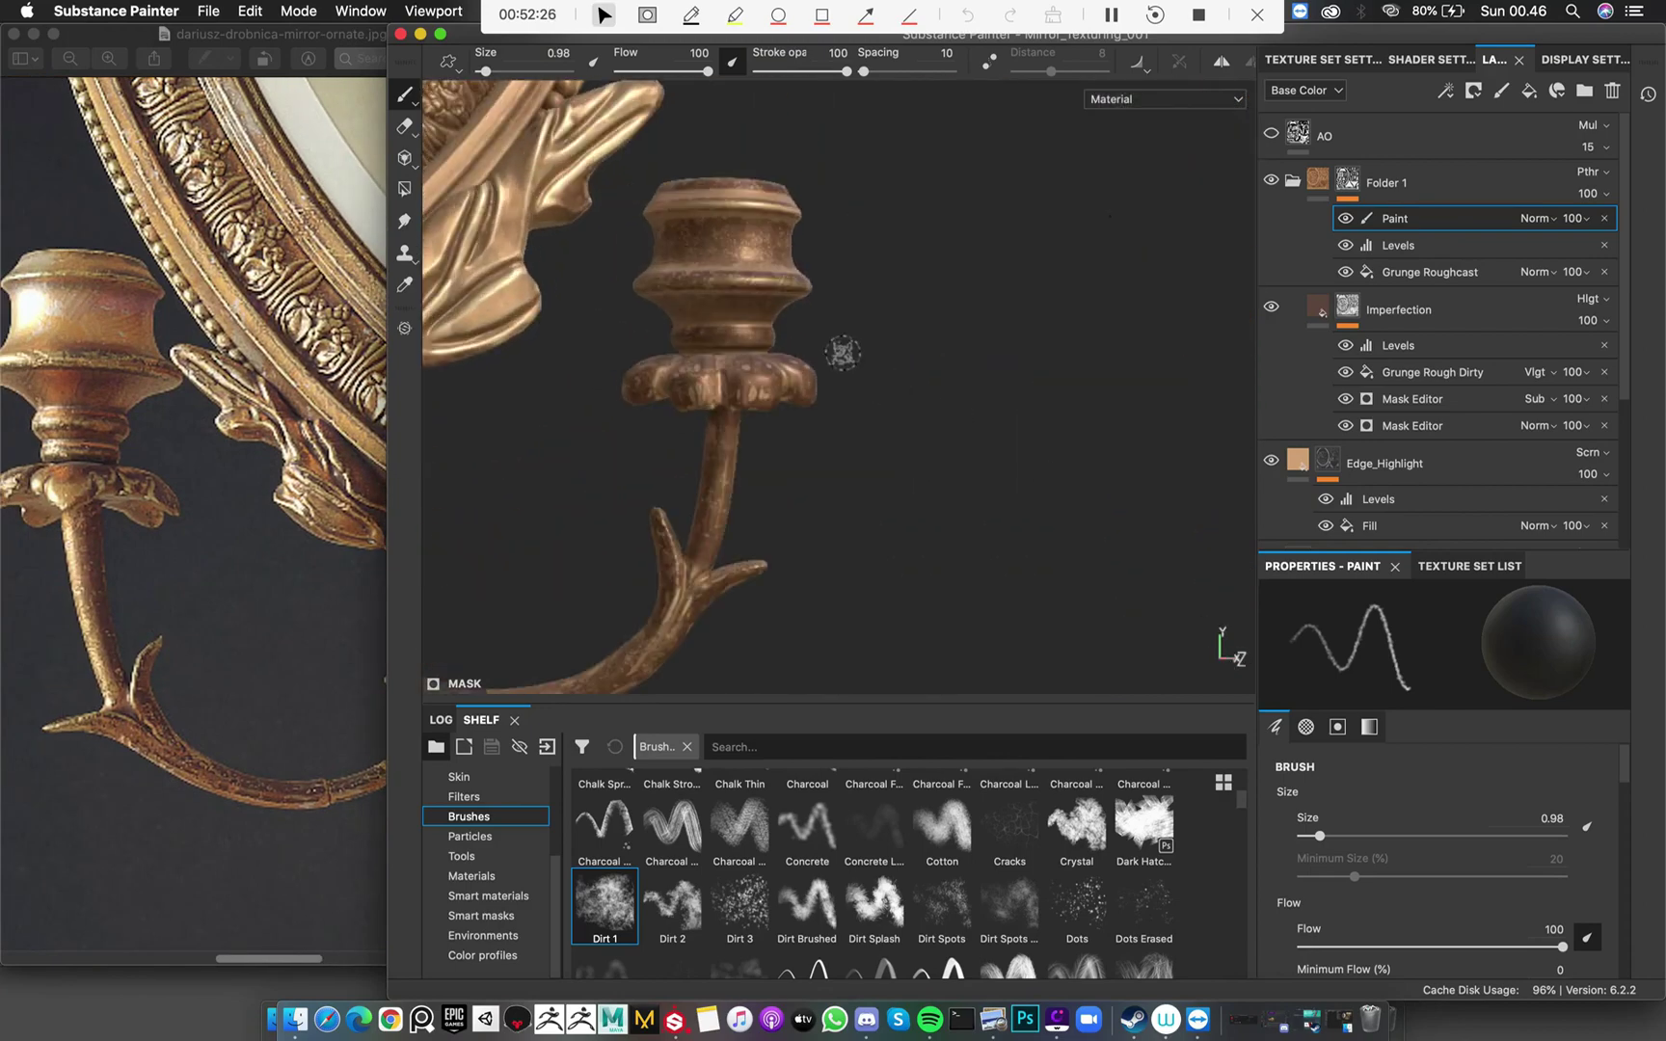
left_click_drag(841, 353, 783, 318, "alt")
right_click_drag(783, 318, 819, 328, "alt")
mouse_move(745, 250)
right_mouse_down("ctrl")
mouse_move(802, 251)
mouse_move(727, 249)
right_mouse_up("ctrl")
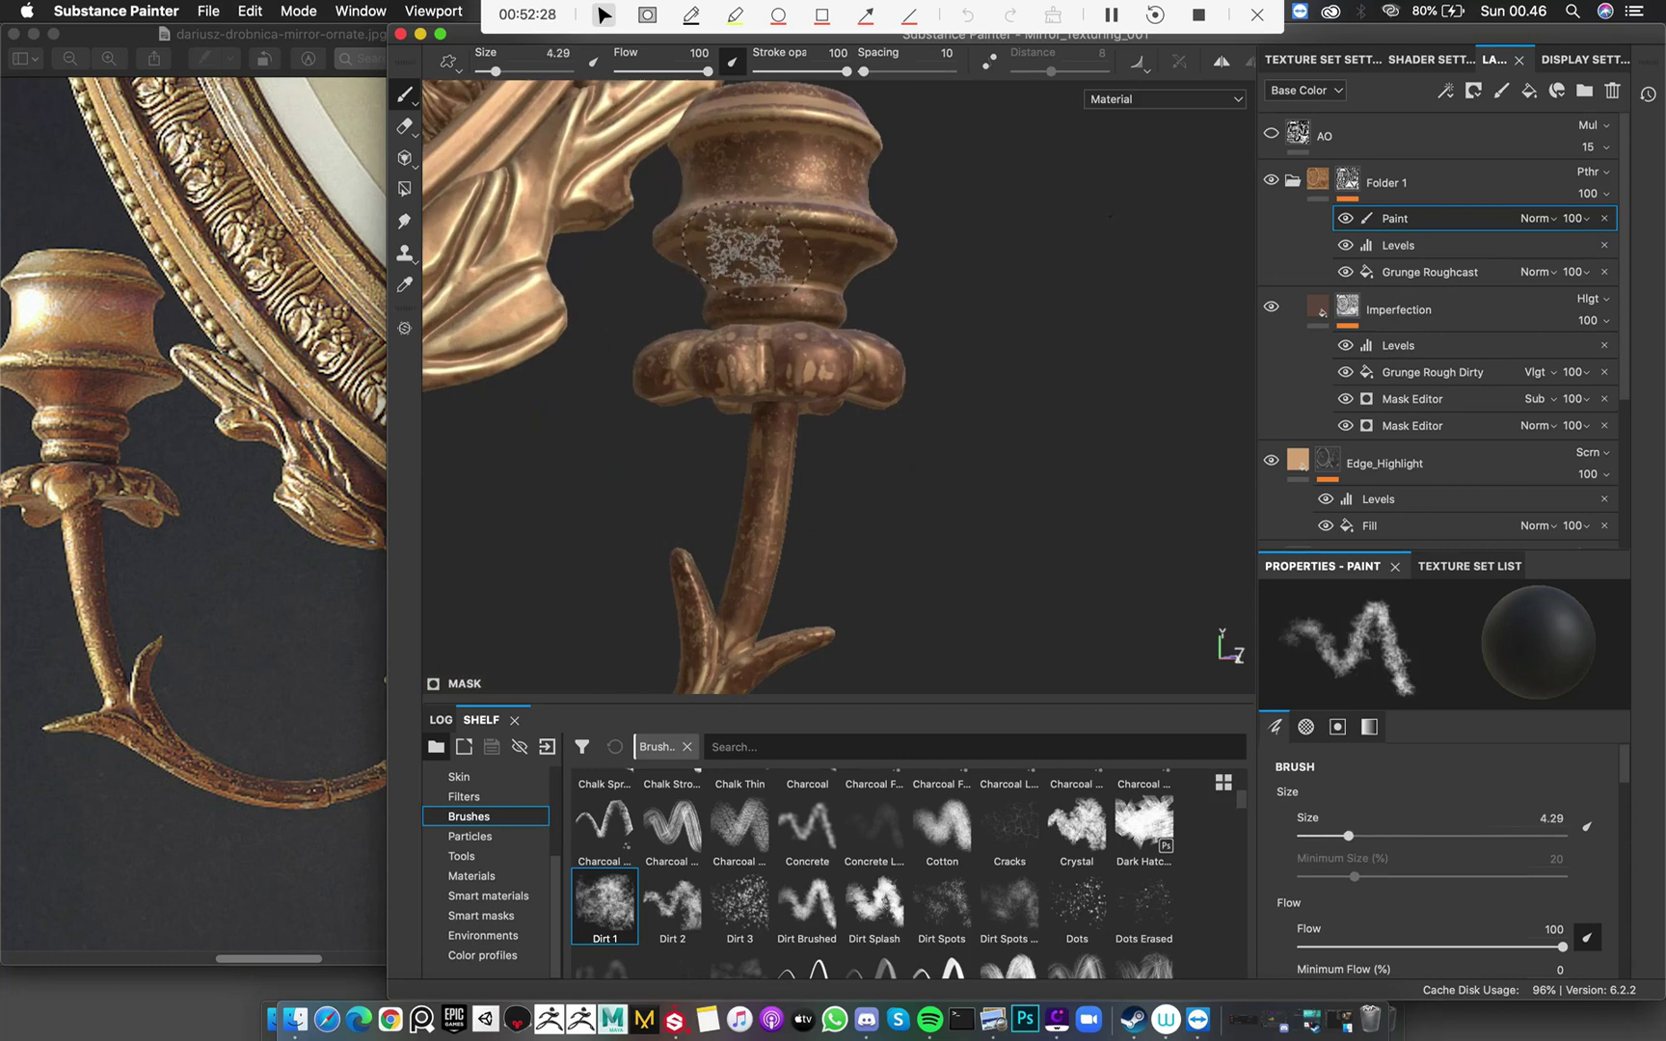
Paint gold over the body of the outer candle cup, reducing the brush size to 2.66
left_click_drag(777, 261, 680, 250, "alt")
right_click_drag(788, 253, 769, 253, "ctrl")
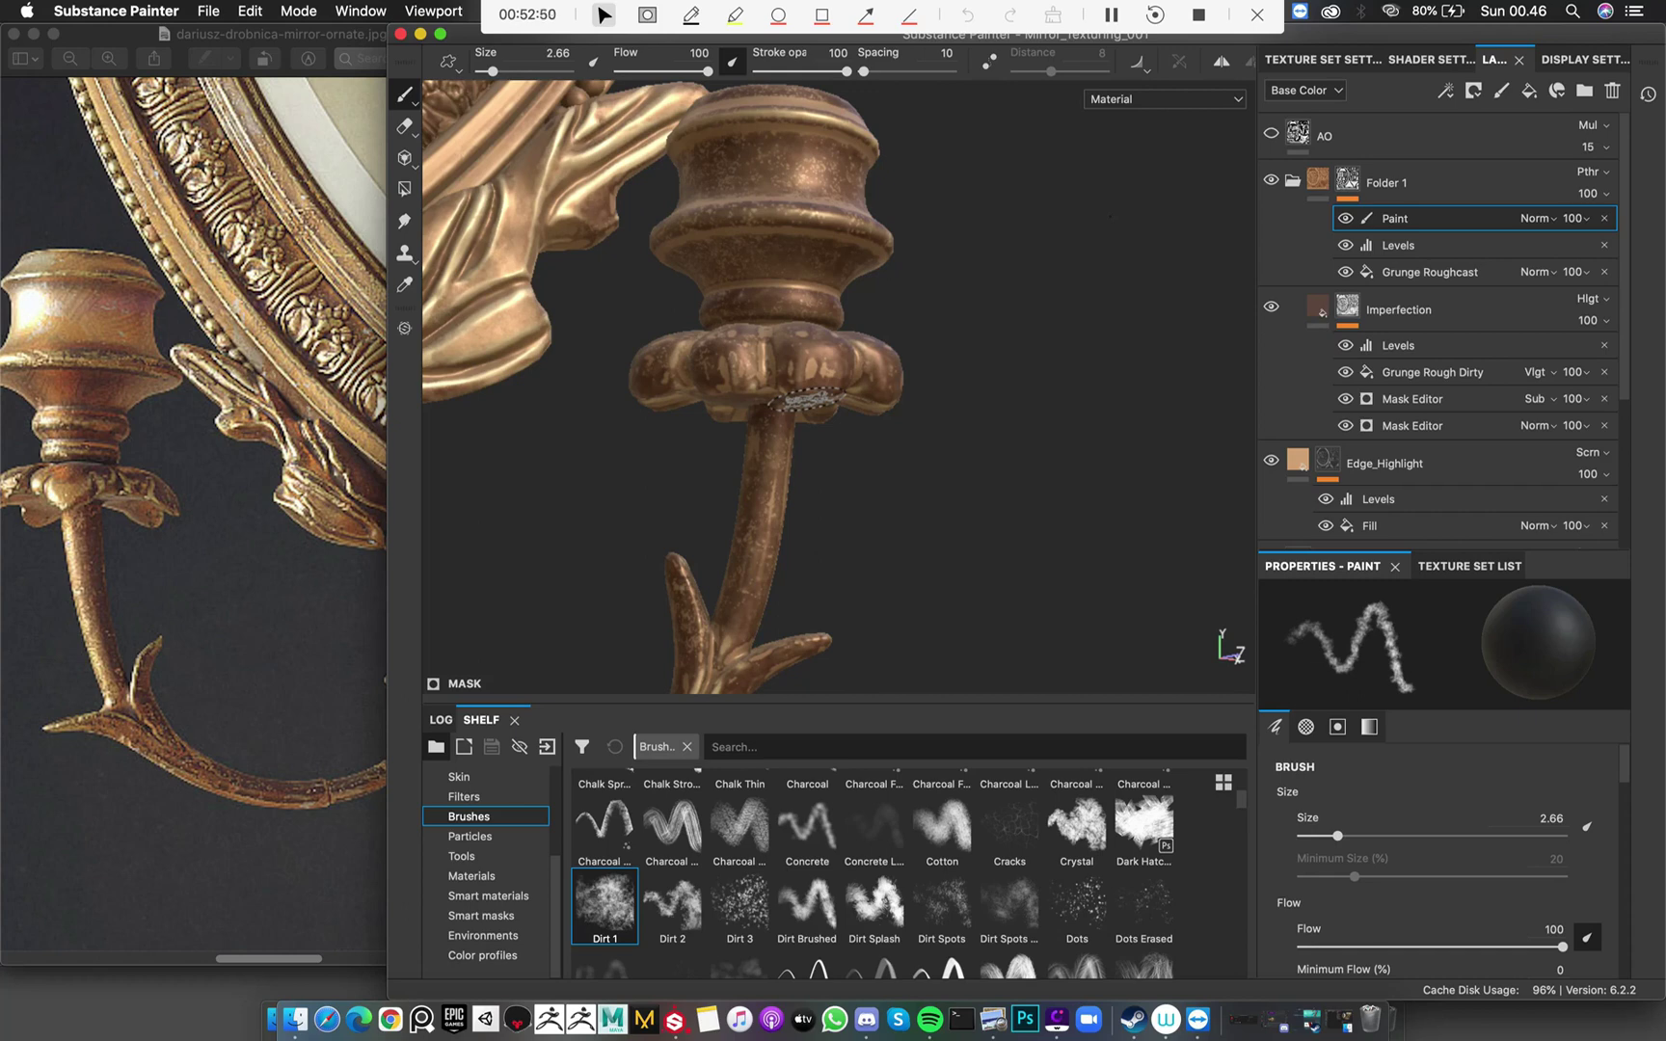
scroll(808, 398, "up", 5)
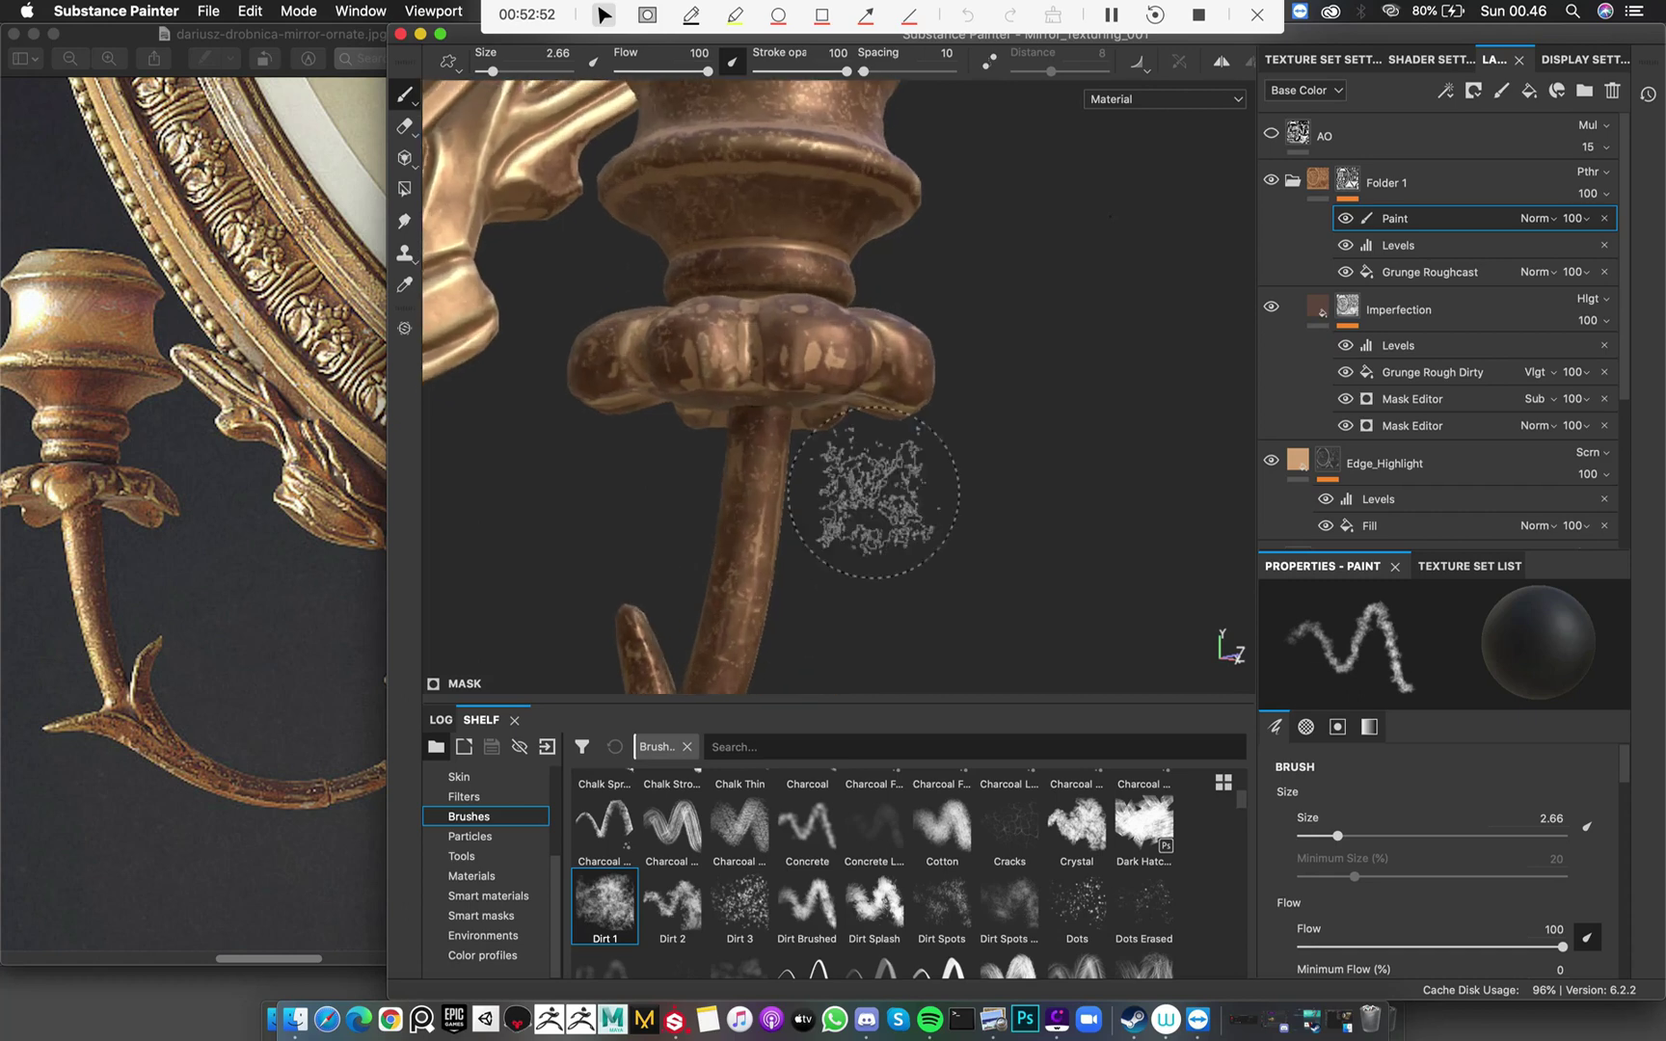
mouse_move(790, 233)
left_mouse_down("alt")
mouse_move(808, 212)
mouse_move(873, 311)
mouse_move(837, 231)
mouse_move(800, 205)
mouse_move(885, 253)
left_mouse_up("alt")
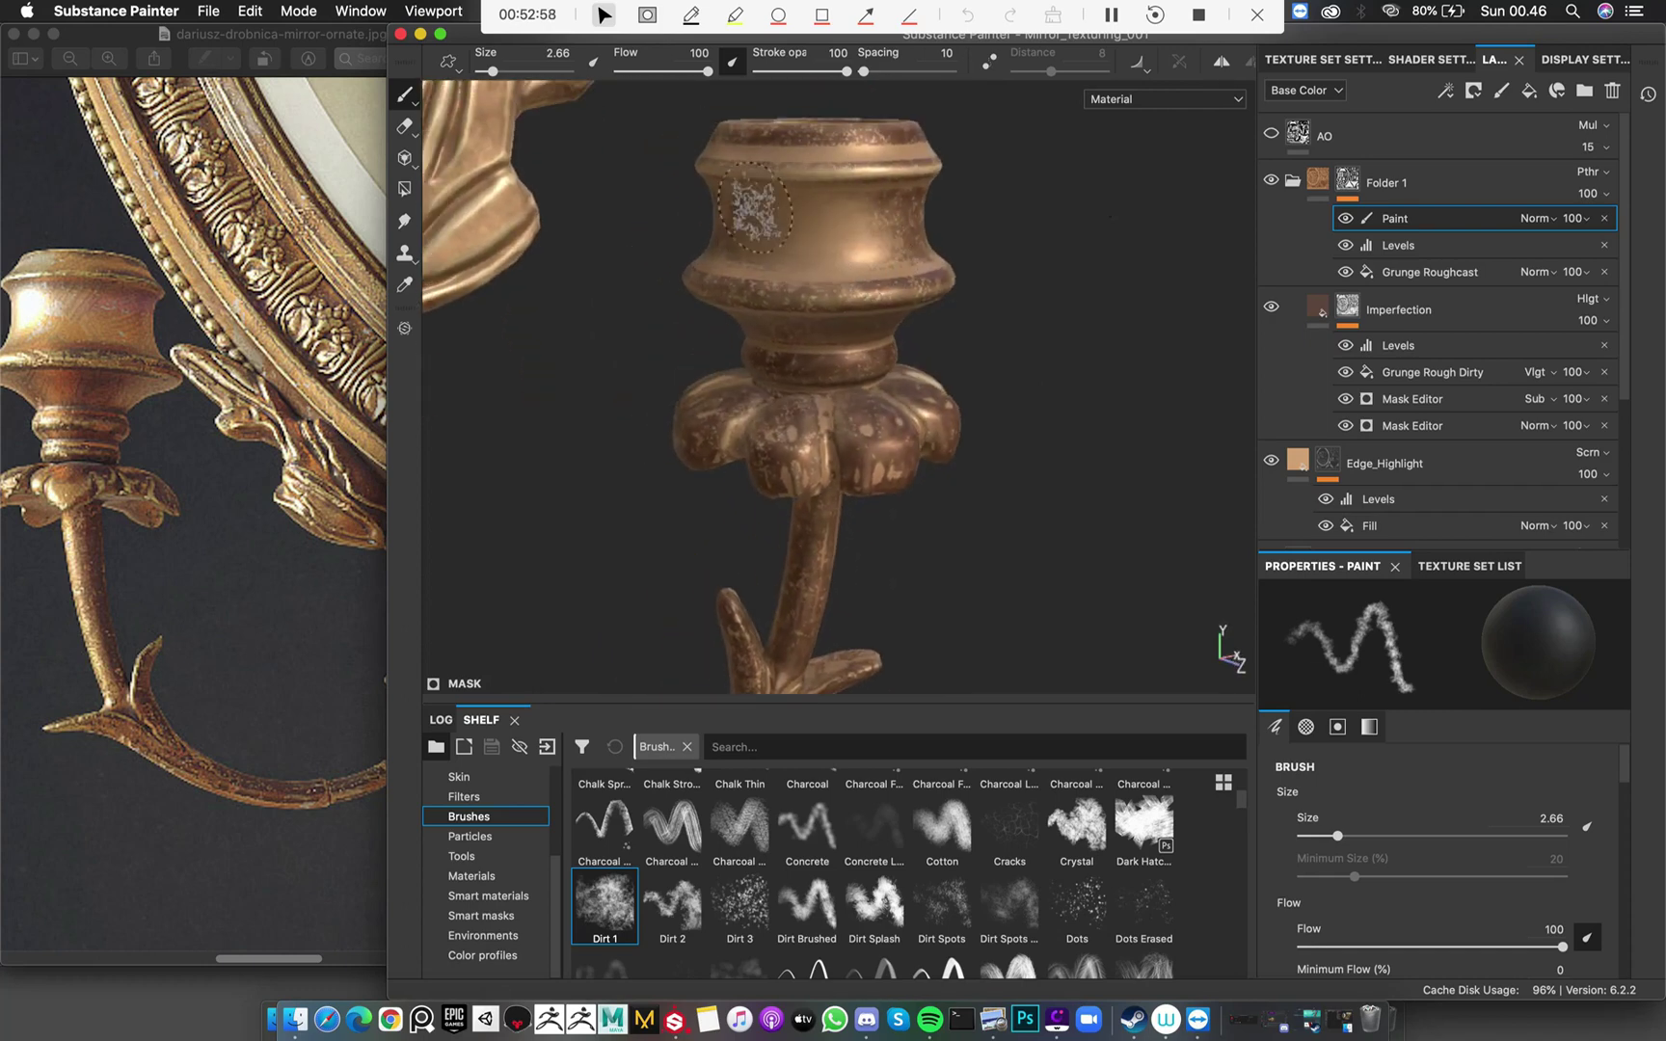
Enlarge the brush to size 4.52 and paint gold around the other side of the candle cup's body
mouse_move(812, 208)
left_mouse_down("alt")
mouse_move(904, 199)
mouse_move(986, 261)
mouse_move(1060, 270)
mouse_move(917, 248)
left_mouse_up("alt")
key("[")
key("]")
key("]")
key("]")
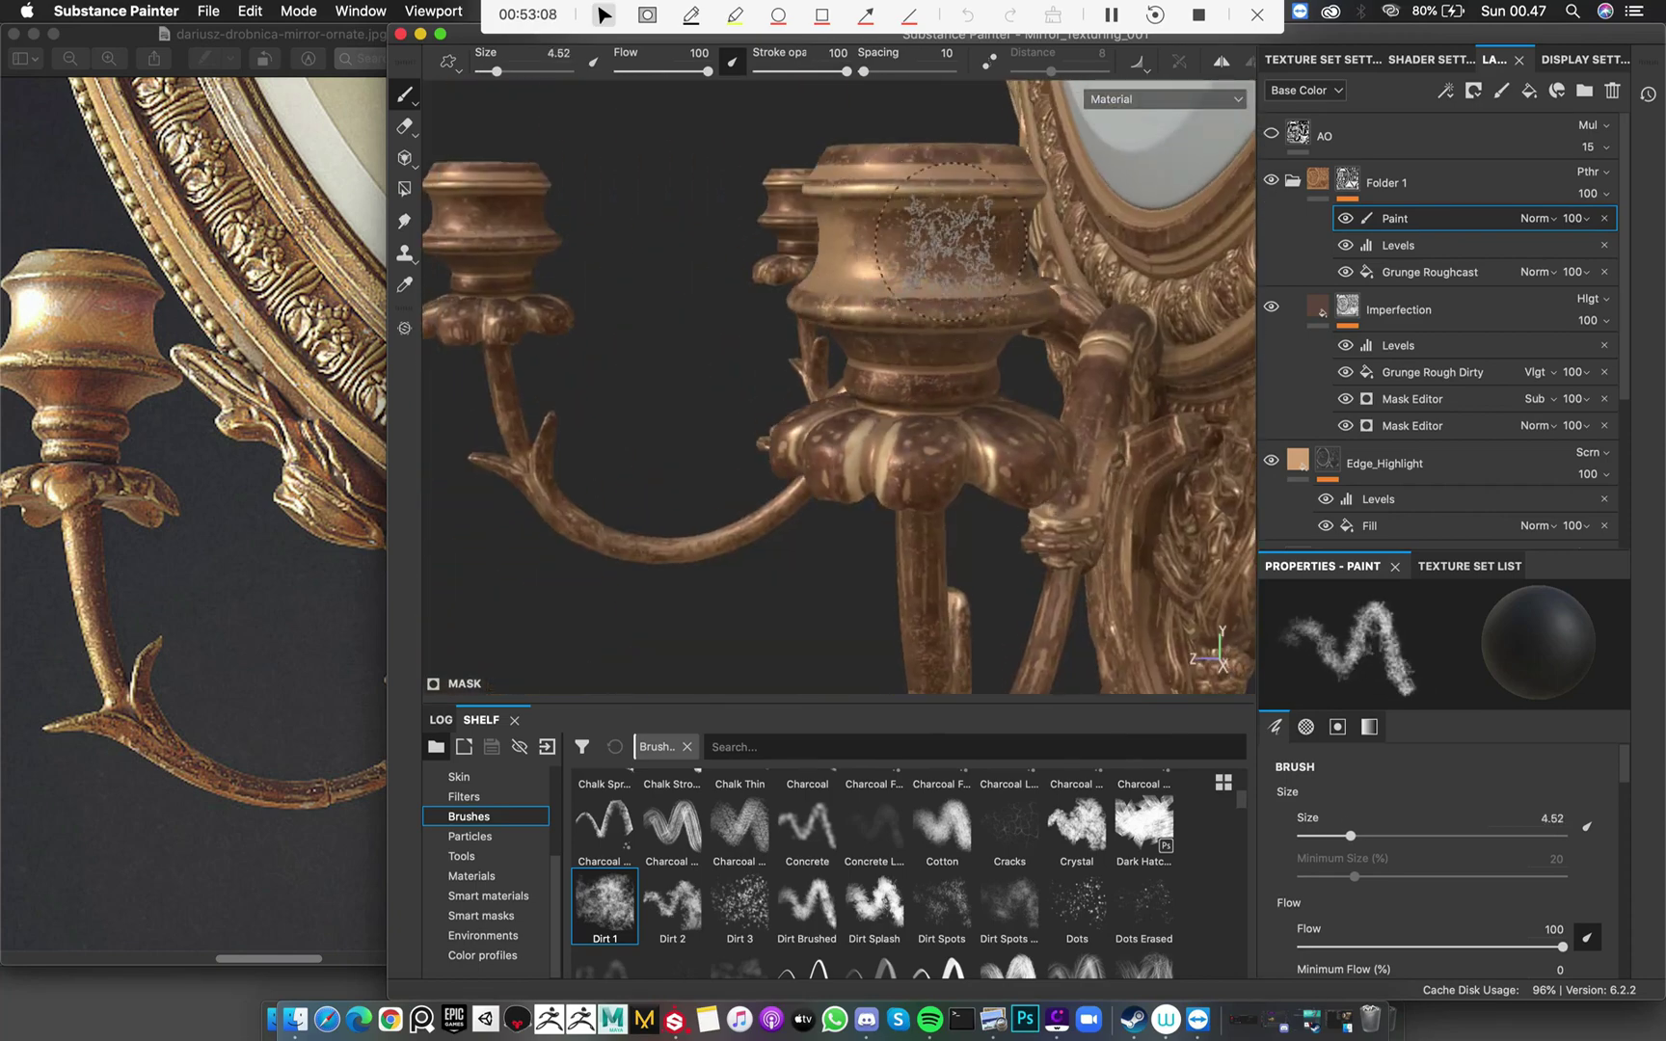
Paint gold over the remaining brown on the candle cup's body and reduce the brush size to 1.51
mouse_move(906, 224)
left_mouse_down("alt")
mouse_move(892, 279)
mouse_move(818, 248)
mouse_move(999, 257)
mouse_move(1171, 229)
left_mouse_up("alt")
mouse_move(964, 262)
left_mouse_down("alt")
mouse_move(1110, 217)
mouse_move(911, 250)
left_mouse_up("alt")
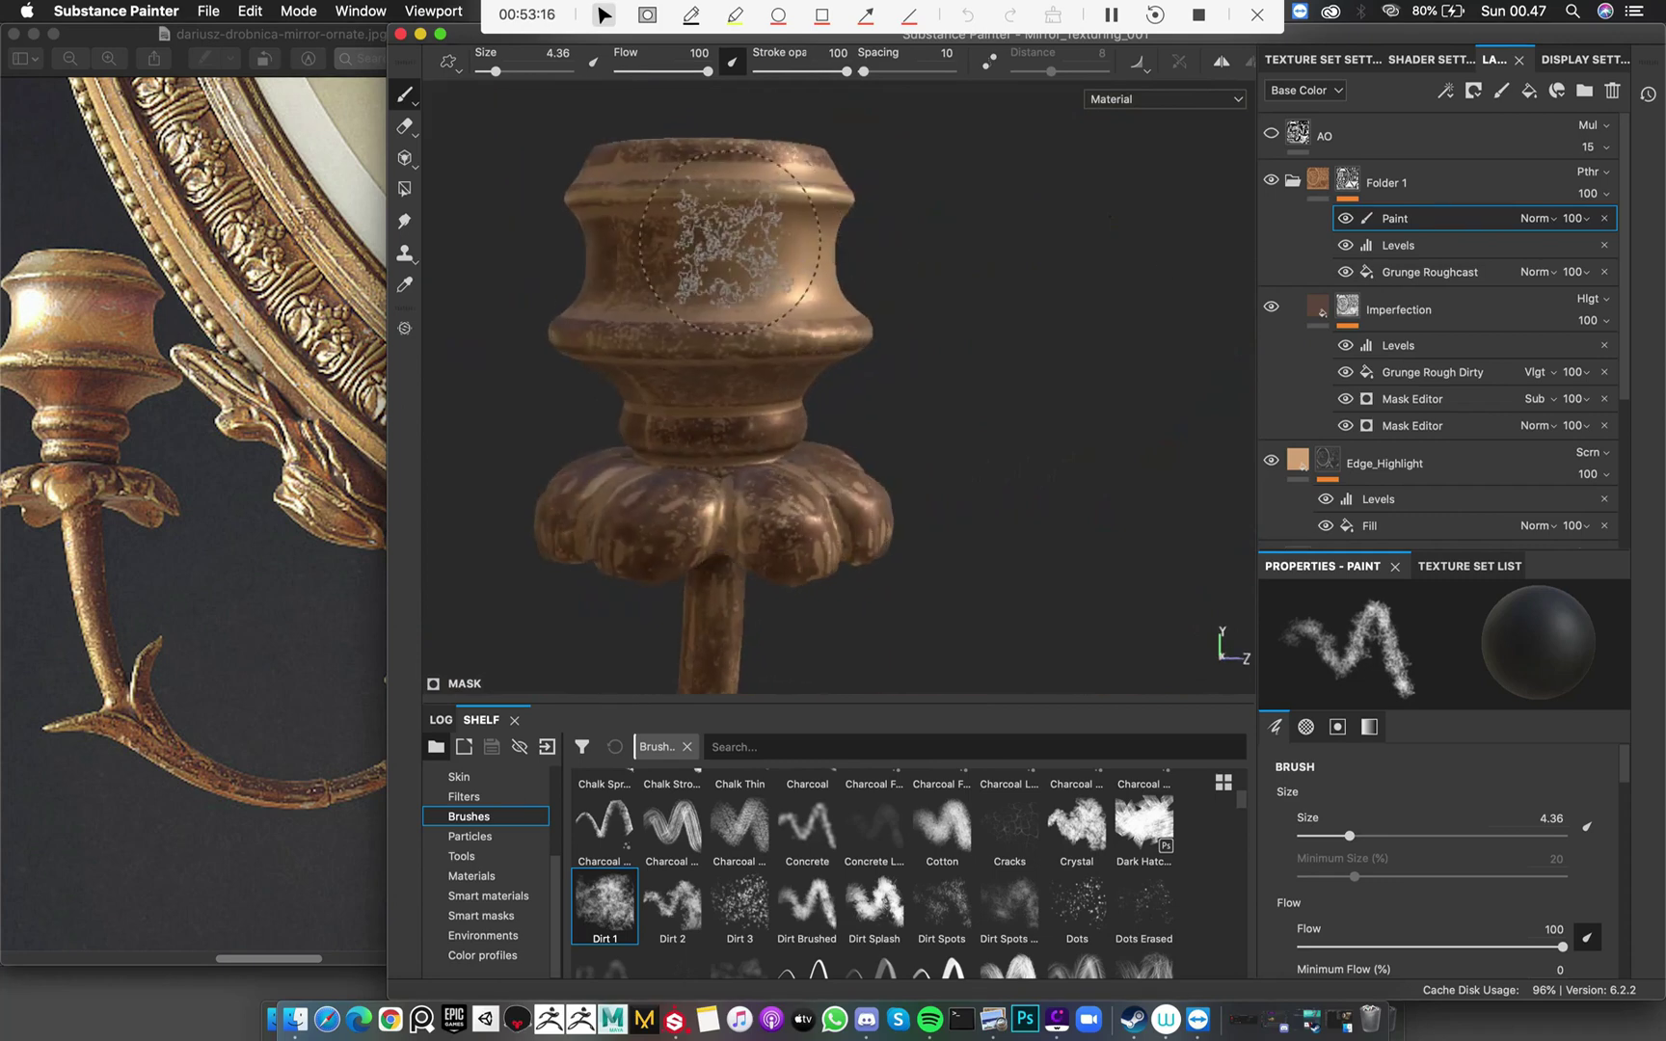
right_click_drag(730, 246, 700, 255, "super")
mouse_move(679, 257)
left_mouse_down()
mouse_move(614, 262)
mouse_move(669, 333)
left_mouse_up()
right_click_drag(743, 170, 709, 172, "super")
Set the brush size to 3.14 and paint gold over the inside of the candle cup
left_click_drag(765, 159, 723, 198, "alt")
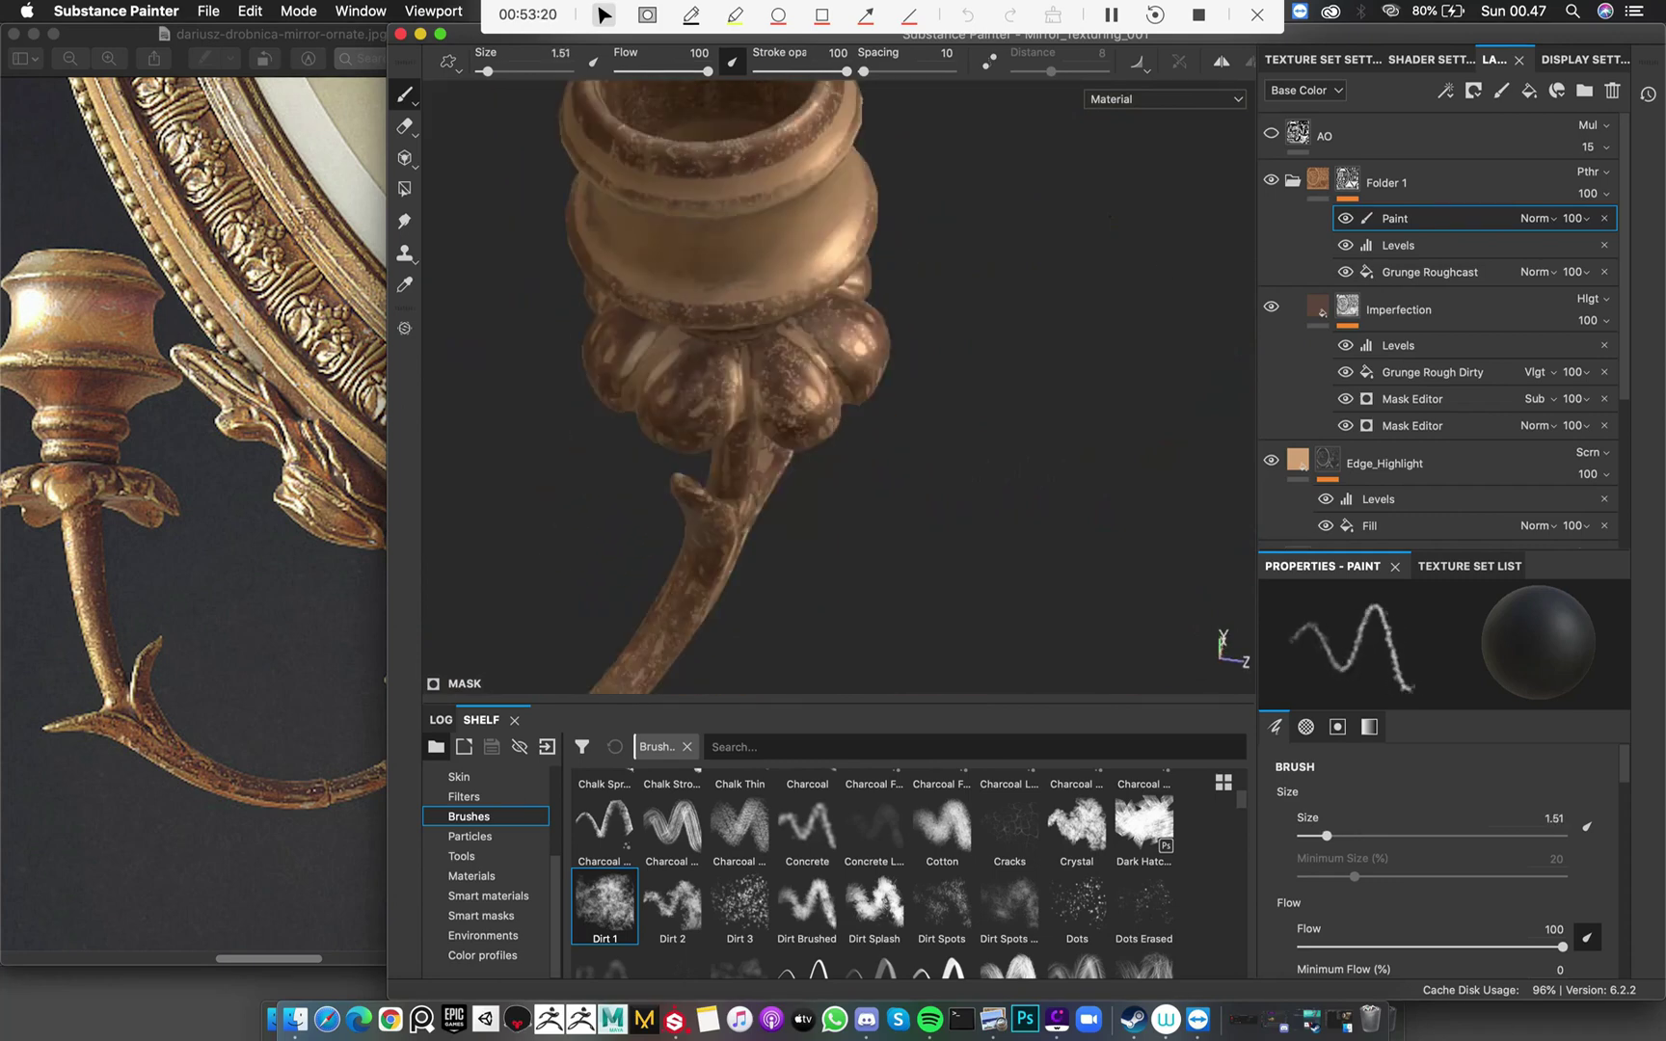
left_click_drag(733, 289, 752, 376, "alt")
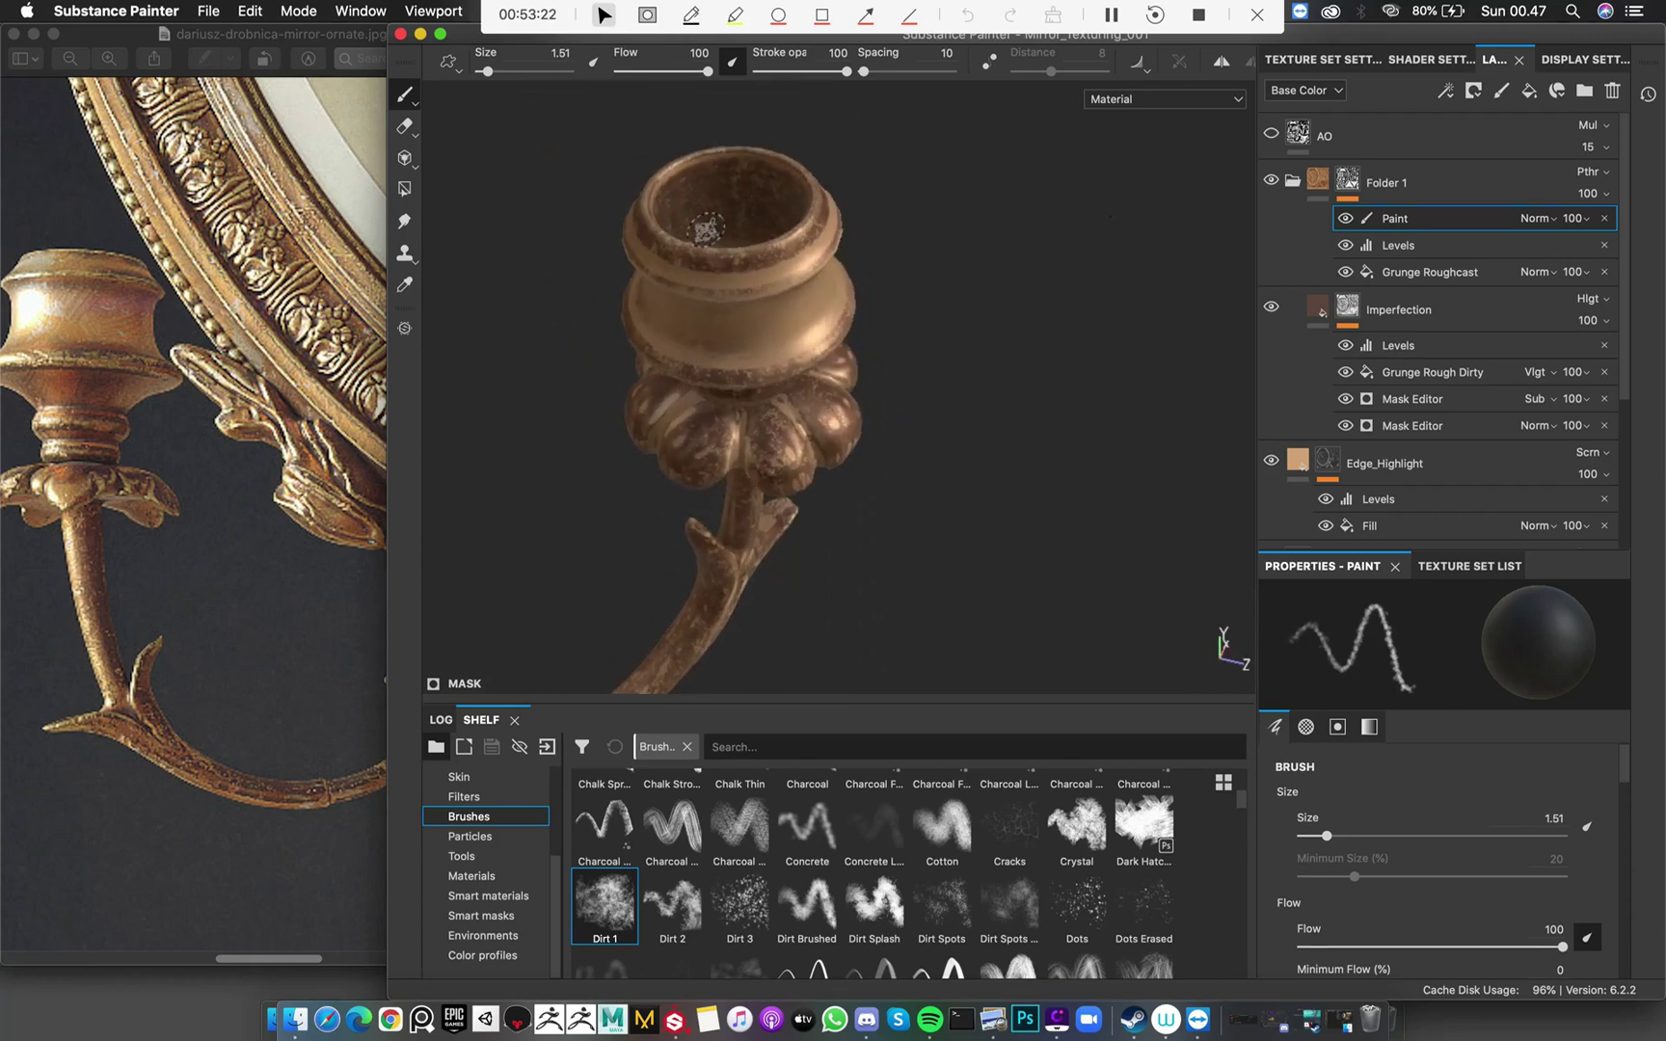
right_click_drag(708, 229, 677, 238, "super")
left_click_drag(662, 224, 697, 197)
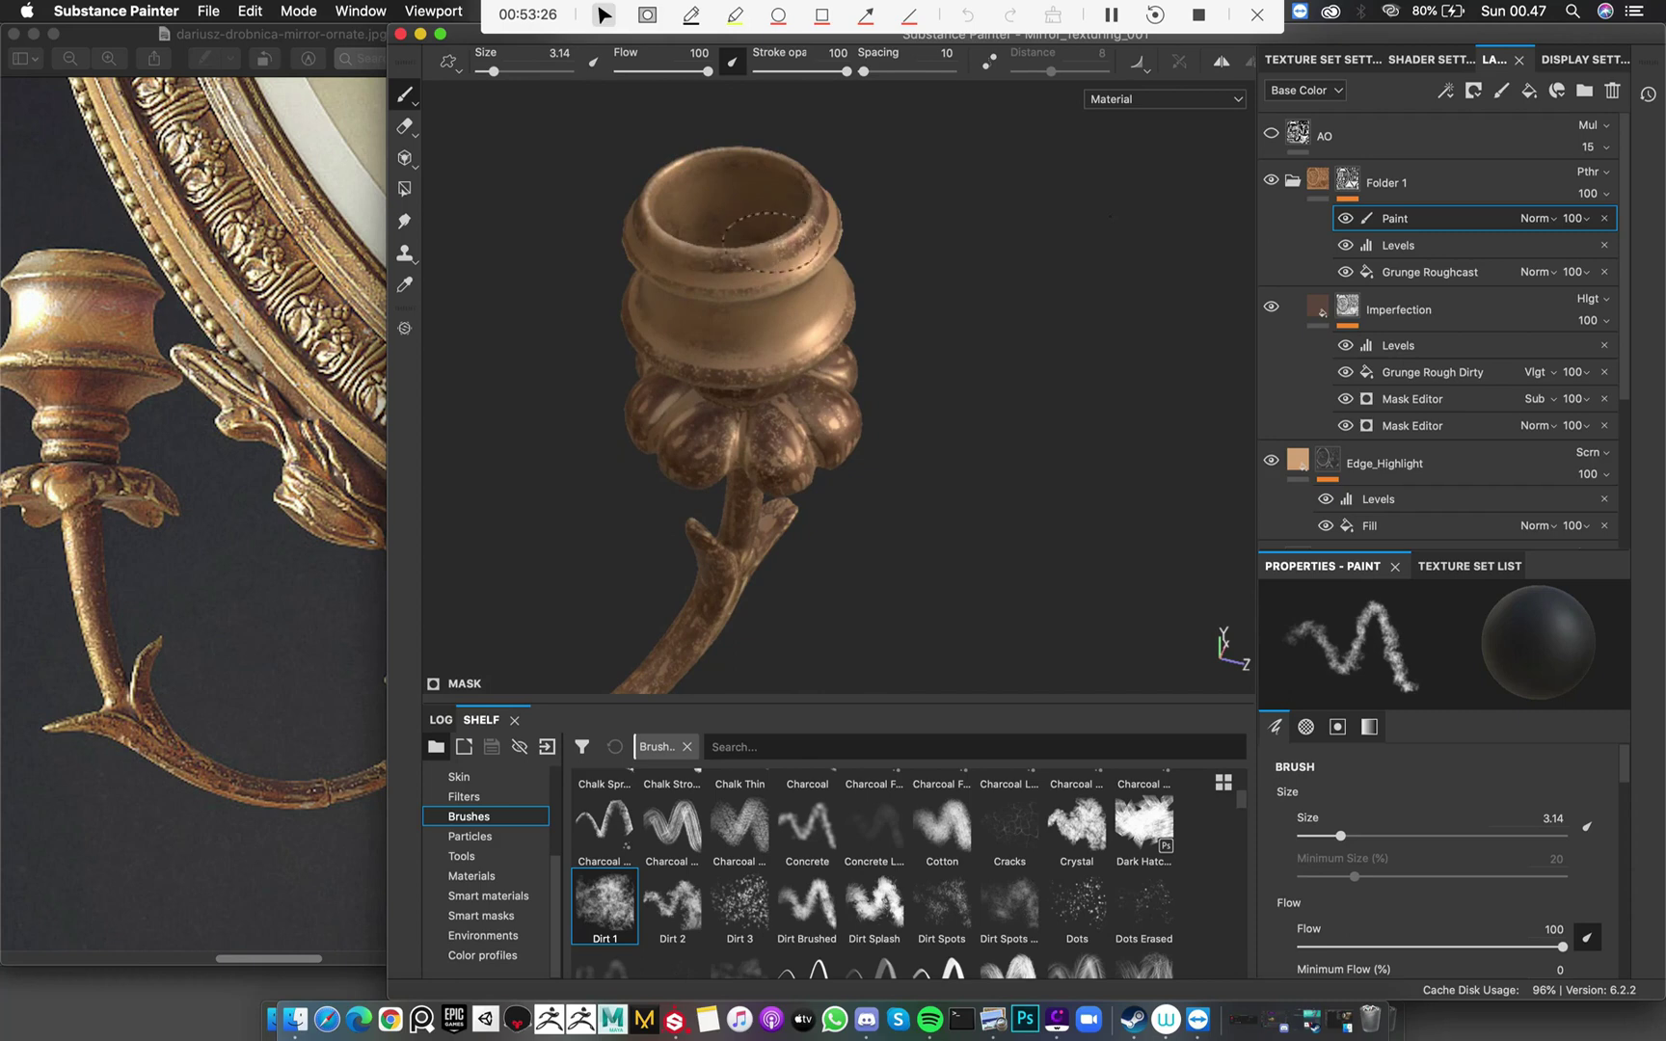
left_click_drag(768, 241, 923, 243, "alt")
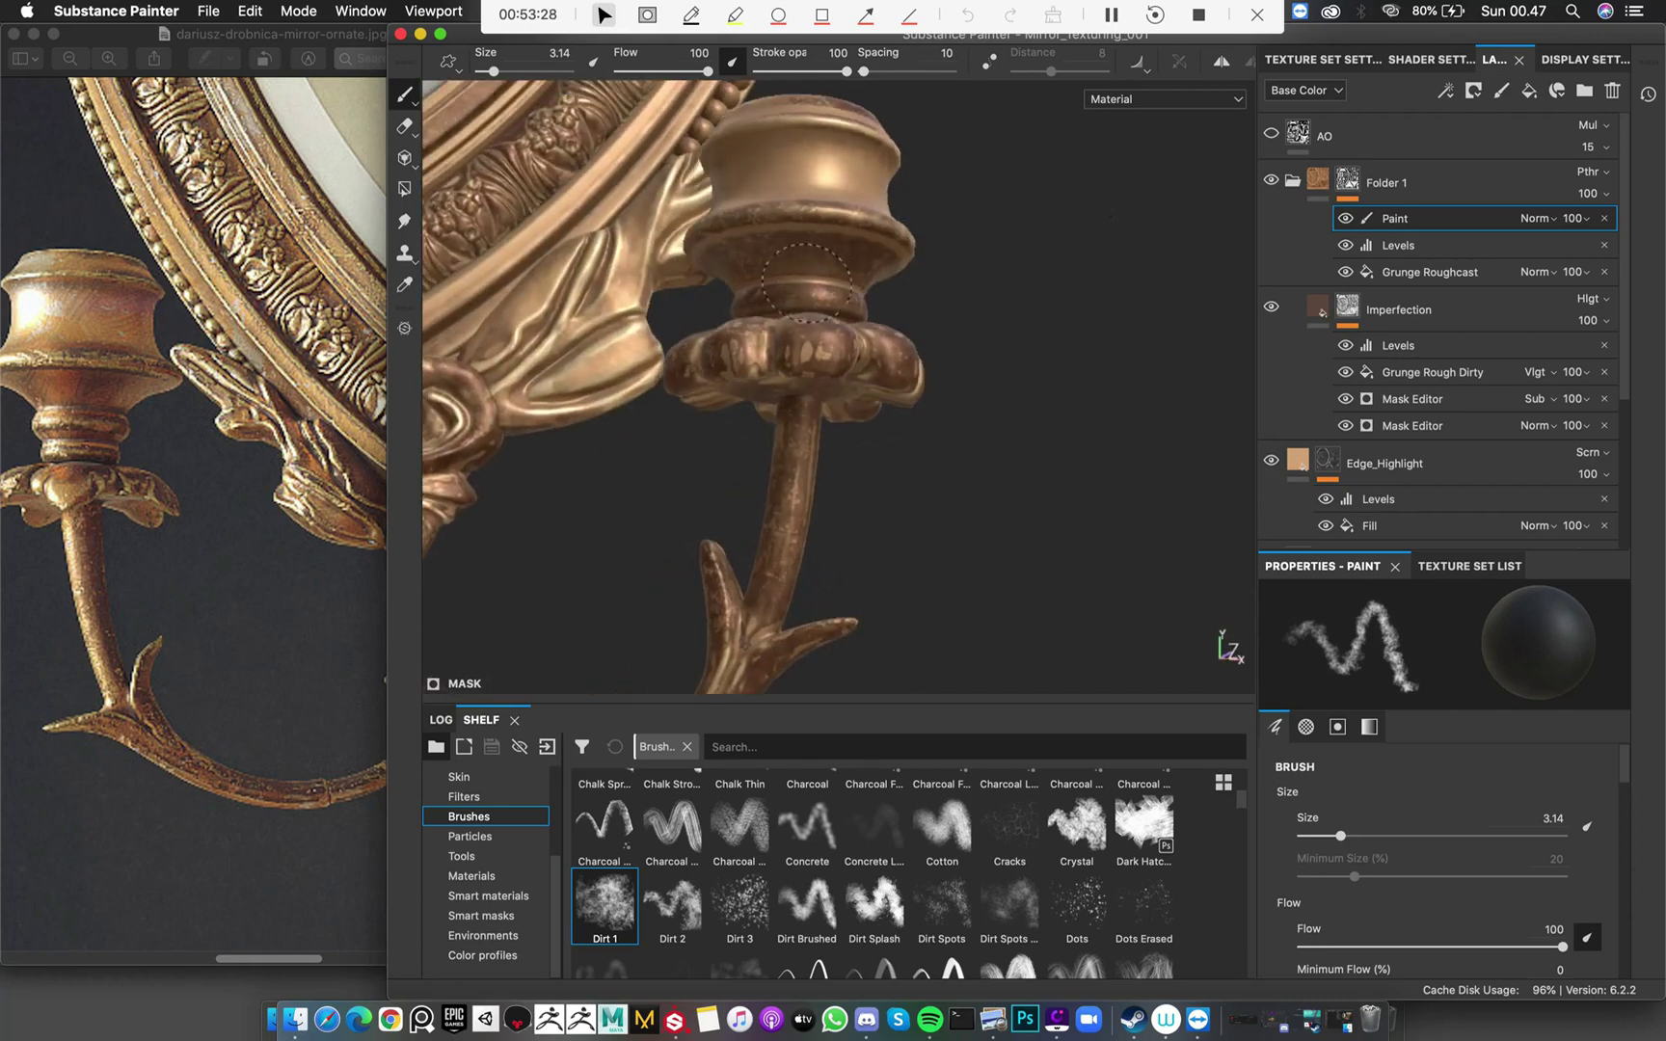
Paint gold around the remaining brown sides and neck of the outer candle cup
left_click_drag(806, 282, 930, 256, "alt")
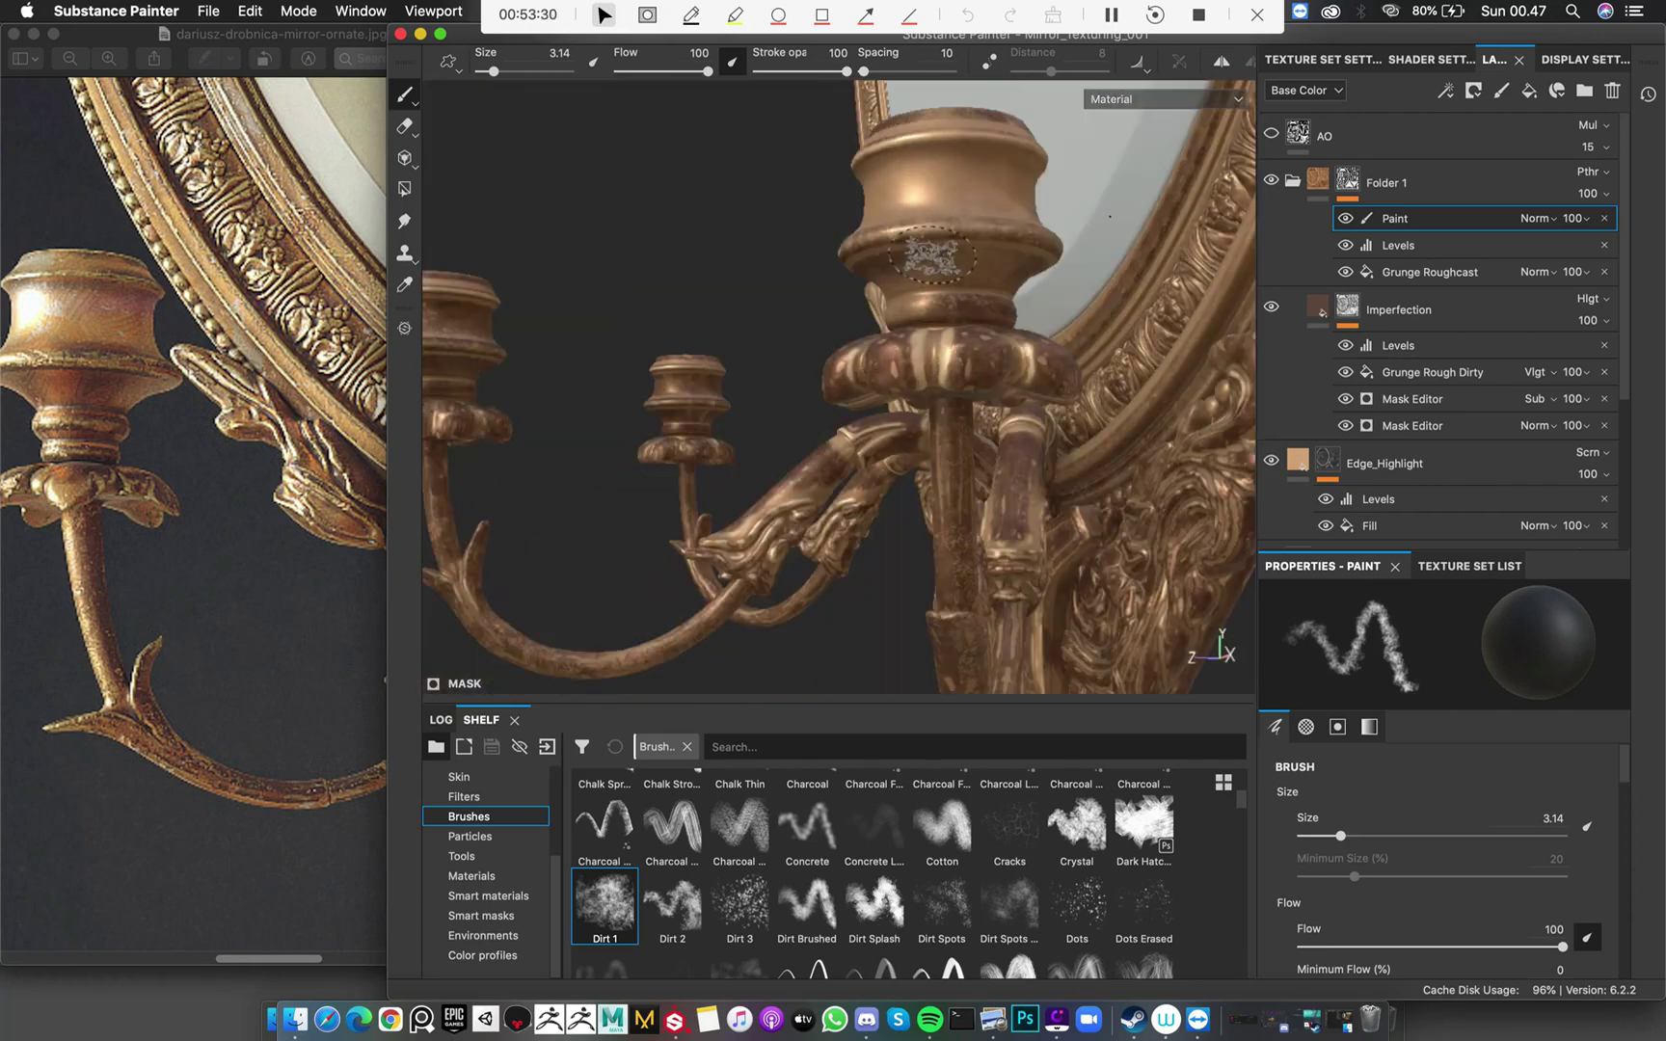
mouse_move(811, 262)
left_mouse_down("alt")
mouse_move(1046, 262)
mouse_move(967, 263)
mouse_move(1208, 312)
mouse_move(1349, 309)
mouse_move(1273, 290)
left_mouse_up("alt")
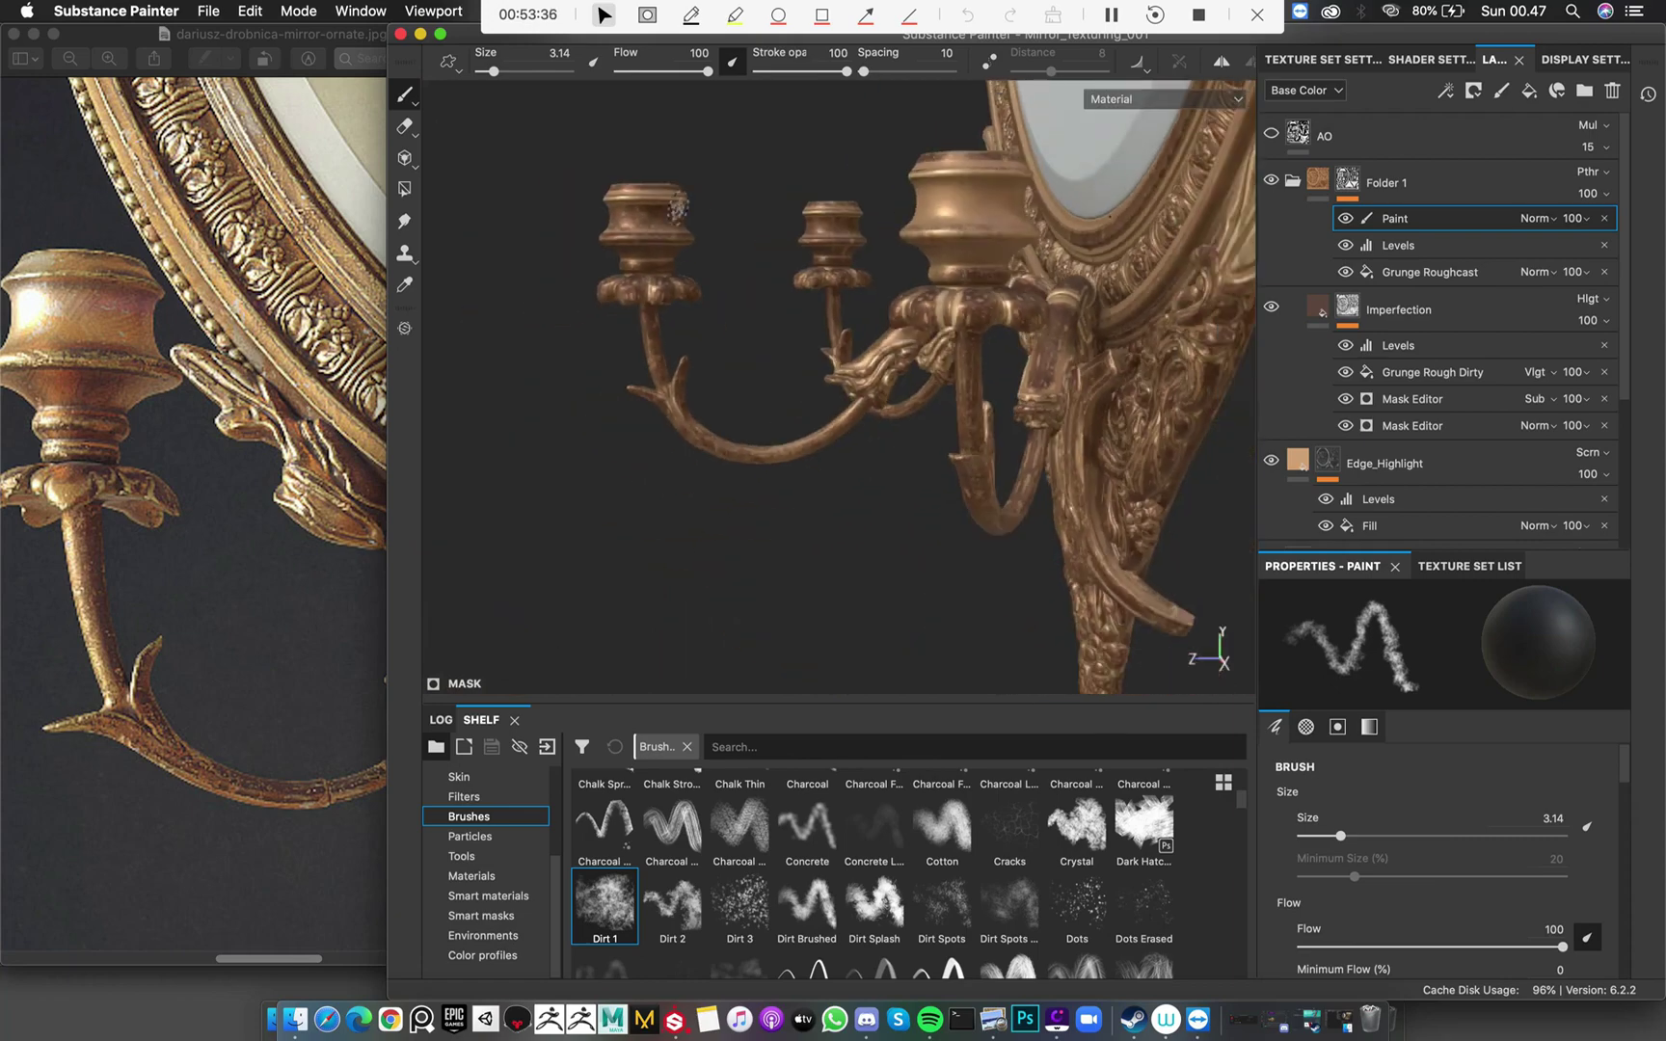
mouse_move(677, 207)
left_mouse_down("alt")
mouse_move(732, 212)
mouse_move(820, 260)
mouse_move(903, 249)
mouse_move(968, 424)
left_mouse_up("alt")
scroll(829, 193, "up", 2)
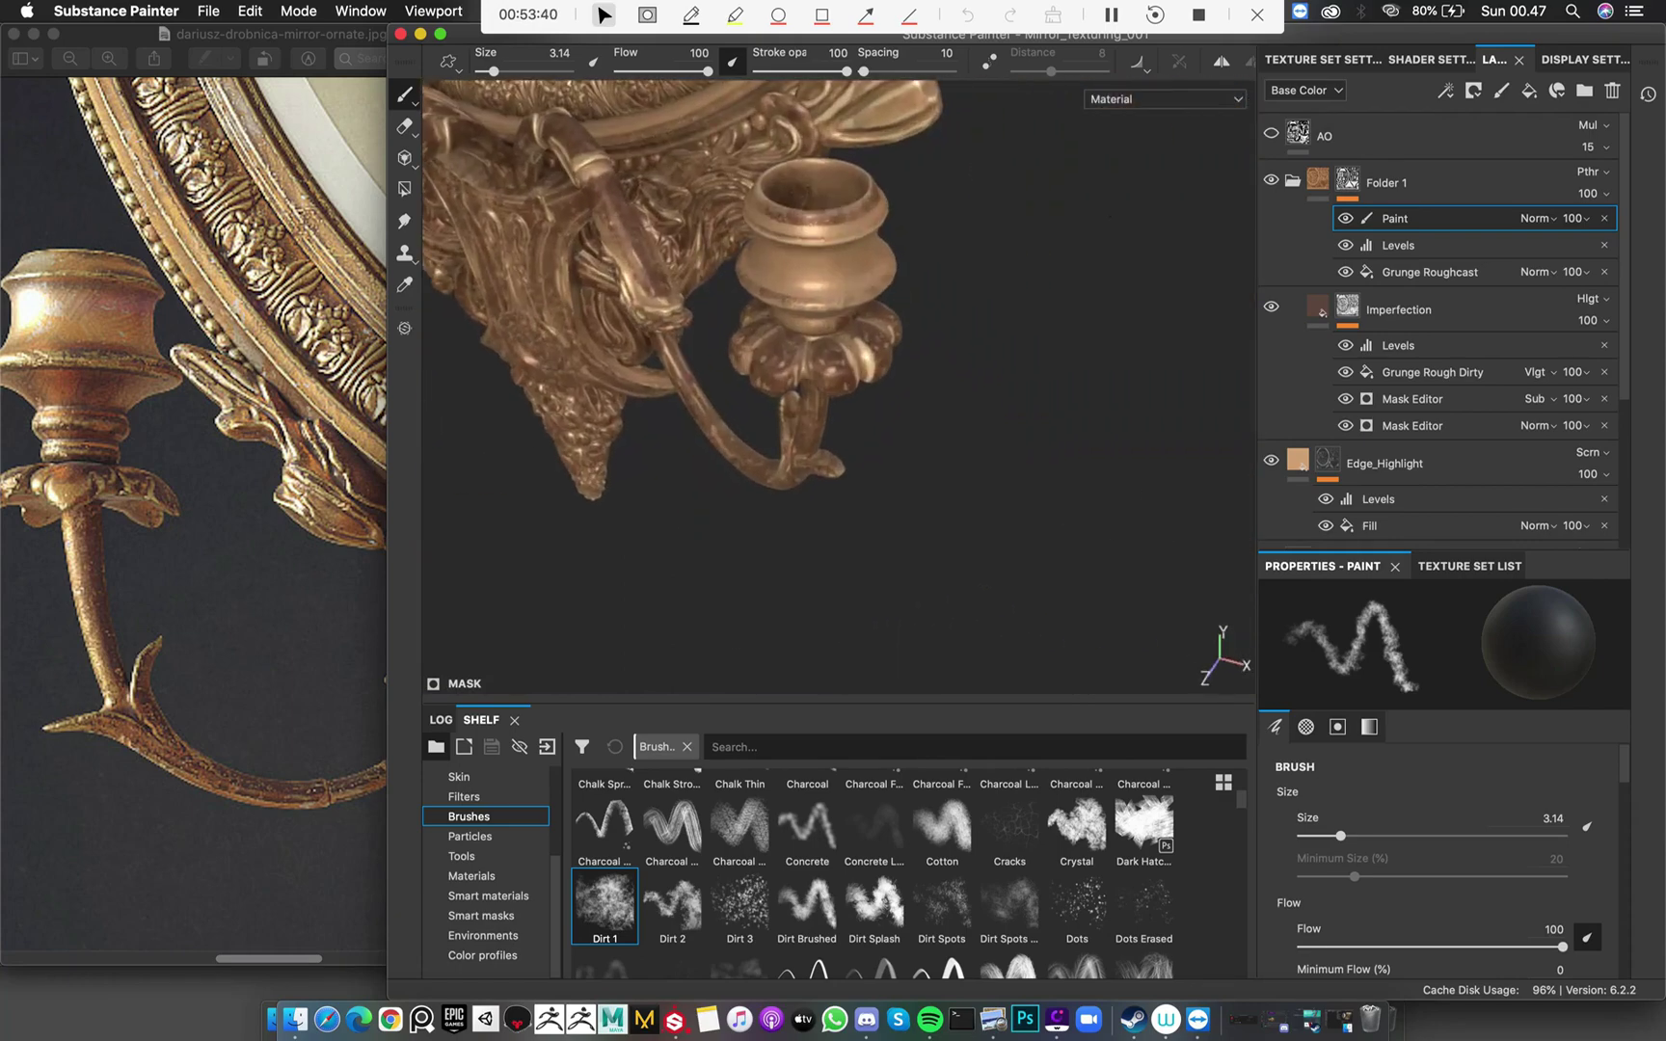
Reduce the brush size to 1.47 and paint gold over the candle cup's rim and inner wall
middle_click_drag(824, 185, 852, 314, "alt")
scroll(869, 369, "up", 2)
right_click_drag(794, 370, 761, 371, "ctrl")
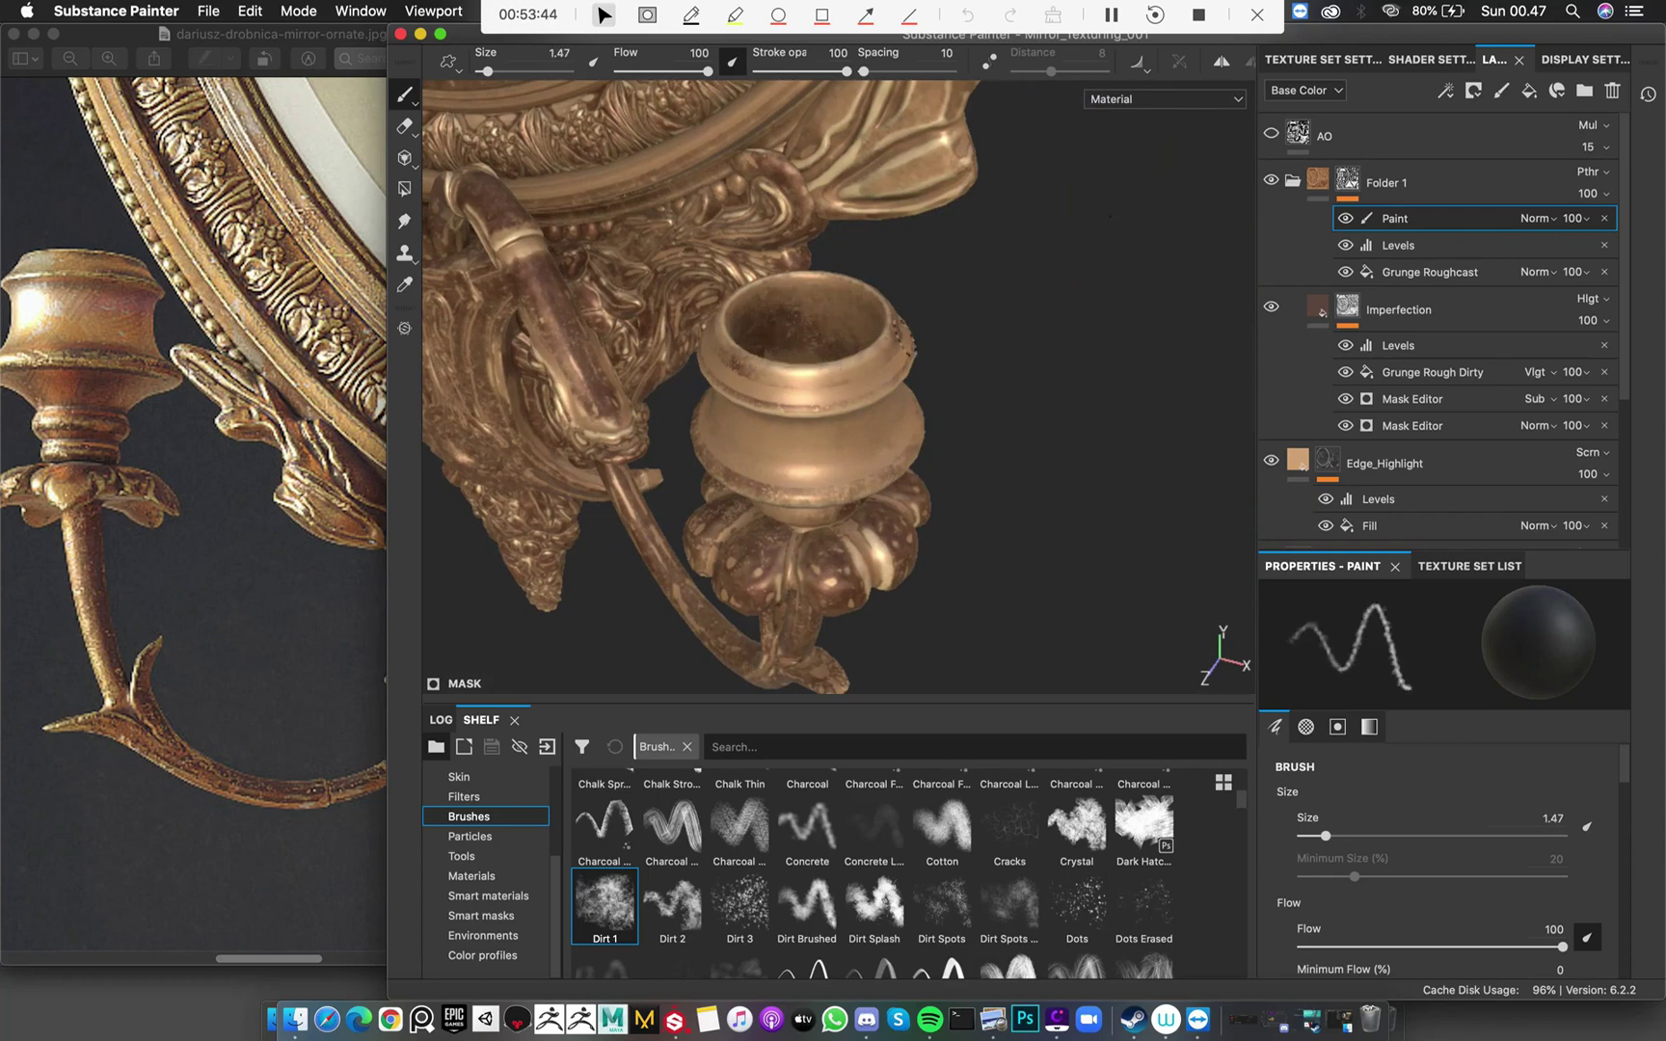
left_click_drag(869, 345, 954, 337, "alt")
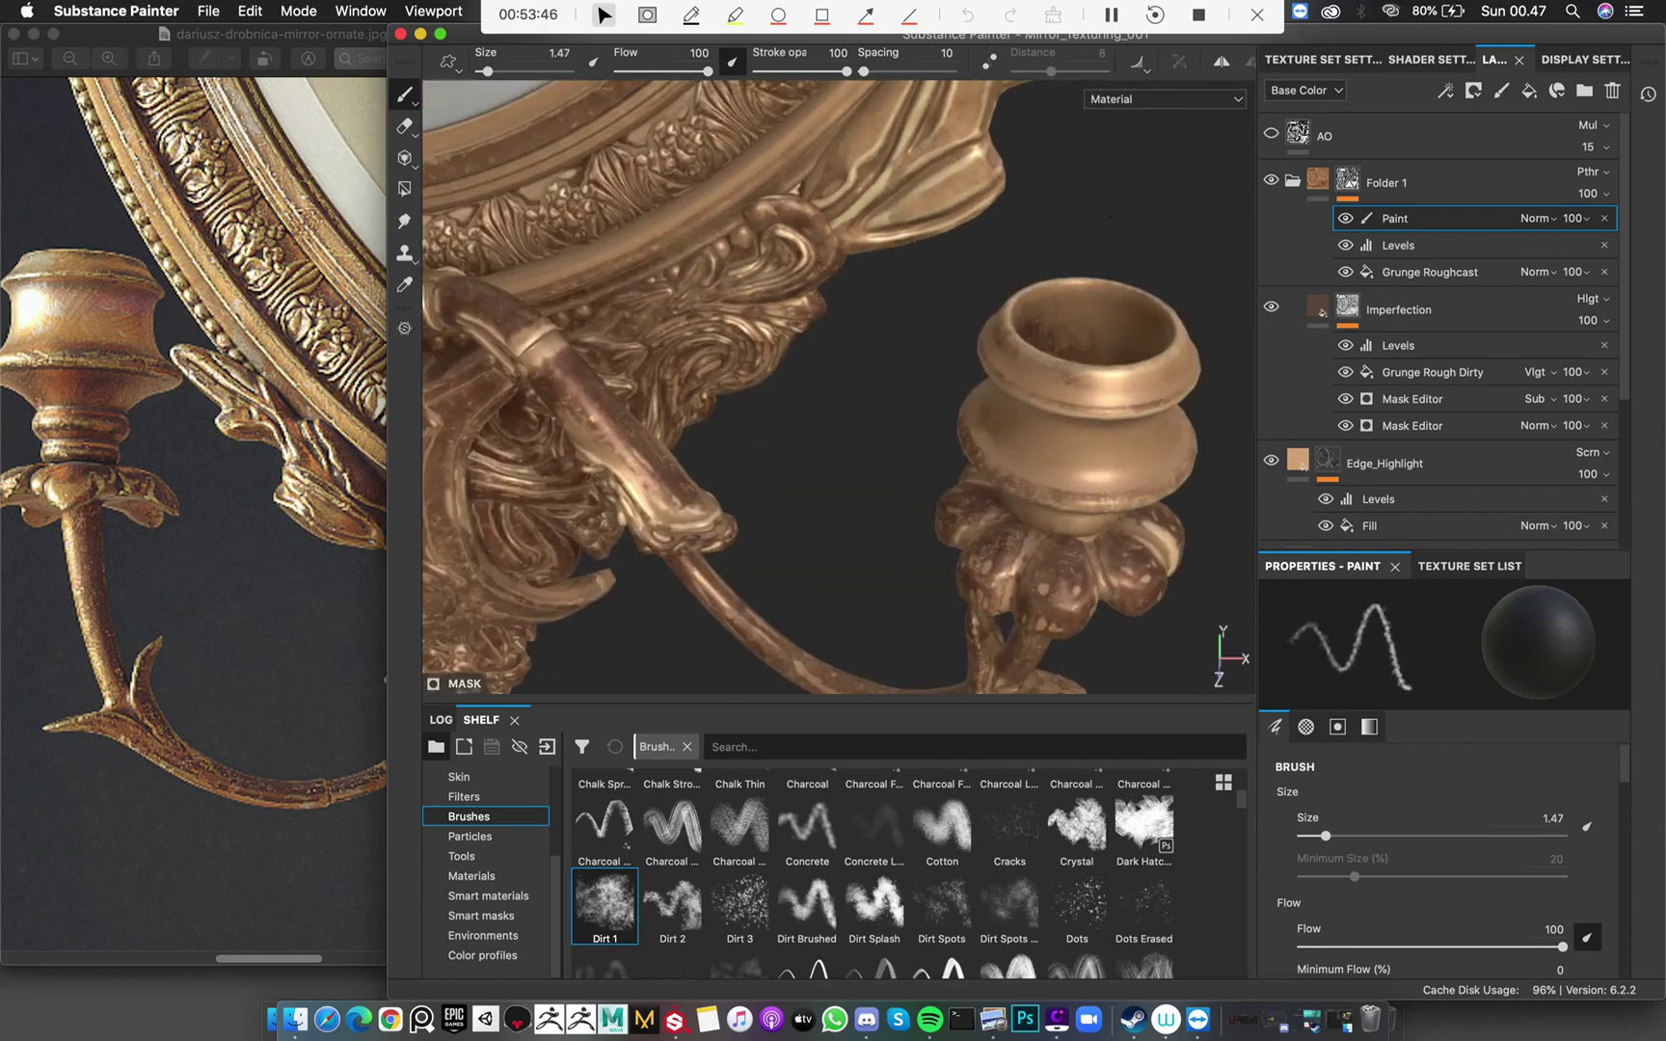
Enlarge the brush to size 4.47 and paint gold over the front of the brown middle candle cup
scroll(925, 337, "down", 3)
left_click_drag(703, 289, 797, 335, "alt")
middle_click_drag(797, 335, 850, 286, "alt")
mouse_move(850, 286)
left_mouse_down("alt")
mouse_move(923, 290)
mouse_move(945, 328)
left_mouse_up("alt")
scroll(909, 306, "up", 2)
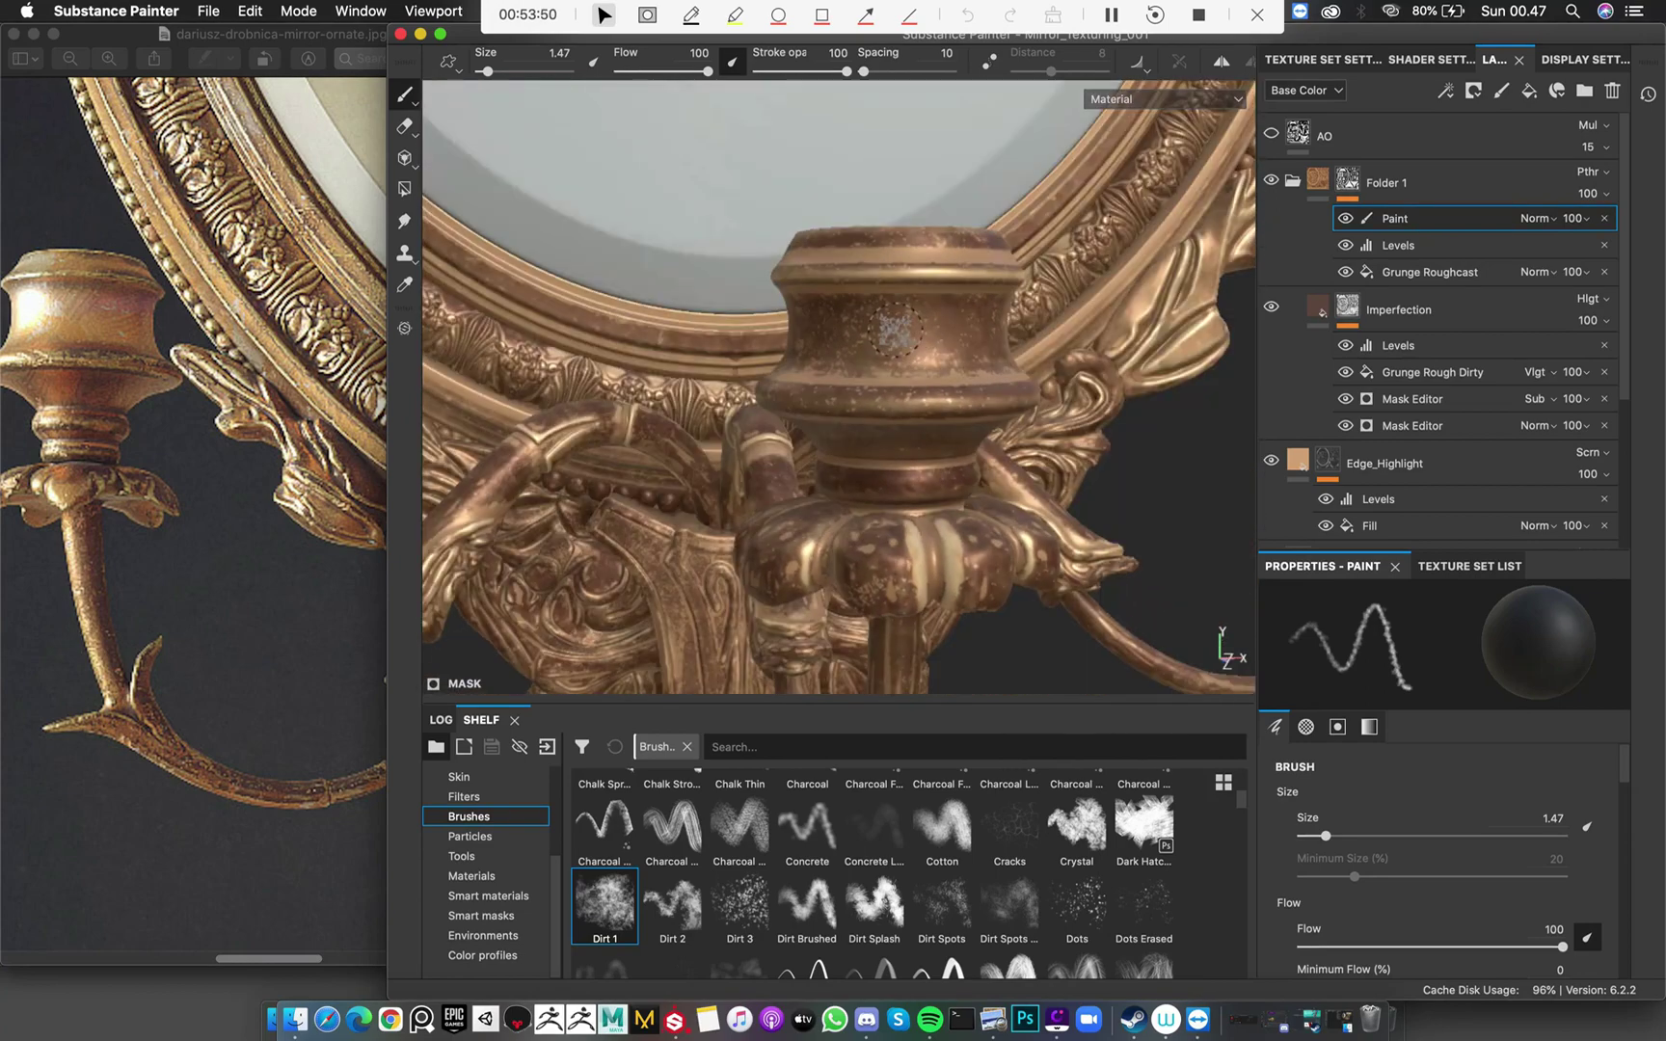
right_click_drag(945, 328, 1000, 328, "ctrl")
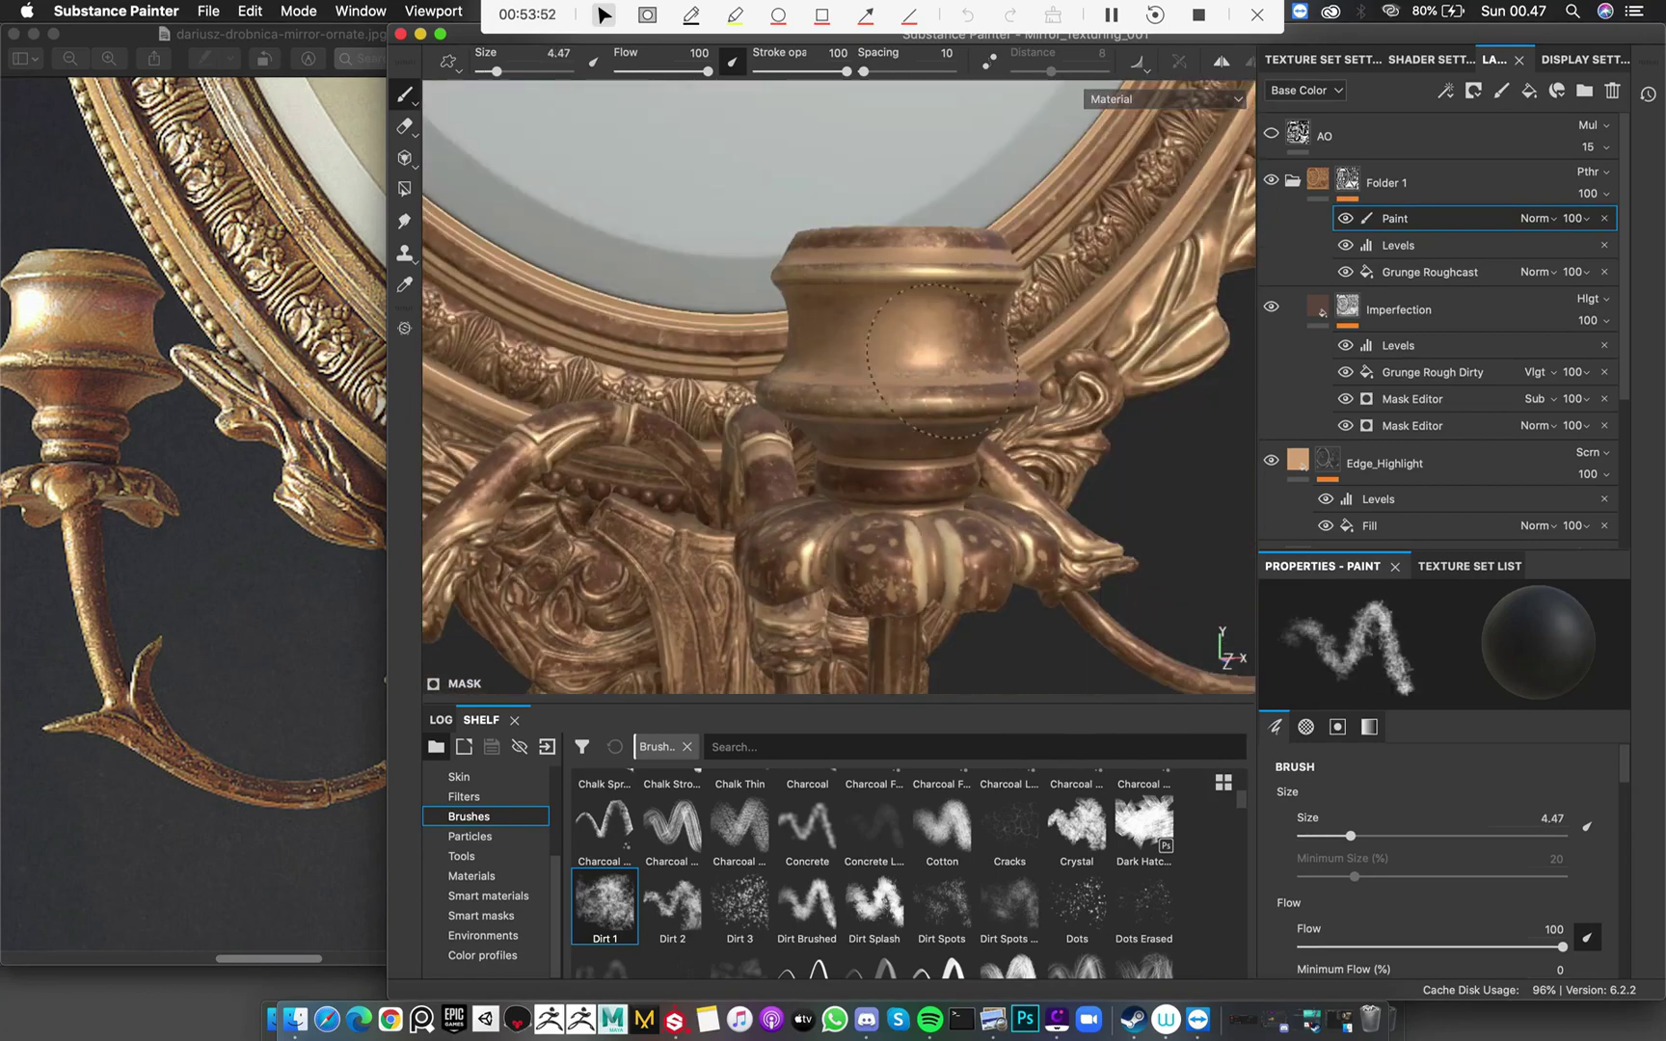
left_click_drag(942, 361, 985, 376, "alt")
scroll(866, 286, "up", 2)
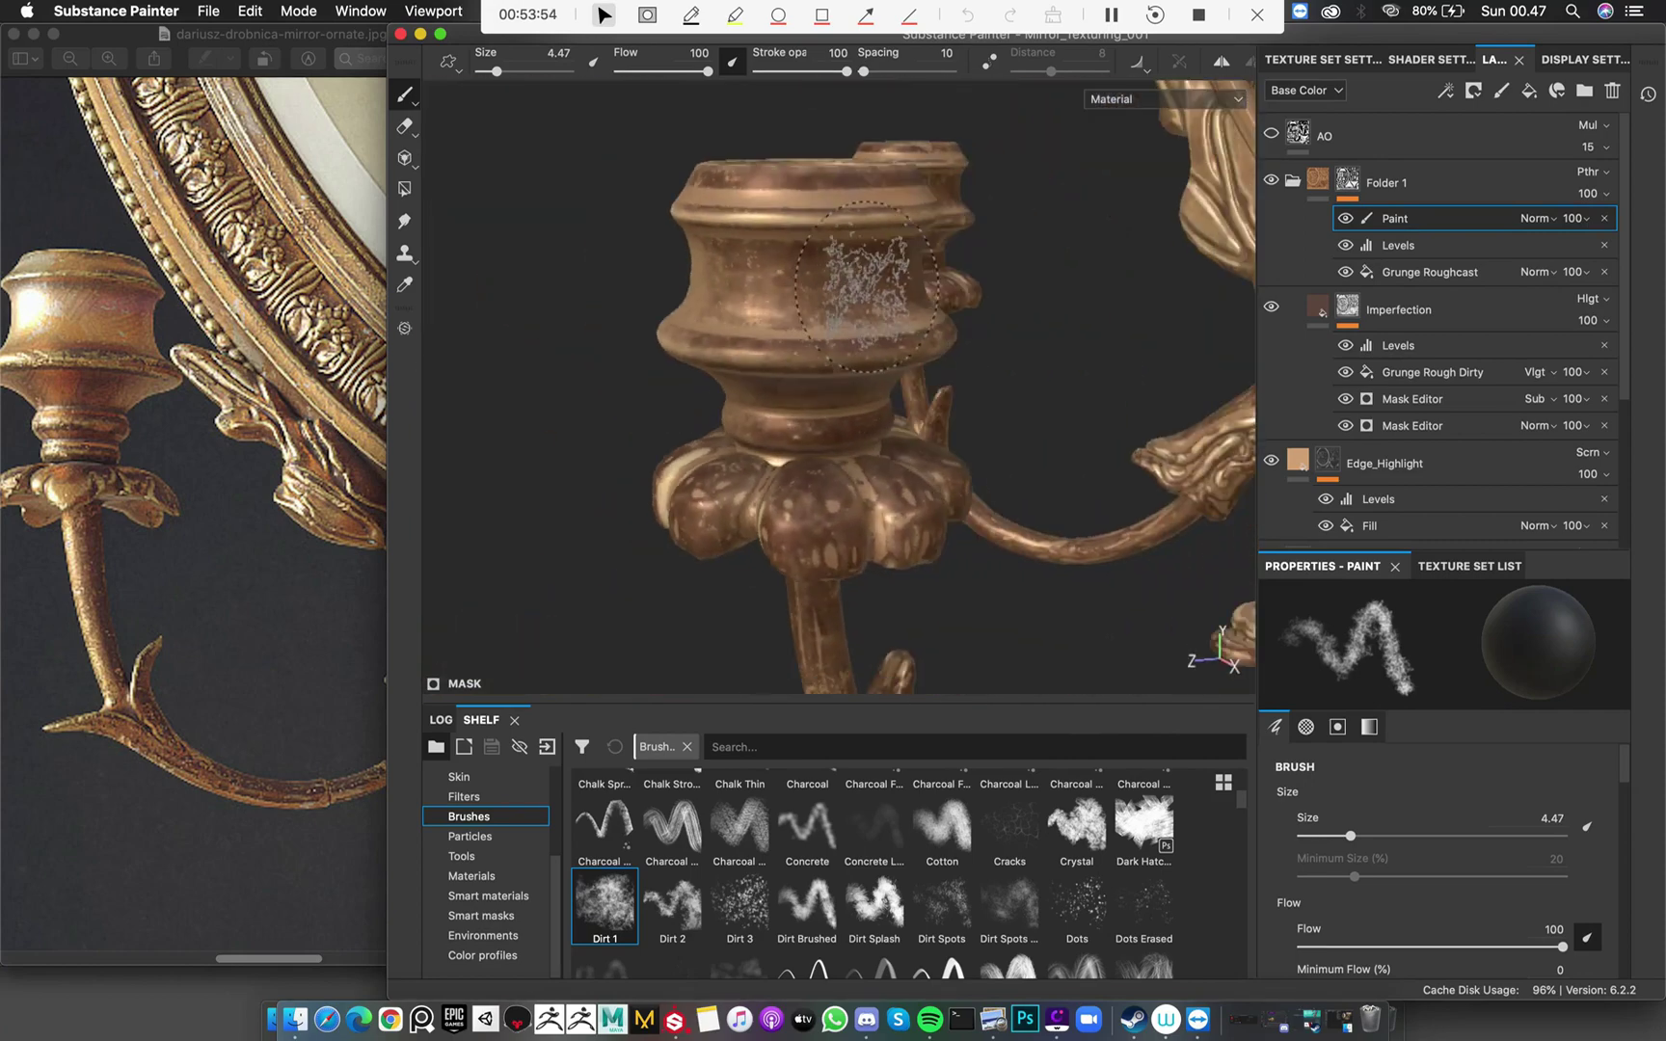
Paint gold around the remaining sides of the middle candle cup's body
left_click_drag(845, 417, 1157, 376, "alt")
scroll(1053, 424, "down", 2)
mouse_move(925, 386)
left_mouse_down("alt")
mouse_move(1157, 405)
mouse_move(812, 282)
left_mouse_up("alt")
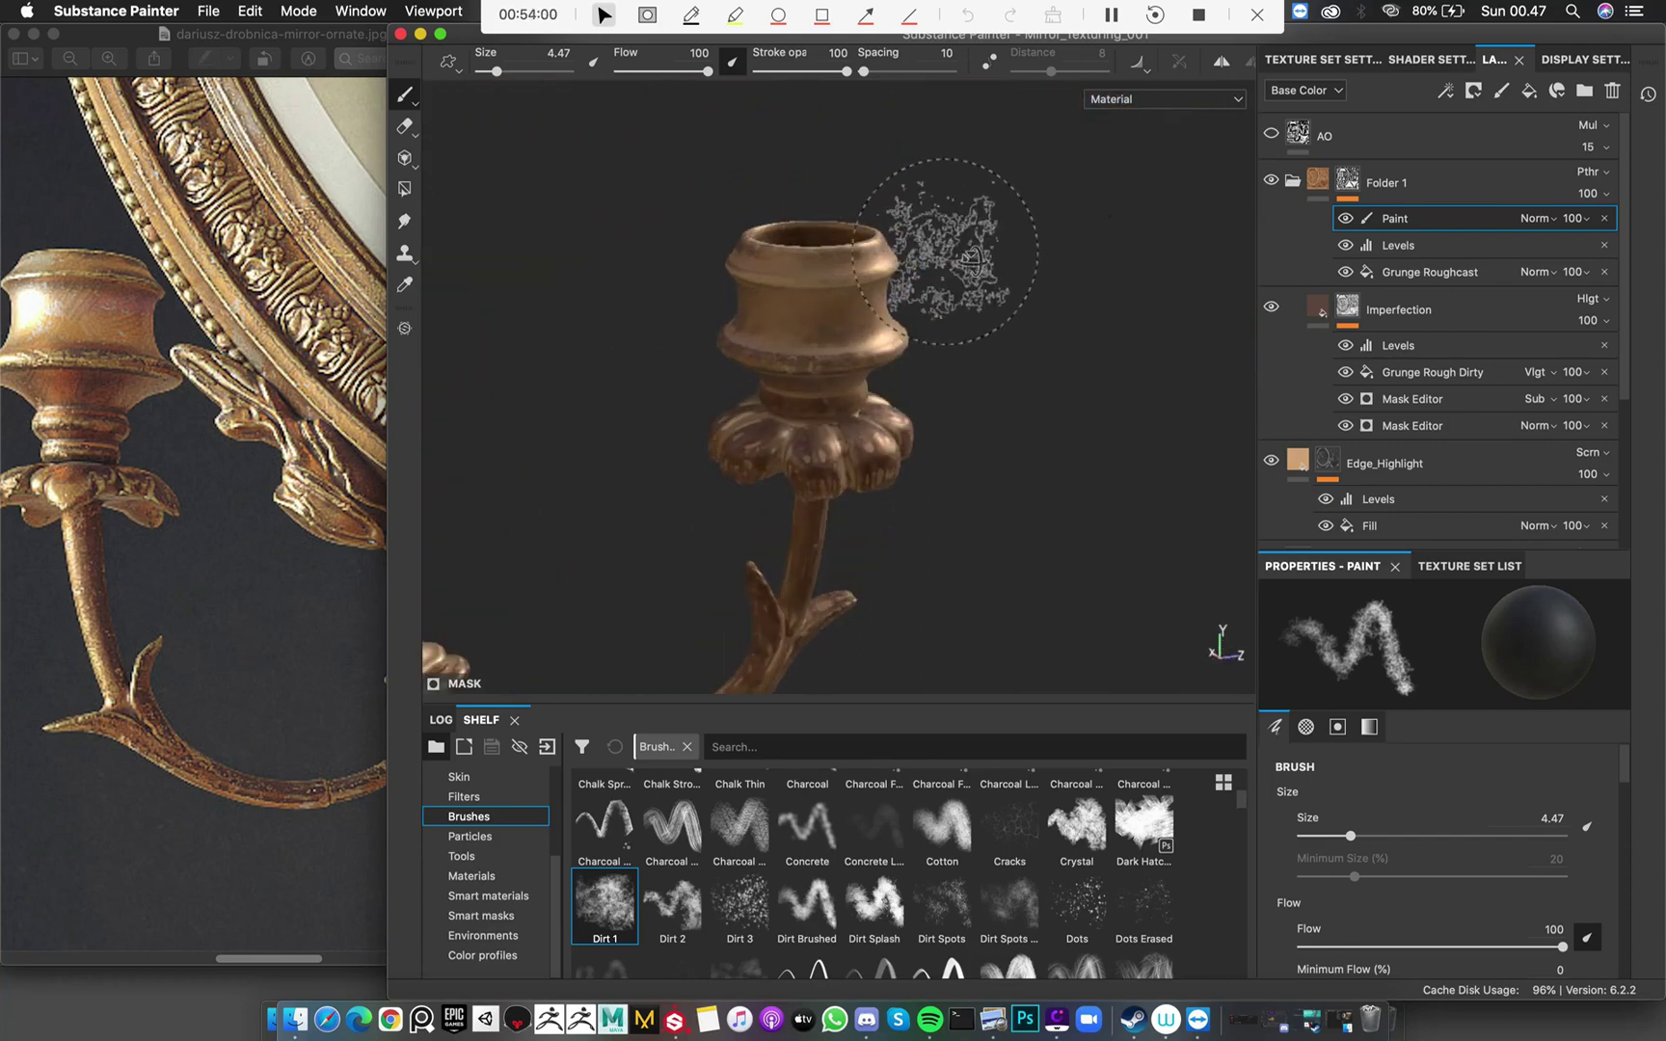
left_click_drag(973, 260, 772, 314, "alt")
middle_click_drag(771, 313, 973, 356, "alt")
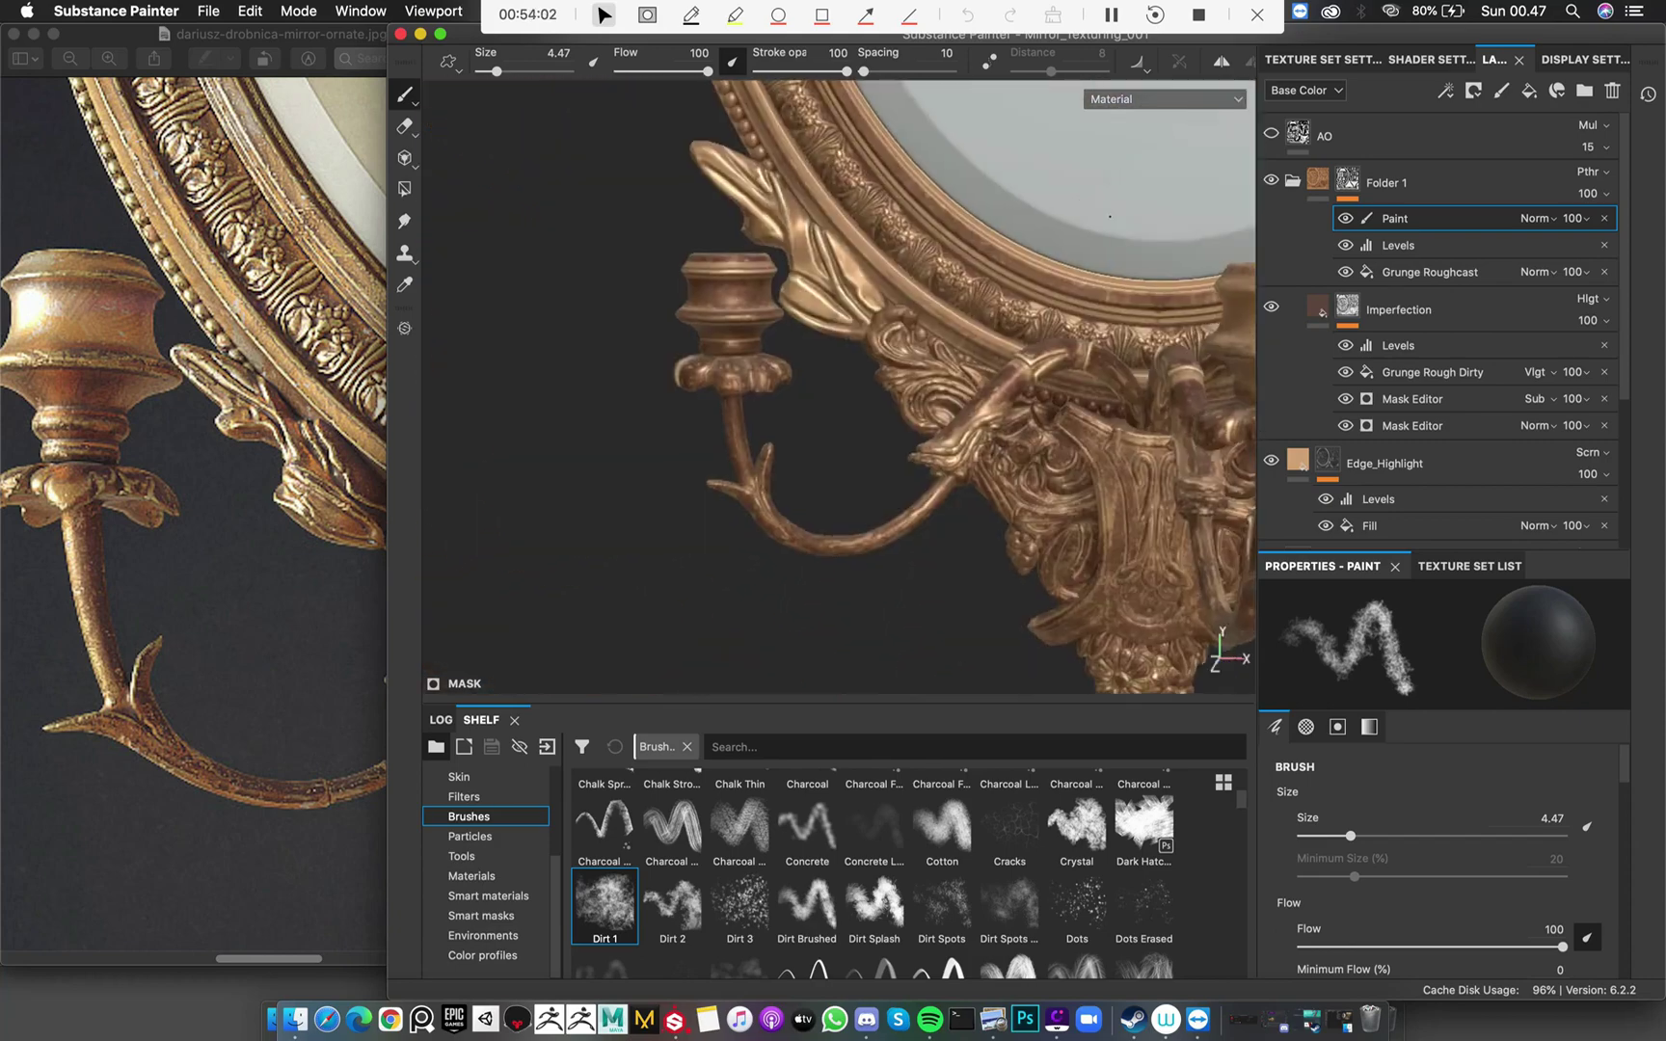
Reduce the brush size to 2.35 and touch up the gold on the middle candle cup
middle_click_drag(1109, 216, 761, 236, "alt")
left_click_drag(1003, 222, 907, 265, "alt")
scroll(906, 280, "up", 2)
right_click_drag(940, 282, 900, 282, "ctrl")
left_click_drag(940, 287, 698, 318, "alt")
middle_click_drag(699, 319, 1099, 424, "alt")
right_click_drag(723, 268, 892, 278, "alt")
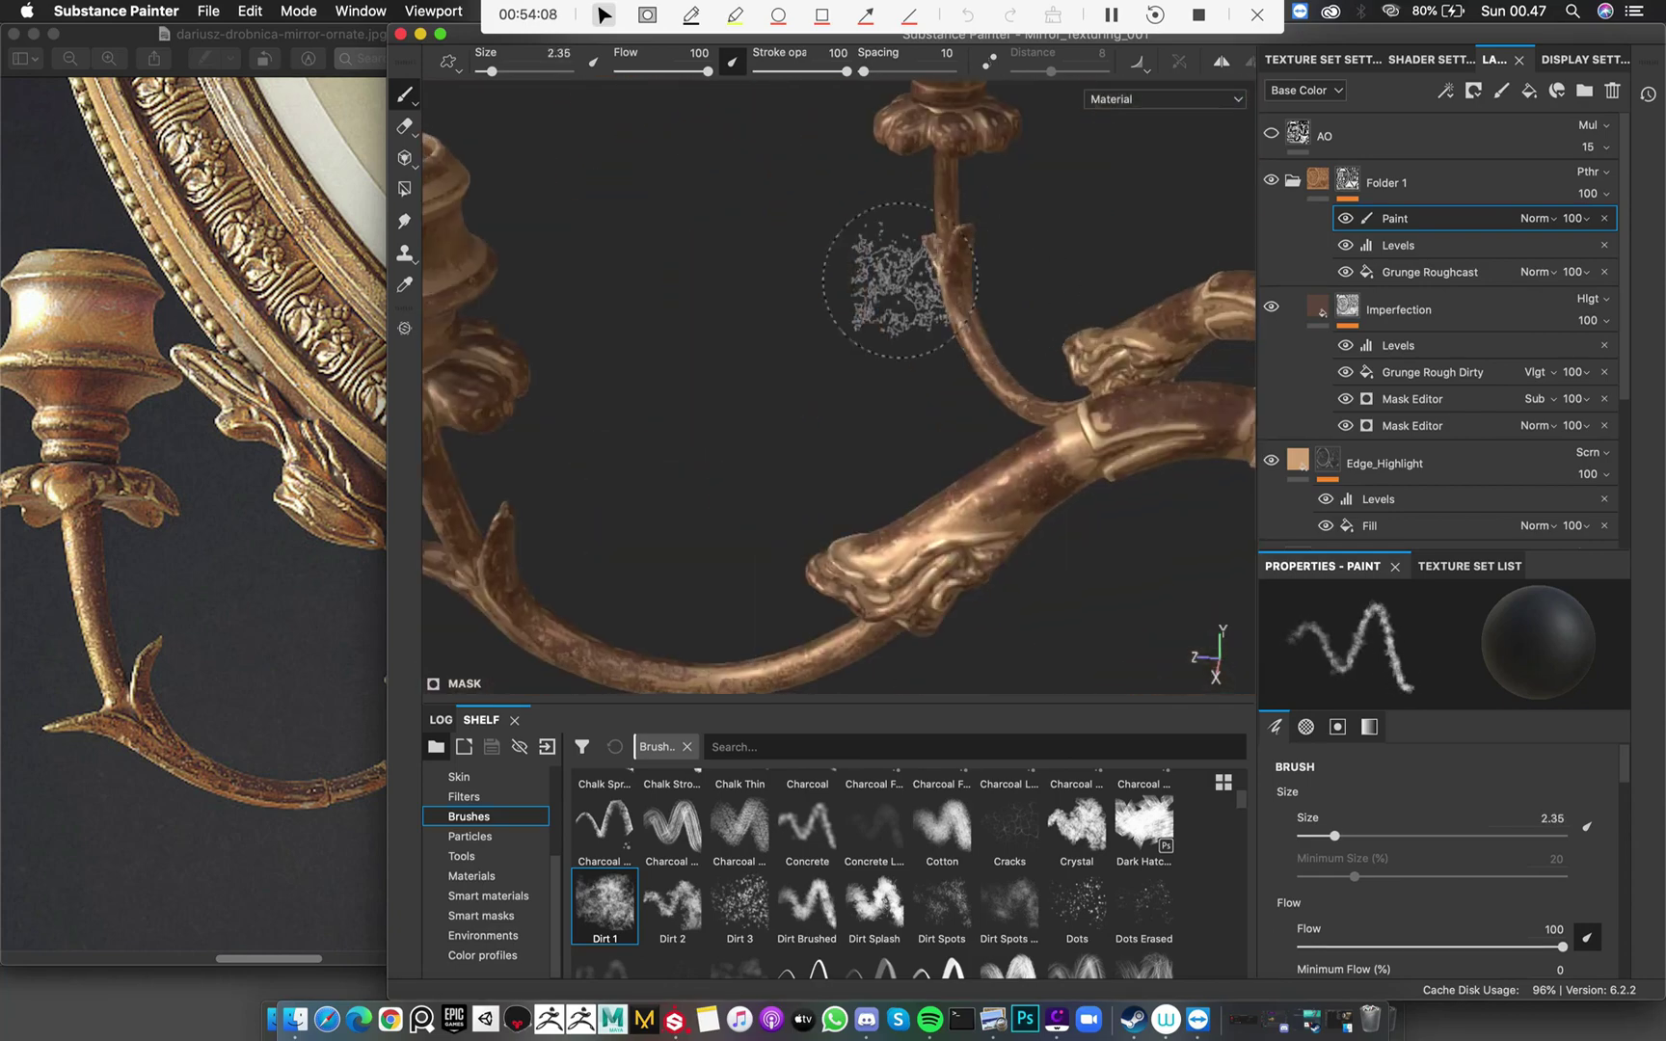
middle_click_drag(694, 231, 1108, 371, "alt")
left_click_drag(952, 342, 1089, 307, "alt")
right_click_drag(925, 241, 806, 216, "alt")
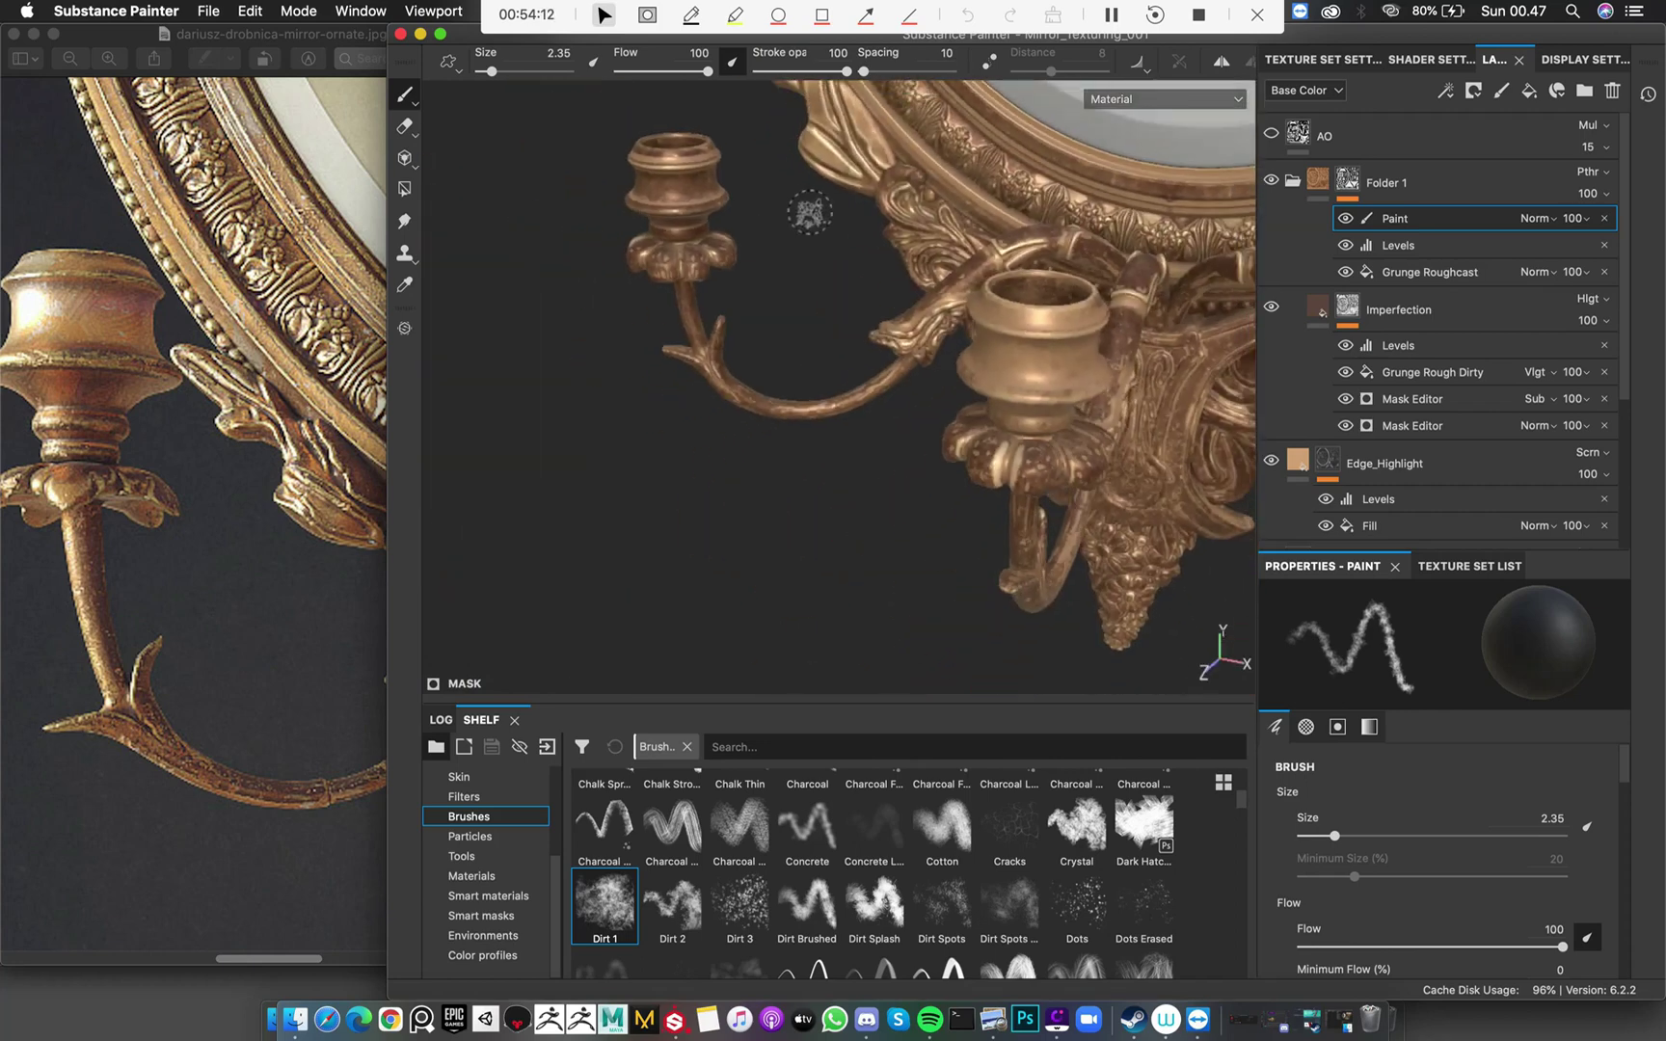
Enlarge the brush to size 5.54 and paint gold all around the body of the last brown candle cup
left_click_drag(807, 216, 973, 231, "alt")
scroll(1014, 282, "up", 2)
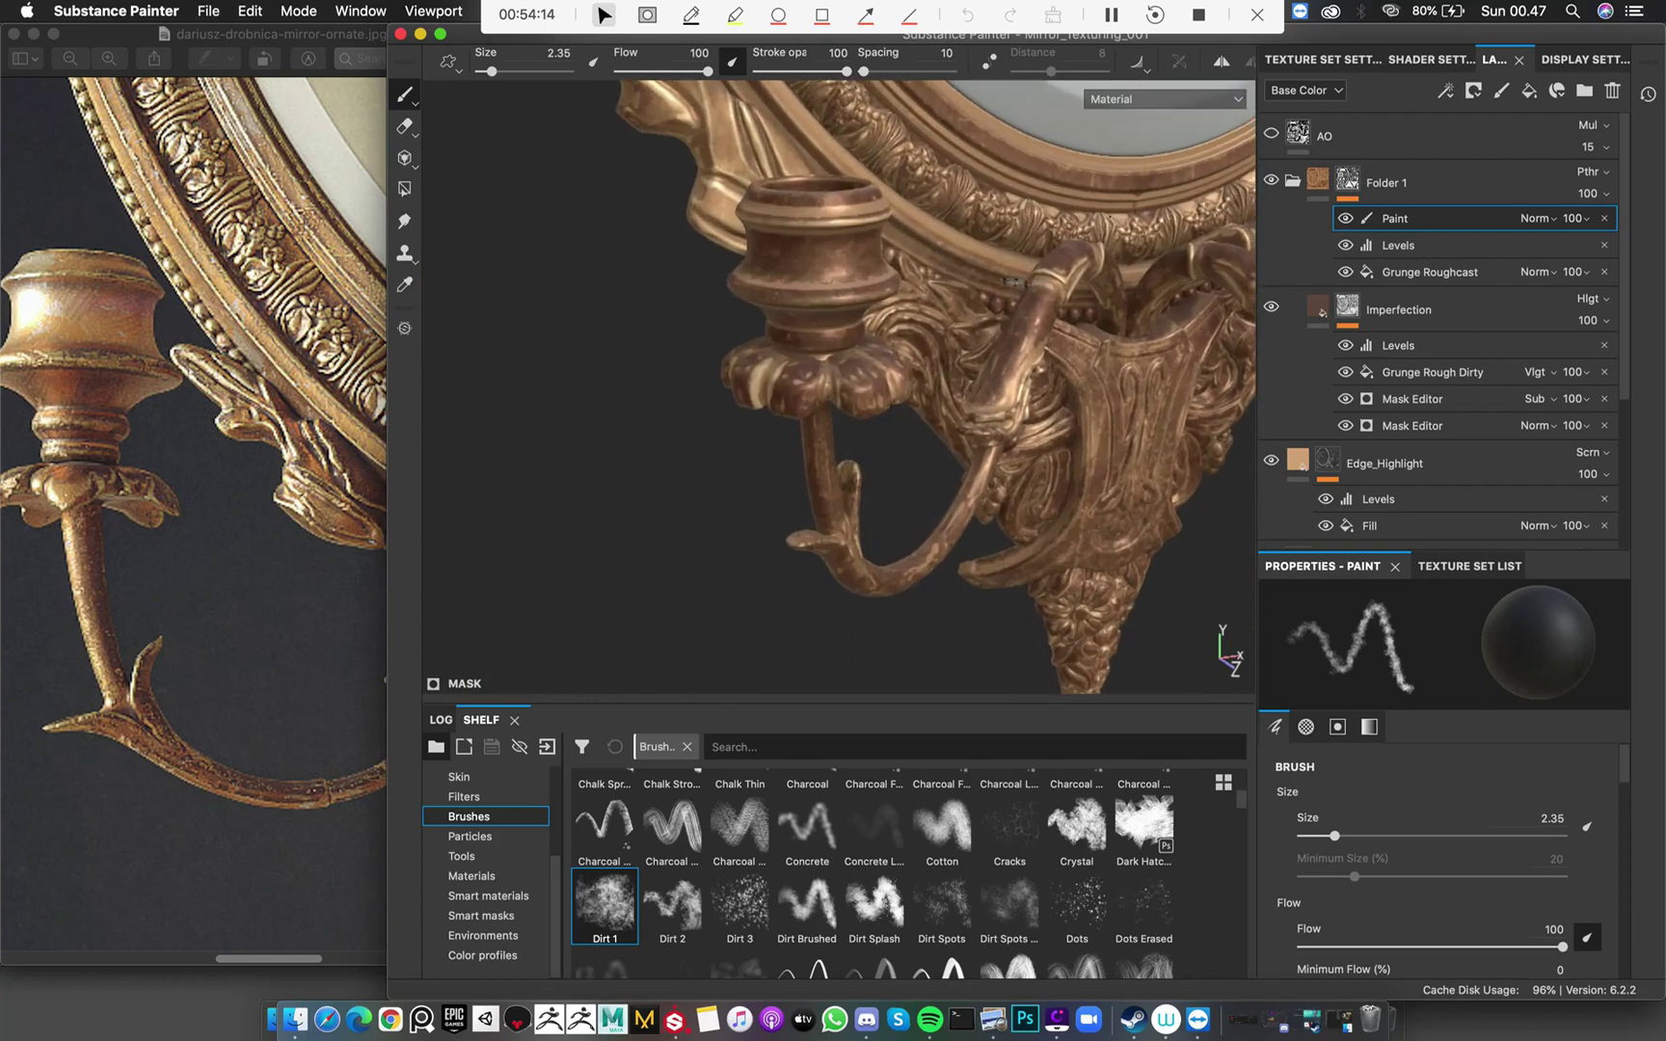
right_click_drag(820, 252, 858, 253, "ctrl")
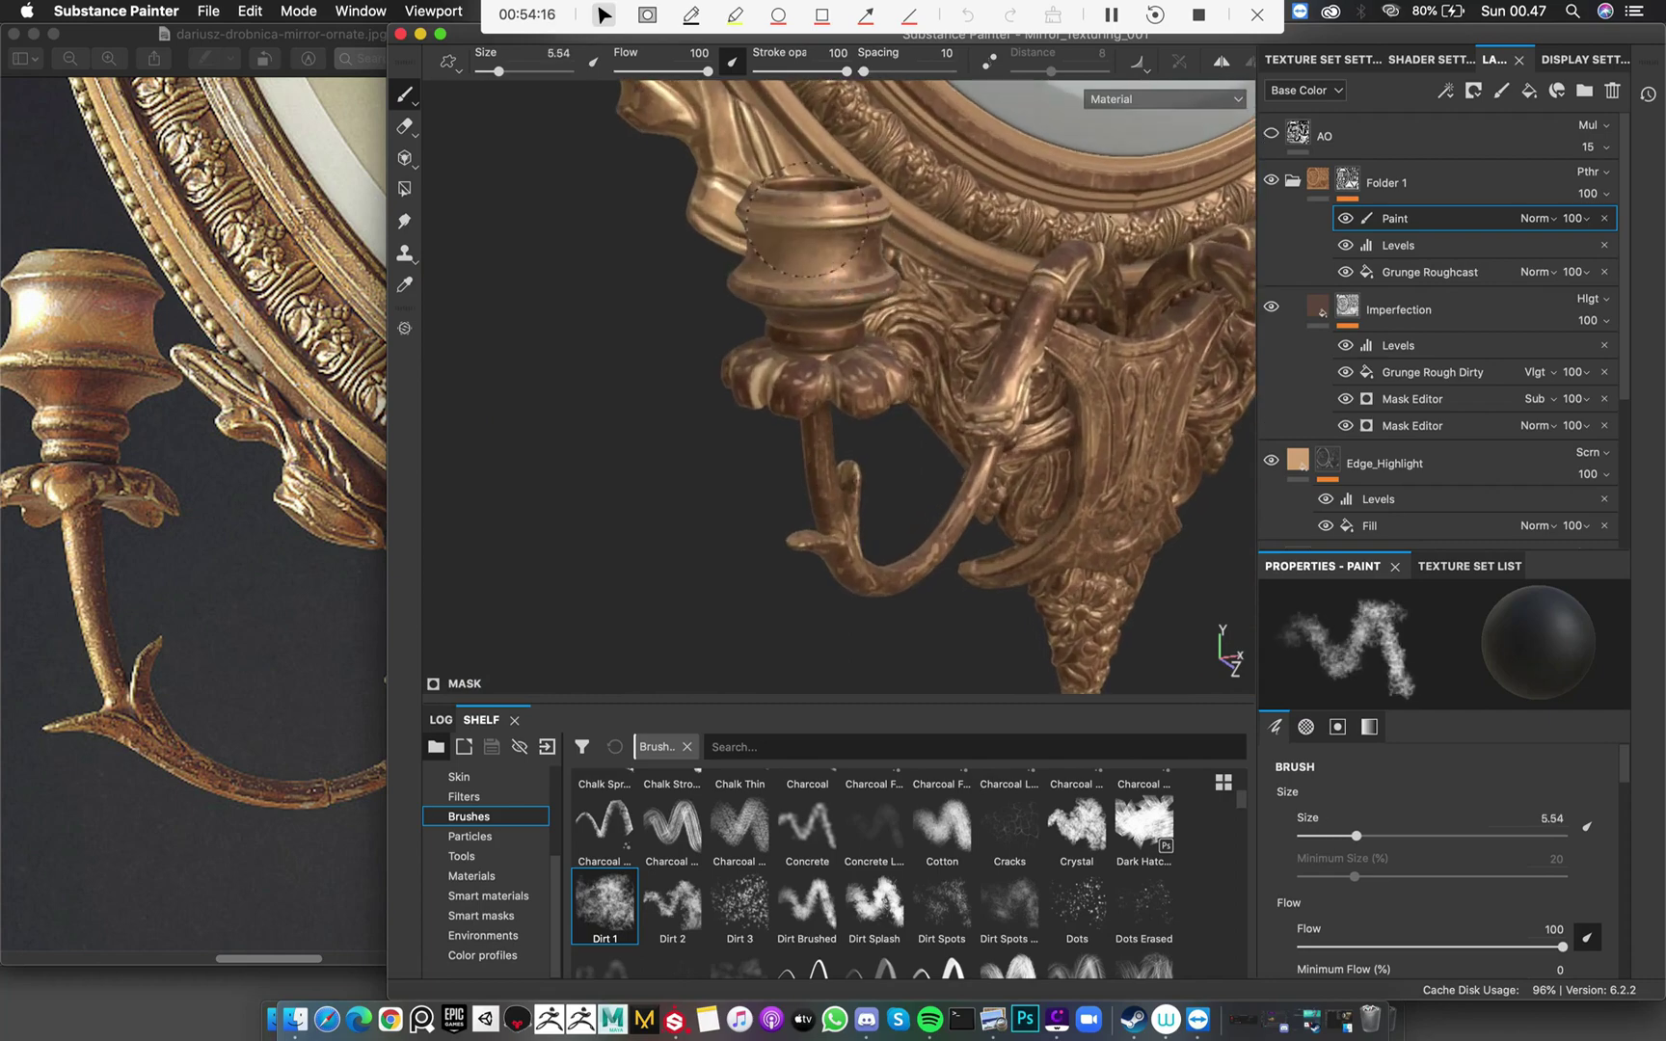
mouse_move(822, 274)
left_mouse_down("alt")
mouse_move(838, 278)
mouse_move(800, 289)
mouse_move(776, 268)
mouse_move(810, 257)
left_mouse_up("alt")
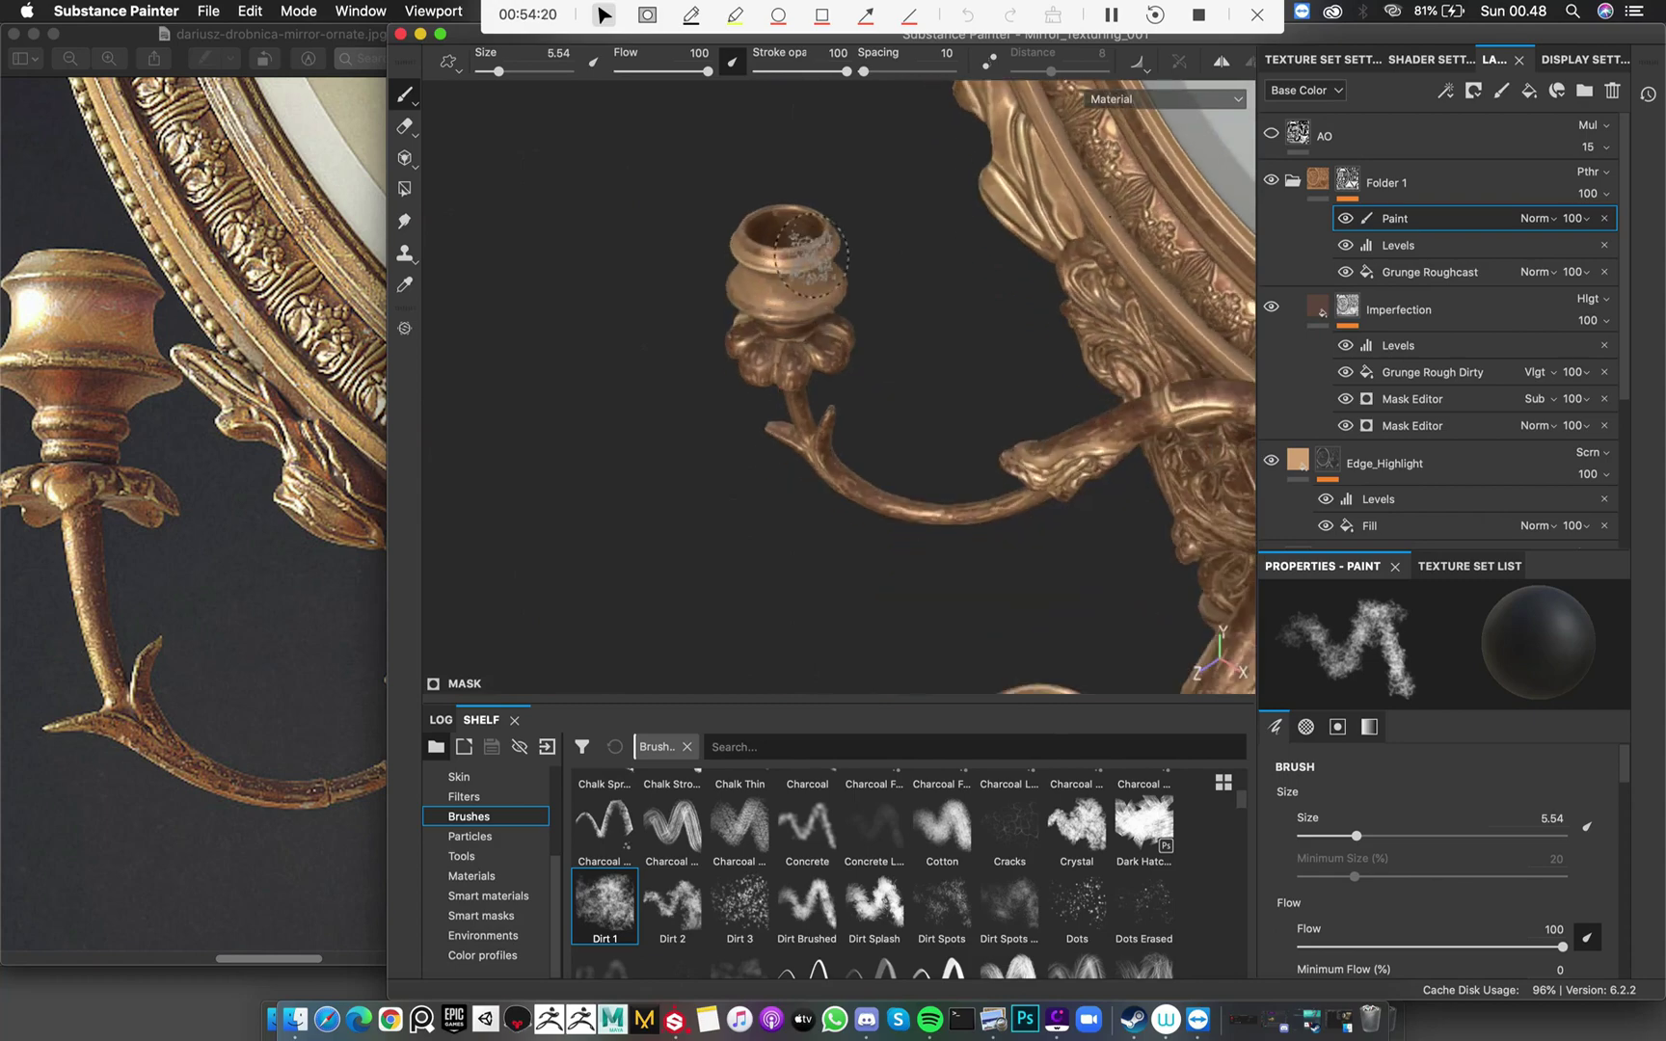
left_click_drag(669, 221, 700, 318, "alt")
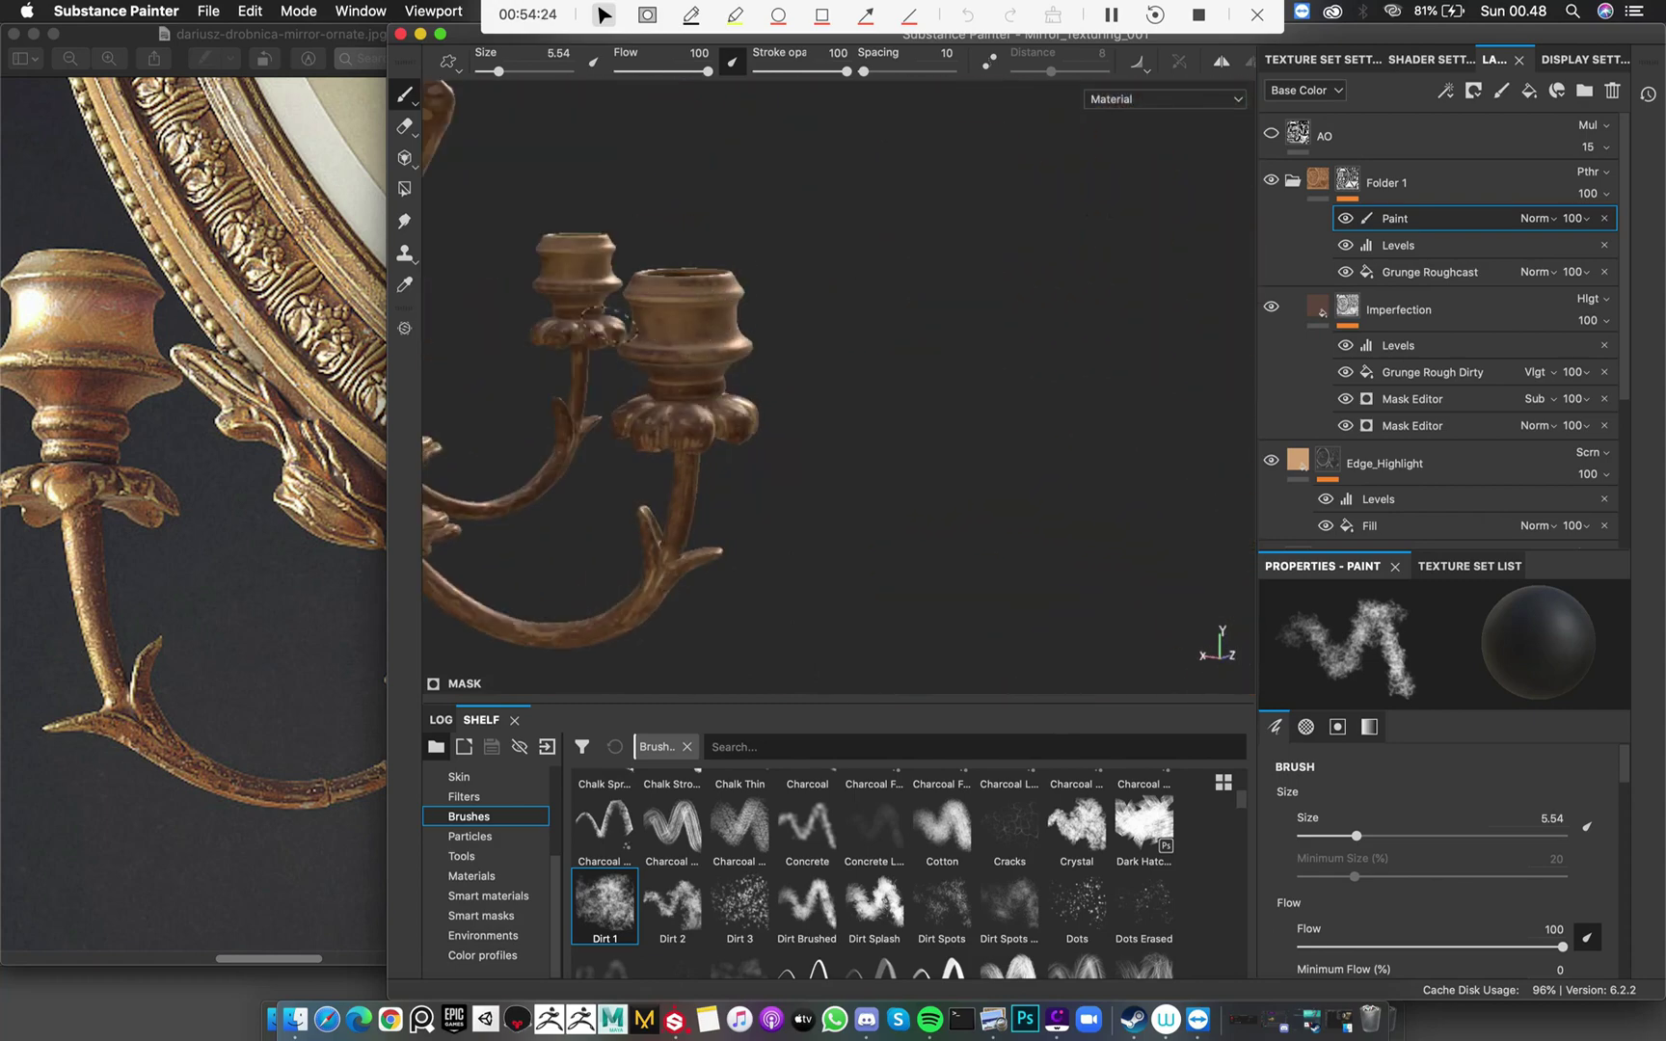
left_click_drag(866, 304, 709, 316, "alt")
right_click_drag(1148, 323, 971, 346, "alt")
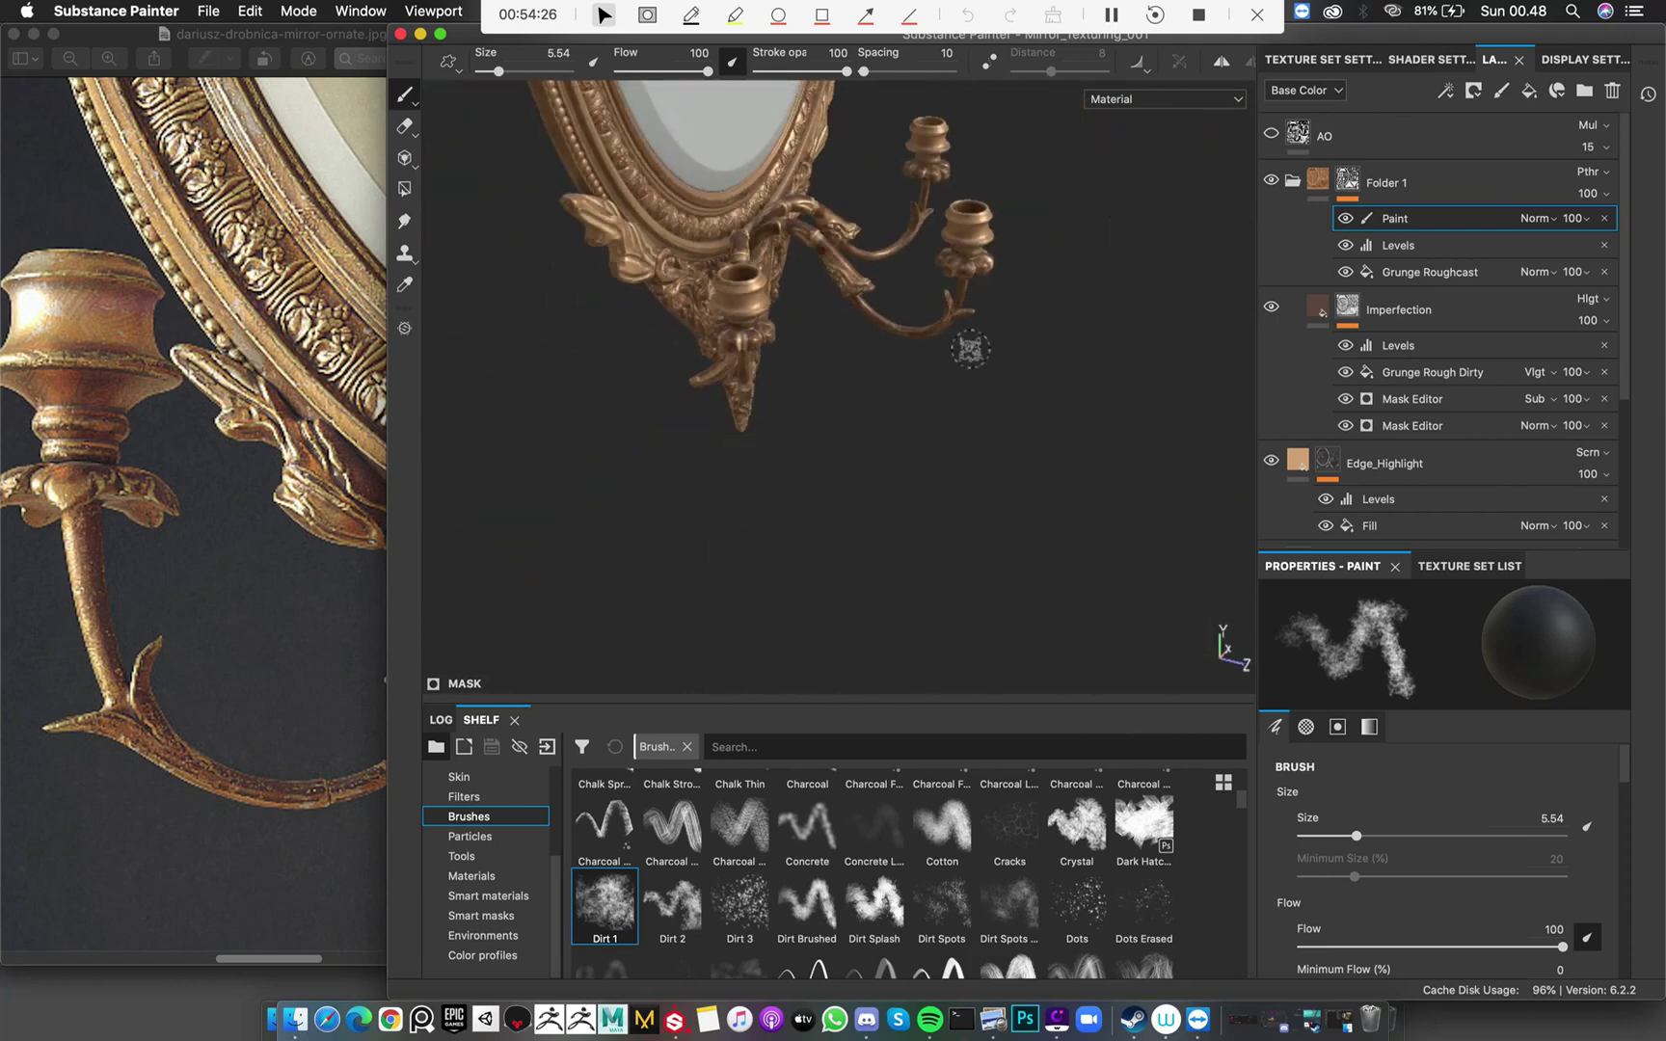
Rename the Folder 1 layer group as Imperfection and collapse it
left_click_drag(971, 346, 838, 376, "alt")
mouse_move(771, 313)
left_mouse_down("alt")
mouse_move(732, 289)
mouse_move(713, 299)
mouse_move(752, 318)
left_mouse_up("alt")
middle_click_drag(752, 318, 781, 361, "alt")
right_click_drag(777, 234, 793, 366, "alt")
left_click(1317, 193)
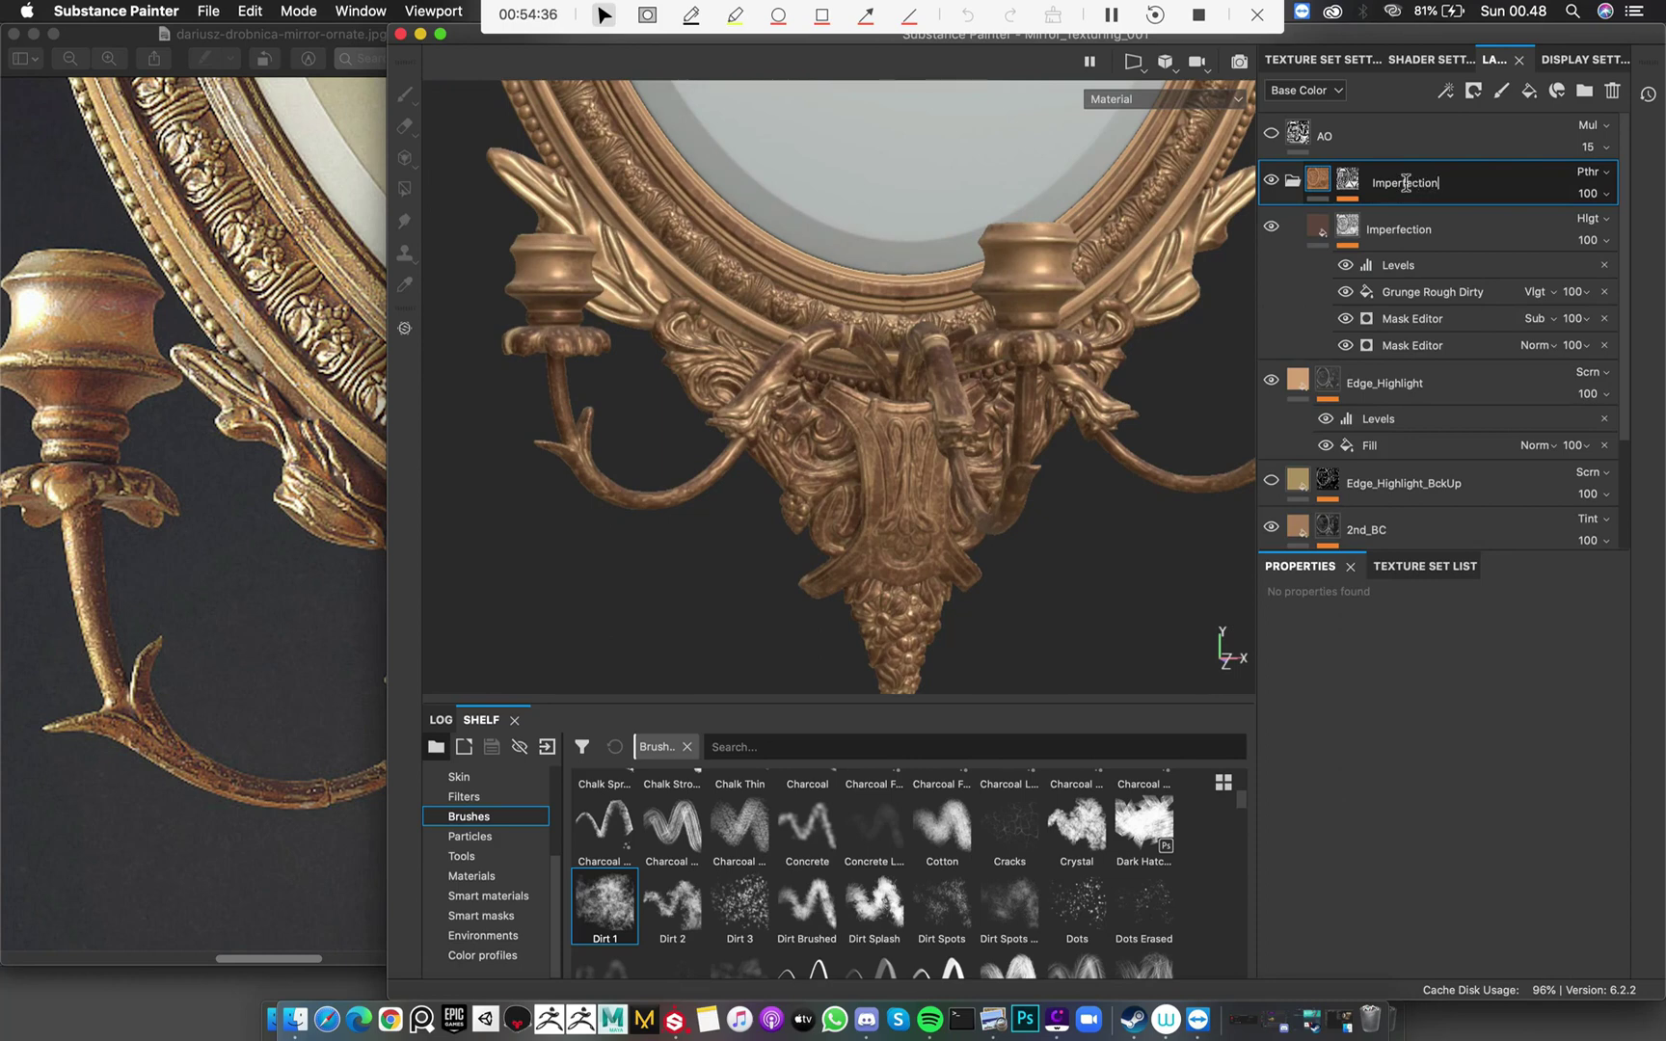
left_click(1292, 181)
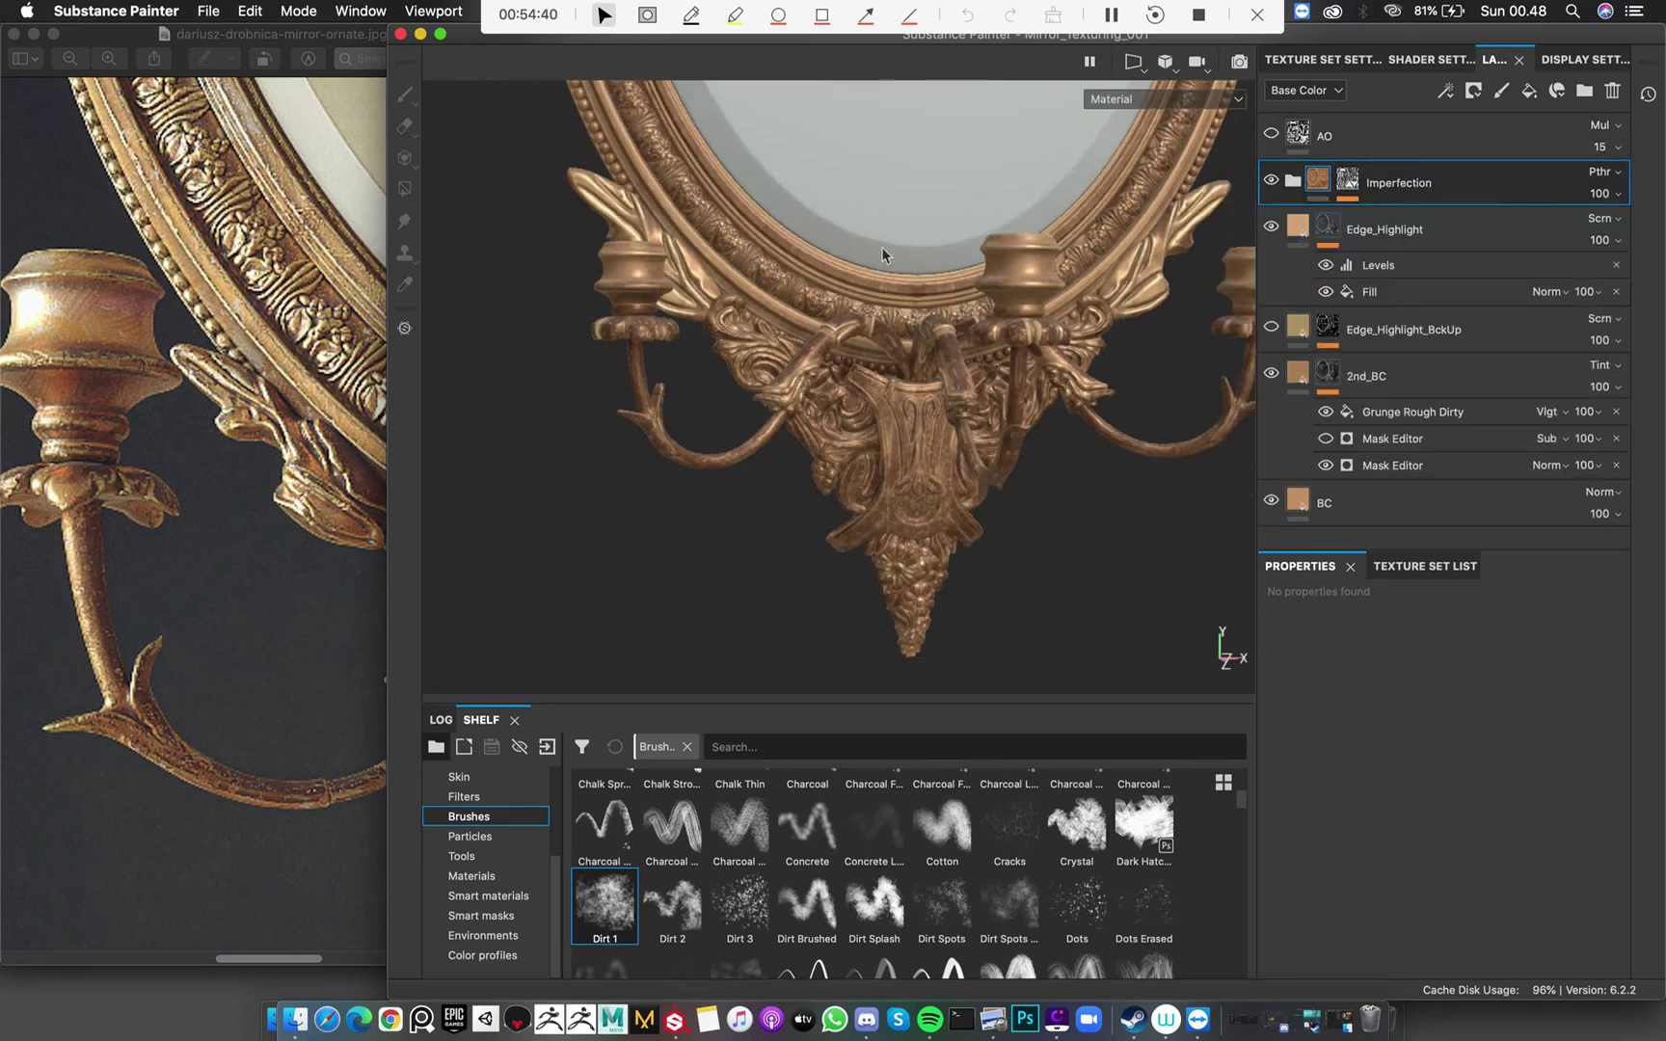
Compare the oval frame and its upper ornaments with the mirror reference photo in Preview
middle_click_drag(881, 246, 911, 476)
scroll(906, 405, "up", 5)
middle_click_drag(929, 367, 962, 303)
left_click_drag(962, 304, 1051, 306, "alt")
middle_click_drag(1051, 307, 617, 328)
left_click(225, 367)
scroll(225, 367, "left", 3)
scroll(225, 367, "up", 2)
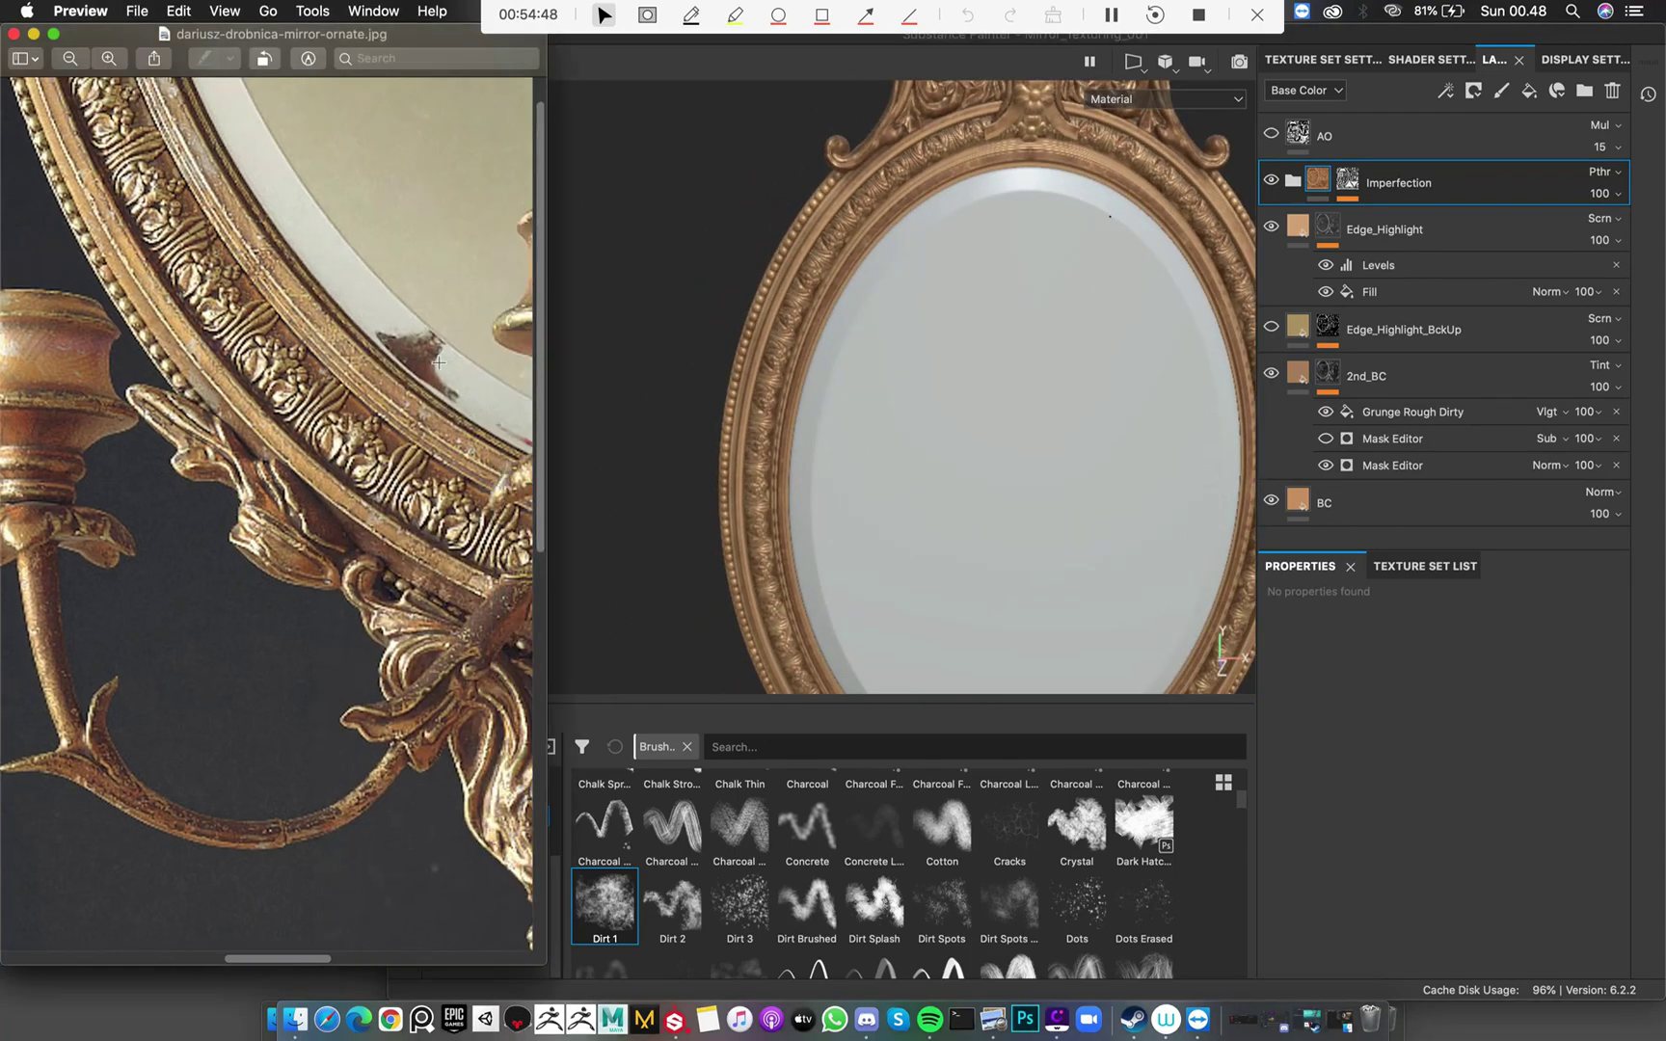
scroll(315, 456, "left", 5)
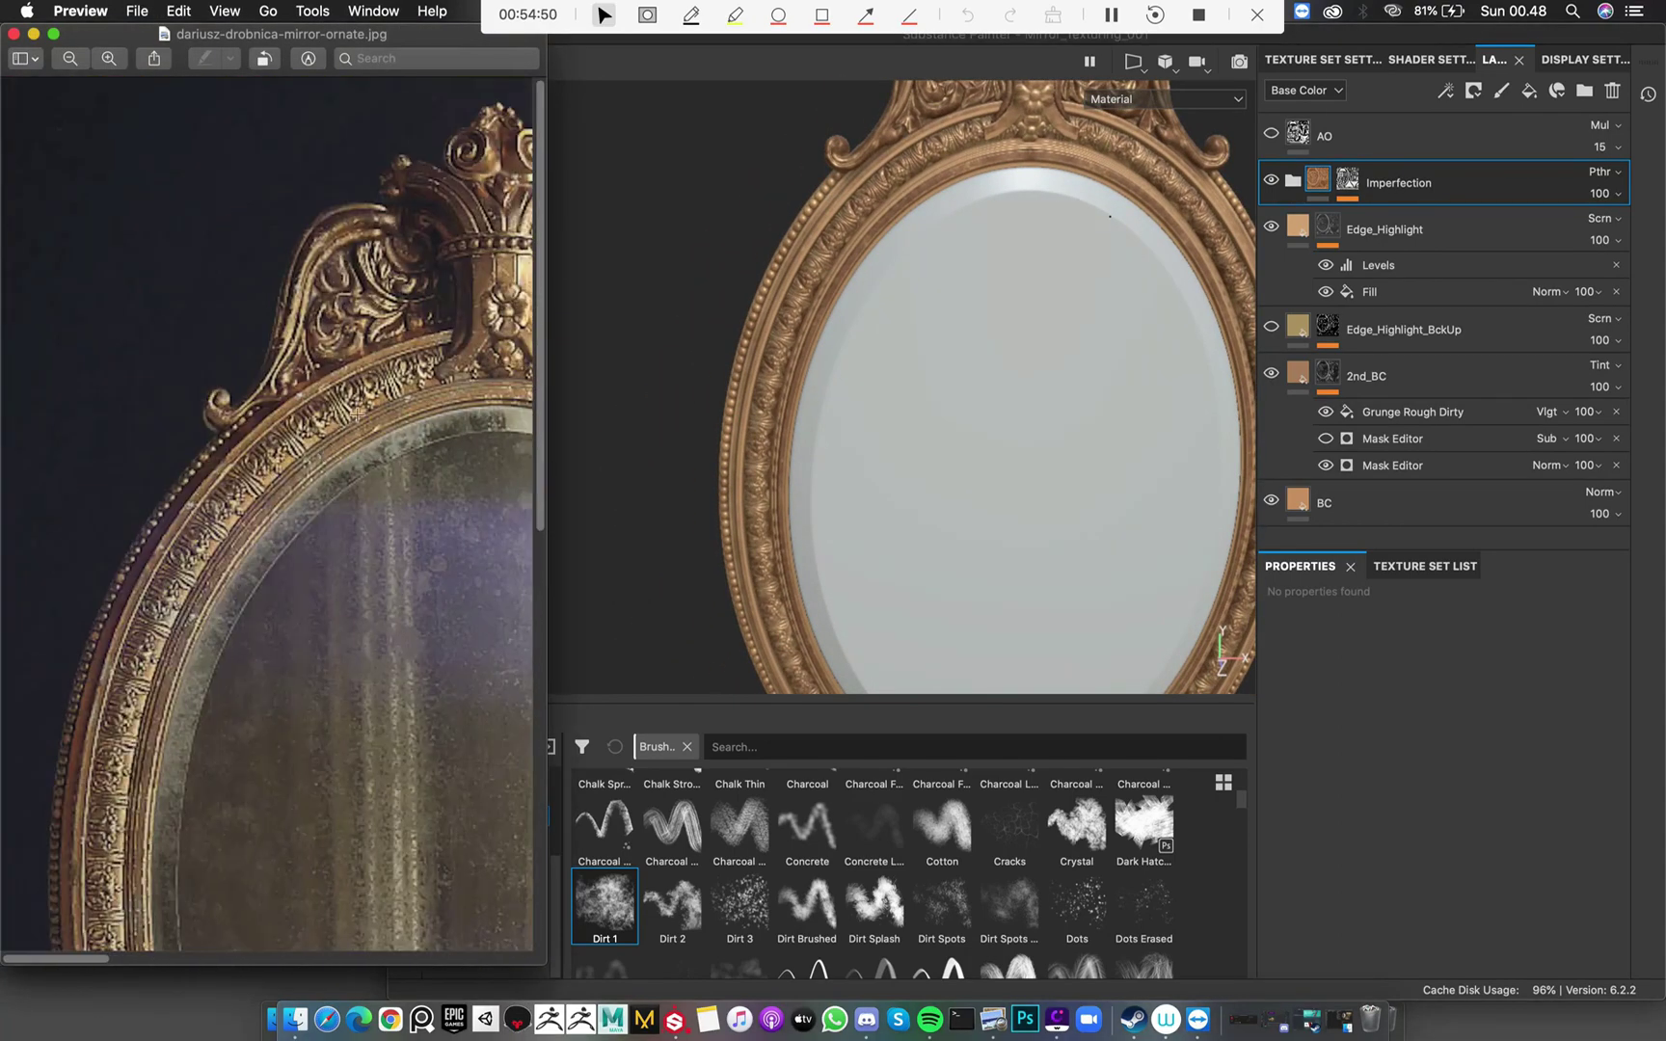
scroll(315, 456, "down", 3)
scroll(766, 233, "up", 2)
left_click(766, 234)
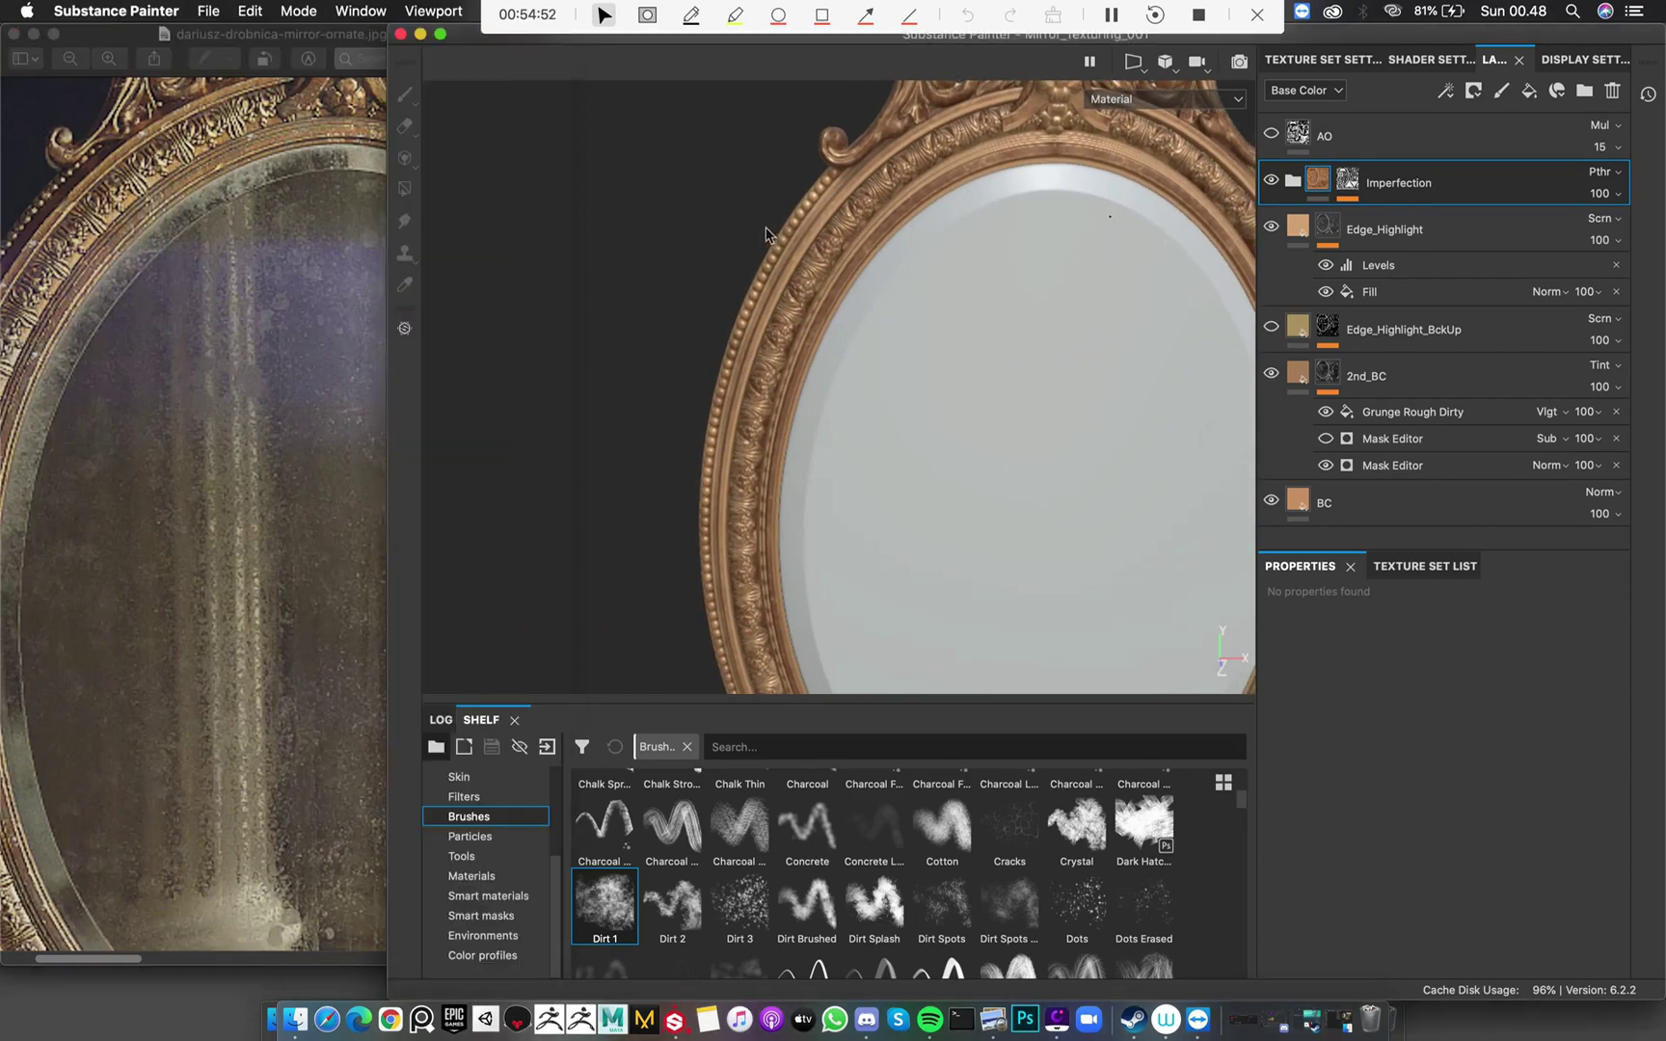
mouse_move(781, 289)
left_mouse_down("alt")
mouse_move(877, 261)
mouse_move(855, 252)
mouse_move(867, 234)
mouse_move(873, 252)
left_mouse_up("alt")
scroll(807, 316, "down", 5)
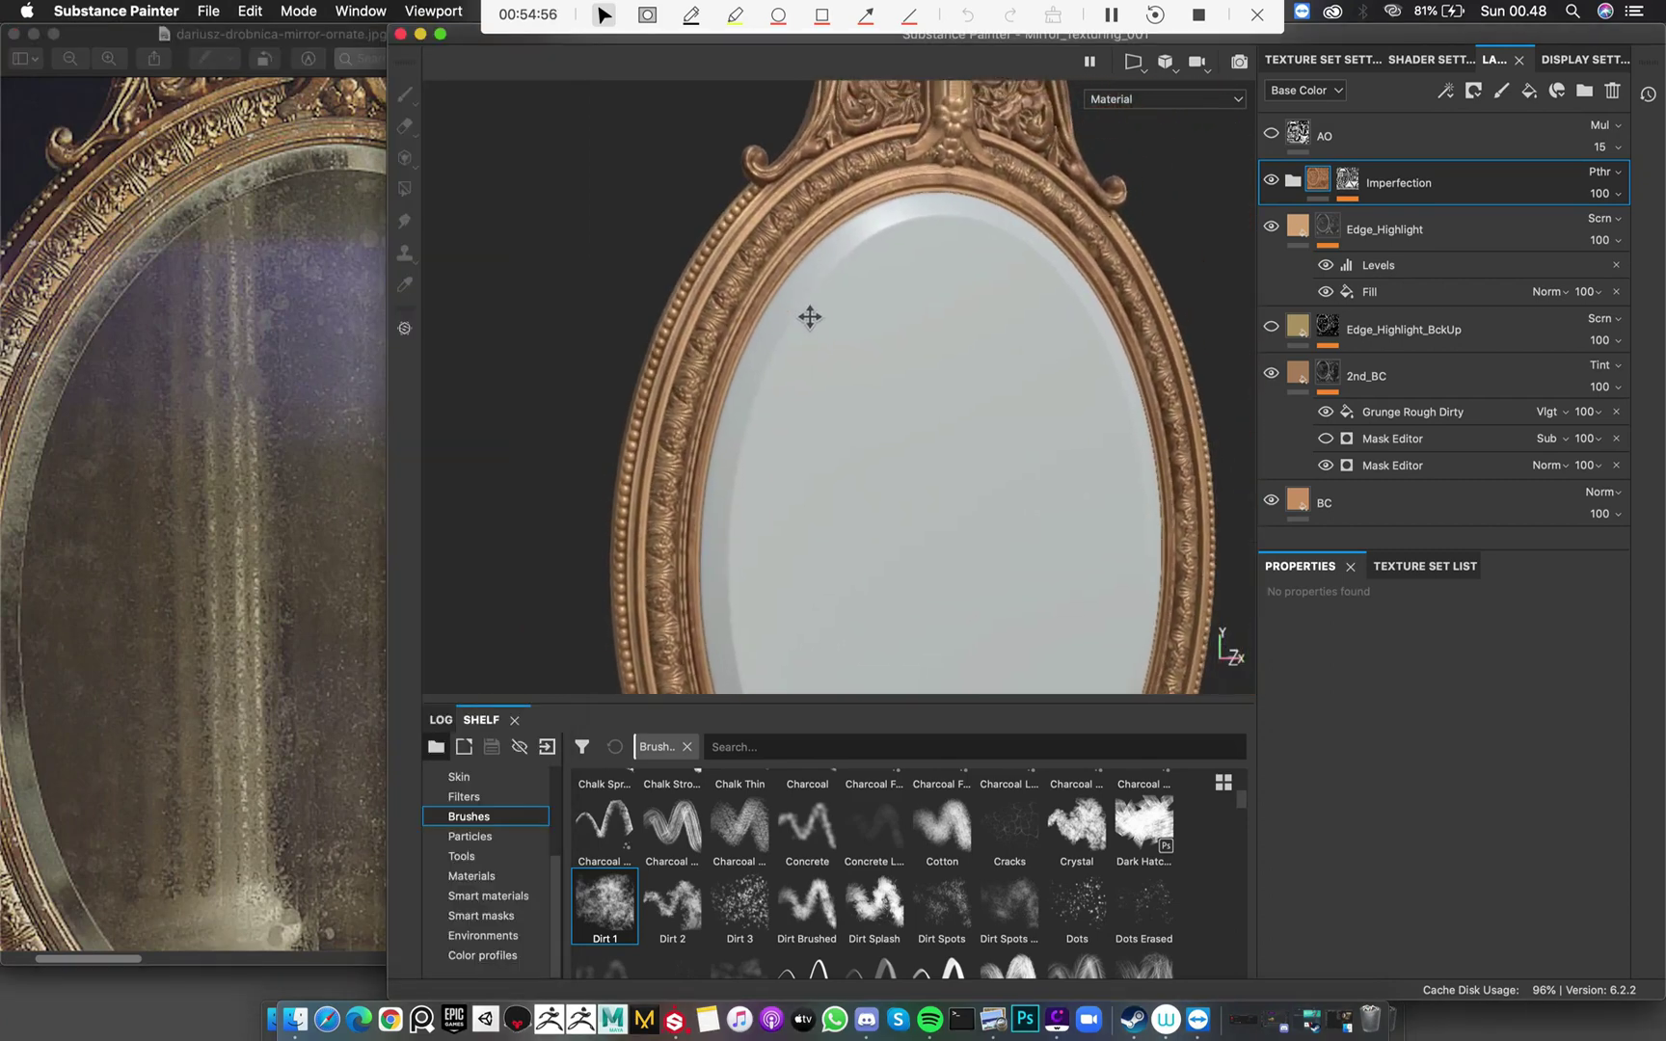
middle_click_drag(770, 313, 778, 228, "alt")
Examine the reference photo up close in Preview, from the inner rim and glass down to the lower bracket and tip
left_click(257, 222)
scroll(257, 221, "up", 10, "ctrl")
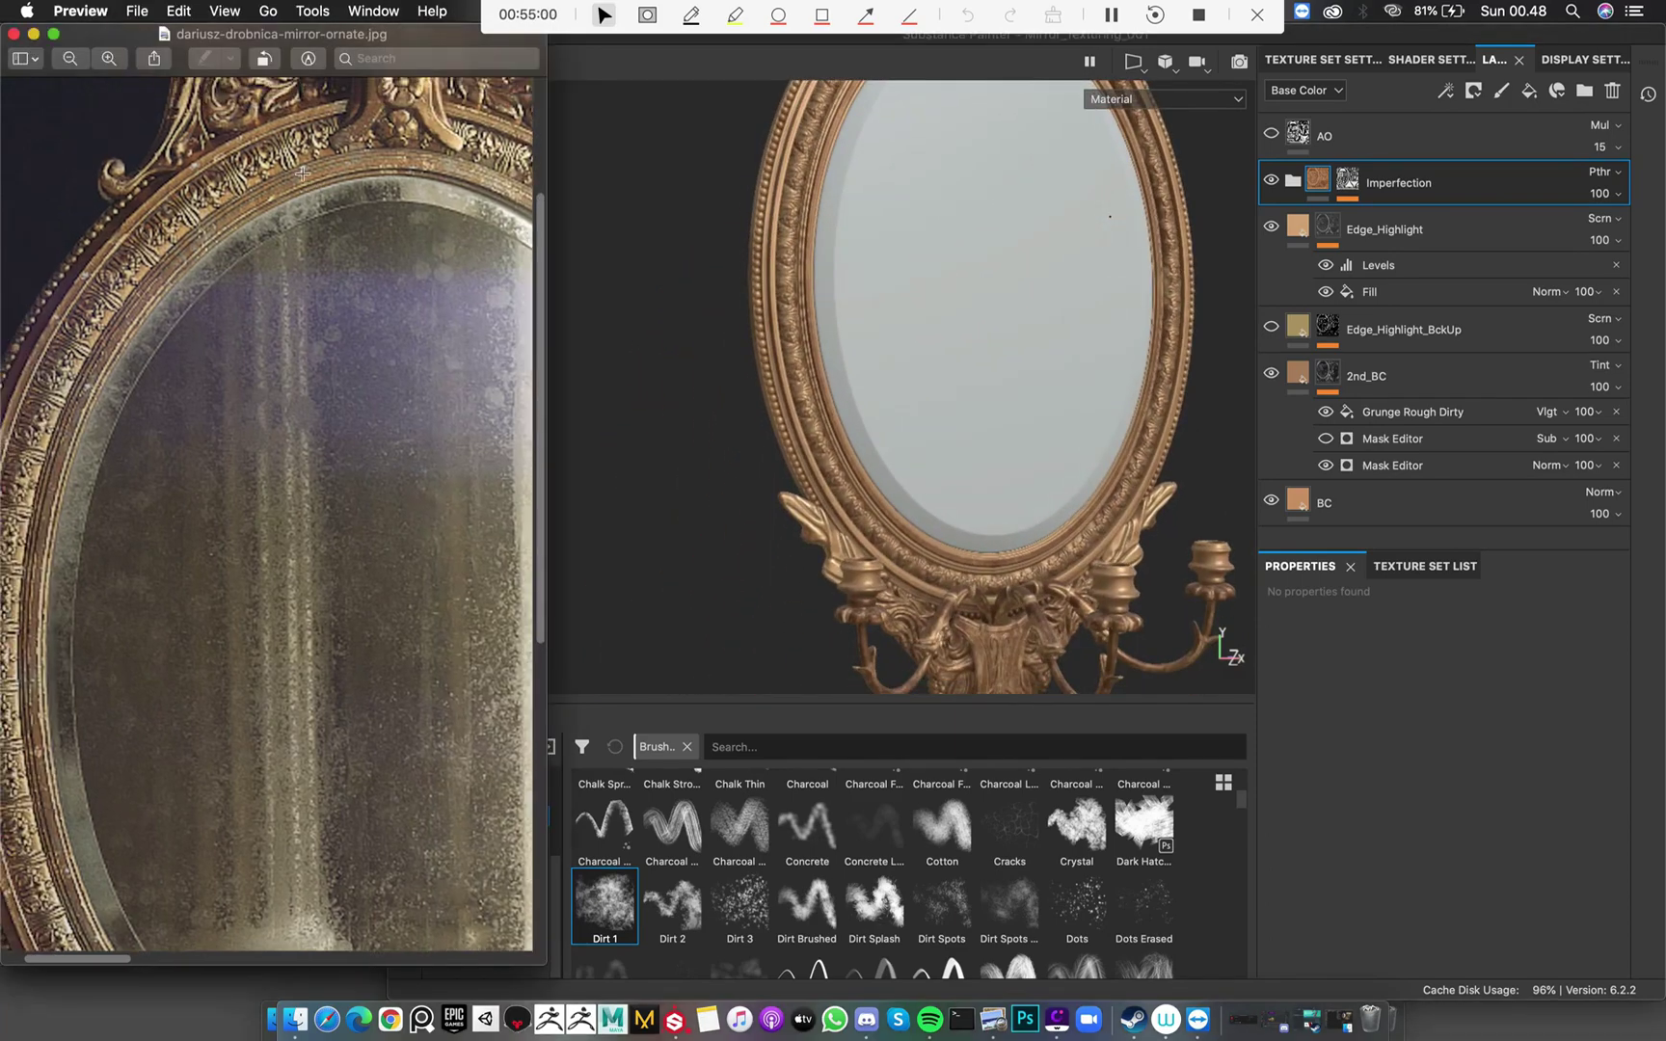
scroll(214, 251, "down", 5, "ctrl")
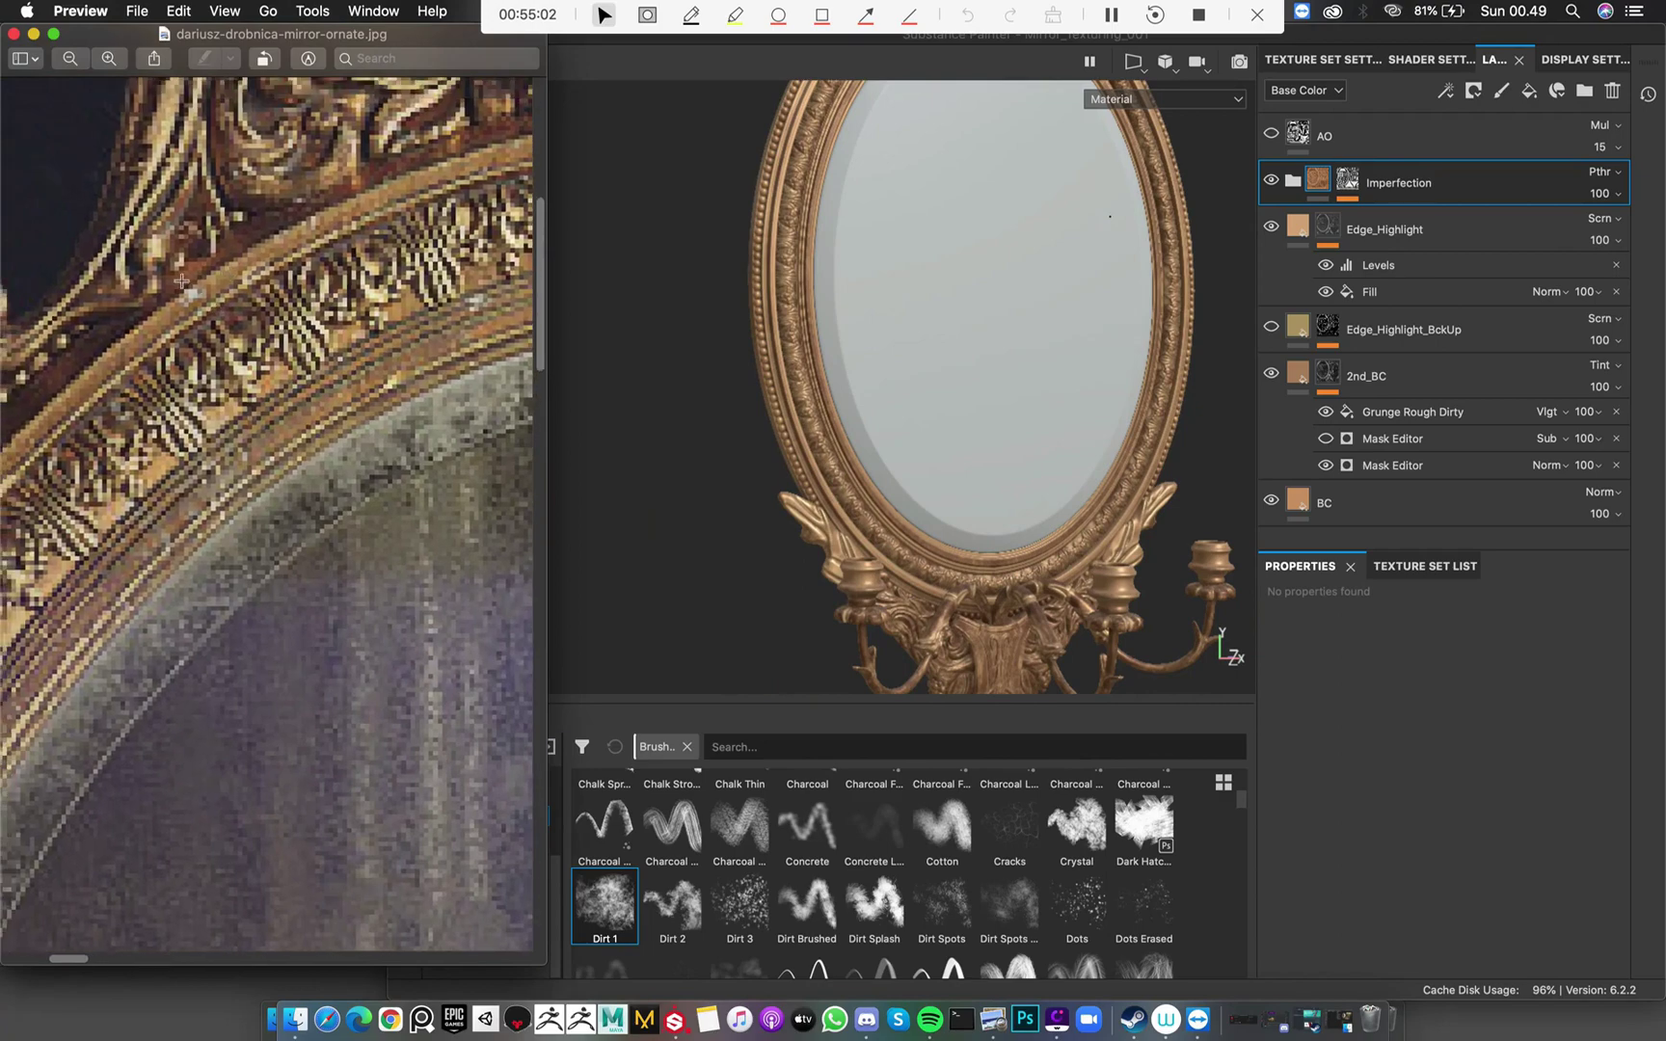
scroll(452, 307, "up", 6, "ctrl")
scroll(453, 307, "down", 15)
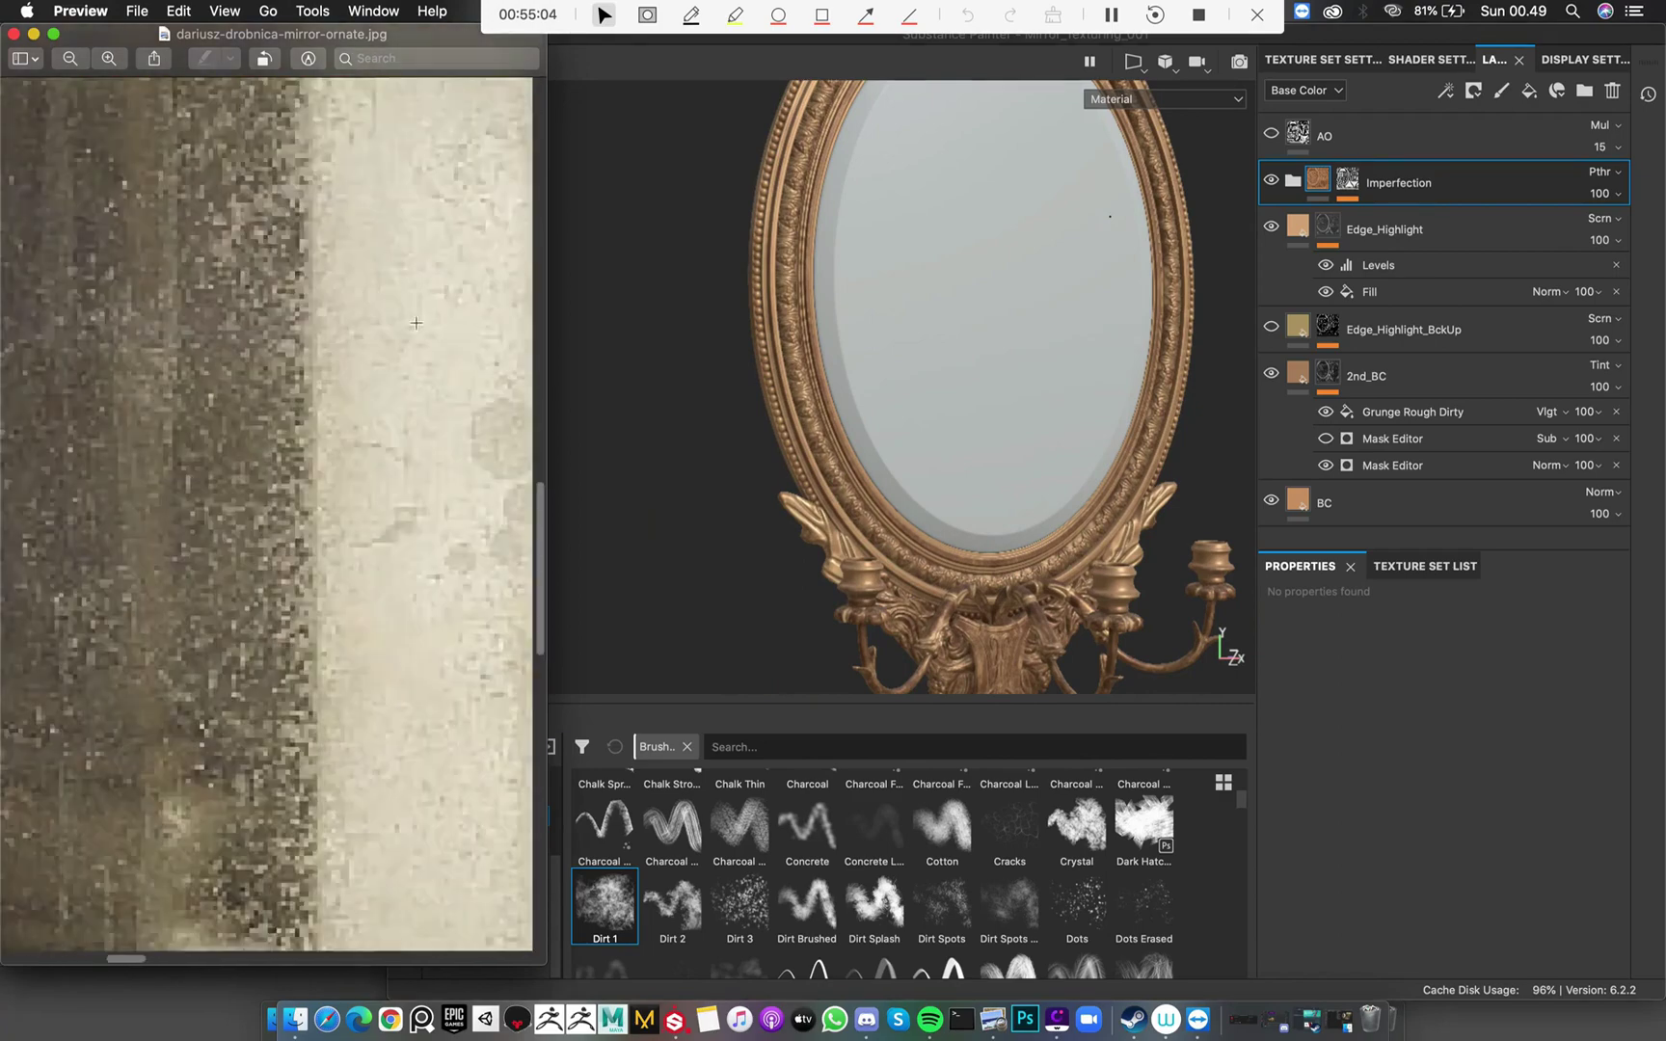
scroll(400, 294, "up", 5)
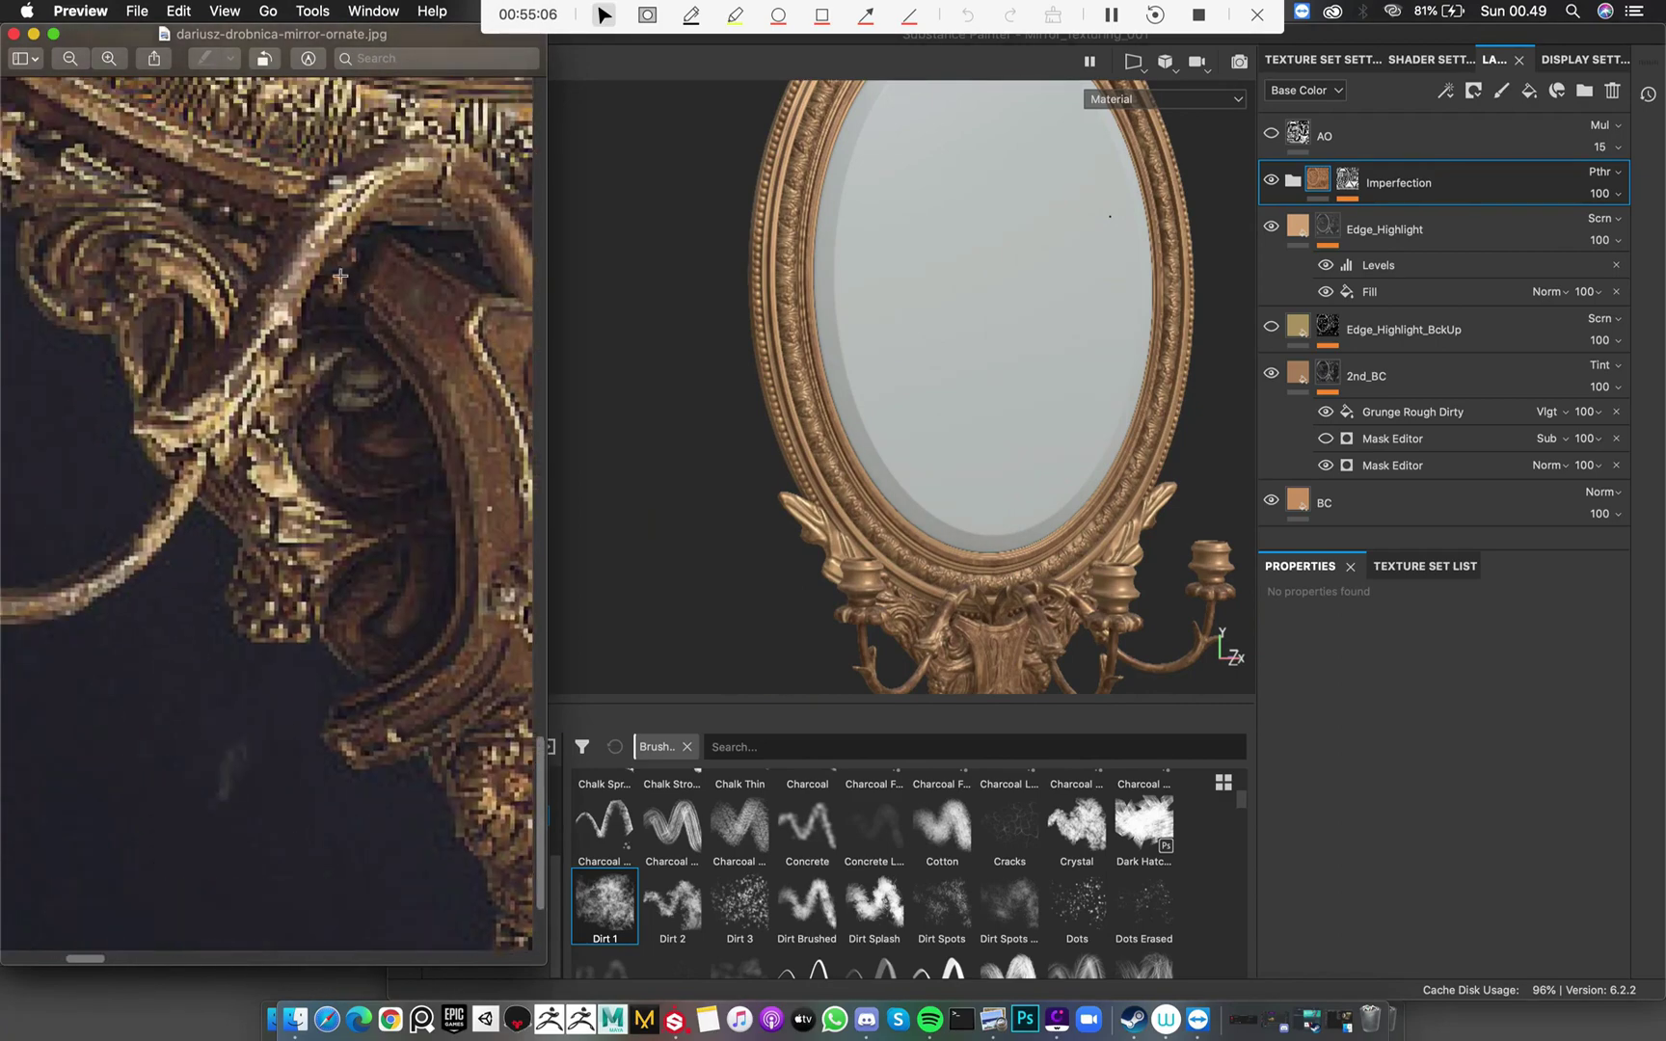
scroll(440, 224, "down", 10)
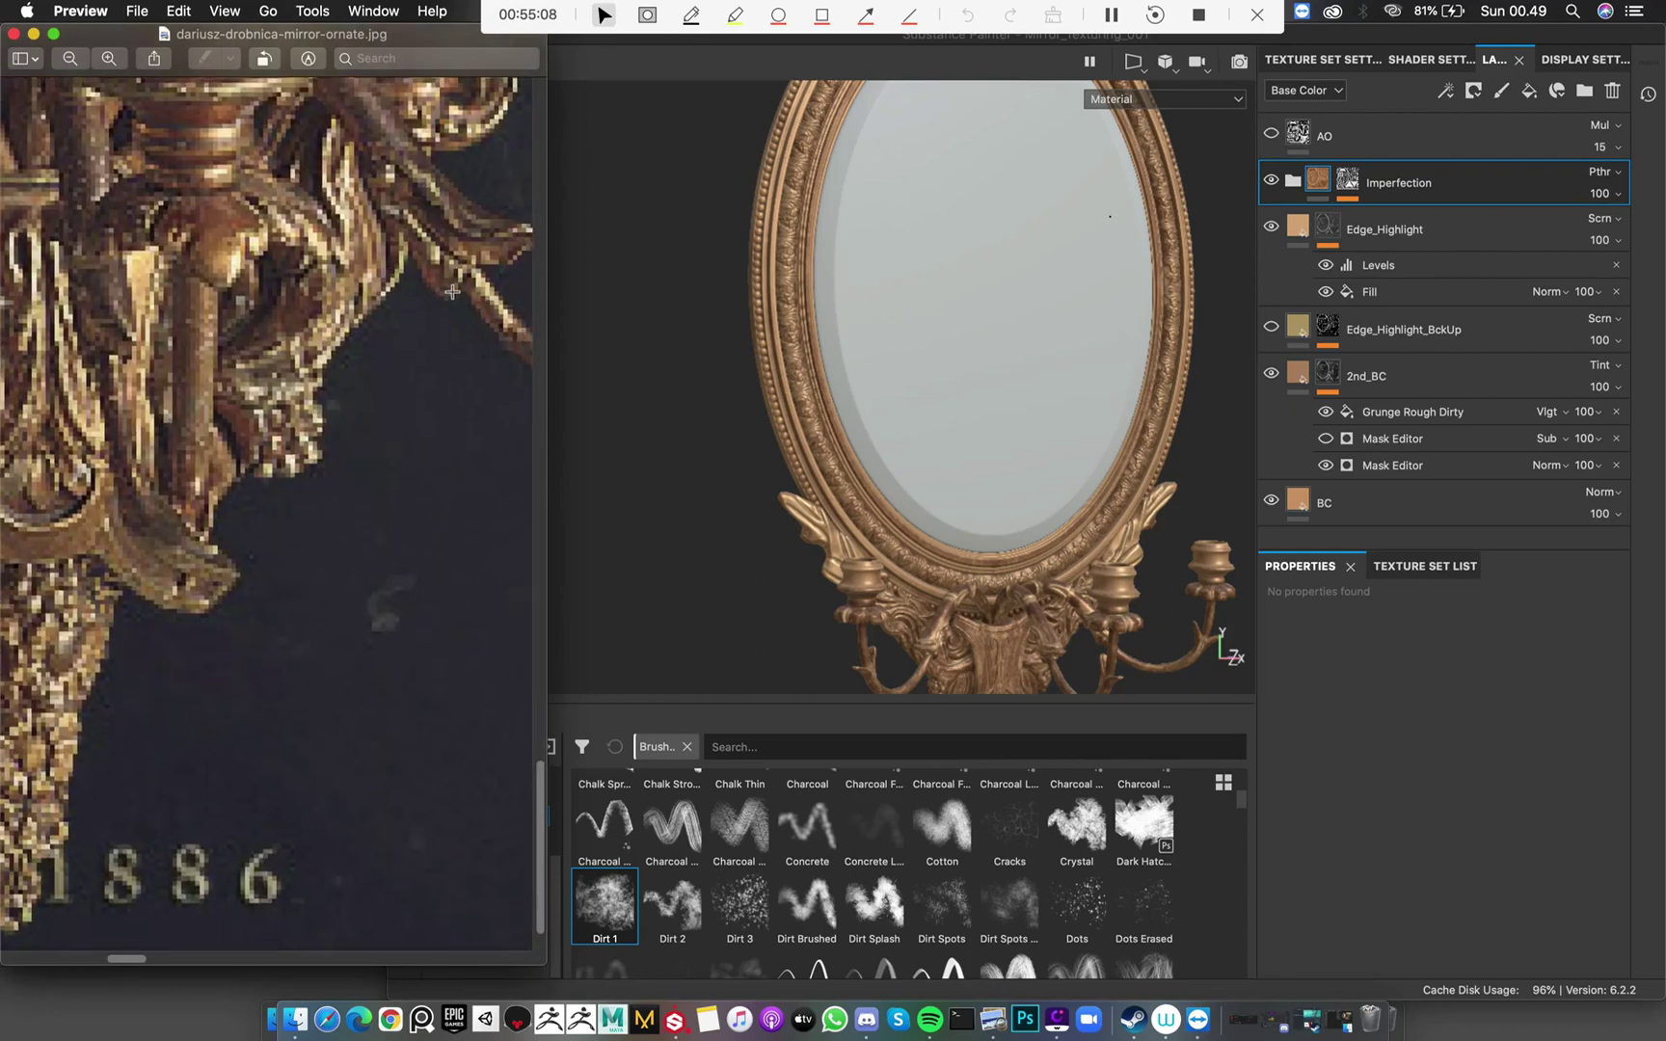
scroll(346, 377, "up", 3, "ctrl")
scroll(346, 377, "right", 5)
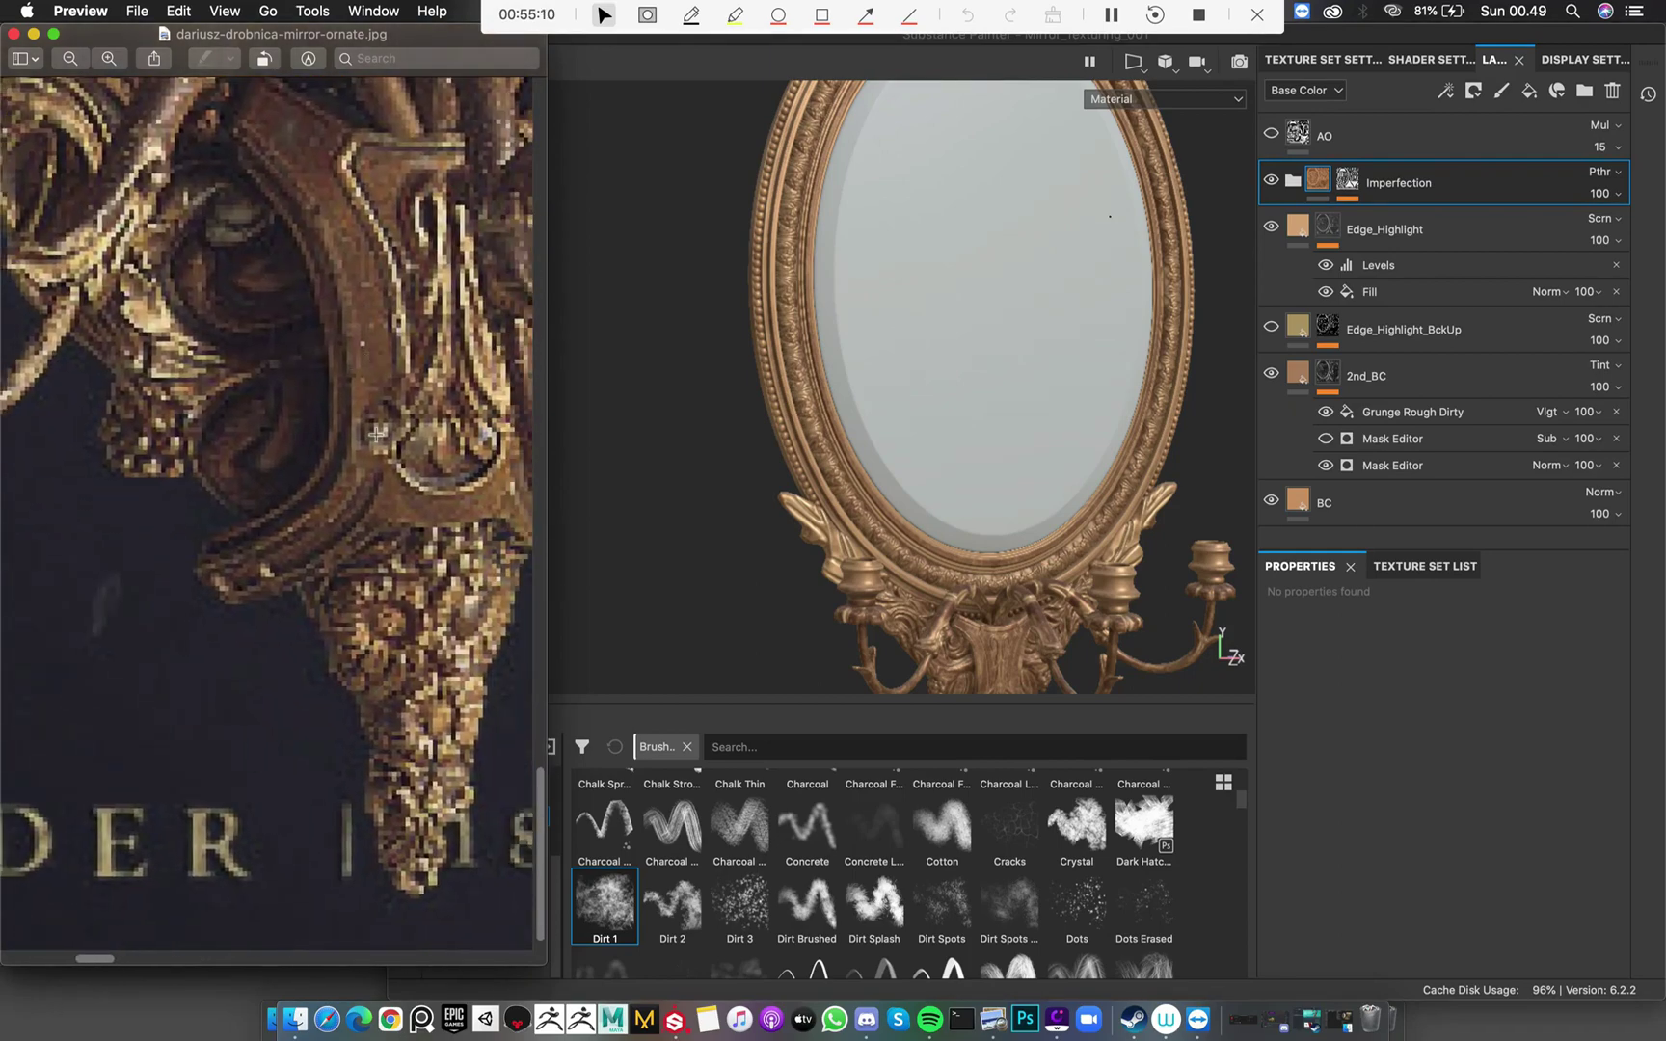
scroll(1157, 289, "up", 2)
left_click(1311, 188)
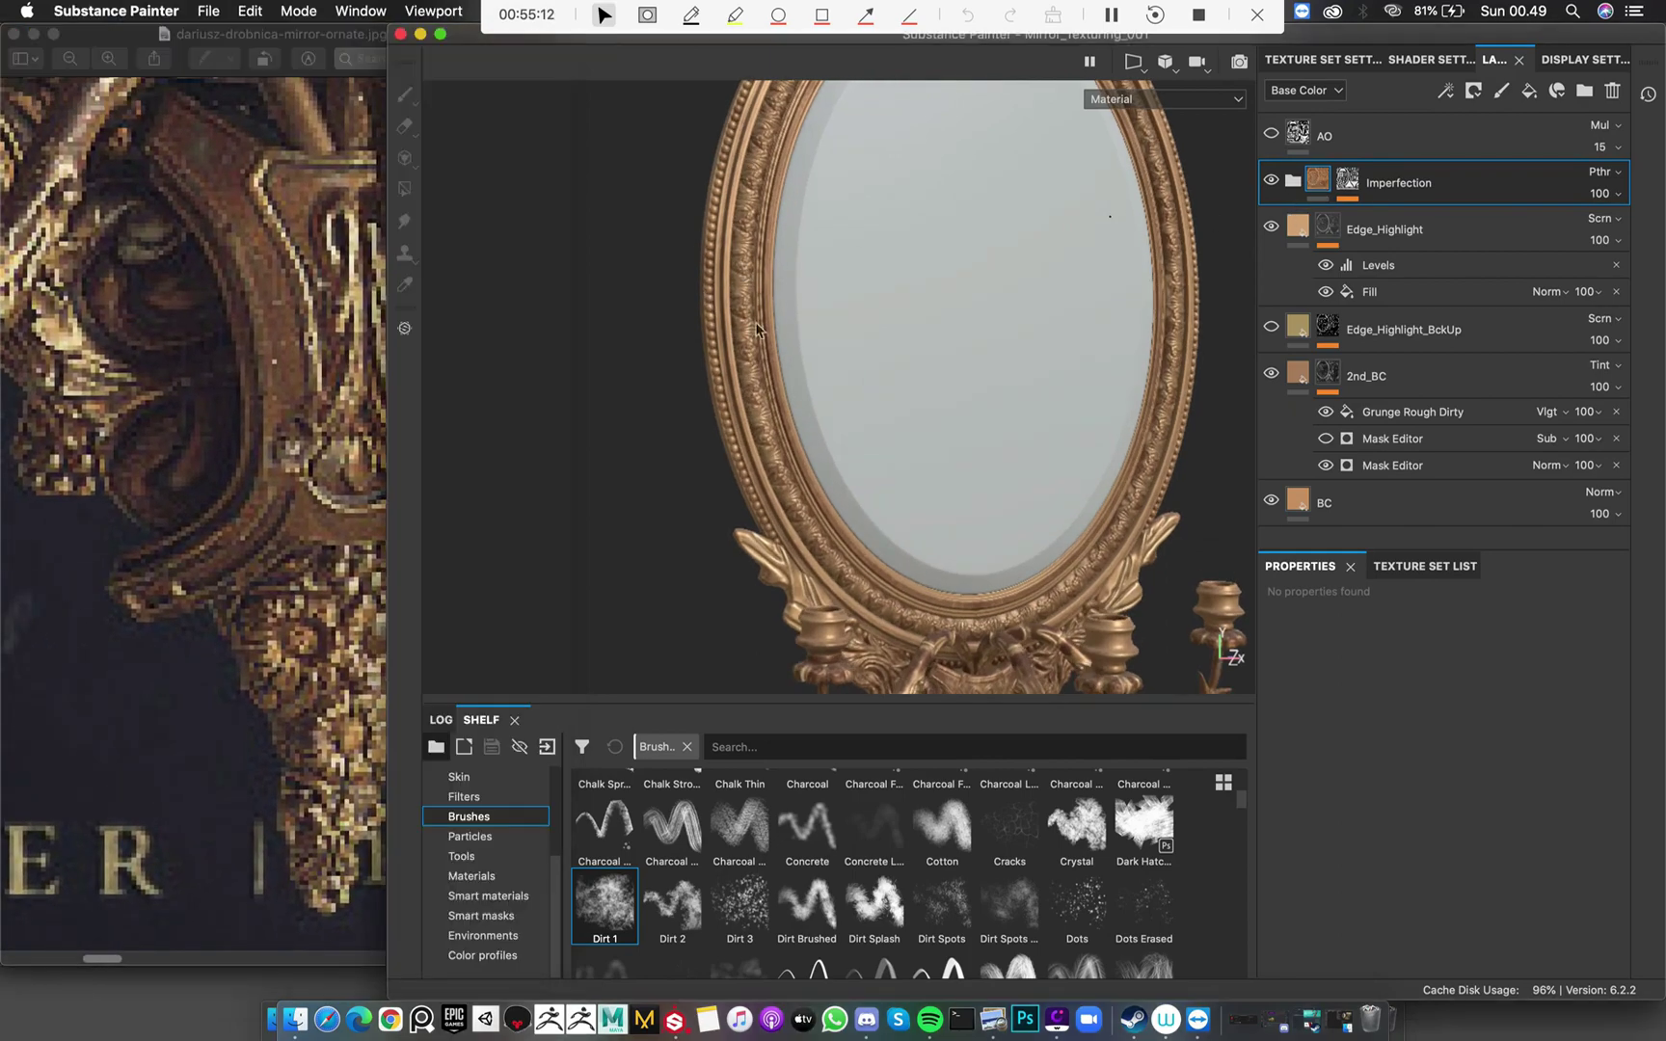
scroll(959, 279, "up", 2)
left_click(207, 451)
scroll(208, 451, "down", 3, "ctrl")
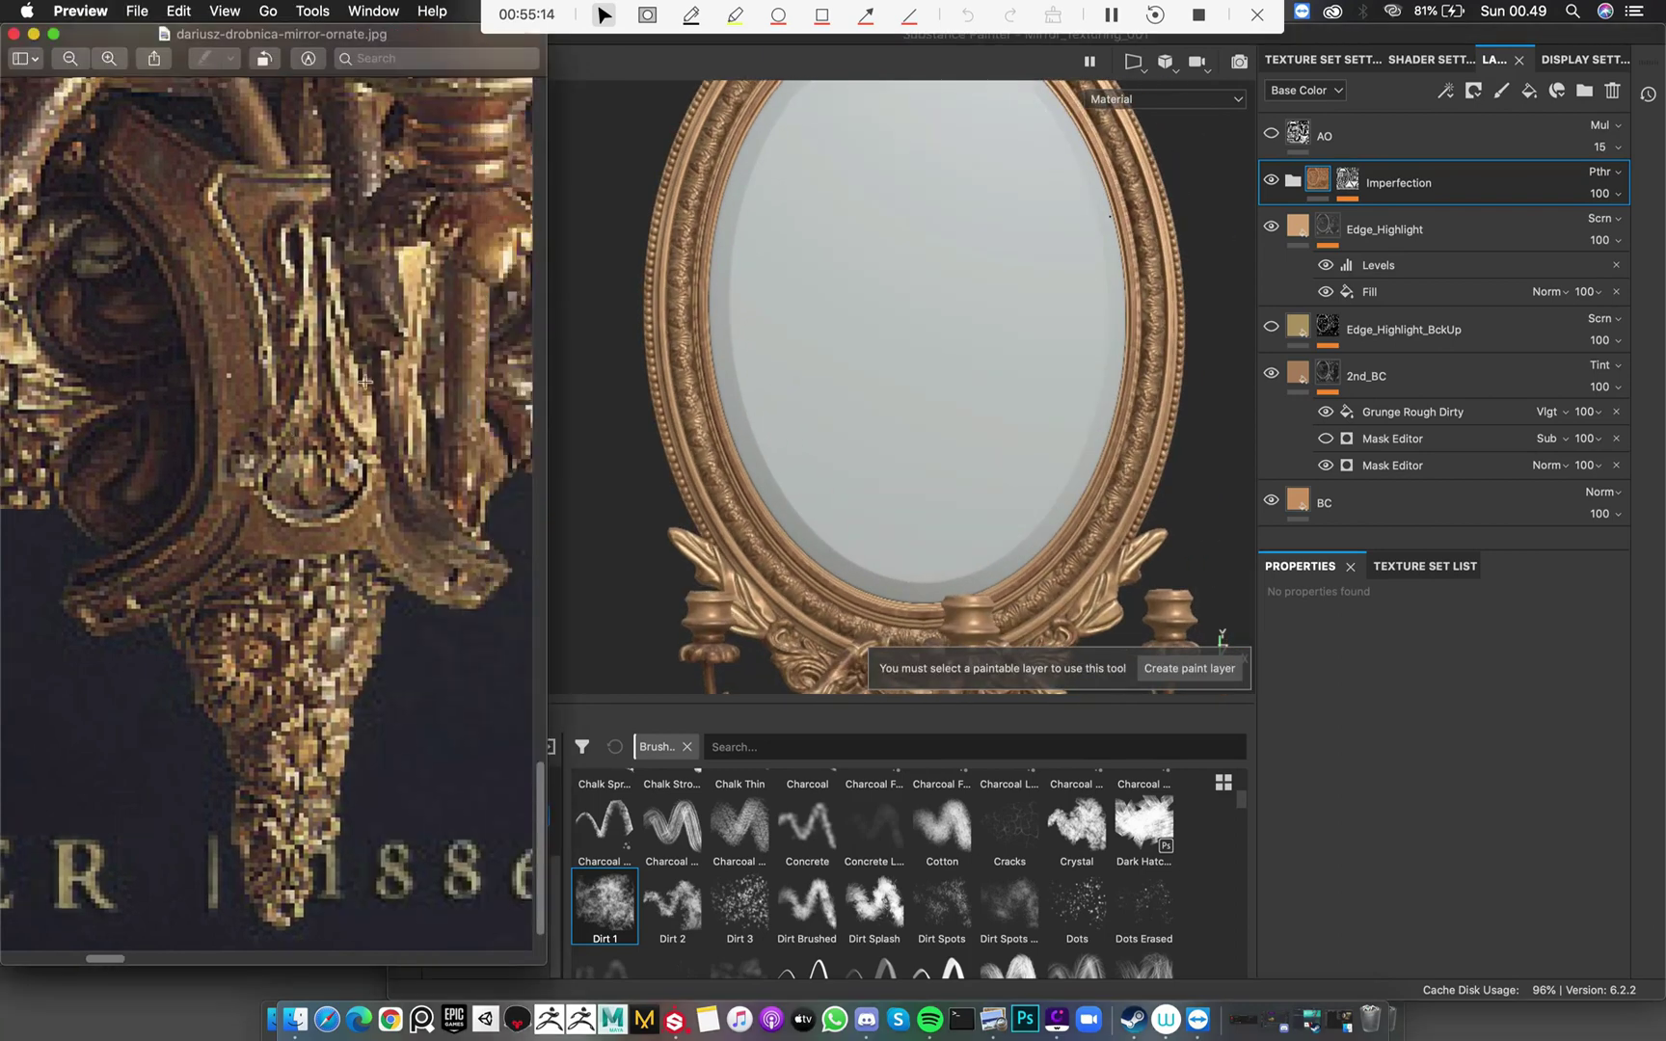
scroll(207, 451, "right", 3)
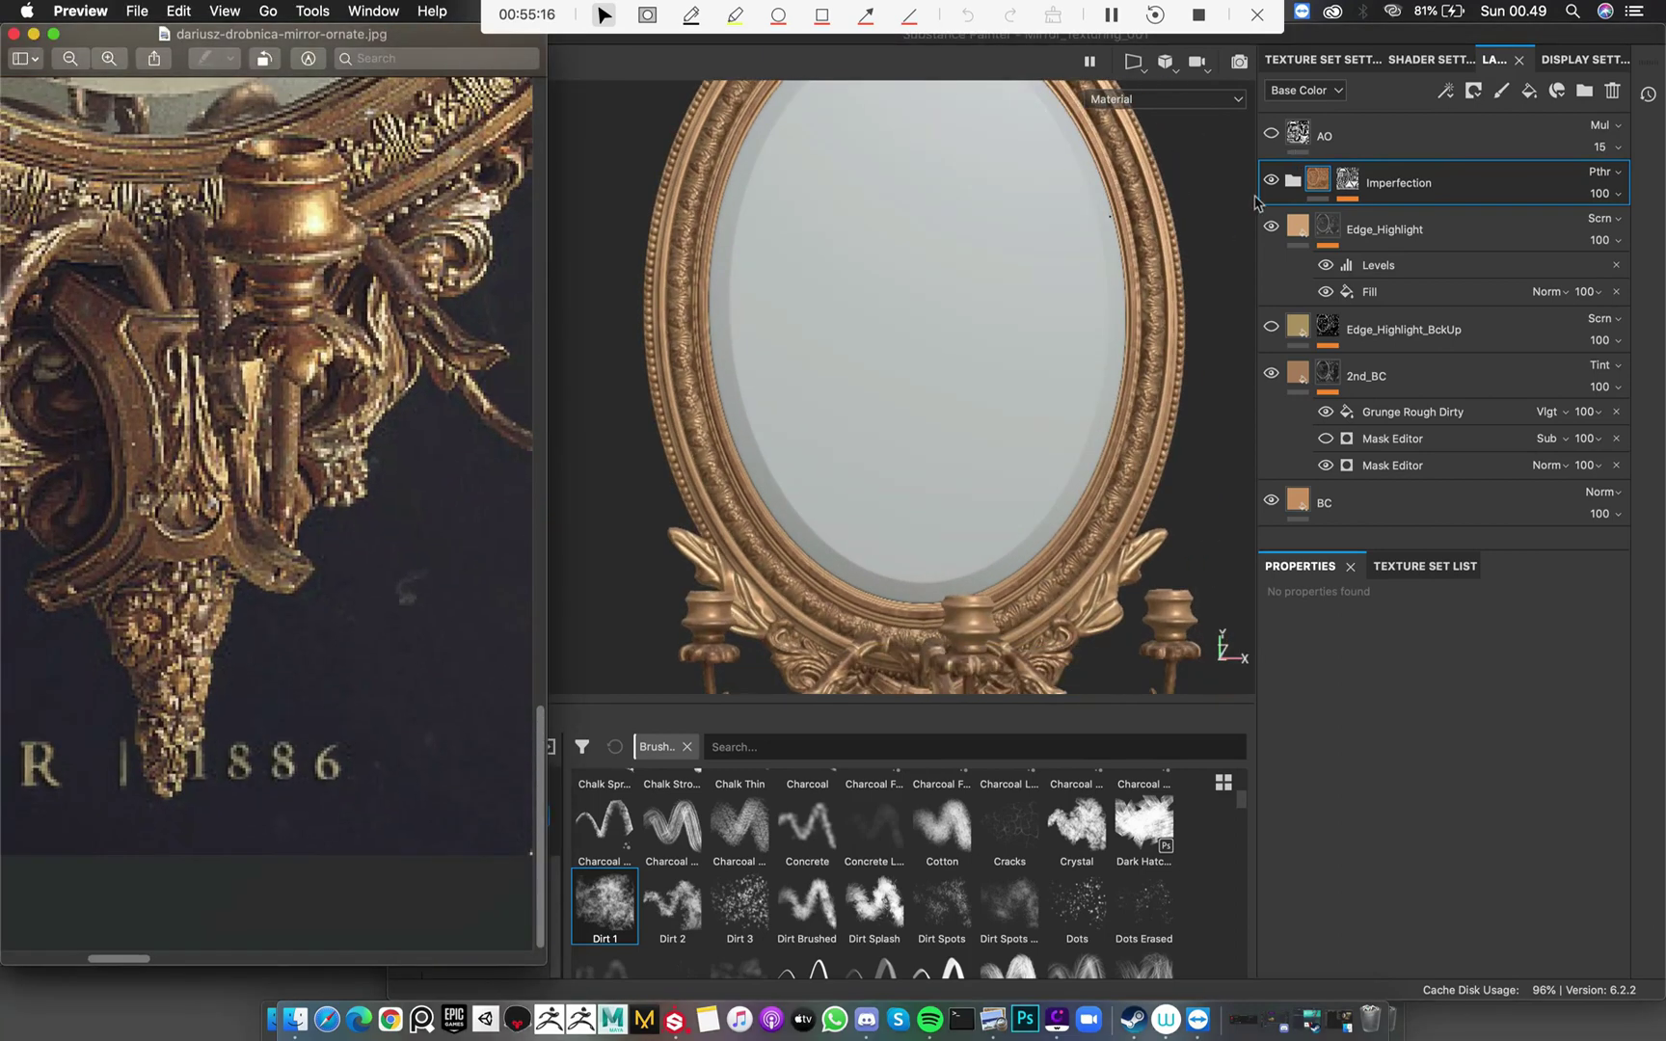
Switch to Substance Painter, add a fill layer above the Imperfection group and set its base color to near-white
left_click(757, 287)
middle_click_drag(822, 261, 845, 324)
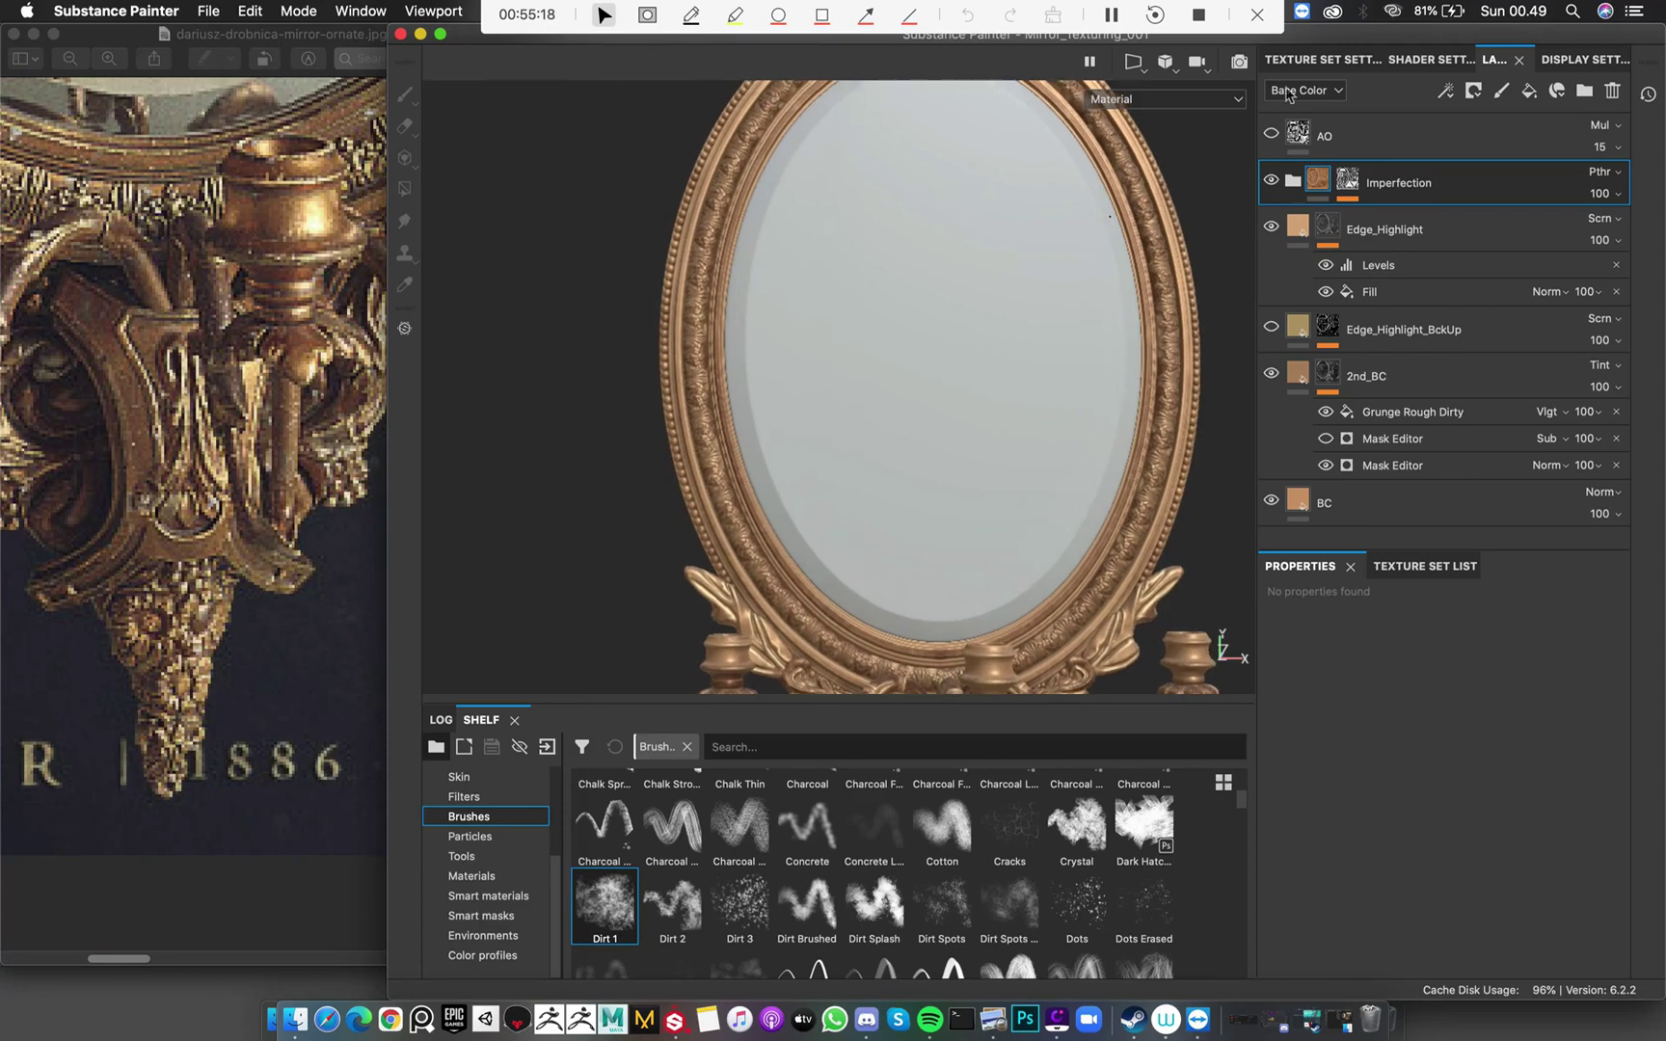
left_click(1529, 91)
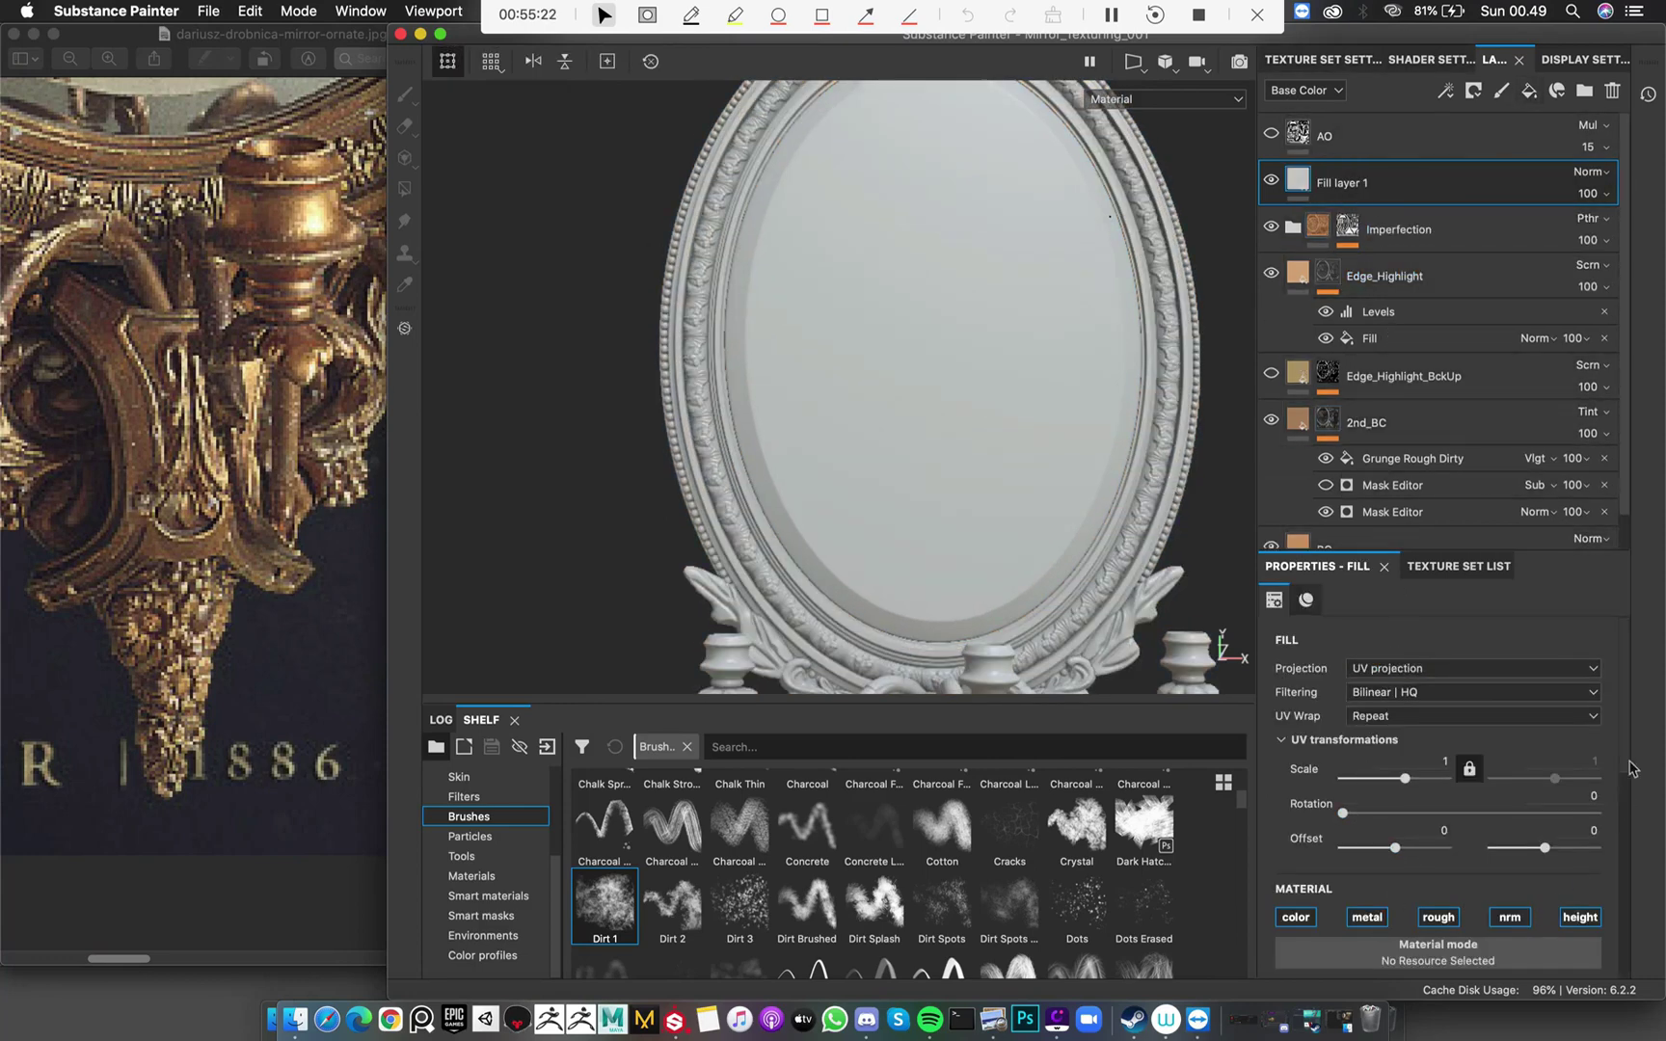
scroll(1629, 768, "down", 5)
left_click(1394, 752)
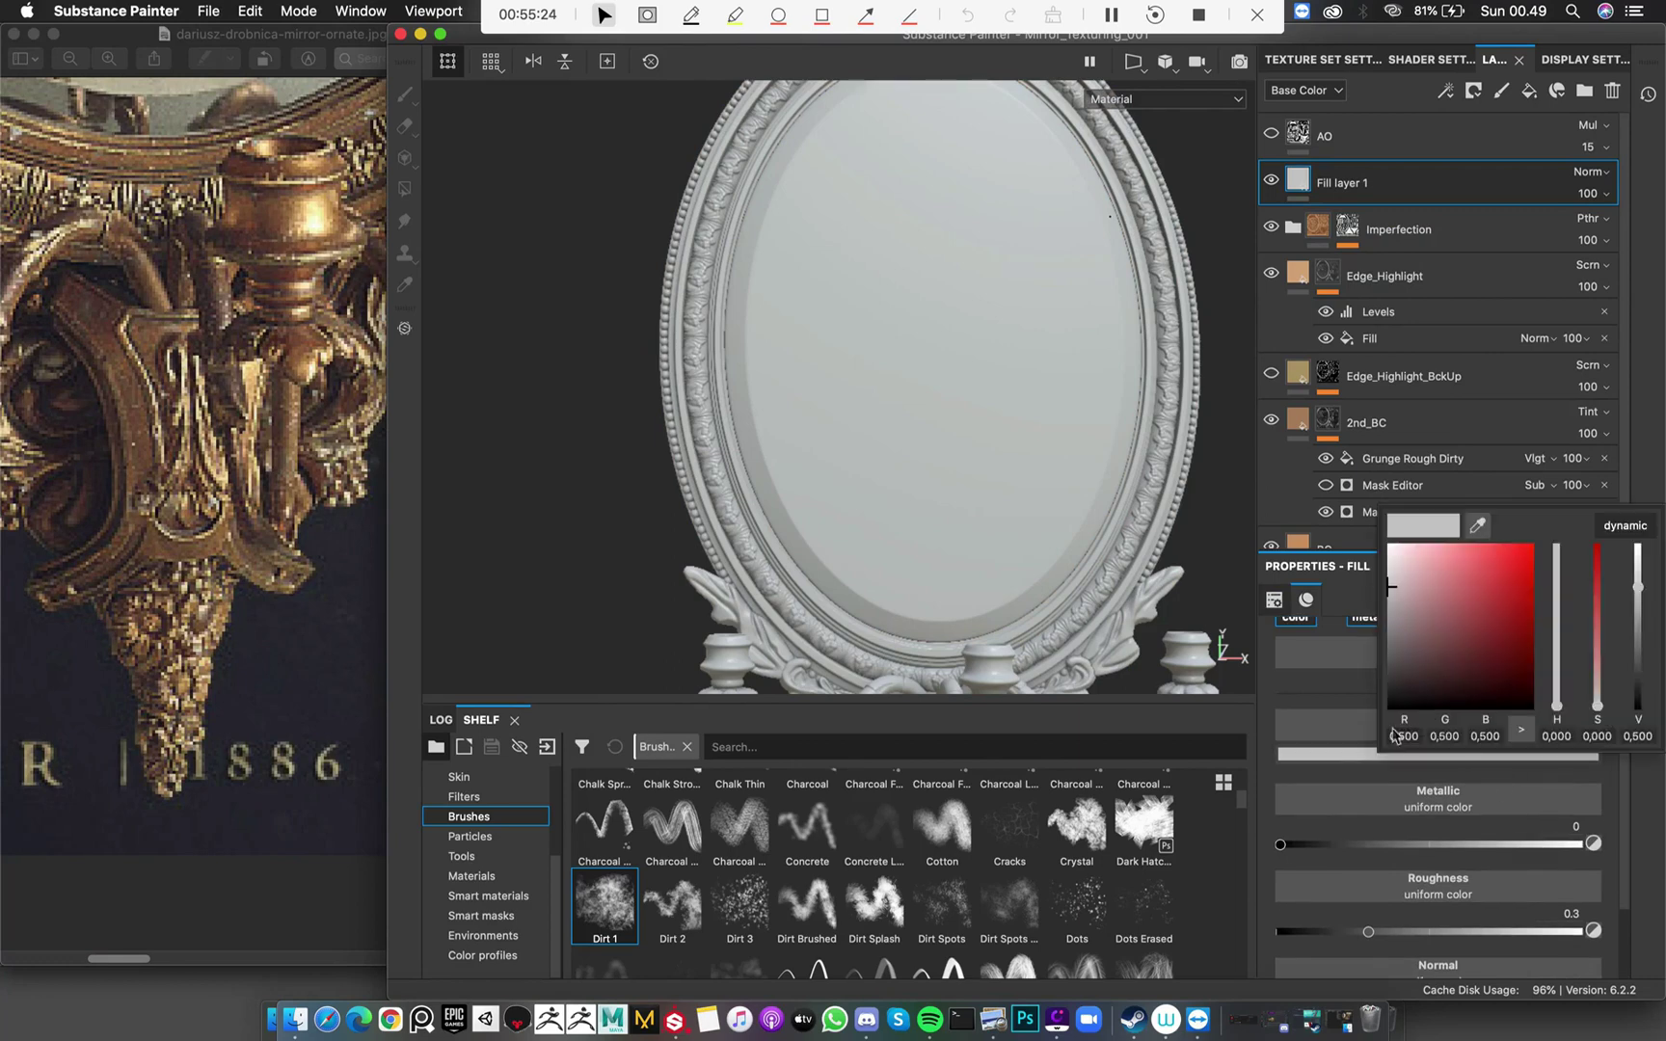
left_click_drag(1408, 627, 1350, 557)
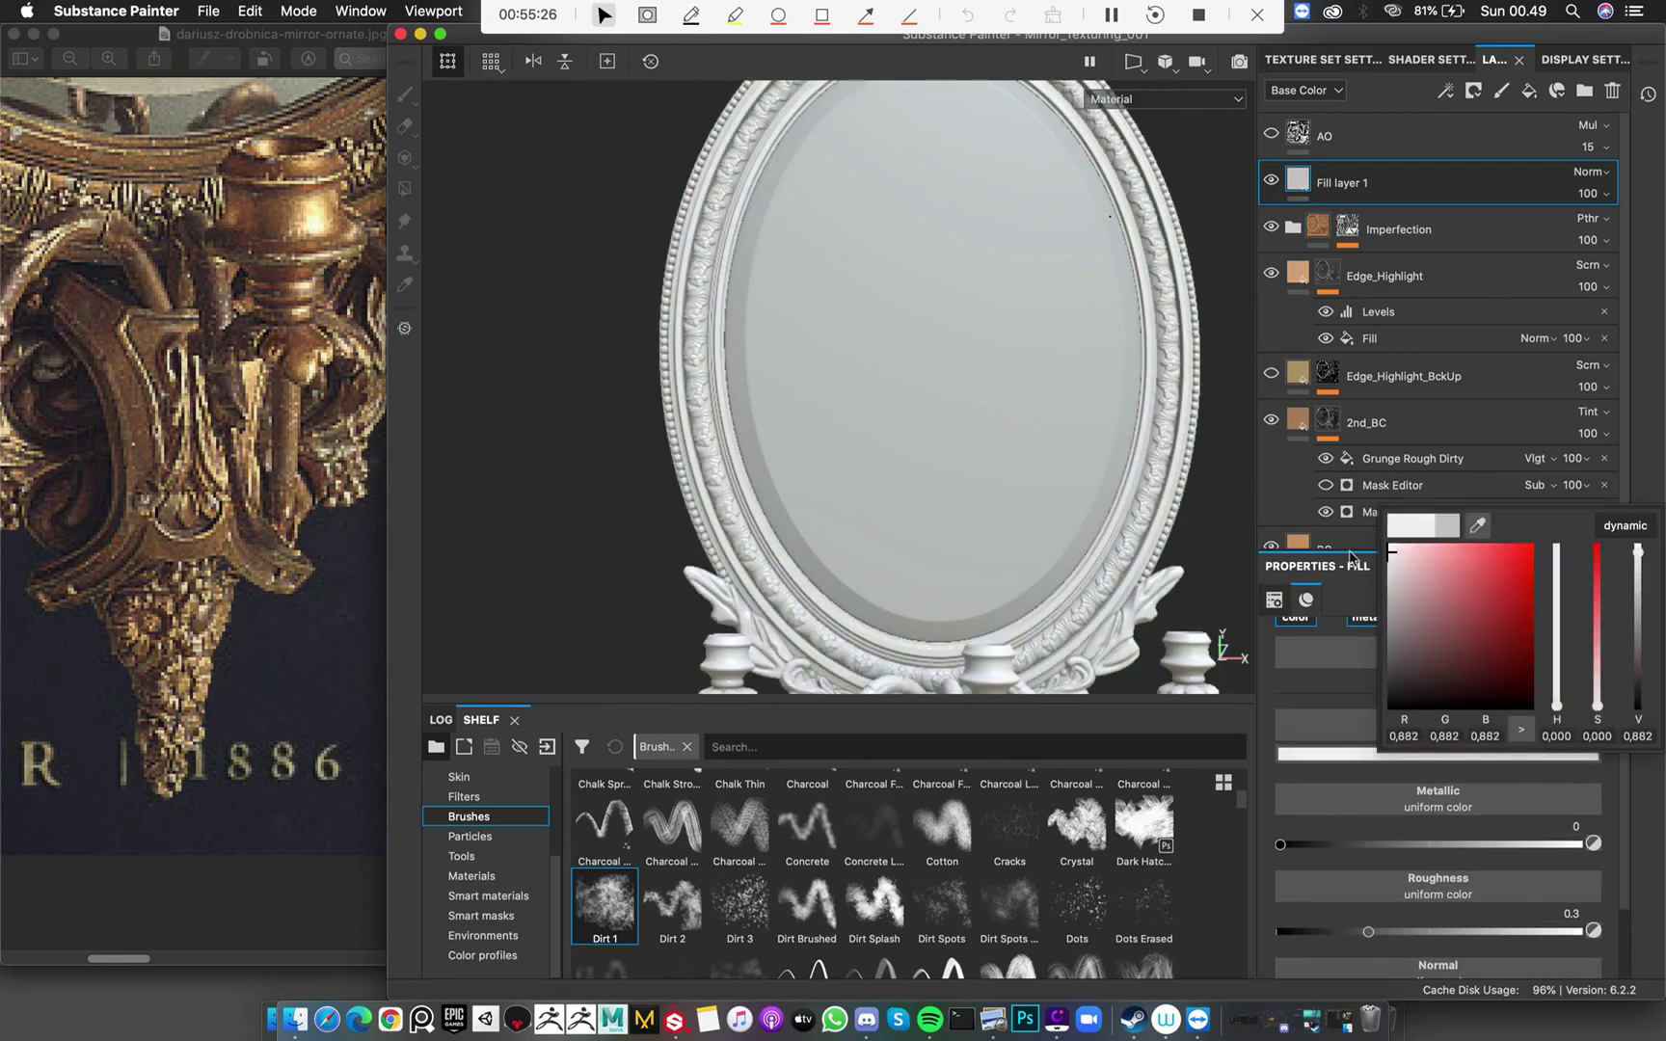
left_click(1219, 536)
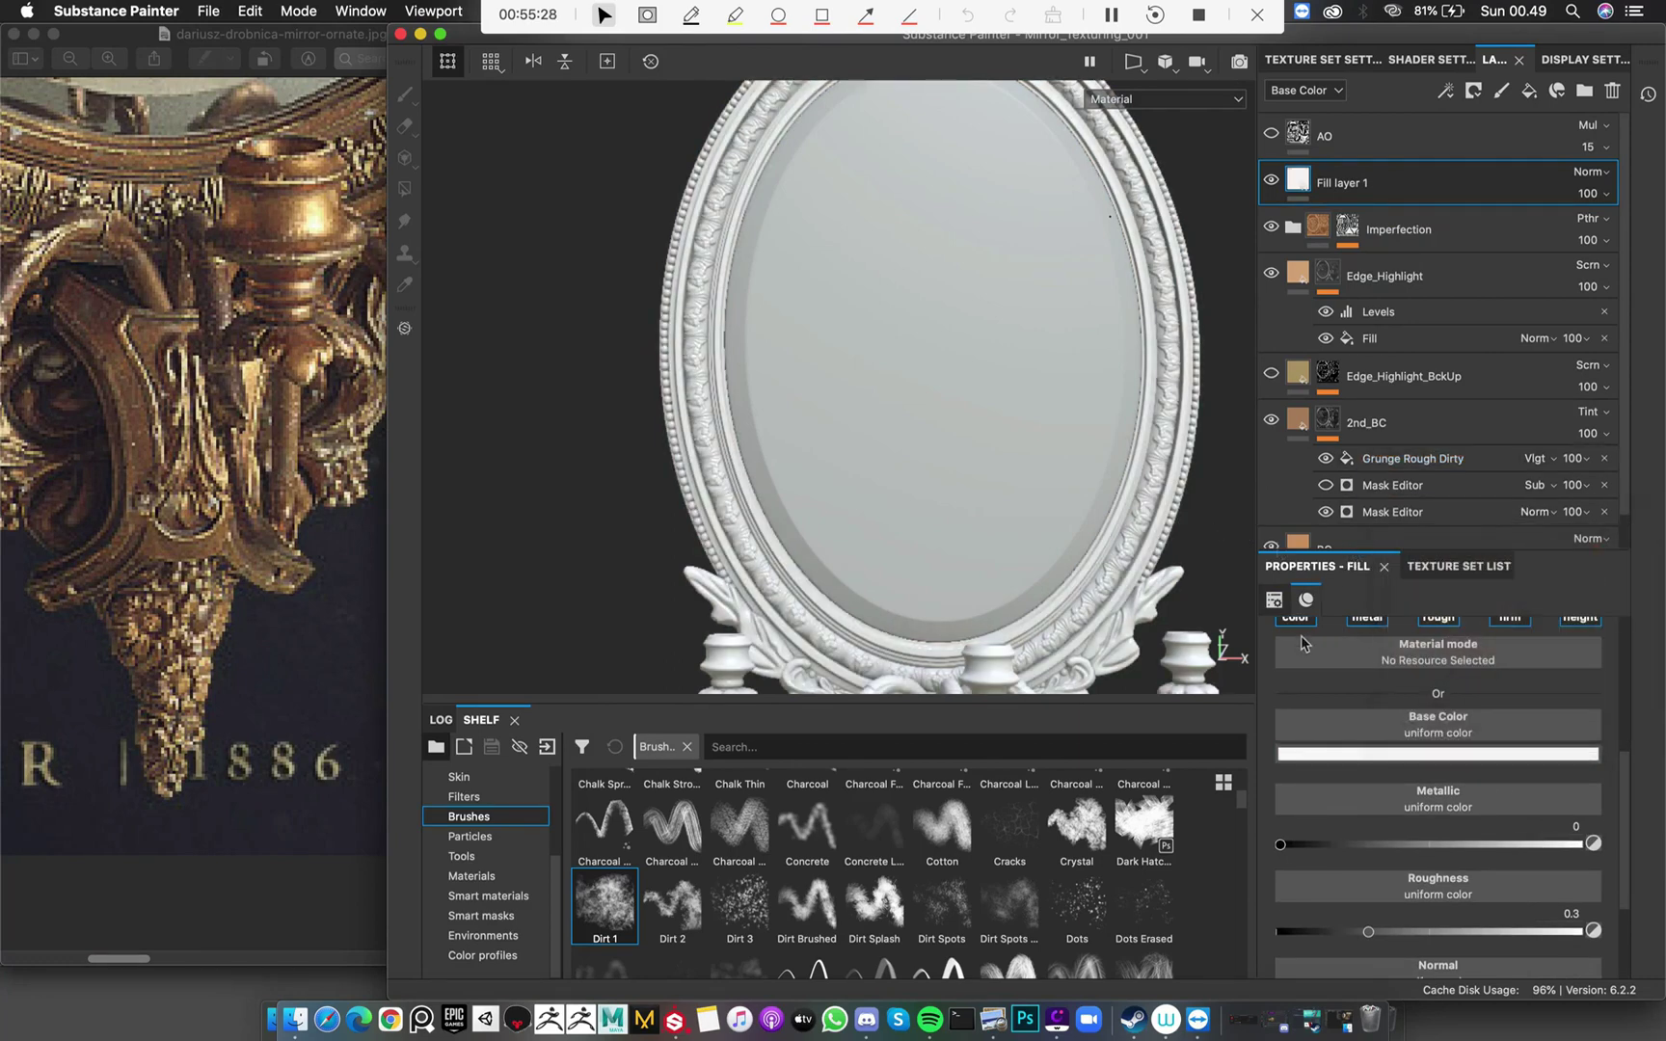
Turn off the fill layer's normal and height channels and set its metallic value to 0.7
scroll(1452, 812, "down", 2)
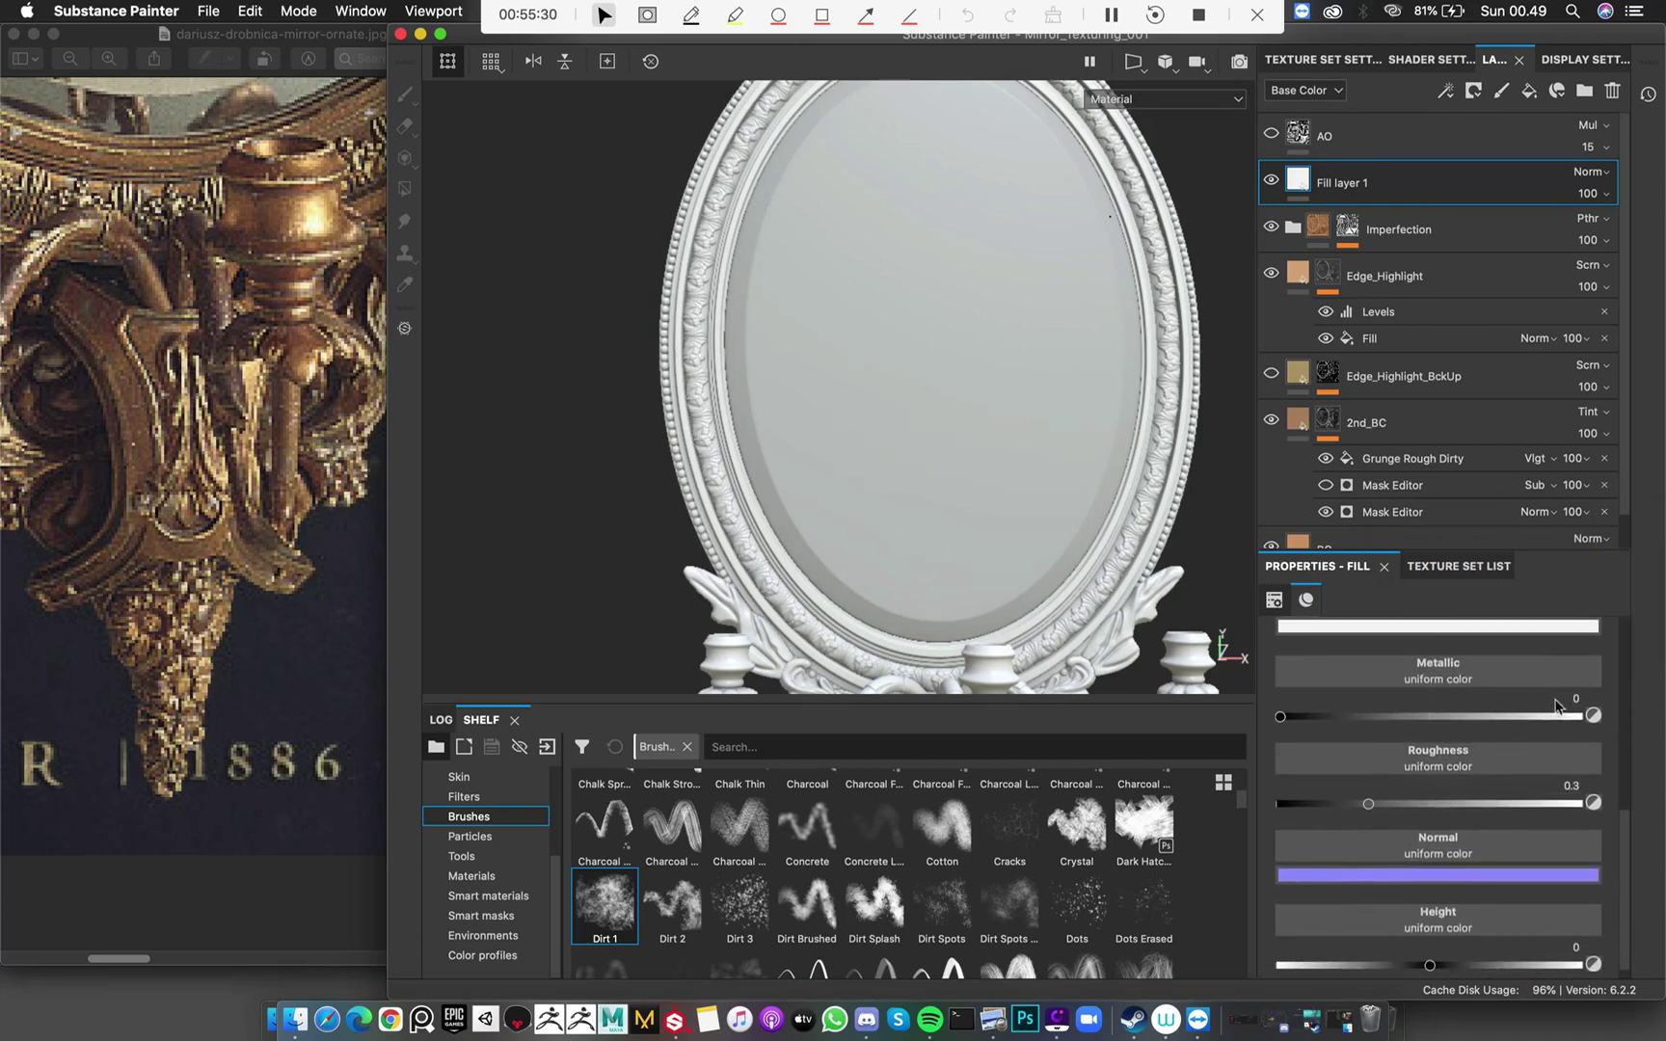
scroll(1562, 686, "up", 8)
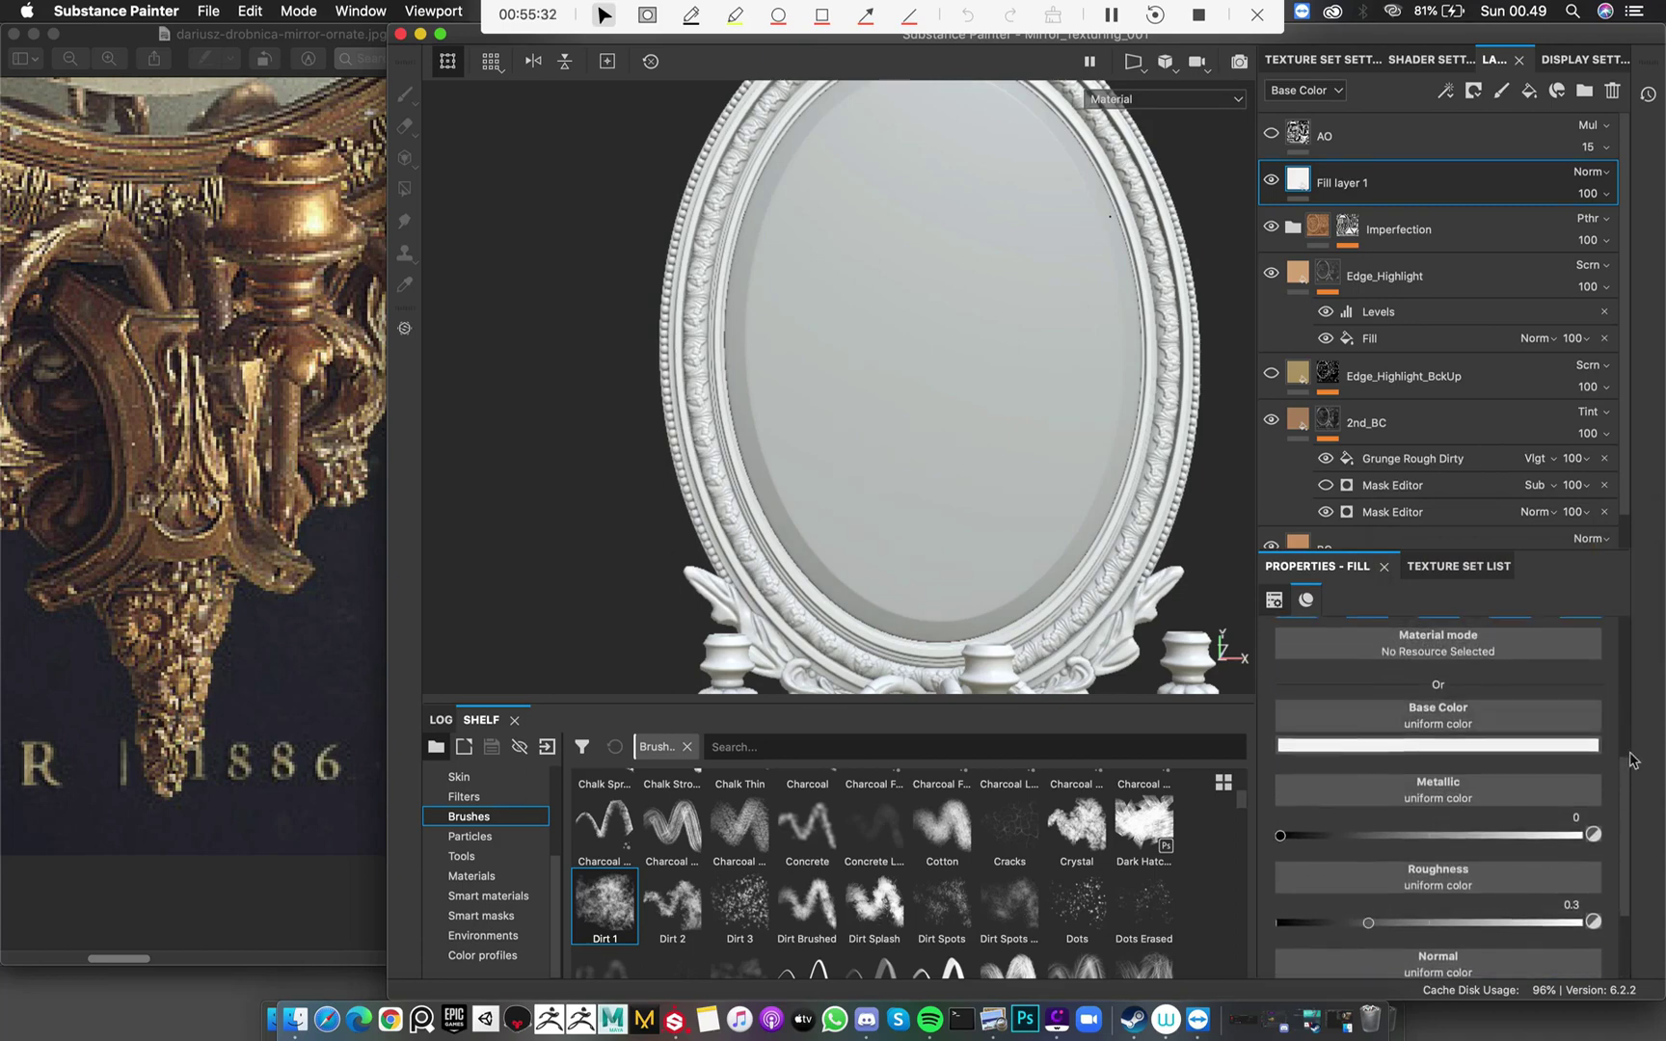
scroll(1592, 762, "up", 7)
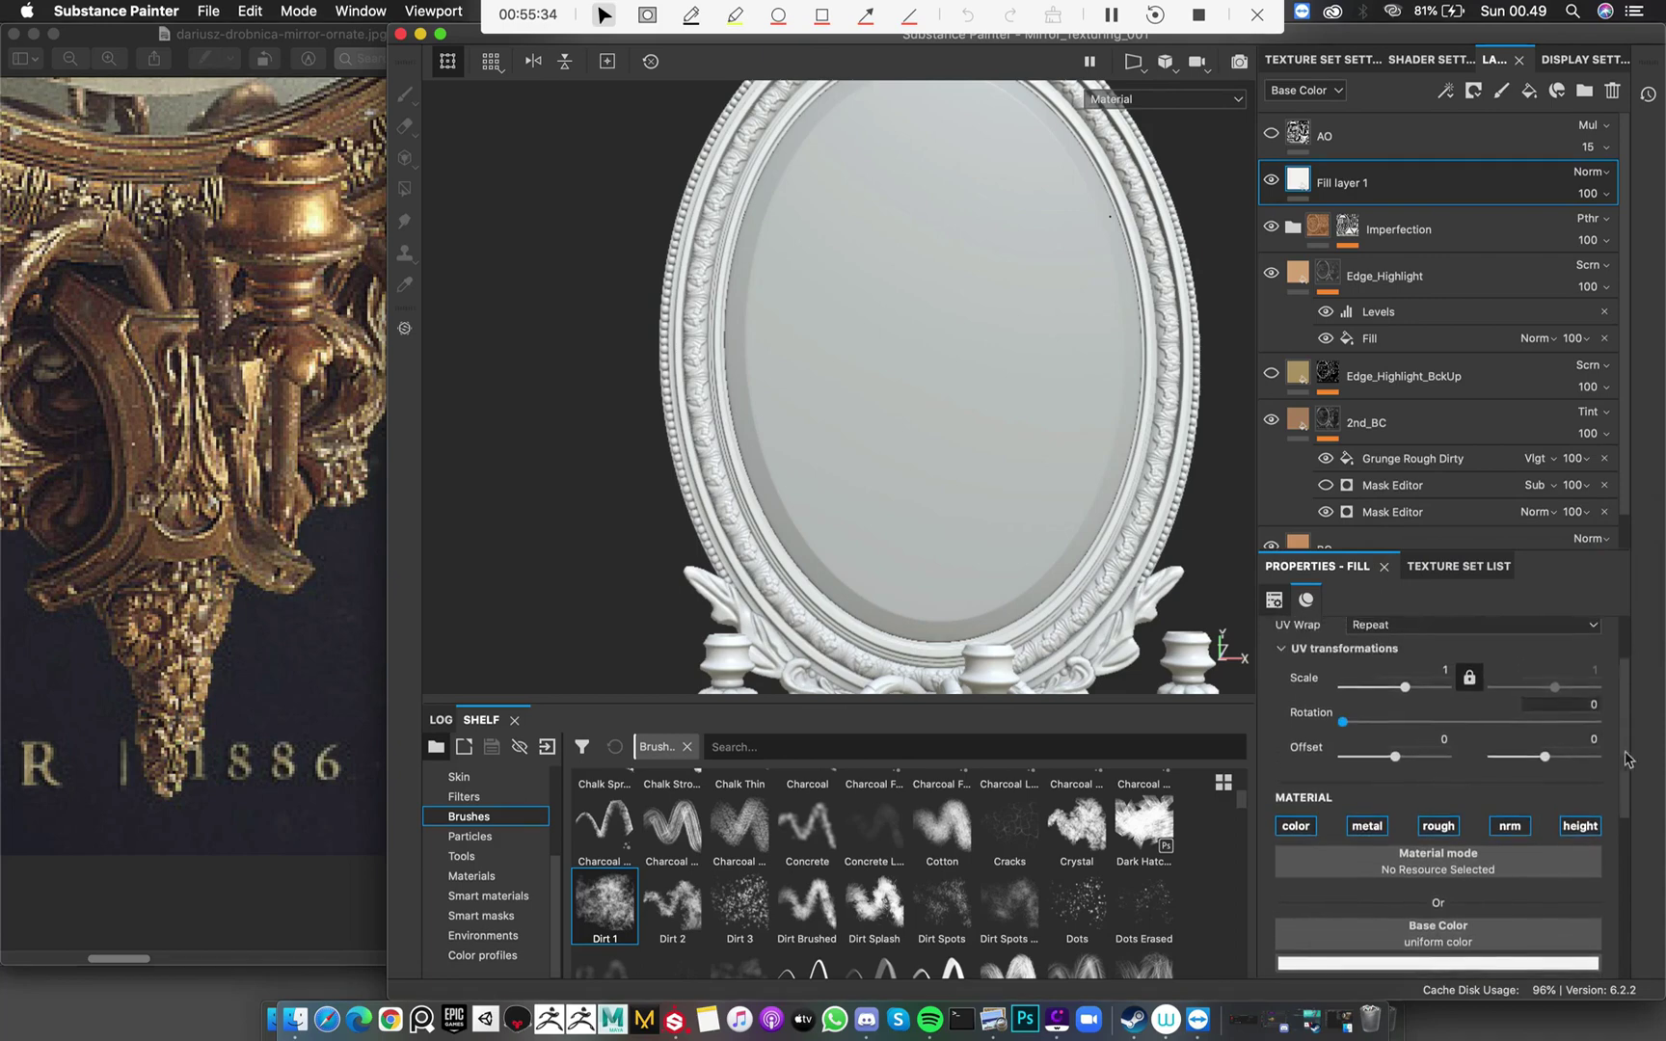
scroll(1632, 735, "down", 7)
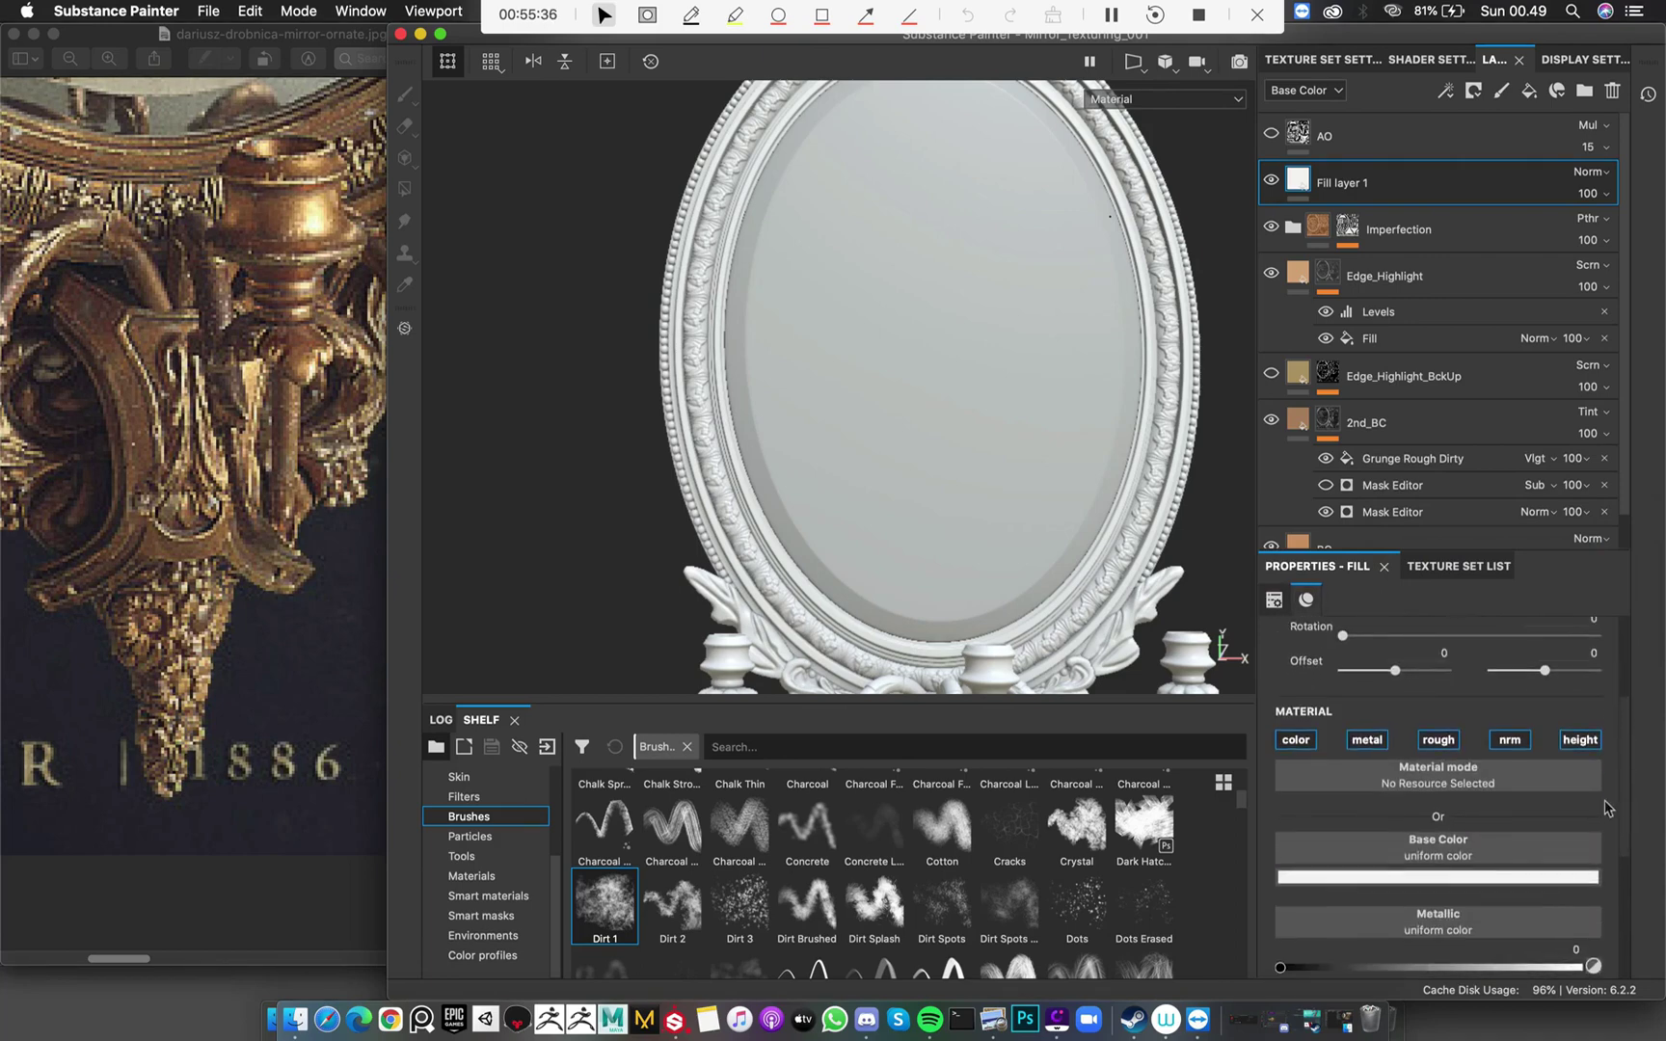
left_click(1580, 742)
scroll(1617, 756, "down", 4)
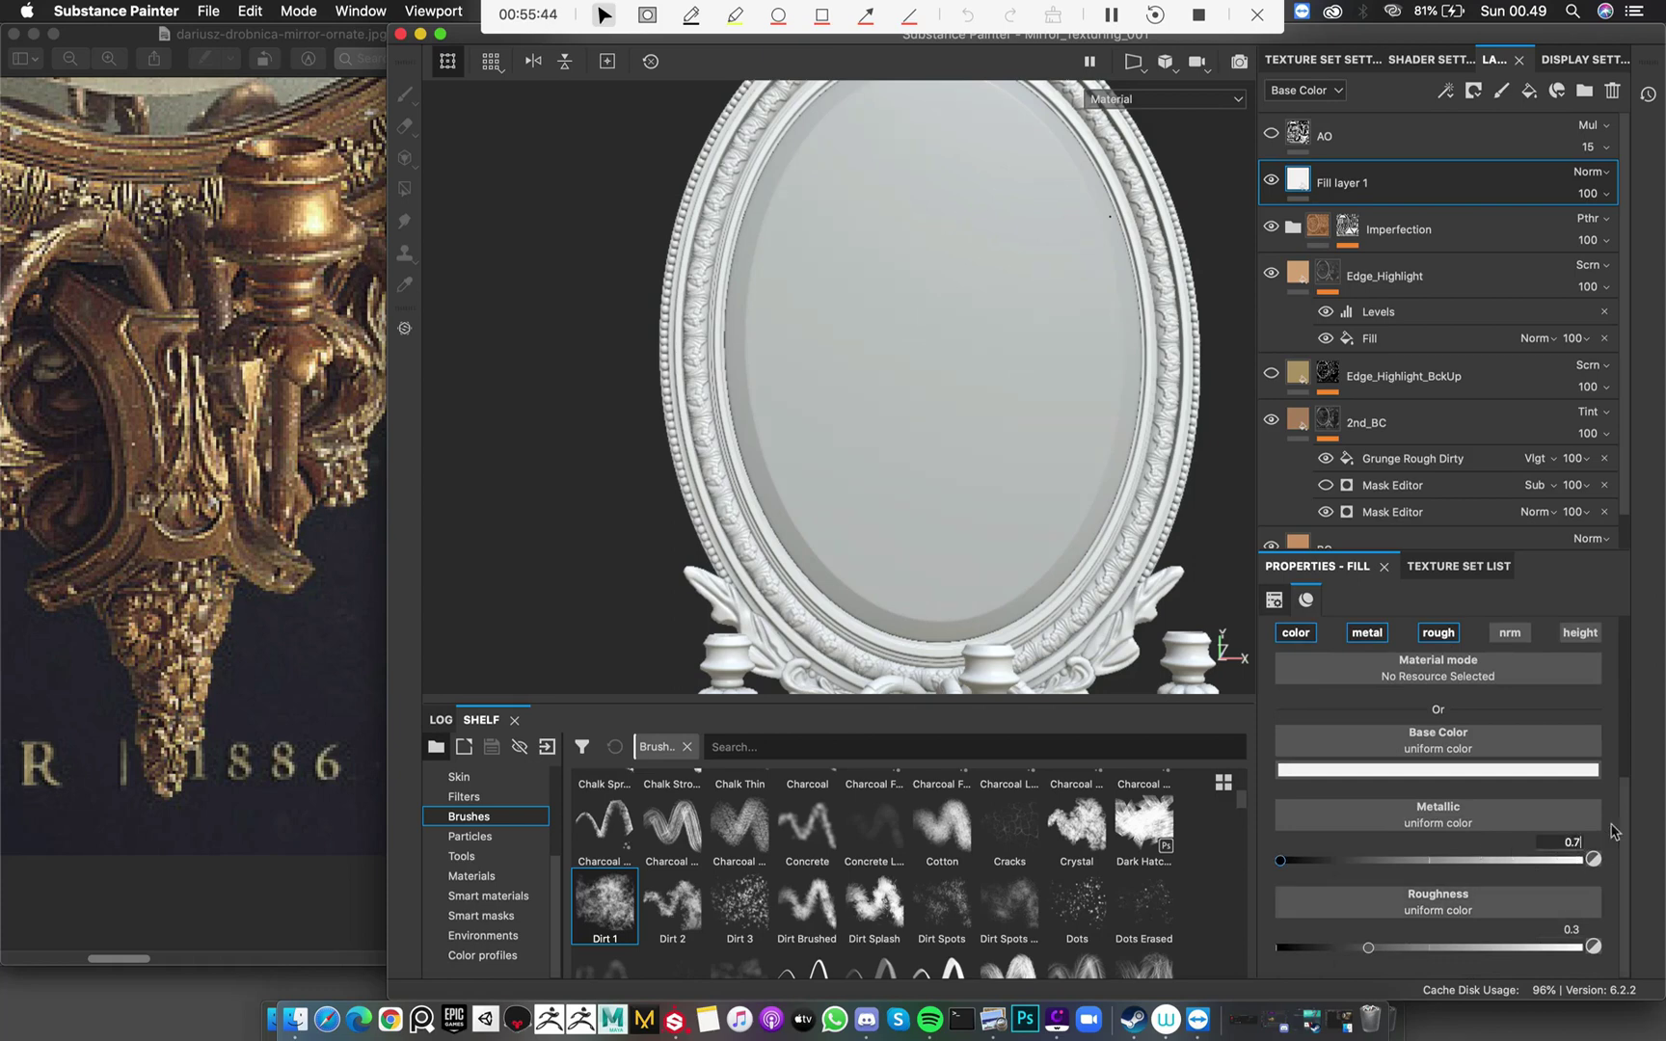
key("Return")
Examine the small paint chips on the lower frame, candle arms and central bracket of the reference photo in Preview
left_click(239, 369)
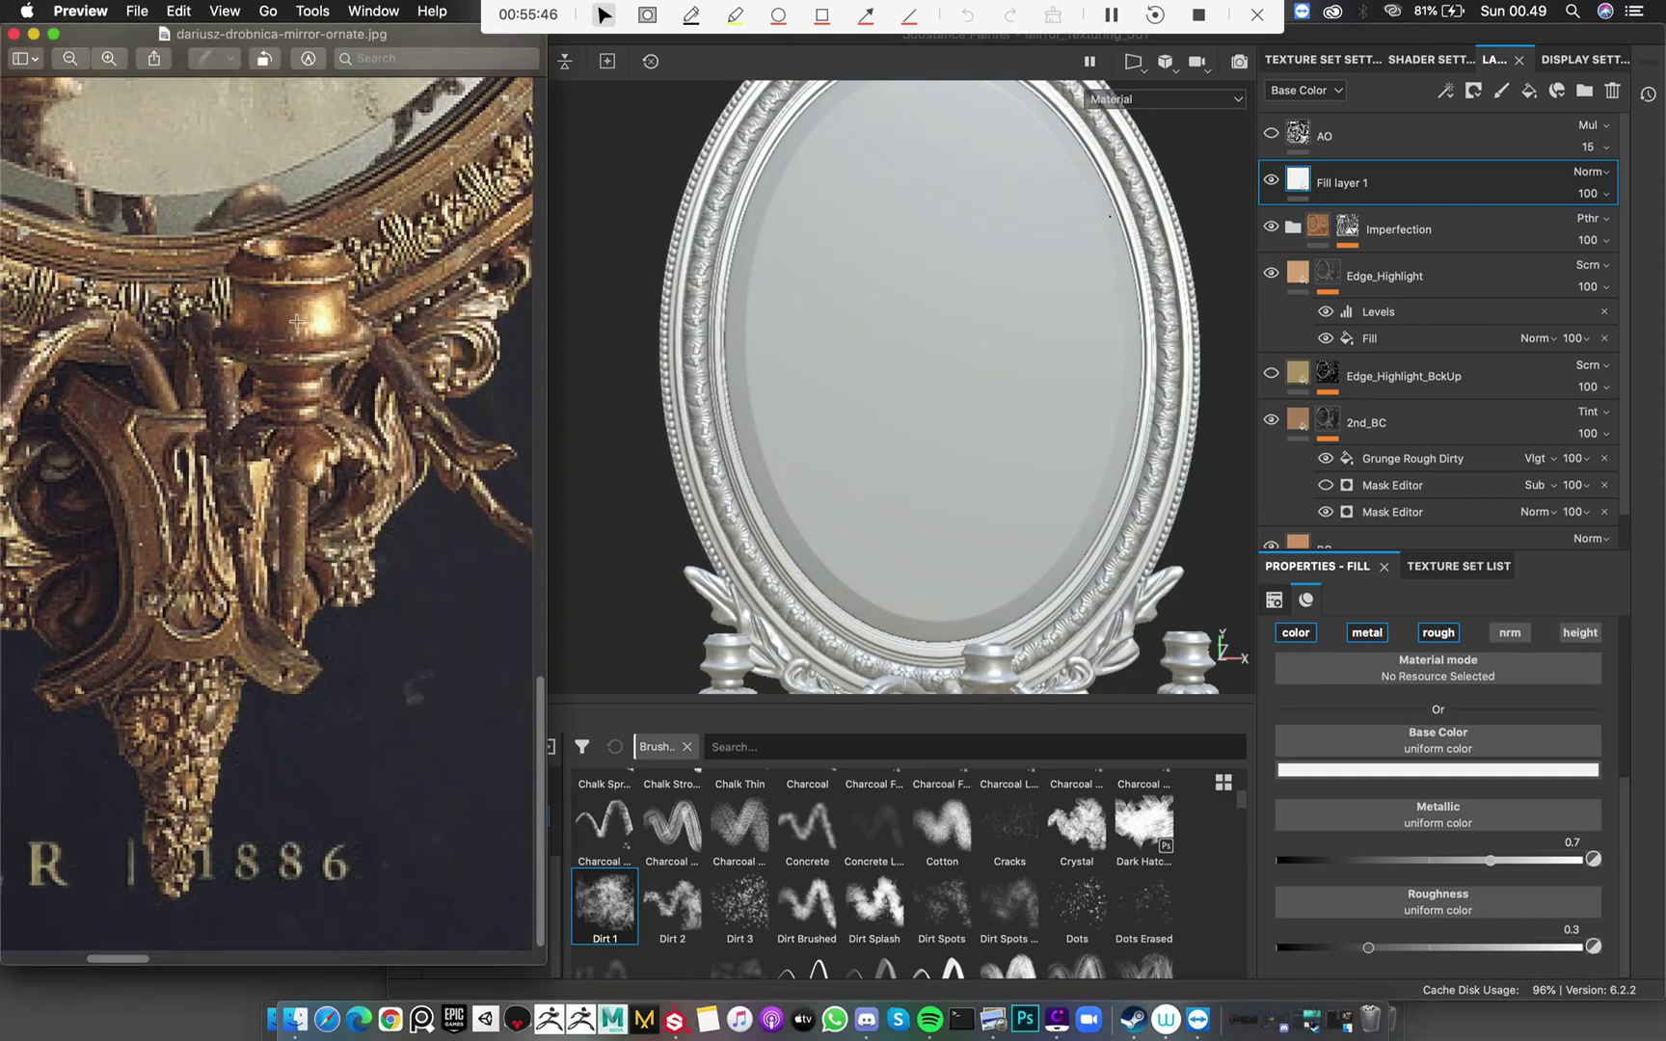
scroll(222, 318, "left", 5)
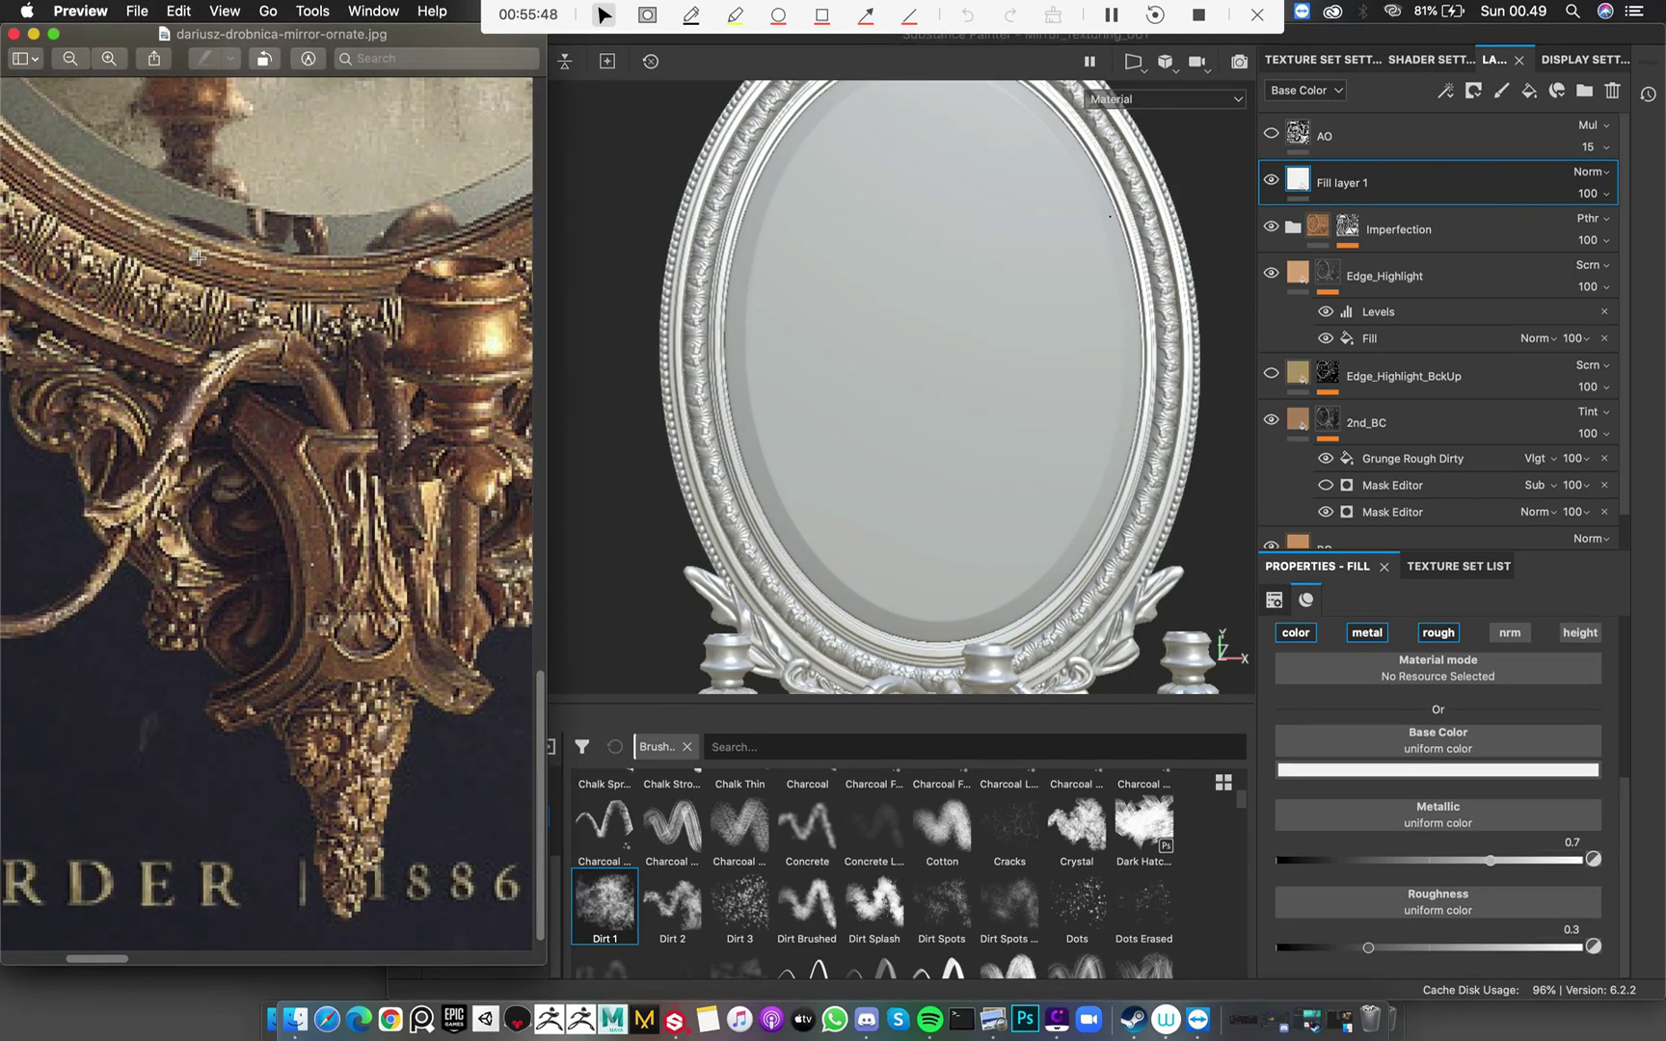
scroll(203, 262, "left", 2)
scroll(203, 263, "up", 2)
scroll(216, 308, "left", 4)
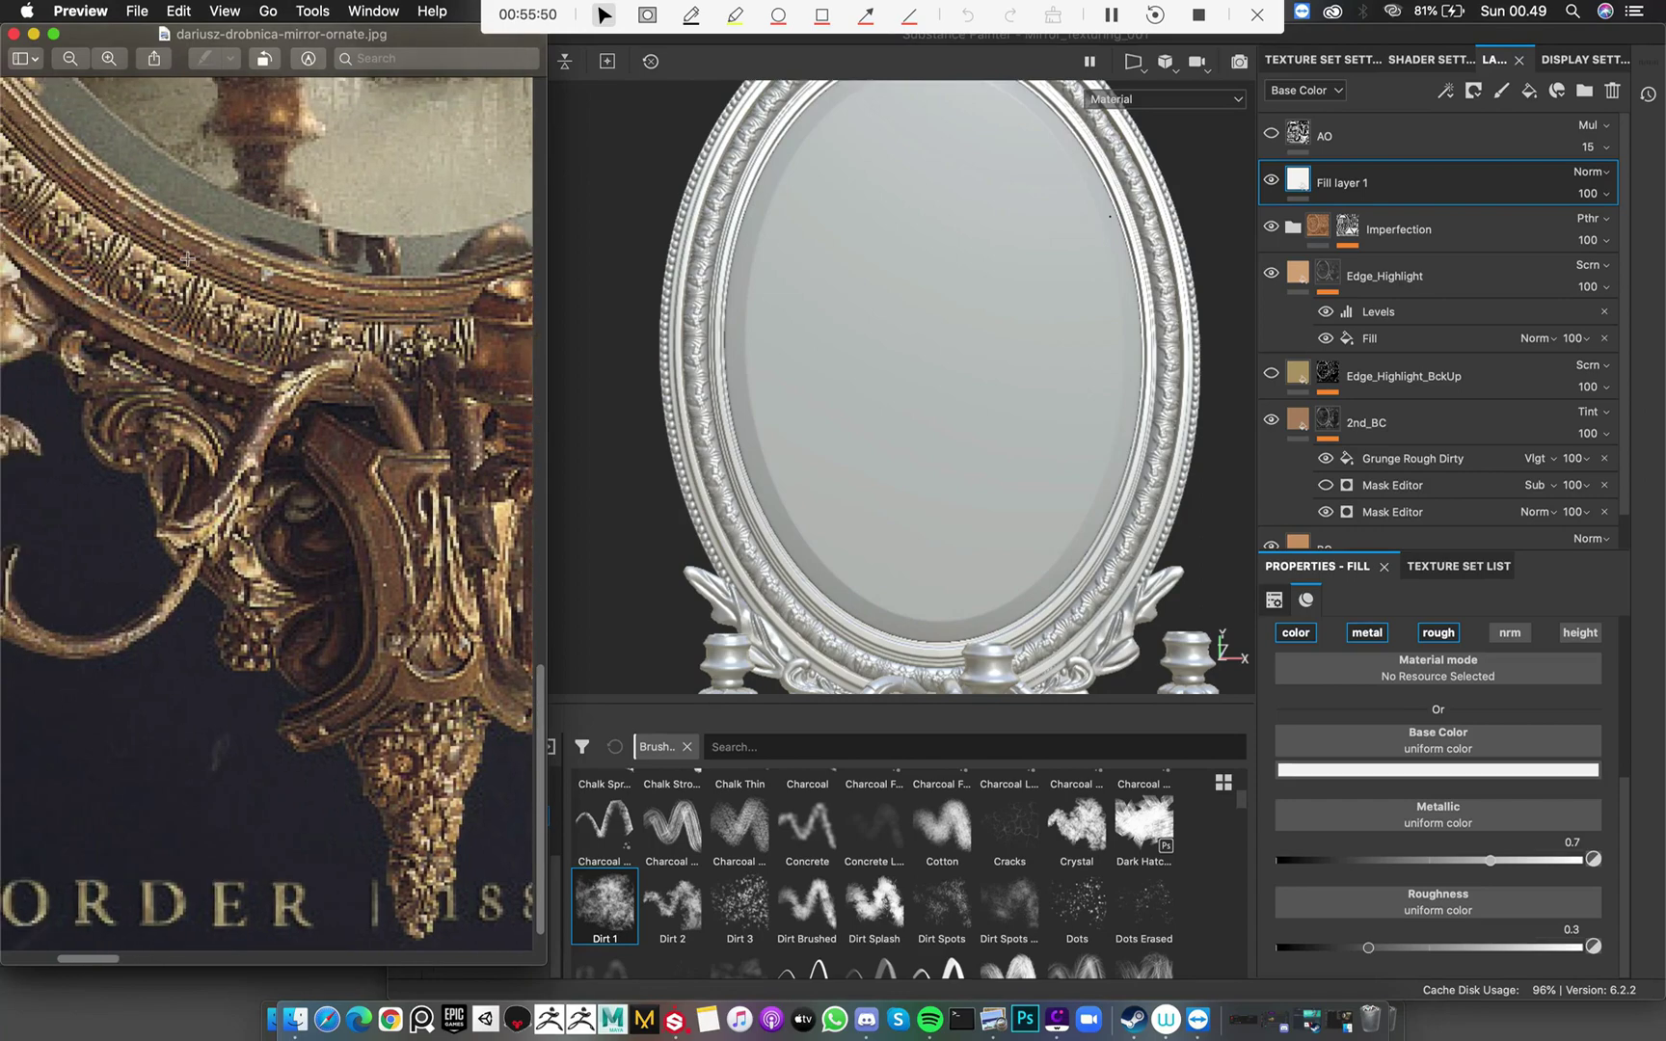
scroll(257, 351, "left", 8)
scroll(256, 351, "up", 4)
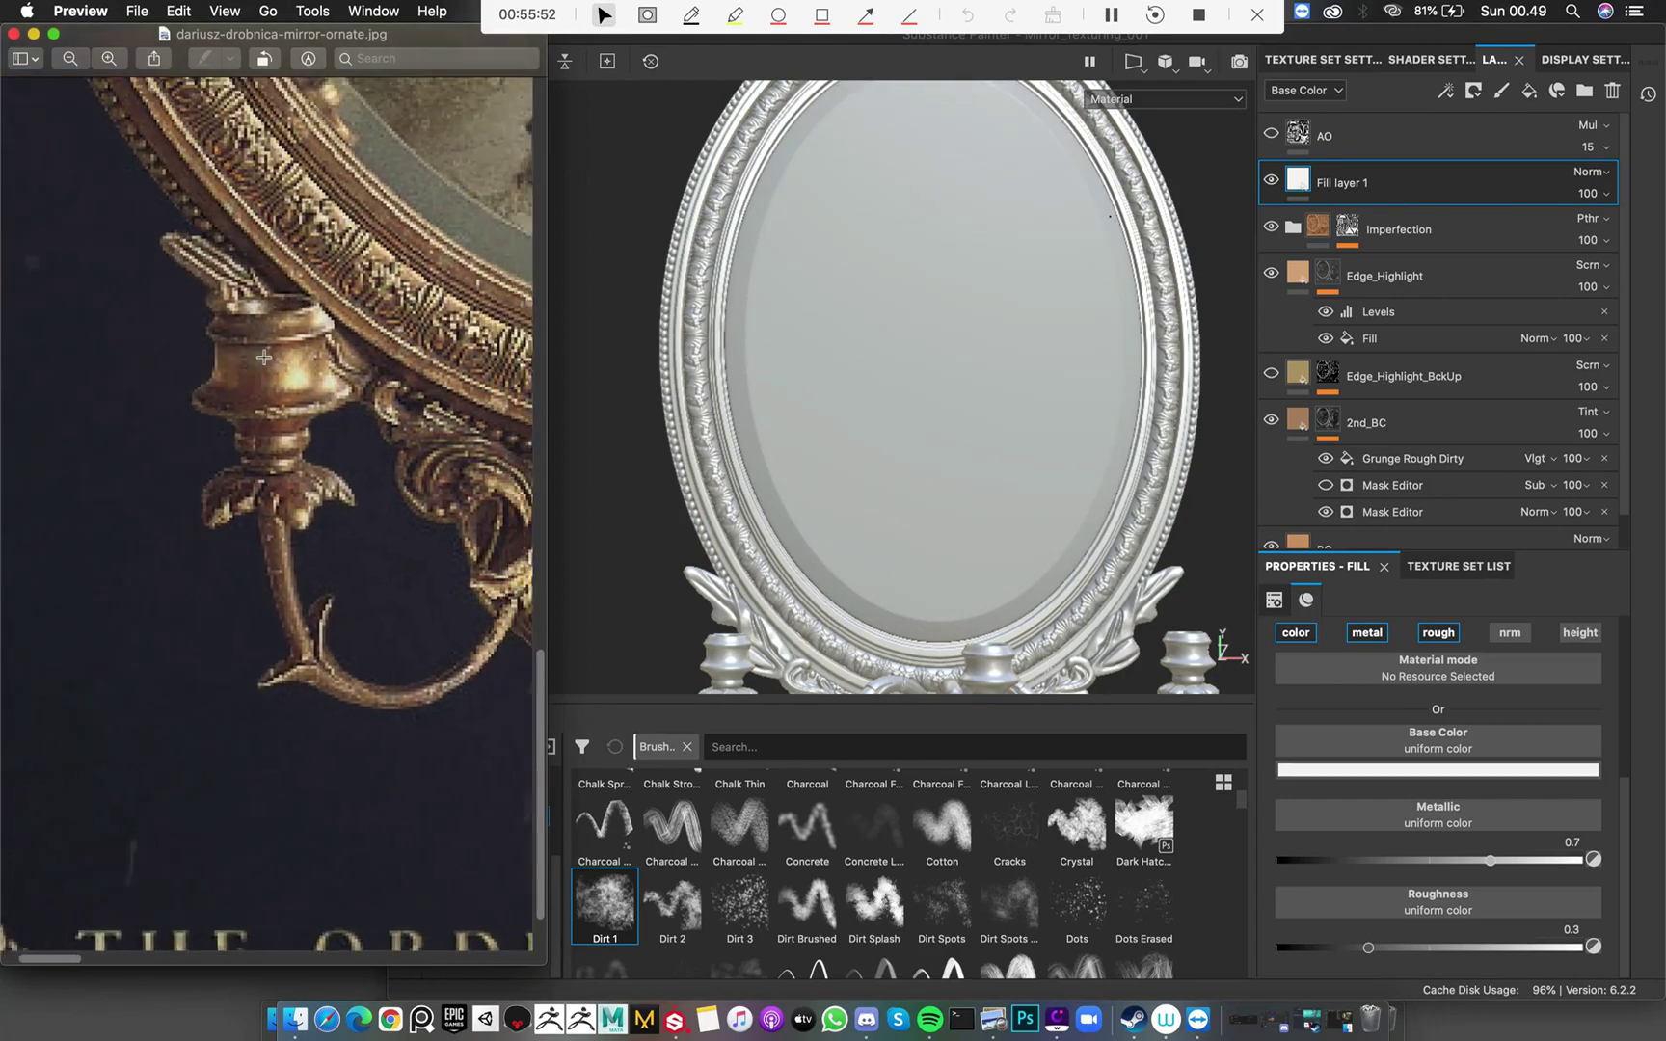
scroll(279, 354, "right", 10)
scroll(280, 354, "down", 5)
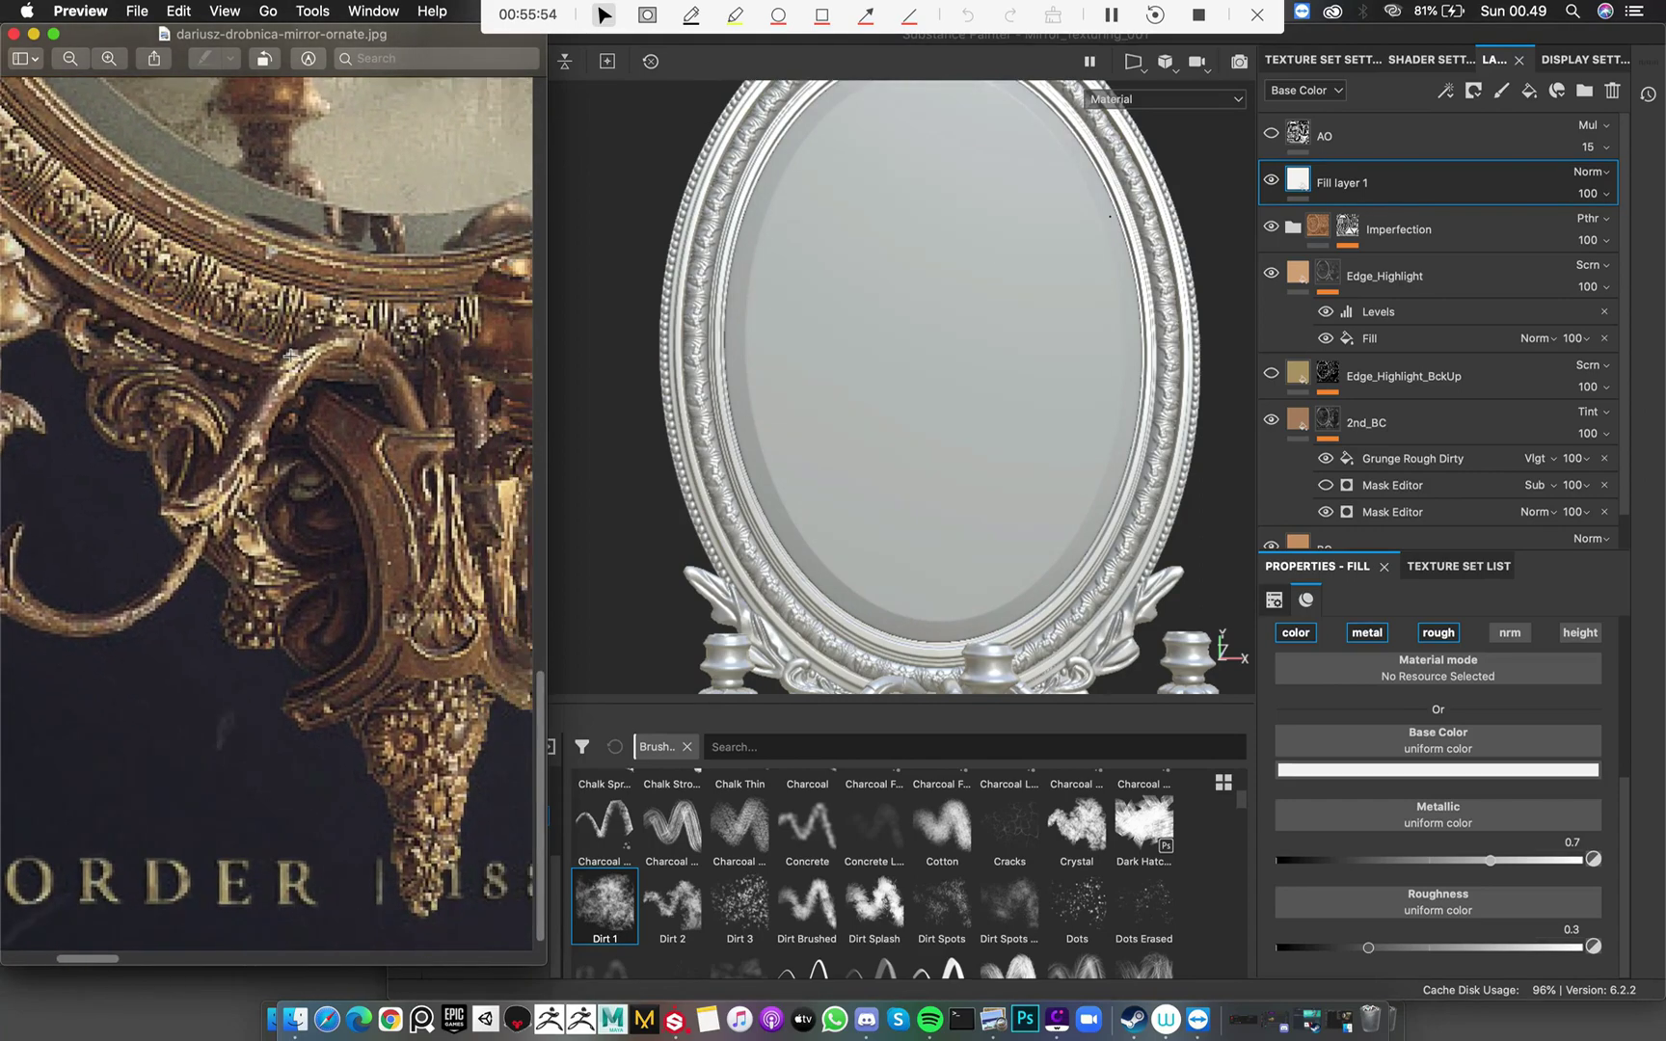
scroll(280, 346, "right", 1)
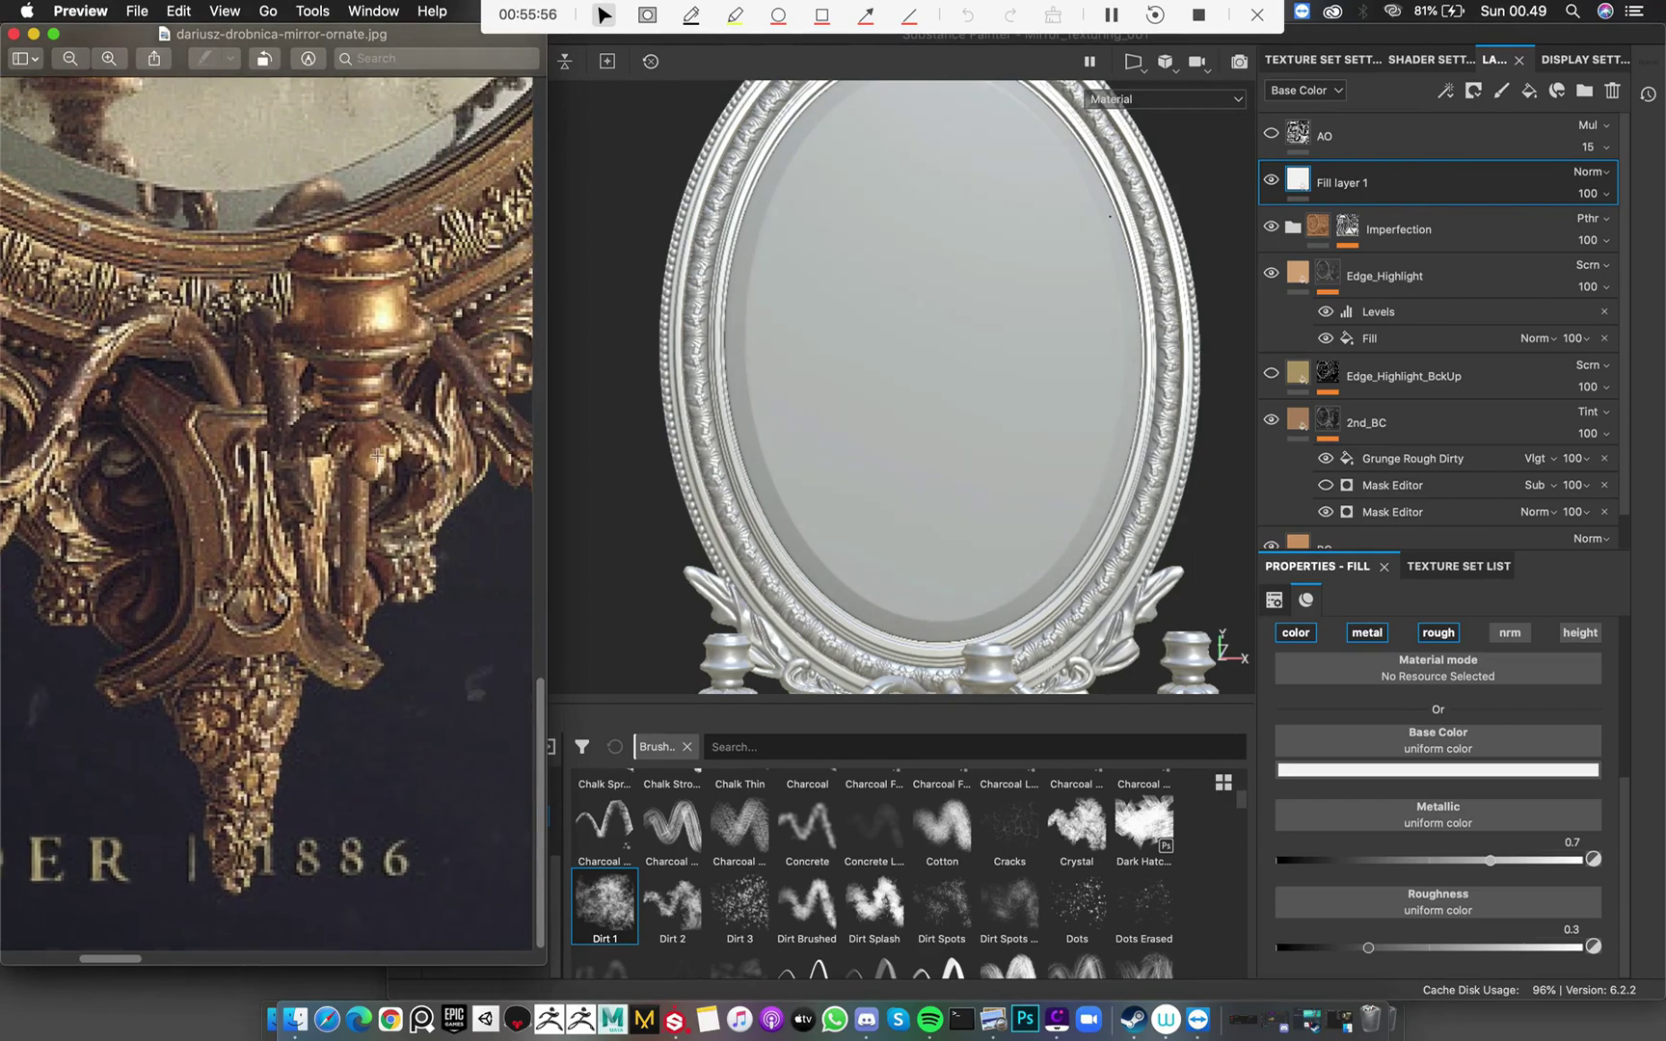
scroll(376, 443, "right", 8)
Return to Substance Painter and set the white fill layer's roughness to 0.4
left_click(602, 364)
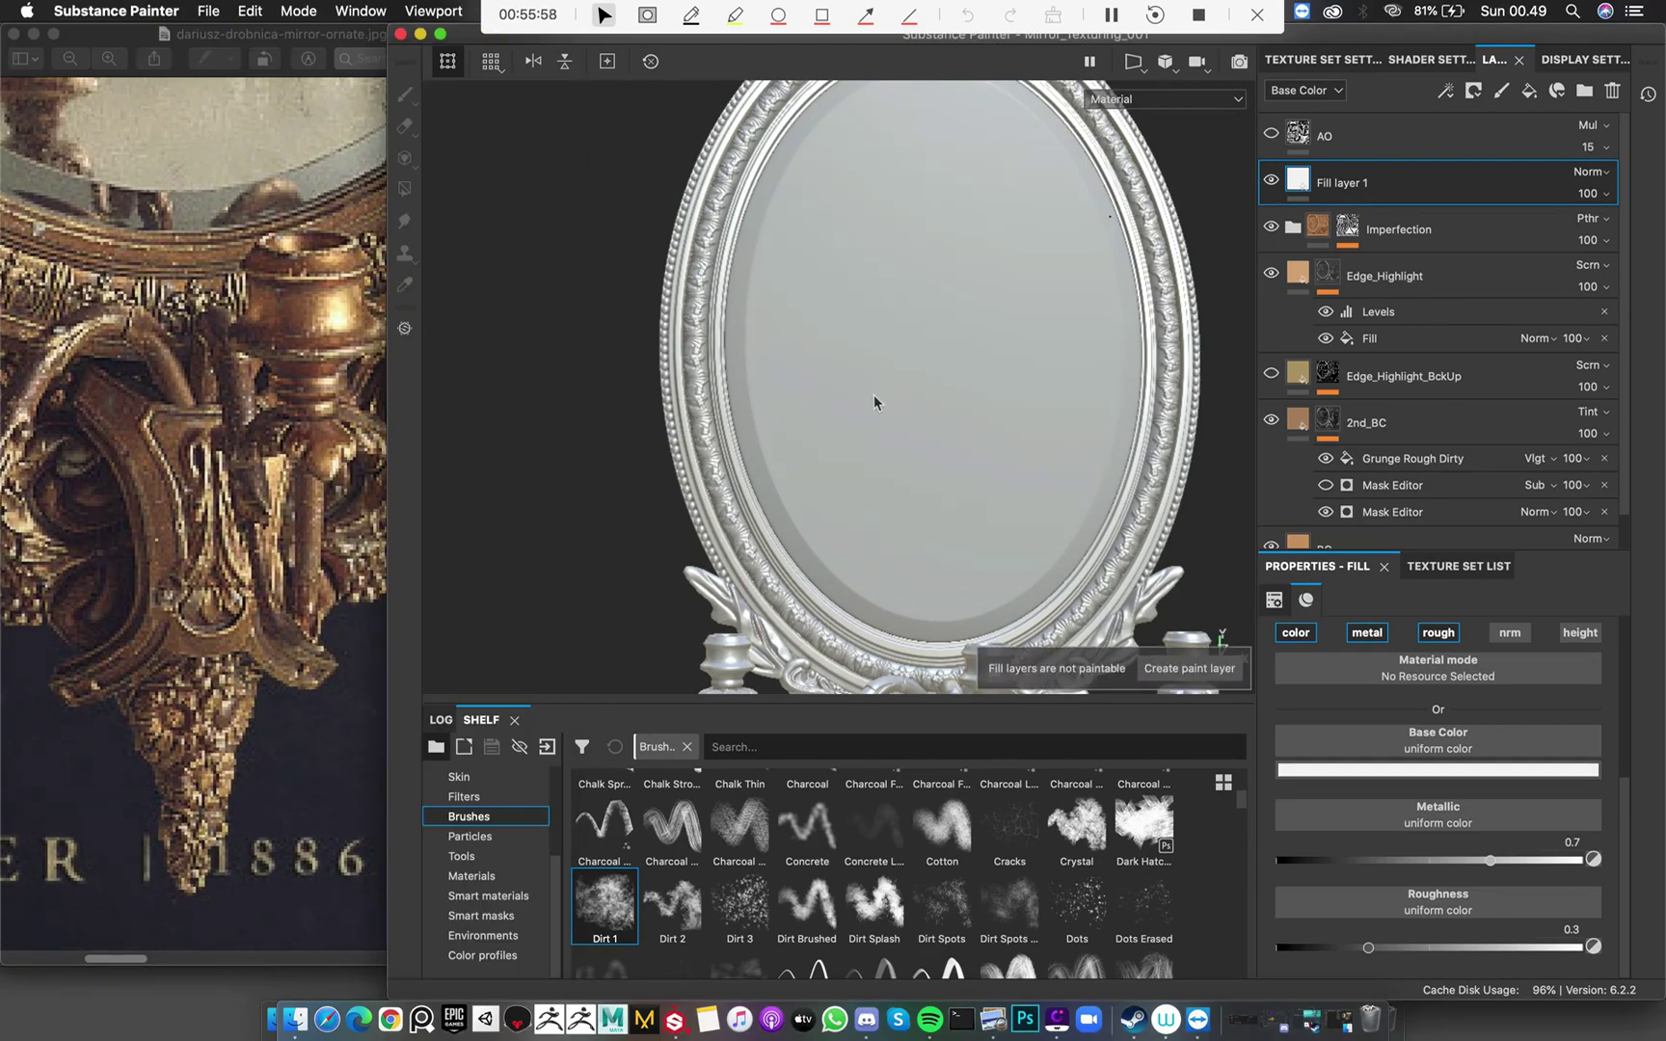
key("alt")
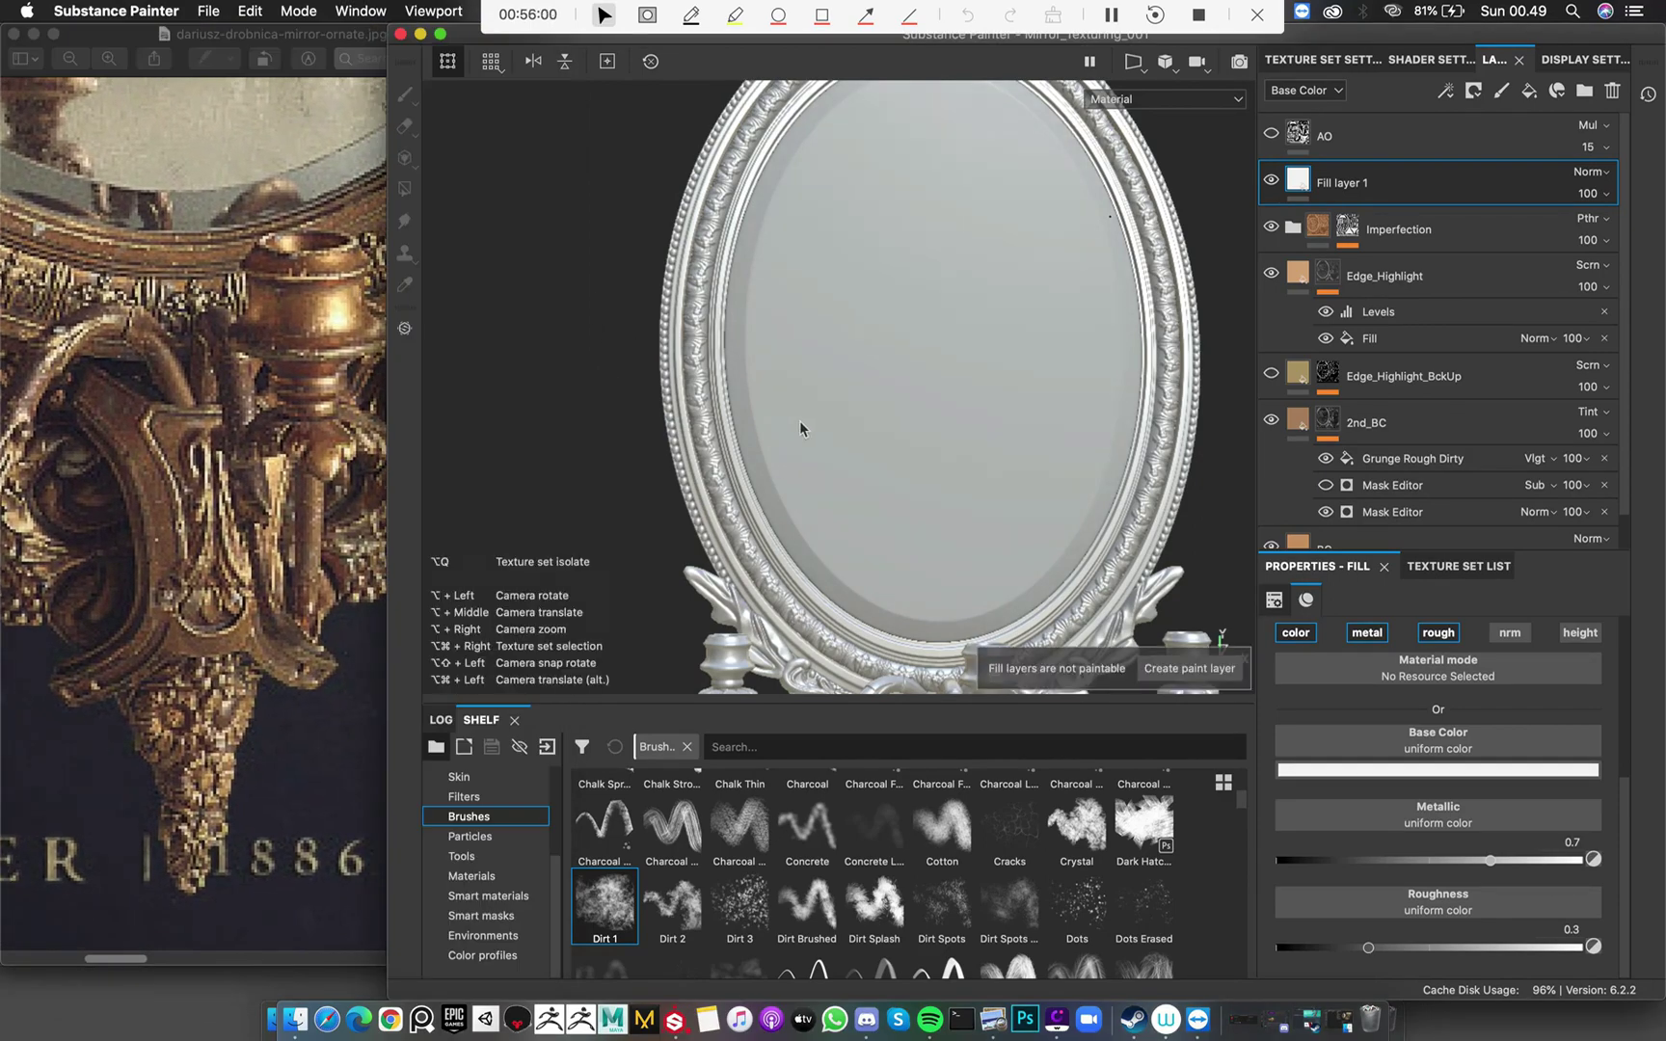
middle_click_drag(850, 429, 814, 333, "alt")
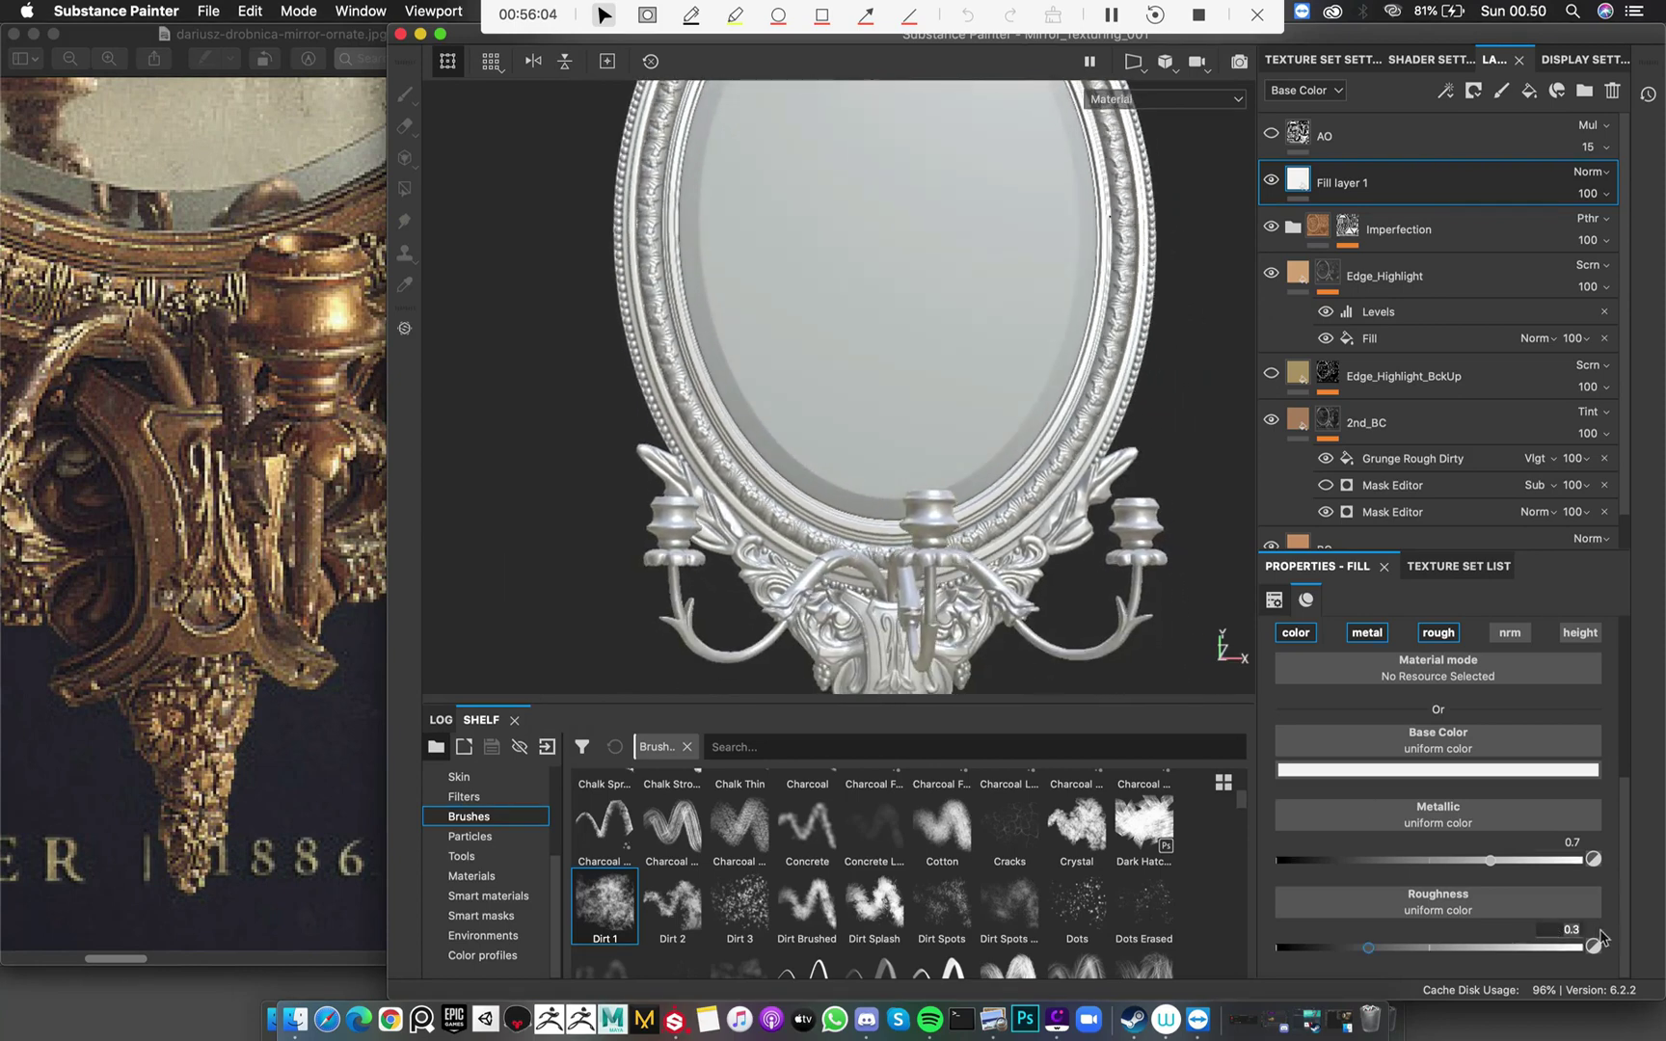
key("Return")
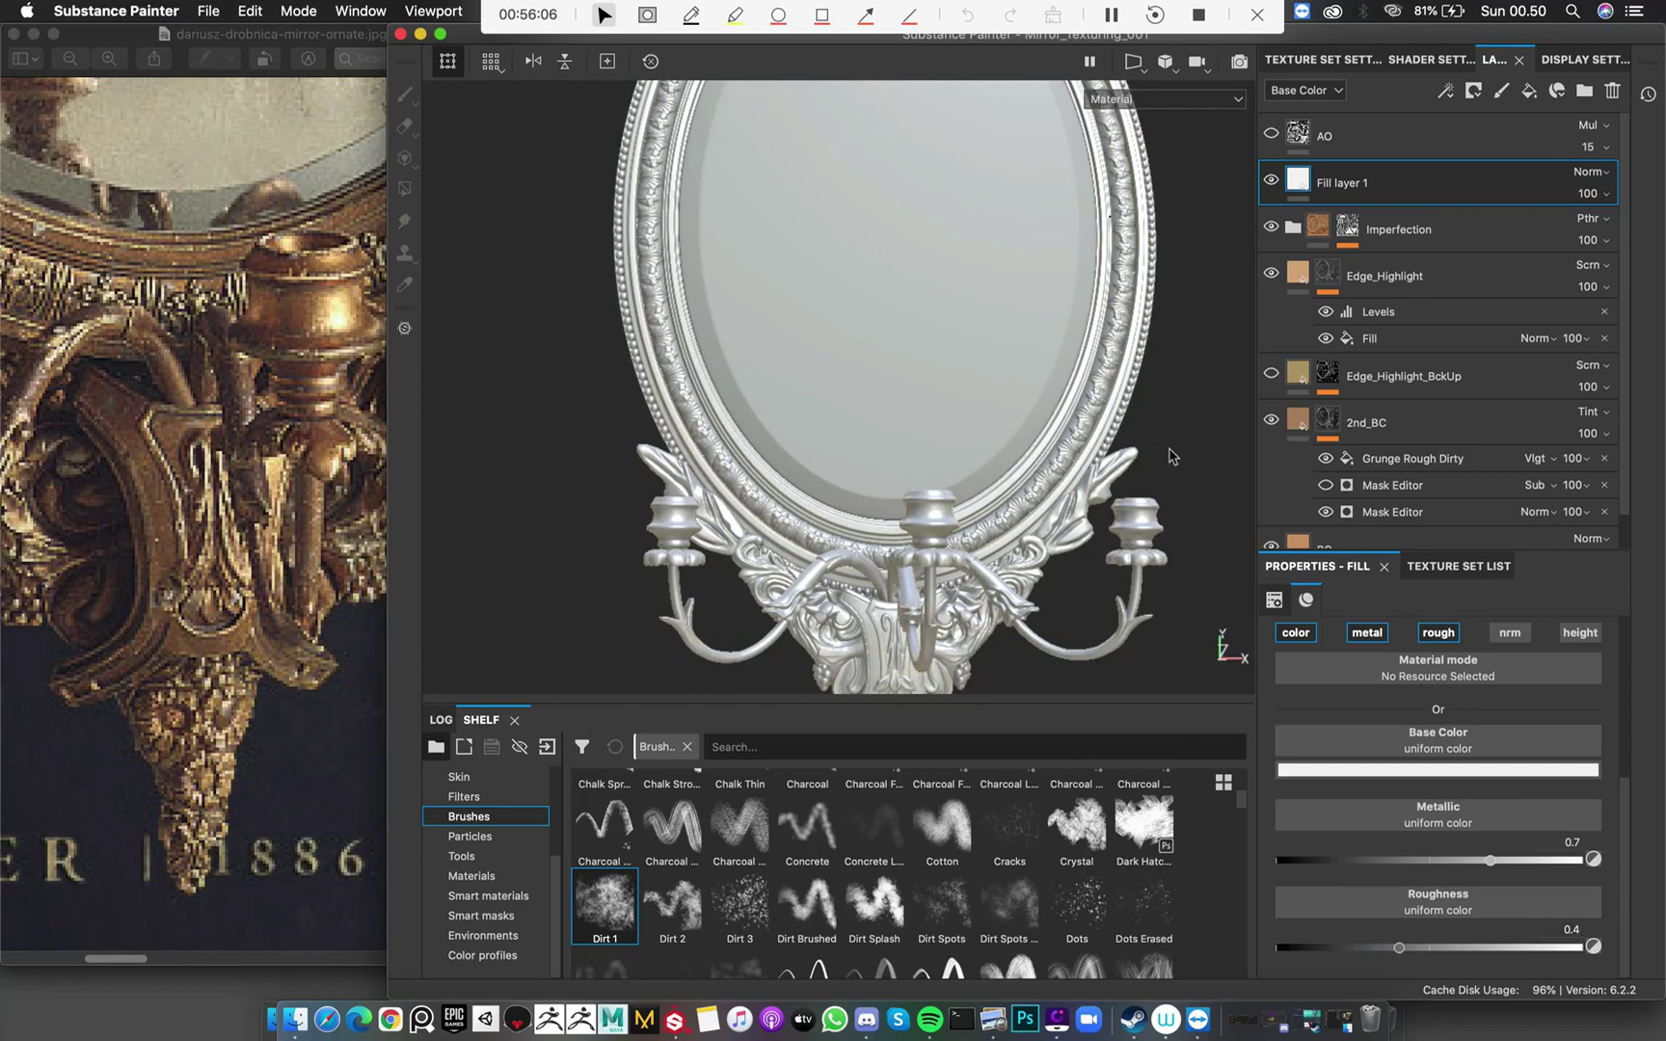
Rename the white fill layer as Paint_Damage and add a black mask to it
left_click_drag(951, 432, 905, 483, "alt")
middle_click_drag(849, 429, 802, 287, "alt")
right_click_drag(810, 308, 1083, 470, "alt")
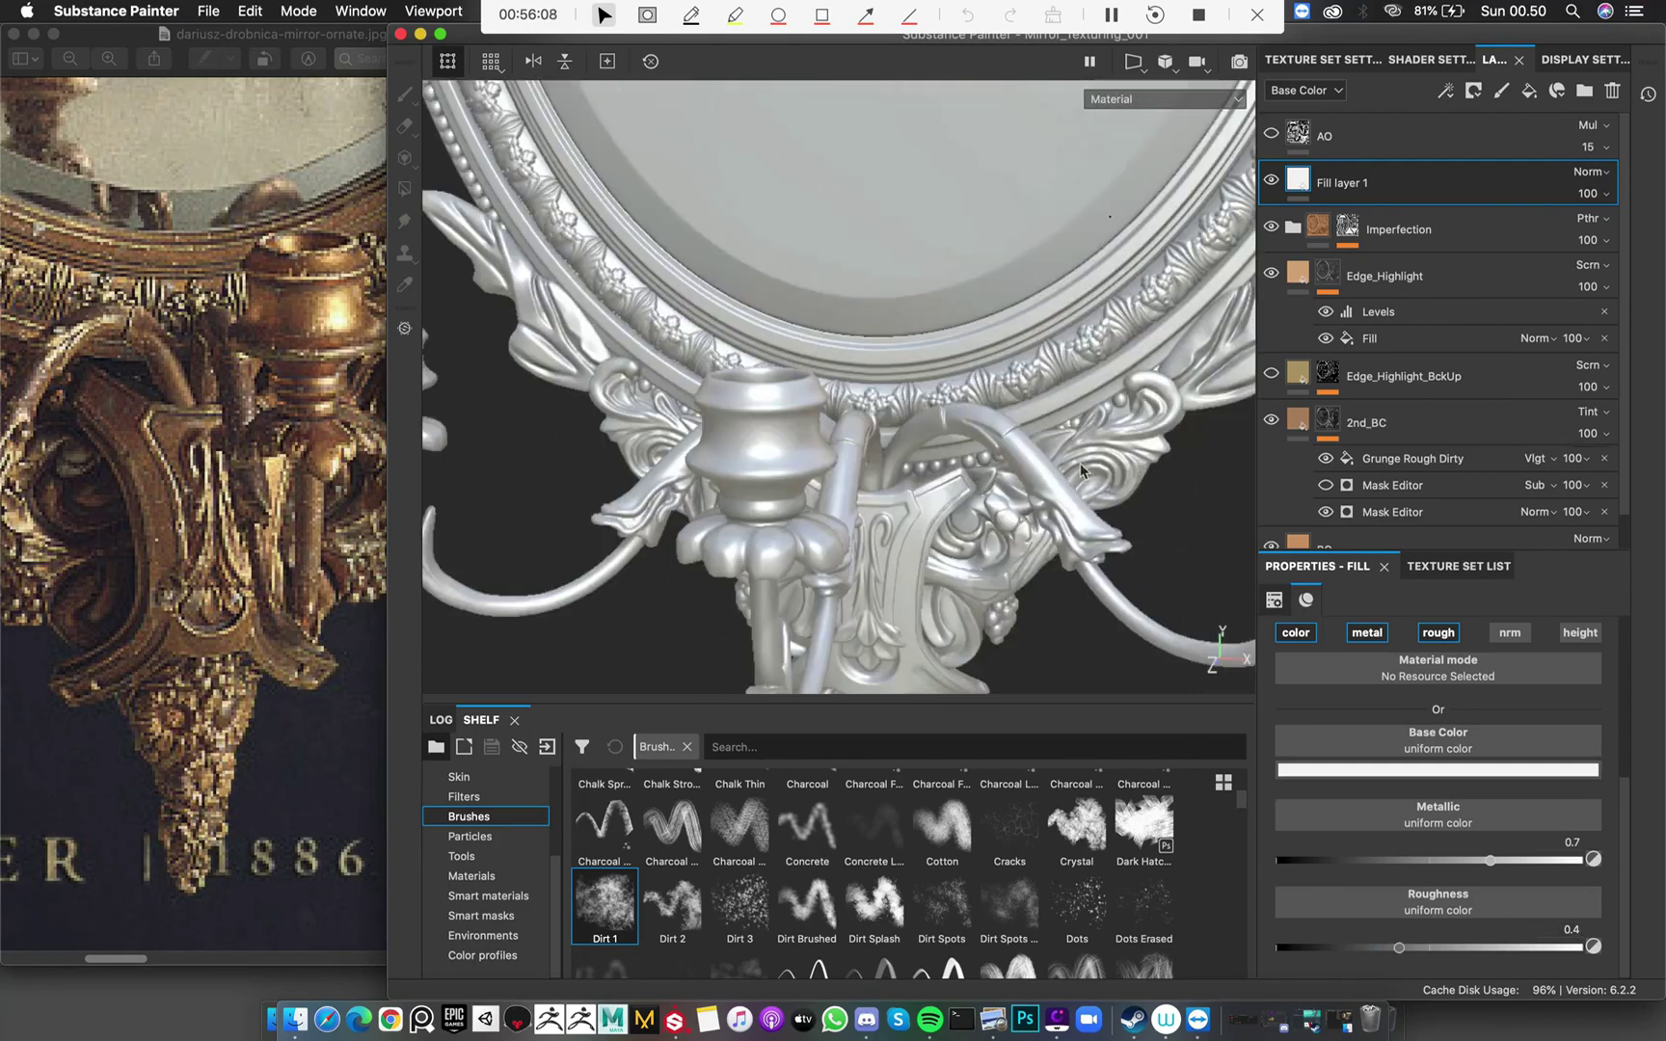
middle_click_drag(867, 448, 892, 363, "alt")
left_click_drag(892, 361, 810, 374, "alt")
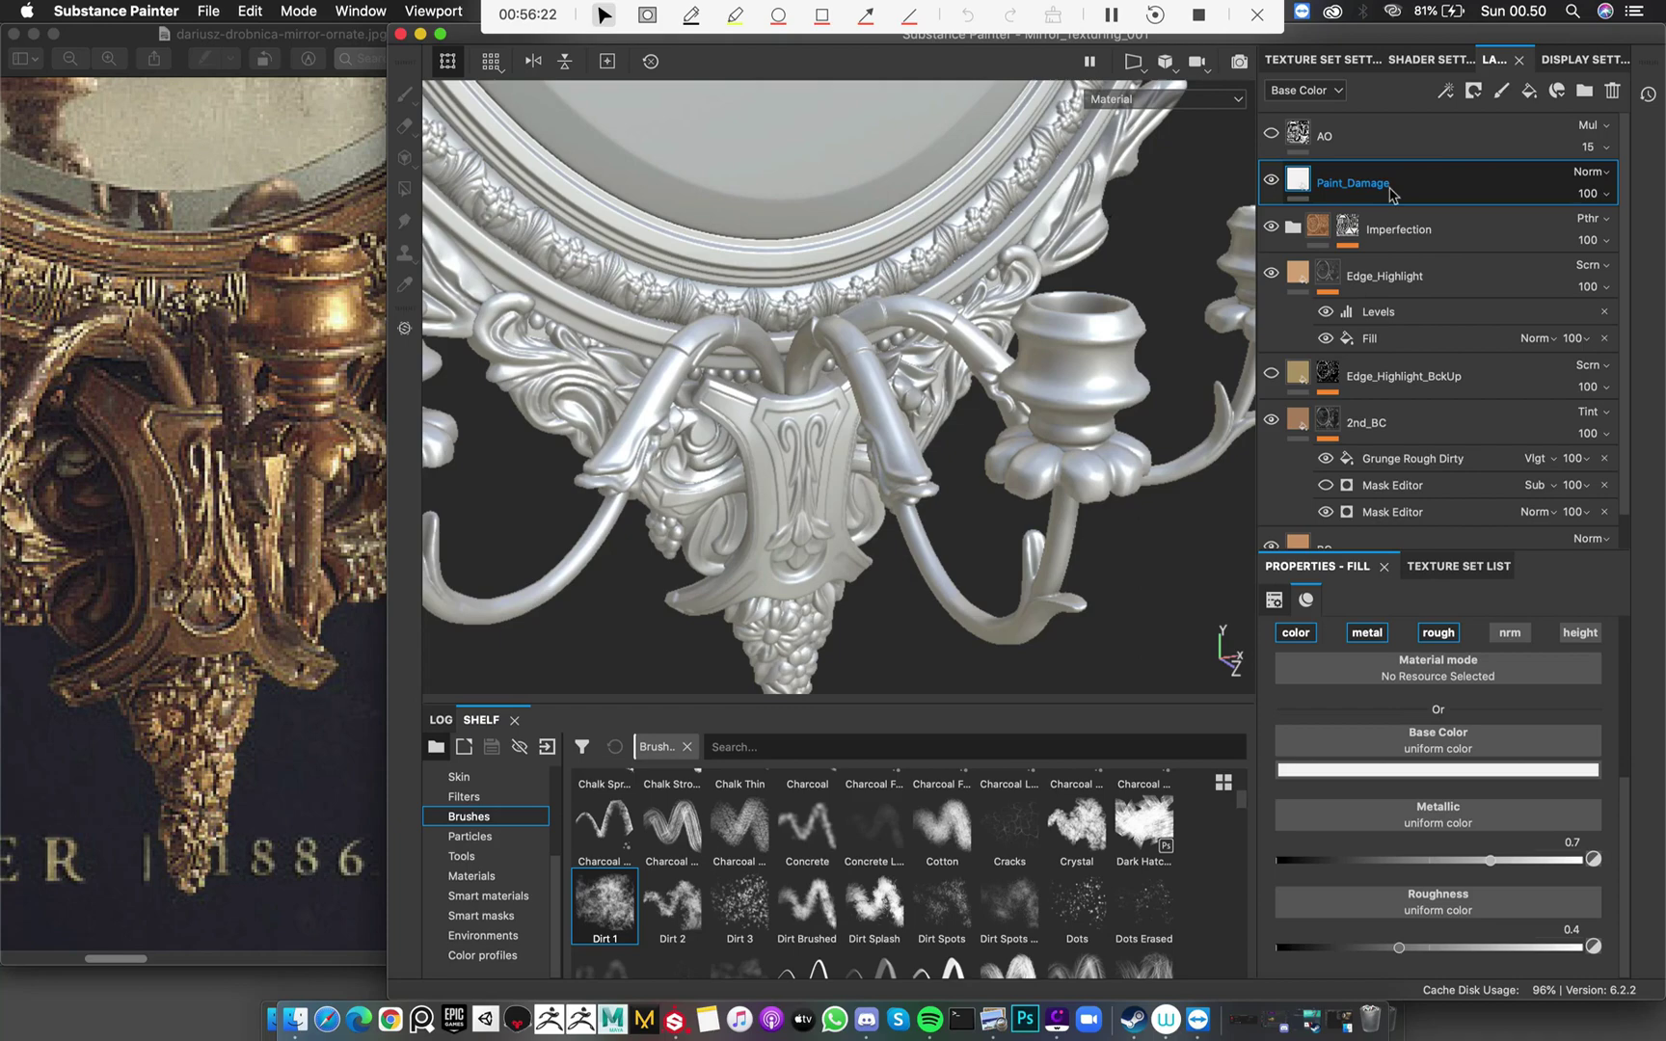
right_click(1293, 177)
left_click(1347, 210)
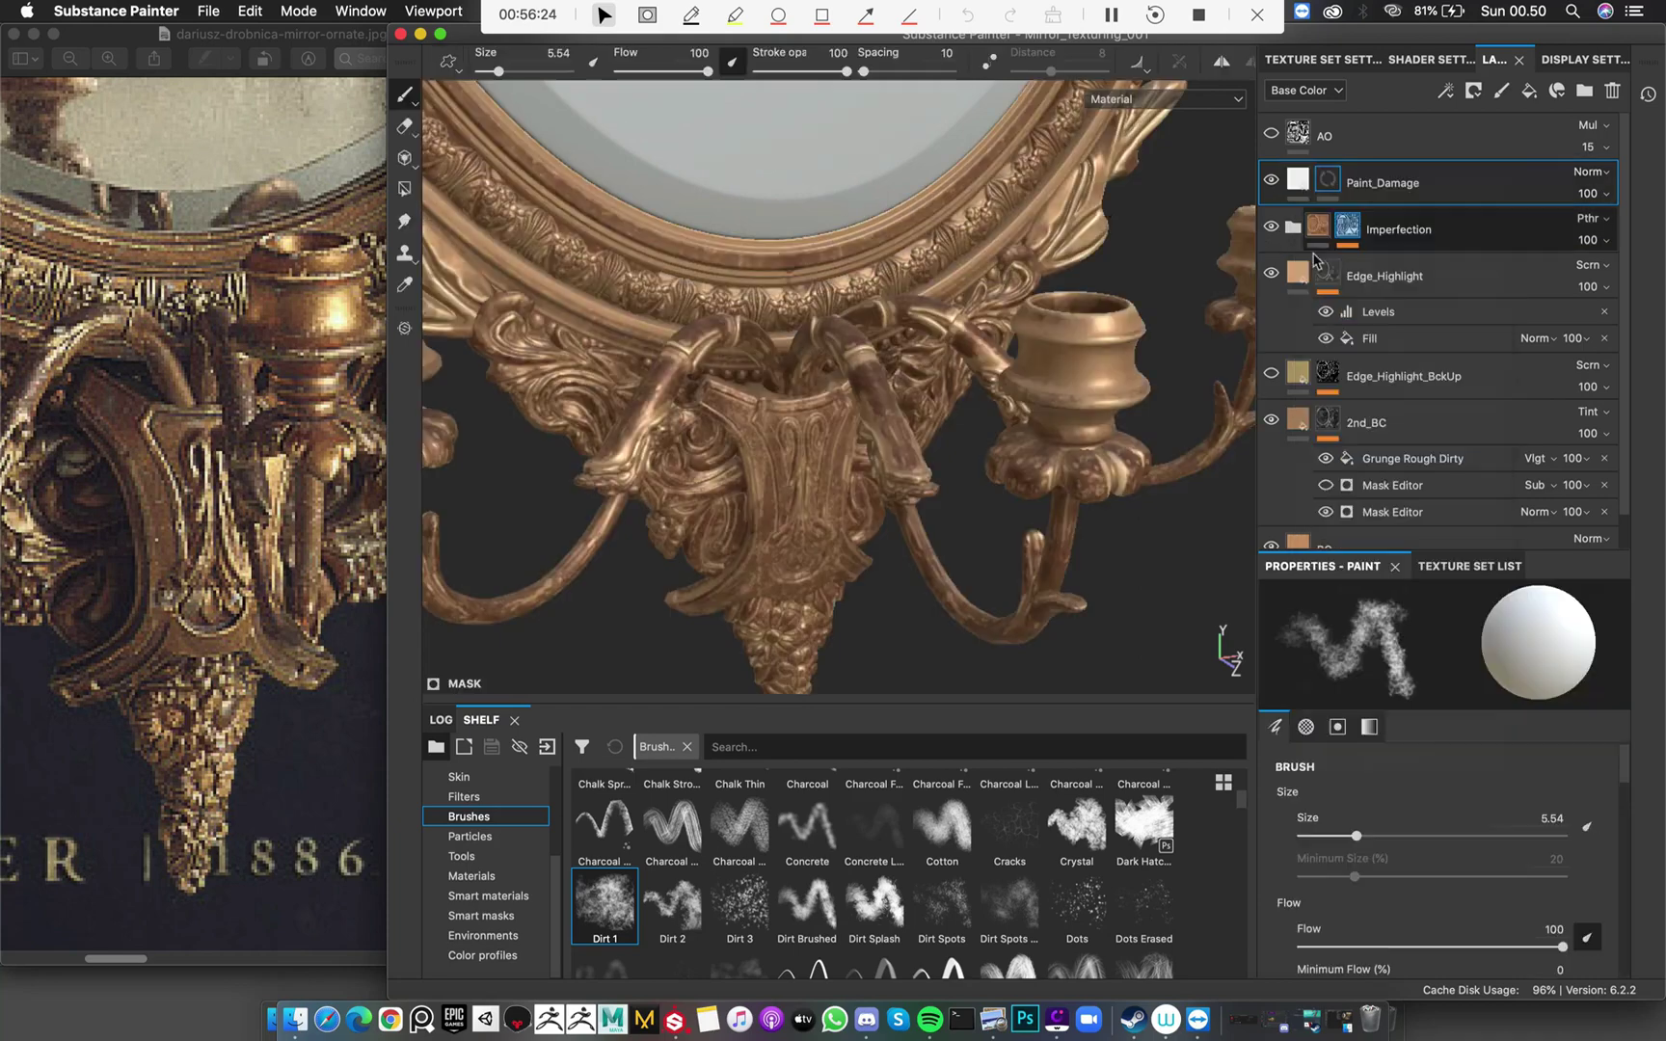
Apply the Paint Old Small Cracks smart mask to the Paint_Damage layer and display only its mask on the model
scroll(666, 861, "down", 3)
scroll(666, 861, "down", 10)
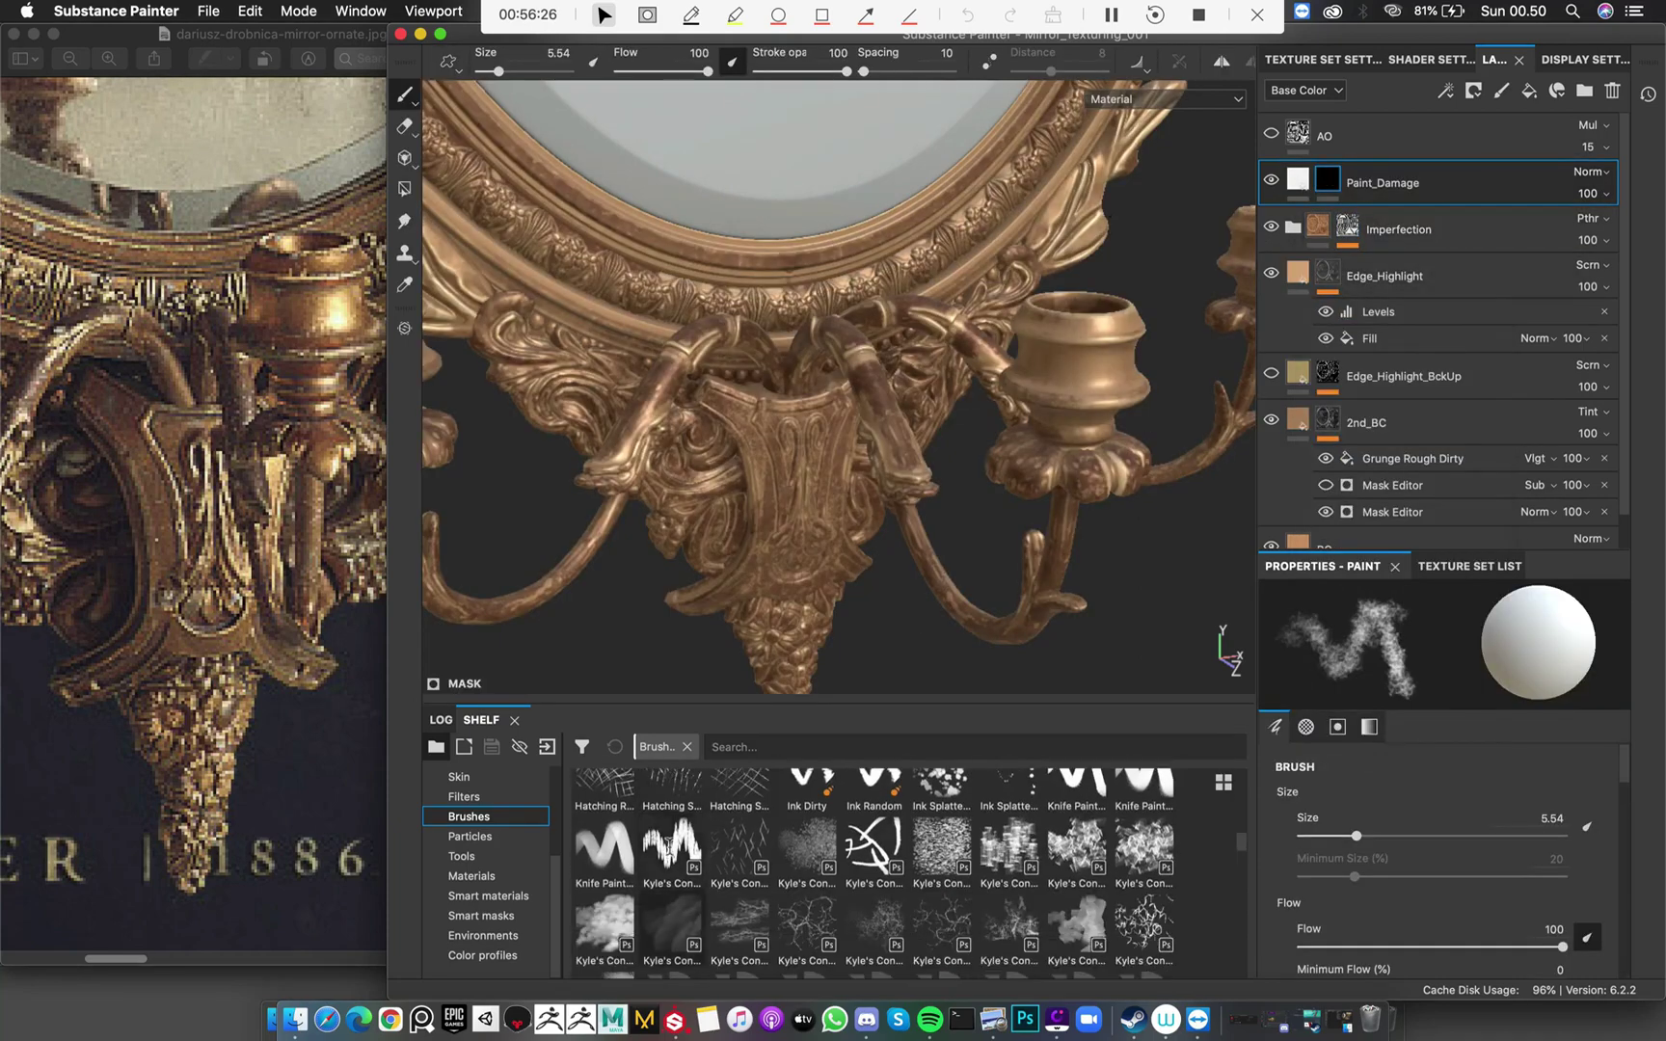
left_click(505, 915)
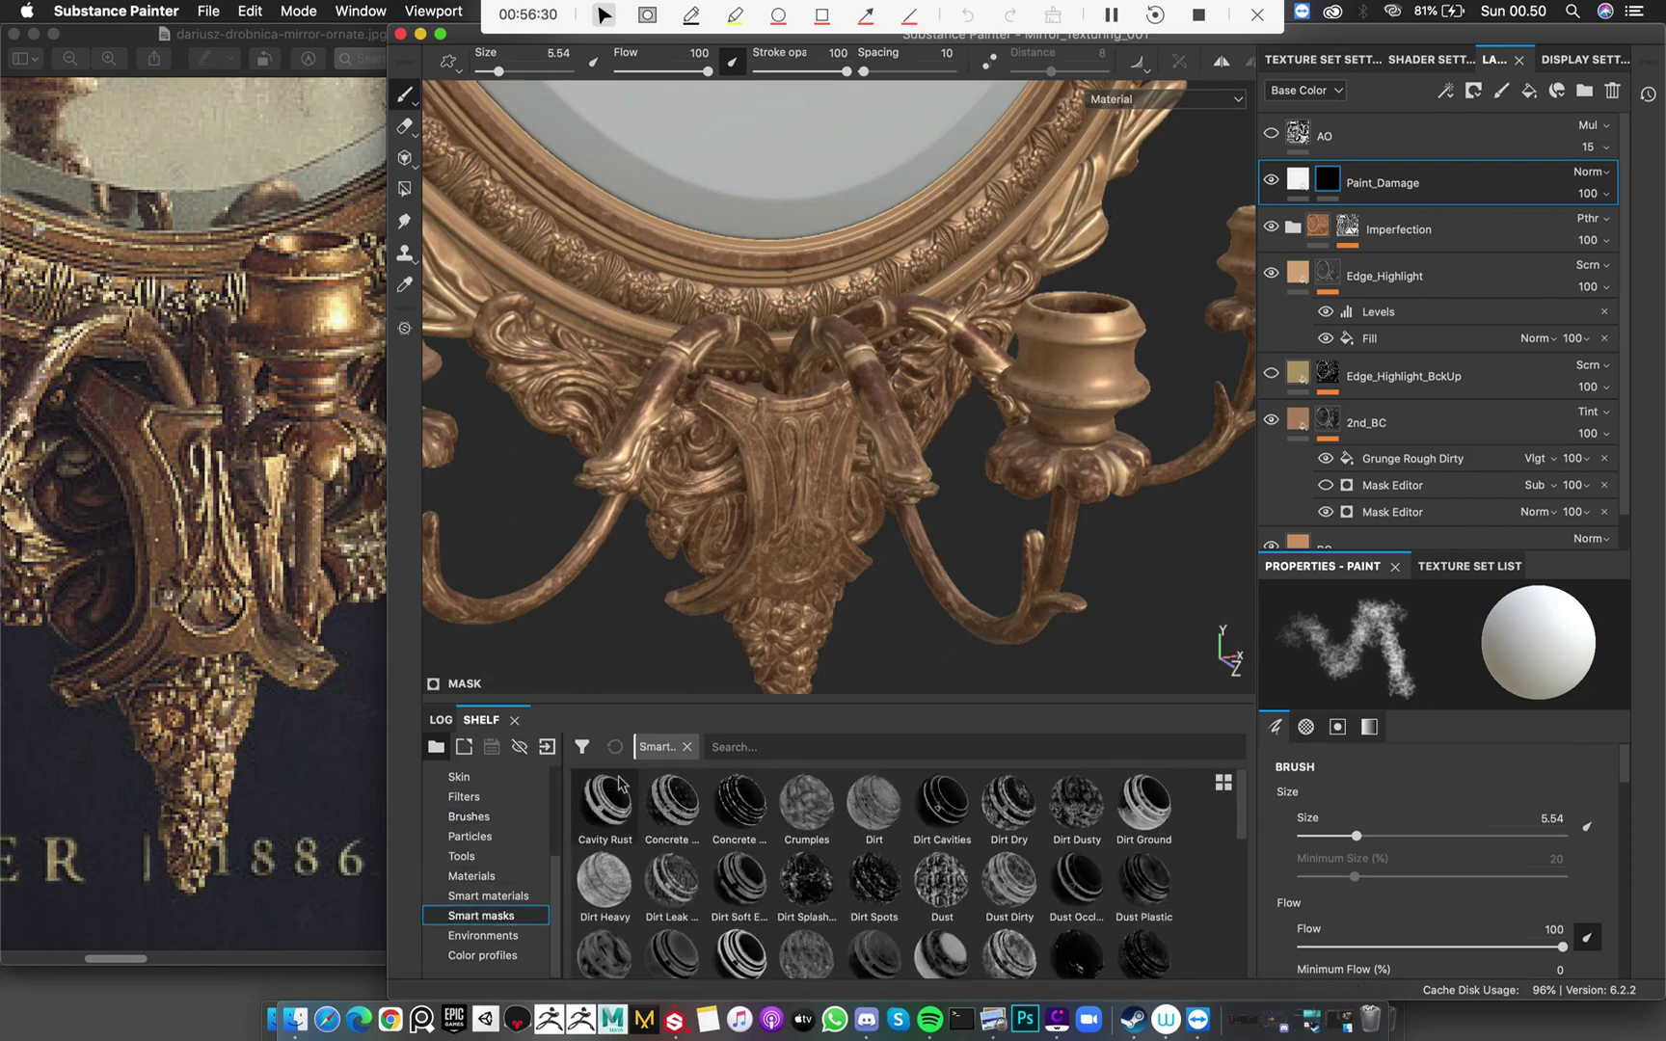
mouse_move(618, 784)
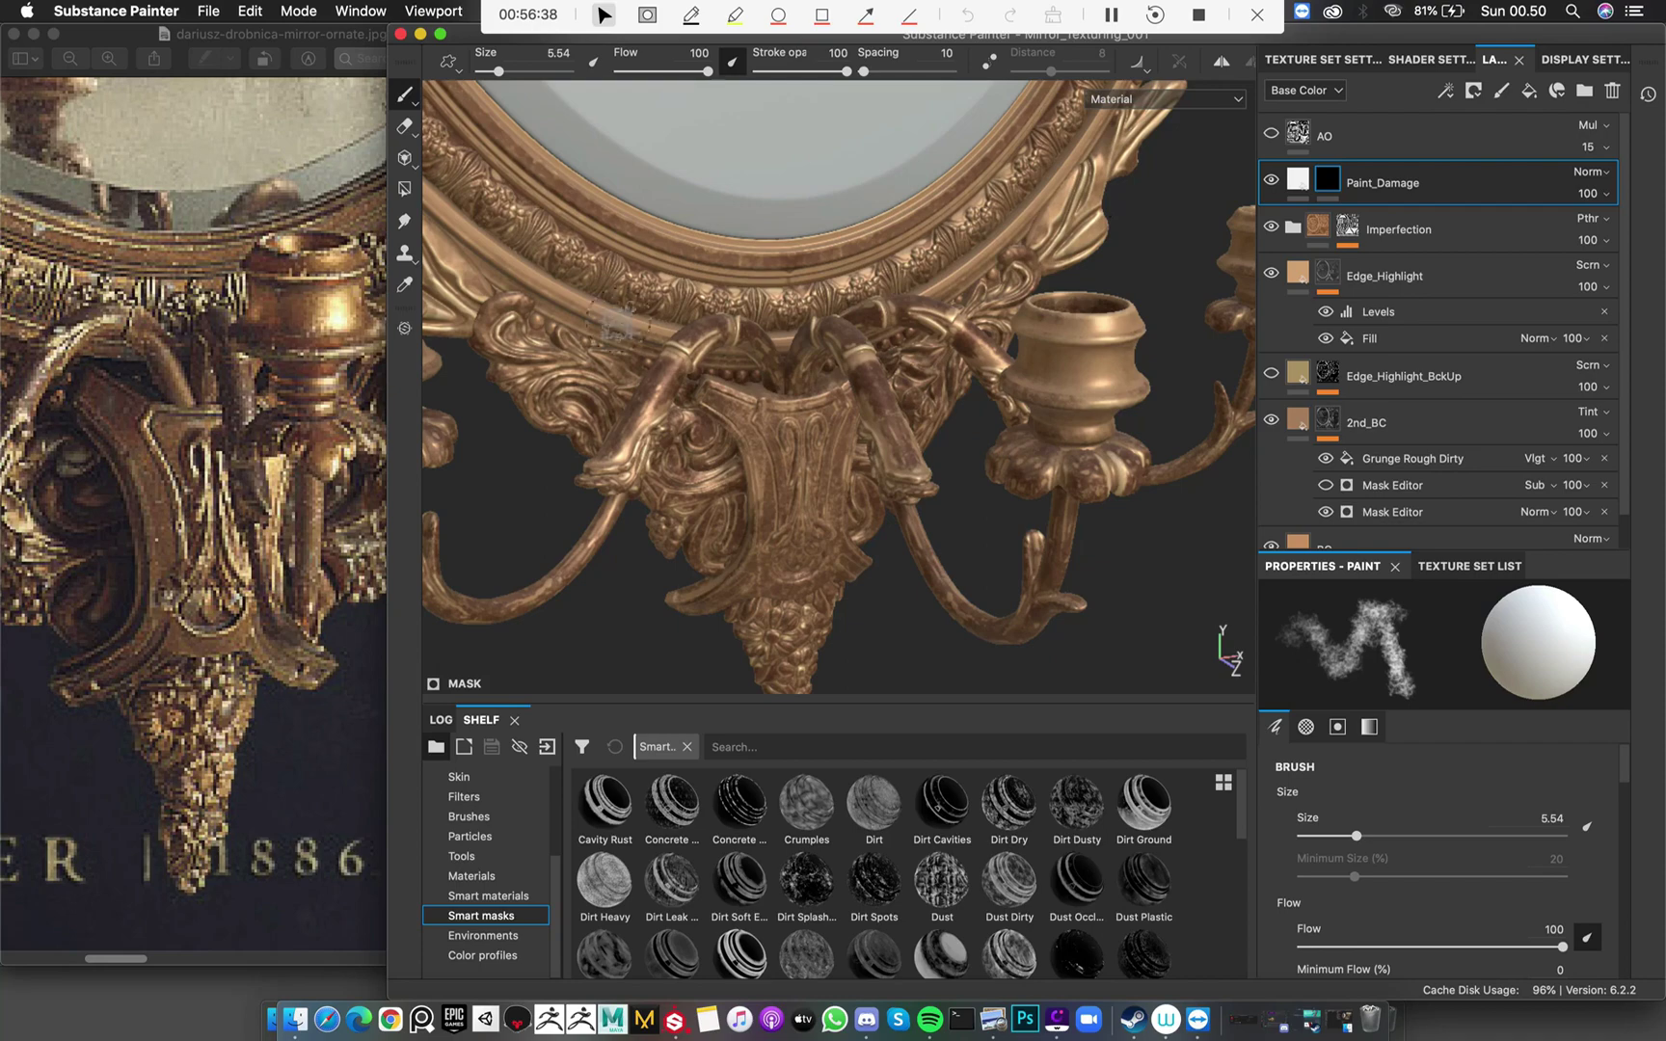
mouse_move(950, 372)
left_mouse_down("alt")
mouse_move(863, 327)
mouse_move(718, 328)
mouse_move(1020, 424)
mouse_move(949, 391)
mouse_move(985, 398)
mouse_move(1041, 366)
mouse_move(993, 524)
mouse_move(704, 482)
mouse_move(723, 444)
left_mouse_up("alt")
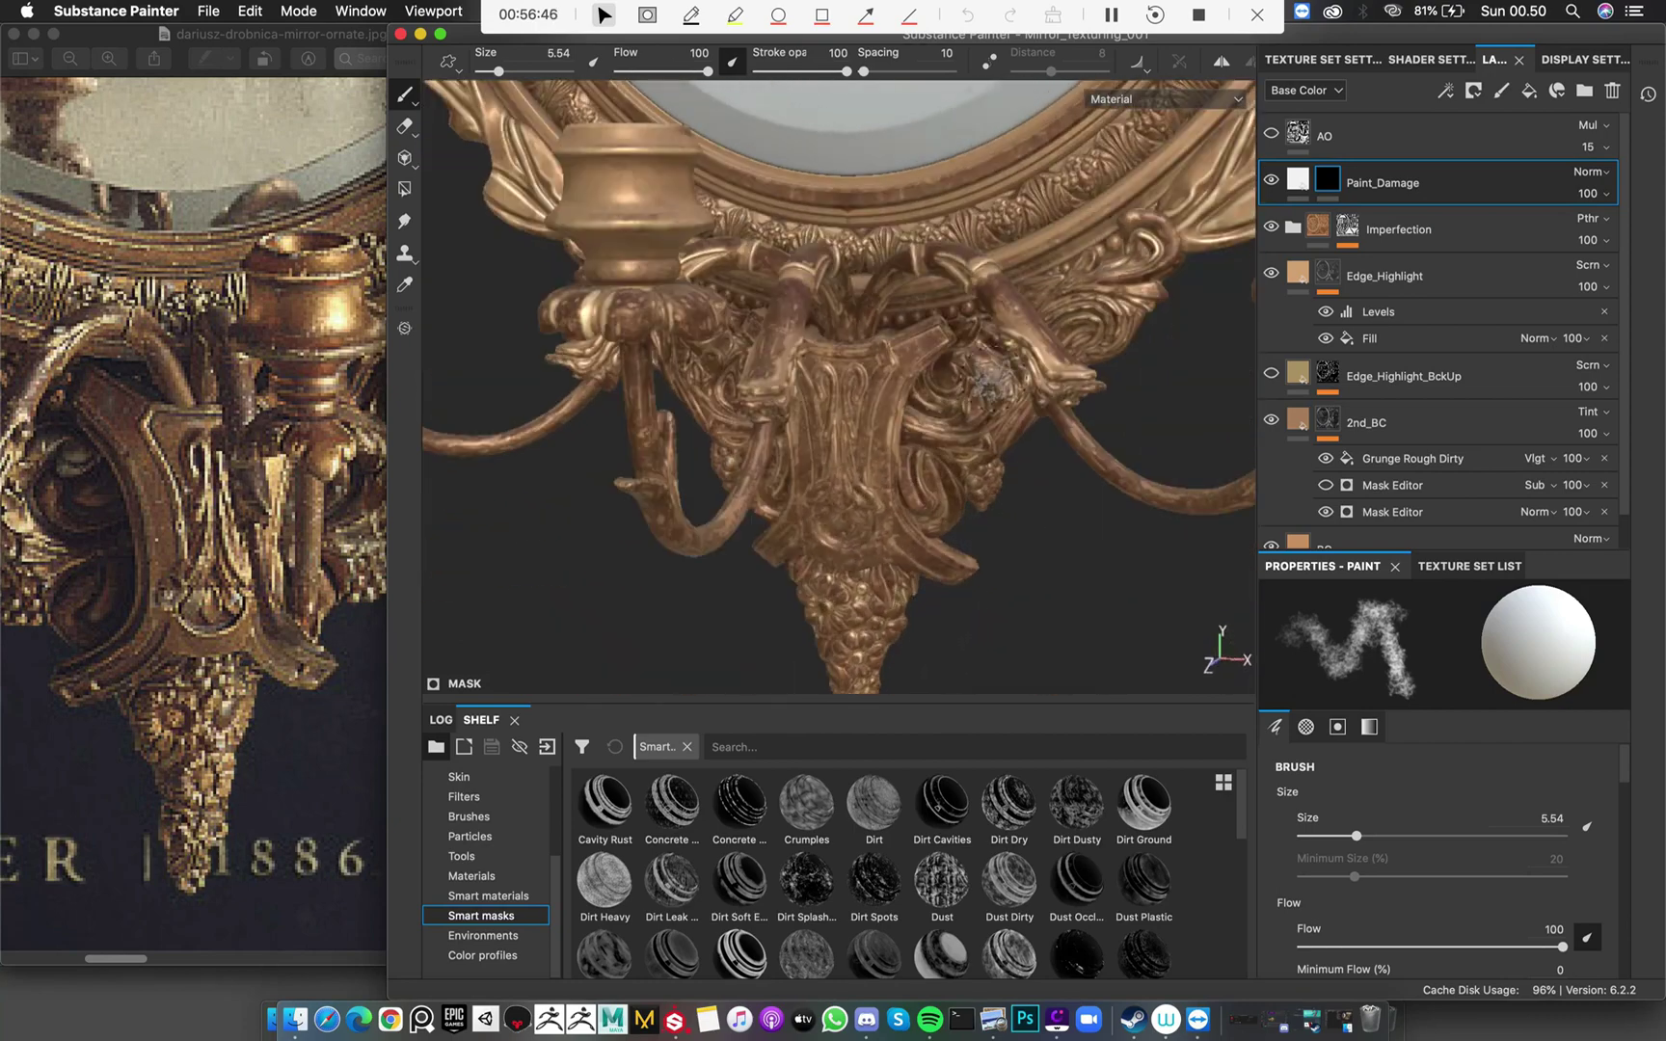
left_click(1328, 180)
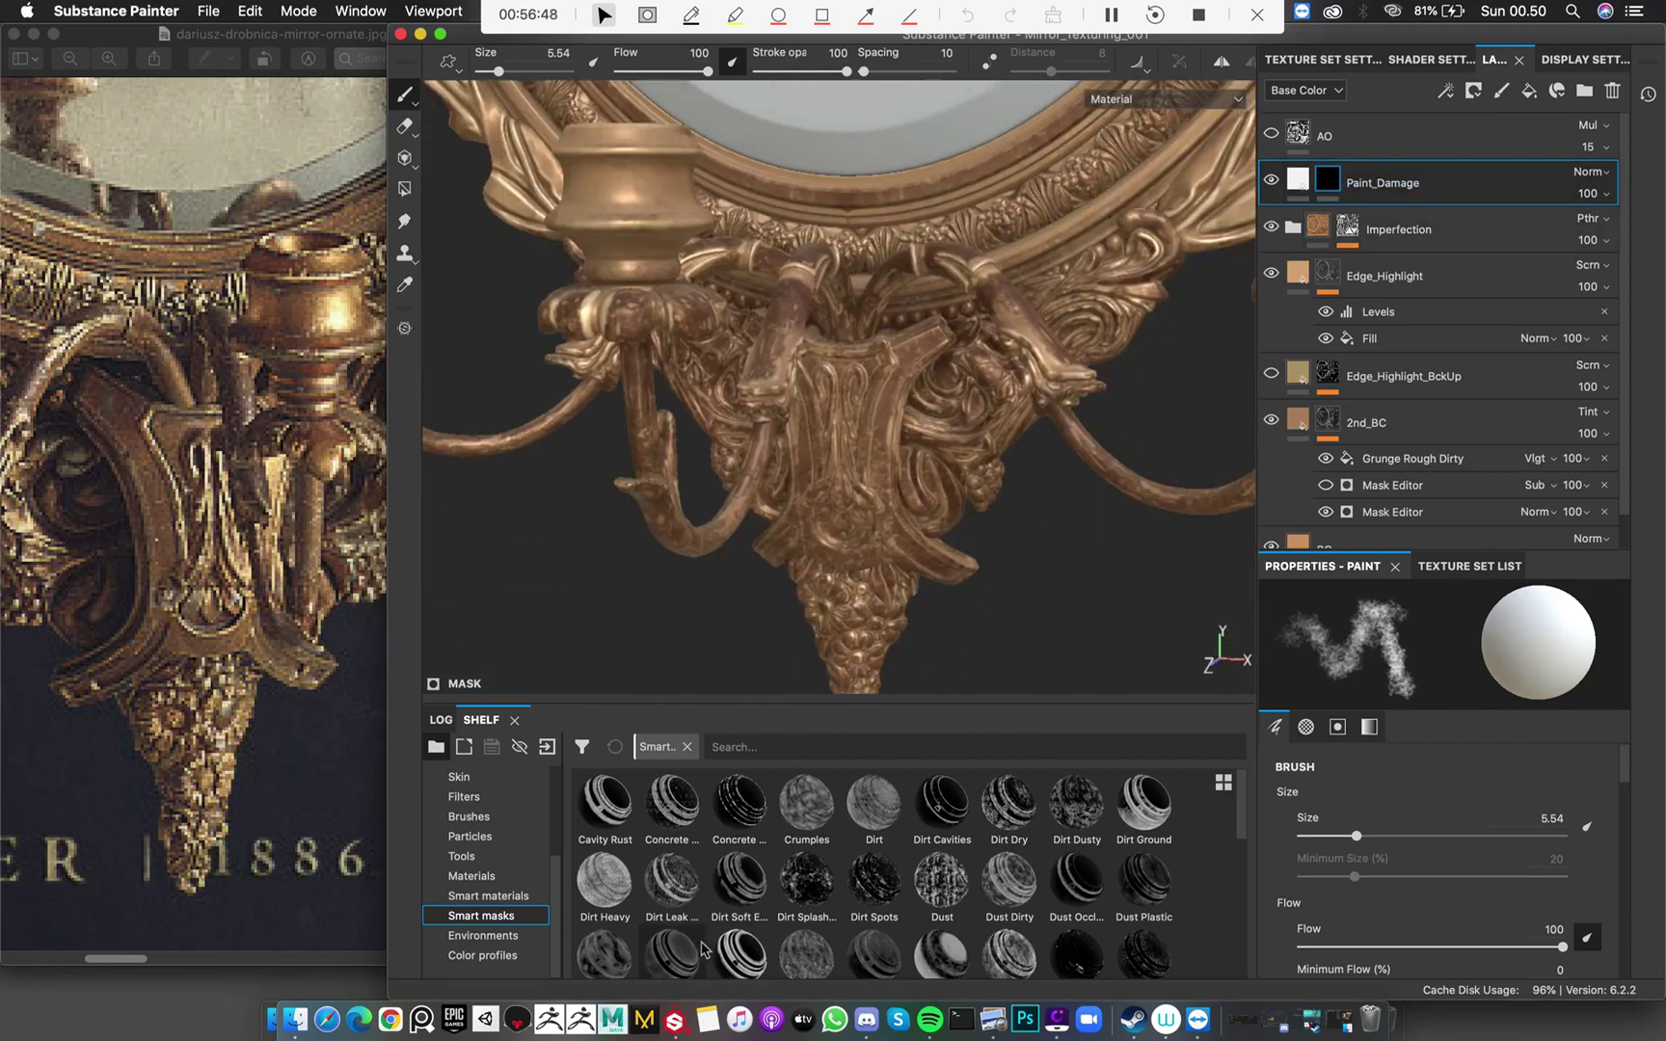
scroll(733, 887, "down", 5)
scroll(730, 901, "up", 3)
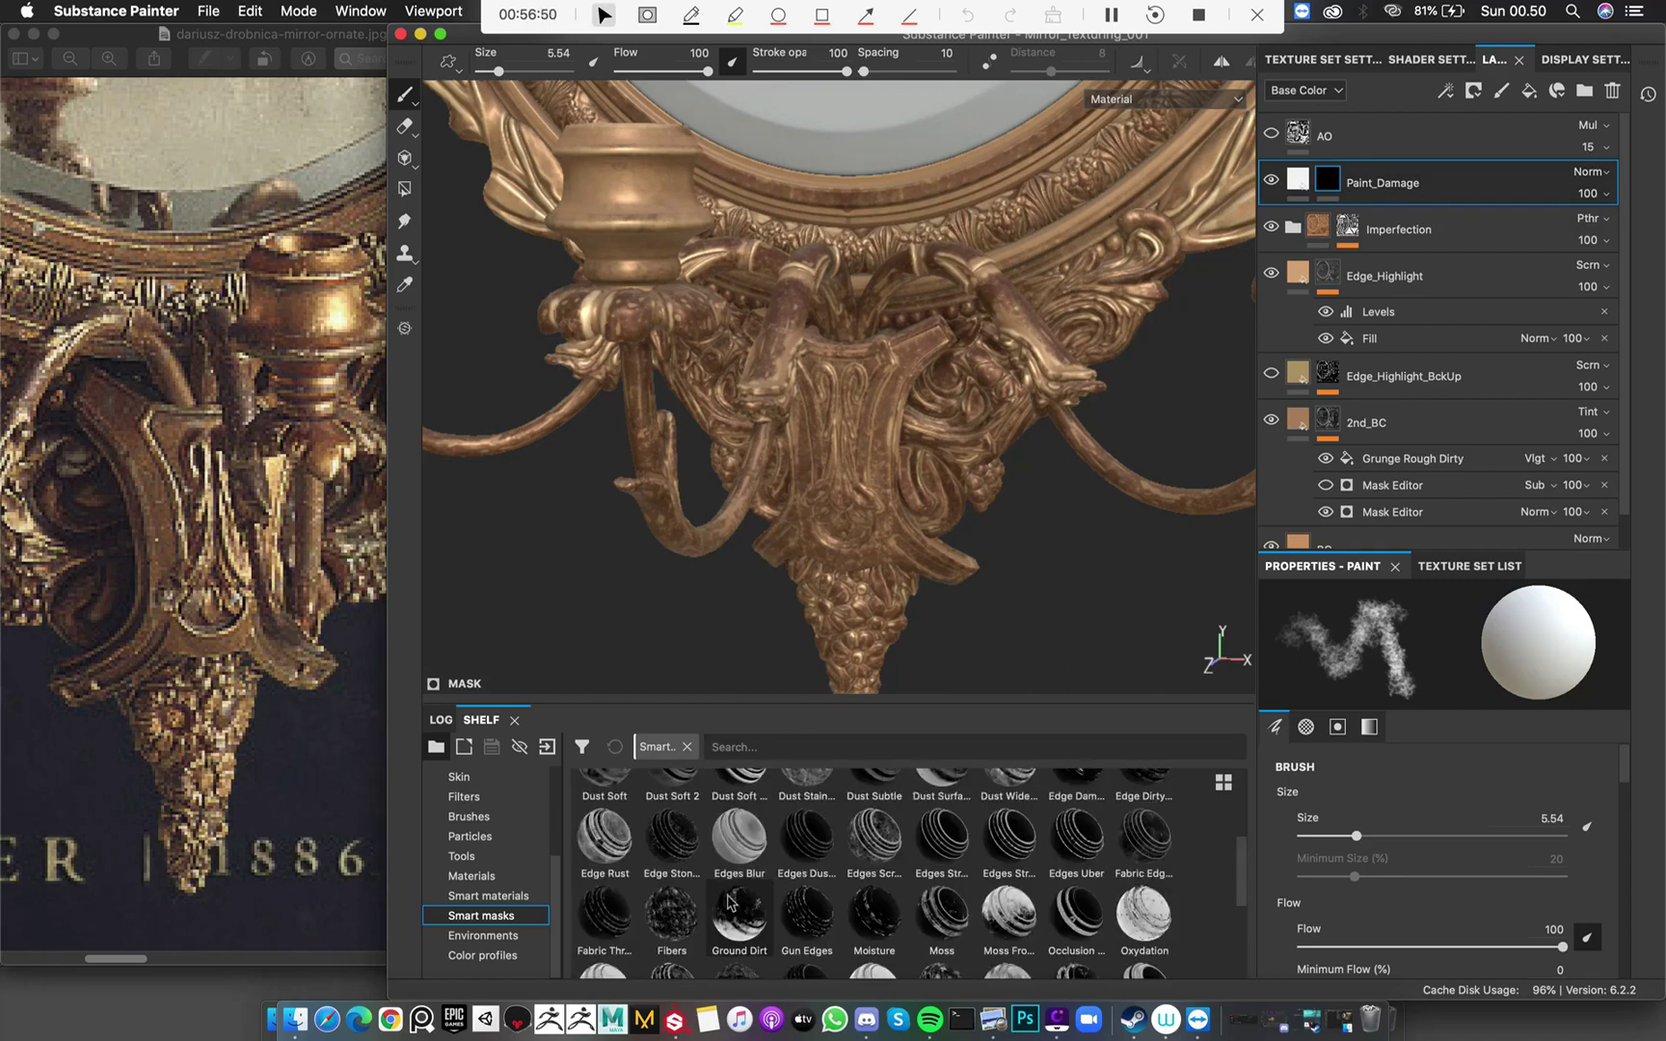
scroll(921, 899, "down", 4)
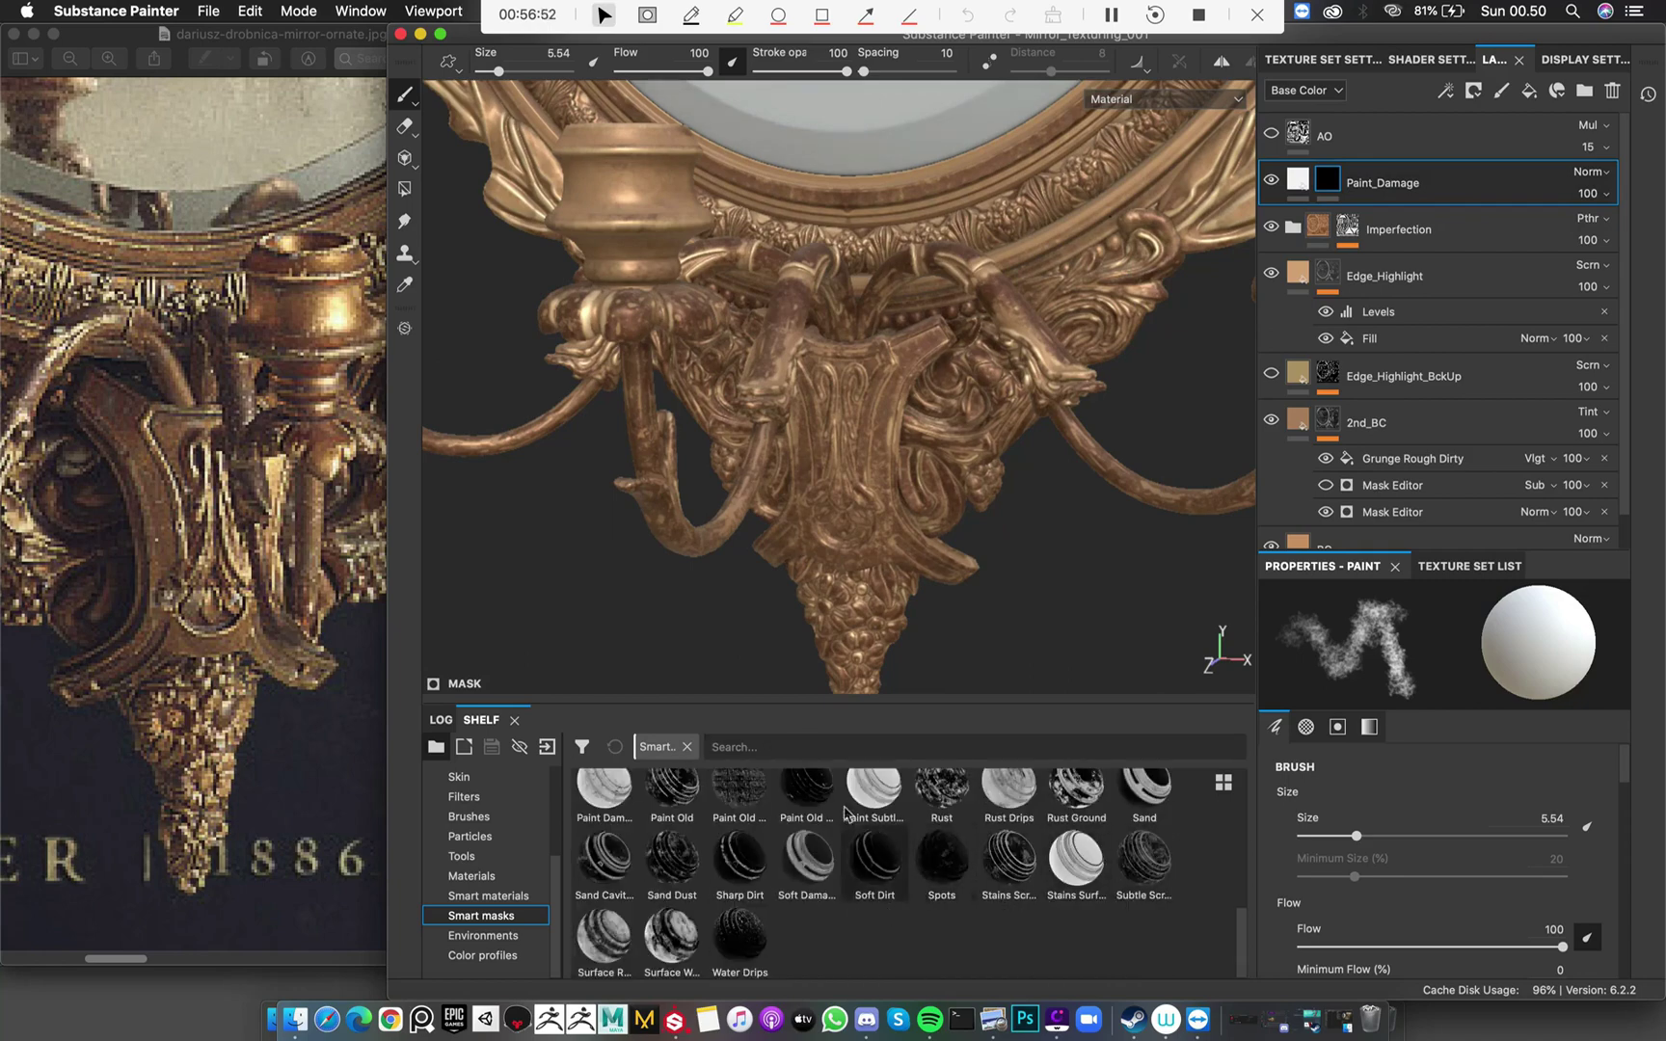
scroll(829, 796, "up", 1)
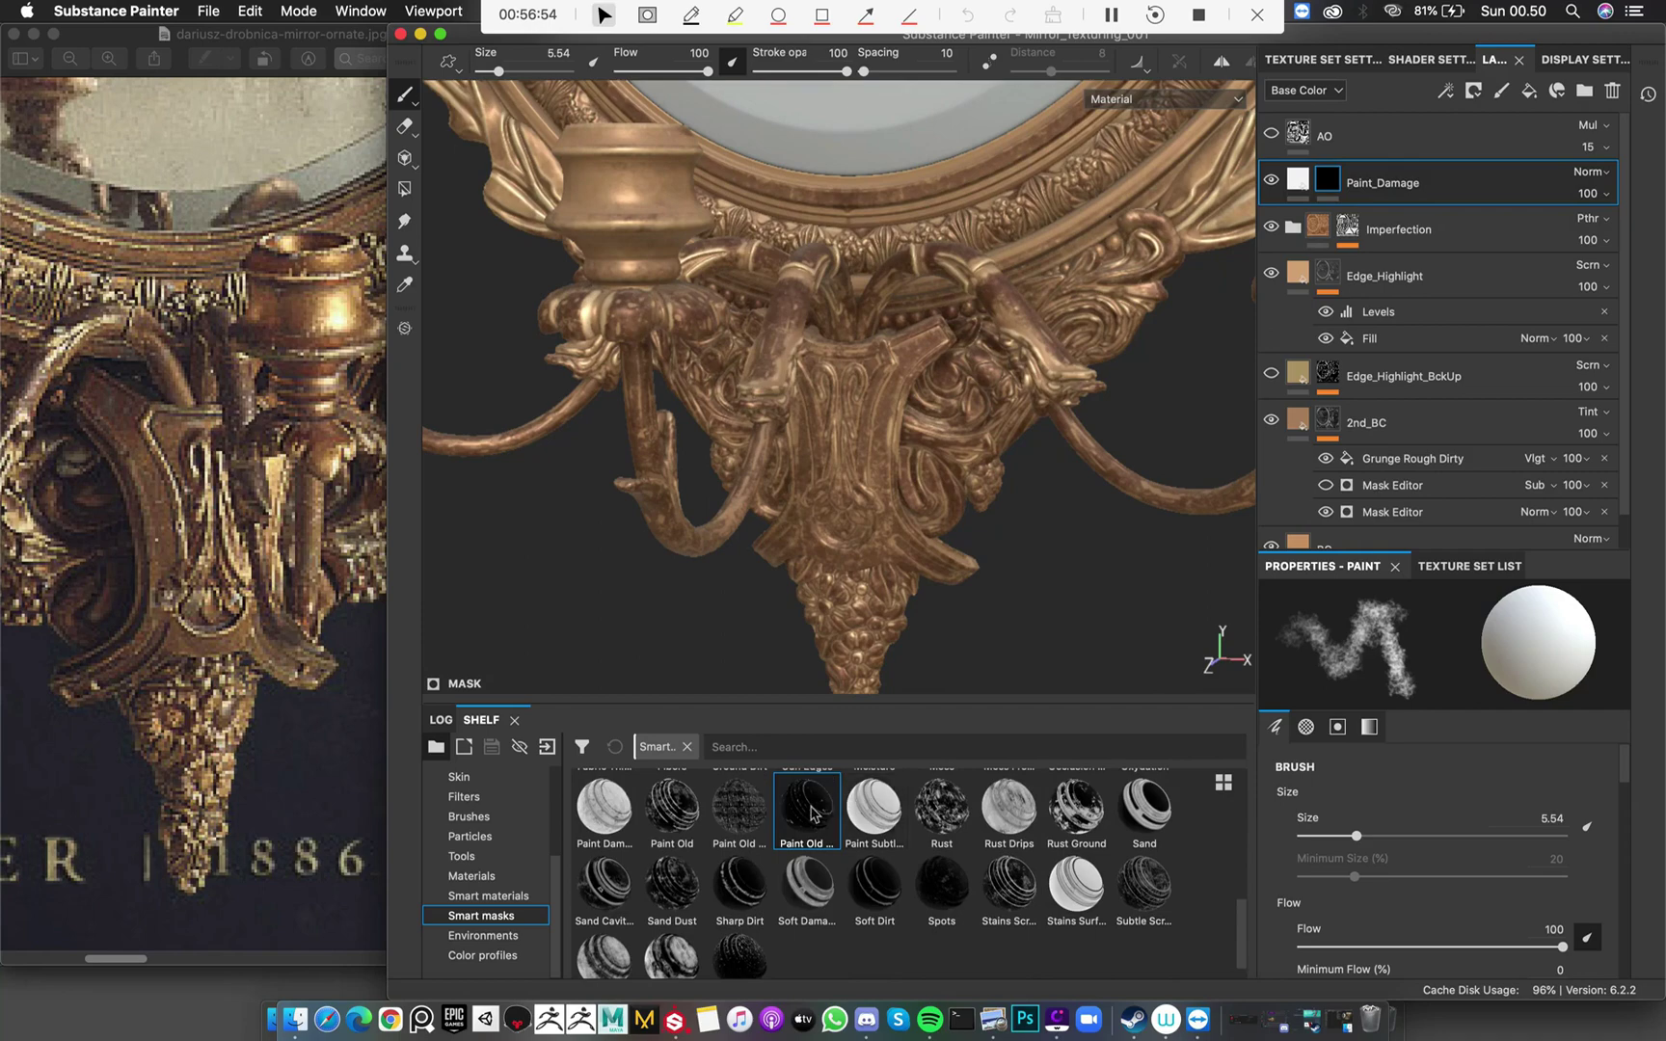
mouse_move(810, 817)
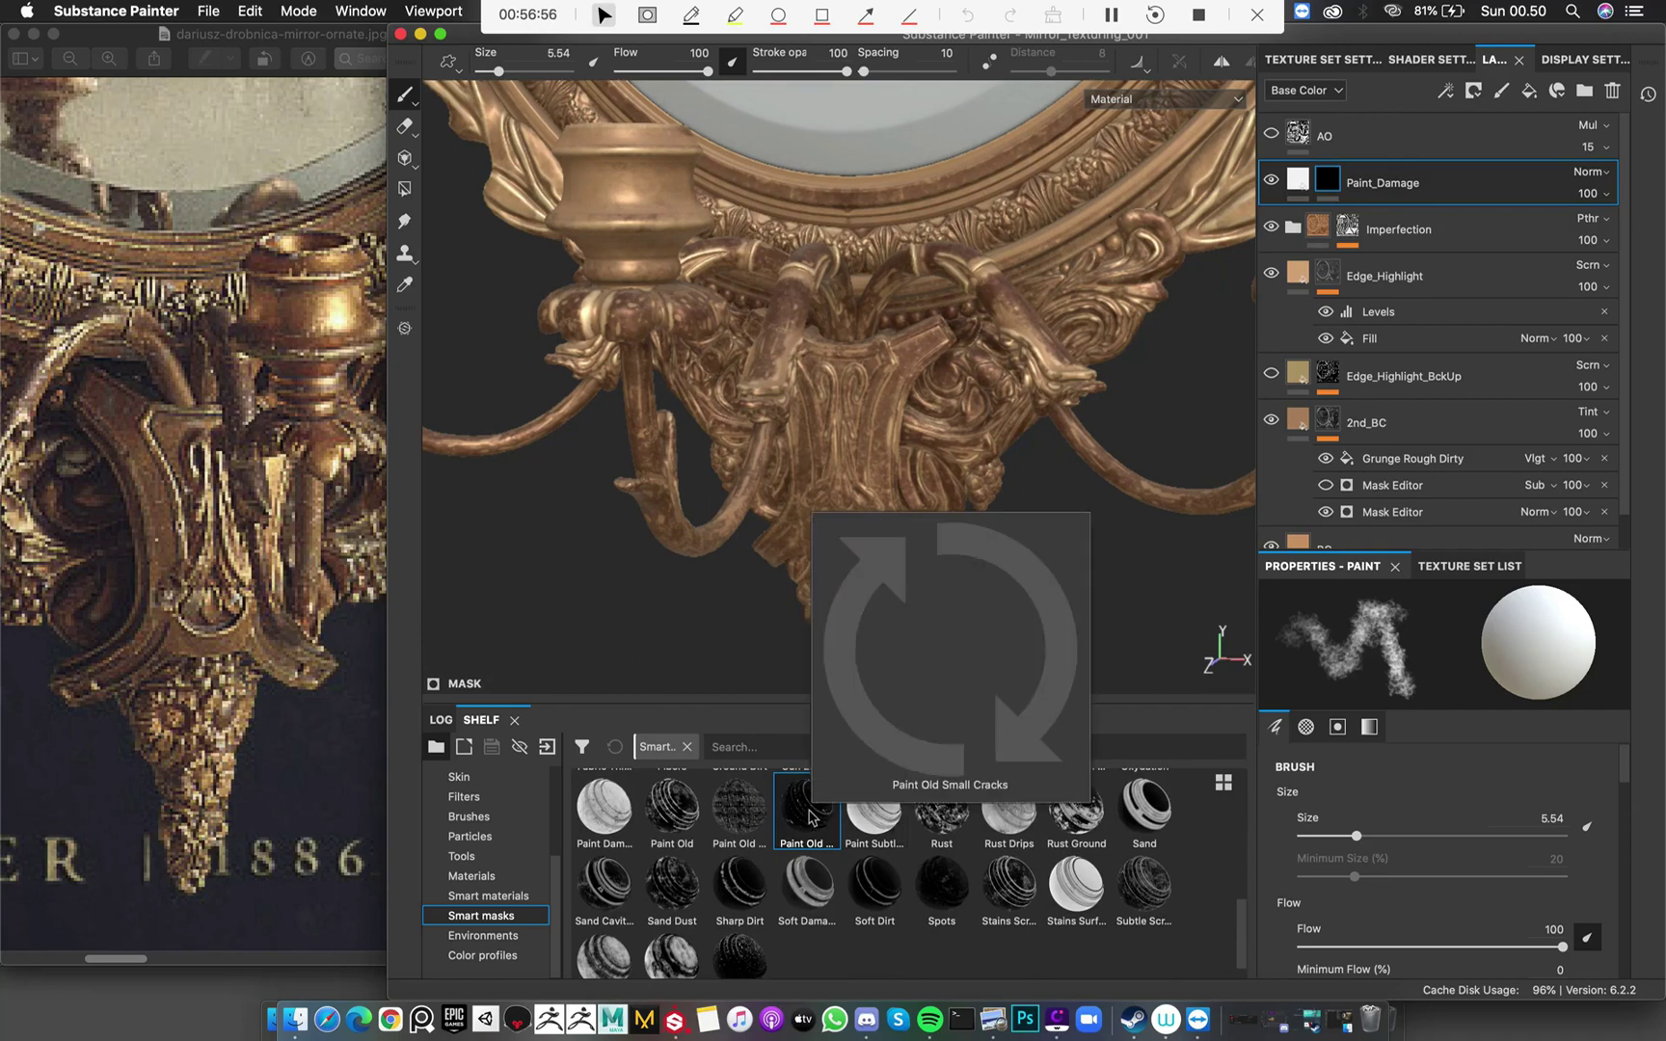
mouse_move(690, 815)
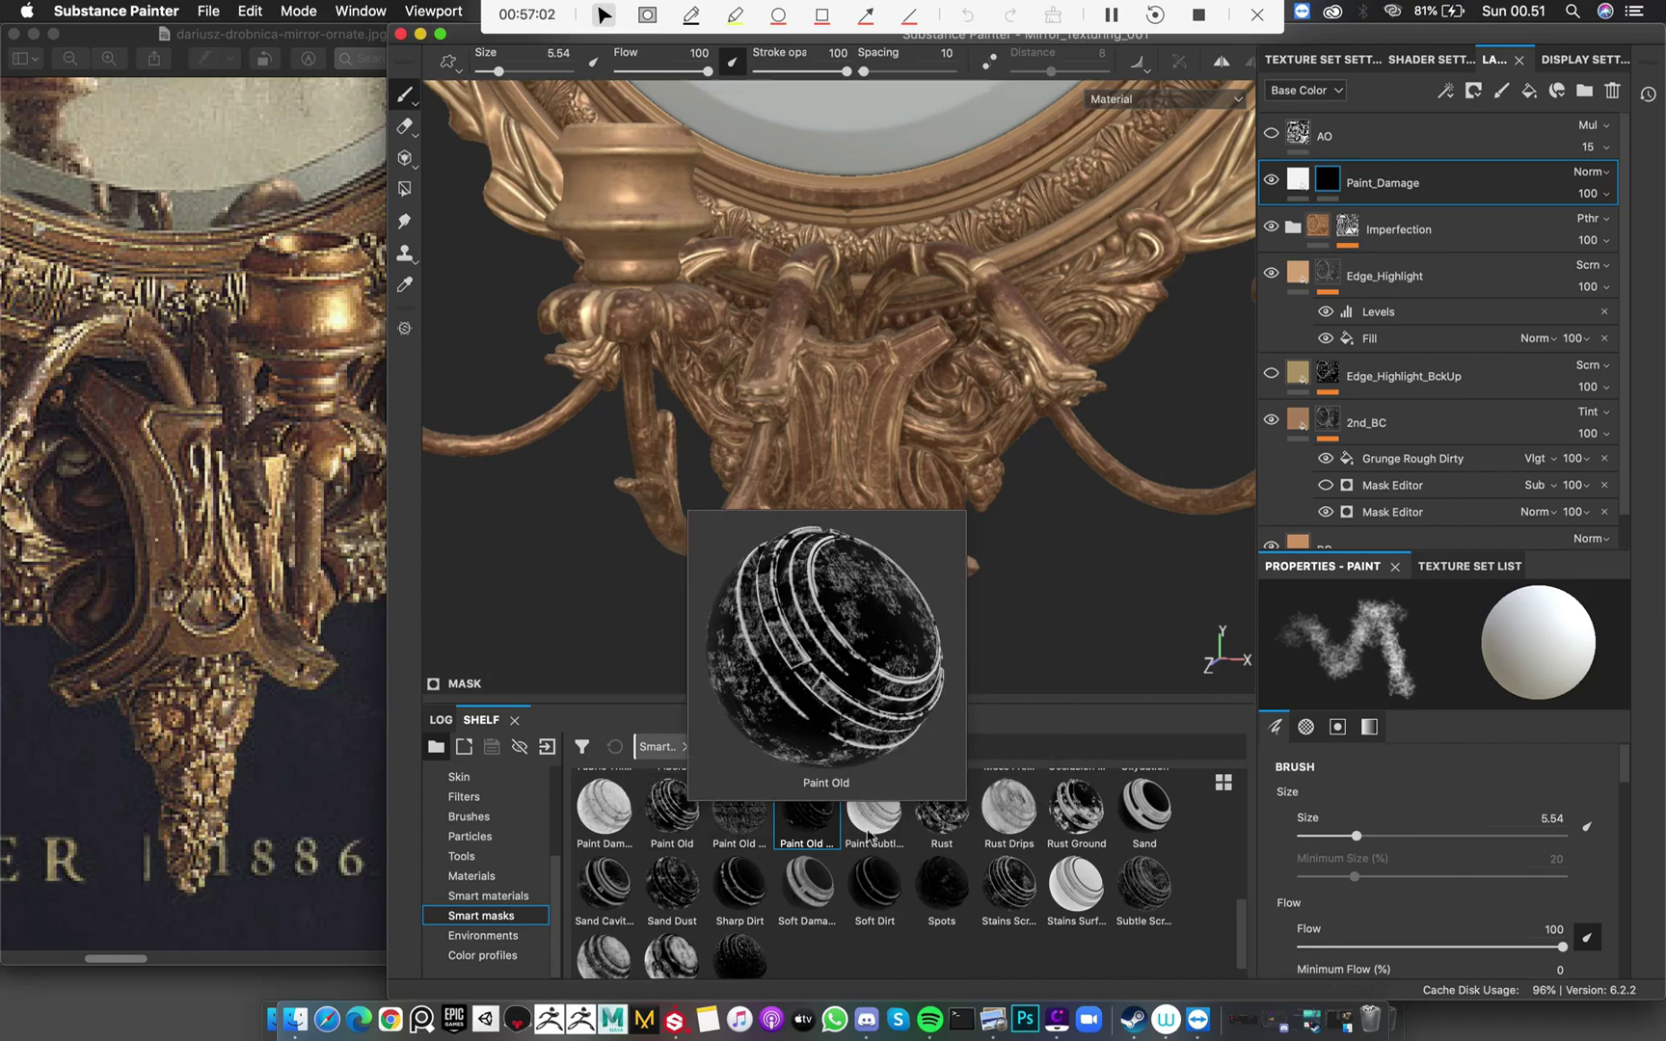
mouse_move(807, 831)
left_mouse_down()
mouse_move(679, 631)
mouse_move(1354, 359)
mouse_move(1331, 193)
left_mouse_up()
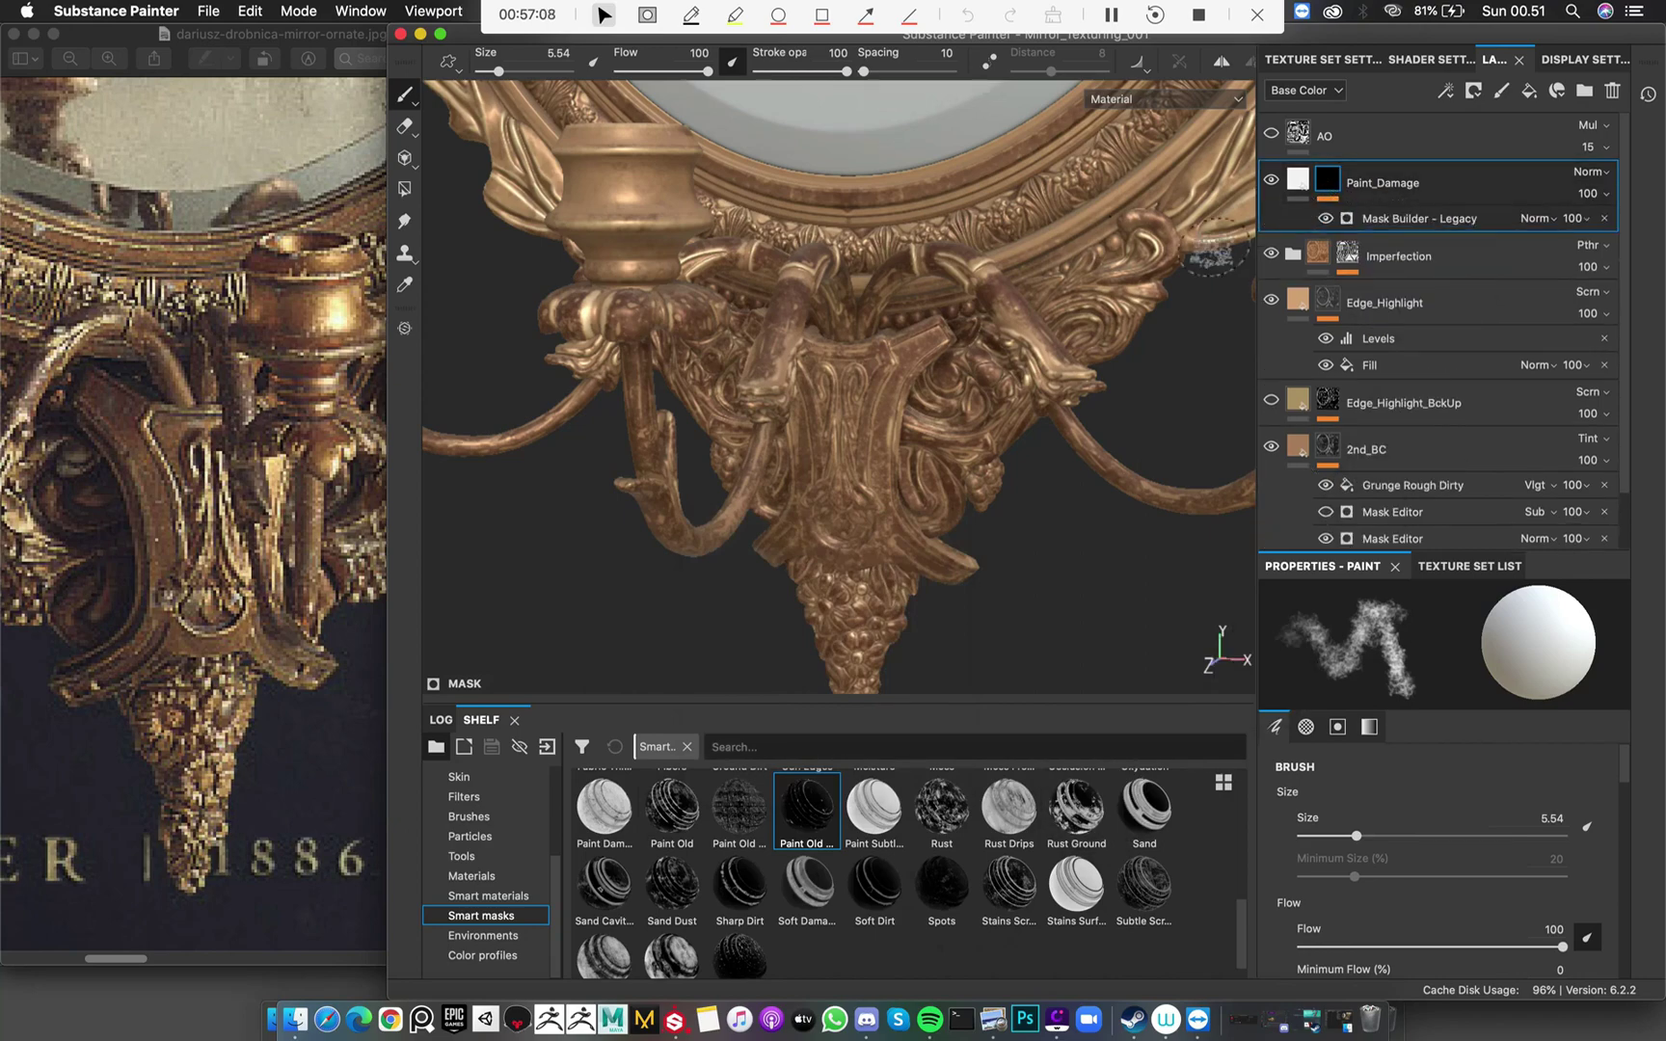
left_click(1331, 183, "alt")
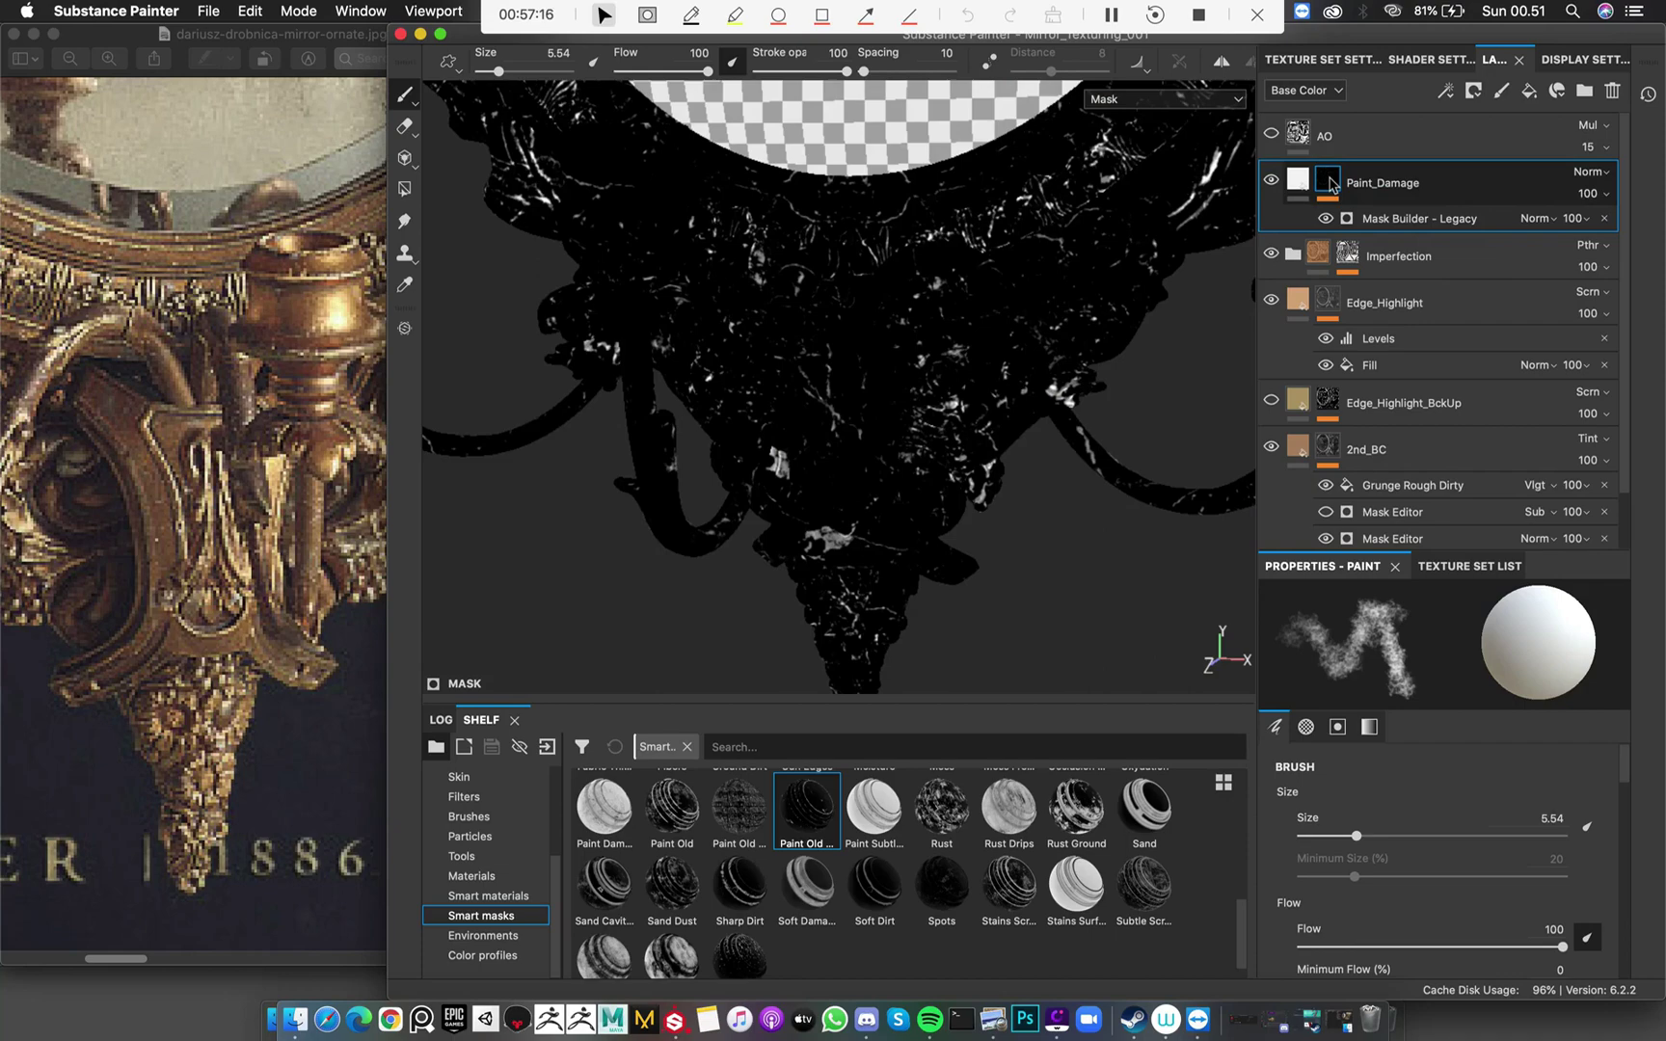
Return to the full material view and examine the paint damage on the candle arms, bracket, frame rim and top ornament
key("m")
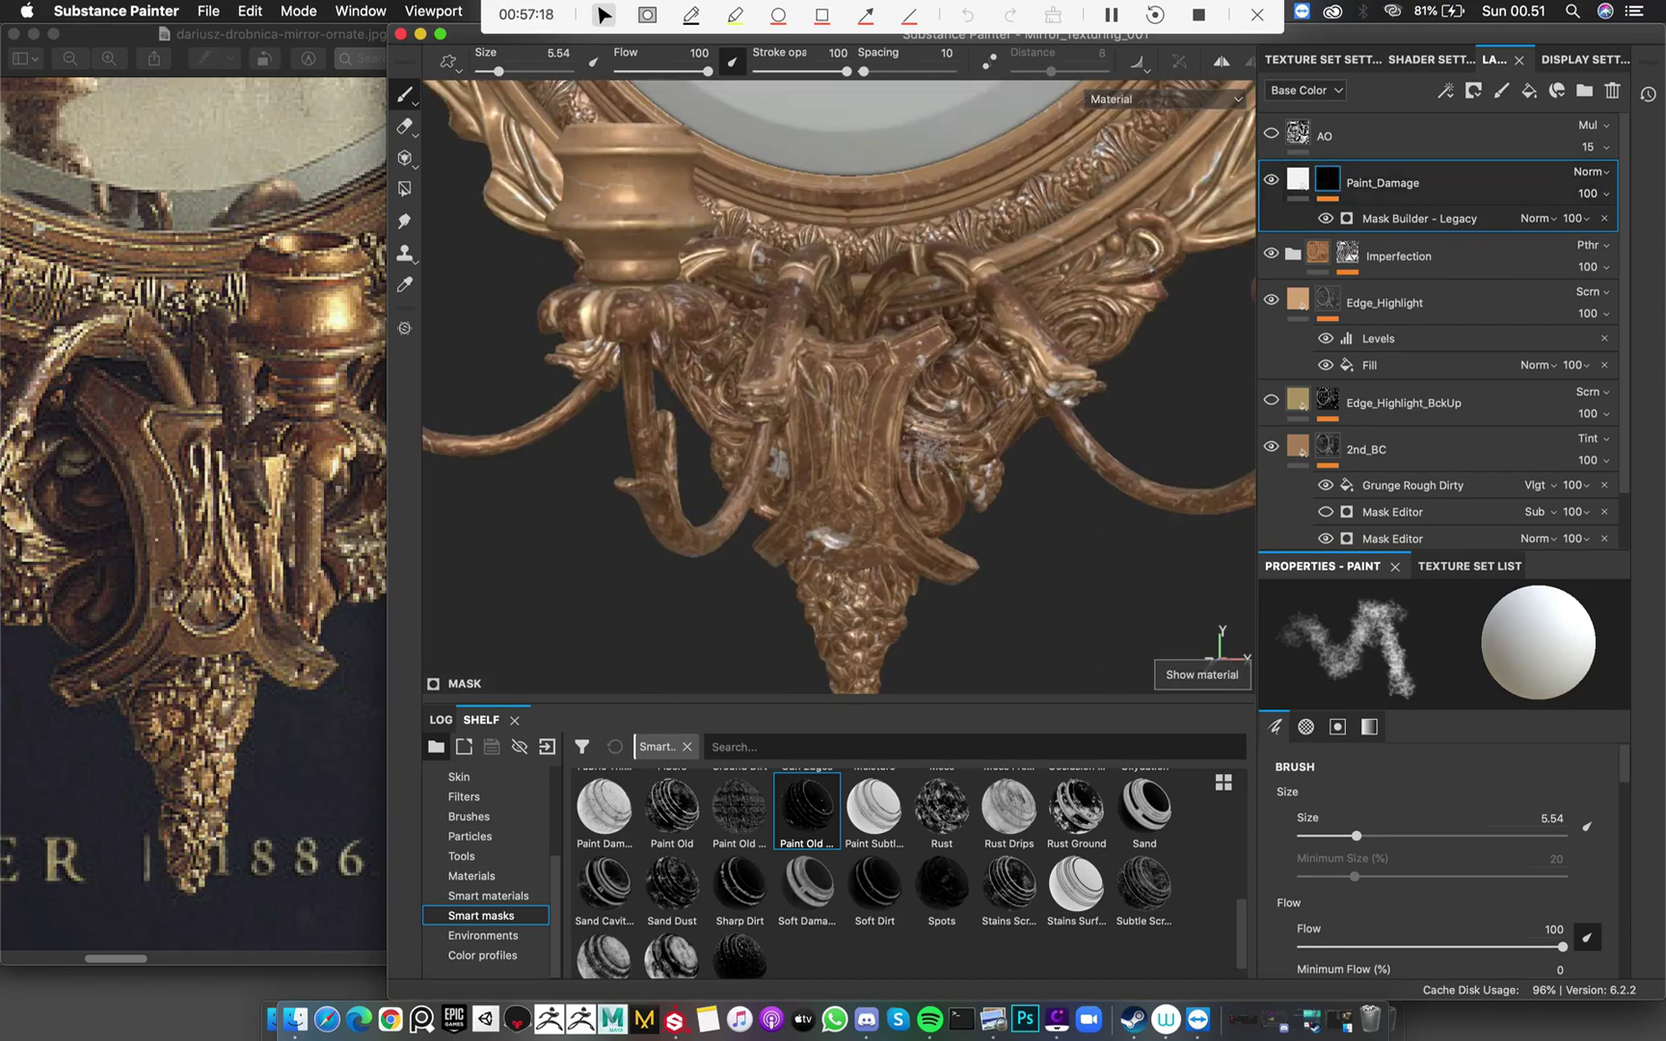
right_click_drag(934, 449, 801, 437, "alt")
left_click_drag(801, 437, 856, 484, "alt")
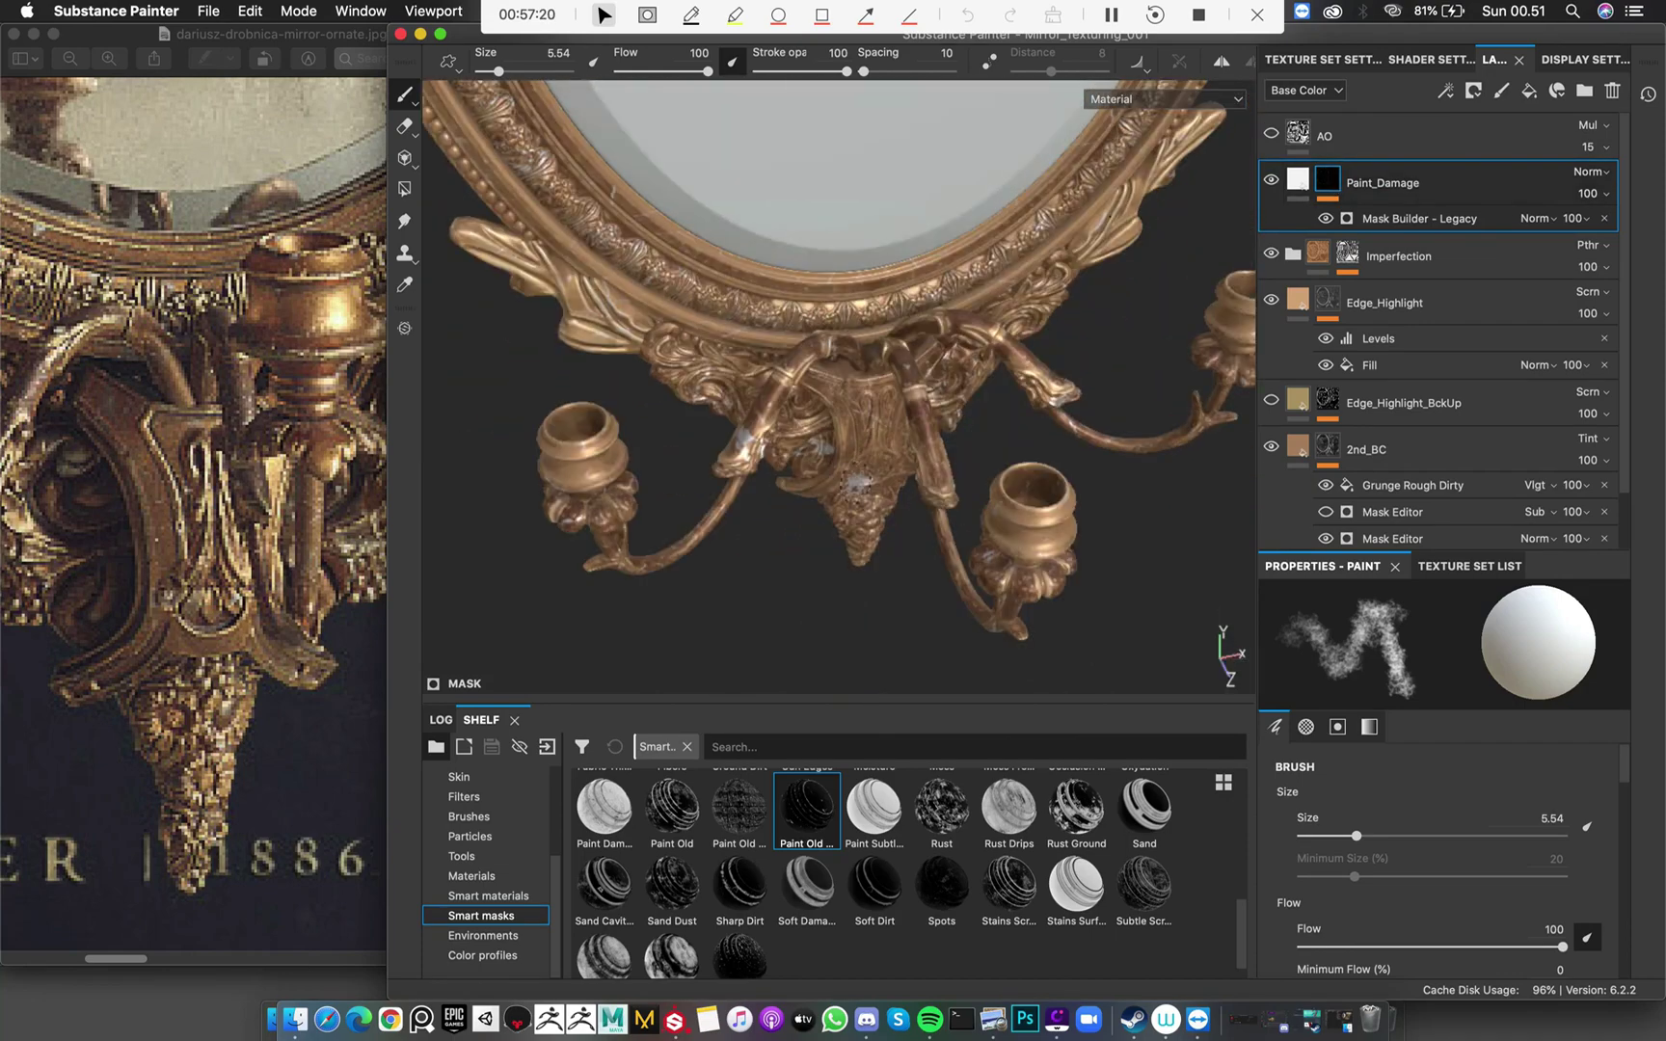
right_click_drag(856, 484, 996, 579, "alt")
left_click_drag(997, 579, 810, 420, "alt")
right_click_drag(811, 420, 580, 205, "alt")
middle_click_drag(580, 204, 779, 374, "alt")
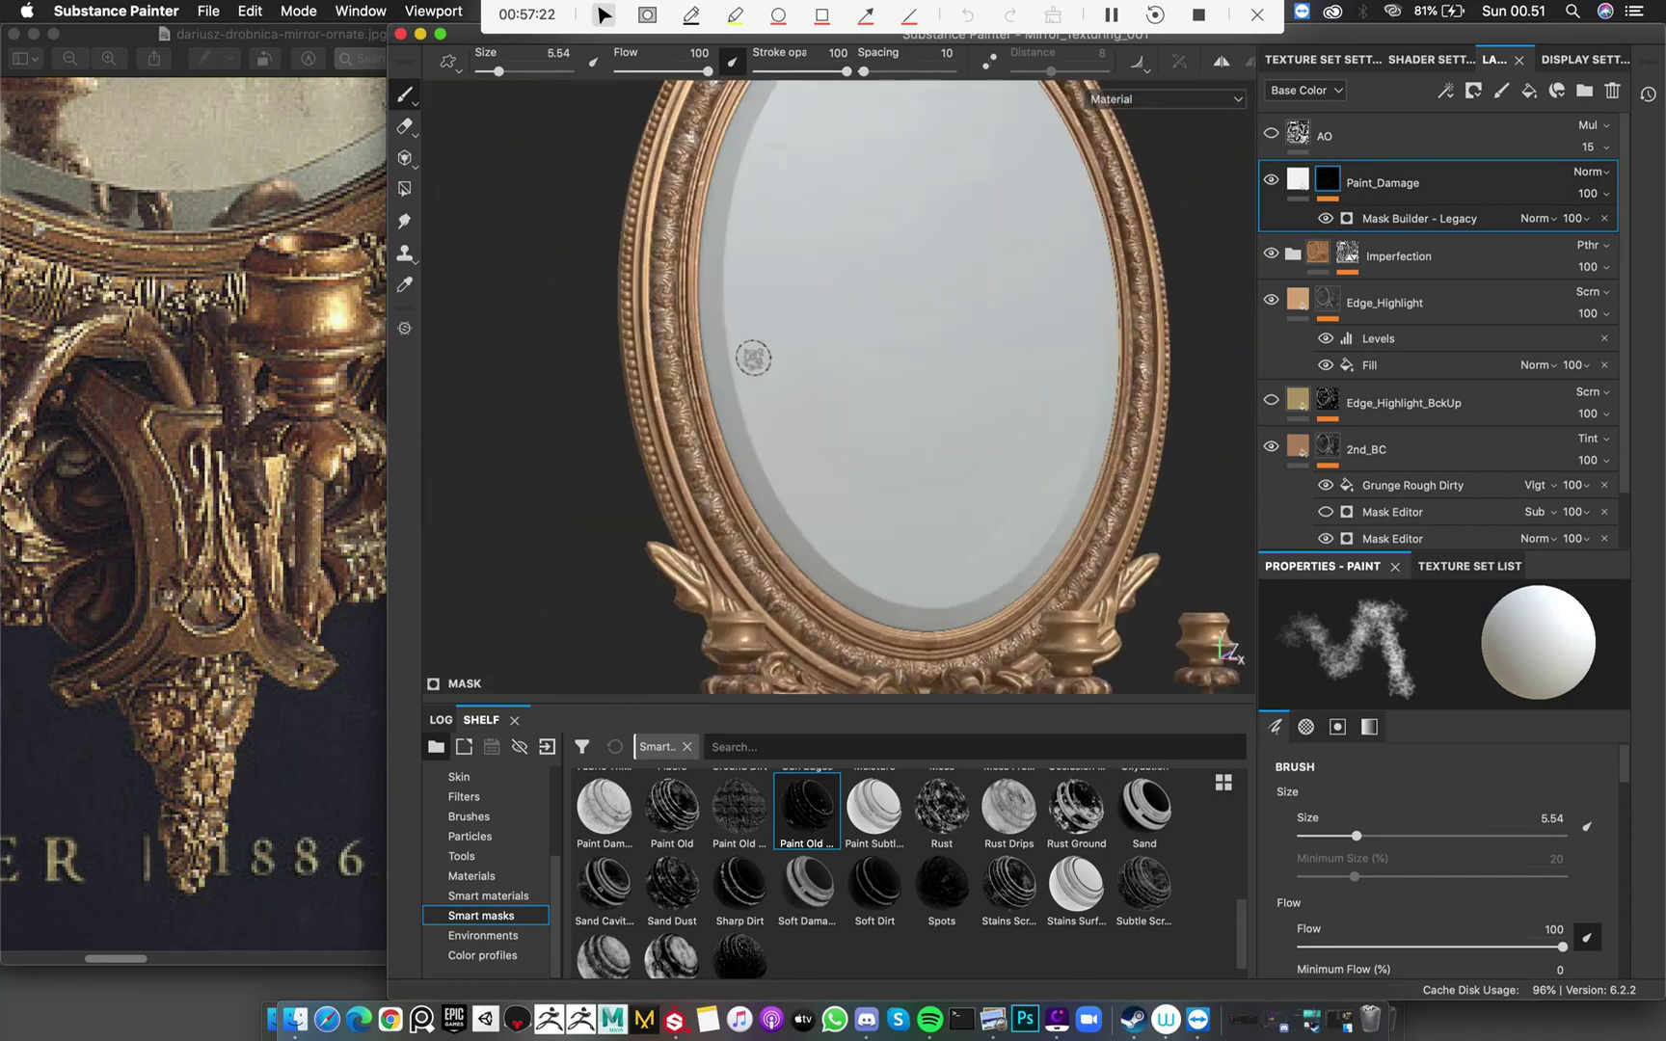
right_click_drag(779, 374, 858, 429, "alt")
left_click_drag(858, 429, 950, 477, "alt")
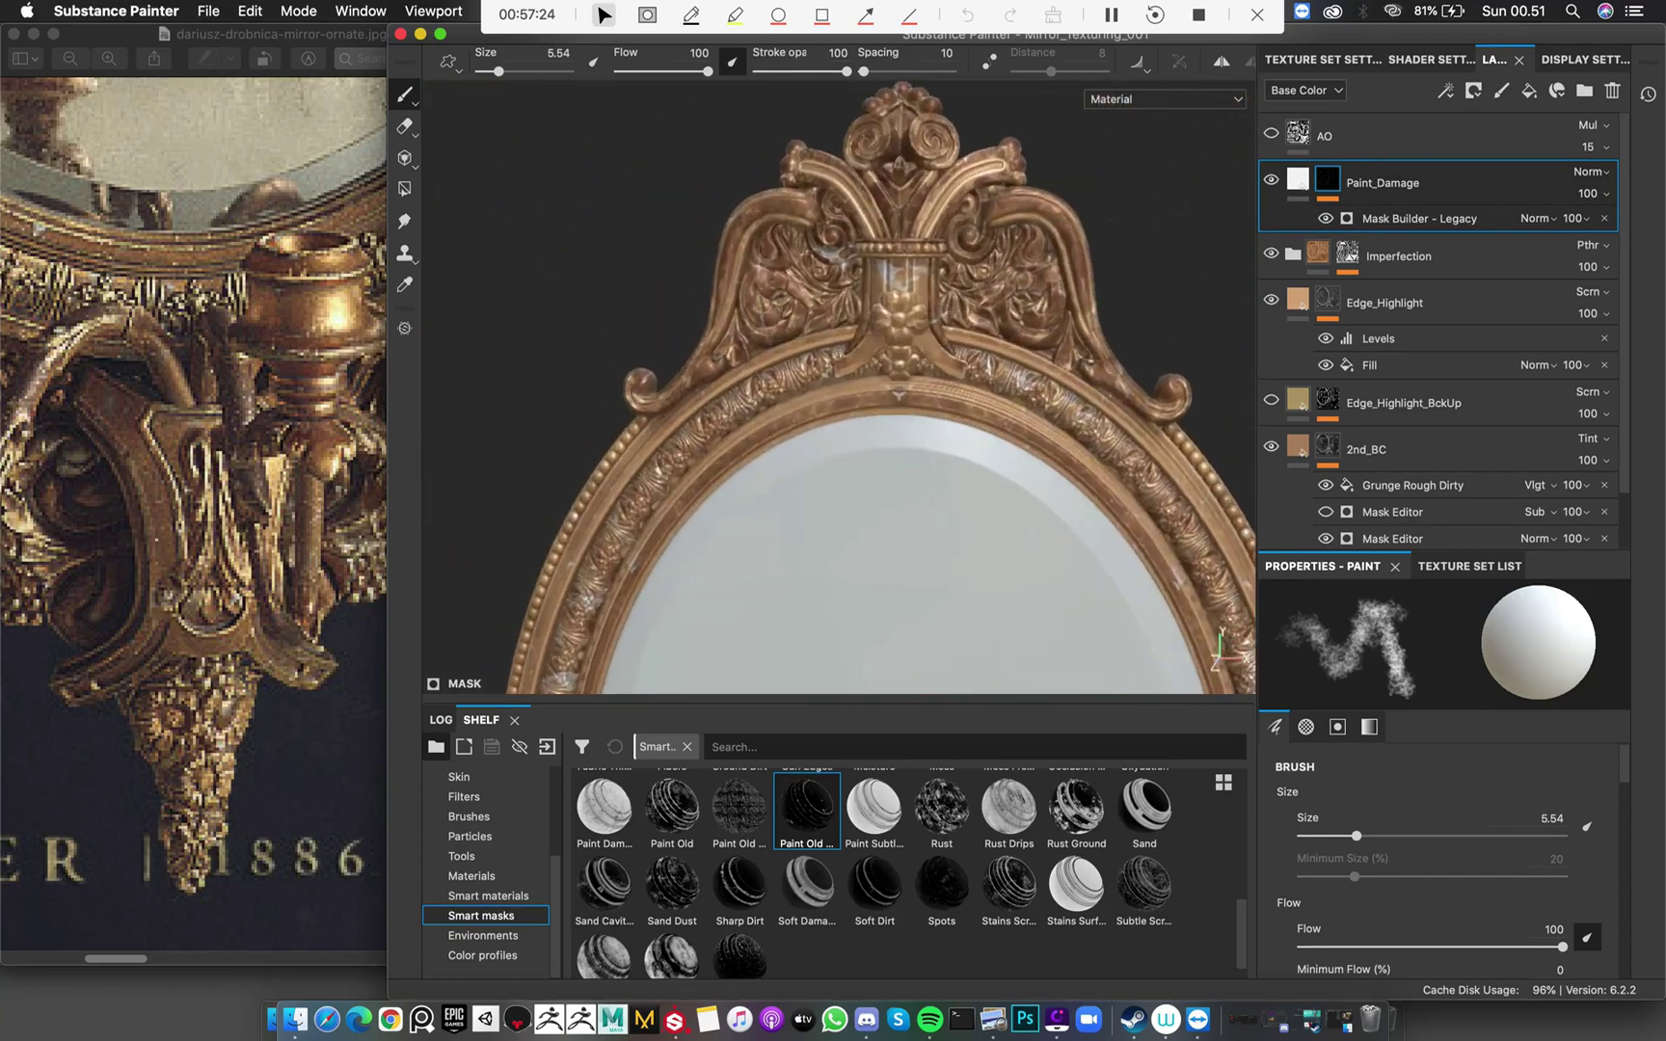
right_click_drag(949, 477, 1109, 433, "alt")
middle_click_drag(1108, 434, 1017, 453, "alt")
right_click_drag(1017, 453, 1123, 482, "alt")
left_click_drag(1123, 482, 1109, 473, "alt")
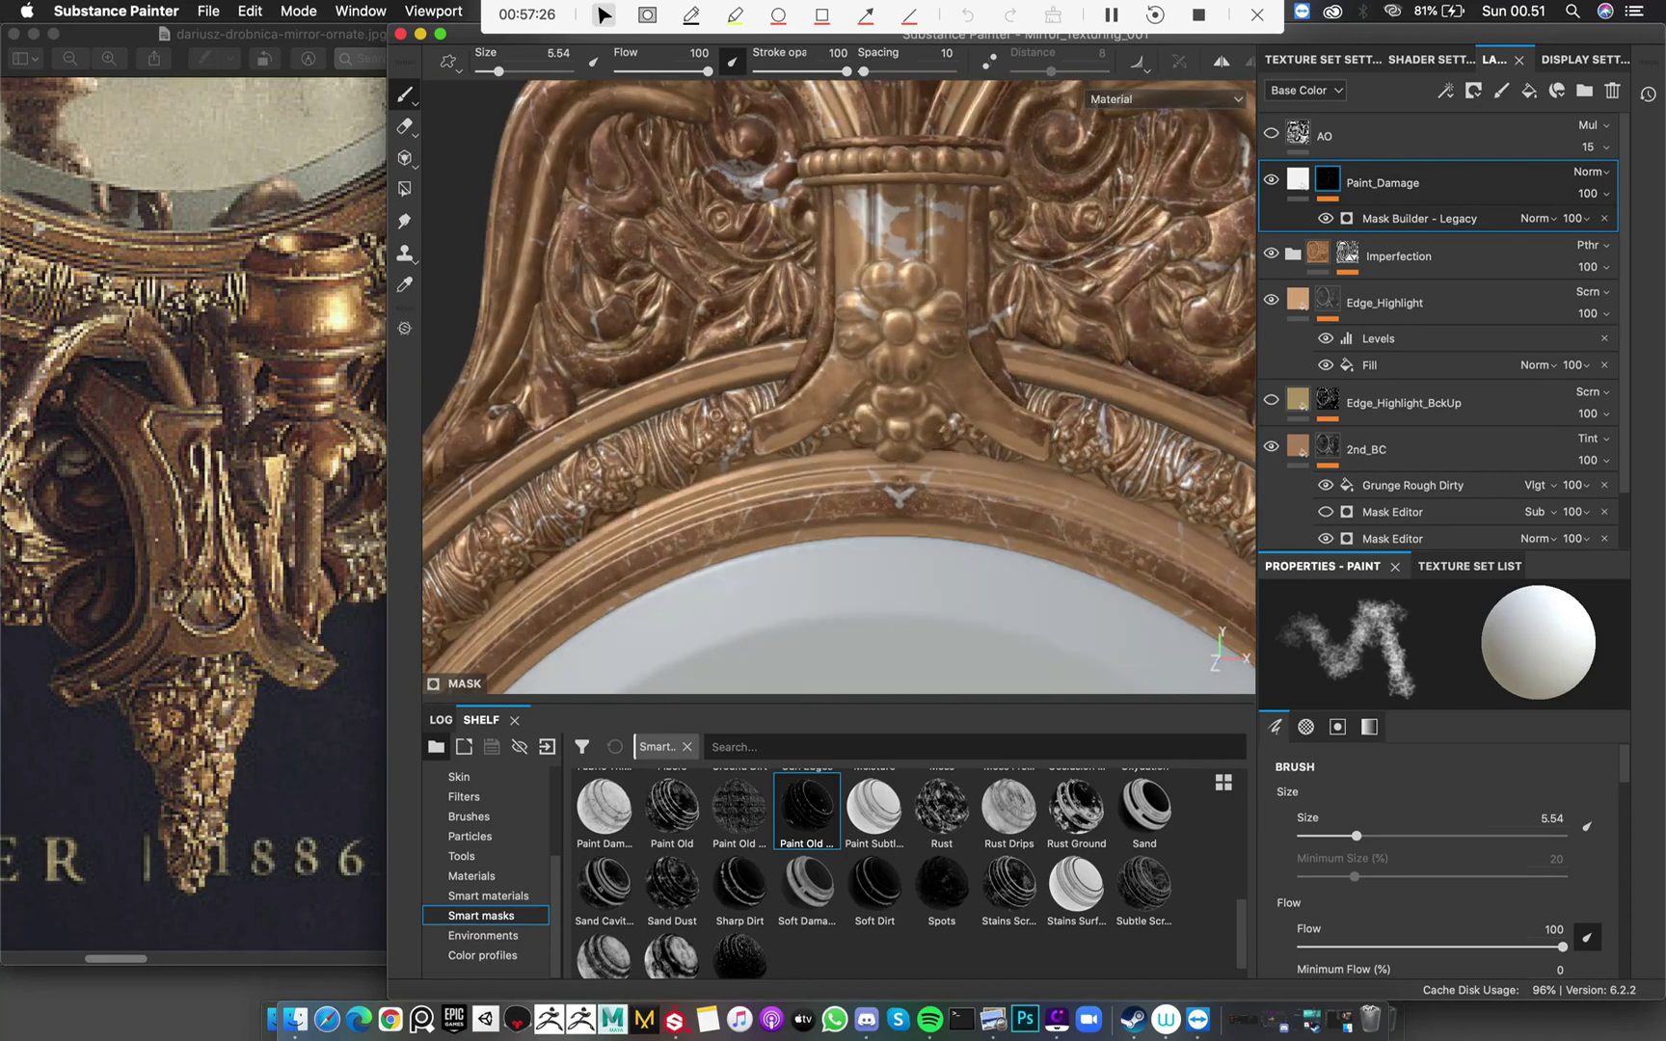
Give the Paint_Damage fill layer a slightly sunken height of -0.0390 and check the relief on the frame
left_click(1298, 180)
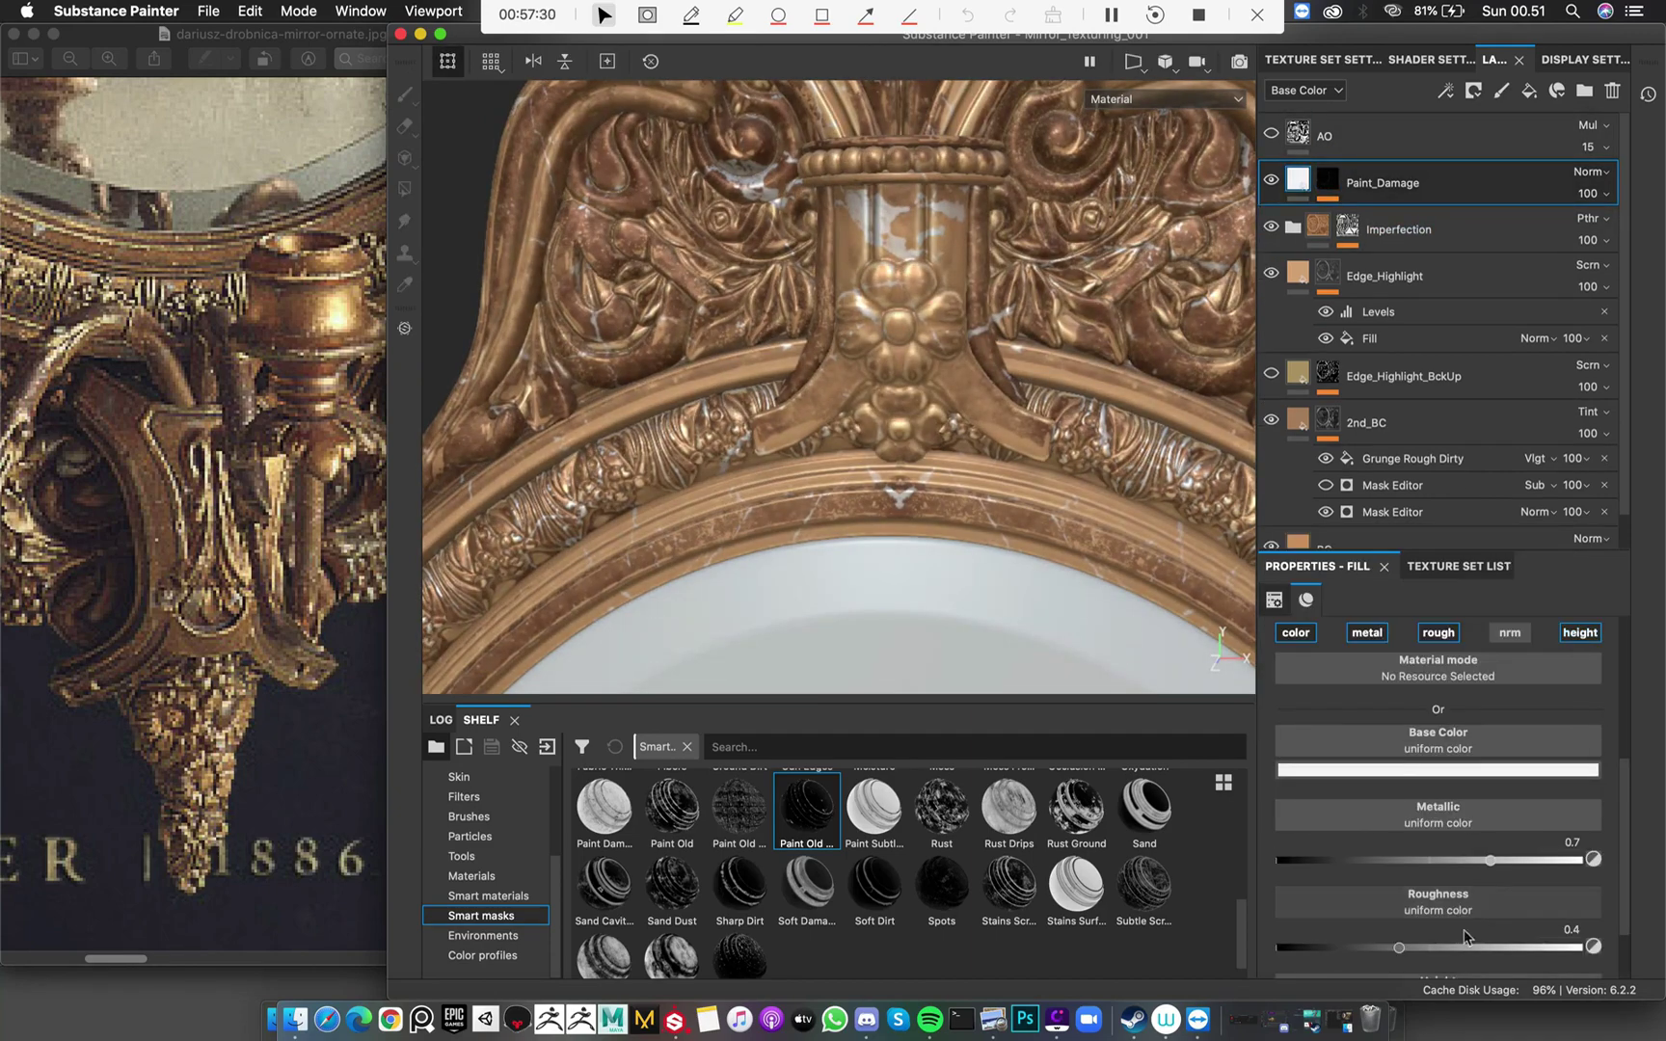
scroll(1528, 886, "down", 2)
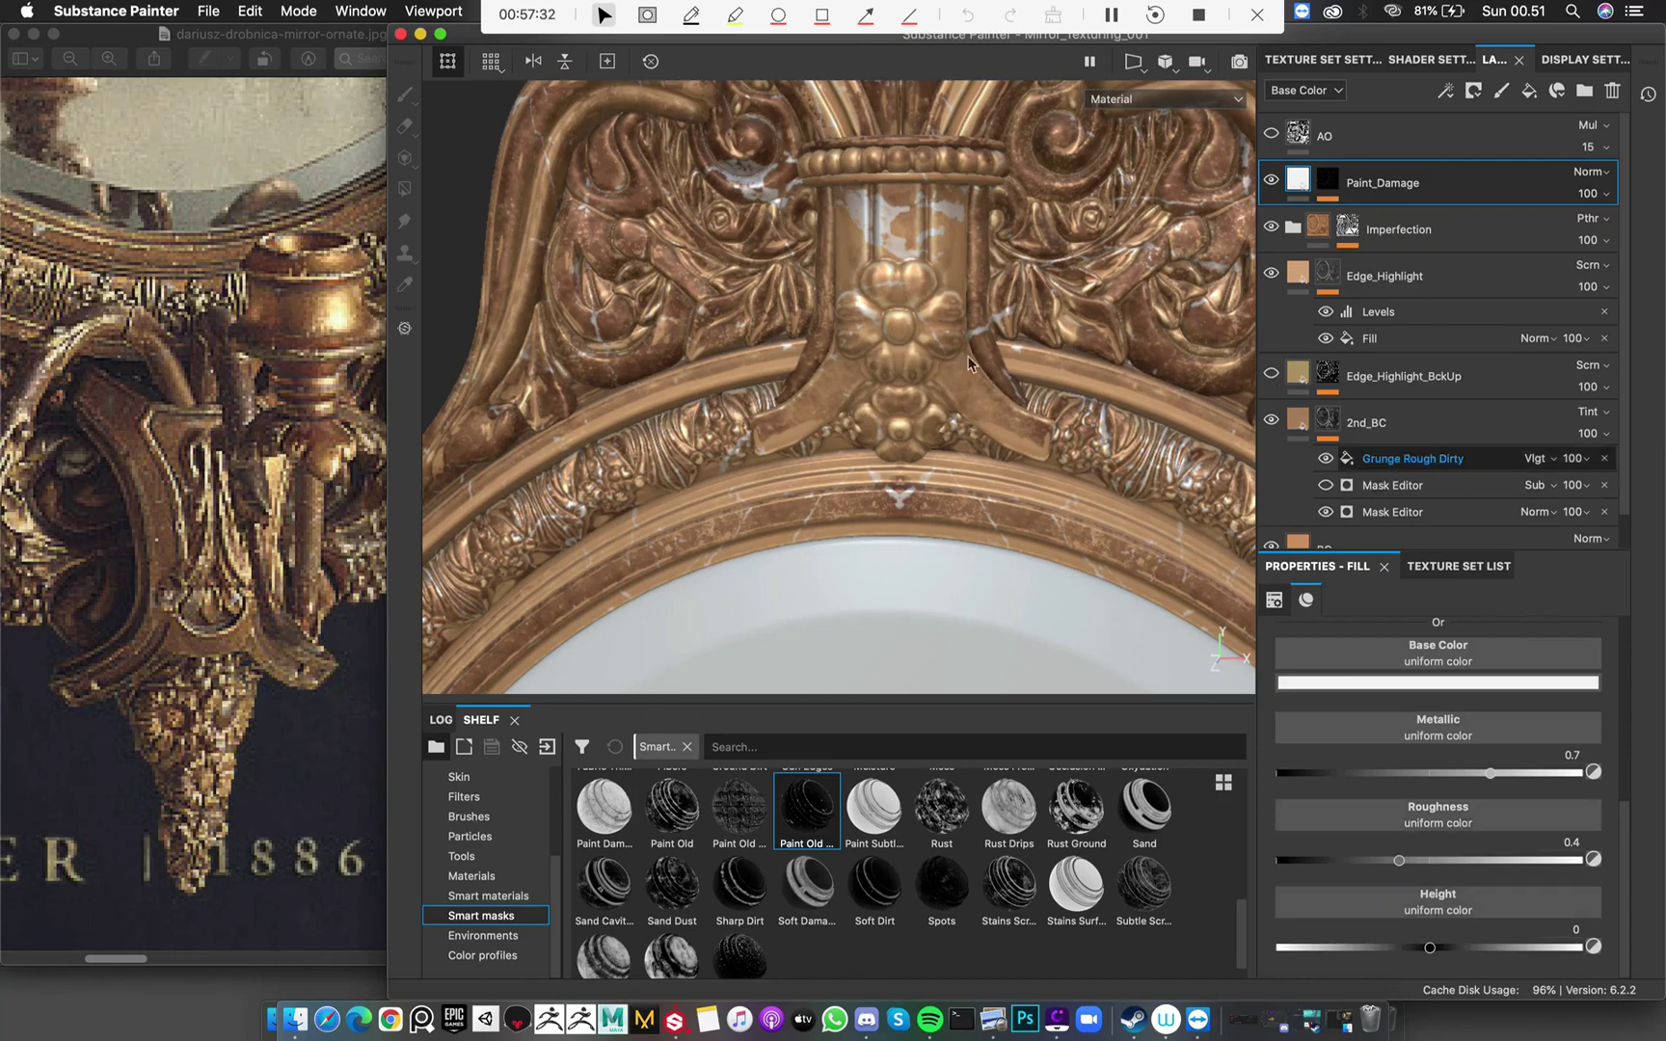
left_click_drag(906, 400, 853, 381, "alt")
scroll(853, 220, "up", 2)
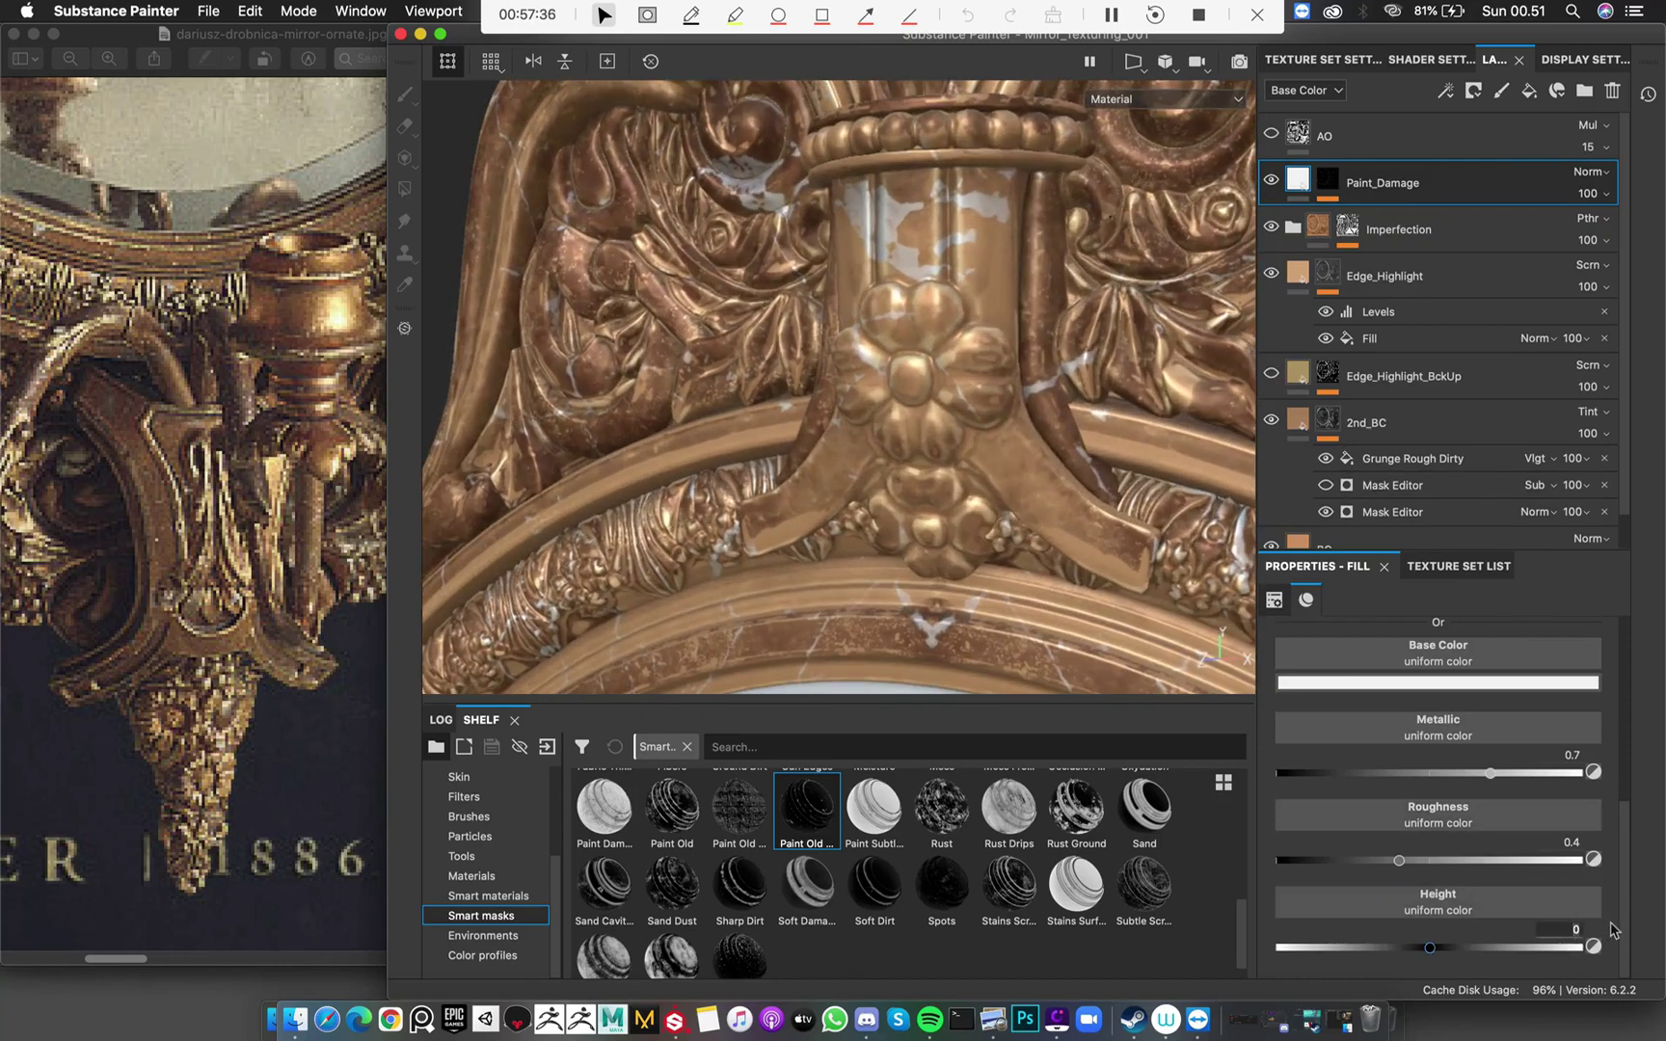
type("1")
key("Return")
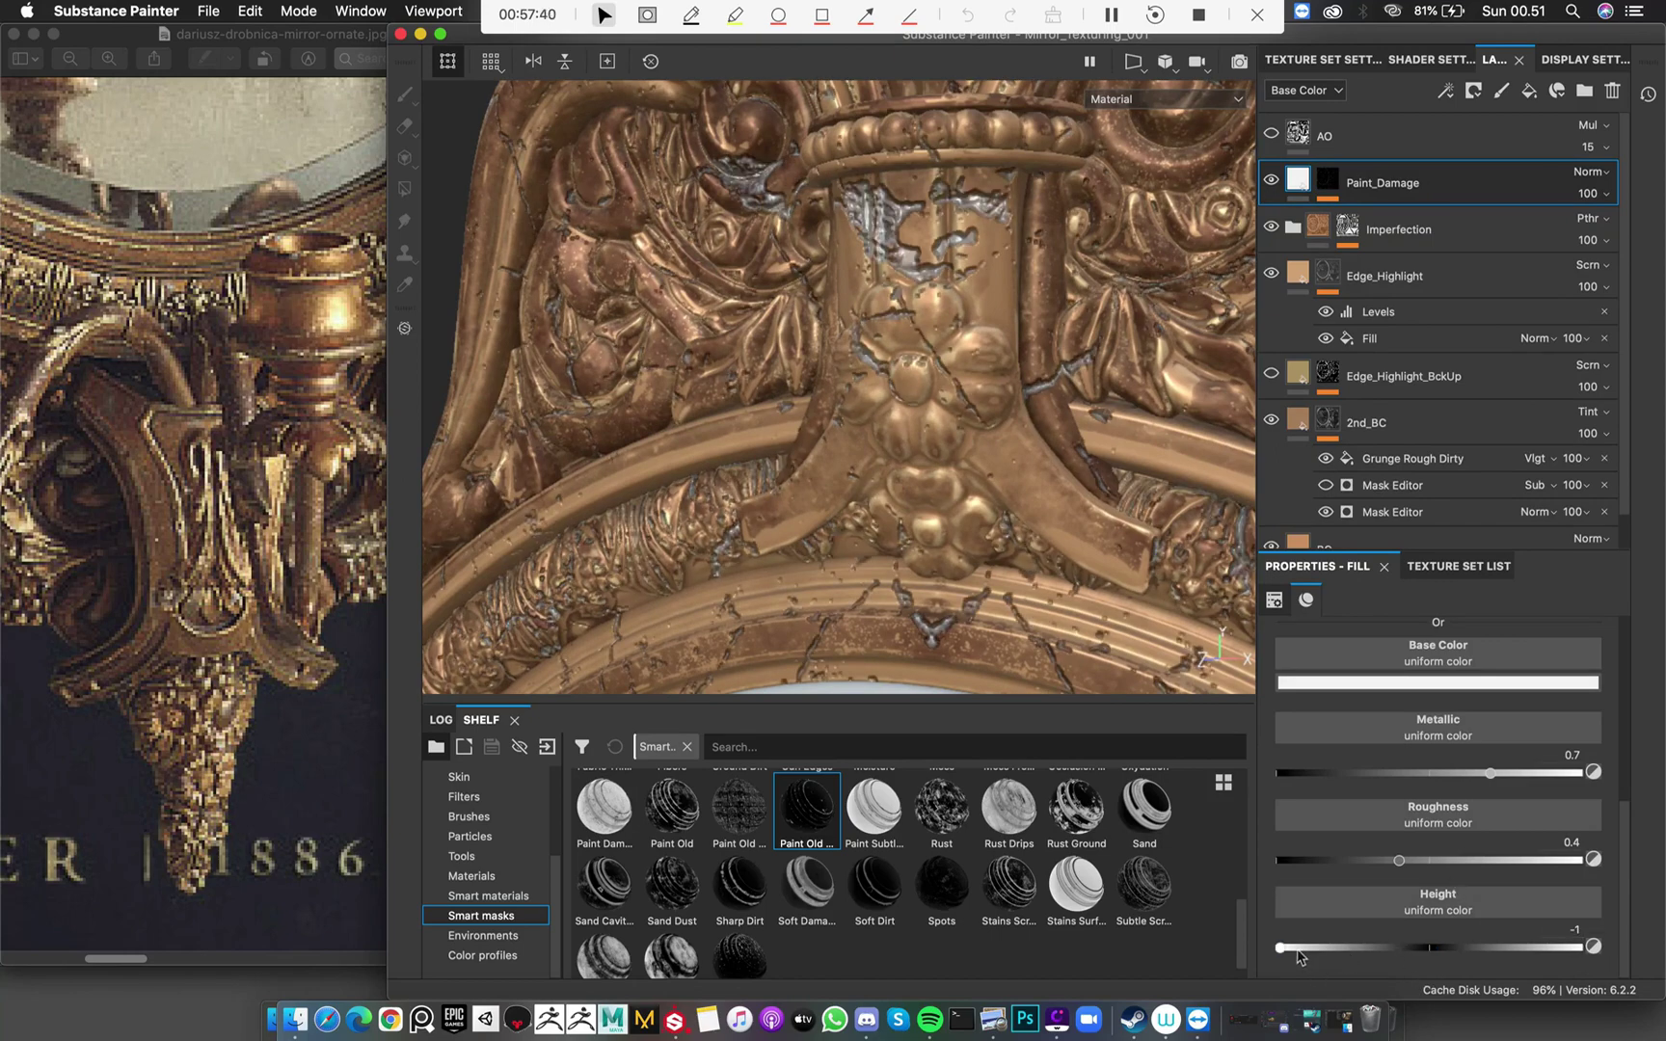
left_click_drag(1334, 948, 1422, 949)
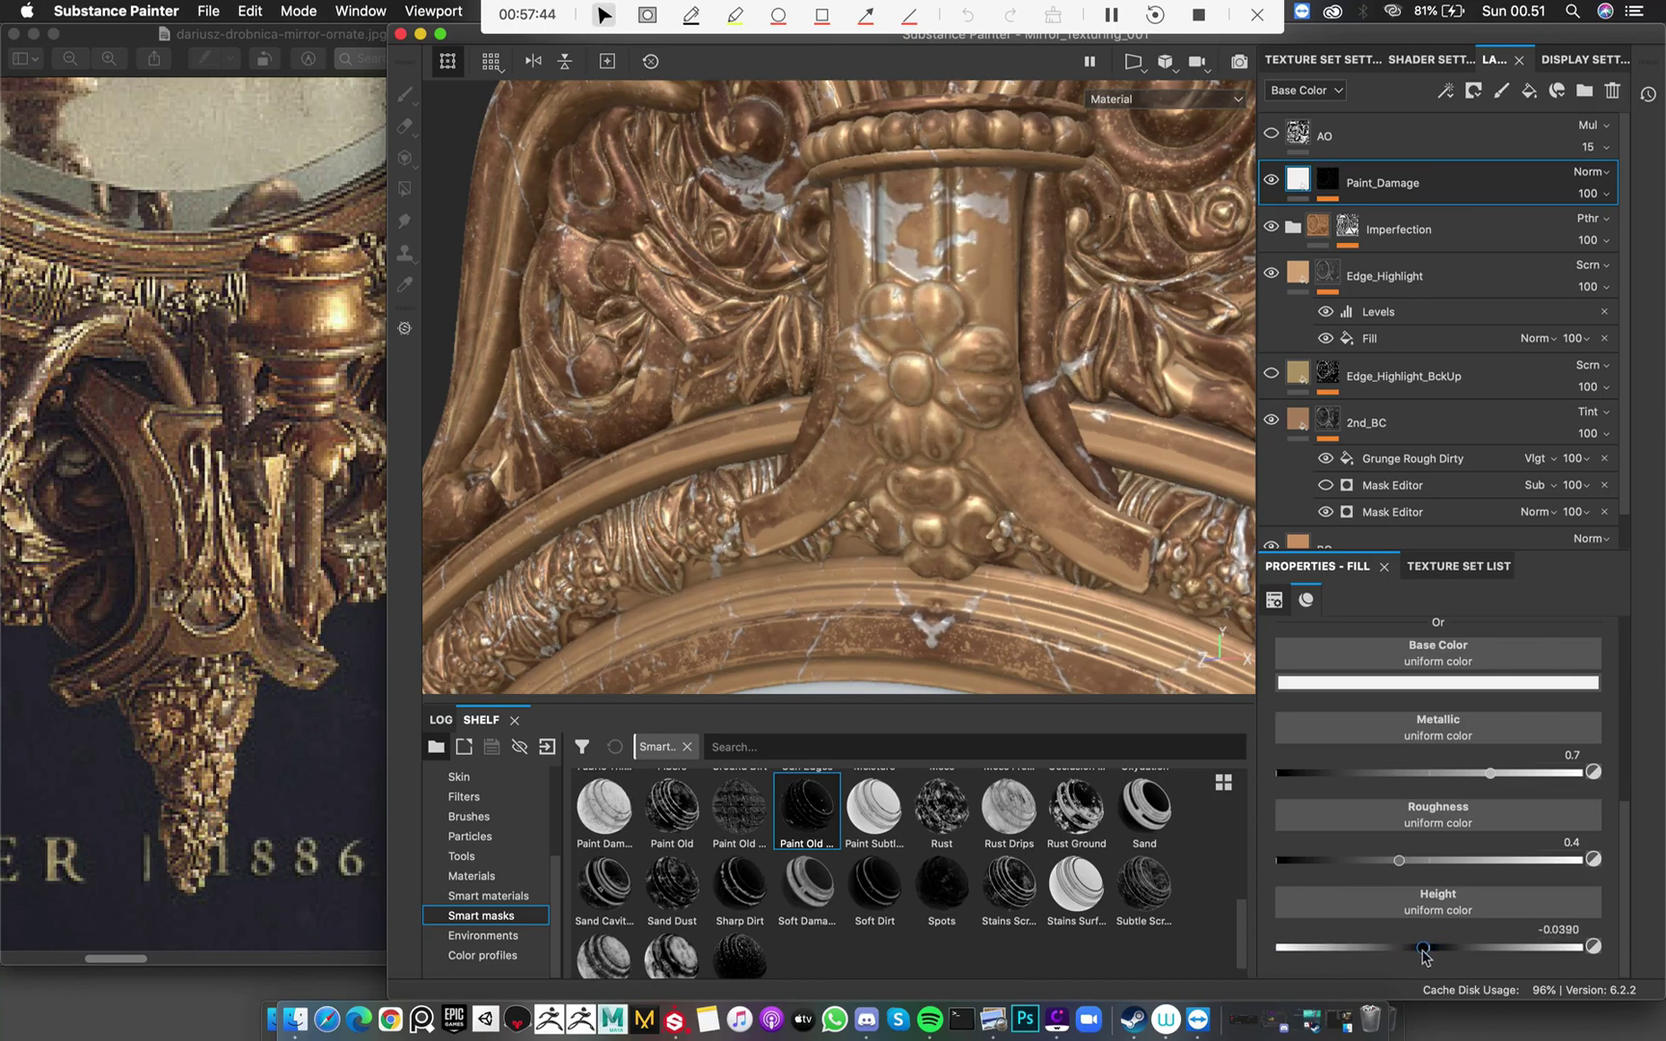
left_click_drag(779, 498, 982, 489, "alt")
mouse_move(981, 489)
middle_mouse_down("alt")
mouse_move(996, 298)
mouse_move(1070, 241)
middle_mouse_up("alt")
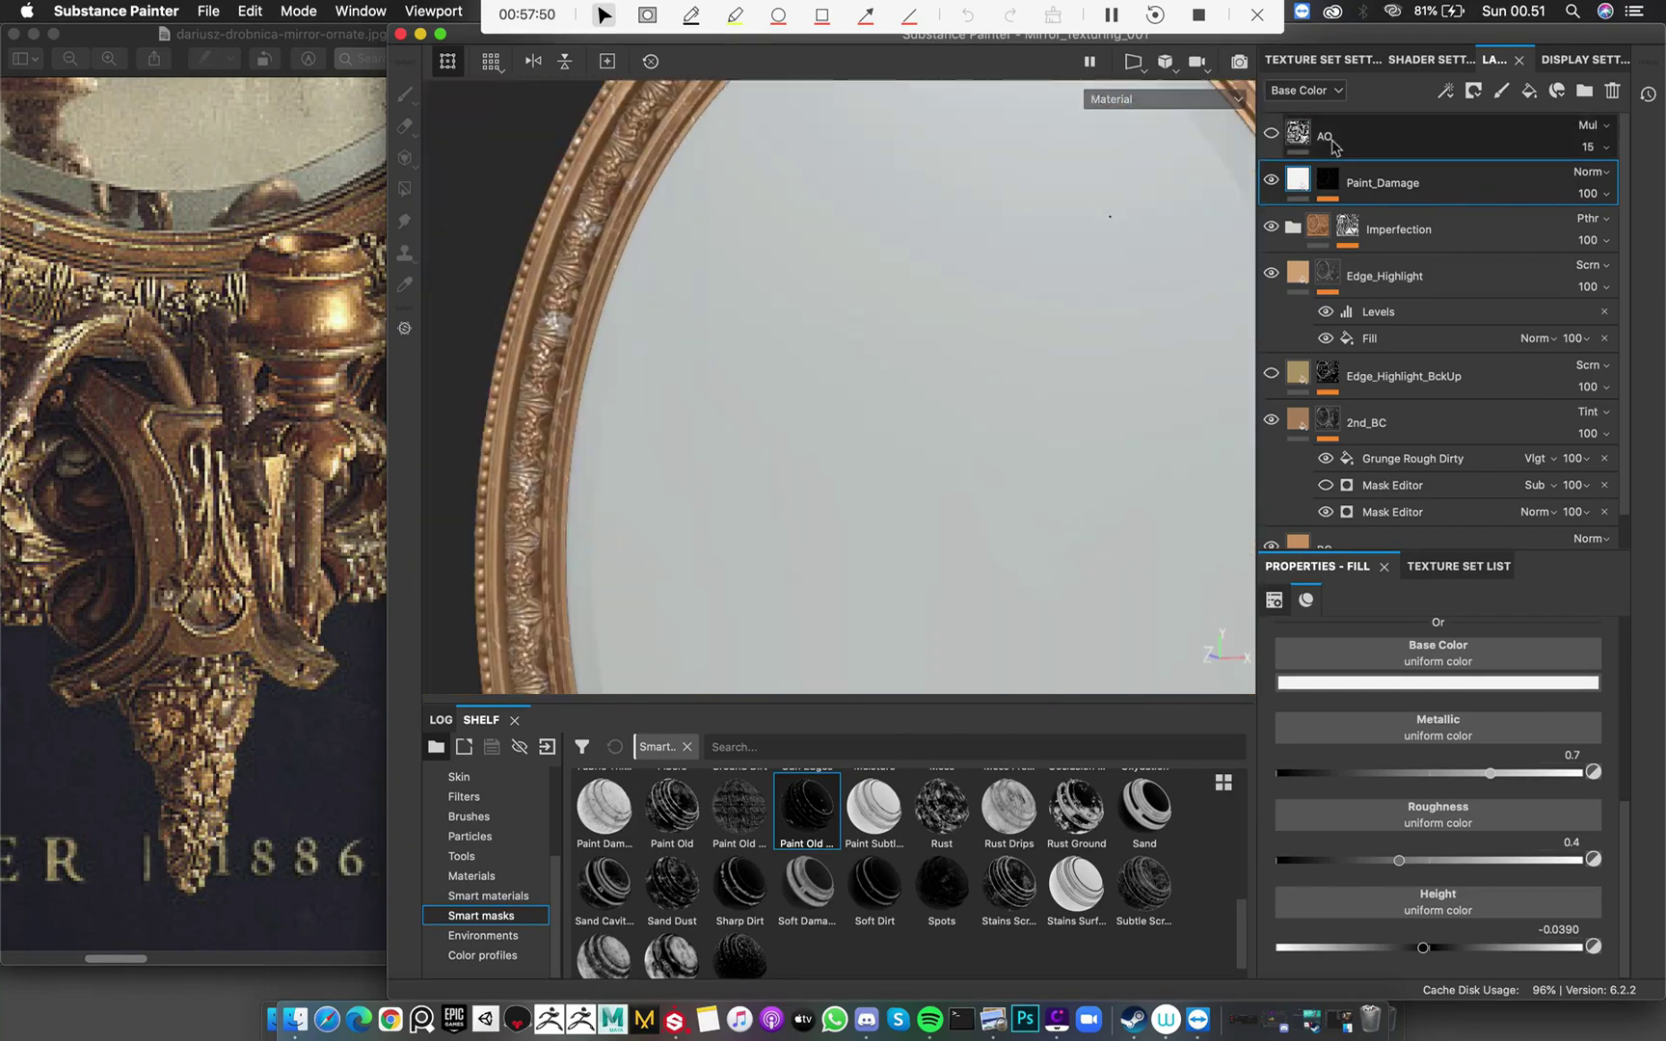
Display only the Paint_Damage mask on the model, try a Mask Builder level of 0.5 and undo that level change
left_click(1330, 182, "alt")
scroll(872, 183, "down", 5)
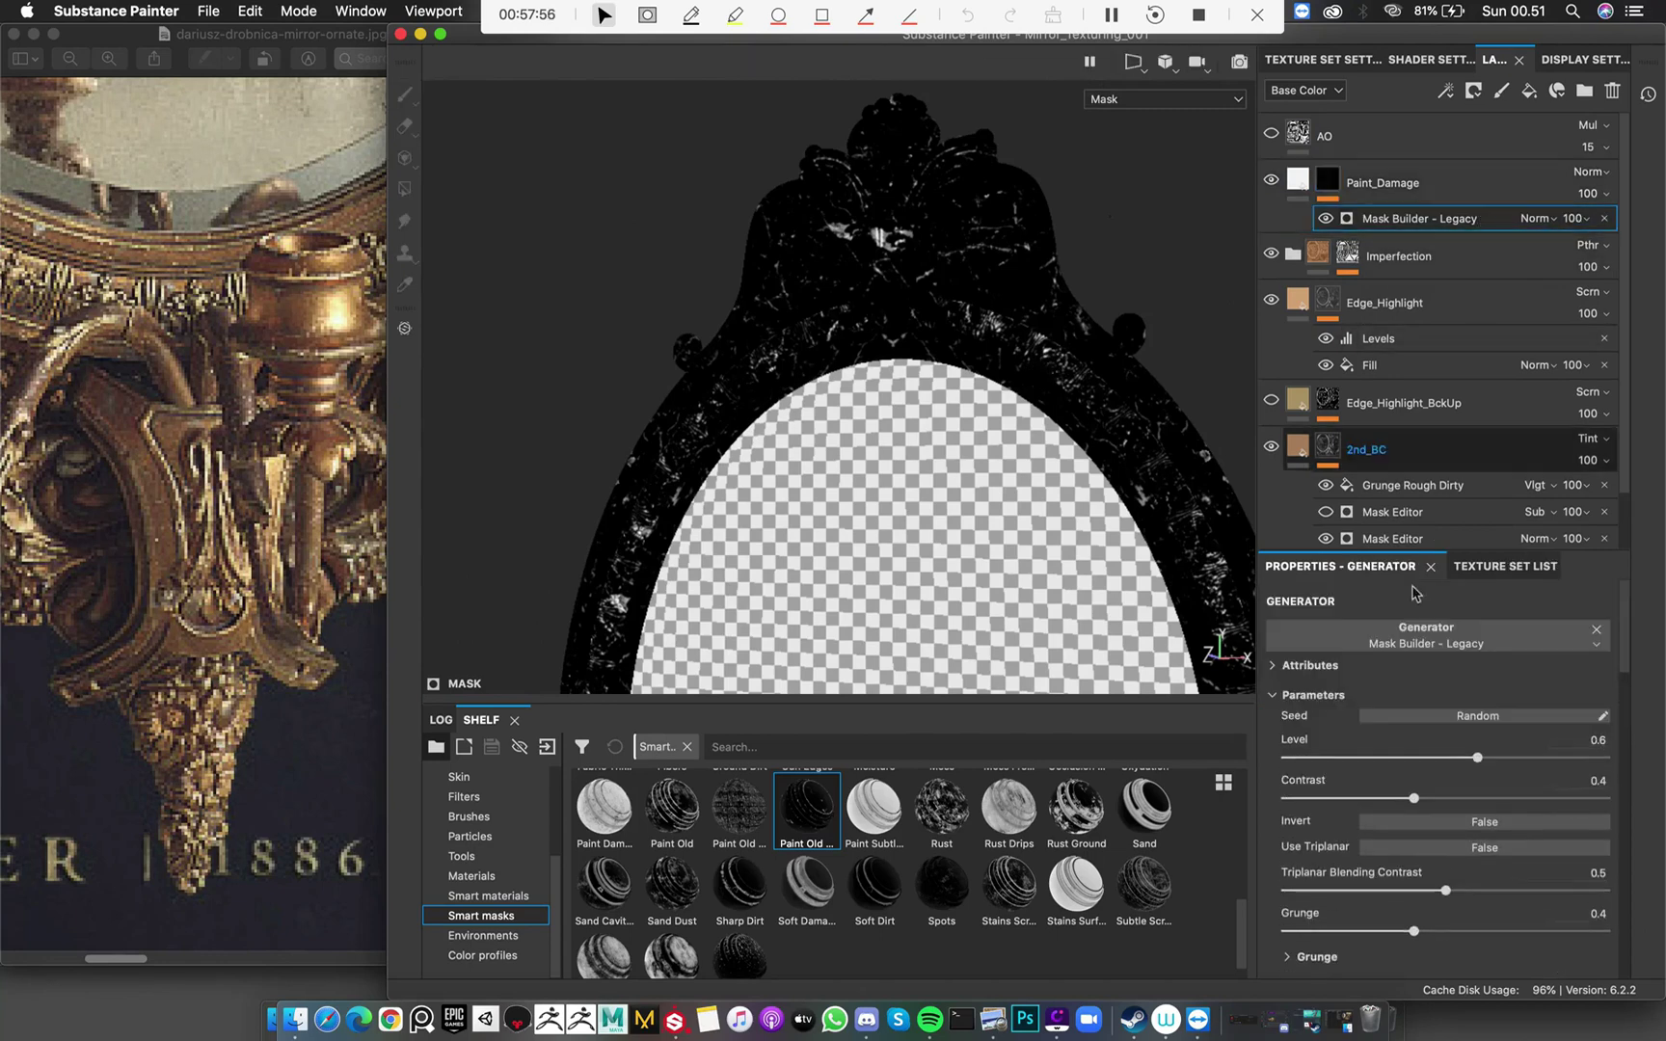
scroll(1494, 674, "down", 2)
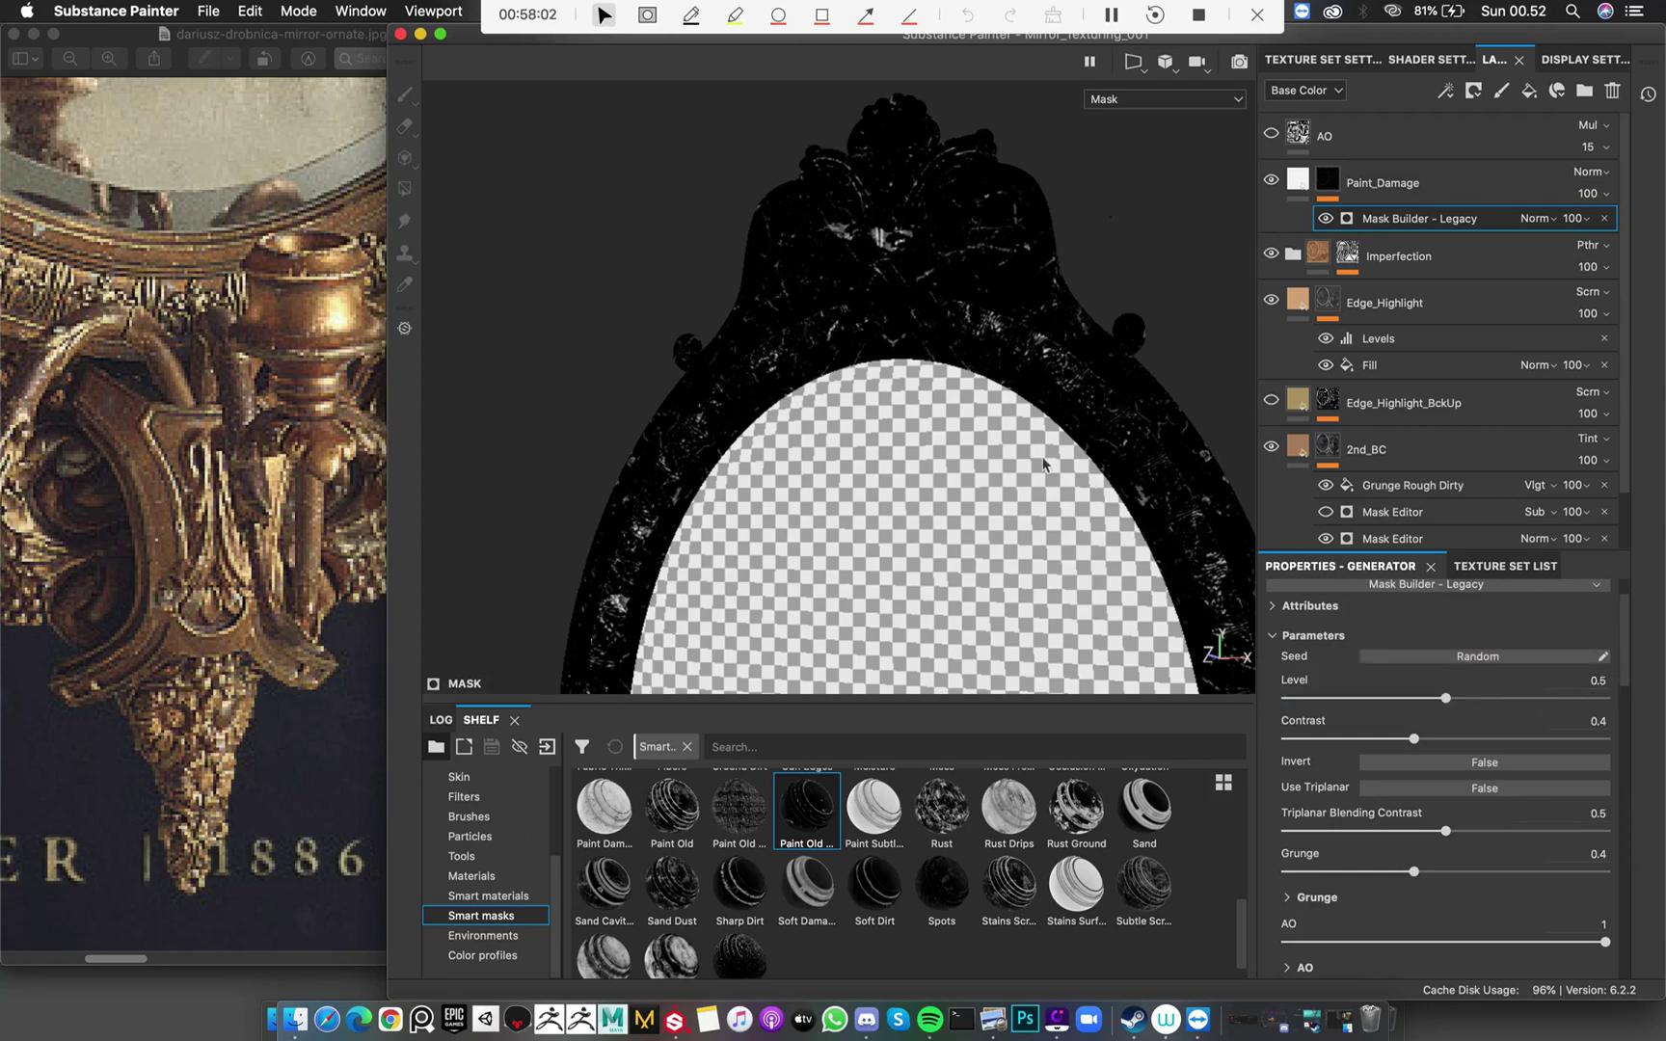
left_click_drag(741, 405, 811, 411, "alt")
key("super+z")
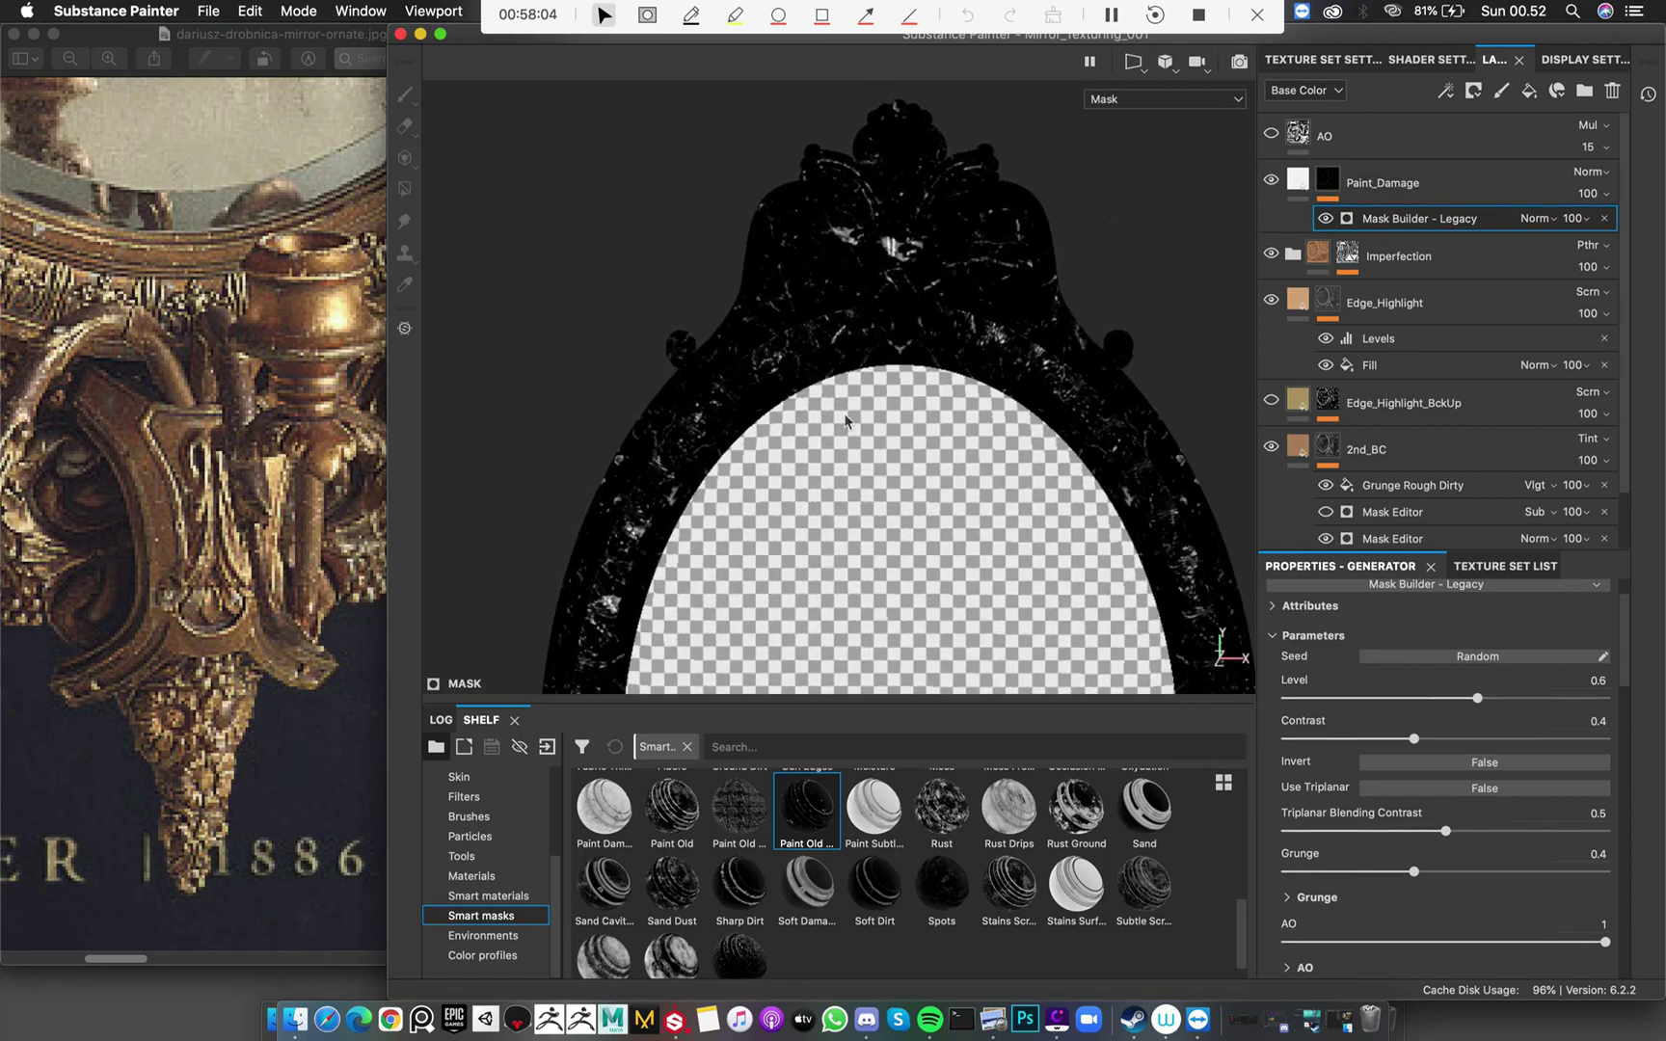
Enable Use Triplanar on the Paint_Damage mask's Mask Builder generator and check the mask on the lower bracket and candle arms
middle_click_drag(954, 540, 964, 106, "alt")
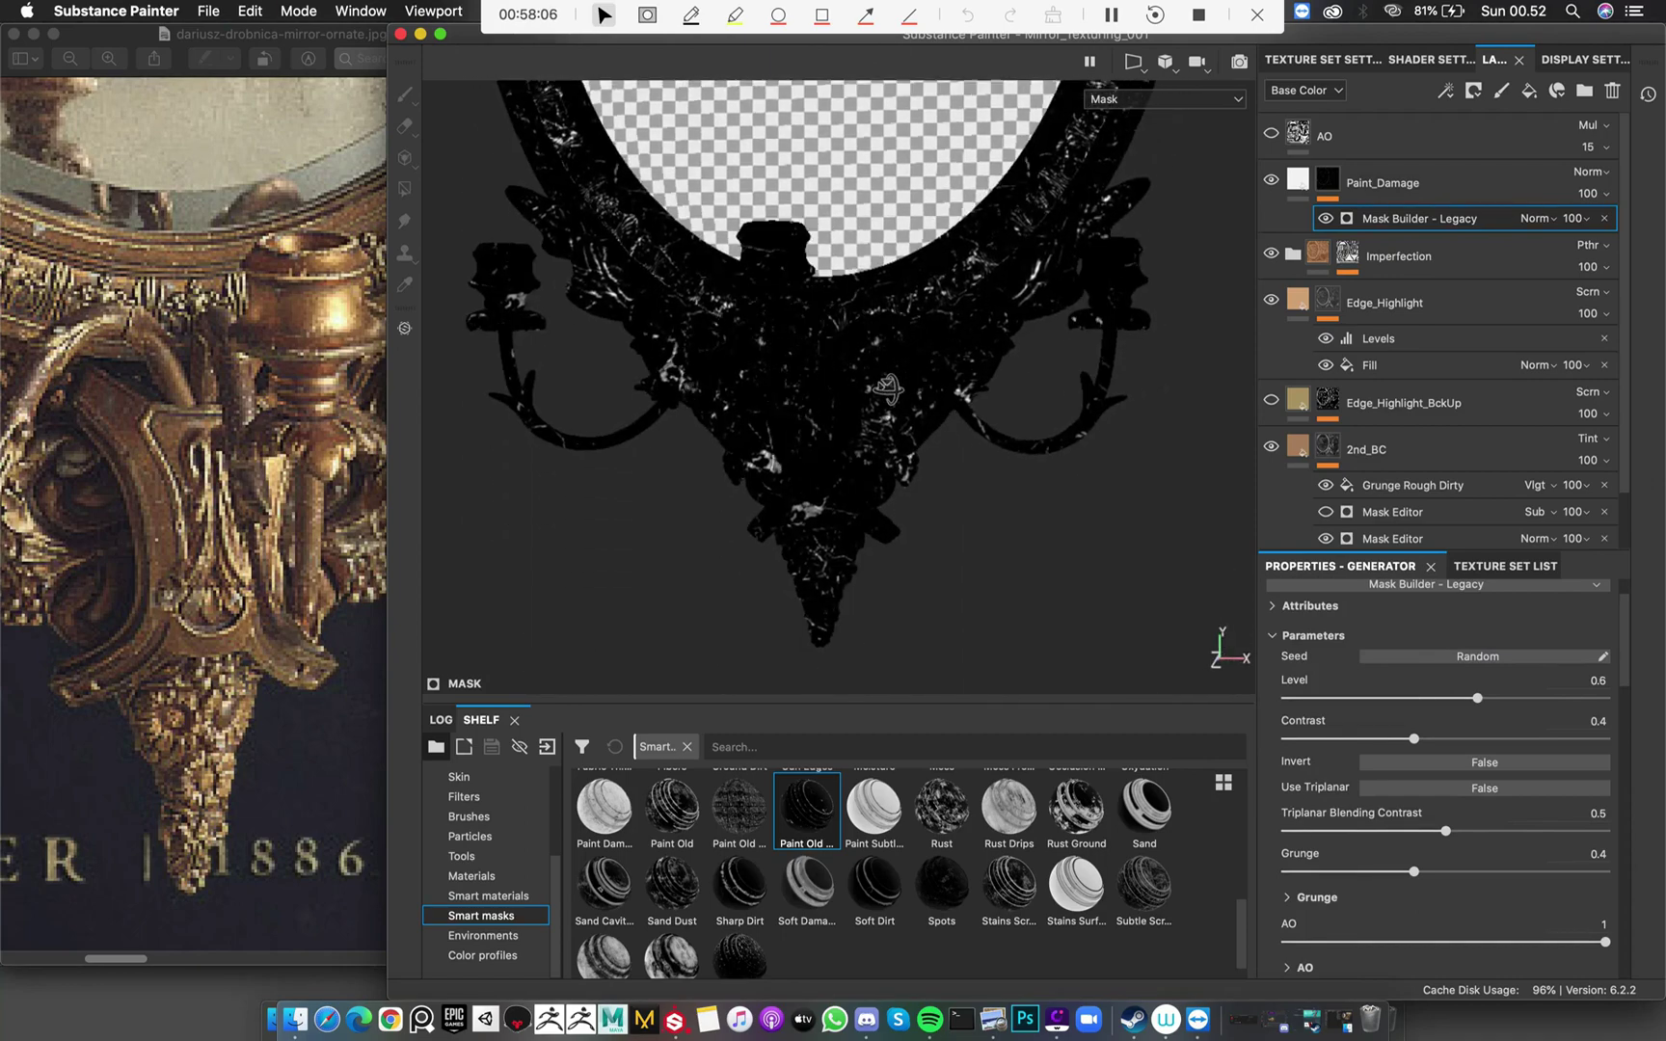
scroll(1458, 757, "up", 2)
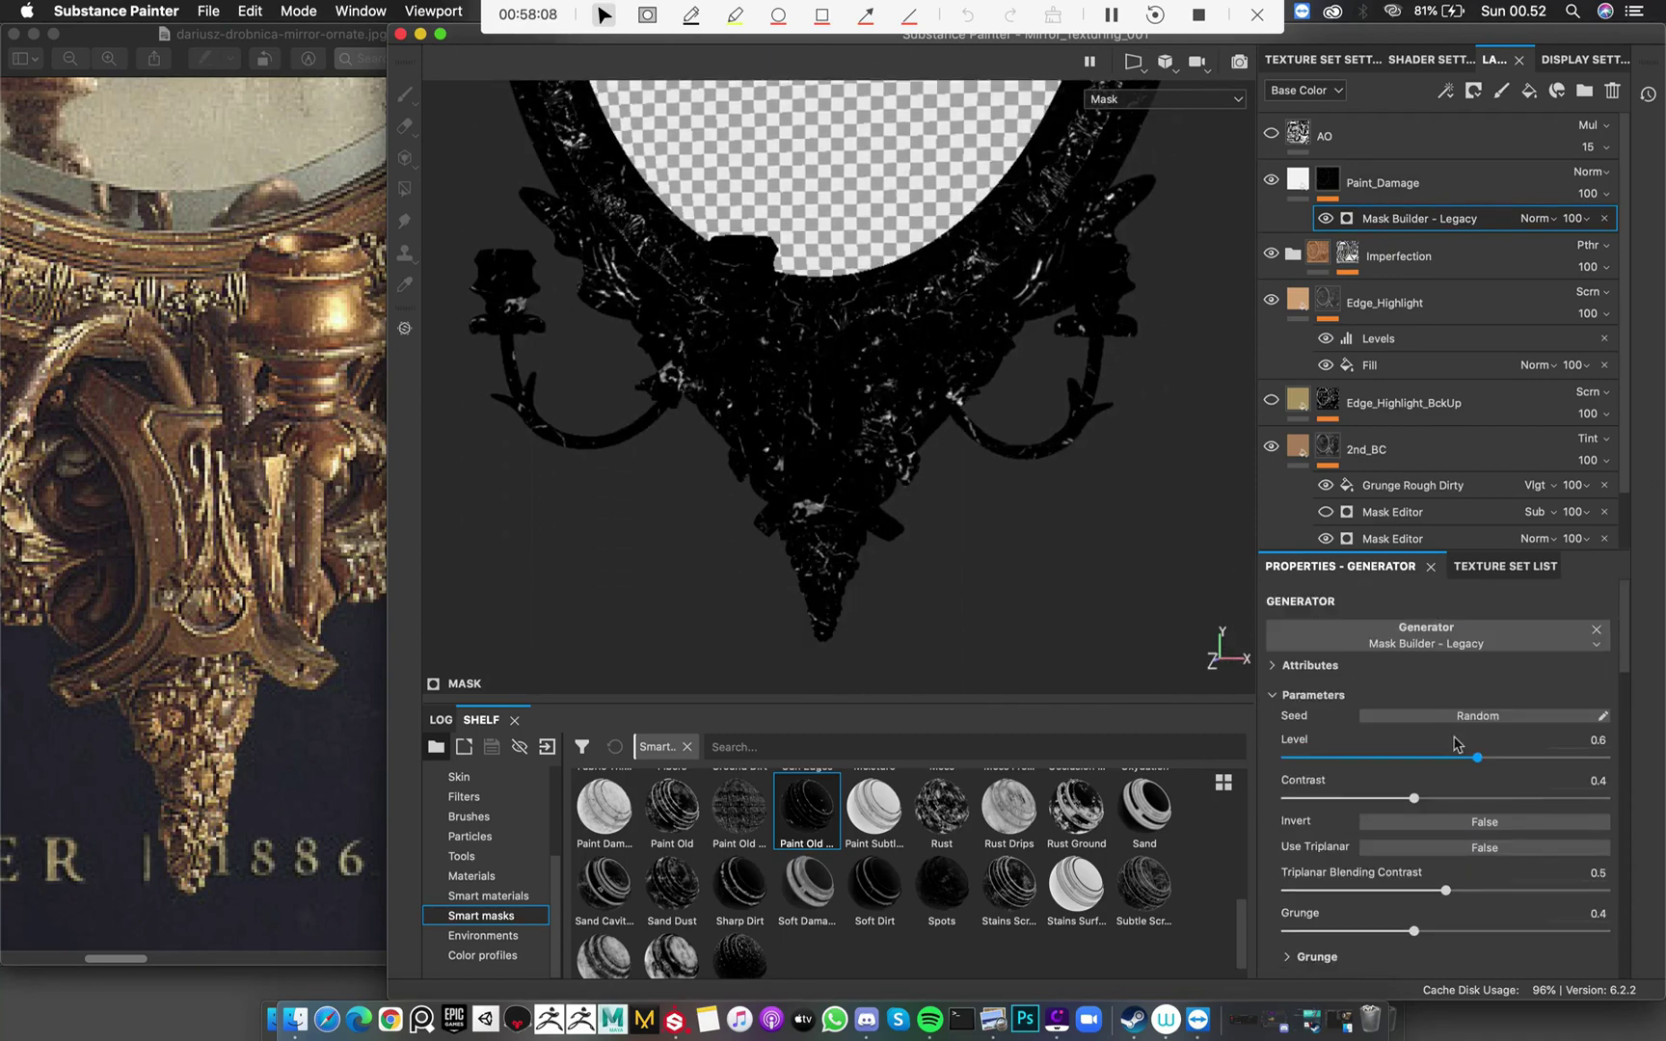
left_click(1485, 848)
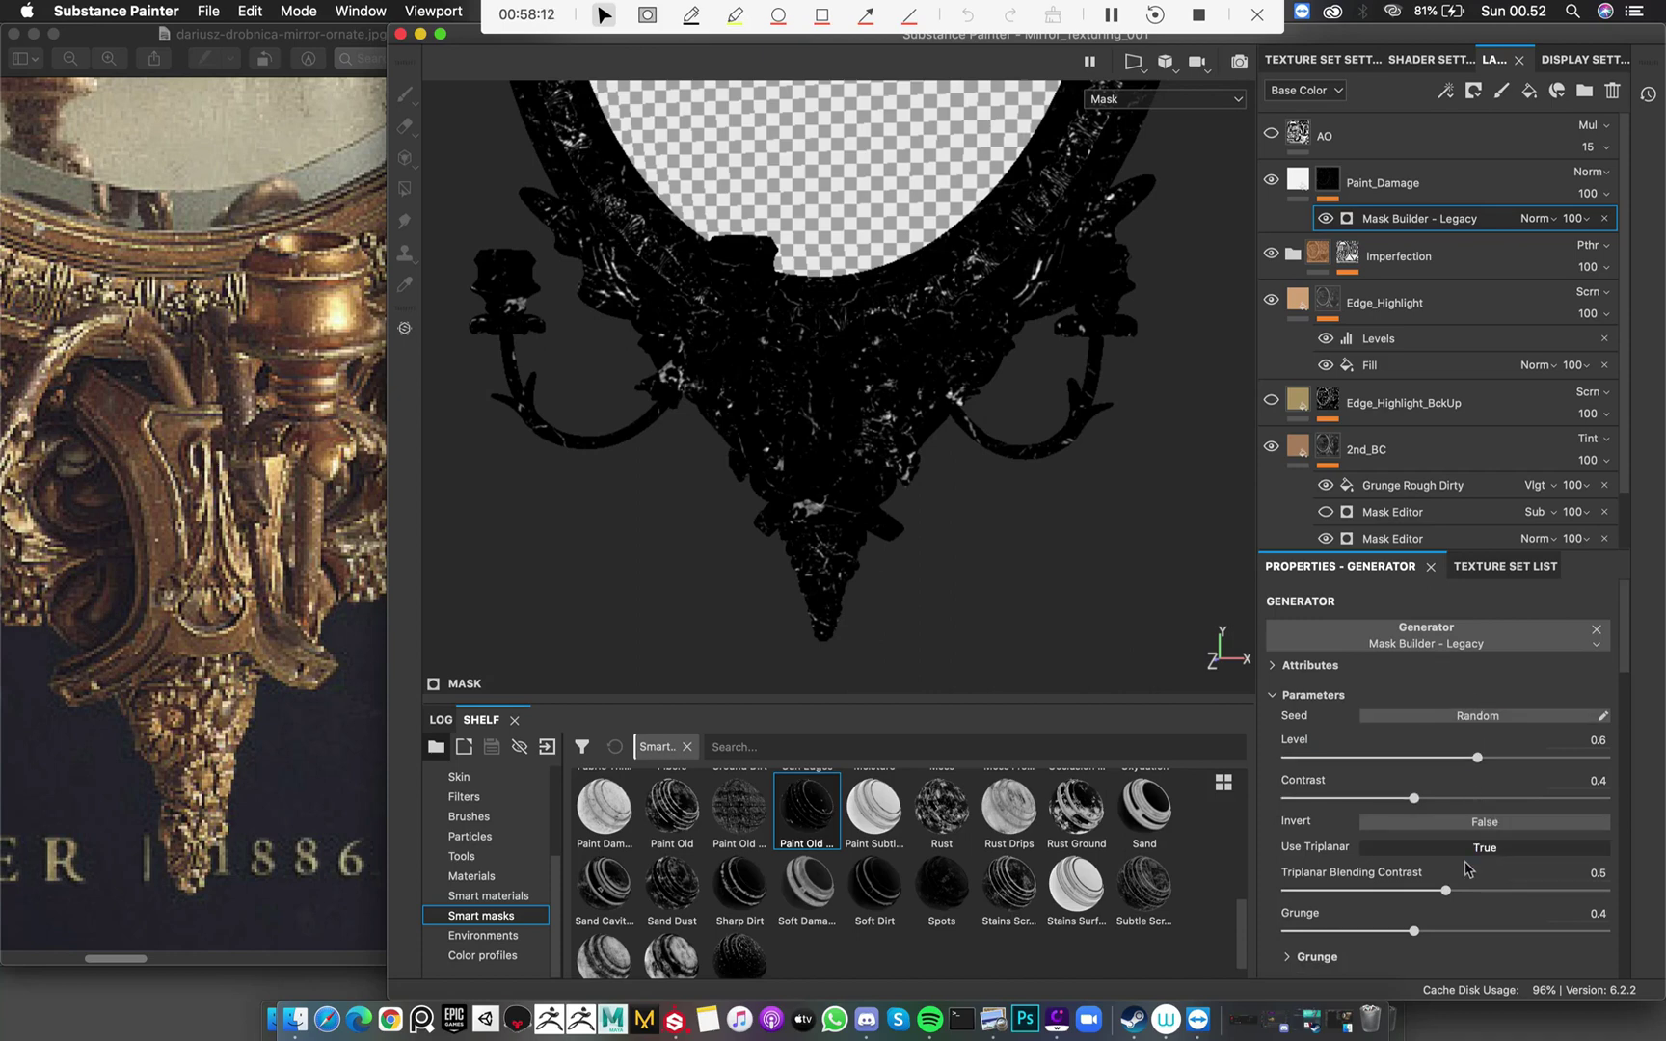
left_click_drag(1014, 533, 955, 414, "alt")
scroll(1449, 797, "down", 2)
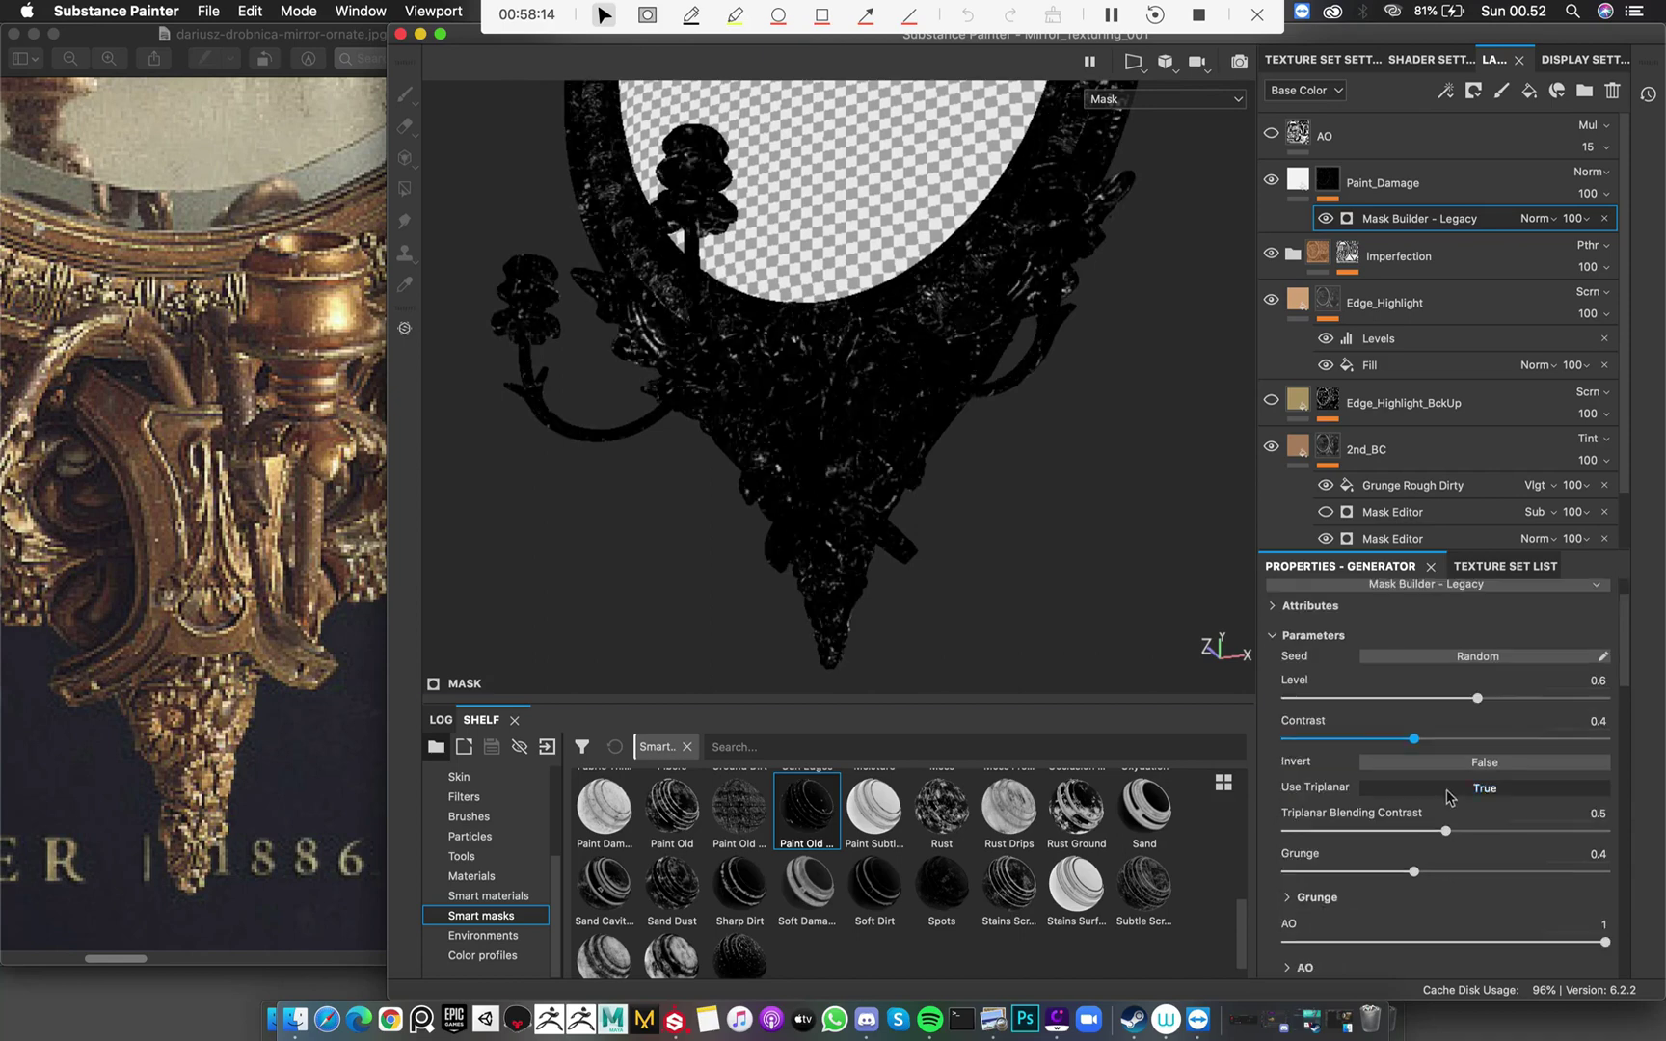
scroll(1482, 838, "up", 2)
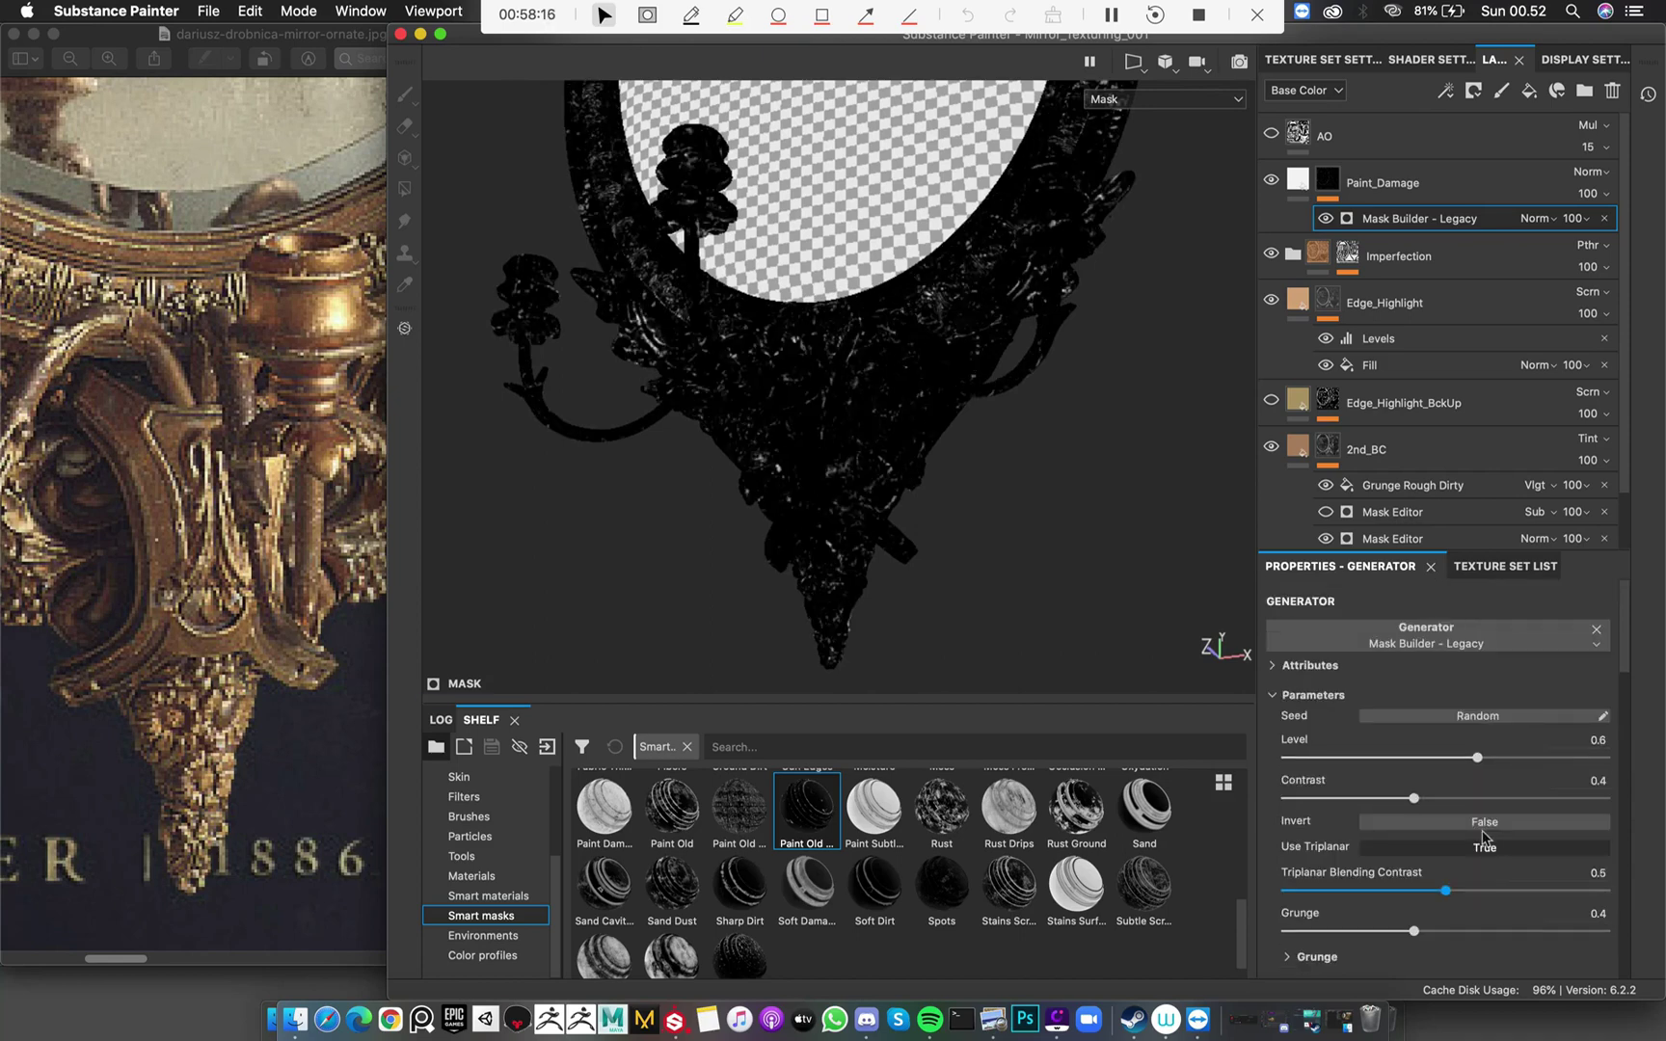
Set the Mask Builder's grunge amount to 0.2 and review its remaining parameters and the mask over the whole frame
scroll(1485, 839, "down", 4)
scroll(940, 390, "up", 5)
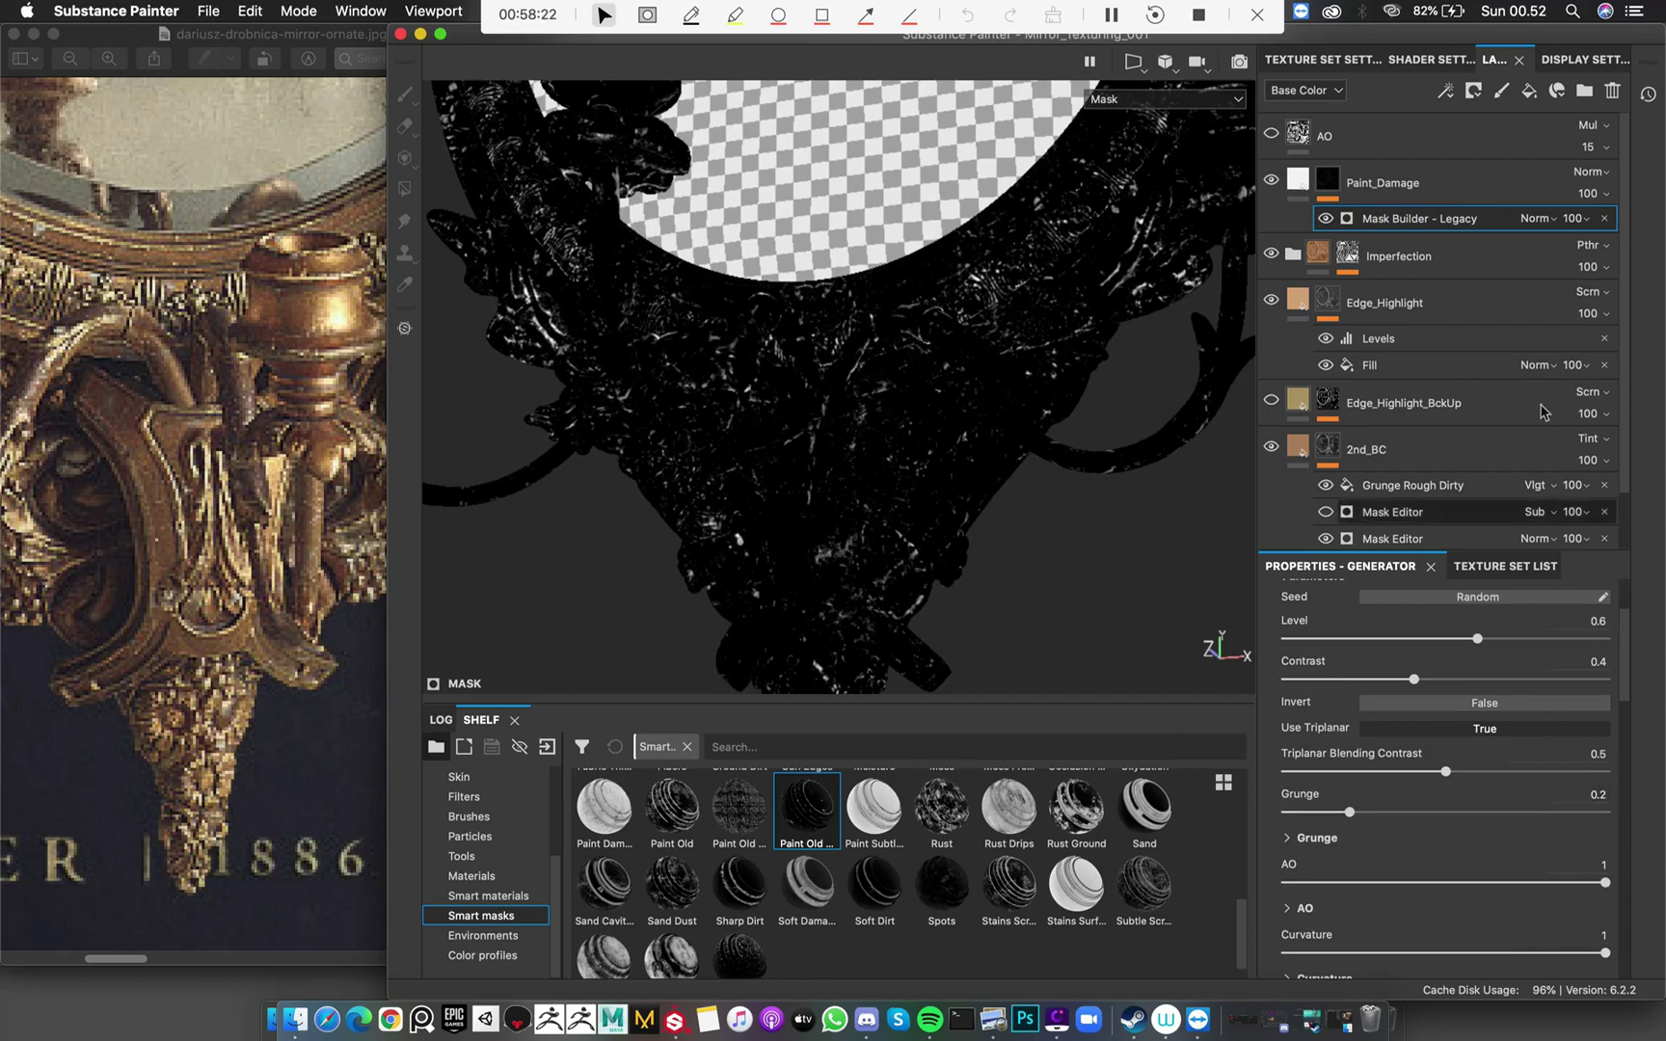
left_click_drag(908, 525, 985, 572, "alt")
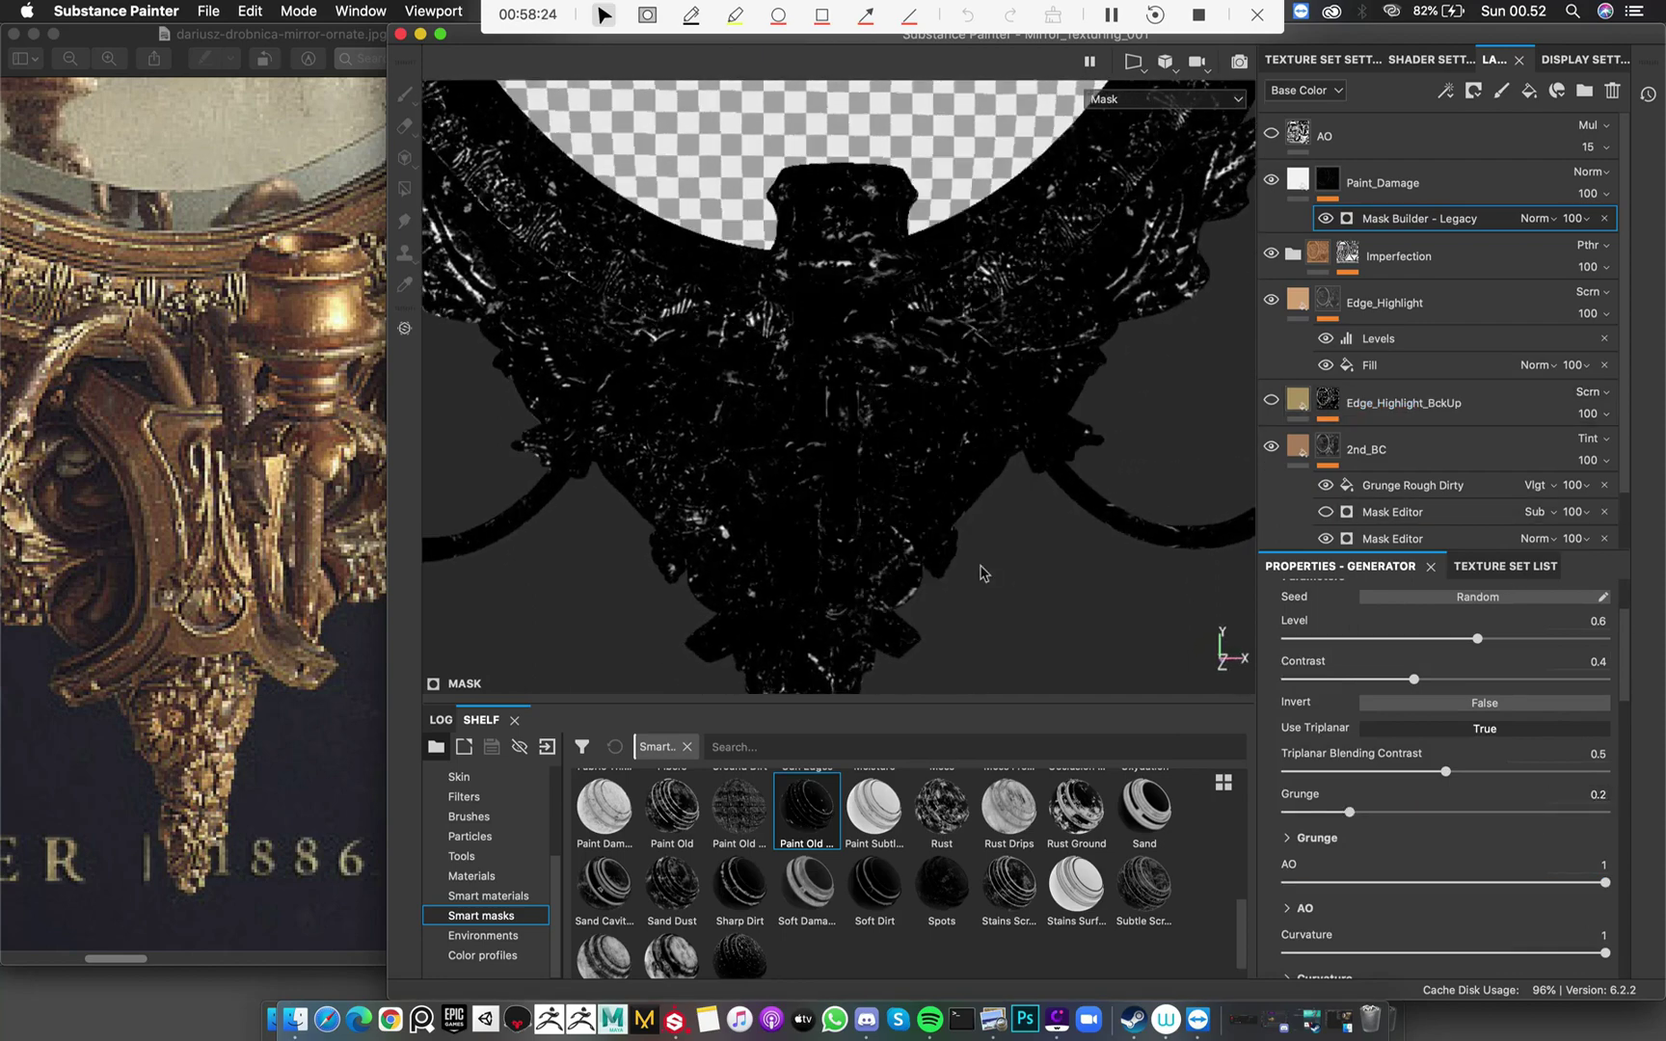
left_click_drag(1348, 812, 1413, 813)
scroll(1507, 813, "down", 5)
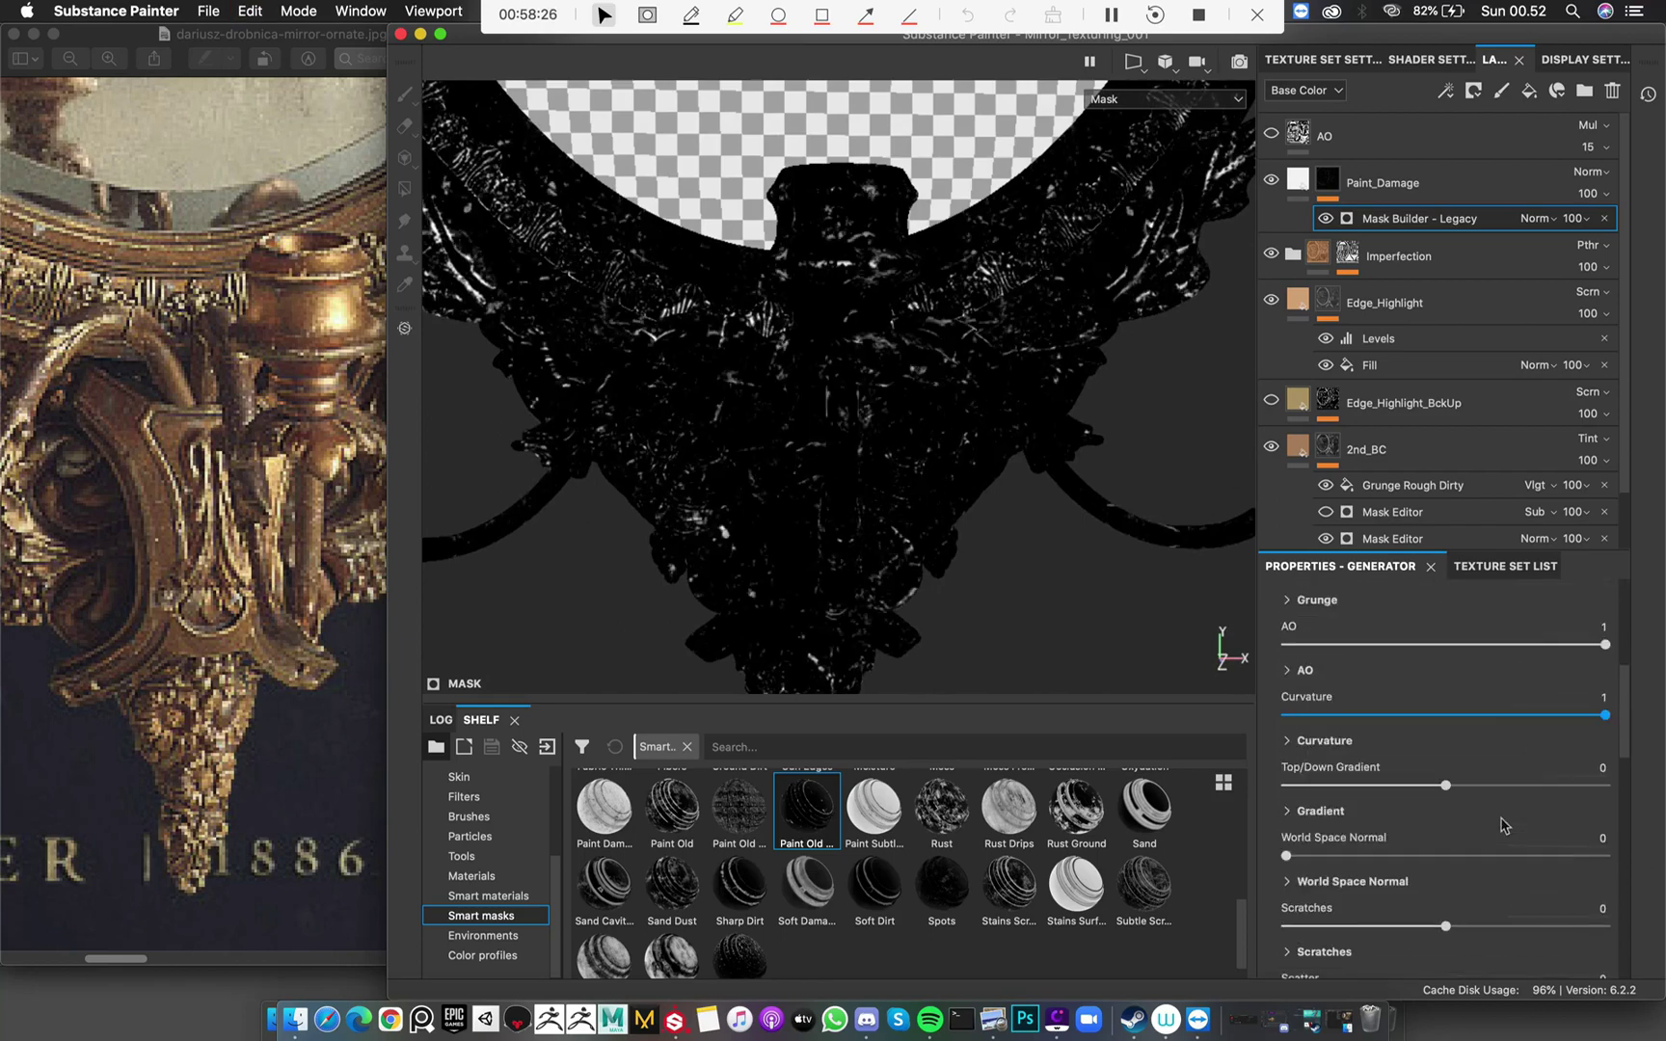
scroll(925, 524, "down", 5)
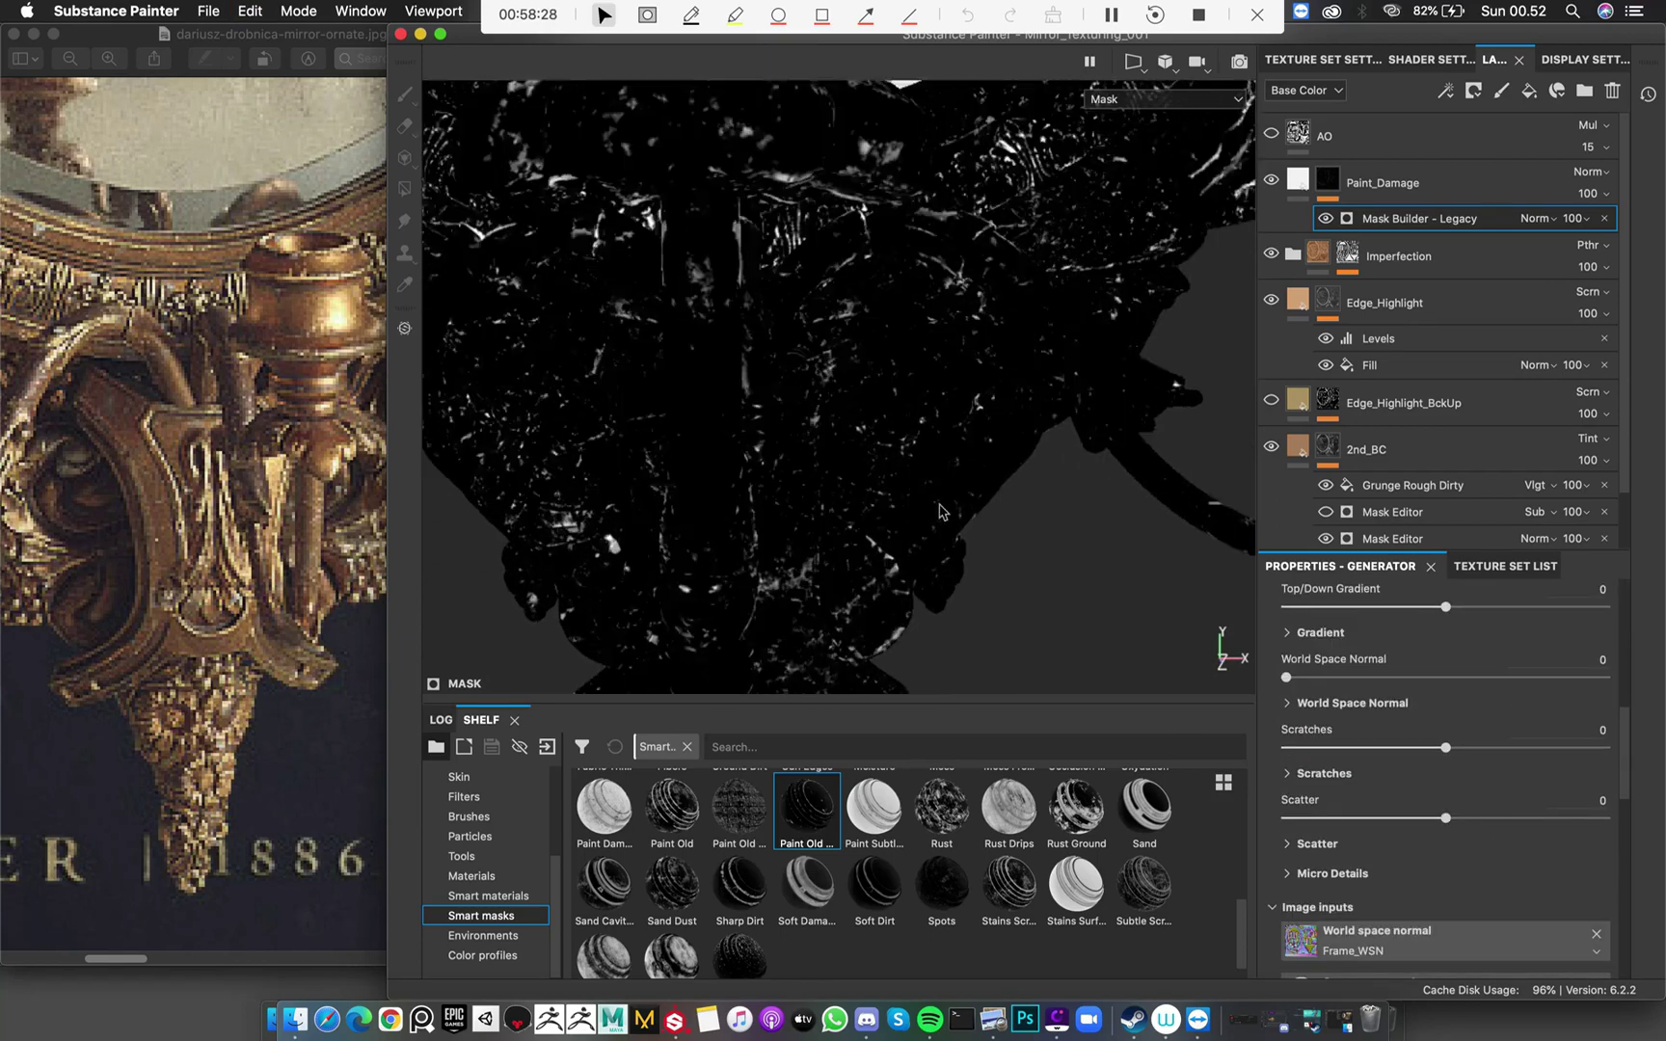
key("f")
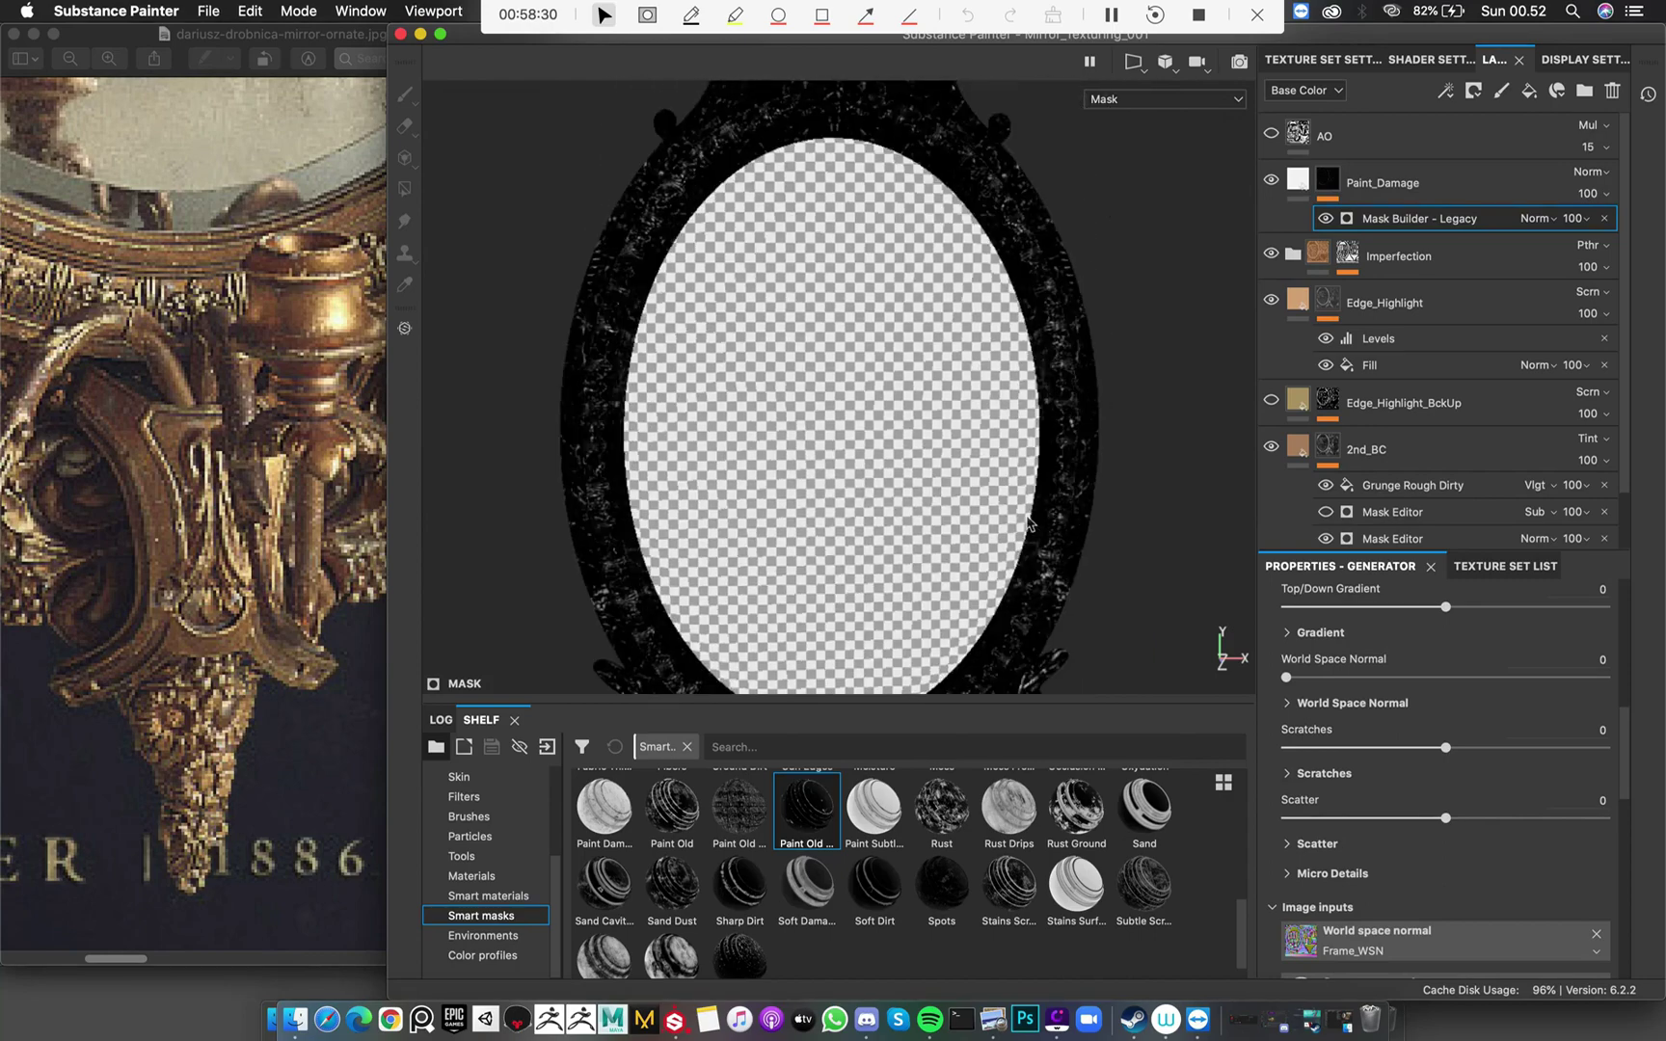
scroll(897, 281, "up", 5)
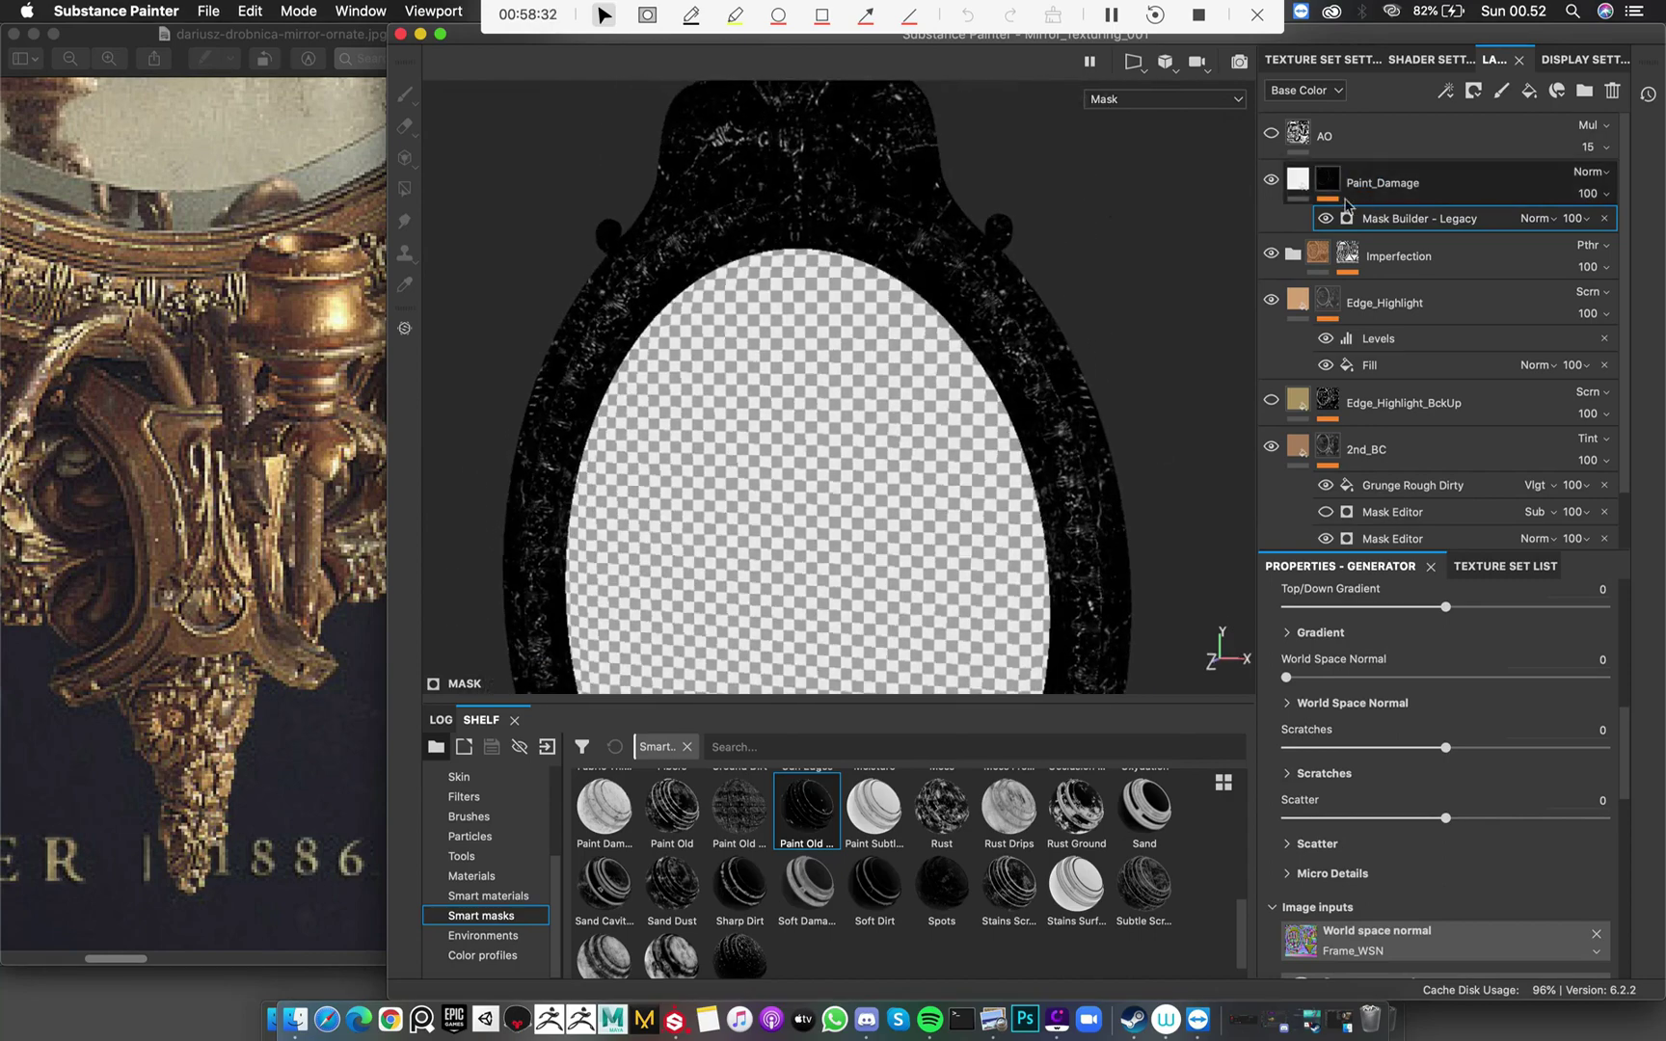
Add a fill with the Grunge Rust Fine texture to the Paint_Damage mask and set its blend mode to Subtract
right_click(1332, 189)
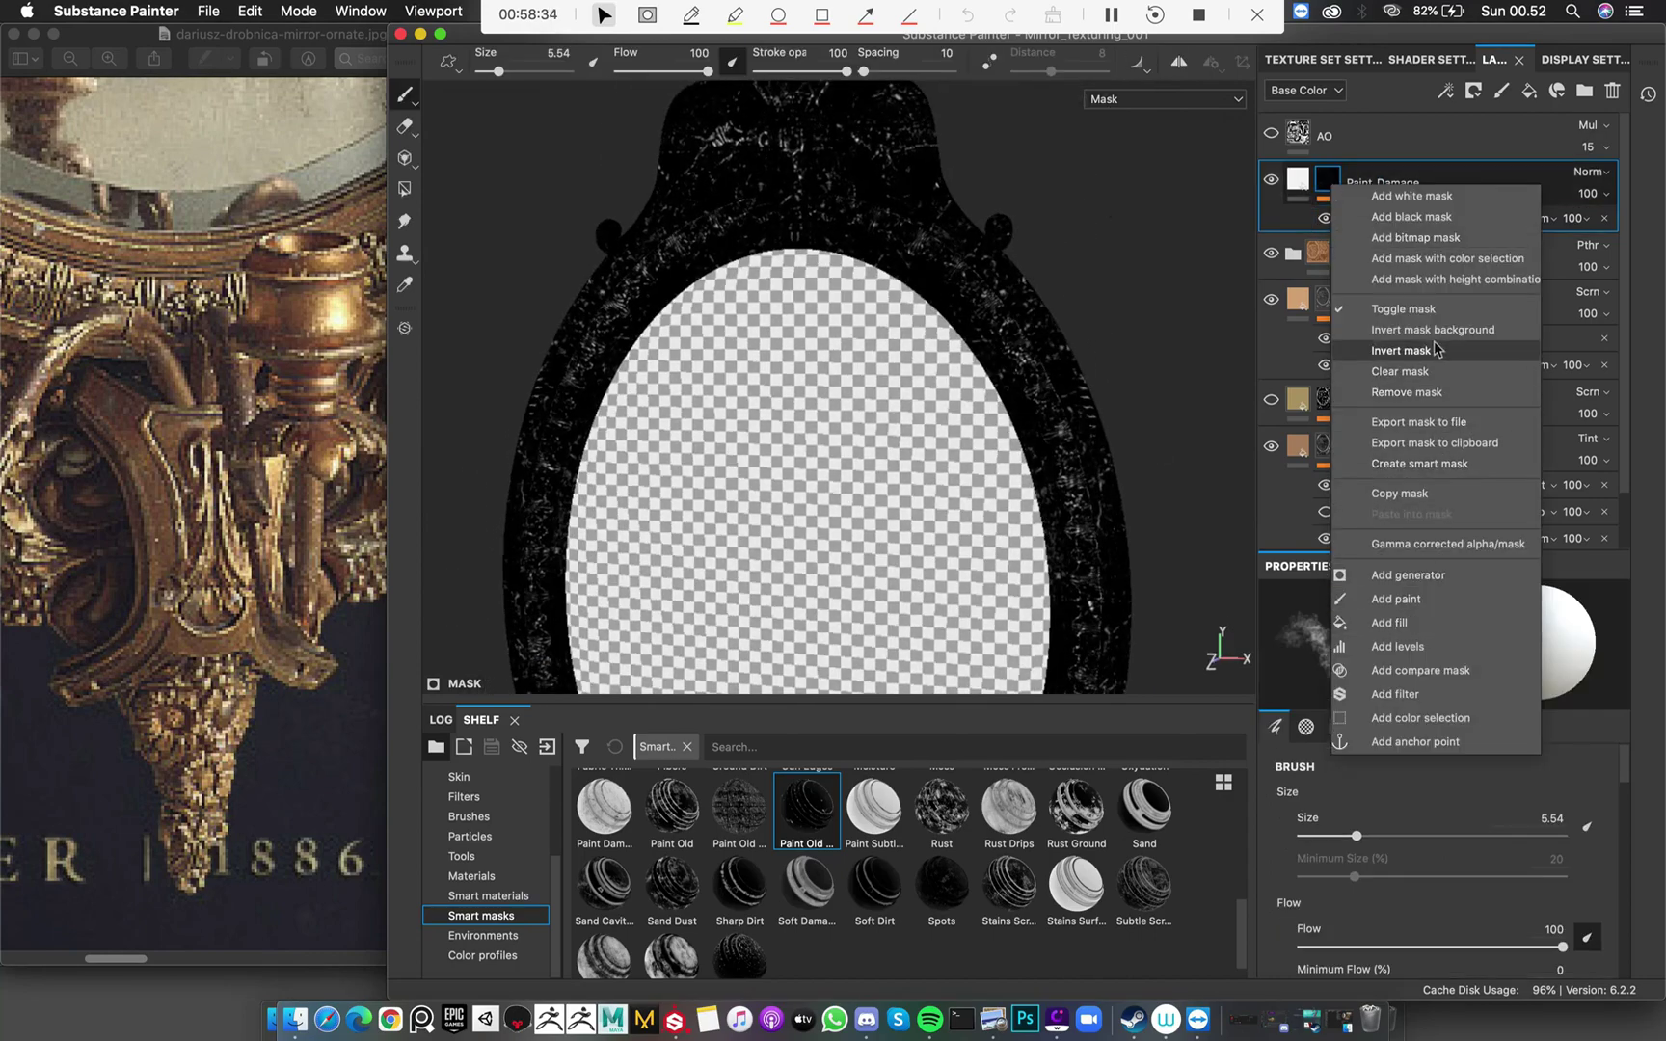
left_click(1429, 623)
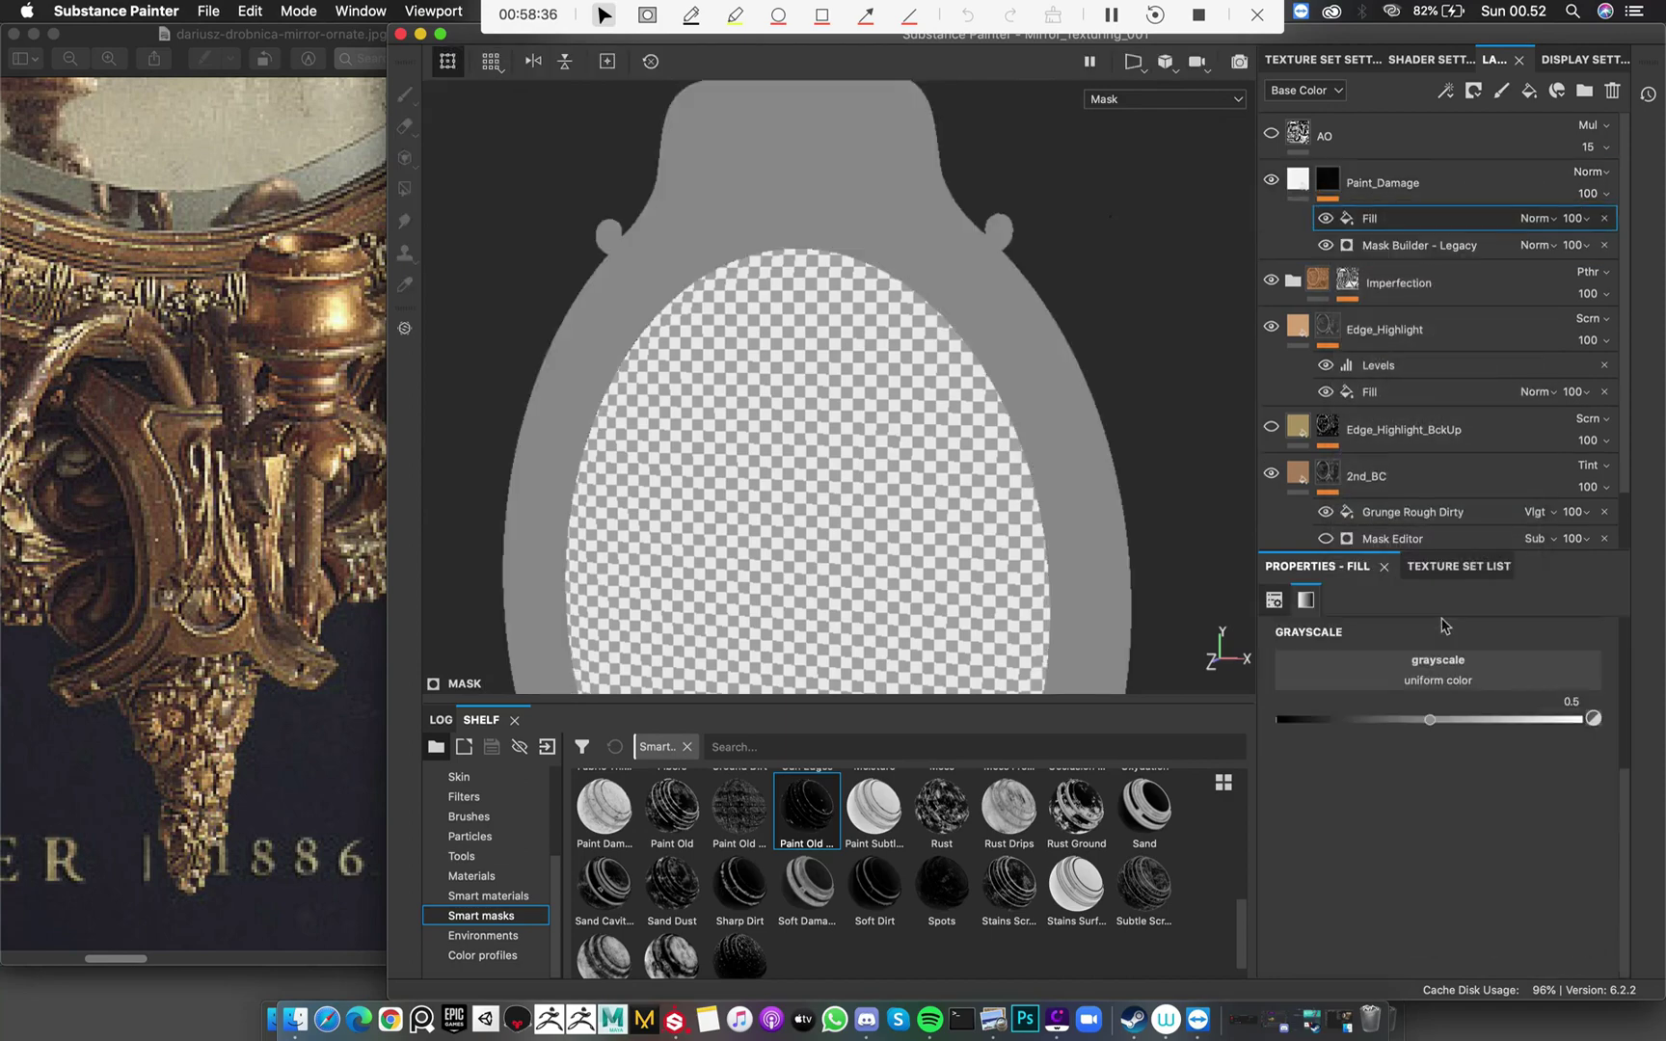
left_click(1532, 658)
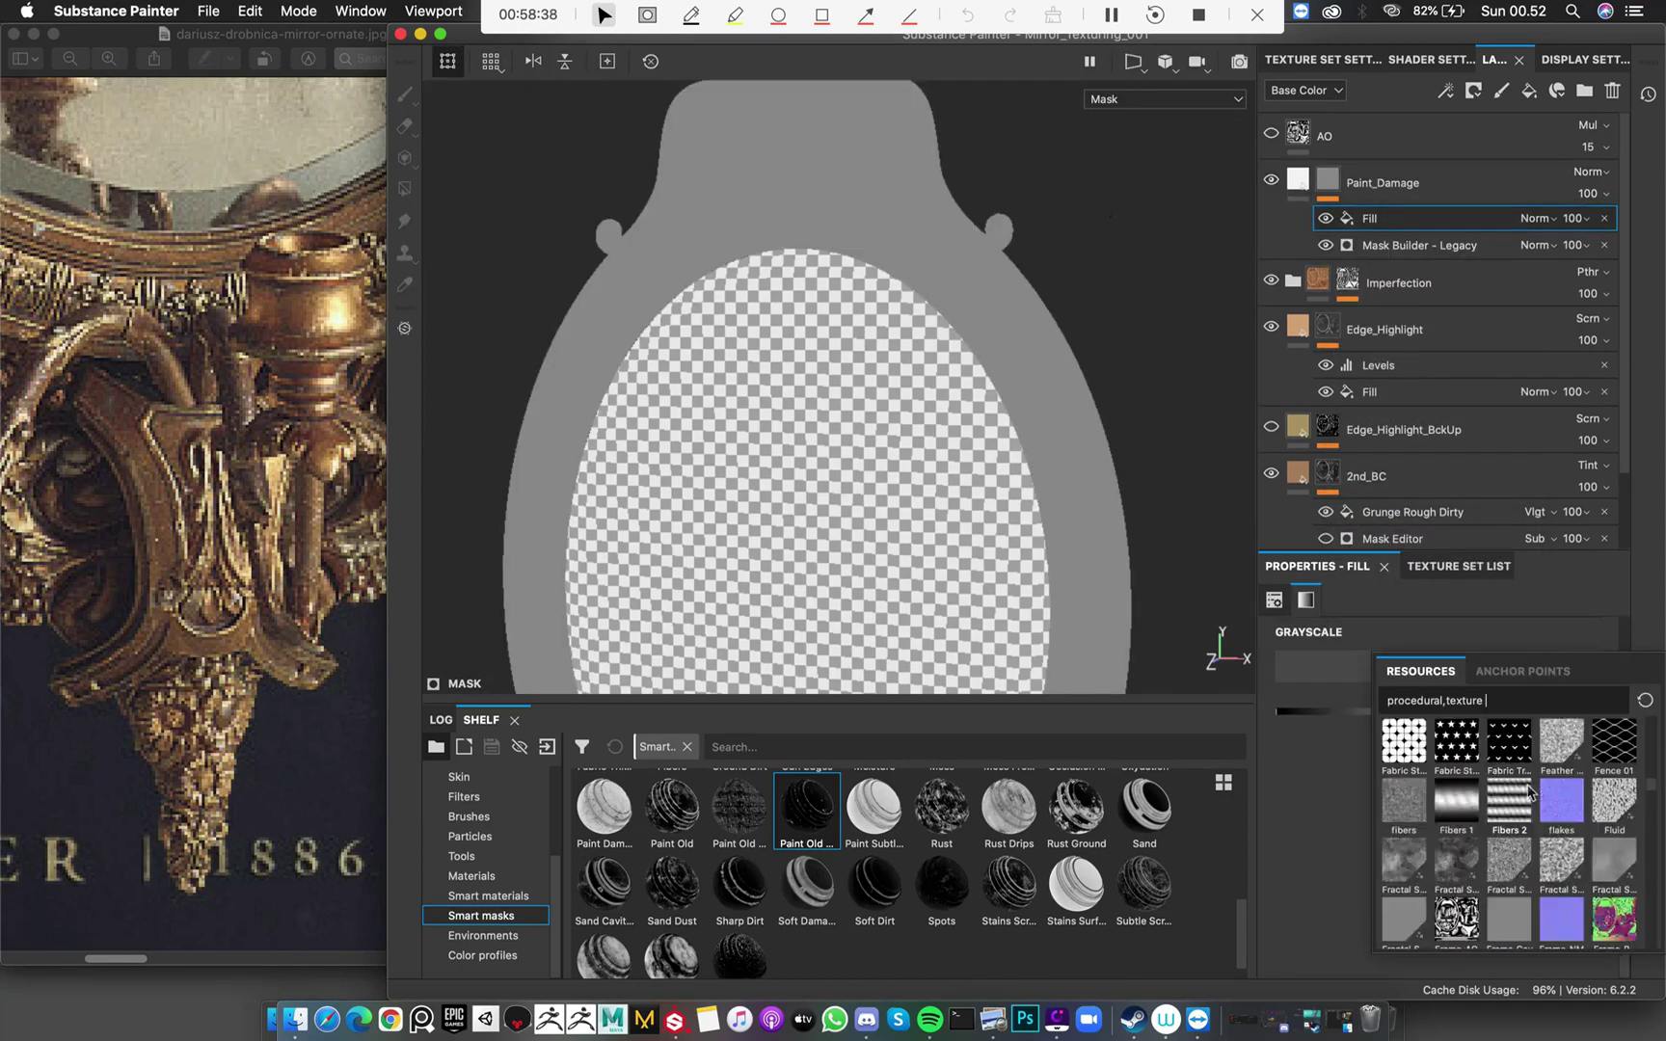
scroll(1539, 803, "down", 2)
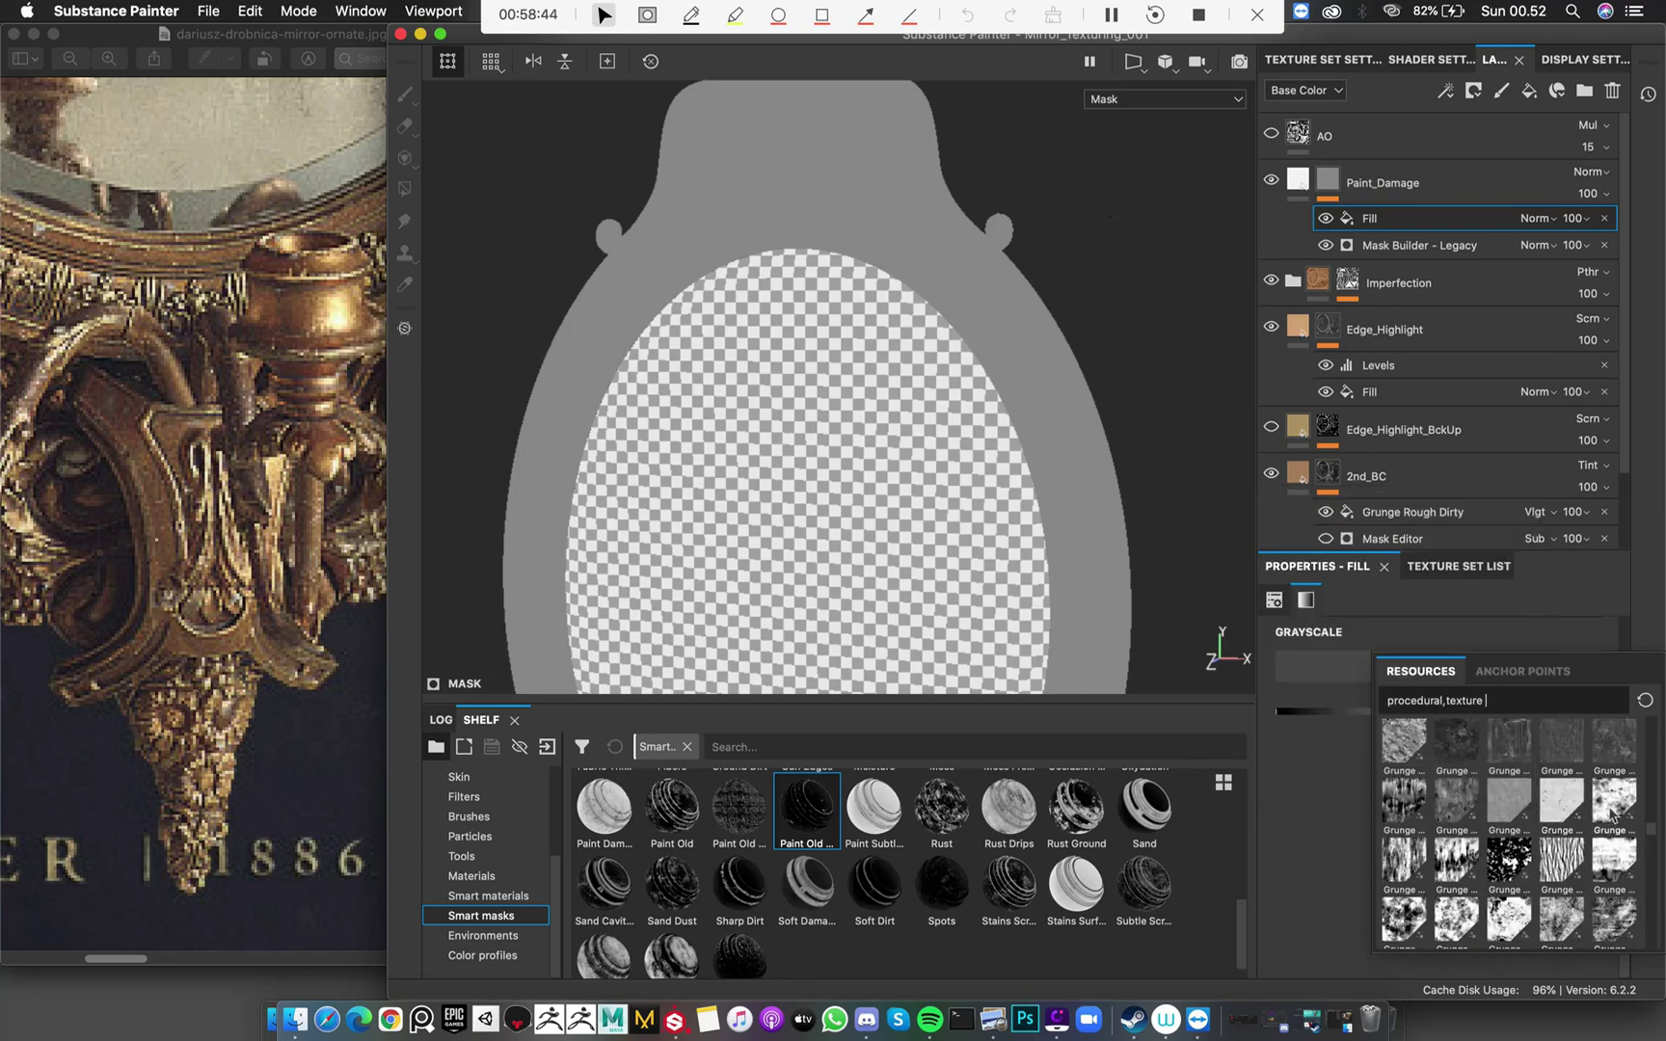
mouse_move(1612, 815)
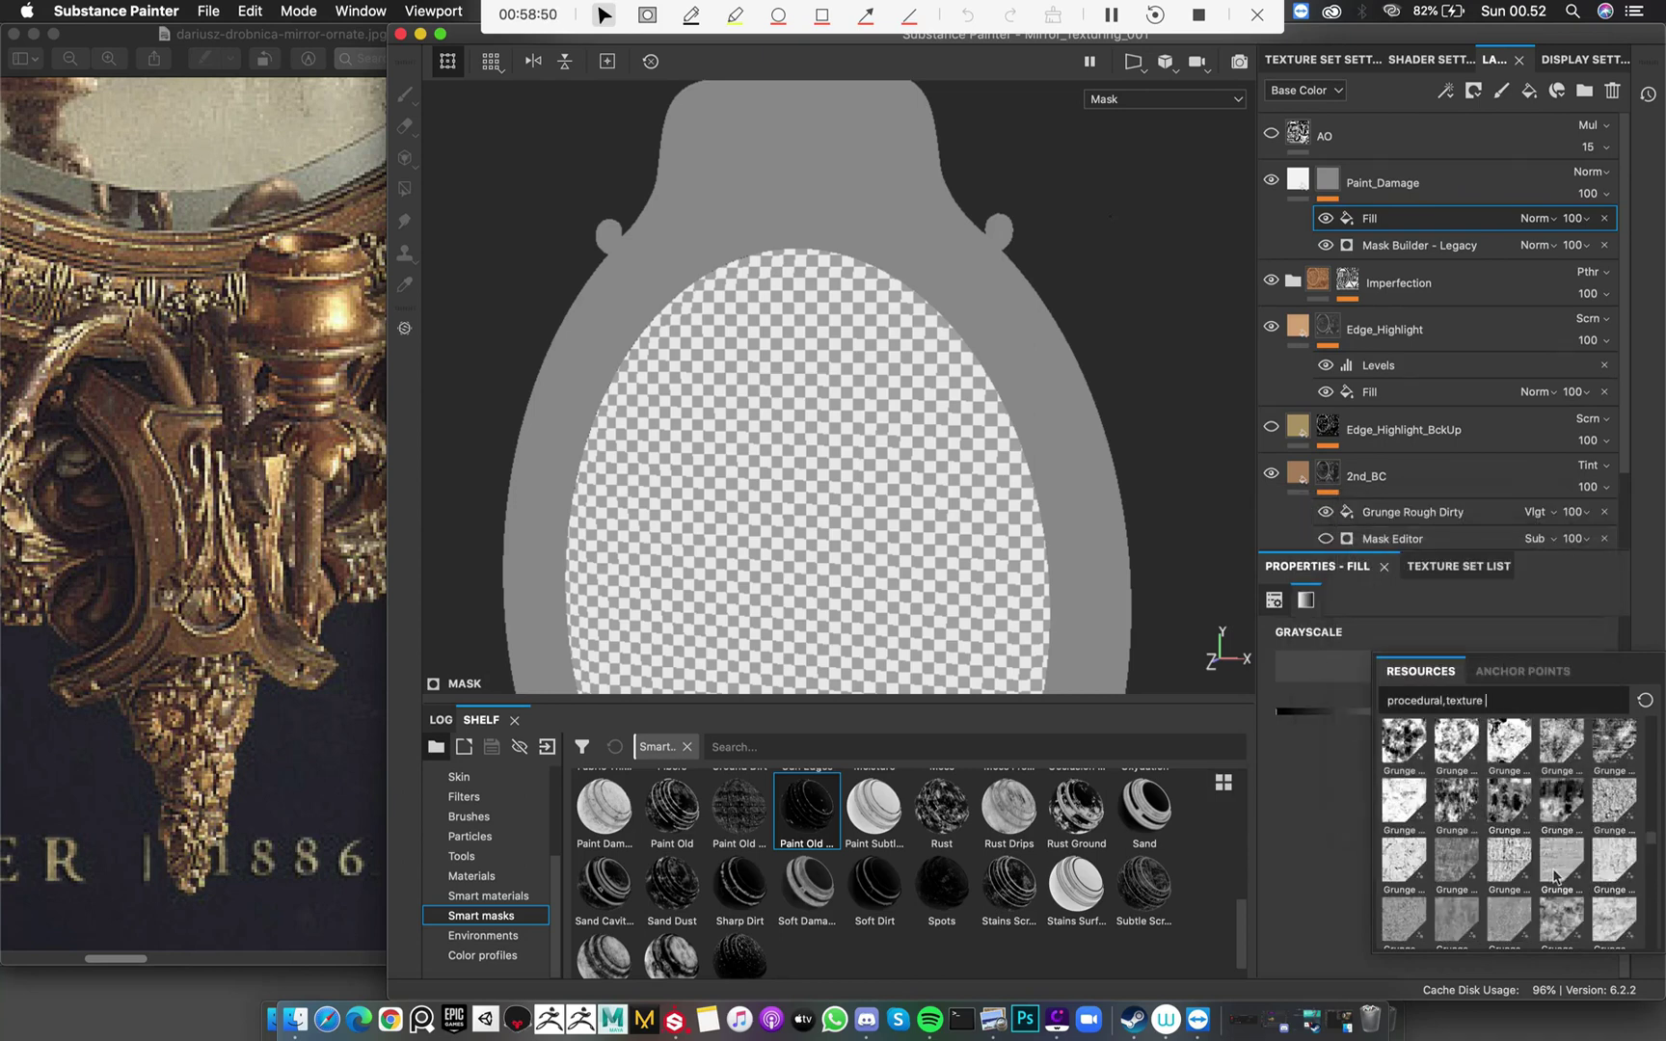
mouse_move(1561, 914)
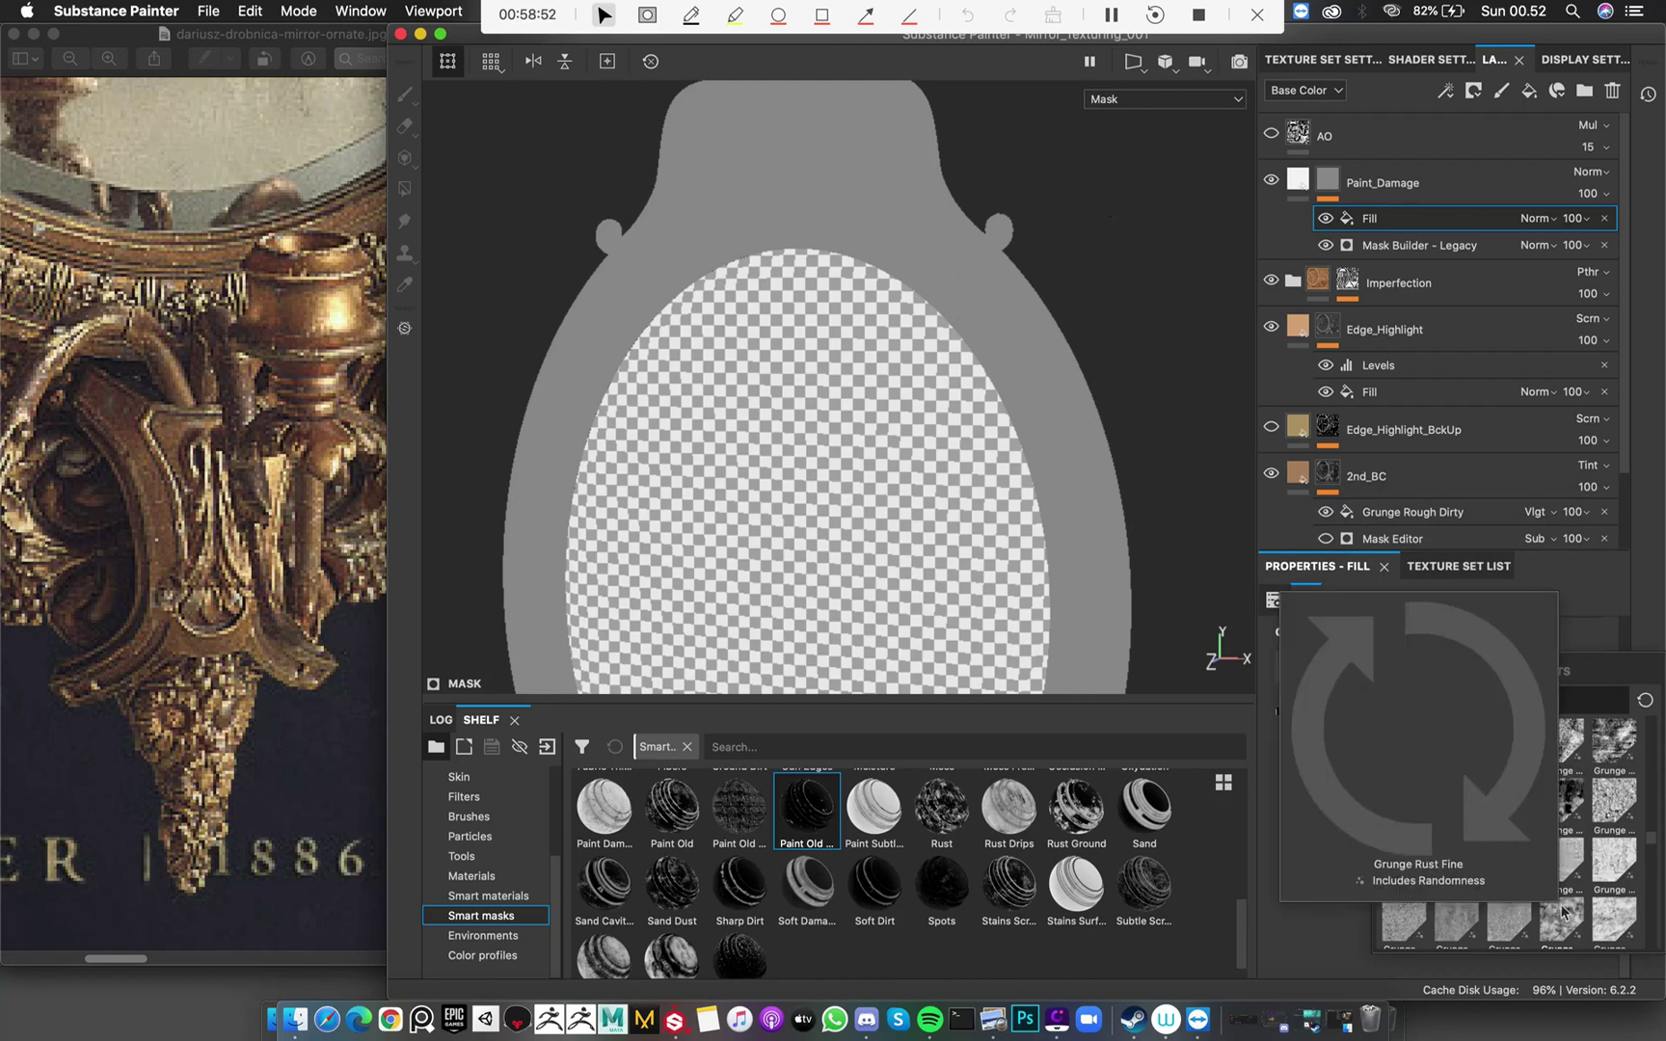
mouse_move(1565, 866)
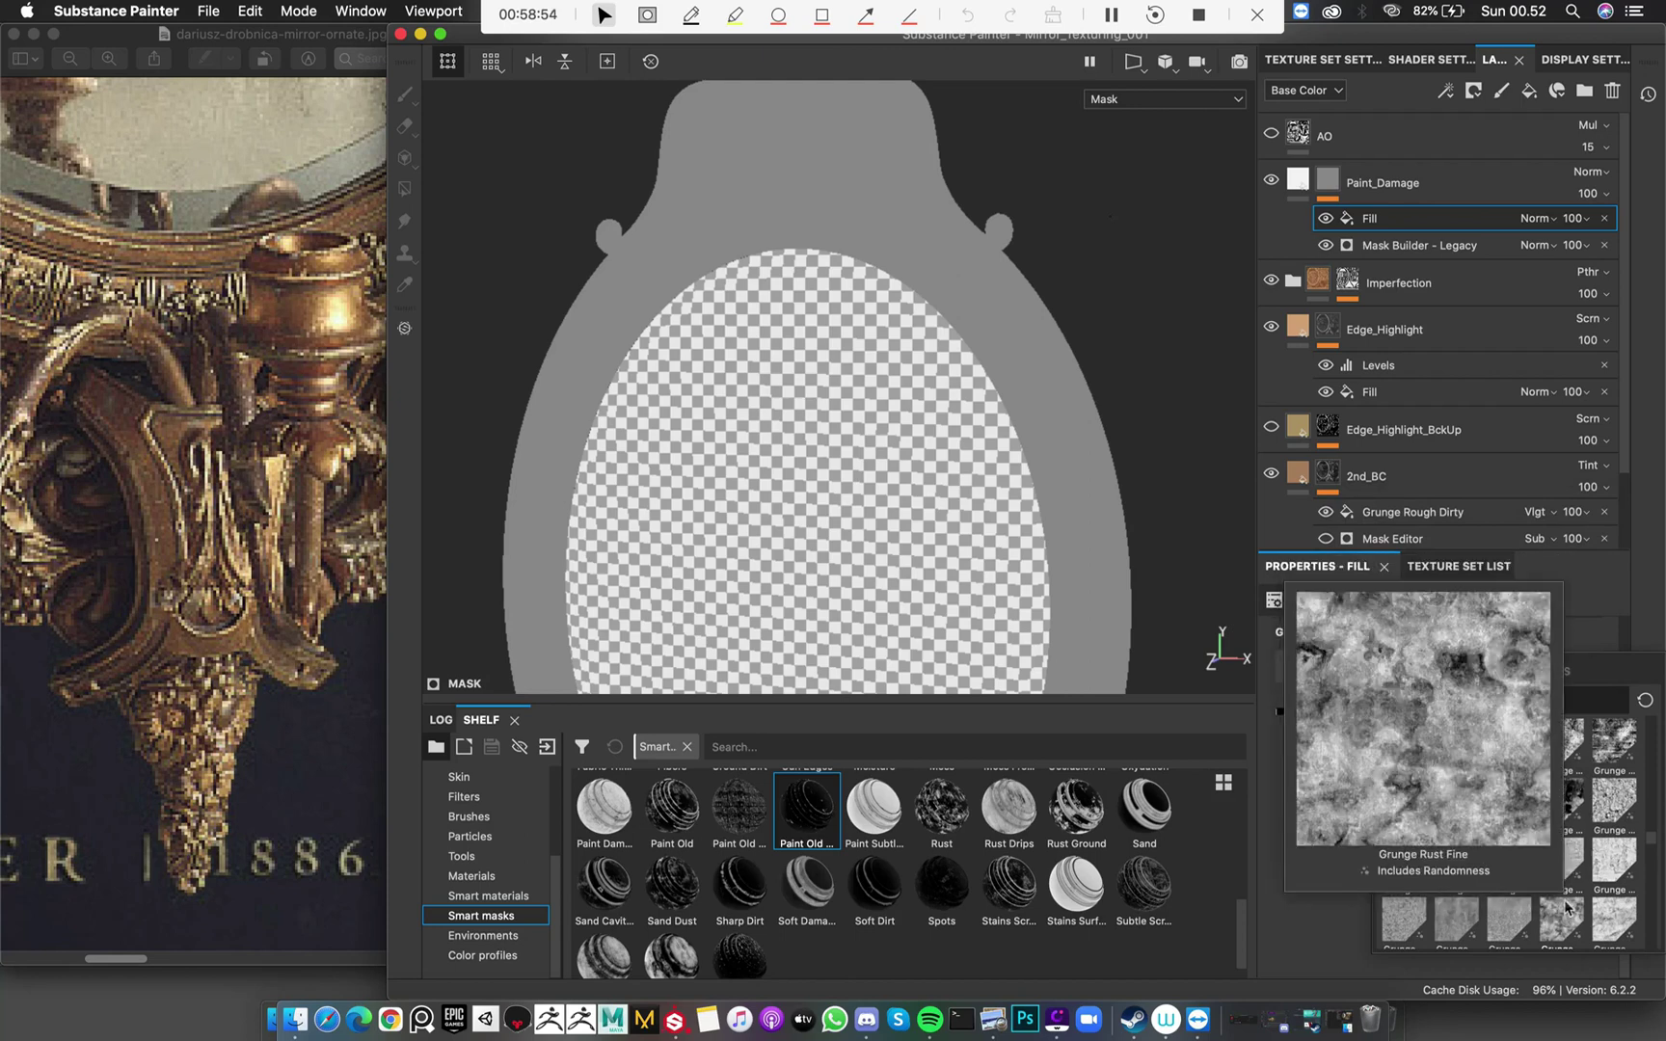
left_click(1562, 901)
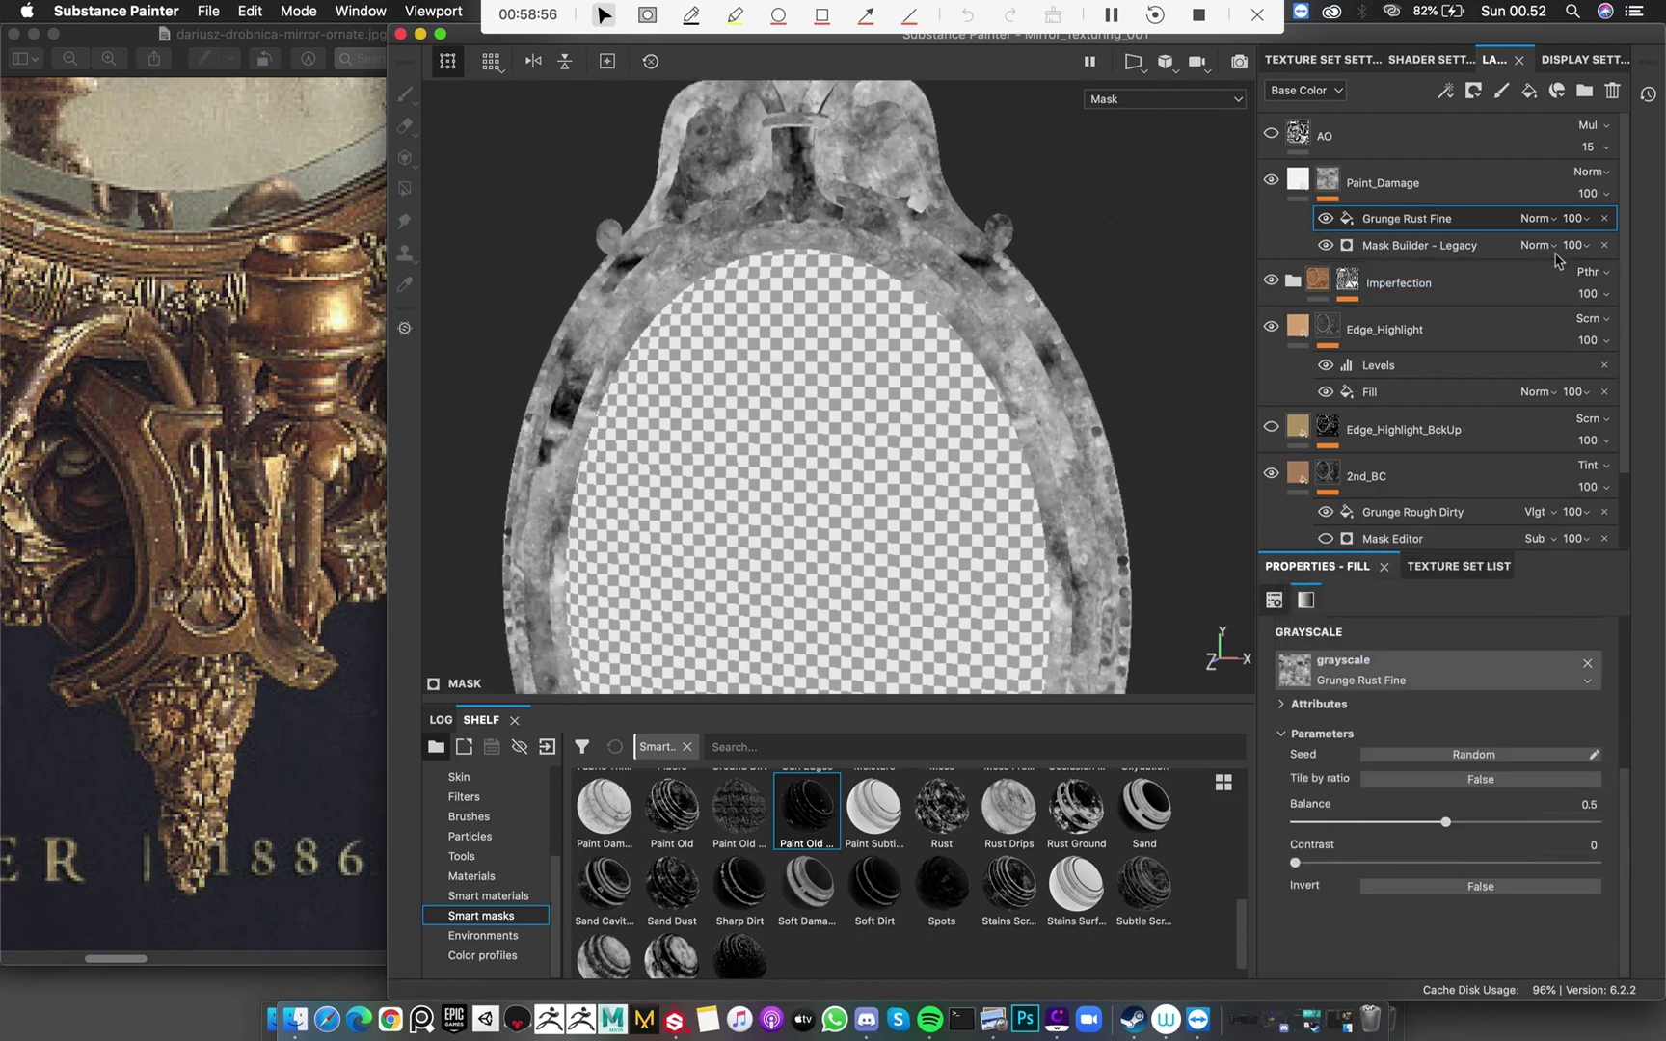
left_click(1535, 218)
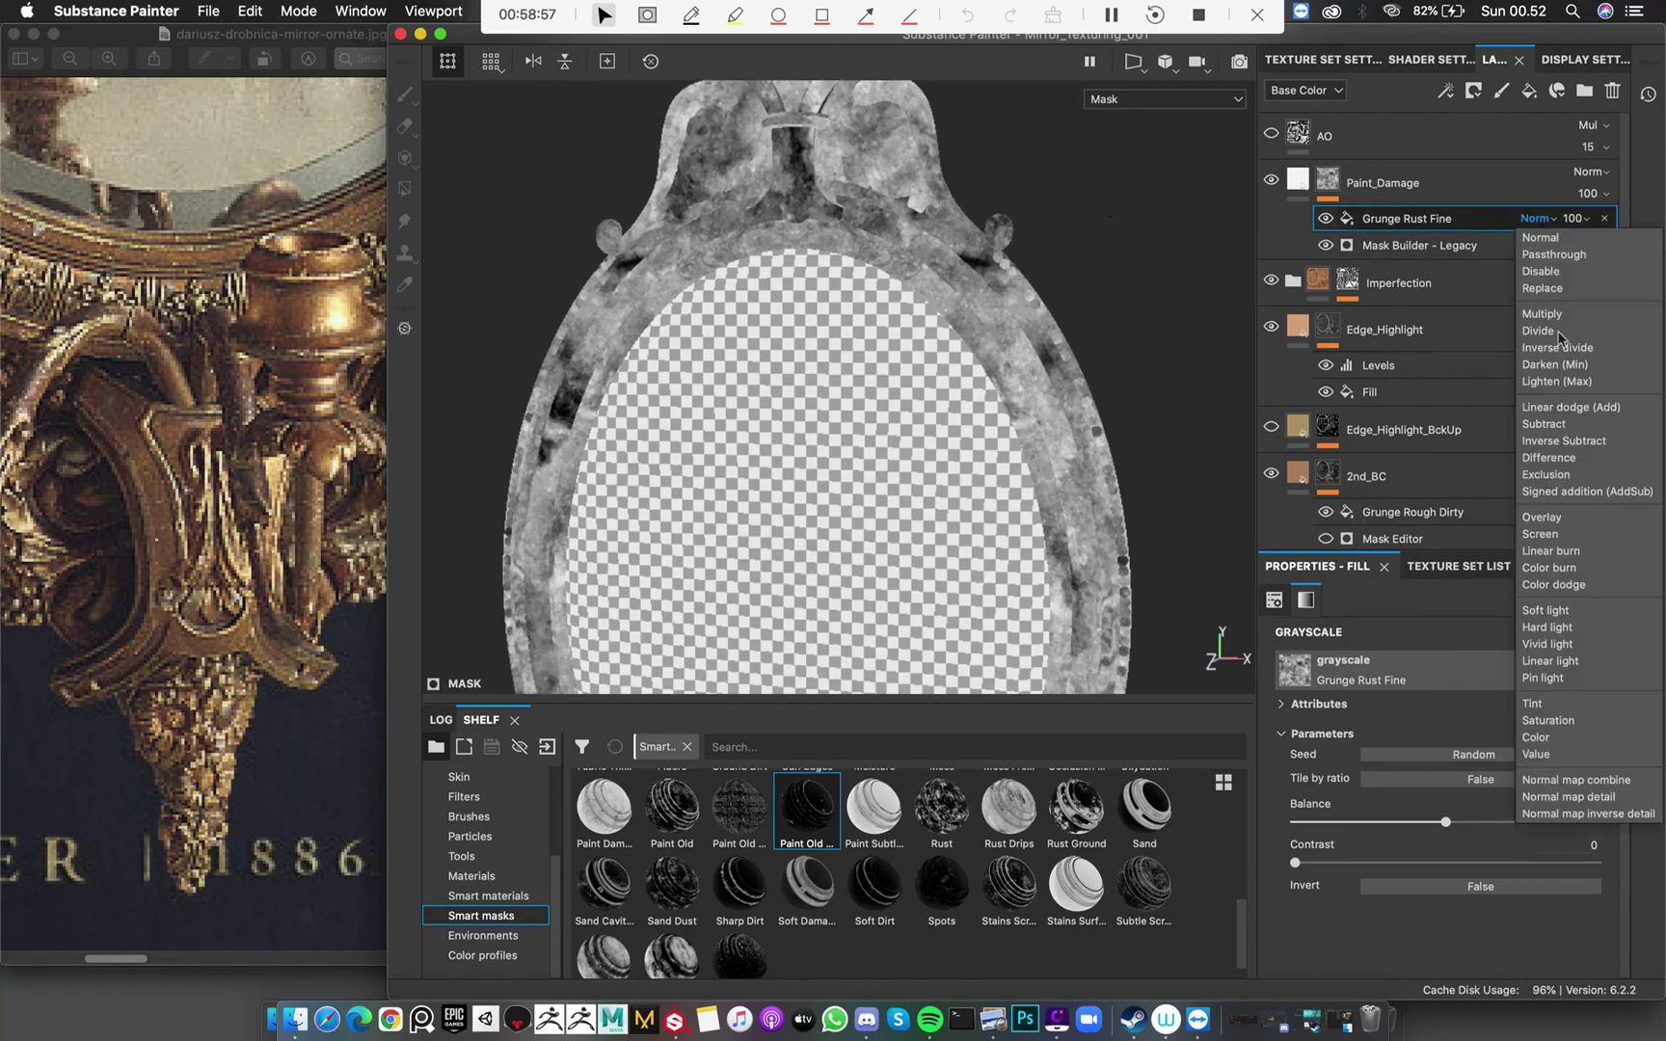
left_click(1544, 425)
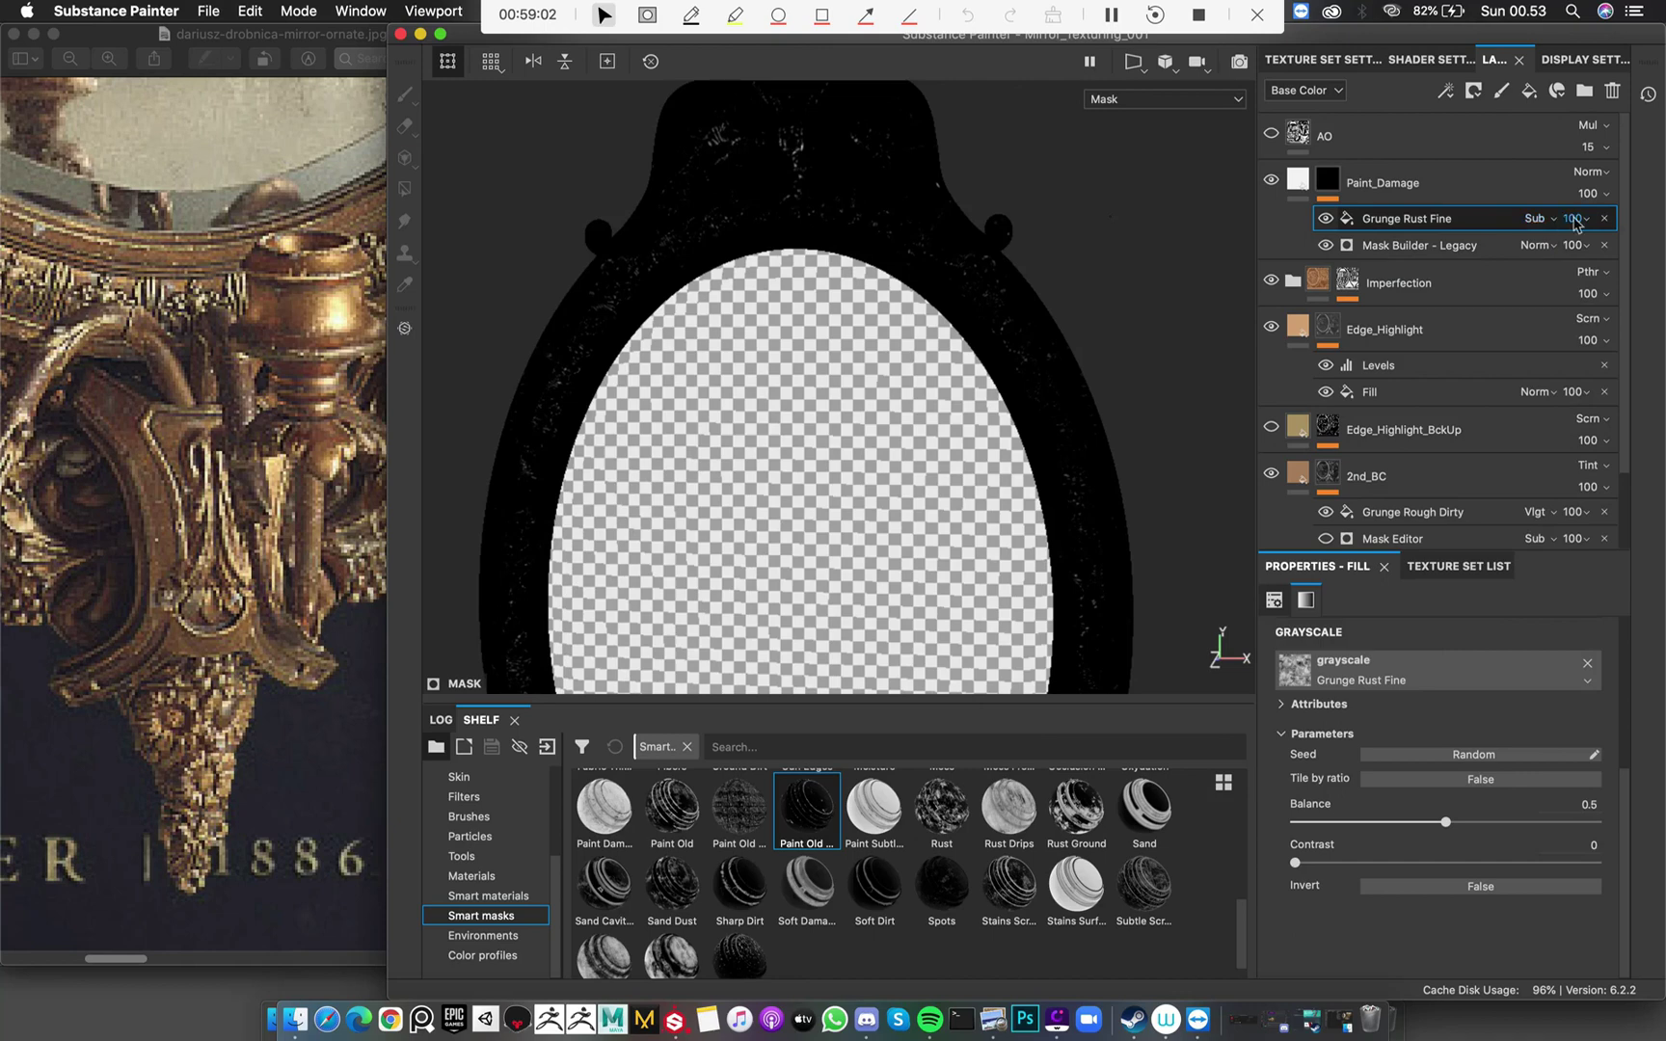
Try the Grunge Rust Fine fill at 59 opacity and remove it from the Paint_Damage mask
left_click(1609, 254)
left_click_drag(1564, 265, 1642, 261)
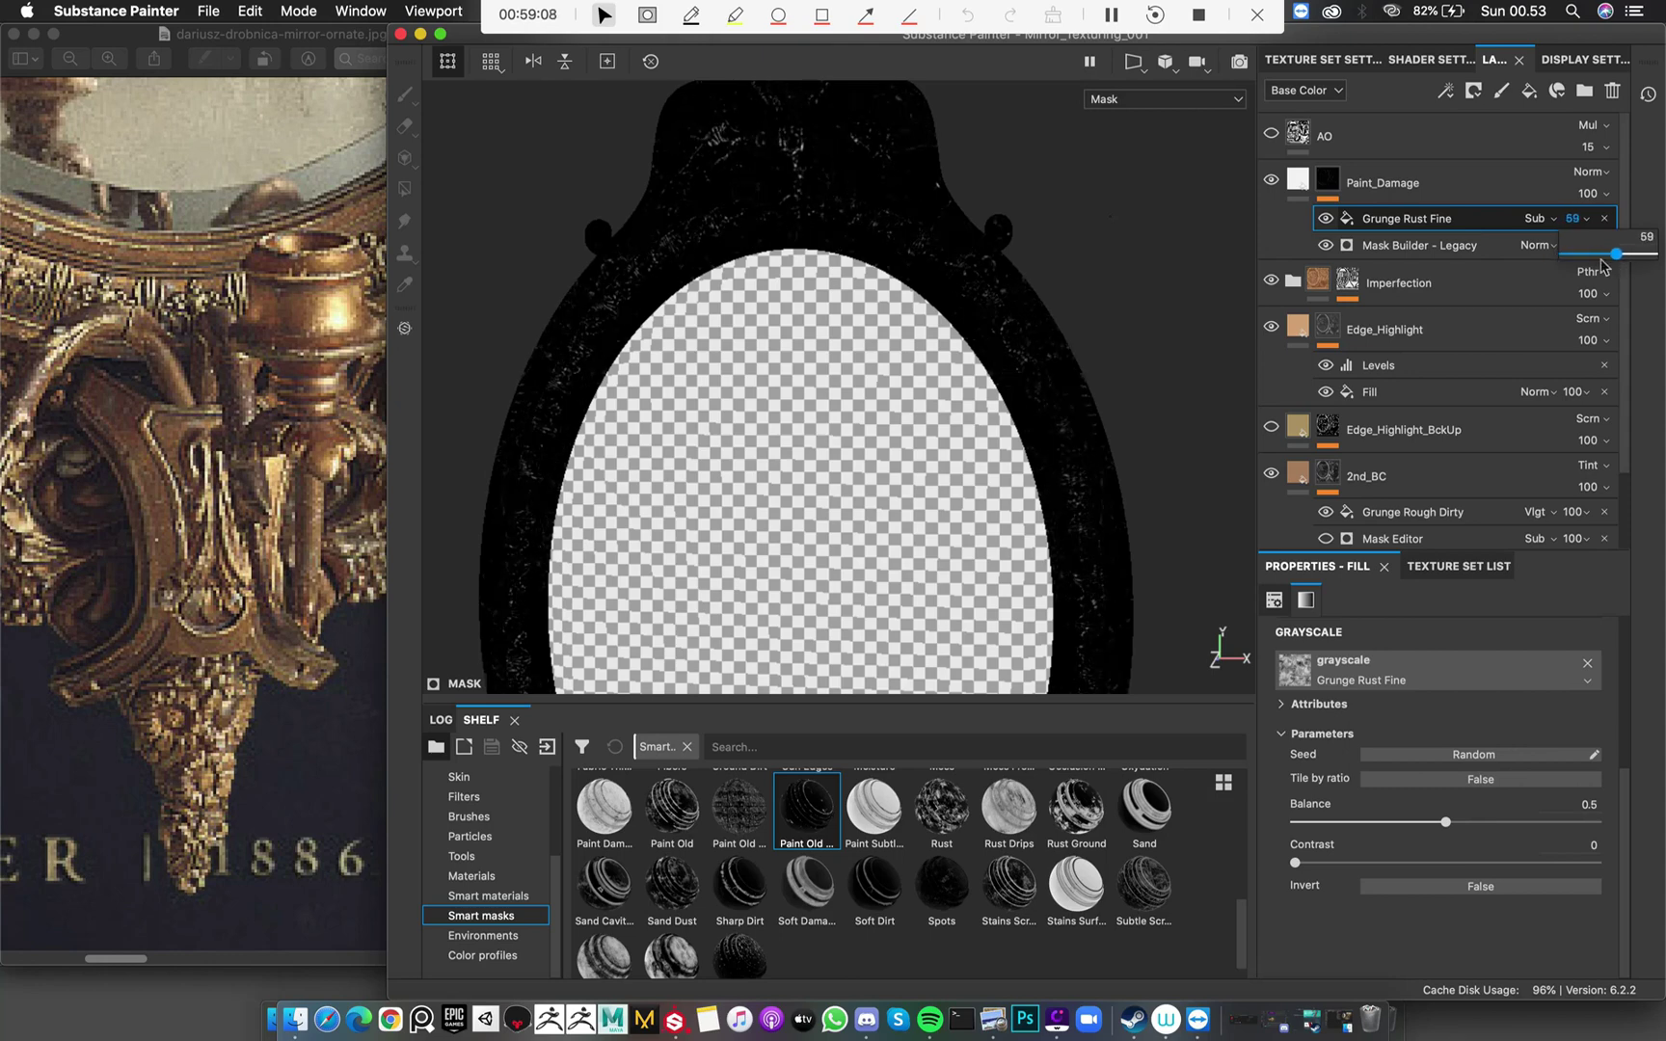
left_click(1604, 218)
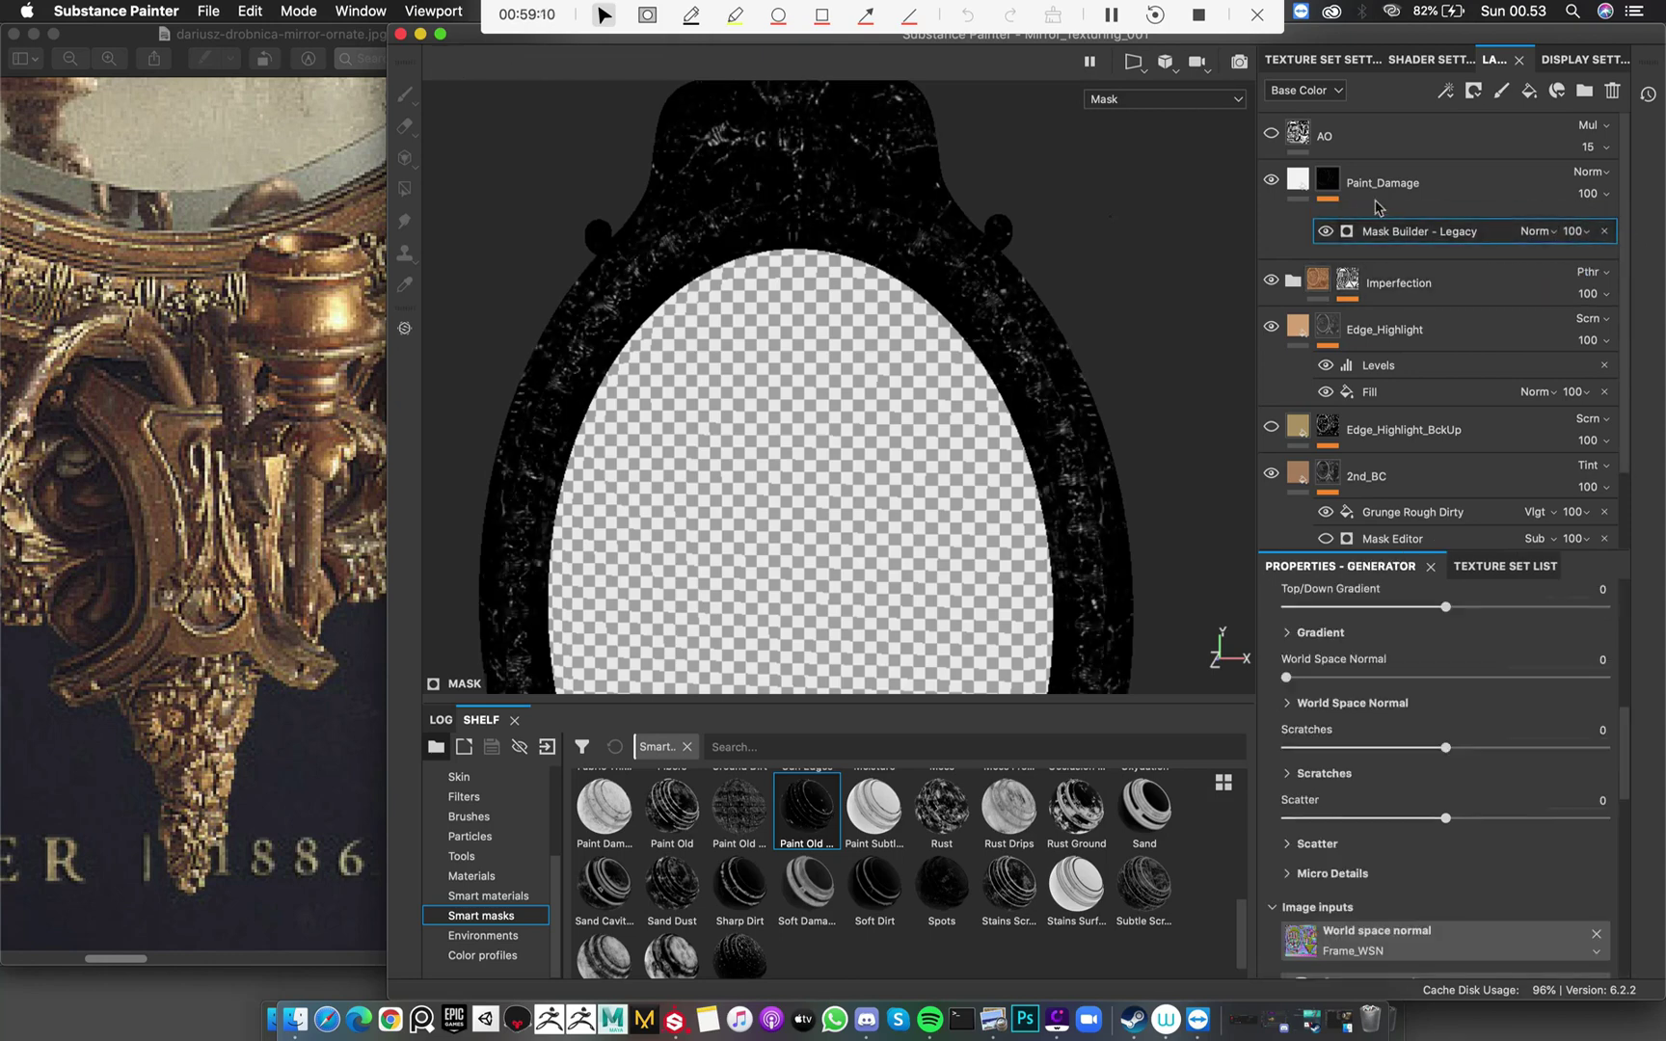
Add a fill with the Grunge Marble Shapes texture to the Paint_Damage mask
right_click(1322, 187)
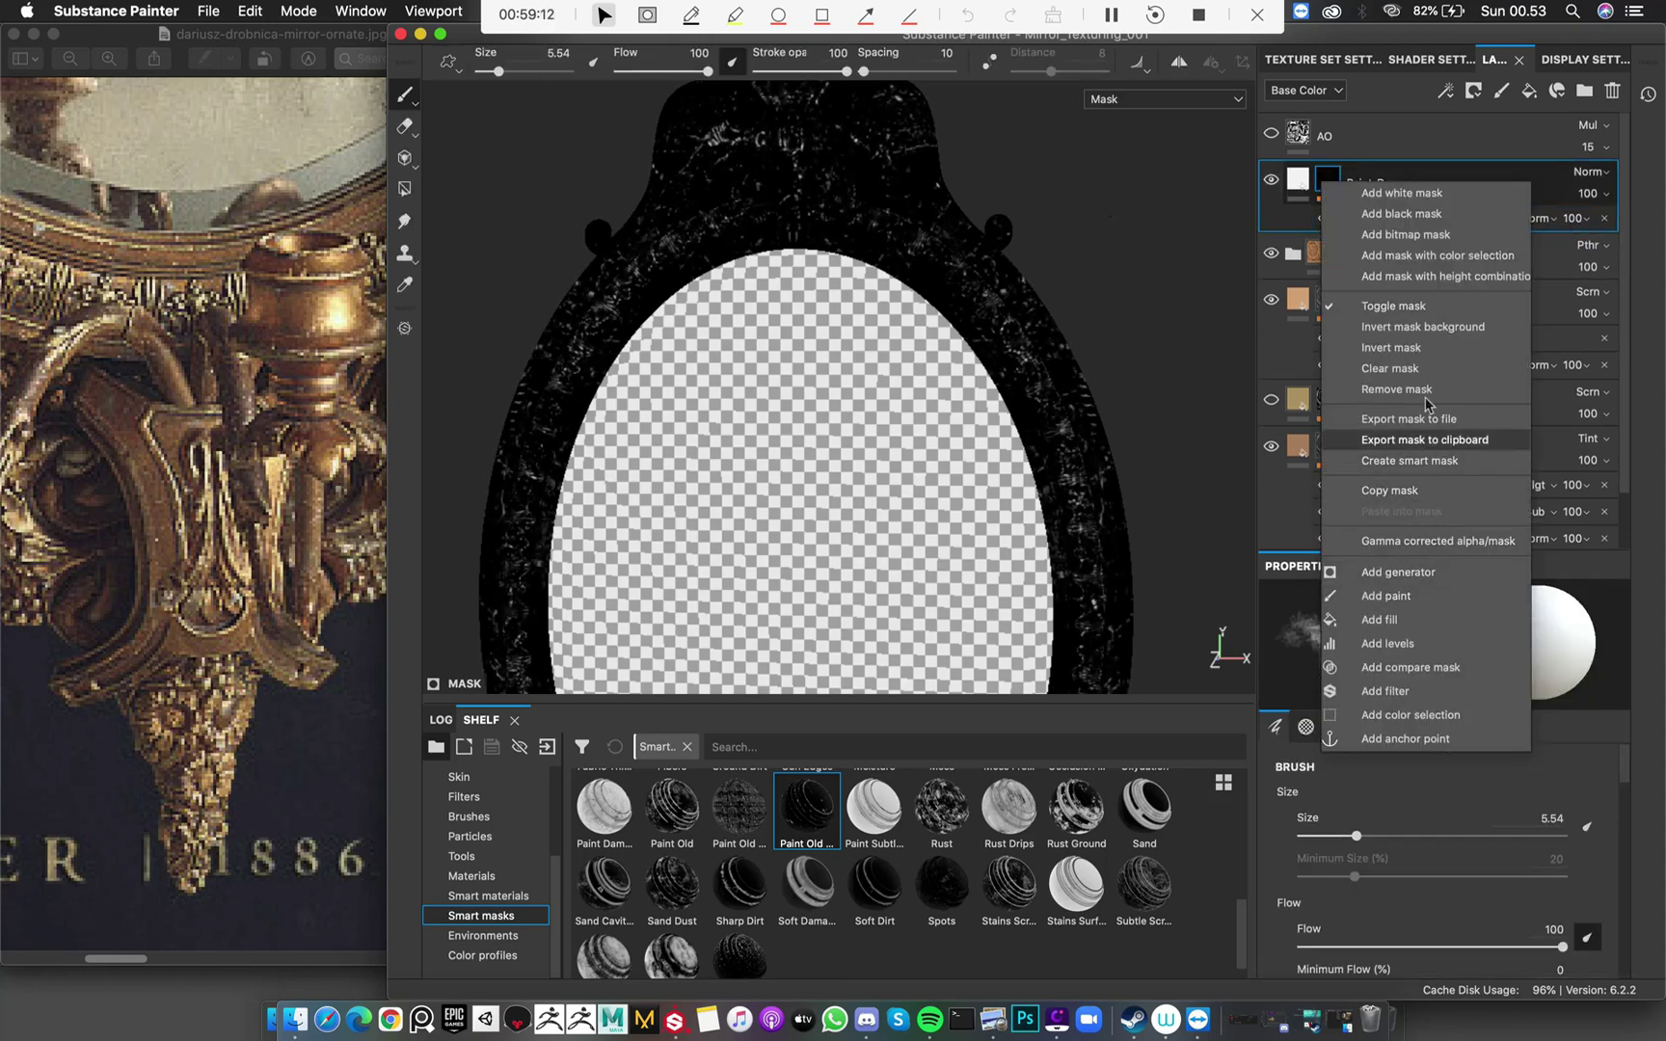
left_click(1397, 616)
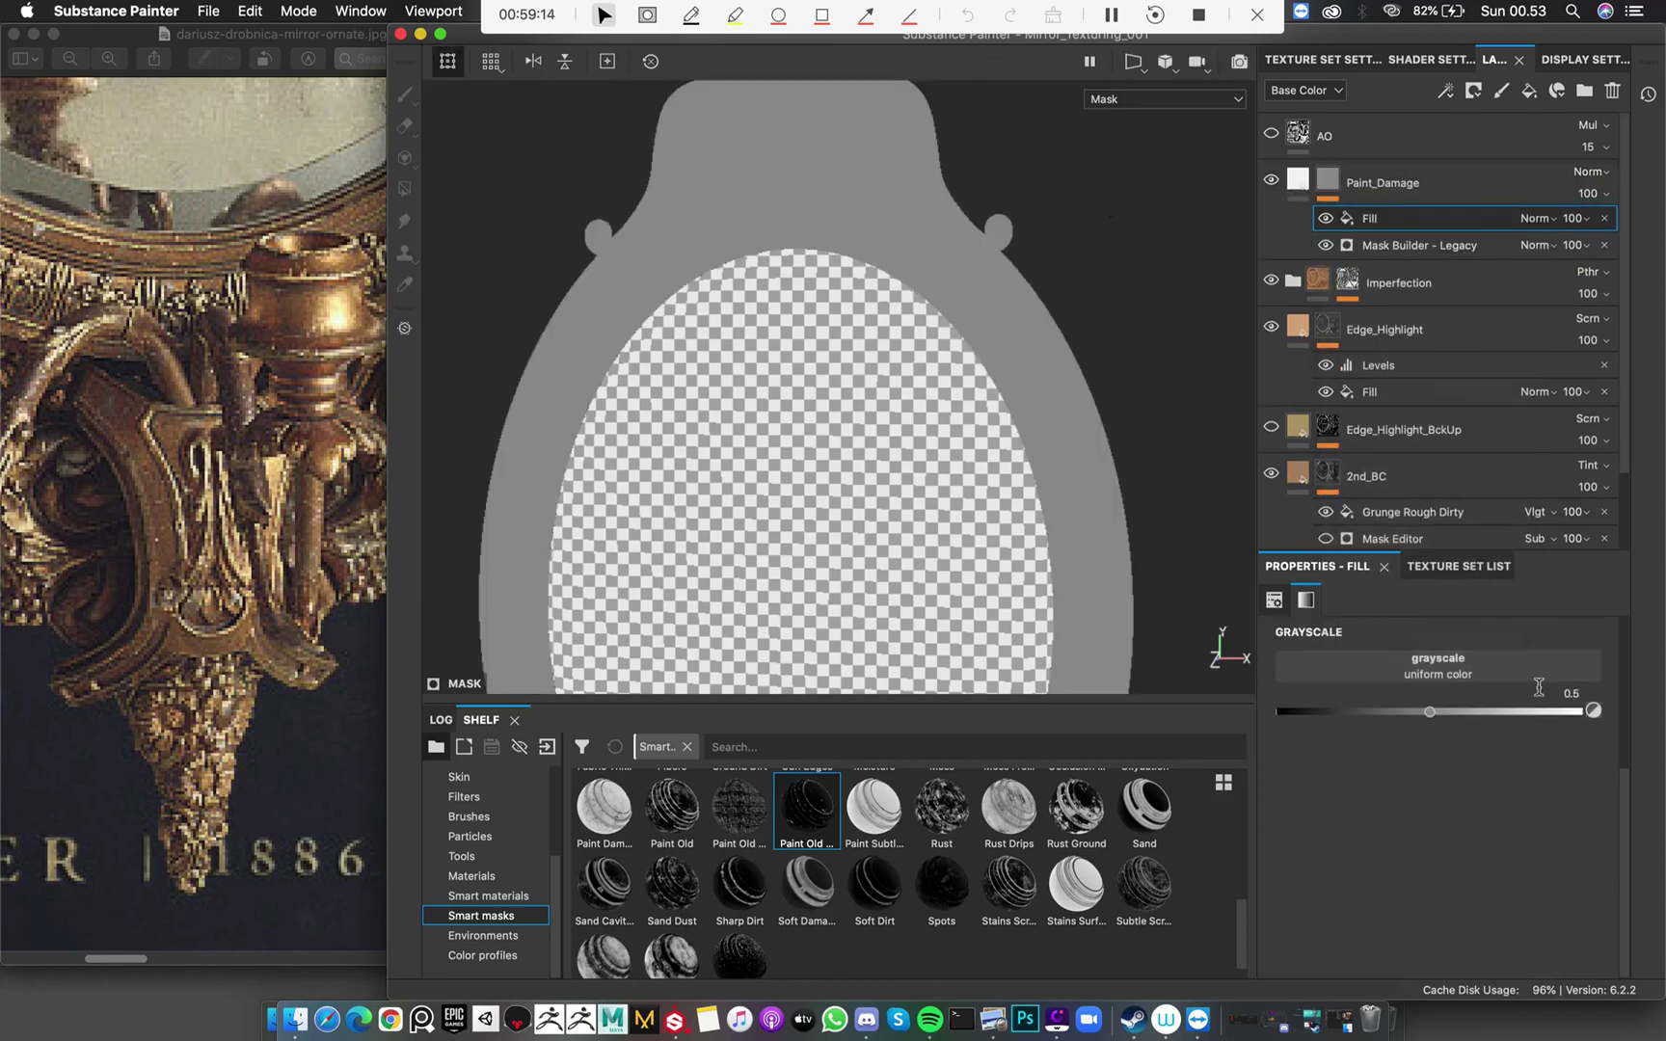
left_click(1533, 675)
scroll(1563, 890, "down", 10)
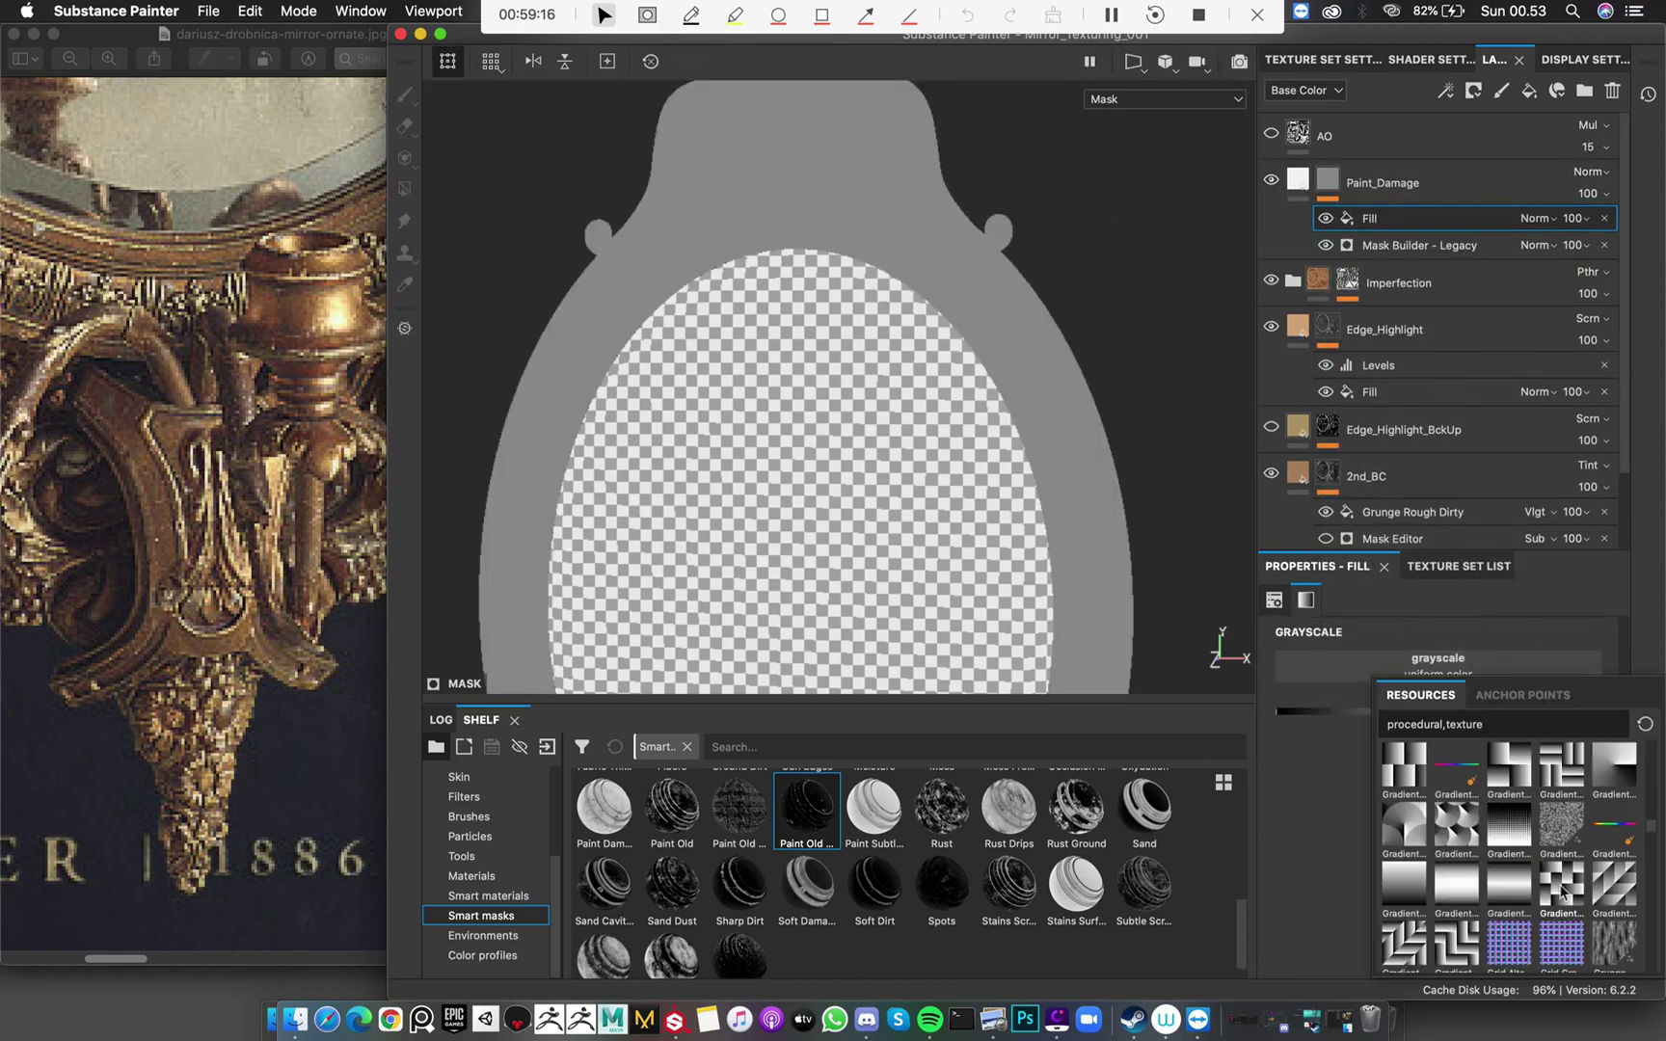
scroll(1562, 891, "down", 3)
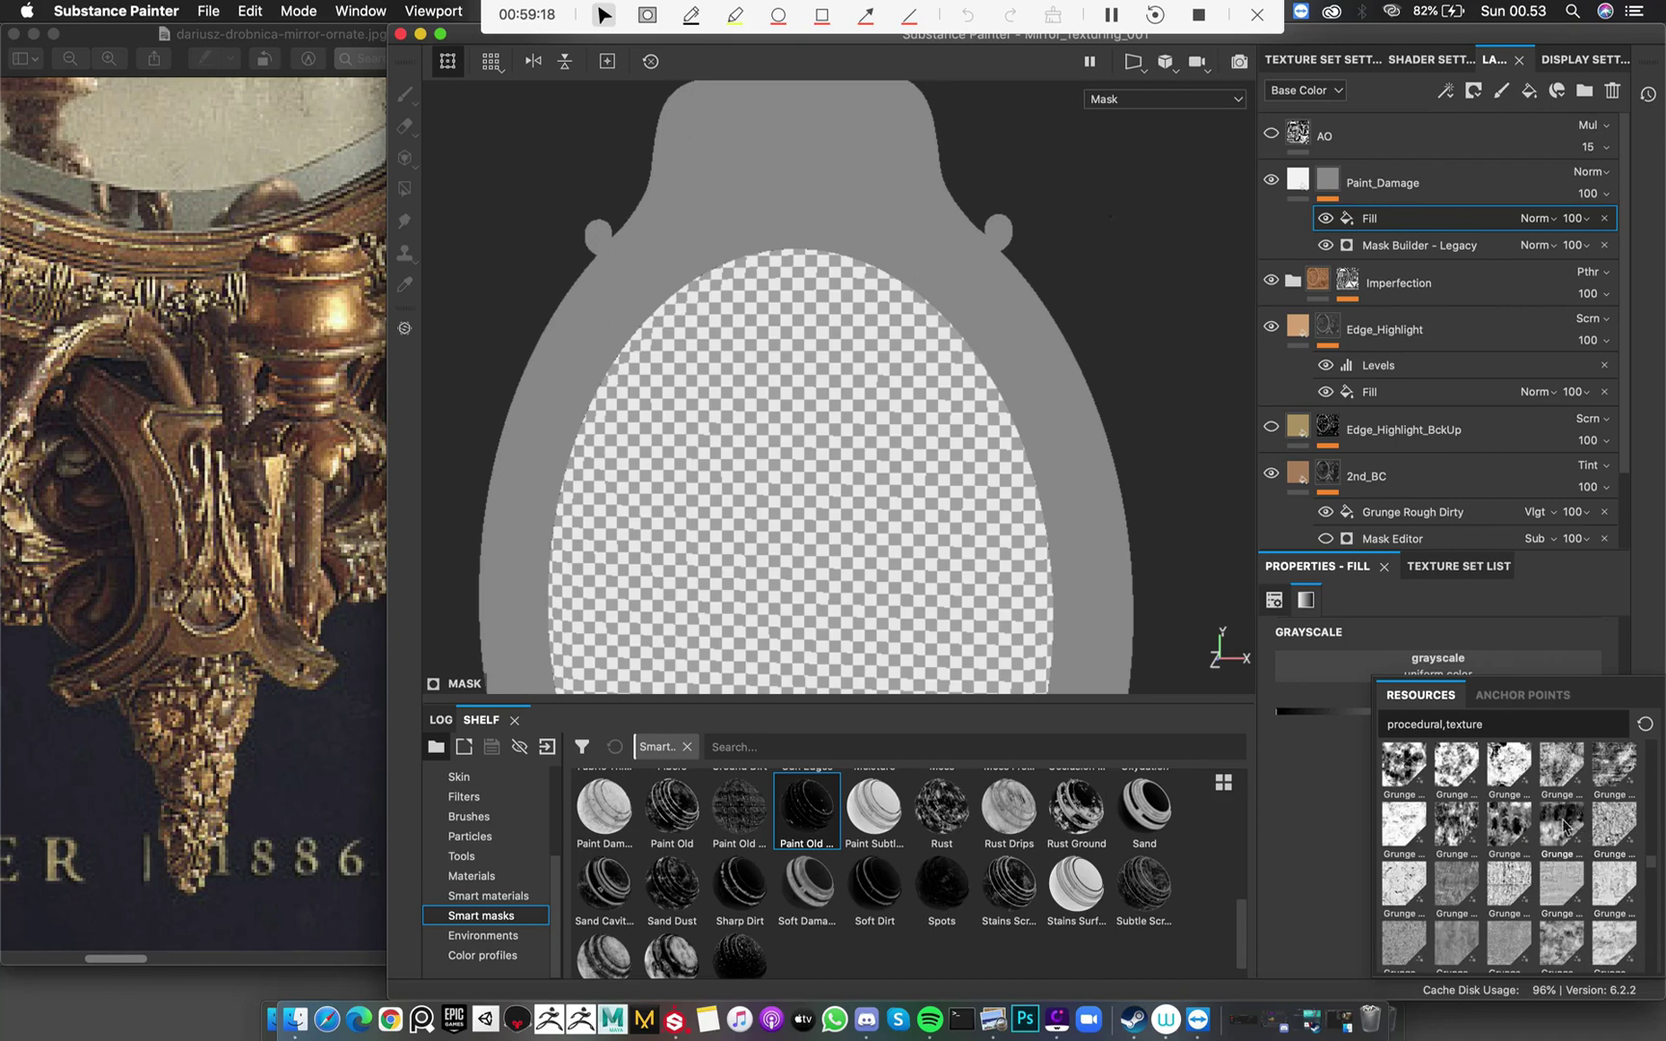
mouse_move(1563, 826)
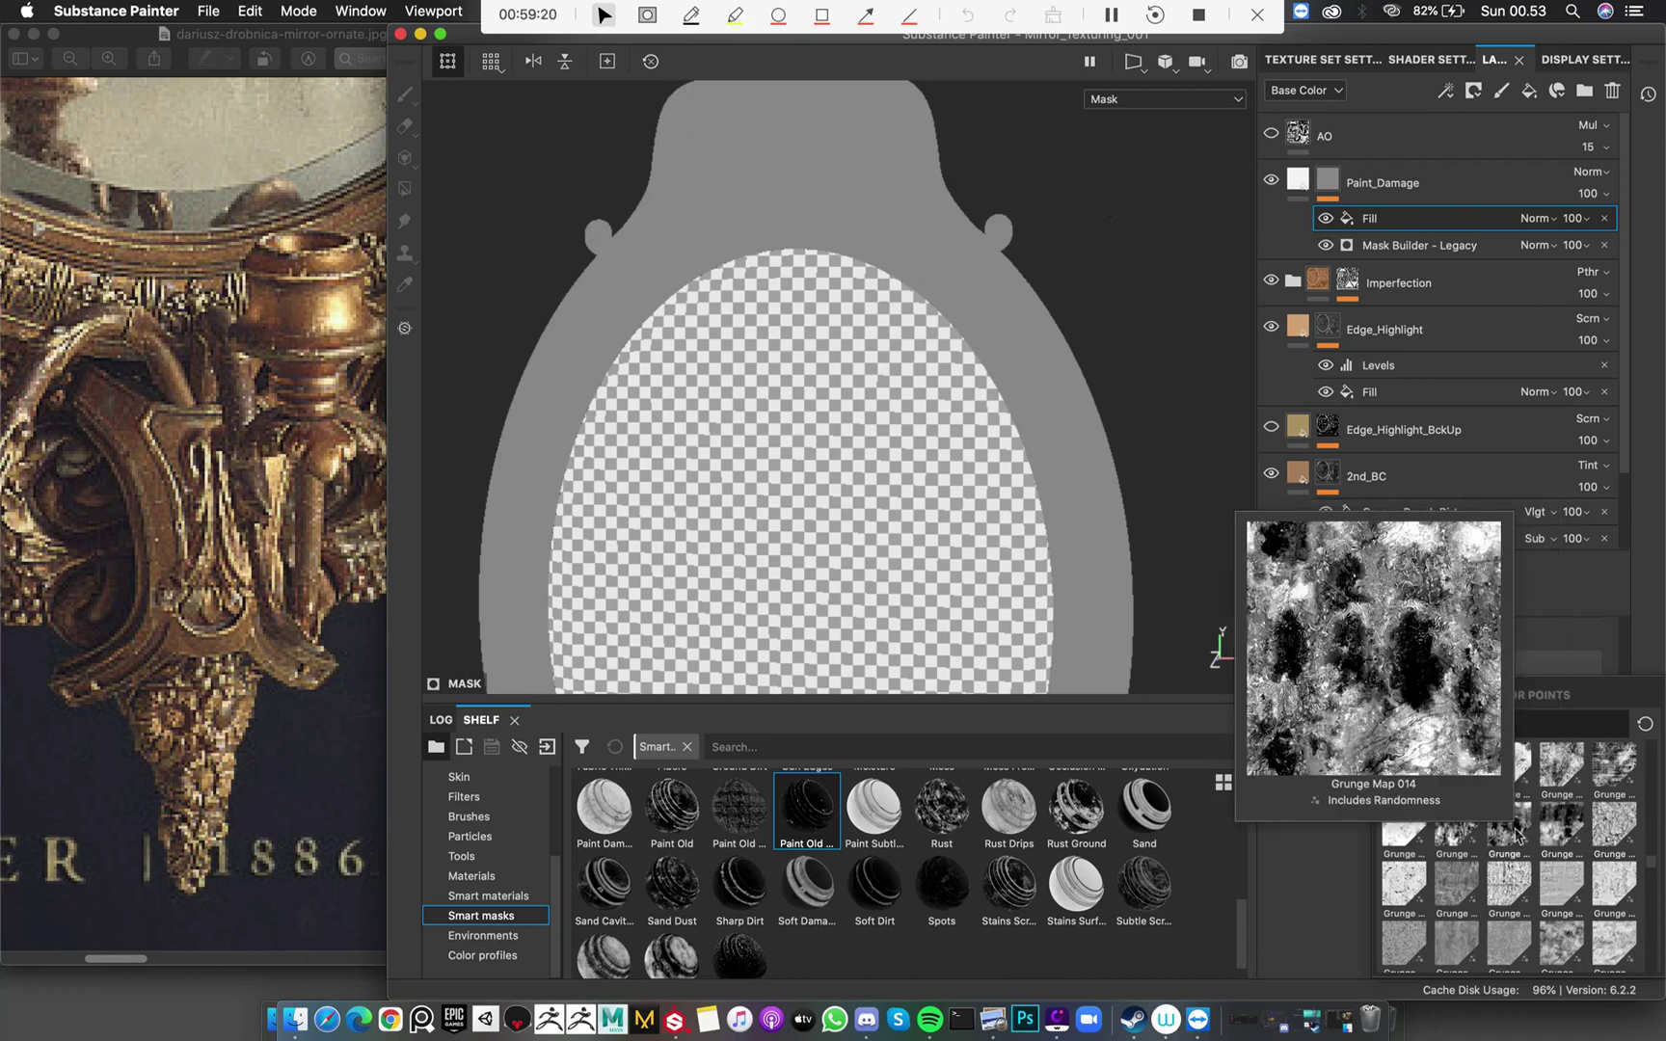
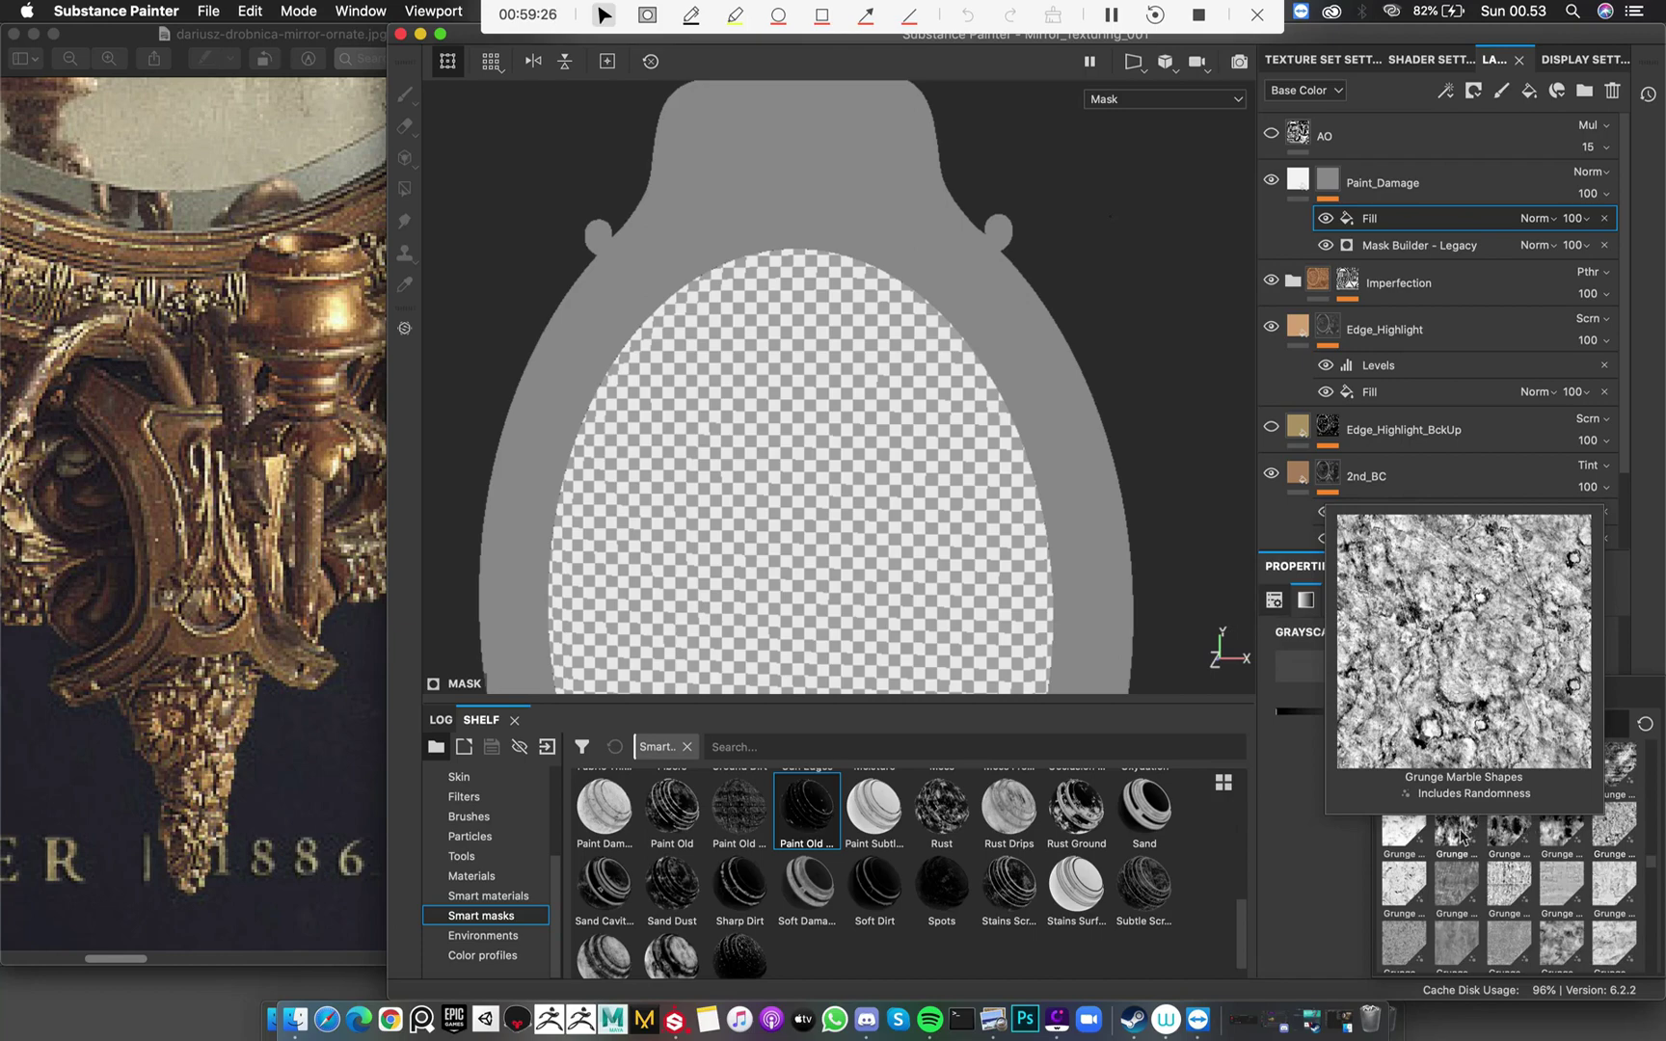
mouse_move(1460, 835)
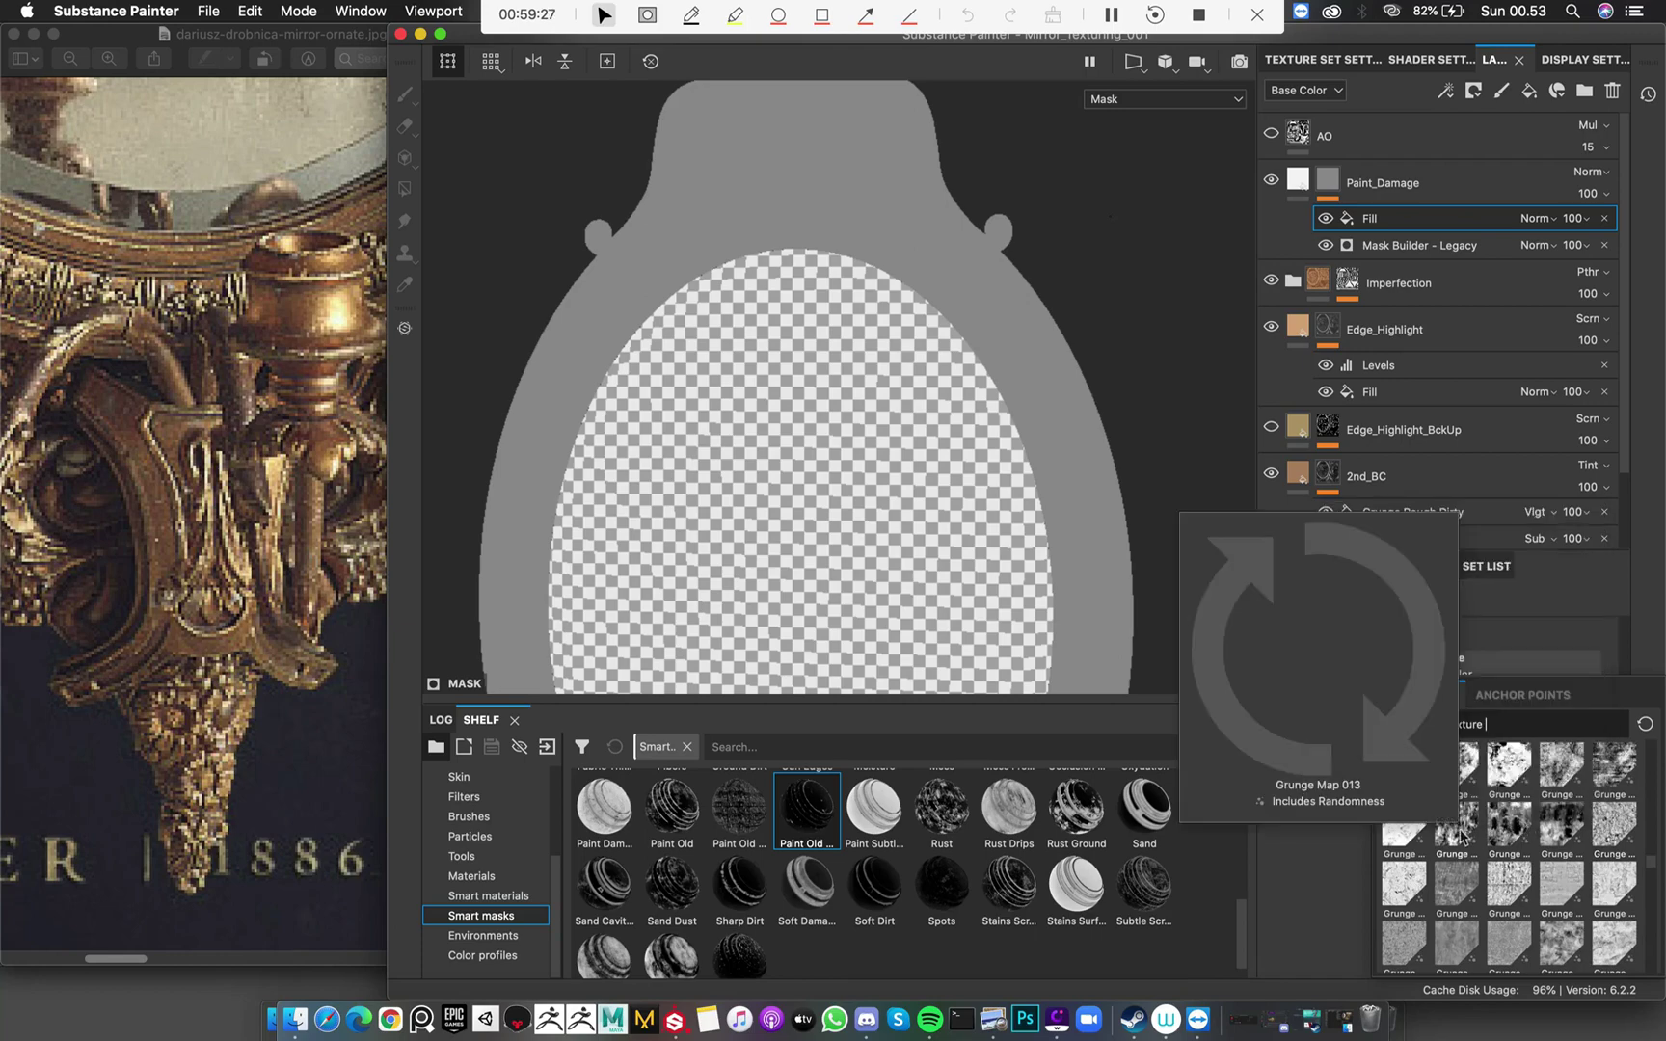
left_click(1608, 825)
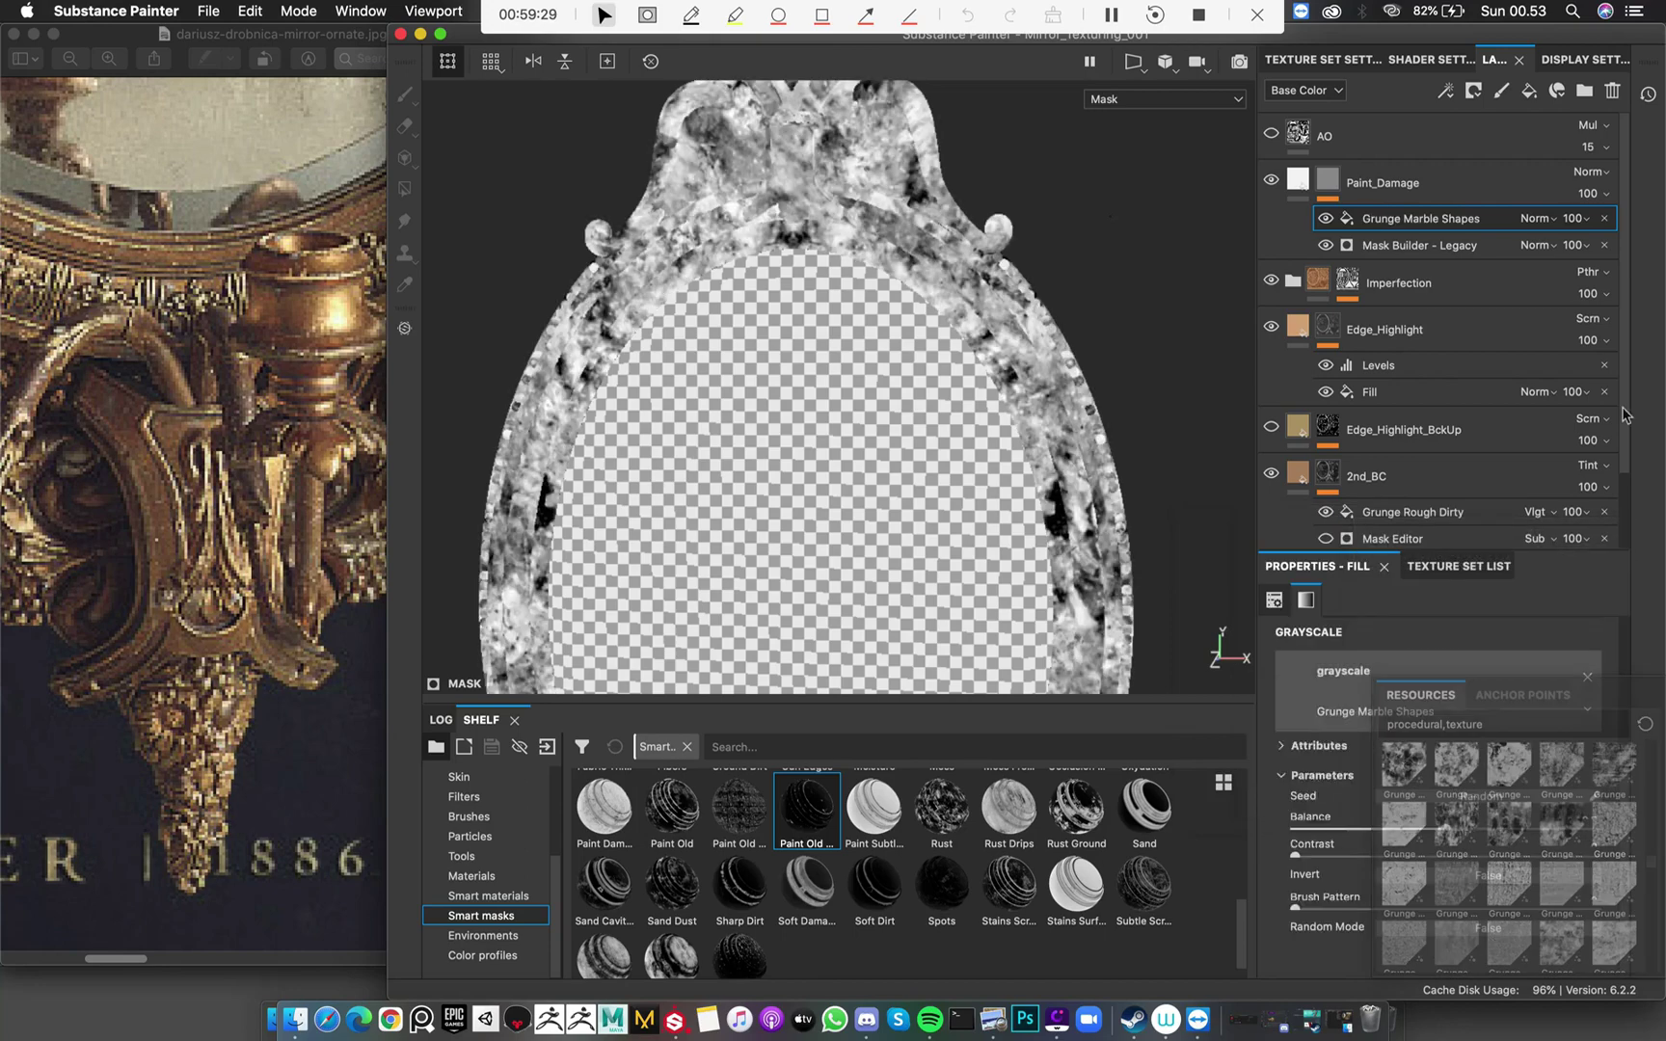
Try the Grunge Marble Shapes fill in Subtract mode with a UV scale of about -5.02 and delete the fill
left_click(1532, 219)
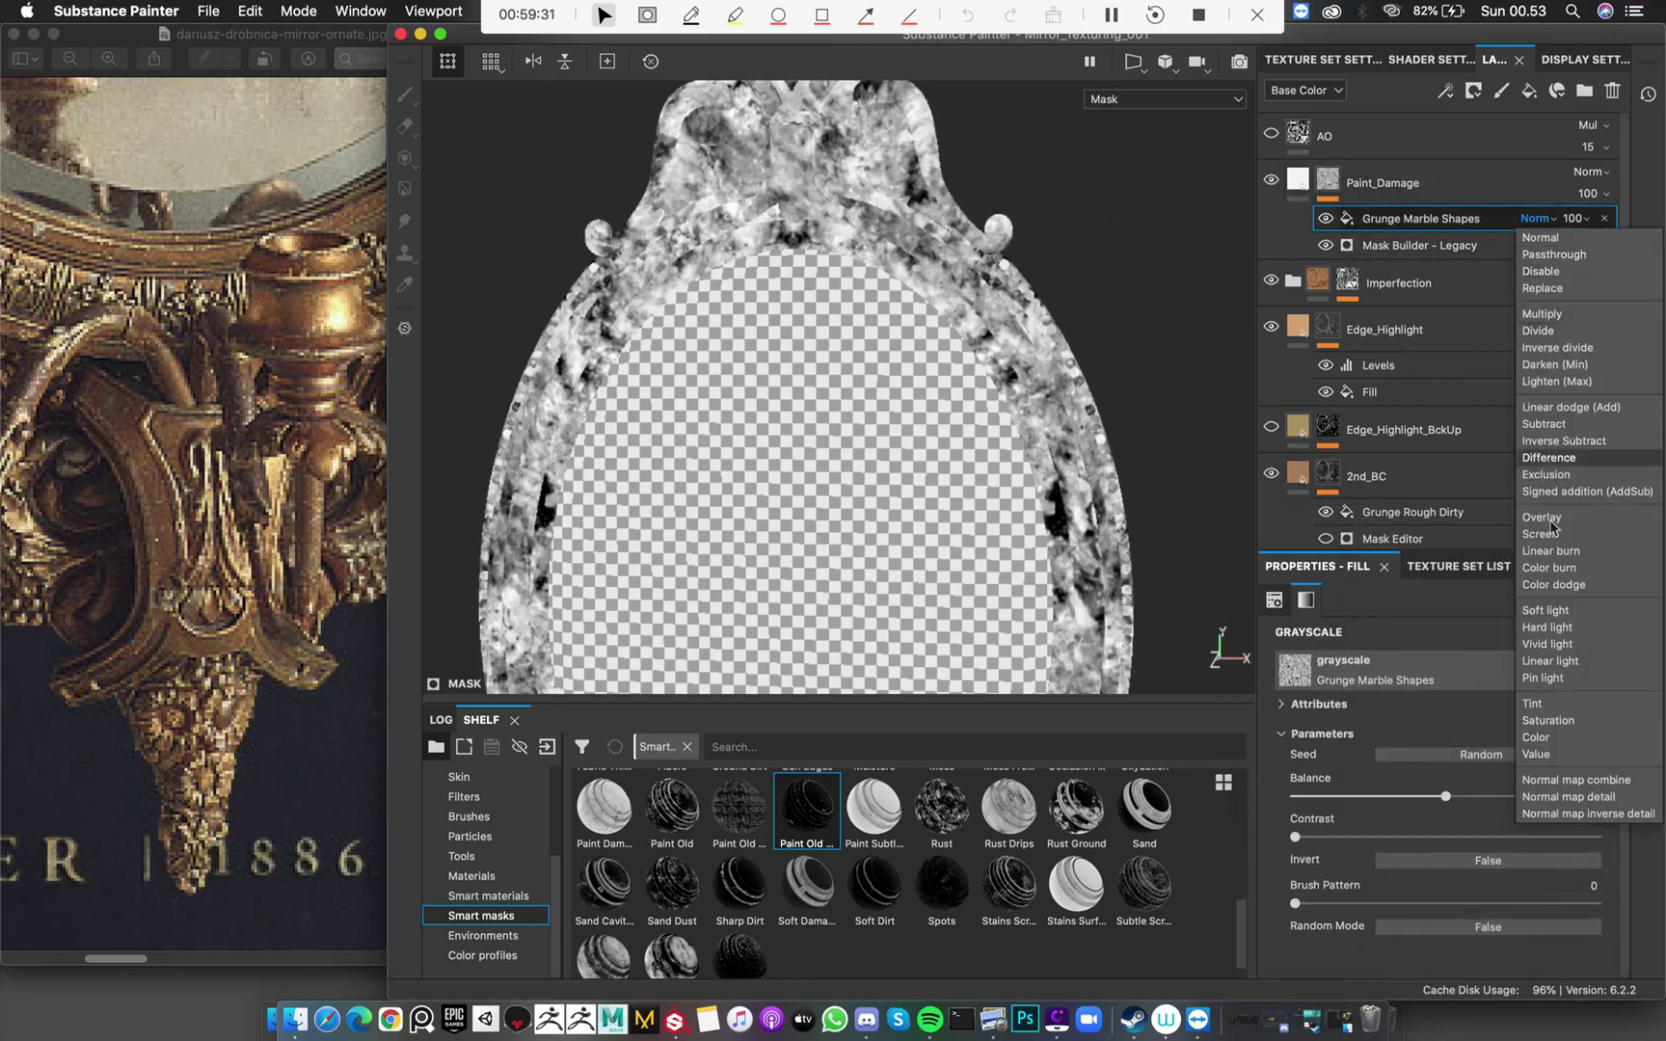
left_click(1567, 424)
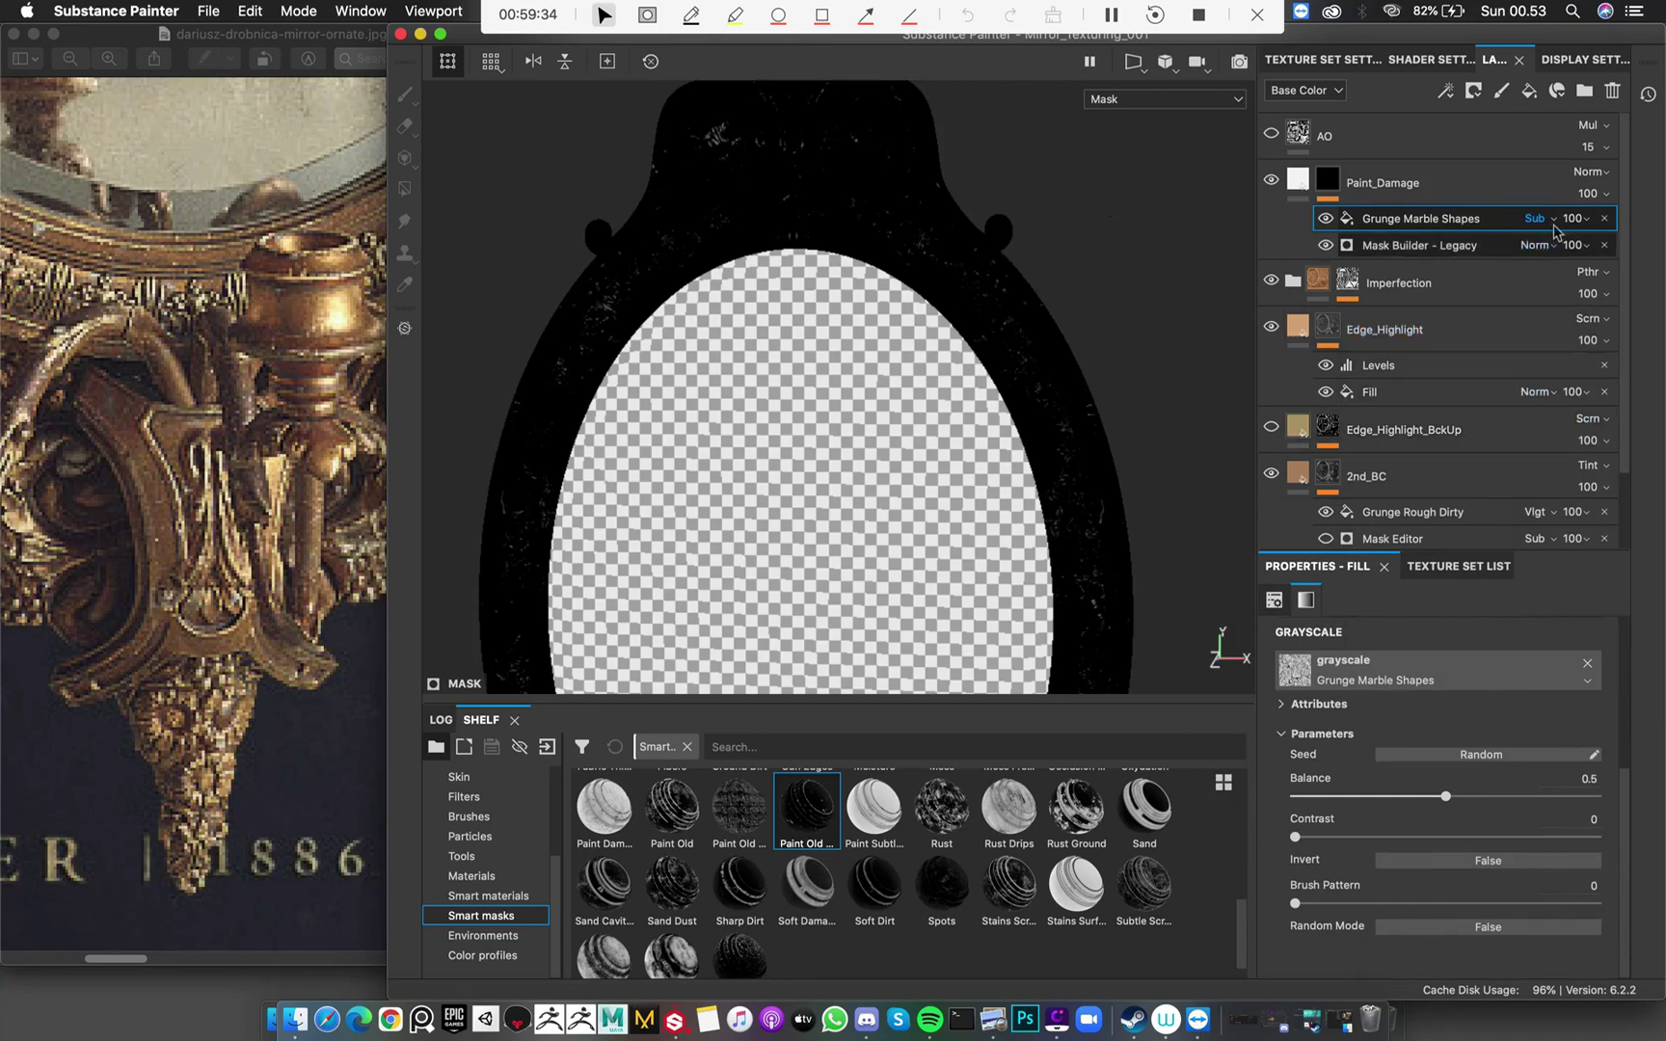
scroll(1482, 718, "up", 3)
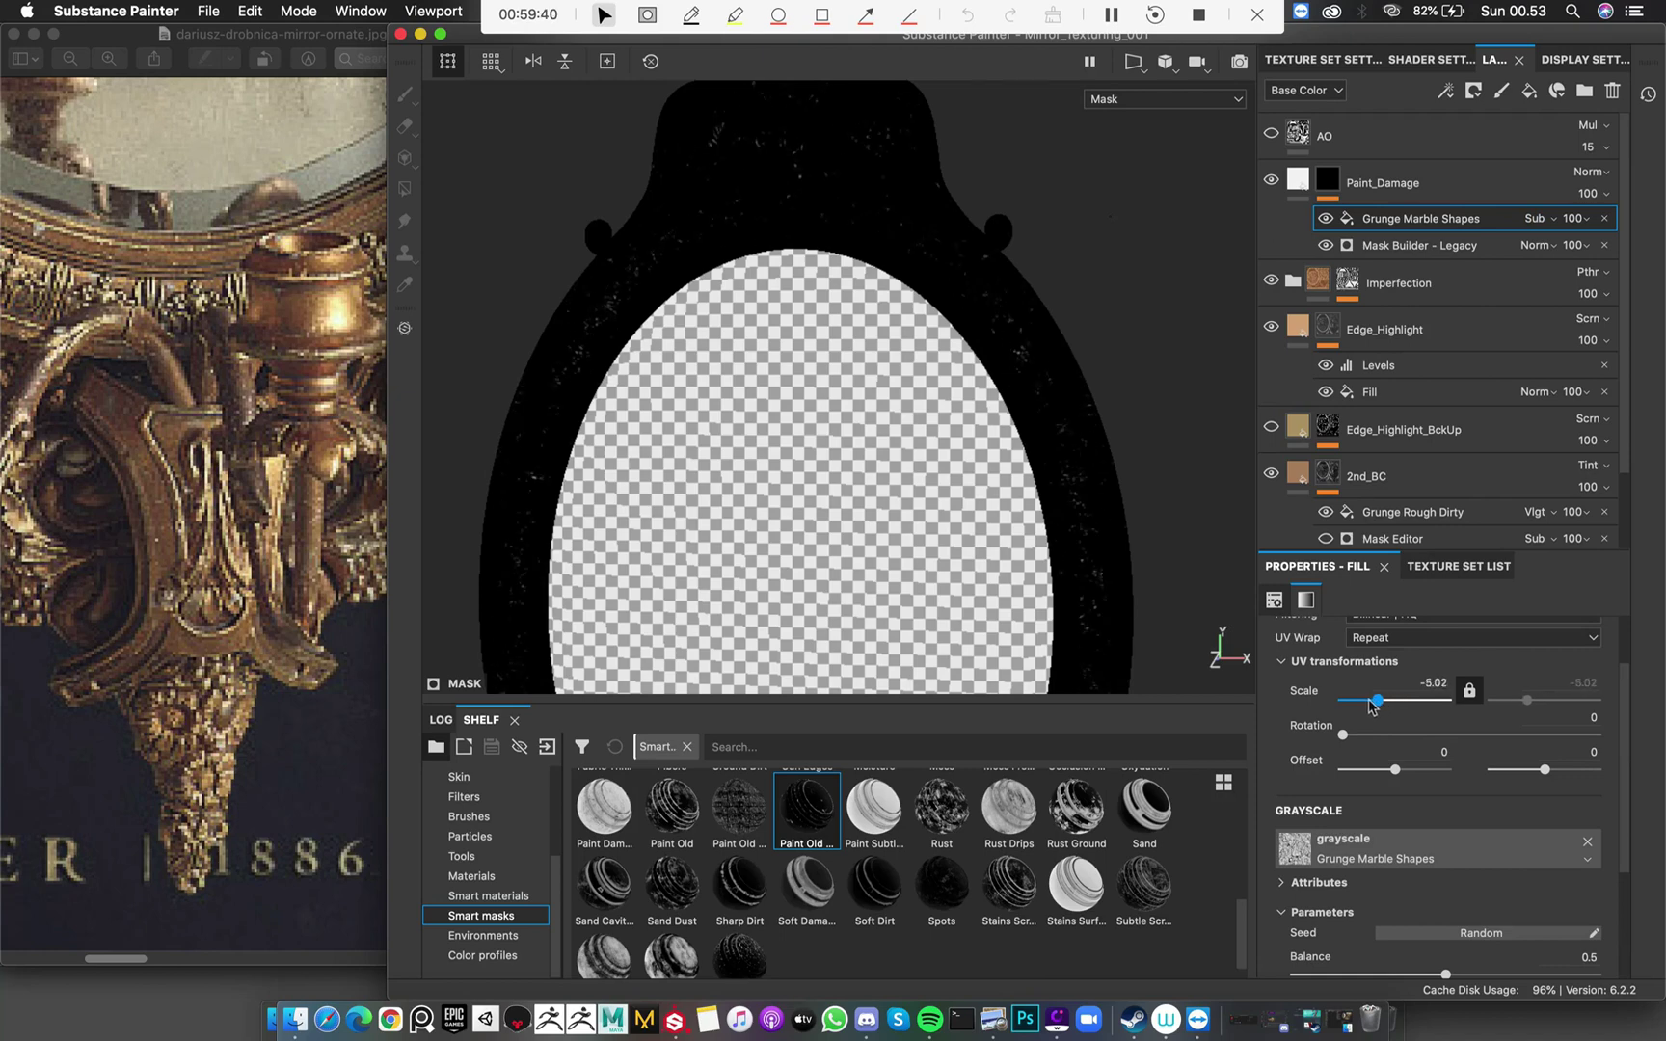
left_click(1604, 218)
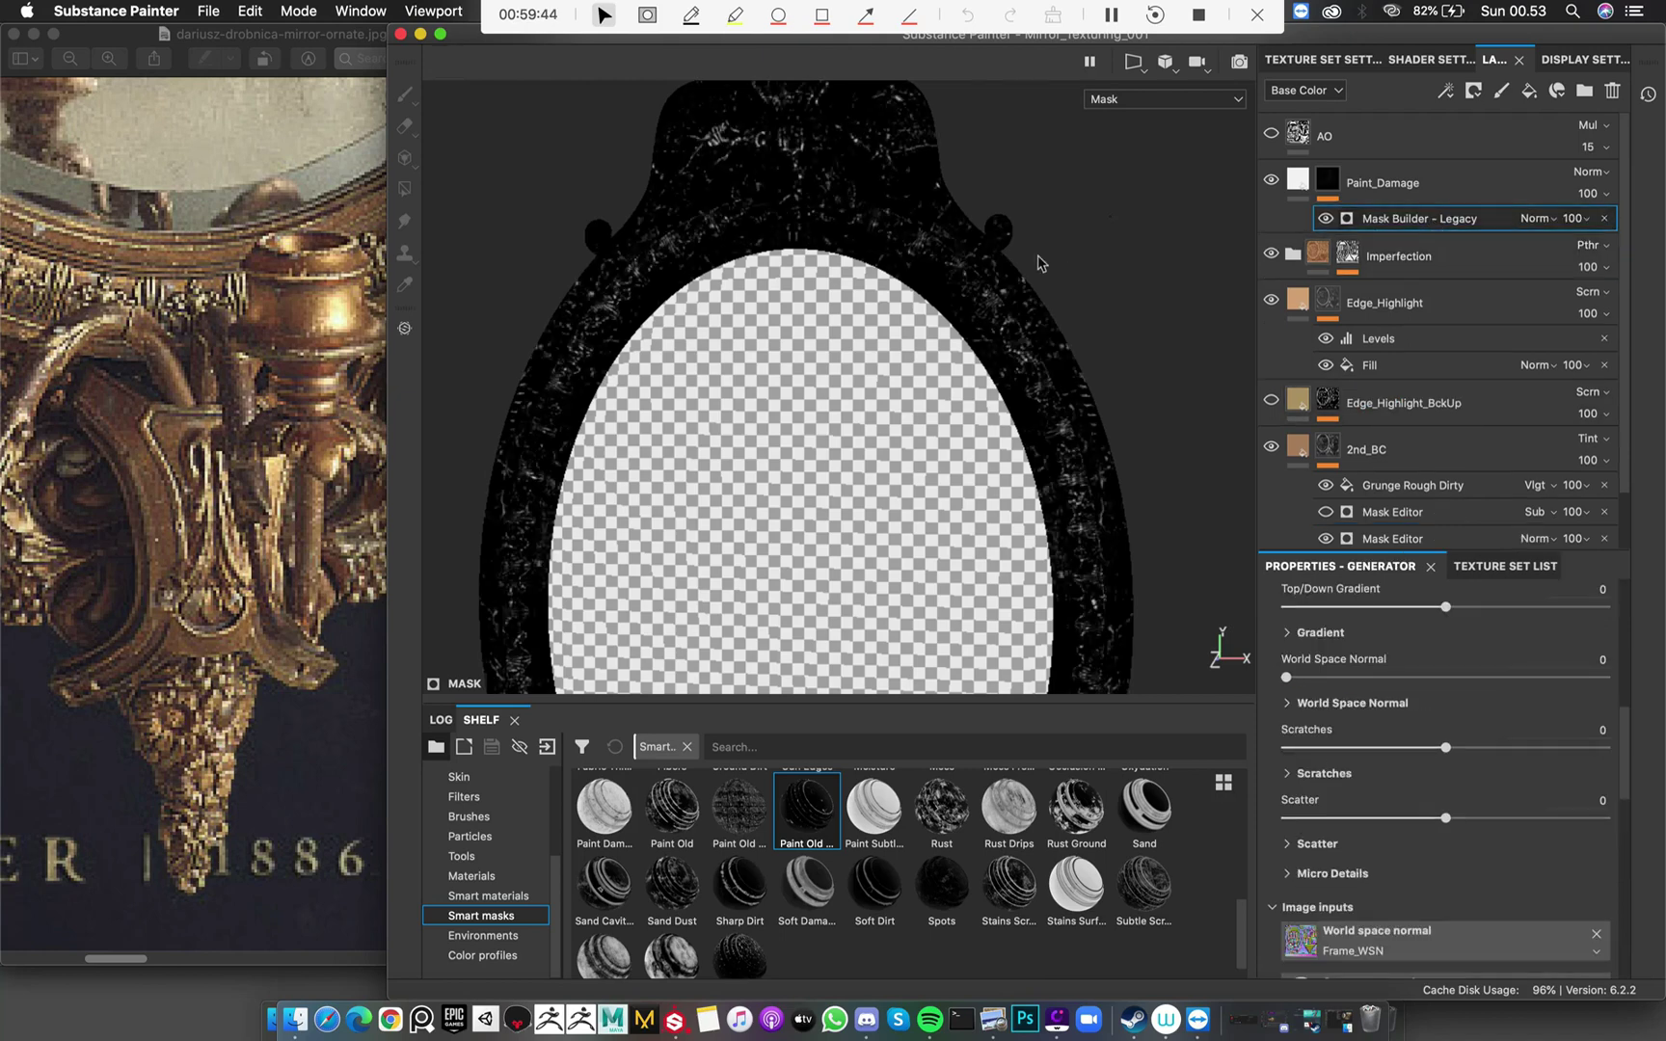
Add a Paint effect above the Mask Builder generator in the Paint_Damage mask
mouse_move(798, 185)
right_mouse_down("alt")
mouse_move(950, 232)
mouse_move(1080, 316)
right_mouse_up("alt")
mouse_move(1079, 316)
middle_mouse_down("alt")
mouse_move(926, 397)
mouse_move(1109, 424)
mouse_move(1099, 284)
middle_mouse_up("alt")
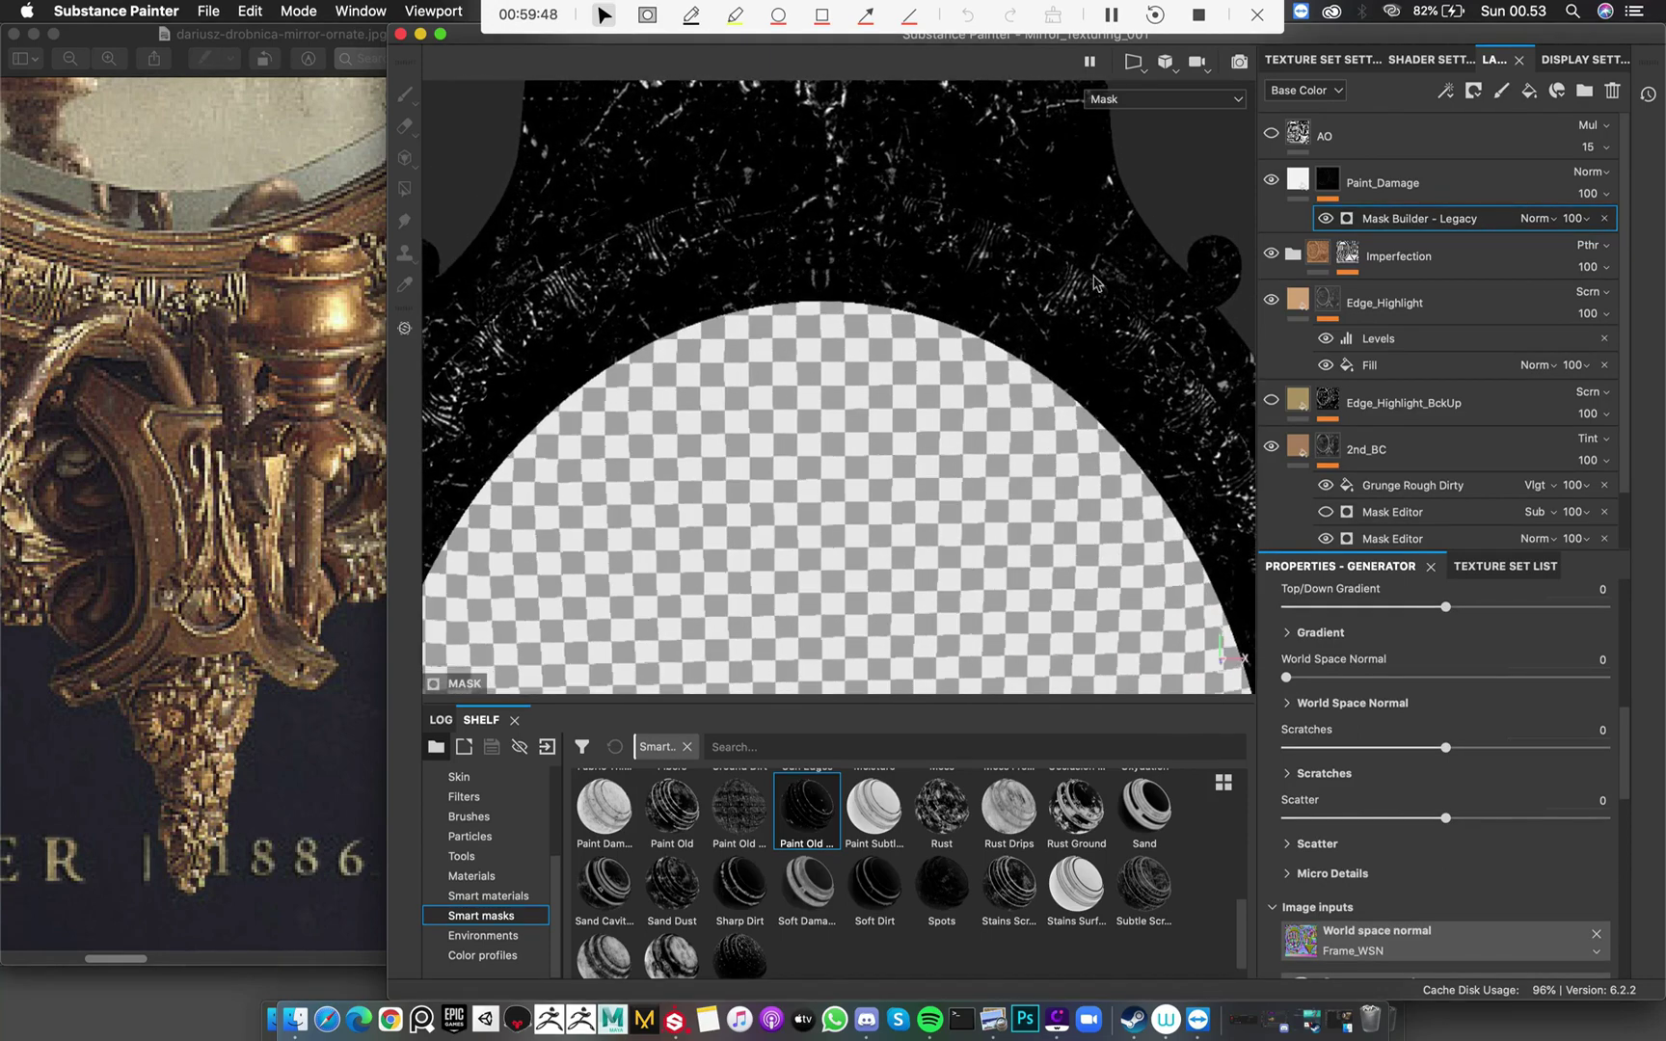
left_click(1328, 192)
right_click(1328, 193)
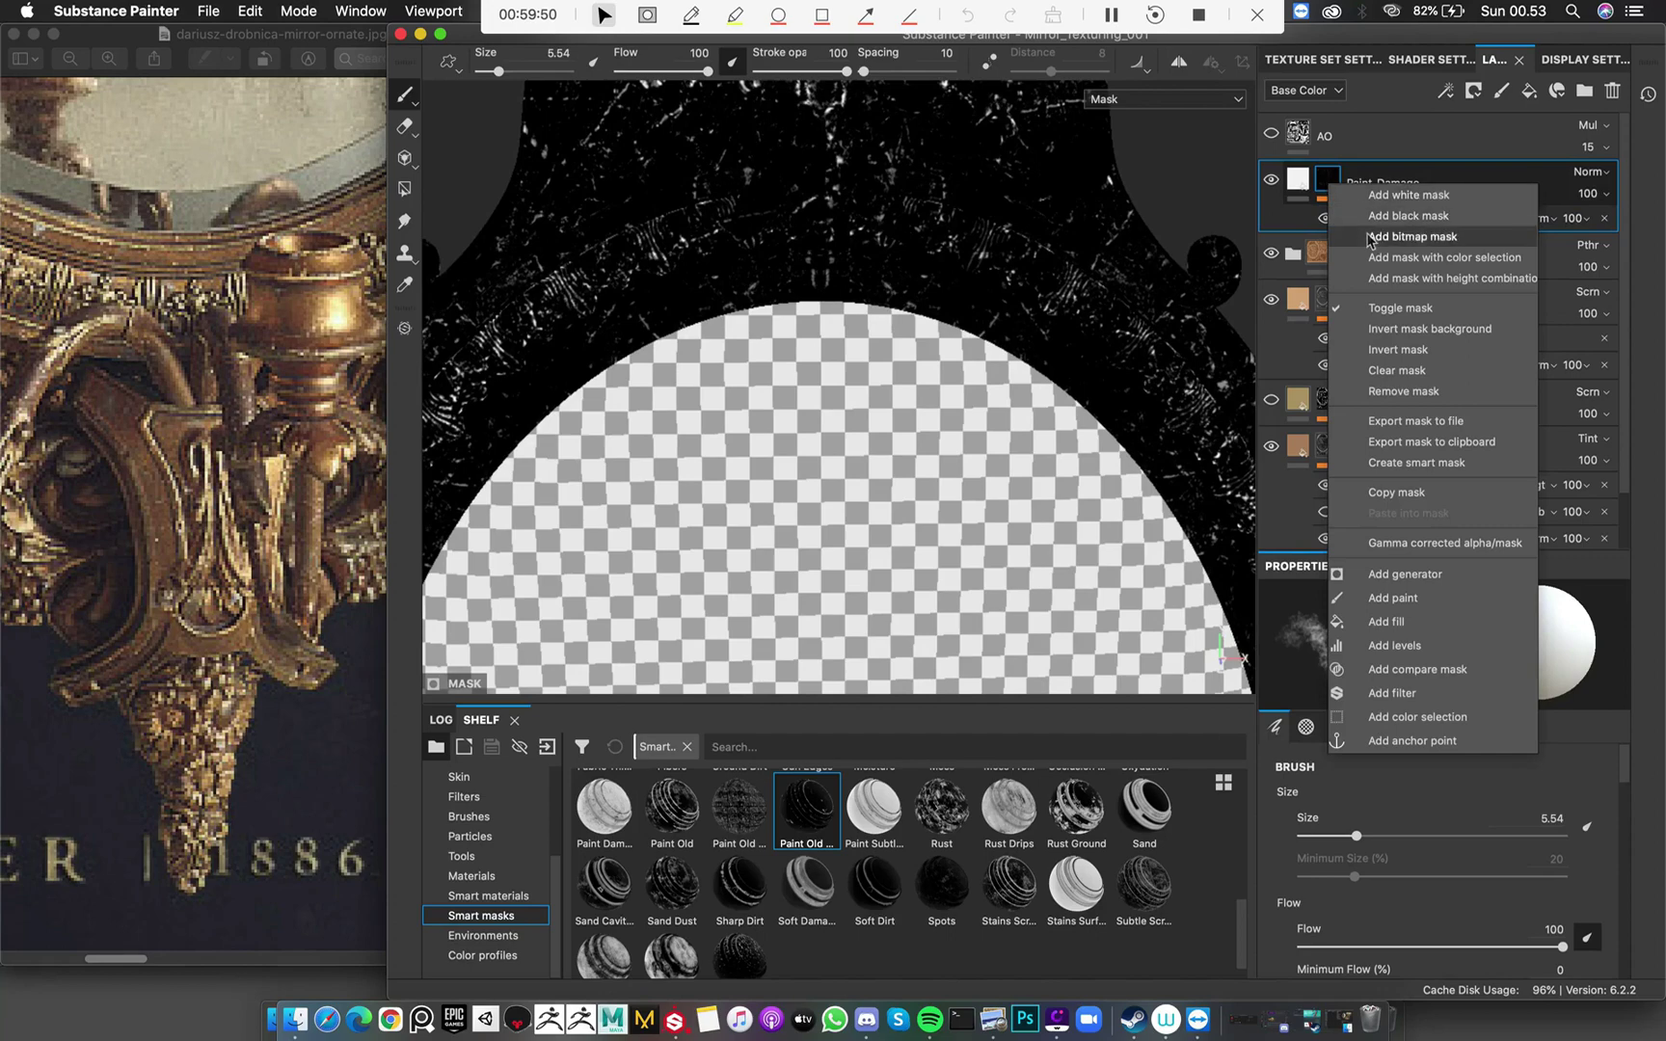
left_click(1441, 599)
Examine the crack mask on the crest, the carved panels and the upper curve of the frame
left_click_drag(955, 241, 903, 103, "alt")
right_click_drag(903, 103, 999, 357, "alt")
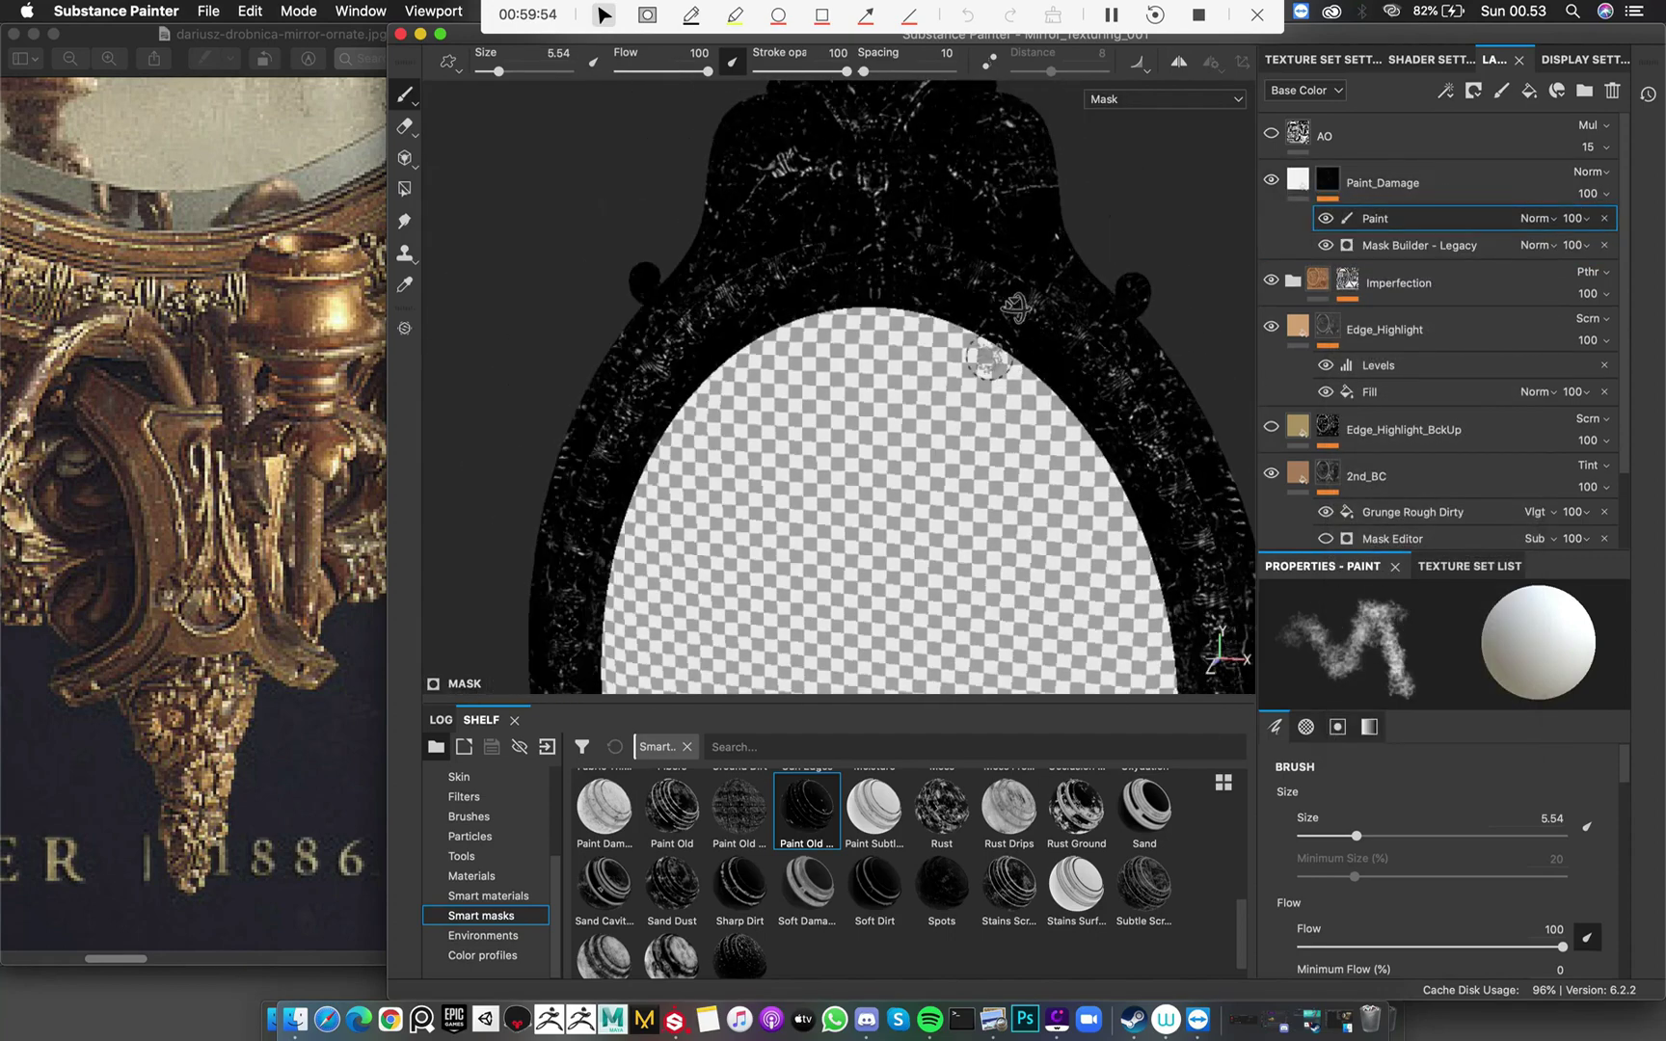
mouse_move(1012, 311)
middle_mouse_down("alt")
mouse_move(1067, 228)
mouse_move(910, 267)
middle_mouse_up("alt")
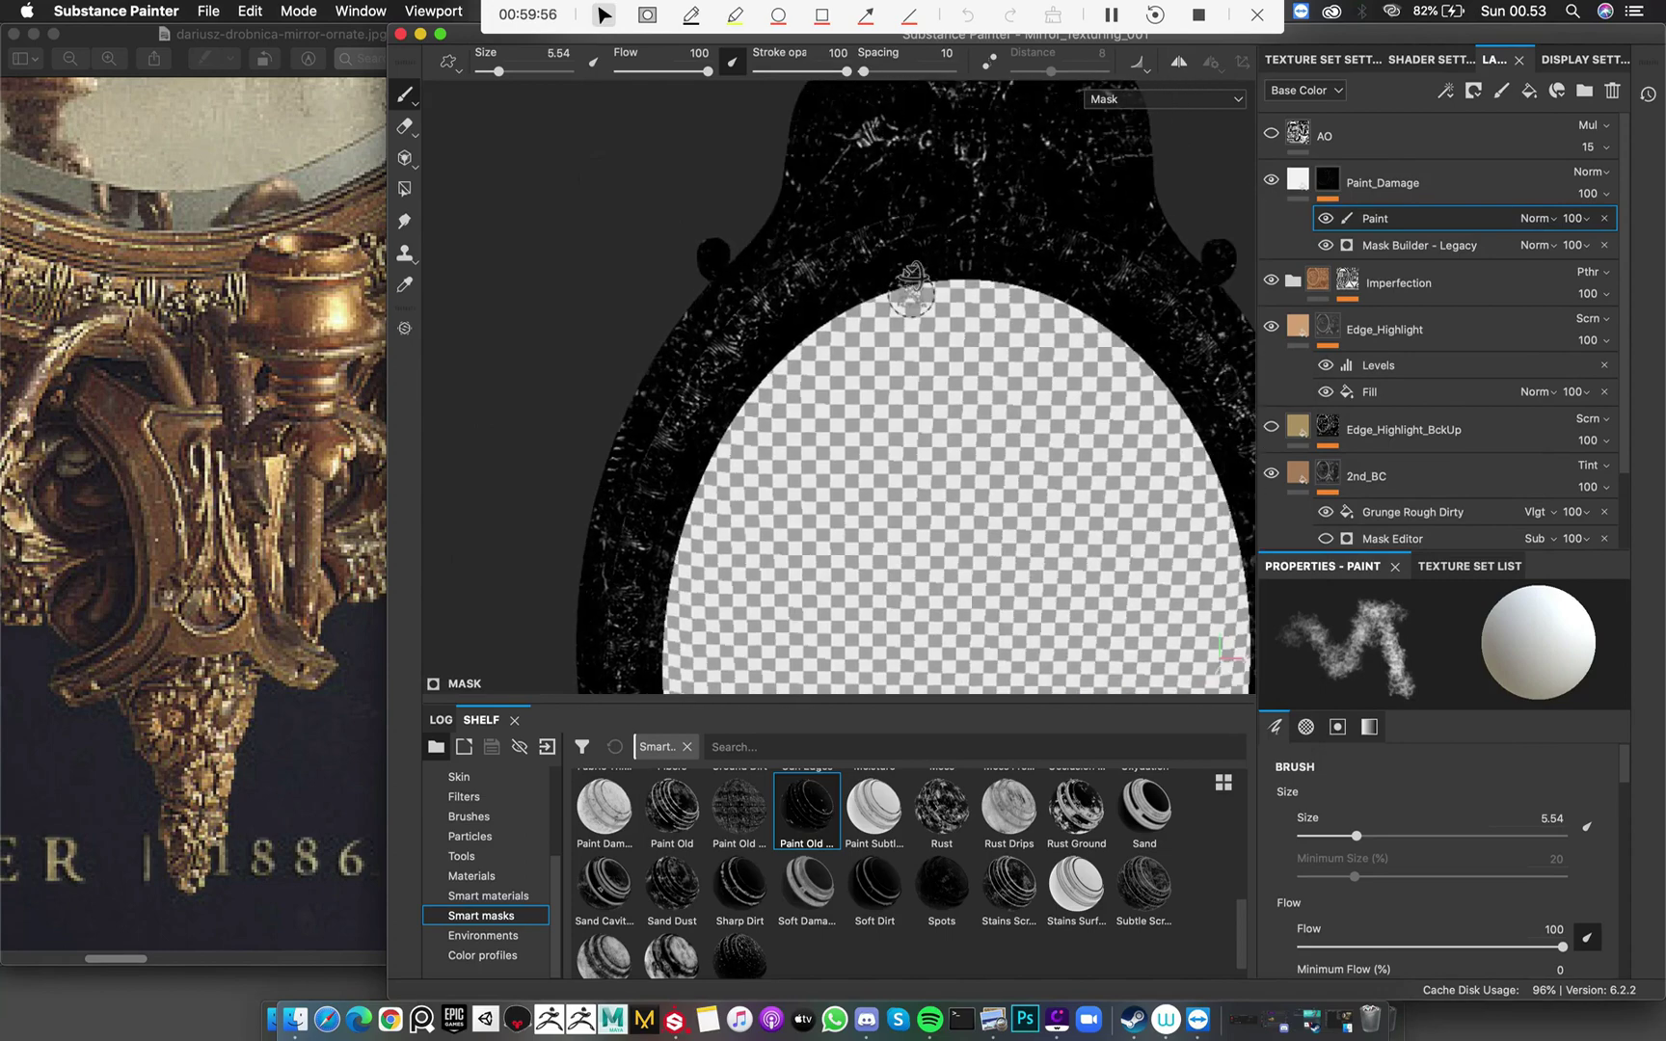
left_click_drag(730, 329, 712, 366, "alt")
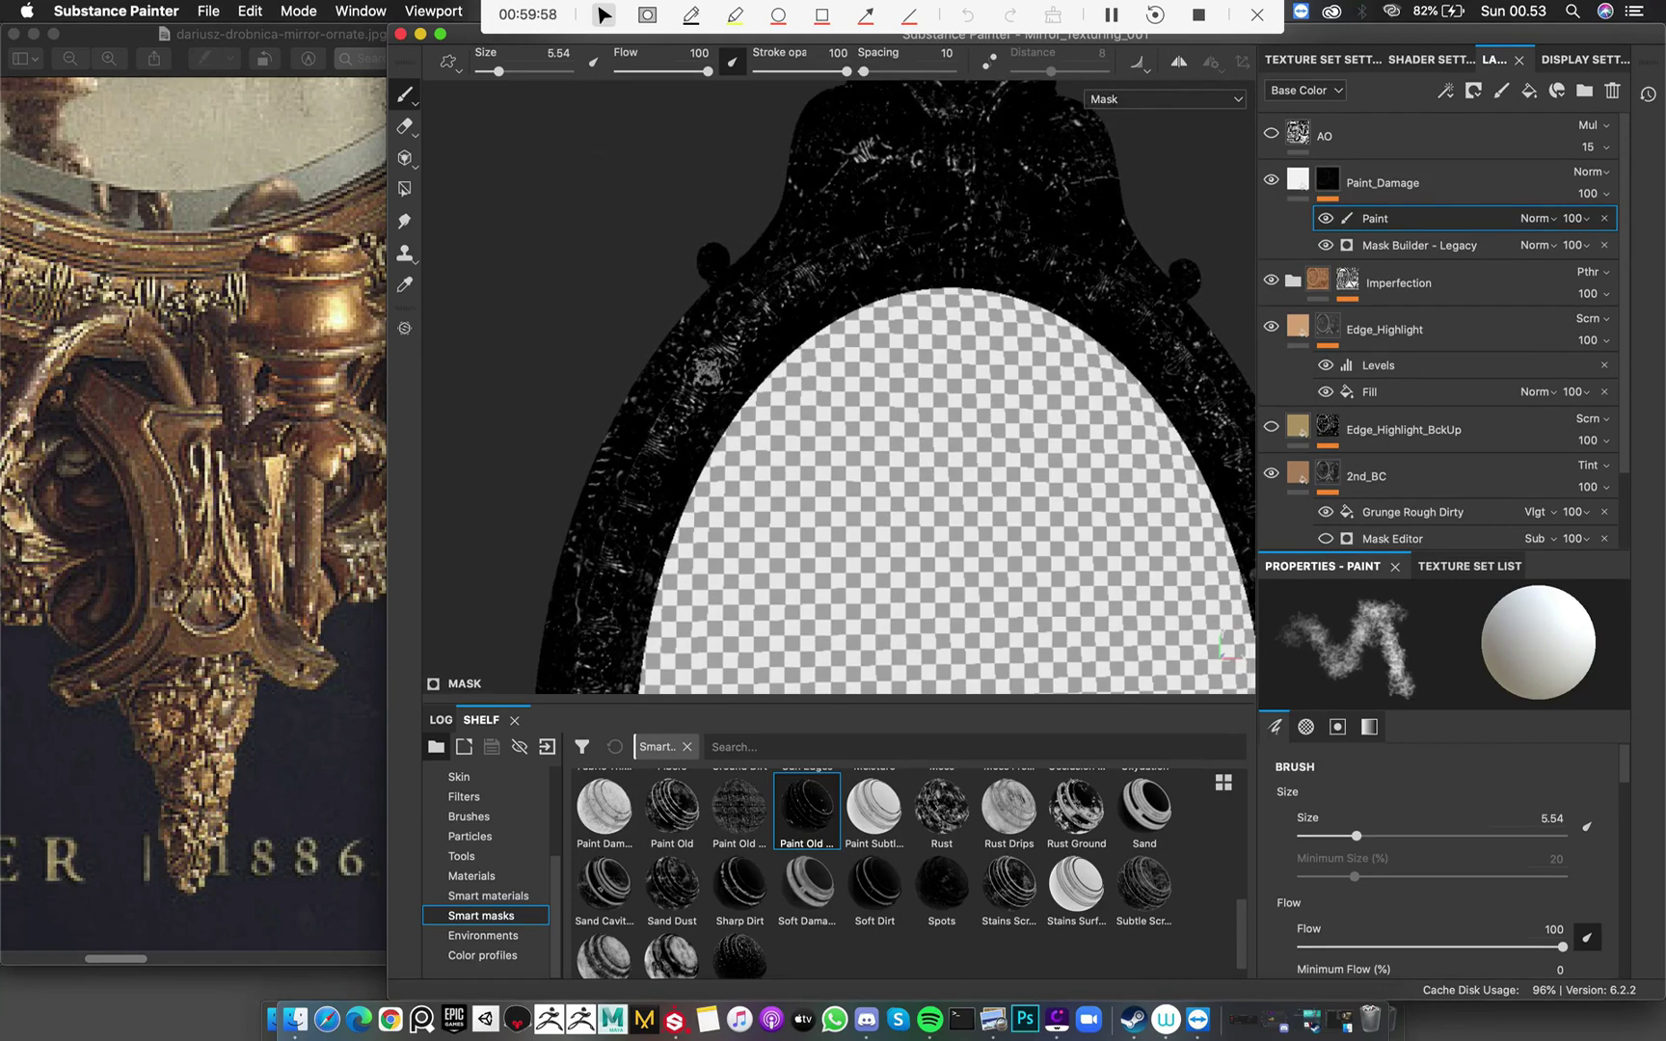
middle_click_drag(711, 371, 758, 276, "alt")
middle_click_drag(944, 208, 859, 346, "alt")
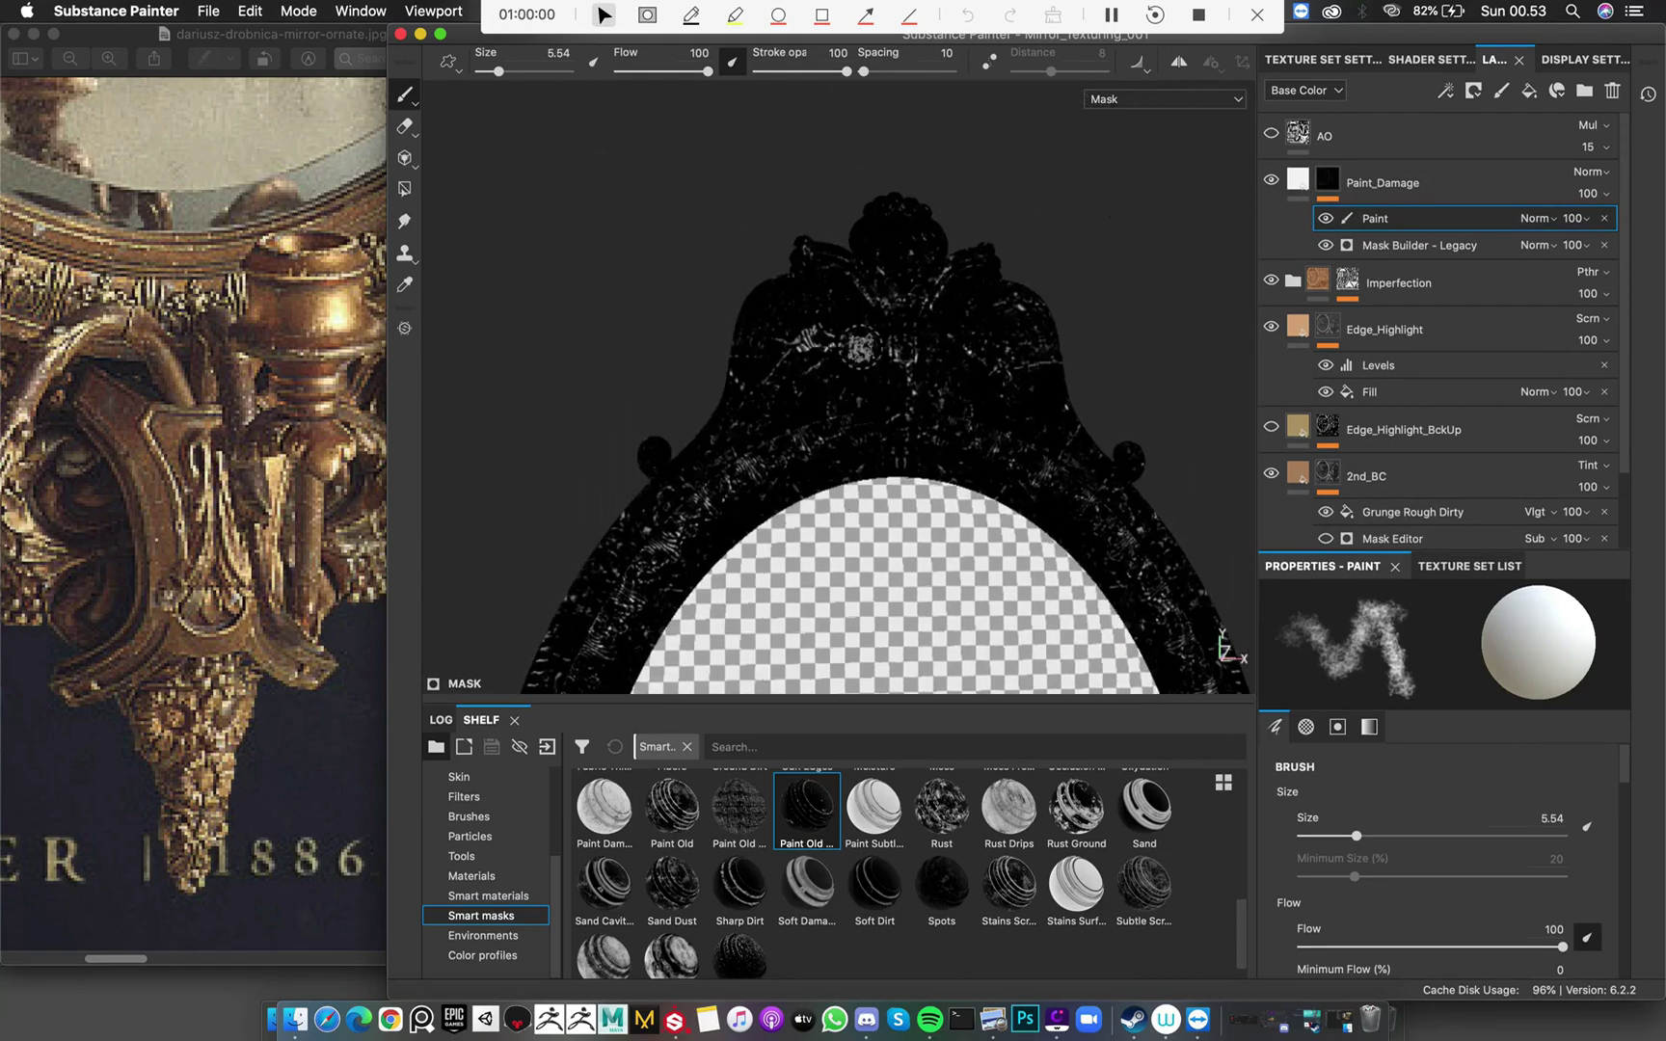
right_click_drag(858, 346, 821, 439, "alt")
right_click_drag(765, 376, 758, 445, "alt")
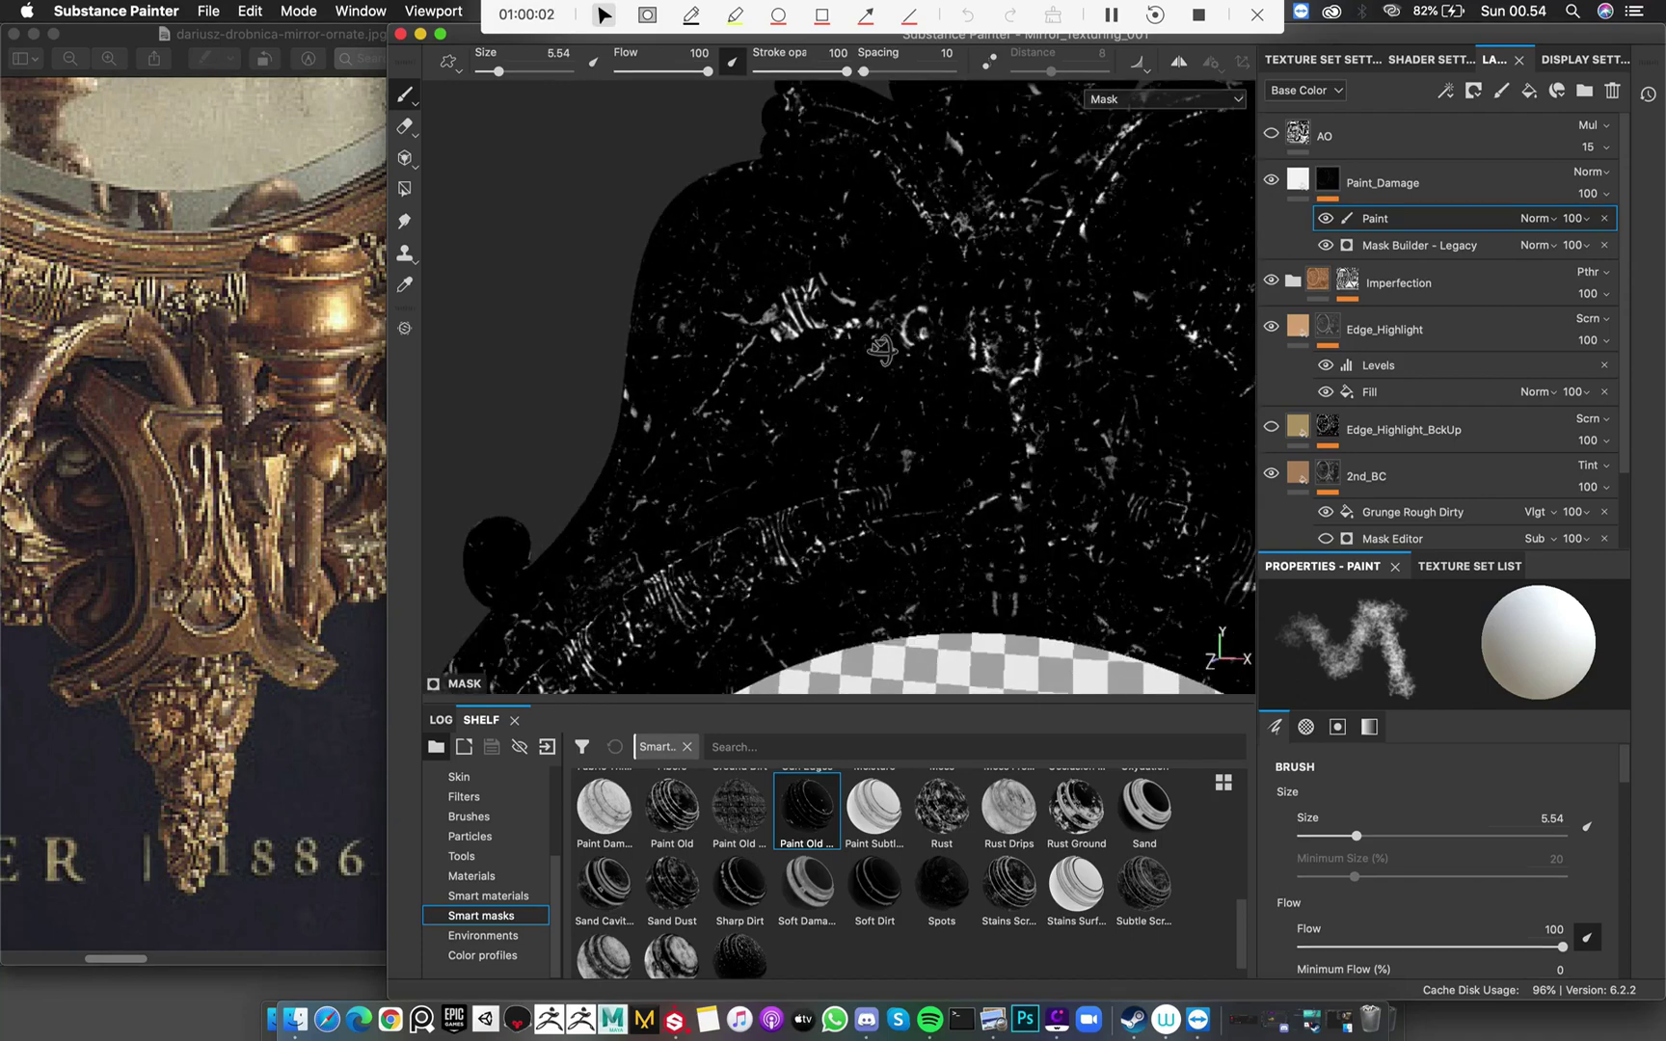
middle_click_drag(753, 293, 791, 299, "alt")
middle_click_drag(1018, 389, 896, 313, "alt")
Display the full material and examine the paint damage from the crest to the lower frame with the Paint effect hidden
key("m")
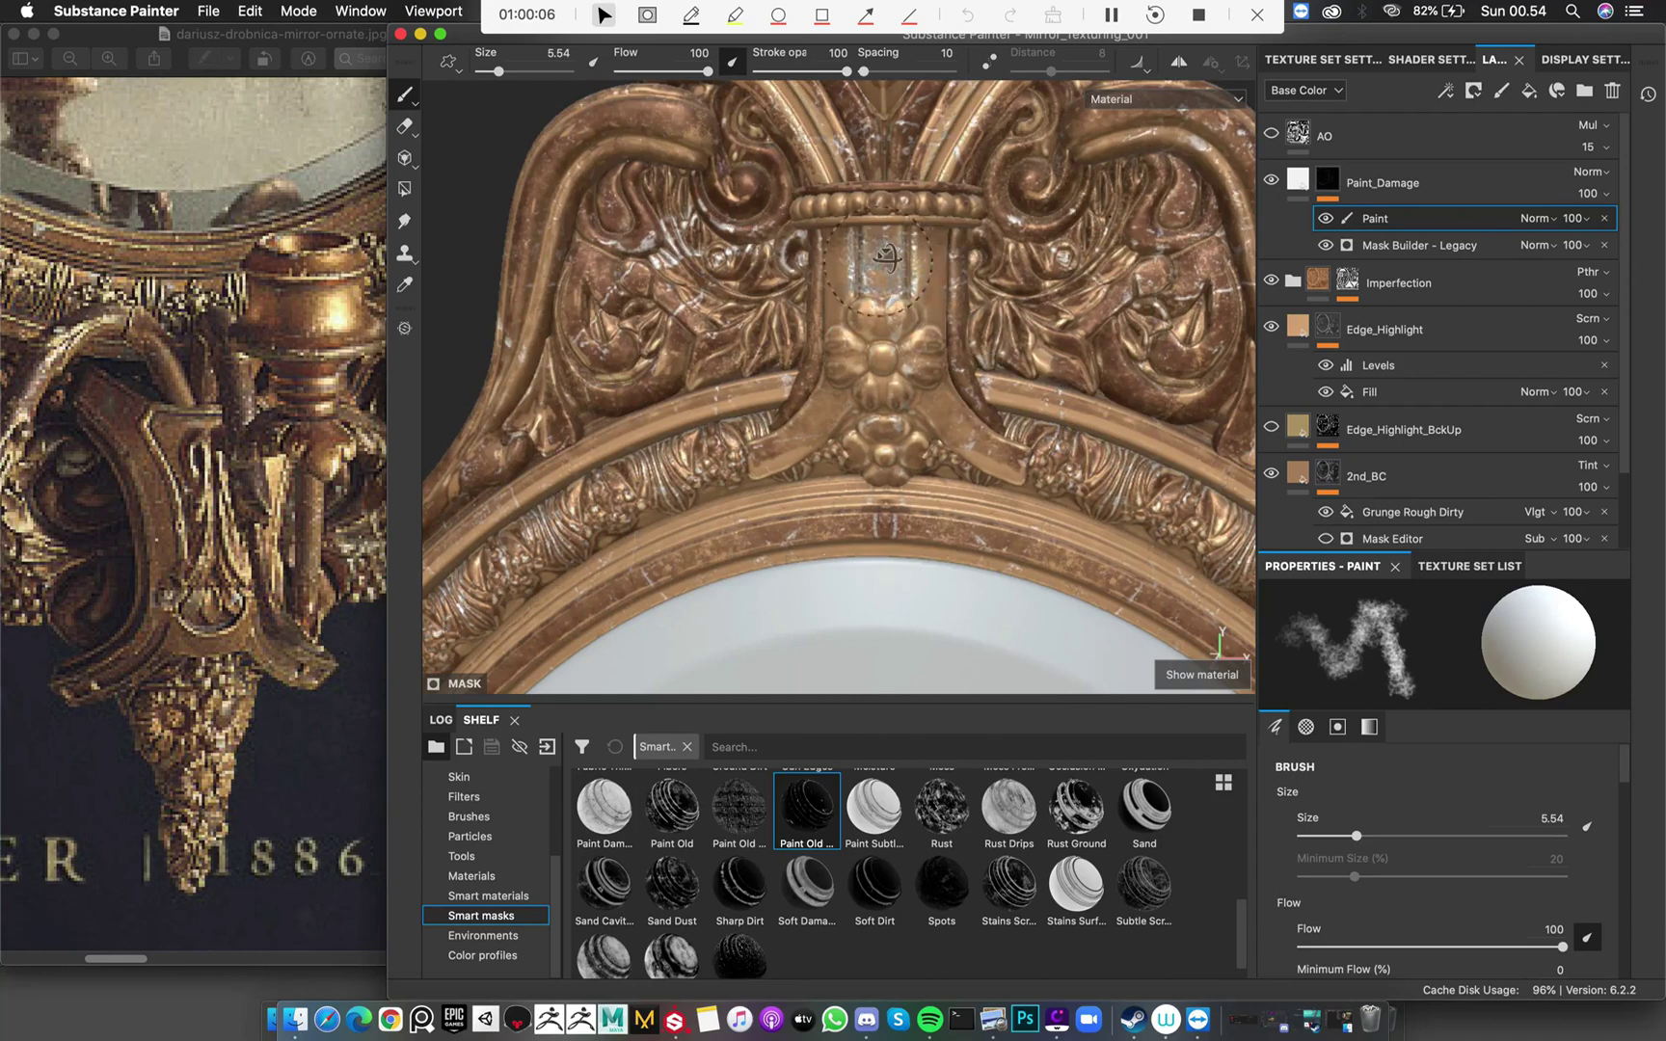
scroll(987, 380, "down", 2)
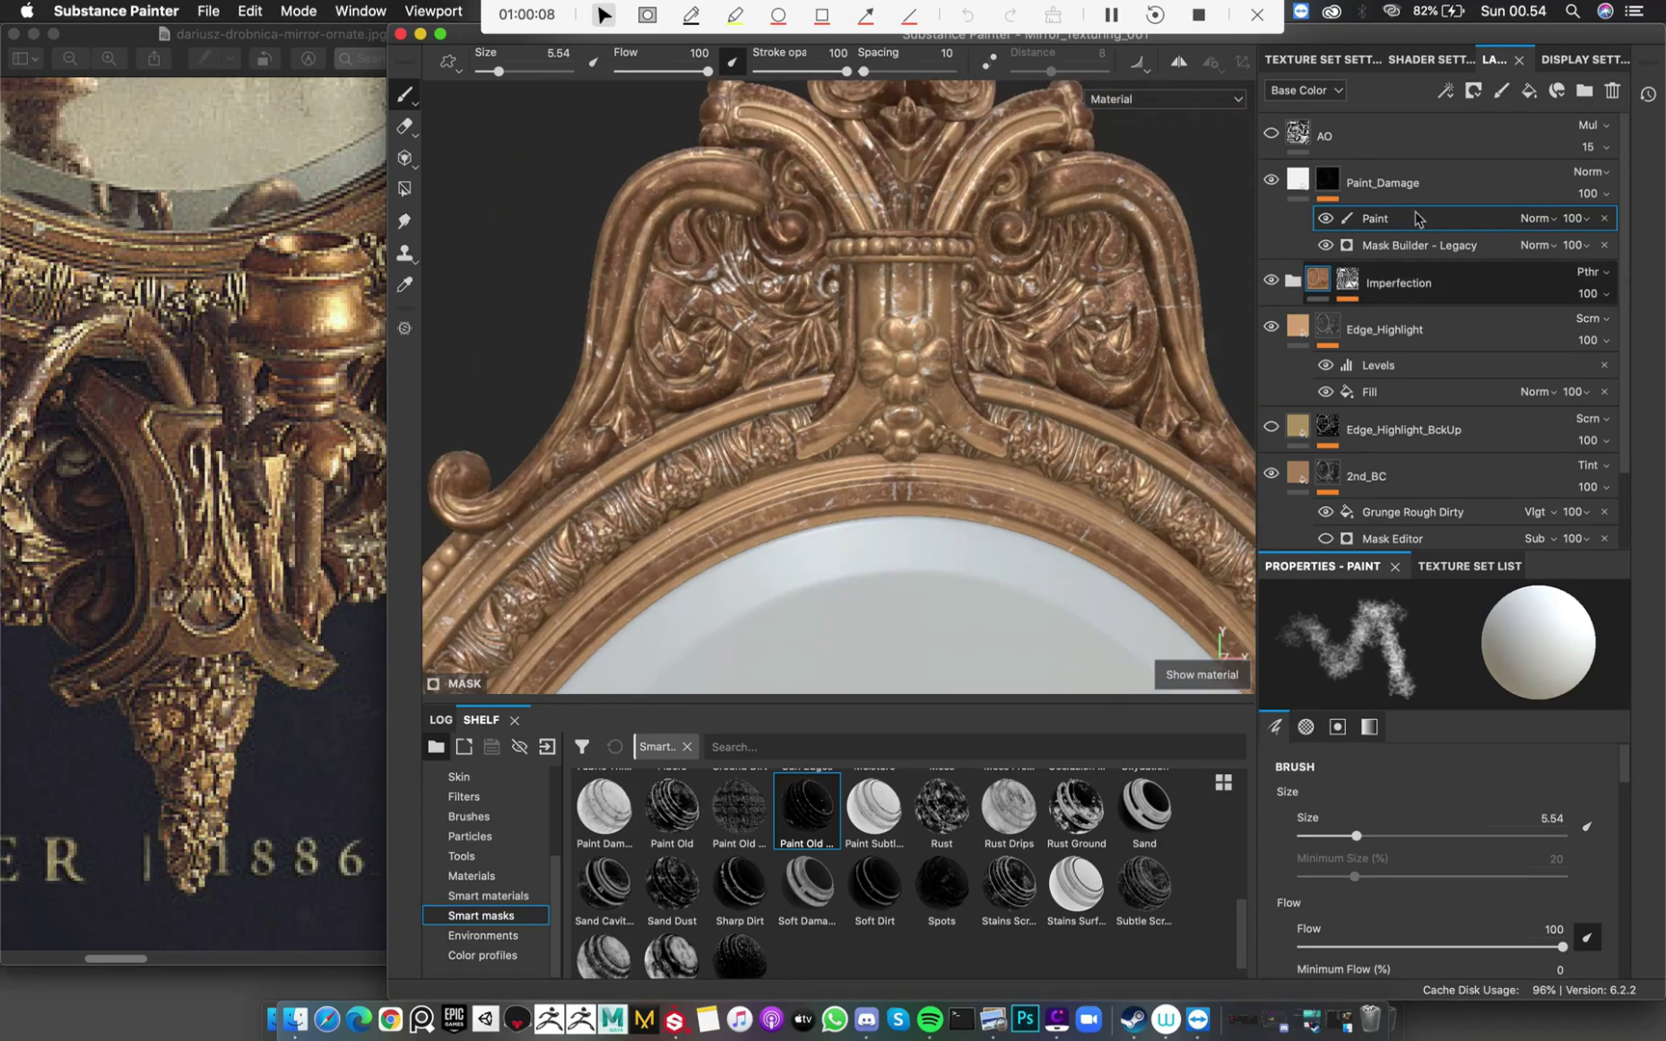
scroll(979, 490, "down", 6)
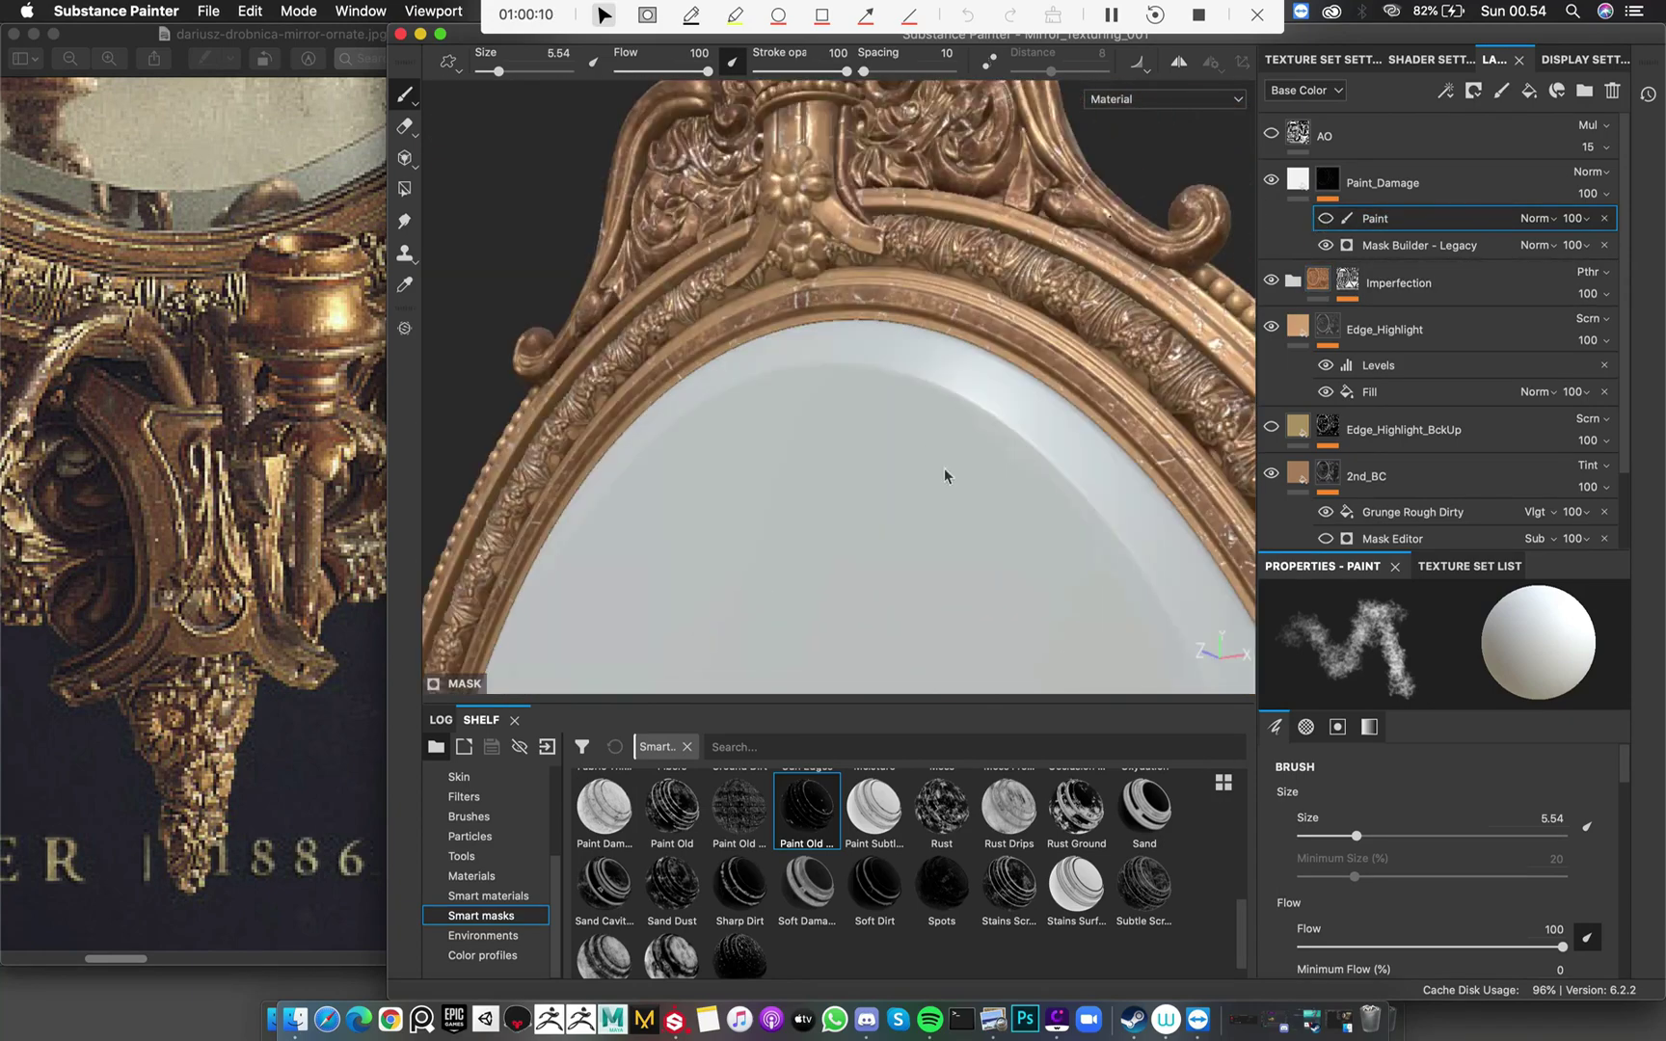
scroll(819, 314, "up", 6)
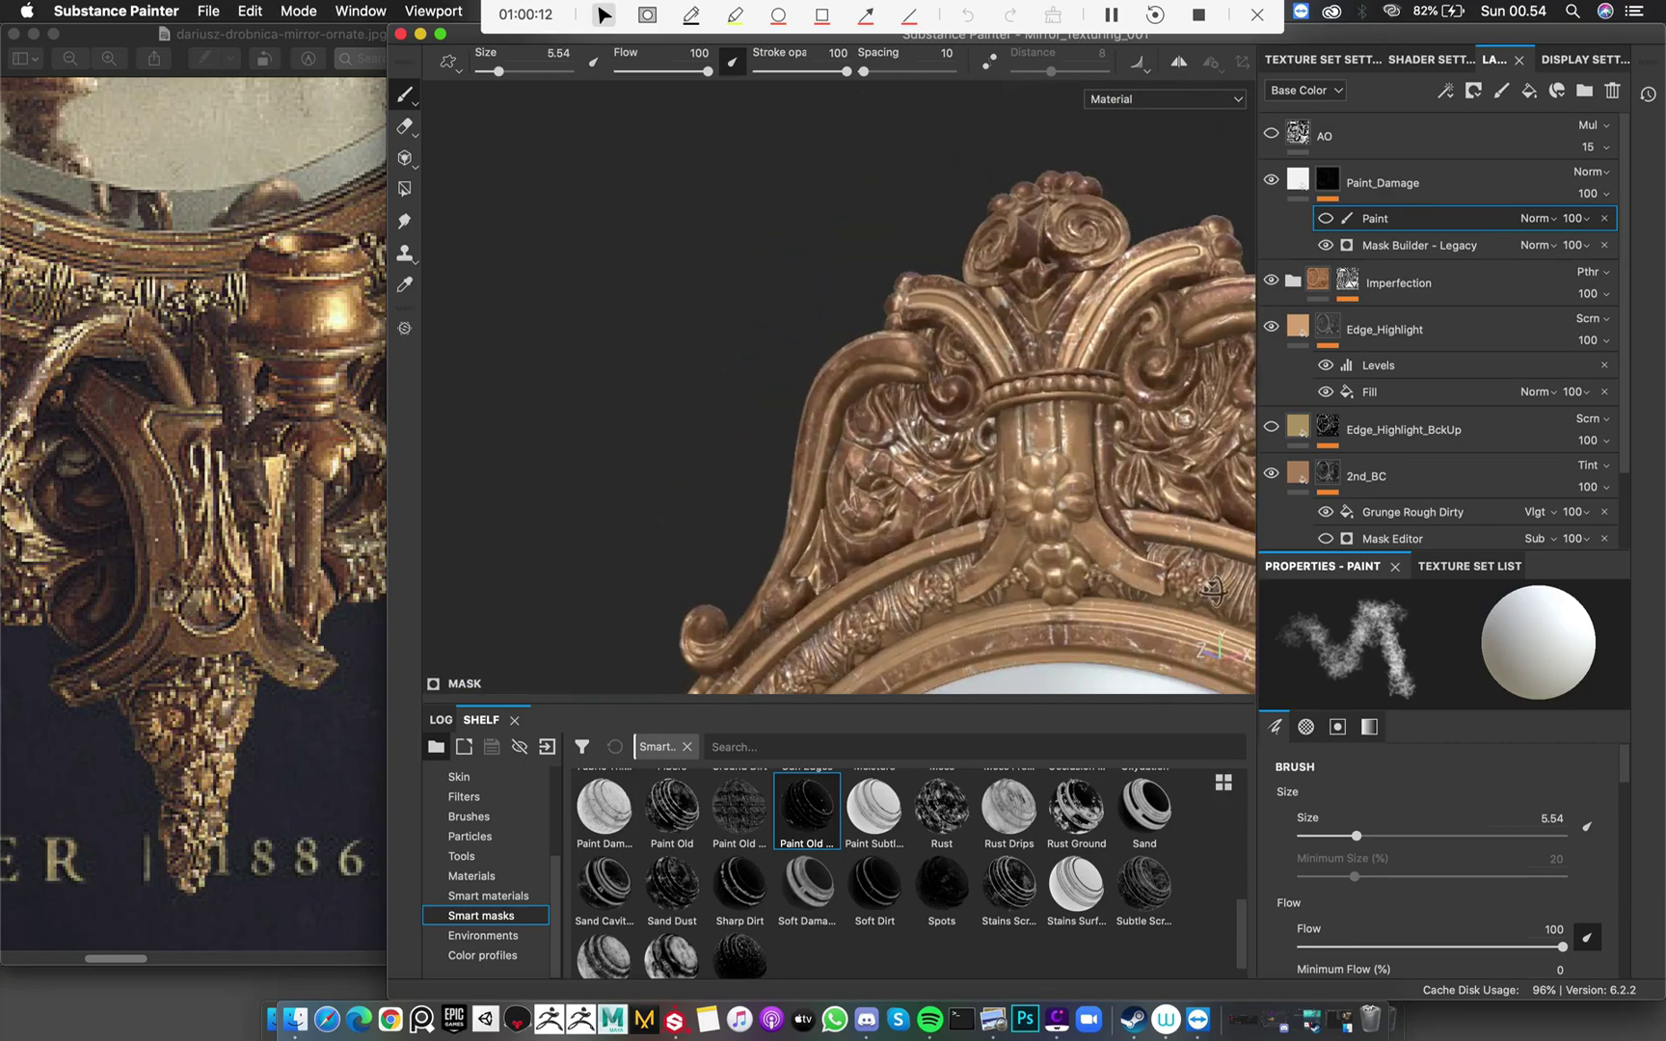
scroll(921, 295, "down", 2)
scroll(922, 606, "down", 5)
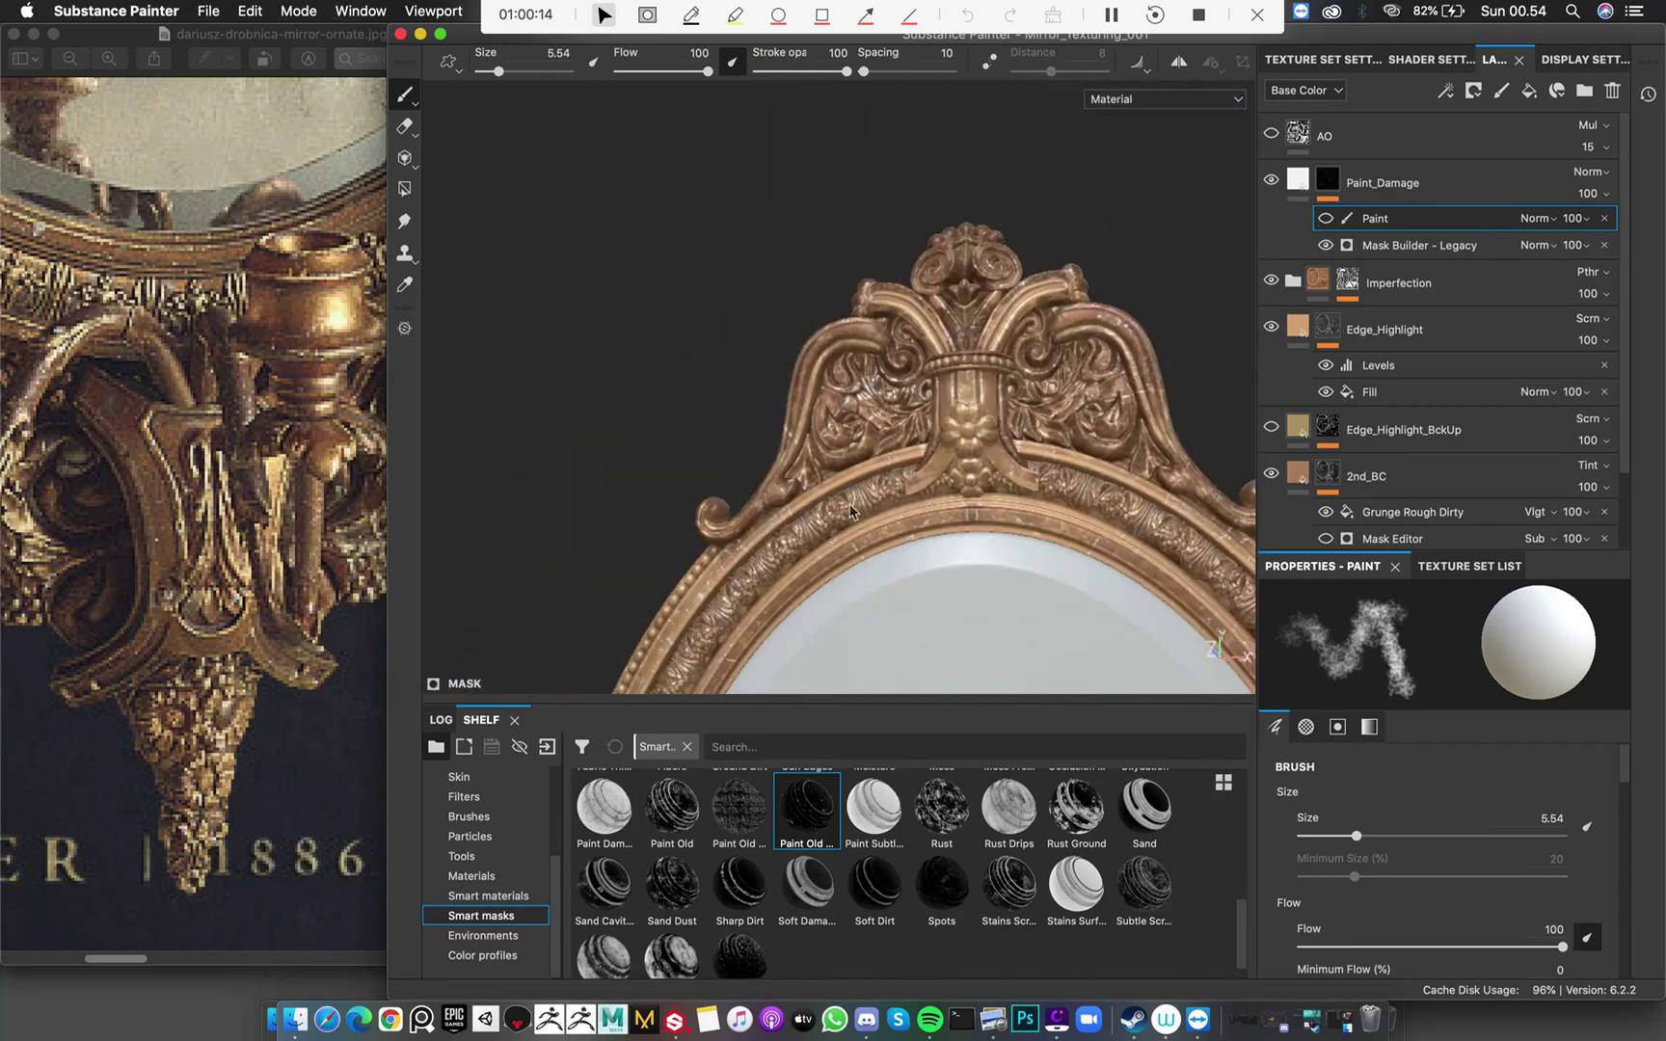
middle_click_drag(1020, 590, 1007, 289, "alt")
middle_click_drag(1008, 665, 931, 294, "alt")
scroll(1090, 464, "up", 5)
left_click_drag(689, 279, 799, 258, "alt")
middle_click_drag(798, 257, 837, 479, "alt")
middle_click_drag(1041, 150, 1172, 368, "alt")
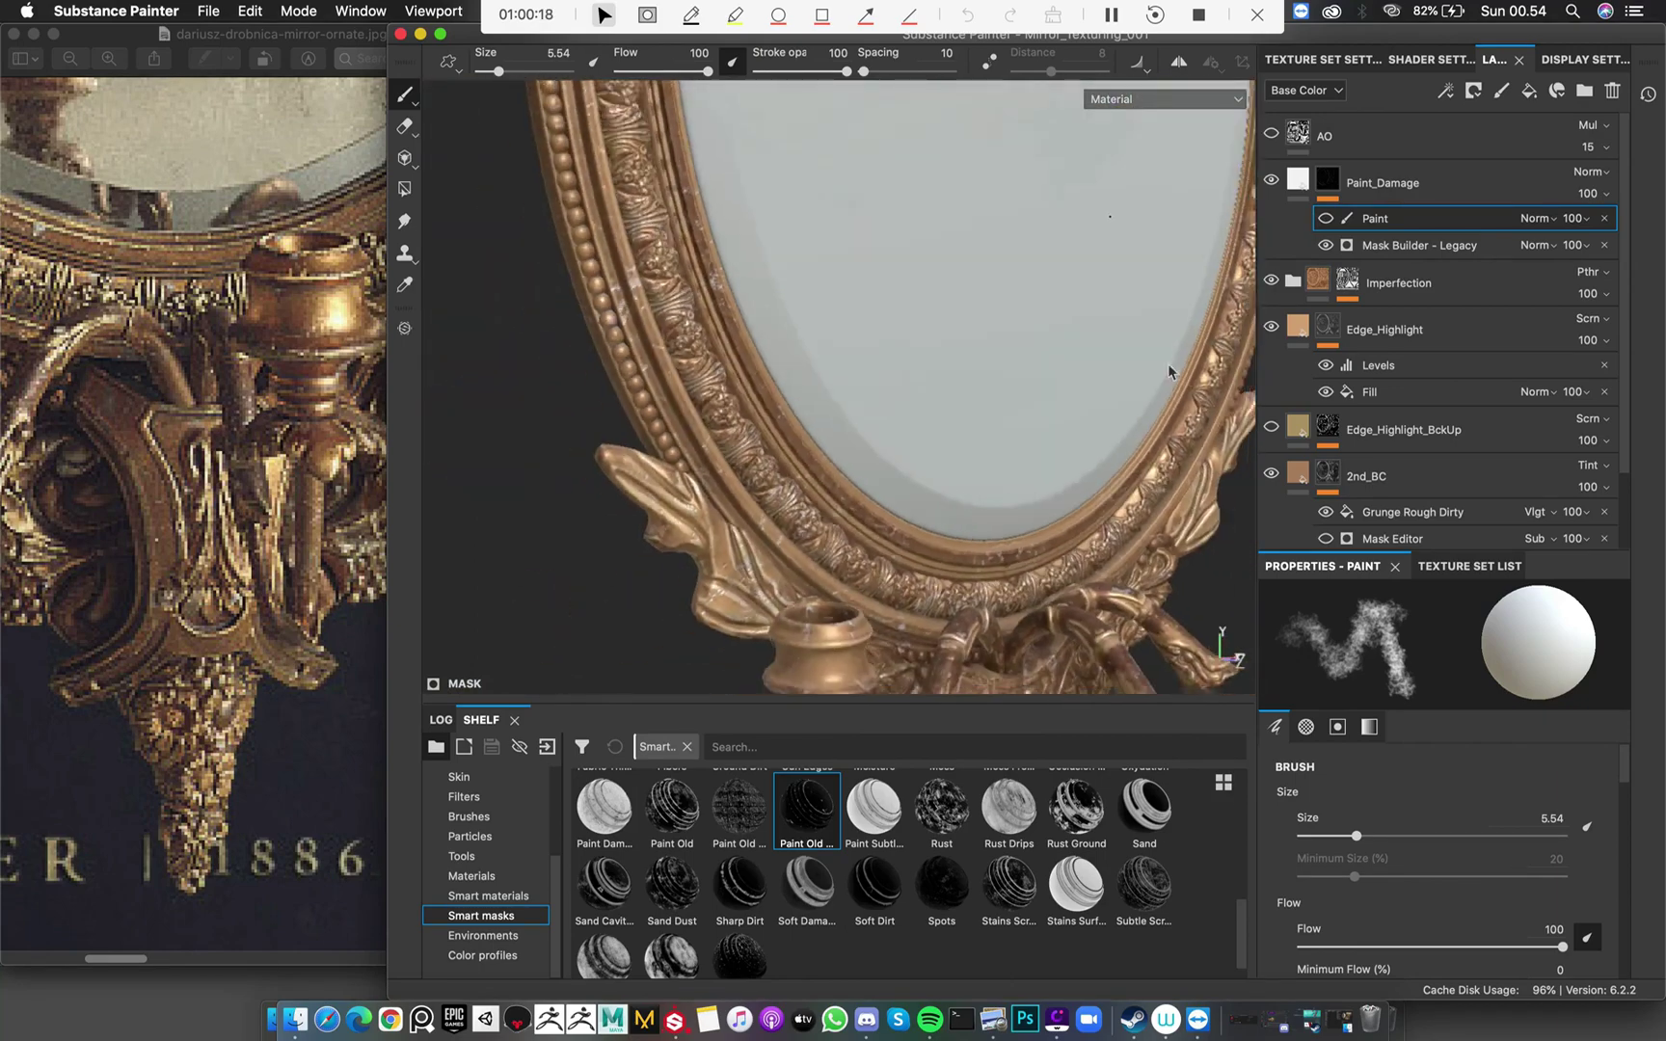
Make the Paint effect visible and set its brush to black with a size of 16.43
scroll(1172, 368, "down", 3)
mouse_move(925, 178)
left_mouse_down("alt")
mouse_move(855, 228)
mouse_move(877, 205)
left_mouse_up("alt")
scroll(930, 297, "up", 3)
key("x")
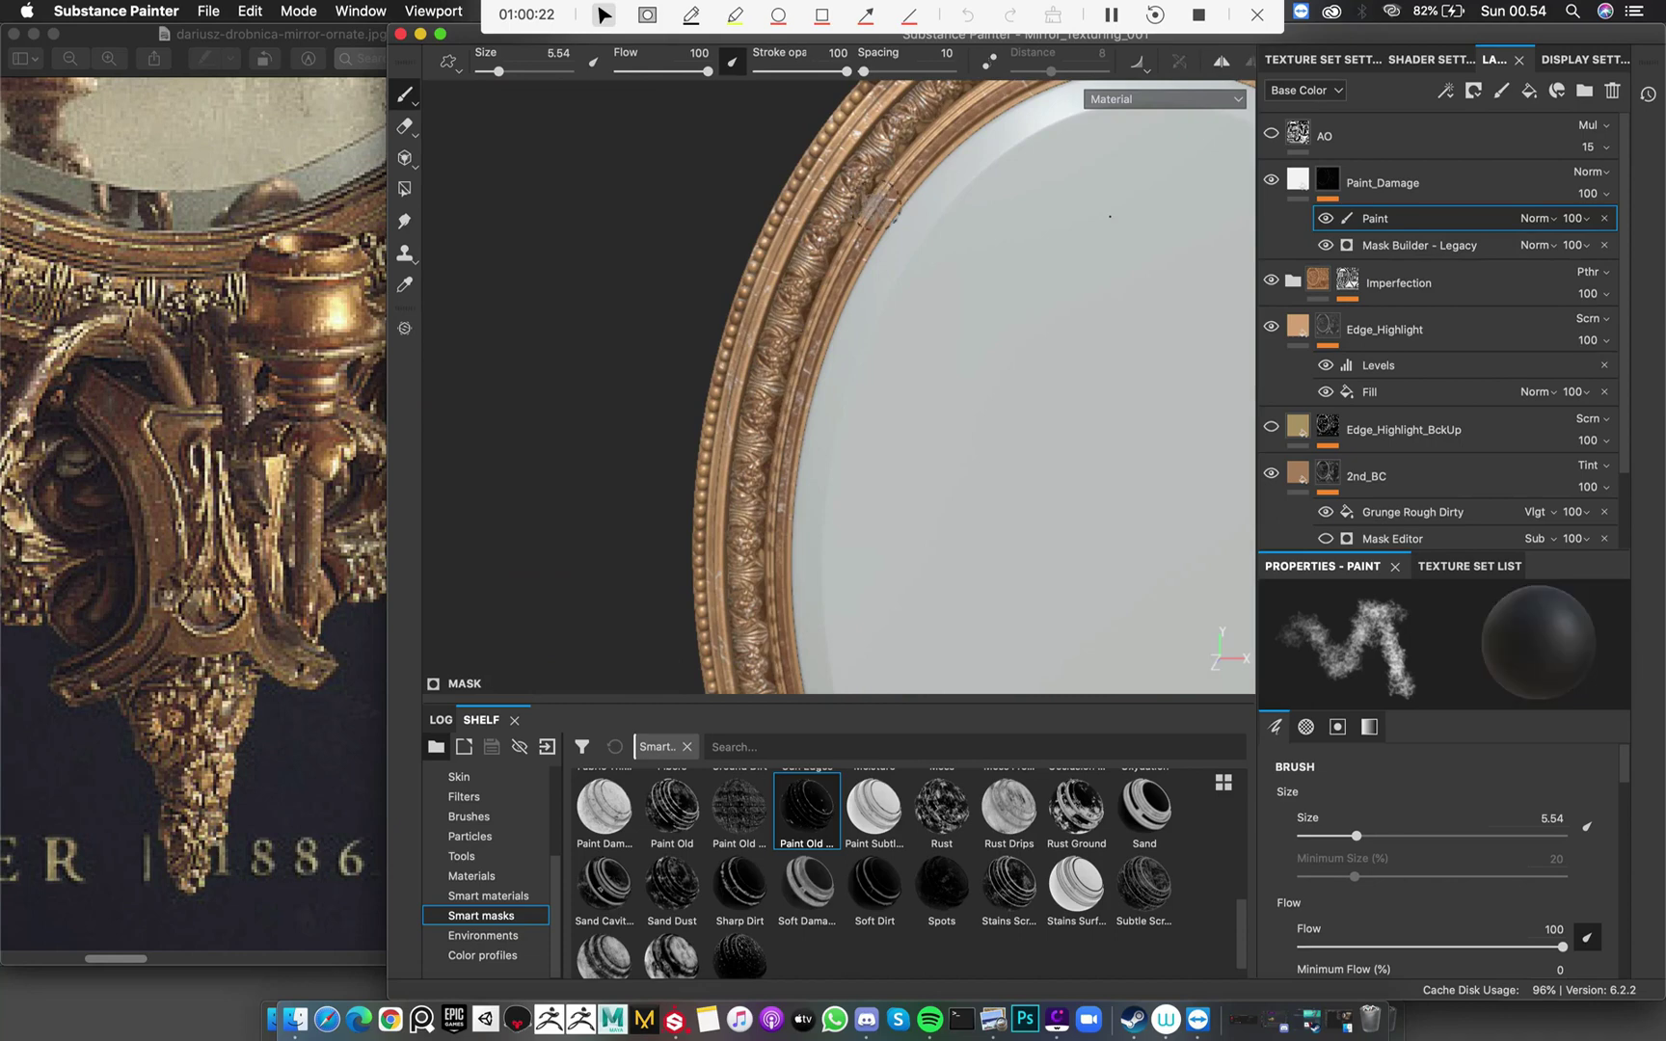
middle_click_drag(875, 205, 813, 371, "alt")
right_click_drag(754, 323, 795, 323, "super")
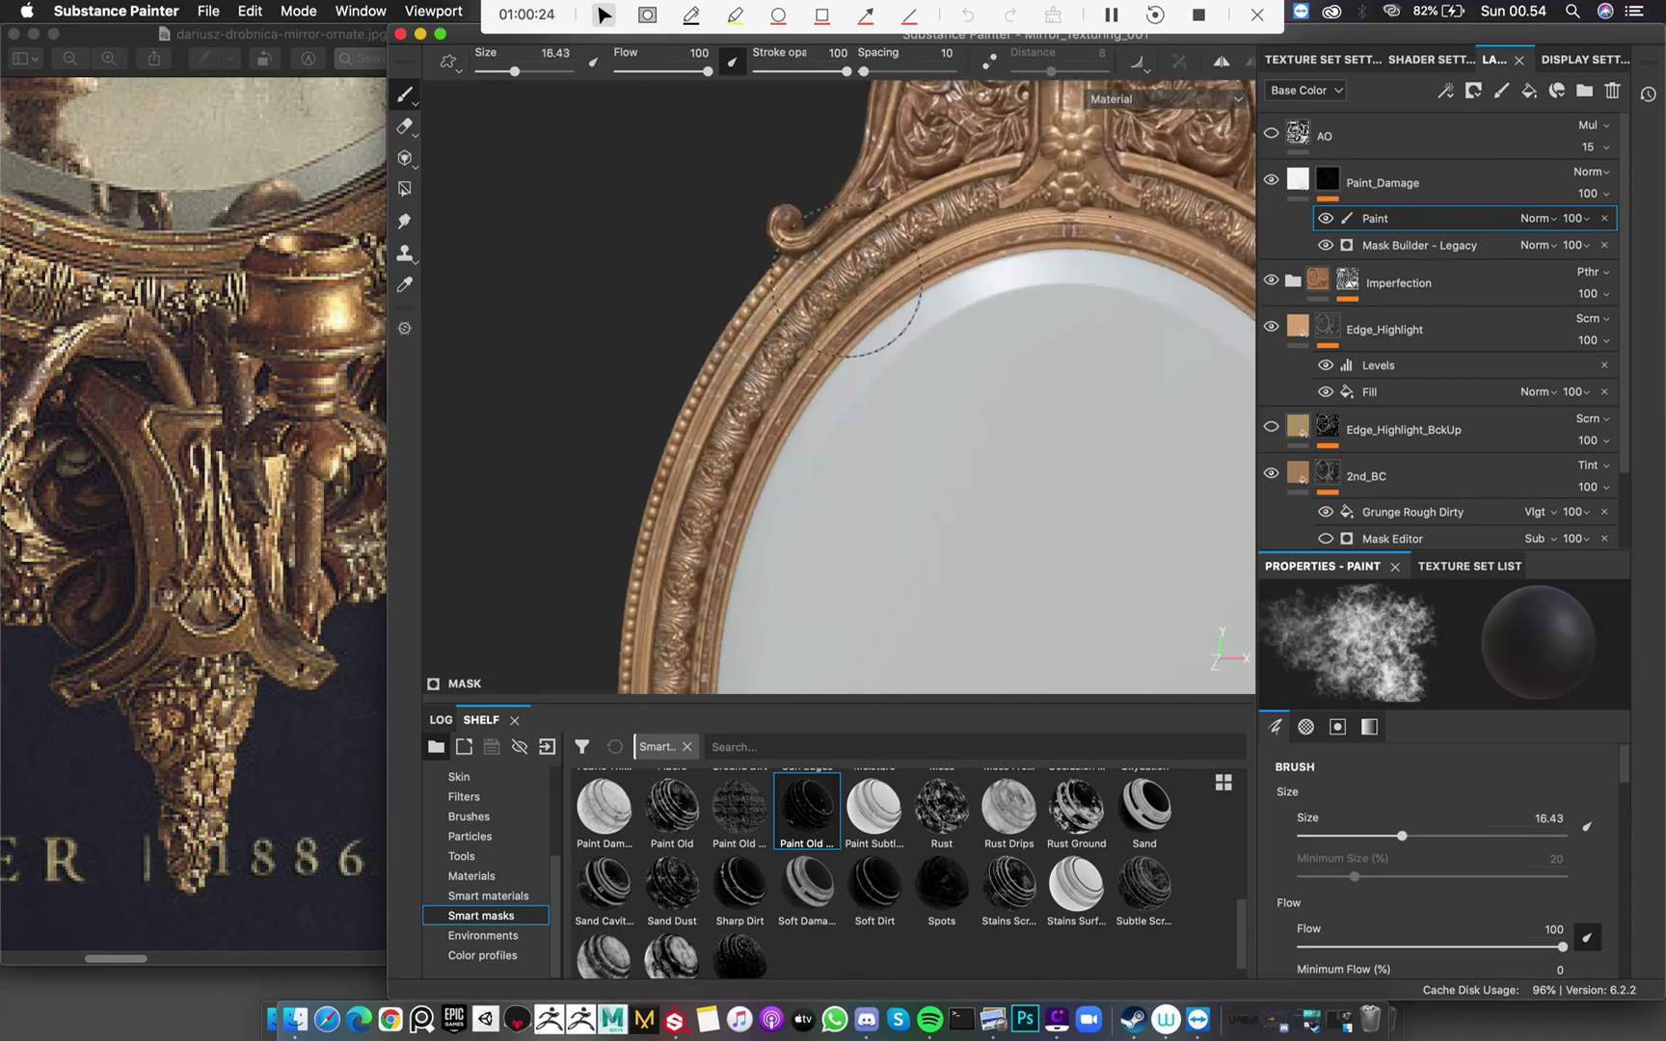
Examine the paint damage along the frame's side and lower curve and close up on the crest's central flower ornament
middle_click_drag(727, 537, 733, 236, "alt")
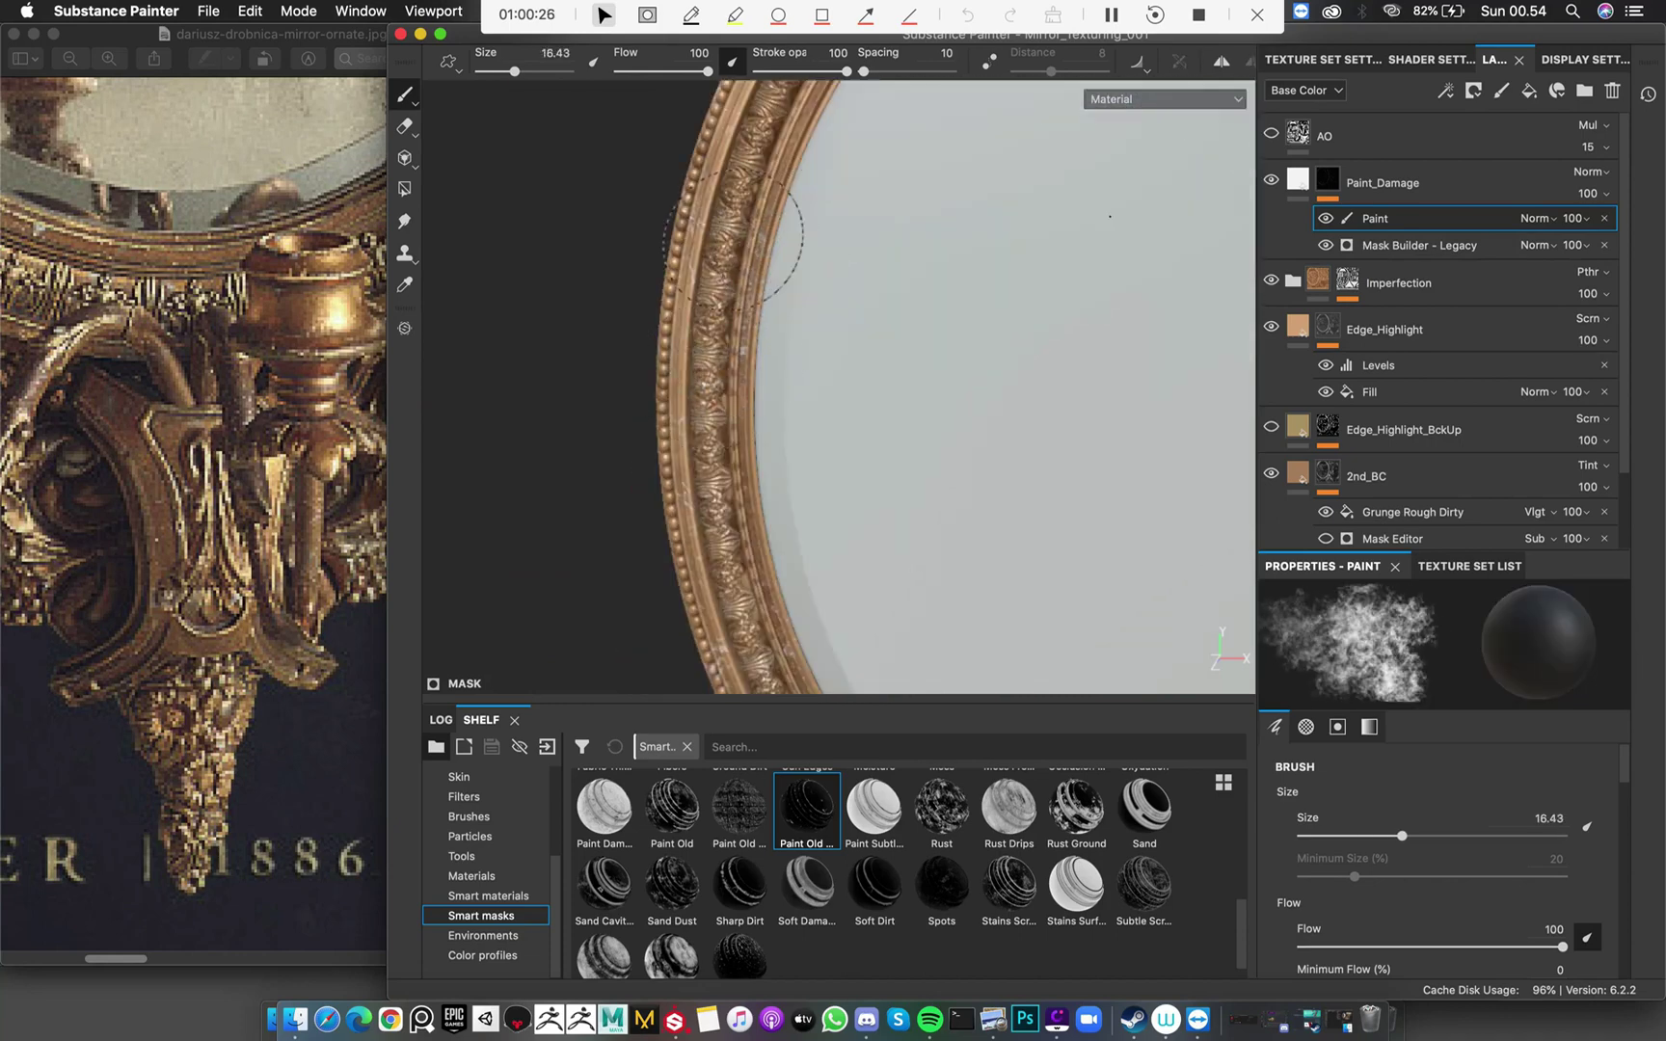
middle_click_drag(725, 454, 739, 192, "alt")
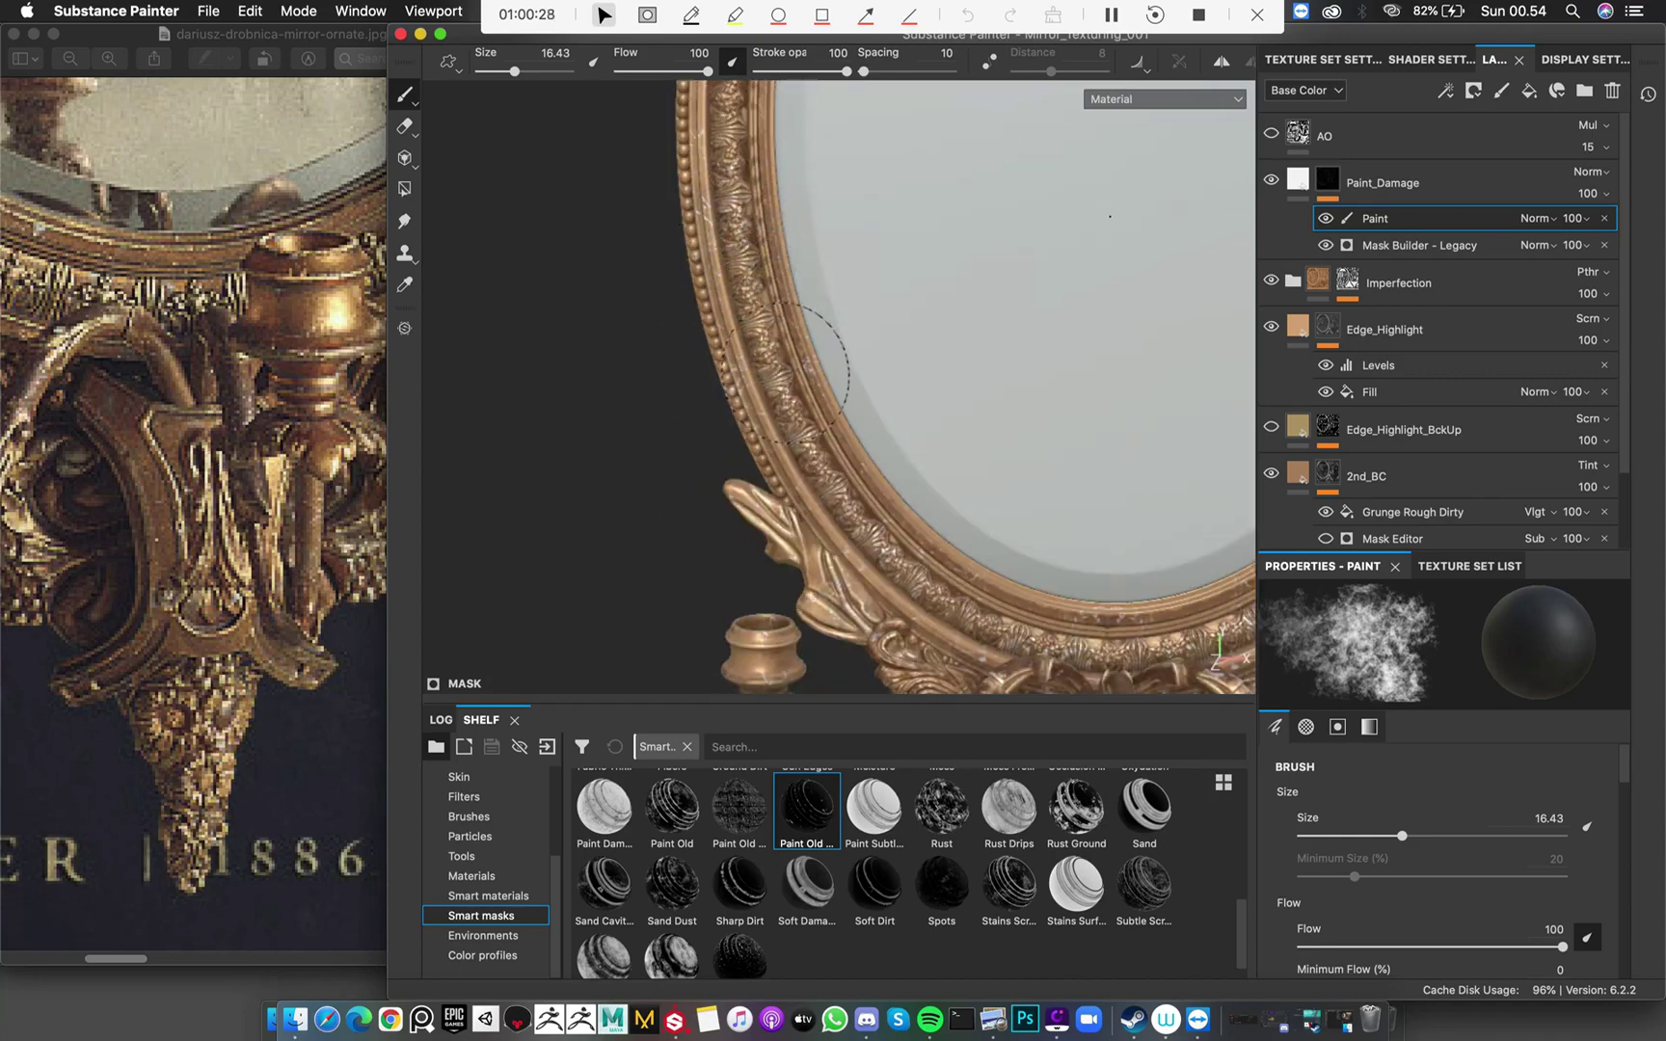
left_click_drag(963, 523, 988, 487, "alt")
middle_click_drag(959, 268, 935, 655, "alt")
right_click_drag(896, 424, 1002, 424, "alt")
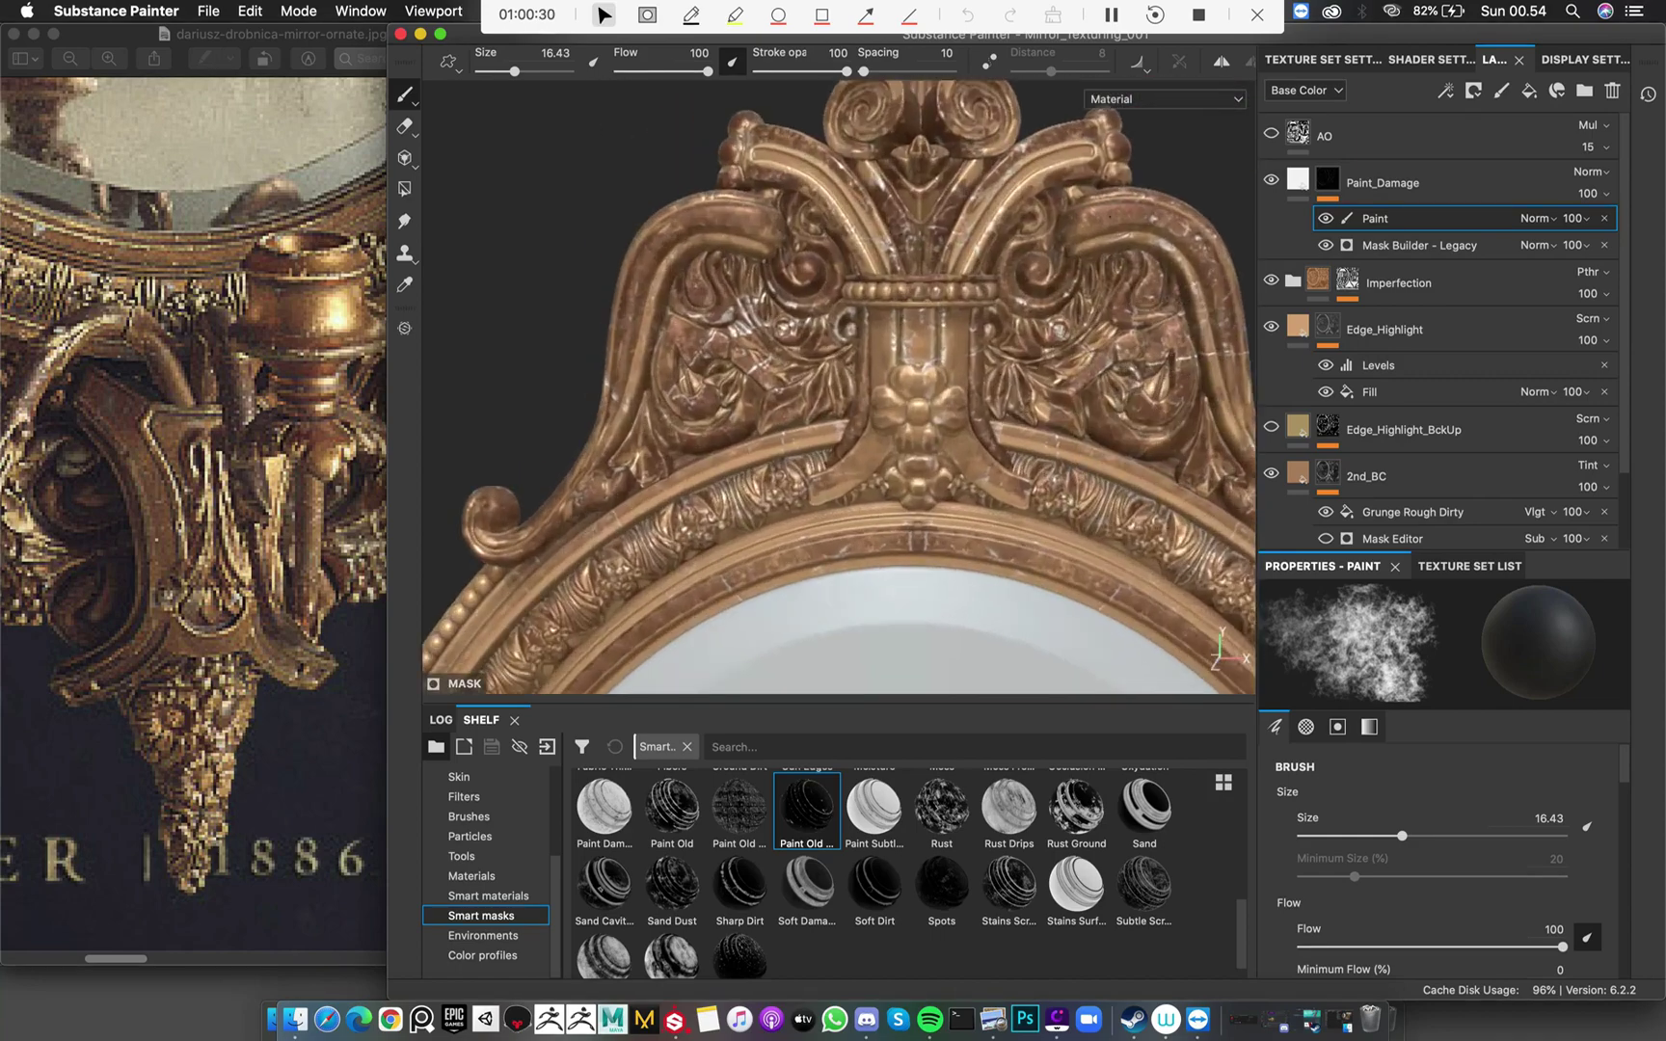
left_click_drag(925, 463, 930, 356, "alt")
right_click_drag(931, 385, 1022, 385, "alt")
left_click_drag(945, 385, 997, 434, "alt")
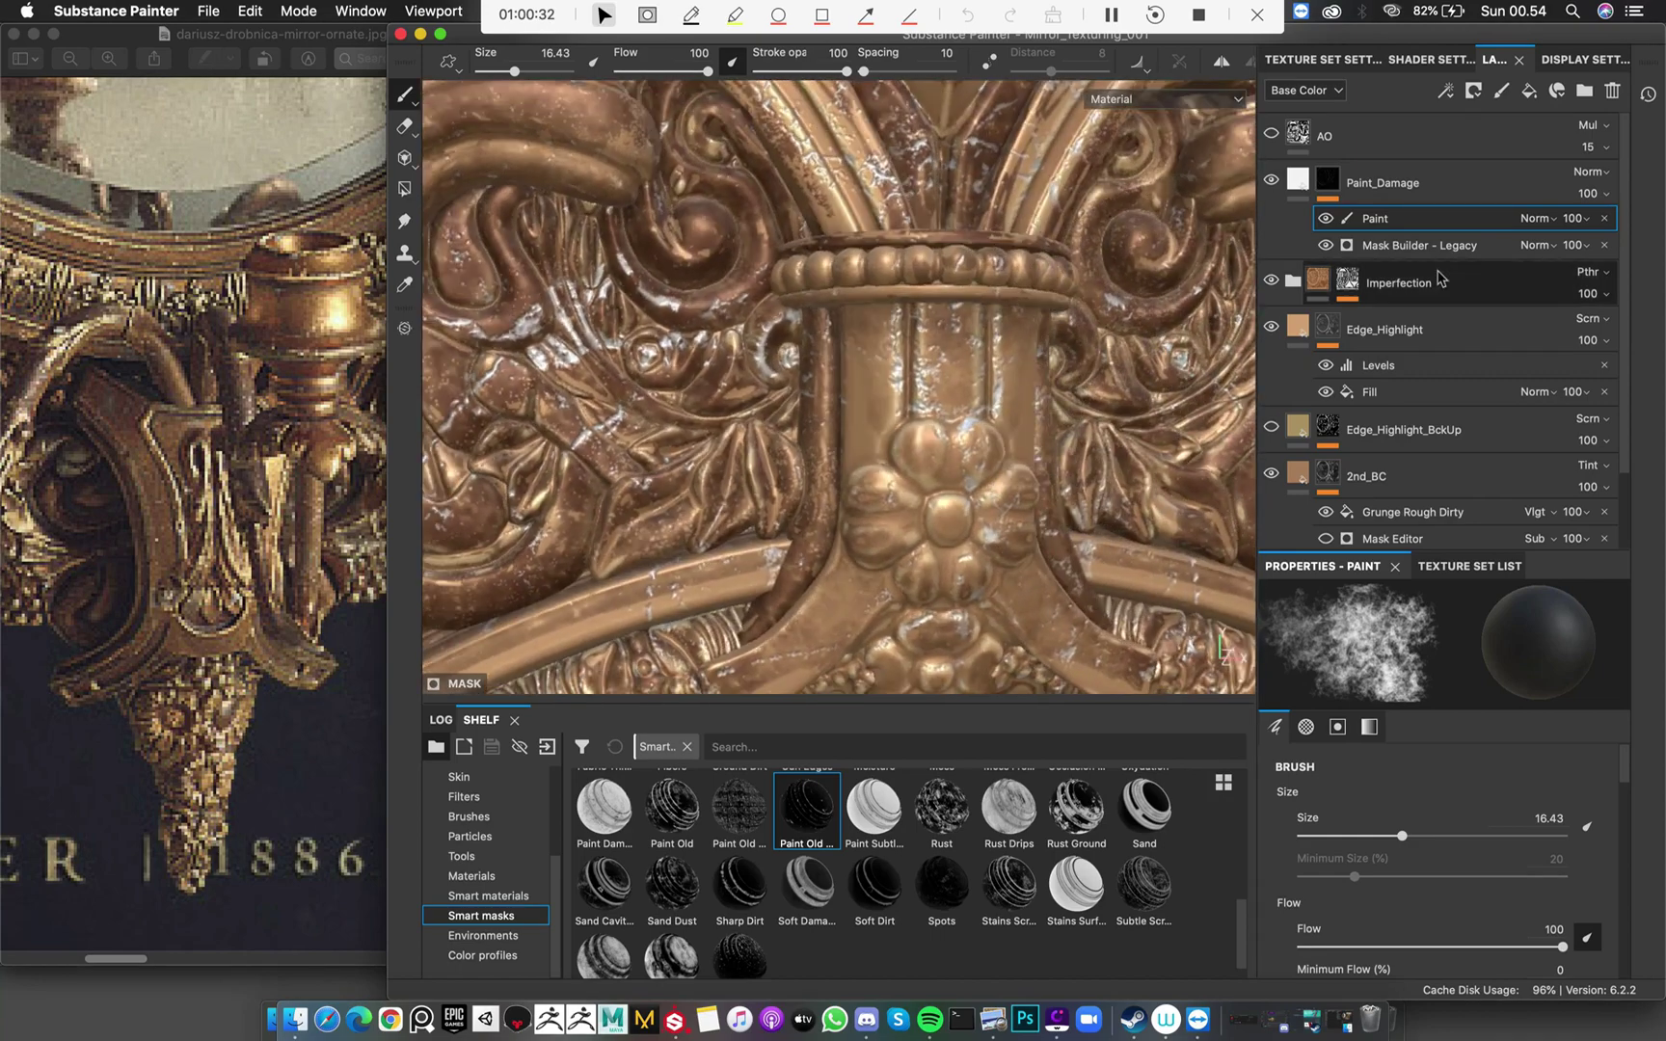
Hide the Paint effect and review the parameters and image inputs of the Paint_Damage mask's Mask Builder - Legacy generator
left_click(1417, 245)
scroll(1518, 849, "down", 5)
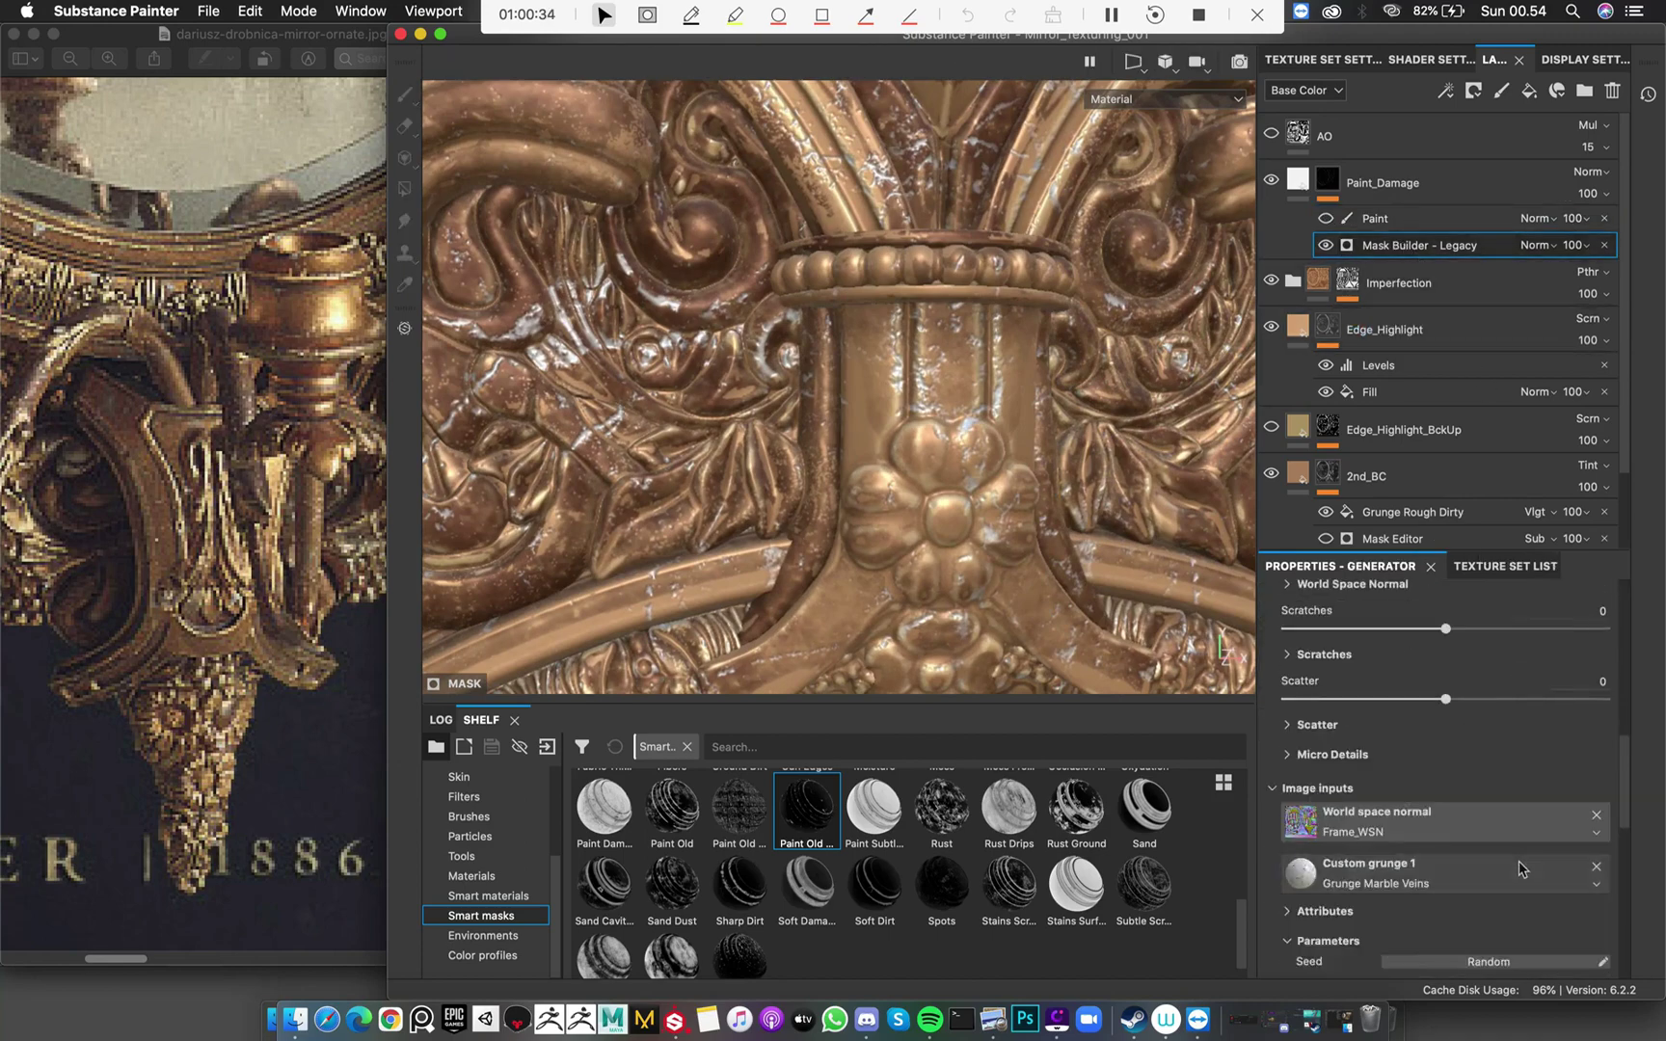
scroll(1518, 837, "up", 5)
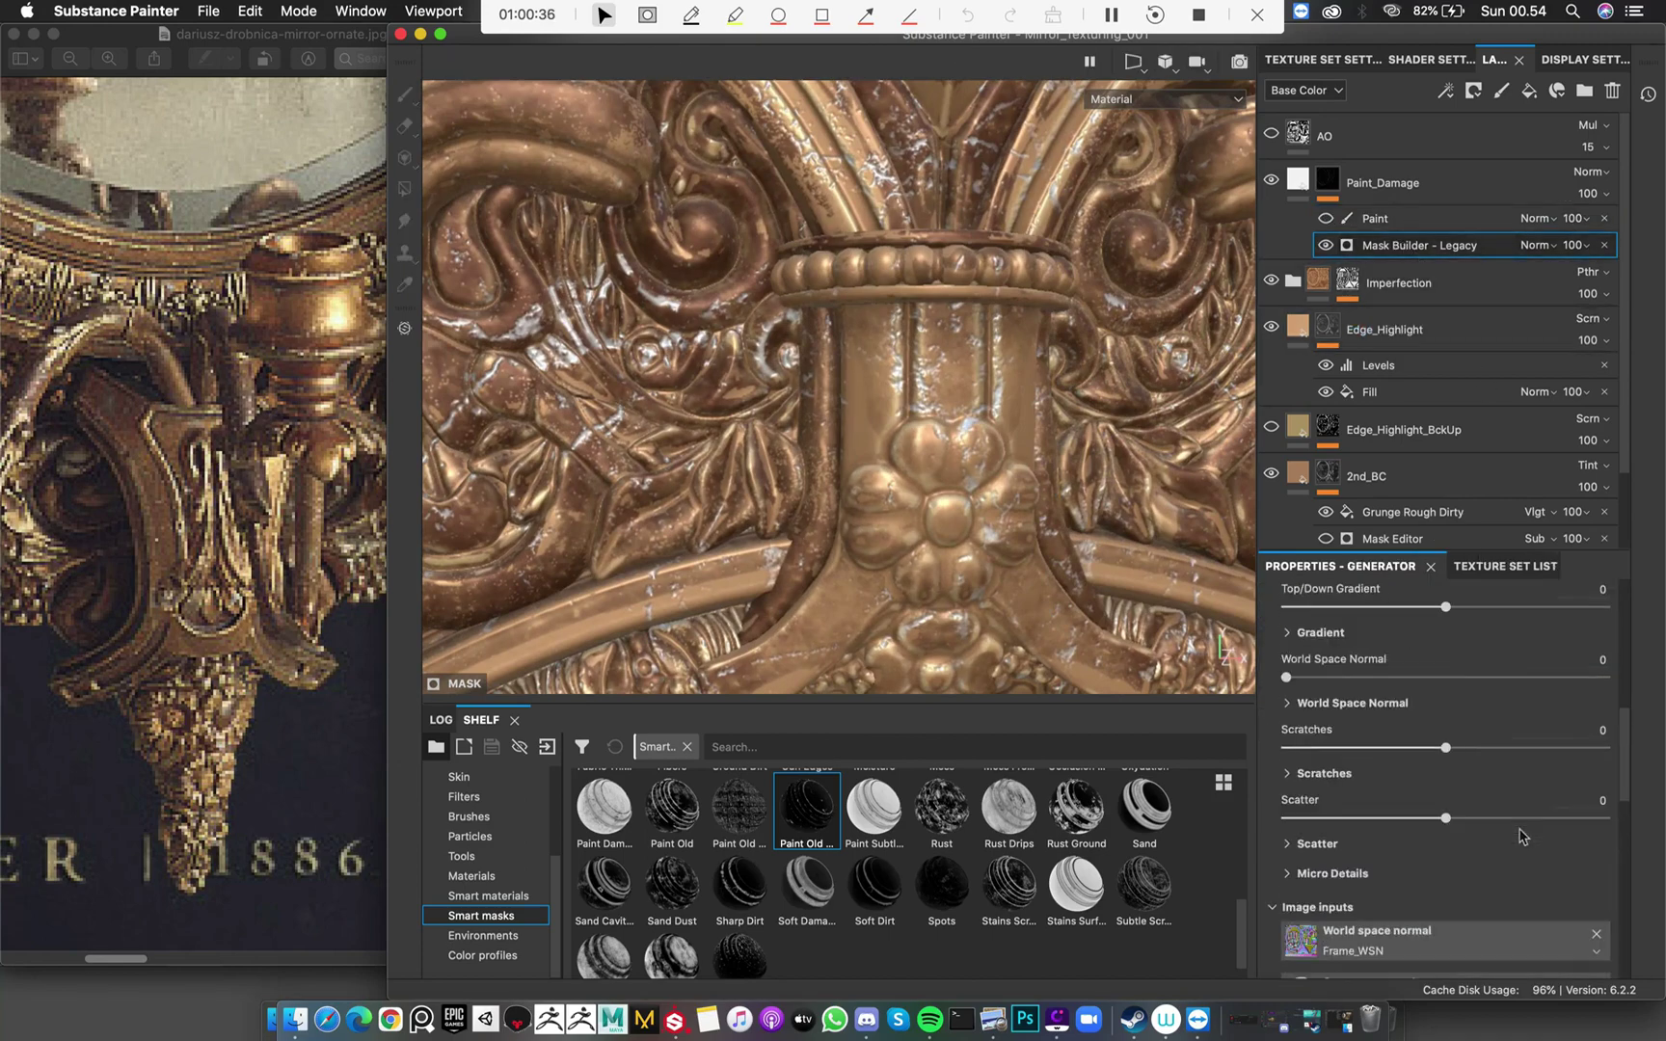
scroll(1521, 835, "up", 5)
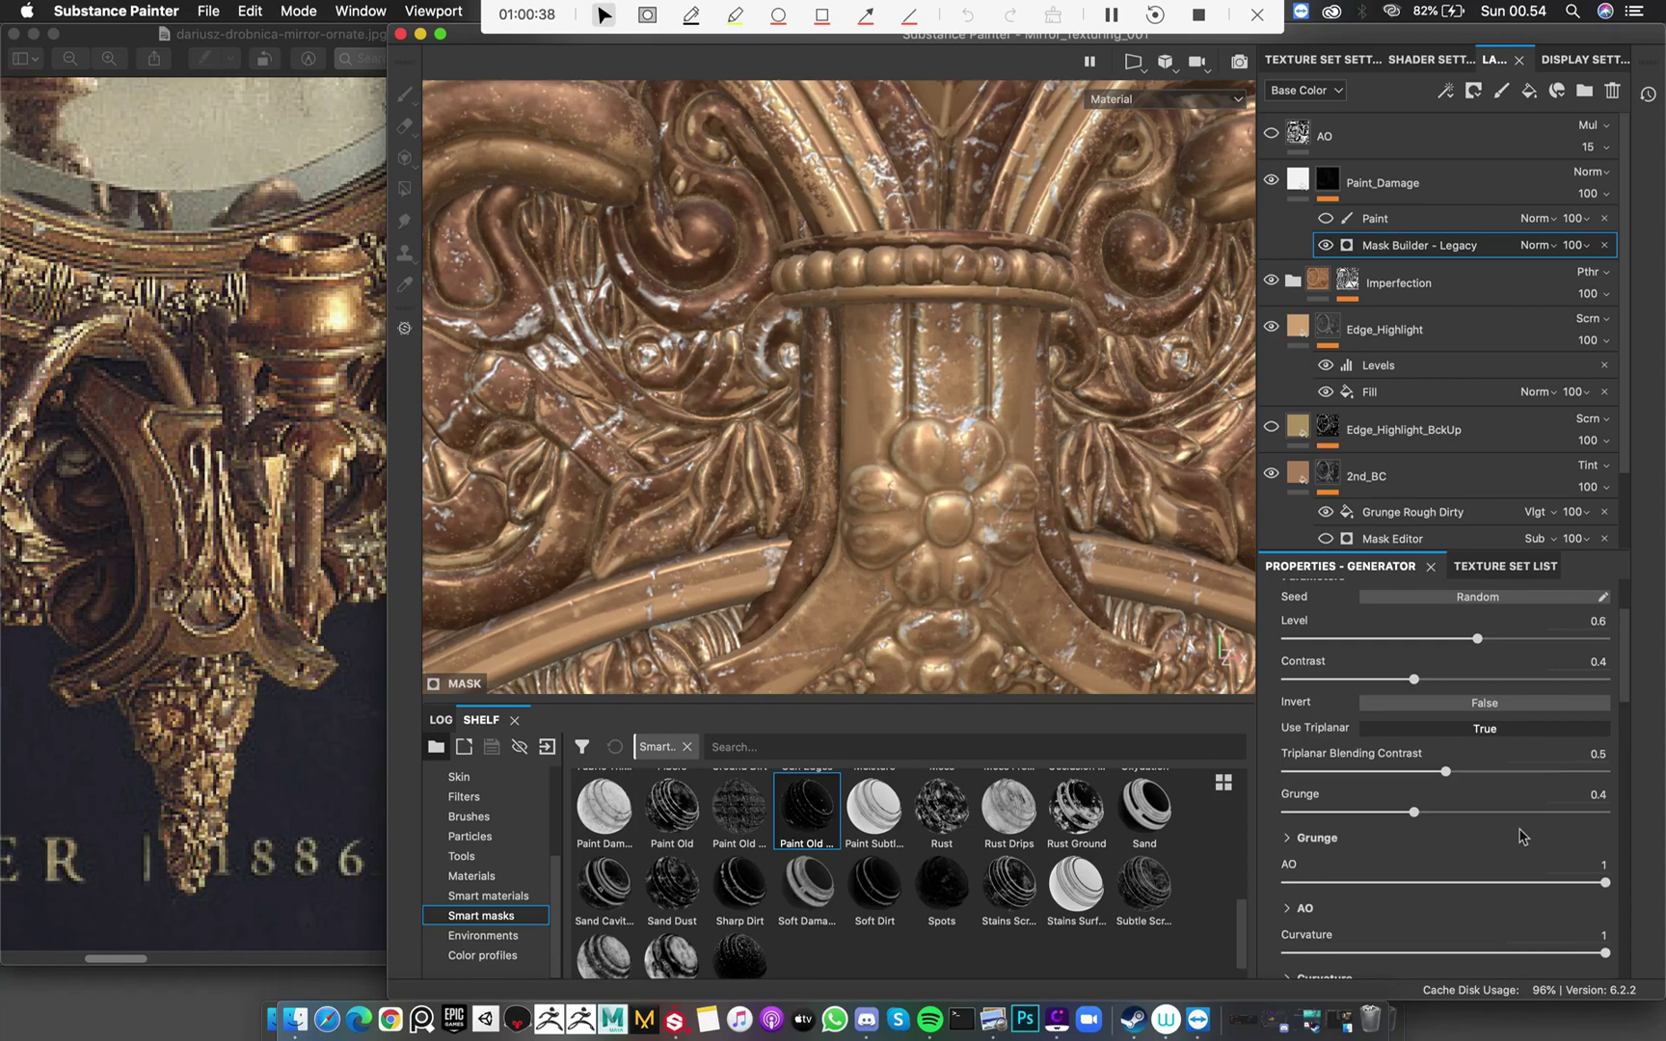
scroll(1521, 836, "up", 2)
Clear the Paint_Damage mask with its effects and apply a paint-wear smart mask to it instead
left_click(1327, 180)
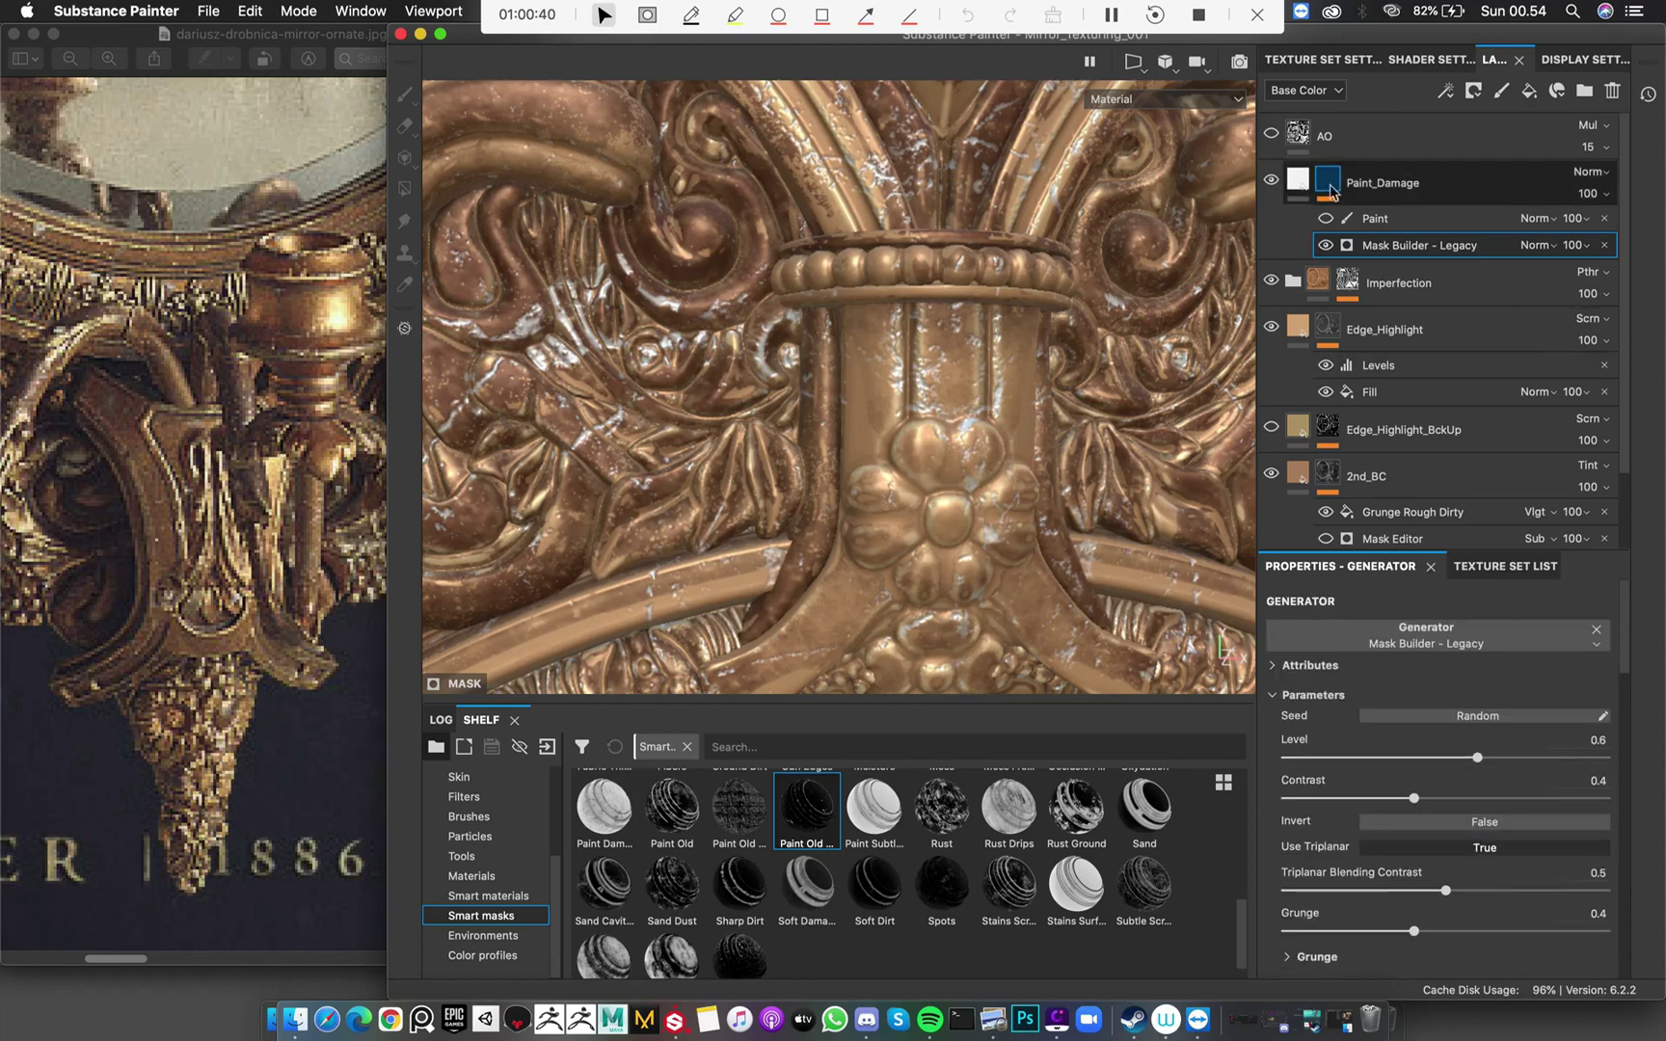
right_click(1330, 185)
left_click(1385, 224)
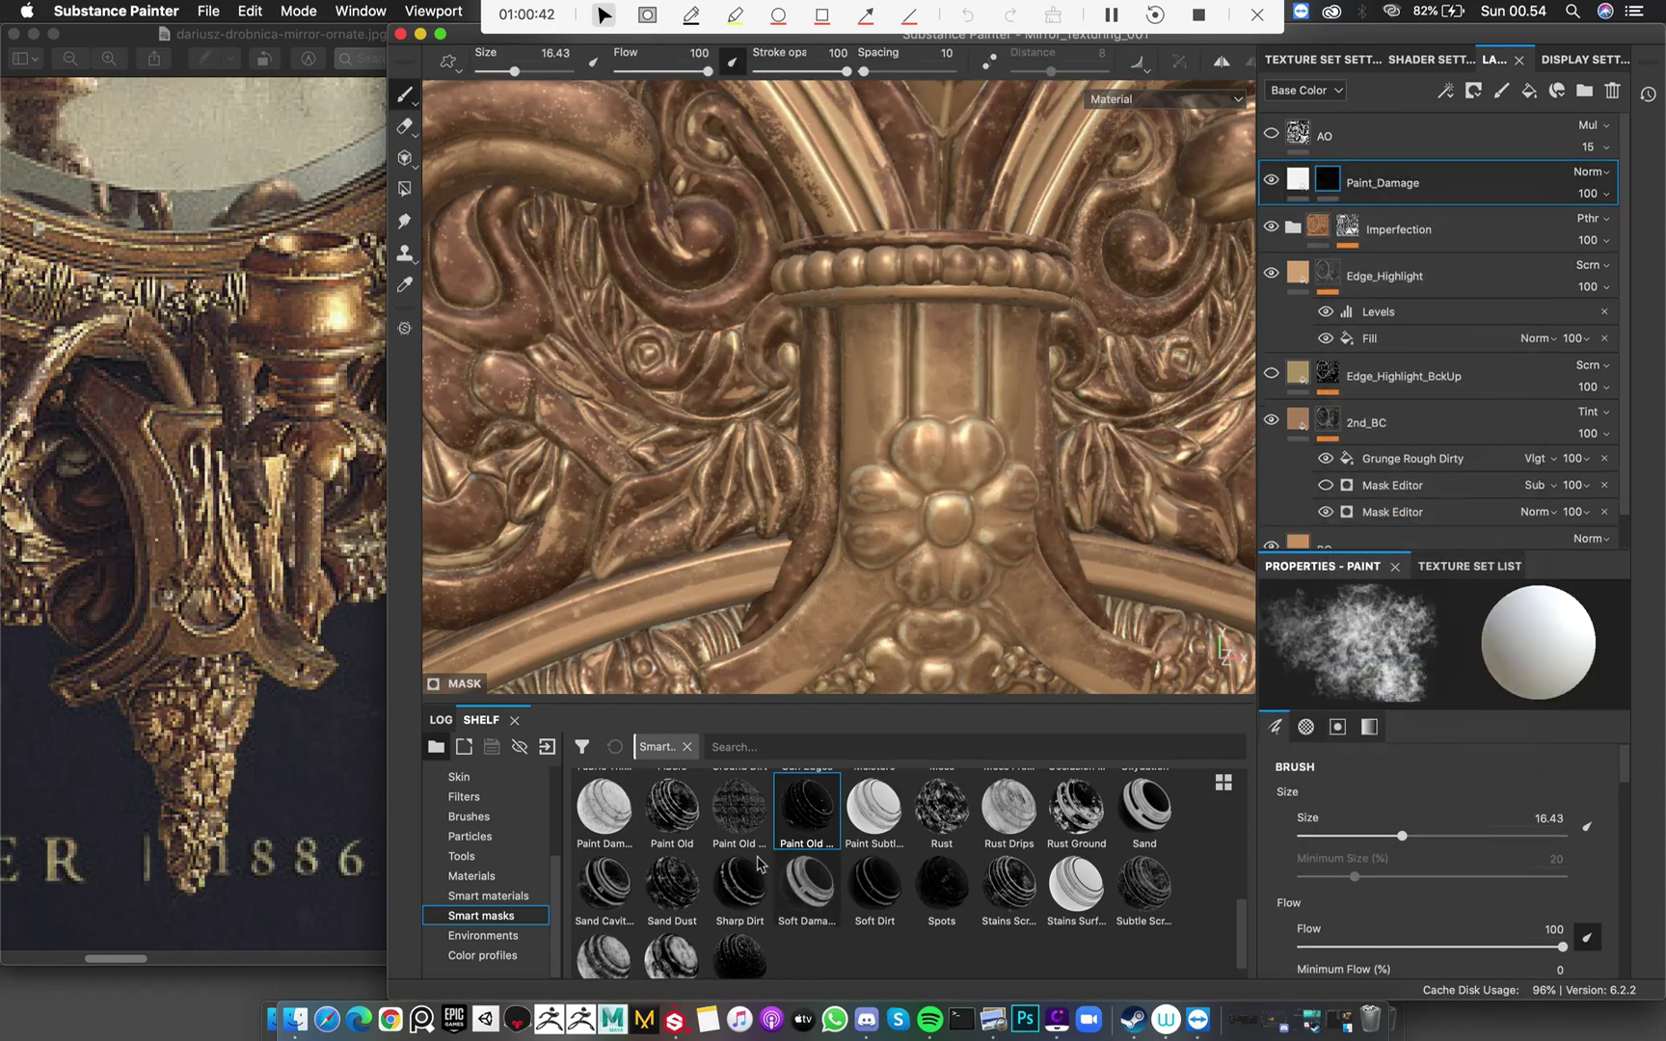
mouse_move(915, 737)
left_mouse_down()
mouse_move(1402, 253)
mouse_move(1327, 188)
left_mouse_up()
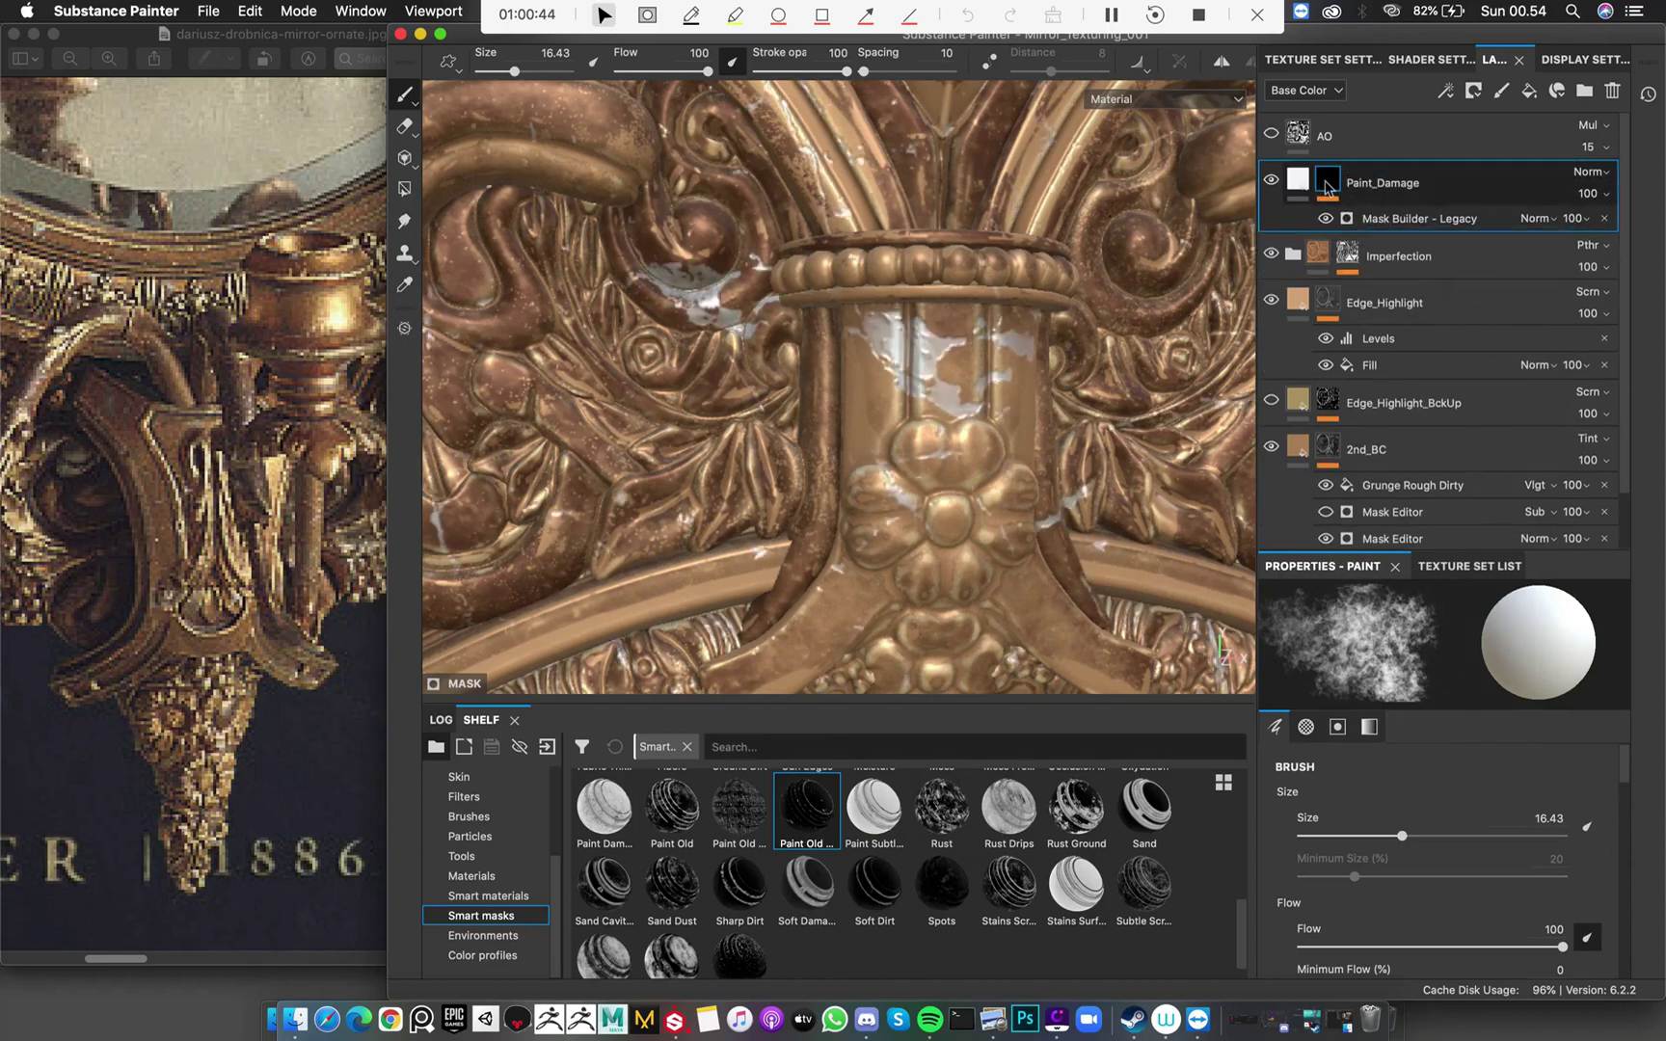
left_click(1327, 186, "alt")
left_click(1331, 183, "alt")
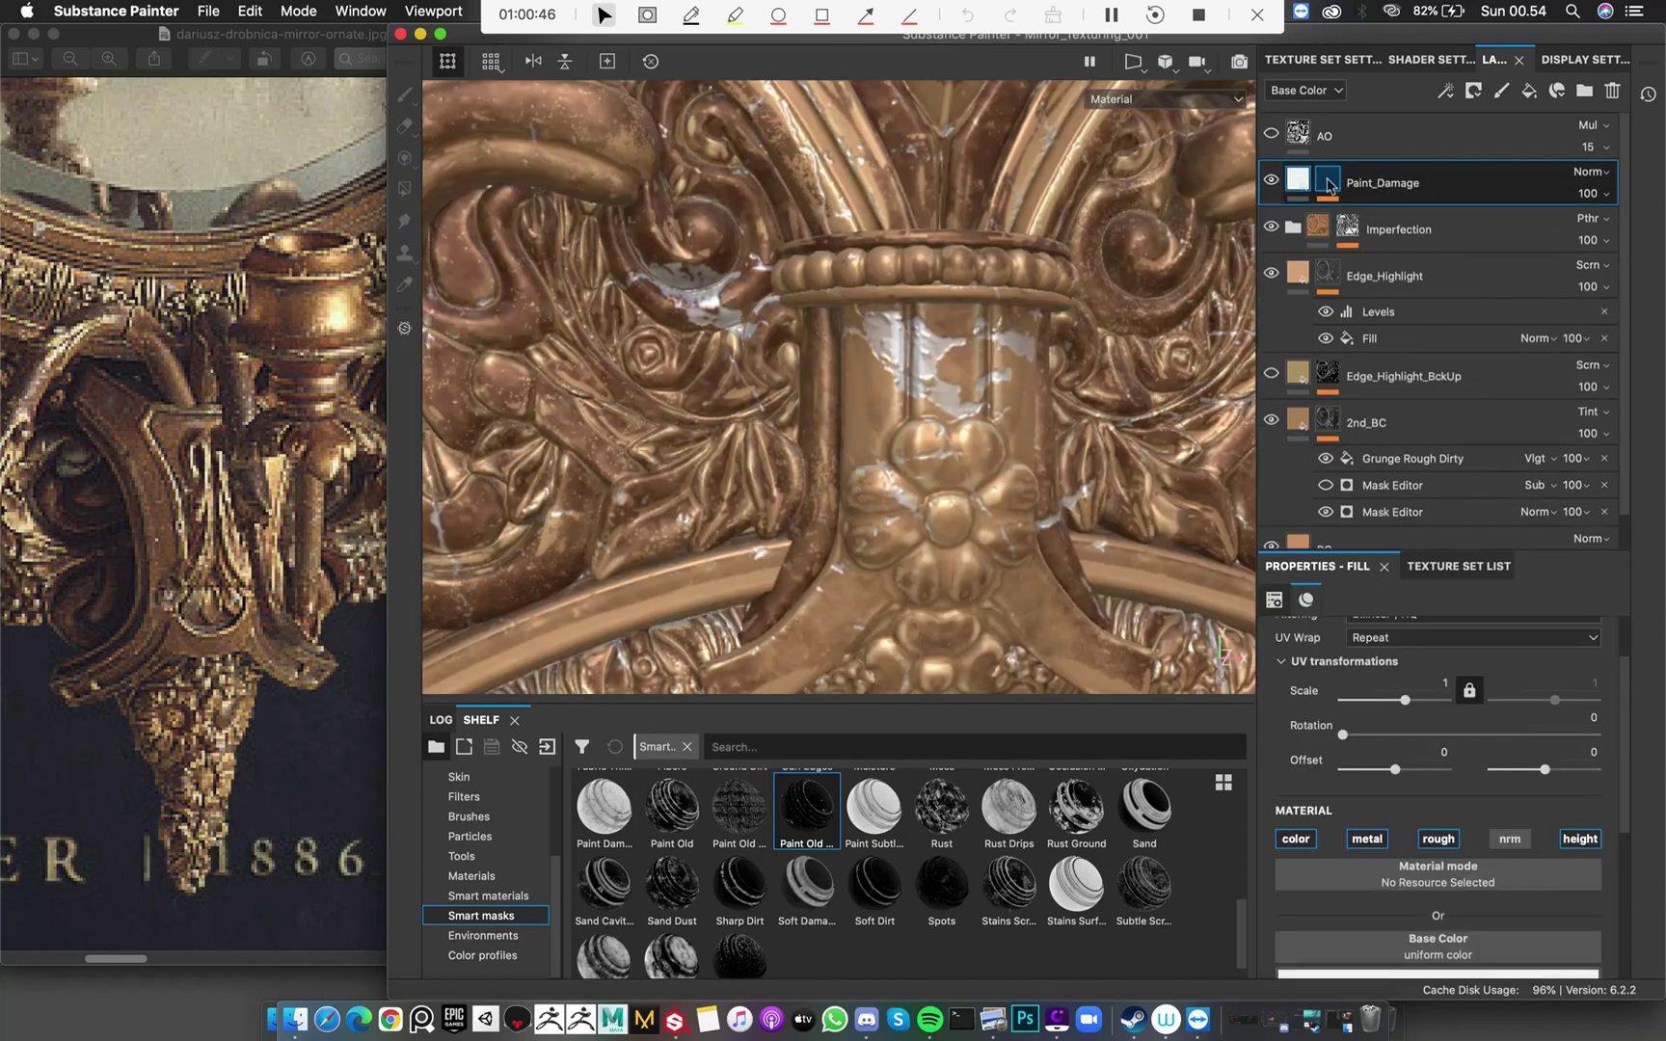
Add a Paint effect to the Paint_Damage mask and dab black with the 16.43 brush on the inner rim below the crest
right_click(1332, 183)
left_click(1393, 595)
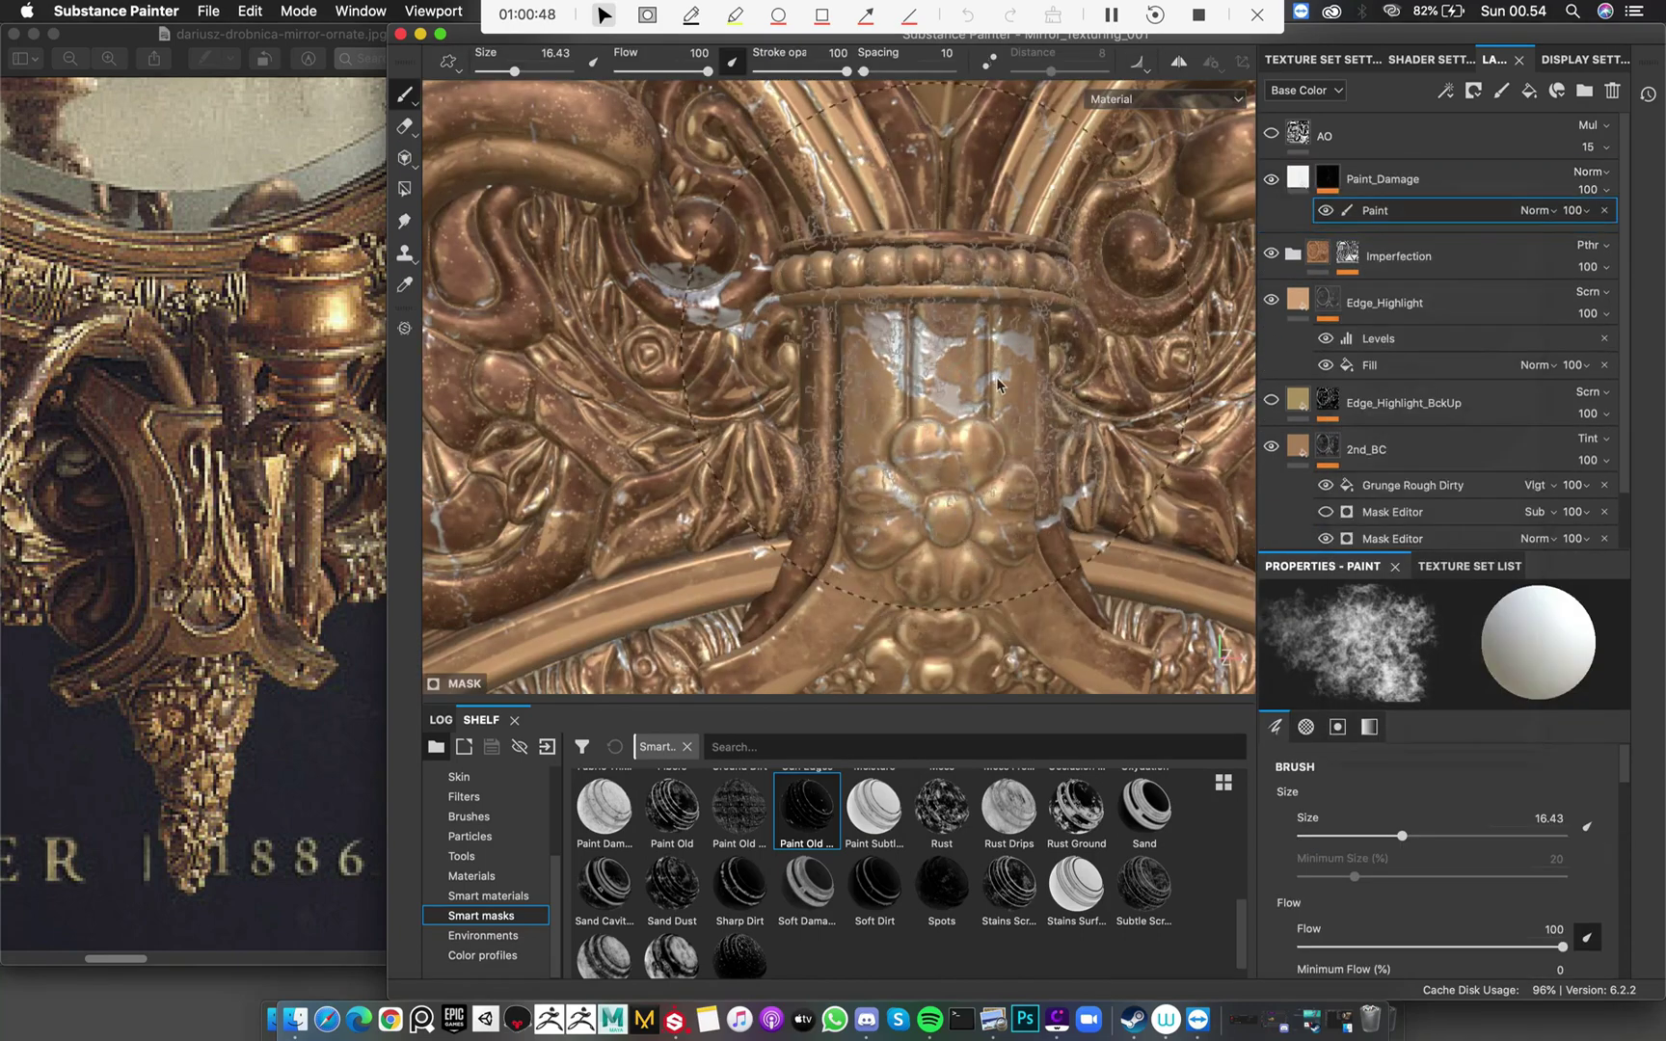
scroll(855, 520, "down", 6)
mouse_move(766, 111)
left_mouse_down("alt")
mouse_move(742, 152)
mouse_move(812, 241)
mouse_move(831, 220)
left_mouse_up("alt")
key("super+z")
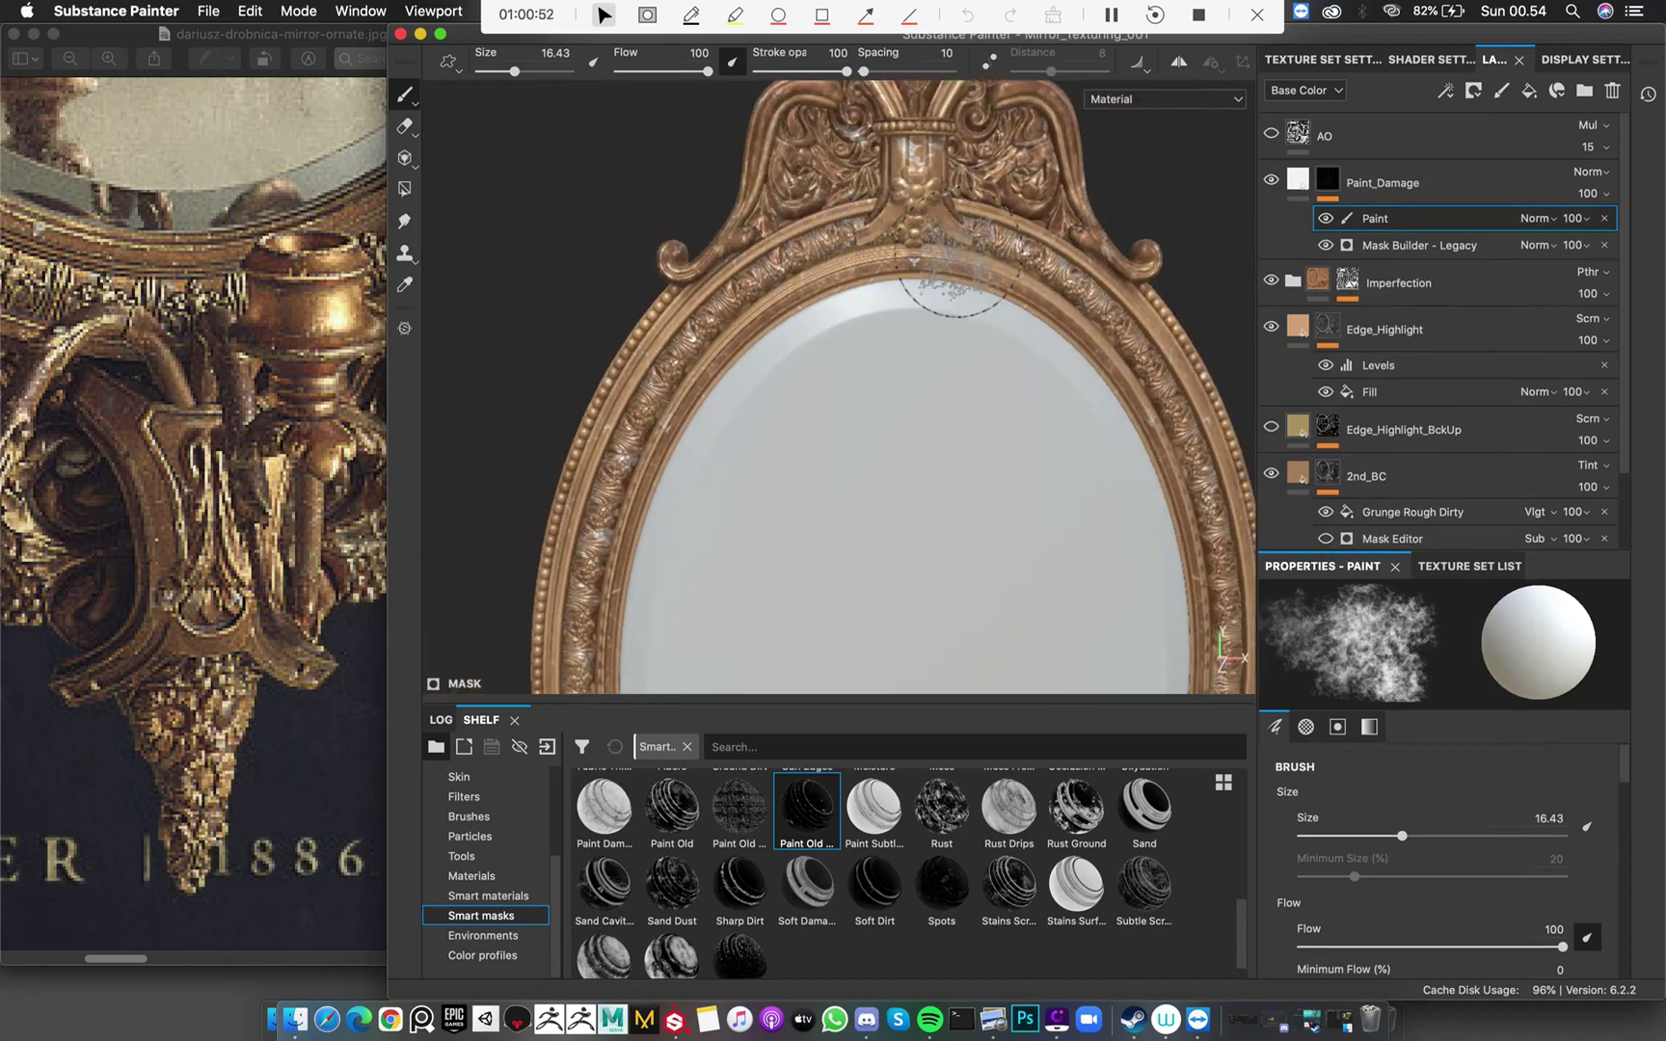
key("x")
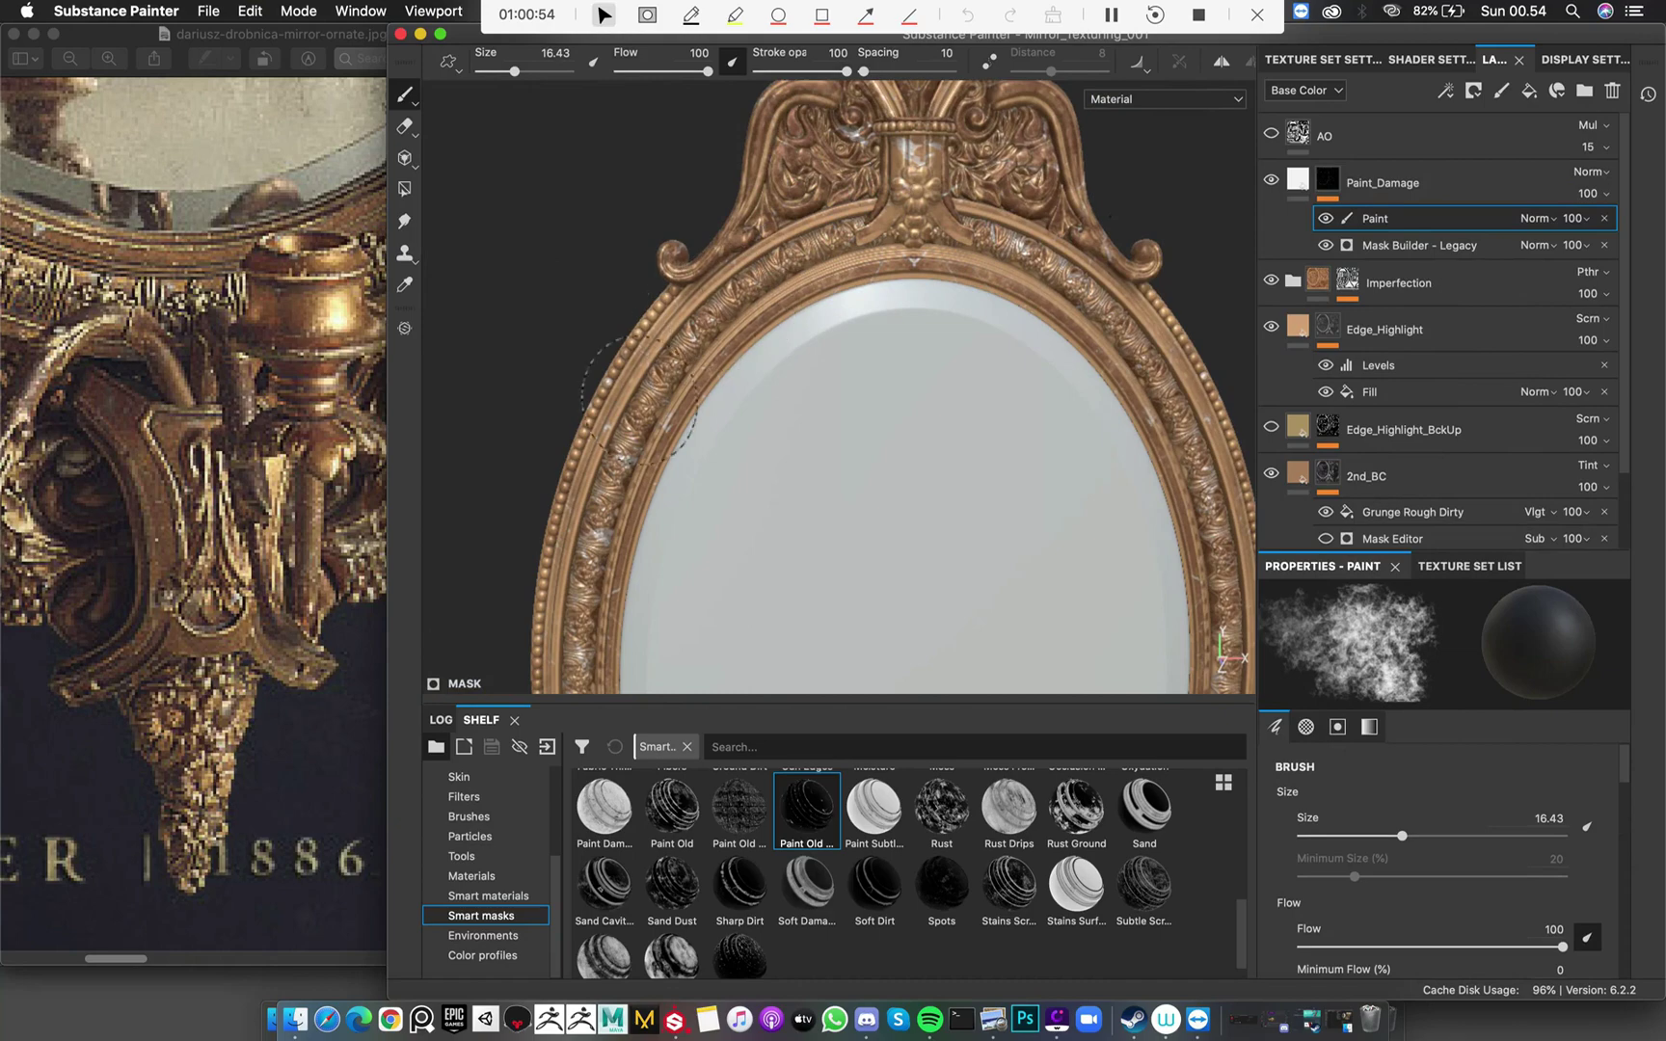
left_click(933, 299)
Examine the paint damage along both sides of the frame, the lower curve and the bottom ornament
middle_click_drag(906, 660, 863, 463, "alt")
left_click_drag(861, 424, 819, 448, "alt")
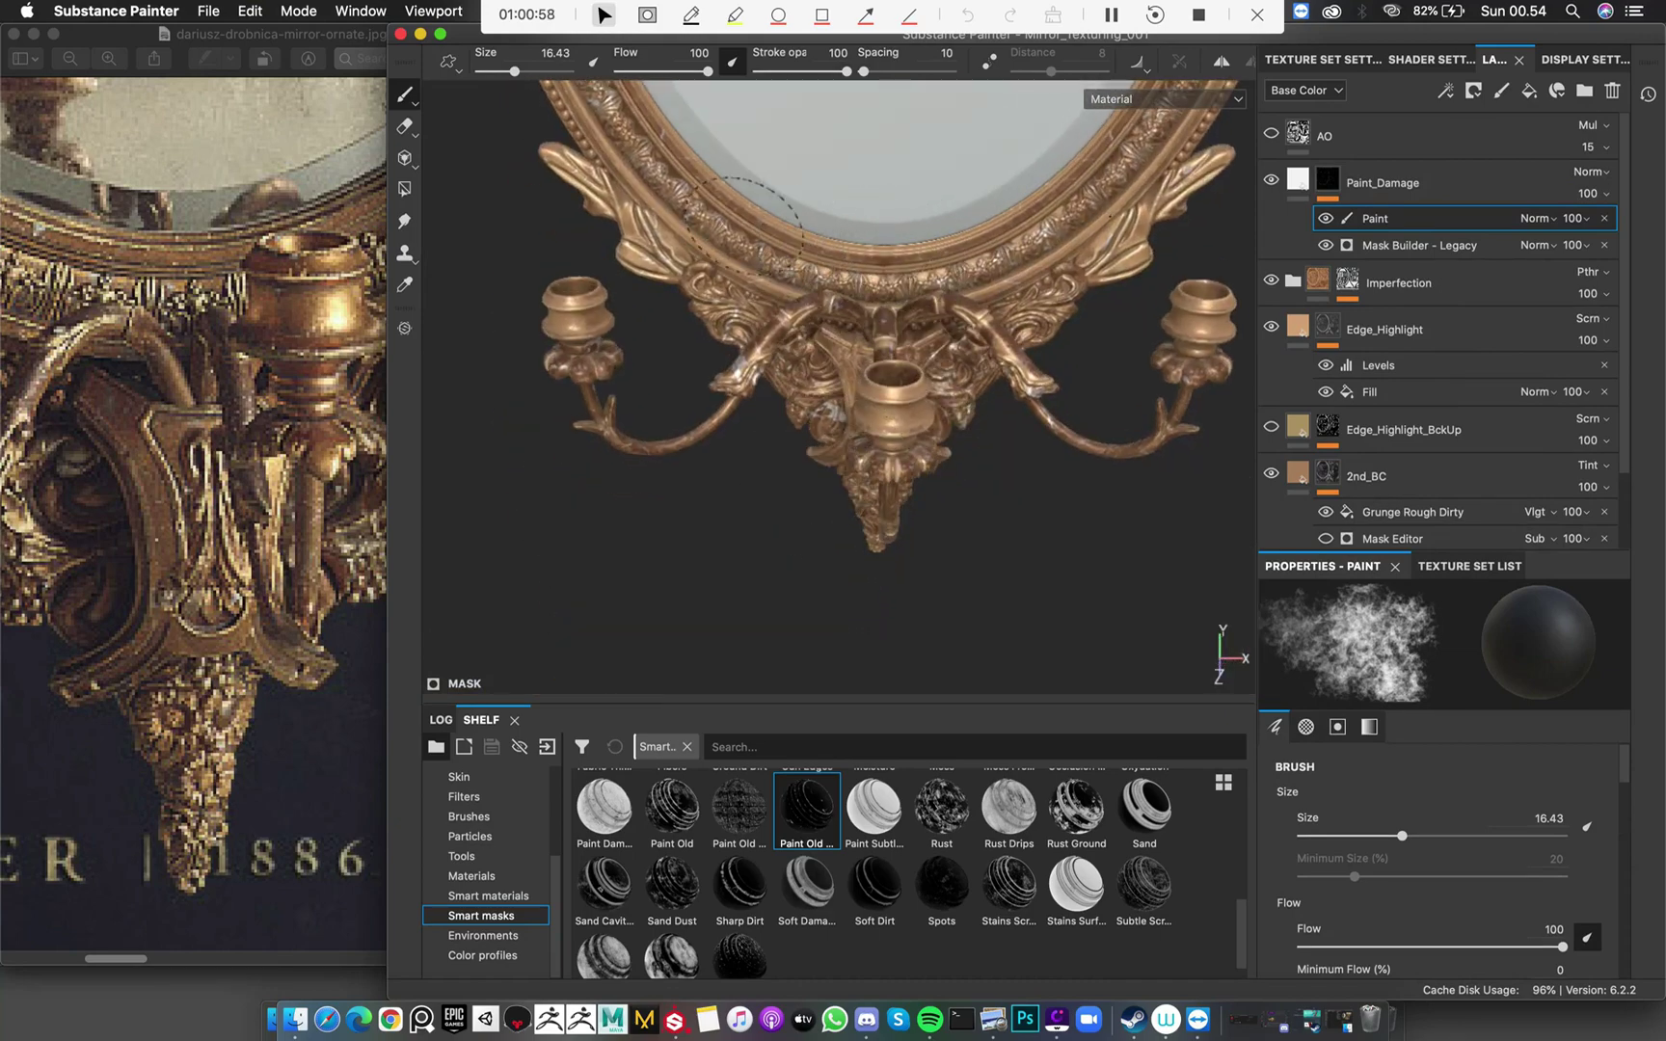
mouse_move(665, 130)
left_mouse_down("alt")
mouse_move(767, 337)
mouse_move(768, 310)
mouse_move(708, 270)
left_mouse_up("alt")
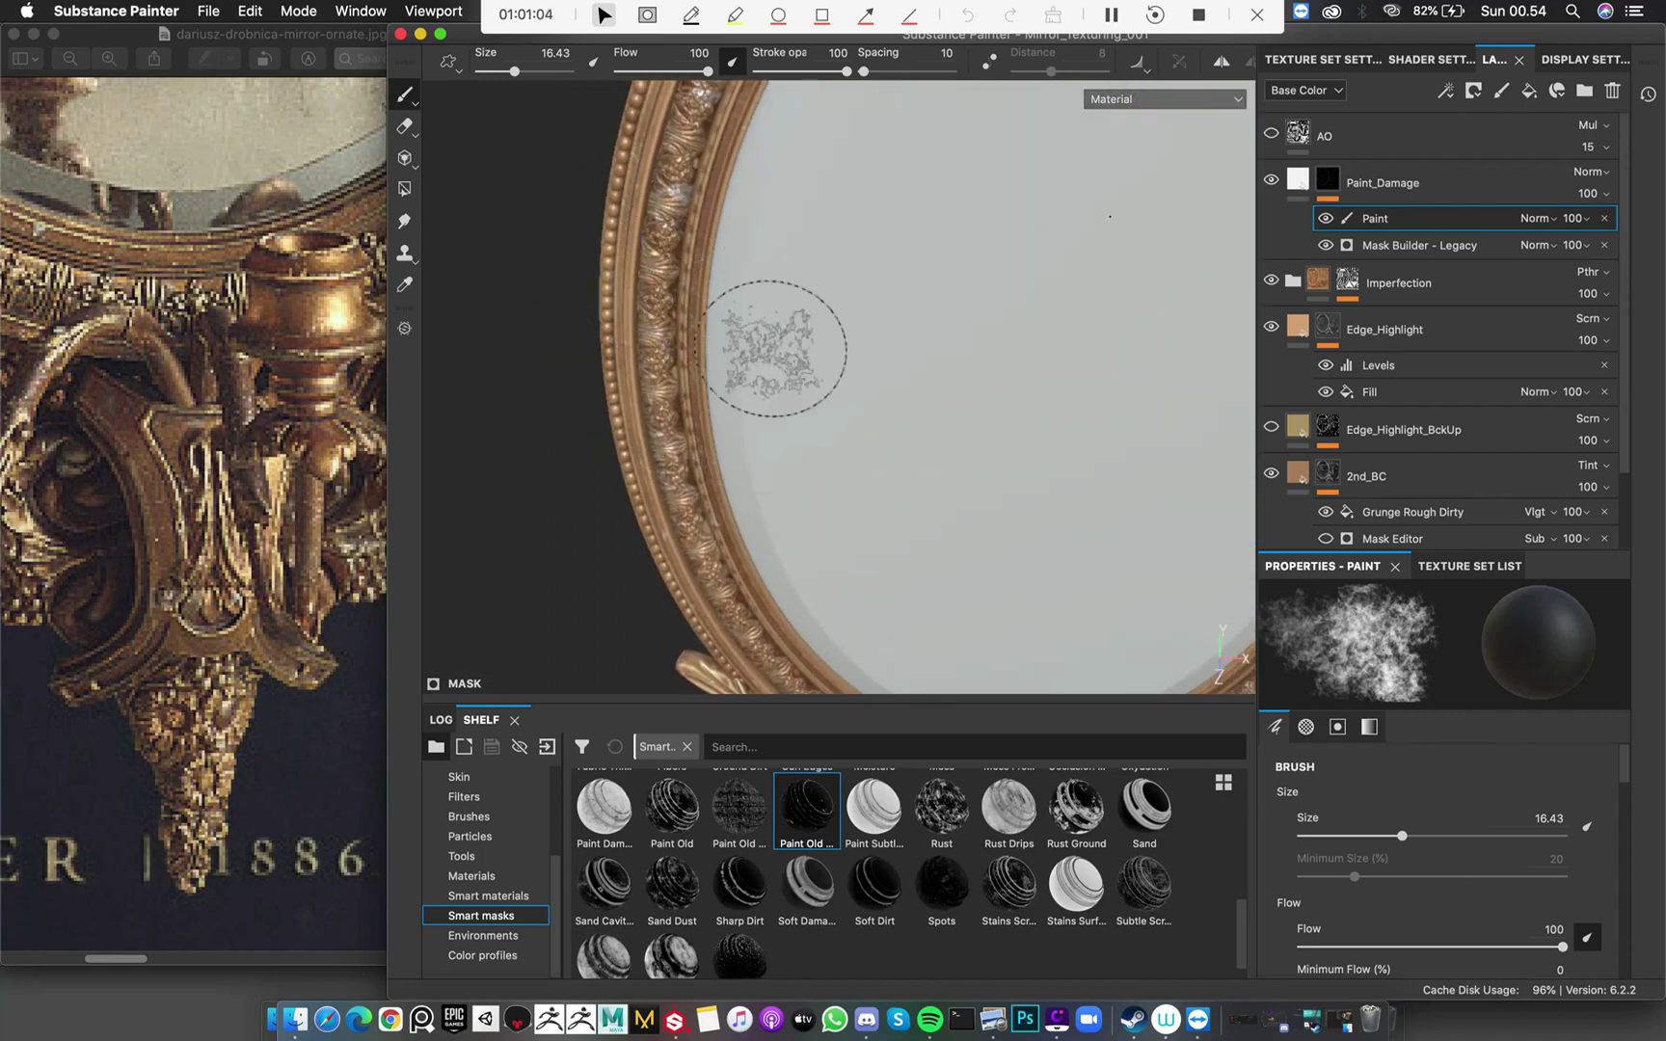
key("f")
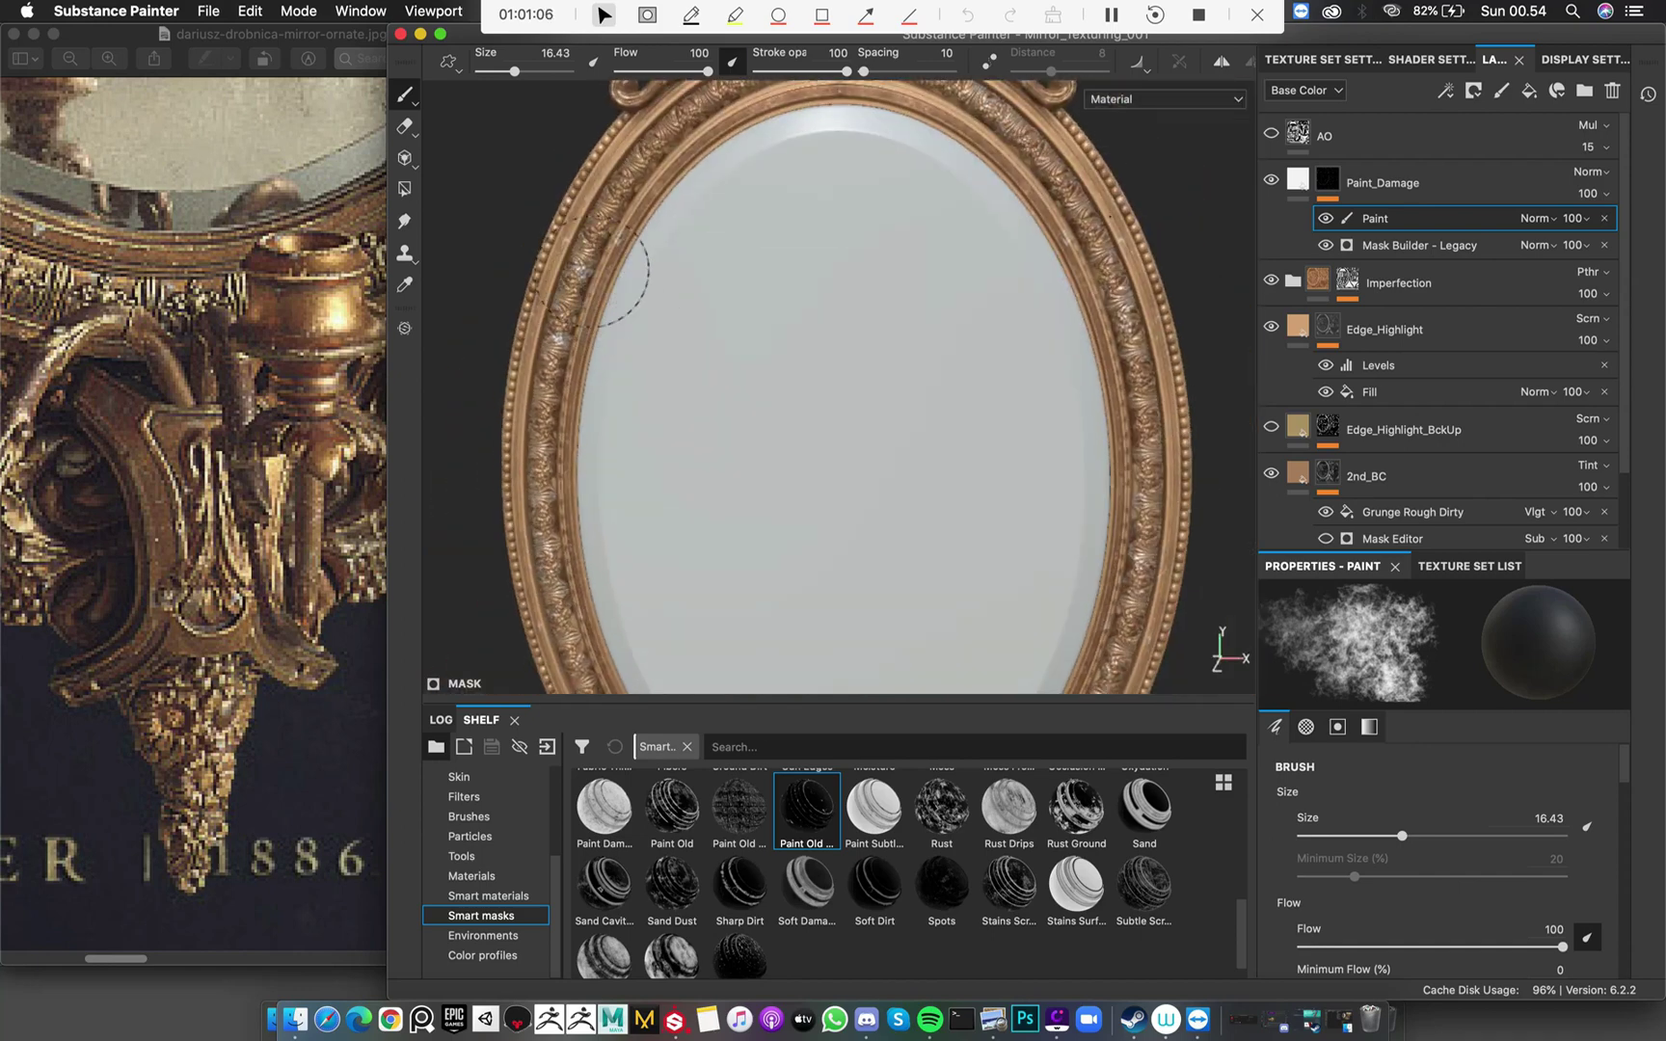
middle_click_drag(1002, 329, 762, 283, "alt")
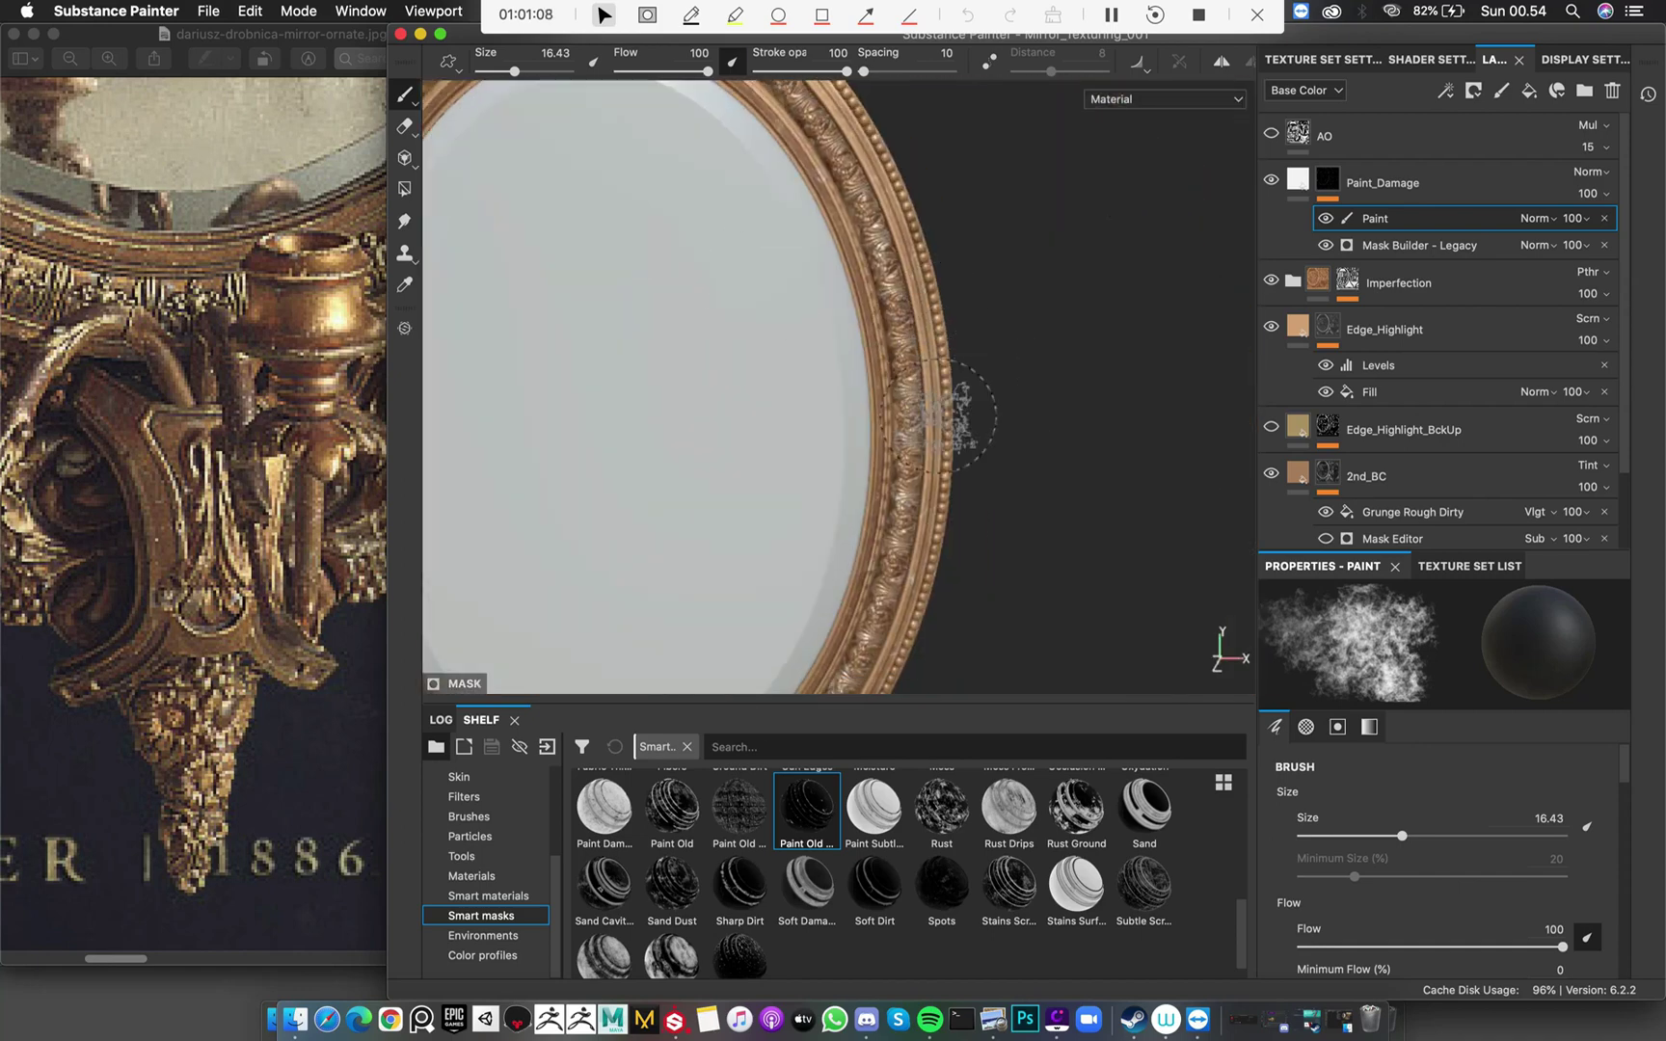
scroll(894, 518, "down", 5)
middle_click_drag(895, 518, 901, 415, "alt")
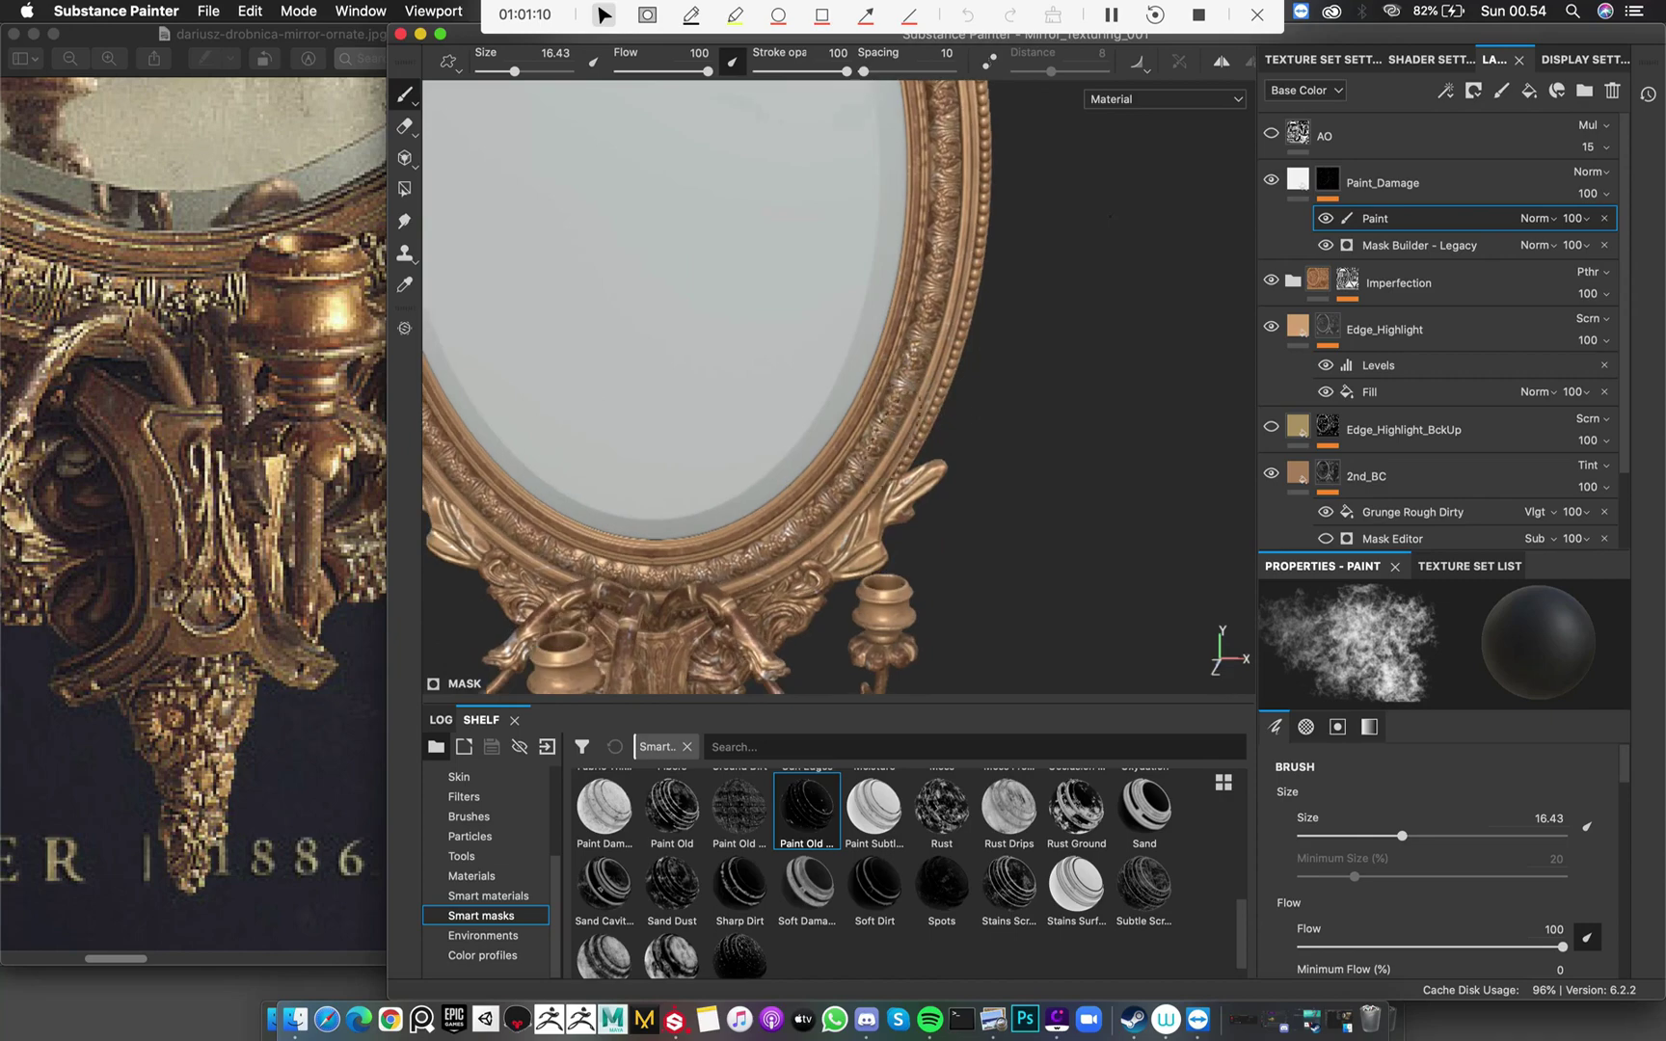
middle_click_drag(723, 515, 952, 205, "alt")
left_click_drag(952, 205, 940, 135, "alt")
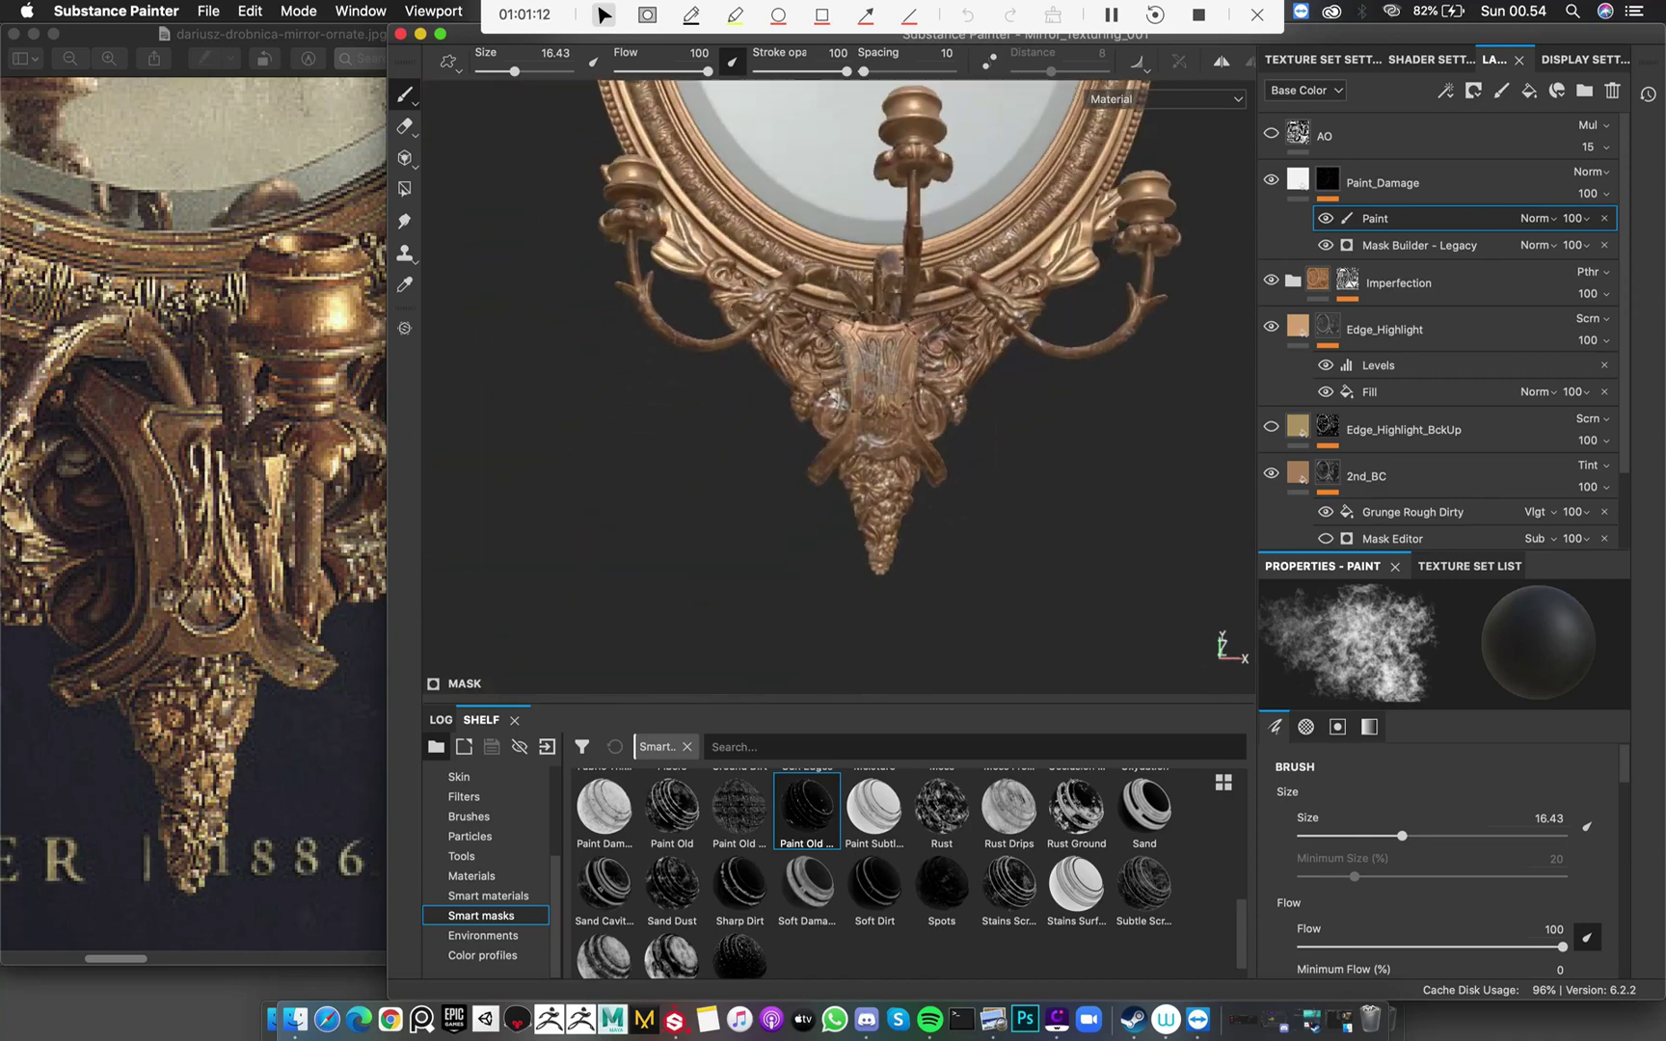
middle_click_drag(940, 183, 908, 105, "alt")
left_click_drag(907, 105, 986, 317, "alt")
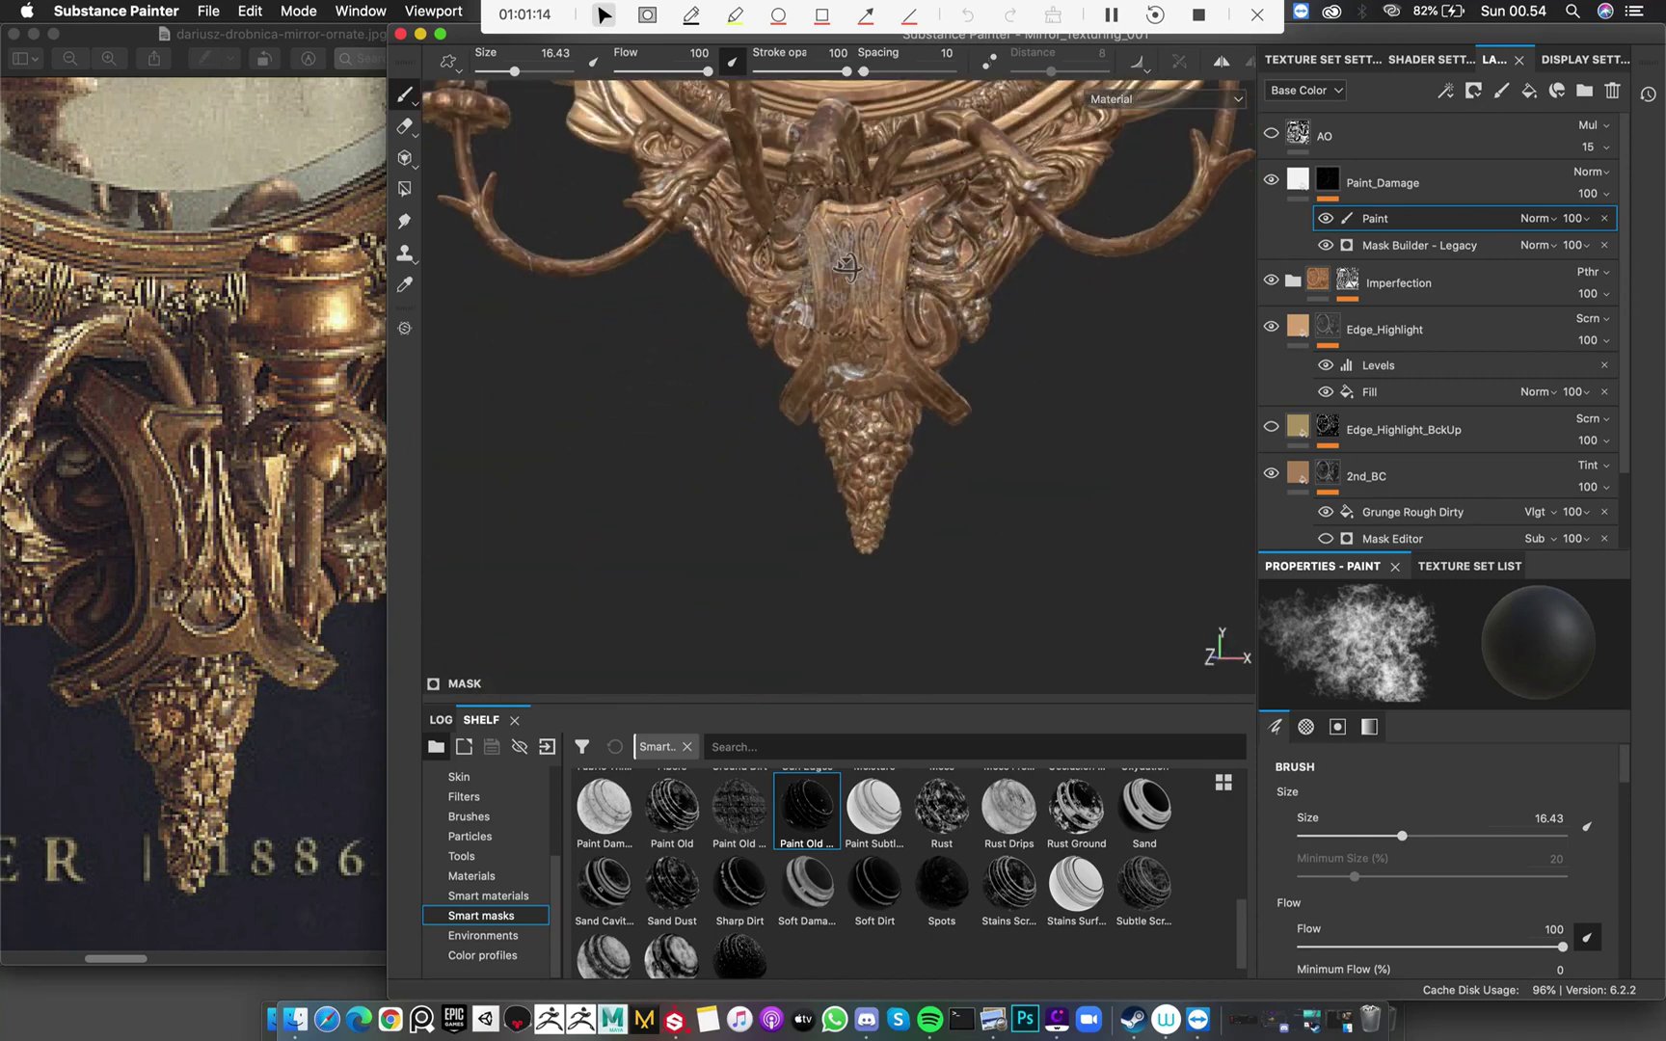
Set the brush size to 7.81 and compare the bottom bracket ornament with the reference photo
left_click_drag(847, 267, 737, 227, "alt")
right_click_drag(737, 226, 728, 230, "ctrl")
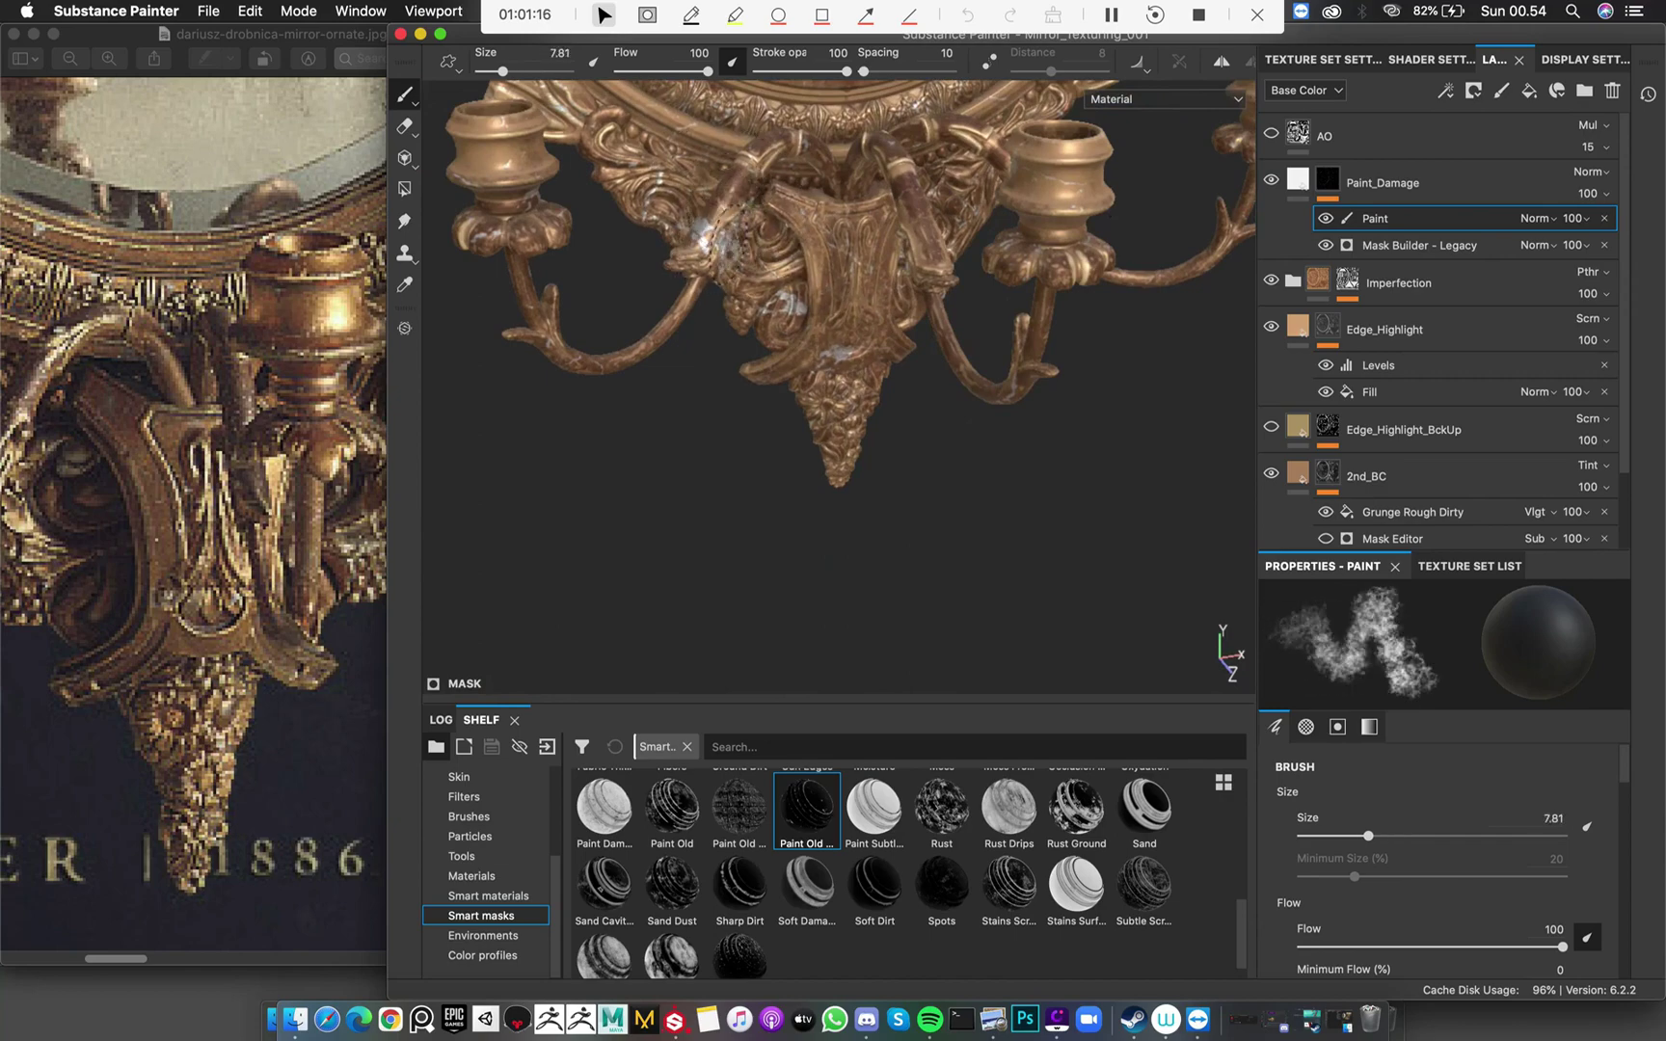
left_click_drag(981, 246, 885, 347, "alt")
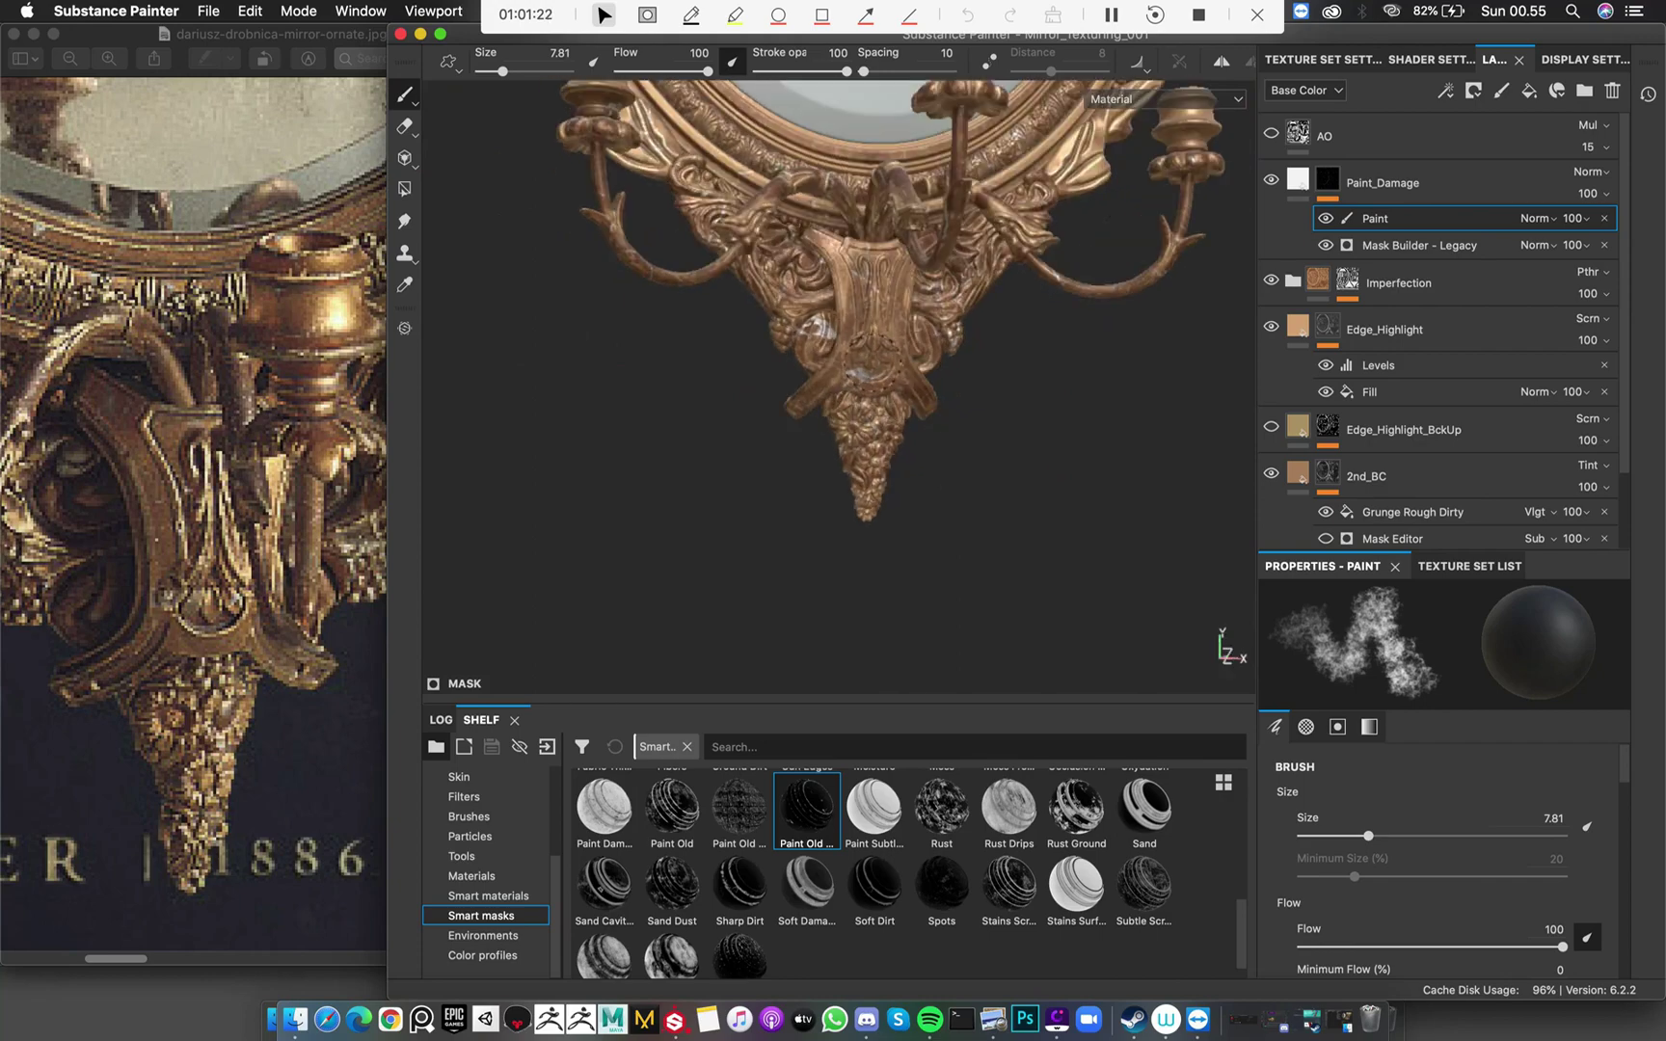
left_click(242, 433)
scroll(647, 346, "up", 5)
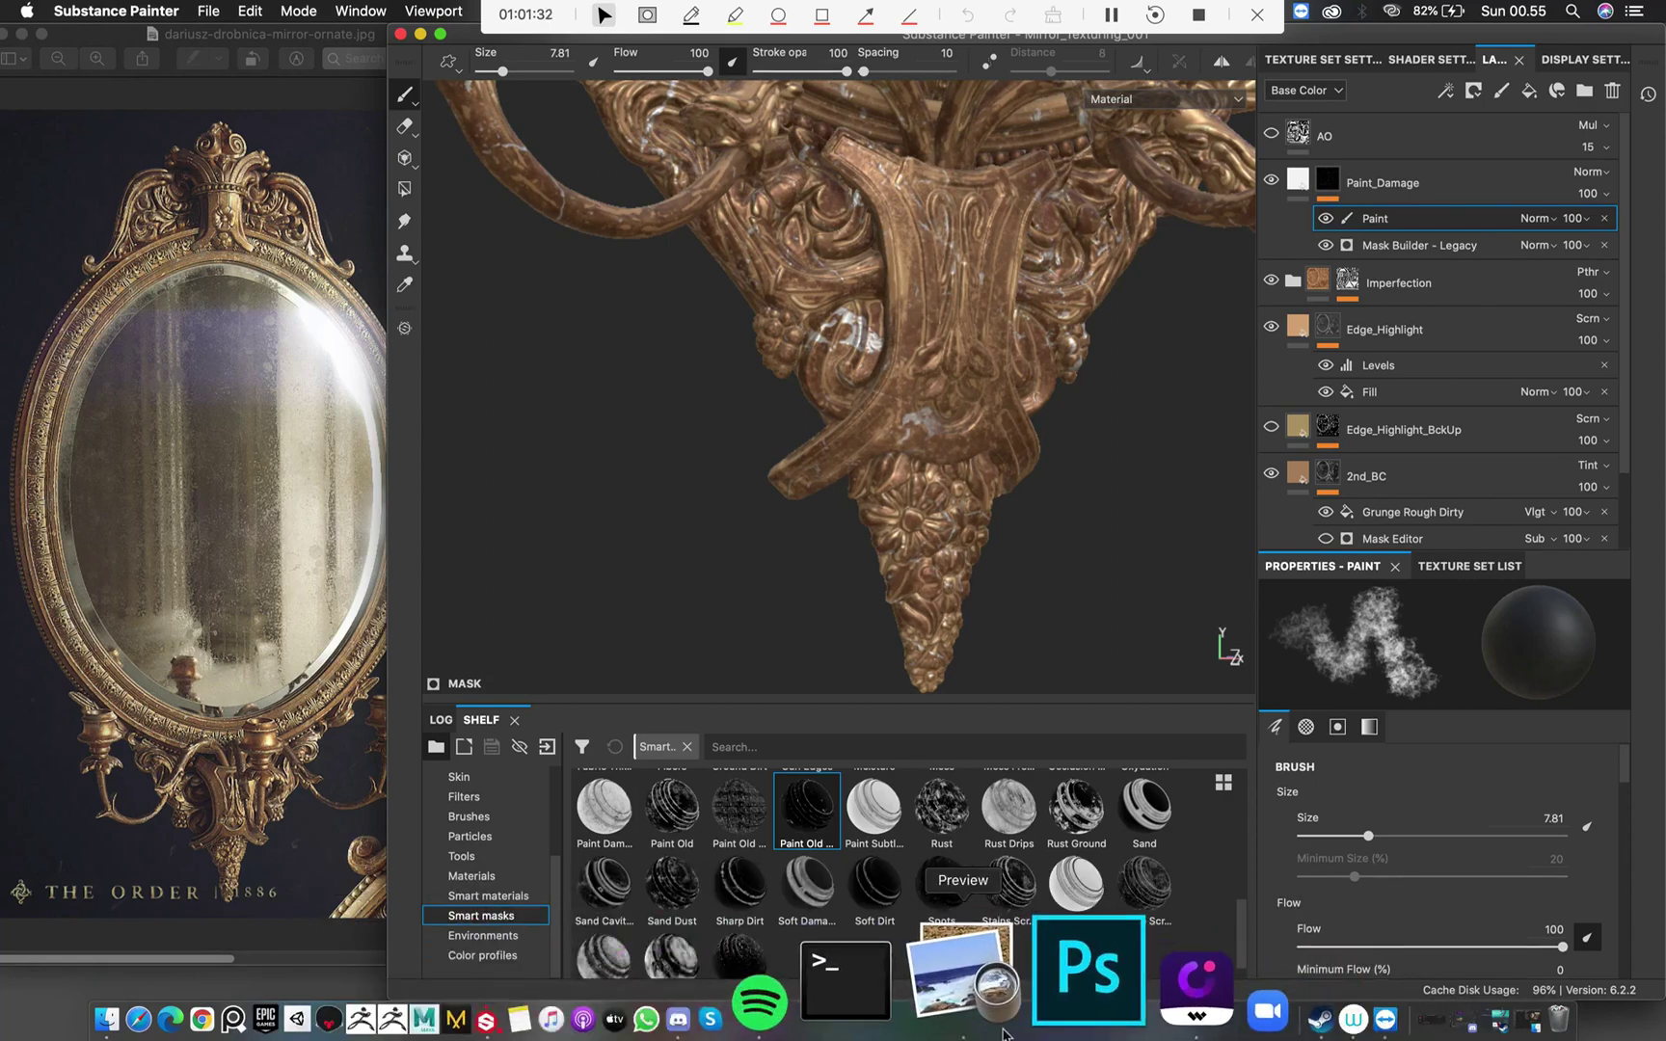
left_click(995, 995)
left_click(1074, 510)
scroll(1074, 510, "up", 2)
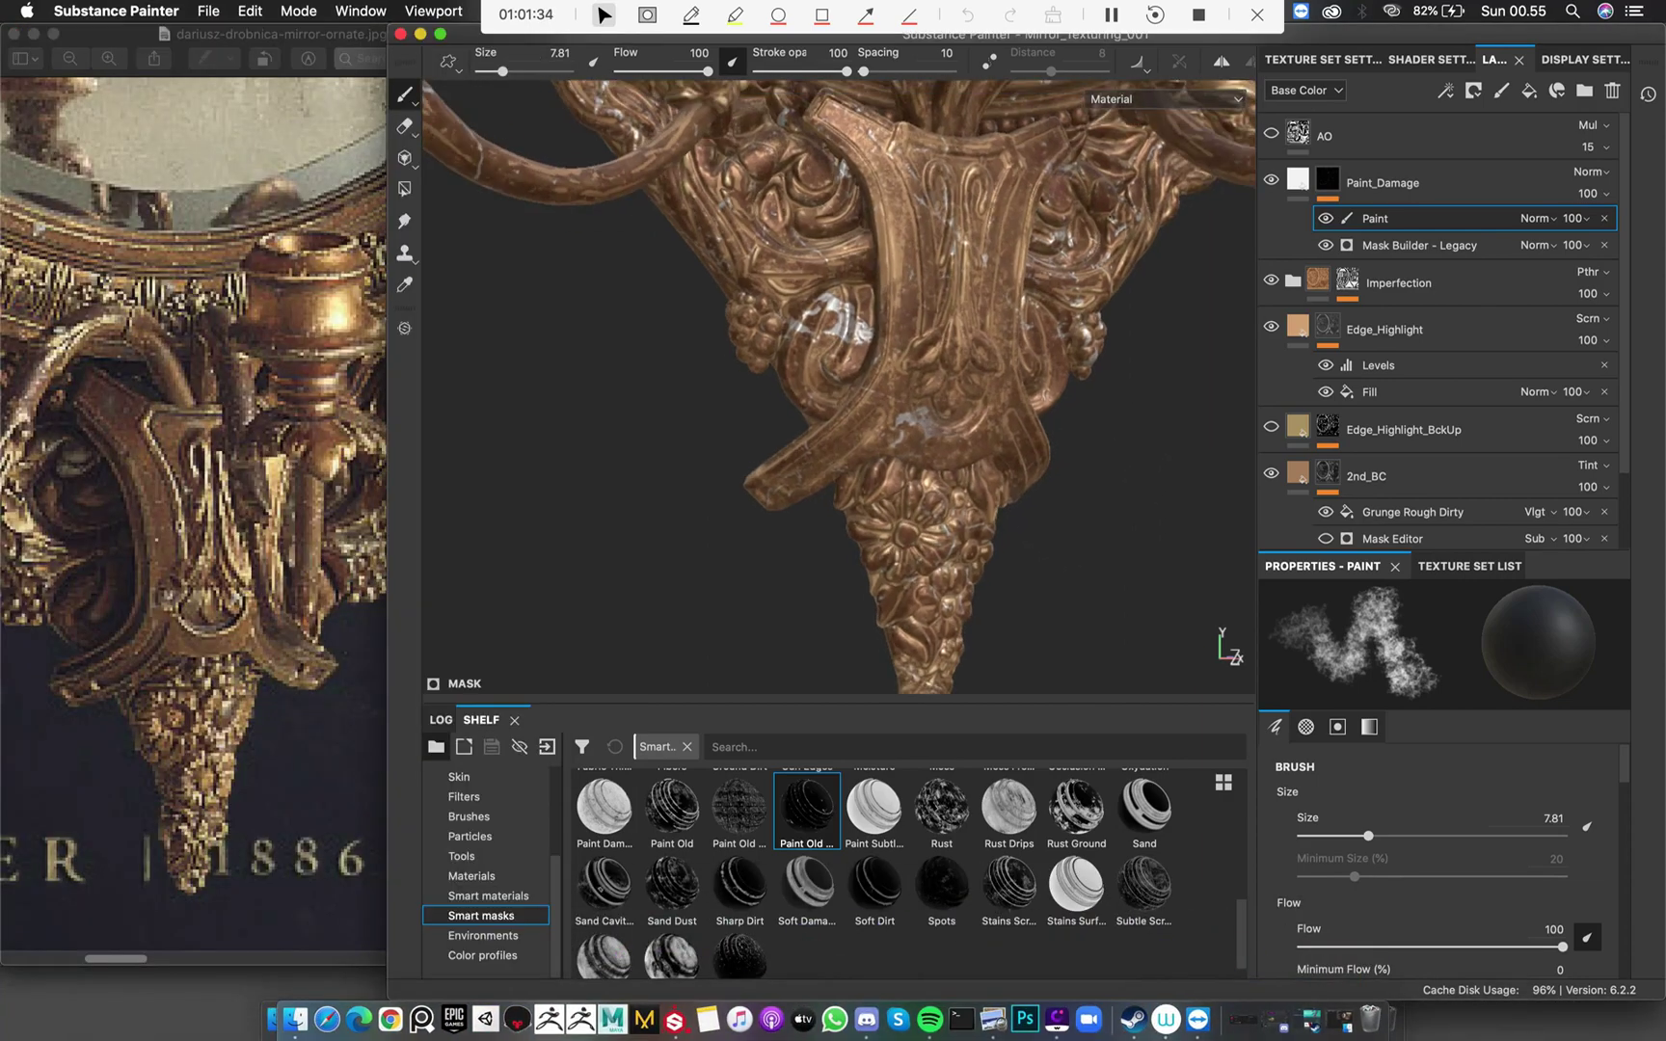
Reduce the brush size to 0.72 and switch its colour to white for work on the bottom bracket
mouse_move(964, 415)
left_mouse_down("alt")
mouse_move(935, 429)
mouse_move(839, 340)
mouse_move(800, 332)
mouse_move(848, 342)
left_mouse_up("alt")
scroll(935, 429, "up", 4)
key("[")
key("[")
key("[")
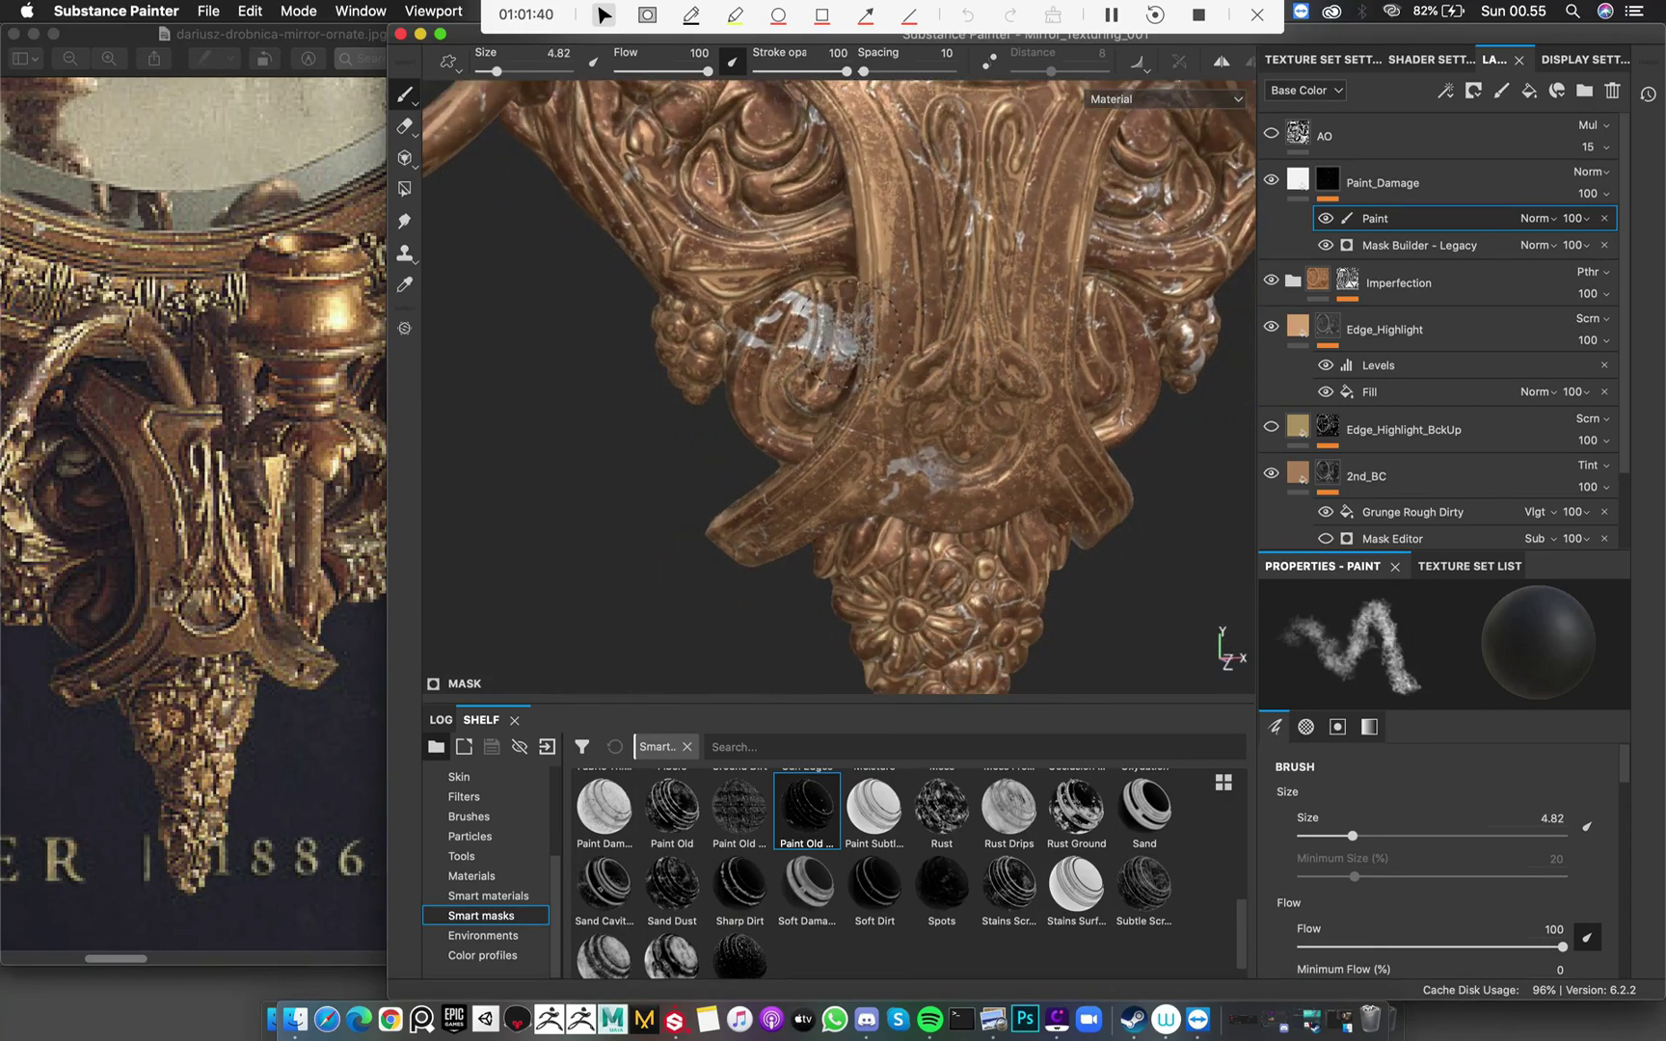
key("[")
key("[")
key("[")
key("[")
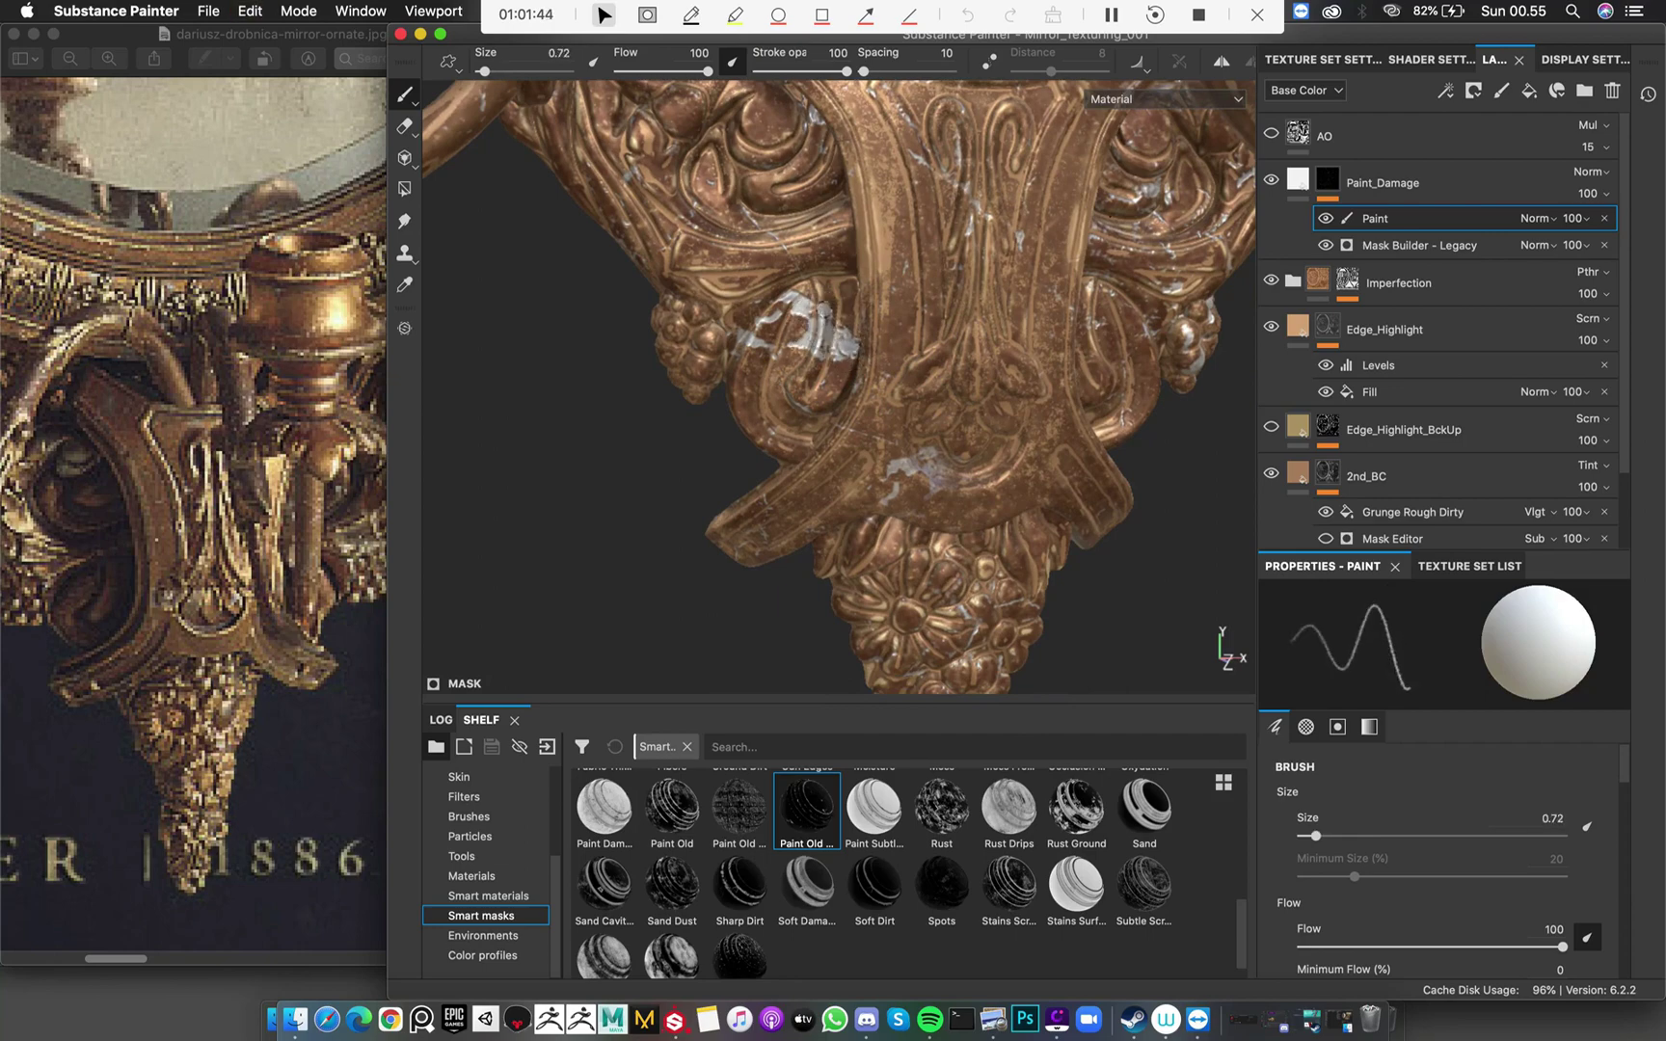
left_click_drag(833, 332, 945, 367, "alt")
Set the Paint_Damage fill's Metallic value to 0
left_click(1323, 195)
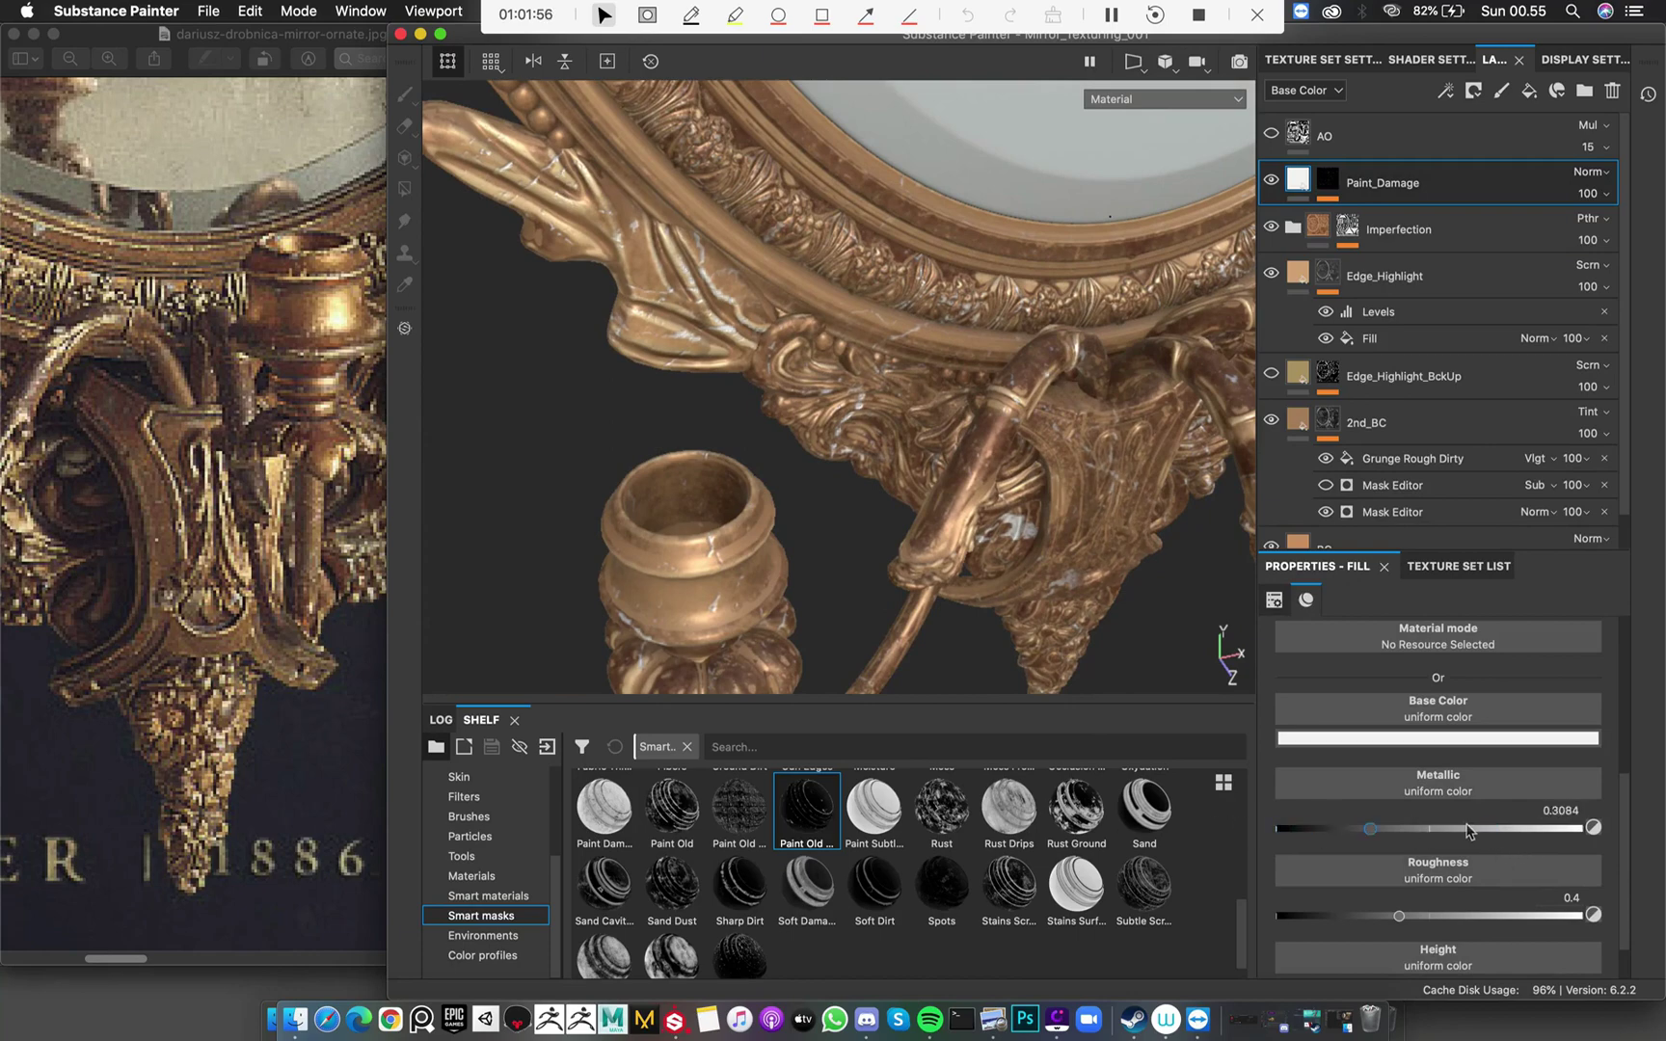
left_click_drag(985, 456, 996, 389, "alt")
scroll(996, 389, "down", 10)
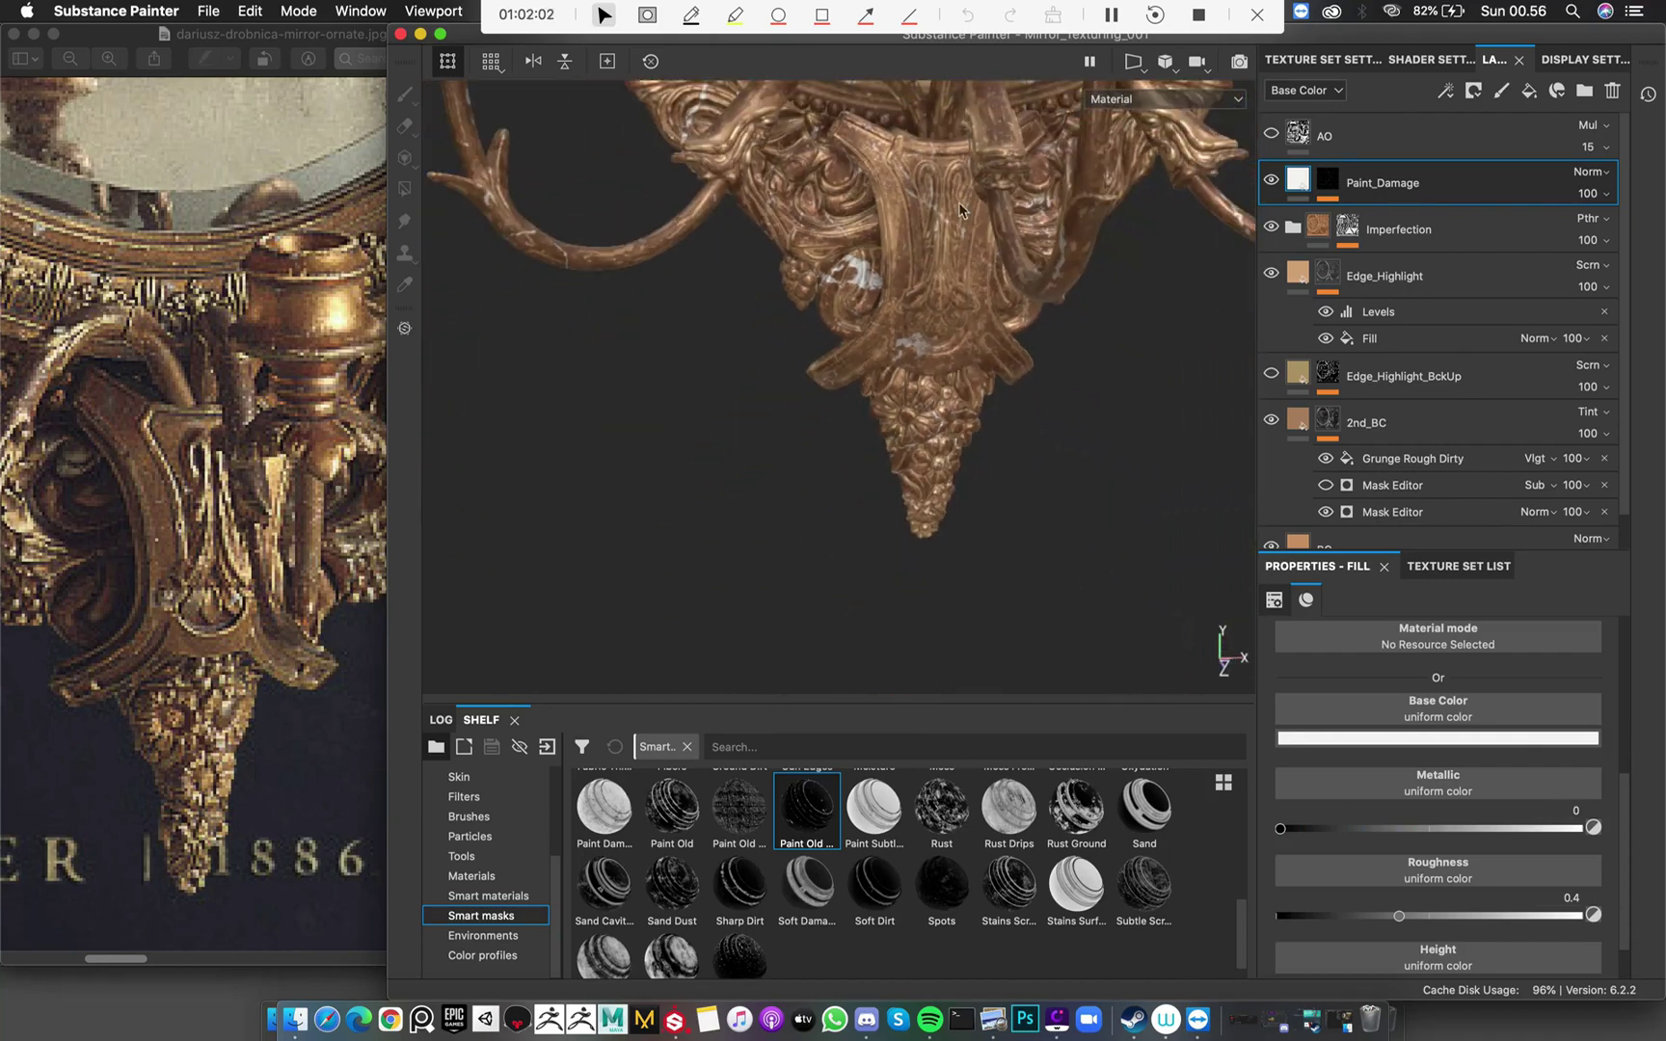
Examine the whole frame and compare the crest's paint damage with the crest in the reference photo
right_click_drag(584, 248, 463, 236, "alt")
middle_click_drag(1101, 231, 1012, 433, "alt")
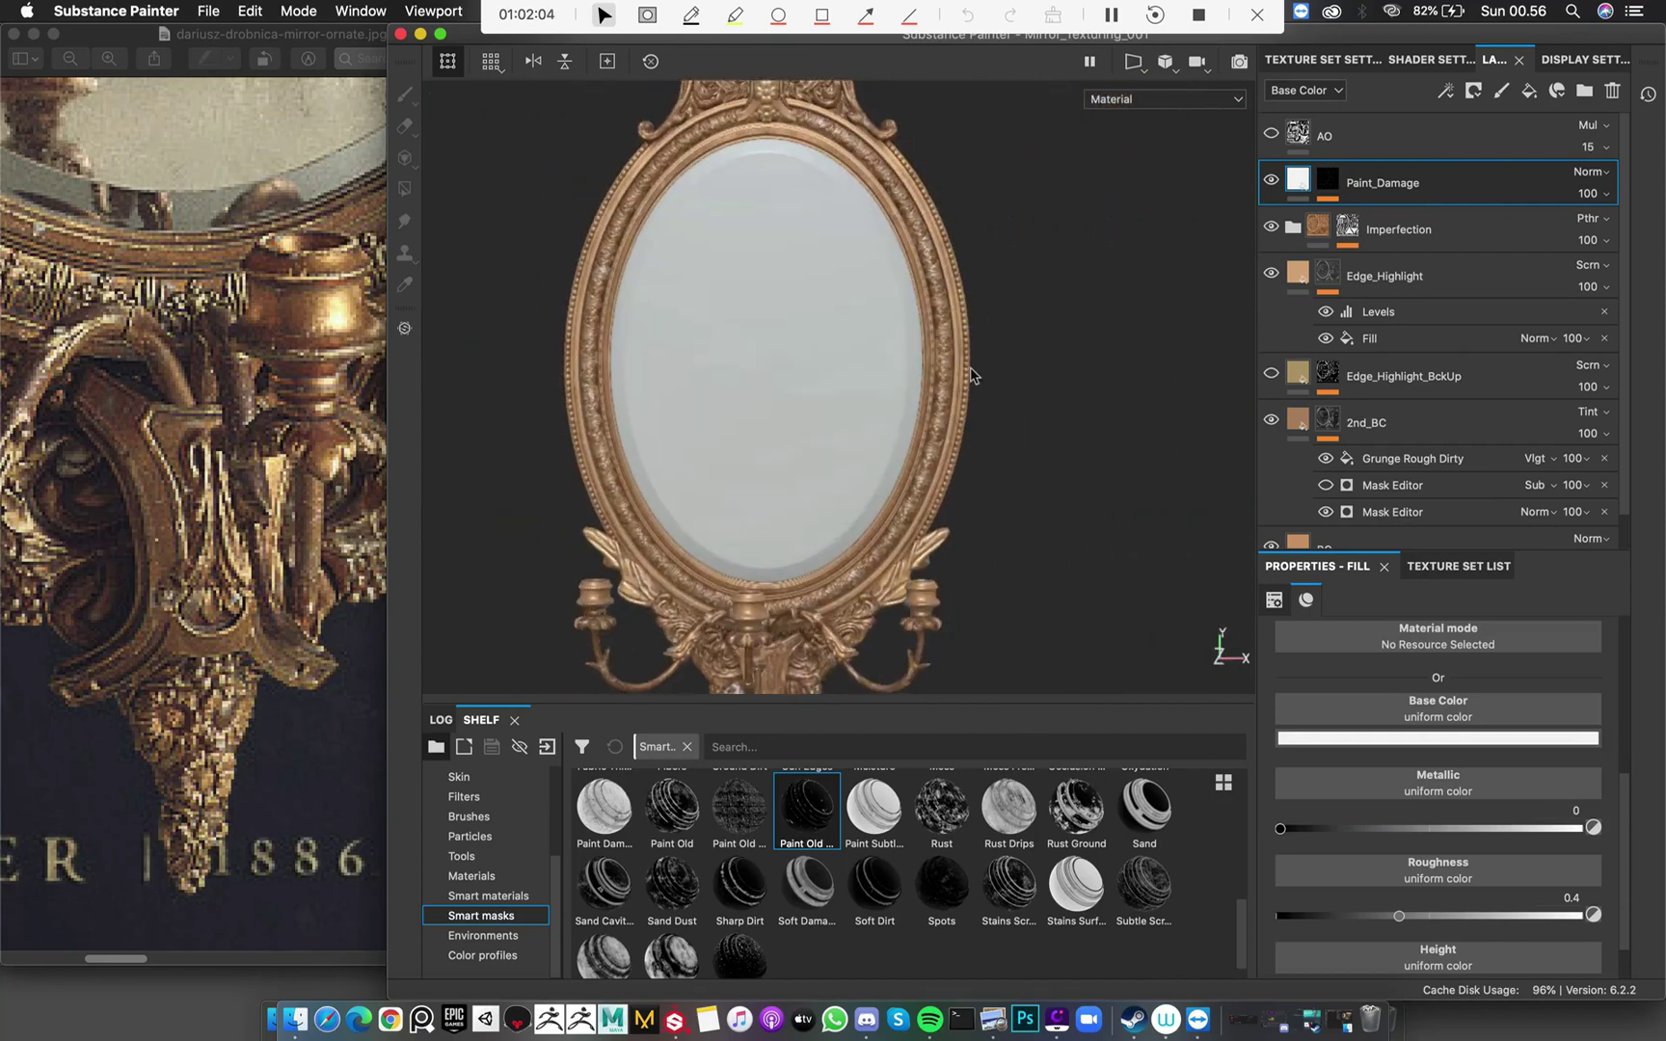
middle_click_drag(964, 238, 999, 386, "alt")
right_click_drag(646, 313, 768, 316, "alt")
scroll(769, 316, "up", 5)
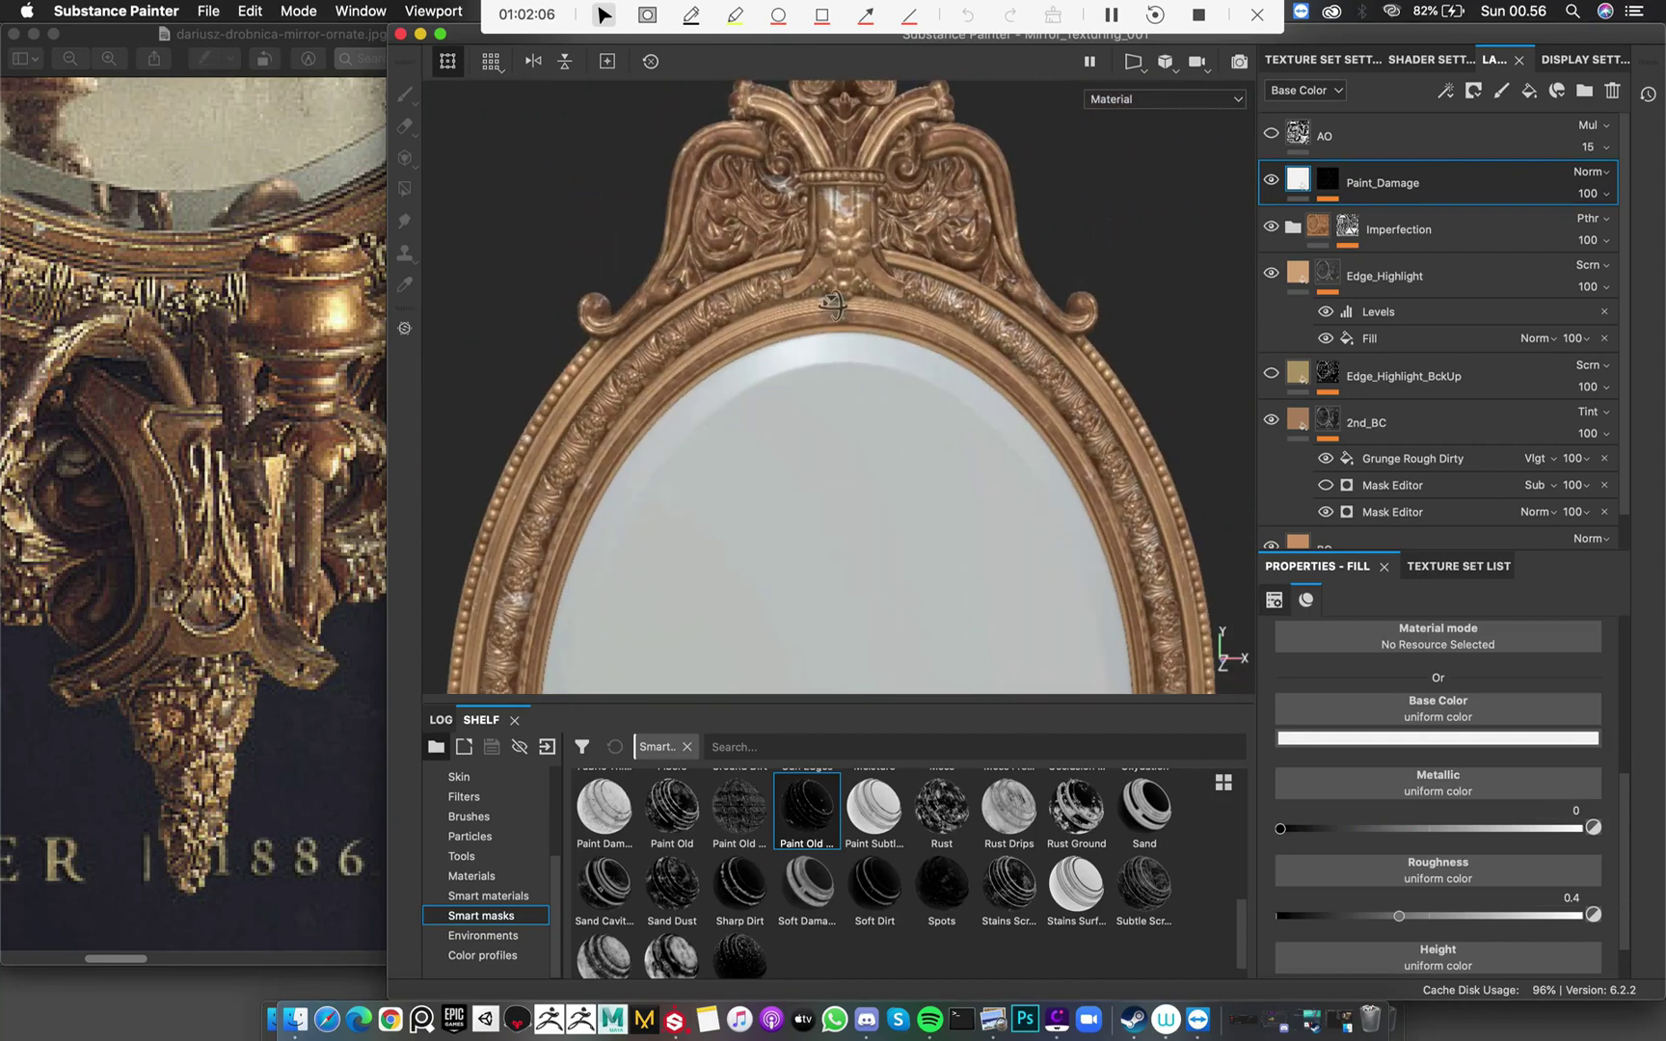
left_click(289, 405)
scroll(323, 407, "up", 5)
scroll(325, 407, "up", 5)
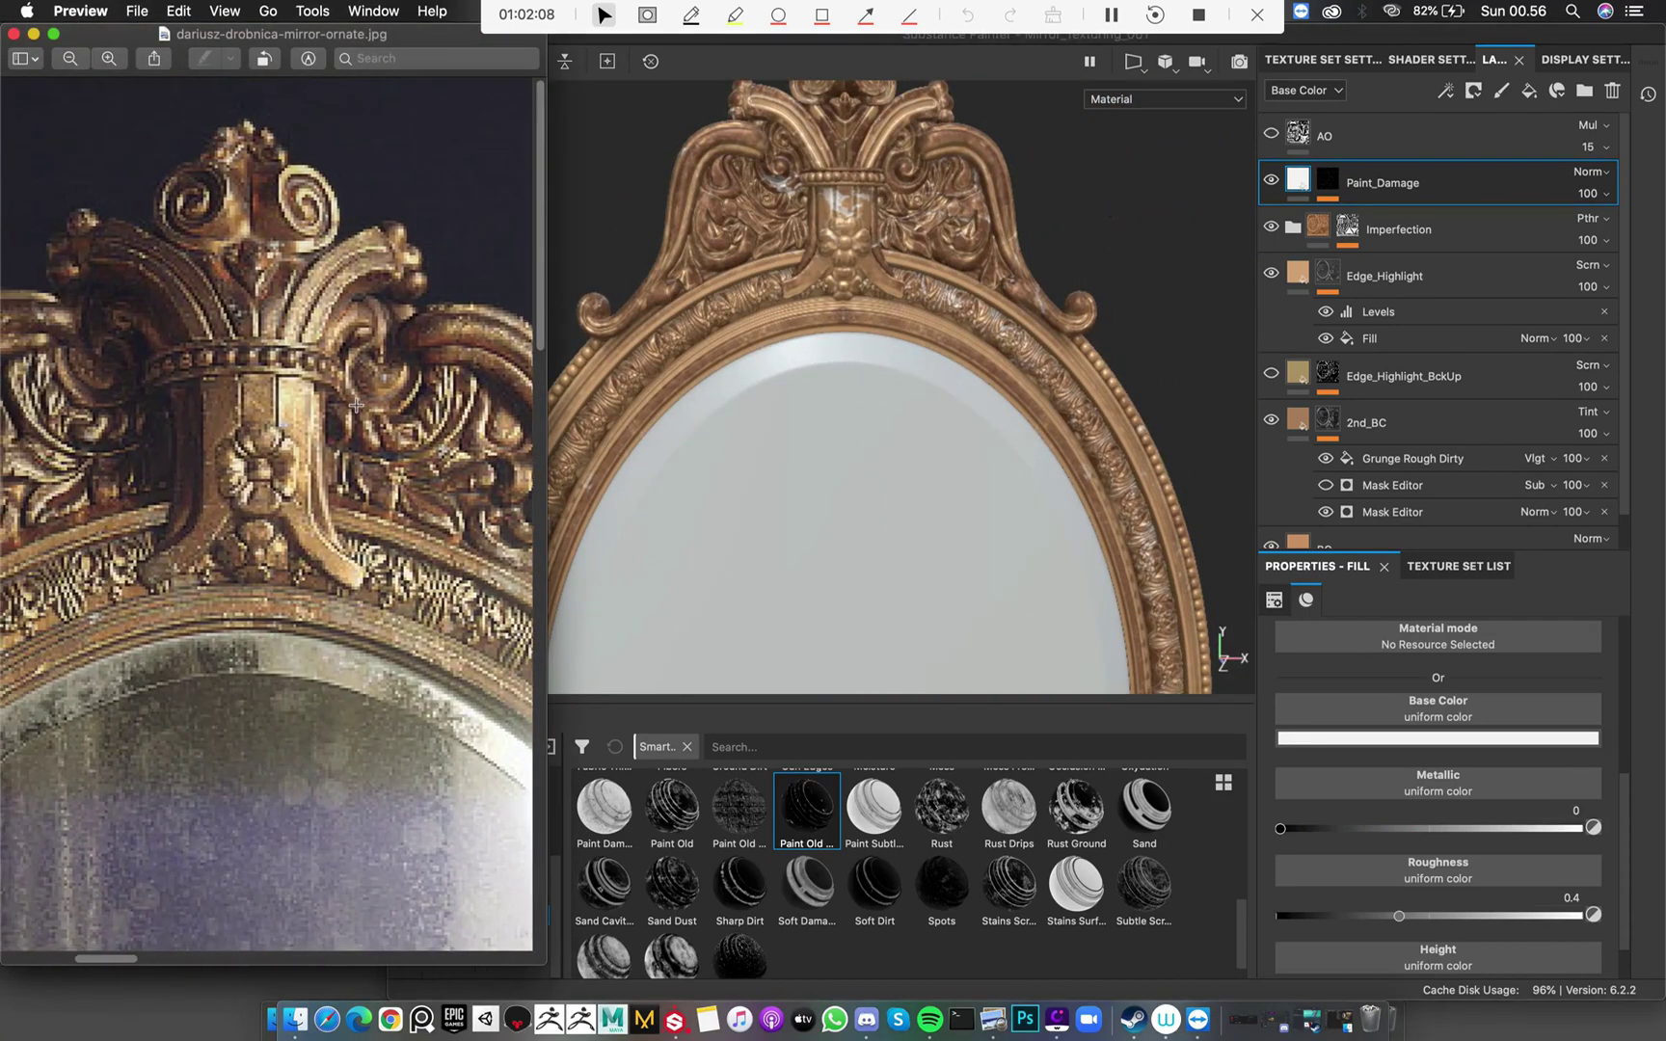
left_click(753, 166)
right_click_drag(753, 167, 1111, 412, "alt")
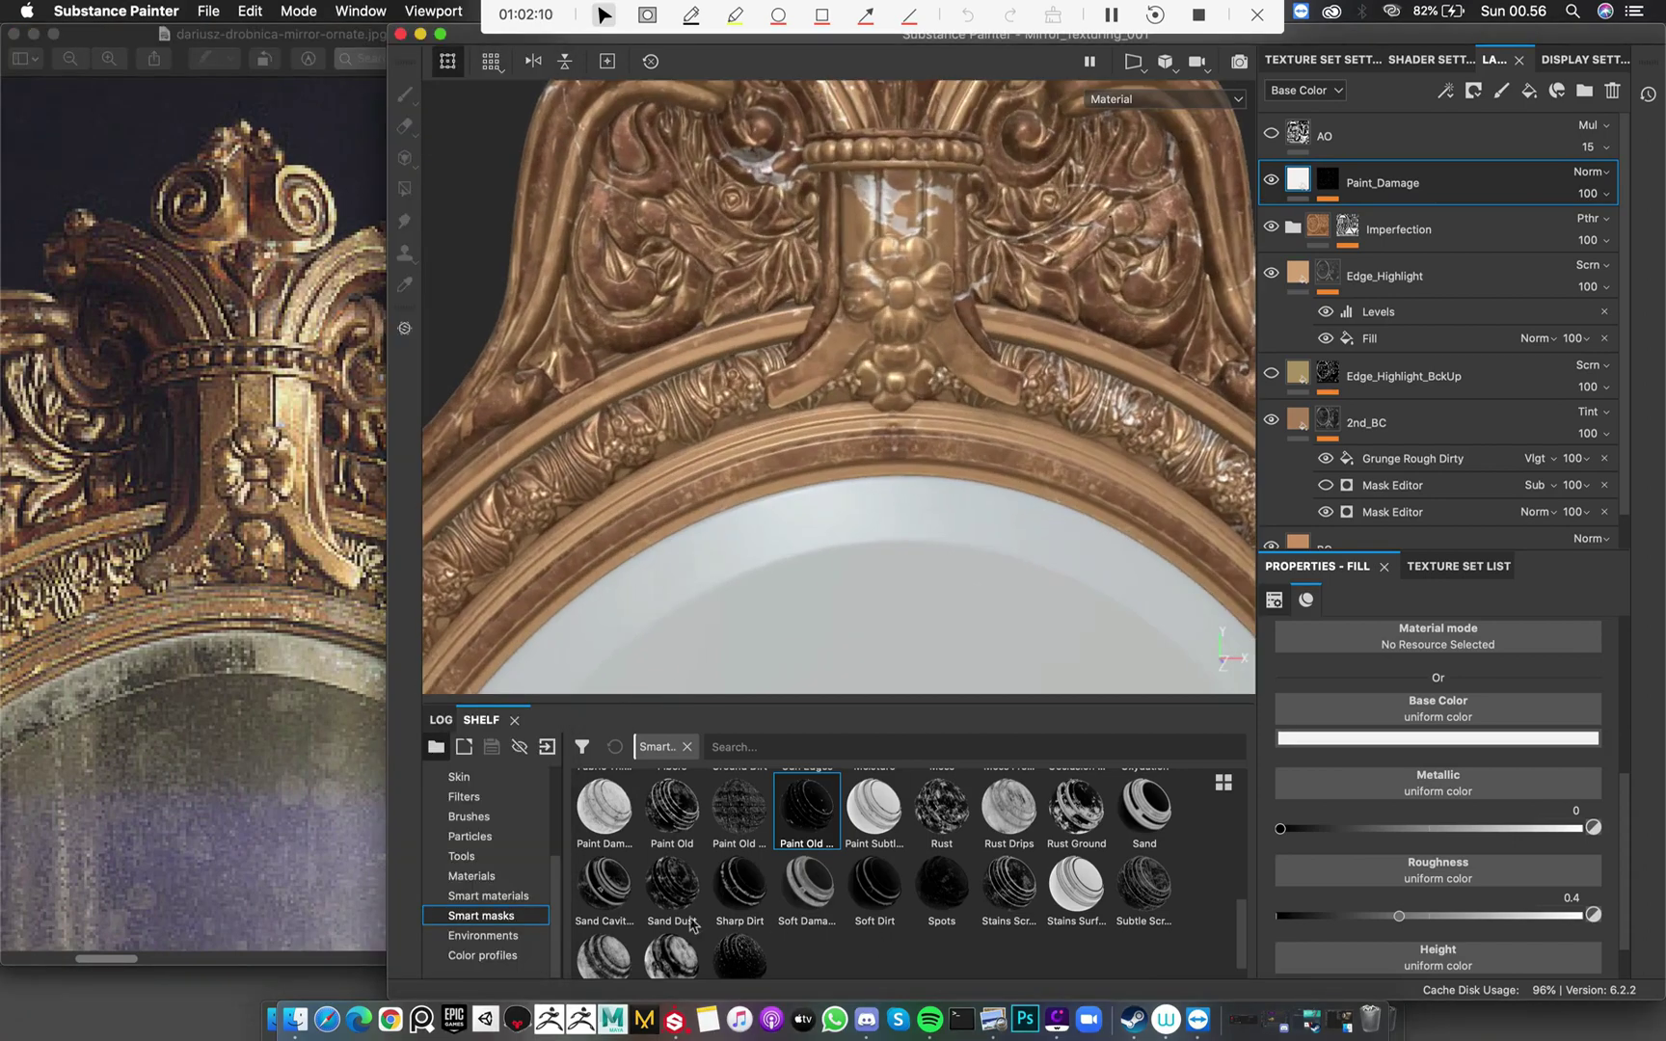
Select the Paint effect in the Paint_Damage mask and choose the Dirt 2 brush for it
left_click(473, 816)
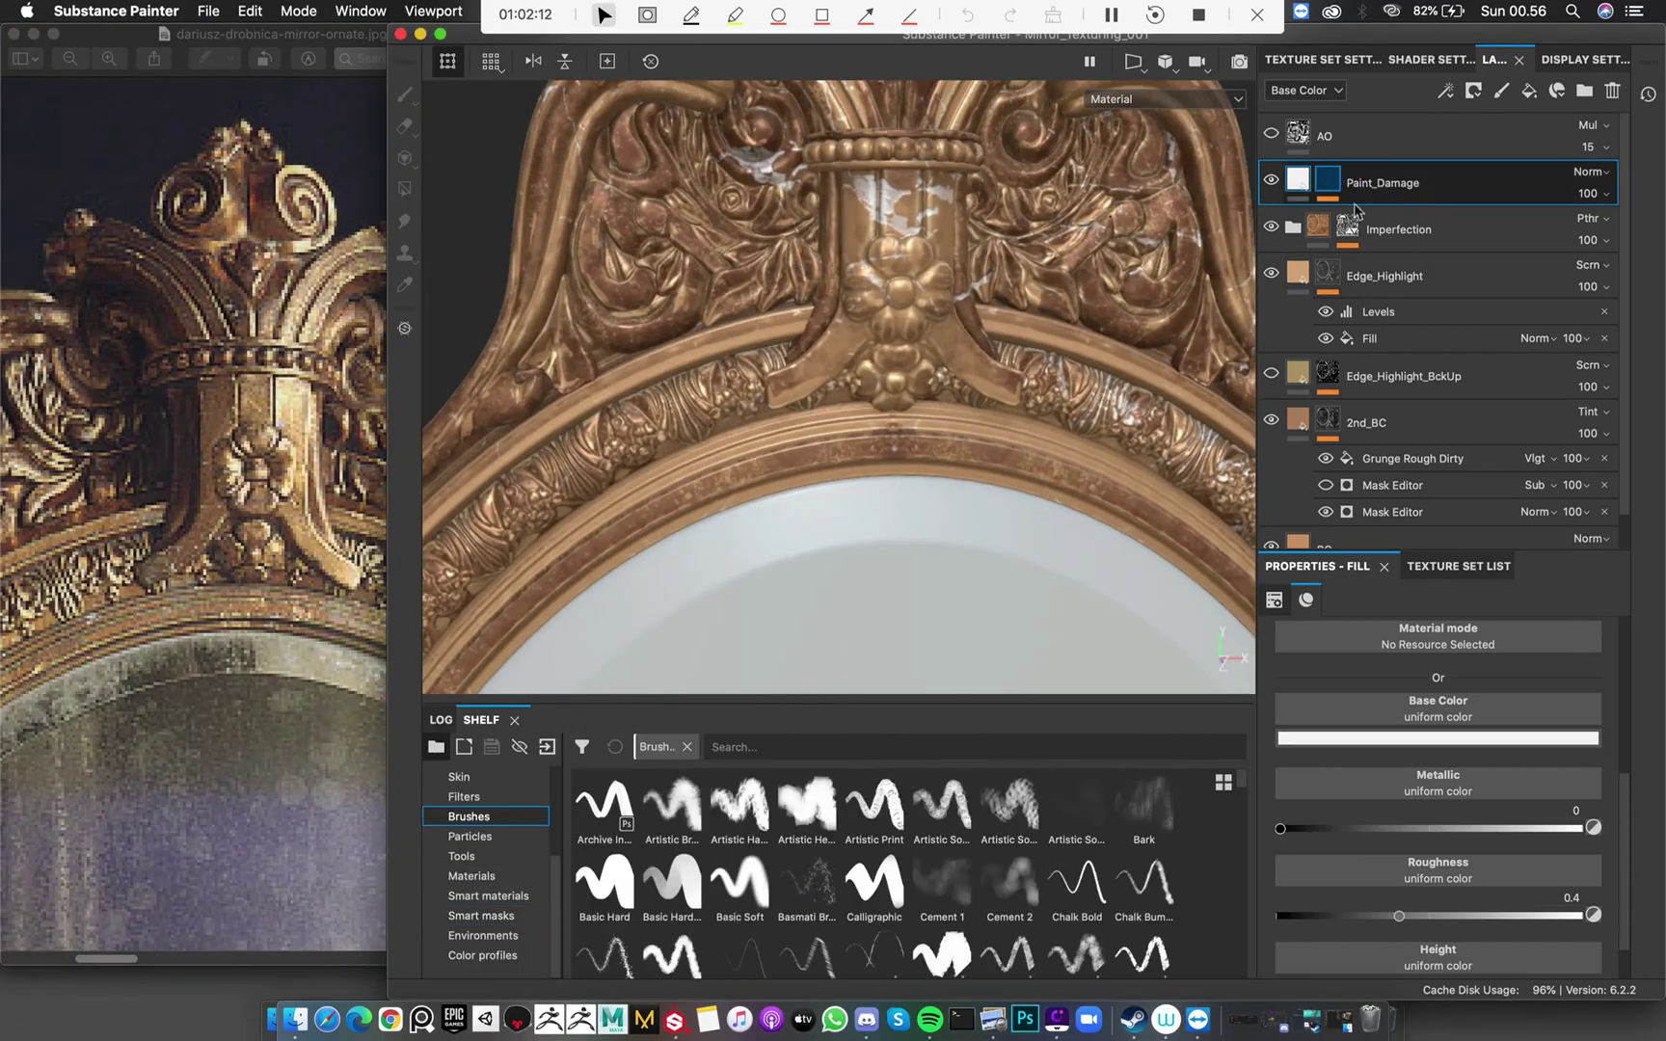
left_click(1376, 226)
scroll(1065, 916, "down", 10)
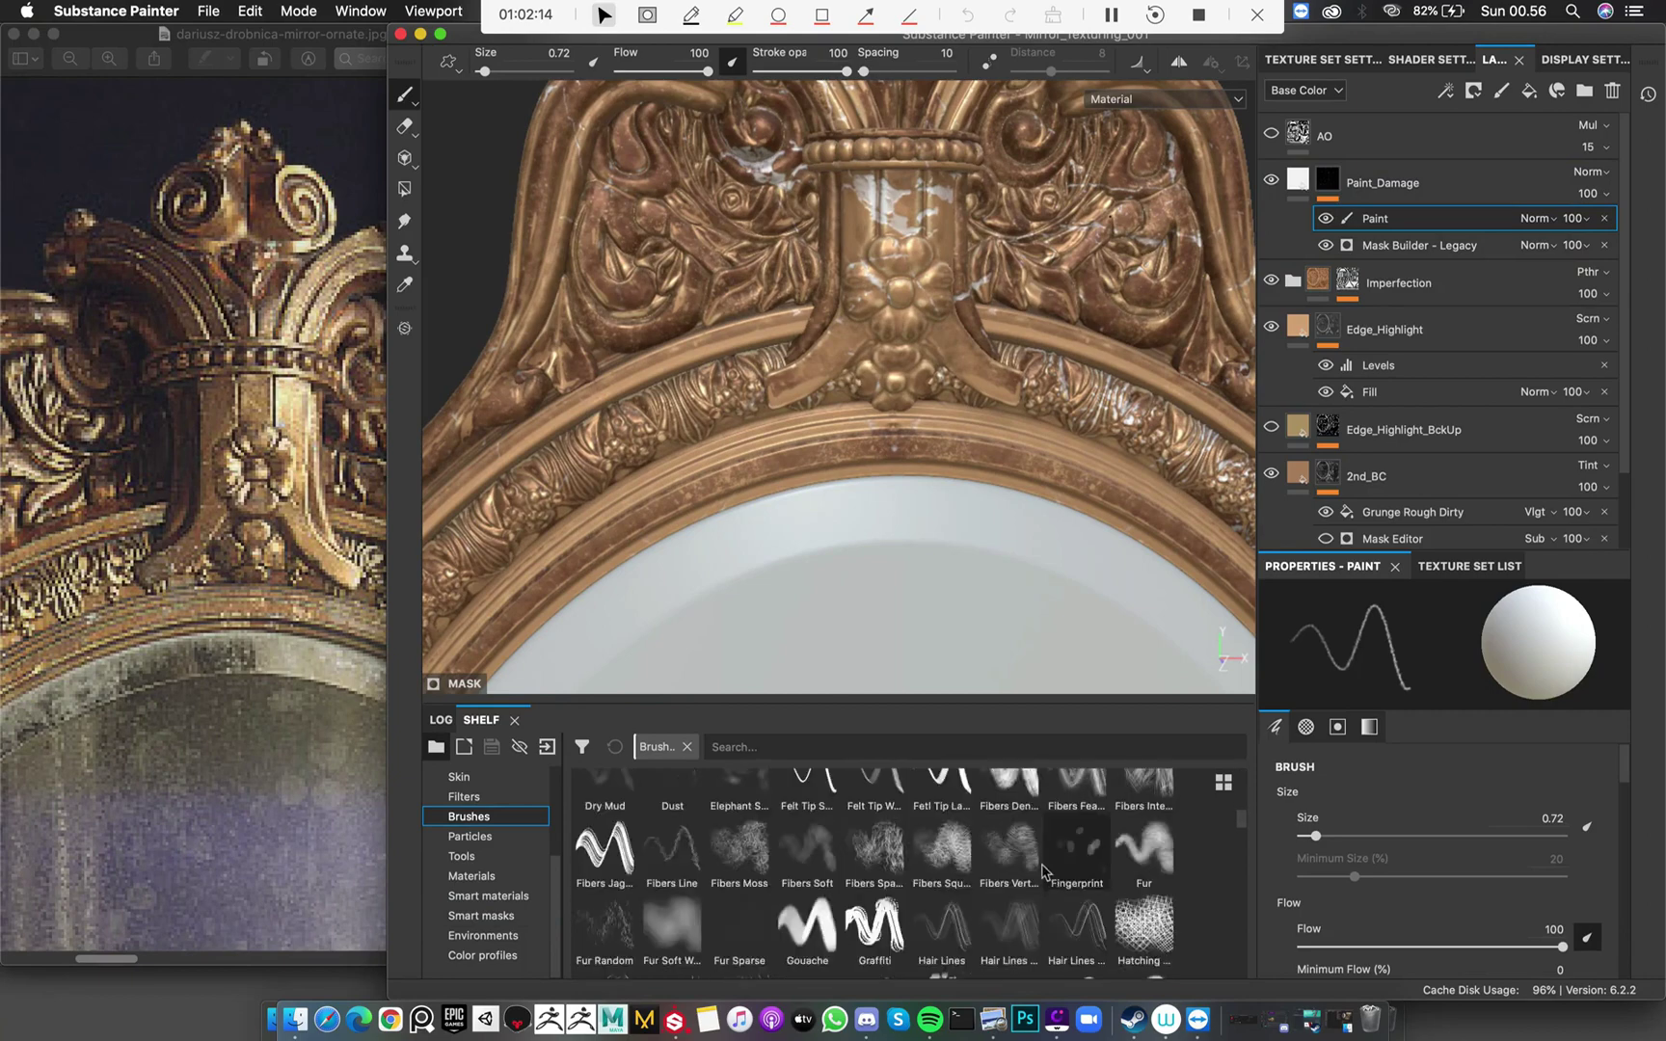
scroll(1064, 929, "down", 6)
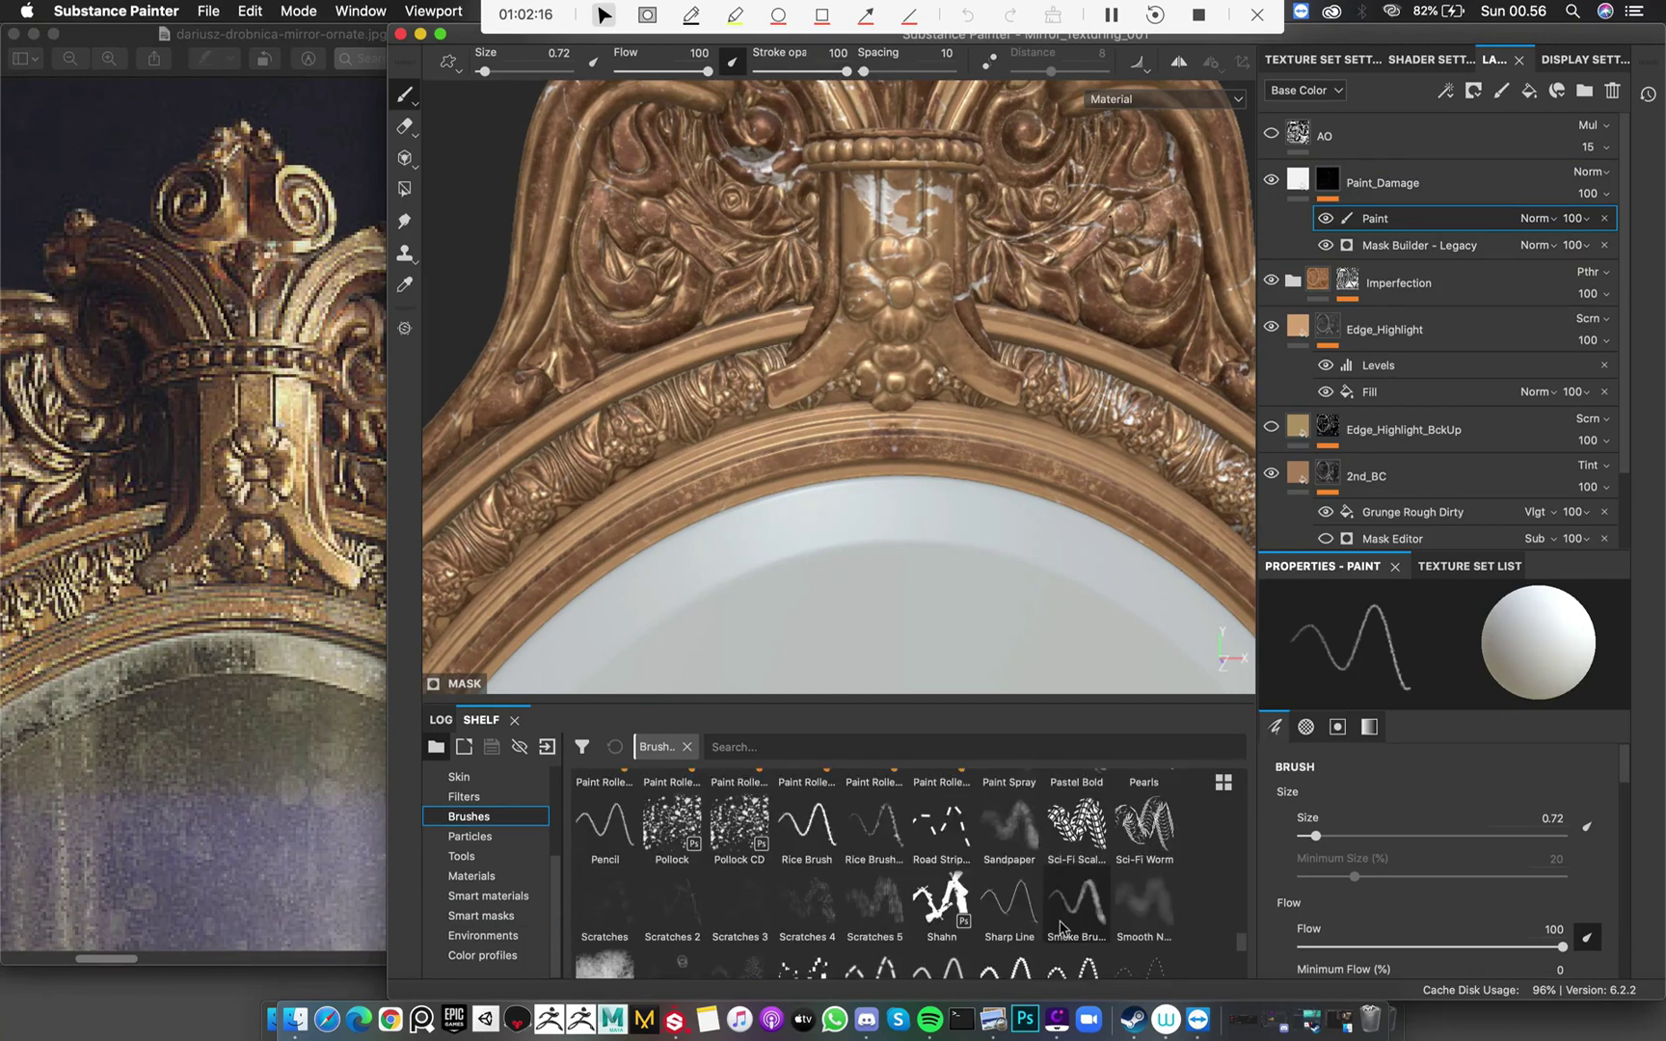
scroll(906, 907, "down", 6)
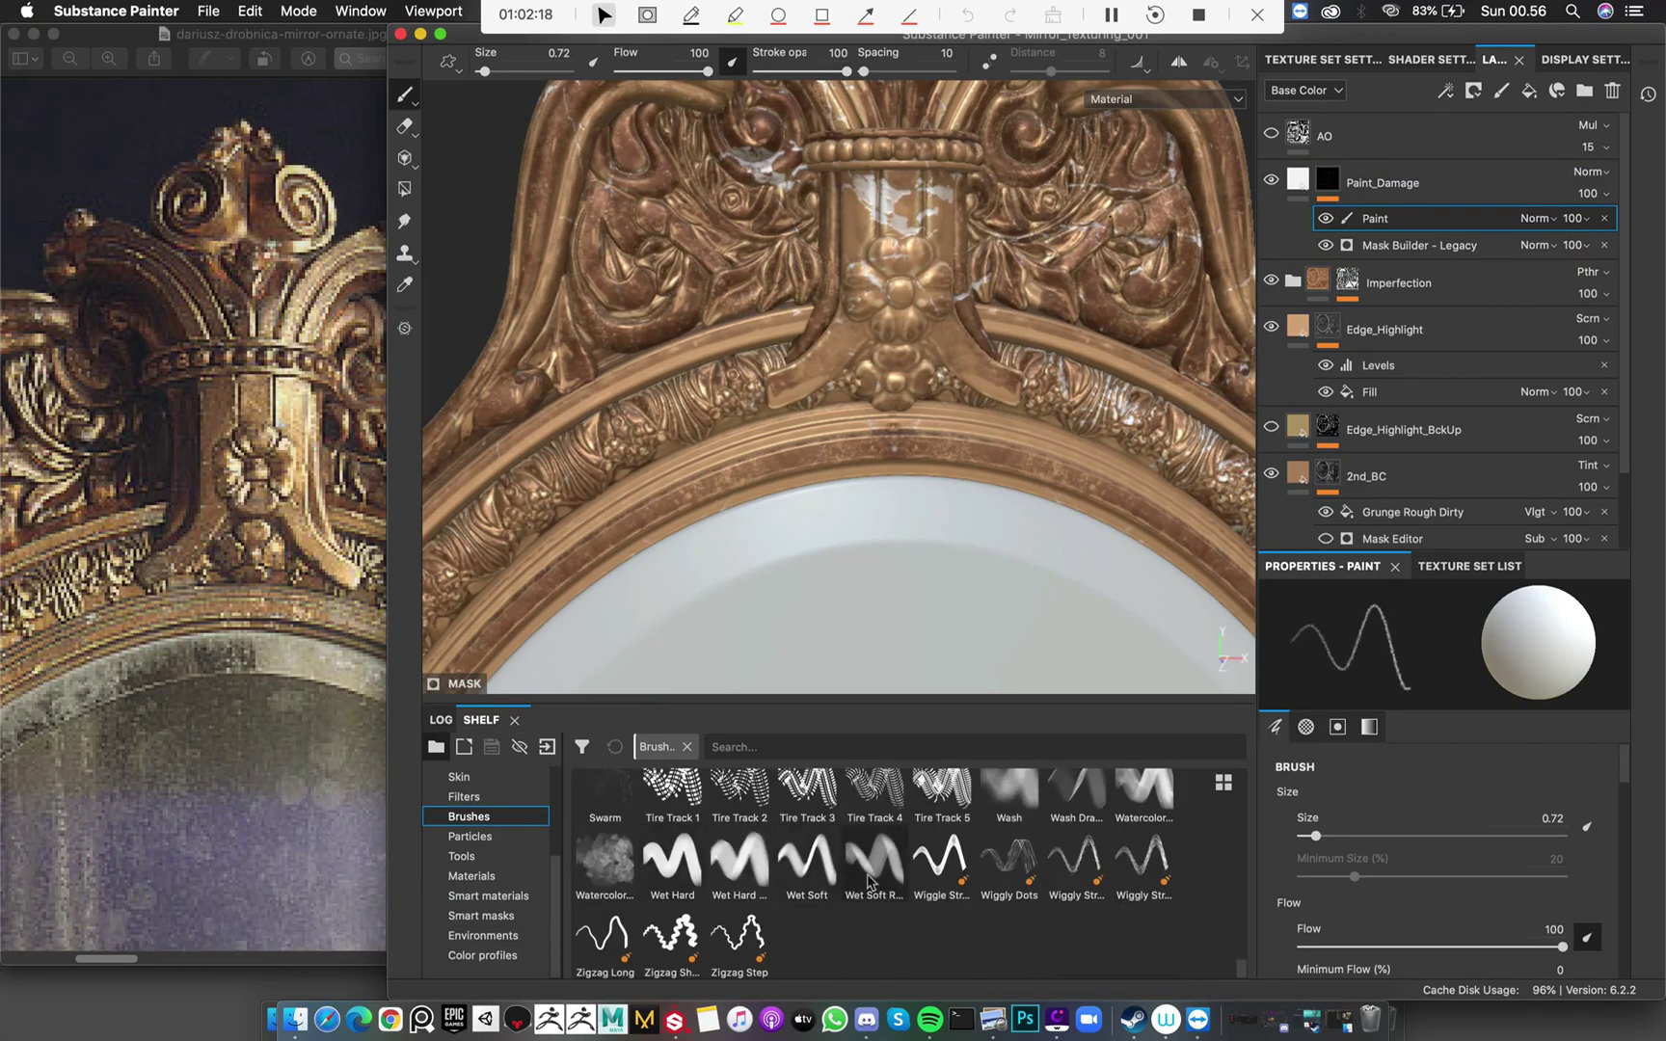
scroll(874, 880, "up", 8)
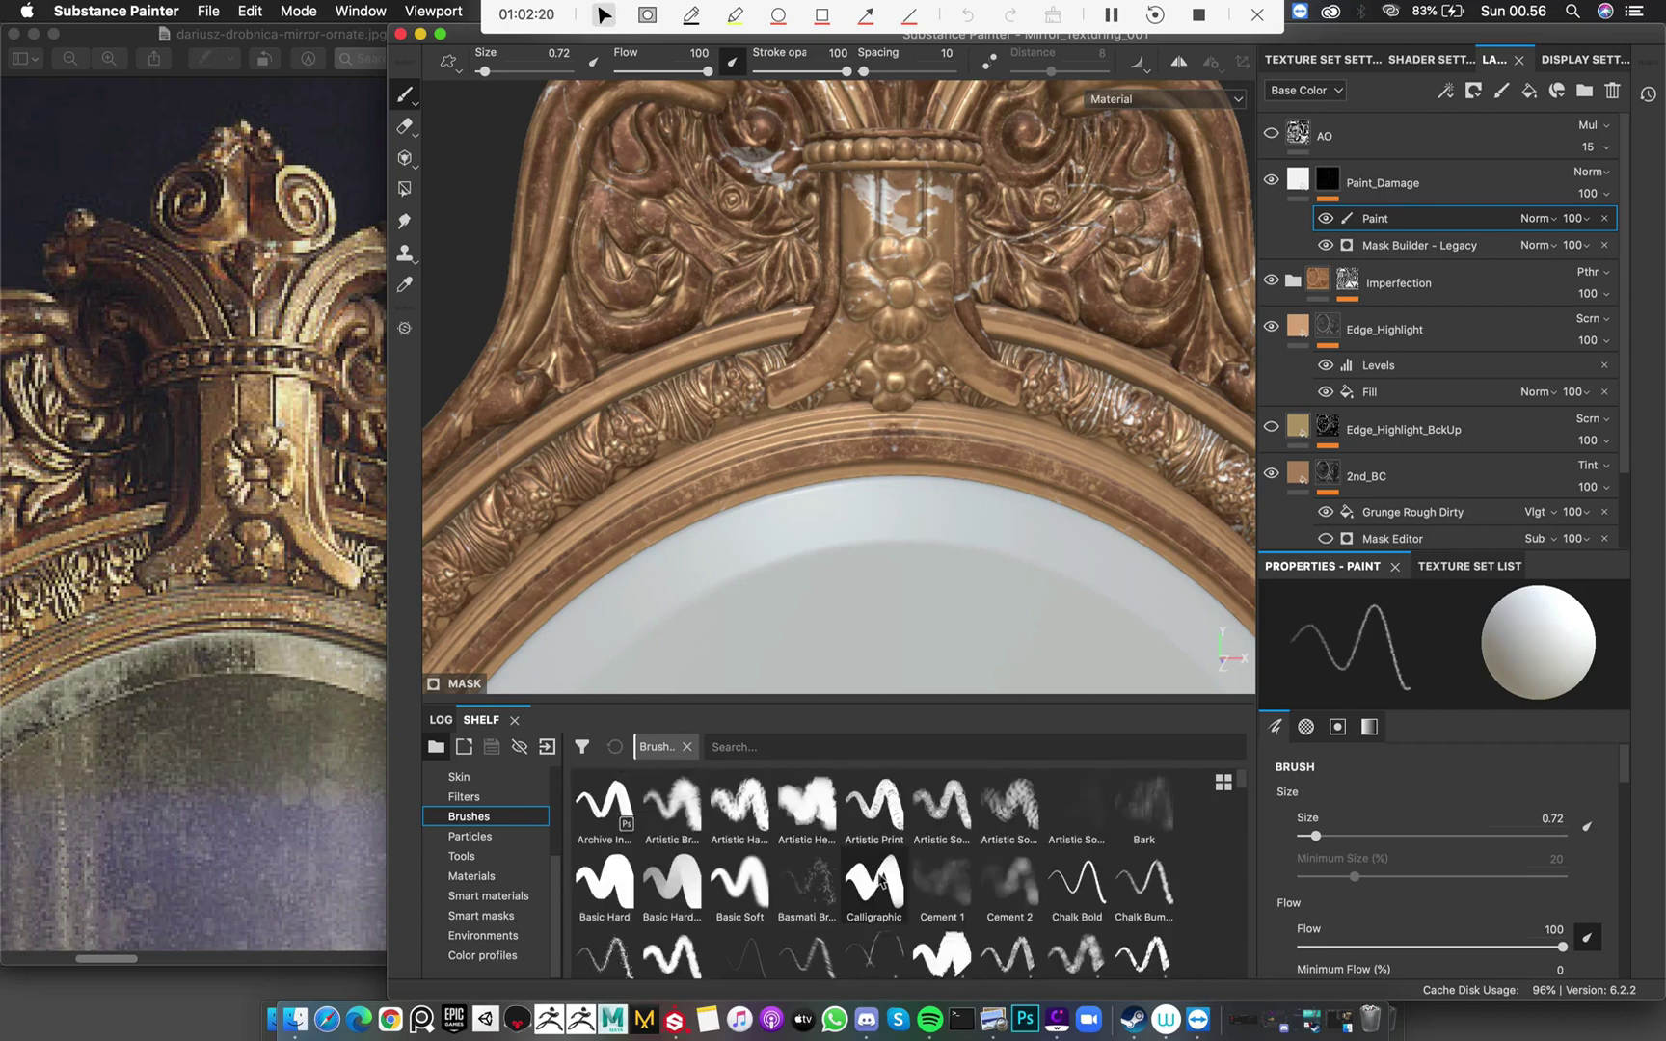
scroll(880, 879, "up", 3)
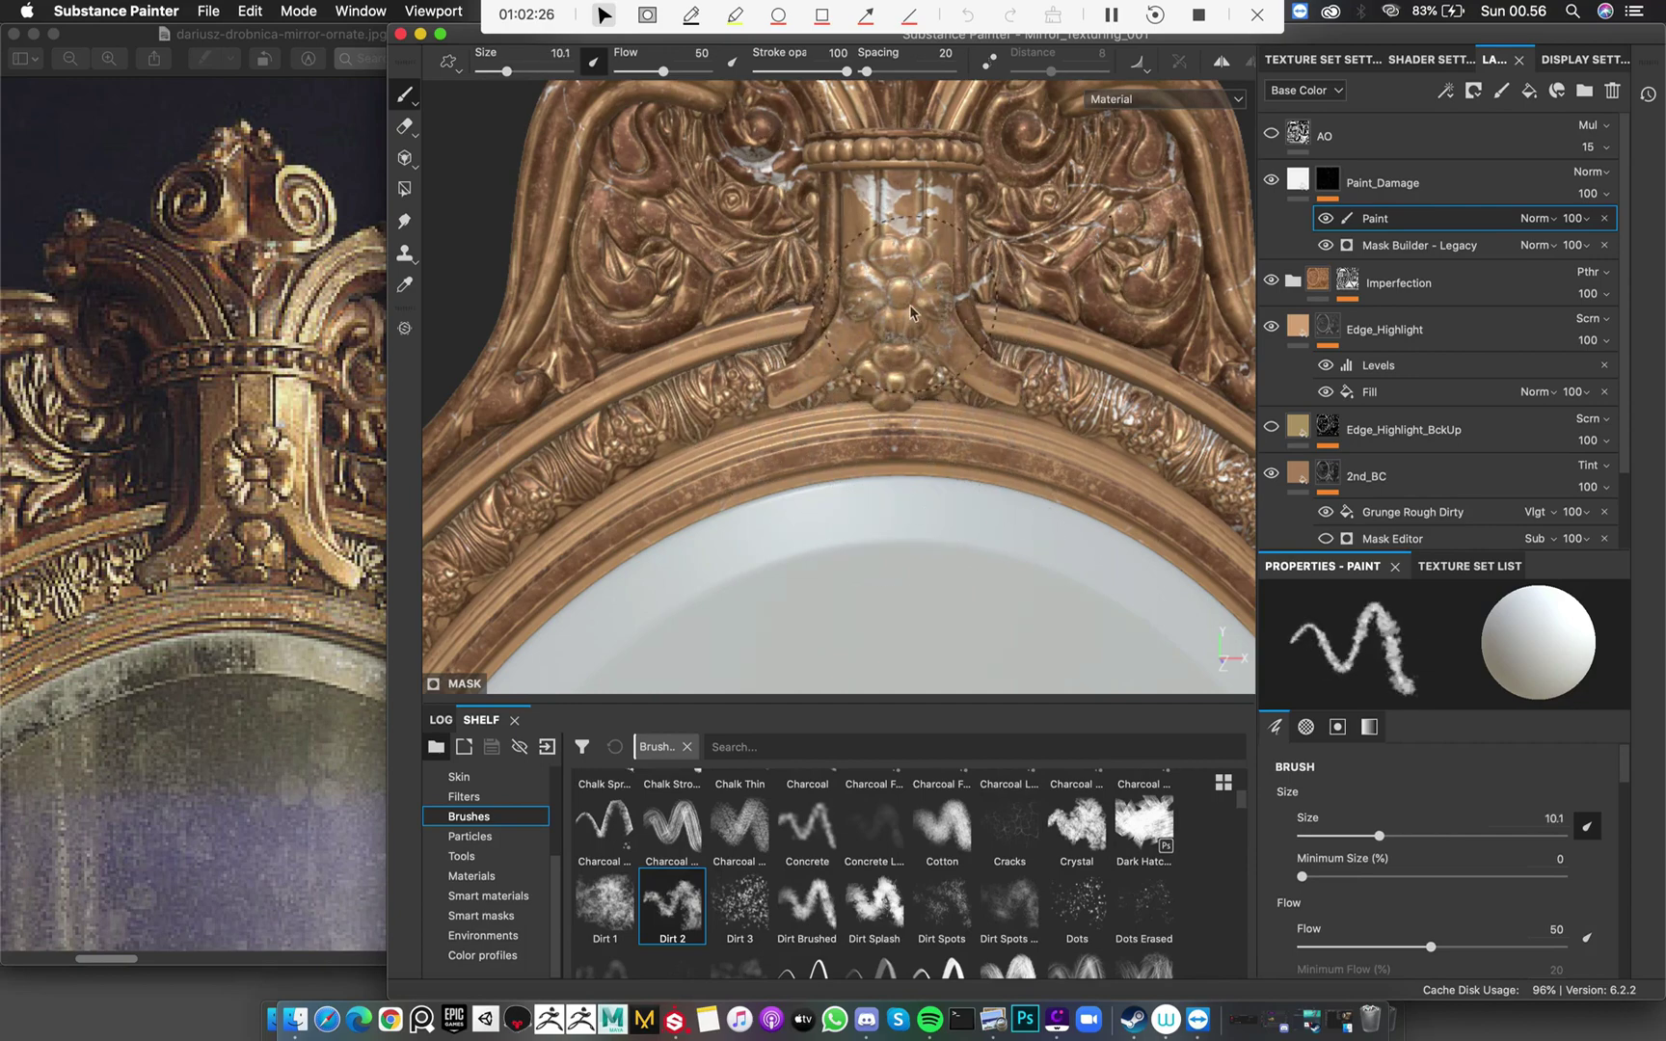
Reduce the brush size to 1.89 and dab black into the Paint_Damage mask to remove damage from the crest's central stem
right_click_drag(910, 308, 851, 307, "super")
left_click(891, 196)
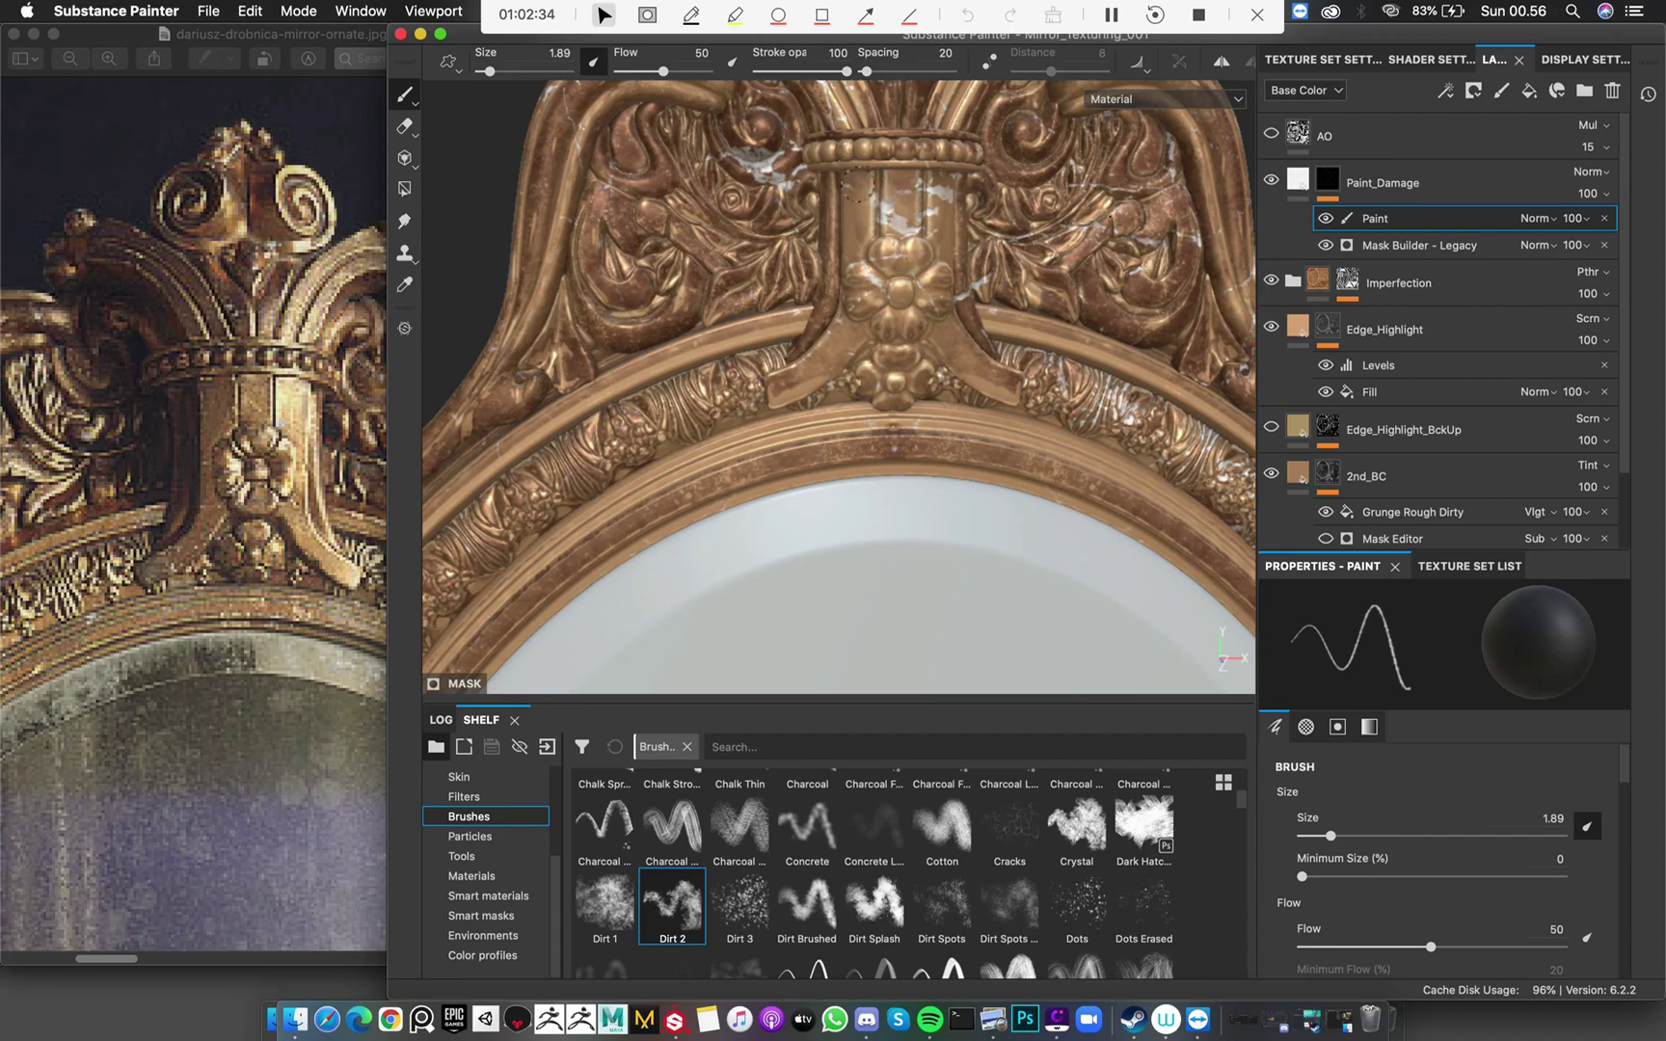
left_click(899, 225)
Examine the crest and oval frame from several angles and compare them with the whole mirror in the reference photo
scroll(906, 232, "down", 10)
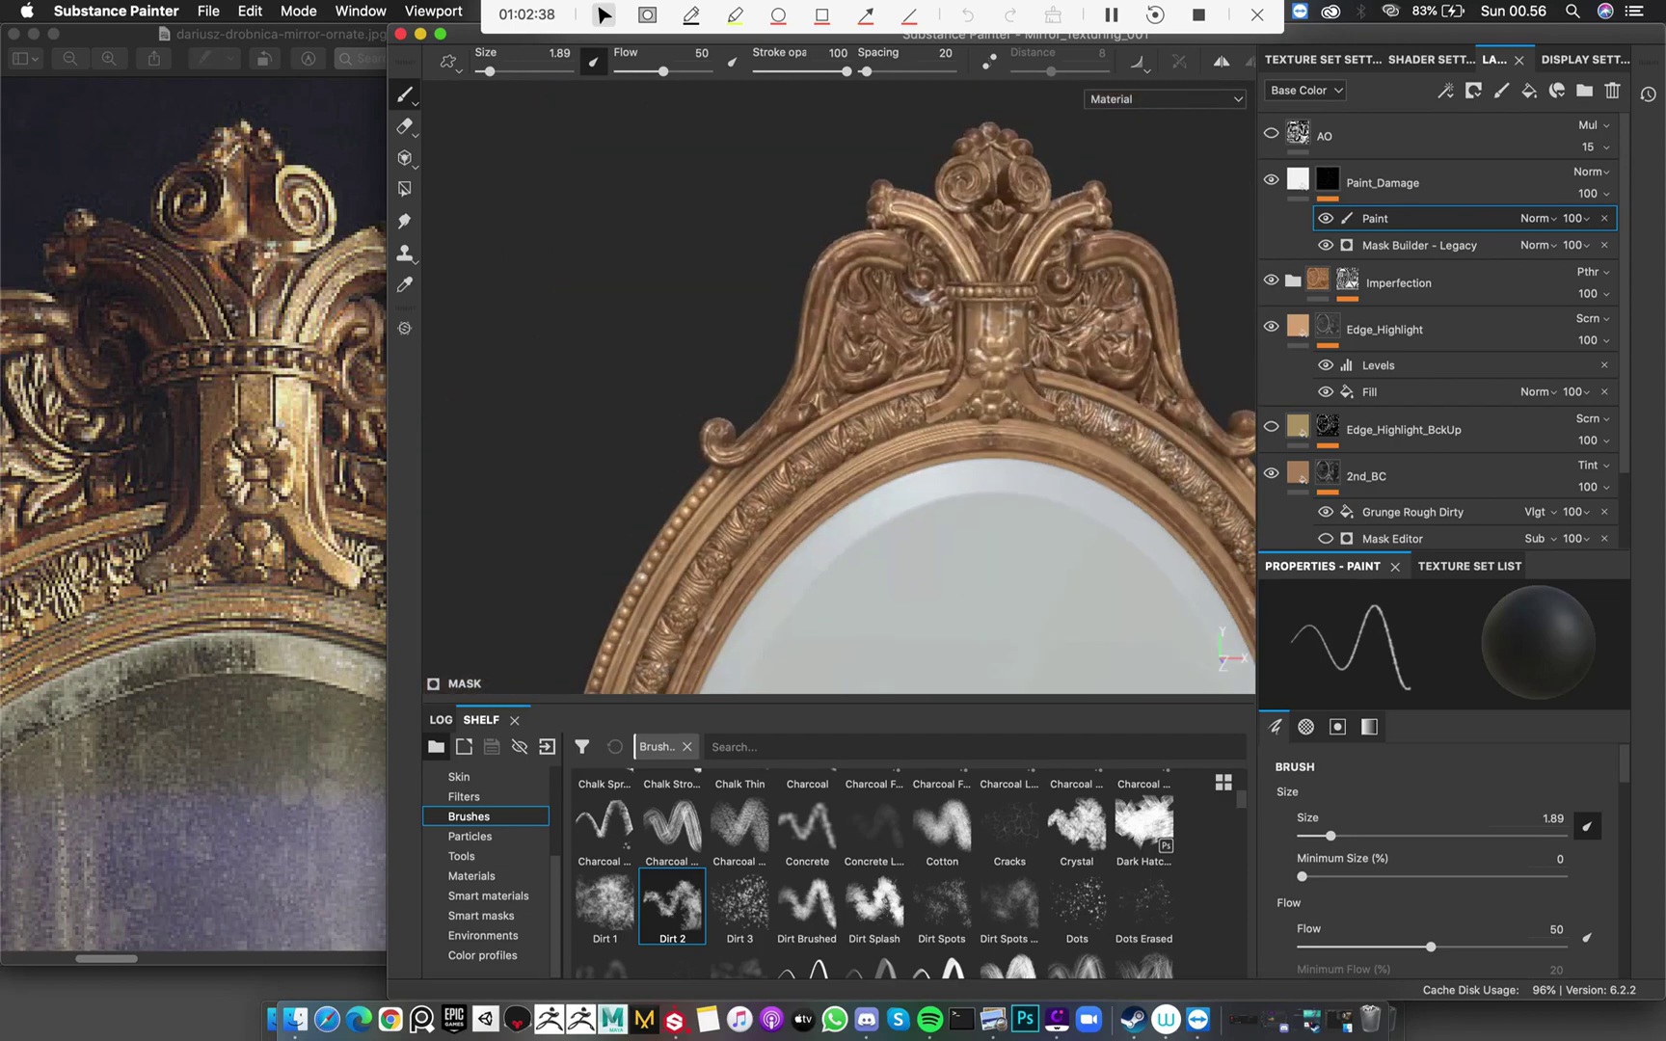
left_click_drag(935, 368, 1022, 352, "alt")
scroll(947, 536, "up", 2)
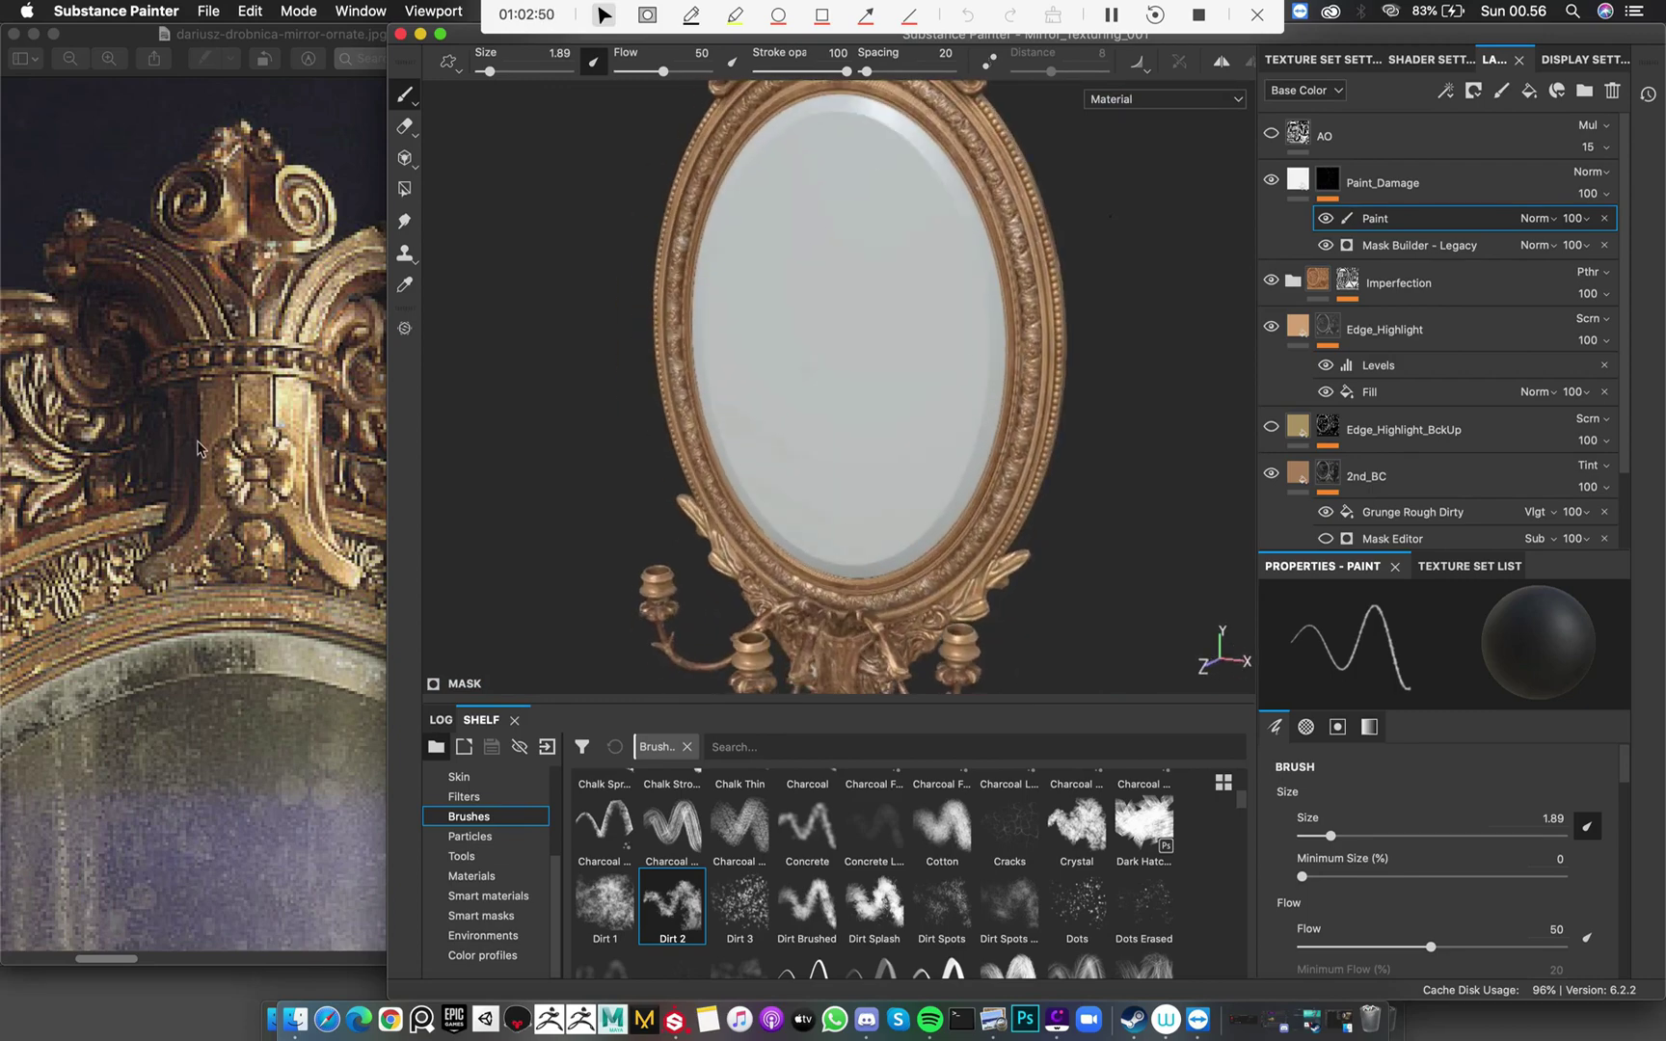
left_click(202, 448)
scroll(207, 442, "up", 3, "ctrl")
scroll(207, 443, "down", 10)
scroll(208, 443, "left", 5)
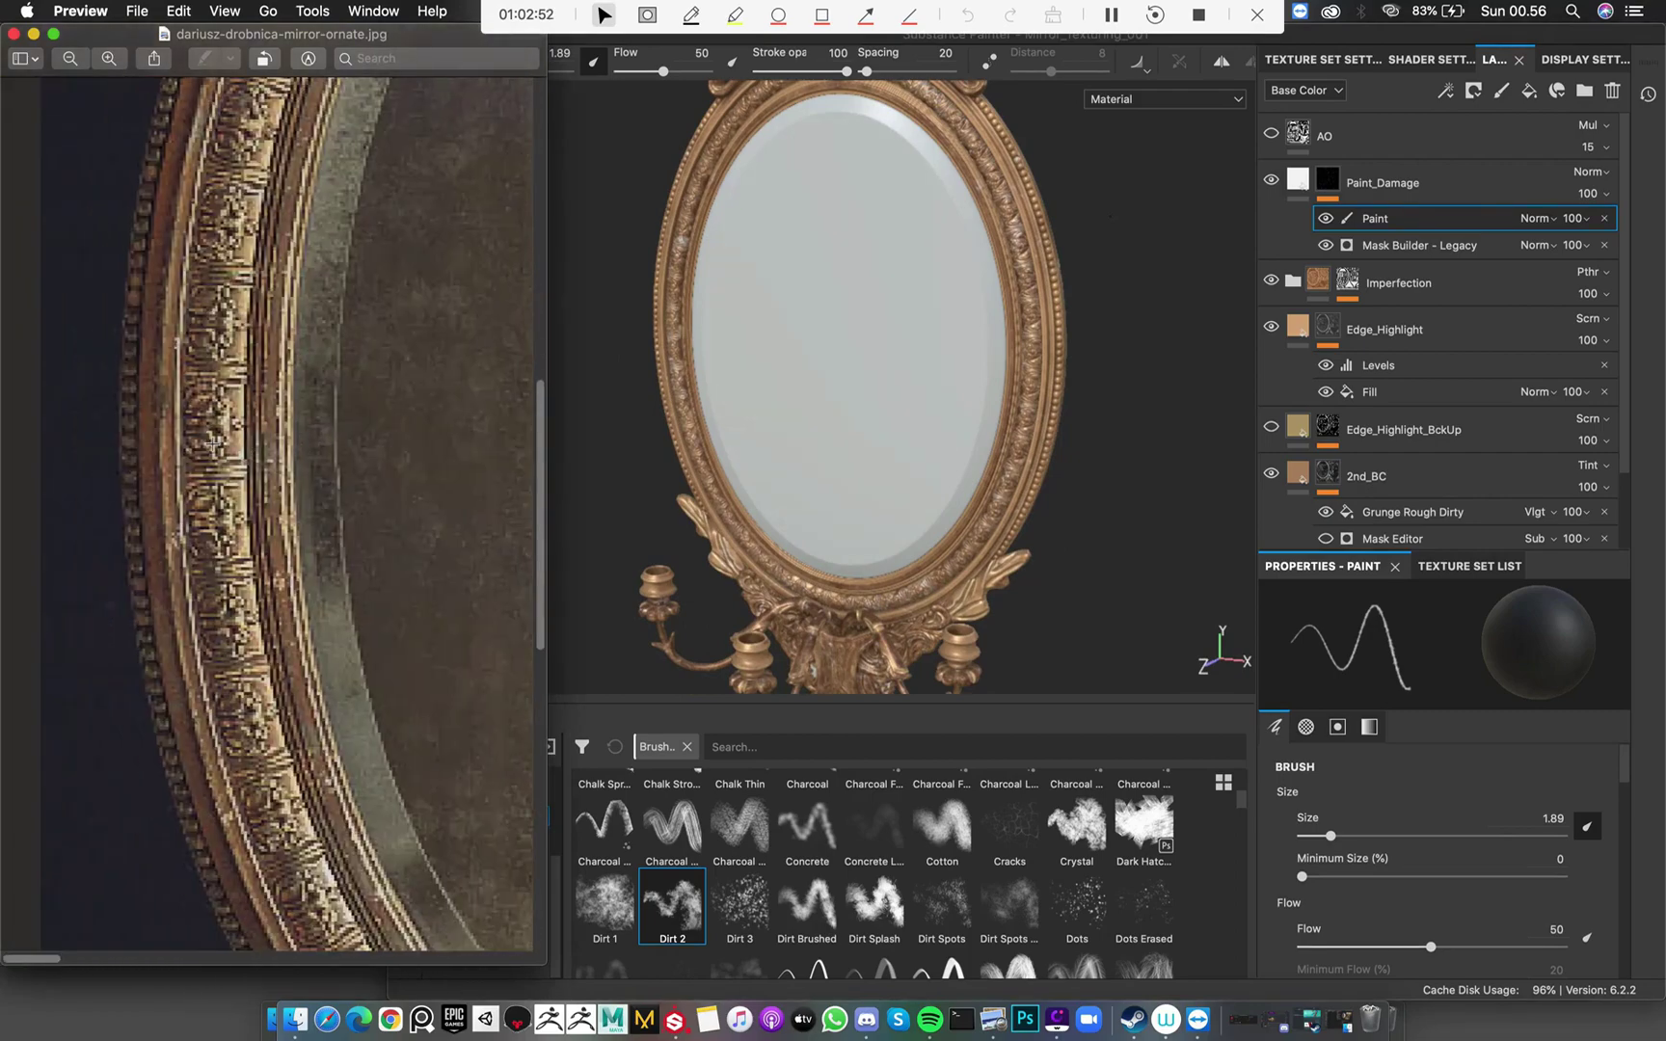
scroll(208, 443, "down", 5, "ctrl")
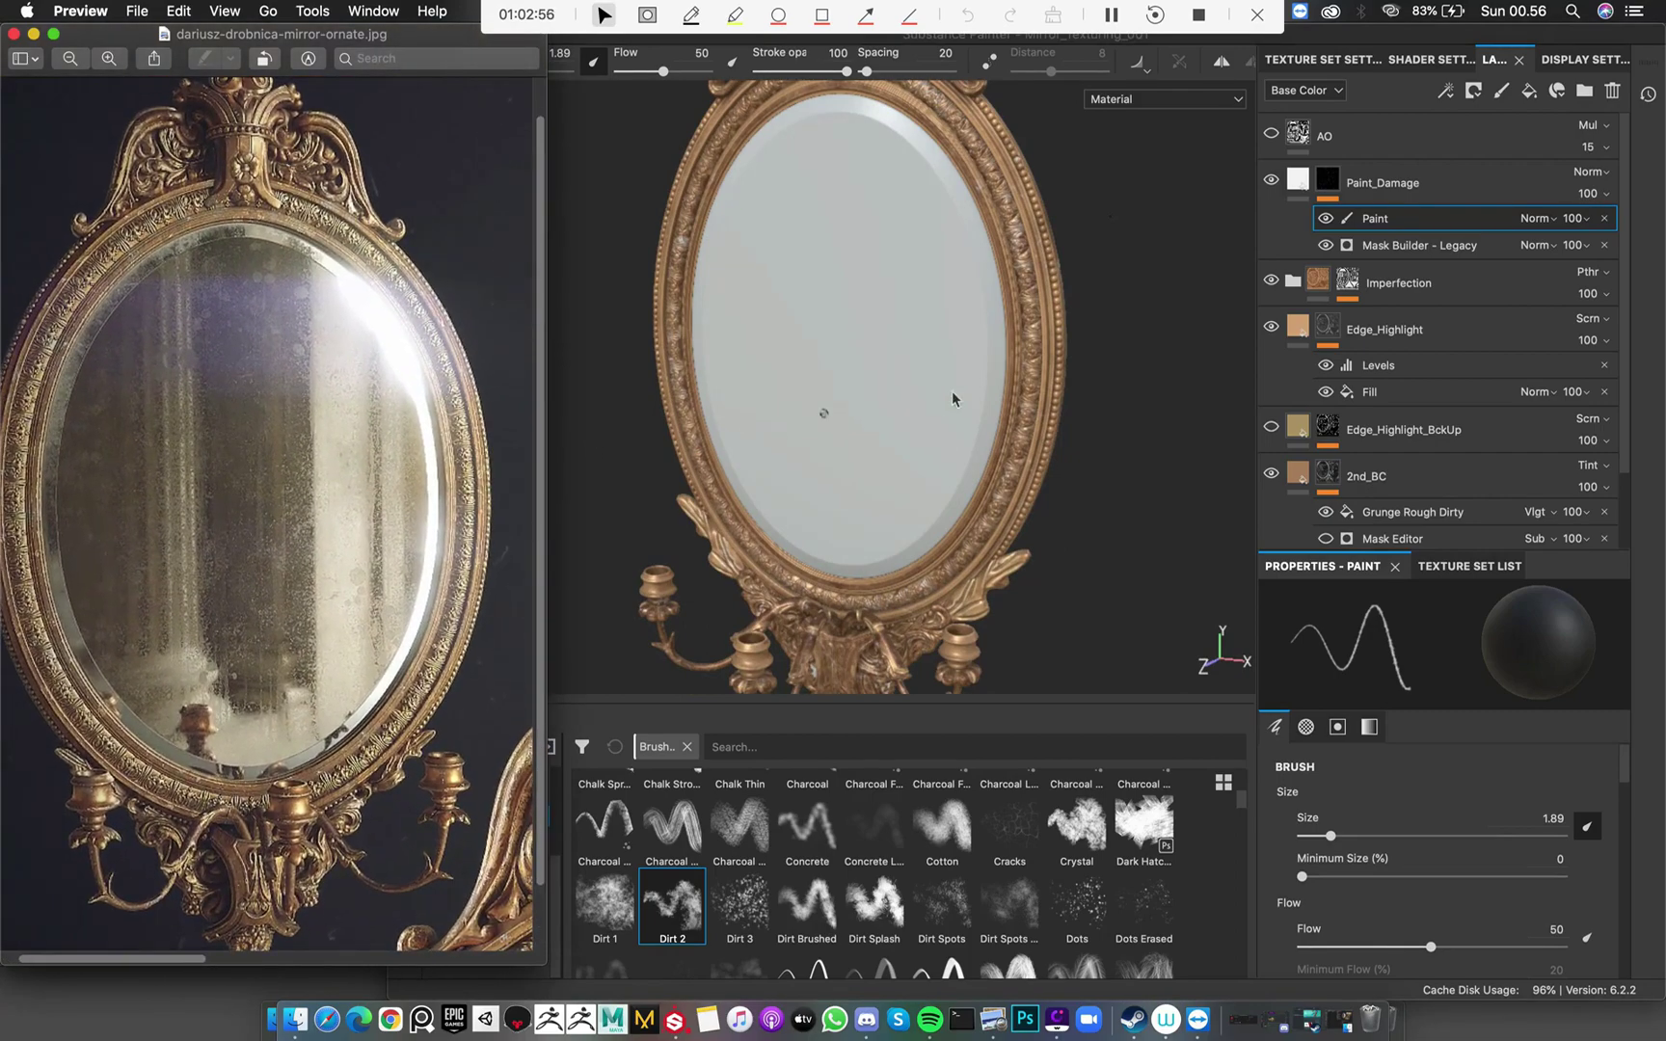
left_click(1176, 328)
left_click_drag(940, 357, 985, 377, "alt")
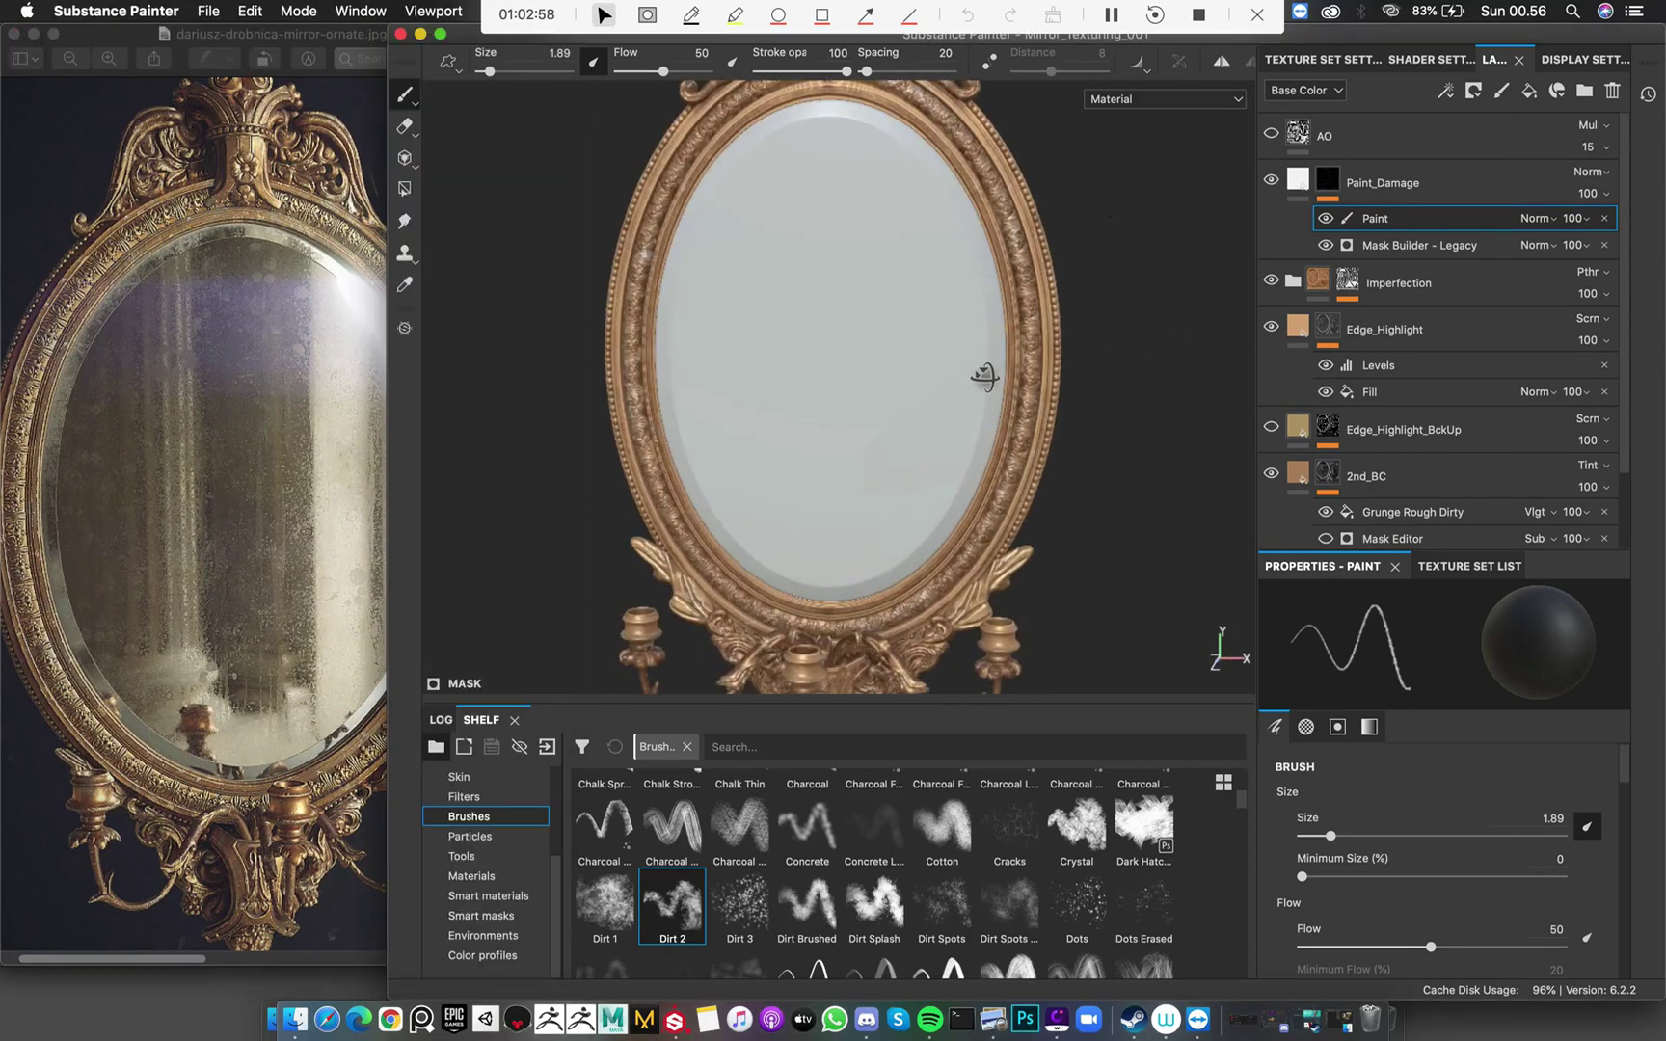
right_click_drag(984, 377, 1073, 387, "alt")
middle_click_drag(992, 330, 887, 361, "alt")
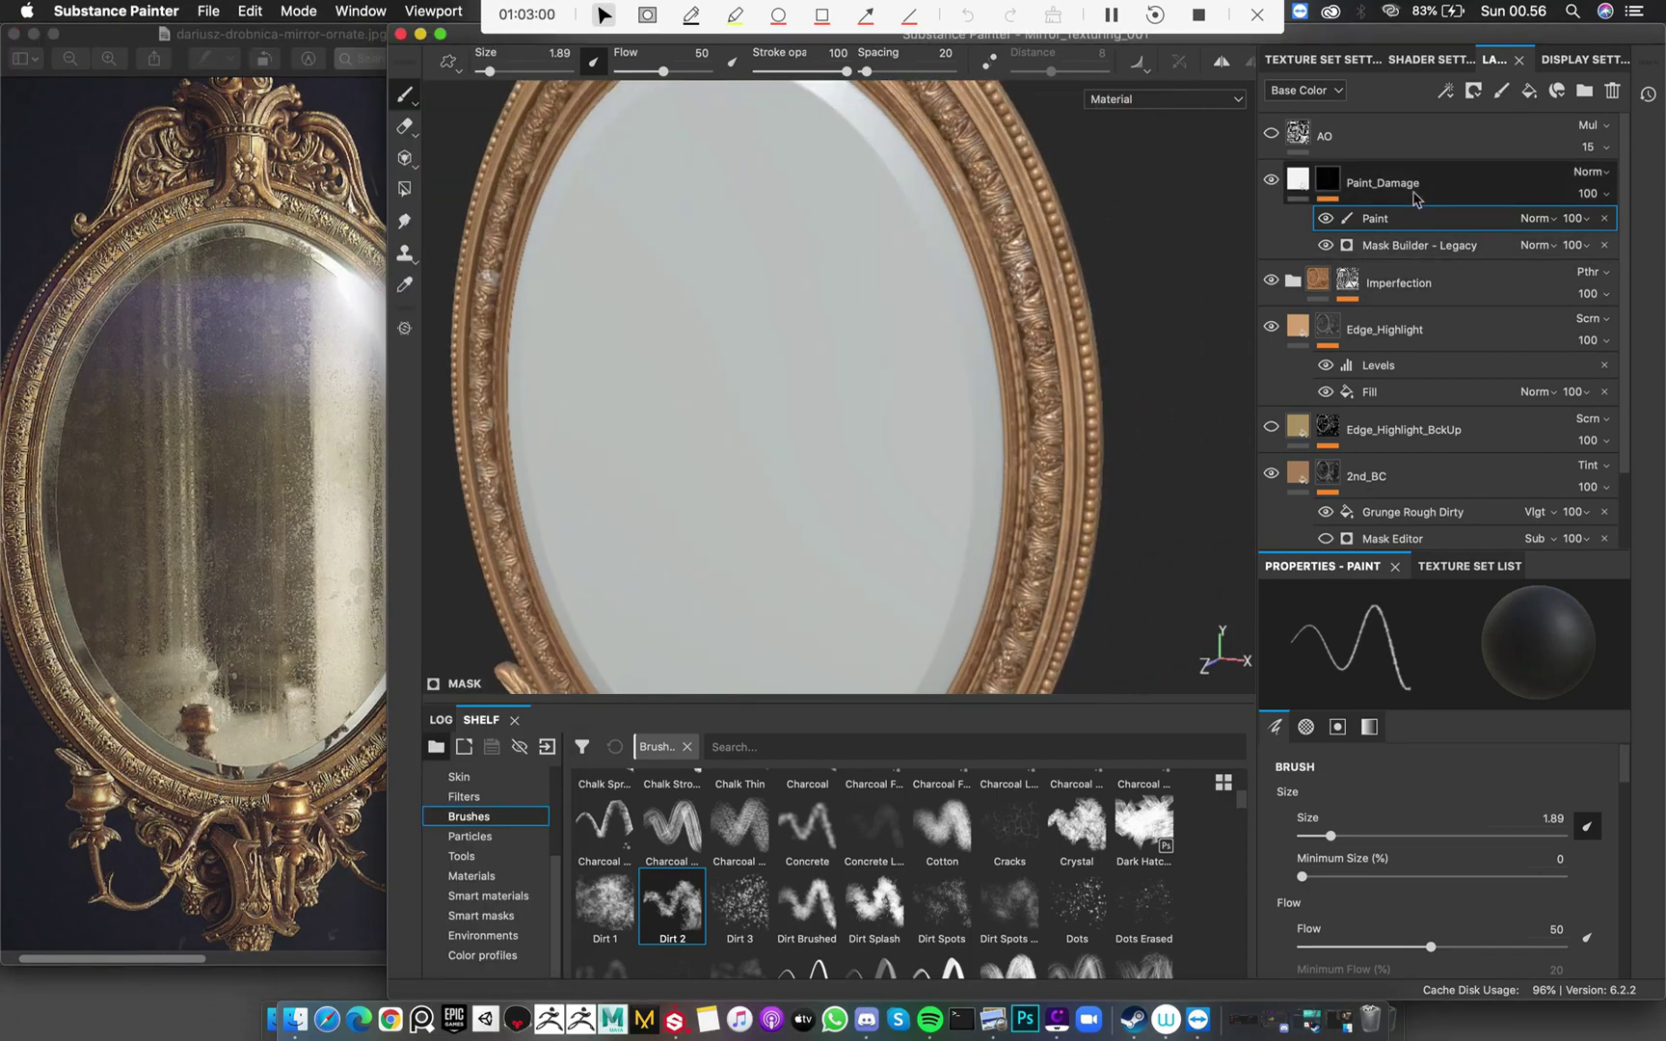
Add a new fill layer directly above Paint_Damage and rename it Dirt
left_click(1296, 183)
middle_click_drag(983, 388, 993, 343, "alt")
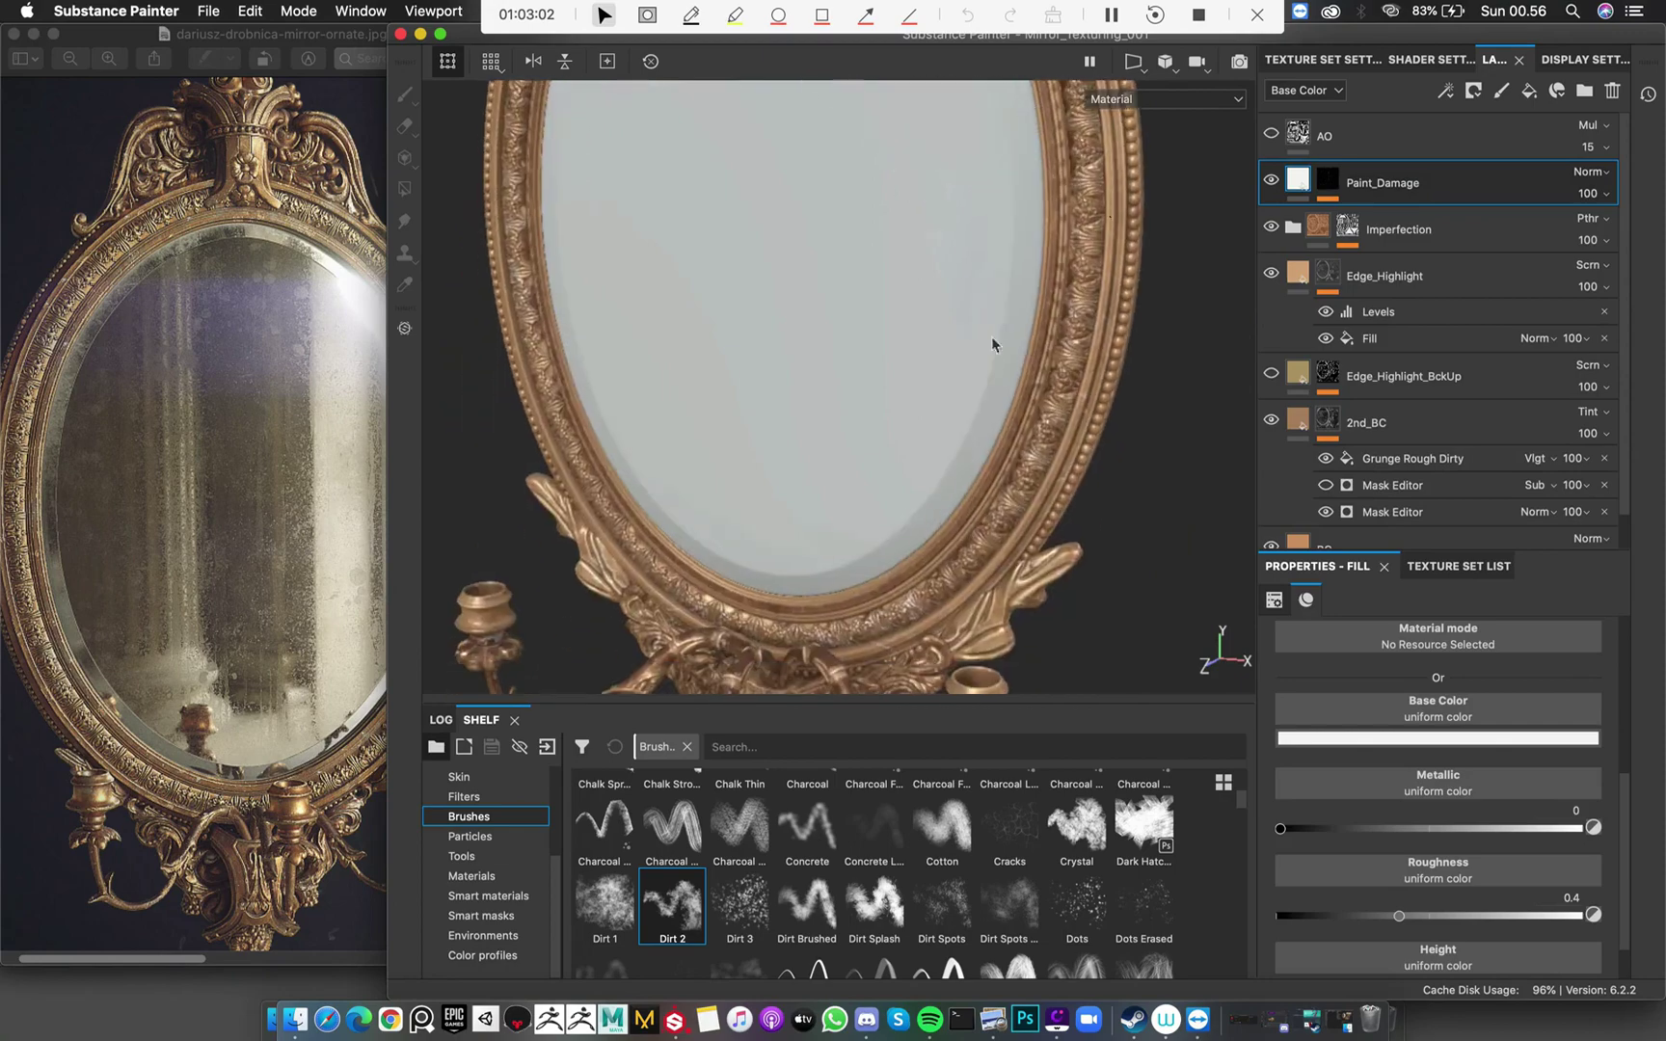
left_click_drag(993, 342, 1012, 386, "alt")
middle_click_drag(964, 597, 941, 483, "alt")
right_click_drag(952, 538, 1018, 369, "alt")
middle_click_drag(1019, 370, 950, 482, "alt")
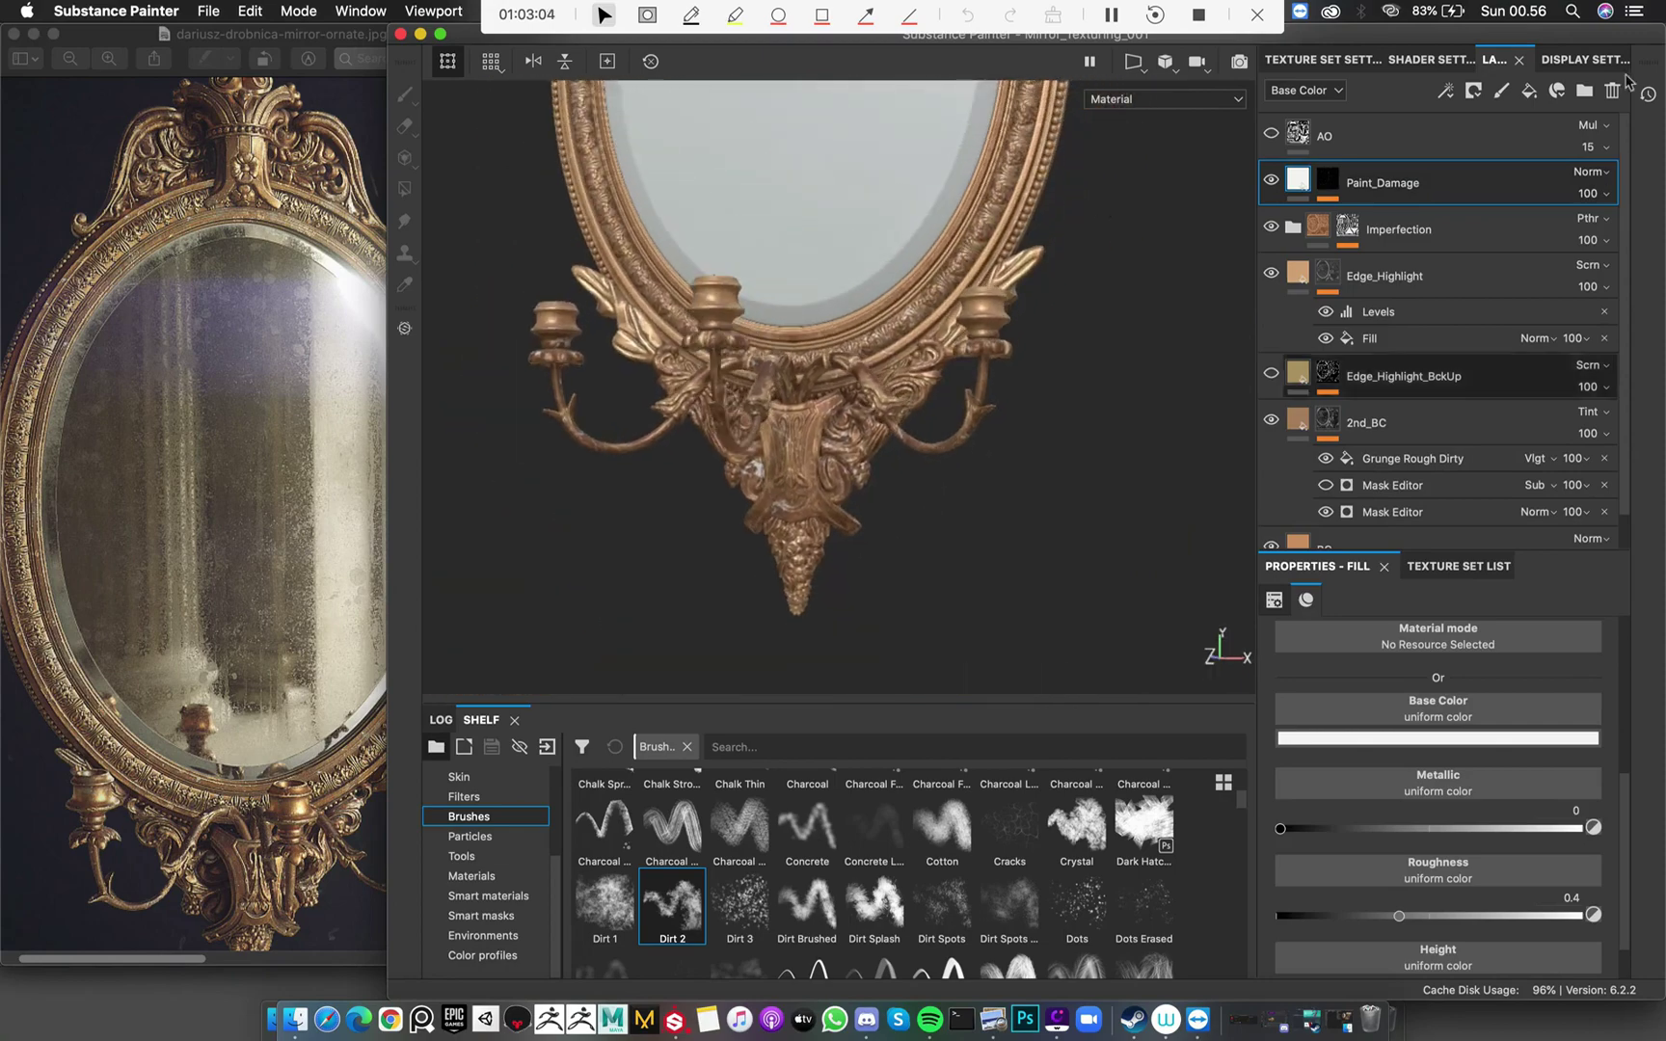
middle_click_drag(873, 397, 938, 416, "alt")
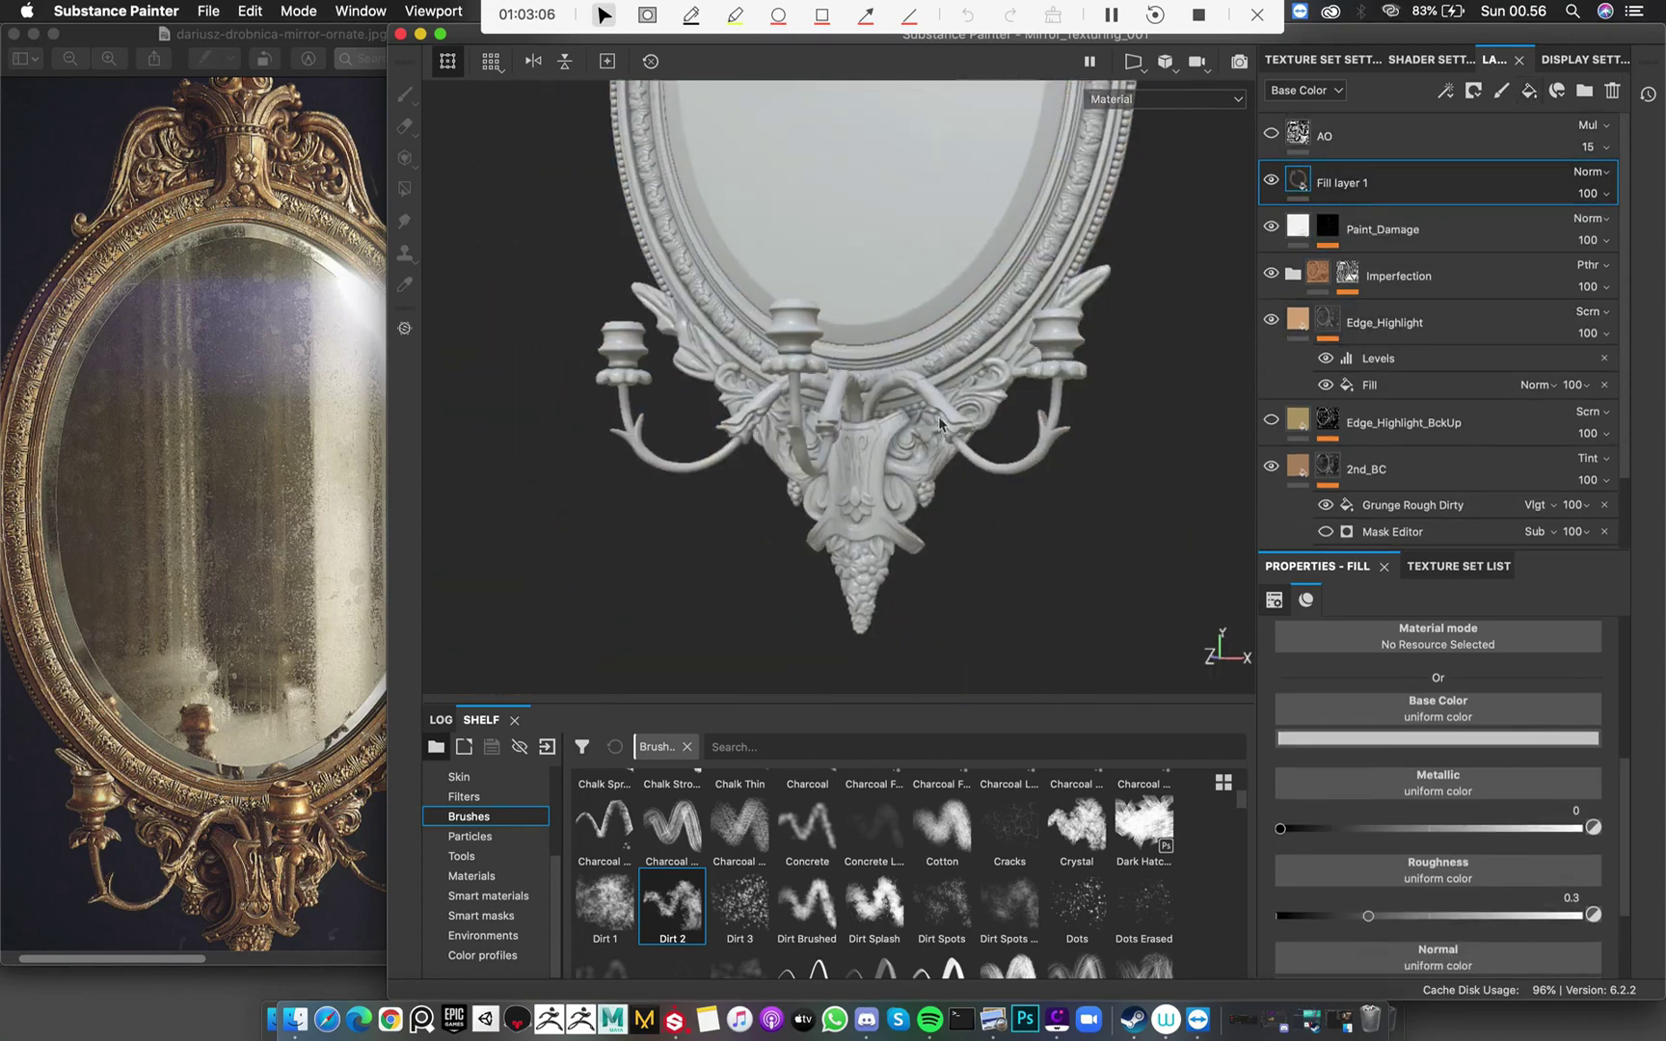
right_click_drag(938, 416, 951, 463, "alt")
middle_click_drag(950, 463, 851, 455, "alt")
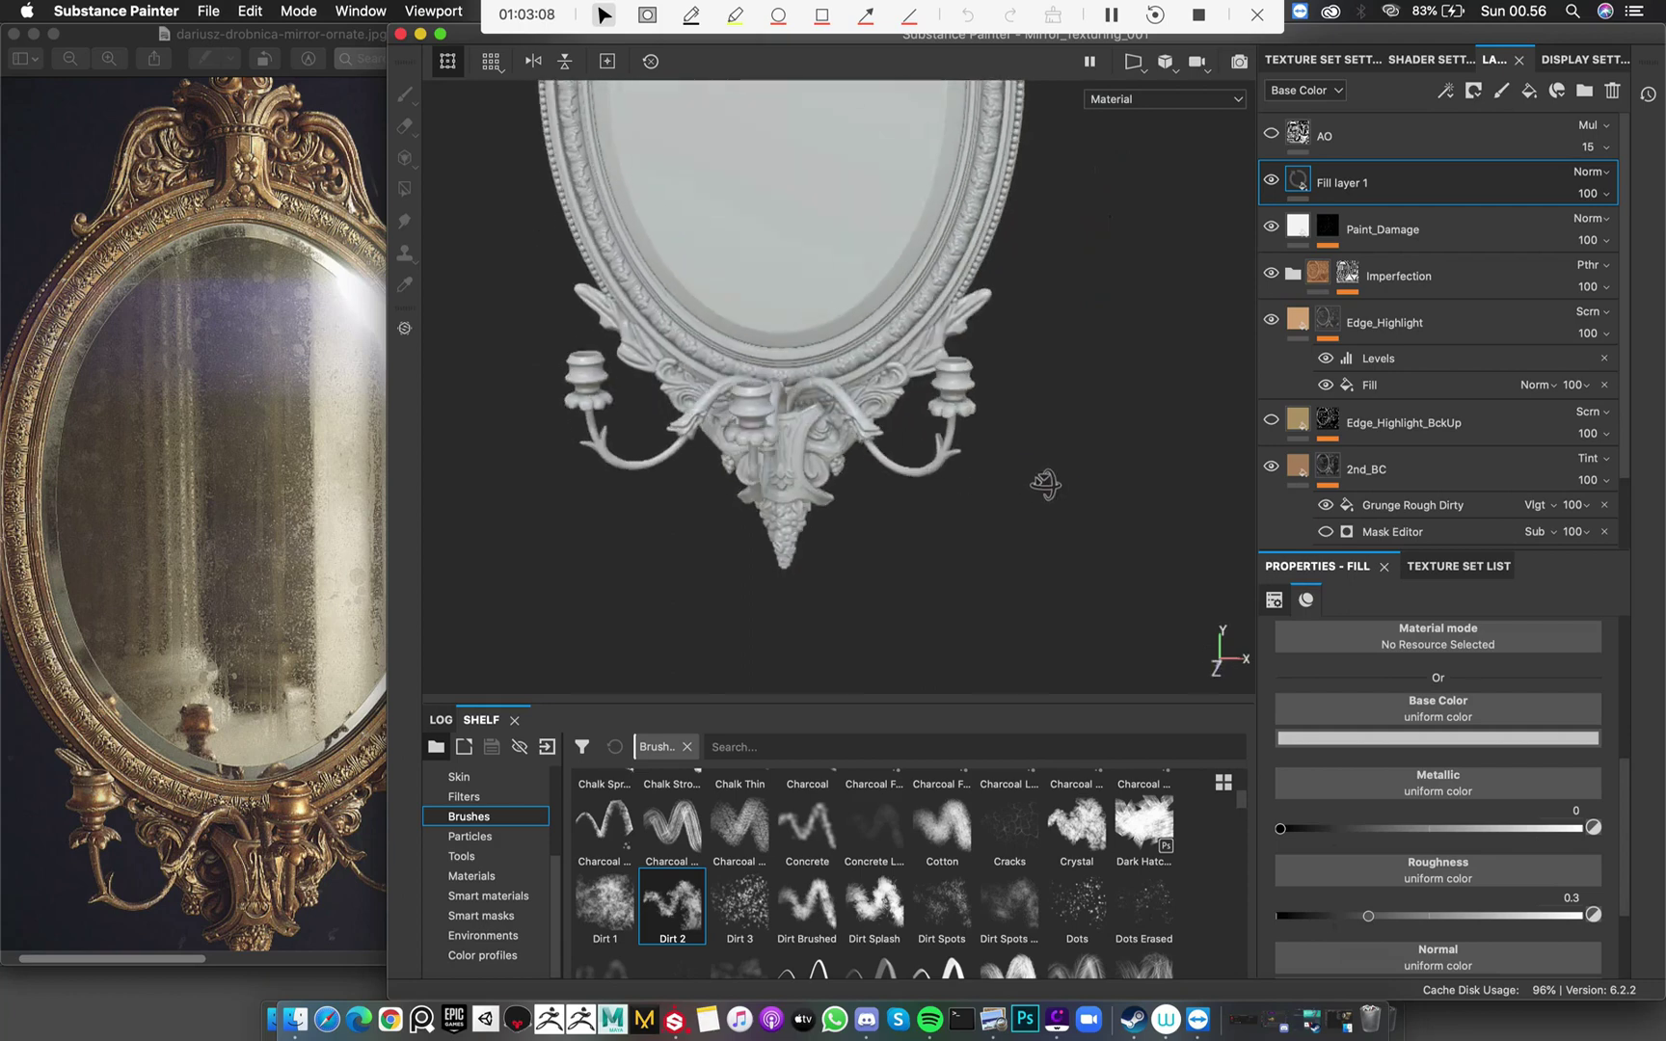
left_click_drag(1045, 480, 855, 475, "alt")
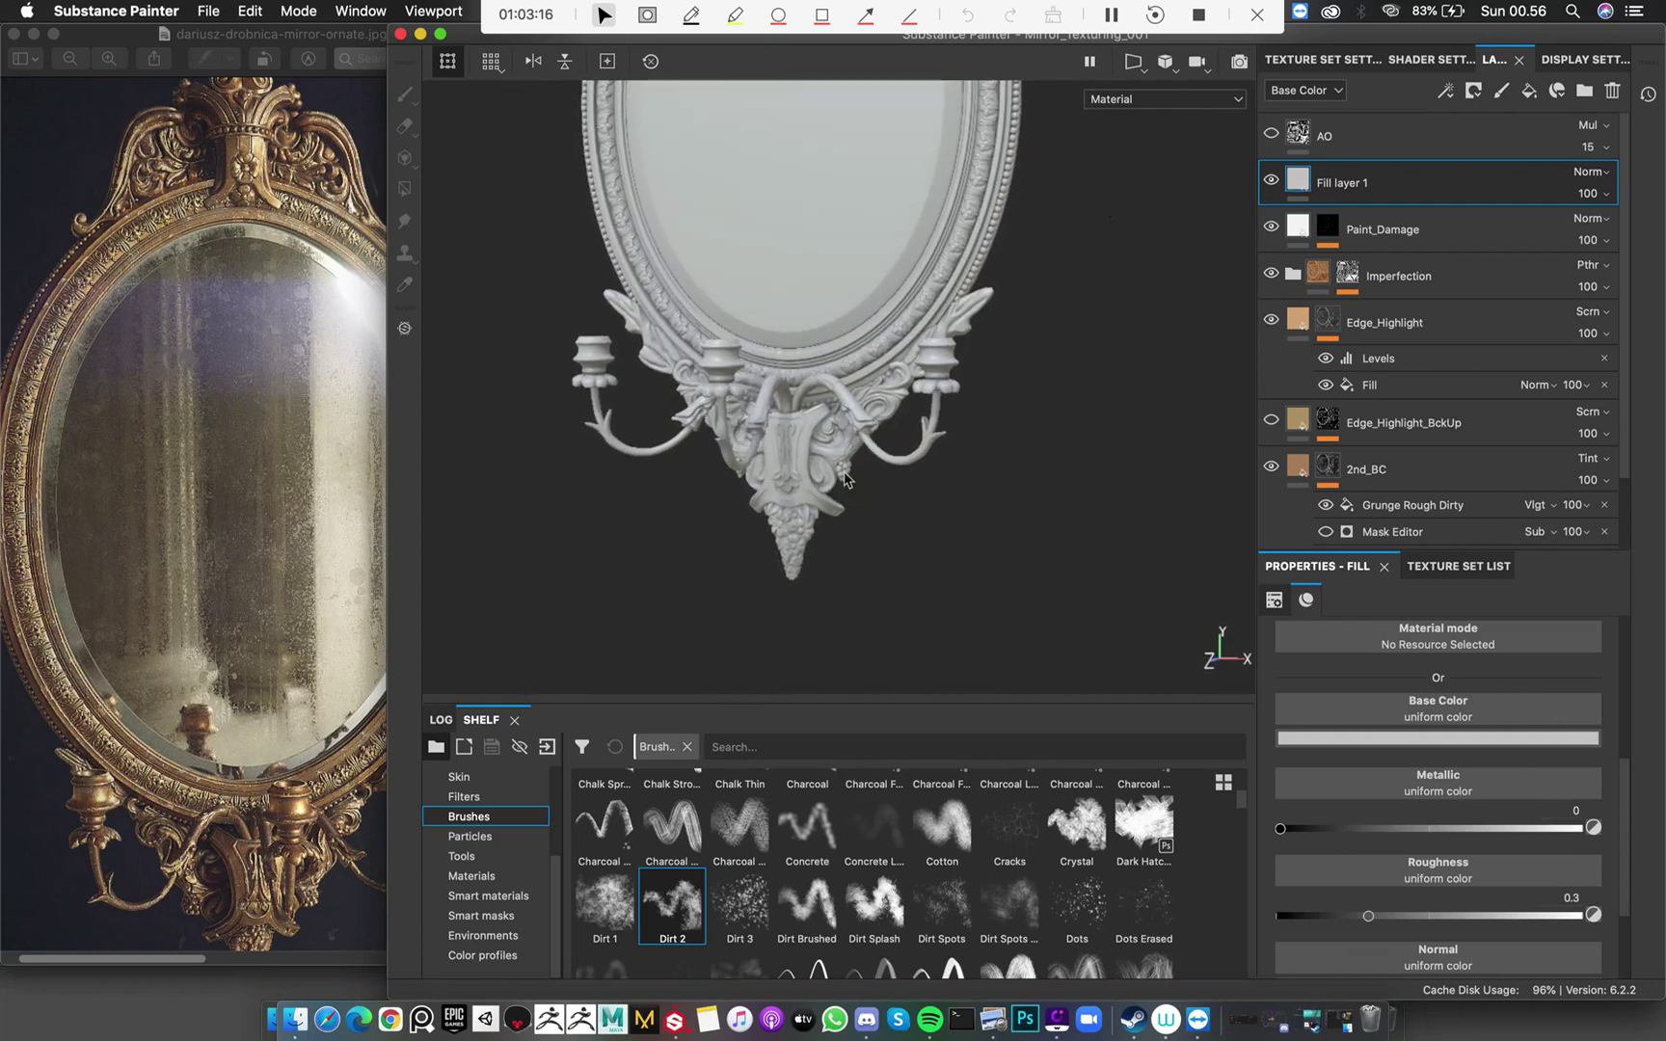
scroll(844, 479, "up", 2)
double_click(1361, 185)
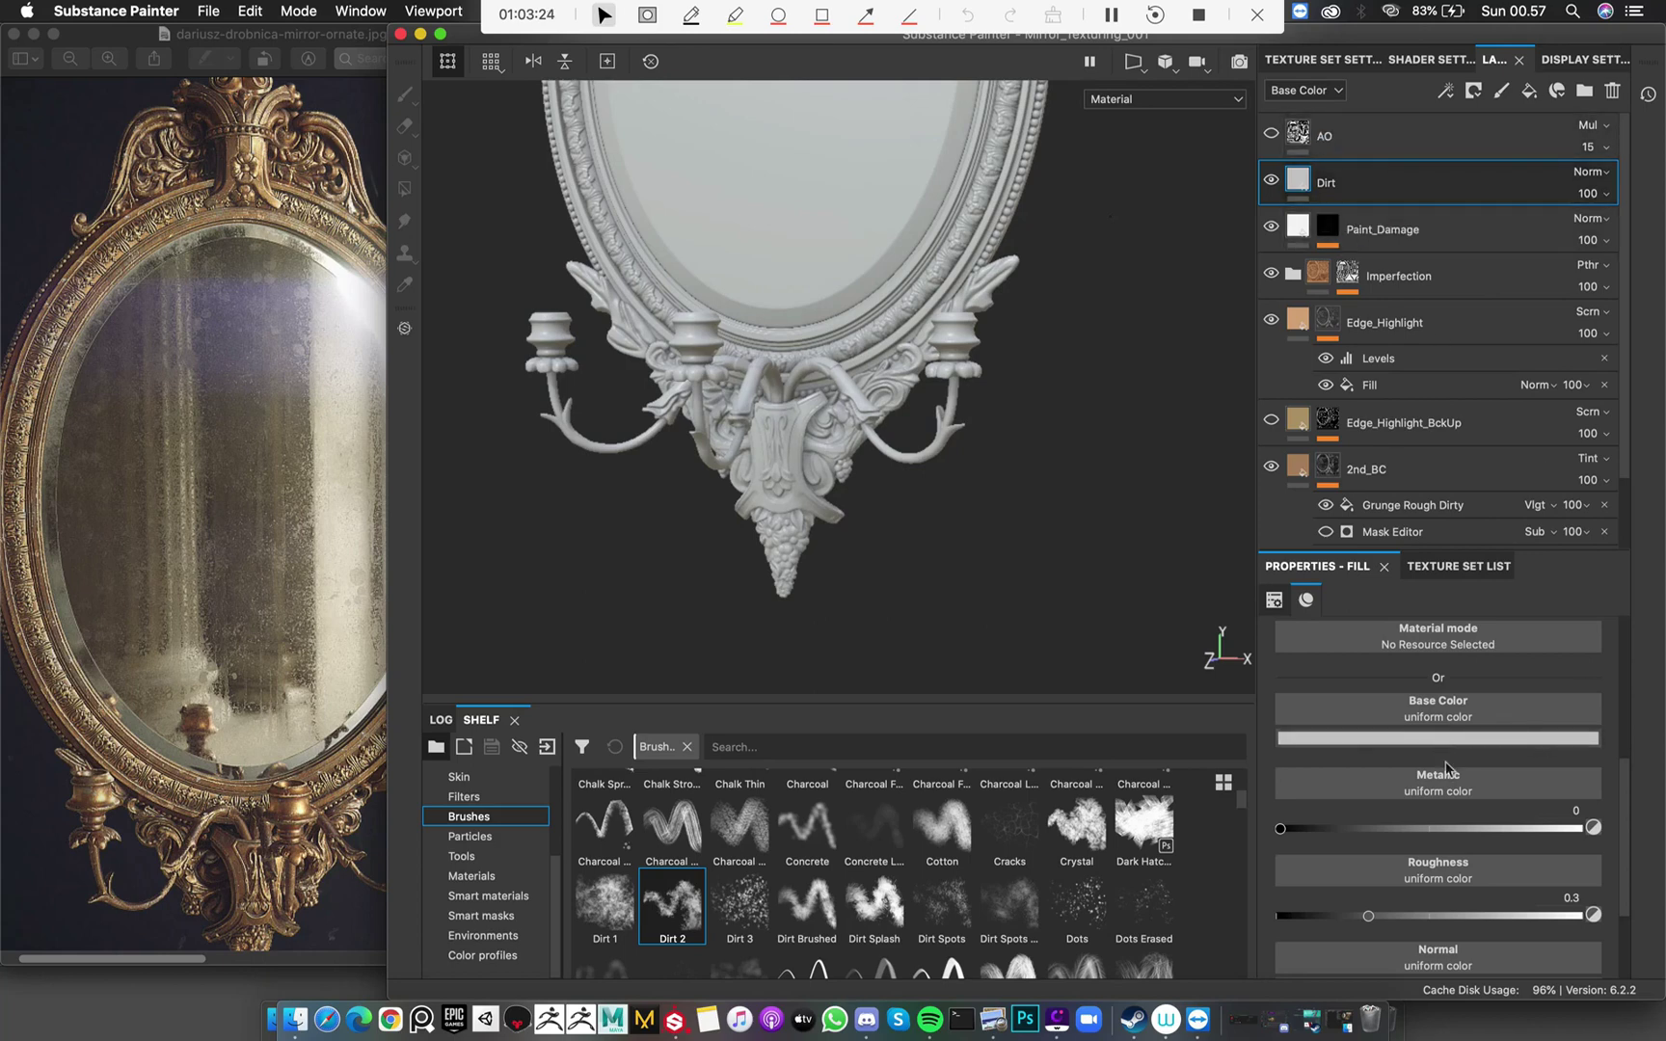
Turn off the Dirt fill's normal and height channels and set its Roughness to 1
scroll(1418, 754, "up", 4)
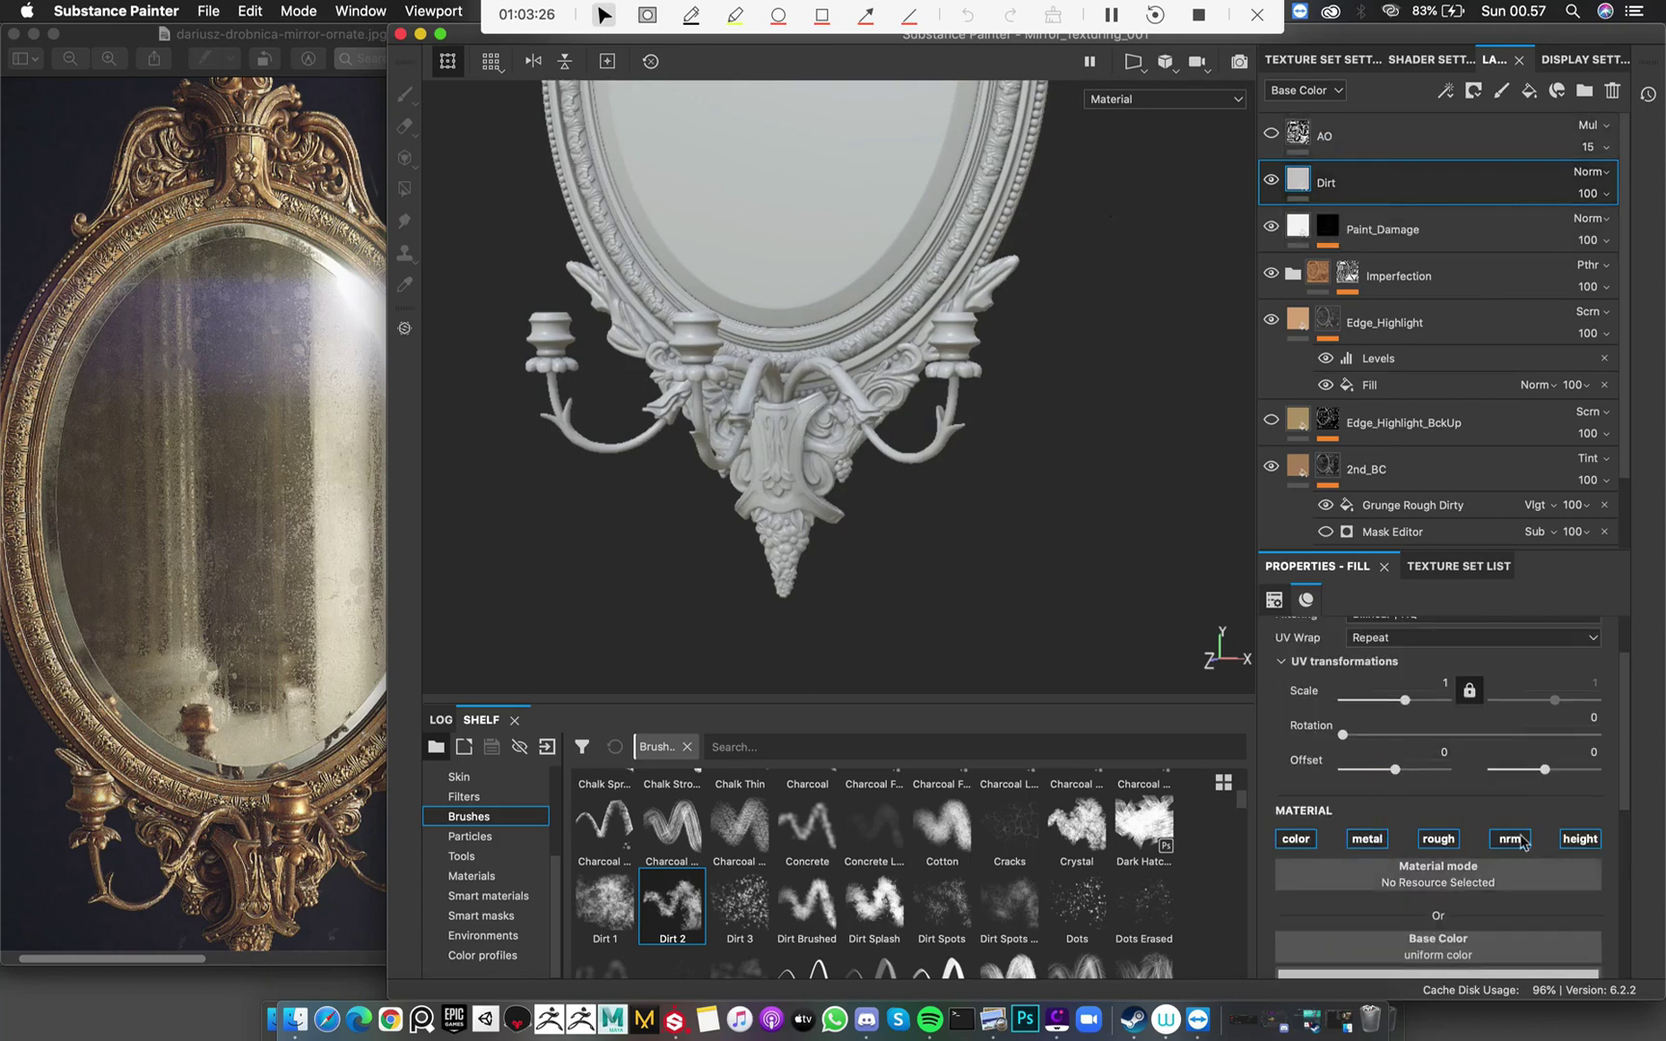
scroll(1431, 896, "down", 3)
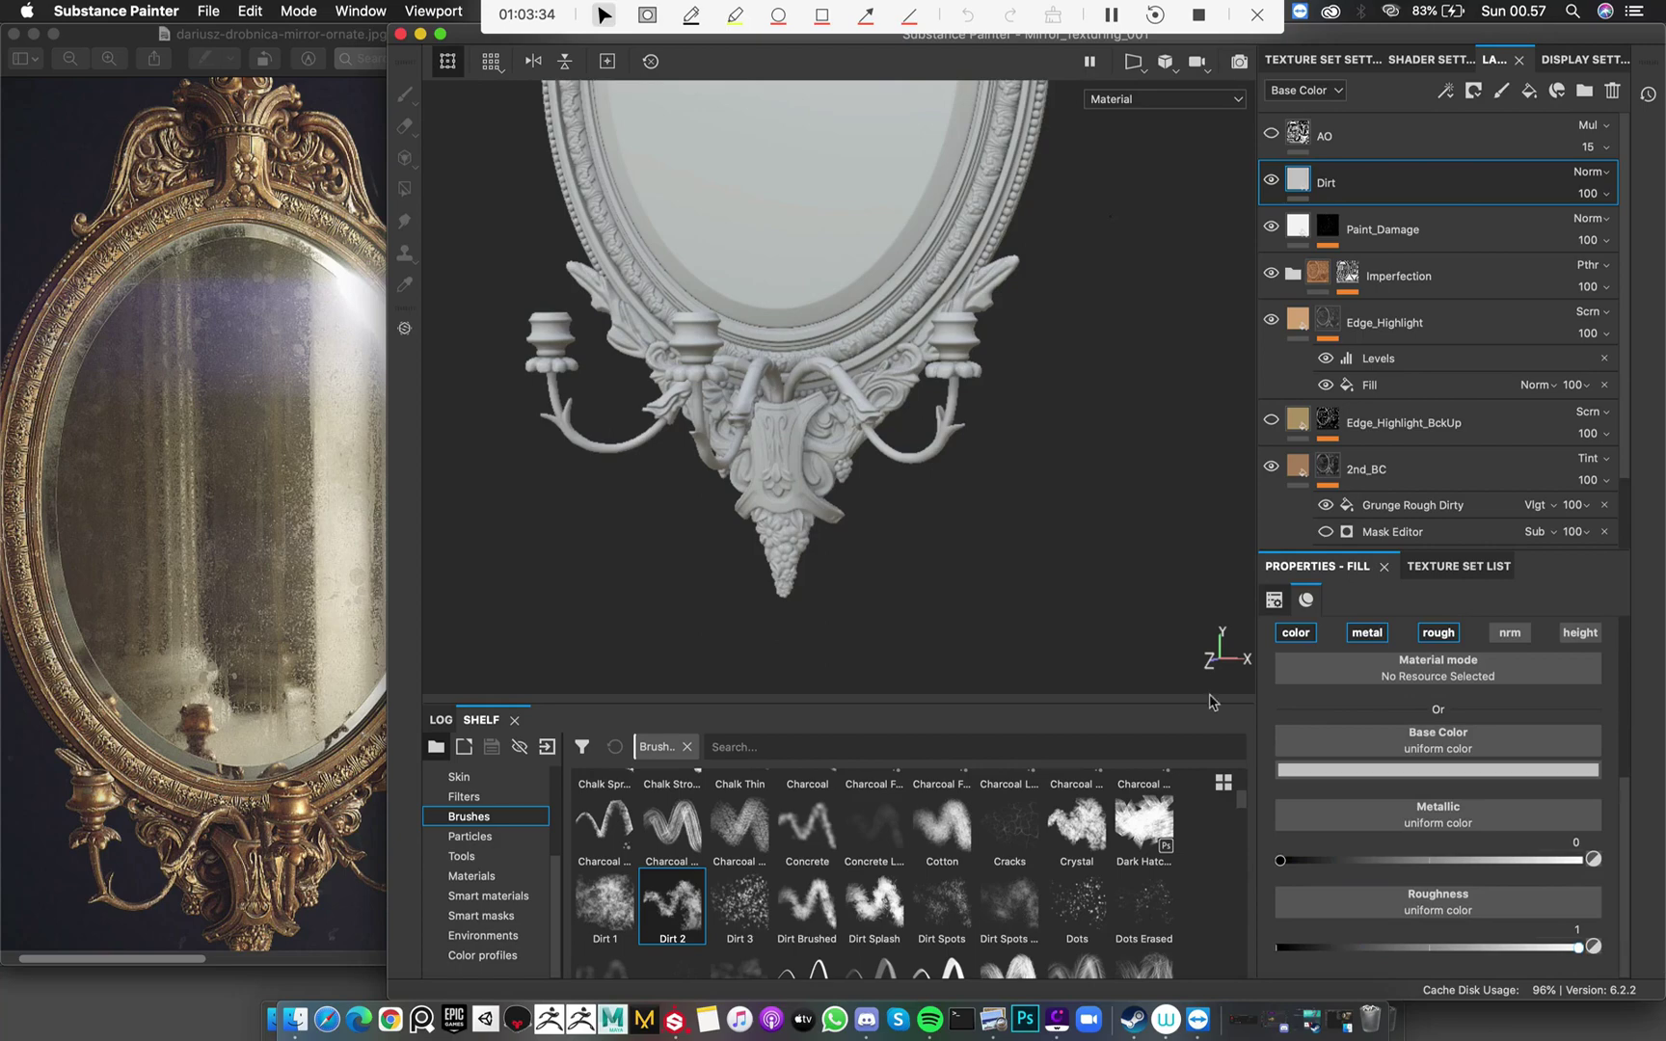
middle_click_drag(998, 265, 1046, 656, "alt")
middle_click_drag(969, 188, 928, 482, "alt")
right_click_drag(1132, 480, 1141, 391, "alt")
left_click_drag(1140, 390, 1244, 539, "alt")
Sample the BC layer's colour as the Dirt fill's base colour and darken it to a V value of 0.009
scroll(1556, 926, "up", 3)
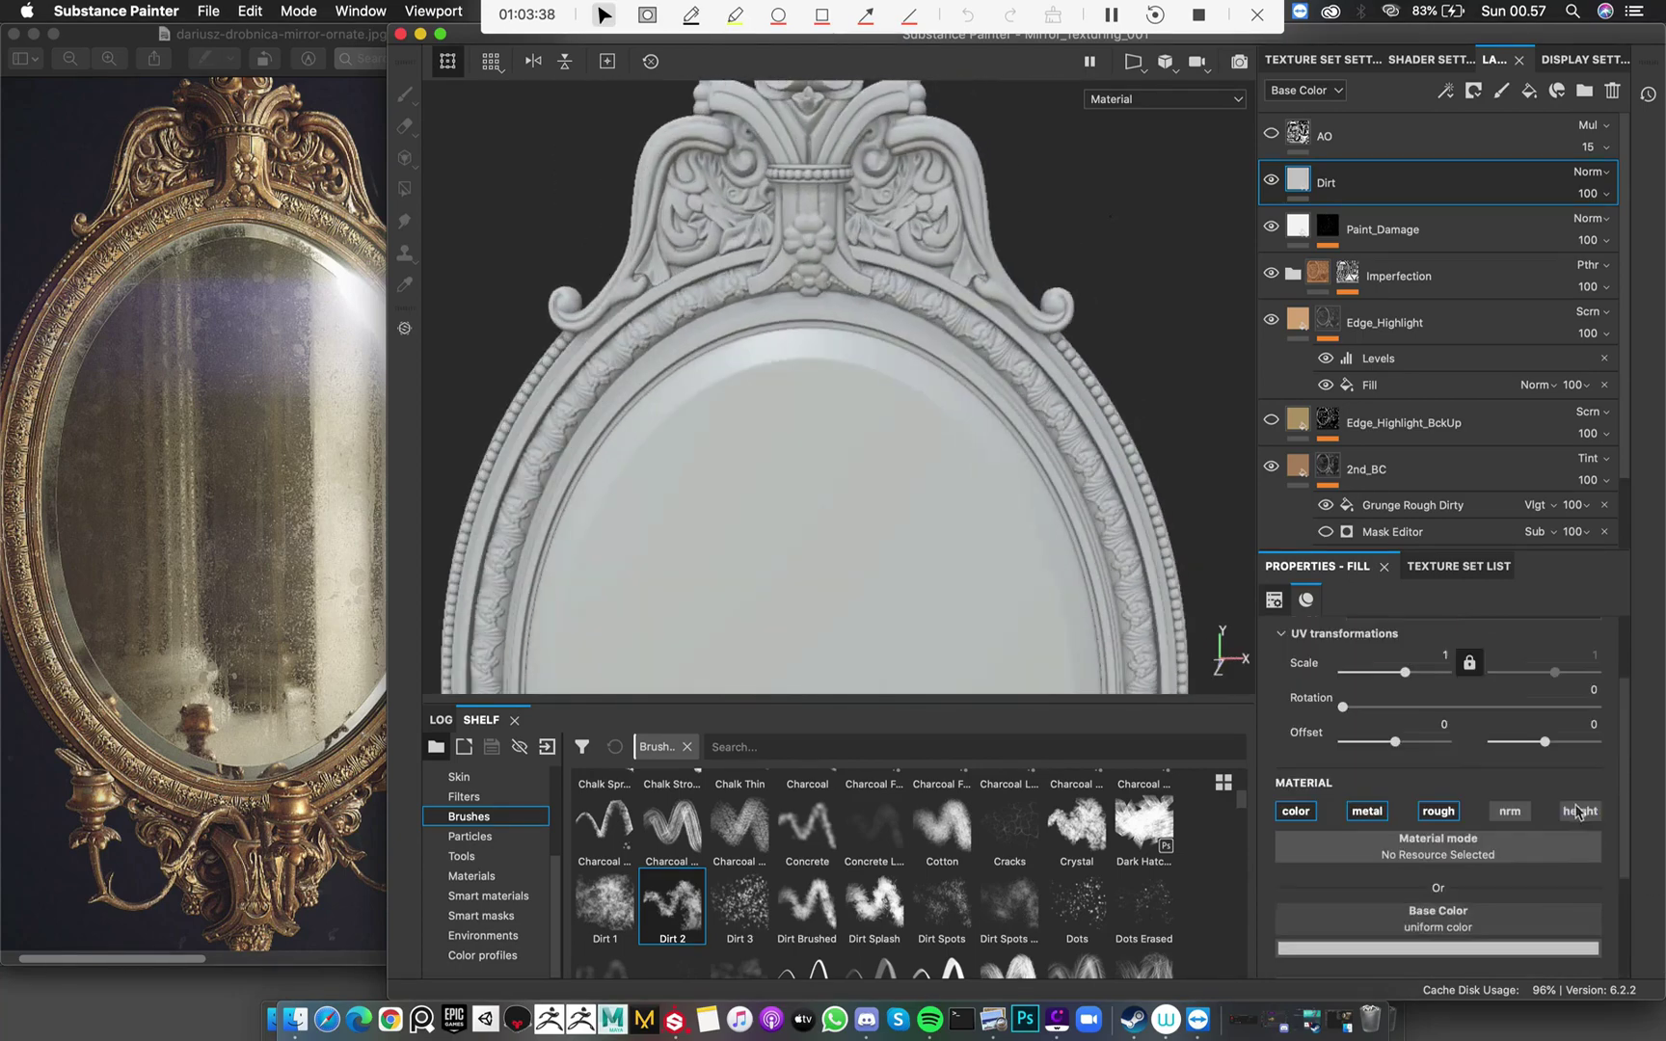
left_click(1484, 889)
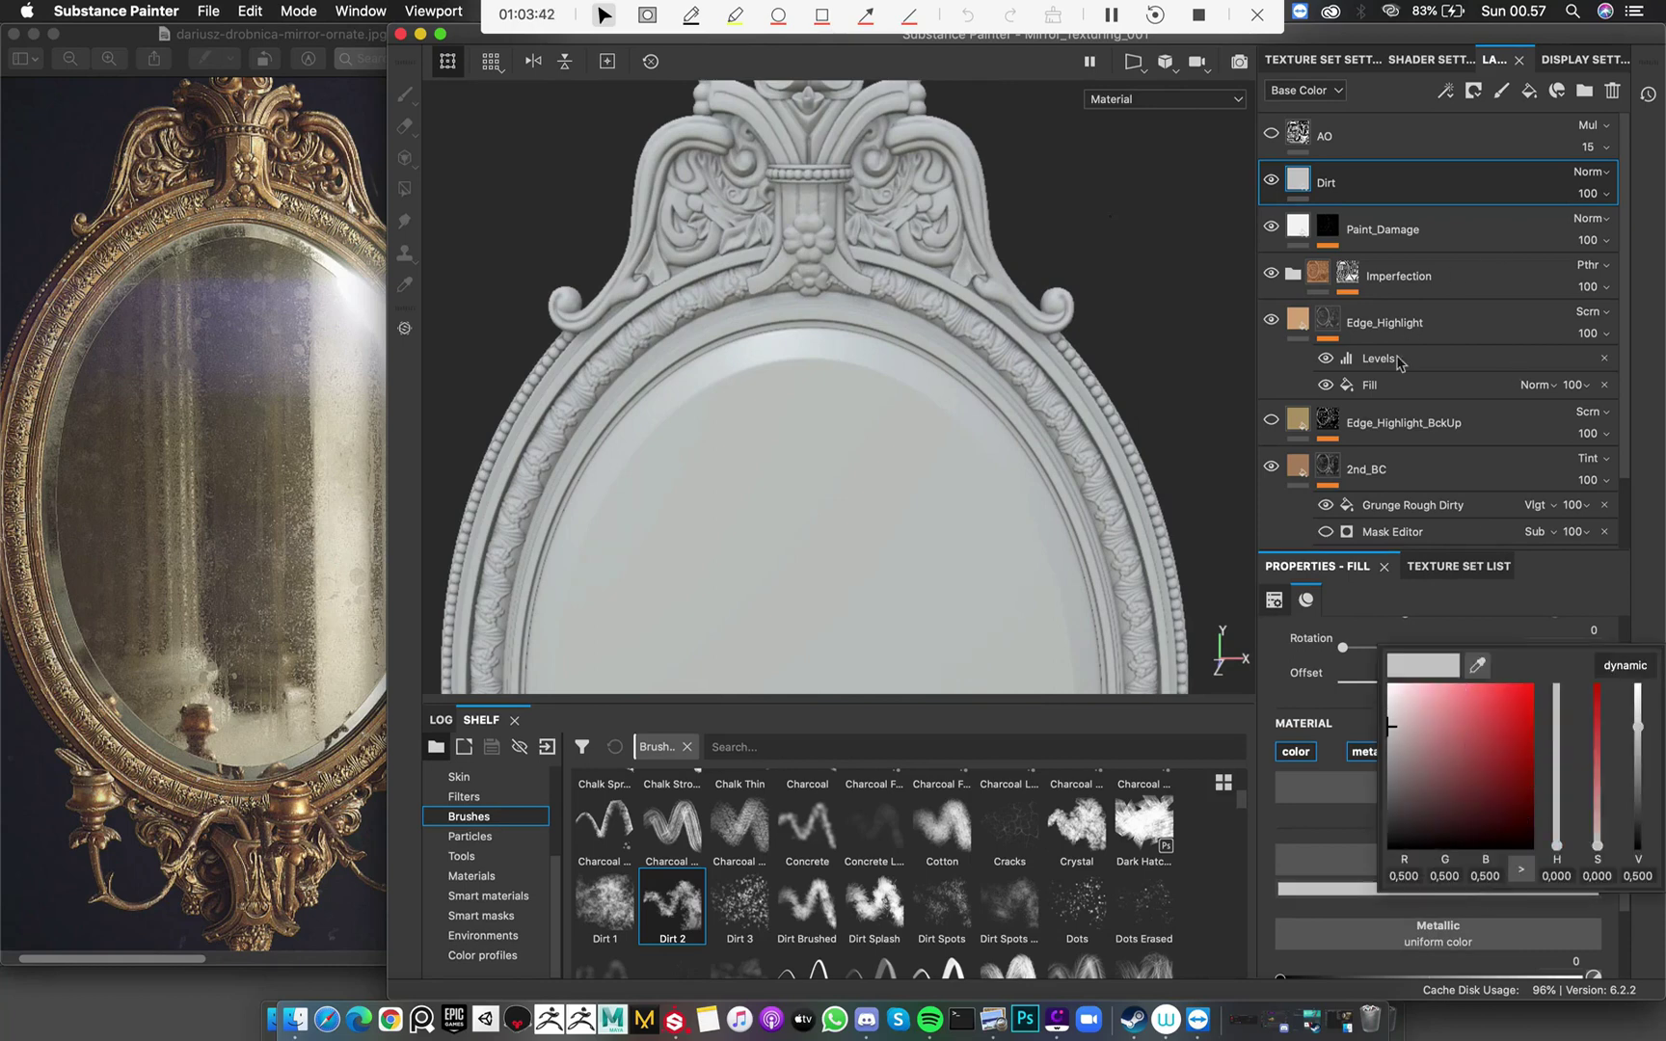
left_click(1628, 221)
left_click_drag(1626, 225, 1649, 540)
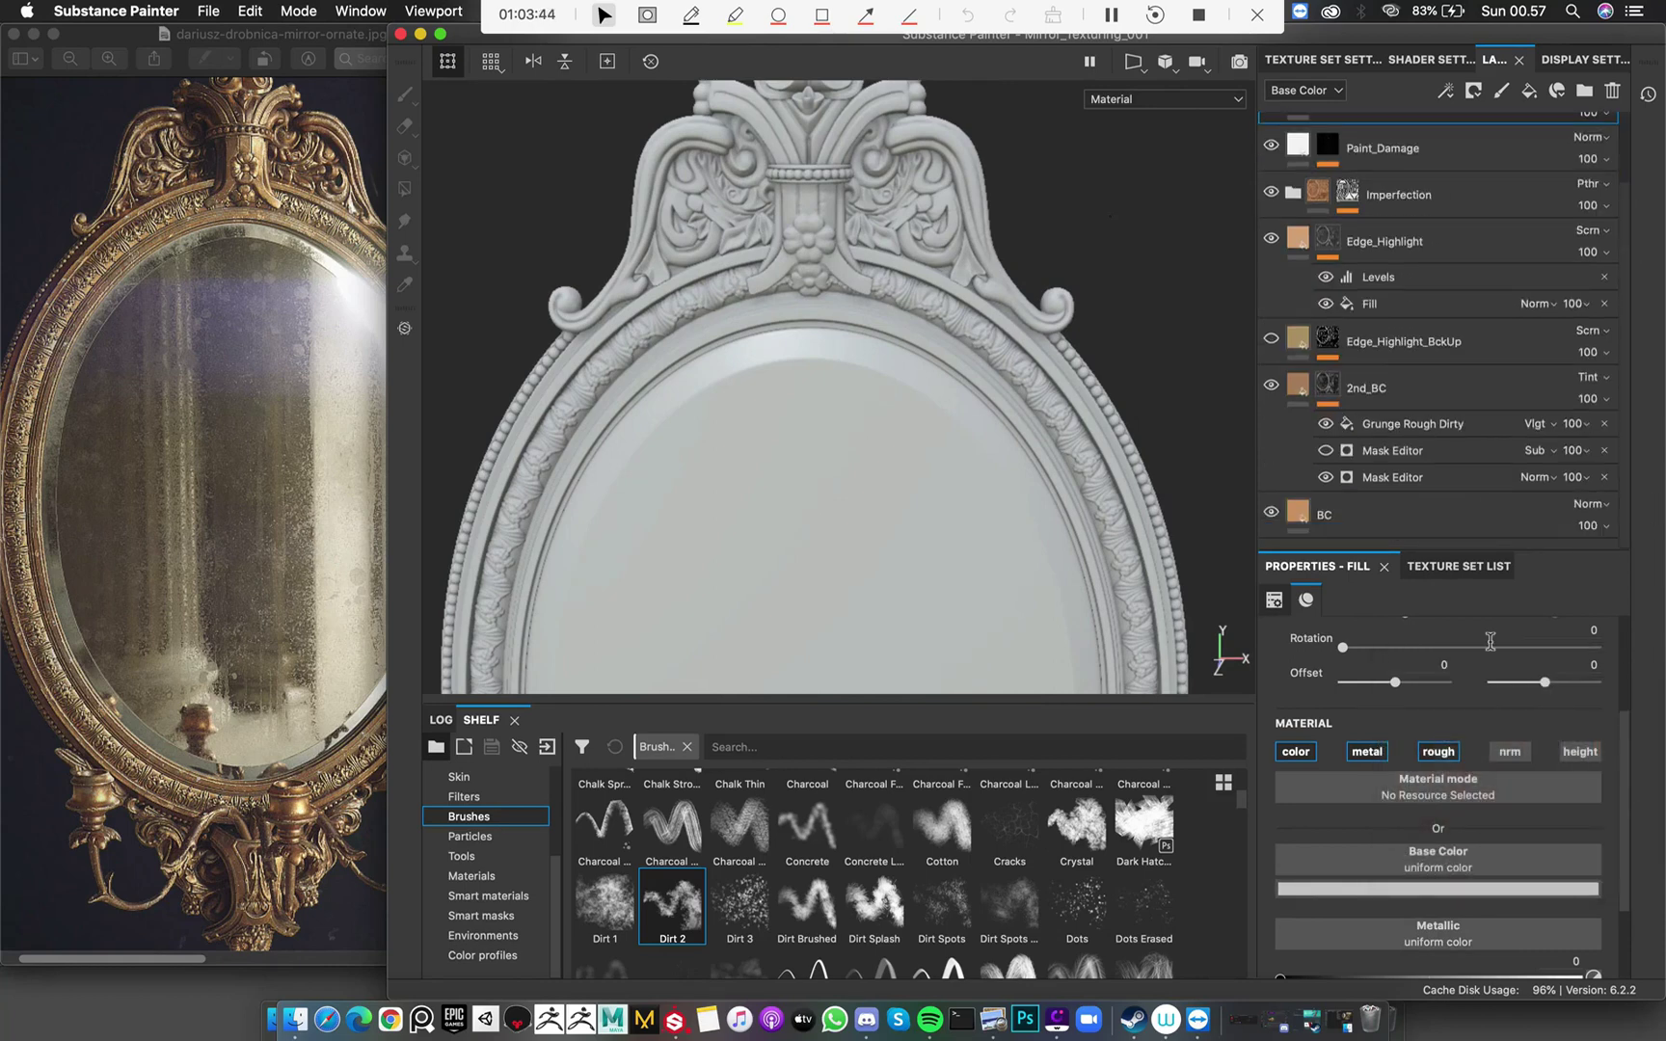
left_click(1427, 889)
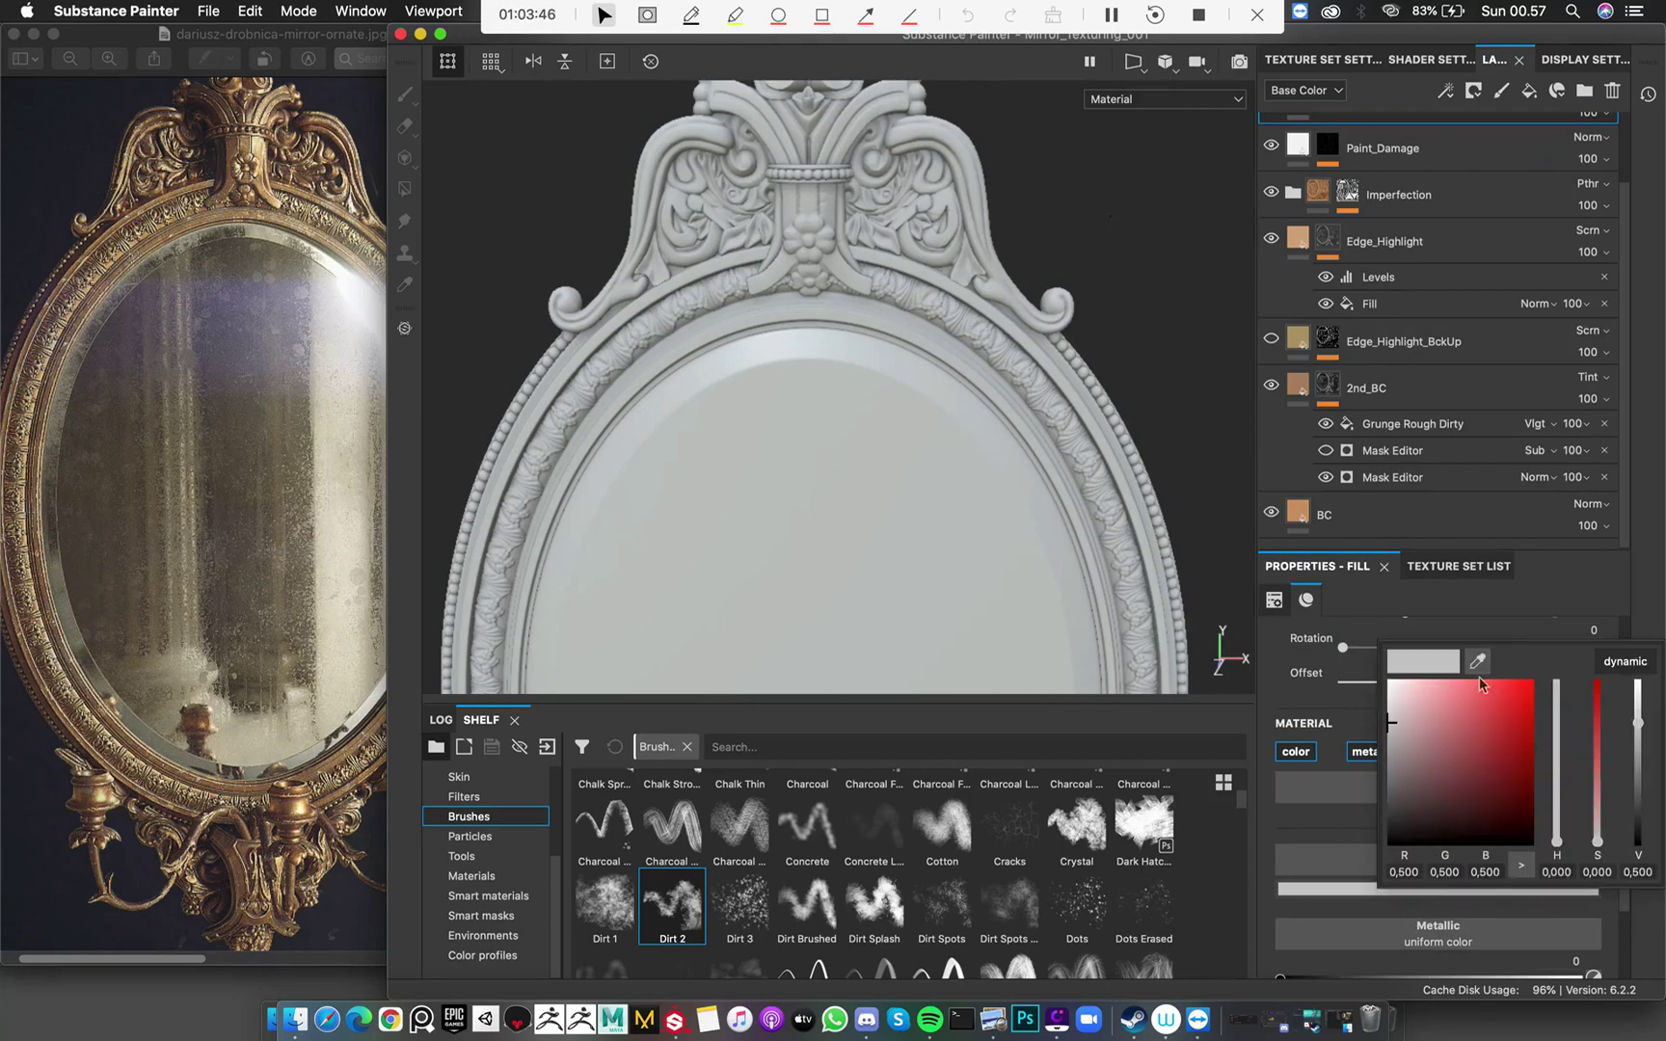
left_click_drag(1391, 394, 1298, 506)
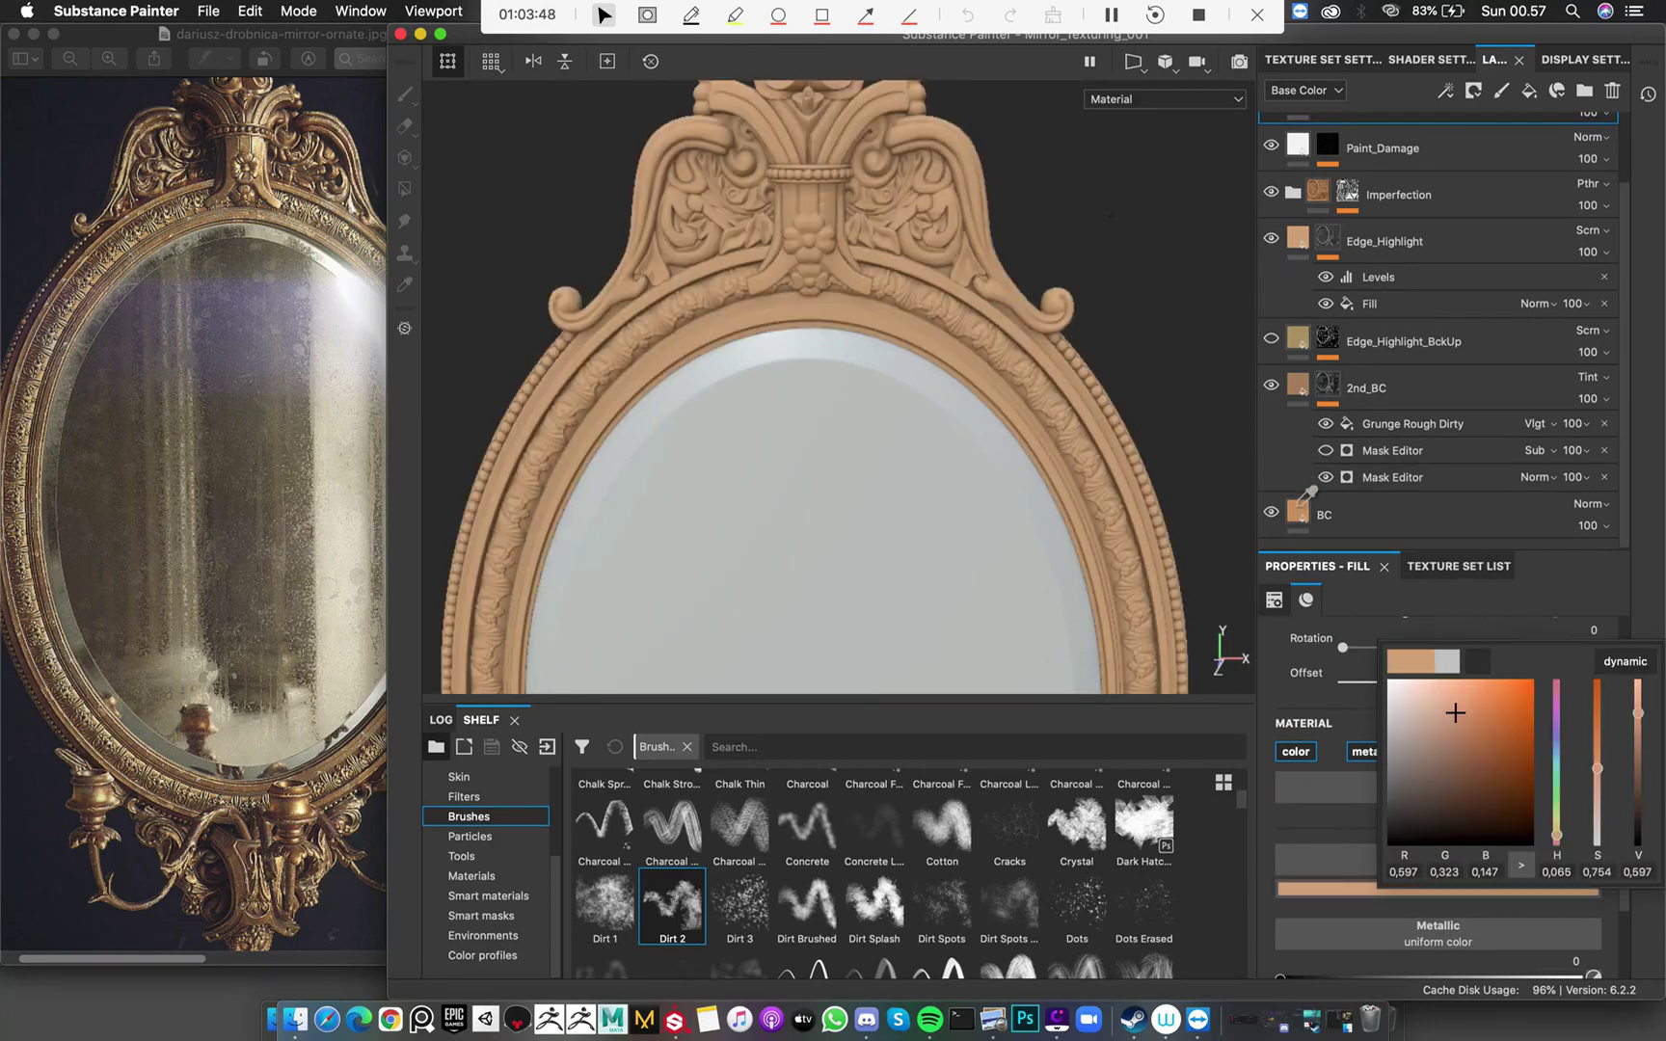
left_click_drag(1635, 742, 1639, 835)
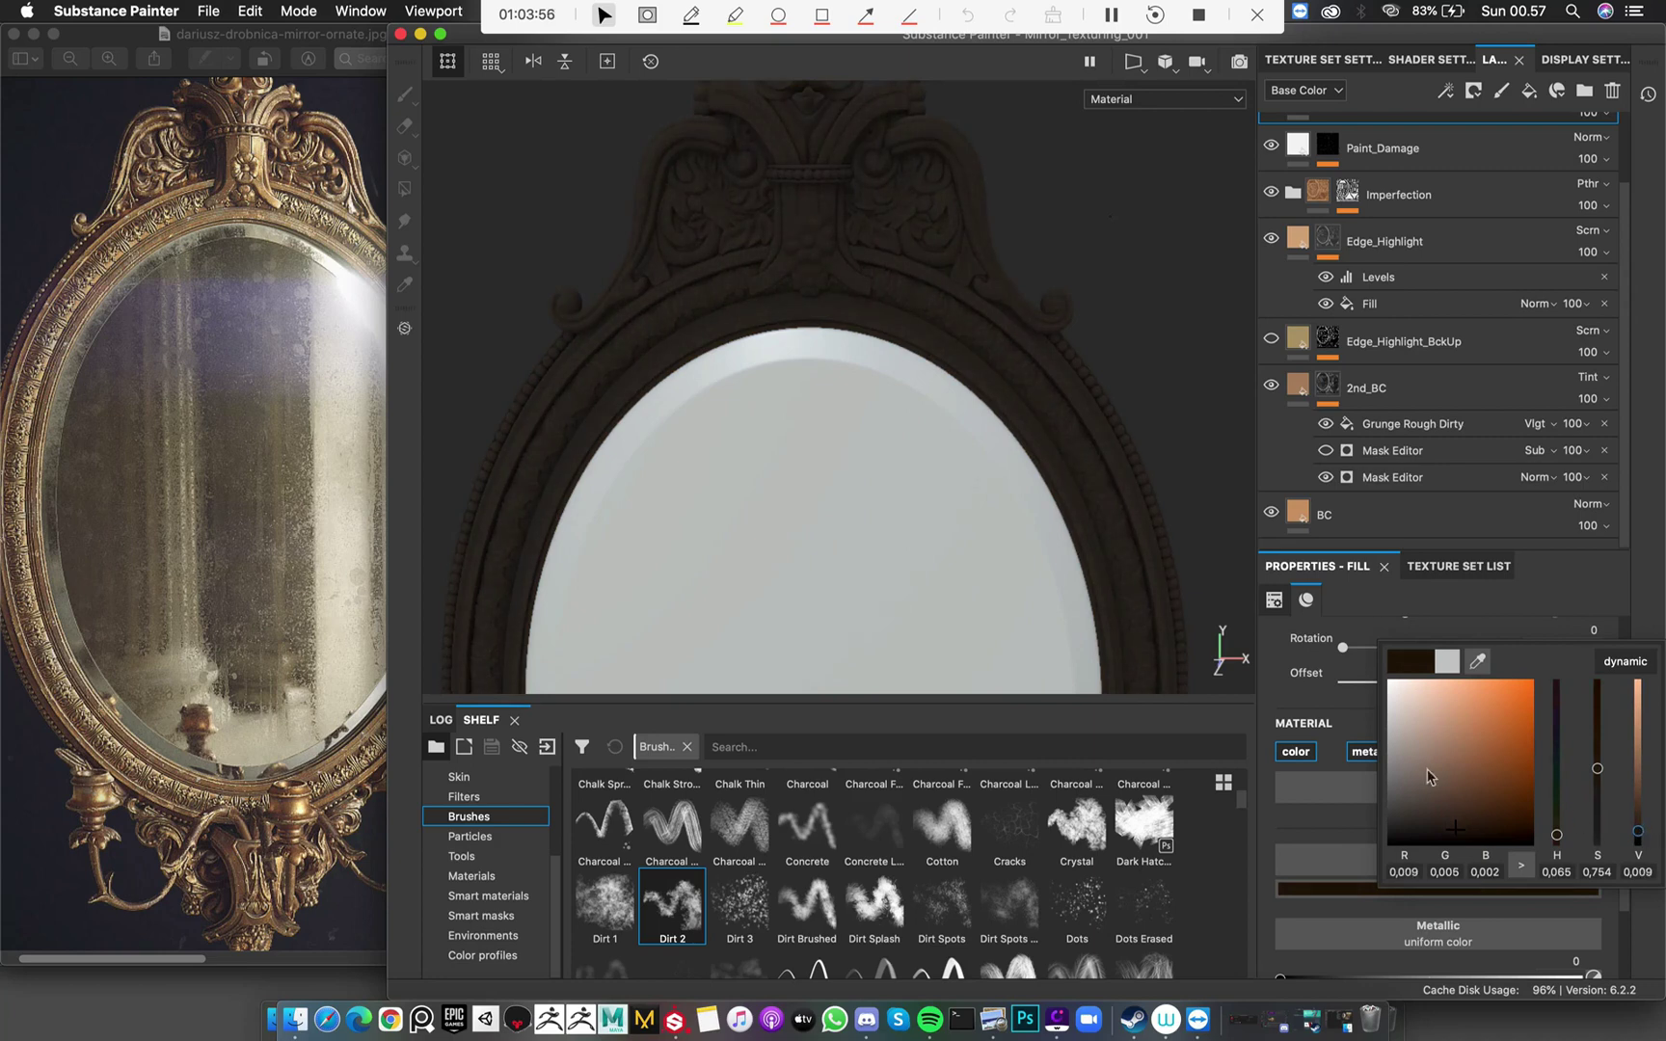
left_click(1134, 361)
Add a black mask to the Dirt layer
right_click_drag(602, 180, 874, 282, "alt")
middle_click_drag(873, 283, 839, 322, "alt")
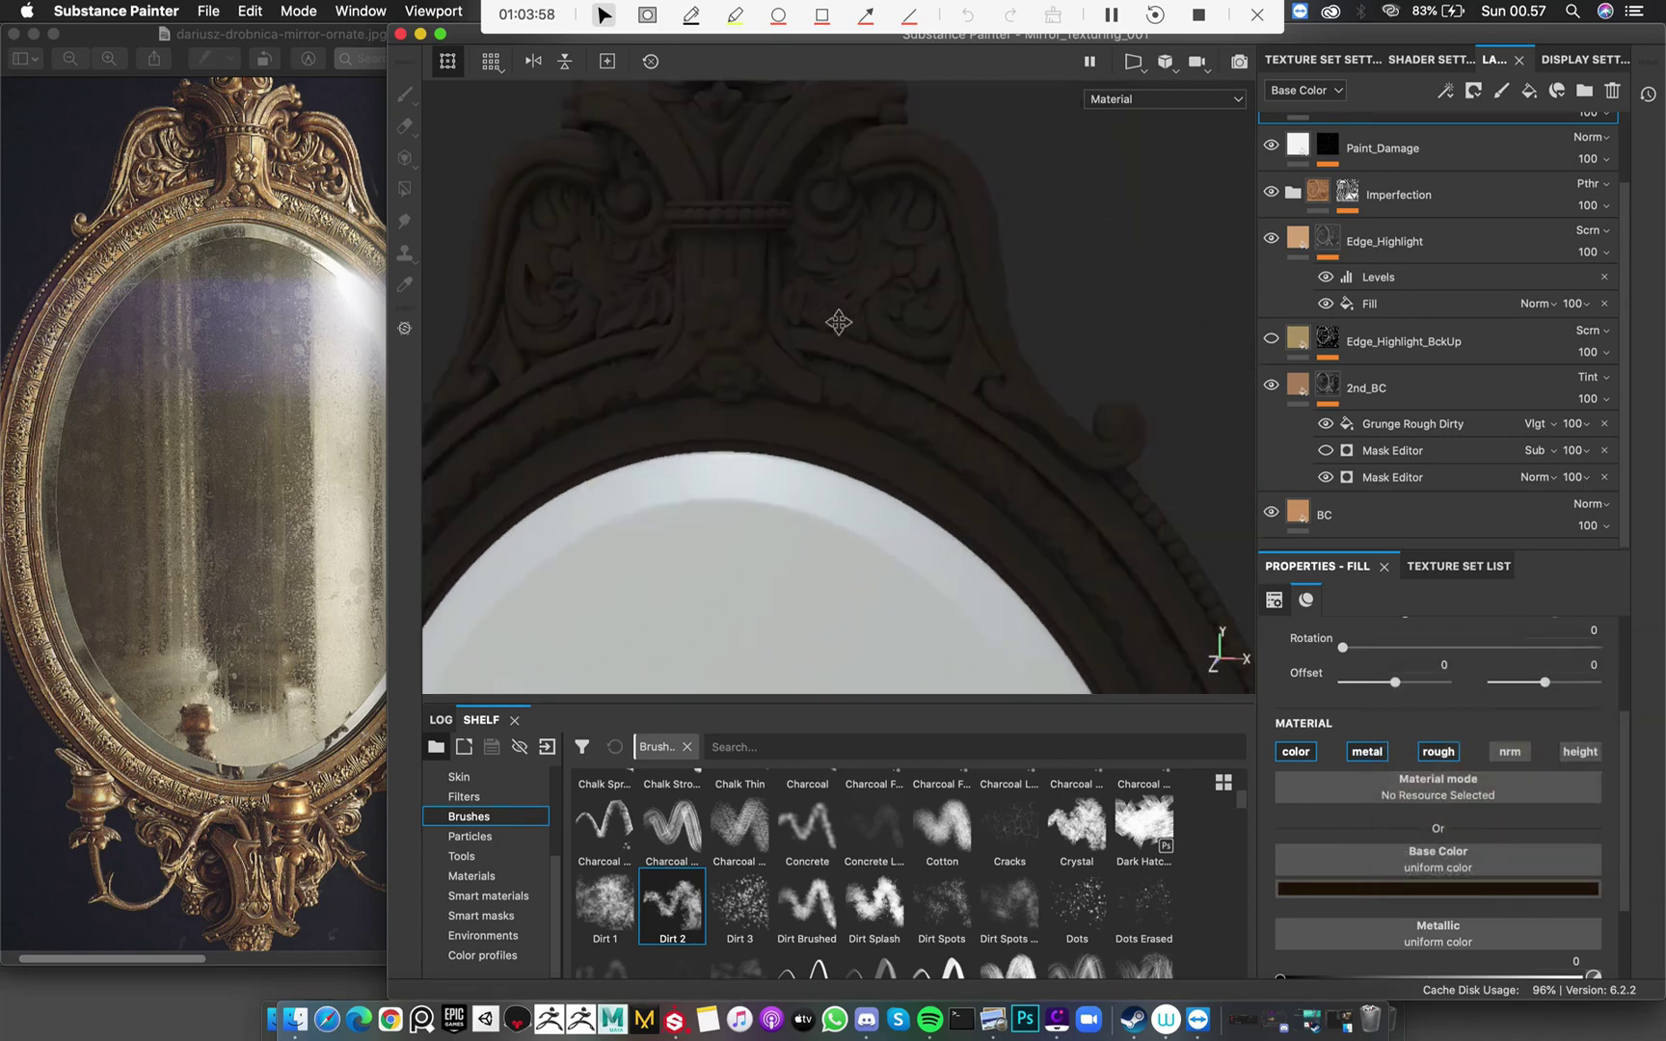
scroll(1444, 249, "up", 2)
right_click(1383, 172)
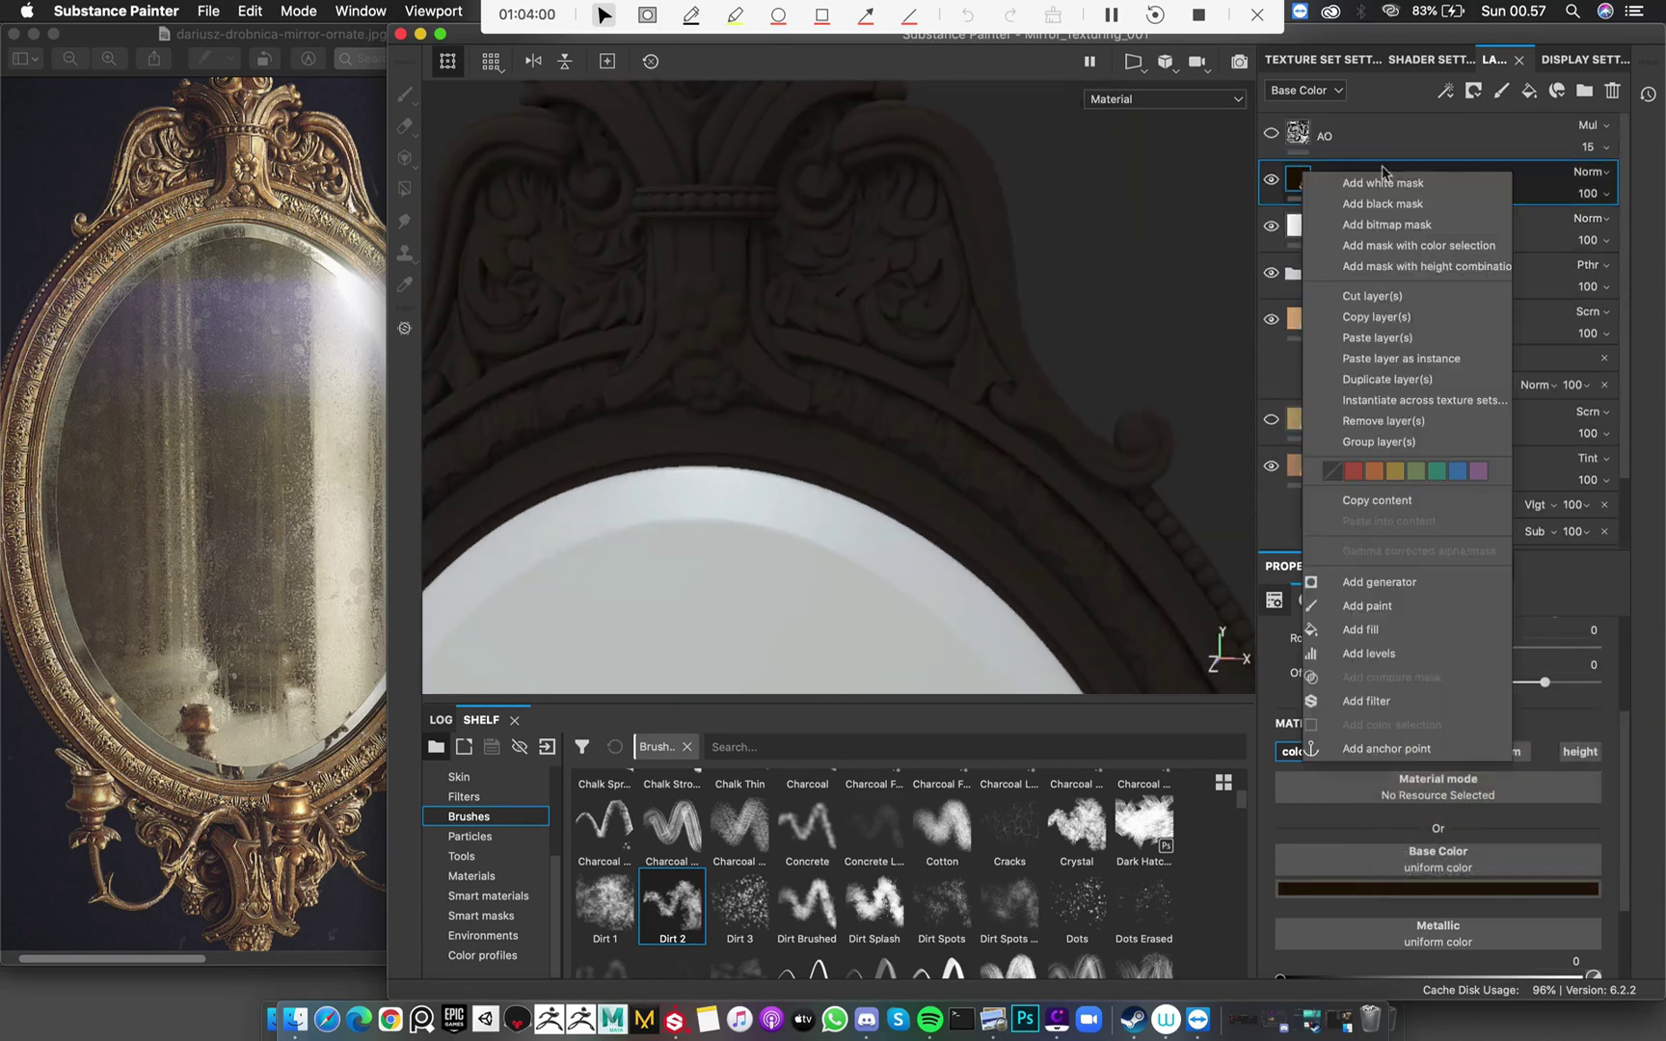
left_click(1403, 205)
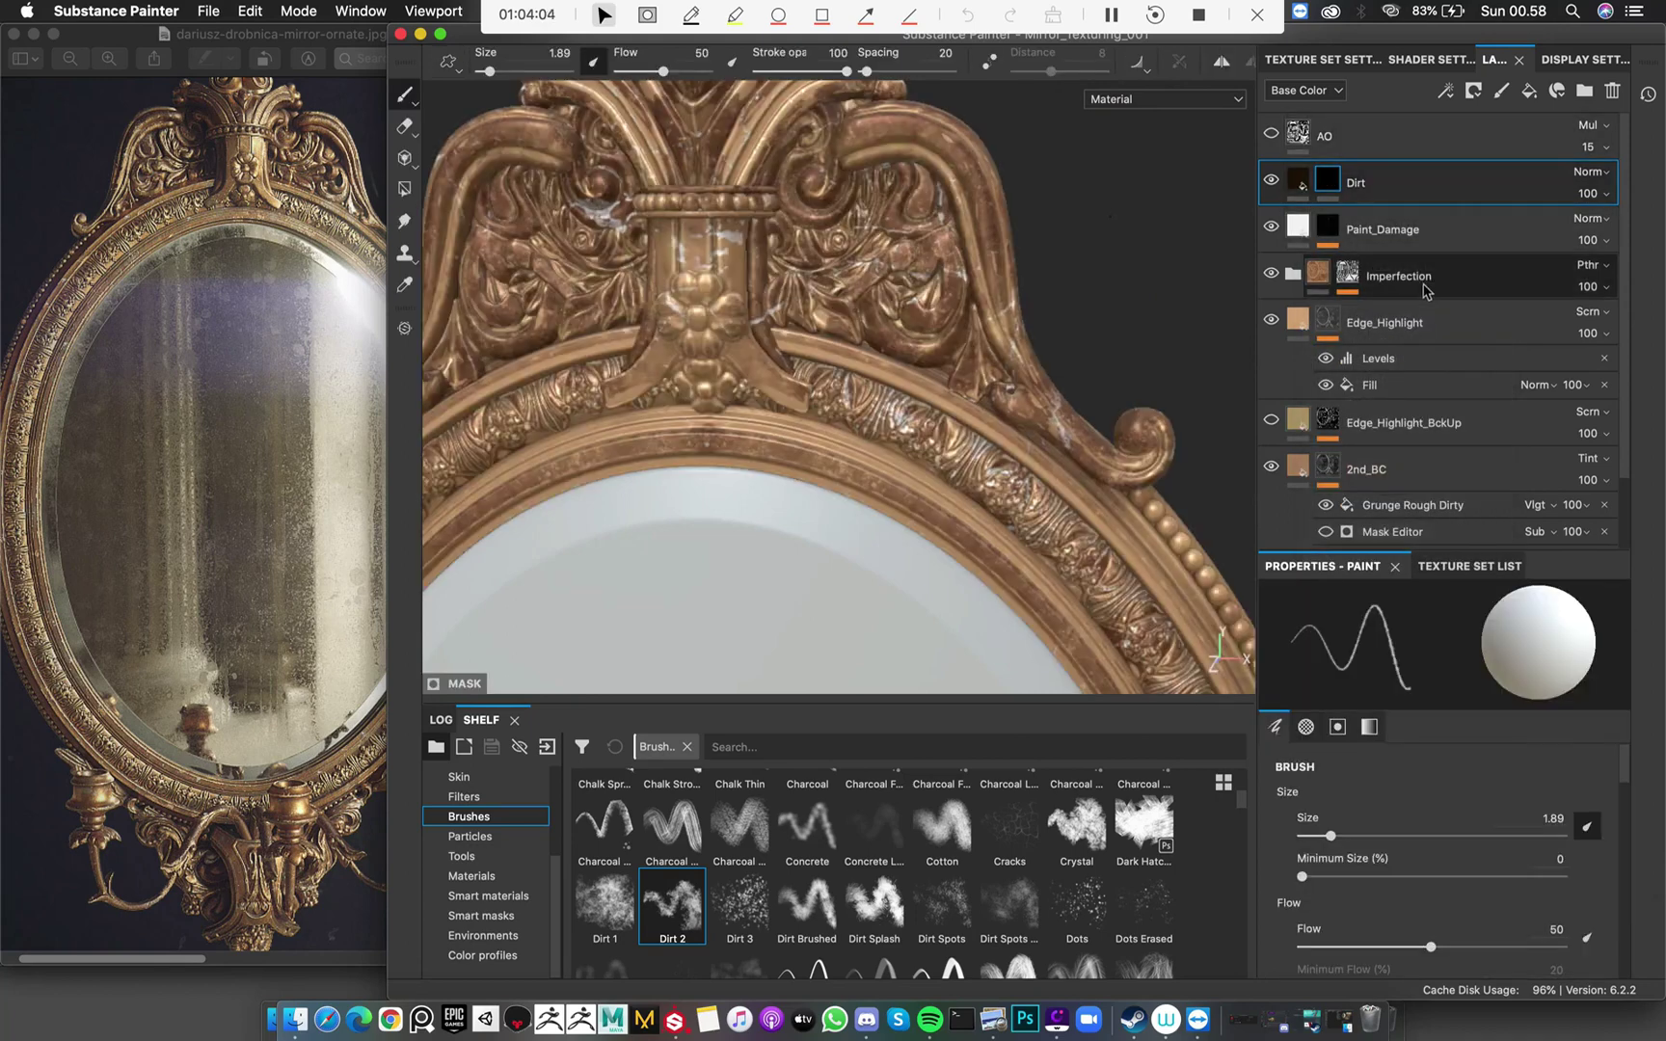
Add a generator to the Dirt layer's mask and choose the Dirt generator for it
scroll(781, 897, "up", 5)
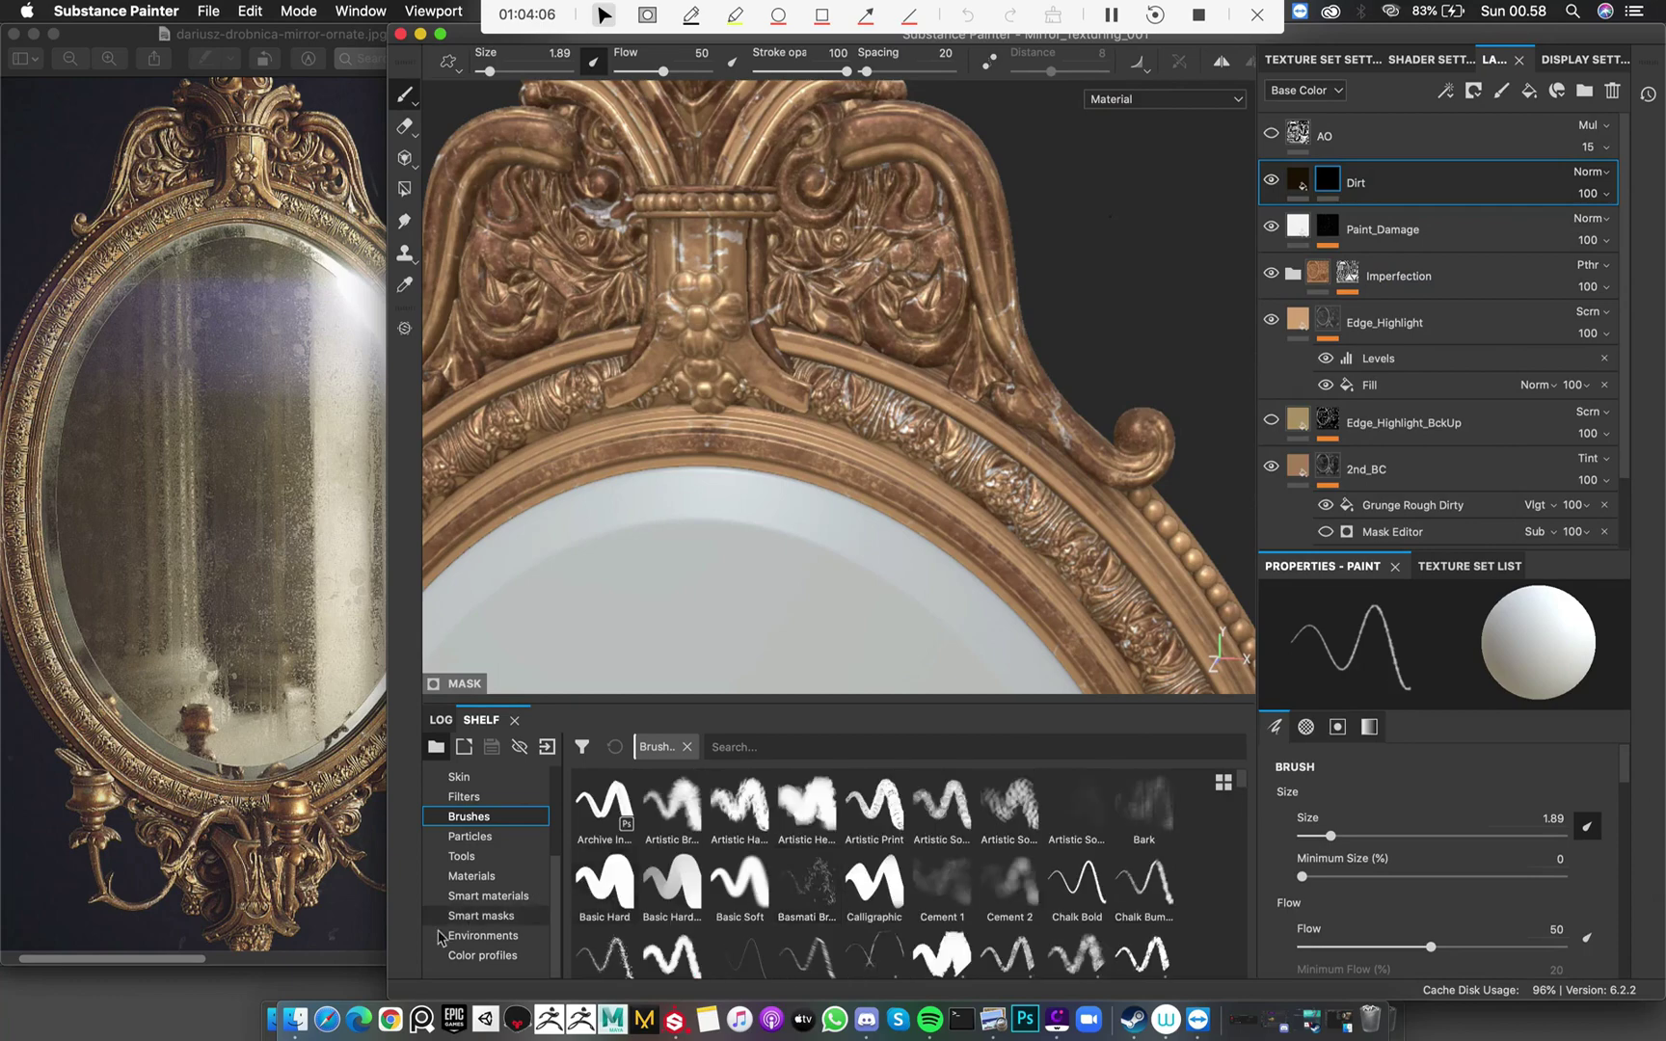
left_click(505, 918)
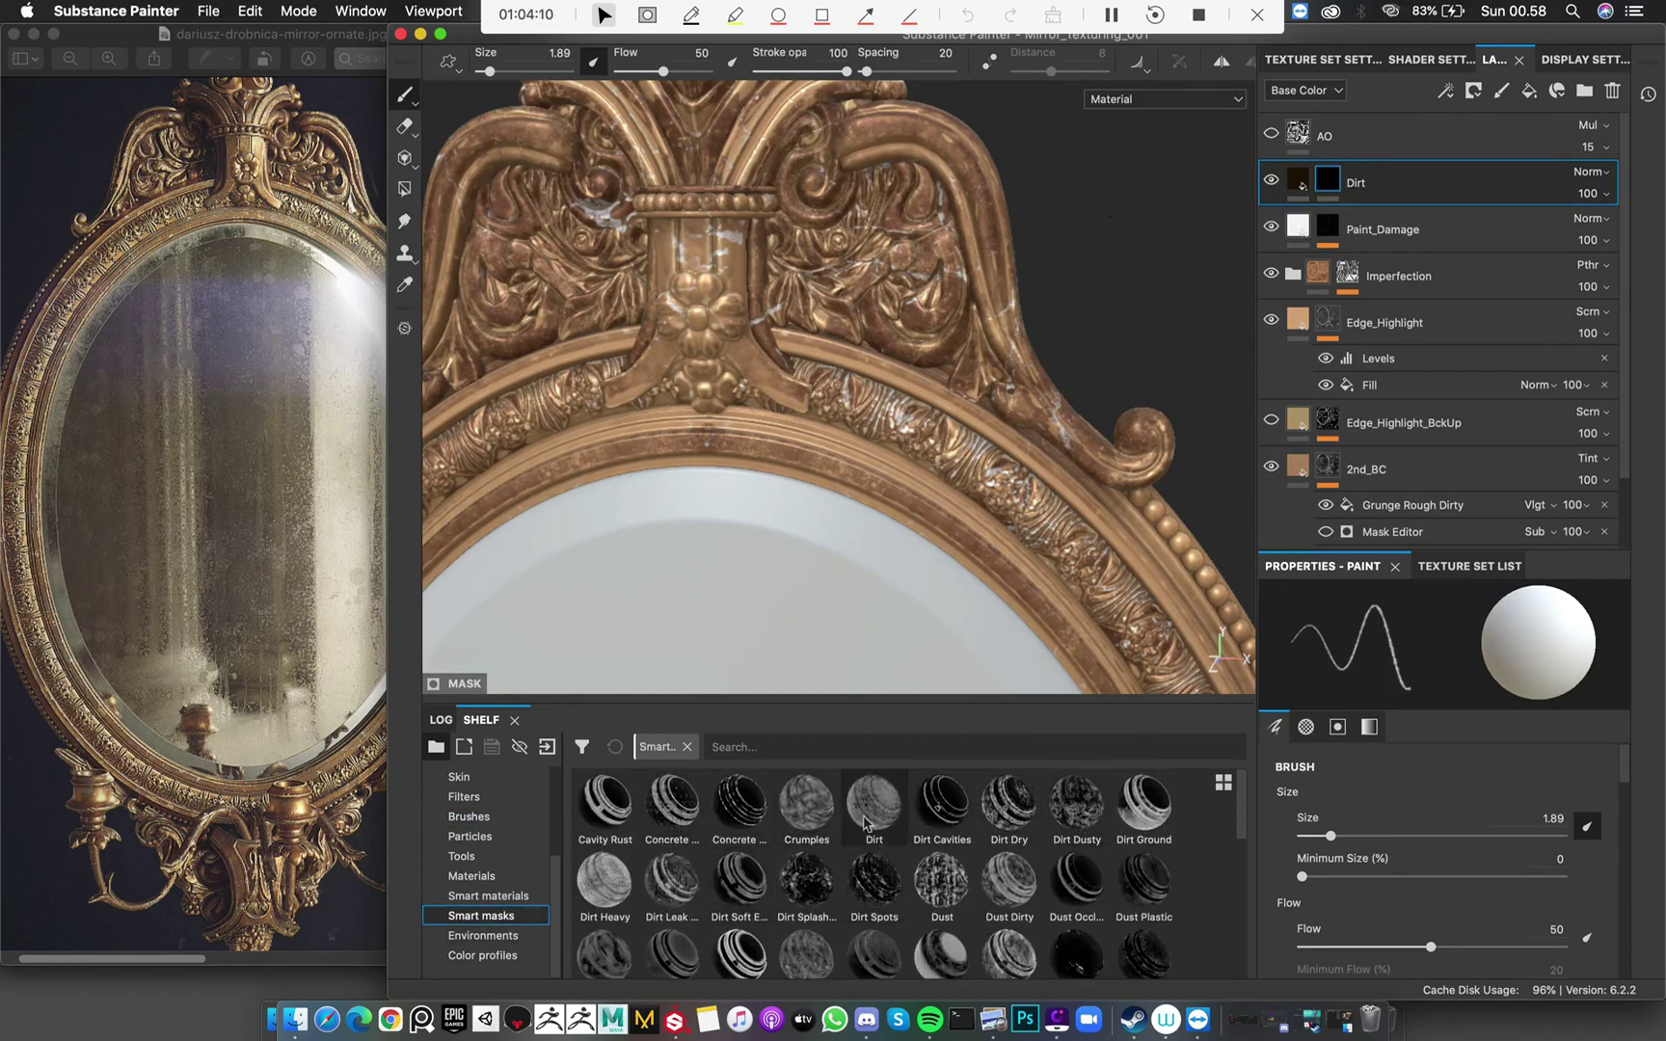
right_click(1329, 182)
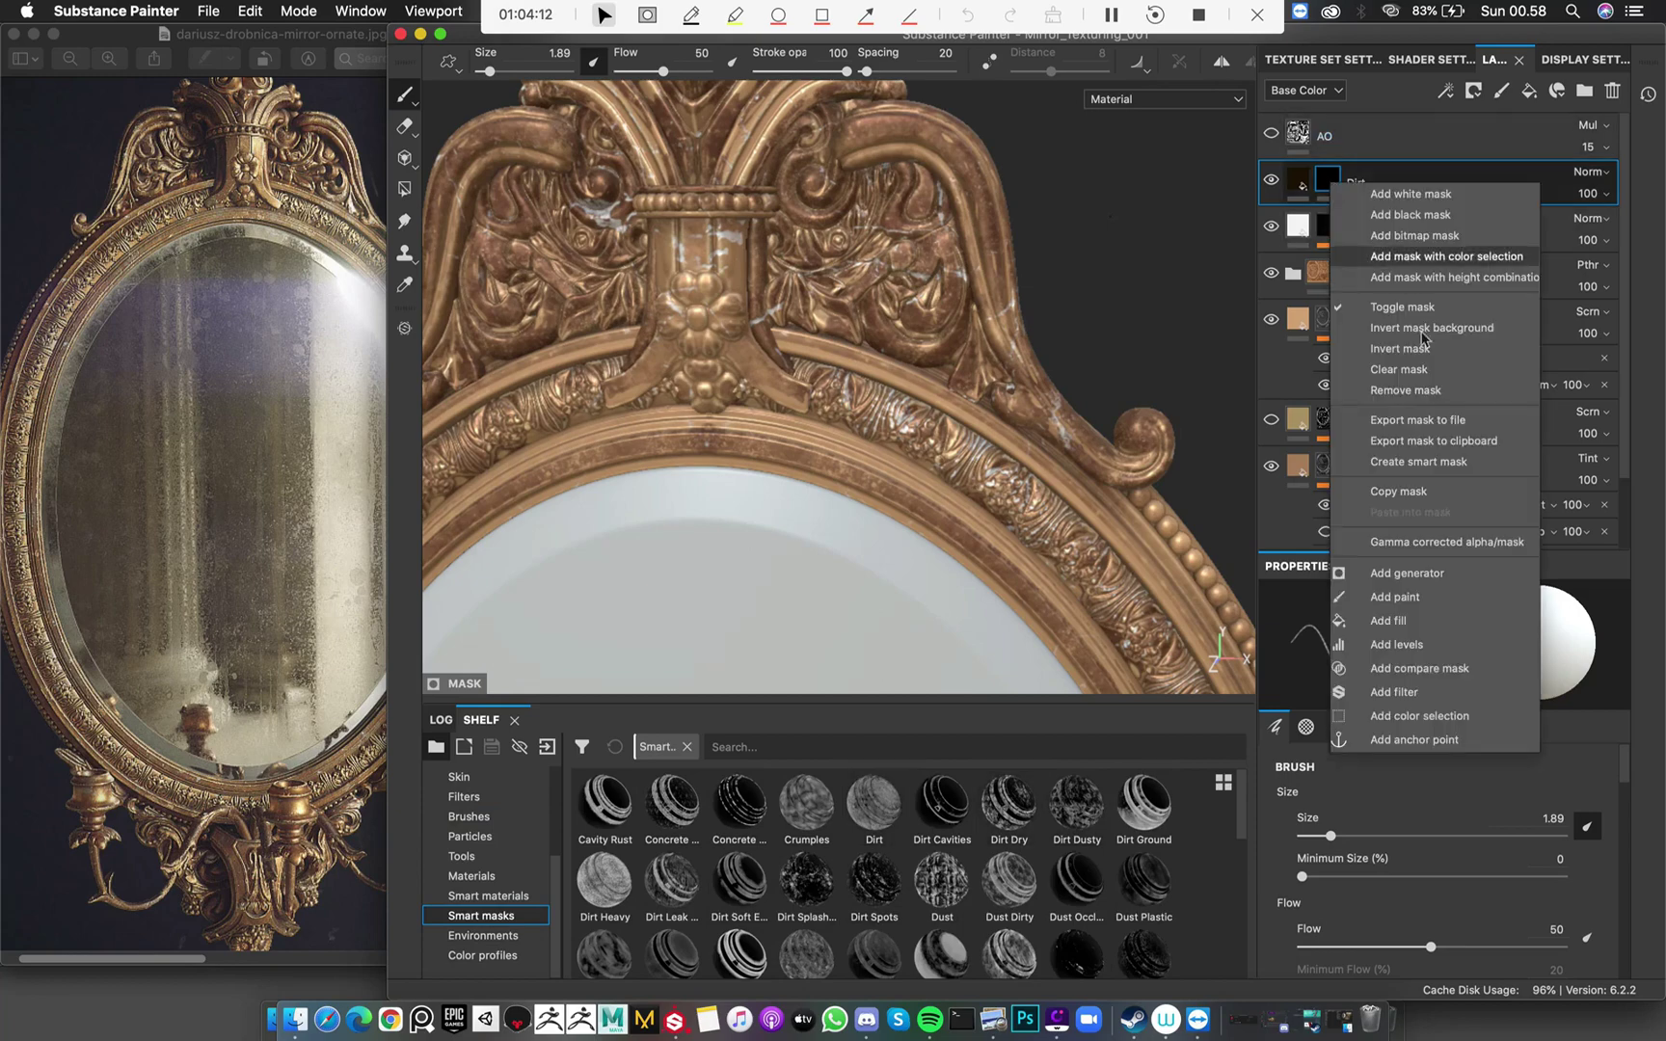
left_click(1407, 572)
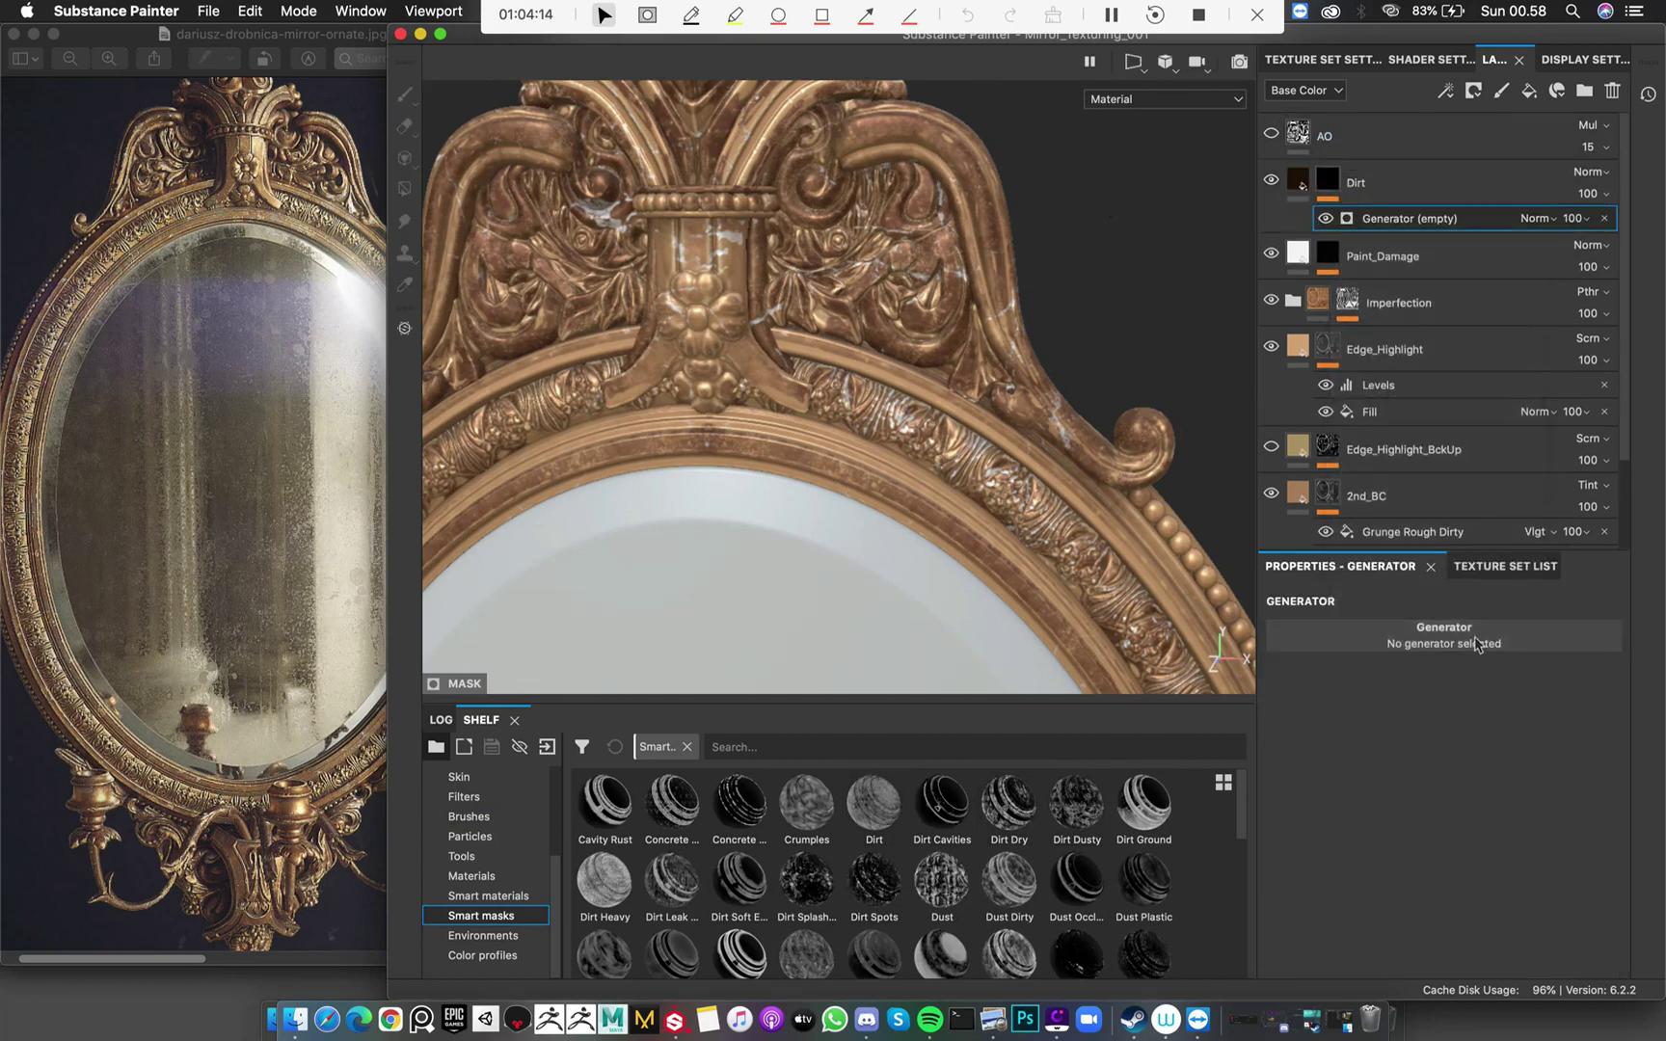
left_click(1484, 628)
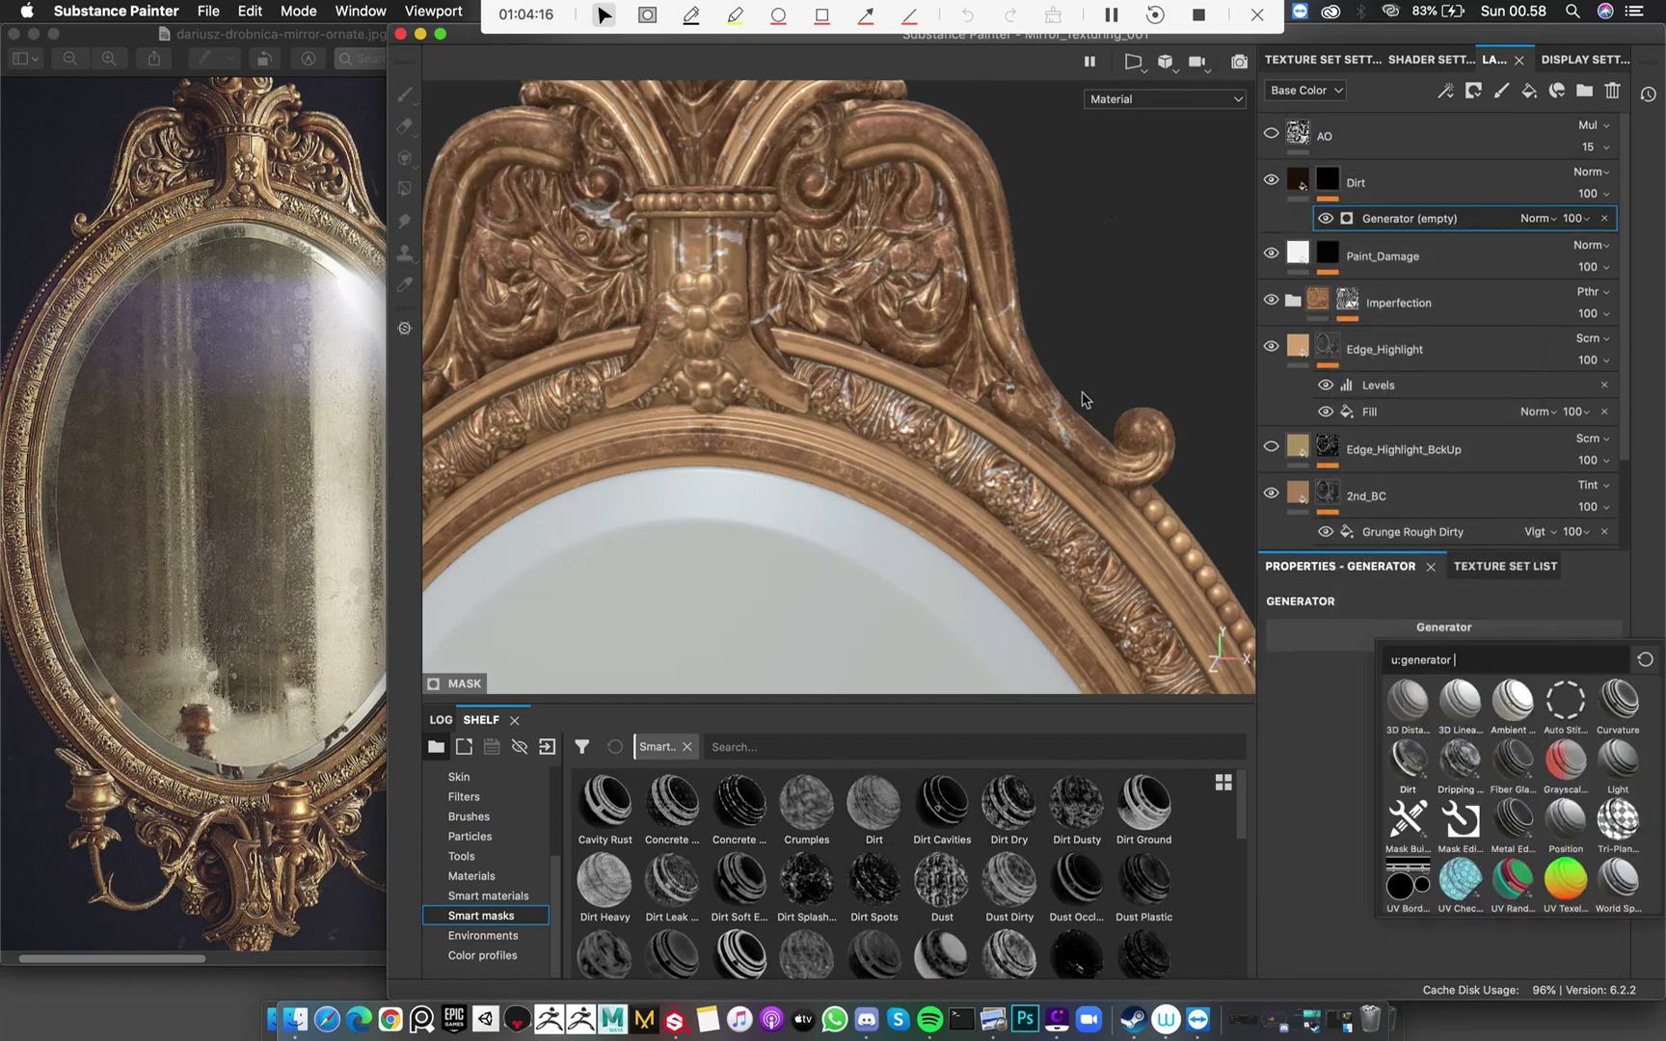
Preview the Dirt layer's mask on its own, then examine the dirt on the crest, candle arms and bottom bracket in material view
left_click(1328, 179, "alt")
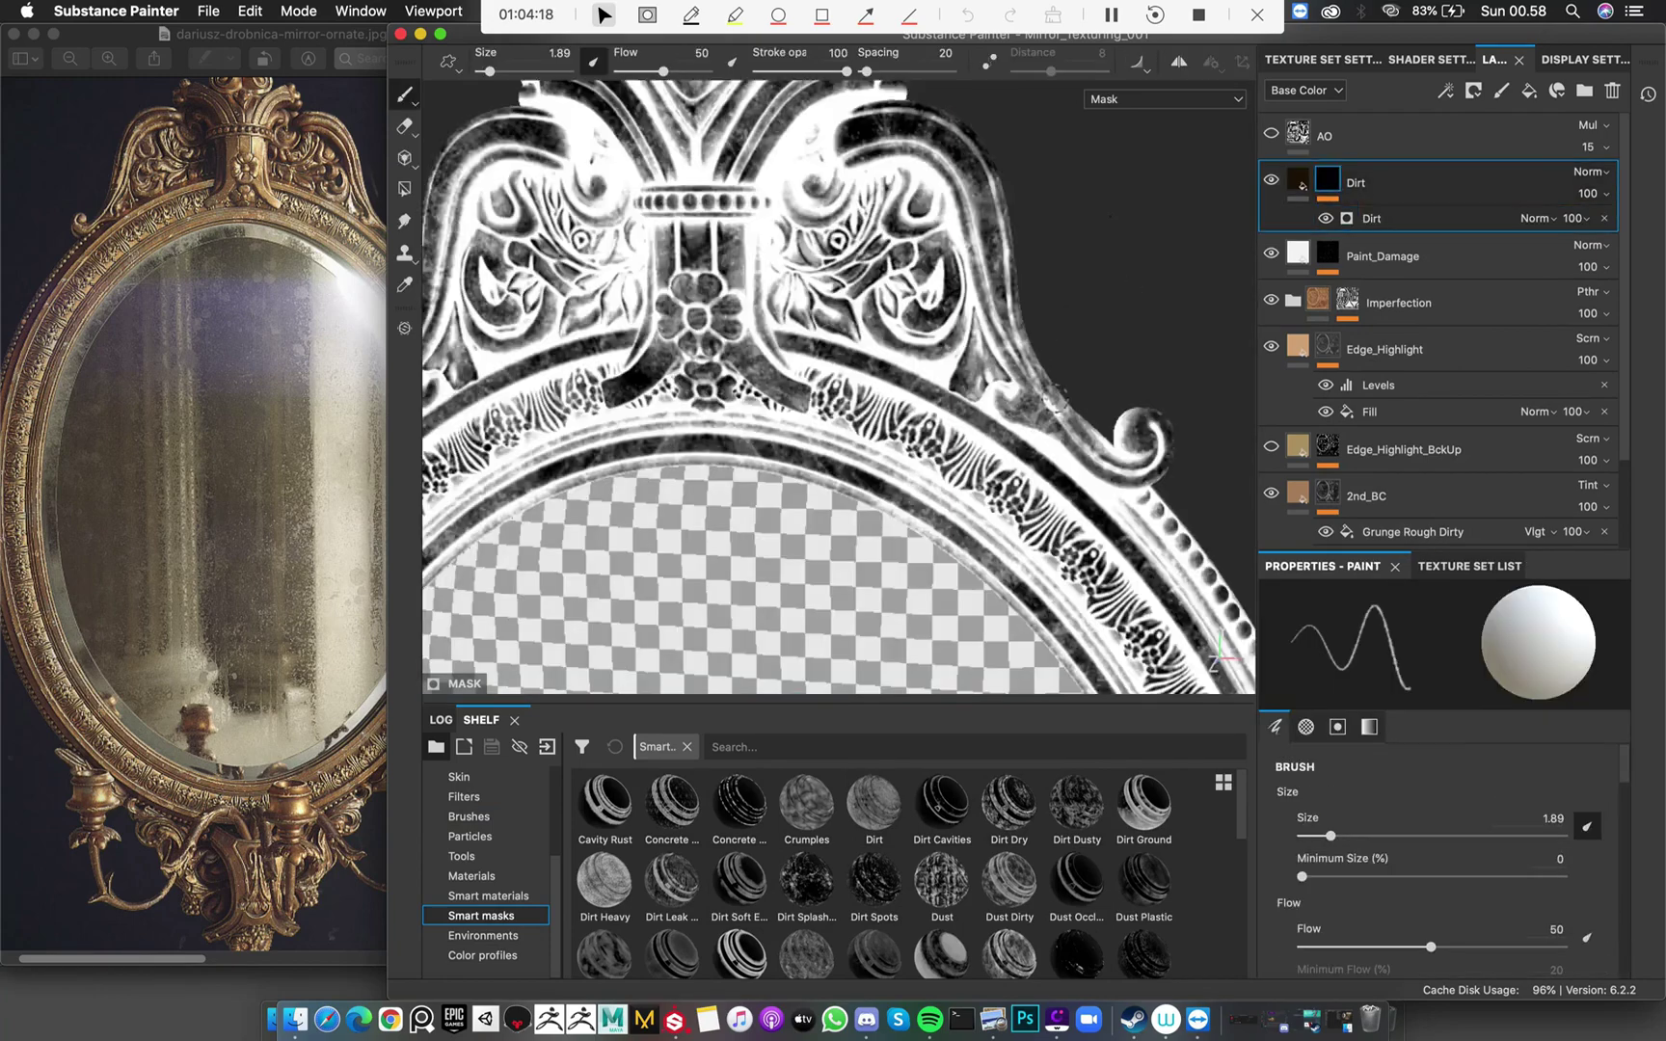
right_click_drag(547, 179, 848, 337, "alt")
left_click(1300, 183)
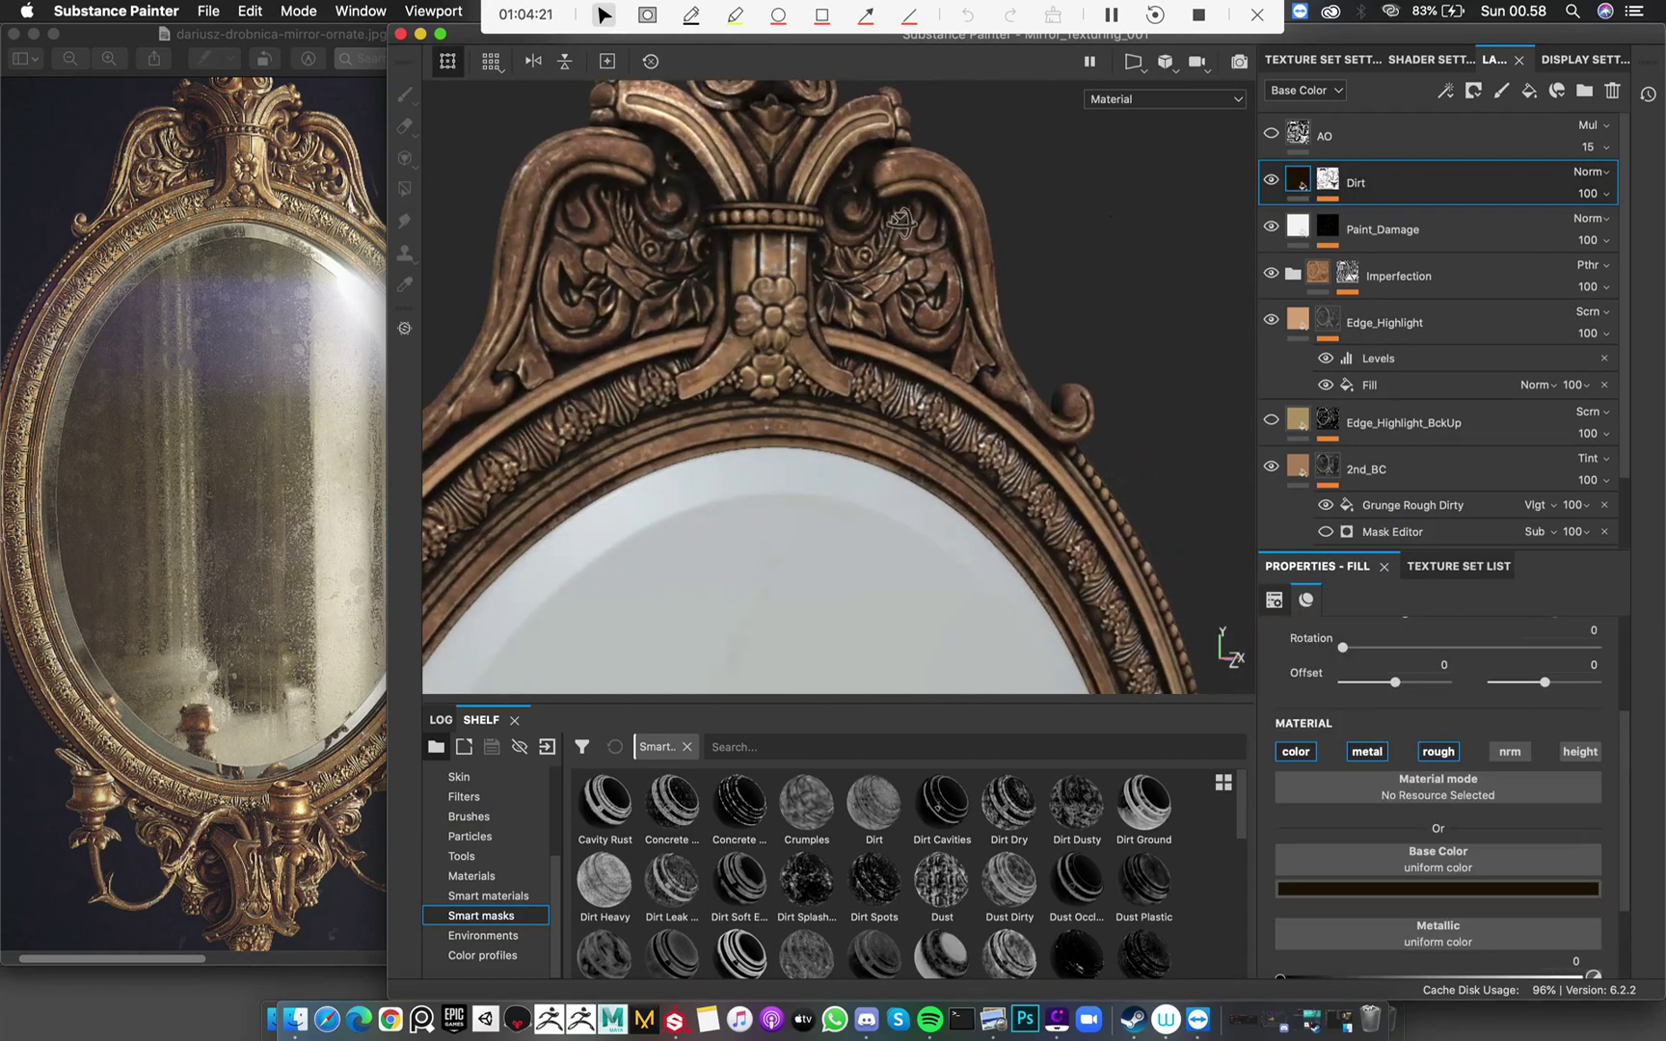
right_click_drag(898, 219, 1079, 432, "alt")
middle_click_drag(1078, 431, 866, 212, "alt")
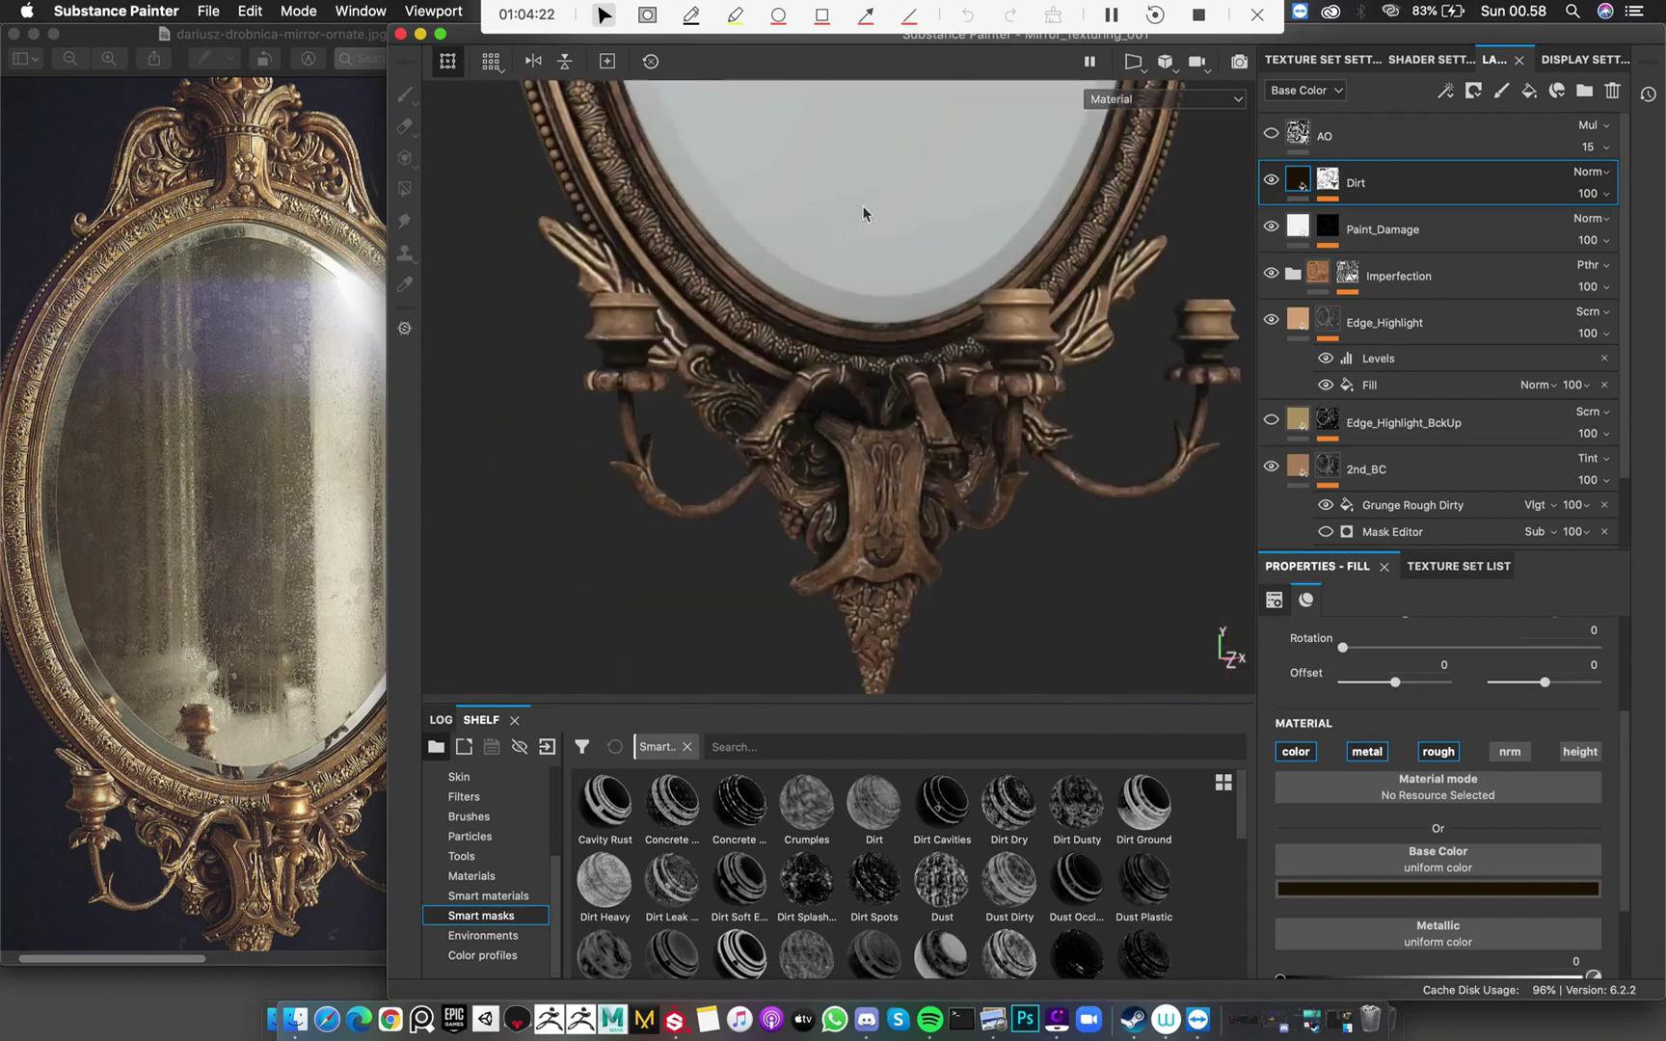
right_click_drag(867, 212, 906, 371, "alt")
left_click_drag(906, 371, 1022, 385, "alt")
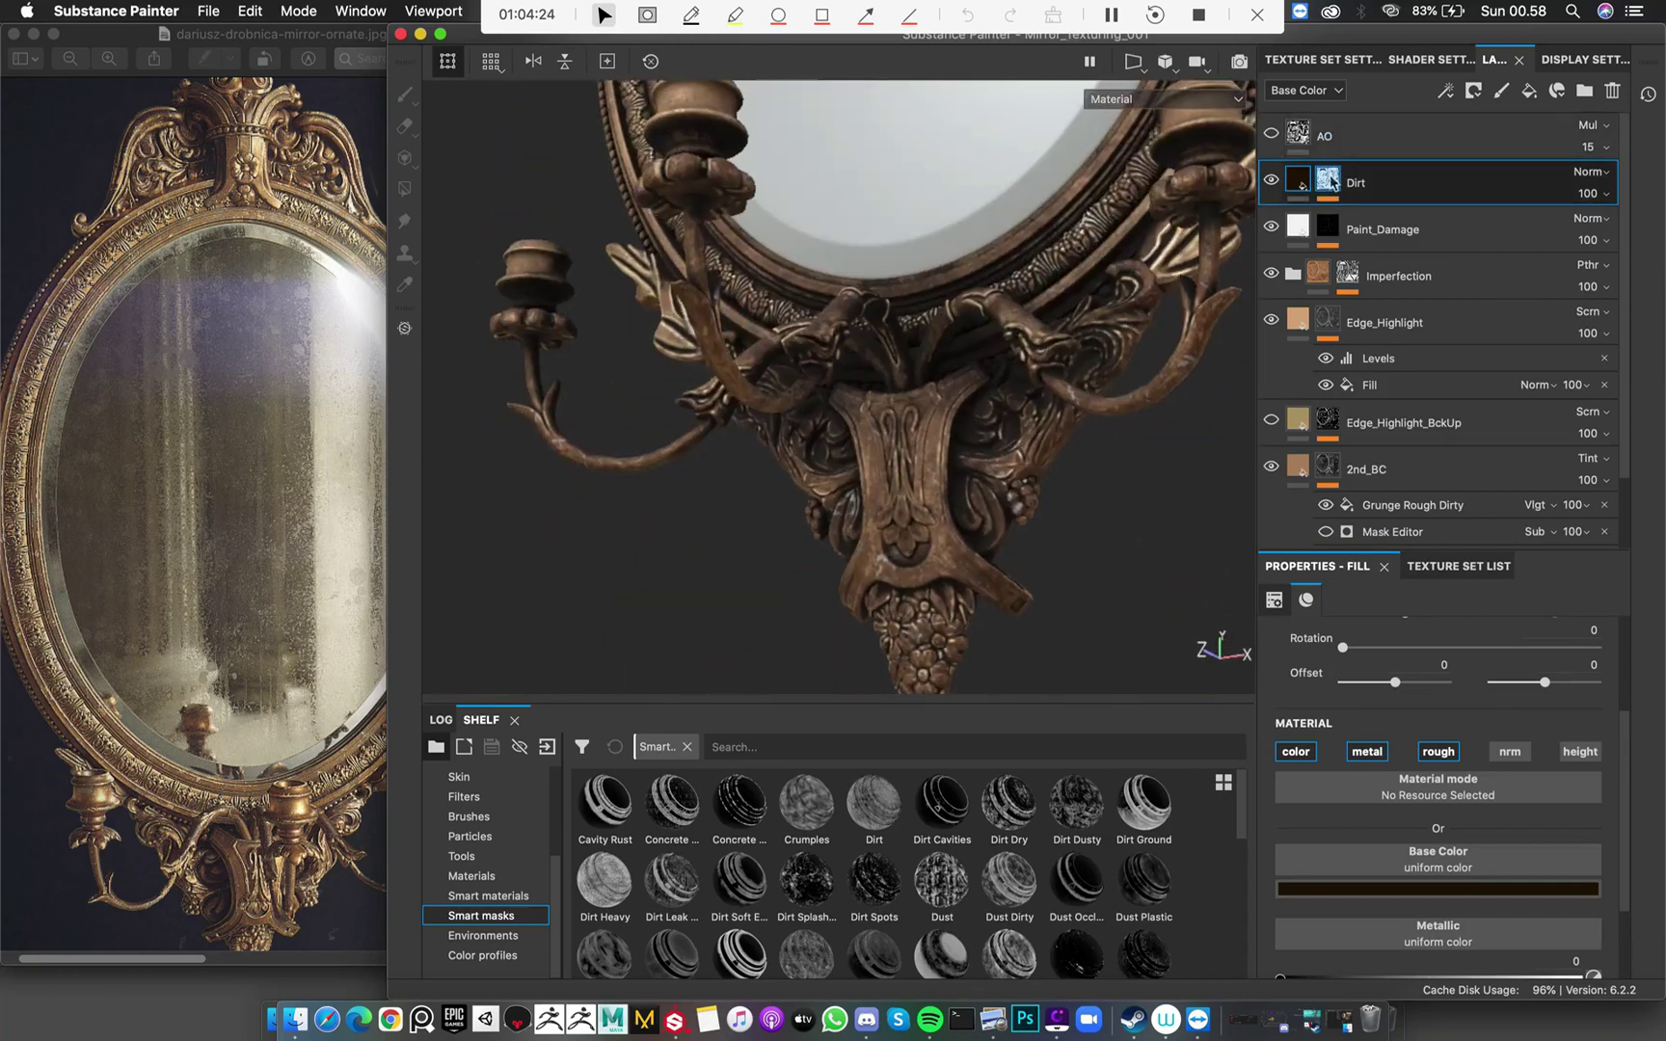
Set the Dirt Level of the Dirt layer's mask generator to 0.5, checking the mask on its own
key("1")
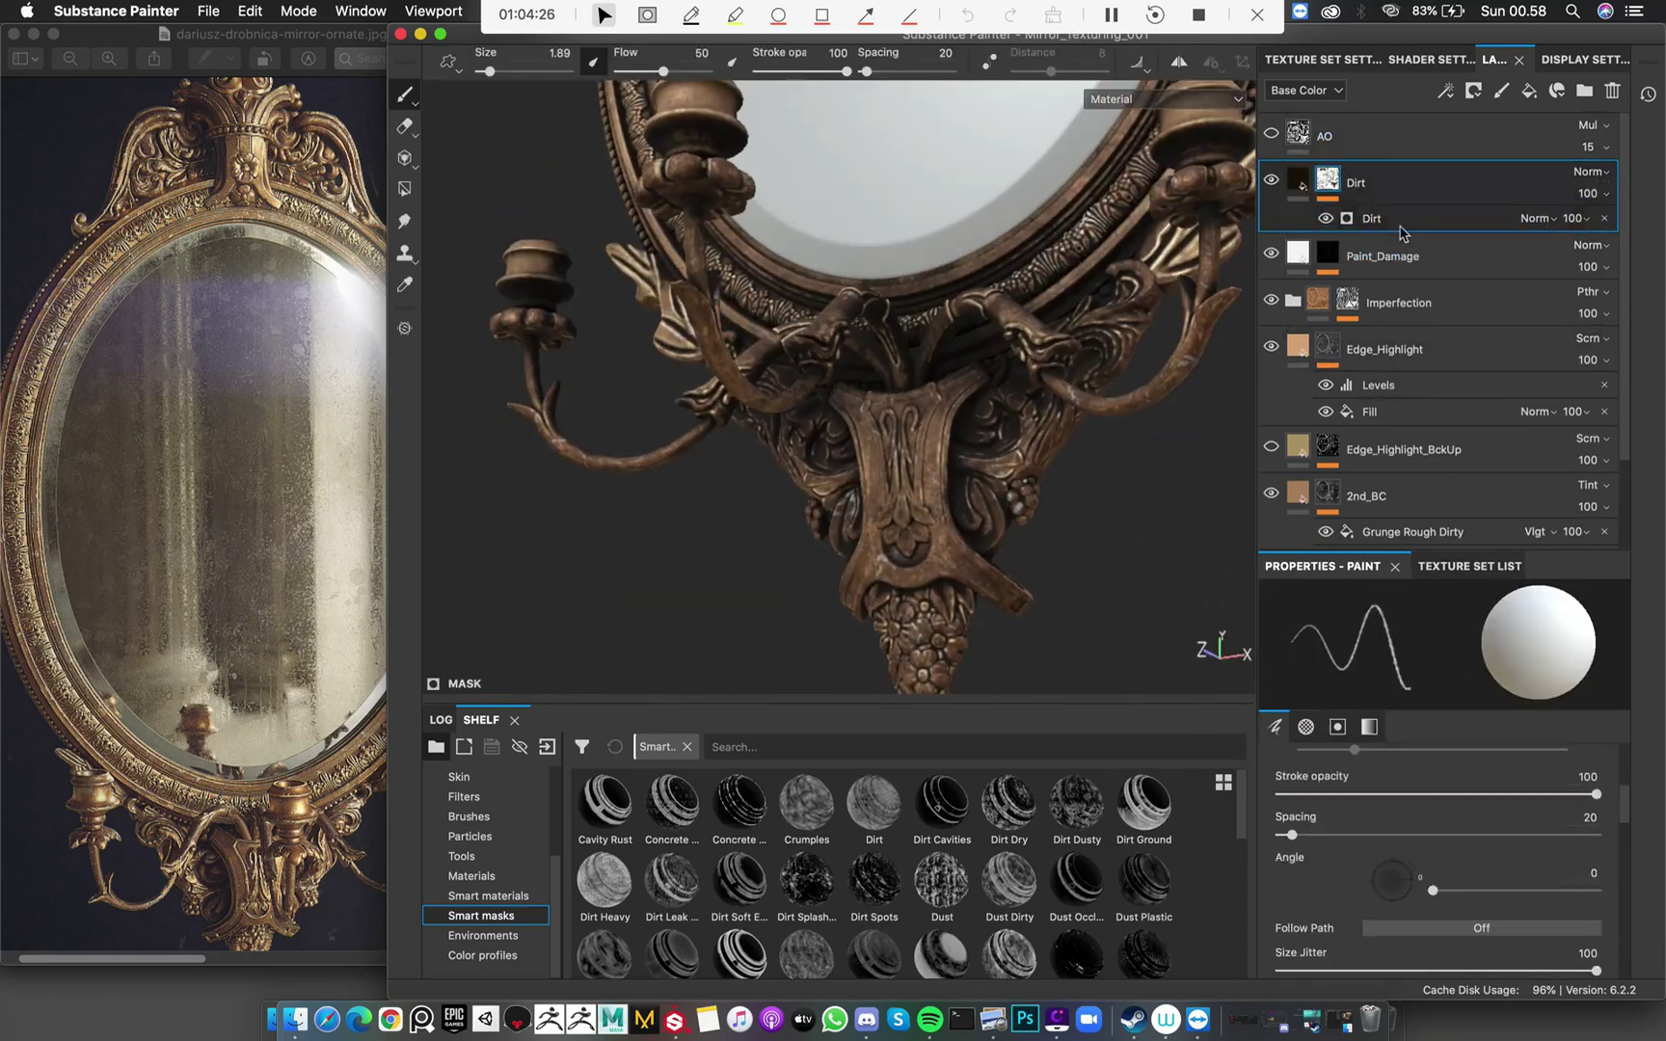
left_click(1398, 219)
scroll(1557, 737, "down", 1)
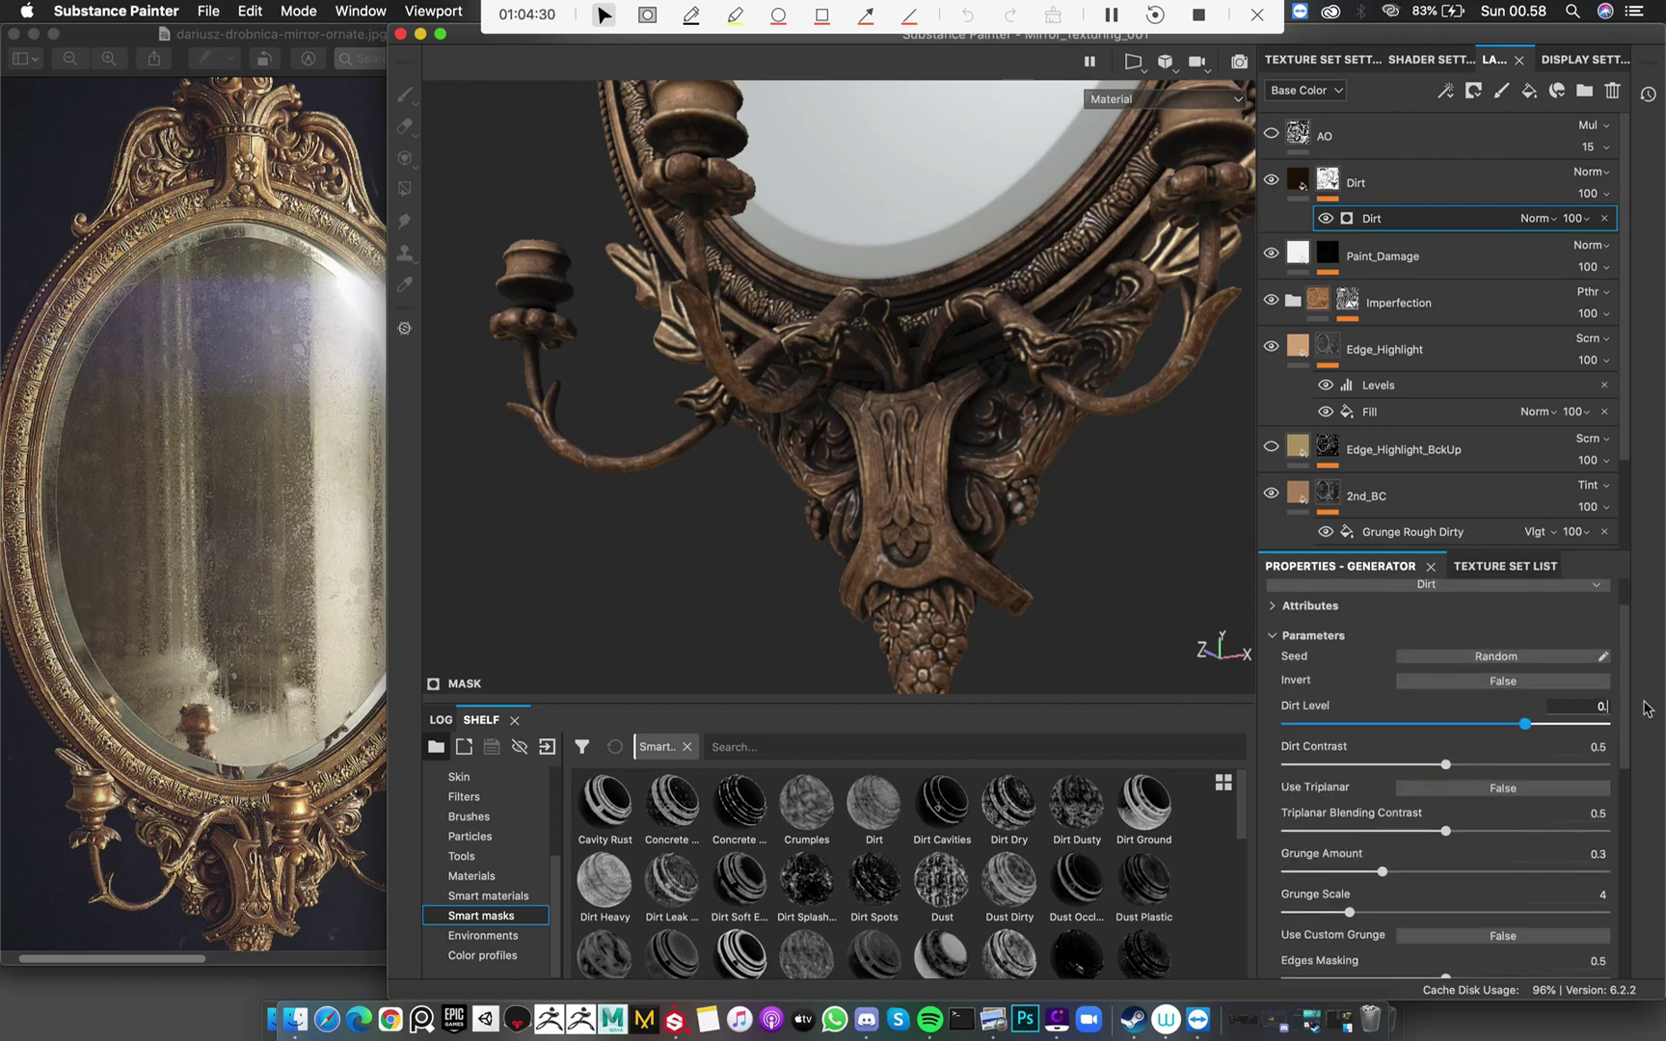
key("Return")
left_click_drag(972, 391, 999, 465, "alt")
left_click(1329, 179, "alt")
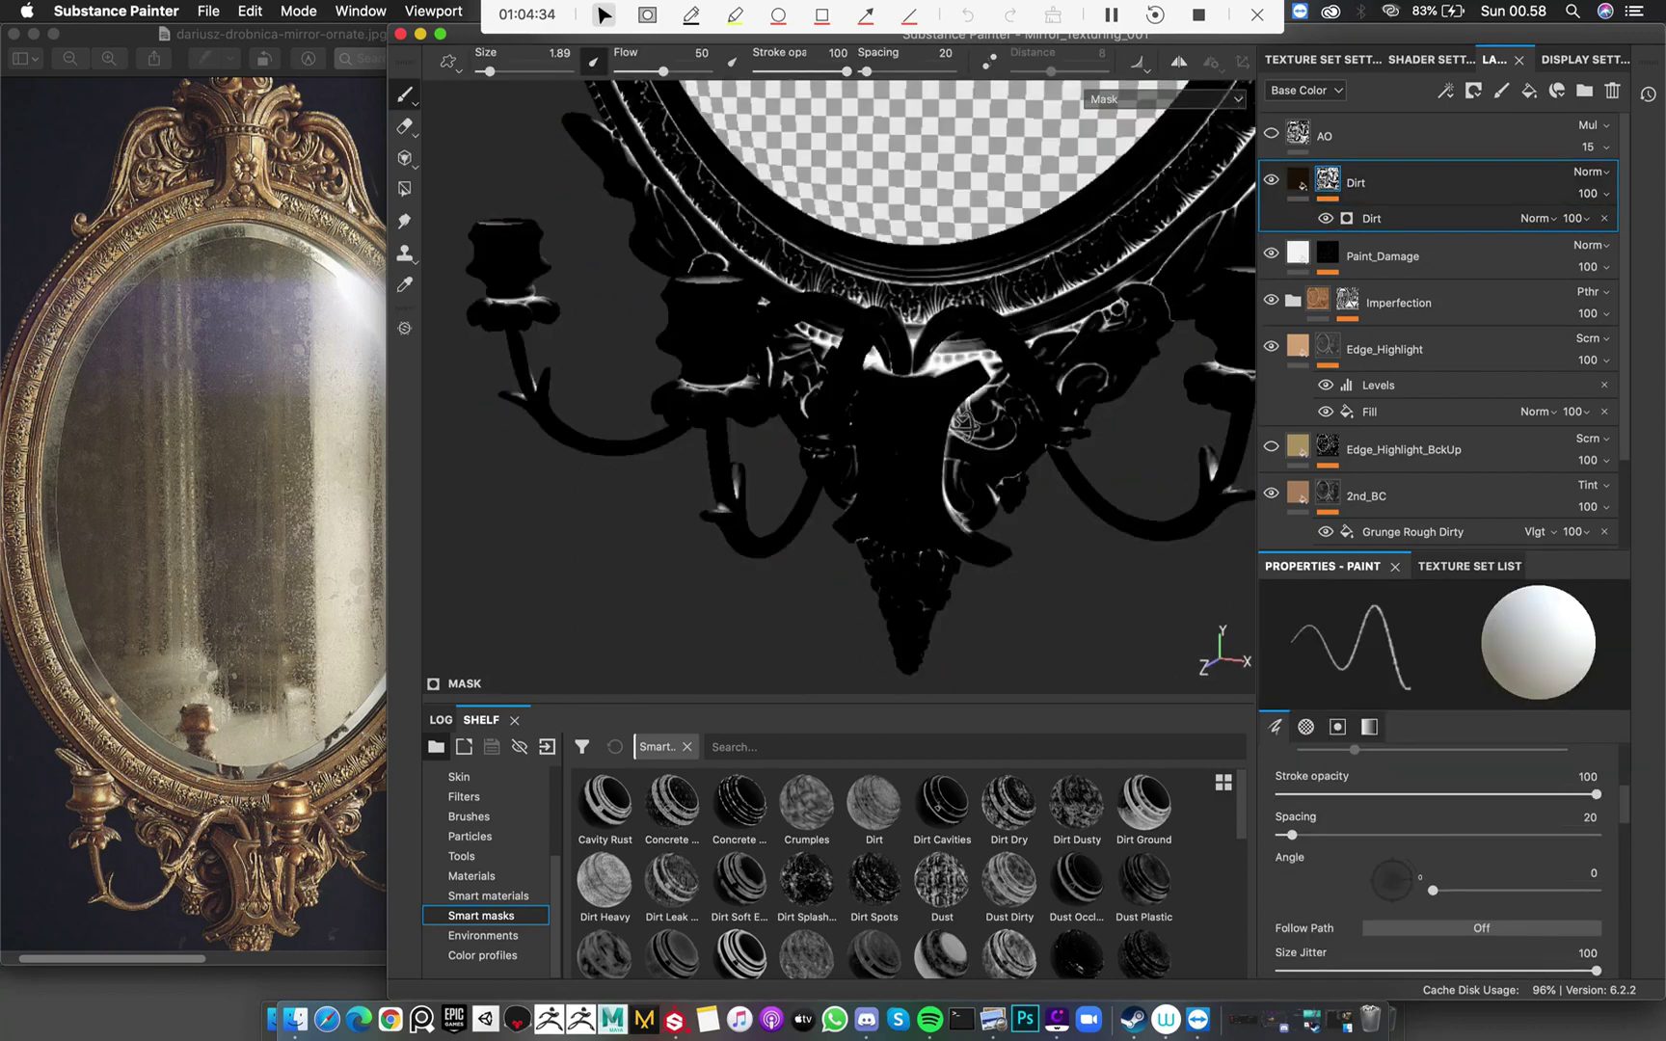
left_click(1458, 220)
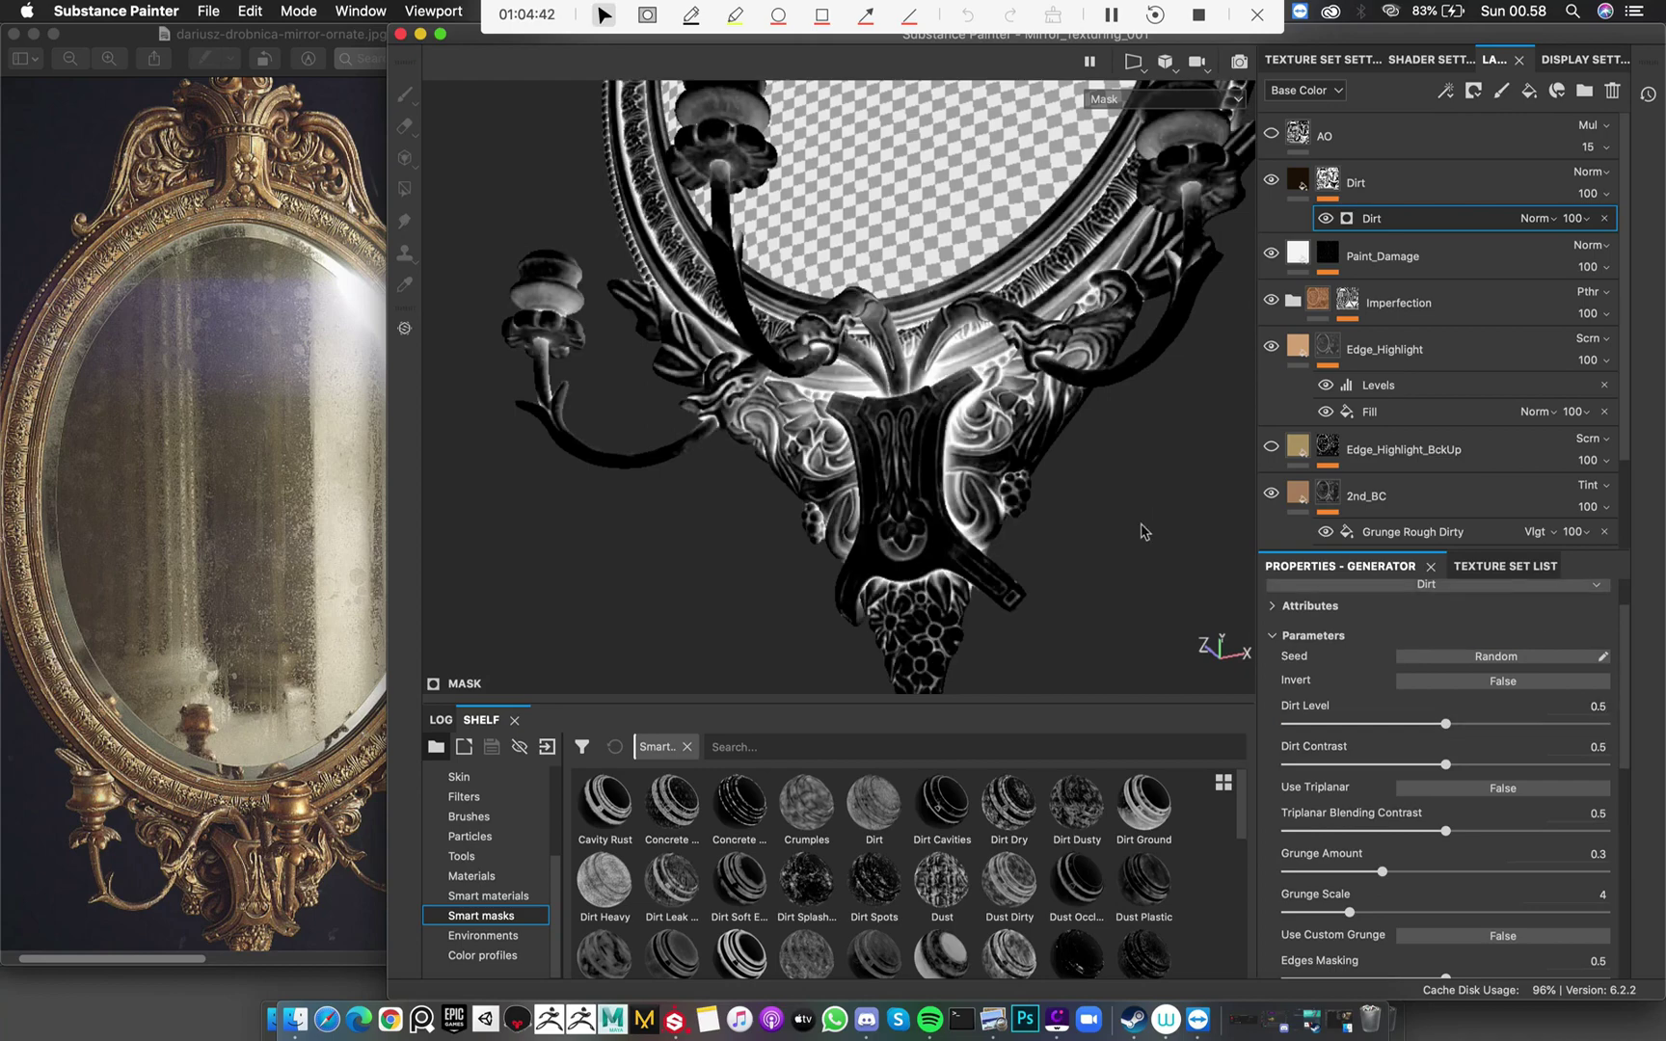
Compare the frame's crest with the Dirt layer hidden and shown in material view
key("m")
left_click_drag(1141, 531, 553, 186, "alt")
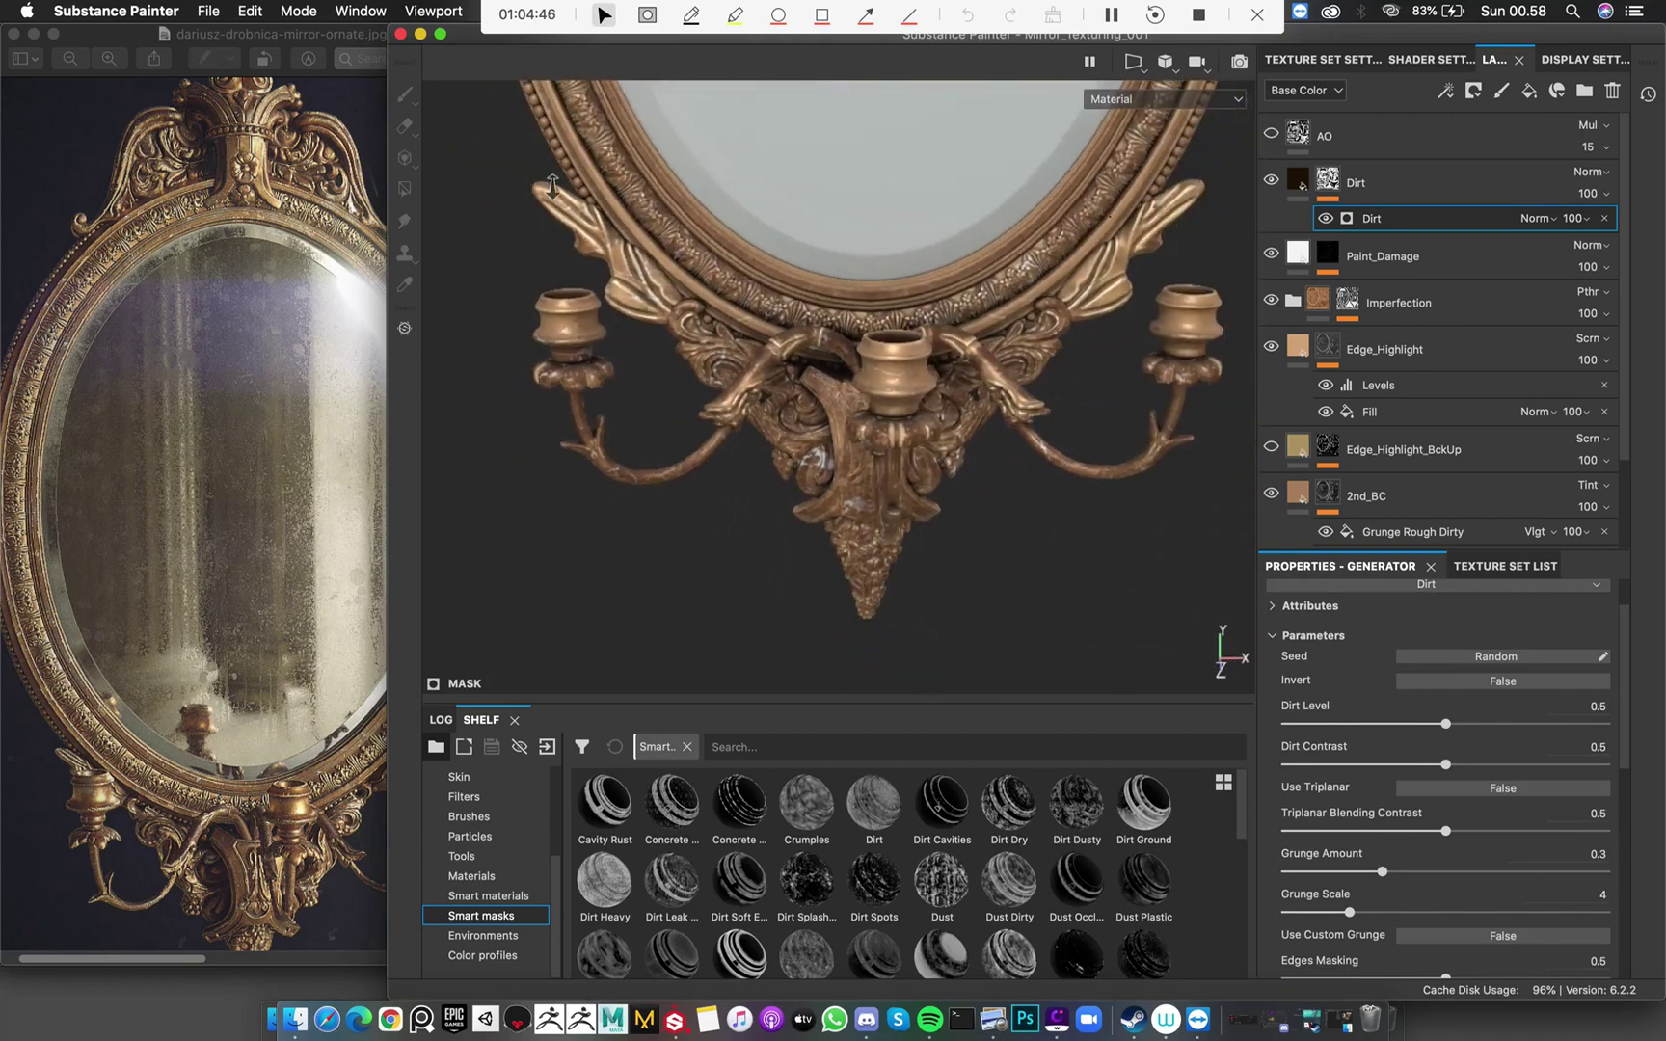
middle_click_drag(553, 186, 1028, 365, "alt")
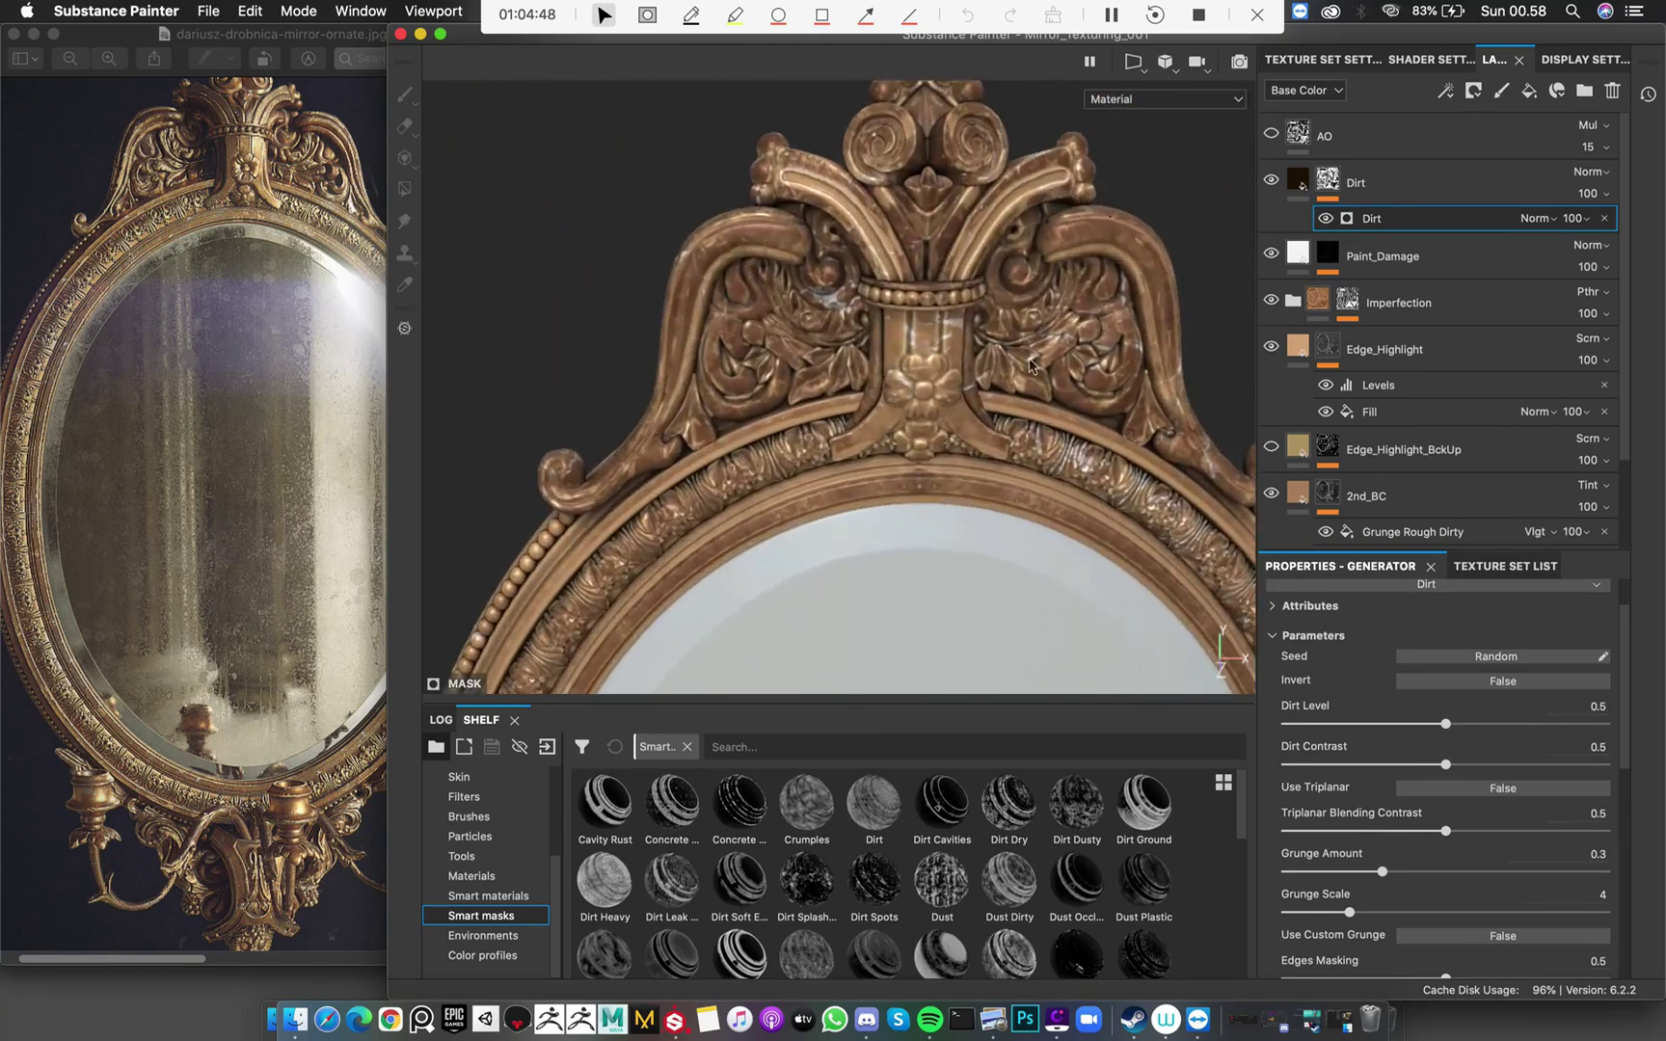
left_click(1270, 180)
left_click(1271, 180)
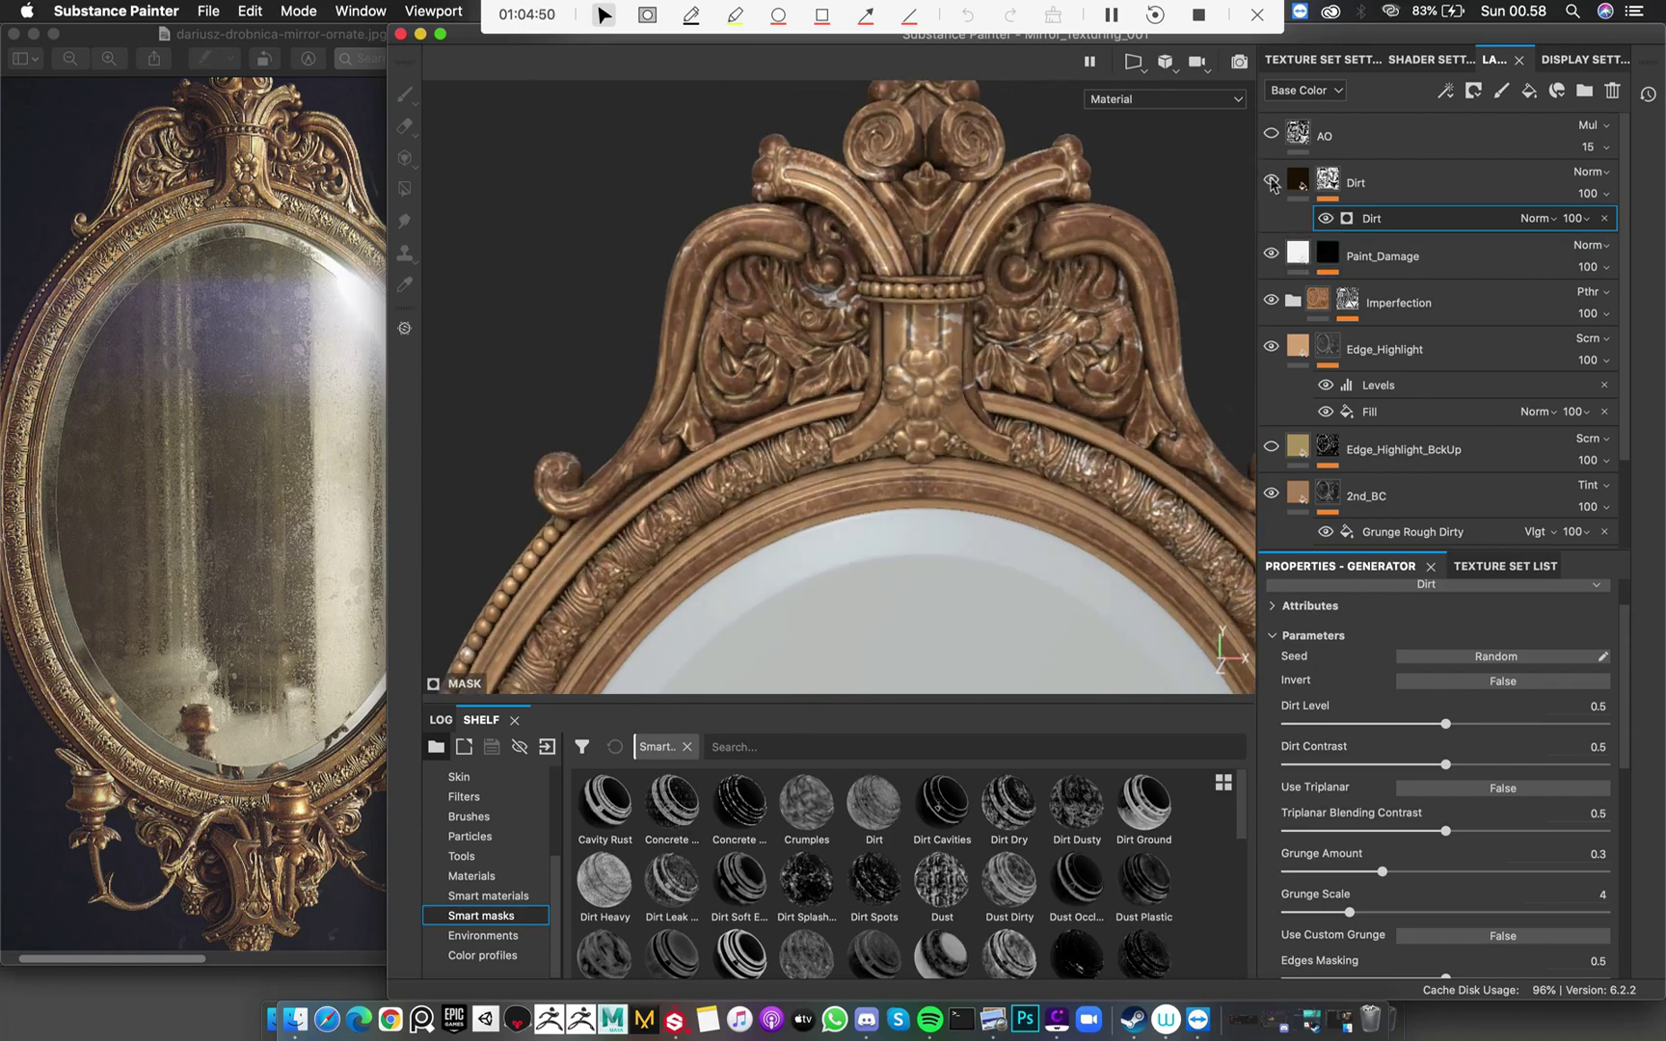
left_click(1271, 181)
left_click(1271, 180)
Examine the dirt around the whole frame, then compare the bottom bracket with the Dirt layer hidden and shown
left_click_drag(1041, 357, 1101, 521, "alt")
middle_click_drag(1101, 521, 857, 236, "alt")
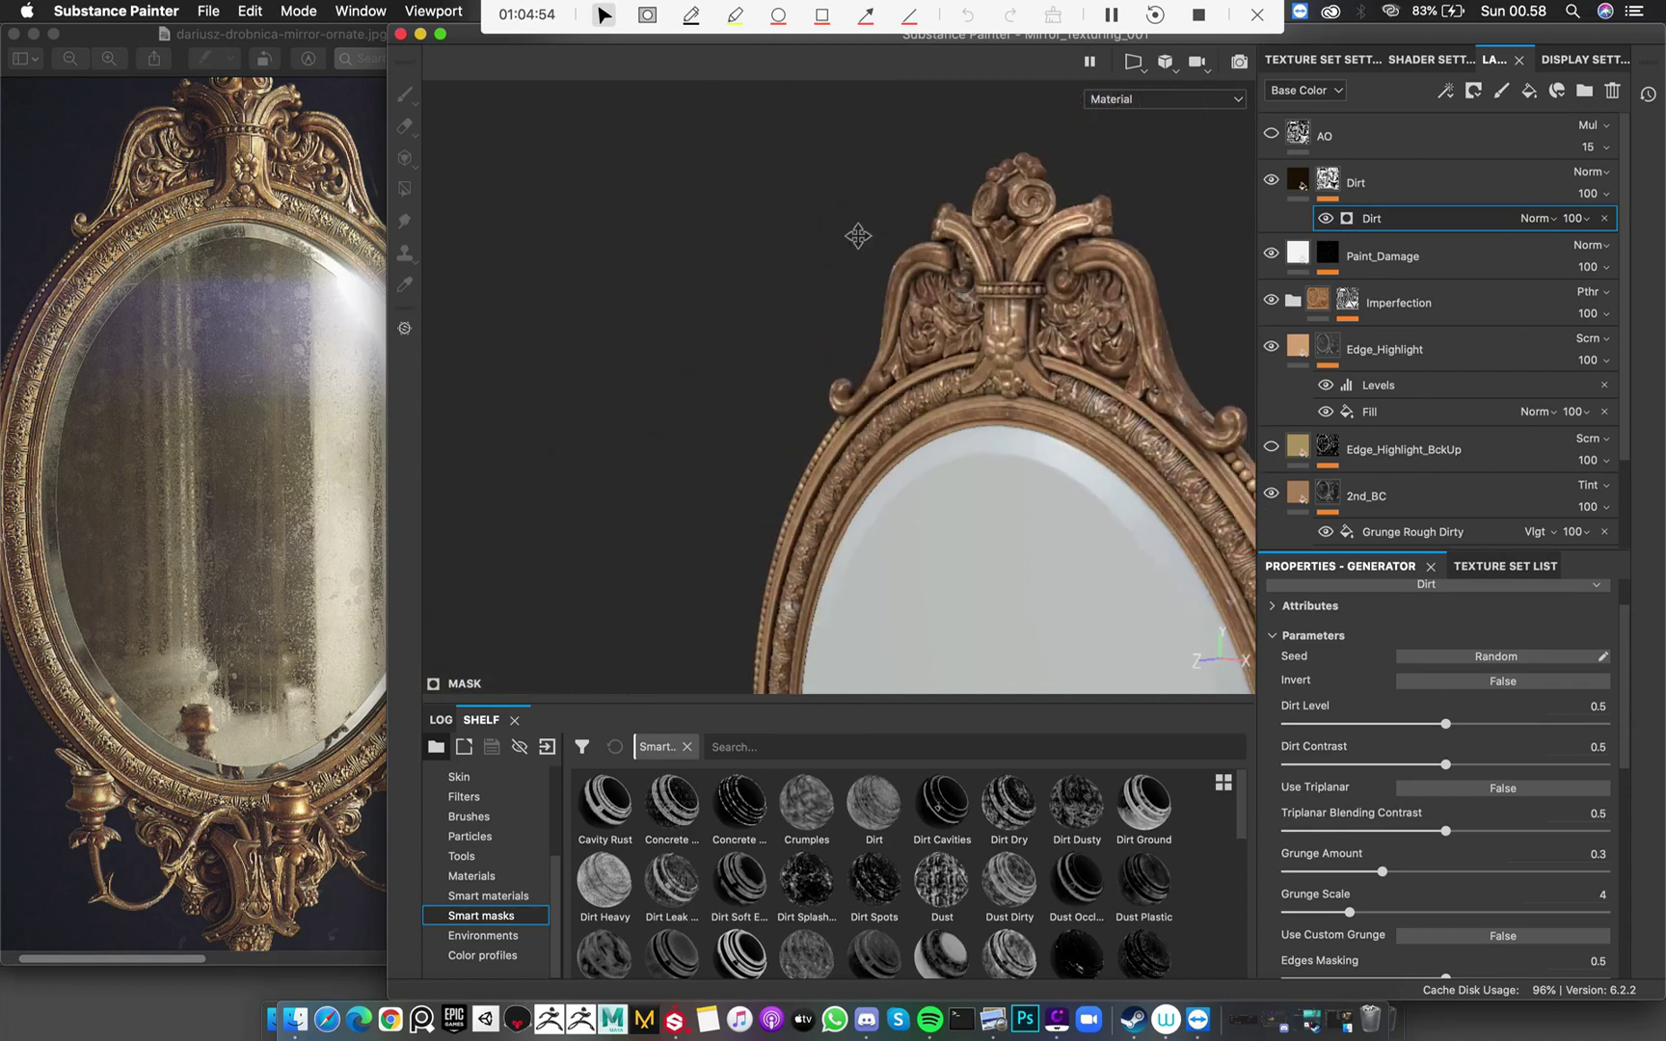
left_click_drag(857, 236, 962, 297, "alt")
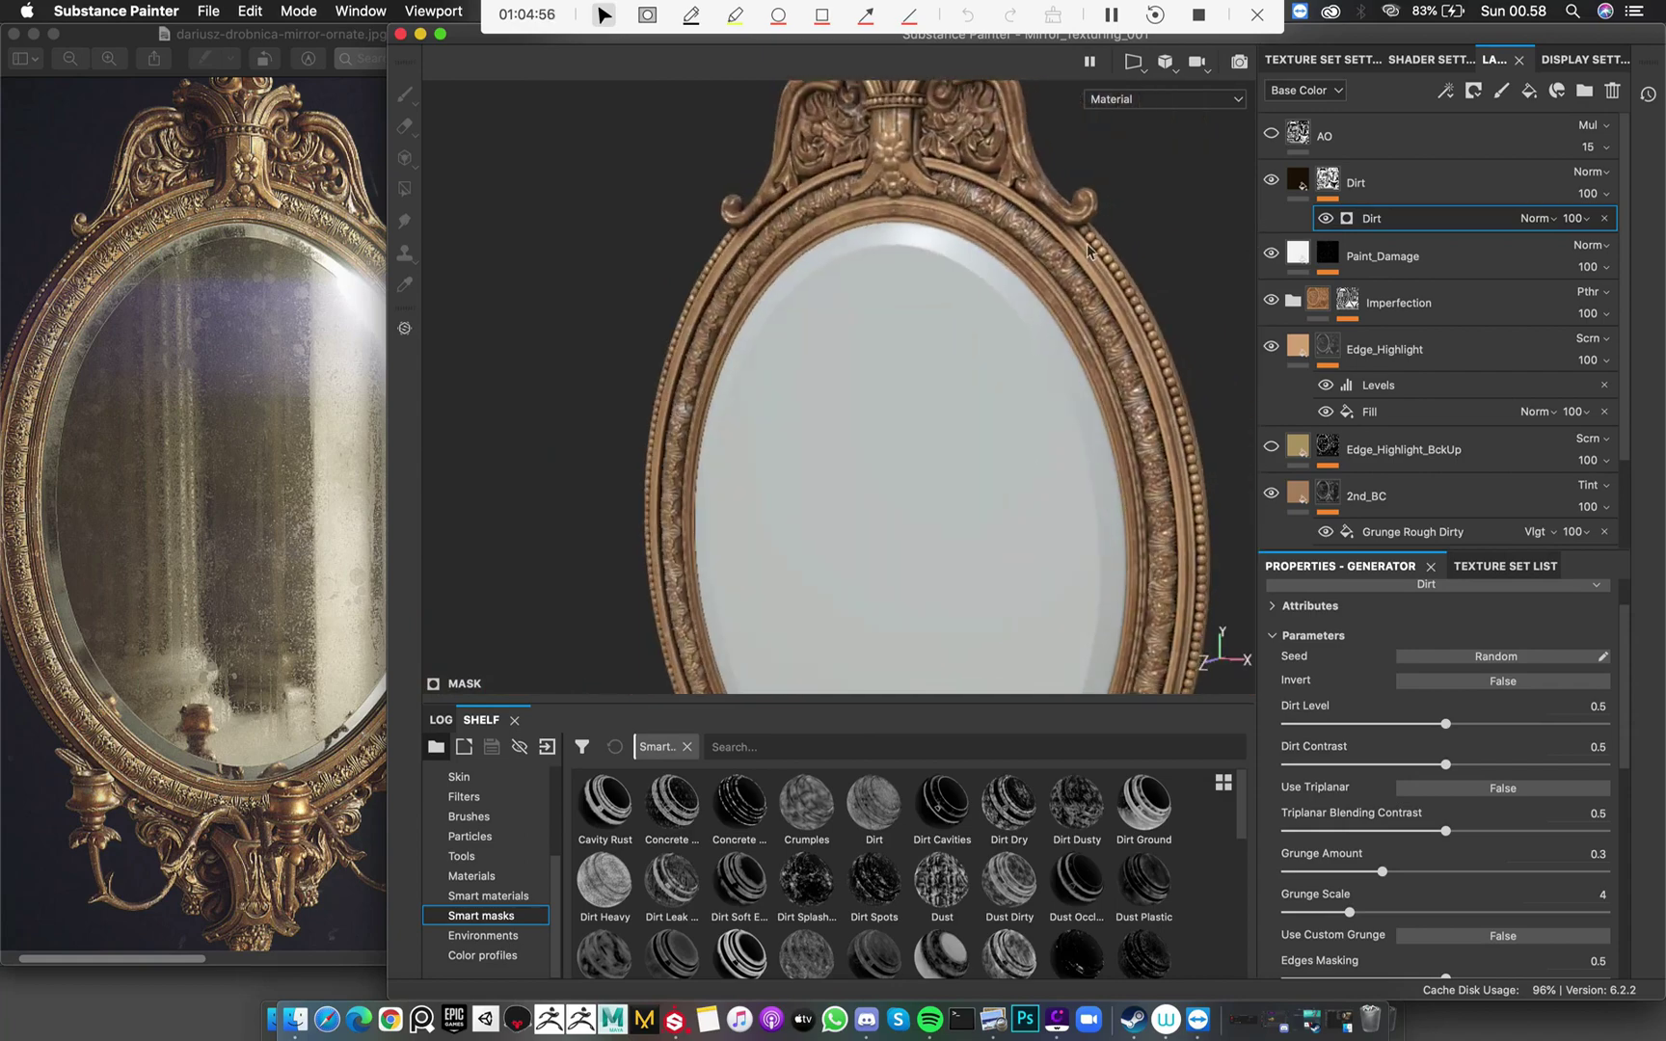
scroll(970, 353, "down", 8)
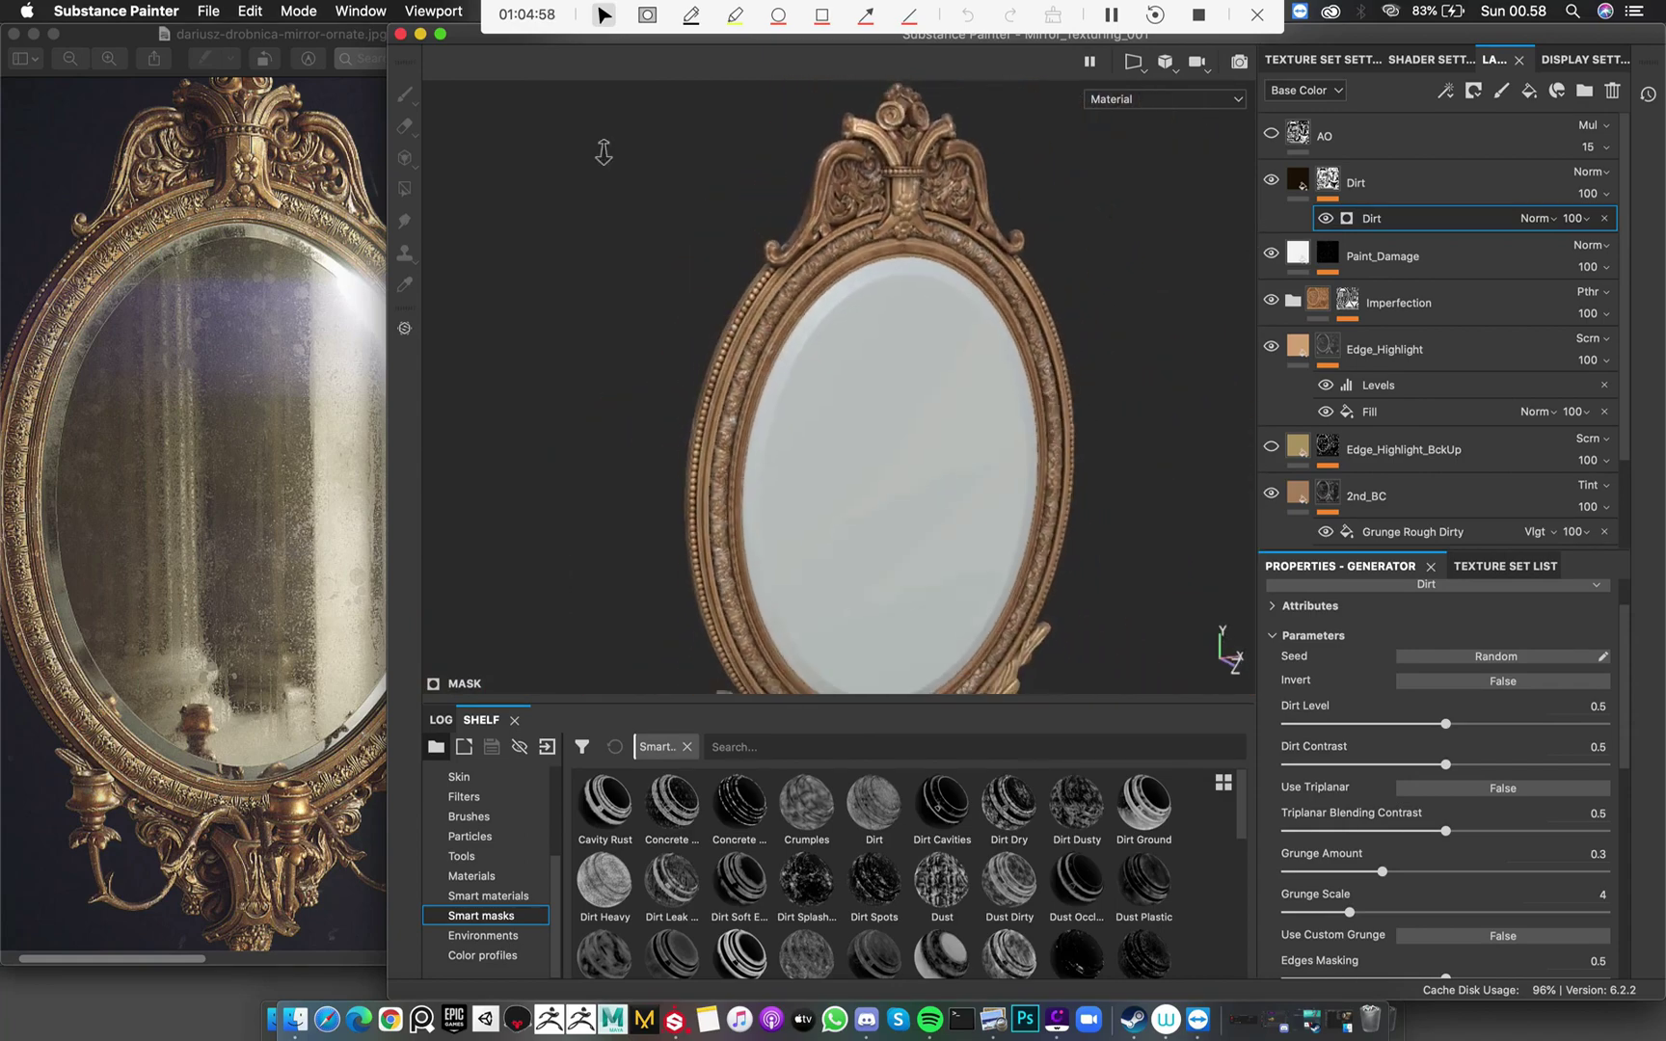
scroll(1012, 434, "up", 8)
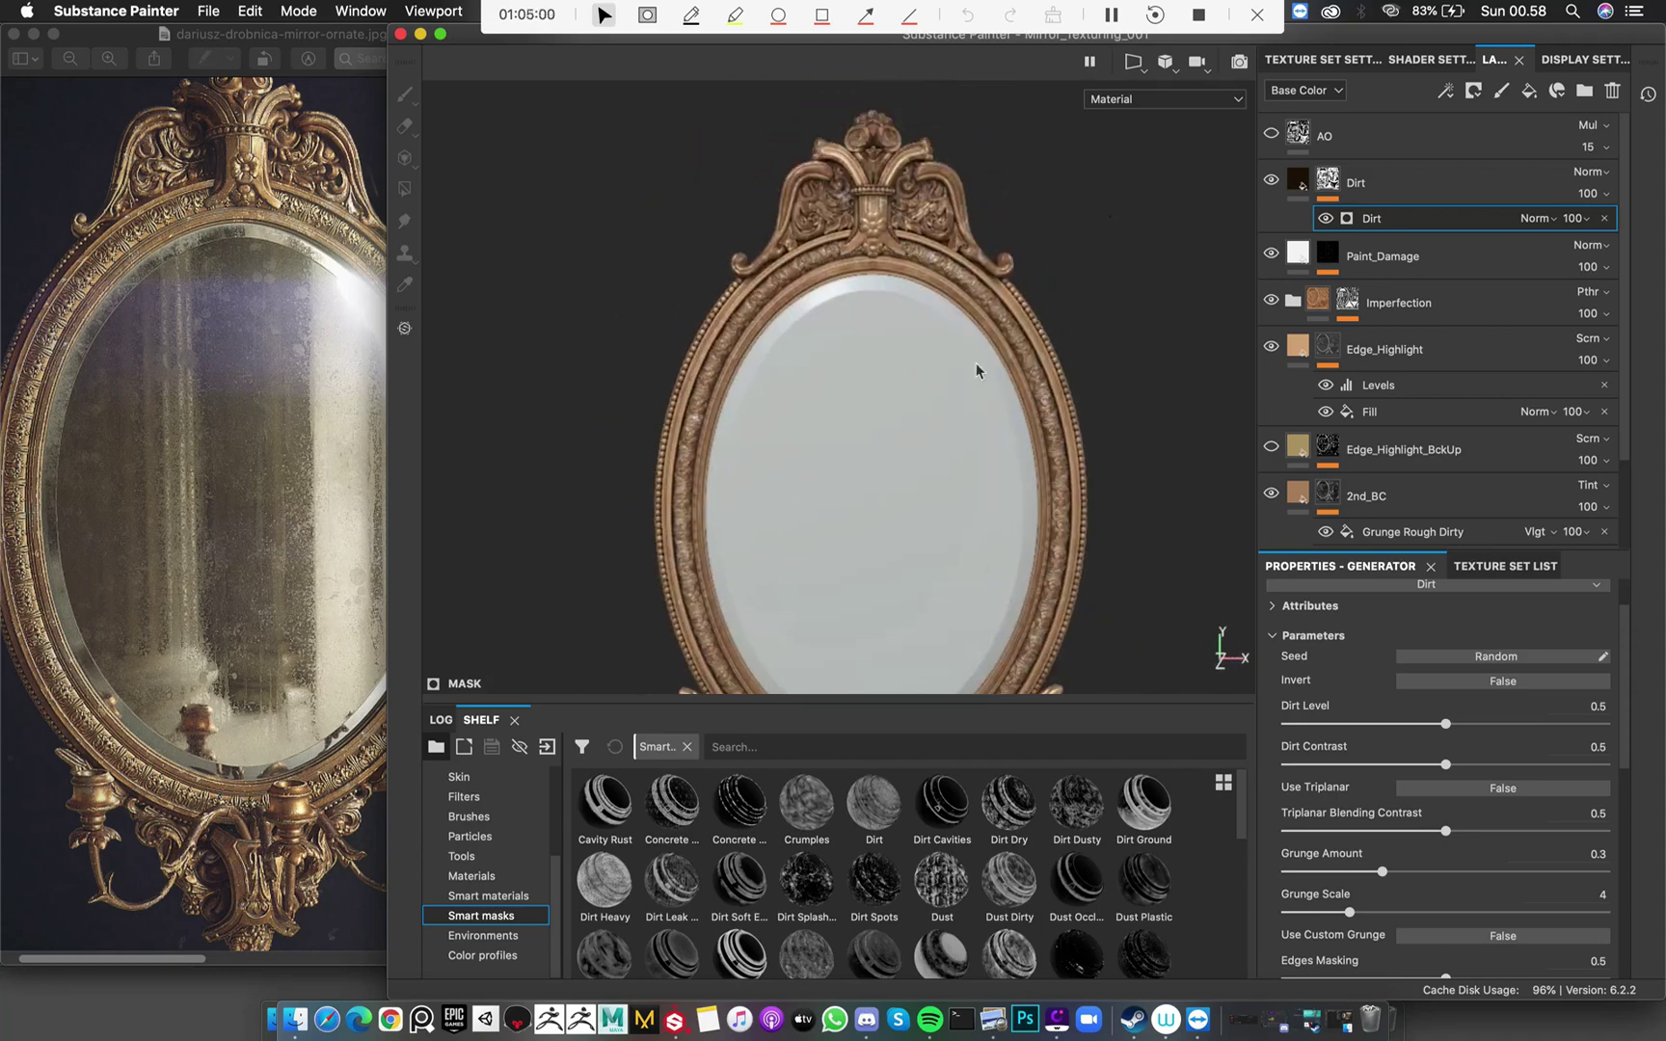
left_click_drag(1060, 479, 942, 338, "alt")
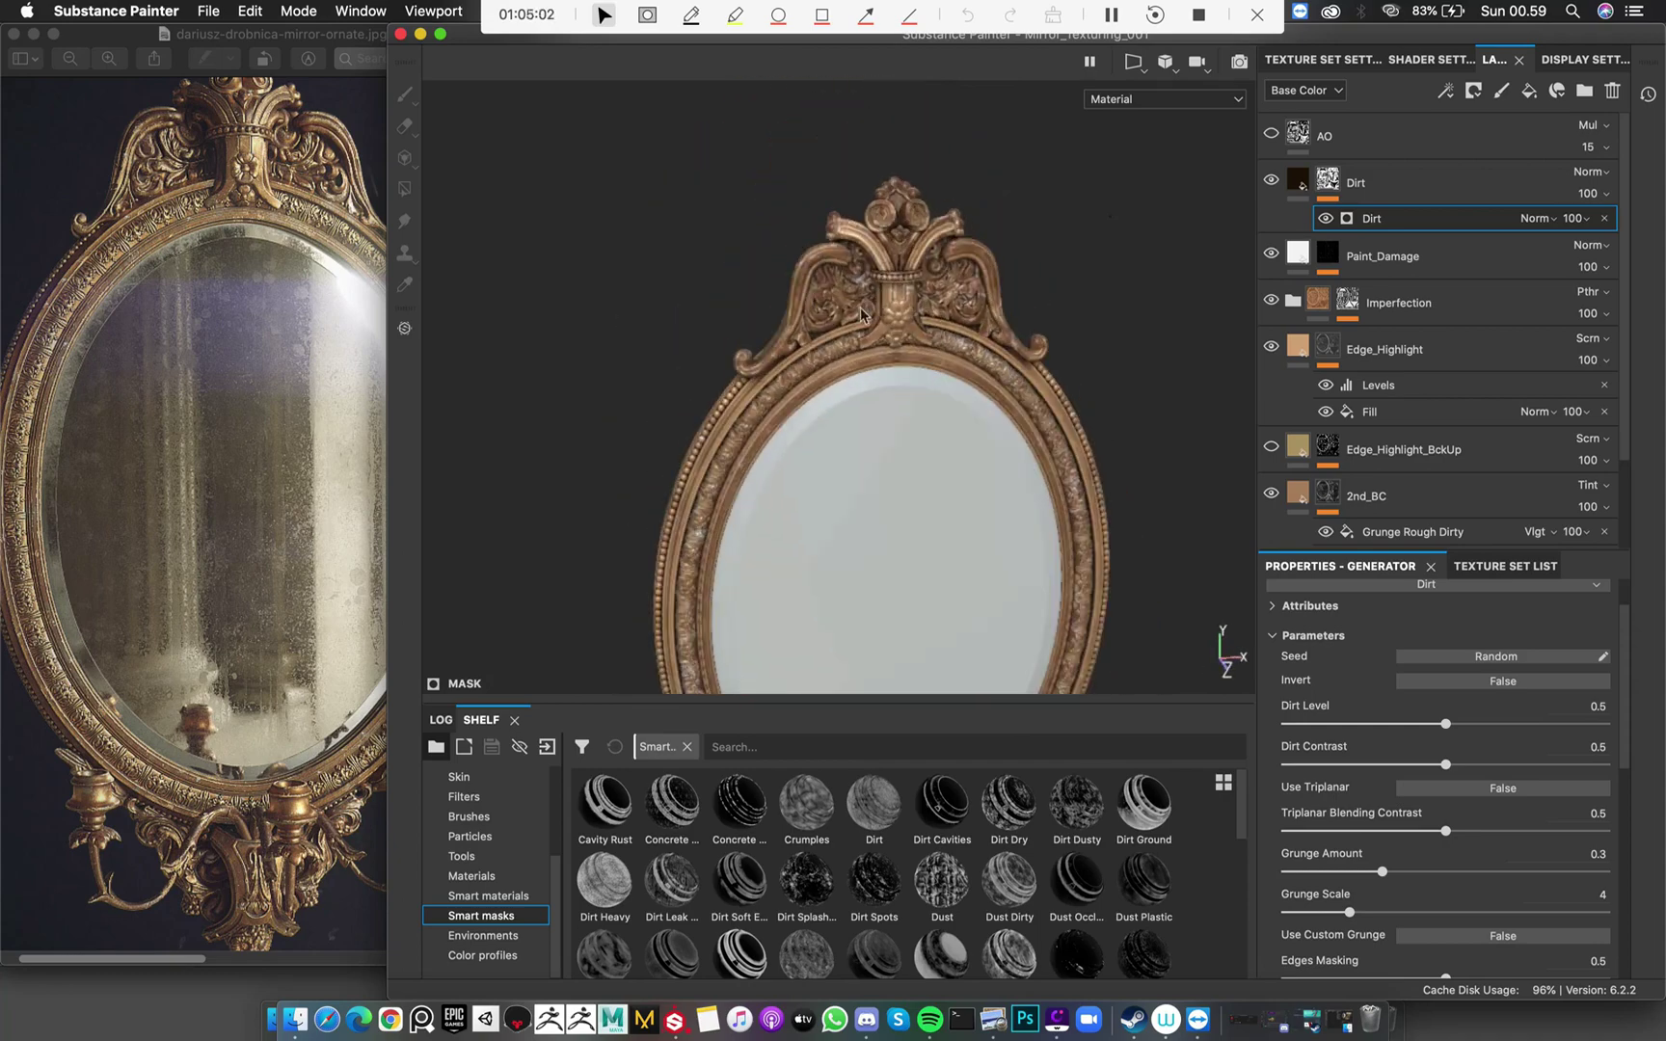
scroll(933, 435, "up", 5)
middle_click_drag(985, 543, 932, 316, "alt")
left_click_drag(932, 317, 923, 273, "alt")
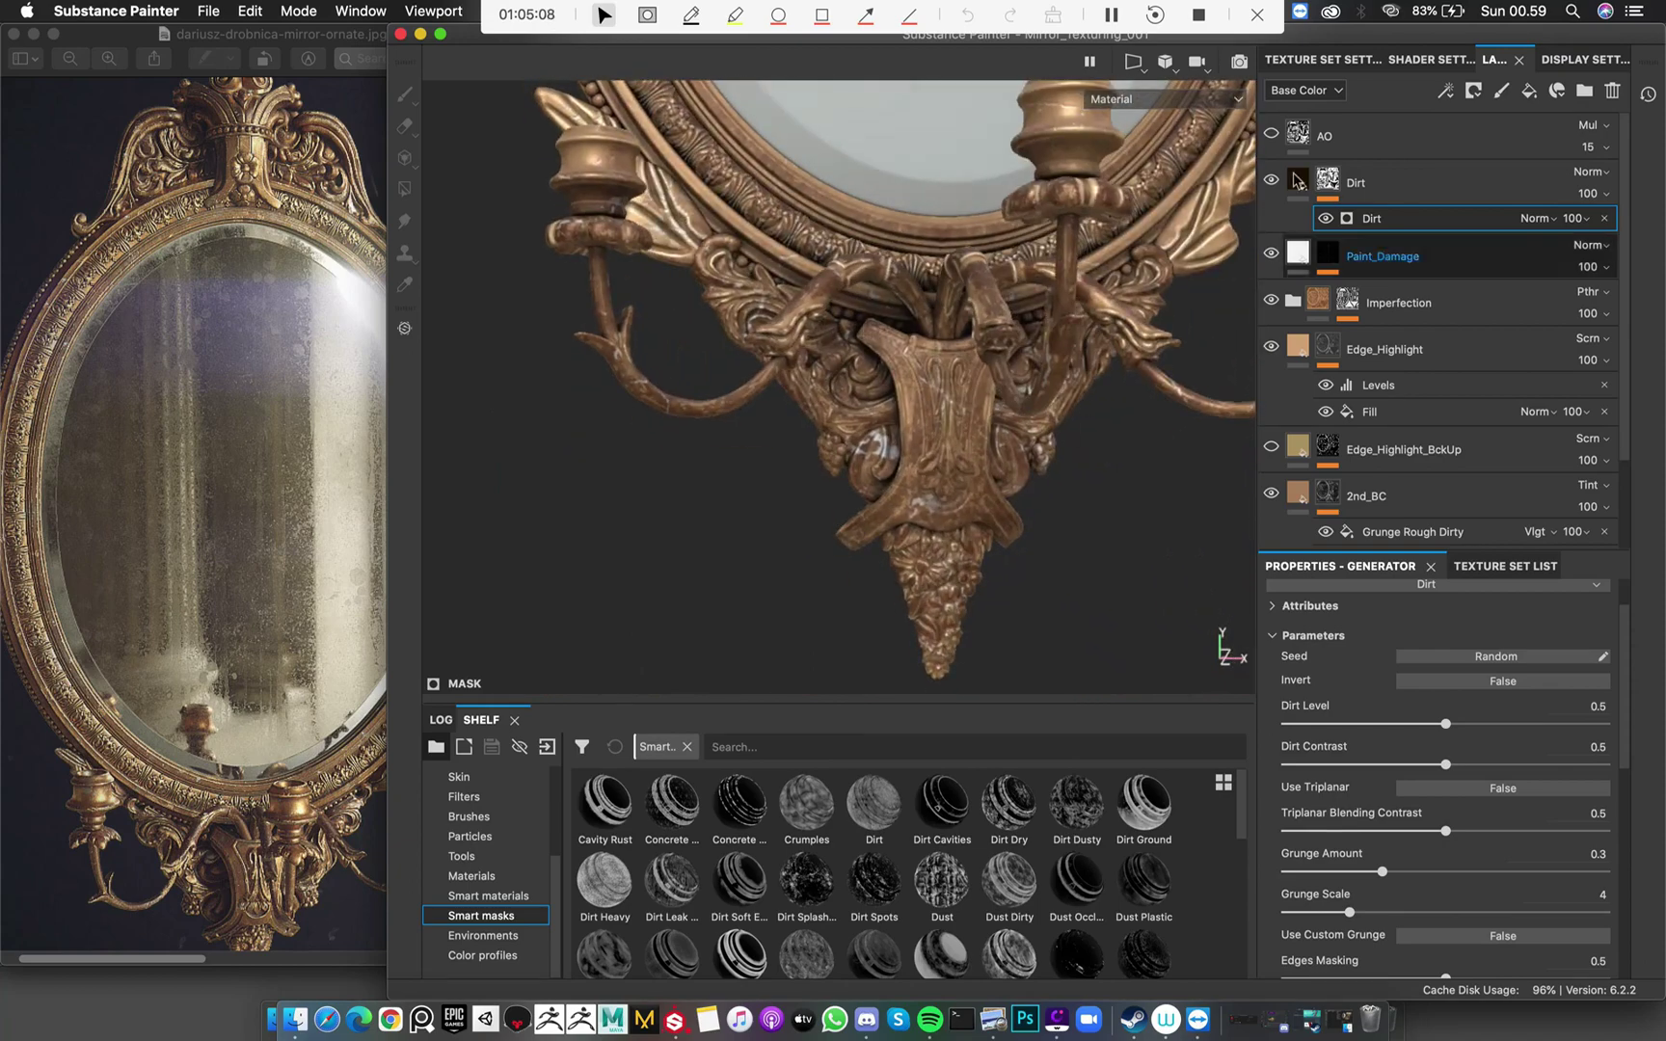
left_click(1272, 181)
left_click(1272, 181)
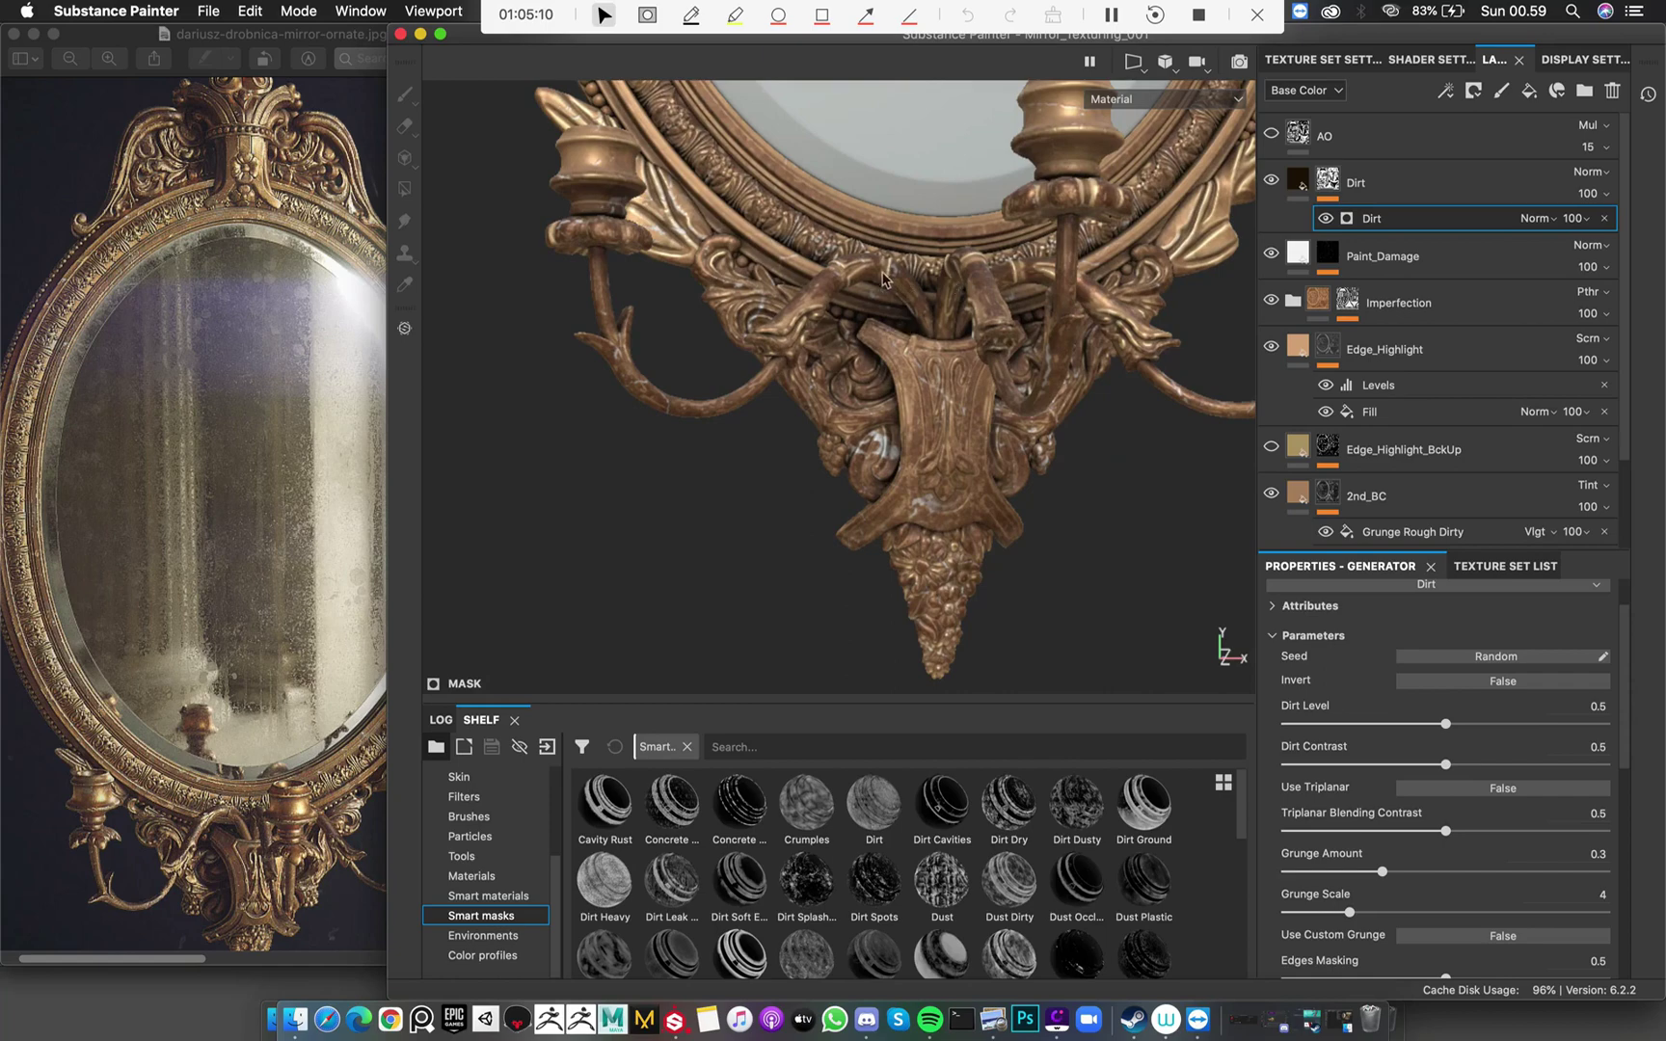
Hide the Dirt layer, duplicate it, and rename the lower copy Dirt_BckUp
left_click(1298, 183)
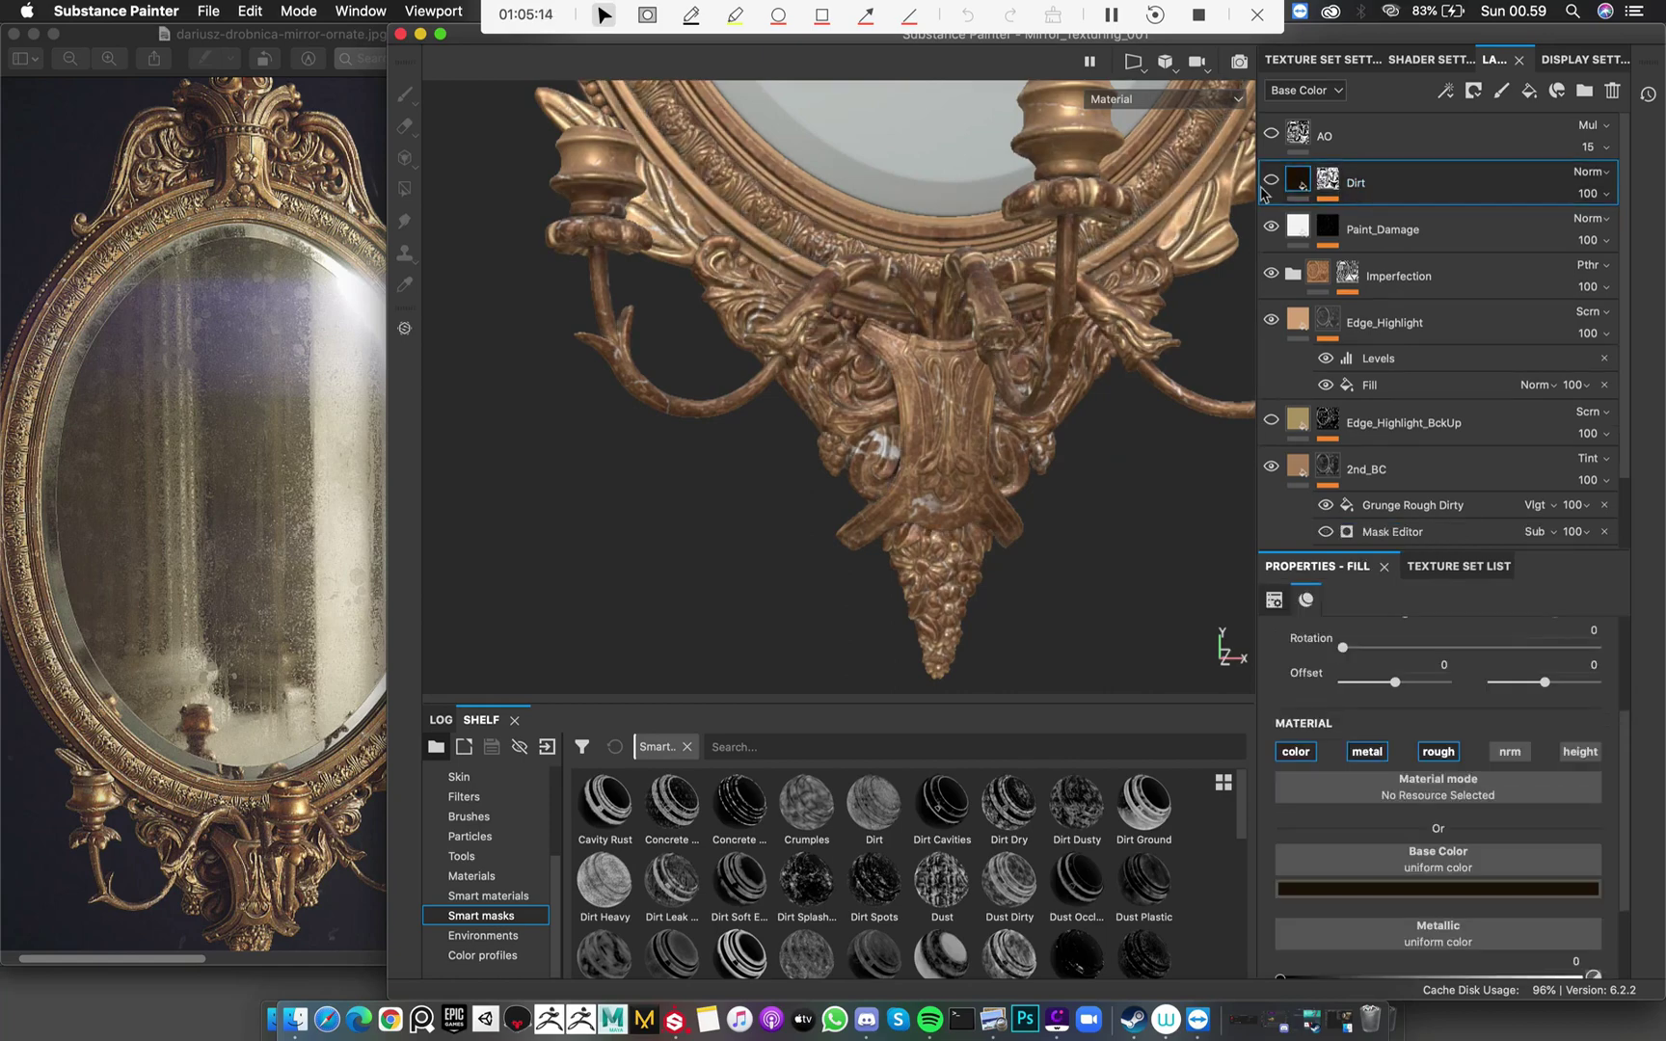
key("super+d")
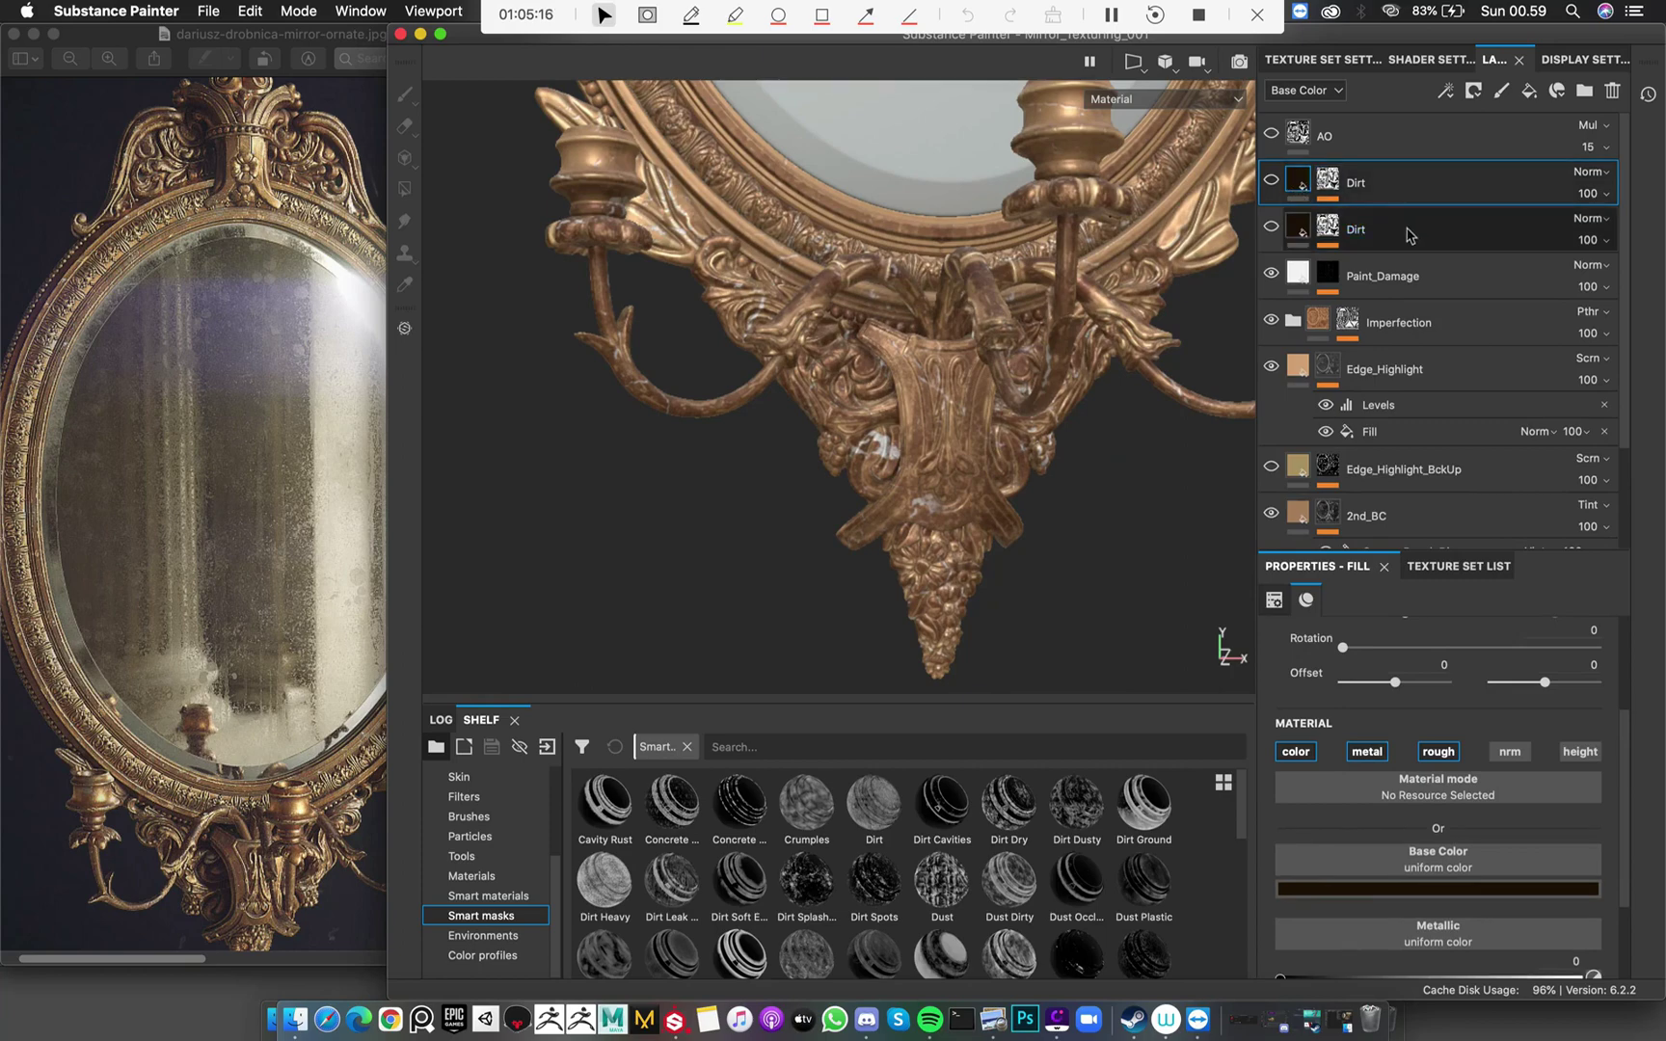
double_click(1361, 236)
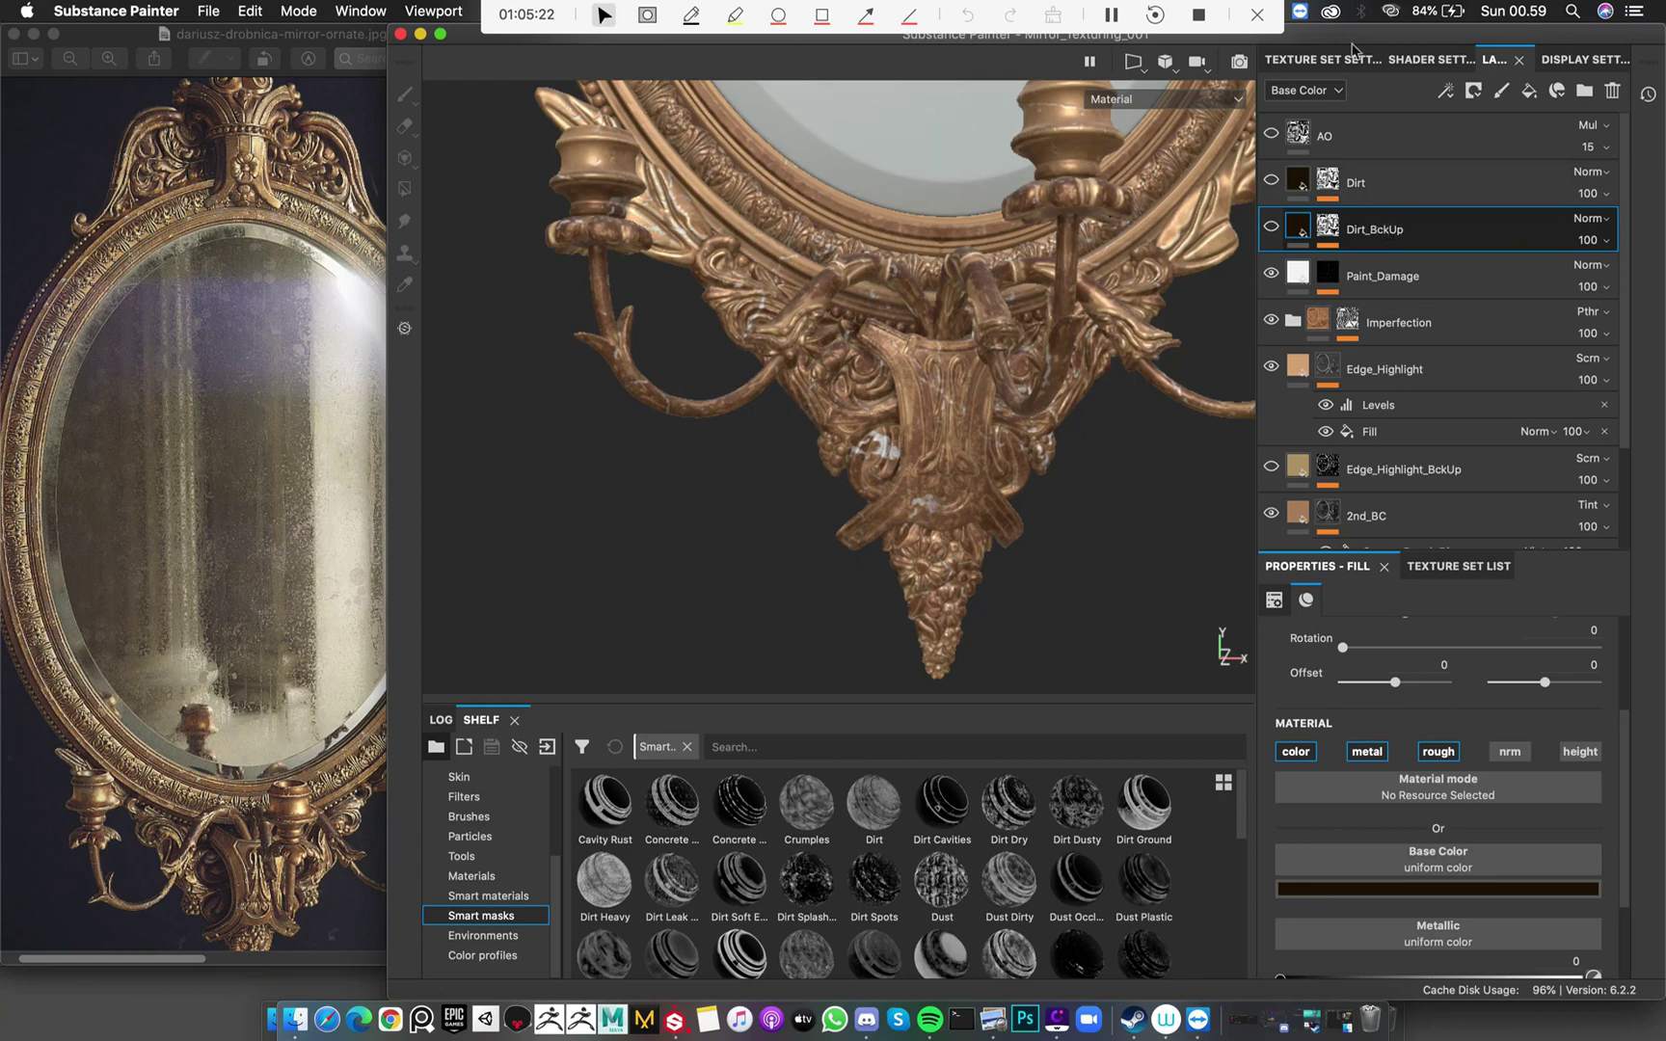
Replace the upper Dirt layer's mask with an empty black mask and make that layer visible
right_click(1330, 188)
key("Escape")
left_click_drag(916, 415, 931, 416, "alt")
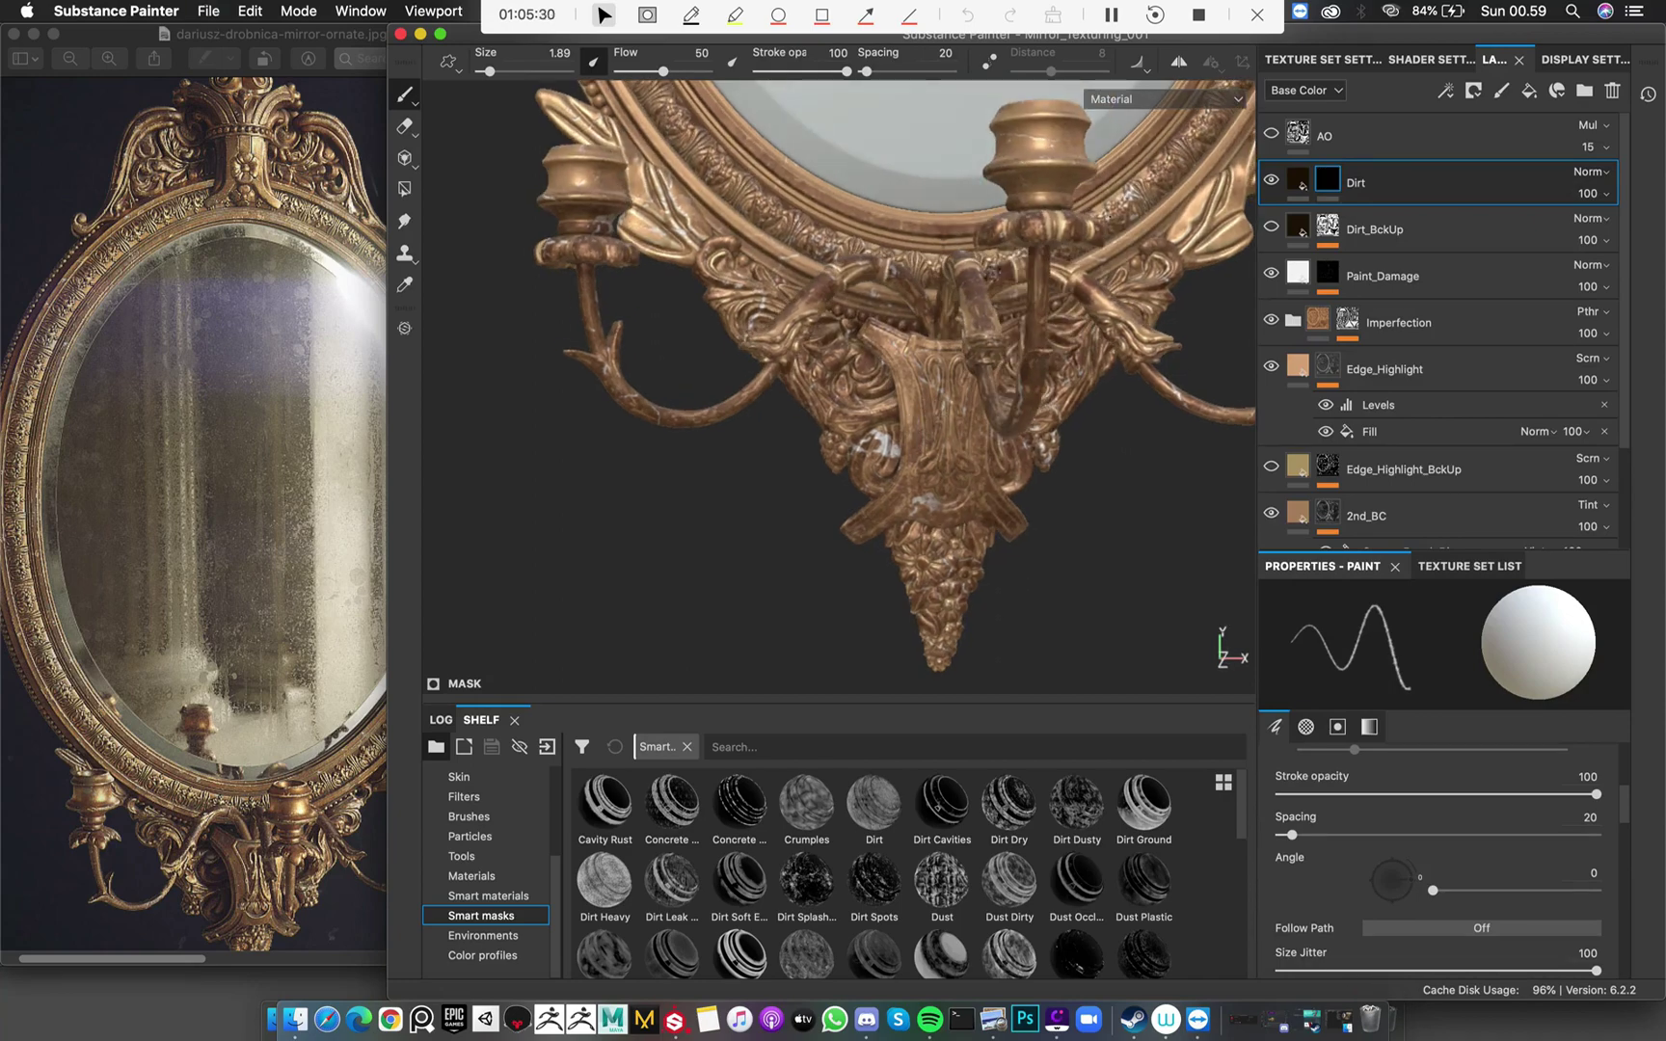
Find the Dirt Cavities smart mask in the shelf and apply it to the Dirt layer
scroll(1475, 809, "down", 5)
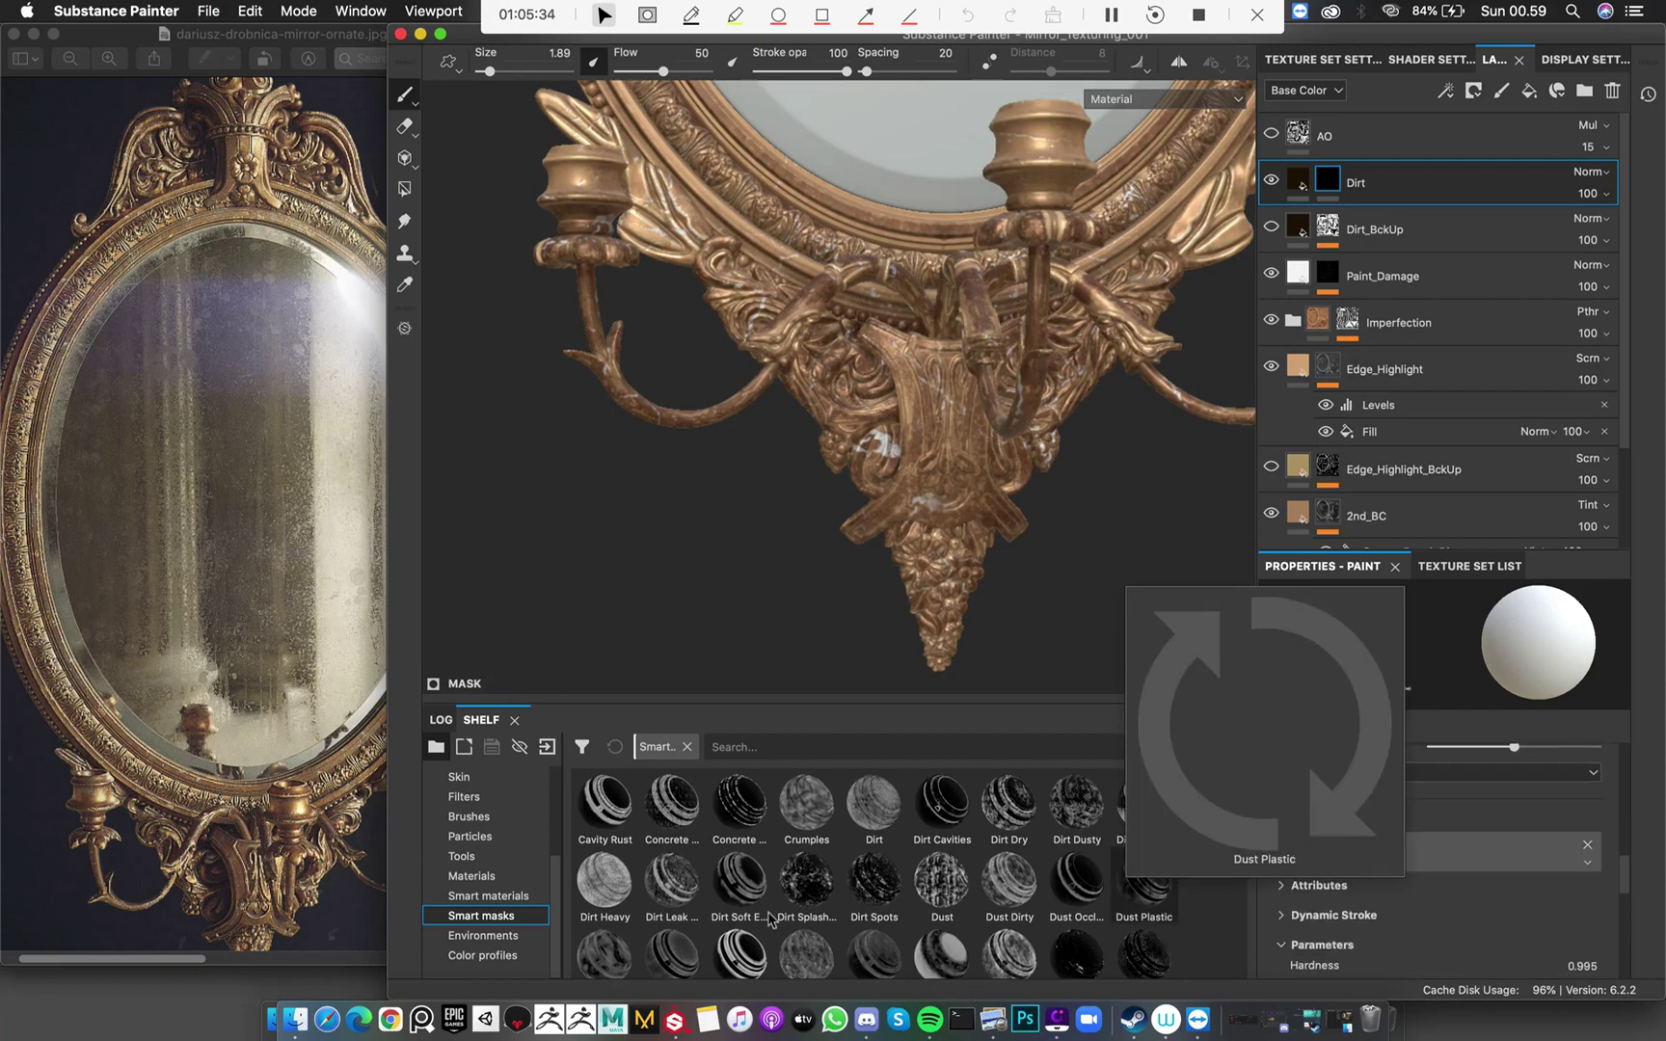
scroll(983, 916, "down", 5)
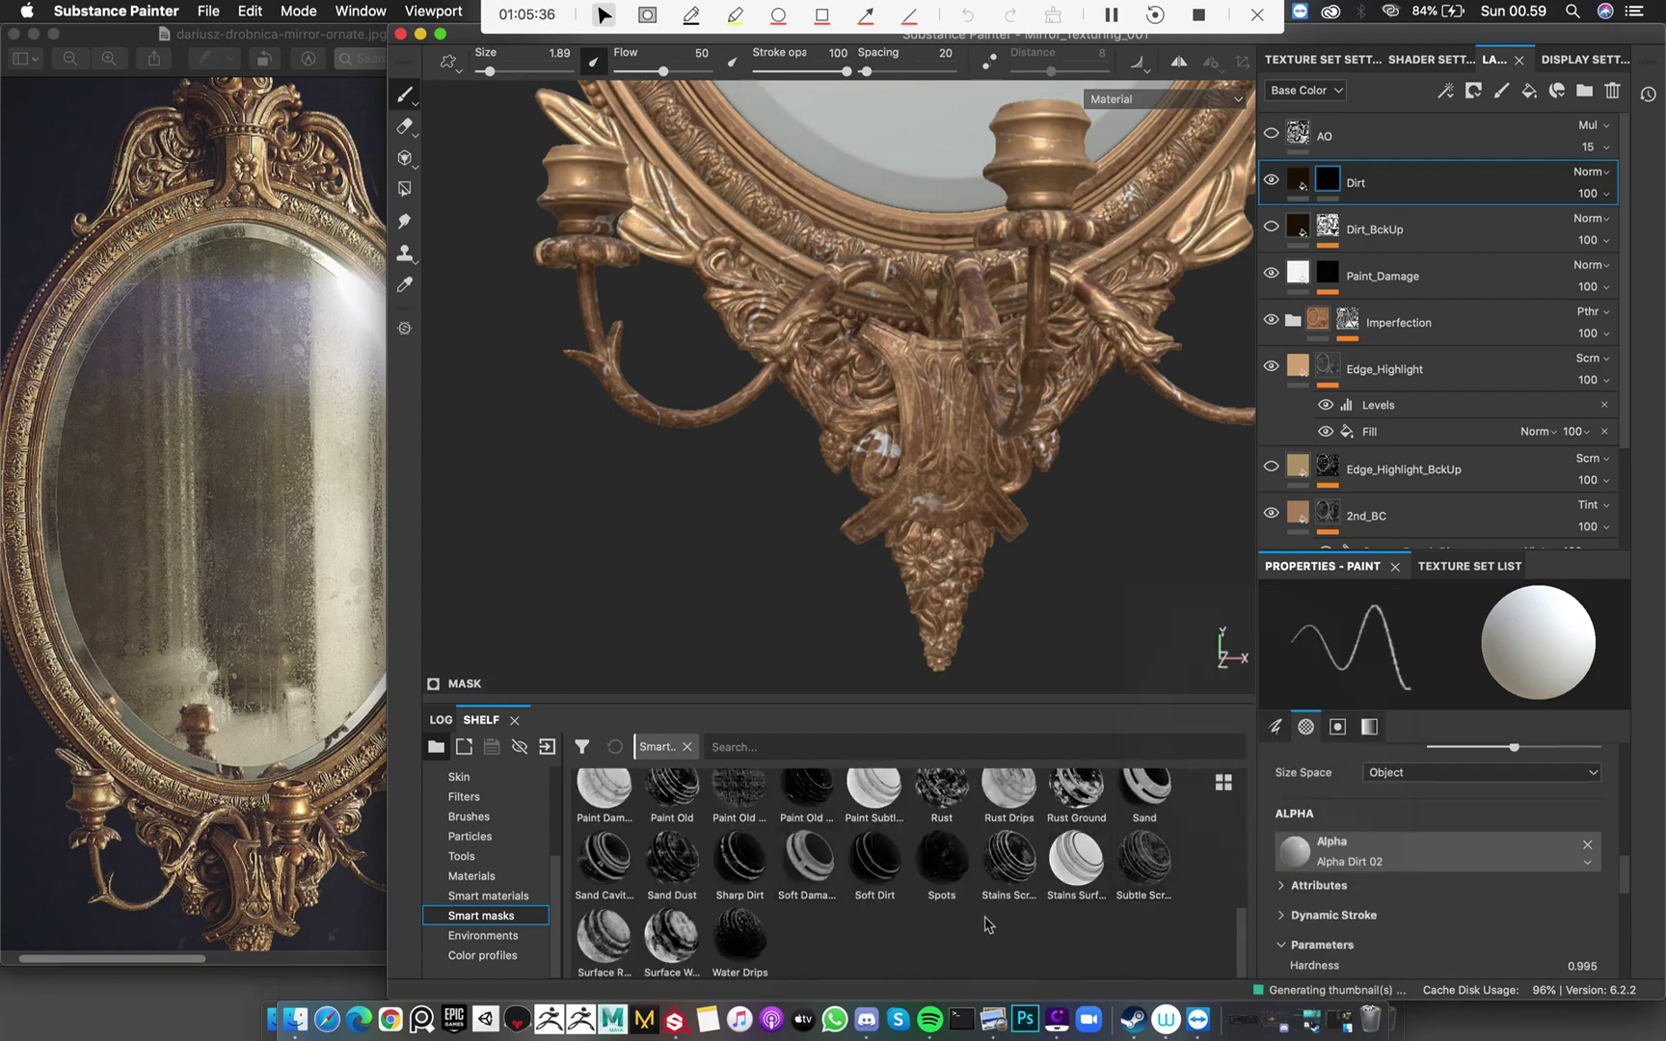
mouse_move(1243, 925)
left_mouse_down()
mouse_move(1243, 781)
mouse_move(1249, 911)
mouse_move(1271, 790)
left_mouse_up()
mouse_move(959, 796)
left_mouse_down()
mouse_move(1427, 482)
mouse_move(1316, 183)
left_mouse_up()
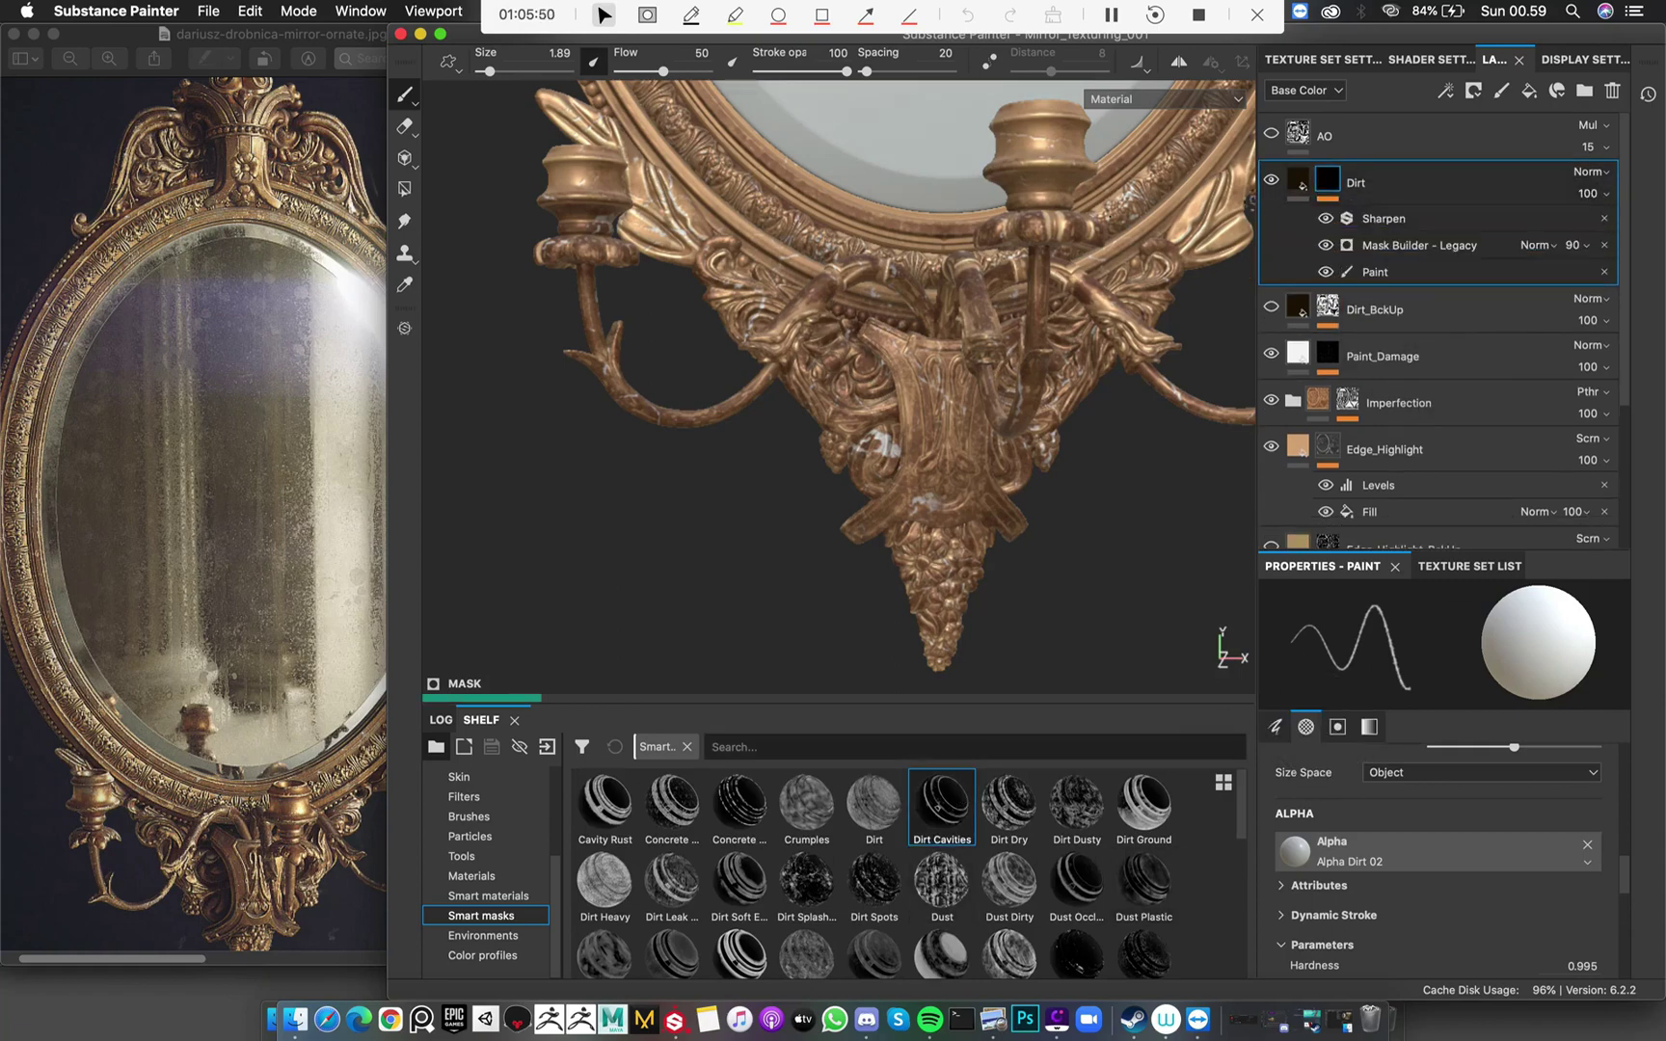
Preview the Dirt layer's smart mask on its own, then return to the material view
left_click(1331, 181, "alt")
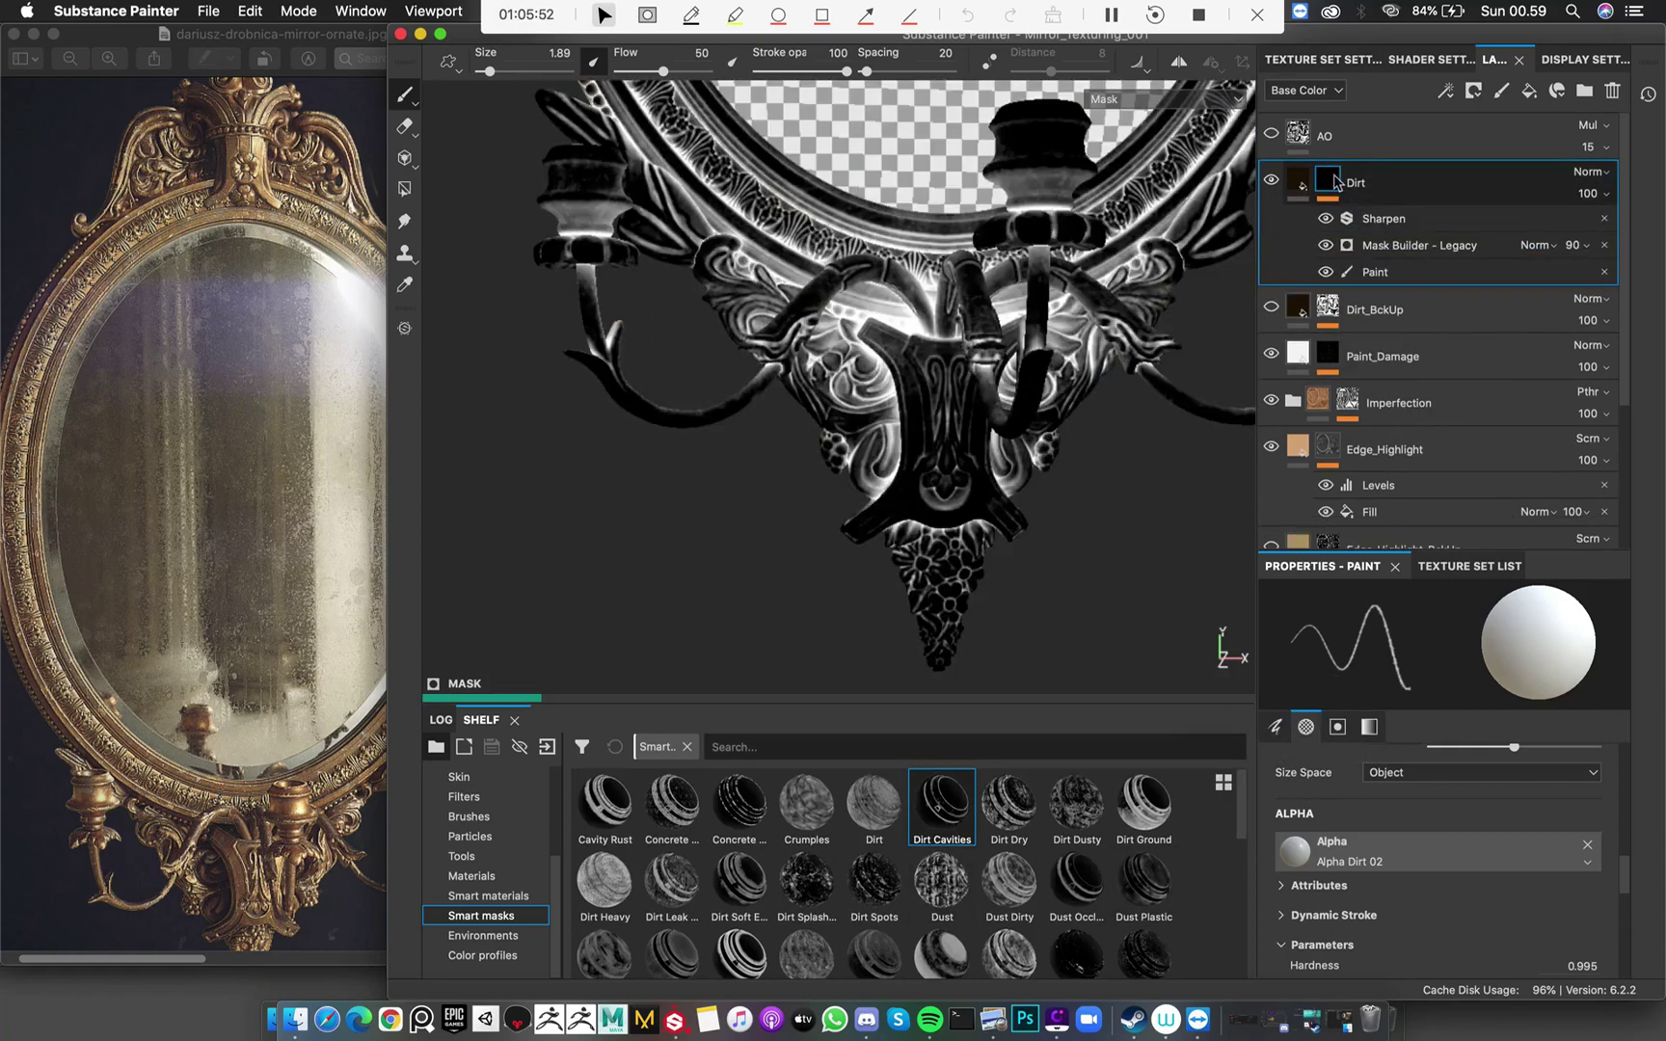
left_click(1299, 182)
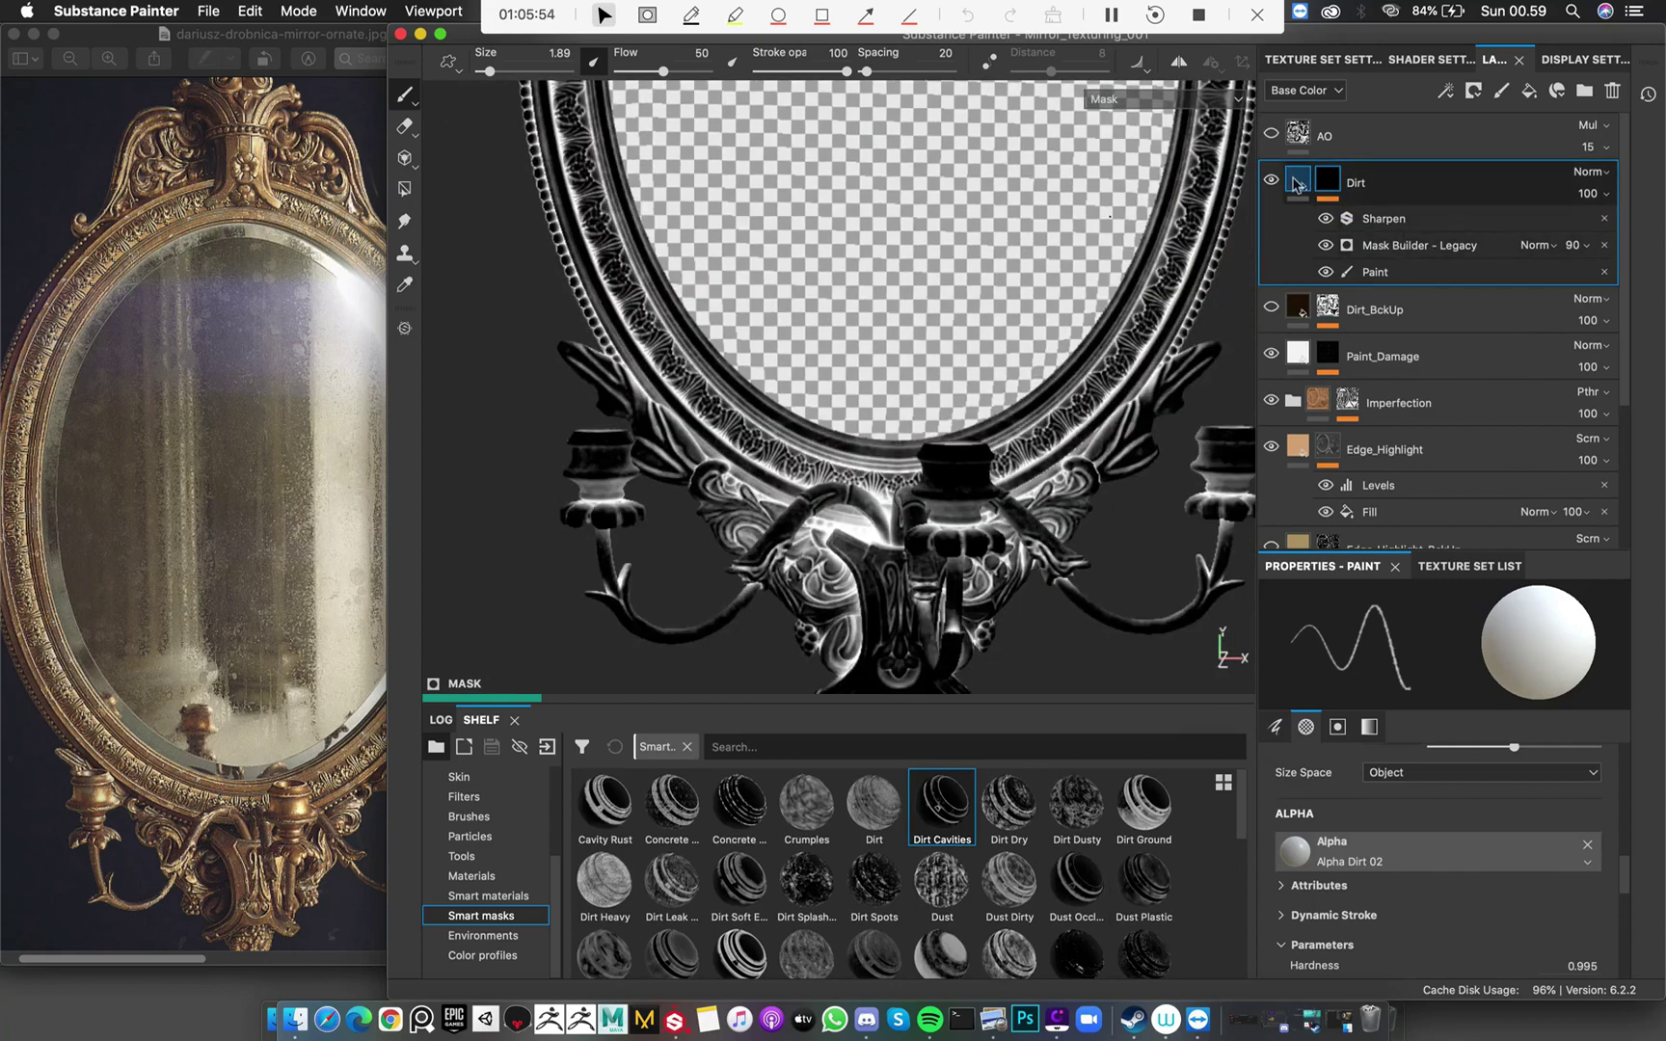
left_click(1328, 183, "alt")
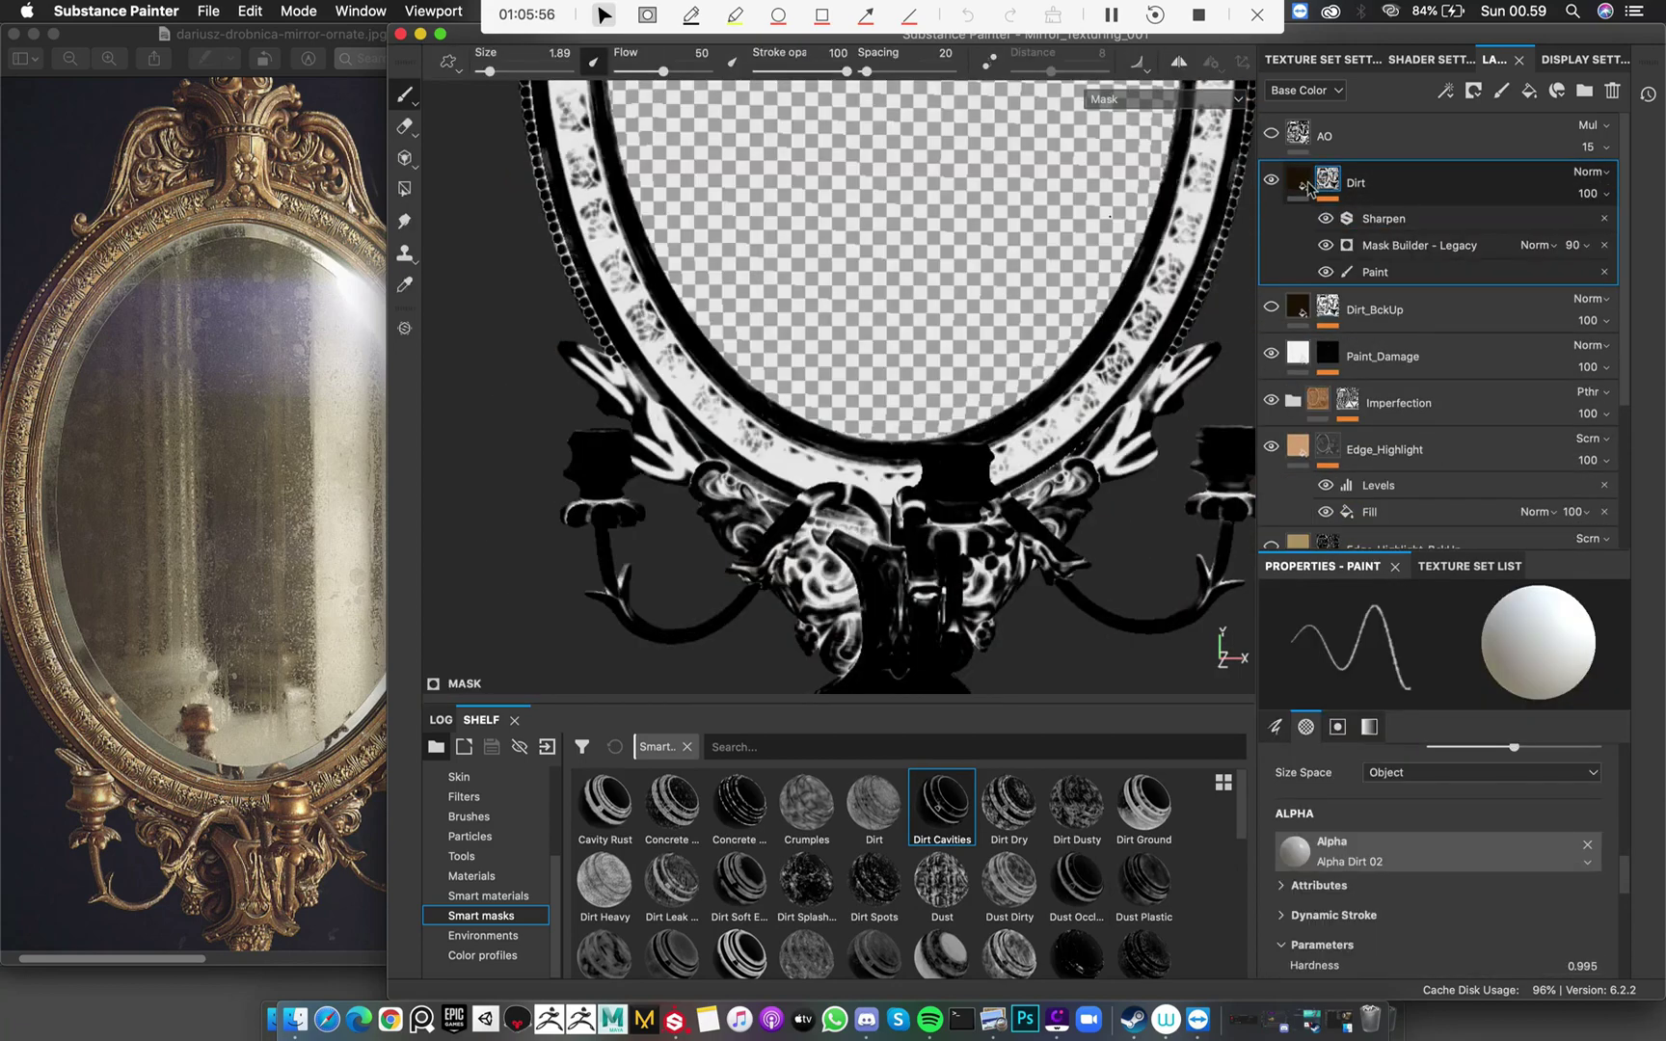
left_click(1295, 183)
Inspect the cavity dirt on the crest by switching the Dirt layer off and on
left_click_drag(1099, 357, 925, 379, "alt")
middle_click_drag(926, 378, 925, 678, "alt")
middle_click_drag(1031, 366, 1039, 675, "alt")
scroll(1040, 675, "up", 6)
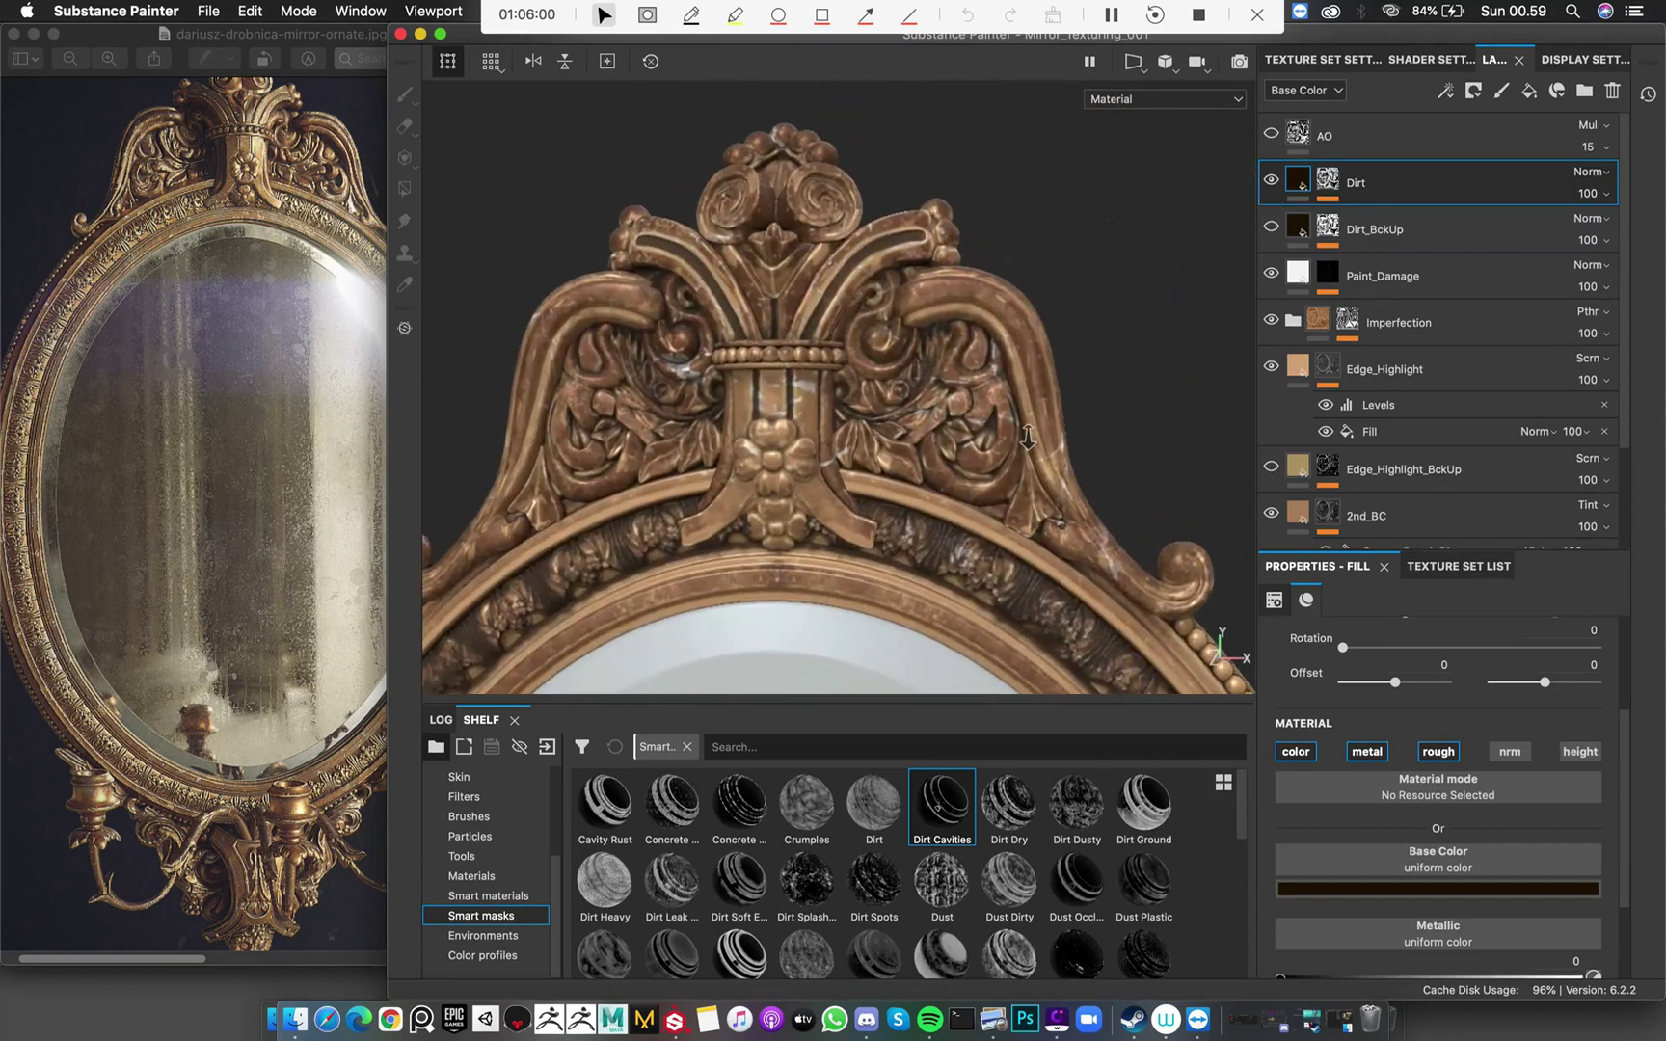
left_click(1272, 183)
left_click(1271, 182)
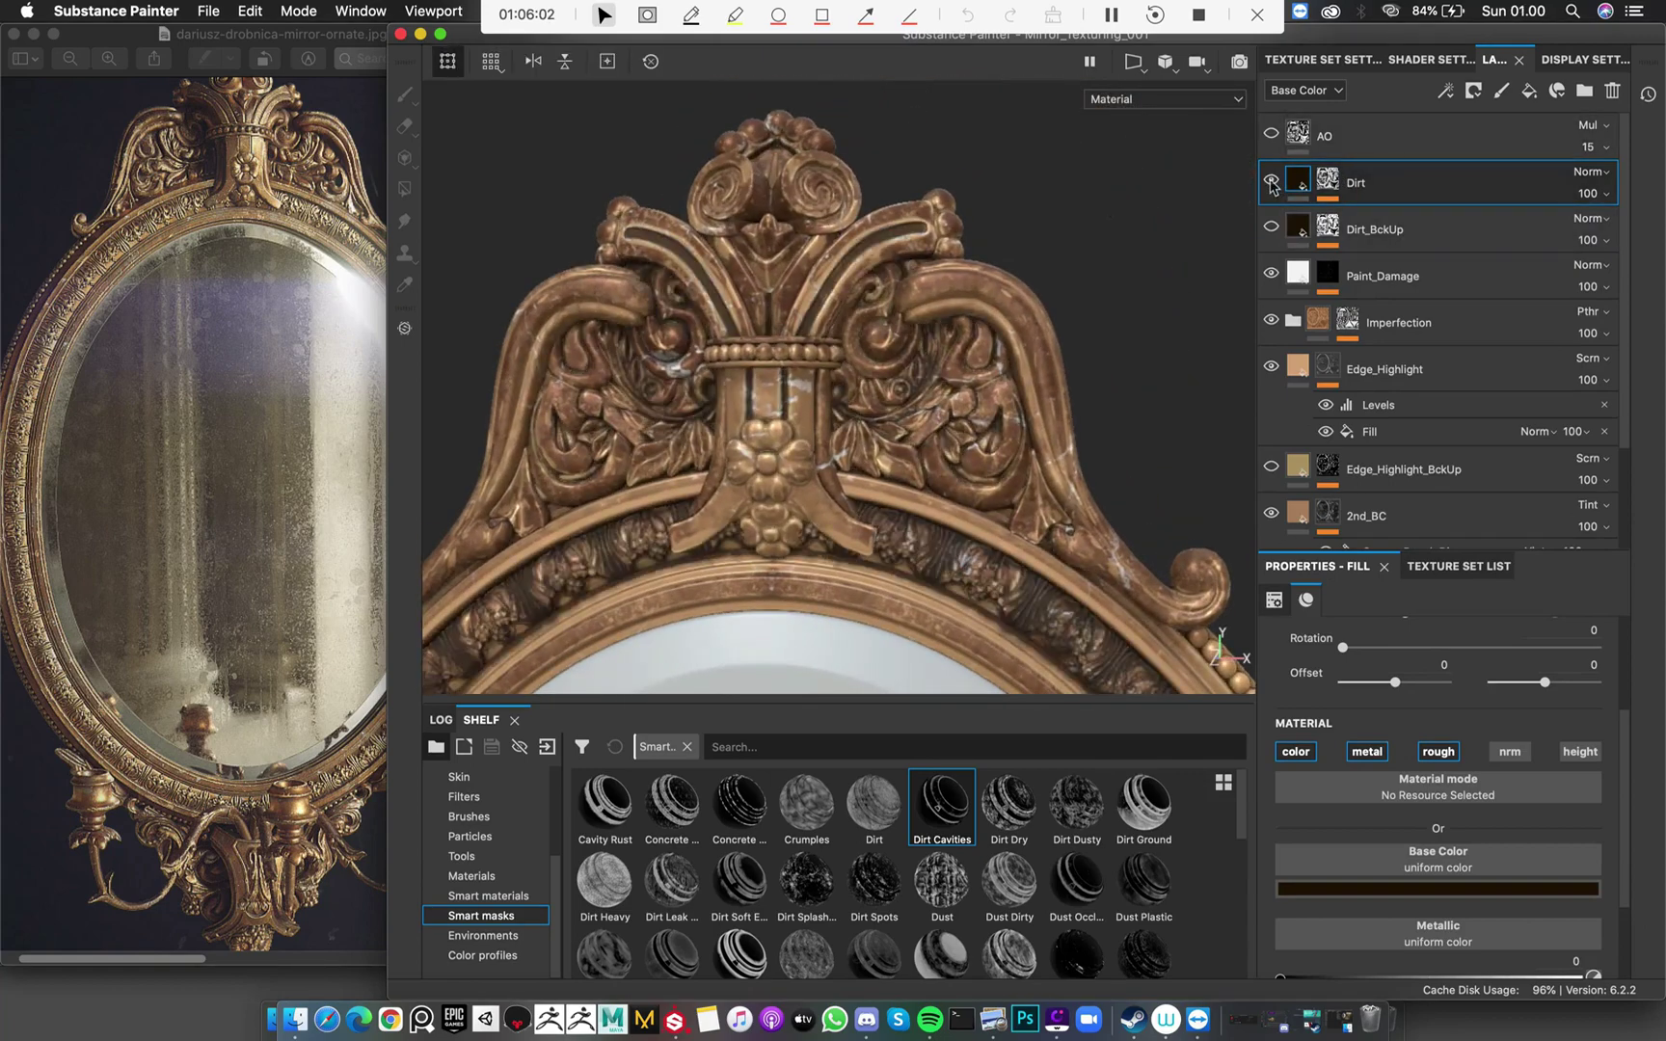
left_click_drag(888, 336, 695, 246, "alt")
Alternate the visibility of the Dirt and Dirt_BckUp layers to compare their dirt on the crest
left_click(1272, 182)
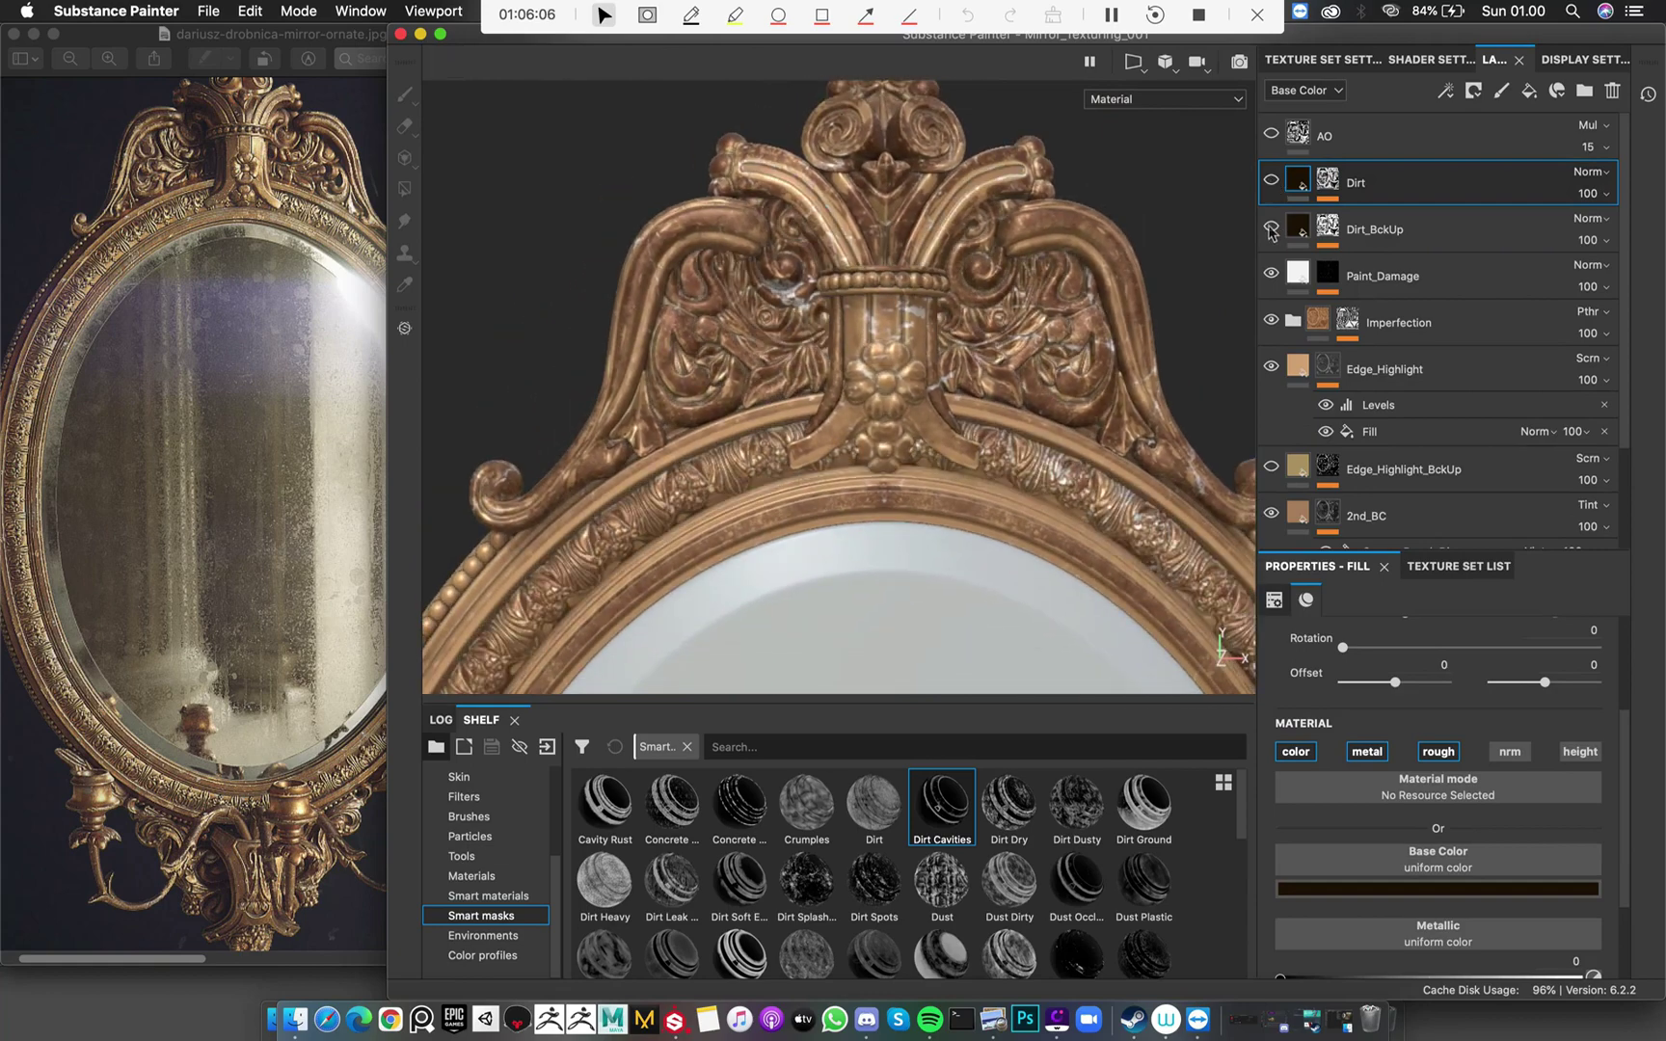
left_click(1270, 227)
left_click(1271, 230)
left_click(1273, 182)
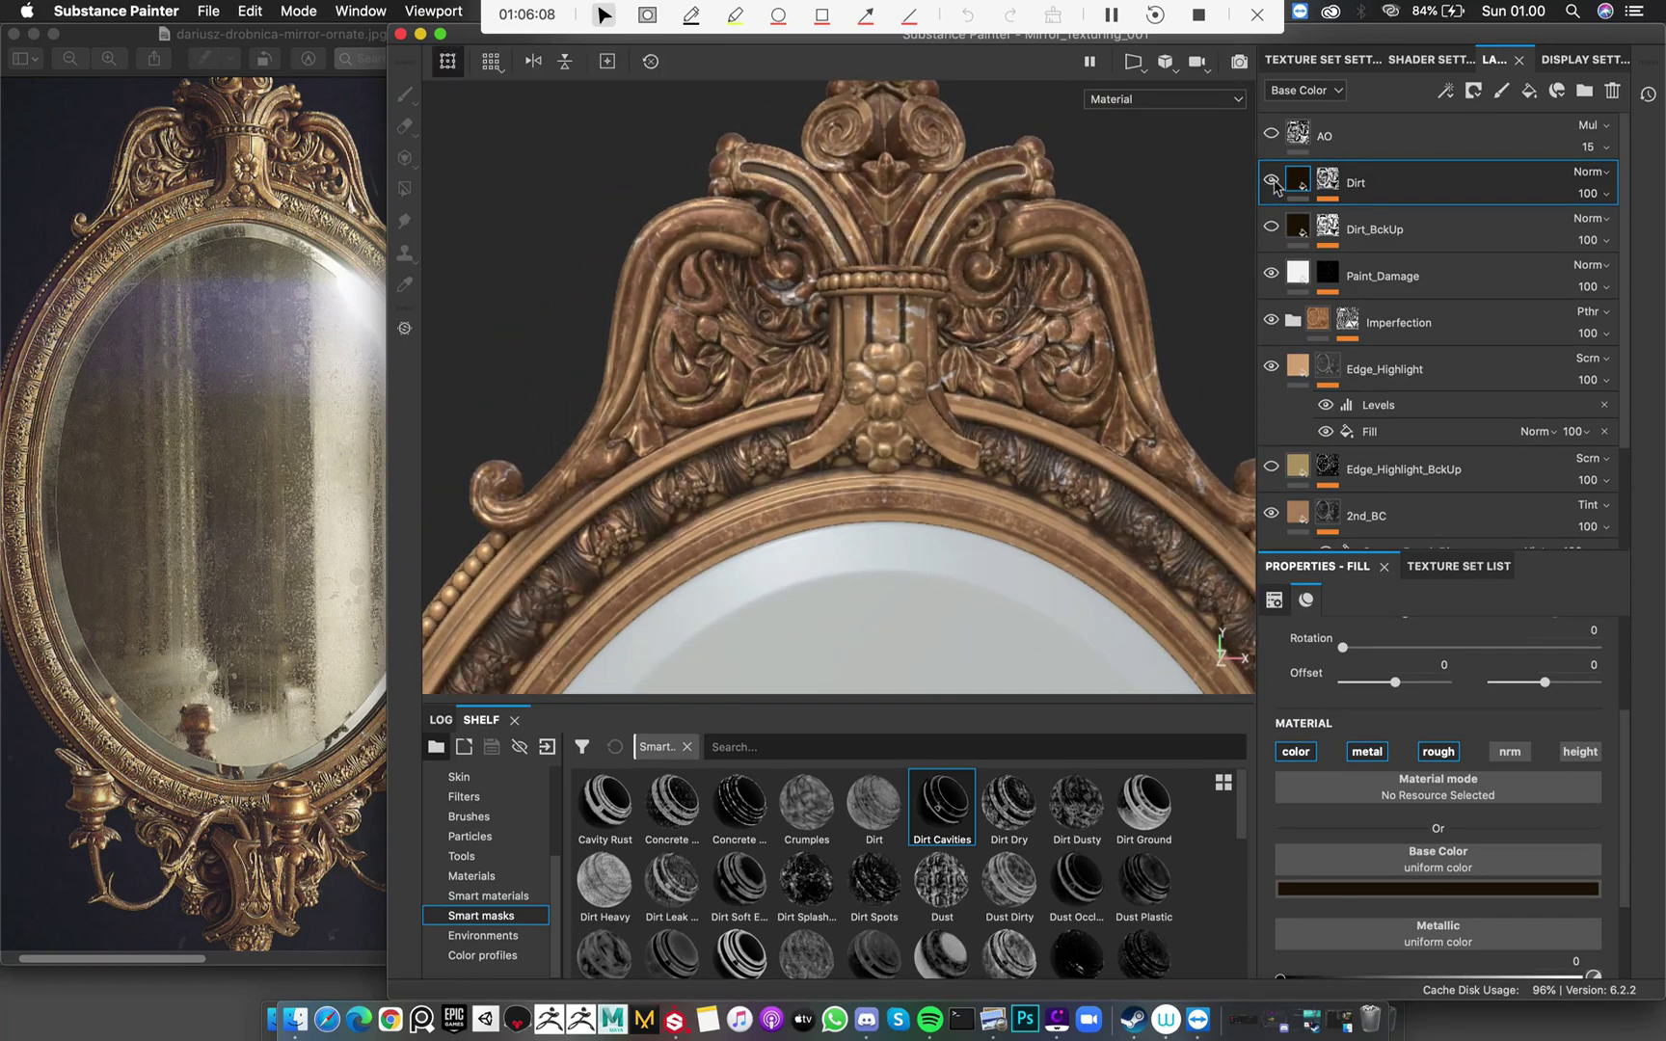
left_click(1272, 182)
left_click(1274, 185)
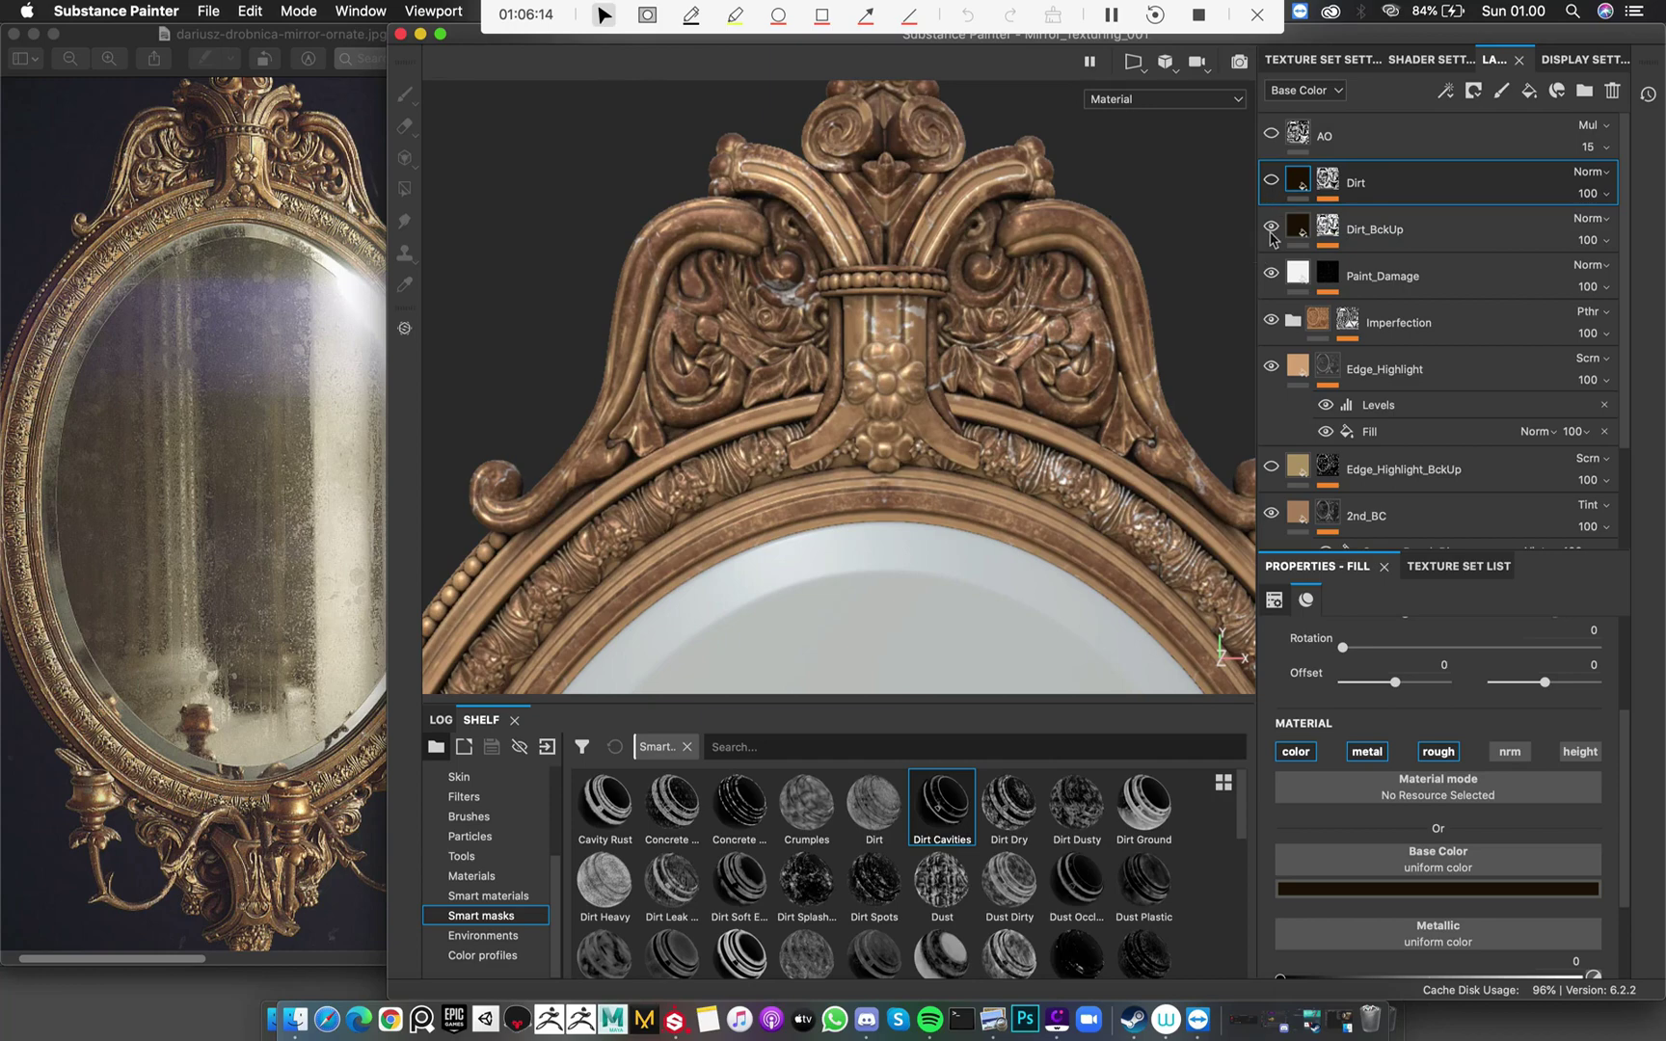
left_click(1272, 232)
left_click(1273, 185)
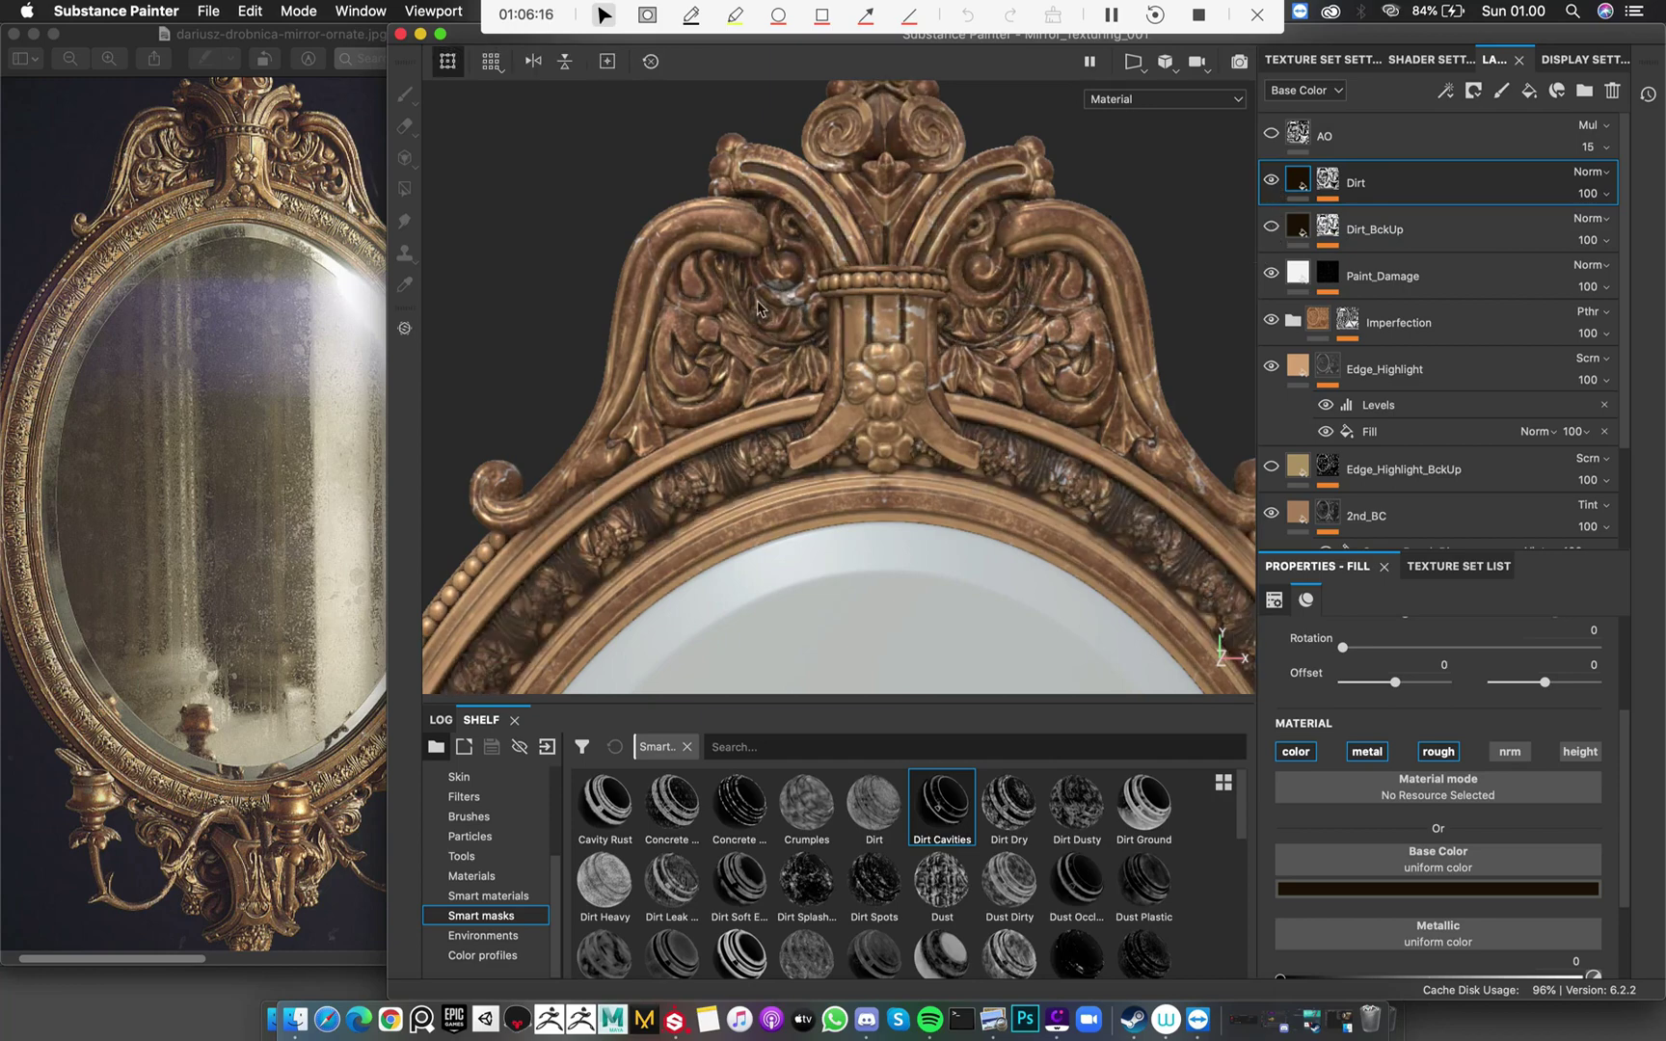
Compare the dirt on the ornament below the mirror by alternating the visibility of the Dirt and Dirt_BckUp layers
middle_click_drag(756, 547, 757, 120)
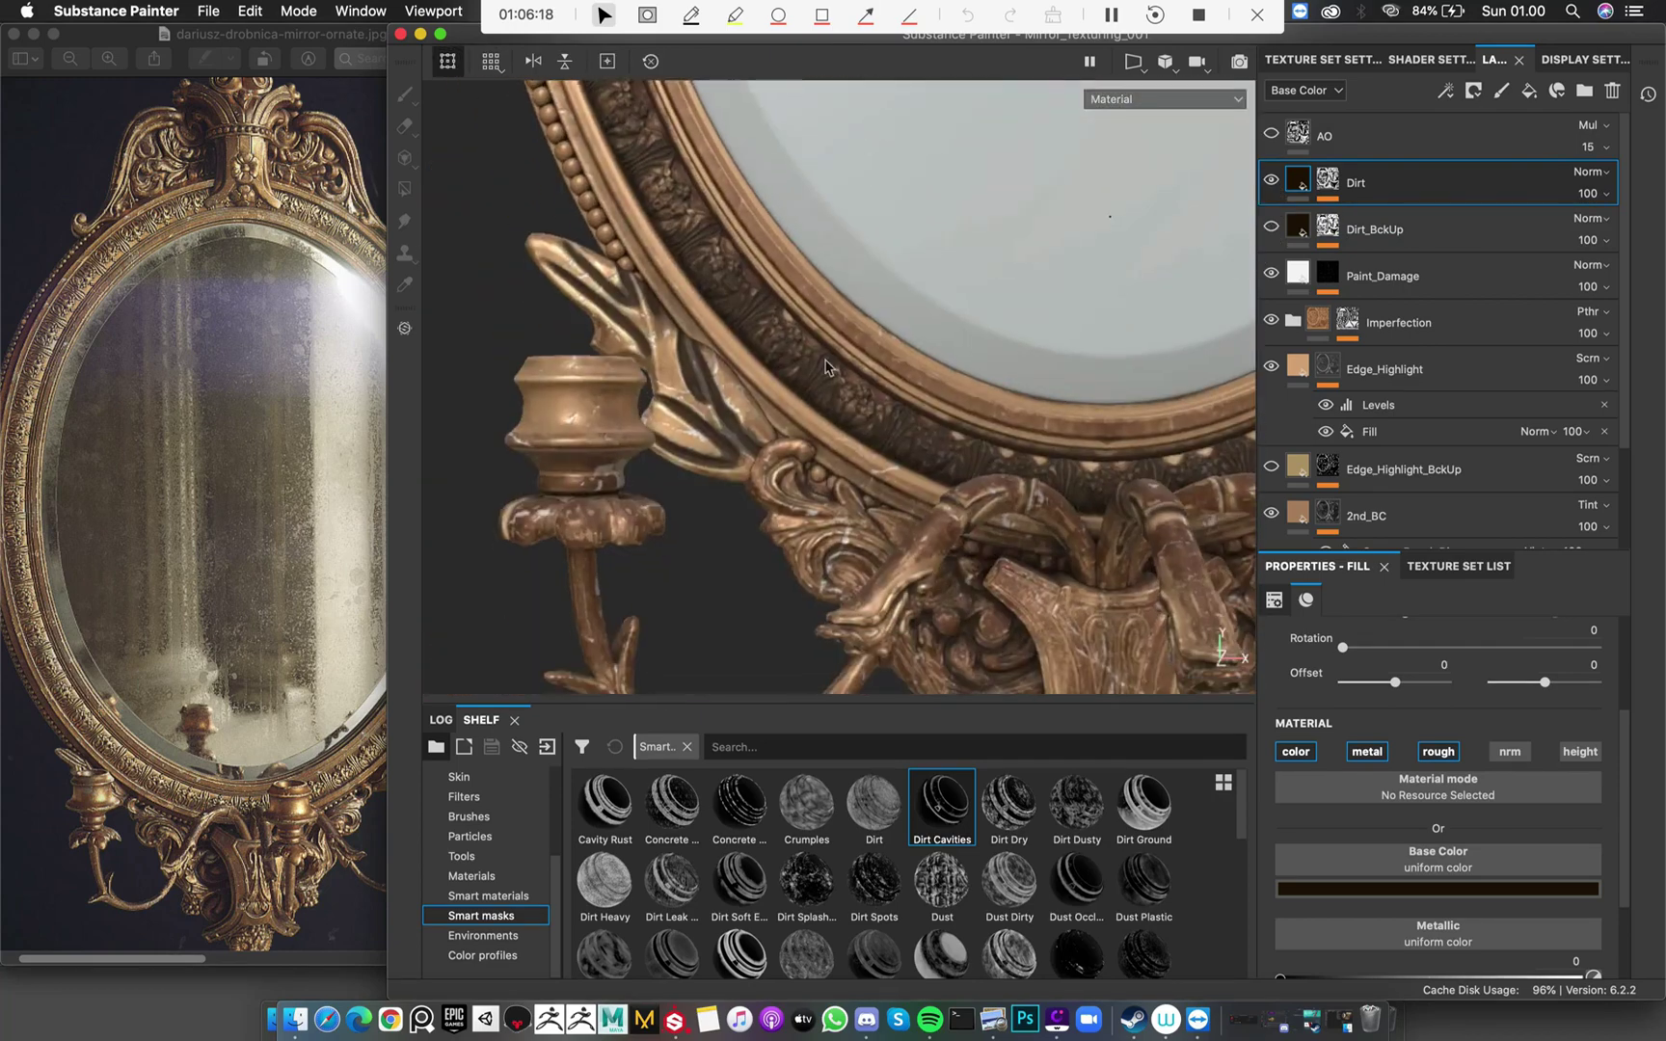
left_click_drag(757, 121, 878, 130, "alt")
middle_click_drag(878, 130, 837, 226, "alt")
left_click_drag(837, 226, 897, 232, "alt")
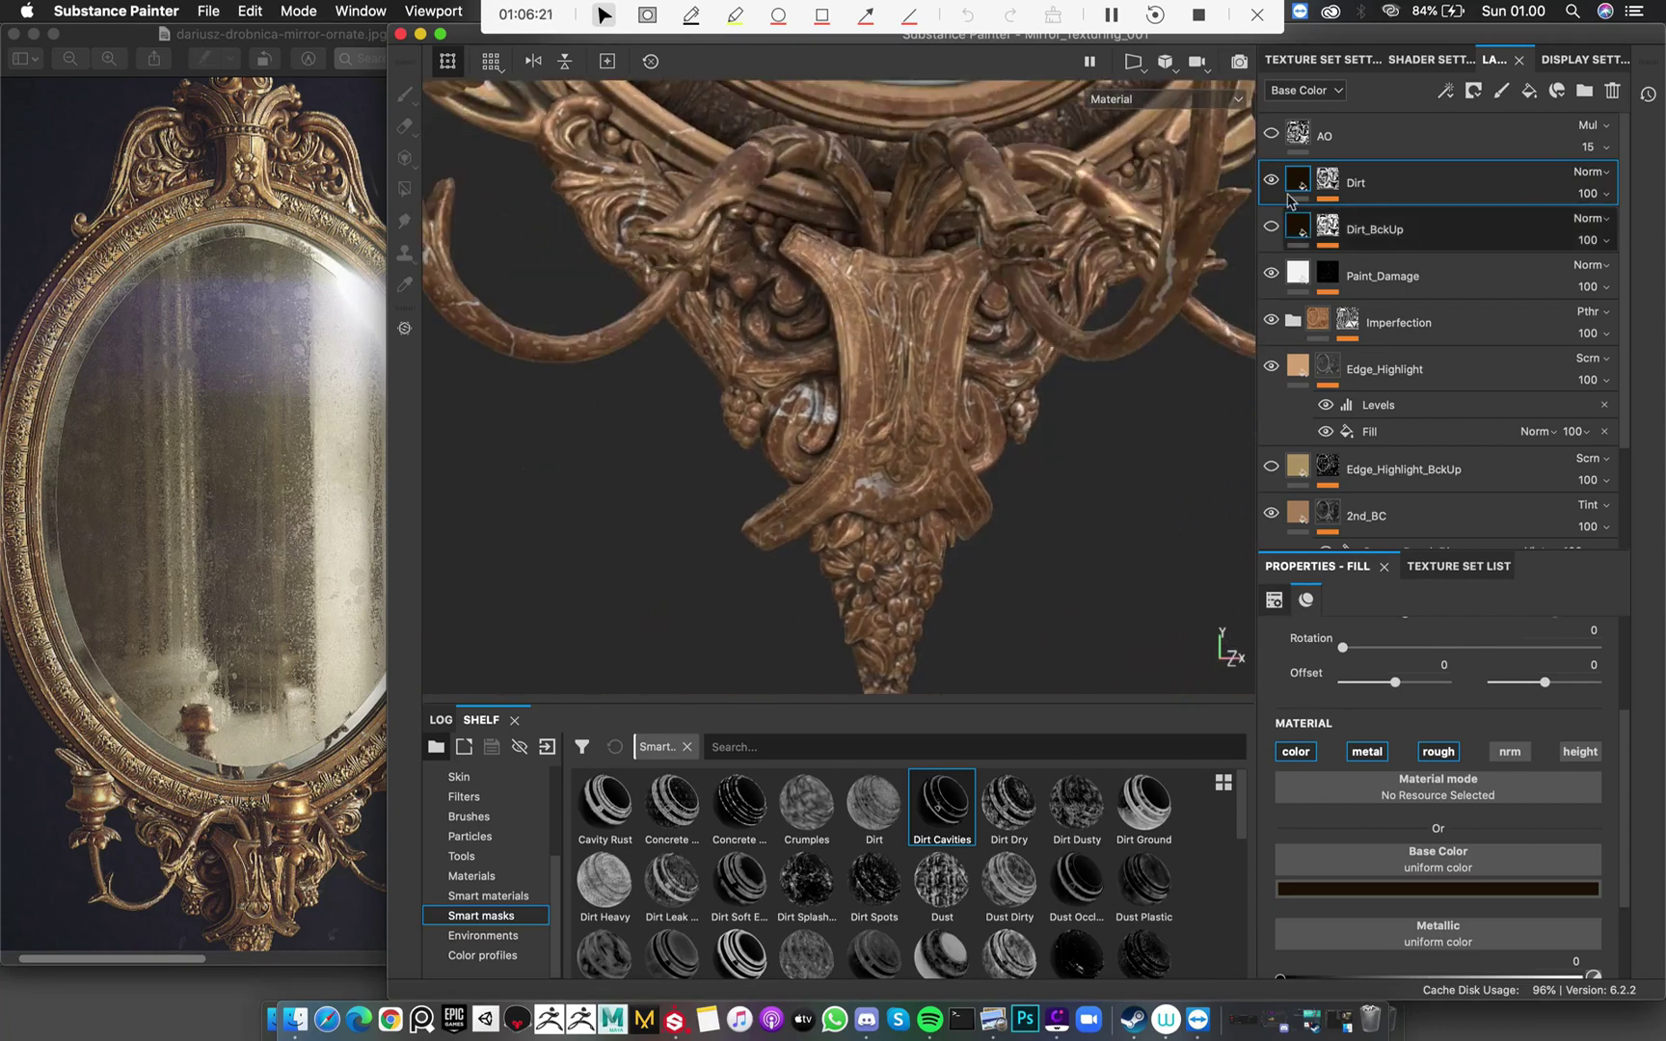
left_click(1272, 182)
left_click(1271, 230)
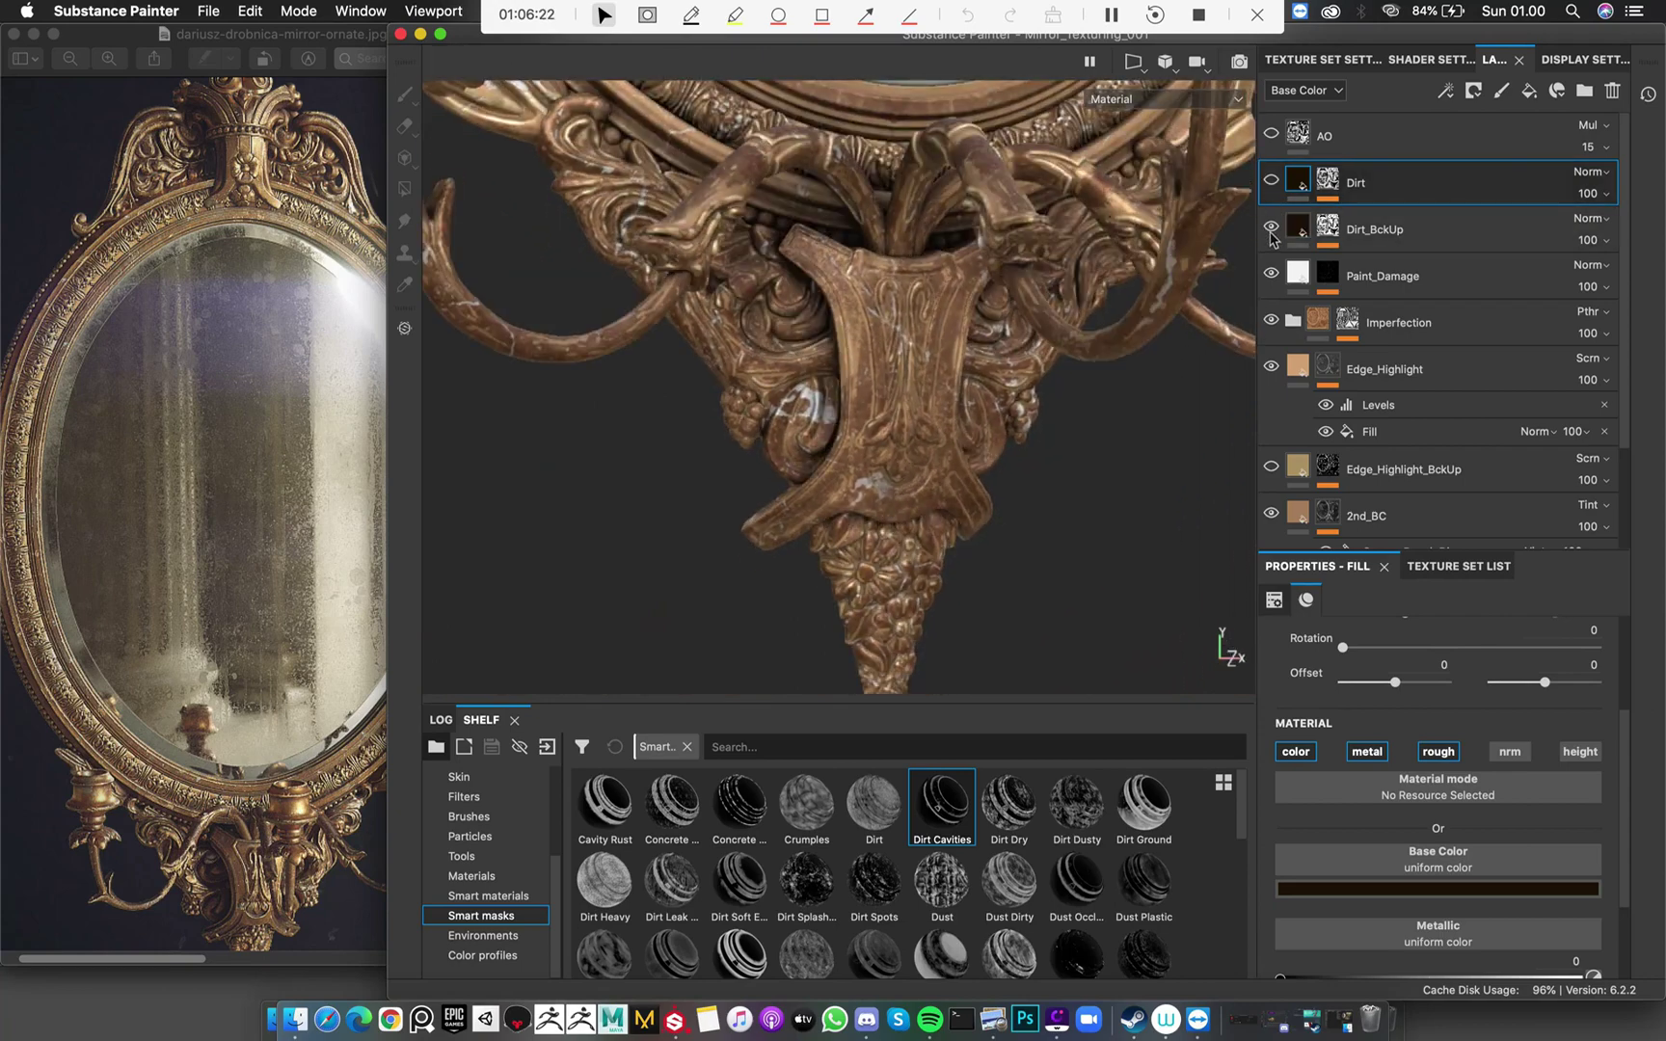
left_click(1272, 183)
mouse_move(1298, 181)
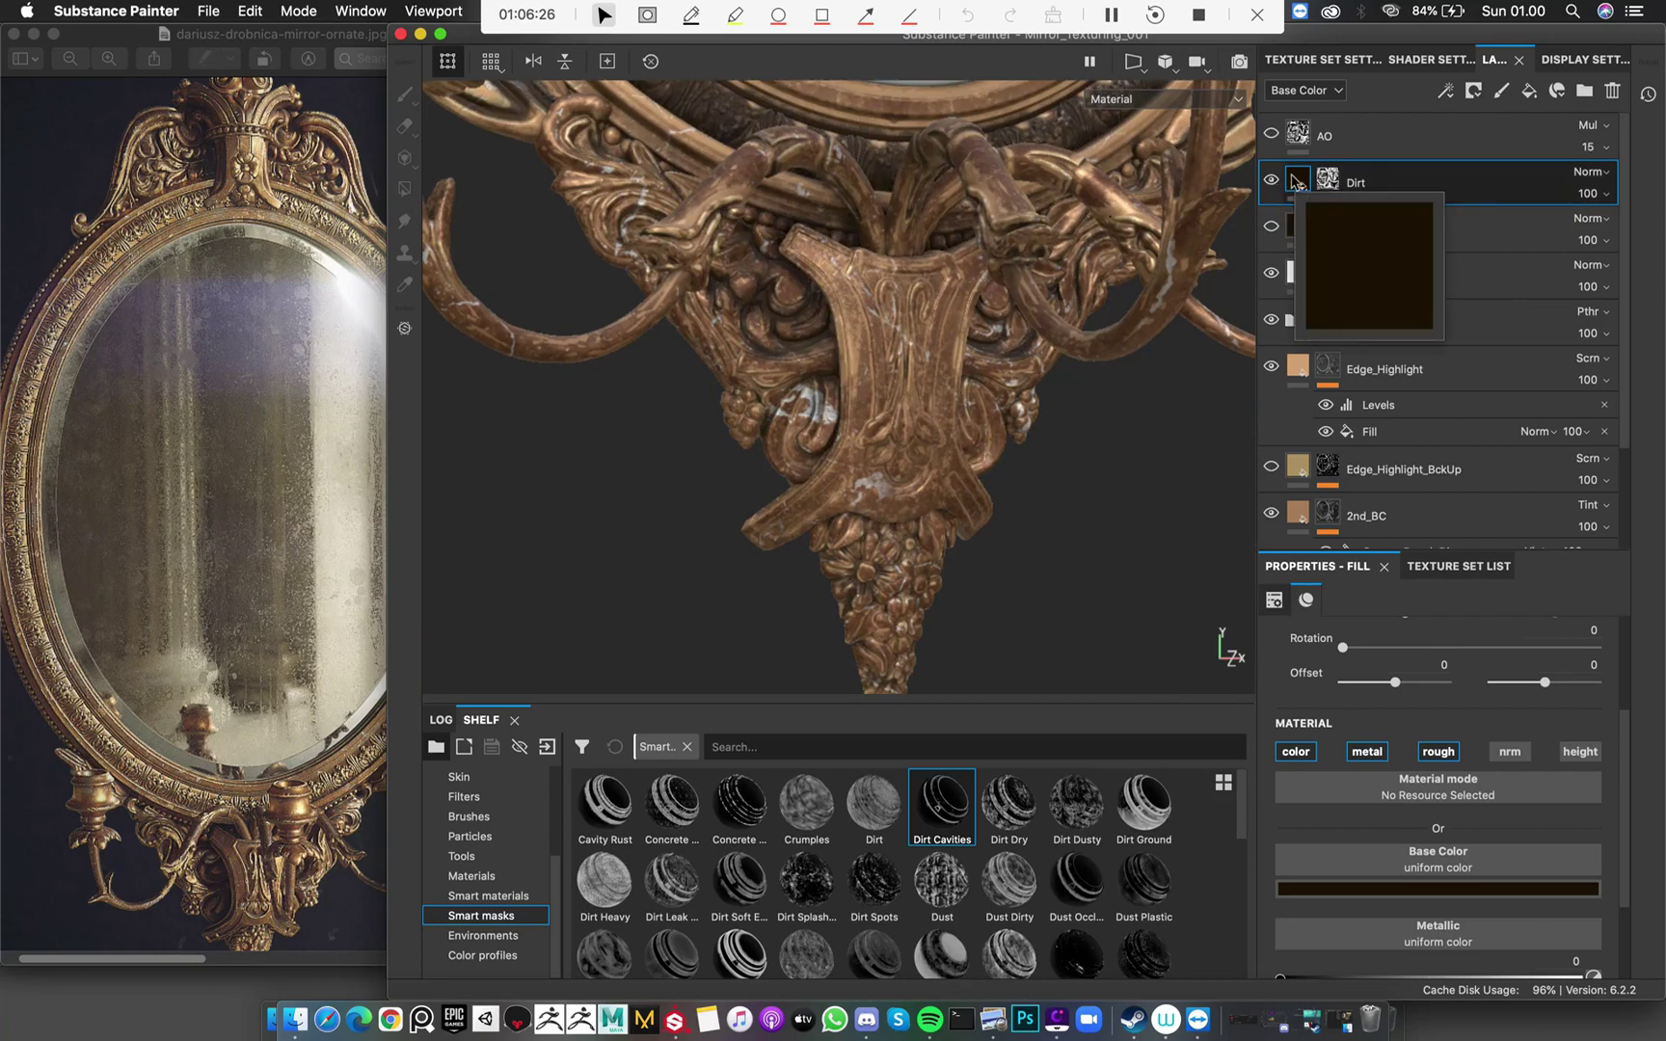
Compare both dirt layers up close on the lower ornament from several angles, switching between Dirt_BckUp and Dirt
right_click_drag(1038, 404, 1162, 313, "alt")
left_click_drag(1162, 313, 1201, 279, "alt")
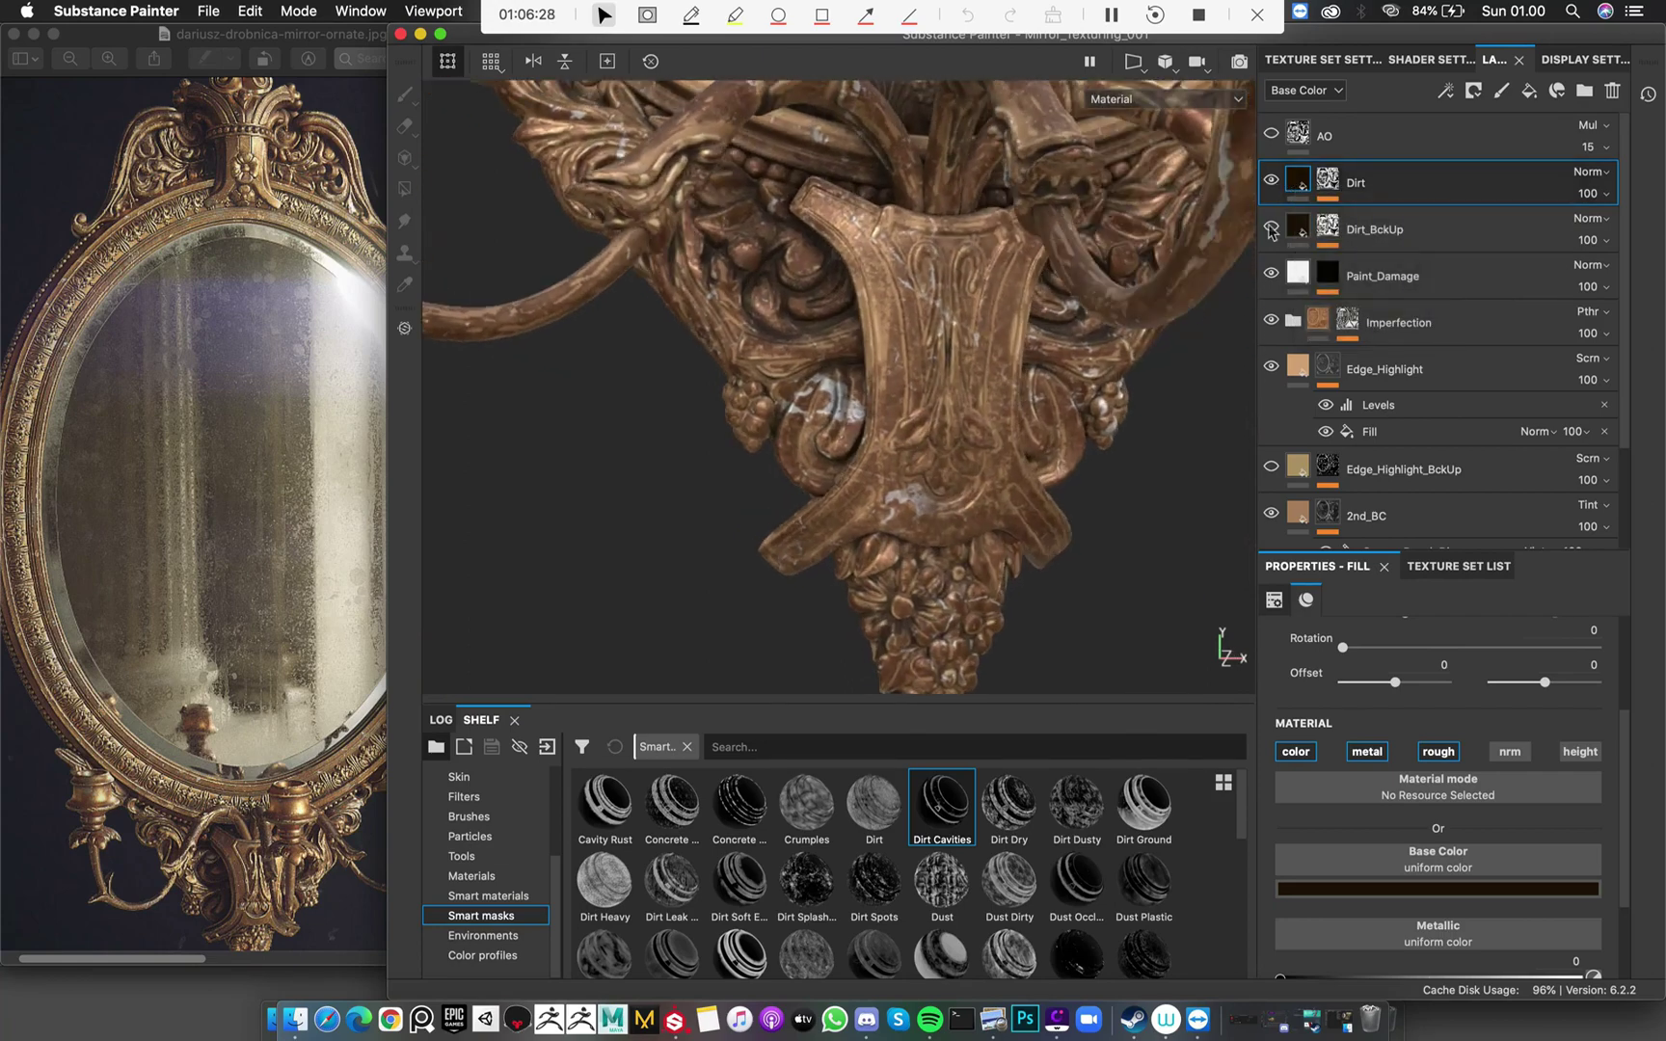
left_click(1271, 227)
left_click(1268, 181)
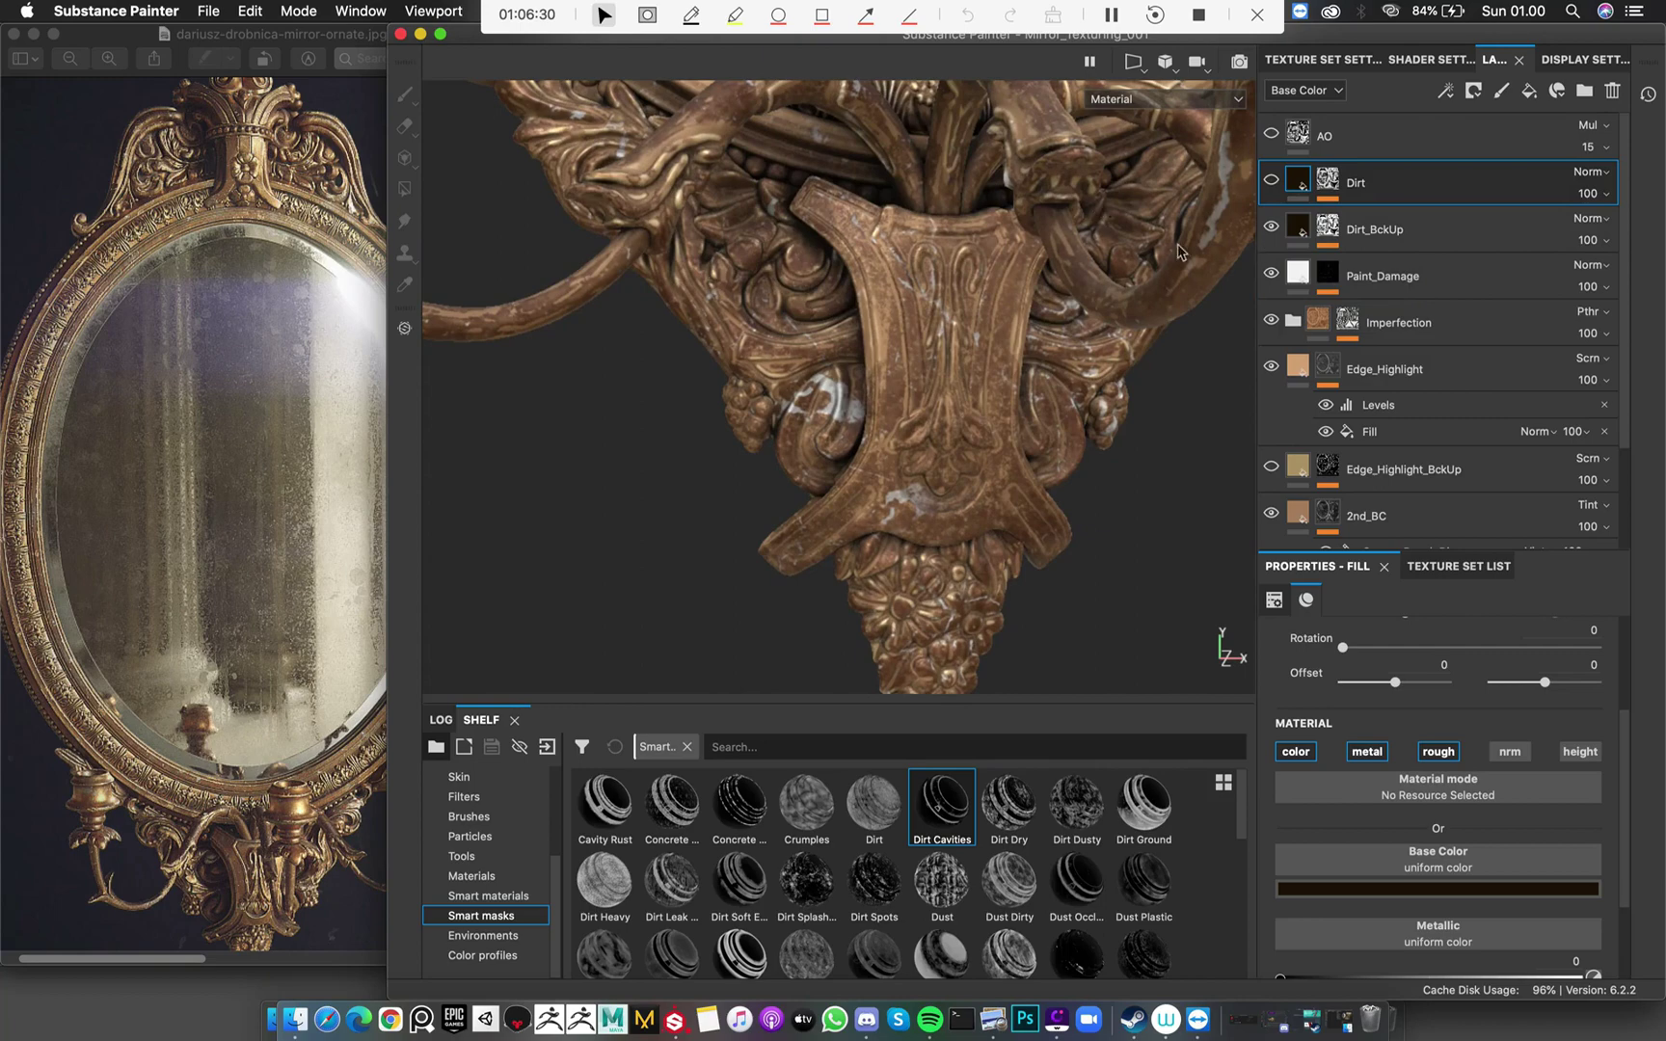
left_click_drag(802, 285, 911, 227, "alt")
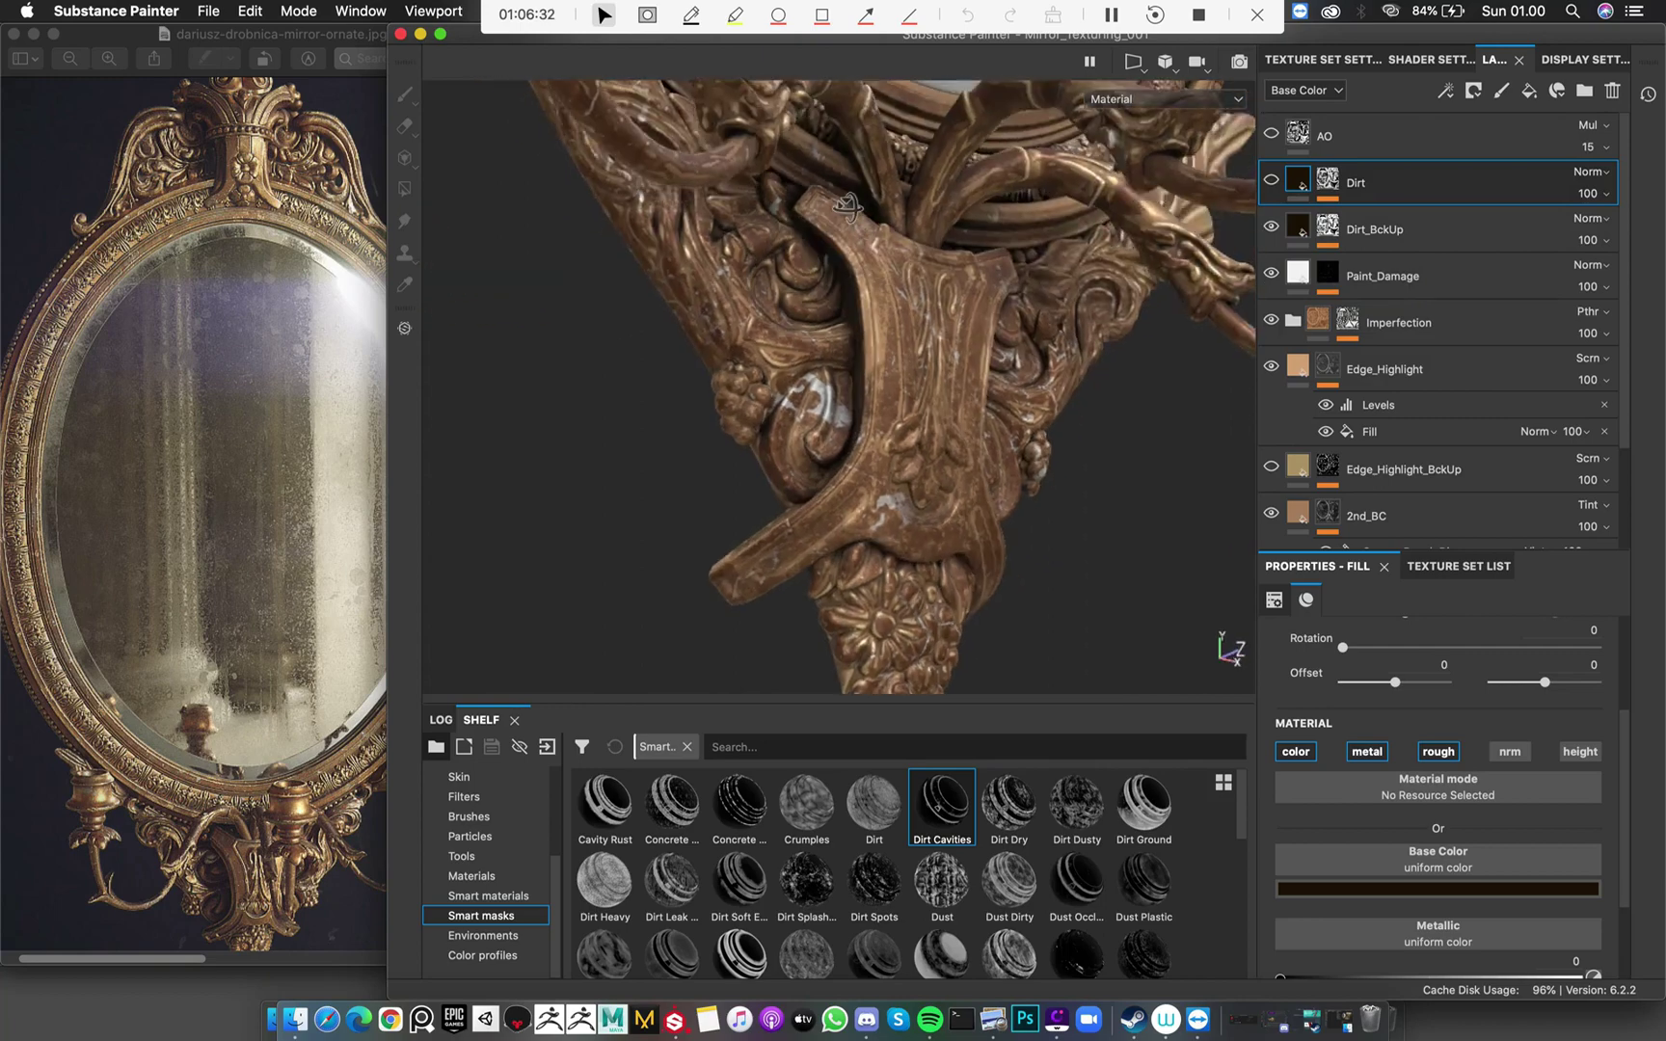
right_click_drag(911, 226, 993, 217, "alt")
mouse_move(993, 217)
left_mouse_down("alt")
mouse_move(1089, 227)
mouse_move(868, 299)
mouse_move(838, 289)
mouse_move(925, 270)
left_mouse_up("alt")
left_click(1271, 181)
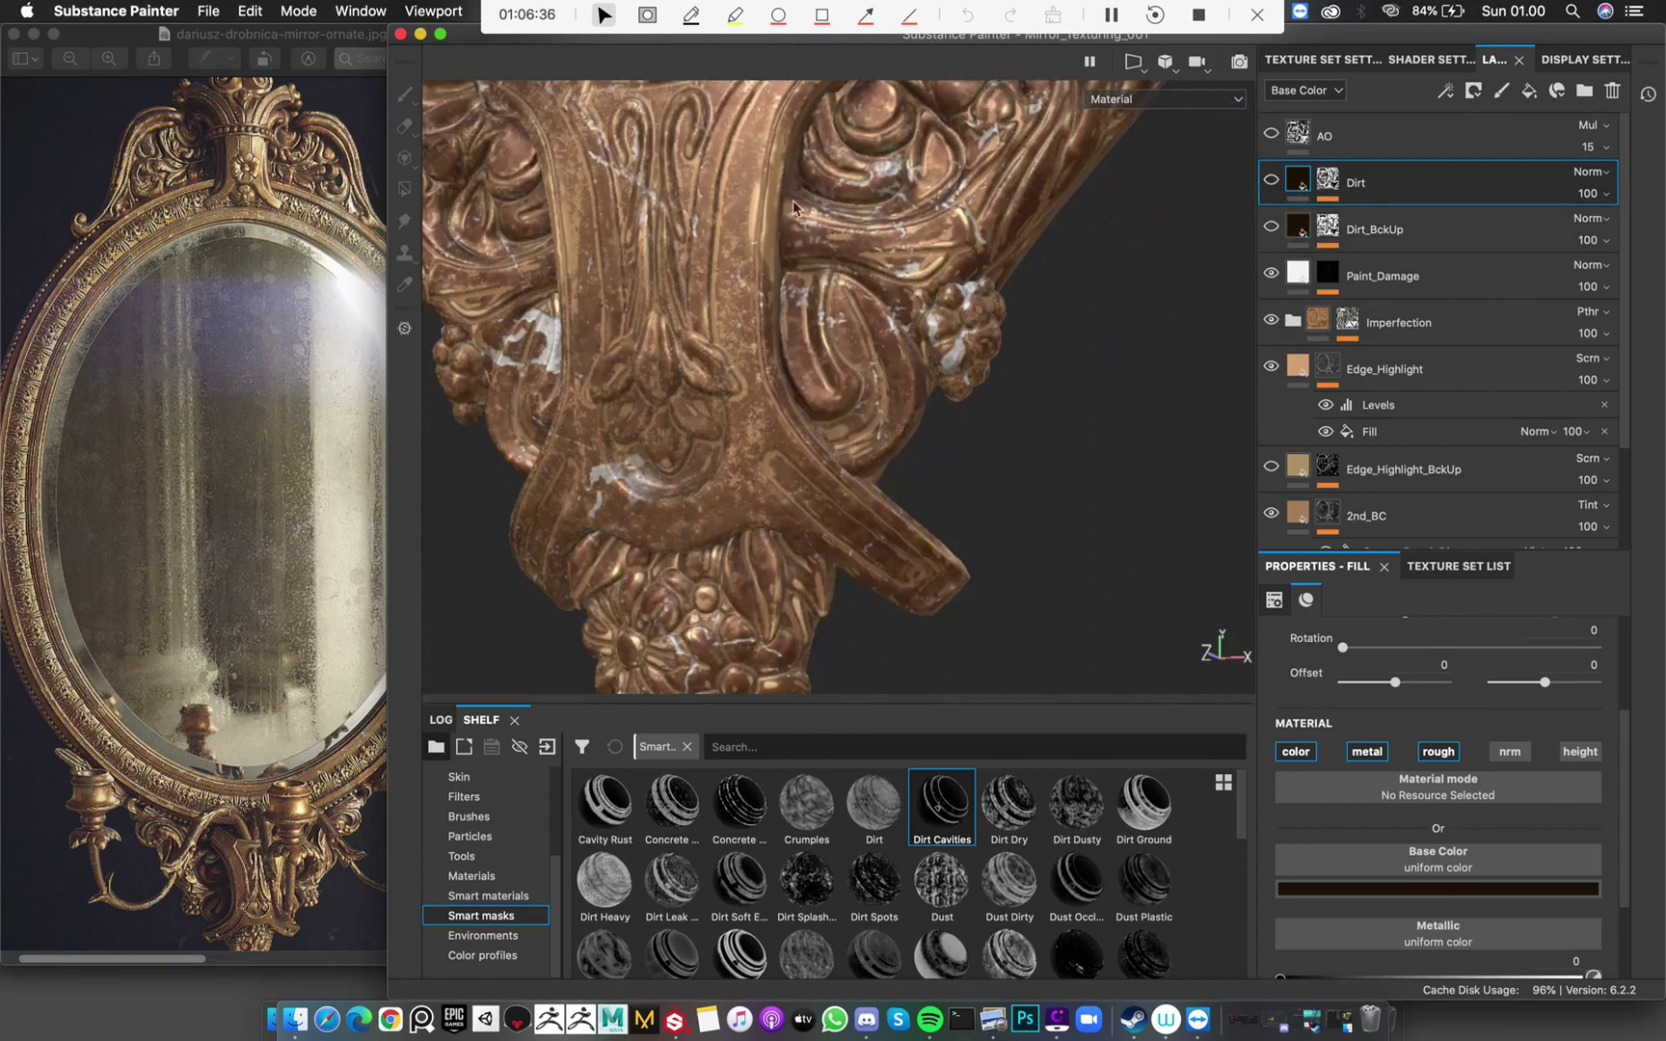
Examine the Dirt layer's cavity dirt on the lower ornament and along the oval frame and its carved band
left_click_drag(793, 207, 868, 241, "alt")
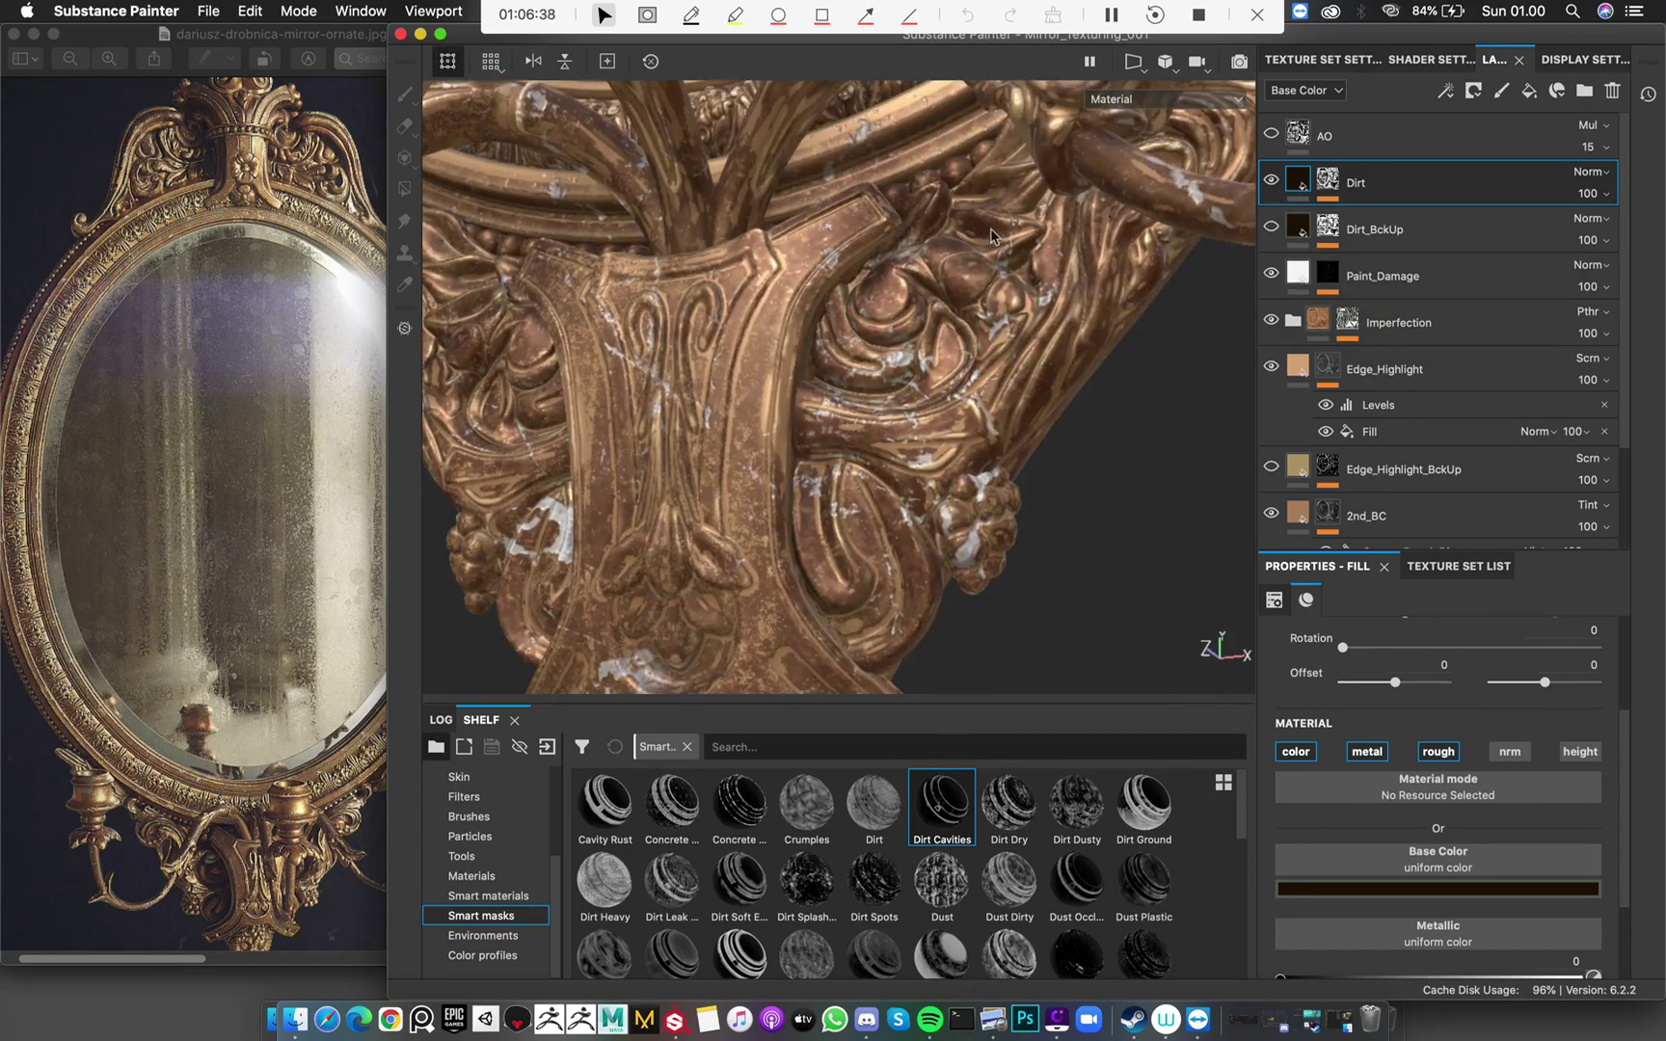
left_click_drag(993, 234, 801, 361, "alt")
right_click_drag(1000, 437, 935, 125, "alt")
middle_click_drag(935, 126, 840, 365, "alt")
left_click_drag(841, 364, 751, 365, "alt")
middle_click_drag(751, 365, 792, 617, "alt")
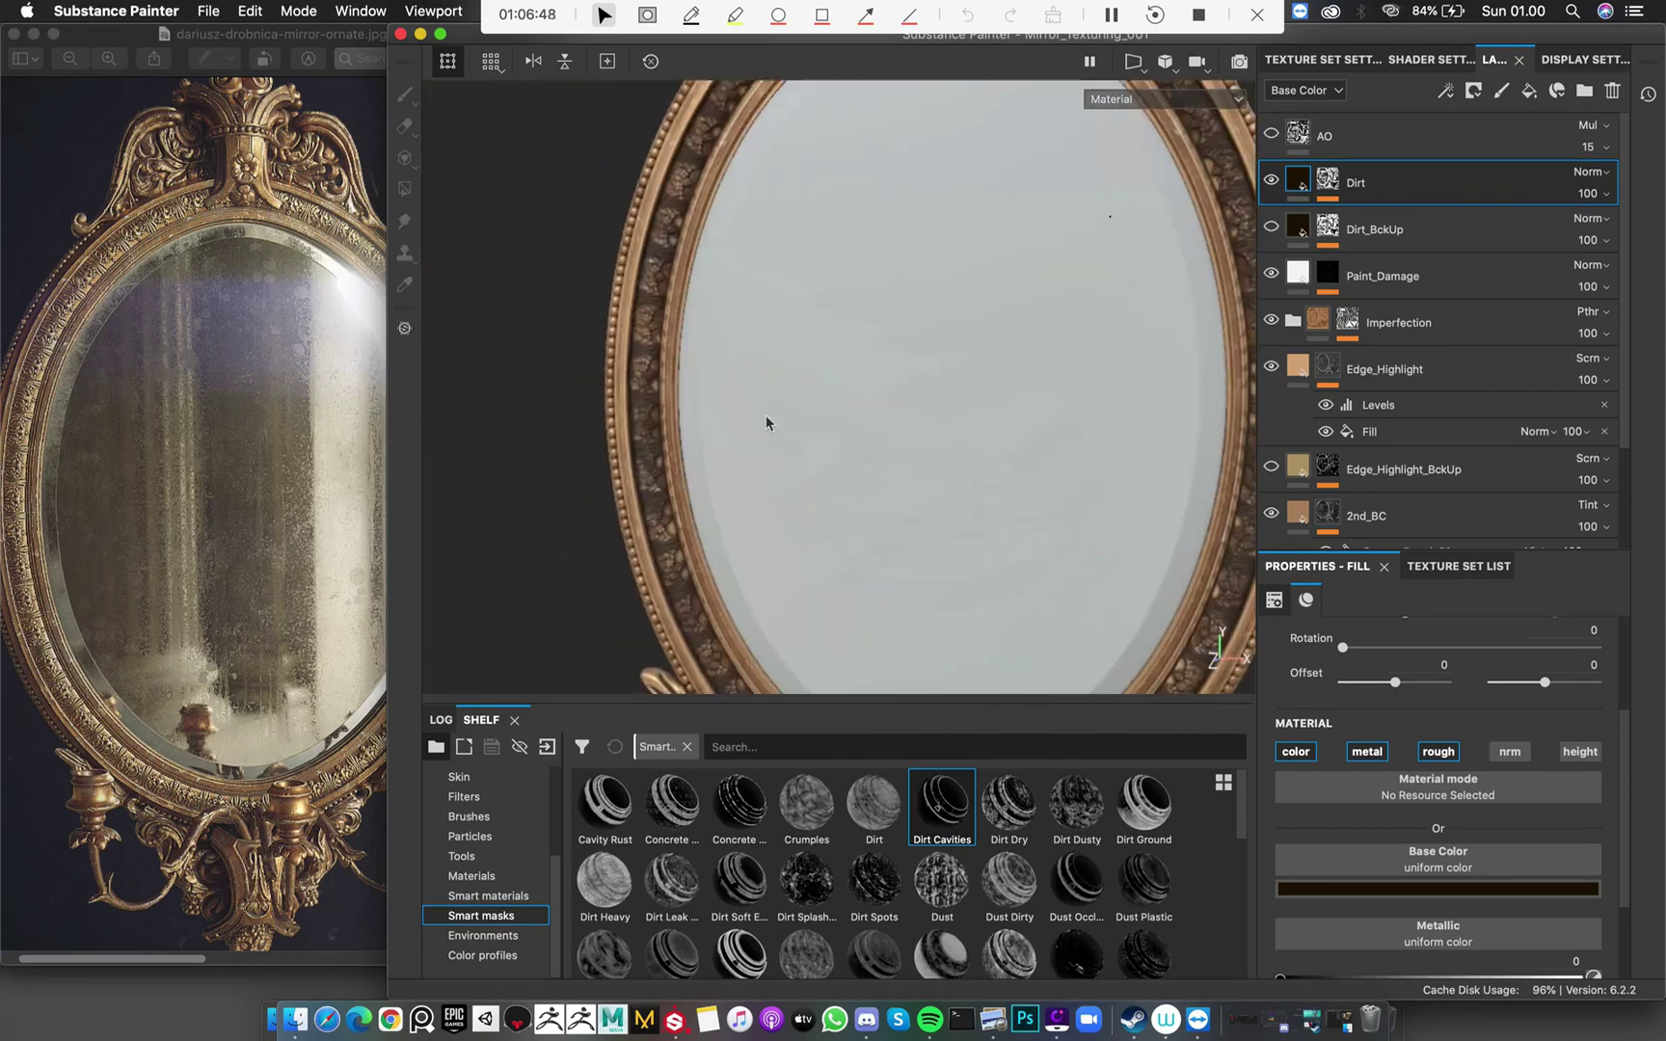
middle_click_drag(819, 183, 728, 426, "alt")
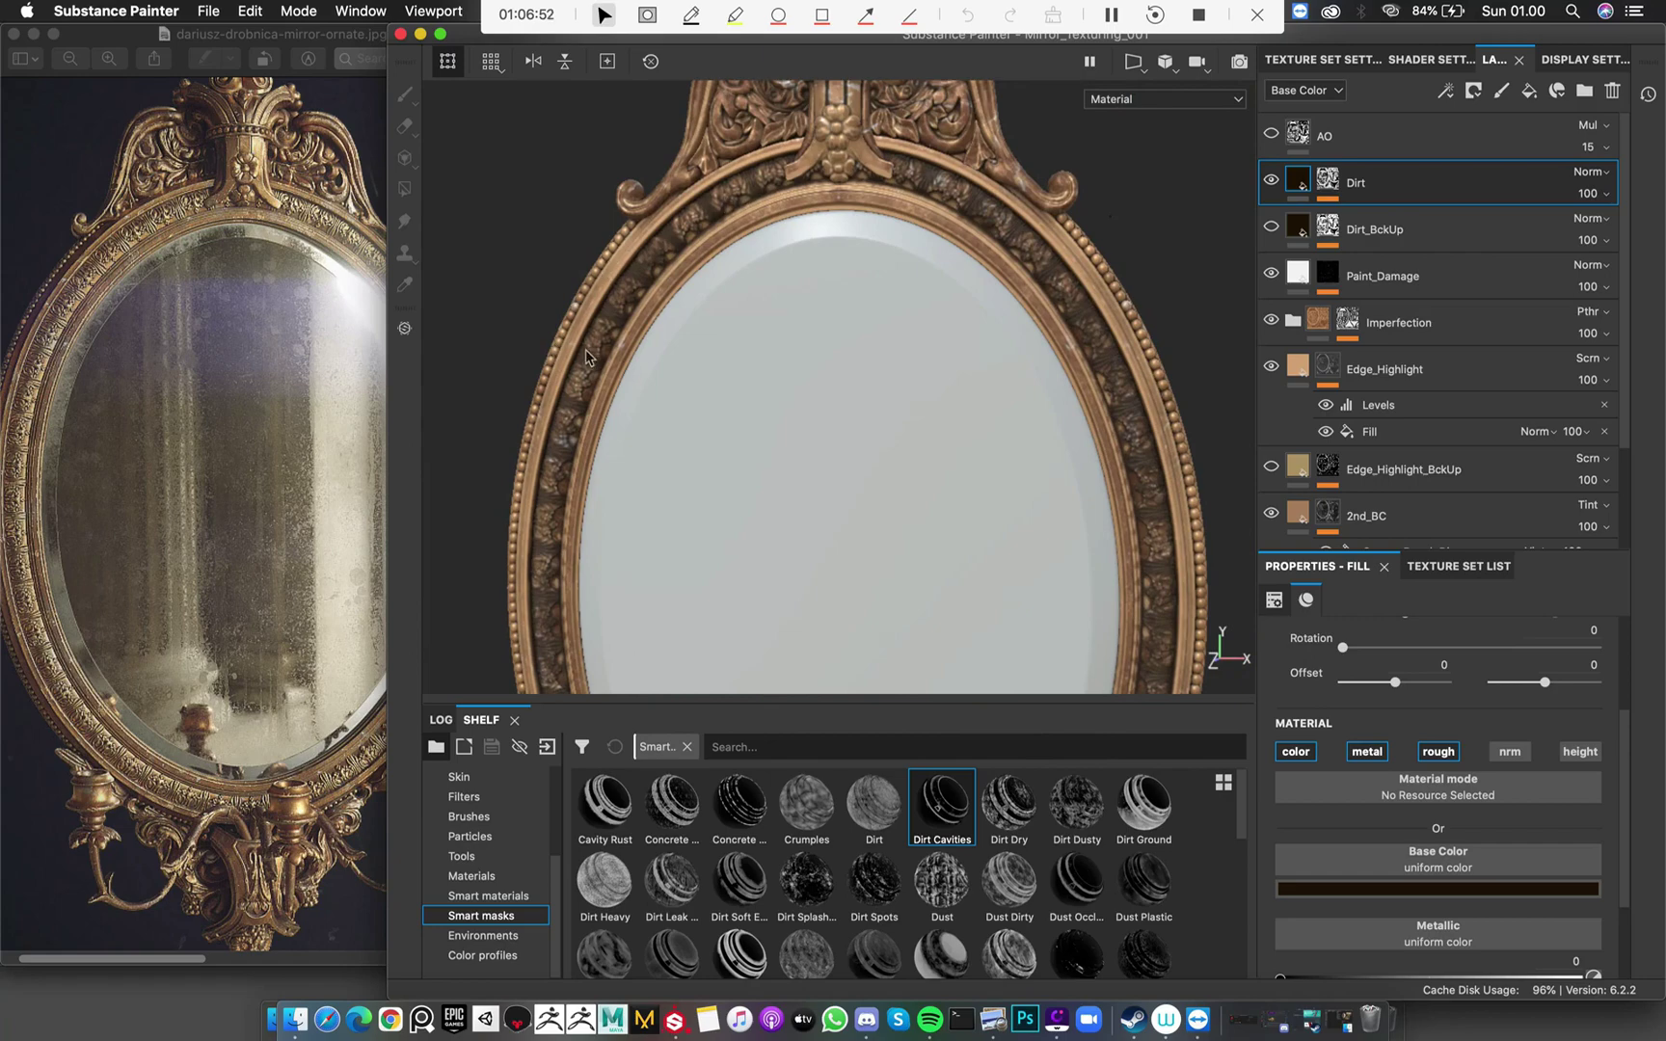
middle_click_drag(511, 665, 593, 444, "alt")
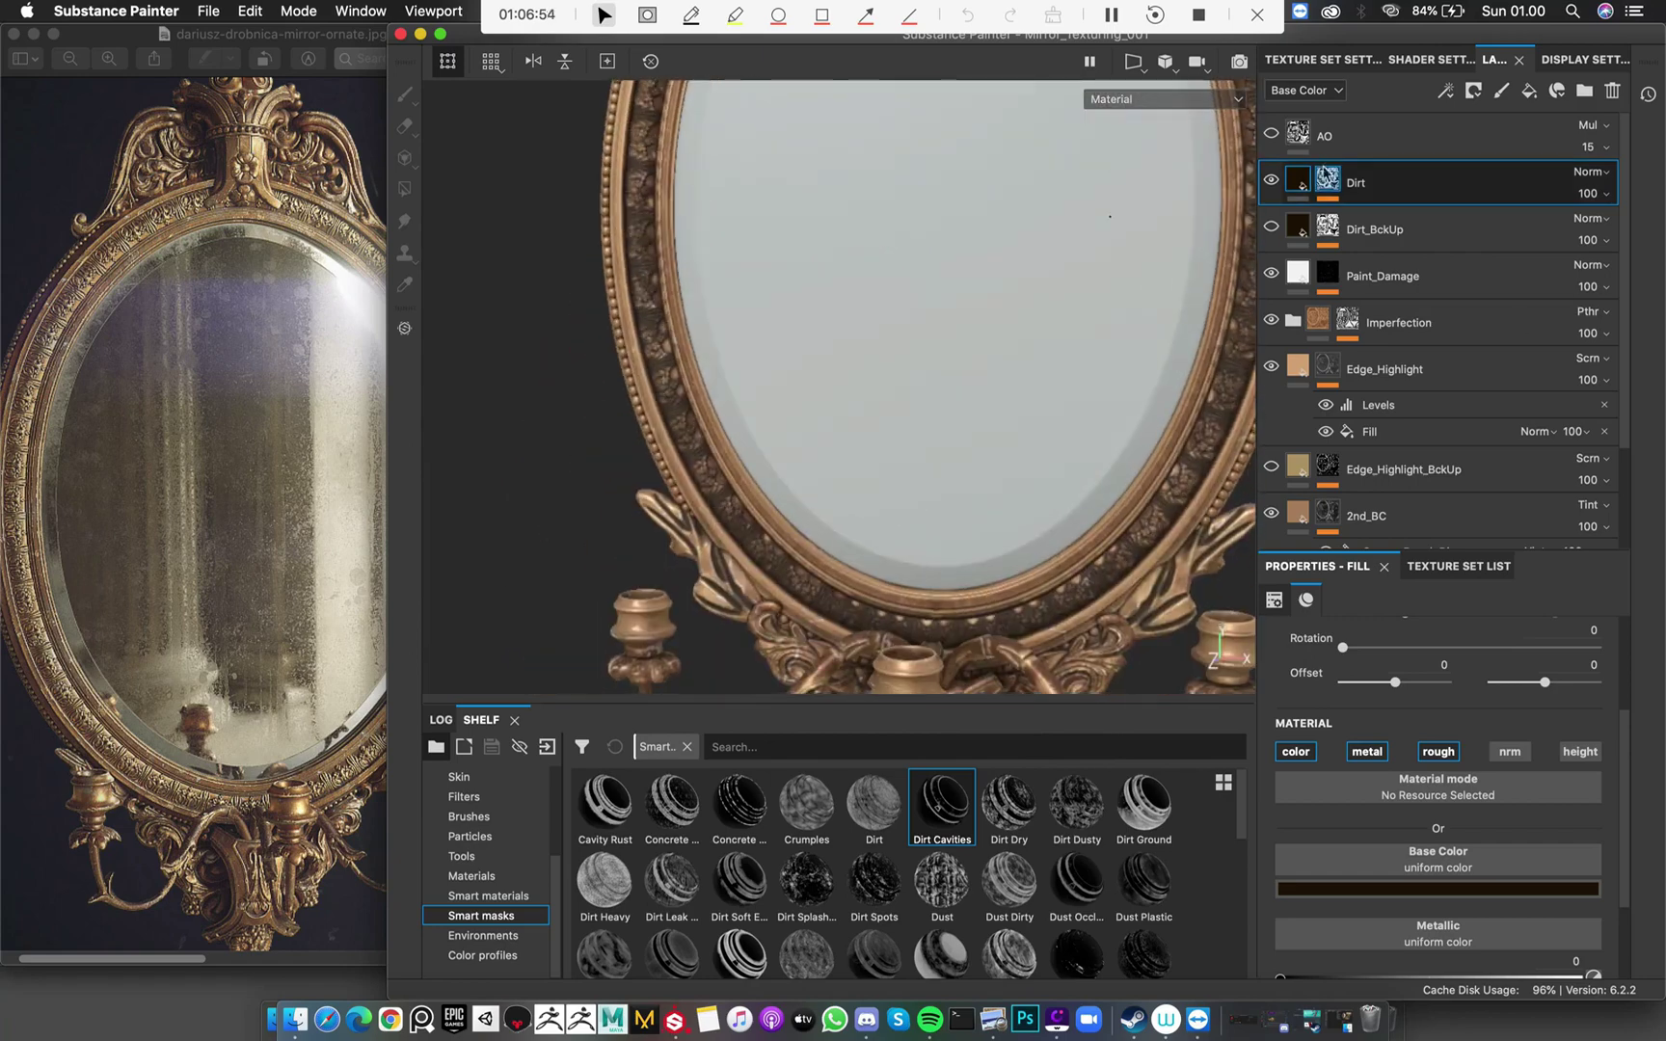
Add a paint effect to the Dirt layer's mask
left_click(1332, 180)
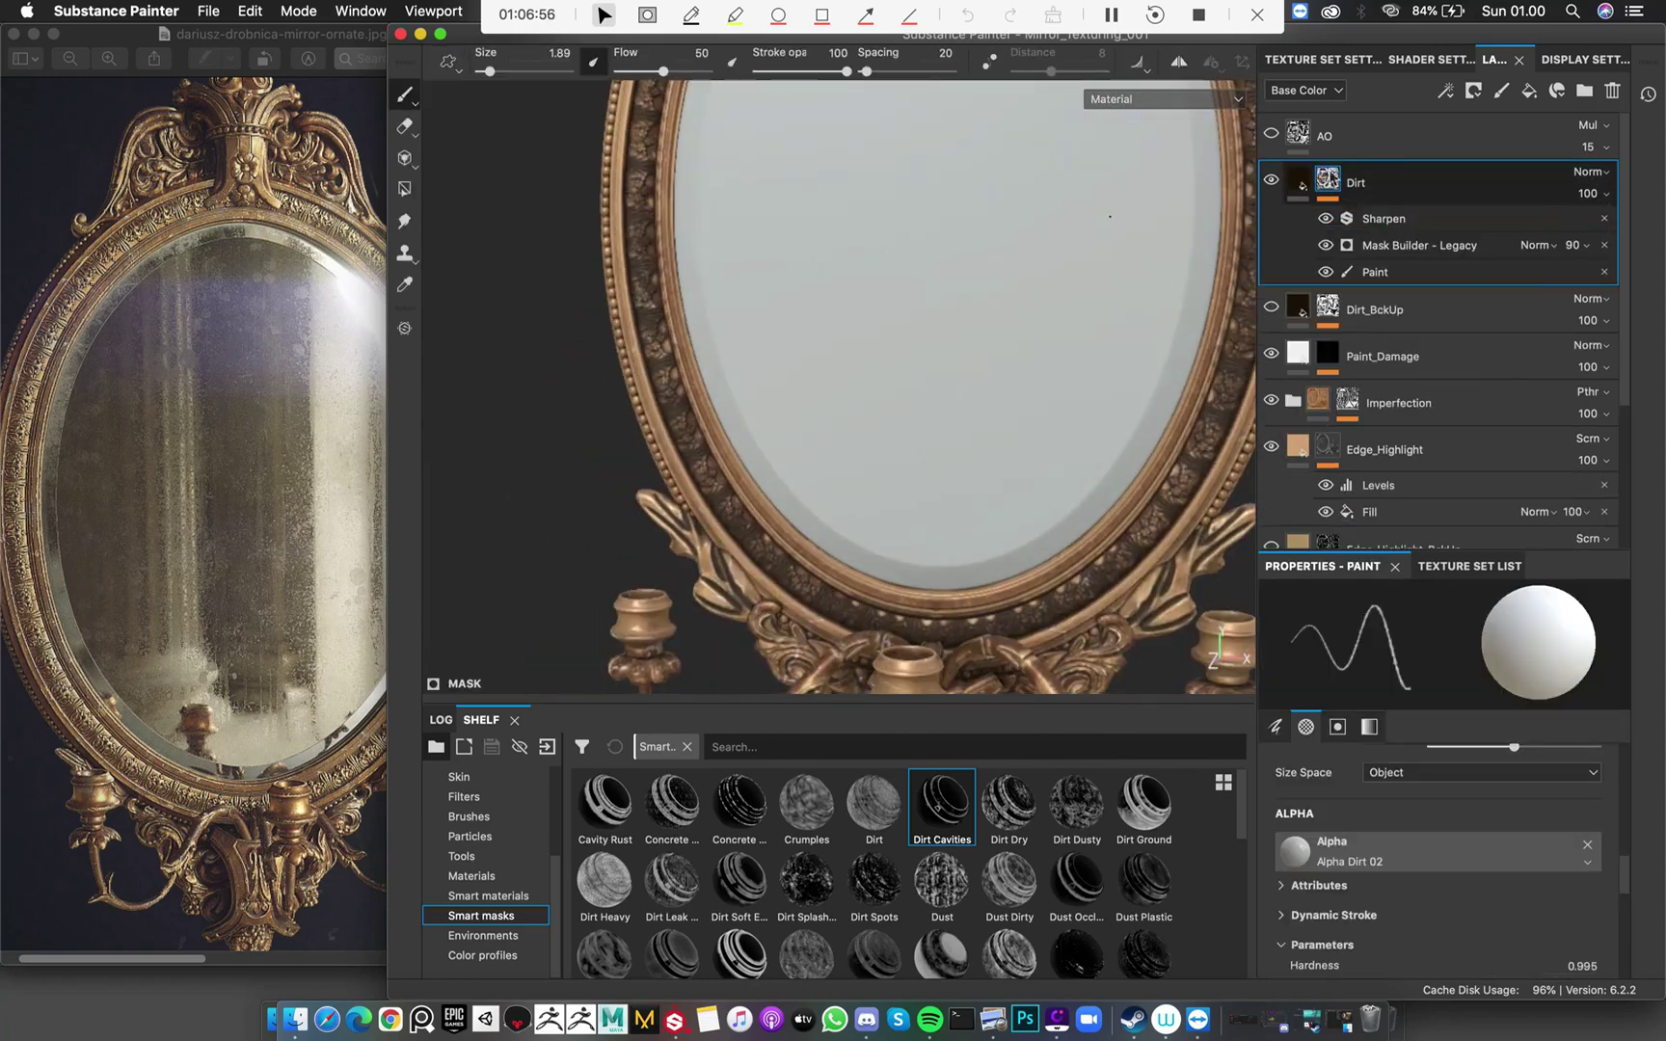
right_click(1328, 177)
left_click(1446, 588)
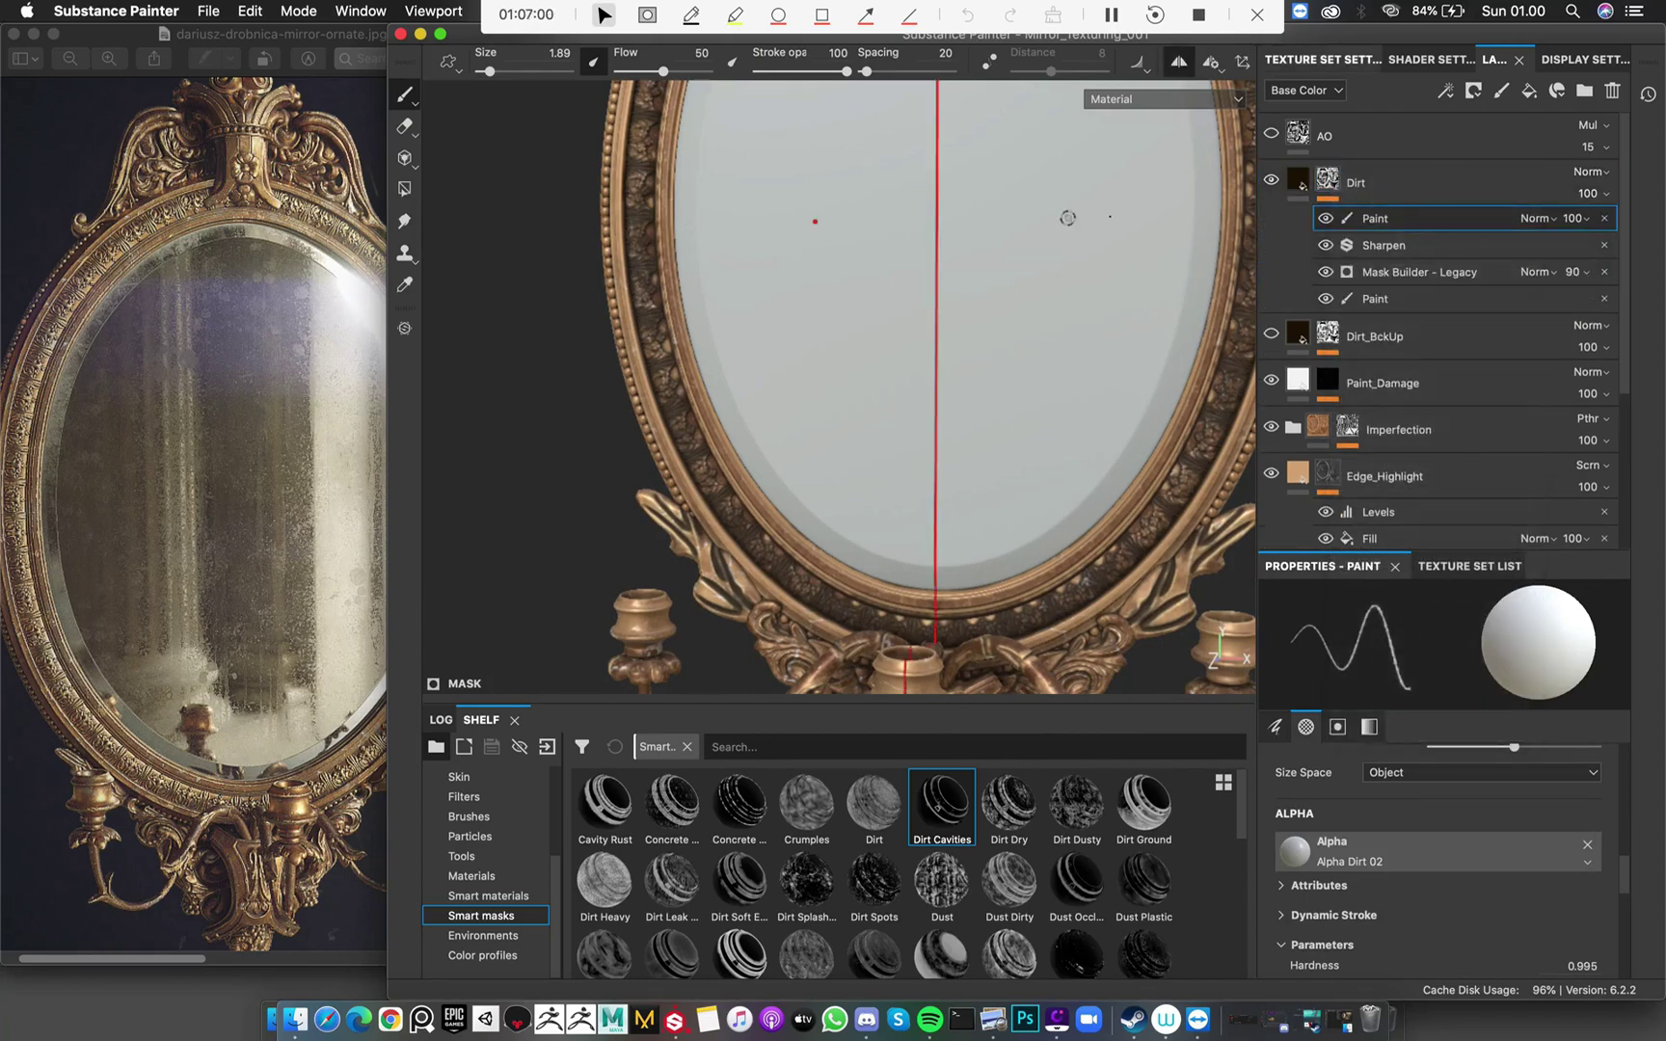
Set the mask brush to size 14.83 and flow 53 above the upper part of the frame
middle_click_drag(1068, 218, 811, 624, "alt")
right_click_drag(733, 376, 779, 332, "alt")
left_click_drag(779, 332, 793, 300, "alt")
right_click_drag(721, 301, 742, 343, "ctrl")
left_click_drag(743, 343, 763, 335, "alt")
middle_click_drag(769, 331, 800, 270, "alt")
mouse_move(801, 270)
right_mouse_down("ctrl")
mouse_move(781, 270)
mouse_move(829, 269)
right_mouse_up("ctrl")
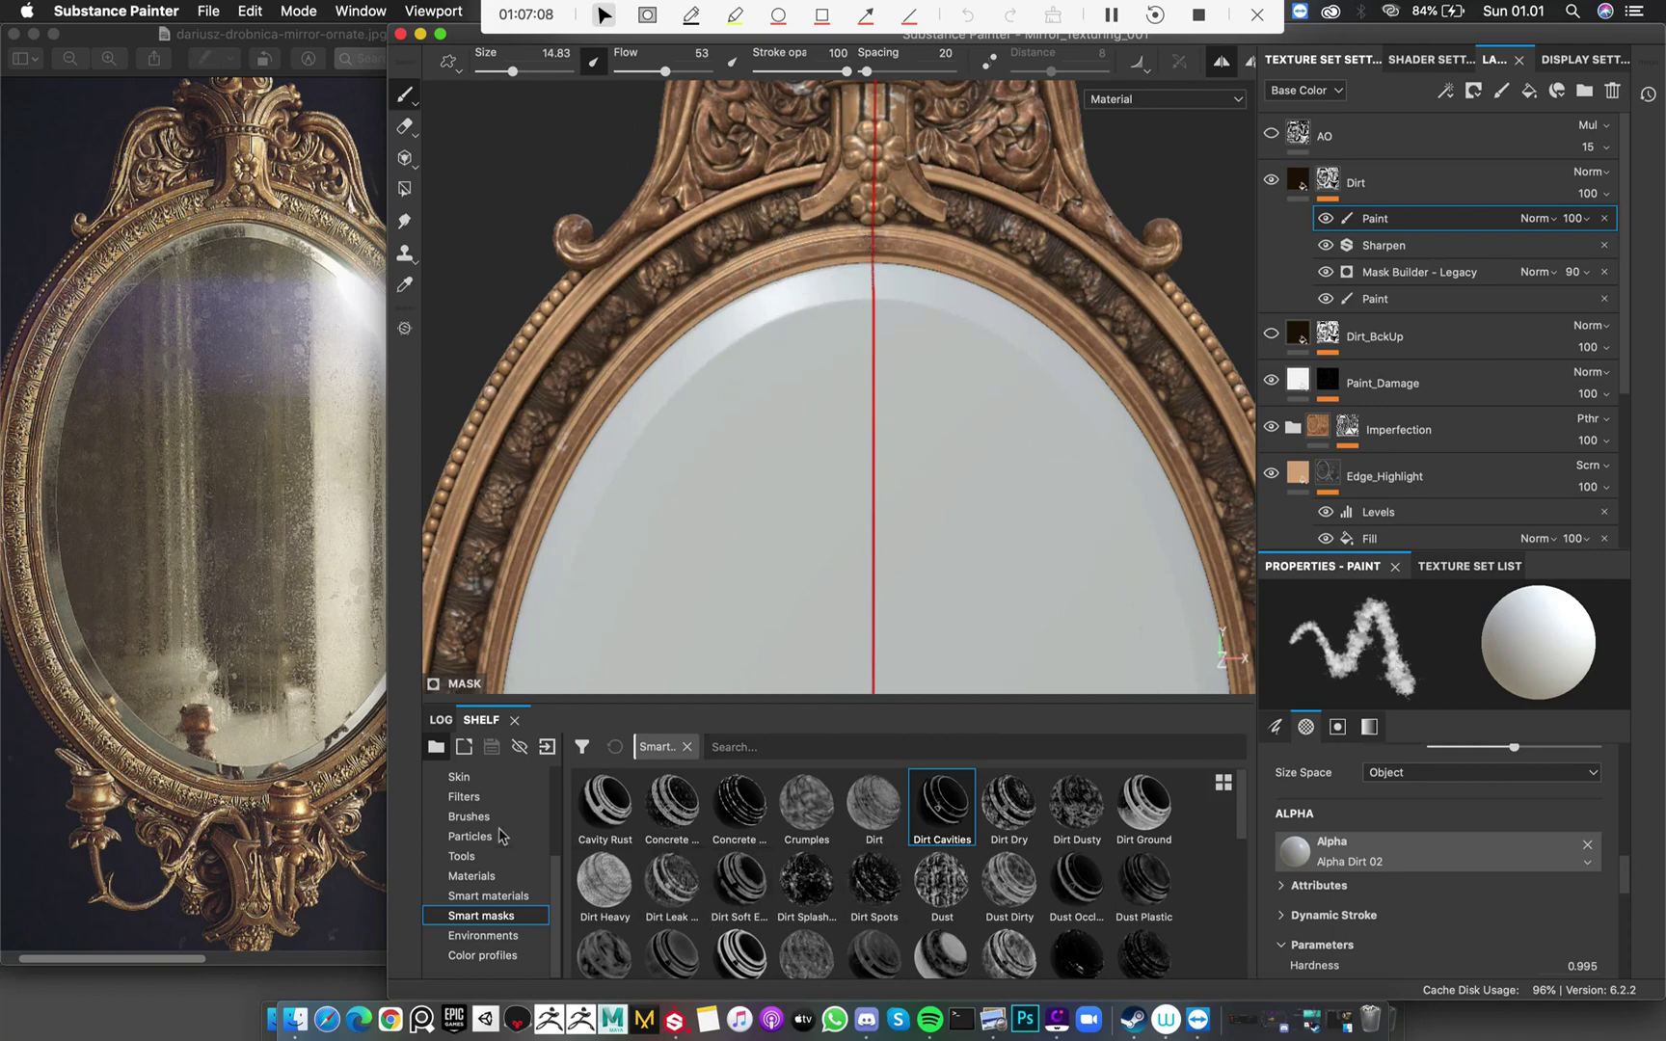
Browse the brush presets and choose the Dirt 1 brush for painting the mask
left_click(469, 817)
scroll(995, 876, "down", 5)
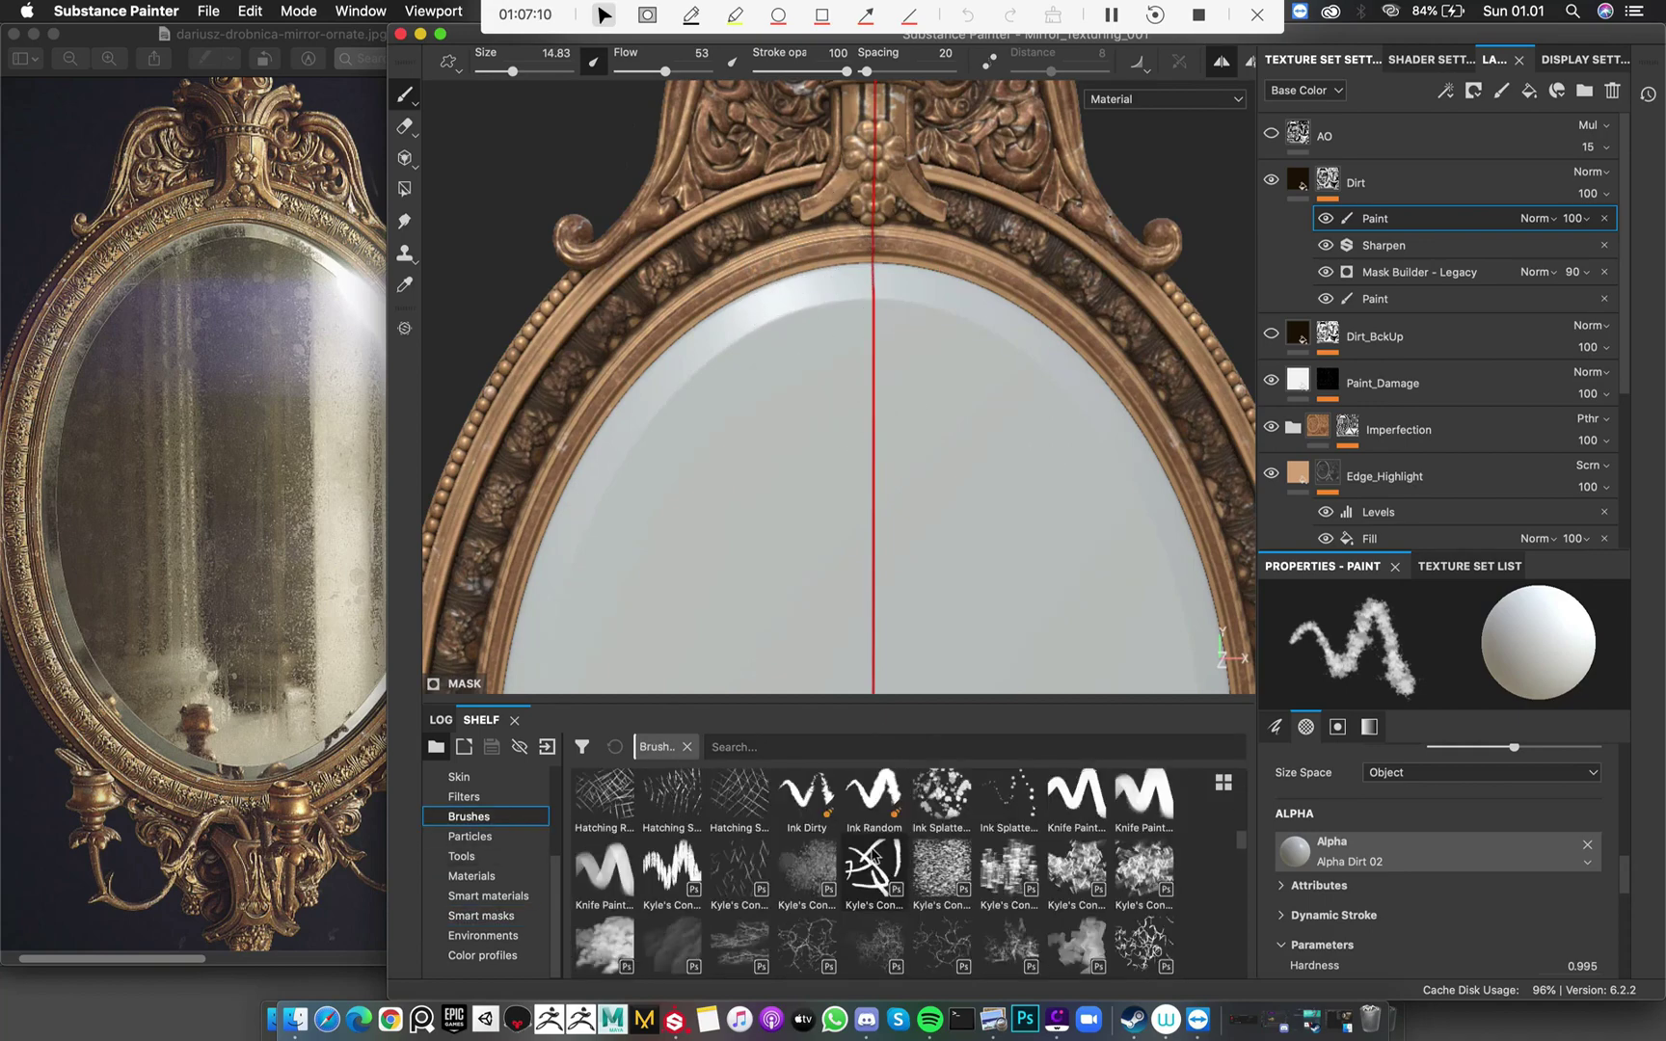
scroll(995, 876, "up", 4)
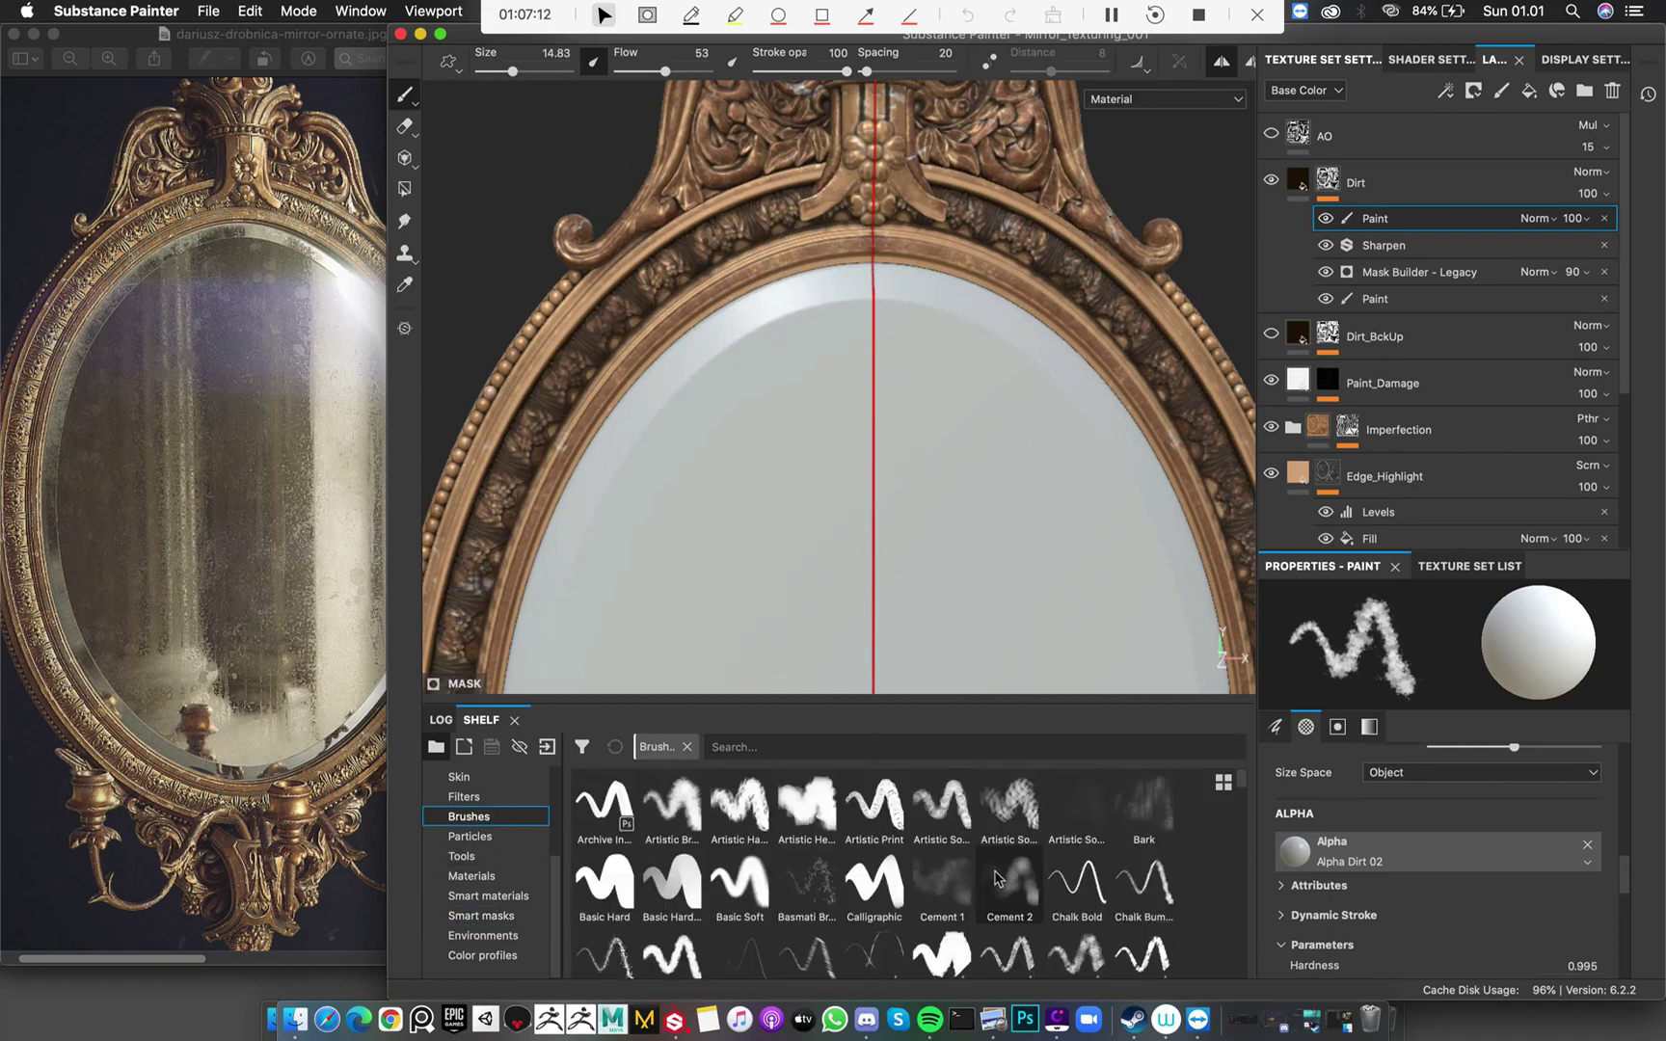
scroll(996, 880, "down", 5)
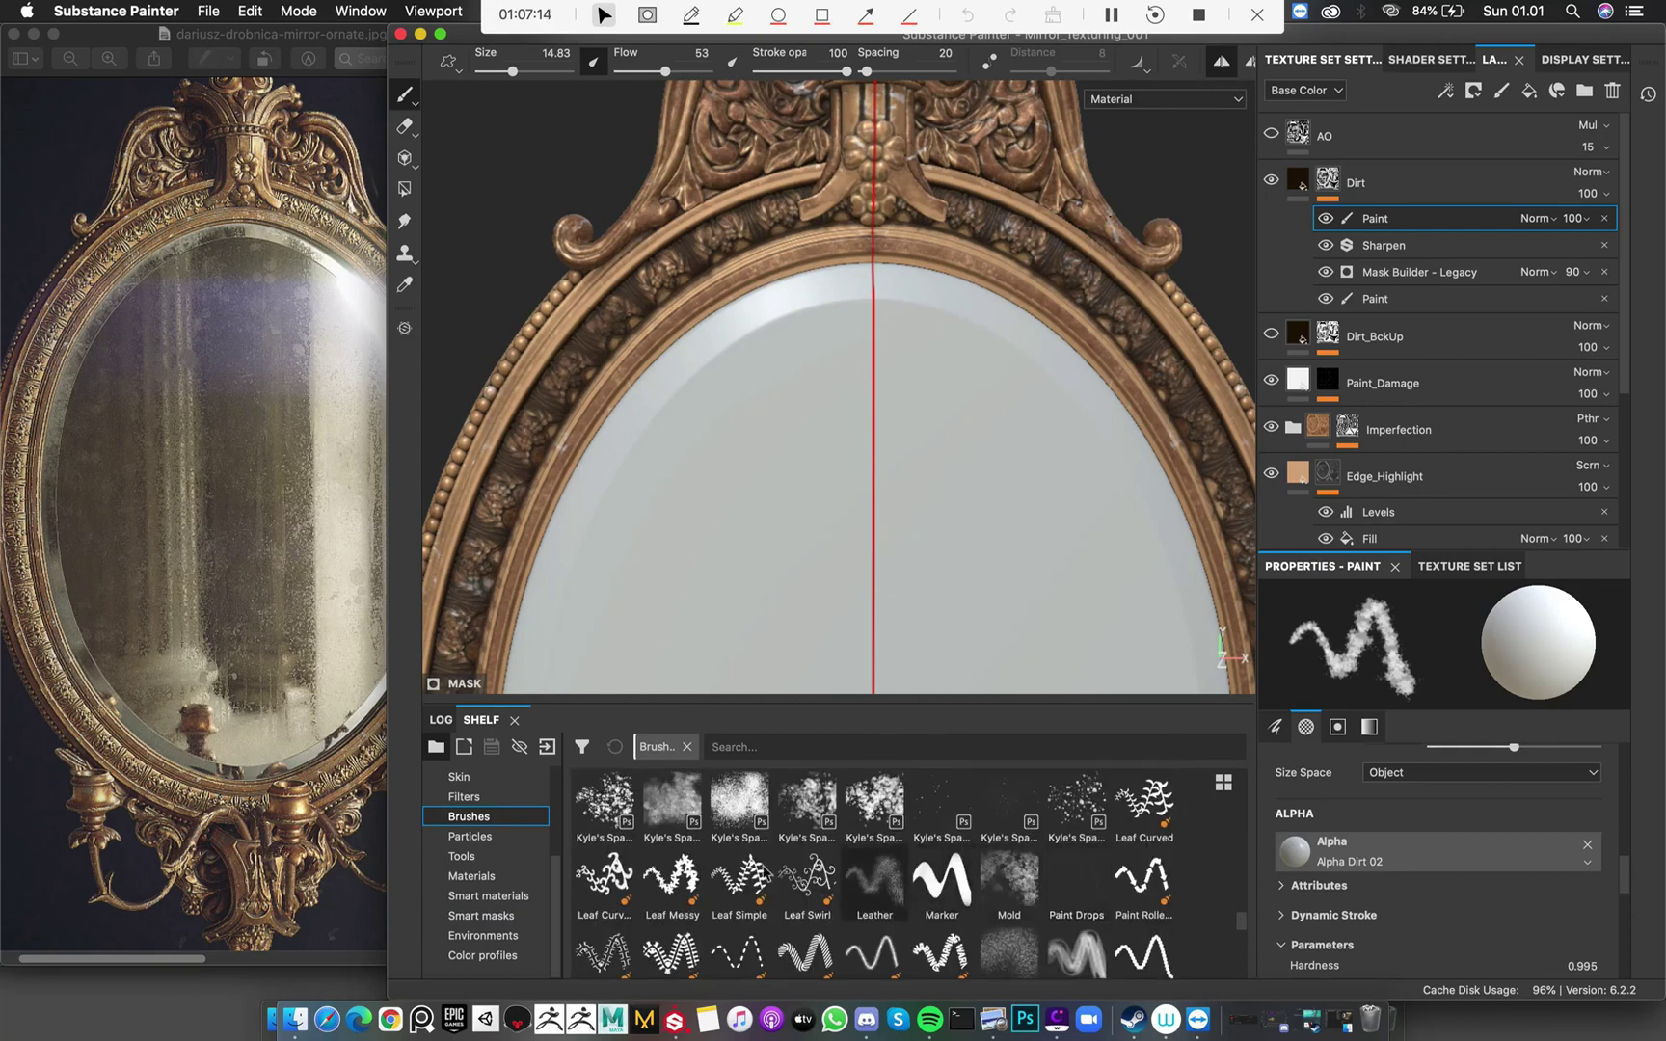
scroll(1027, 879, "up", 3)
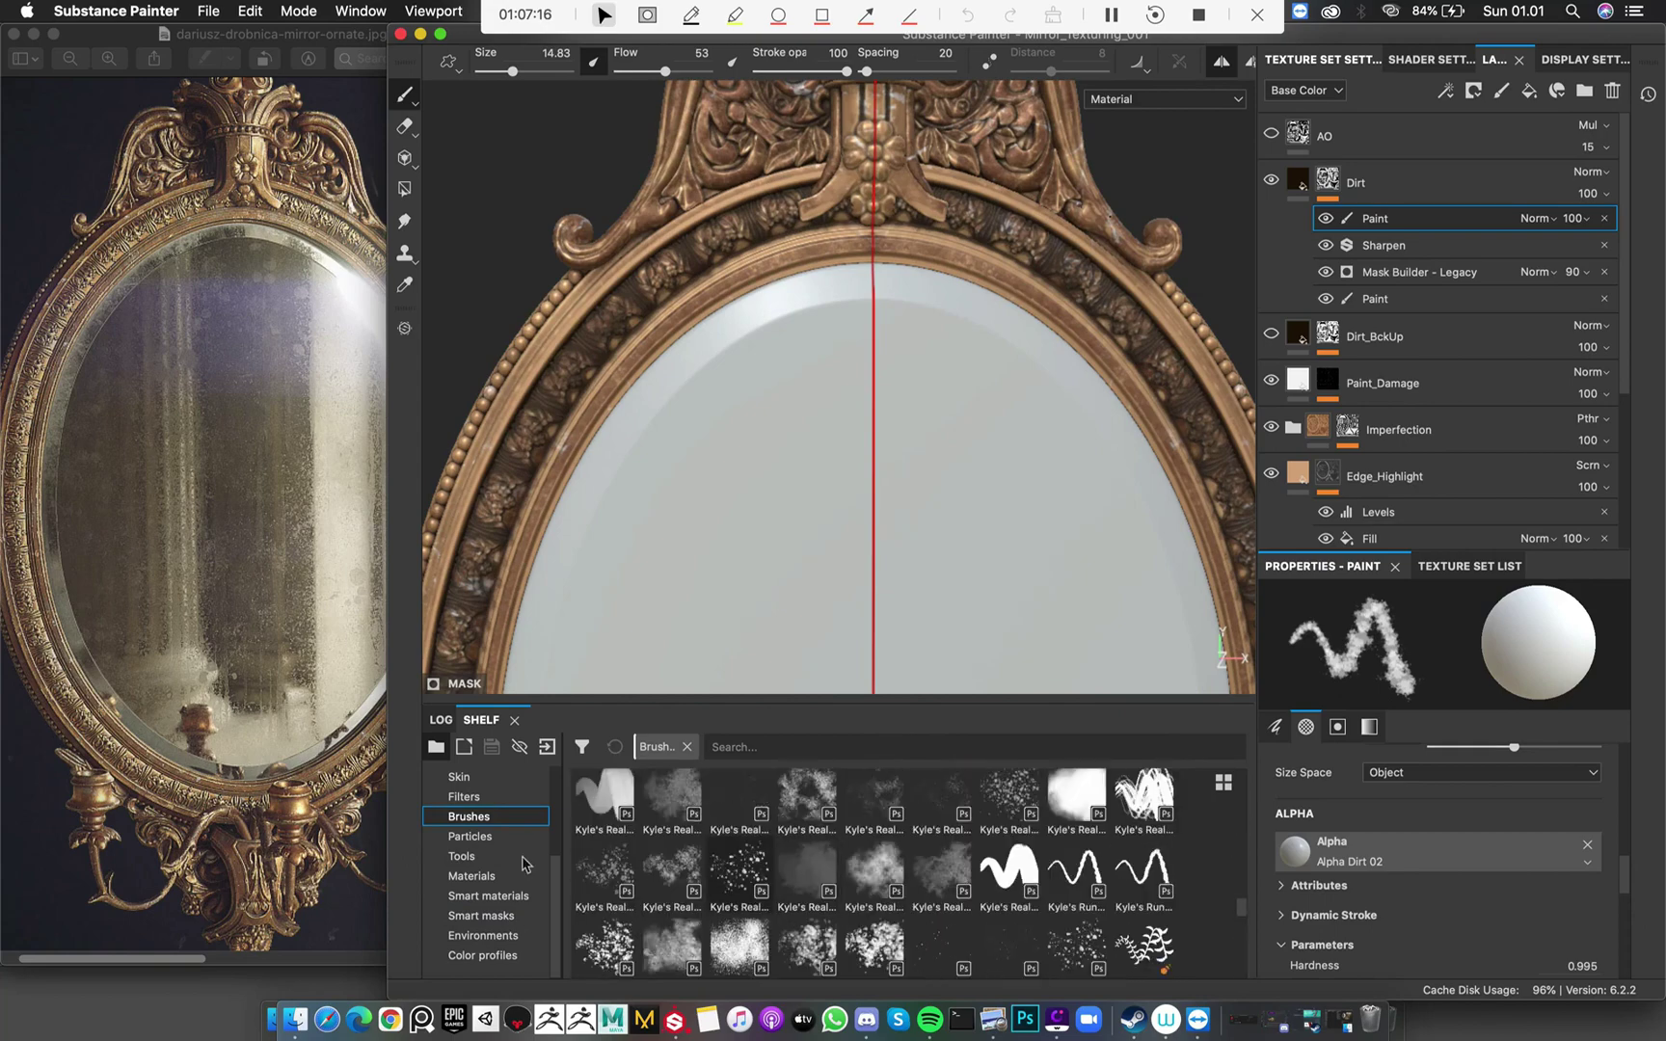
scroll(1056, 877, "up", 3)
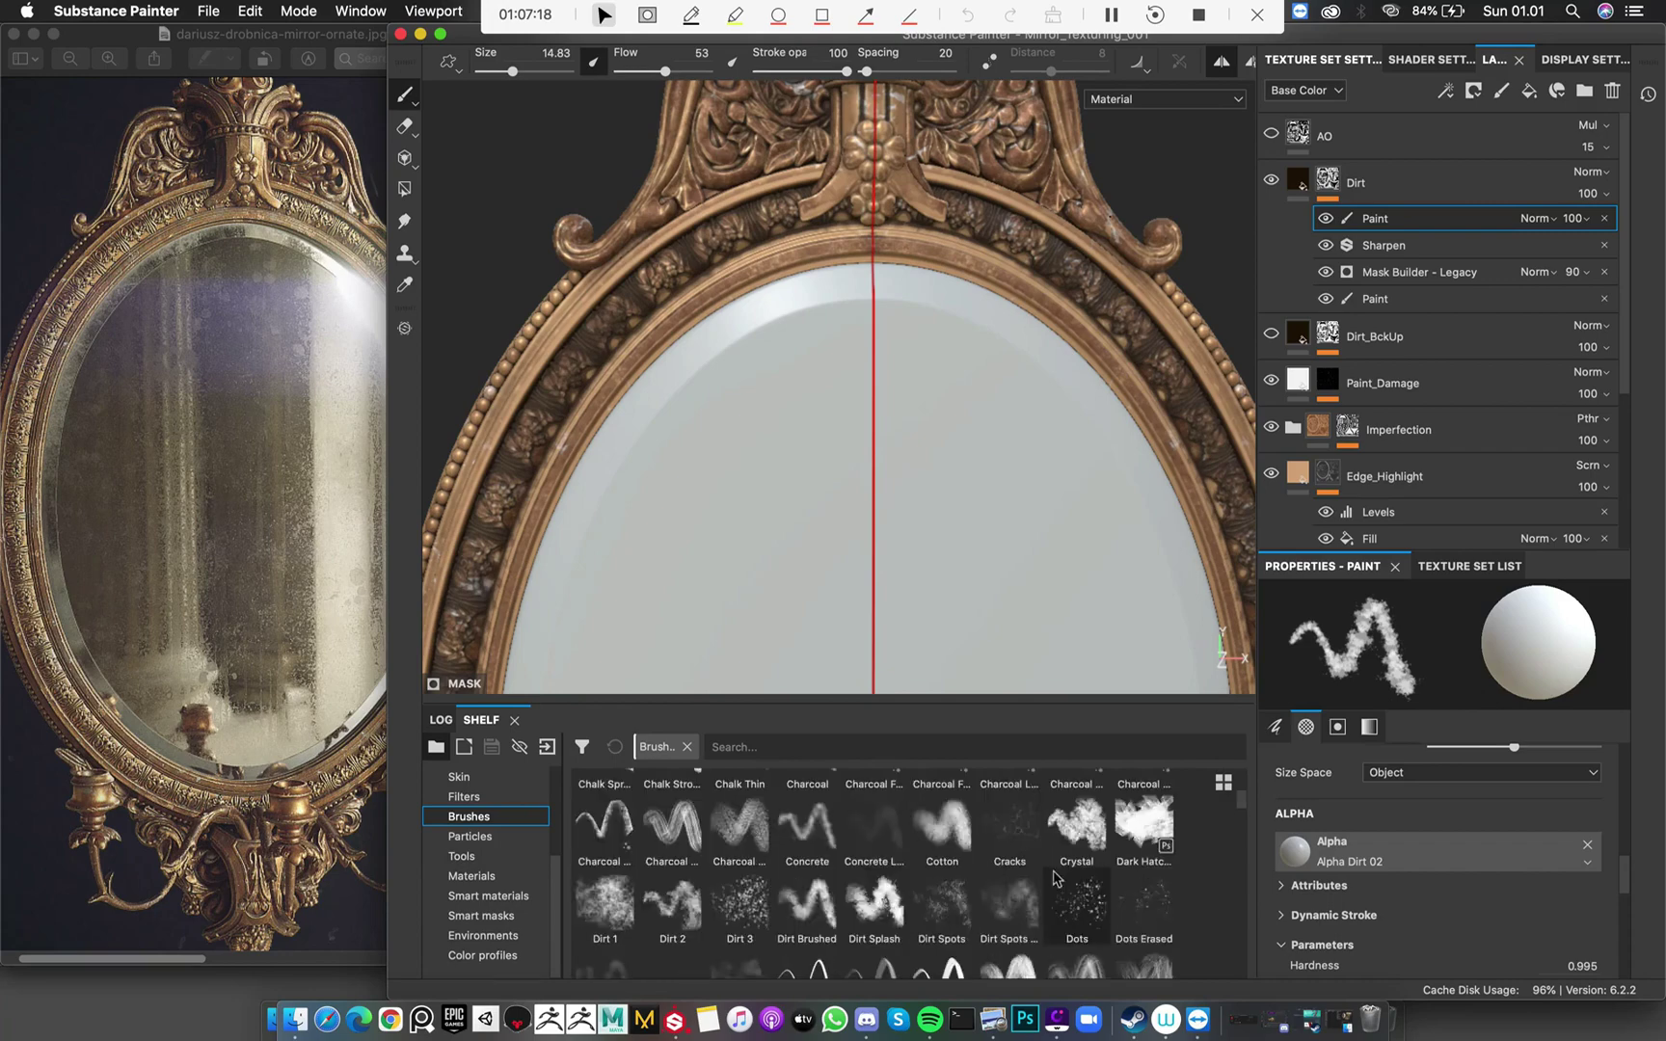
scroll(1056, 879, "up", 5)
scroll(1025, 875, "down", 5)
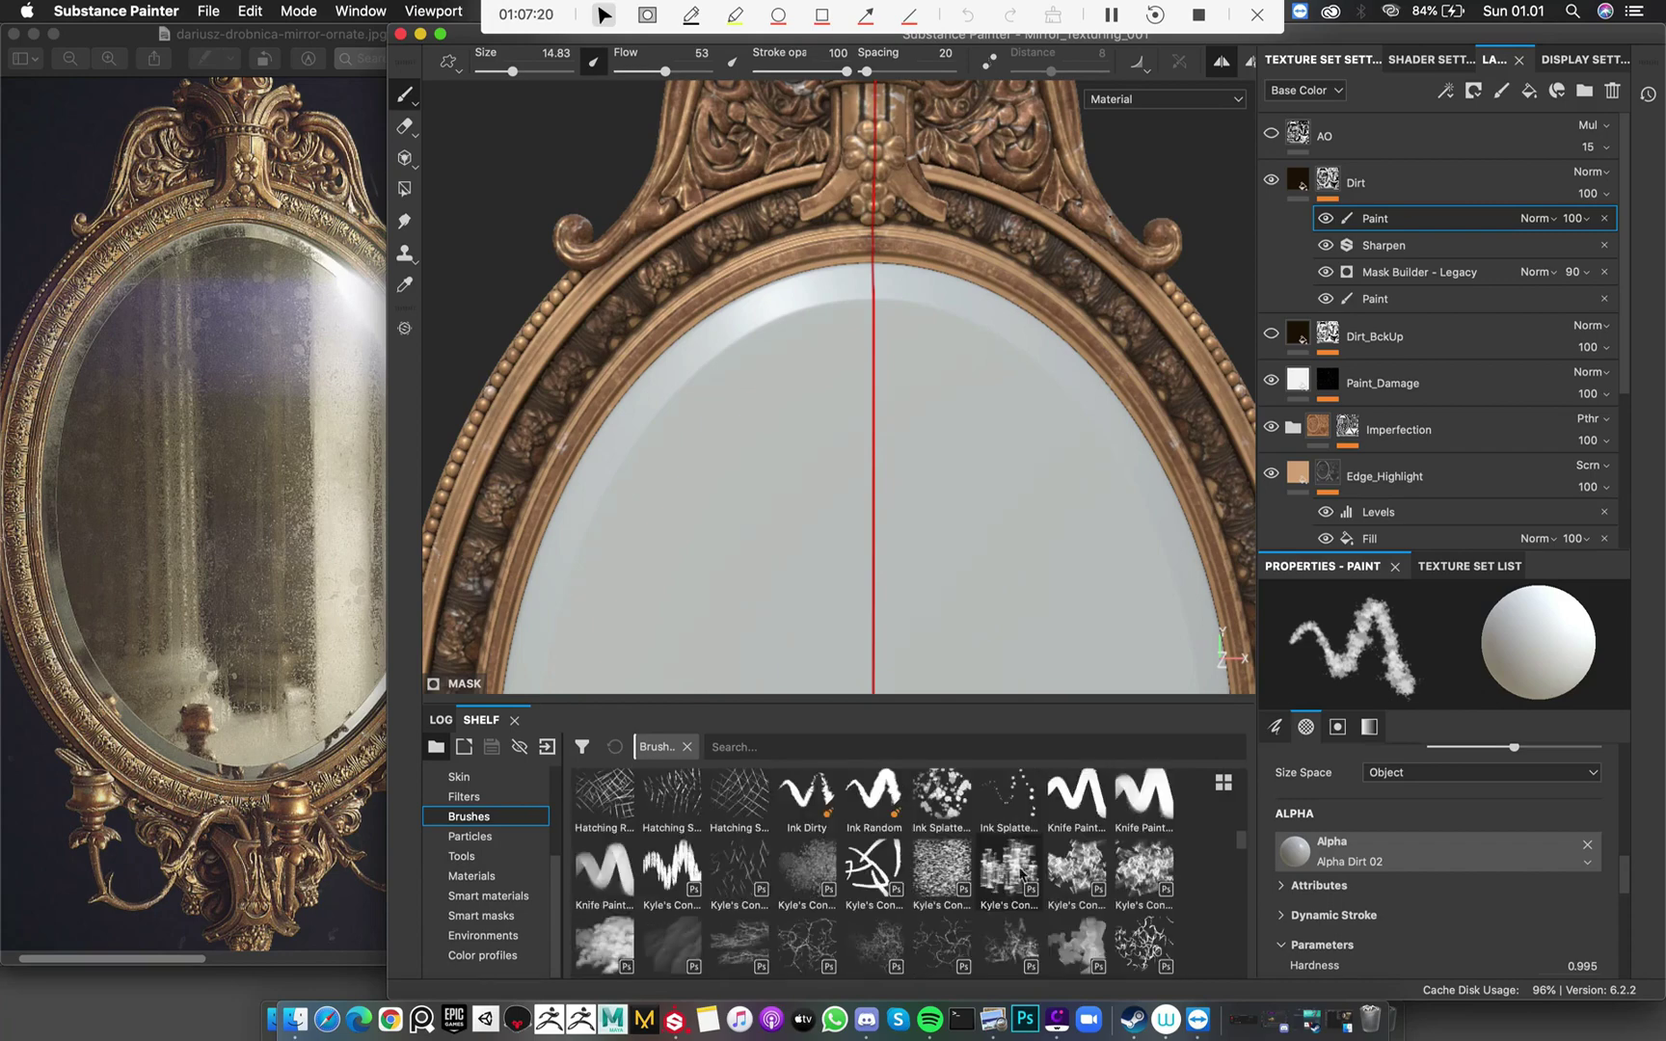
scroll(785, 873, "up", 4)
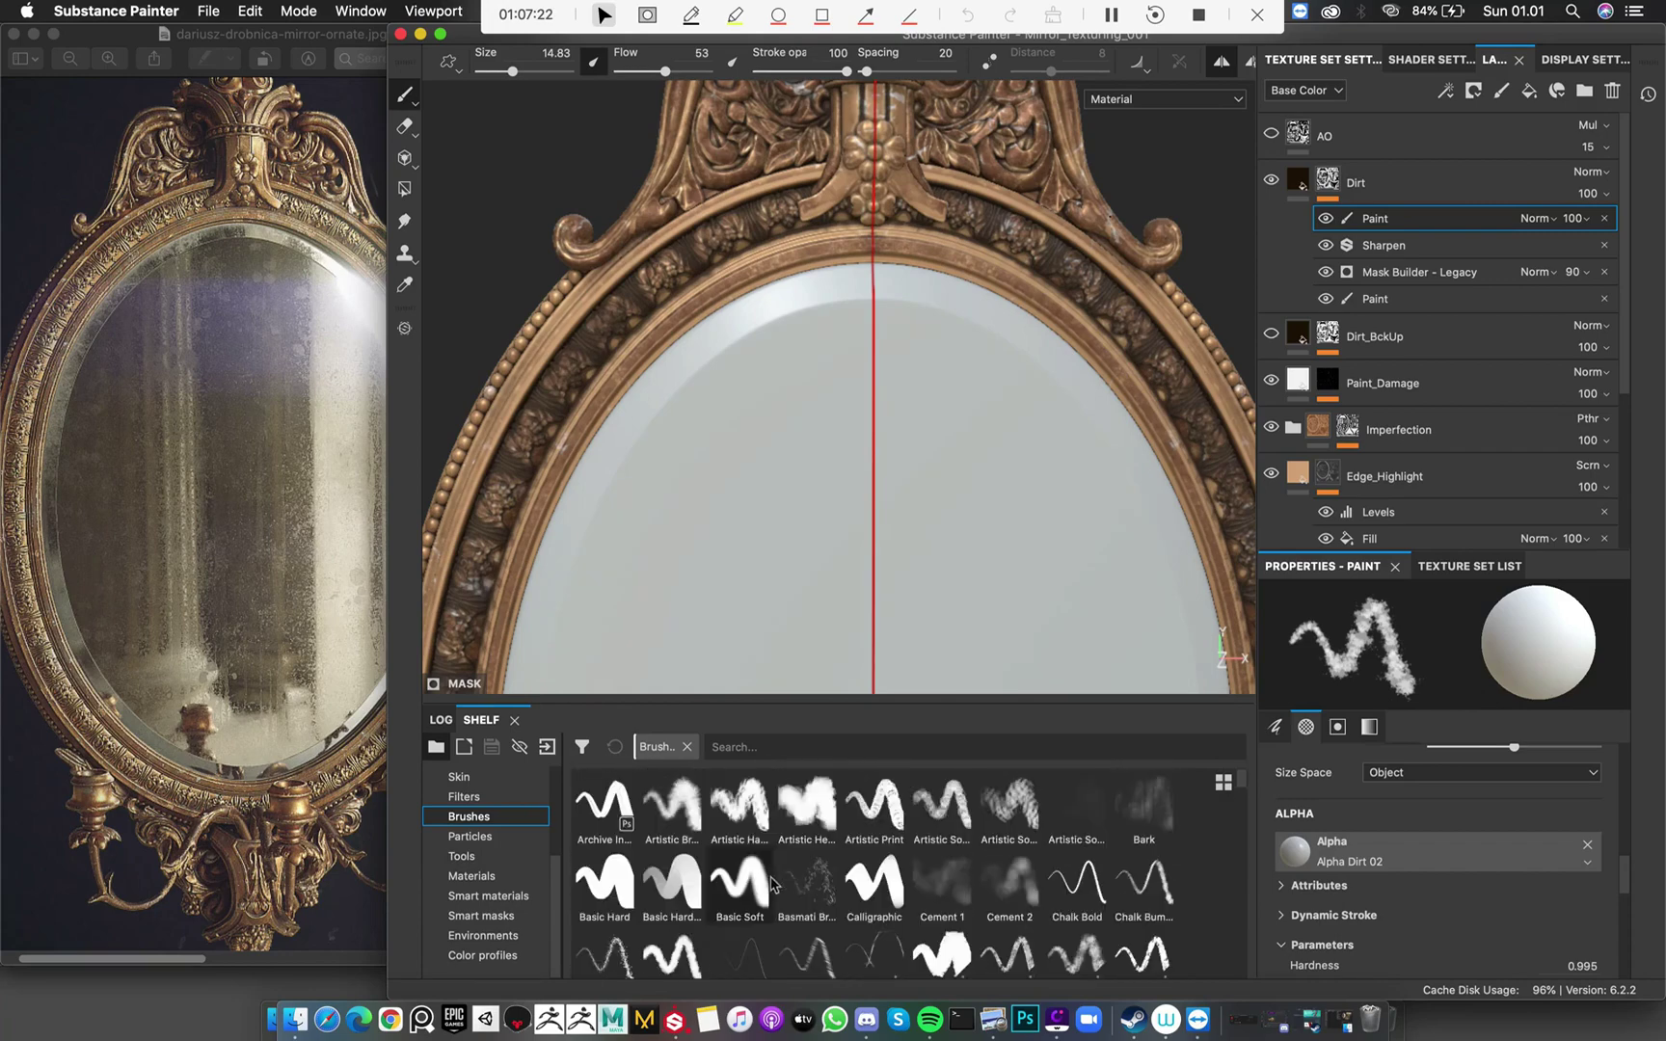
scroll(801, 876, "down", 3)
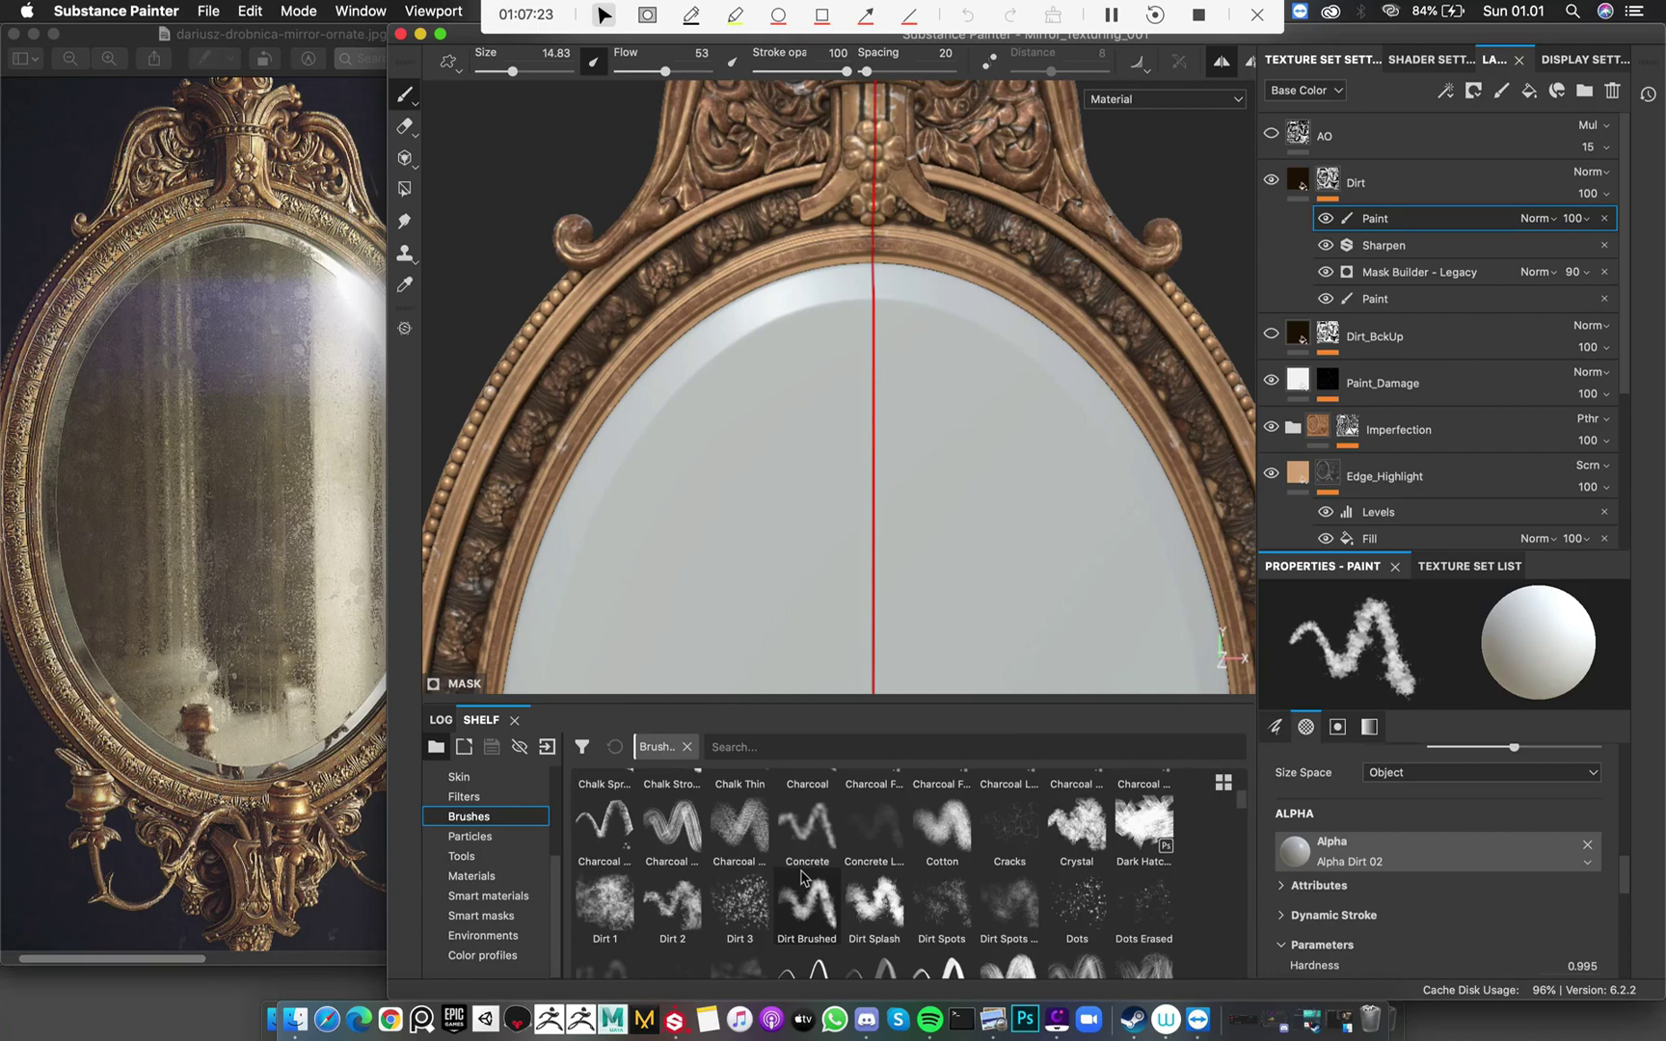
left_click(608, 911)
Reduce the Dirt 1 brush to size 6.2 and paint black on the mask to remove dirt from the upper carved band
middle_click_drag(941, 316, 855, 550)
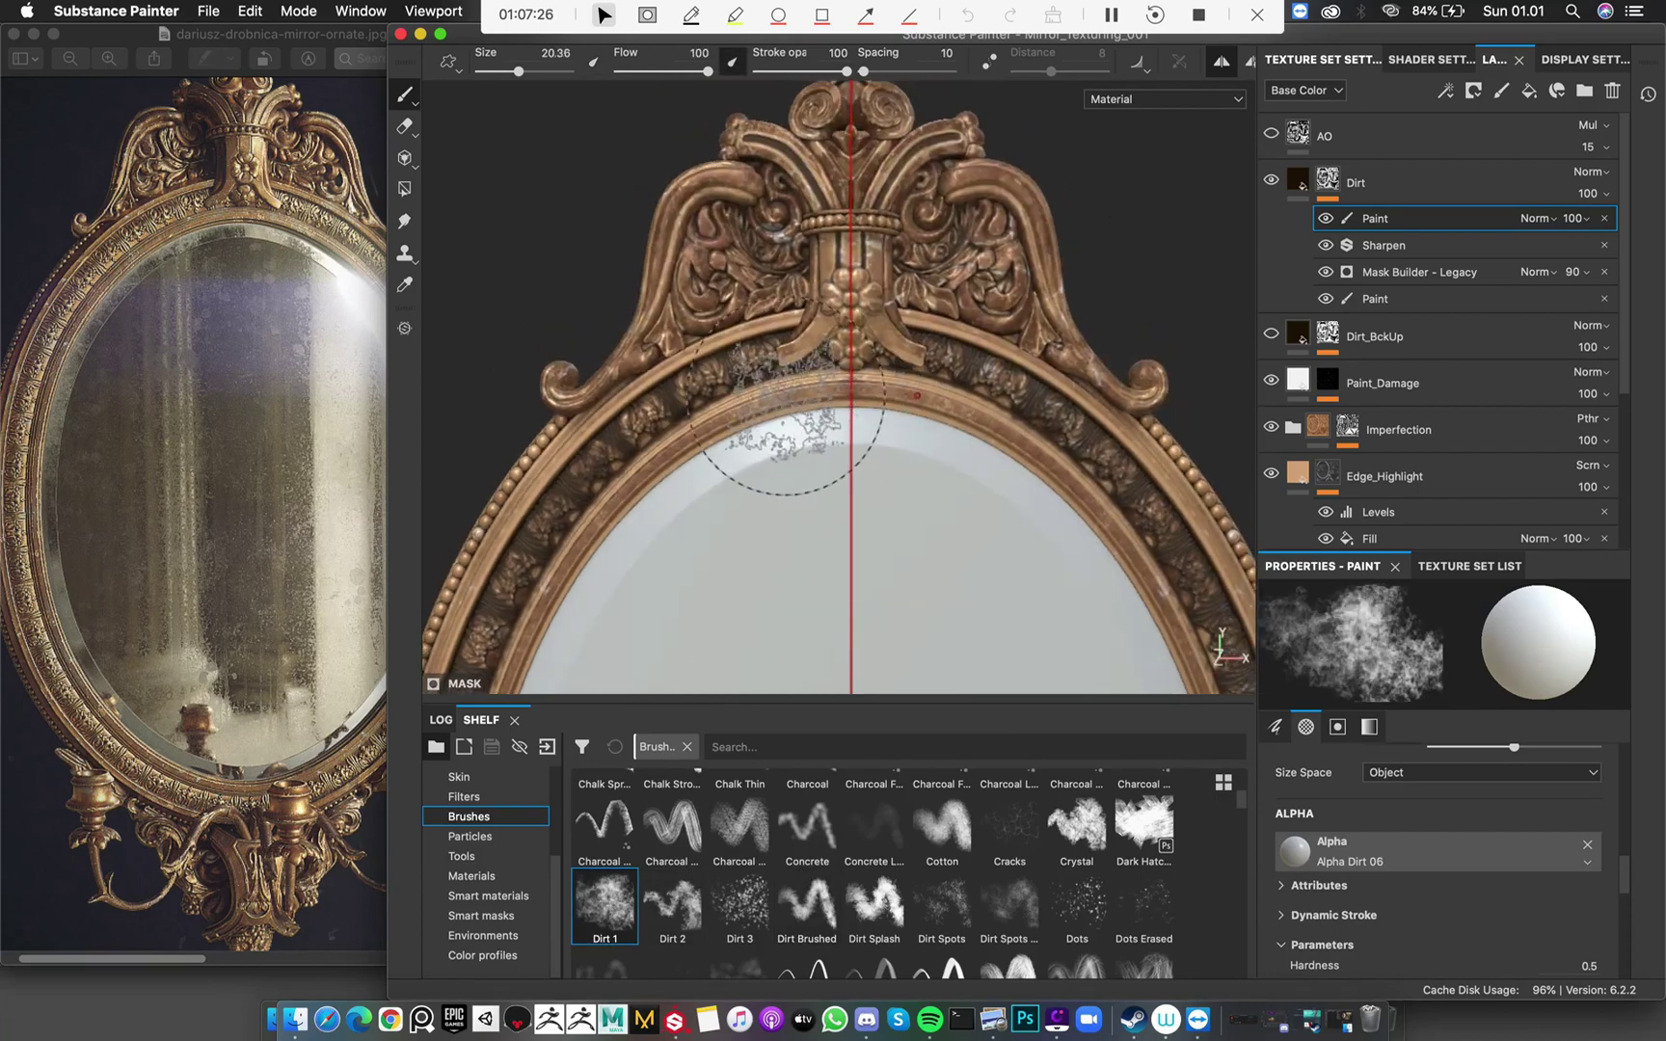
right_click_drag(786, 397, 758, 396, "super")
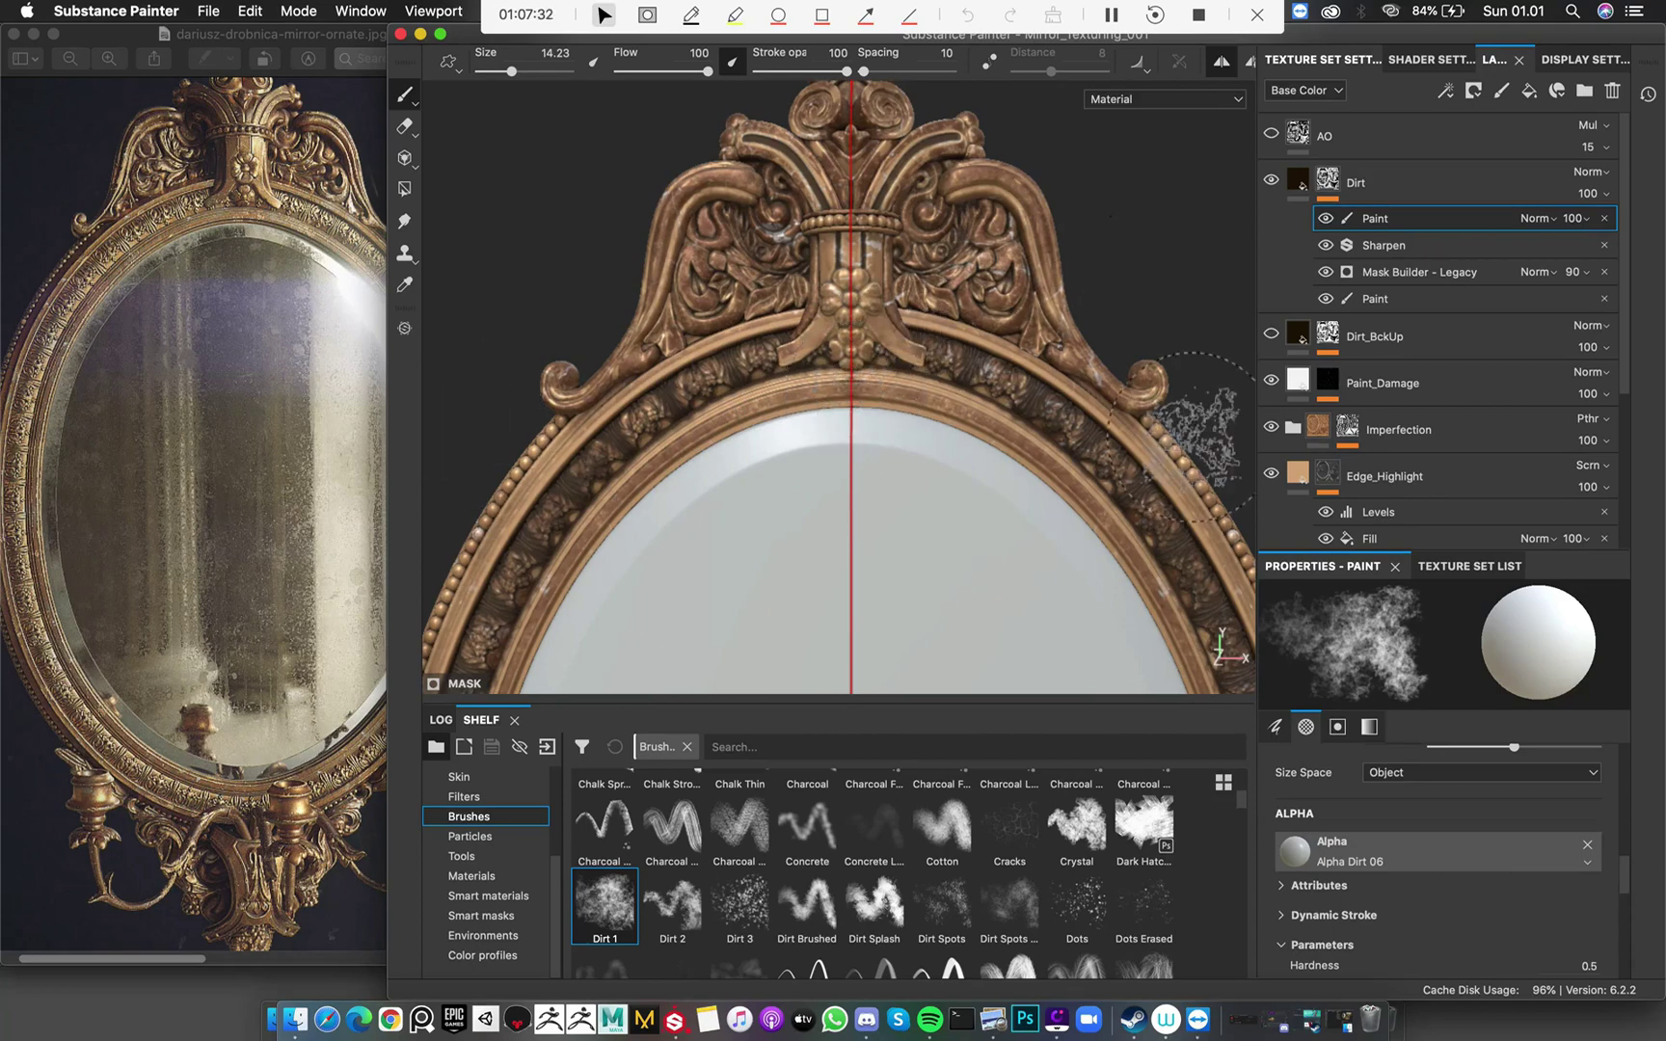
scroll(834, 290, "up", 2)
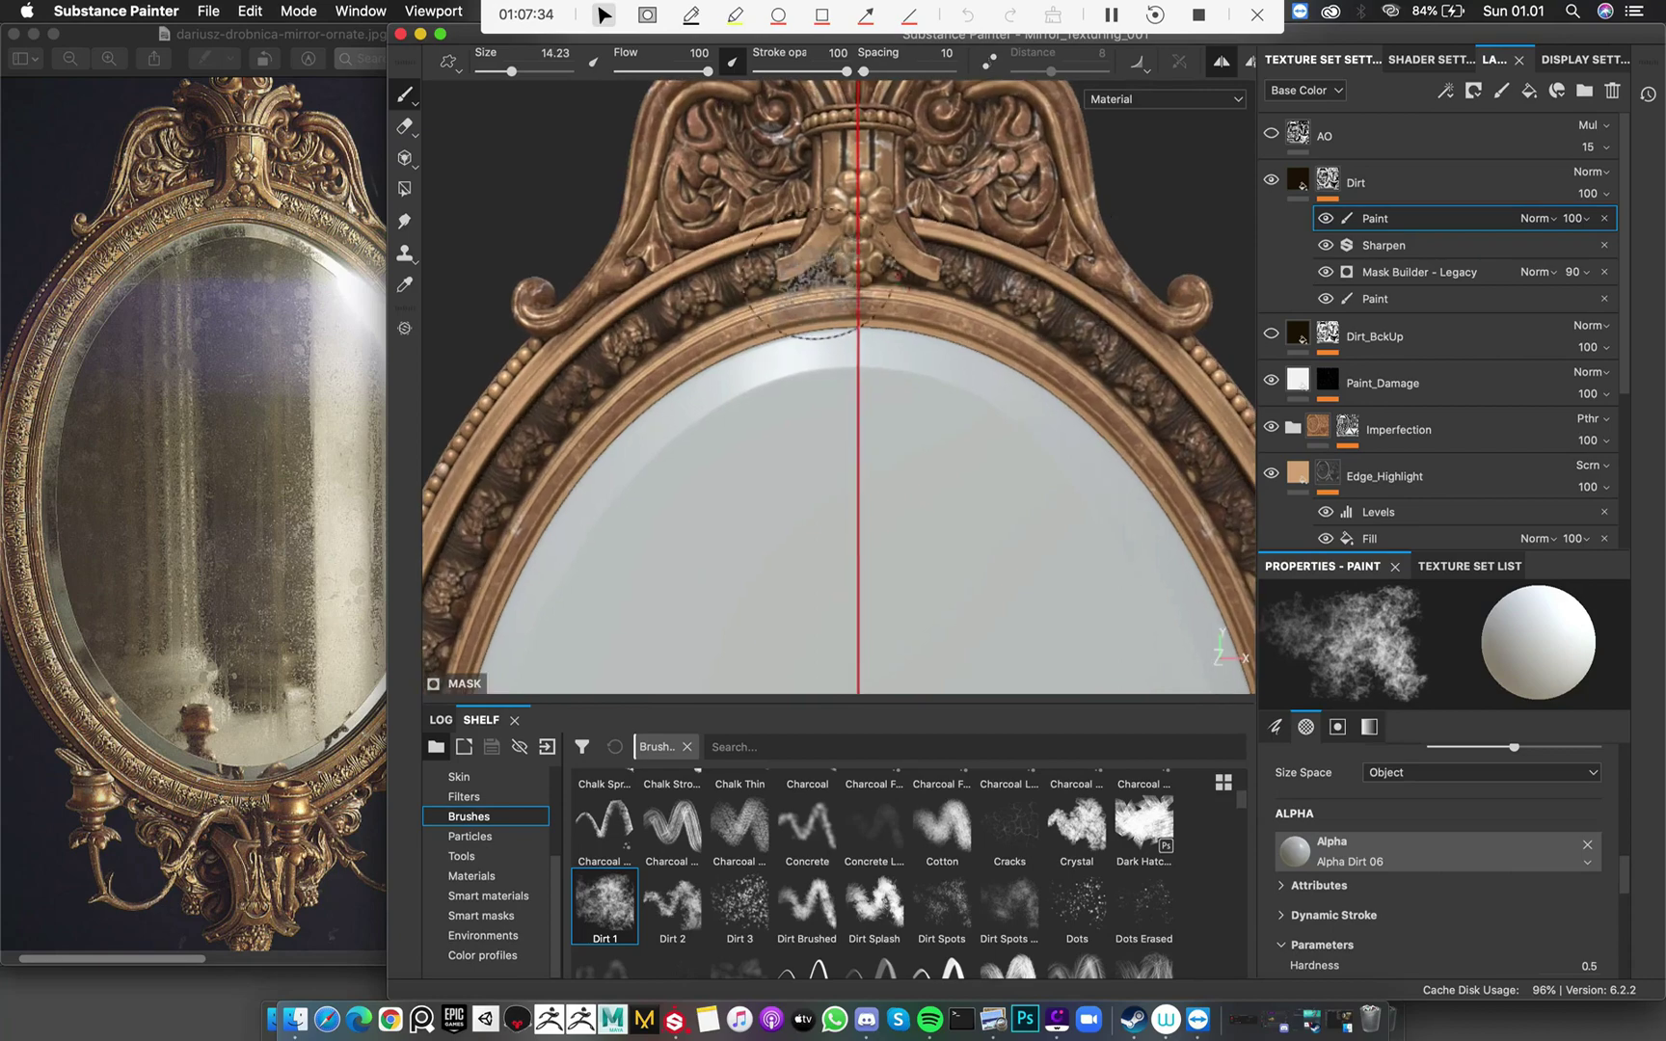
right_click_drag(833, 290, 820, 286, "ctrl")
mouse_move(820, 286)
left_mouse_down()
mouse_move(786, 256)
mouse_move(836, 294)
mouse_move(718, 288)
mouse_move(740, 282)
left_mouse_up()
right_click_drag(740, 282, 729, 282, "ctrl")
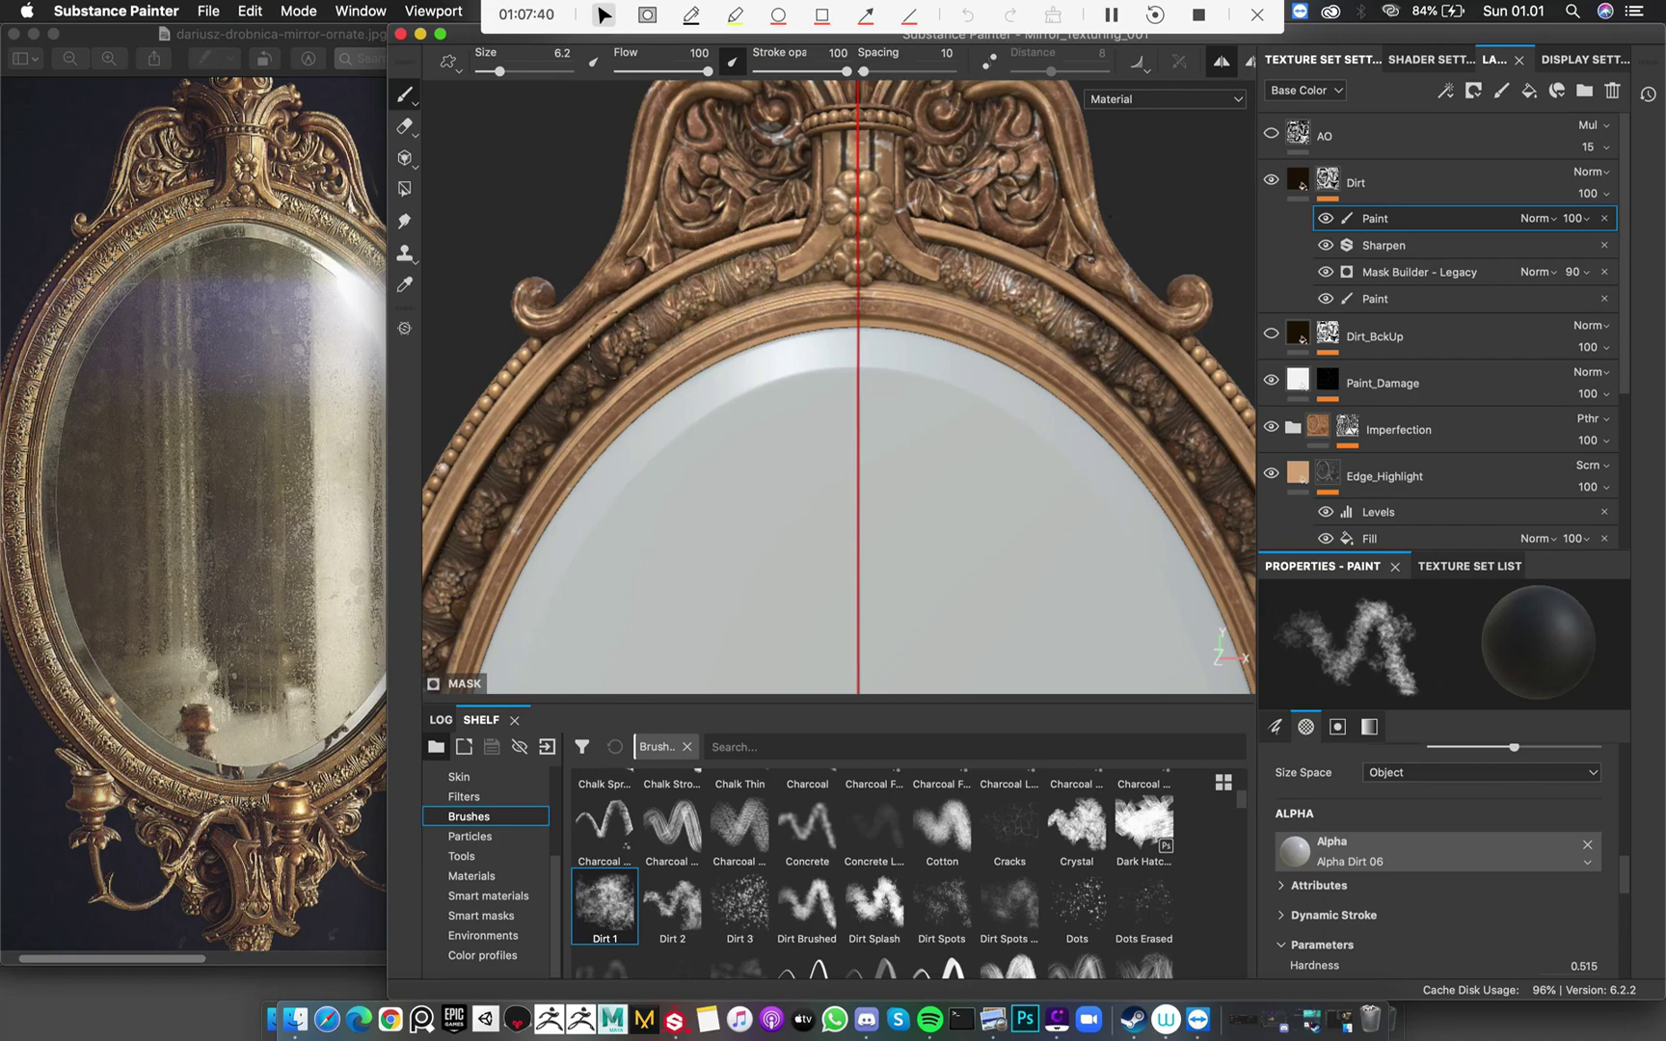
mouse_move(626, 328)
left_mouse_down()
mouse_move(829, 279)
mouse_move(690, 289)
mouse_move(641, 347)
mouse_move(788, 262)
left_mouse_up()
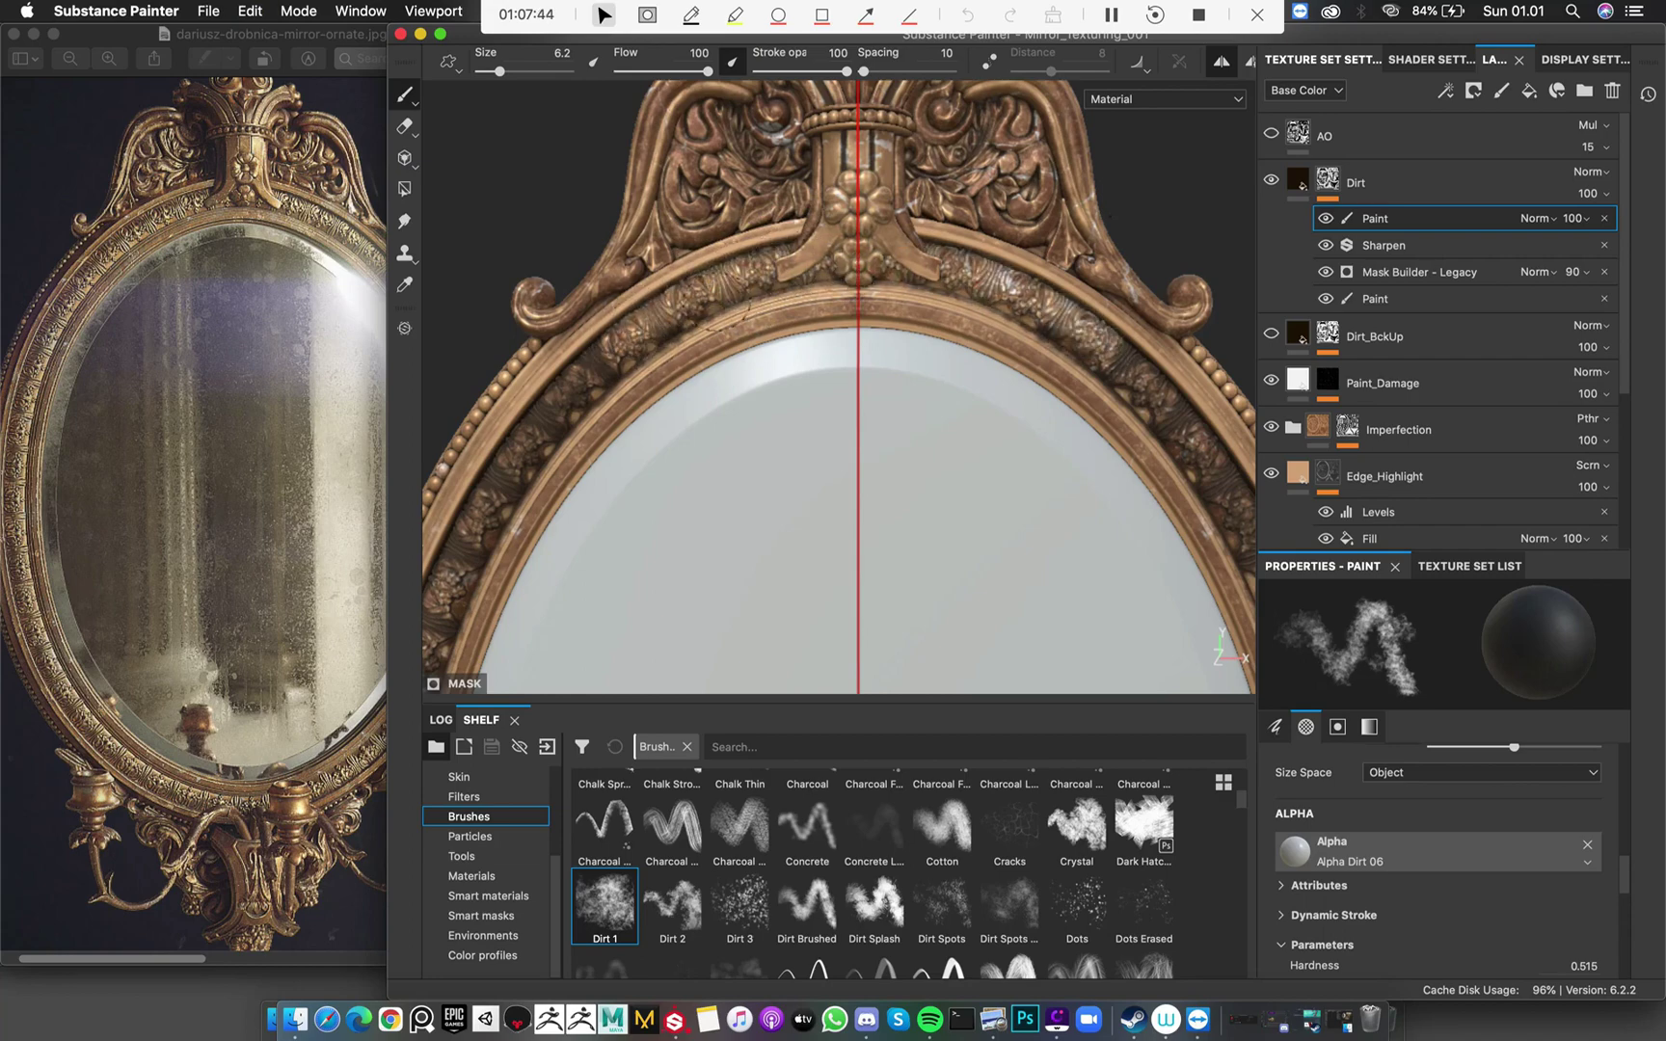
Paint black on the Dirt mask down the left side of the carved band to clear its heavy dirt
left_click_drag(667, 339, 757, 317, "alt")
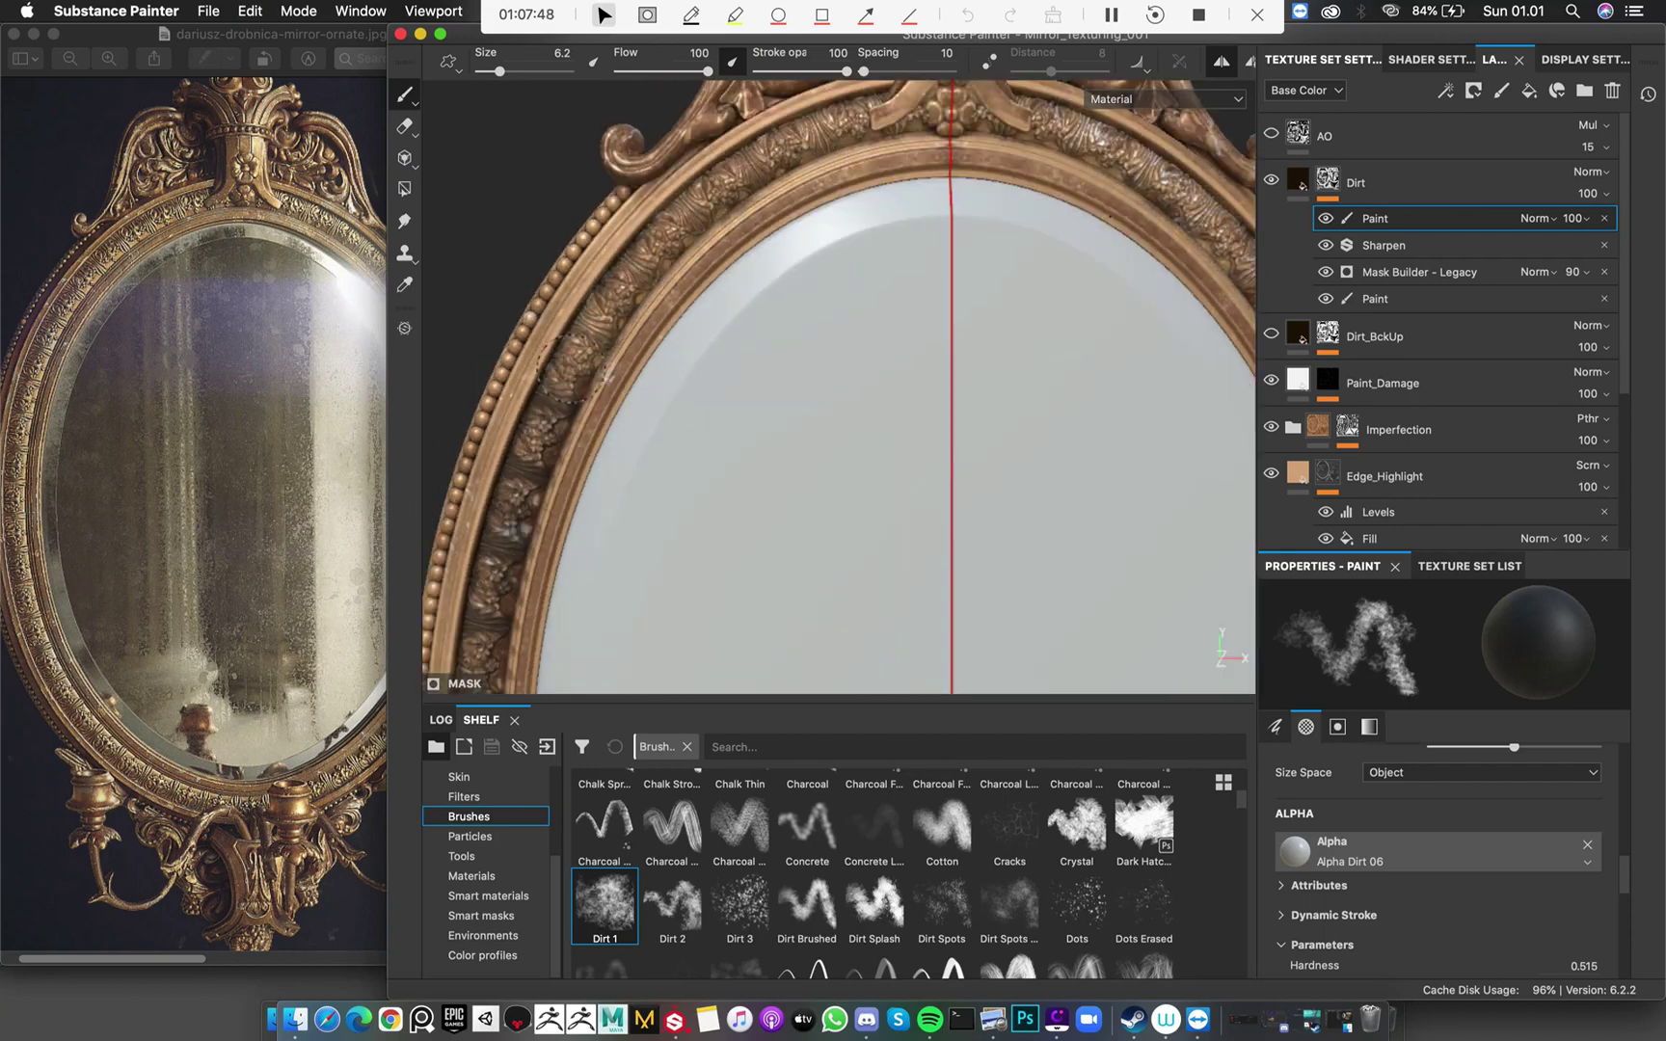
left_click(523, 531)
scroll(521, 530, "up", 2)
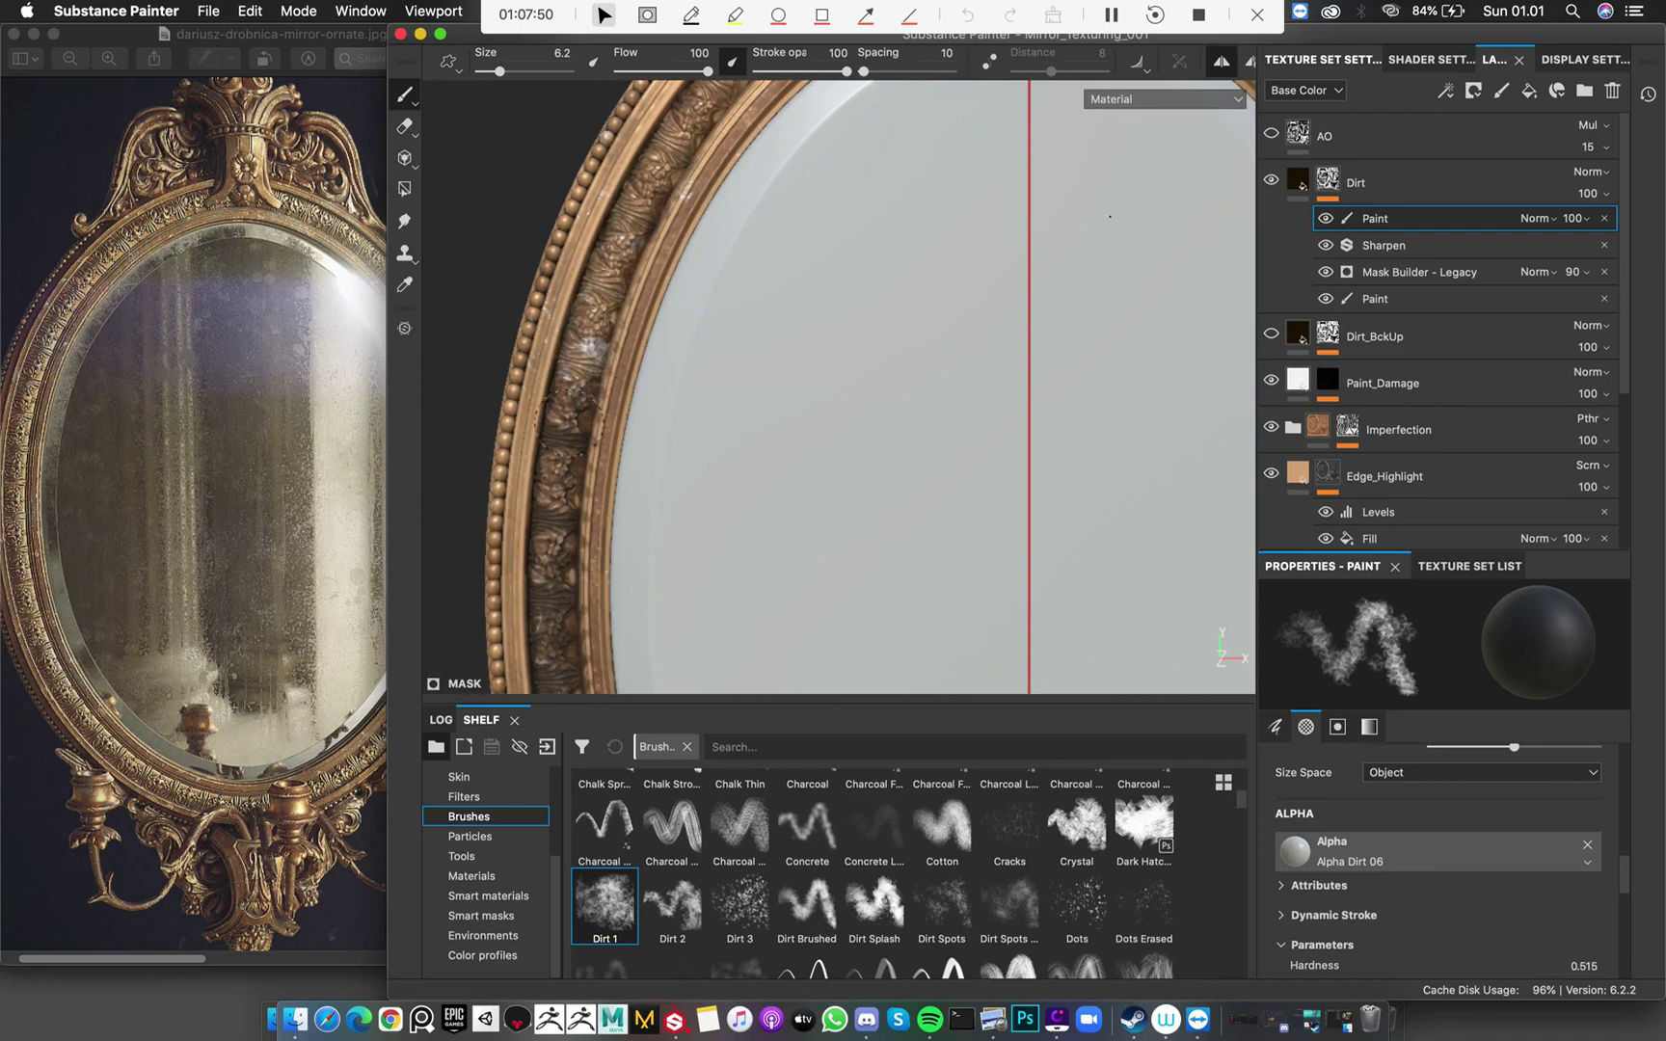
left_click_drag(839, 434, 829, 290, "alt")
left_click_drag(556, 371, 590, 583)
left_click_drag(590, 584, 617, 540, "alt")
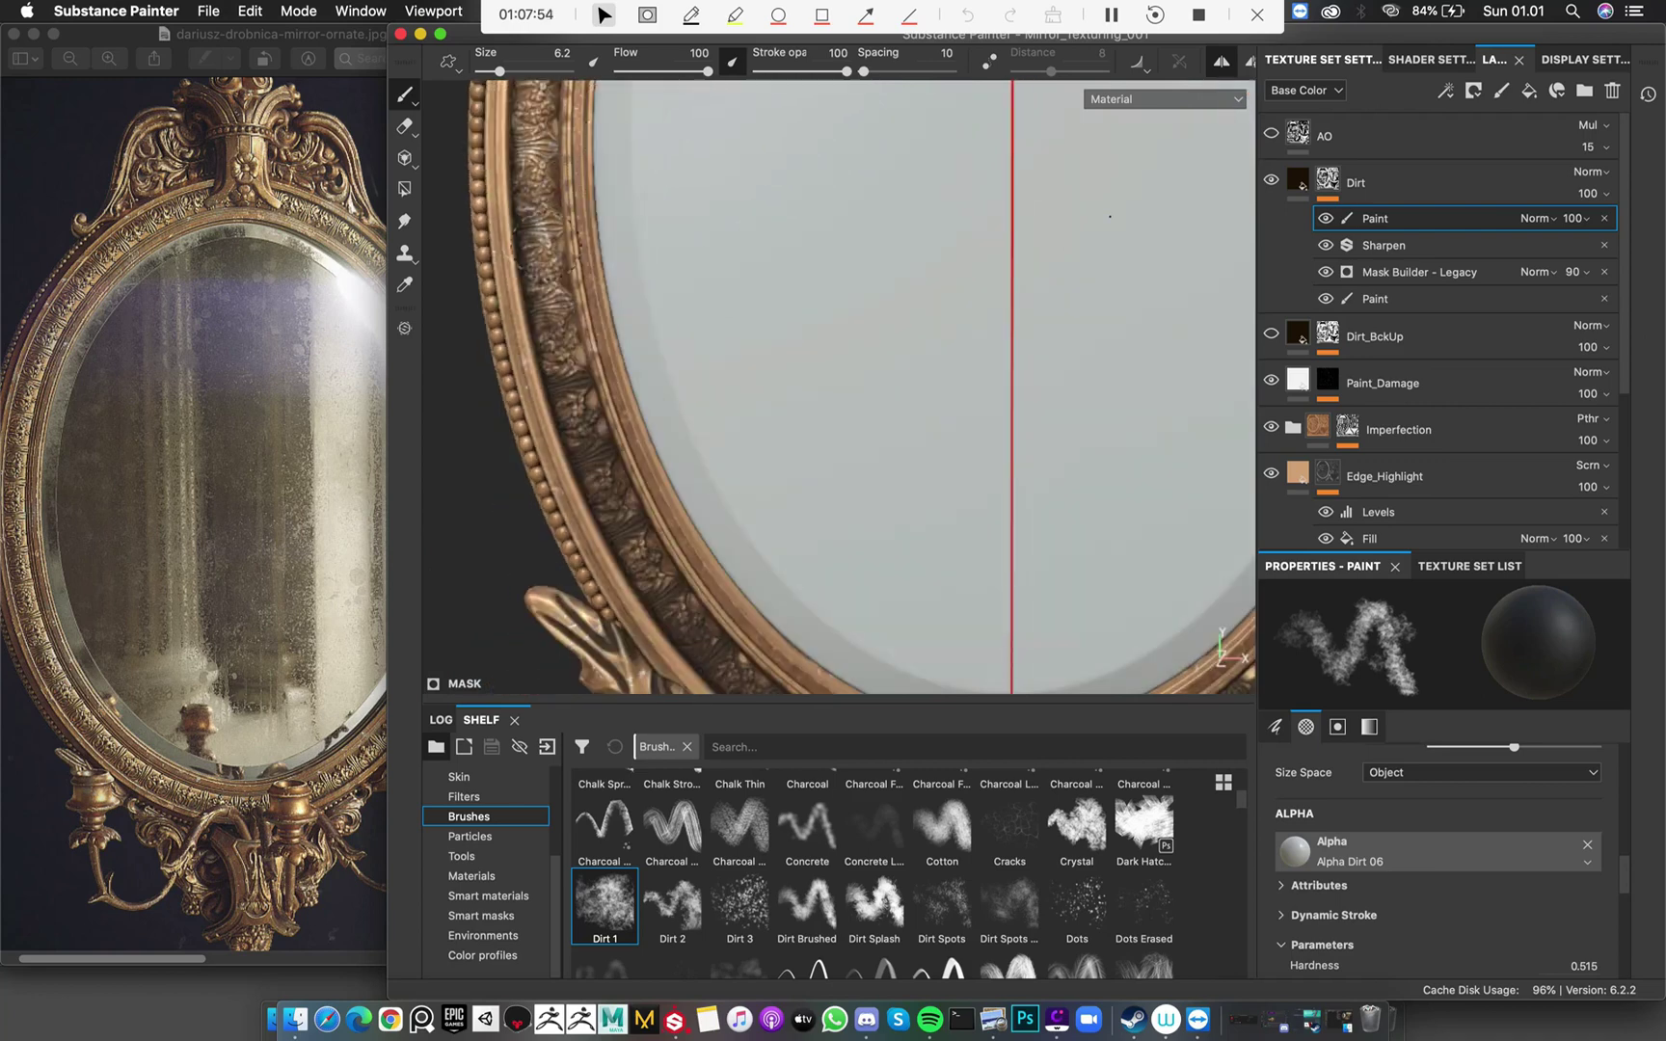
Paint the dirt out of the carved band along the frame's lower curve and across its bottom
mouse_move(544, 308)
left_mouse_down()
mouse_move(626, 525)
mouse_move(650, 535)
left_mouse_up()
left_click_drag(651, 535, 492, 294, "alt")
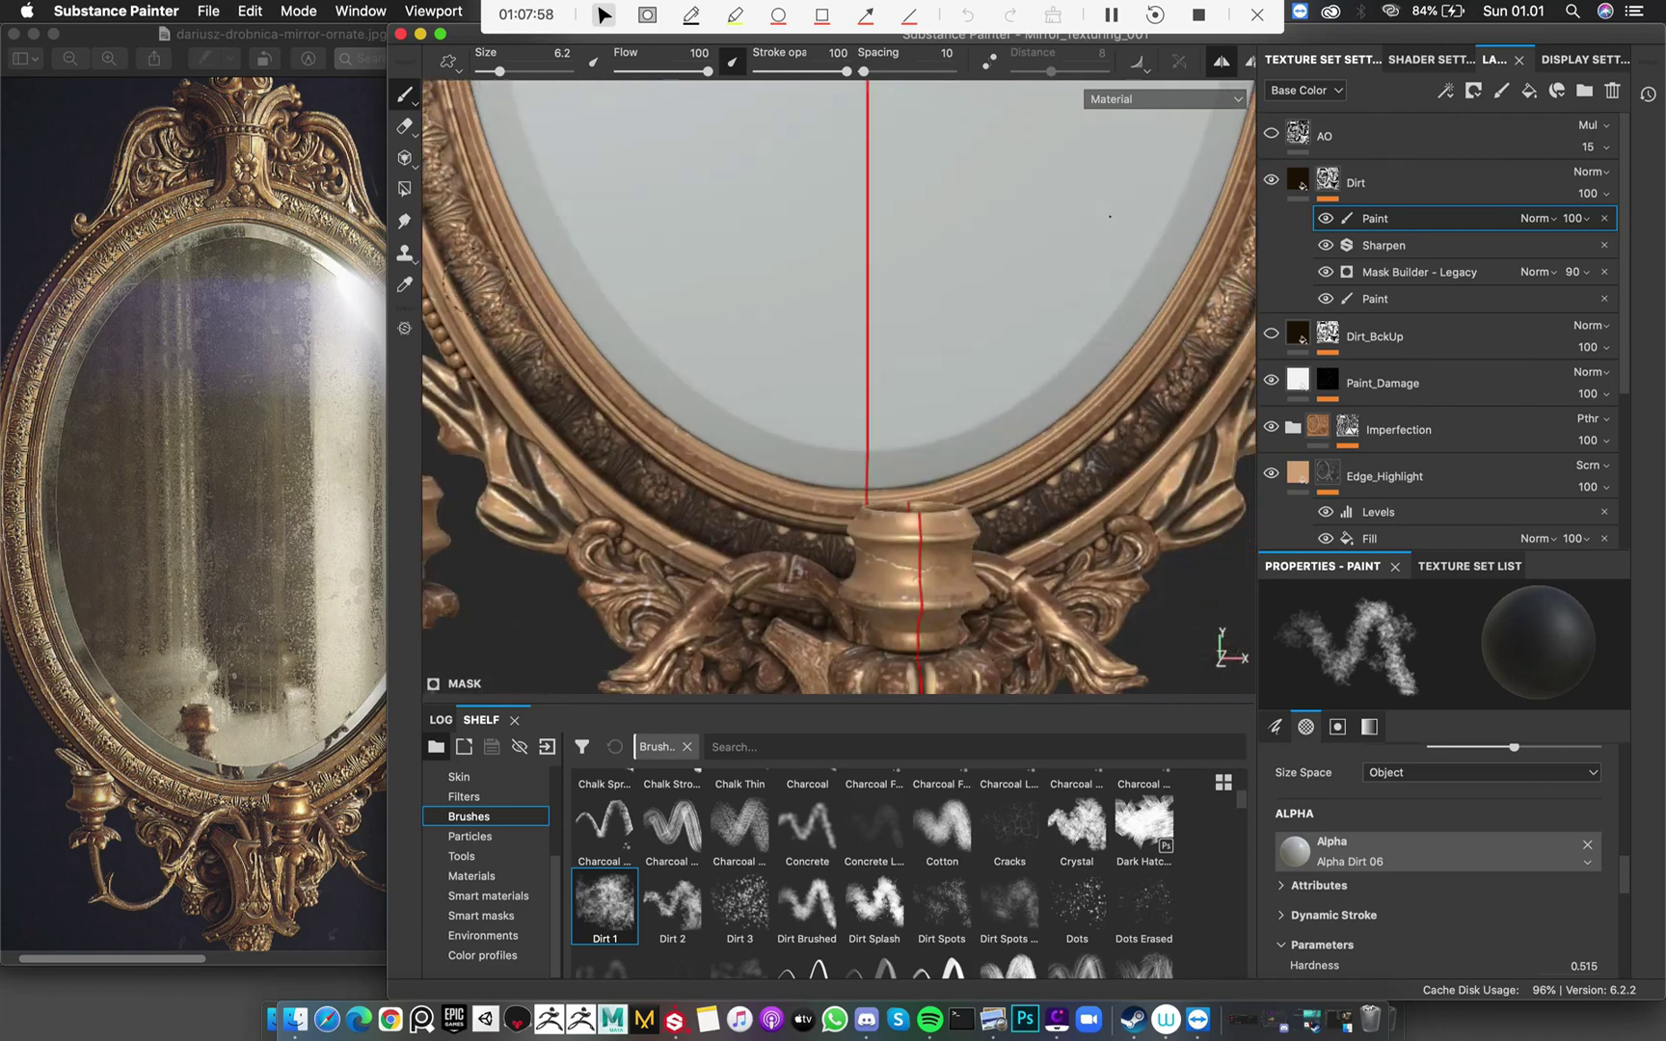
mouse_move(540, 358)
left_mouse_down()
mouse_move(595, 426)
mouse_move(521, 360)
mouse_move(587, 446)
mouse_move(771, 540)
mouse_move(839, 540)
left_mouse_up()
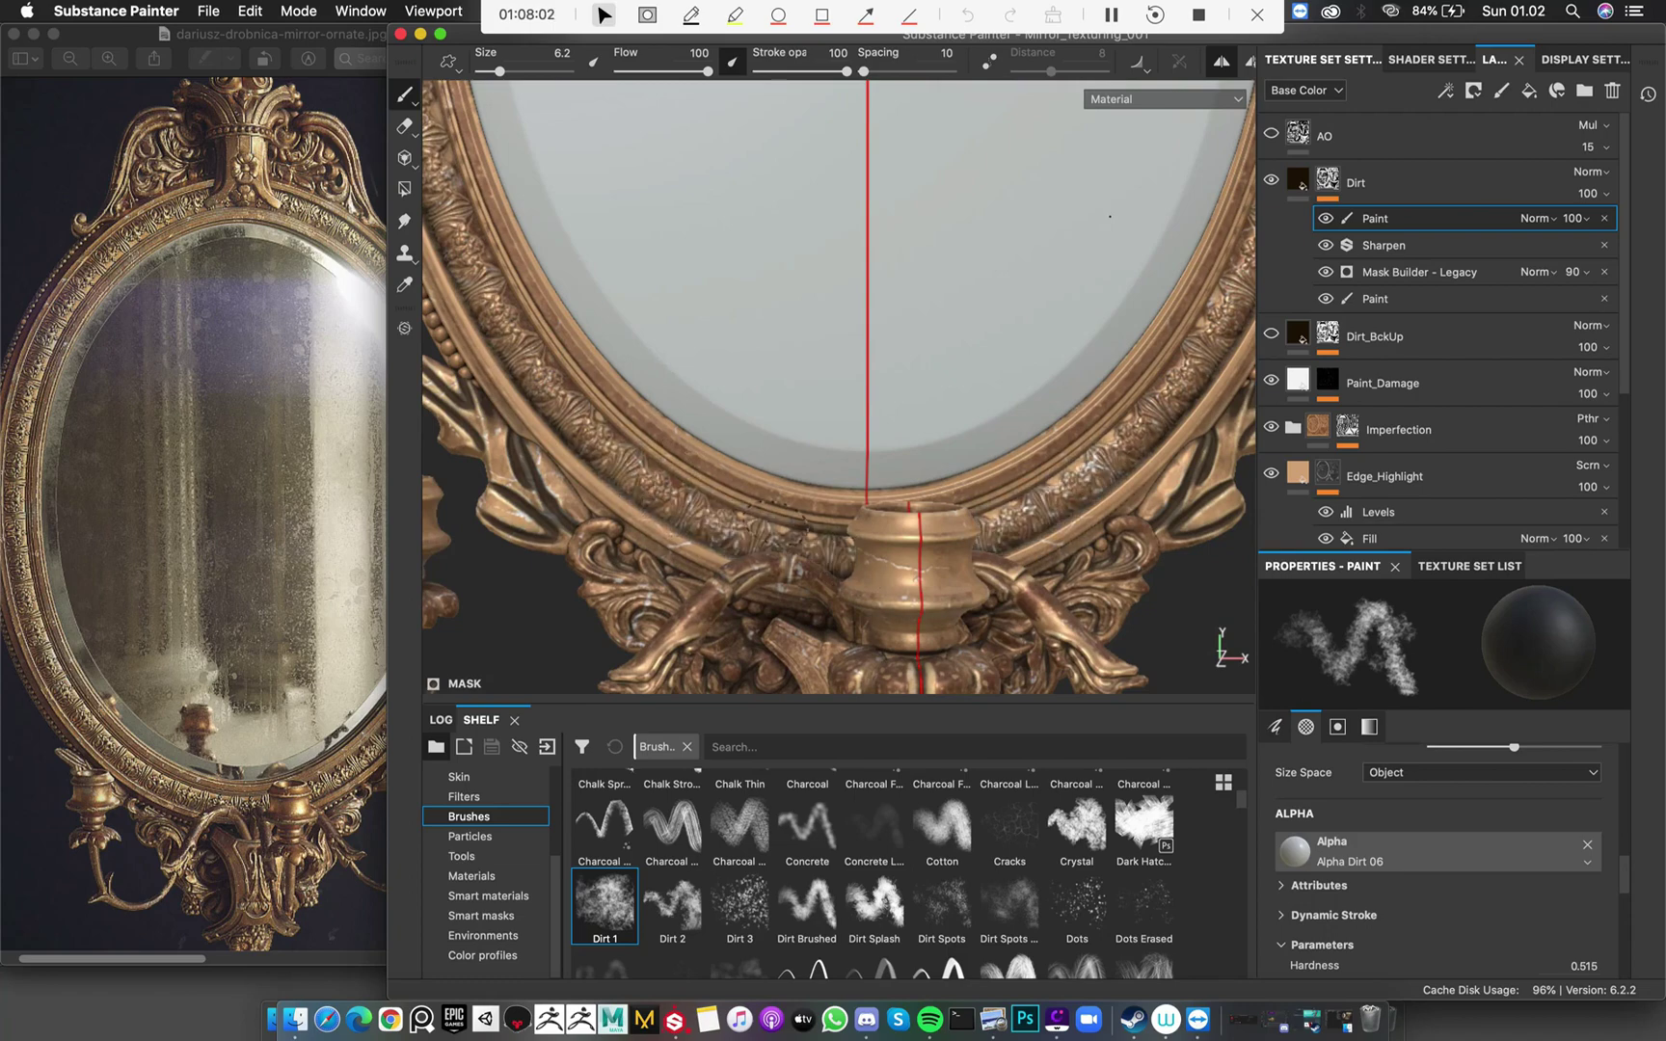
Paint dirt off the leaf ornament above the left candle holder, then bring the crest into close view
mouse_move(732, 526)
left_mouse_down("alt")
mouse_move(607, 486)
mouse_move(656, 497)
mouse_move(688, 474)
mouse_move(791, 468)
left_mouse_up("alt")
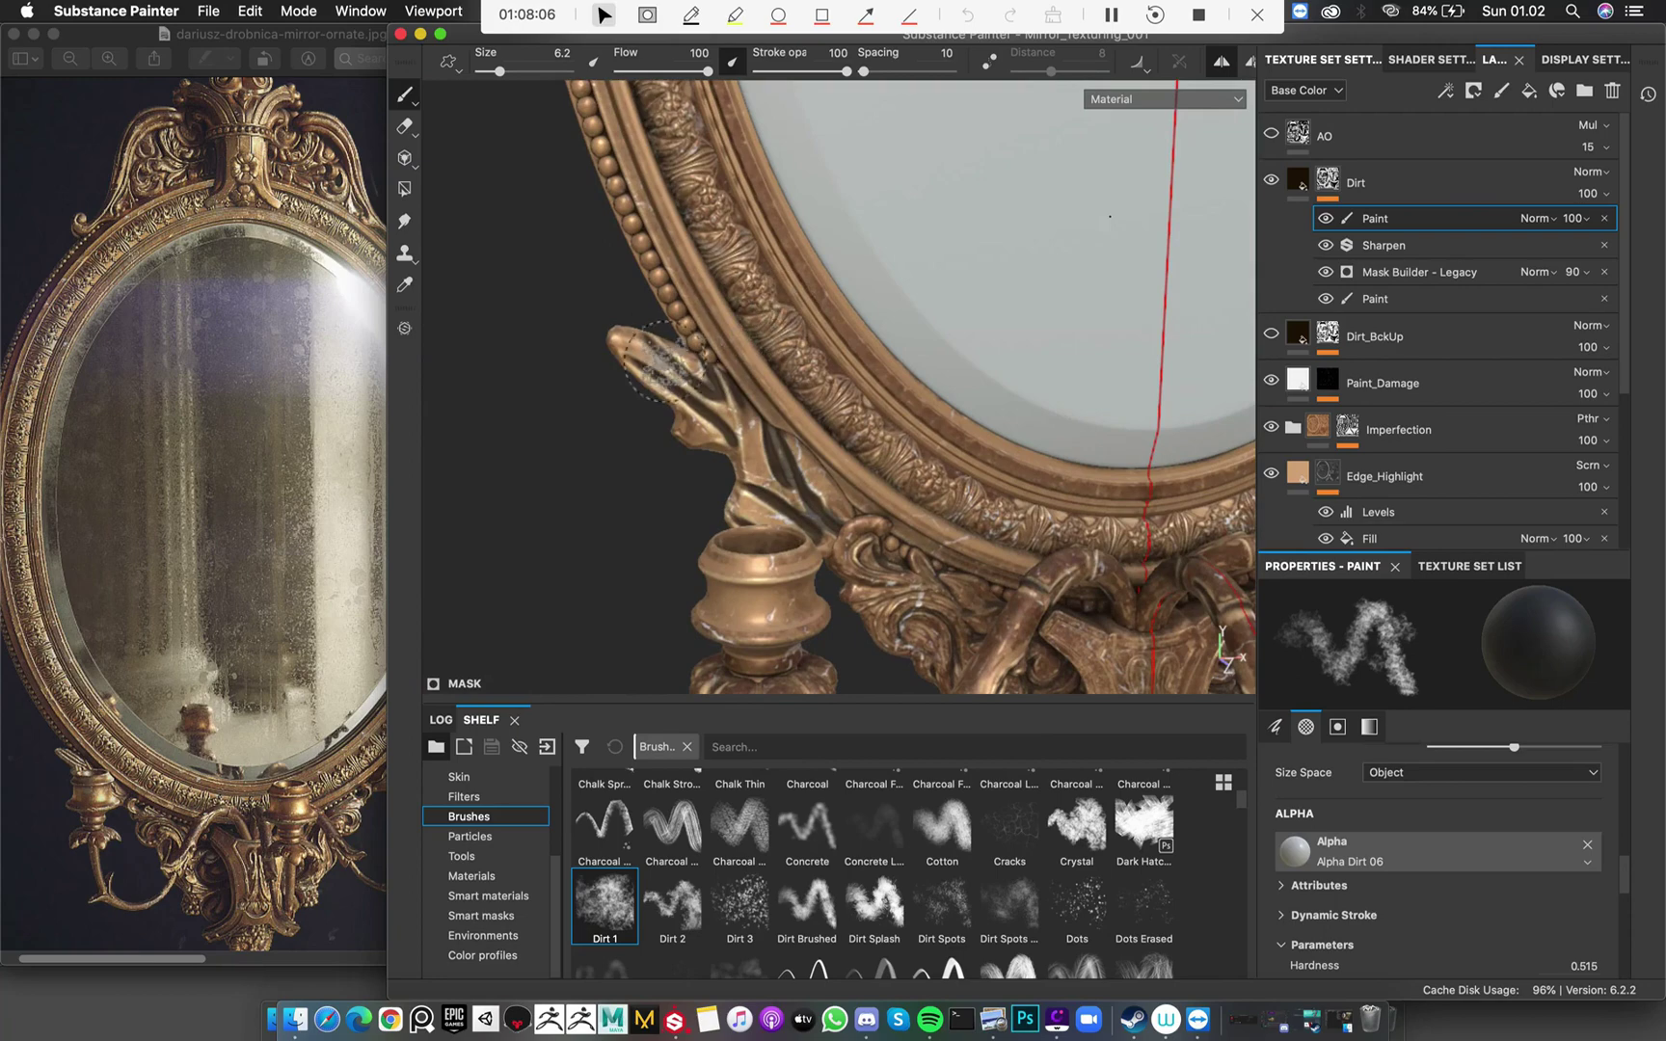
left_click_drag(665, 361, 688, 408)
left_click_drag(815, 458, 559, 366, "alt")
middle_click_drag(868, 463, 766, 409, "alt")
mouse_move(764, 413)
left_mouse_down("alt")
mouse_move(762, 353)
mouse_move(771, 405)
left_mouse_up("alt")
scroll(927, 241, "up", 5)
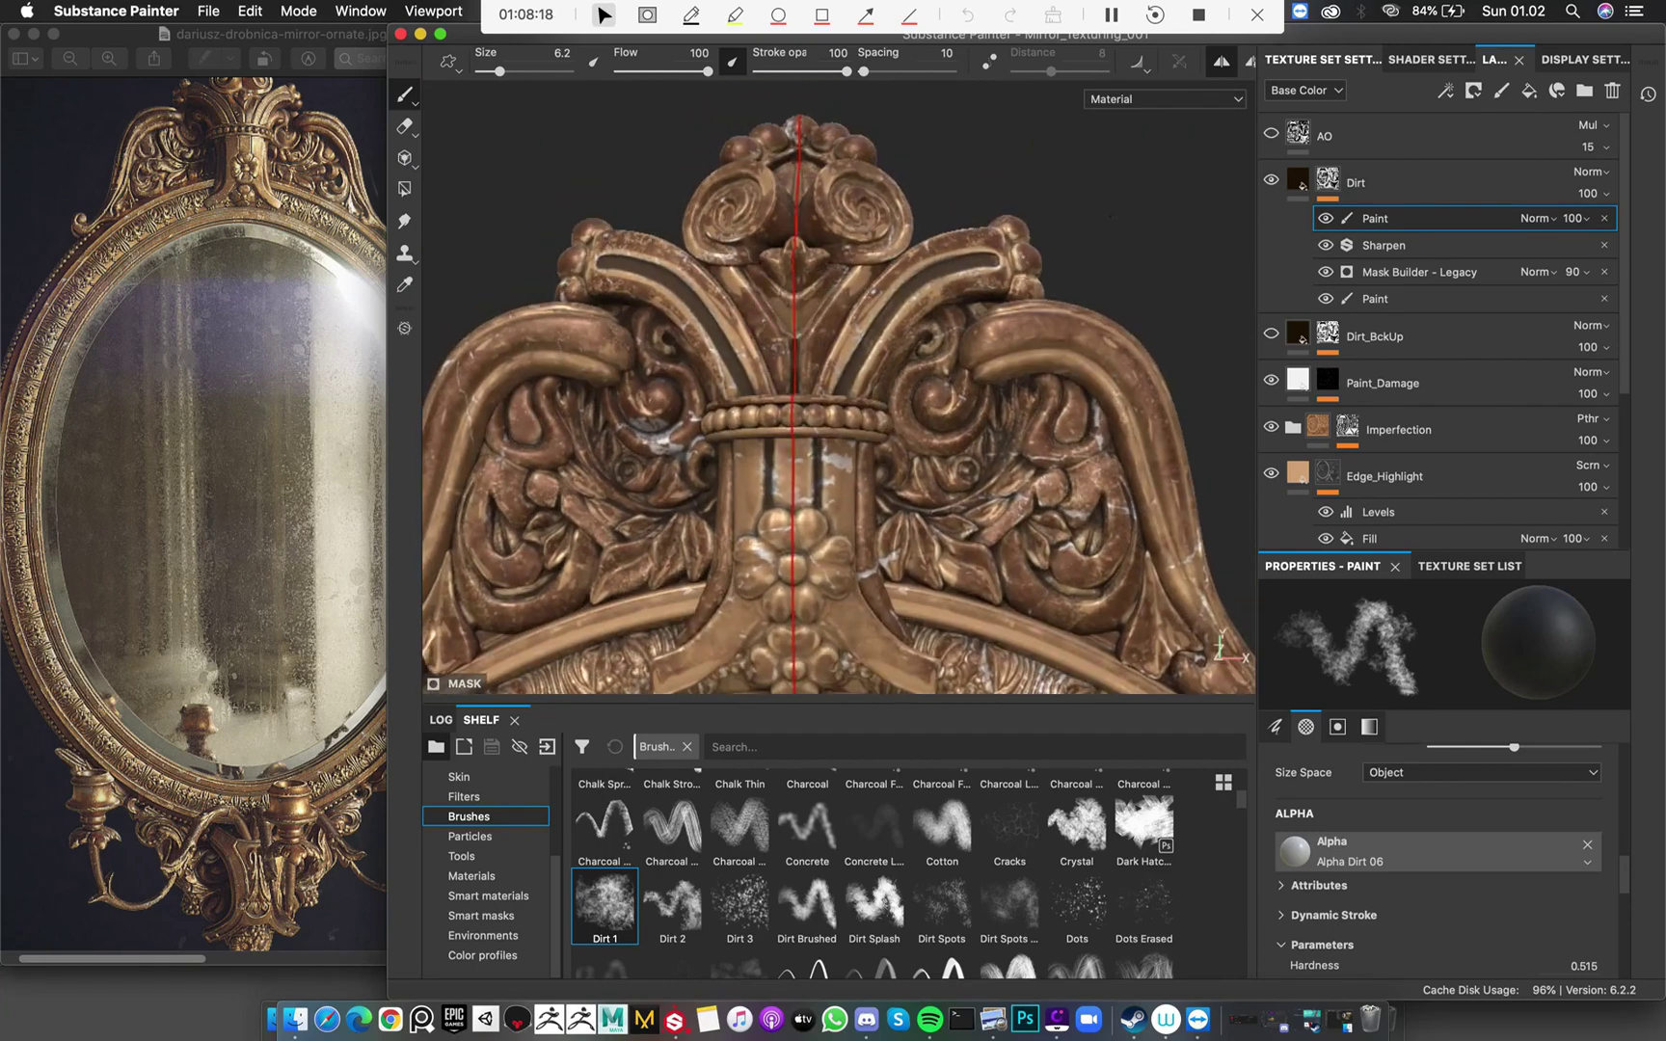
Turn off symmetry painting and reduce the Dirt 1 brush size to 1.71 for detail work on the crest
right_click_drag(911, 253, 882, 260, "ctrl")
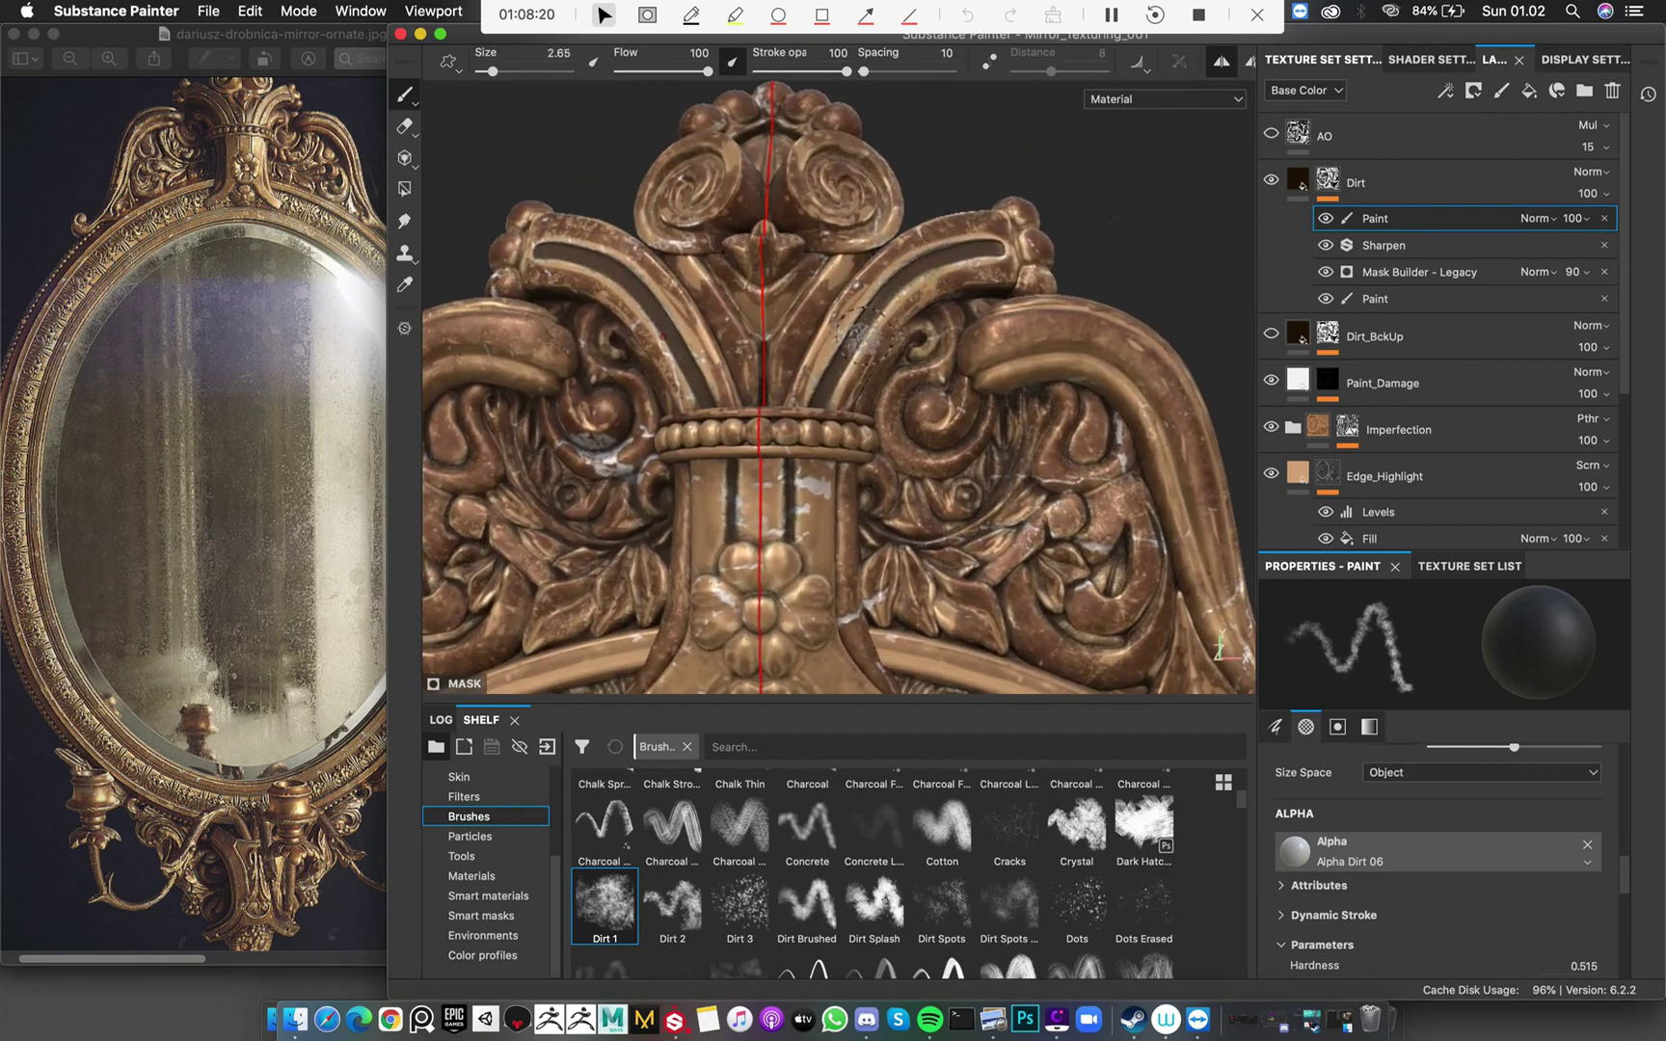
left_click(1222, 61)
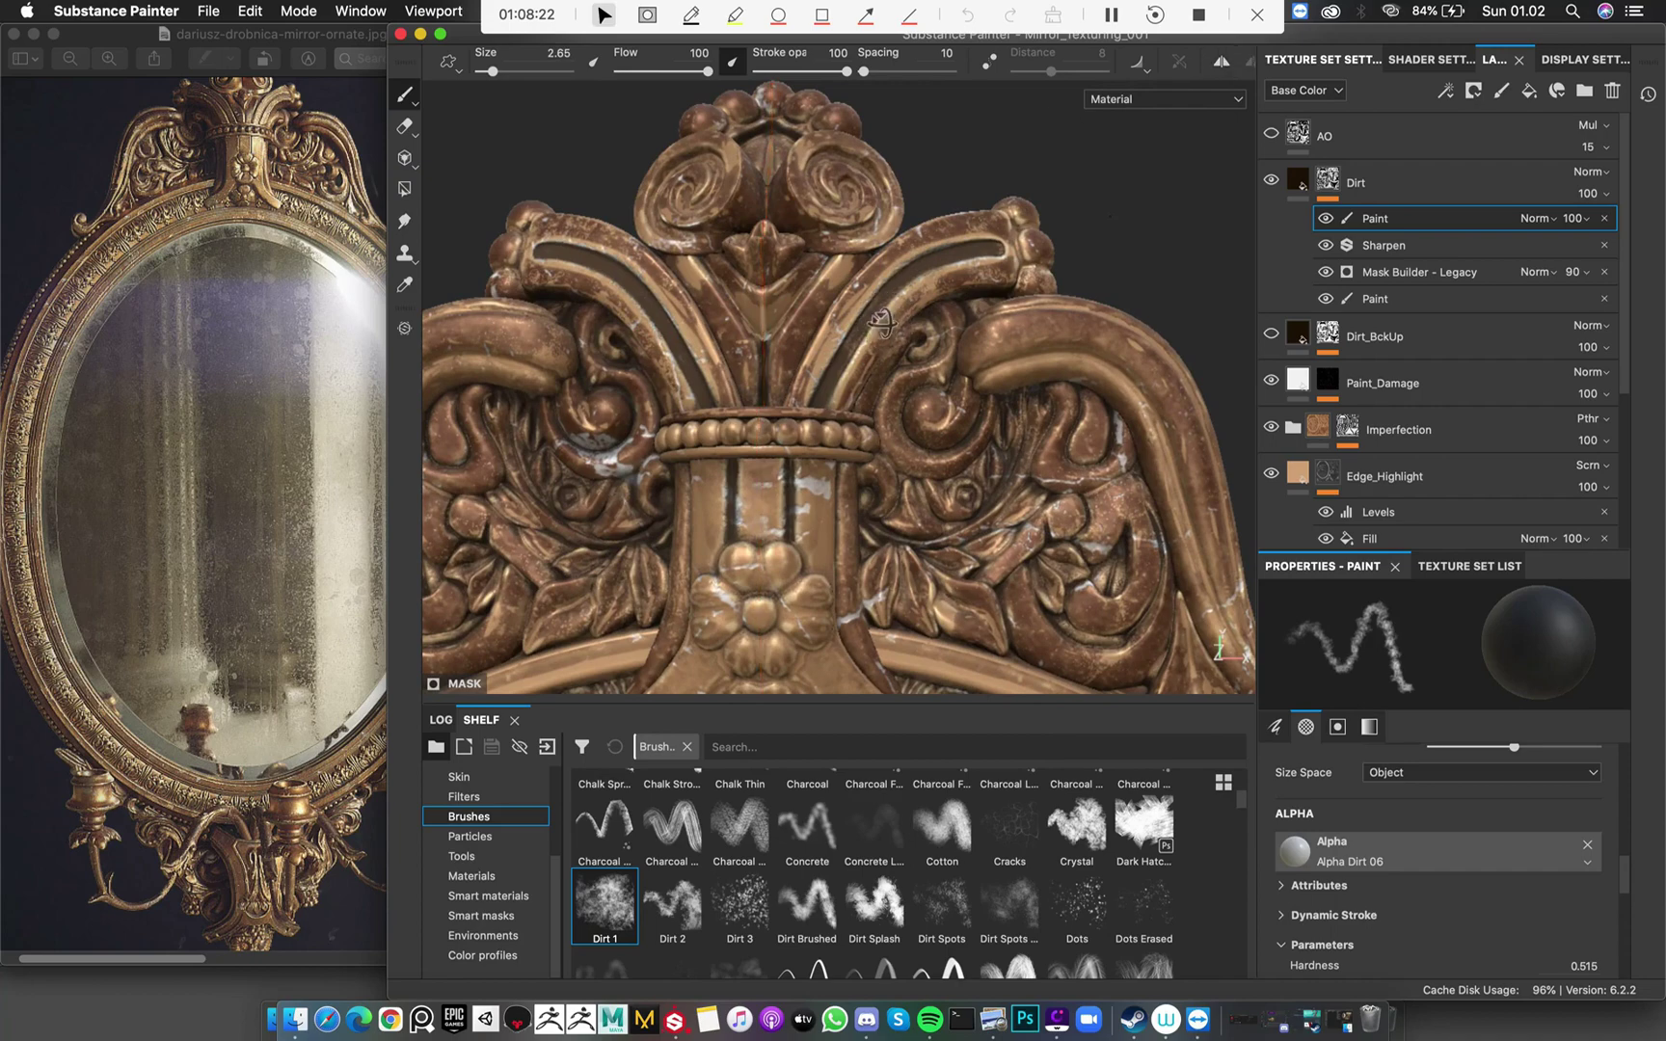
scroll(848, 361, "up", 3)
right_click_drag(853, 358, 848, 361, "ctrl")
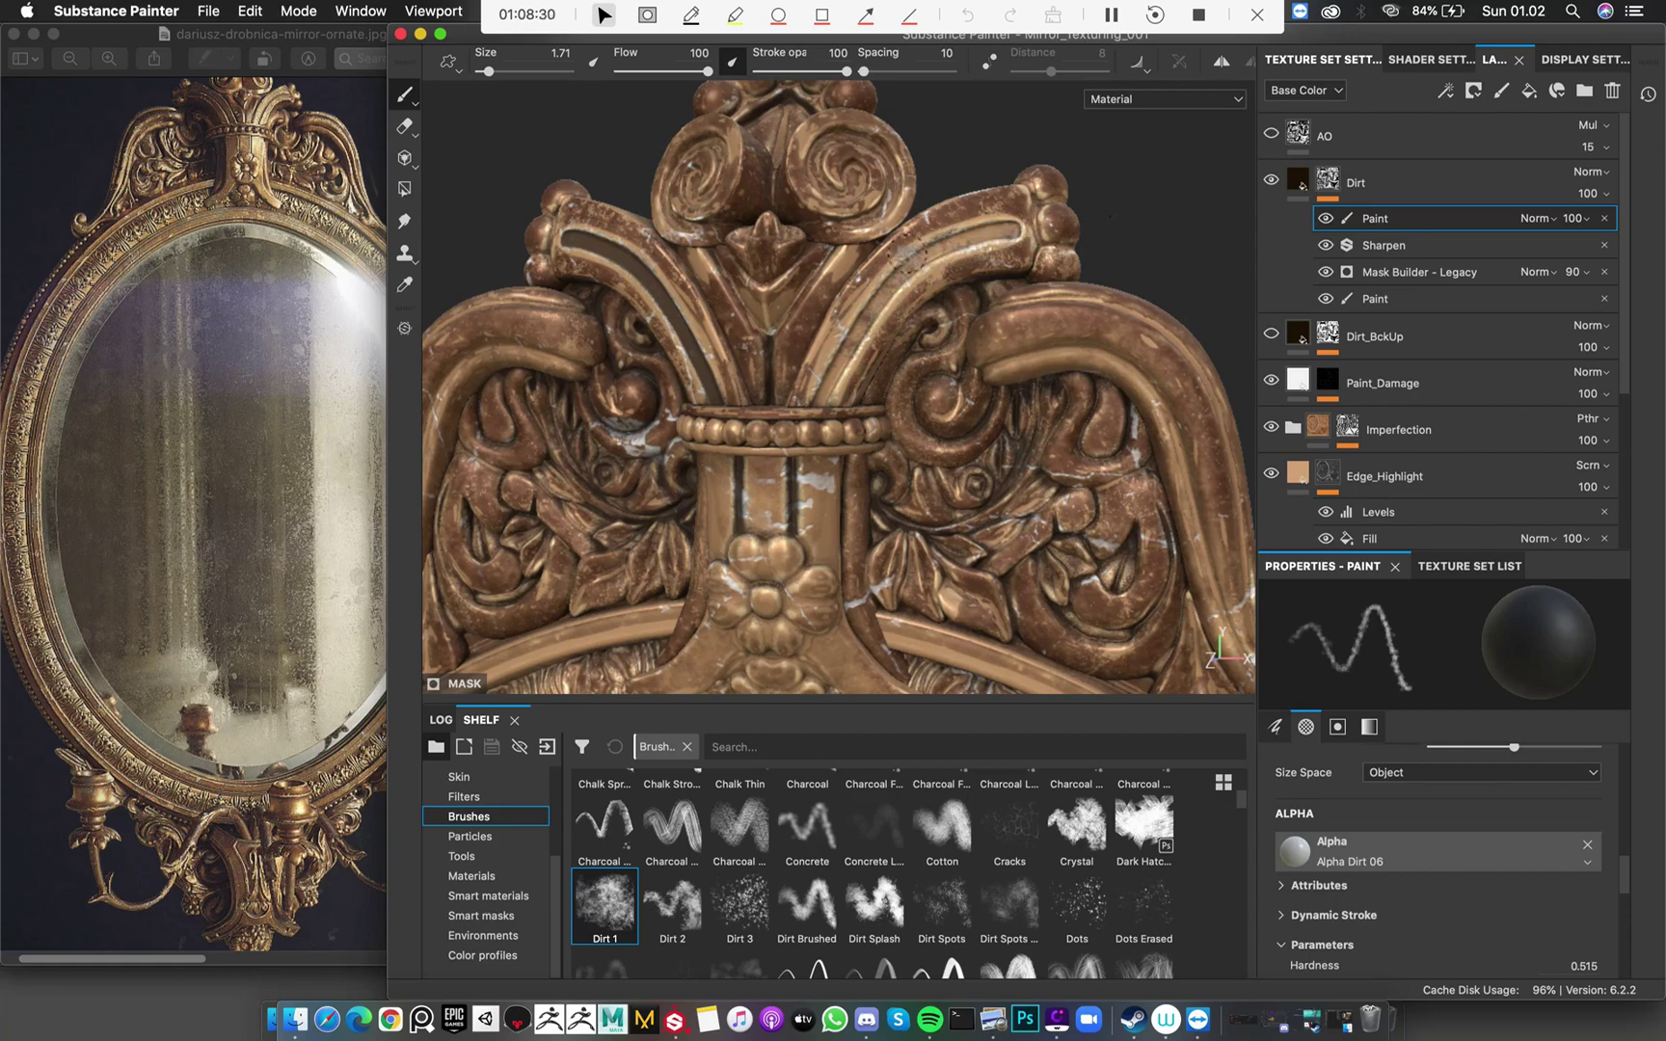
left_click_drag(817, 357, 628, 258, "alt")
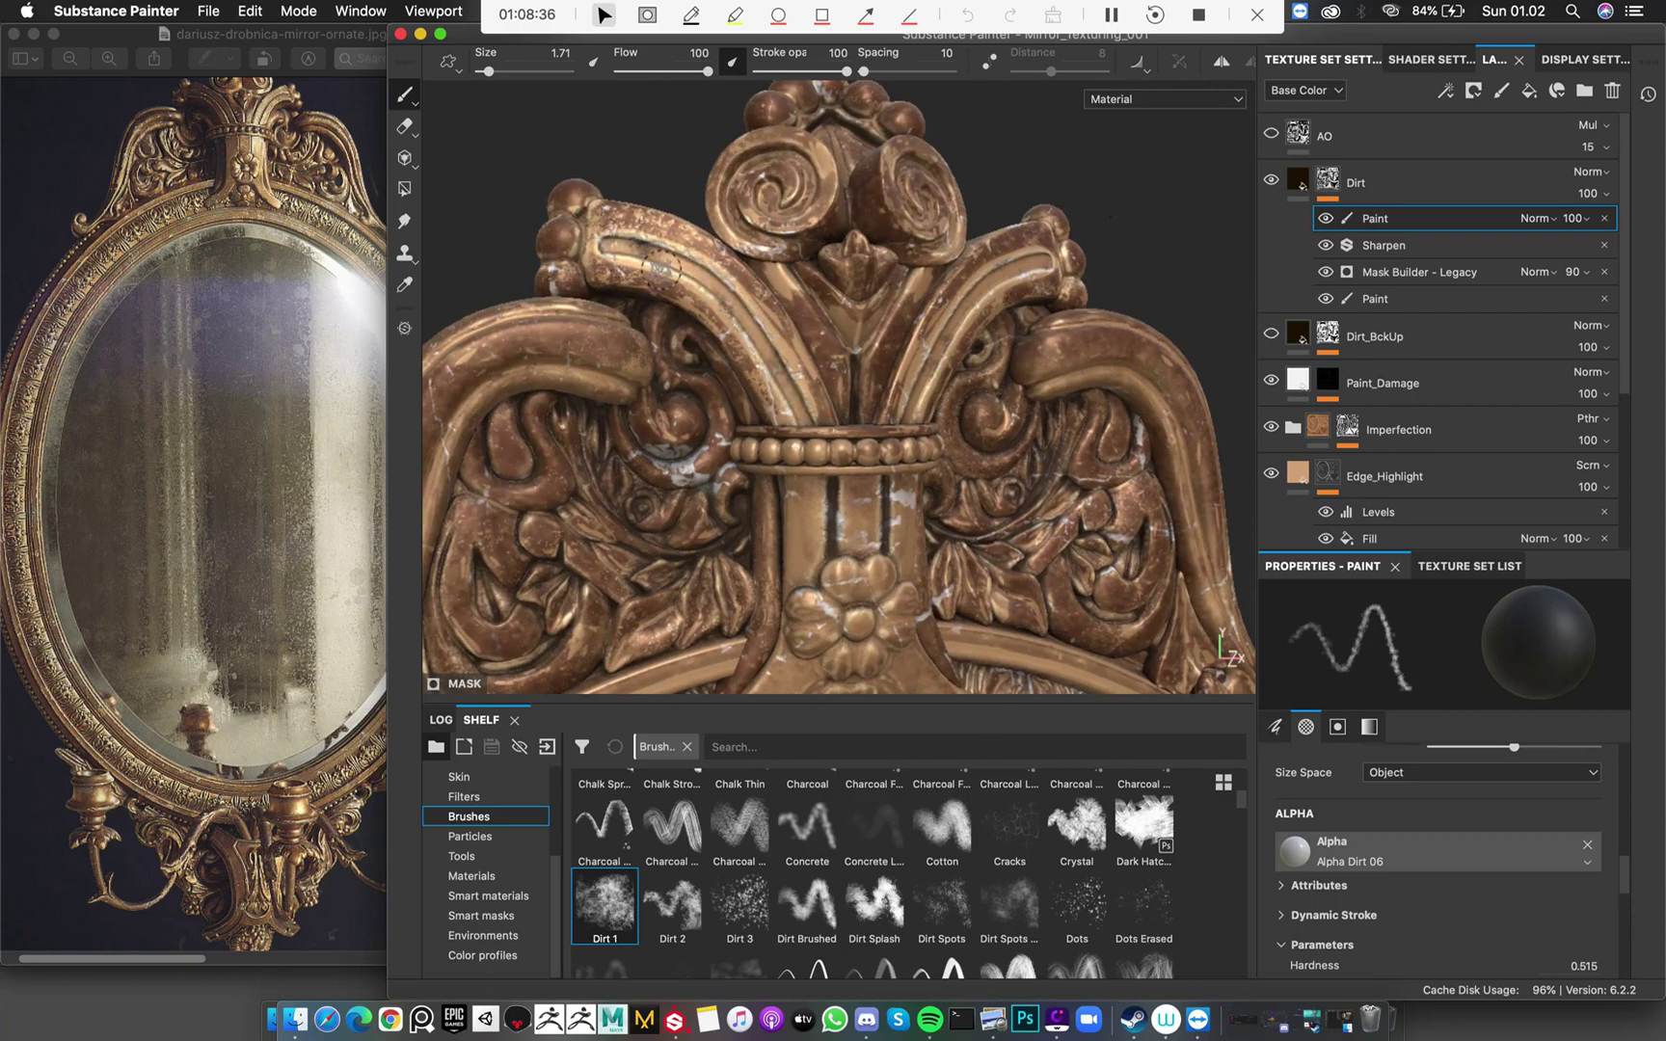
Examine the dirt on the candle holders, their arms and the carved ornament at the mirror's lower end
scroll(792, 484, "down", 3)
middle_click_drag(793, 484, 837, 393, "alt")
left_click_drag(837, 393, 691, 506, "alt")
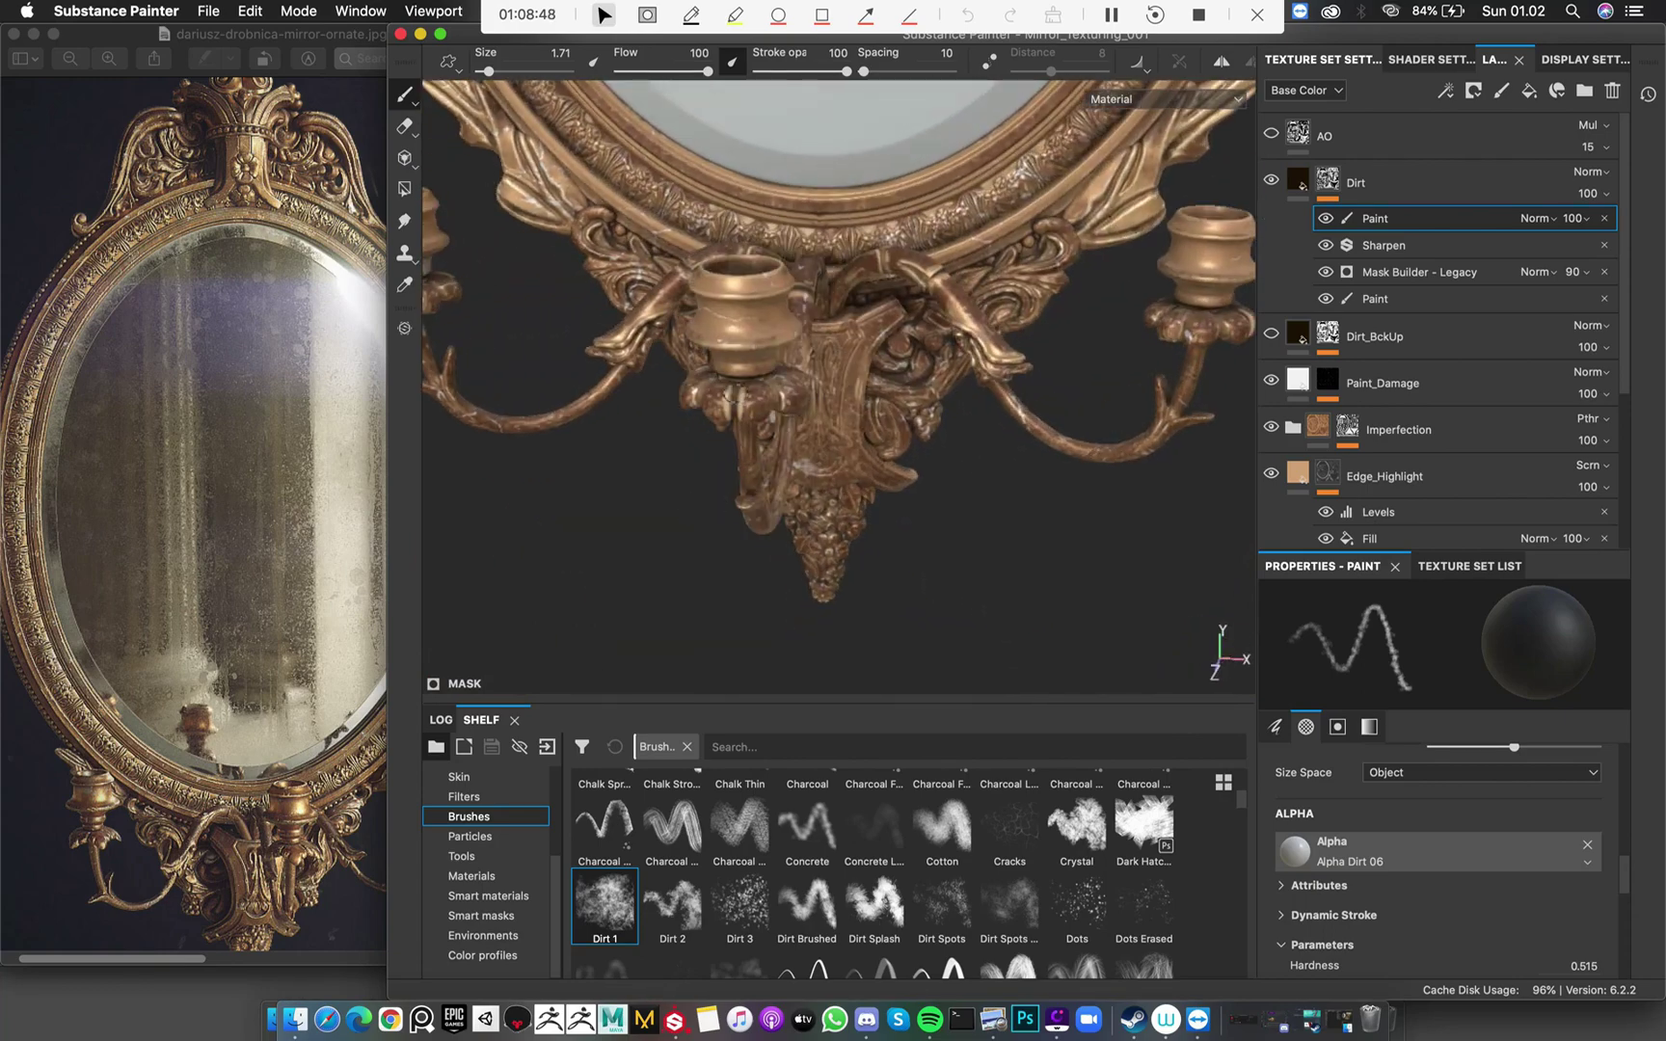
left_click_drag(691, 506, 583, 353, "alt")
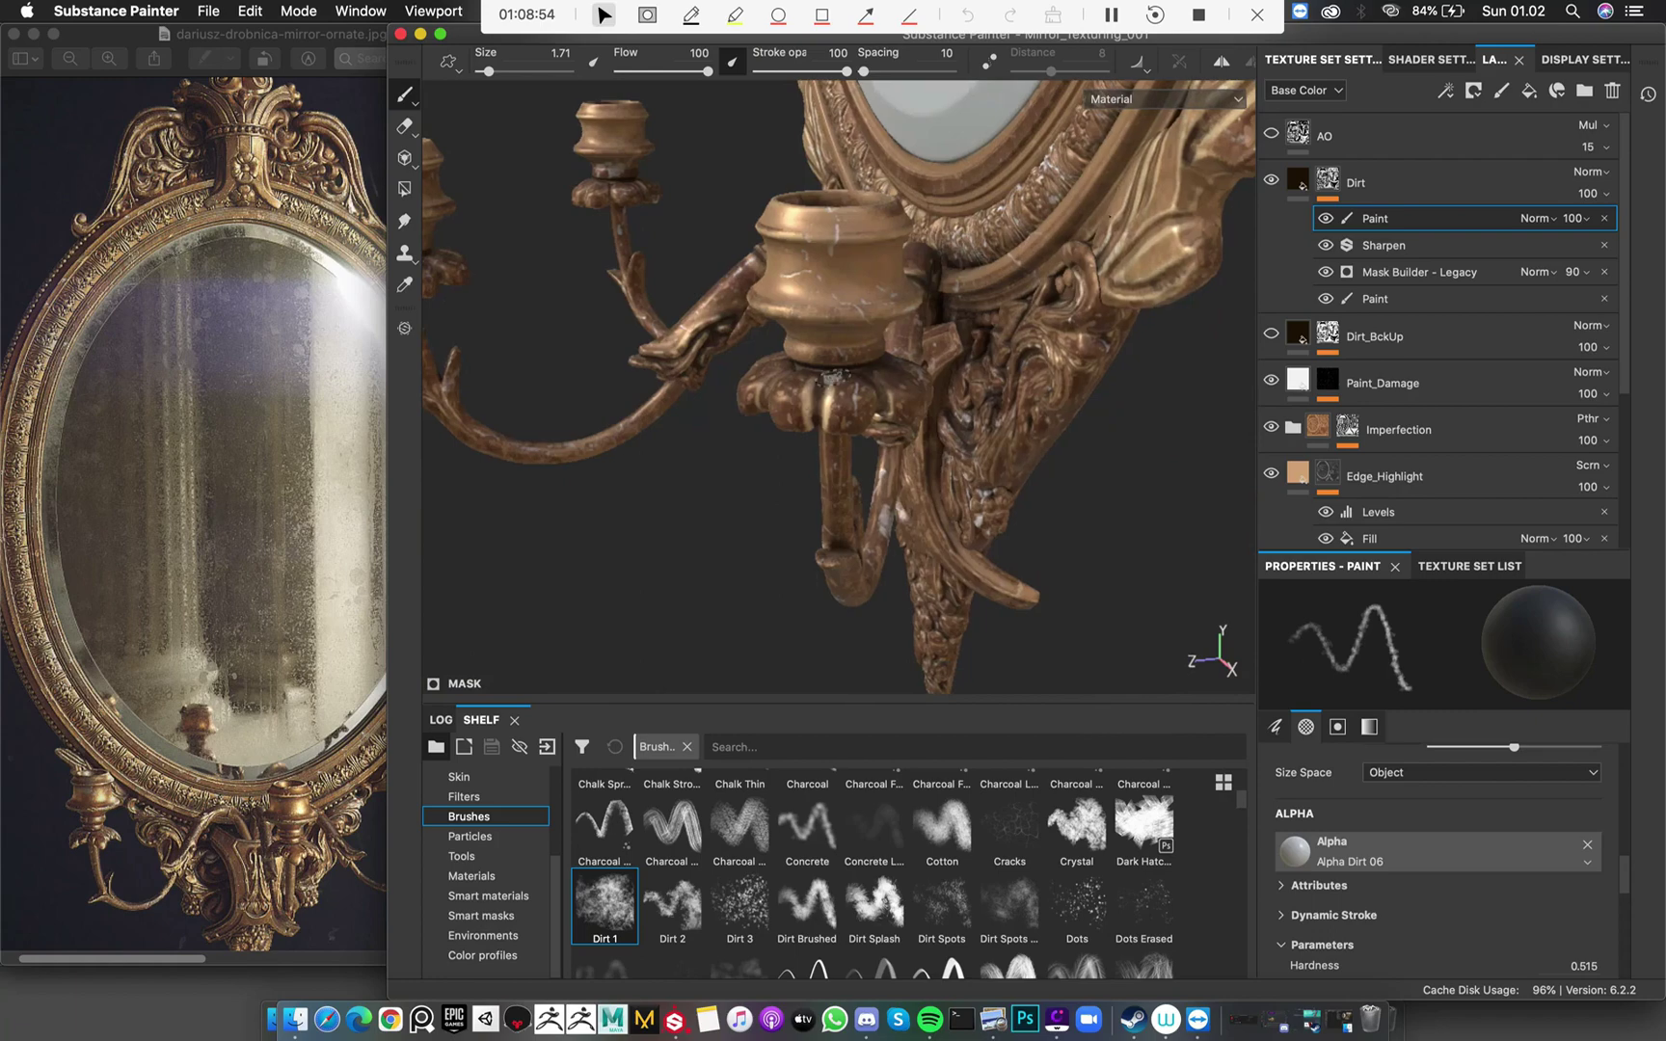
left_click_drag(806, 441, 762, 353, "alt")
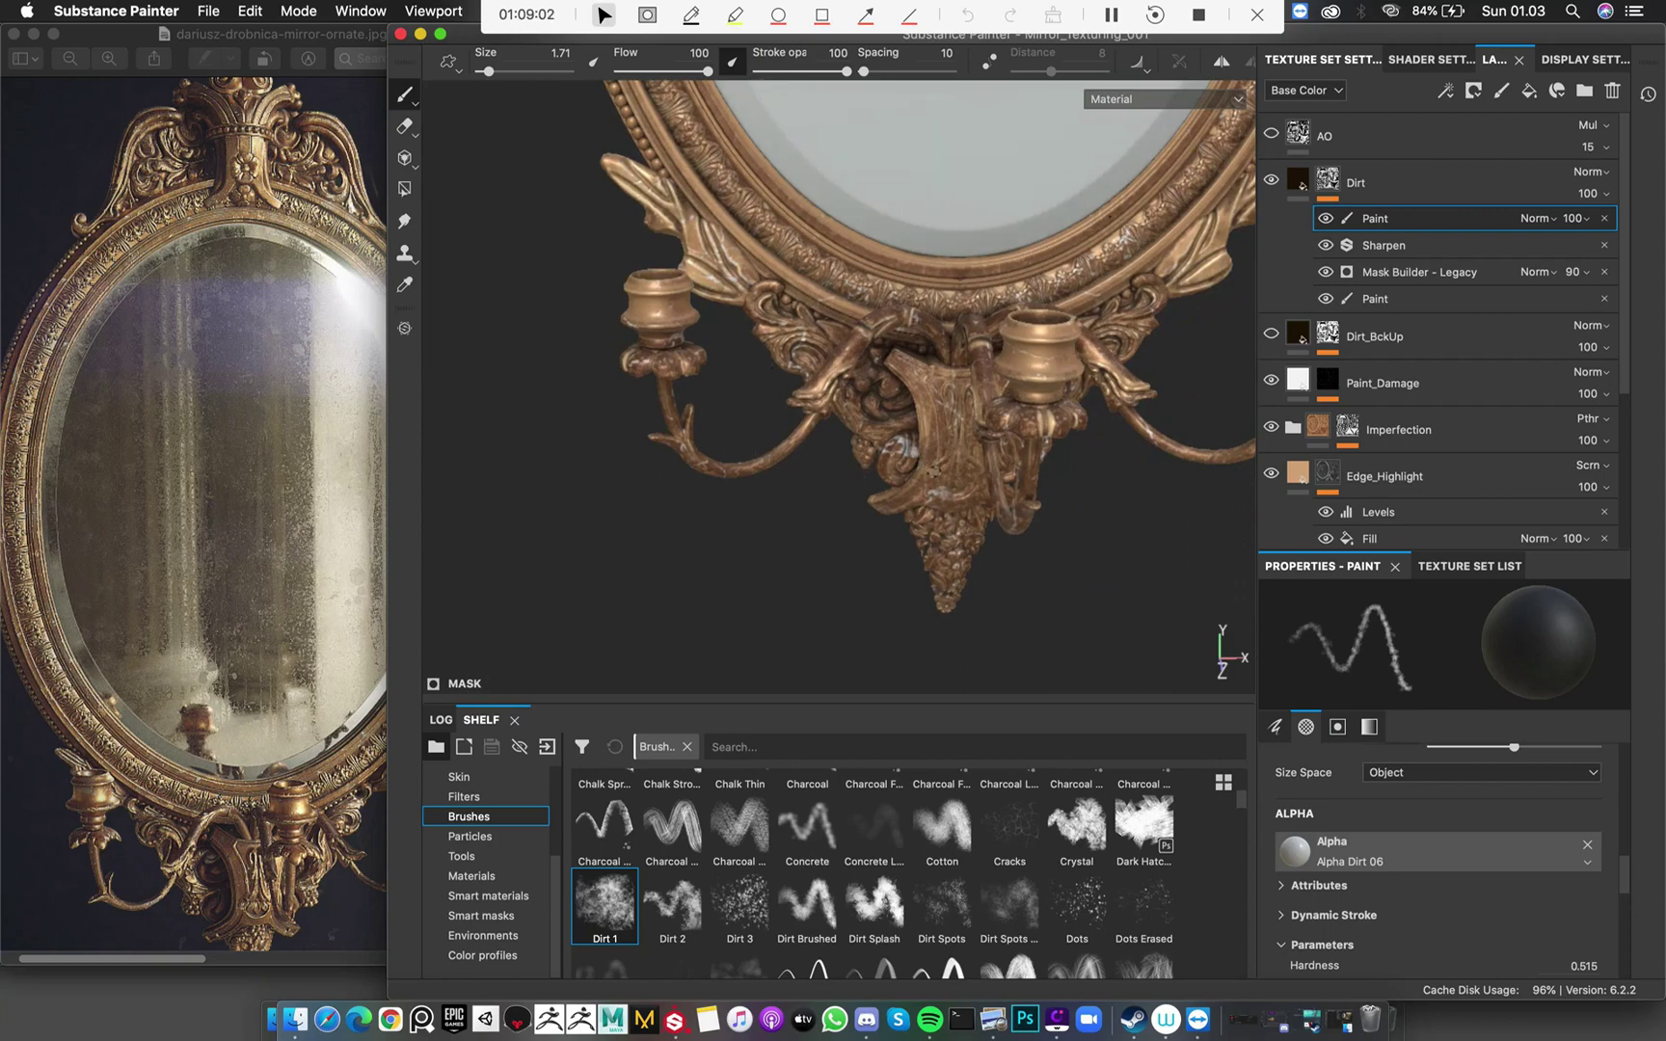
scroll(839, 386, "up", 10)
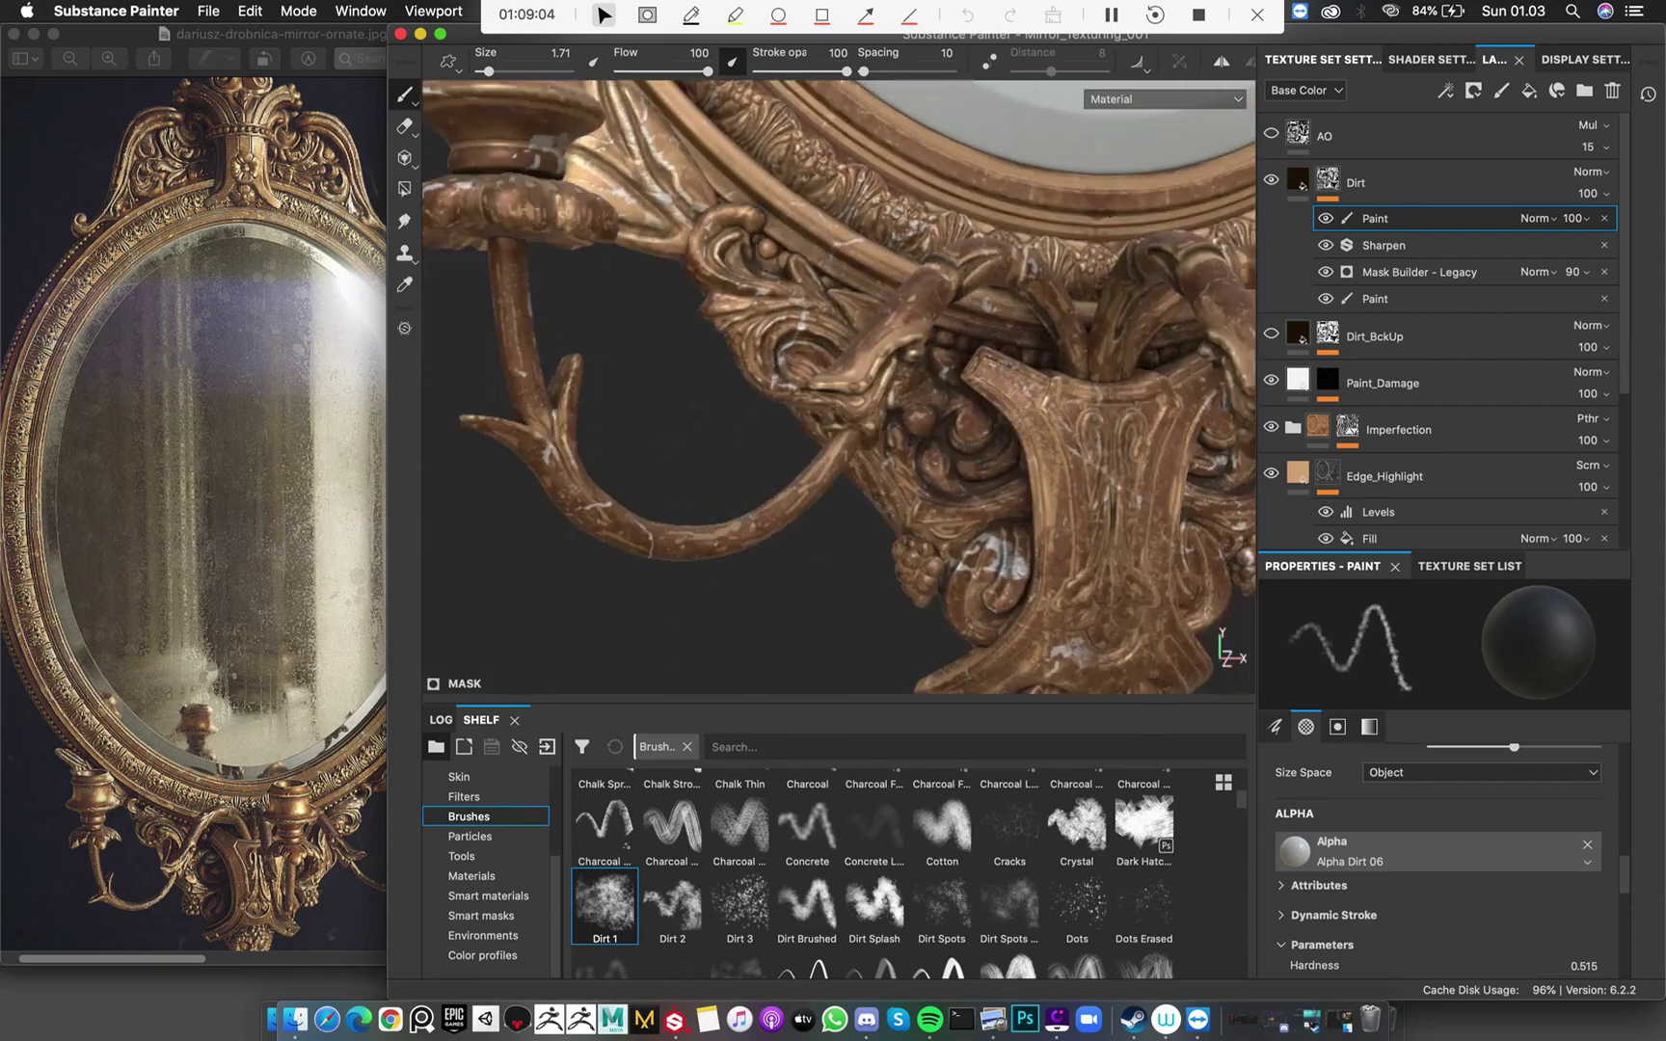
scroll(776, 311, "down", 8)
left_click_drag(752, 322, 1110, 216, "alt")
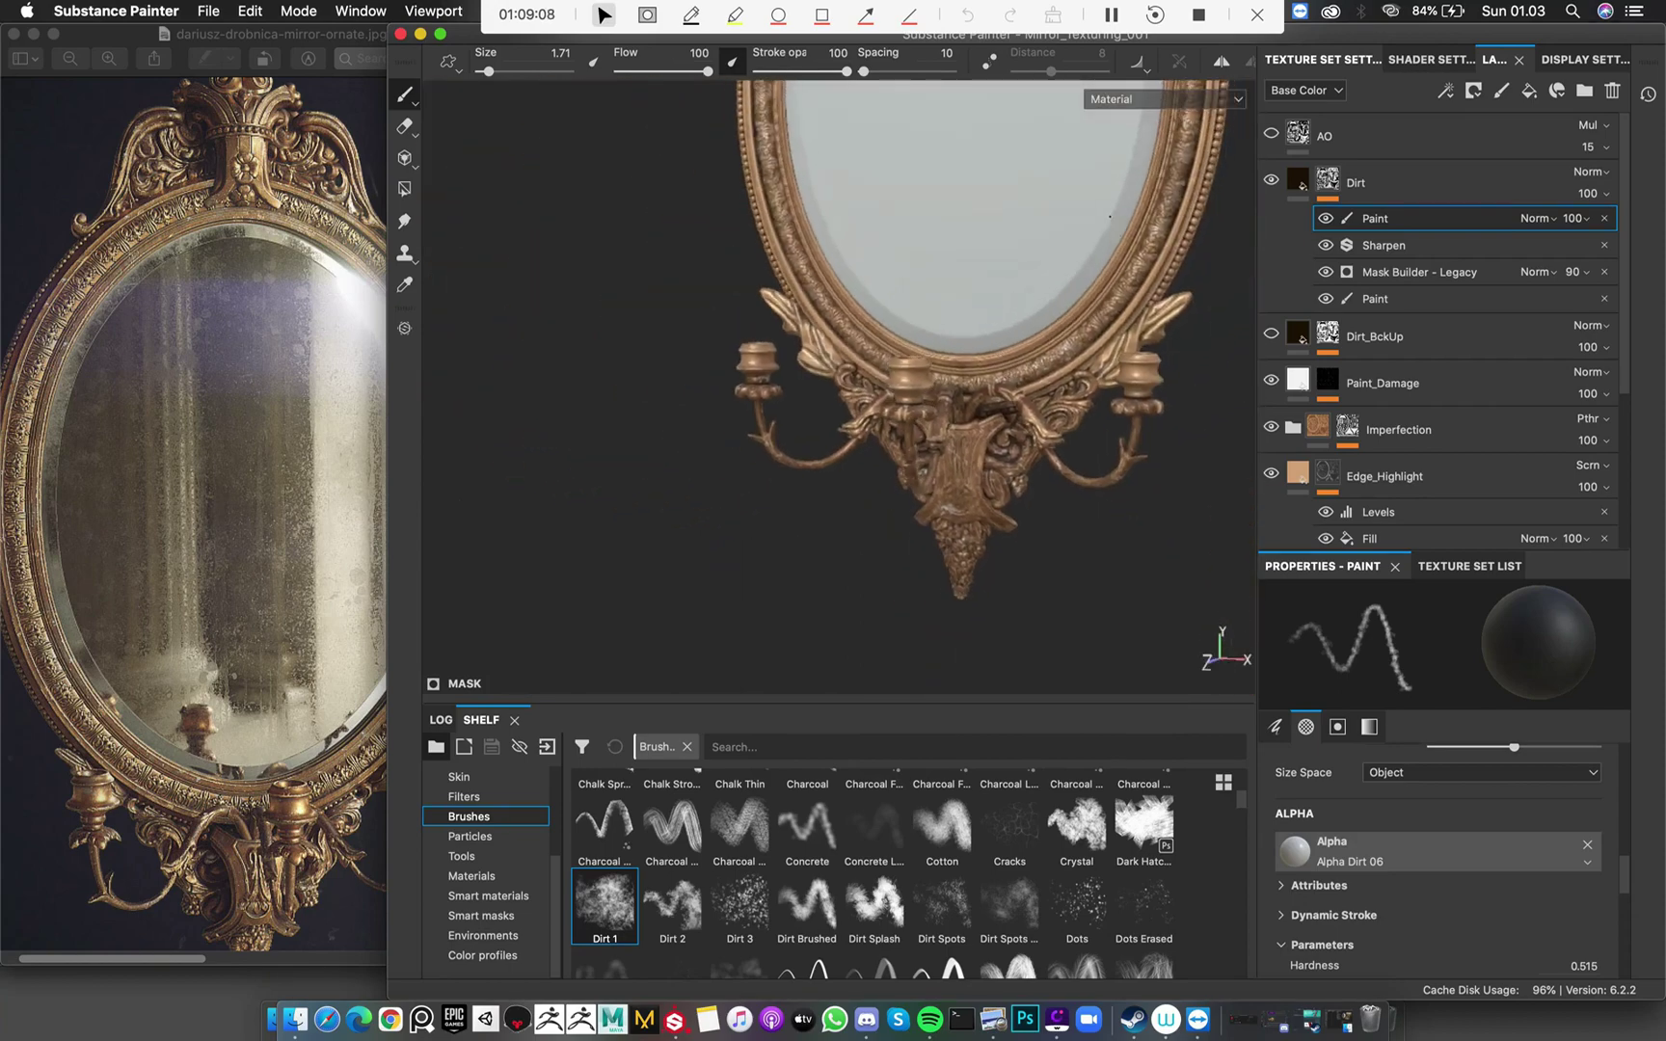
Examine the overall texture of the mirror from crest to lower tip in the Material view
scroll(1110, 216, "down", 5)
middle_click_drag(795, 279, 802, 390, "alt")
left_click_drag(802, 390, 777, 386, "alt")
middle_click_drag(776, 385, 805, 540, "alt")
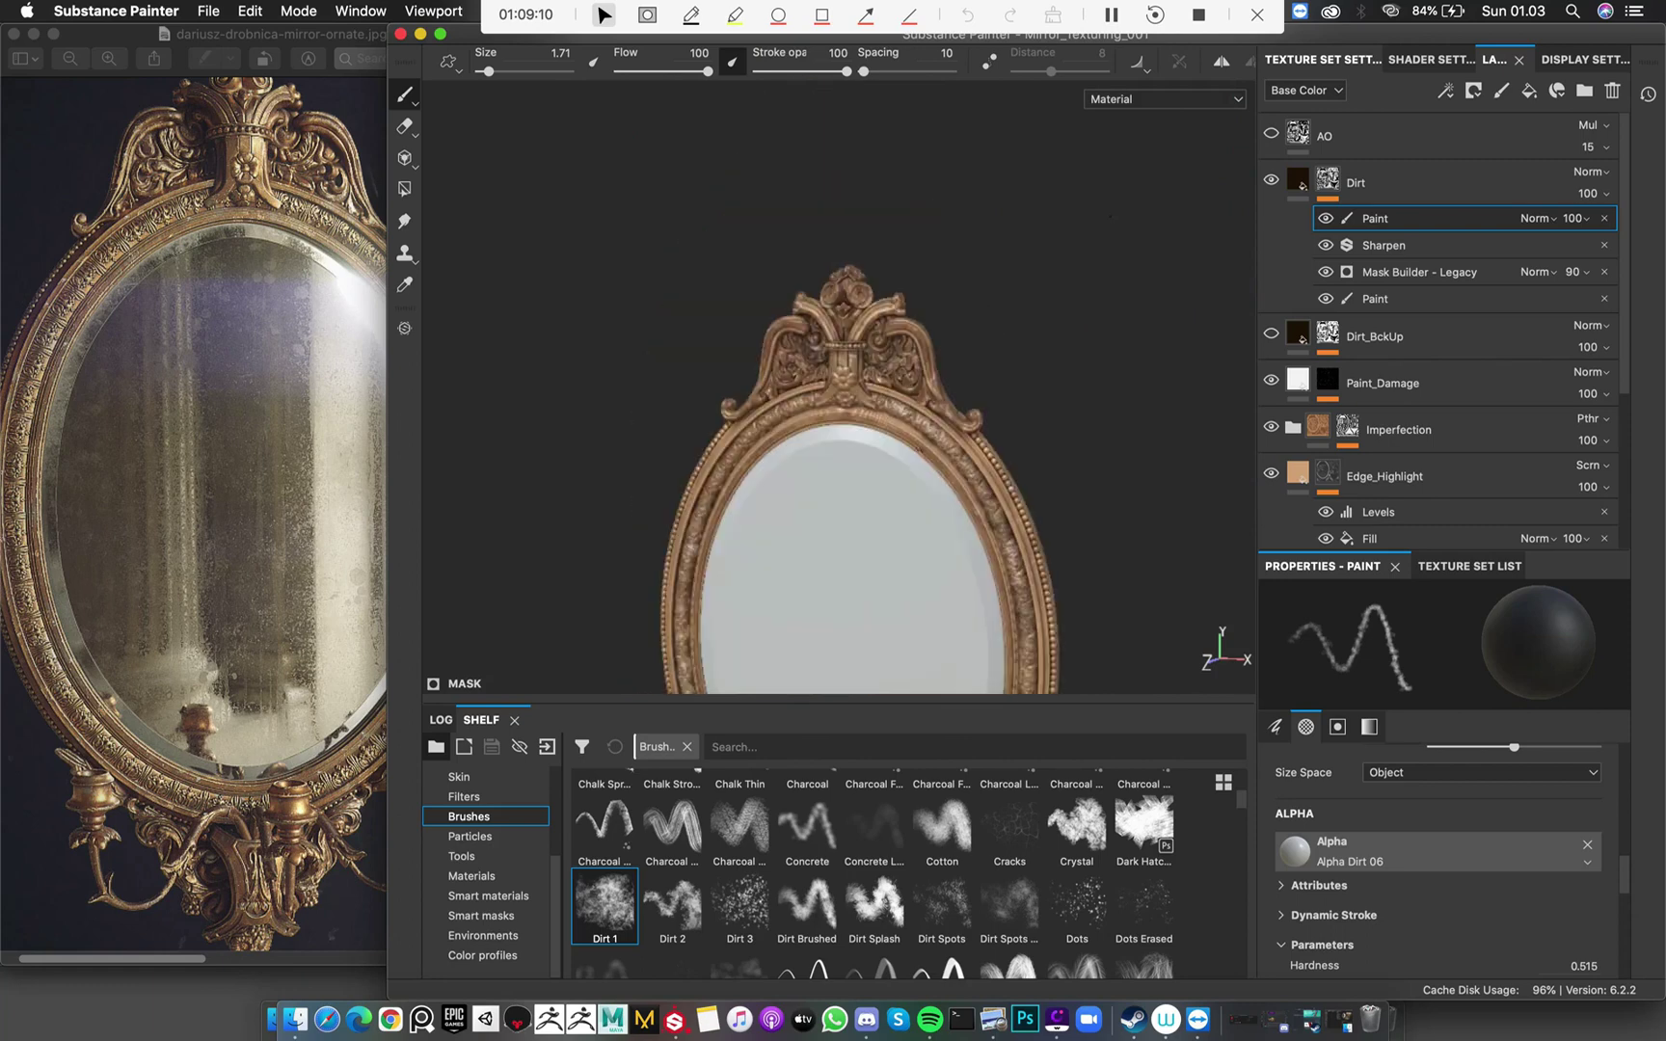
left_click_drag(868, 424, 810, 421, "alt")
right_click_drag(810, 421, 810, 502, "alt")
middle_click_drag(810, 502, 810, 231, "alt")
right_click_drag(820, 385, 858, 482, "alt")
middle_click_drag(862, 501, 873, 373, "alt")
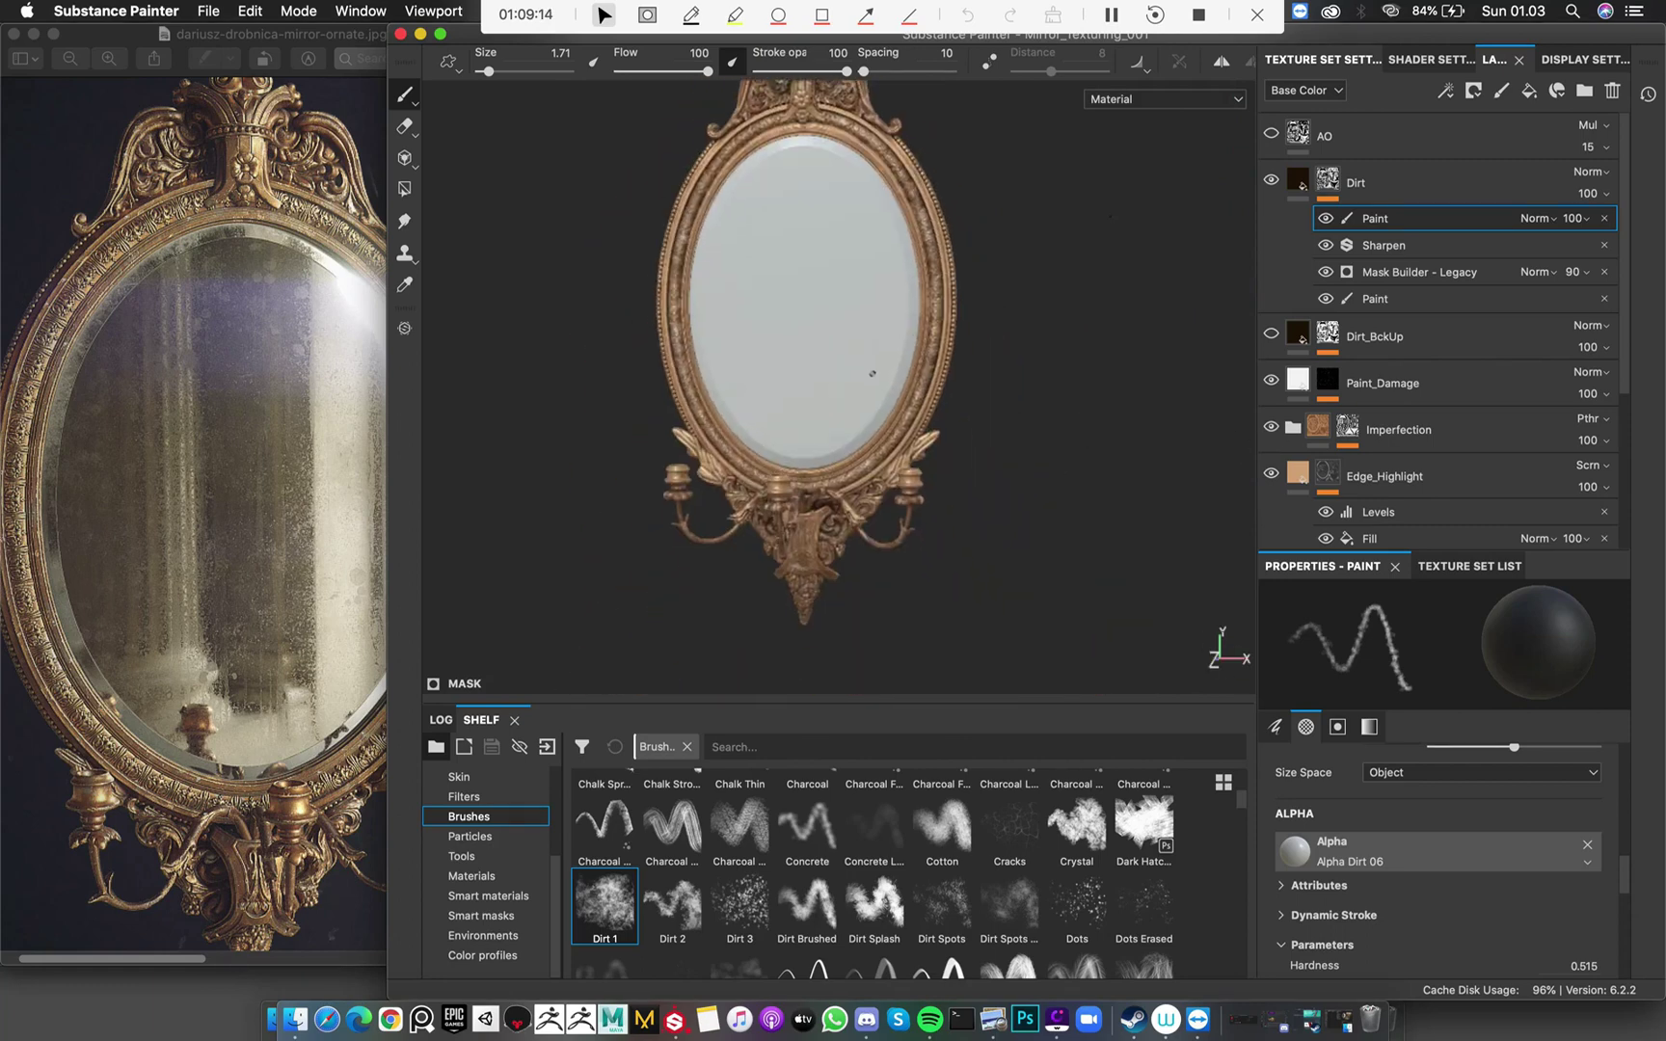
left_click_drag(873, 373, 925, 319, "alt")
right_click_drag(926, 318, 850, 242, "alt")
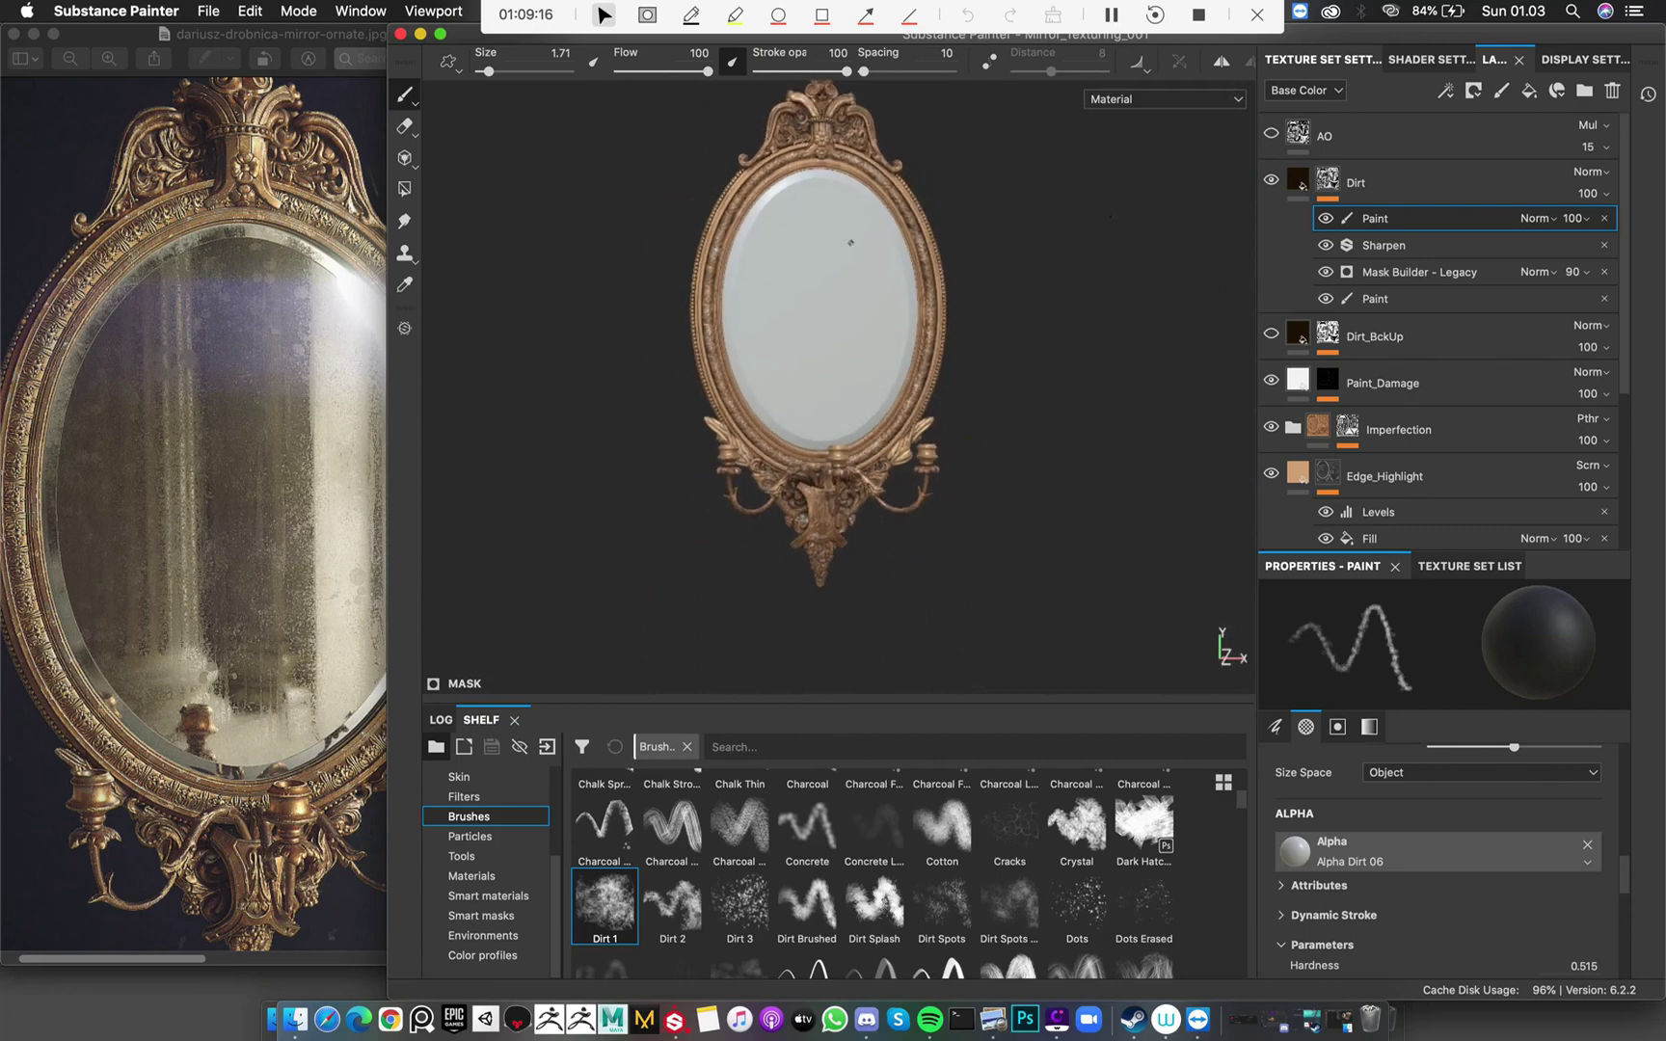
middle_click_drag(850, 242, 874, 336, "alt")
key("c")
key("m")
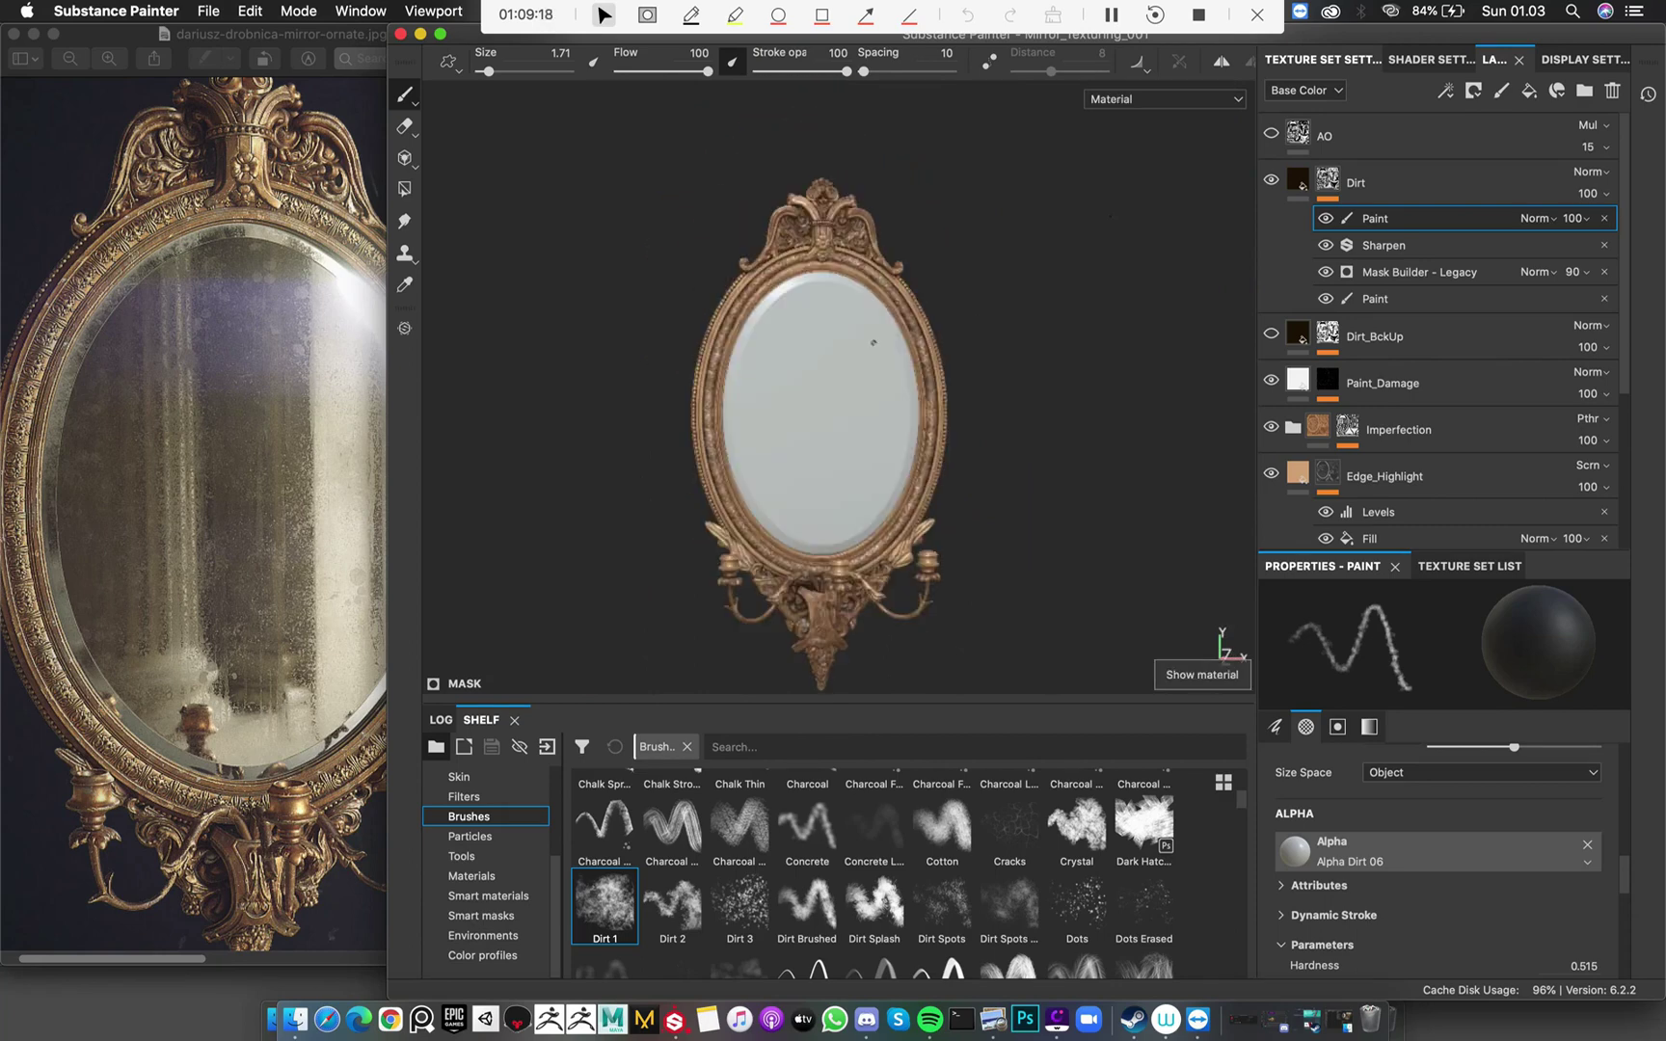
left_click_drag(897, 479, 919, 430, "alt")
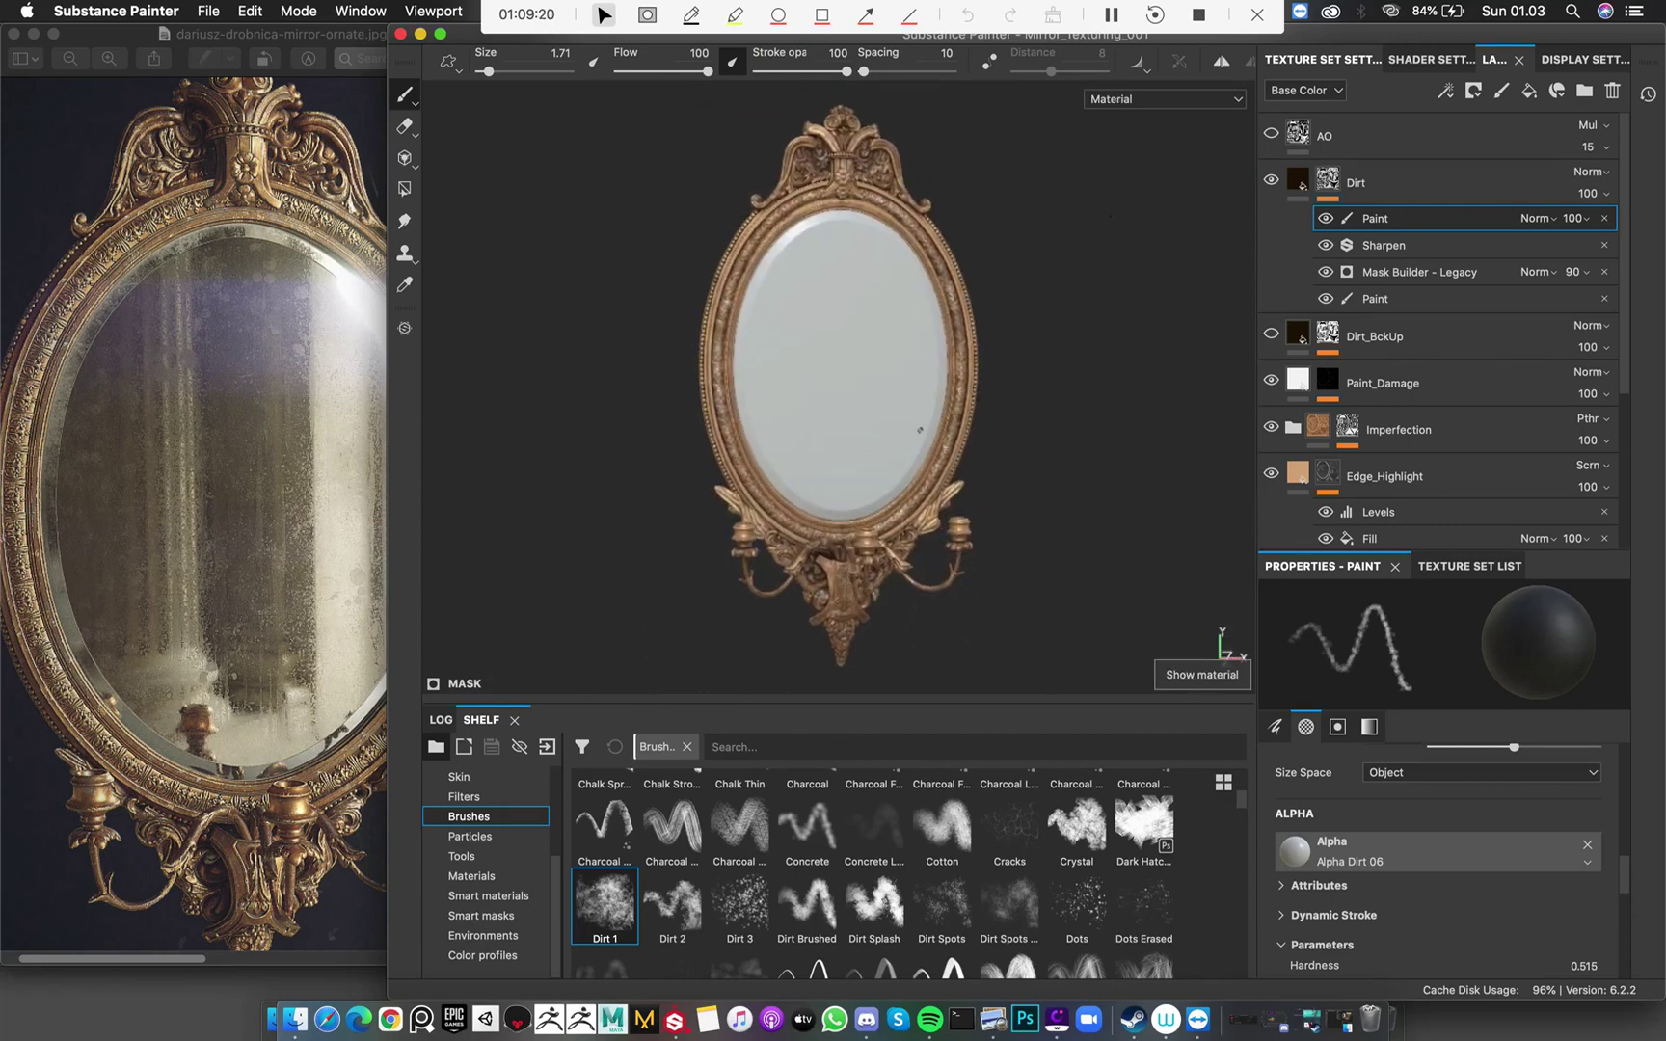
Select the Dirt layer's fill, then switch to Preview and examine the reference photo's candle holders, lower ornament and crest
left_click(1302, 178)
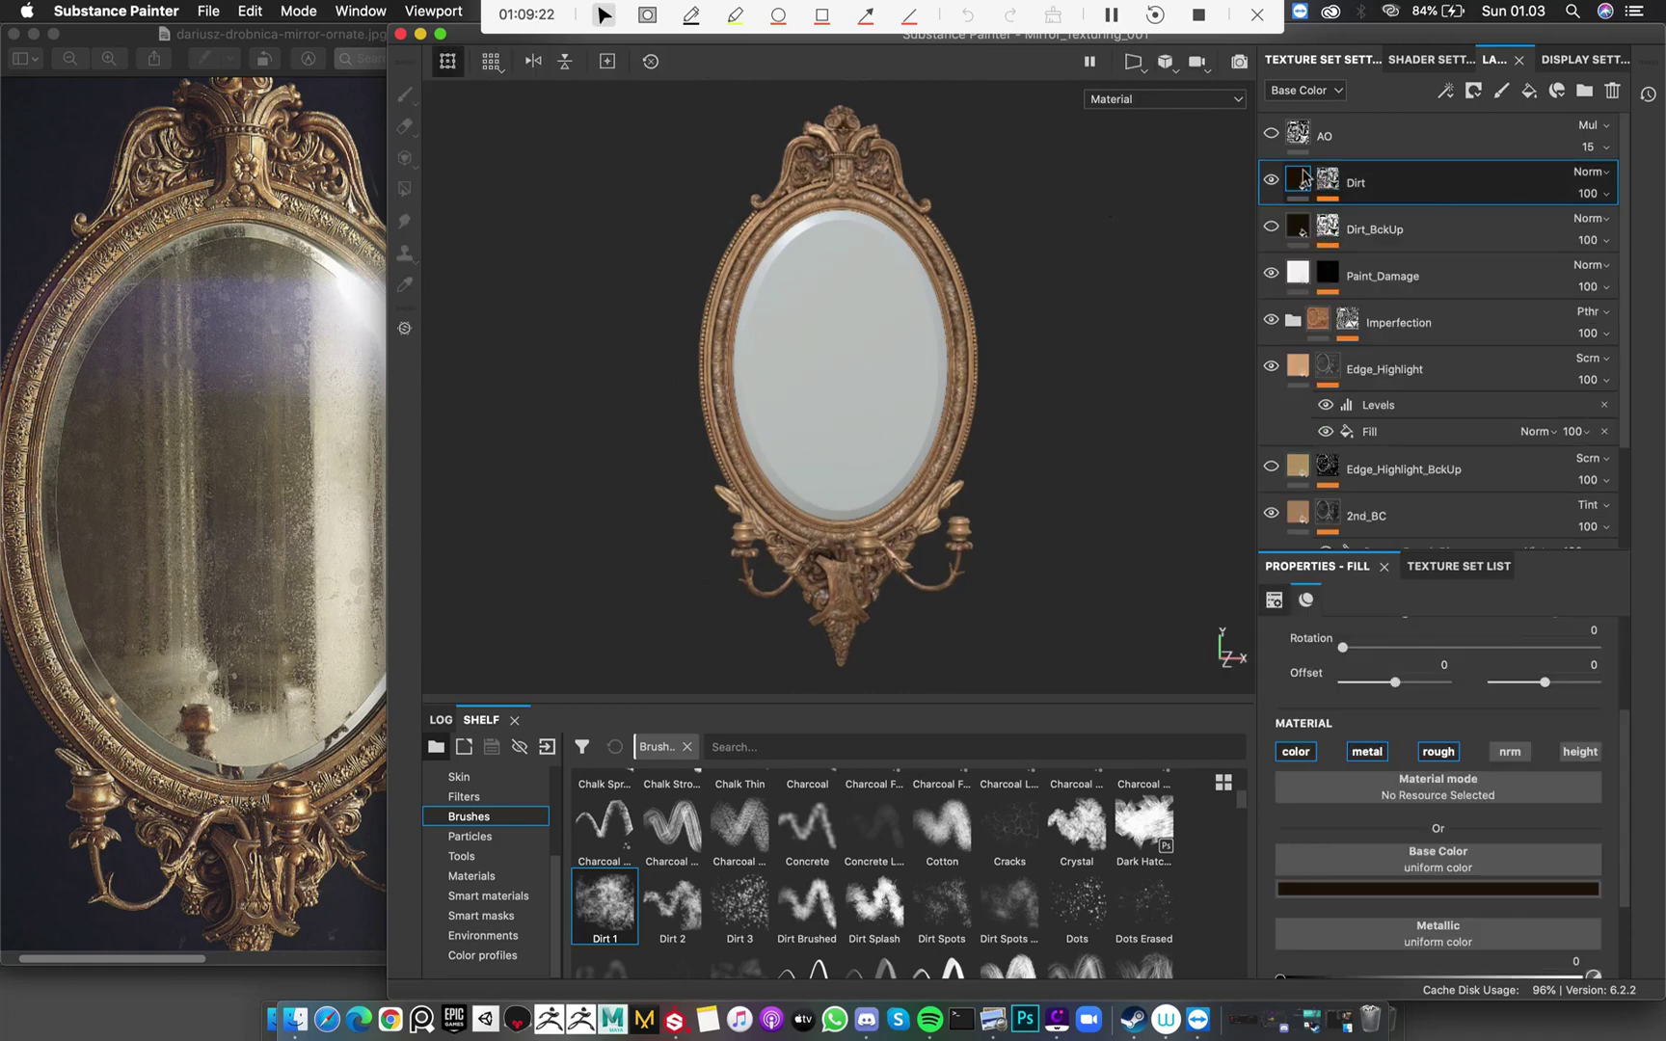
mouse_move(1303, 178)
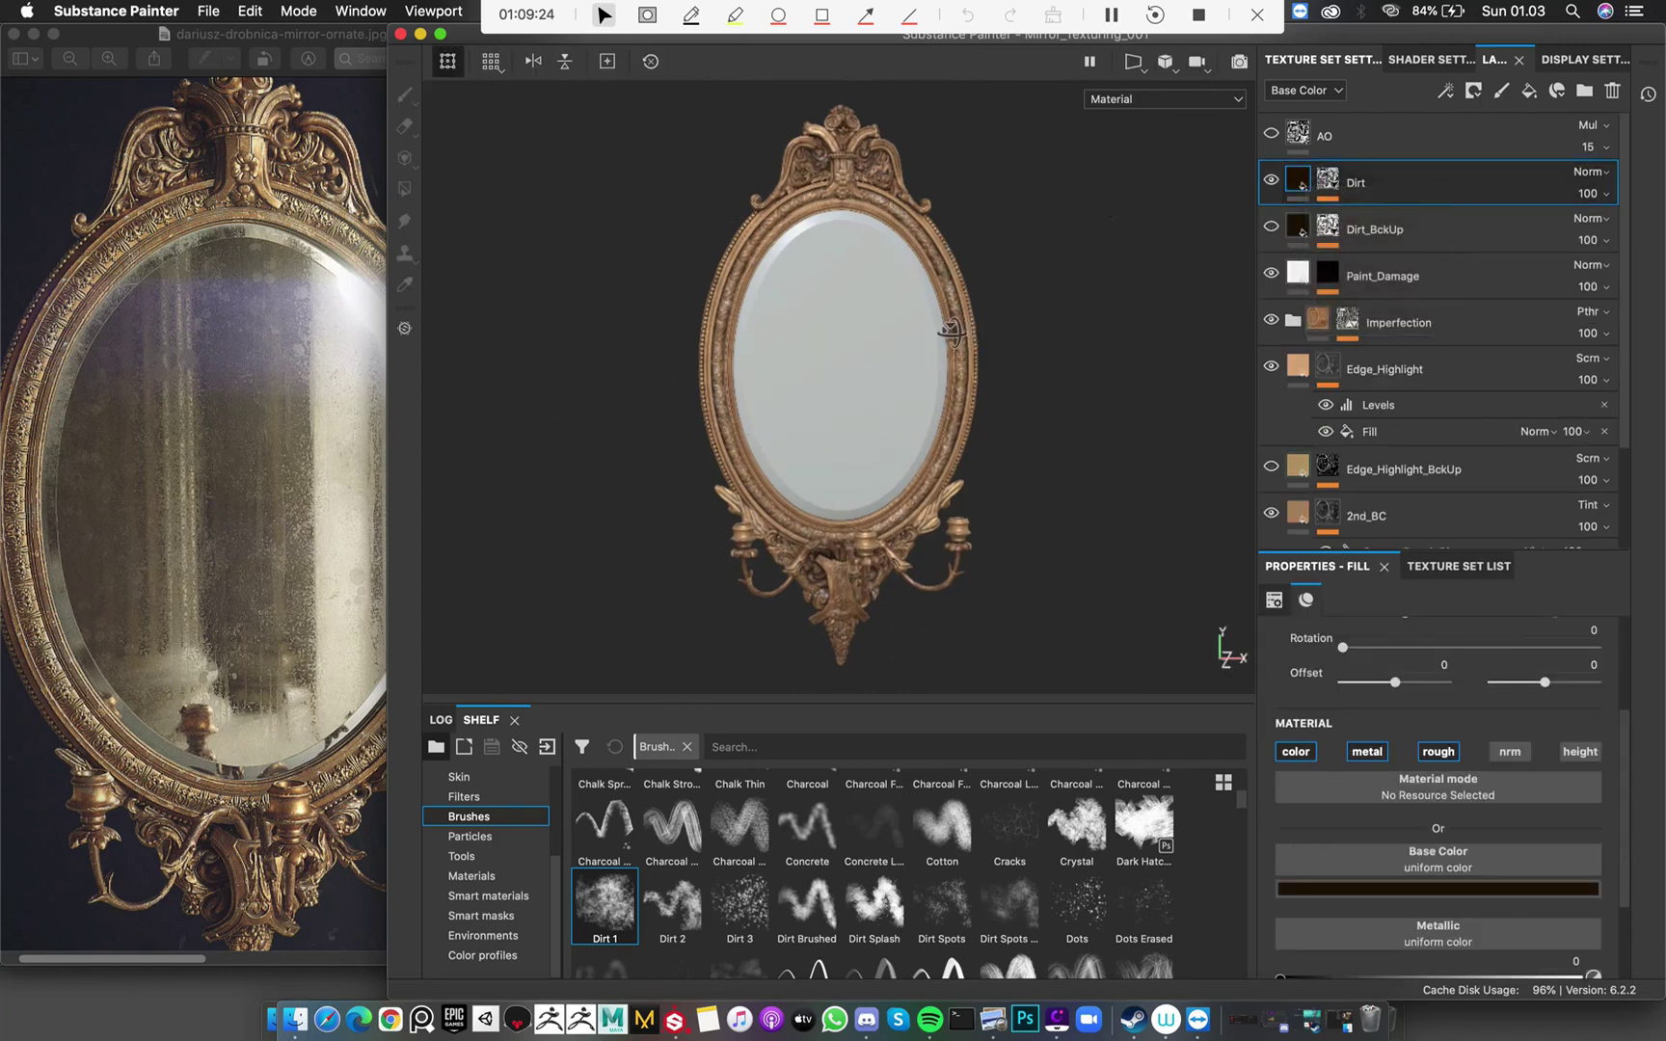
left_click(209, 557)
scroll(222, 551, "up", 3)
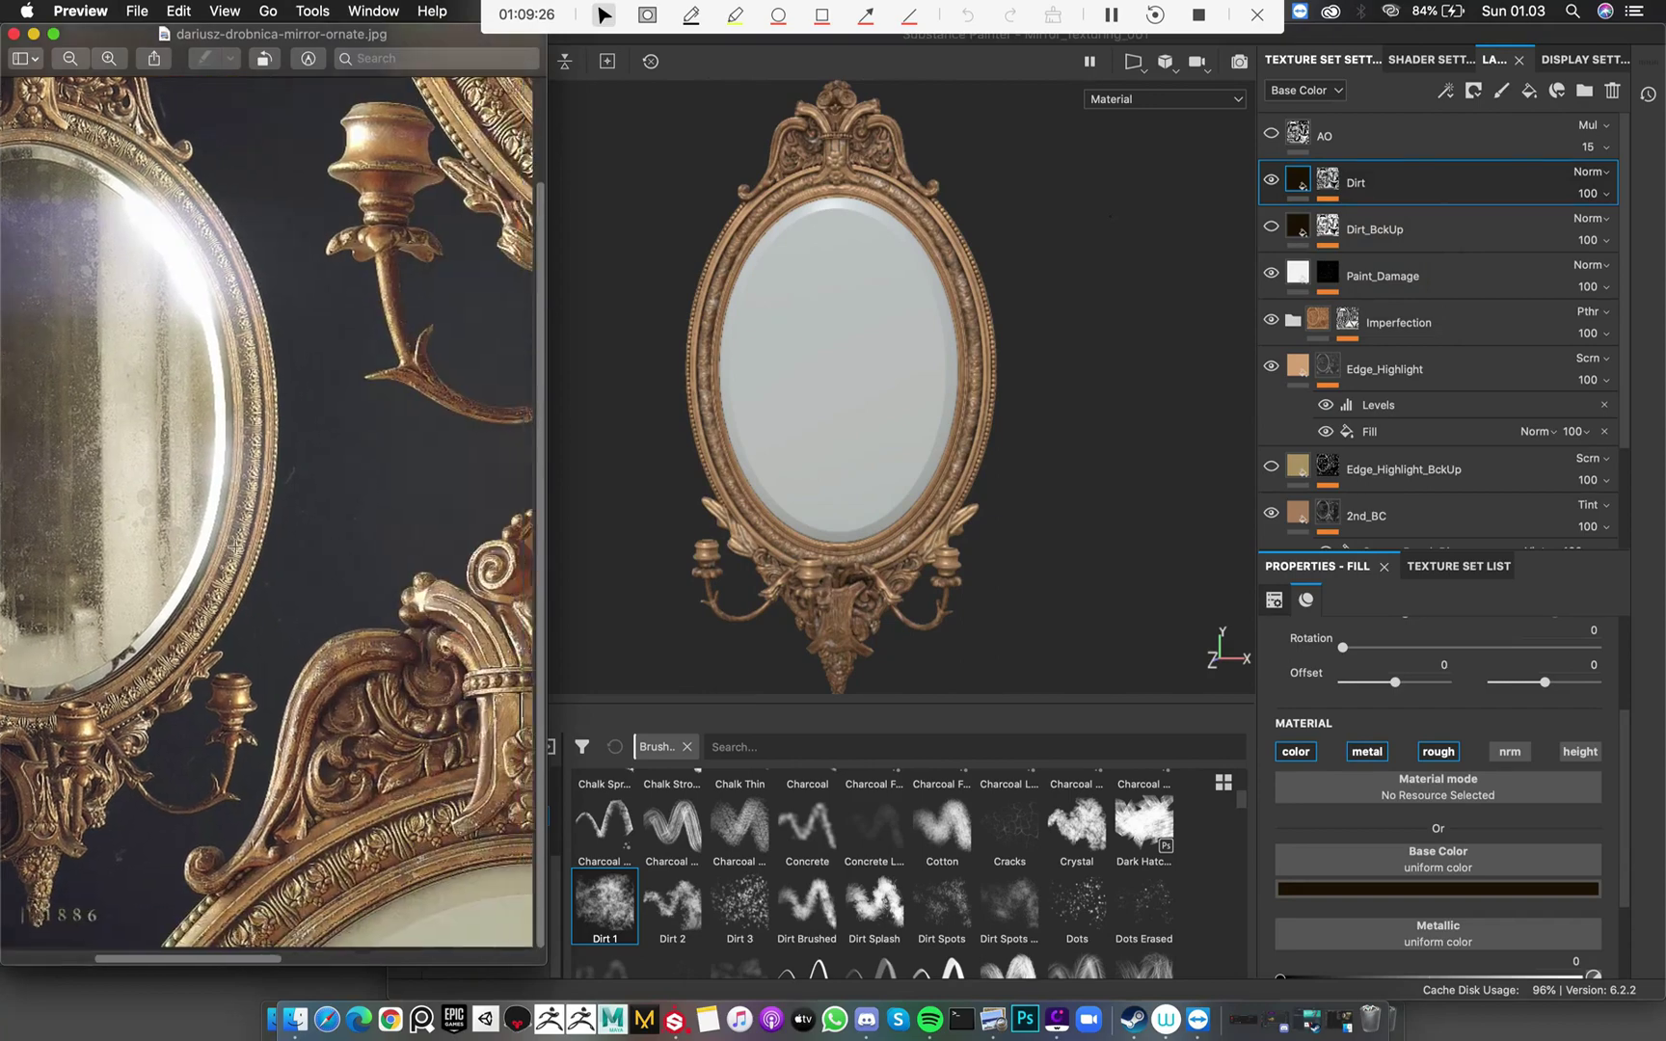
scroll(241, 526, "right", 5)
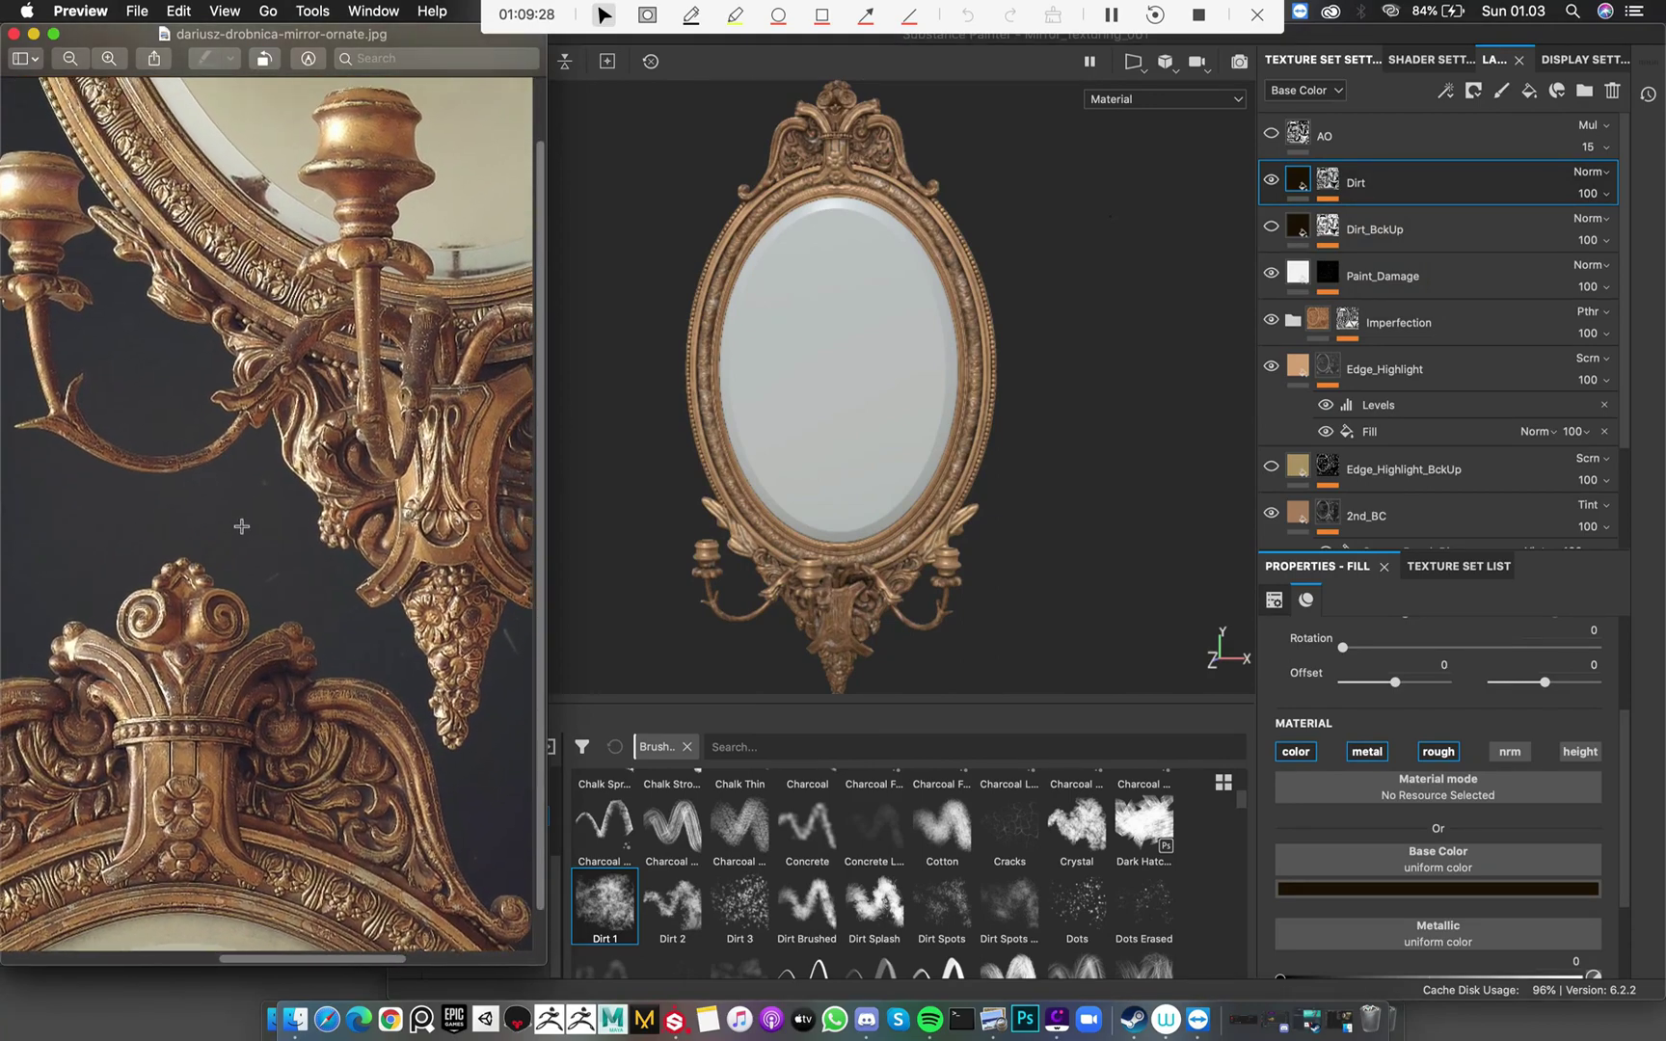
scroll(243, 524, "right", 4)
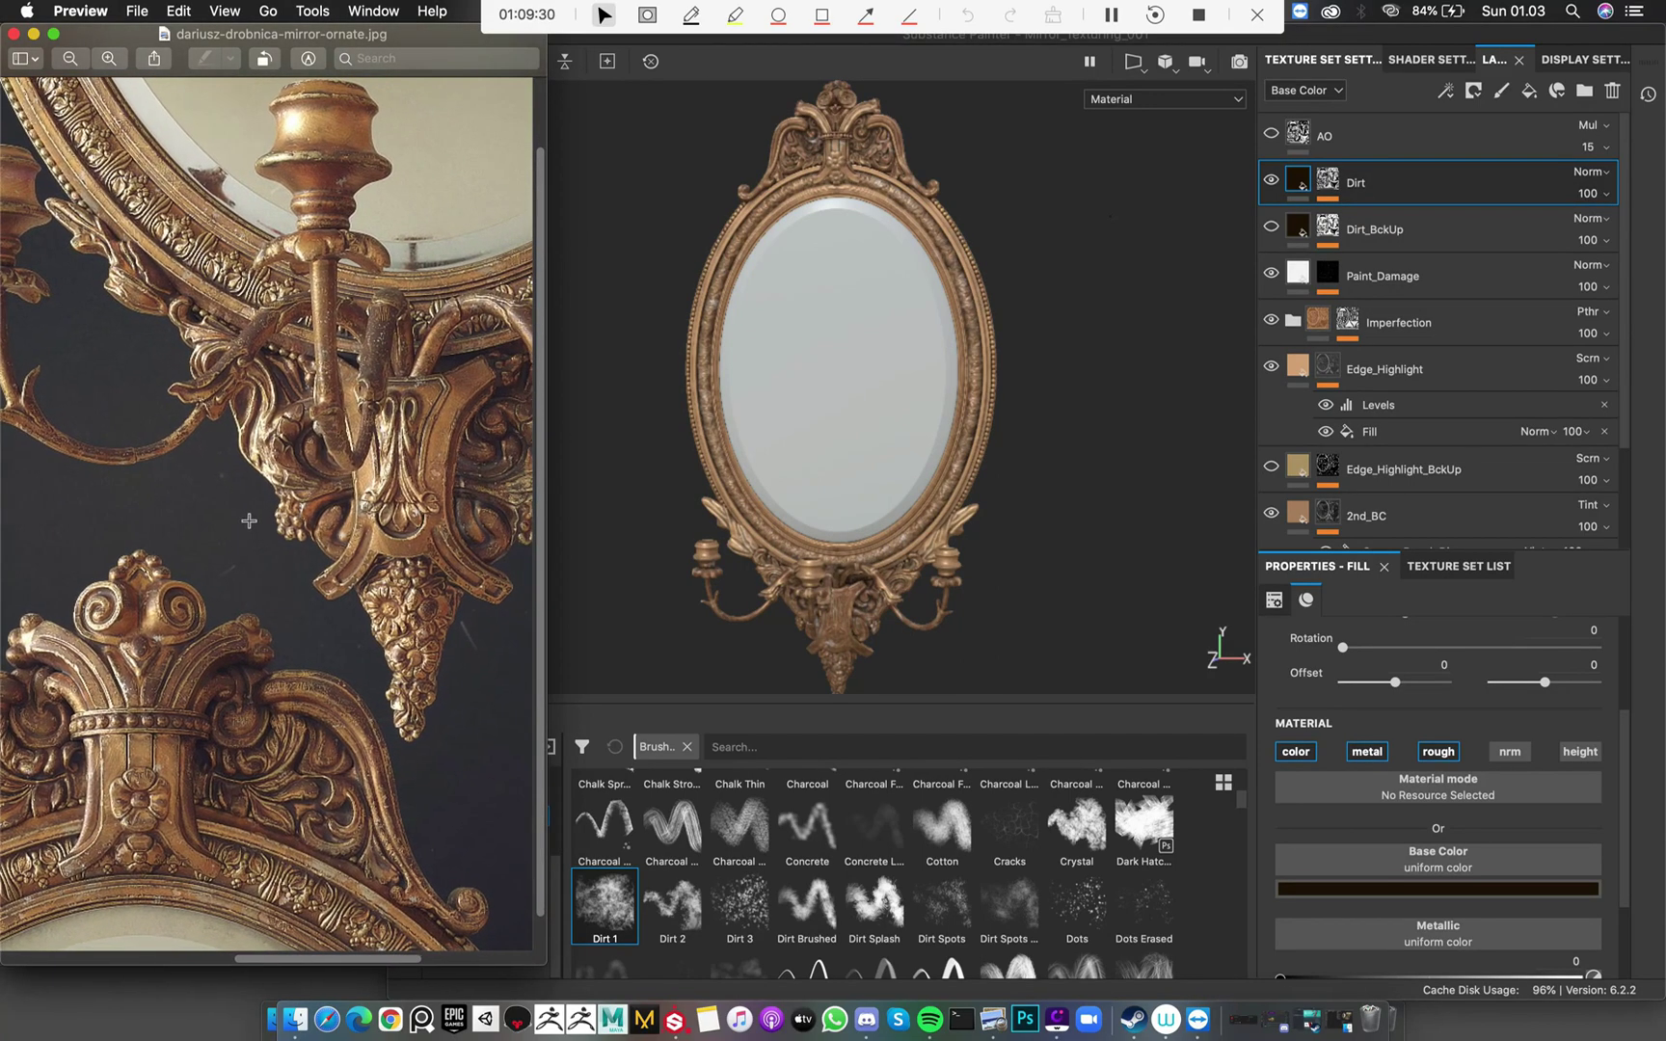
Switch back to Substance Painter and examine the lower ornament up close against the reference photo
left_click(1039, 513)
middle_click_drag(931, 534, 937, 316, "alt")
right_click_drag(937, 316, 1205, 612, "alt")
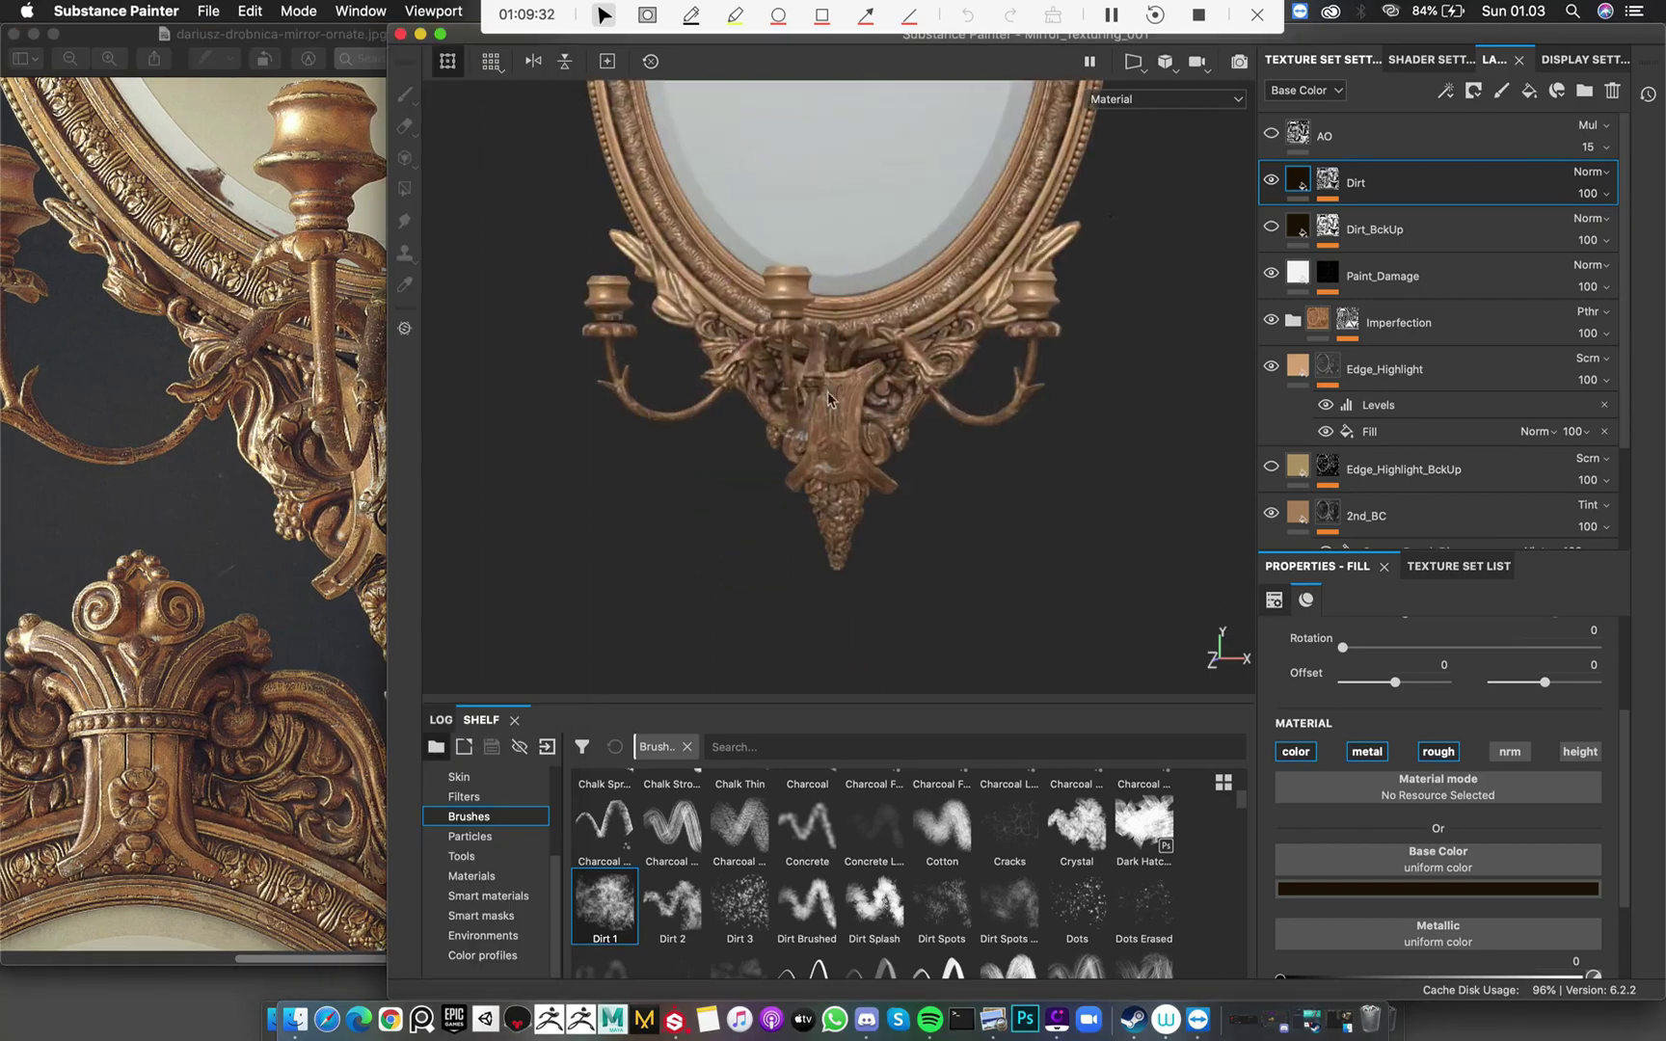
right_click_drag(831, 400, 1015, 501, "alt")
middle_click_drag(940, 562, 849, 473, "alt")
right_click_drag(848, 472, 1369, 605, "alt")
left_click_drag(897, 434, 1145, 313, "alt")
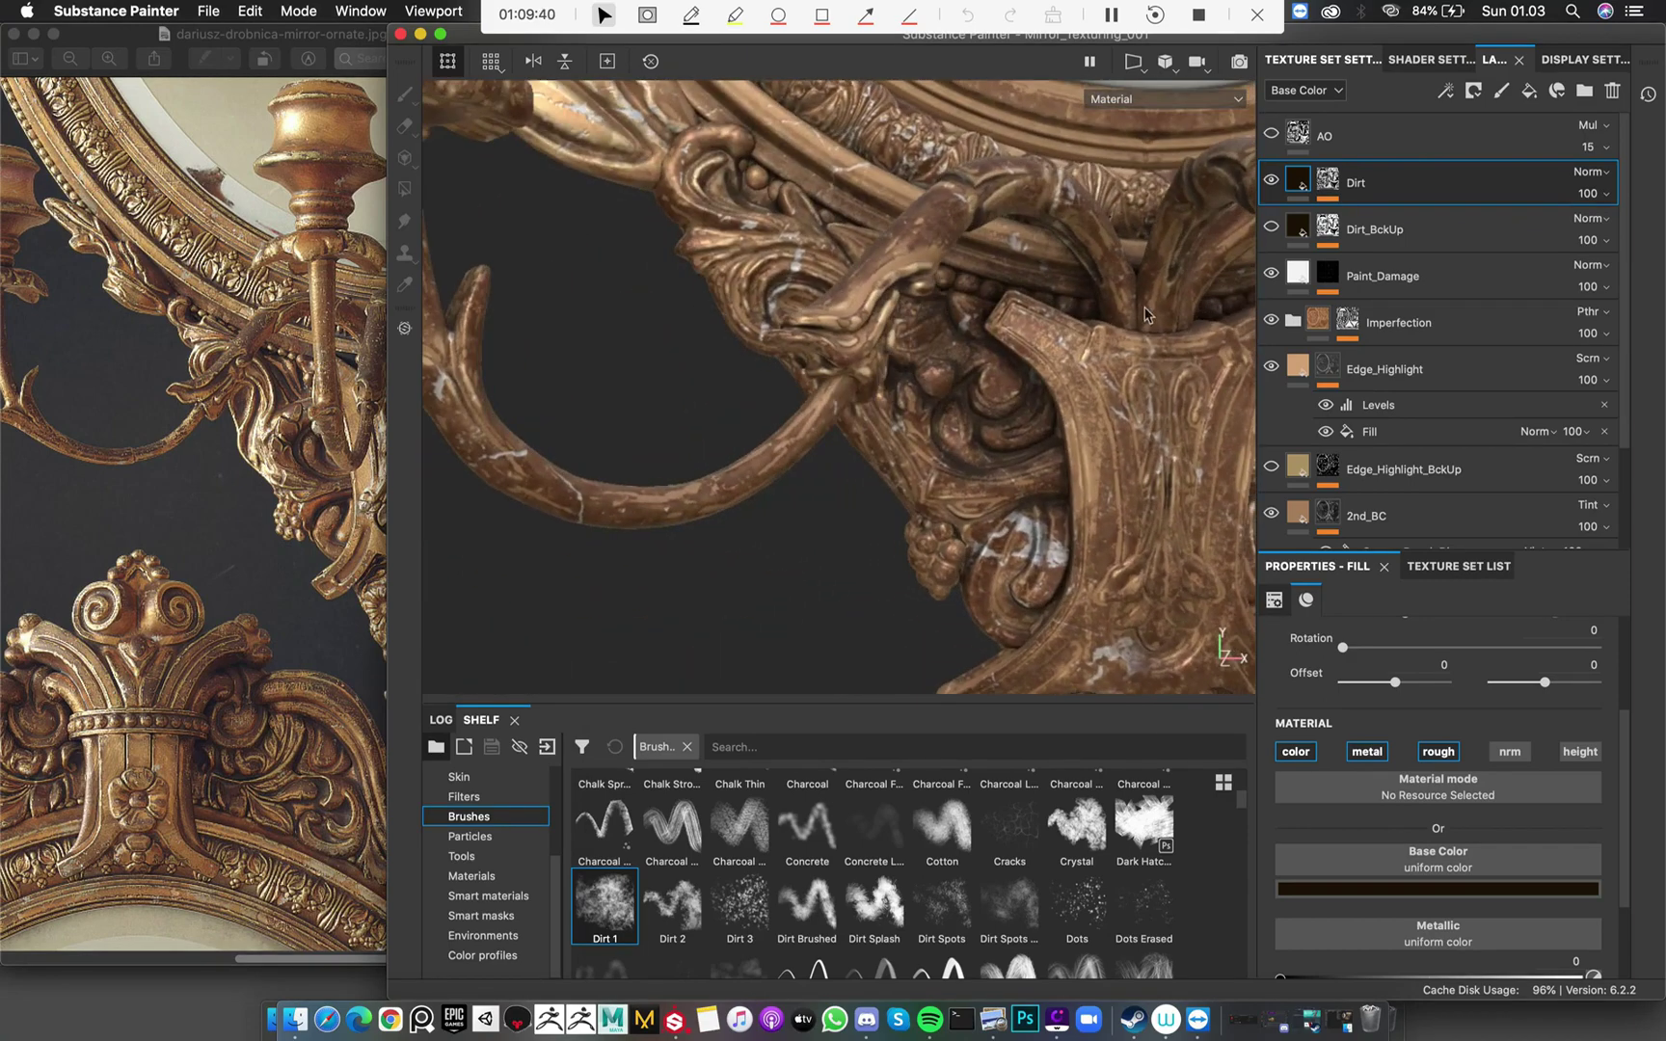
Locate the Edge_Highlight layer in the stack and toggle its visibility to judge its effect on the lower ornament
scroll(1561, 364, "down", 3)
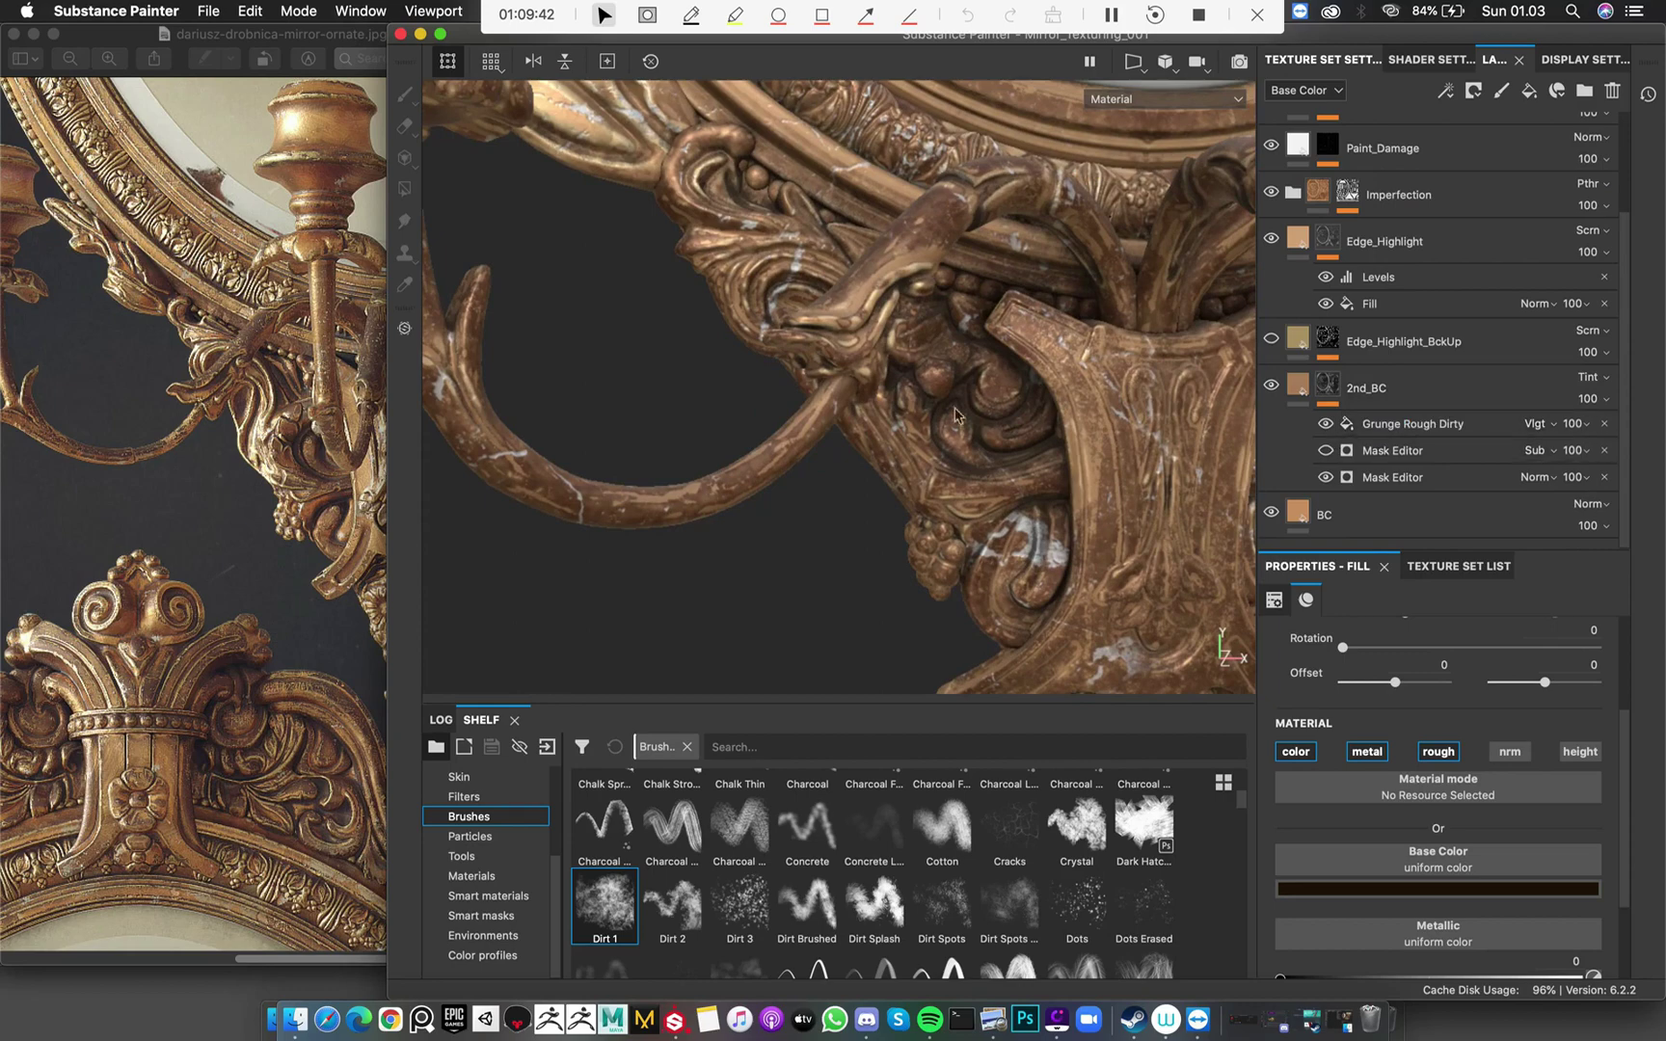
left_click_drag(669, 305, 840, 271, "alt")
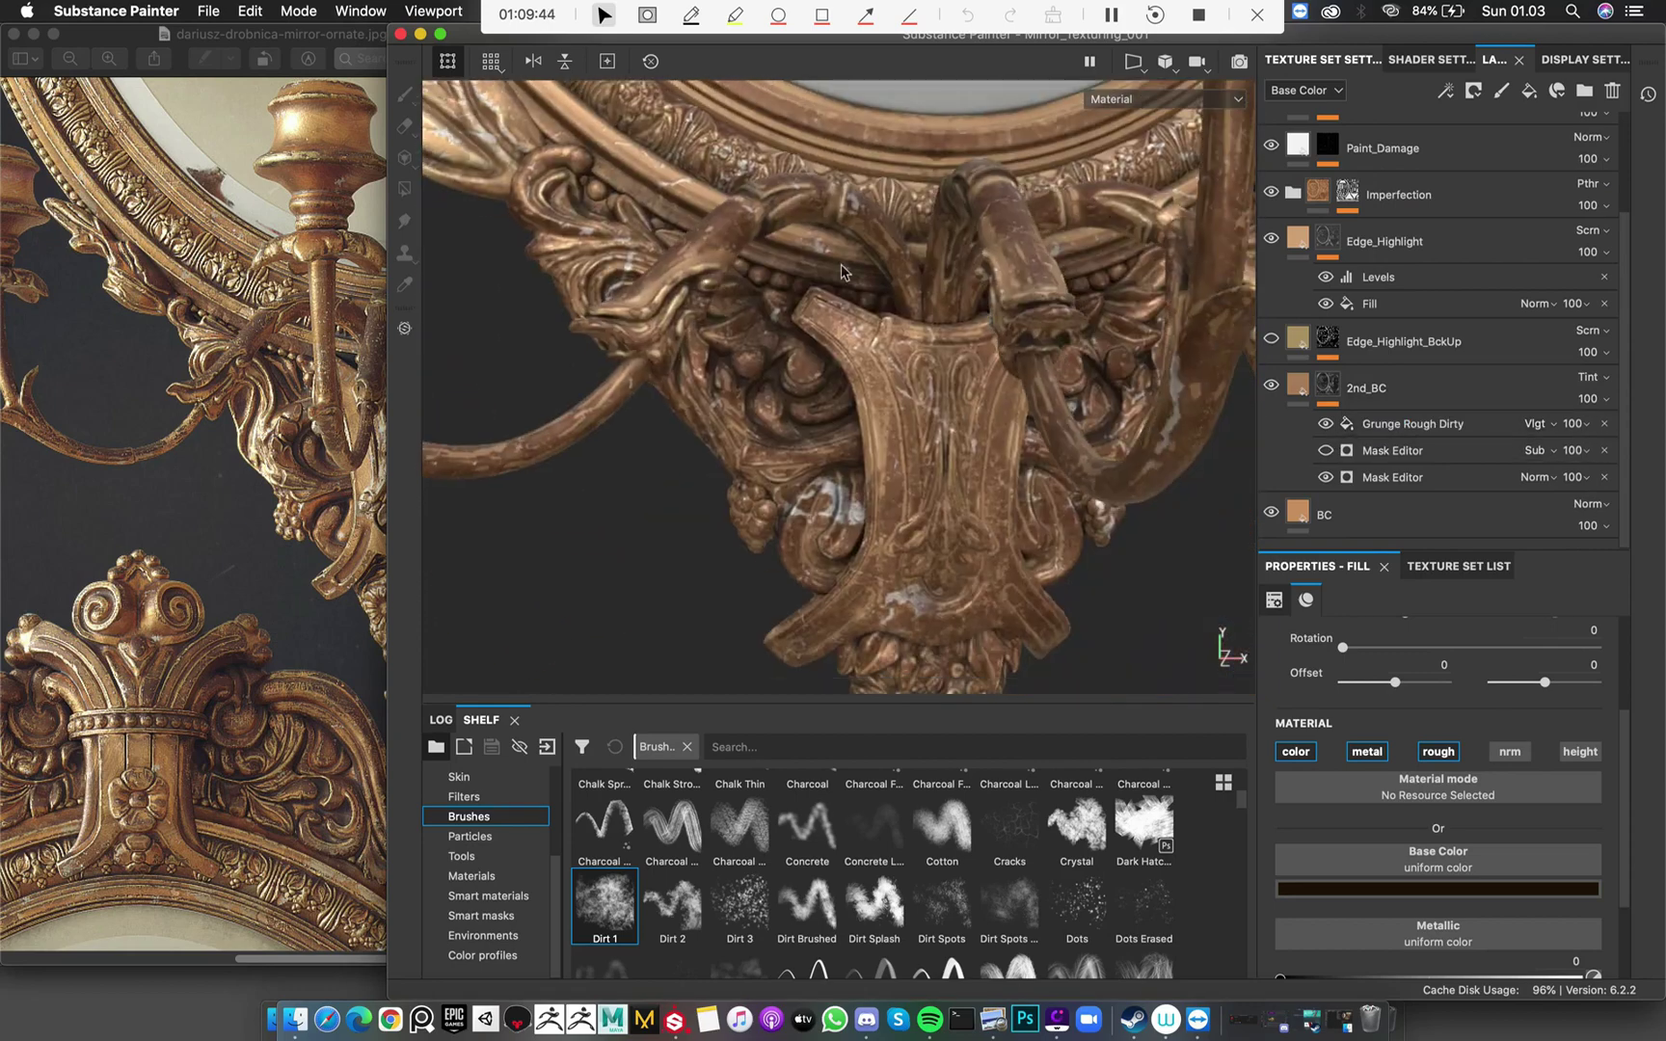
scroll(786, 361, "down", 3)
middle_click_drag(787, 361, 821, 374, "alt")
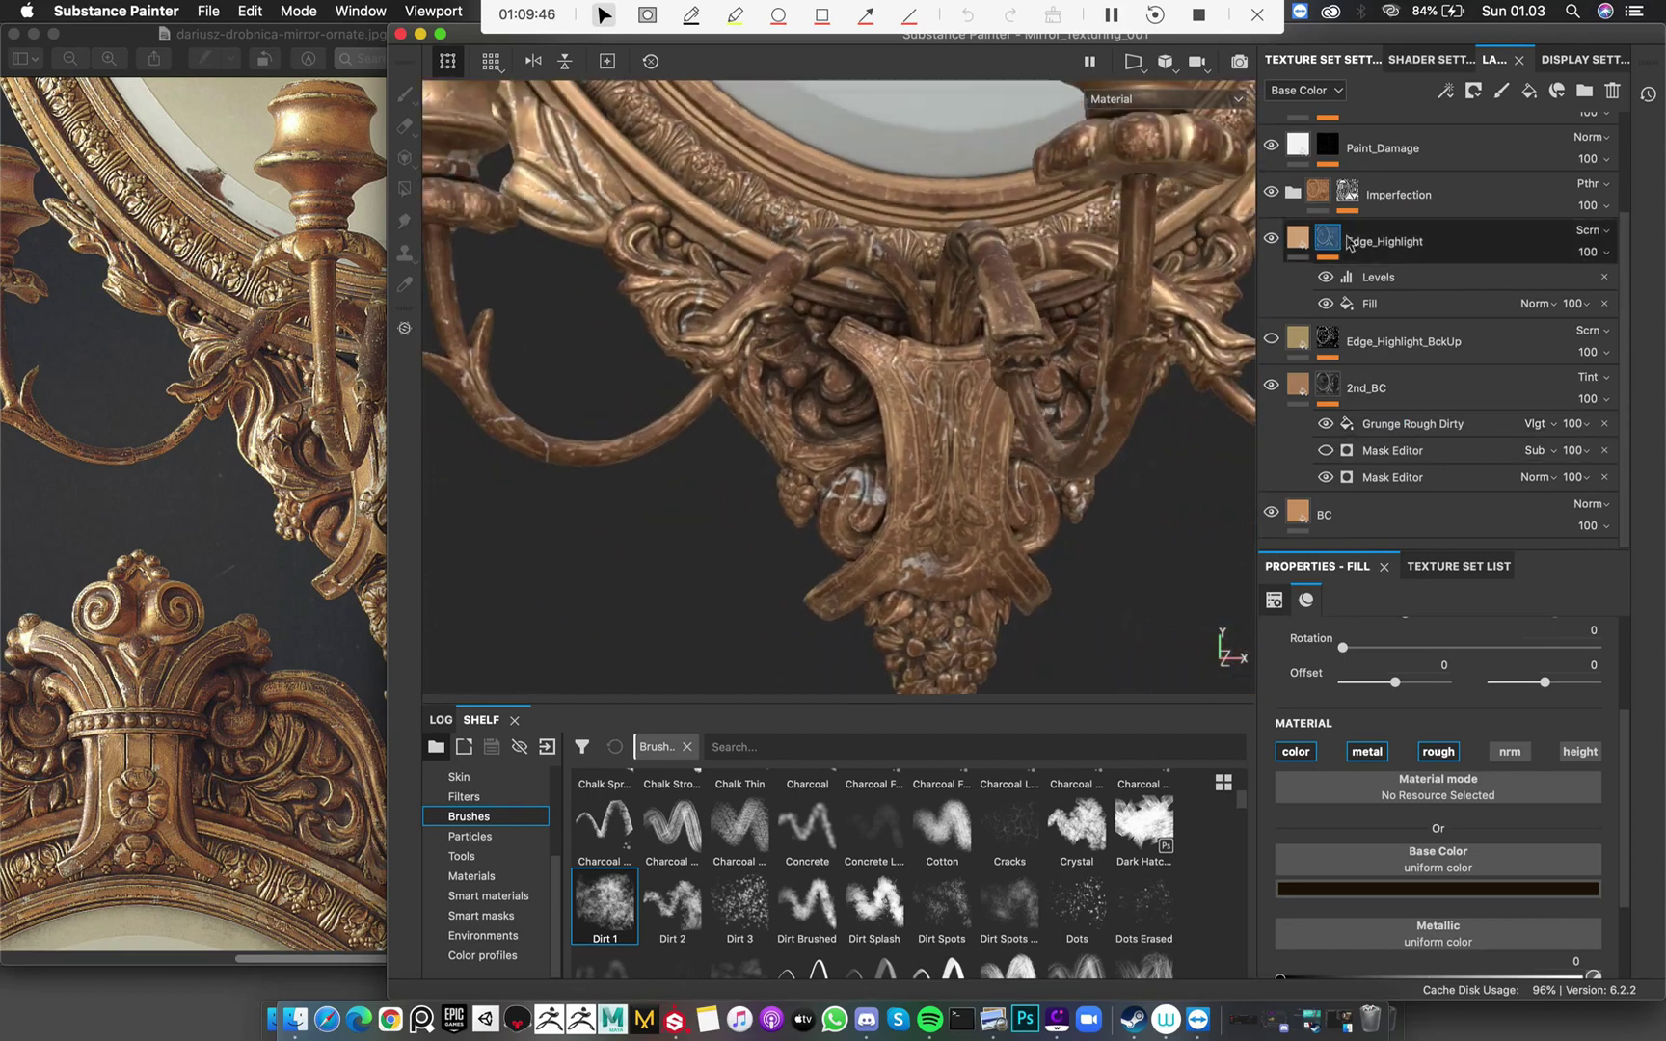
left_click(1267, 231)
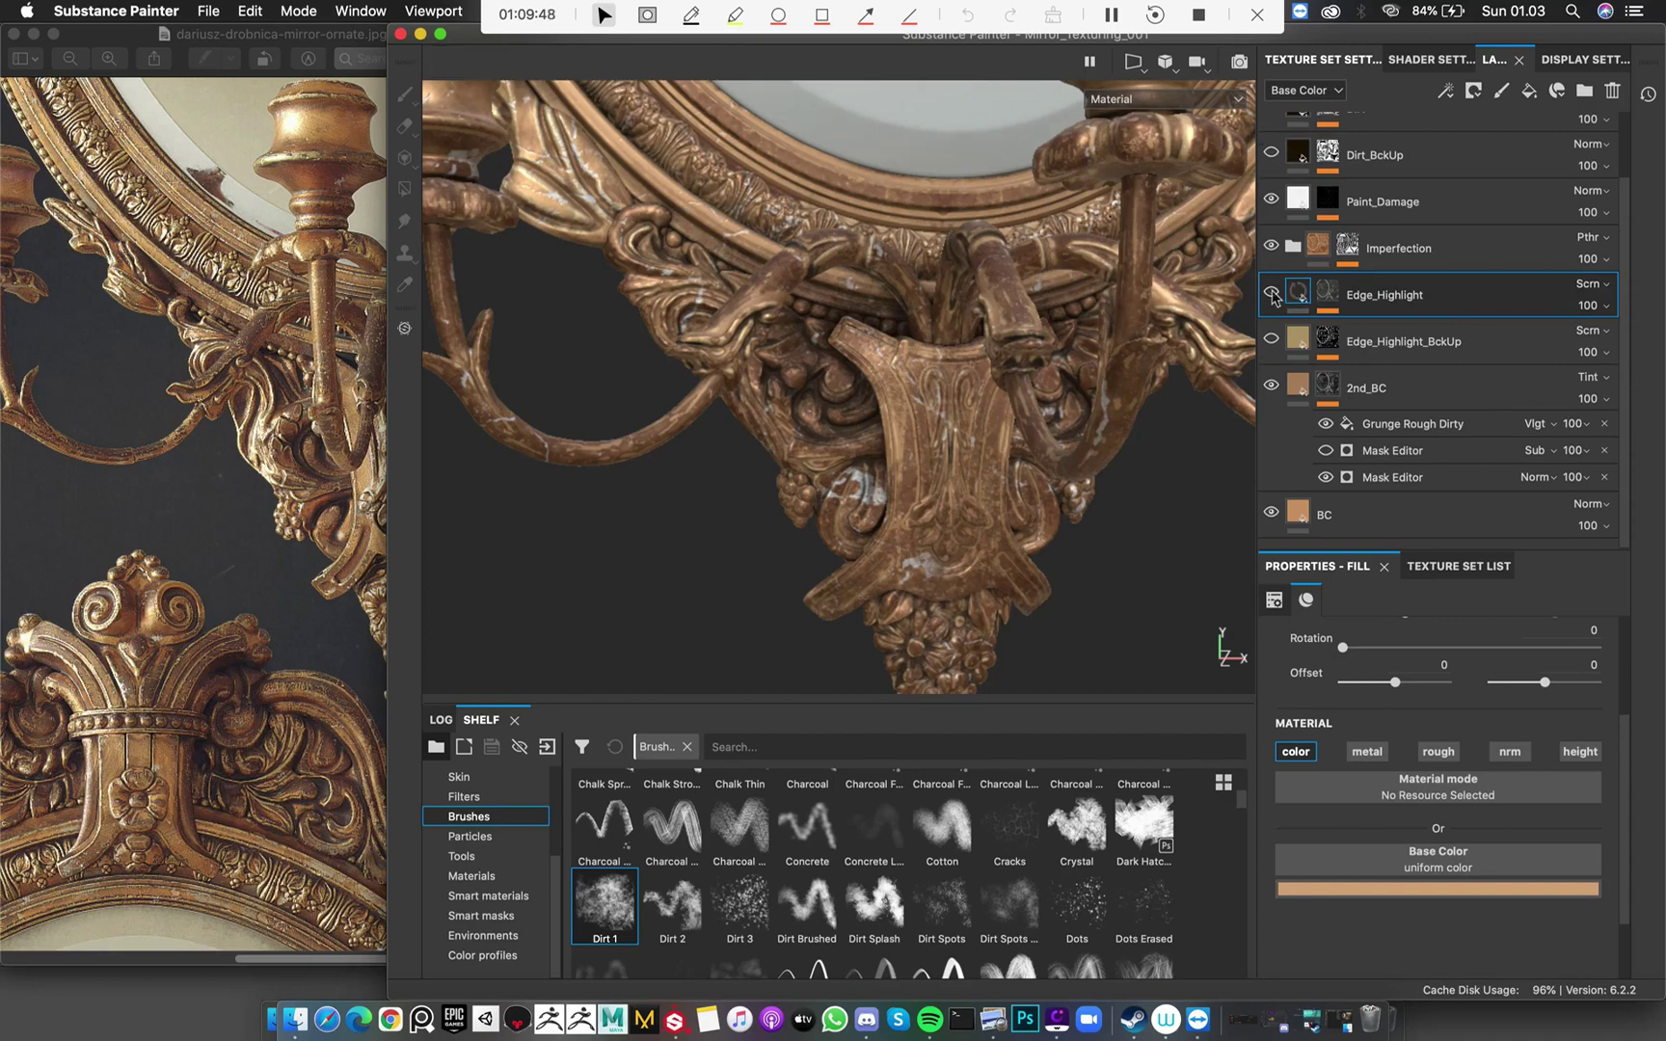
Examine the Edge_Highlight mask, the layer stack and the gold material on the mirror's lower ornament
left_click(1324, 294, "alt")
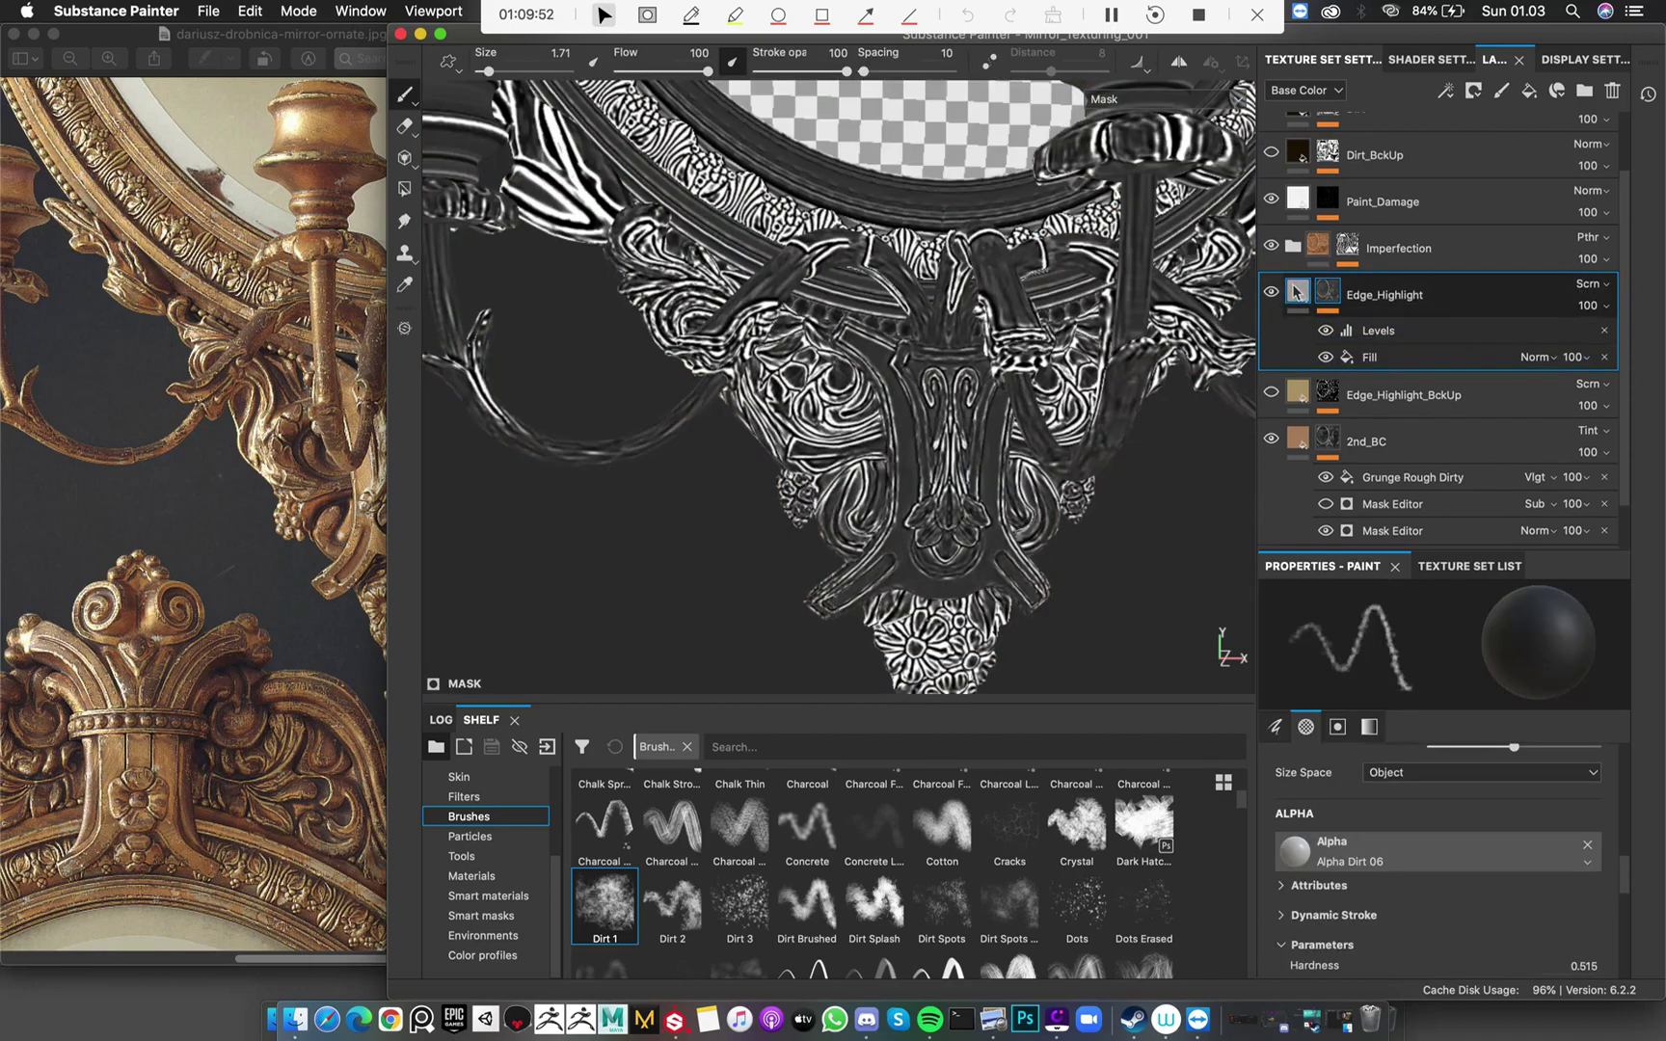
left_click(1297, 292)
scroll(834, 256, "up", 3)
scroll(1443, 284, "up", 2)
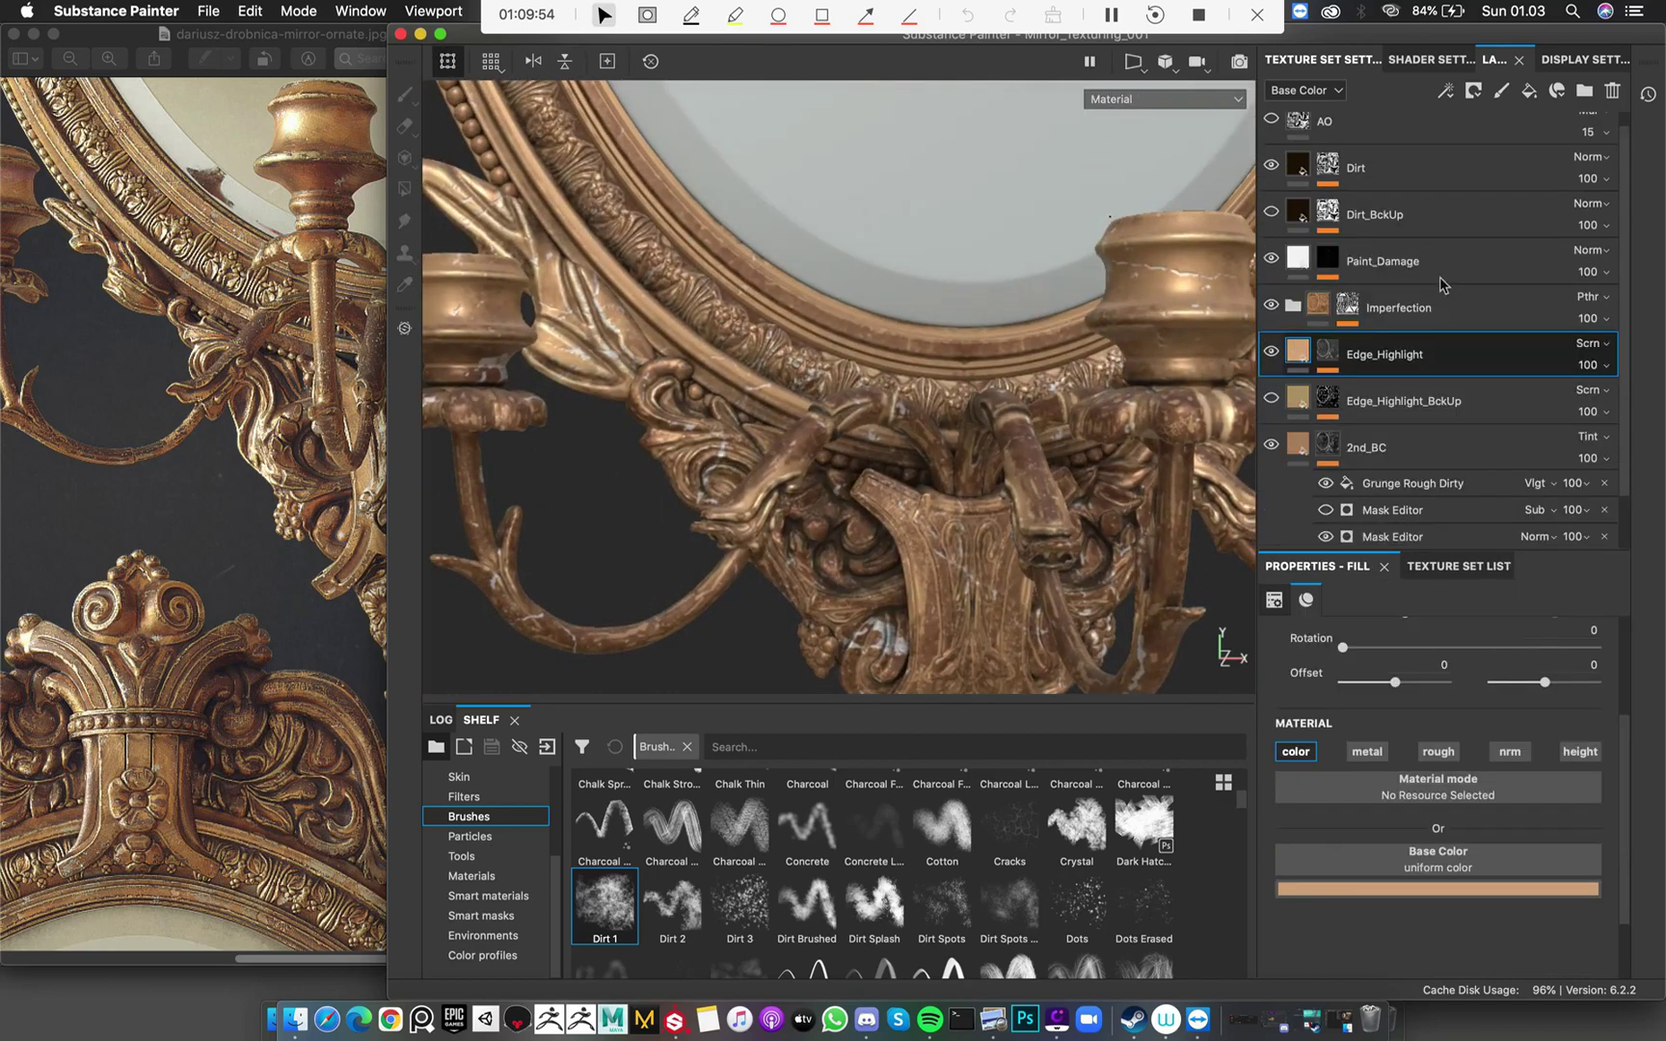
scroll(1441, 280, "up", 1)
left_click(1427, 195)
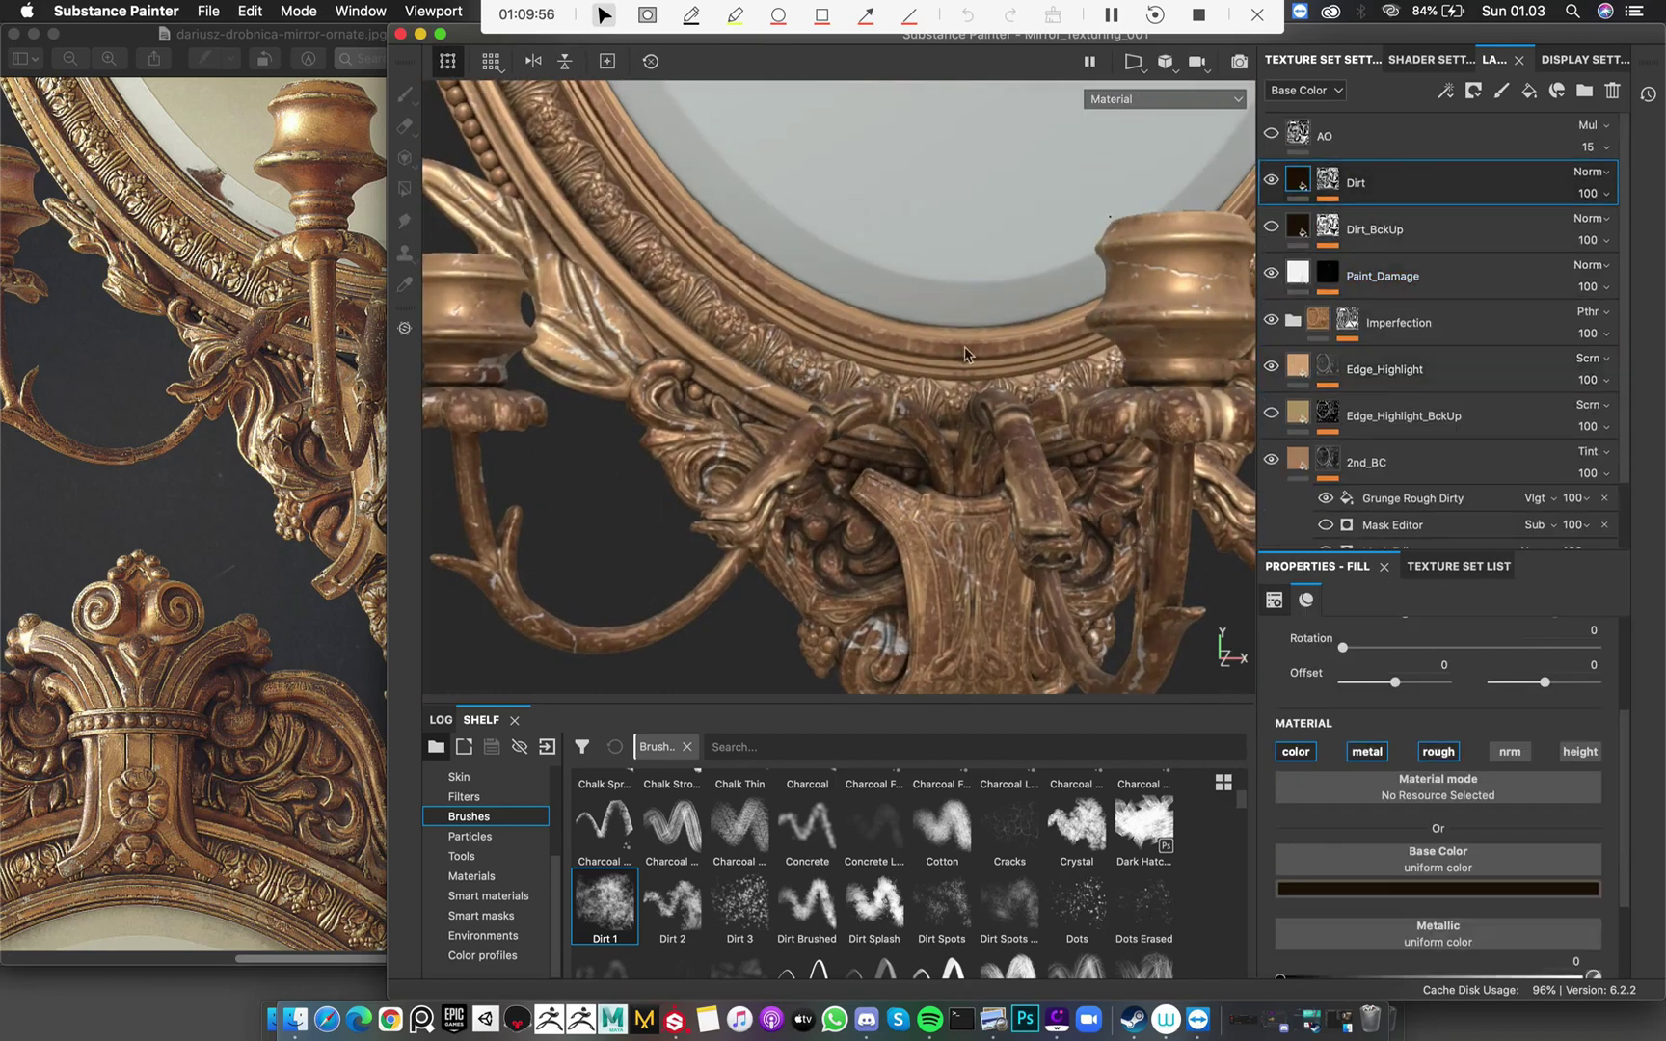
scroll(1376, 385, "down", 2)
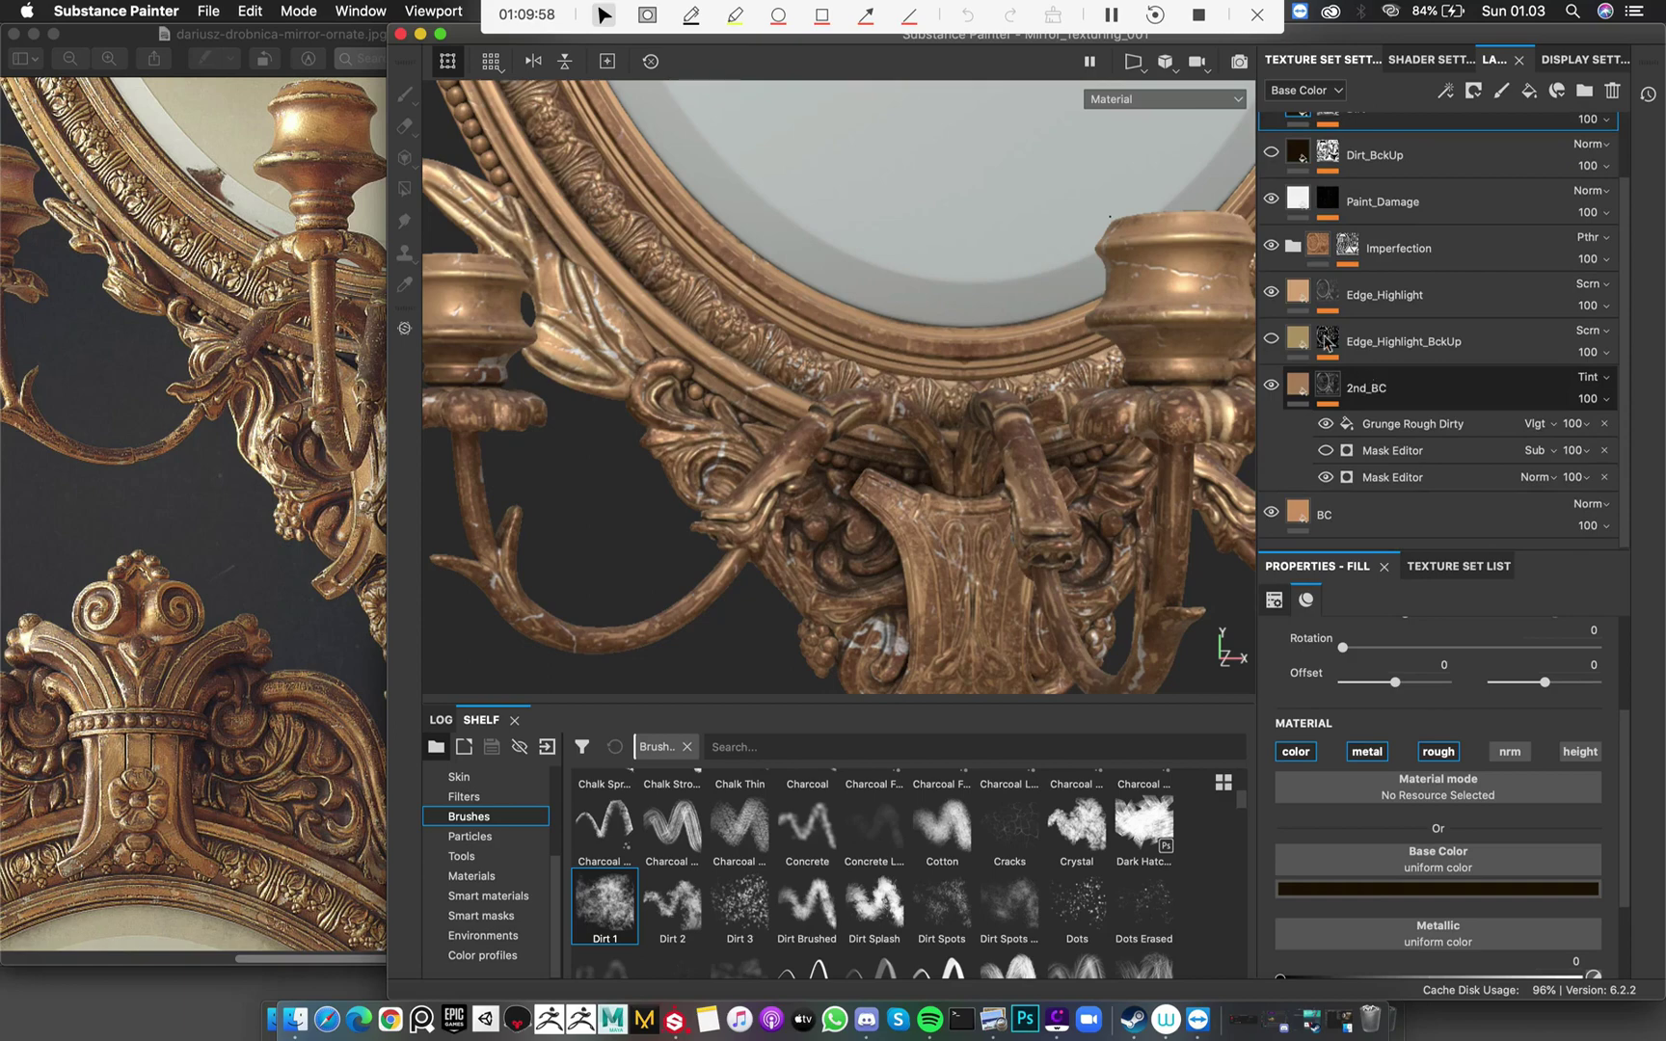
scroll(1333, 275, "up", 2)
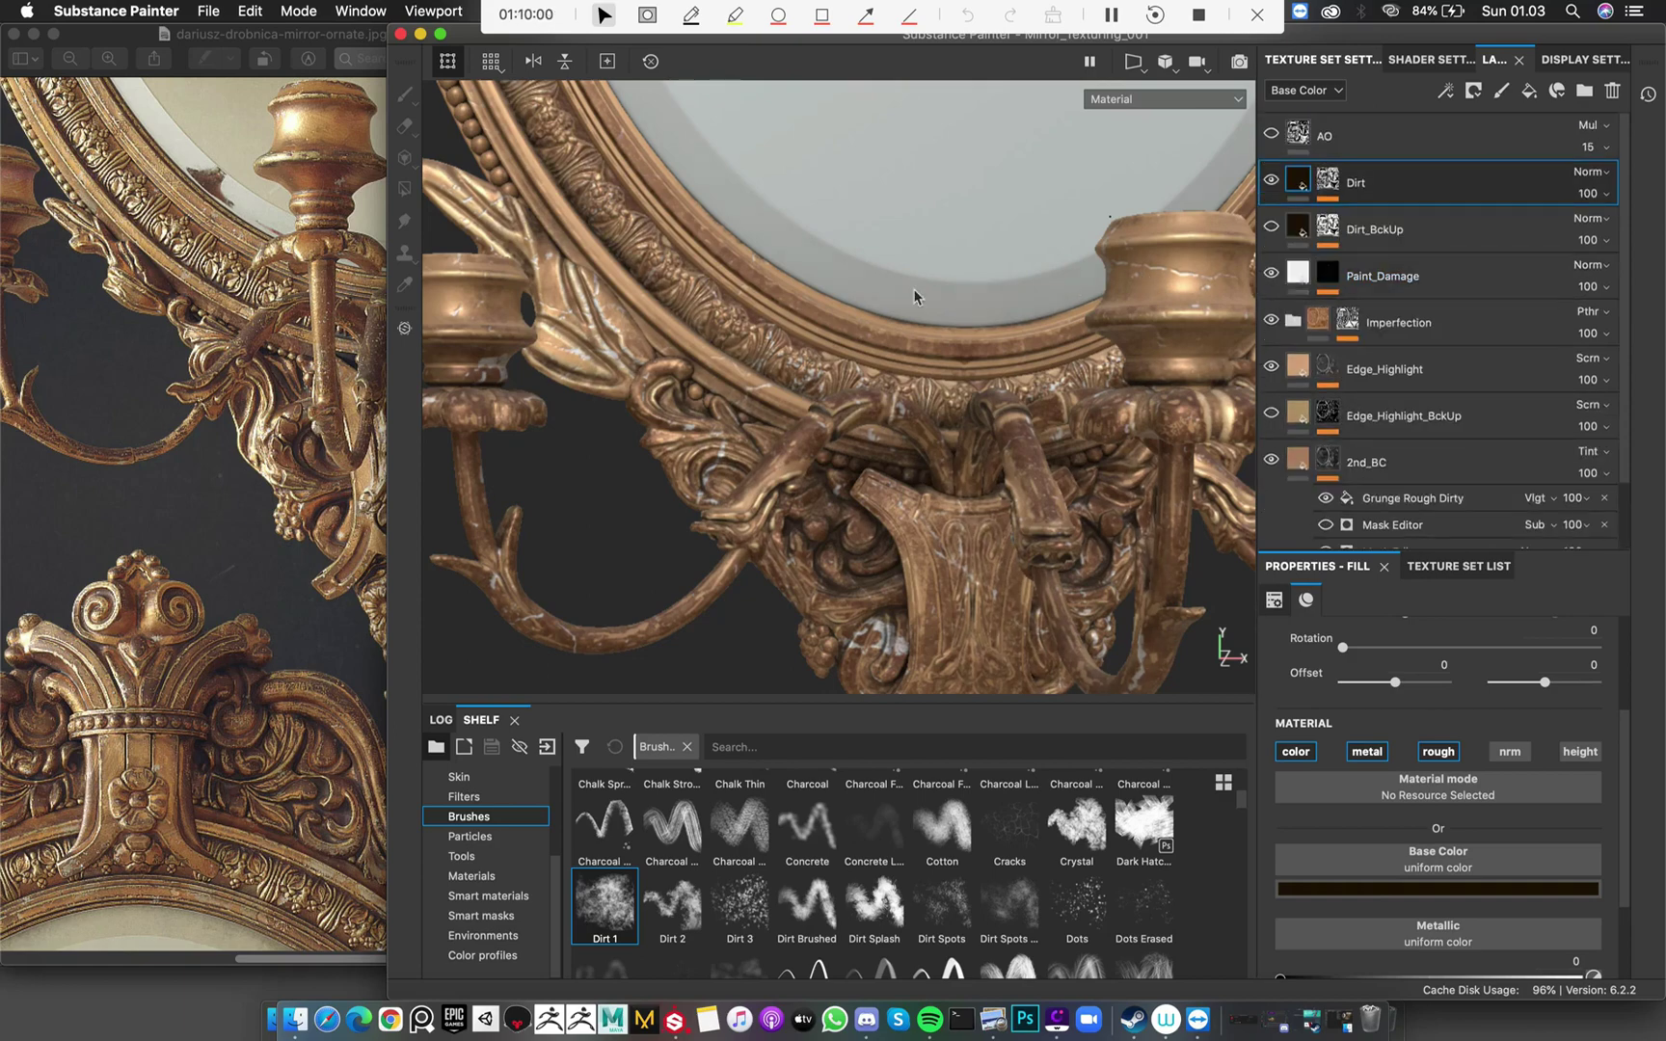
left_click_drag(908, 321, 1002, 332, "alt")
scroll(1309, 409, "down", 2)
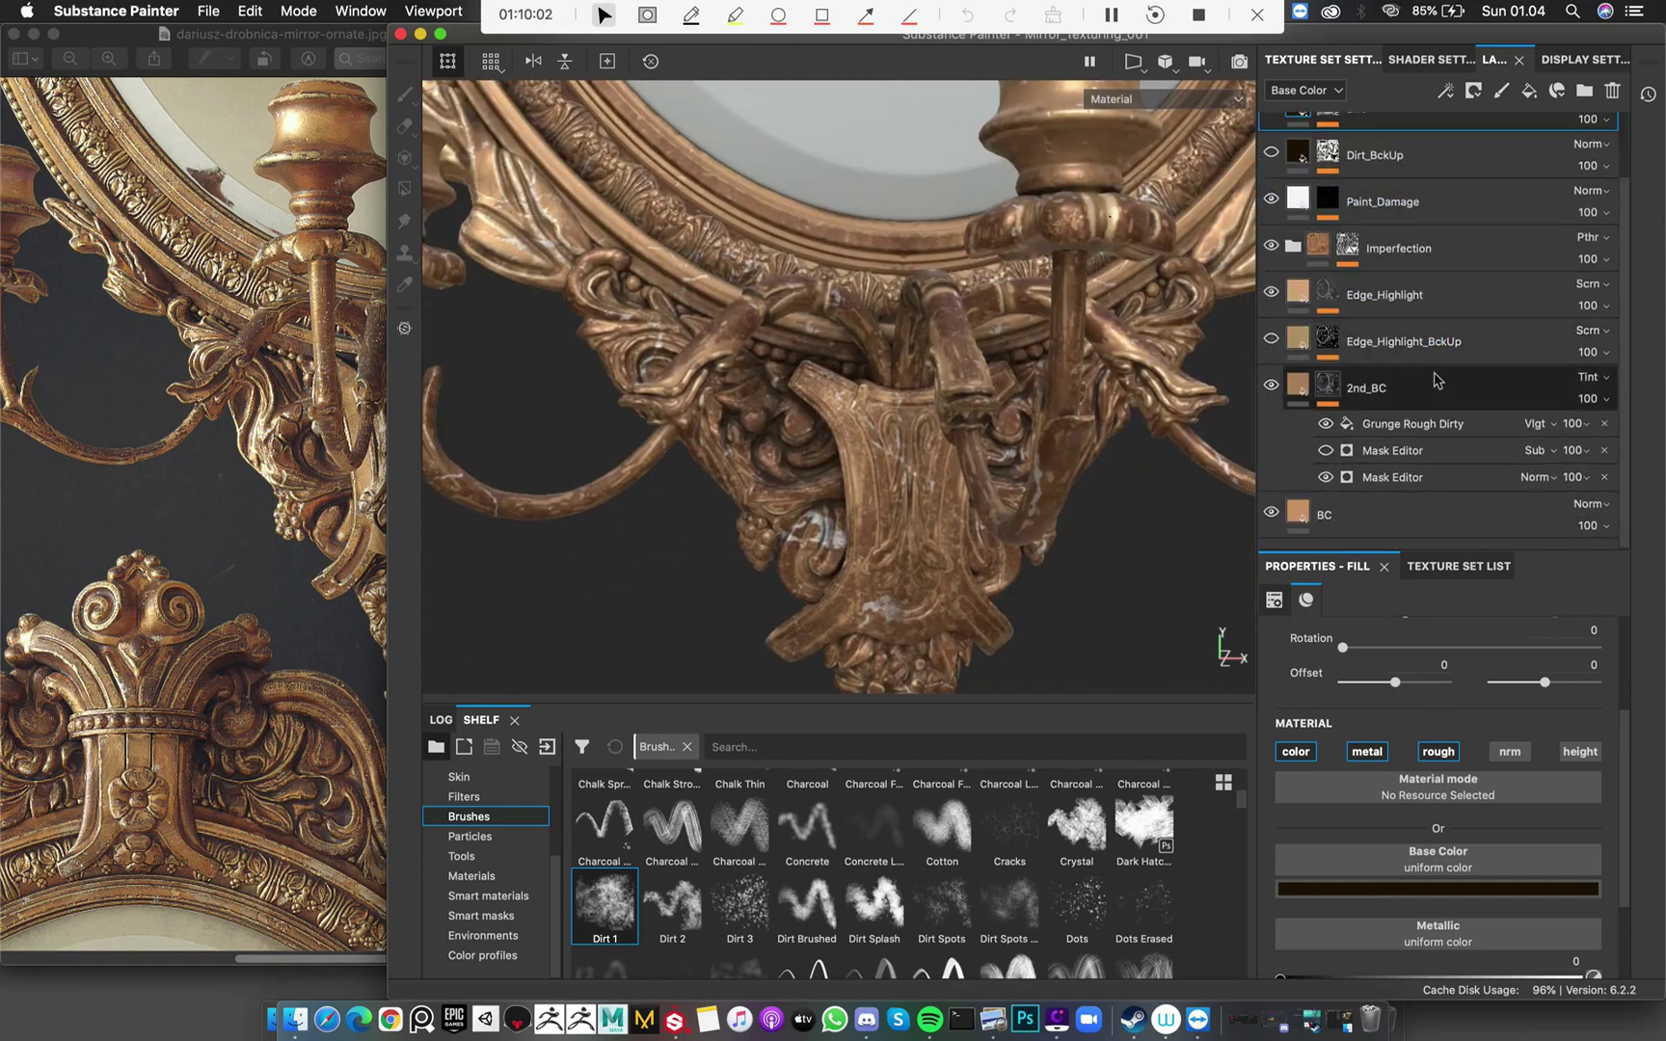
Place a copy of the Edge_Highlight layer above the Dirt layer and compare the ornament with the copy hidden and shown
left_click(1302, 299)
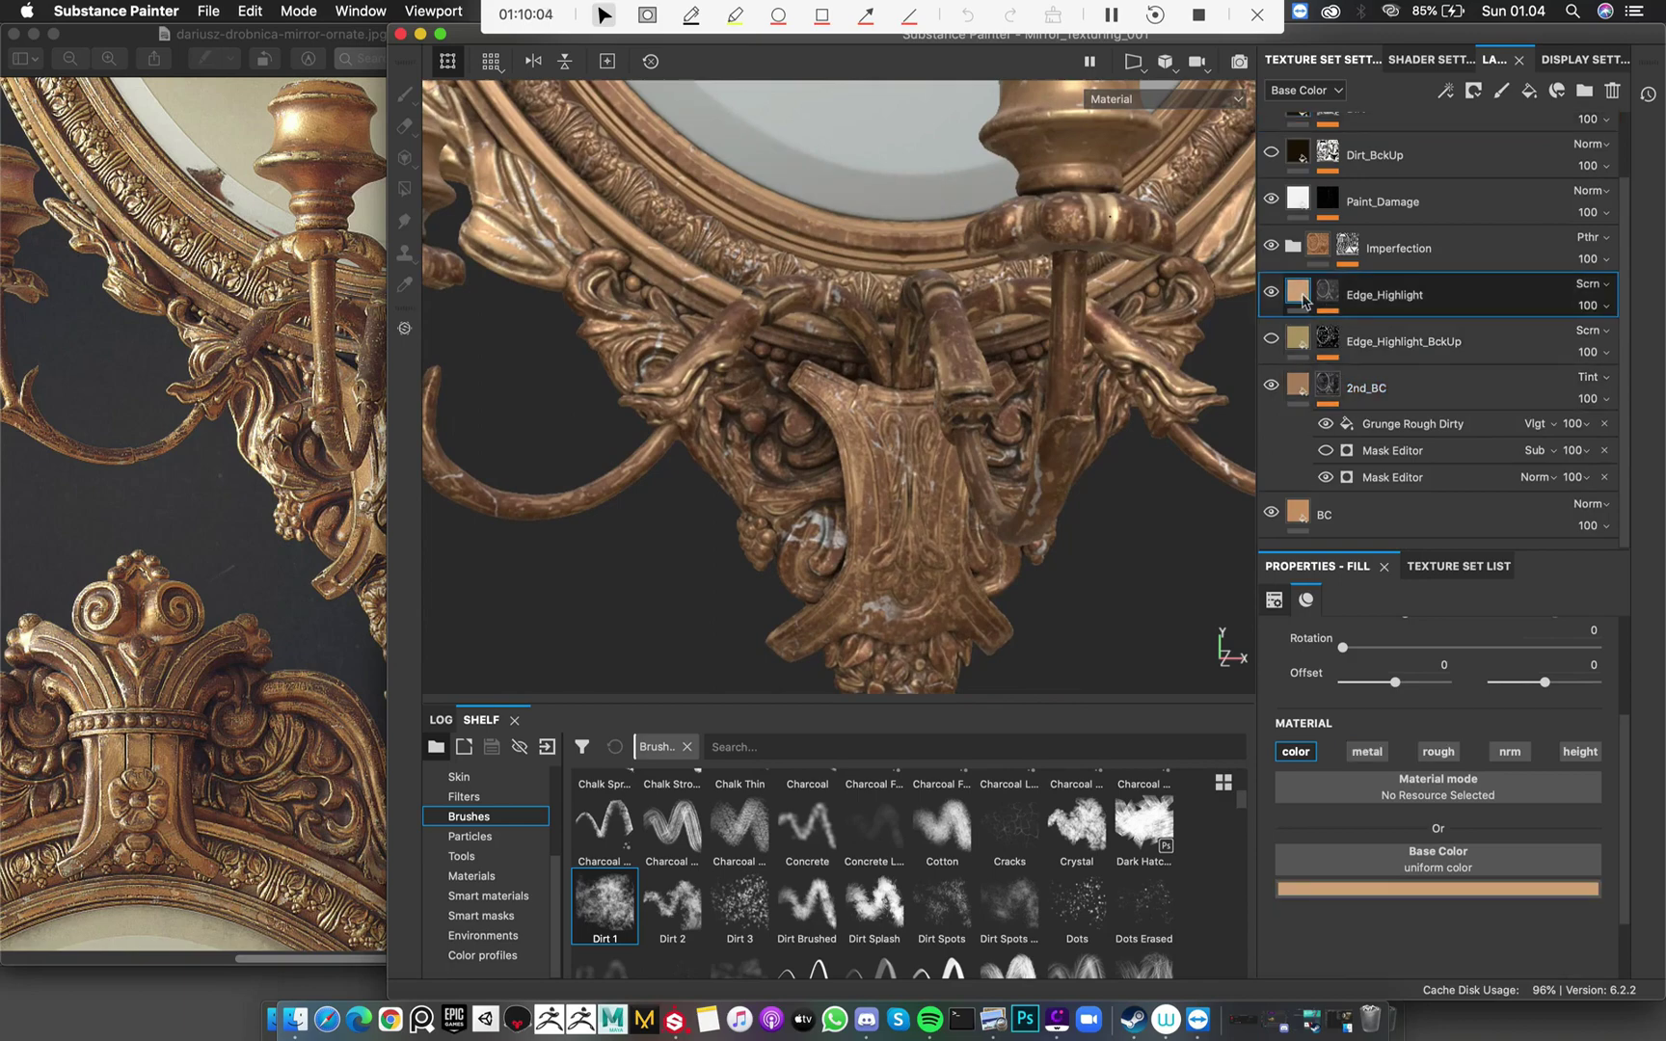
scroll(1509, 236, "up", 2)
left_click(1440, 183)
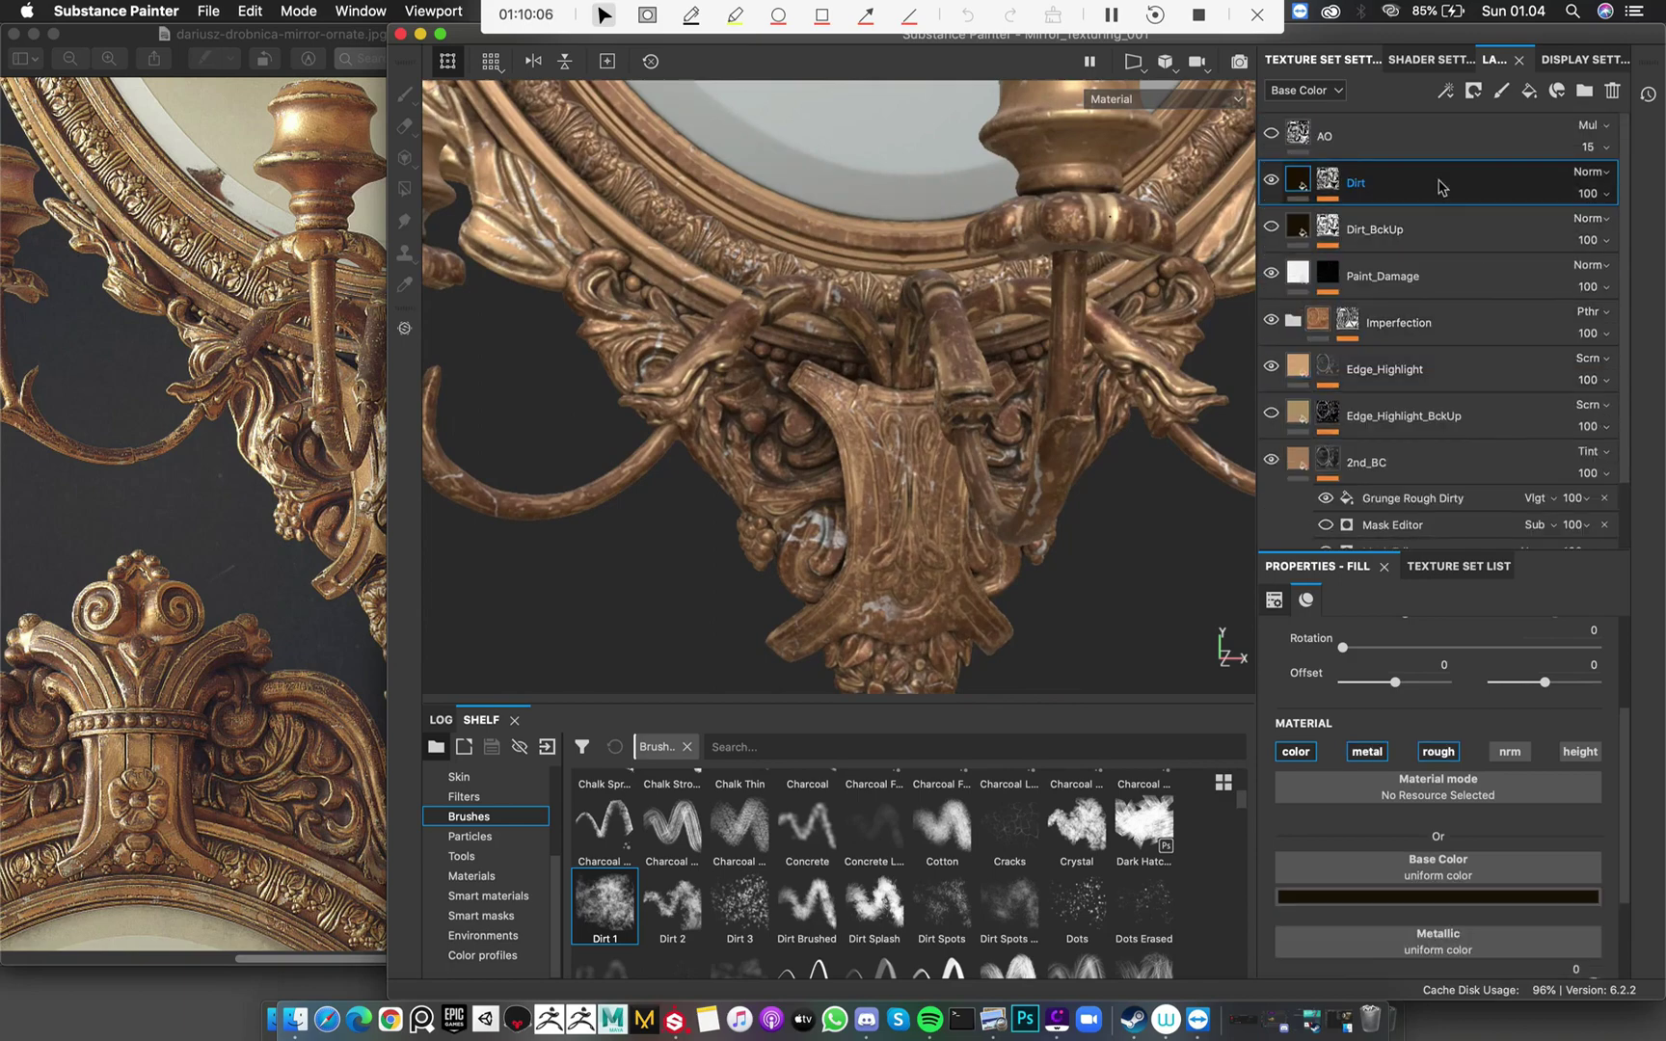
key("ctrl+v")
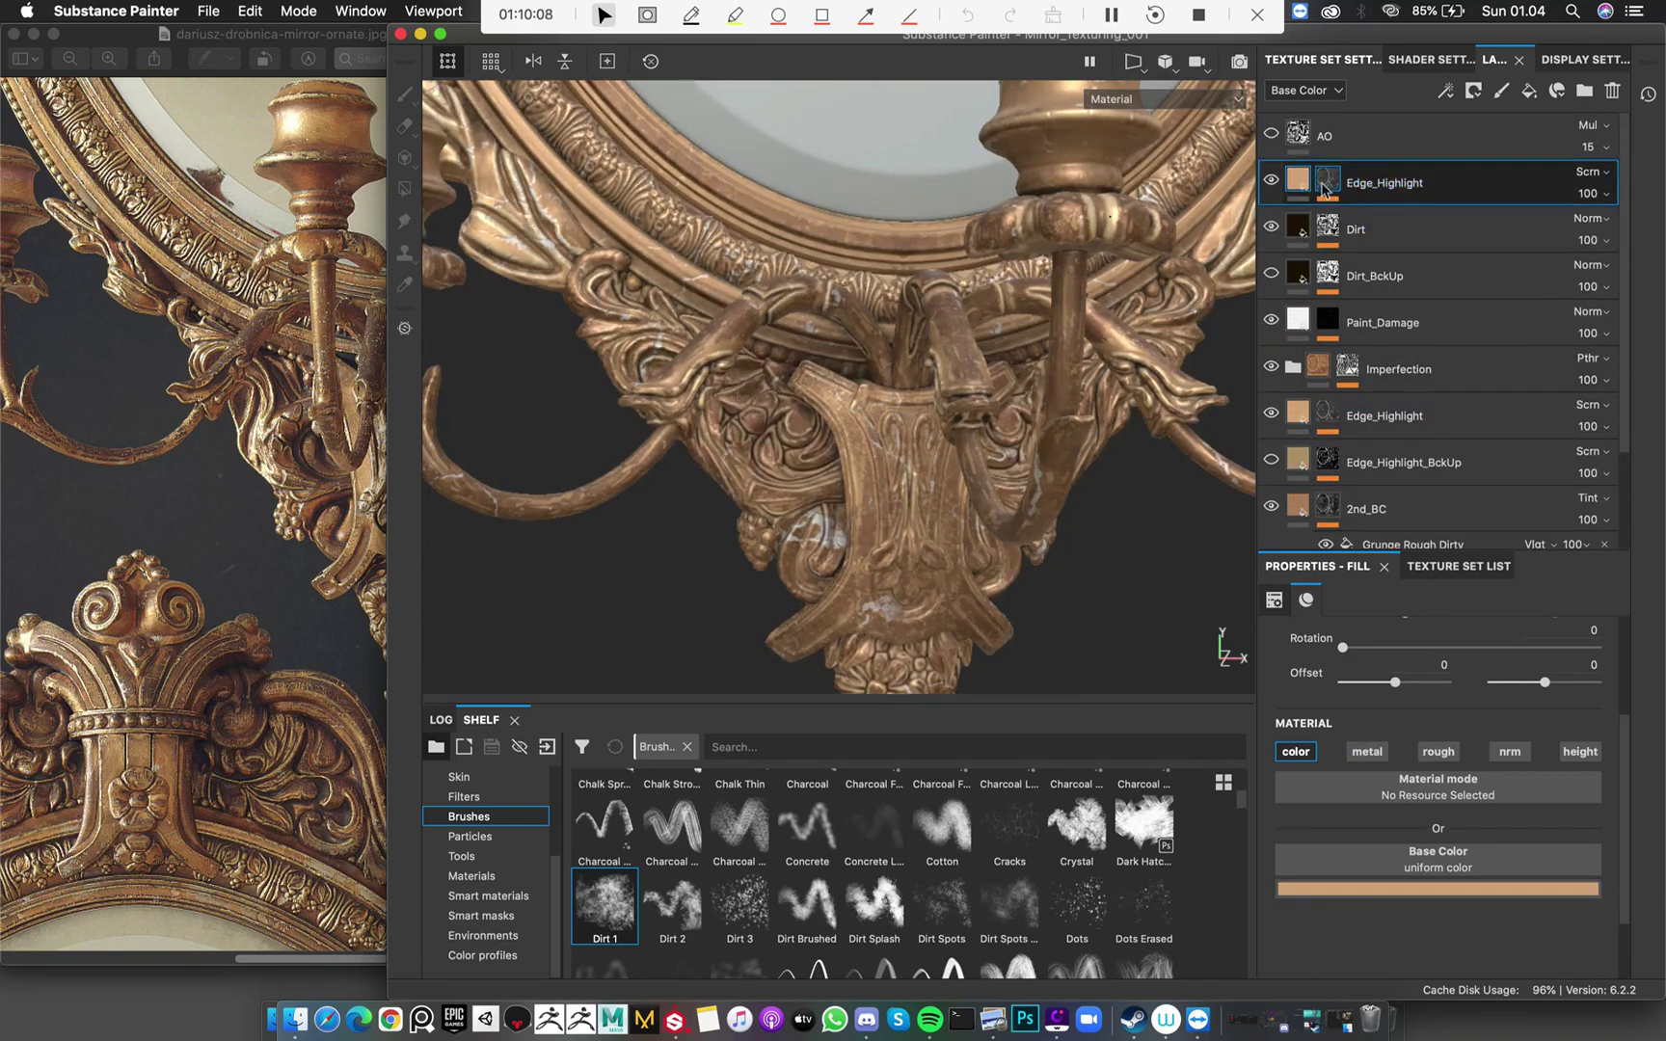
left_click(1326, 183)
left_click(1272, 181)
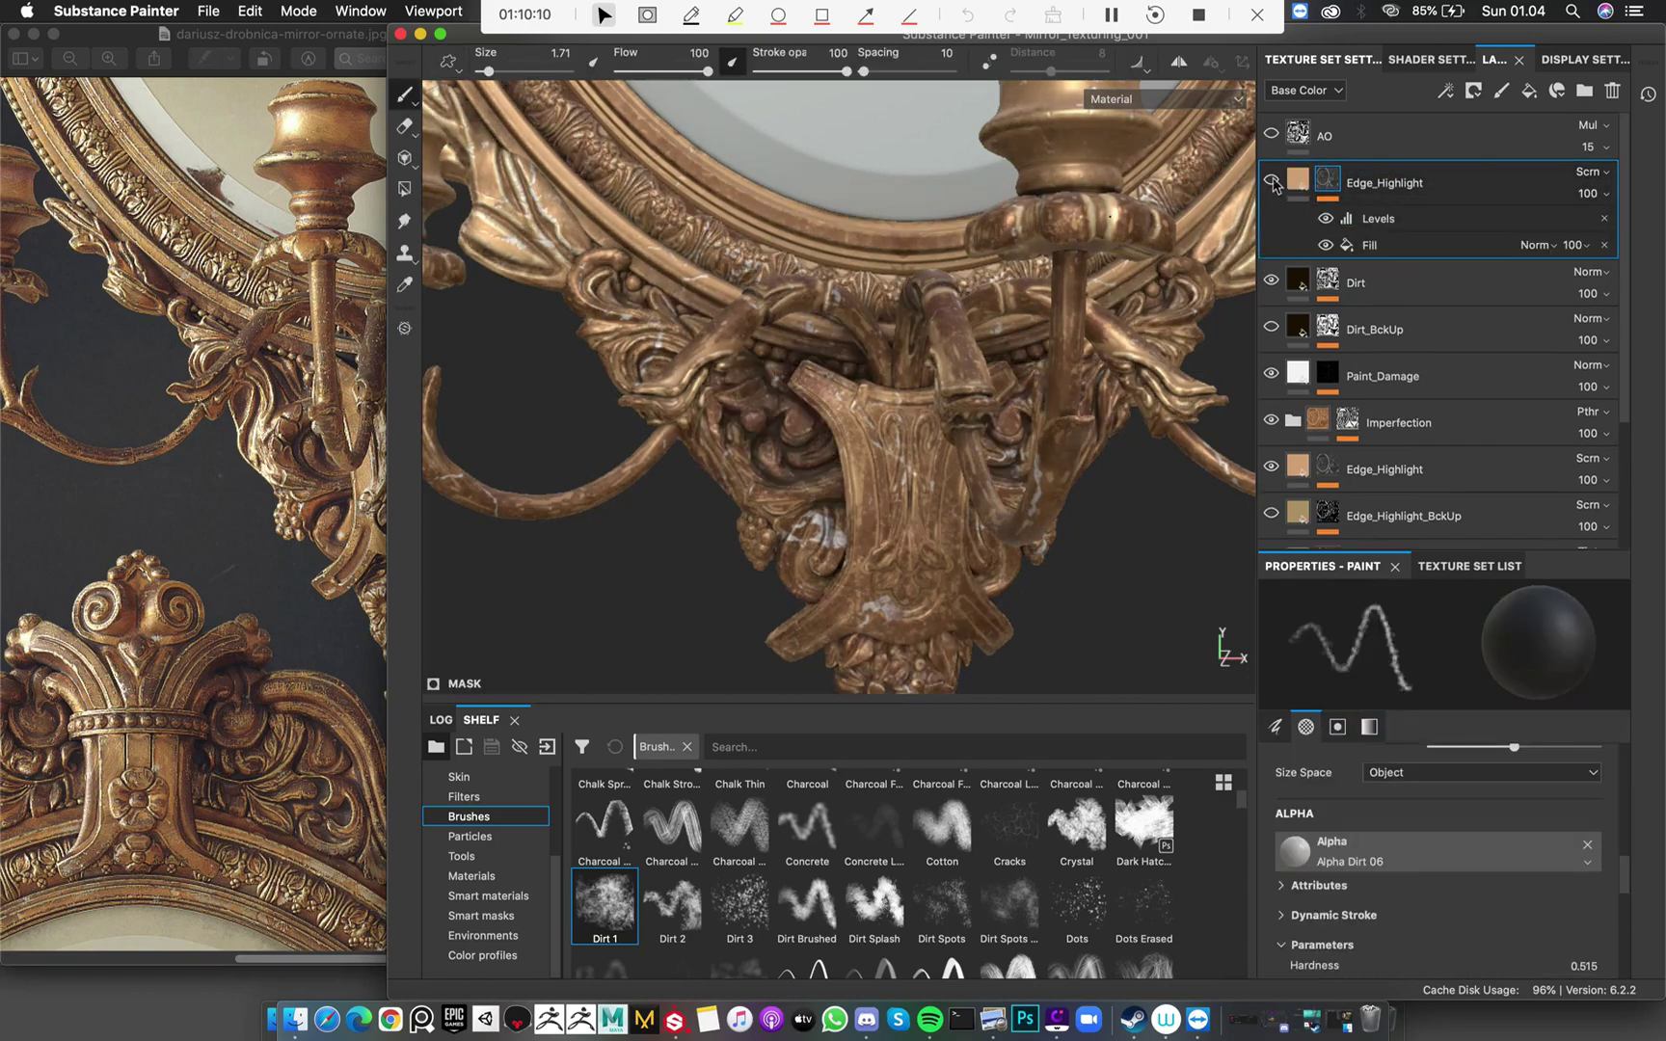
left_click(1272, 180)
left_click(1271, 181)
left_click(1272, 180)
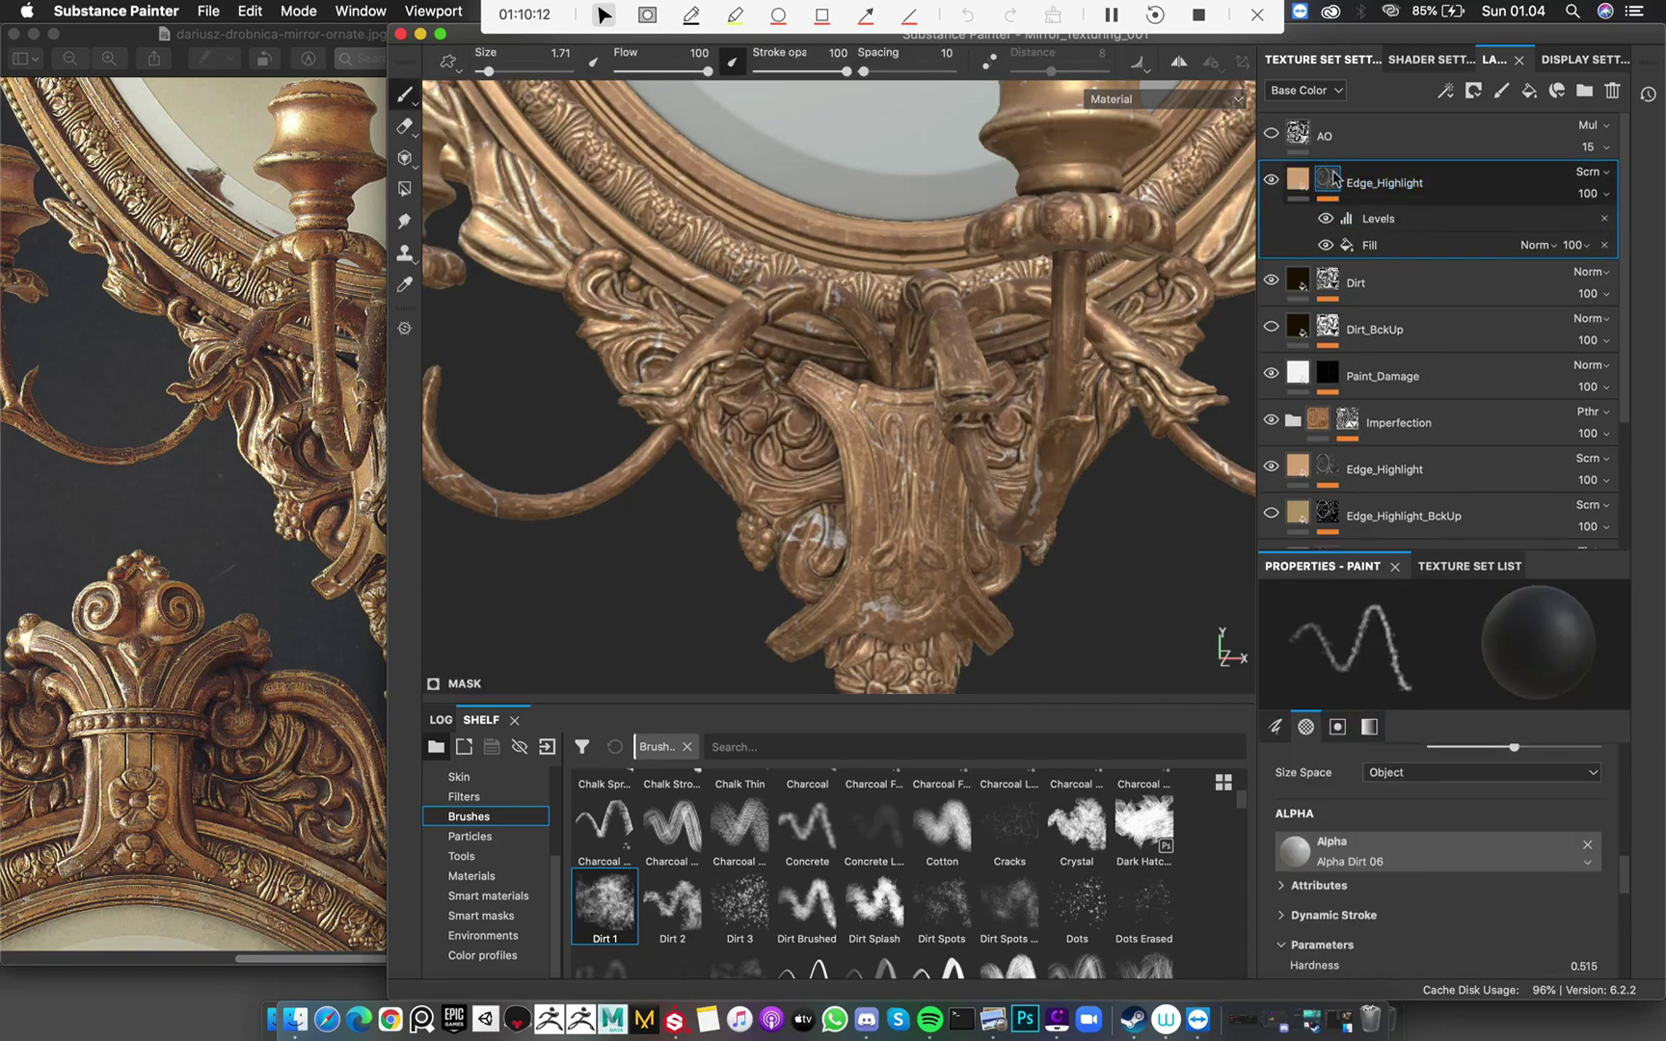
Tighten the upper Edge_Highlight mask with Levels, setting the white input to 0.716 and moving the midpoint close to it, and compare the effect
left_click(1330, 179, "alt")
left_click(1388, 219)
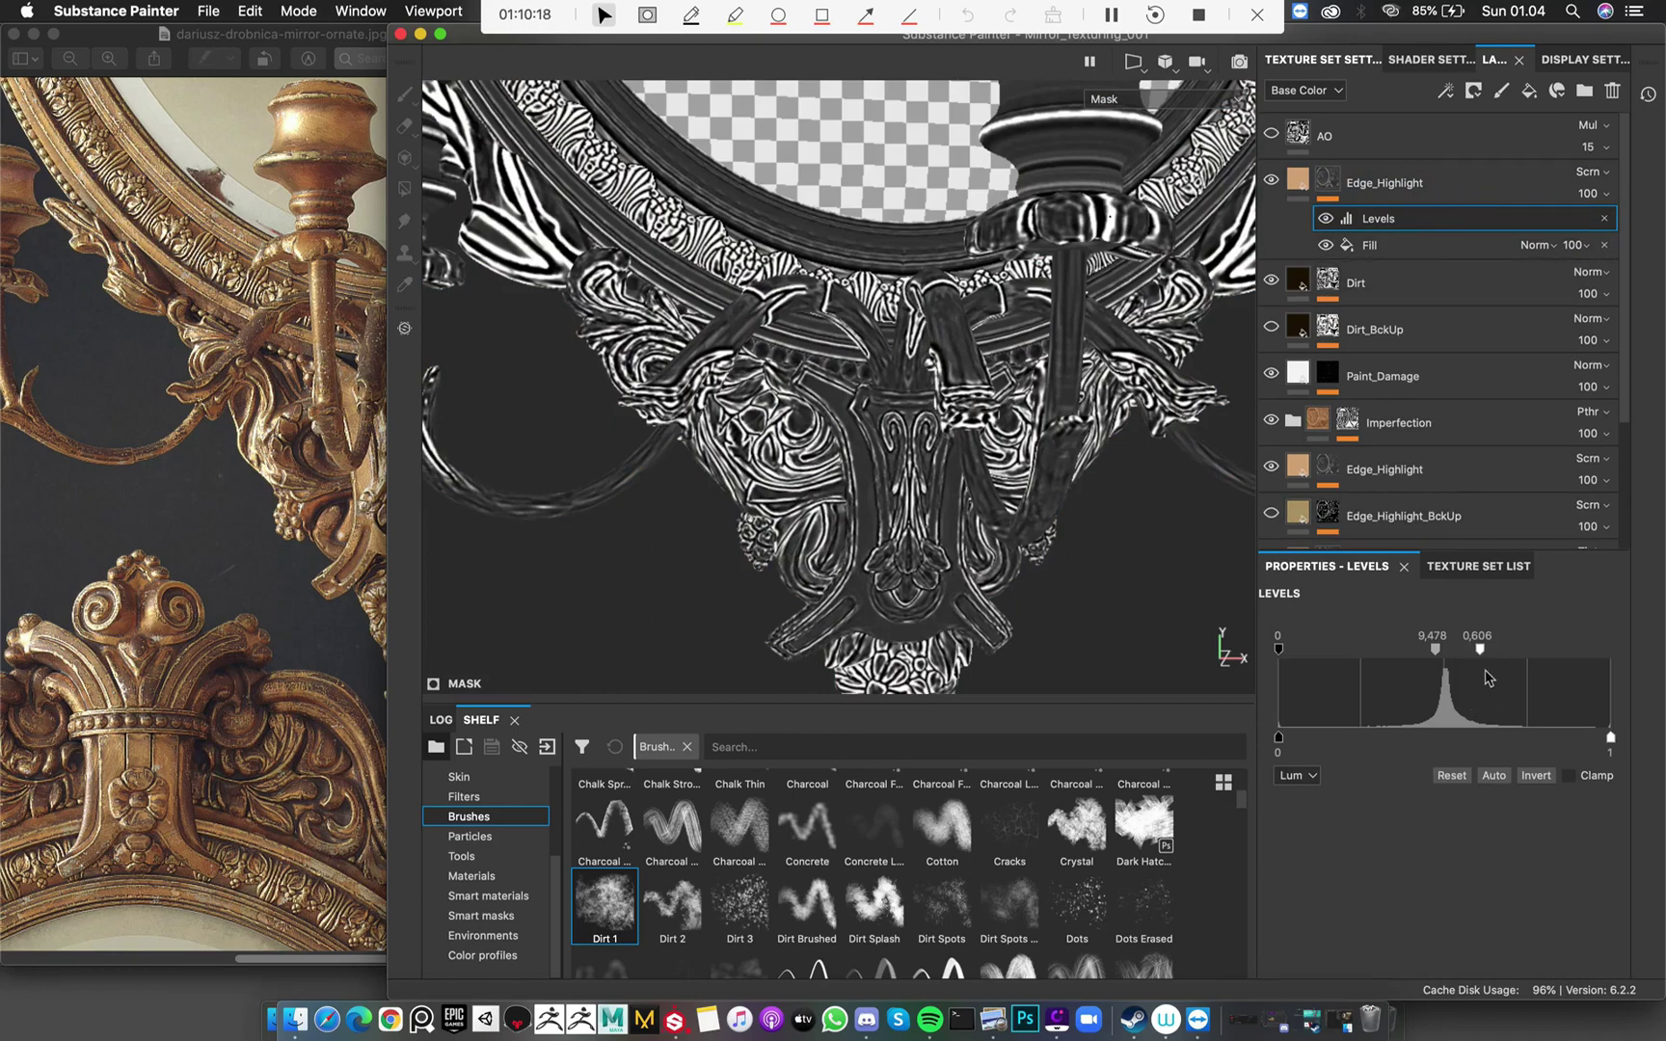
left_click_drag(1482, 655, 1519, 653)
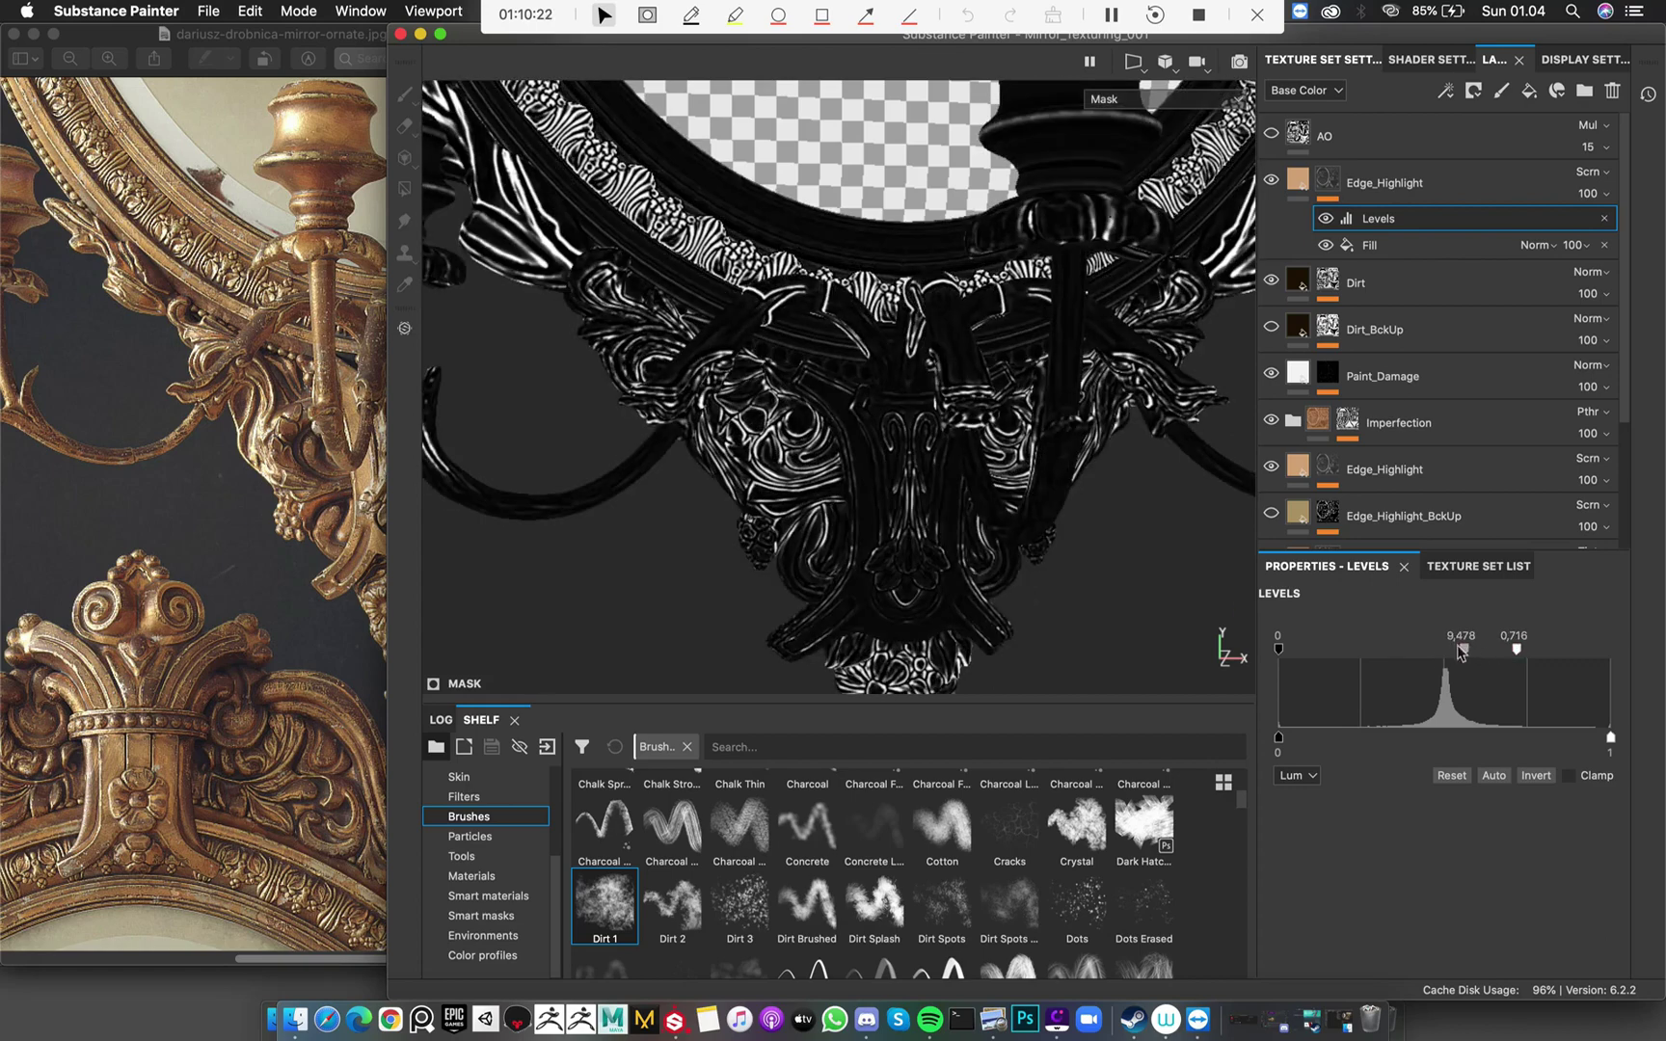
left_click_drag(1488, 659, 1496, 660)
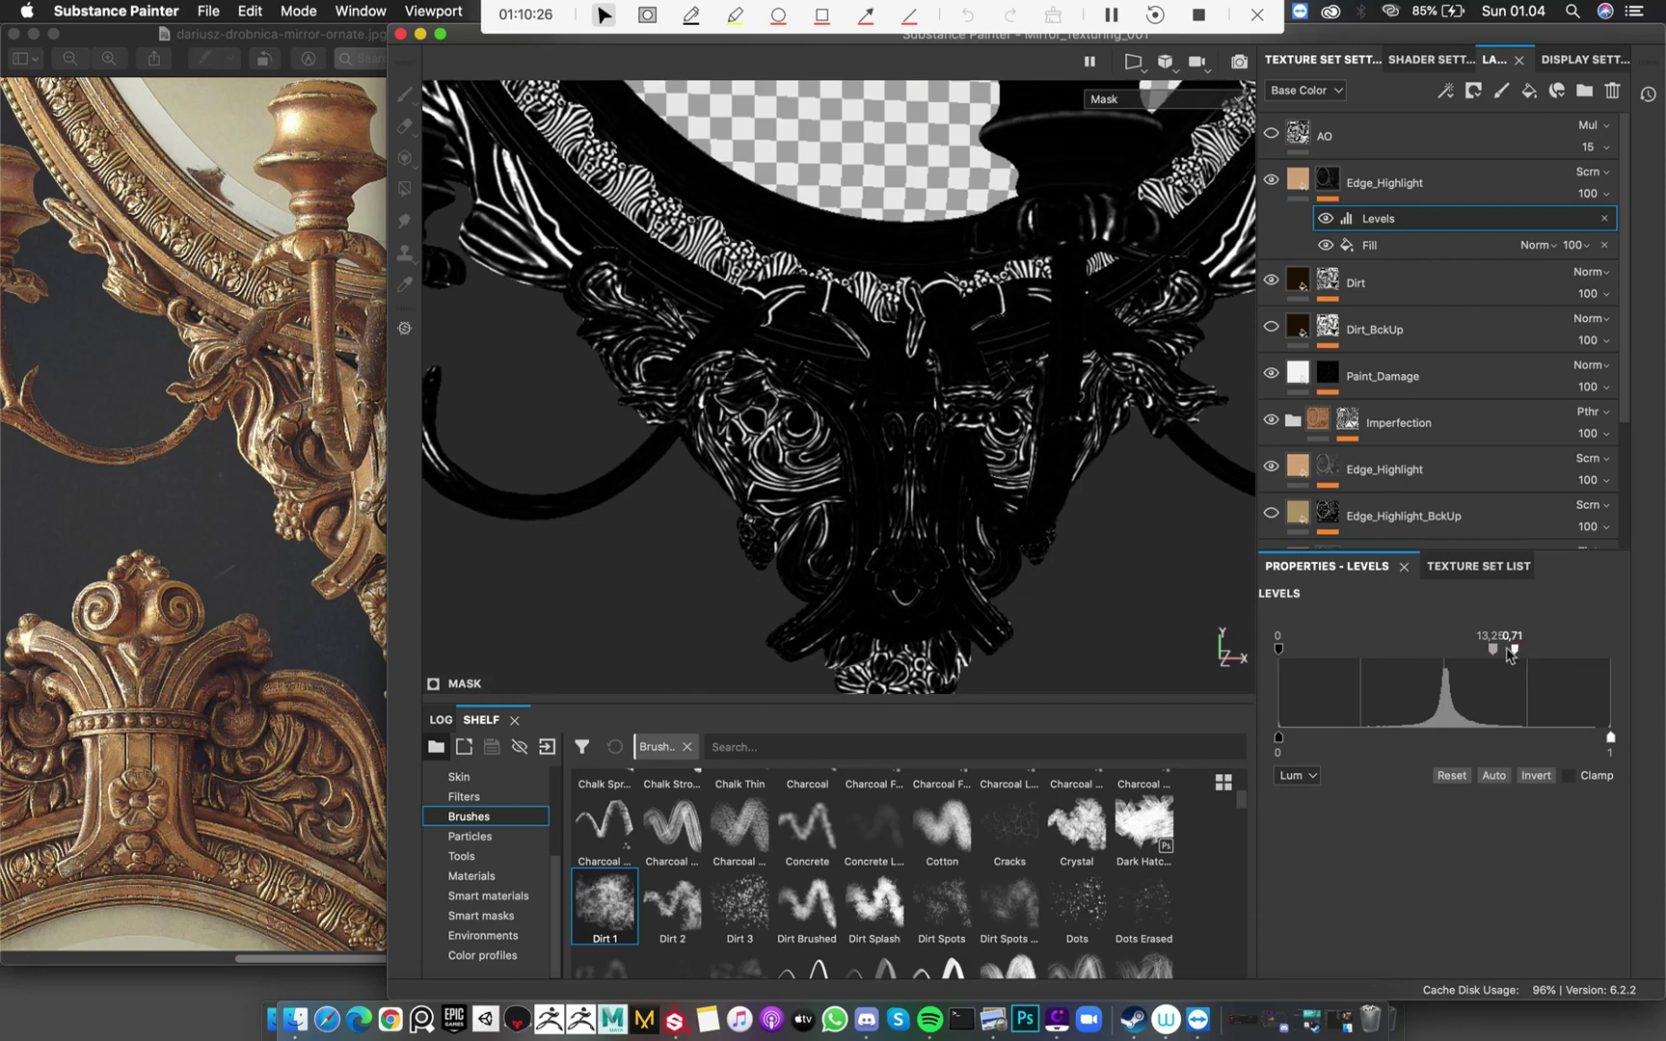
mouse_move(1512, 651)
left_mouse_down()
mouse_move(1485, 653)
mouse_move(1525, 653)
left_mouse_up()
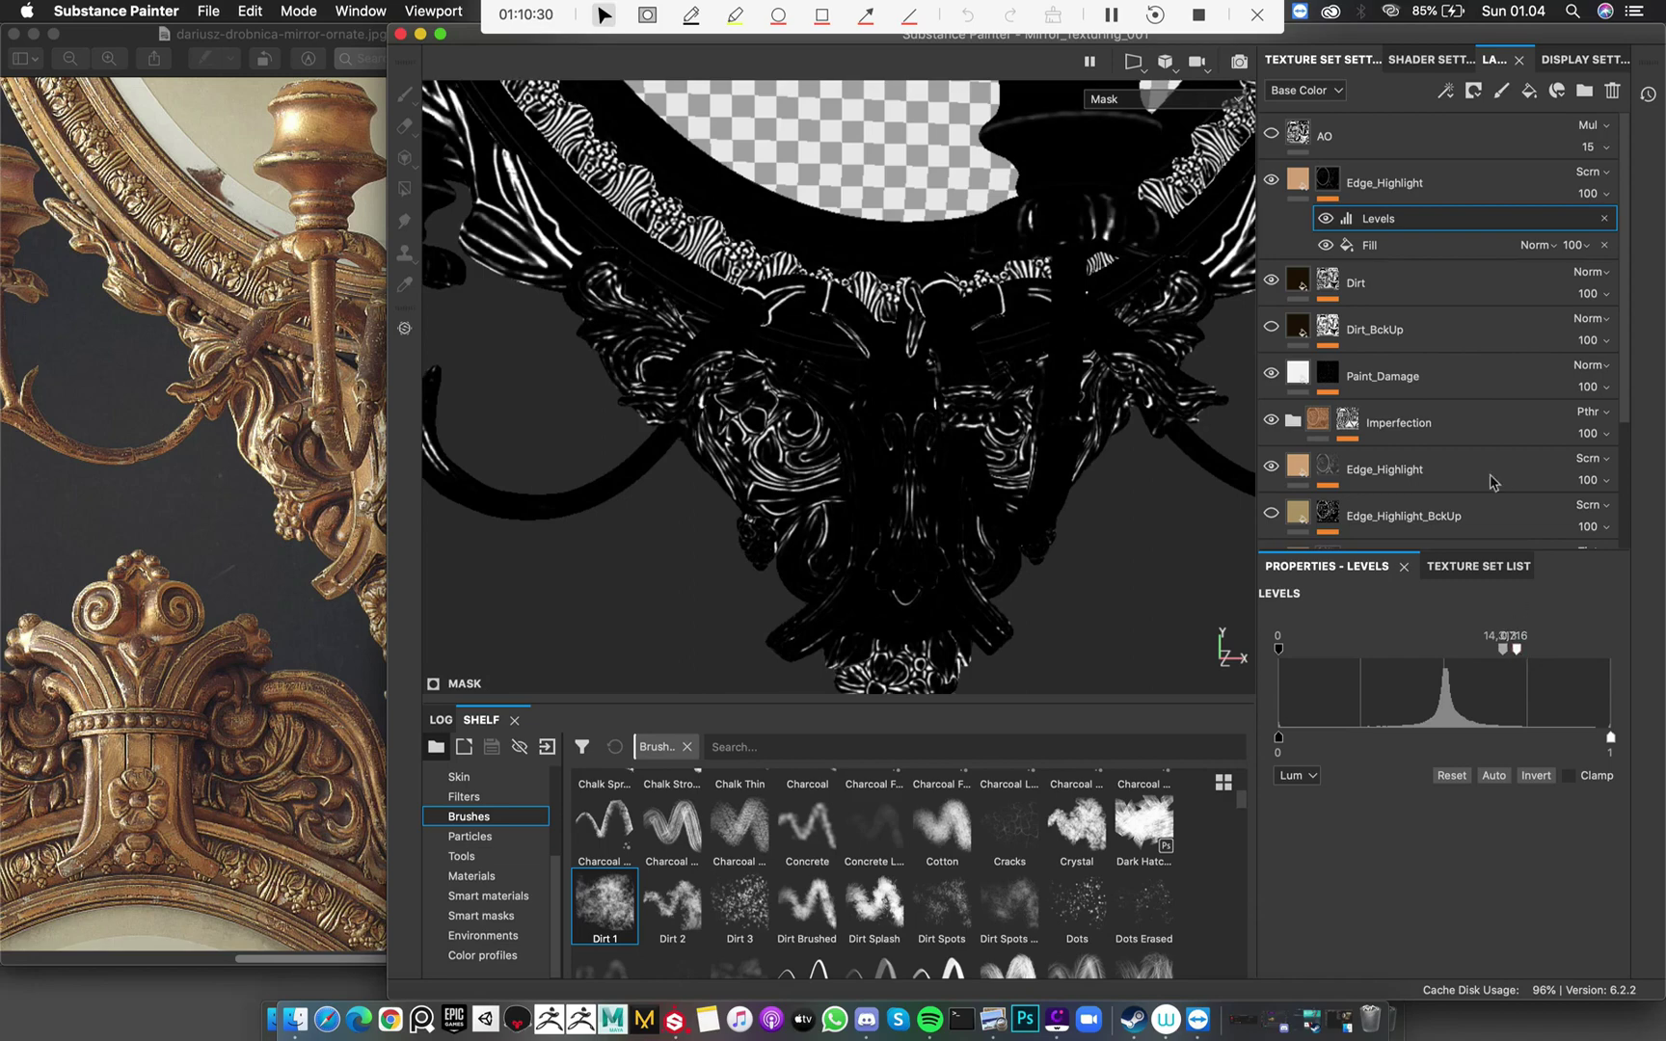
left_click(1296, 180)
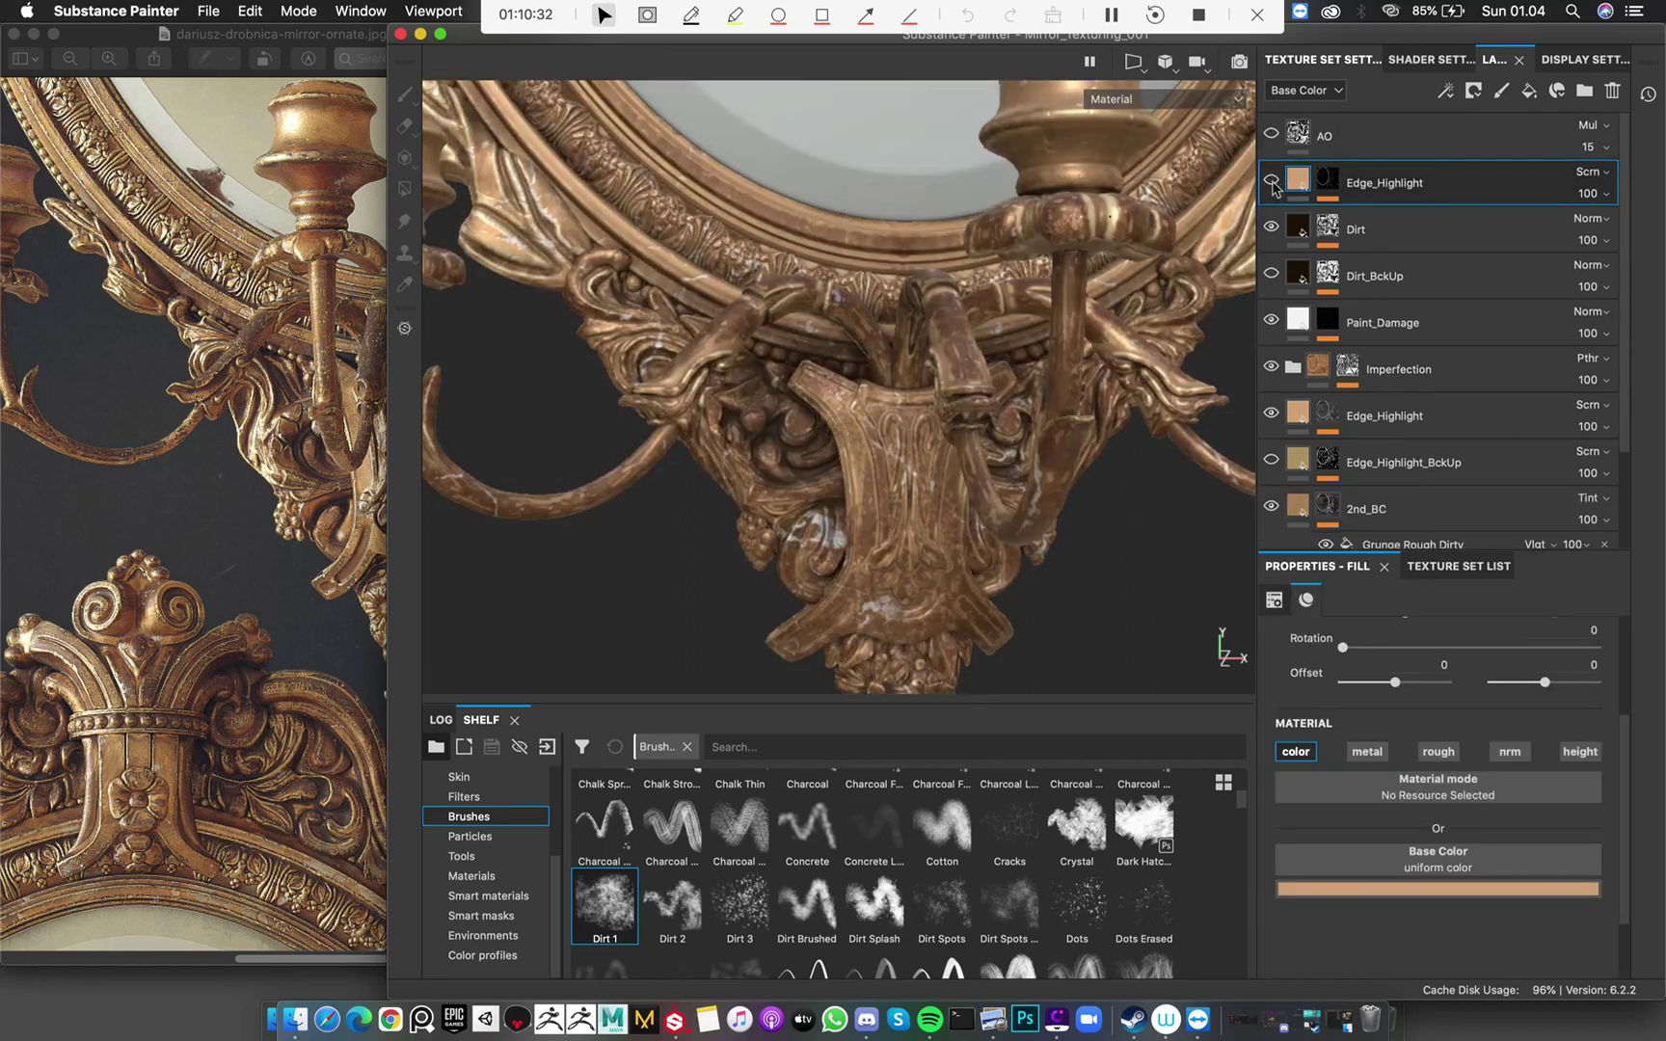
left_click(1273, 183)
left_click(1272, 183)
left_click(1273, 183)
Lower the upper Edge_Highlight layer's opacity to 10 and check the highlights on the lower ornament
right_click_drag(897, 530, 1008, 632, "alt")
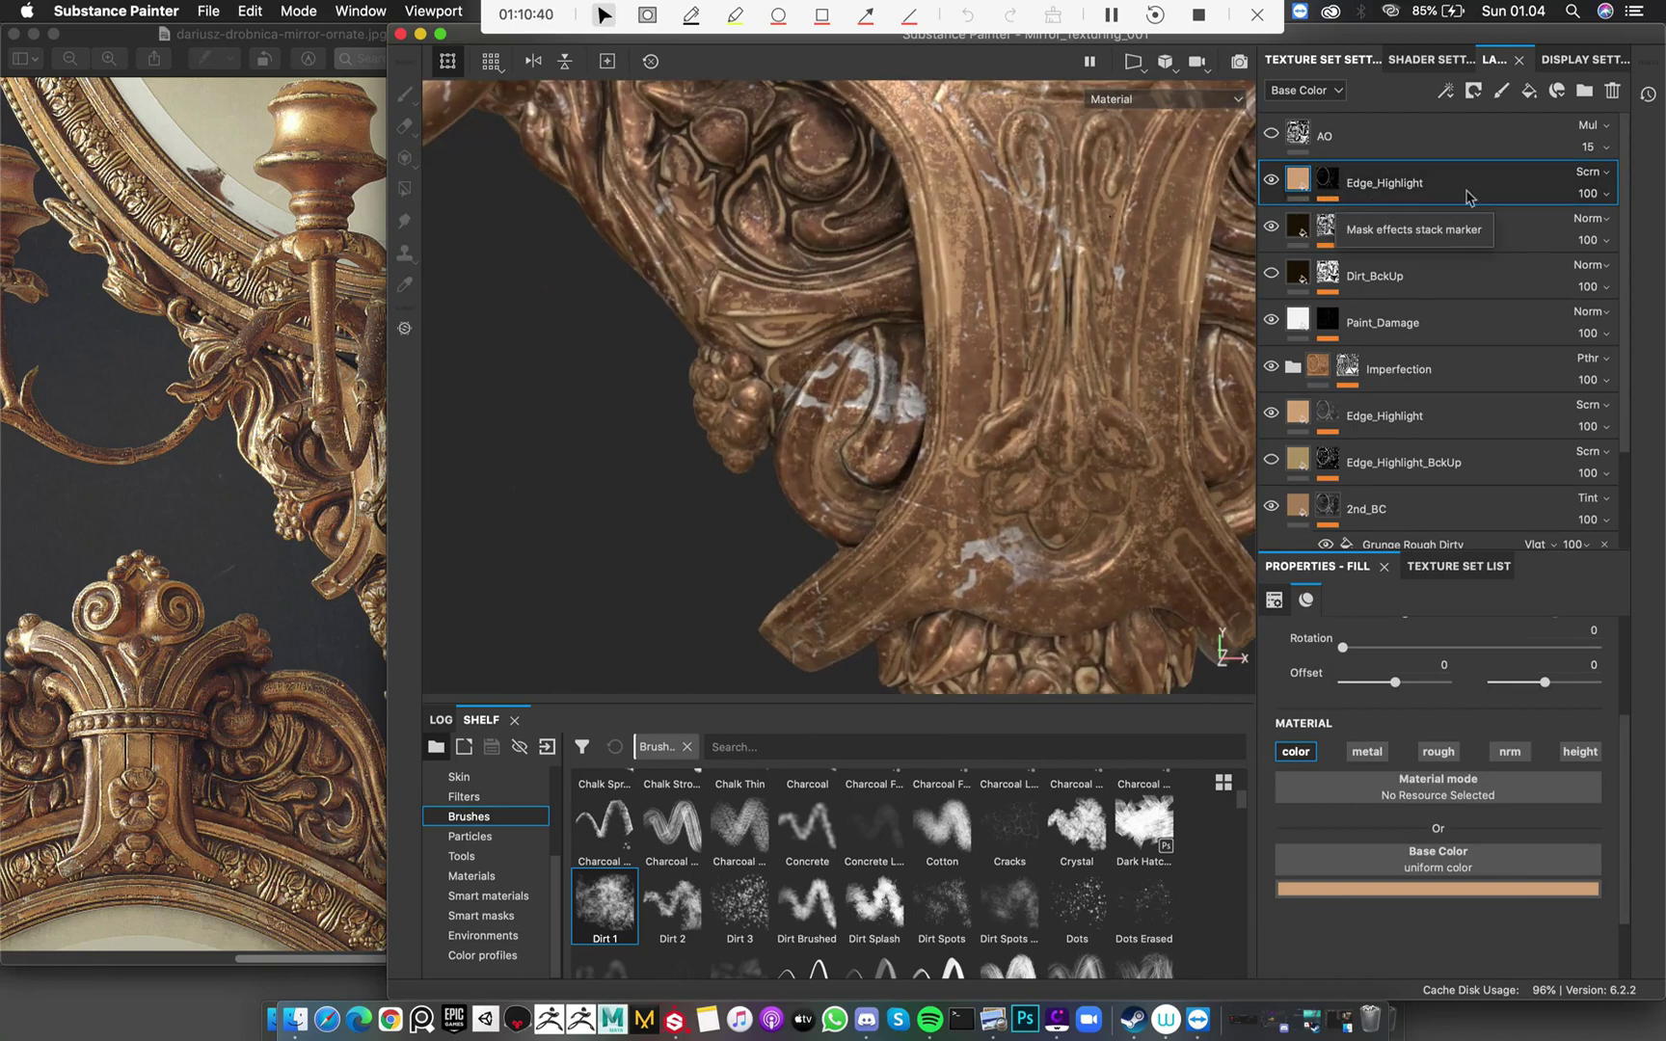
left_click(1597, 232)
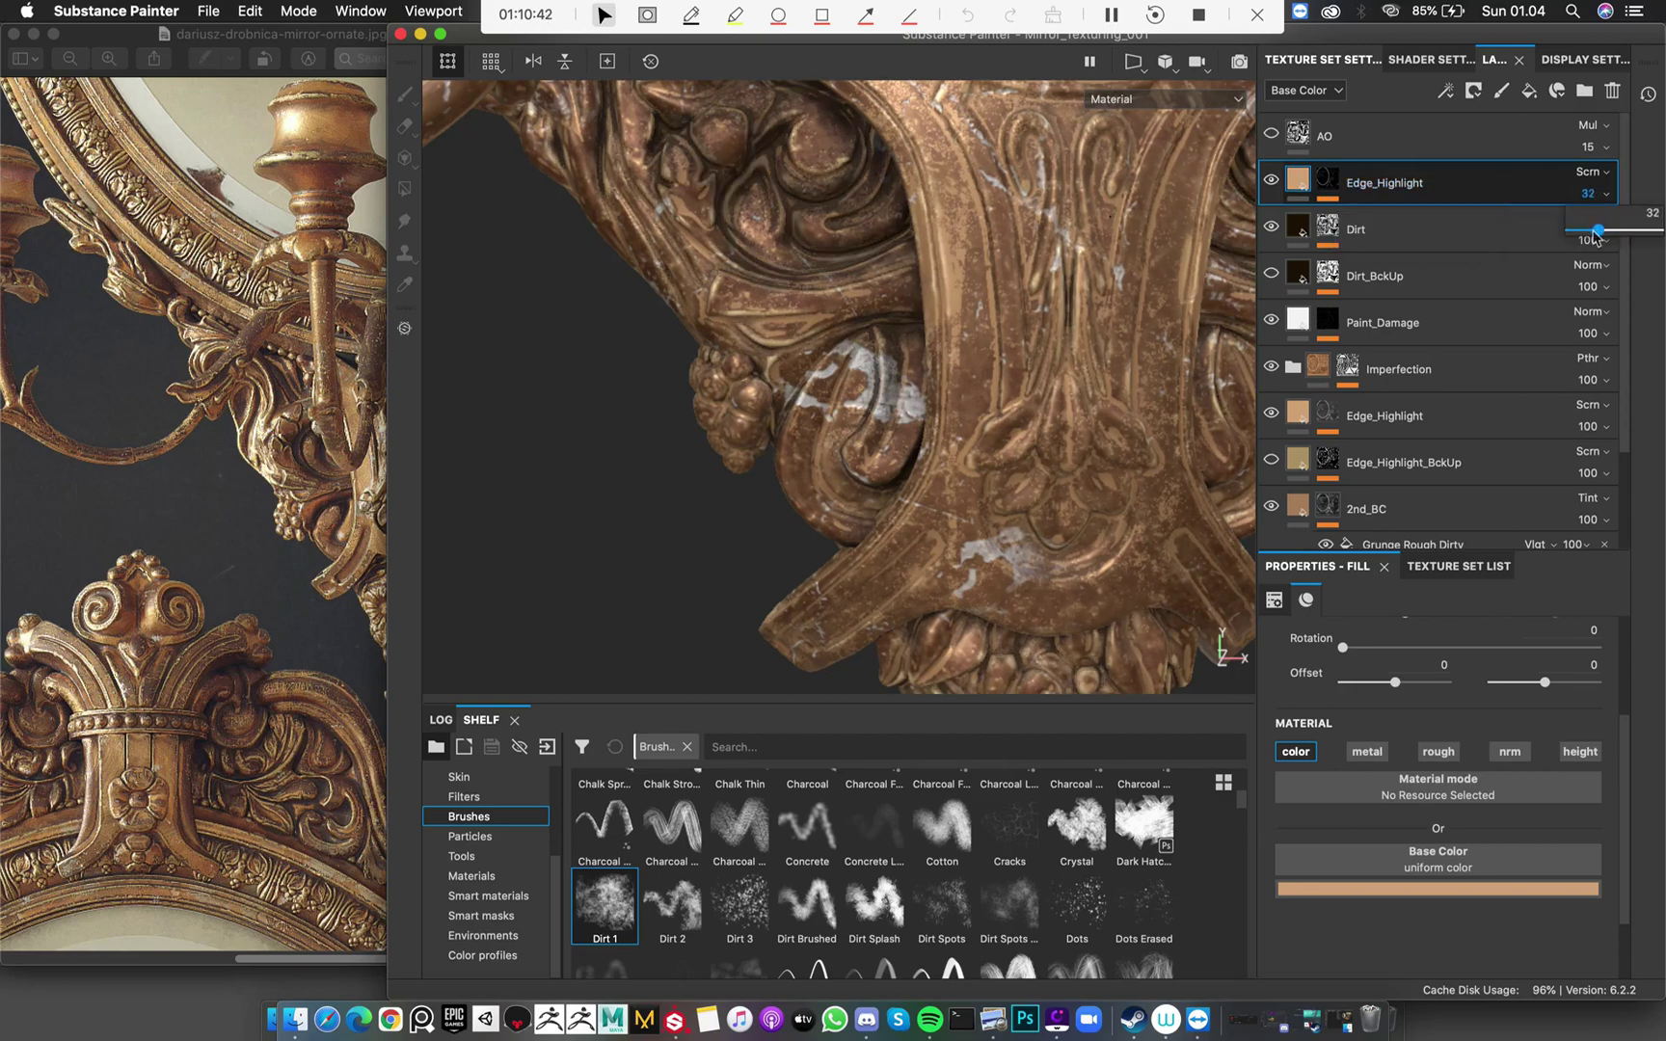
left_click_drag(1572, 246, 1539, 254)
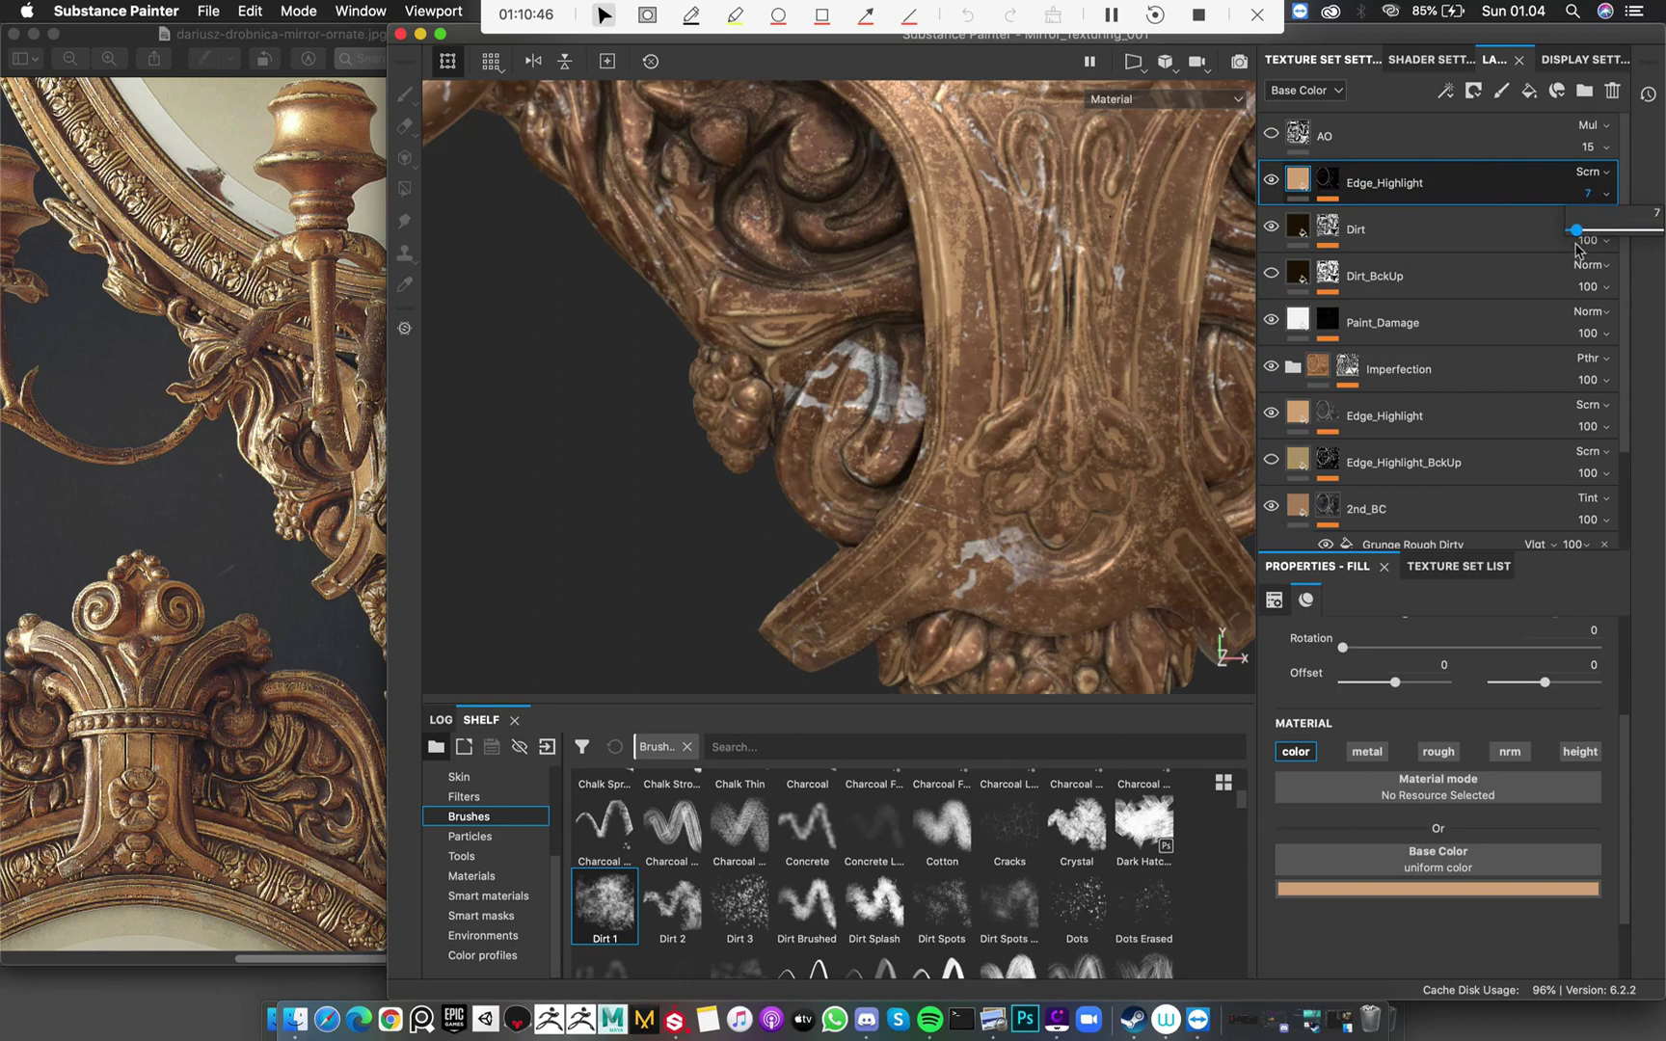
left_click_drag(1576, 250, 1579, 253)
right_click_drag(927, 457, 725, 349, "alt")
left_click_drag(725, 349, 1660, 226, "alt")
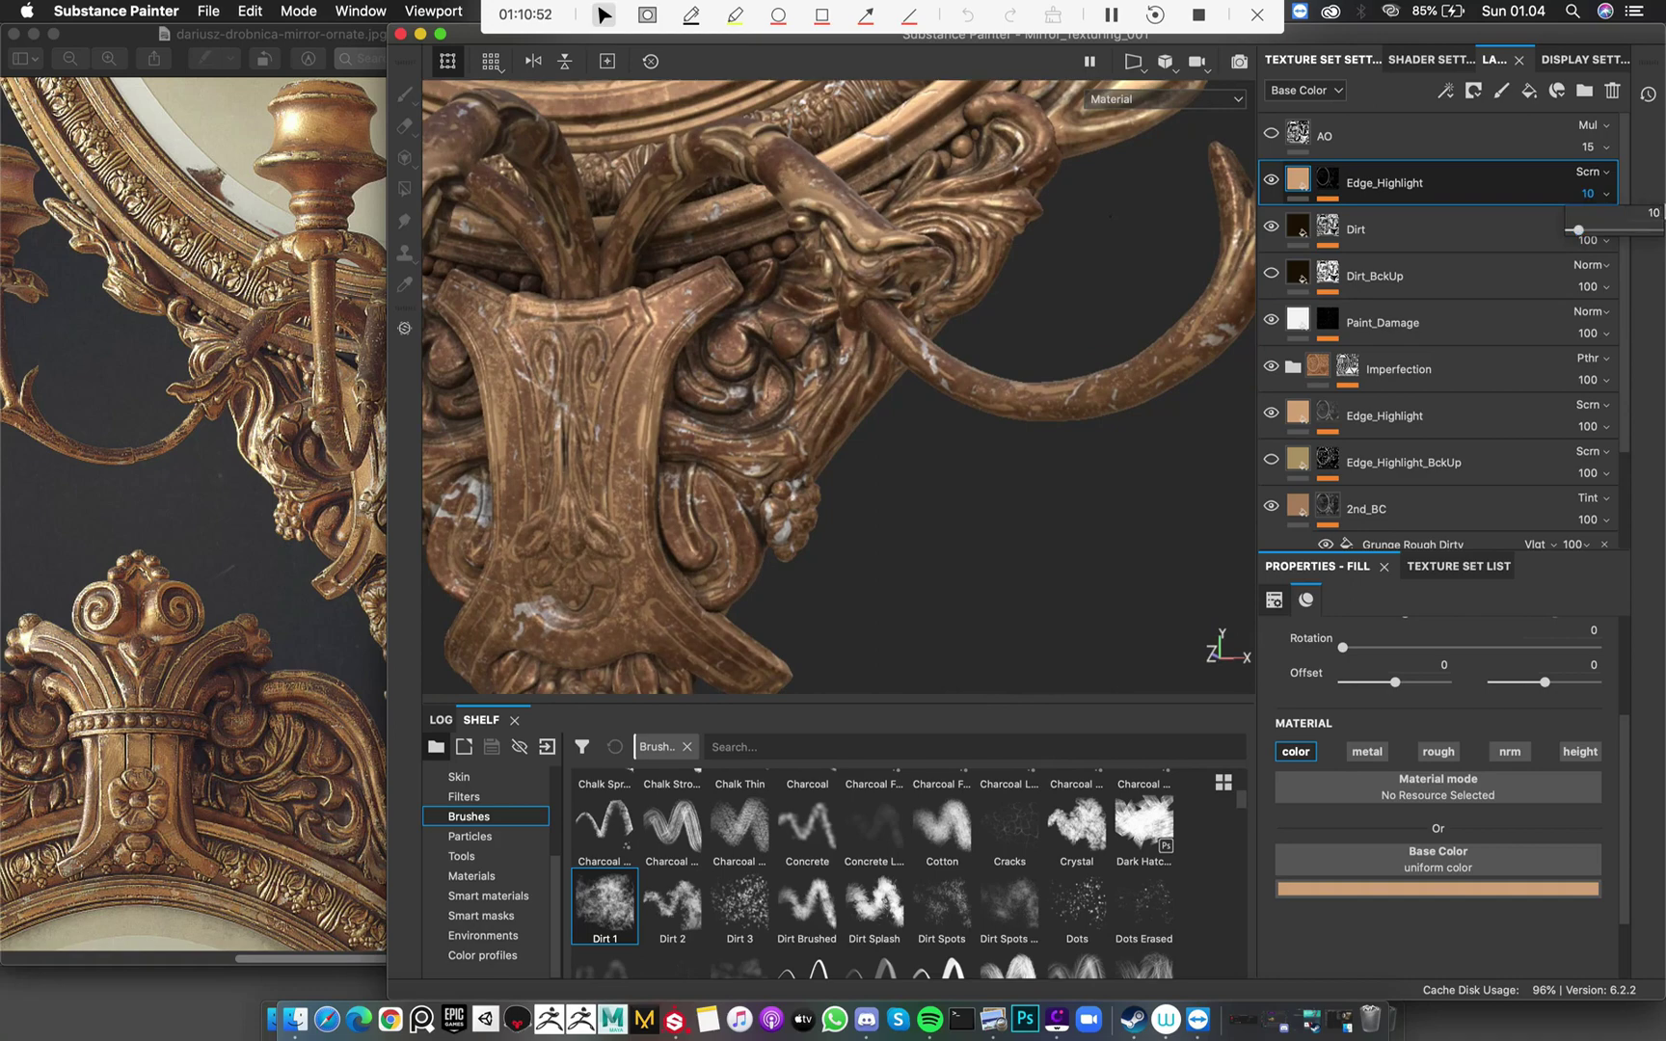
left_click_drag(581, 384, 761, 181, "alt")
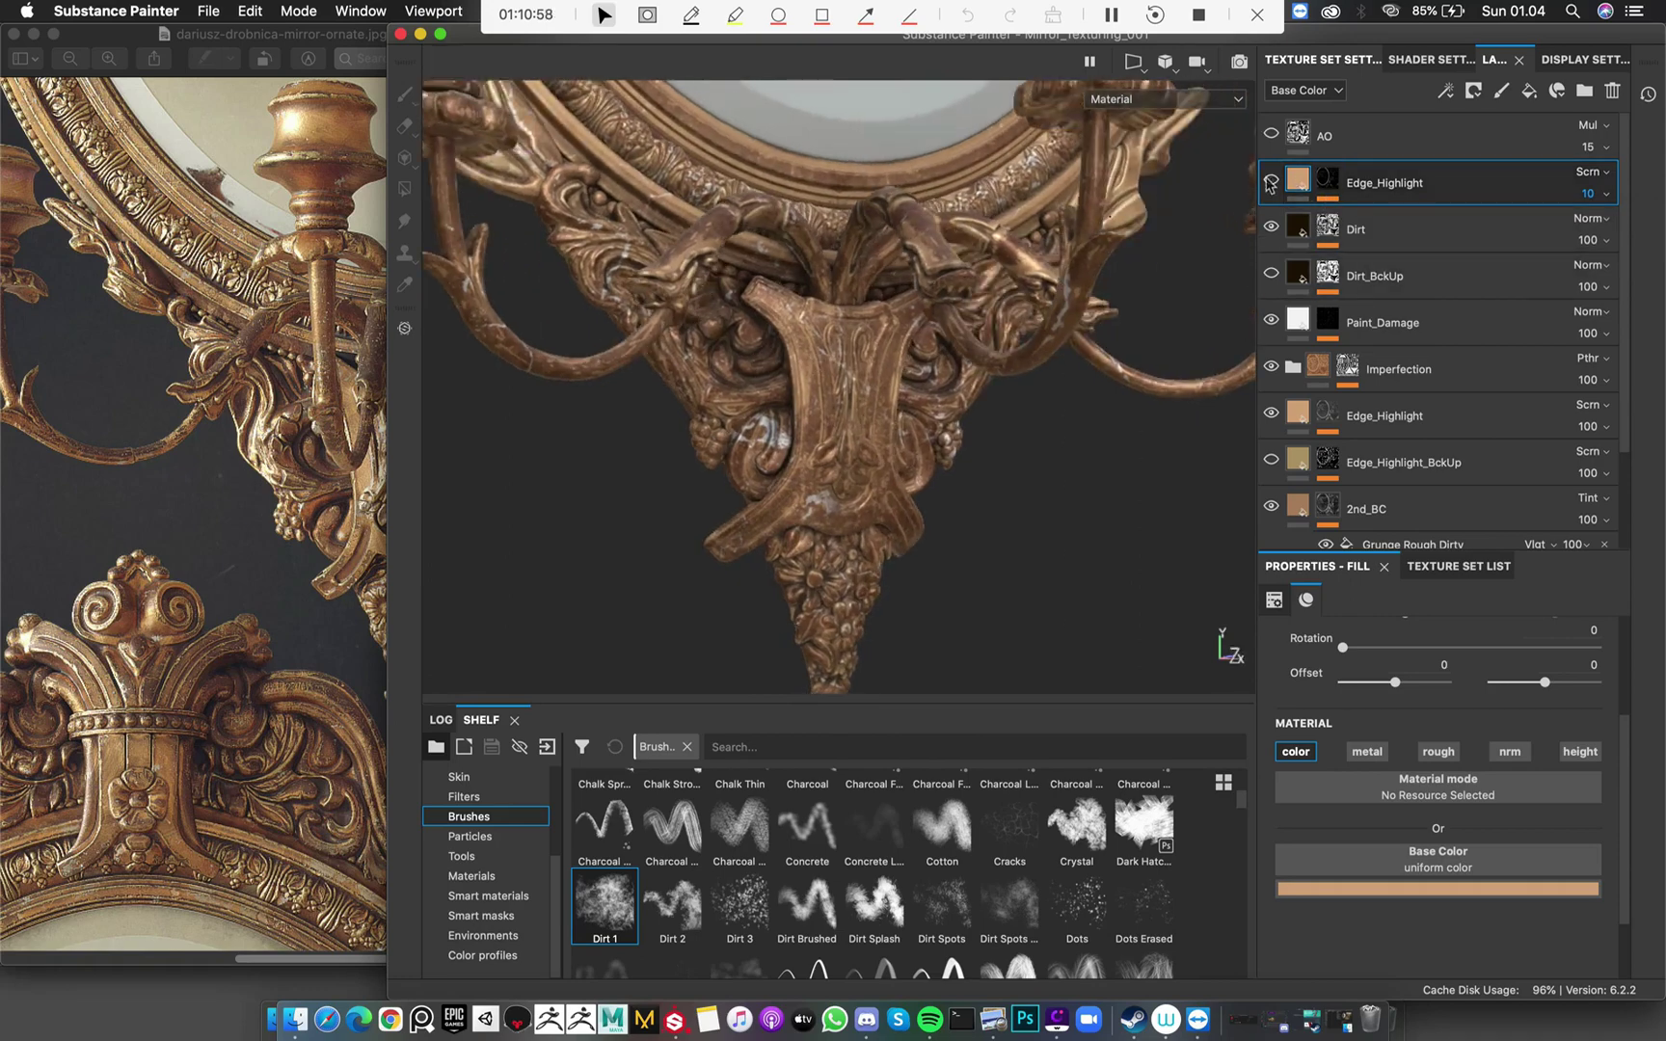
Examine the edge highlights across the whole mirror, from the top crest down to the candle arms
left_click_drag(909, 249, 555, 203, "alt")
key("f")
scroll(734, 353, "up", 5)
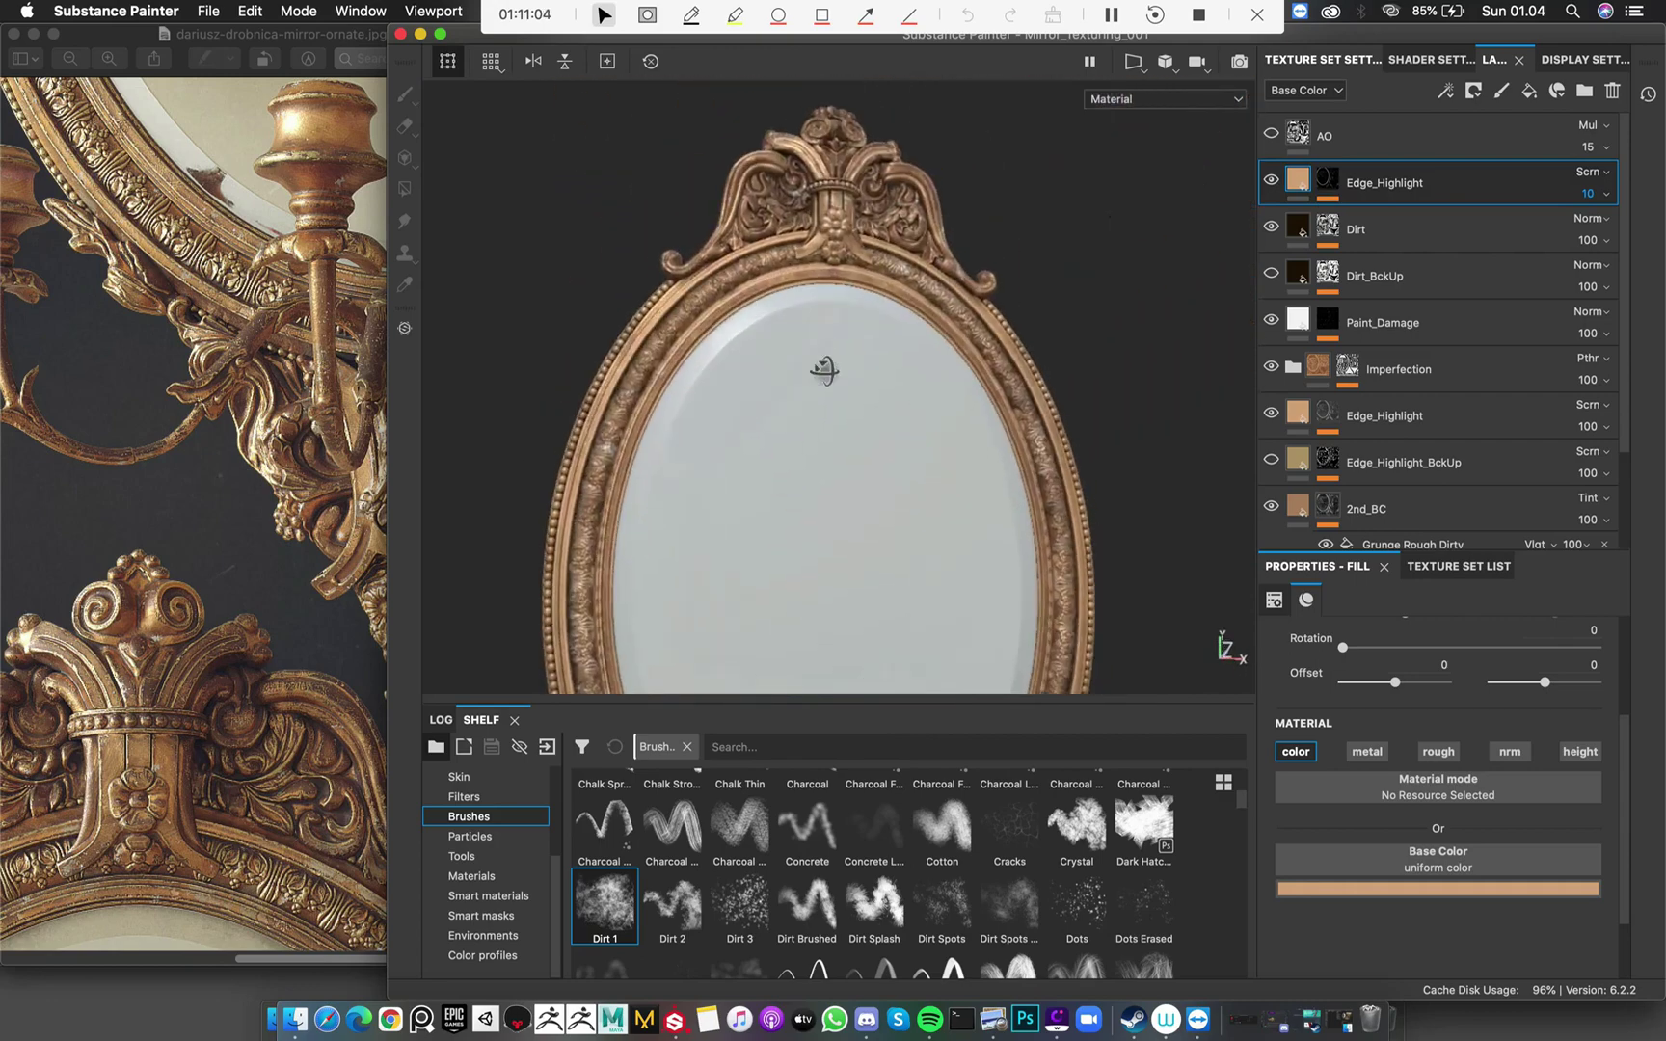
scroll(730, 445, "up", 3)
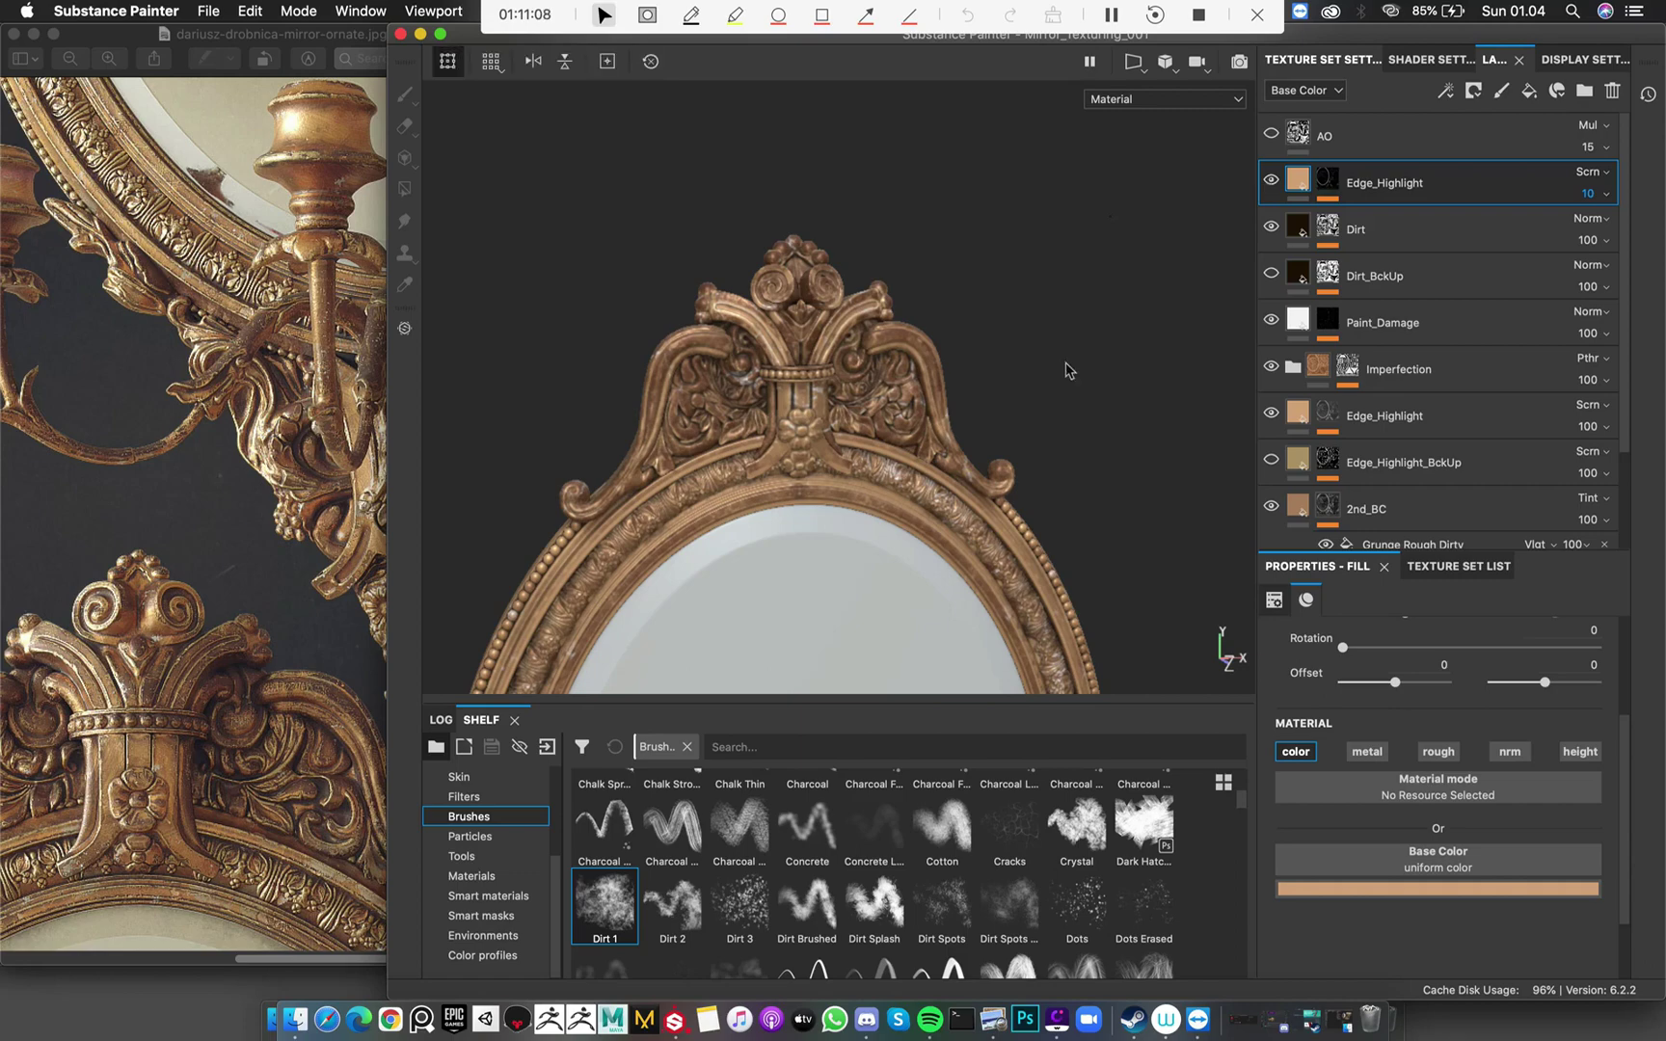
scroll(930, 473, "up", 2)
middle_click_drag(1079, 260, 1145, 418, "alt")
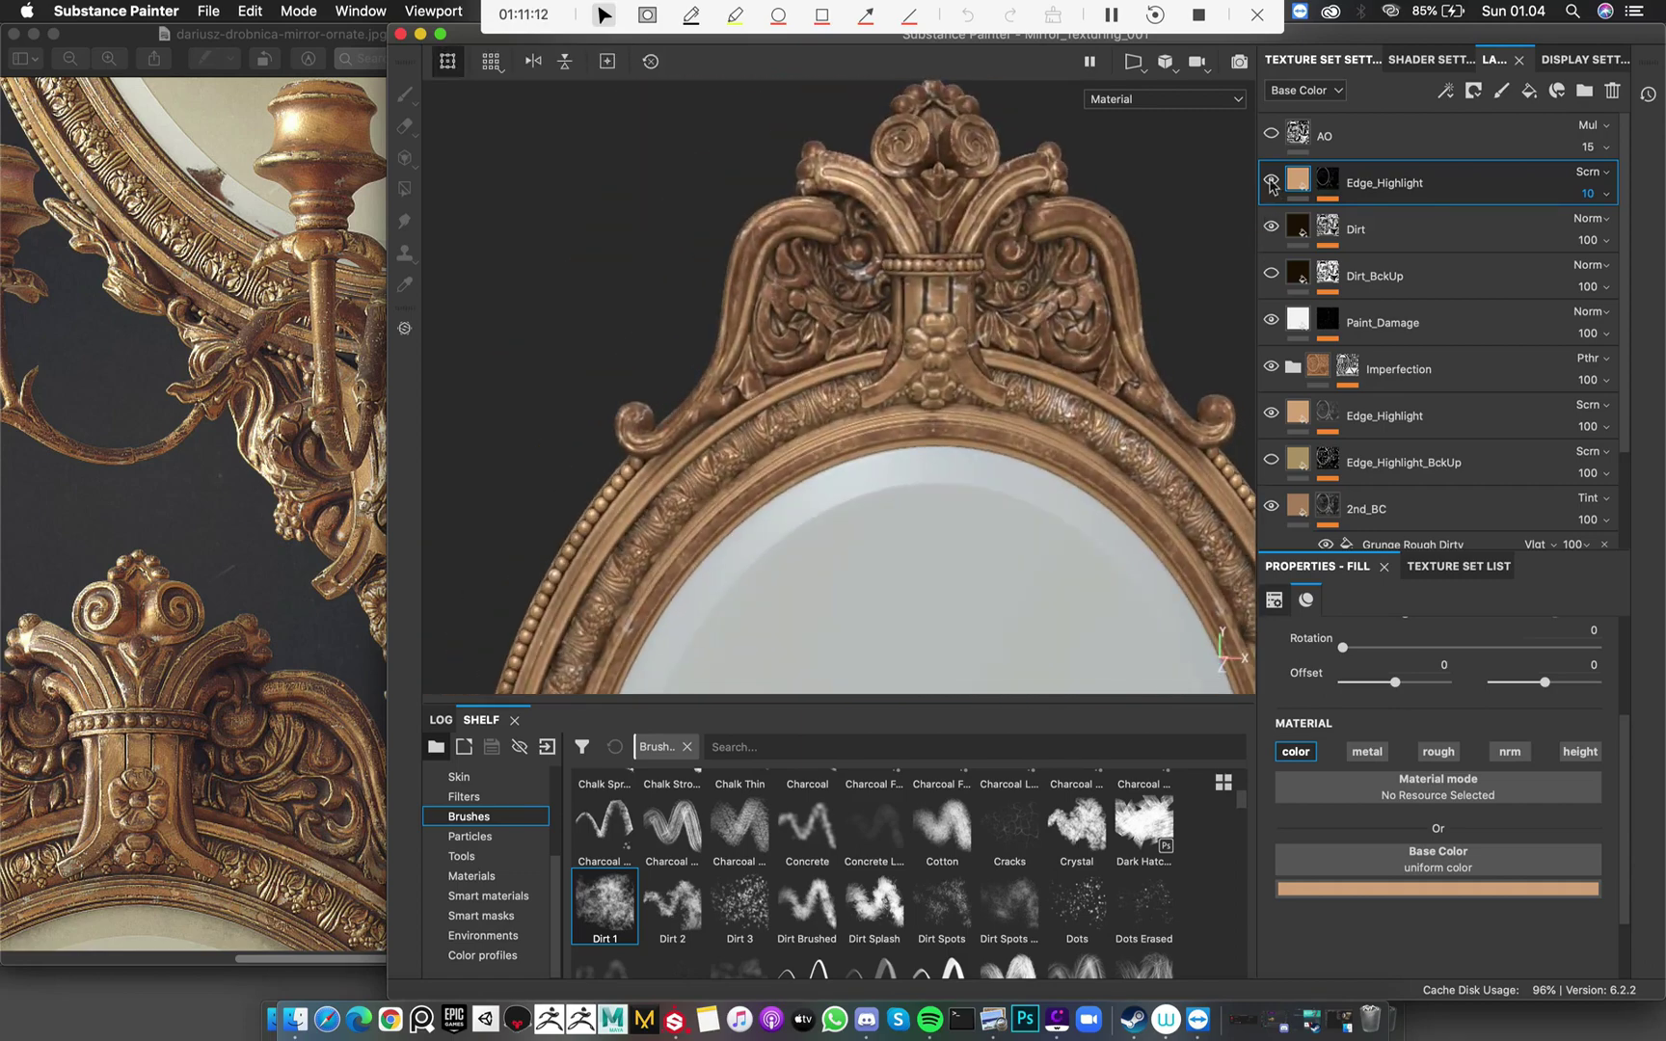
scroll(1071, 568, "down", 3)
scroll(1071, 567, "up", 2)
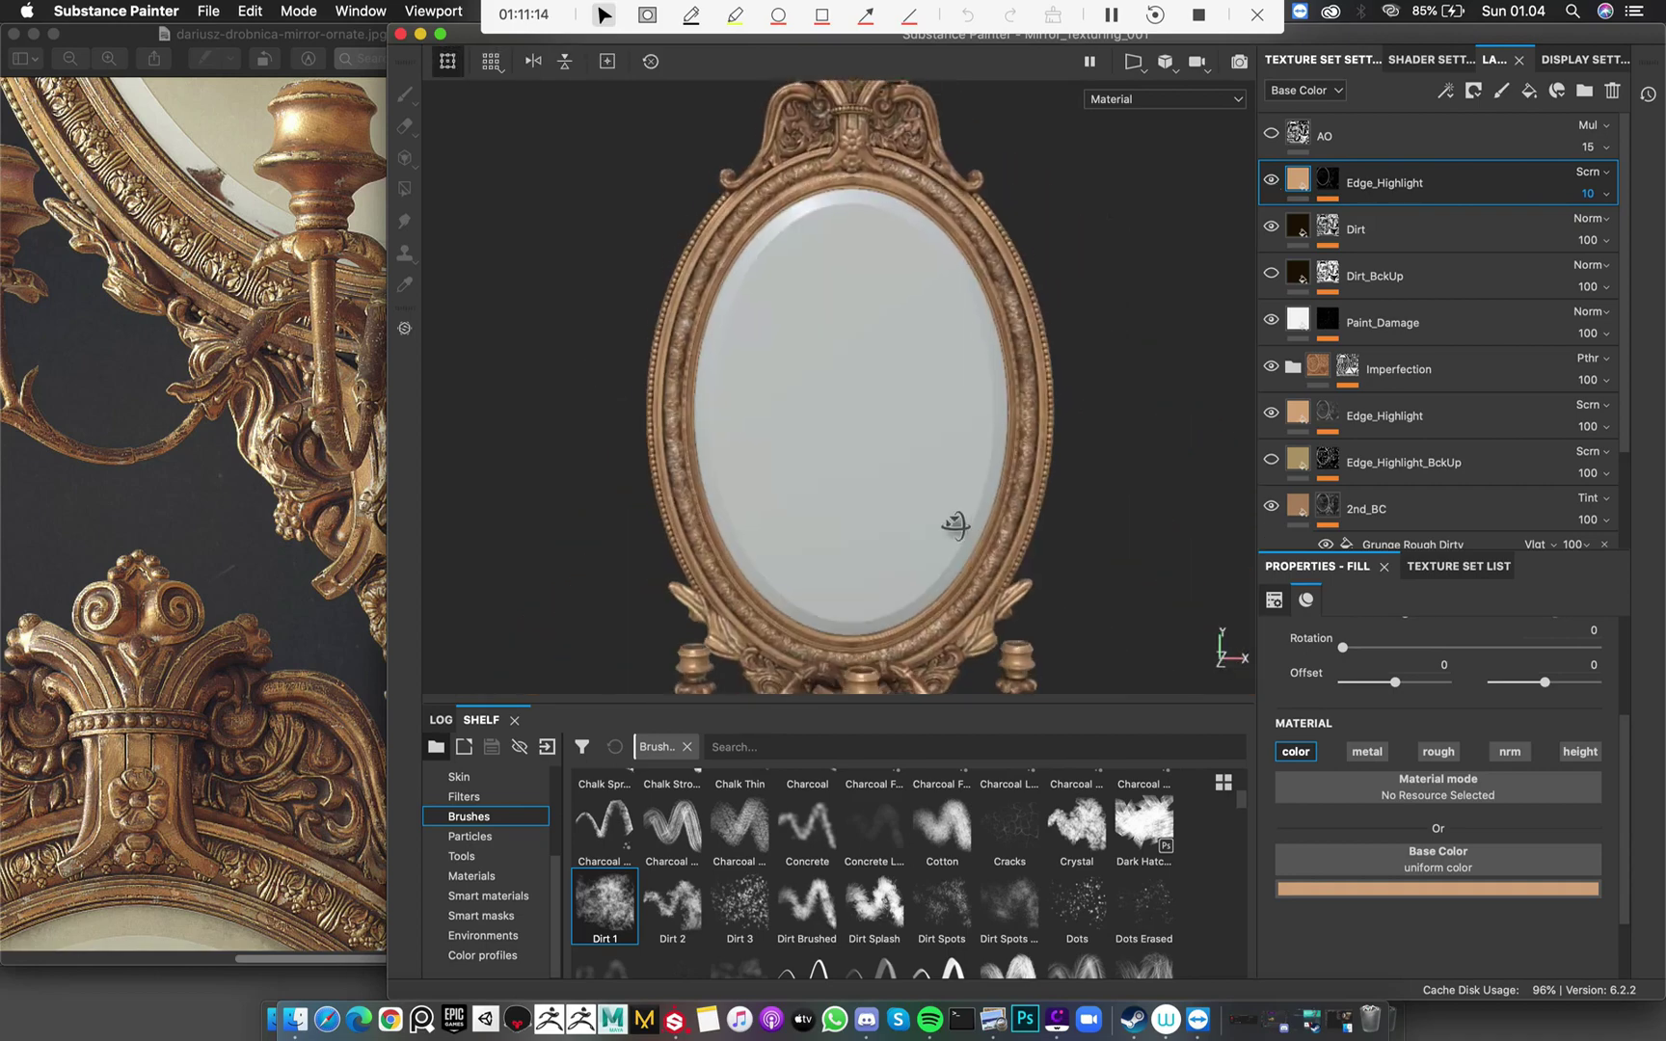
middle_click_drag(921, 501, 935, 207, "alt")
scroll(935, 207, "down", 3)
left_click_drag(906, 390, 888, 387, "alt")
middle_click_drag(866, 423, 842, 454, "alt")
scroll(942, 485, "up", 1)
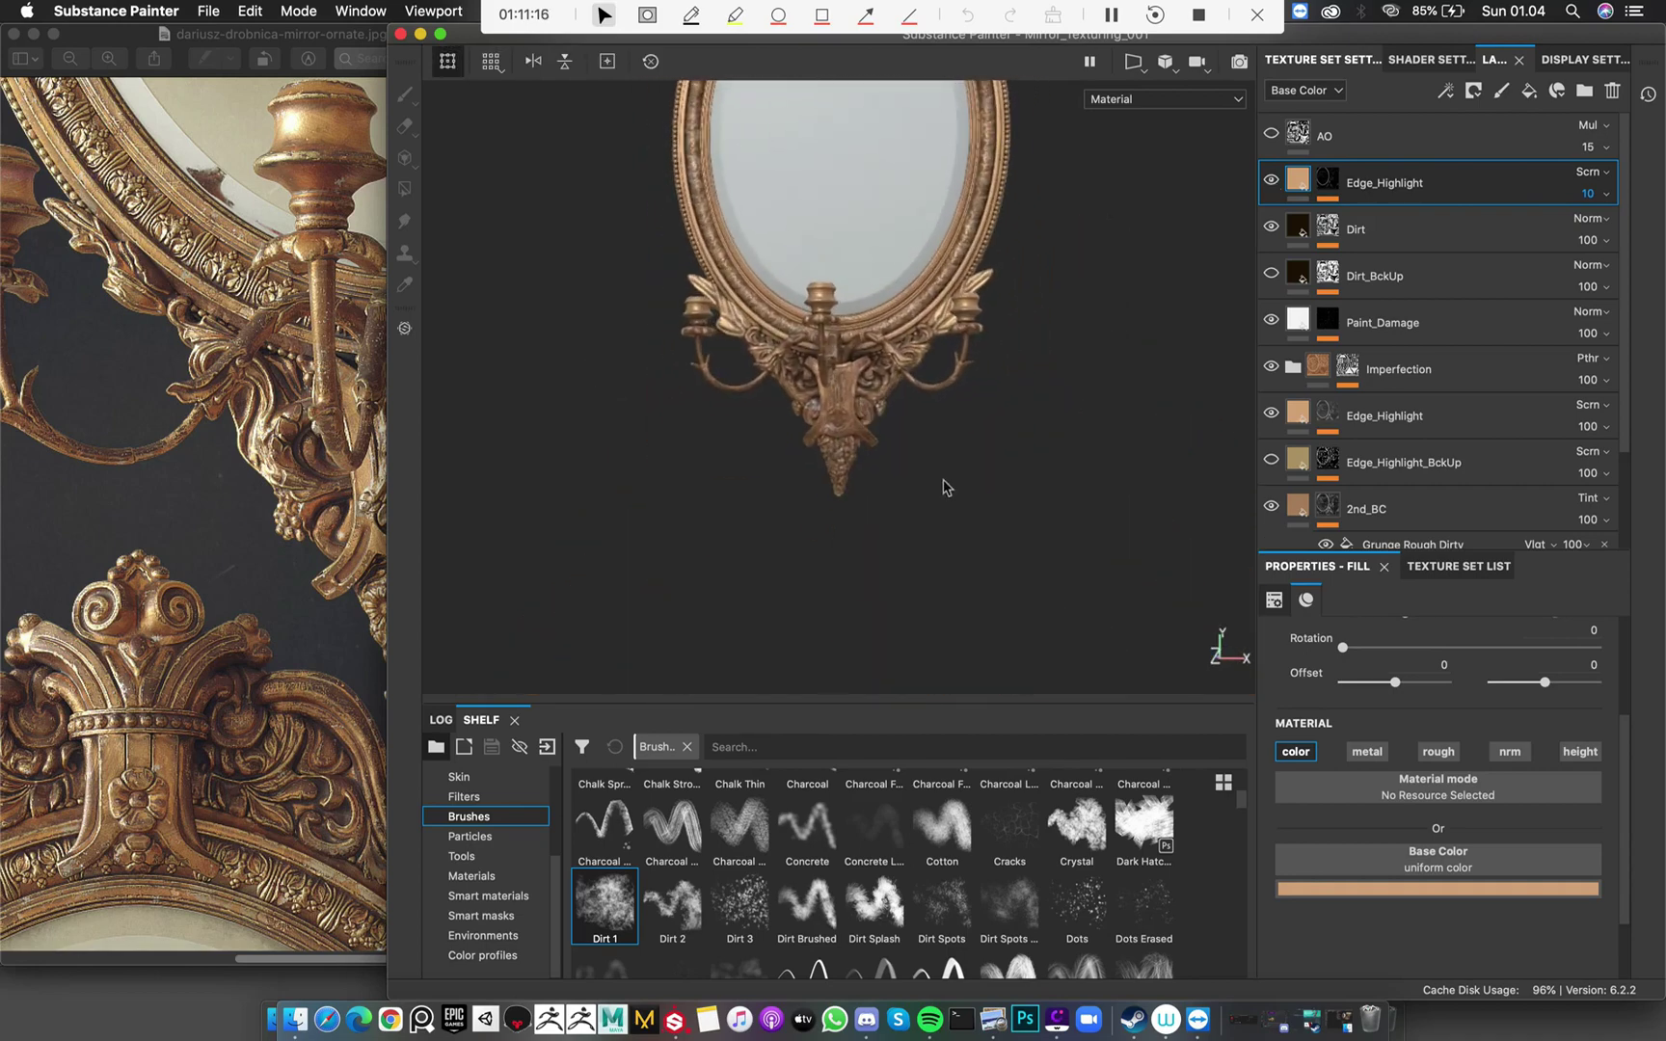
Compare the gold finish of the lower ornament with the mirror reference photo in Preview
left_click_drag(960, 432, 943, 428, "alt")
mouse_move(943, 428)
middle_mouse_down("alt")
mouse_move(902, 484)
mouse_move(829, 350)
mouse_move(812, 255)
middle_mouse_up("alt")
left_click(771, 396)
scroll(808, 355, "up", 2)
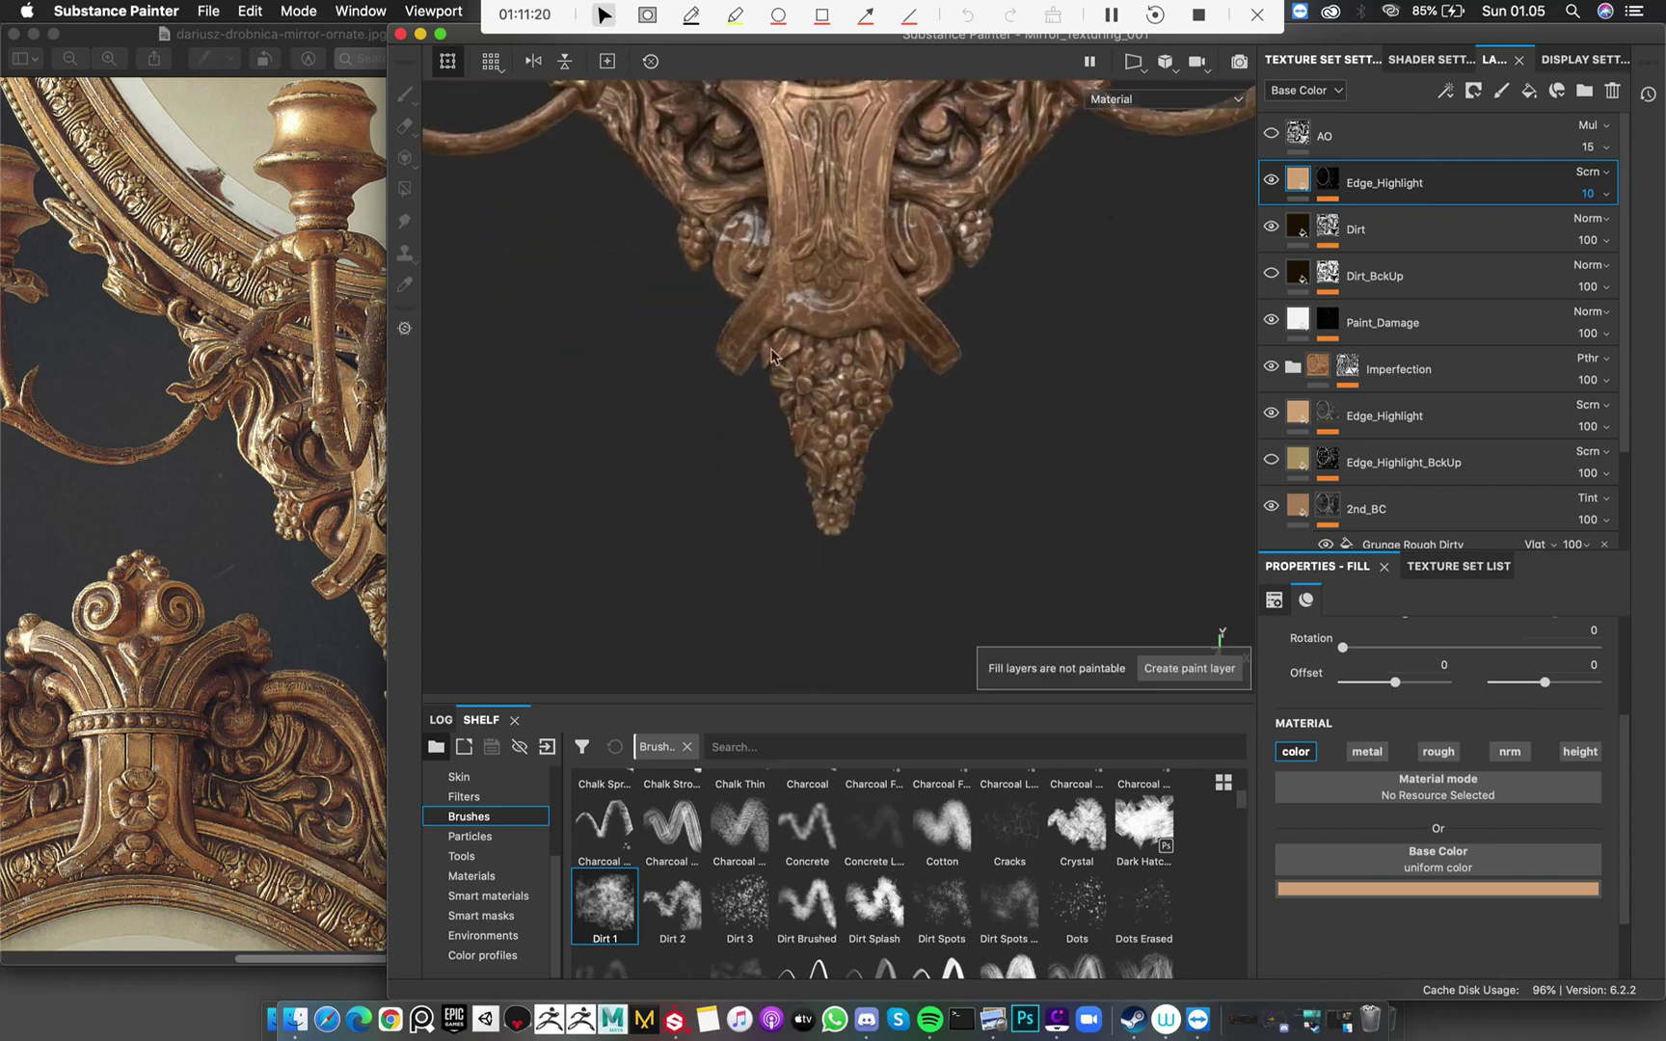
scroll(845, 344, "up", 2)
left_click(127, 405)
scroll(126, 405, "up", 3)
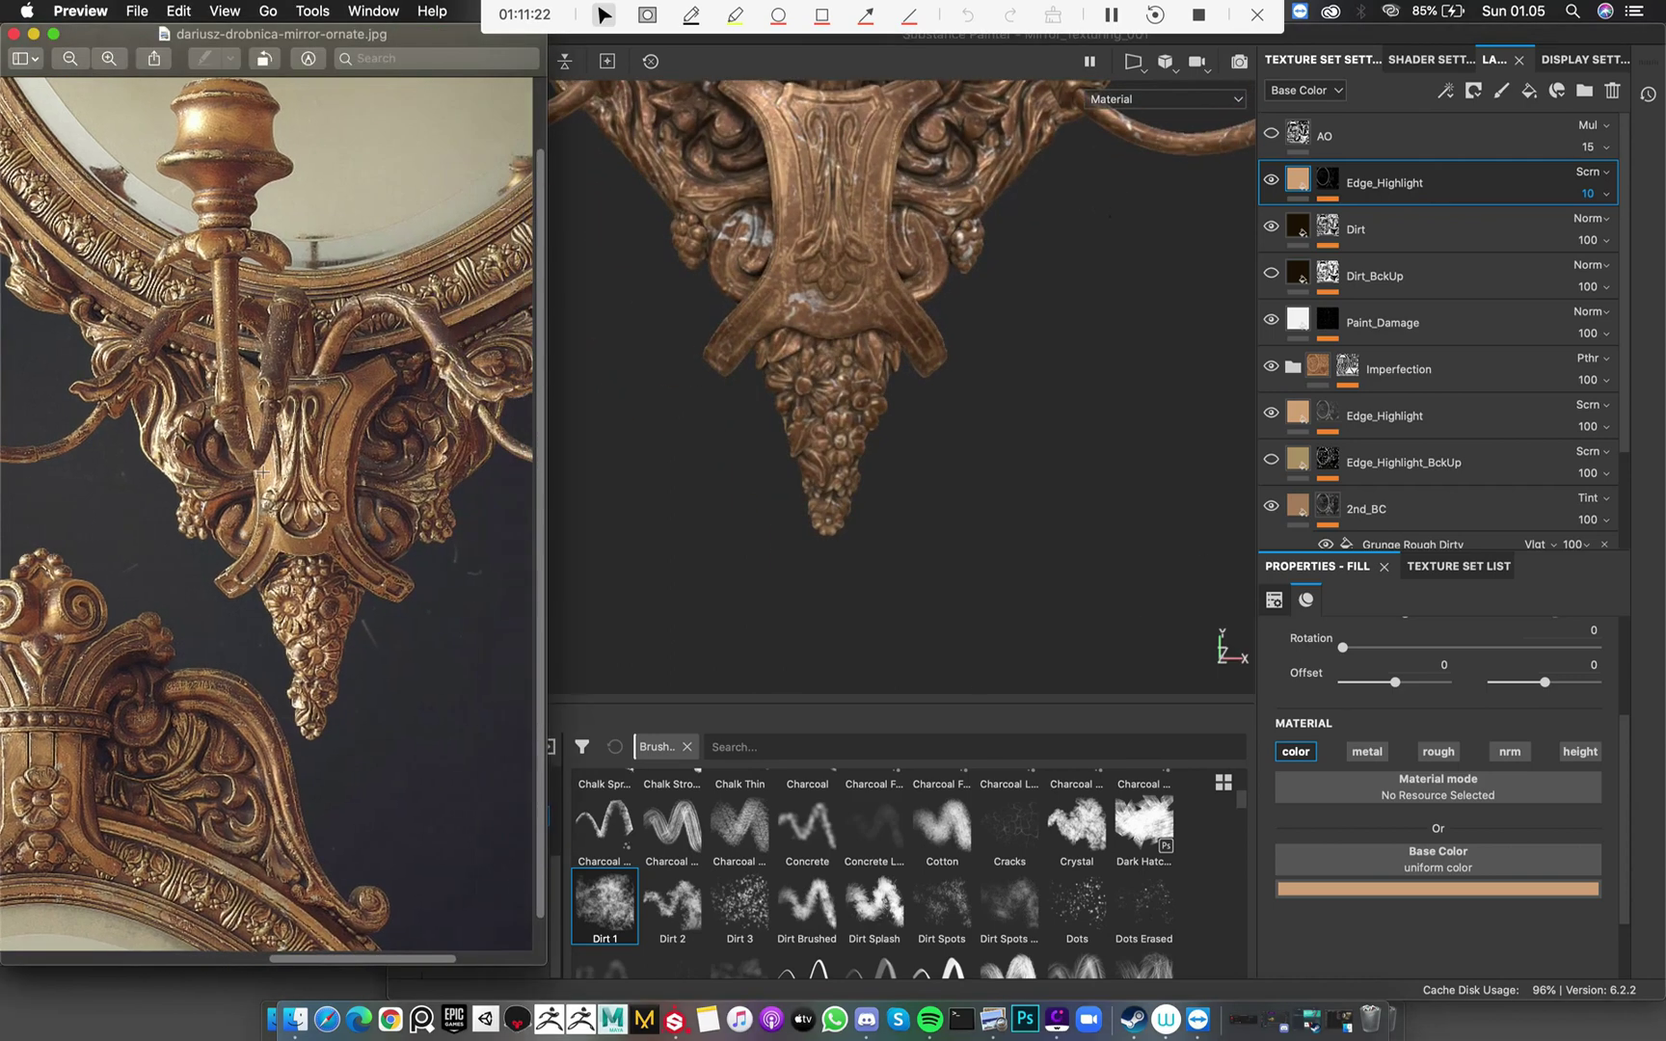
left_click(812, 231)
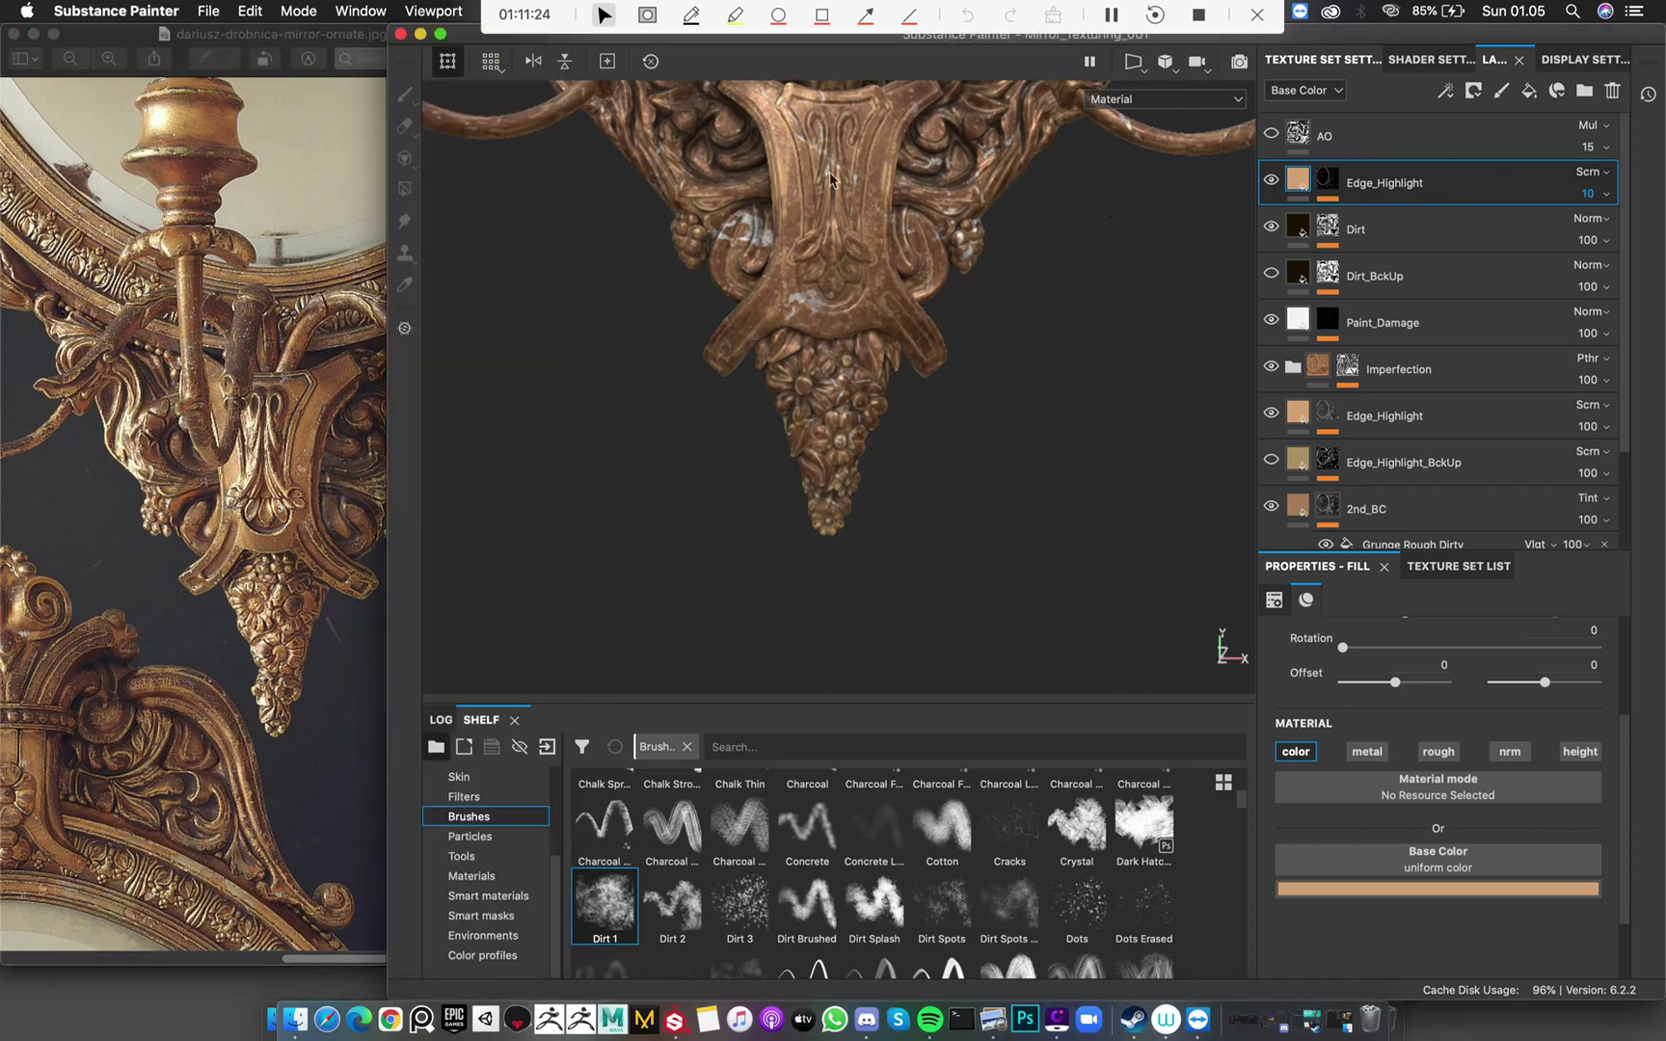
scroll(830, 178, "up", 3)
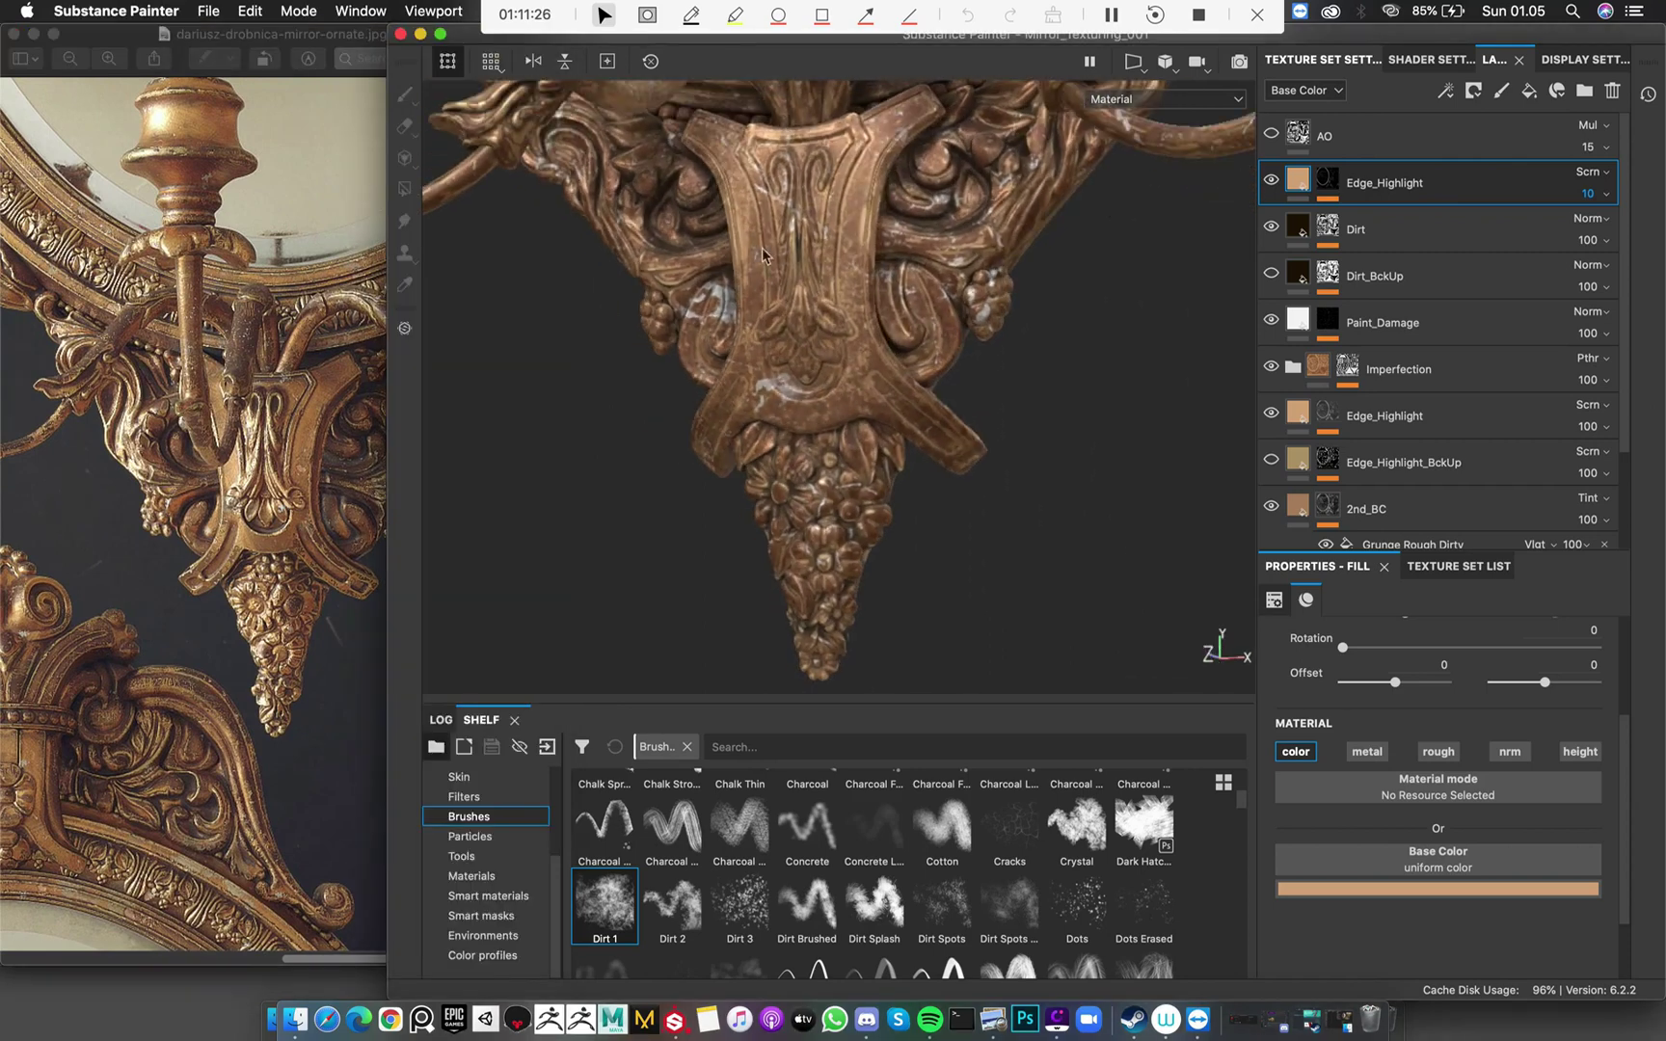
Duplicate the BC fill layer and move the copy directly above the Imperfection folder
scroll(1348, 371, "down", 3)
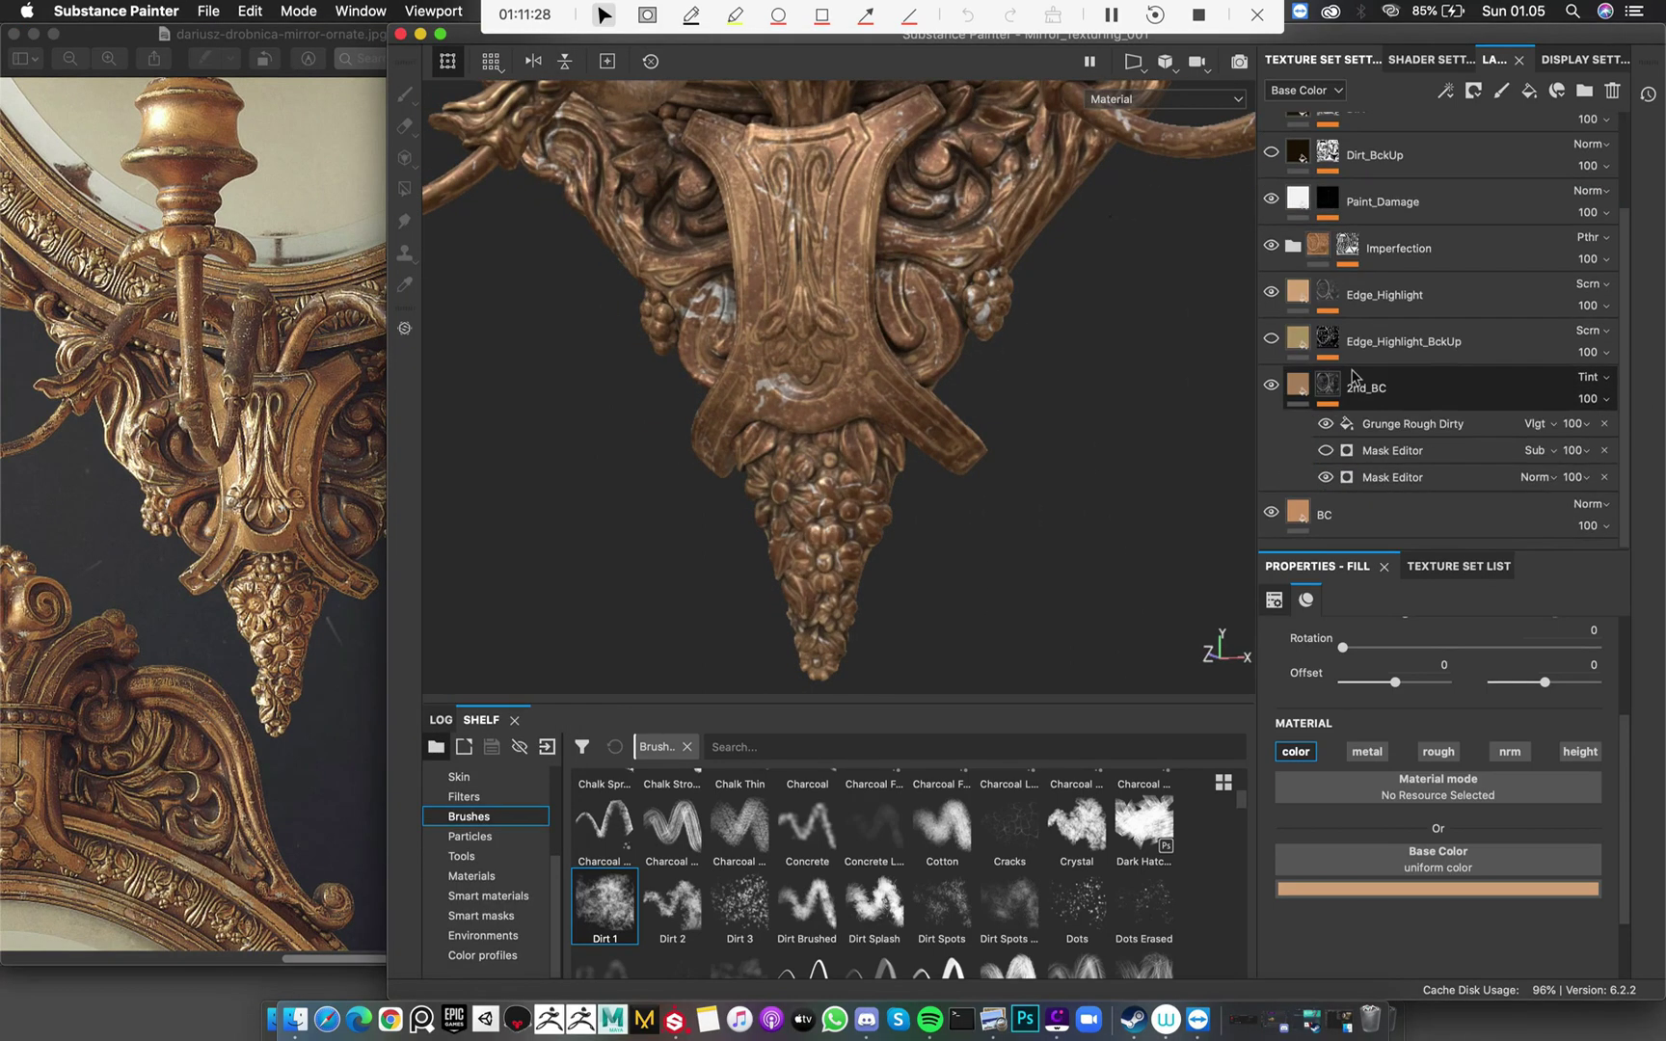
left_click(1357, 521)
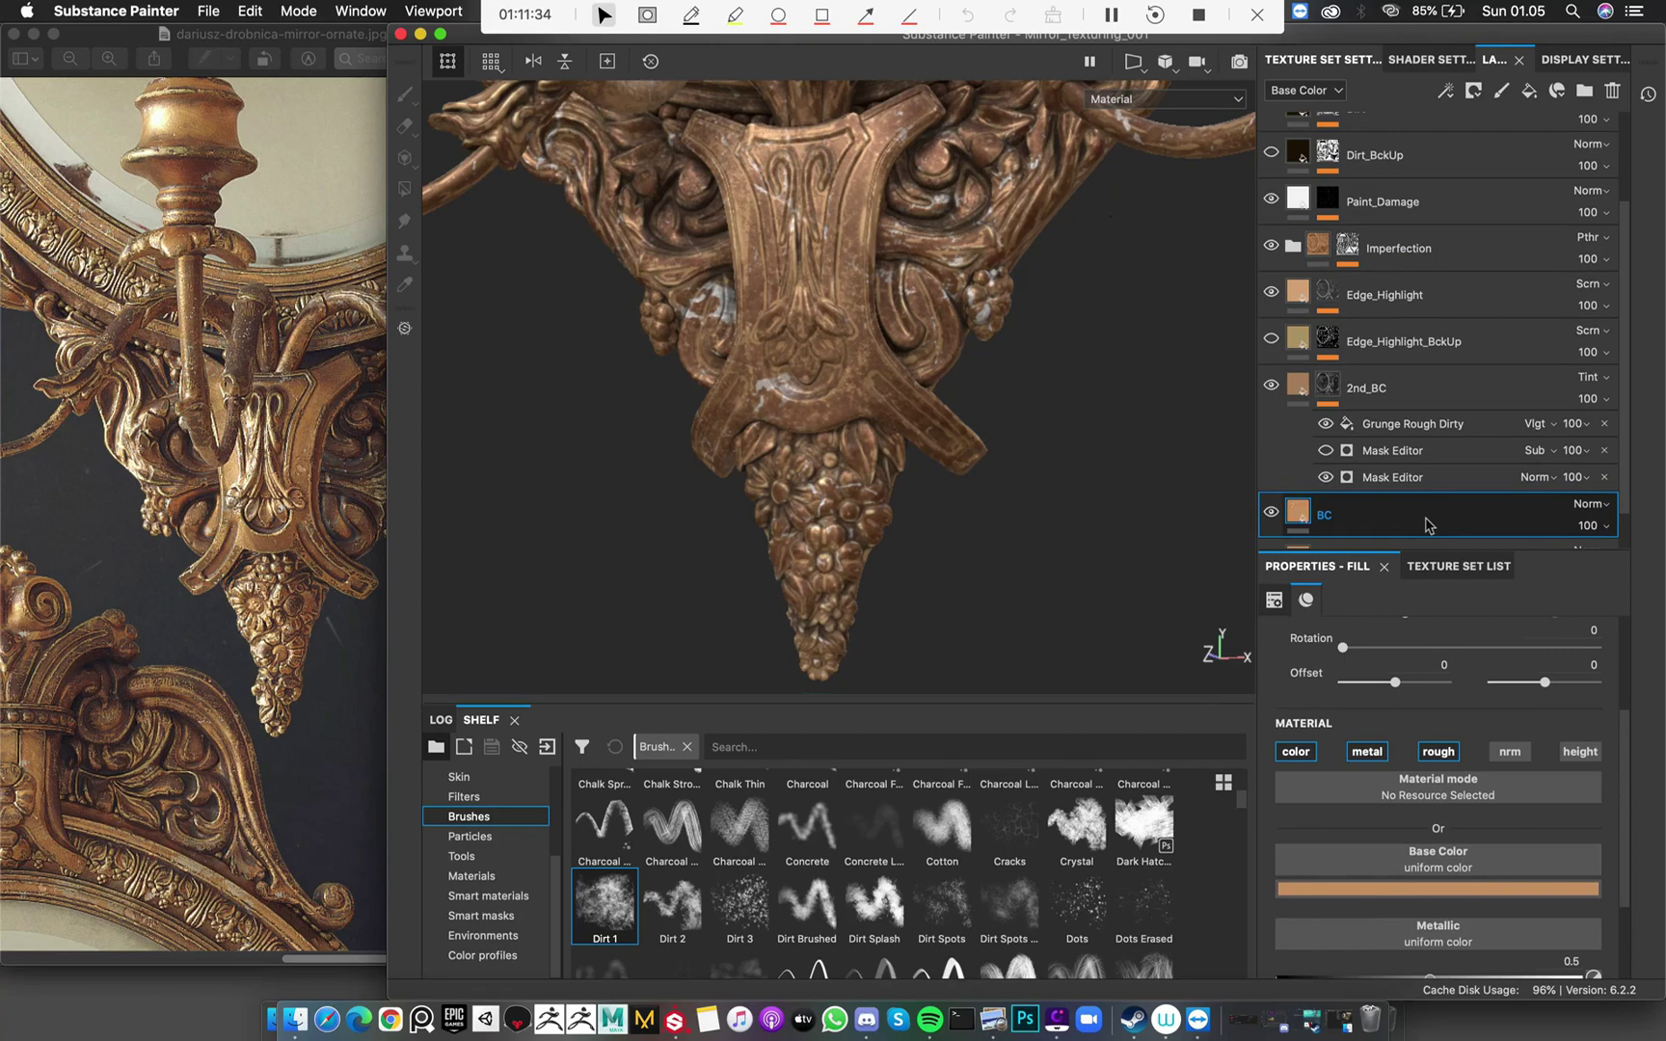
left_click_drag(1423, 498, 1320, 300)
right_click(1304, 282)
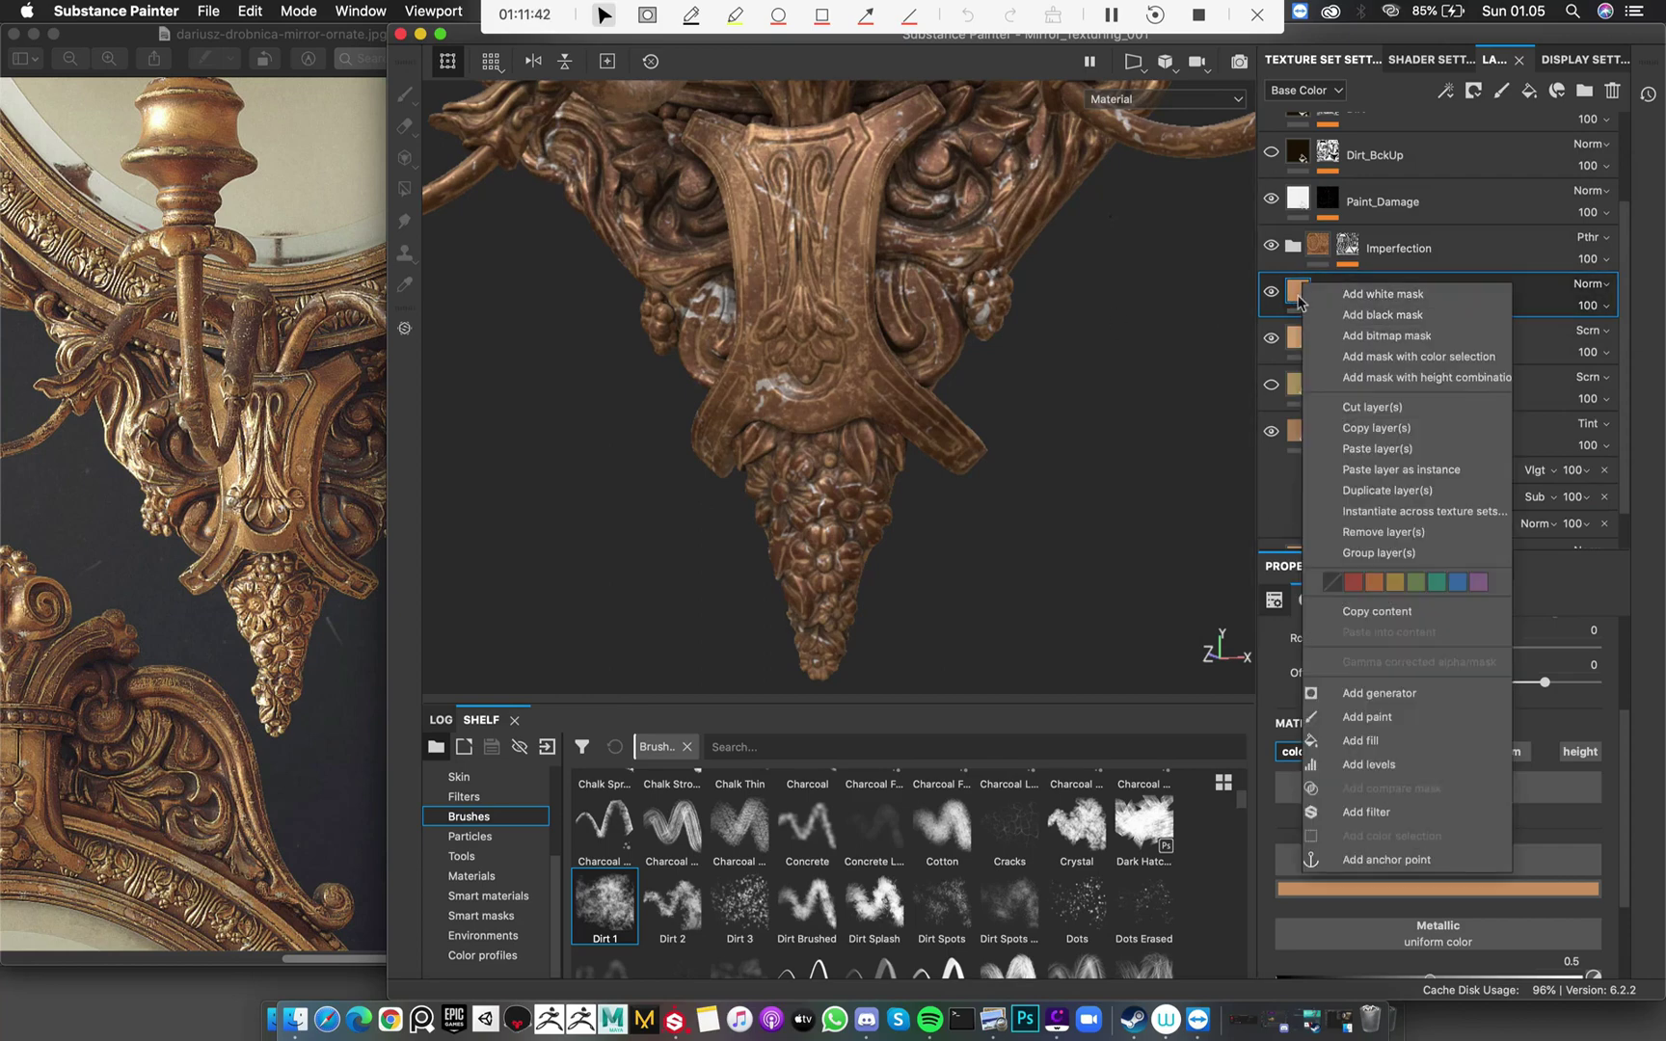
key("Escape")
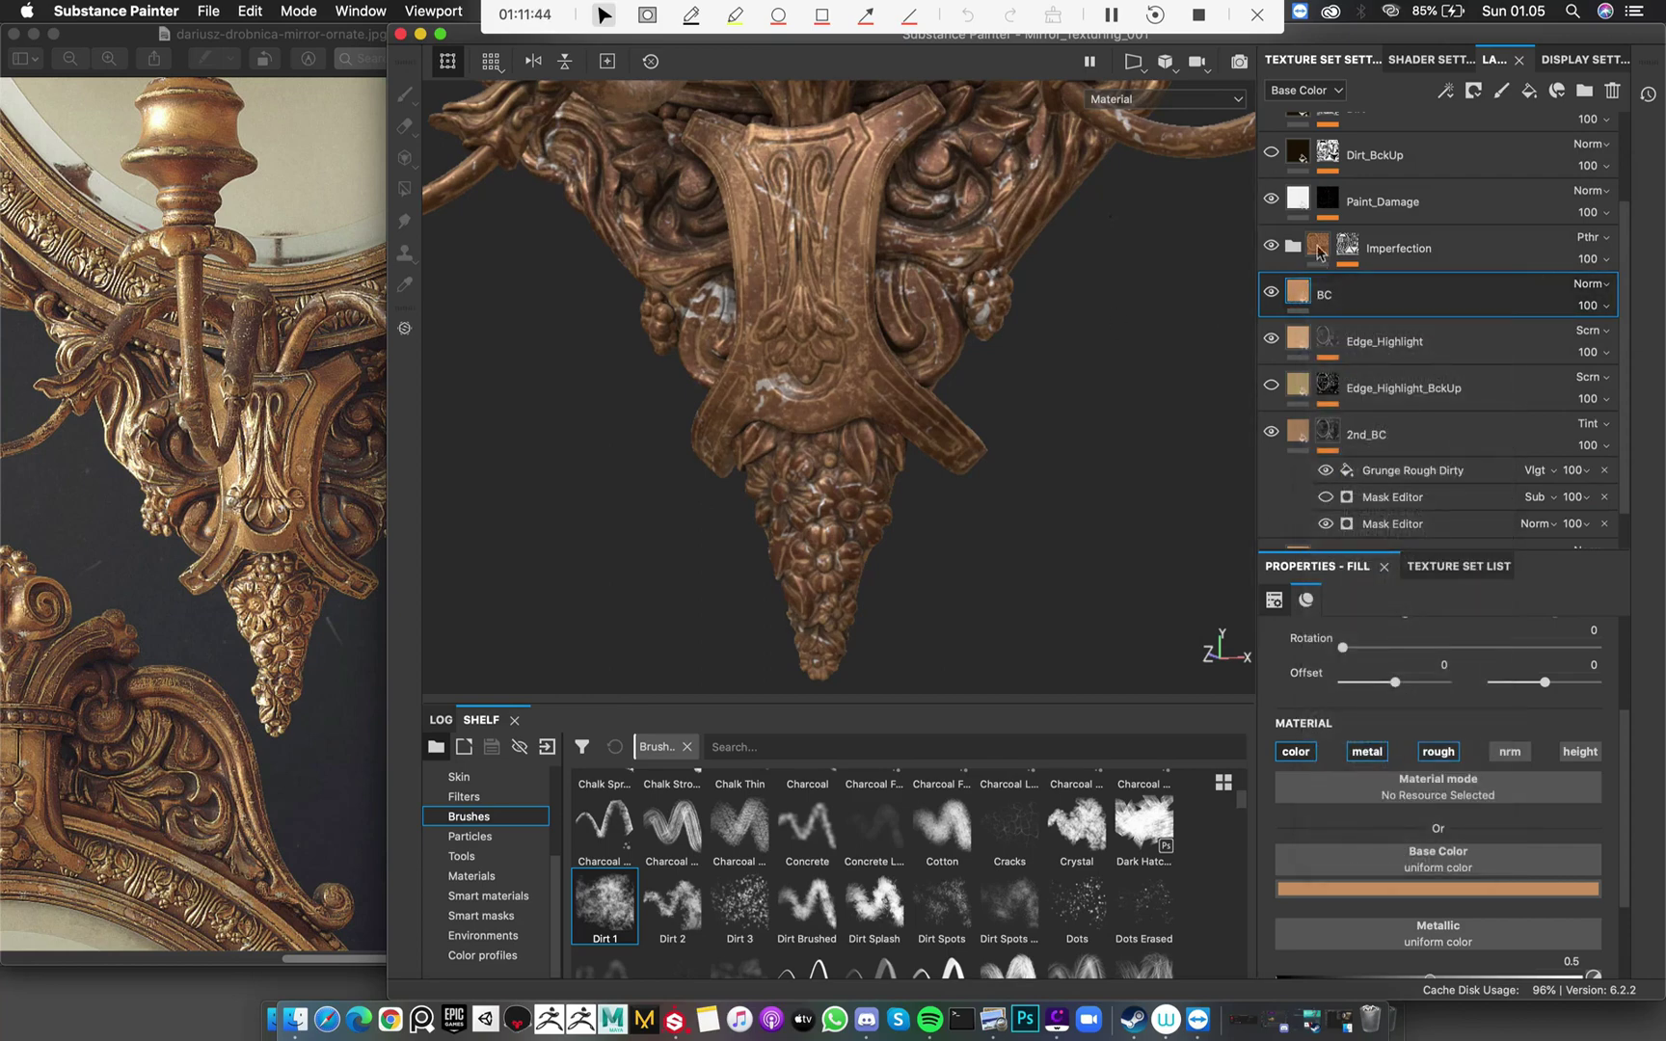
left_click_drag(1326, 223, 1329, 228)
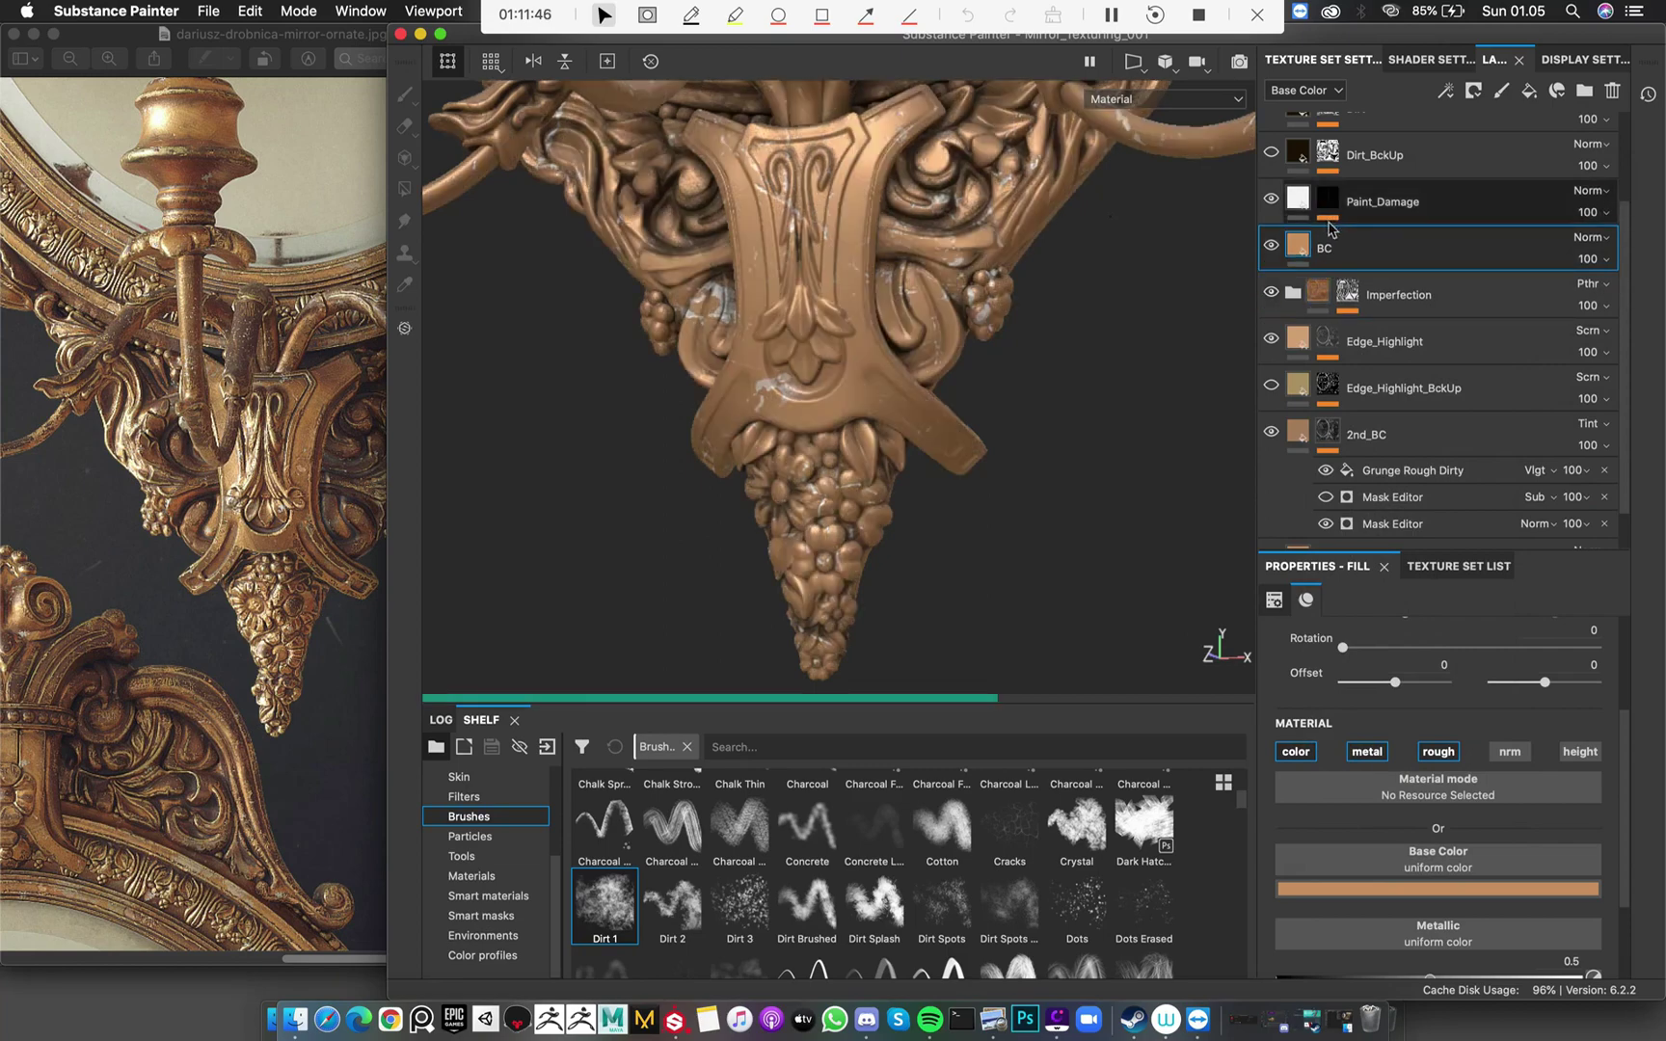
Add a black mask to the copied BC fill layer and apply the Surface Worn smart mask to it
right_click(1299, 246)
left_click(1376, 275)
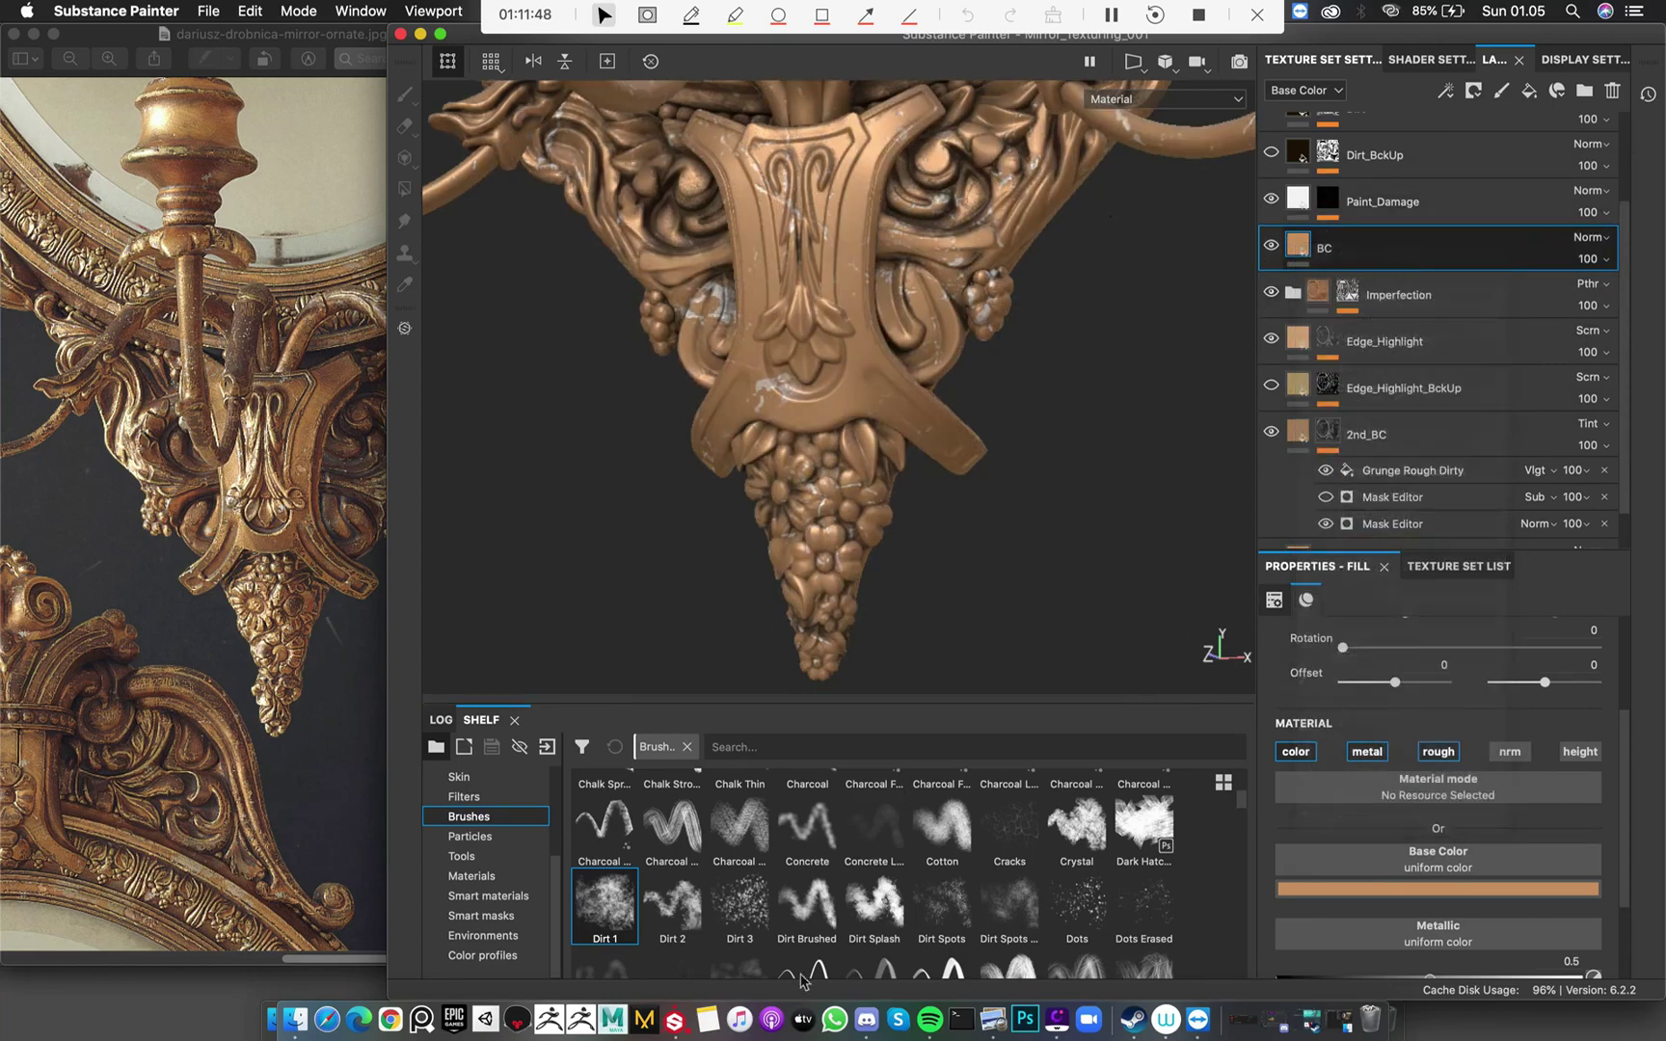
scroll(689, 958, "down", 5)
scroll(689, 957, "down", 10)
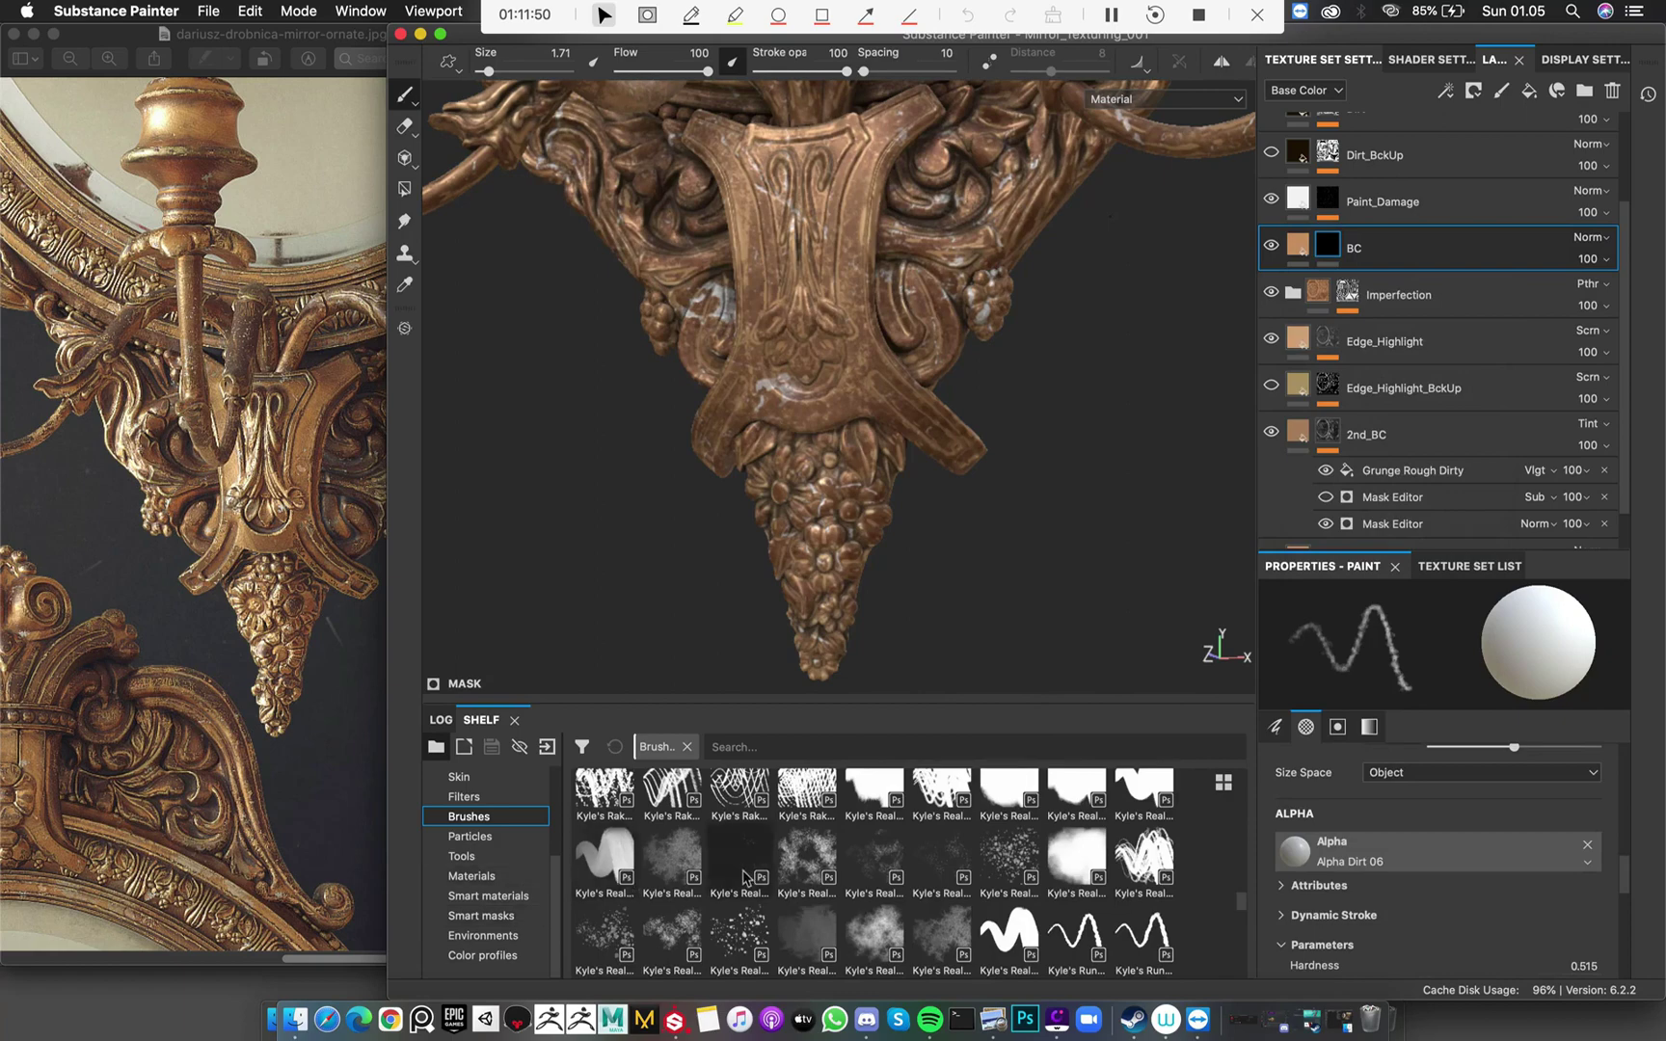
left_click(482, 916)
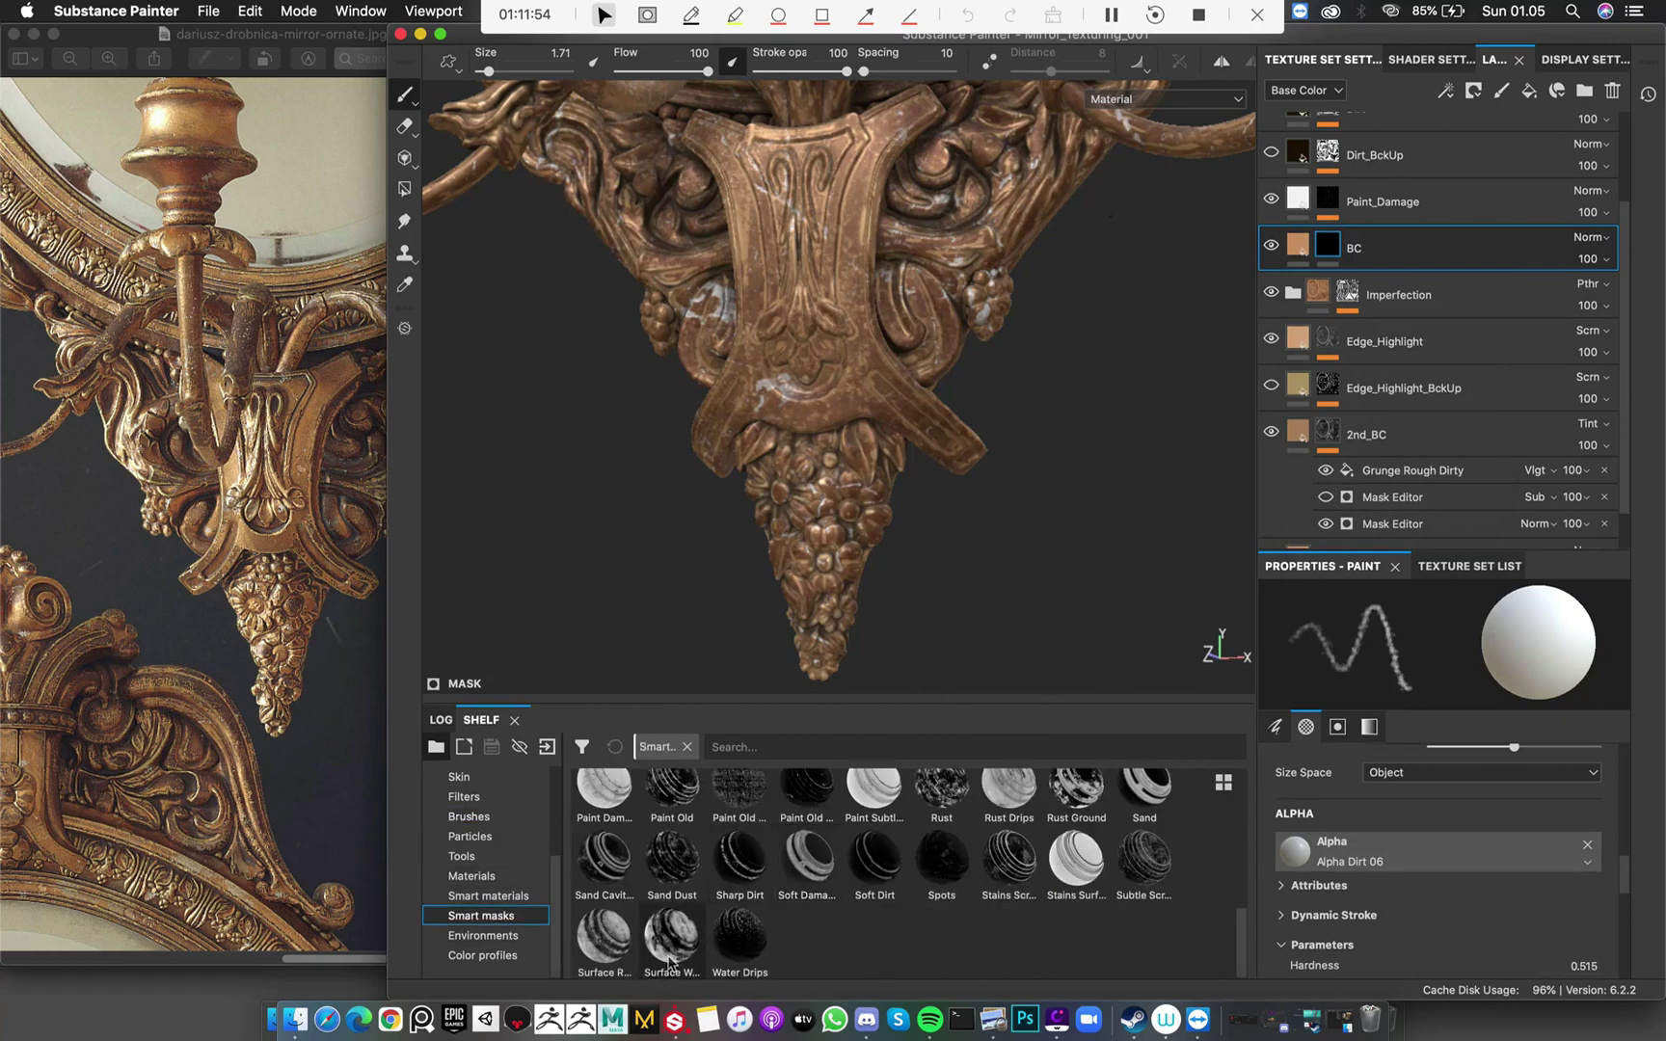
left_click_drag(670, 962, 1349, 253)
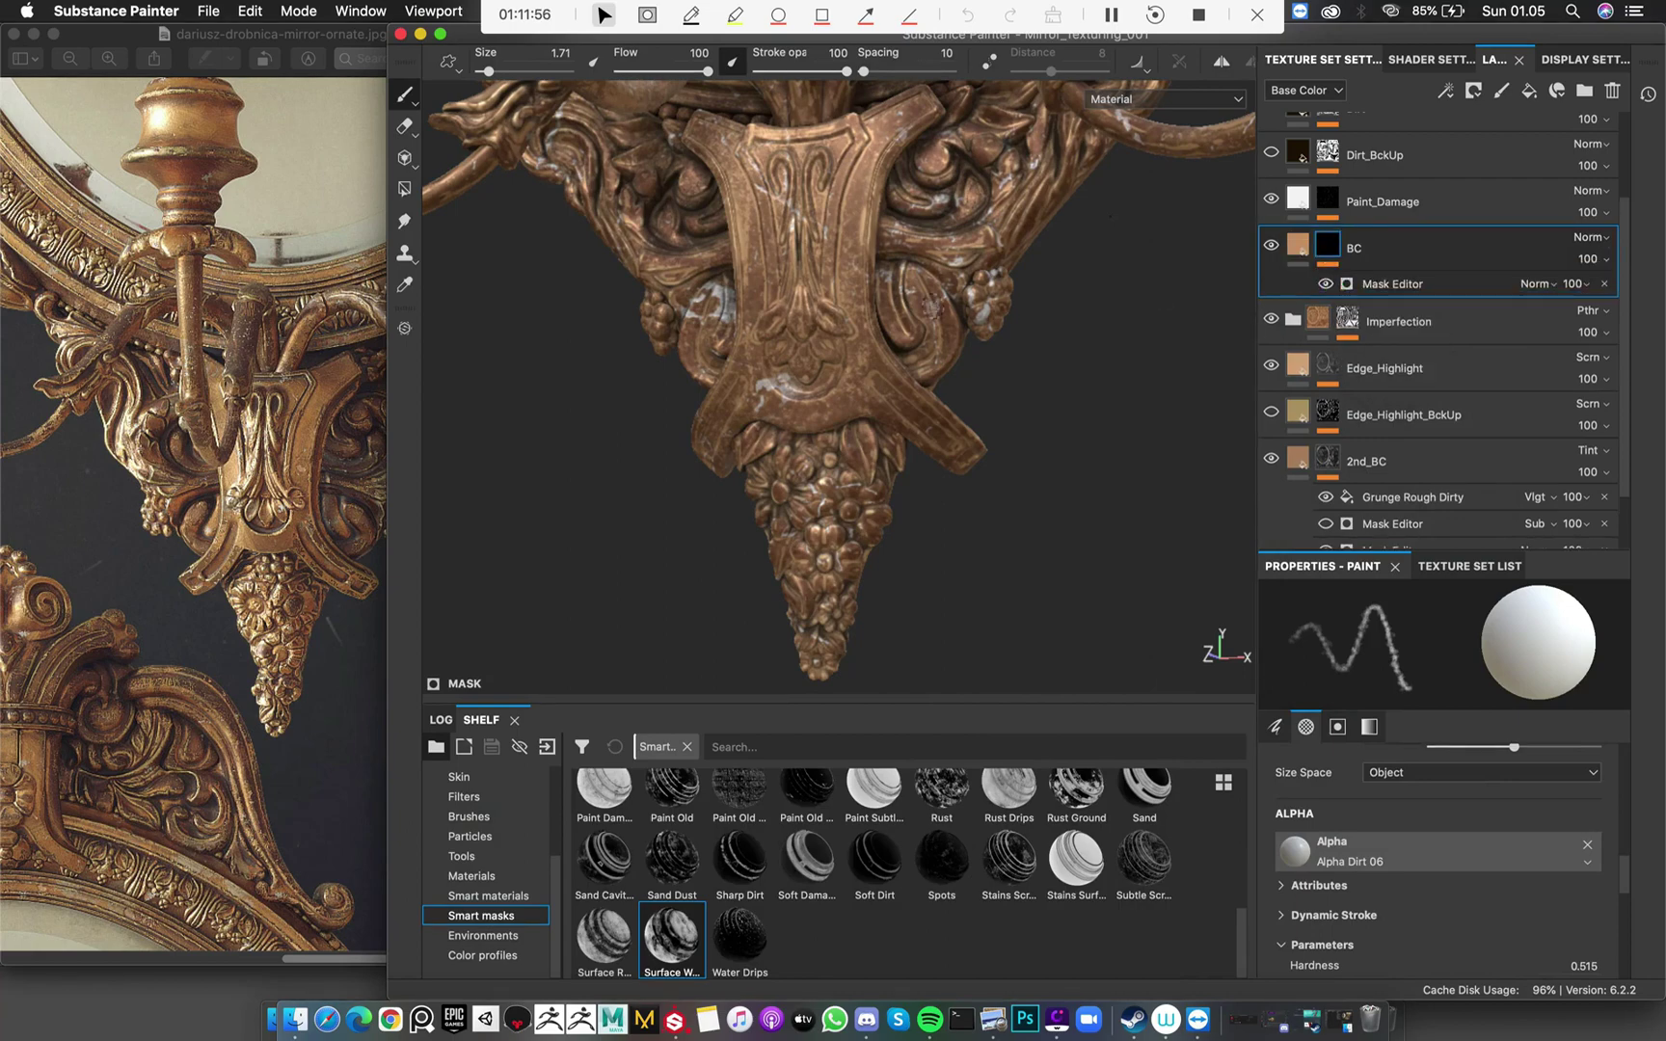
Inspect the BC layer's mask in isolation across the lower ornament and the candle arms
left_click(1329, 247, "alt")
left_click(1327, 250, "alt")
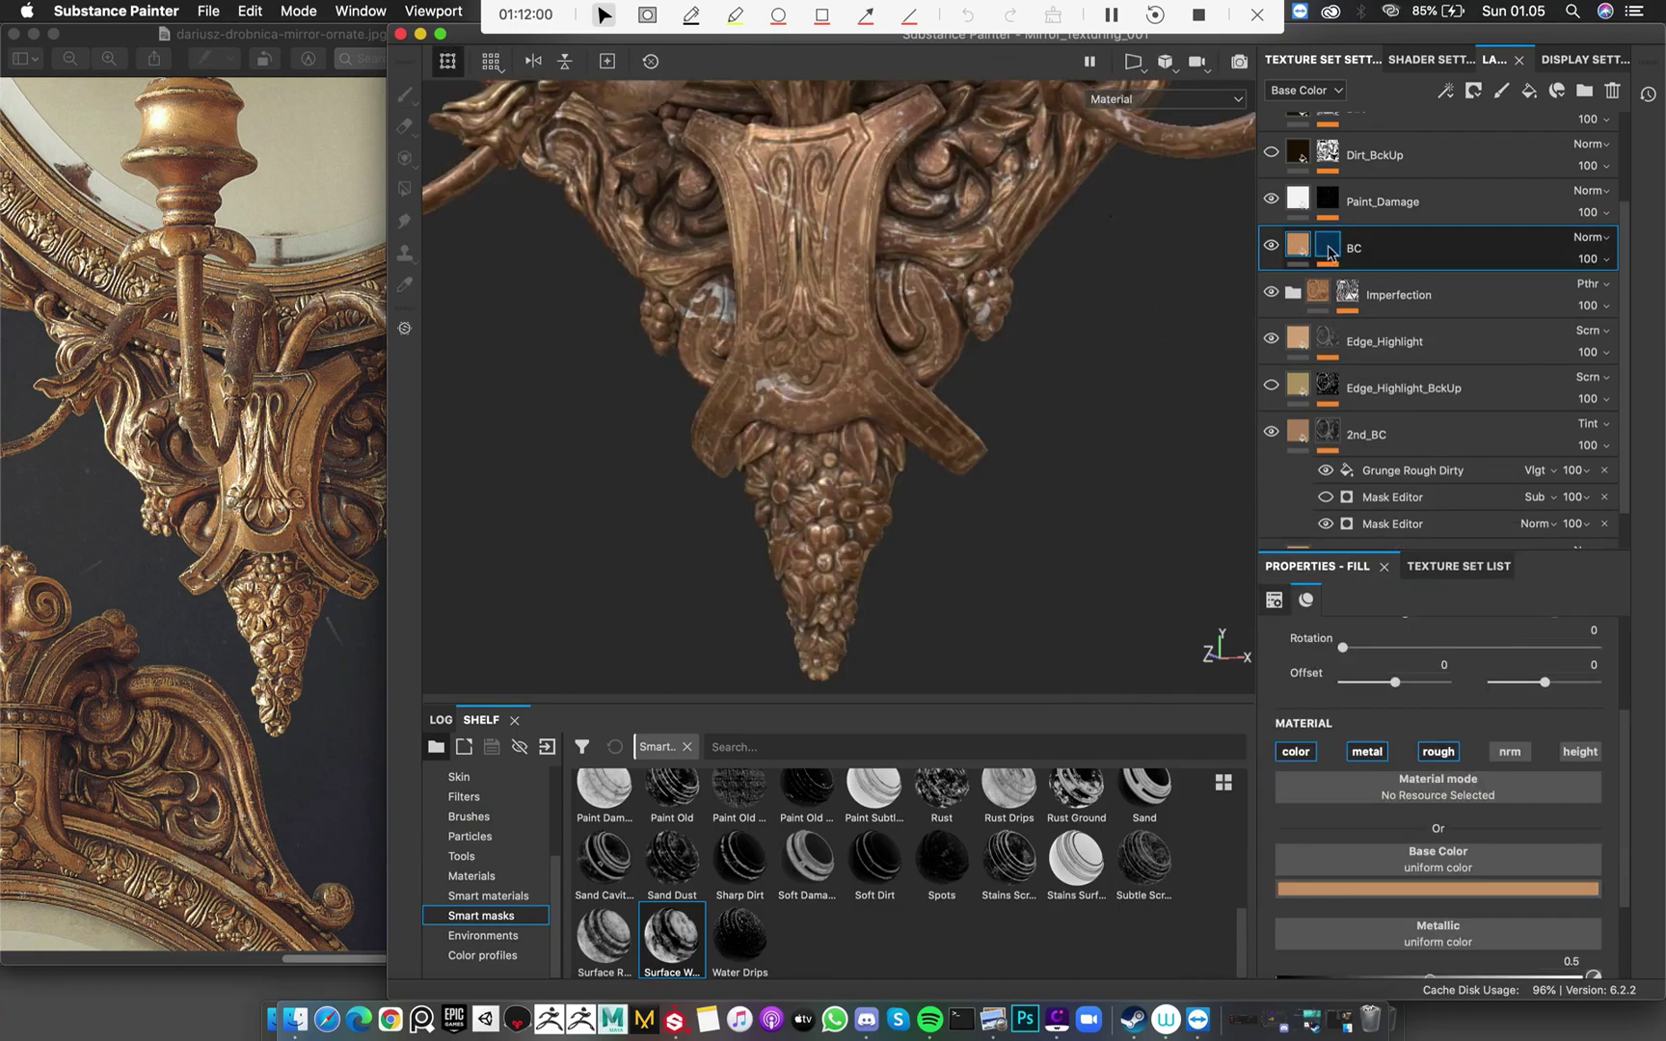
left_click(1328, 249, "alt")
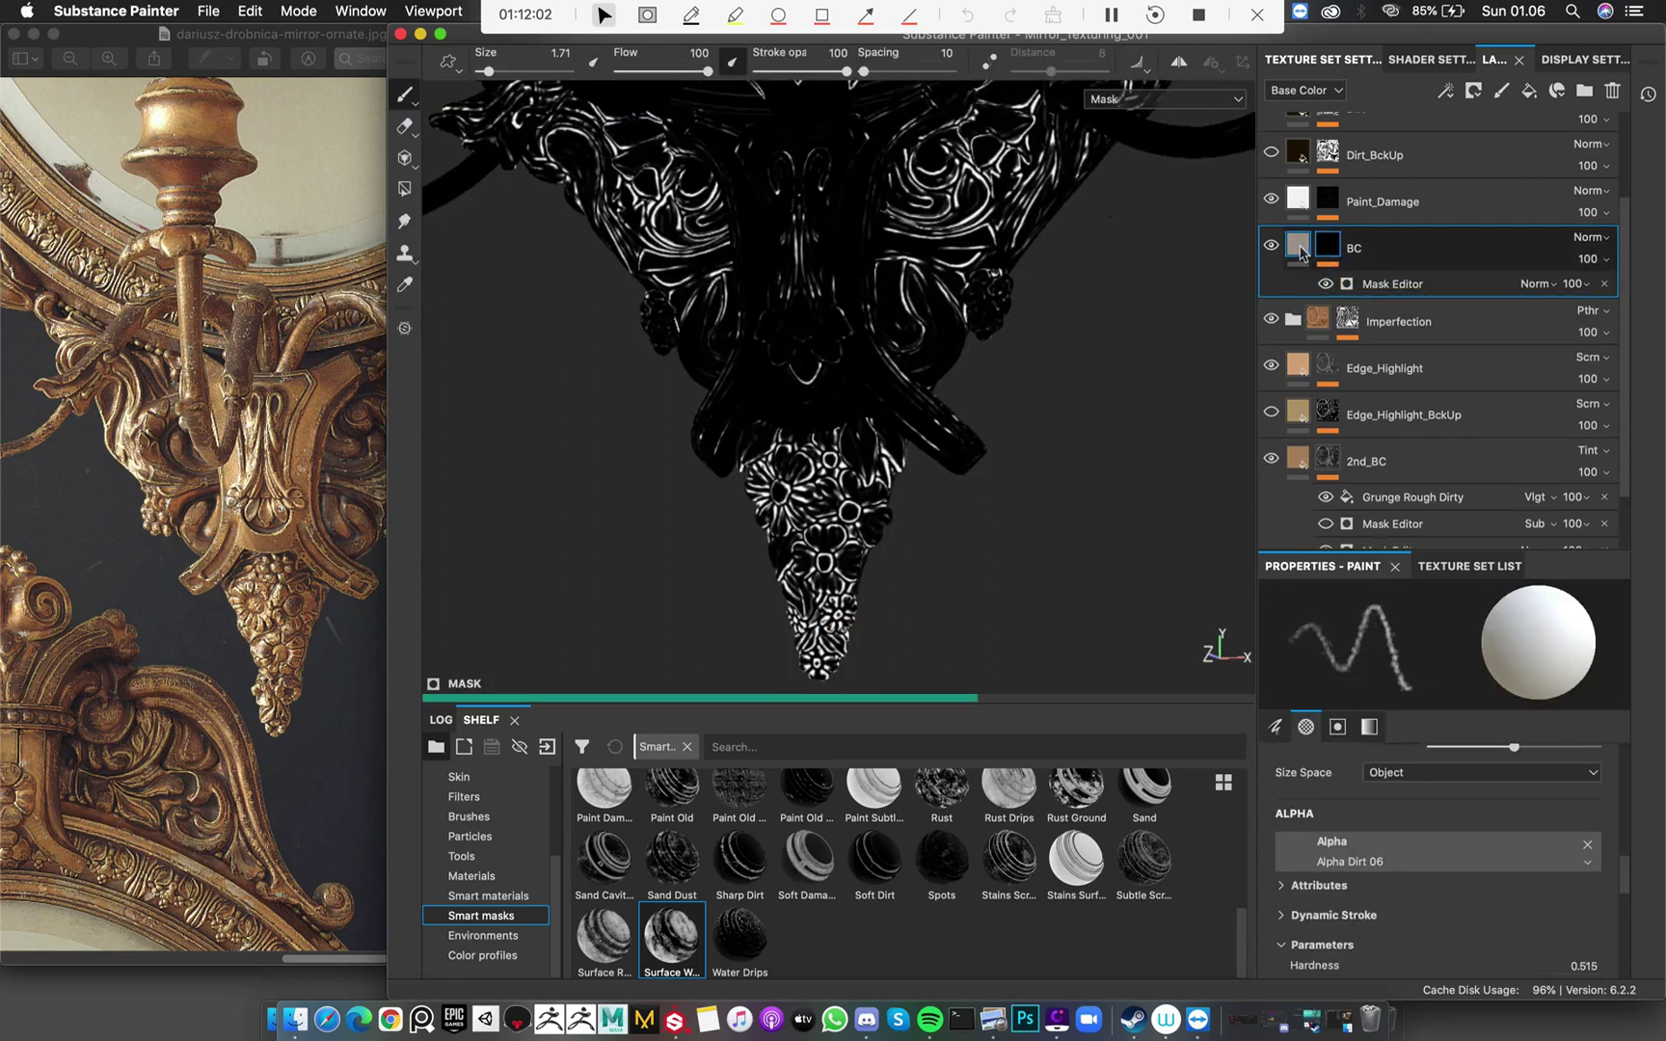
left_click(1298, 250)
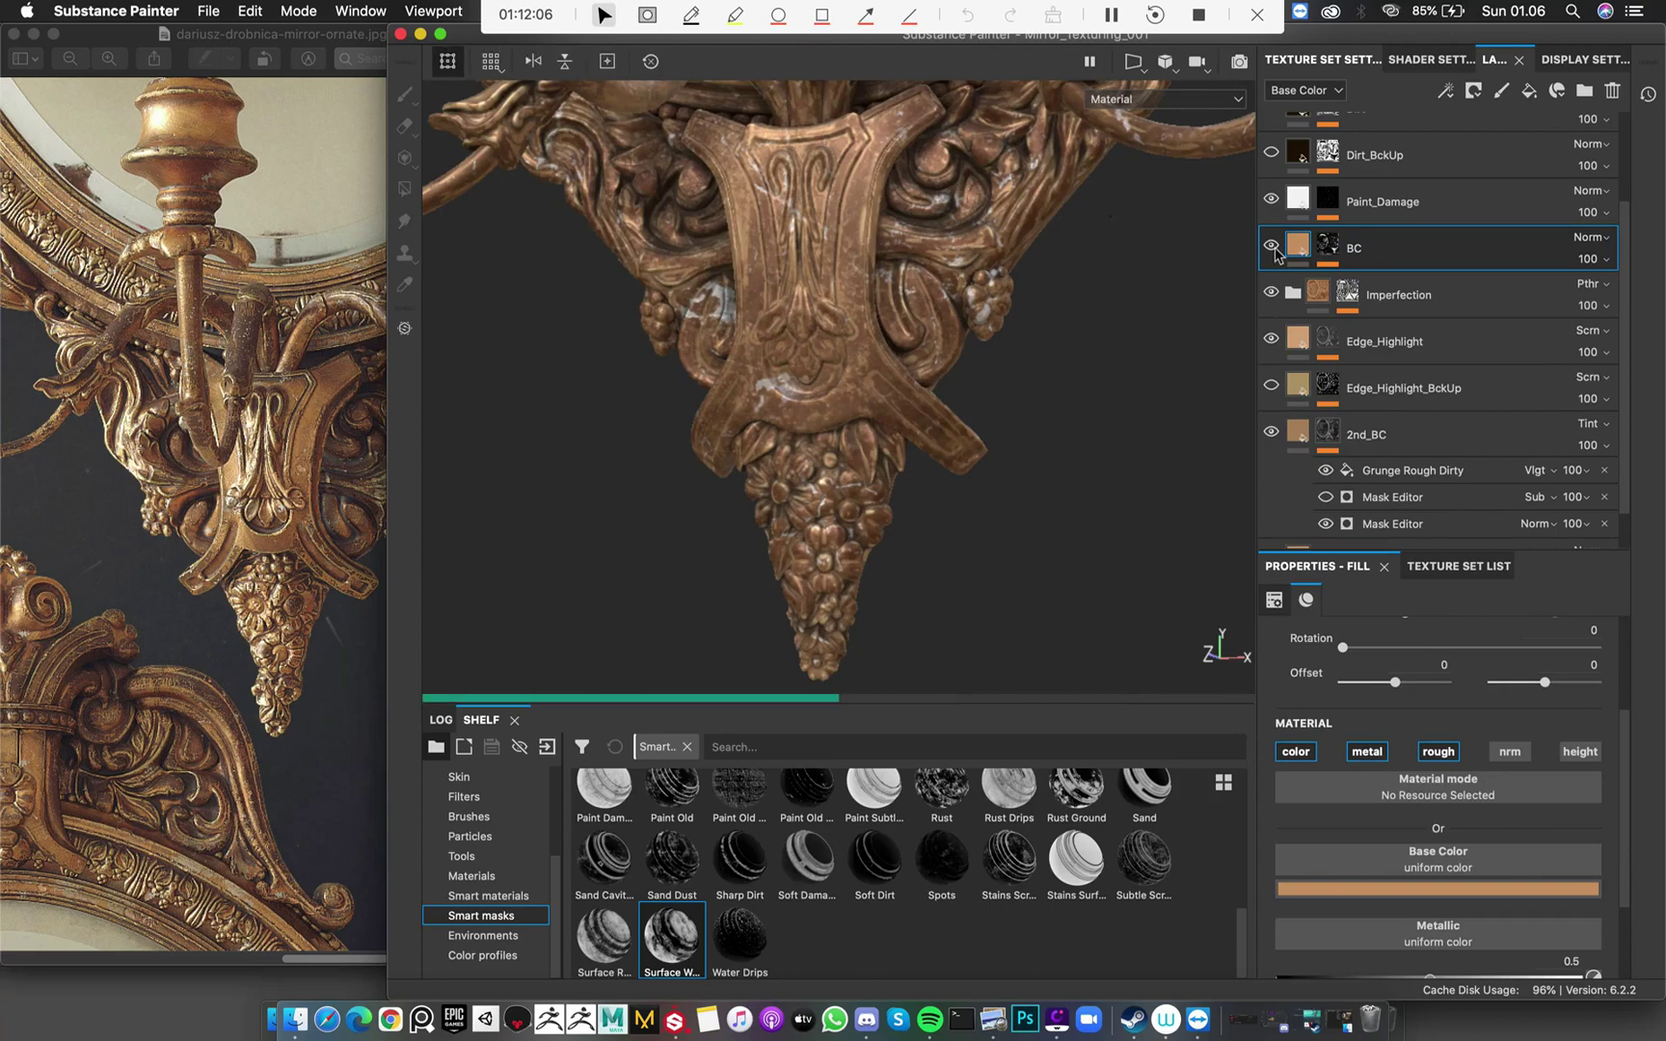
mouse_move(795, 300)
left_mouse_down("alt")
mouse_move(838, 290)
mouse_move(768, 308)
left_mouse_up("alt")
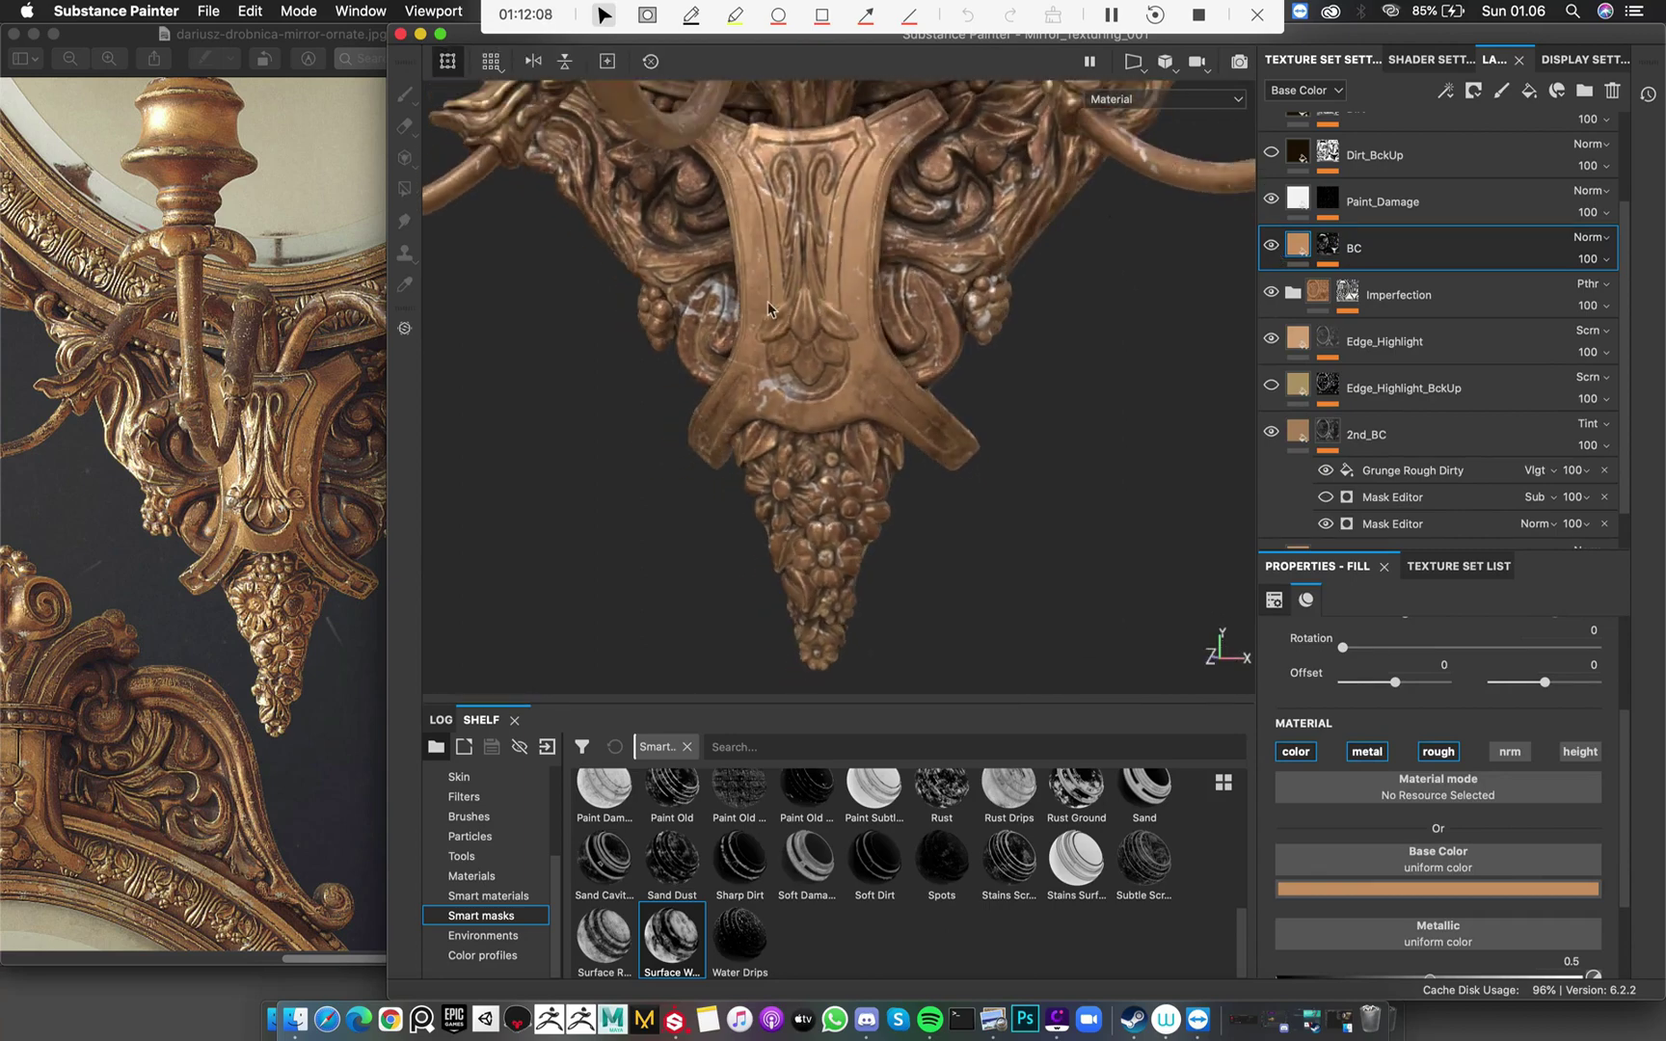
left_click(1327, 244)
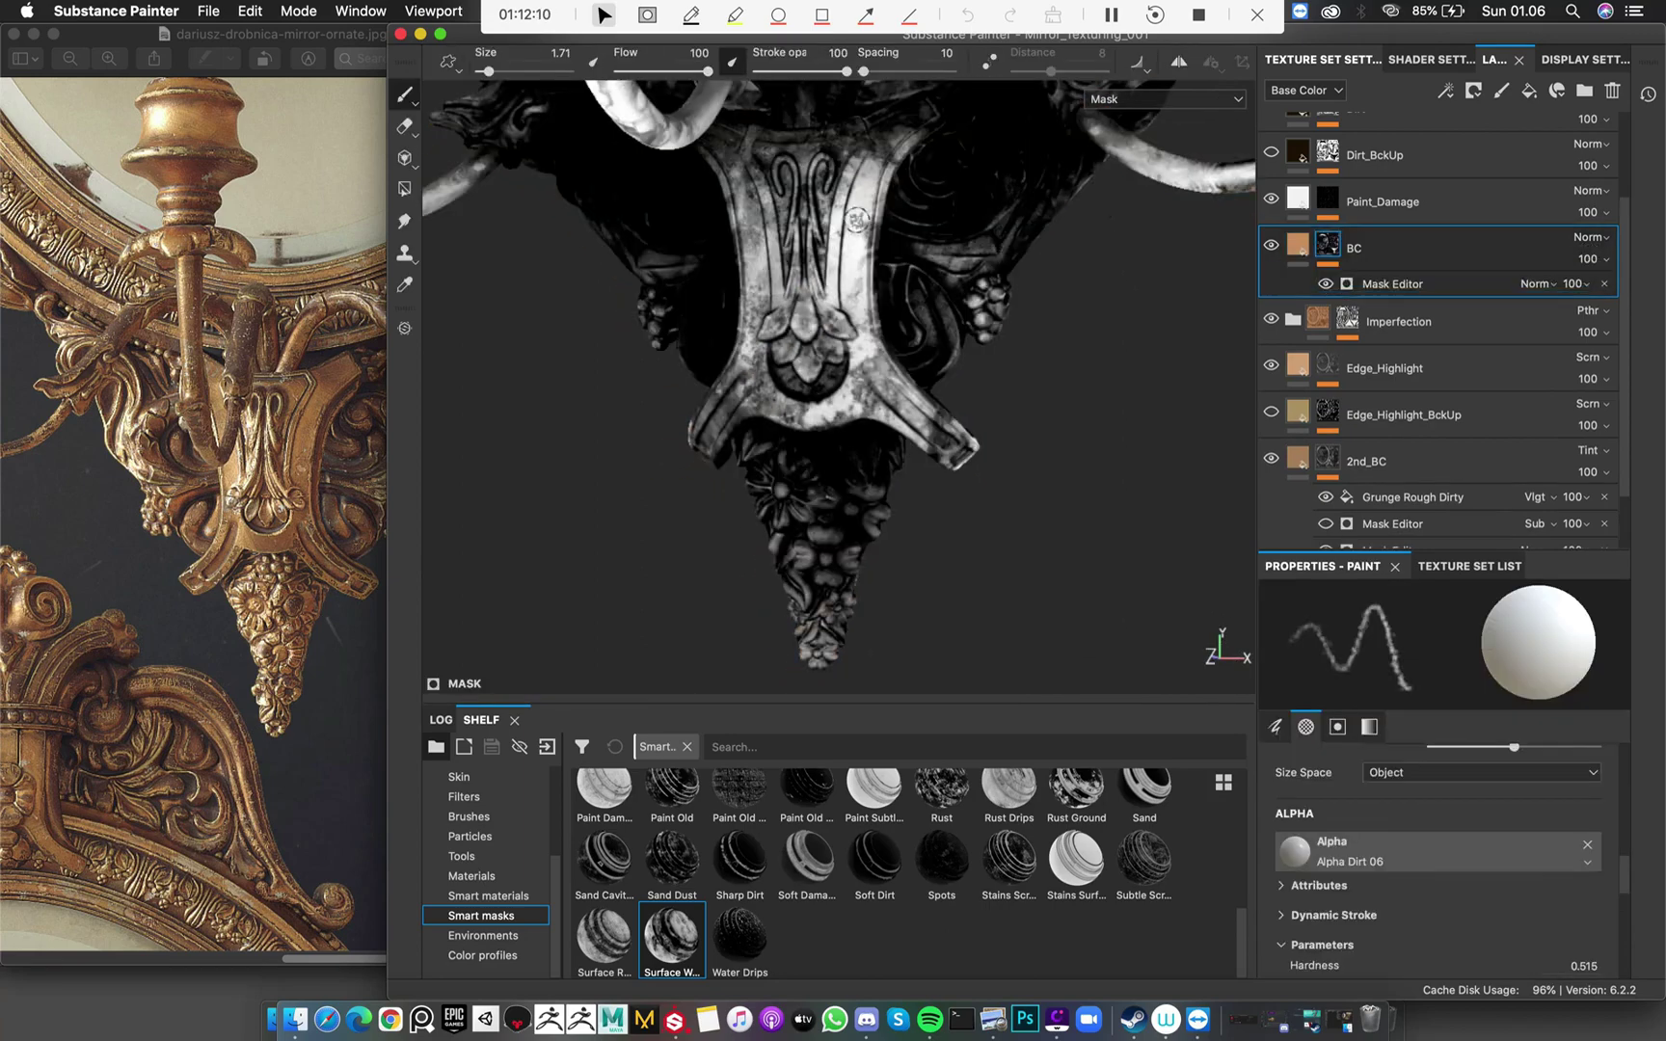
left_click_drag(771, 319, 733, 318, "alt")
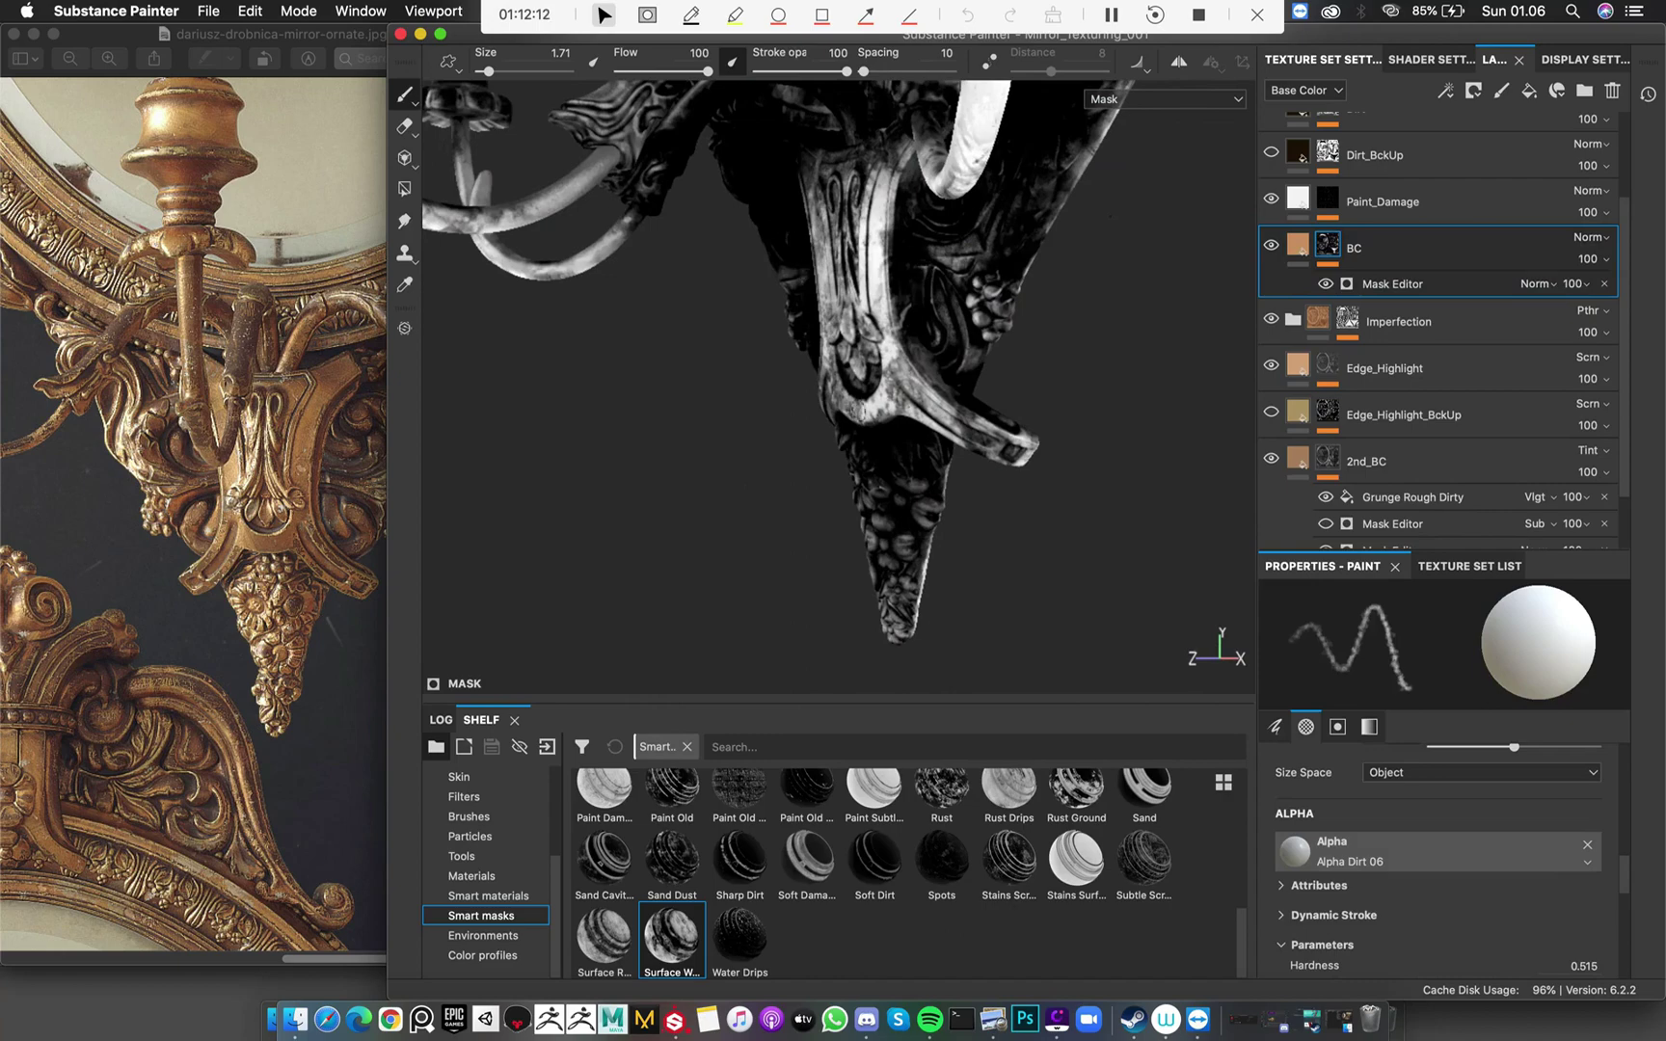
scroll(838, 385, "down", 5)
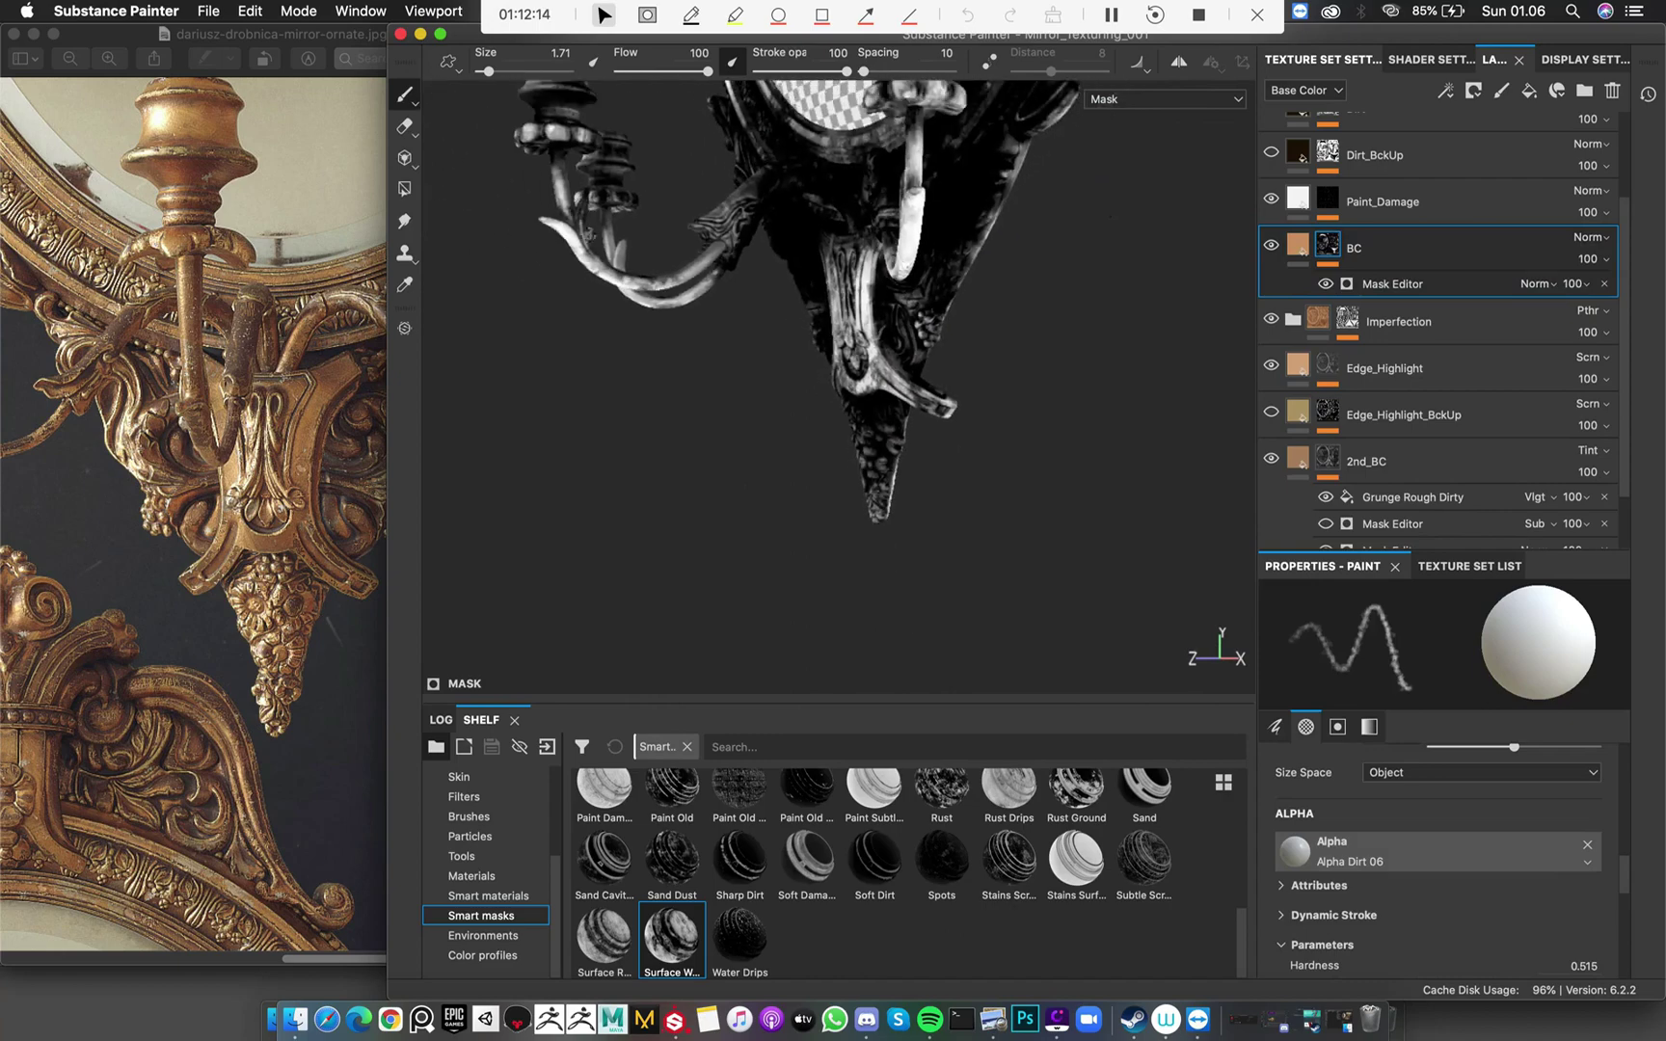
left_click_drag(829, 385, 901, 381, "alt")
left_click(1271, 248)
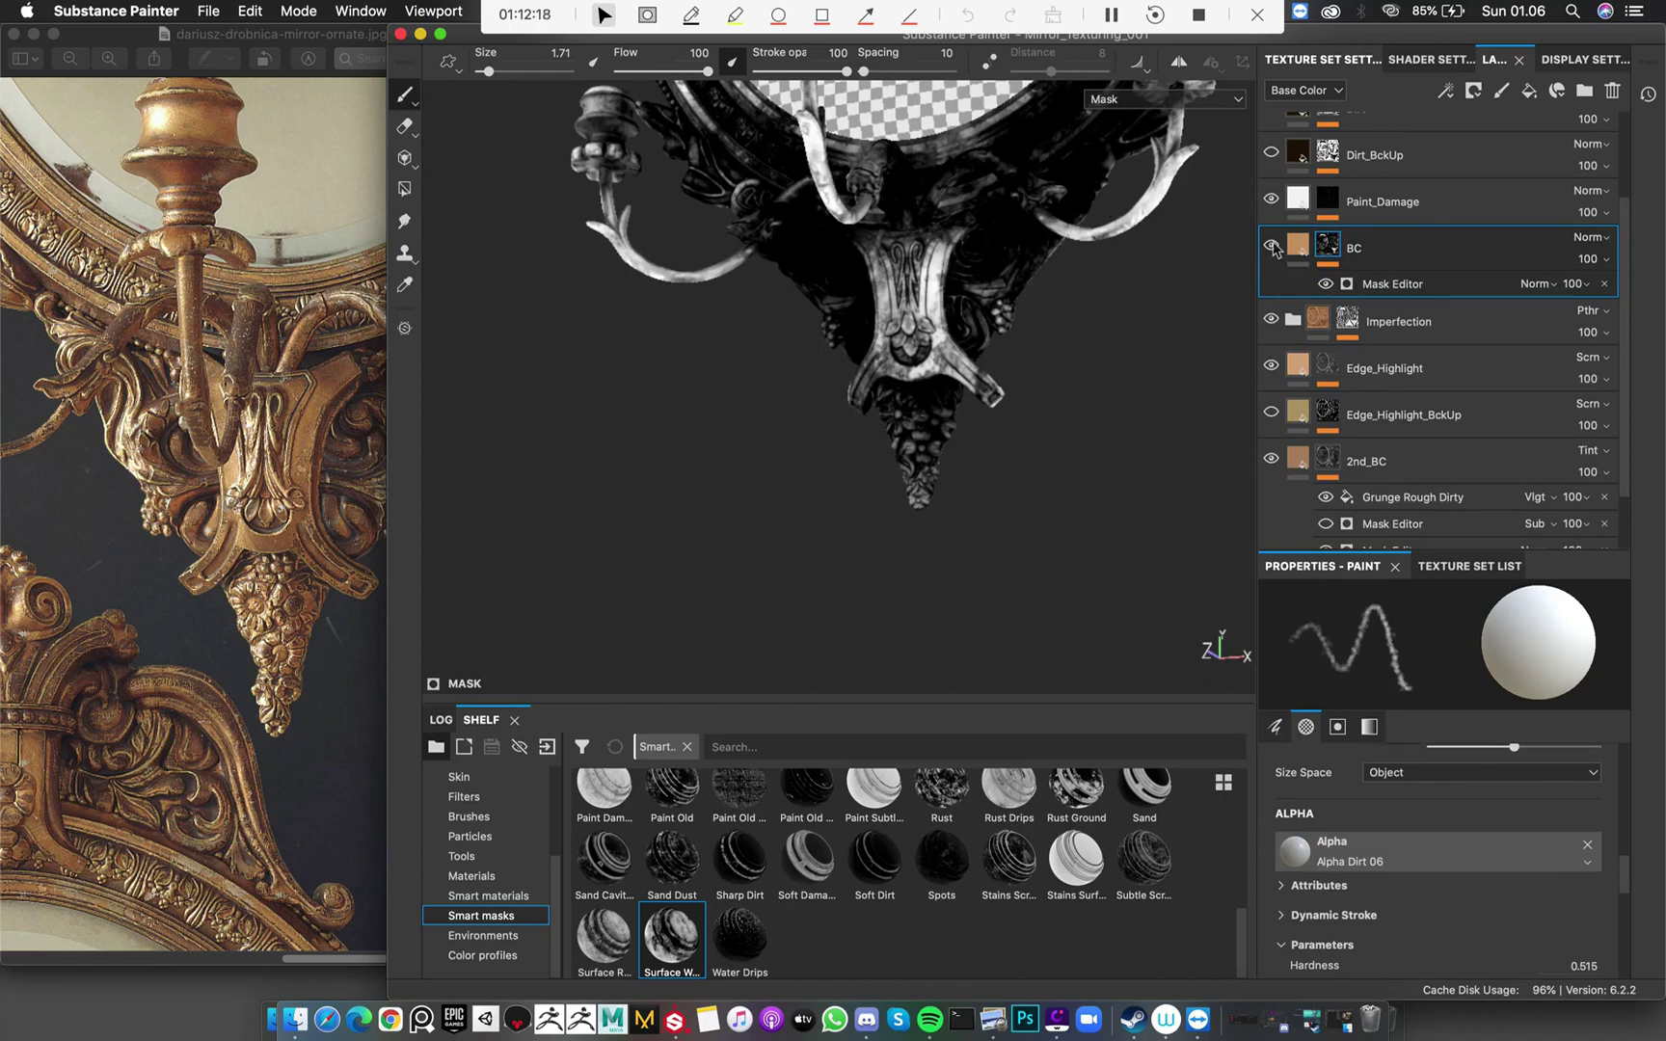
Set the BC layer's base color blending mode to Screen while viewing the Base Color channel, and return to the material view
key("c")
scroll(1086, 496, "up", 4)
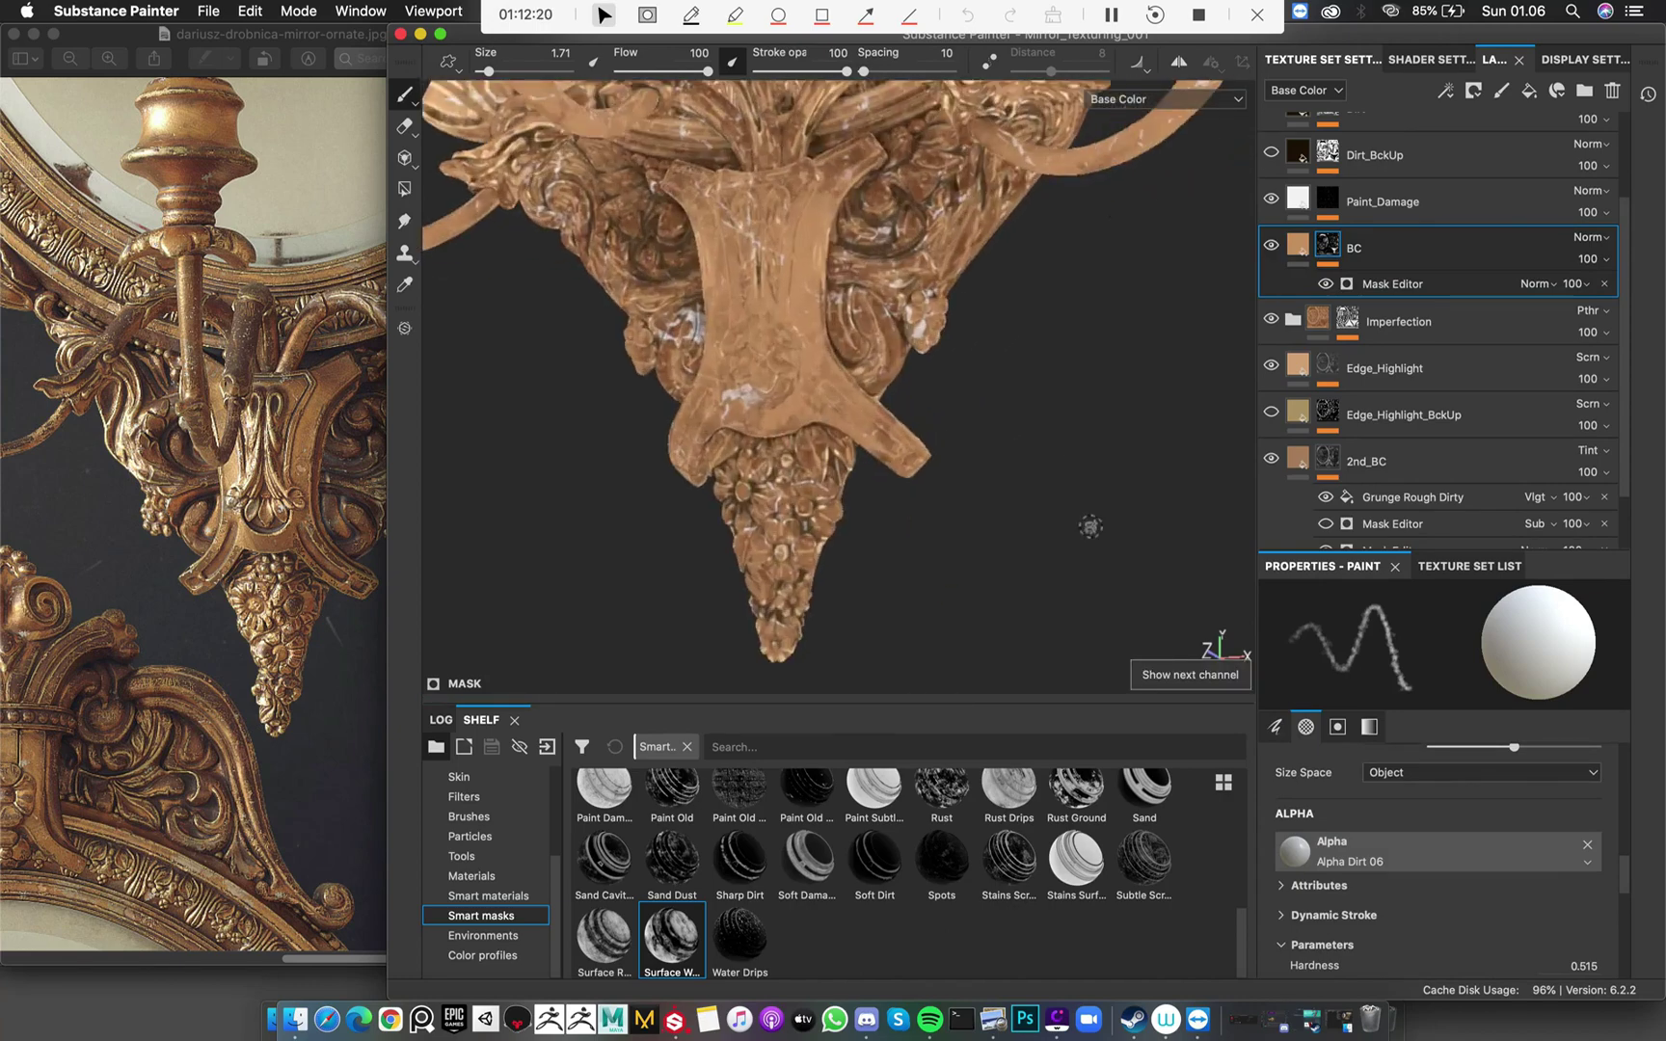
scroll(960, 402, "up", 2)
left_click(1296, 251)
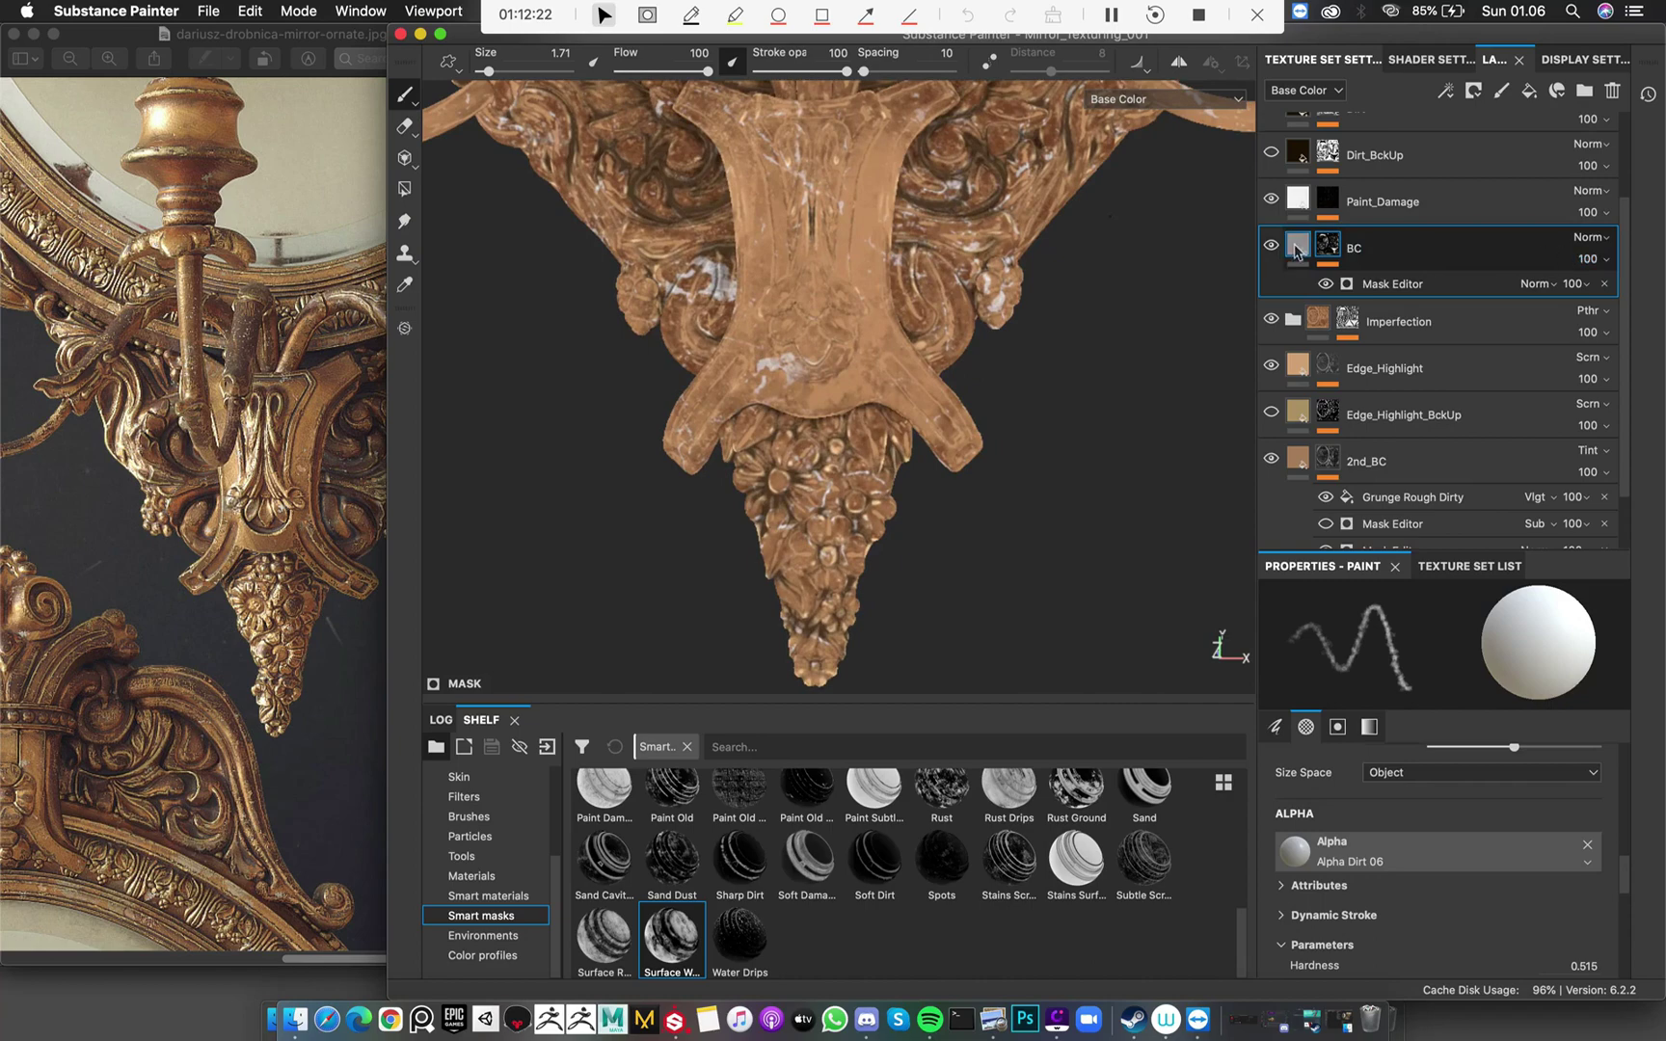
left_click(1591, 237)
left_click(1588, 552)
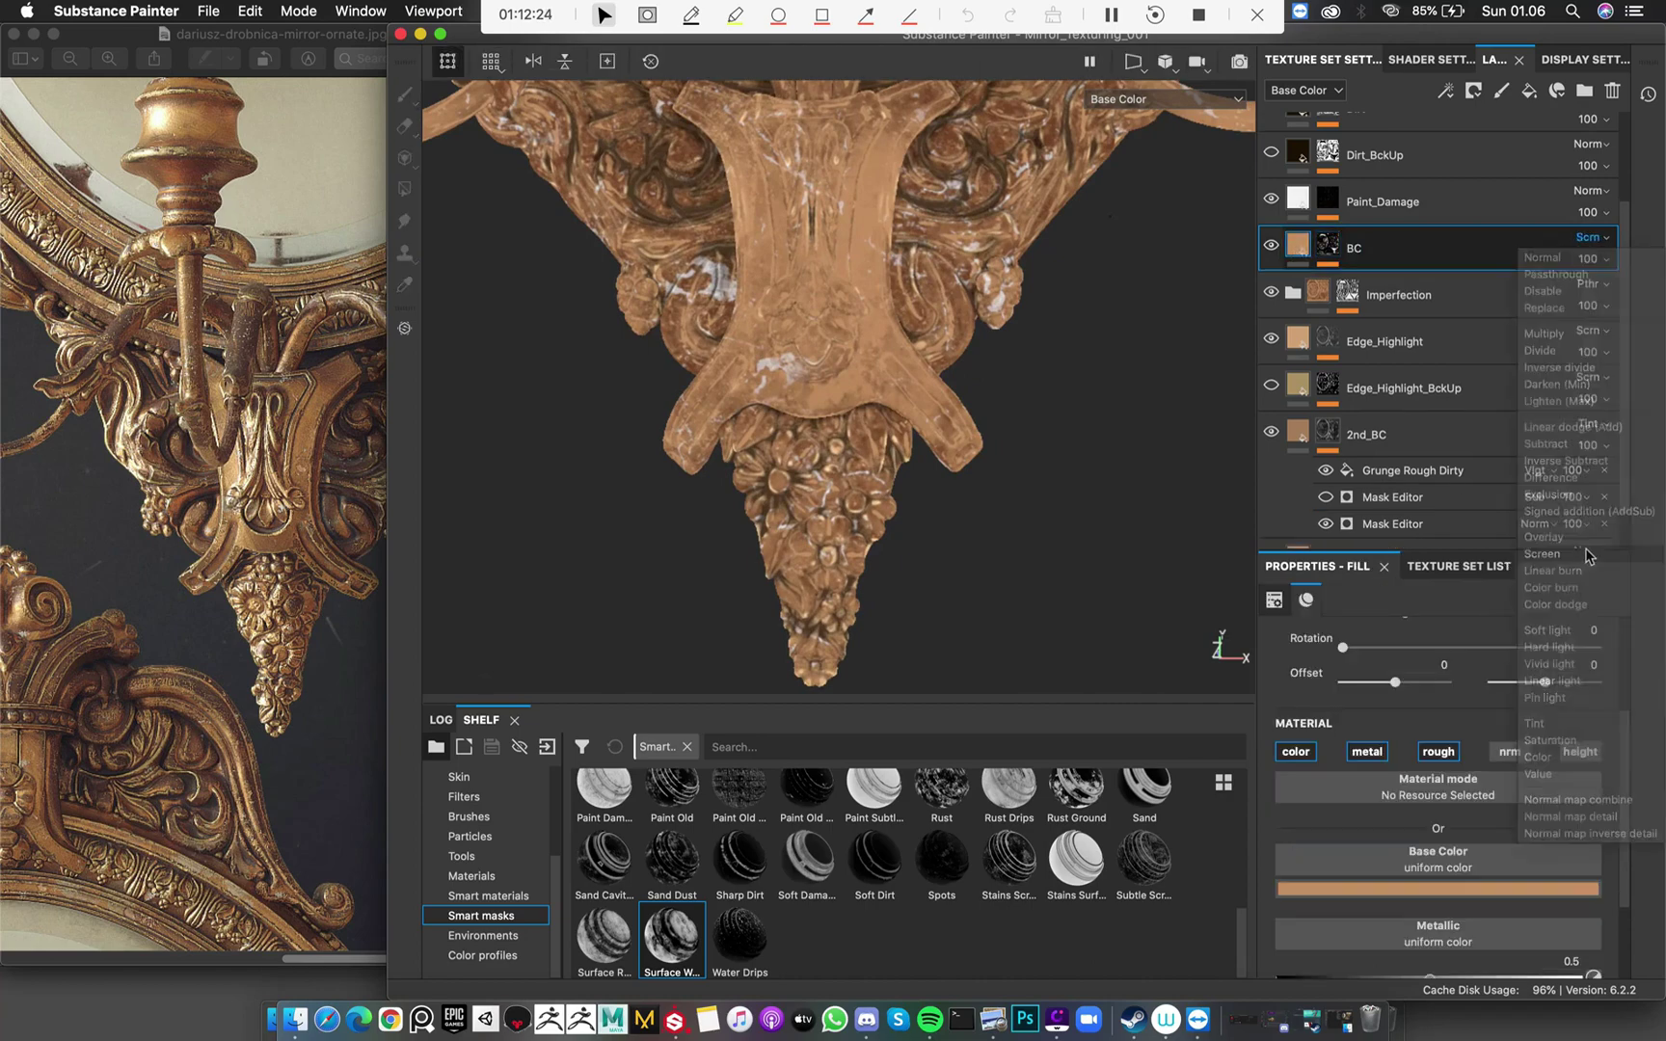
key("m")
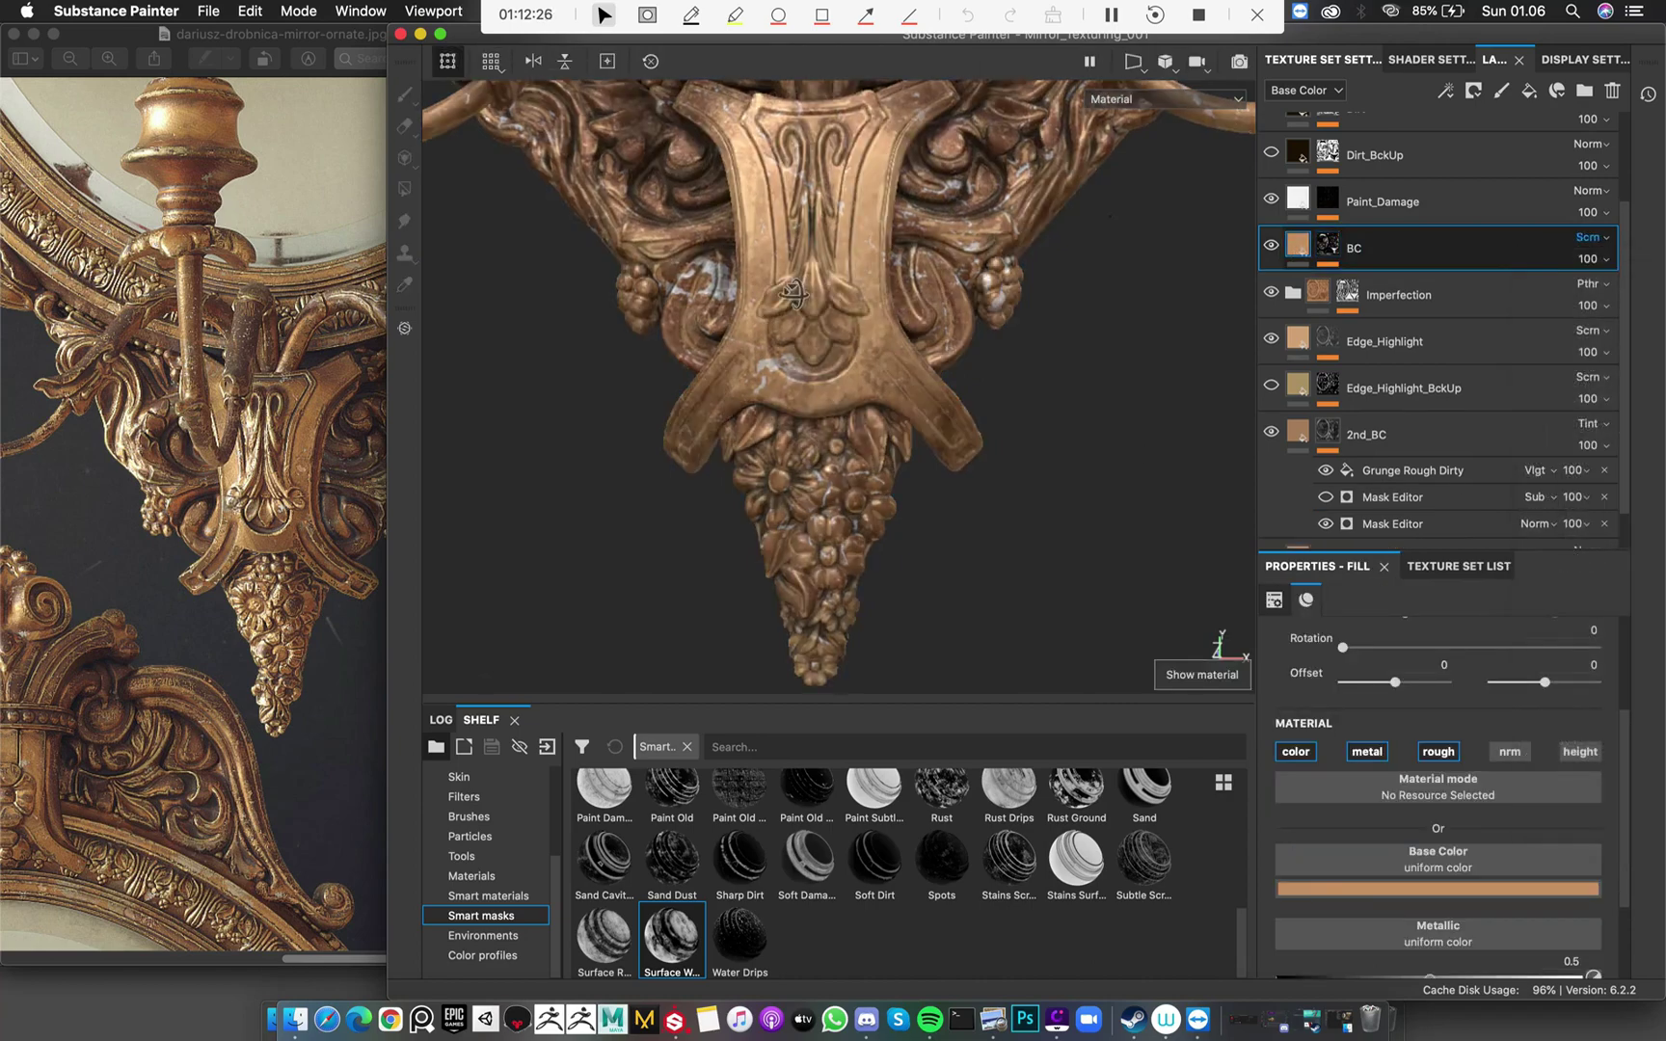
Compare the lower ornament, frame and candle arms from several angles with the masked BC layer hidden and shown
left_click_drag(793, 294, 969, 295, "alt")
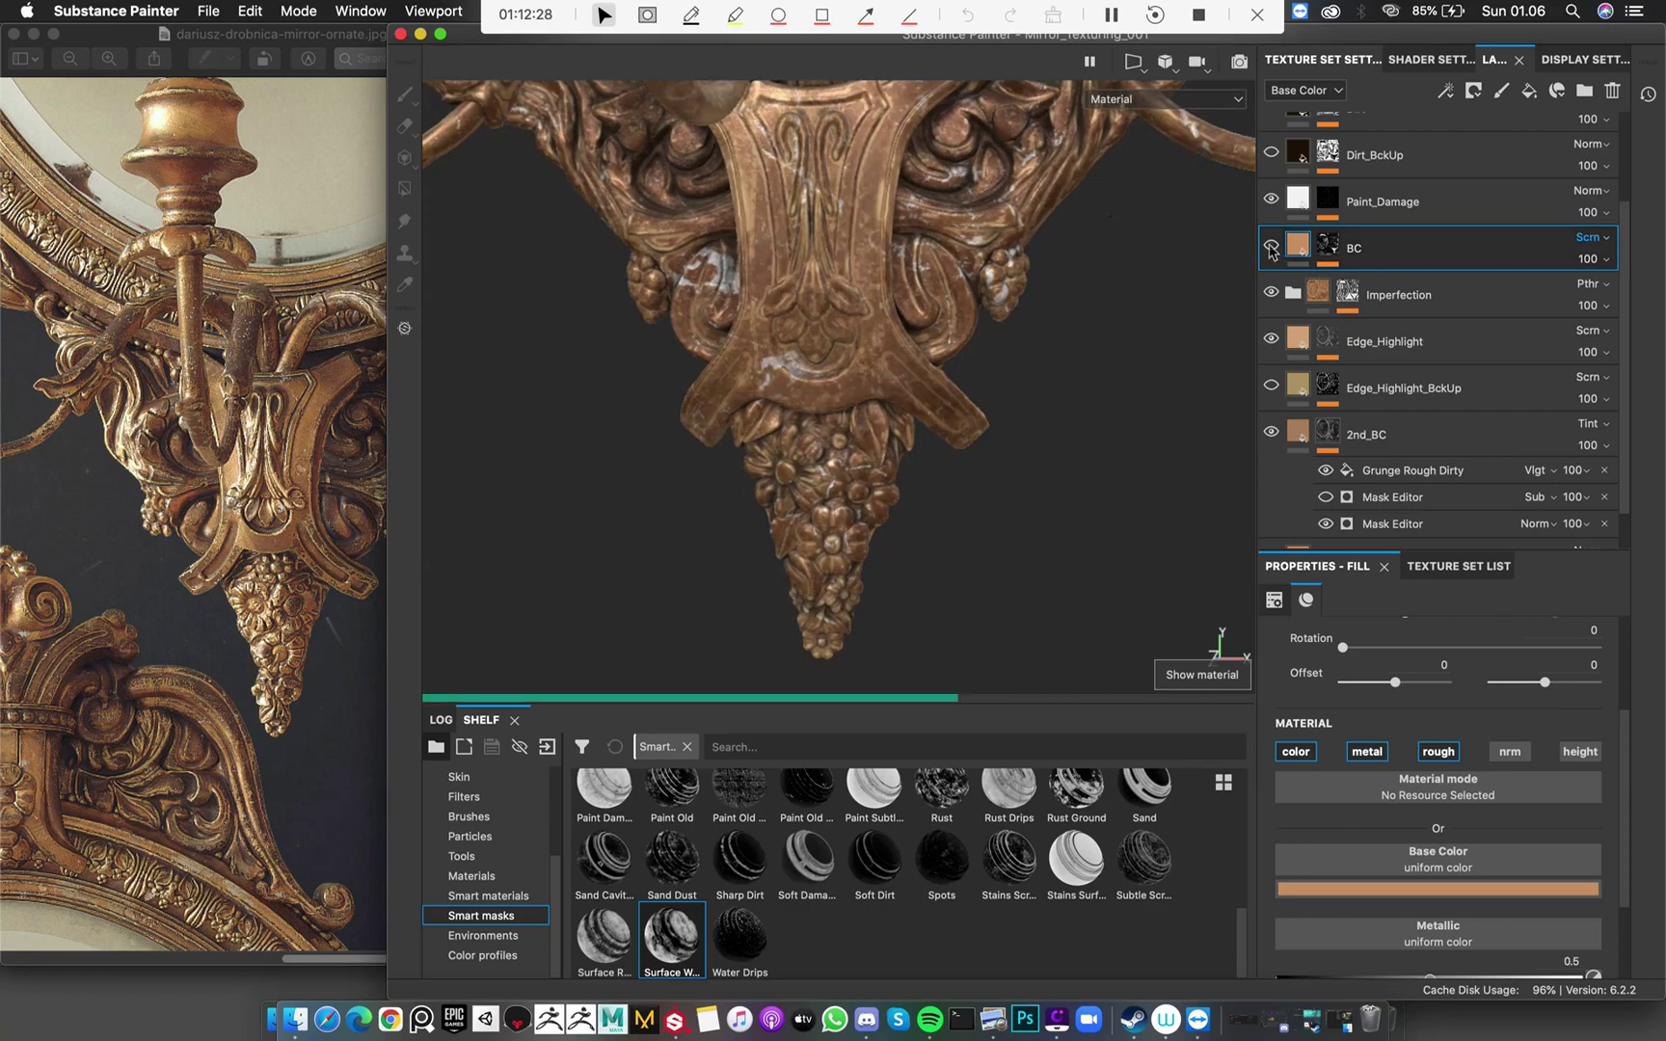
right_click_drag(1089, 278, 761, 313, "alt")
middle_click_drag(829, 289, 786, 448, "alt")
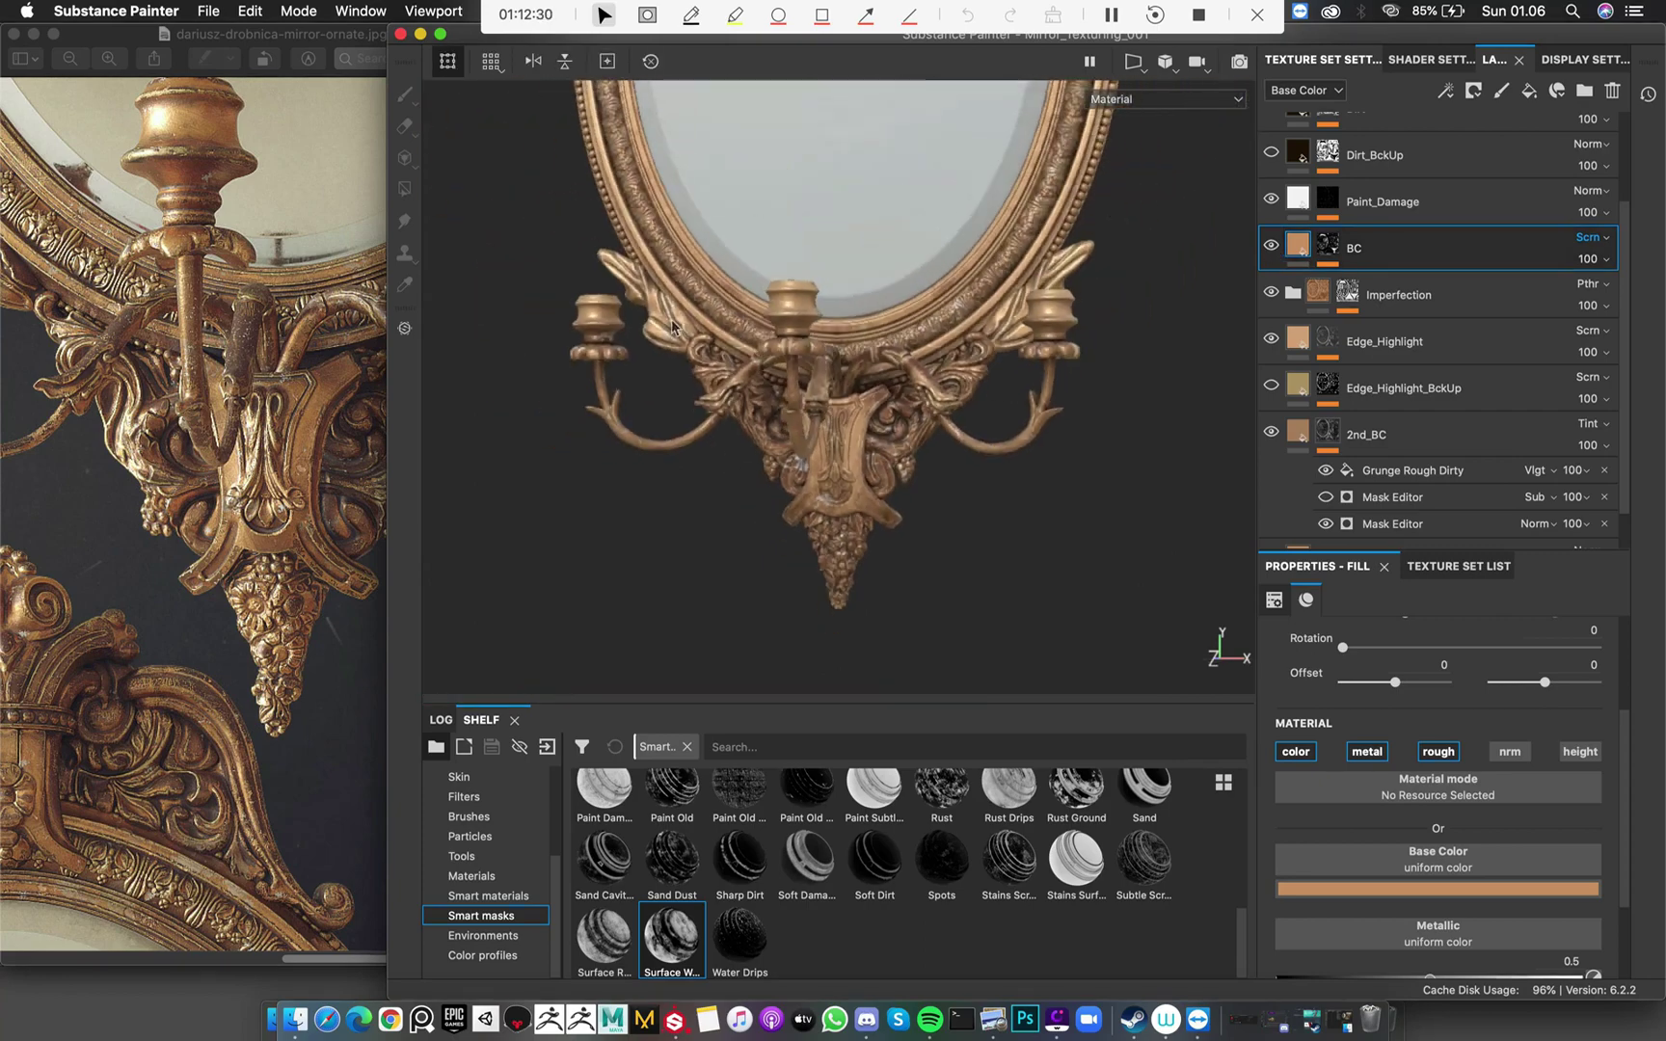
left_click_drag(786, 424, 743, 487, "alt")
left_click(1270, 247)
left_click(1271, 247)
right_click_drag(743, 487, 1021, 609, "alt")
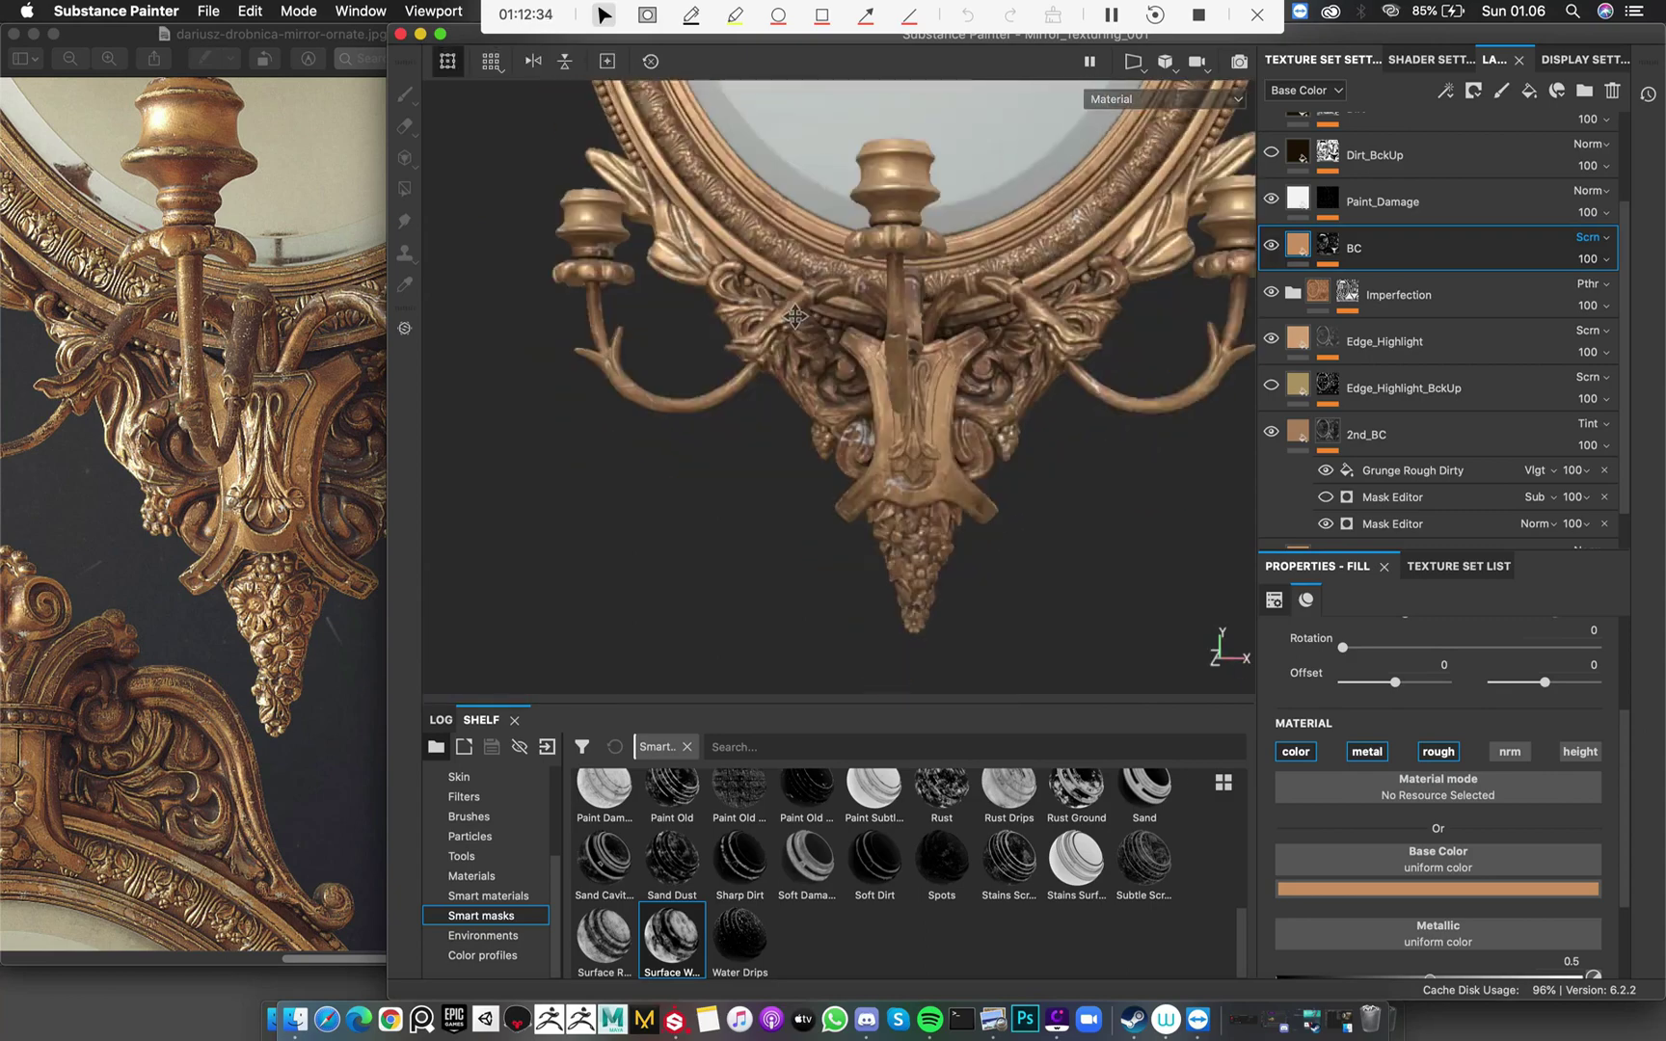
middle_click_drag(617, 380, 654, 320, "alt")
left_click_drag(648, 319, 540, 328, "alt")
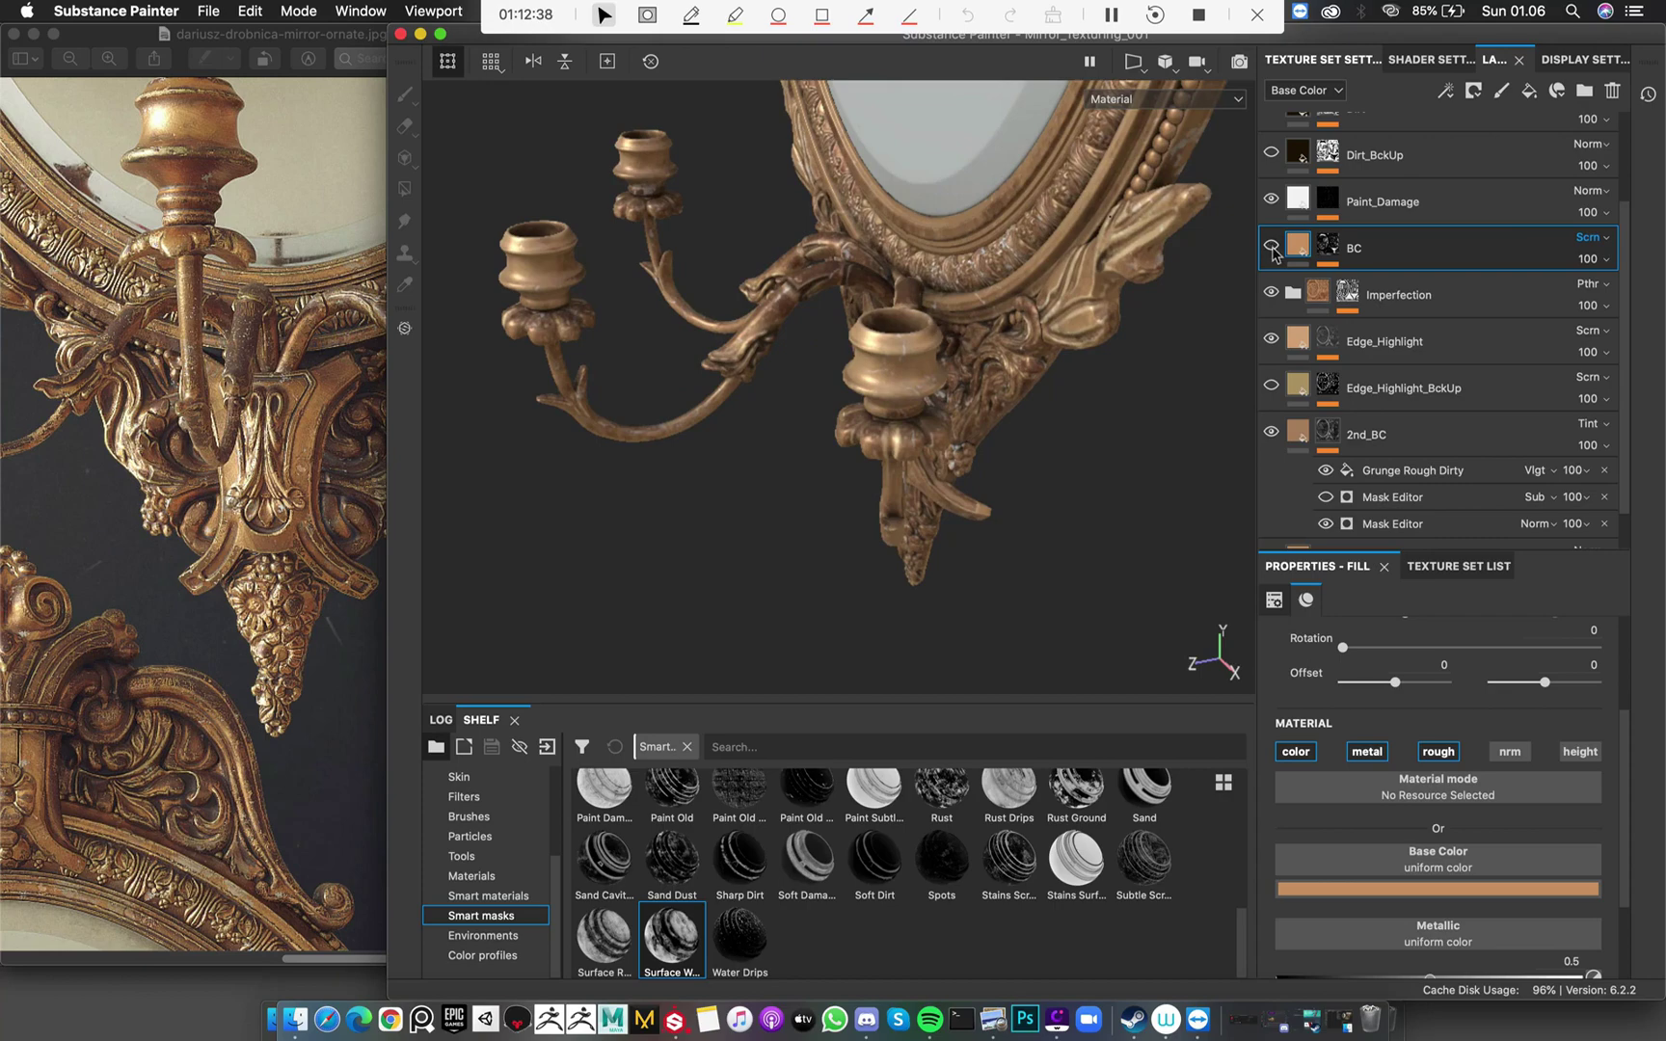
left_click(1272, 248)
left_click(1273, 248)
left_click(1273, 248)
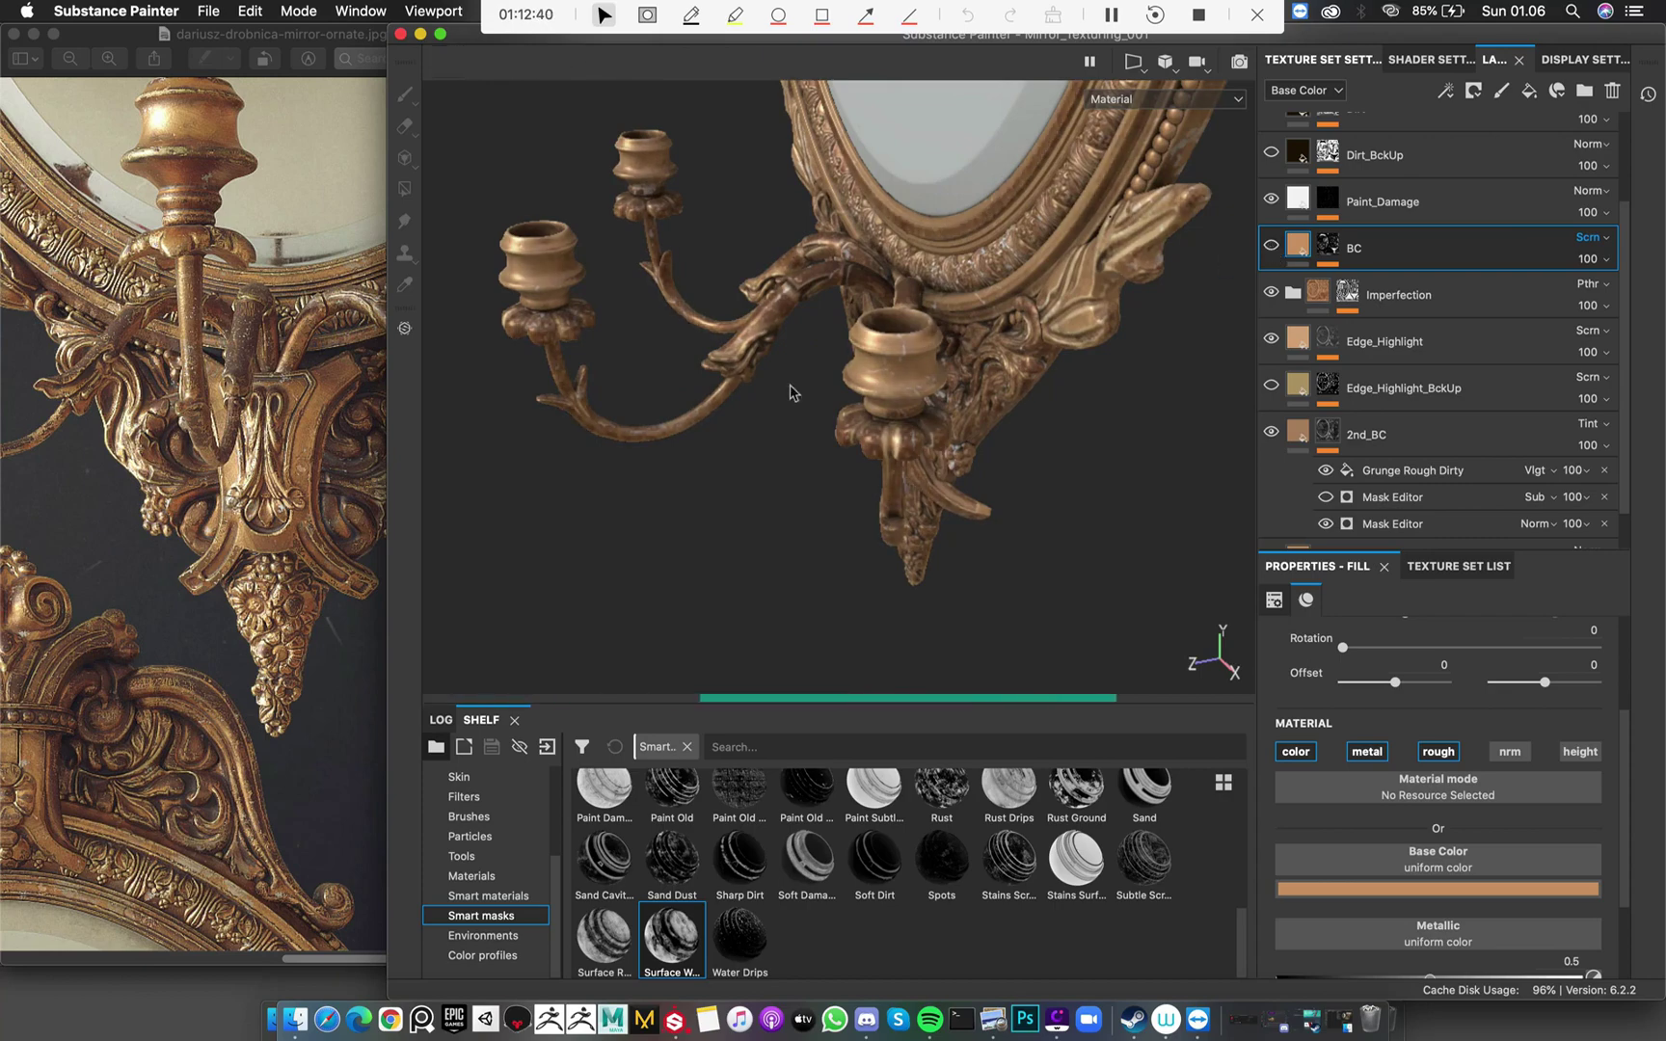
left_click_drag(830, 410, 730, 325, "alt")
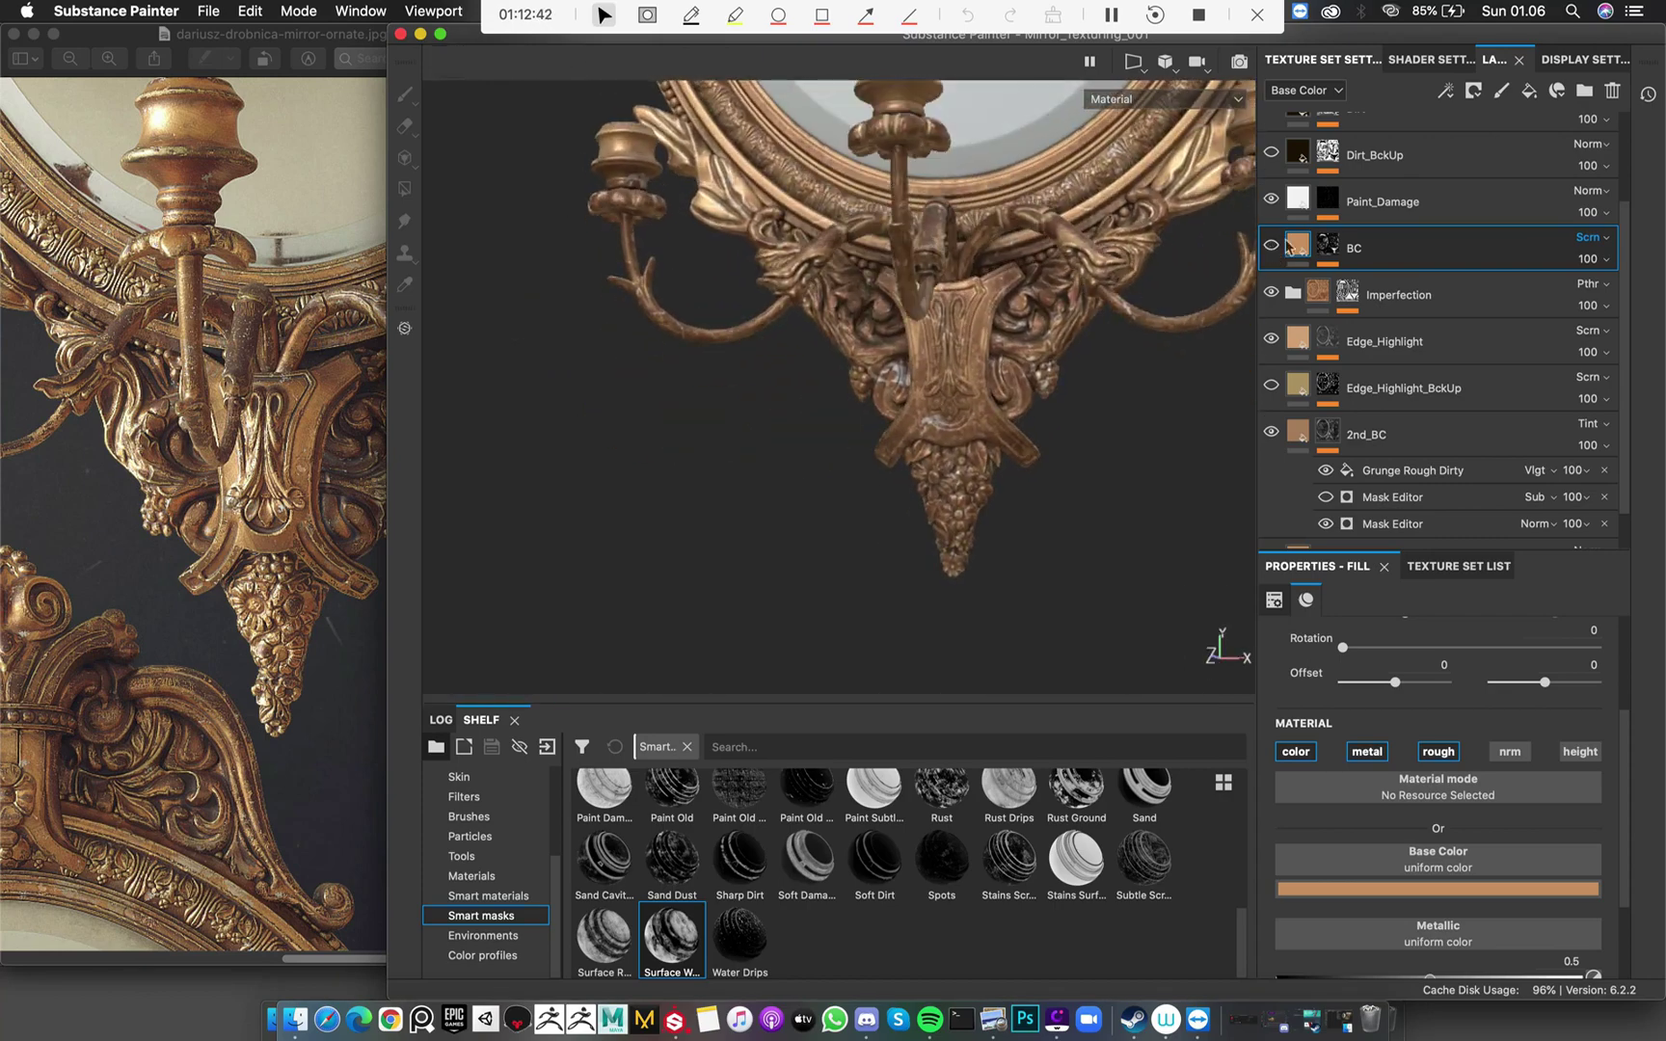
Check where the BC layer's mask affects the candle arms and show the layer again to examine them from above
left_click(1328, 247, "alt")
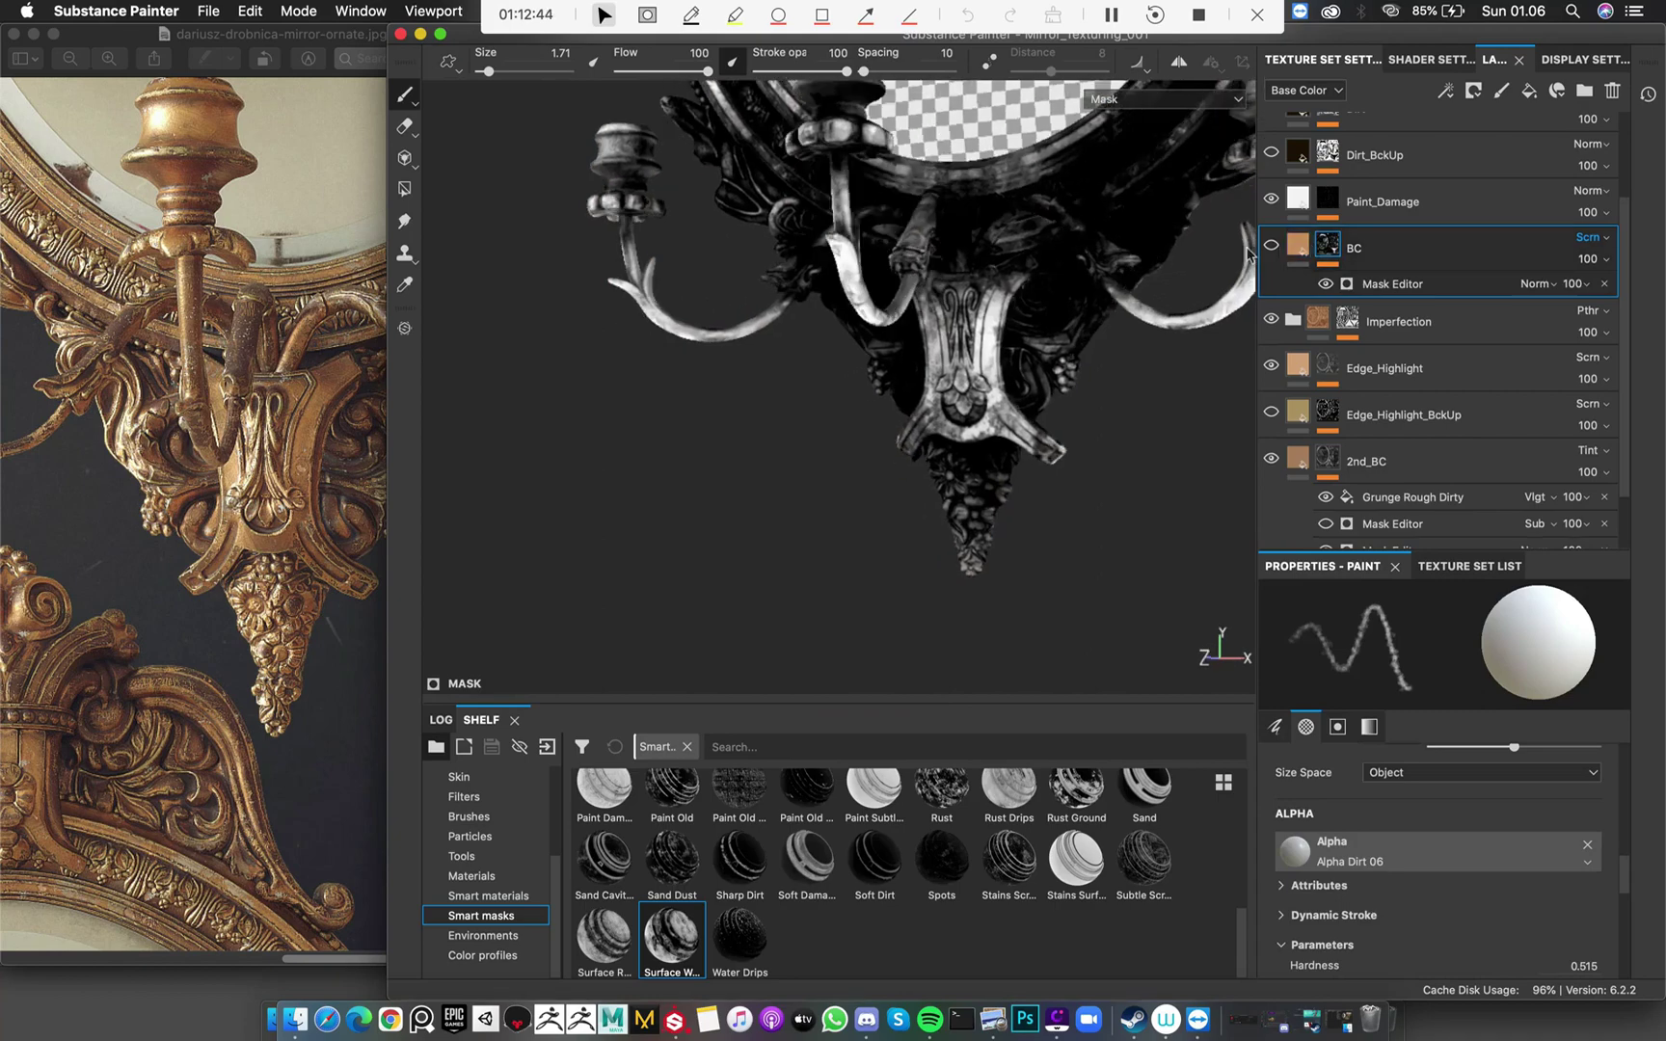
left_click(1298, 247)
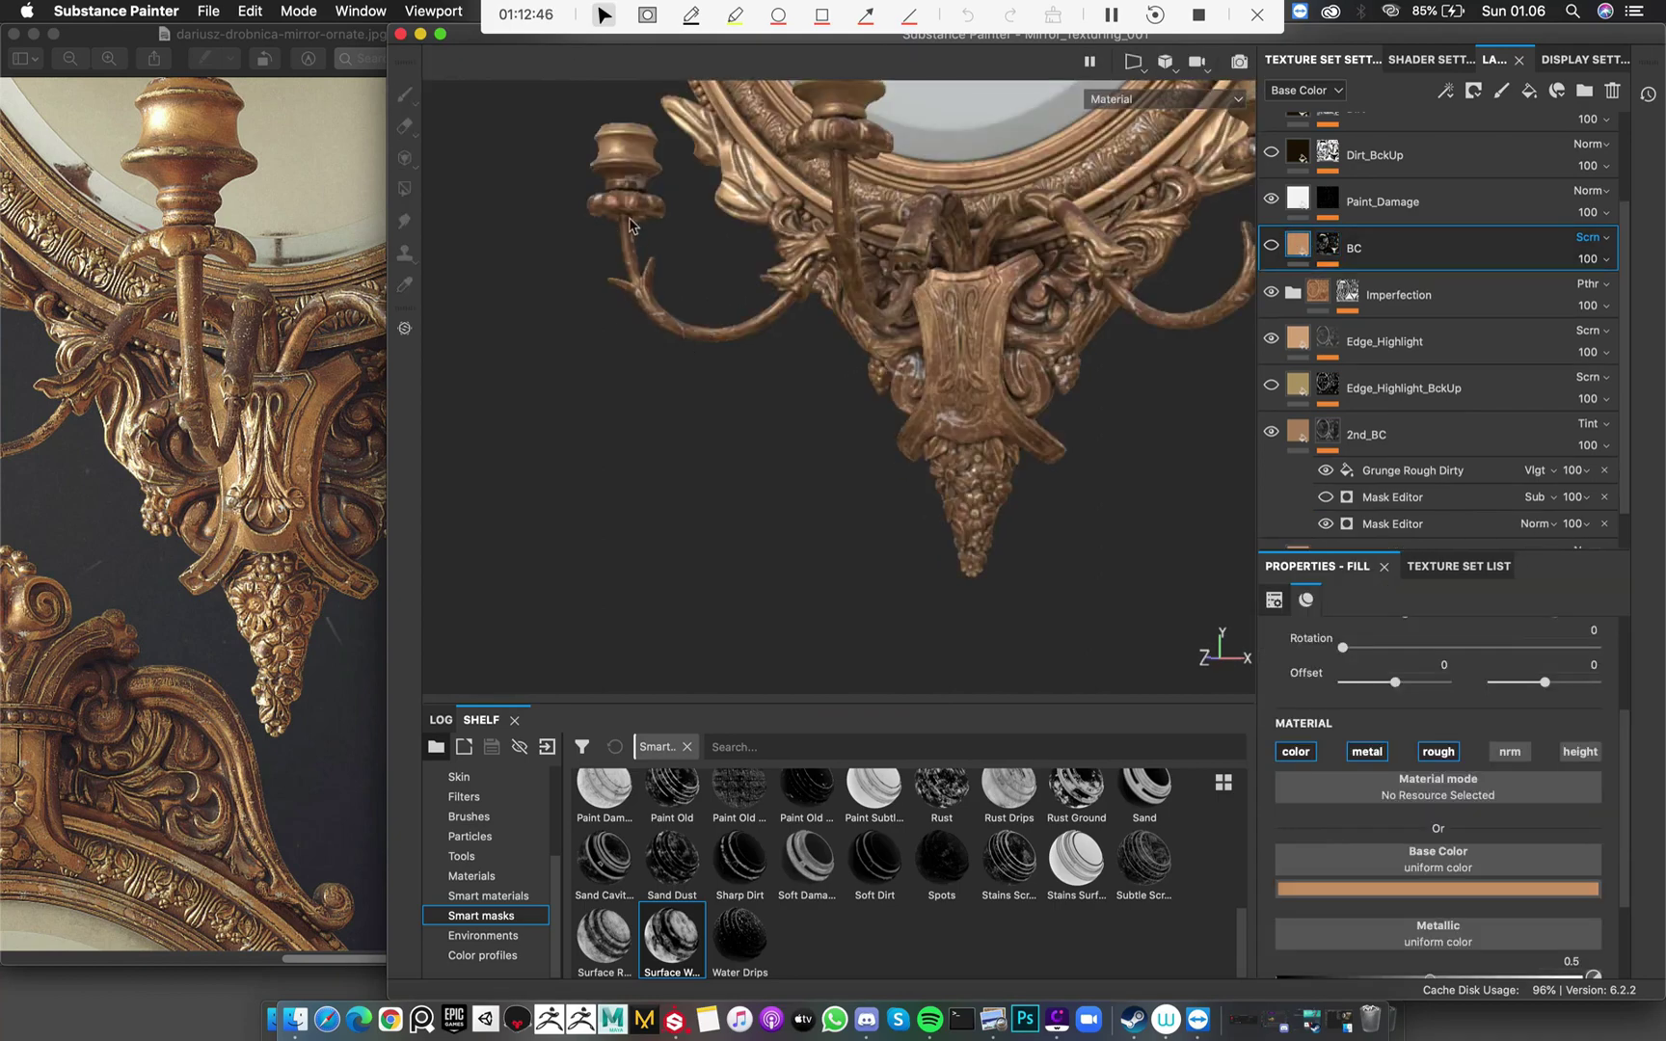
left_click_drag(620, 271, 781, 281, "alt")
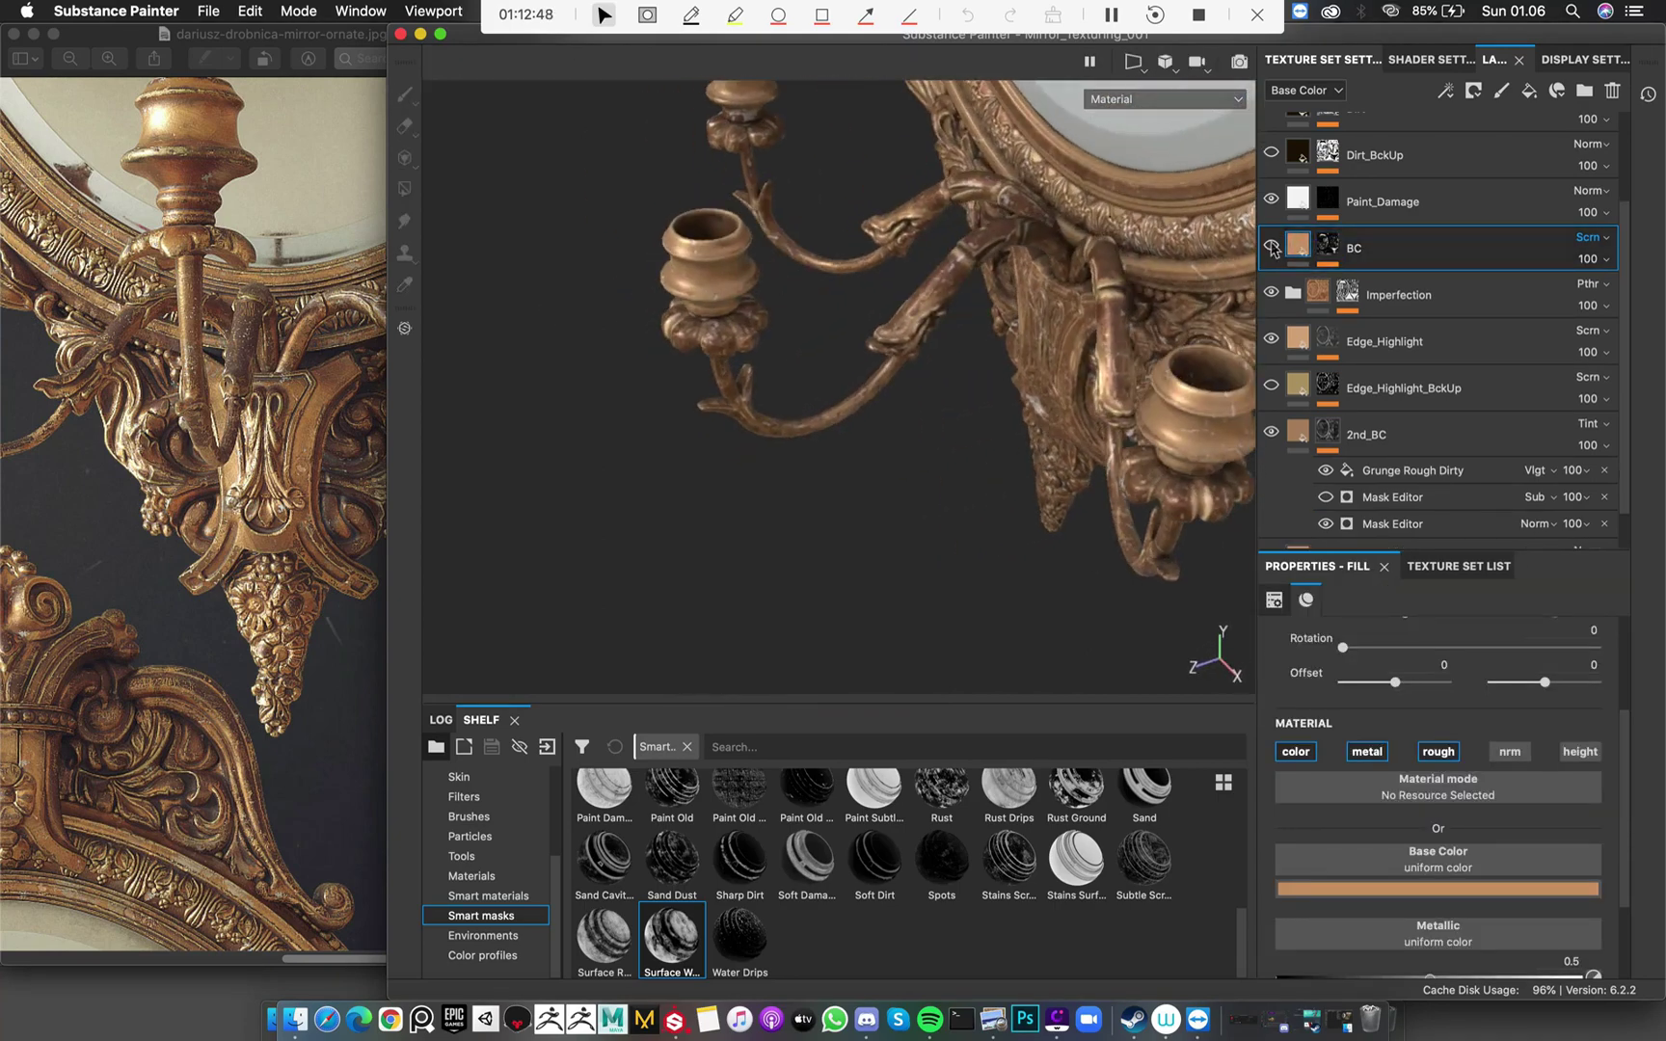
left_click(1272, 249)
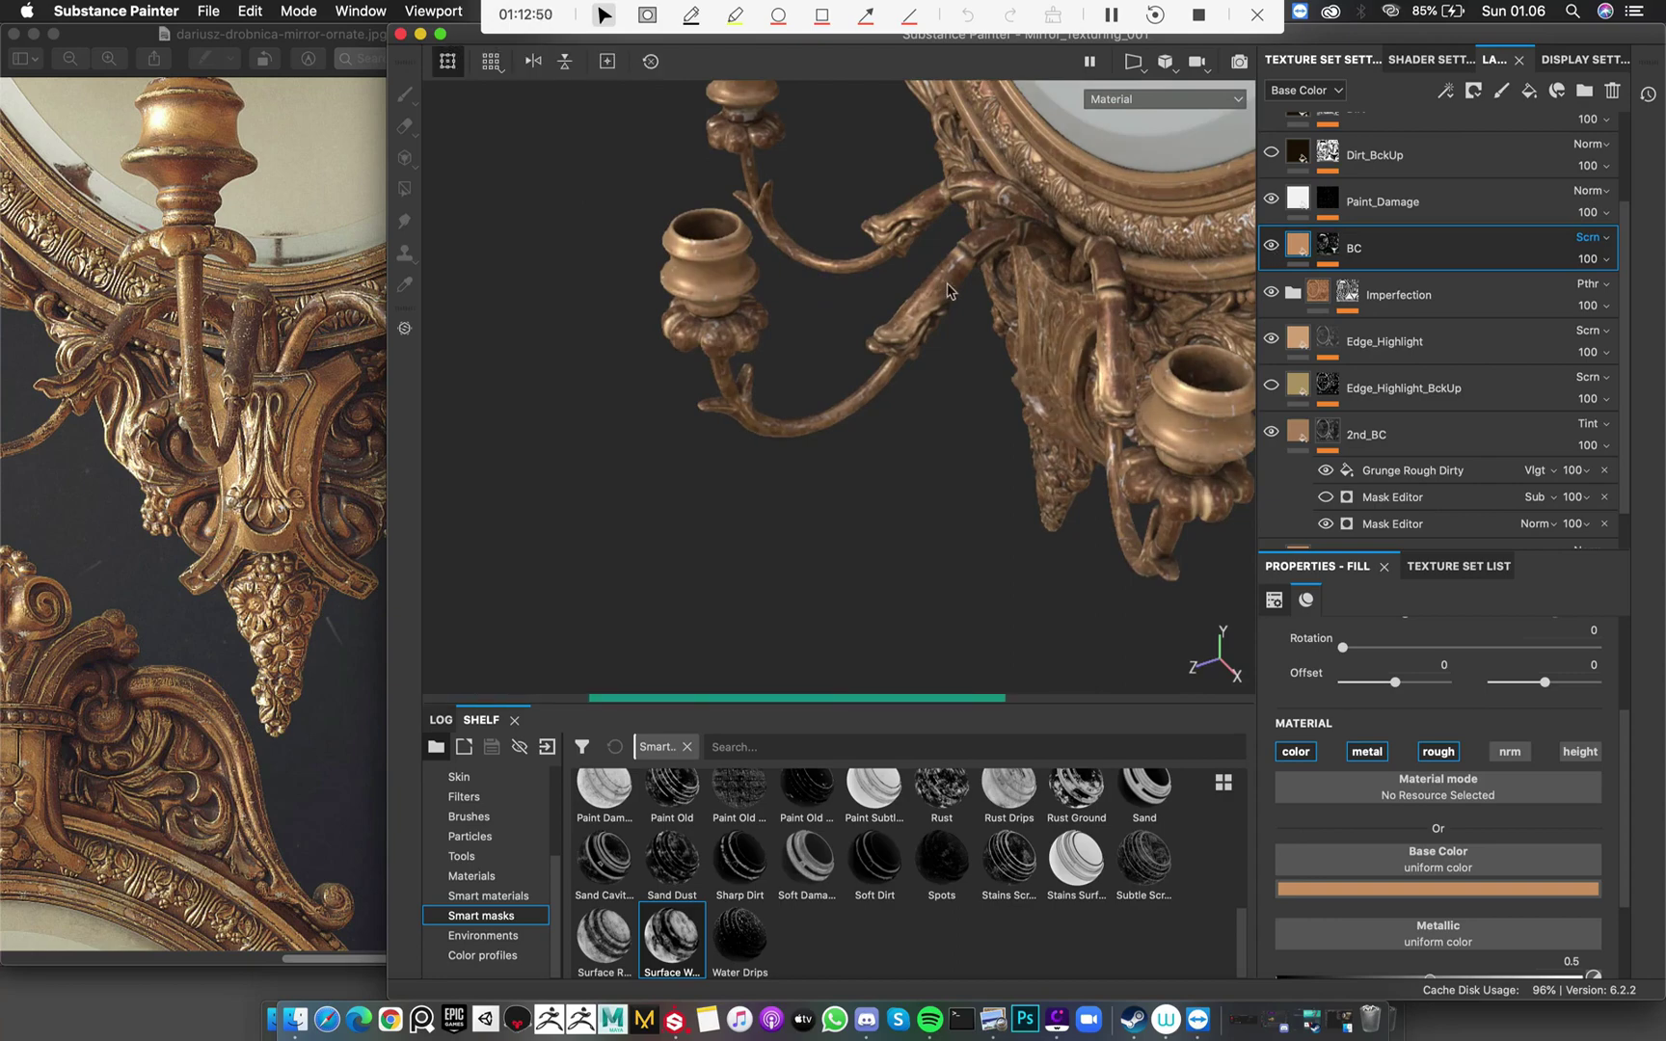
left_click_drag(858, 332, 740, 330, "alt")
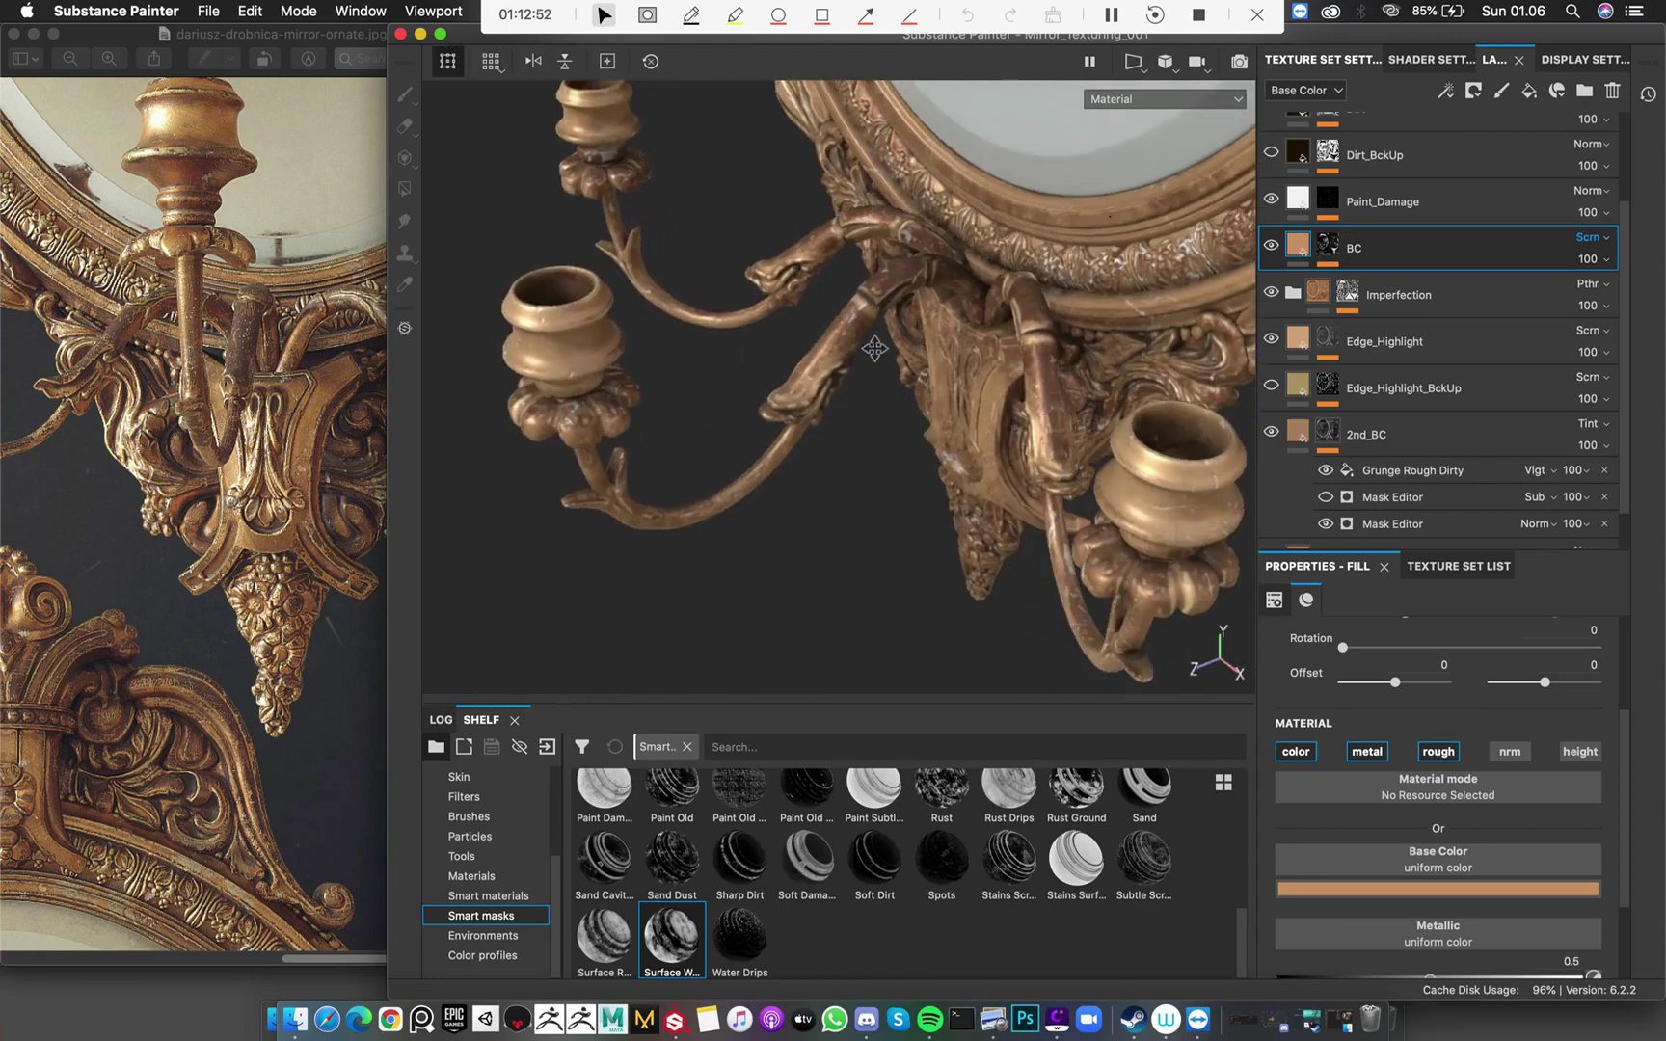
left_click_drag(874, 348, 813, 371, "alt")
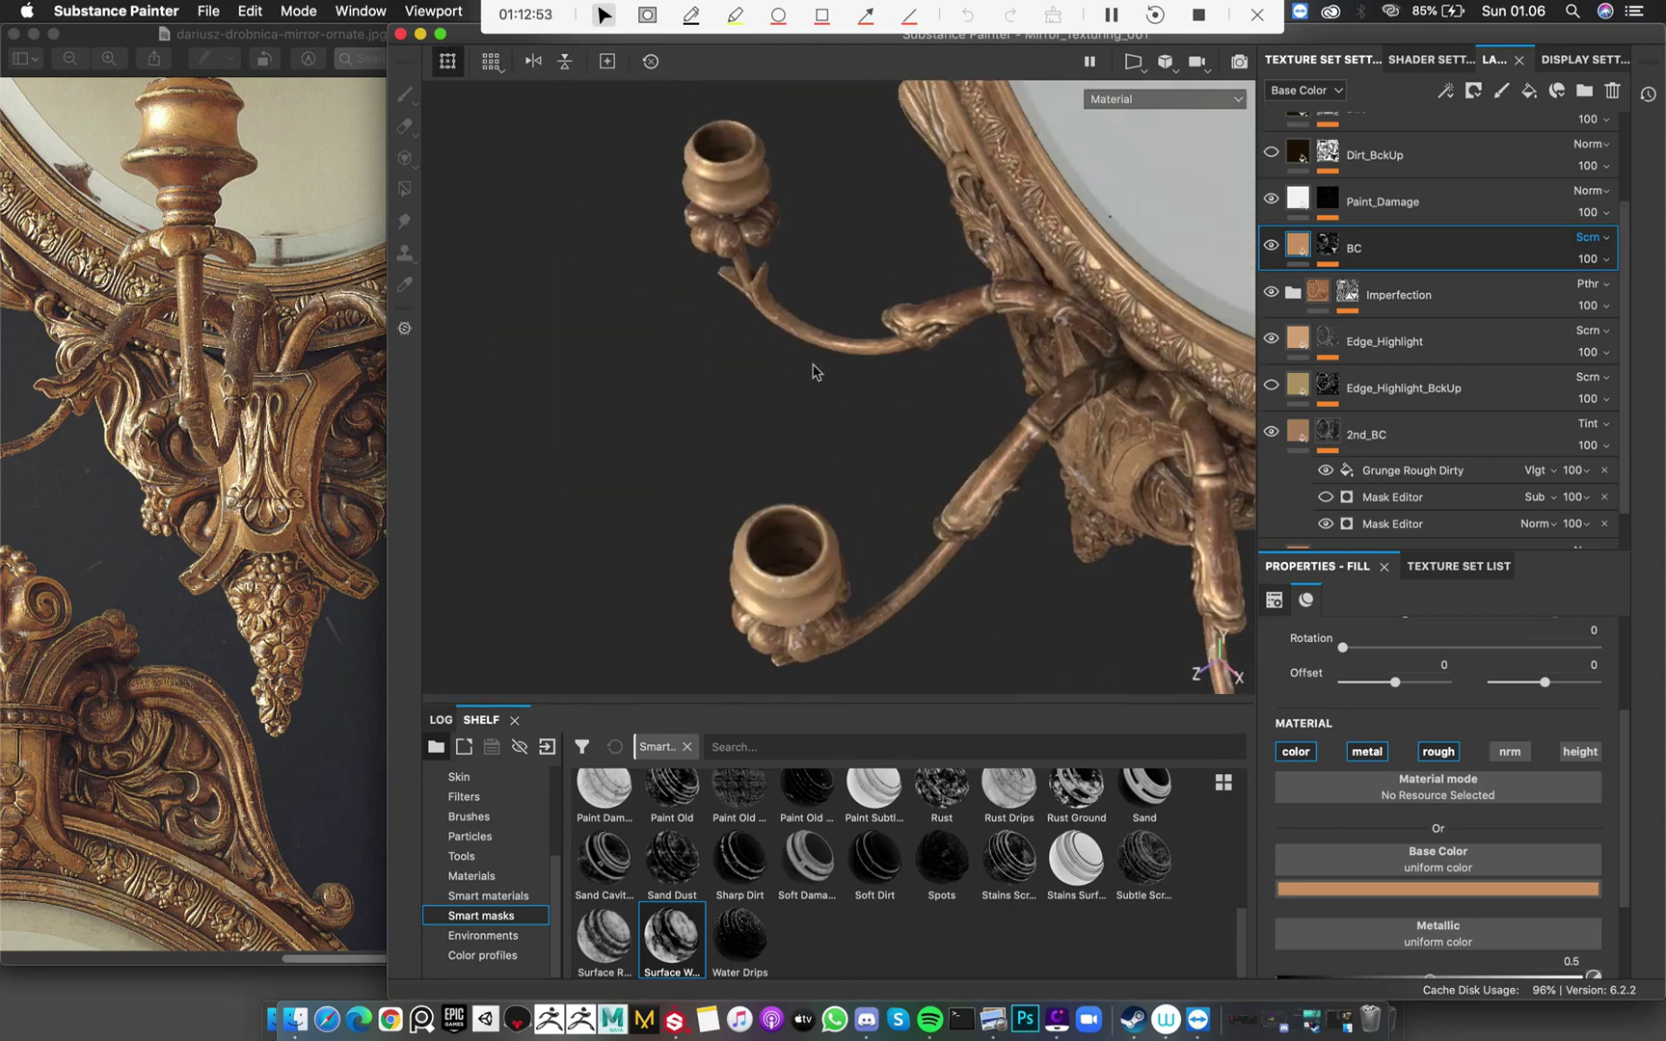
Add a paint effect to the BC layer's mask and paint black along the candle arms with symmetry and a brush size of 7.43
right_click(1335, 246)
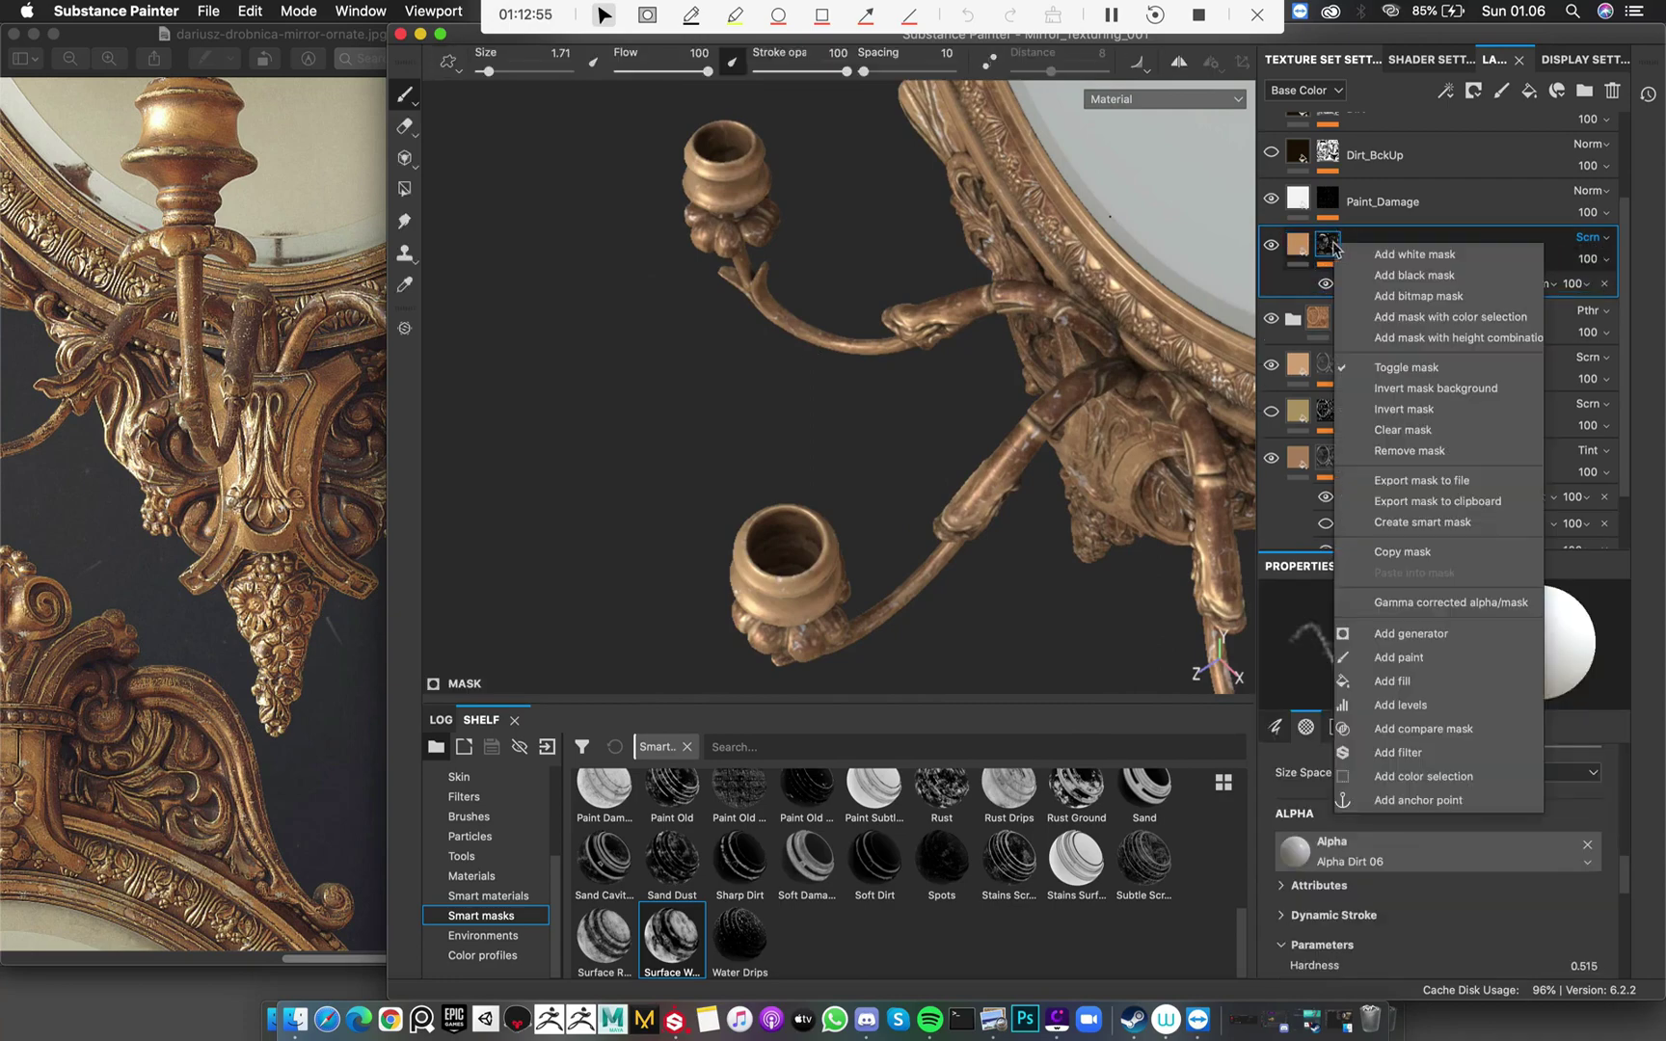
left_click(1431, 665)
mouse_move(756, 383)
left_mouse_down("alt")
mouse_move(781, 323)
mouse_move(889, 238)
mouse_move(834, 232)
left_mouse_up("alt")
mouse_move(832, 234)
right_mouse_down("super")
mouse_move(920, 239)
mouse_move(860, 239)
right_mouse_up("super")
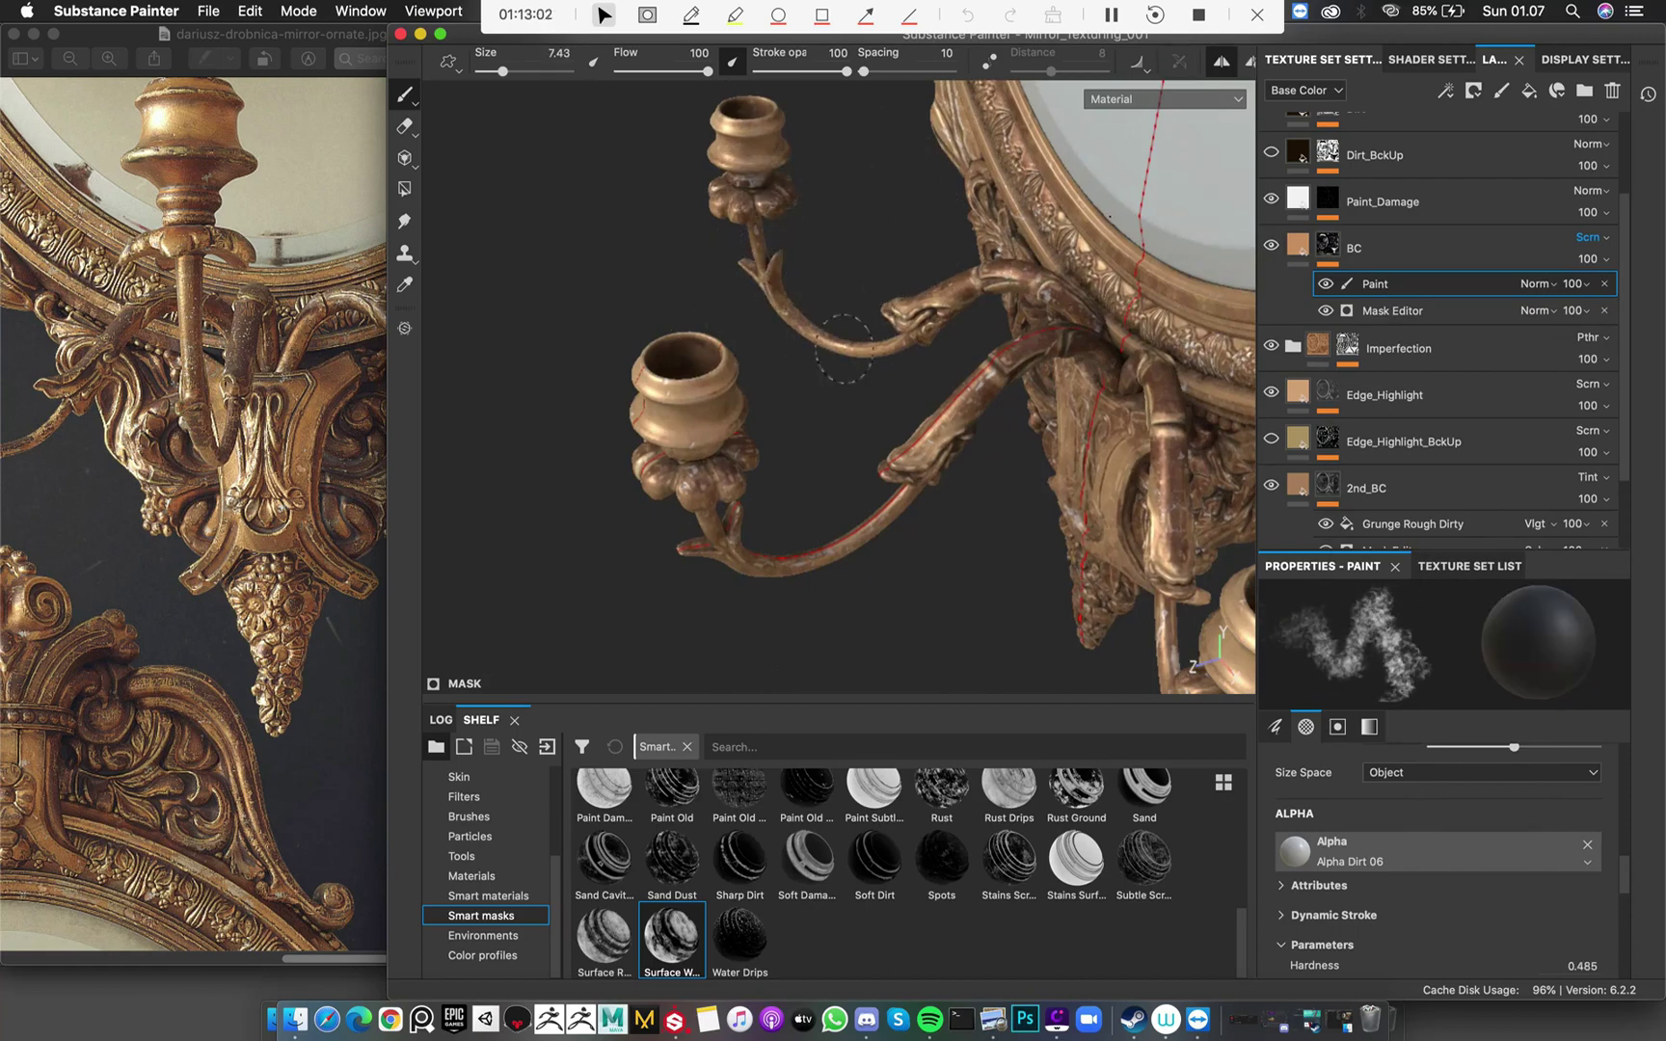
left_click_drag(860, 381, 802, 429, "alt")
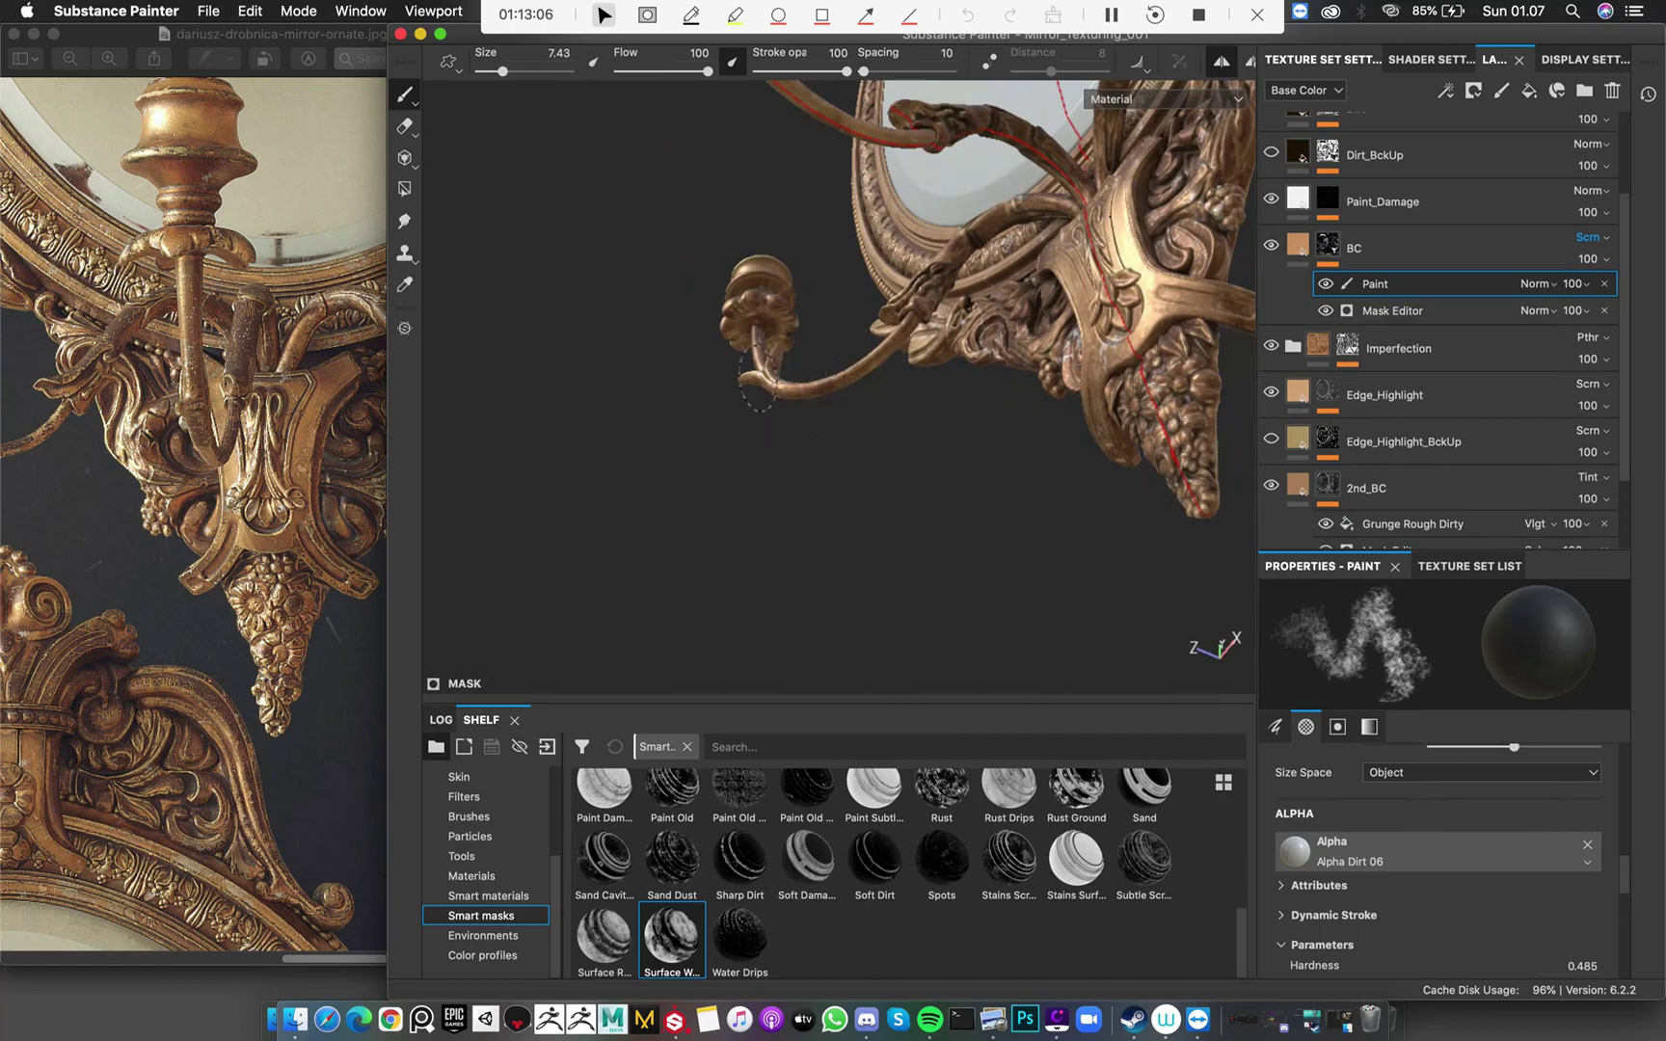
mouse_move(927, 487)
left_mouse_down("alt")
mouse_move(997, 539)
mouse_move(964, 453)
mouse_move(1164, 383)
mouse_move(1051, 313)
mouse_move(933, 318)
mouse_move(964, 402)
mouse_move(973, 344)
left_mouse_up("alt")
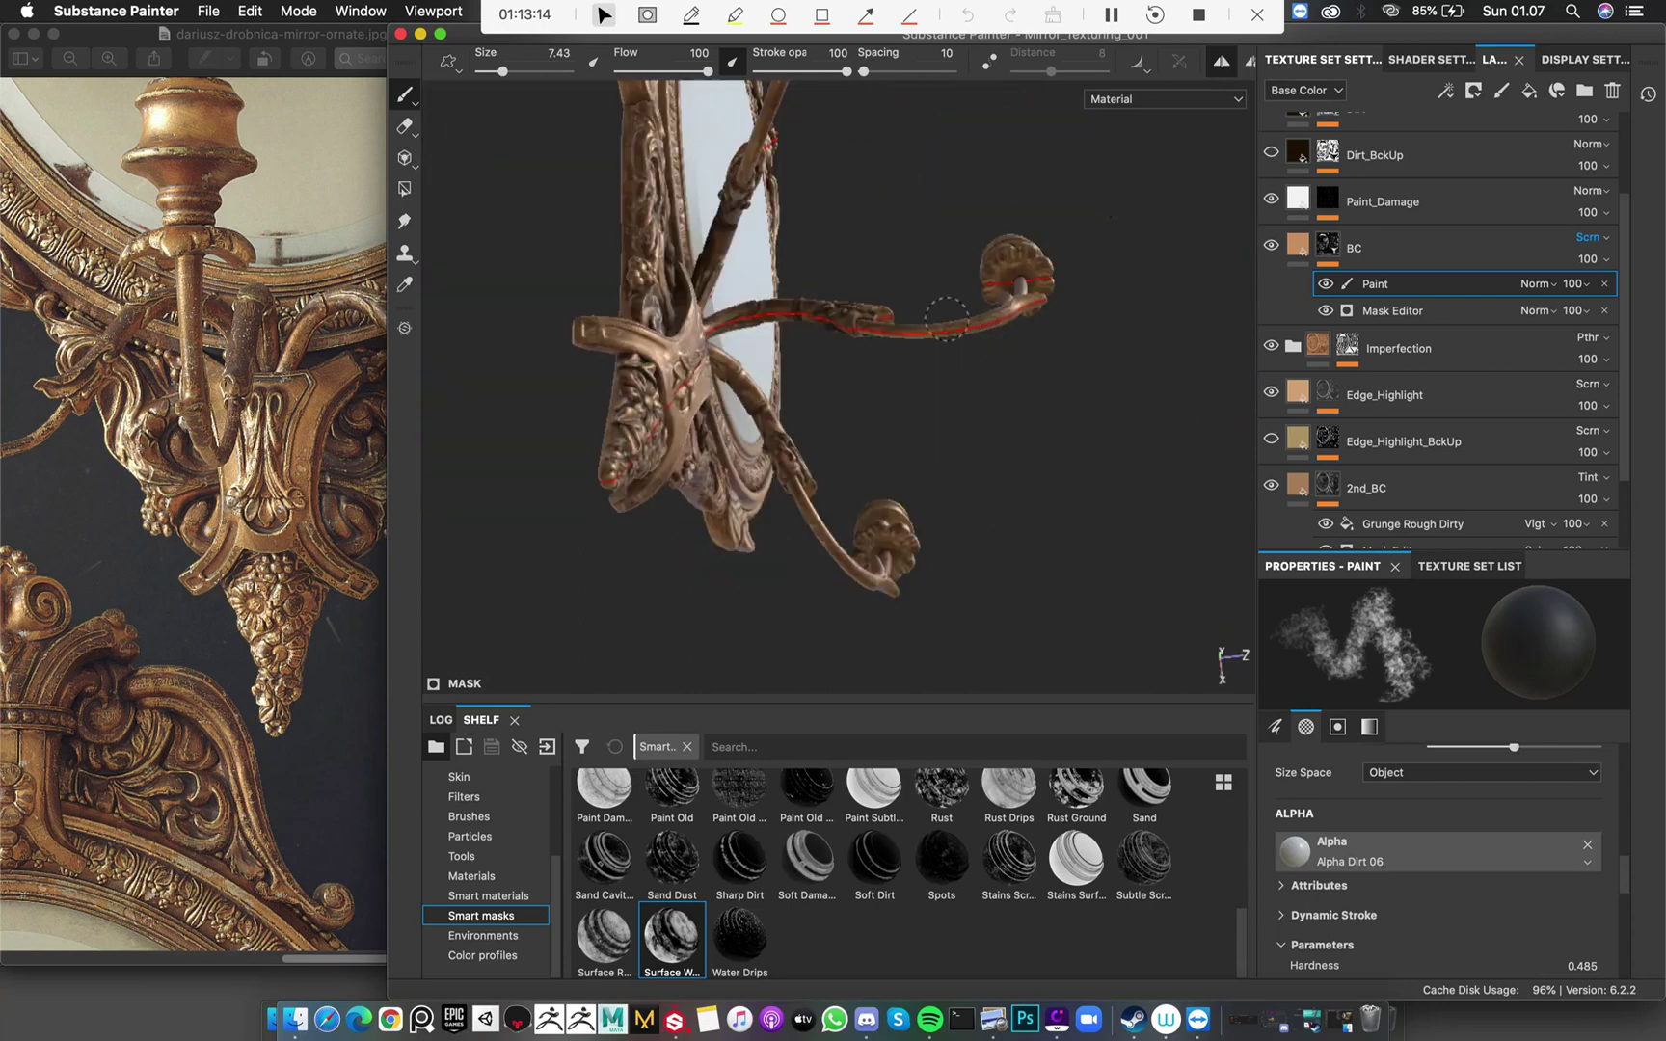
left_click_drag(1012, 283, 1008, 301)
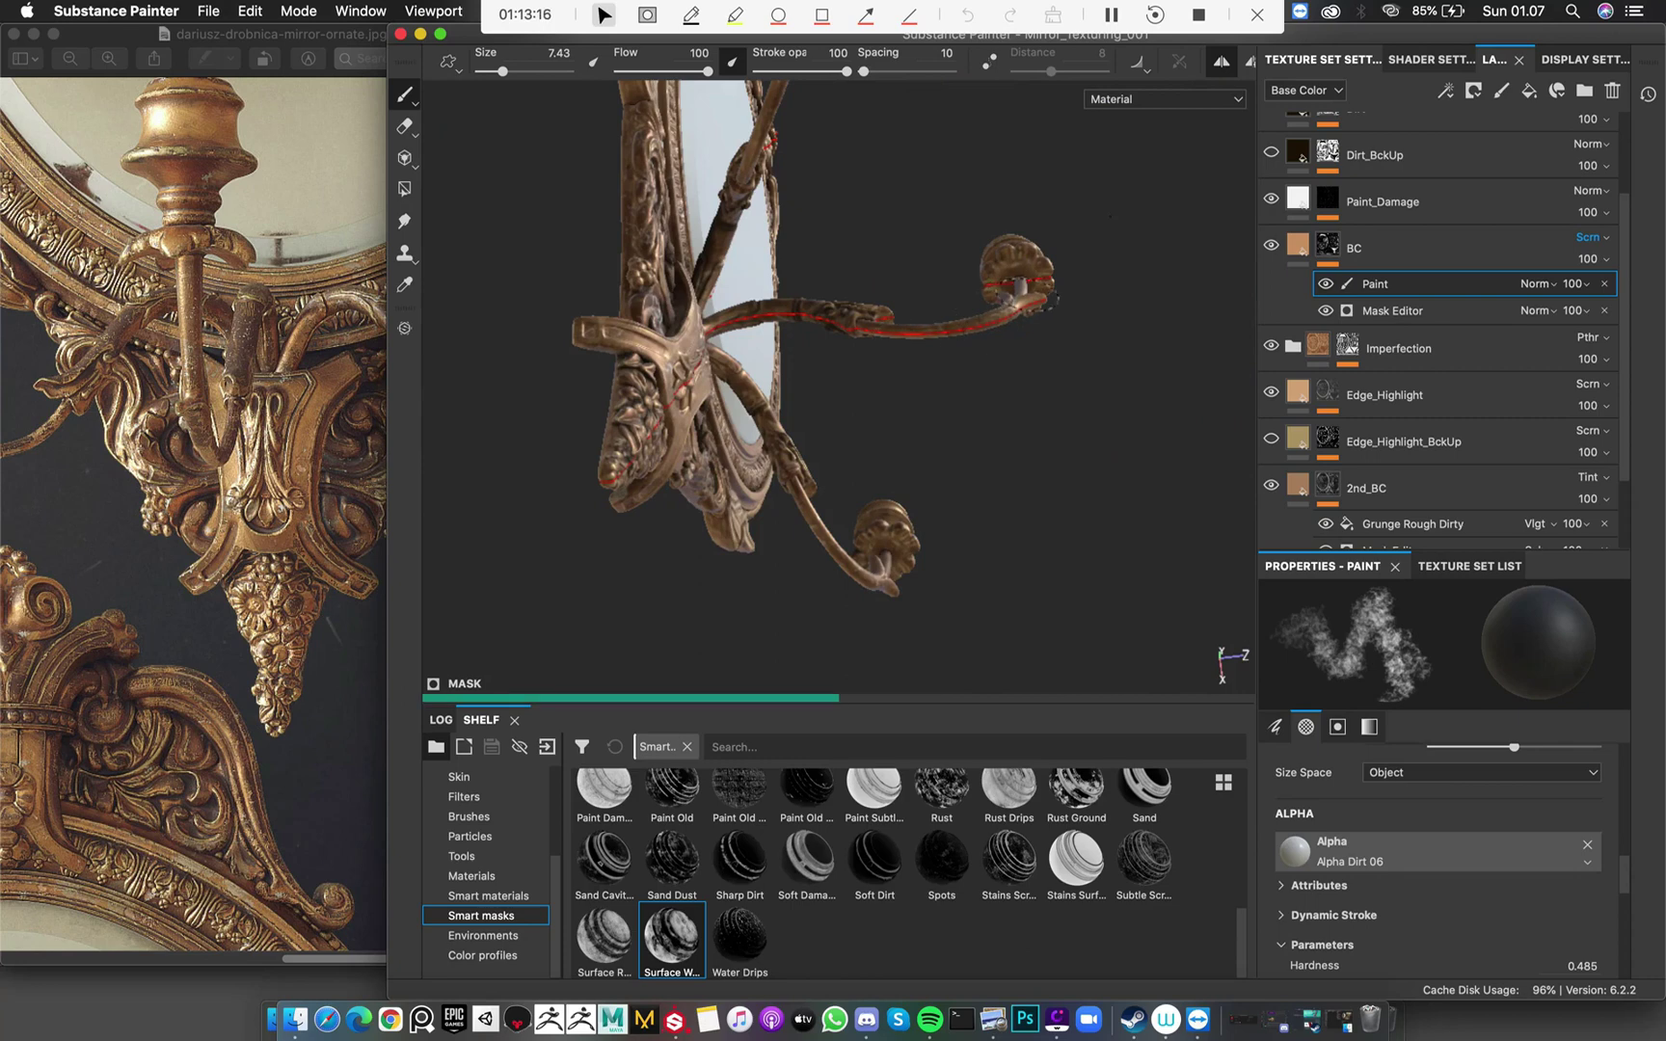
left_click_drag(973, 513, 1189, 279, "alt")
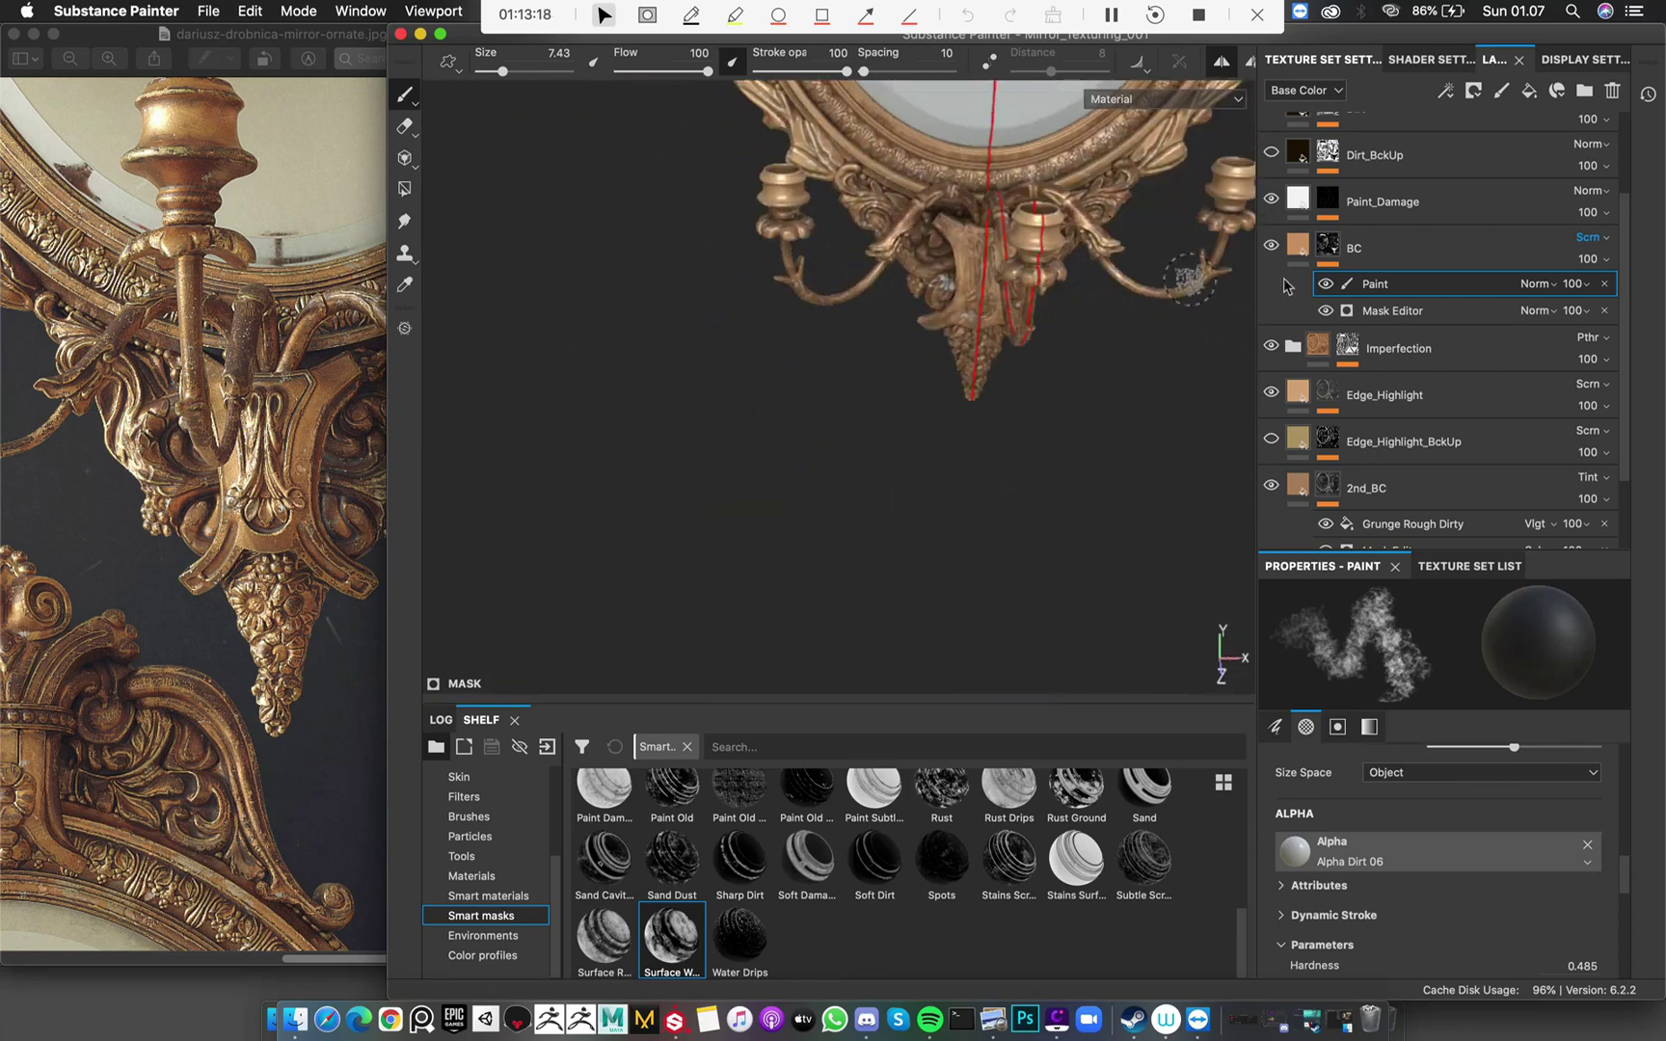
Select the BC fill and examine the gold finish over the whole mirror from the front and side
left_click(1297, 247)
right_click_drag(1011, 420, 928, 487, "alt")
middle_click_drag(927, 487, 704, 626, "alt")
left_click_drag(704, 626, 809, 382, "alt")
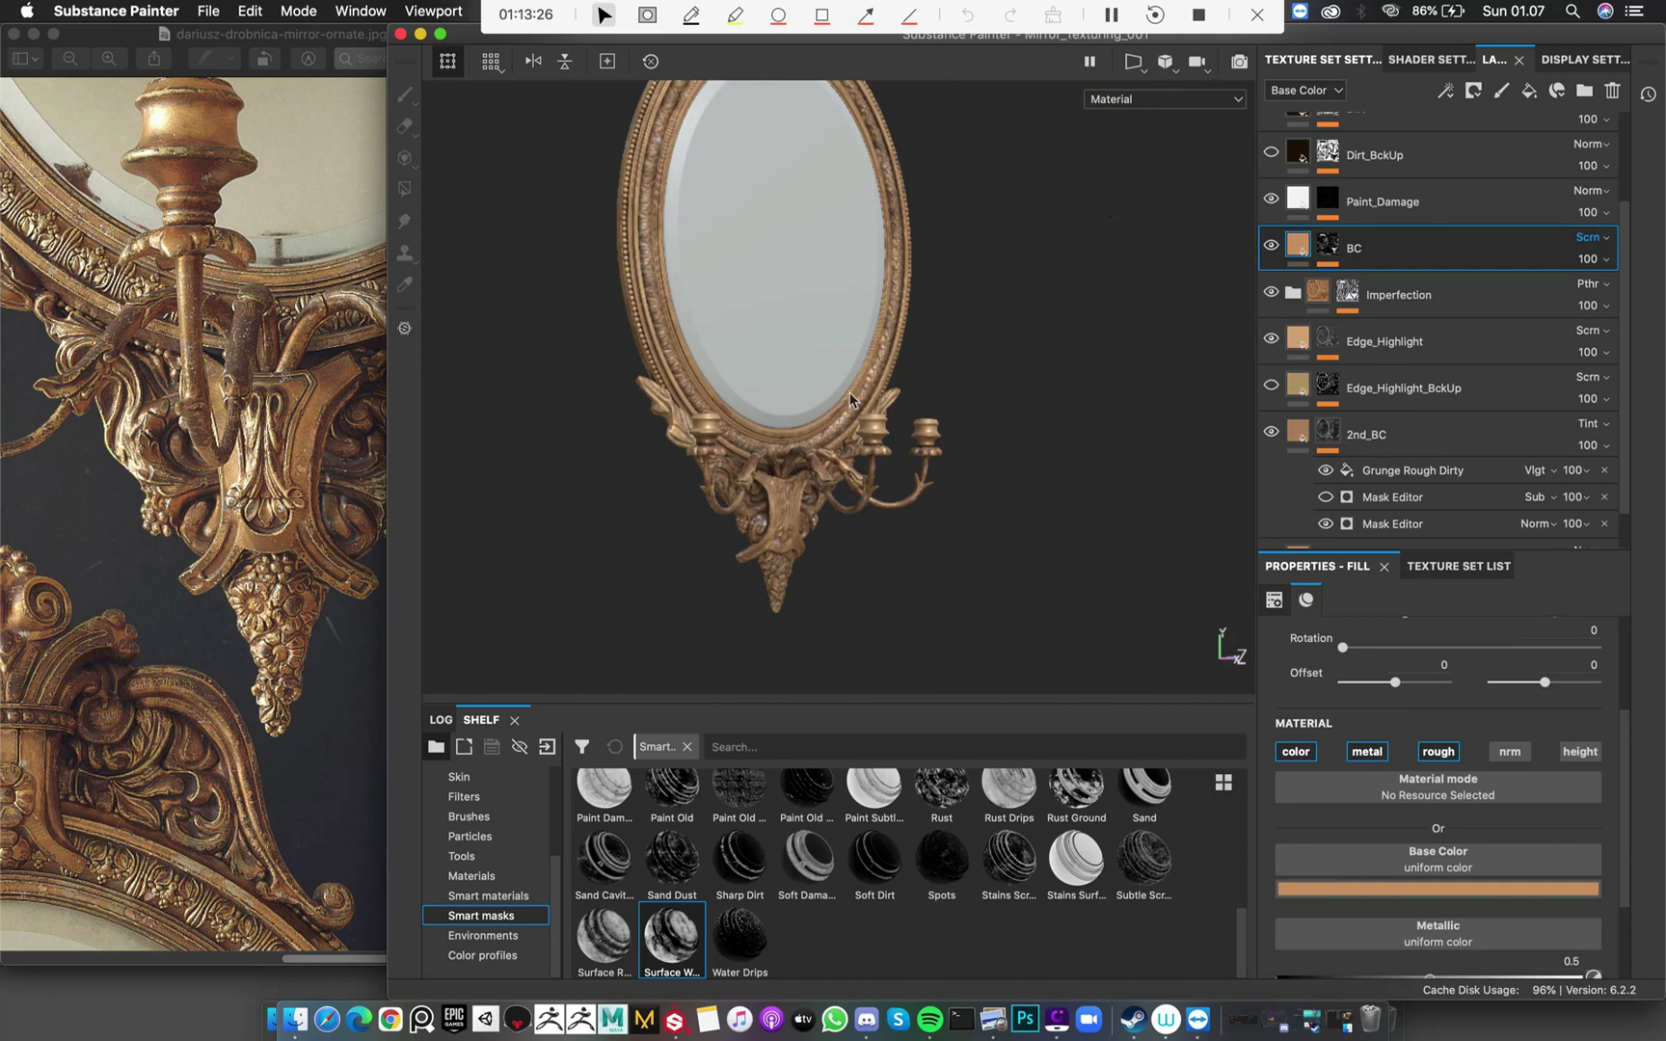
Examine the gold finish on the mirror's crown and upper frame up close, and compare it with the whole mirror
left_click_drag(1080, 487, 1071, 422, "alt")
middle_click_drag(853, 227, 849, 374, "alt")
scroll(882, 378, "up", 5)
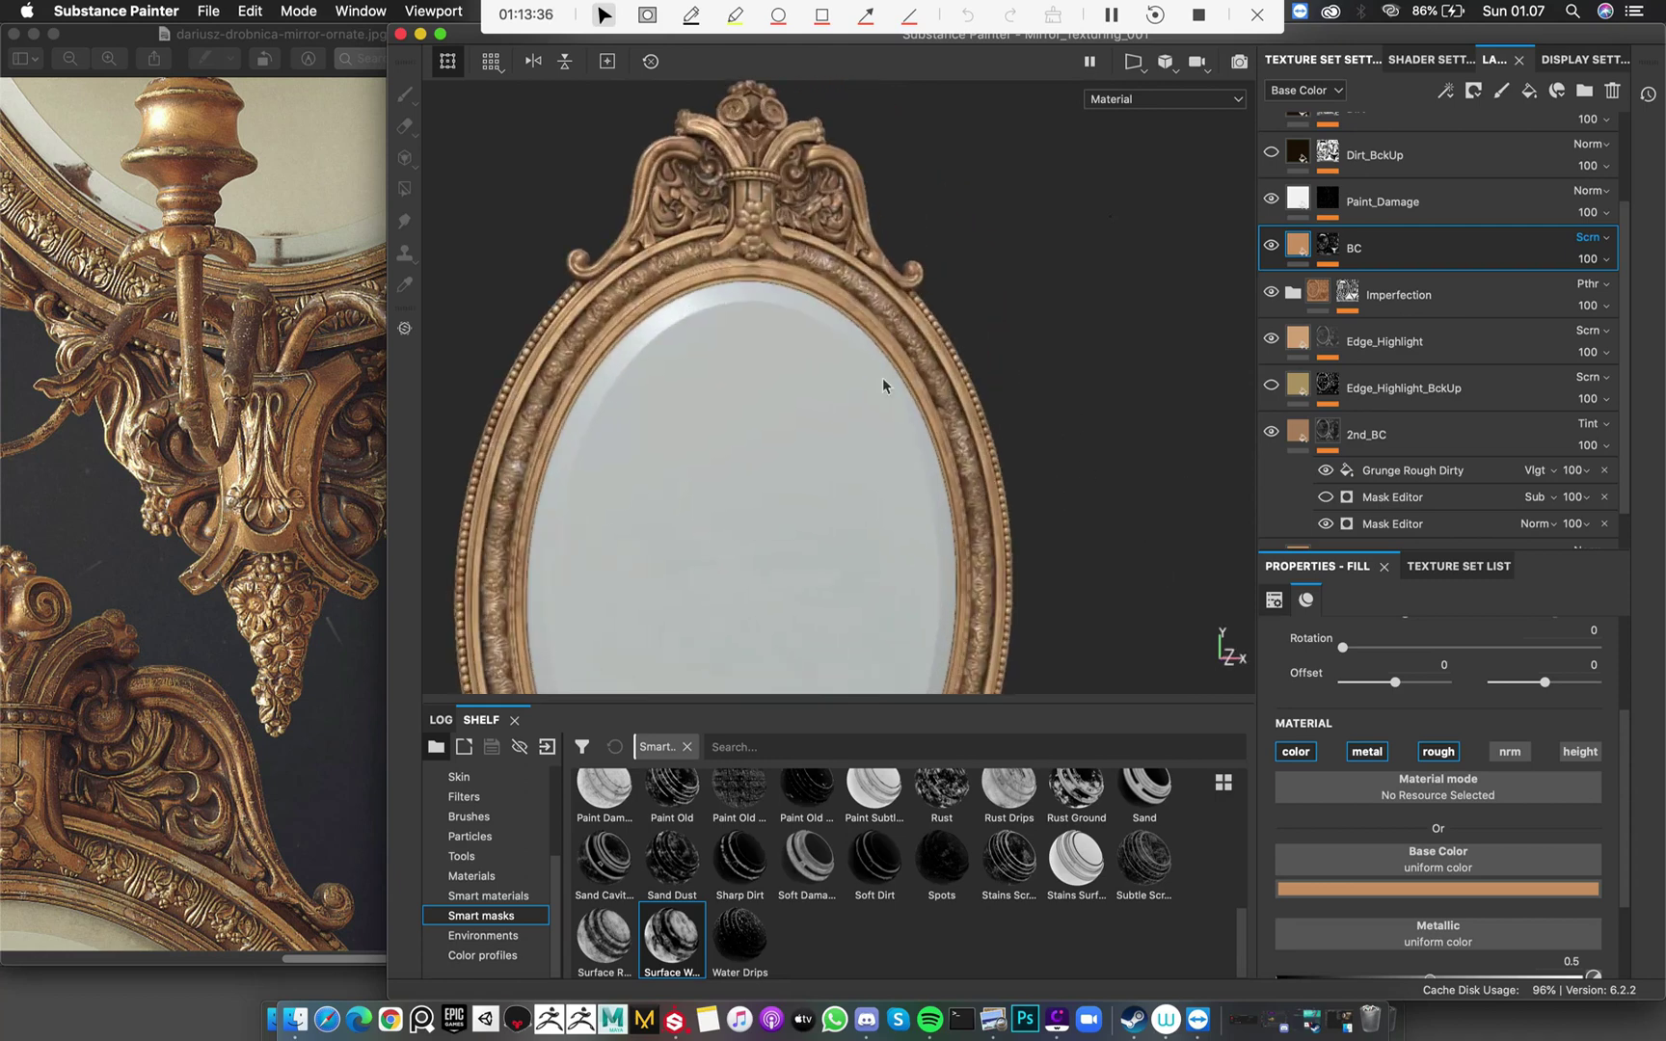
left_click_drag(679, 203, 819, 399, "alt")
scroll(820, 399, "up", 3)
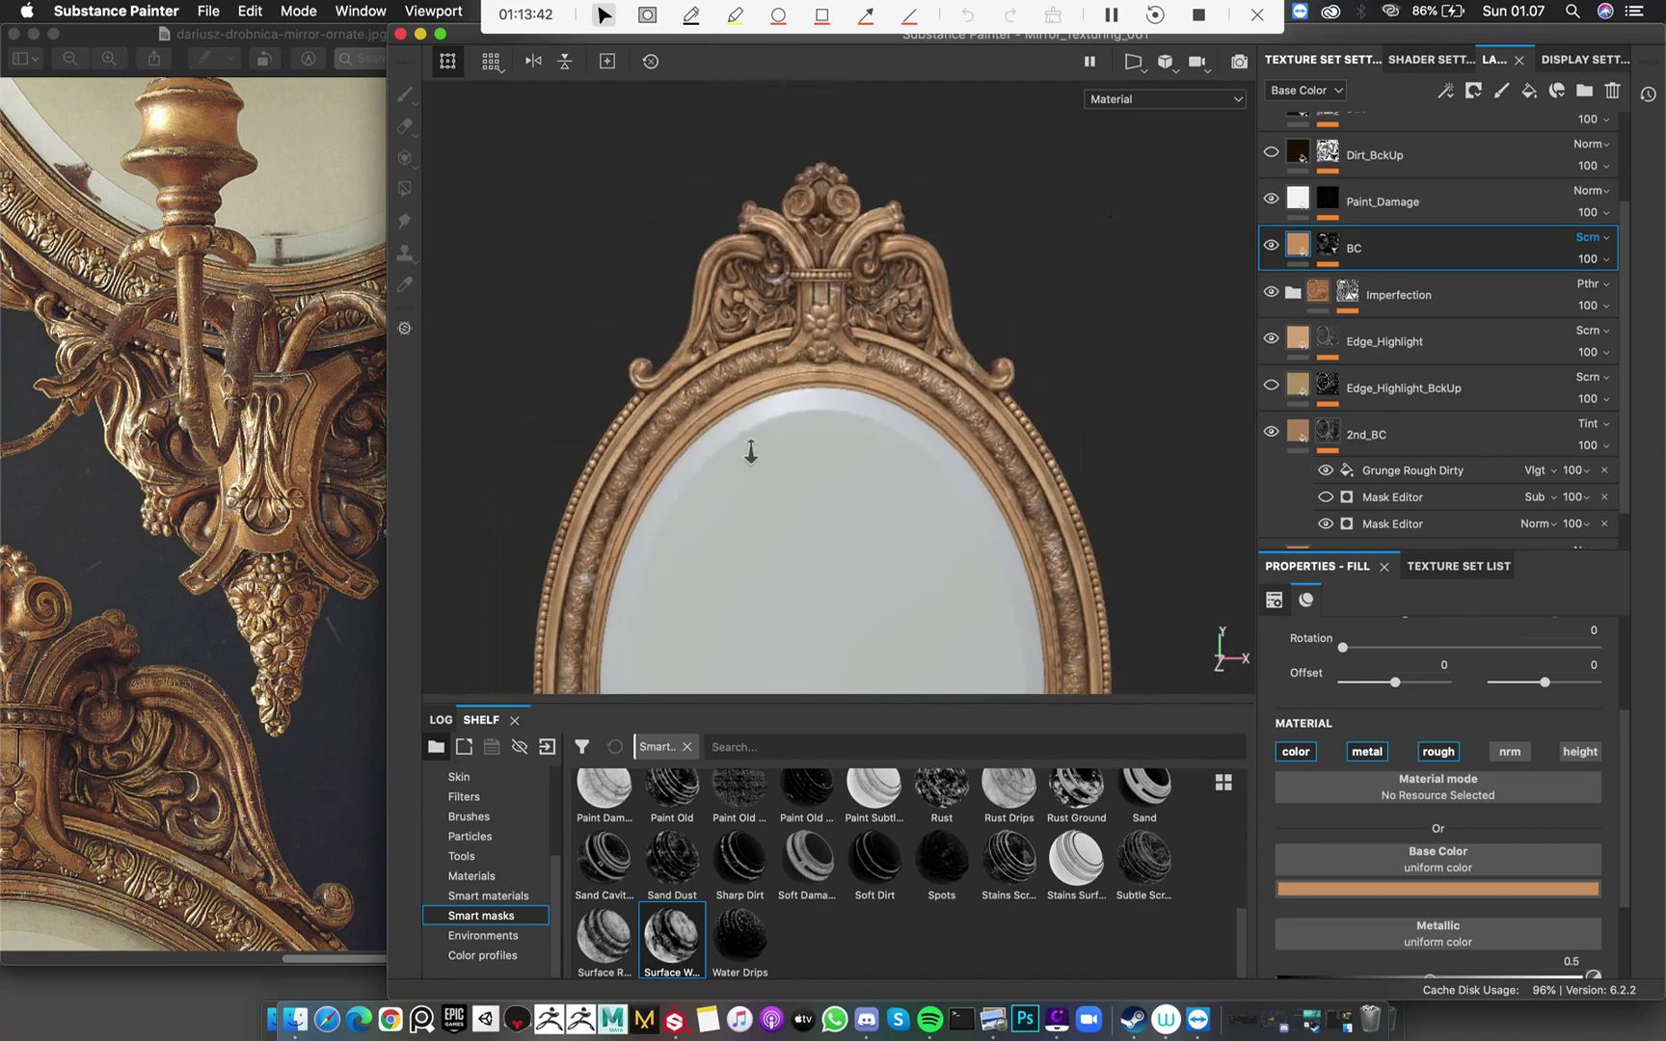
scroll(813, 338, "up", 2)
scroll(813, 338, "down", 4)
left_click_drag(815, 400, 885, 368, "alt")
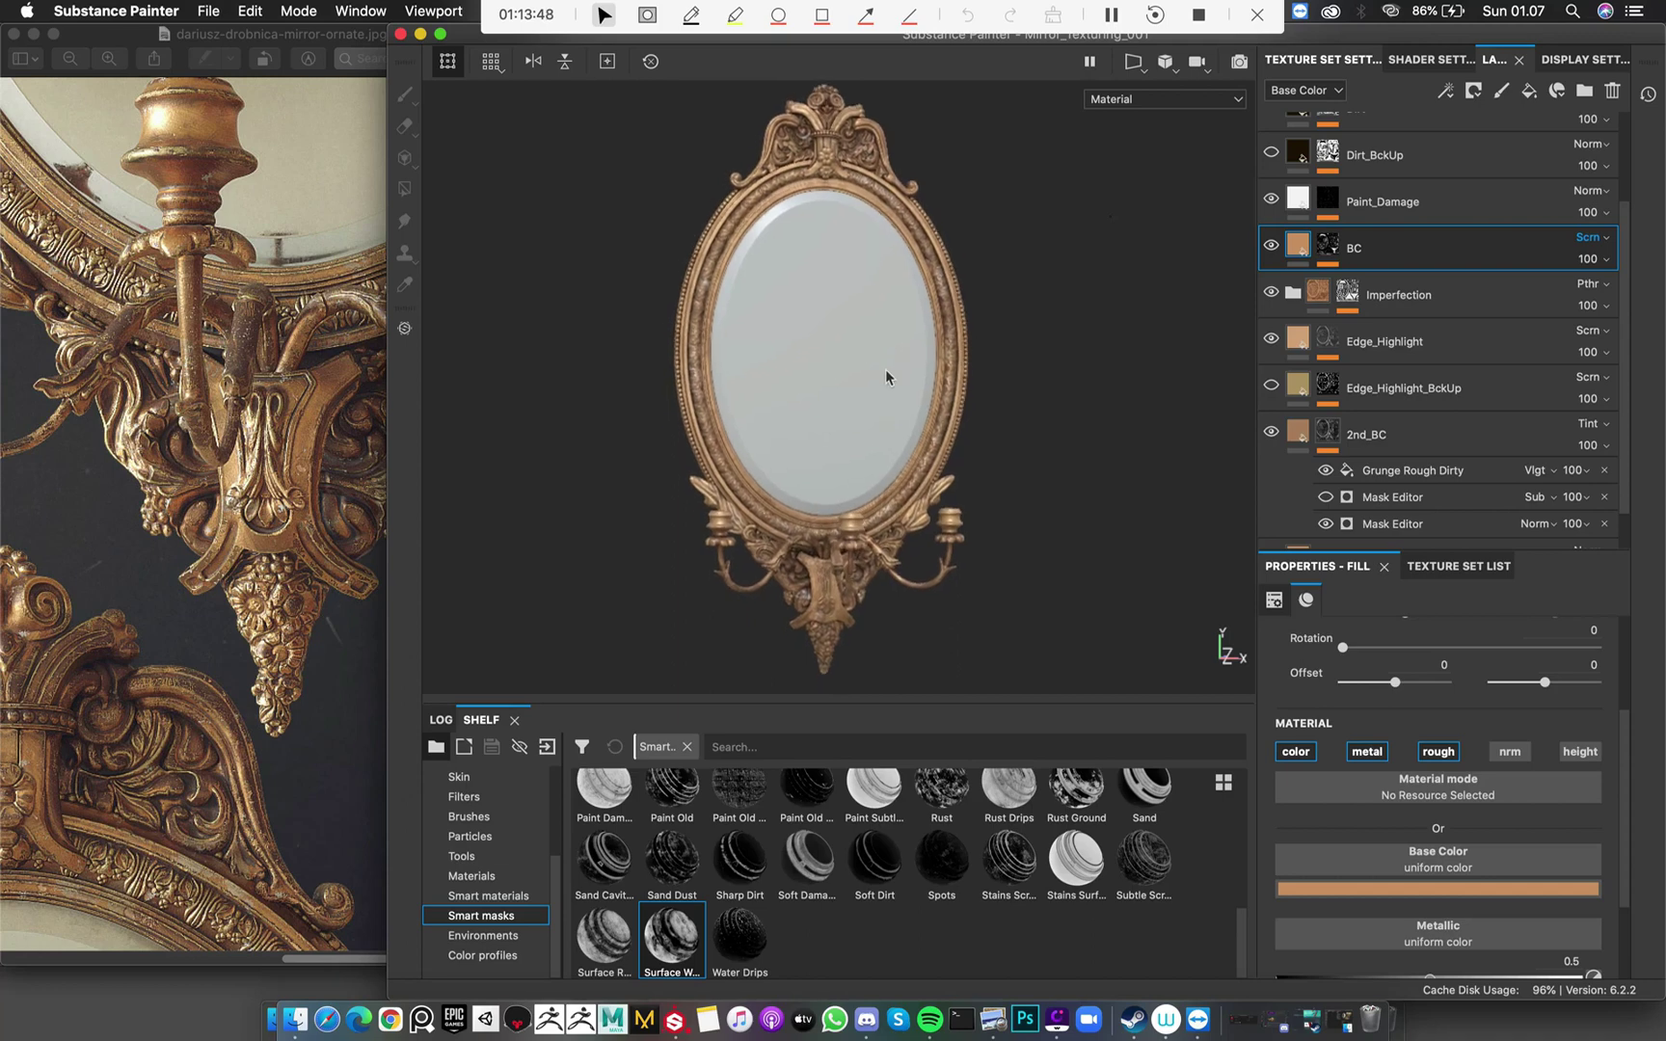
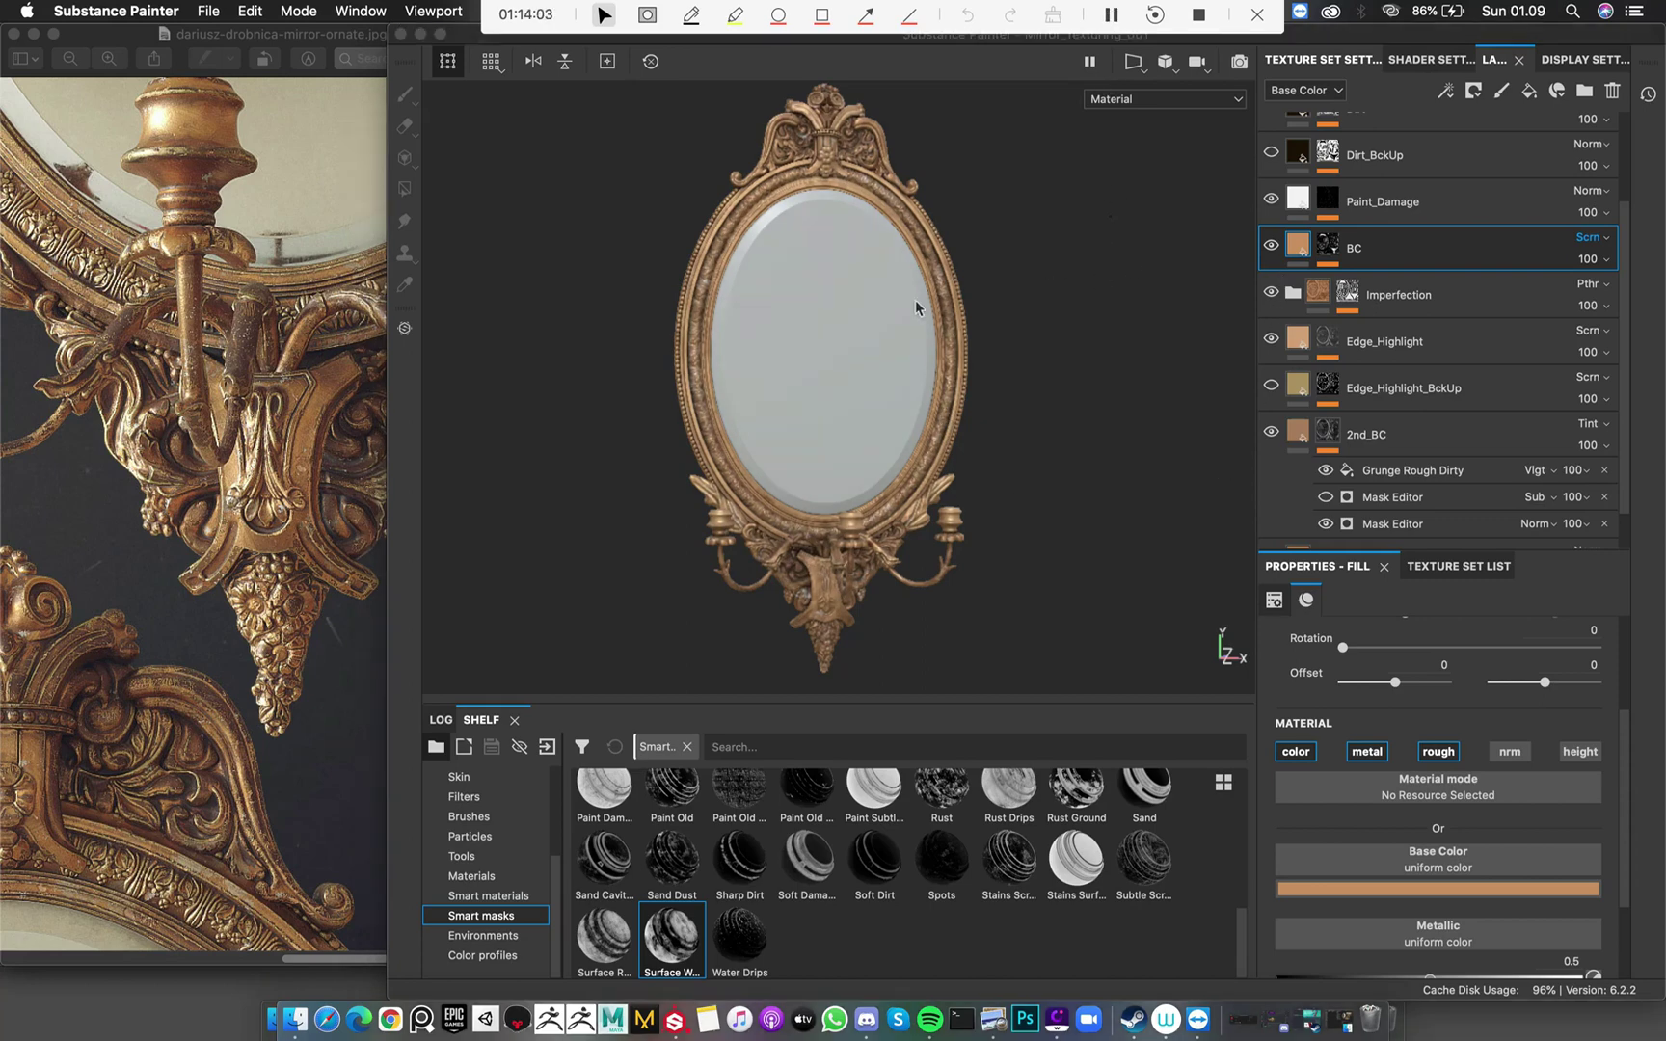
Examine the gold finish along the oval frame and down to the candle arms from the front and side
left_click_drag(935, 301, 880, 308, "alt")
mouse_move(880, 307)
right_mouse_down("alt")
mouse_move(869, 470)
mouse_move(995, 467)
right_mouse_up("alt")
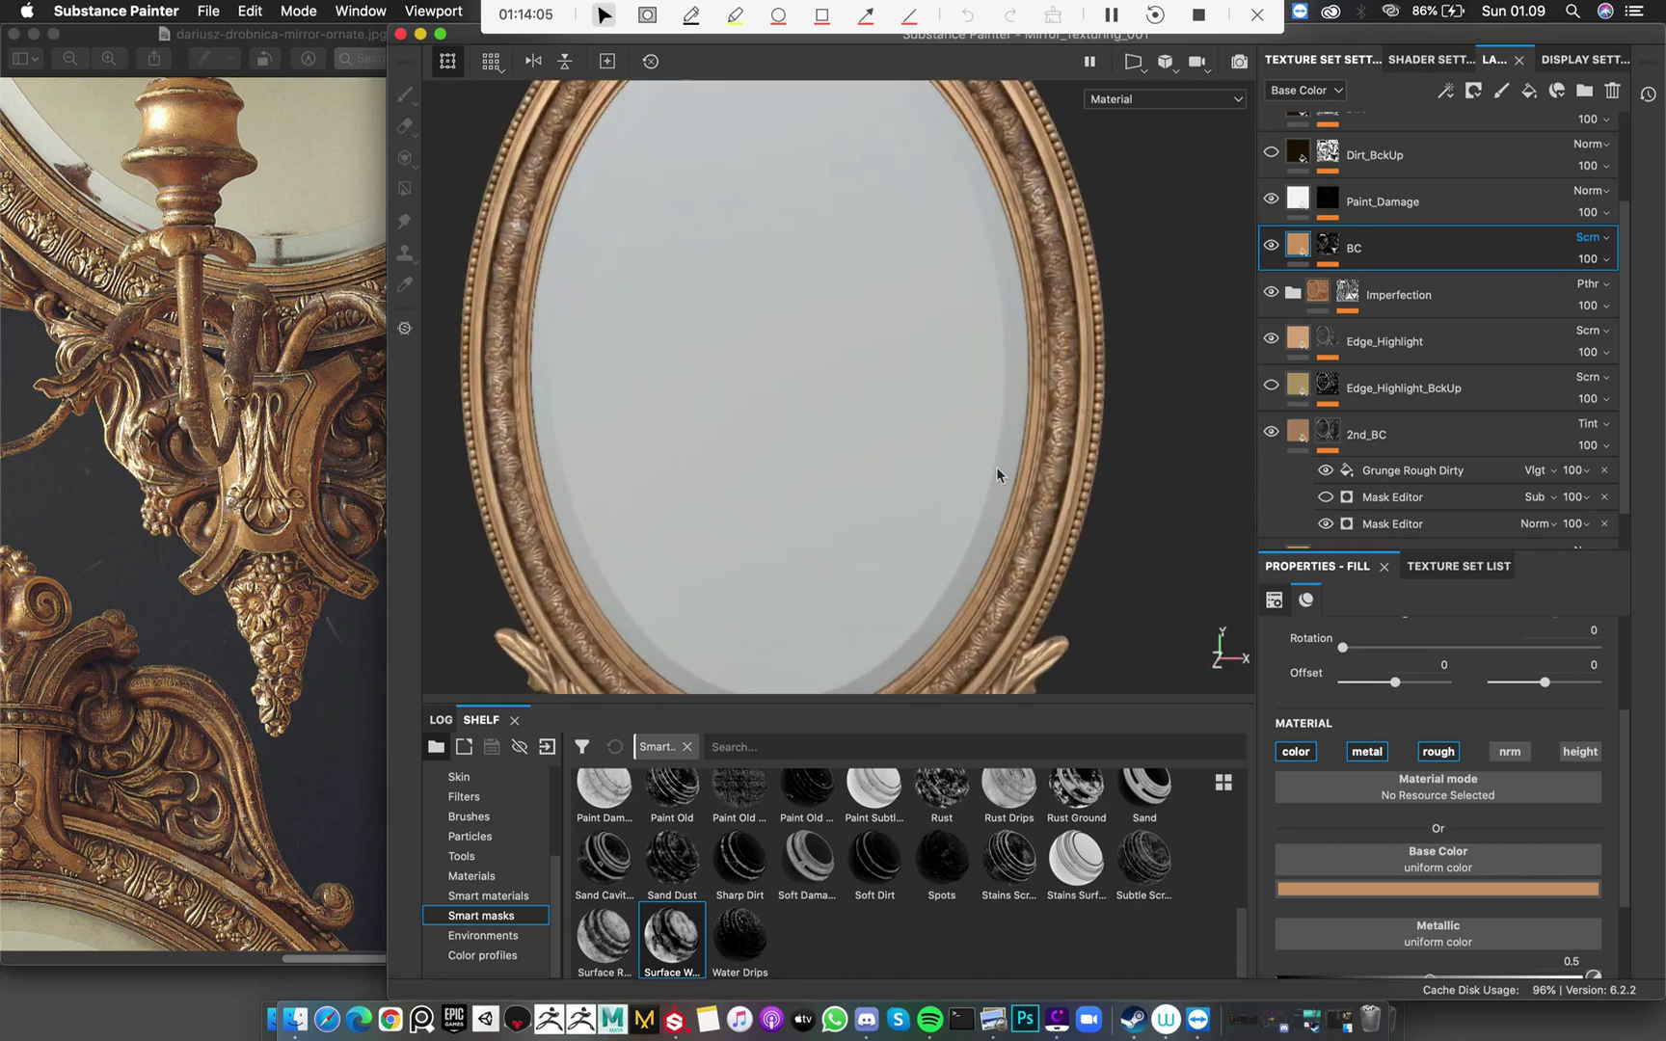
middle_click_drag(995, 468, 996, 540, "alt")
scroll(996, 541, "down", 2)
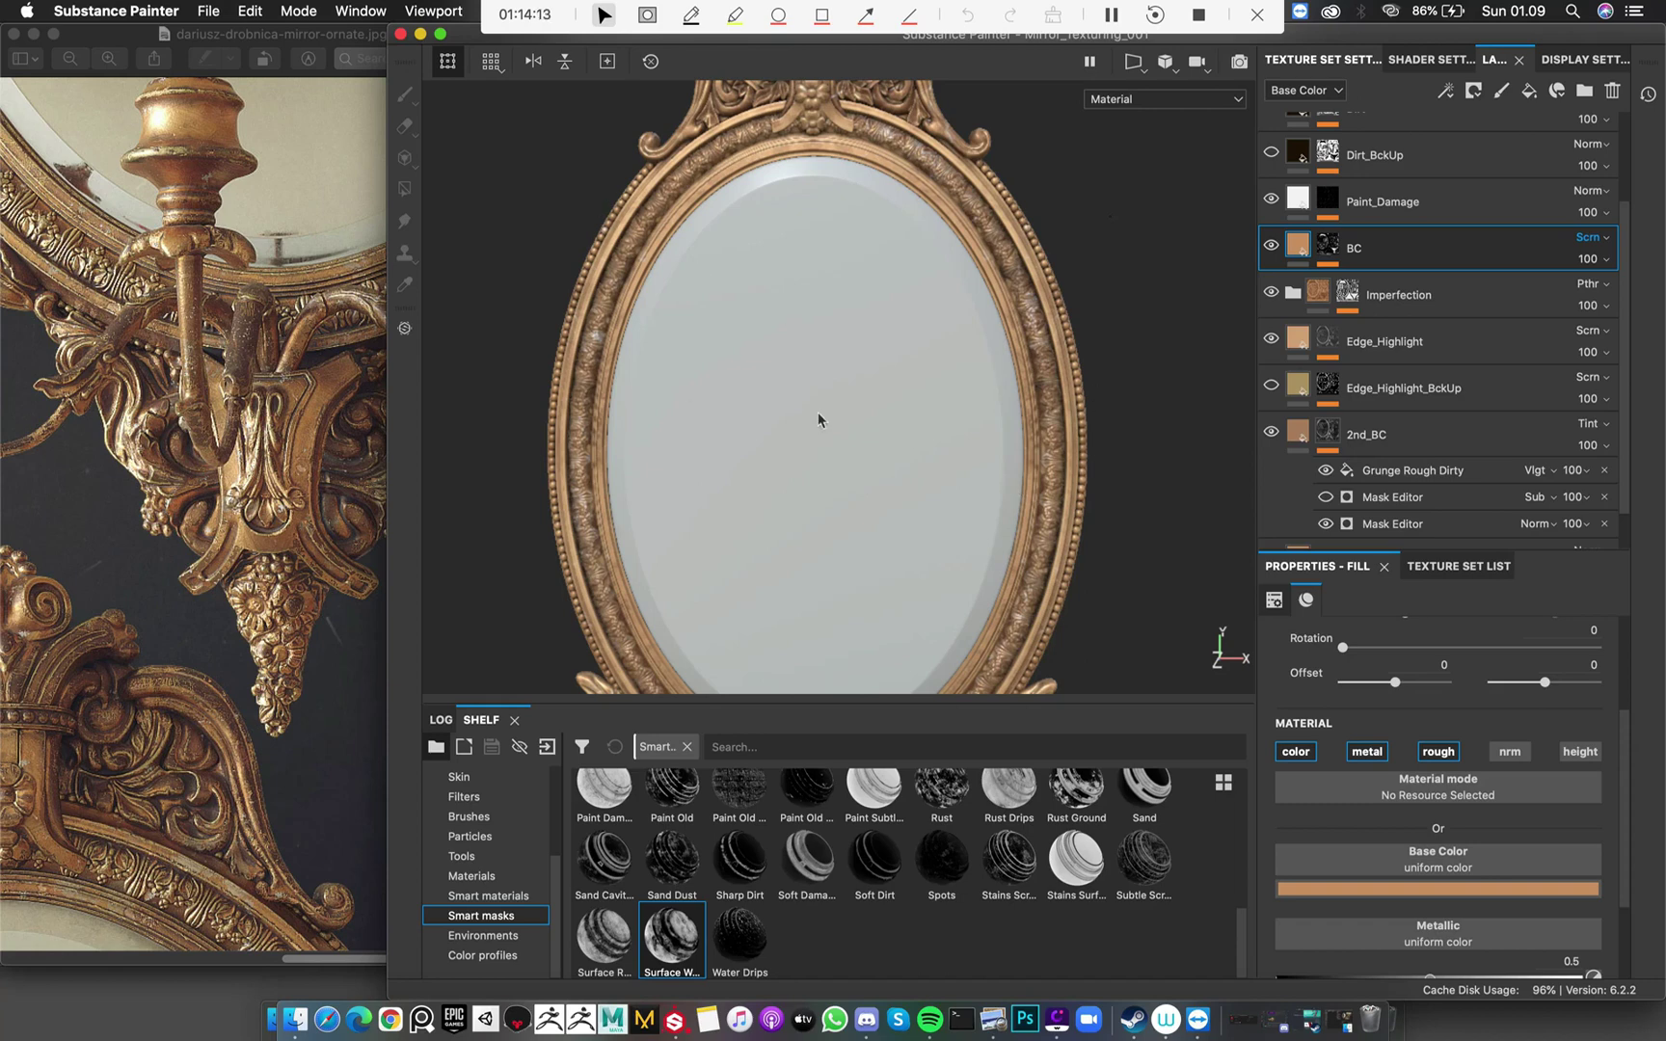
scroll(817, 419, "down", 3)
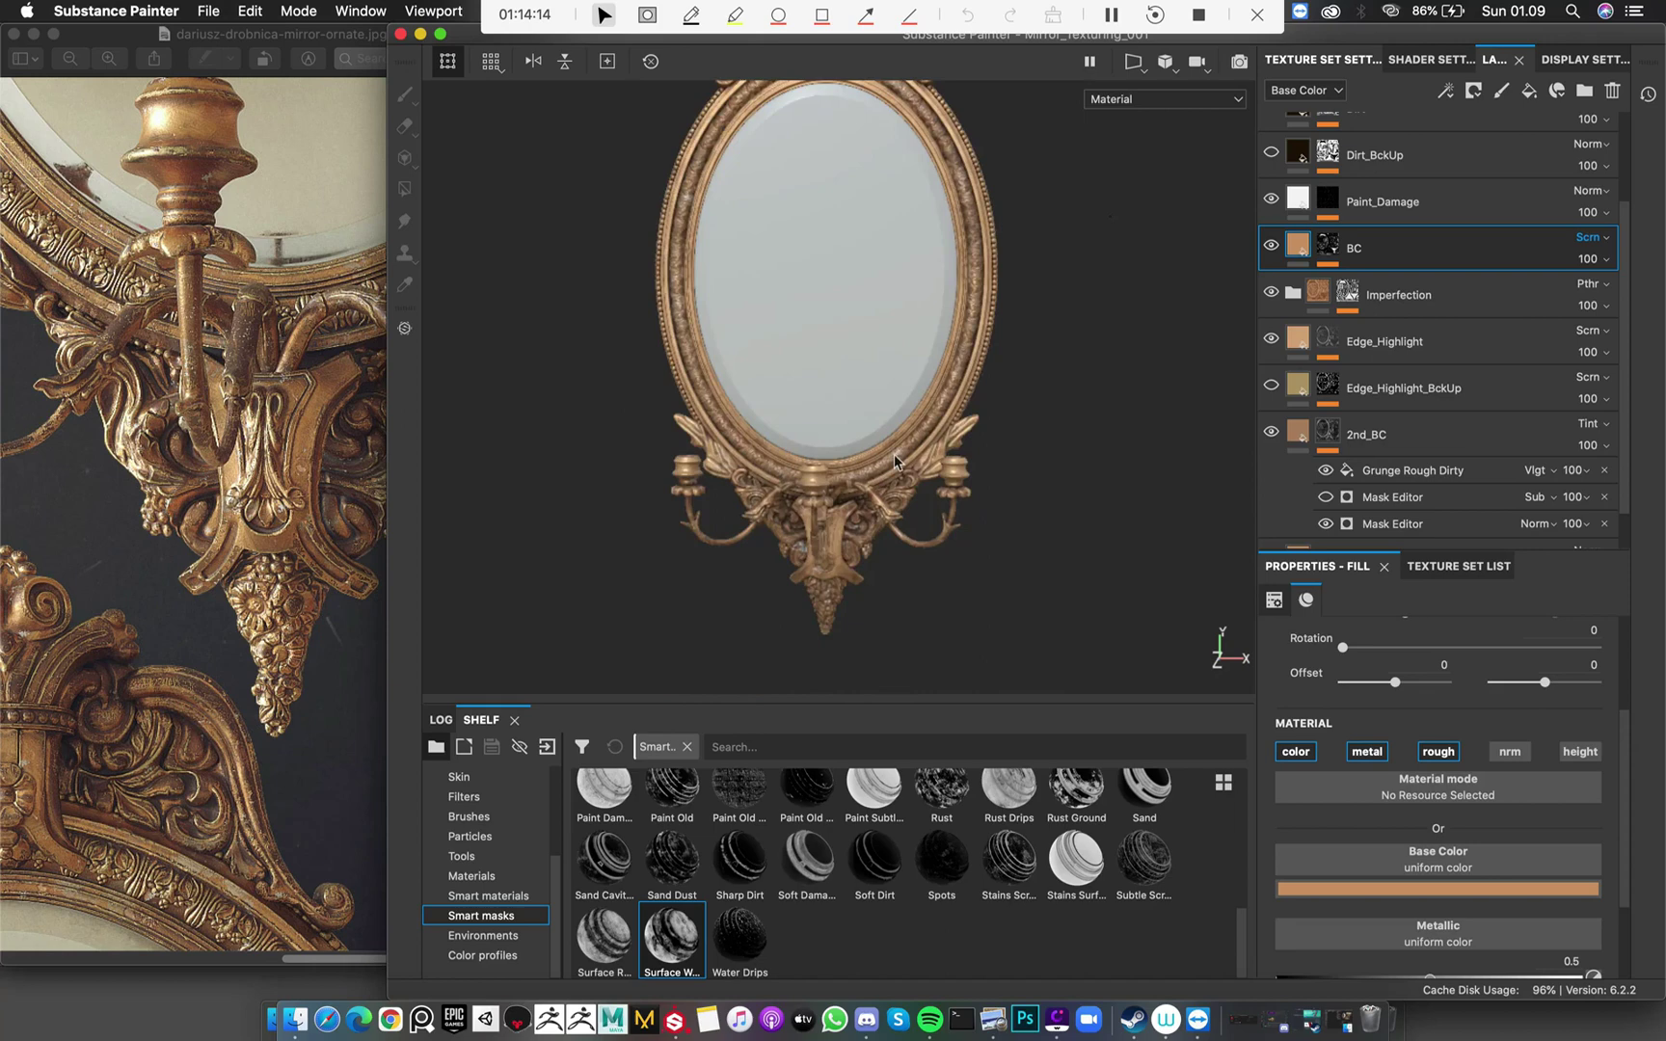
left_click_drag(894, 454, 1051, 349, "alt")
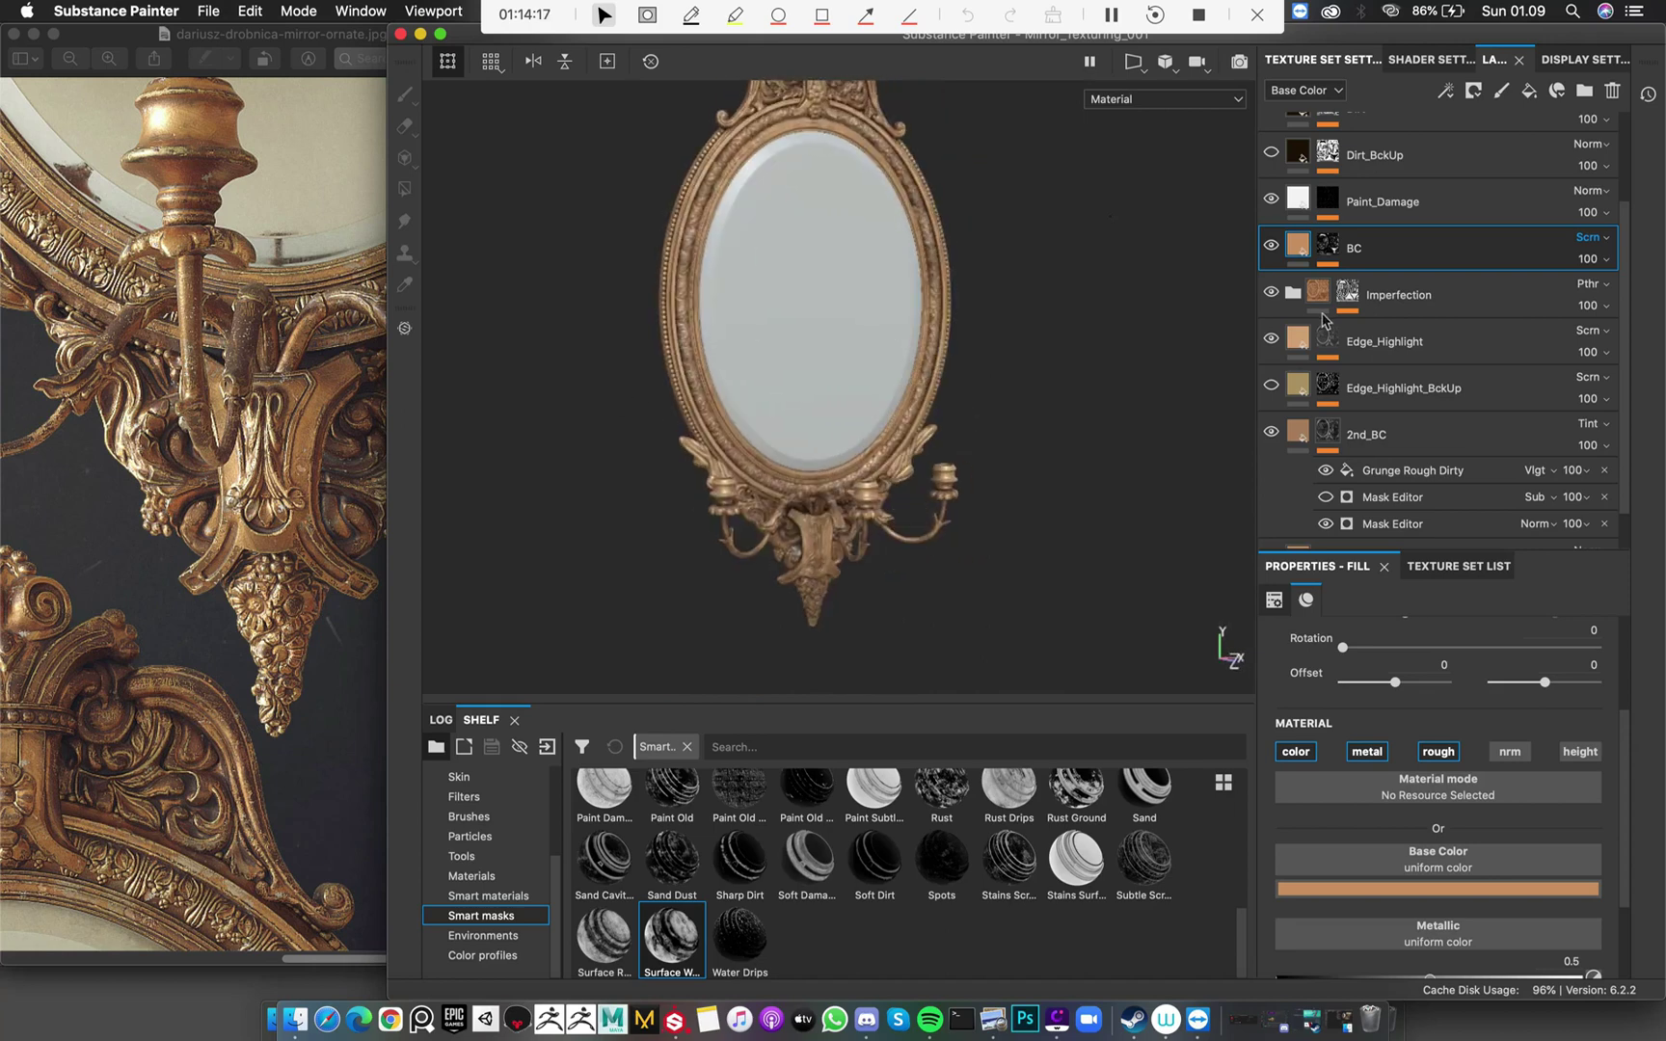
Select the Edge_Highlight layer above Dirt, preview the Dirt layer's mask and view the mirror from the front
scroll(1397, 289, "up", 3)
left_click(1313, 188)
left_click(1315, 228)
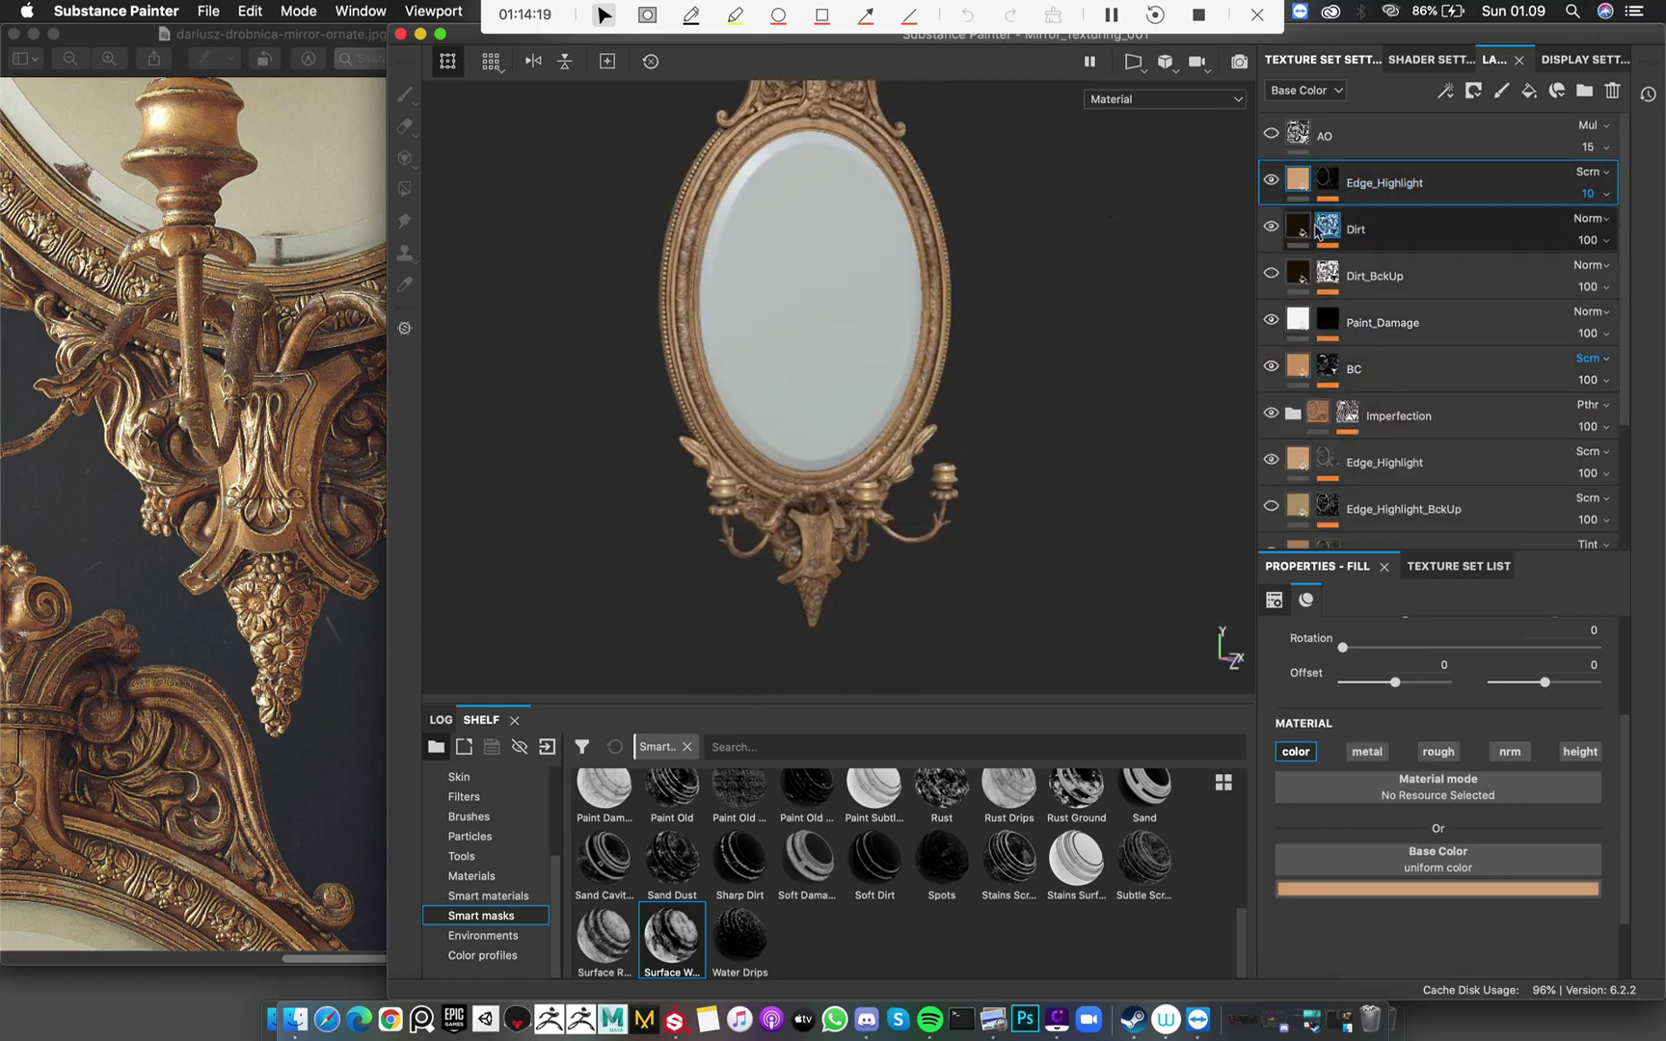
mouse_move(1316, 229)
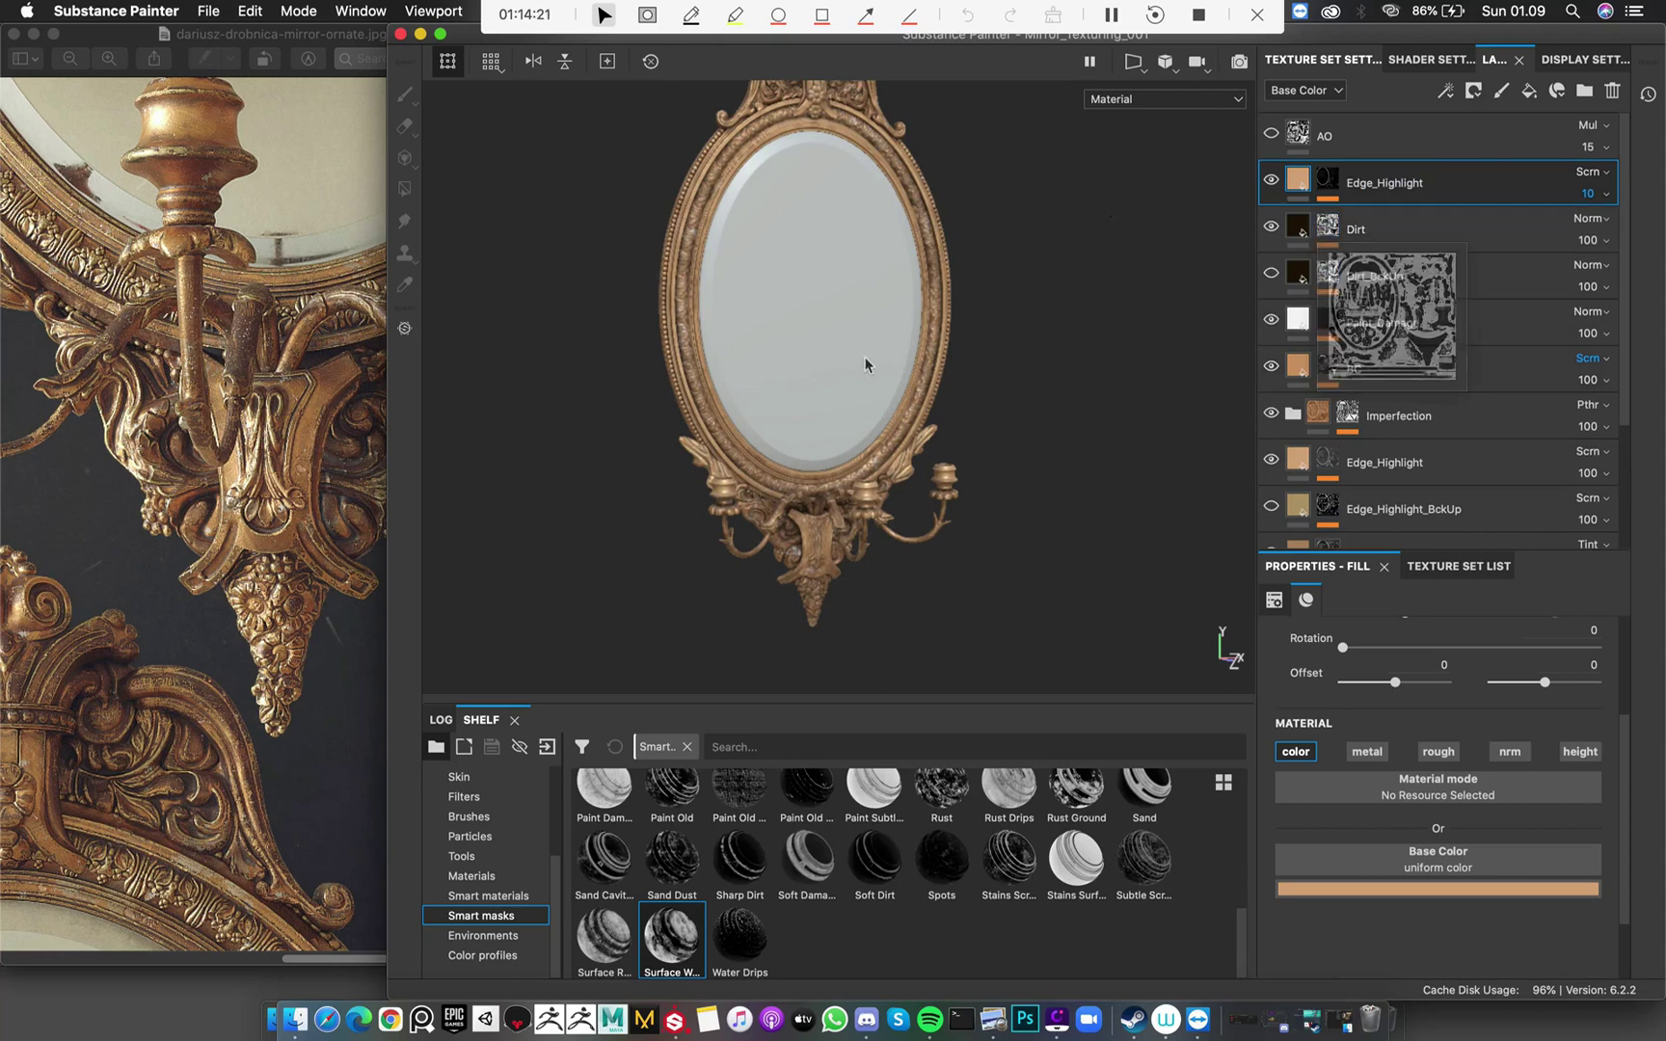
left_click_drag(866, 360, 955, 279, "alt")
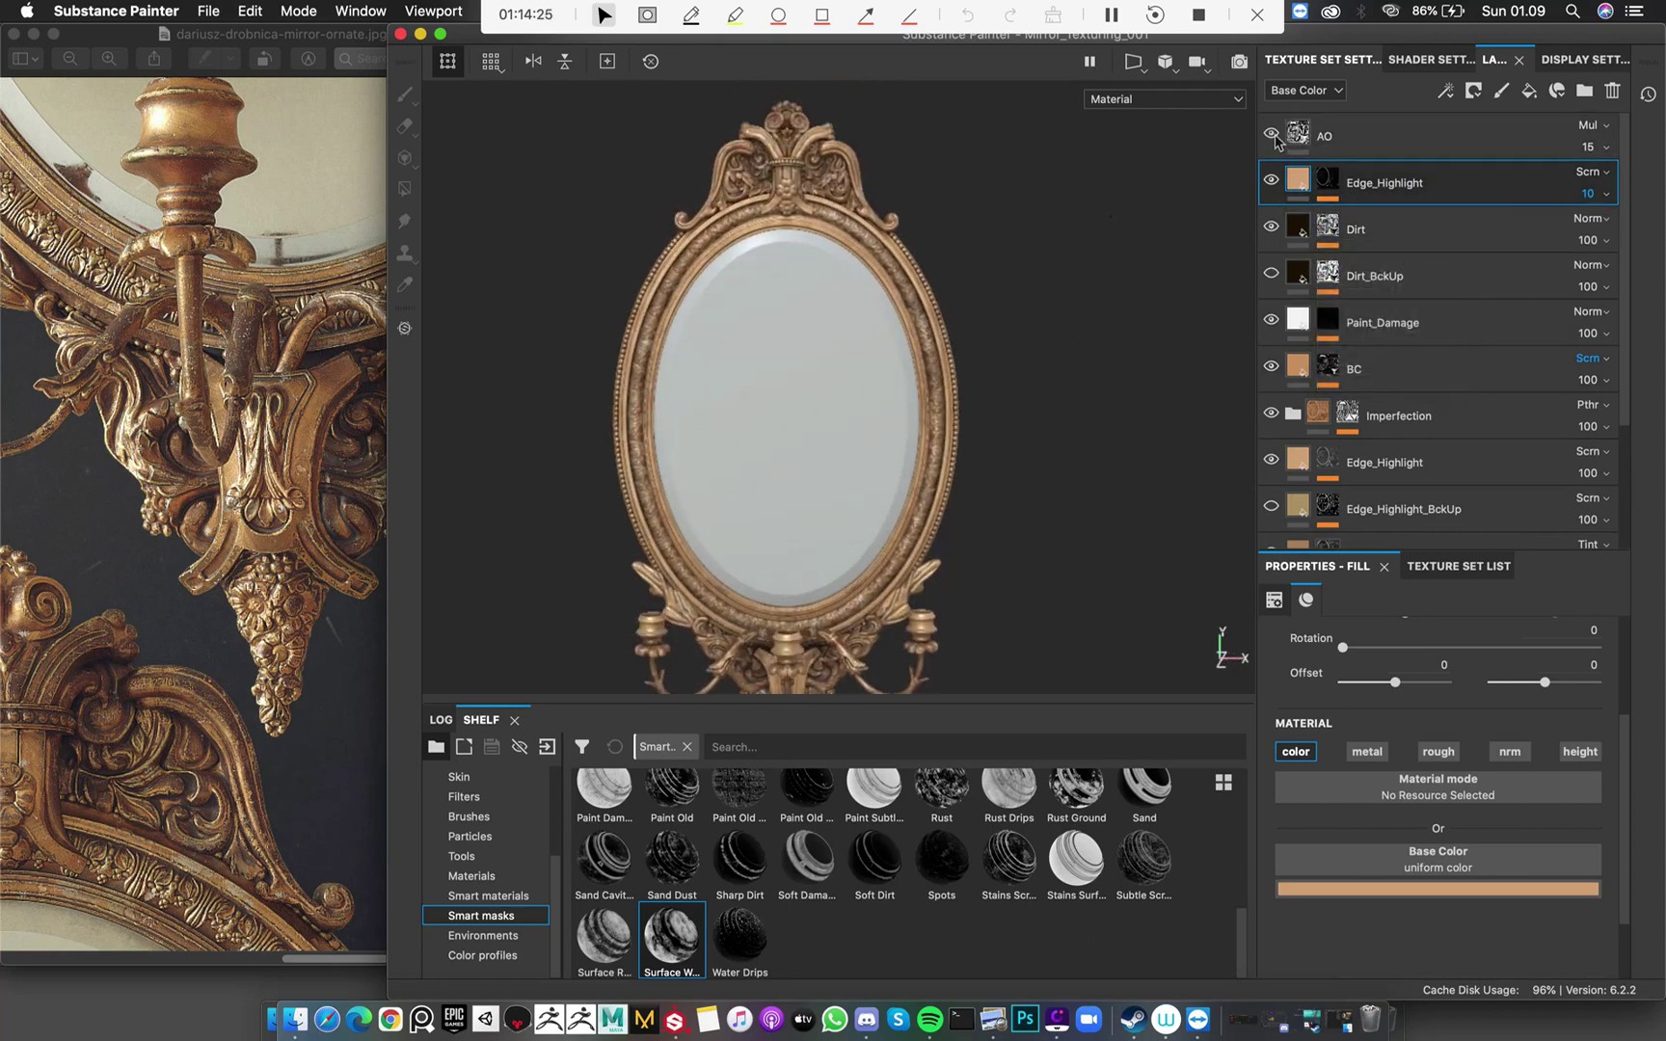
Show the AO layer and inspect its effect on the mirror in the Base Color channel view
key("c")
key("c")
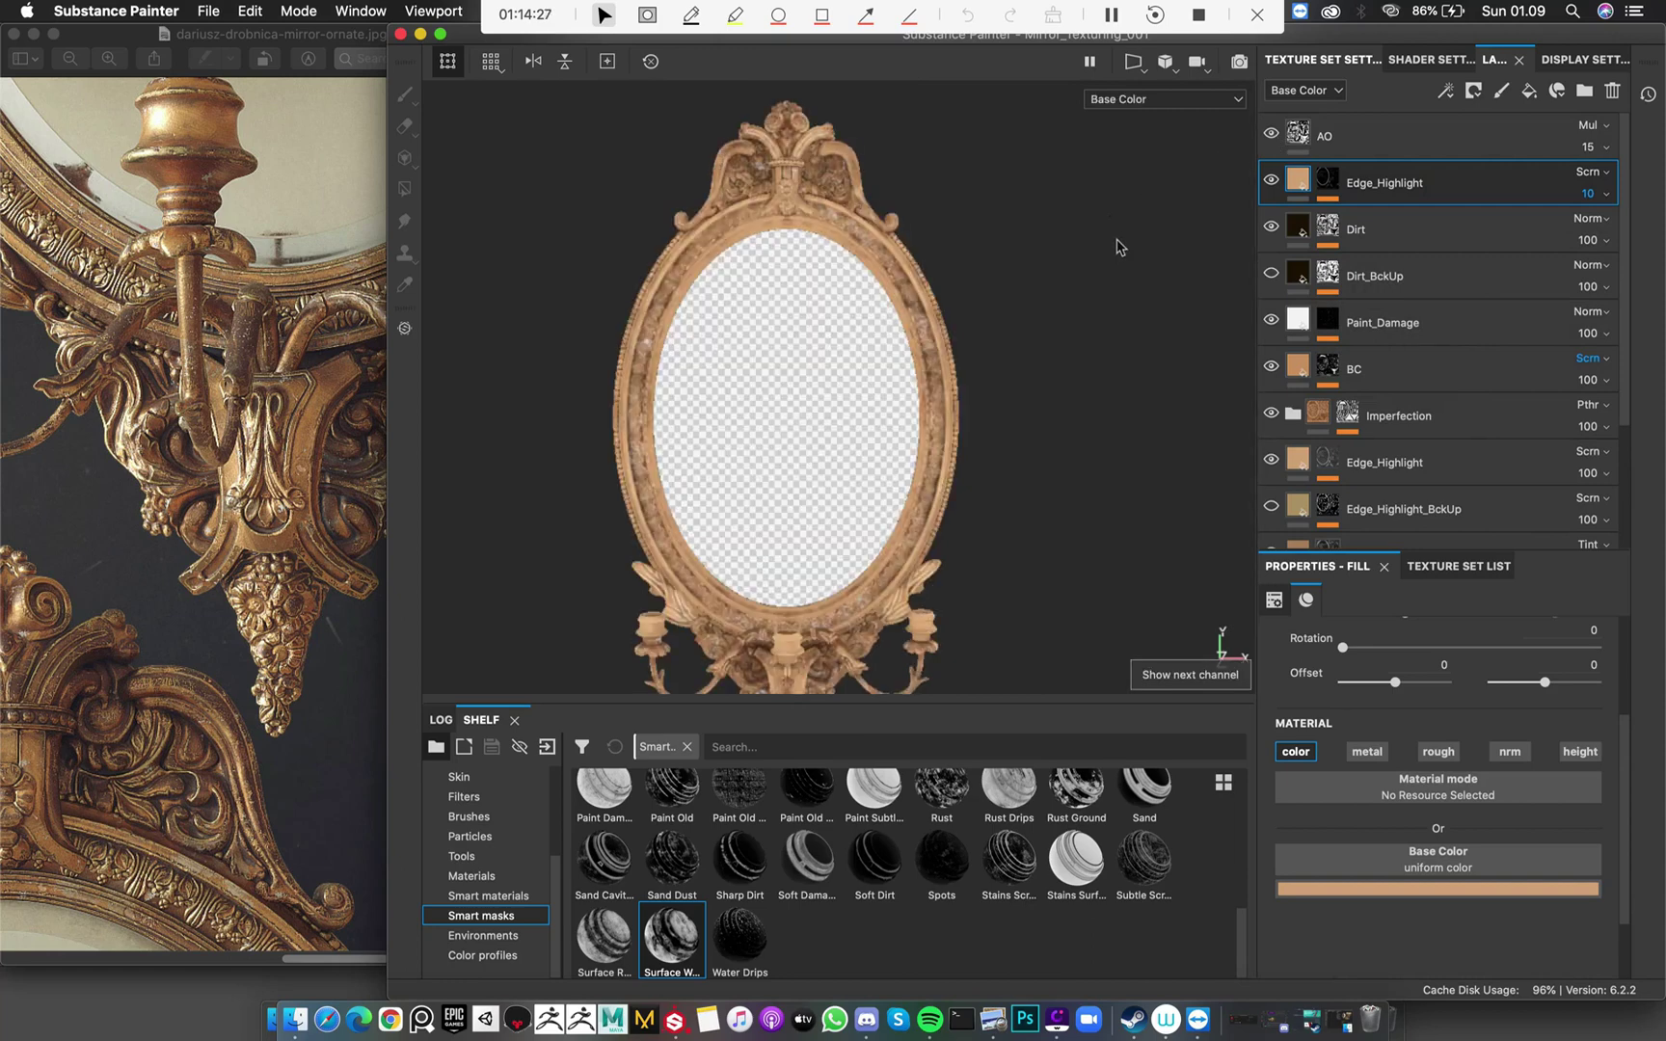
left_click_drag(964, 297, 961, 394, "alt")
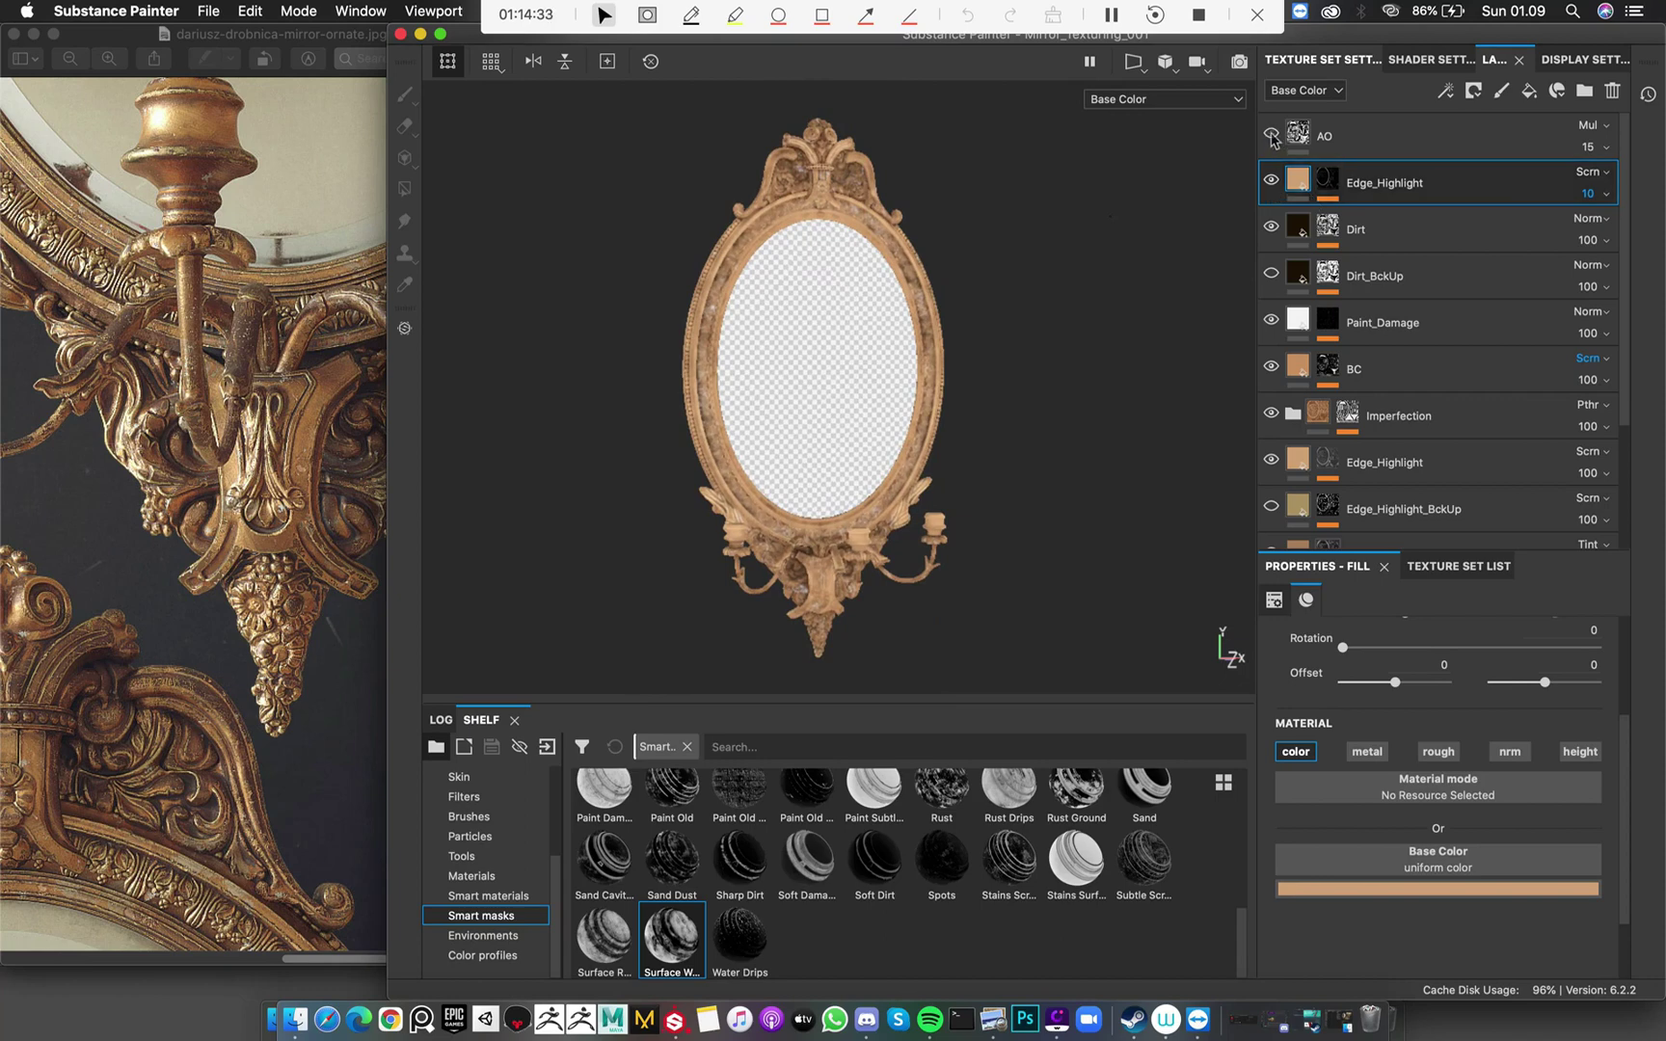
left_click_drag(826, 312, 880, 347, "alt")
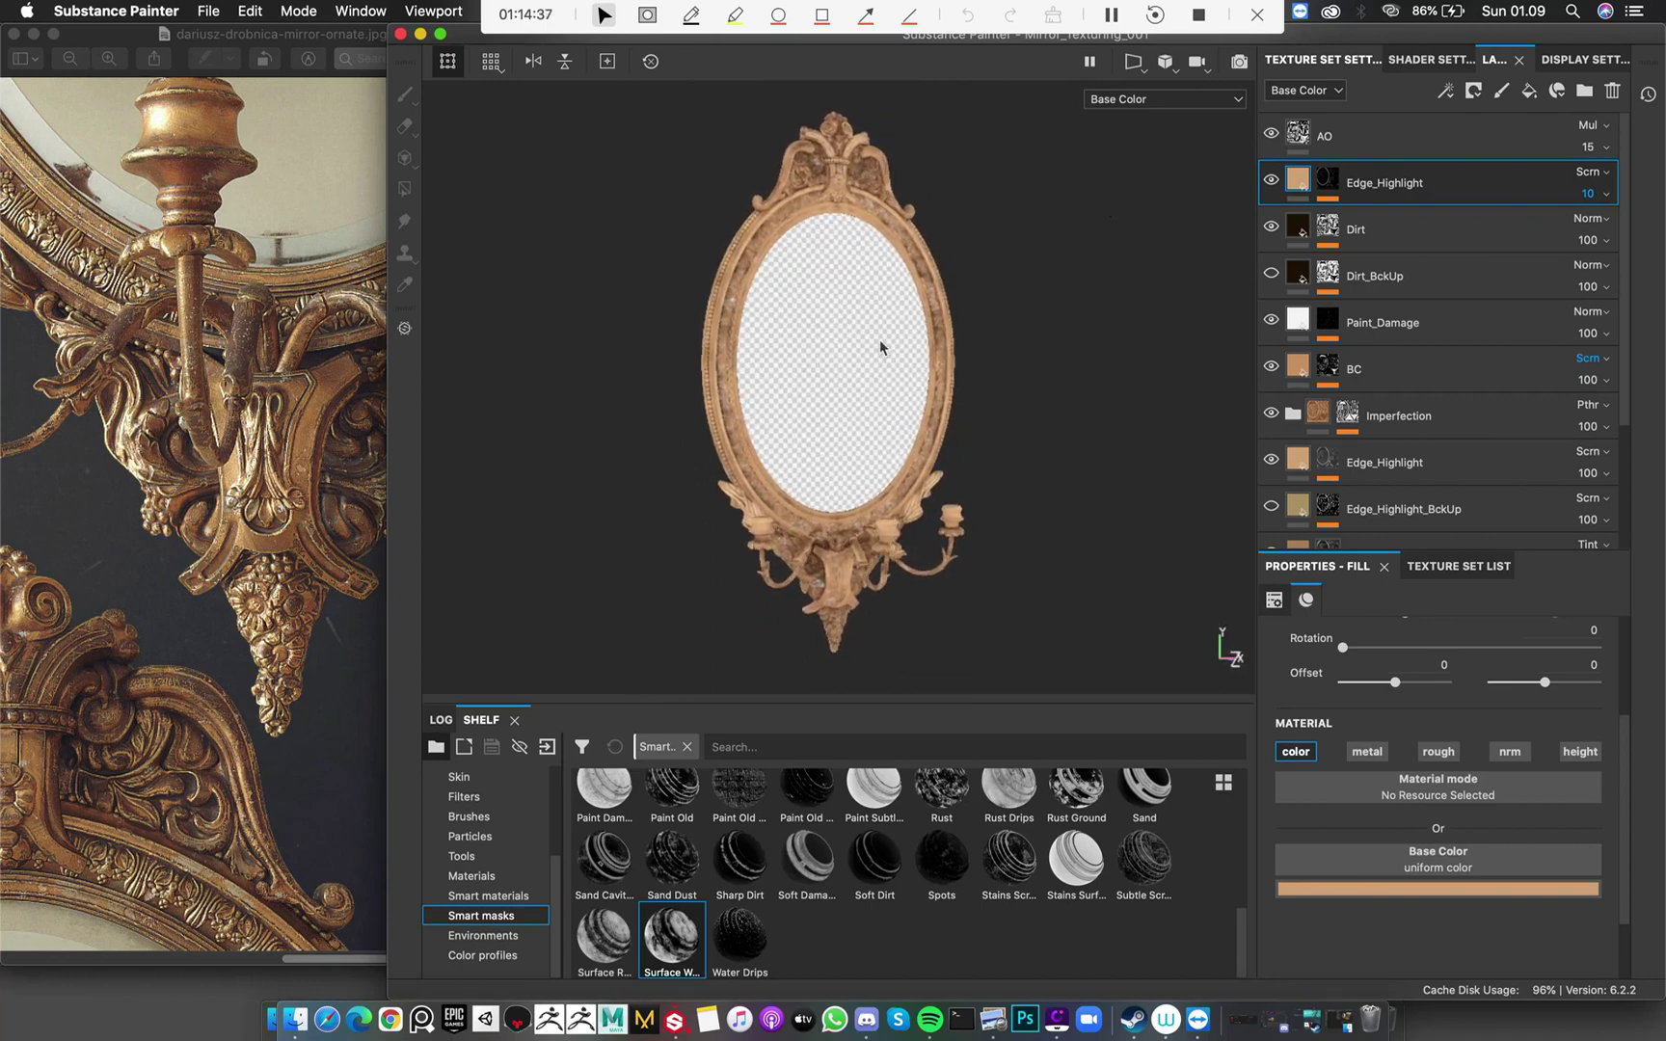
left_click(1276, 143)
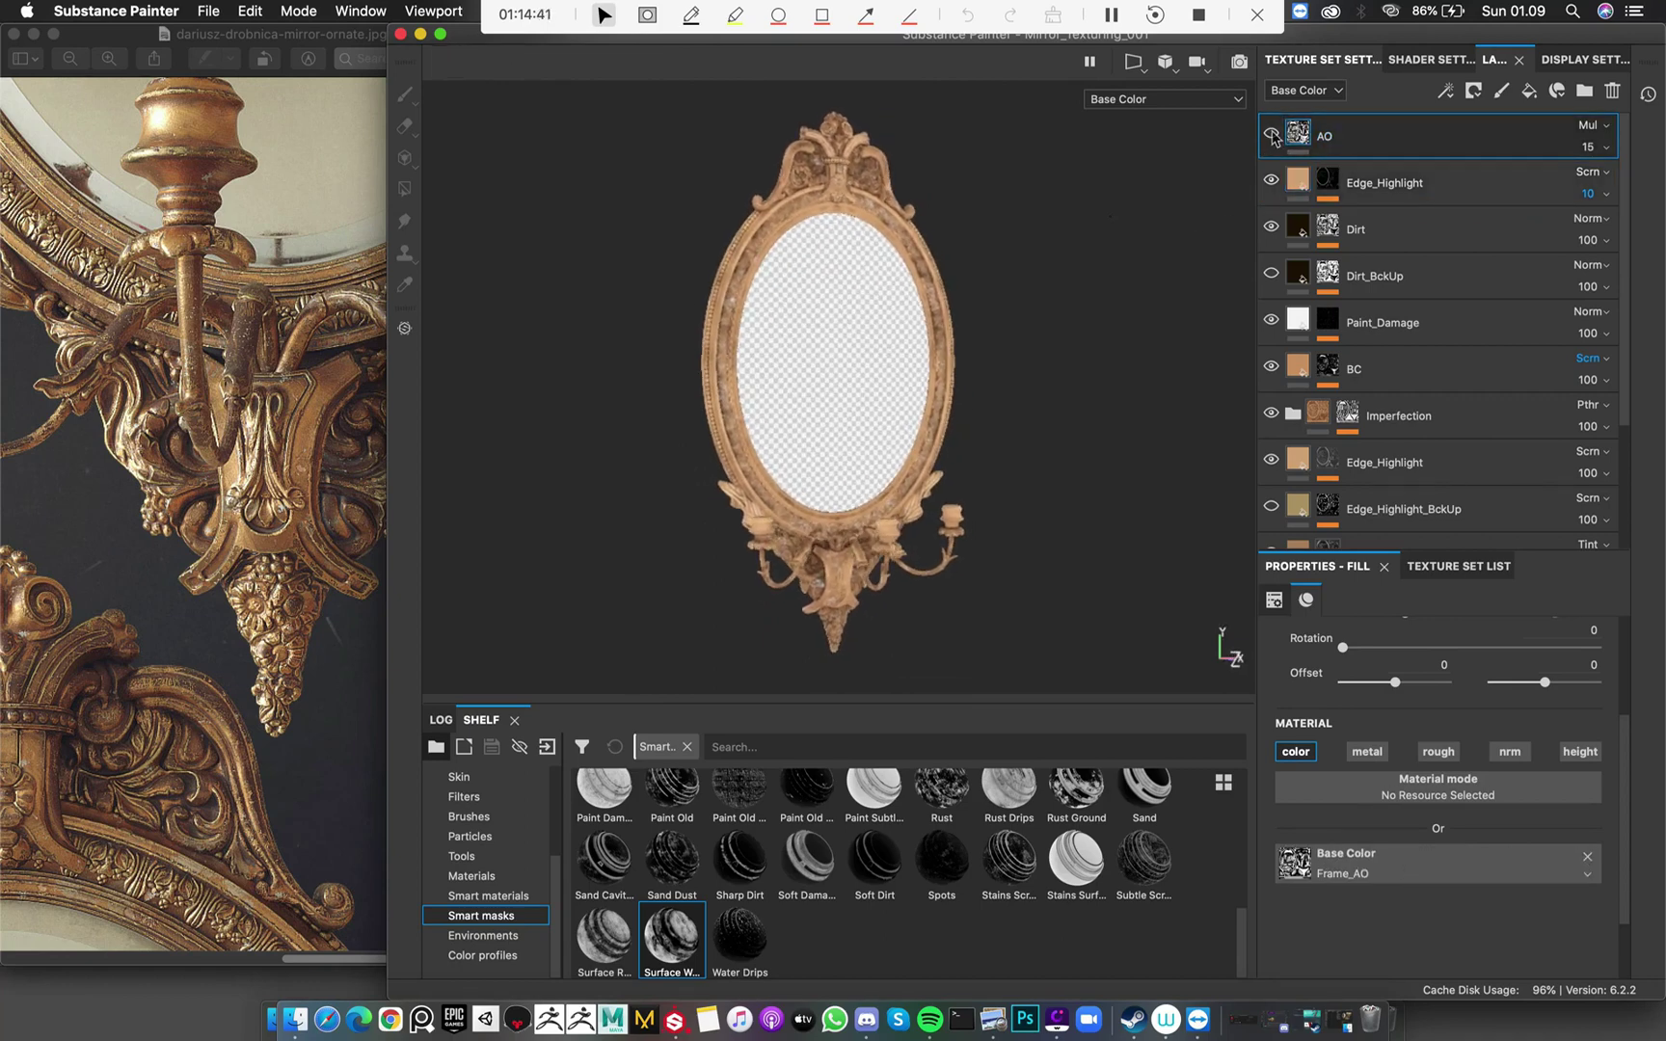
scroll(814, 258, "up", 5)
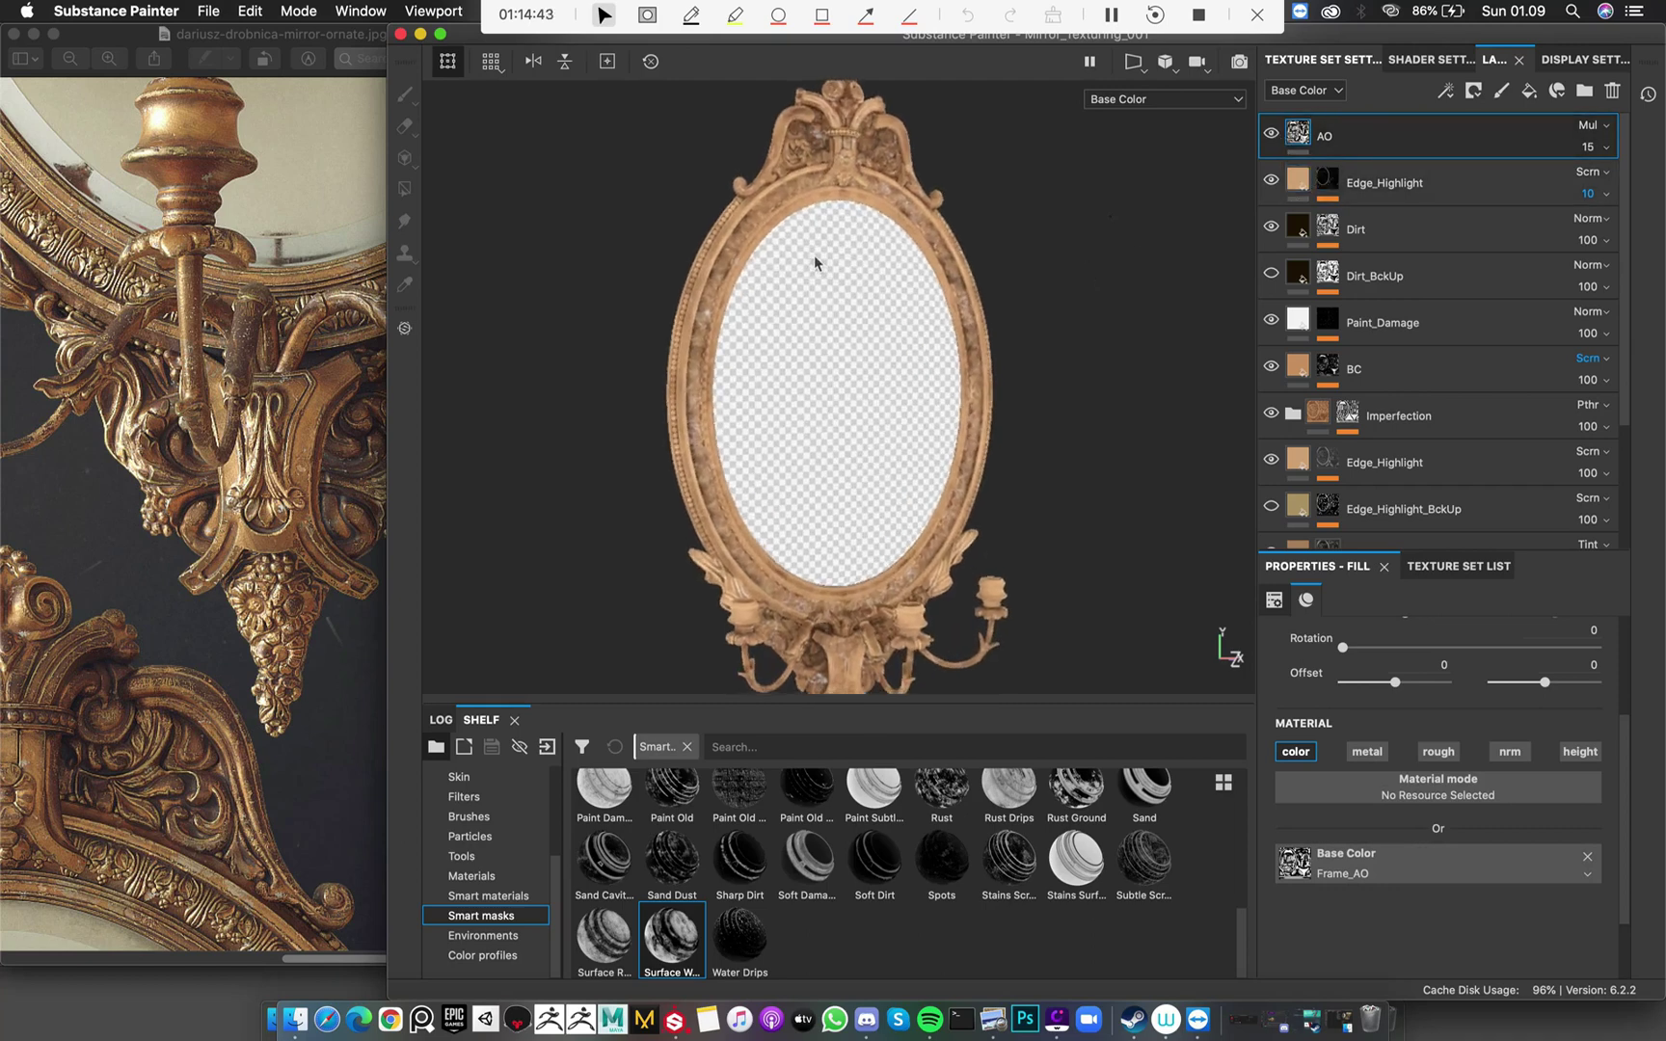
scroll(814, 255, "down", 4)
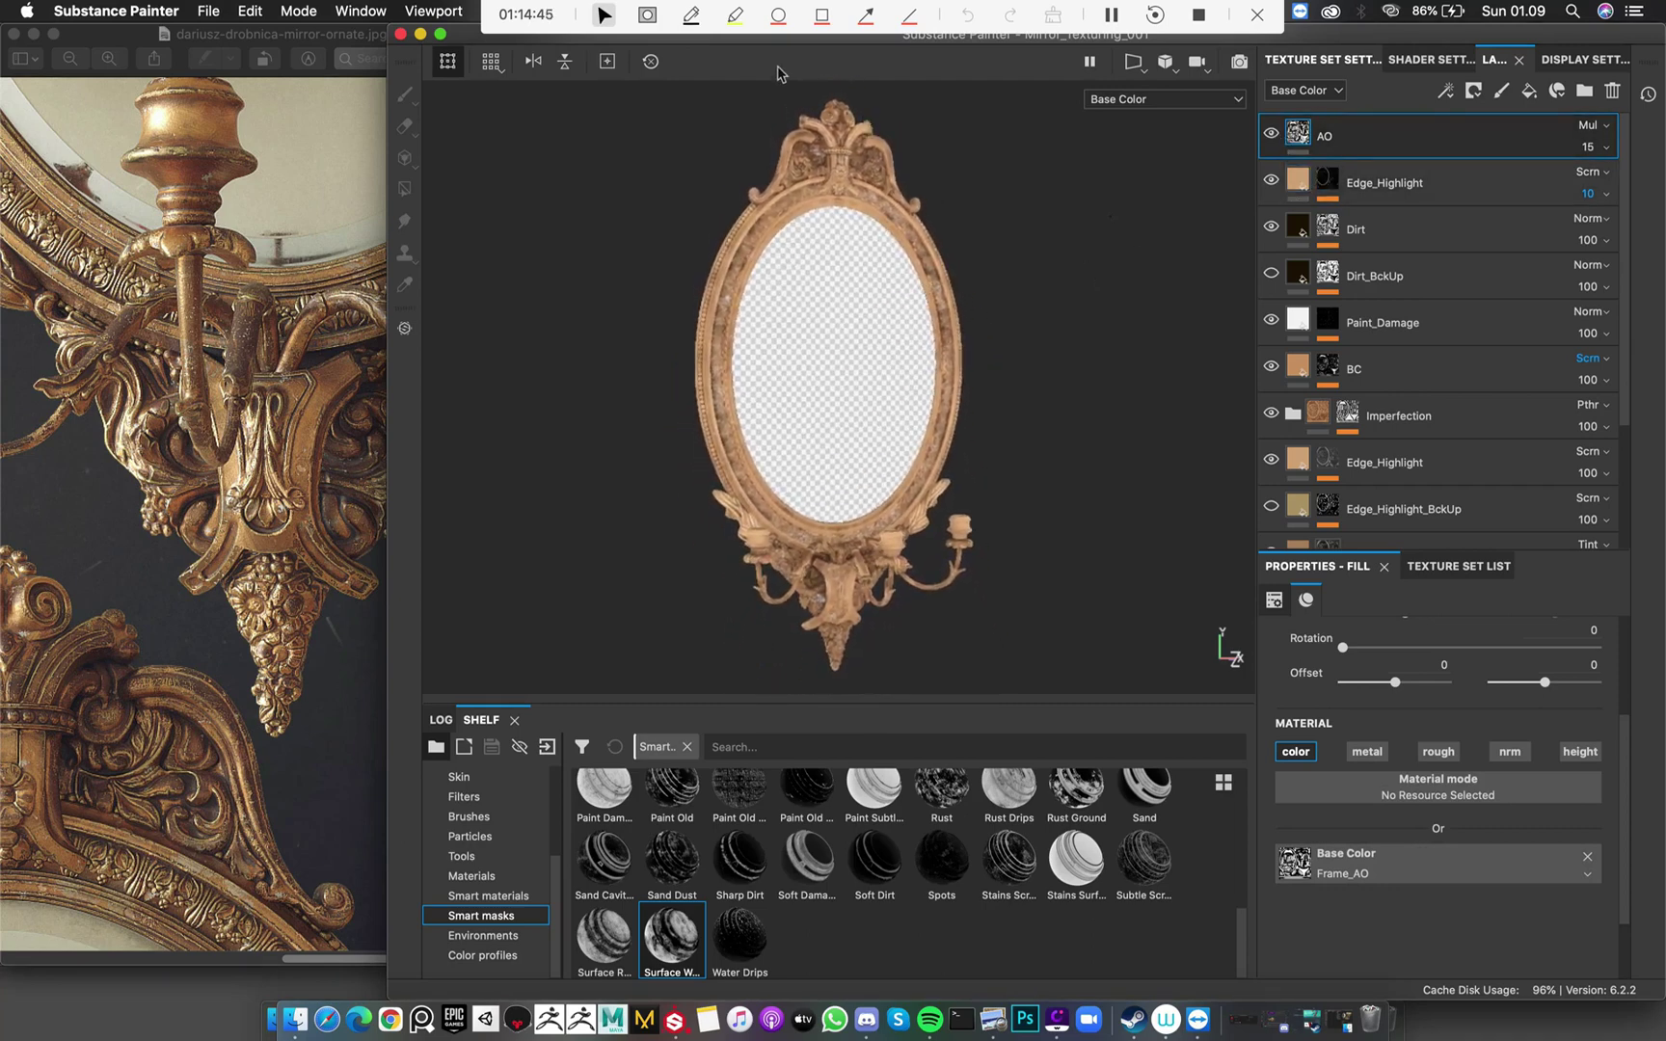
Add a fill layer directly above the upper Edge_Highlight layer and limit it to the color channel
left_click(1507, 175)
scroll(835, 322, "up", 2)
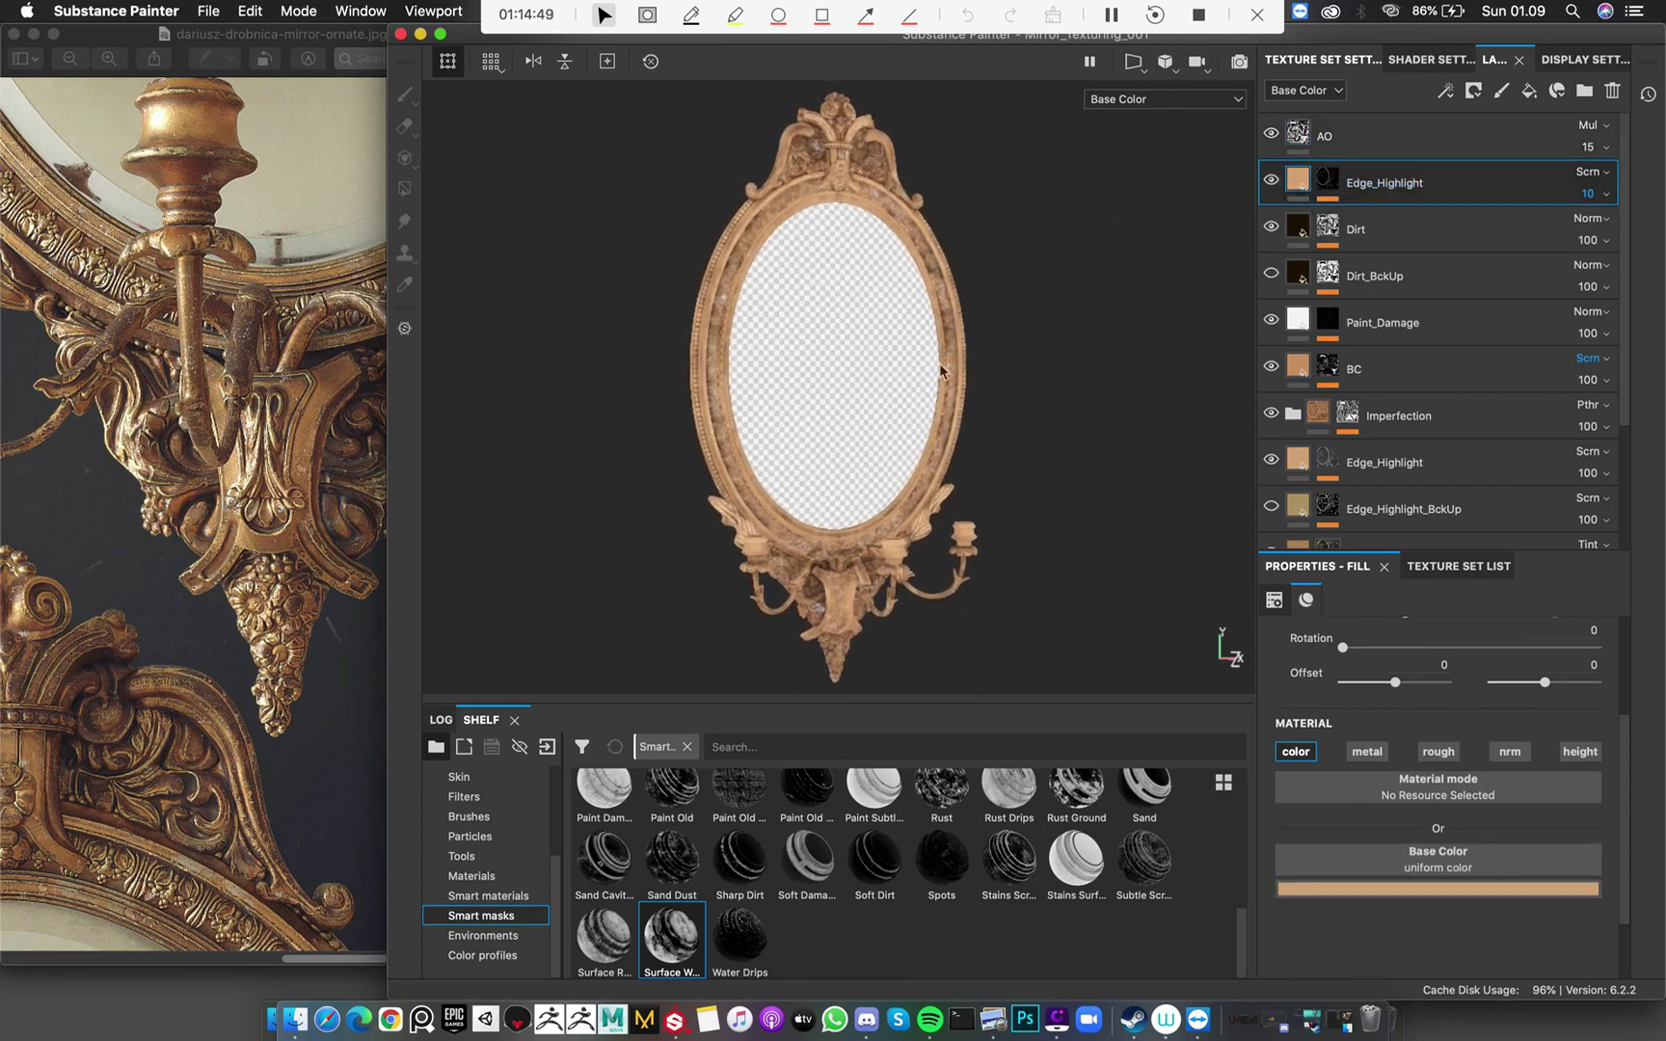
left_click_drag(937, 361, 997, 362, "alt")
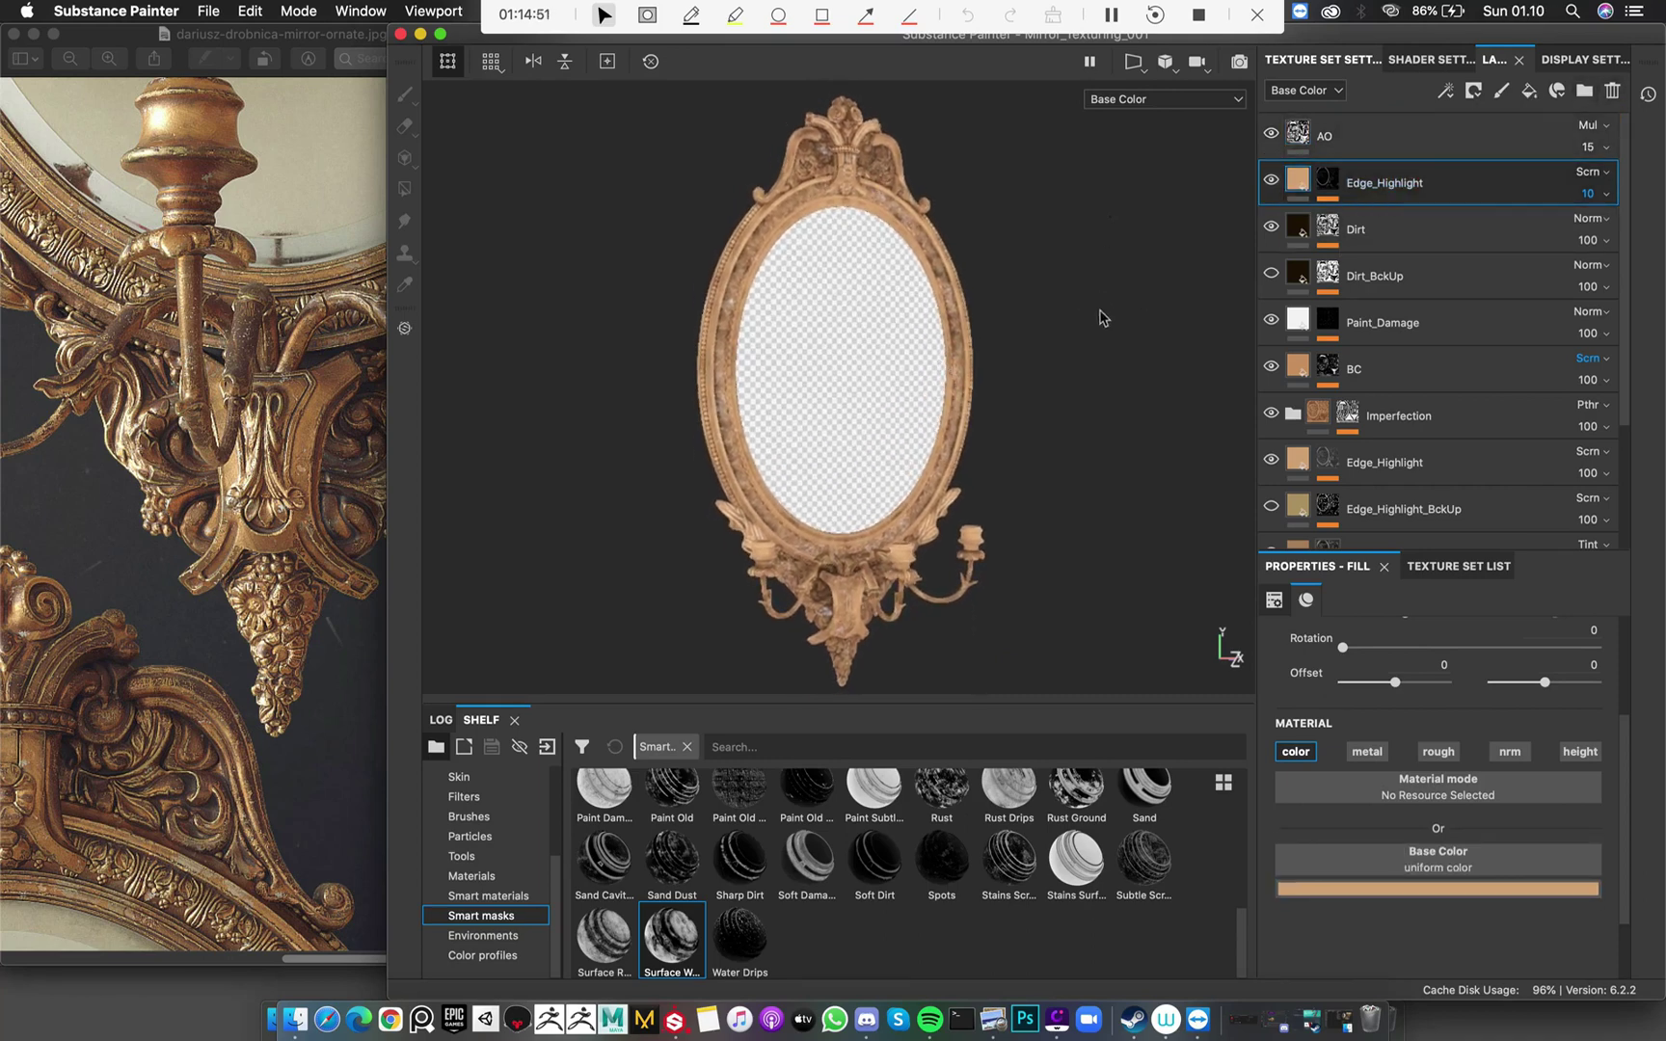
left_click(1529, 92)
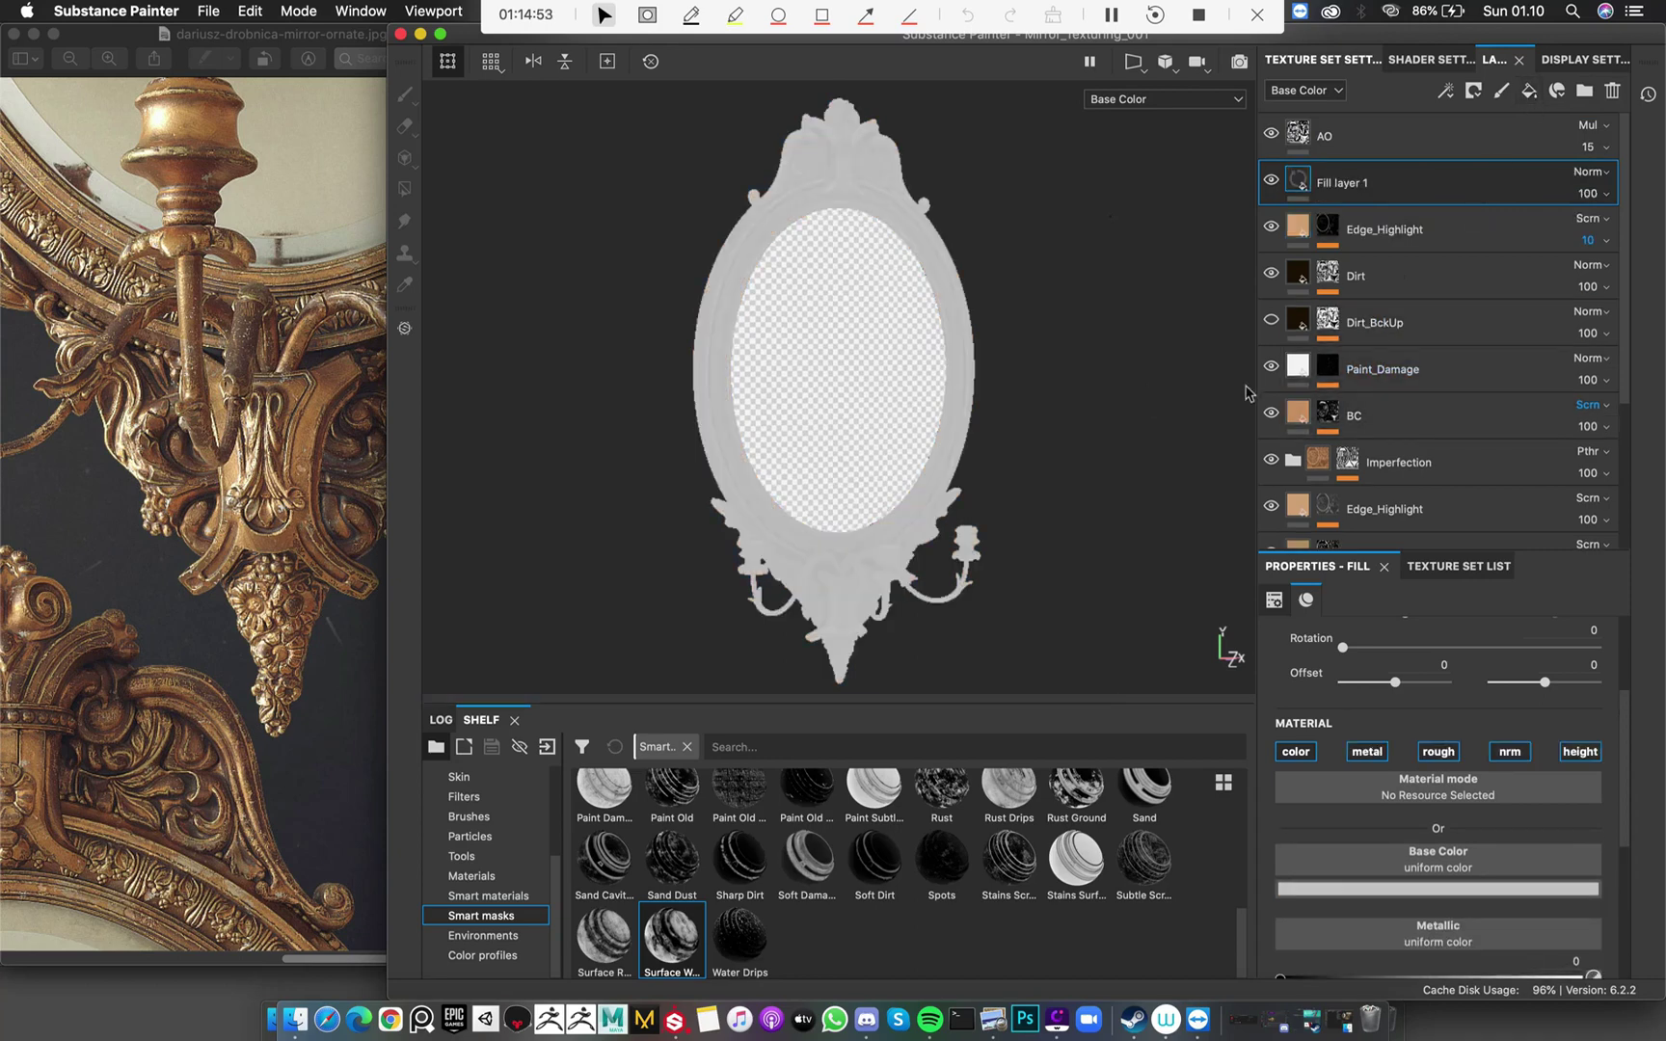
left_click(1384, 758)
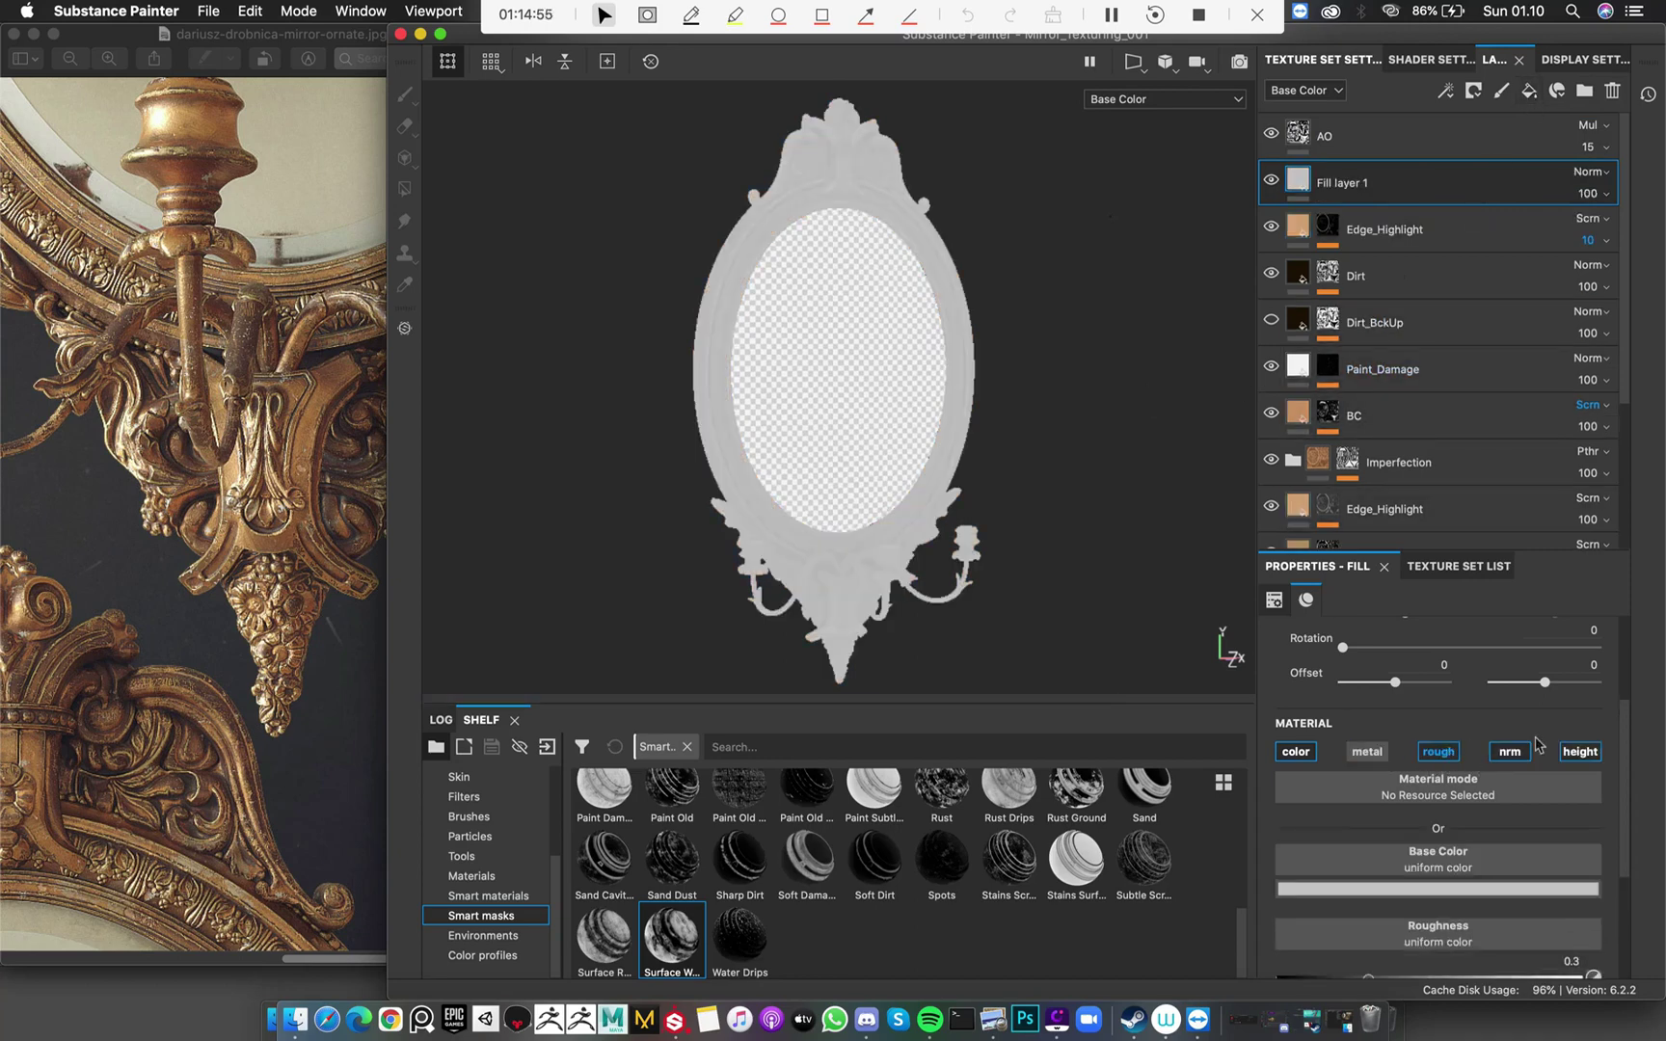
left_click(1510, 752)
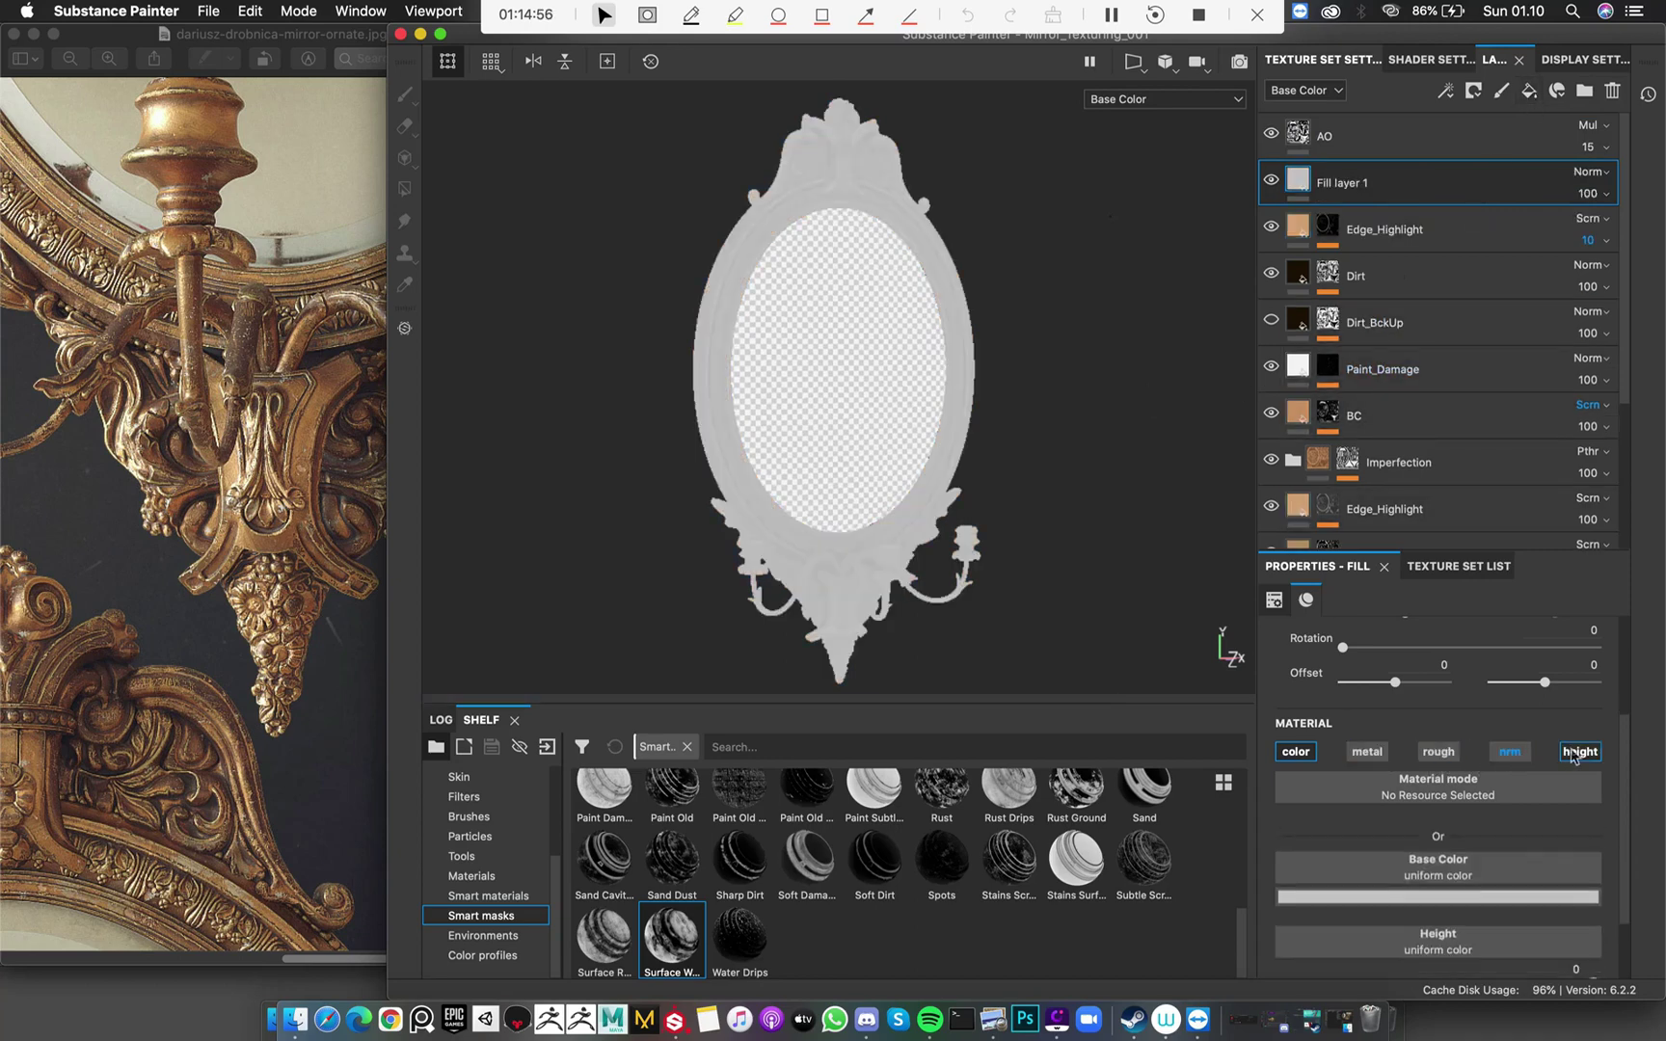
Search the texture resources for "frame" and assign the Frame_Thickness map as the new fill layer's base color
left_click(1451, 856)
type("f")
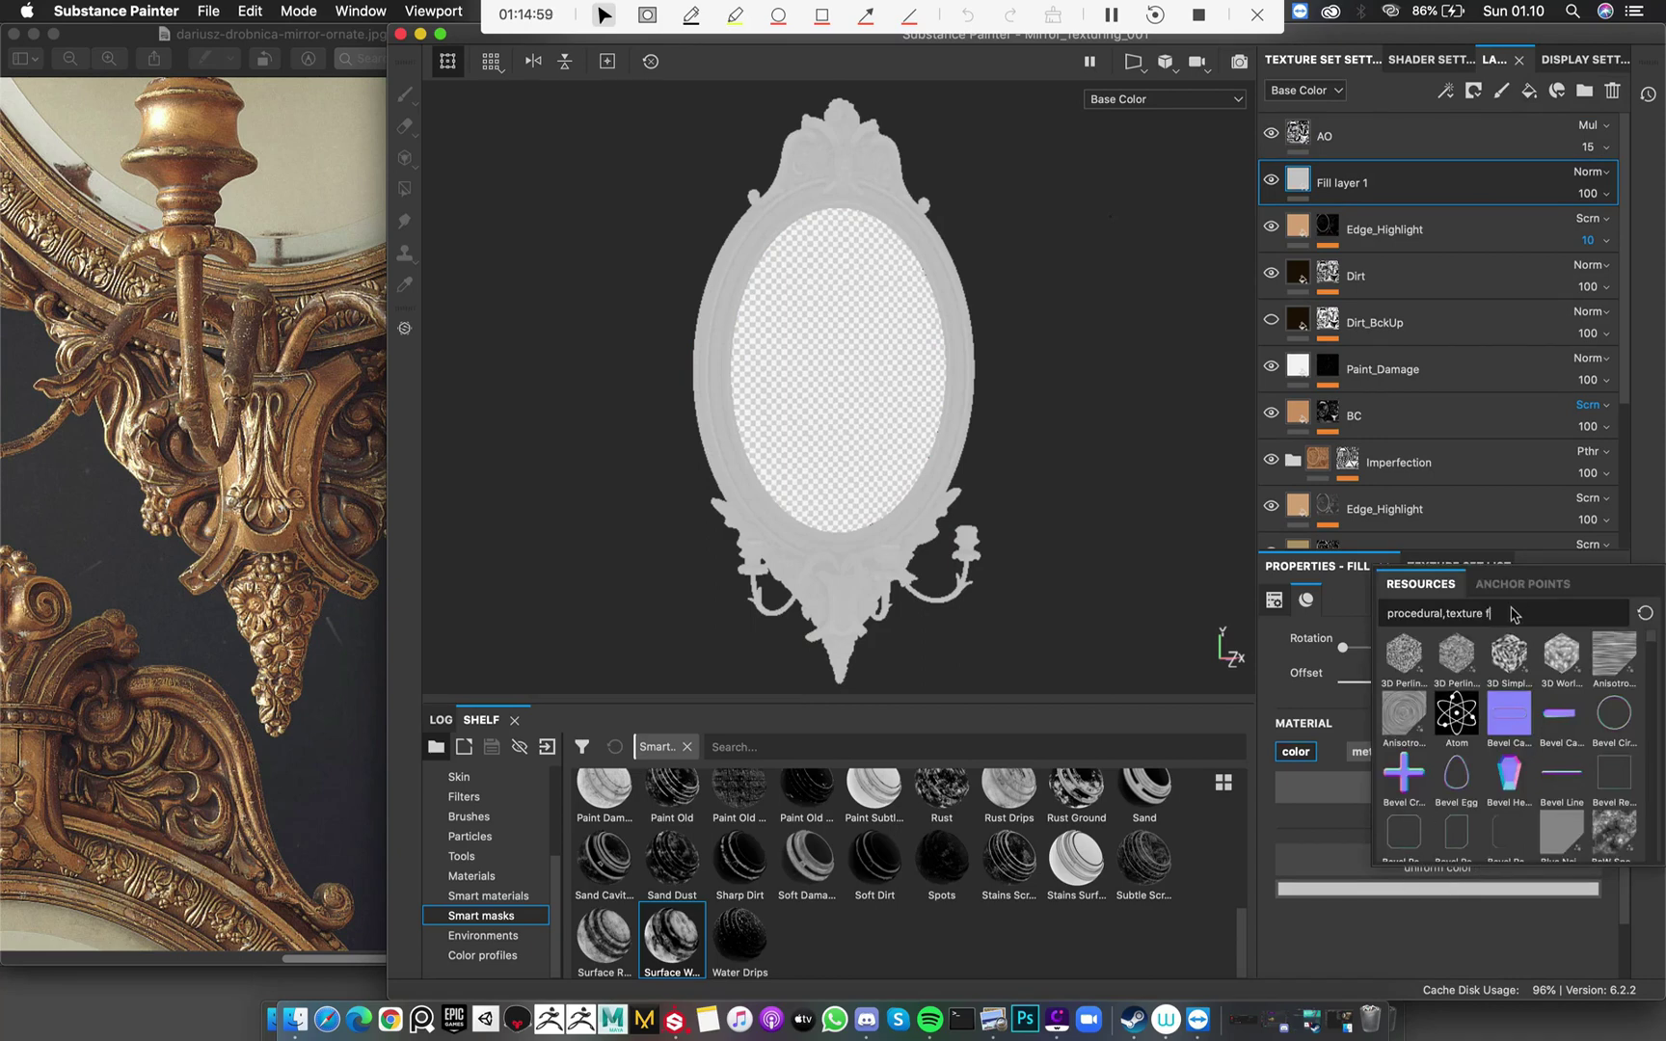
type("ra,e")
key("BackSpace")
key("BackSpace")
type("me")
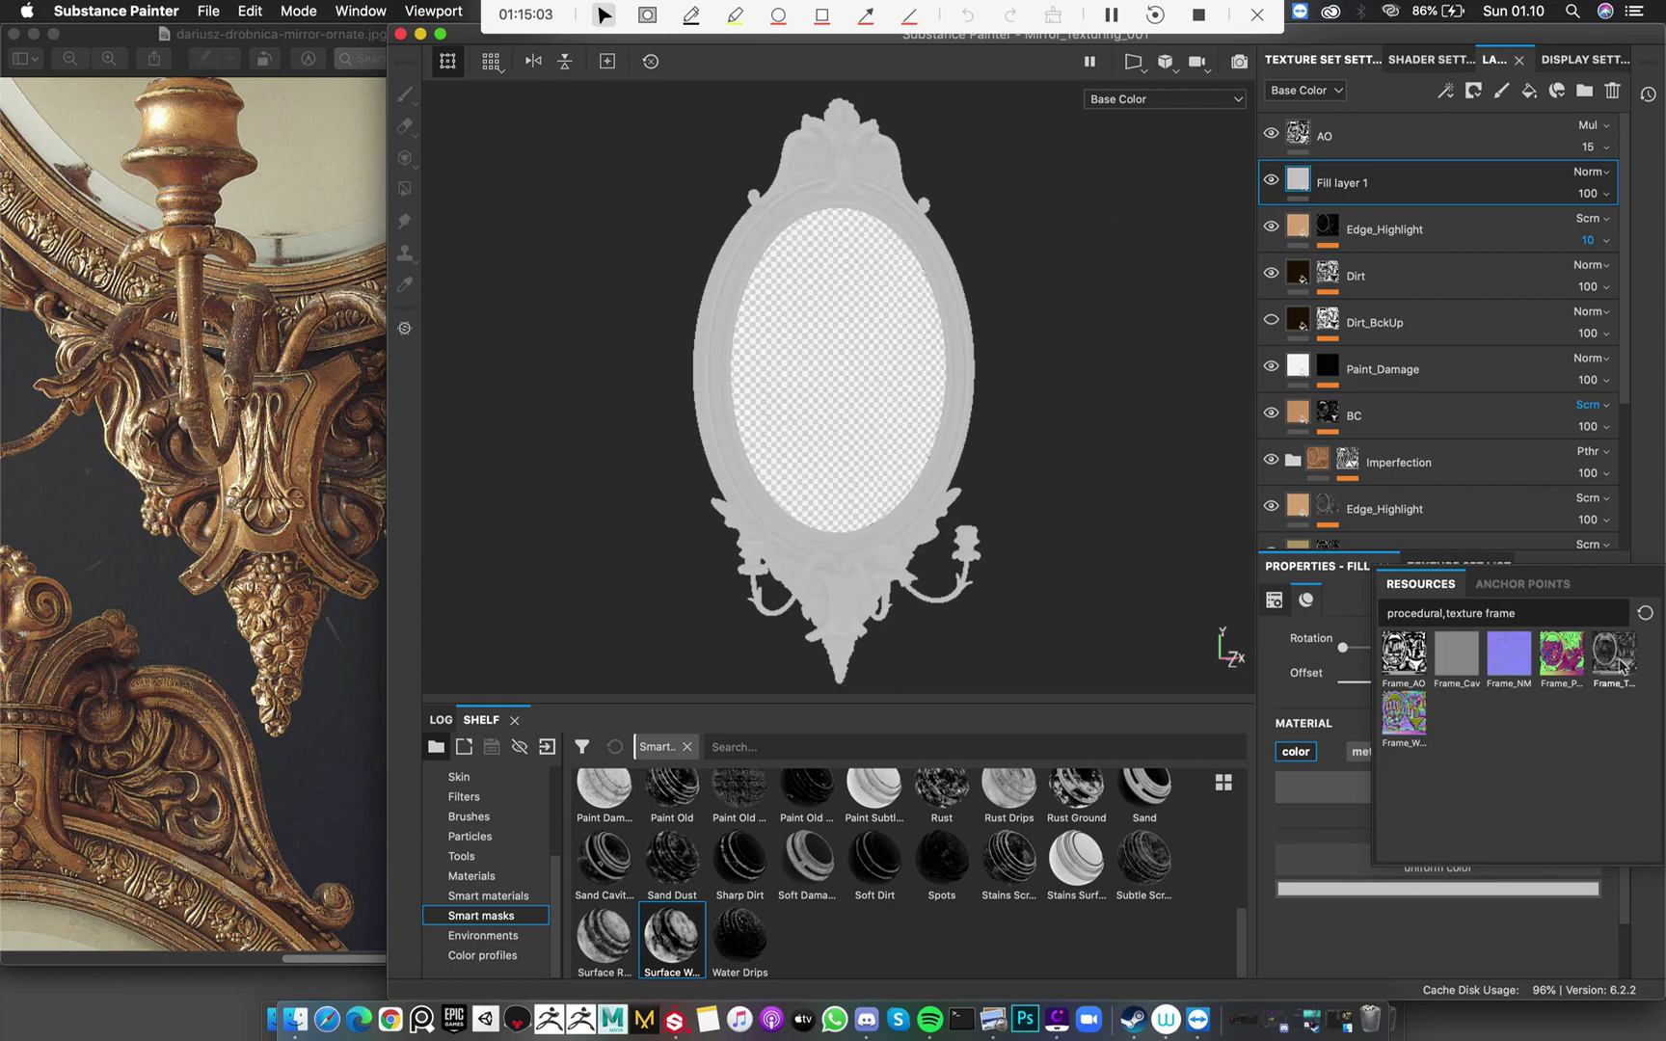
left_click(1620, 665)
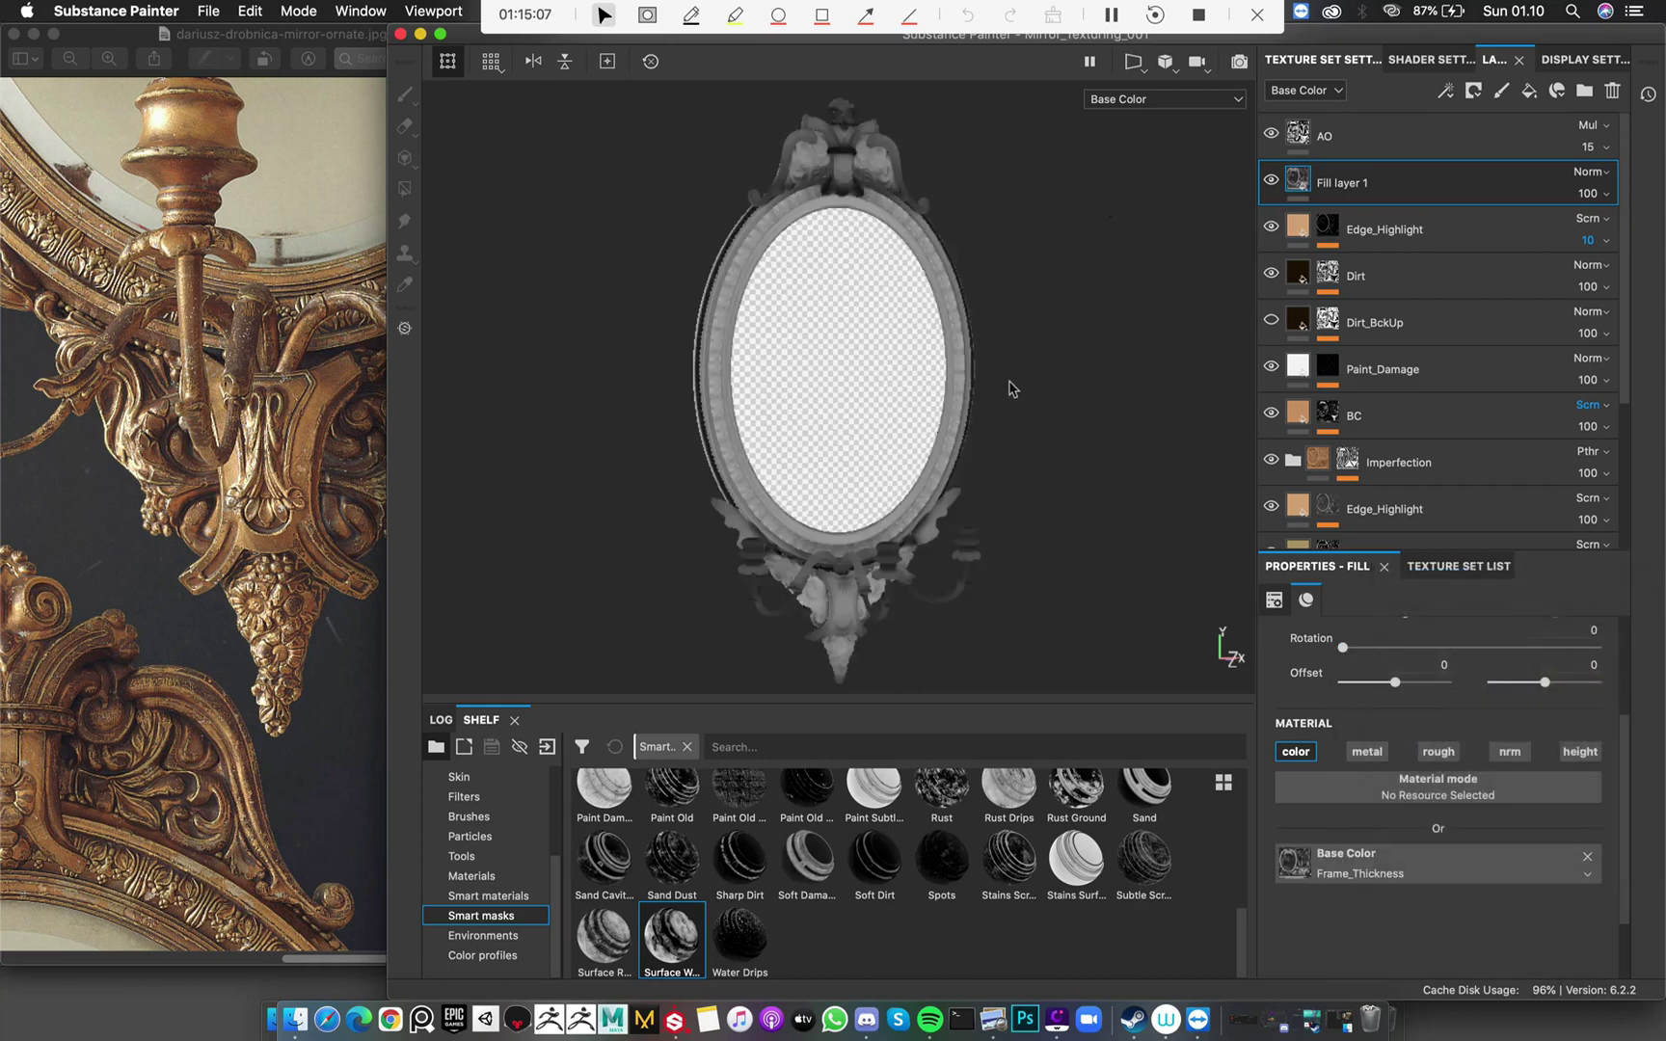
Examine how the thickness map shades the oval frame, lower ornament, leaves and candle arms from several angles
left_click_drag(949, 453, 867, 463, "alt")
left_click_drag(1325, 292, 792, 372, "alt")
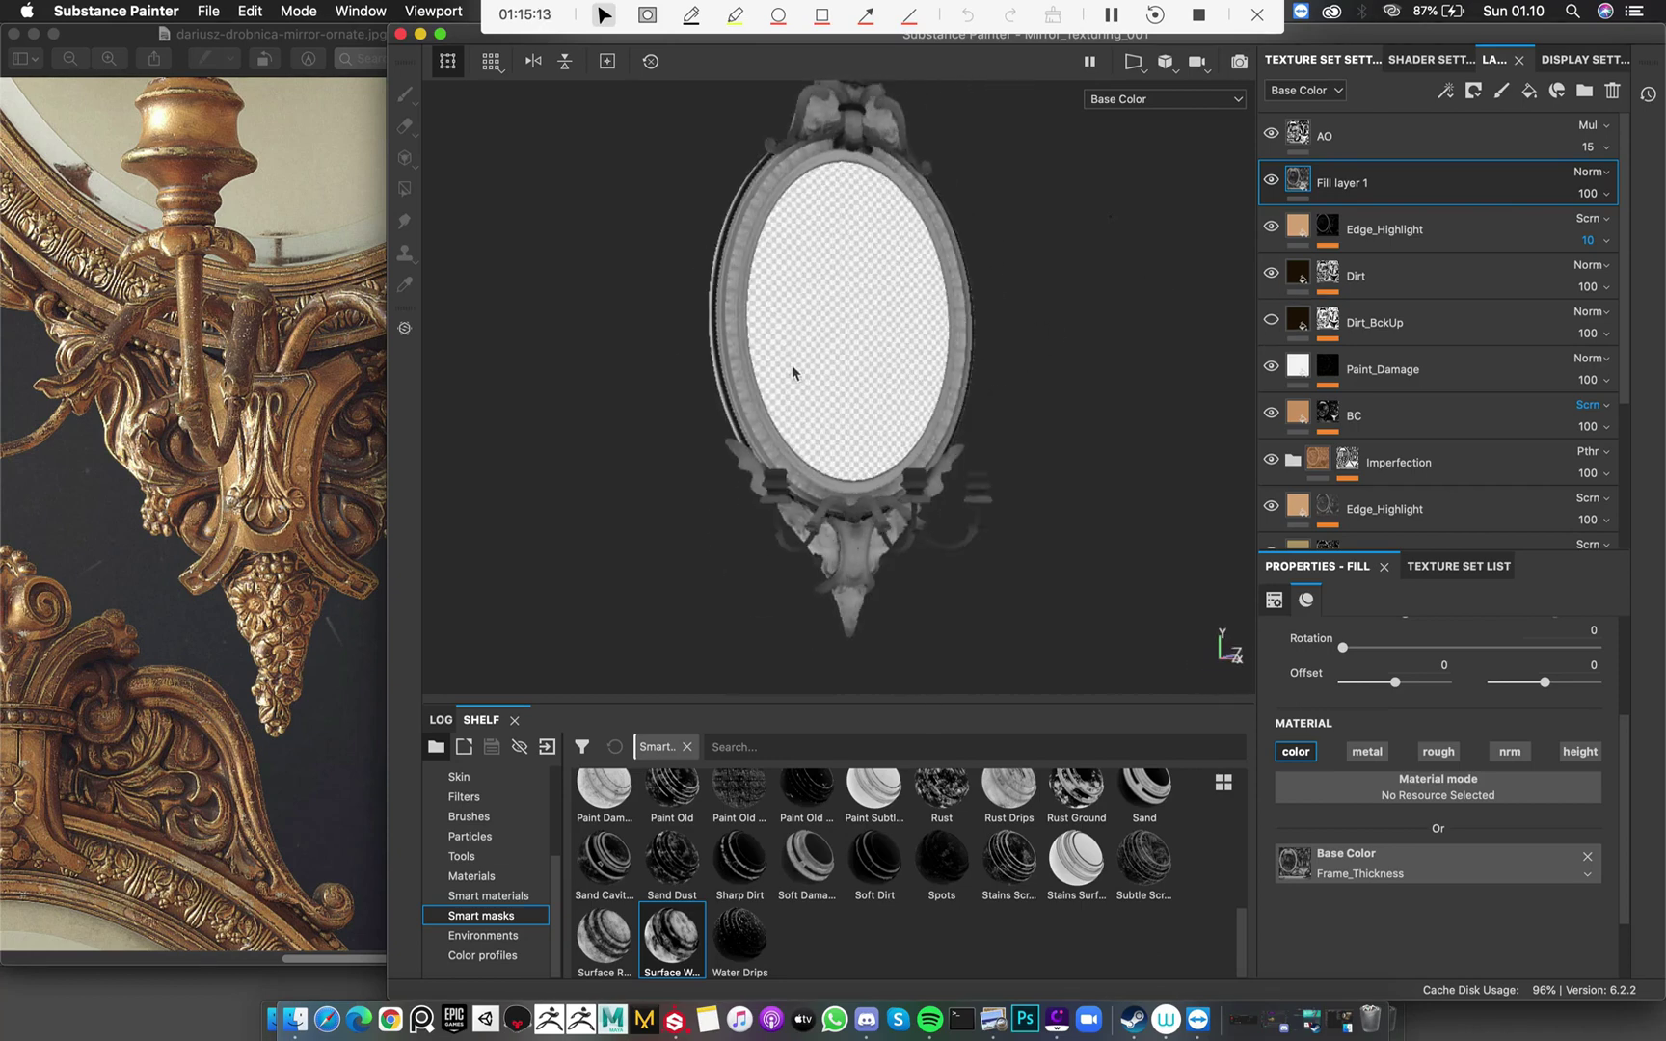
left_click_drag(971, 300, 1037, 379, "alt")
scroll(891, 349, "up", 3)
scroll(883, 395, "up", 5)
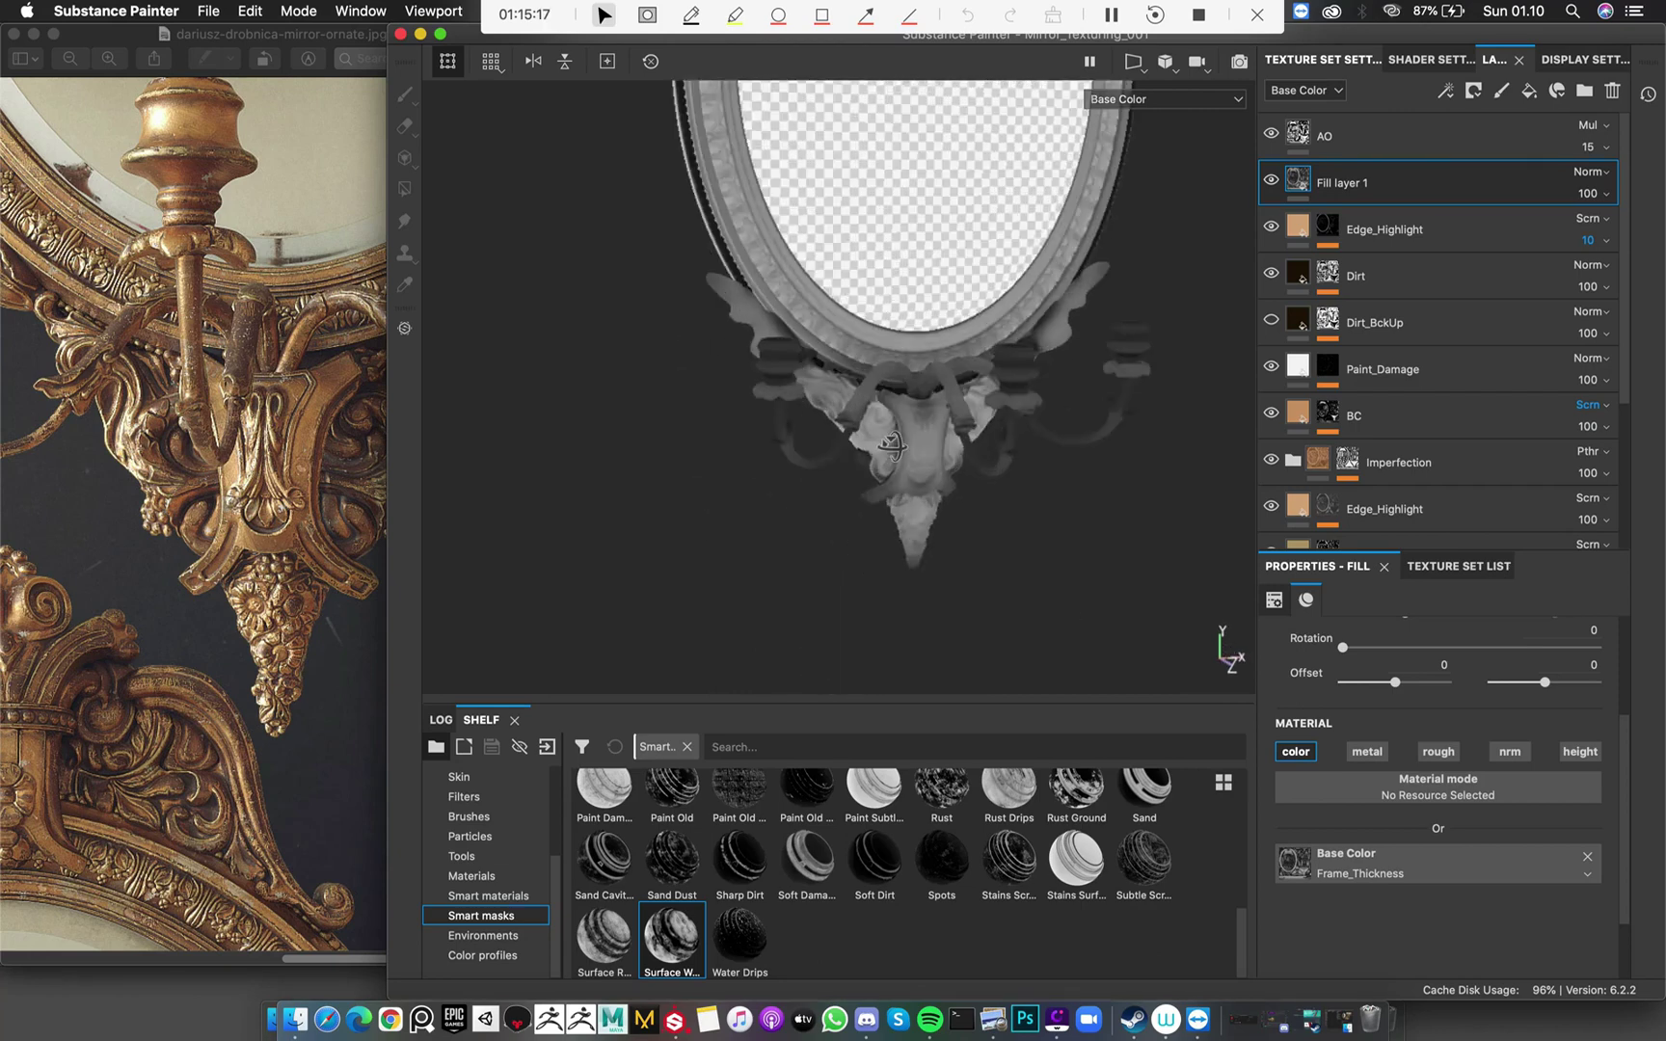
left_click_drag(857, 384, 819, 357, "alt")
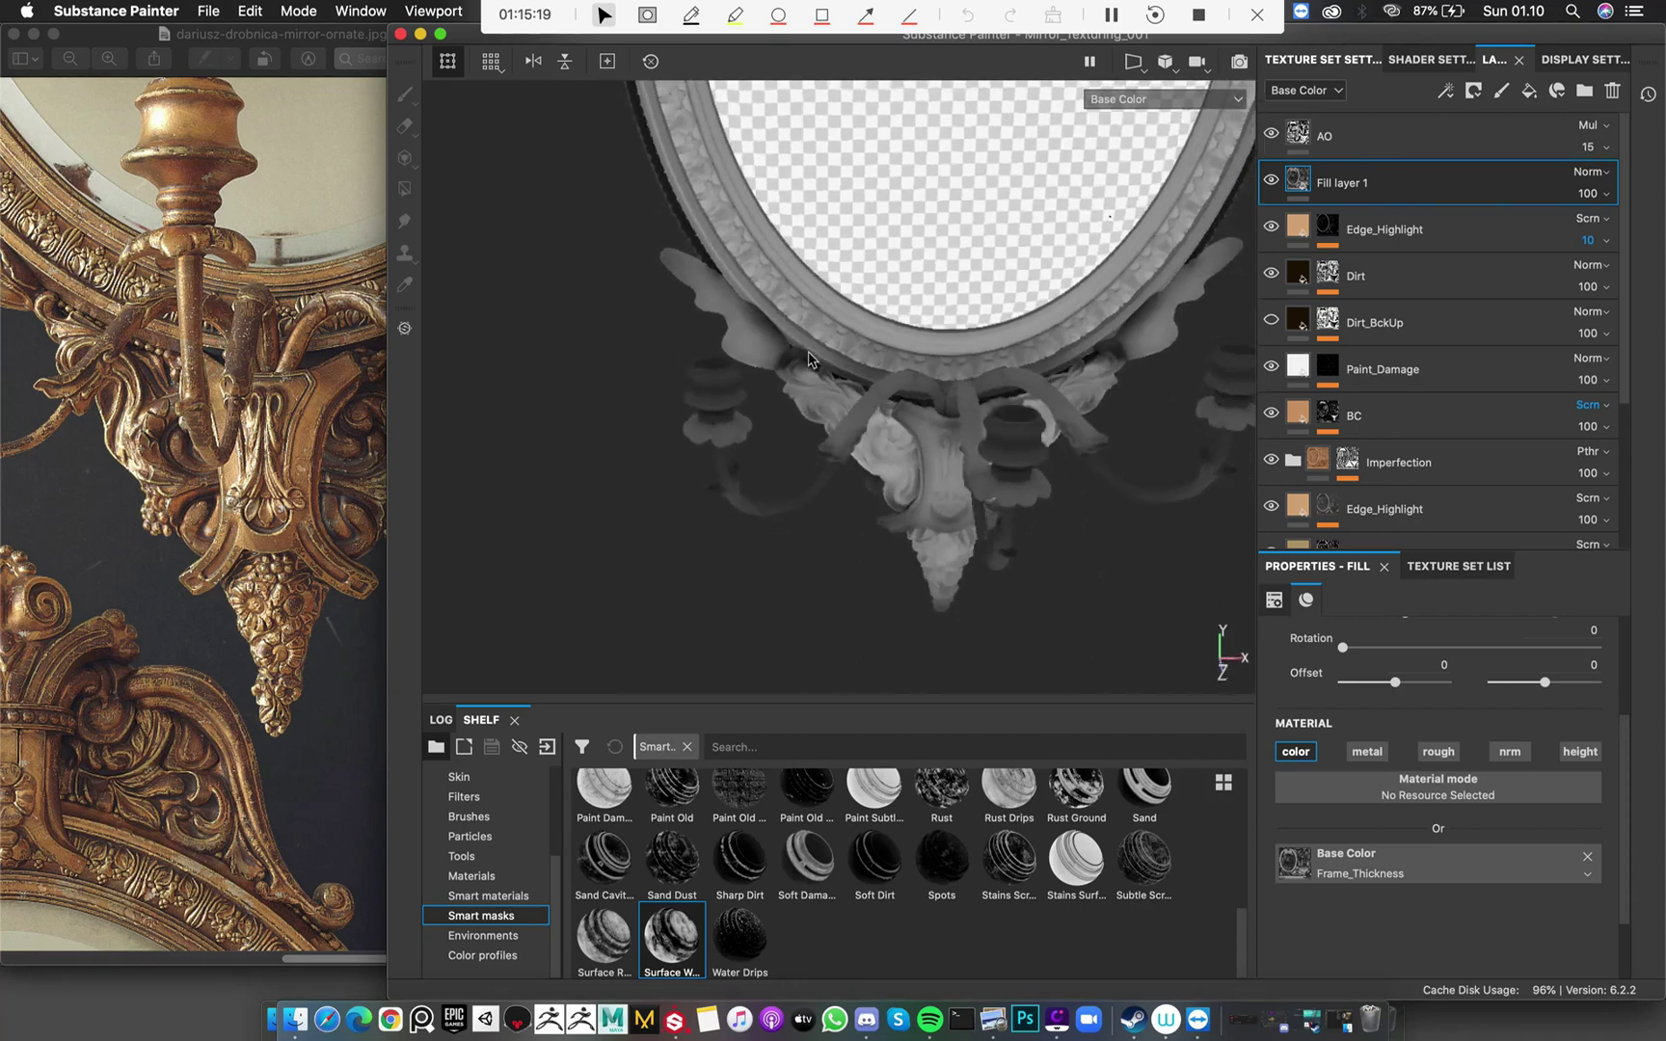
scroll(800, 337, "up", 3)
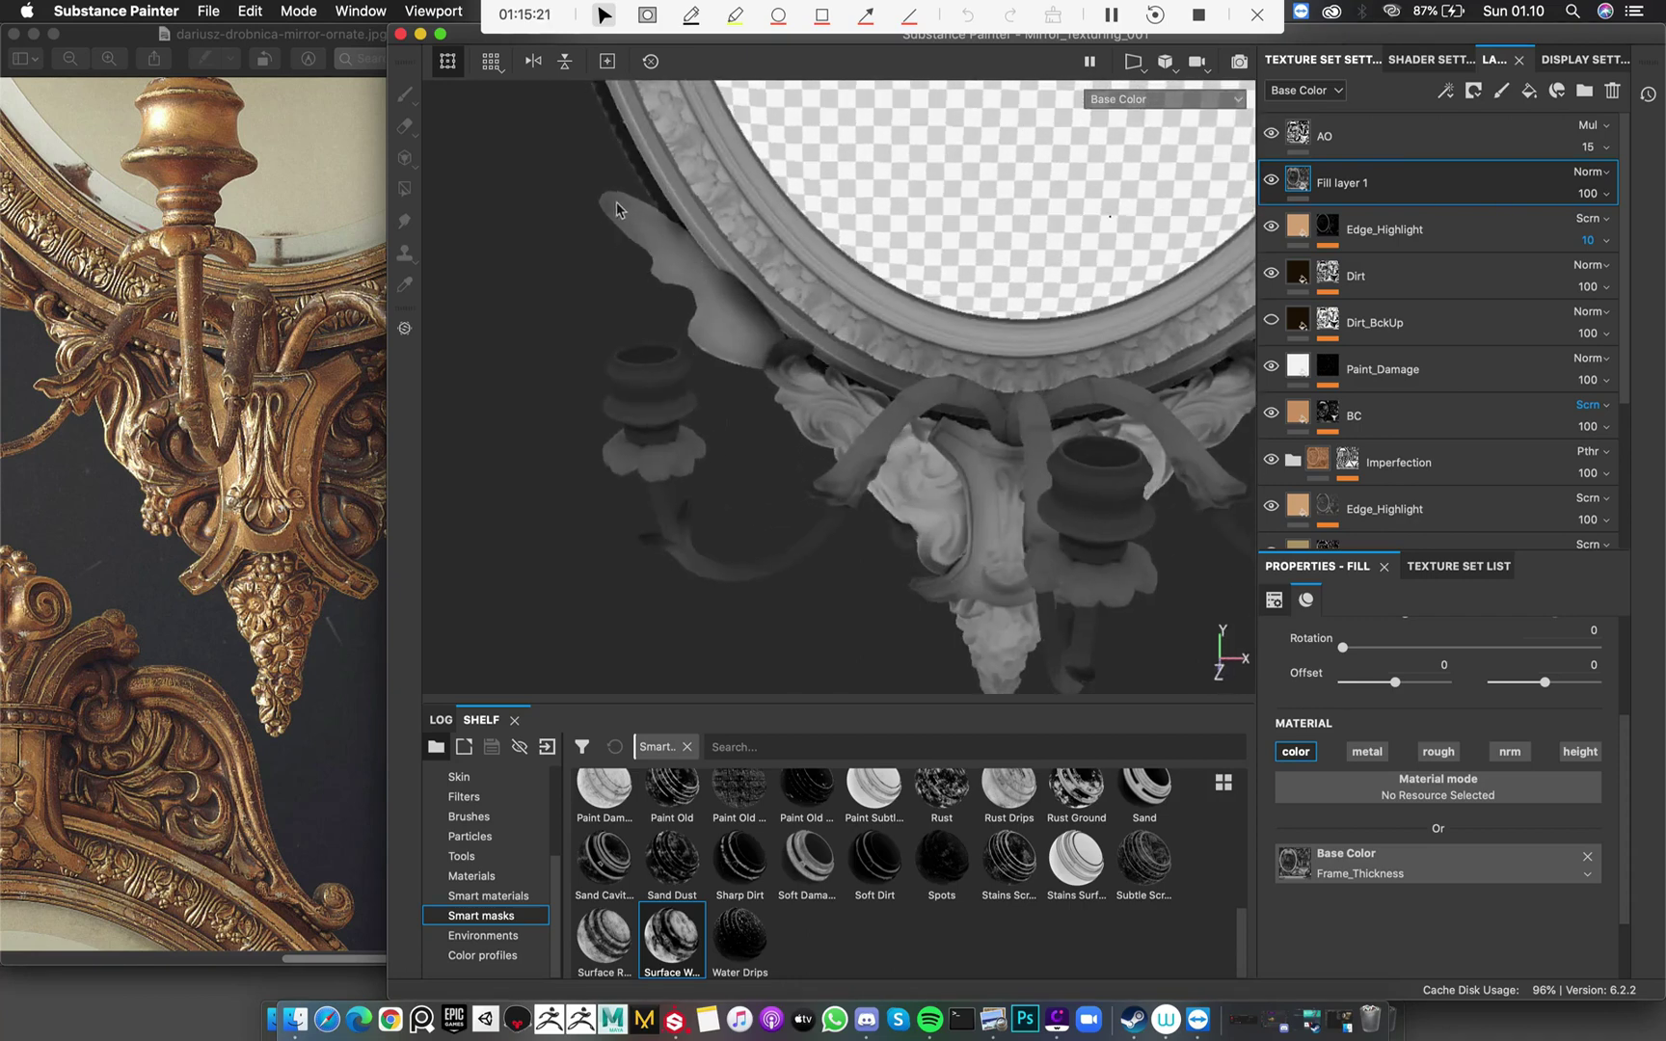
left_click_drag(691, 271, 661, 285, "alt")
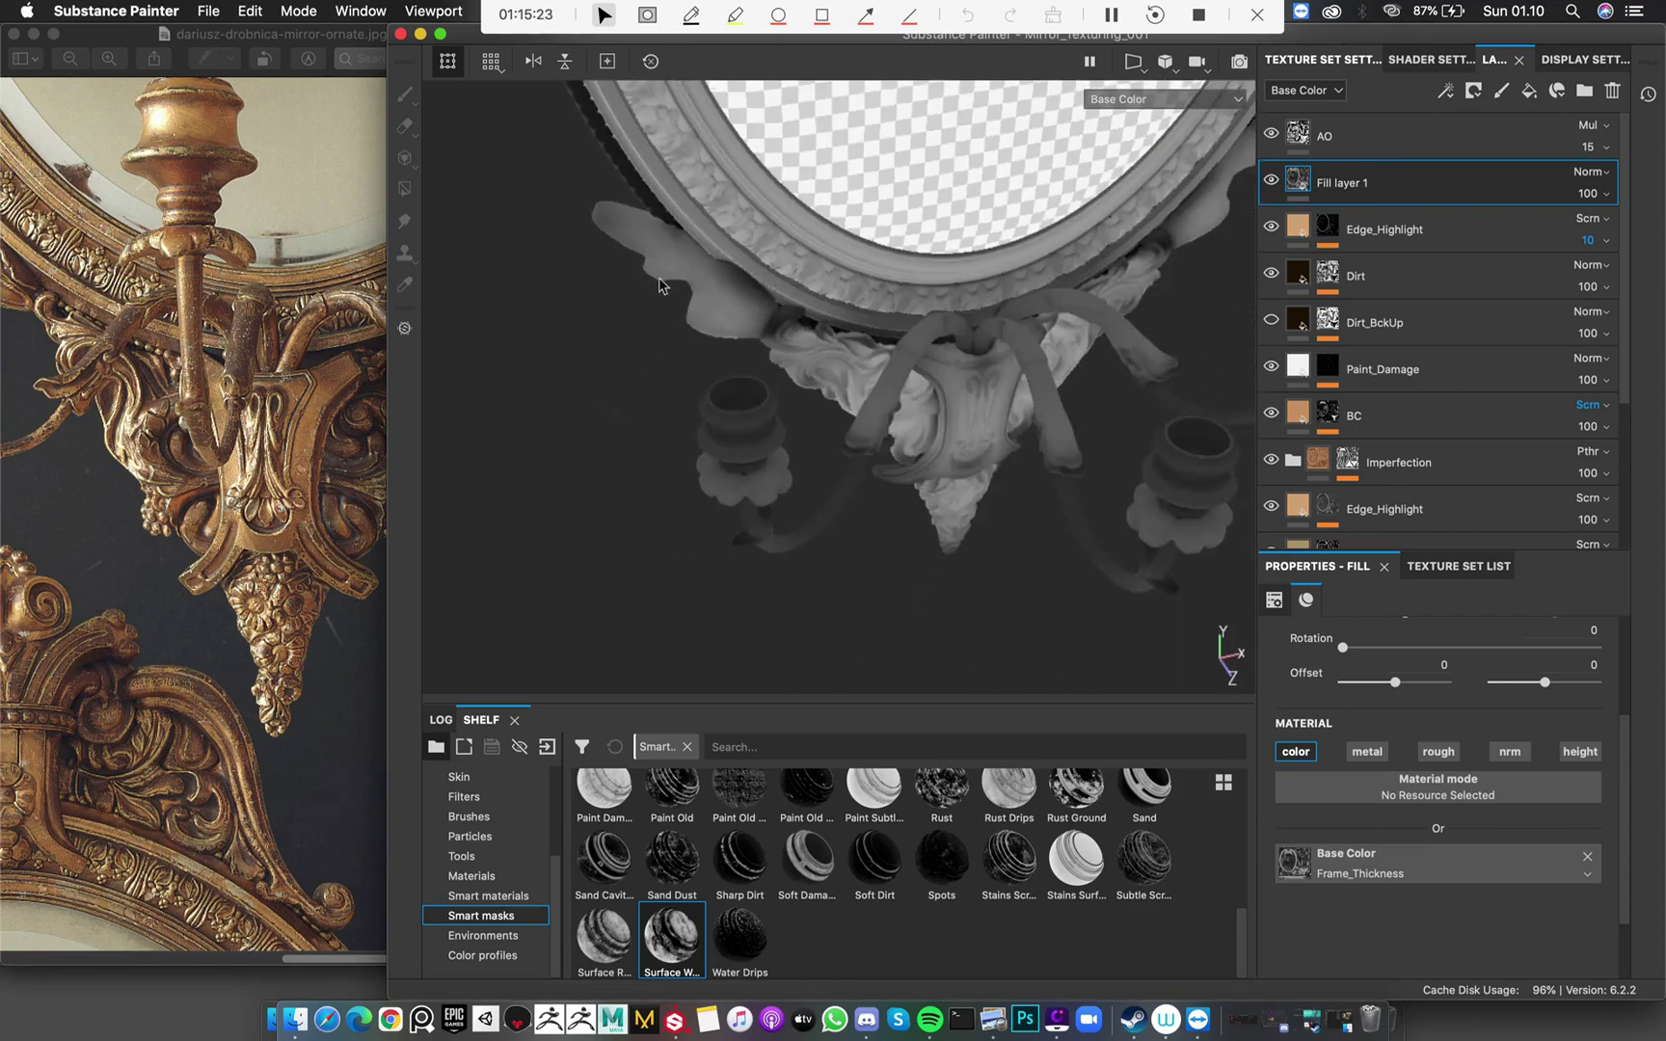
mouse_move(1026, 385)
left_mouse_down("alt")
mouse_move(975, 435)
mouse_move(841, 438)
mouse_move(943, 503)
mouse_move(867, 453)
mouse_move(1012, 405)
left_mouse_up("alt")
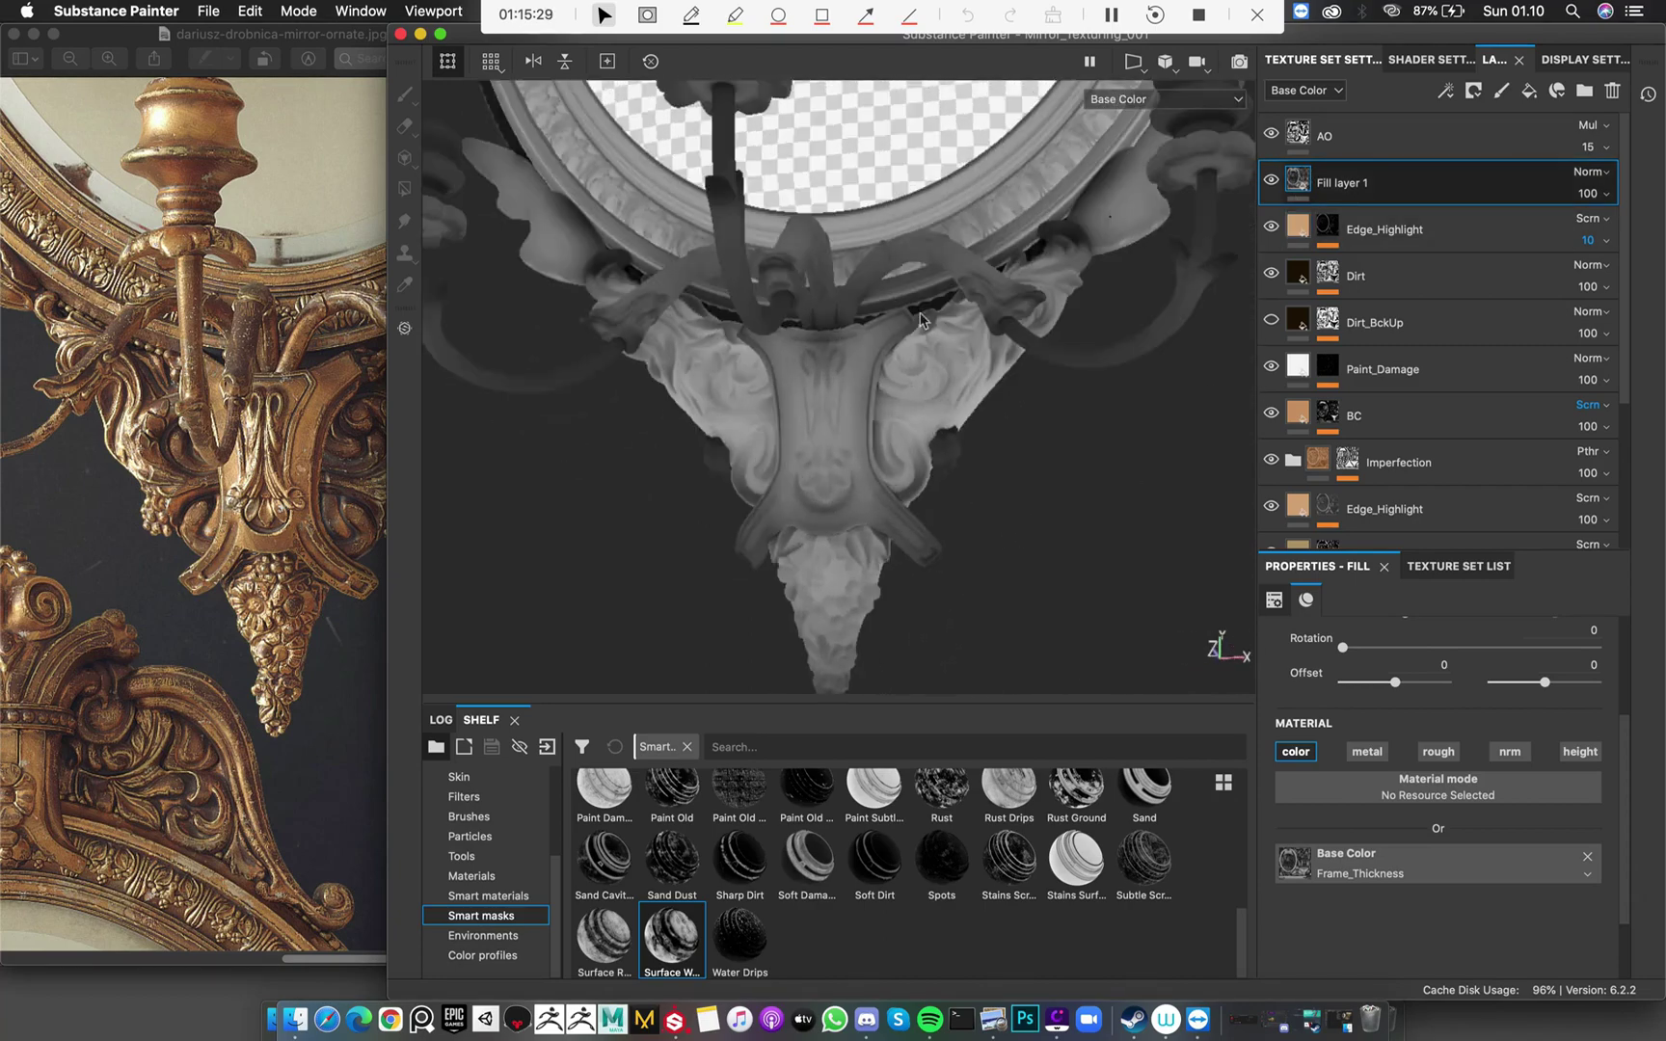
left_click_drag(921, 318, 866, 286, "alt")
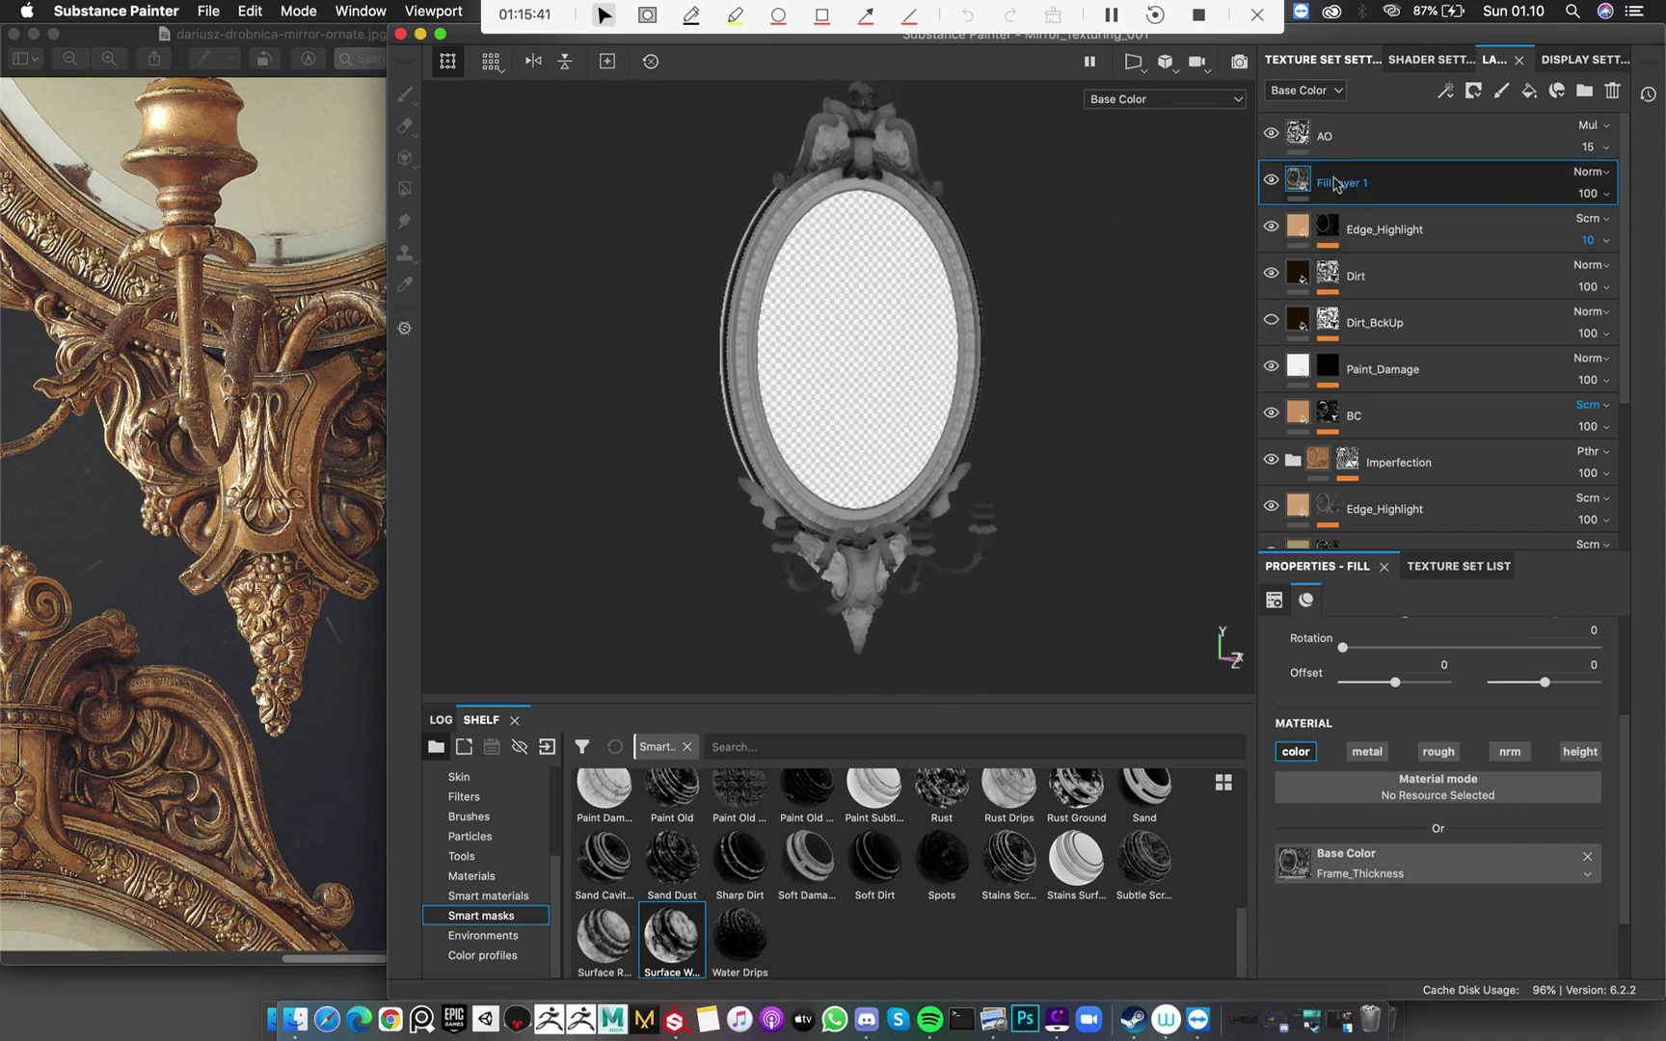
Try the Overlay blending mode on the thickness fill layer and check the frame
left_click(1591, 174)
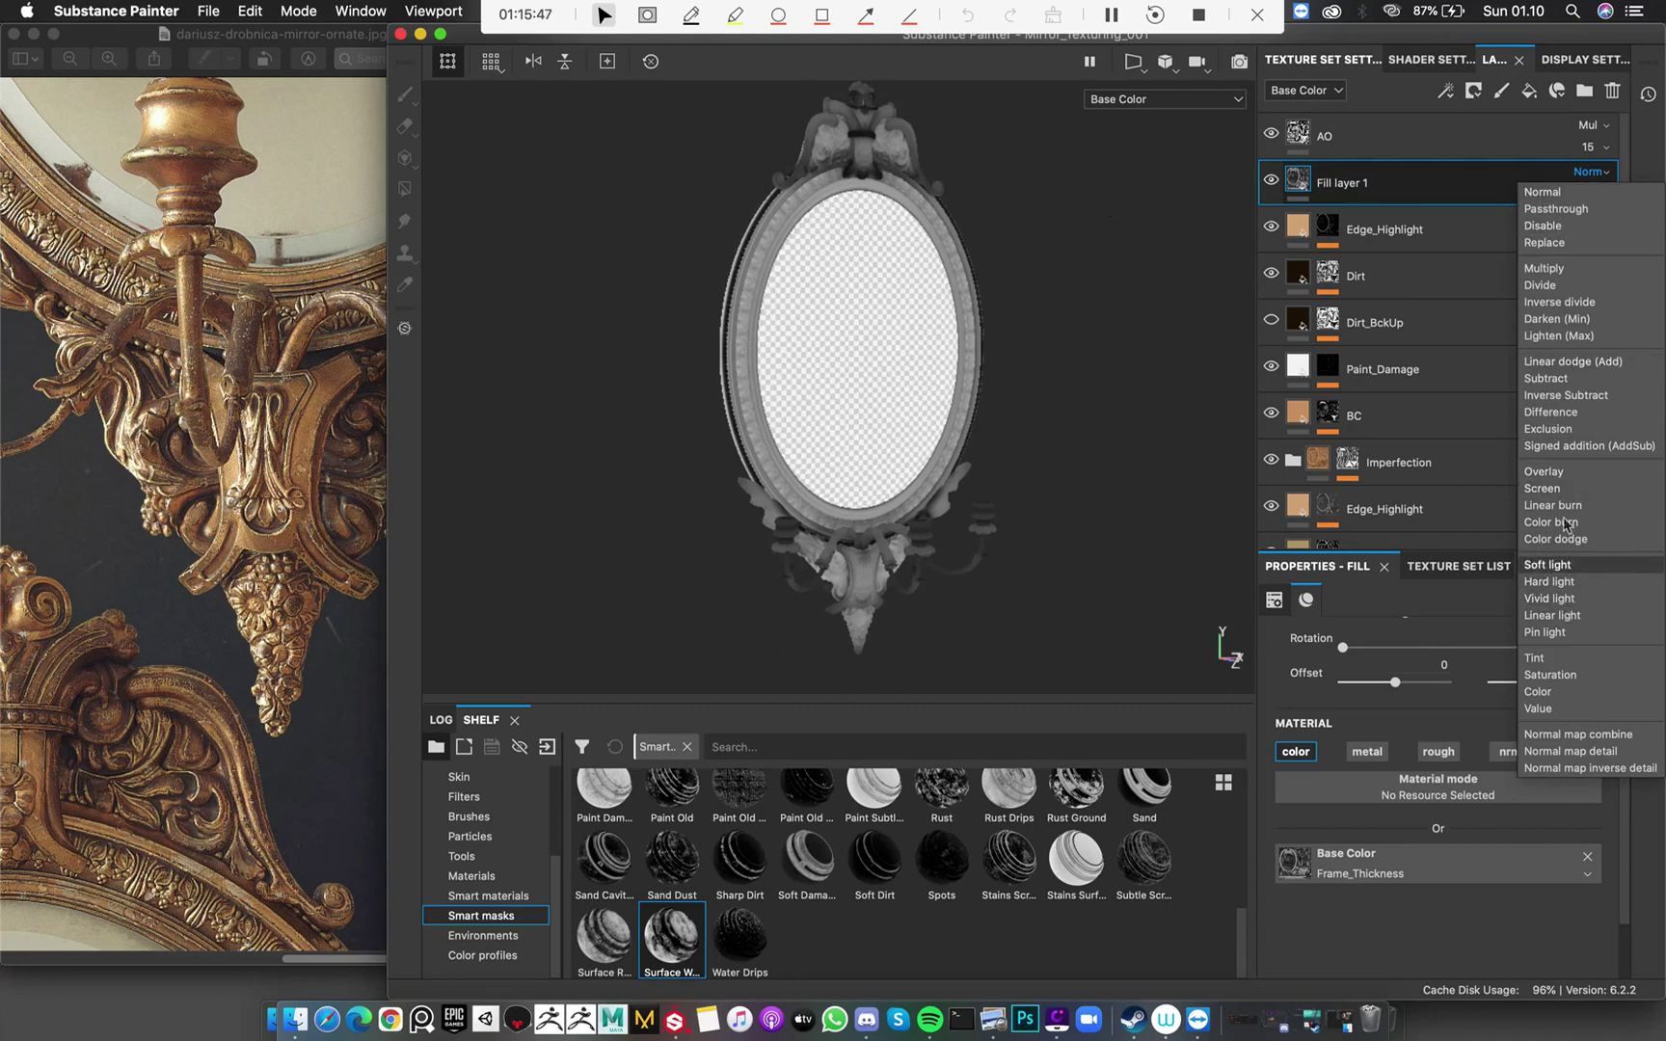
left_click(1570, 473)
left_click_drag(935, 301, 1030, 388, "alt")
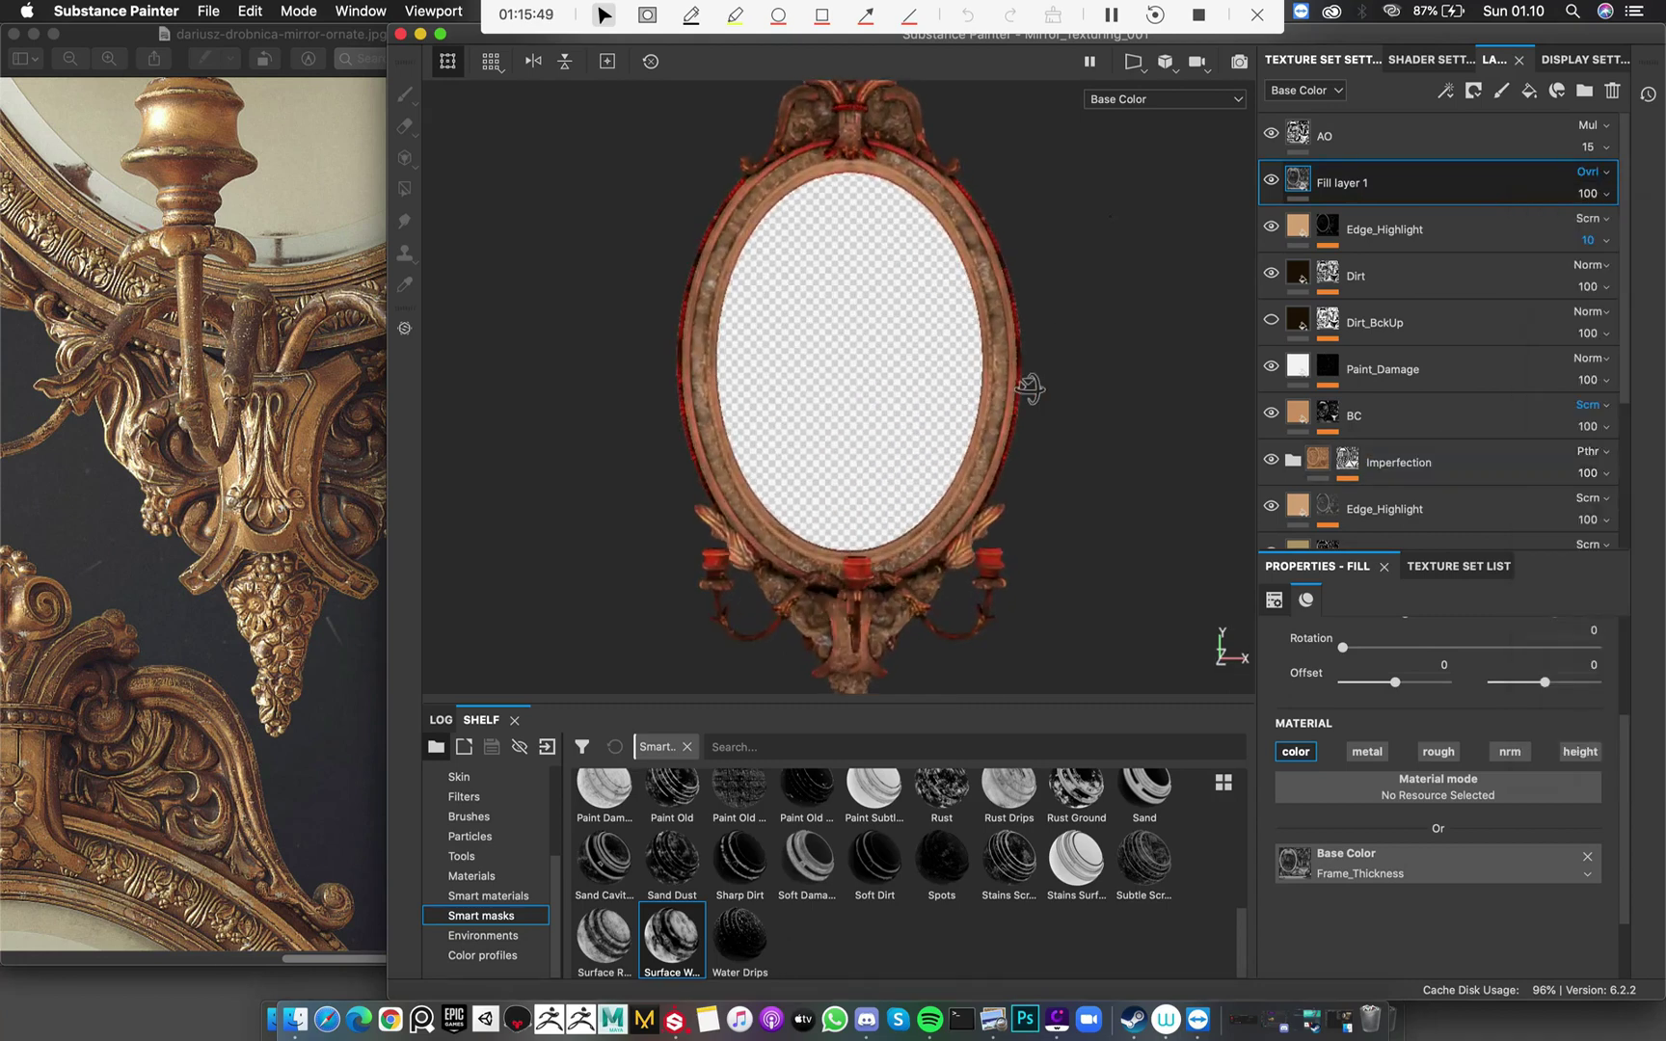
Set the thickness fill layer's blending mode to Soft light
left_click(1589, 174)
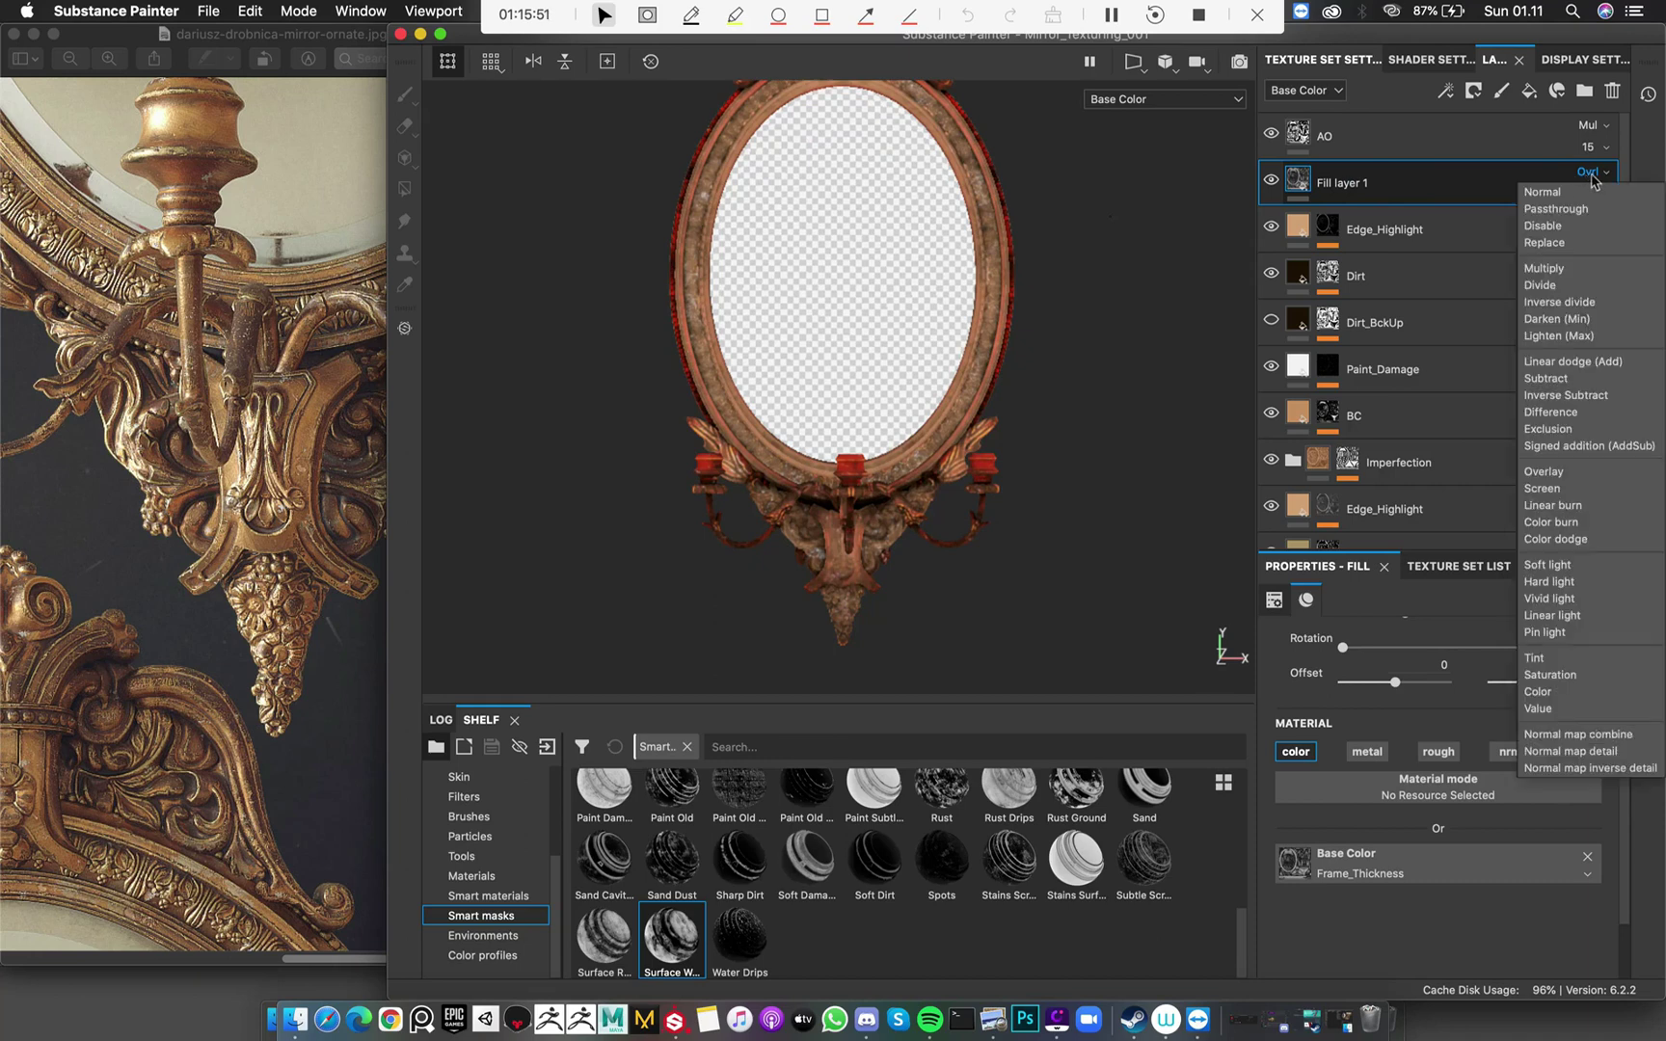
left_click(1569, 565)
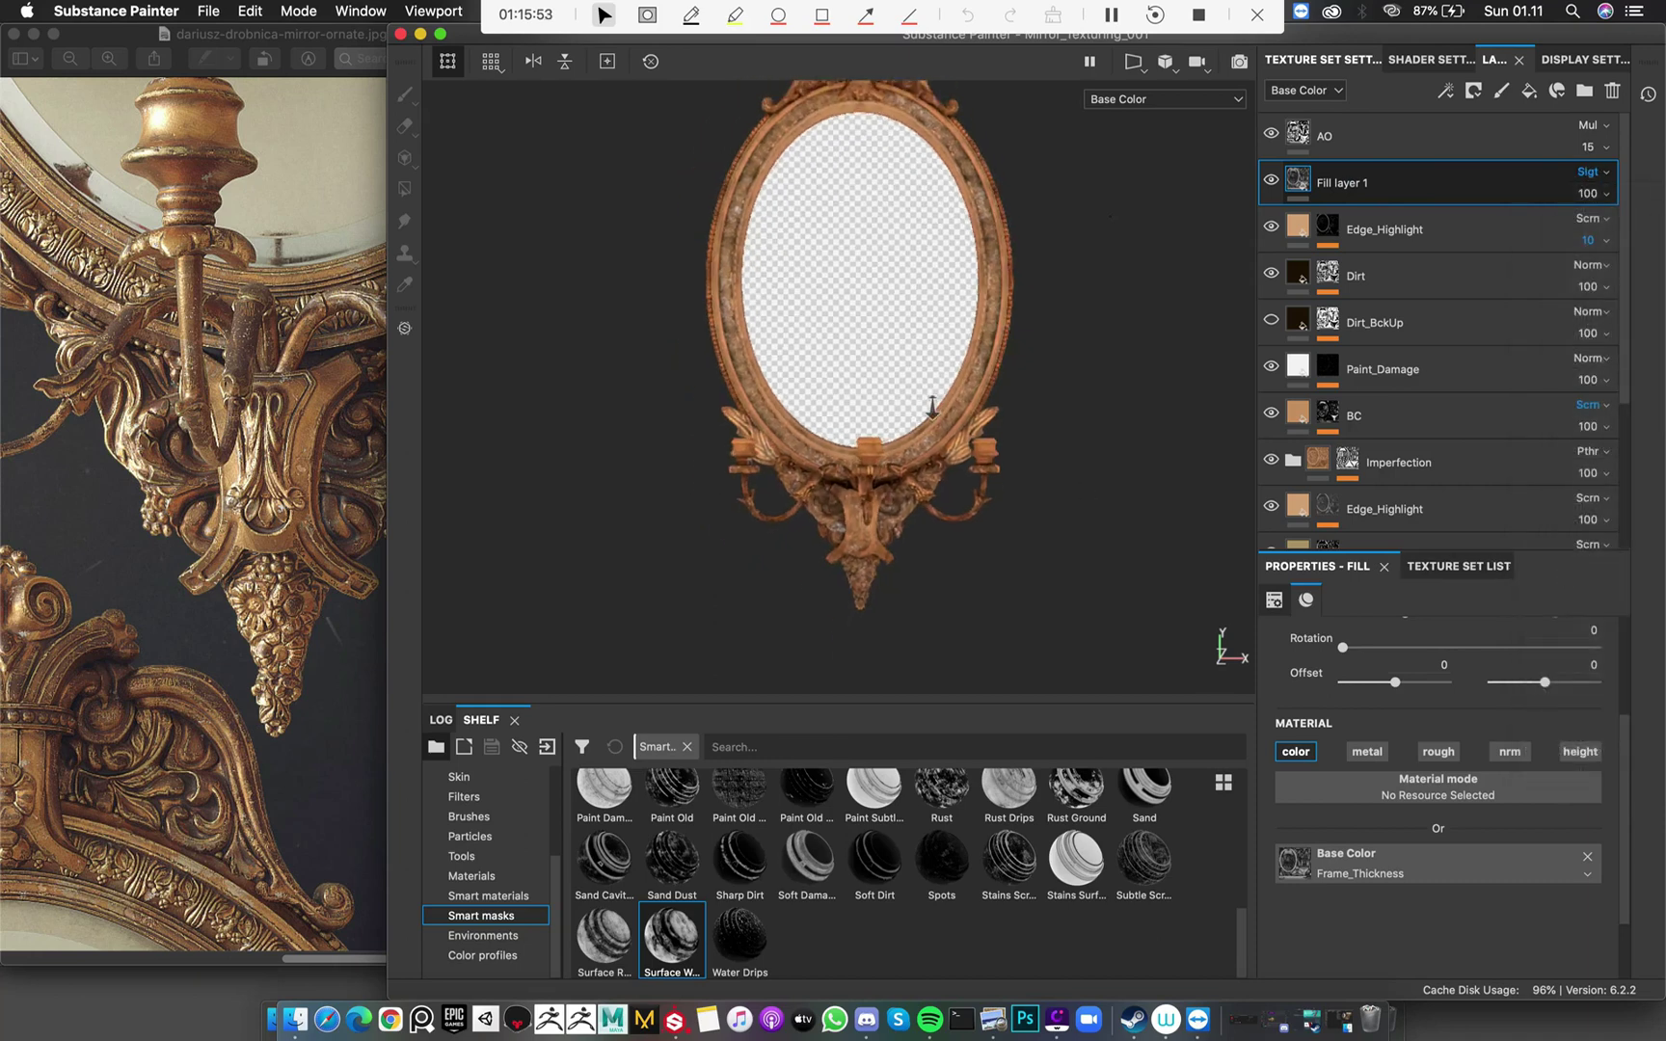
left_click_drag(949, 241, 1012, 366, "alt")
Compare the mirror's base color with the thickness fill layer hidden and shown from several angles
left_click(1272, 181)
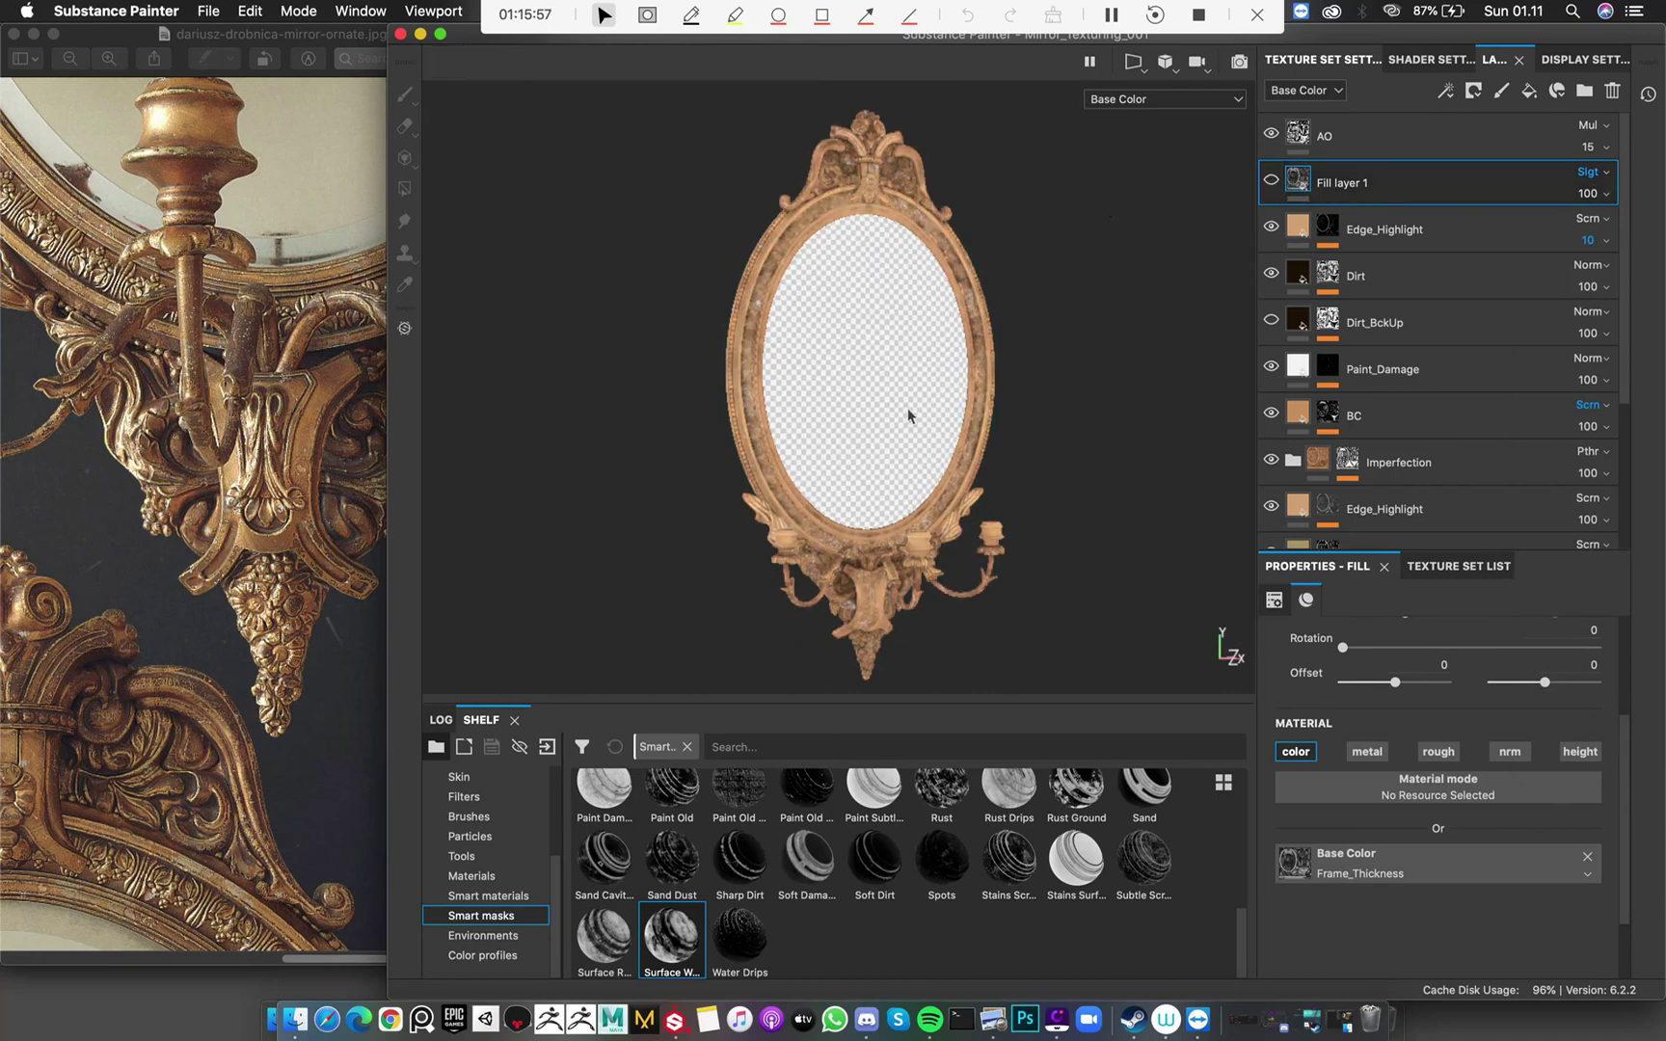
left_click_drag(908, 408, 914, 341, "alt")
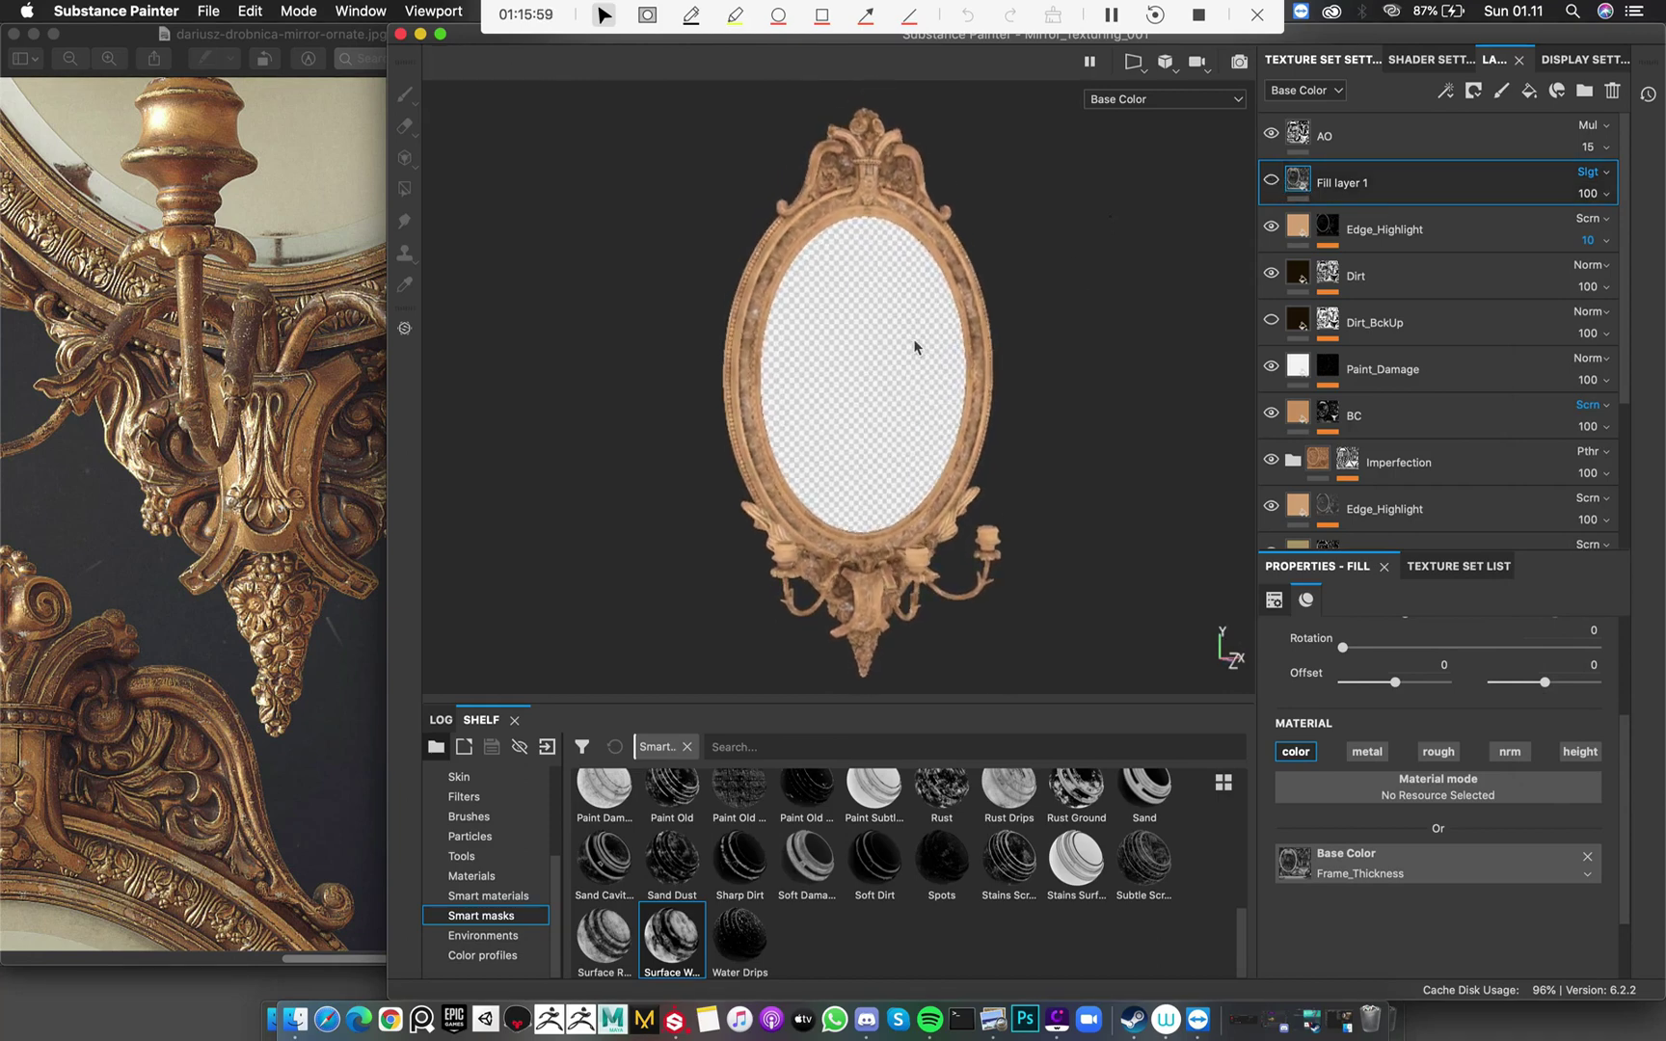
left_click(1272, 182)
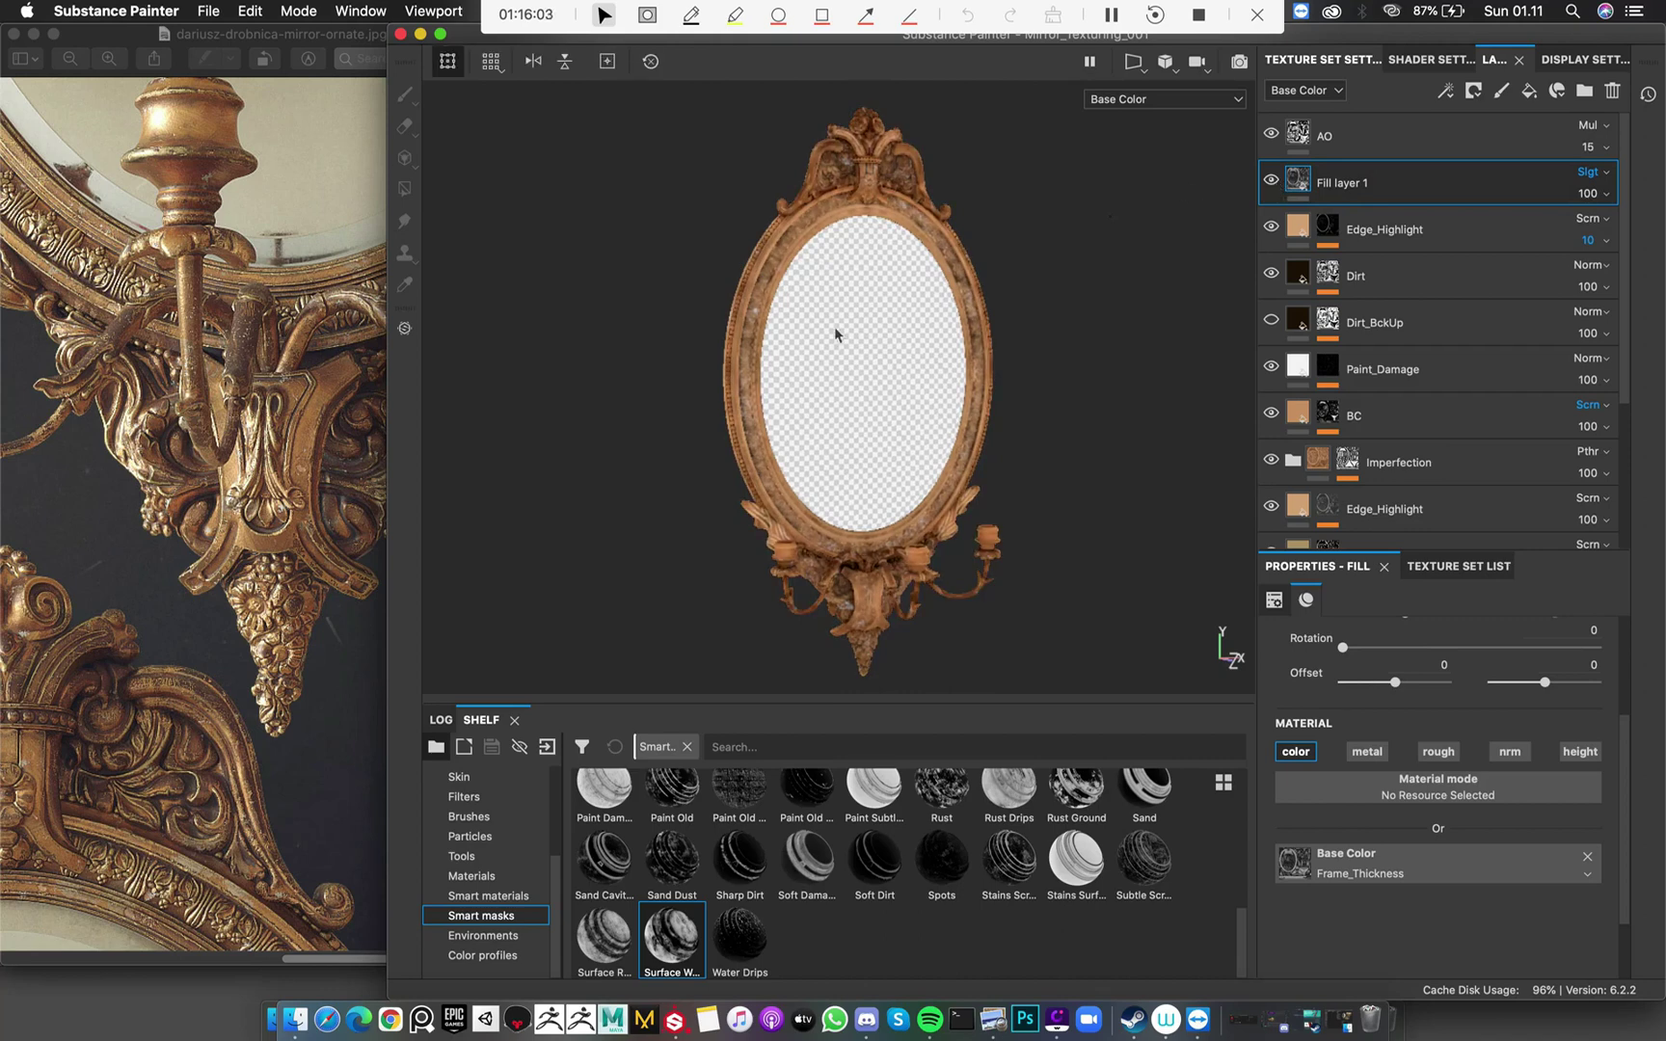
left_click_drag(835, 334, 1139, 403, "alt")
left_click_drag(913, 349, 867, 359, "alt")
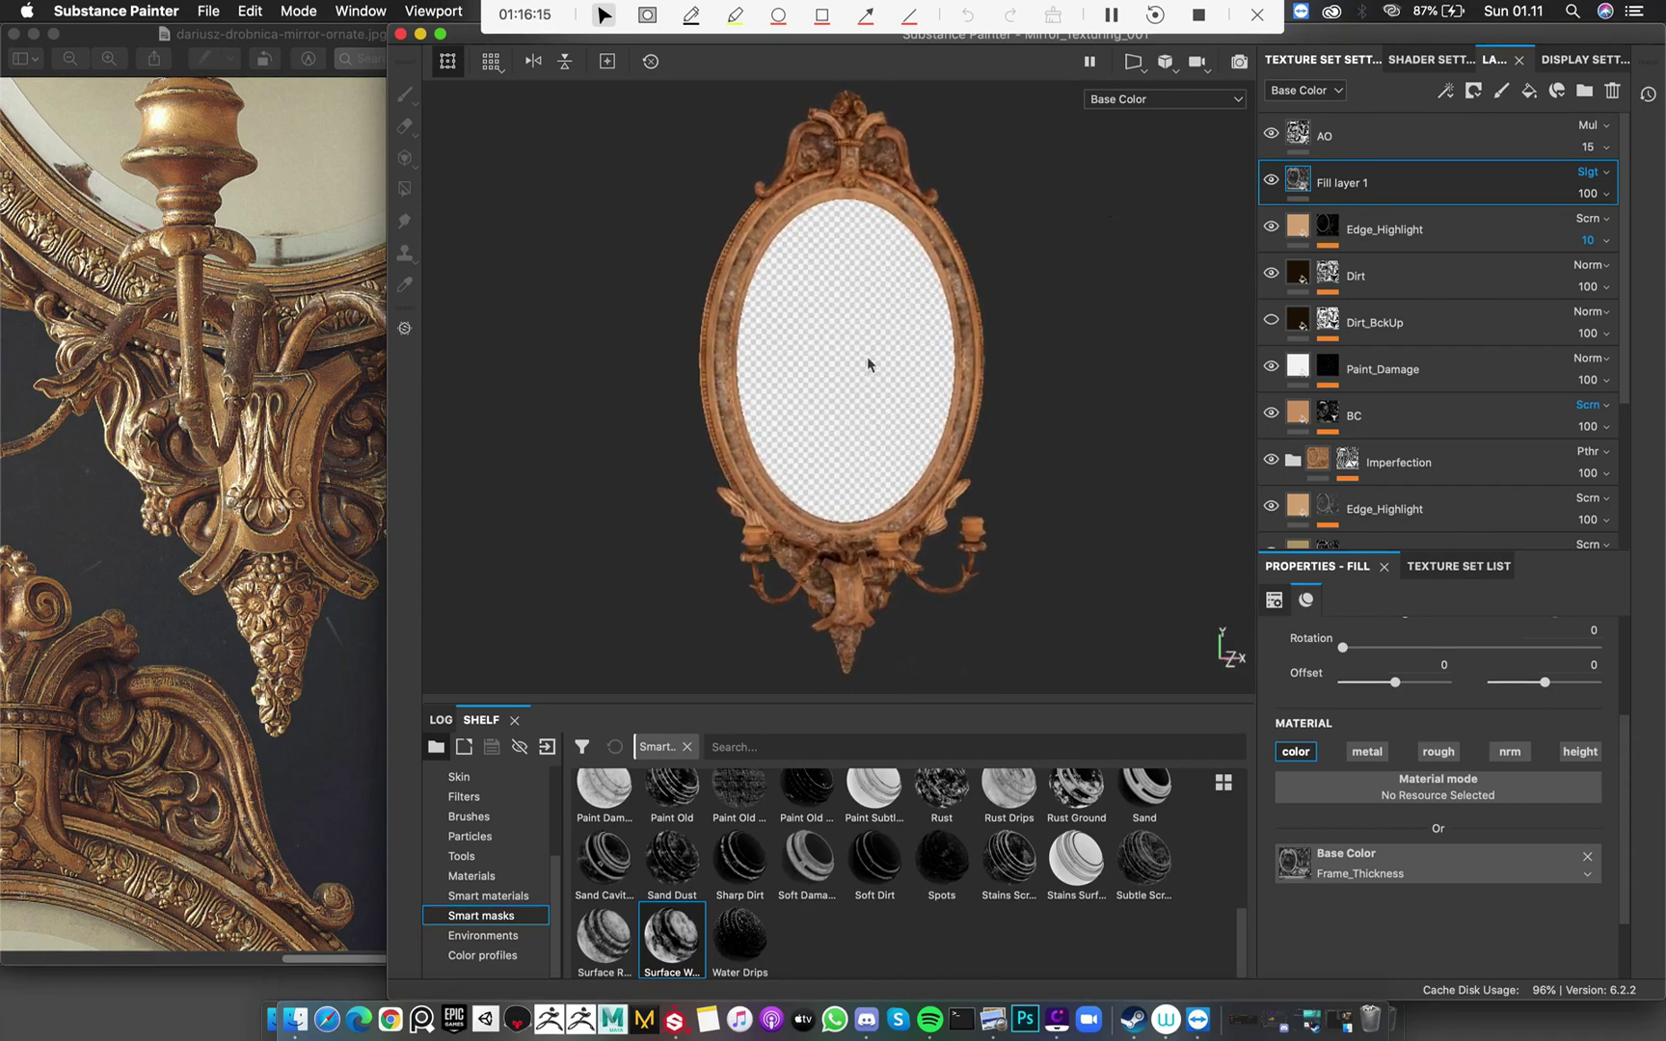
right_click_drag(867, 357, 855, 337, "alt")
middle_click_drag(855, 337, 866, 353, "alt")
left_click(1273, 185)
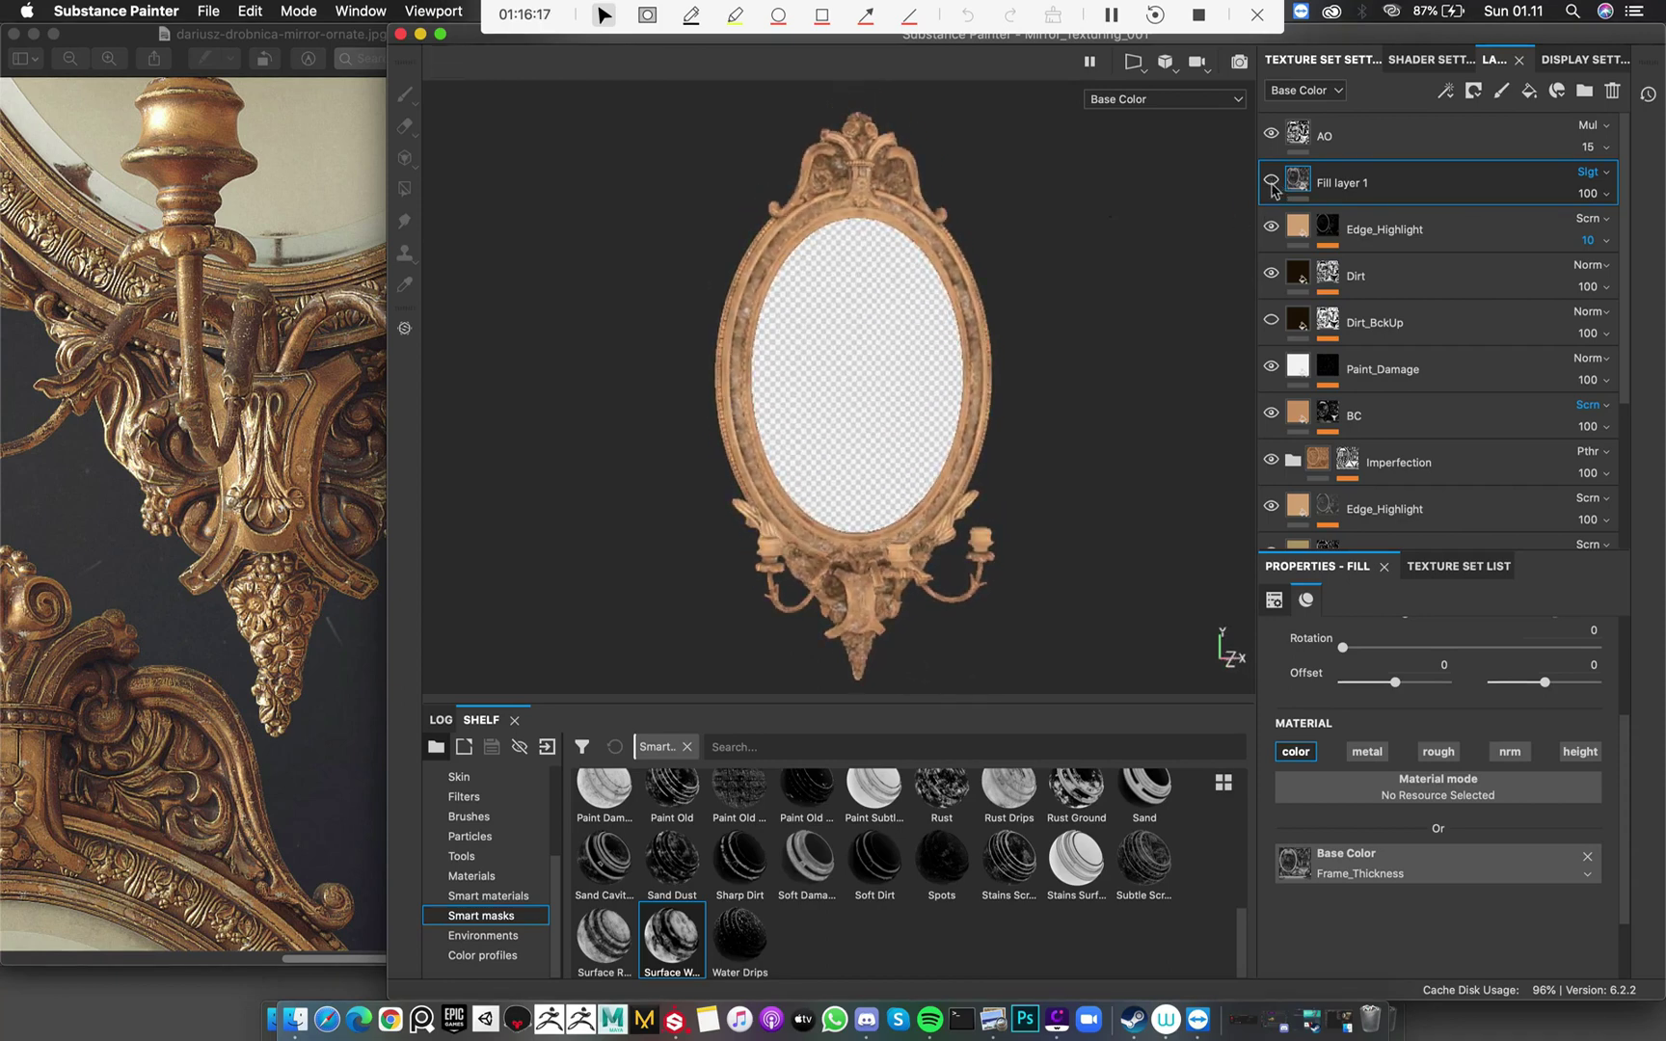
left_click(1272, 185)
left_click(1272, 185)
left_click(1273, 186)
left_click(1273, 185)
left_click(1273, 185)
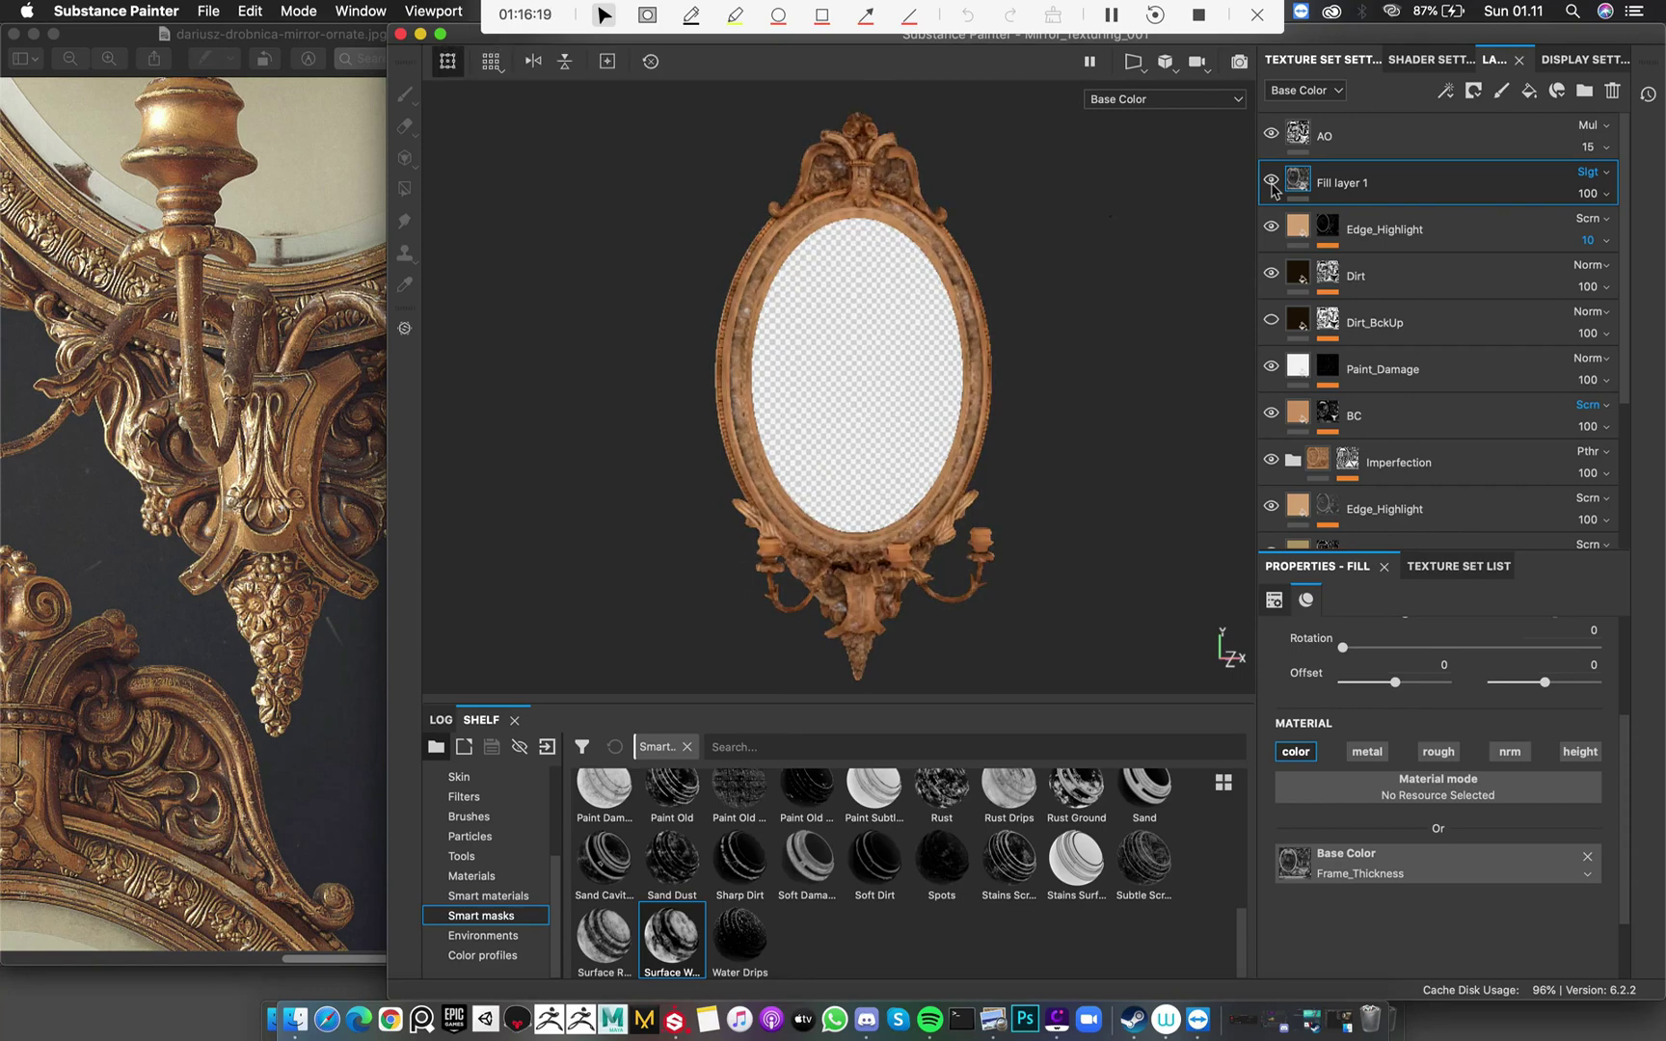
middle_click_drag(937, 382, 945, 372, "alt")
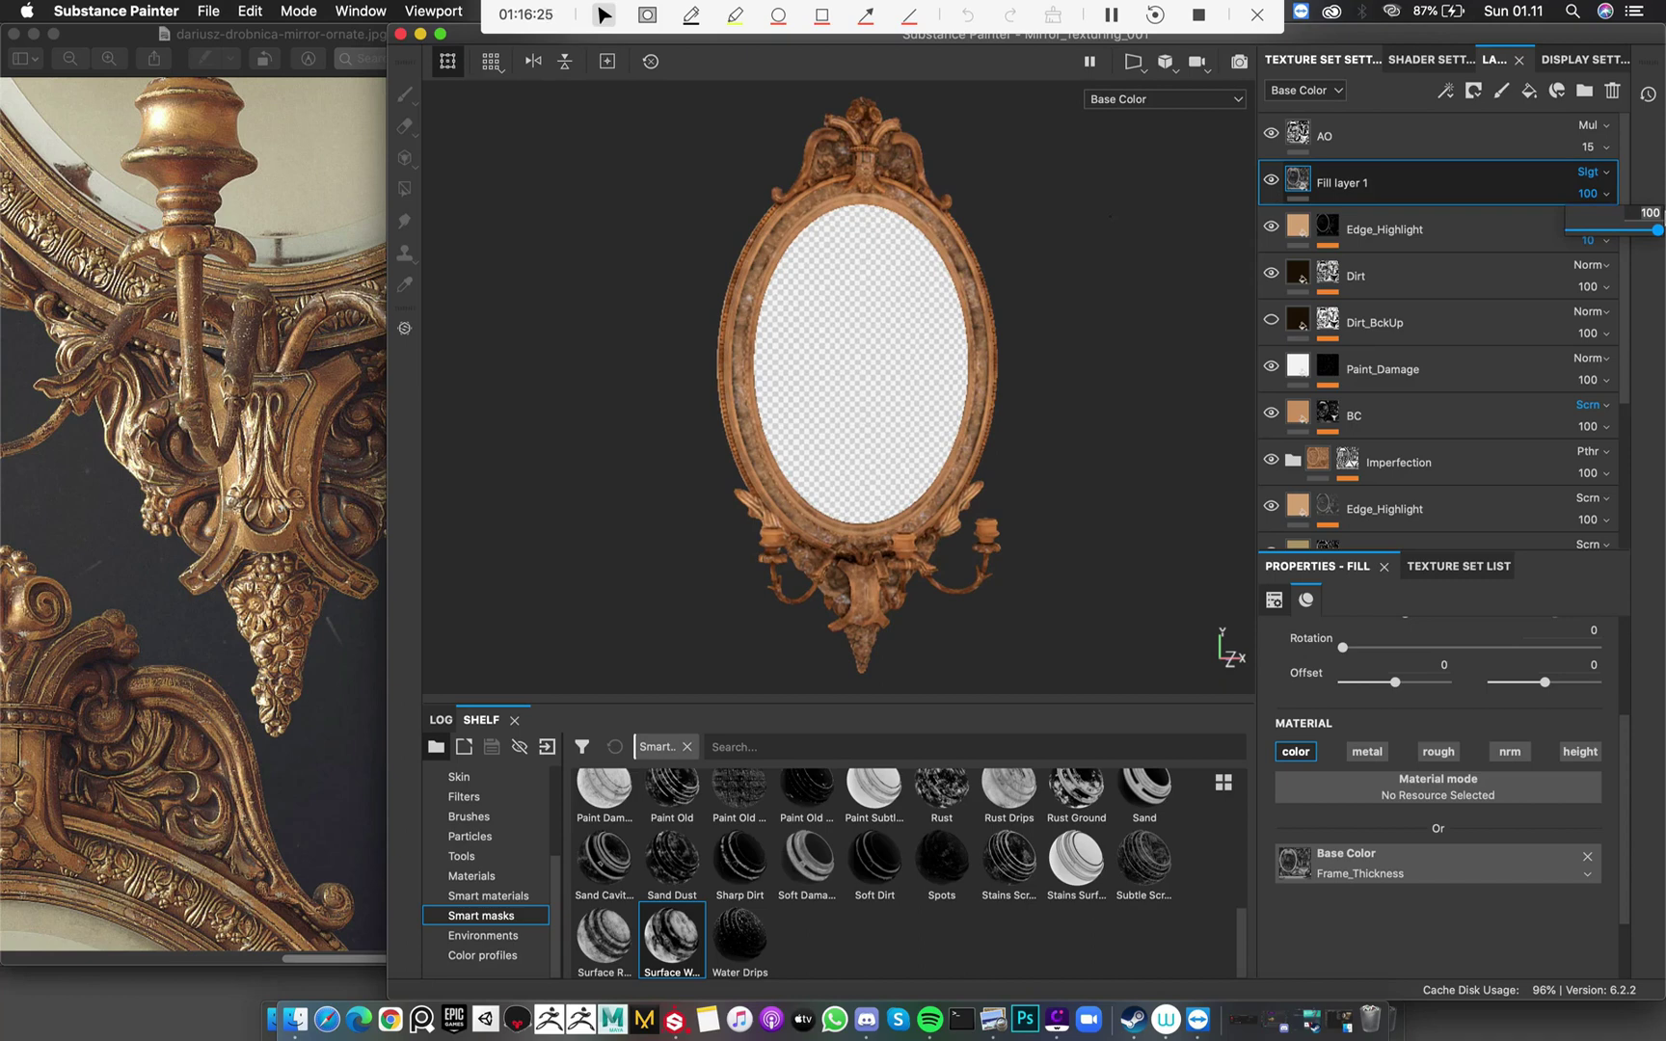
Reduce the thickness fill layer's opacity to 50 and compare the mirror with the layer hidden and shown
key("Return")
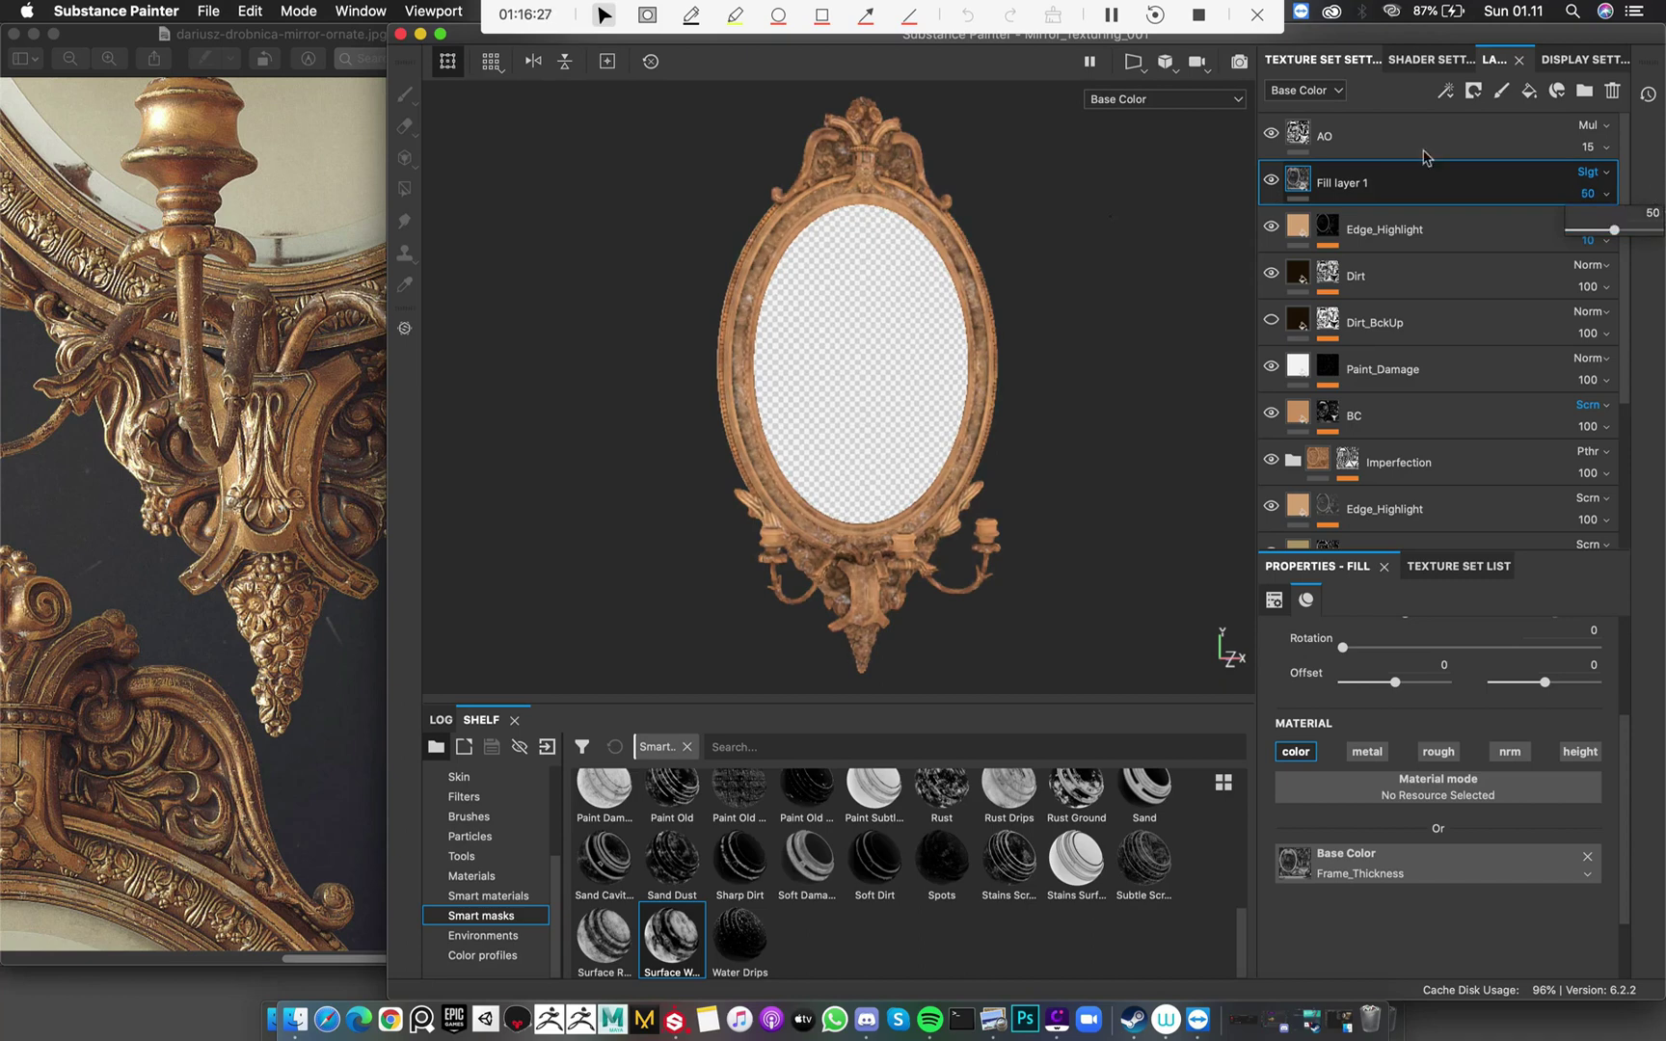
left_click(1272, 183)
left_click(1272, 184)
left_click(1272, 183)
left_click(1272, 183)
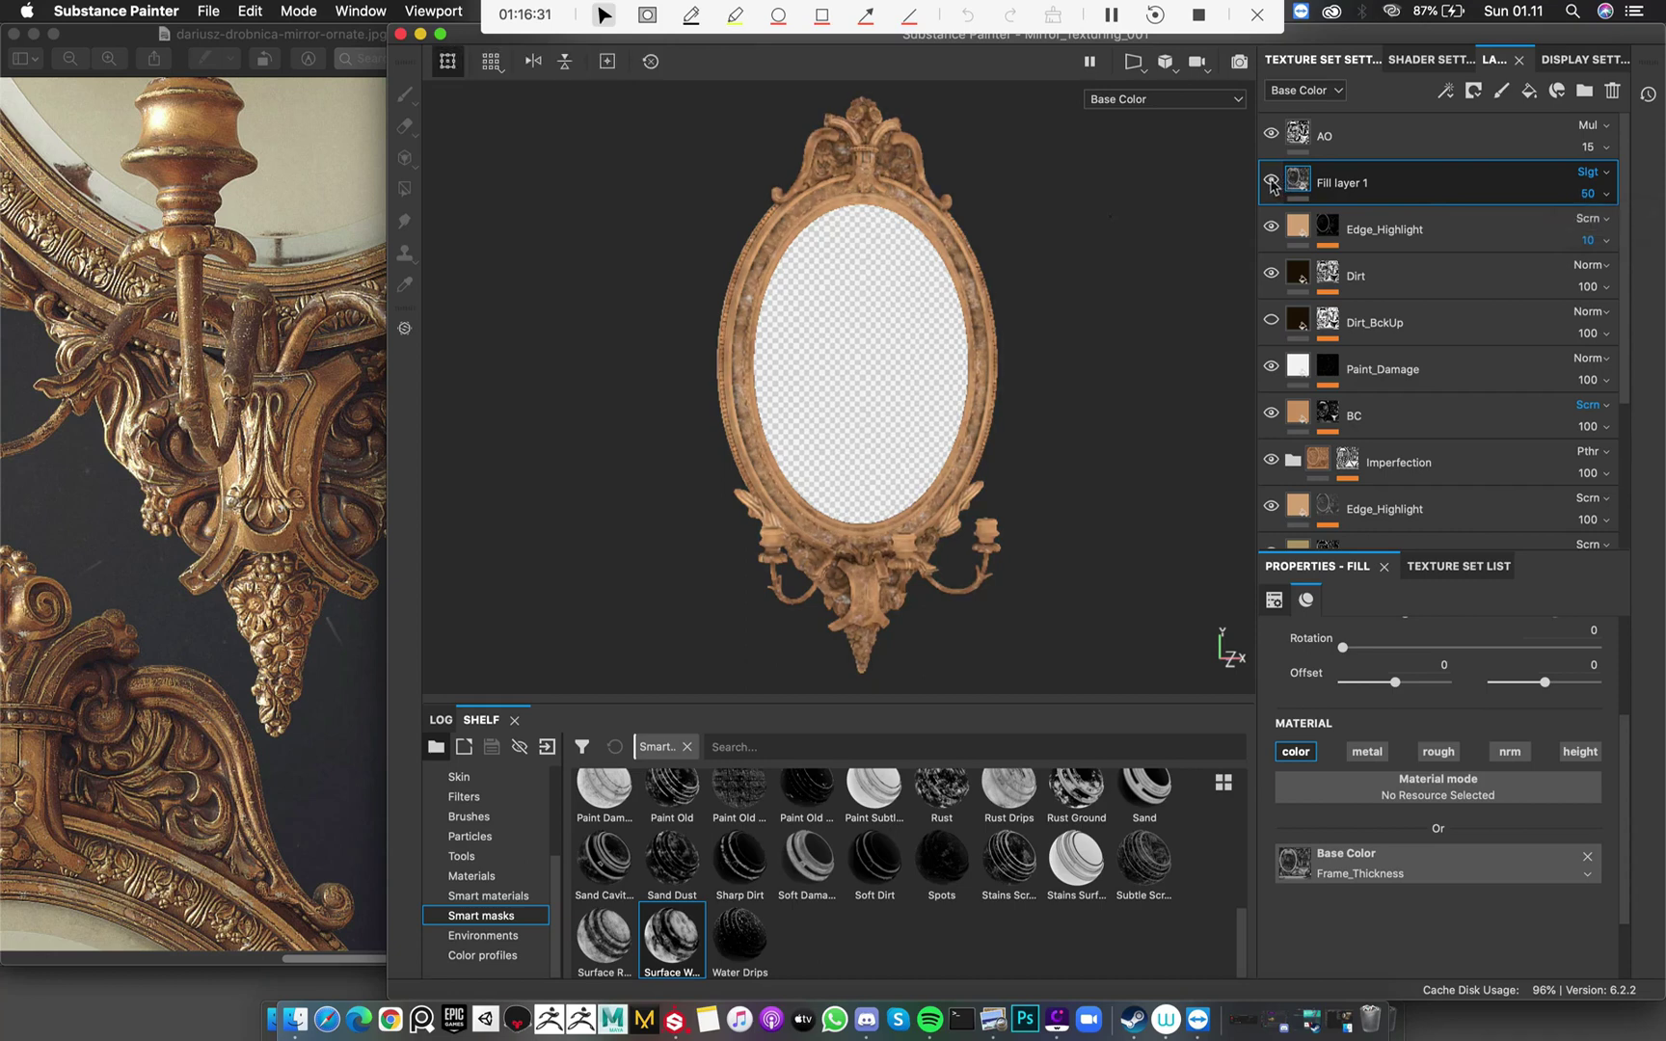
left_click(1272, 183)
left_click(1272, 183)
Examine the lower ornament and candle arms up close, switching from the Base Color channel to the full material view
left_click_drag(949, 417, 1070, 374, "alt")
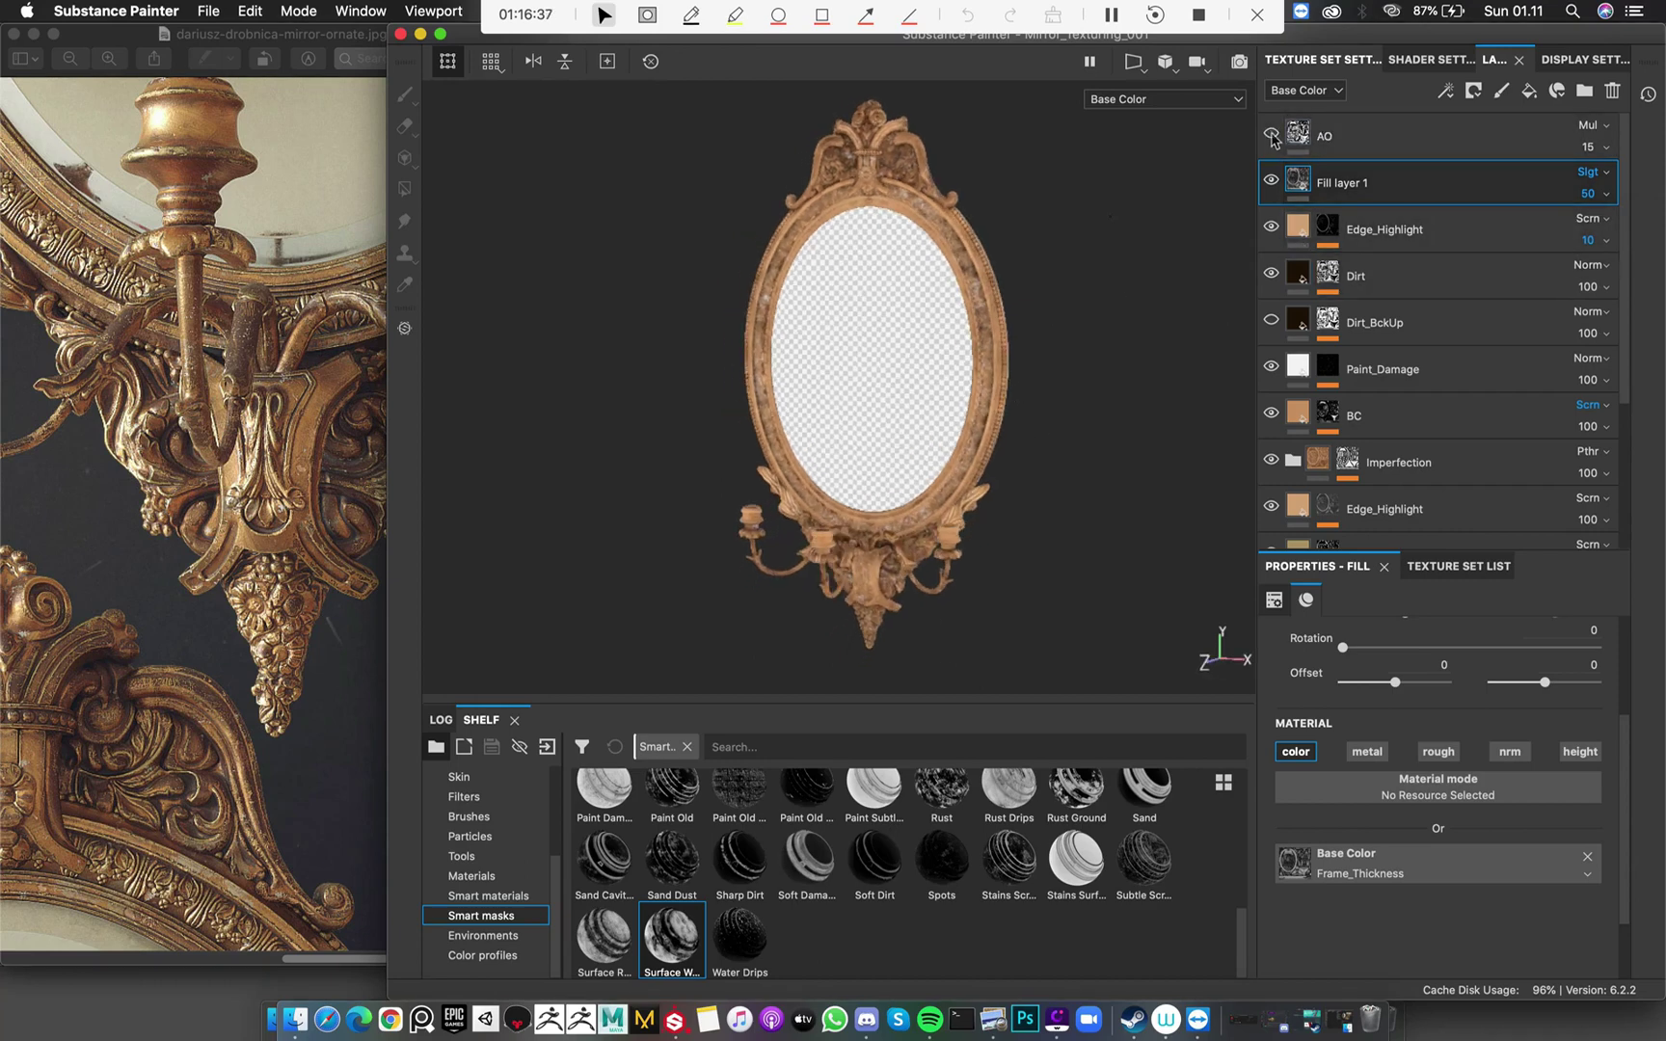
left_click_drag(936, 233, 904, 474, "alt")
middle_click_drag(906, 475, 904, 318, "alt")
right_click_drag(905, 318, 858, 303, "alt")
left_click_drag(858, 303, 831, 363, "alt")
key("m")
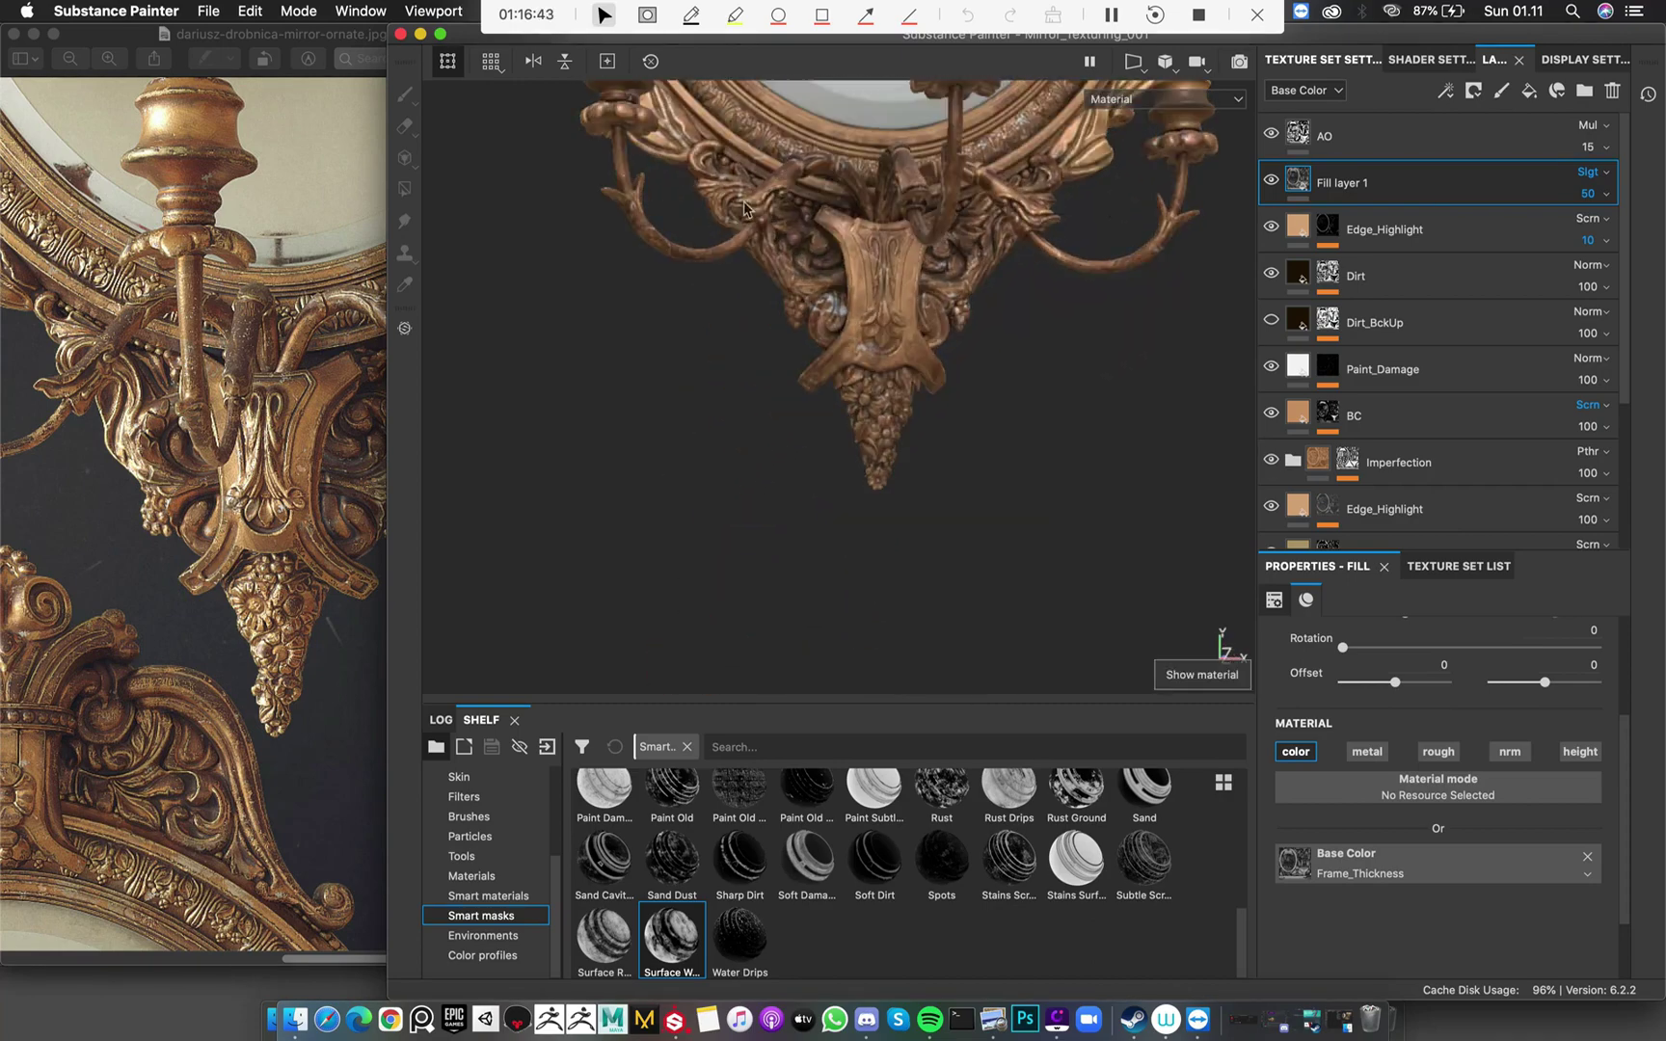
right_click_drag(747, 205, 829, 245, "alt")
left_click_drag(829, 246, 892, 318, "alt")
right_click_drag(891, 318, 857, 308, "alt")
left_click_drag(854, 307, 935, 393, "alt")
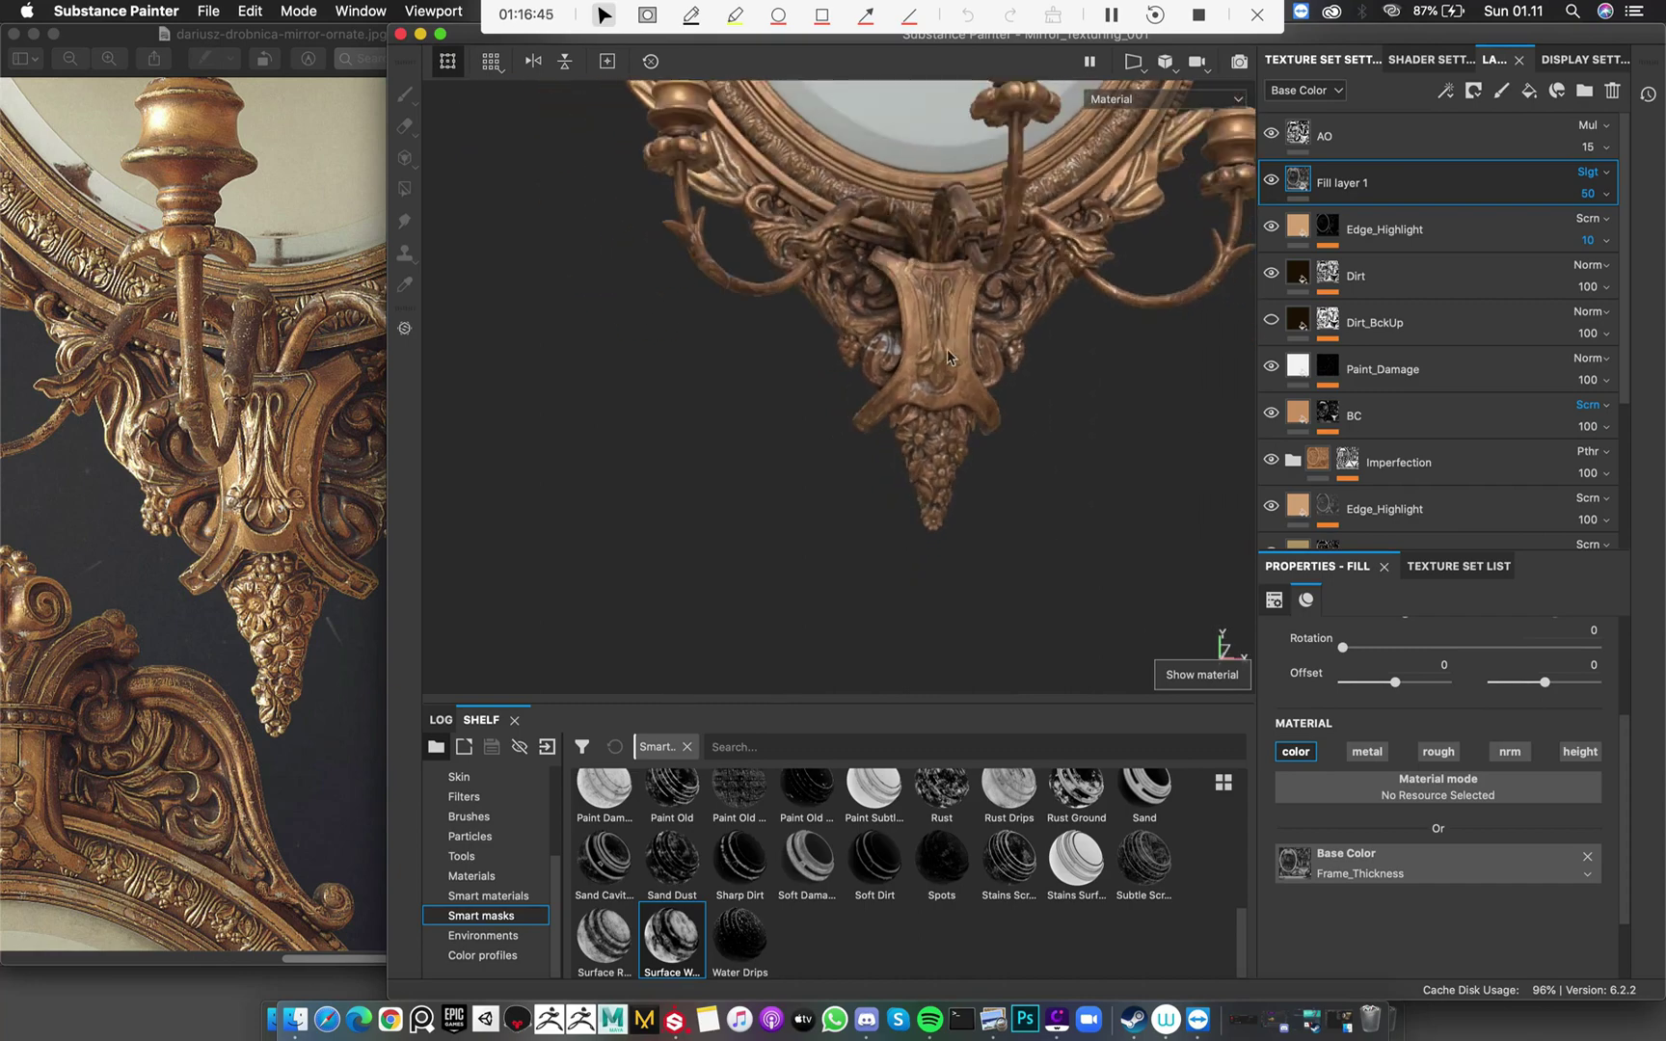
right_click_drag(935, 394, 873, 279, "alt")
middle_click_drag(873, 280, 843, 482, "alt")
right_click_drag(843, 482, 820, 454, "alt")
left_click_drag(820, 453, 855, 454, "alt")
middle_click_drag(855, 454, 865, 403, "alt")
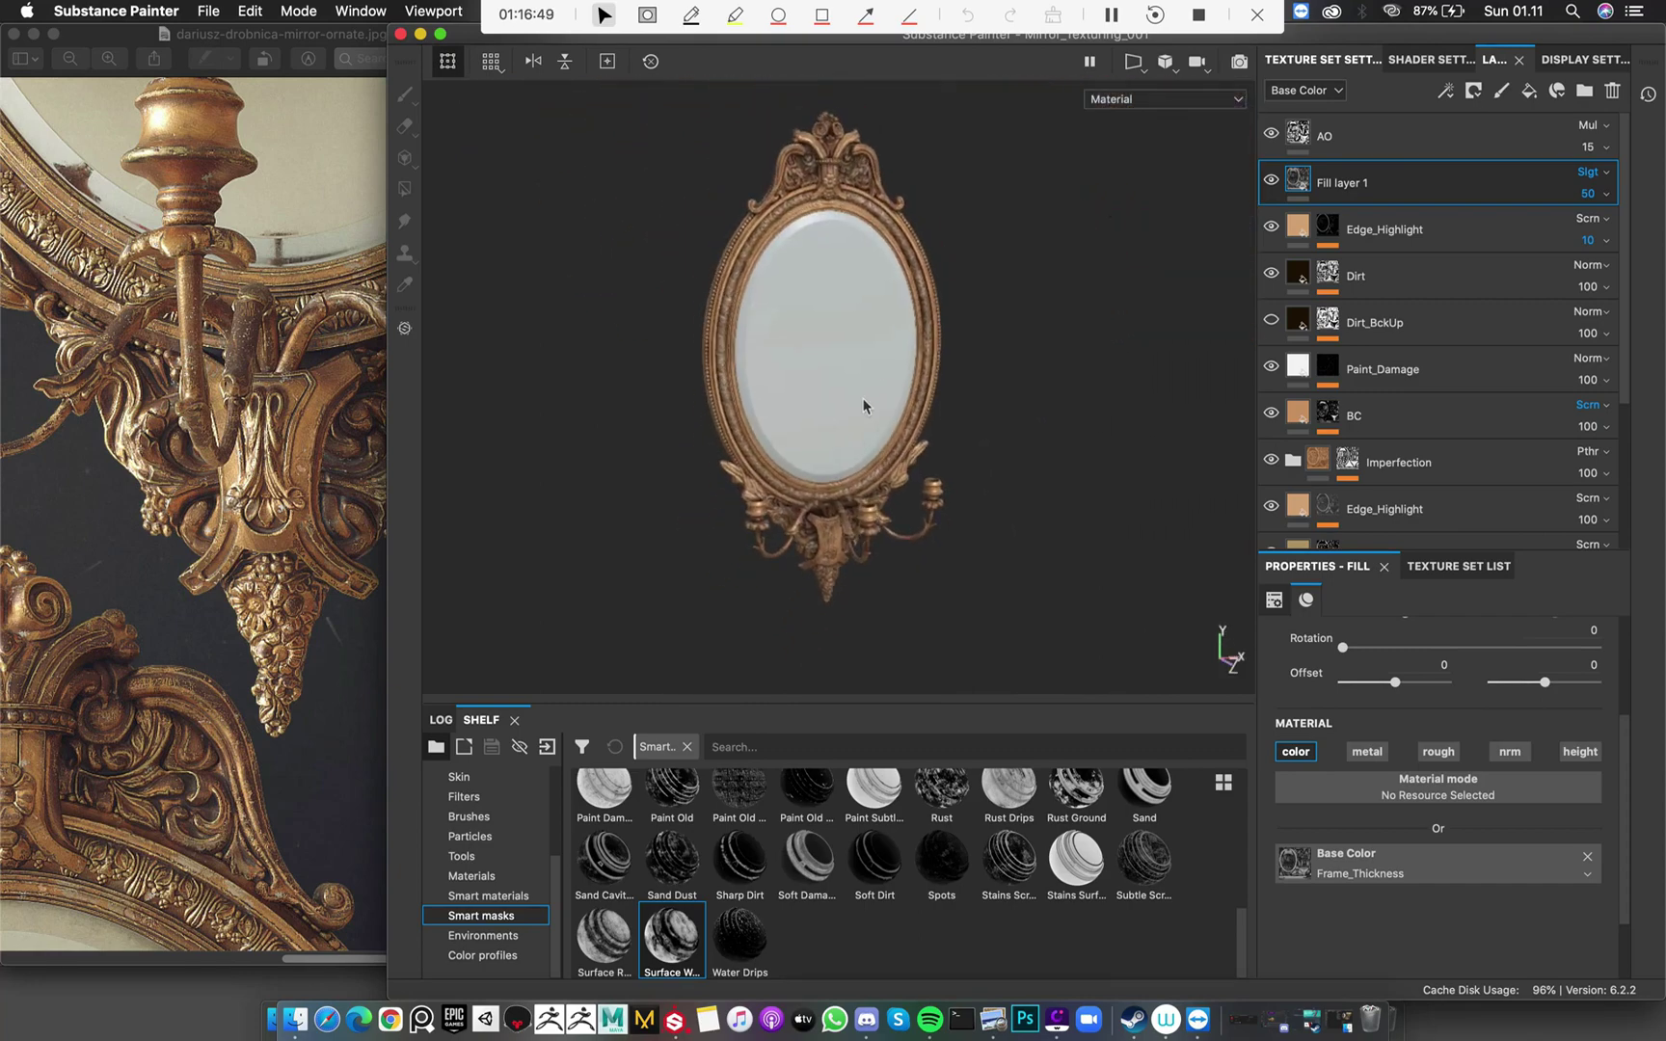
Compare the whole frame in the Base Color channel and the full material view, then inspect the material from several distances
right_click_drag(864, 403, 892, 432, "alt")
mouse_move(892, 432)
left_mouse_down("alt")
mouse_move(930, 439)
mouse_move(904, 441)
mouse_move(914, 453)
left_mouse_up("alt")
key("c")
key("c")
key("c")
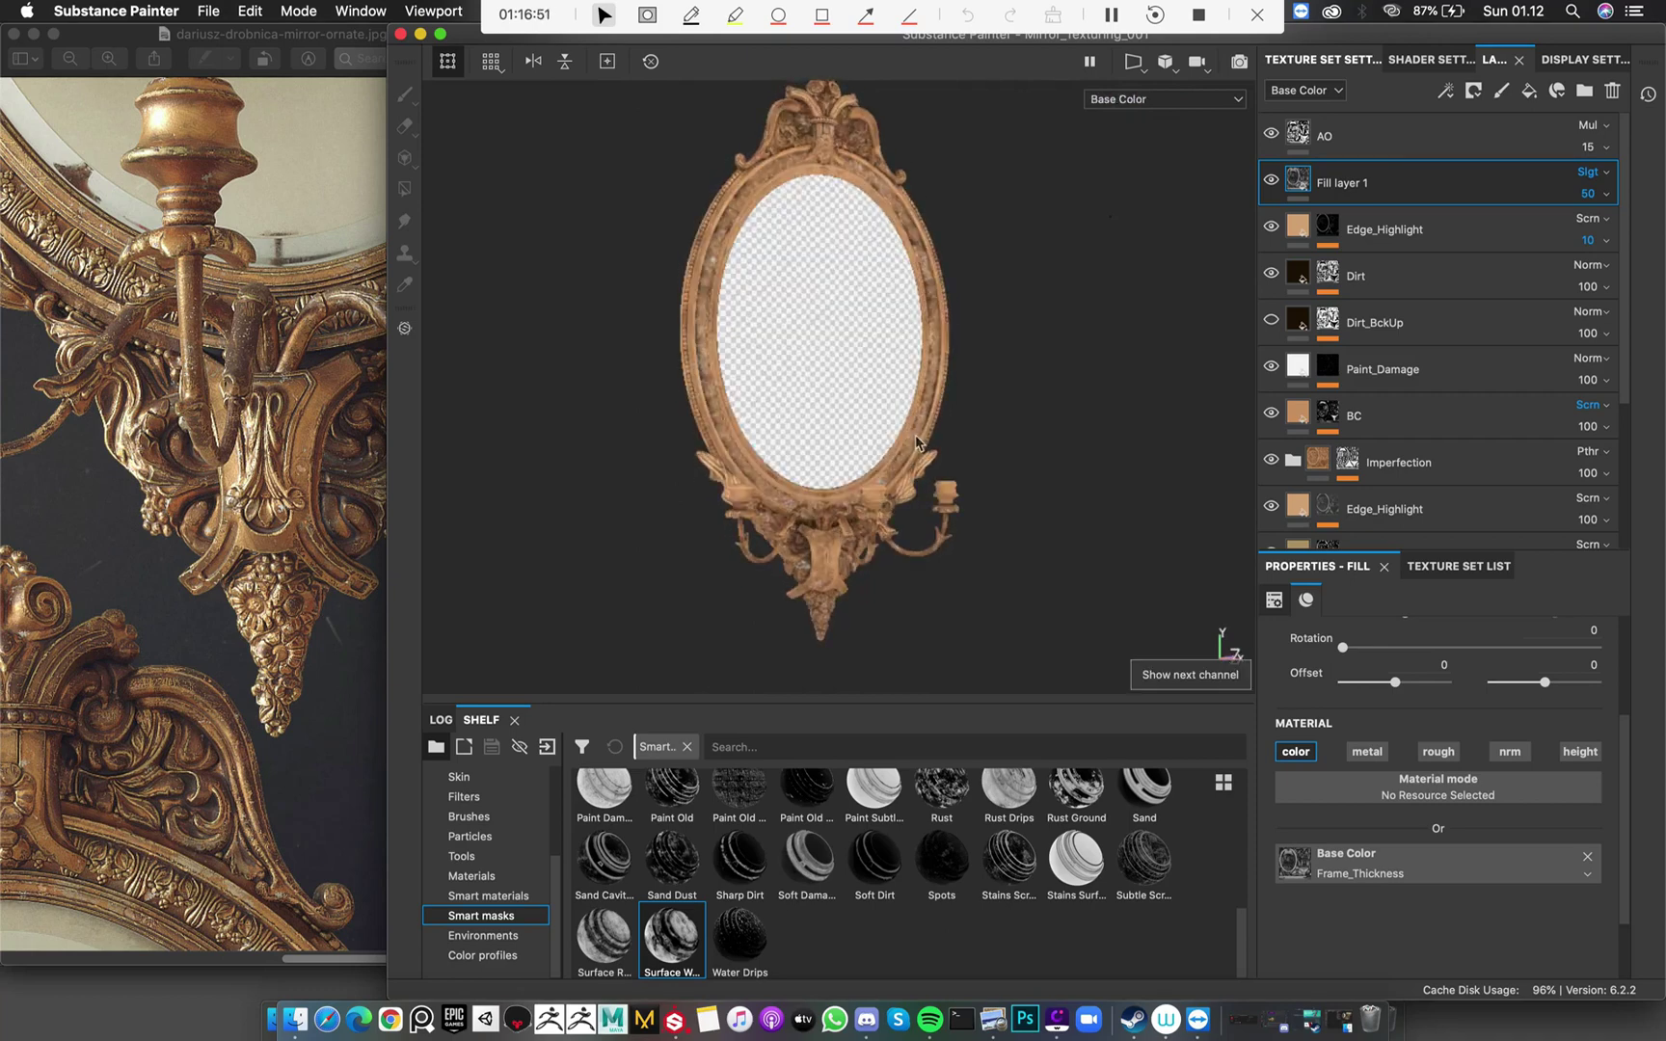
key("m")
middle_click_drag(903, 304, 924, 328, "alt")
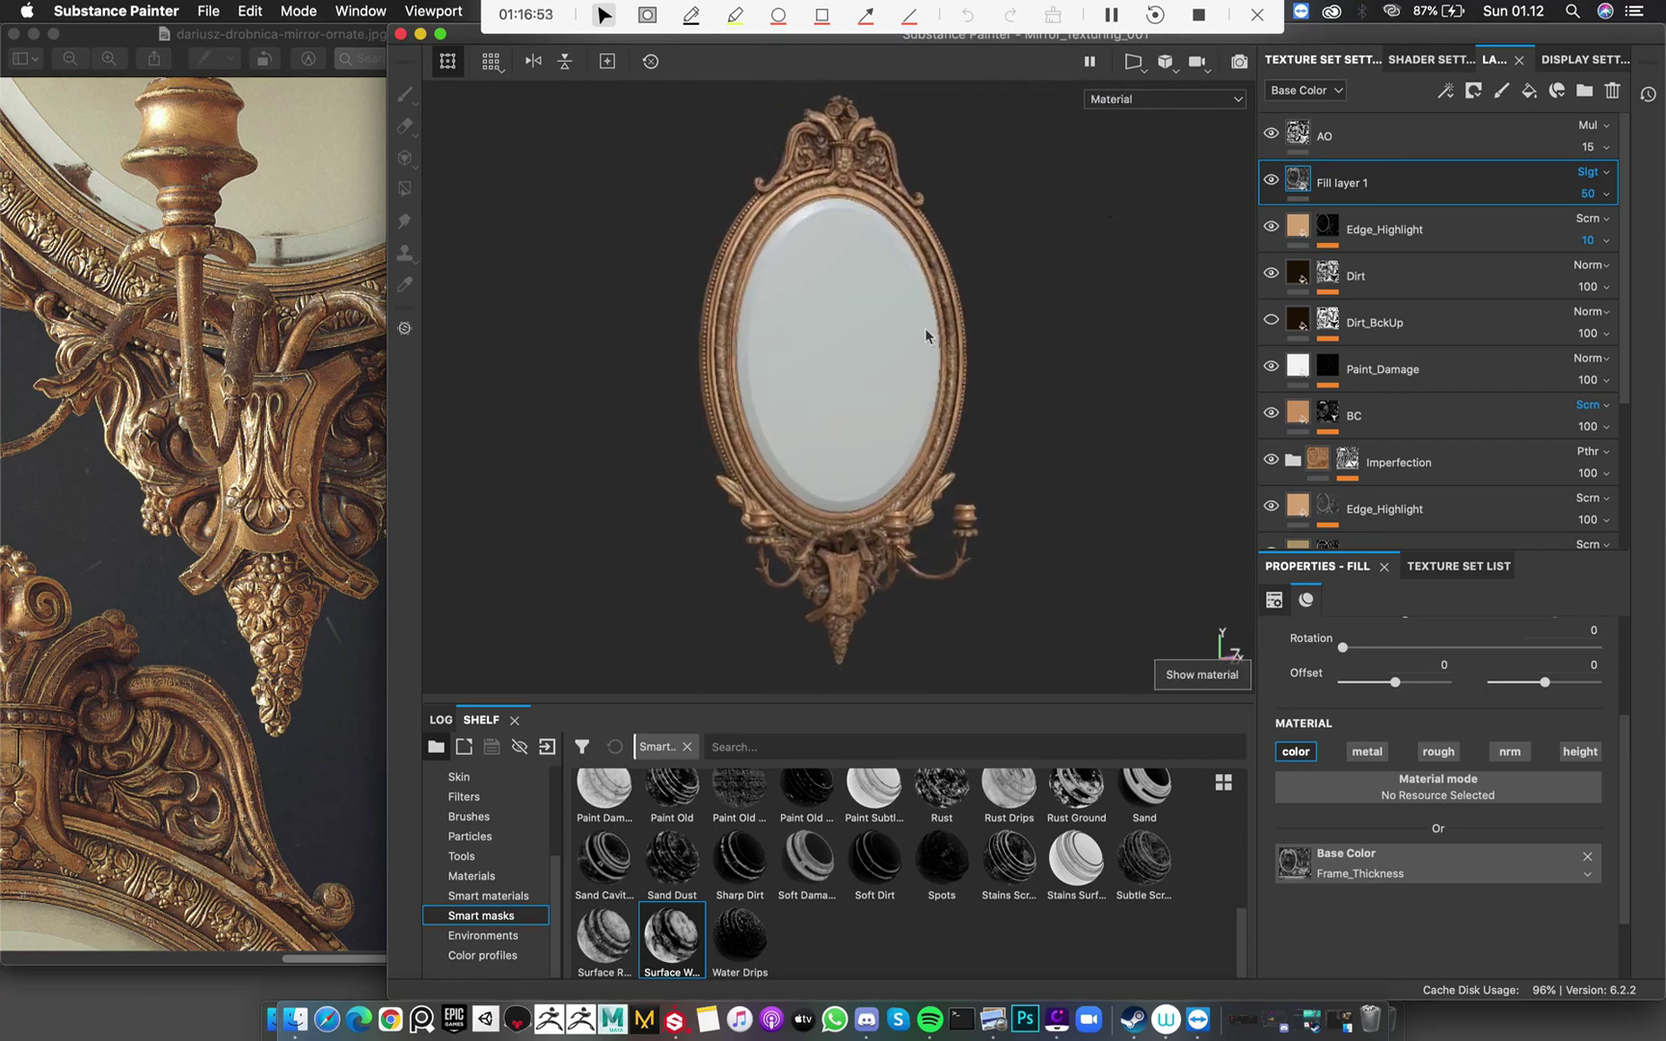
left_click_drag(923, 328, 851, 330, "alt")
right_click_drag(851, 329, 877, 364, "alt")
middle_click_drag(878, 364, 855, 272, "alt")
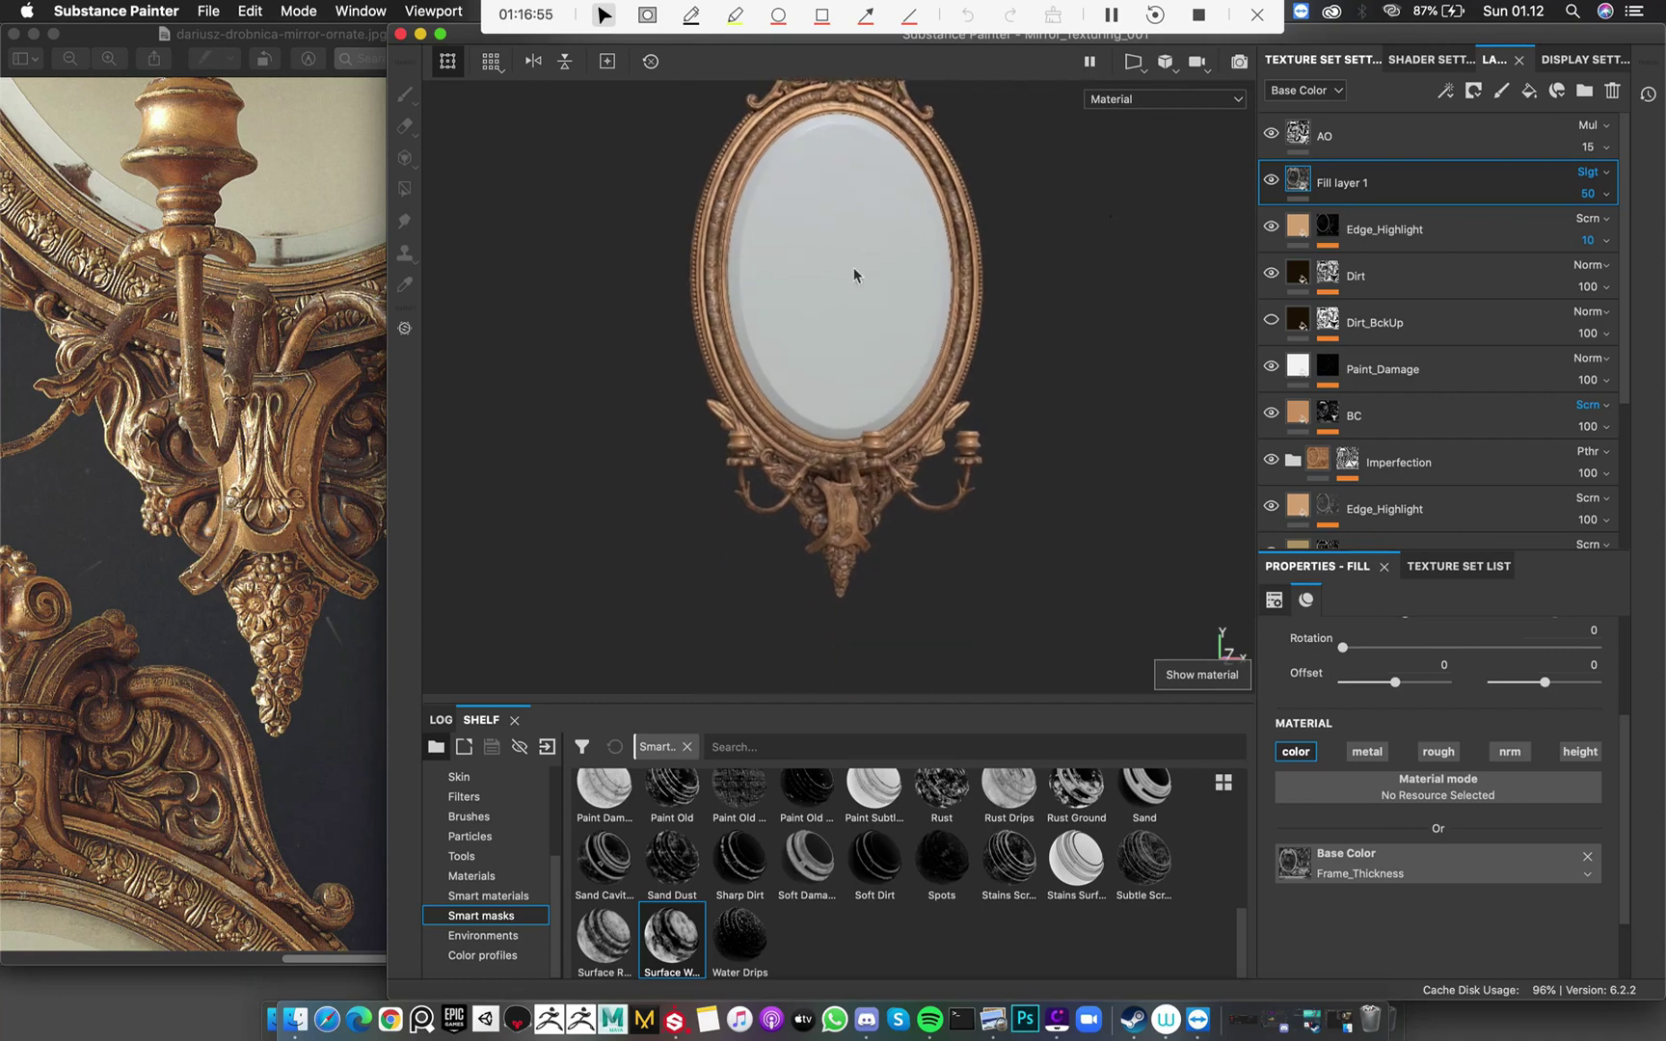
right_click_drag(855, 272, 971, 507, "alt")
middle_click_drag(972, 507, 790, 261, "alt")
right_click_drag(790, 260, 790, 242, "alt")
middle_click_drag(790, 242, 839, 380, "alt")
left_click_drag(839, 381, 928, 399, "alt")
Make Mirror_Mat the active texture set
left_click(1466, 567)
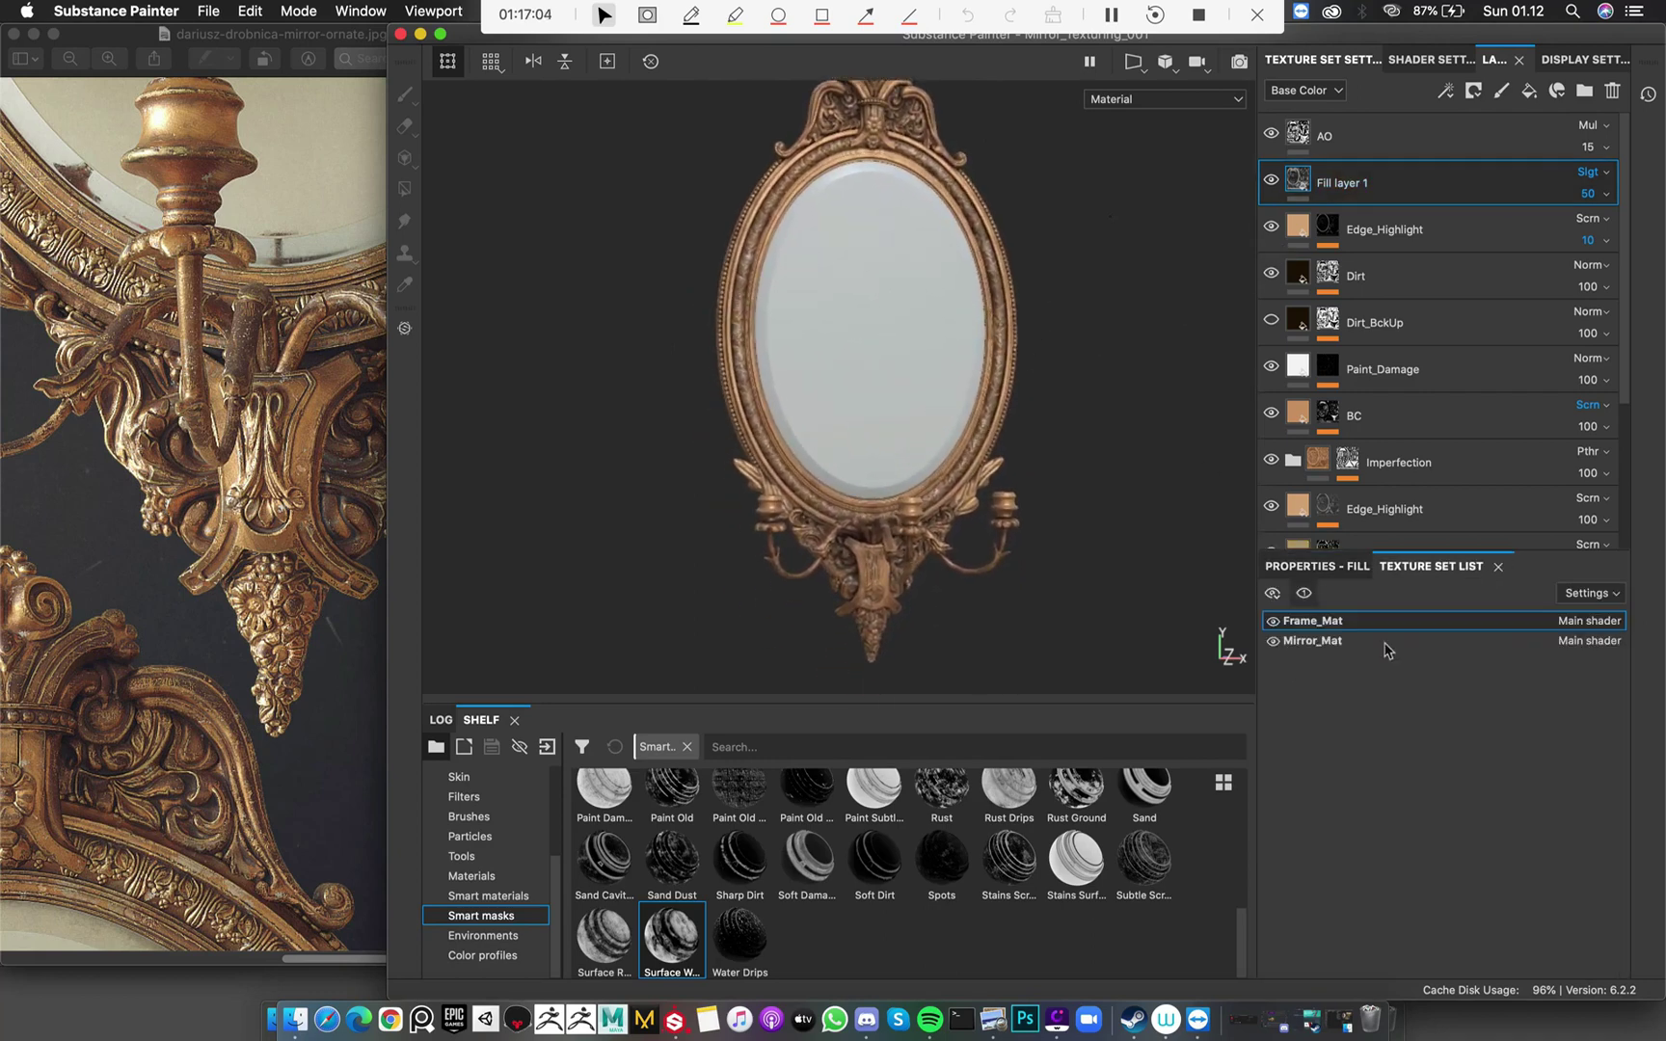
left_click(1355, 652)
left_click_drag(1083, 354, 971, 330, "alt")
Switch to the reference photo in Preview and examine the aged glass of the oval mirror
left_click(30, 401)
scroll(37, 399, "left", 5)
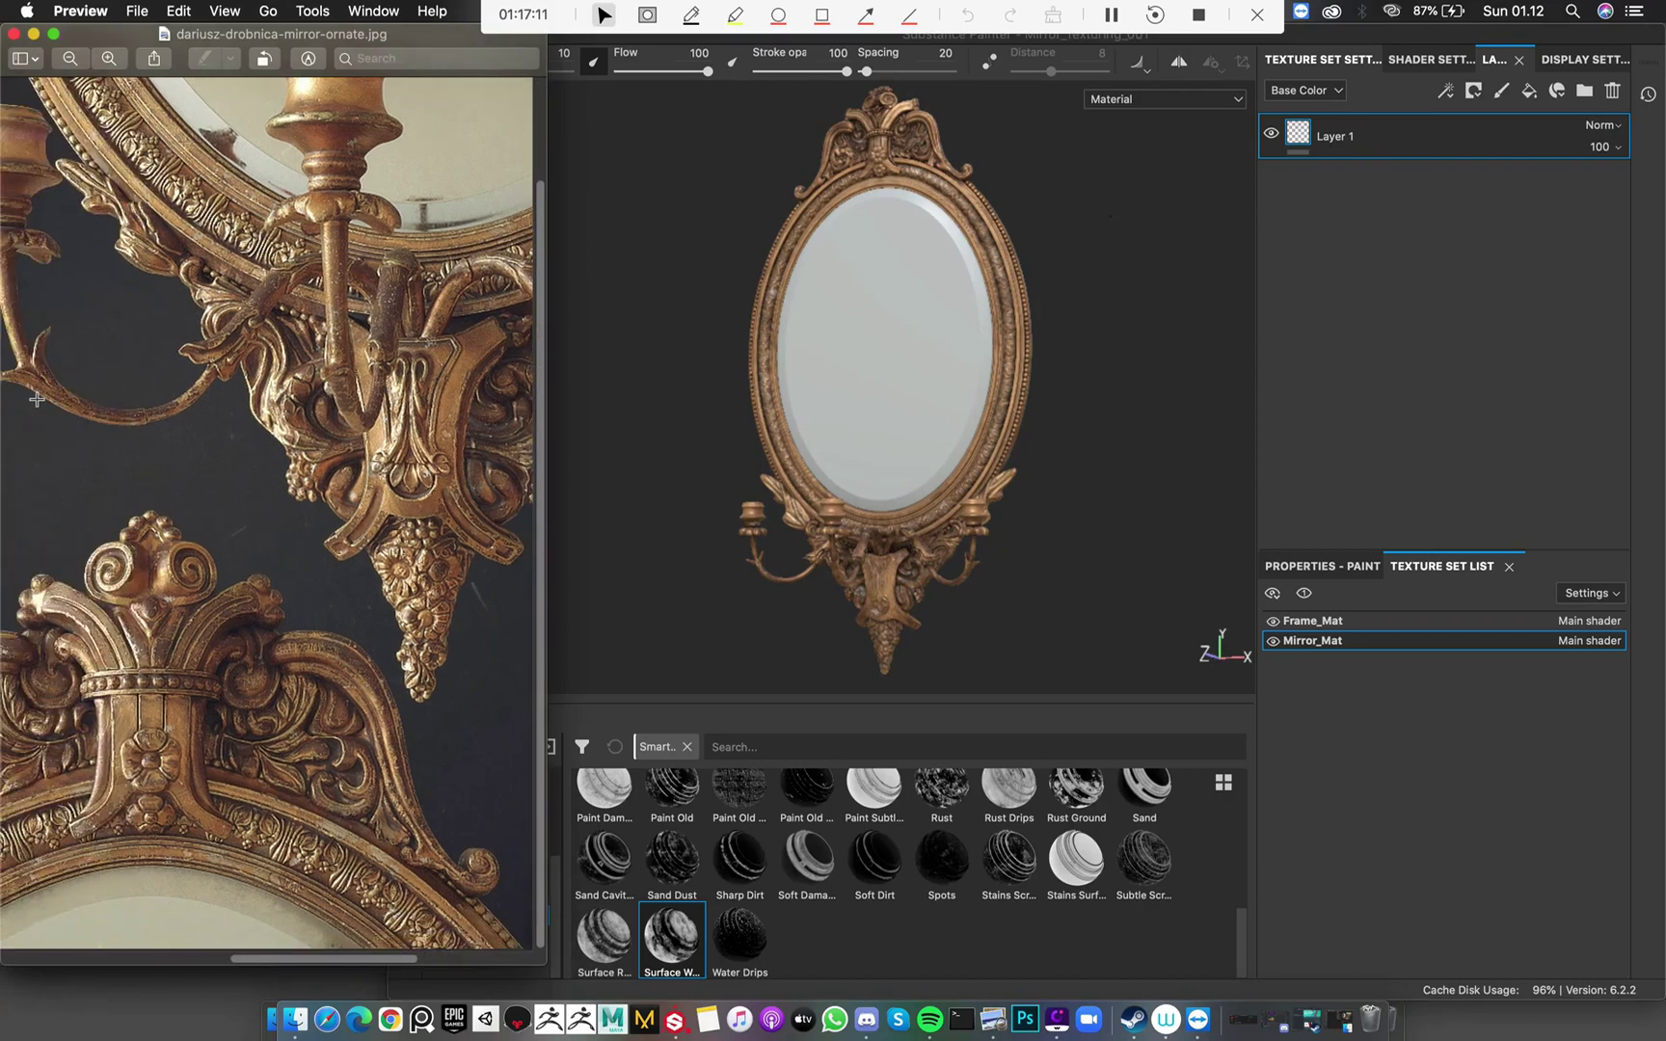
scroll(37, 399, "down", 5)
scroll(1063, 272, "up", 3)
scroll(340, 304, "up", 3)
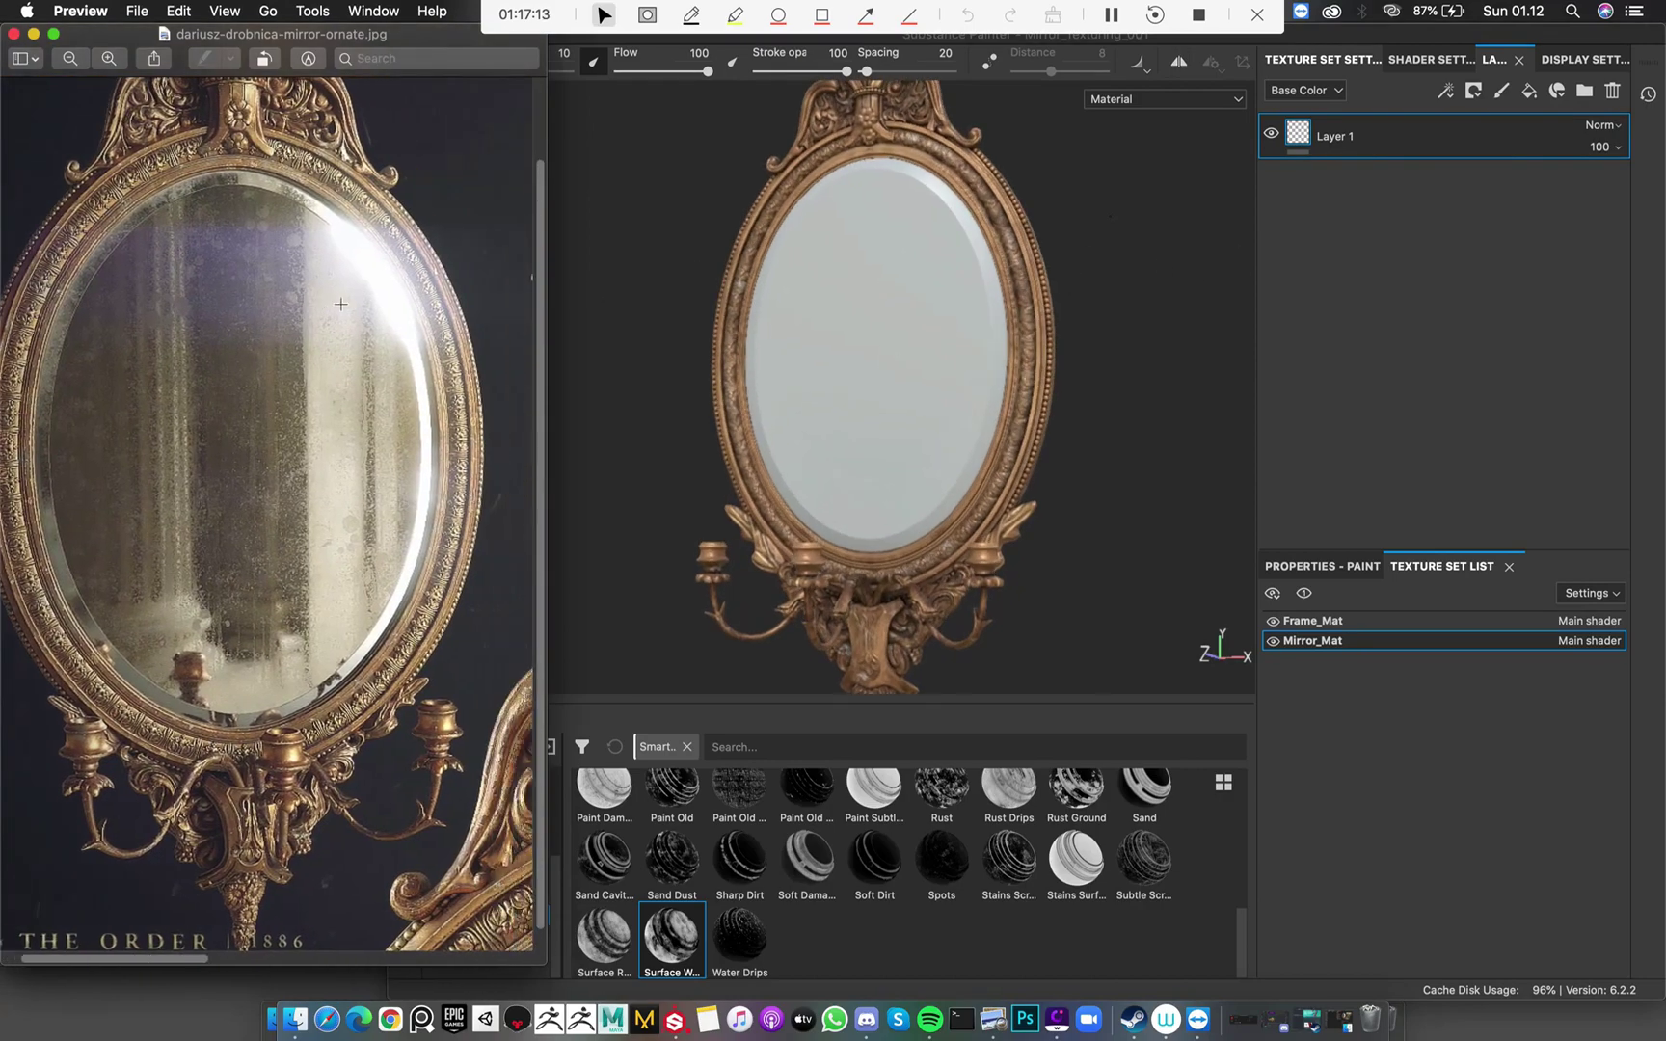
scroll(340, 304, "left", 2)
Back in Substance Painter, delete the empty paint layer of Mirror_Mat and add a fill layer in its place
left_click(1587, 258)
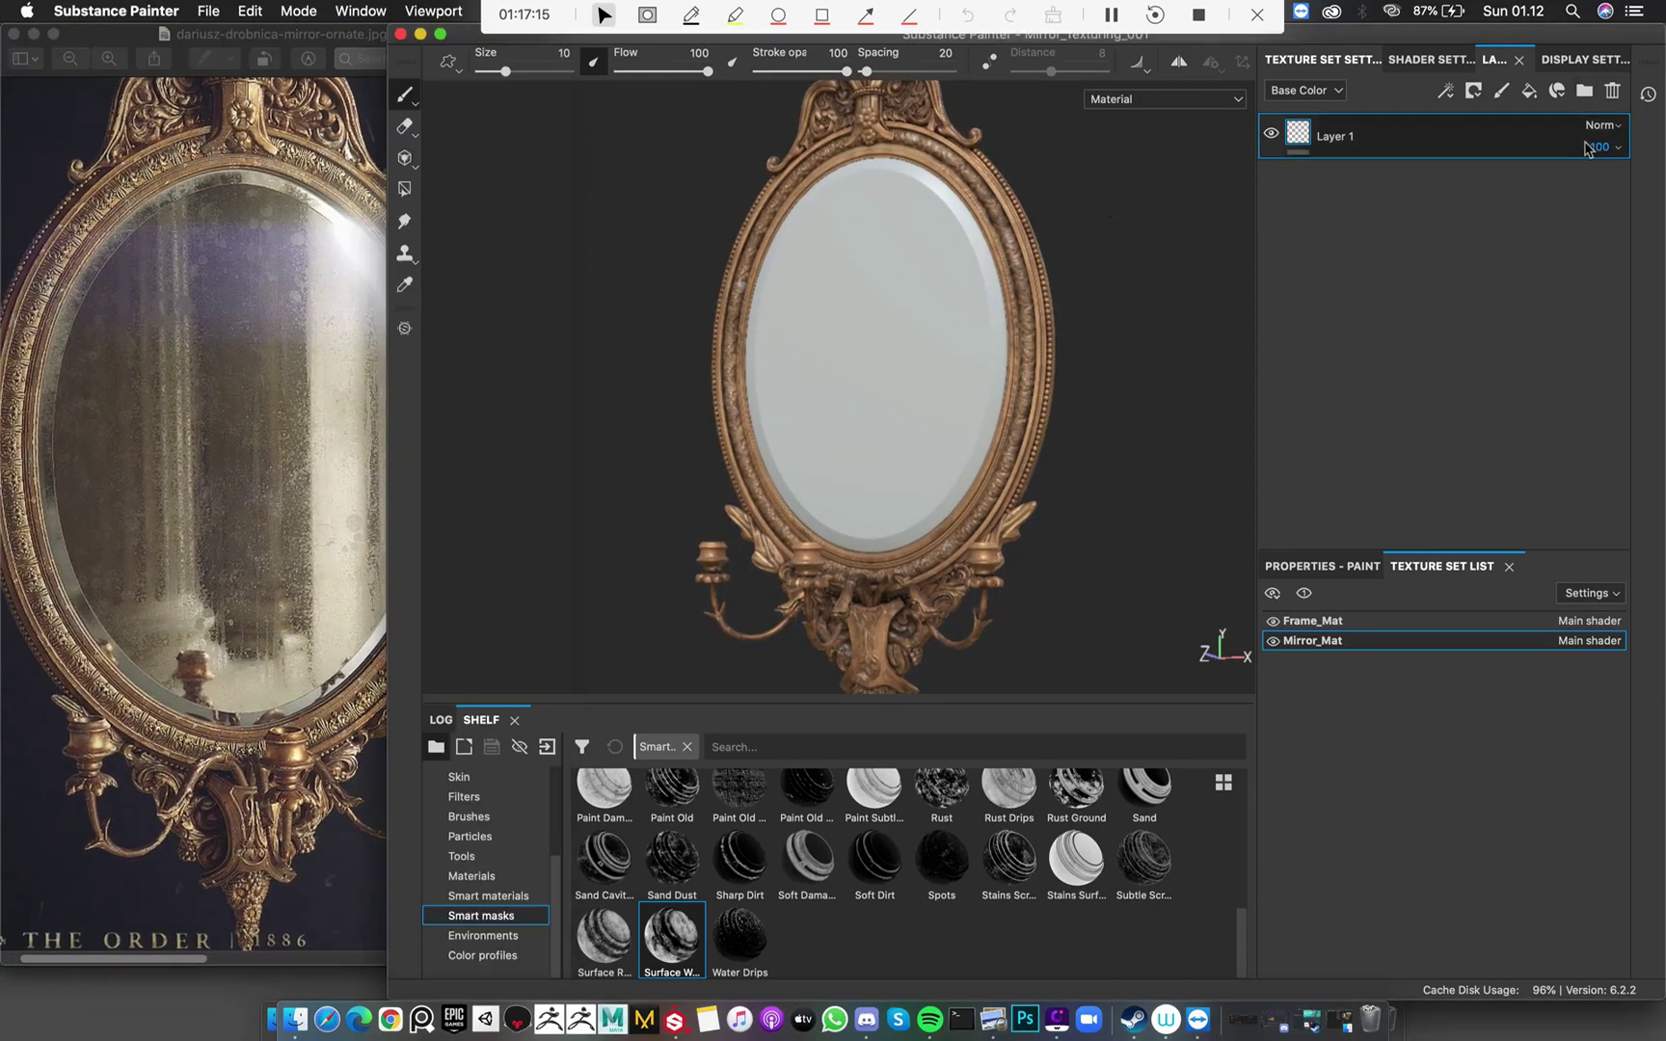
left_click(1612, 89)
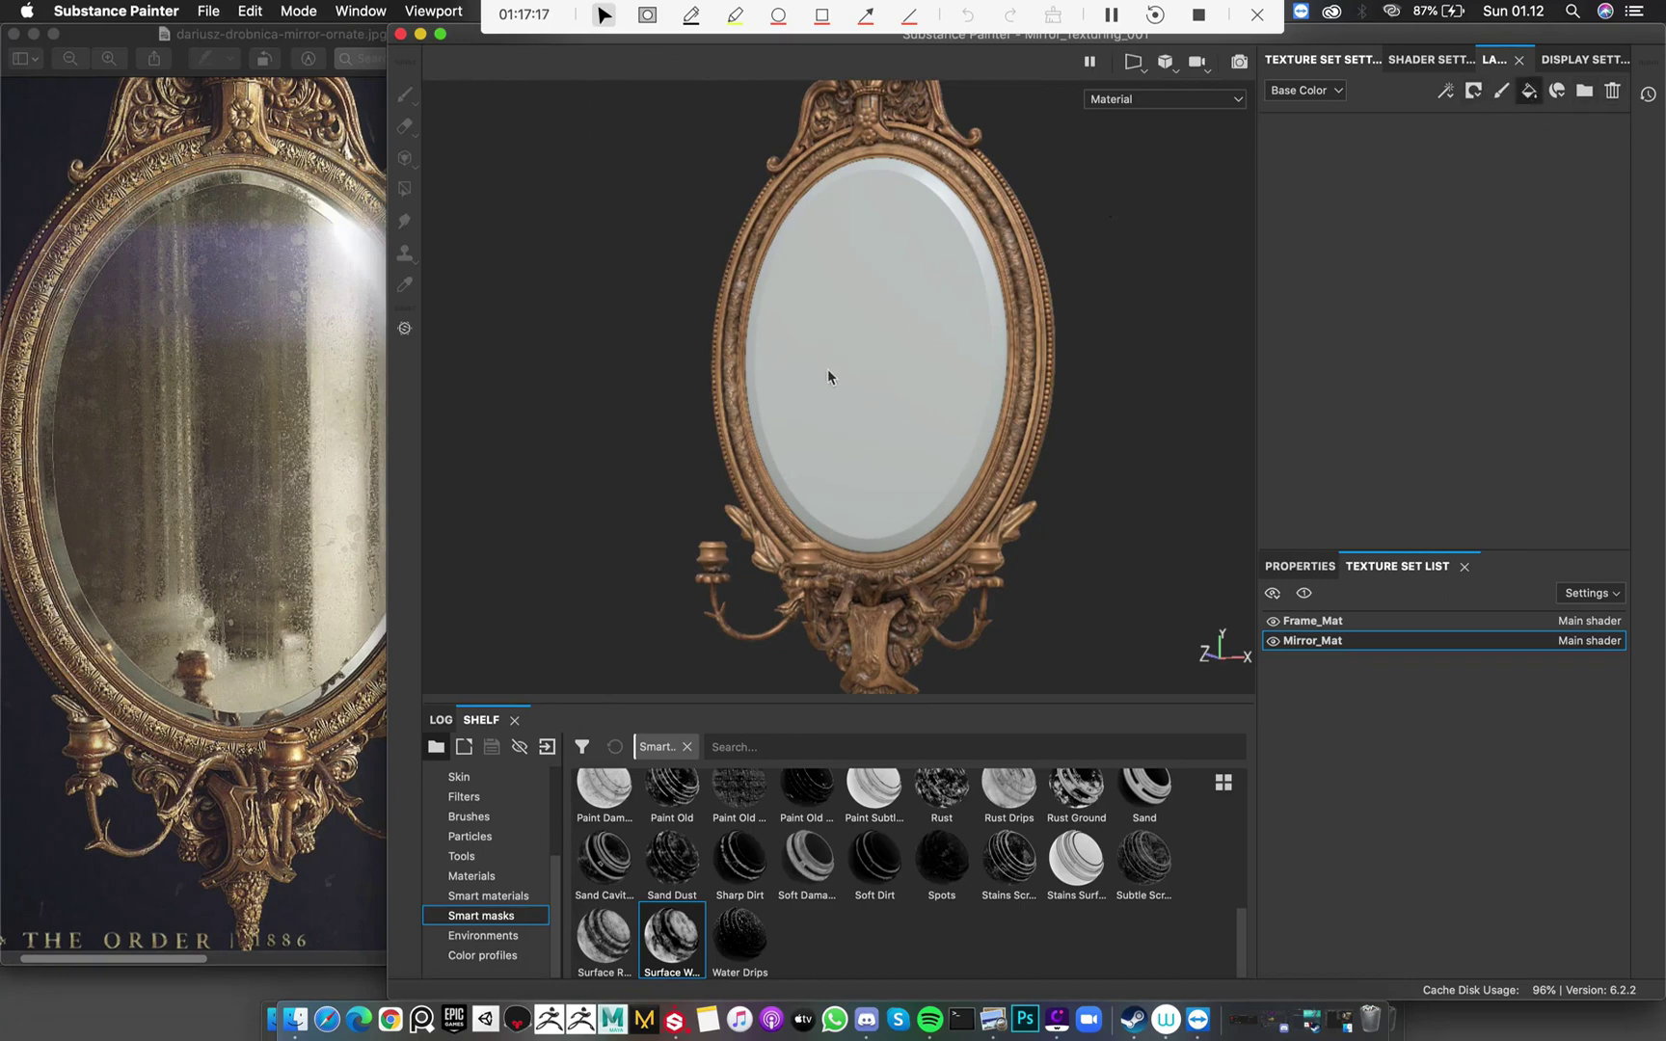
left_click_drag(828, 369, 1108, 324, "alt")
left_click(1348, 568)
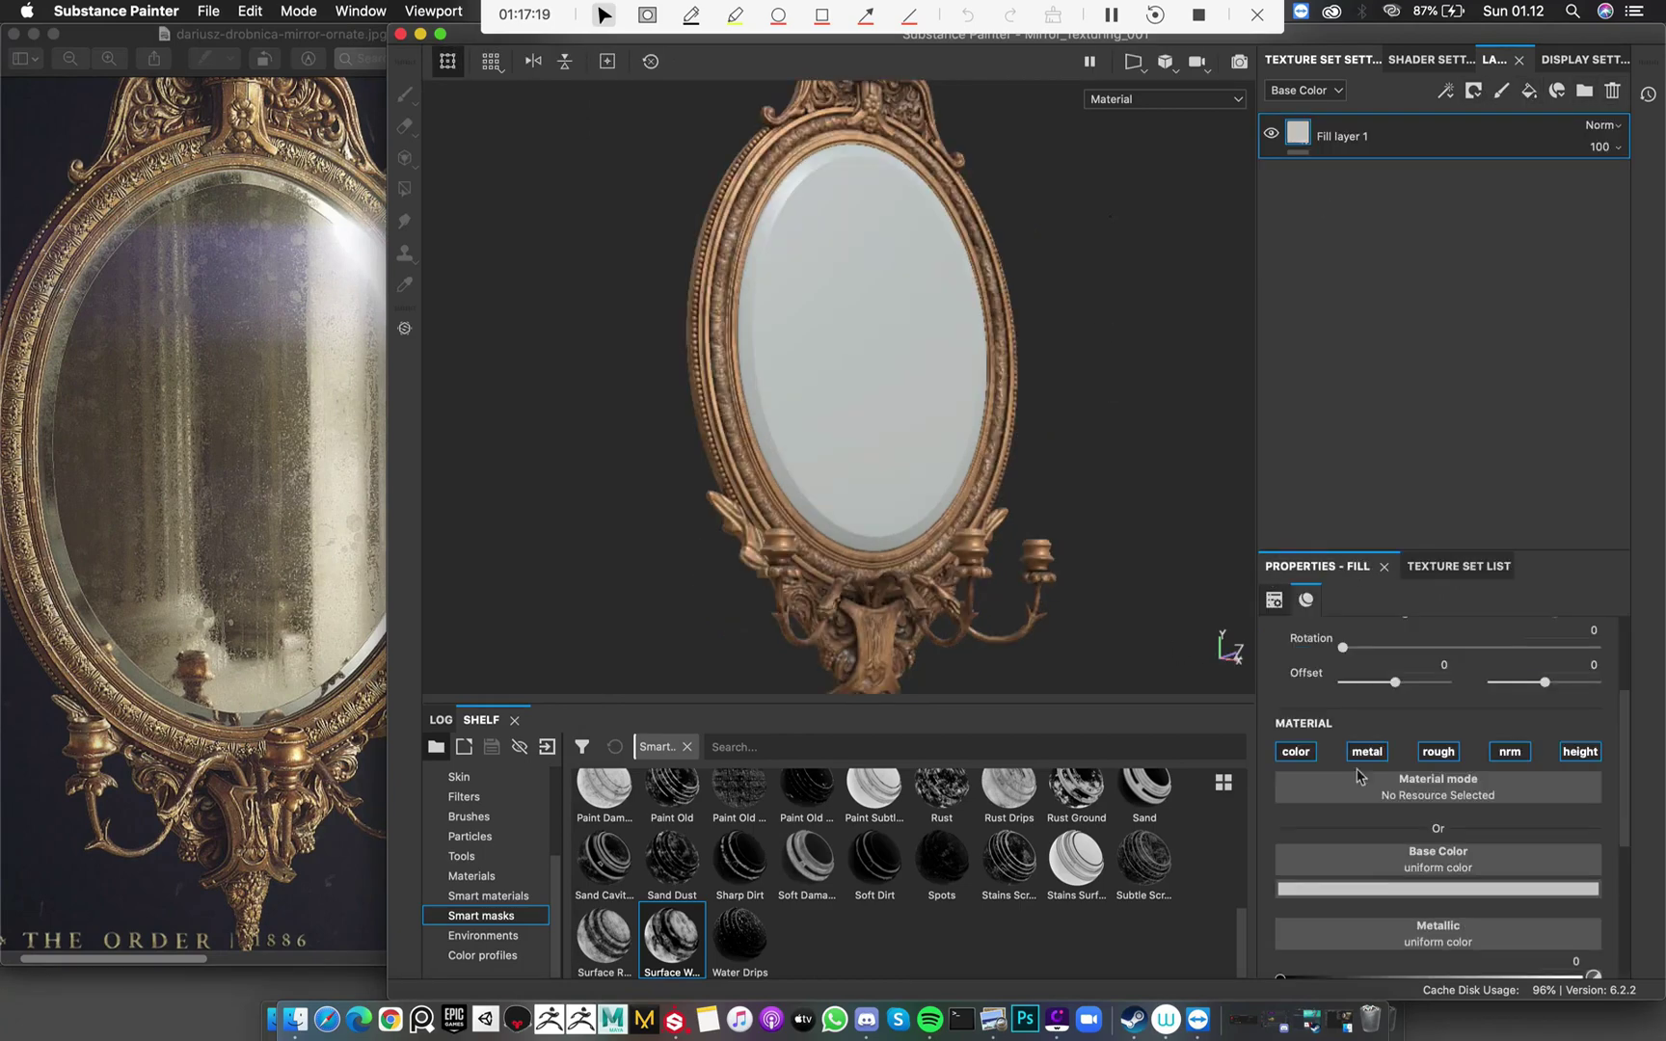
Limit the mirror's fill layer to the metal and rough channels
left_click(1293, 755)
left_click_drag(963, 398, 1404, 672, "alt")
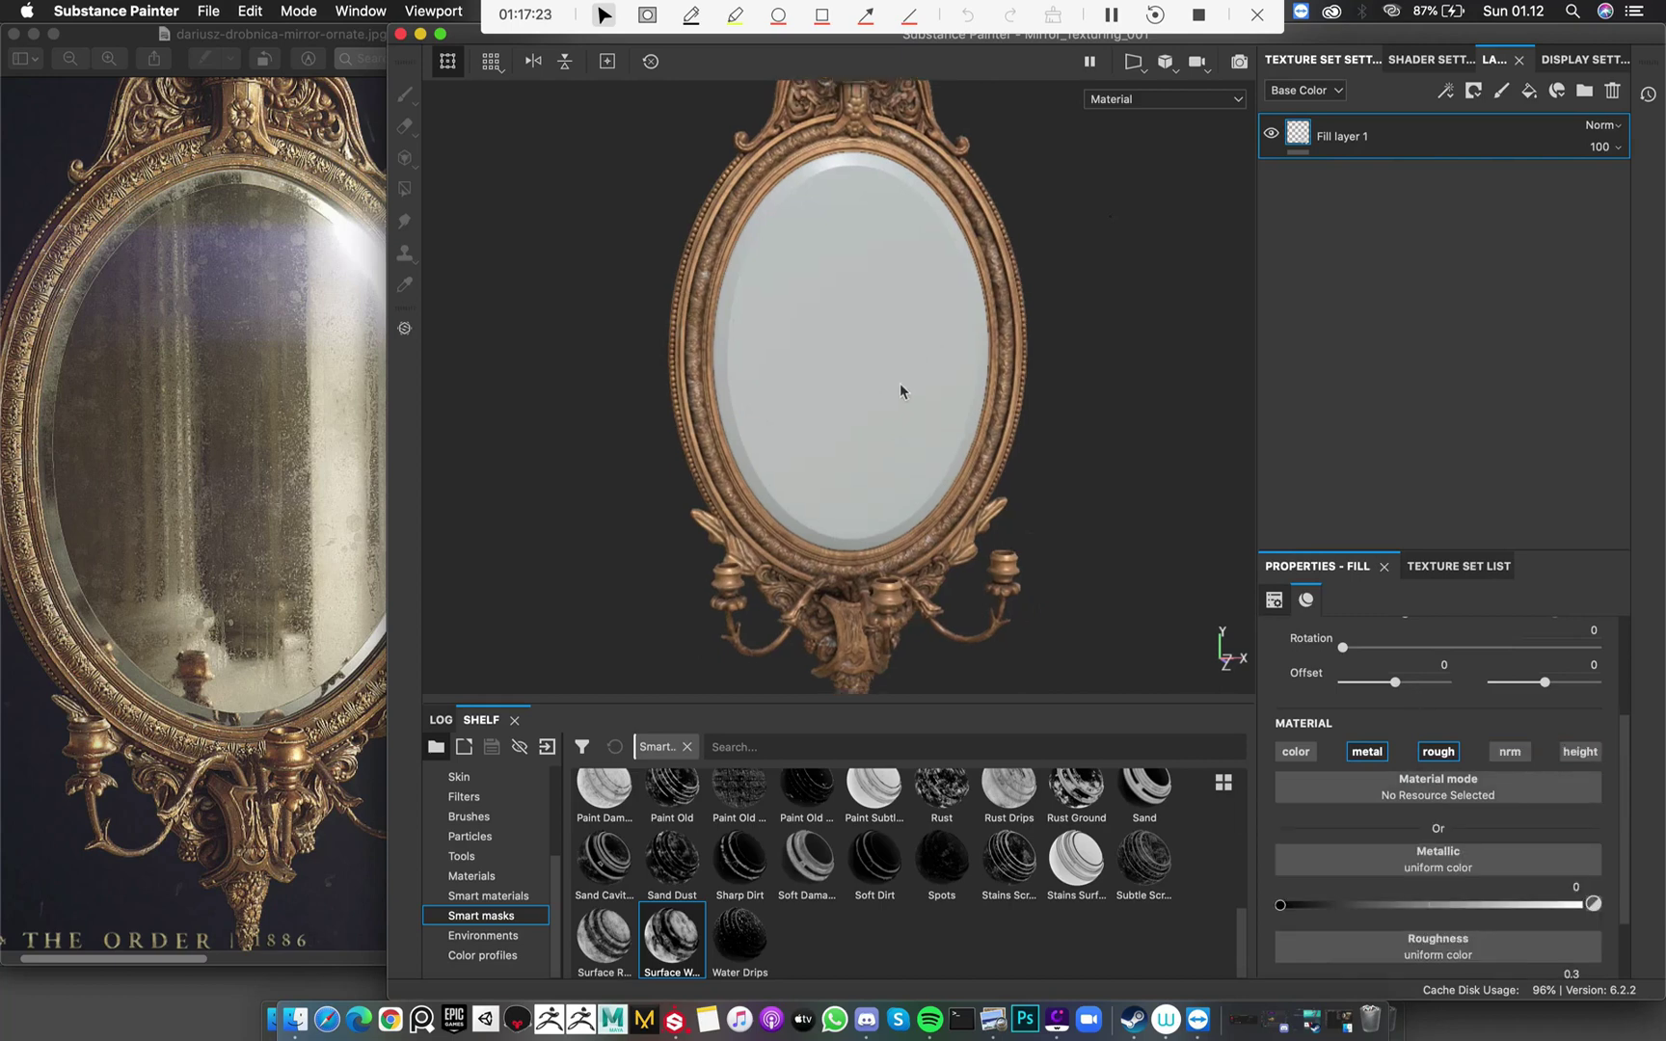
left_click_drag(900, 383, 1065, 472, "alt")
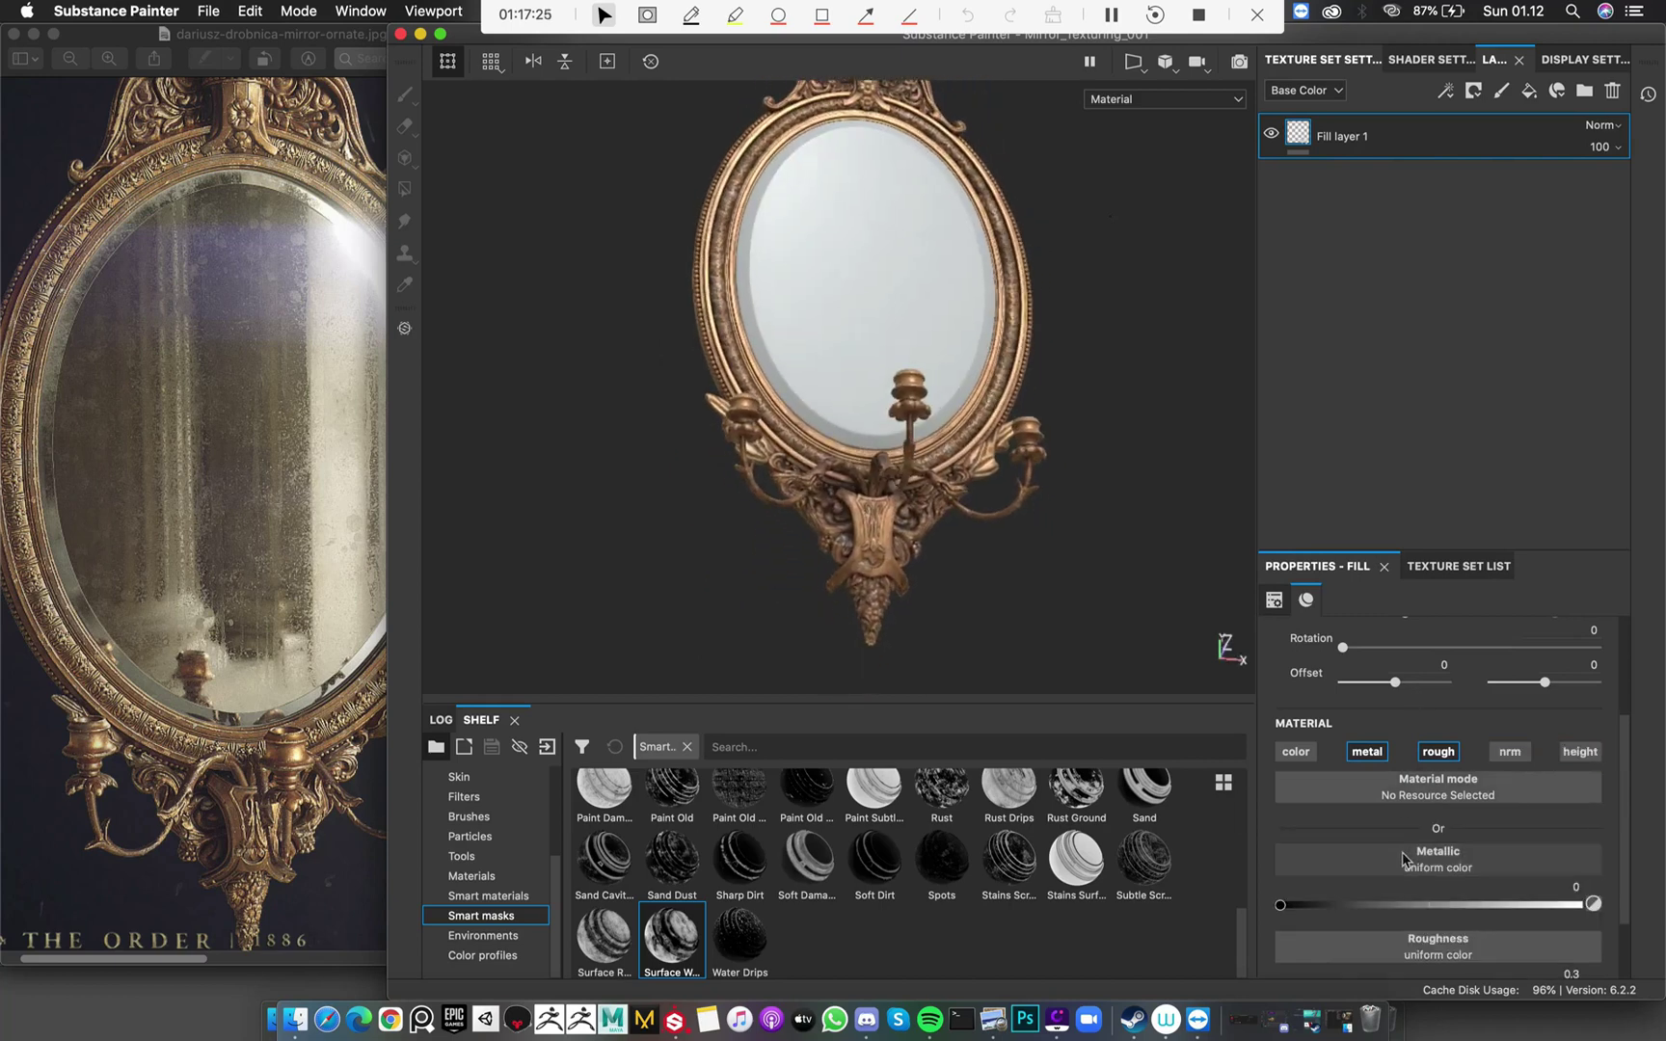
Set the mirror fill layer's metallic to 1 and roughness to 0, and check the reflections in the glass
scroll(1430, 830, "down", 3)
left_click_drag(1533, 814, 1662, 815)
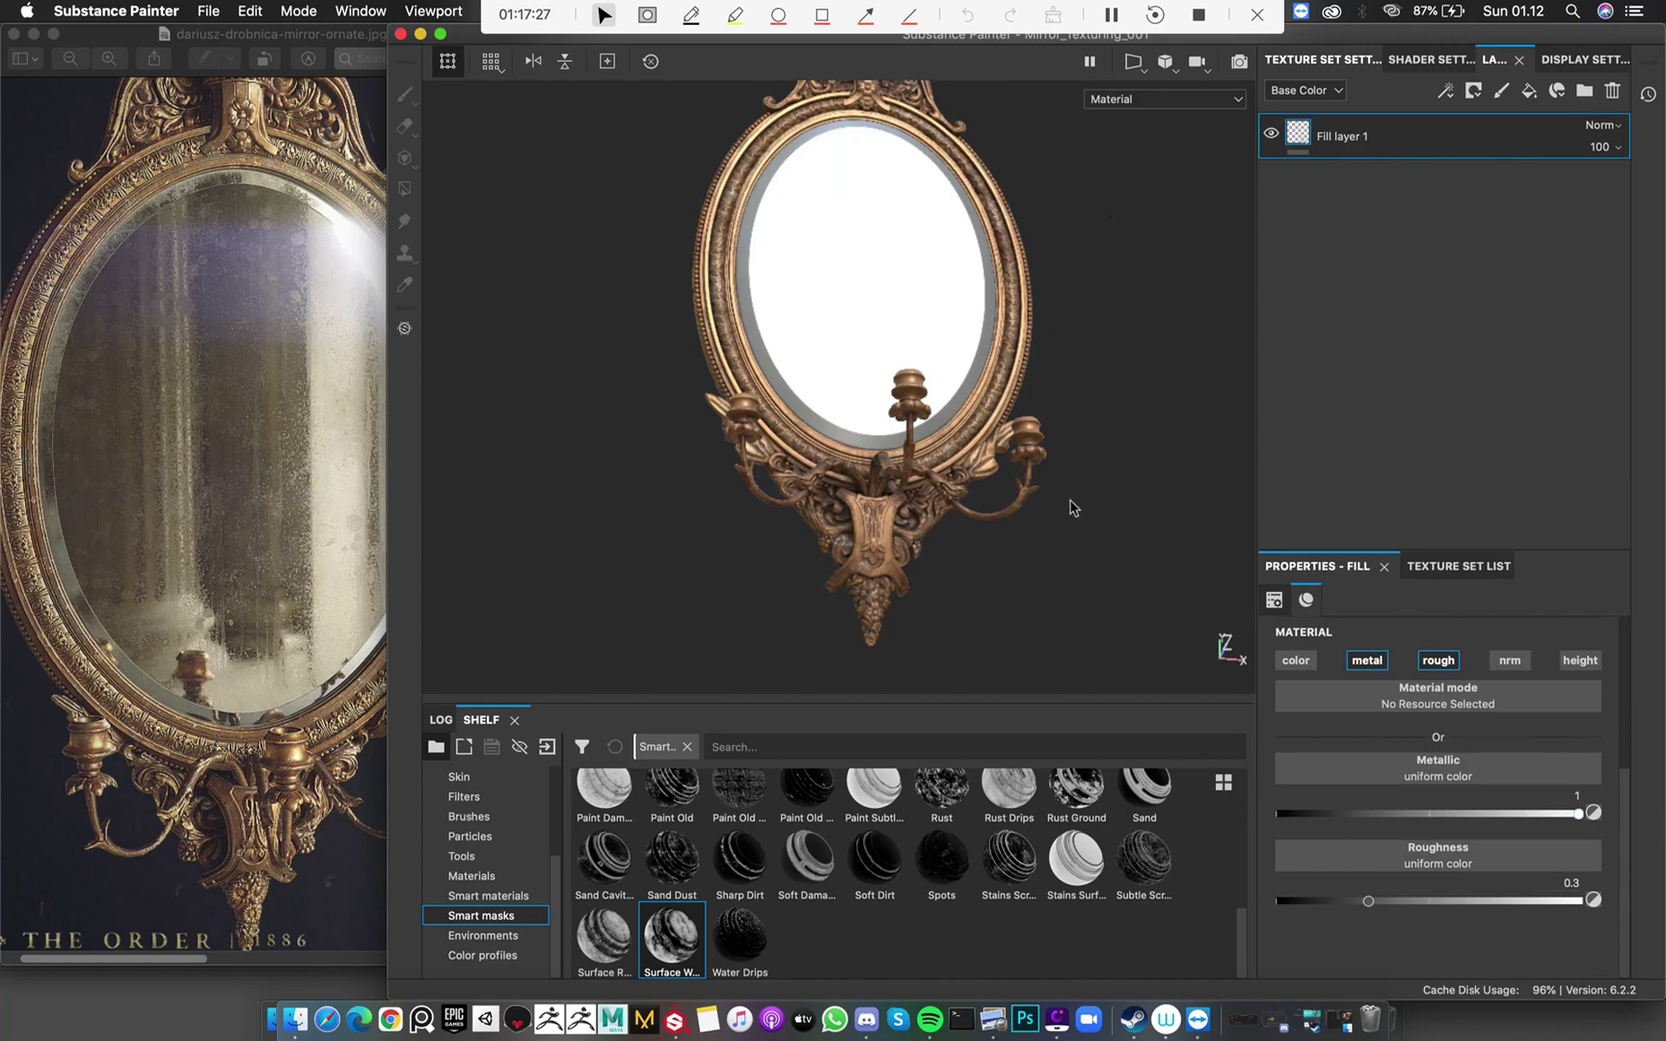
left_click_drag(1072, 508, 1041, 567, "alt")
left_click_drag(1510, 911, 1123, 902)
left_click_drag(1000, 473, 928, 385, "alt")
middle_click_drag(827, 286, 844, 420, "alt")
right_click_drag(844, 421, 1008, 495, "alt")
left_click_drag(1008, 495, 897, 515, "alt")
left_click_drag(796, 334, 885, 382, "alt")
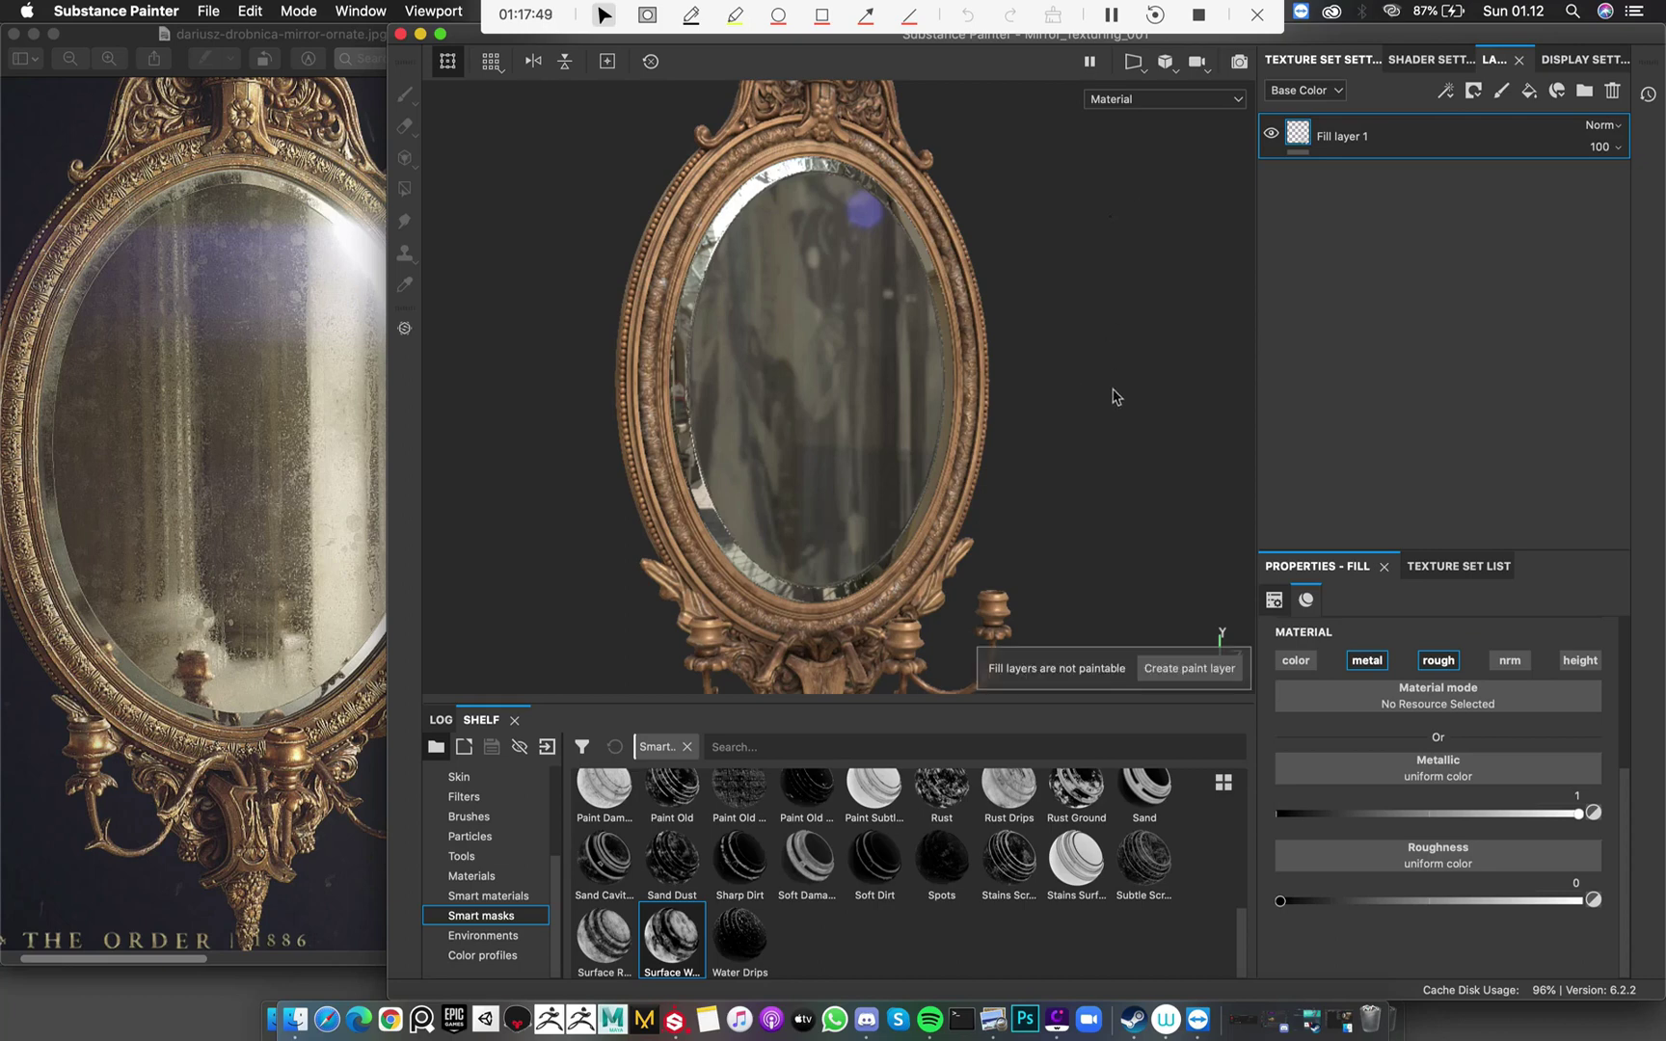
mouse_move(1075, 379)
left_mouse_down("alt")
mouse_move(1068, 337)
mouse_move(848, 386)
left_mouse_up("alt")
Switch the layer stack to the Roughness channel and save the project
left_click(1306, 90)
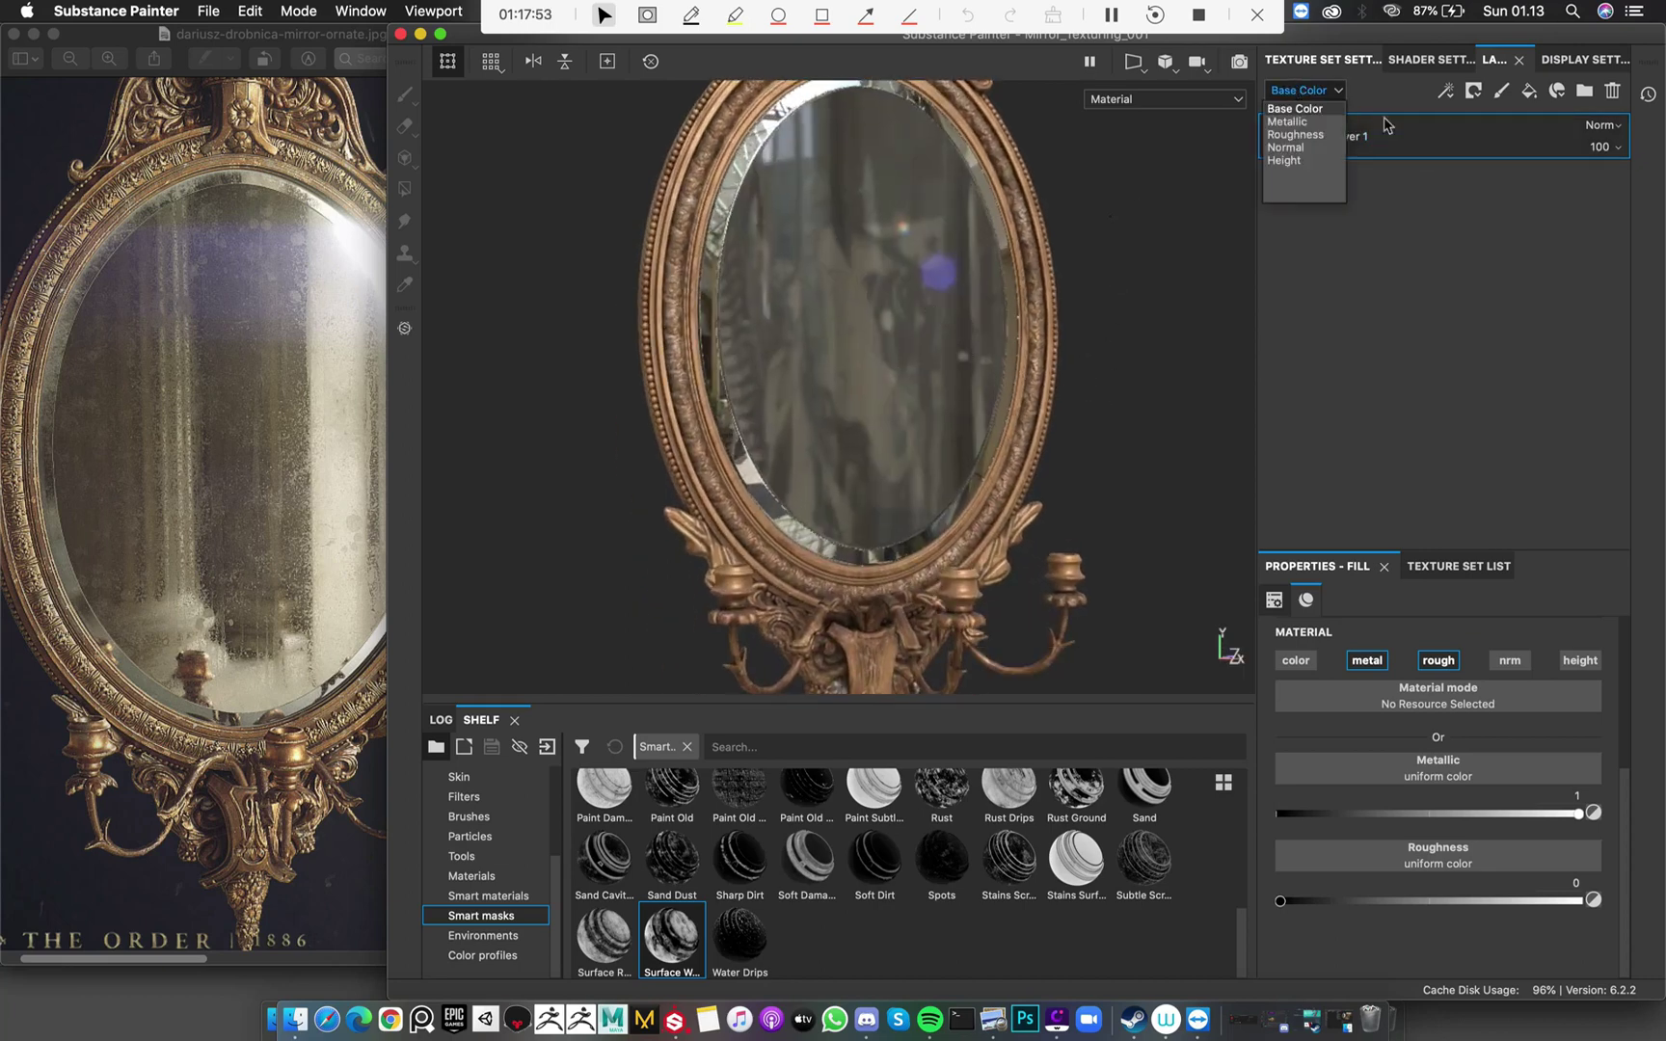
left_click(1301, 144)
left_click_drag(1003, 302, 605, 207, "alt")
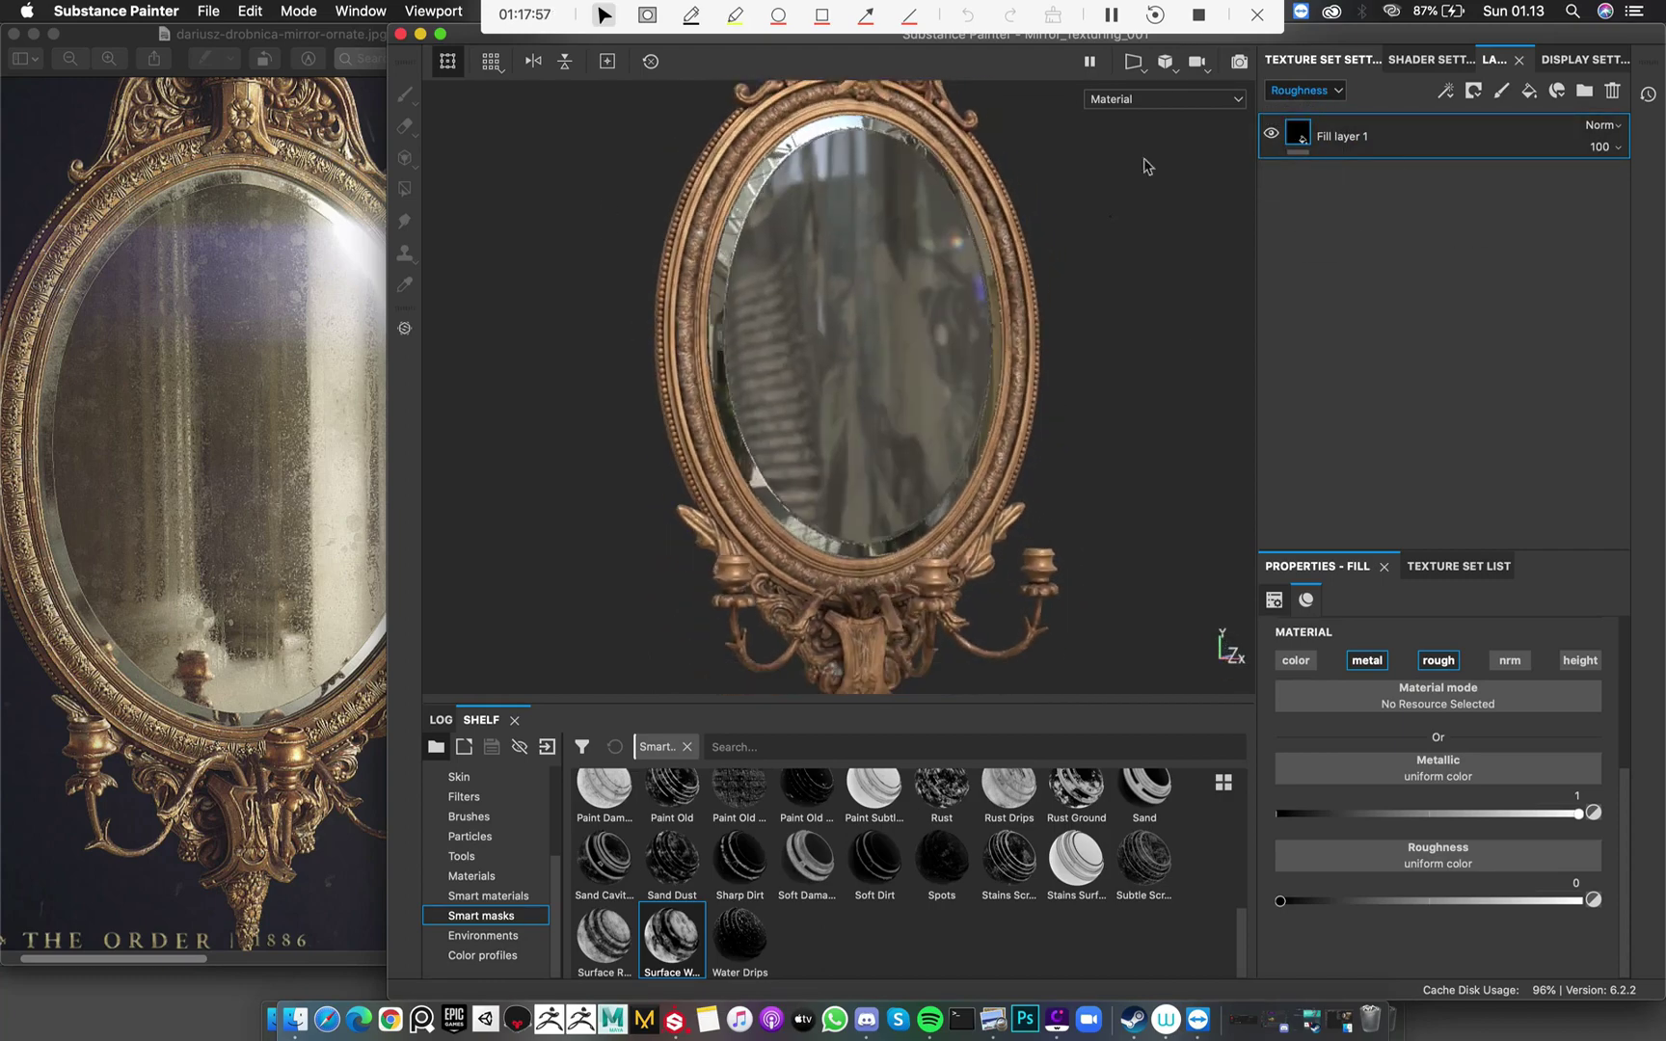
key("super+s")
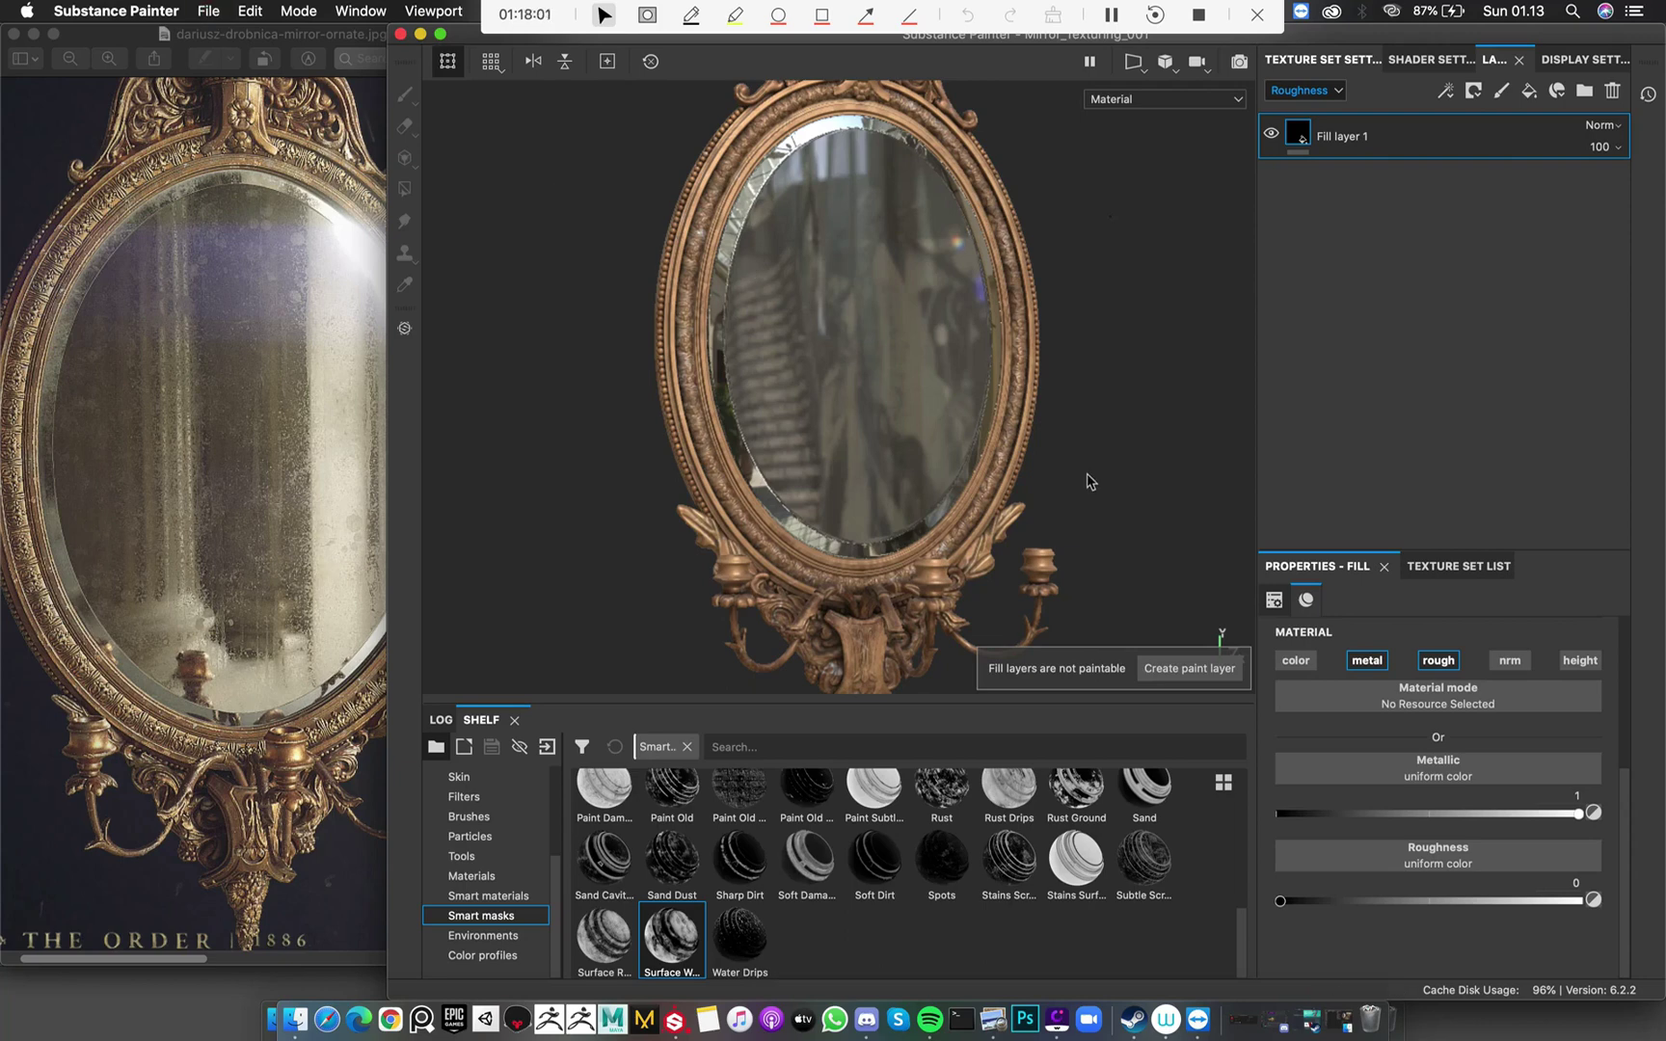
Inspect the mirror in the Roughness channel and cycle the viewport through the channels to Base Color
left_click_drag(1087, 479, 822, 307, "alt")
key("c")
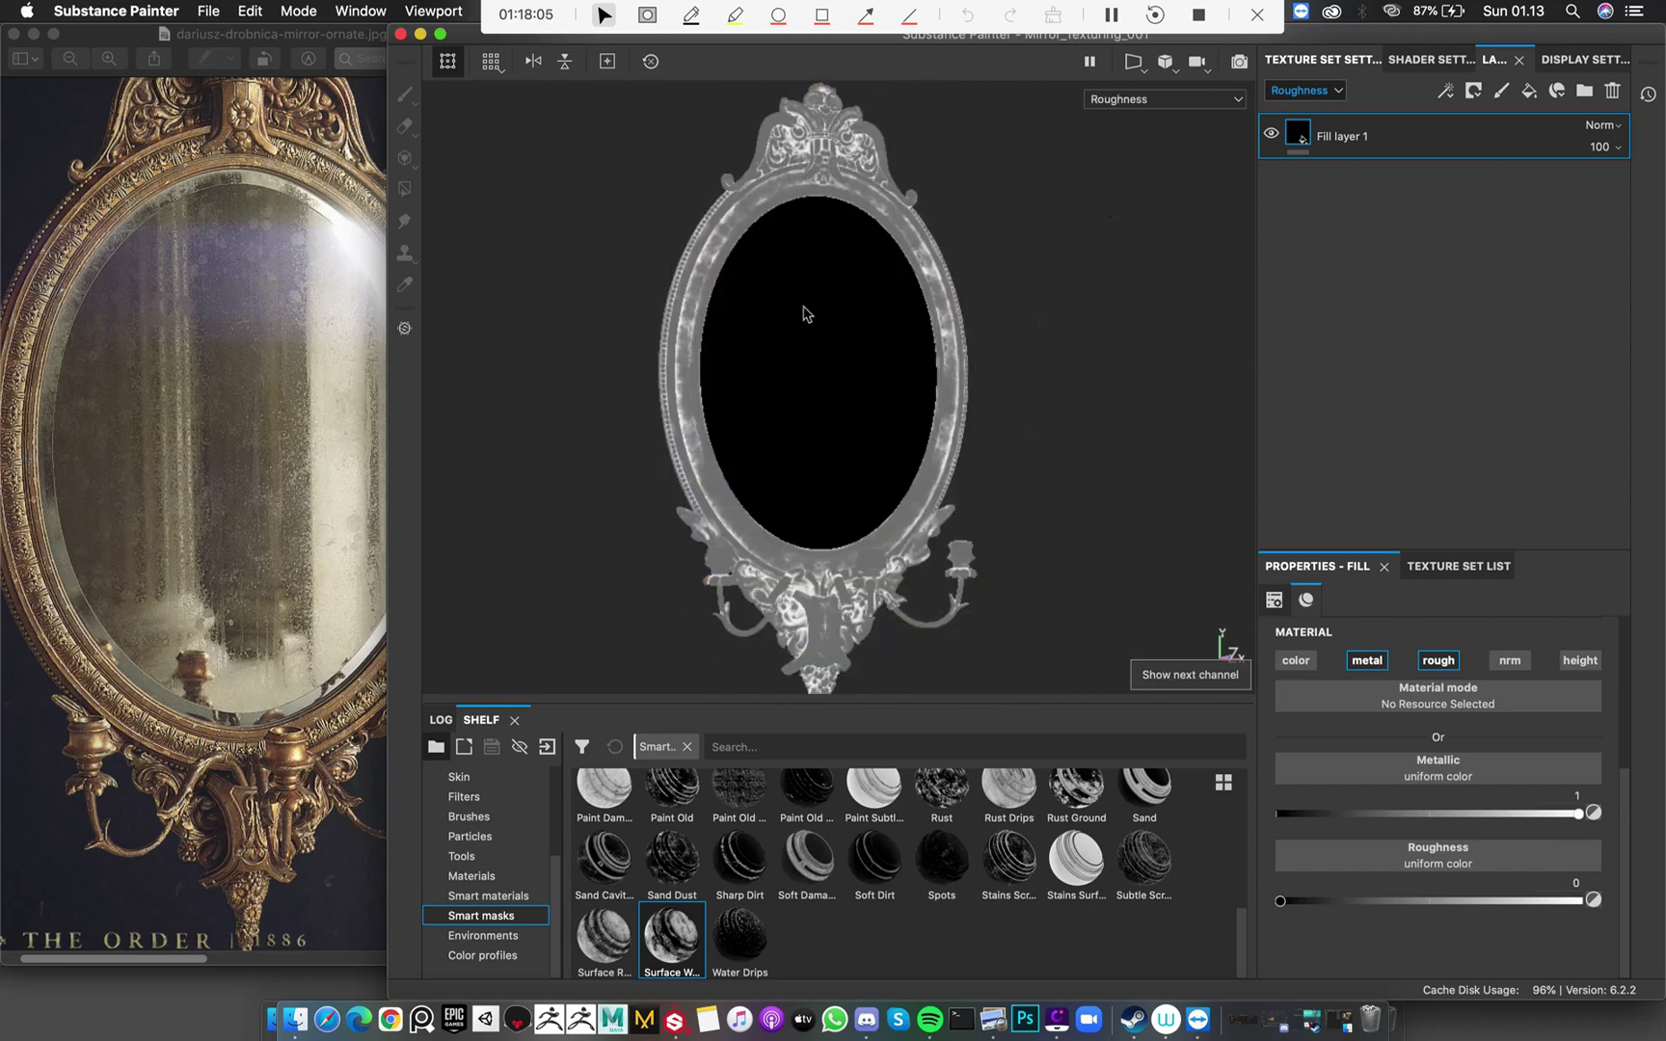
key("c")
key("c")
key("c")
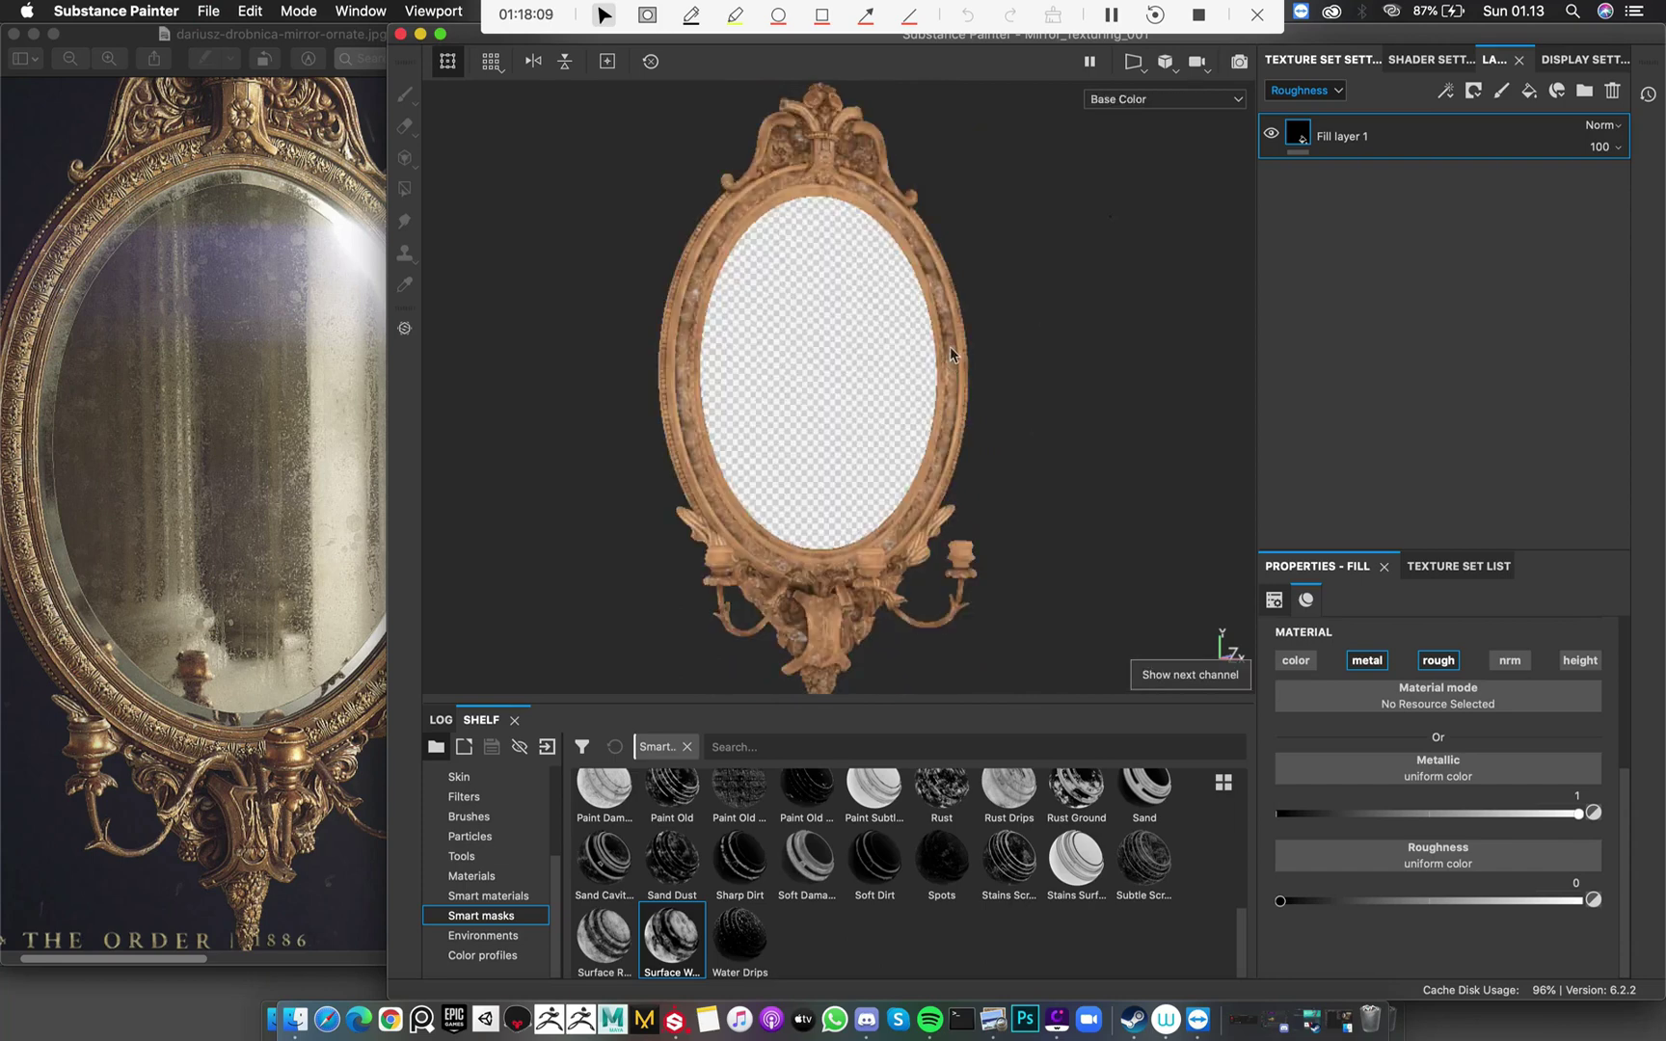
Return the viewport to the Material view and add a second fill layer limited to the rough channel
key("m")
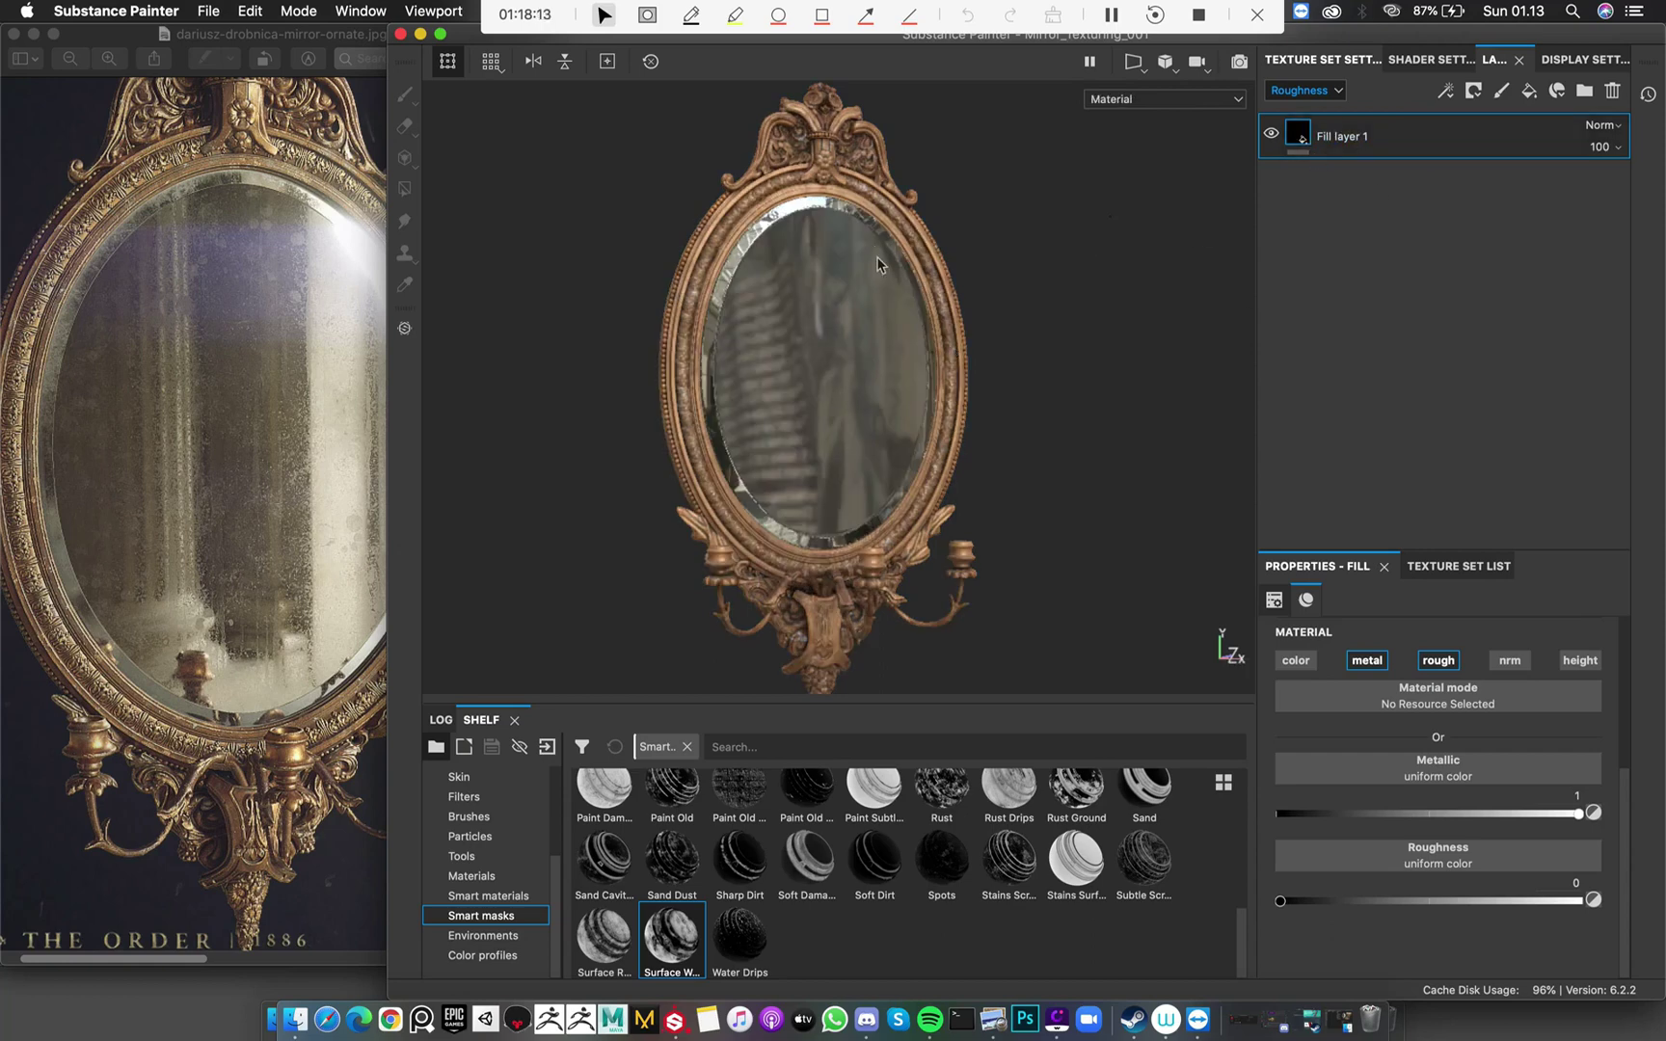
scroll(879, 264, "up", 2)
left_click(1529, 90)
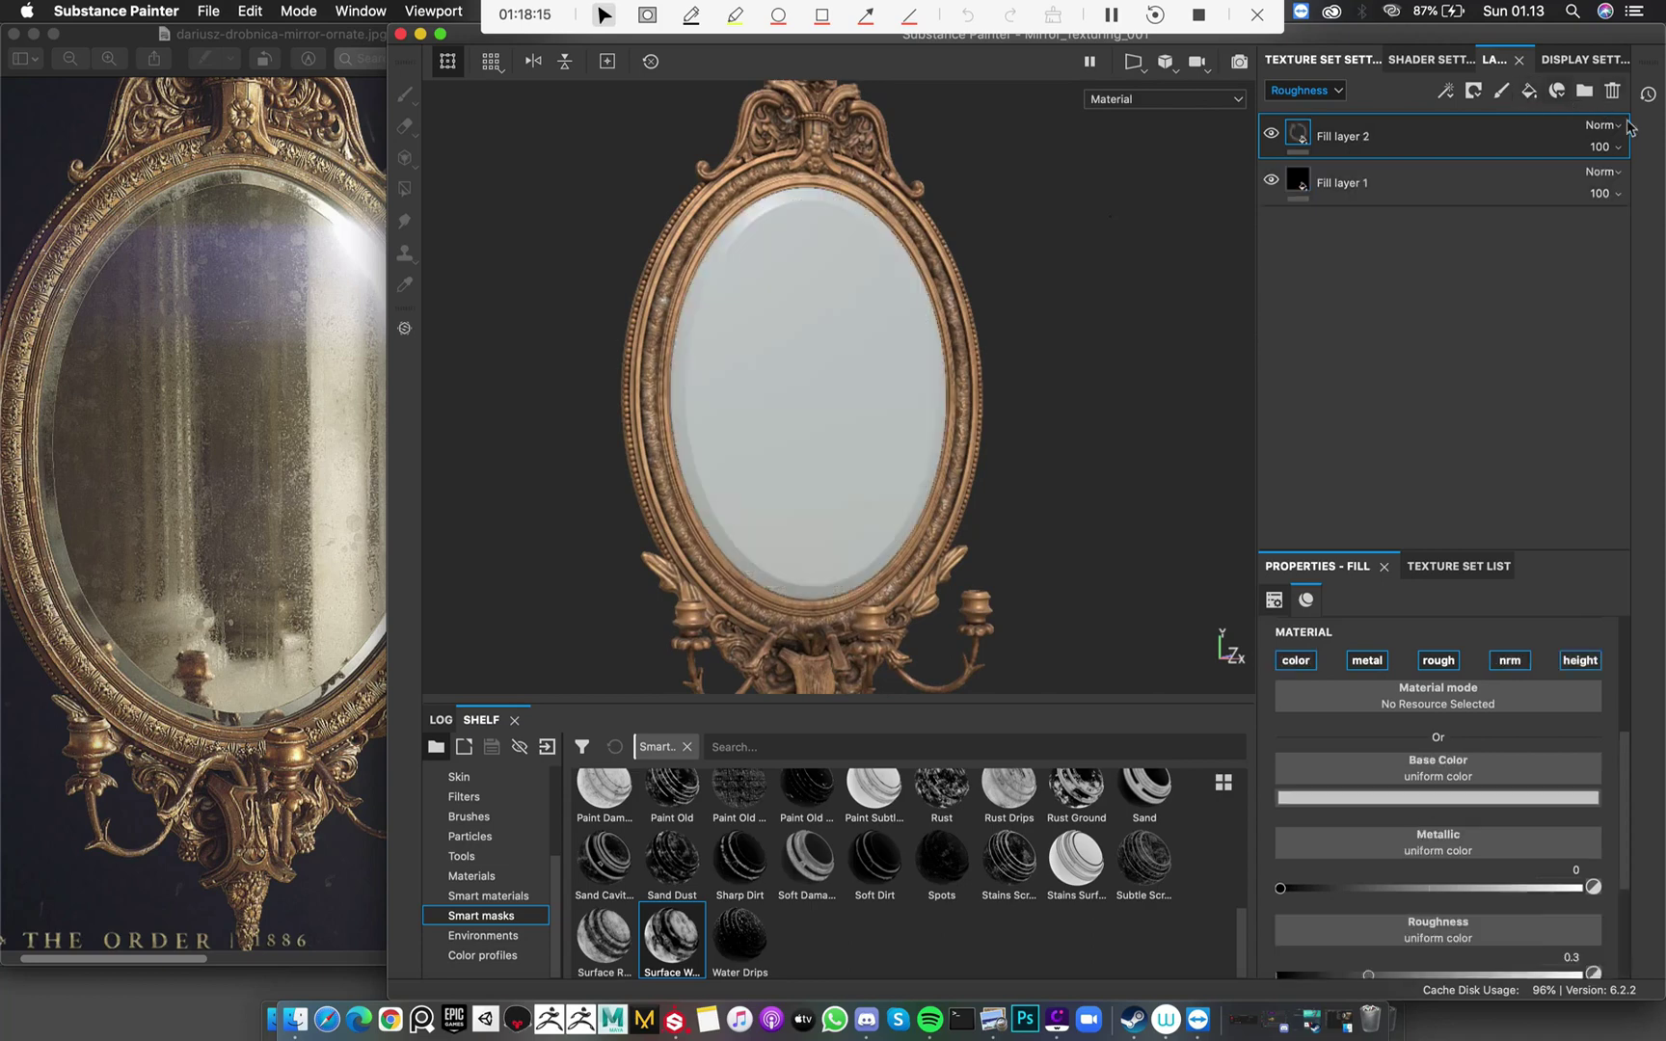
left_click(1290, 661)
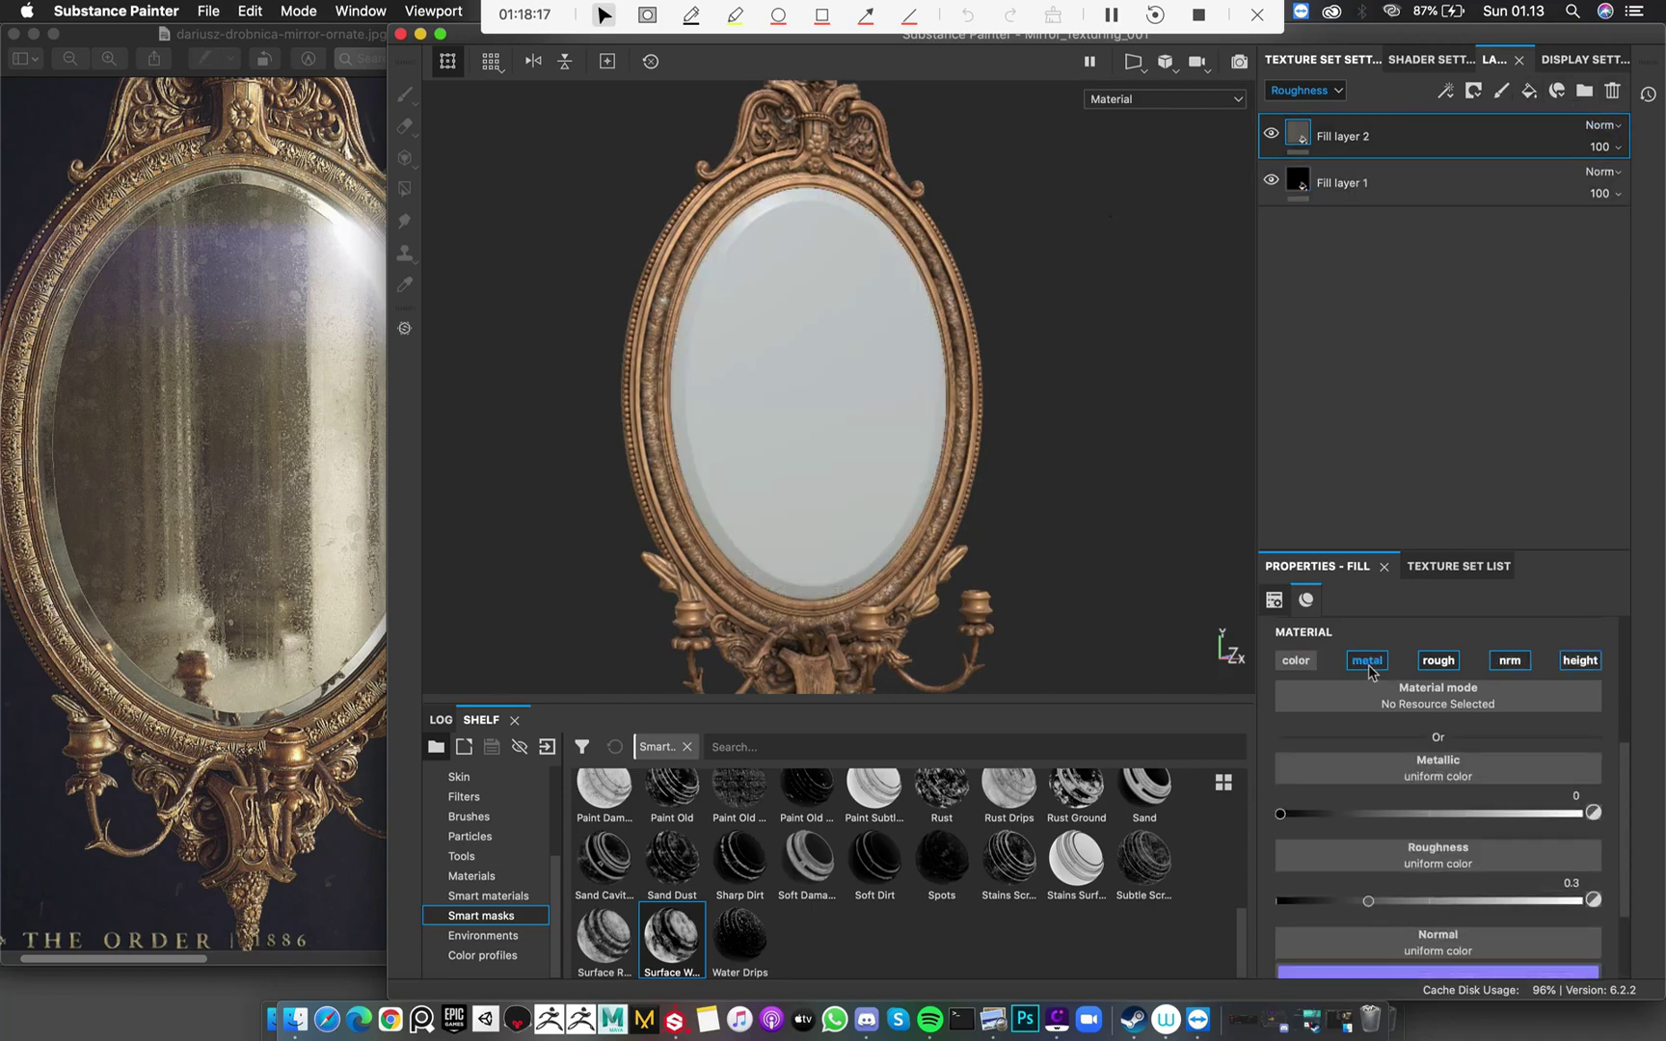
left_click(1367, 660)
left_click(1509, 660)
left_click(1579, 662)
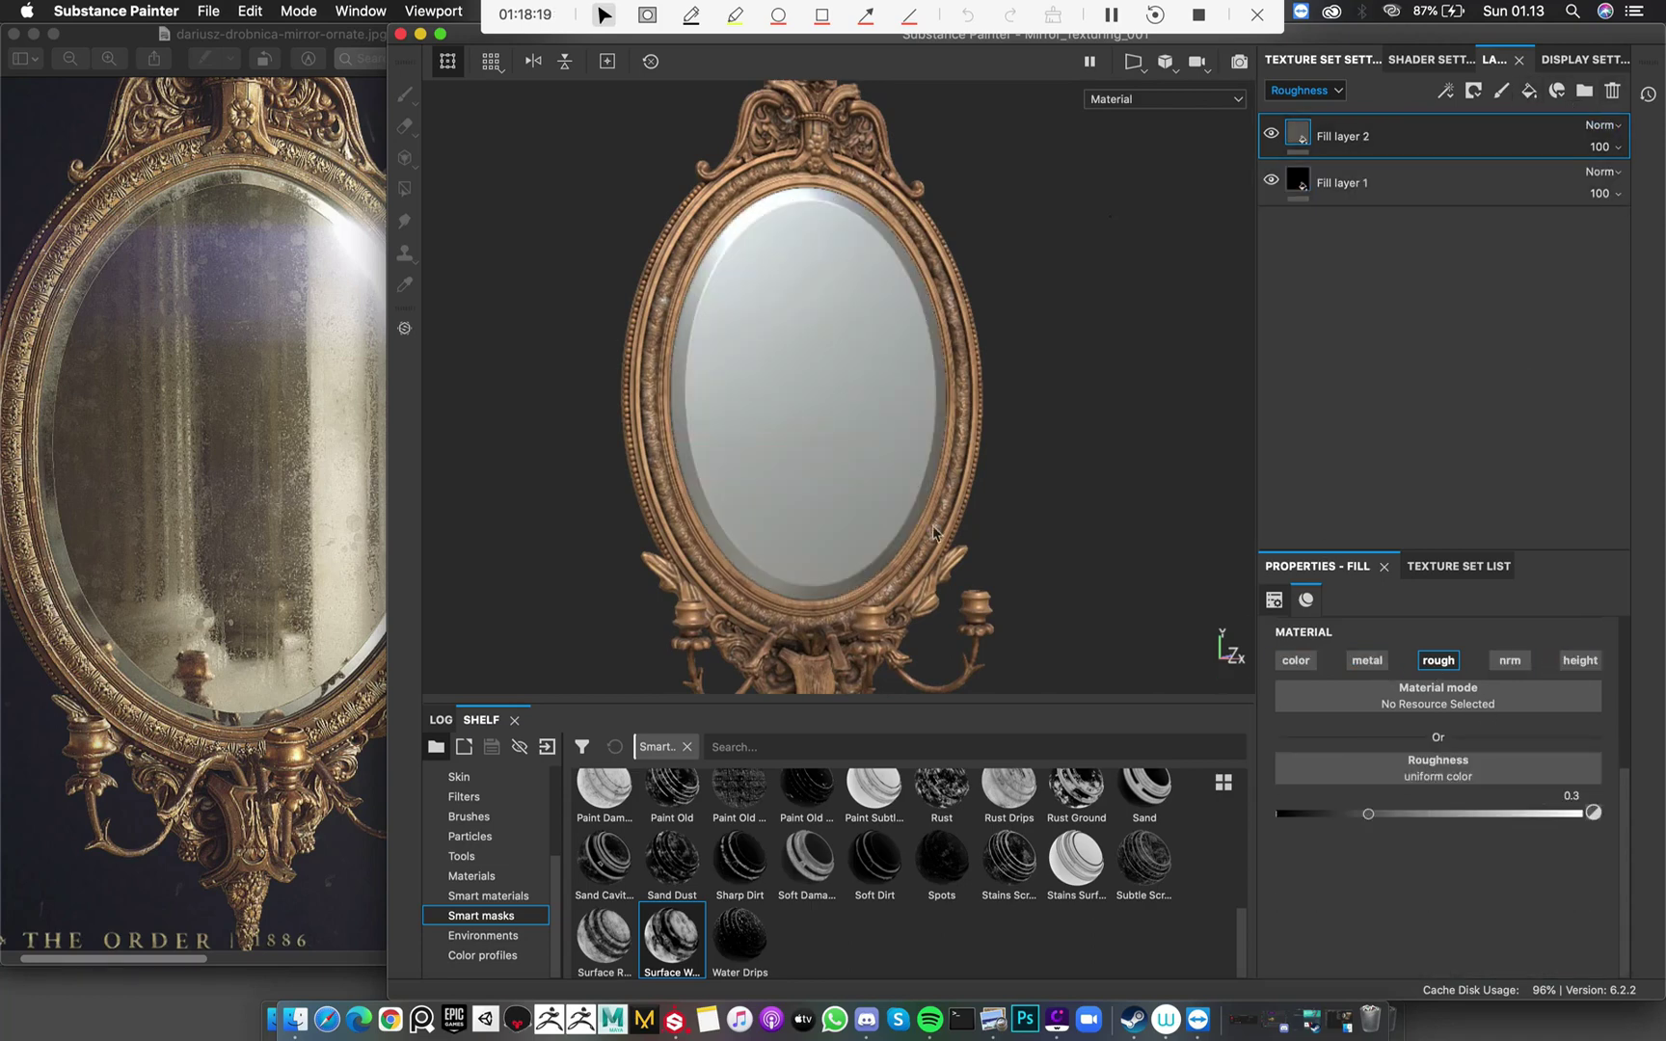
Set the new fill layer's roughness to 0.5
left_click_drag(940, 530, 925, 514, "alt")
scroll(862, 364, "up", 2)
left_click_drag(863, 364, 879, 288, "alt")
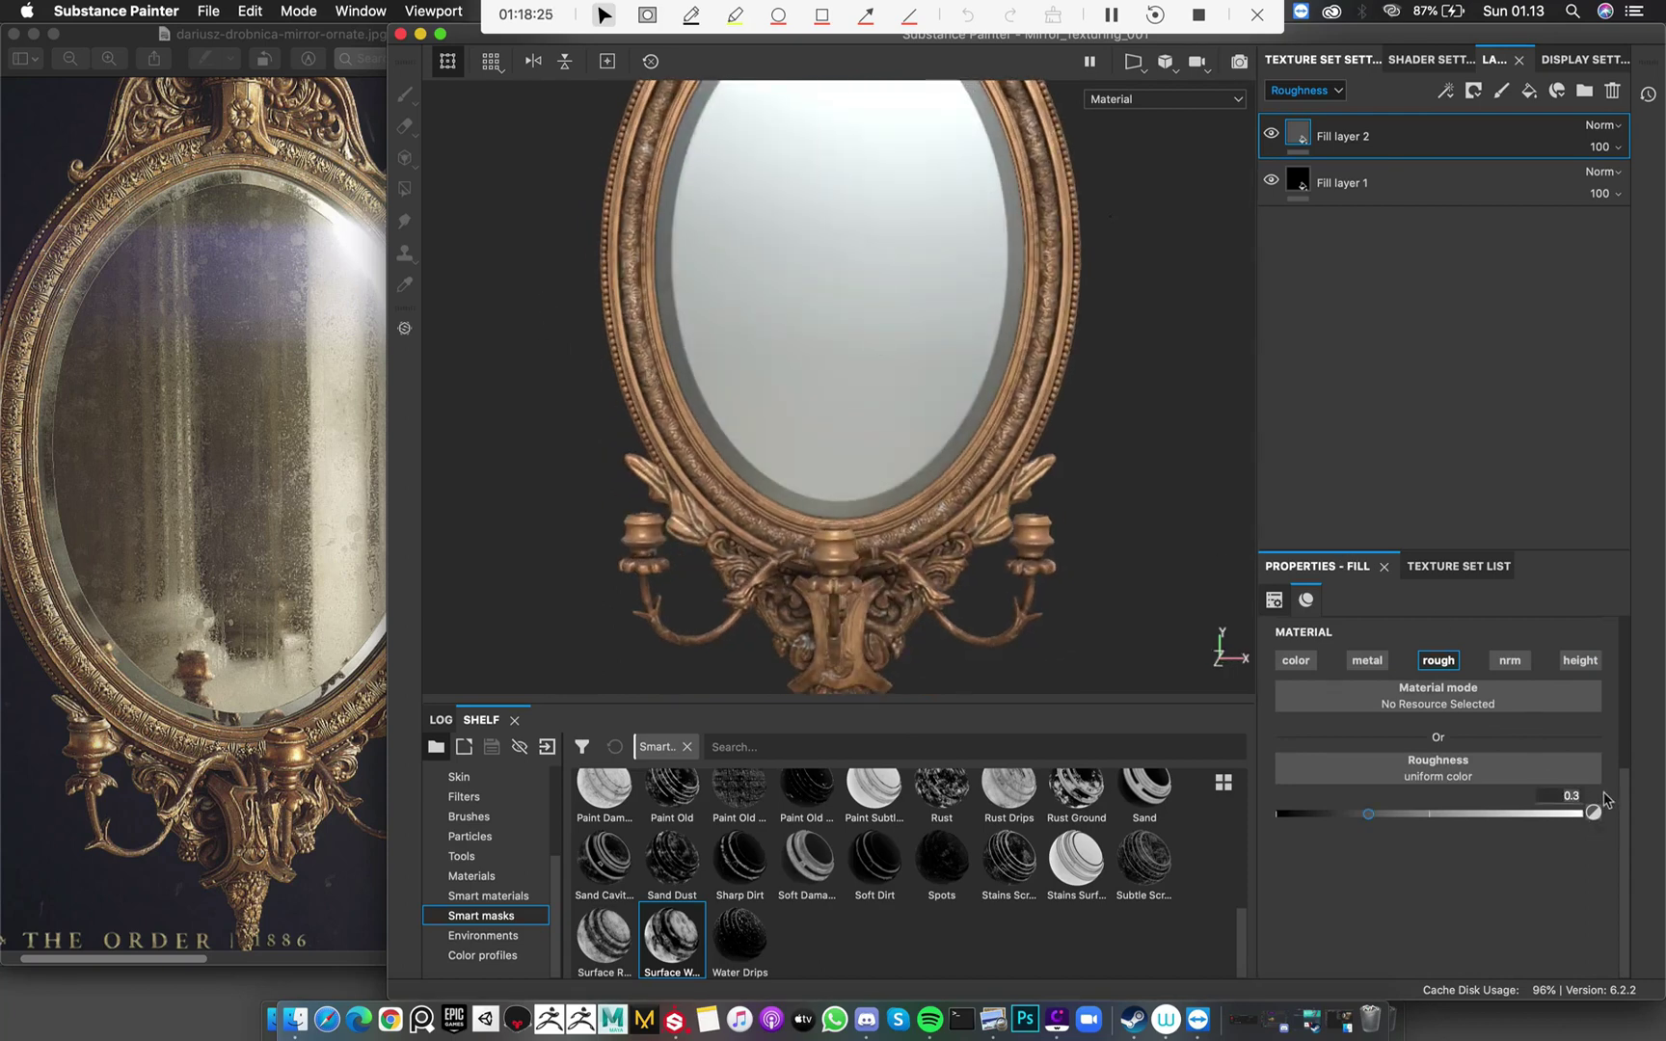
type(".5")
key("Return")
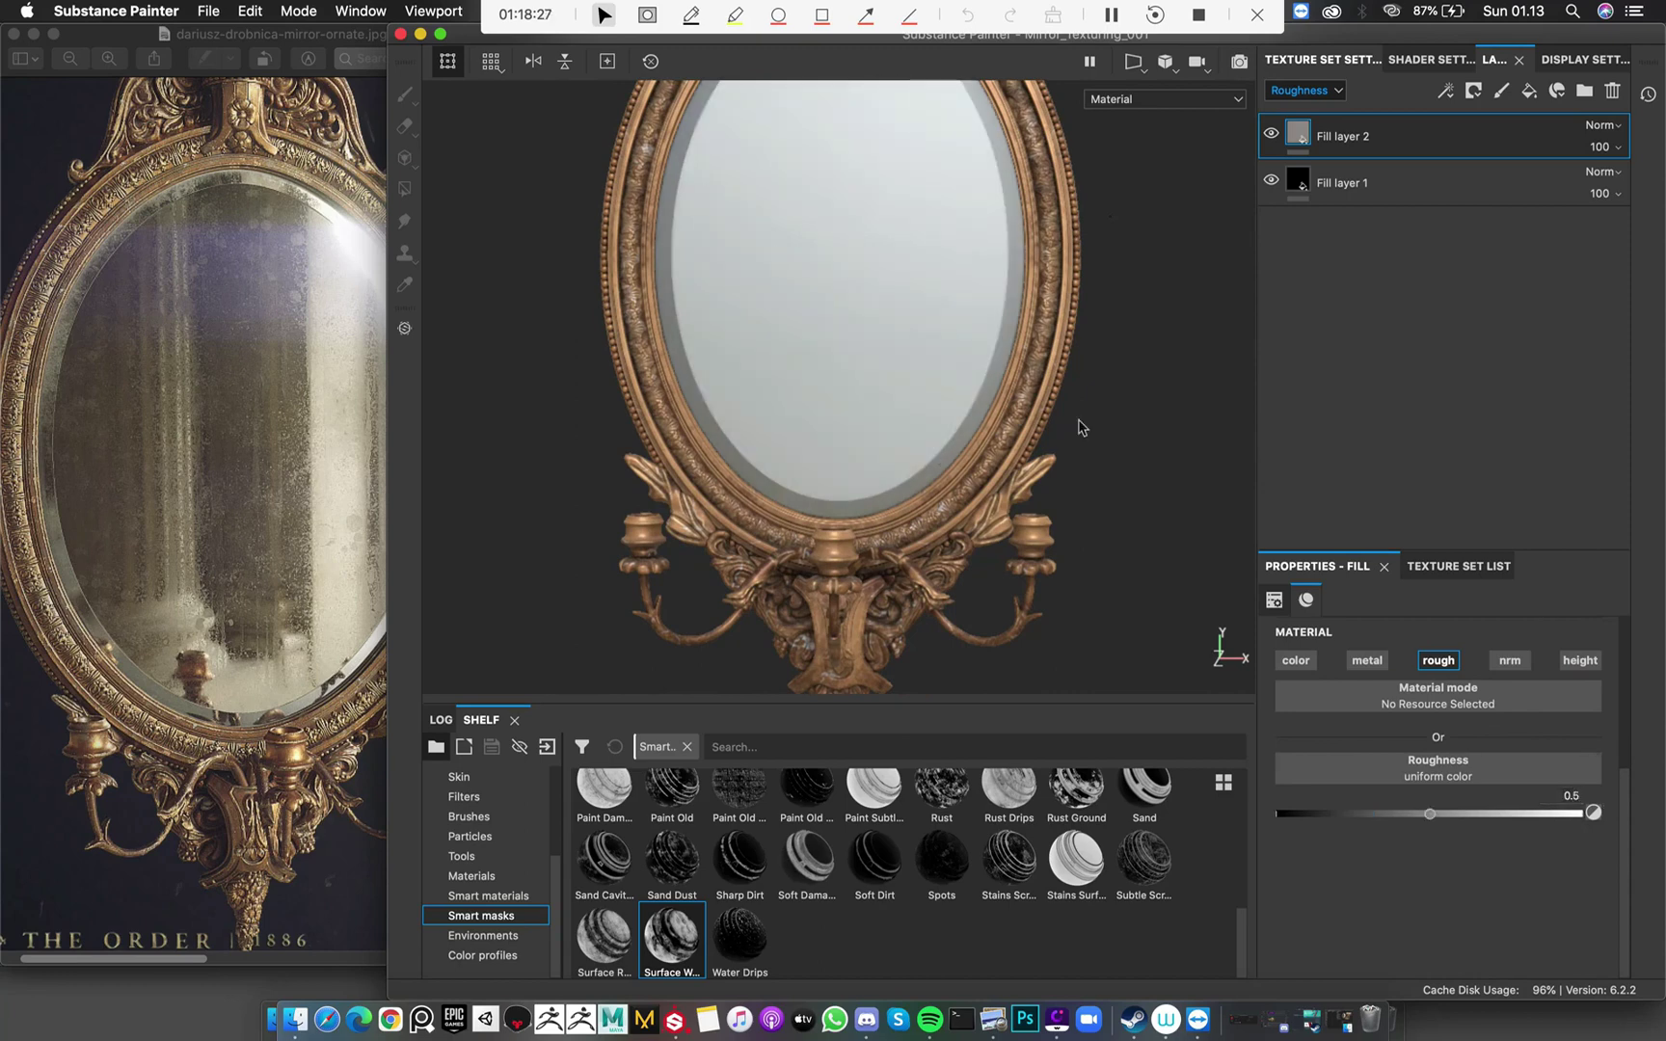
Rename the bottom fill layer as Base_Mirror
left_click_drag(1080, 427, 1186, 386, "alt")
double_click(1347, 185)
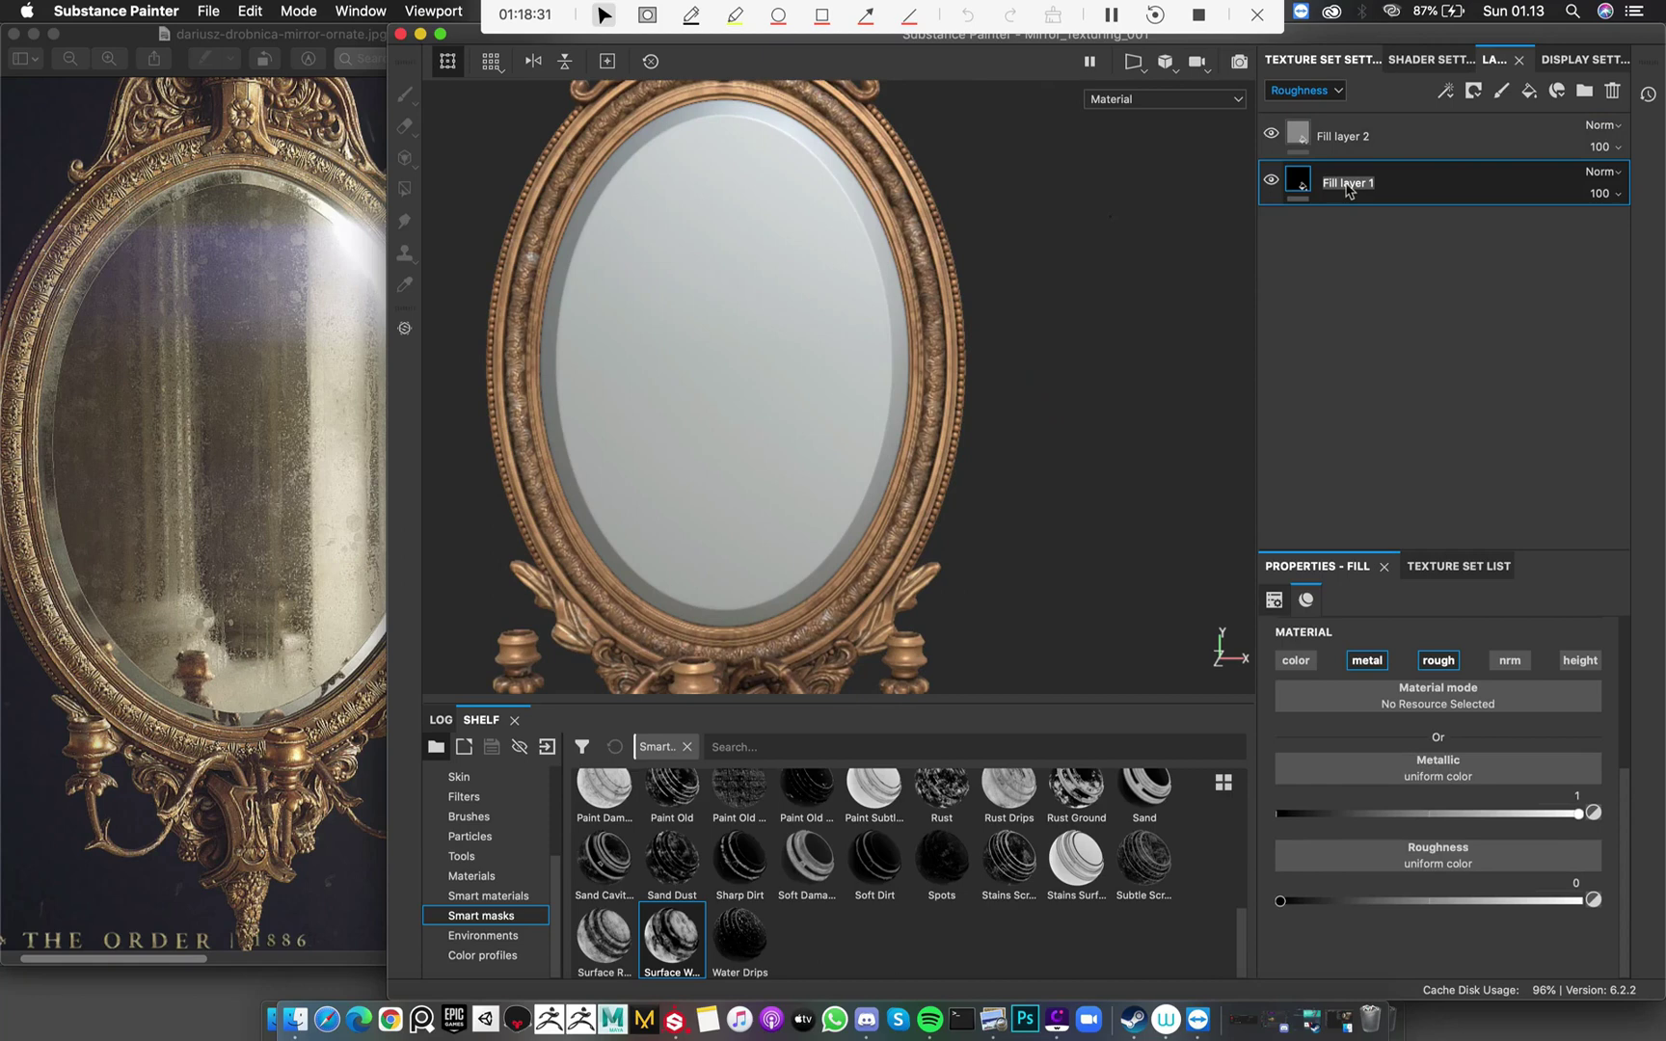
type("Base")
key("Return")
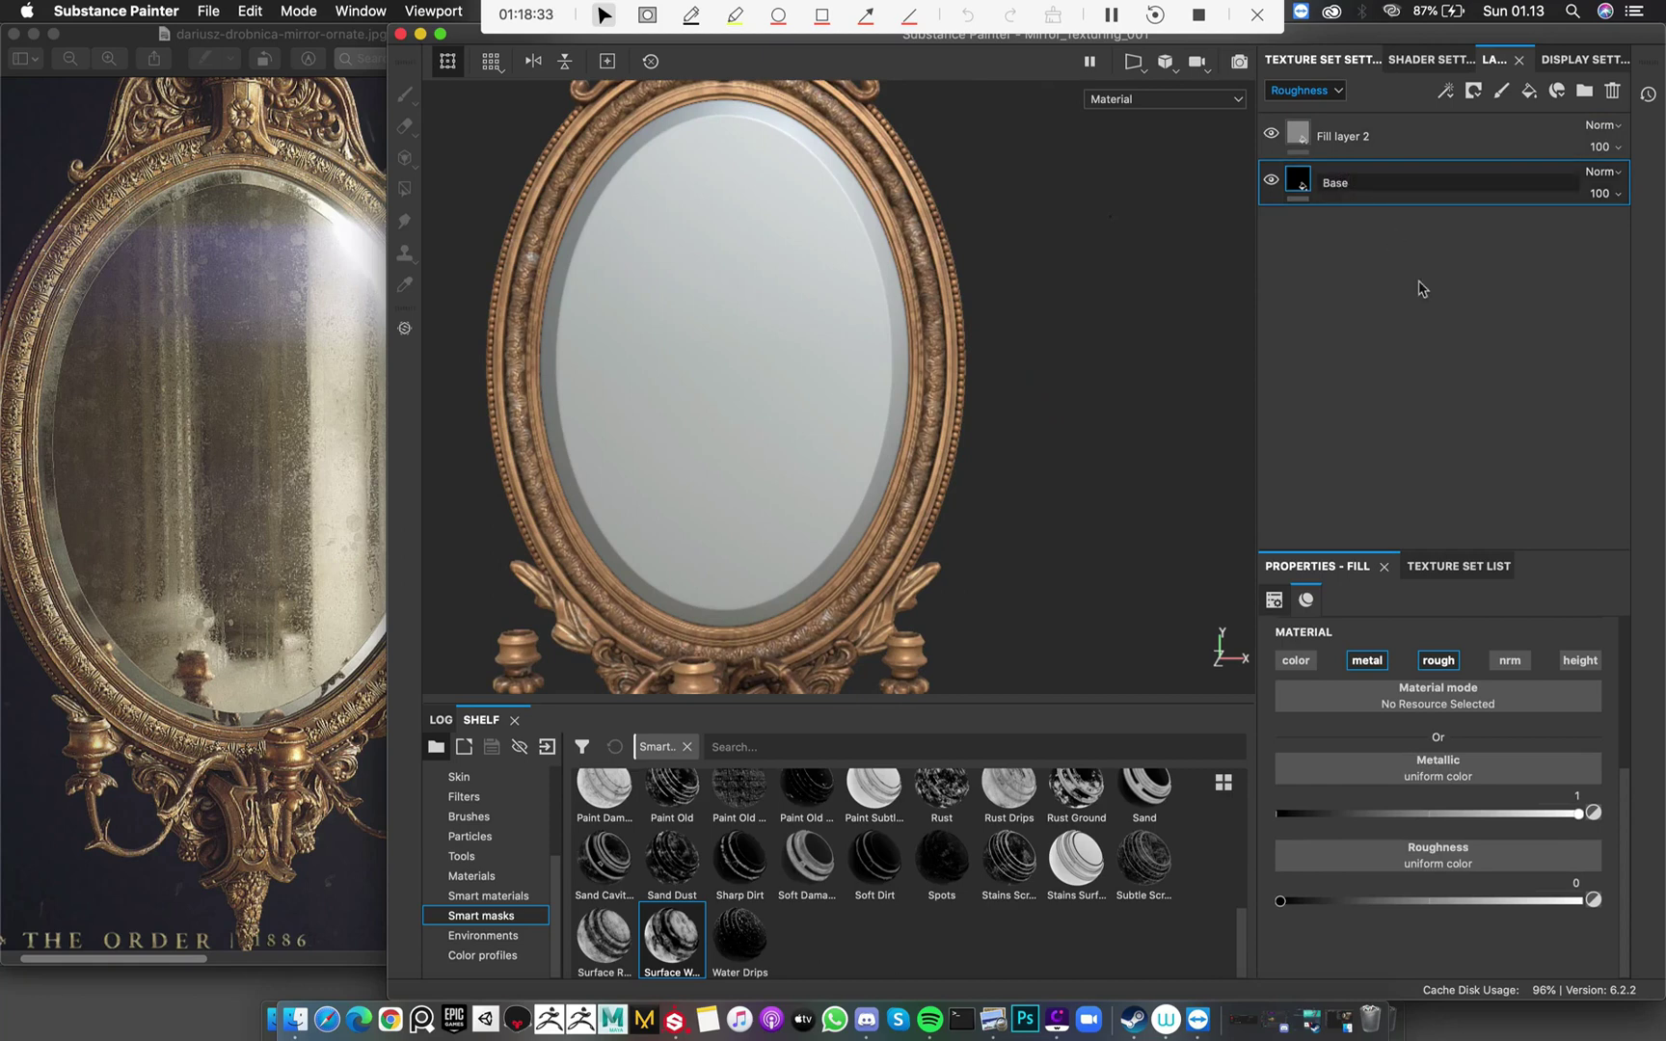
type("se_Mirror")
key("Return")
Rename the upper, roughness-only fill layer as Side_Dirt
double_click(1367, 136)
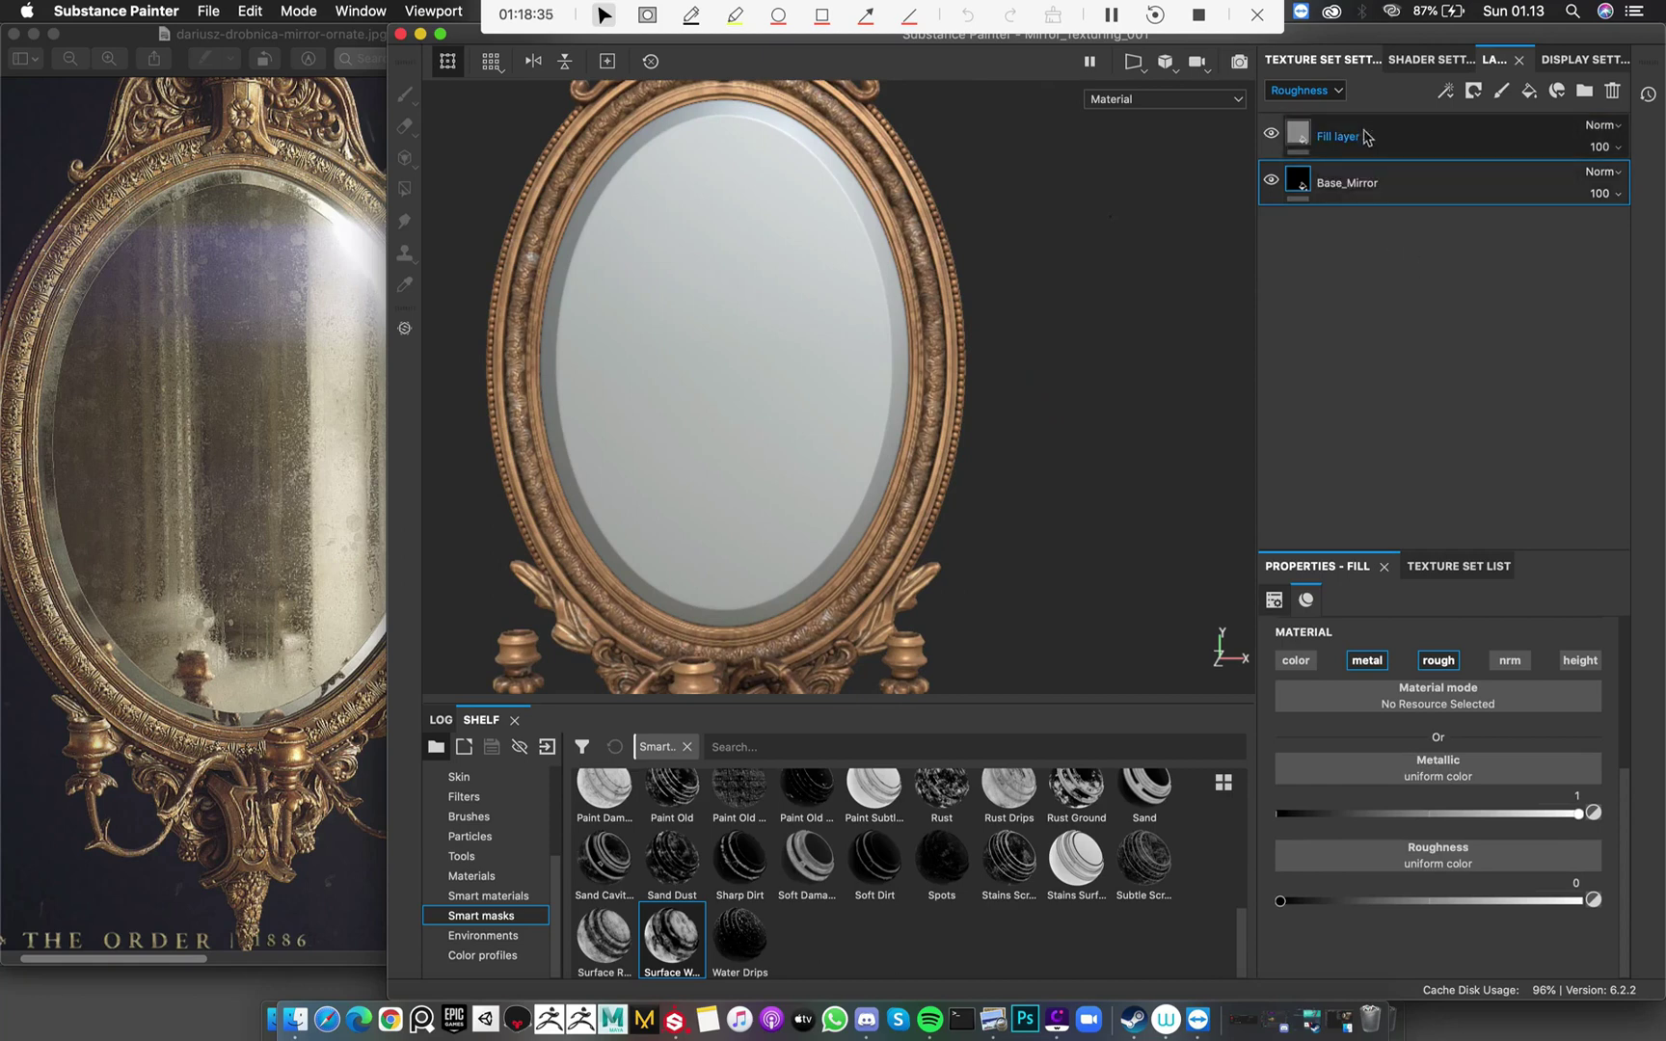
key("Return")
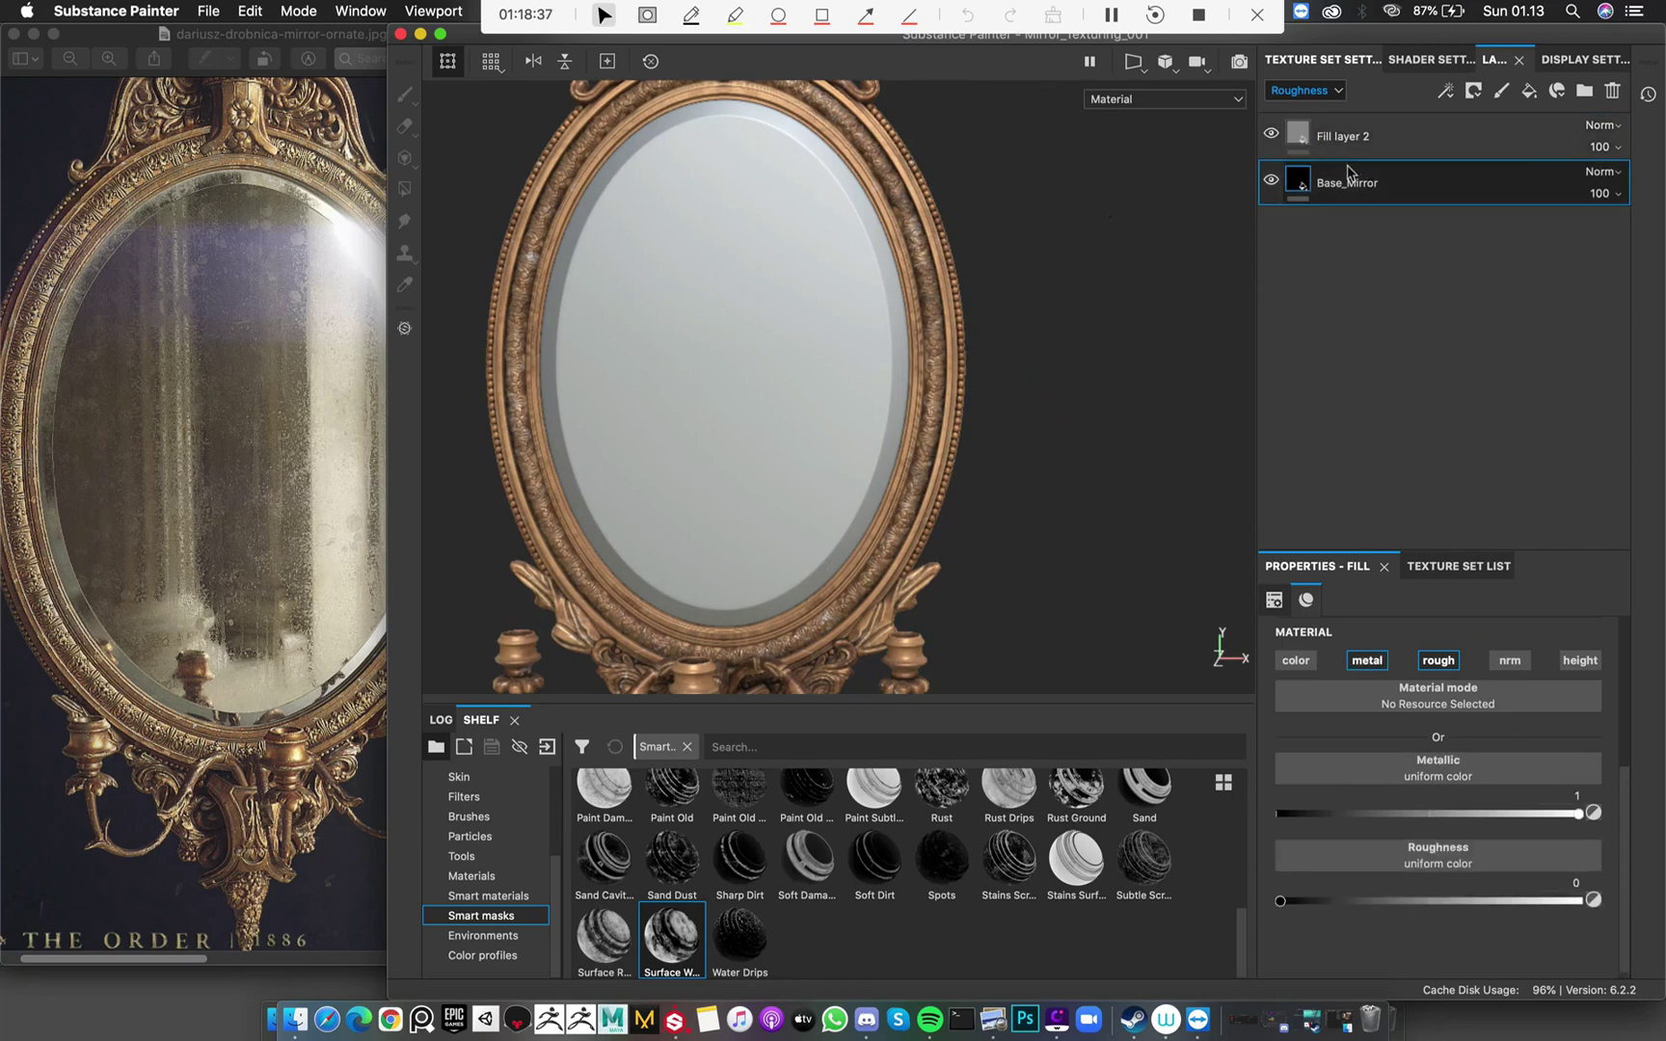
double_click(1340, 141)
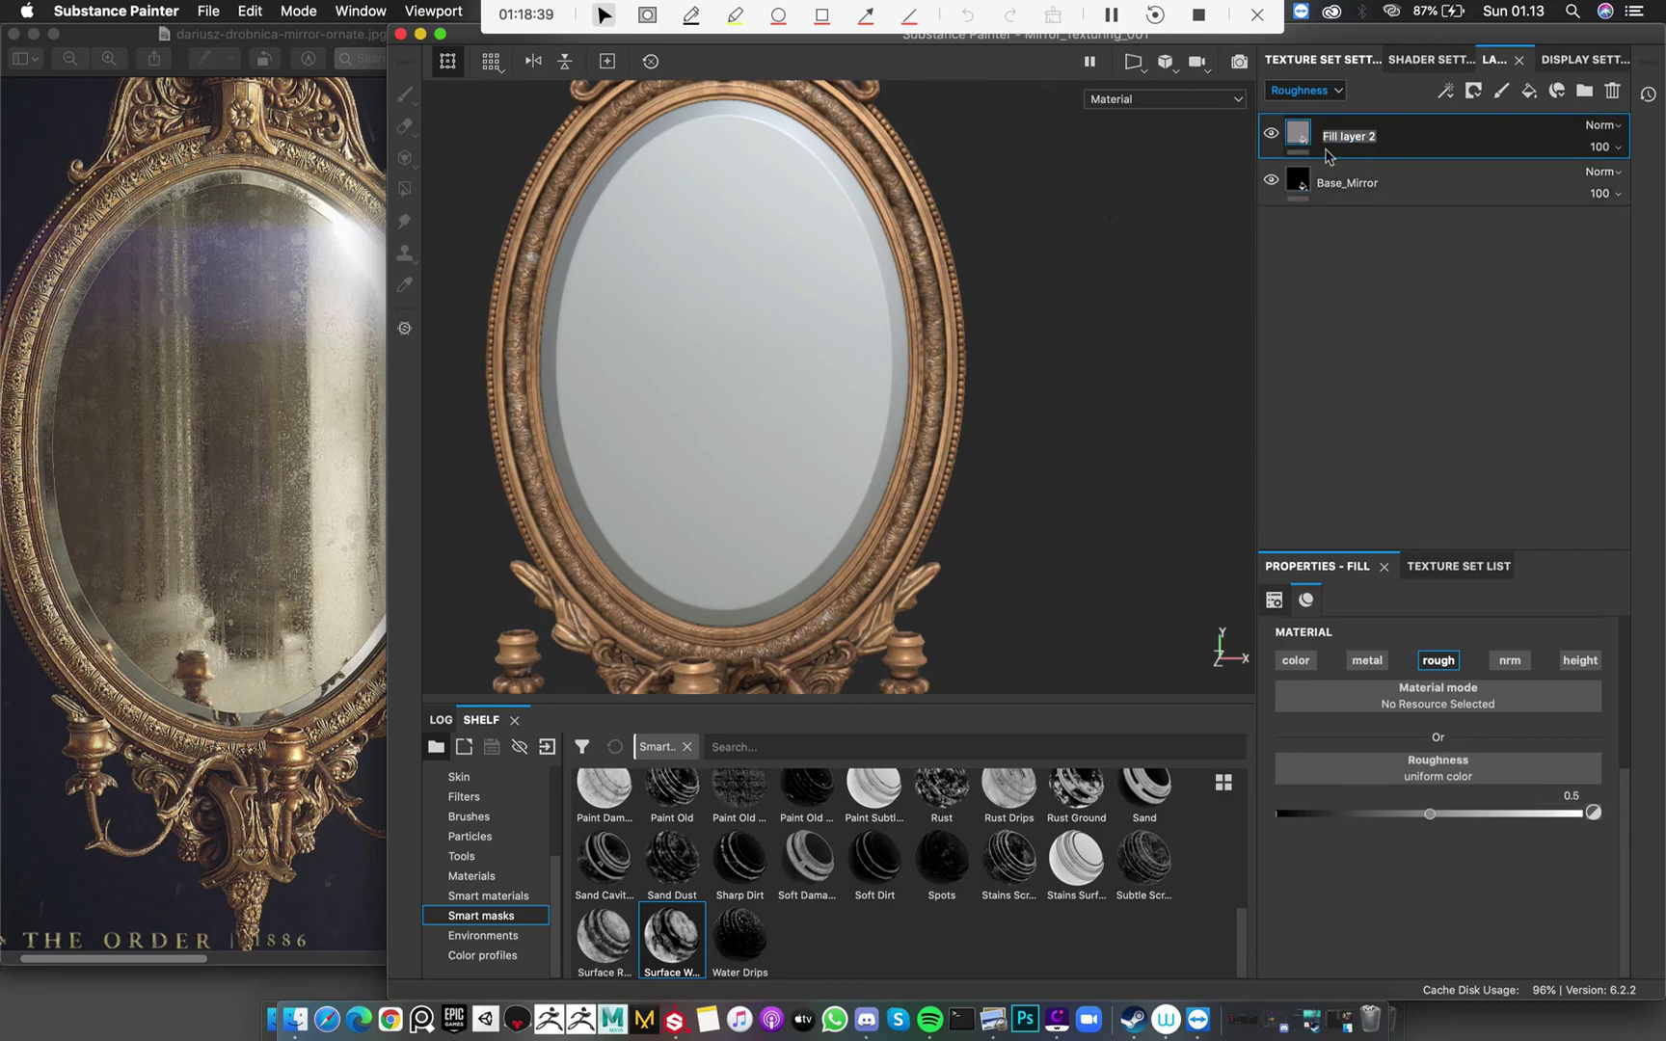
type("Dirt")
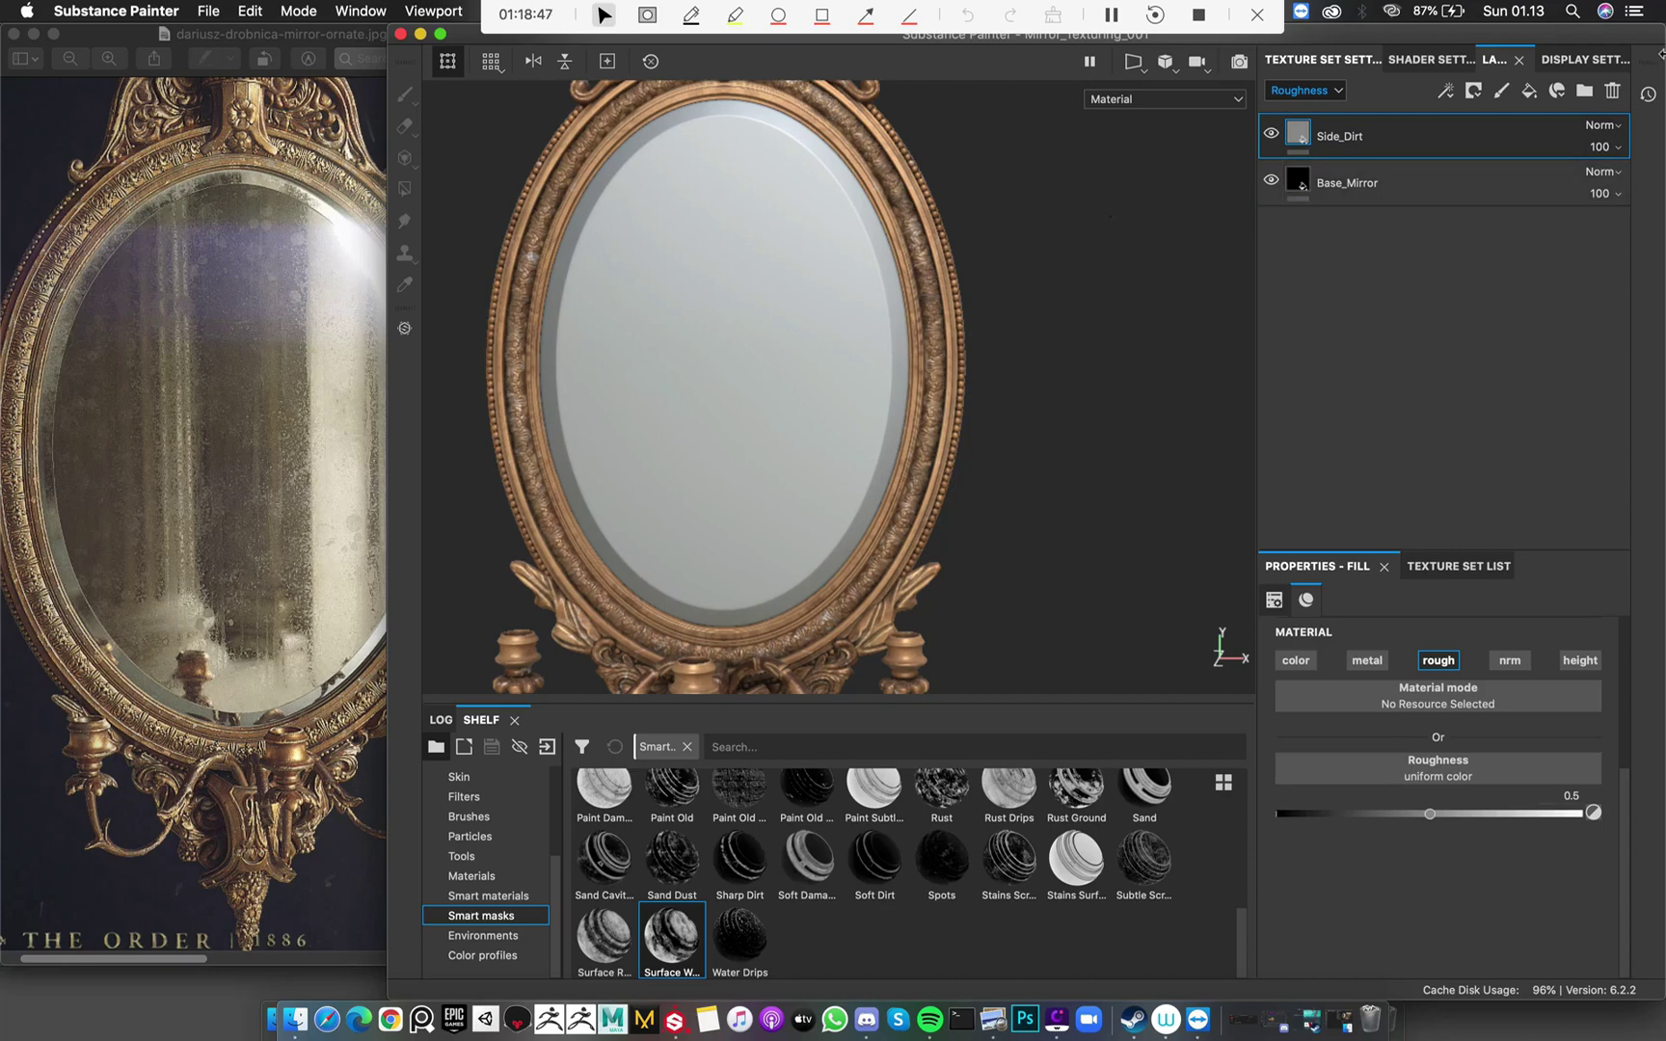
Add a black mask with a paint effect to the Side_Dirt layer and turn on symmetry for painting
left_click_drag(1056, 260, 1089, 253, "alt")
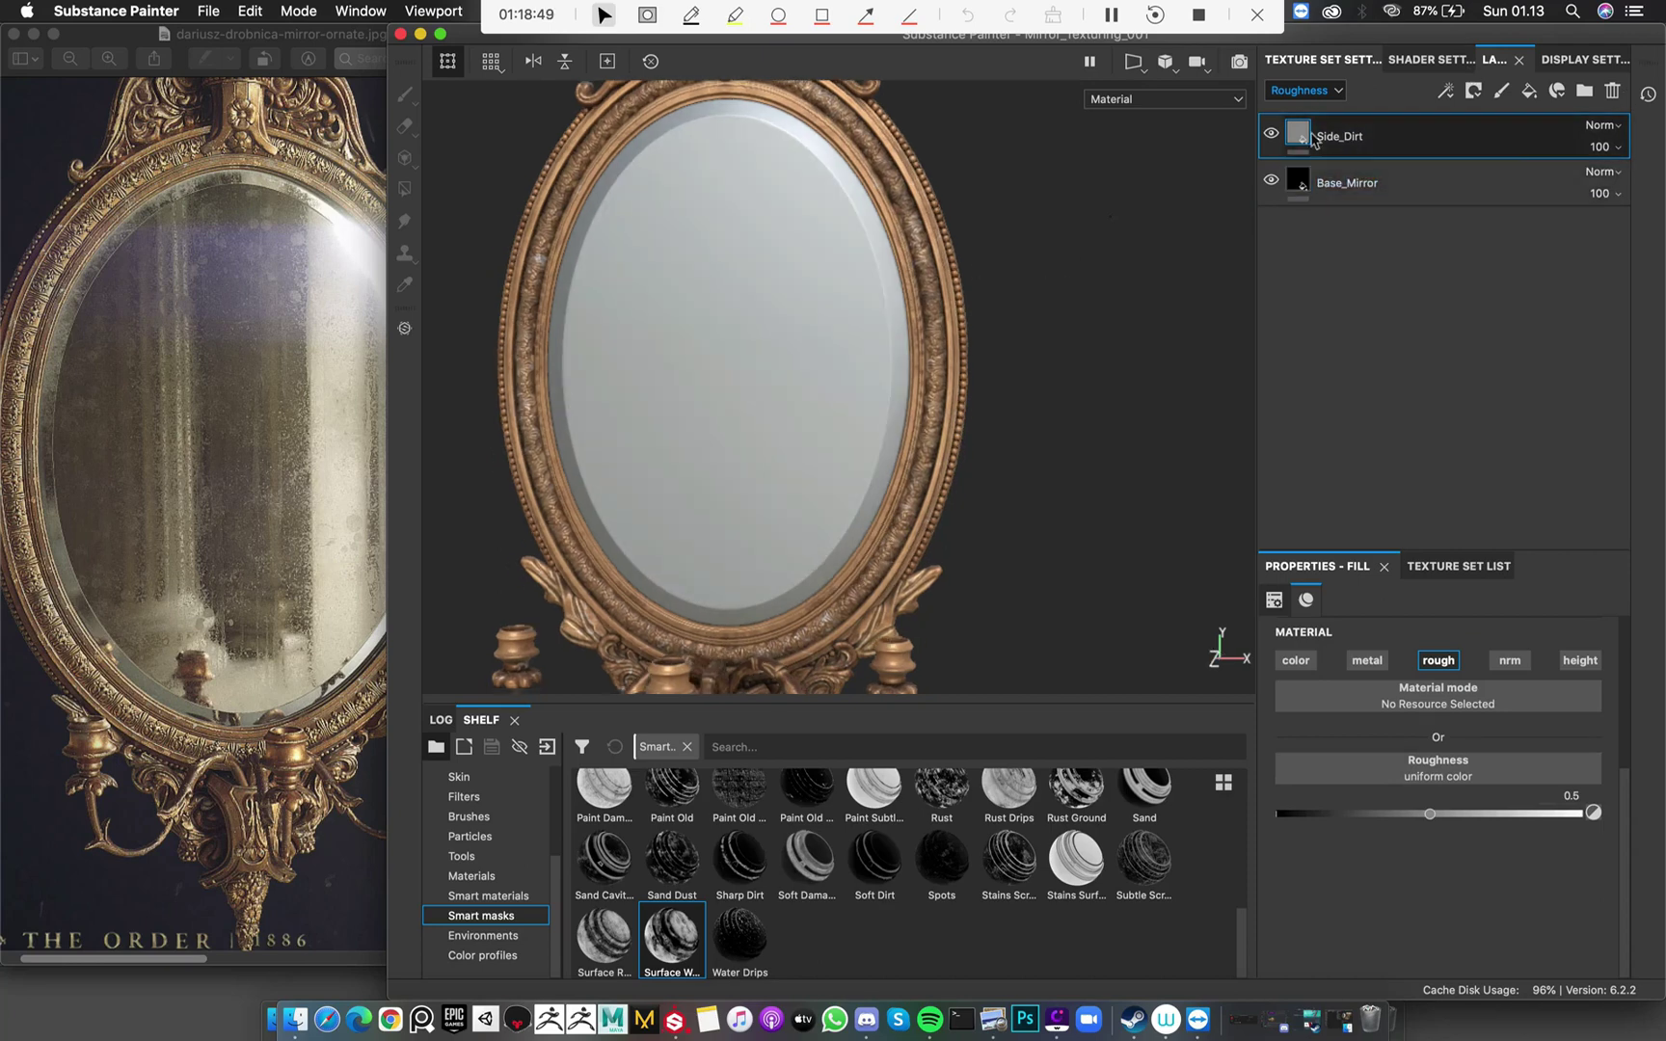
right_click(1311, 139)
left_click(1329, 145)
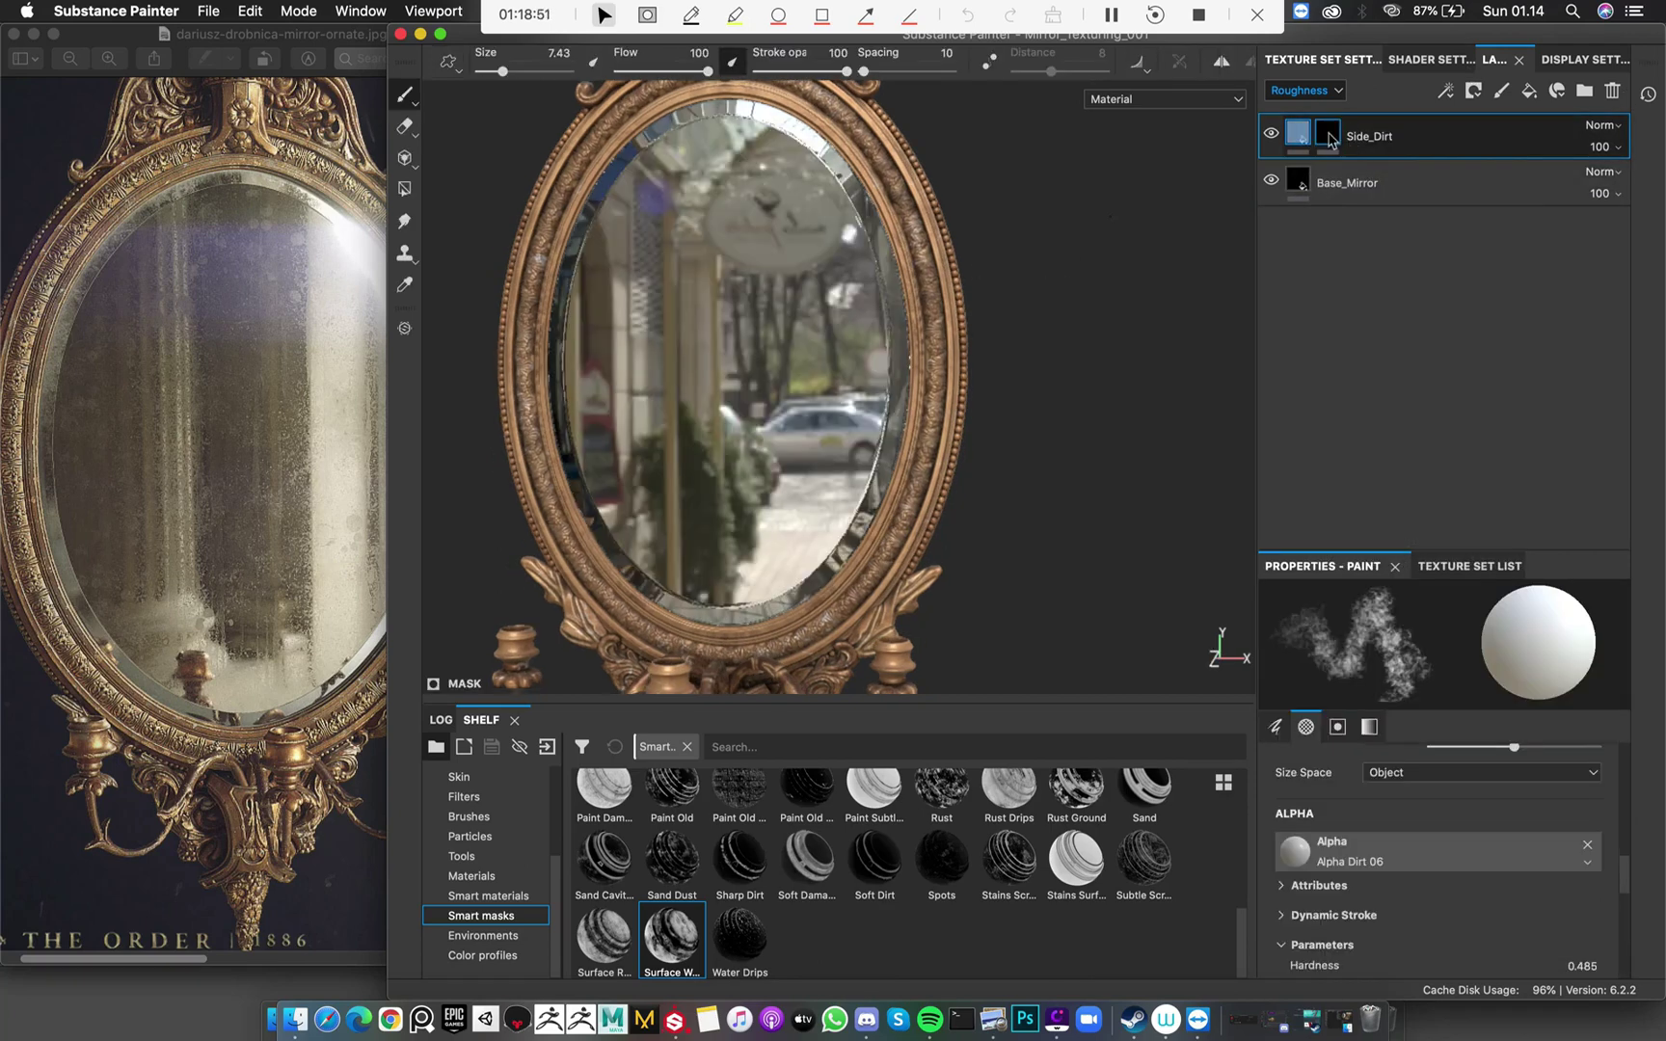
right_click(1328, 139)
left_click(1428, 550)
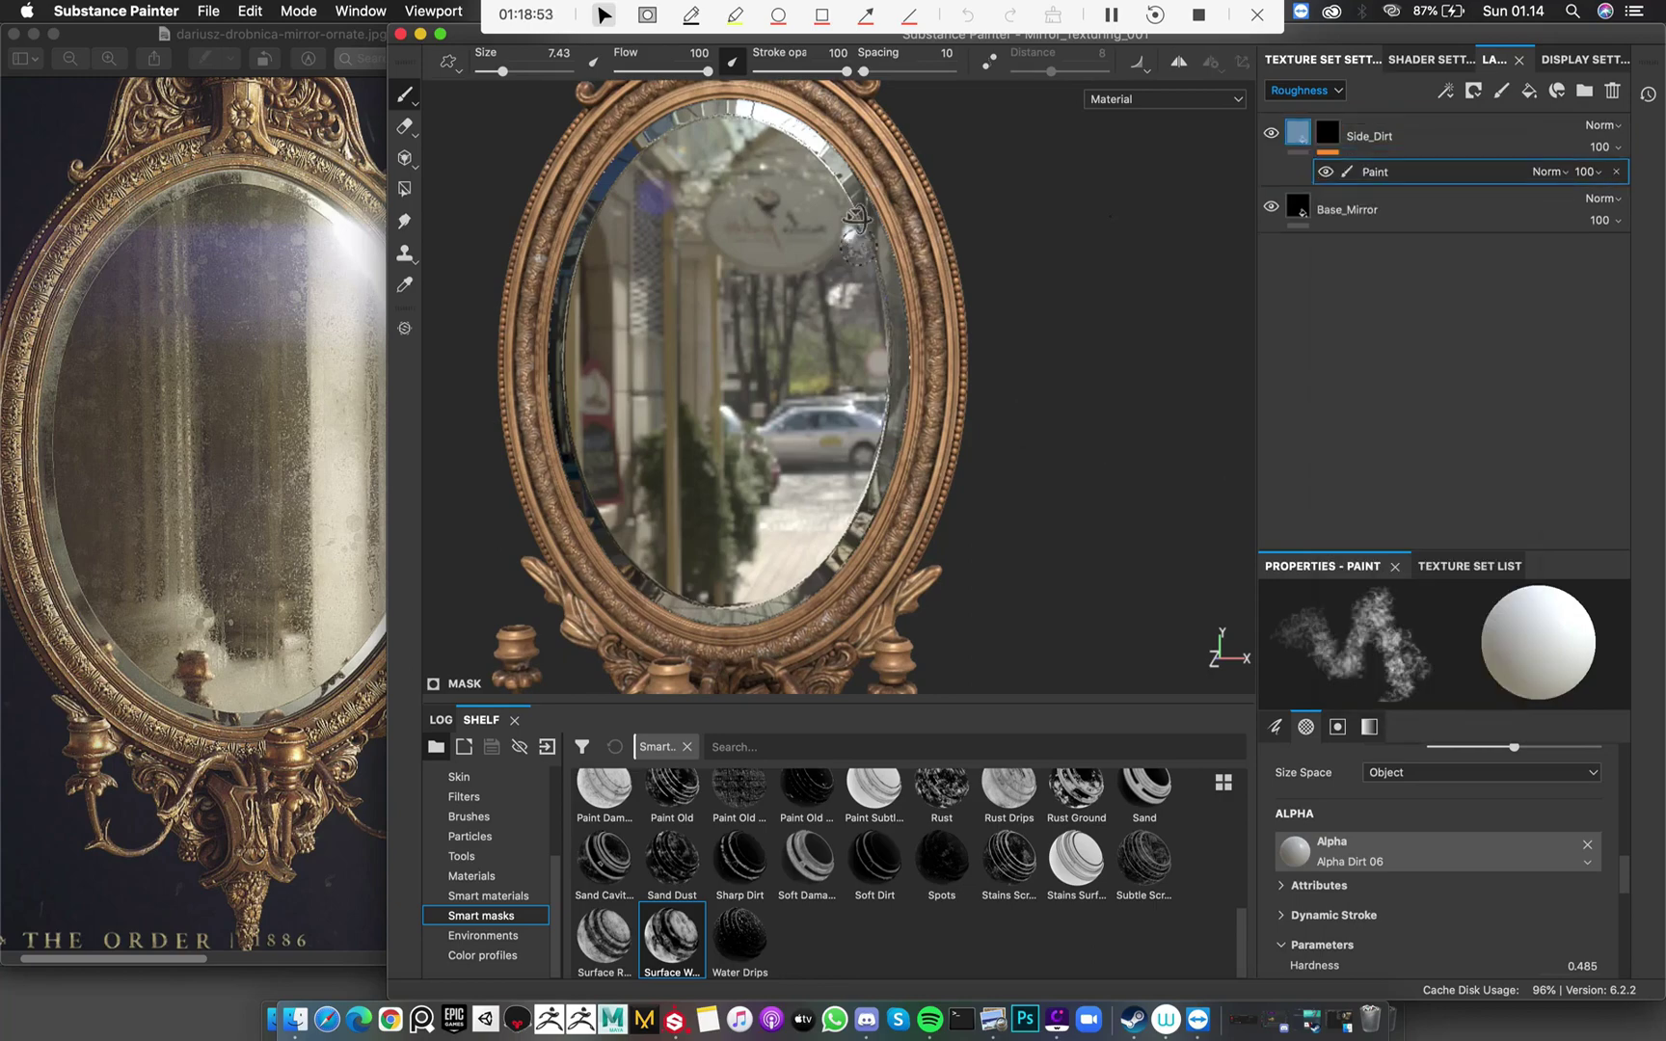
left_click_drag(856, 217, 1193, 216, "alt")
left_click(1178, 62)
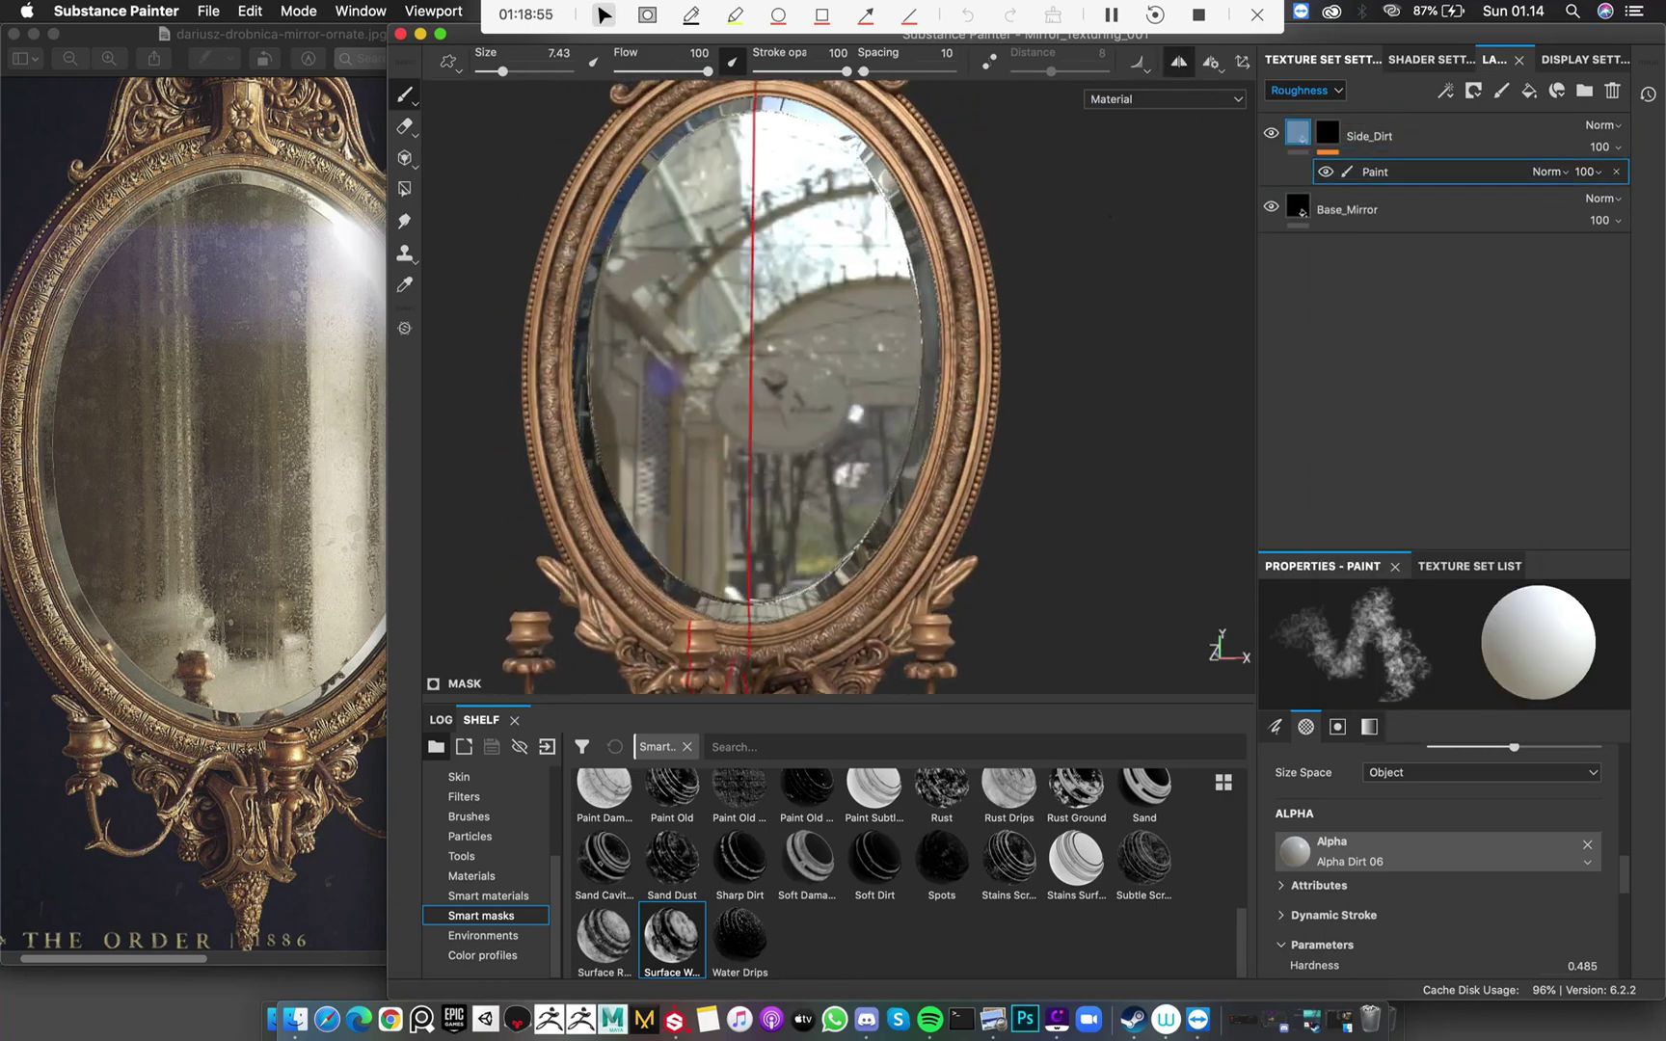
Set the dirt brush to size 6.9 and flow 40, and paint dirt along the glass's upper bevel
middle_click_drag(858, 232, 924, 433, "alt")
left_click_drag(924, 433, 858, 501, "alt")
right_click_drag(858, 501, 906, 540, "alt")
left_click_drag(849, 540, 926, 569, "alt")
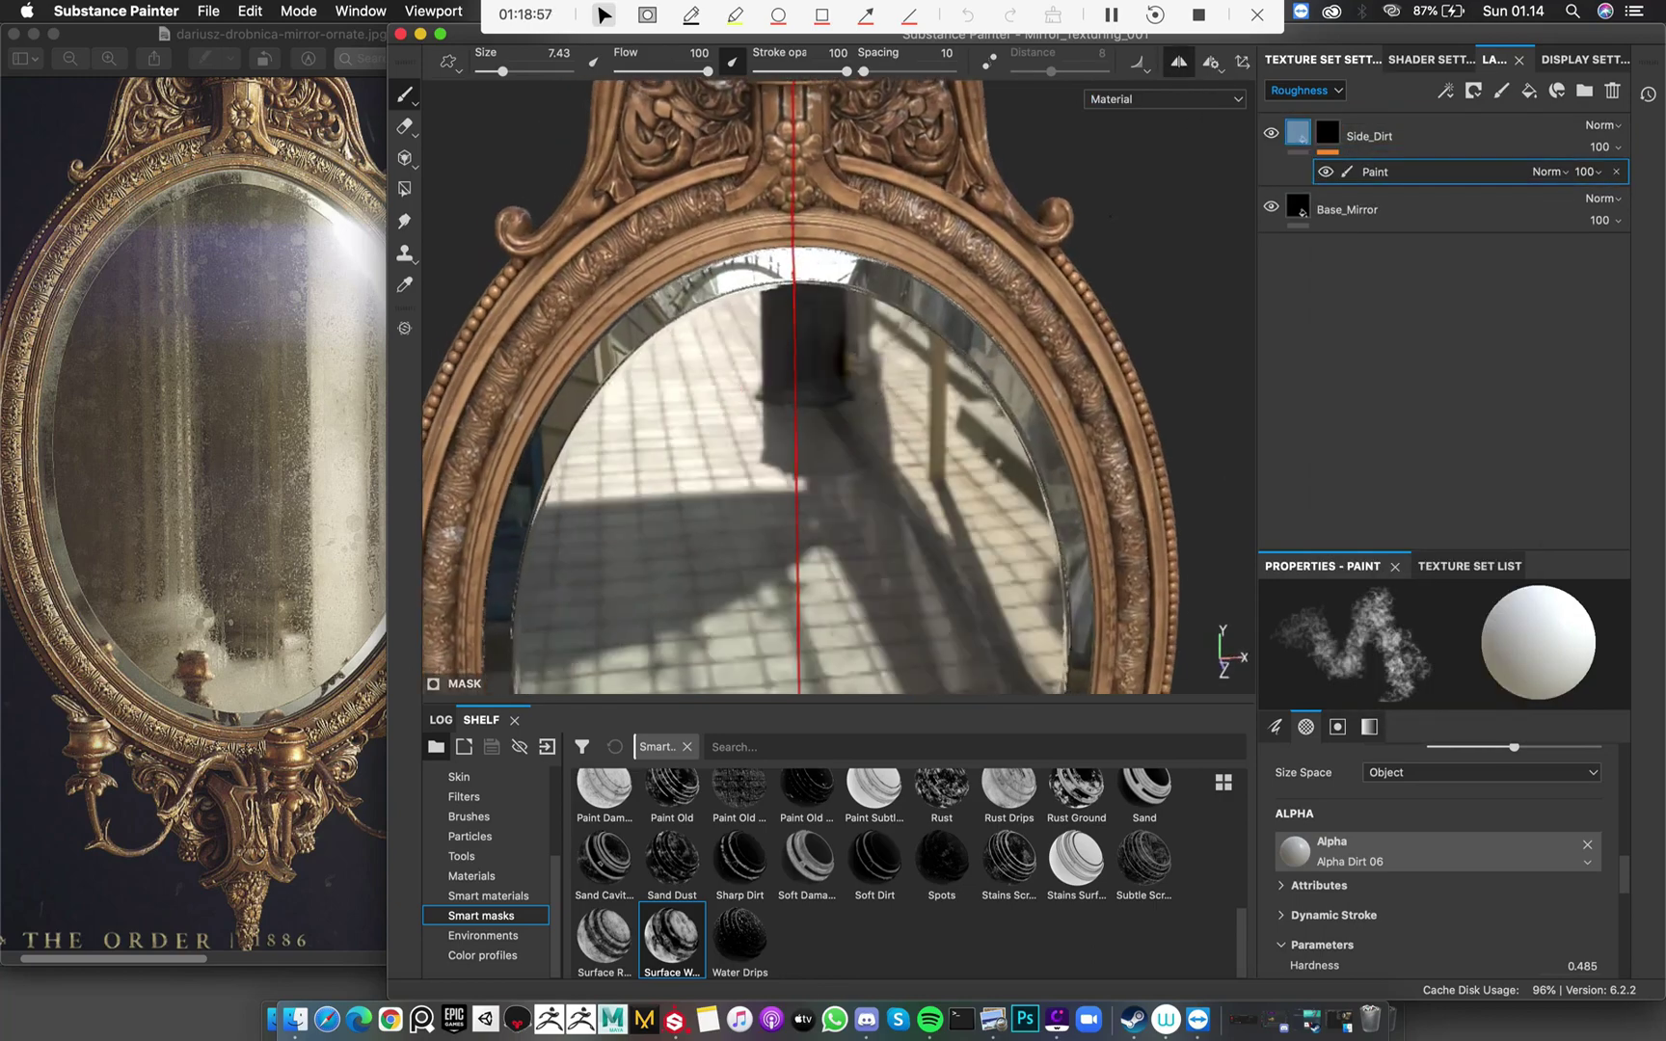
left_click_drag(949, 458, 991, 642, "alt")
mouse_move(786, 206)
right_mouse_down("super")
mouse_move(766, 205)
mouse_move(805, 205)
right_mouse_up("super")
mouse_move(786, 205)
left_mouse_down("super")
mouse_move(732, 205)
mouse_move(782, 205)
mouse_move(875, 303)
mouse_move(845, 224)
mouse_move(776, 229)
mouse_move(708, 265)
left_mouse_up("super")
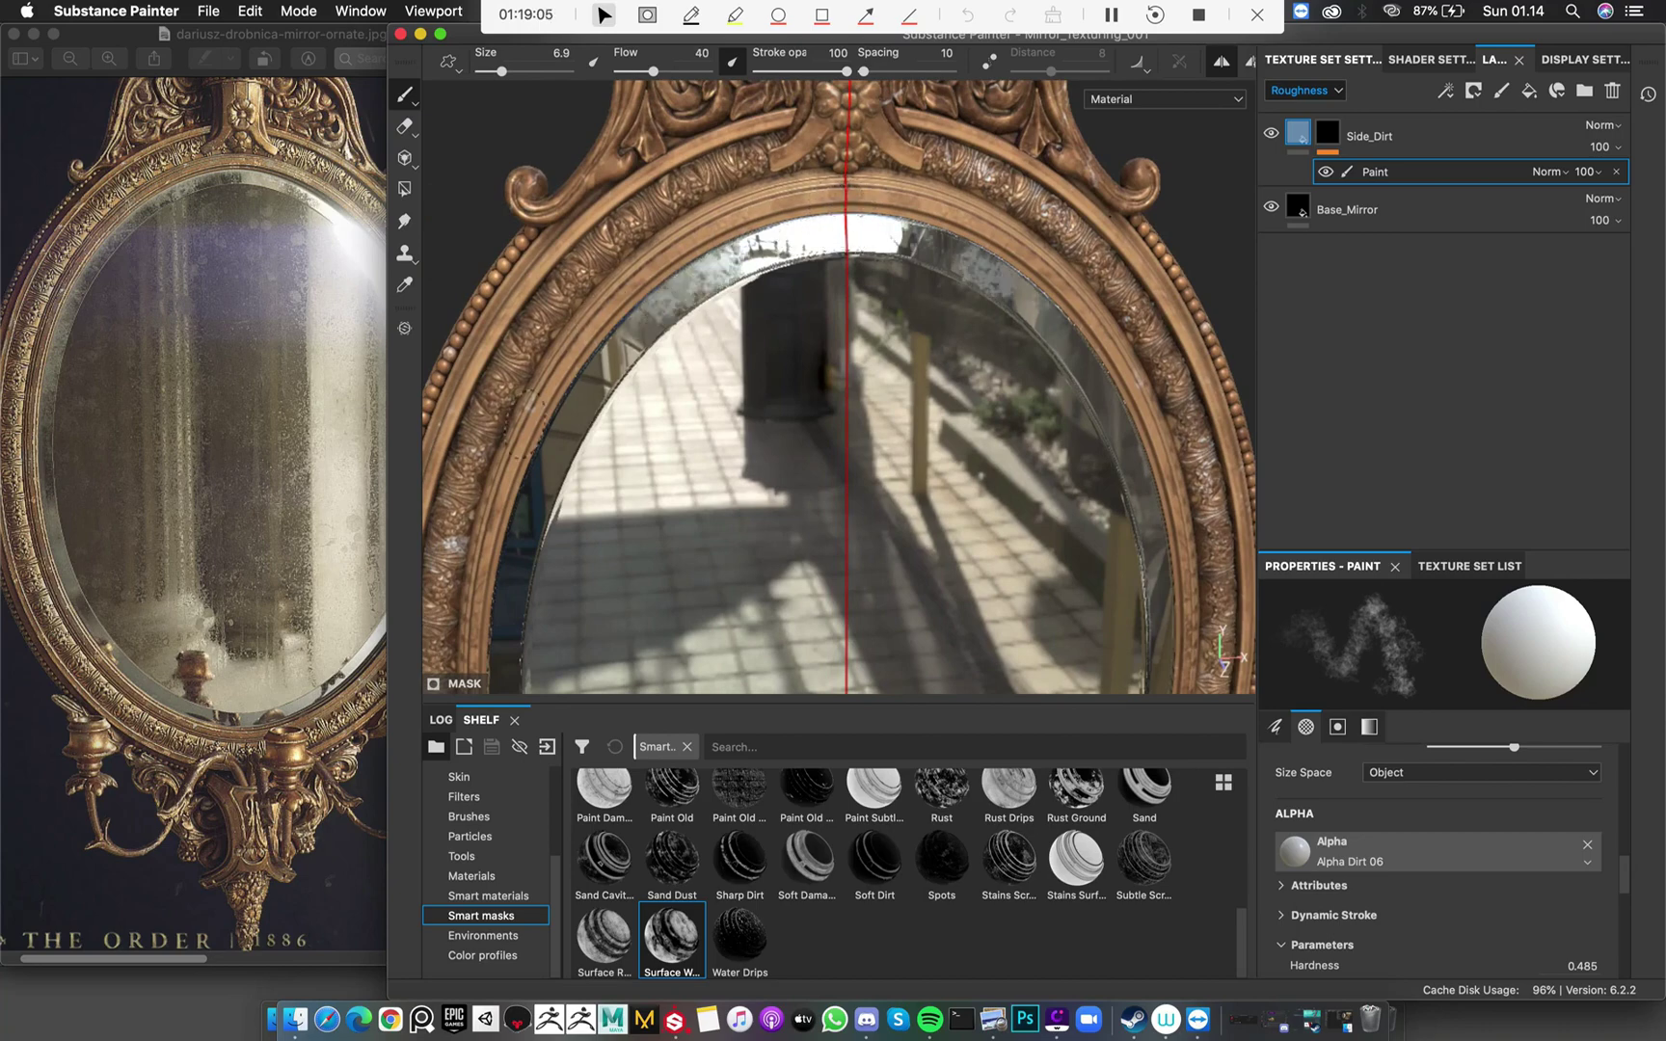
mouse_move(608, 314)
left_mouse_down()
mouse_move(542, 467)
mouse_move(786, 384)
left_mouse_up()
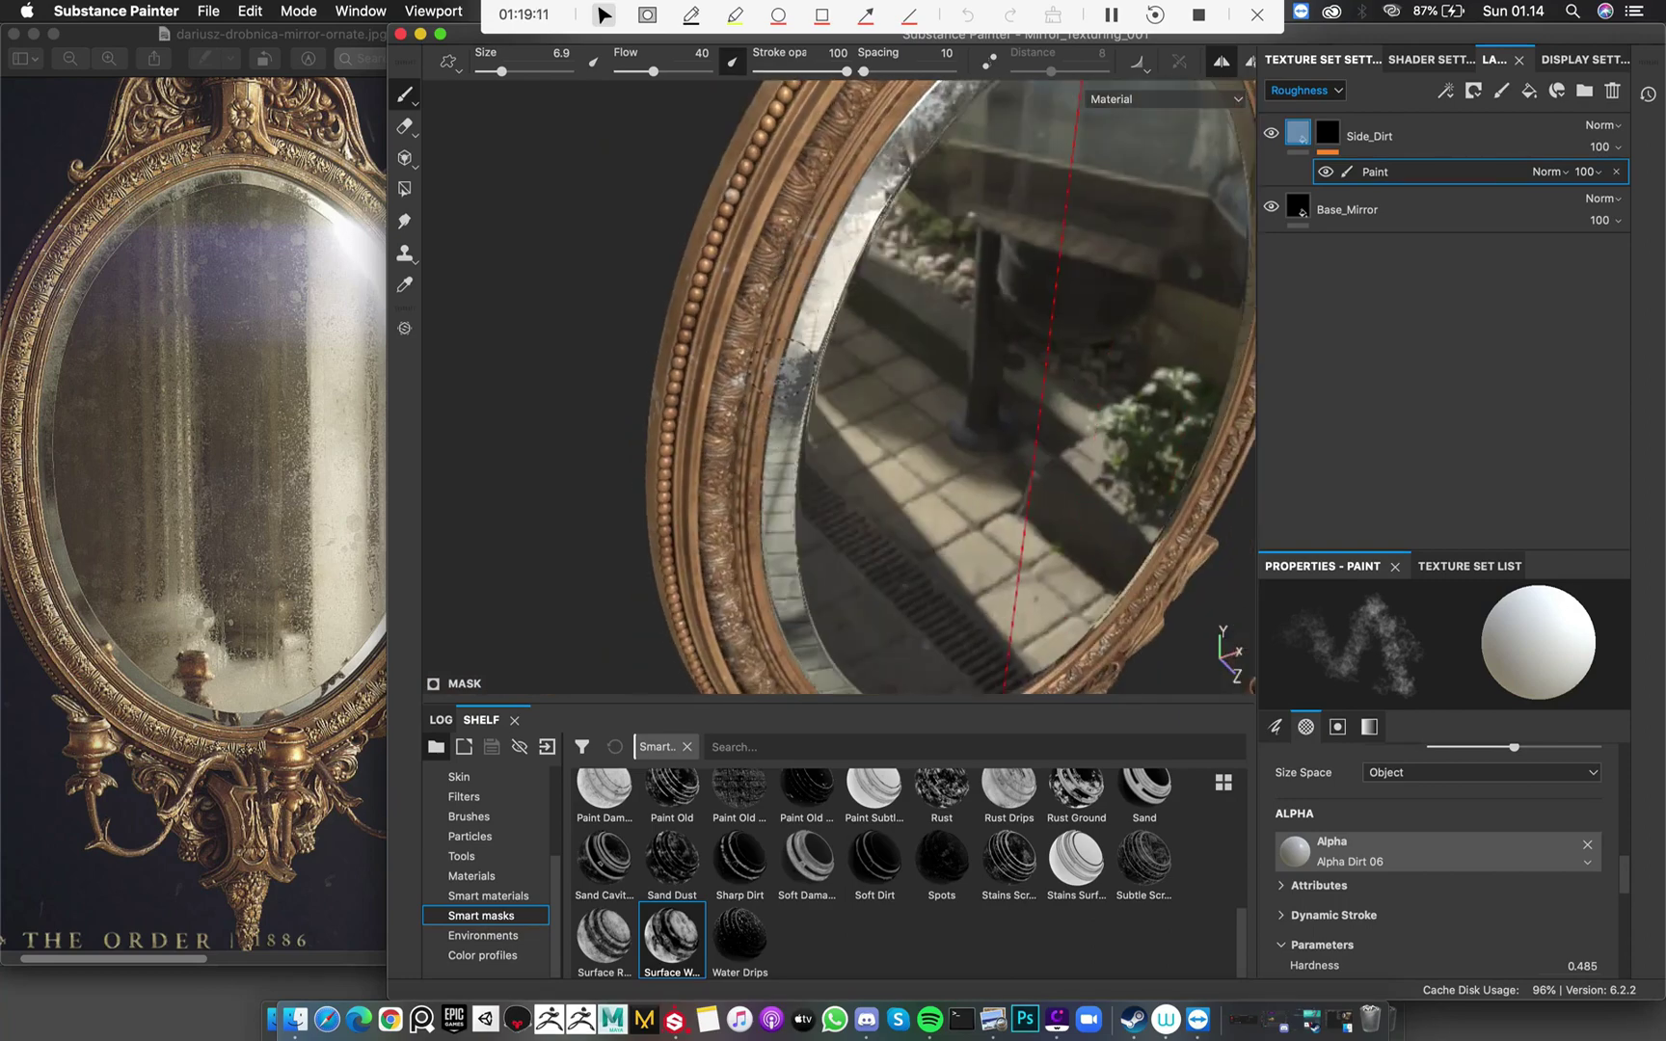
Lower the dirt brush's flow to 23
left_click_drag(744, 525, 867, 502, "alt")
scroll(1509, 872, "up", 5)
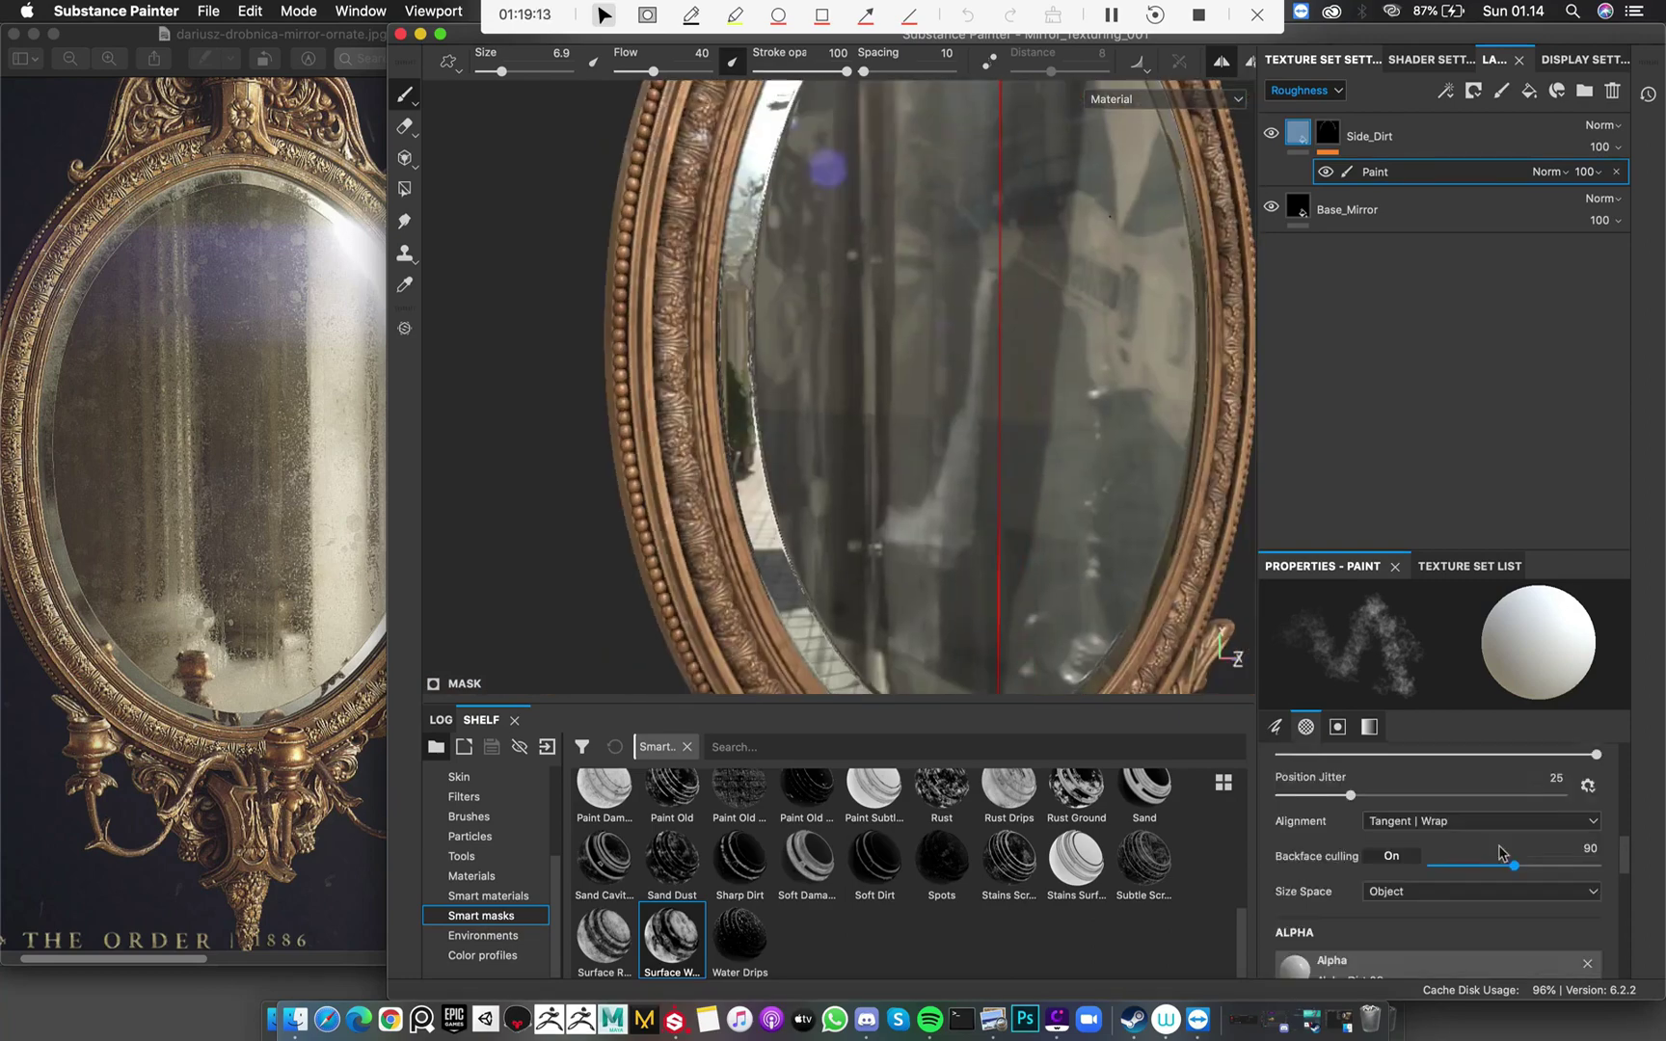
scroll(1427, 856, "down", 2)
left_click_drag(1427, 893, 1409, 893)
scroll(1493, 825, "up", 6)
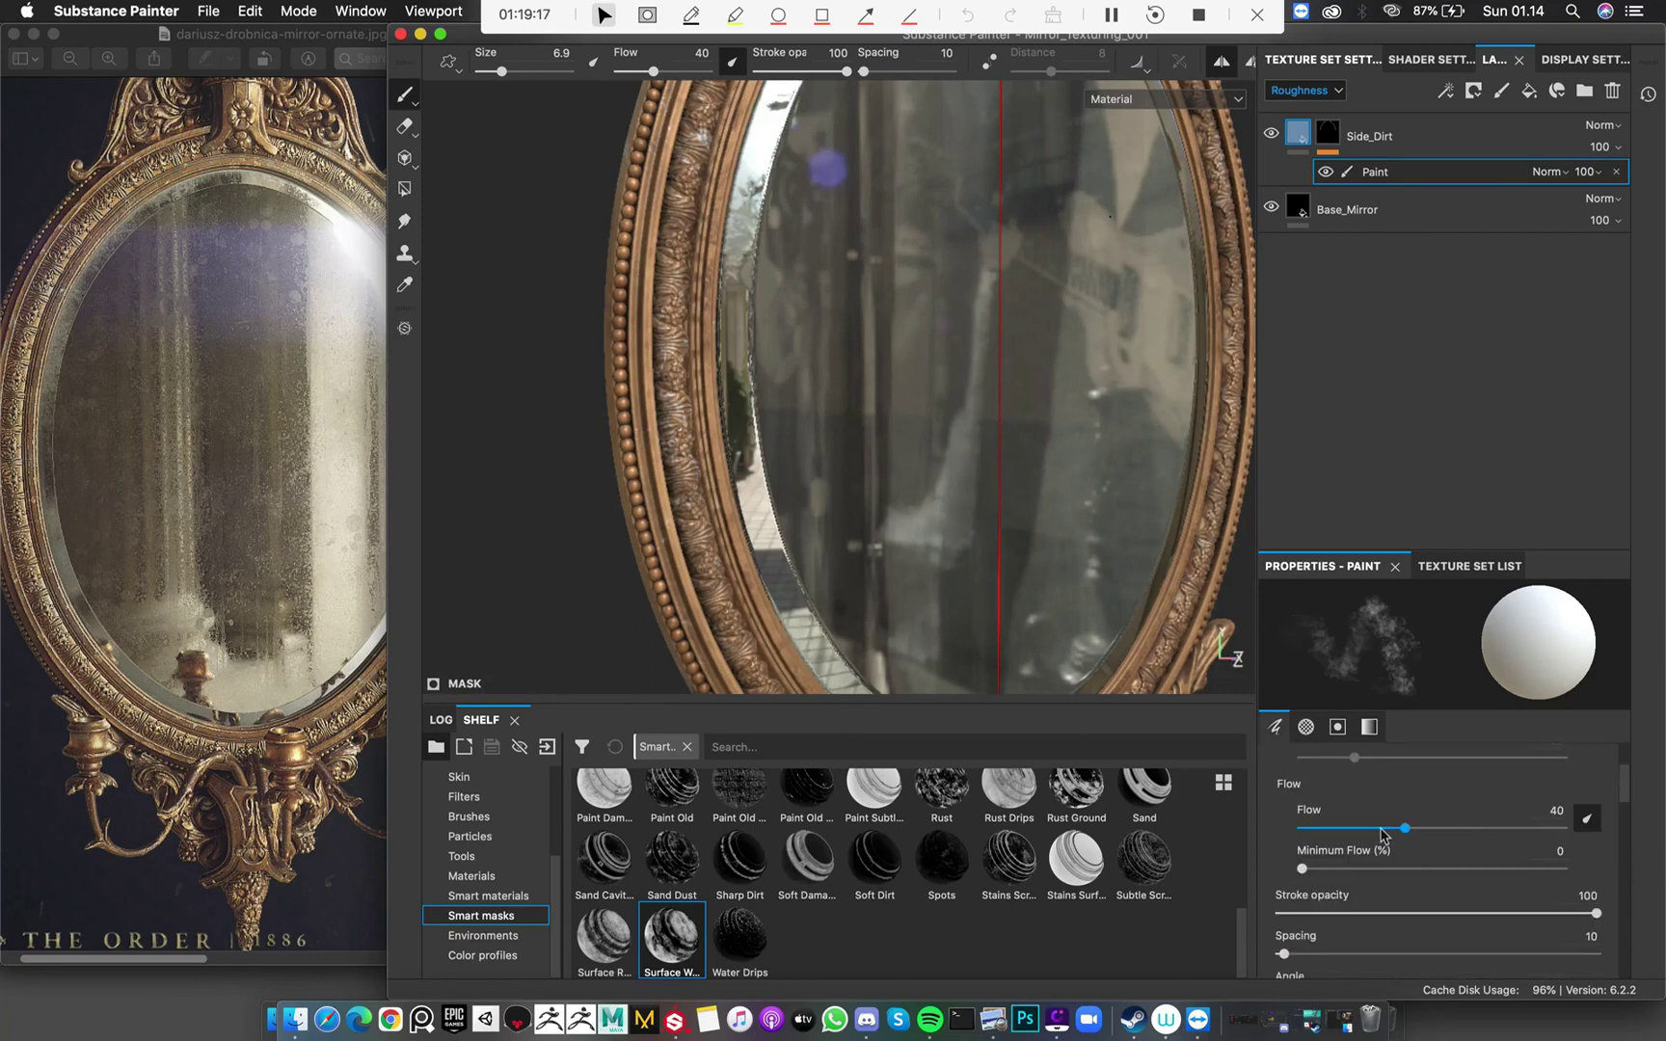
left_click_drag(1378, 829, 1360, 829)
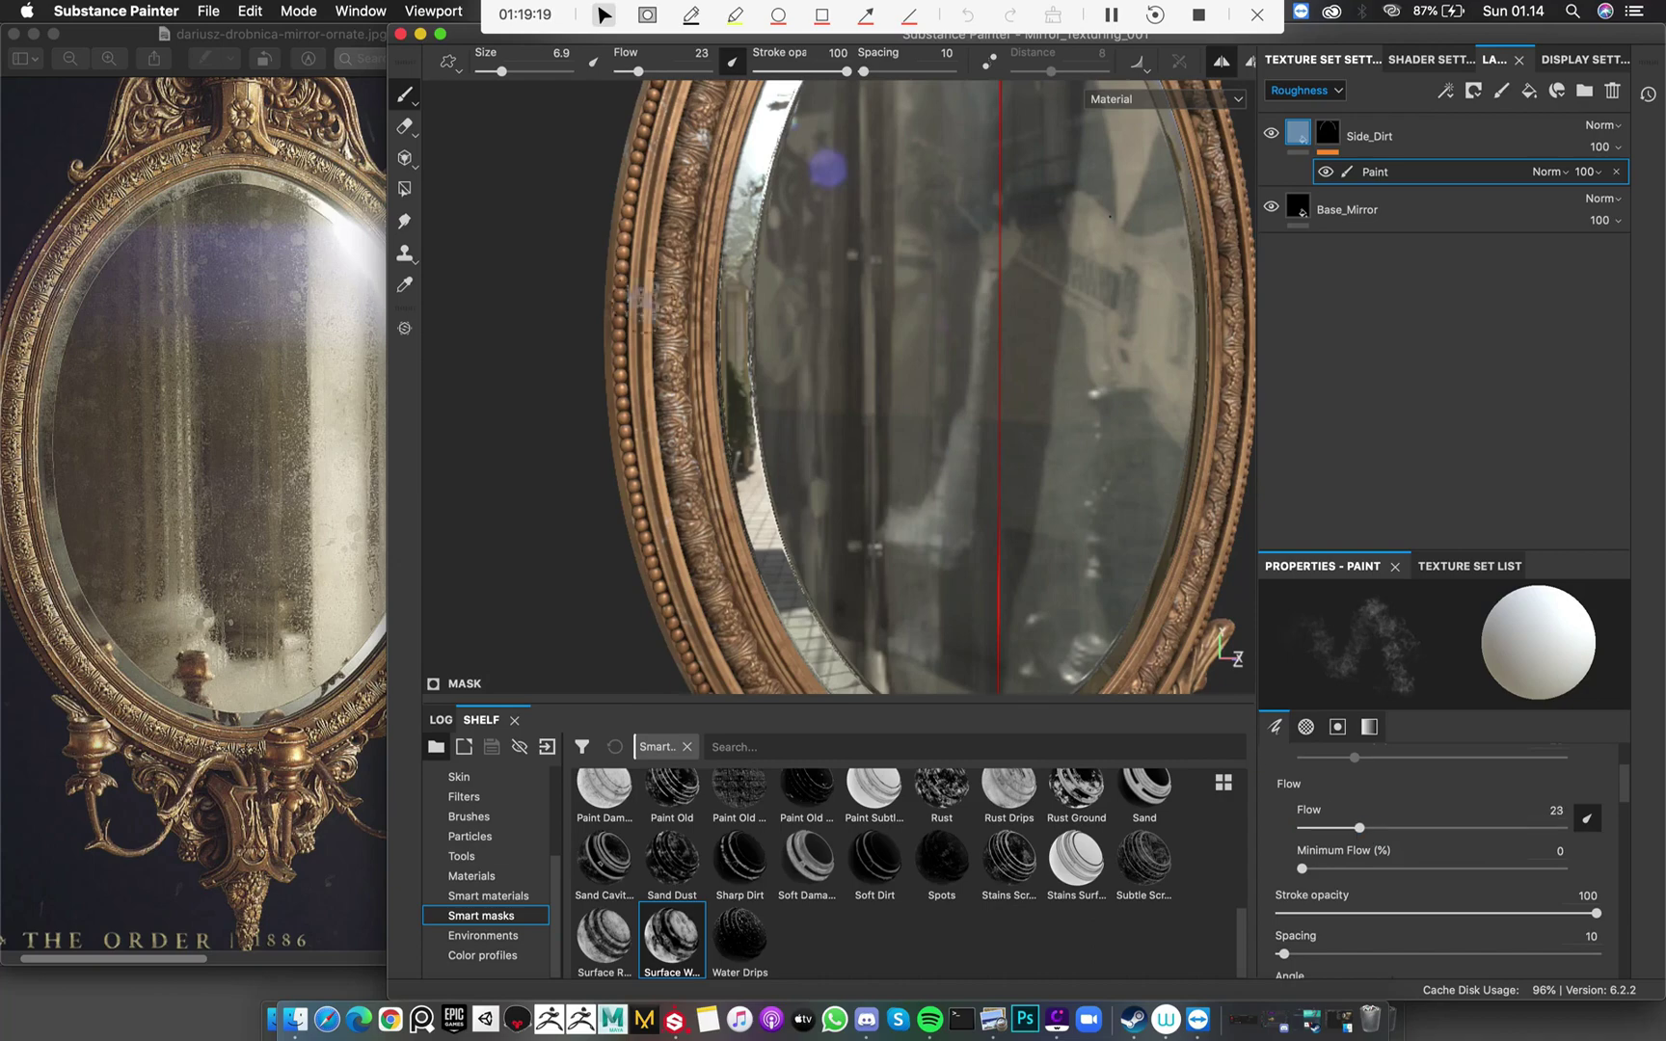
Paint dirt into the mask along the glass's lower bevel, touching it up with black before returning to white
left_click_drag(839, 226, 931, 241, "alt")
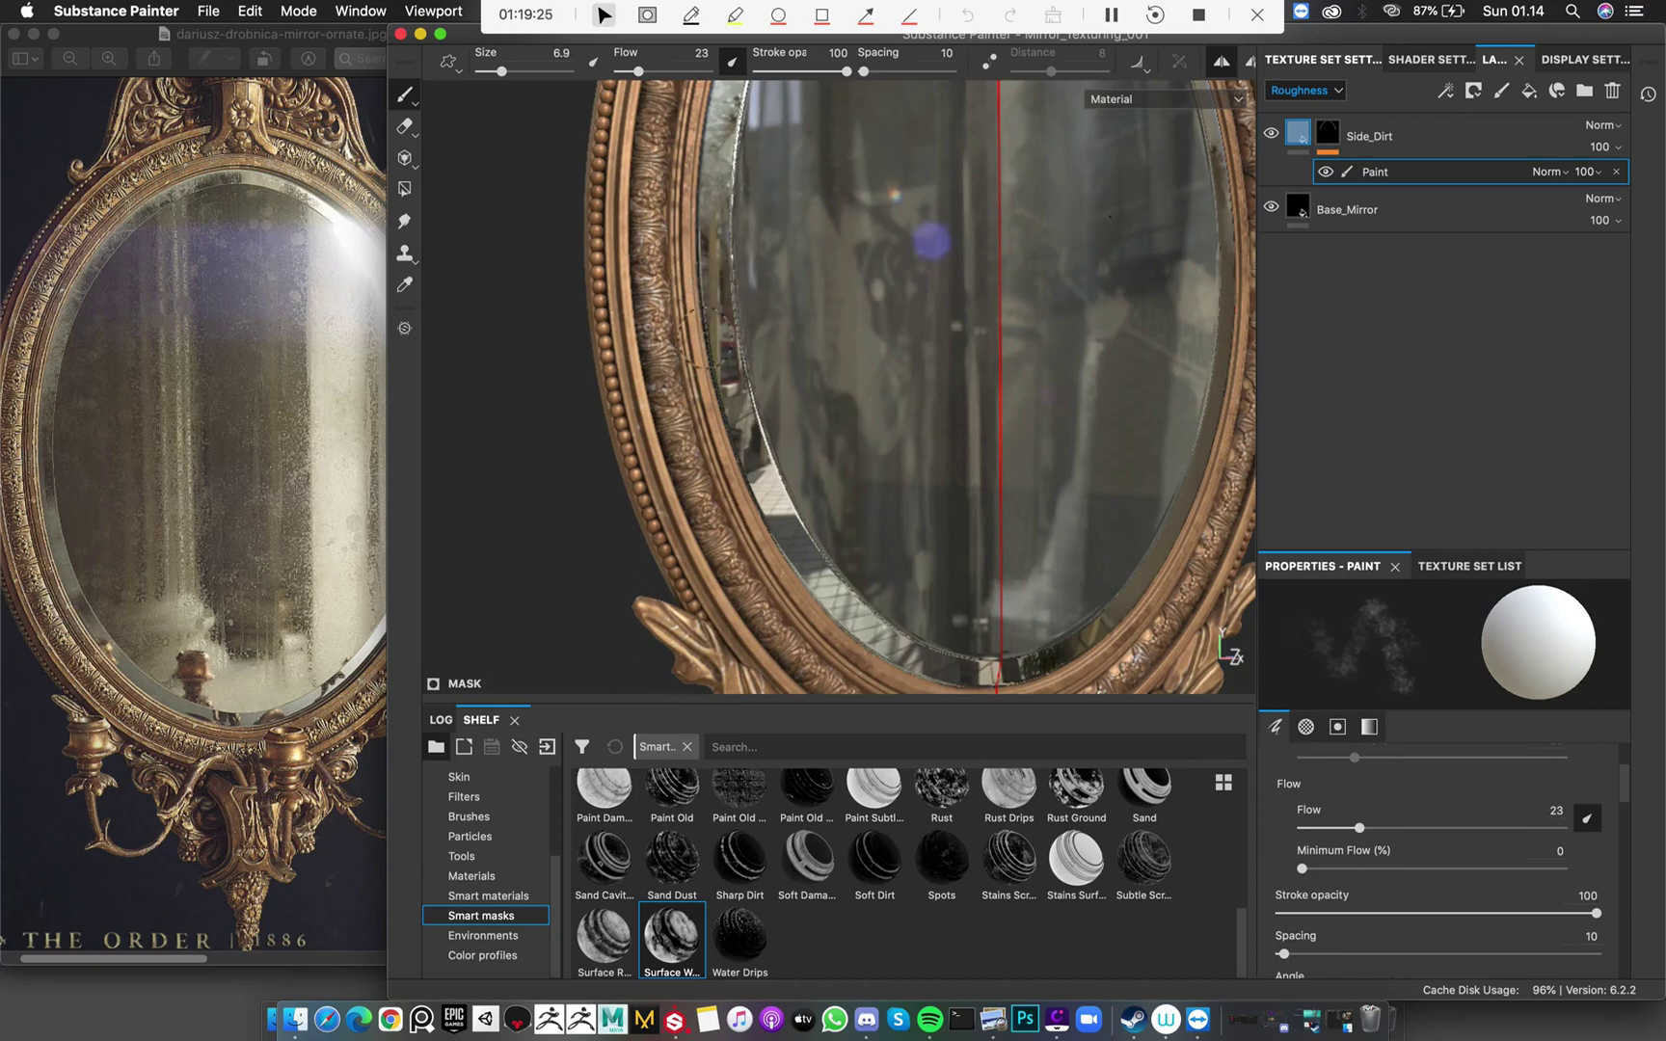
left_click_drag(716, 357, 683, 274, "alt")
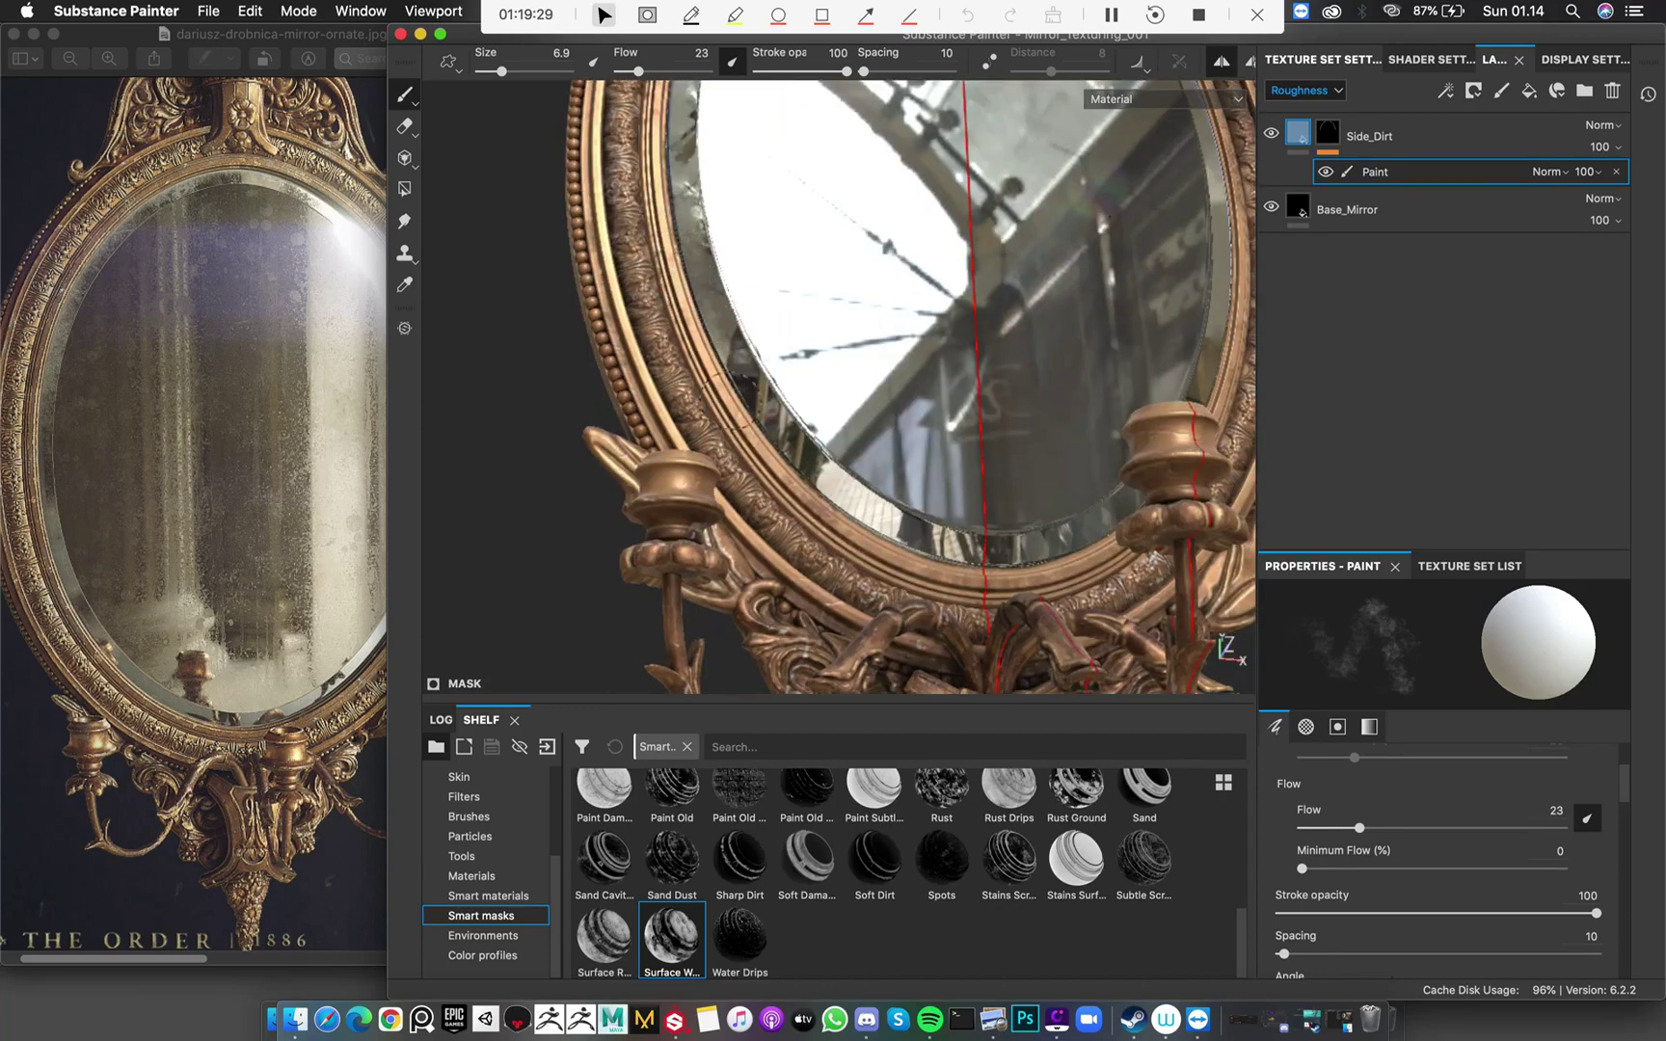
left_click_drag(740, 380, 887, 574)
mouse_move(738, 451)
left_mouse_down()
mouse_move(873, 549)
mouse_move(1007, 558)
mouse_move(914, 540)
left_mouse_up()
key("x")
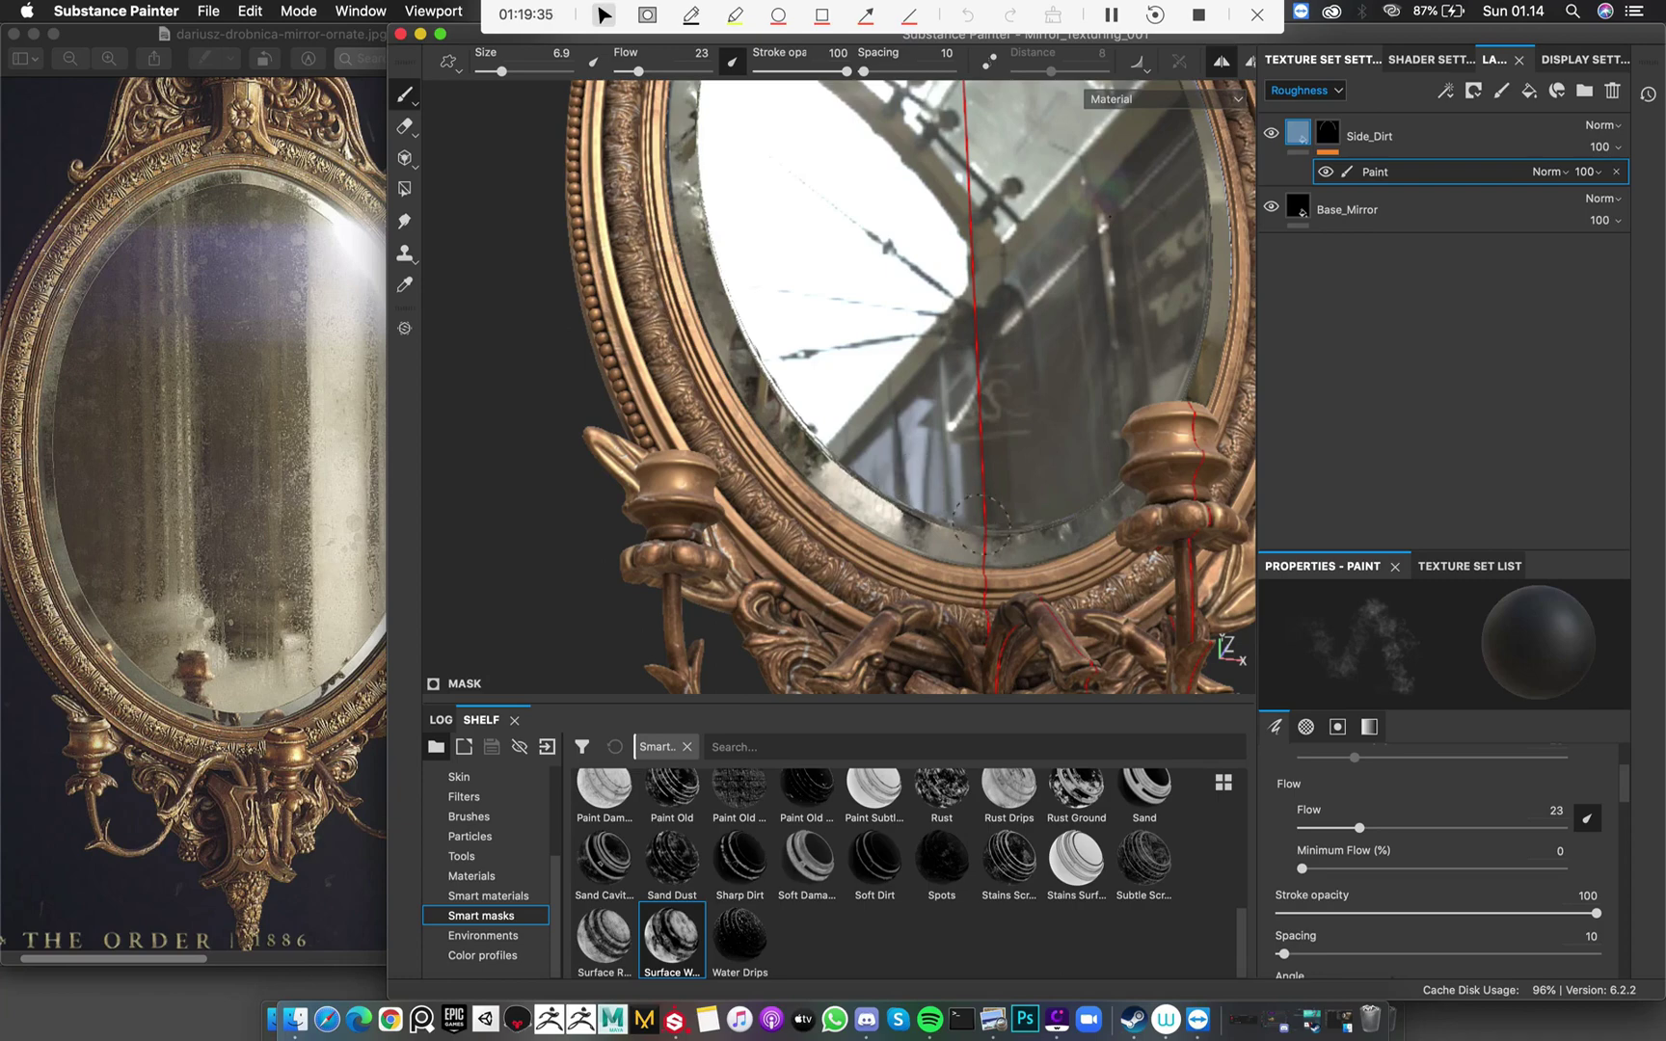
key("x")
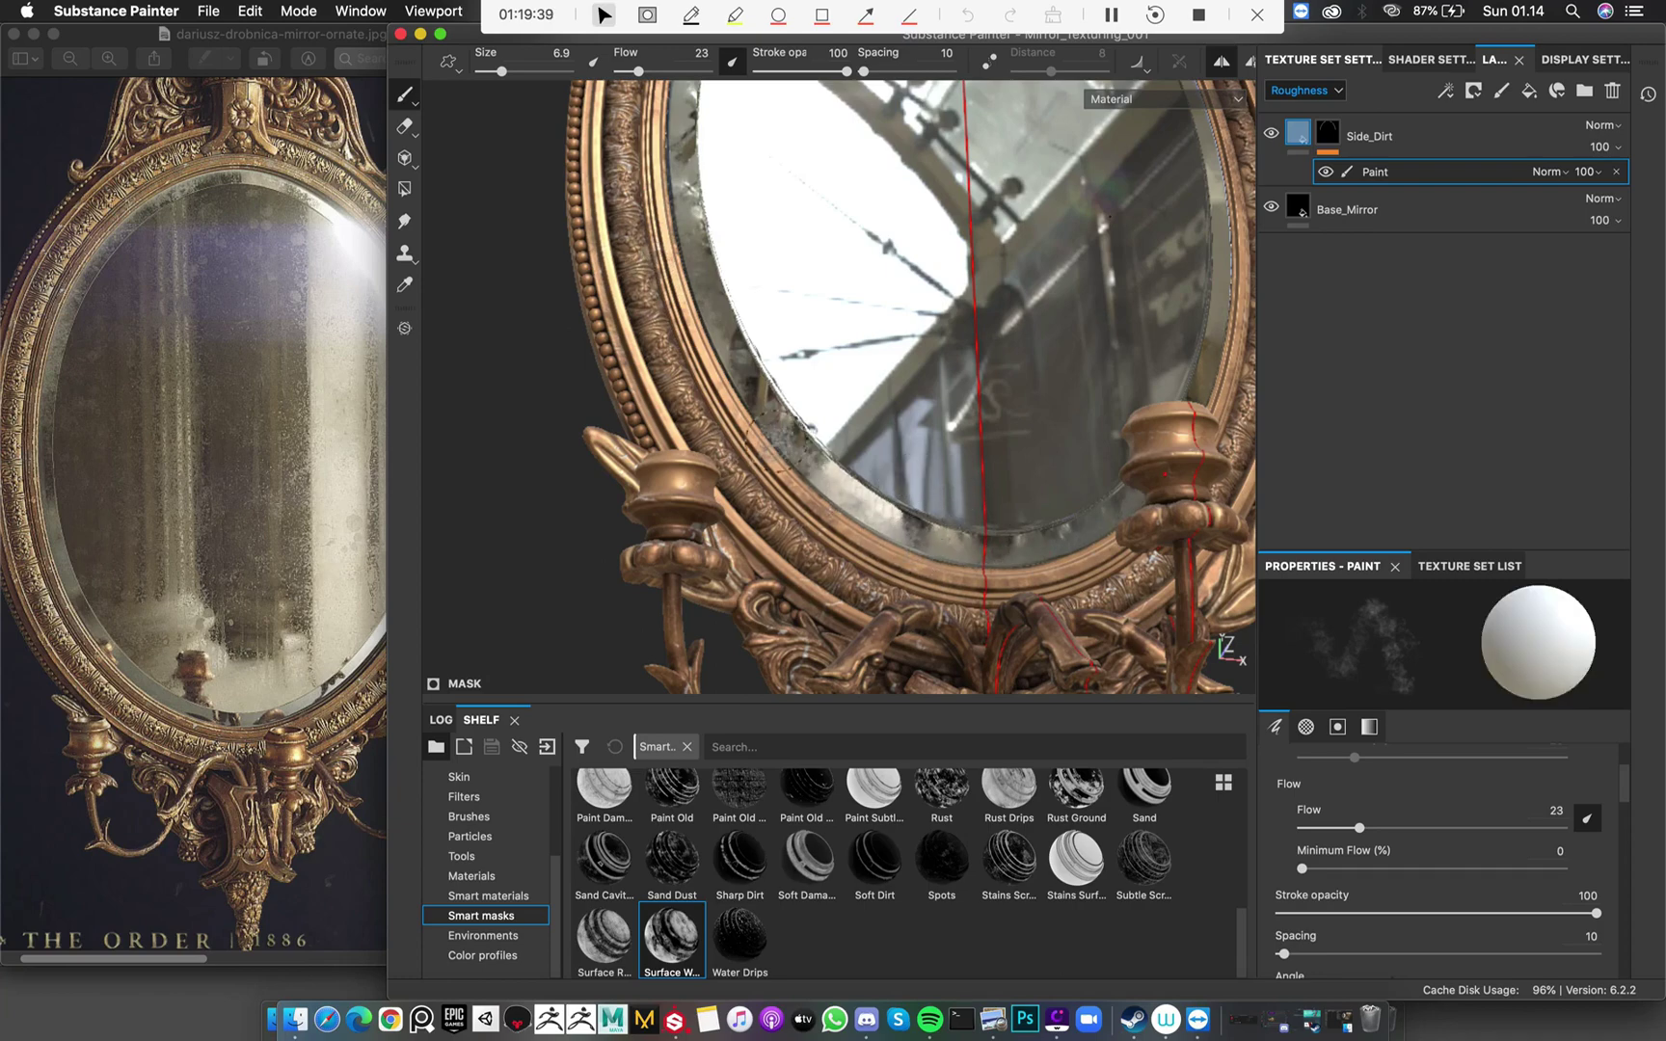
Touch up the dirt around the glass's upper bevel, alternating between black and white paint
mouse_move(827, 424)
left_mouse_down("alt")
mouse_move(967, 289)
mouse_move(901, 494)
mouse_move(867, 540)
left_mouse_up("alt")
right_click_drag(946, 293, 1162, 493, "alt")
middle_click_drag(1162, 494, 1046, 612, "alt")
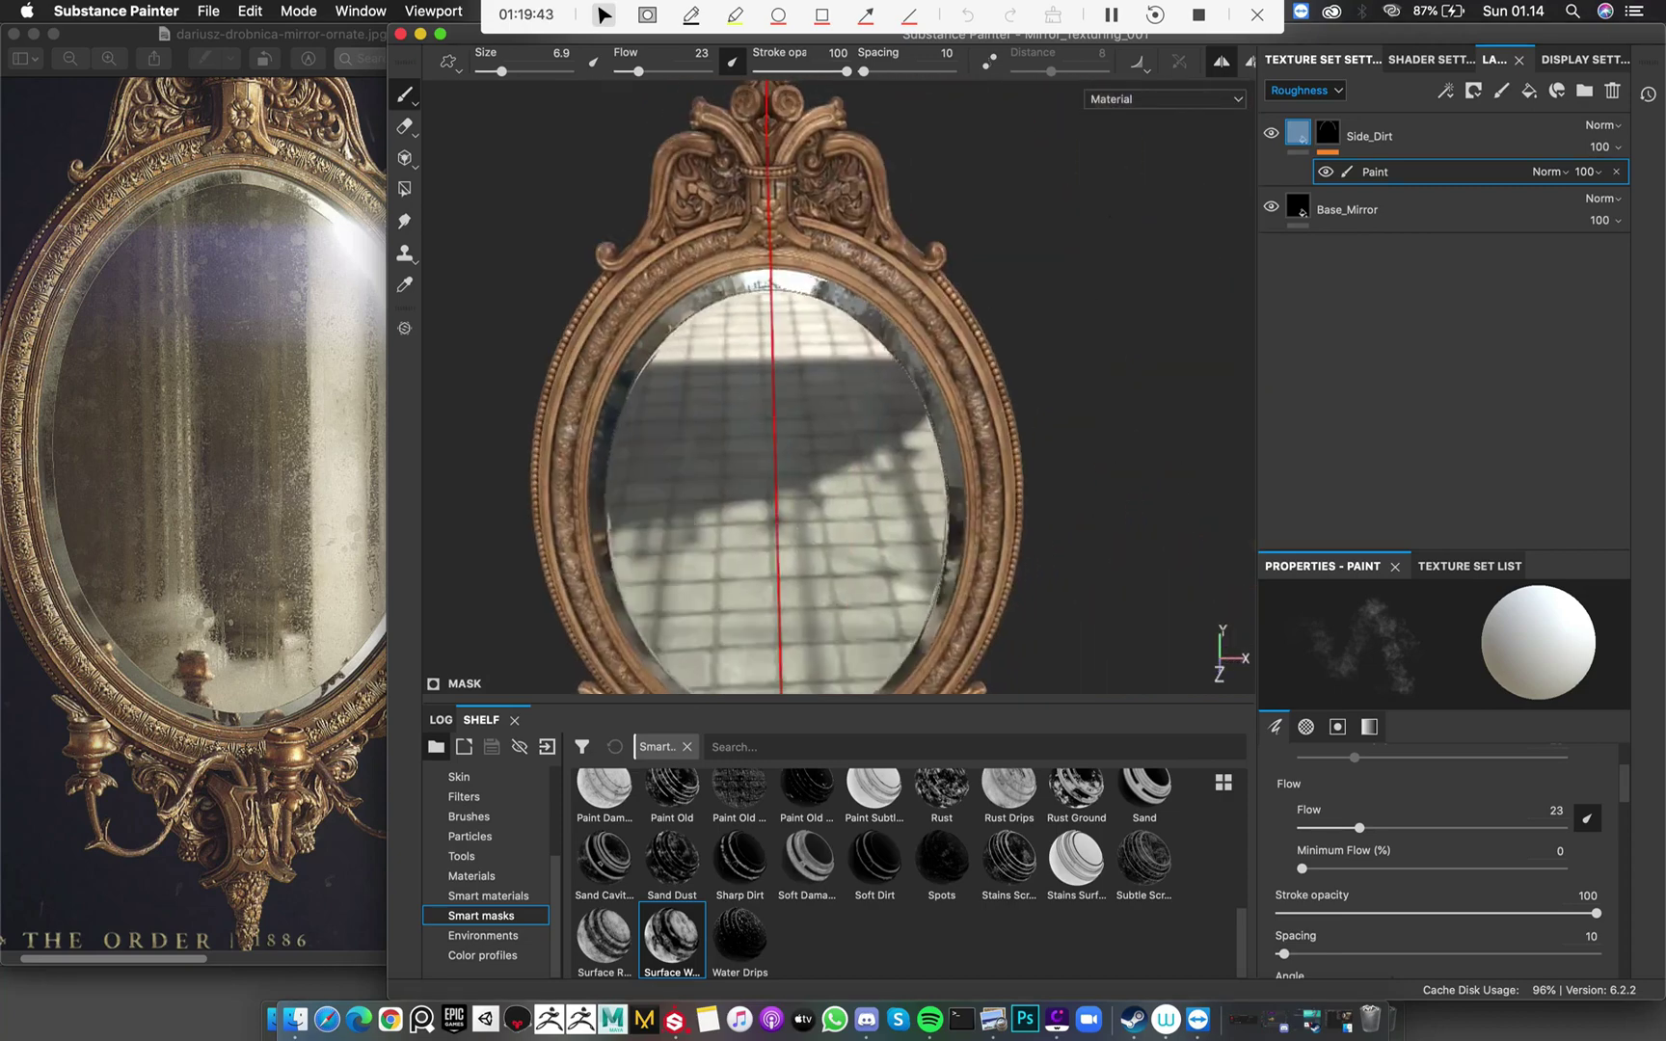
right_click_drag(868, 434, 973, 501, "alt")
middle_click_drag(863, 275, 866, 308, "alt")
key("x")
mouse_move(869, 307)
left_mouse_down("alt")
mouse_move(865, 335)
mouse_move(826, 276)
mouse_move(848, 287)
mouse_move(772, 218)
mouse_move(699, 224)
left_mouse_up("alt")
key("x")
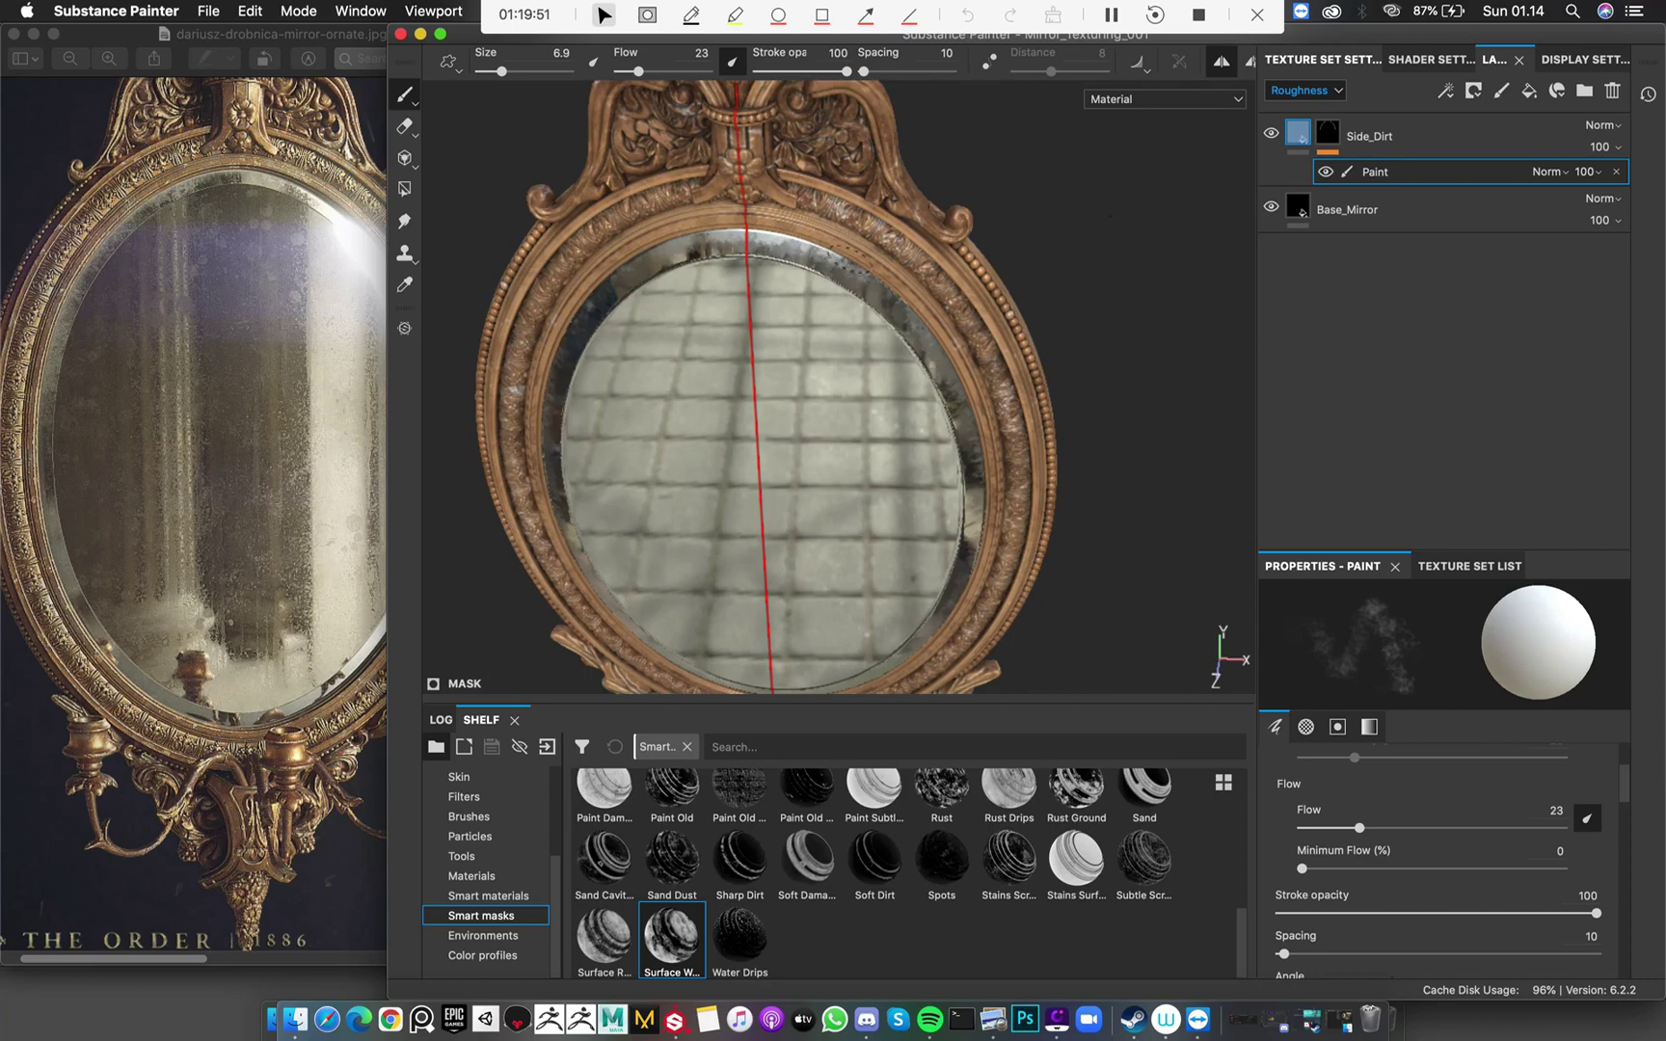
Continue painting dirt down the right-hand bevel of the glass to its lower edge
left_click_drag(950, 319, 894, 255, "alt")
middle_click_drag(985, 402, 882, 321, "alt")
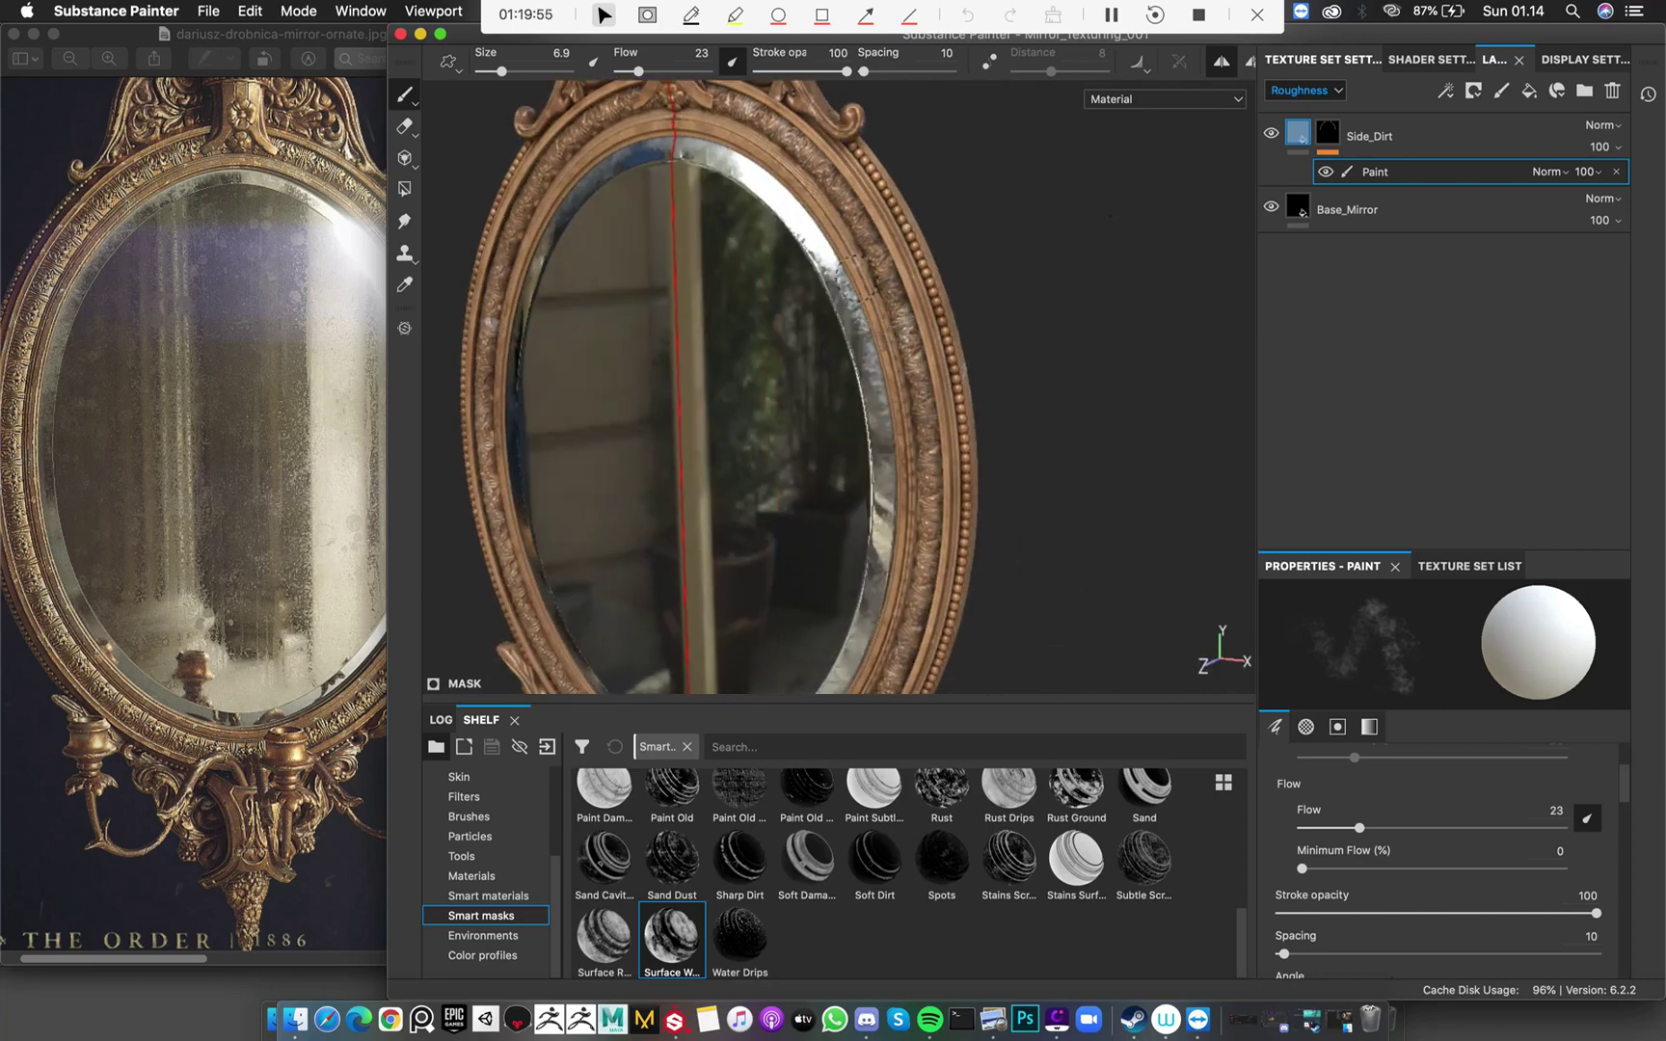
left_click_drag(896, 347, 873, 270, "alt")
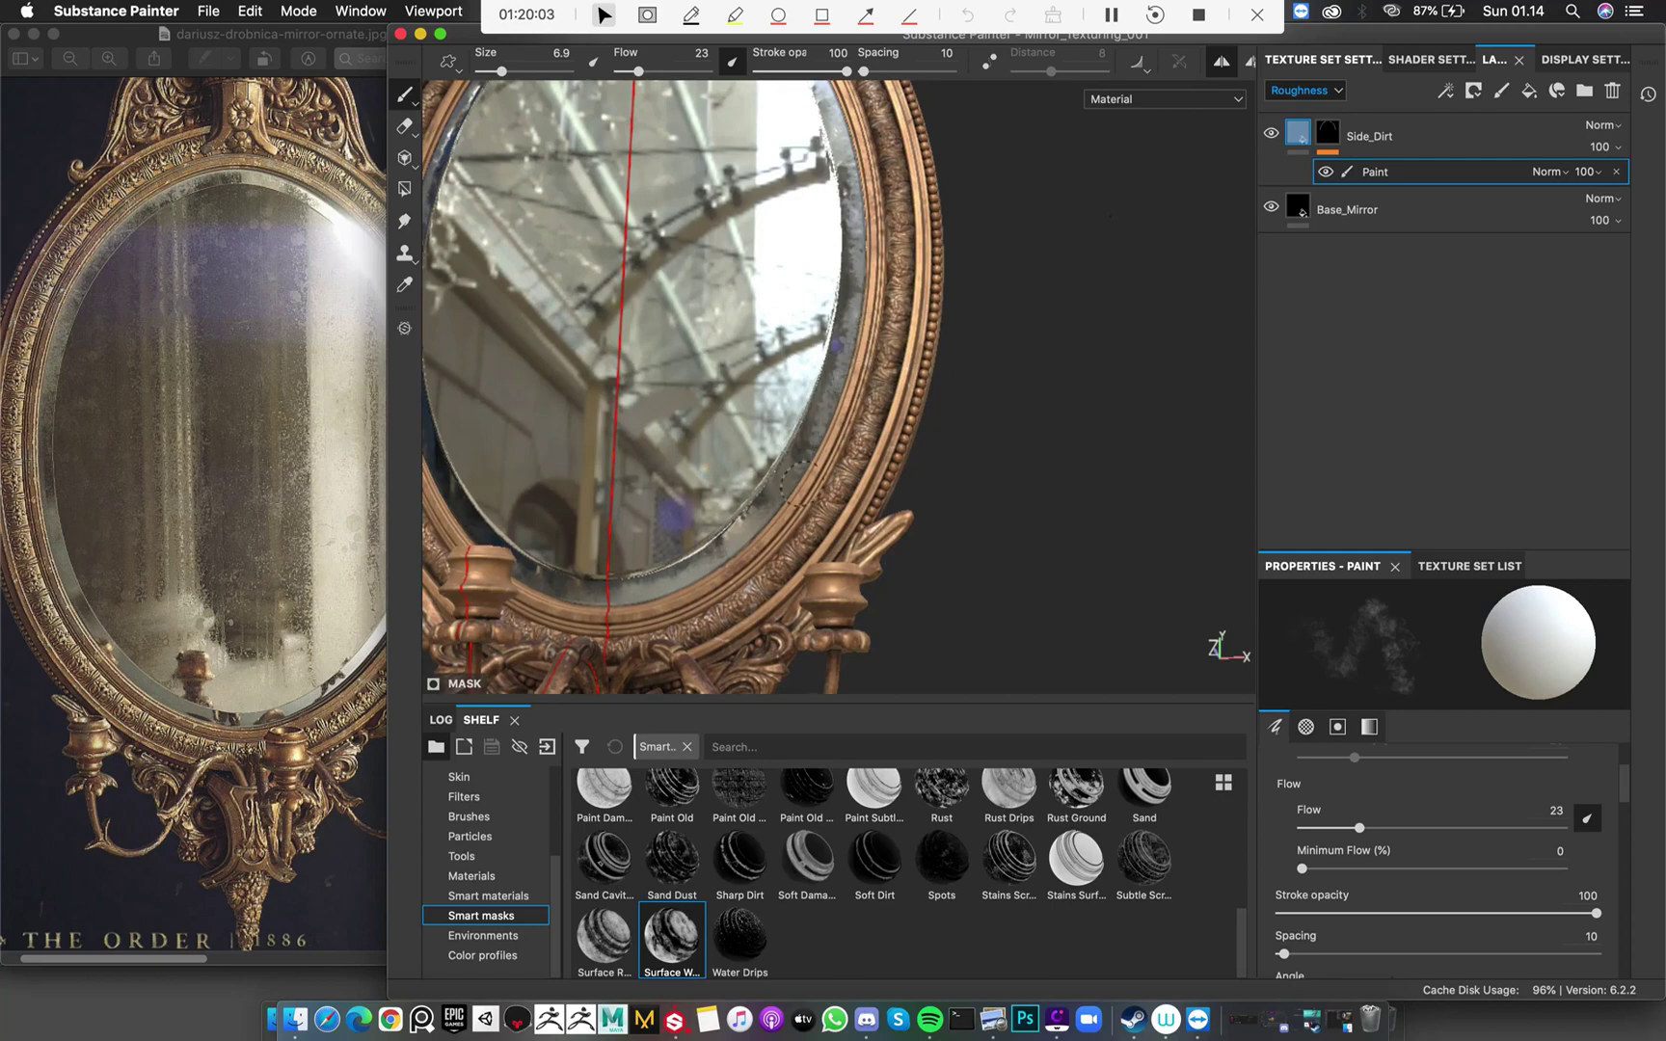
left_click_drag(809, 516, 762, 364, "alt")
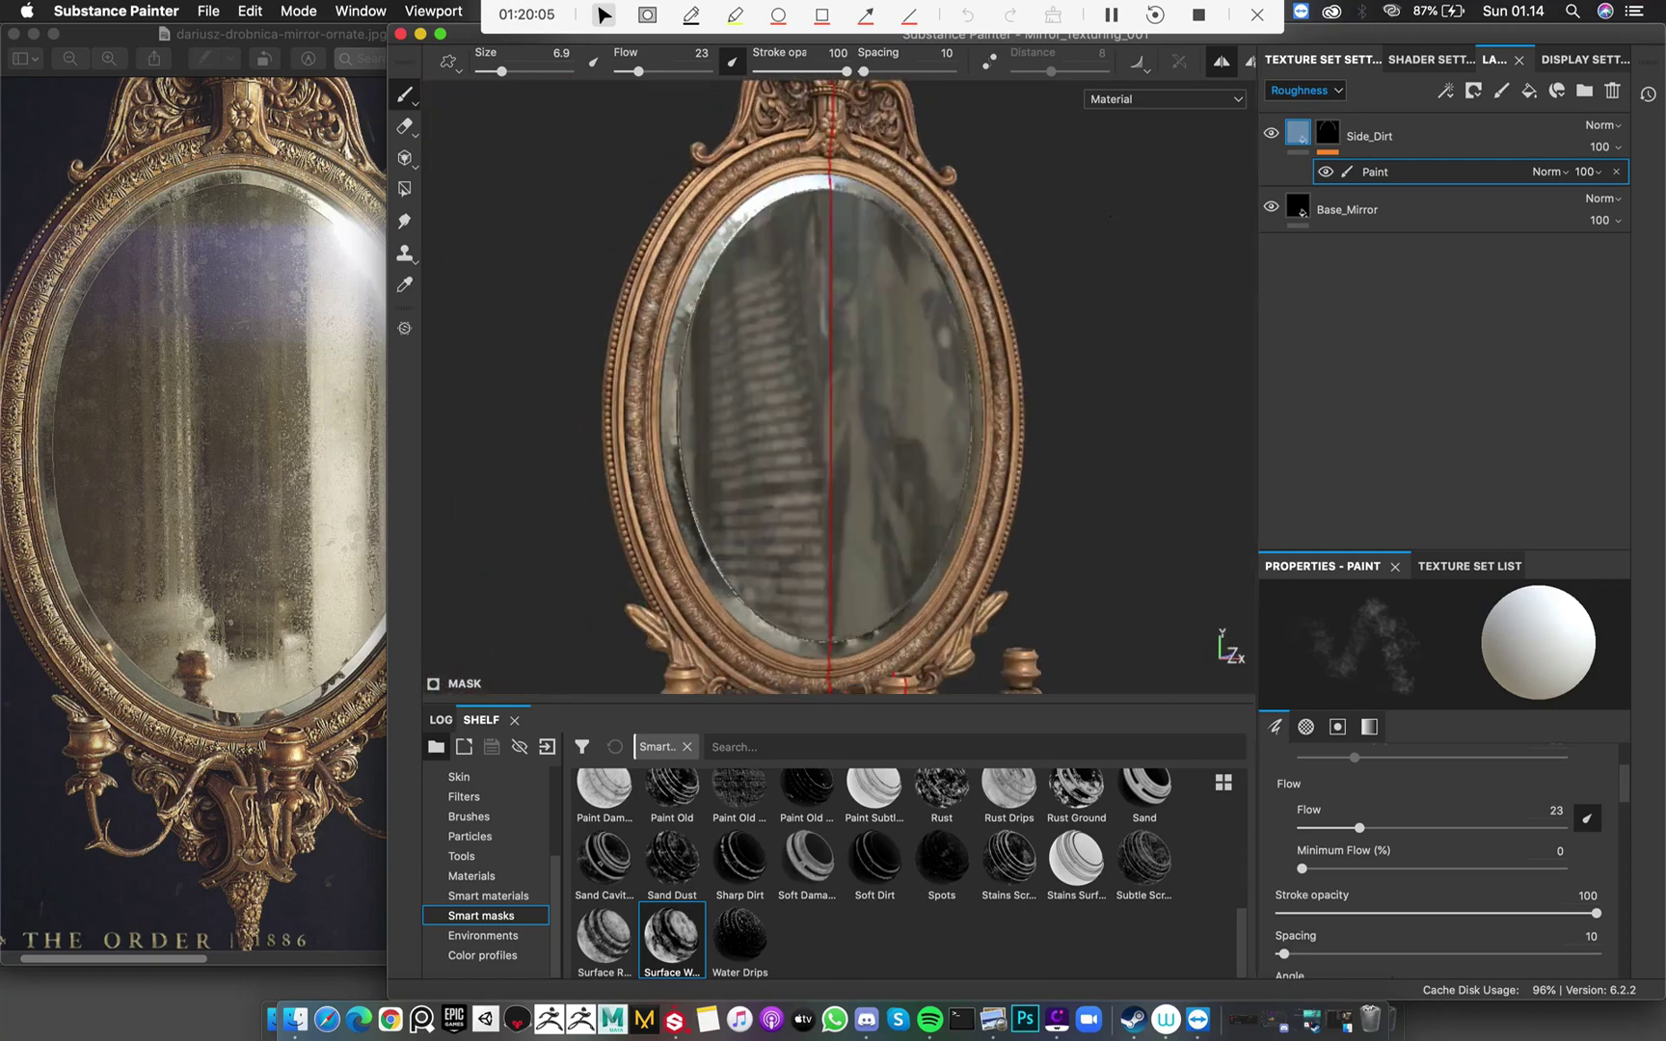
Examine the Side_Dirt mask on its own and return the viewport to the Material view
left_click(1327, 132, "alt")
scroll(912, 421, "up", 3)
left_click_drag(912, 421, 848, 357, "alt")
key("m")
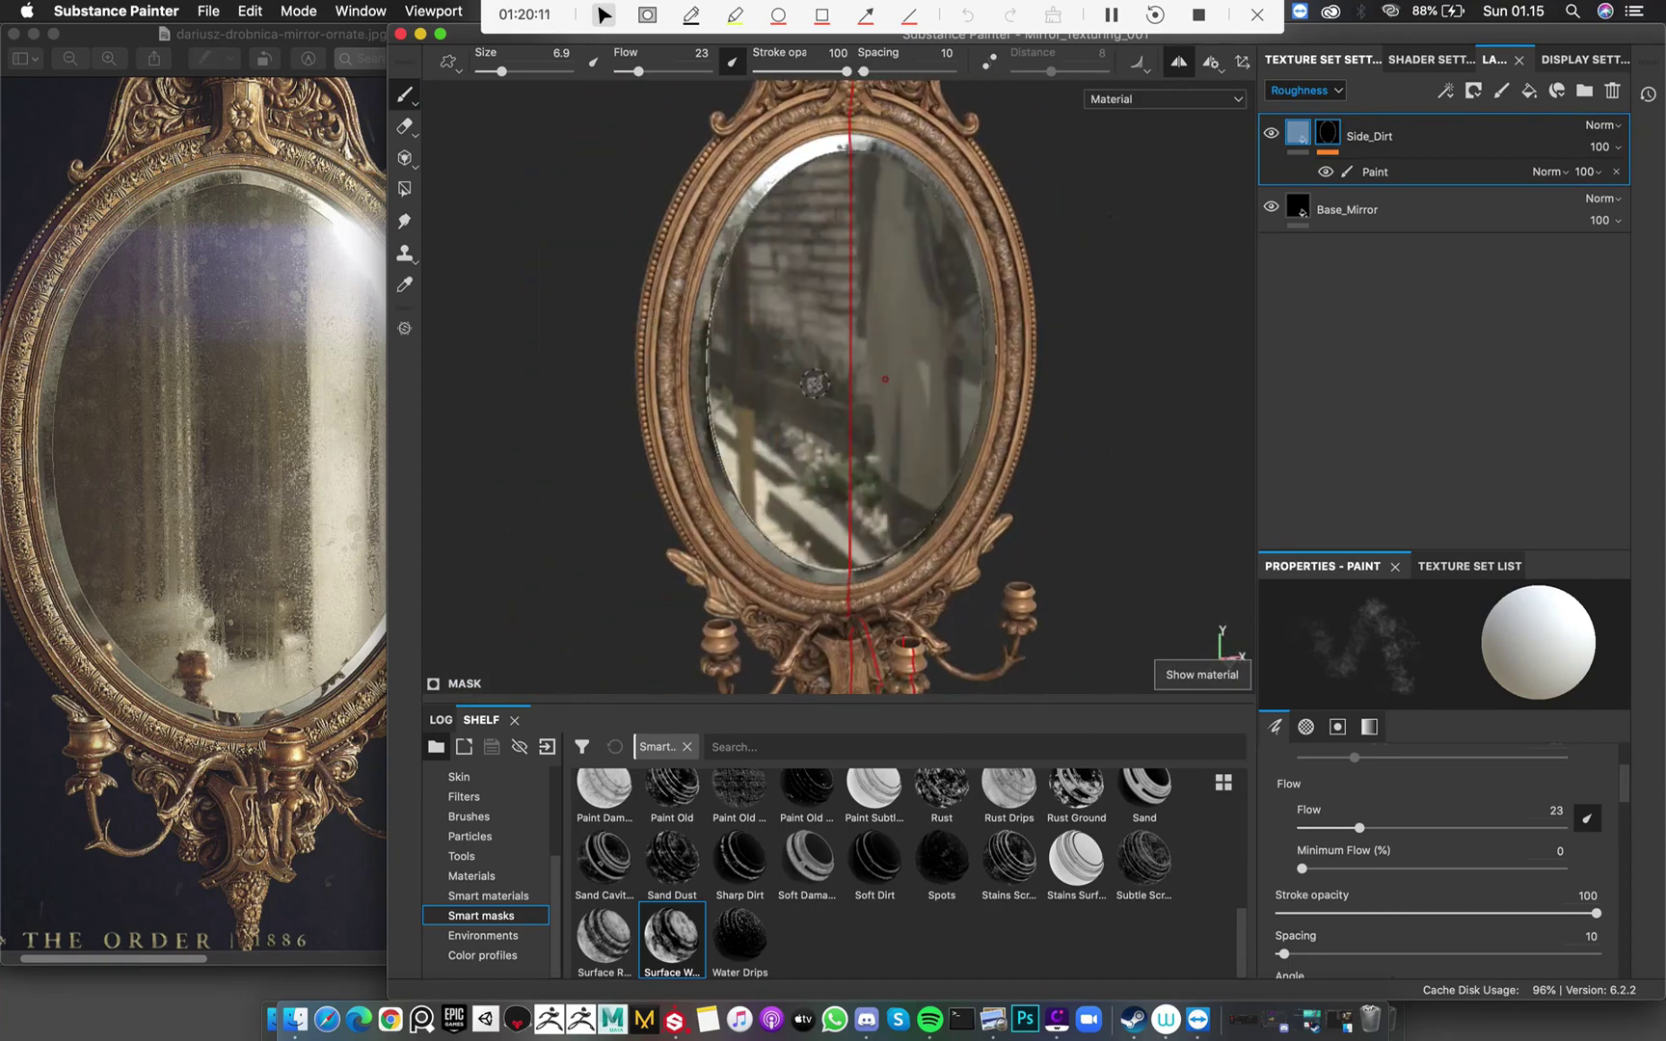
Check the dirty bevel's reflections from several angles and turn off symmetry for painting
mouse_move(747, 353)
left_mouse_down("alt")
mouse_move(735, 253)
mouse_move(792, 314)
mouse_move(767, 373)
mouse_move(821, 334)
left_mouse_up("alt")
left_click_drag(907, 299, 859, 289, "alt")
right_click_drag(871, 371, 885, 379, "alt")
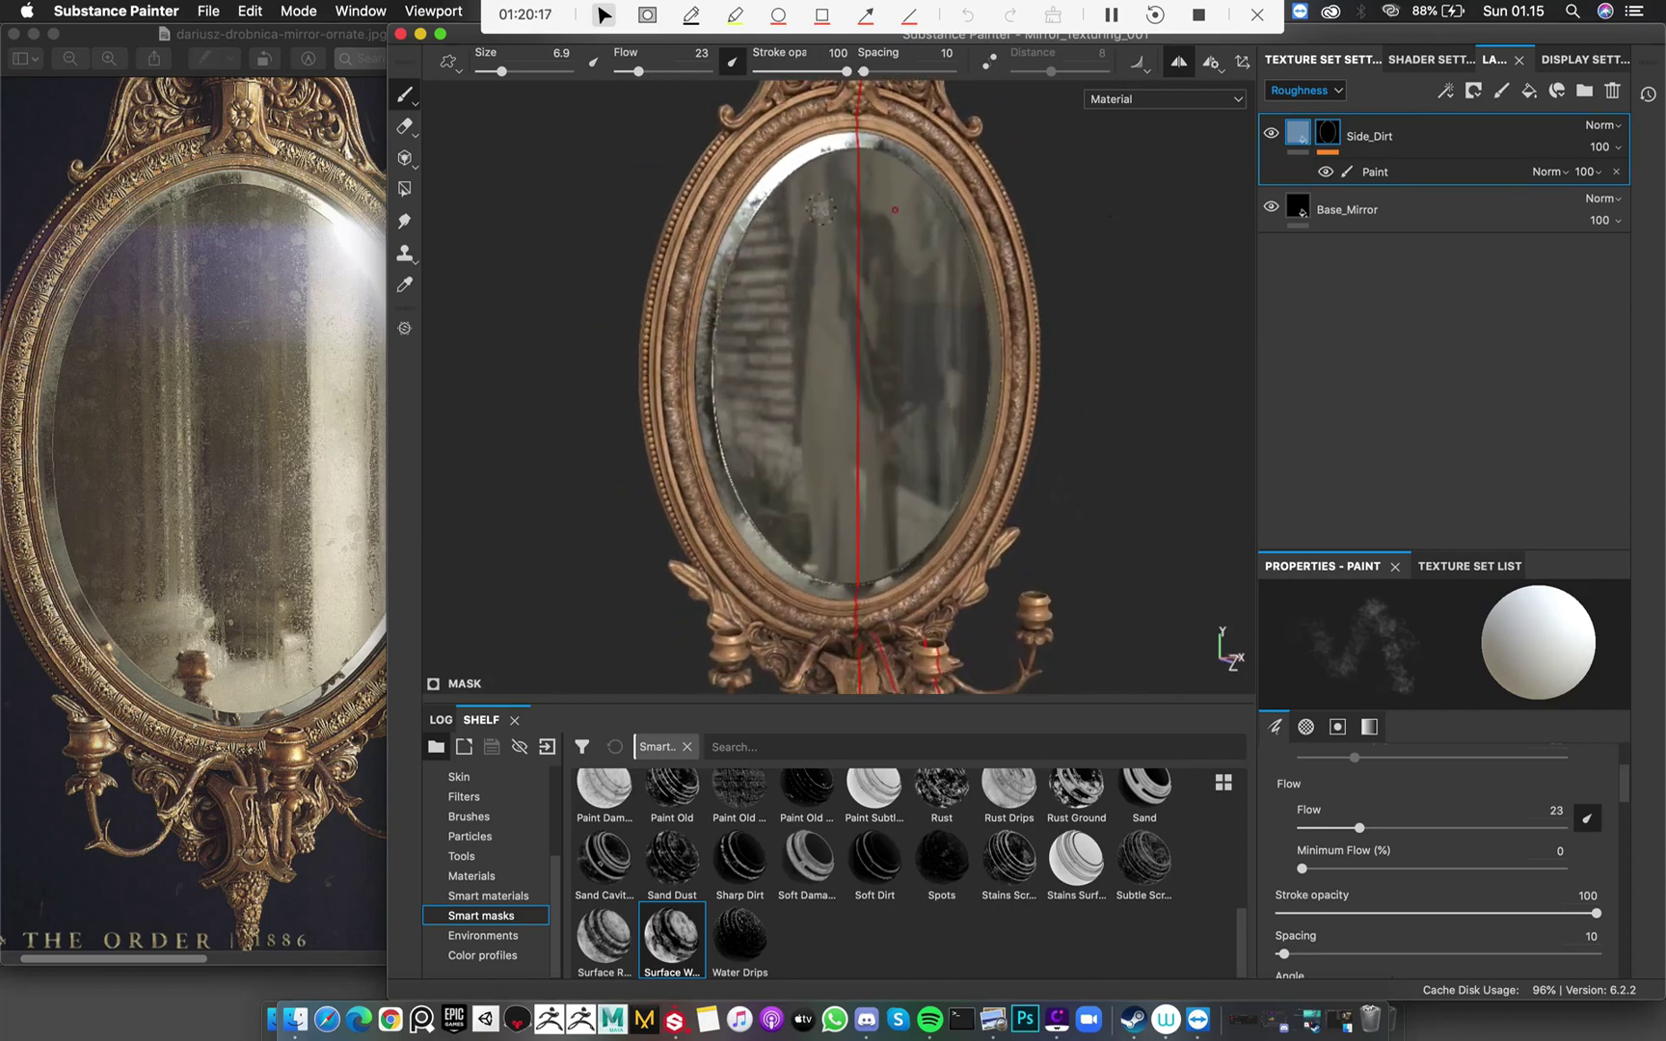
left_click(1178, 61)
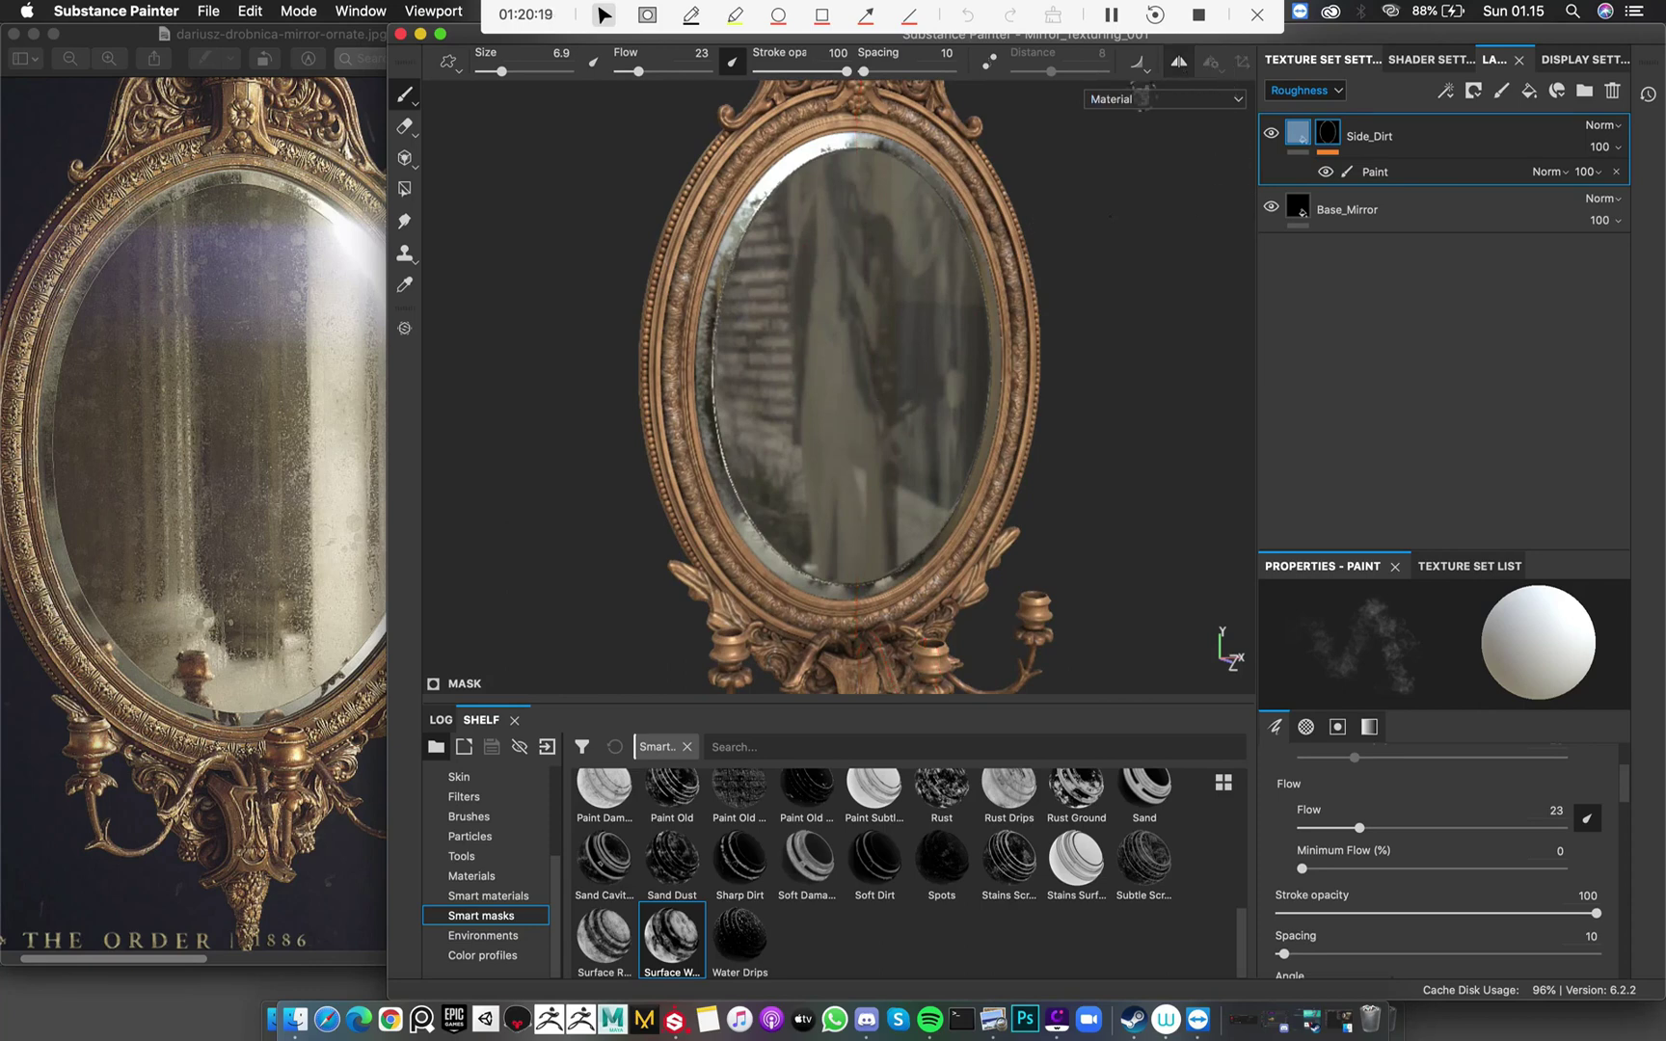
left_click_drag(807, 415, 834, 405, "alt")
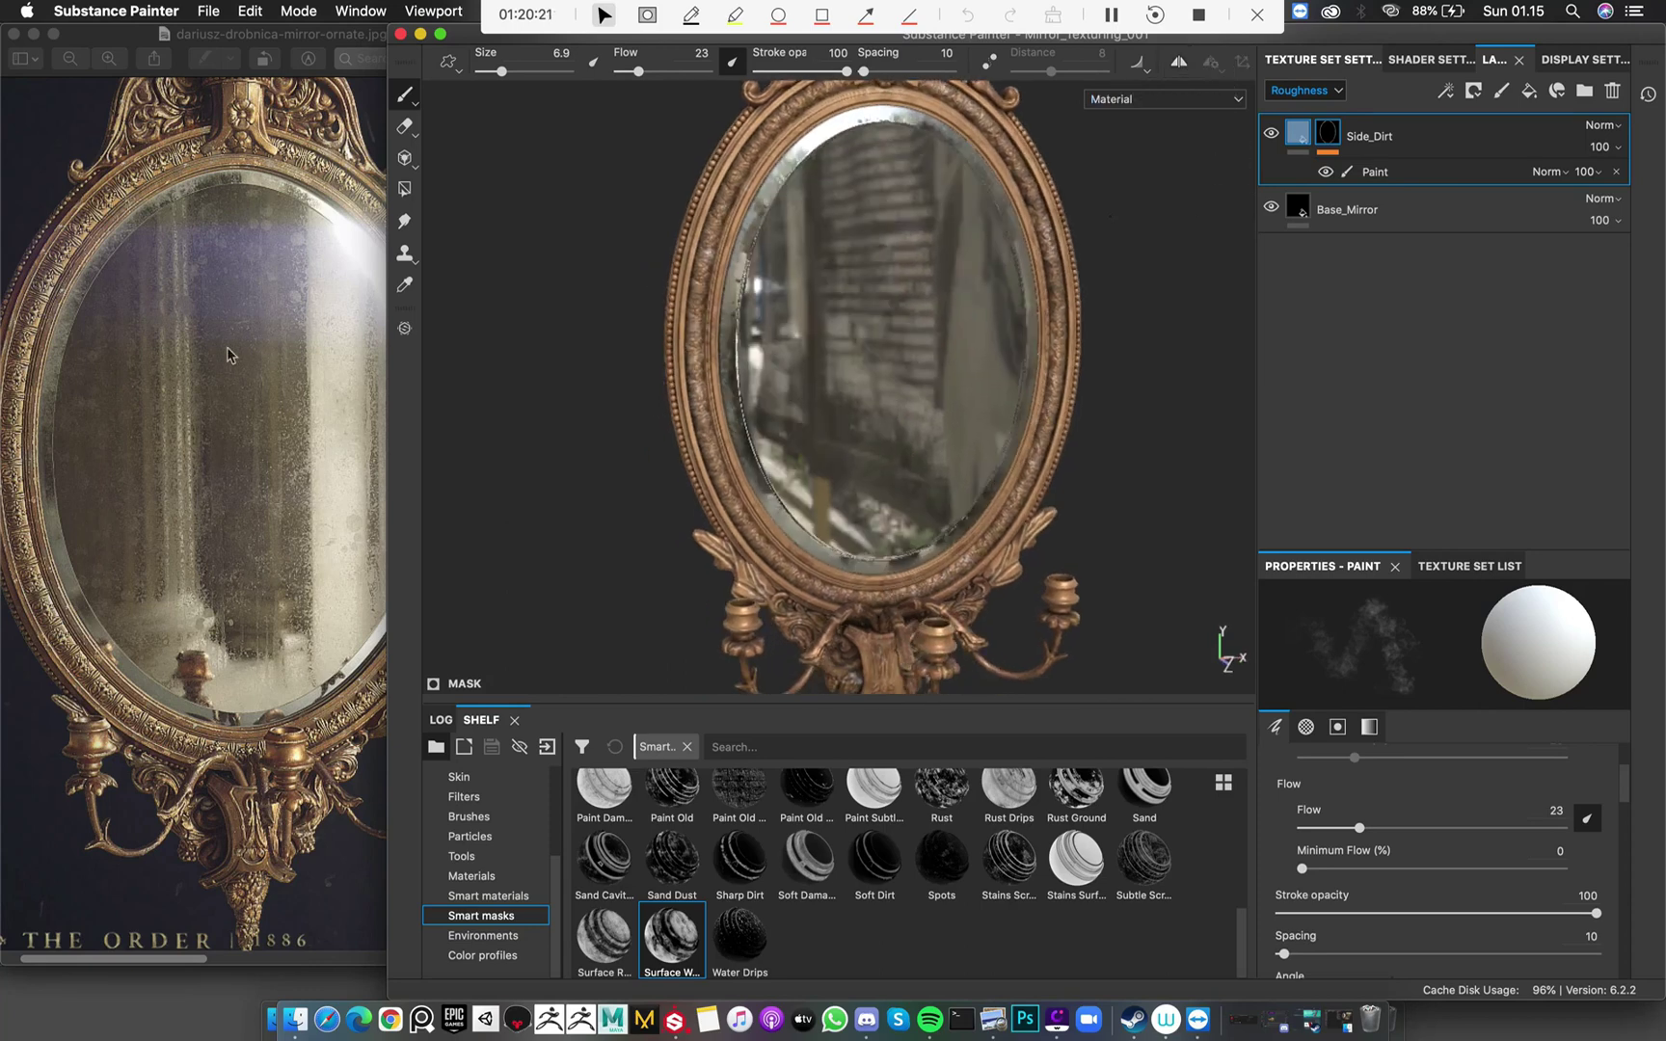
Duplicate the Side_Dirt layer and rename the upper copy Middle_Dirt
scroll(304, 307, "right", 3)
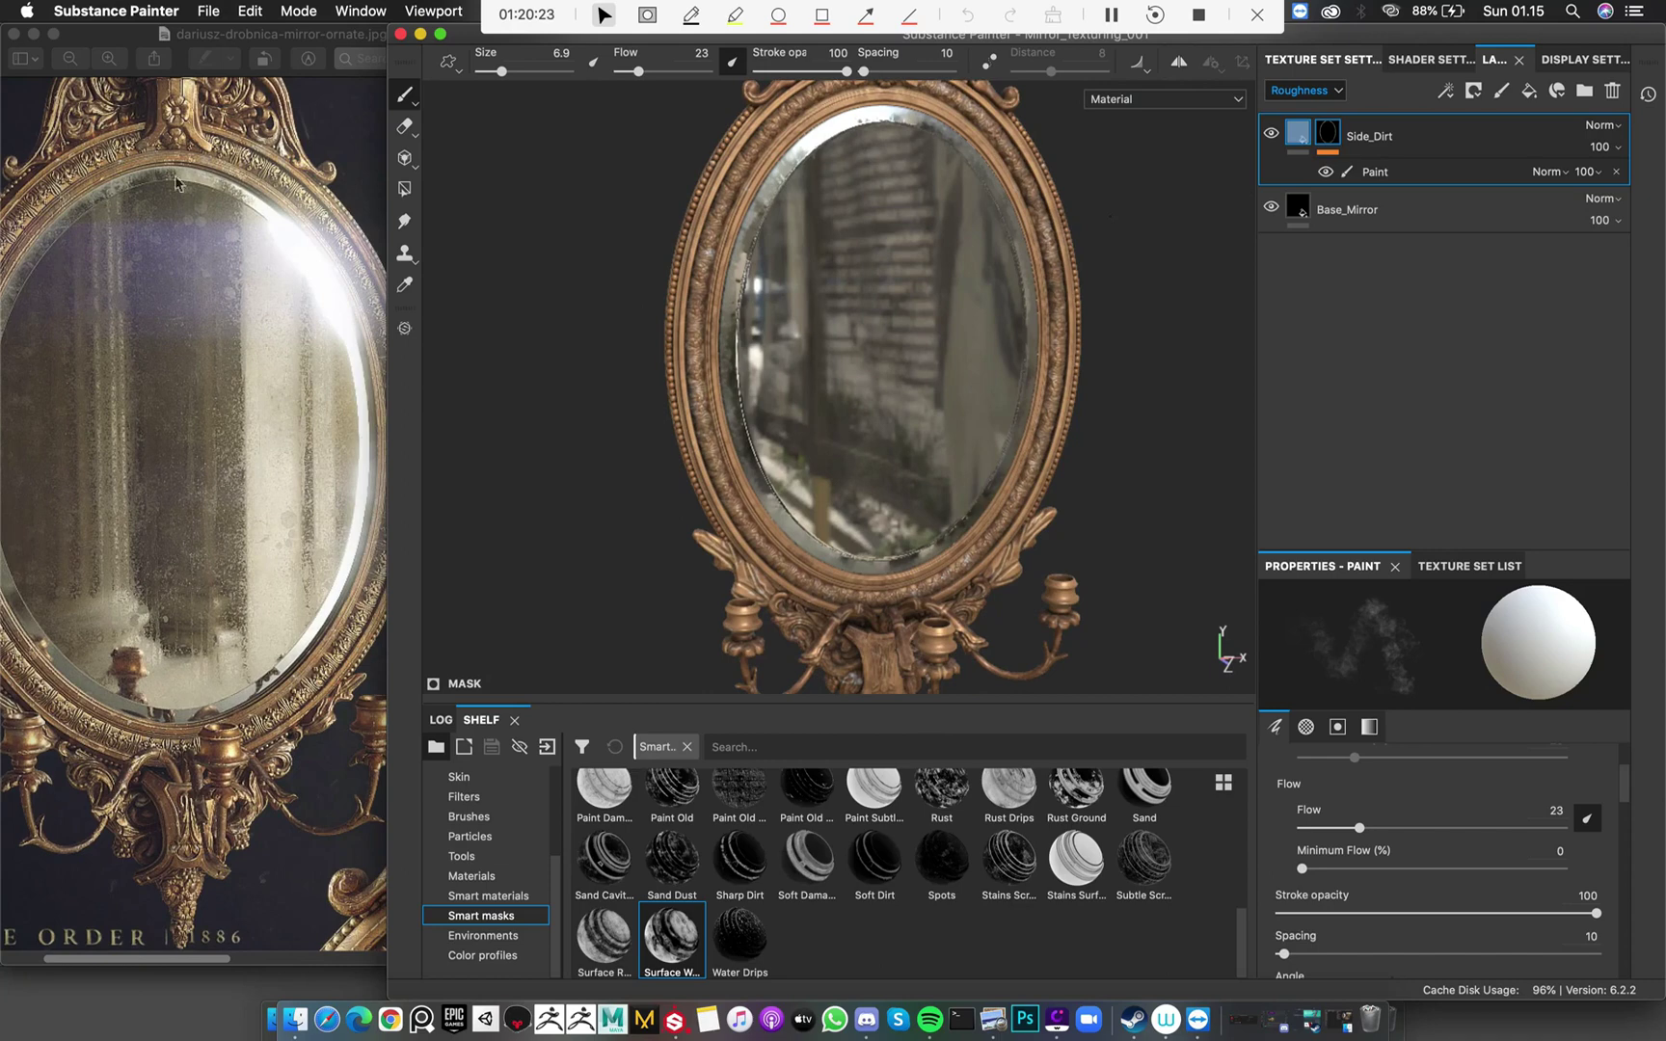
scroll(202, 506, "left", 3)
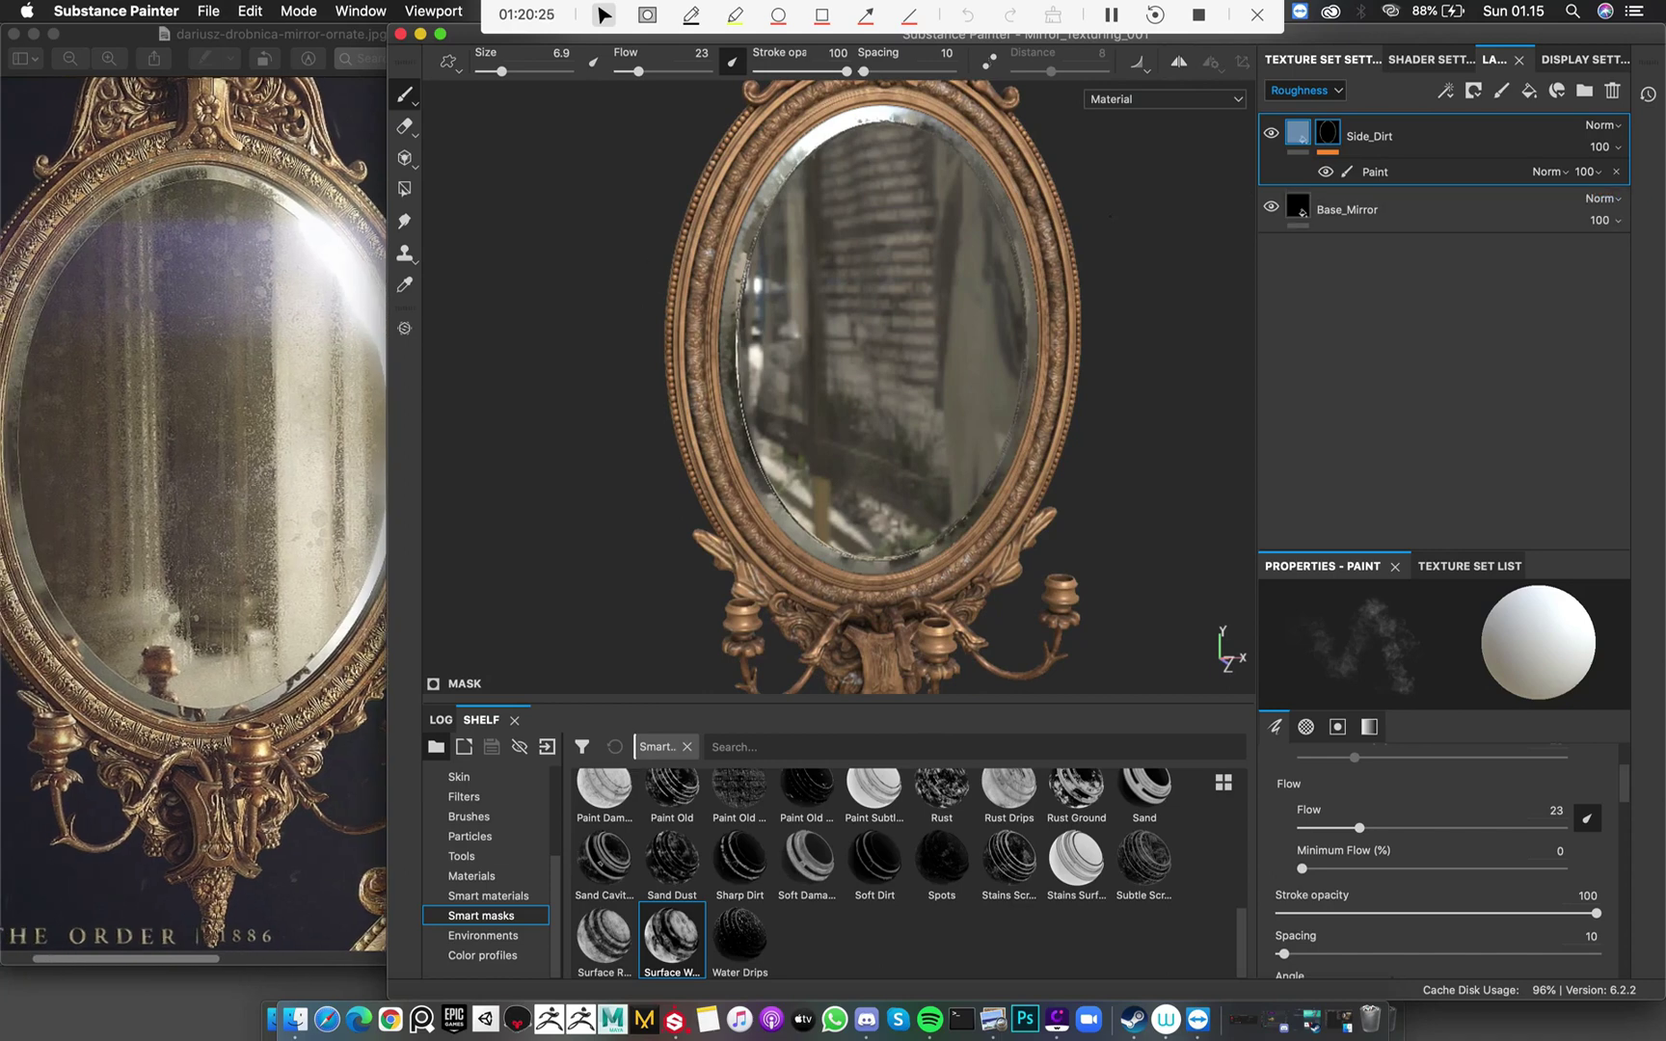
left_click(1298, 135)
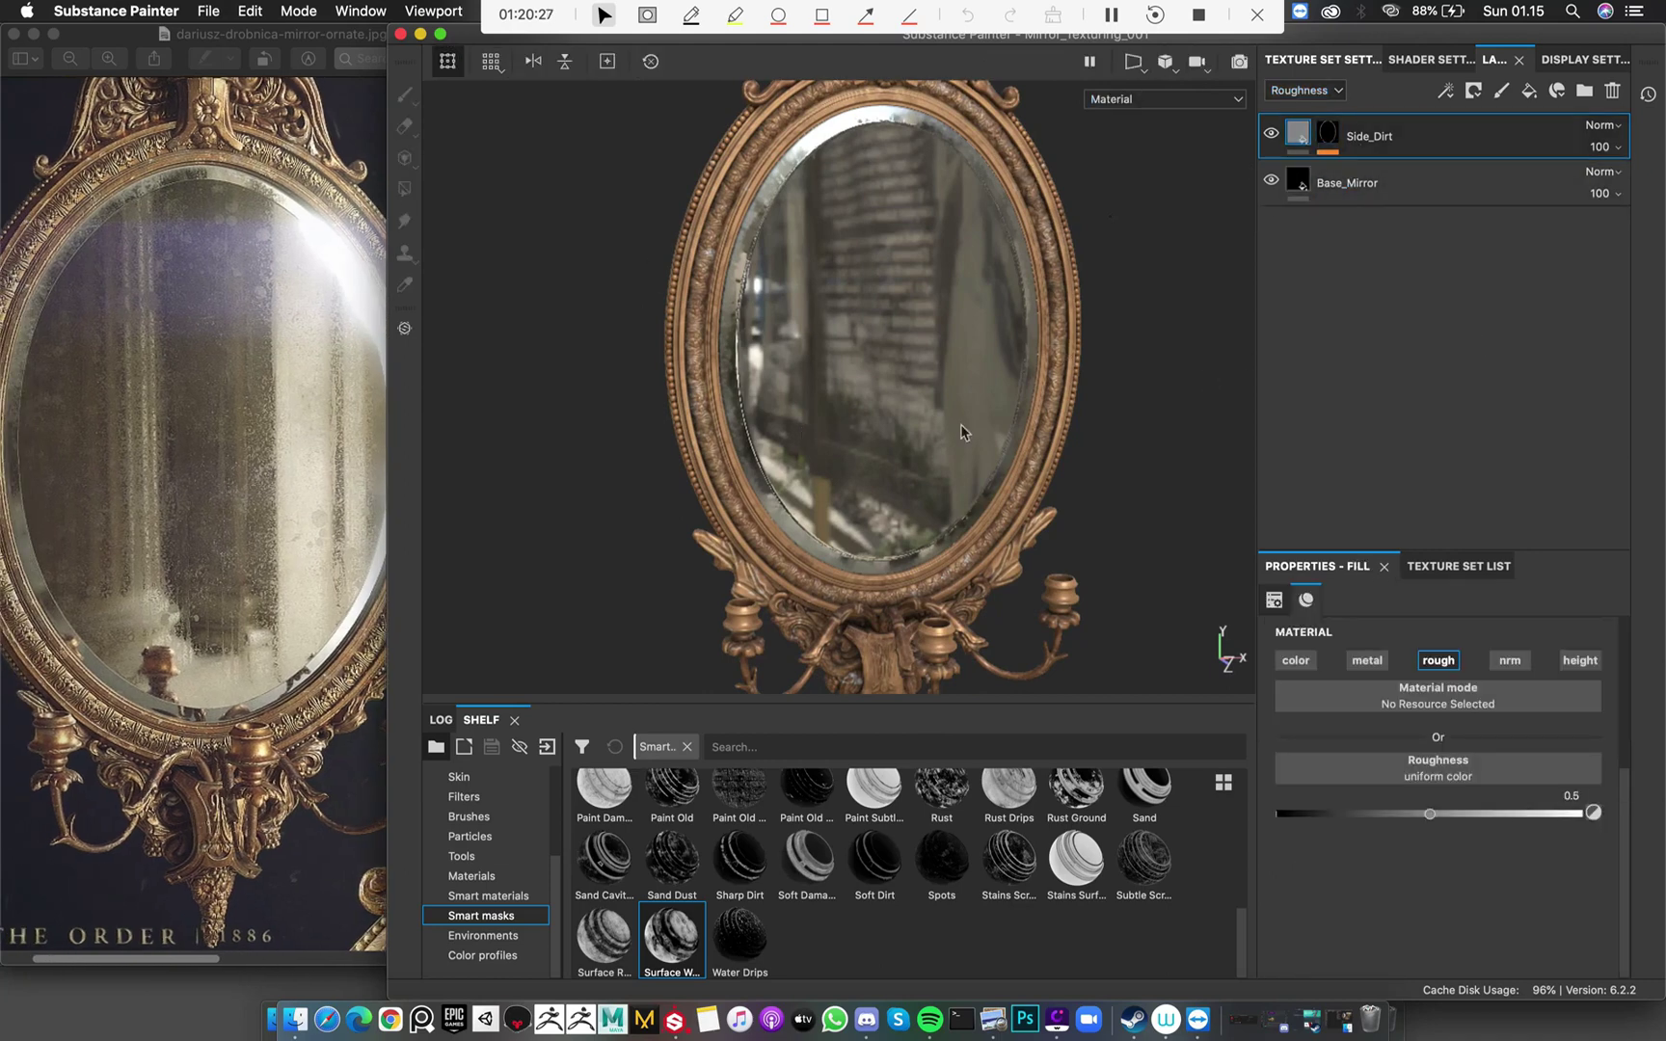
right_click_drag(959, 427, 1096, 395, "shift")
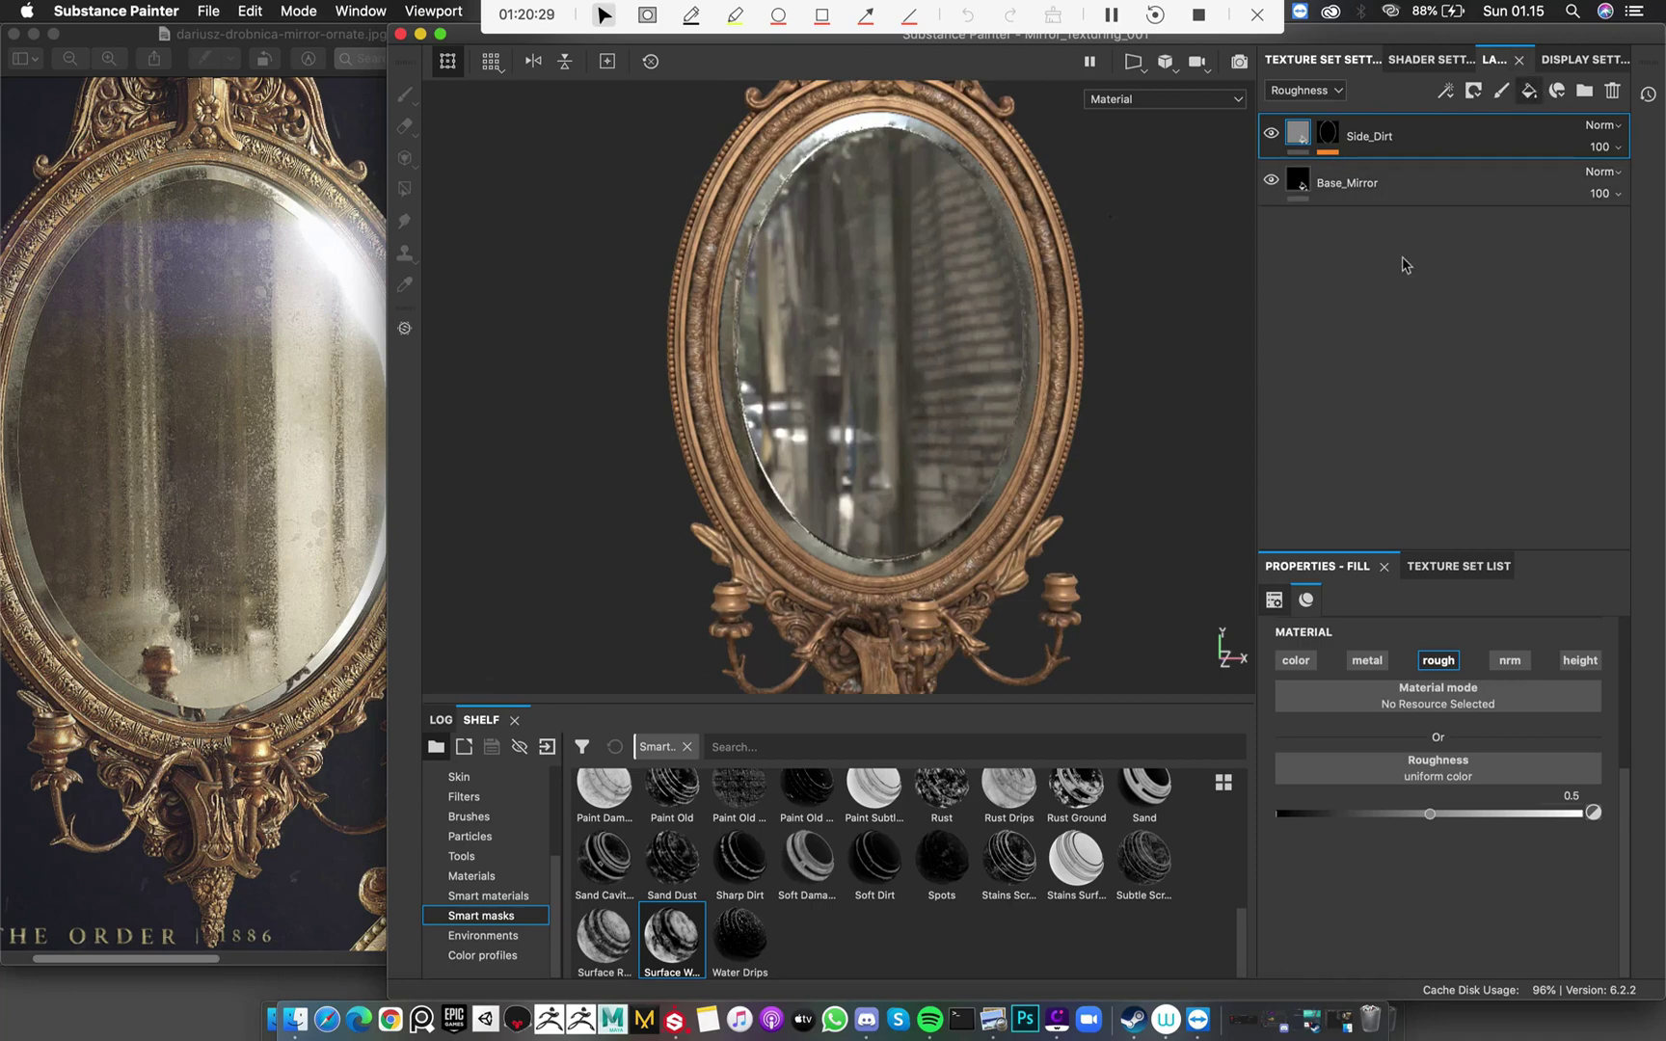
key("super+z")
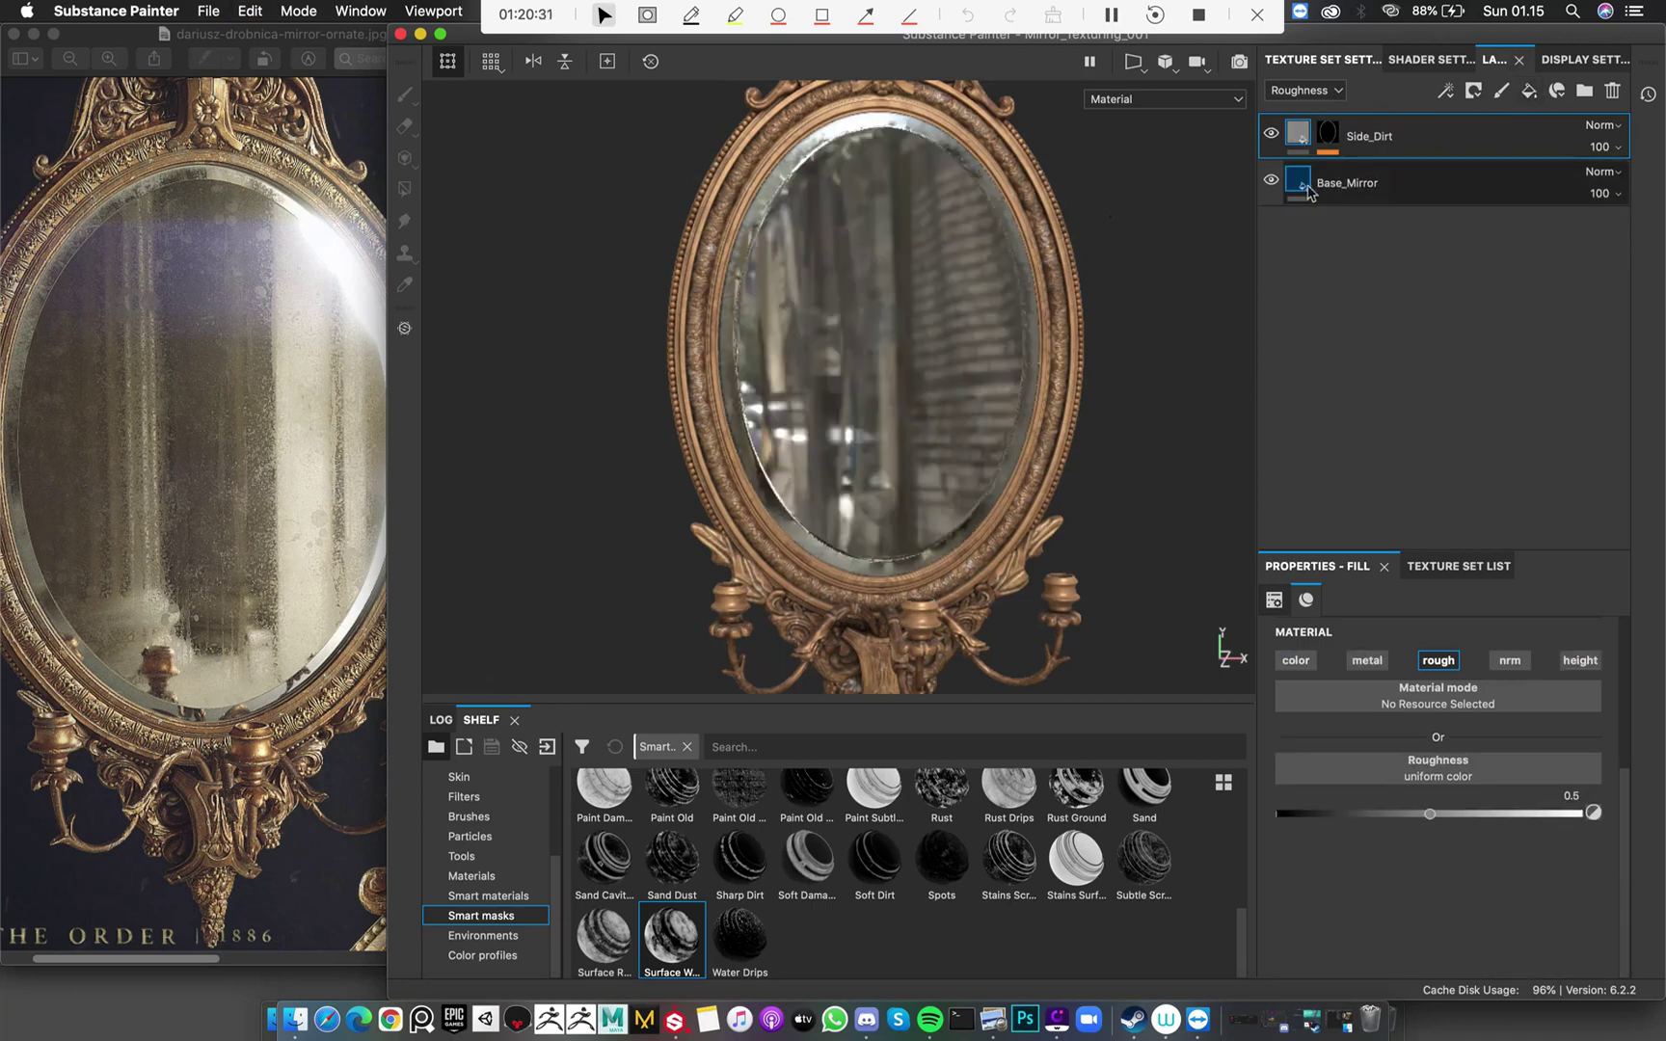
key("super+d")
left_click(1328, 135)
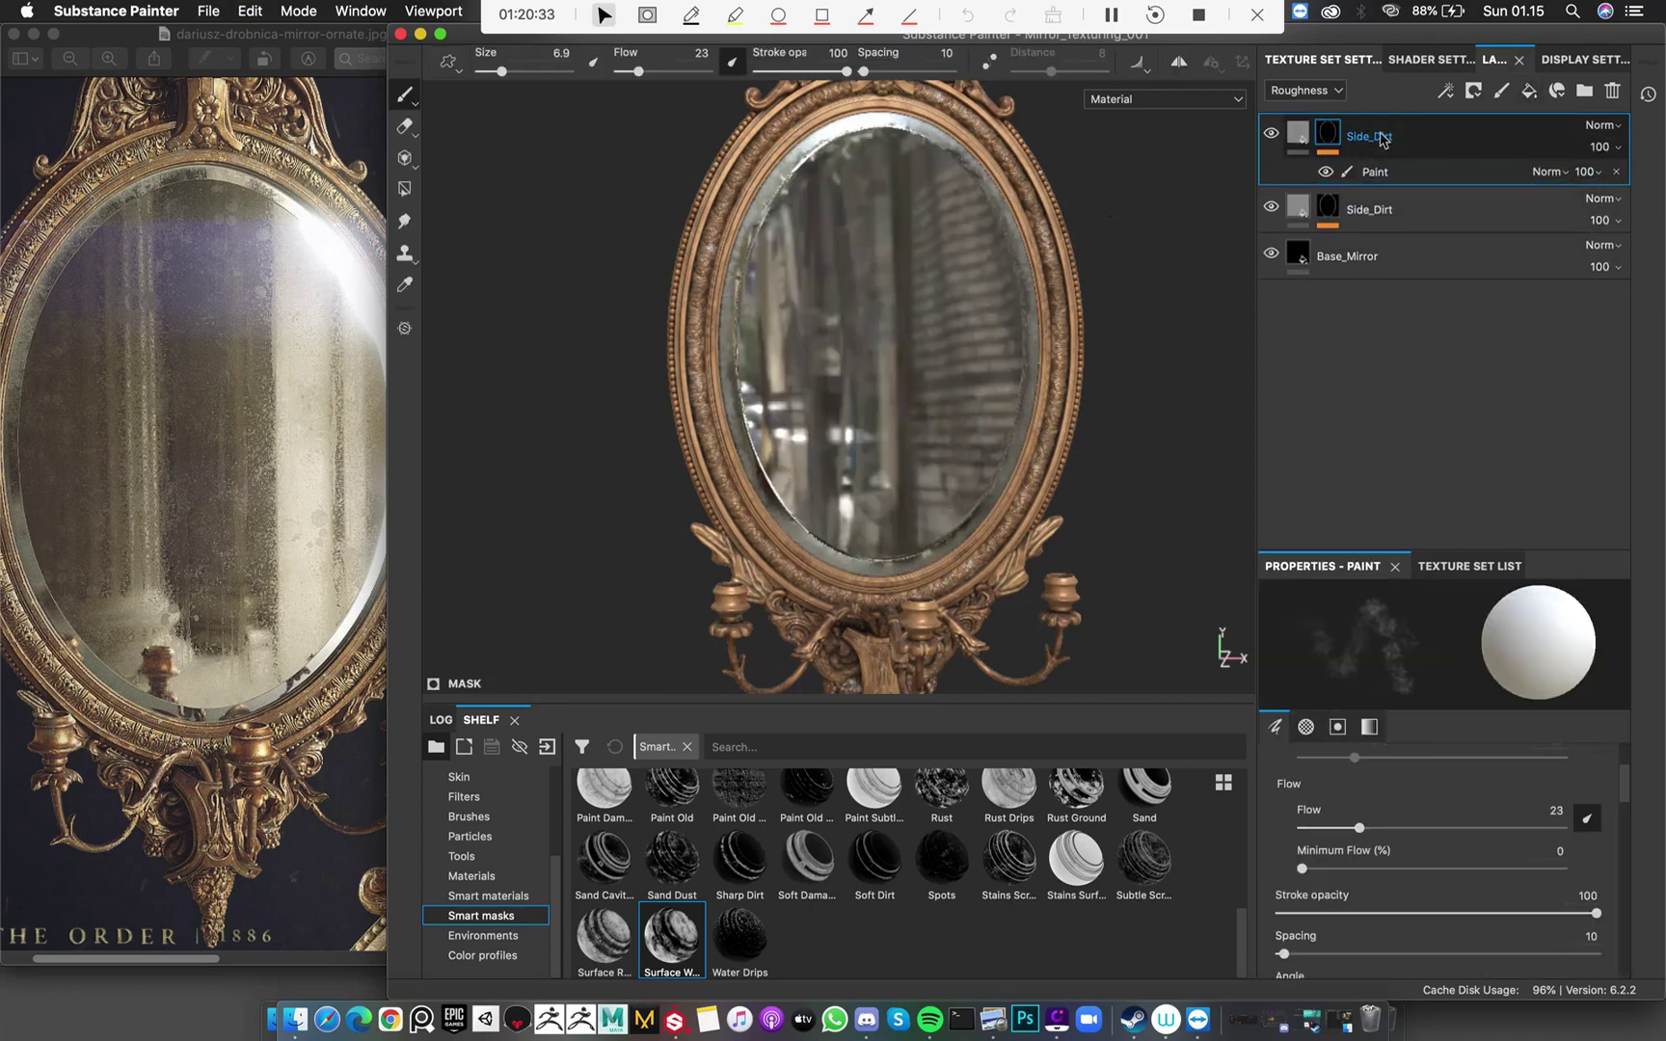
double_click(1382, 137)
type("Middl")
Reset Middle_Dirt's mask to plain black and add a fill effect to it
right_click(1326, 134)
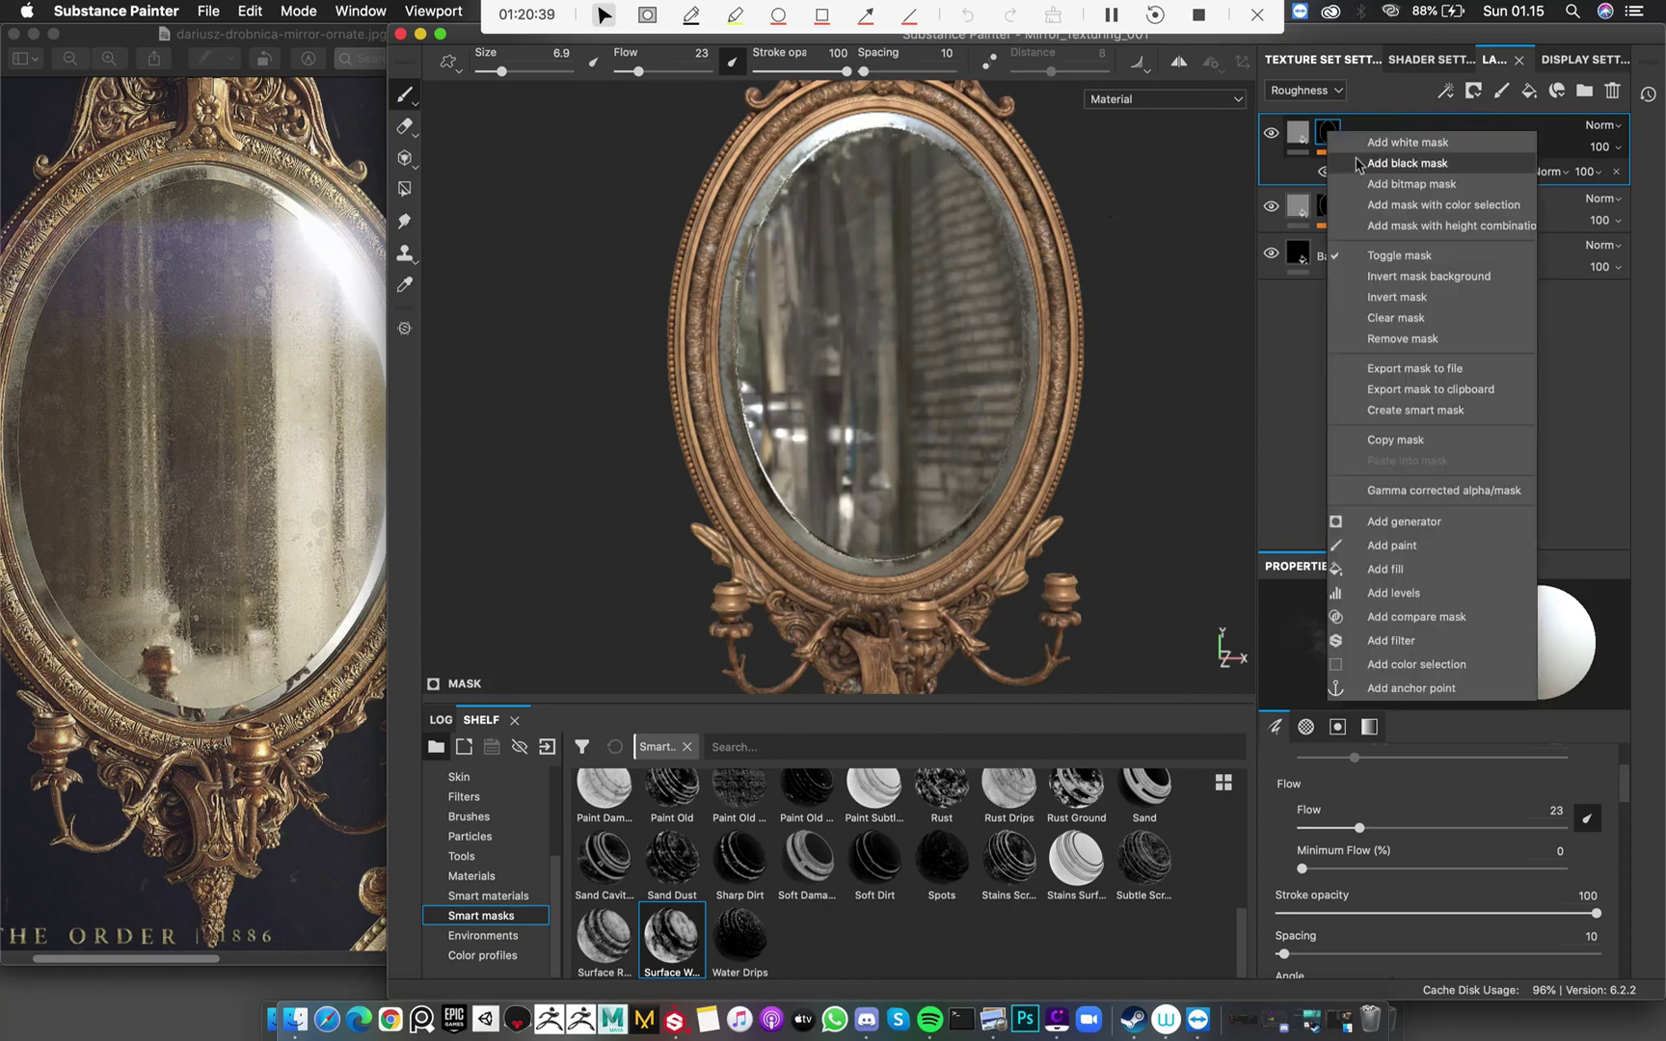
left_click(1360, 164)
right_click(1328, 135)
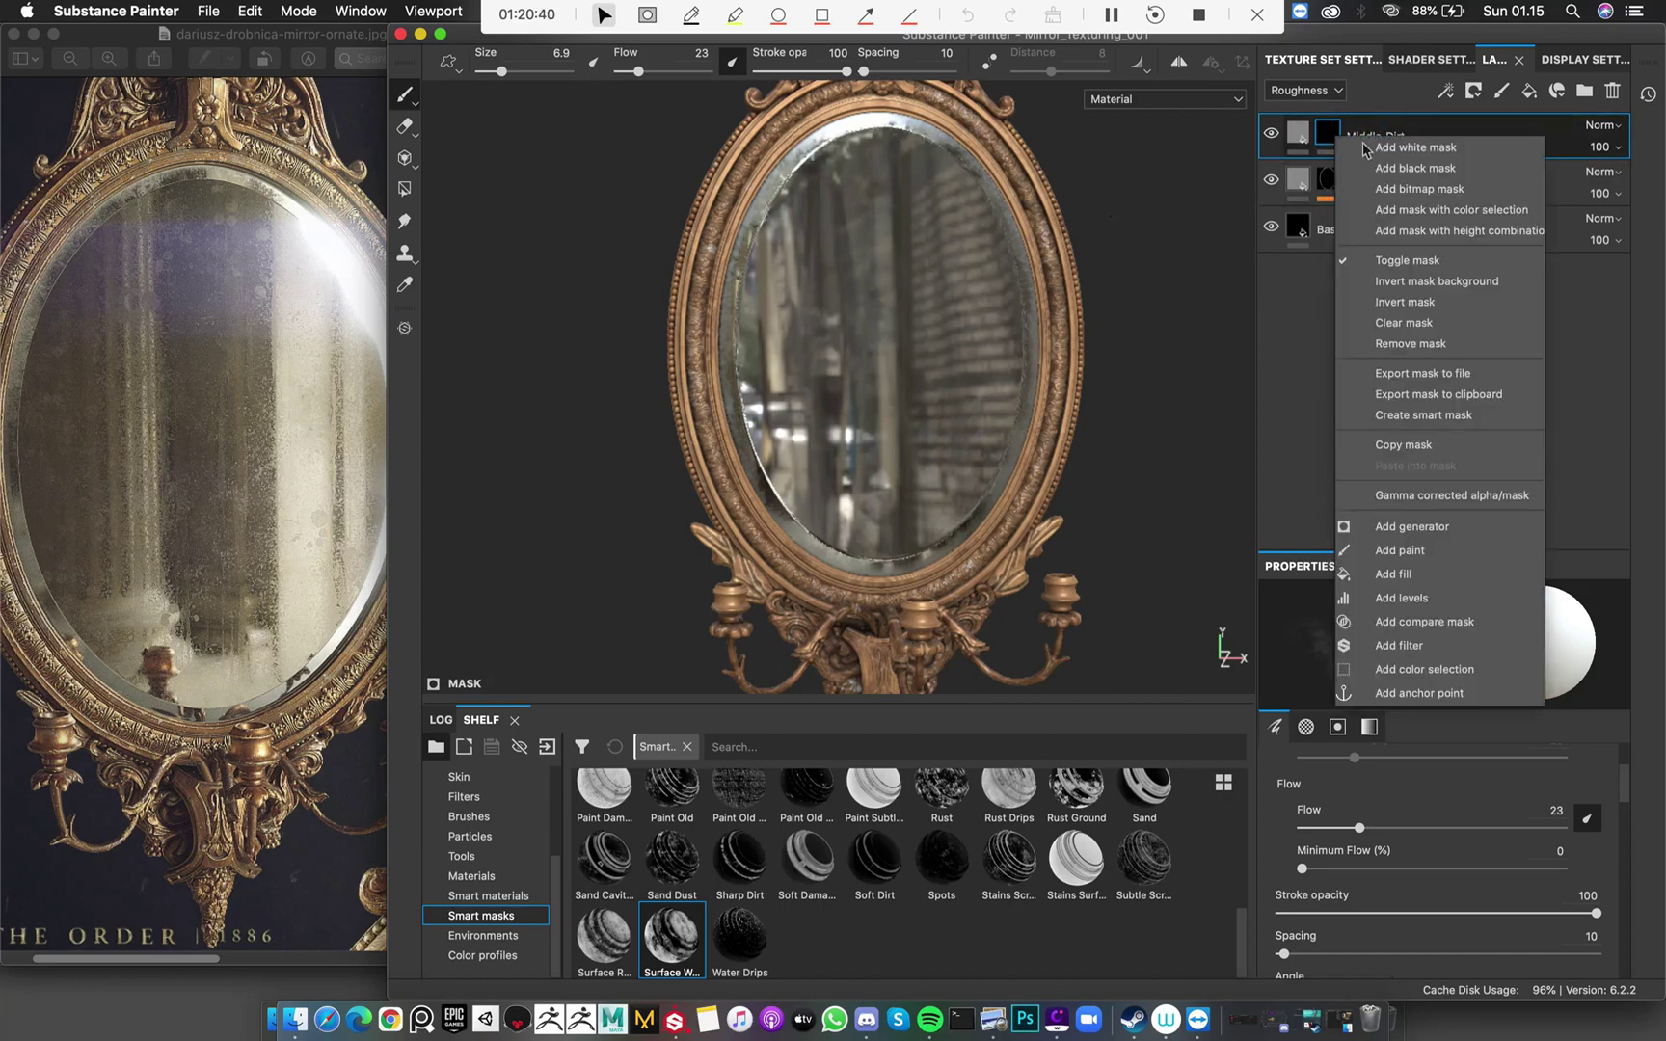
left_click(1459, 574)
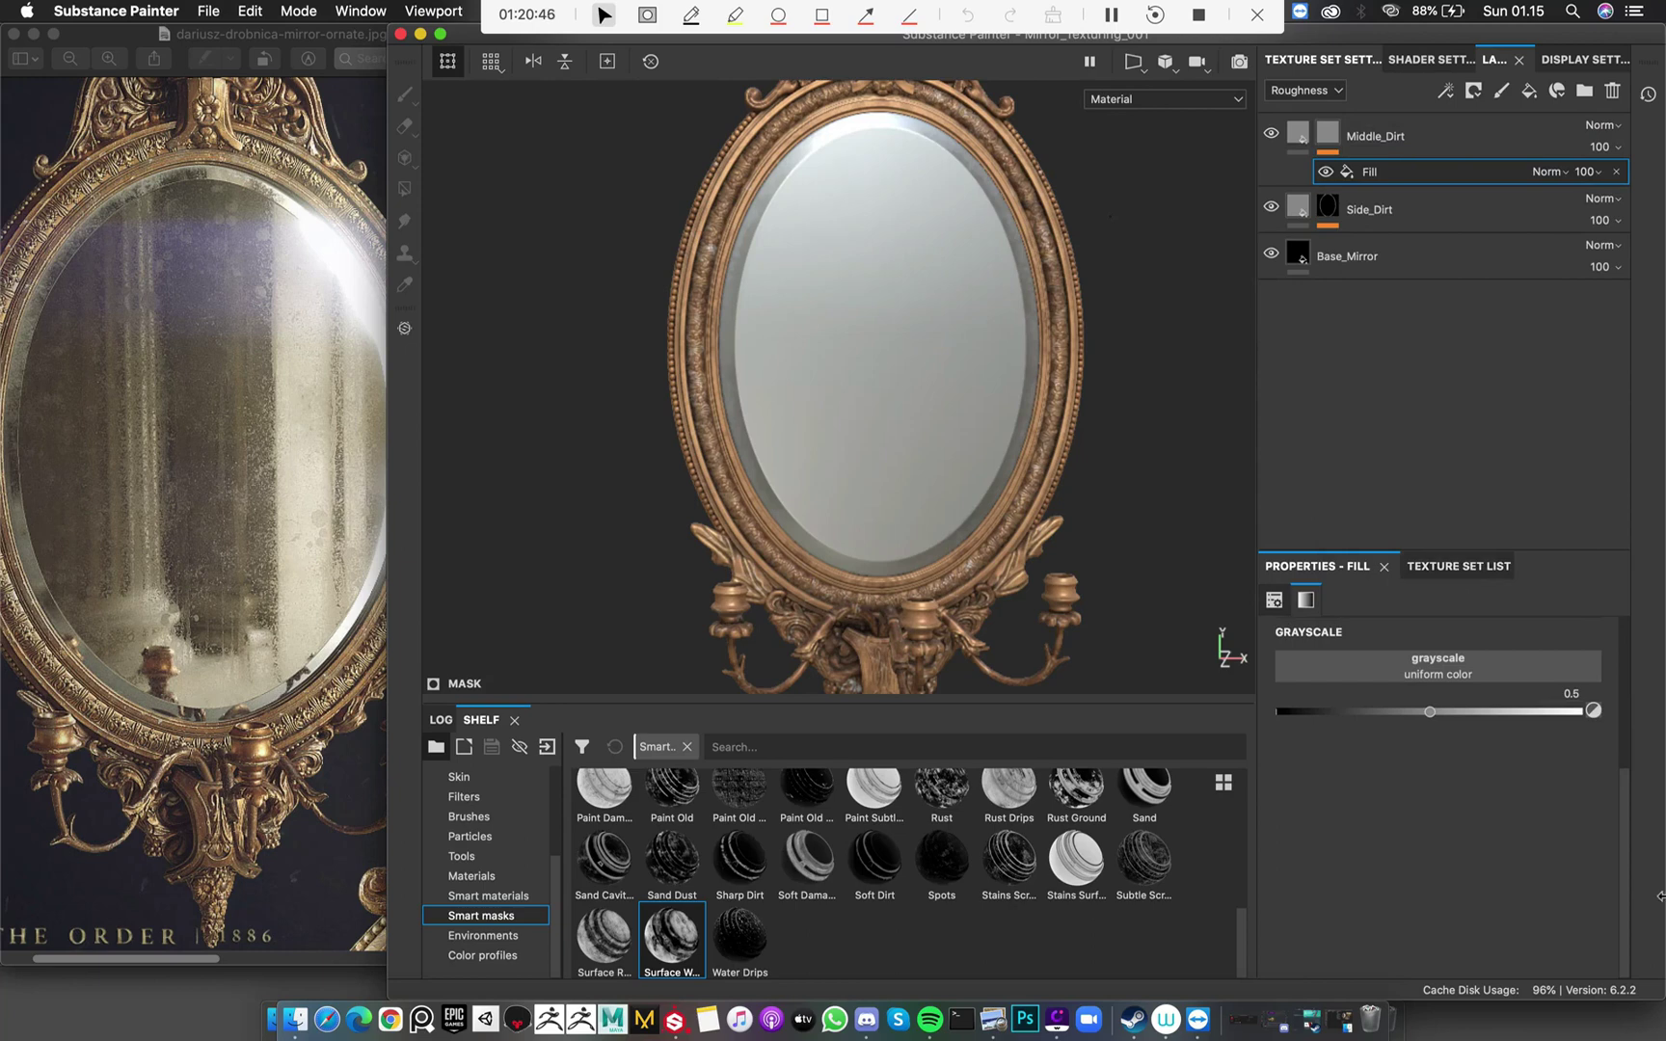
Search the procedural textures for grunge and assign Grunge Leak Large to the Middle_Dirt mask's fill
left_click(1438, 667)
left_click_drag(1525, 724, 1495, 733)
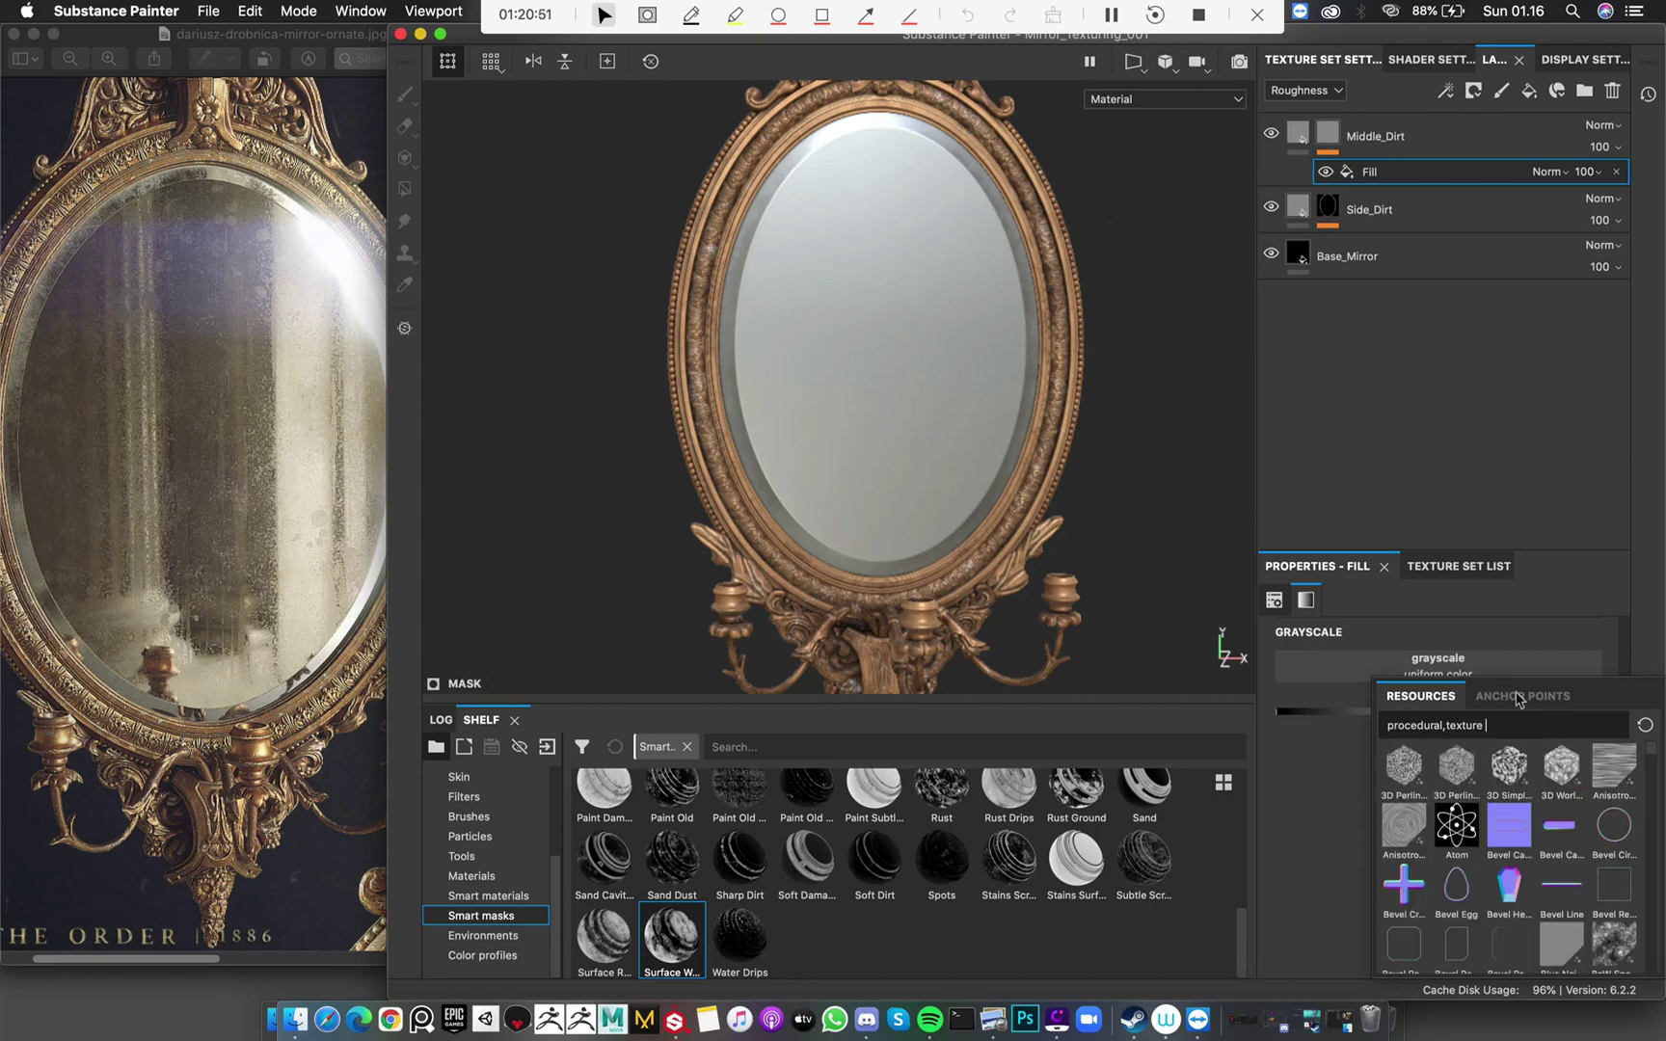
type("grunge")
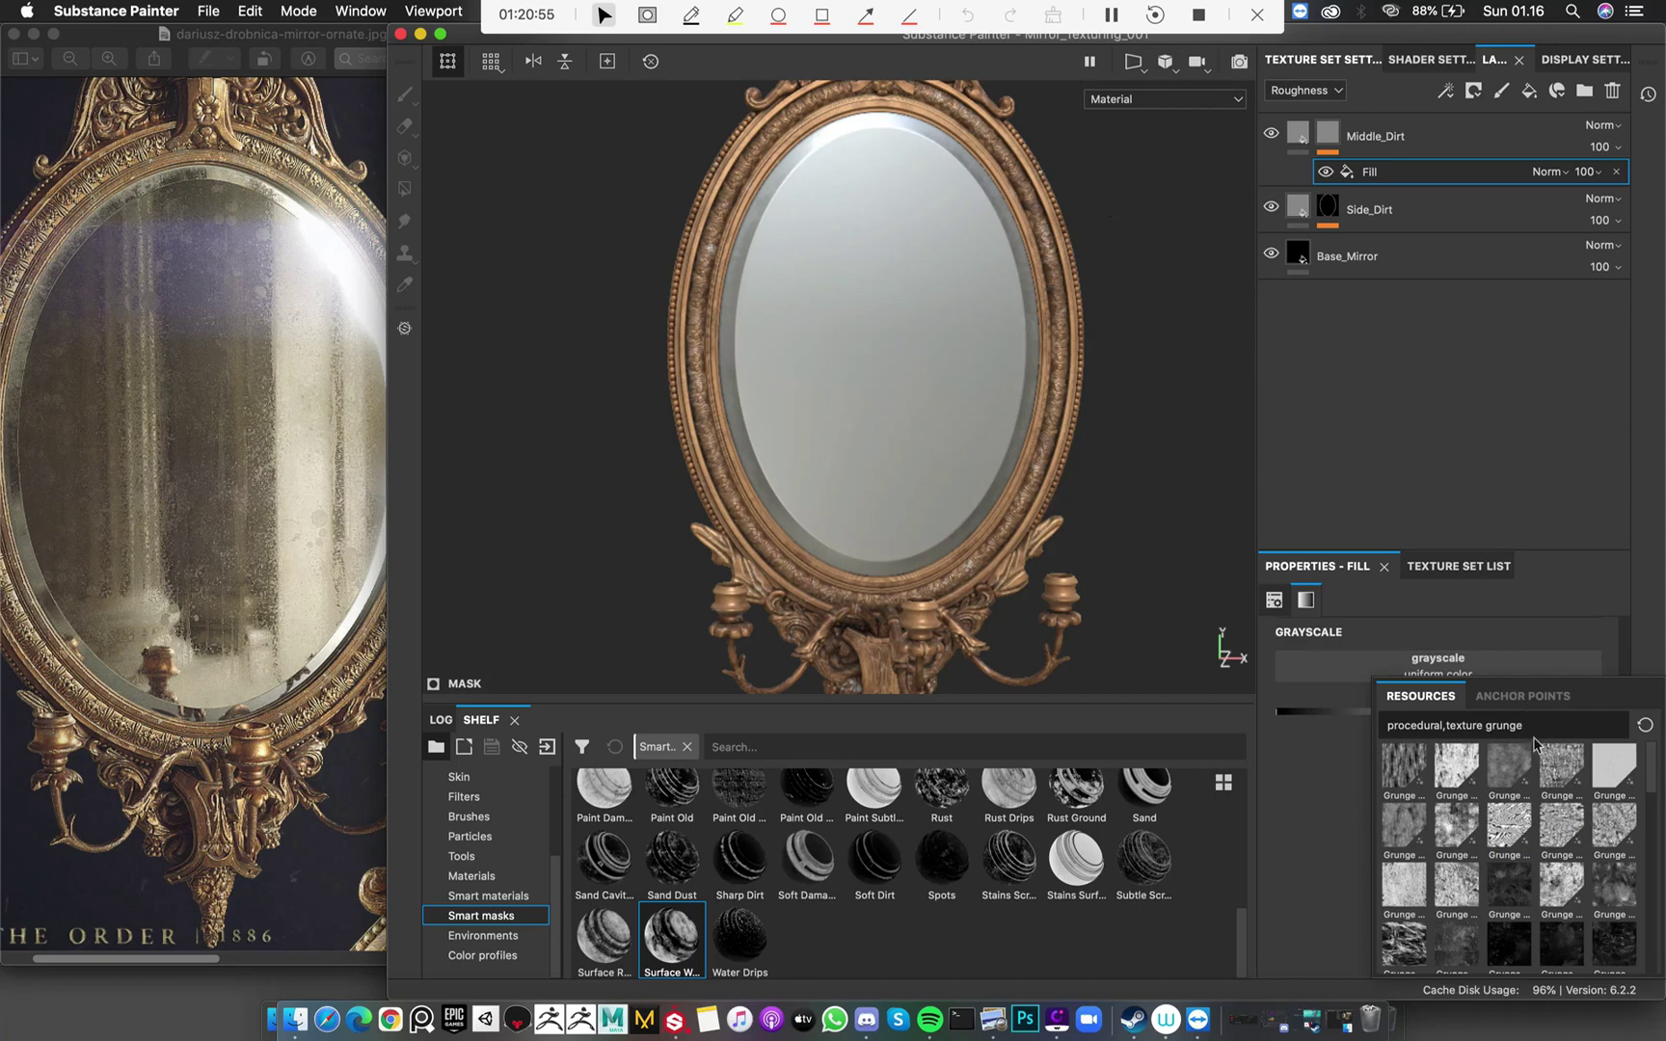
scroll(1523, 882, "down", 3)
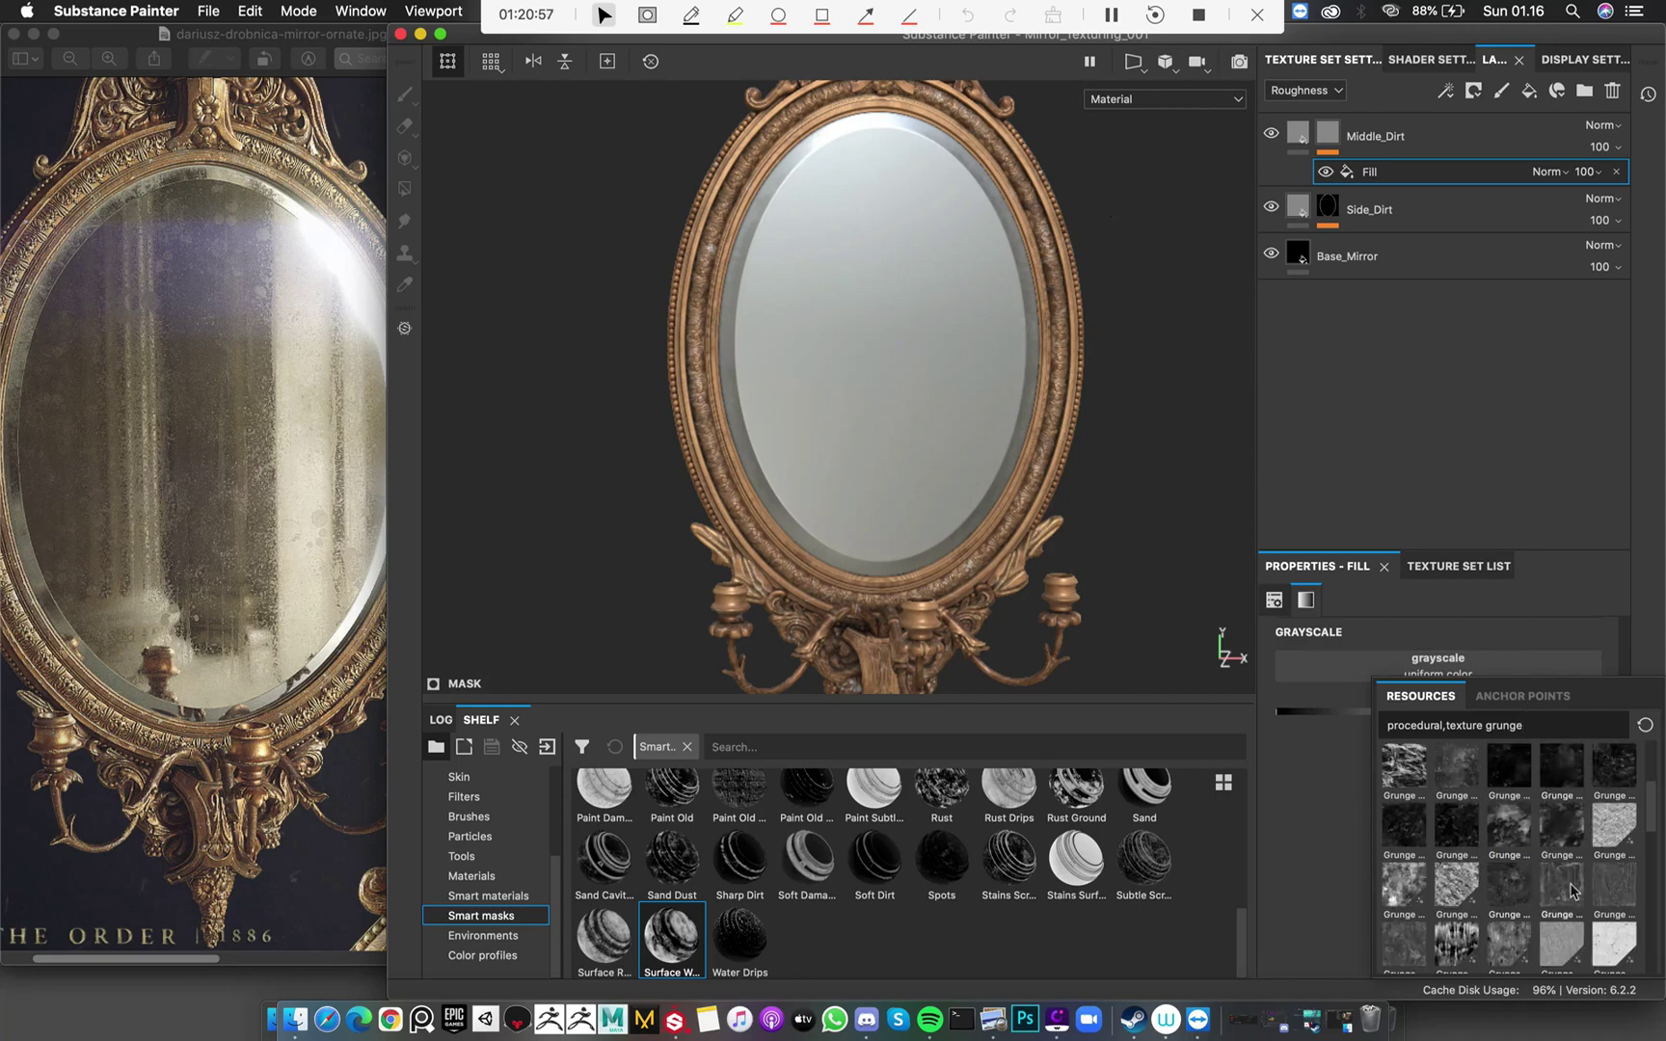
mouse_move(1573, 891)
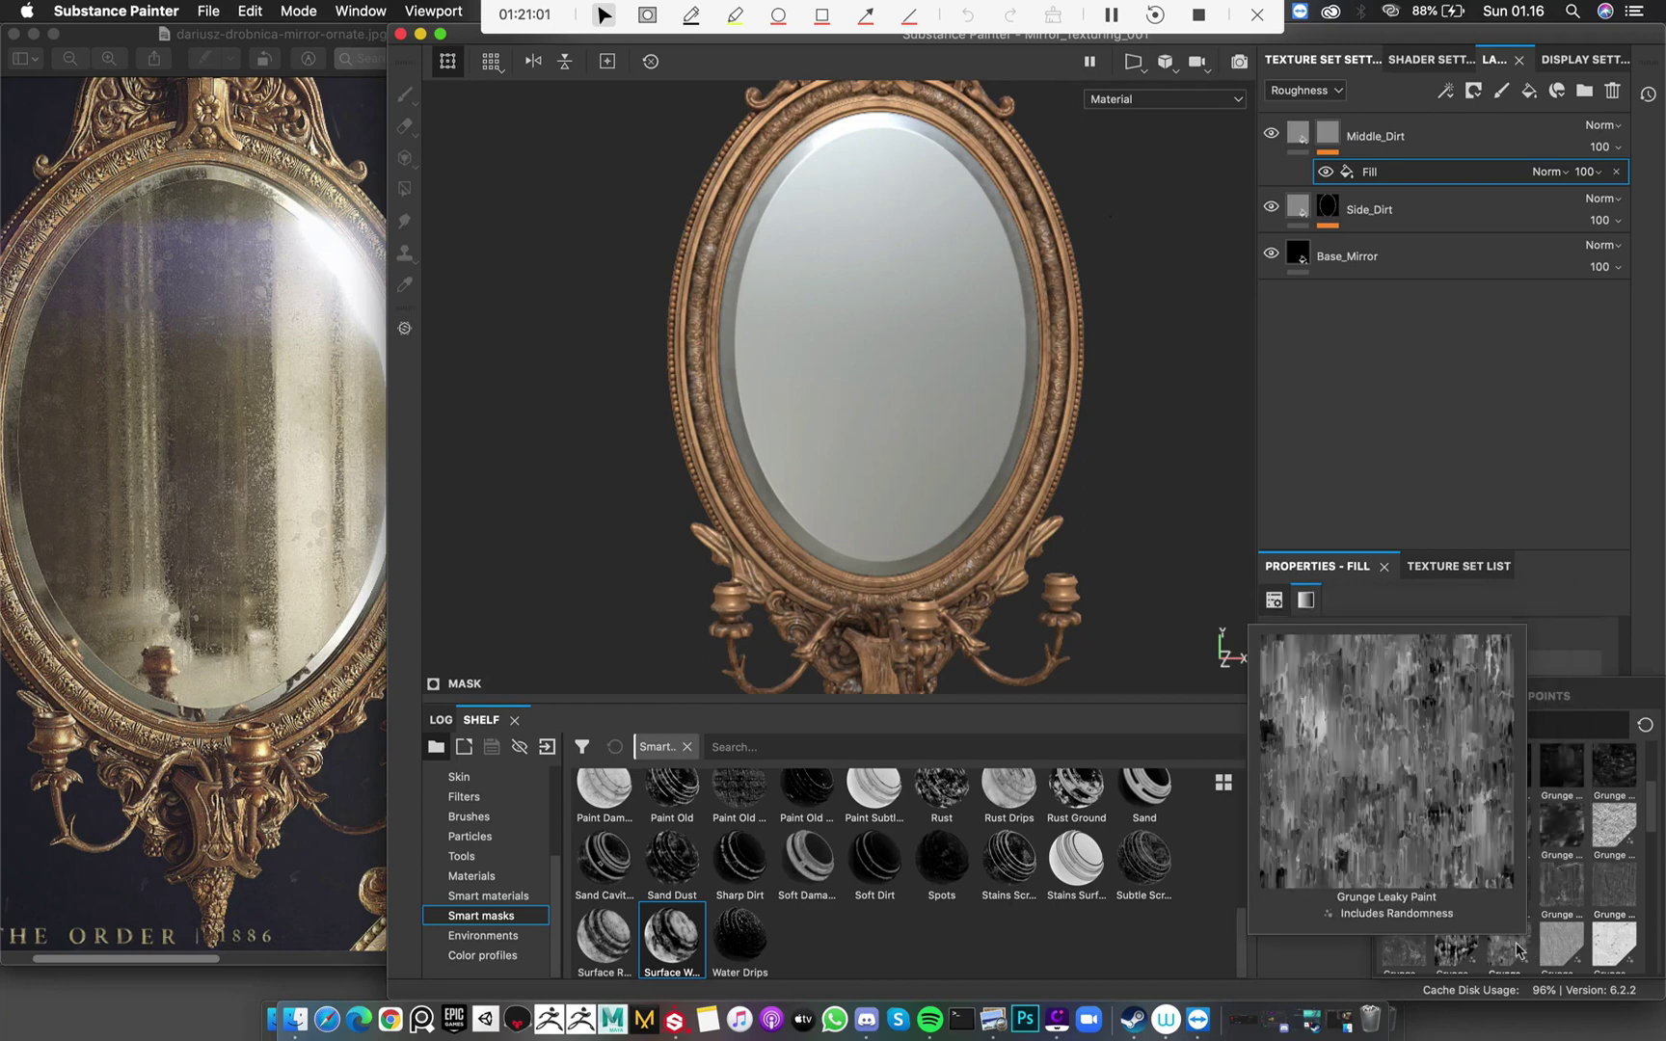
mouse_move(1405, 947)
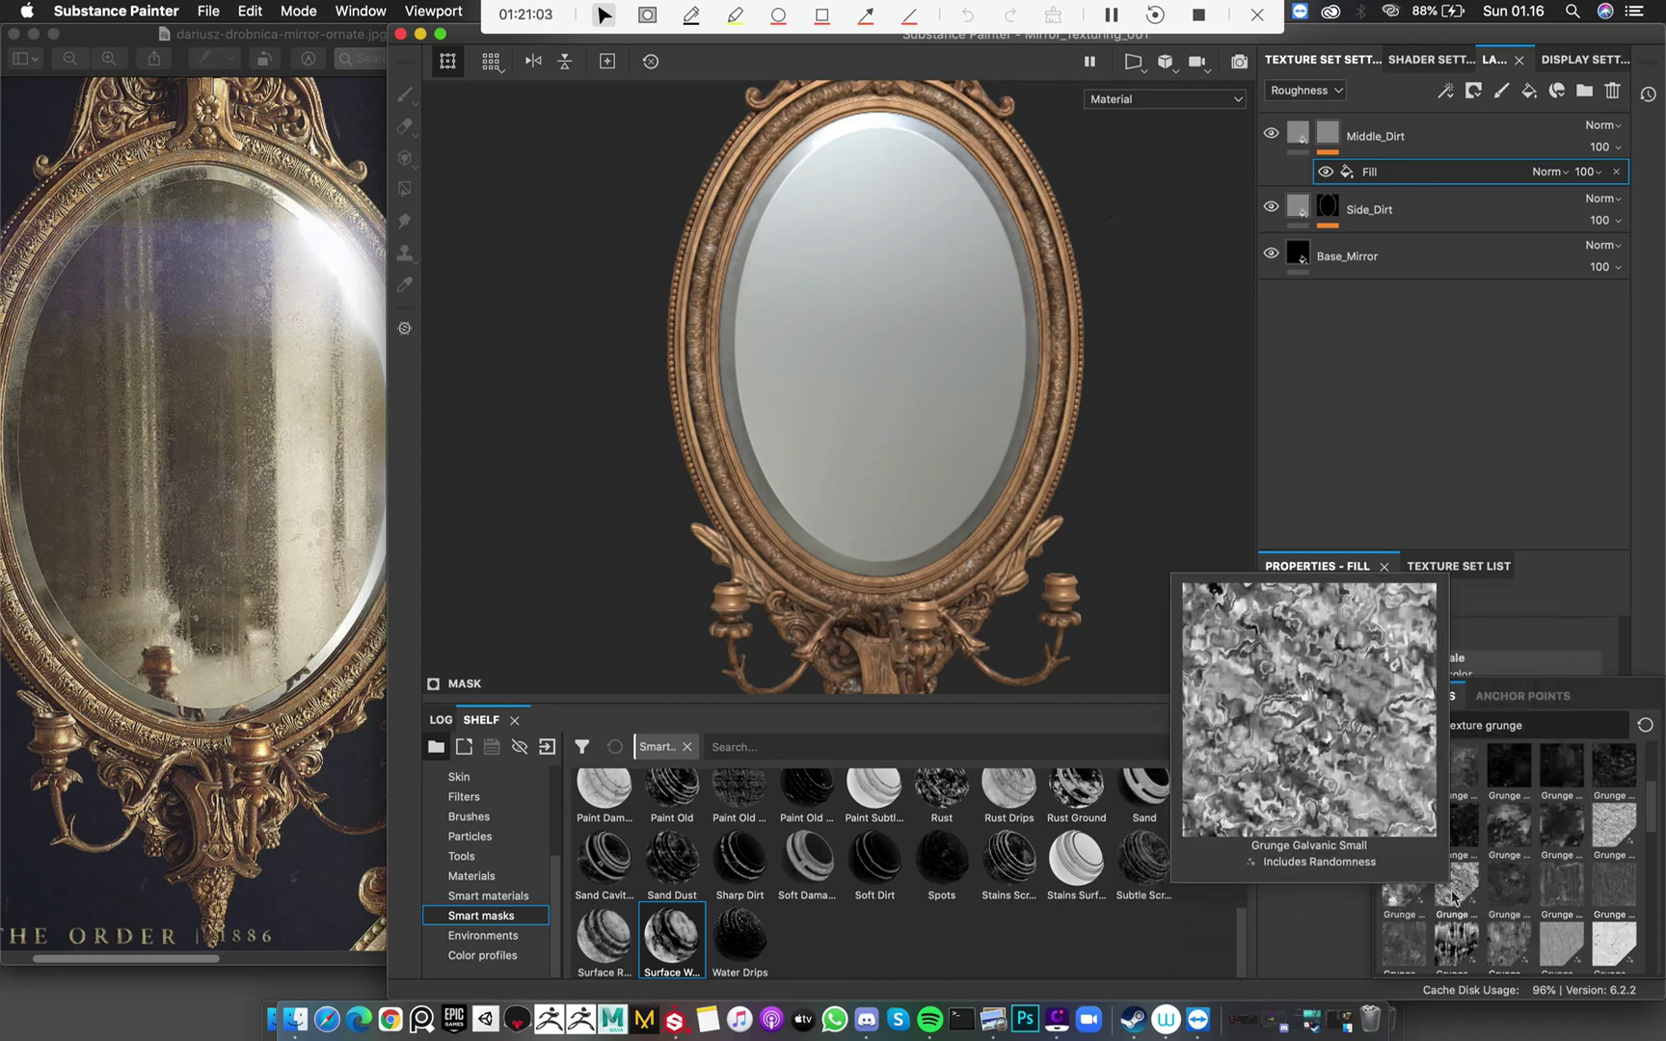
mouse_move(1535, 838)
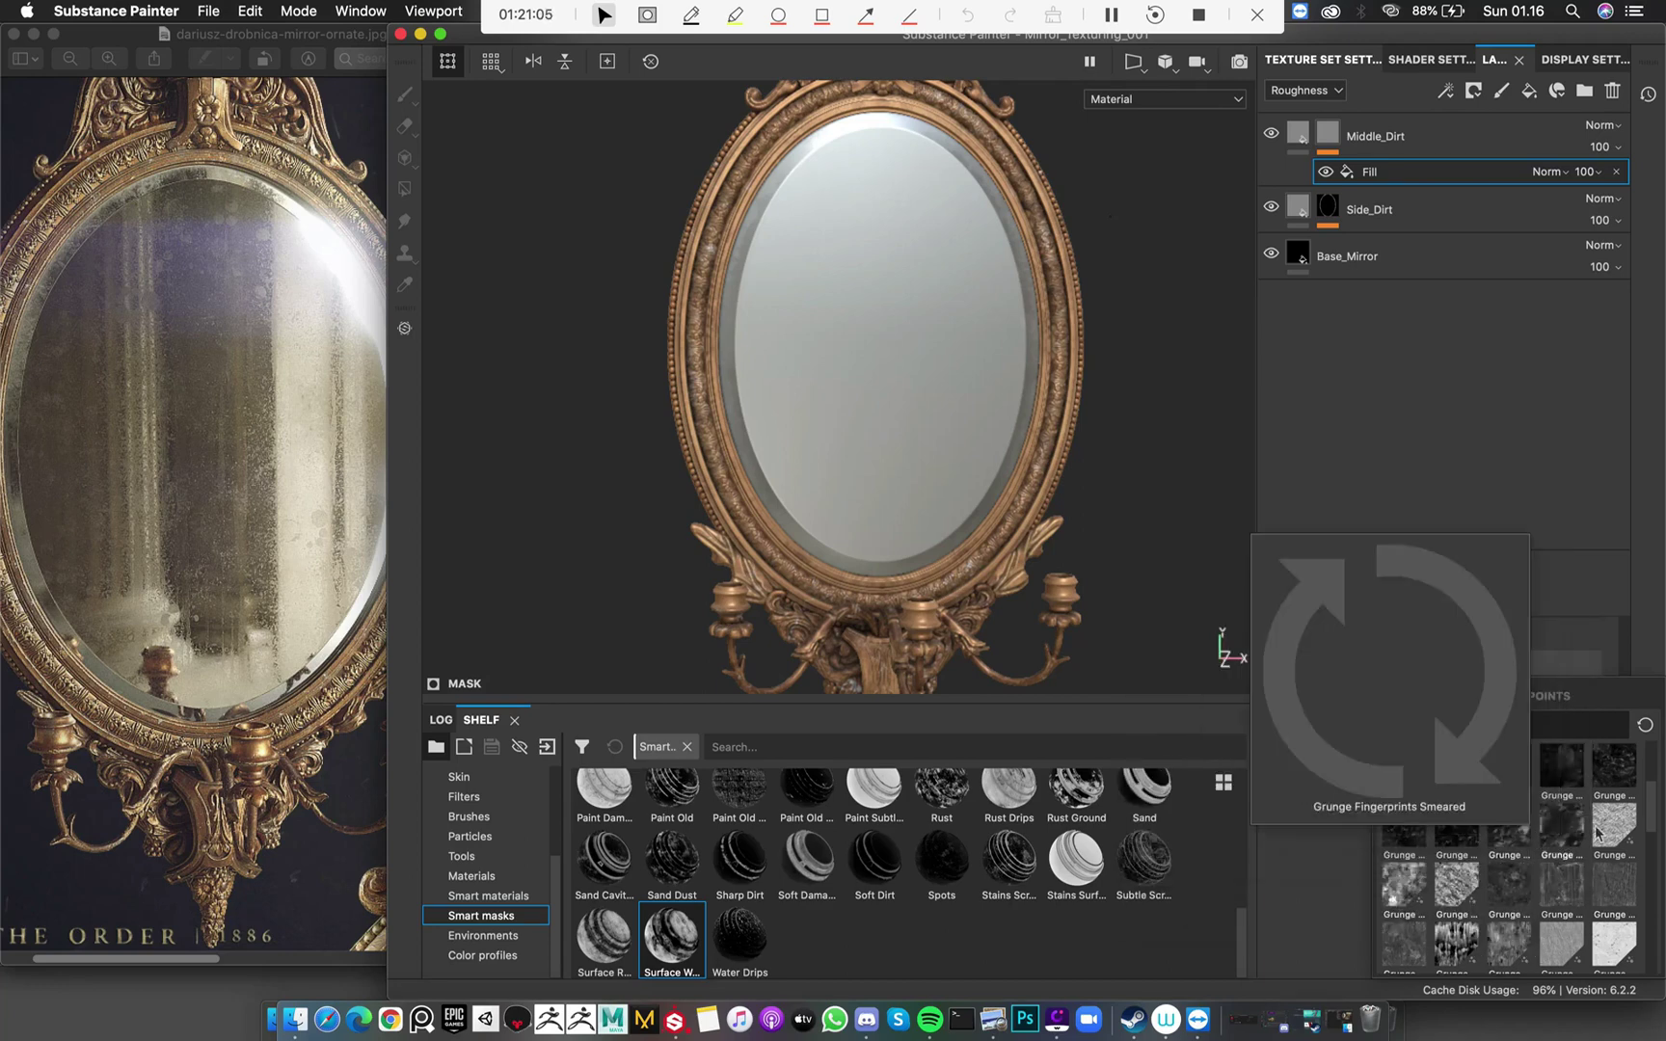
scroll(1655, 827, "down", 1)
left_click_drag(1654, 828, 1652, 839)
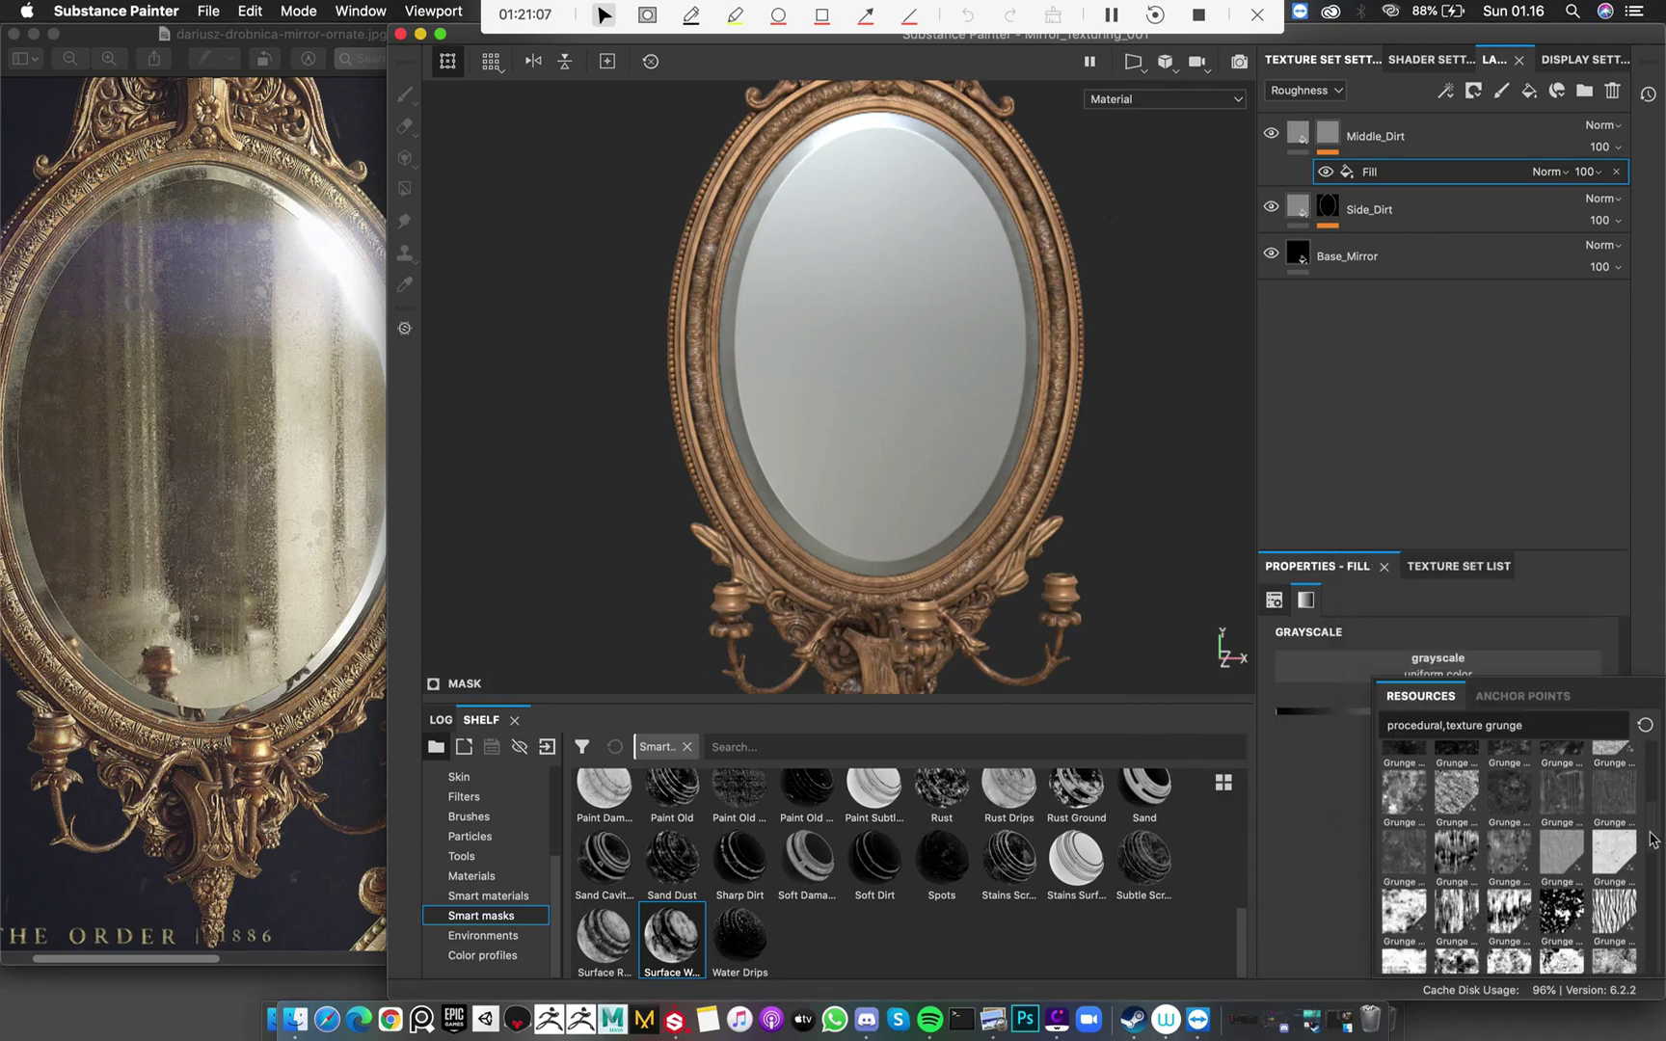
mouse_move(1516, 868)
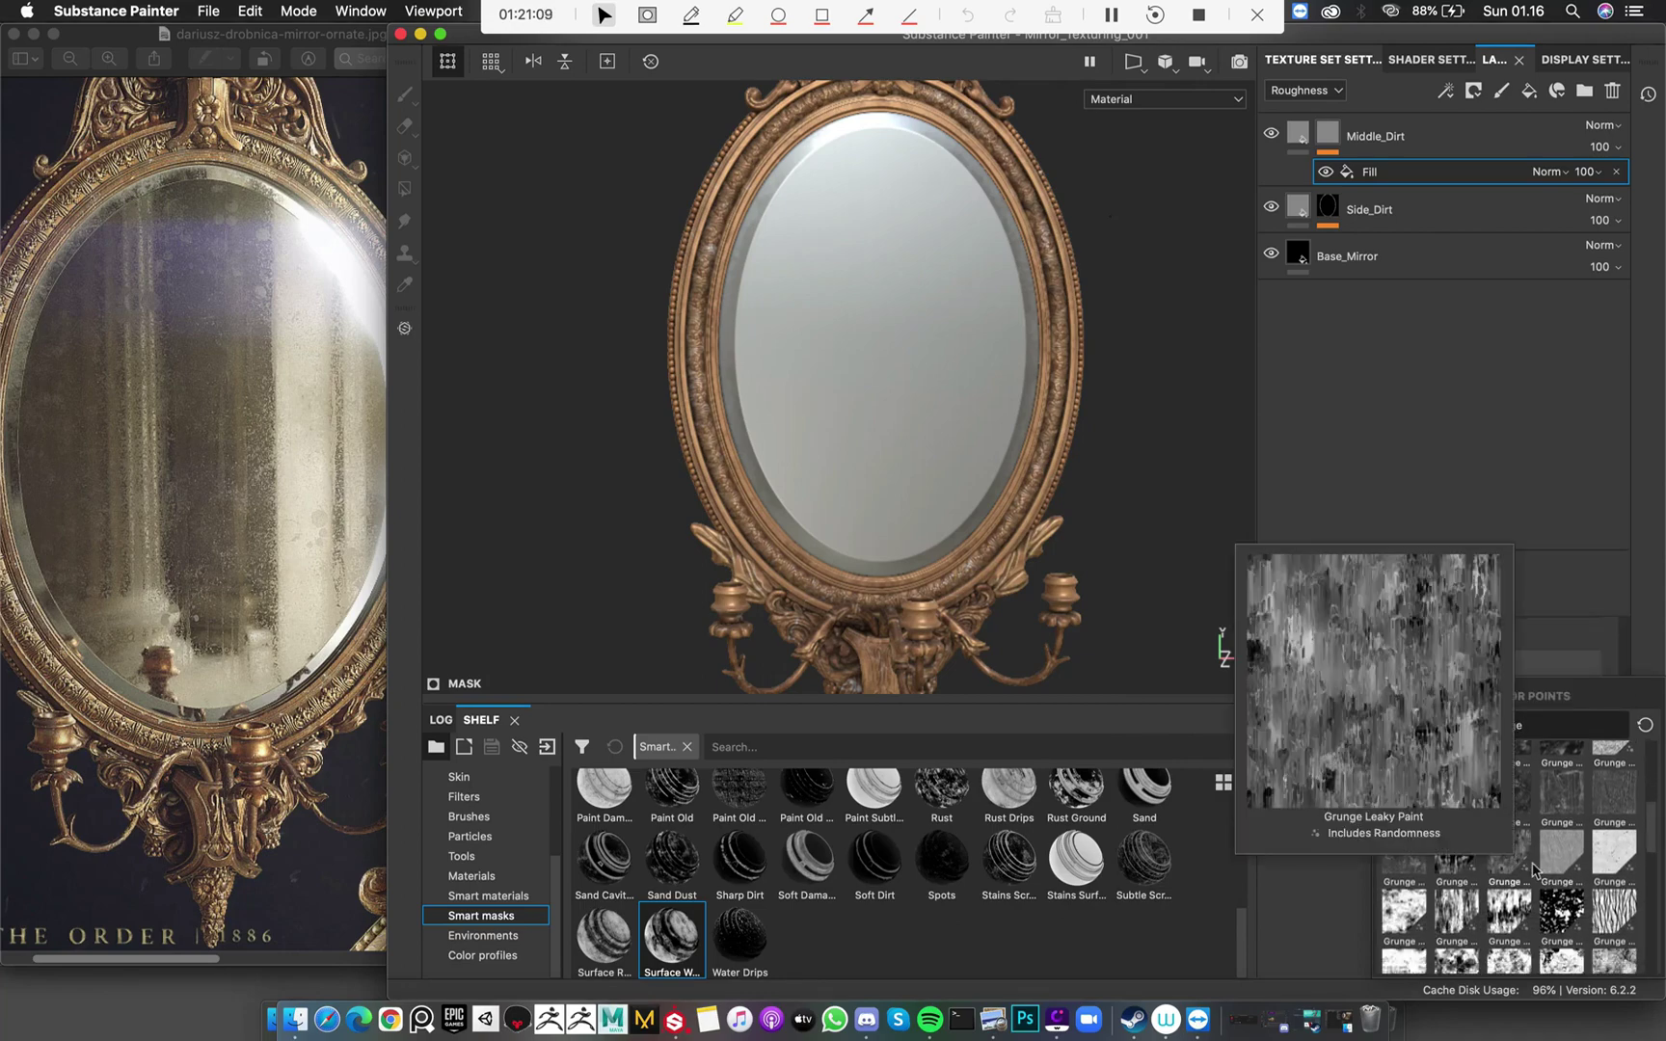
mouse_move(1565, 807)
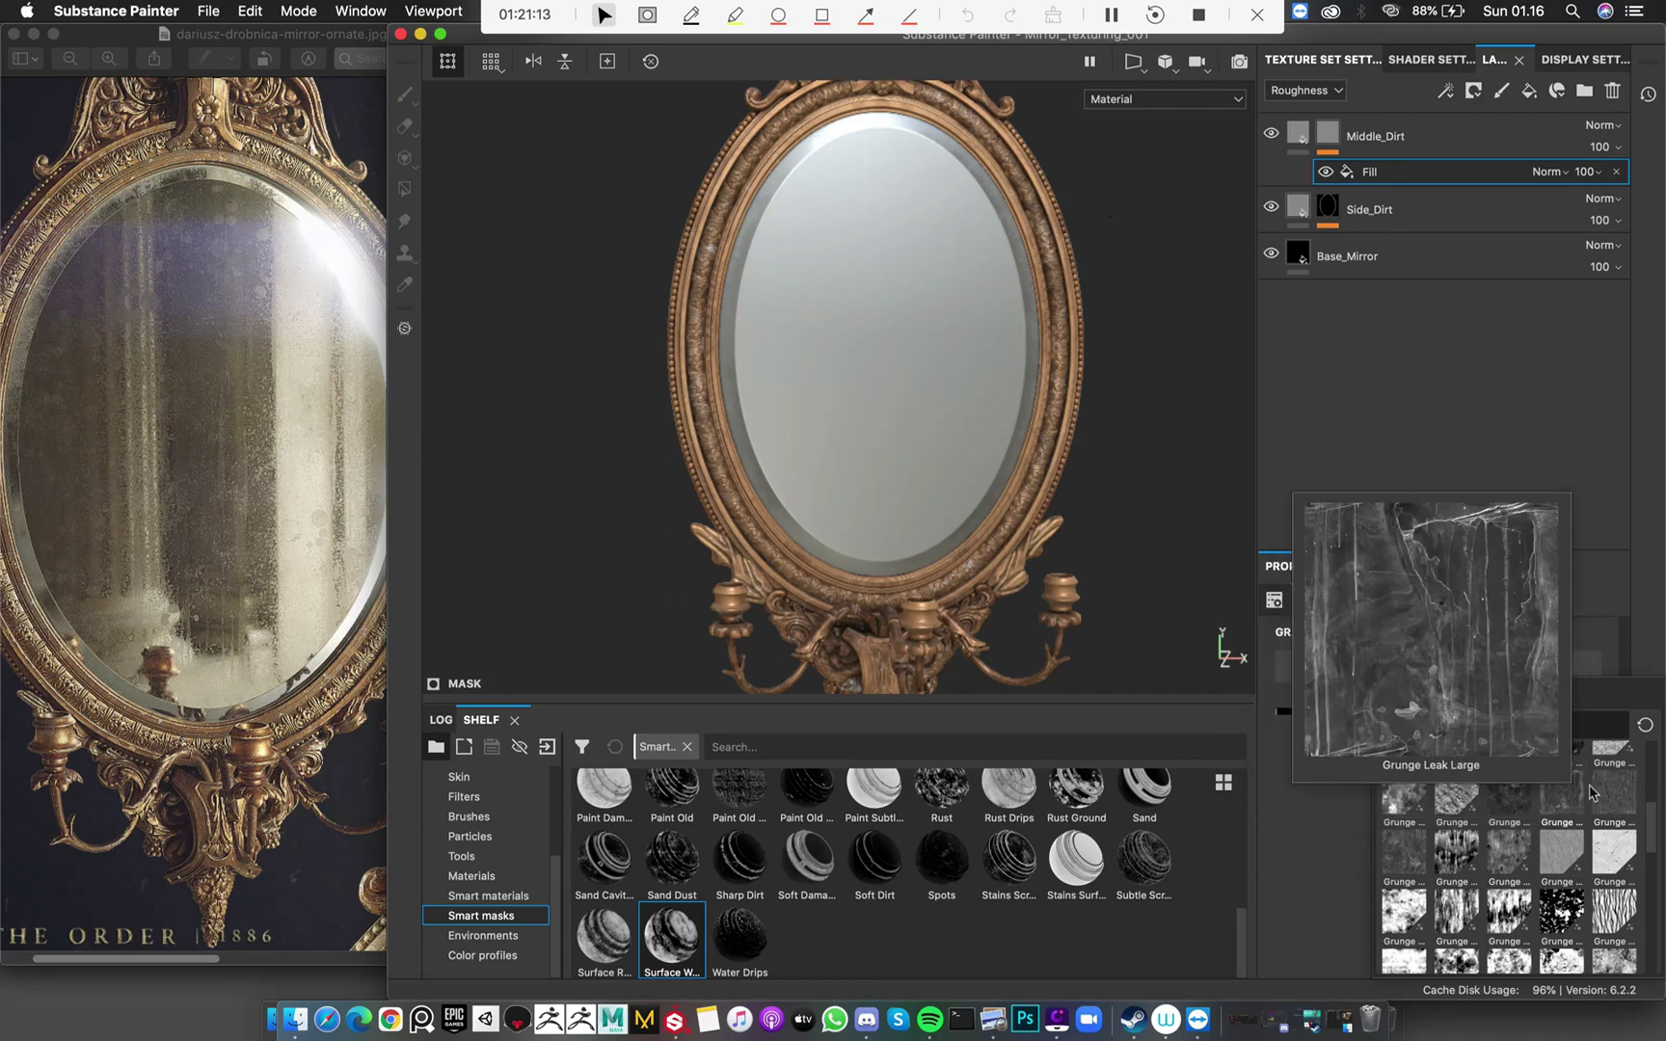
left_click(1559, 797)
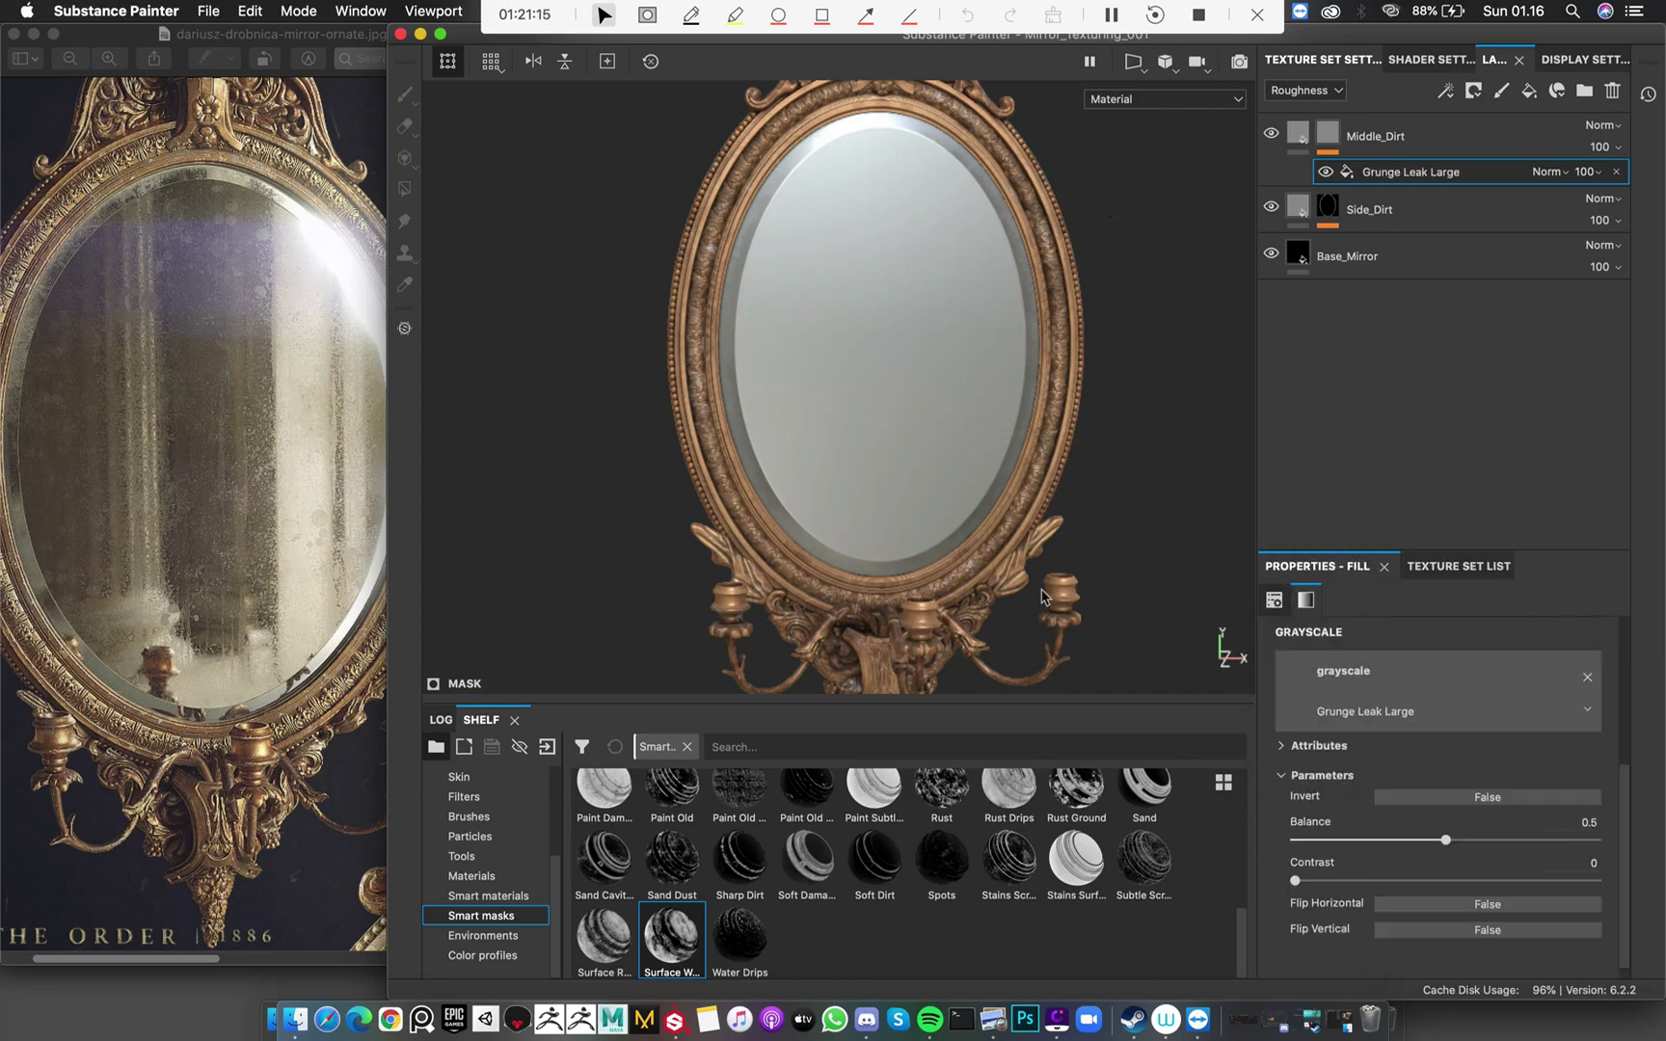
Inspect the leak pattern on the glass, clear it with a new black mask on Middle_Dirt, and add a fresh fill
mouse_move(910, 345)
left_mouse_down("alt")
mouse_move(867, 349)
mouse_move(995, 351)
mouse_move(989, 308)
mouse_move(993, 372)
mouse_move(1037, 376)
mouse_move(906, 378)
left_mouse_up("alt")
scroll(1037, 376, "down", 3)
scroll(1037, 376, "up", 3)
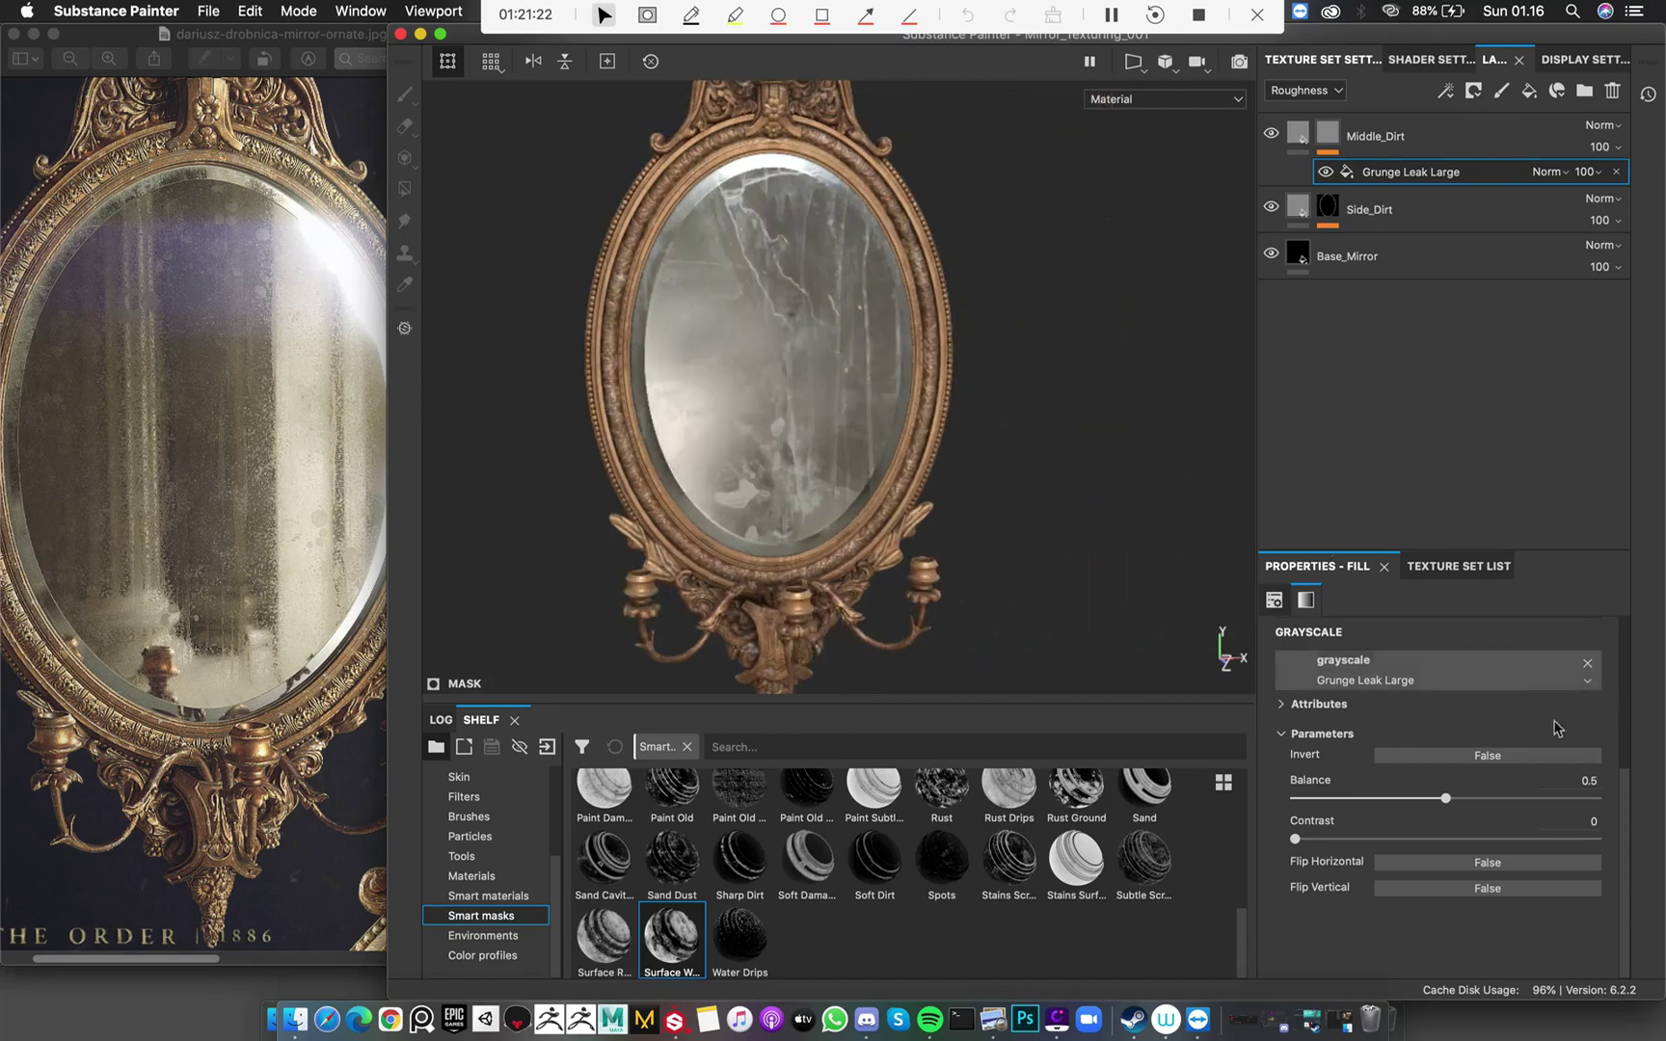
right_click(1339, 141)
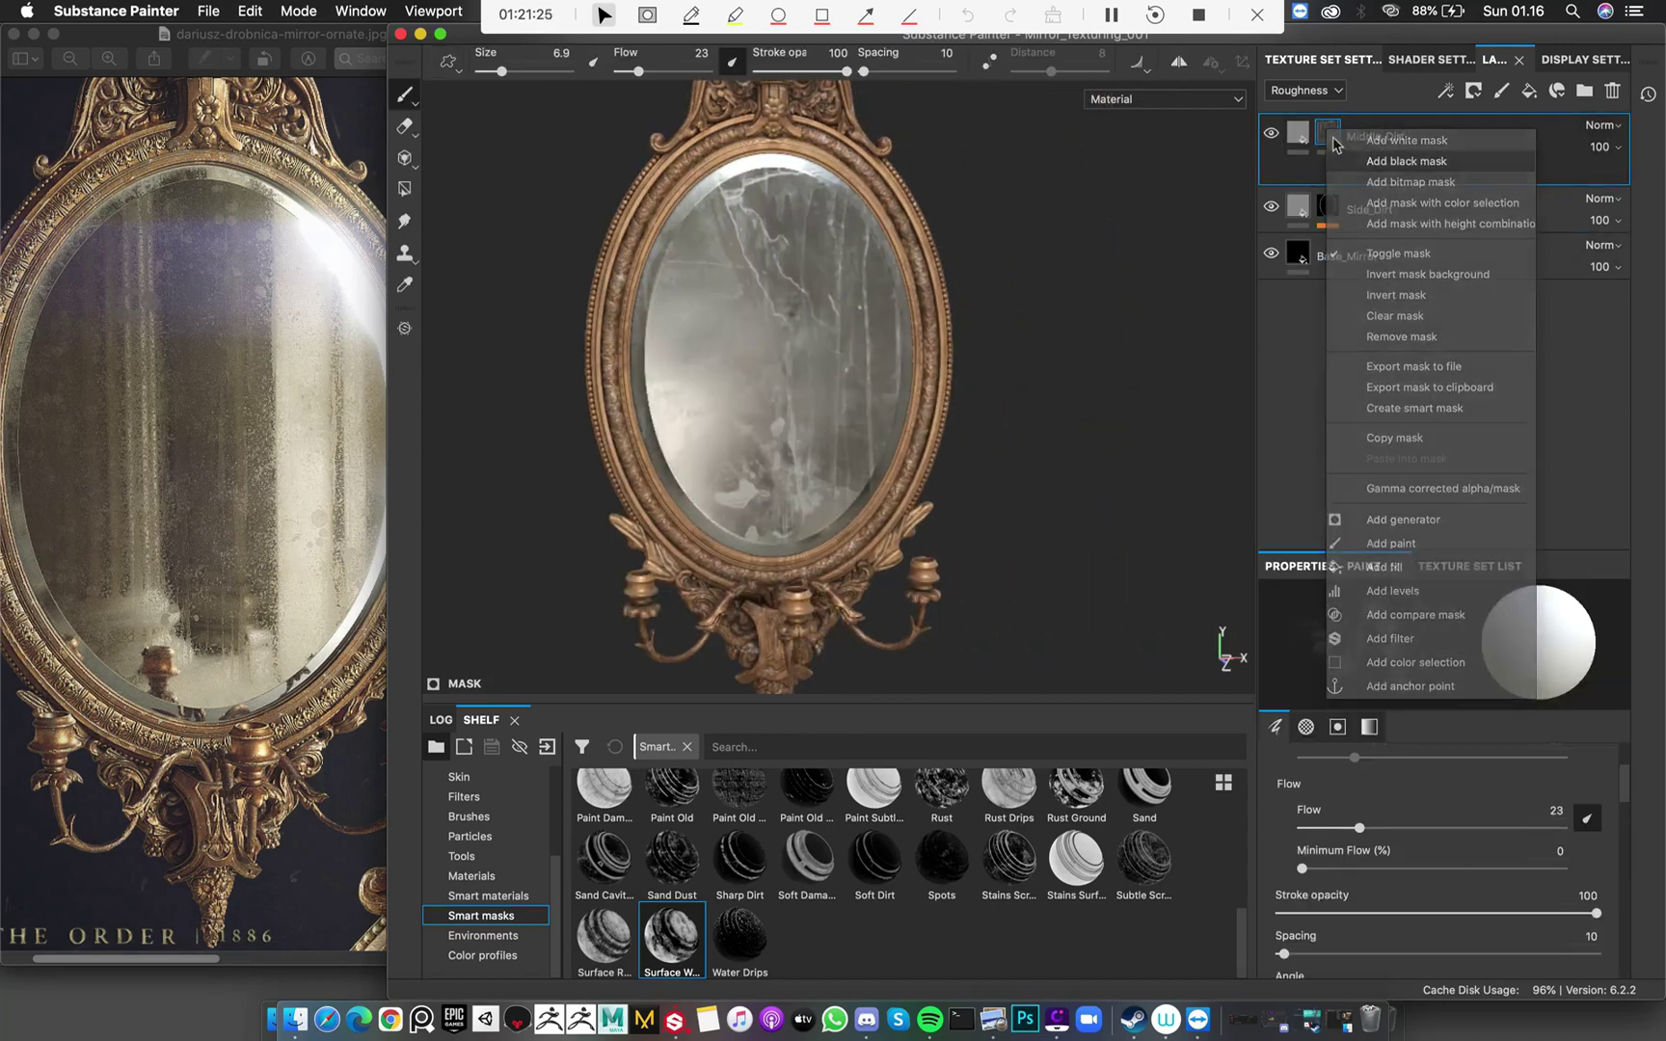
left_click(1462, 573)
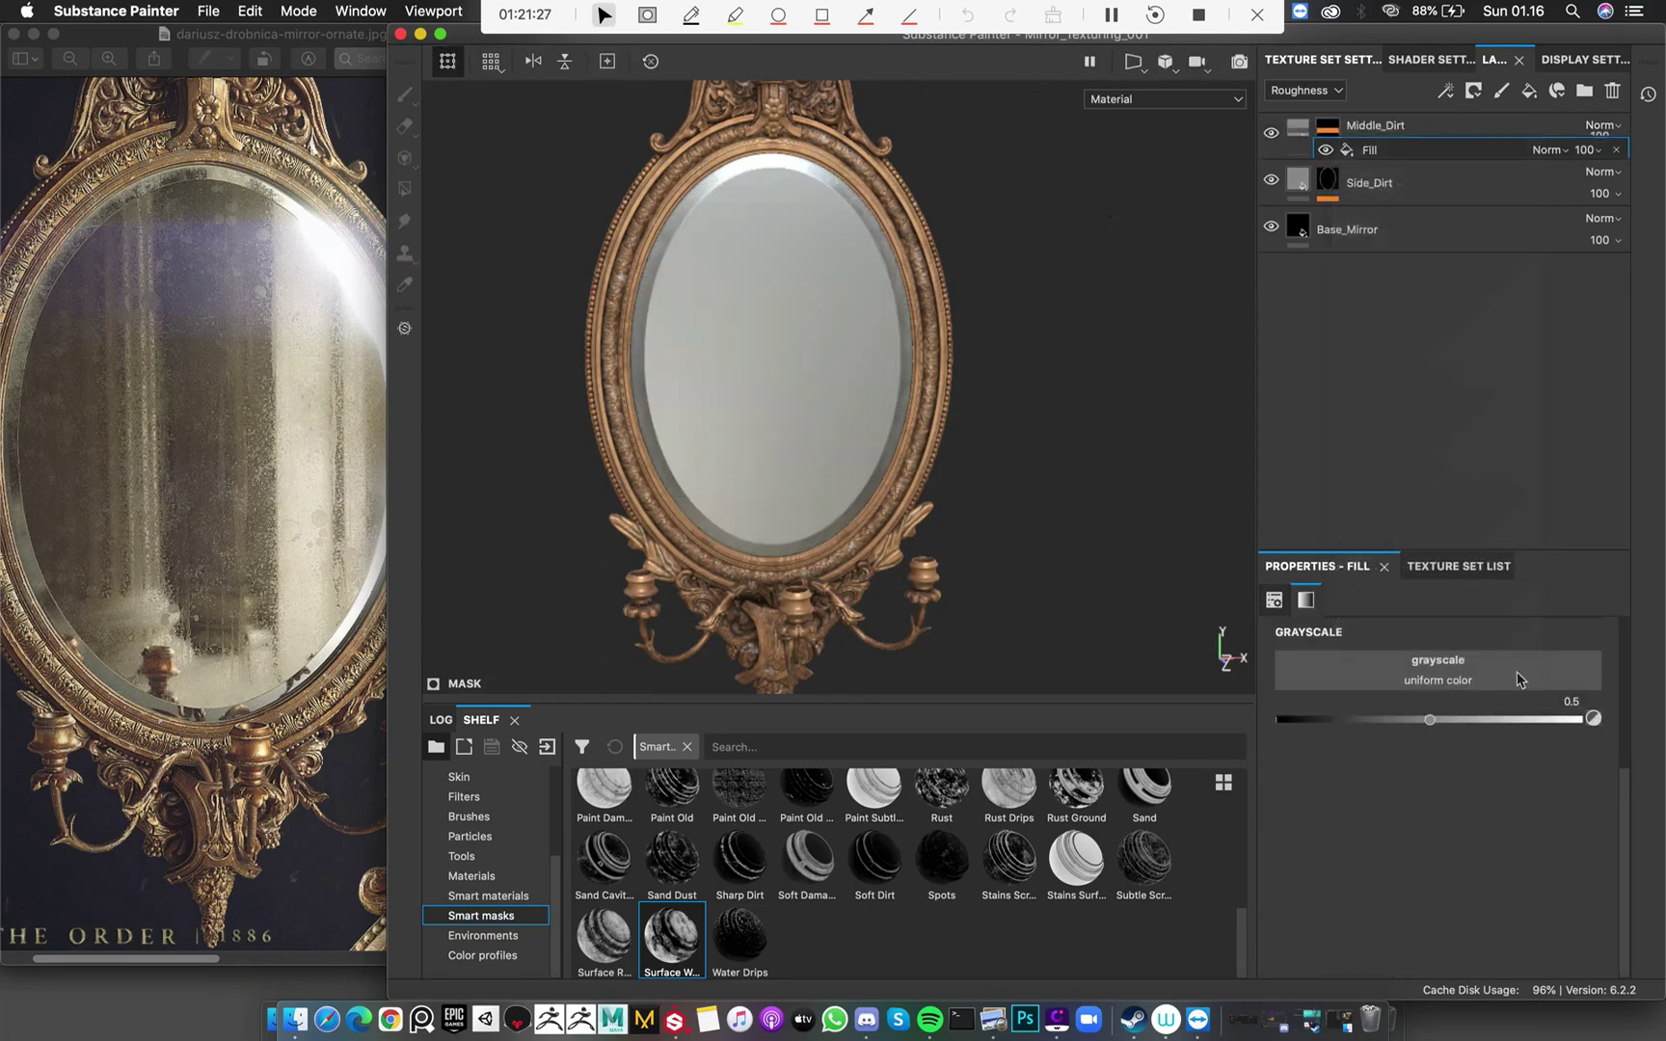
Browse the grunge texture previews and assign Grunge Leak Dirty to the Middle_Dirt mask's fill
left_click(1515, 675)
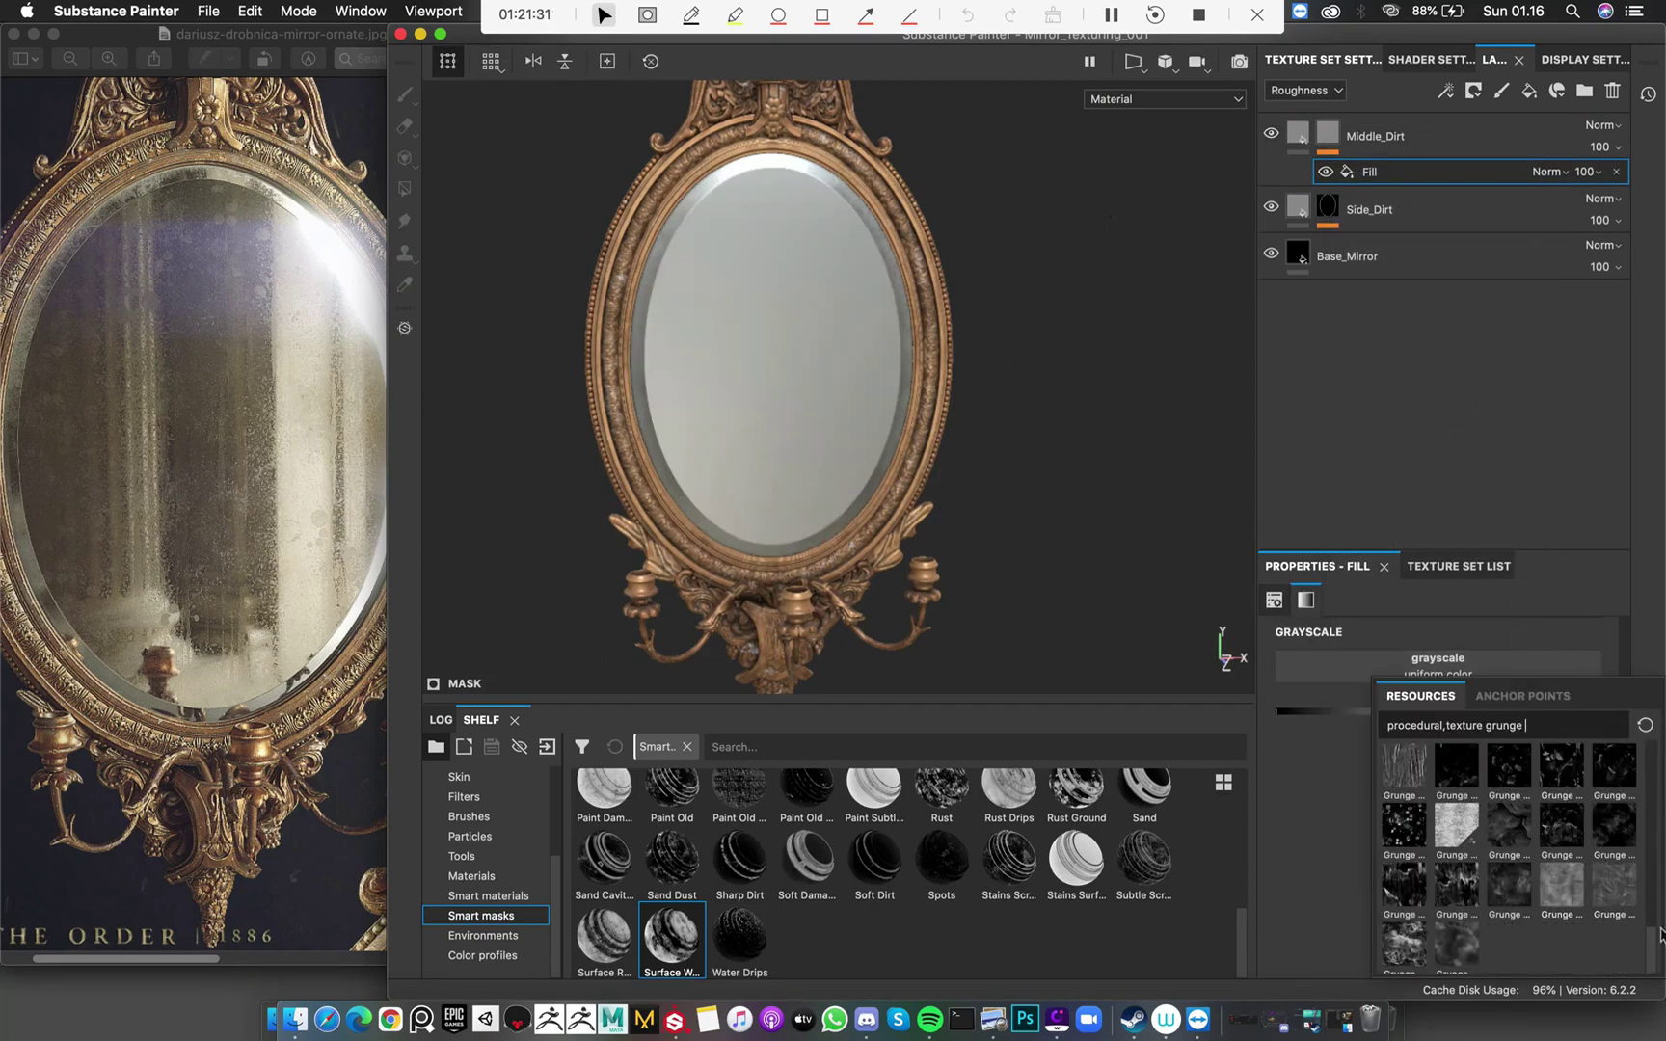
scroll(1479, 914, "down", 3)
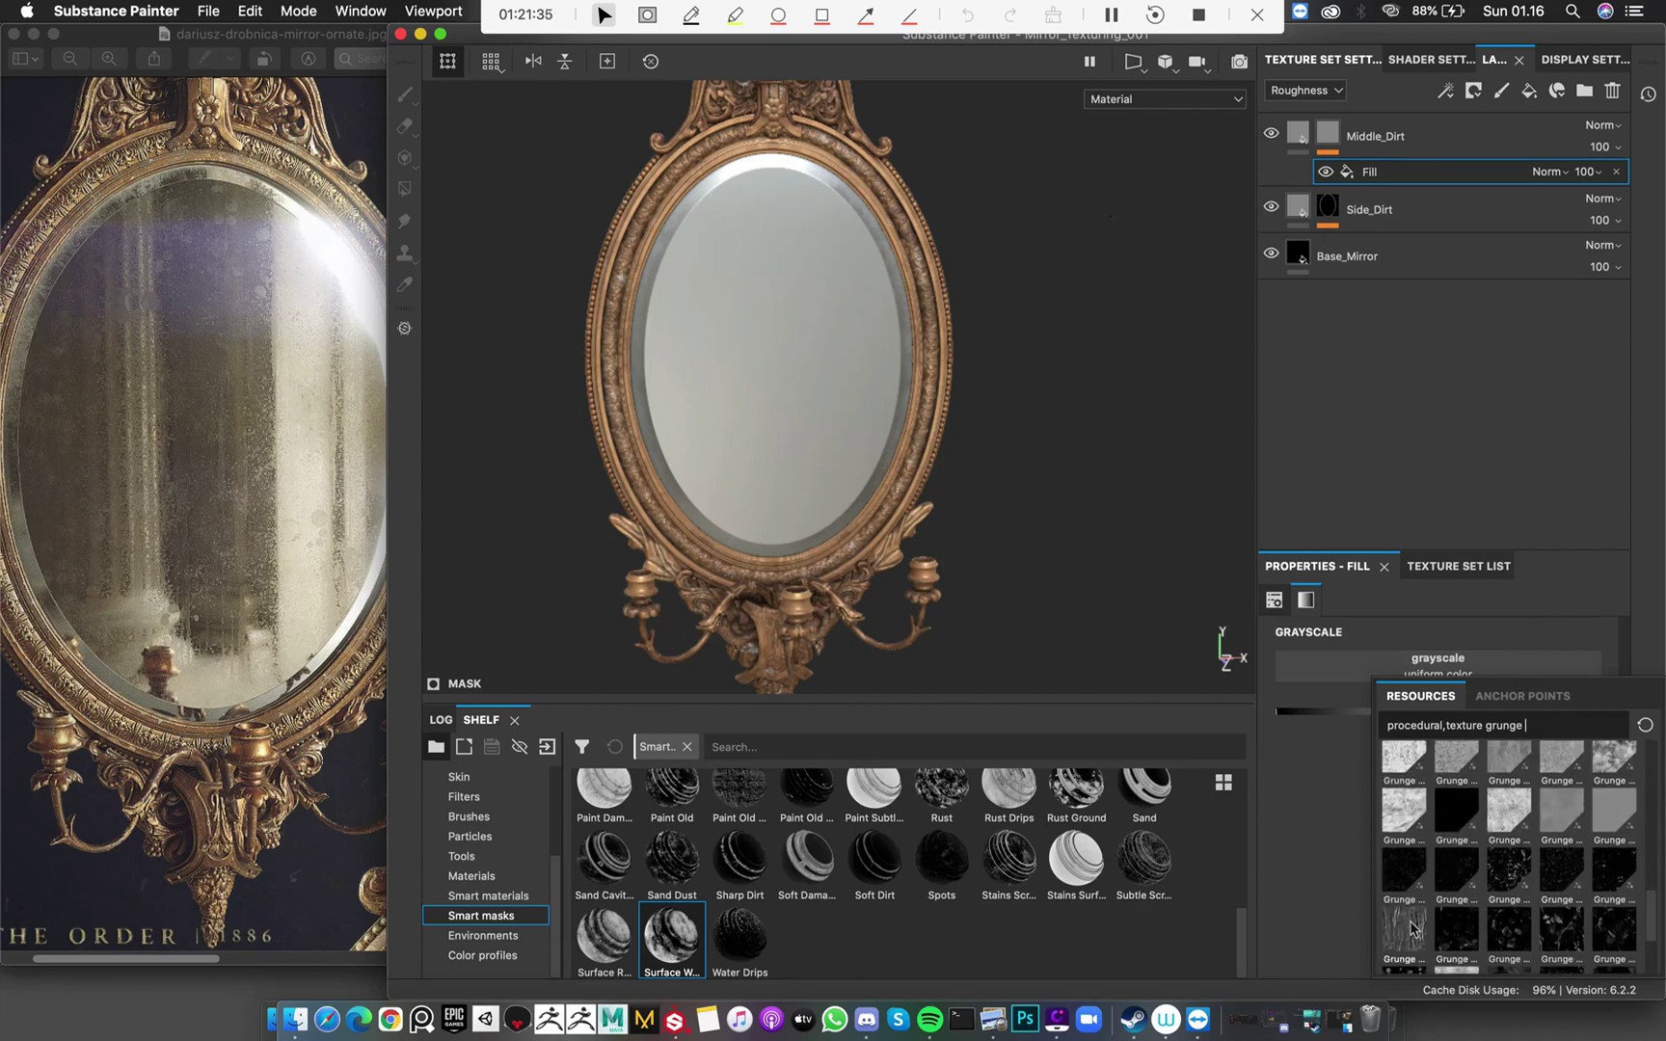
mouse_move(1566, 813)
left_click_drag(1649, 908, 1651, 823)
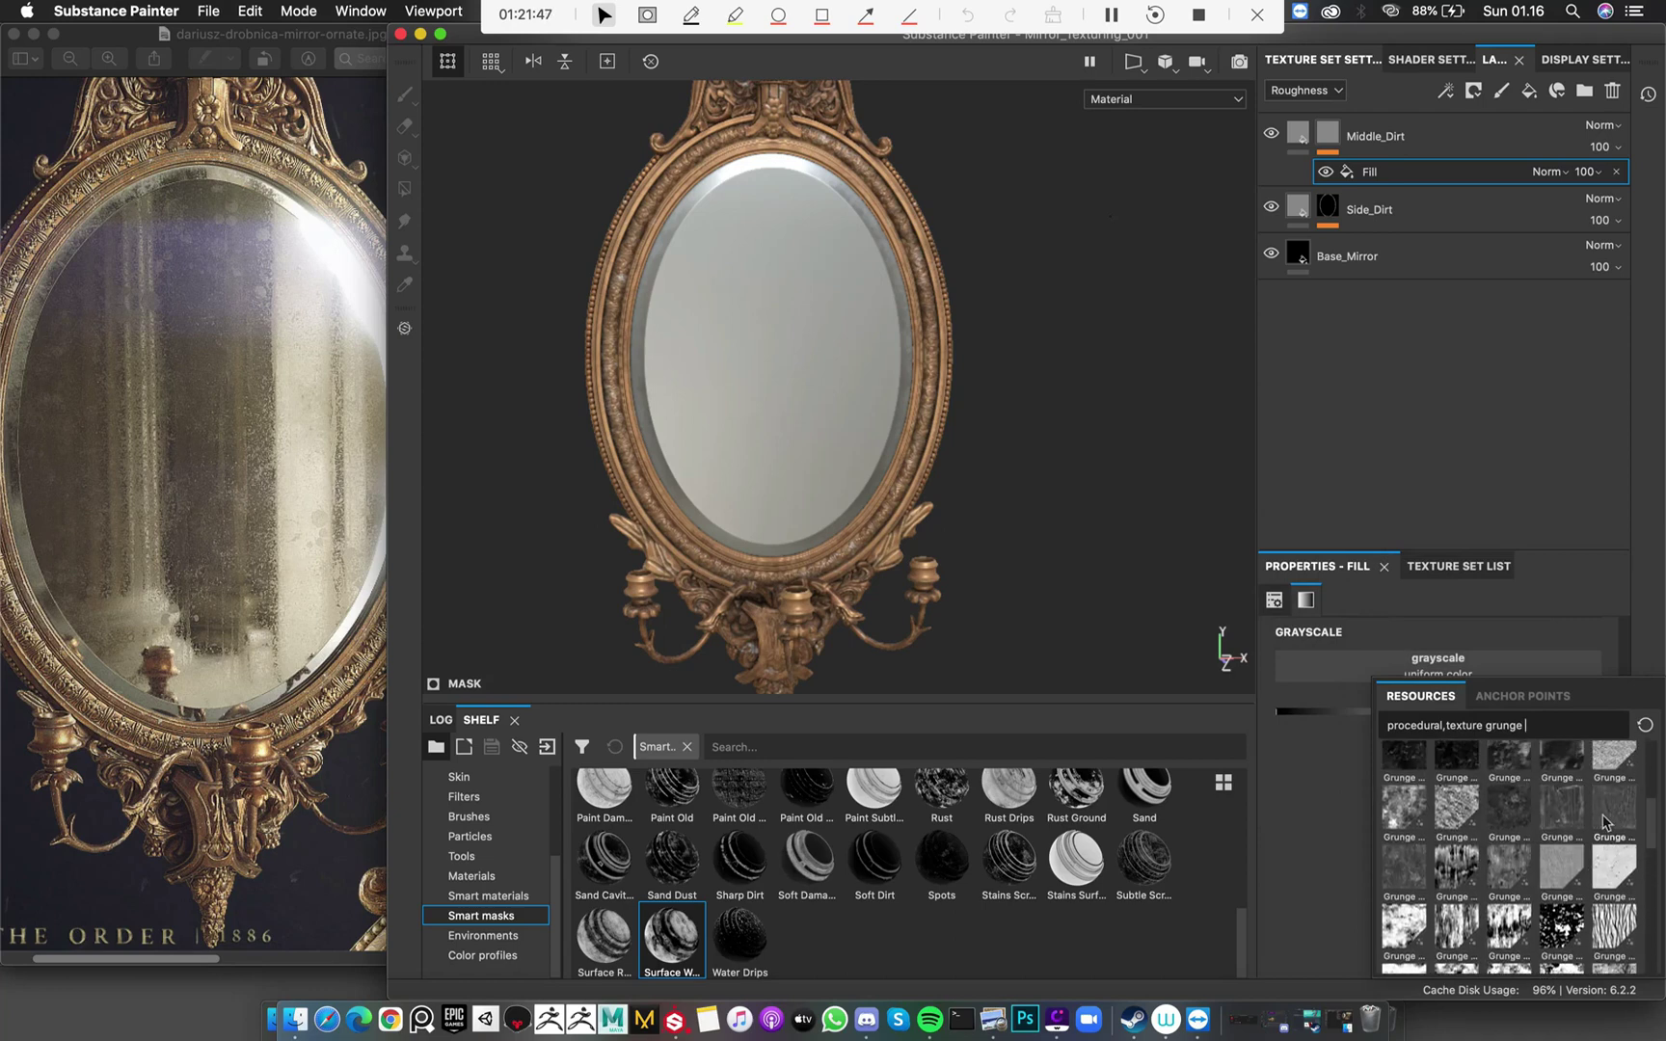
mouse_move(1604, 821)
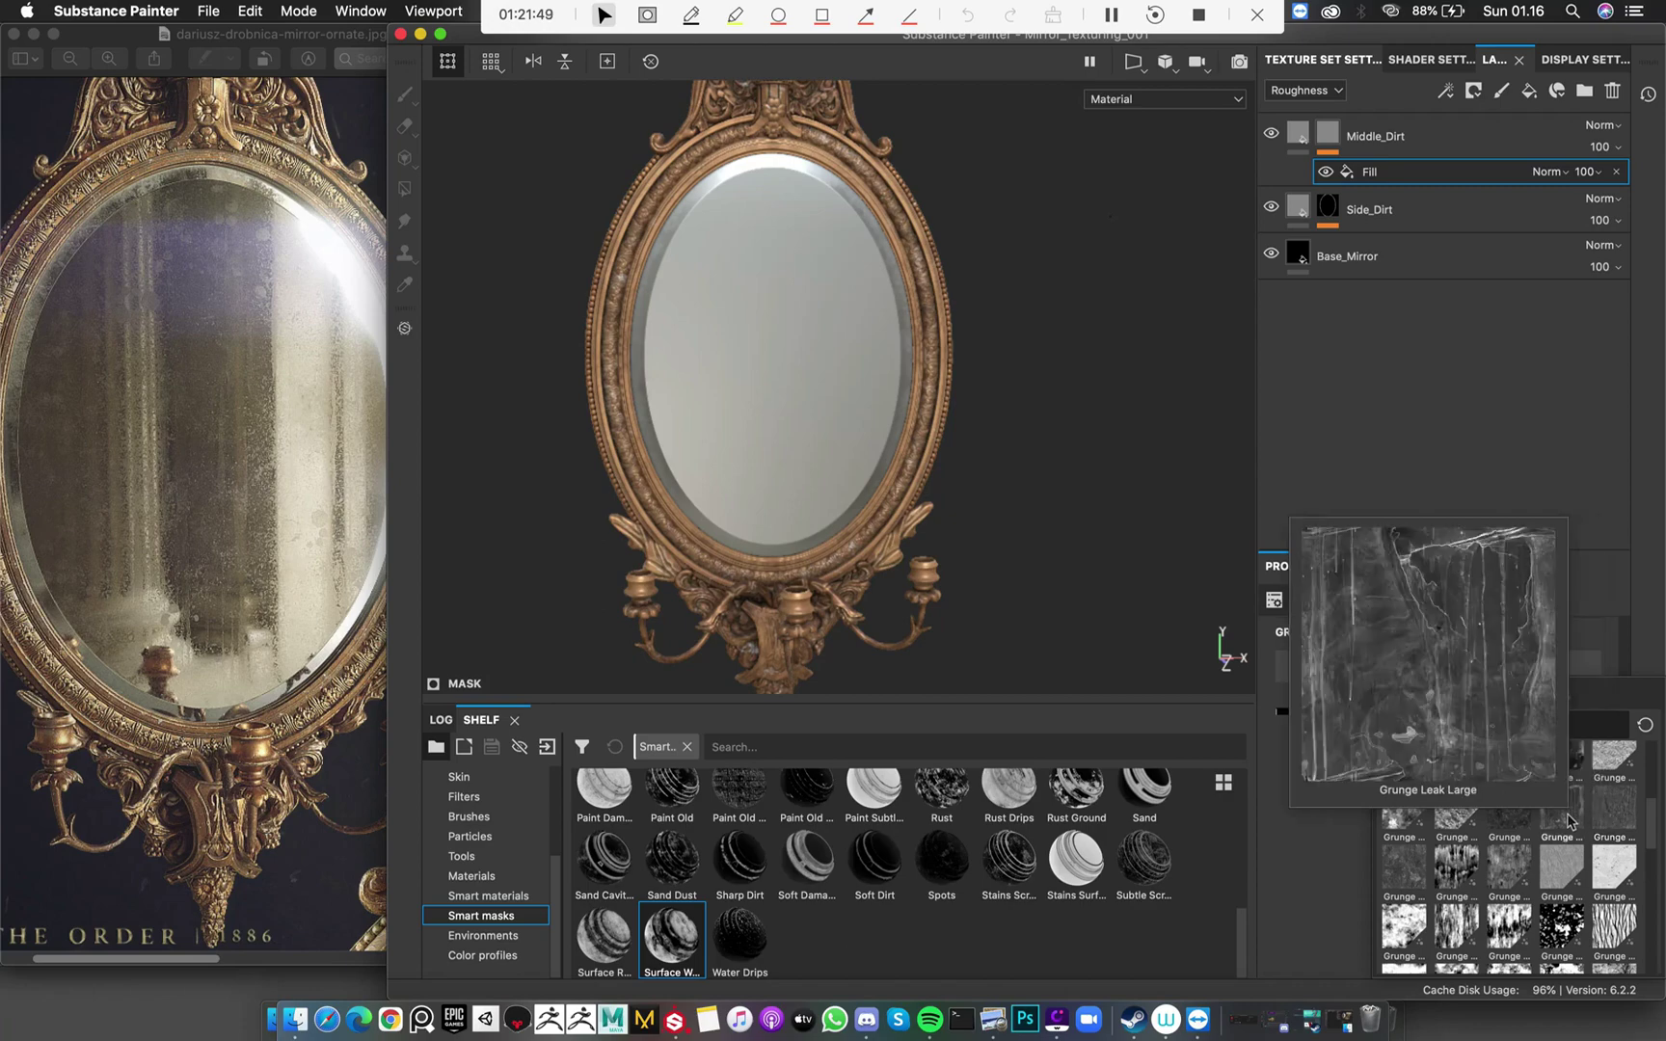
mouse_move(1523, 825)
mouse_move(1461, 822)
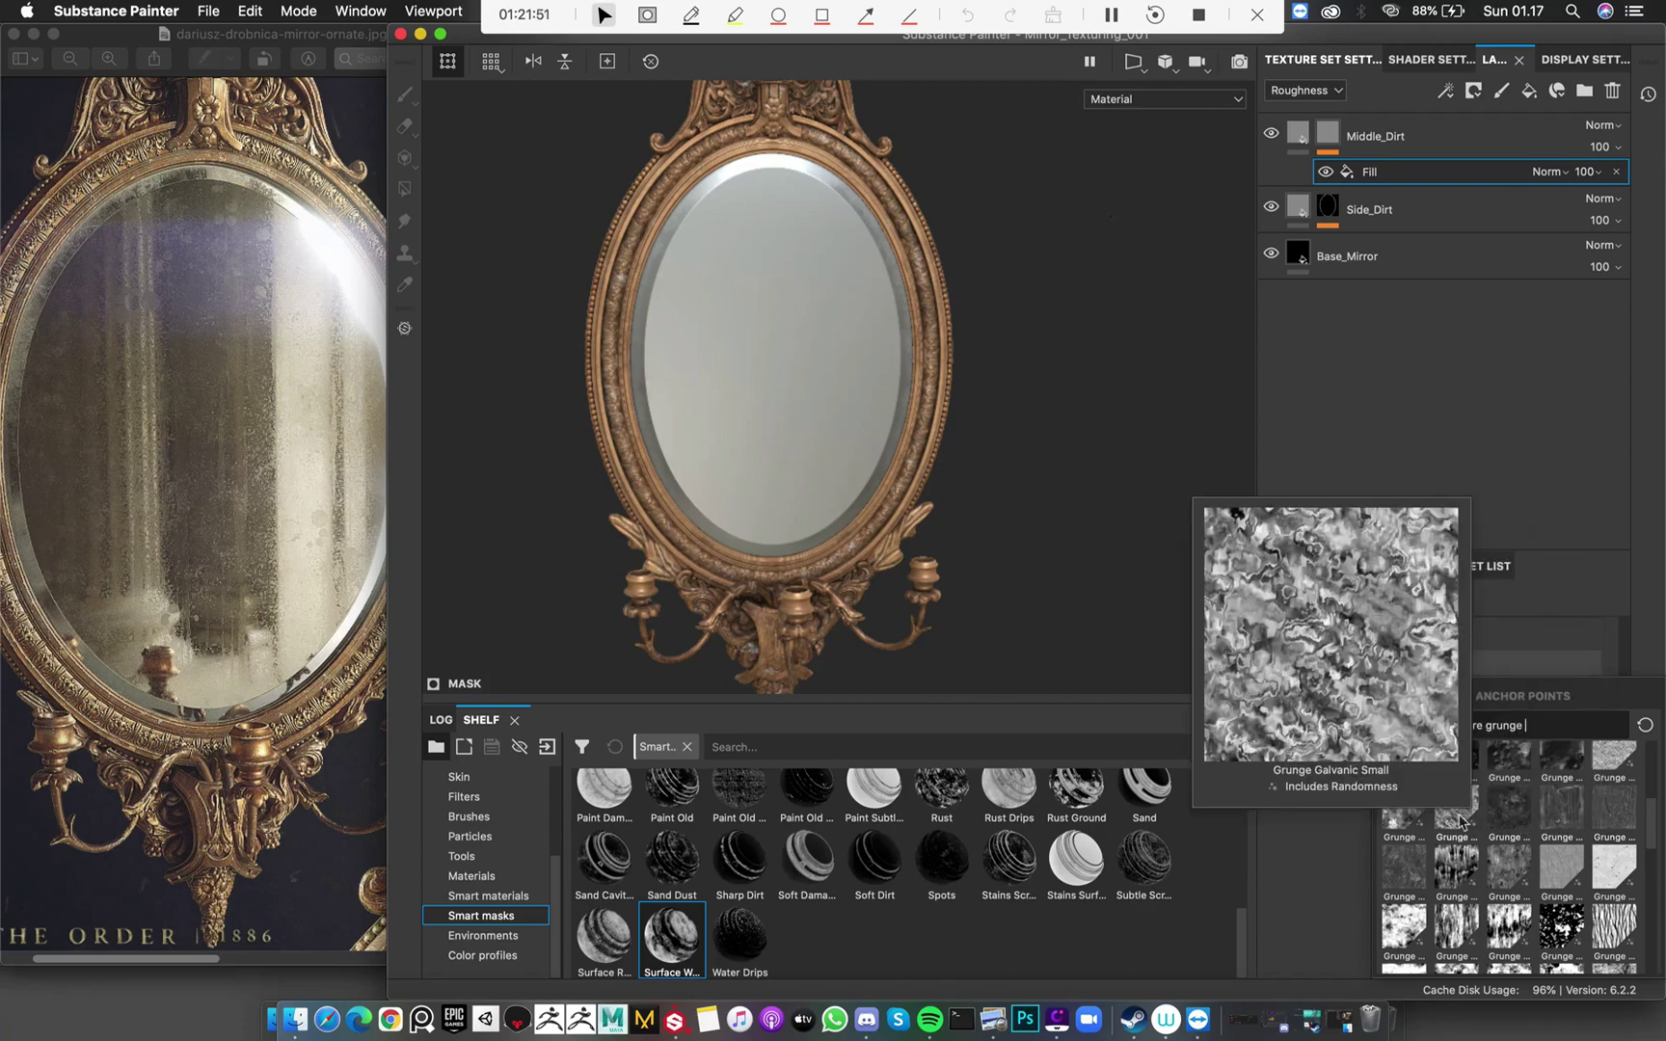
mouse_move(1392, 872)
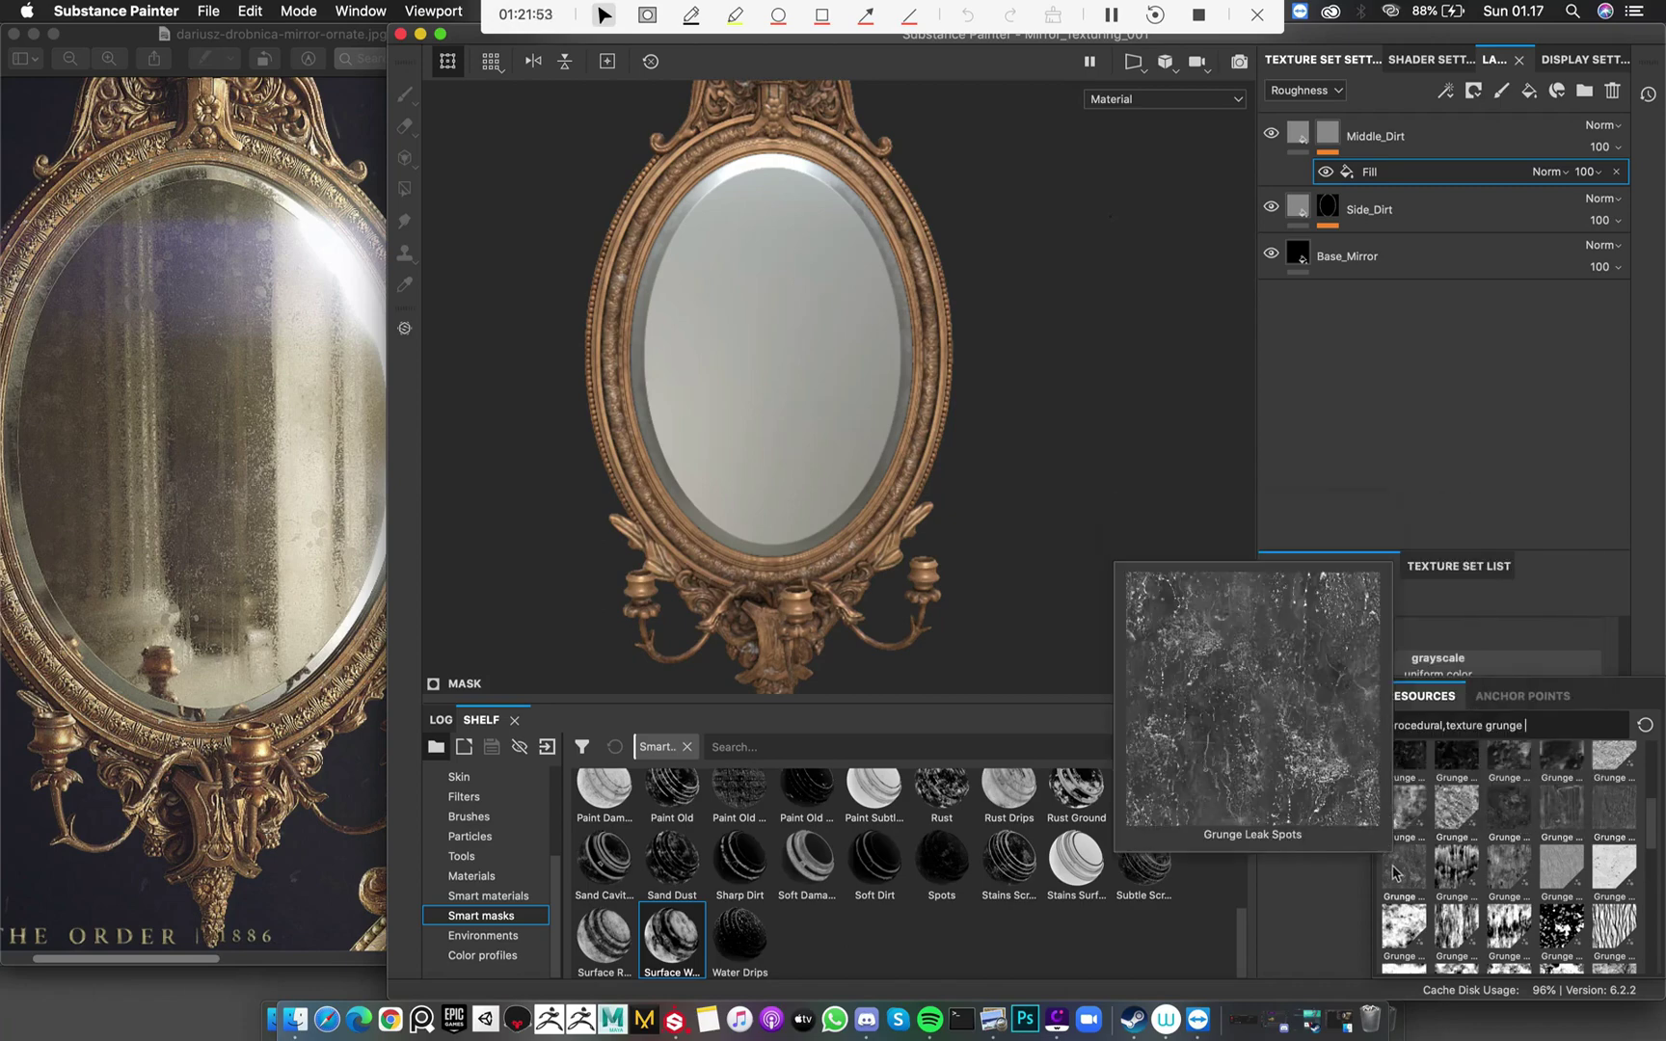
left_click(1521, 821)
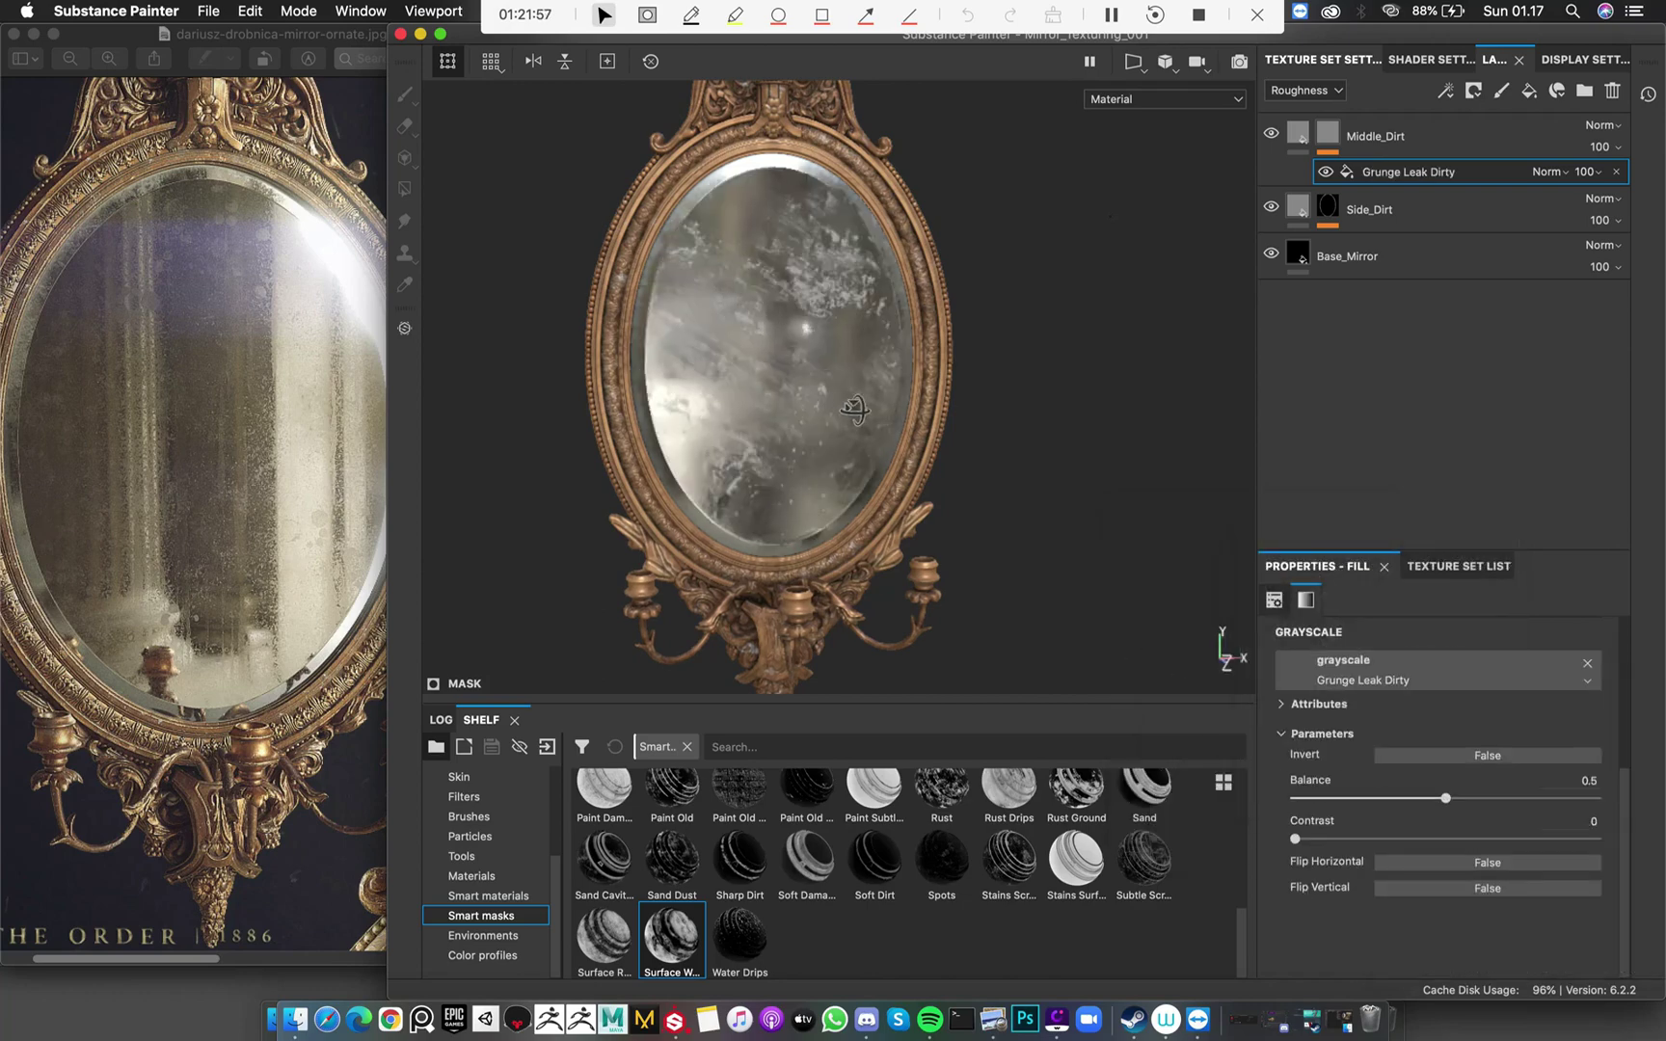
Compare the glass reflections with the Middle_Dirt layer hidden and shown
mouse_move(858, 413)
left_mouse_down("alt")
mouse_move(867, 381)
mouse_move(959, 399)
mouse_move(954, 422)
mouse_move(893, 395)
mouse_move(868, 444)
mouse_move(844, 433)
left_mouse_up("alt")
scroll(889, 424, "up", 5)
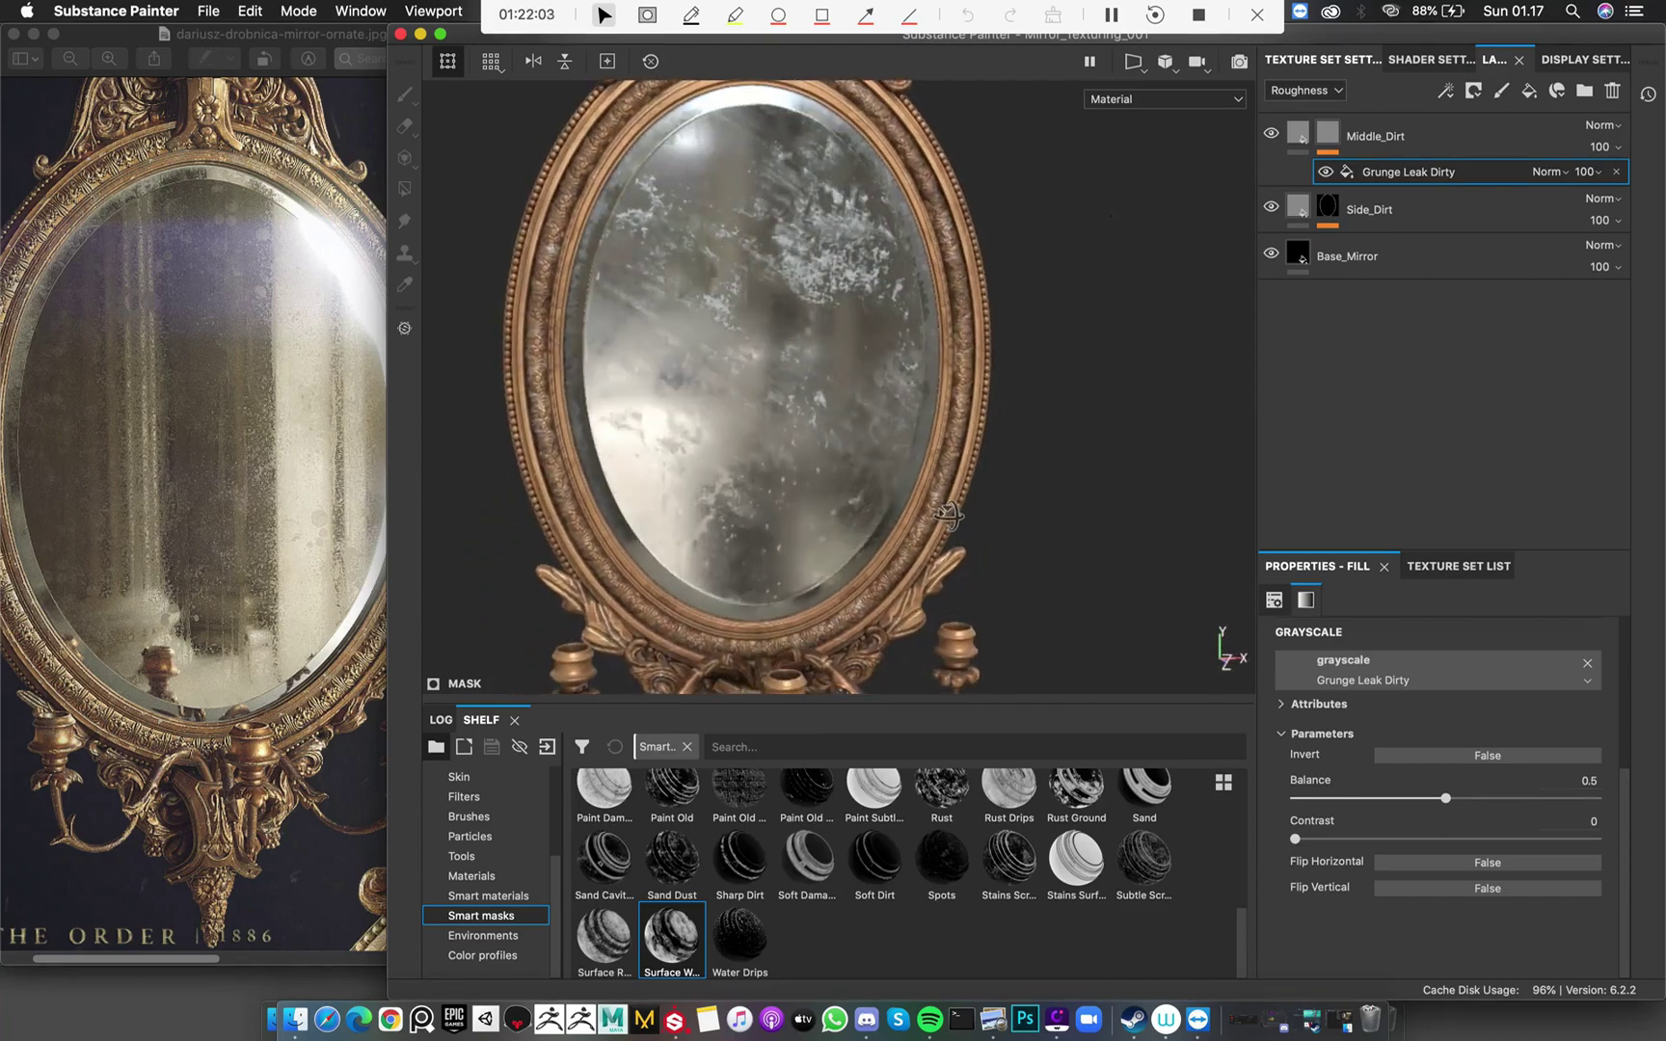
left_click(1300, 135)
left_click(1271, 134)
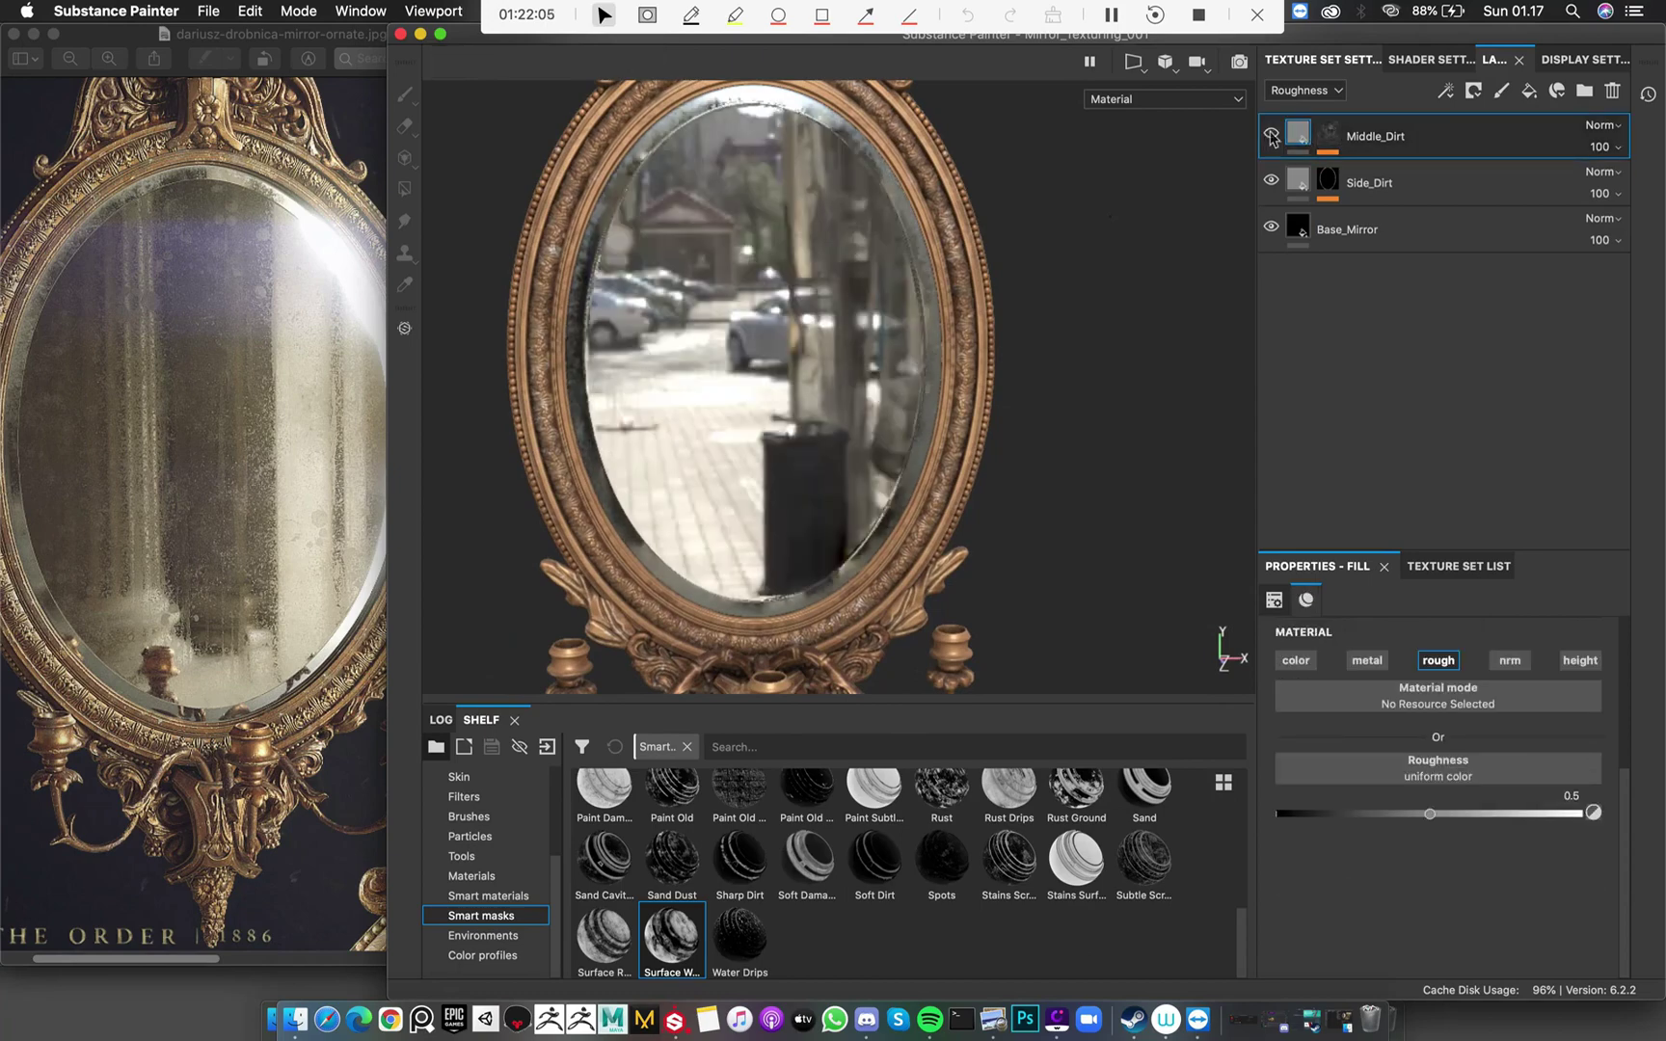
left_click(1271, 134)
left_click(1271, 135)
left_click(1270, 135)
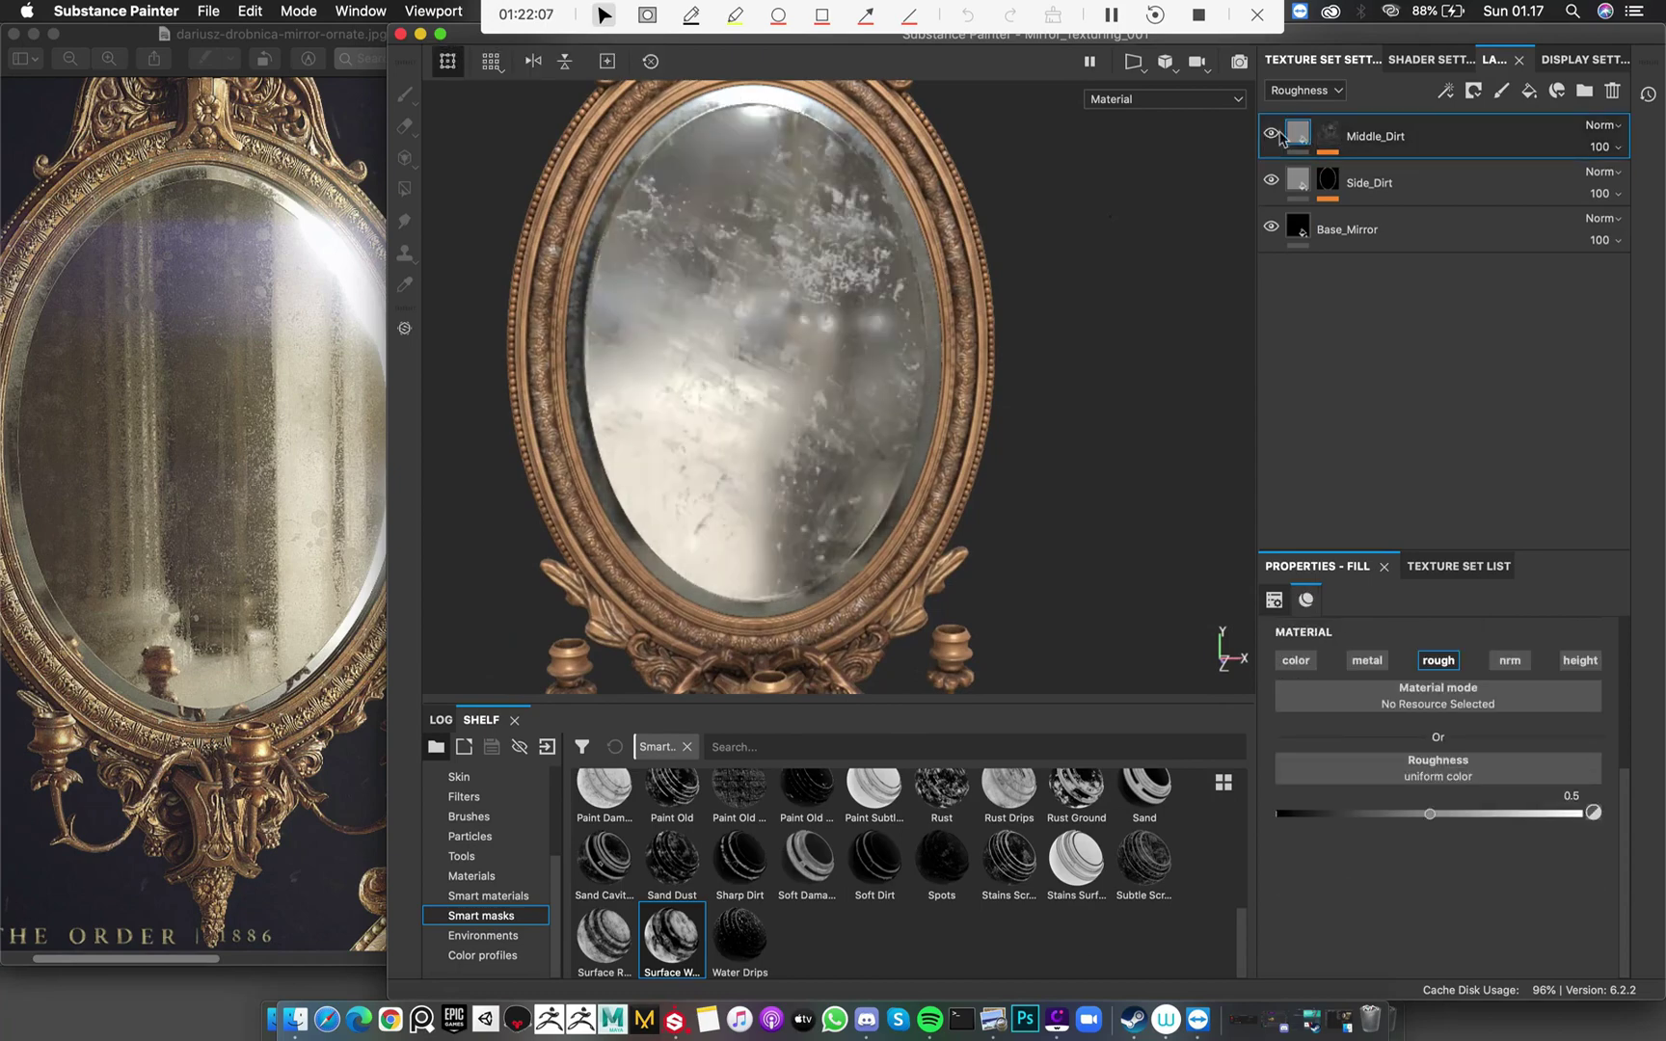
Replace the Middle_Dirt layer's mask with a new black mask and add a fresh fill to it
right_click(1332, 136)
left_click(1378, 168)
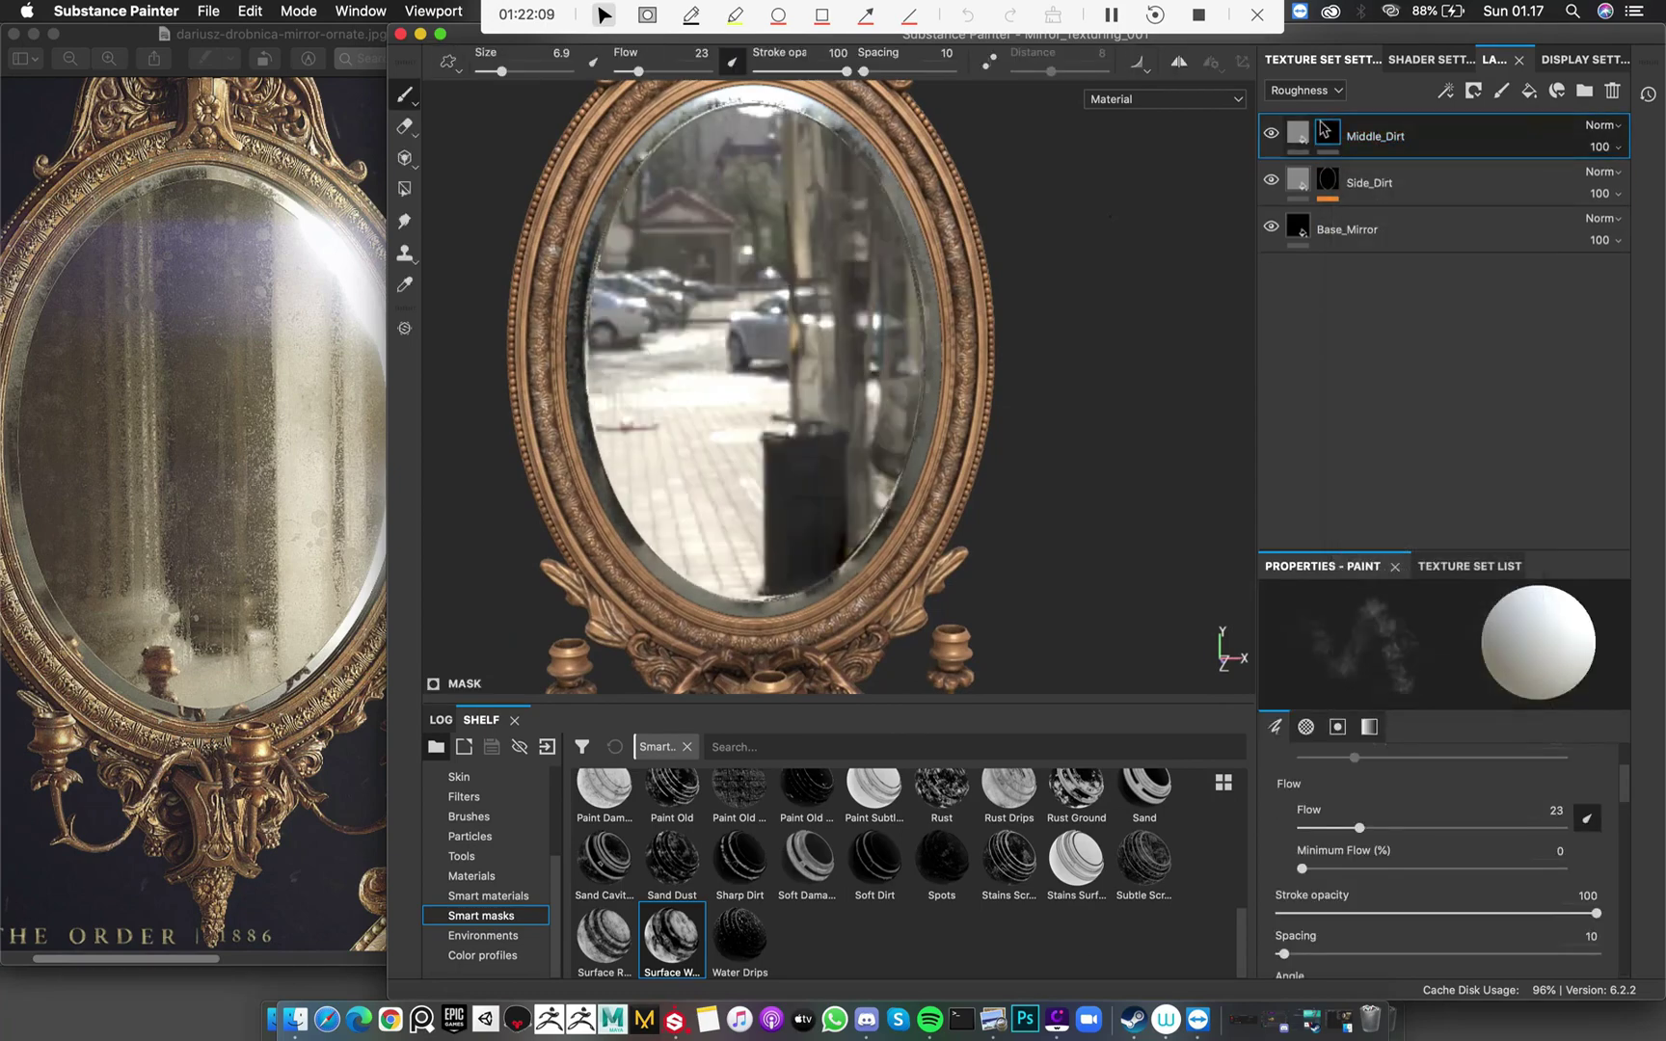
right_click(1322, 123)
left_click(1455, 560)
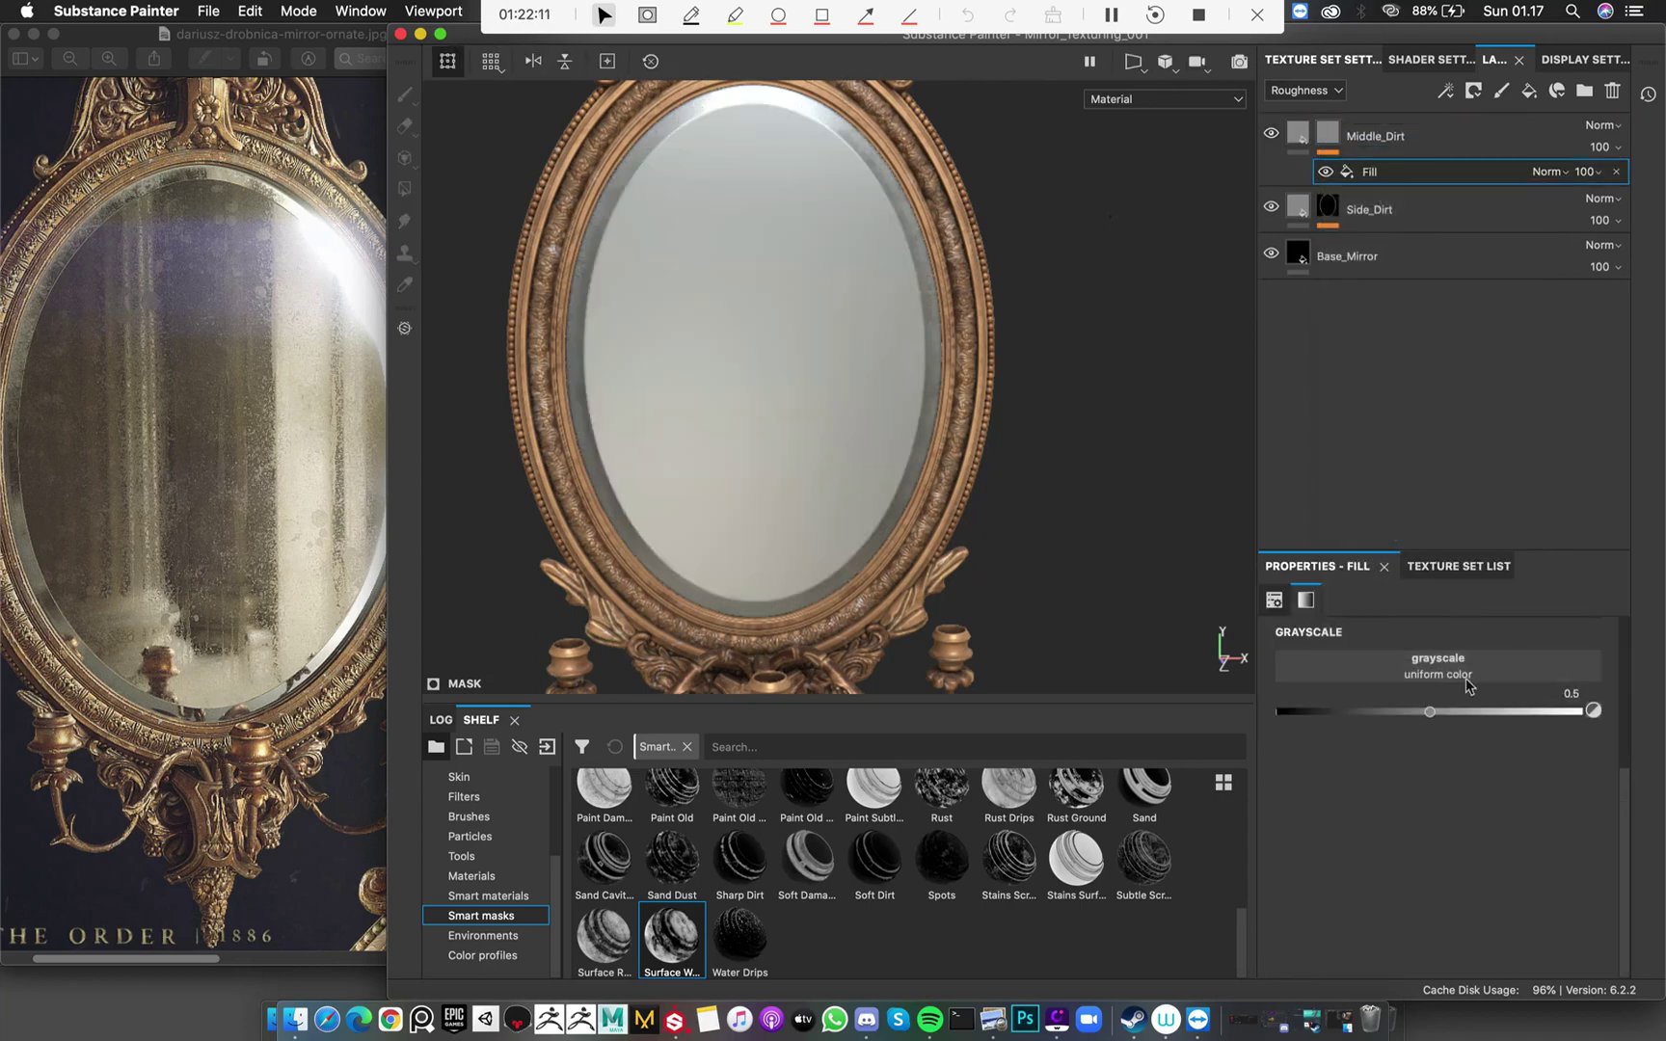
Search the procedural textures for "grunge mudd" and assign Grunge Dirt Muddy to the Middle_Dirt mask's fill
left_click(1475, 674)
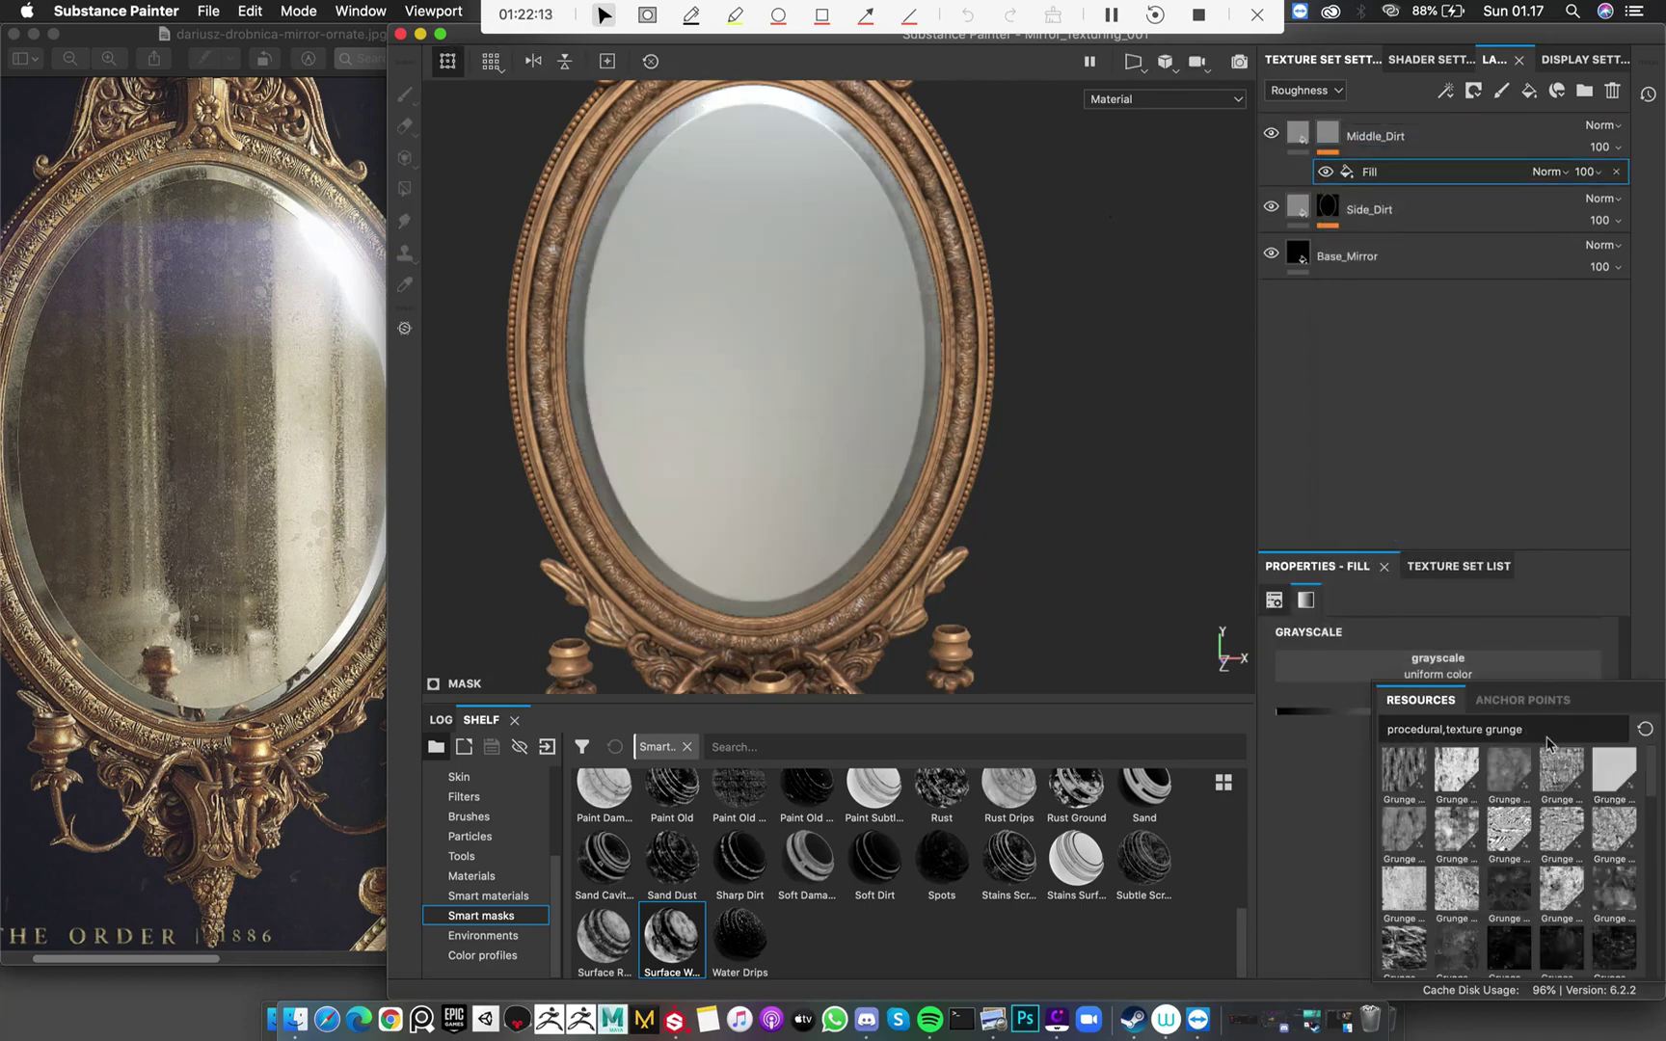
type("grunge mudd")
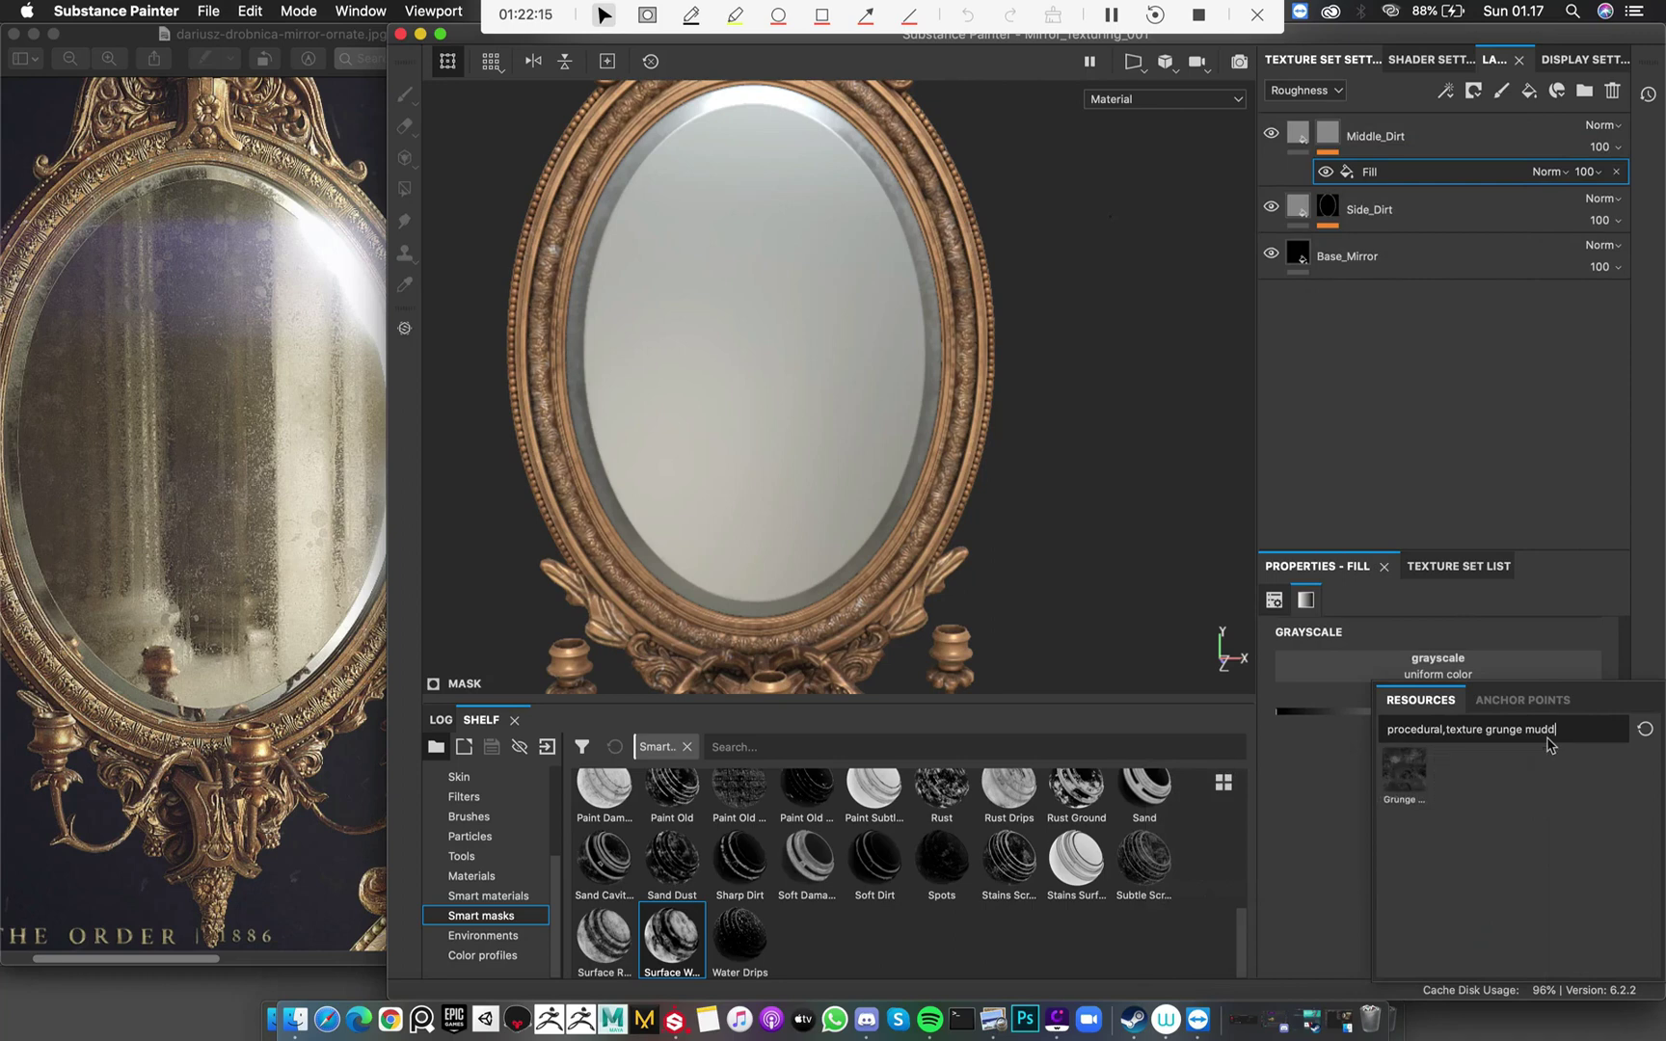
left_click(1408, 780)
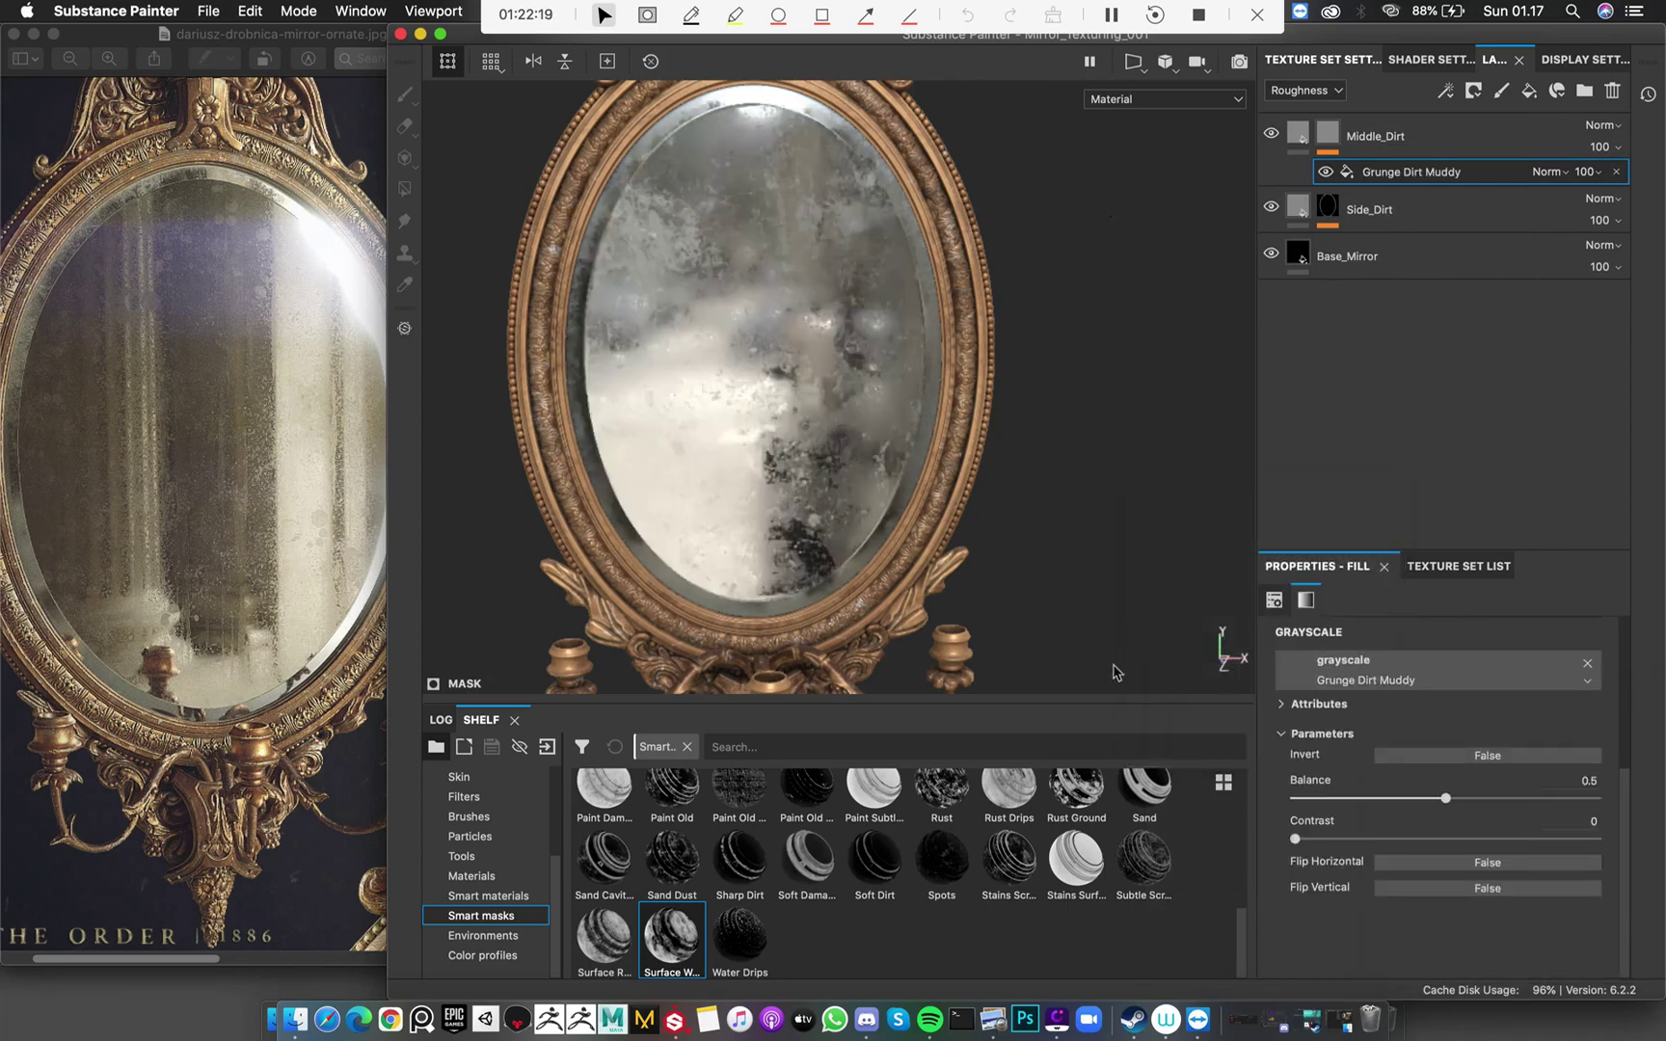
Check the muddy pattern on the glass and lower the Middle_Dirt fill's roughness to about 0.26
mouse_move(829, 440)
left_mouse_down("alt")
mouse_move(813, 347)
mouse_move(799, 428)
mouse_move(830, 427)
left_mouse_up("alt")
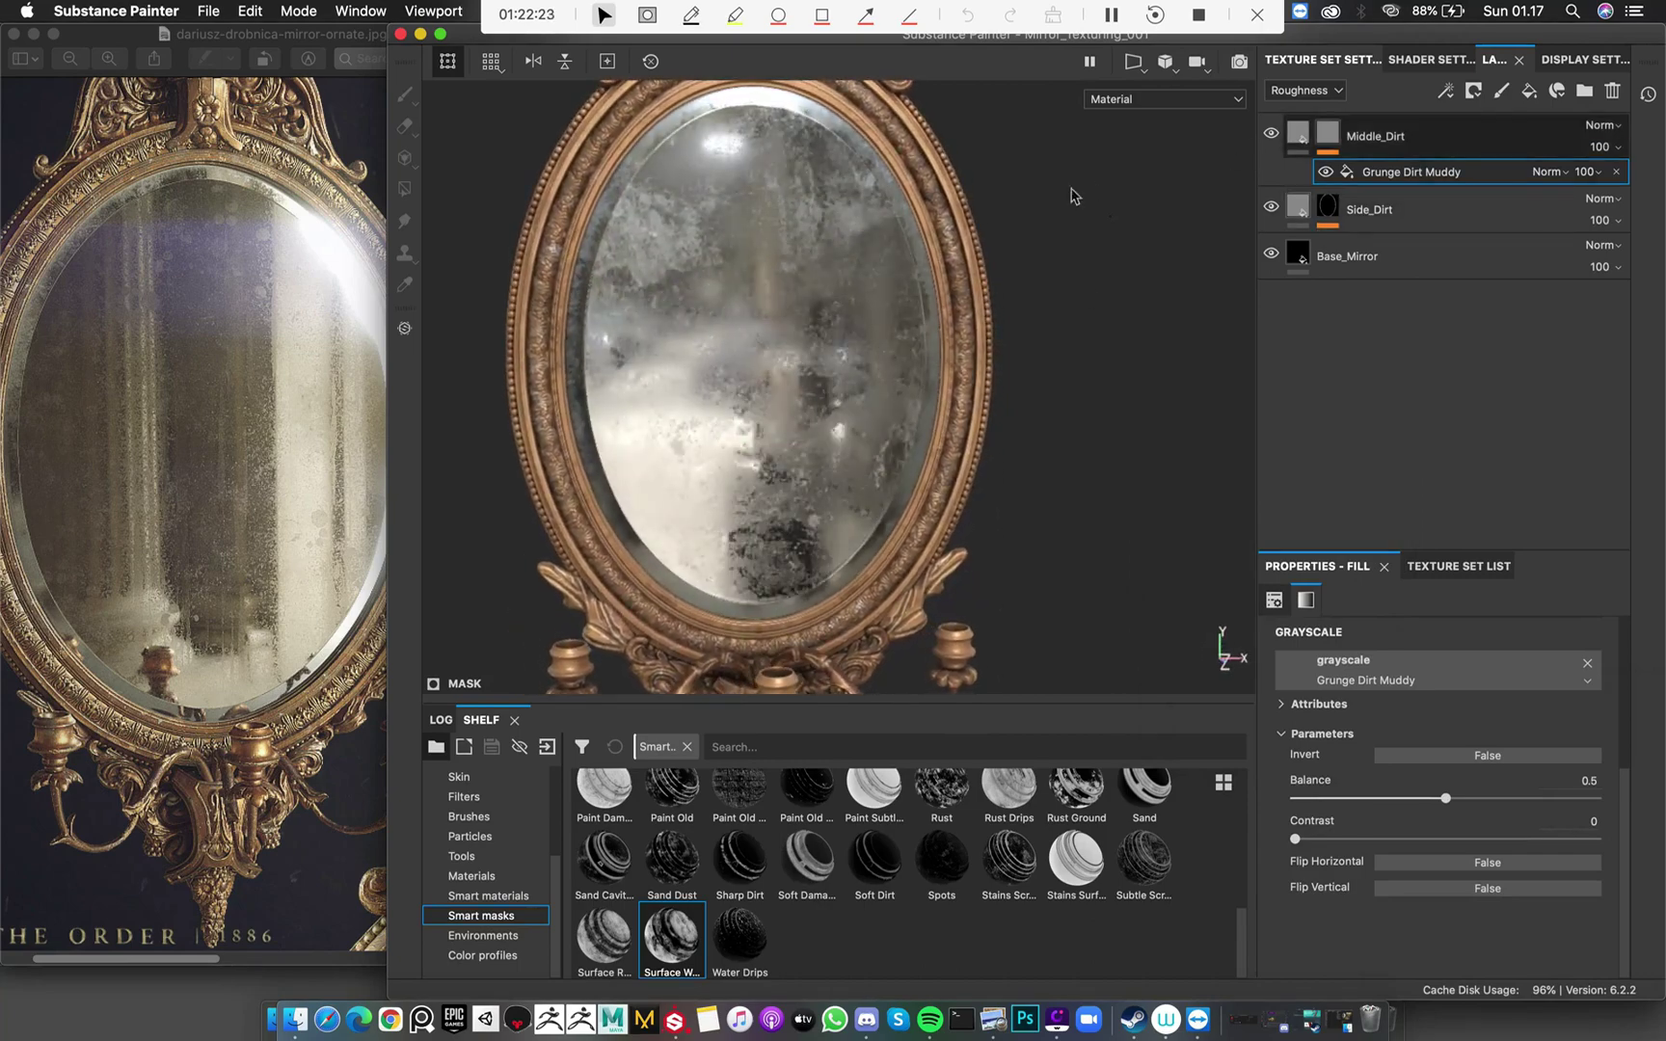
left_click_drag(1071, 192, 885, 252, "alt")
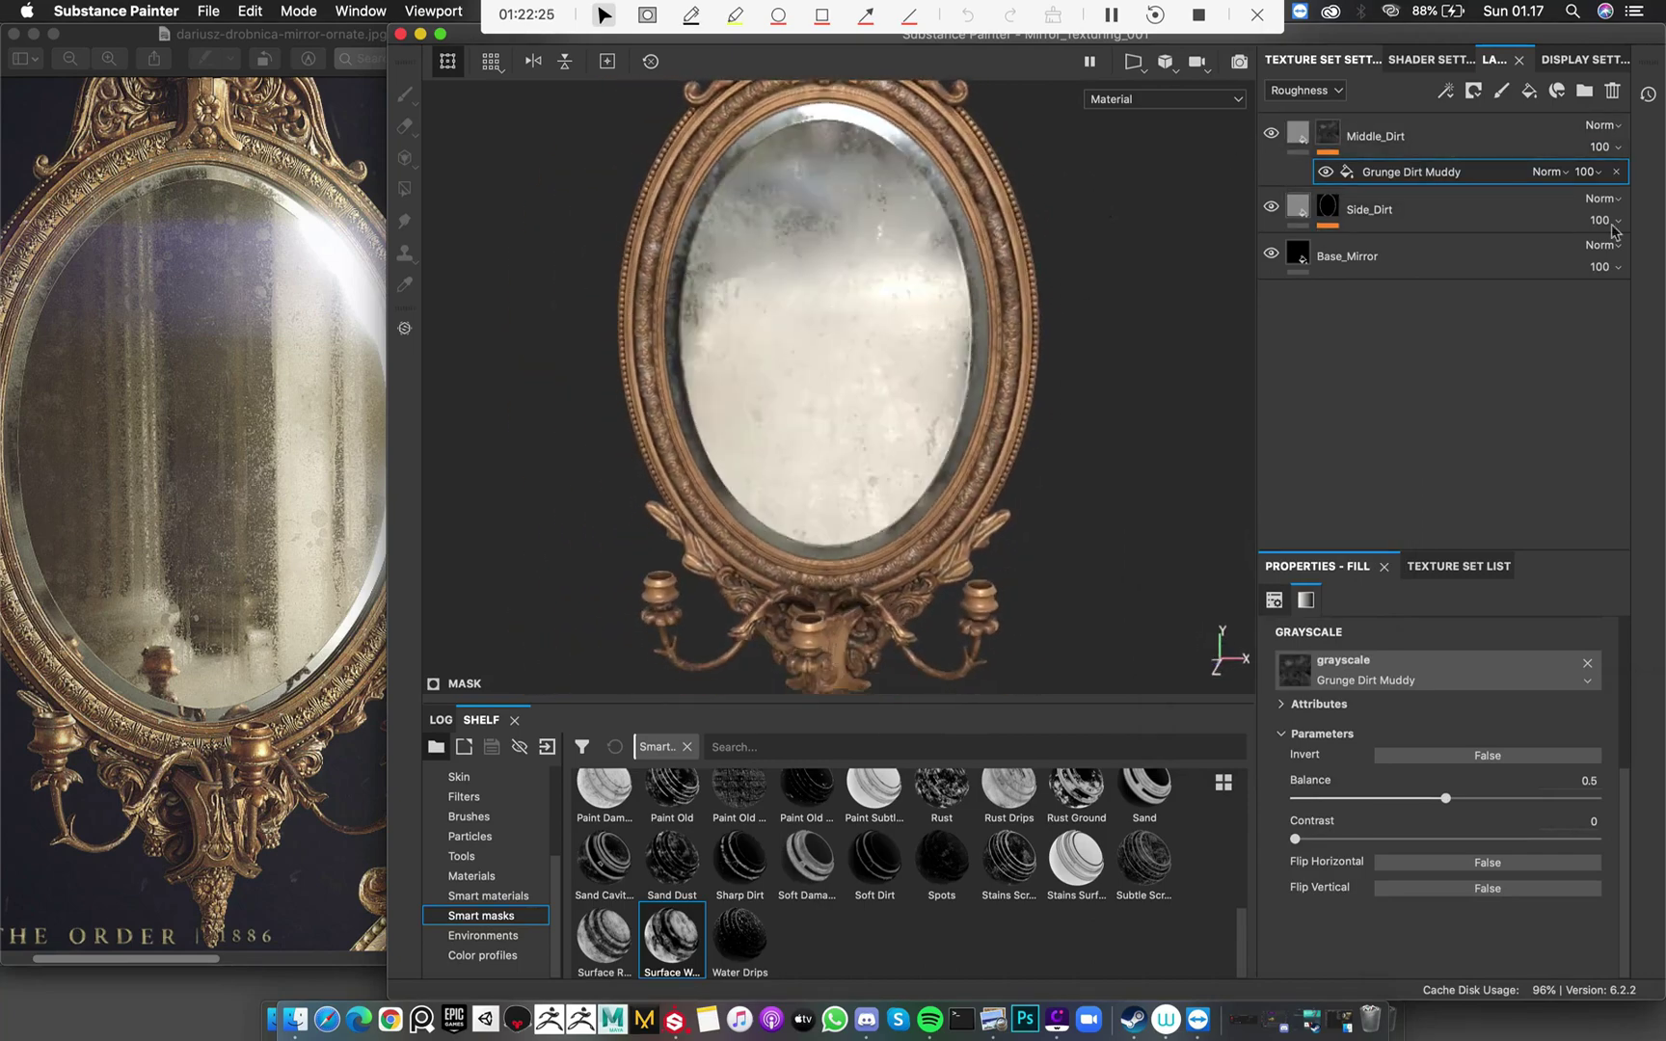
left_click_drag(913, 319, 954, 275, "alt")
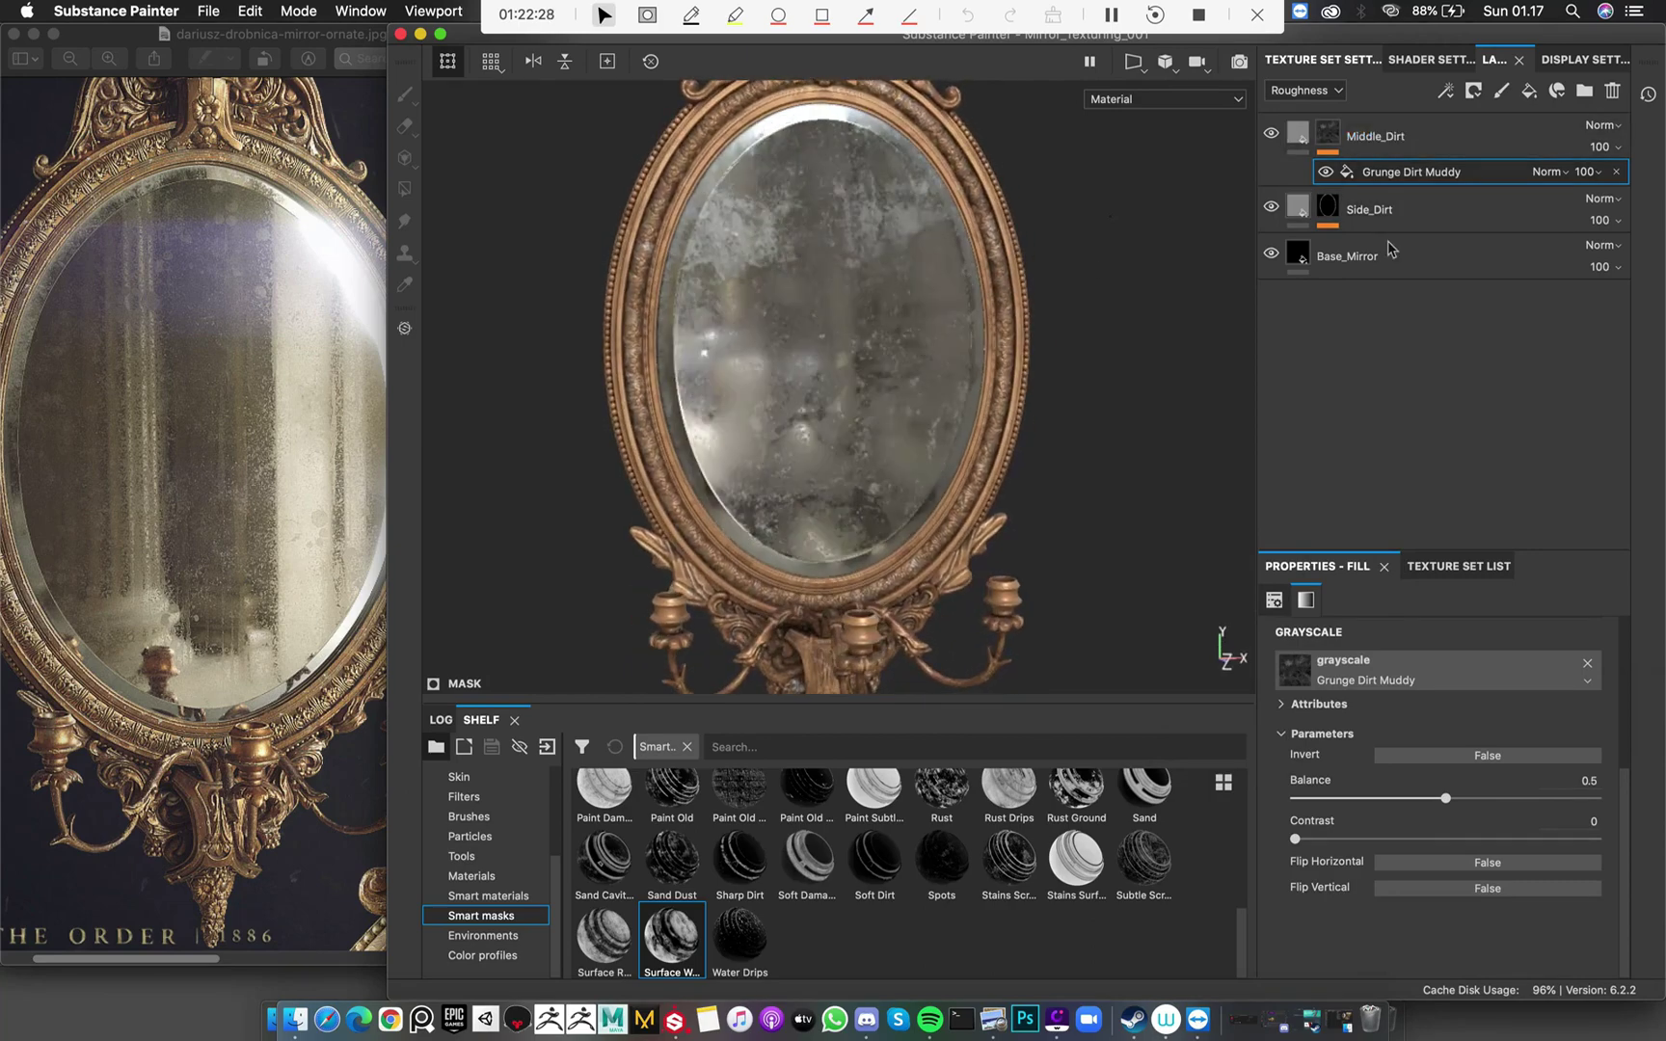
left_click(1300, 141)
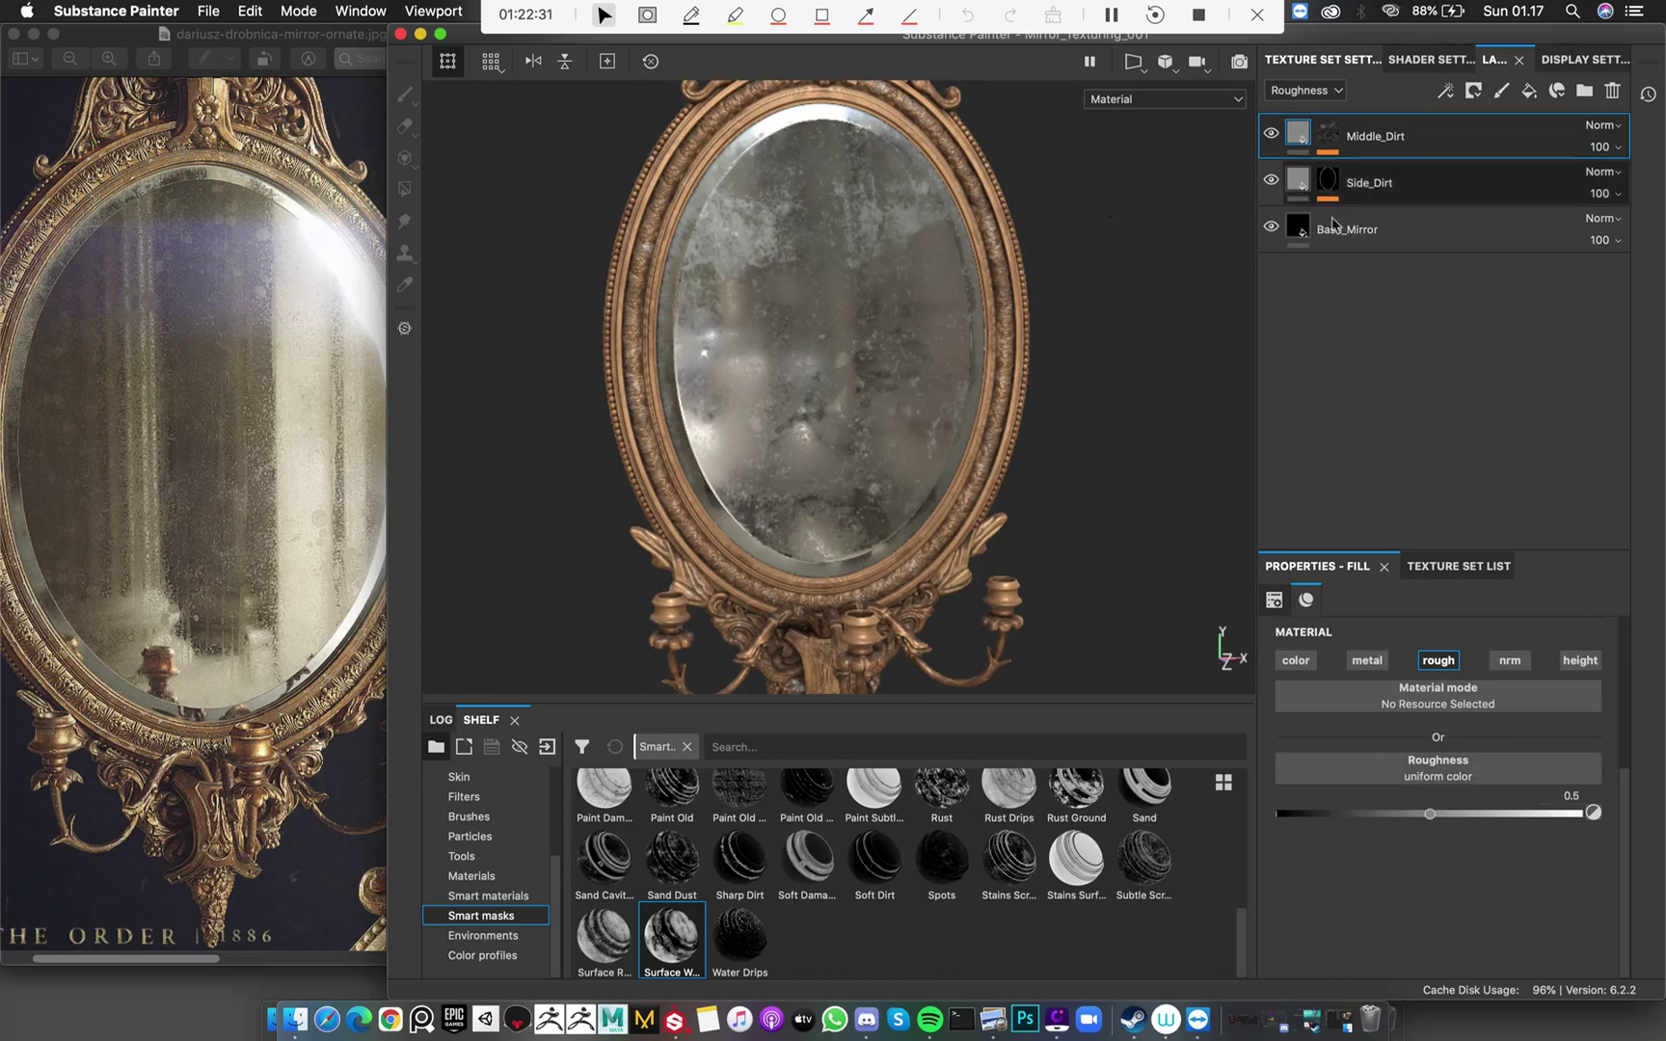
left_click_drag(1428, 818, 1382, 815)
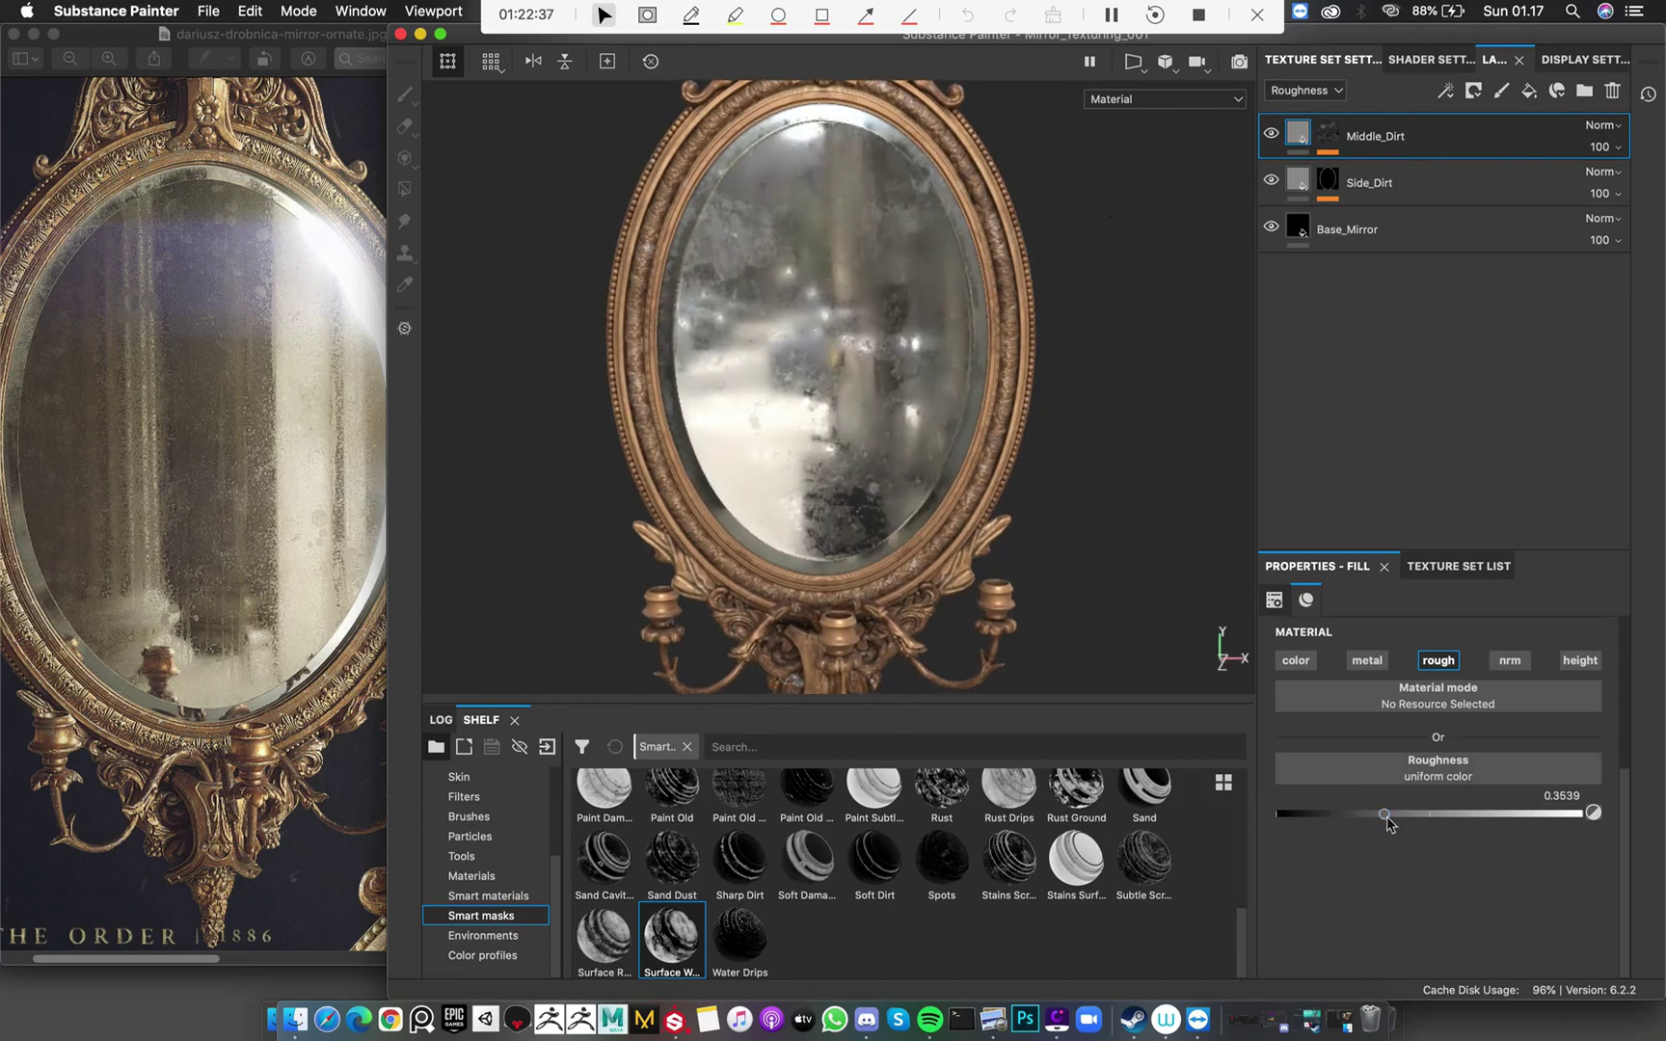
left_click_drag(1377, 820, 1364, 820)
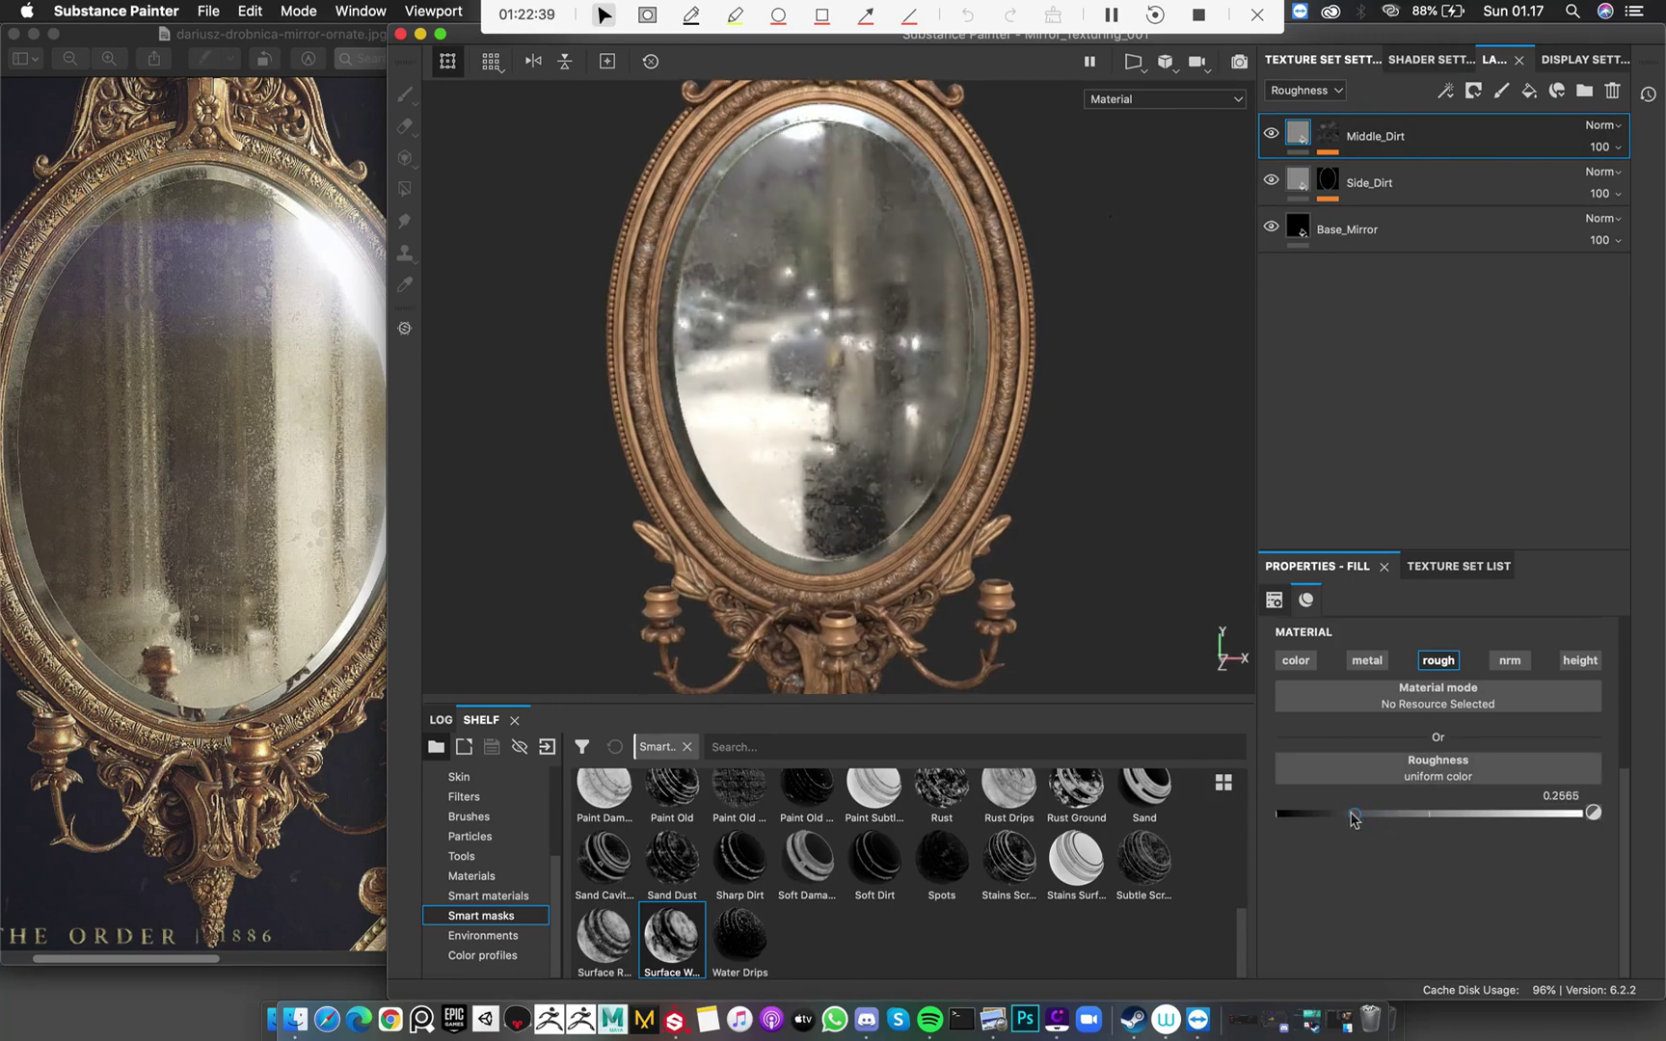
Examine the aged glass and its reflections from several angles and under rotated environment lighting
left_click_drag(945, 382, 674, 405, "alt")
right_click_drag(674, 405, 807, 383, "shift")
left_click_drag(808, 383, 869, 332, "alt")
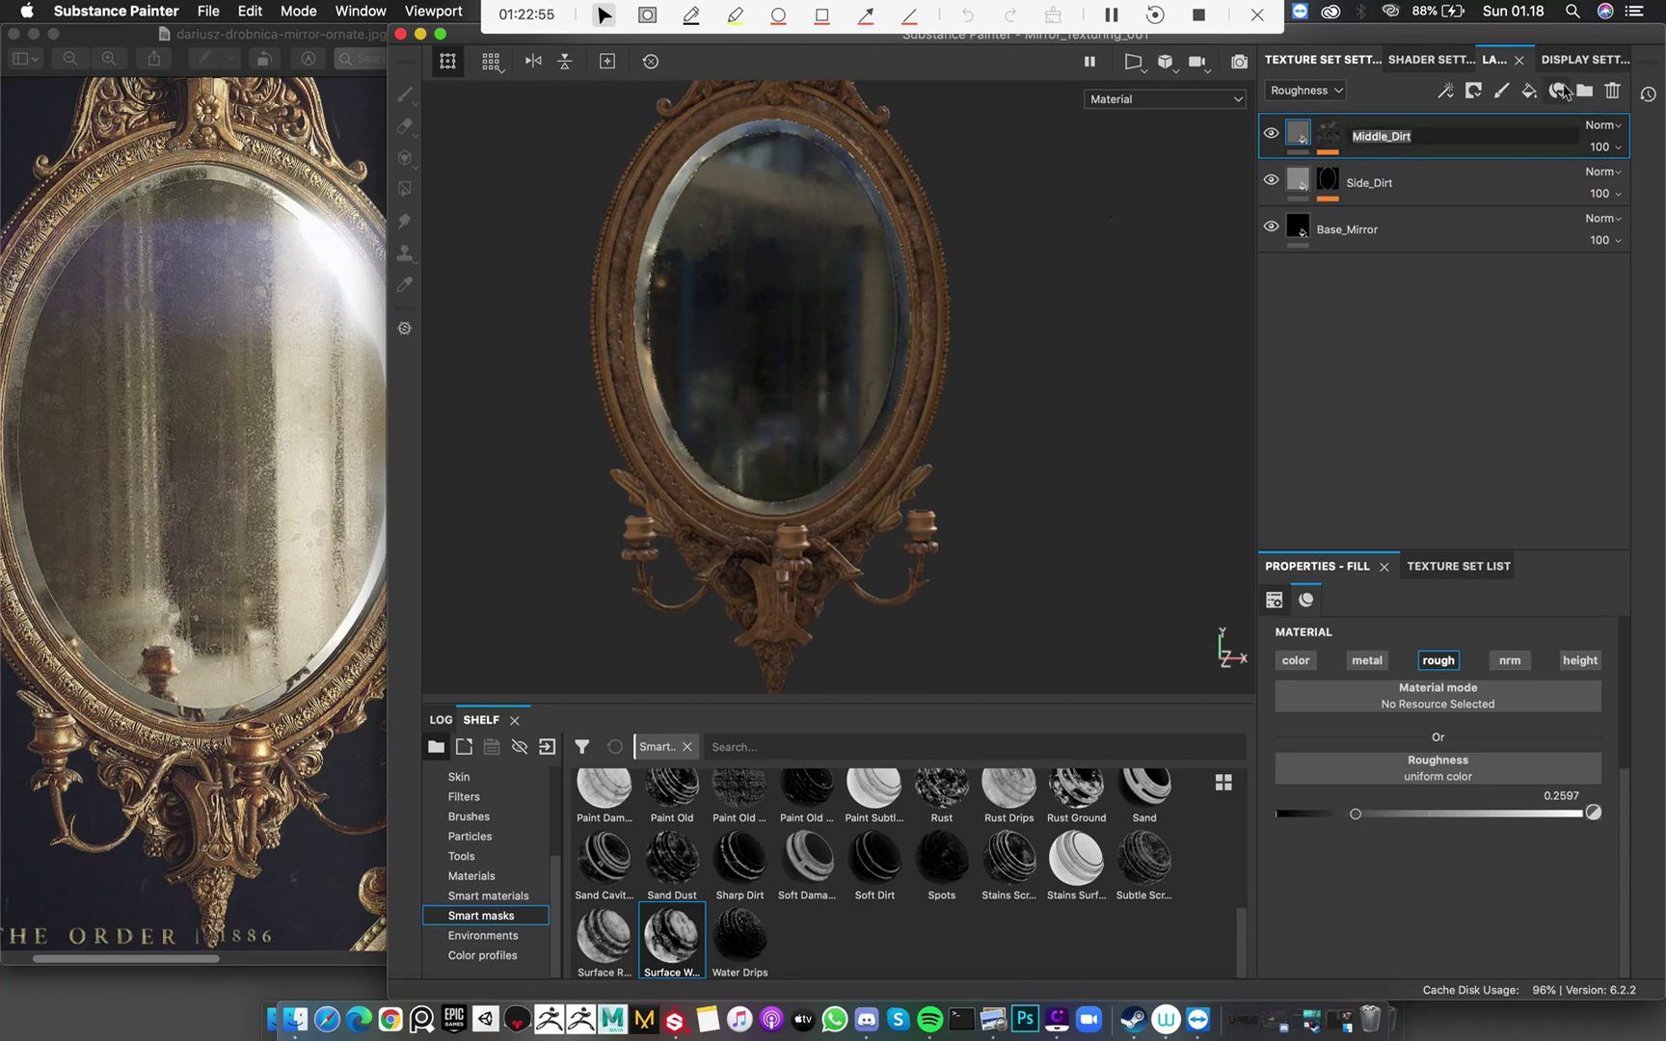
key("Return")
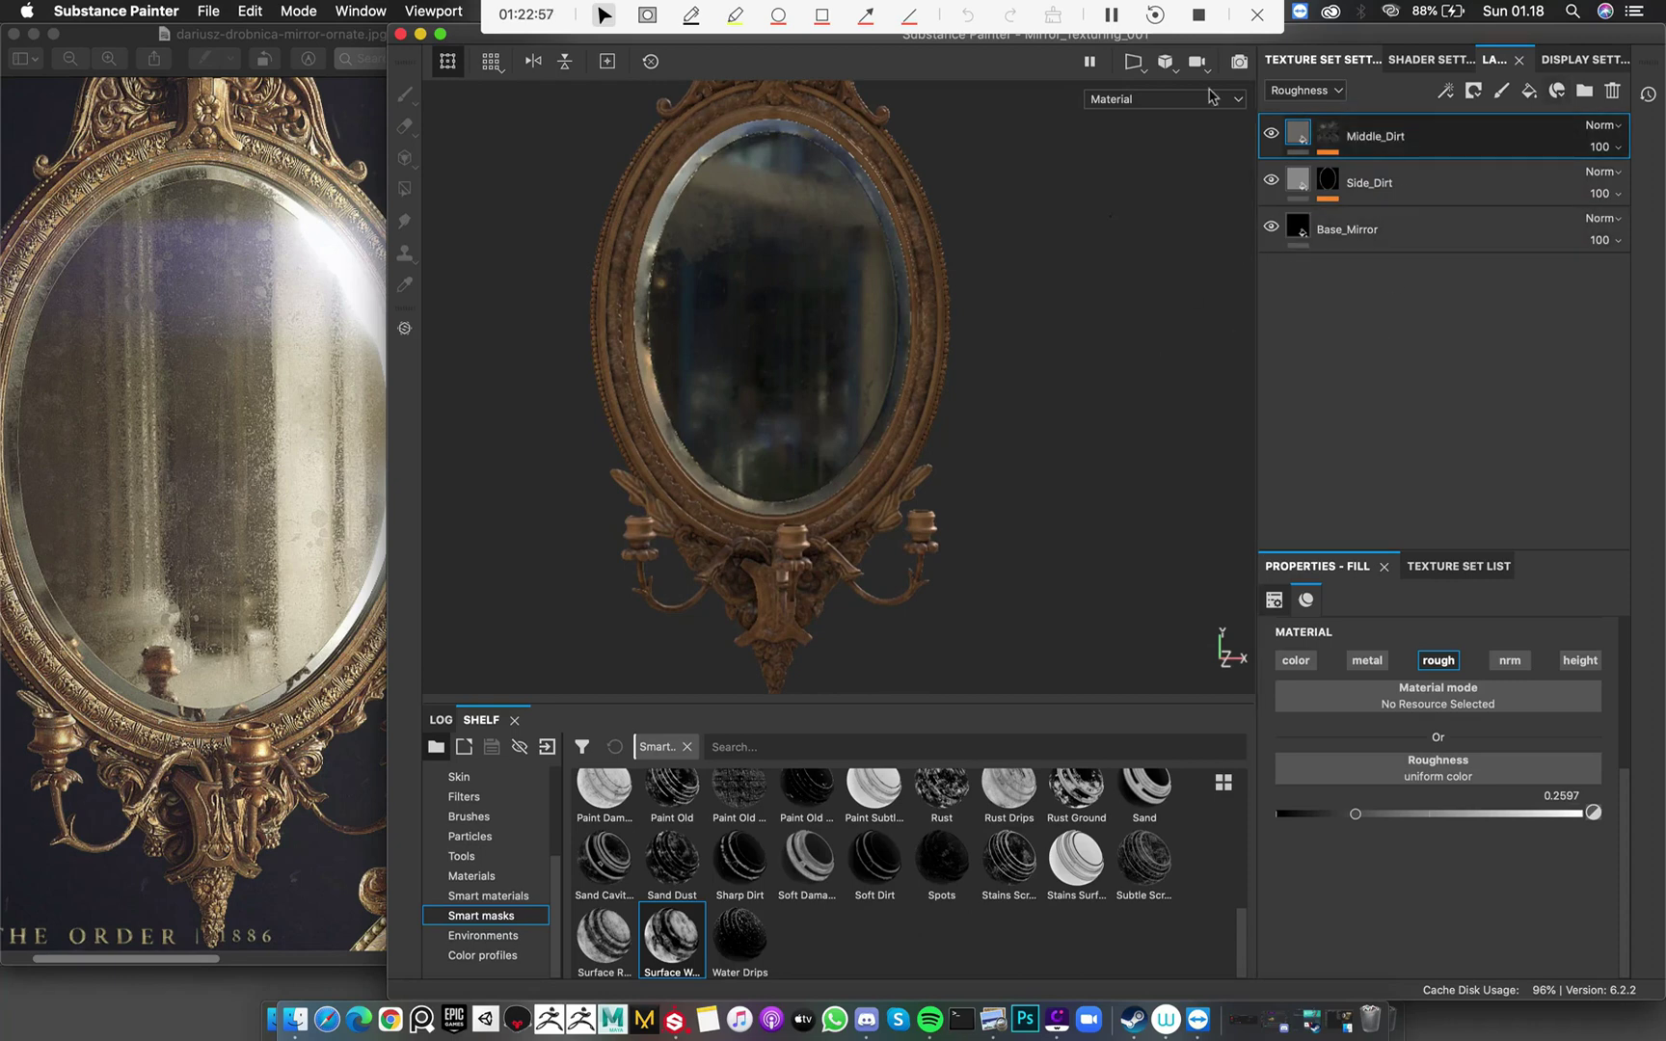
left_click_drag(943, 334, 830, 398, "alt")
scroll(892, 394, "up", 3)
left_click_drag(687, 517, 788, 334, "alt")
right_click_drag(788, 335, 941, 342, "shift")
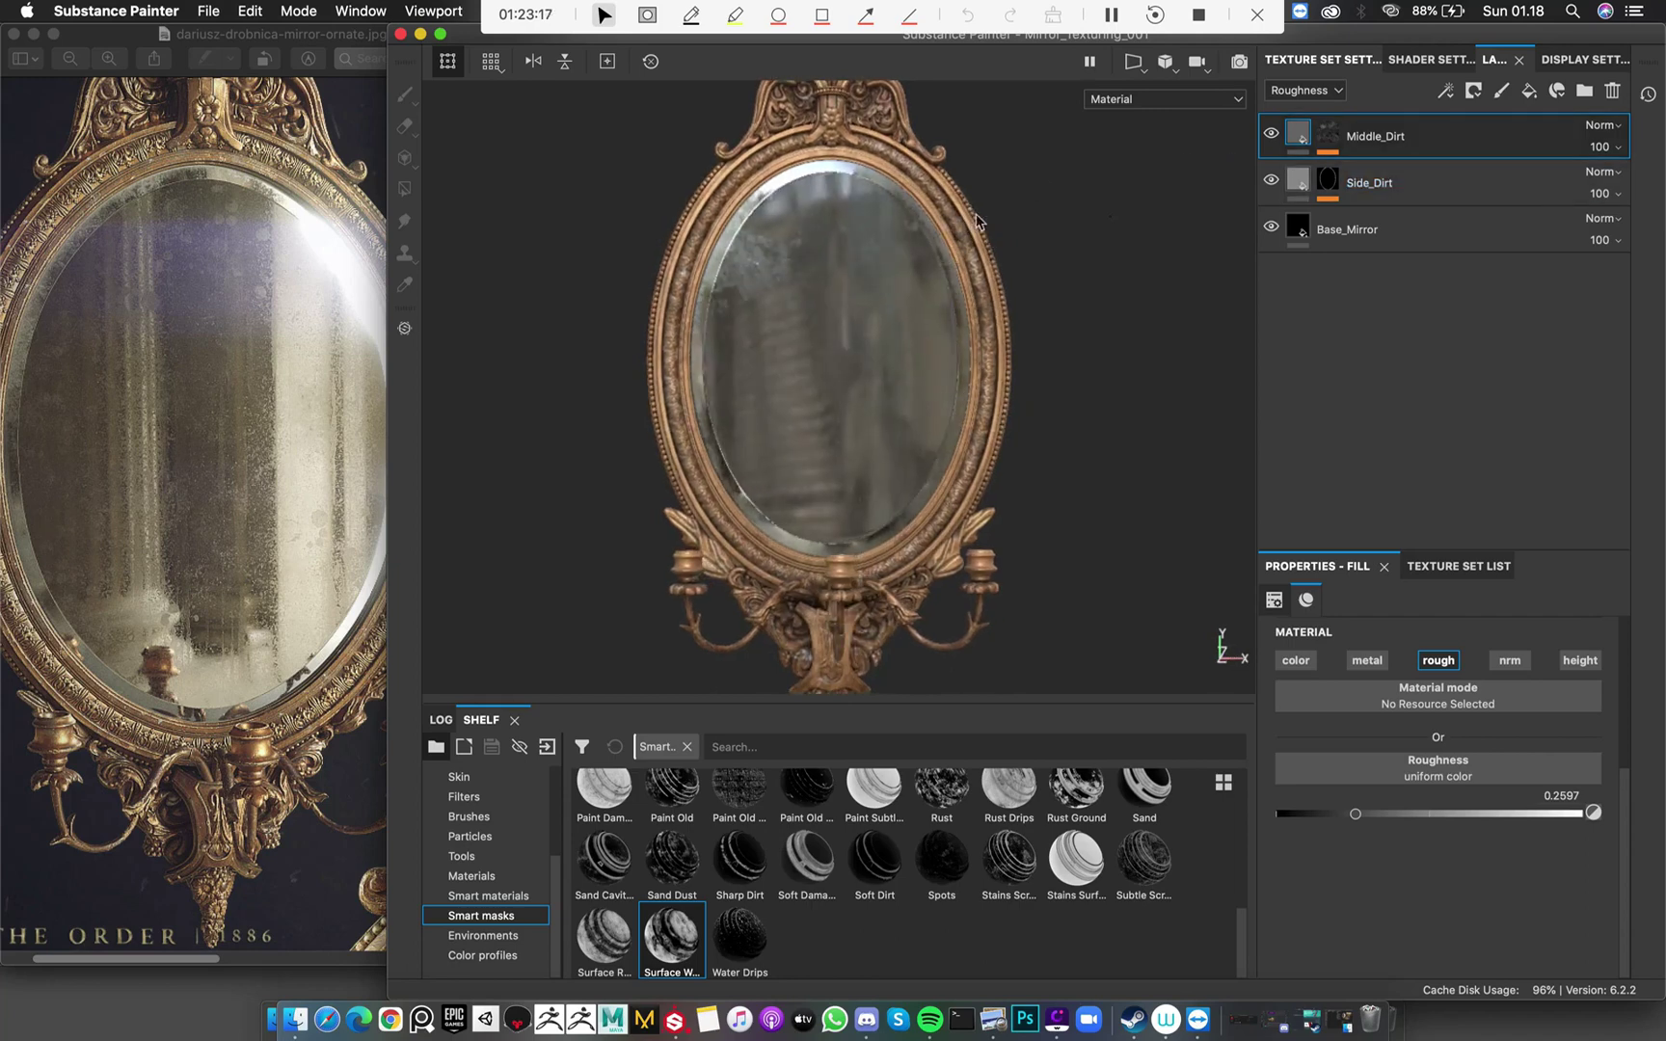
mouse_move(1104, 397)
left_mouse_down("alt")
mouse_move(1049, 383)
mouse_move(1078, 389)
left_mouse_up("alt")
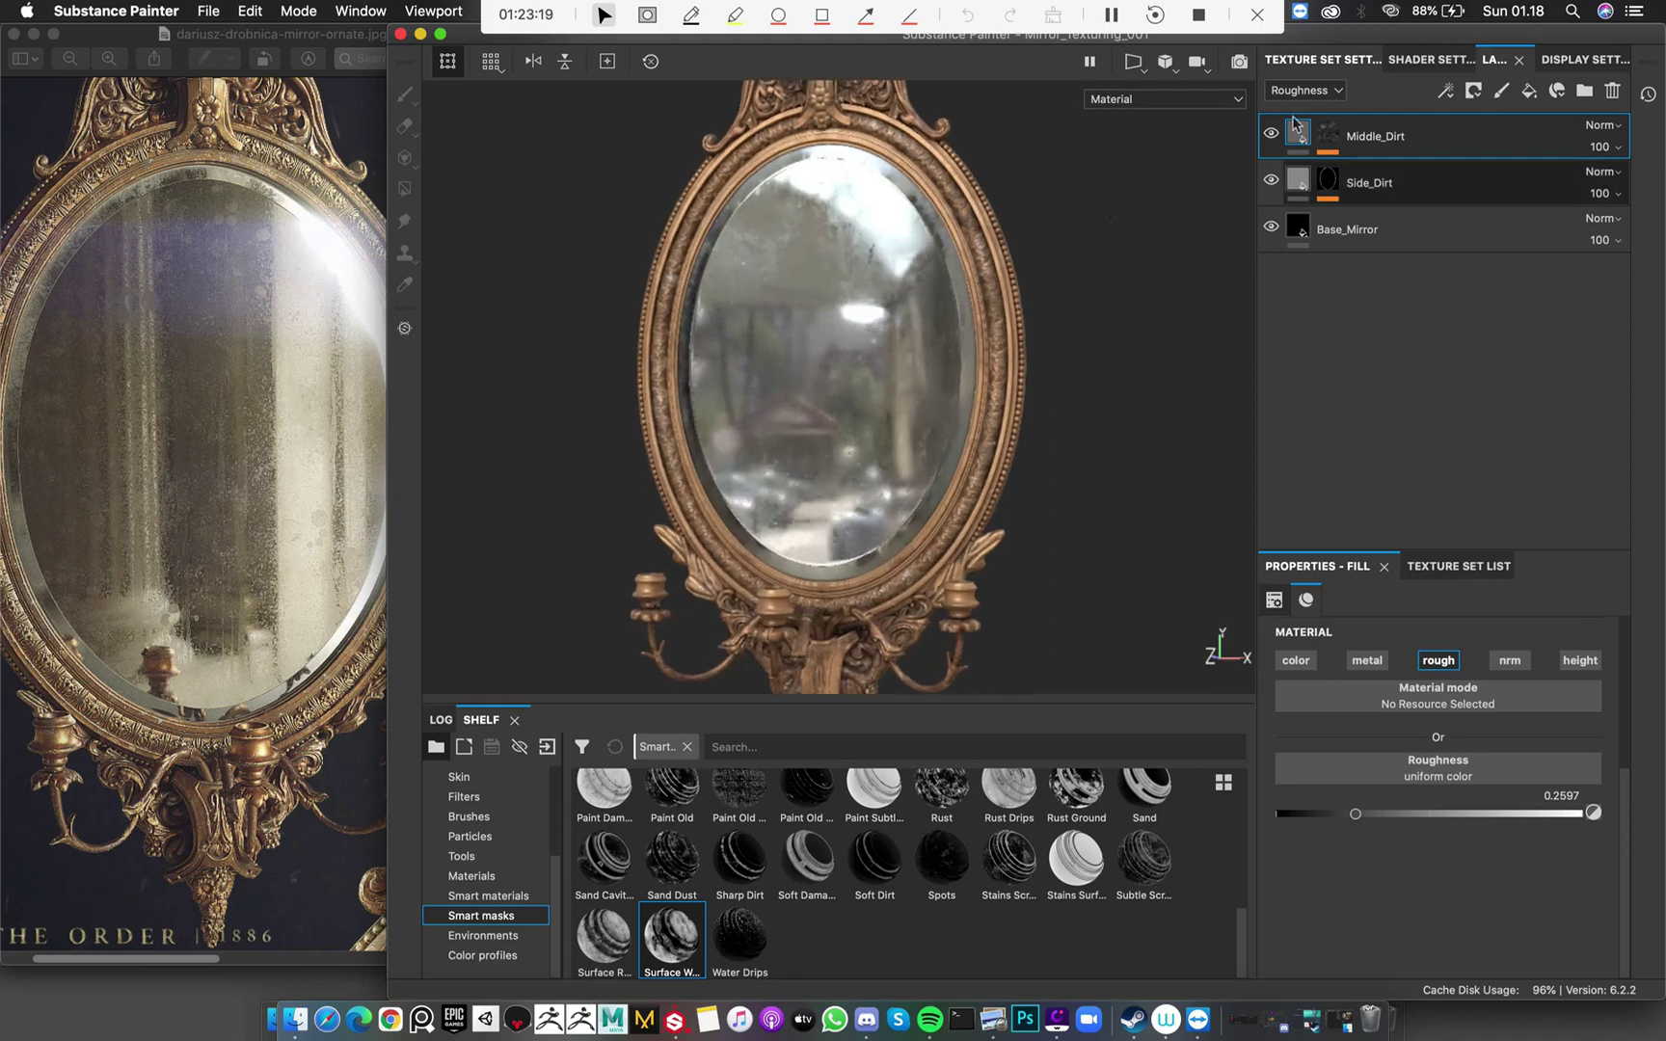
Add a new fill layer above Middle_Dirt and name it FingerPrint
left_click(1529, 90)
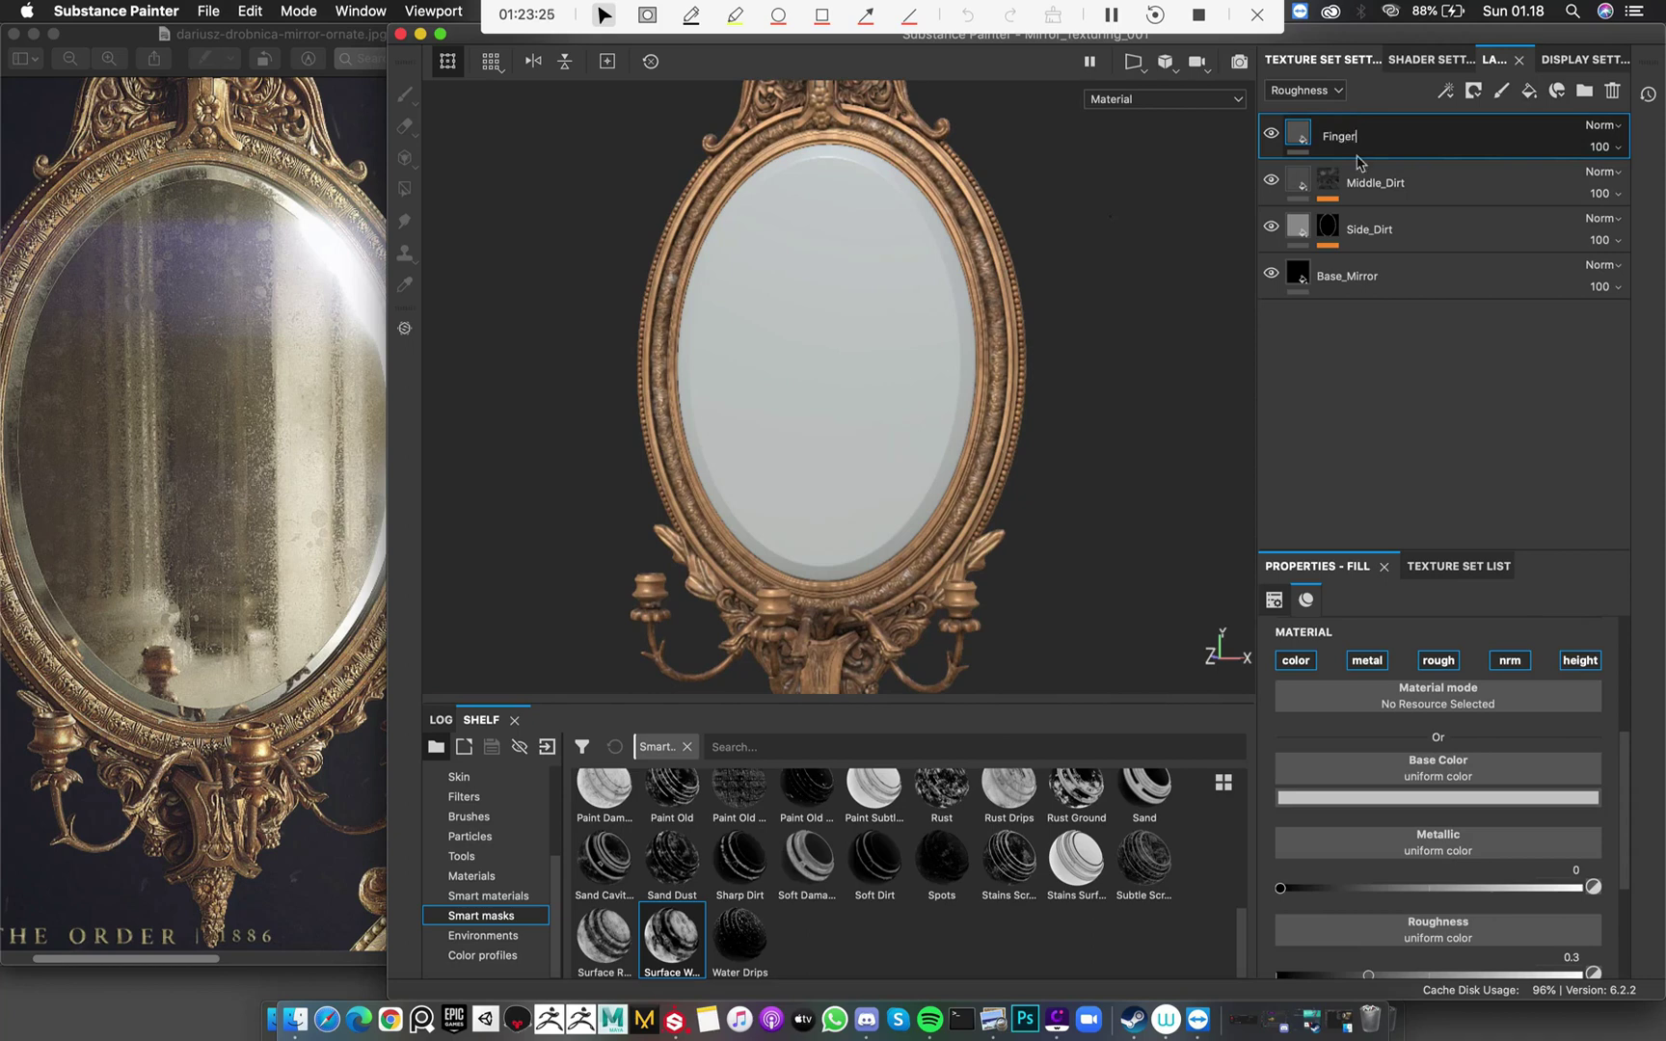
key("Return")
type("int")
key("Return")
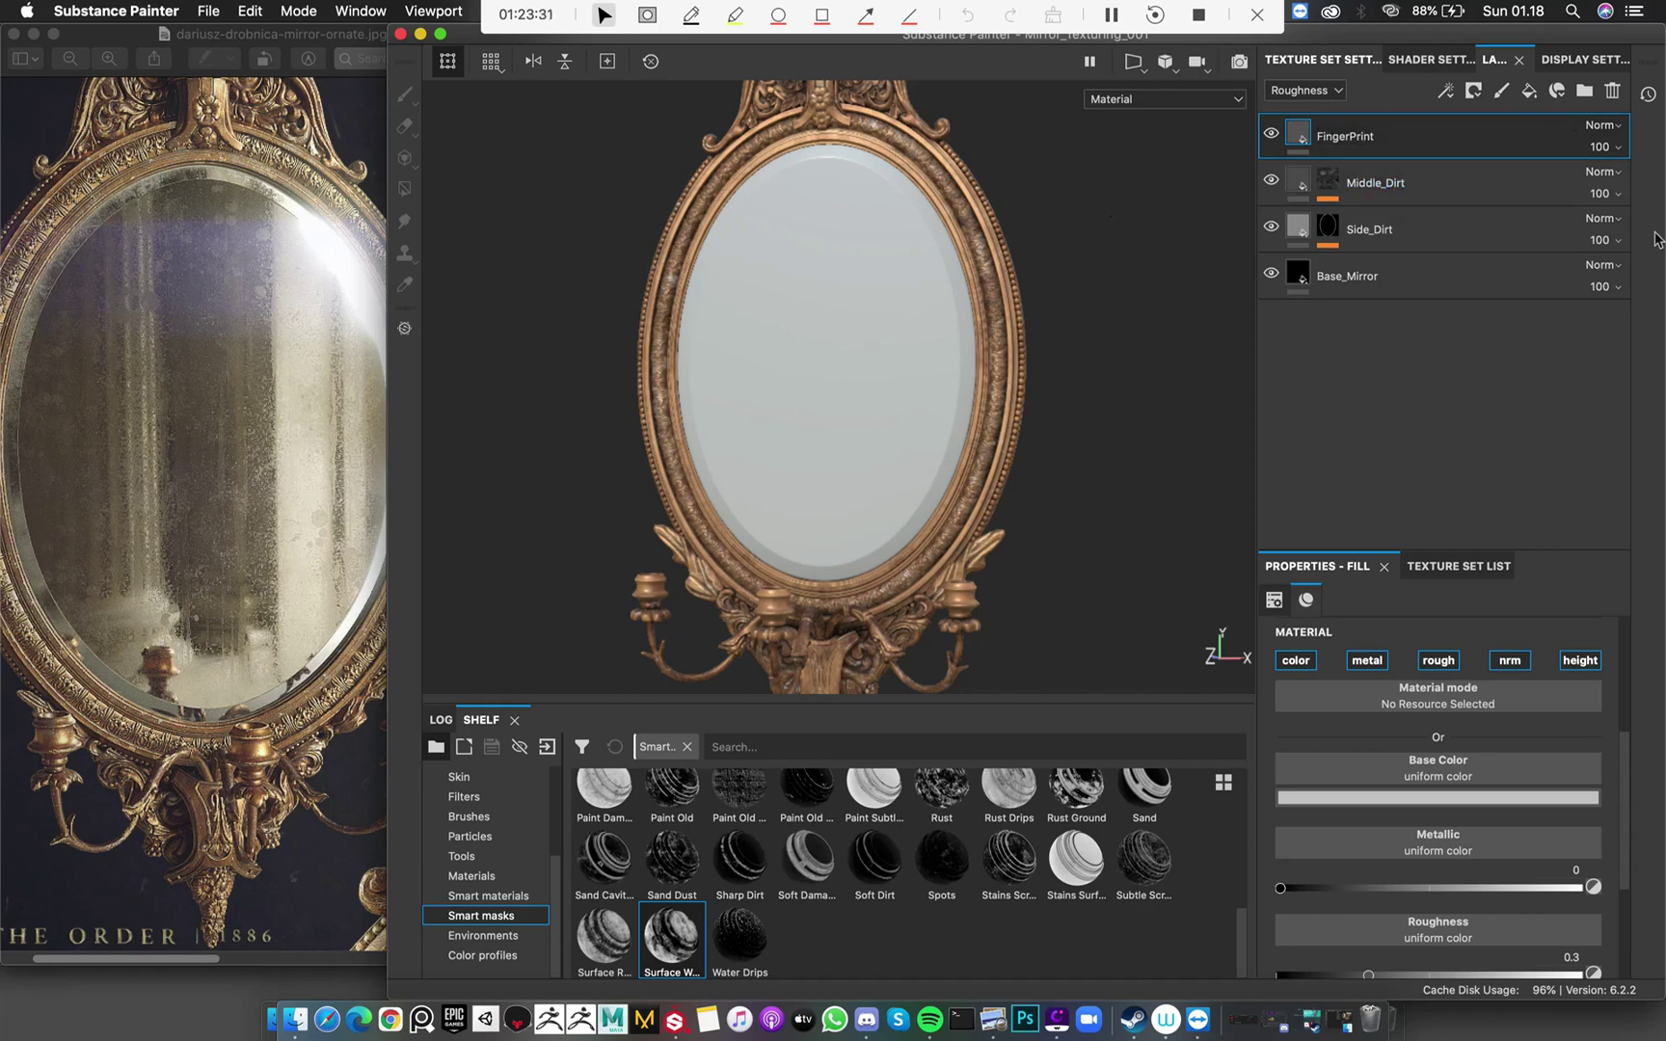
Give the FingerPrint layer a black mask and add a fill to that mask
right_click(1300, 127)
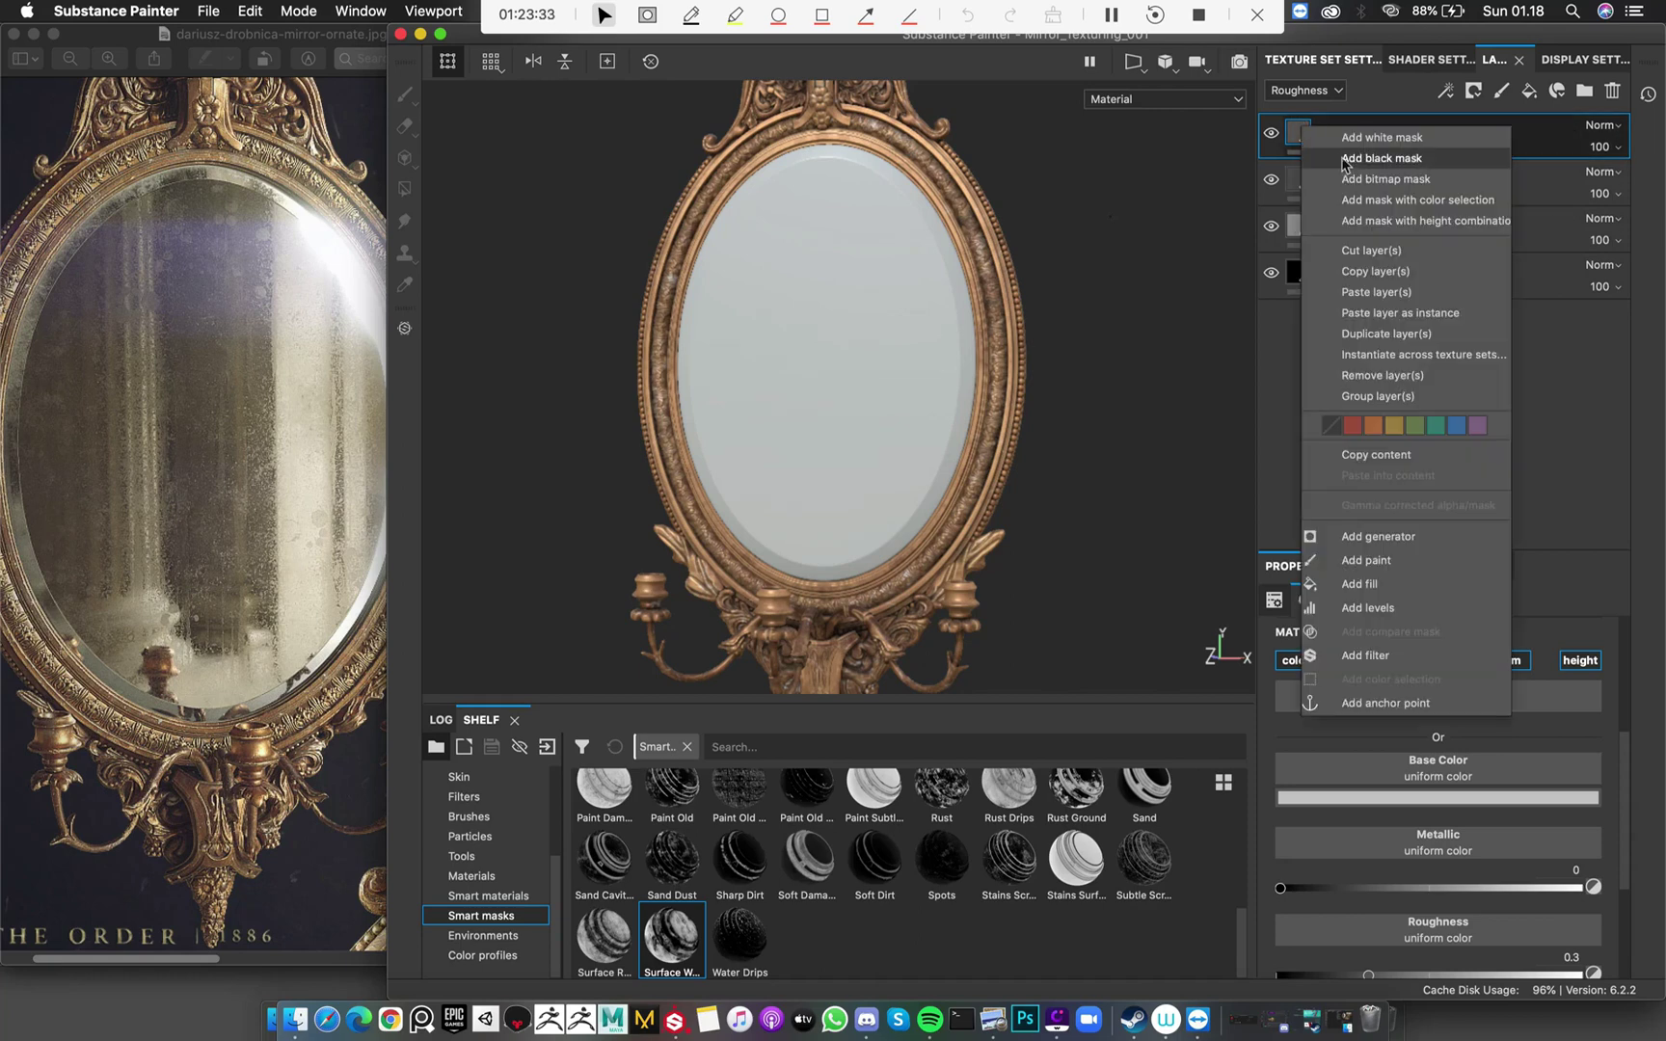
left_click(1344, 160)
right_click(1331, 131)
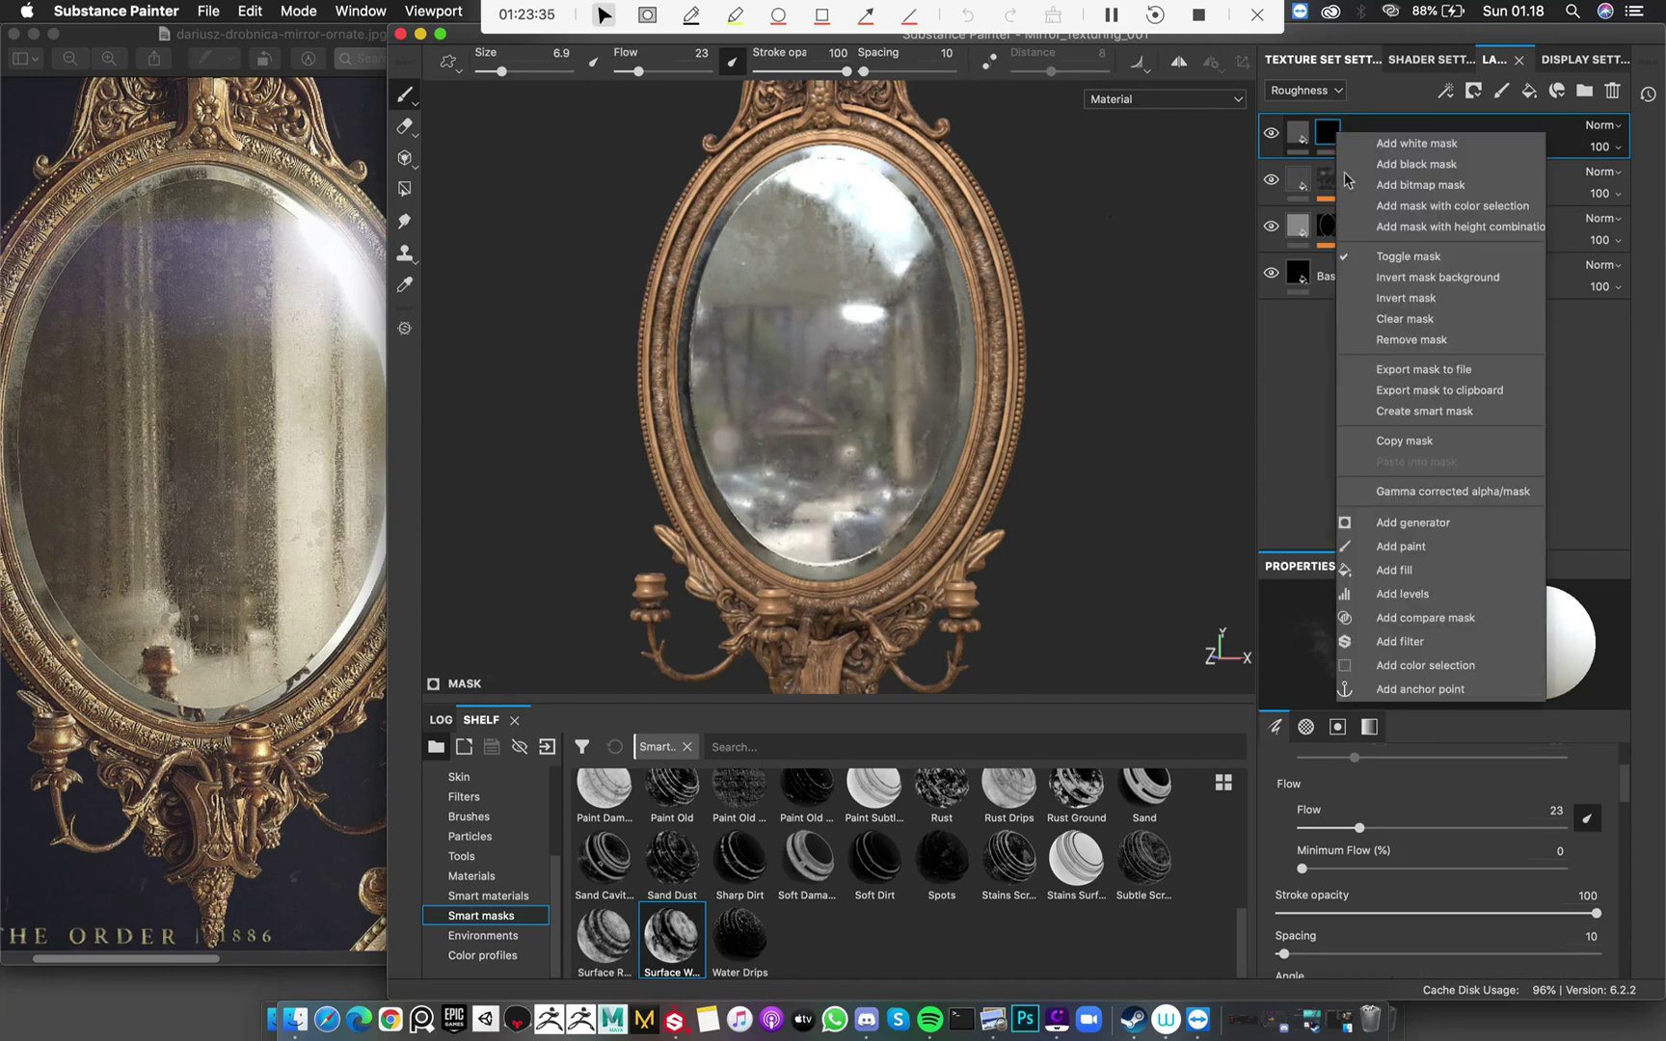
left_click(1433, 569)
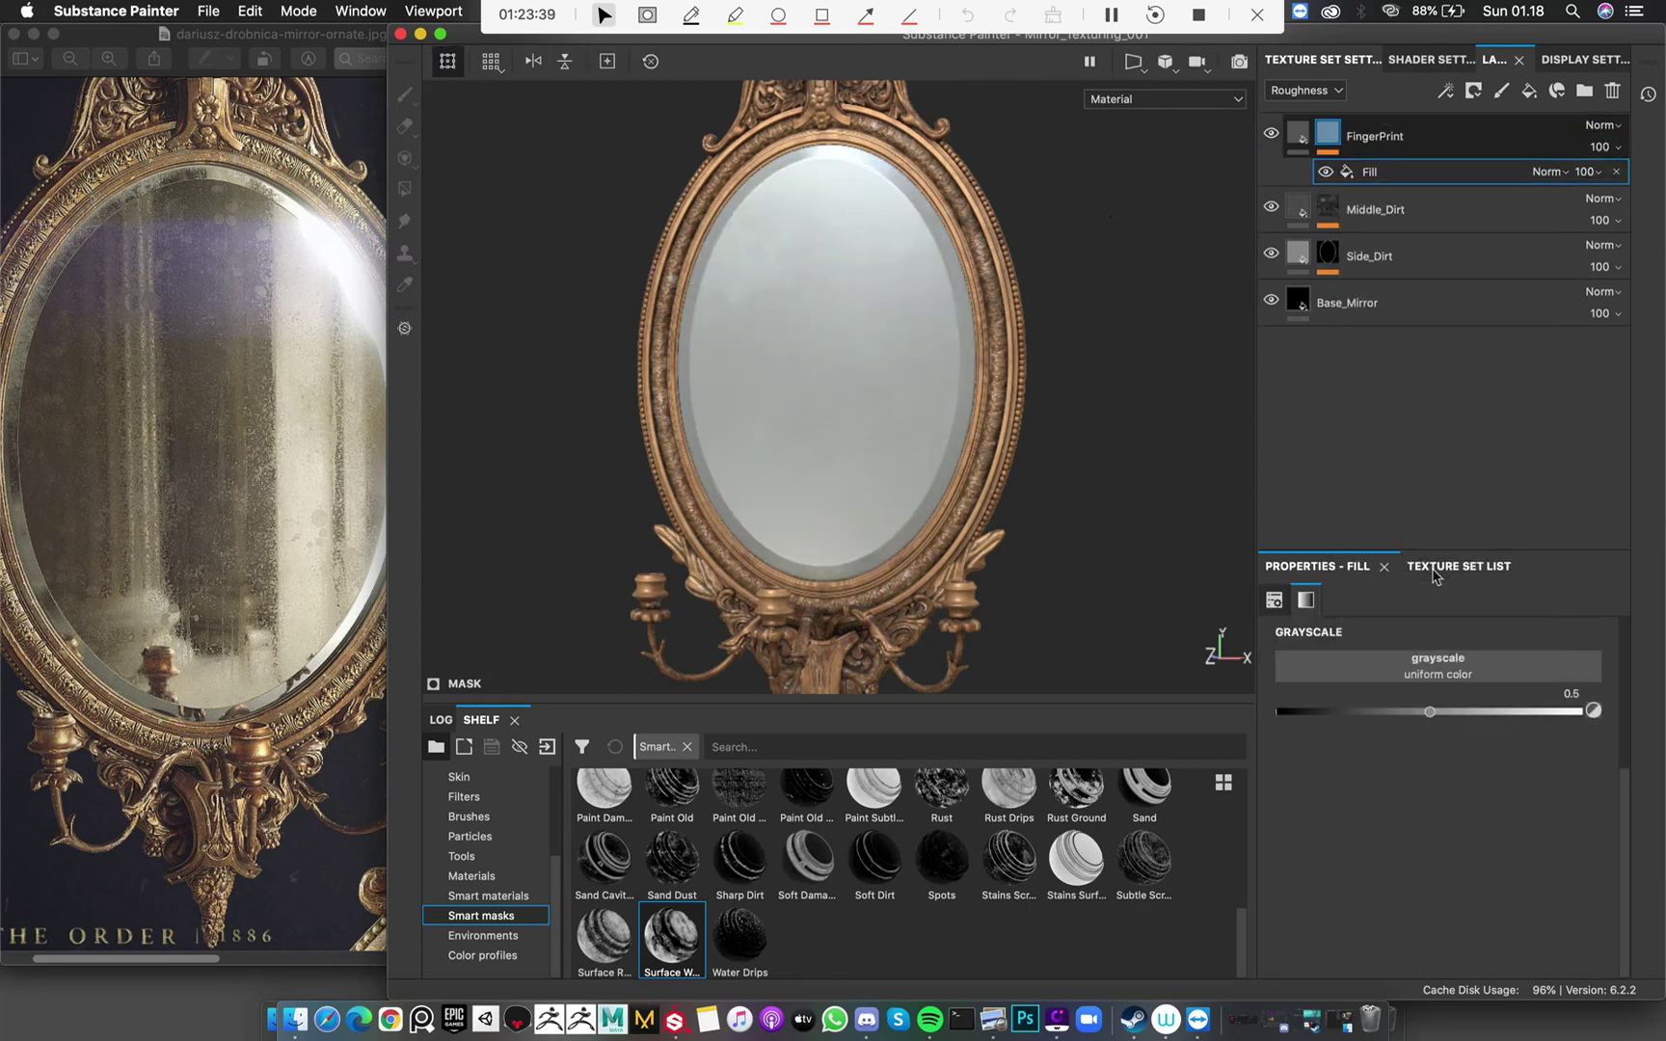
Search the procedural textures for "finger", compare the previews, and assign Grunge Fingerprints Dirty to the FingerPrint mask's fill
left_click(1459, 677)
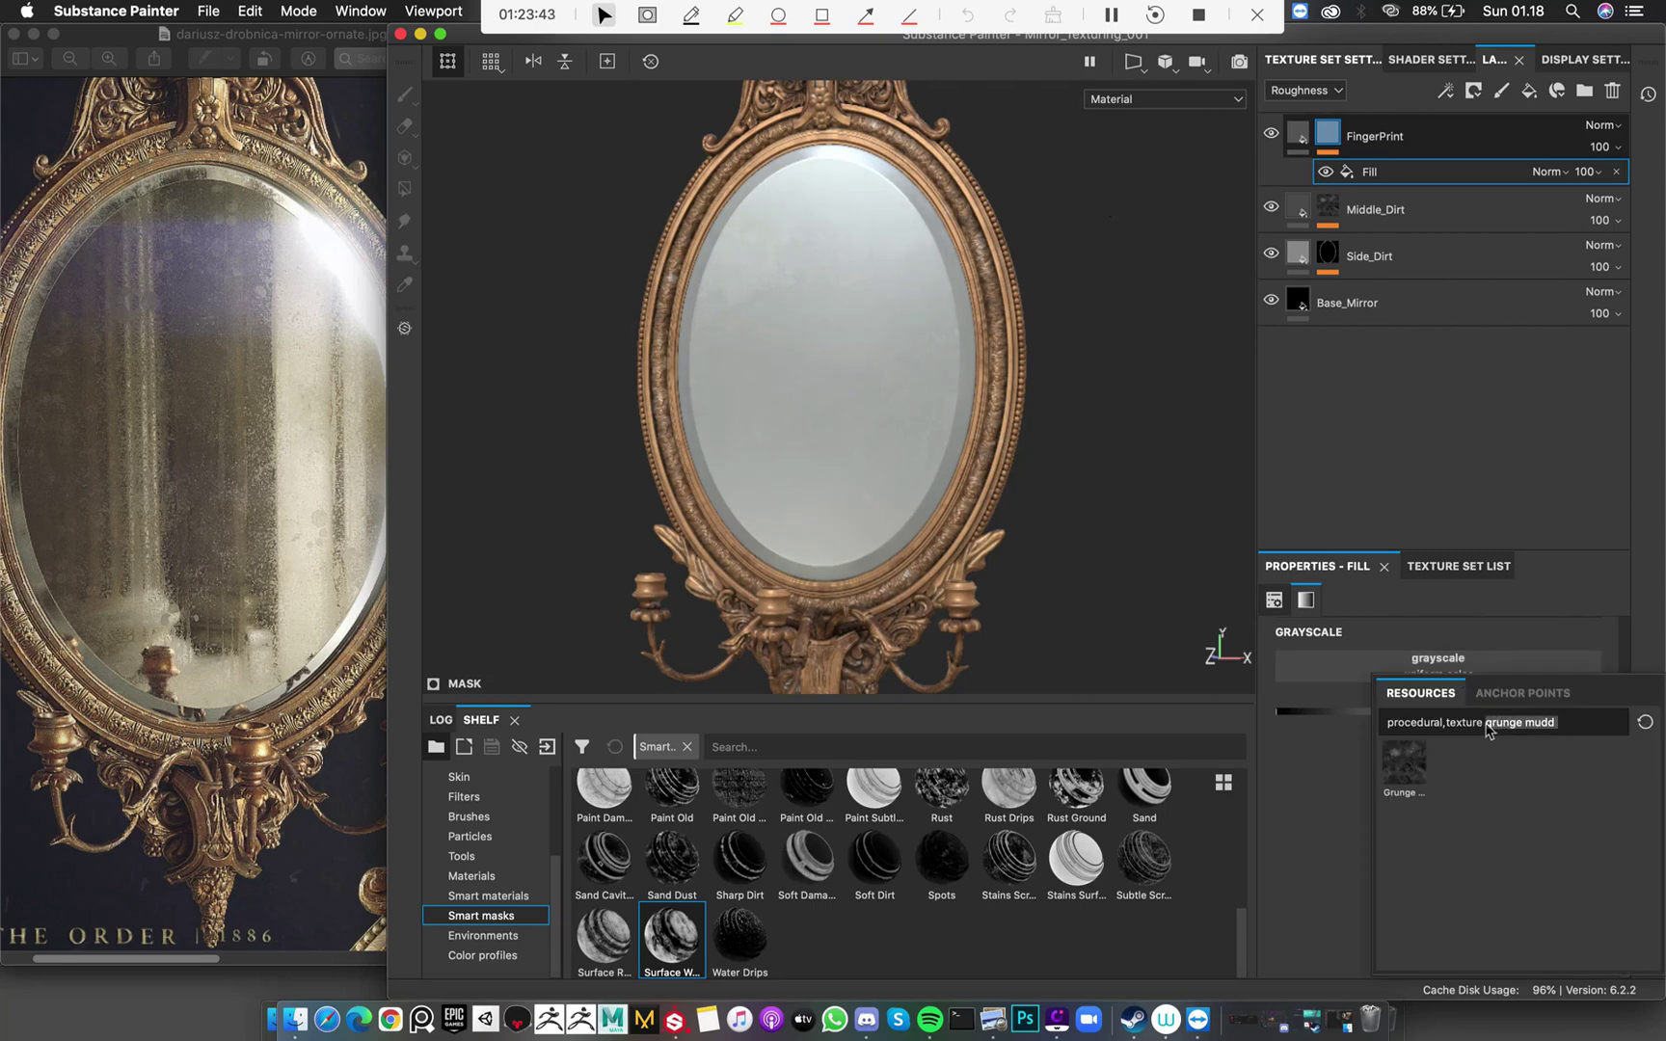
type("finger")
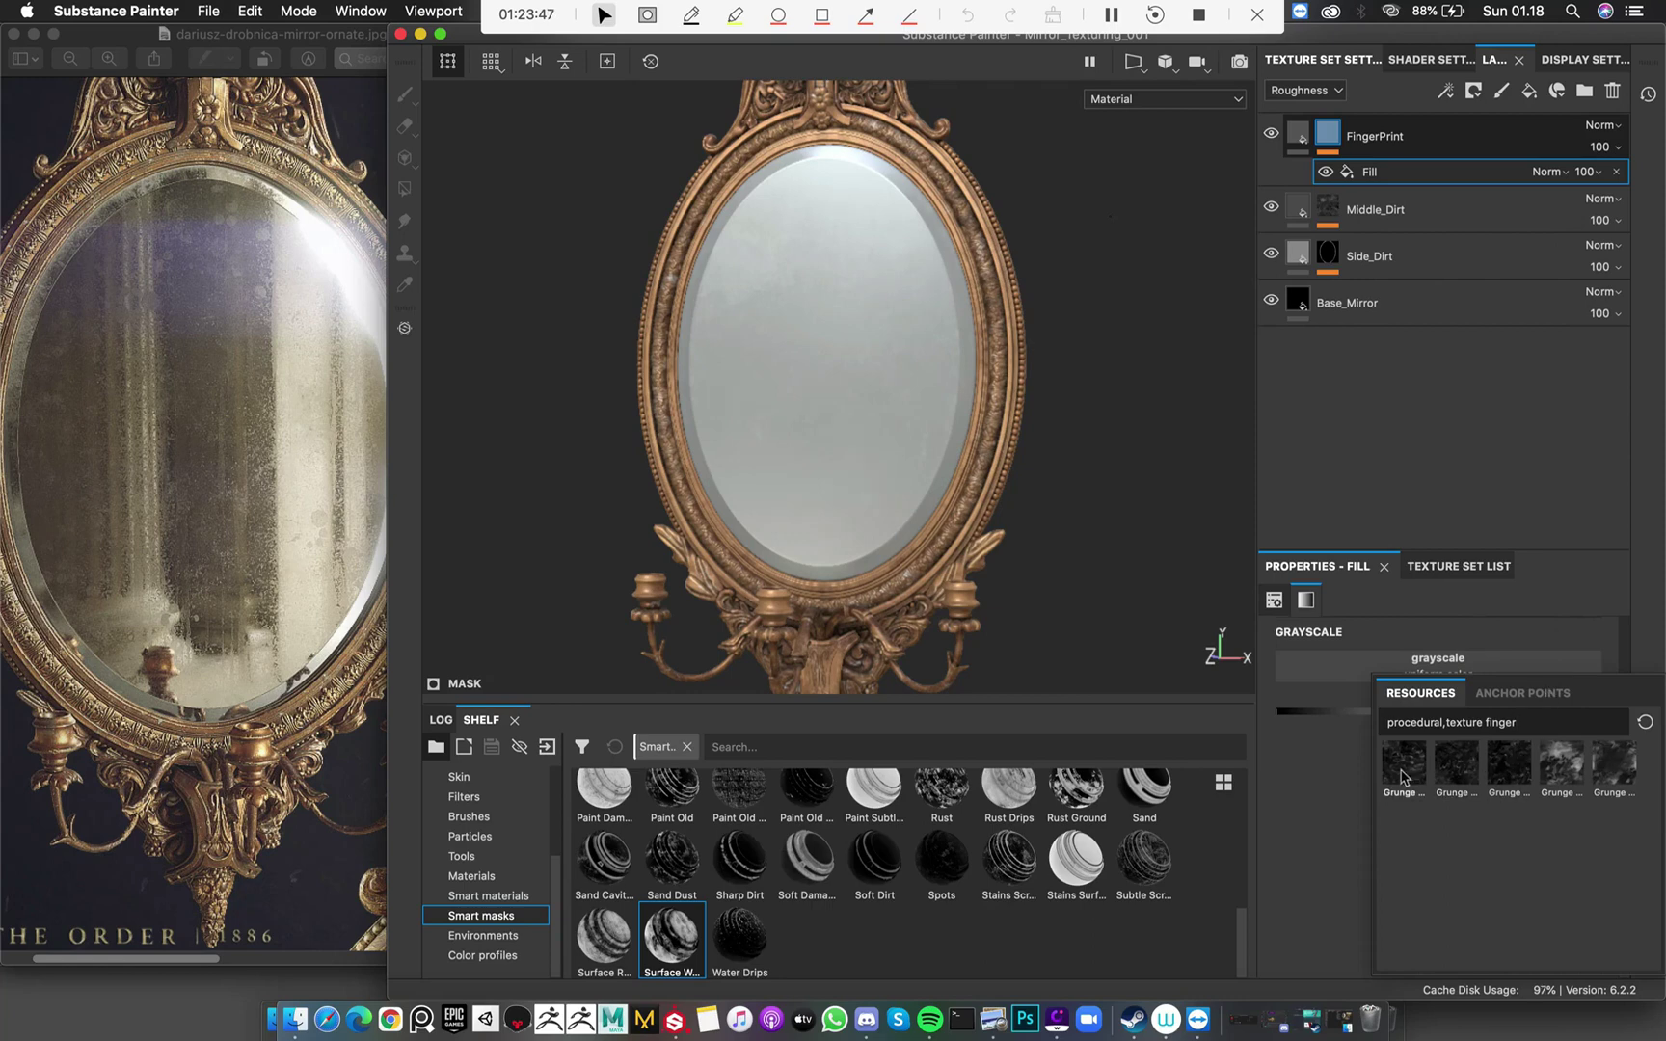
mouse_move(1400, 776)
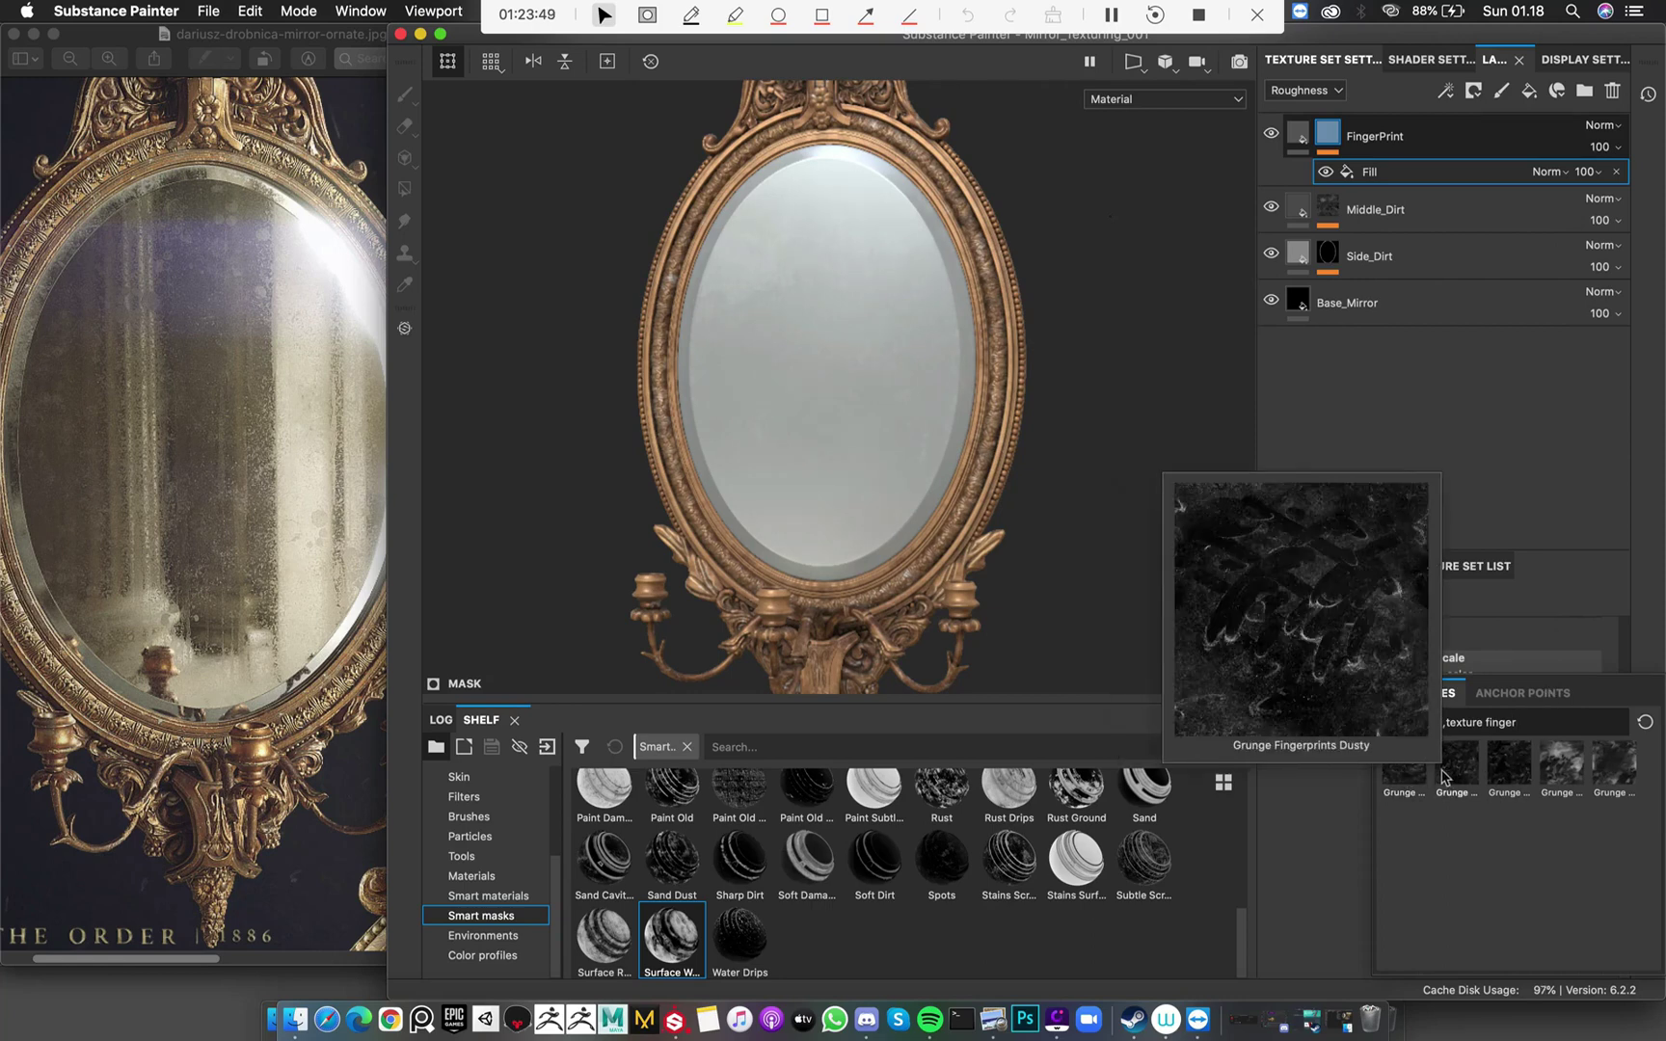
mouse_move(1531, 776)
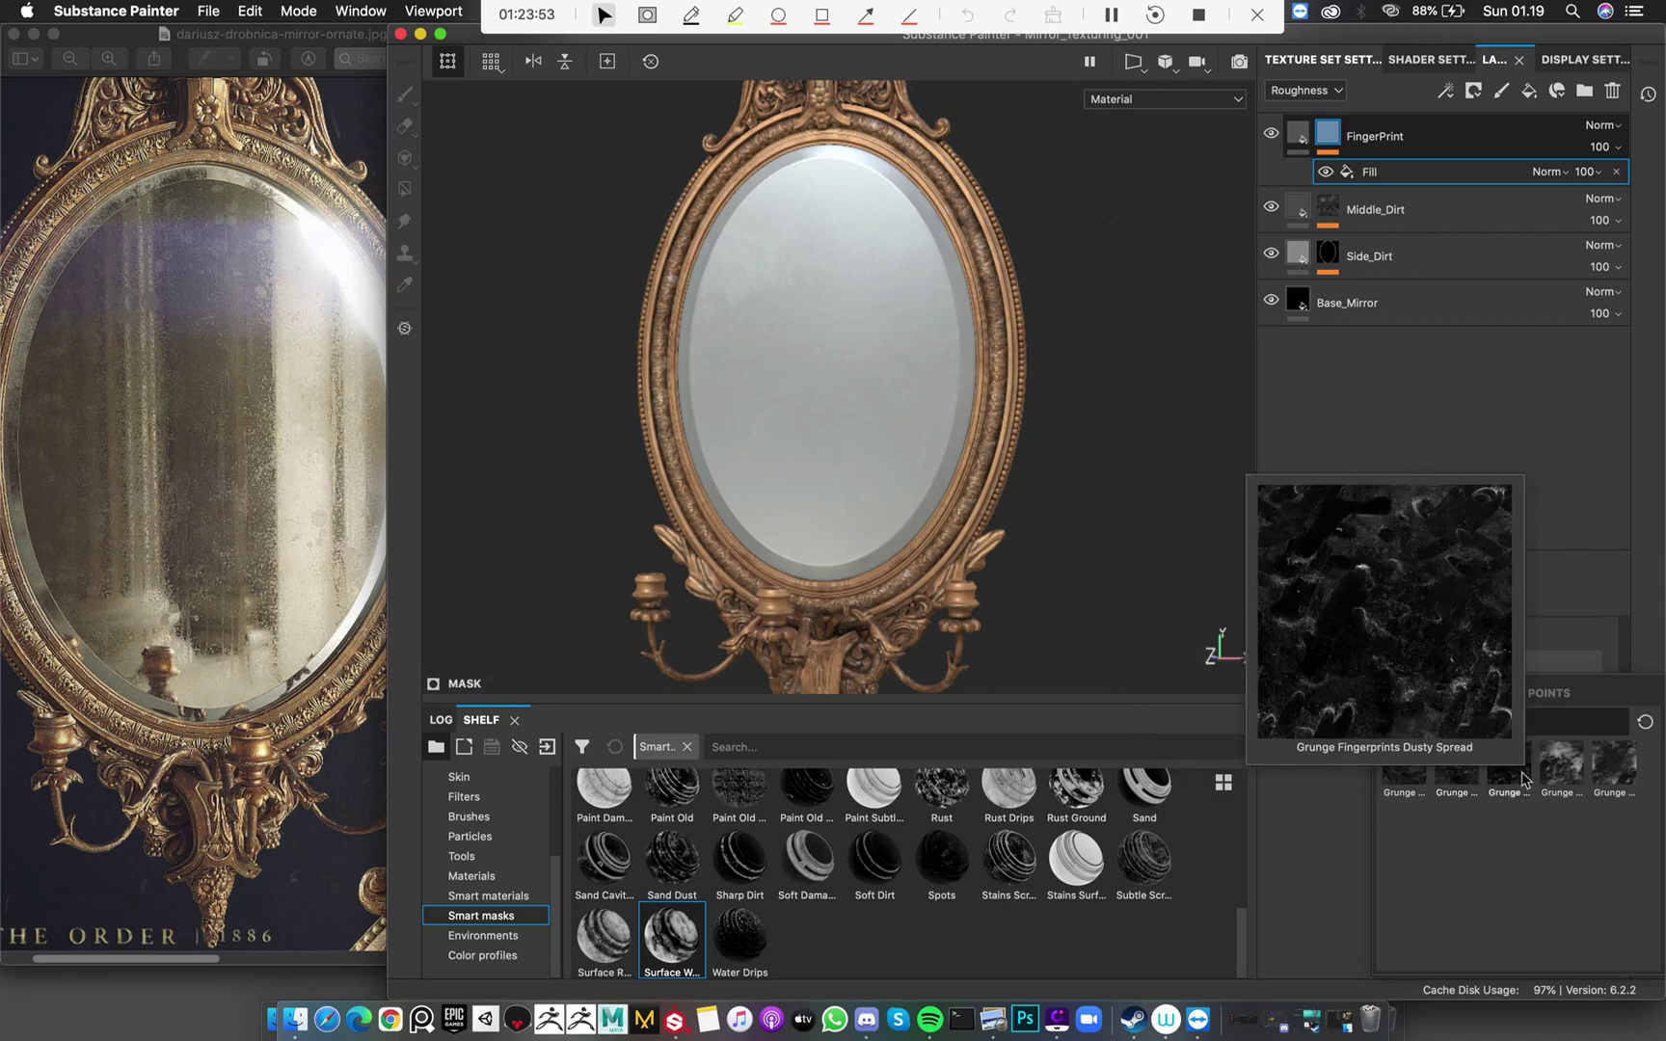
left_click(1418, 783)
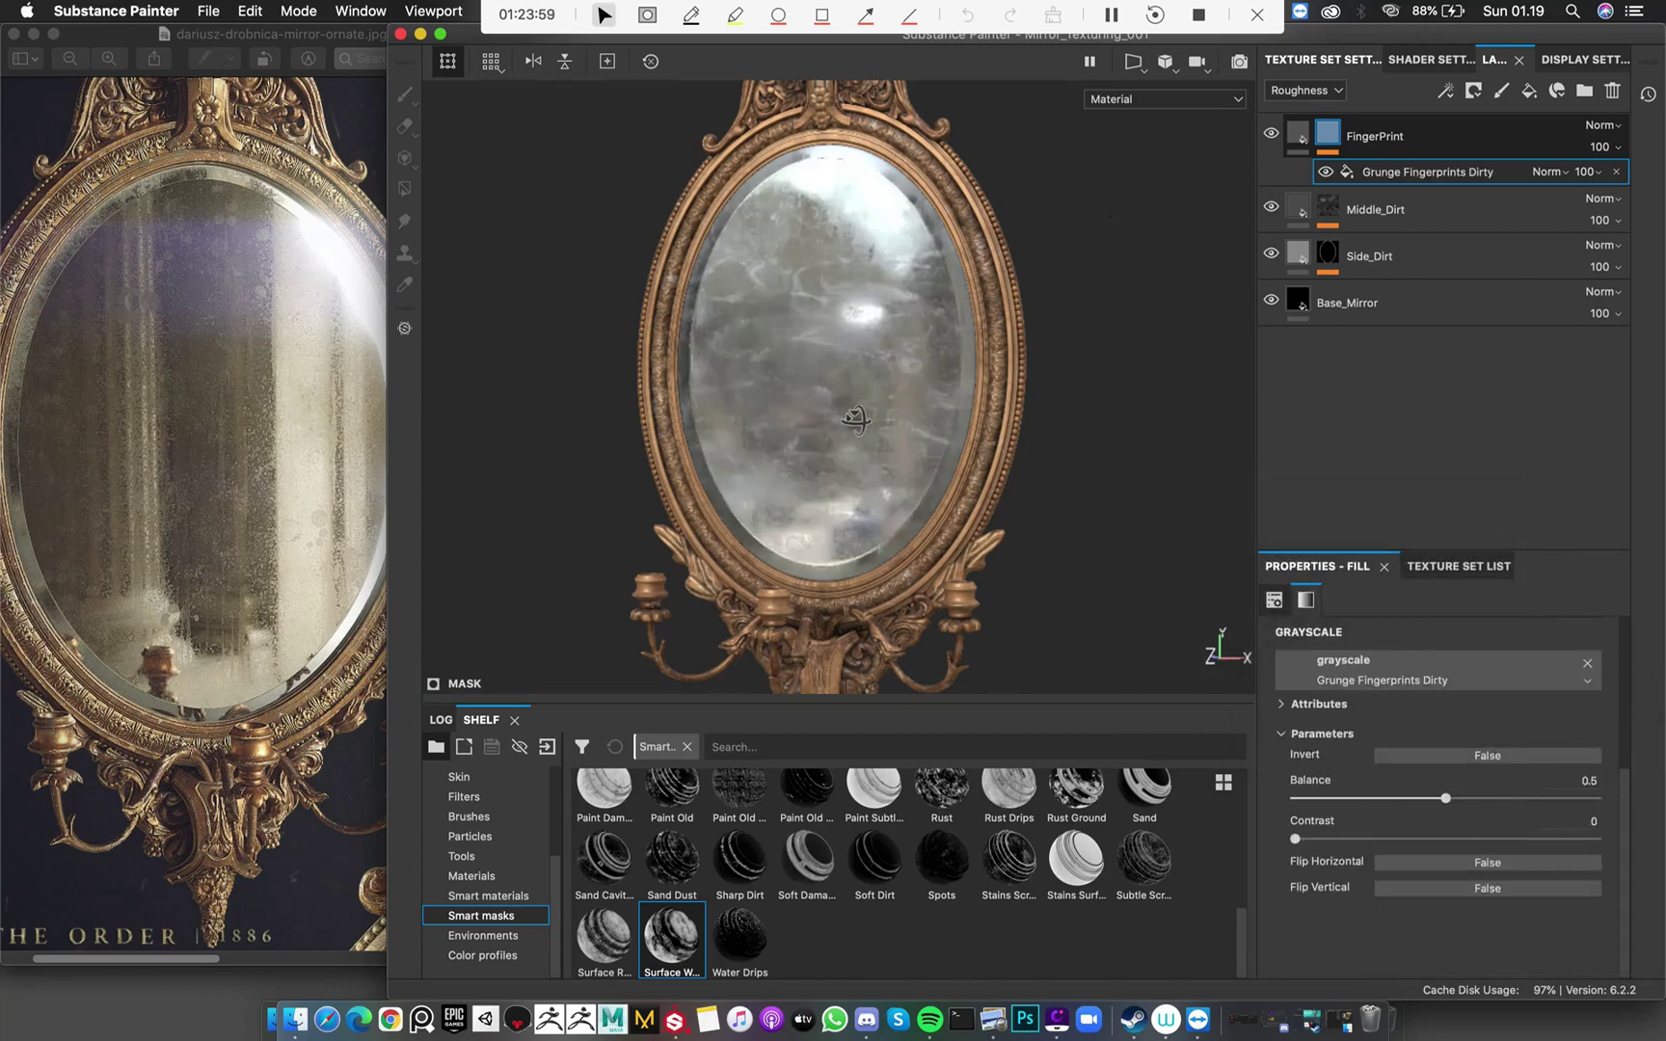
left_click_drag(903, 421, 782, 437, "alt")
Clear the FingerPrint mask fill's texture and assign Grunge Fingerprints Dusty Spread instead
left_click(1587, 662)
left_click(1472, 665)
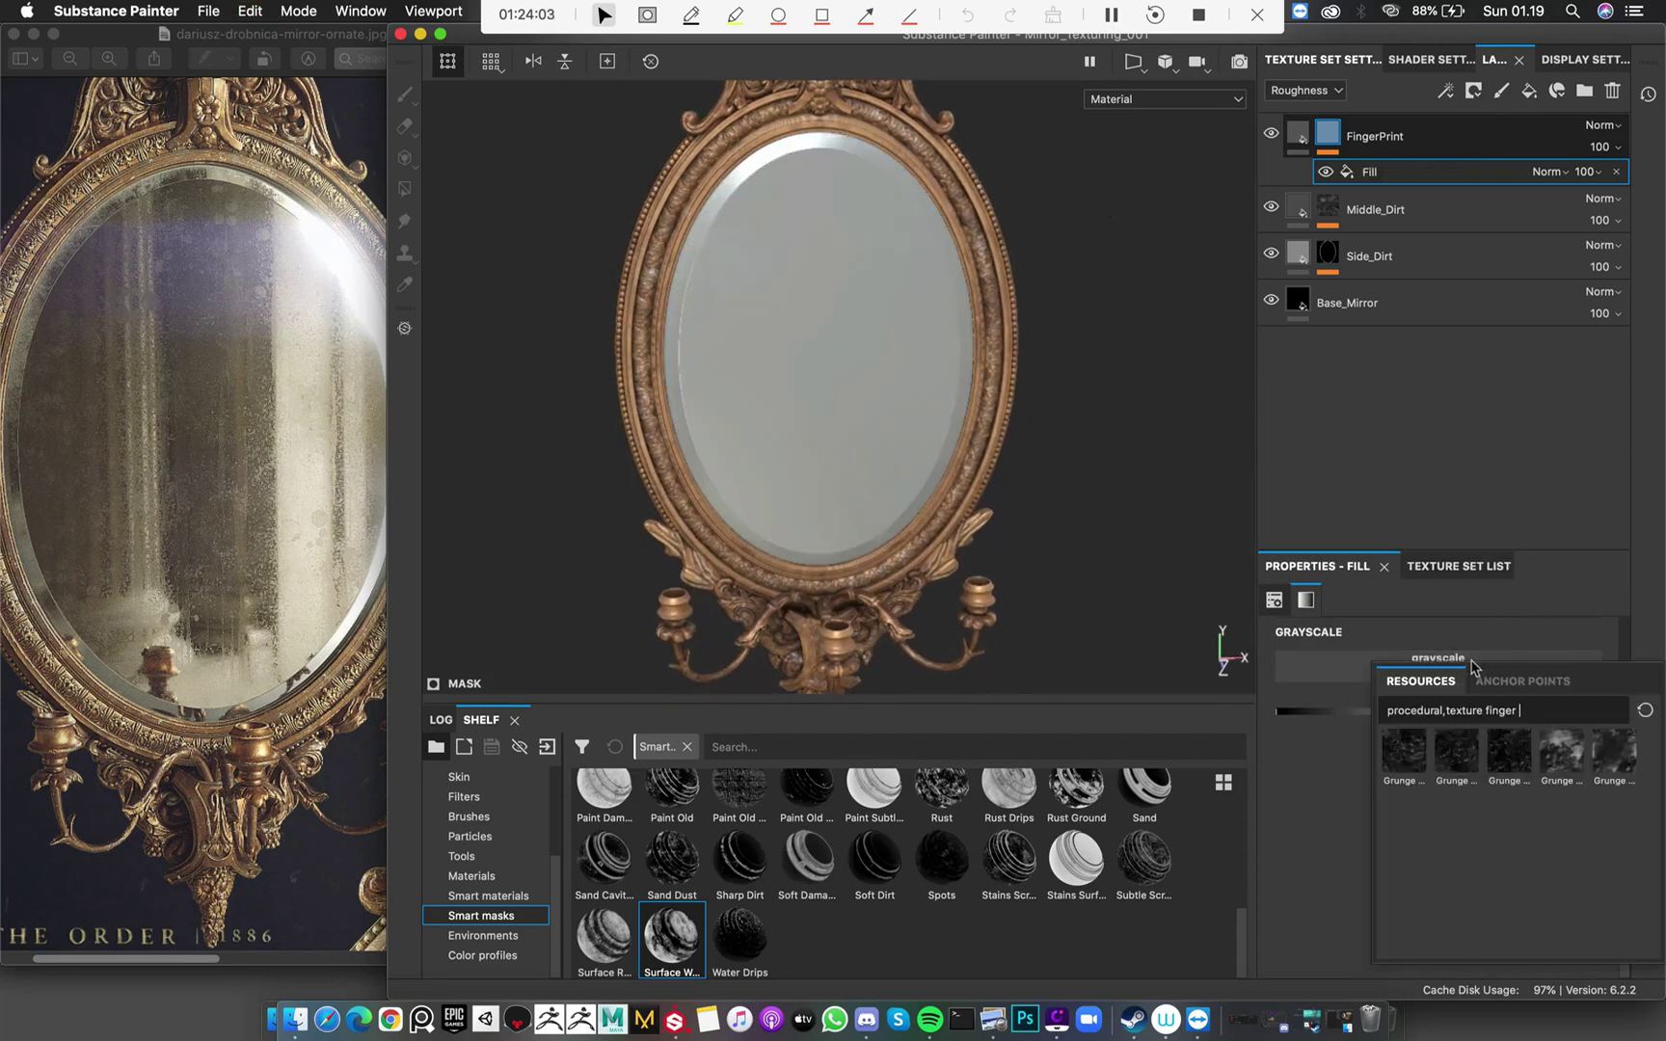
left_click(1515, 758)
left_click_drag(941, 428, 906, 397, "alt")
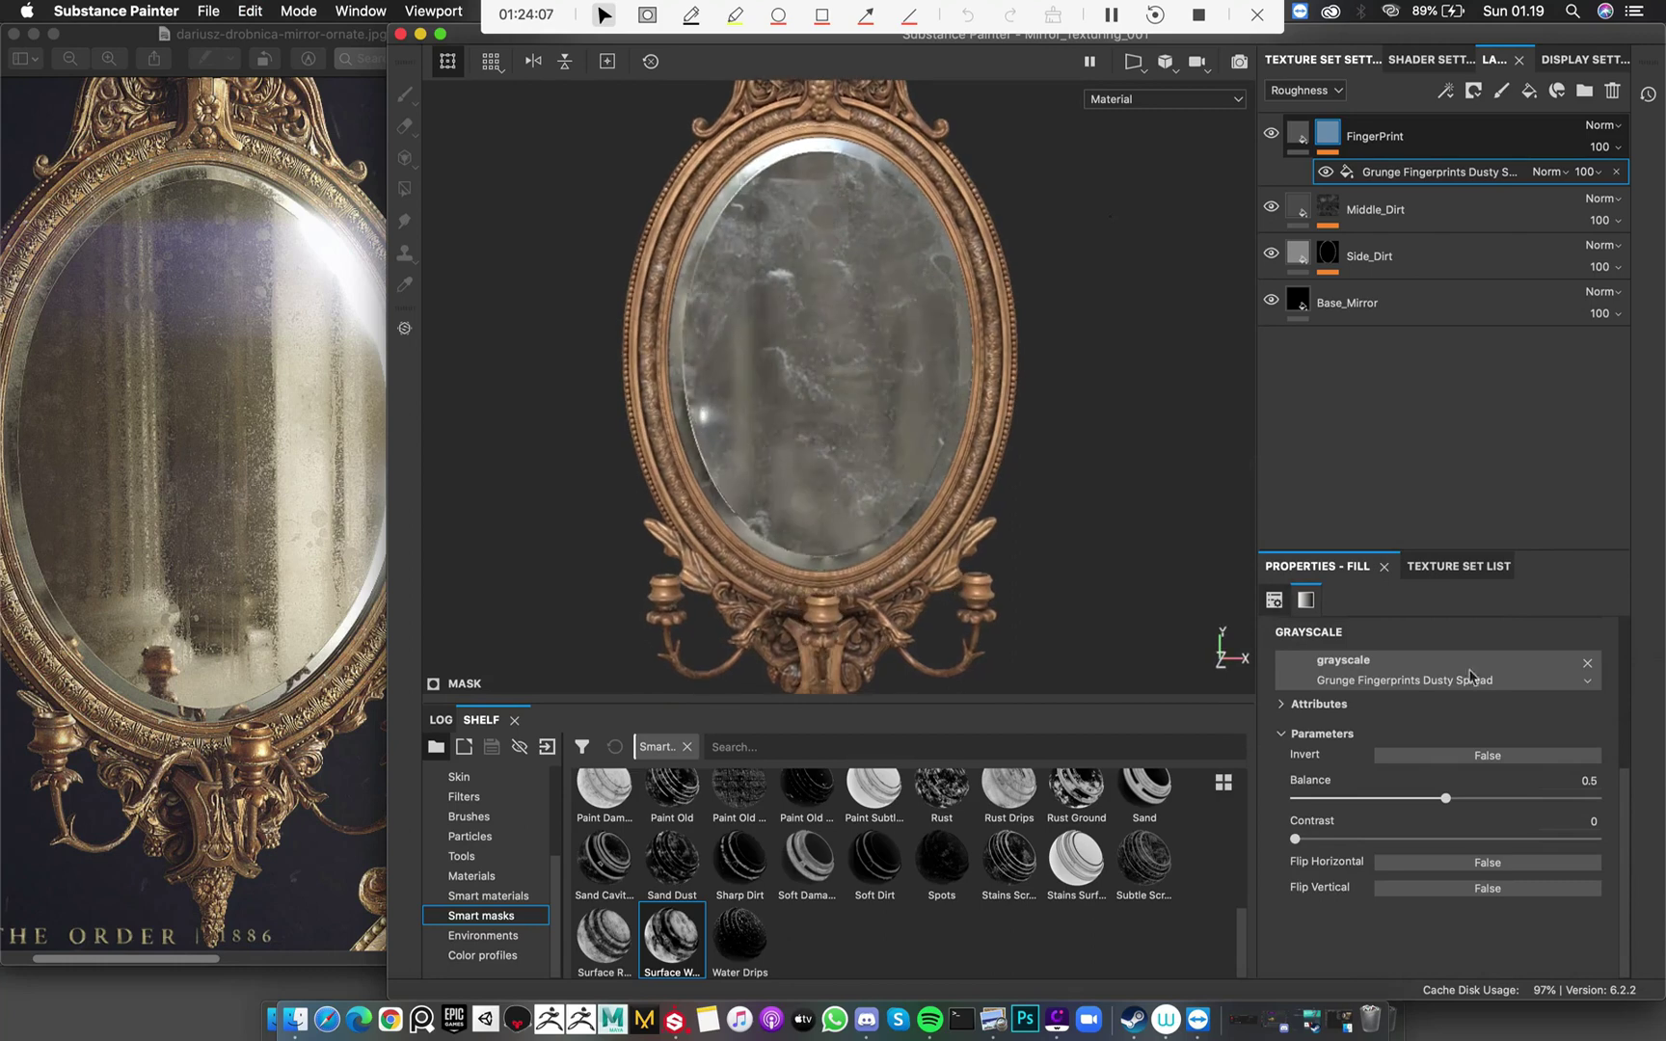
Isolate the FingerPrint mask, try a UV scale of 3 on its fingerprint fill, settle on 2, and return to the material view
scroll(1417, 744, "up", 5)
left_click(1309, 132)
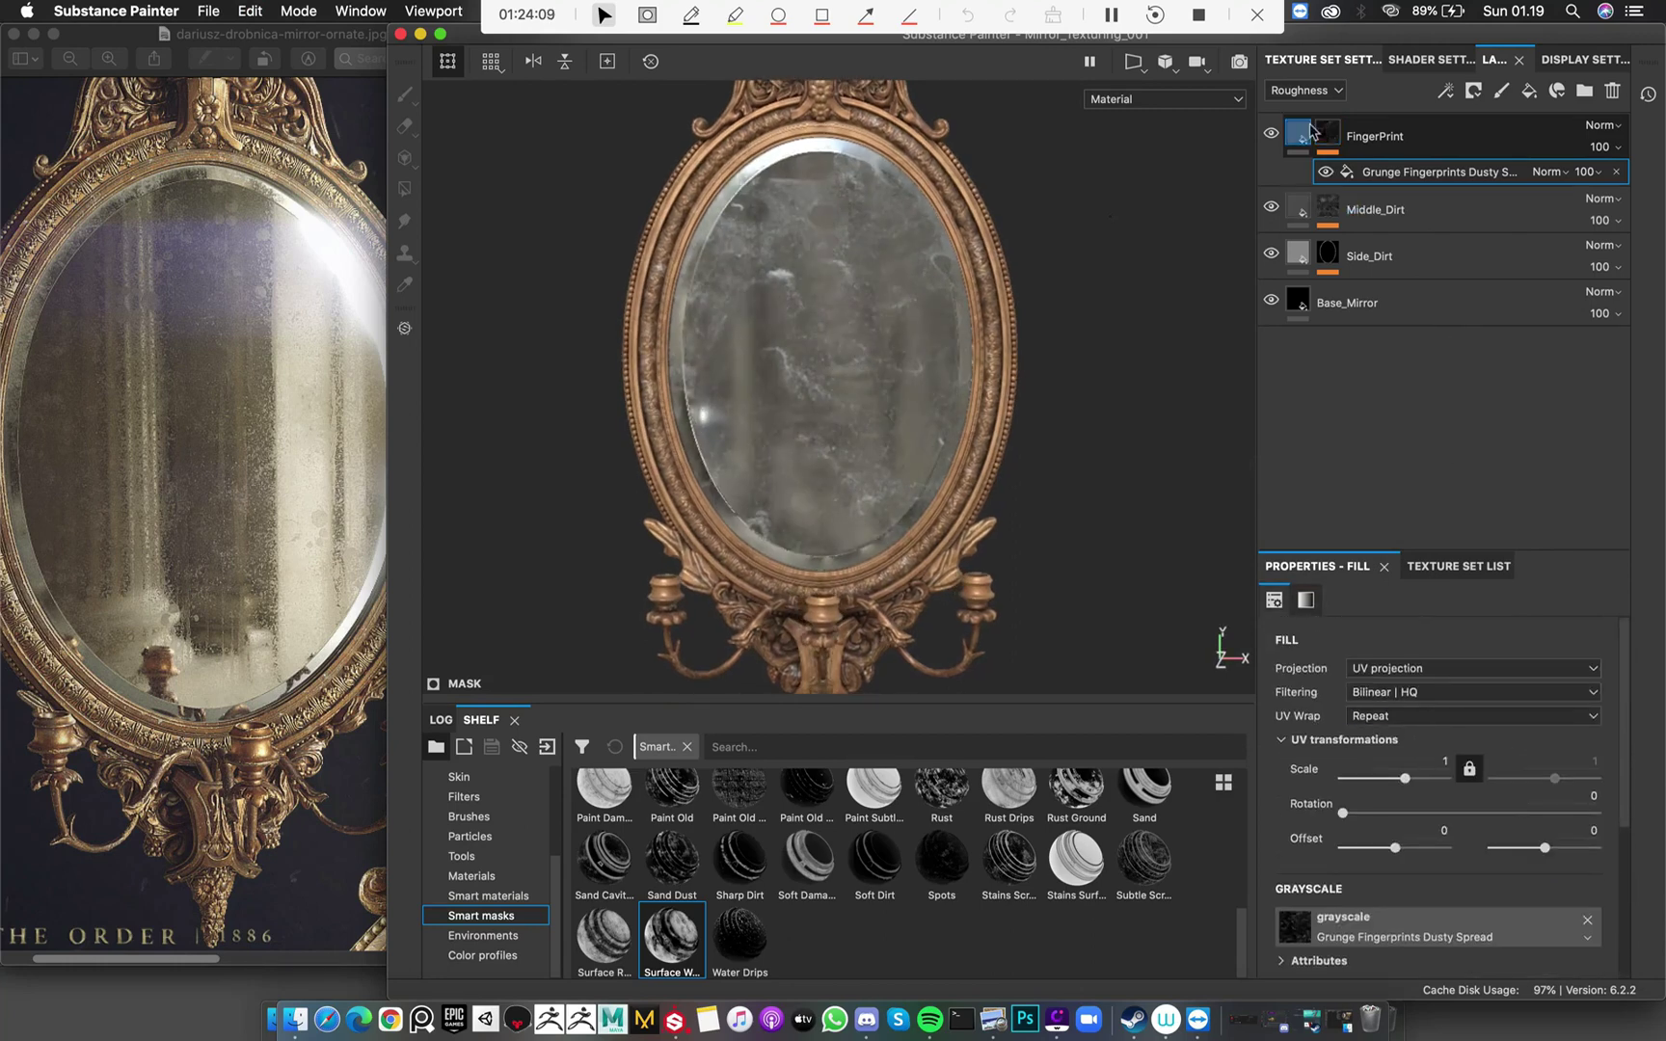
left_click(1327, 136, "alt")
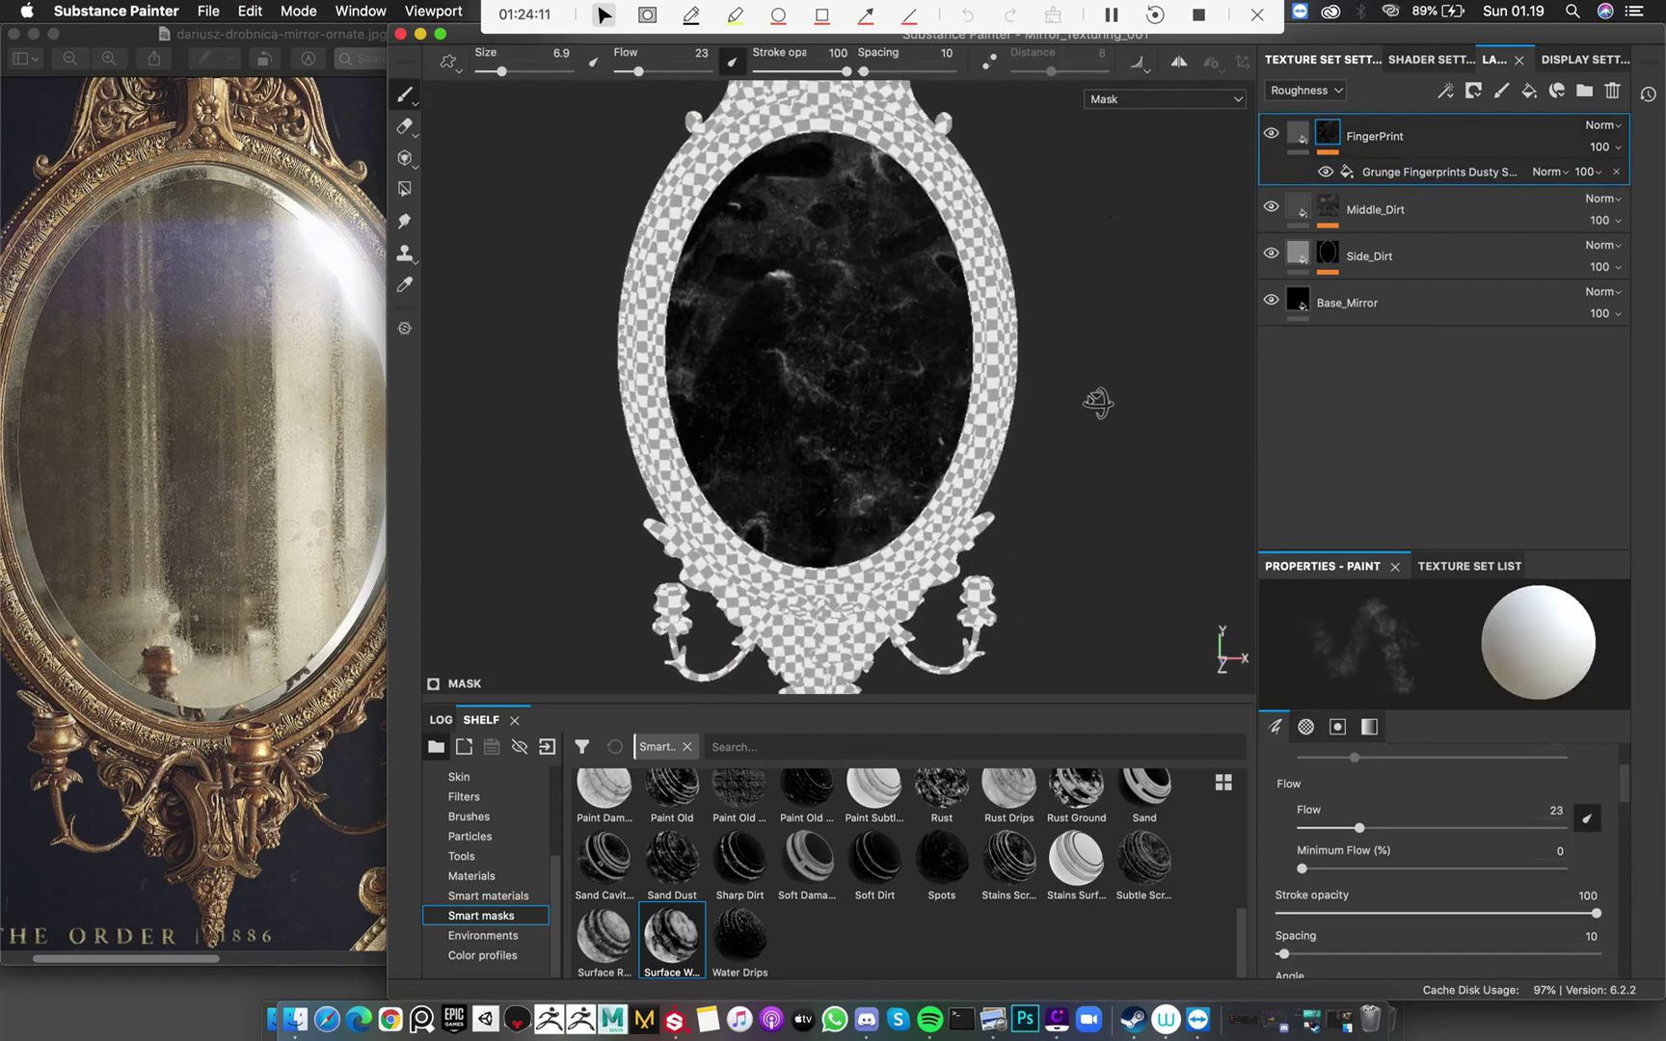
left_click(1437, 173)
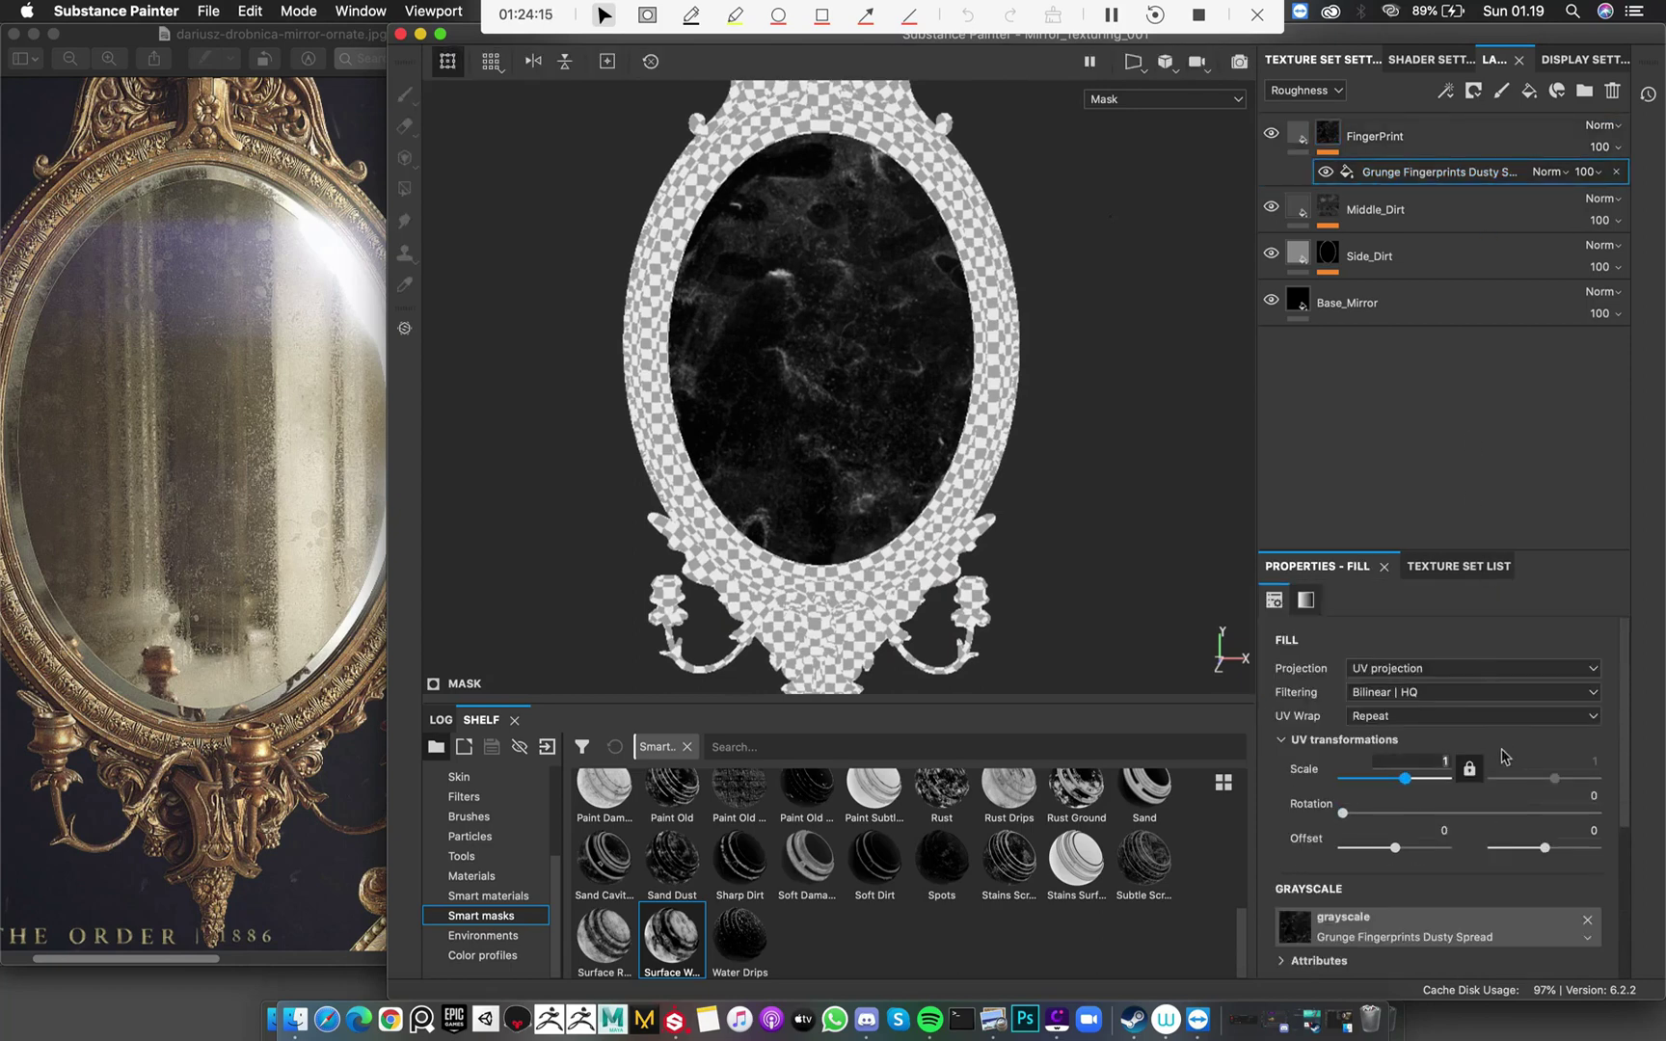
type("3")
key("Return")
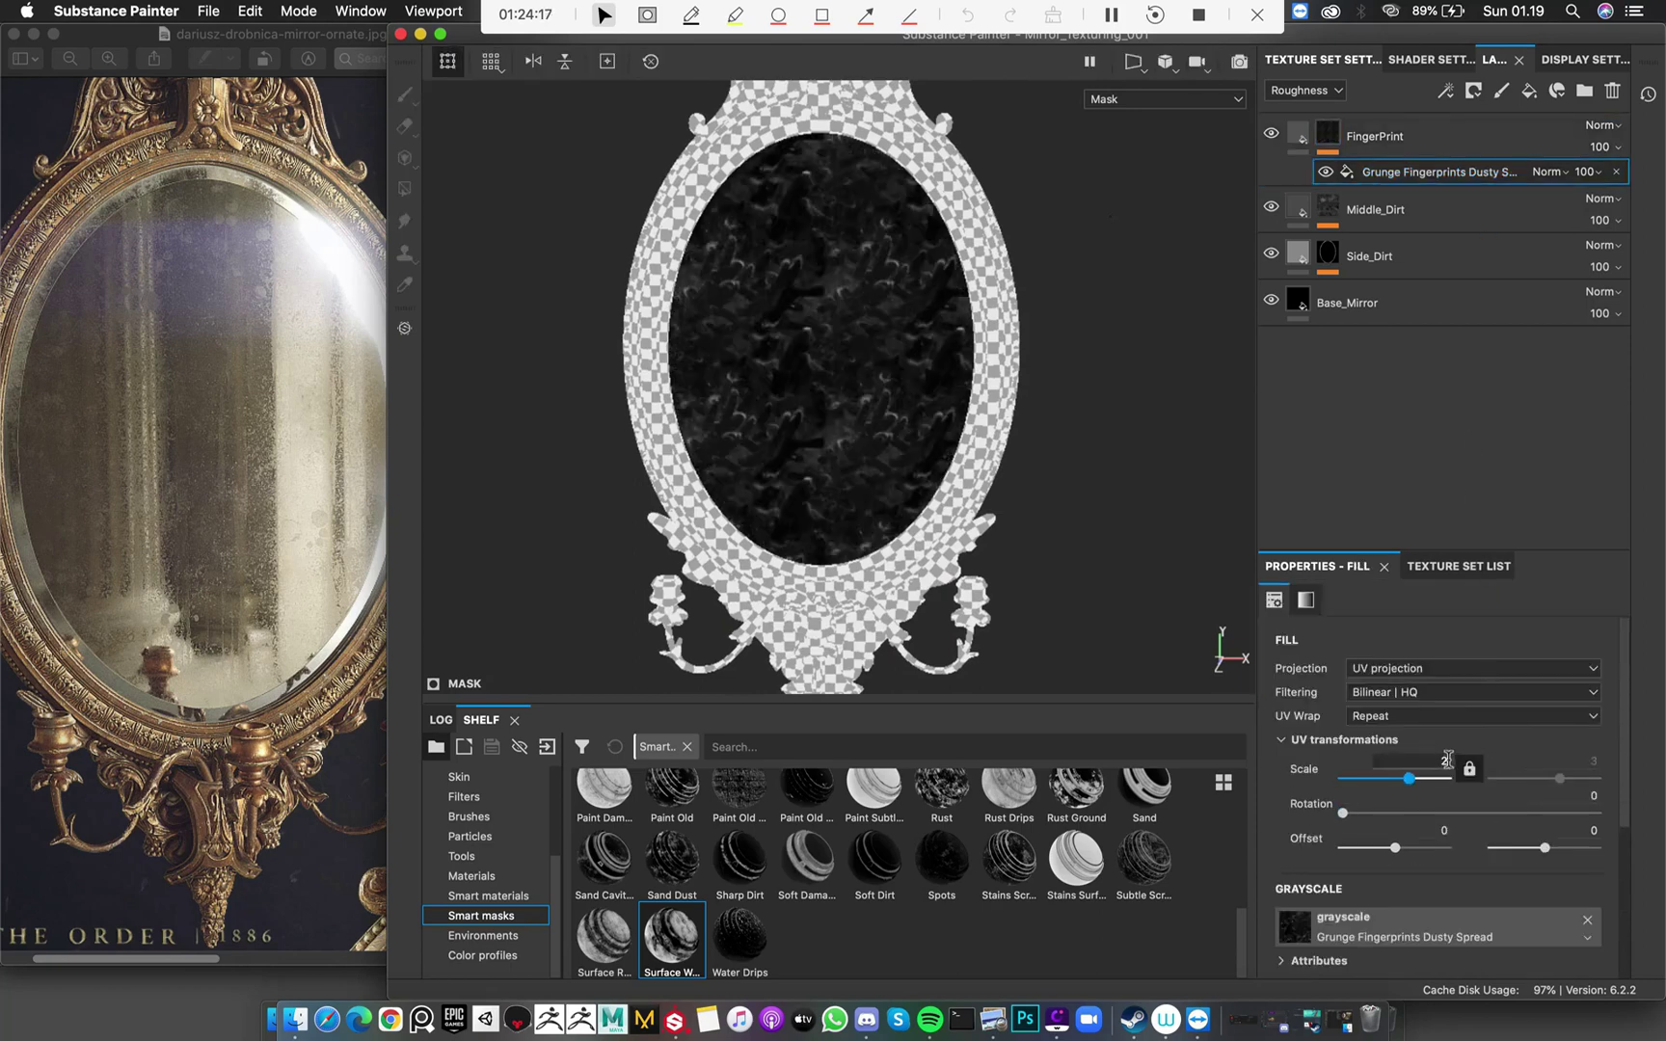
key("Return")
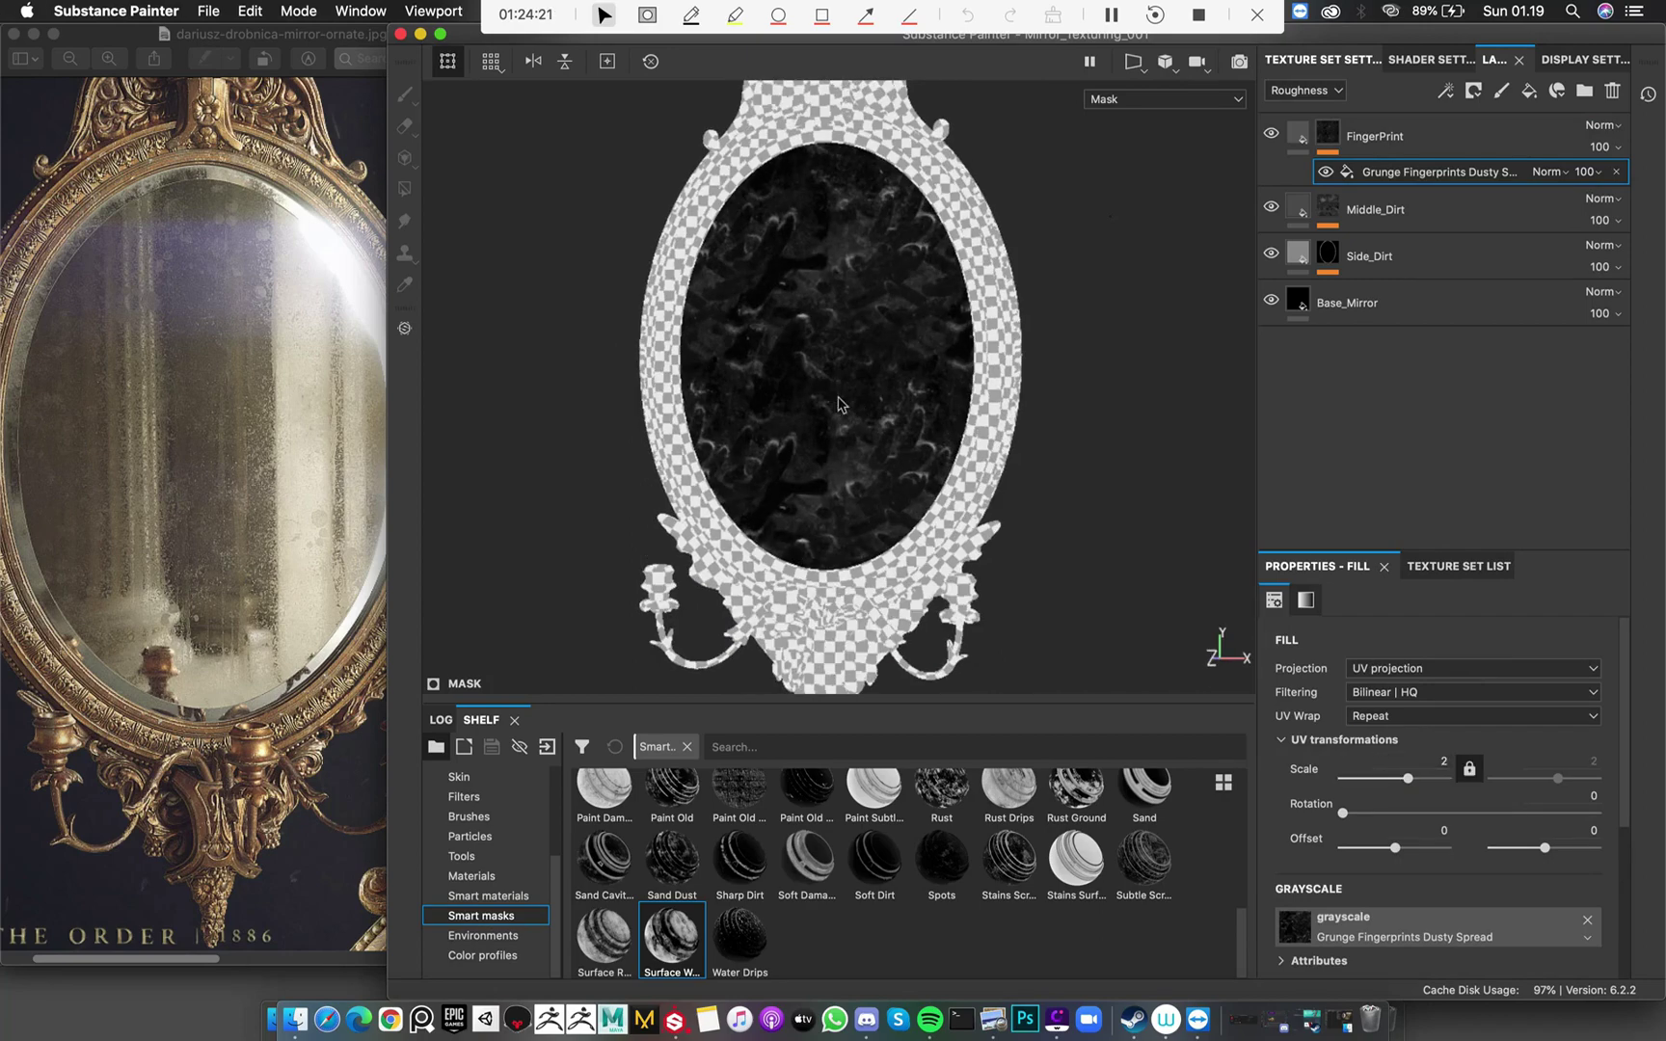
key("m")
left_click_drag(949, 392, 966, 395, "alt")
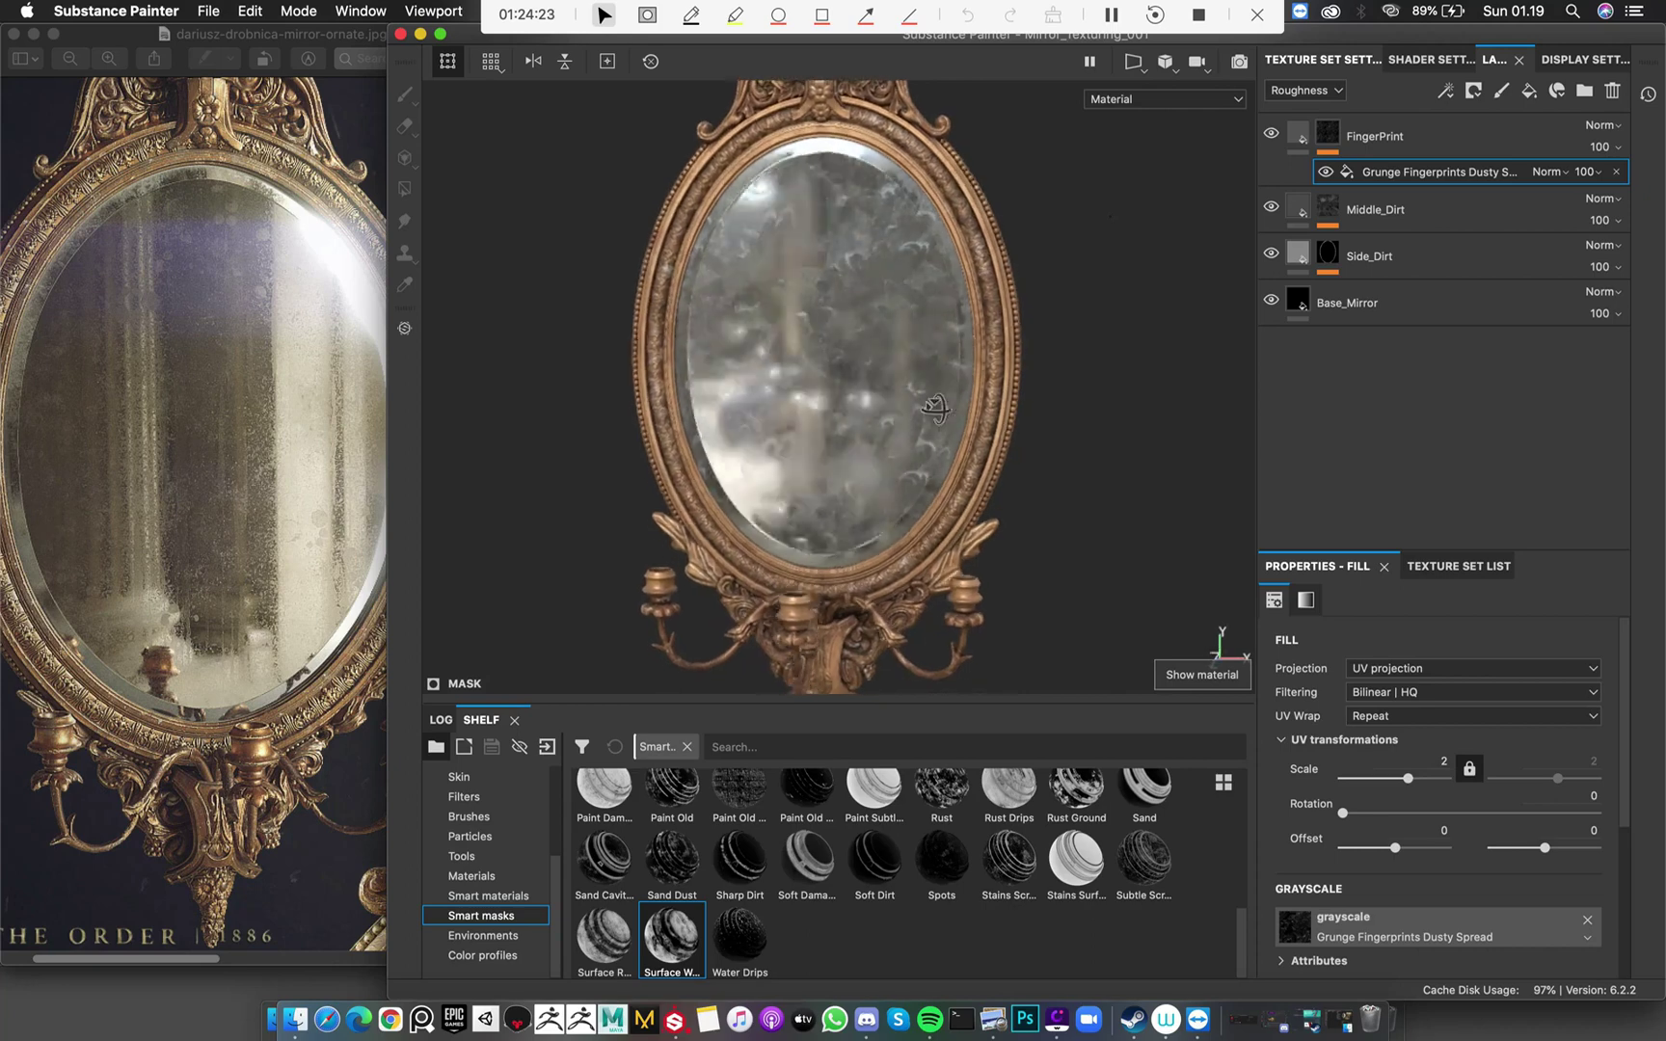
Add a paint effect above the fingerprint fill in the FingerPrint layer's mask
left_click(1327, 134)
right_click(1328, 136)
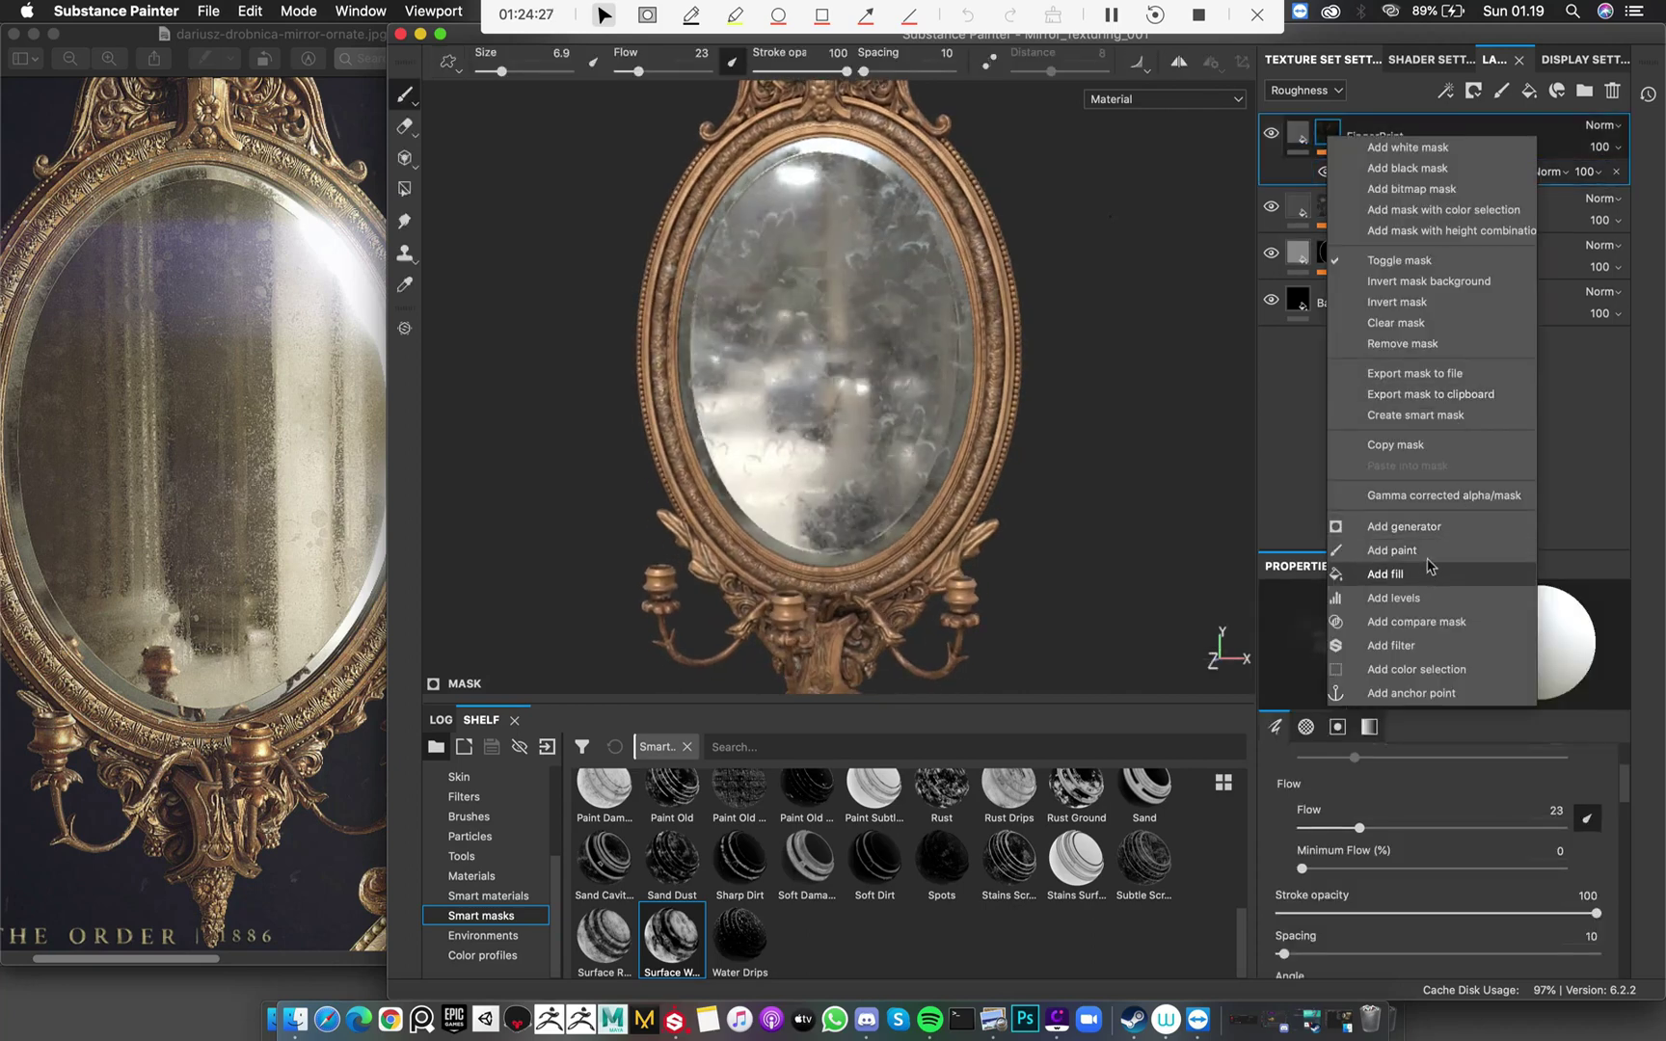
left_click(1430, 551)
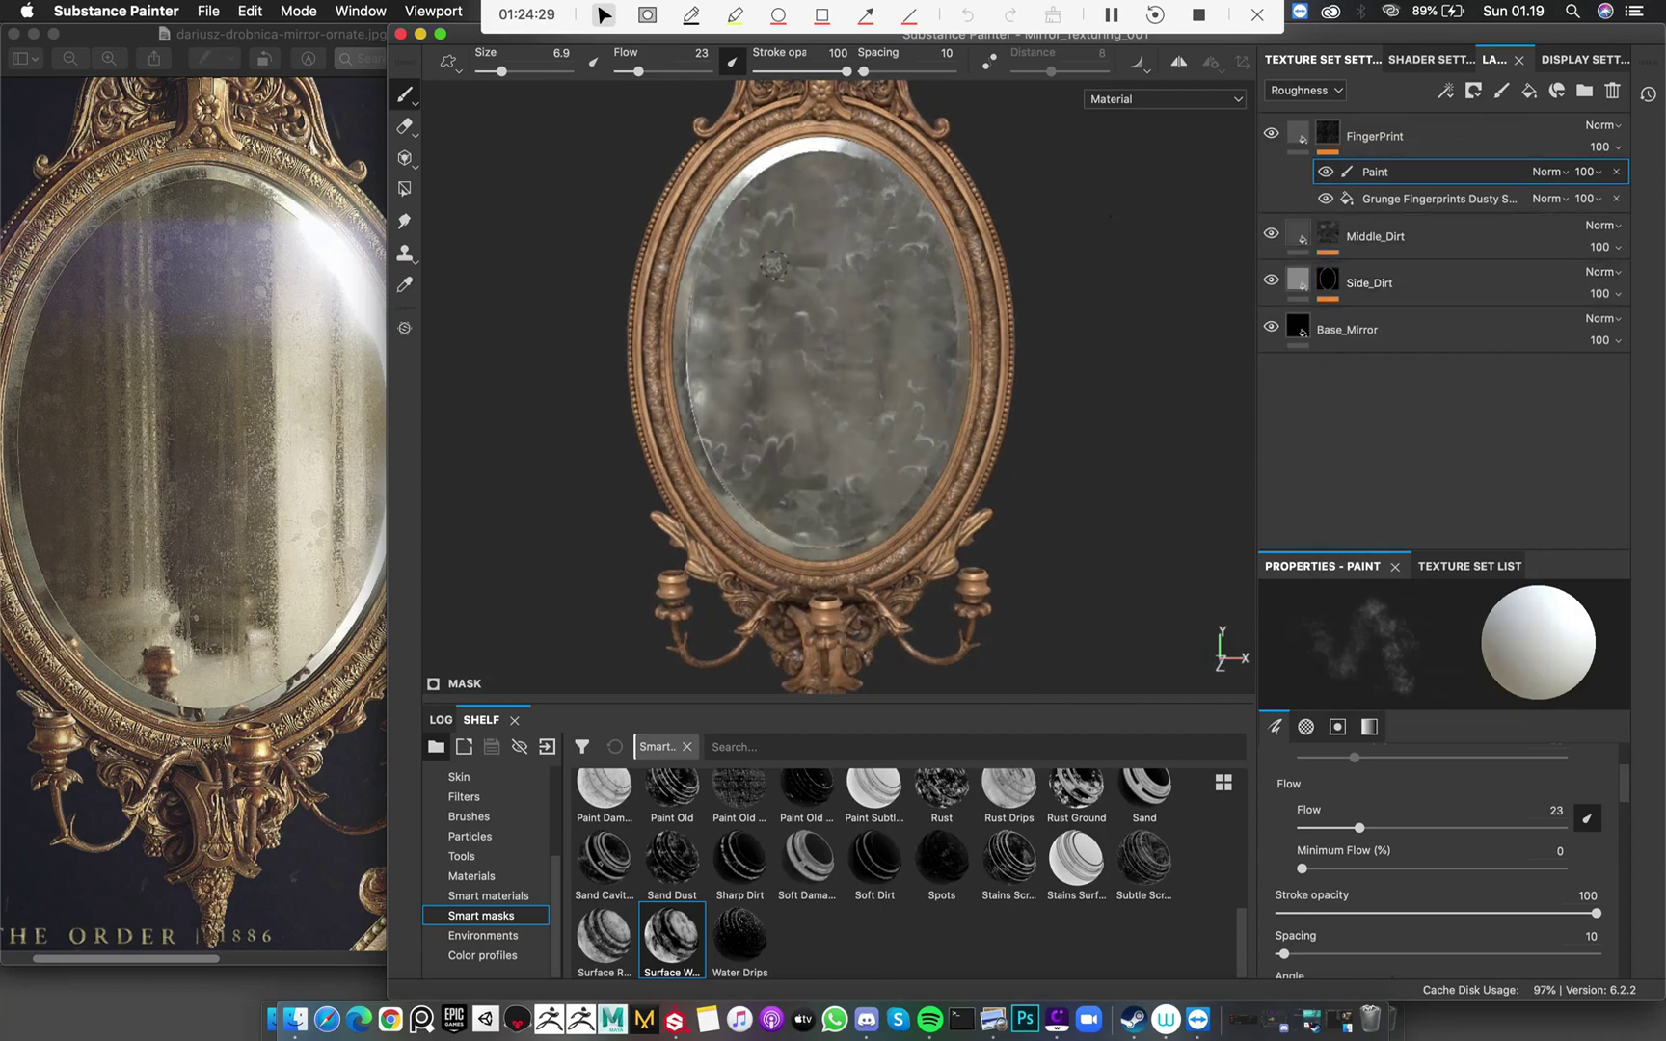
Paint out the fingerprints over the upper part of the glass in the FingerPrint mask with brush size 41.81 and flow 89
right_click_drag(773, 265, 858, 261, "ctrl")
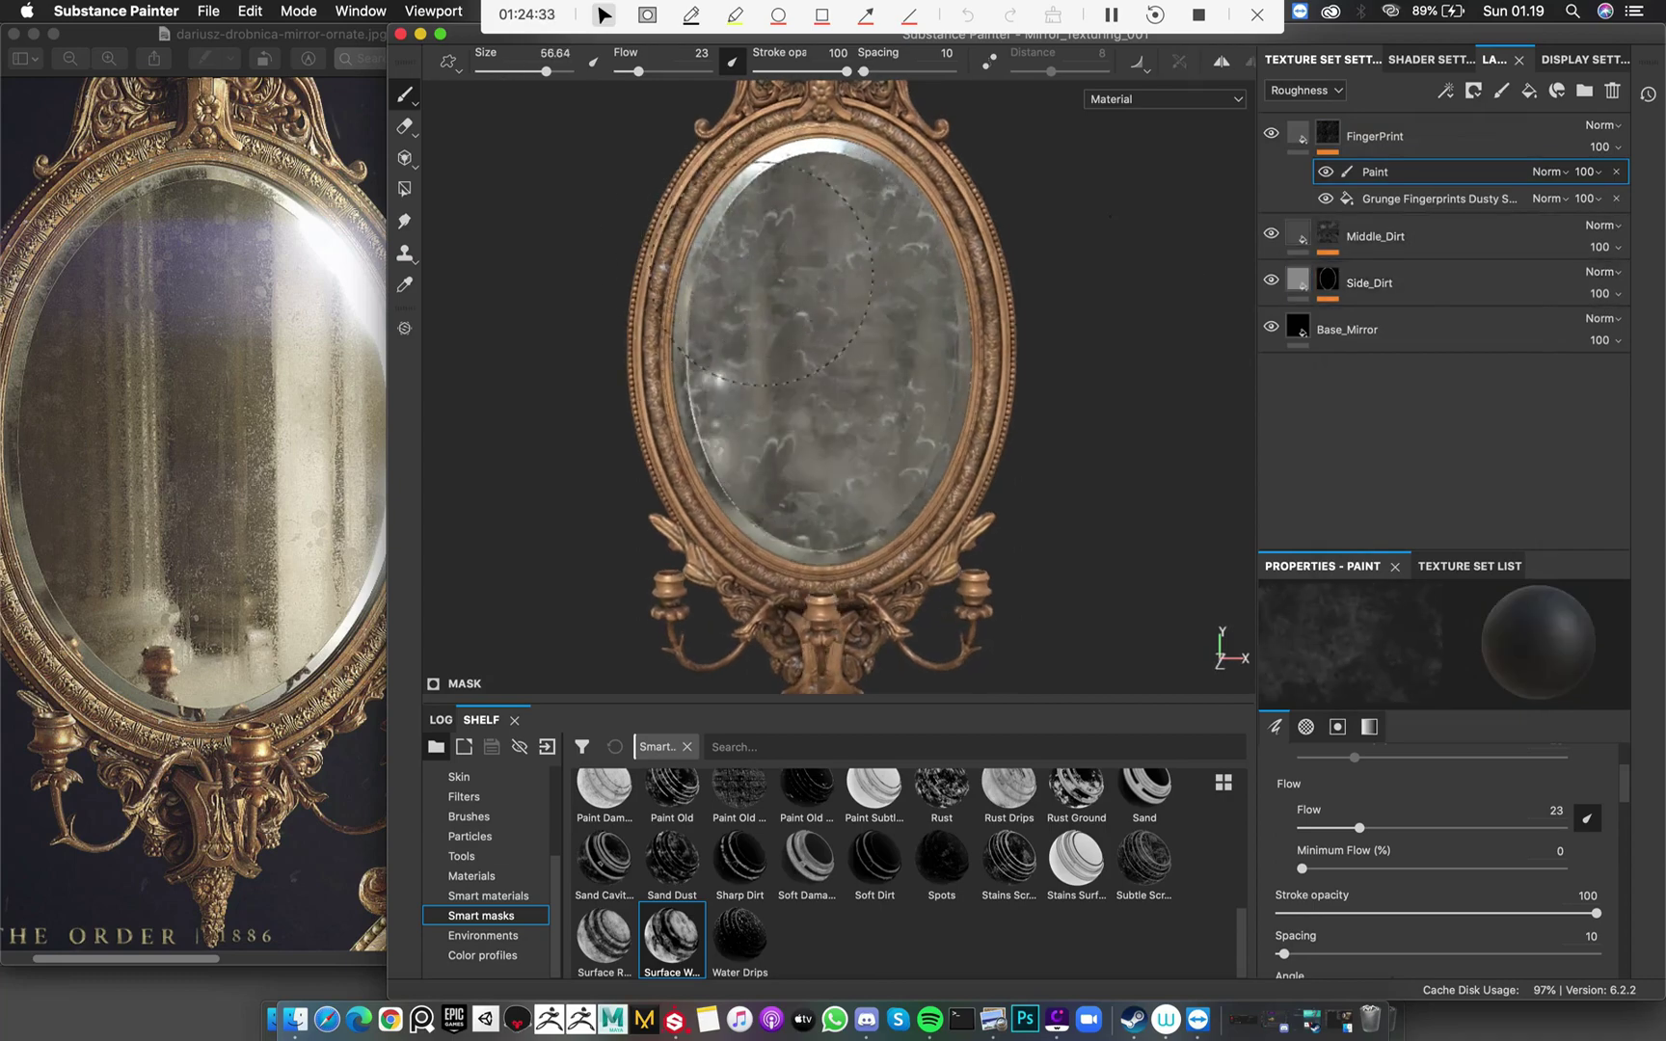
left_click_drag(801, 263, 752, 263, "ctrl")
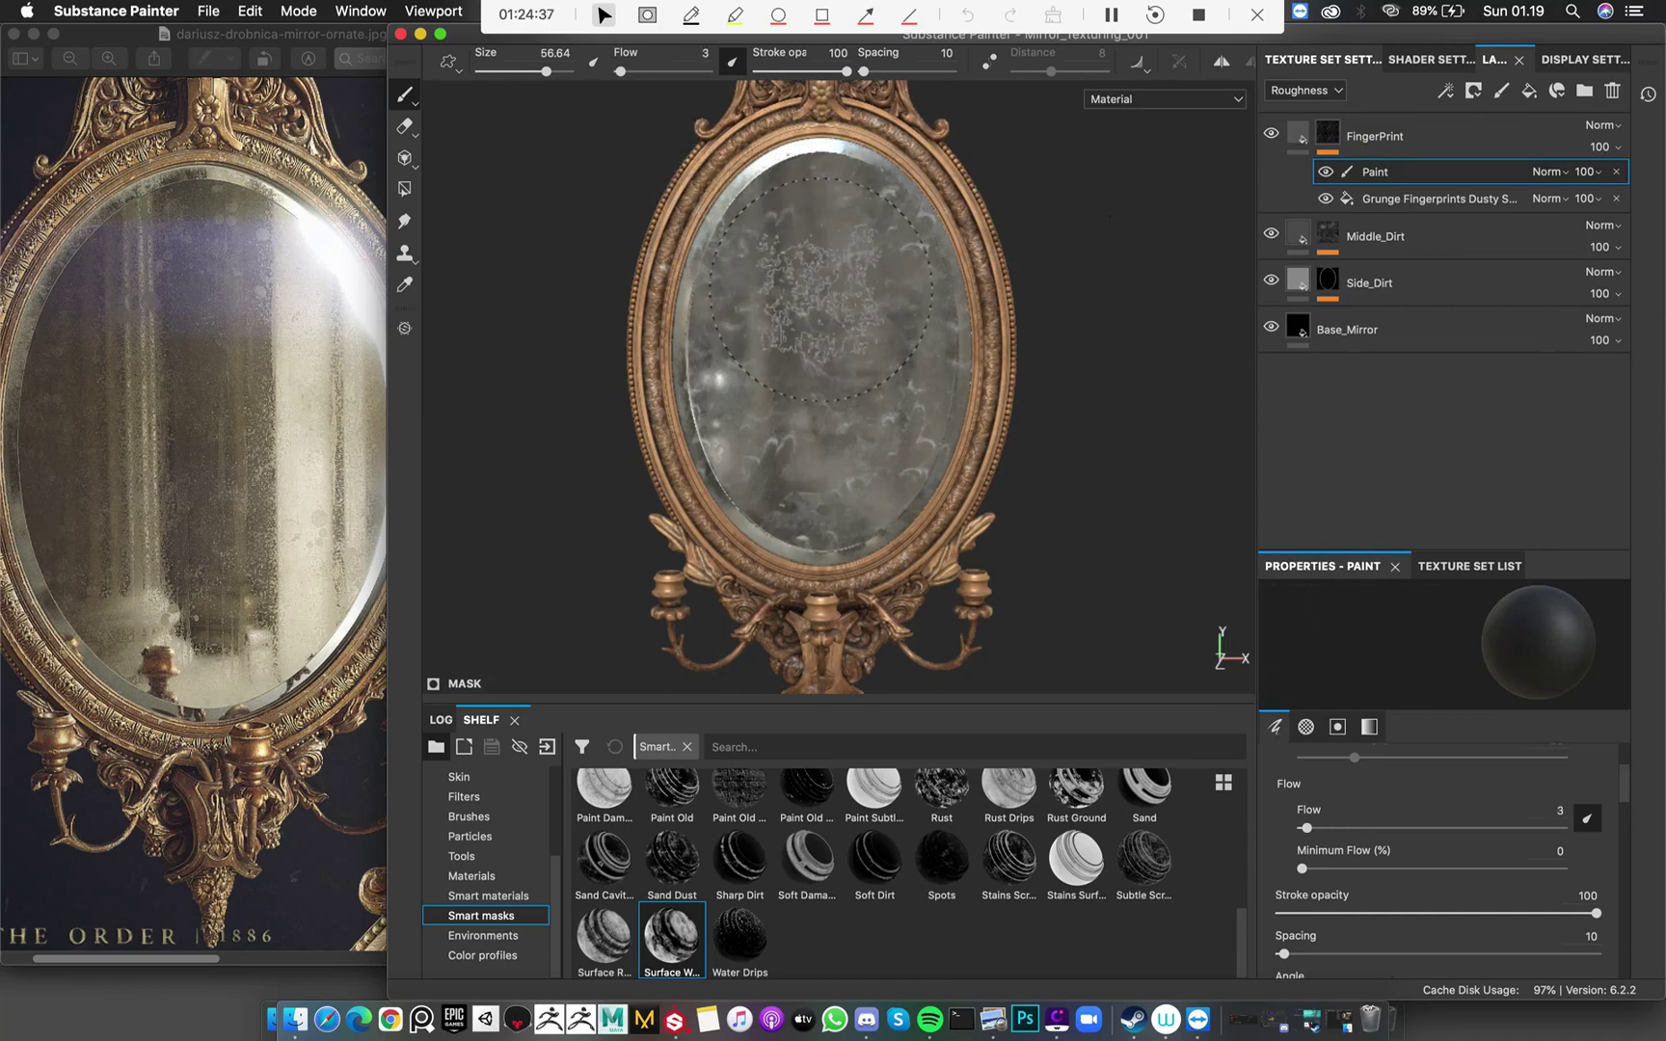
left_click_drag(820, 289, 868, 289, "ctrl")
right_click_drag(819, 318, 776, 319, "ctrl")
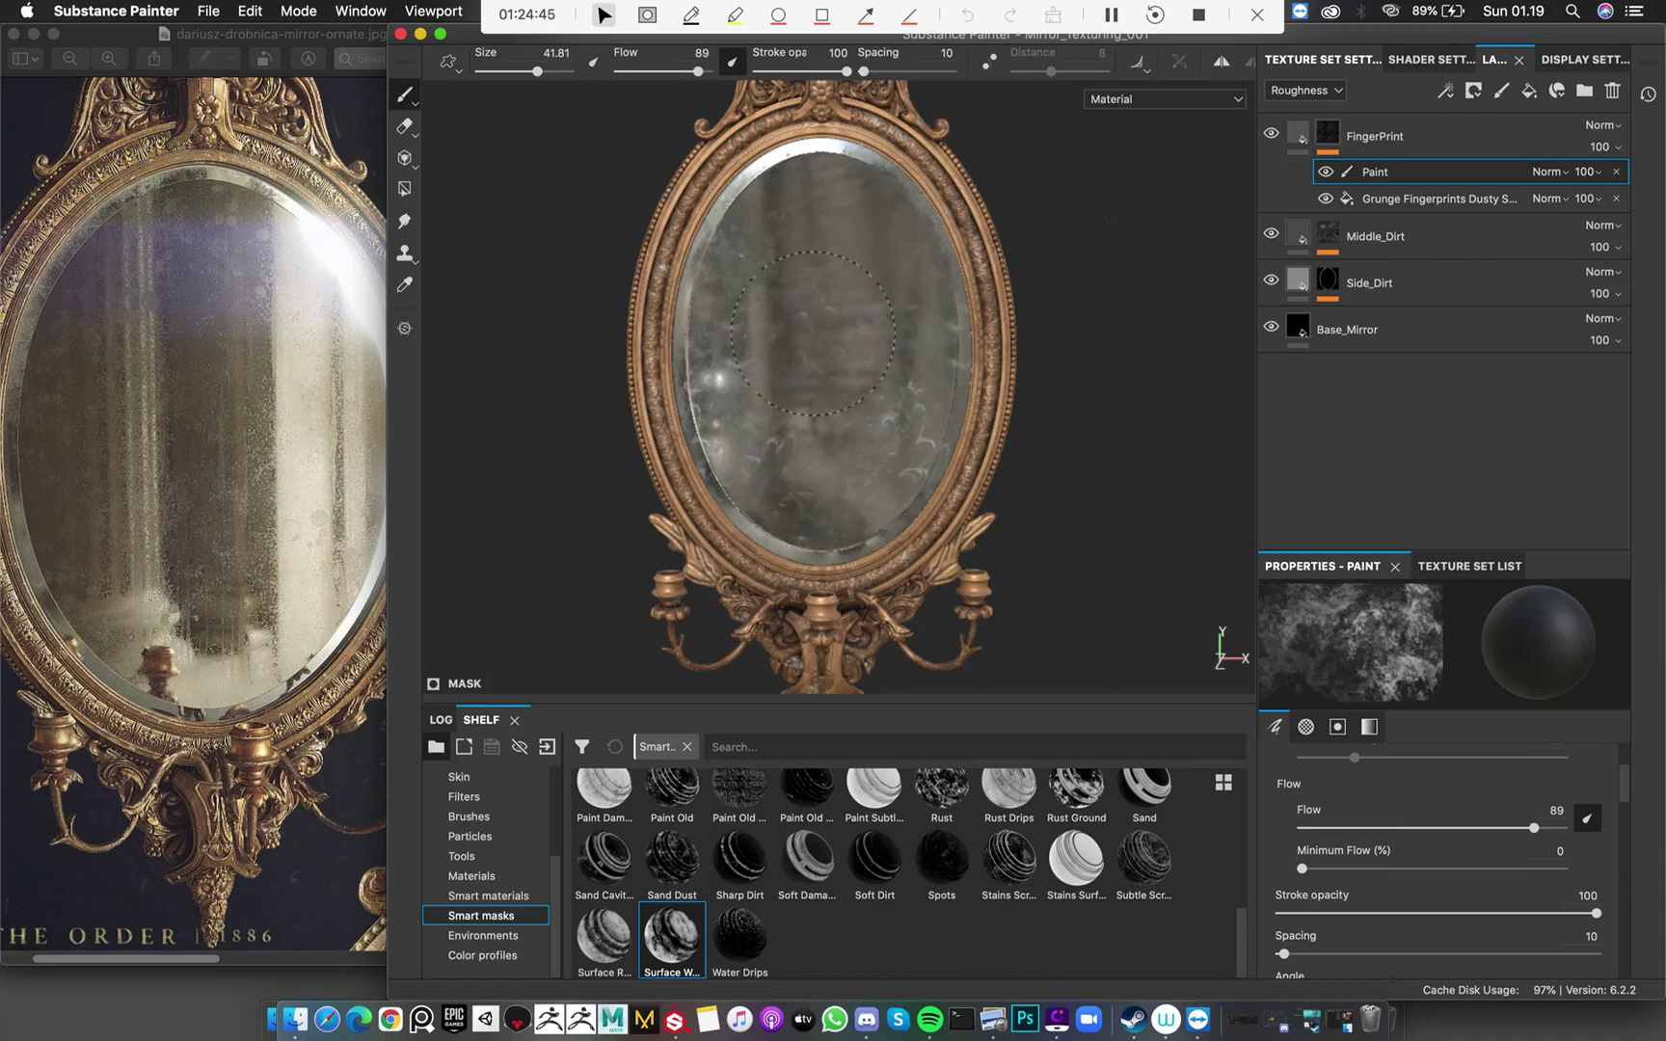
mouse_move(753, 294)
left_mouse_down("alt")
mouse_move(896, 306)
mouse_move(858, 363)
mouse_move(768, 376)
mouse_move(868, 347)
mouse_move(941, 295)
left_mouse_up("alt")
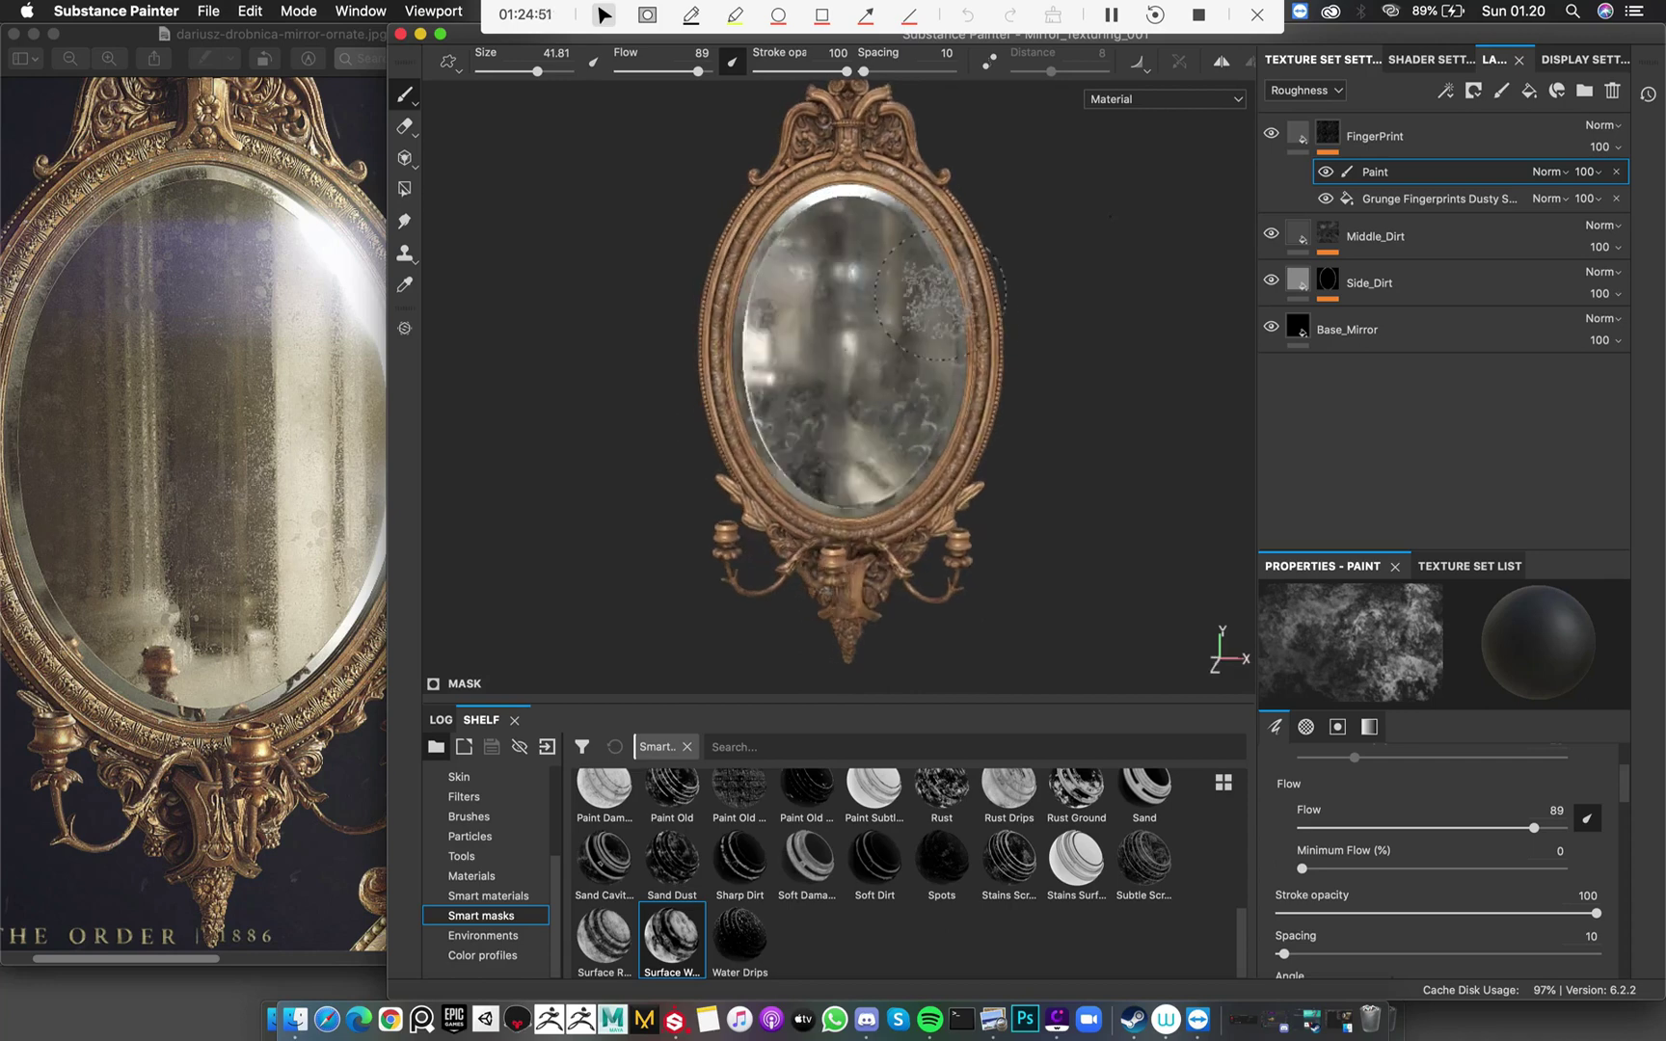
mouse_move(1060, 353)
left_mouse_down("alt")
mouse_move(1031, 328)
mouse_move(1082, 297)
mouse_move(1115, 304)
left_mouse_up("alt")
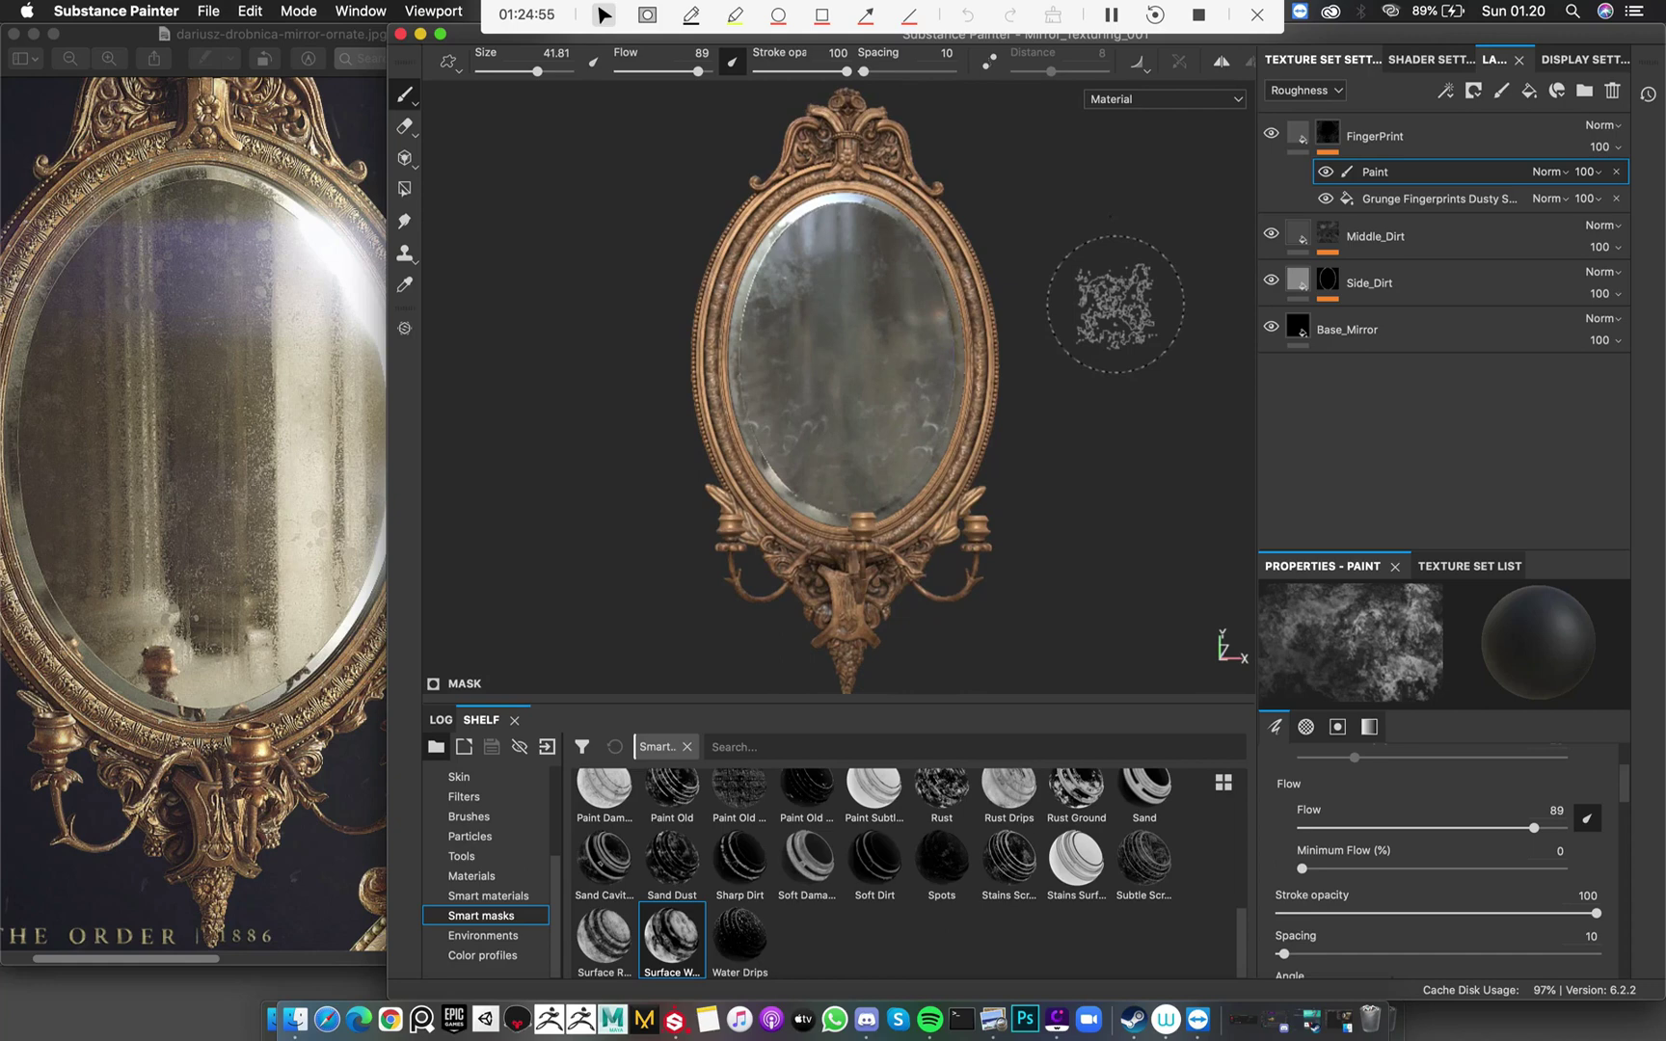
scroll(877, 327, "up", 3)
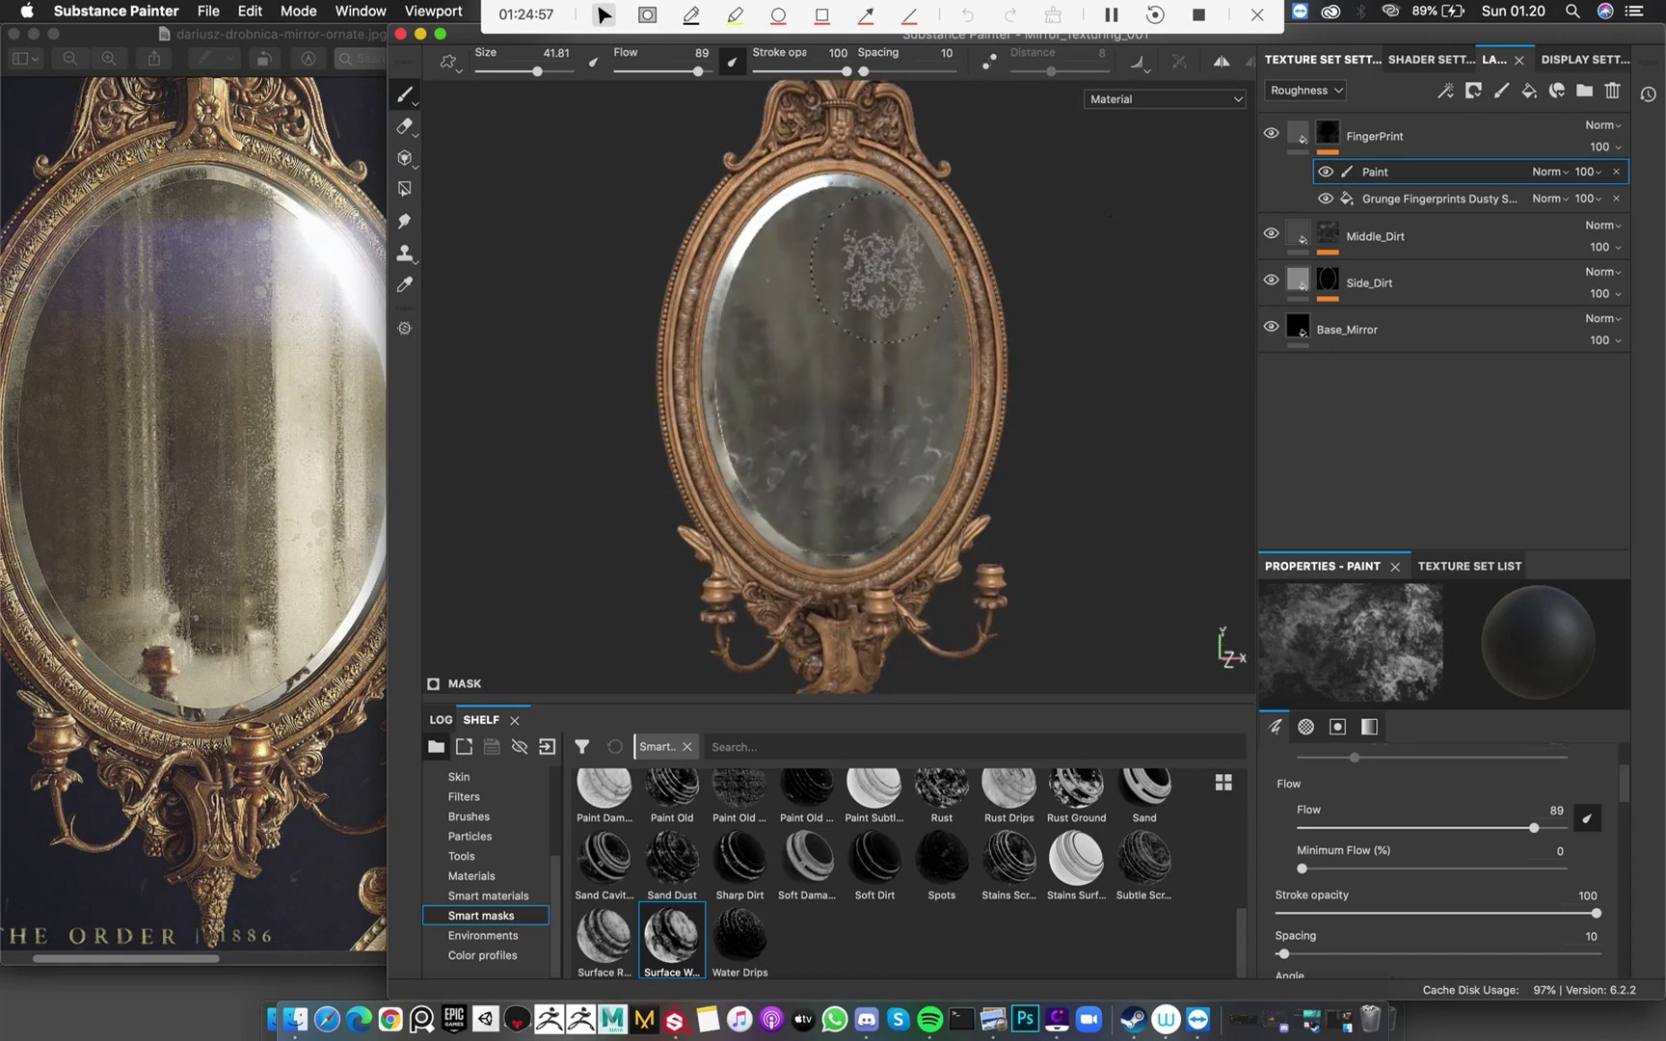
middle_click_drag(882, 265, 805, 232, "alt")
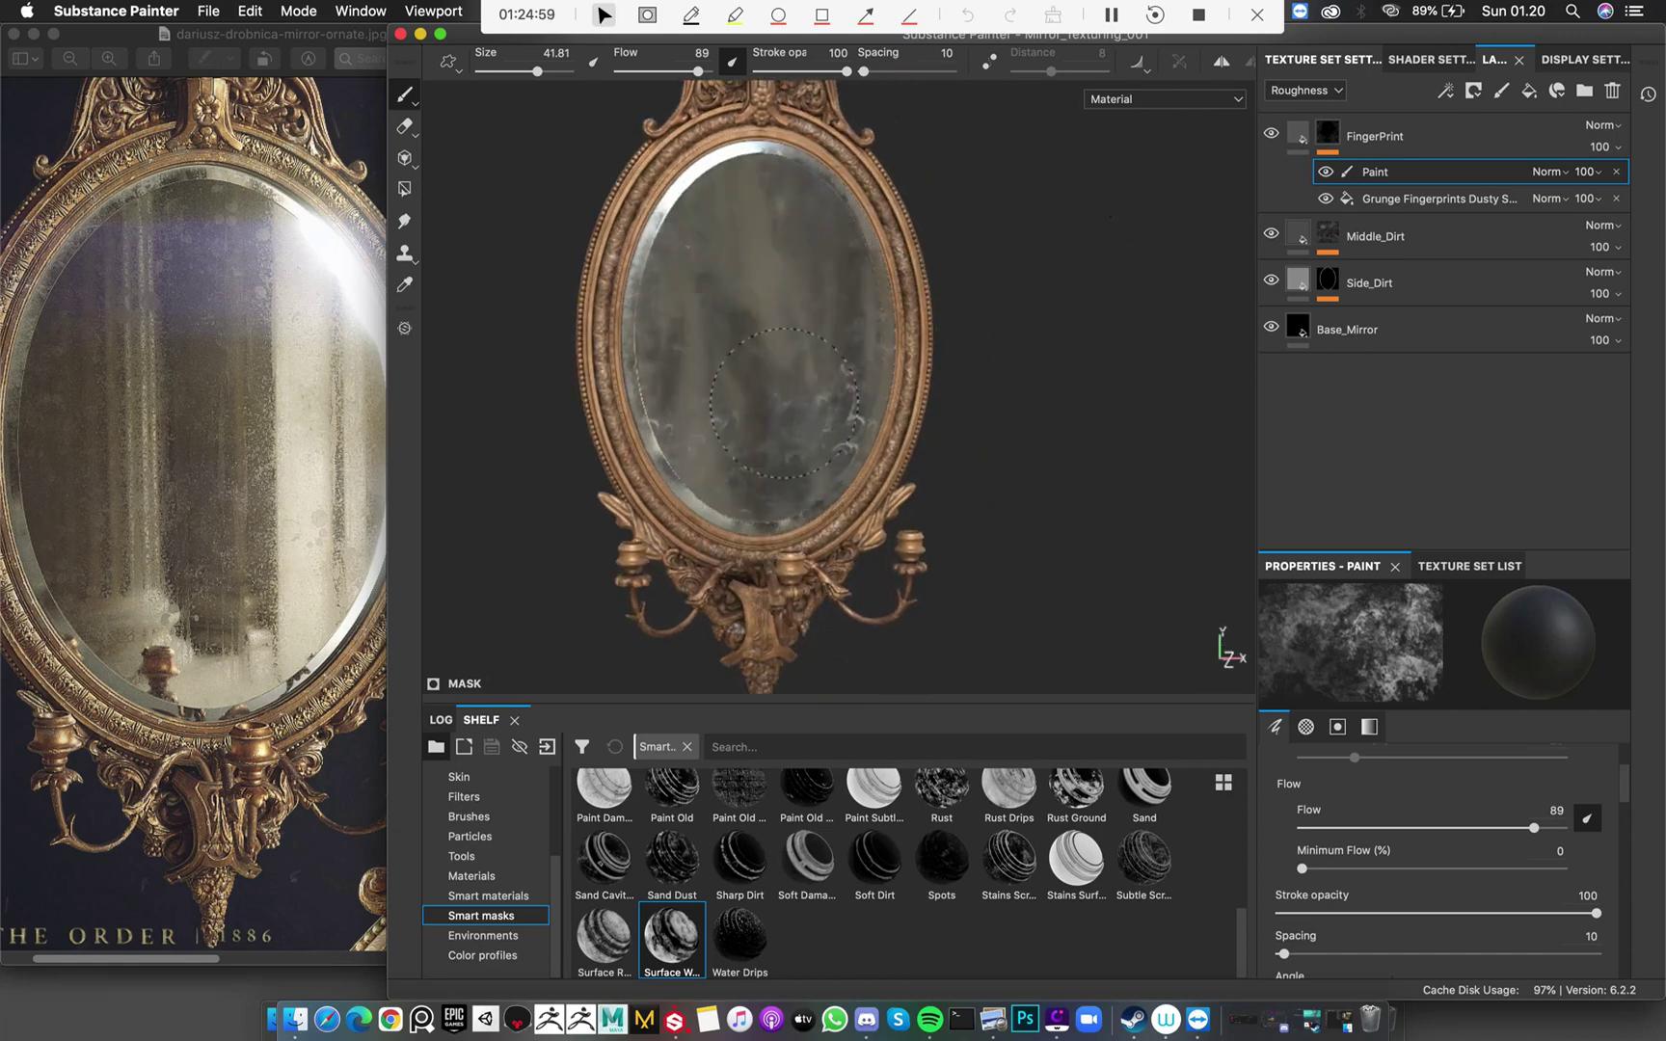
scroll(945, 279, "down", 2)
left_click_drag(945, 280, 967, 398, "alt")
scroll(923, 283, "up", 2)
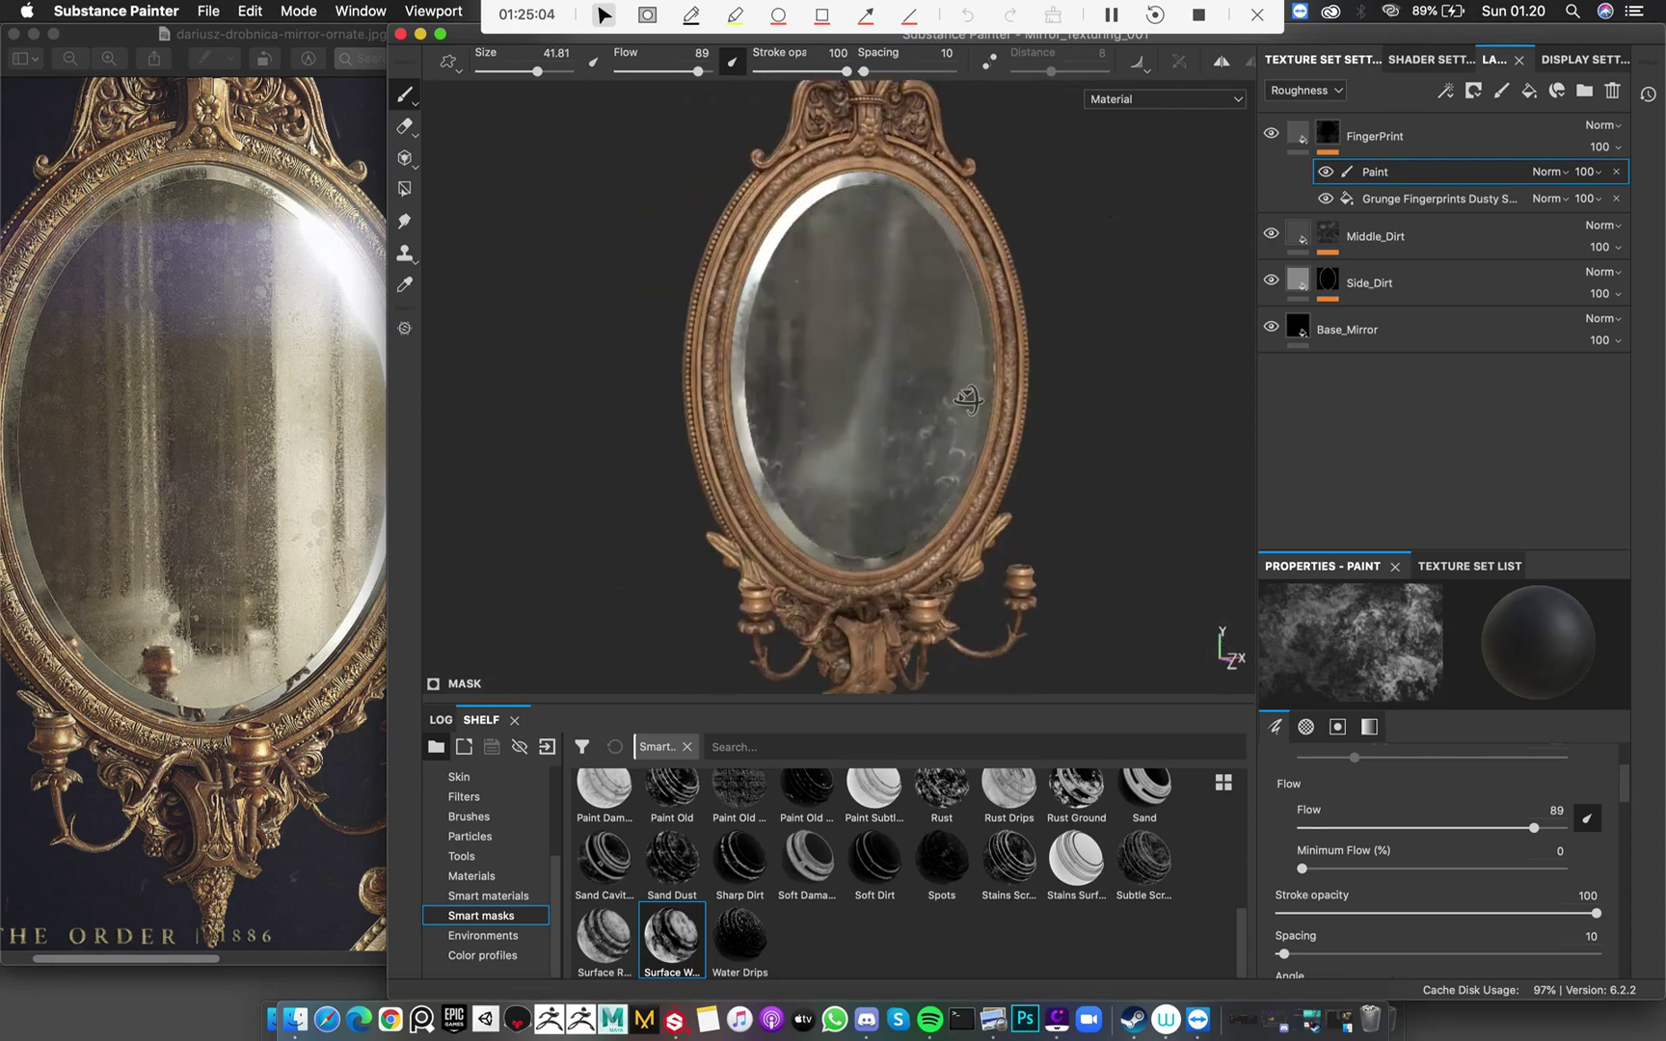
Select the FingerPrint layer's fill, switch the layer stack to the Base Color channel, and check the layer's mask on the model
left_click(1296, 142)
left_click(1303, 90)
left_click(1138, 256)
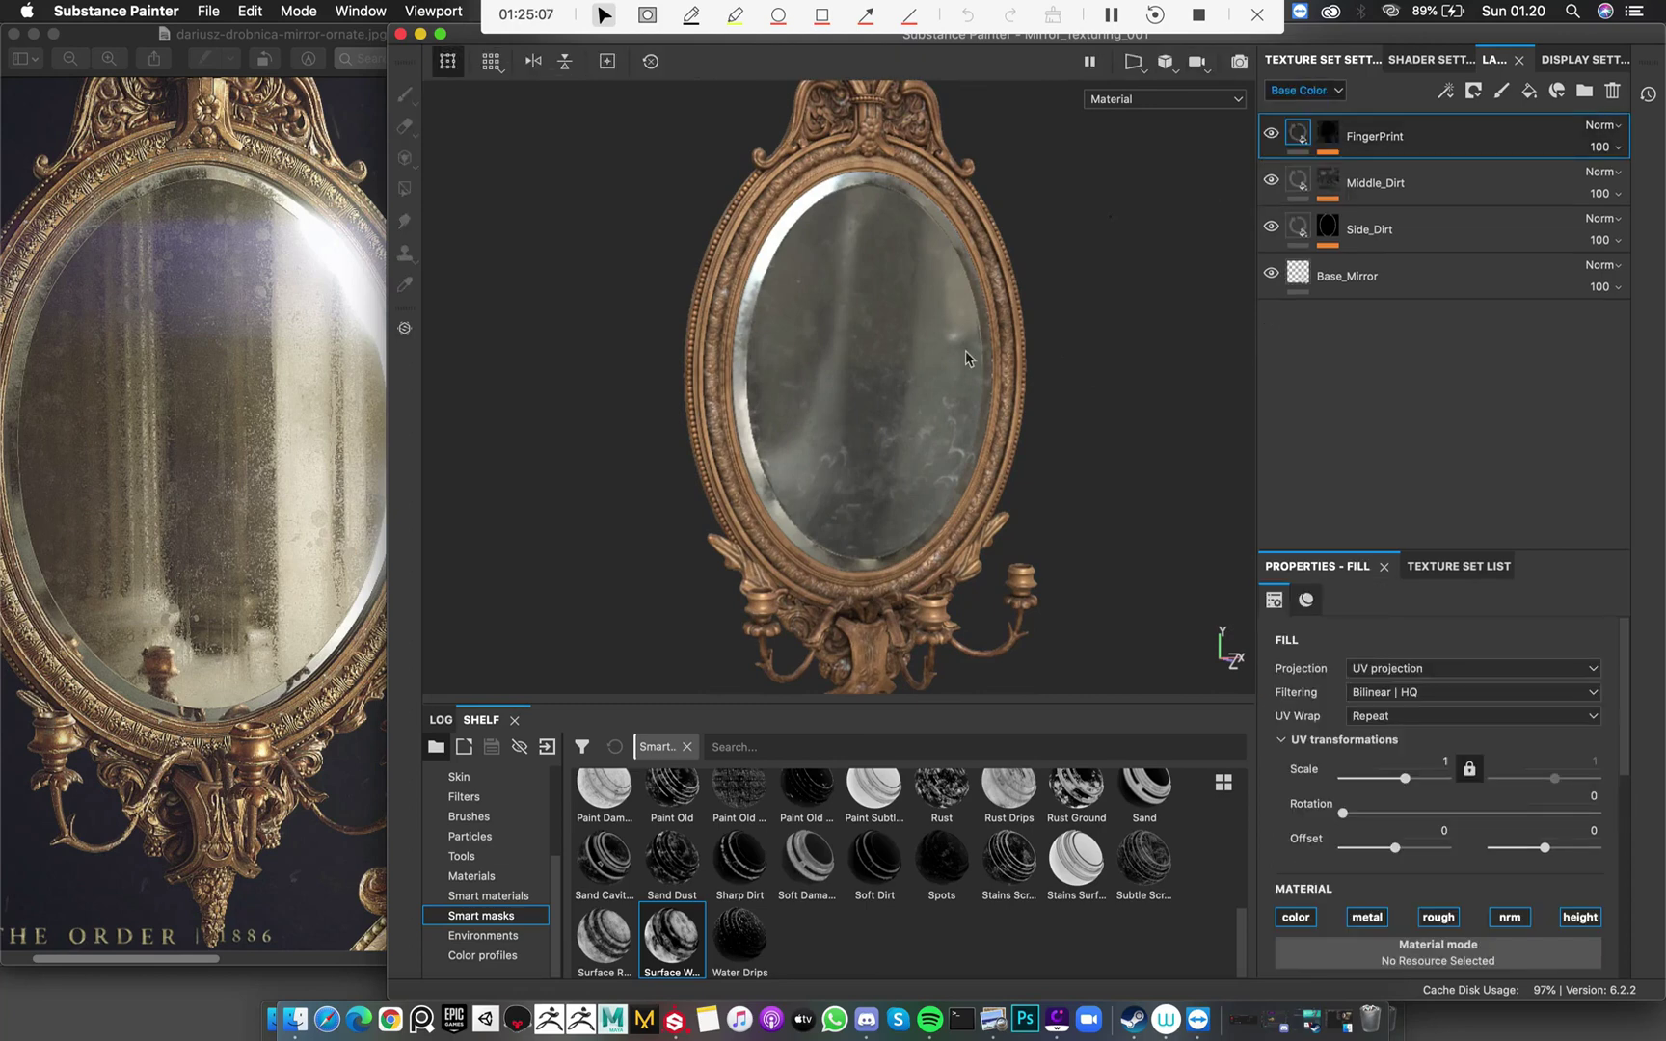
left_click_drag(964, 350, 829, 323, "alt")
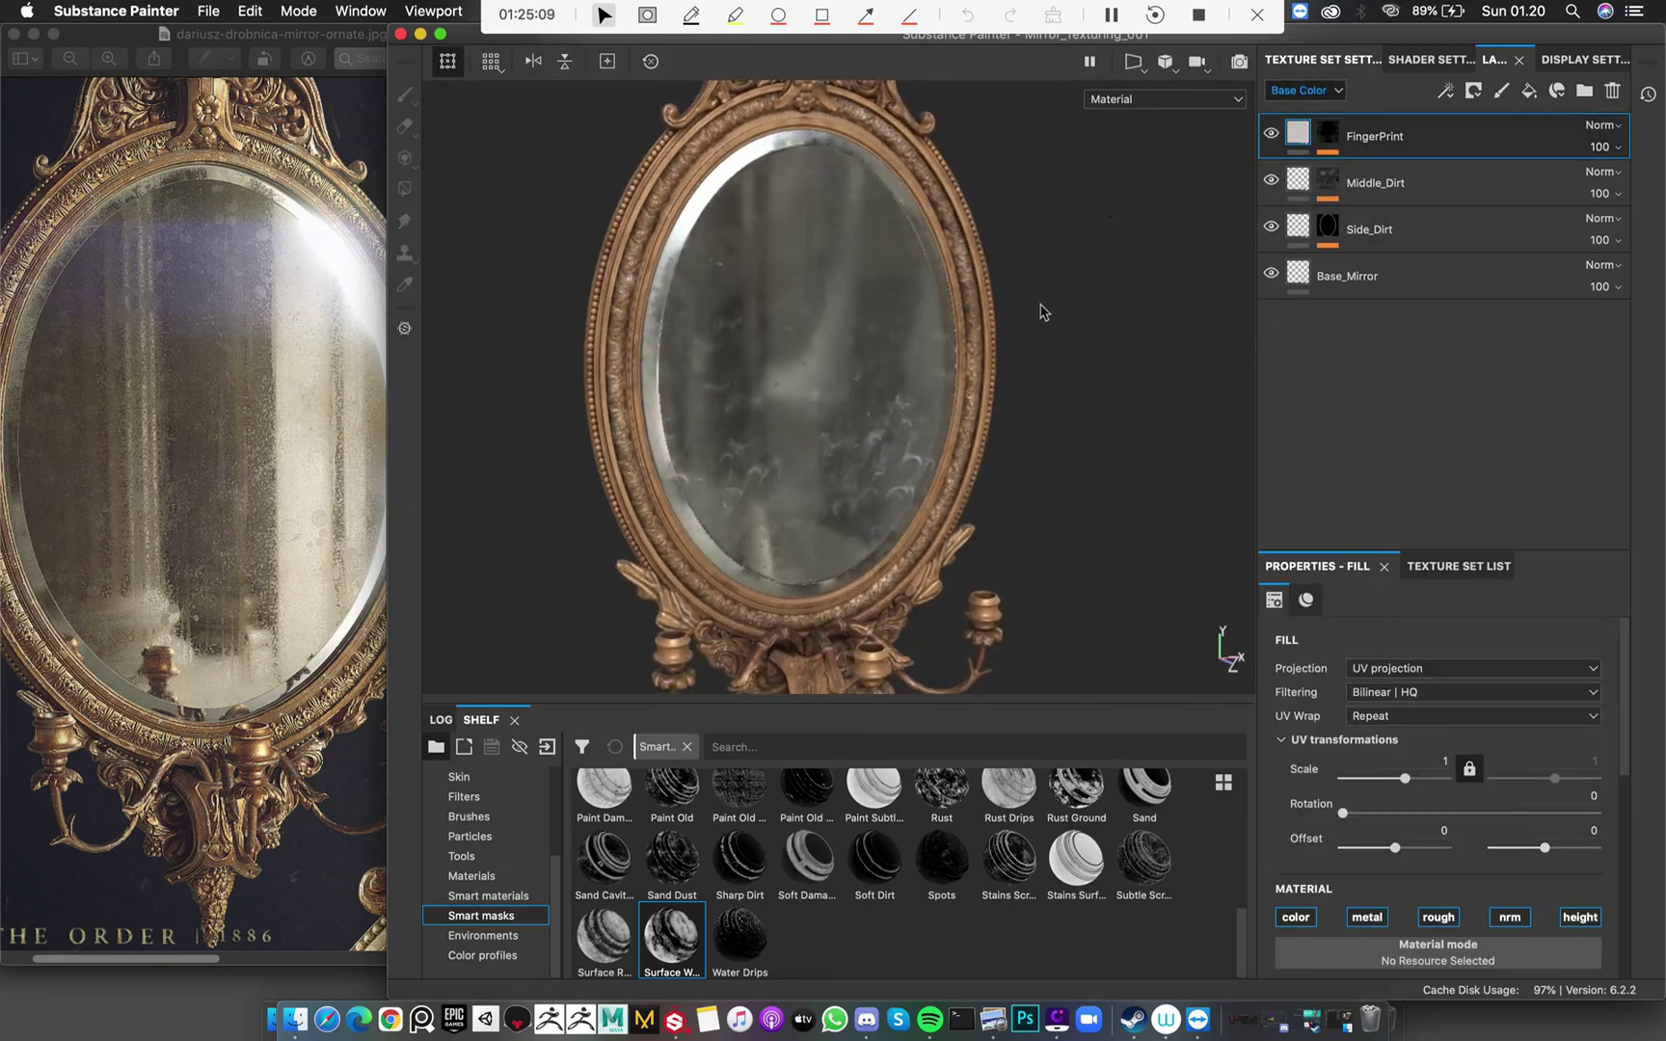
key("f")
key("c")
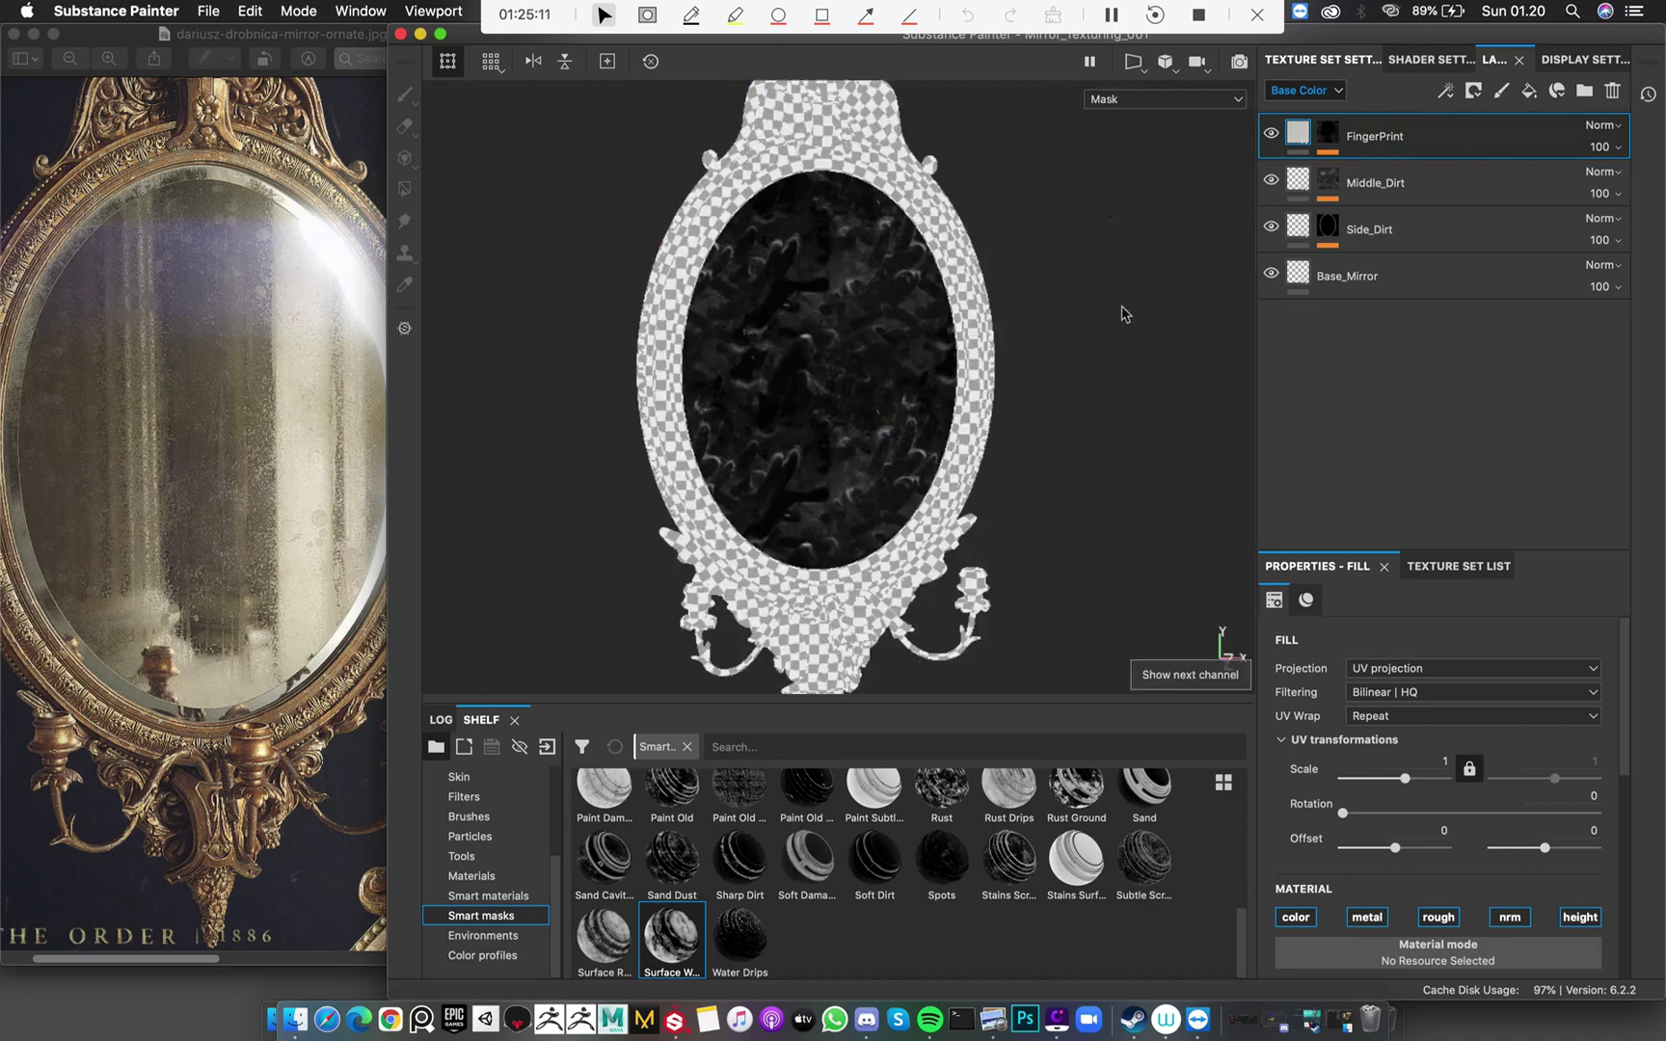
key("m")
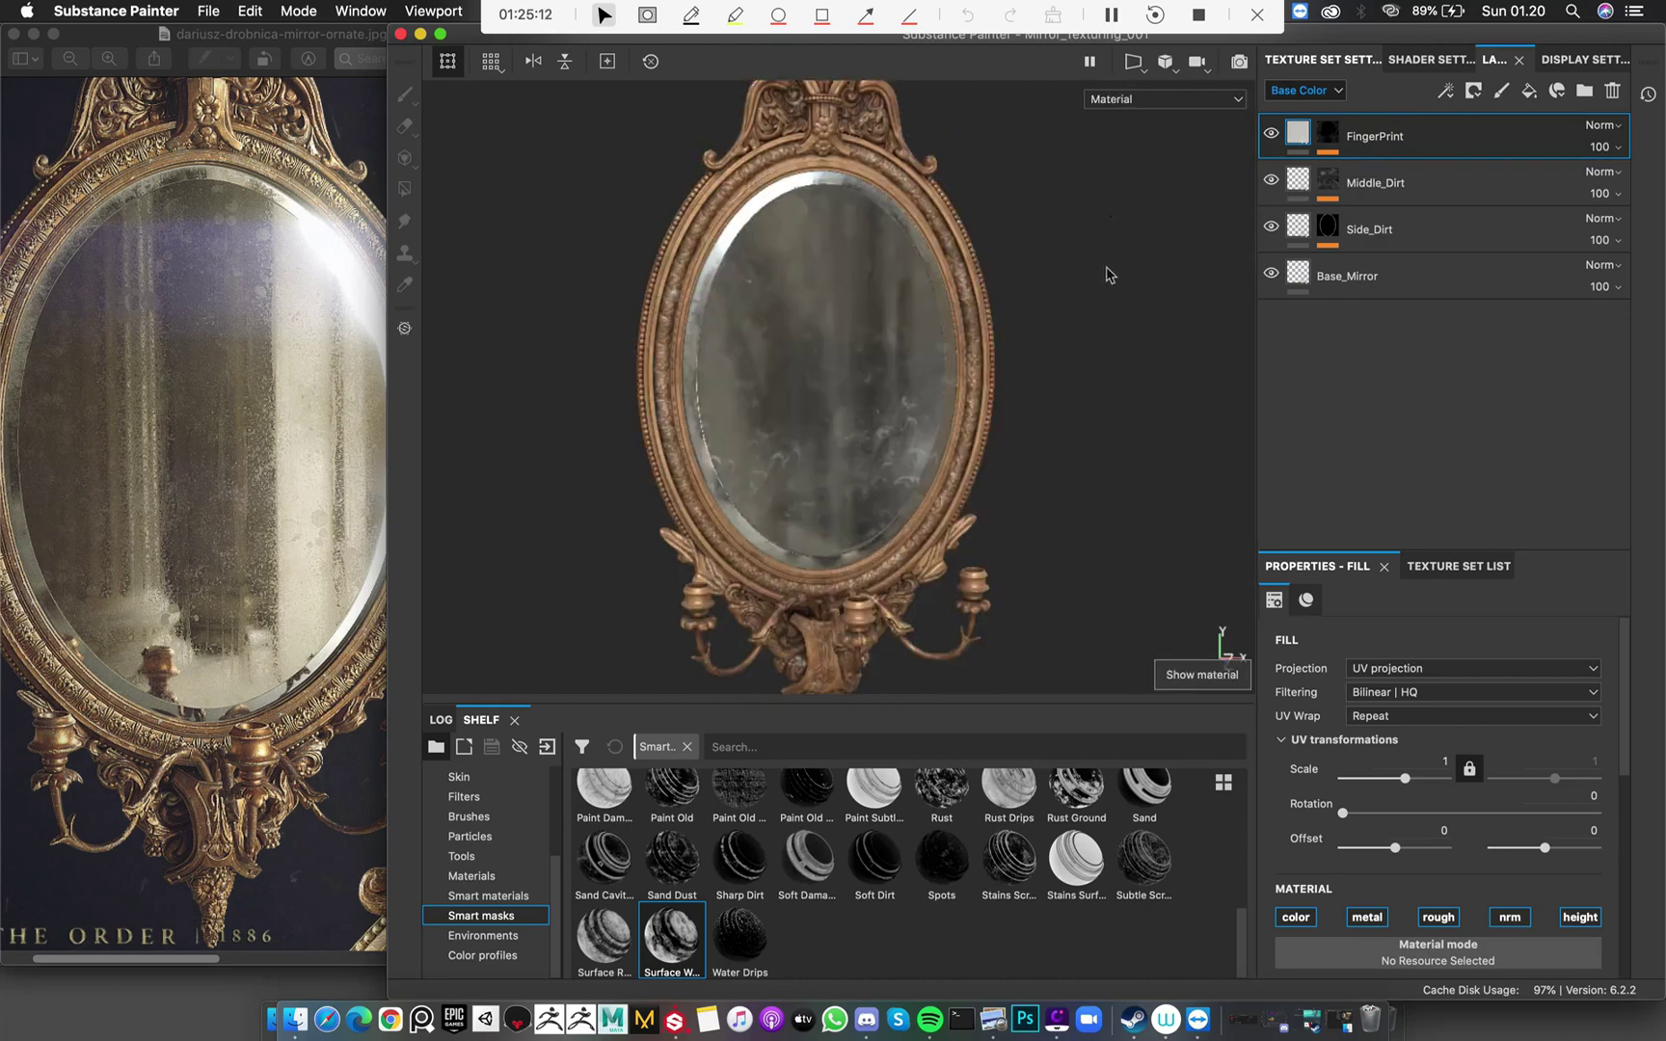
Add a fill layer above FingerPrint and keep only its color channel enabled
left_click(1529, 92)
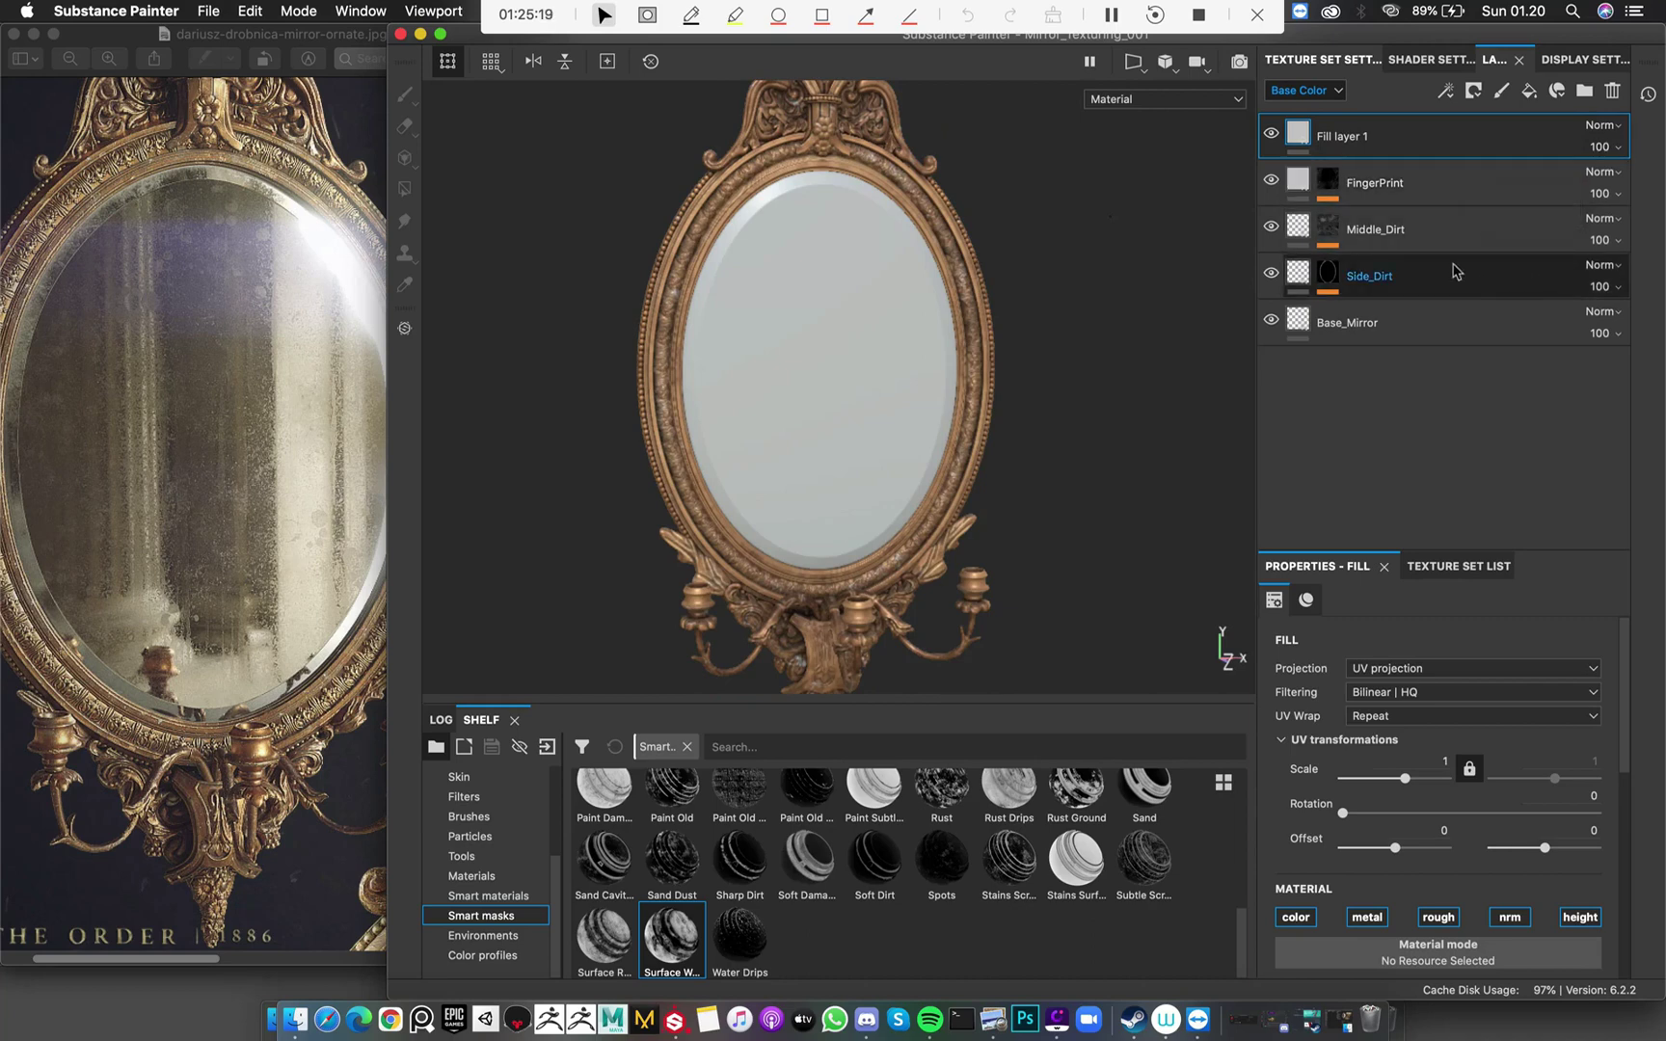
left_click(1367, 917)
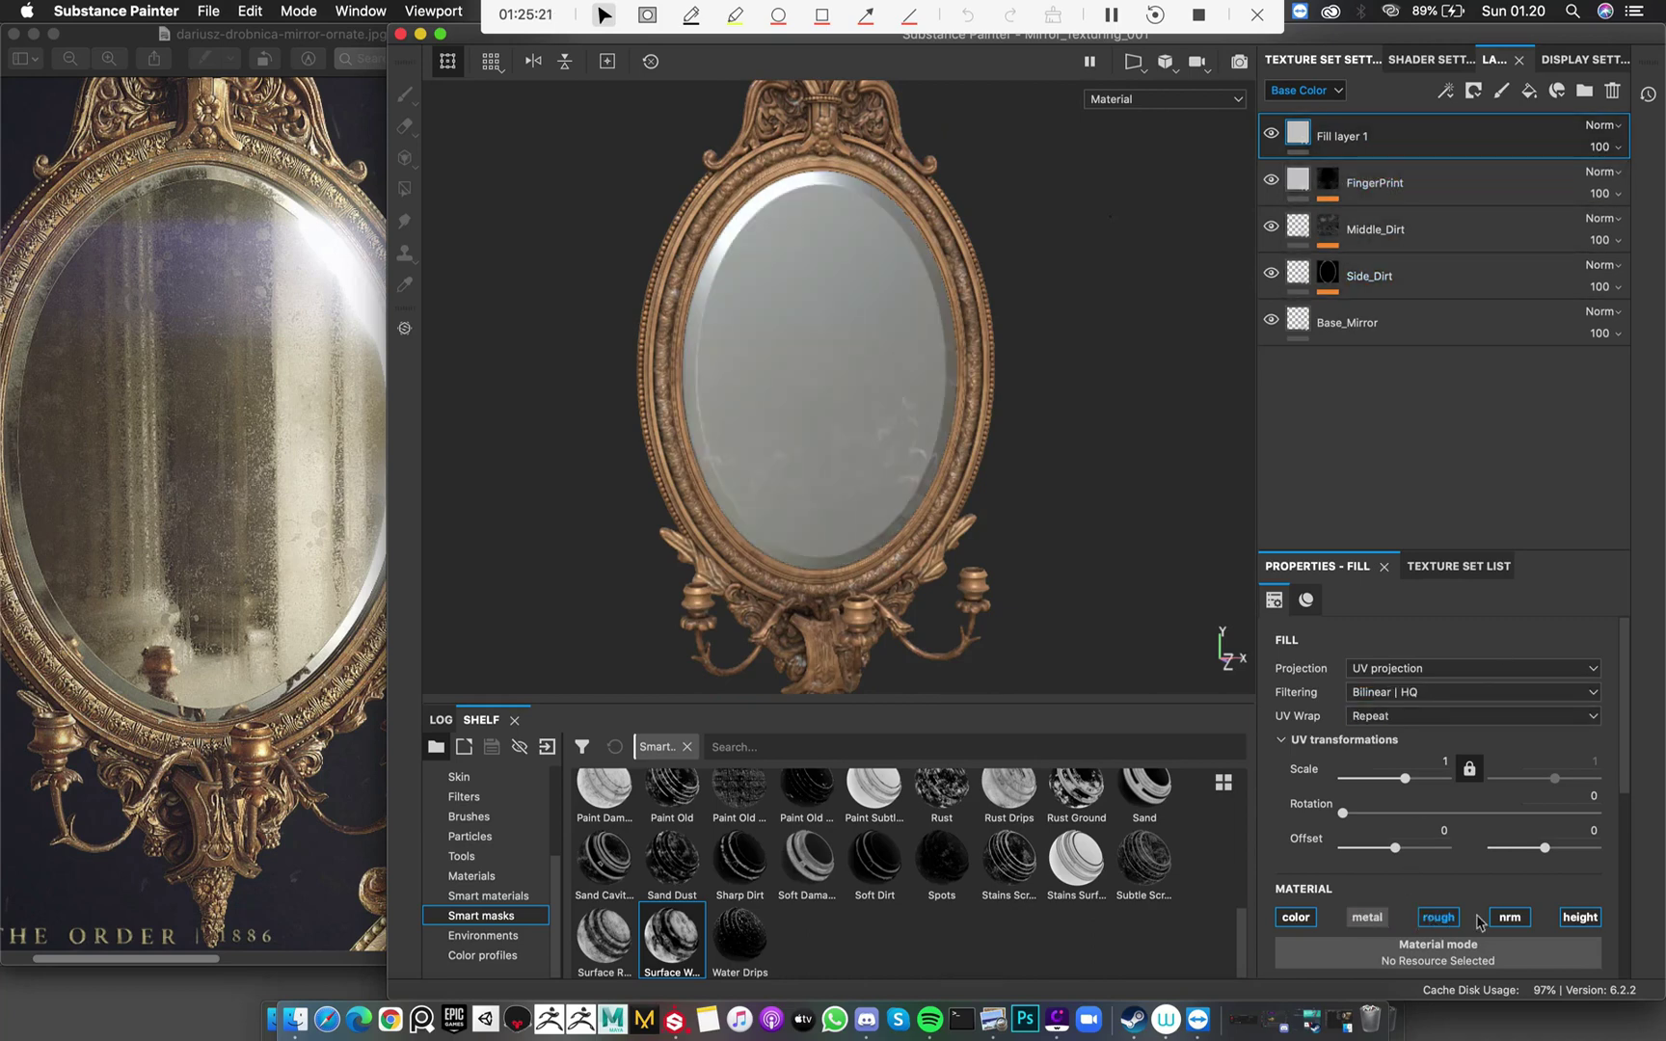
left_click(1439, 916)
left_click(1510, 917)
scroll(1414, 820, "down", 5)
Search the textures for "glass" and "mirror", assign Mirror_Thickness as the new fill's base color, and check the Base Color channel
left_click(1452, 792)
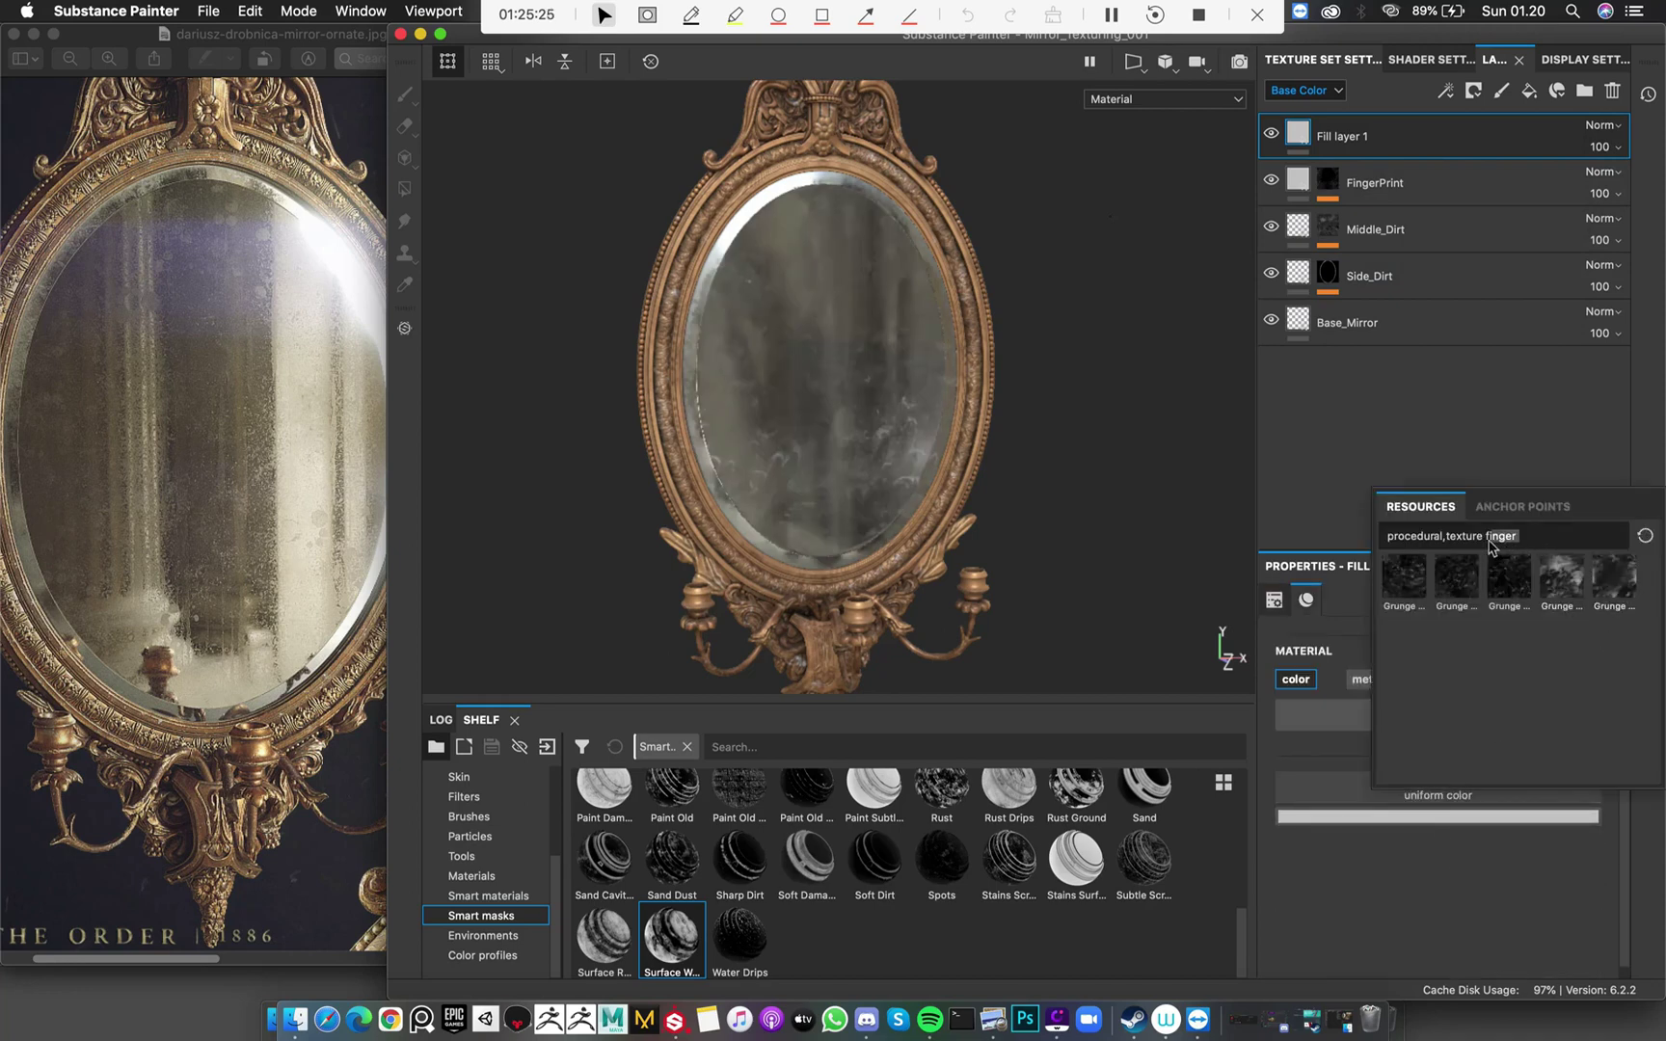
type("glass")
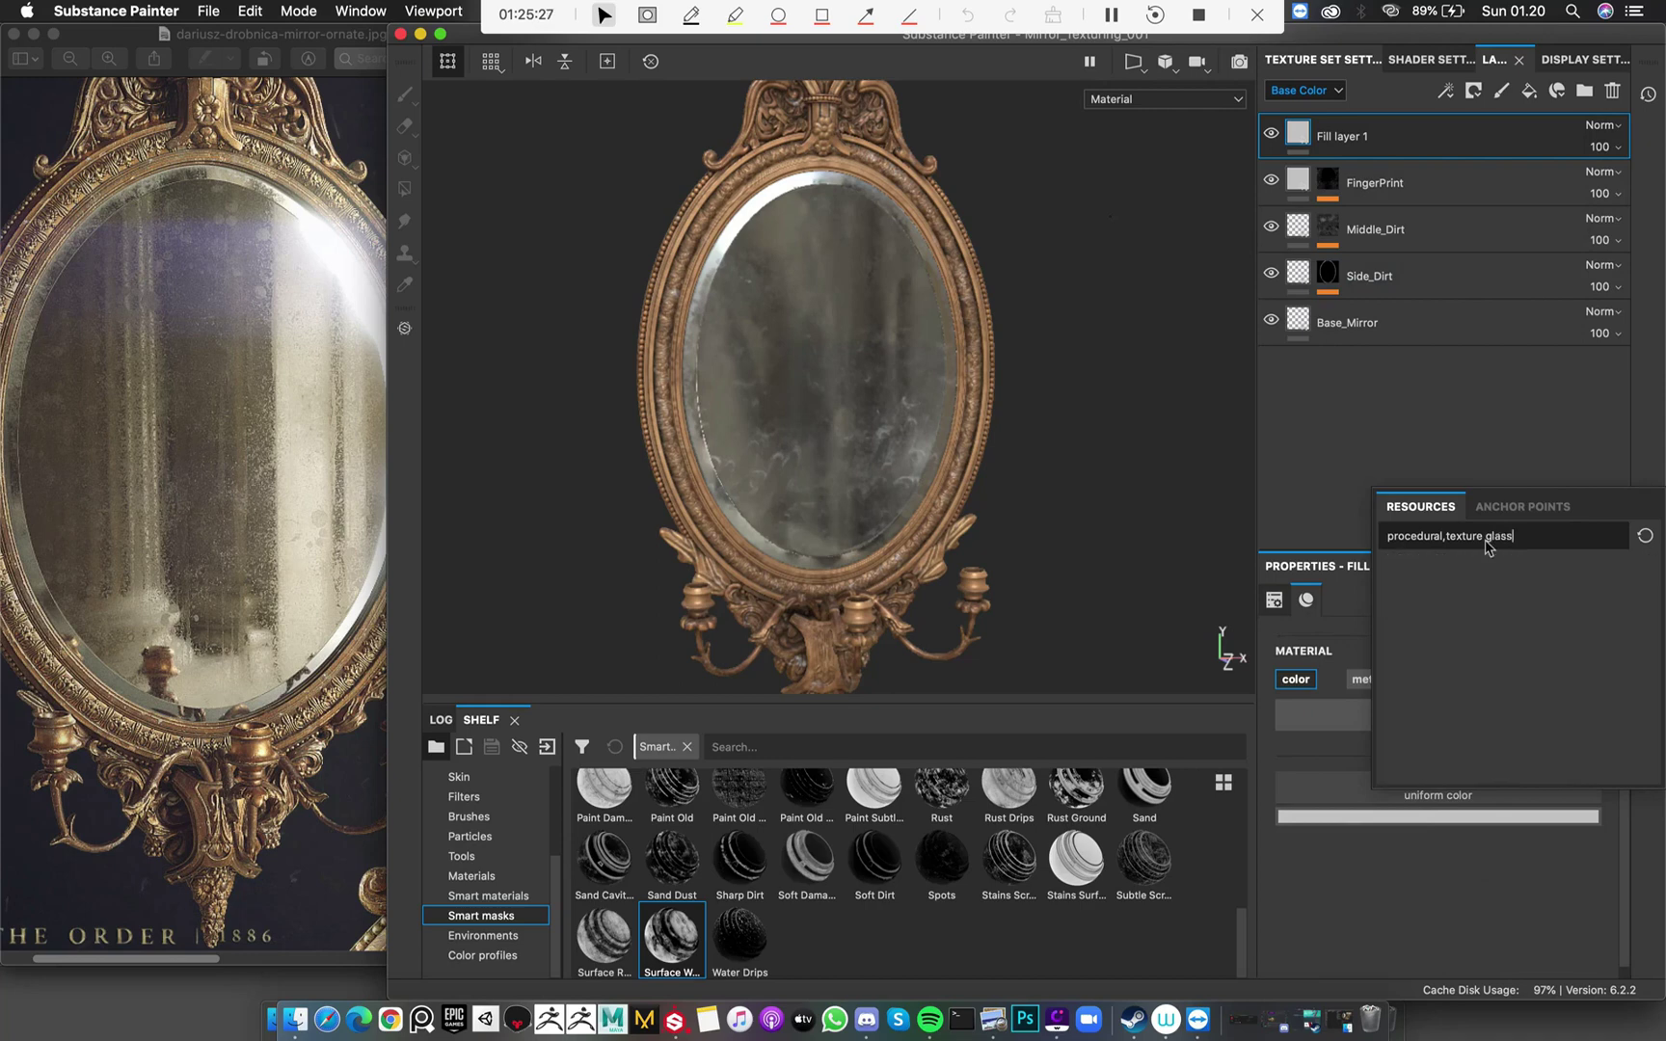
key("BackSpace")
key("BackSpace")
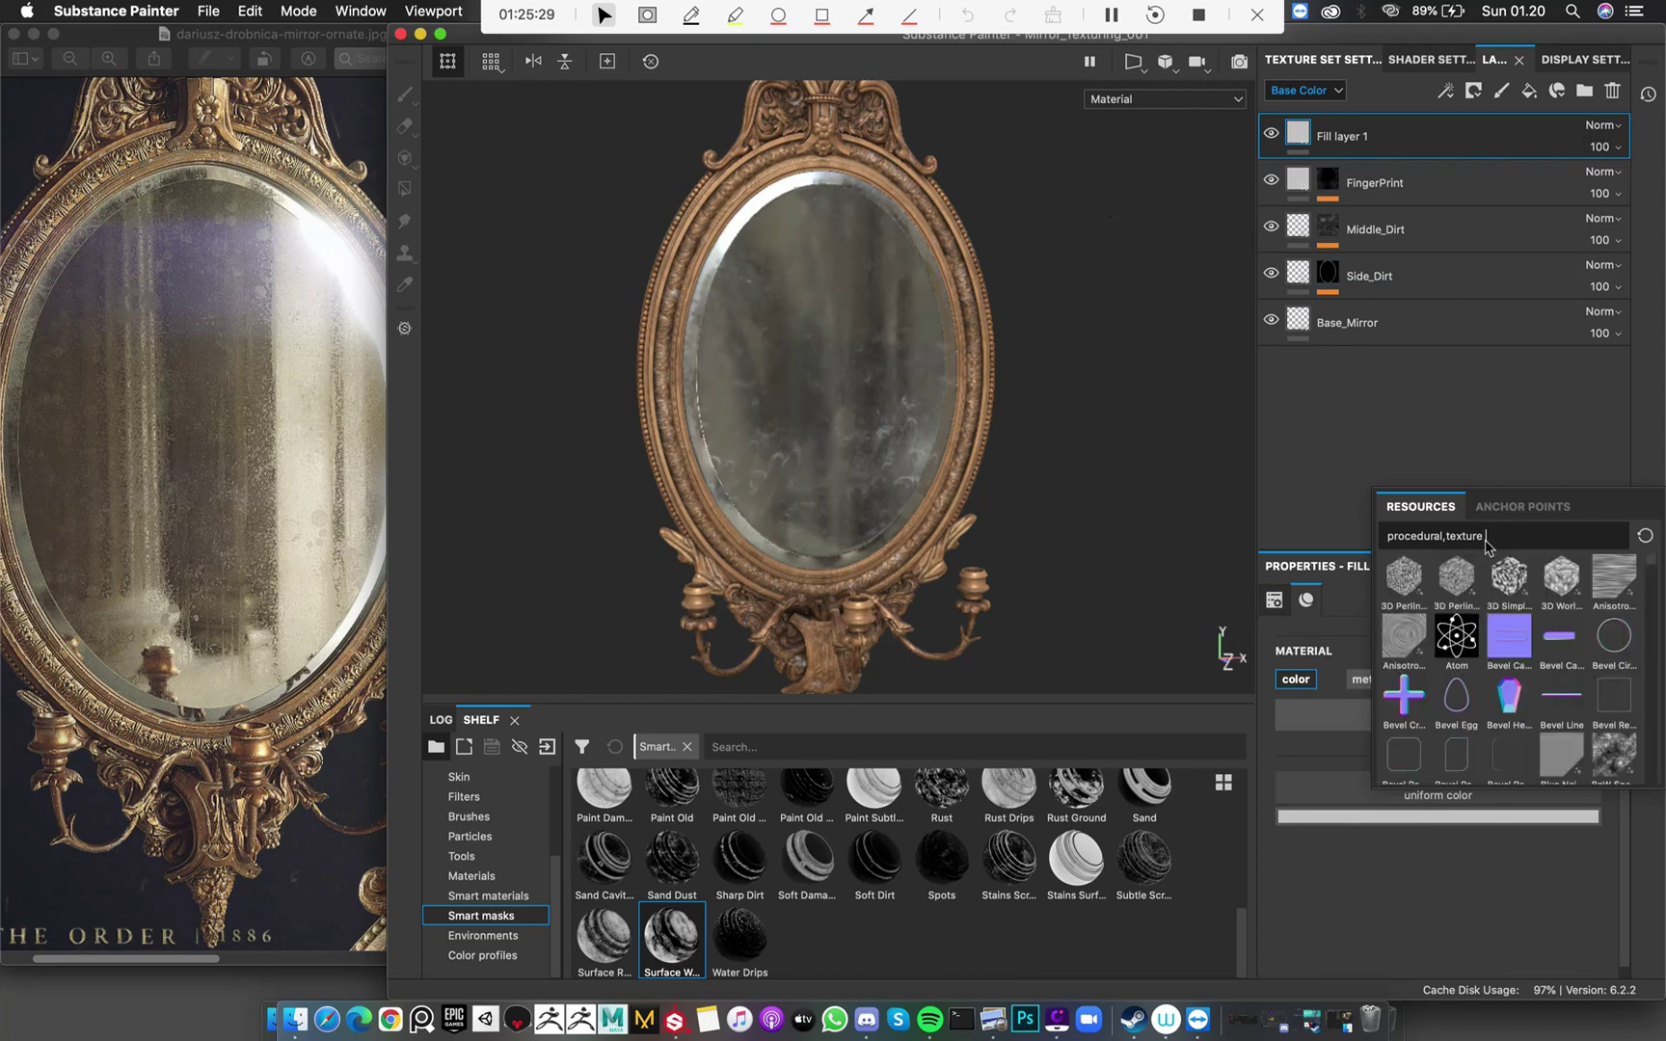
type("mirror")
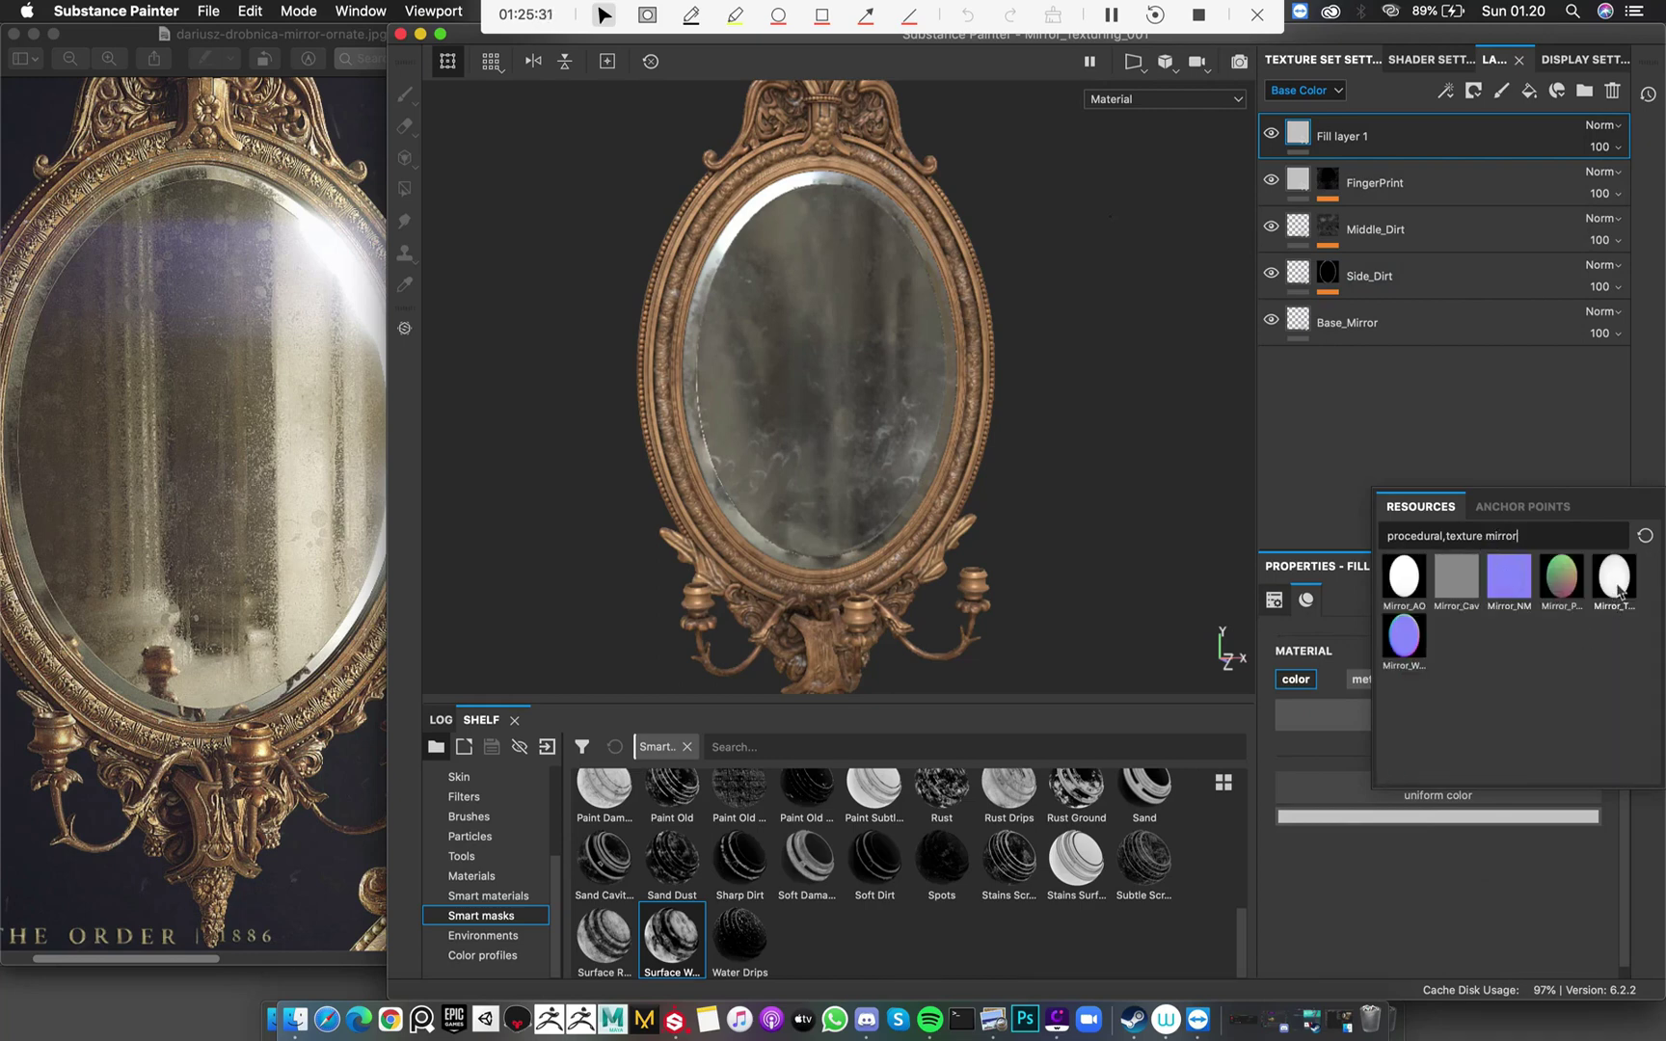
mouse_move(1620, 588)
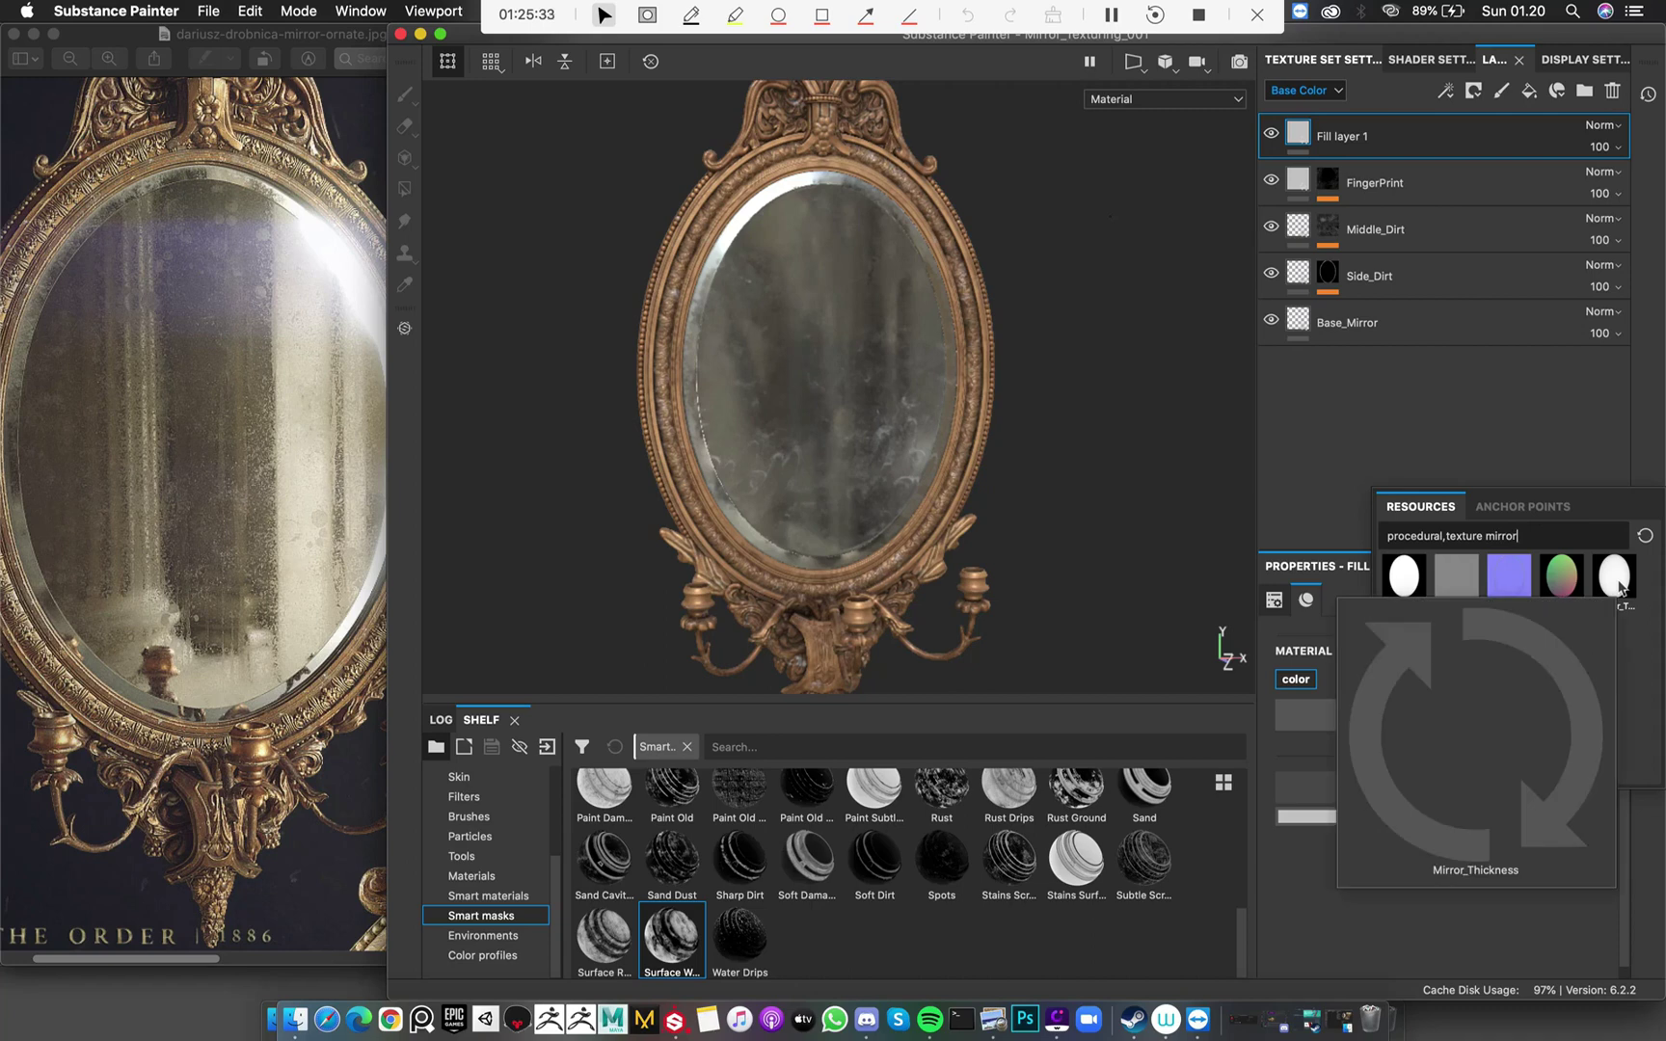
left_click(1621, 587)
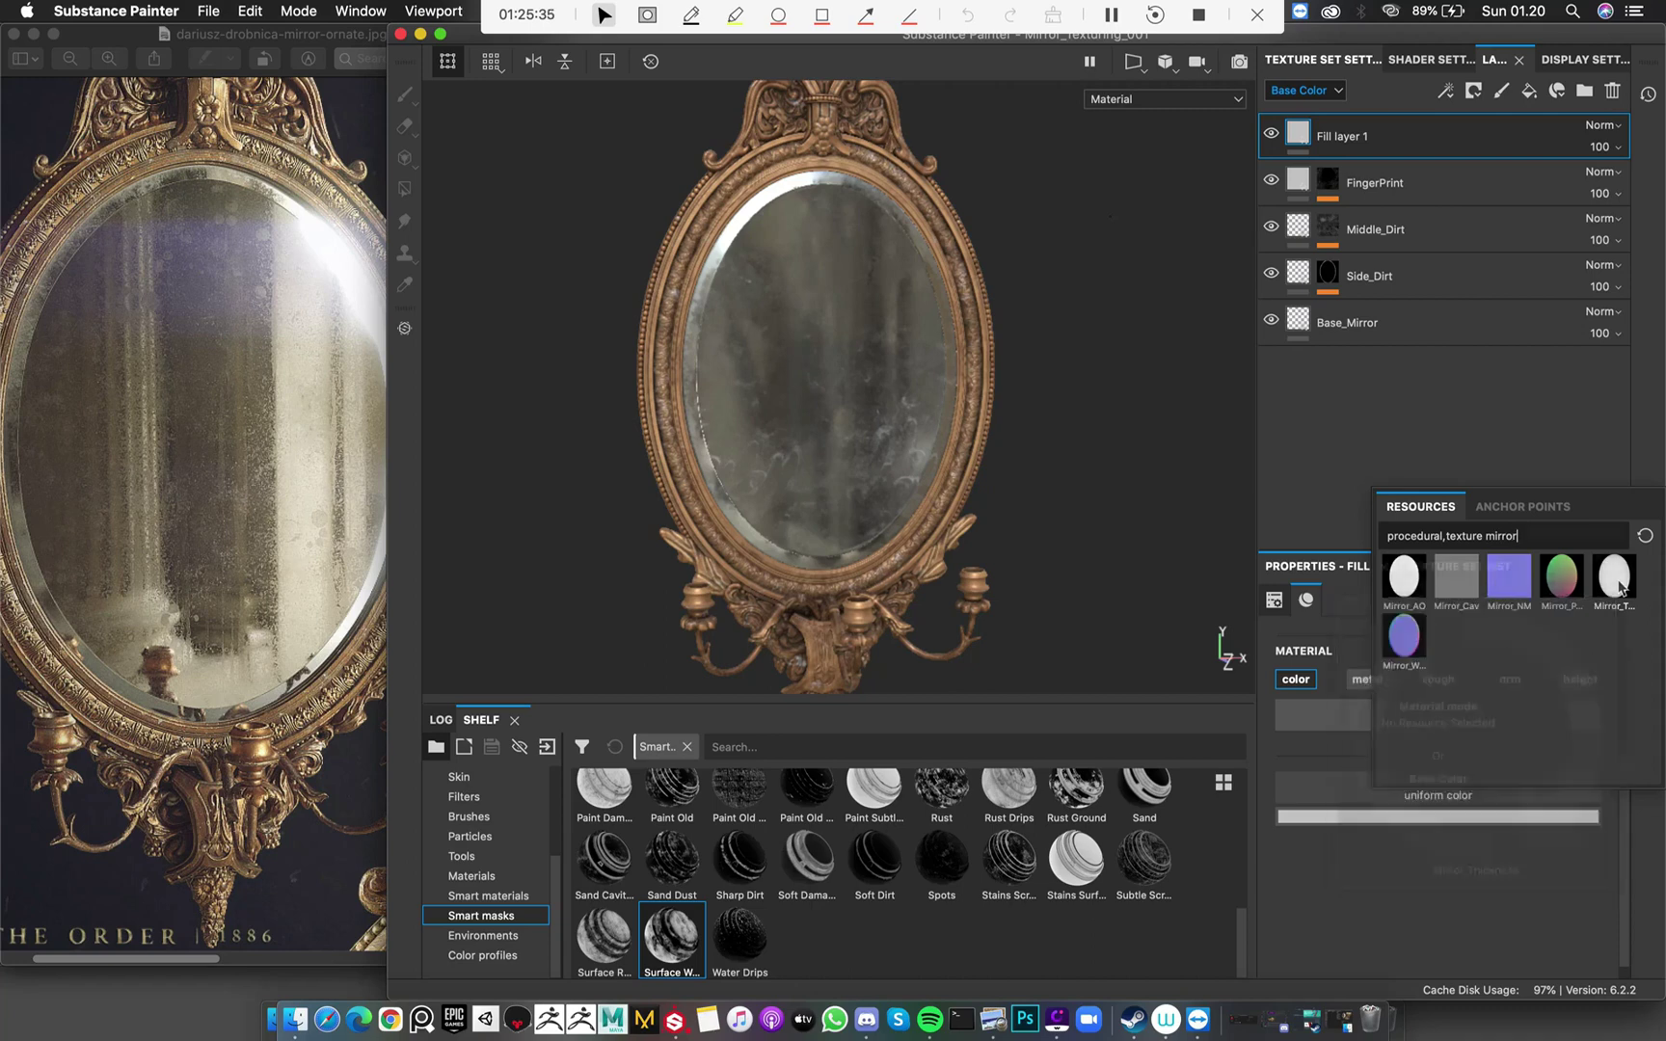
left_click_drag(1023, 350, 986, 325, "alt")
key("c")
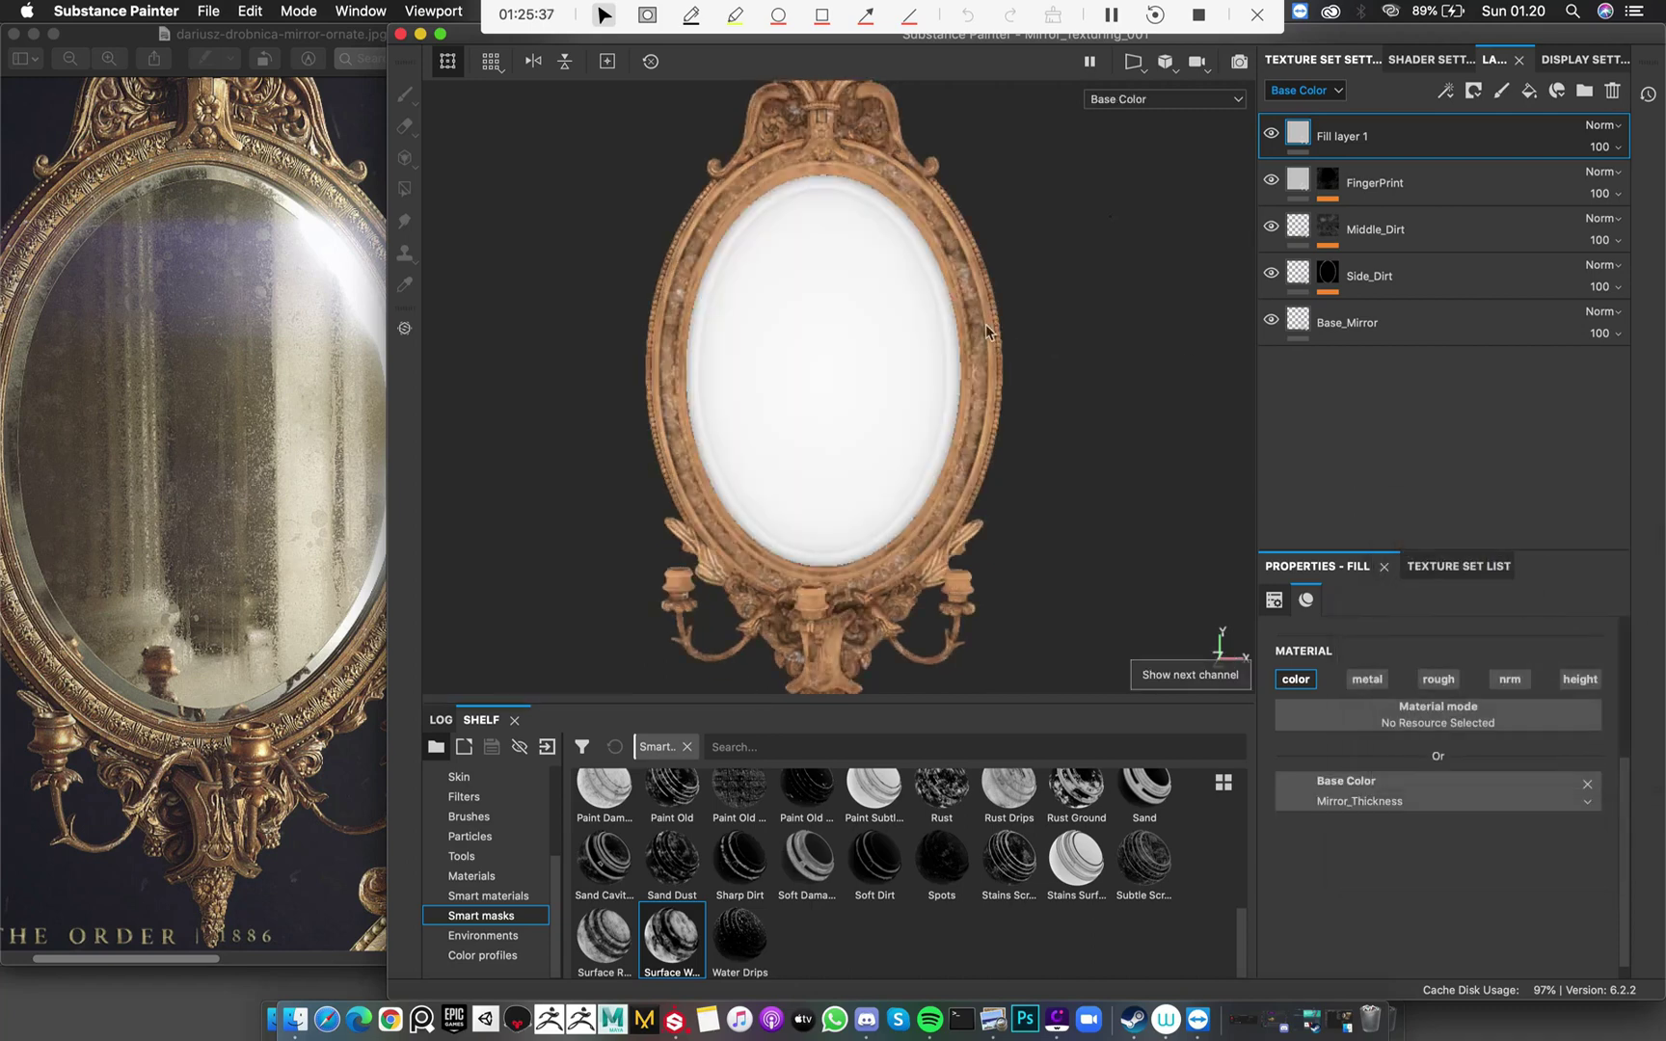
Try the Overlay blend mode on the Mirror_Thickness fill layer and compare the material with the layer hidden and shown
left_click(1602, 125)
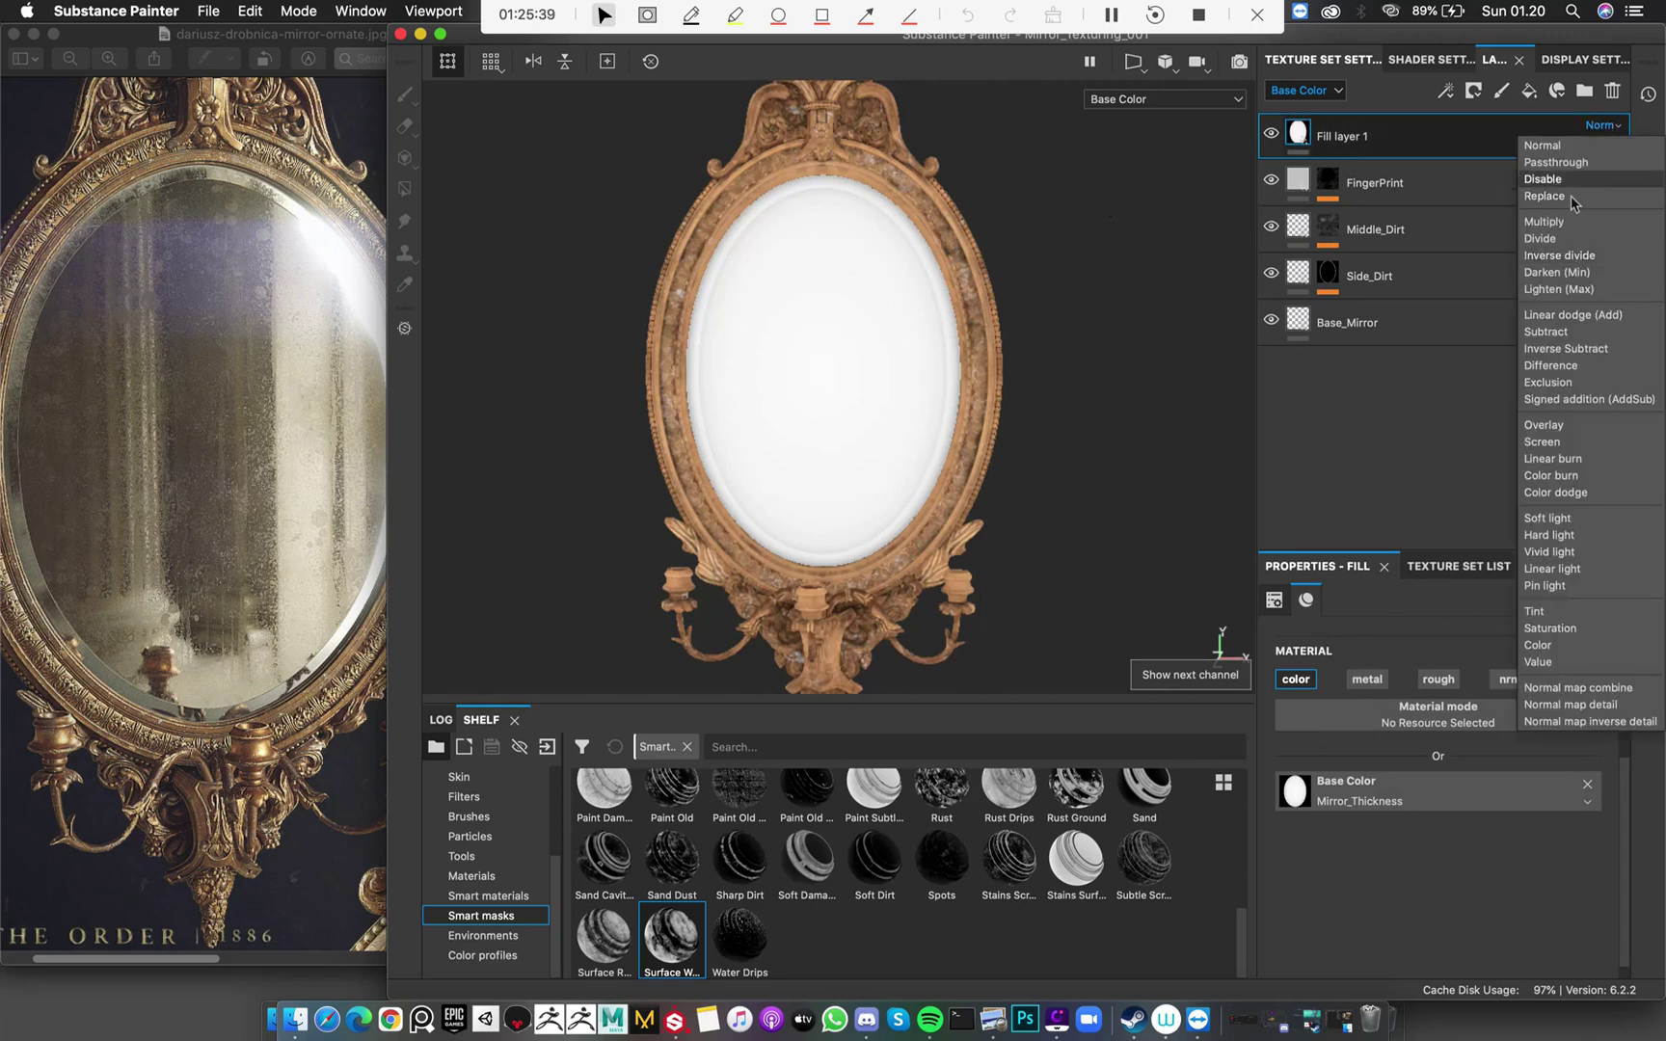
left_click(1576, 427)
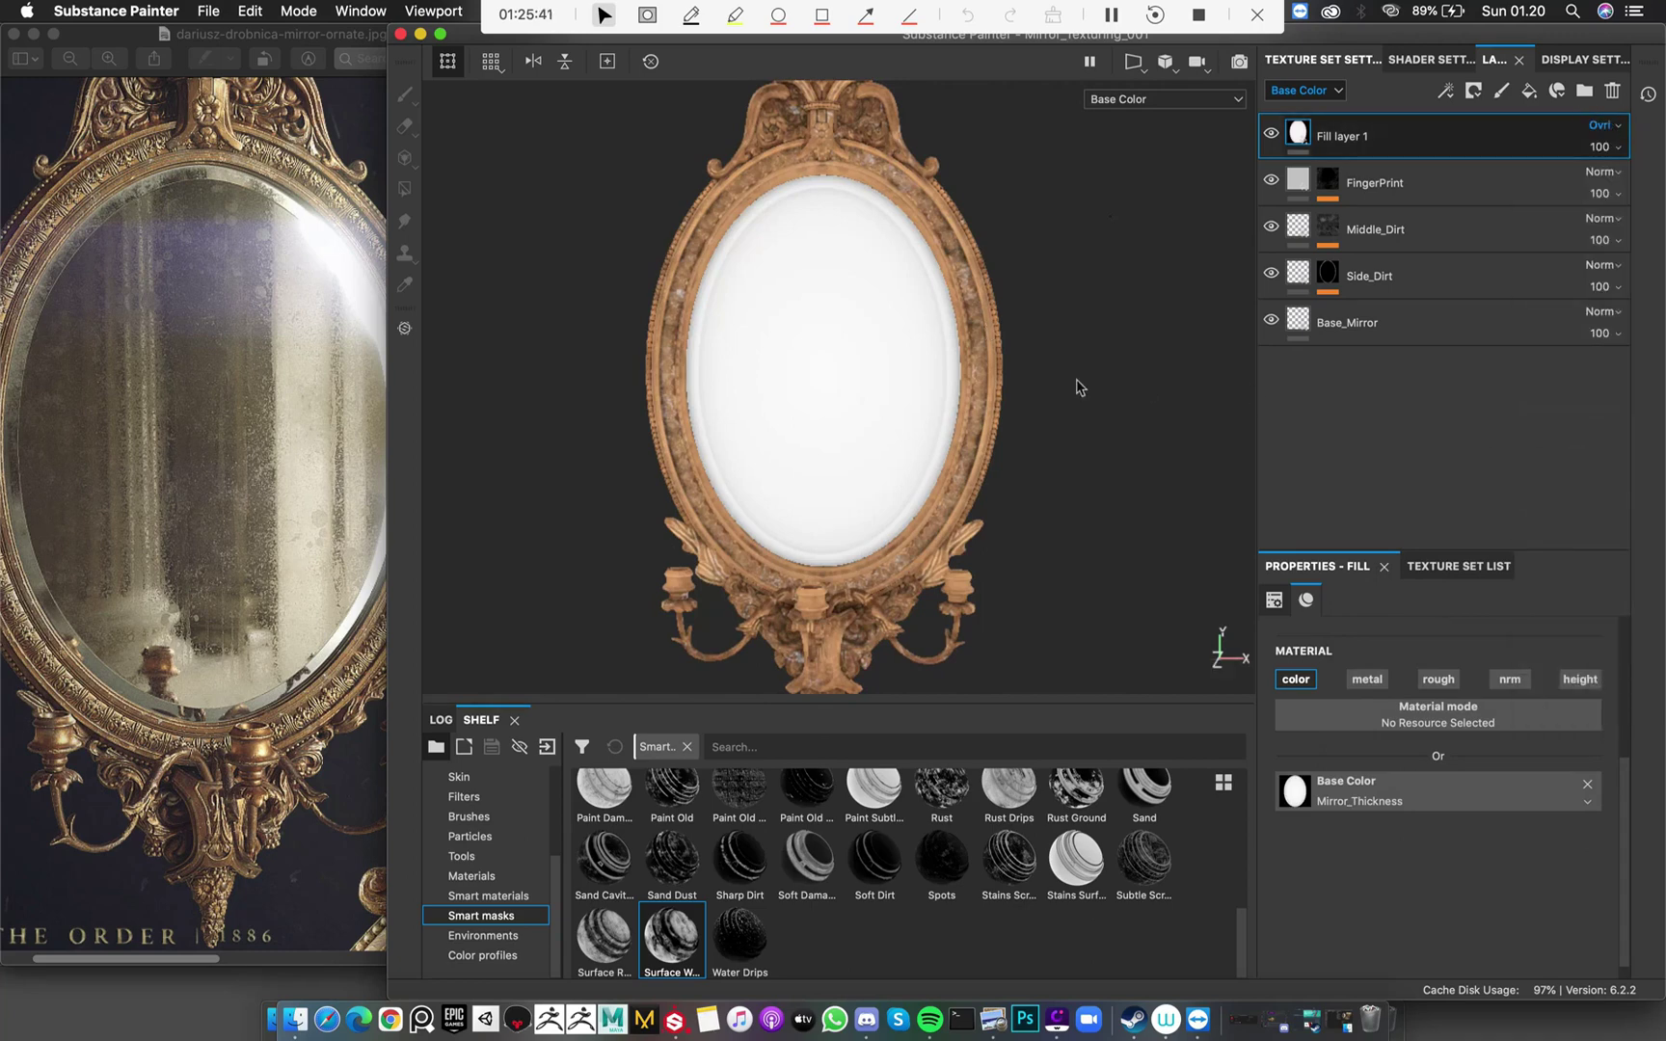
key("m")
left_click_drag(781, 244, 1249, 176, "alt")
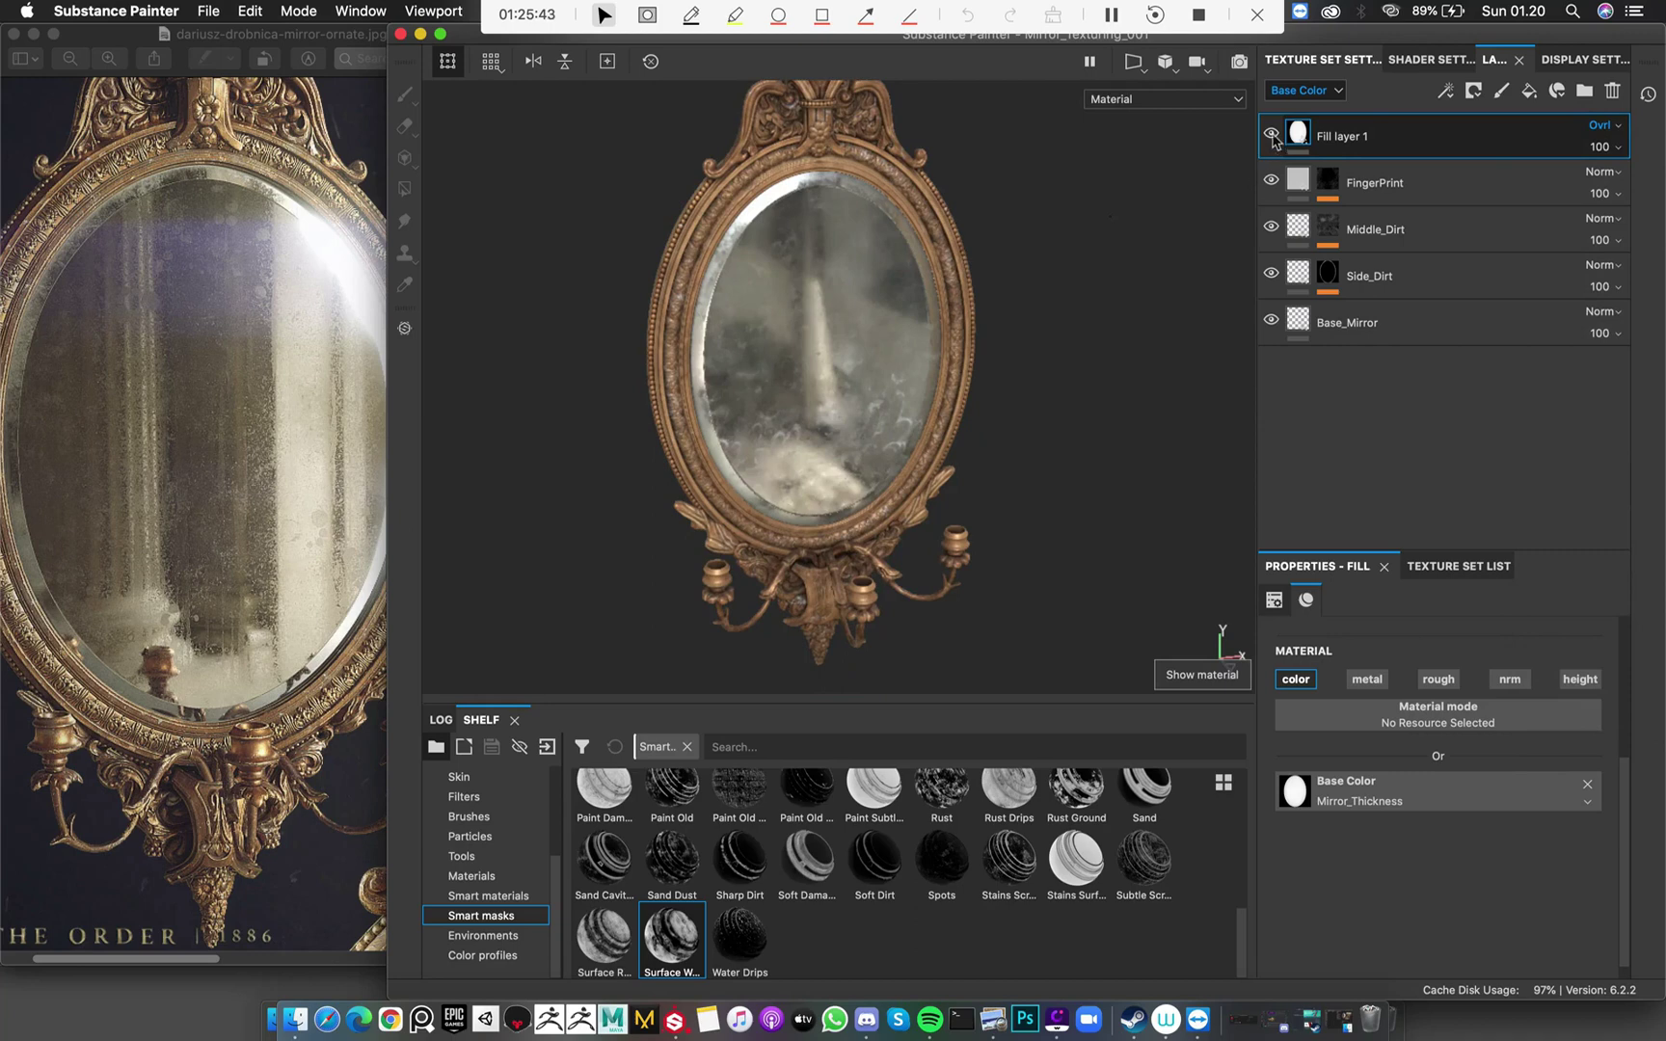
left_click(1272, 134)
left_click(1271, 134)
Set the Mirror_Thickness fill layer's blend mode to Multiply and compare the glass with the layer hidden and shown
left_click(1601, 126)
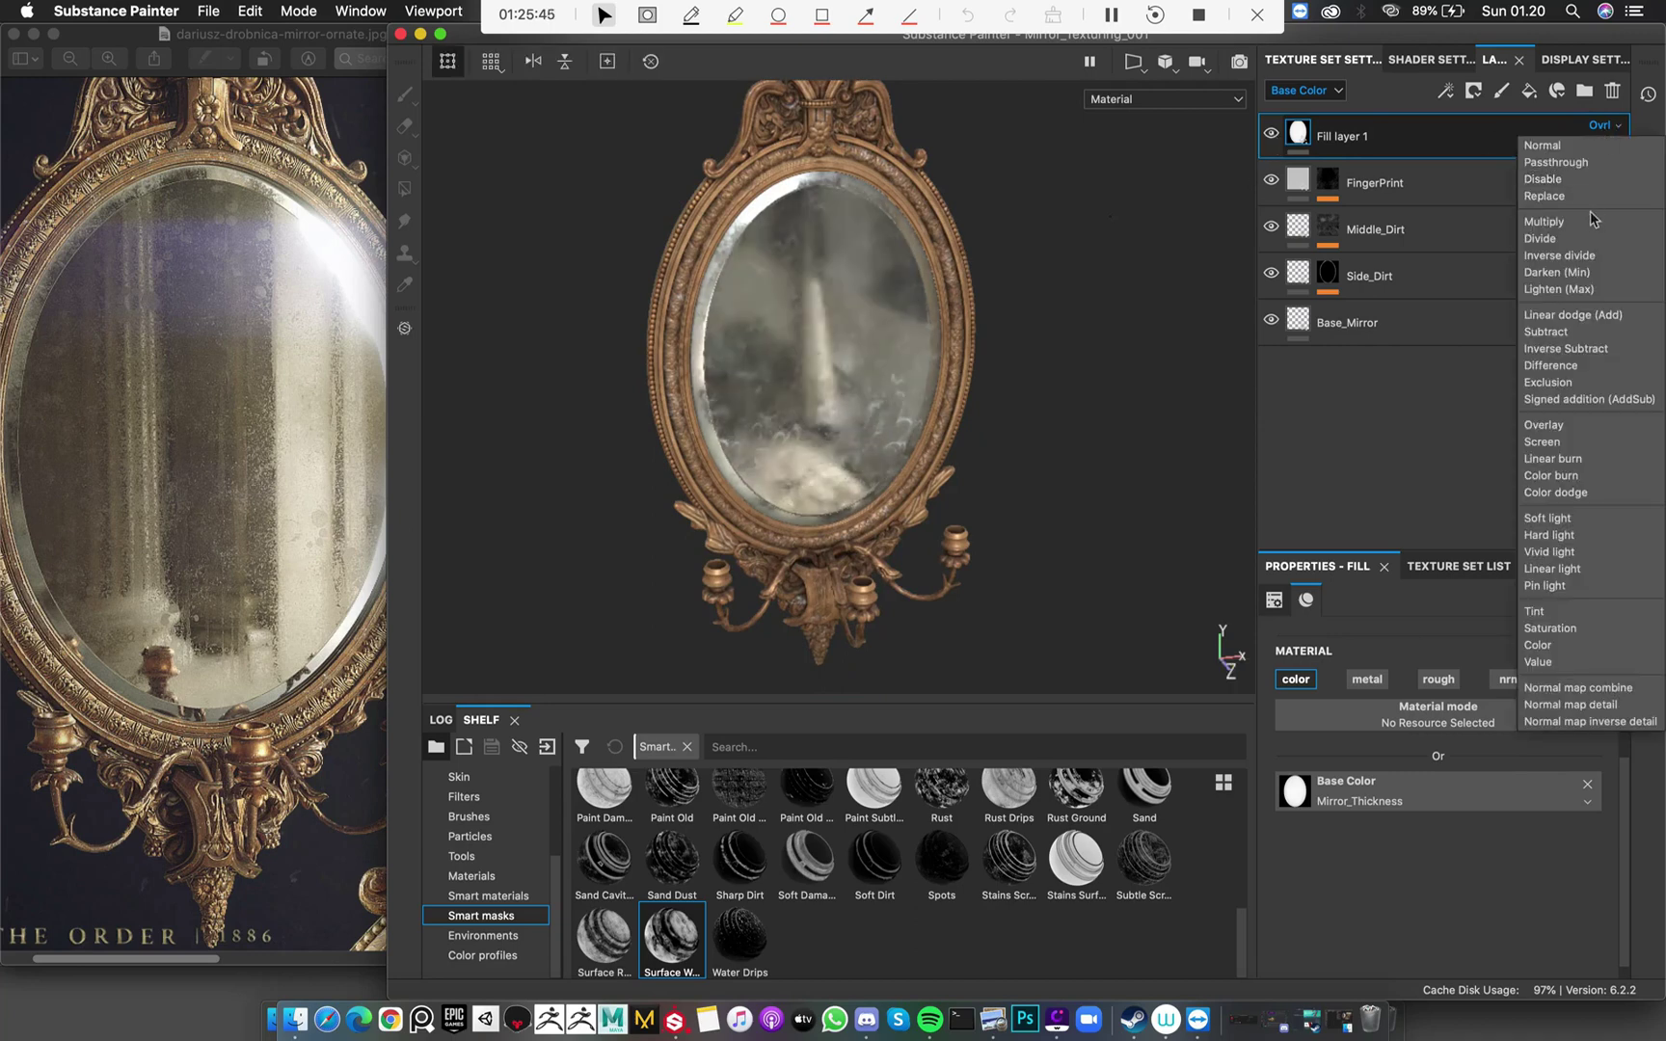
left_click(1589, 223)
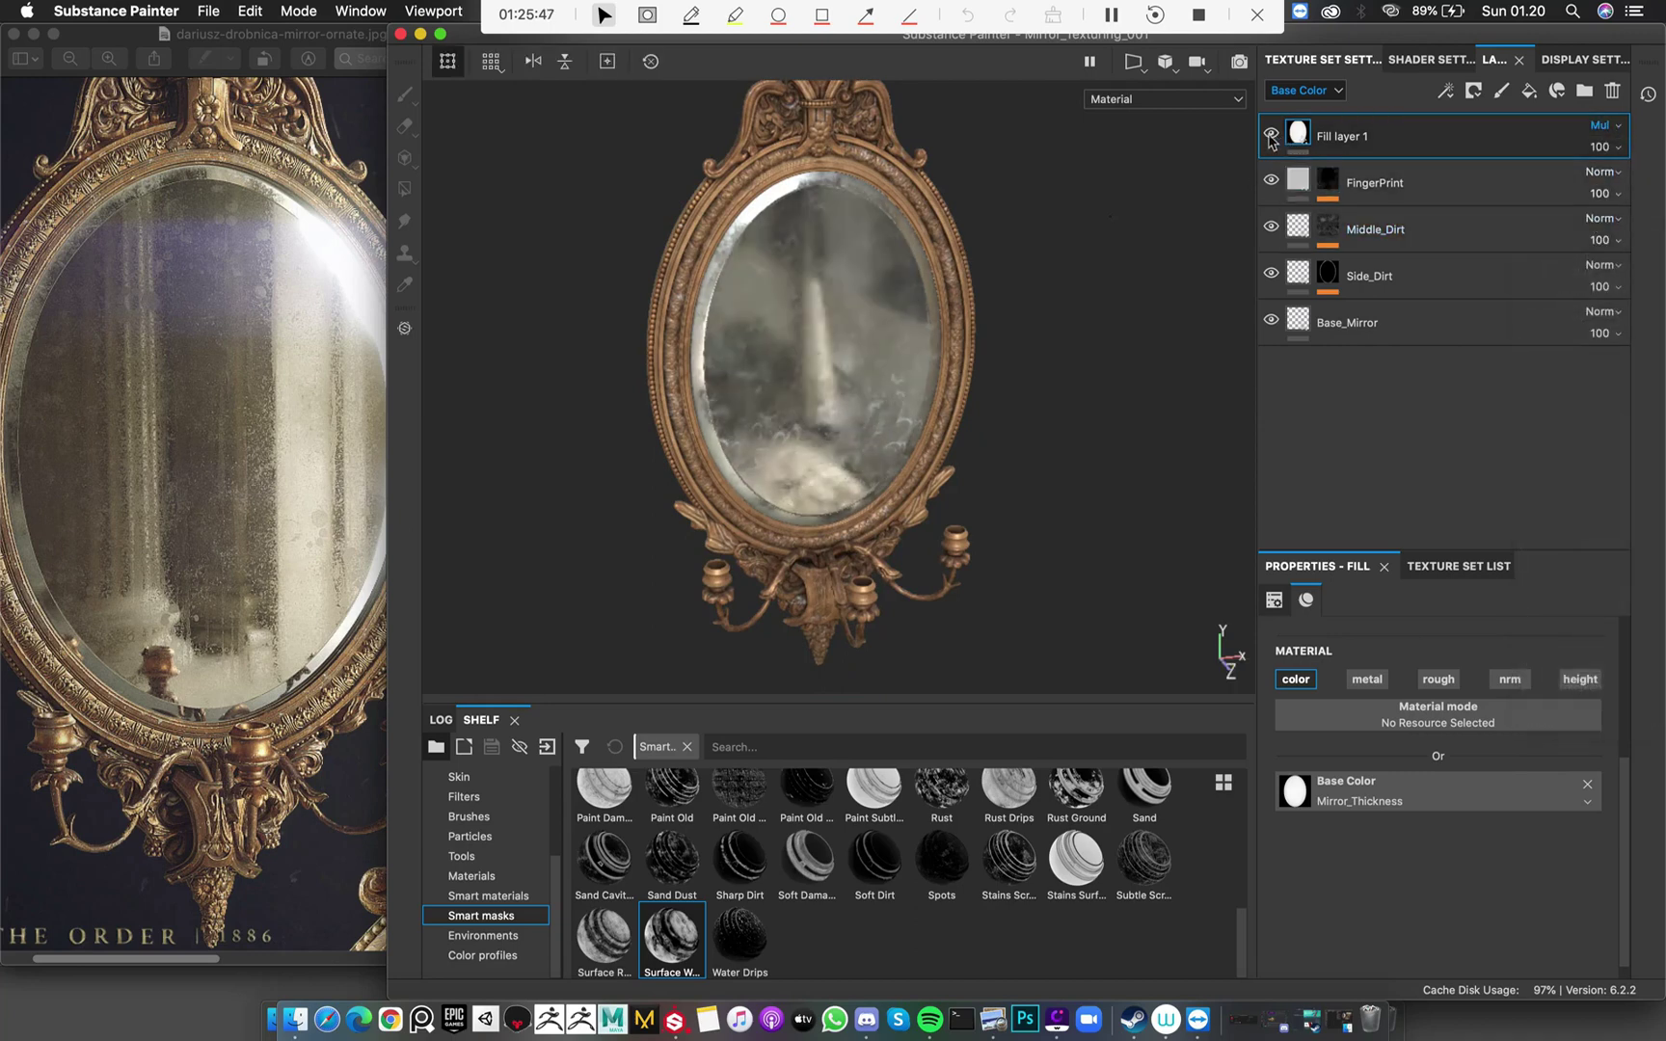
left_click_drag(1060, 356, 918, 391, "alt")
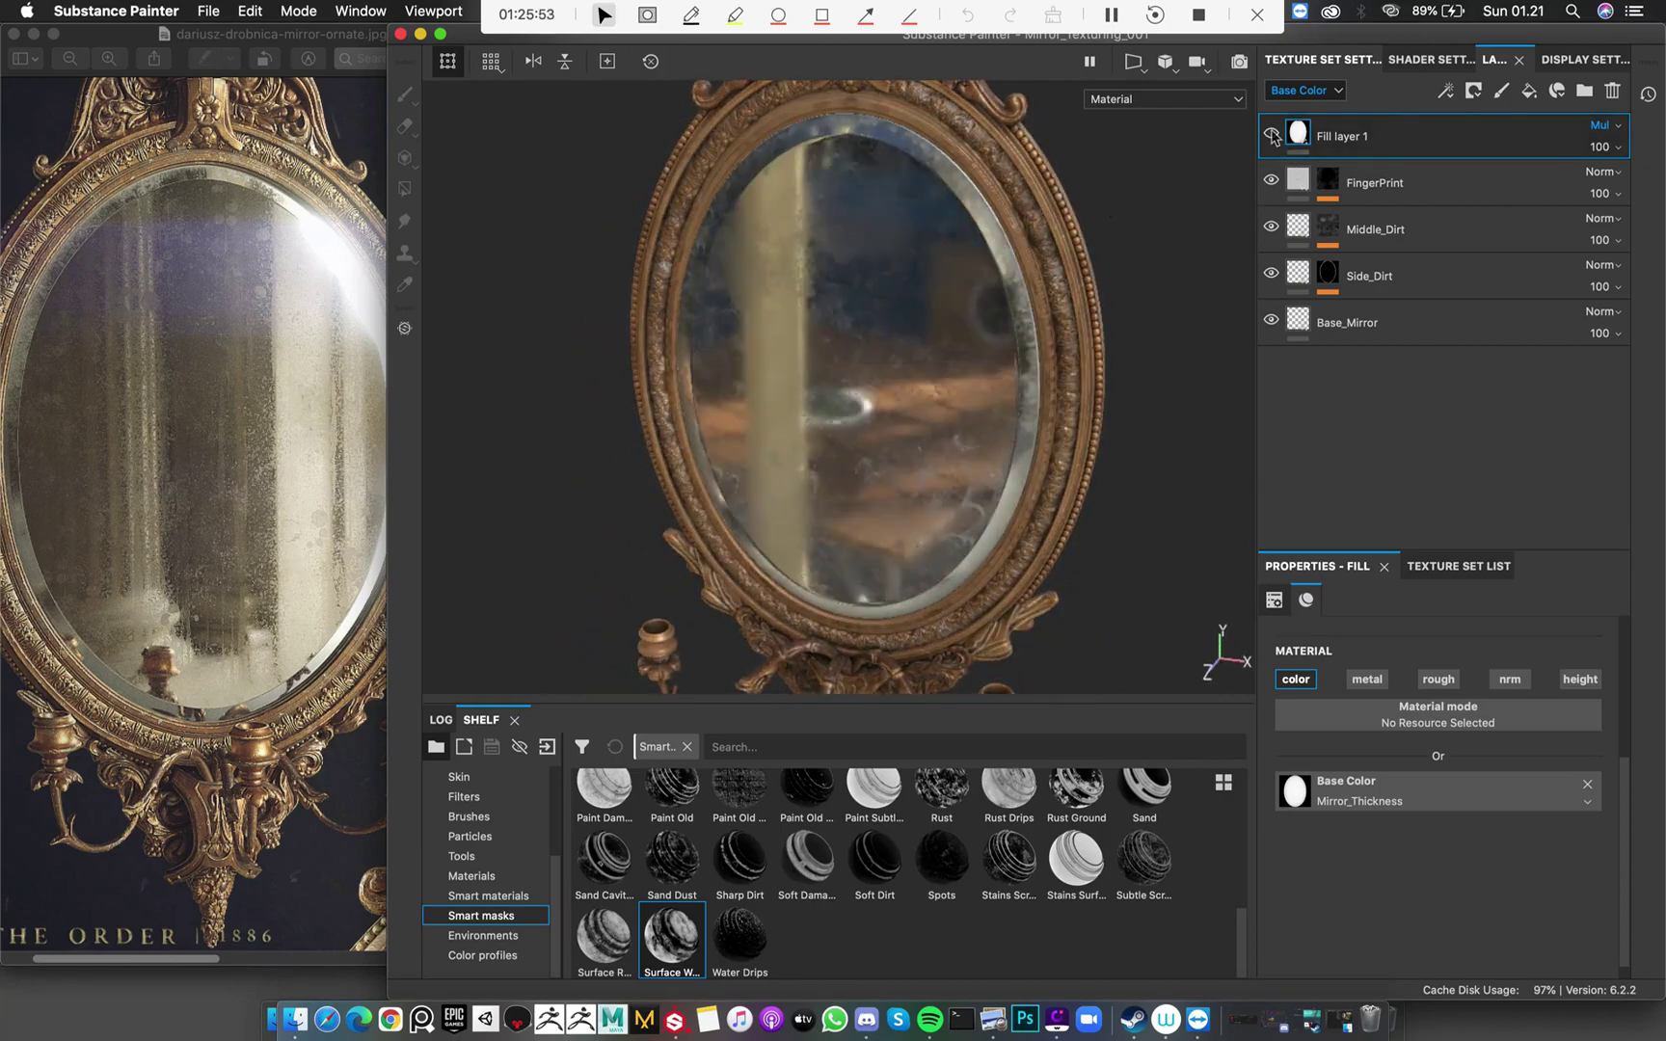
left_click(1272, 138)
left_click(1272, 137)
left_click(1272, 138)
Rotate the environment lighting and examine the mirror's reflections and dirt from a distance and from several angles
left_click_drag(1016, 338, 588, 231, "alt")
scroll(1053, 482, "down", 5)
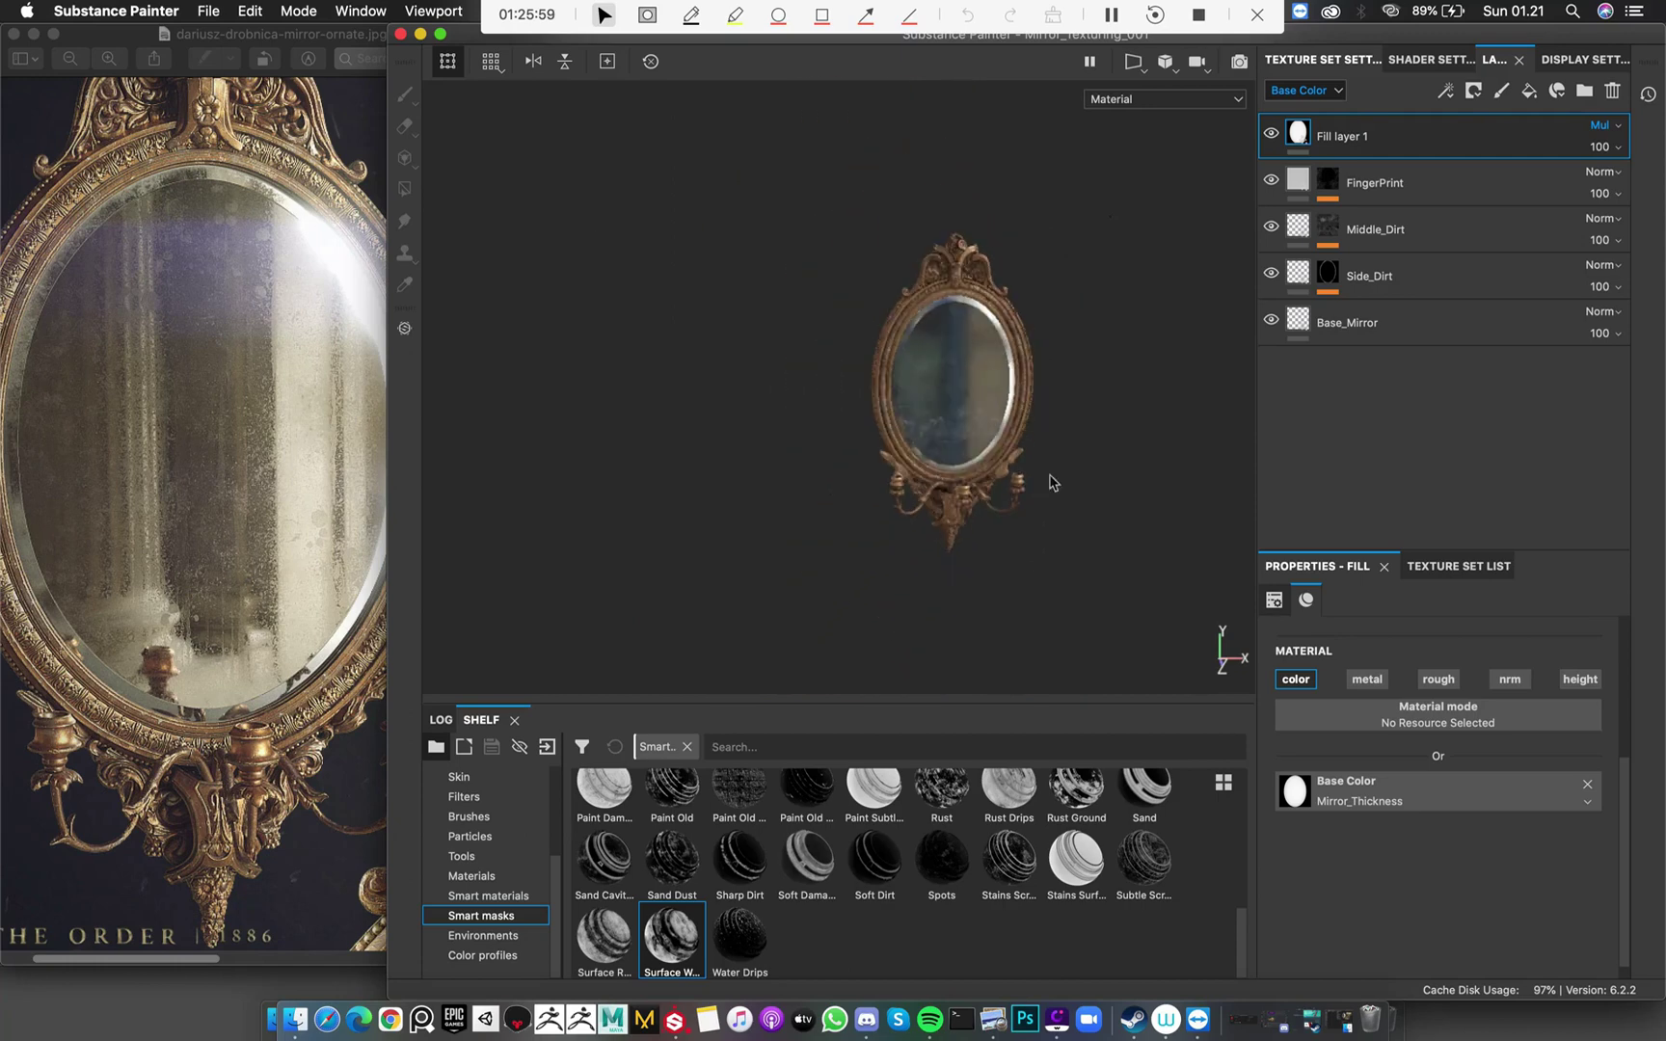
middle_click_drag(1053, 482, 885, 454, "alt")
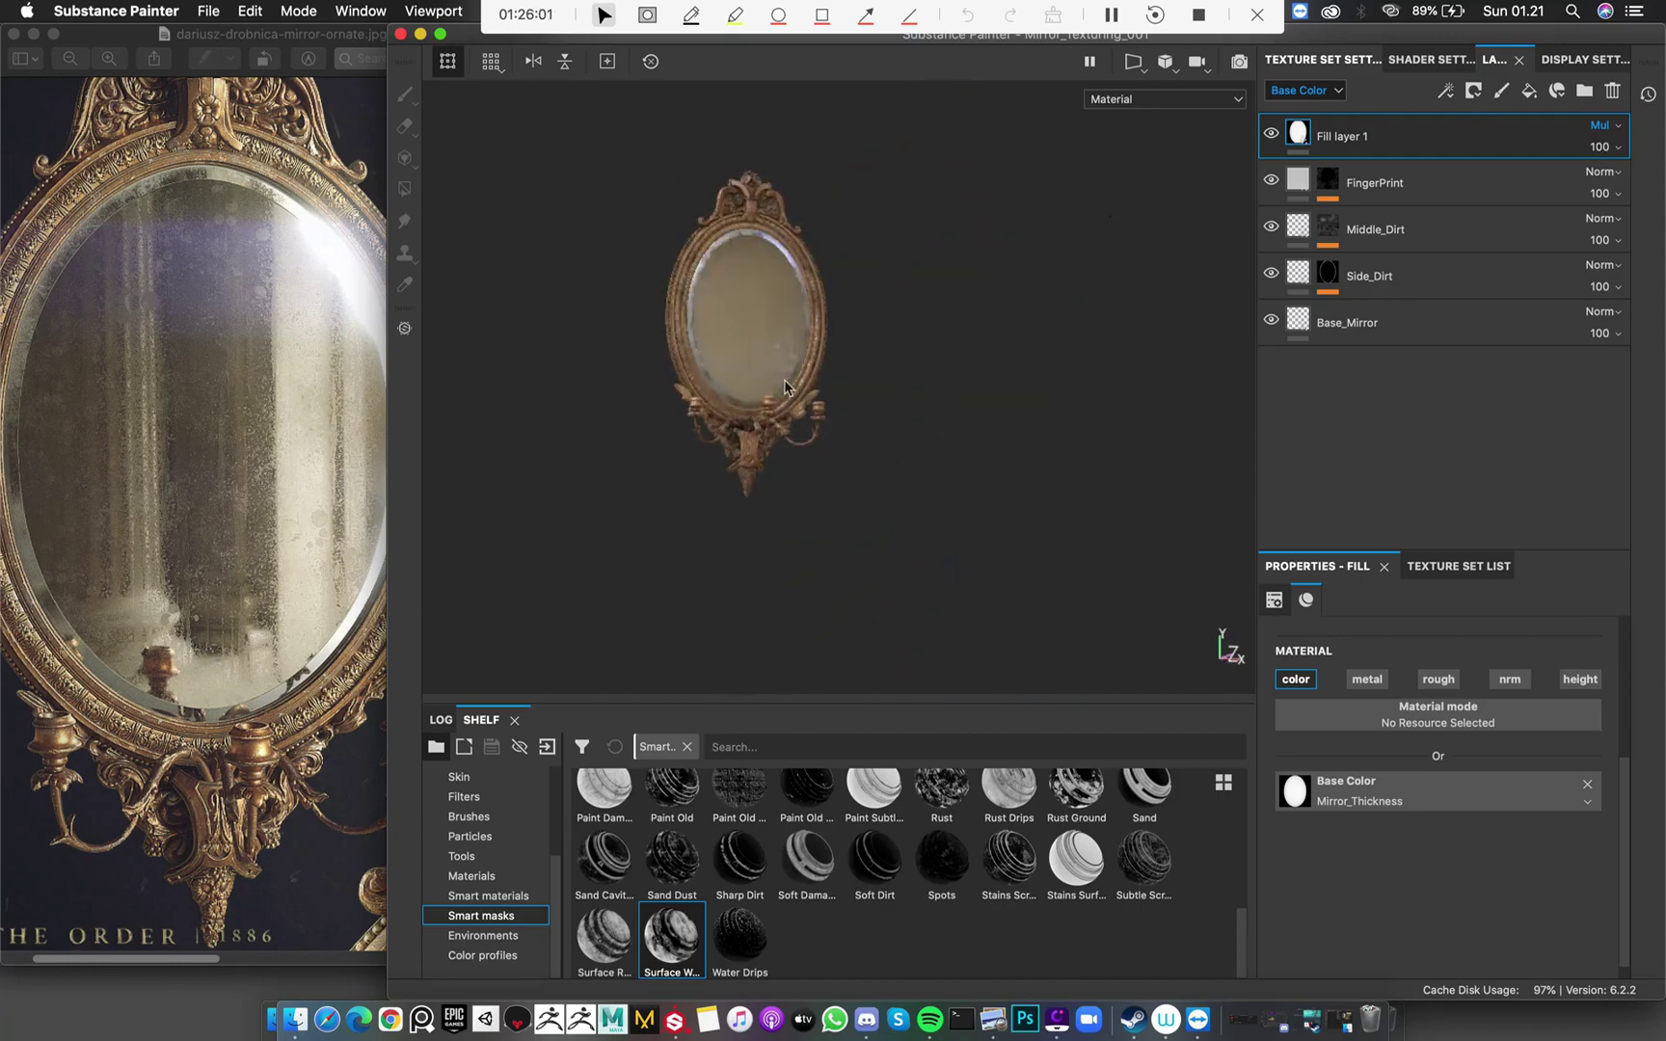
right_click_drag(785, 387, 962, 491, "shift")
left_click_drag(962, 492, 872, 474, "alt")
scroll(794, 519, "up", 5)
right_click_drag(872, 474, 803, 320, "alt")
middle_click_drag(804, 345, 747, 361, "alt")
right_click_drag(747, 361, 767, 345, "alt")
middle_click_drag(768, 345, 774, 373, "alt")
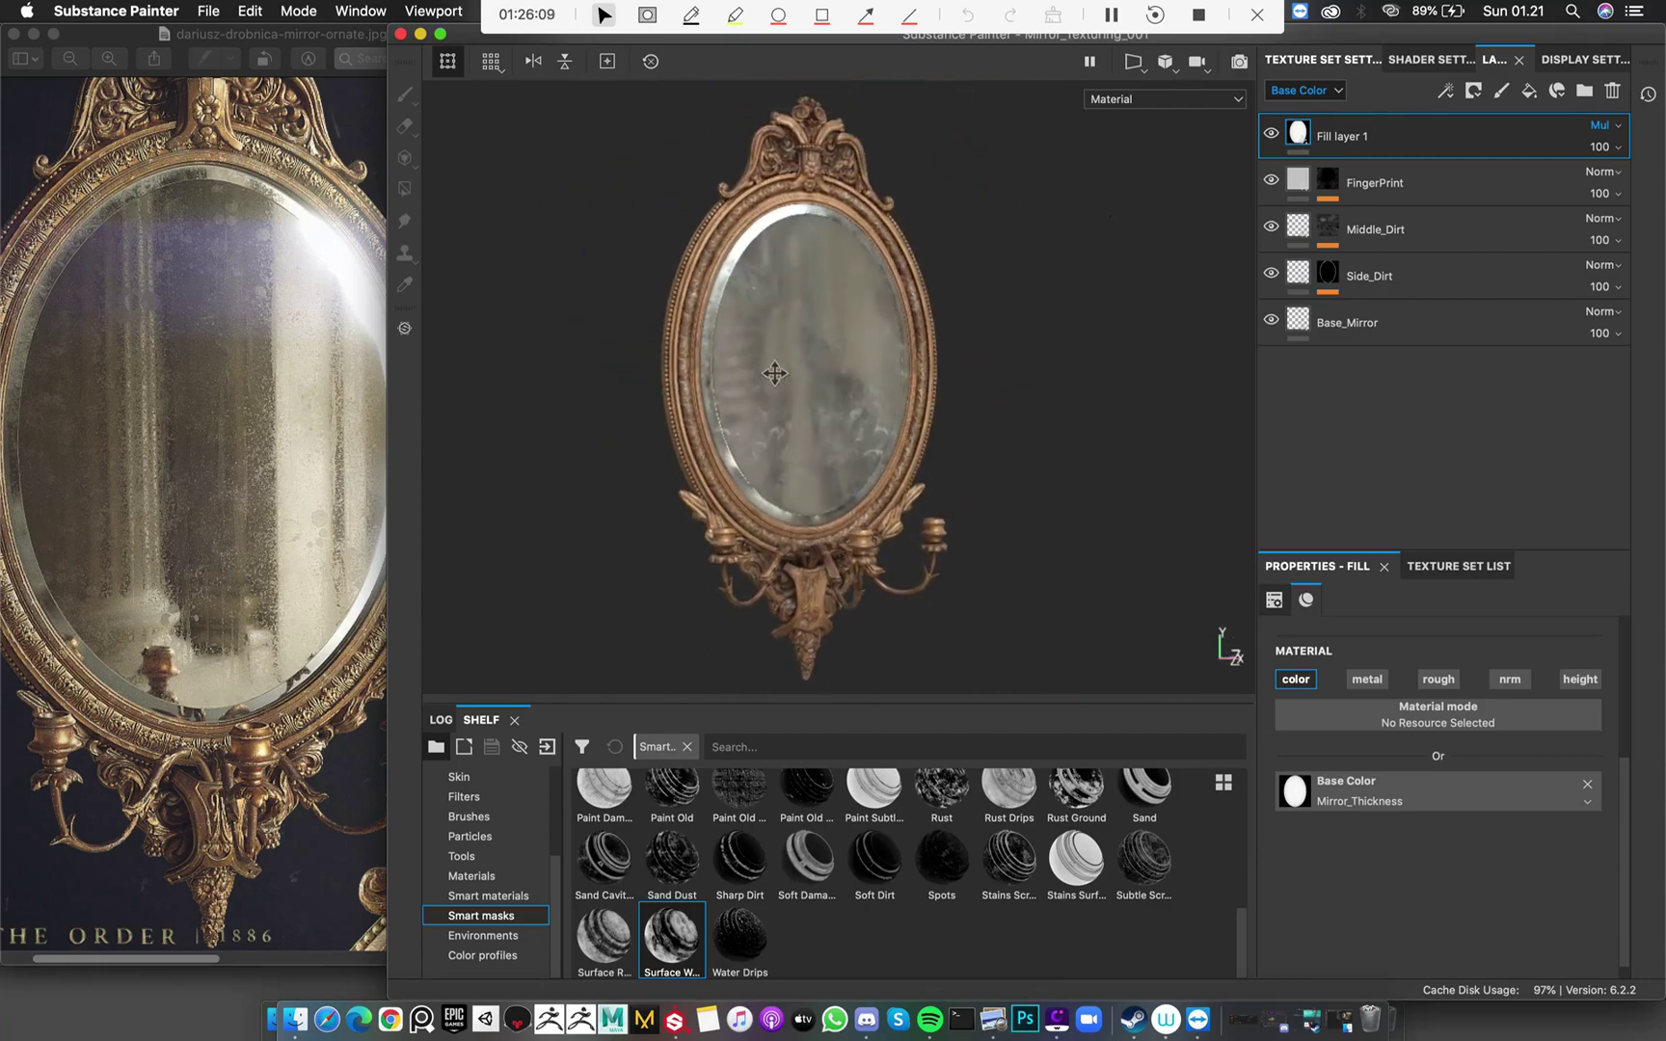
left_click_drag(775, 373, 774, 345, "alt")
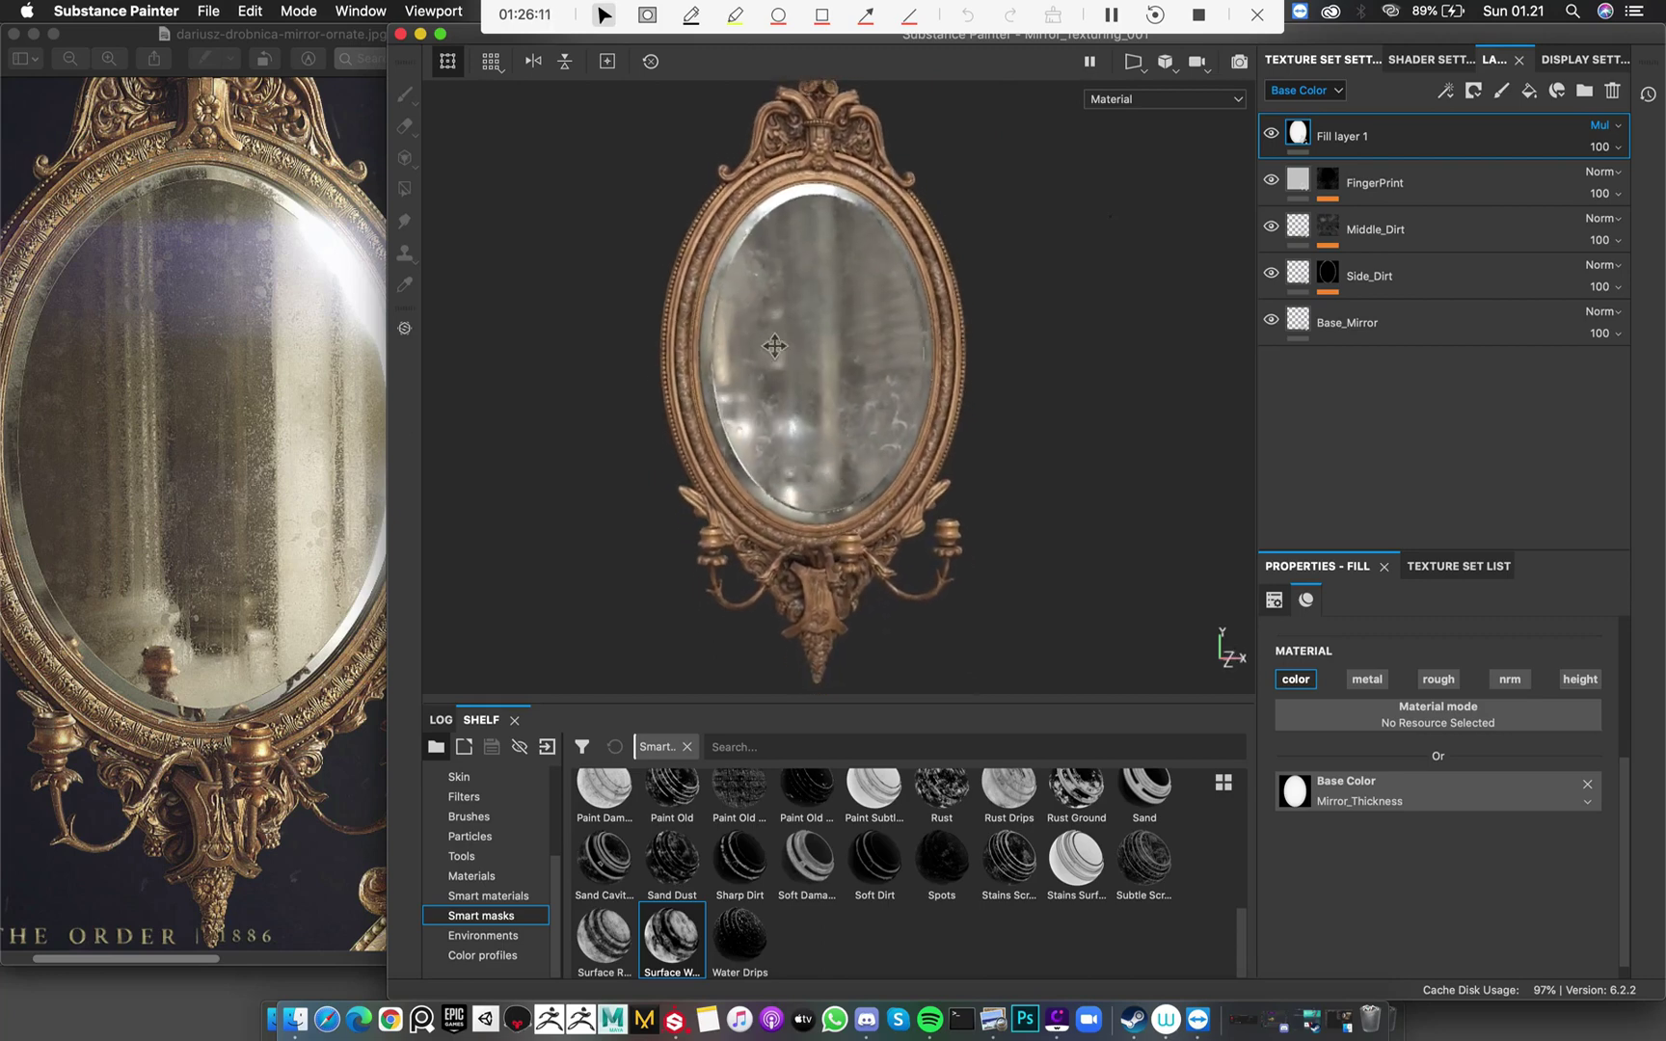
middle_click_drag(762, 321, 780, 331, "alt")
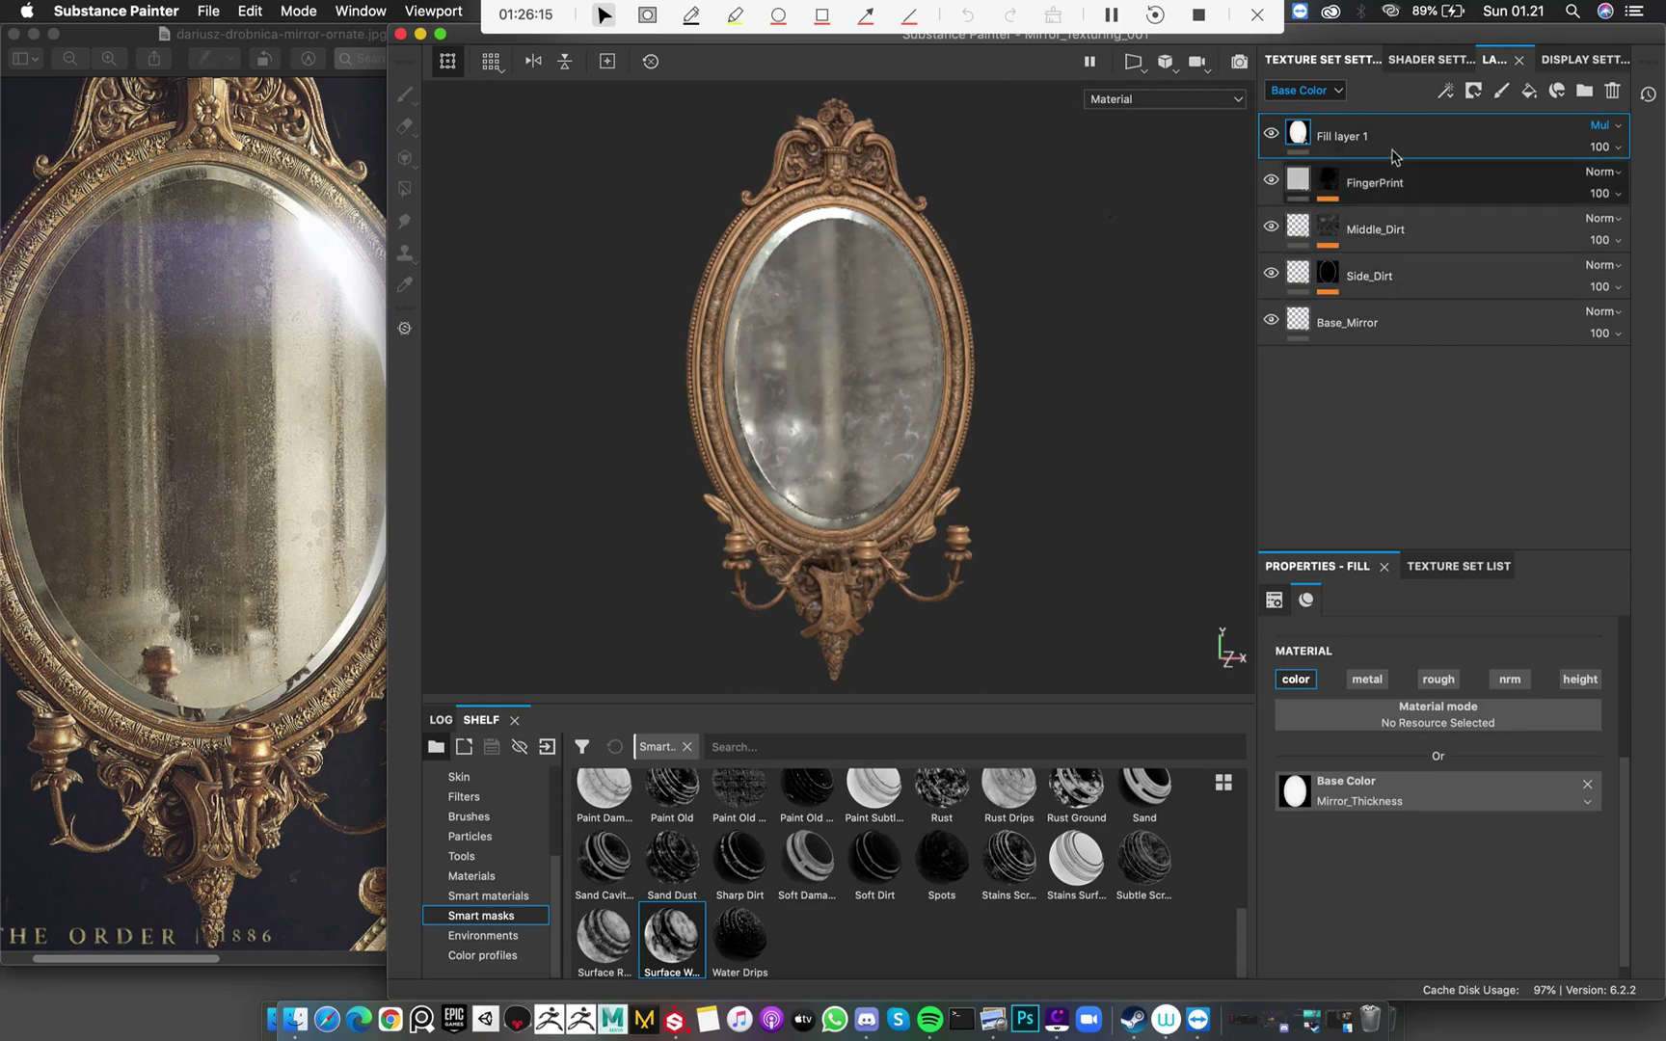
Add another fill layer above the Mirror_Thickness fill and disable its metal, rough, nrm and height channels
left_click(1529, 91)
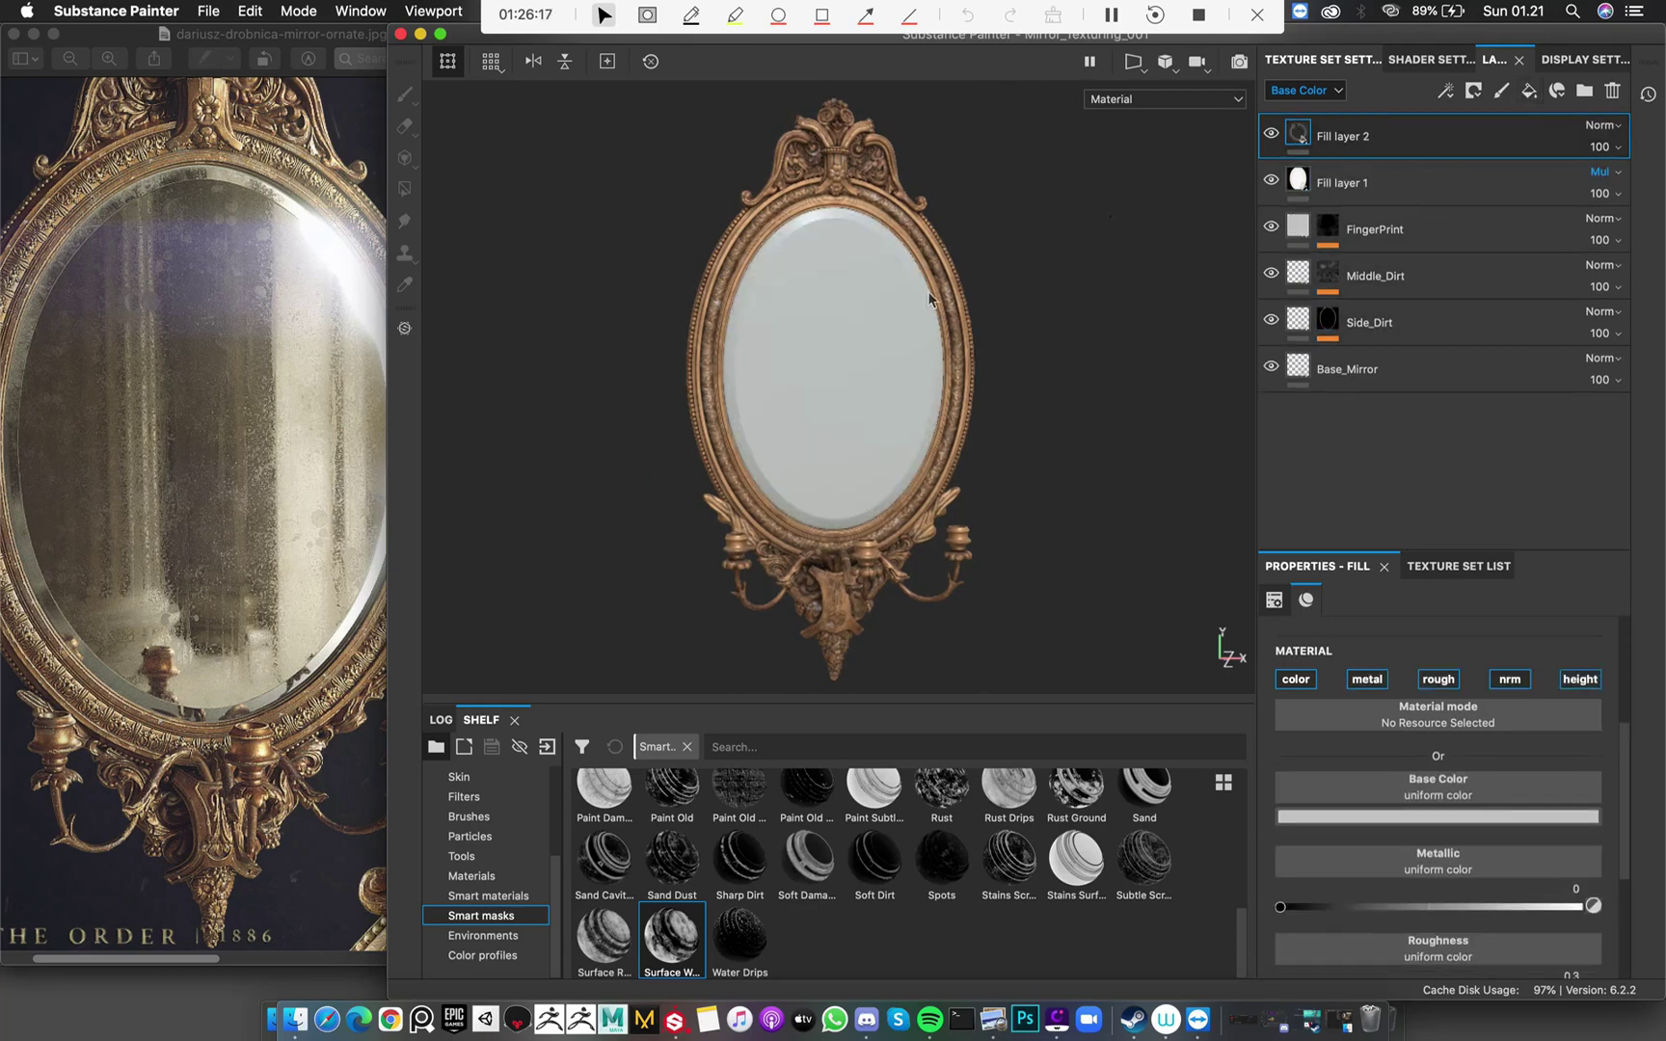
right_click_drag(929, 291, 1011, 409, "alt")
left_click_drag(1011, 409, 1017, 386, "alt")
middle_click_drag(1018, 385, 1035, 241, "alt")
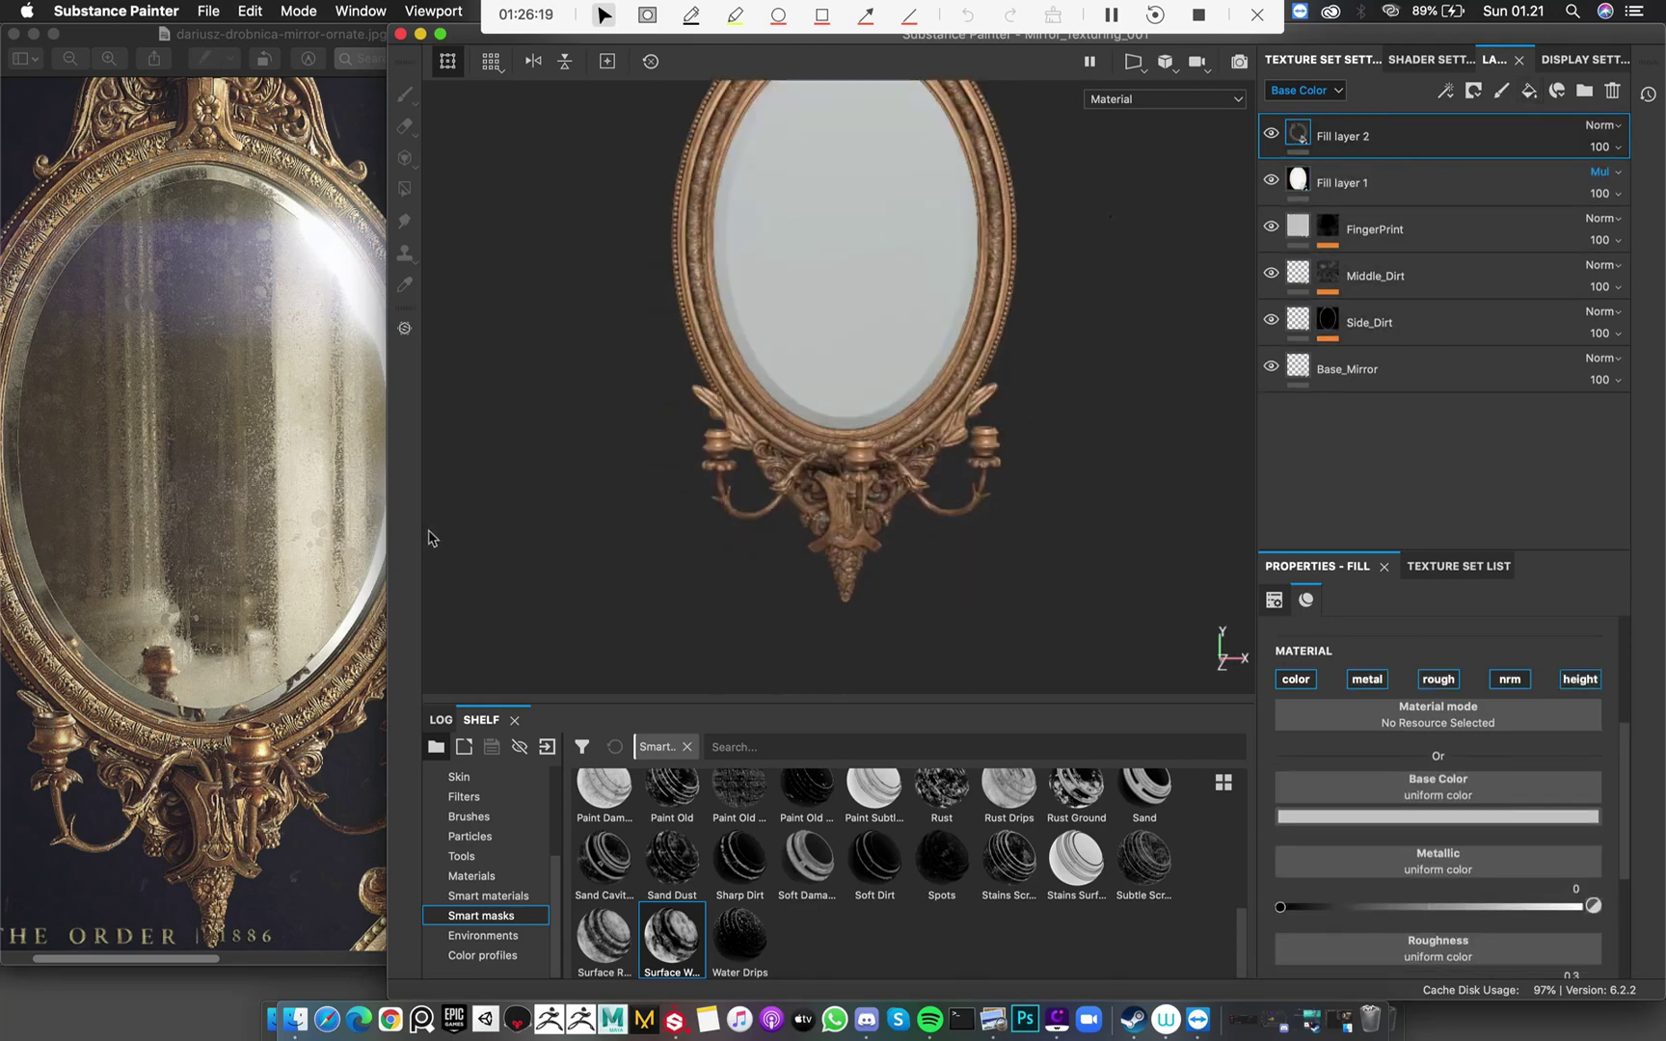
left_click(1367, 678)
left_click(1437, 678)
left_click(1509, 682)
left_click(1581, 681)
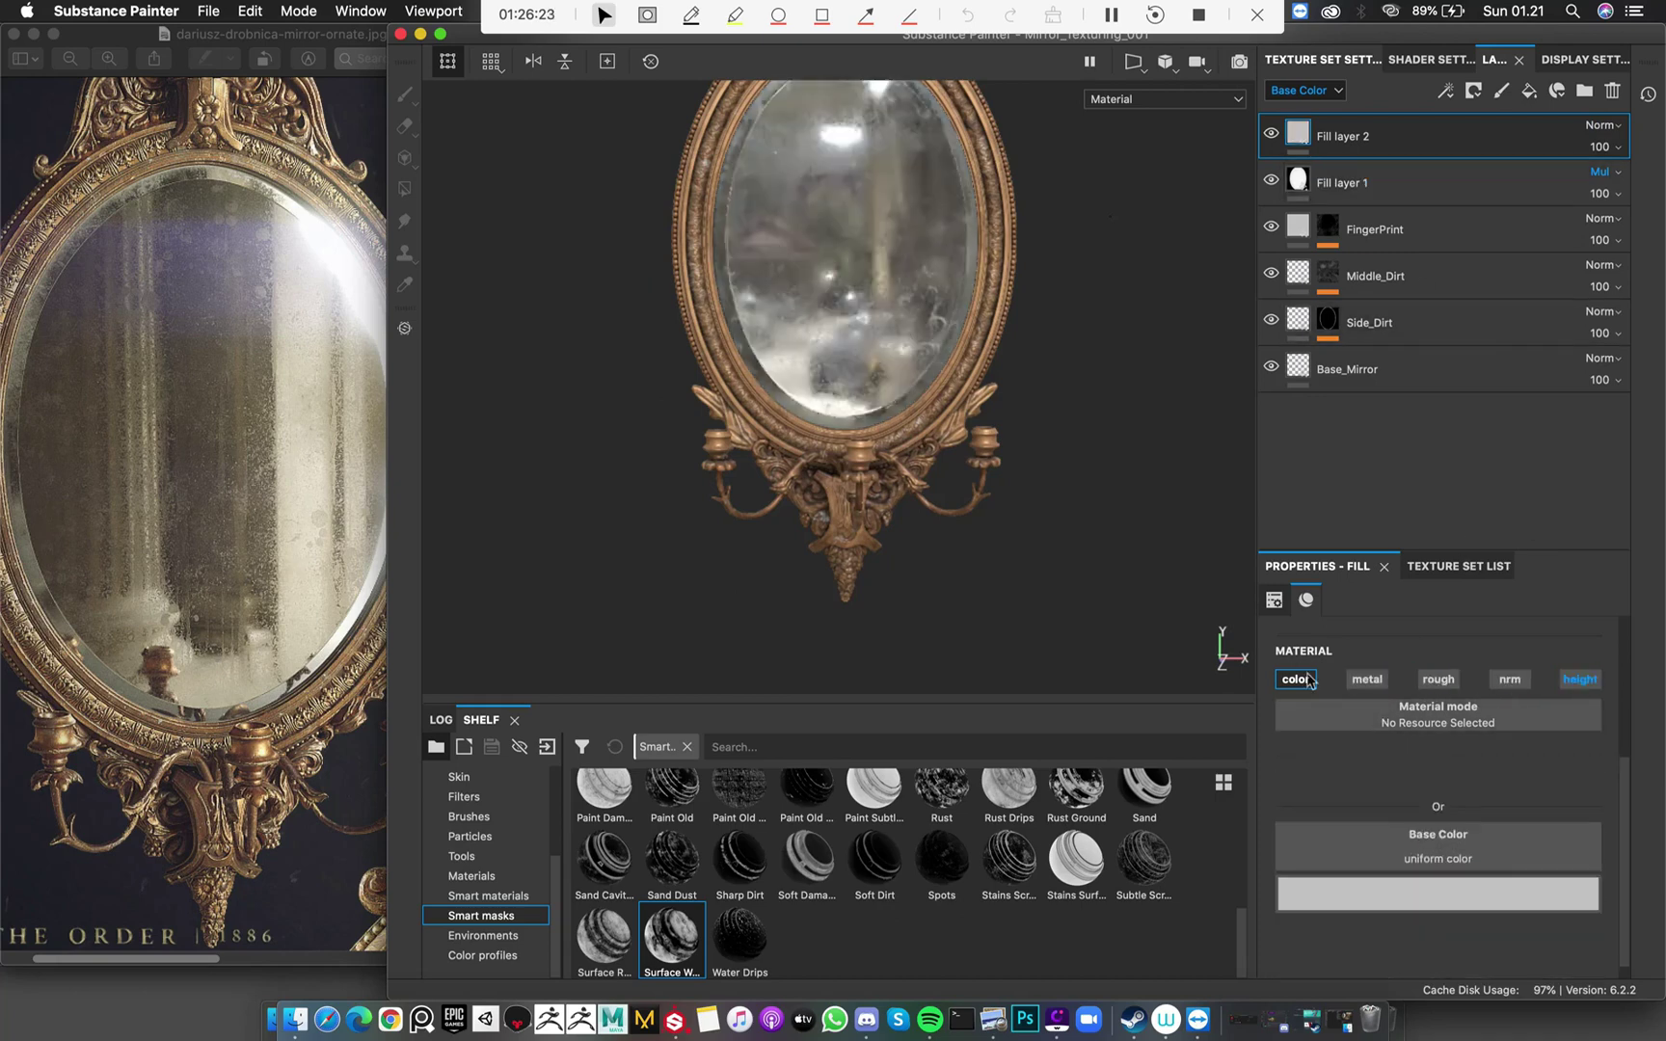
Leave only the roughness channel active on Fill layer 2 and compare its roughness with the FingerPrint and Middle_Dirt layers
left_click(1302, 681)
left_click(1440, 679)
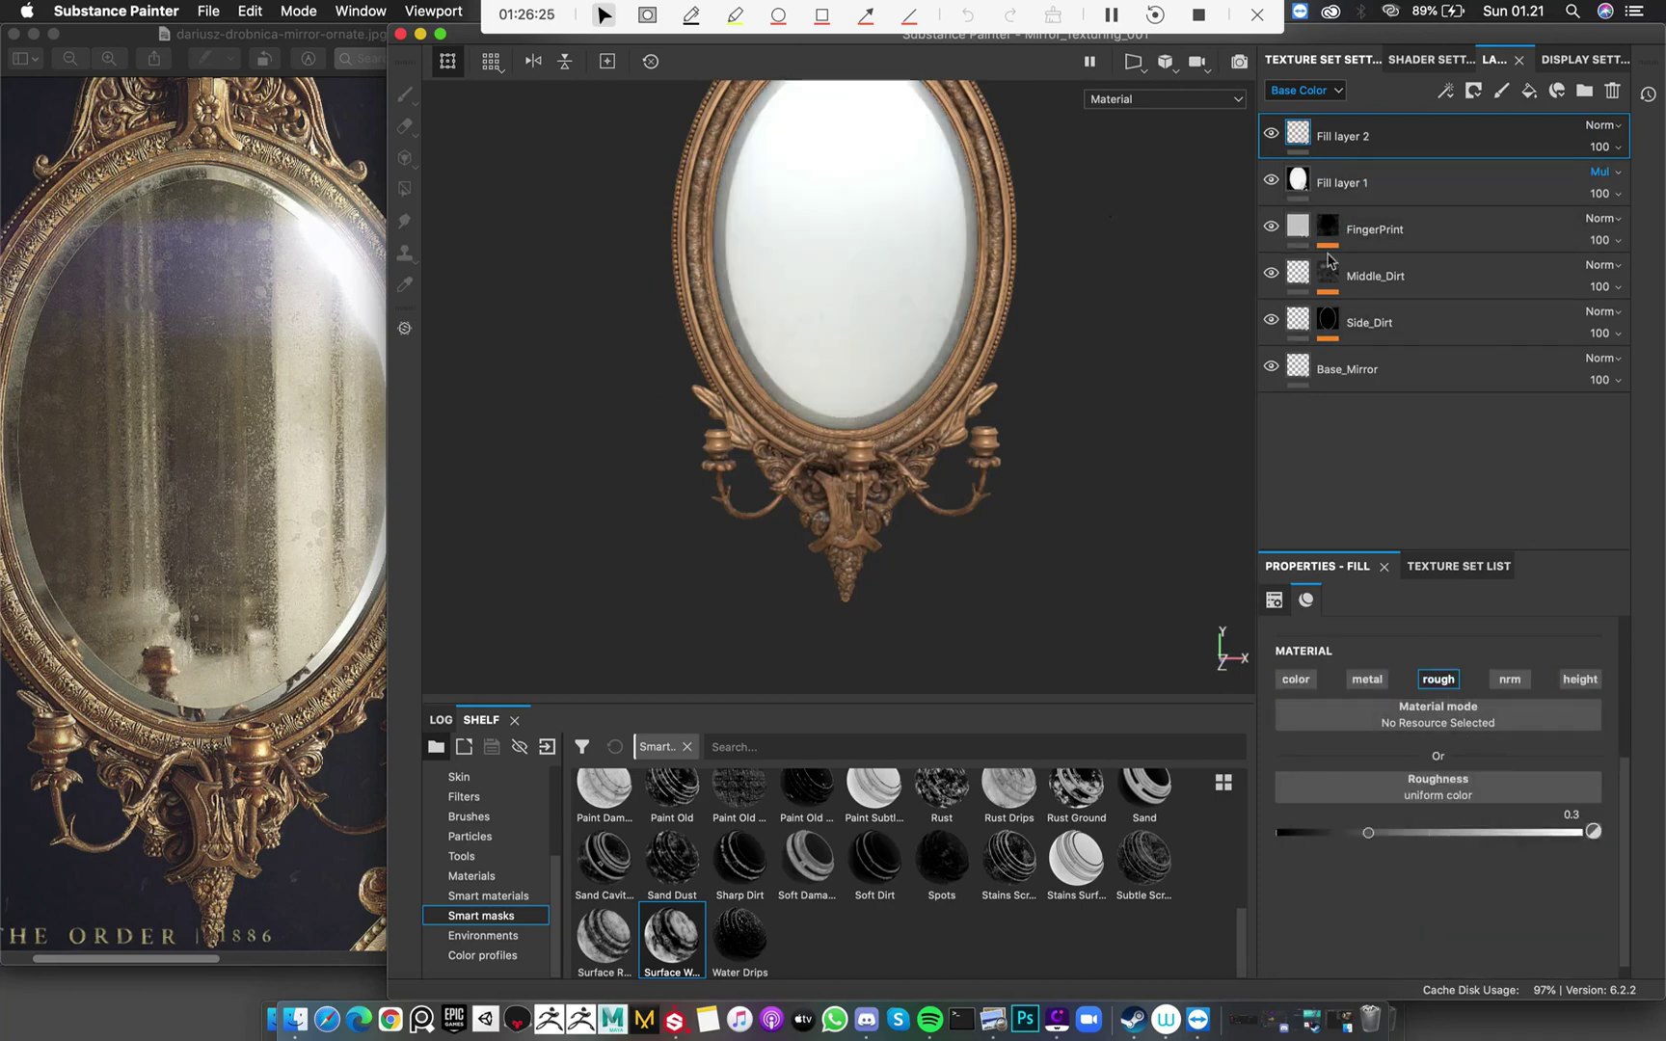
left_click(1304, 224)
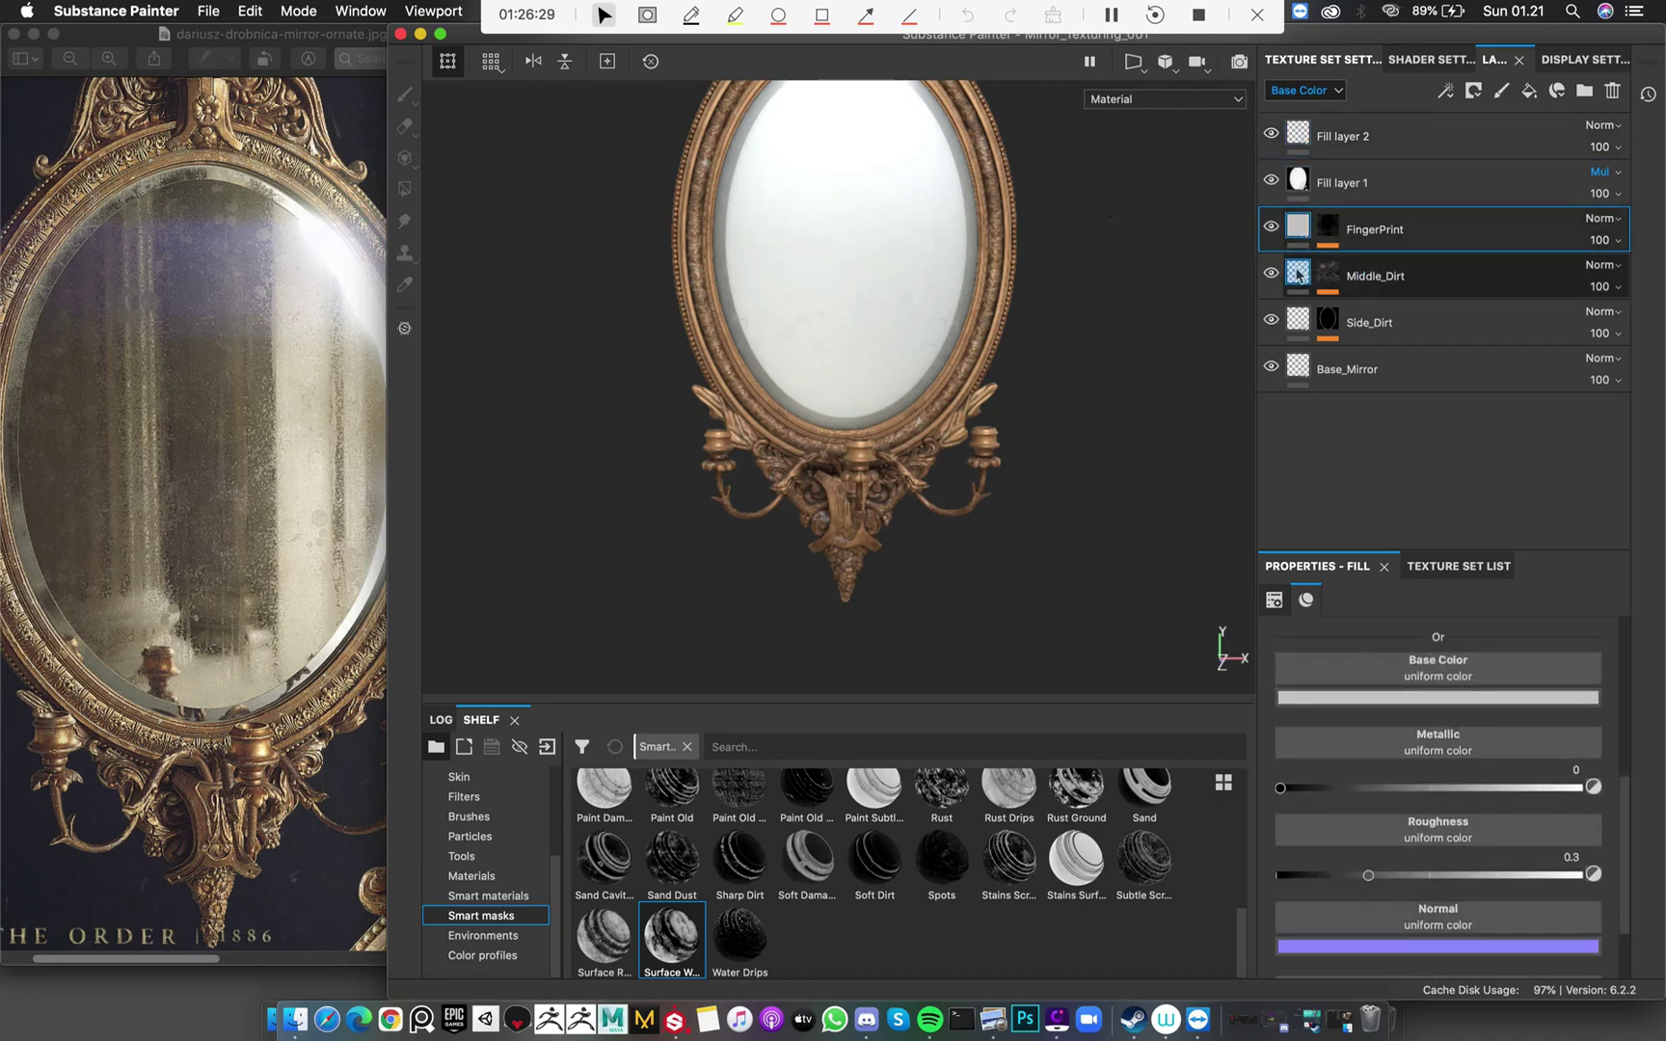
left_click(1297, 274)
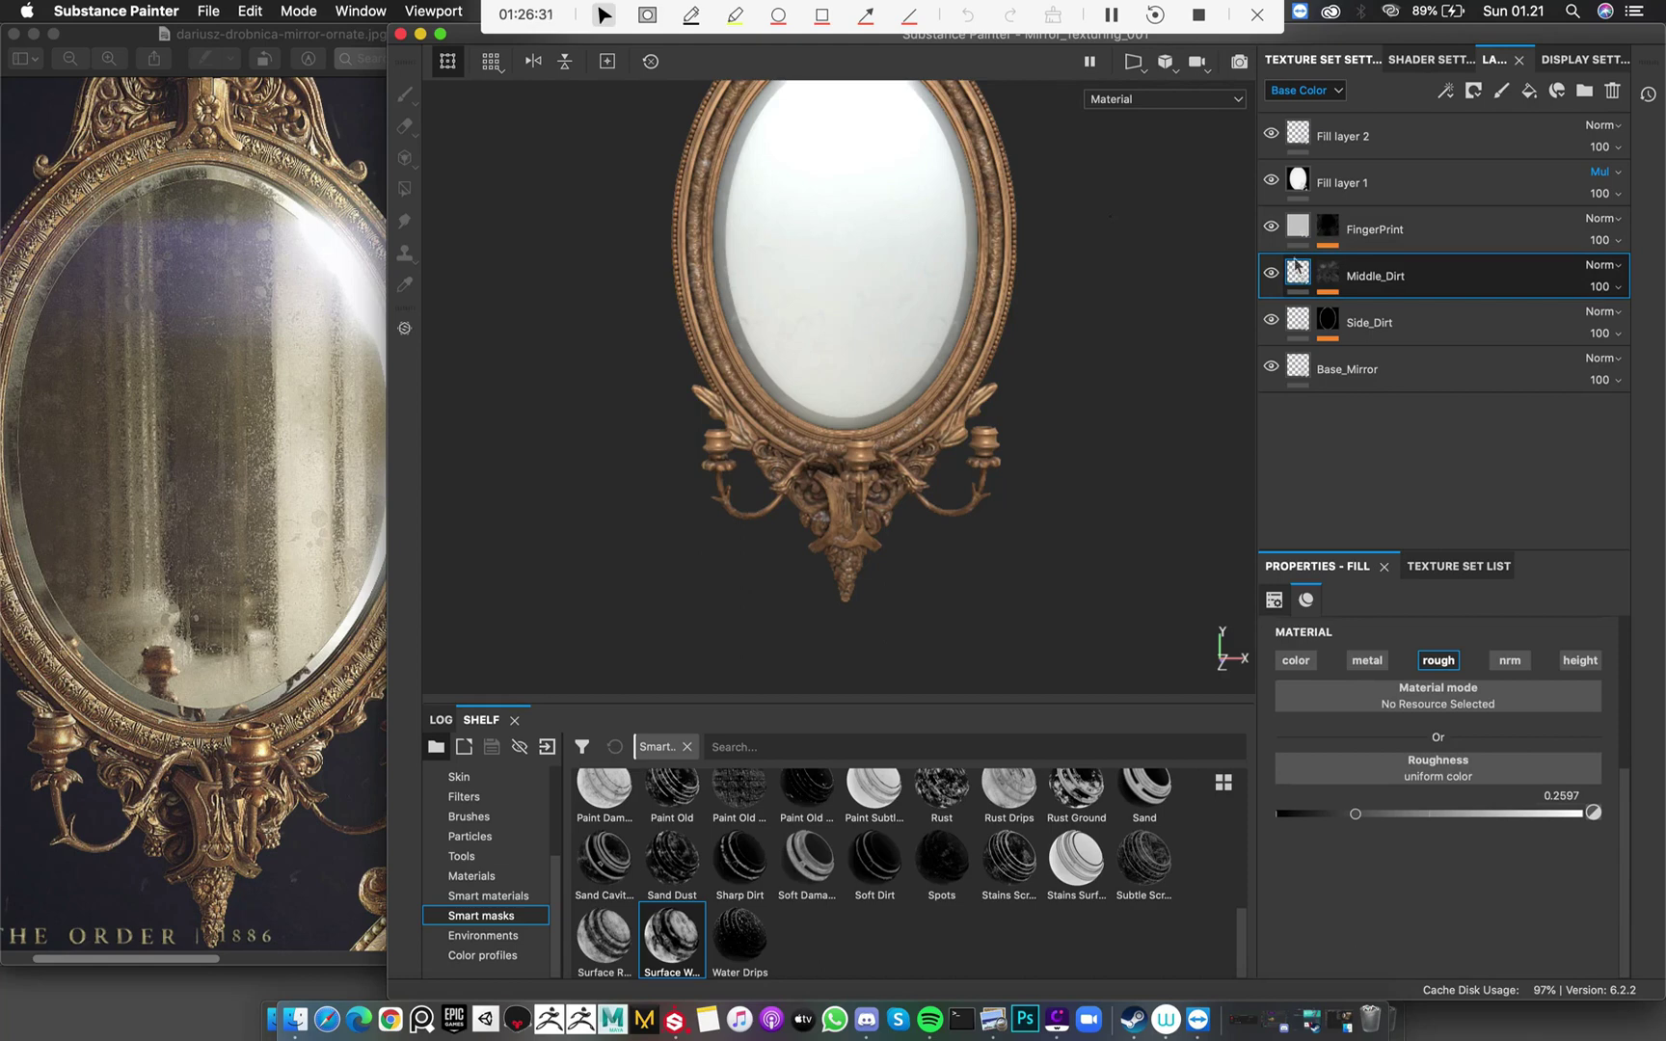
left_click(1298, 230)
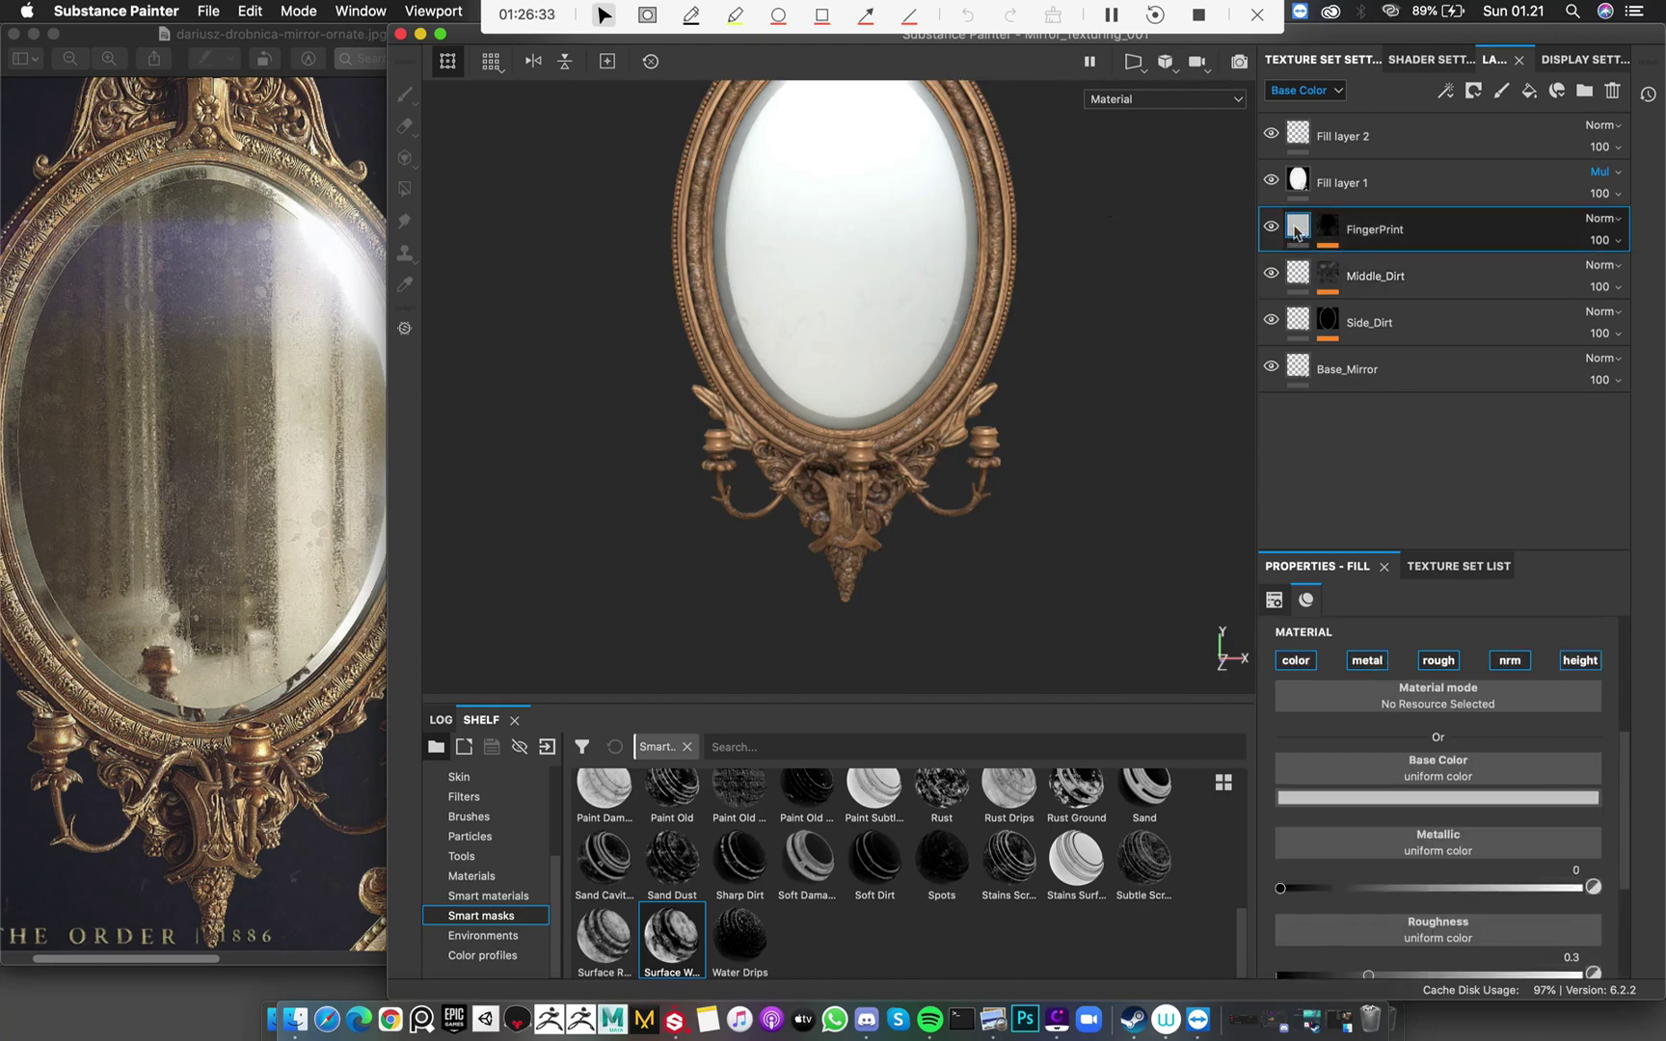
left_click(1297, 136)
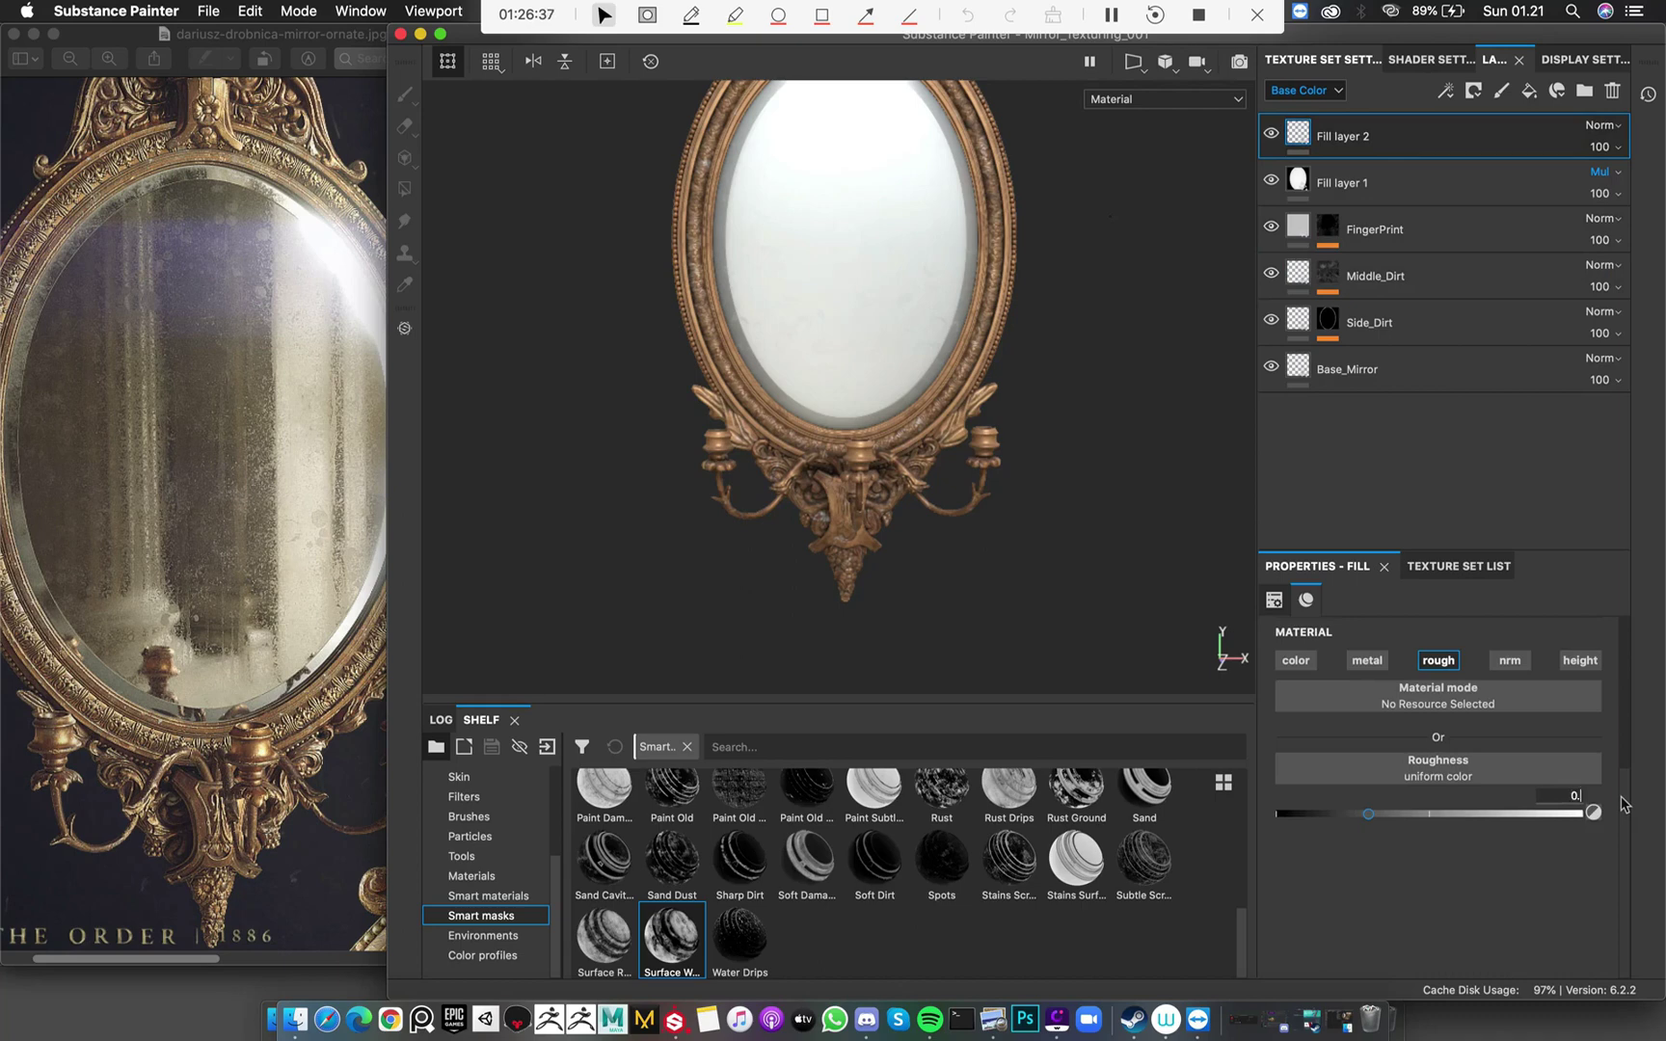
Add a black mask to Fill layer 2 and apply the Dust Plastic smart mask to the layer
mouse_move(1027, 372)
left_mouse_down("alt")
mouse_move(1071, 283)
mouse_move(1052, 332)
left_mouse_up("alt")
right_click(1307, 130)
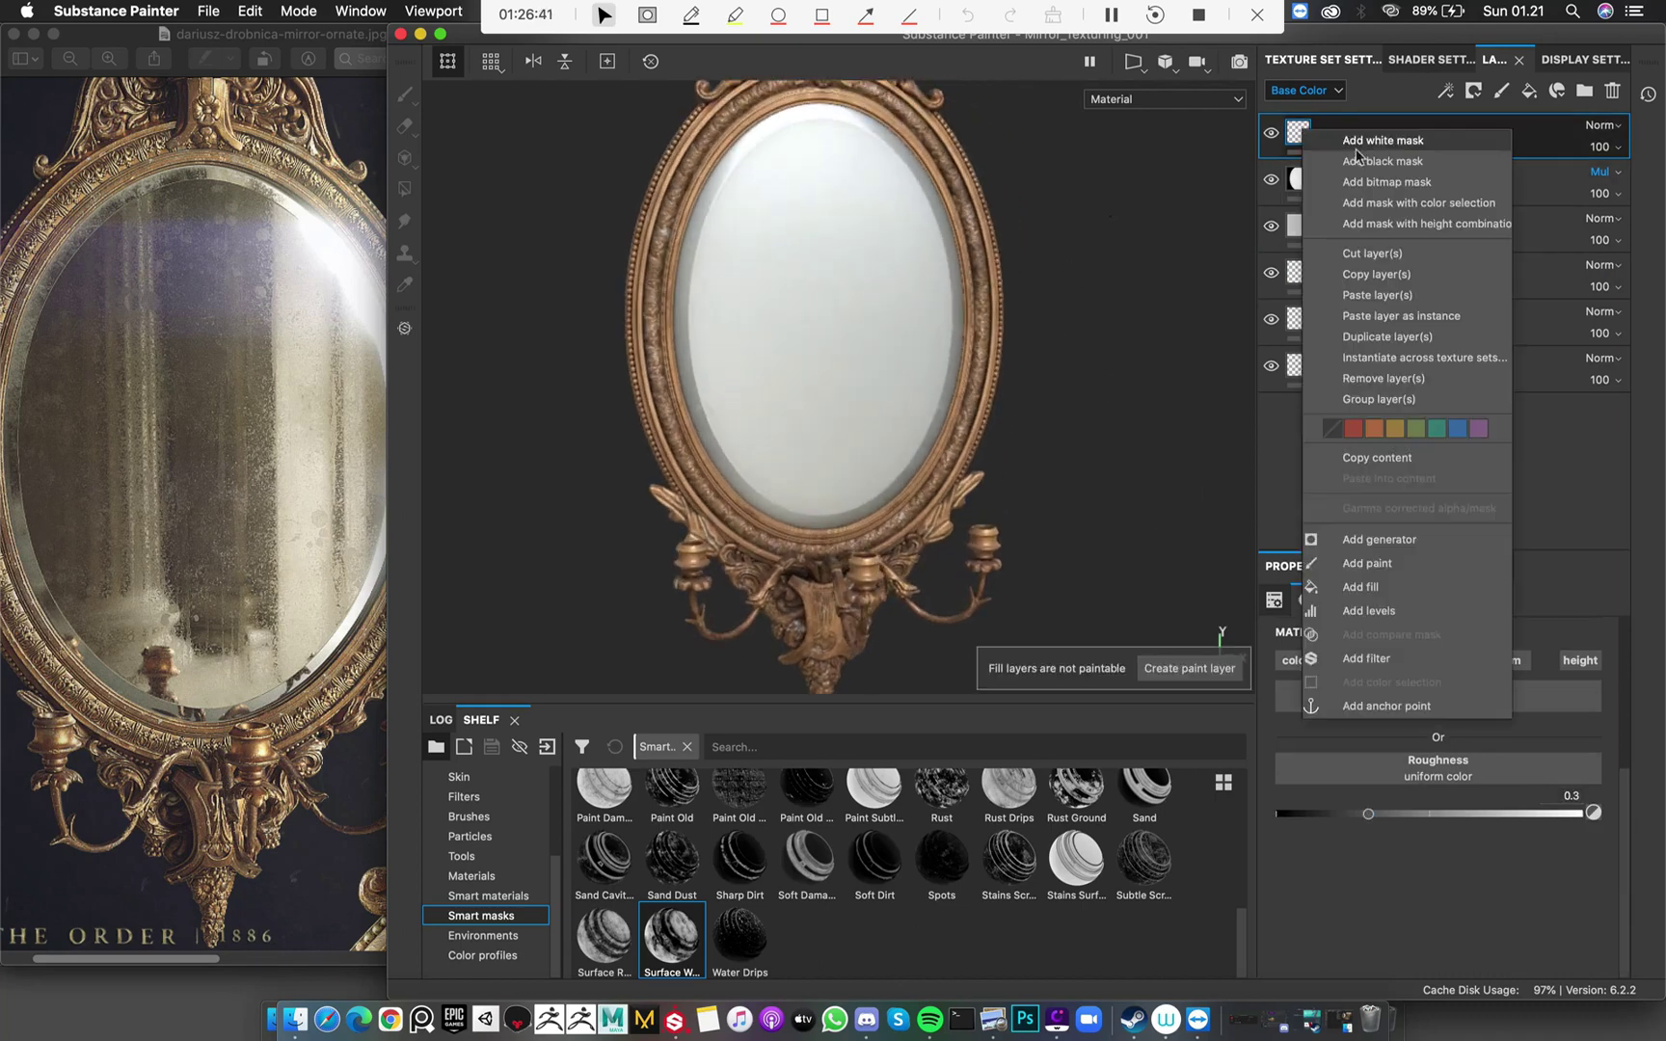
left_click(1361, 160)
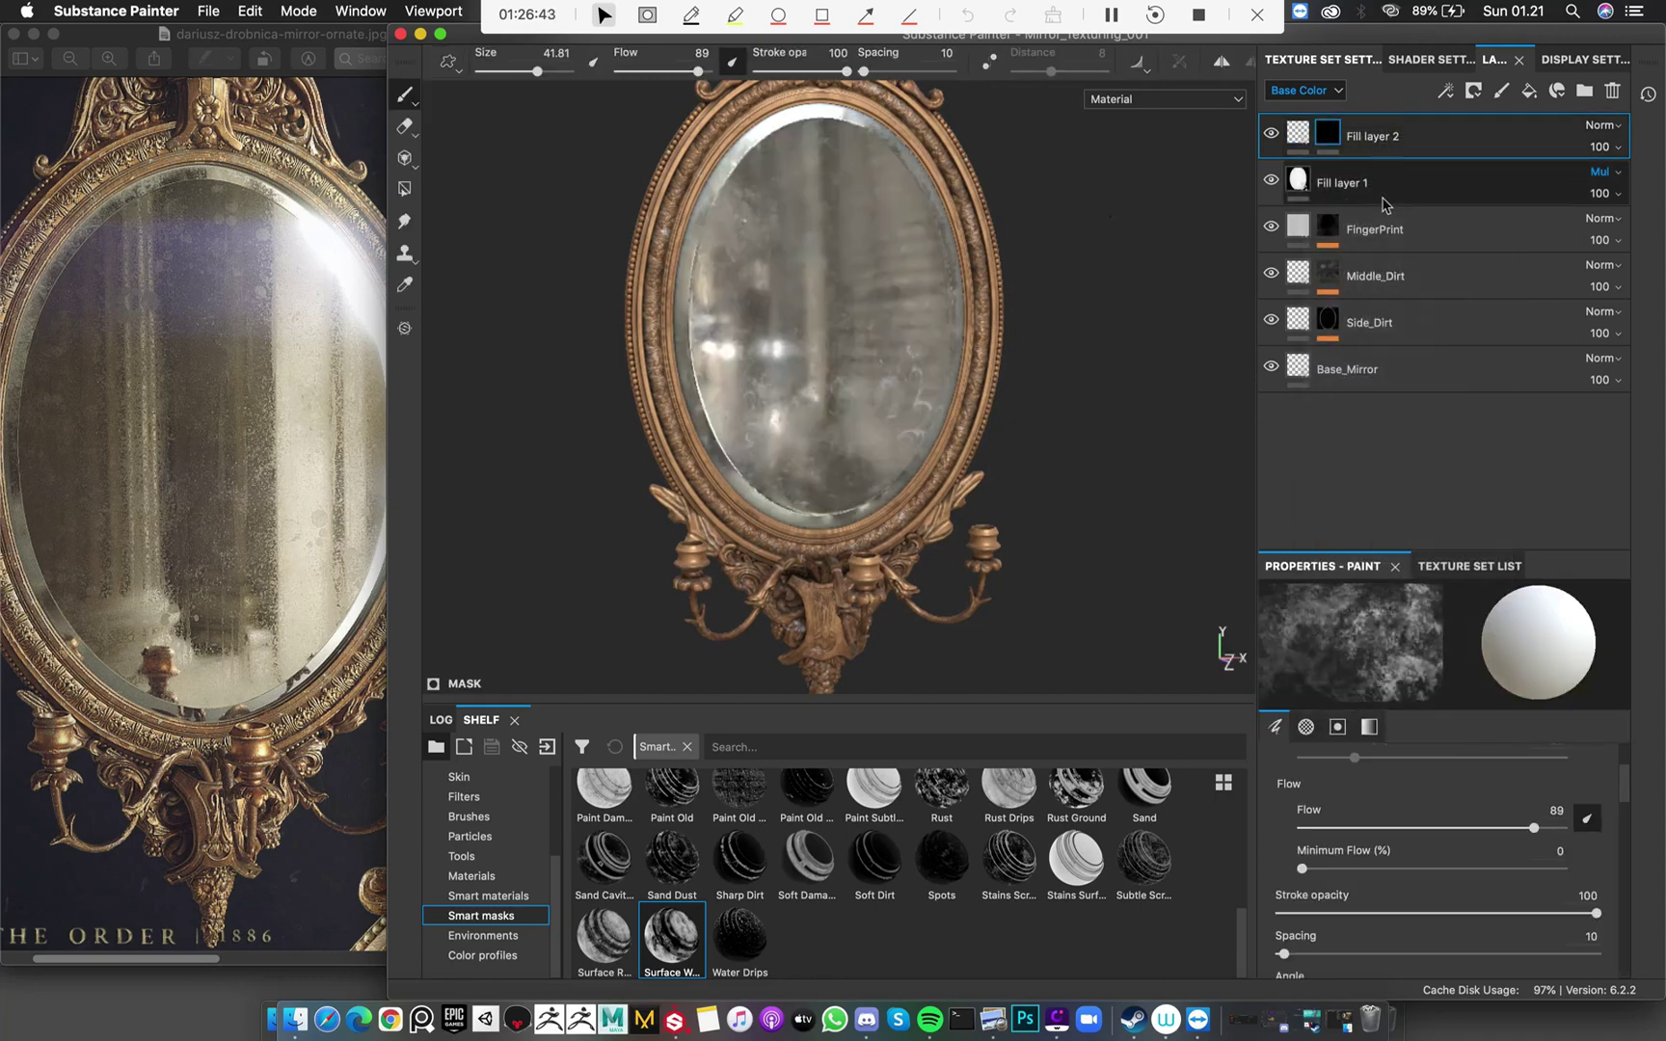
scroll(863, 895, "up", 5)
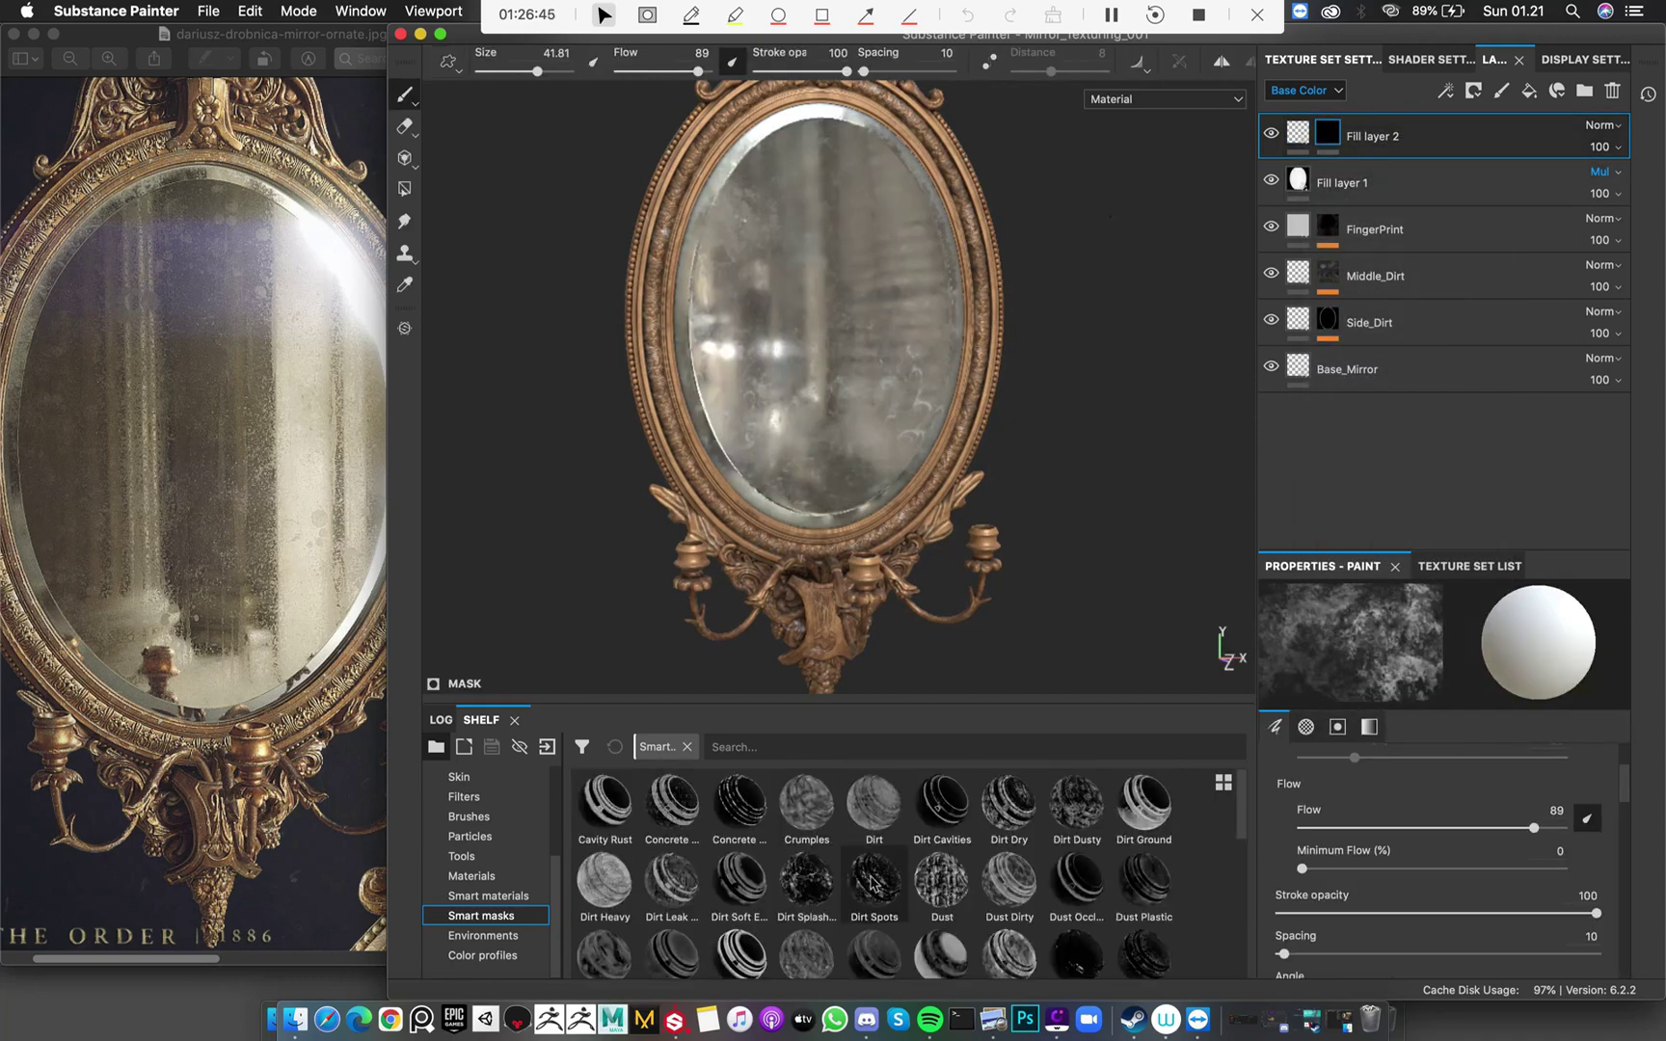
scroll(739, 919, "down", 3)
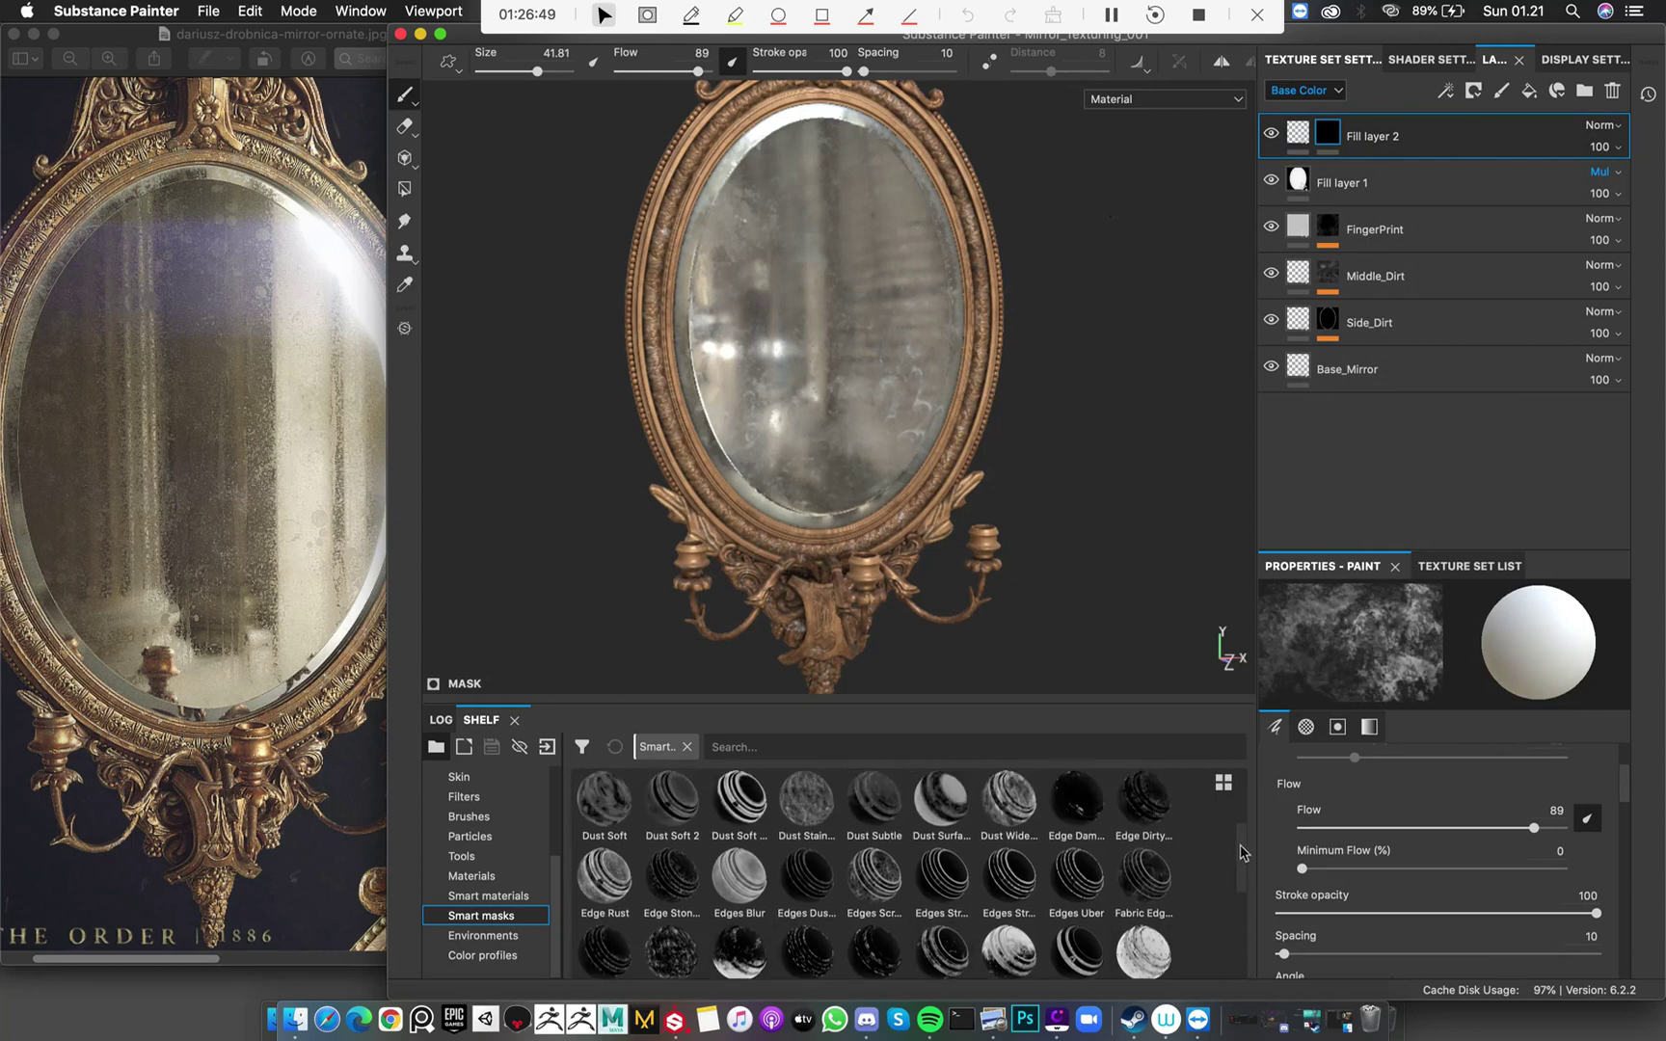
left_click_drag(1242, 867, 1263, 817)
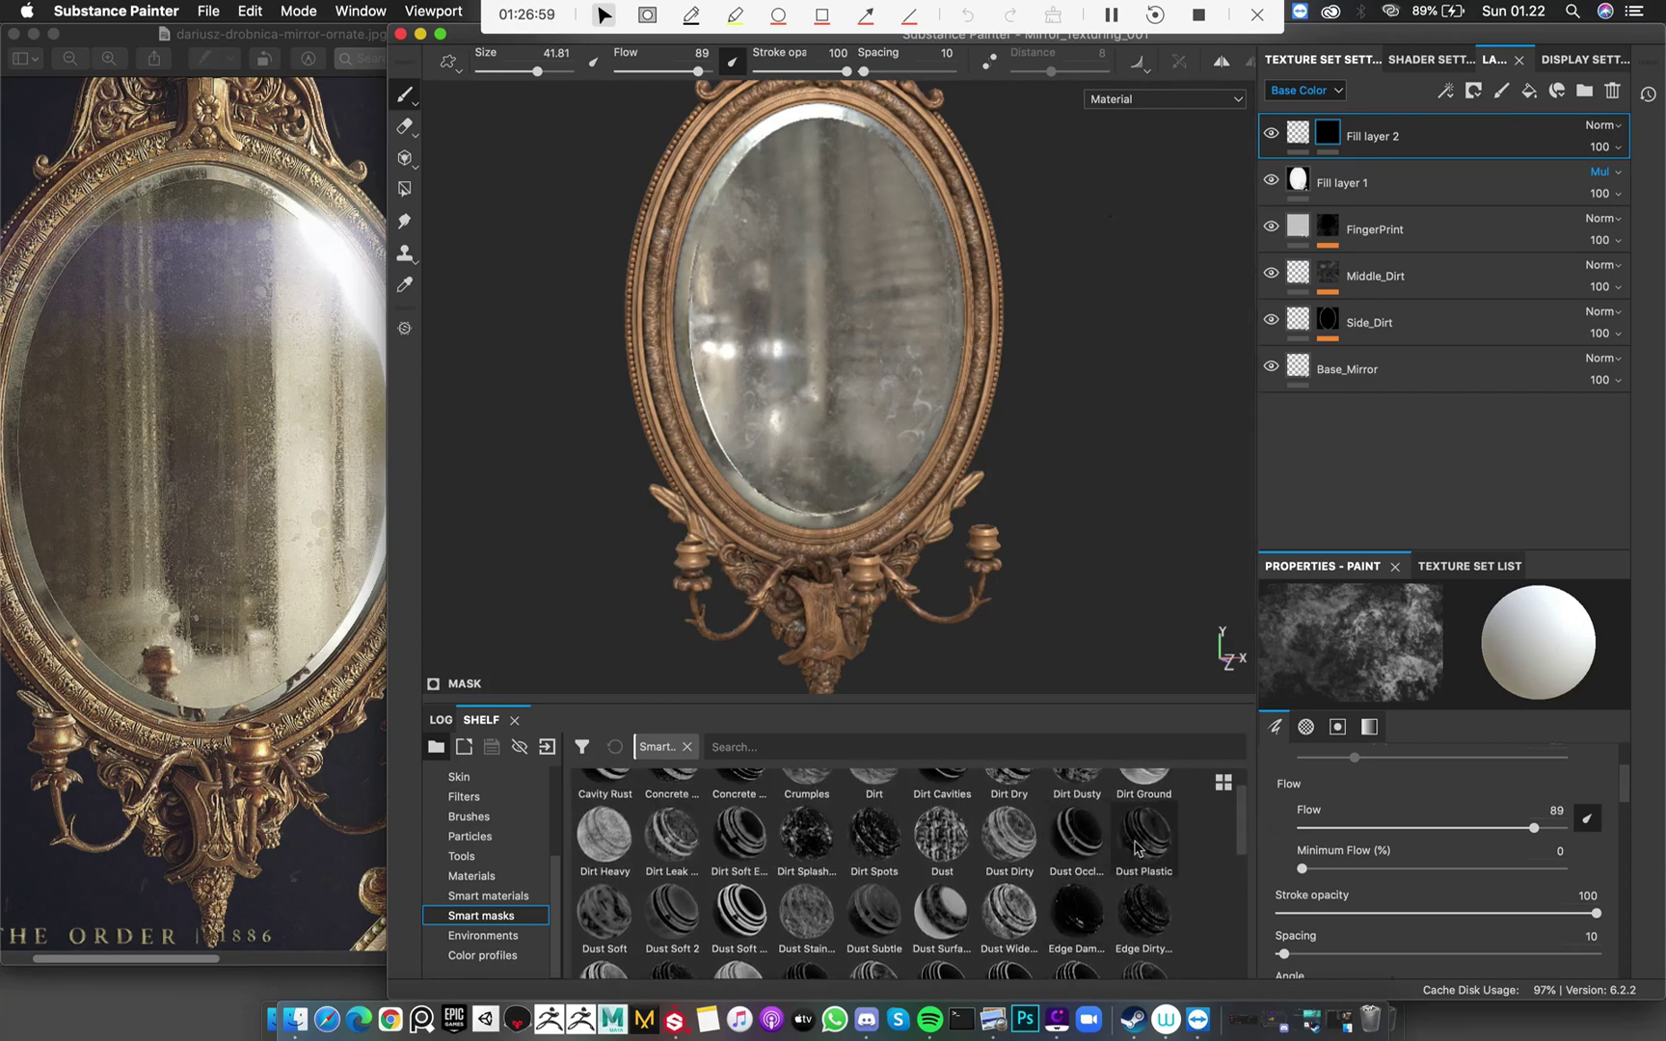
left_click_drag(1136, 849, 1354, 145)
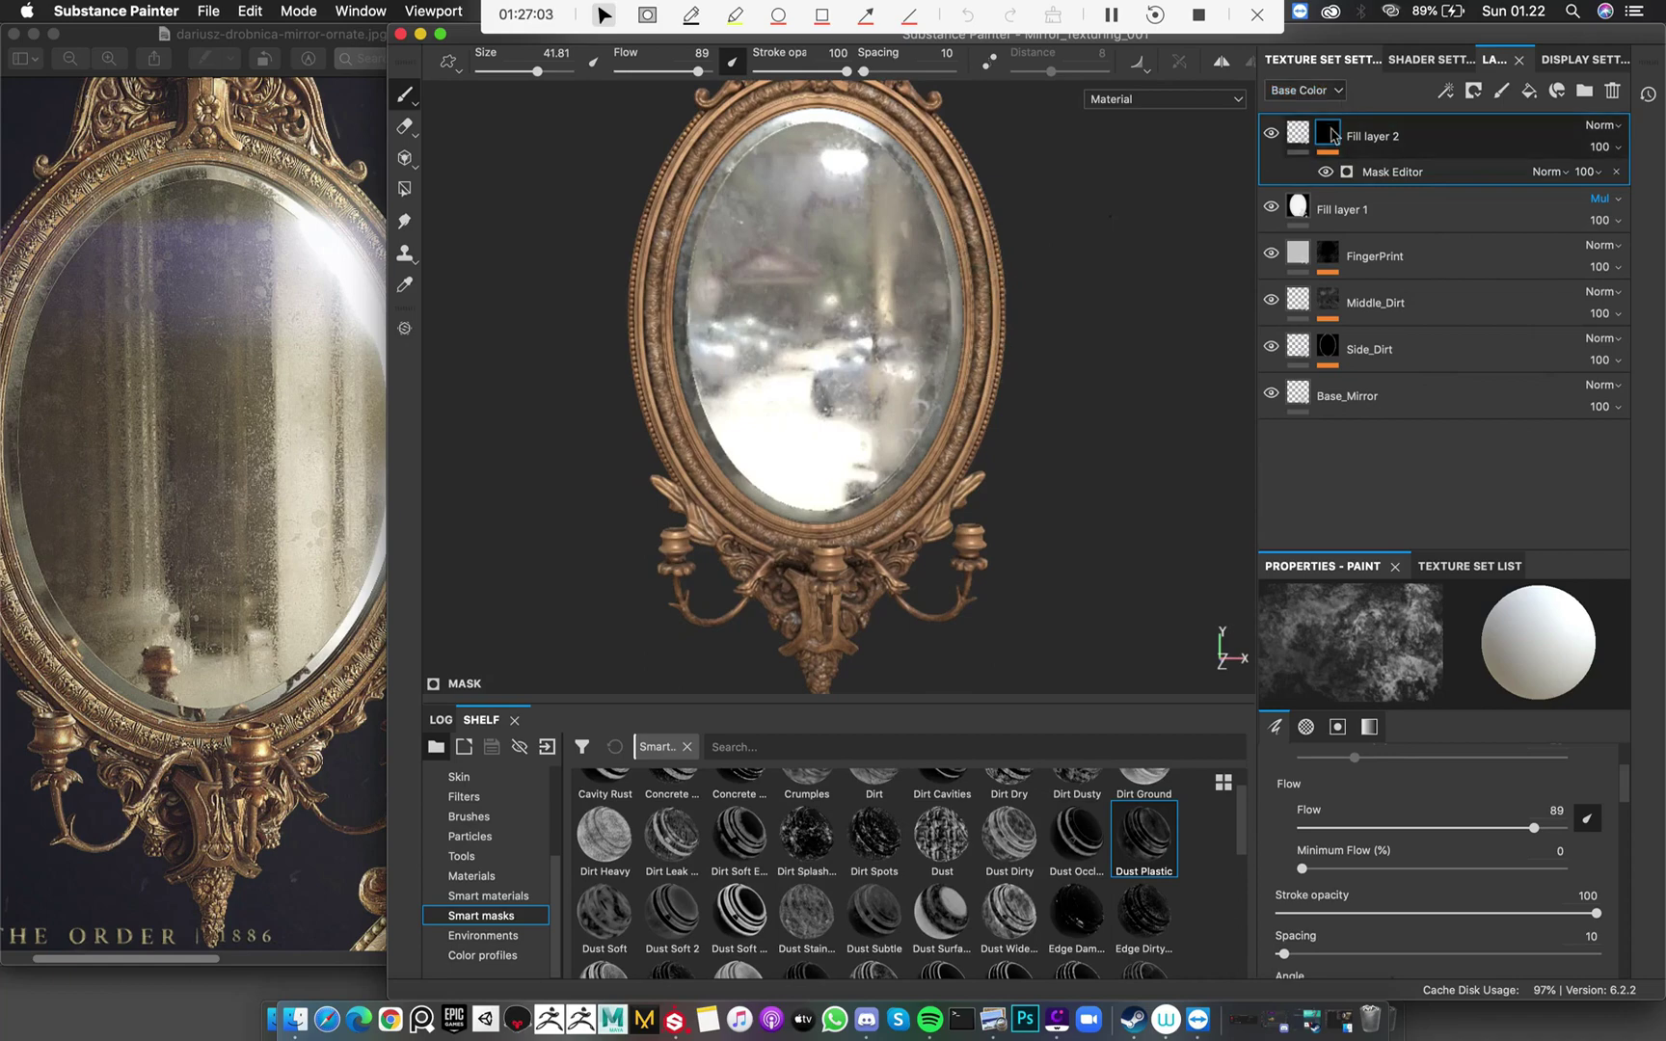
Isolate Fill layer 2's mask in the viewport and set its Mask Editor generator's Global Balance to 0.92
left_click(1328, 134, "alt")
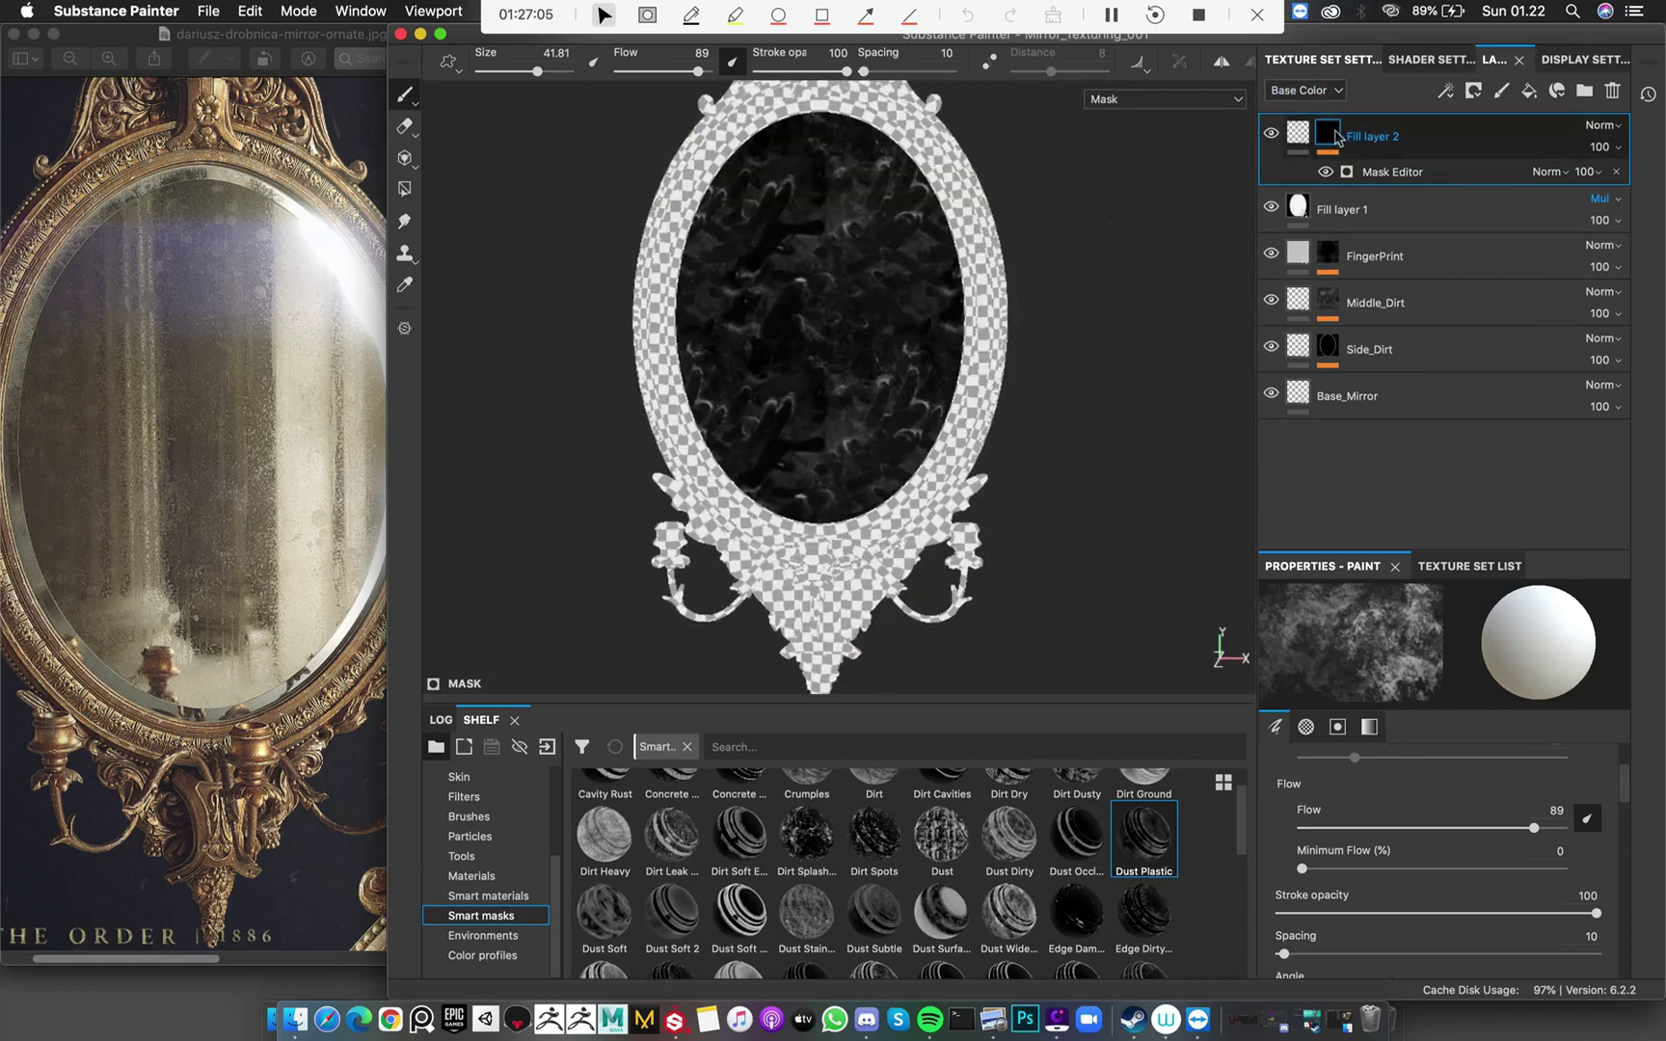
left_click(1305, 138)
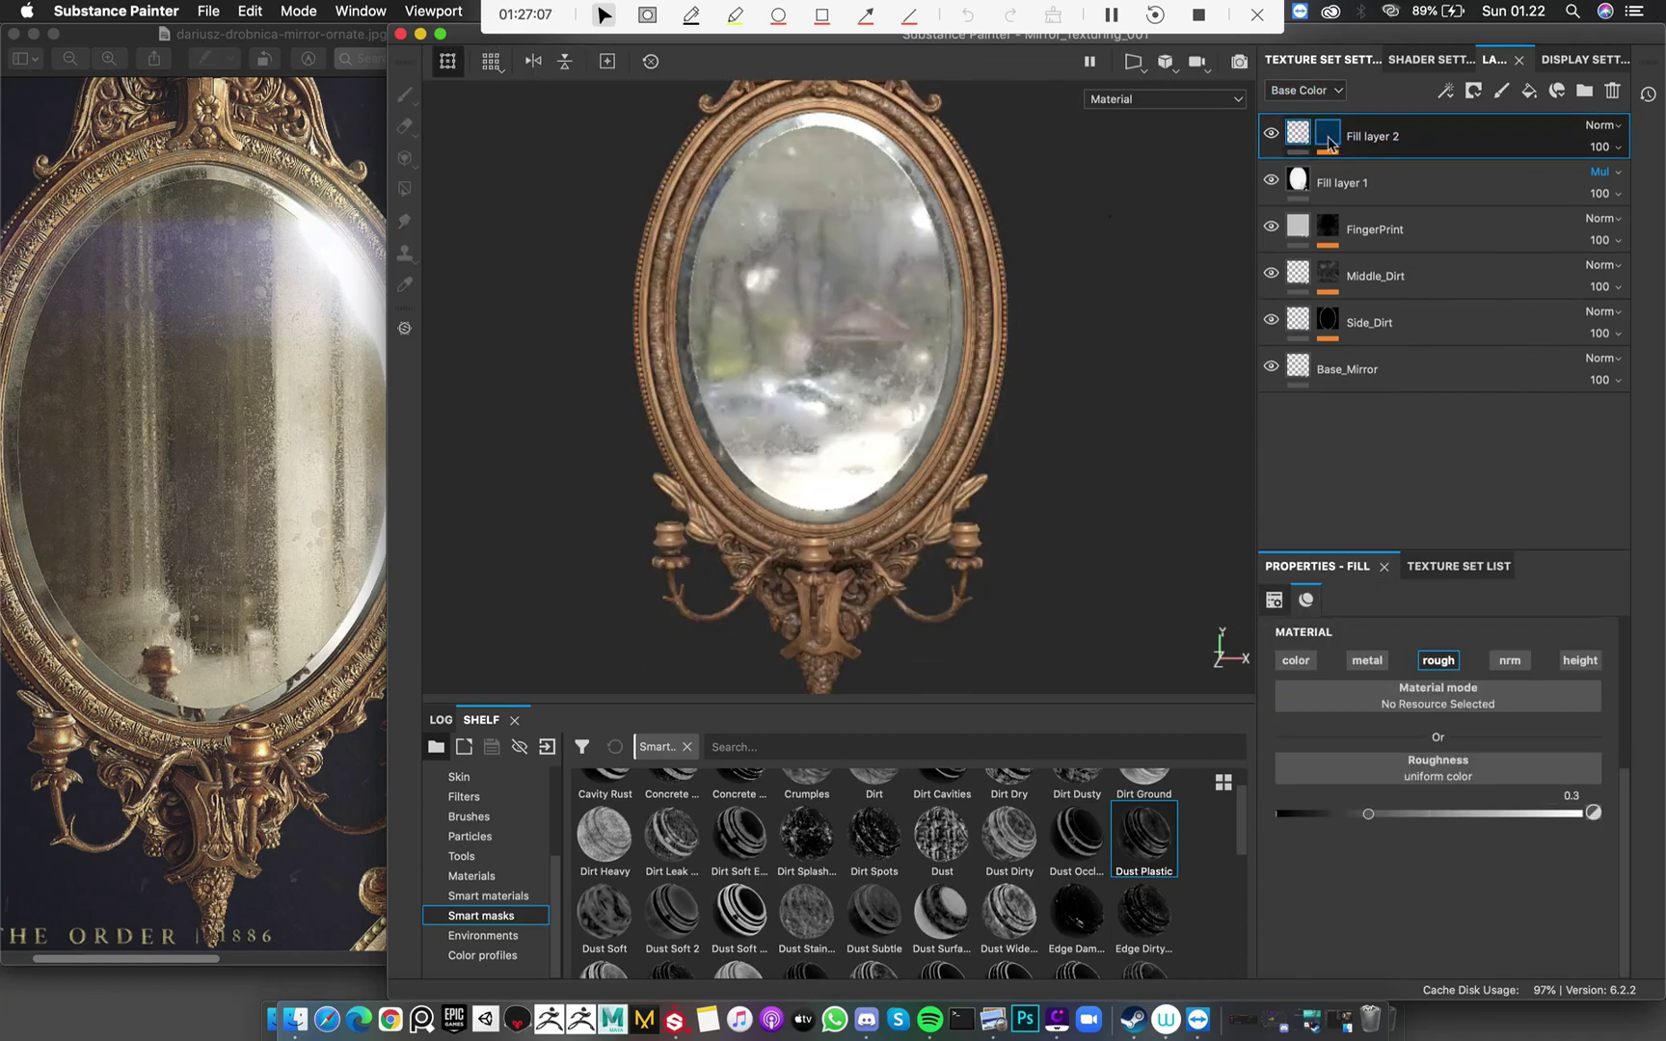
left_click(1329, 139, "alt")
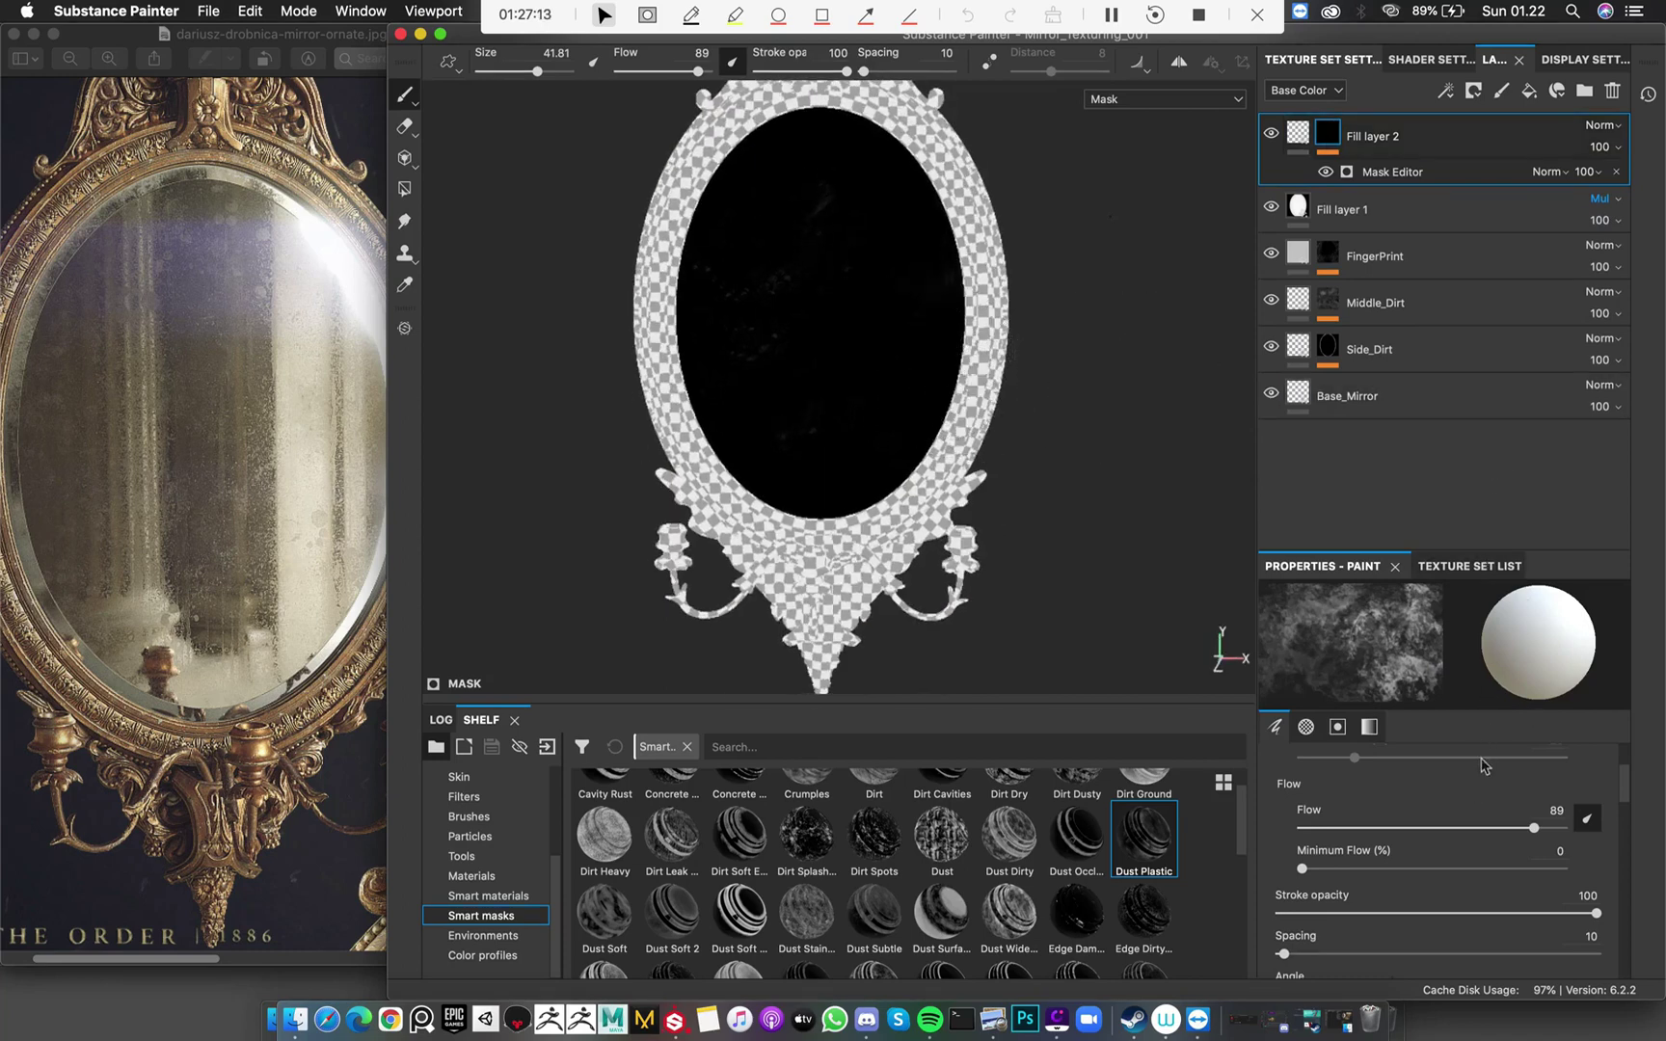
scroll(1475, 800, "up", 3)
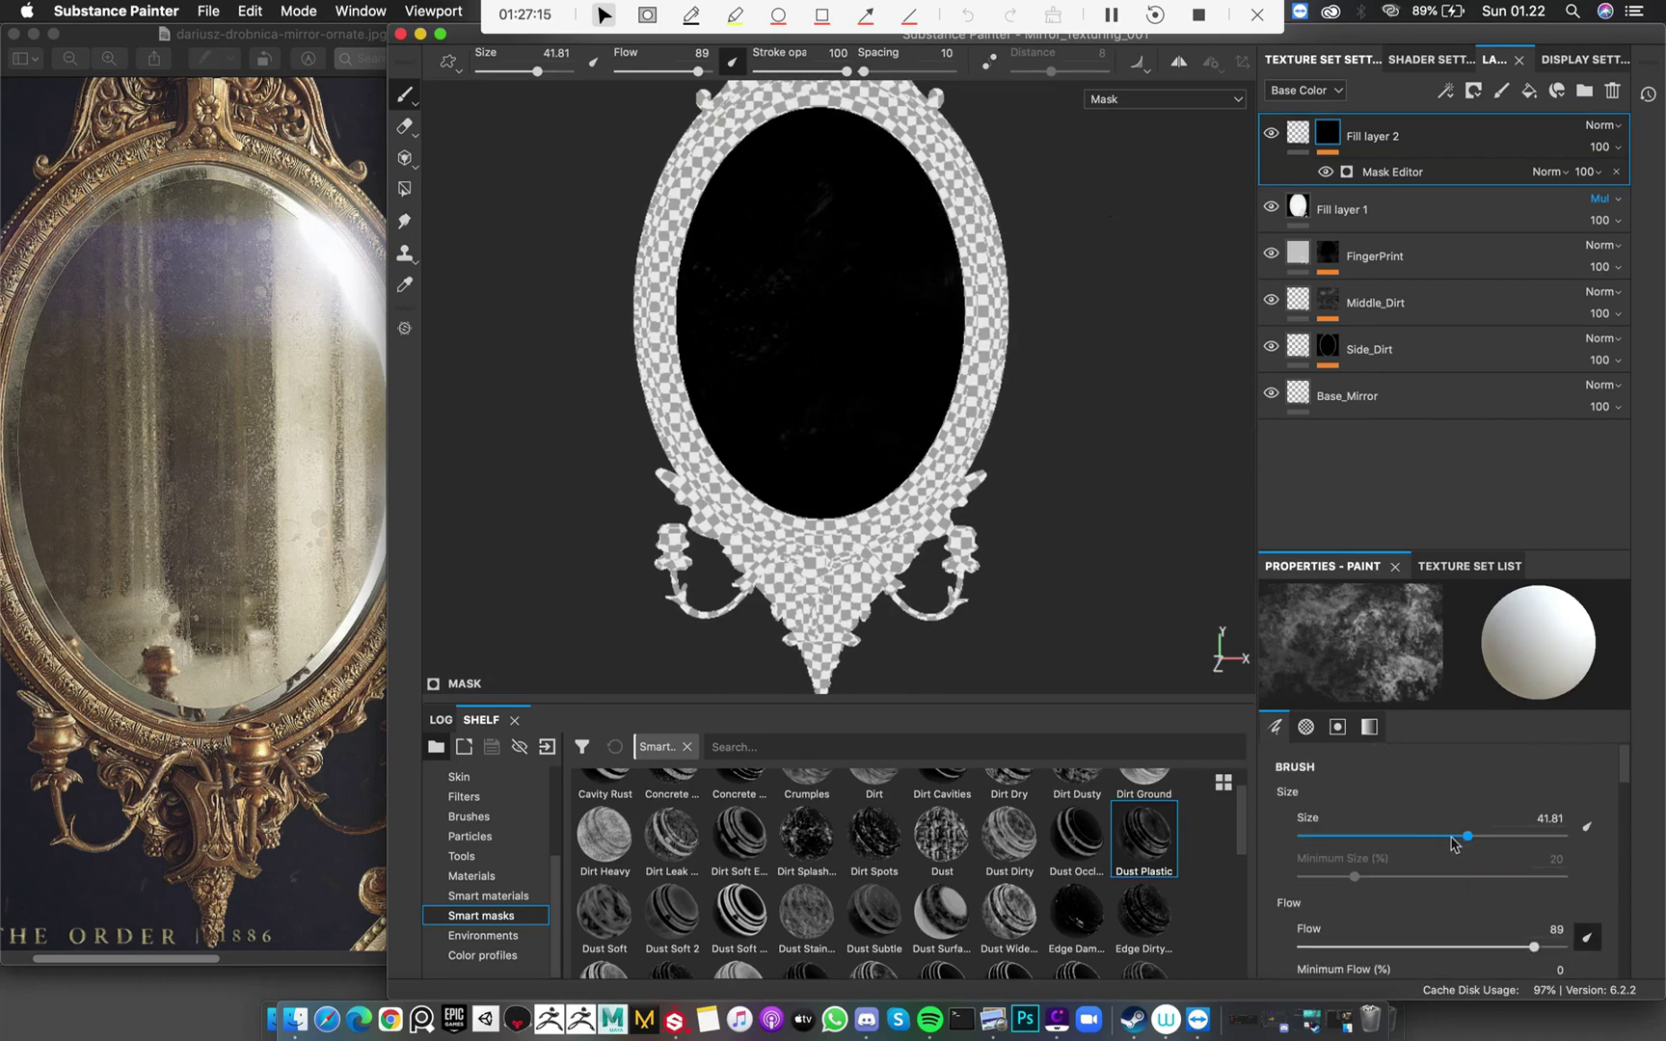
scroll(1452, 844, "down", 8)
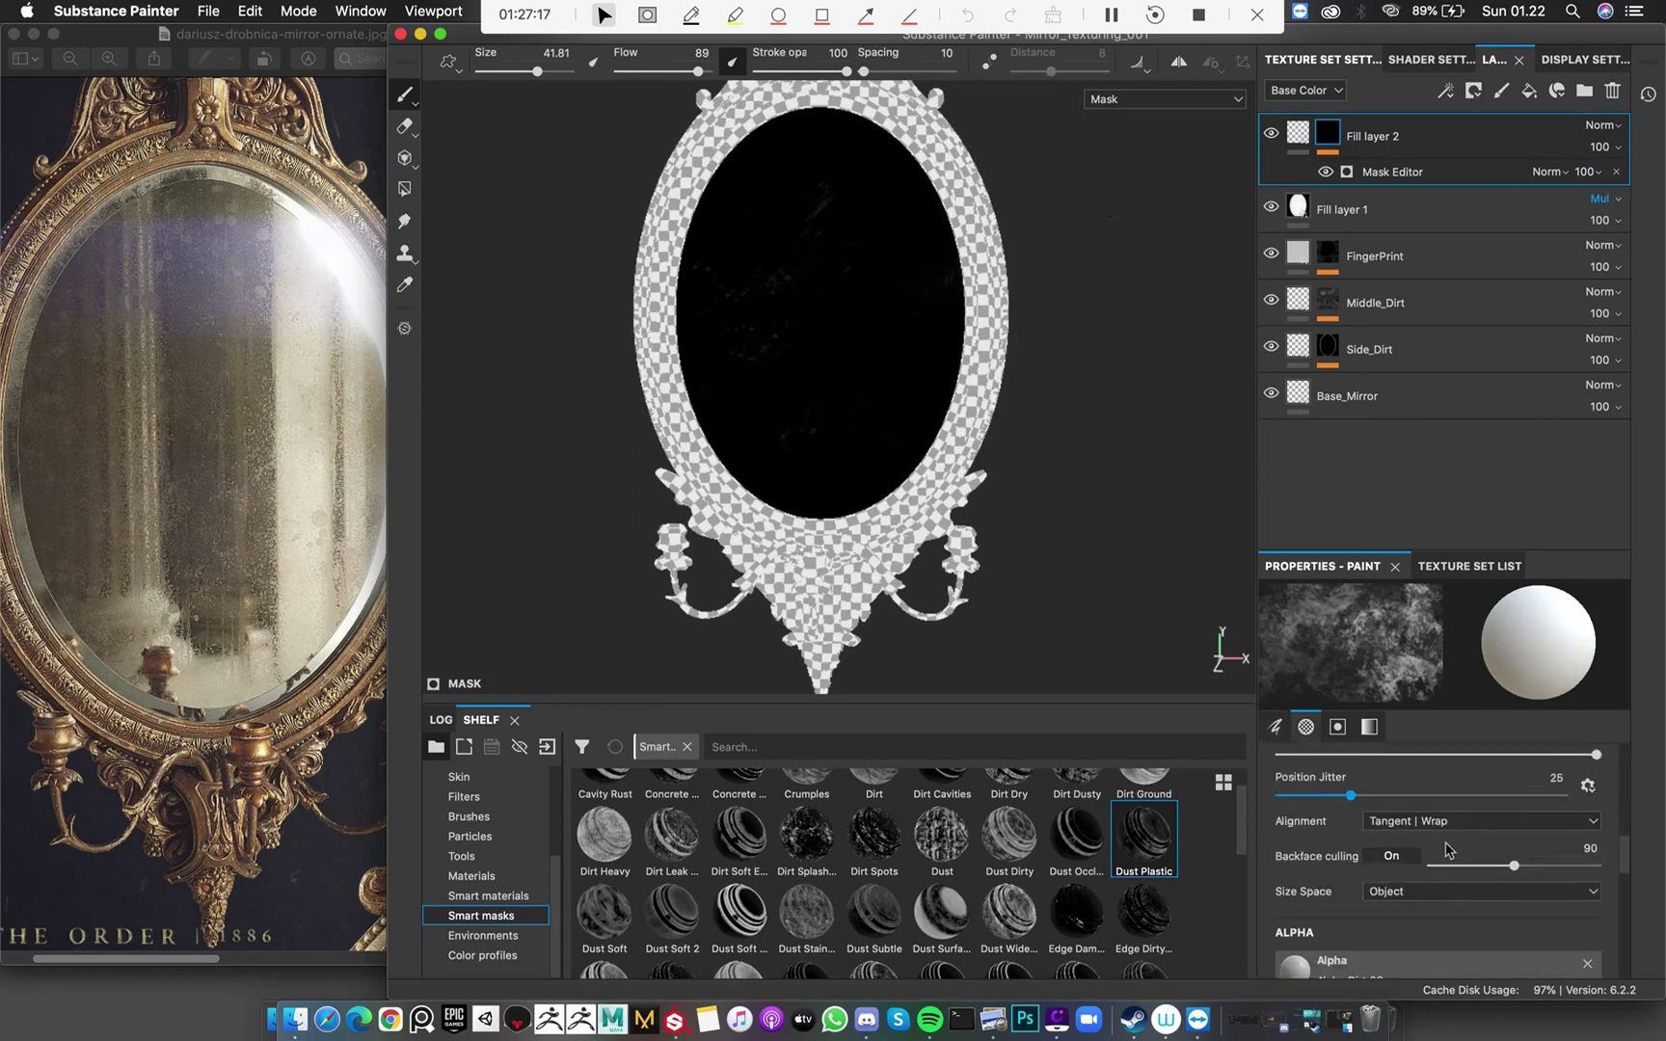
scroll(1445, 849, "up", 6)
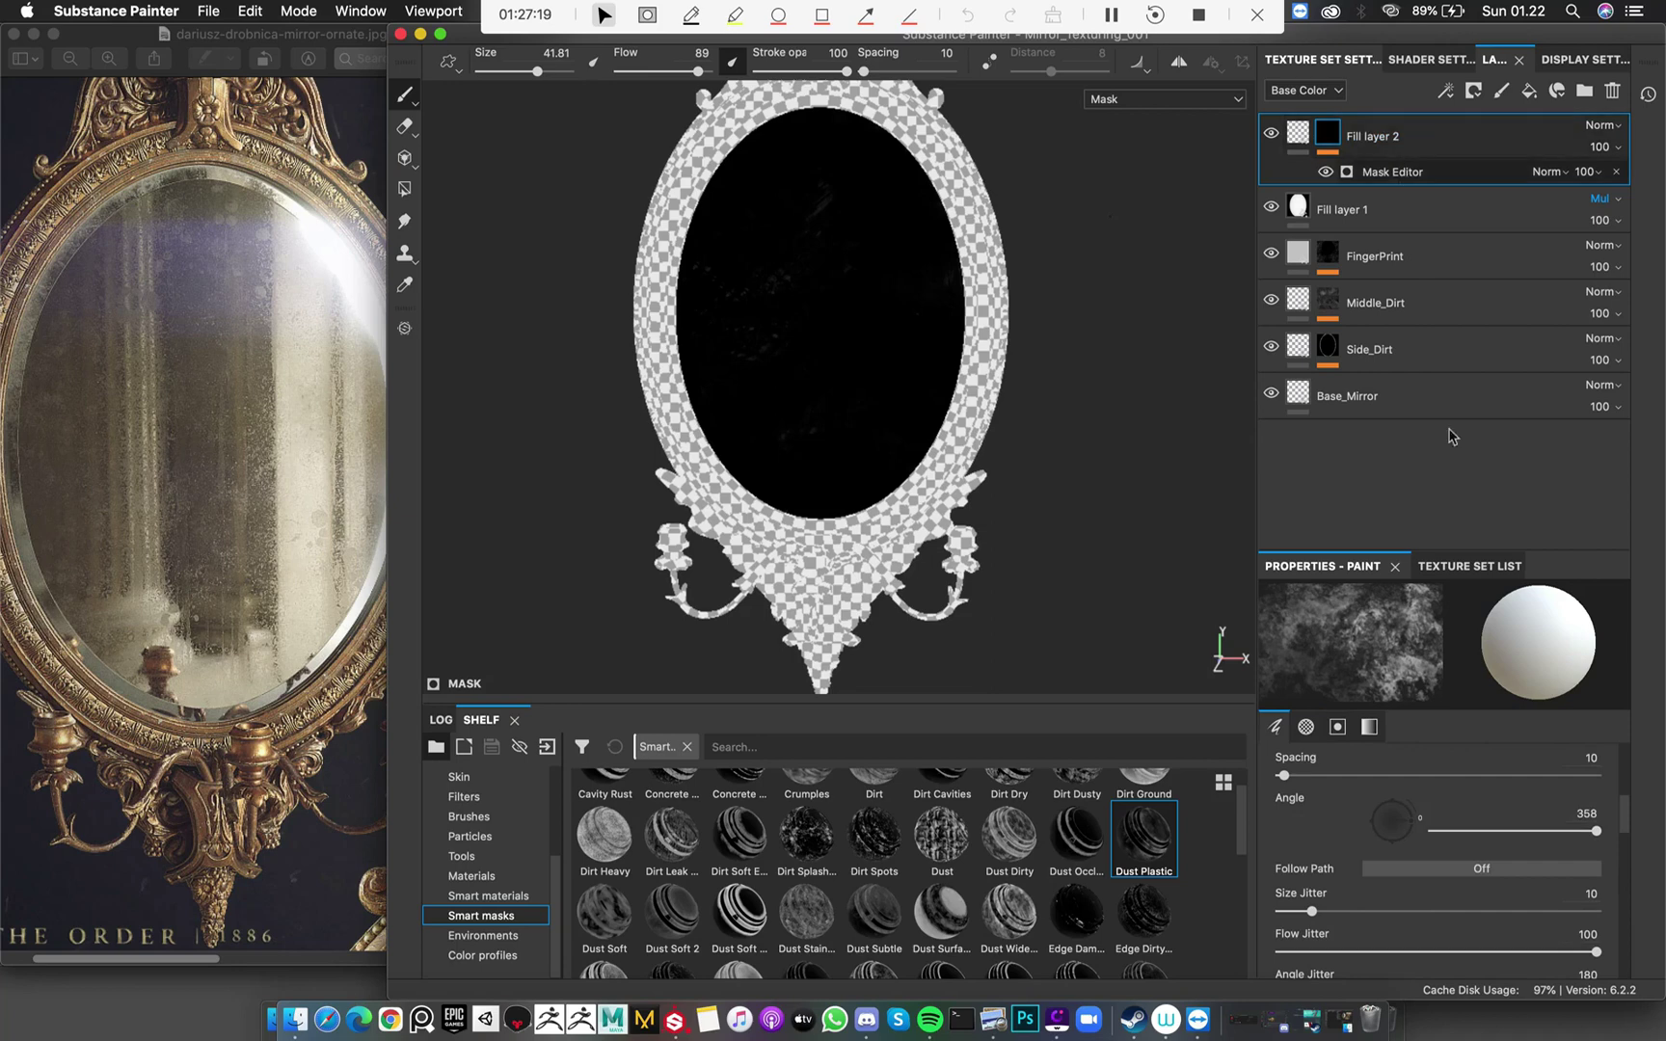
scroll(1394, 882, "down", 5)
scroll(1402, 876, "up", 6)
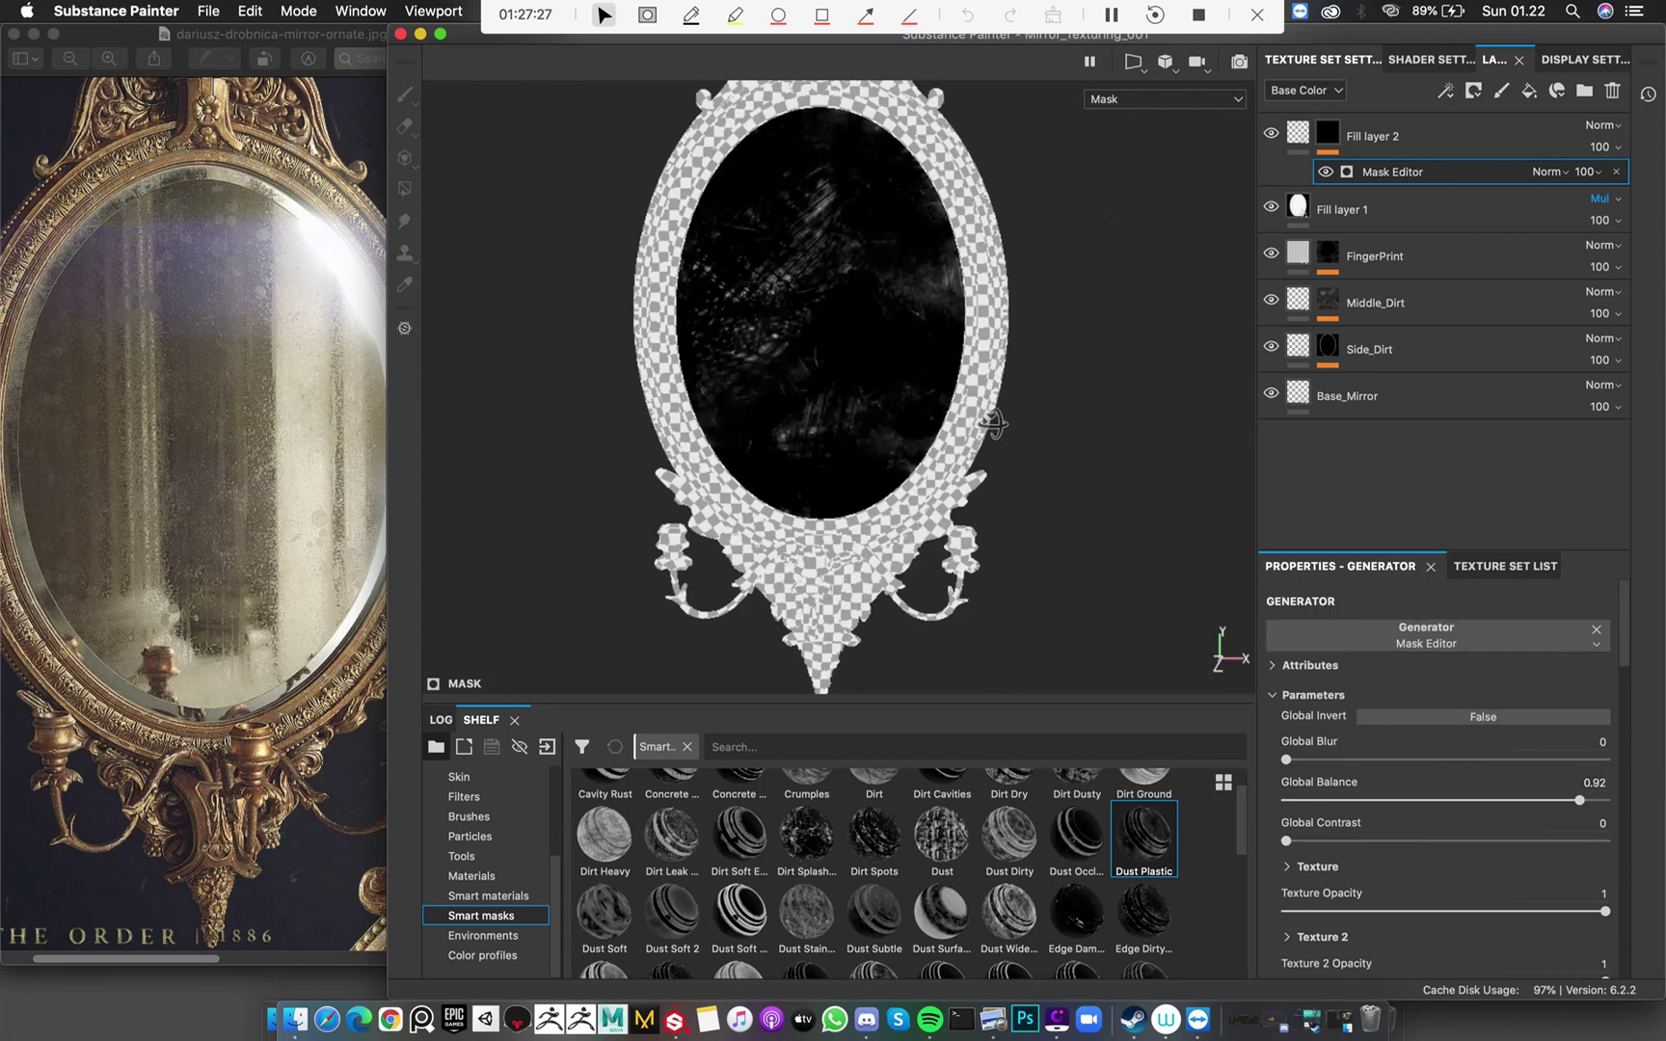
Examine the new roughness dirt on the mirror glass up close and from a distance, under different angles and environment lighting
left_click_drag(993, 422, 1015, 417, "alt")
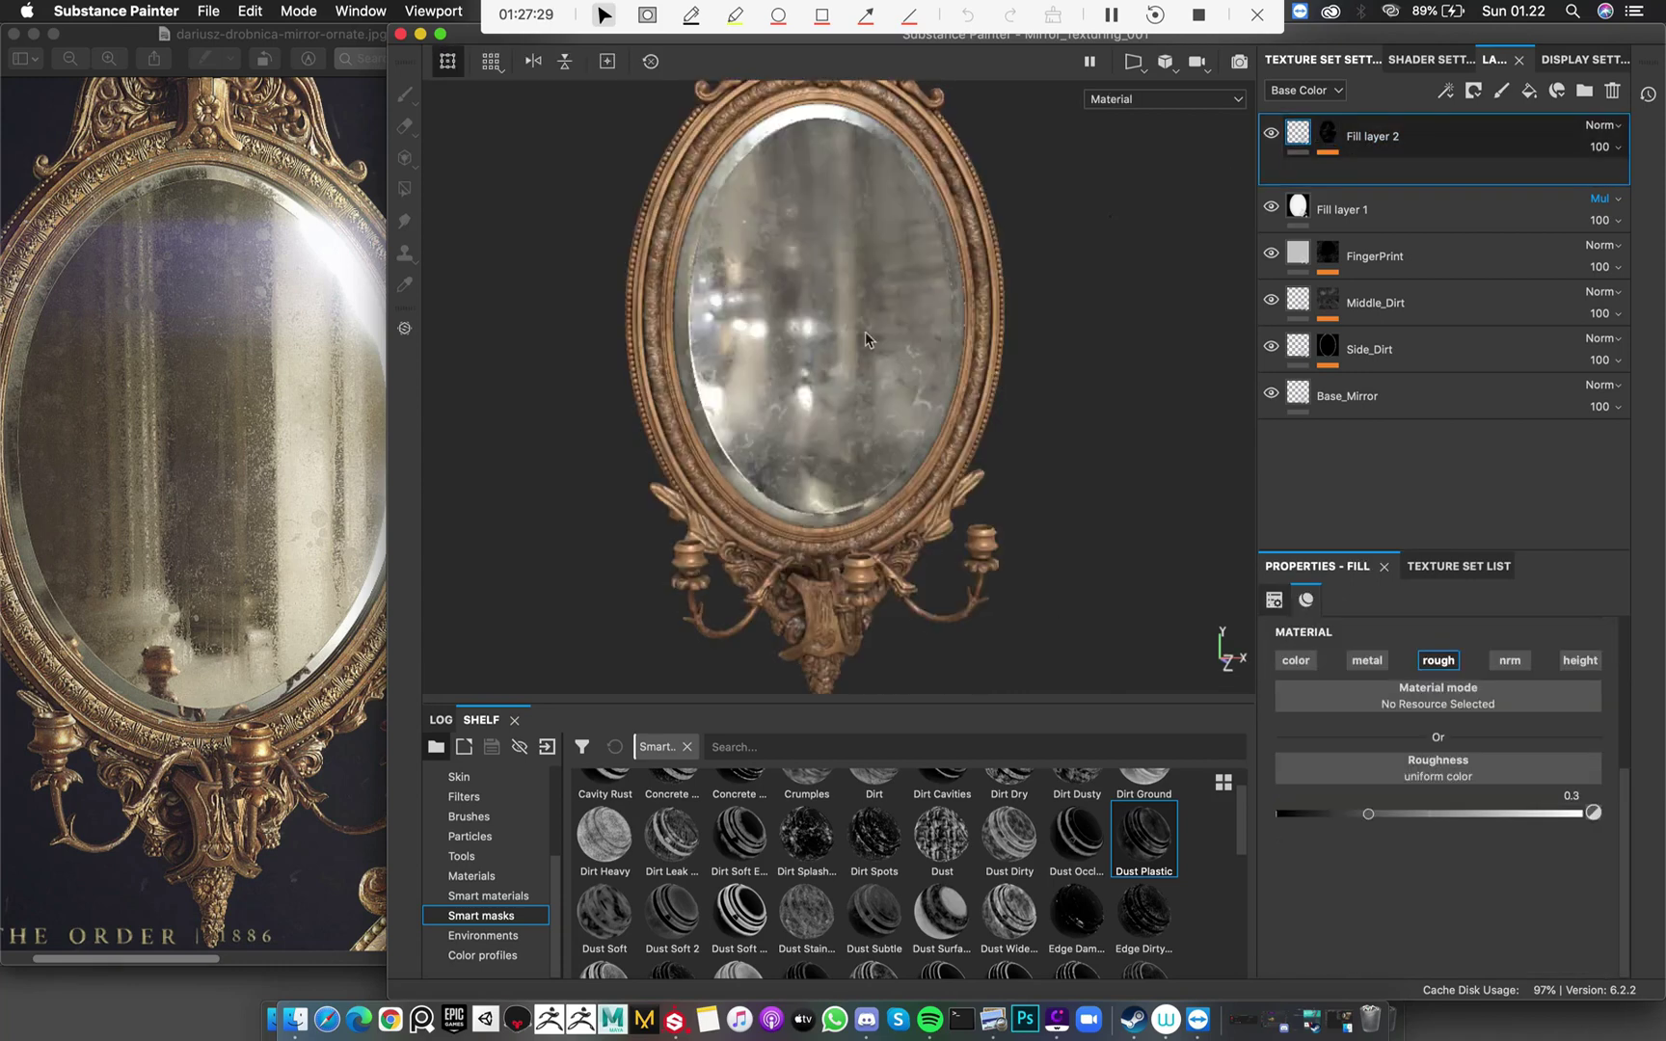
mouse_move(868, 332)
left_mouse_down("alt")
mouse_move(837, 311)
mouse_move(858, 276)
mouse_move(850, 321)
mouse_move(911, 298)
mouse_move(876, 307)
left_mouse_up("alt")
scroll(875, 306, "up", 5)
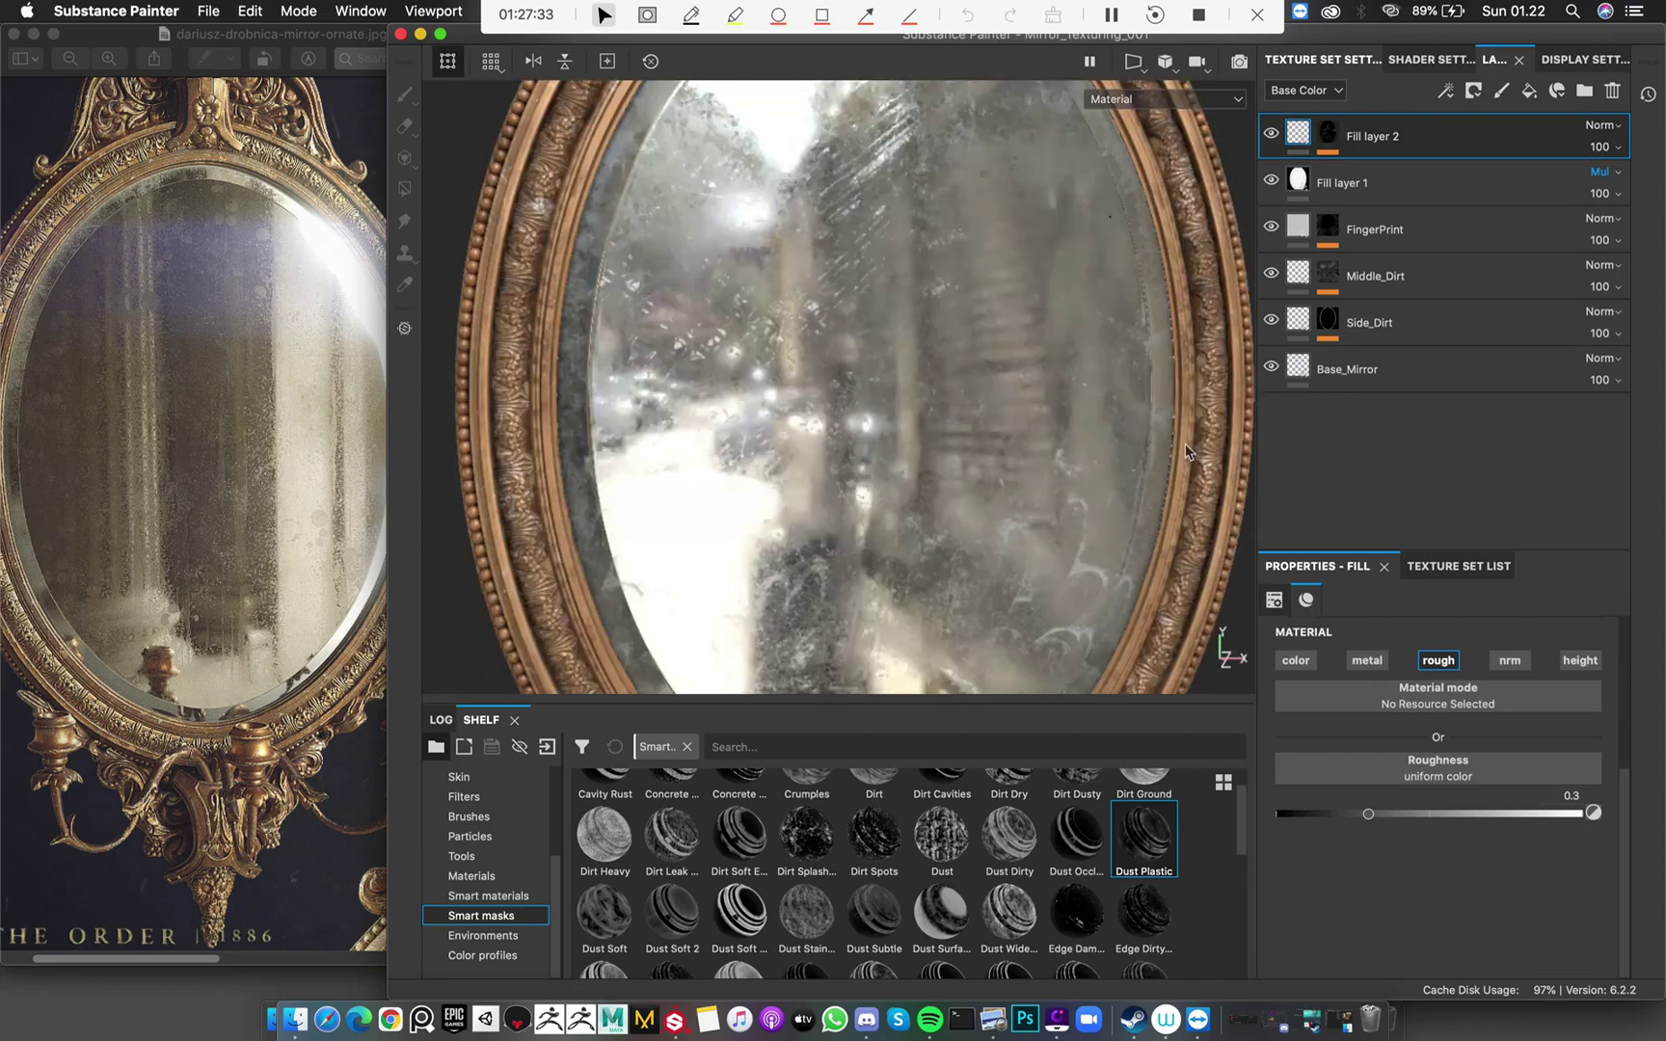
middle_click_drag(877, 306, 892, 352, "alt")
scroll(771, 290, "down", 5)
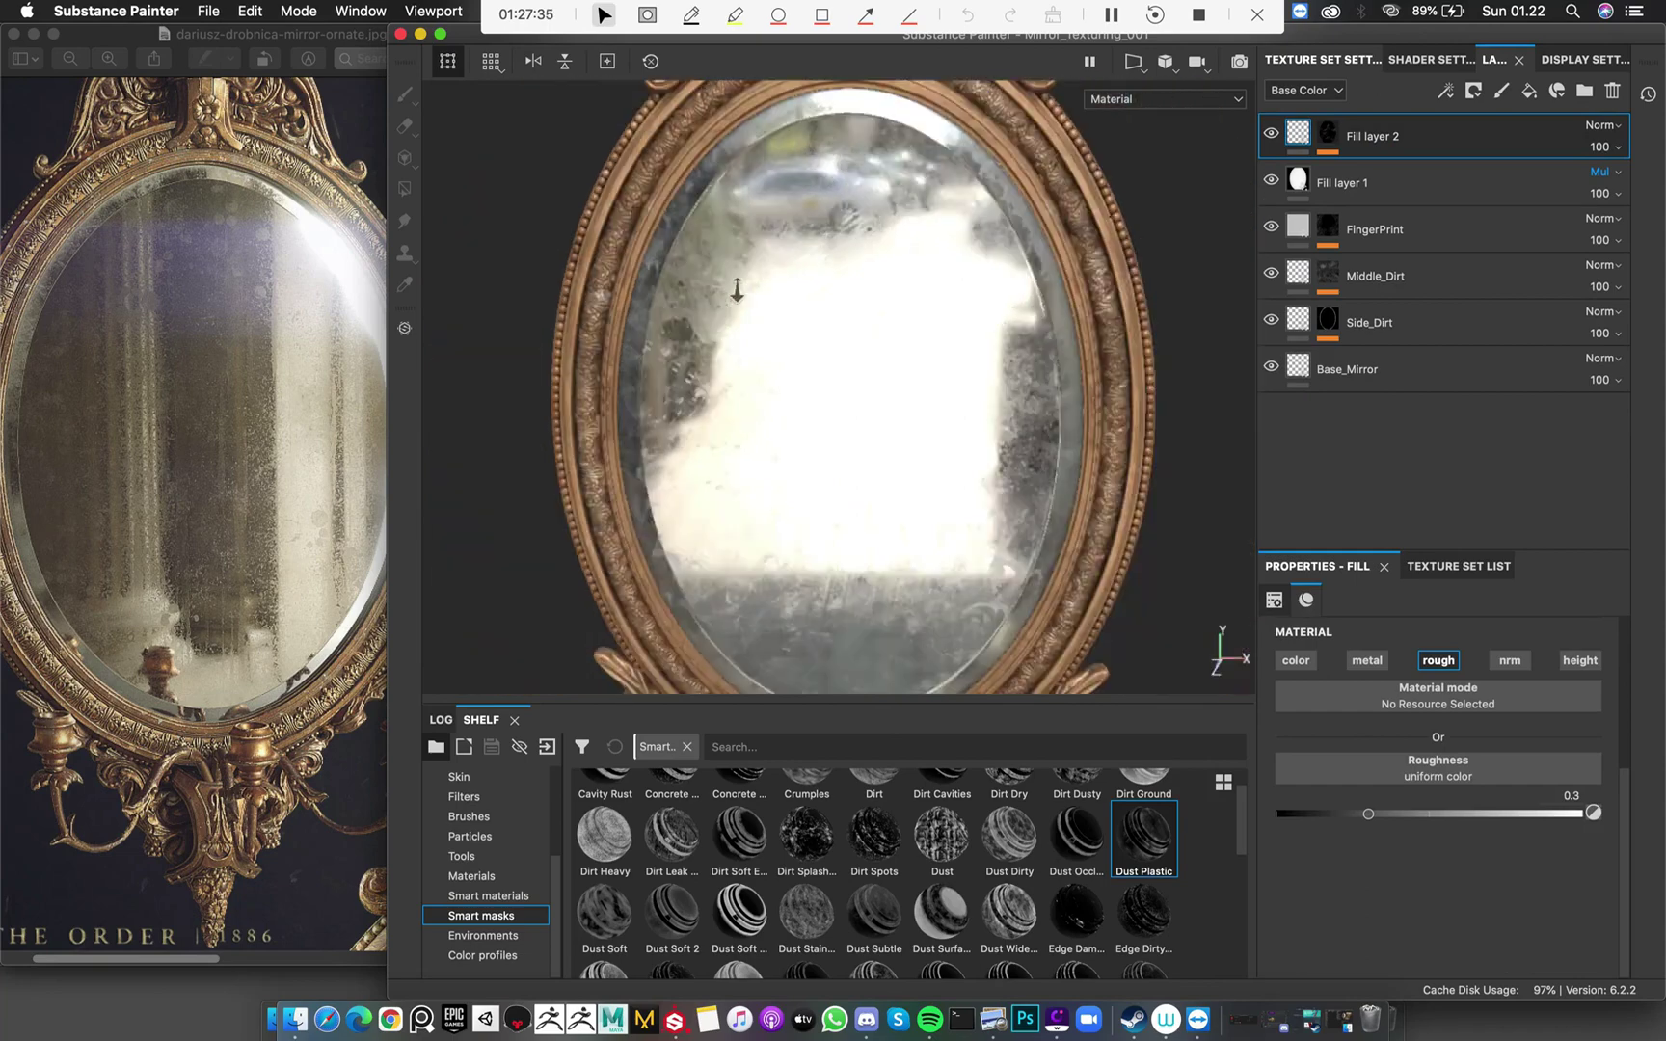
mouse_move(737, 279)
left_mouse_down("alt")
mouse_move(915, 395)
mouse_move(848, 319)
mouse_move(750, 294)
left_mouse_up("alt")
right_click_drag(750, 294, 850, 151, "shift")
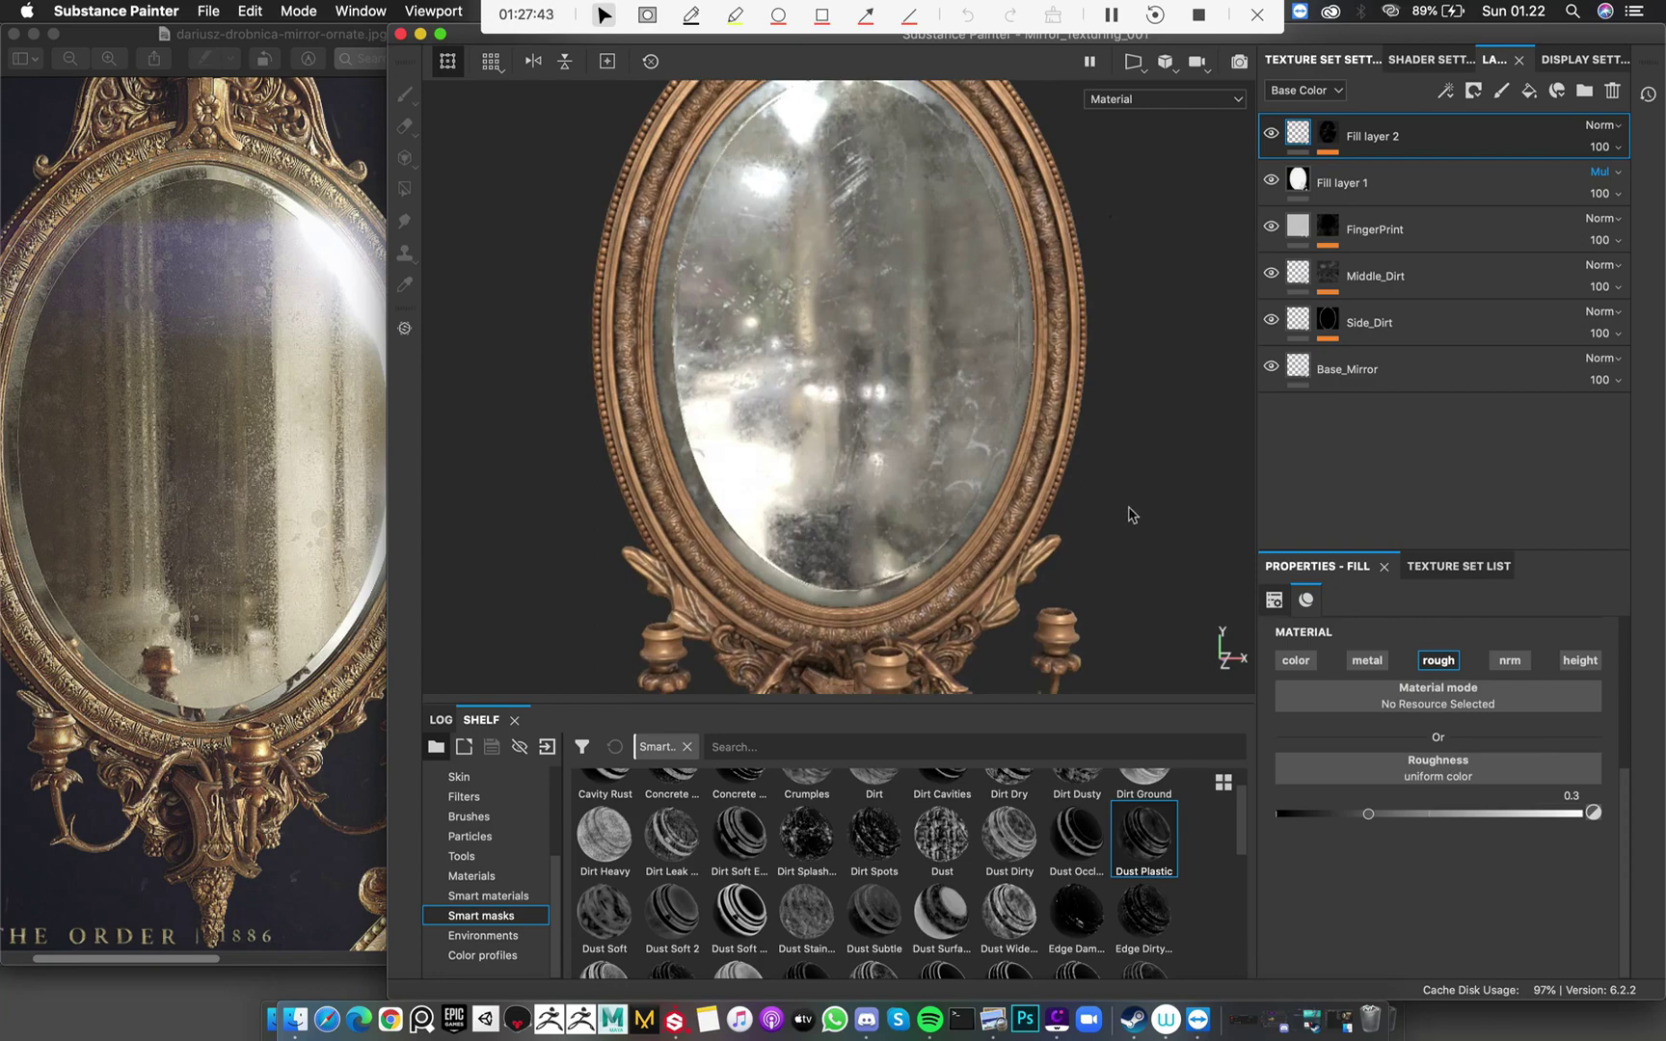
left_click_drag(1131, 515, 781, 307, "alt")
scroll(959, 421, "down", 5)
scroll(960, 454, "up", 3)
left_click_drag(959, 454, 871, 428, "alt")
scroll(804, 399, "up", 3)
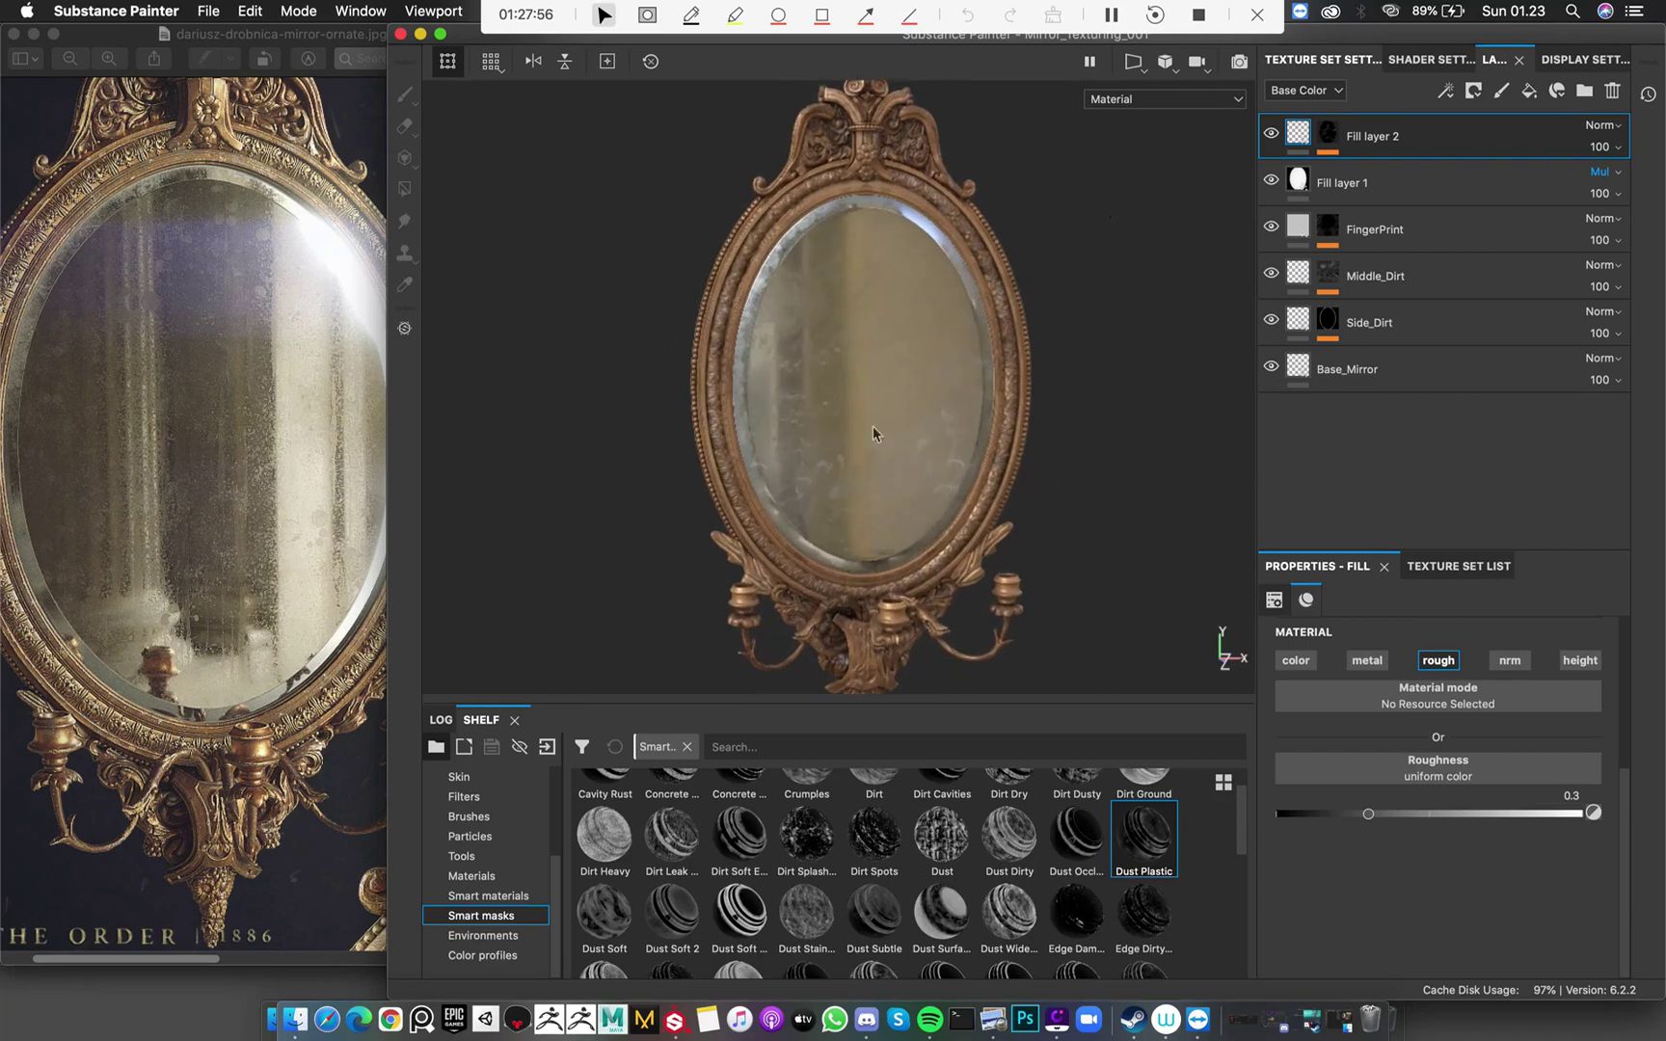
left_click(1438, 62)
left_click(1496, 61)
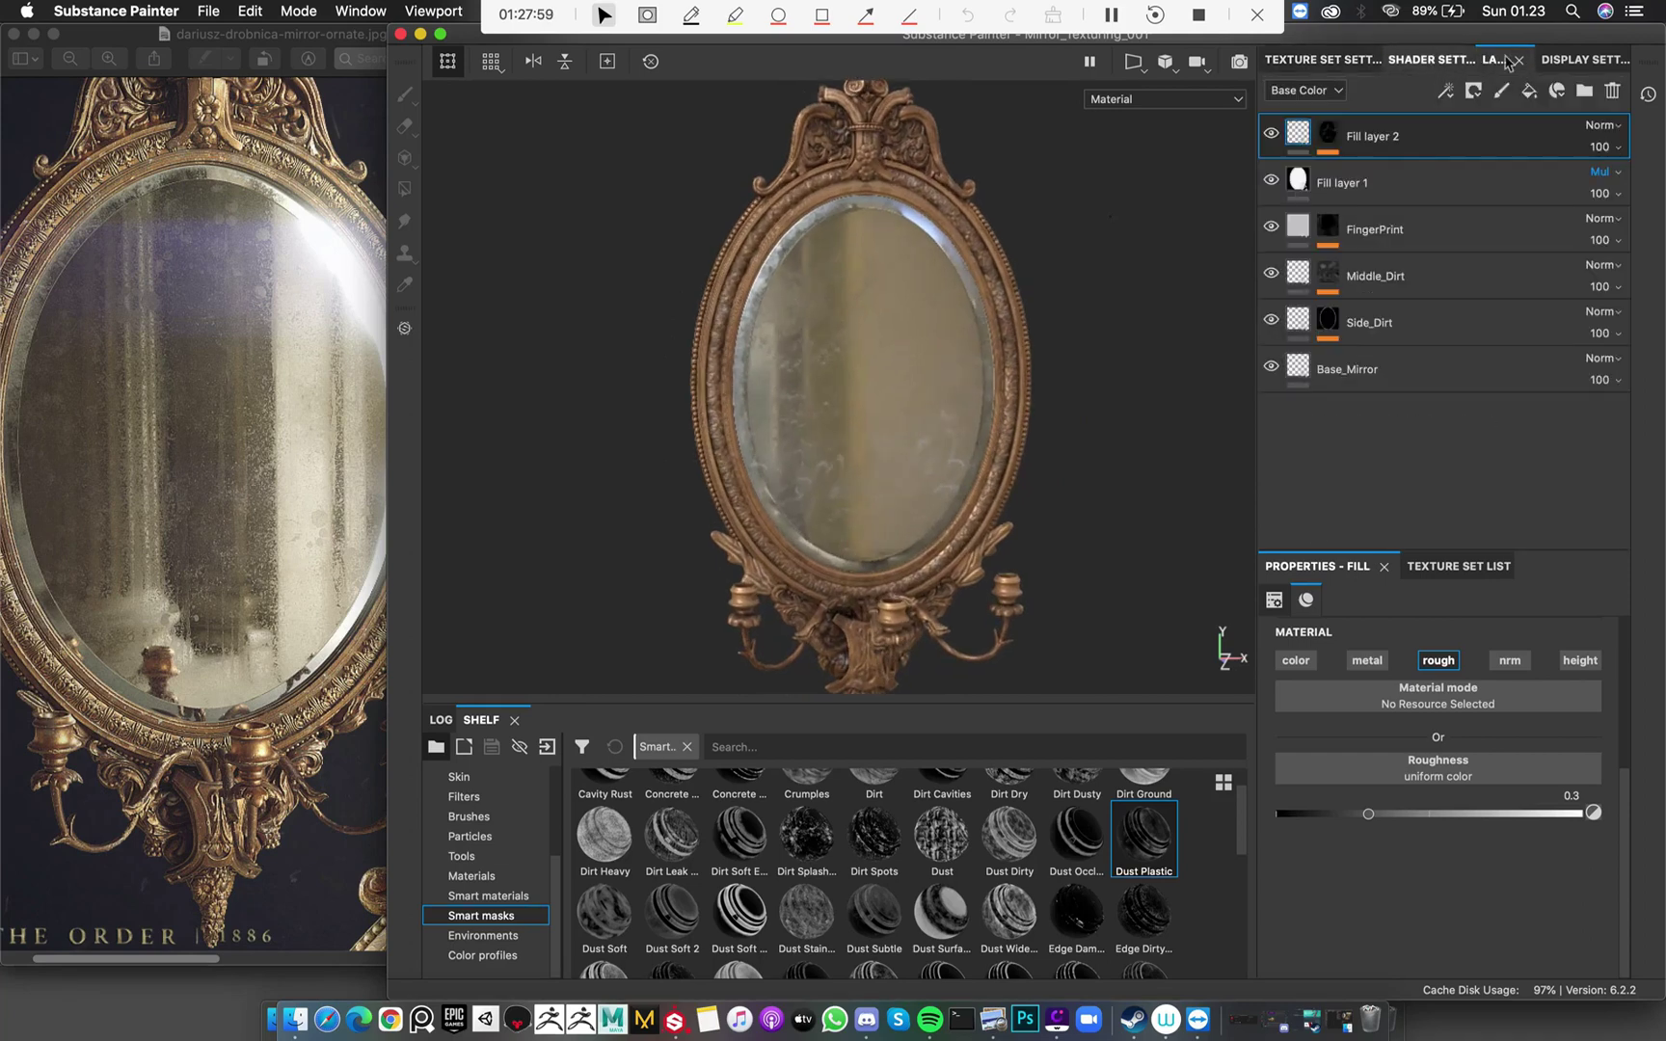
left_click(1436, 60)
left_click(1494, 60)
Switch to the reference photo in Preview and examine the worn gold surface of the front candle holder up close
left_click(56, 386)
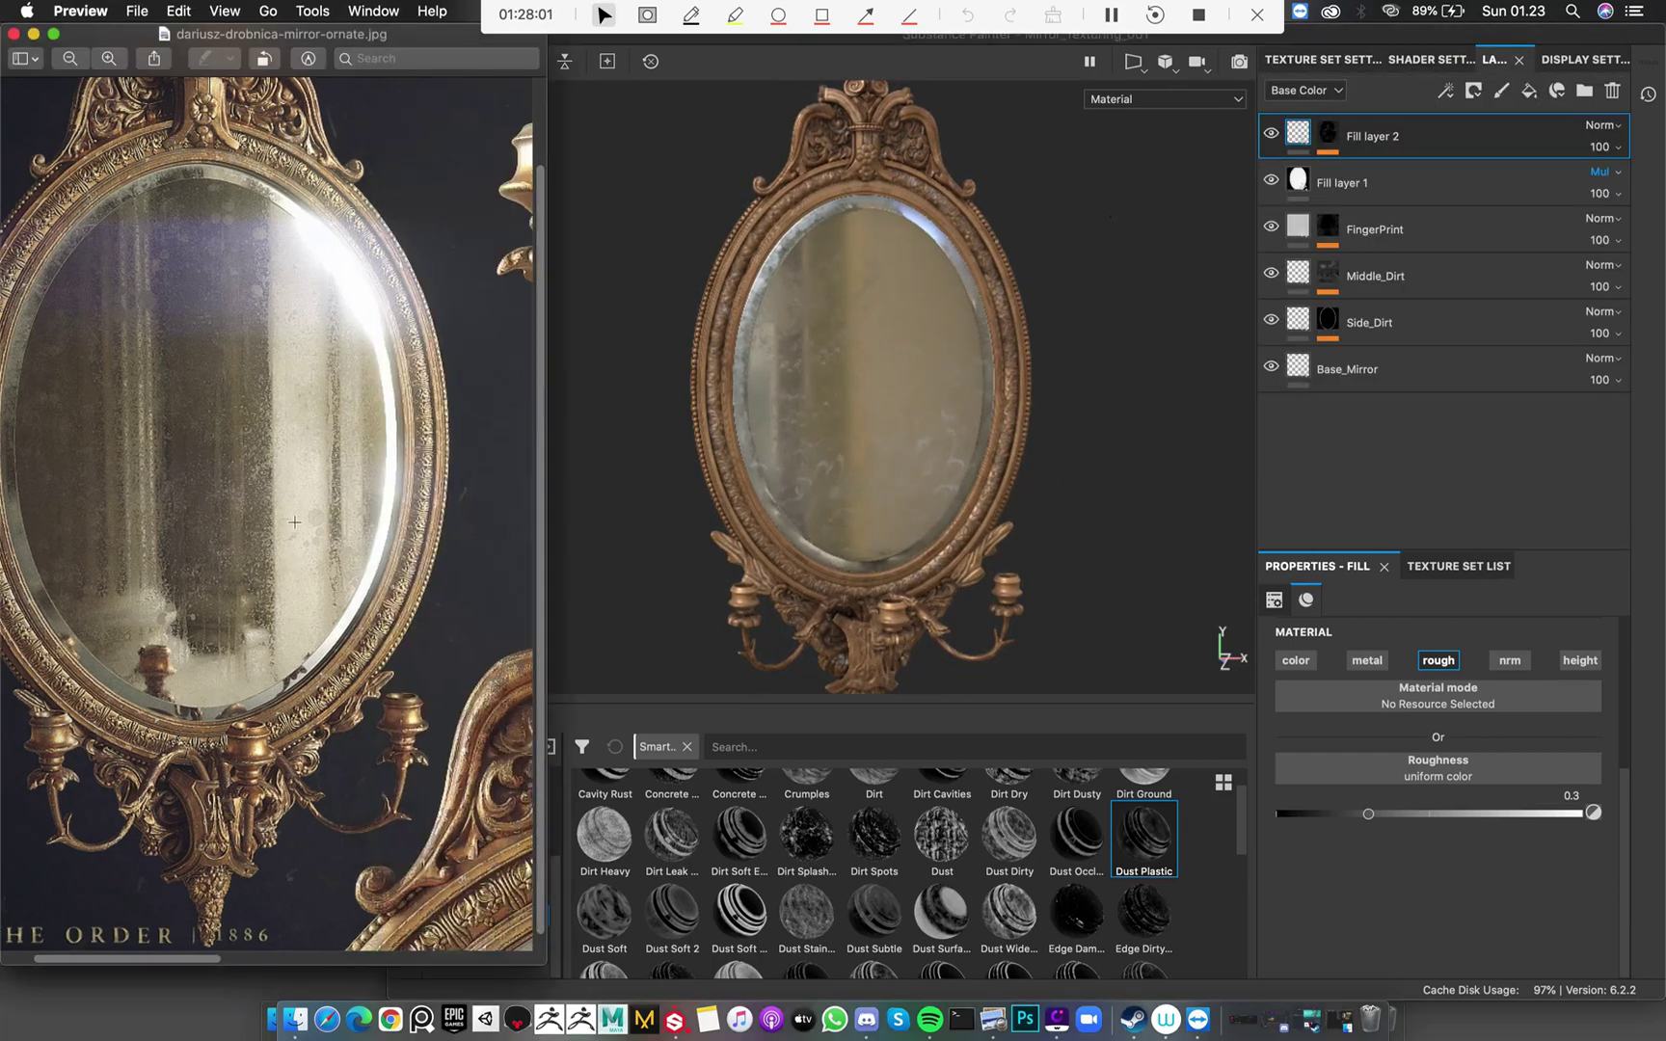
scroll(289, 290, "up", 5)
scroll(337, 183, "right", 3)
scroll(332, 185, "right", 3)
scroll(333, 185, "up", 2)
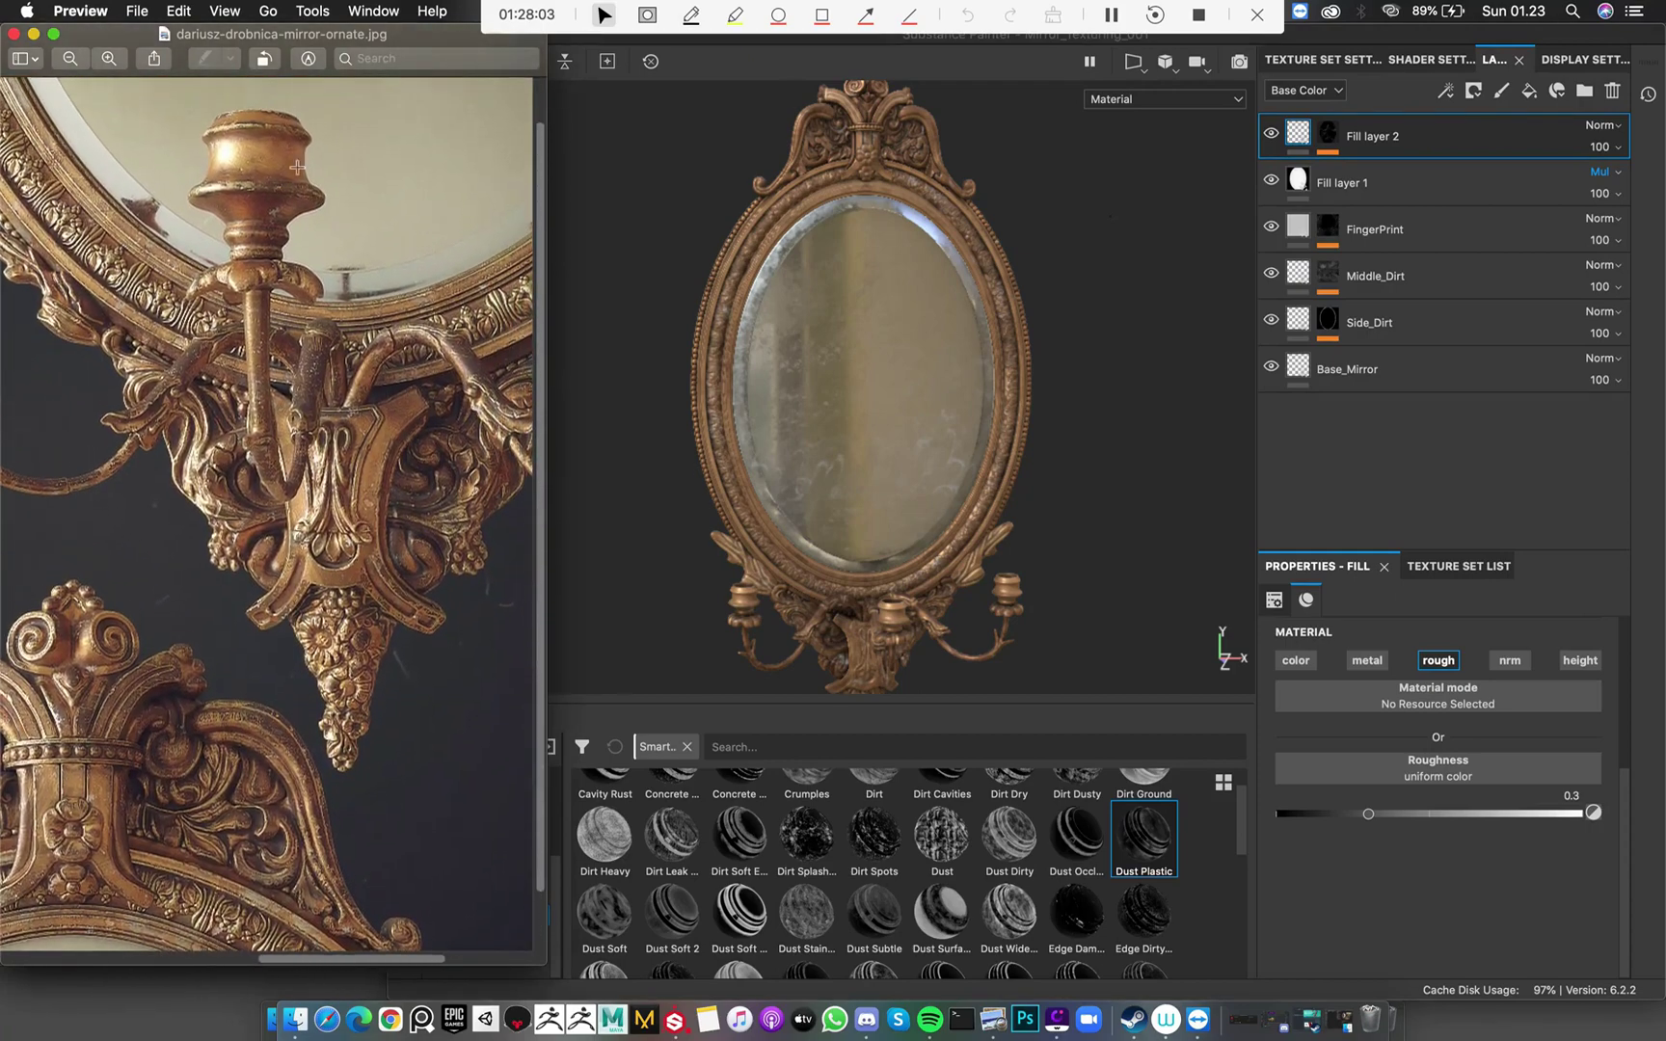
scroll(265, 209, "up", 5)
scroll(266, 208, "up", 3)
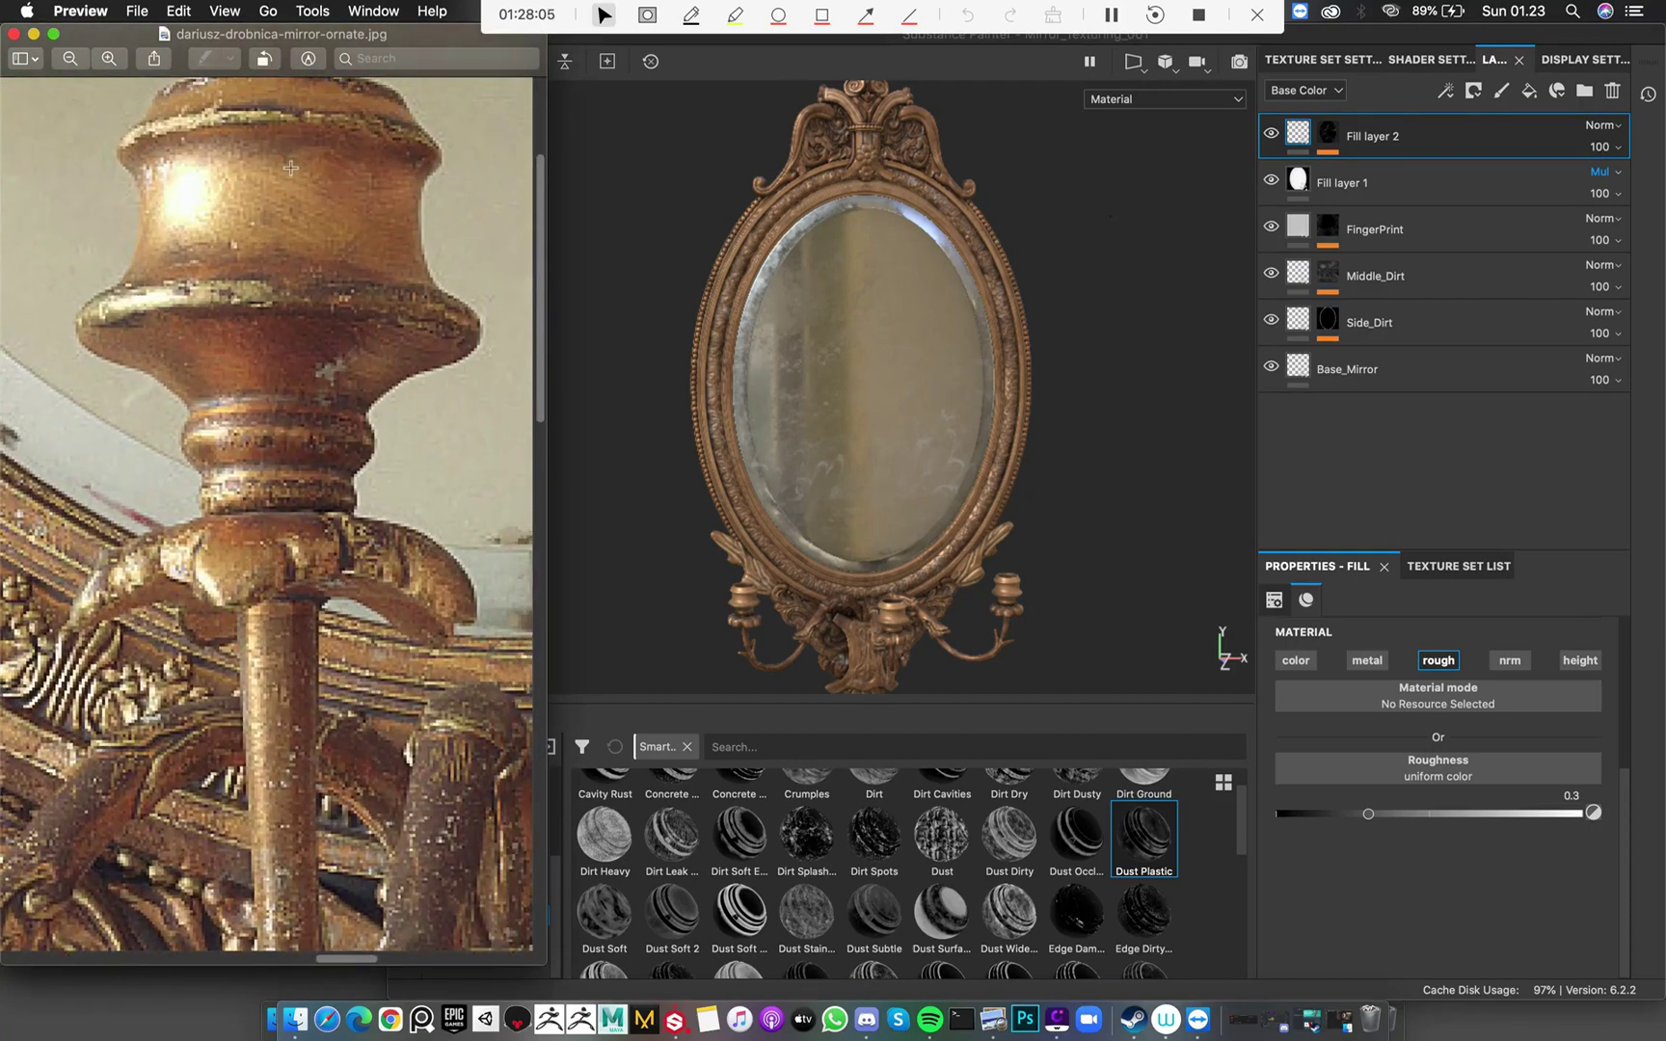
Return to Substance Painter and compare the model's candle holder closely with the one in the reference photo
left_click(978, 546)
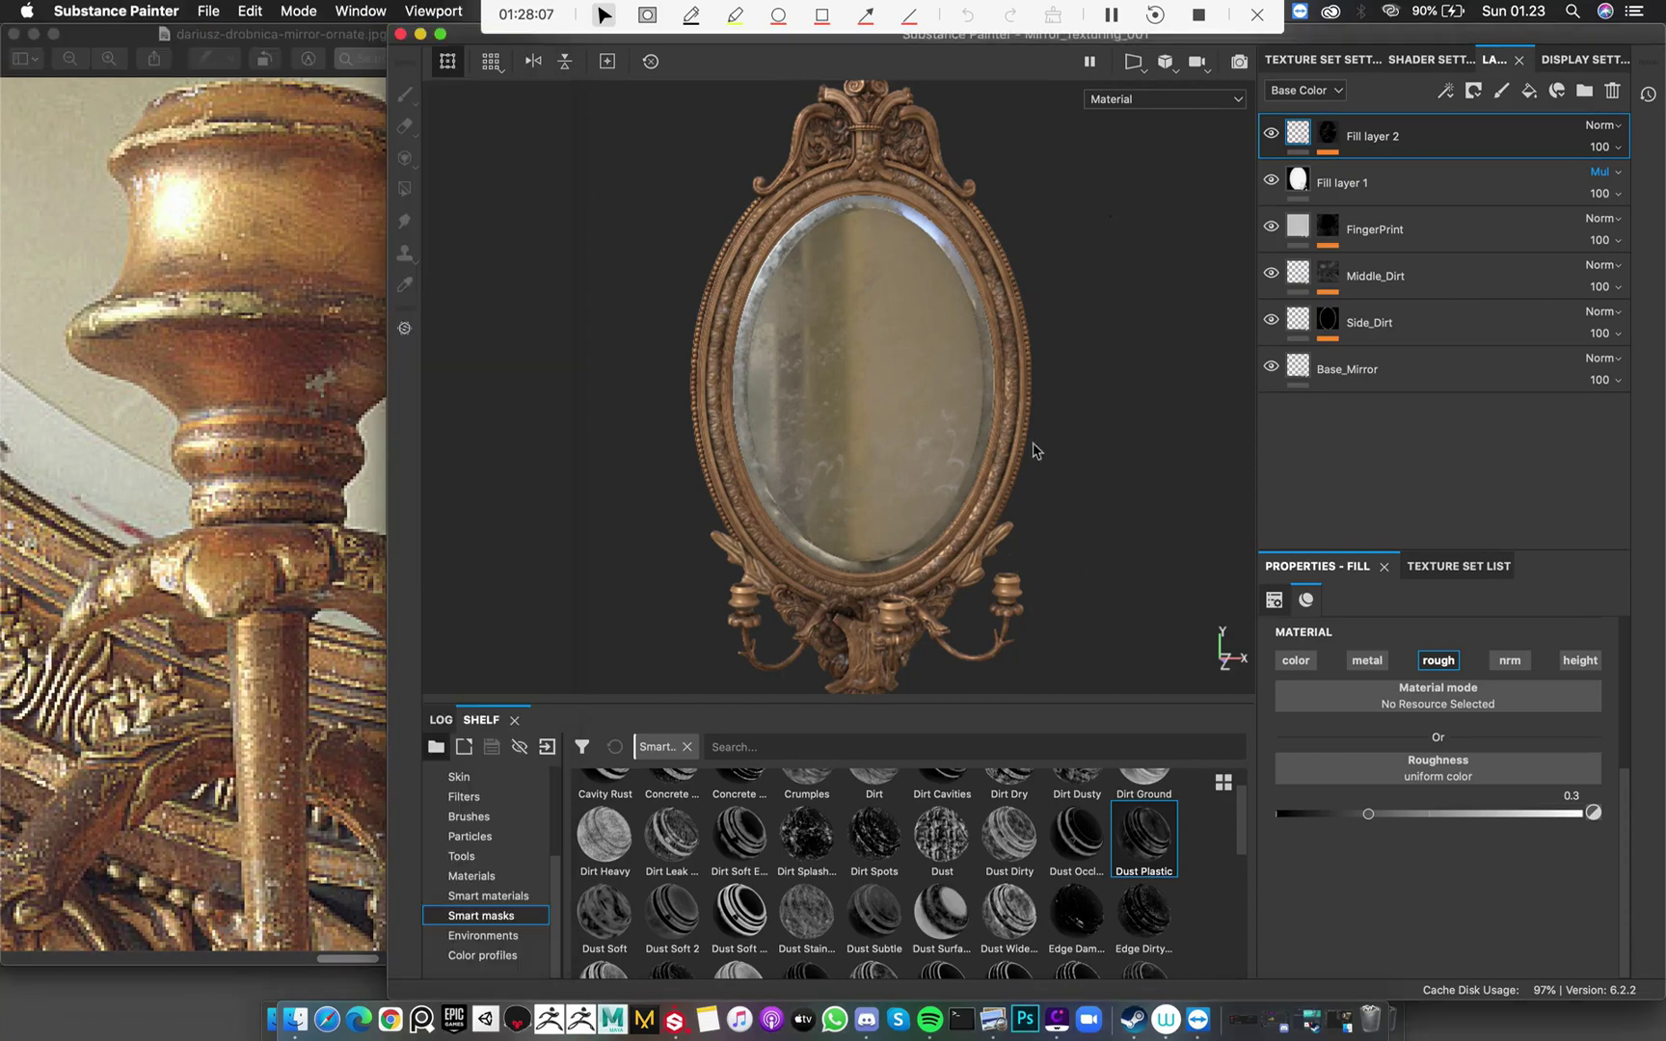
scroll(1033, 451, "up", 6)
left_click_drag(817, 279, 867, 311, "alt")
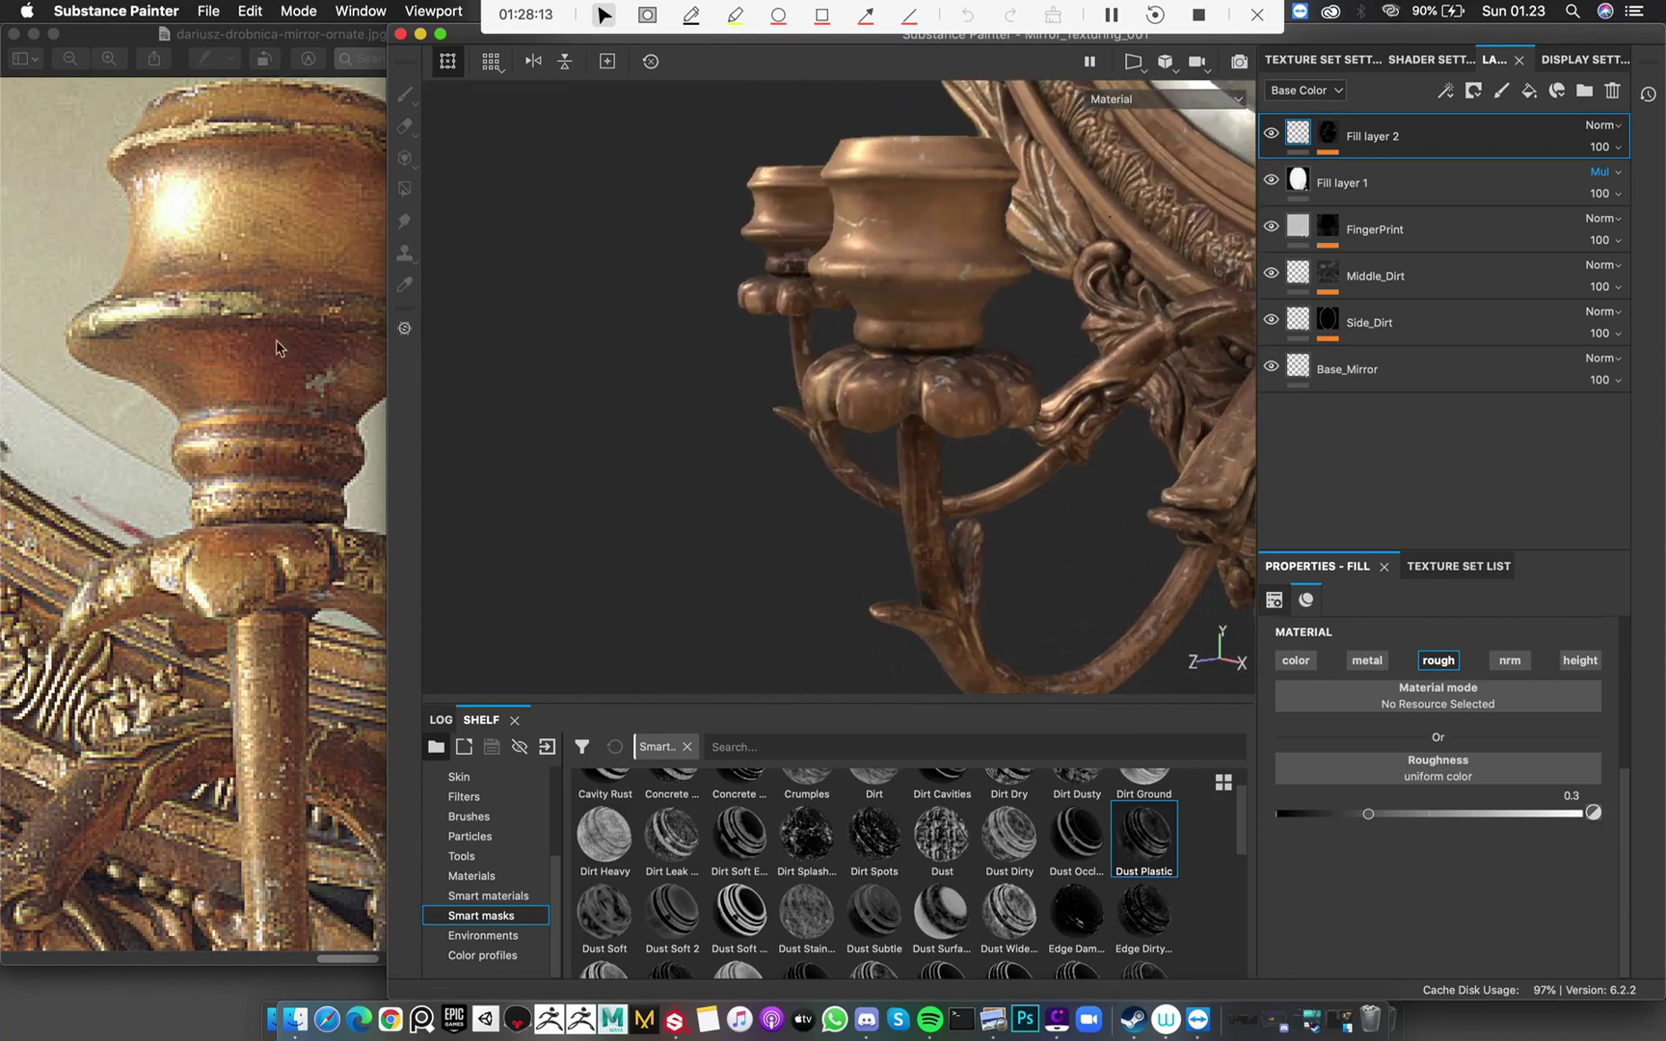
scroll(157, 307, "right", 3)
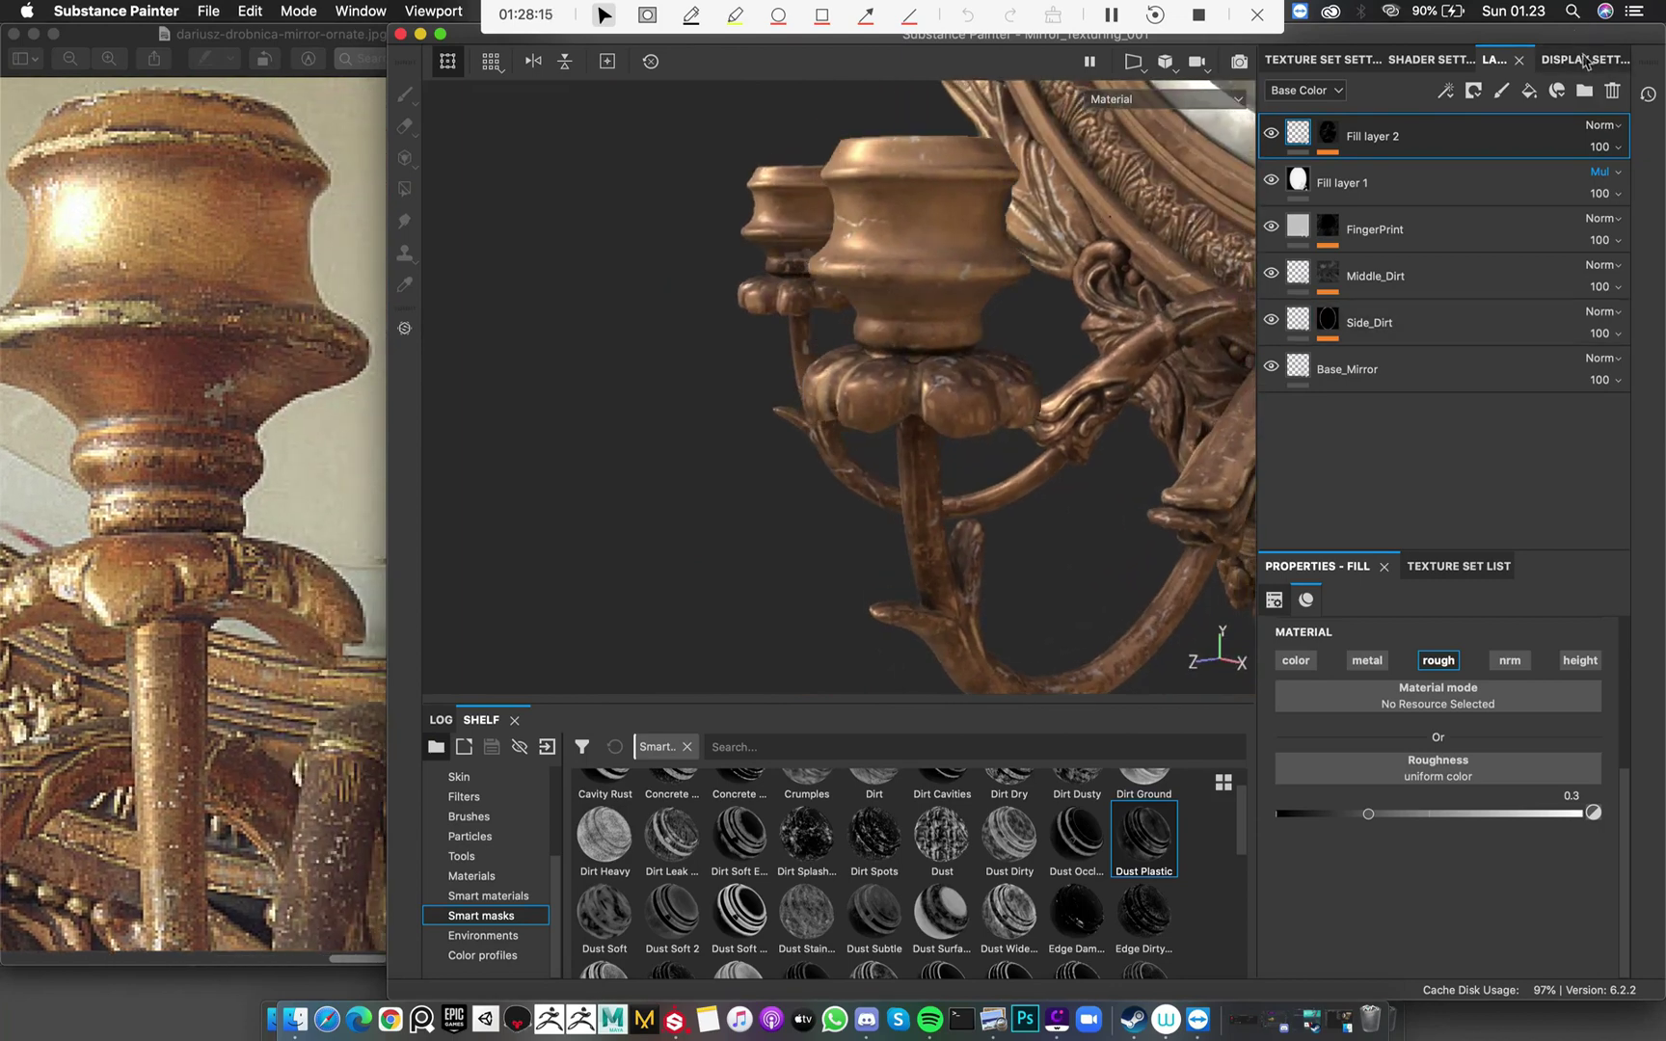
Make Frame_Mat the active texture set and display the upper Edge_Highlight layer's mask on the frame
left_click(1584, 60)
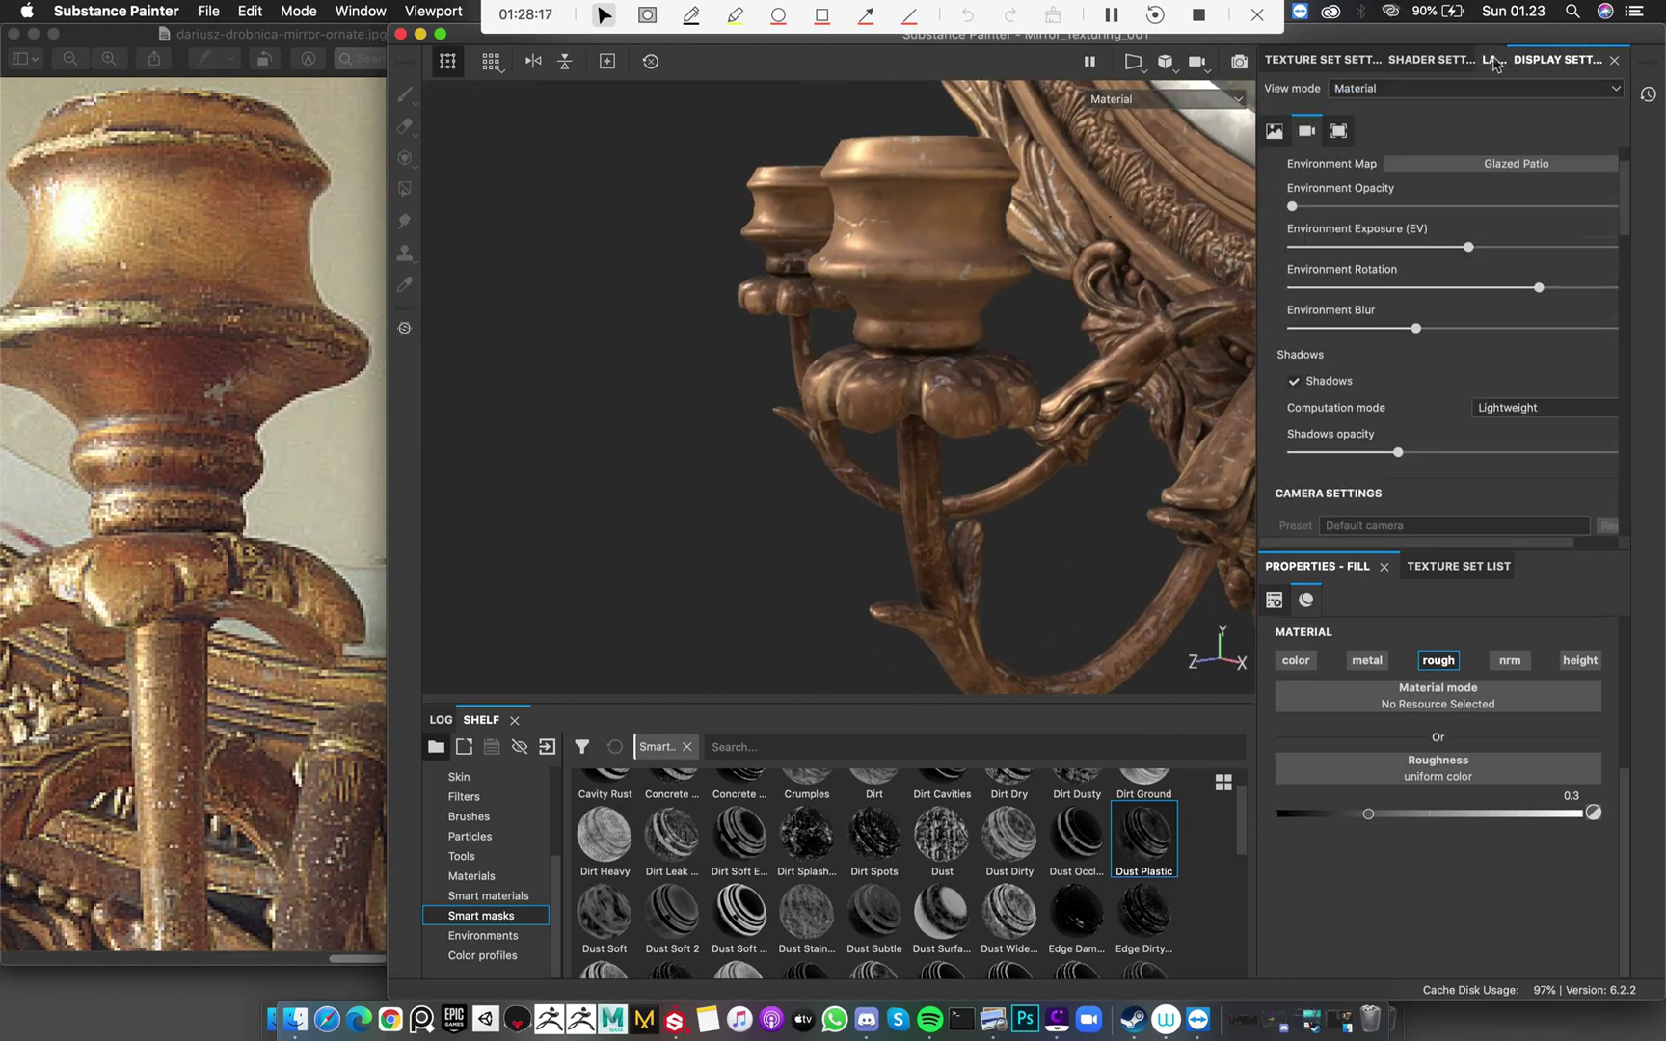
left_click(1430, 59)
left_click(1521, 60)
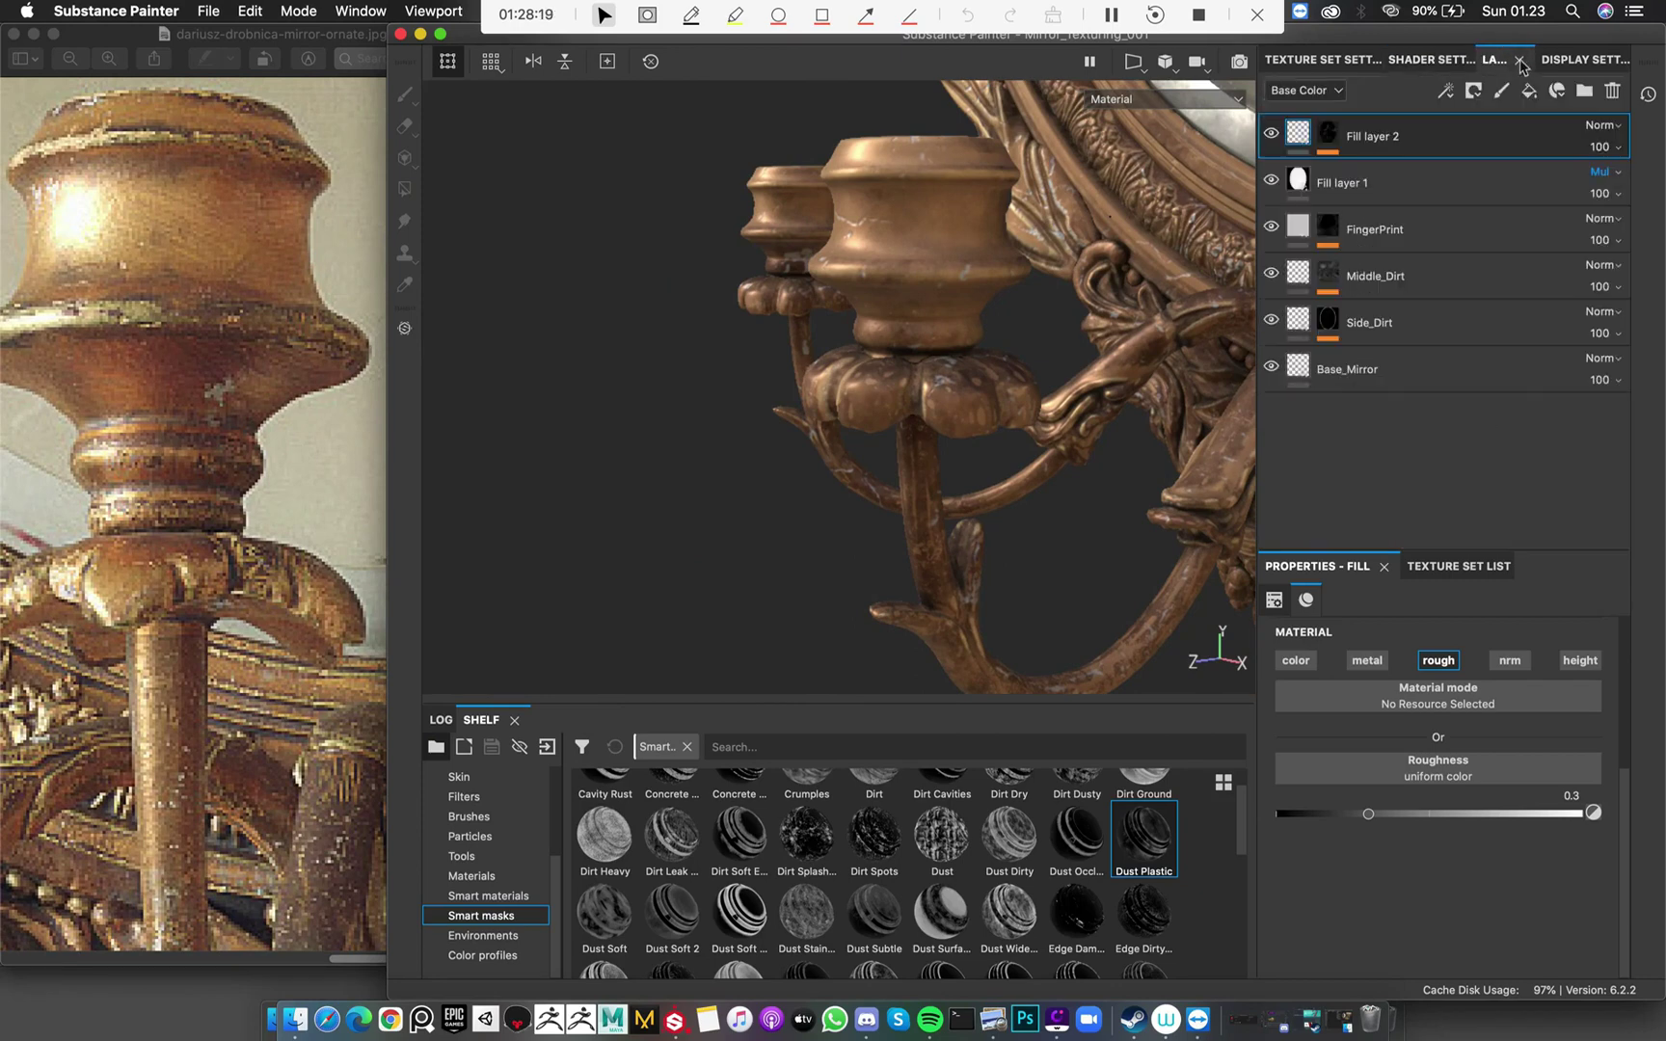
left_click(1460, 568)
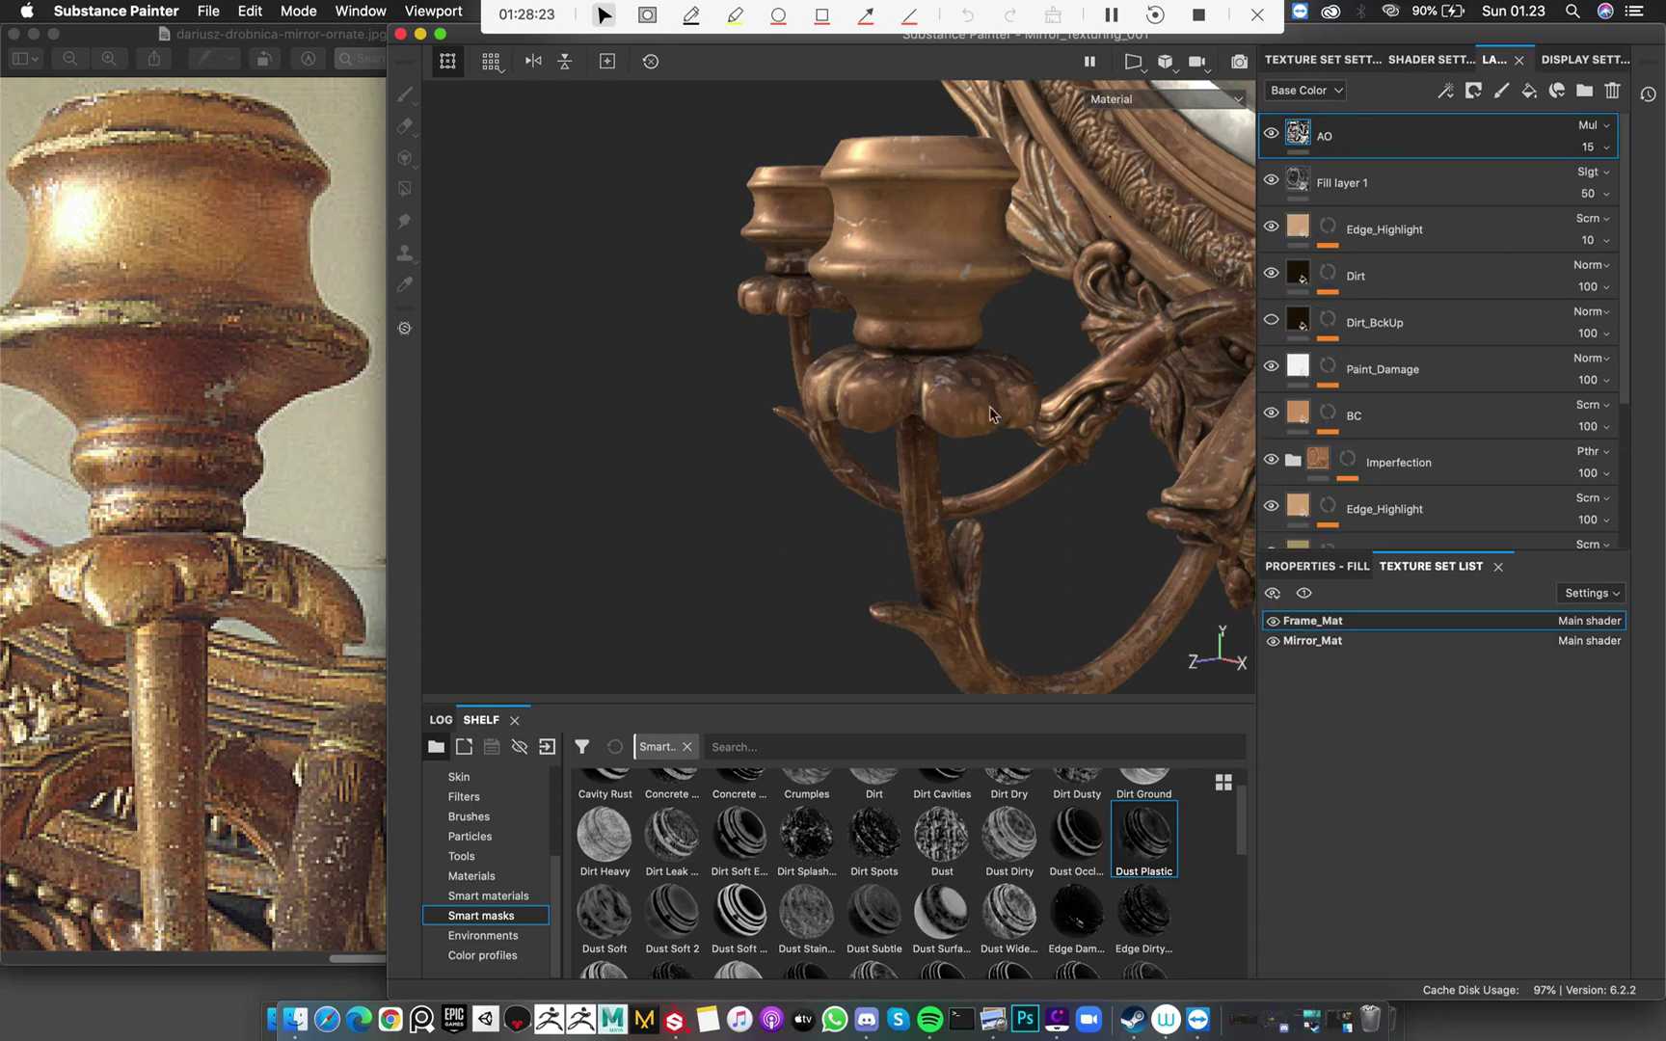
right_click_drag(1016, 471, 597, 279, "alt")
left_click_drag(959, 376, 1108, 338, "alt")
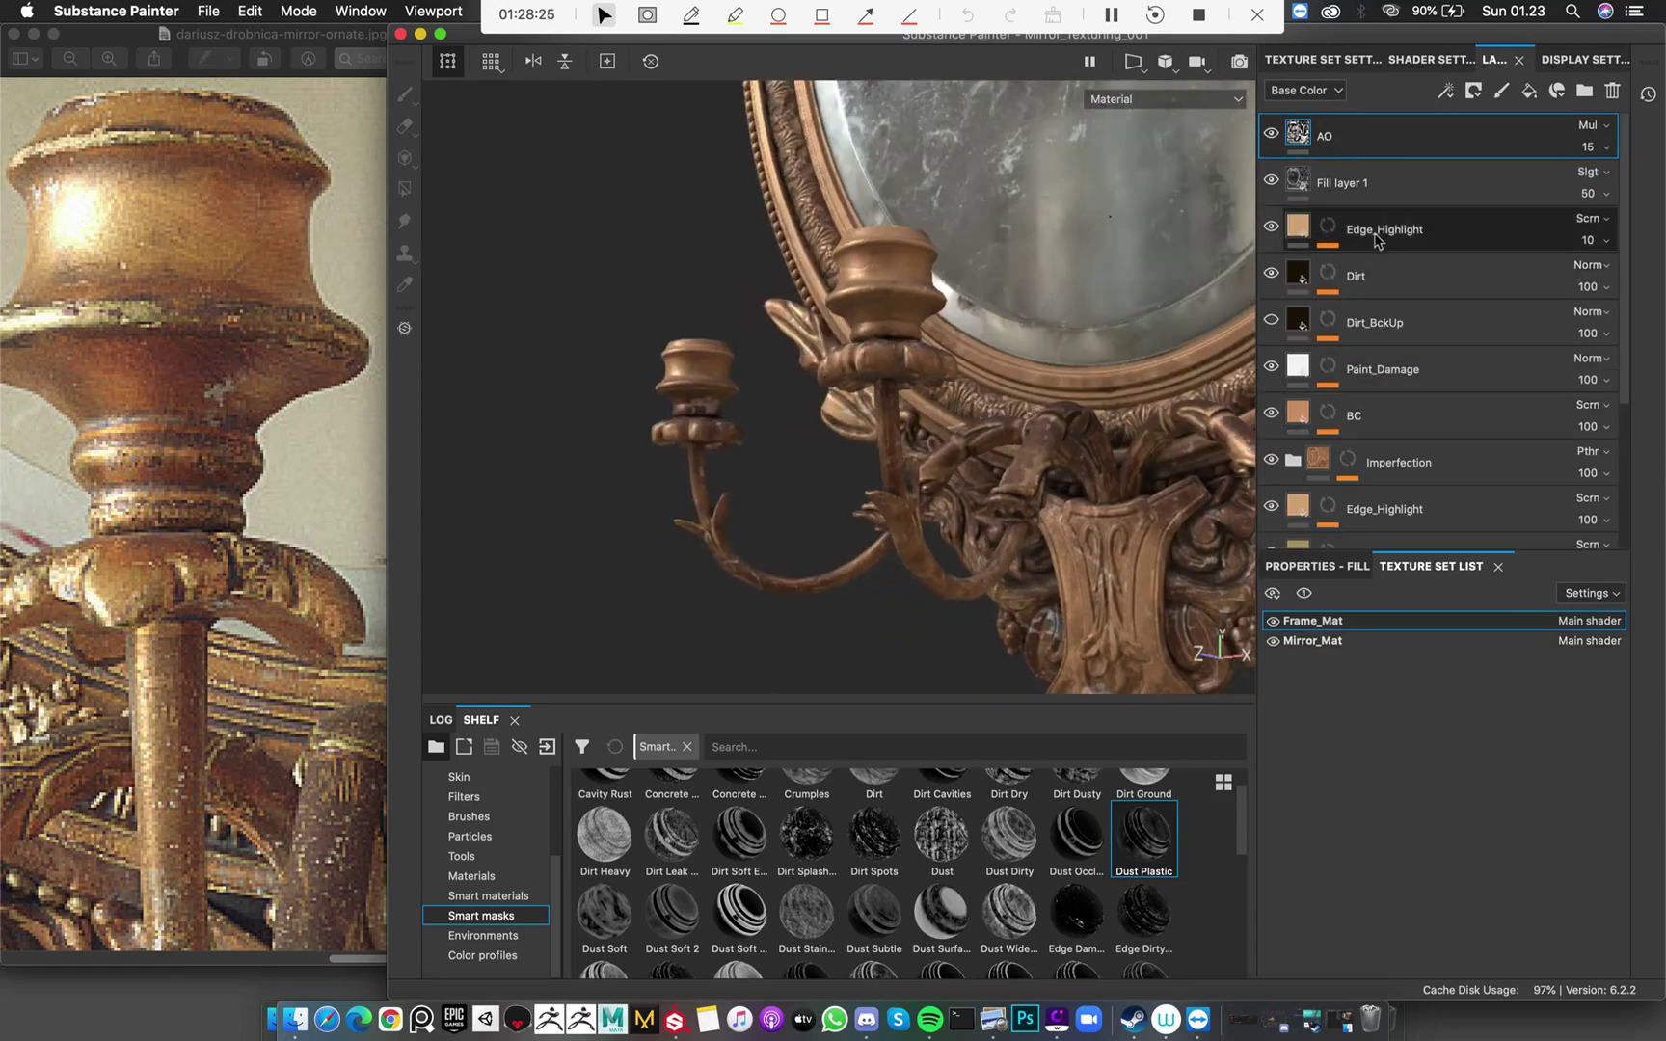
left_click(1329, 231)
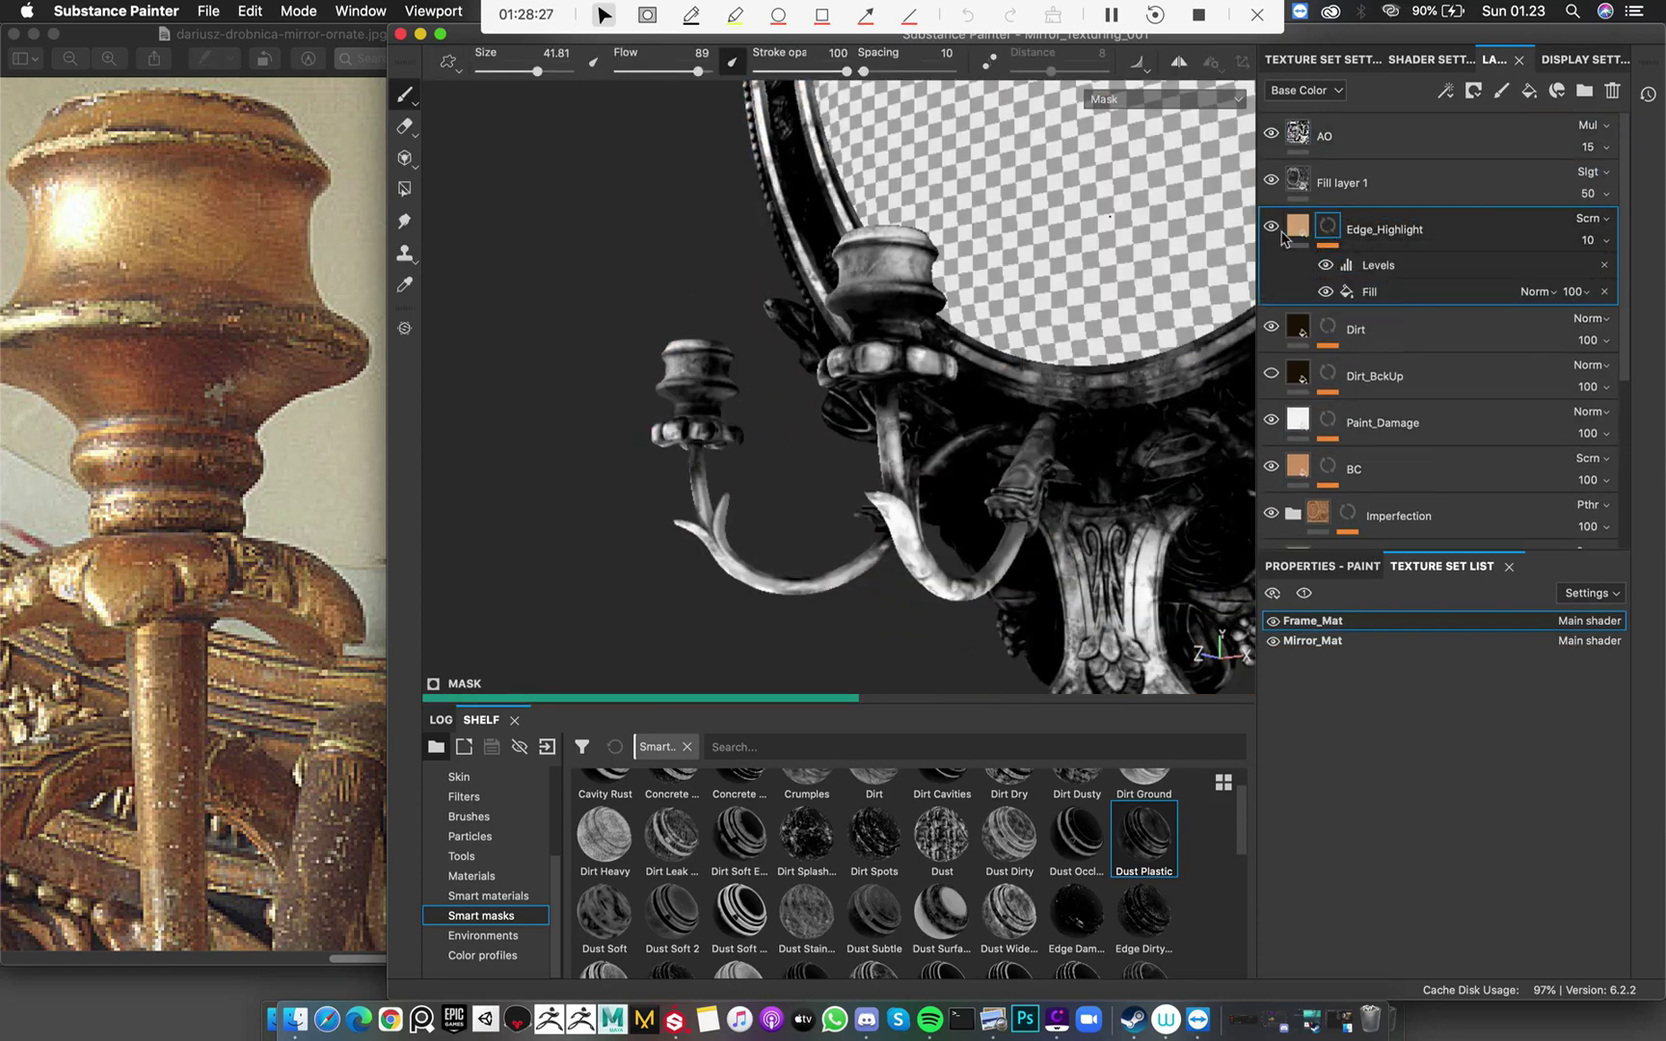
Brighten the upper Edge_Highlight layer's mask by lowering the midtone and white input levels of its Levels effect
left_click(1297, 228)
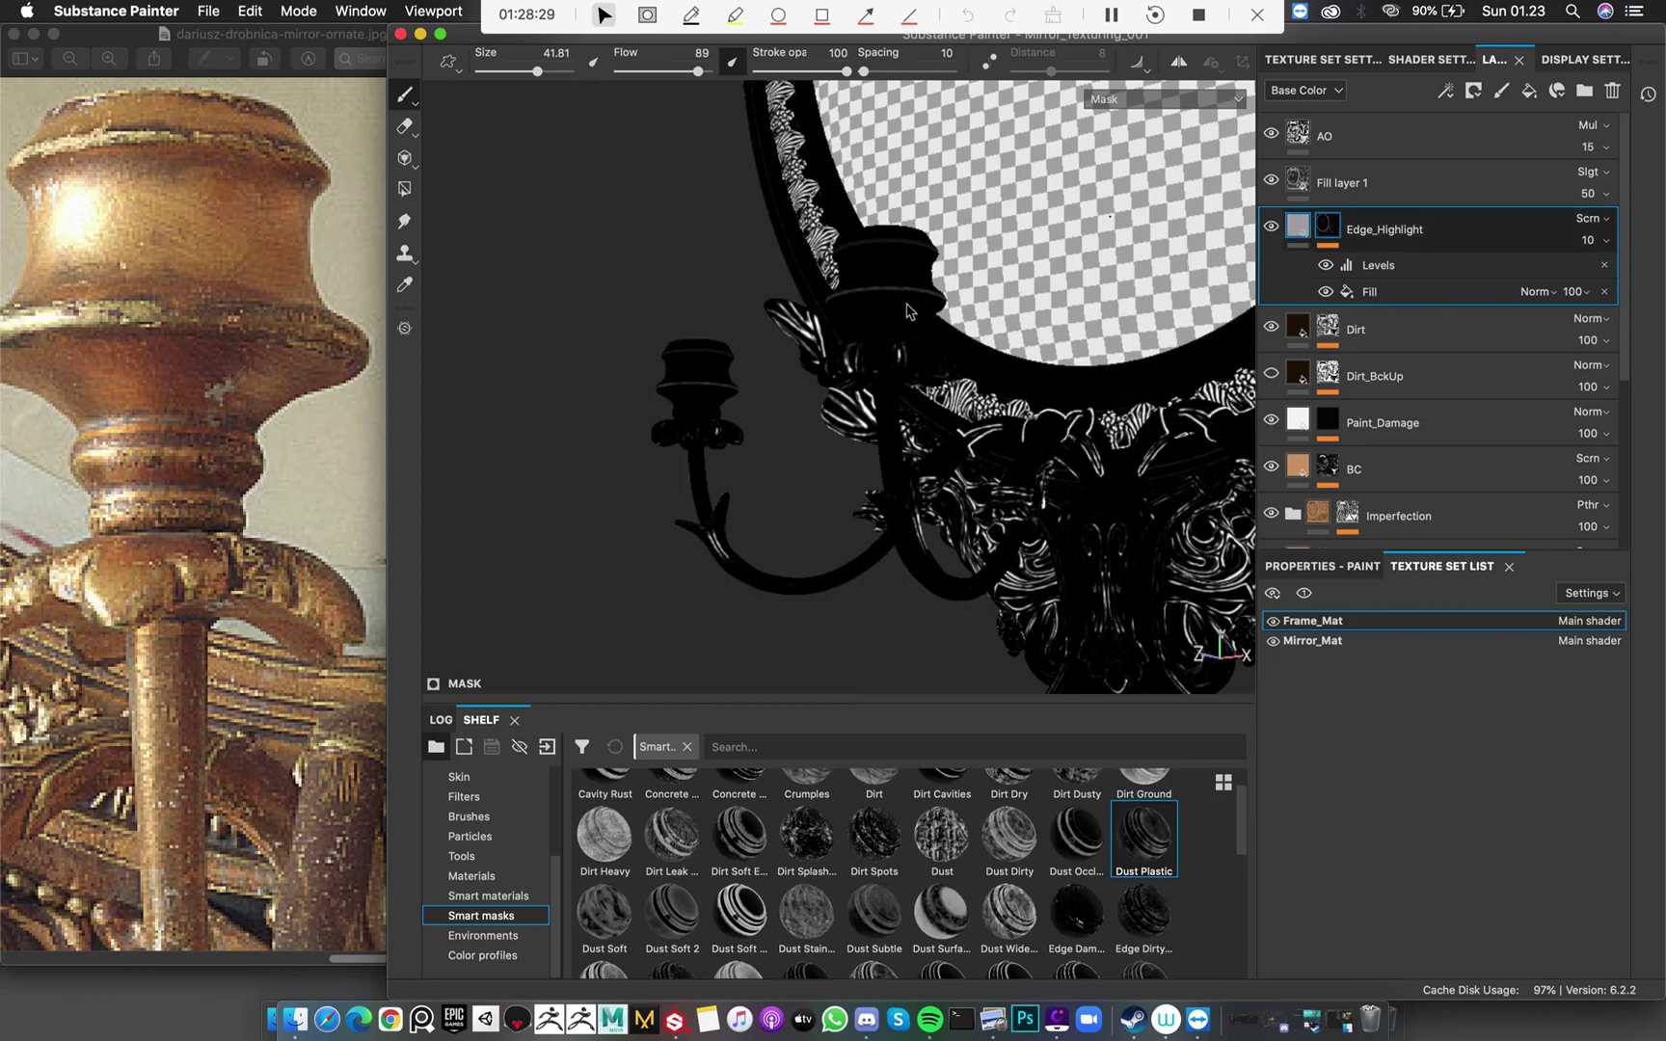
left_click(1329, 231)
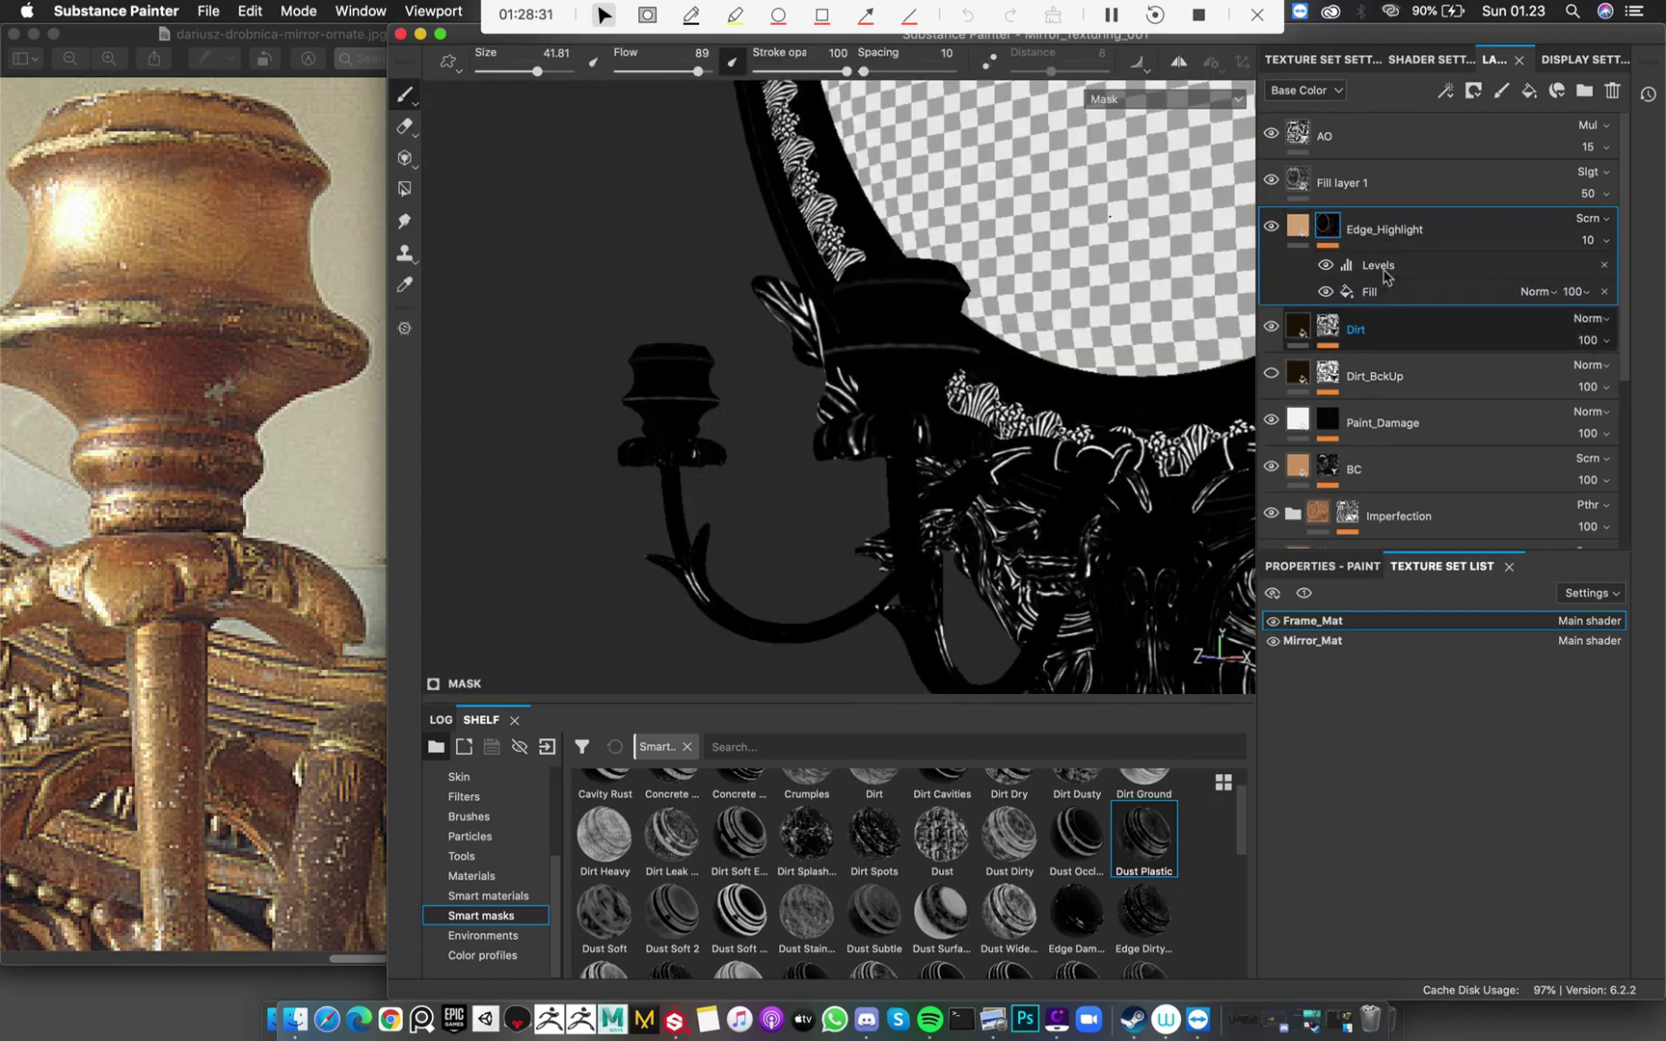
left_click(1398, 265)
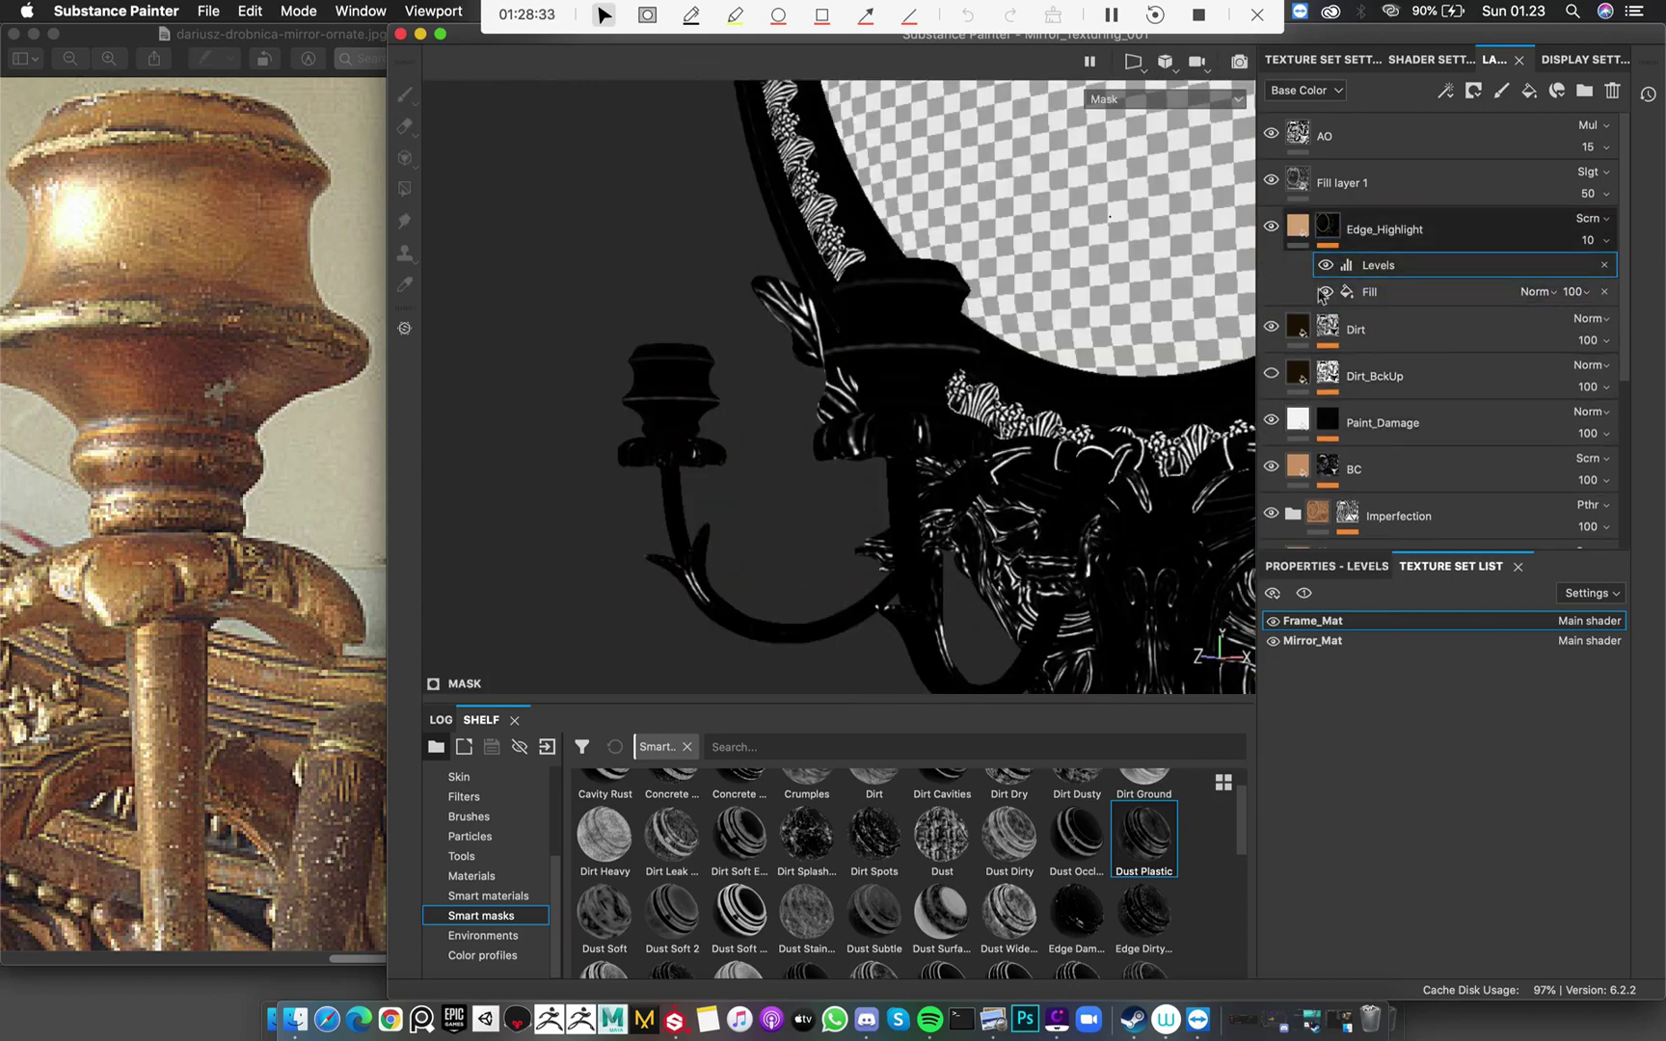
left_click(1326, 567)
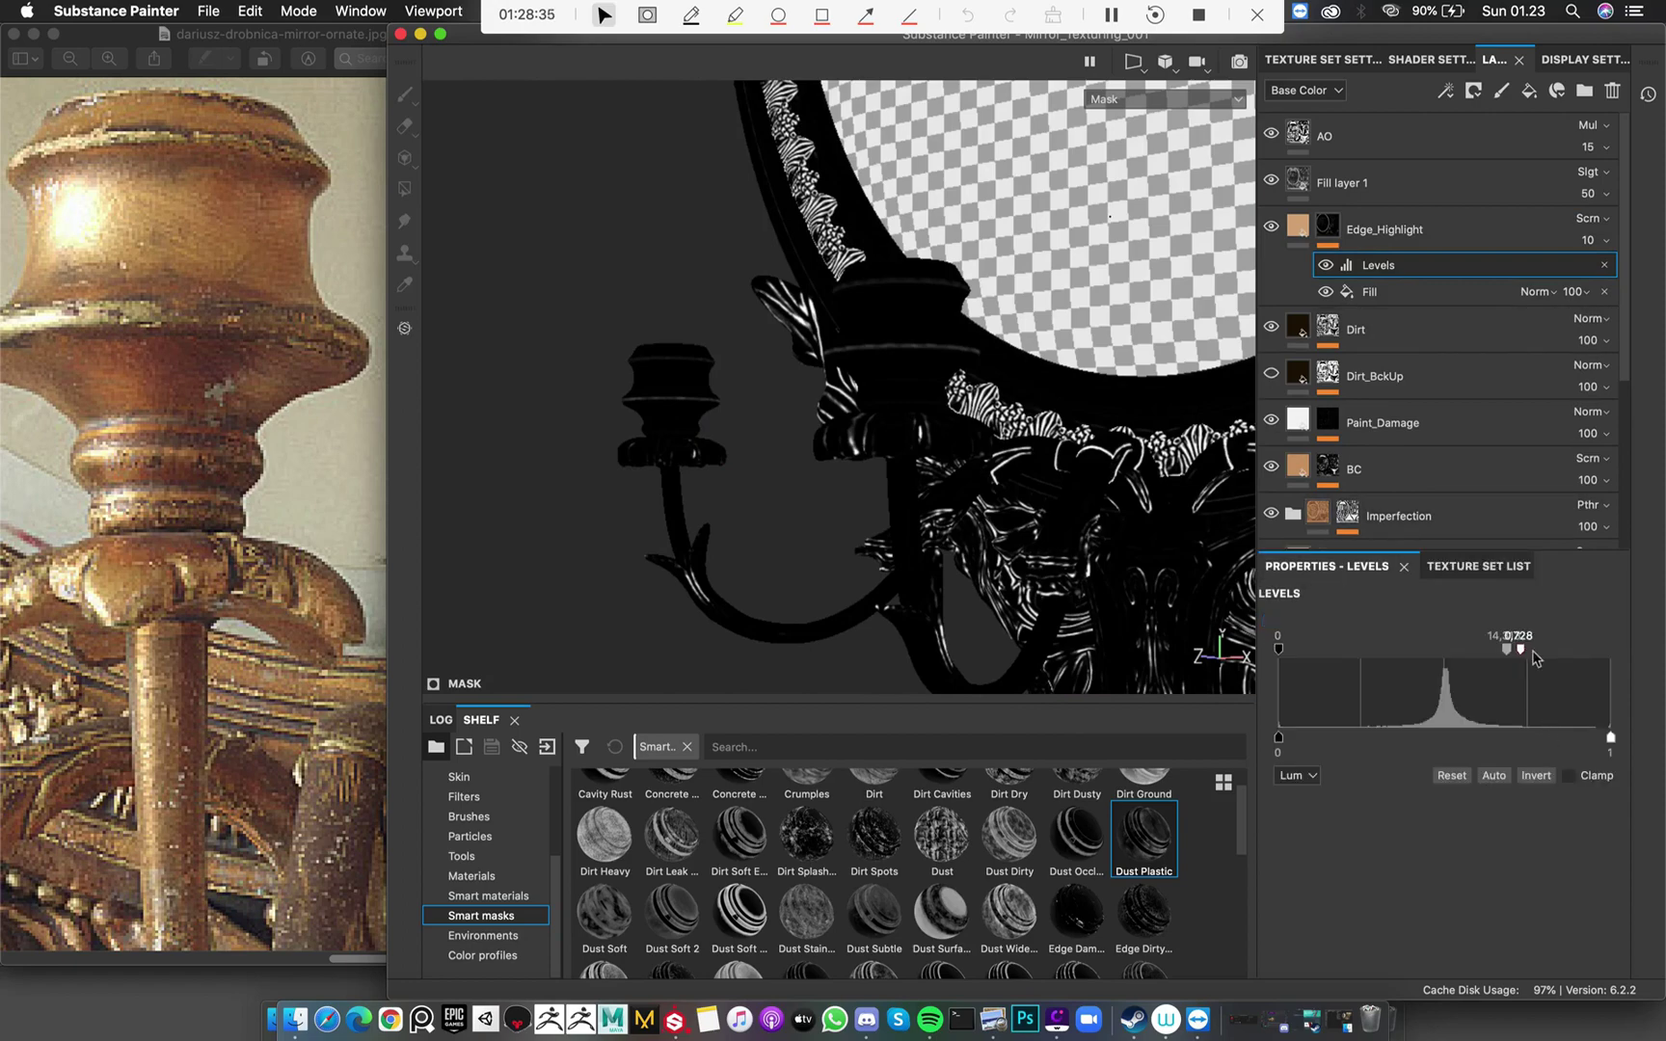
left_click_drag(1535, 658, 1485, 661)
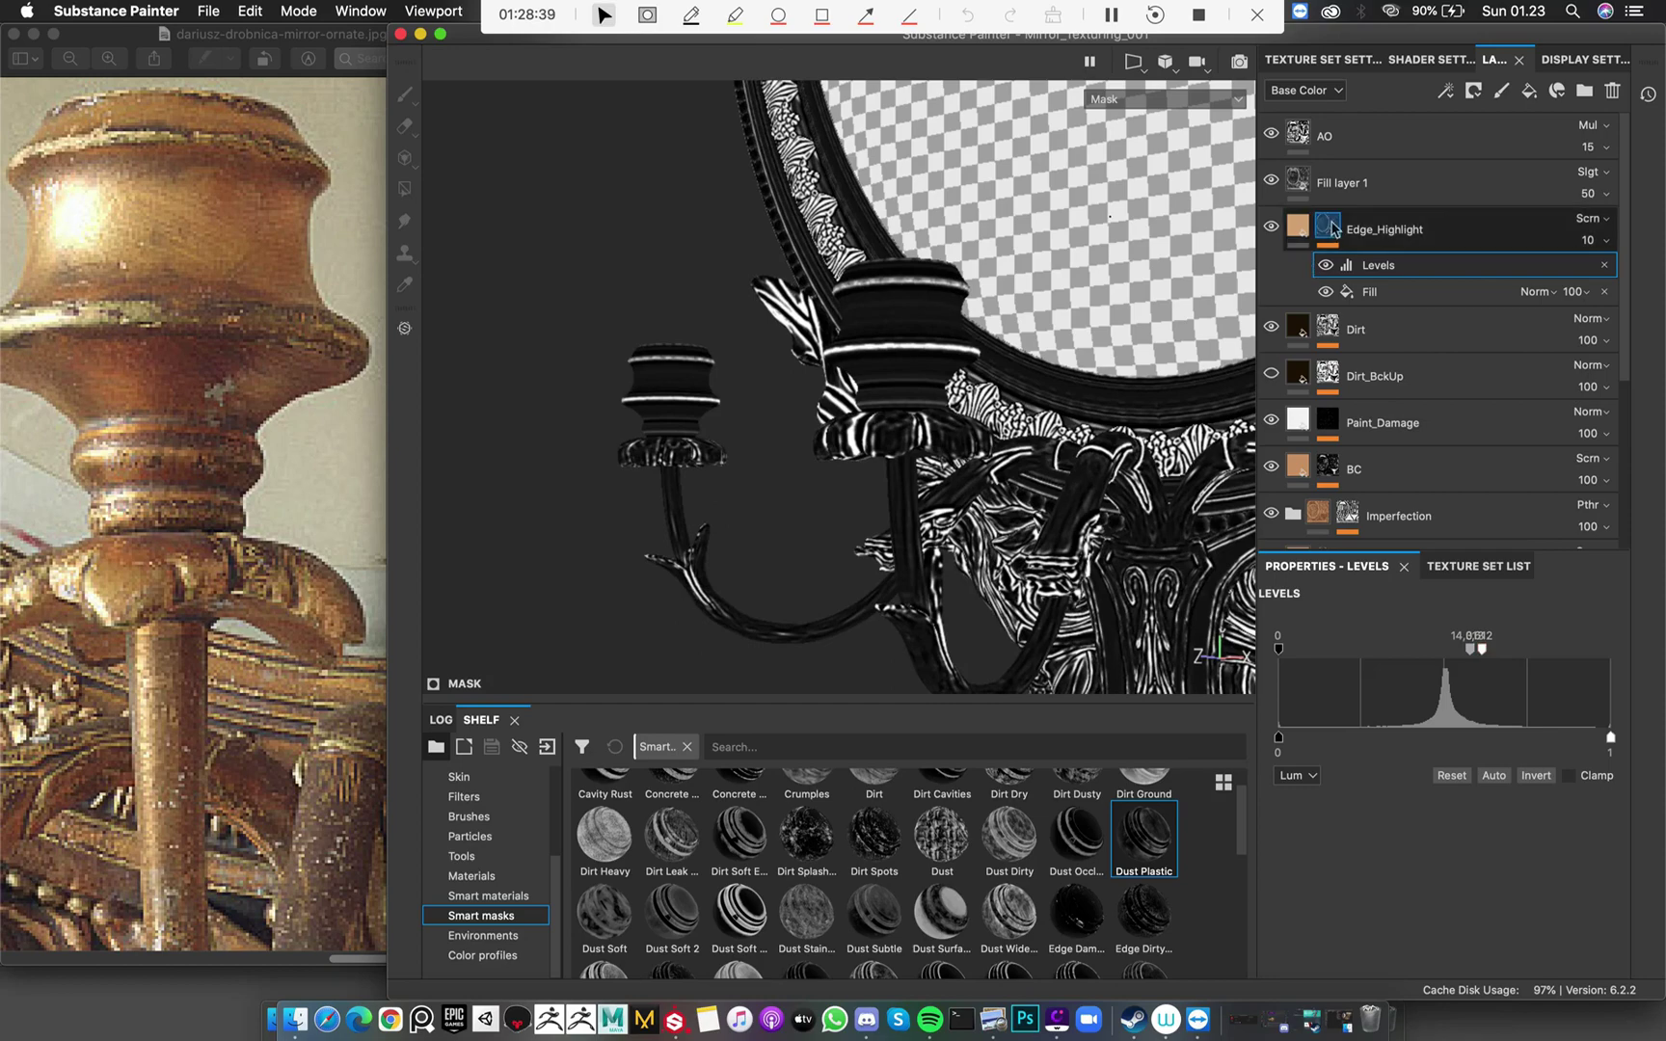
Replace the upper Edge_Highlight layer's mask content with a Metal Edge Wear generator on a black mask
right_click(1328, 228)
left_click(1329, 229, "shift")
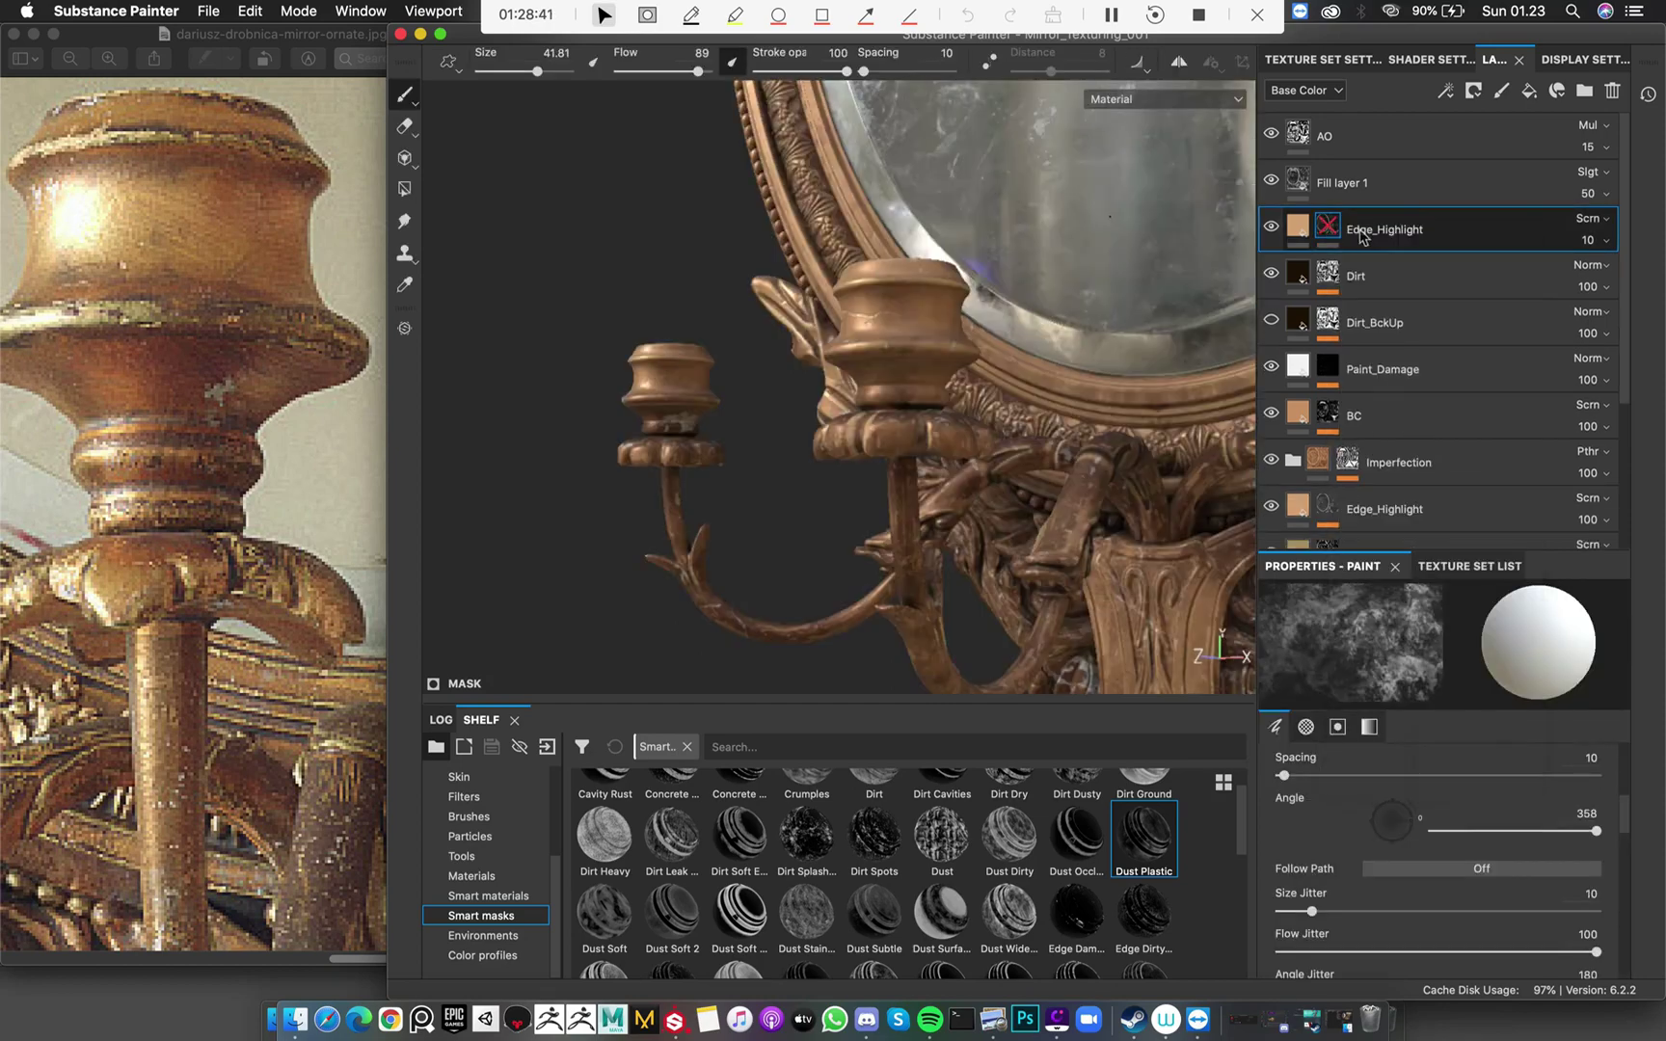
right_click(1329, 228)
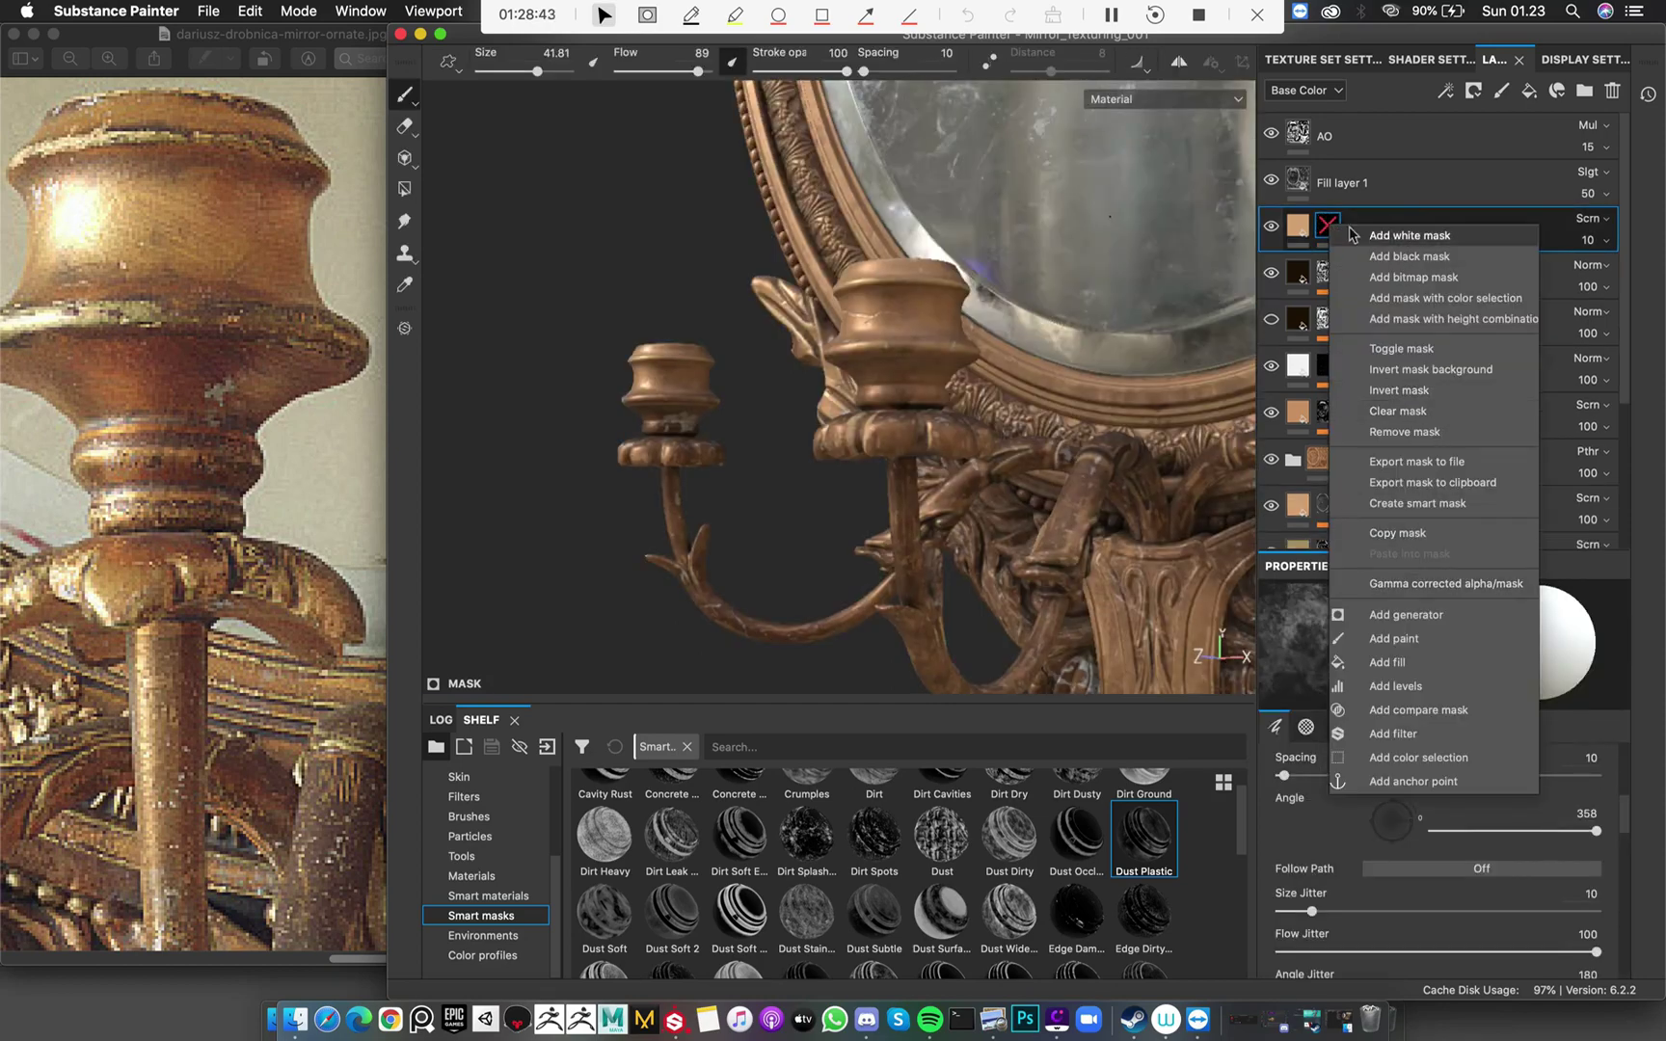
left_click(1401, 348)
right_click(1331, 229)
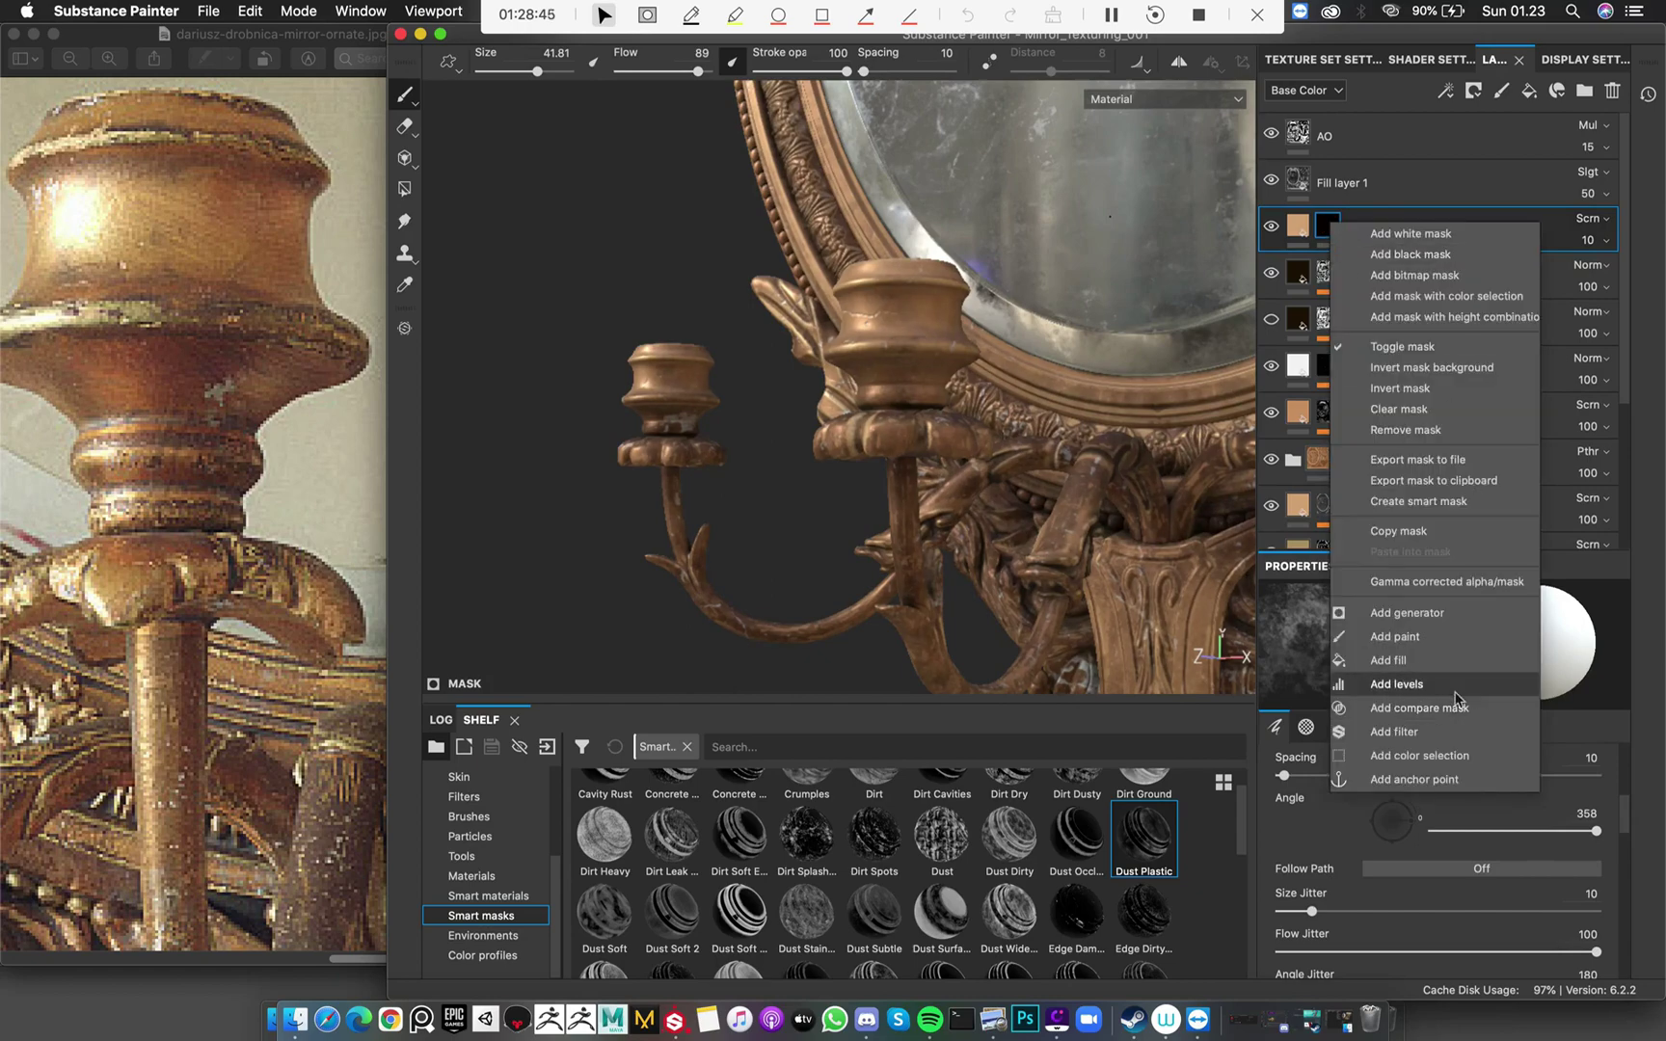
left_click(1438, 613)
left_click(1443, 634)
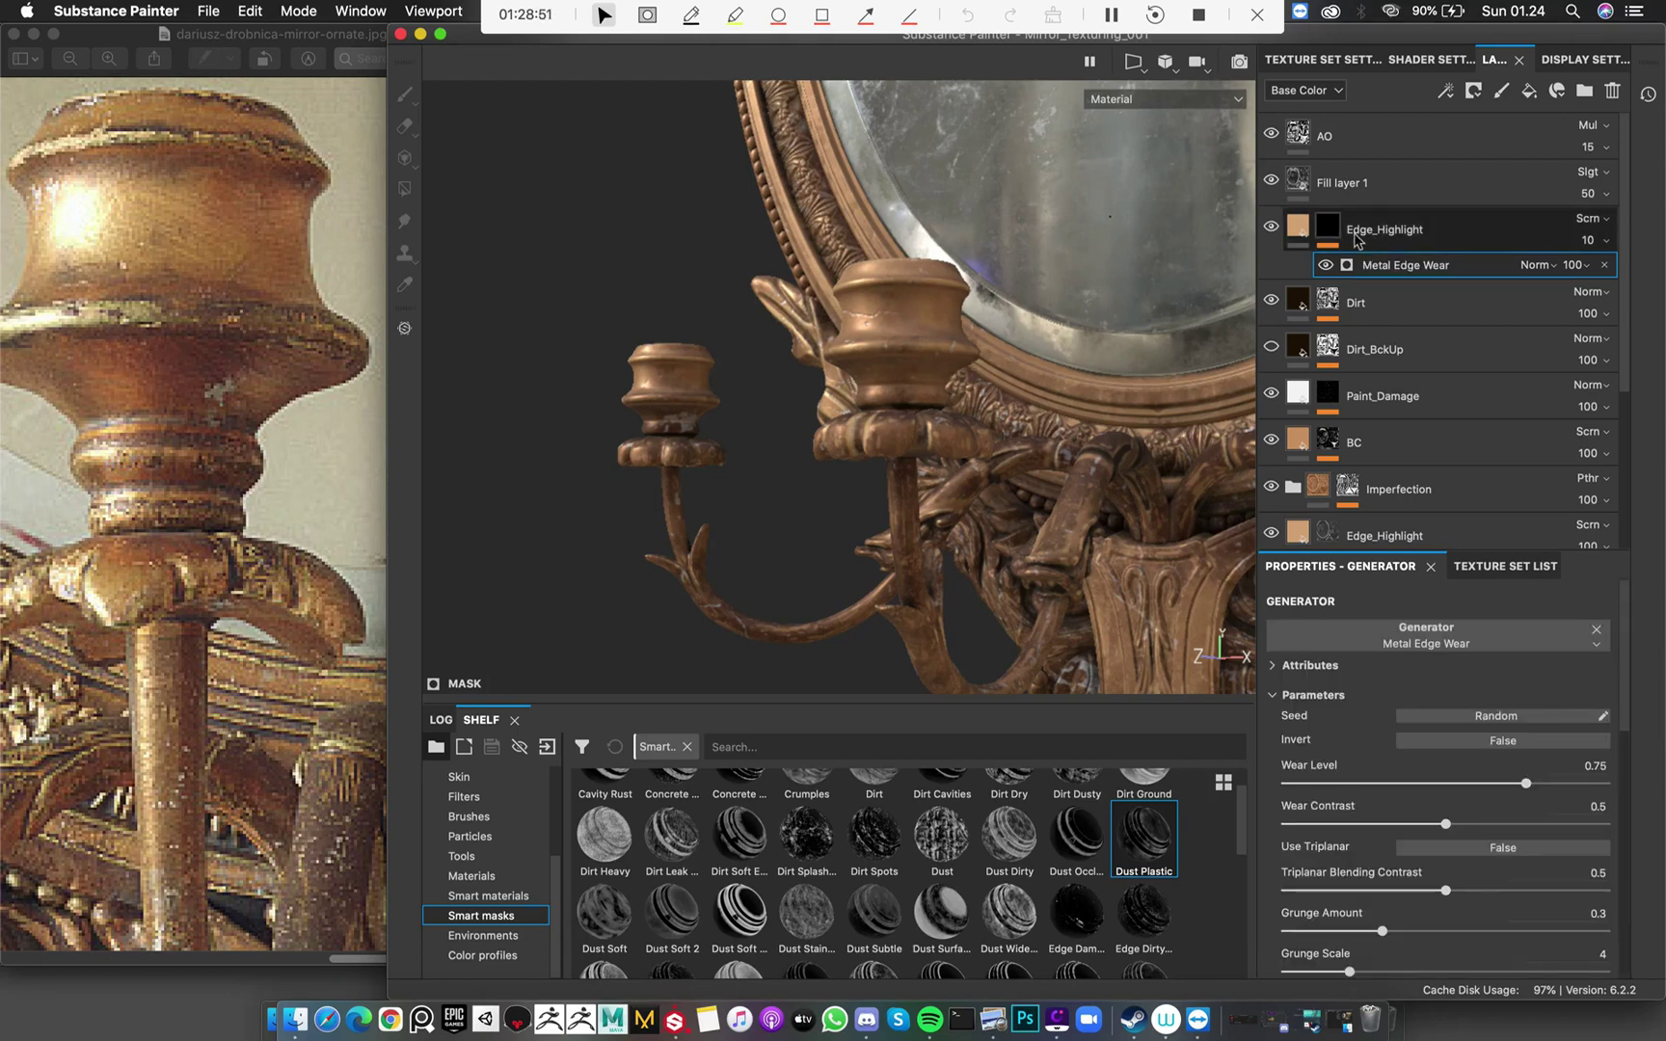
Check the new edge wear mask on the frame and set the upper Edge_Highlight layer's opacity to 100
left_click(1331, 236, "alt")
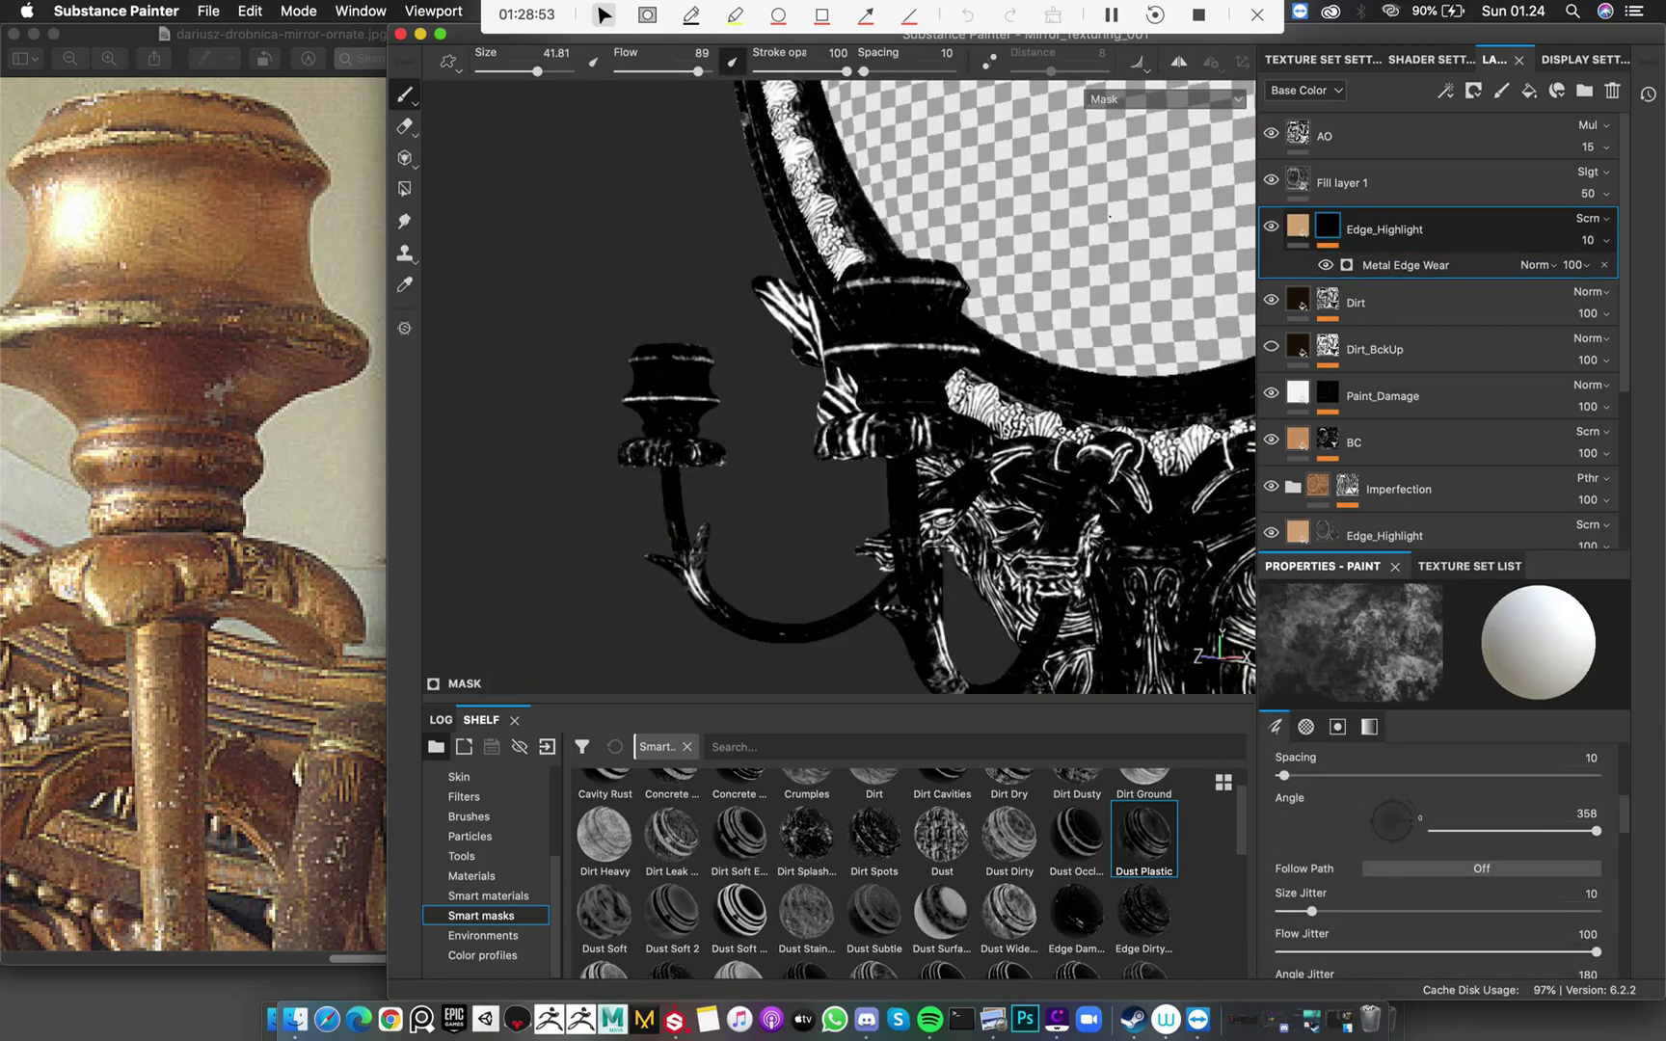
scroll(1087, 407, "up", 5)
left_click_drag(1088, 407, 743, 309, "alt")
left_click(1298, 229)
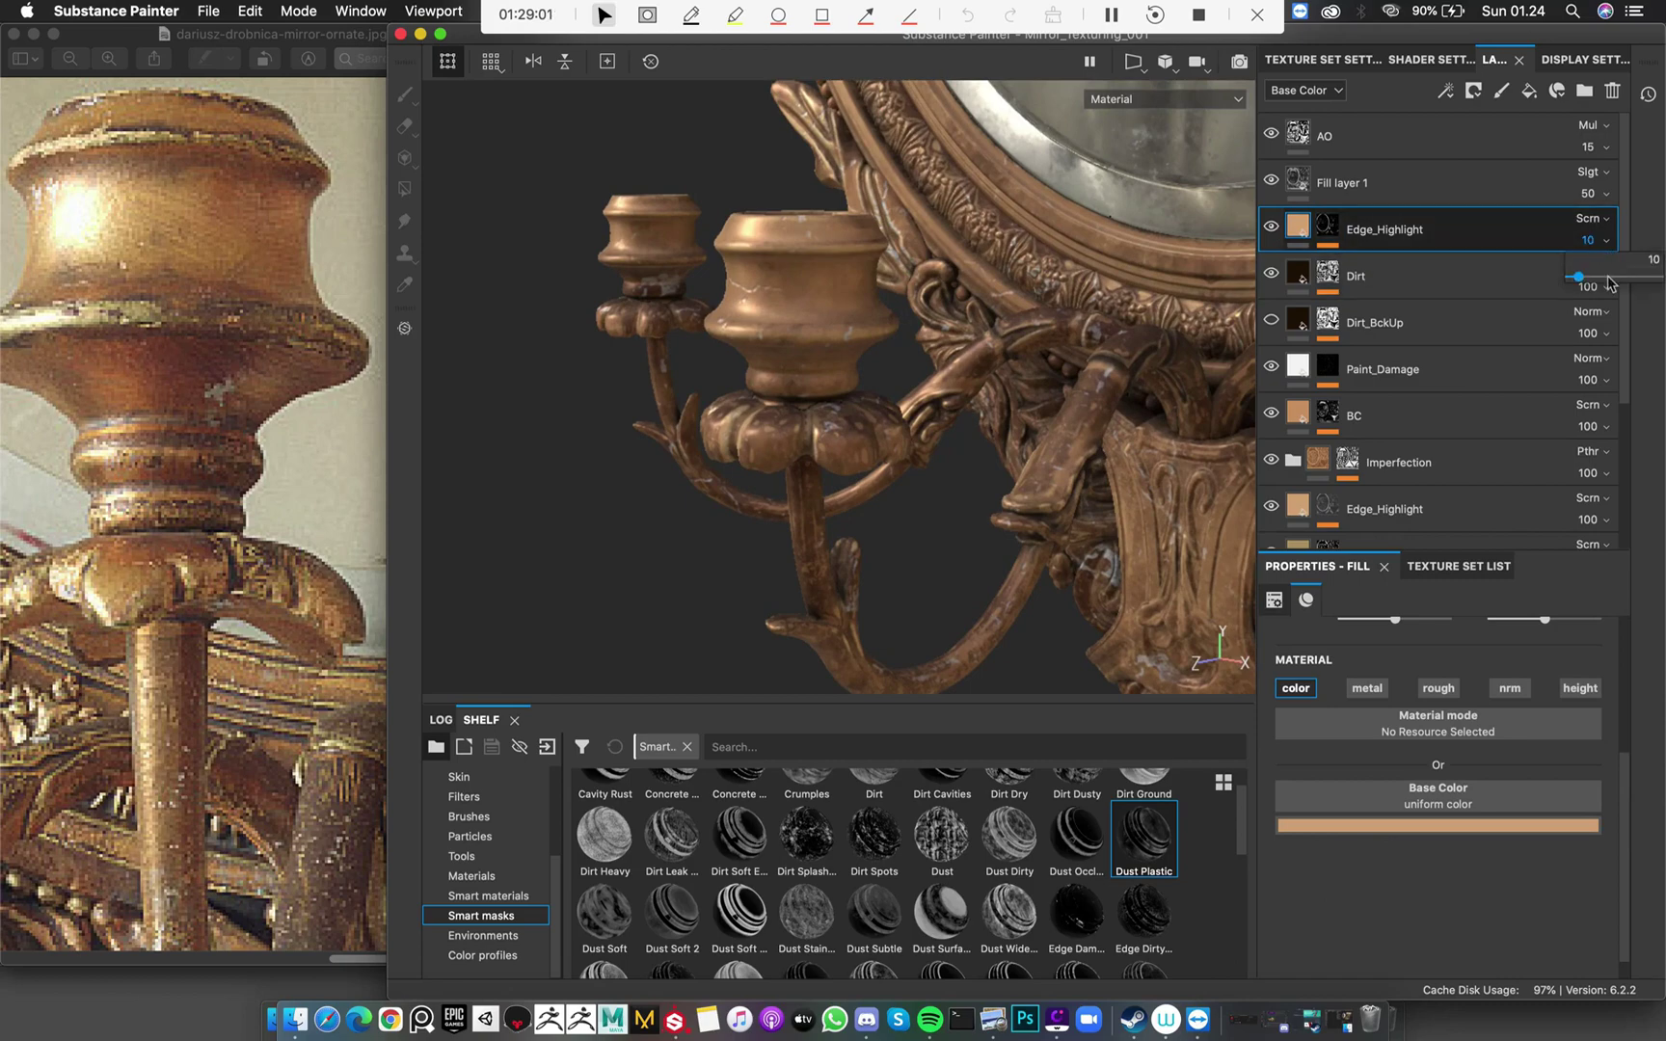
left_click_drag(1607, 283, 1649, 280)
left_click_drag(1539, 286, 1534, 279)
left_click_drag(930, 372, 1315, 326, "alt")
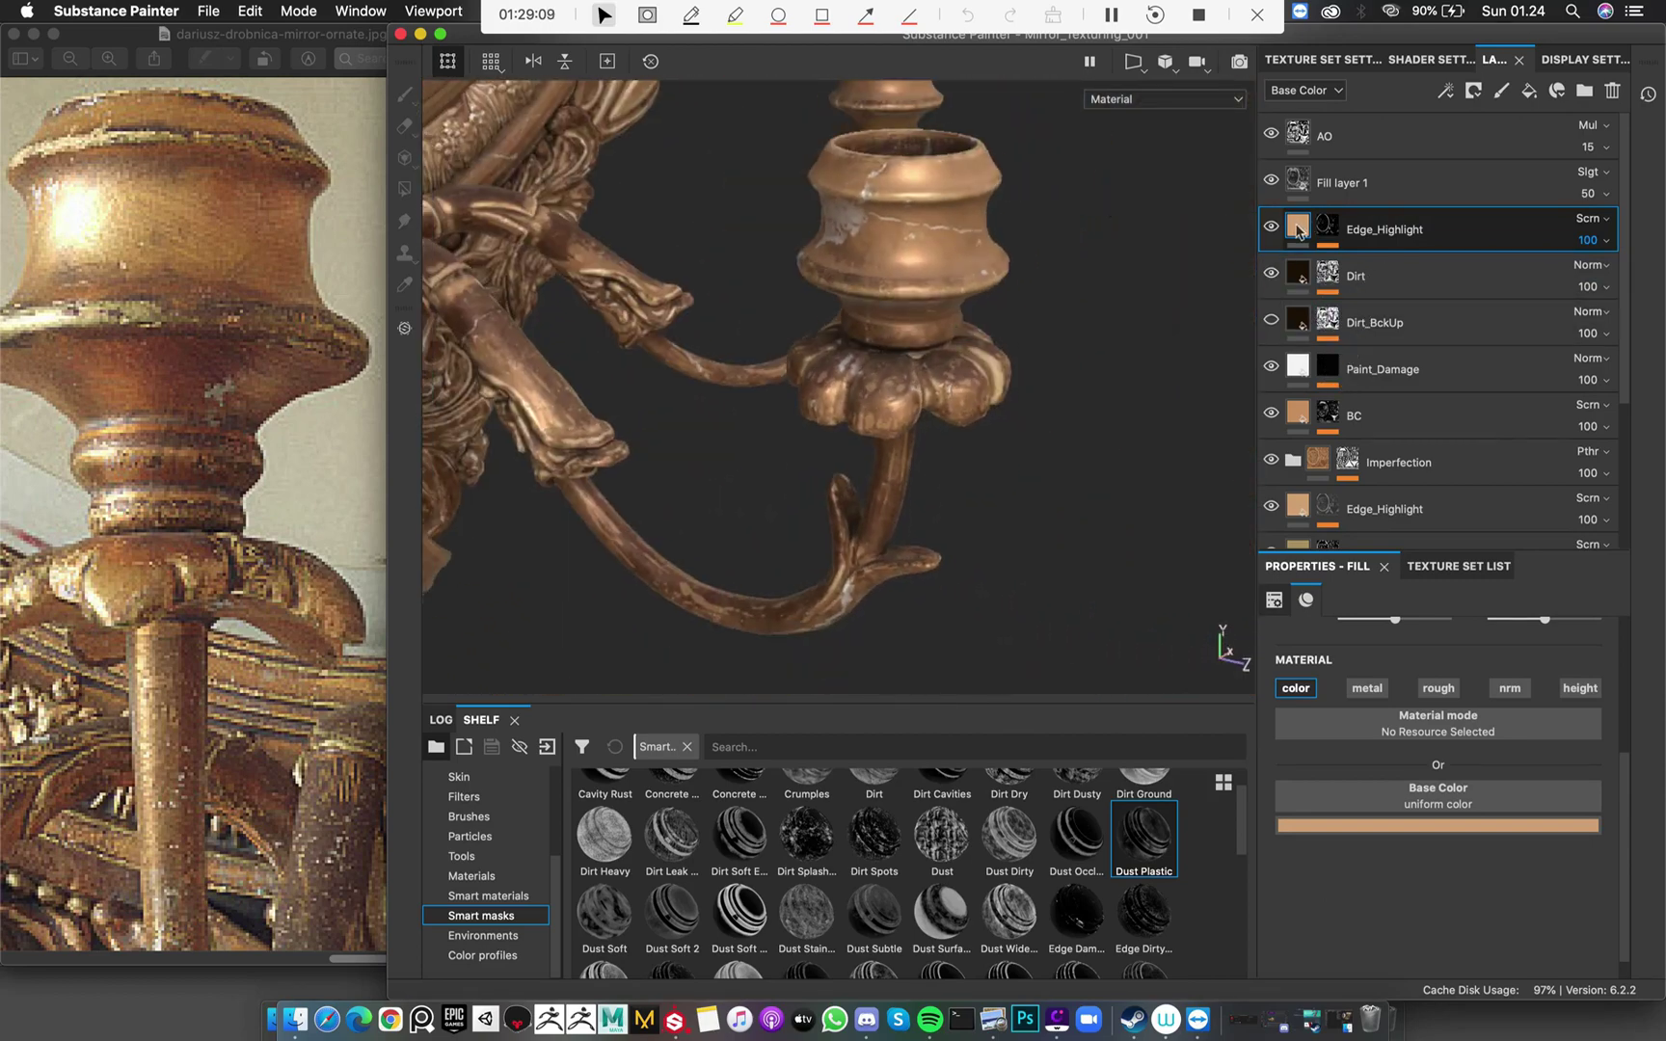
Group the upper Edge_Highlight layer into a folder and give the folder a black mask with a Paint effect
key("super+g")
right_click(1321, 230)
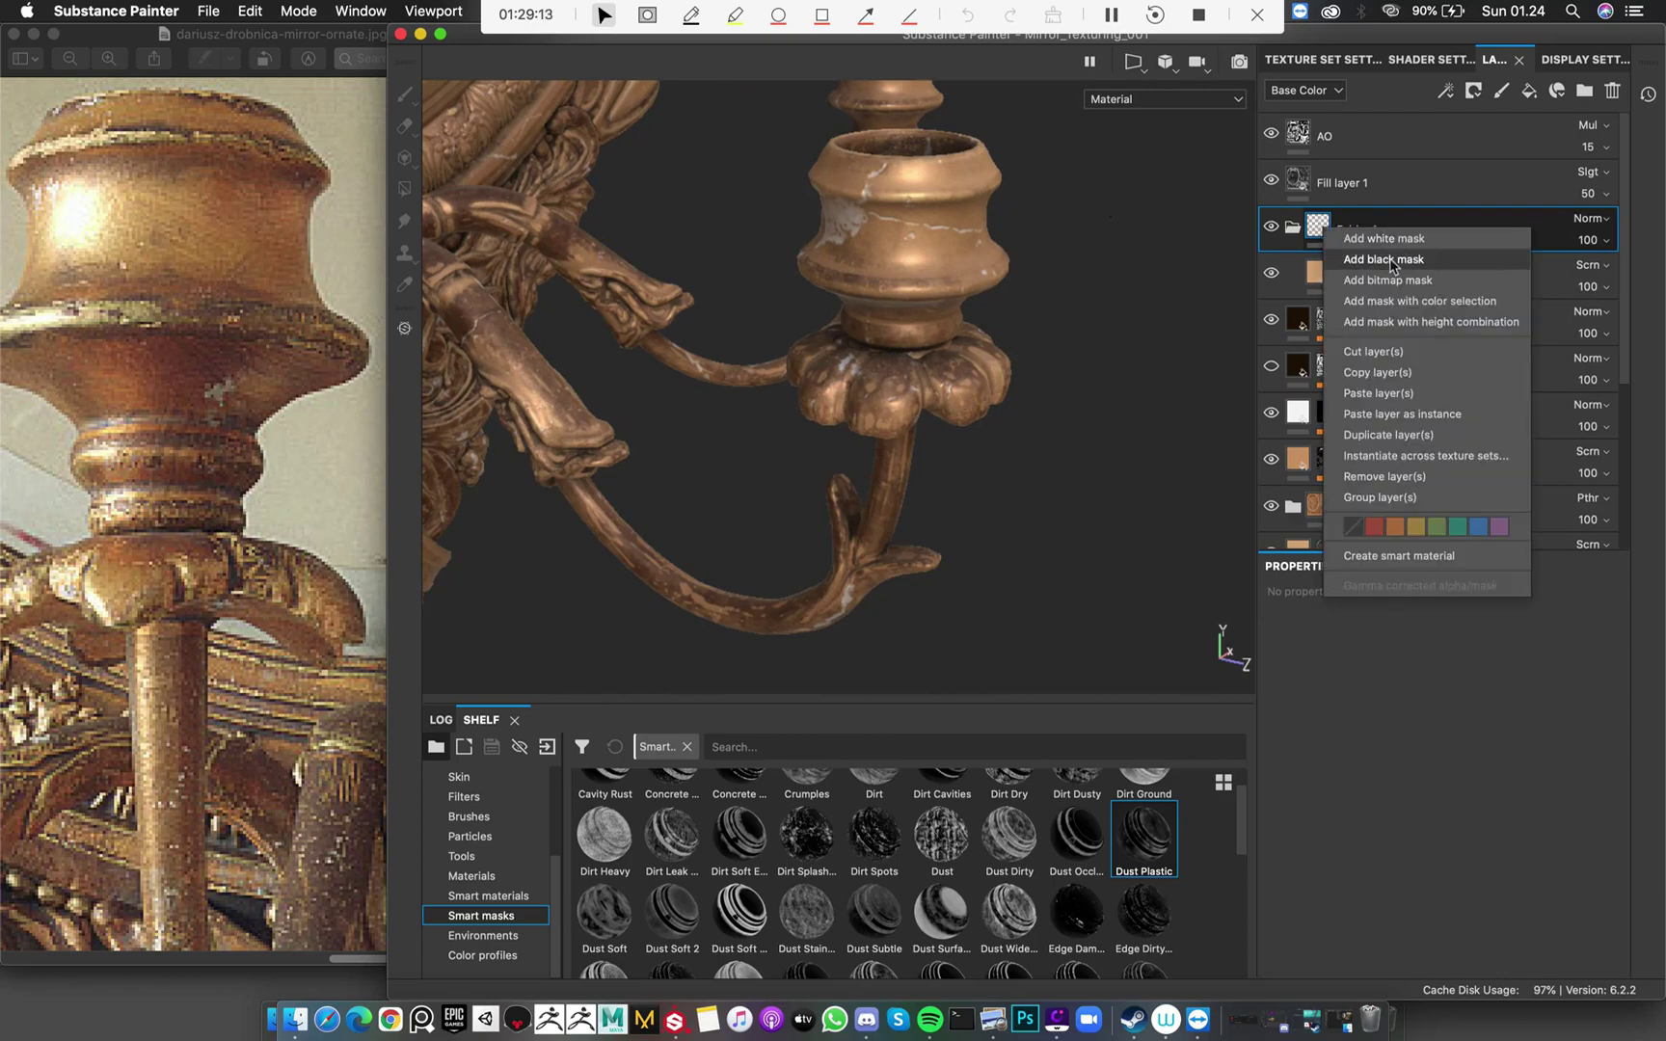
left_click(1391, 260)
right_click(1346, 226)
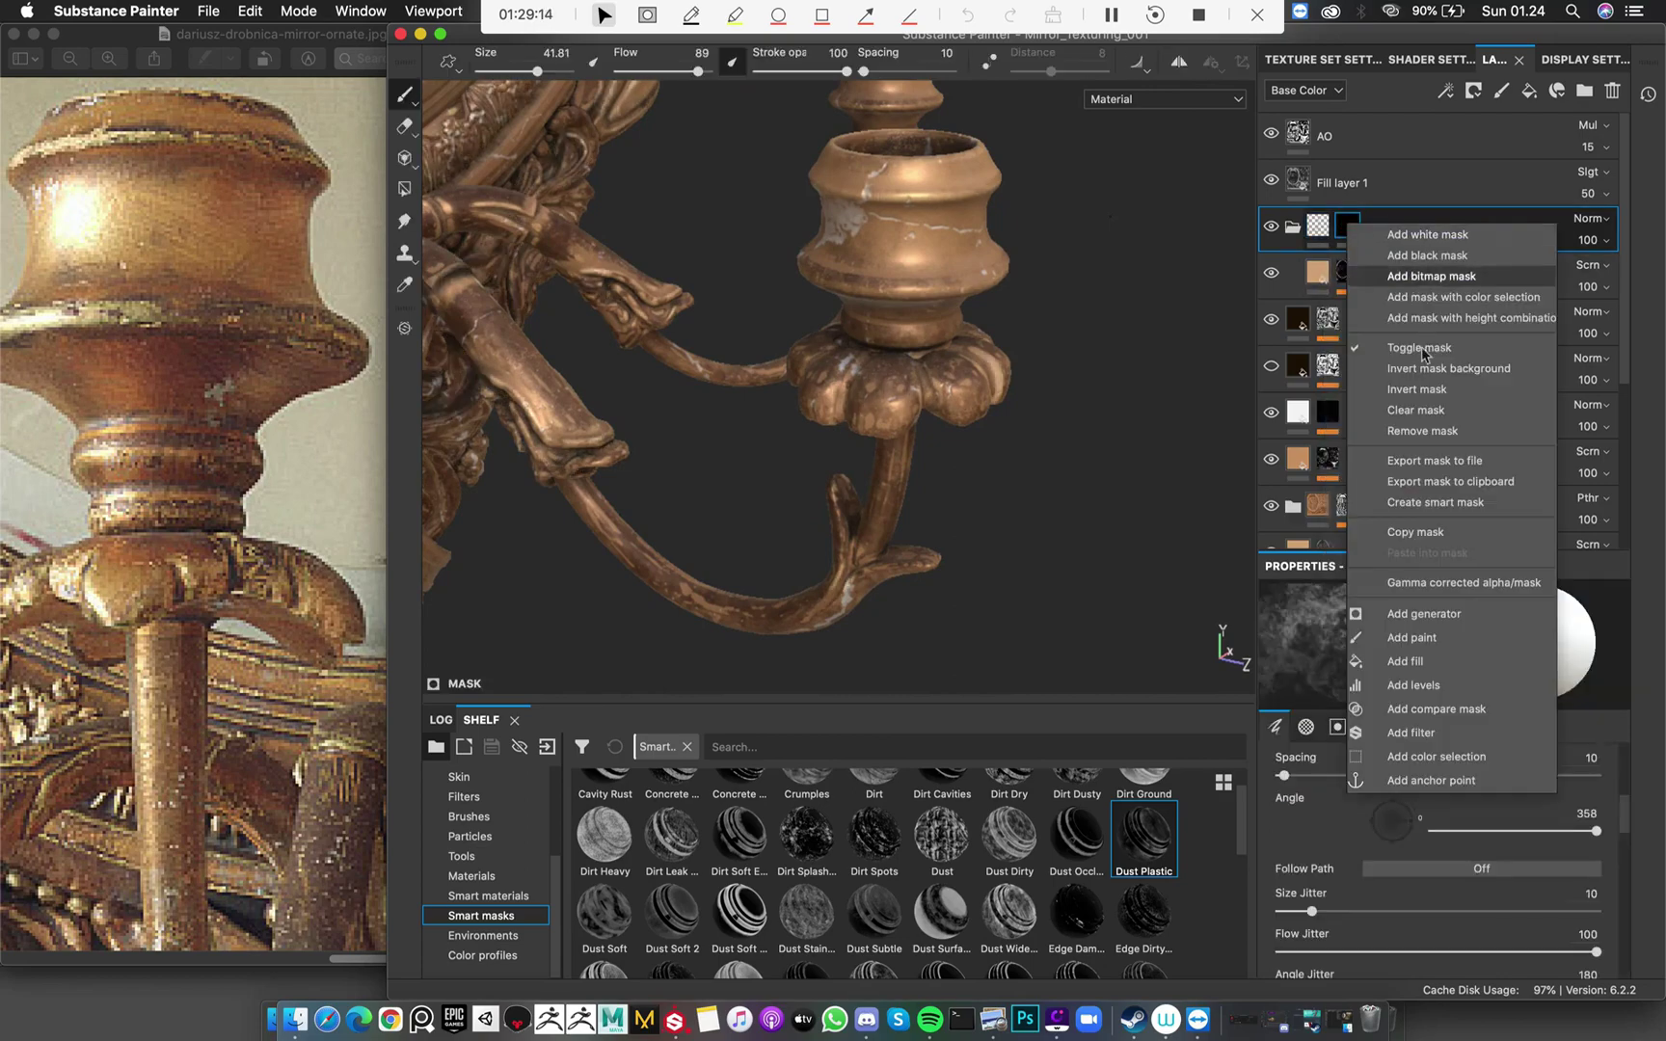
left_click(1411, 637)
Reduce the brush size to 1.54 for painting the folder's mask on the candle holder
right_click_drag(1003, 289, 1245, 104, "ctrl")
mouse_move(917, 222)
left_mouse_down("alt")
mouse_move(978, 202)
mouse_move(990, 179)
left_mouse_up("alt")
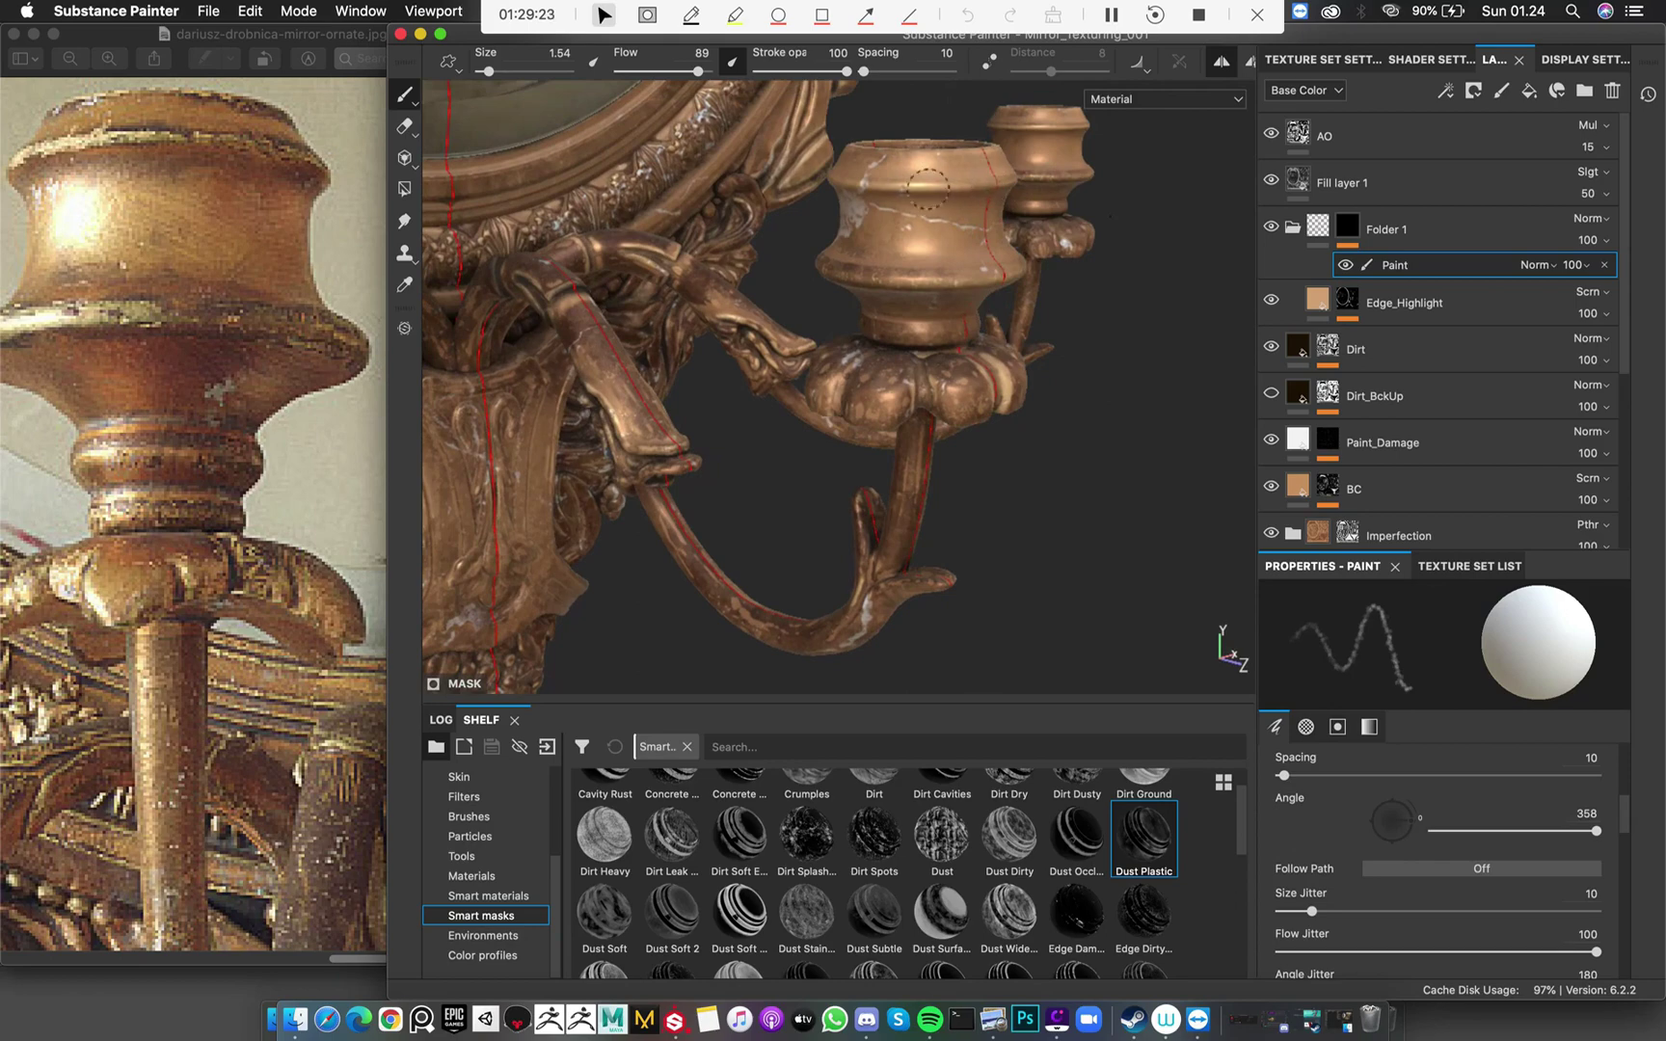
left_click_drag(824, 196, 898, 288, "alt")
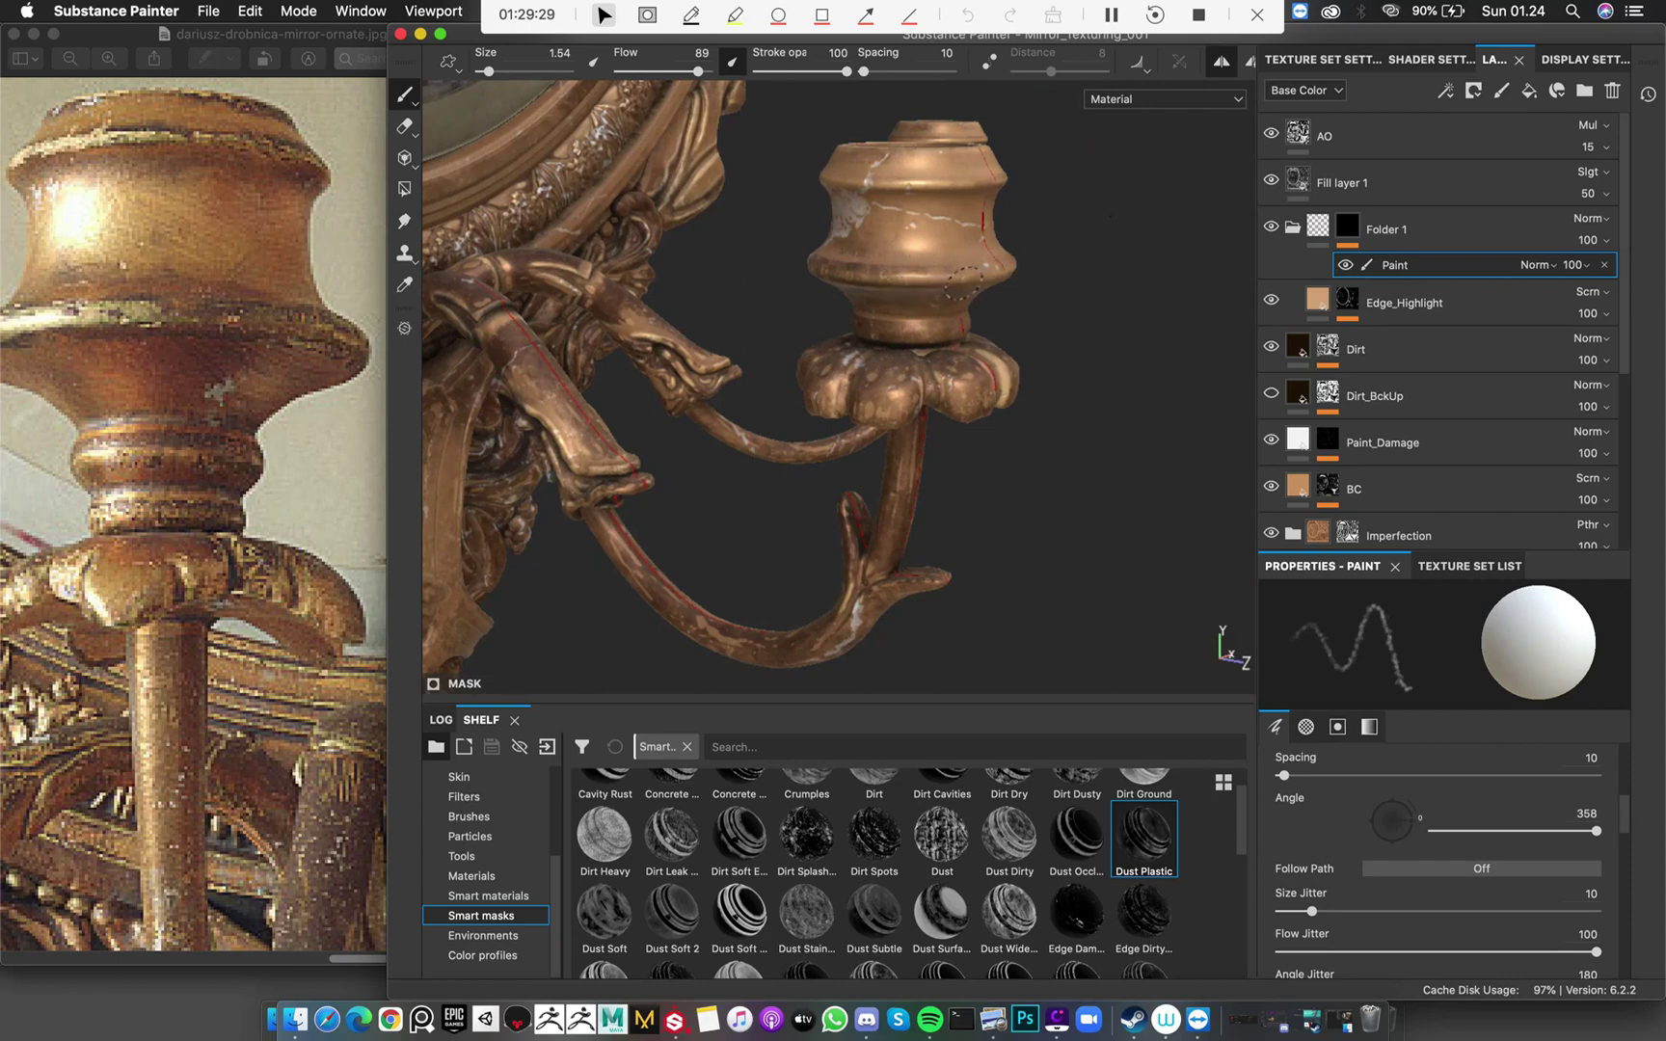
key("Delete")
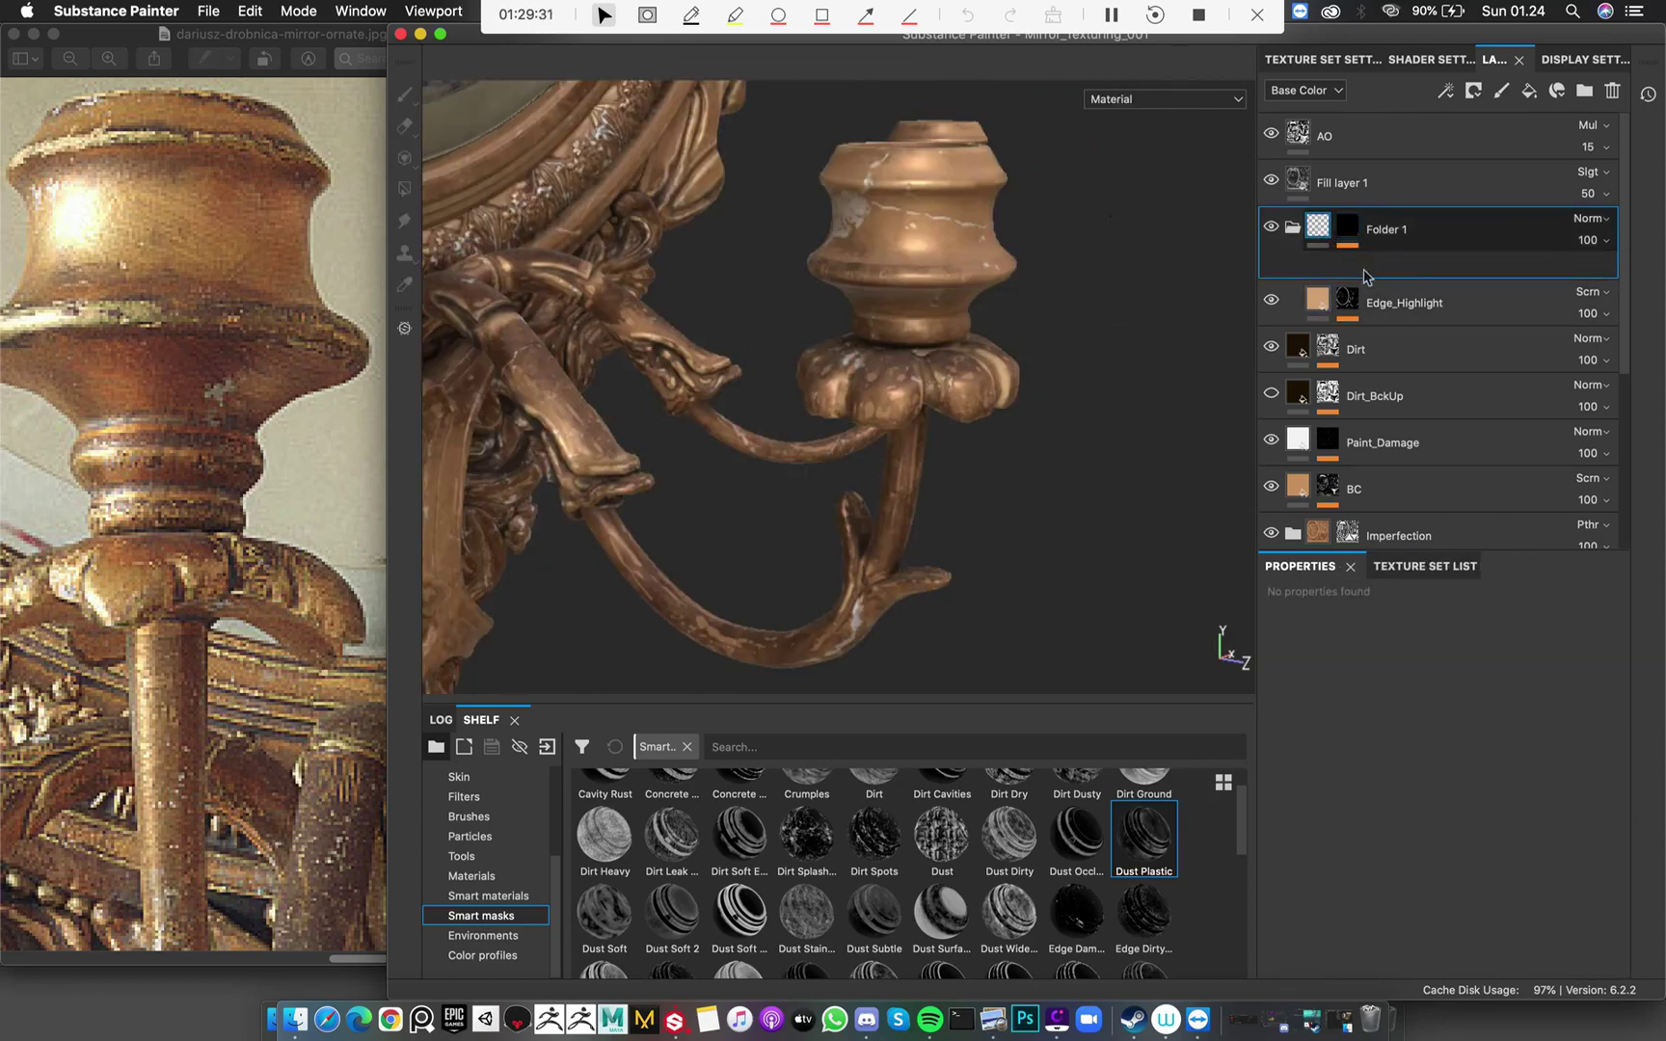
key("ctrl+z")
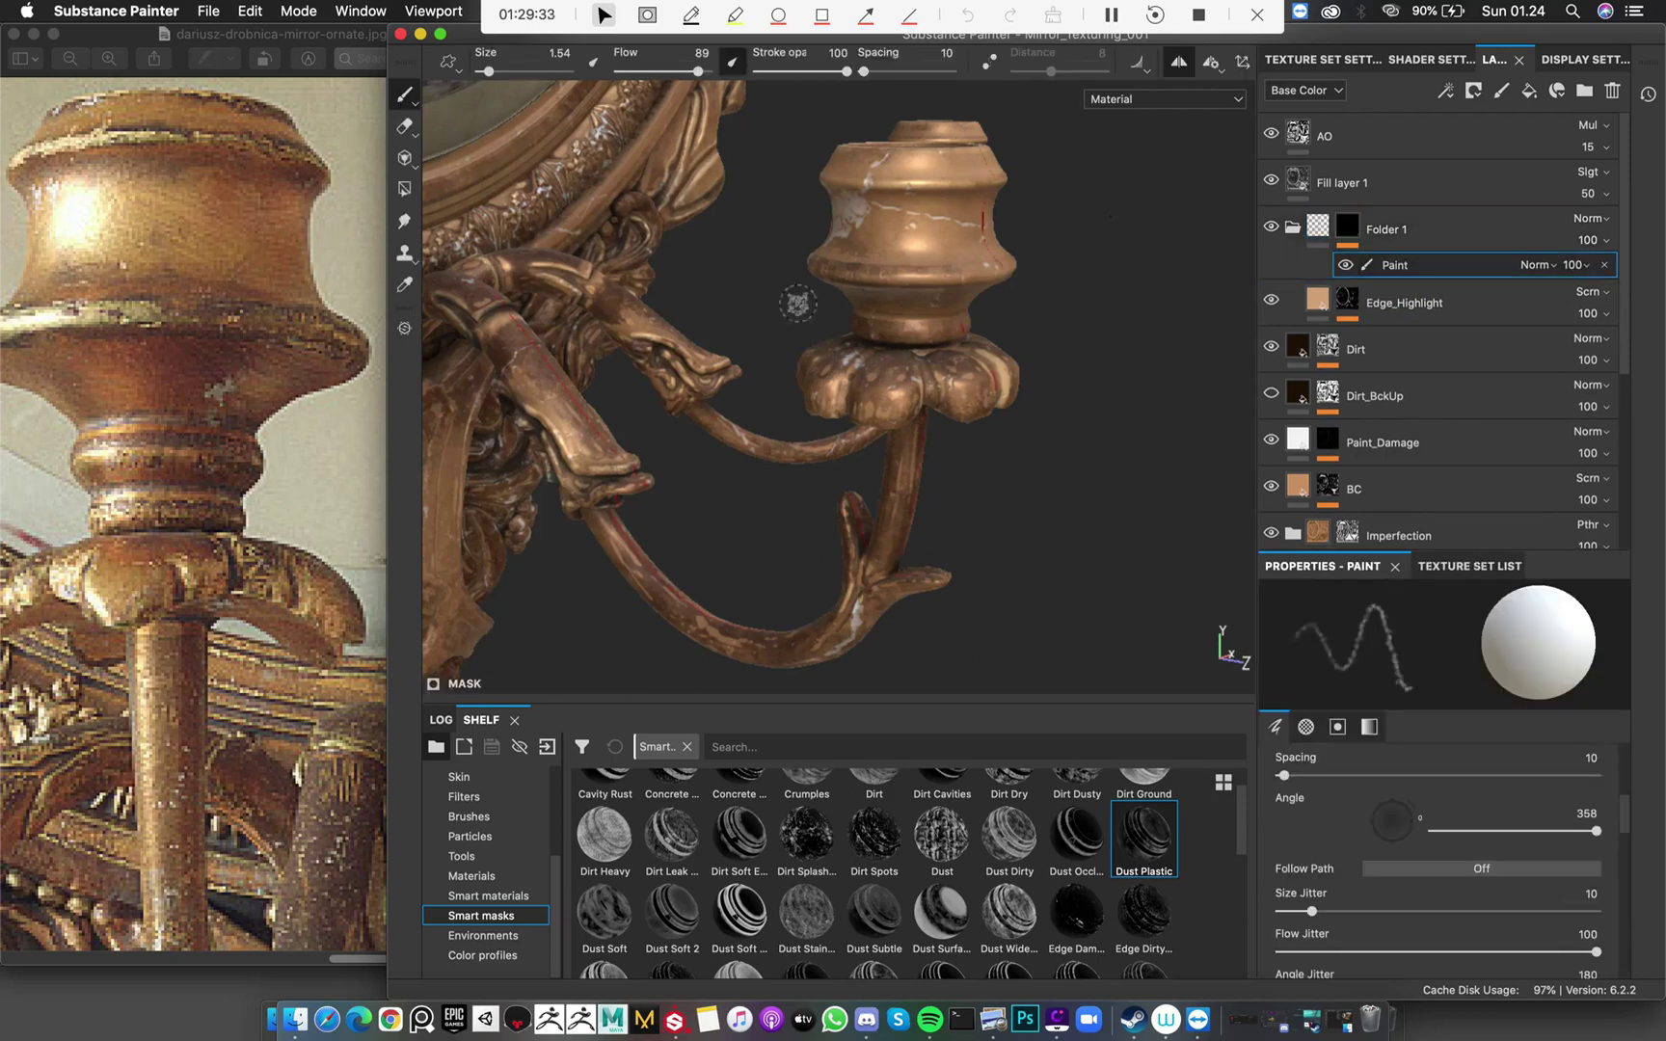
Examine the candle holders and the lower frame from several sides, both up close and from a distance
left_click_drag(797, 303, 842, 266, "alt")
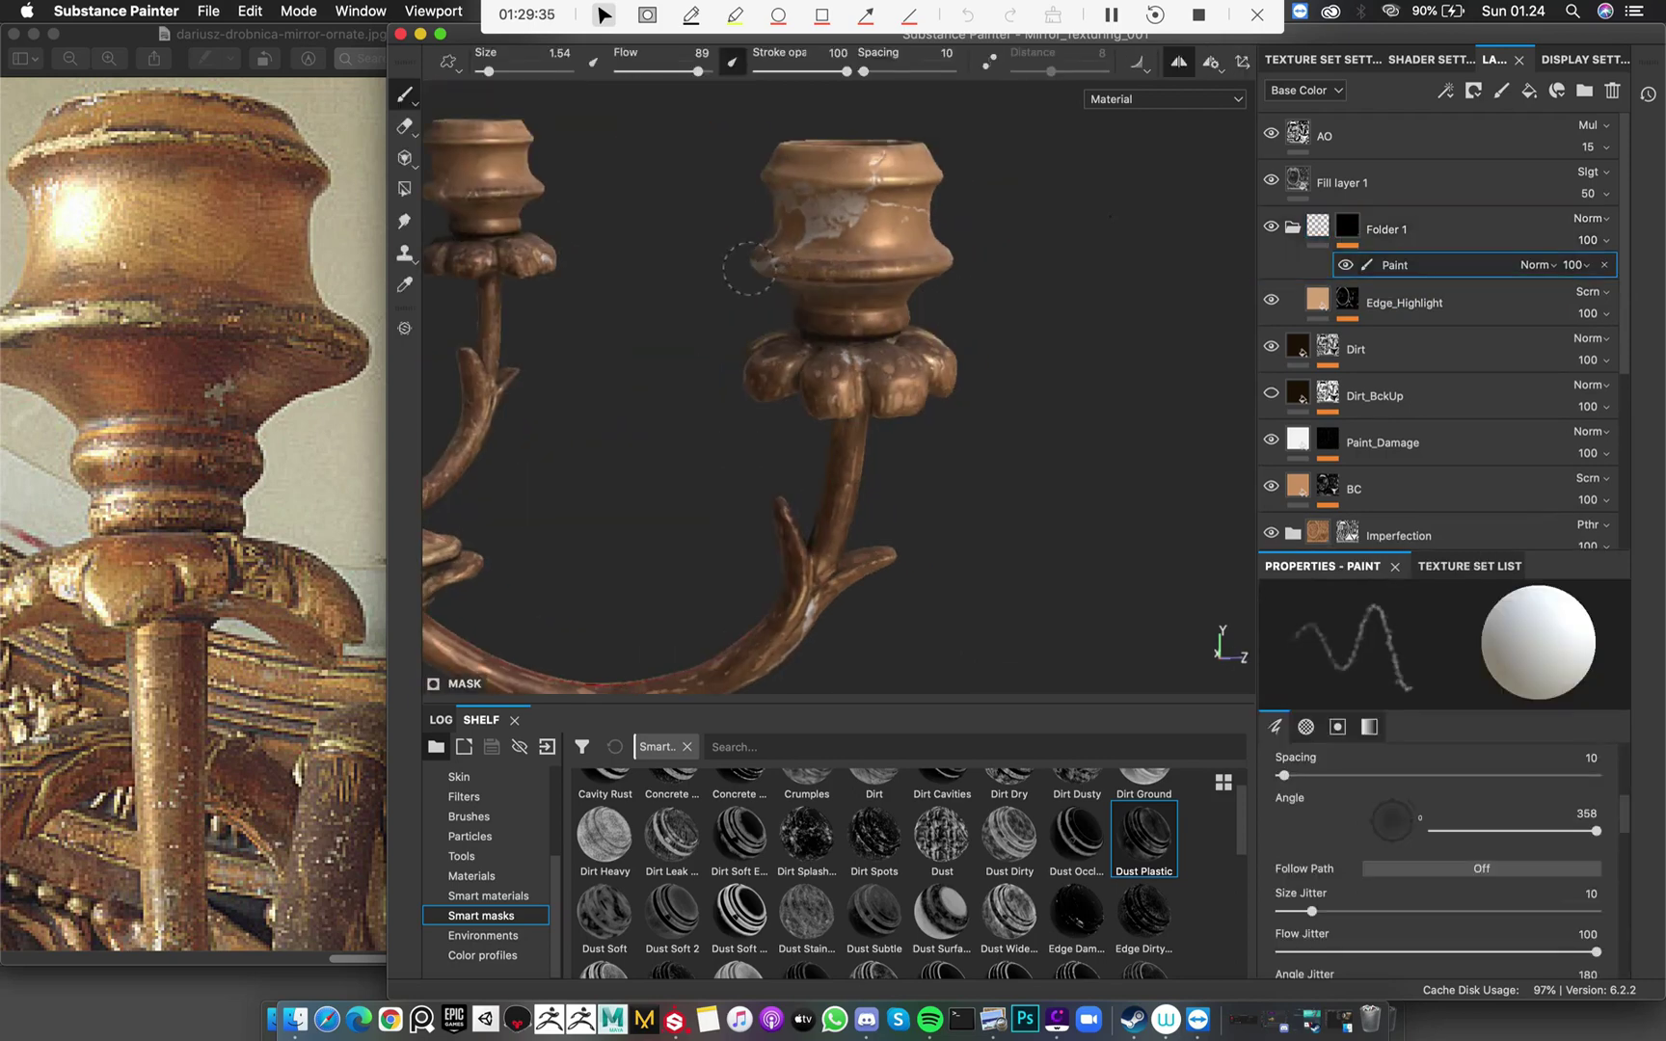
left_click_drag(849, 279, 540, 357, "alt")
right_click_drag(578, 362, 714, 381, "alt")
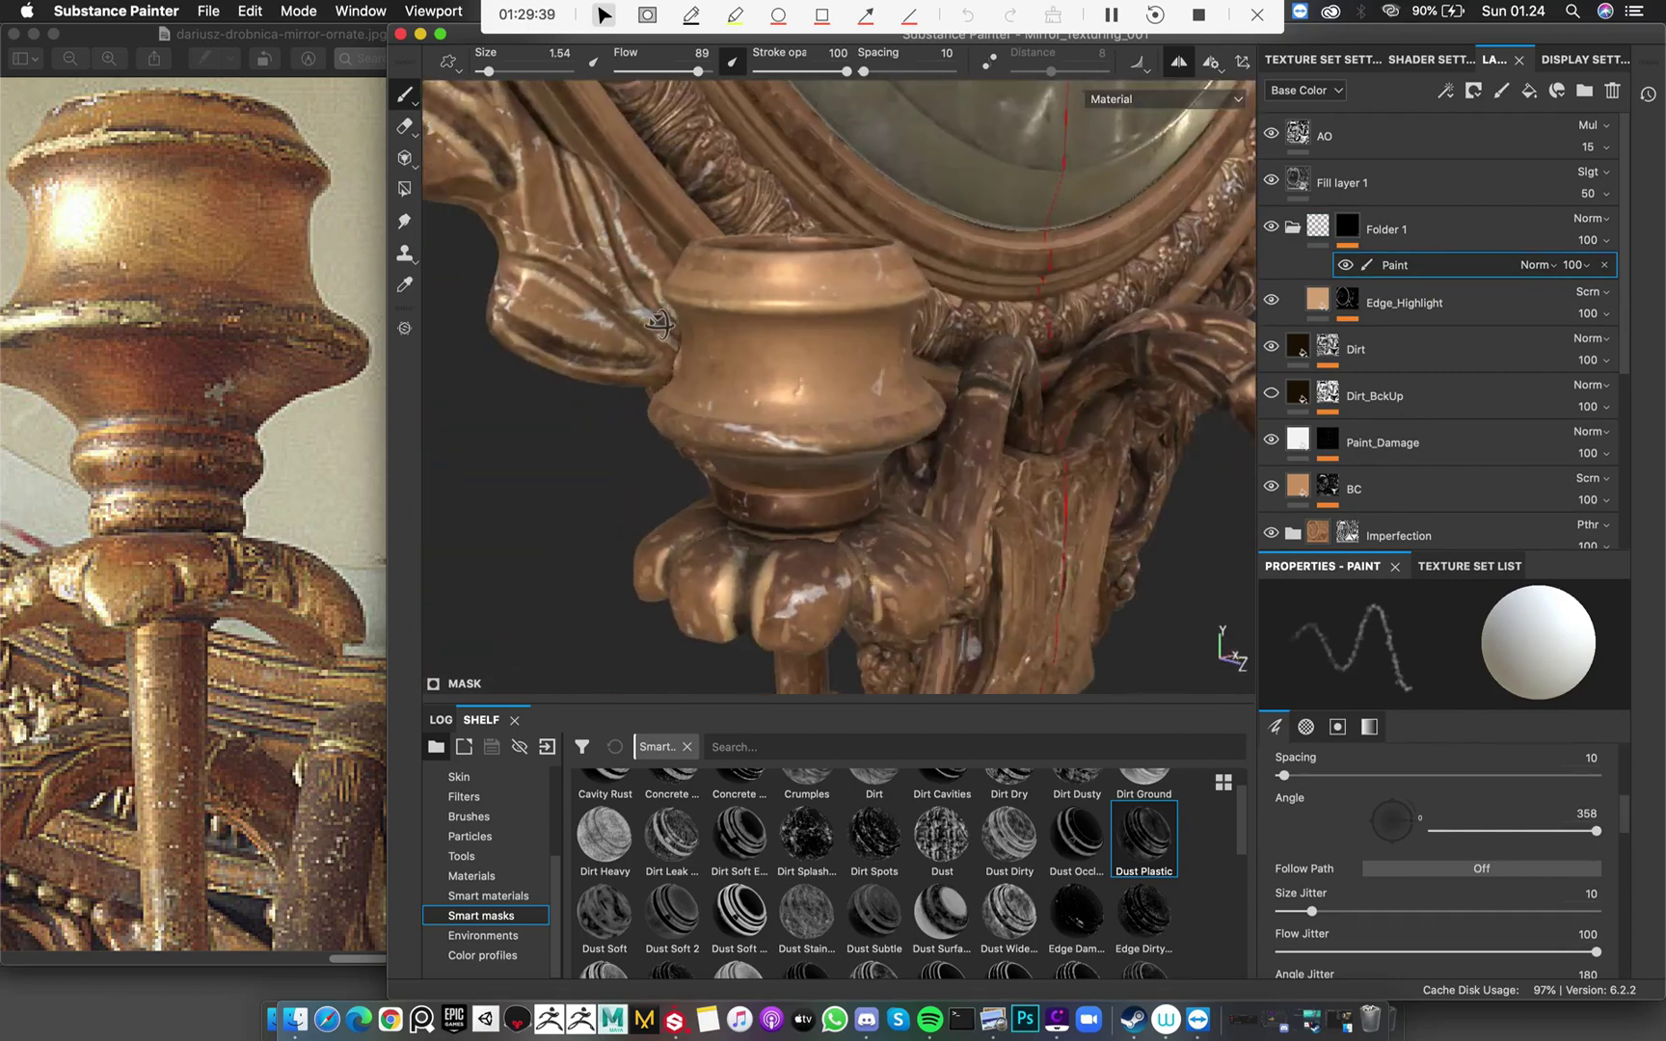
left_click_drag(713, 381, 1199, 425, "alt")
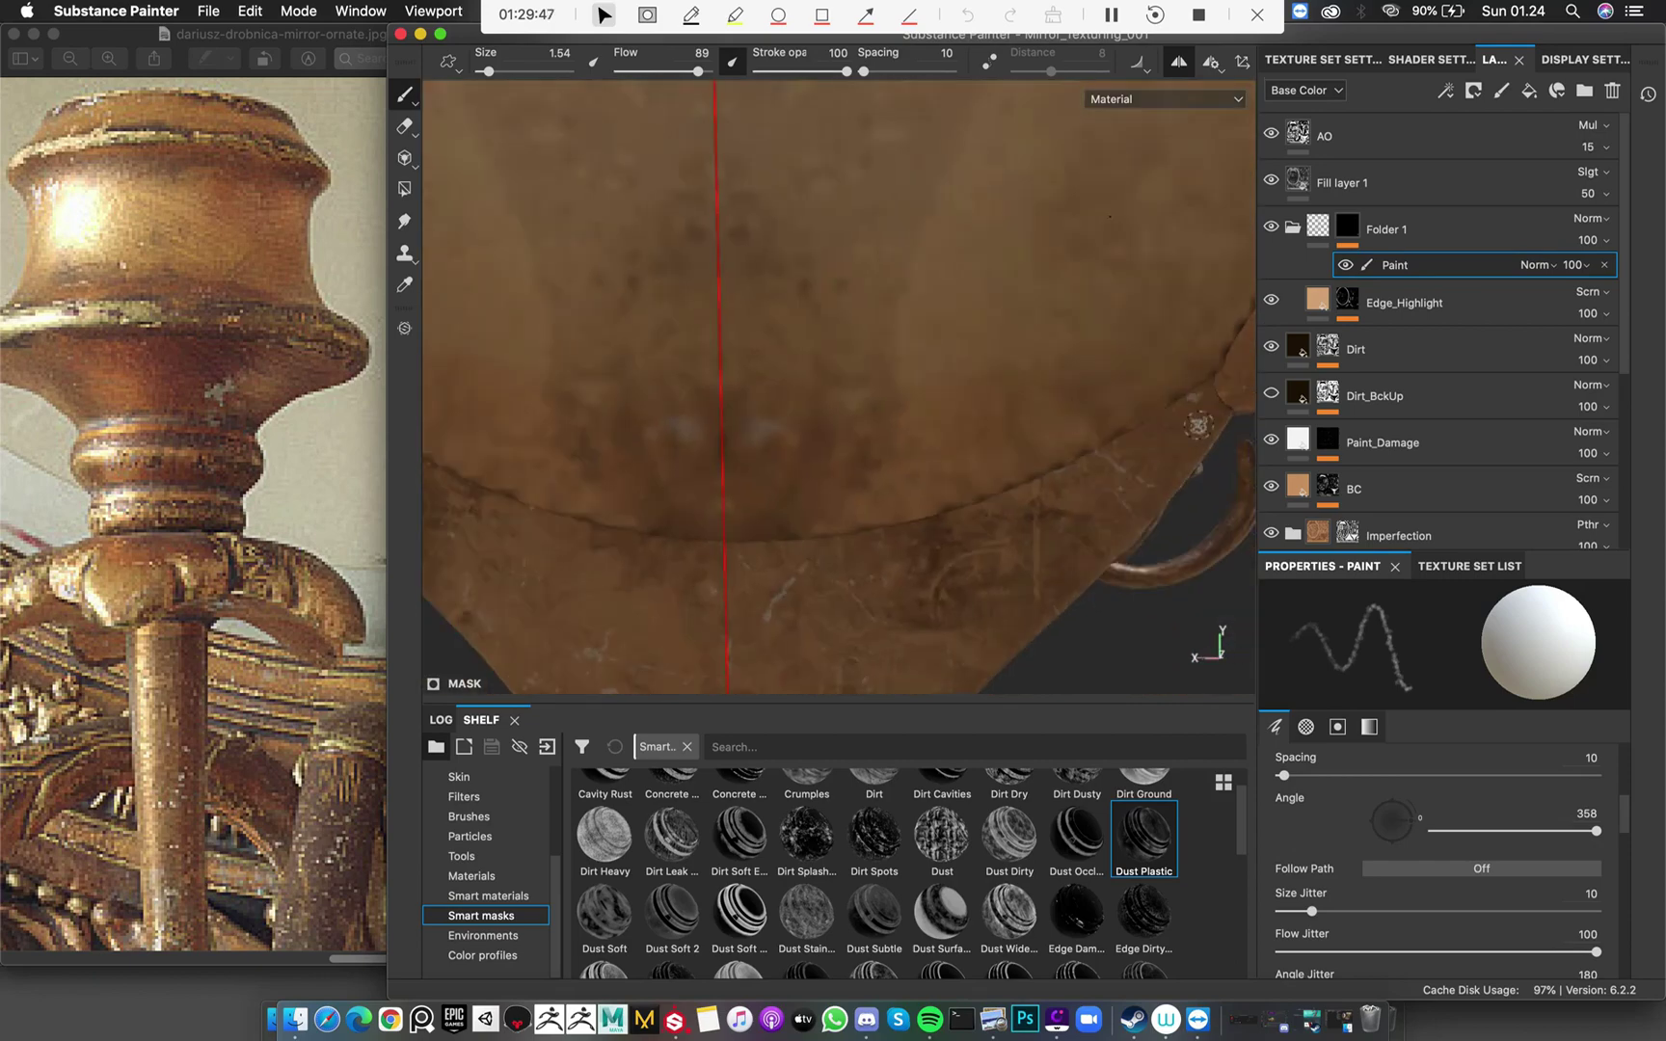
left_click_drag(1058, 414, 742, 383, "alt")
left_click_drag(851, 395, 892, 398, "alt")
scroll(853, 437, "up", 5)
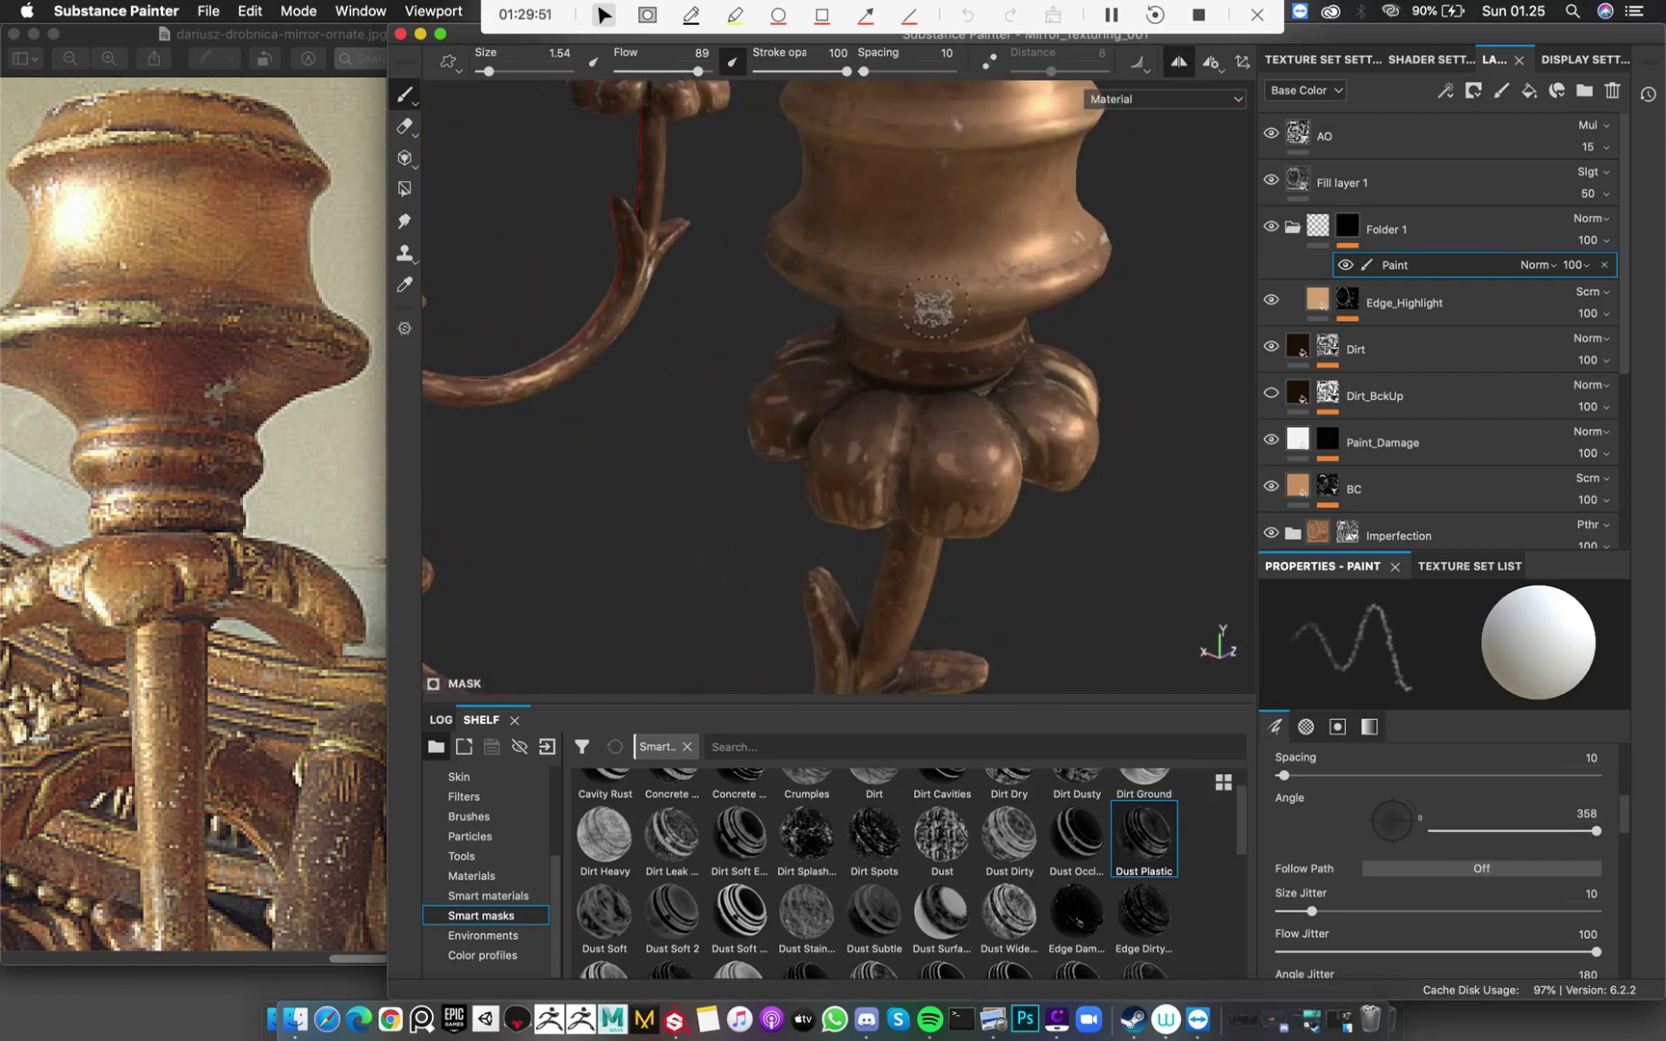
scroll(933, 307, "down", 2)
left_click_drag(748, 279, 1089, 397, "alt")
middle_click_drag(1089, 398, 906, 340, "alt")
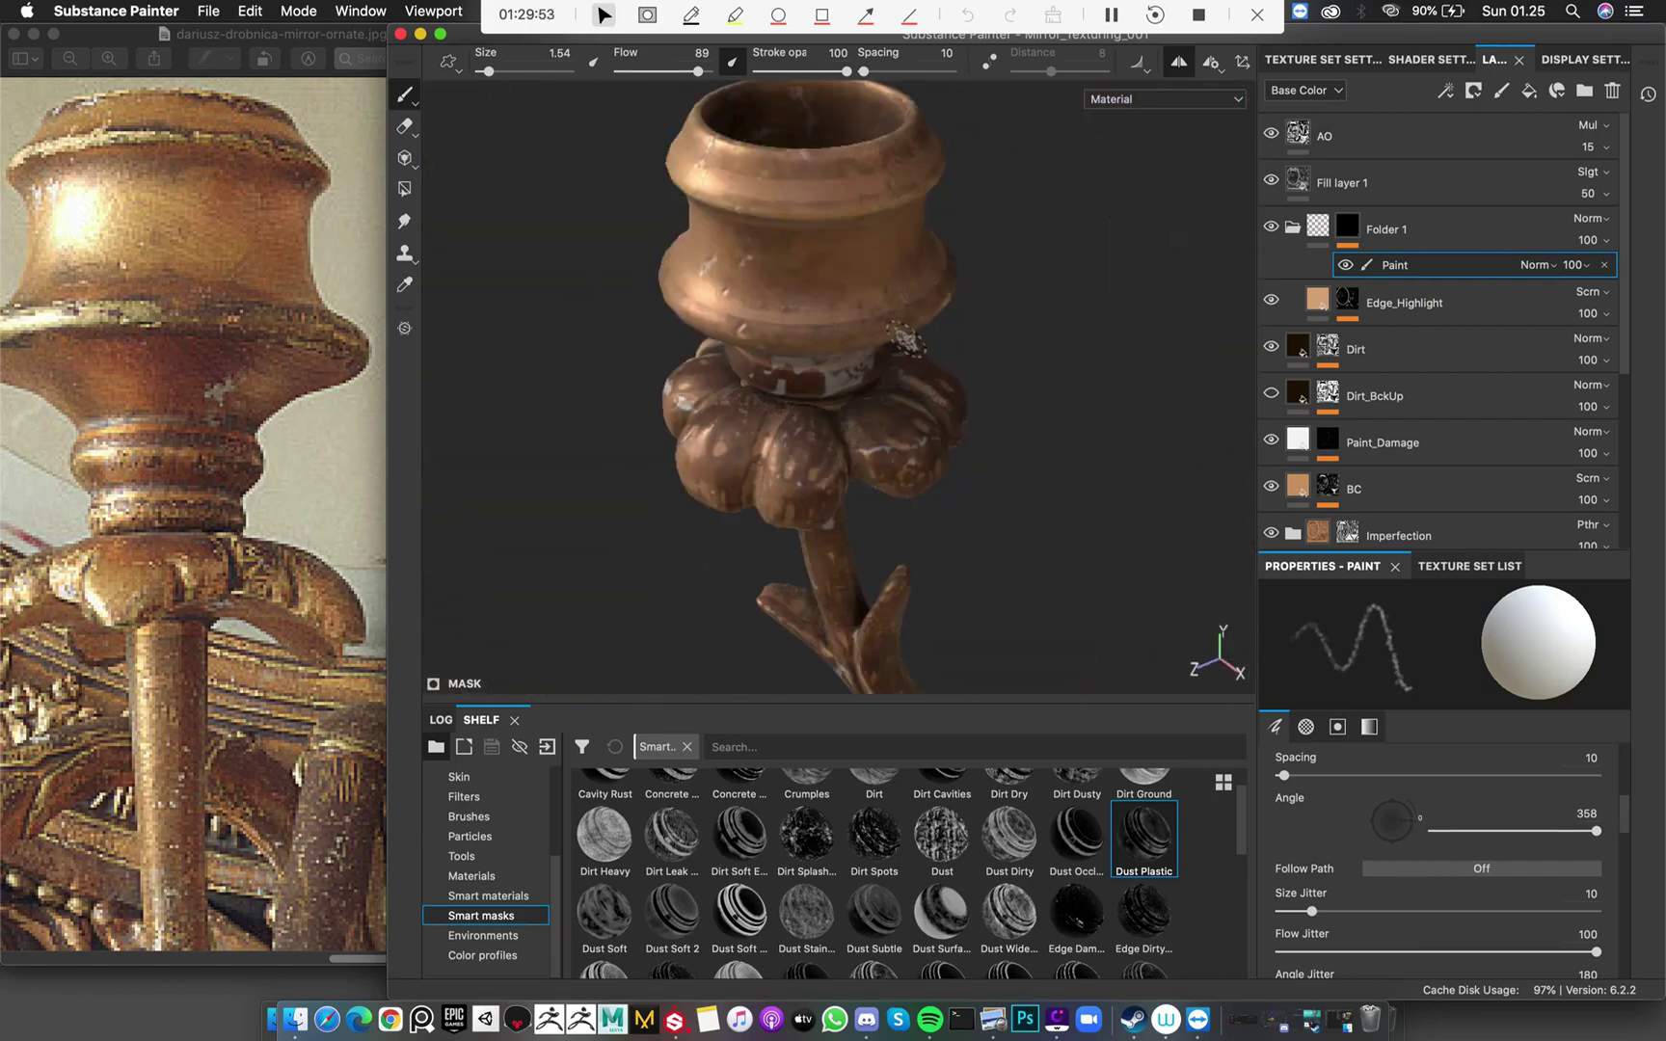
mouse_move(905, 338)
left_mouse_down("alt")
mouse_move(865, 309)
mouse_move(687, 323)
mouse_move(771, 323)
left_mouse_up("alt")
scroll(686, 322, "down", 6)
scroll(1110, 216, "up", 3)
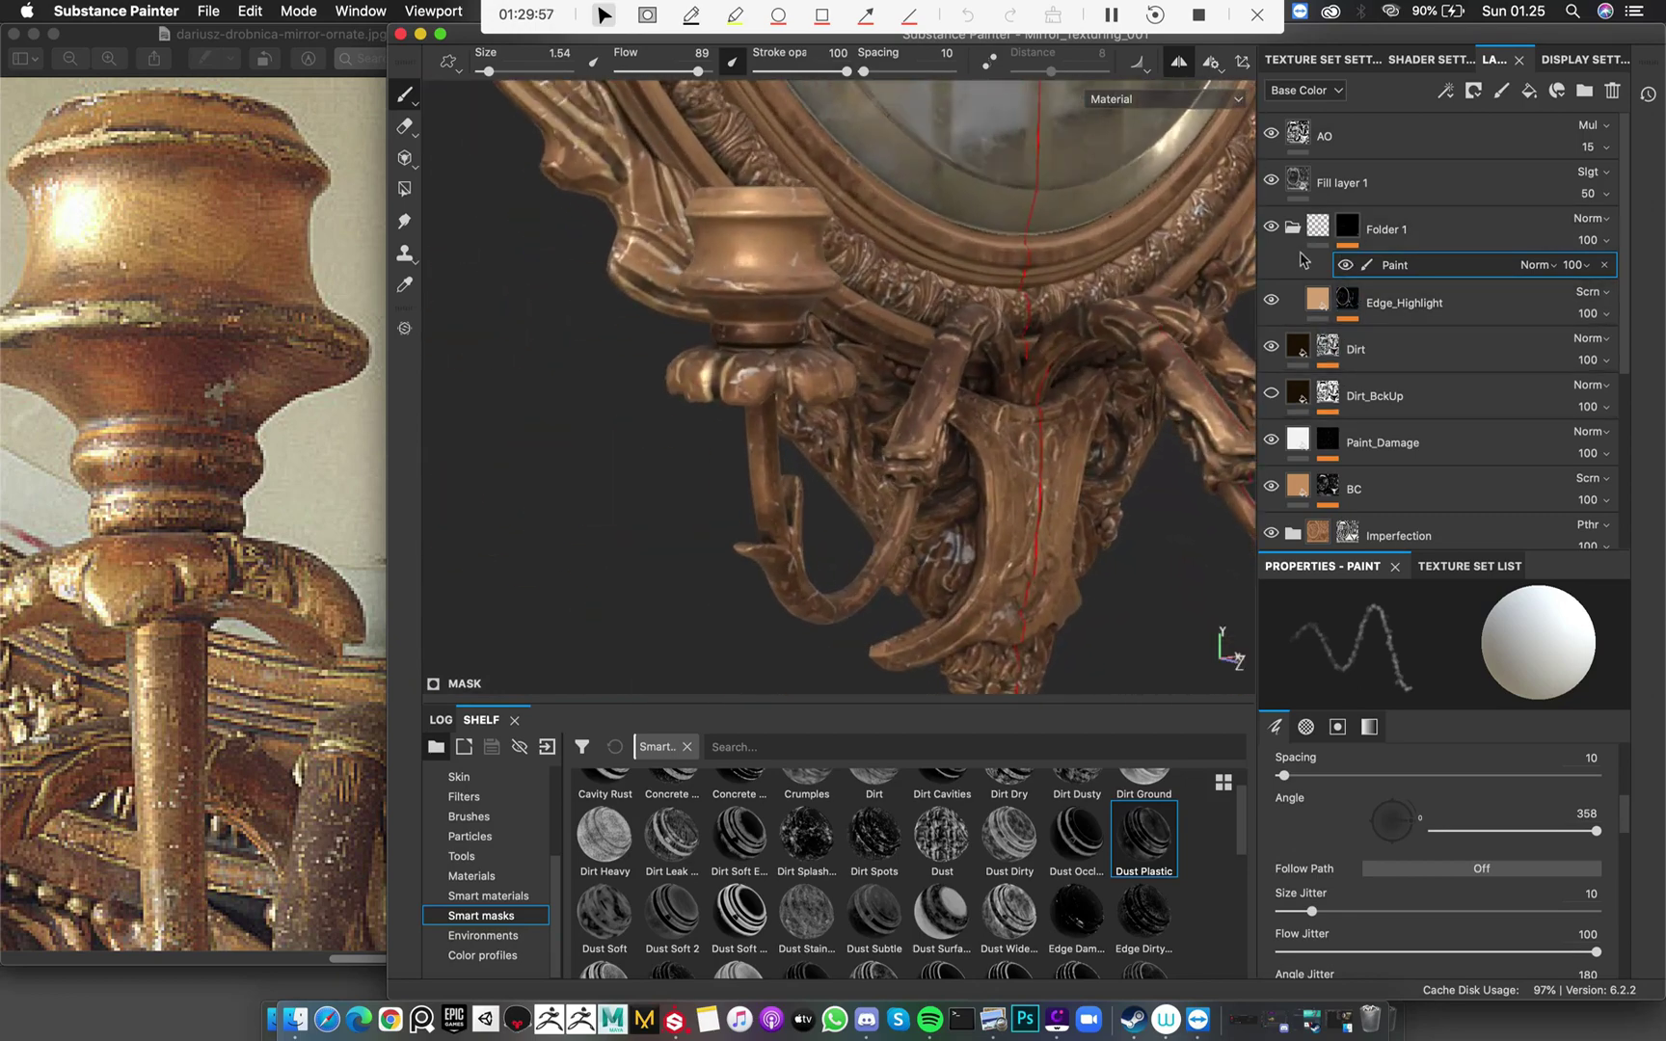
Inspect the Edge_Highlight mask on the frame and set Folder 1's blending mode to Passthrough
left_click(1348, 300, "alt")
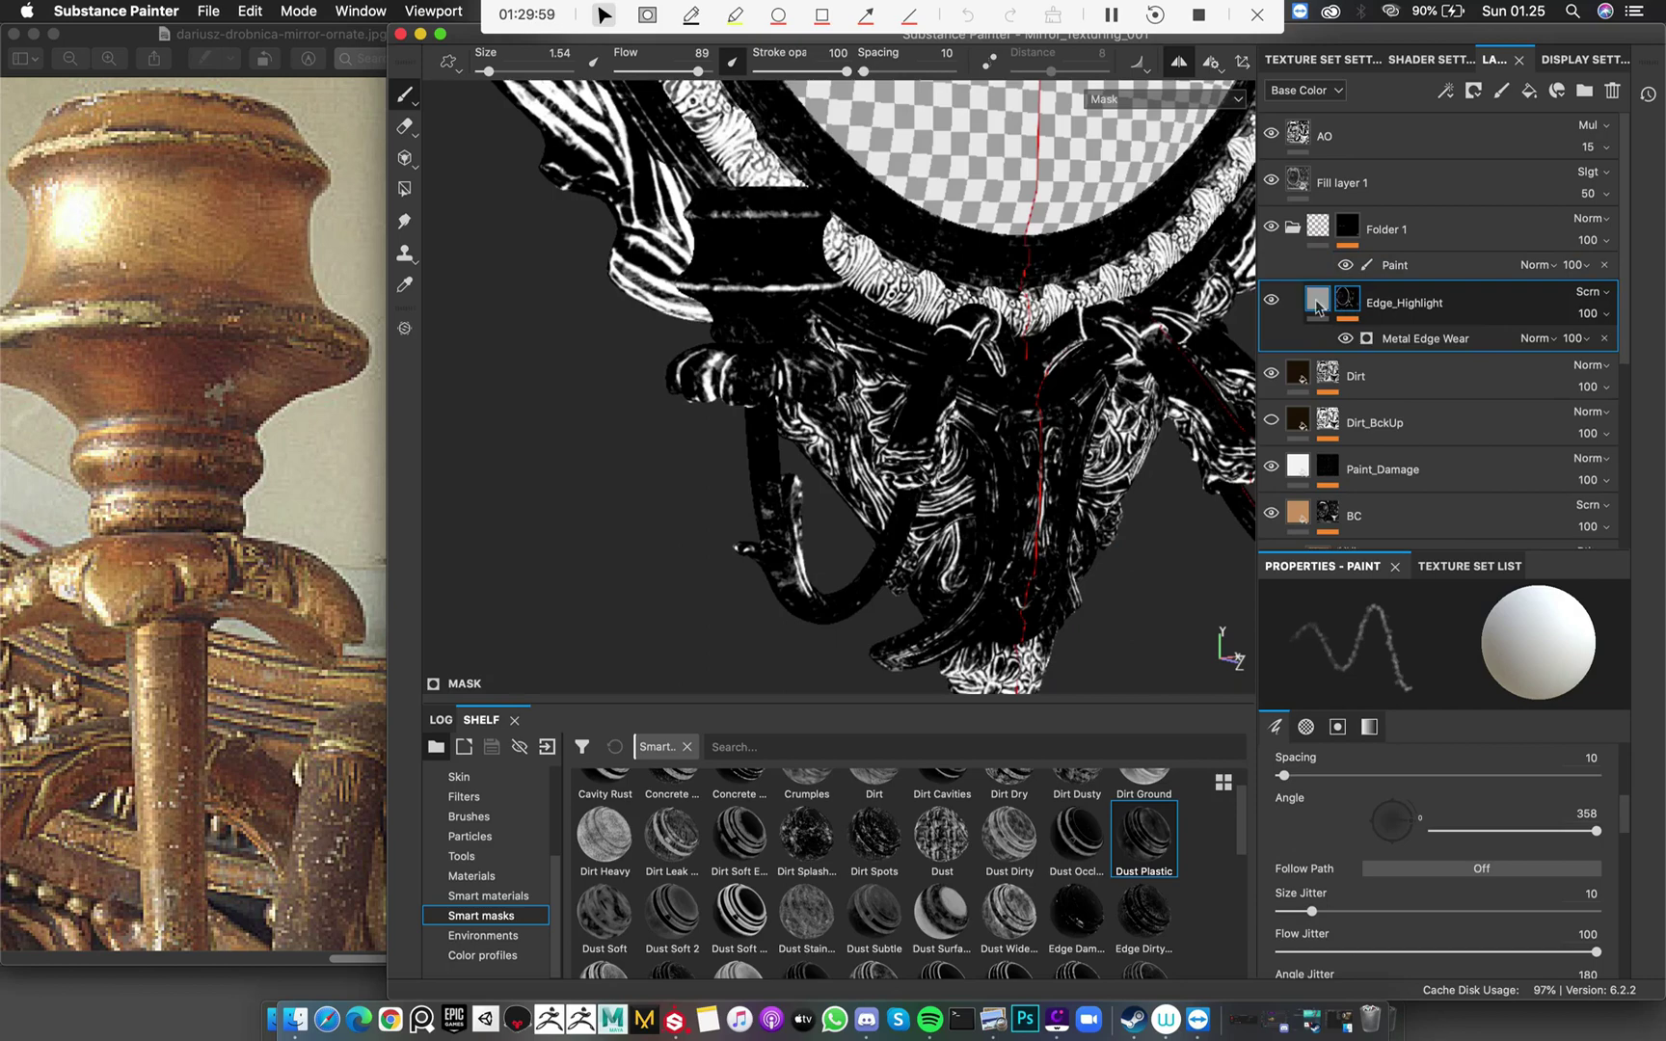
left_click(1349, 227)
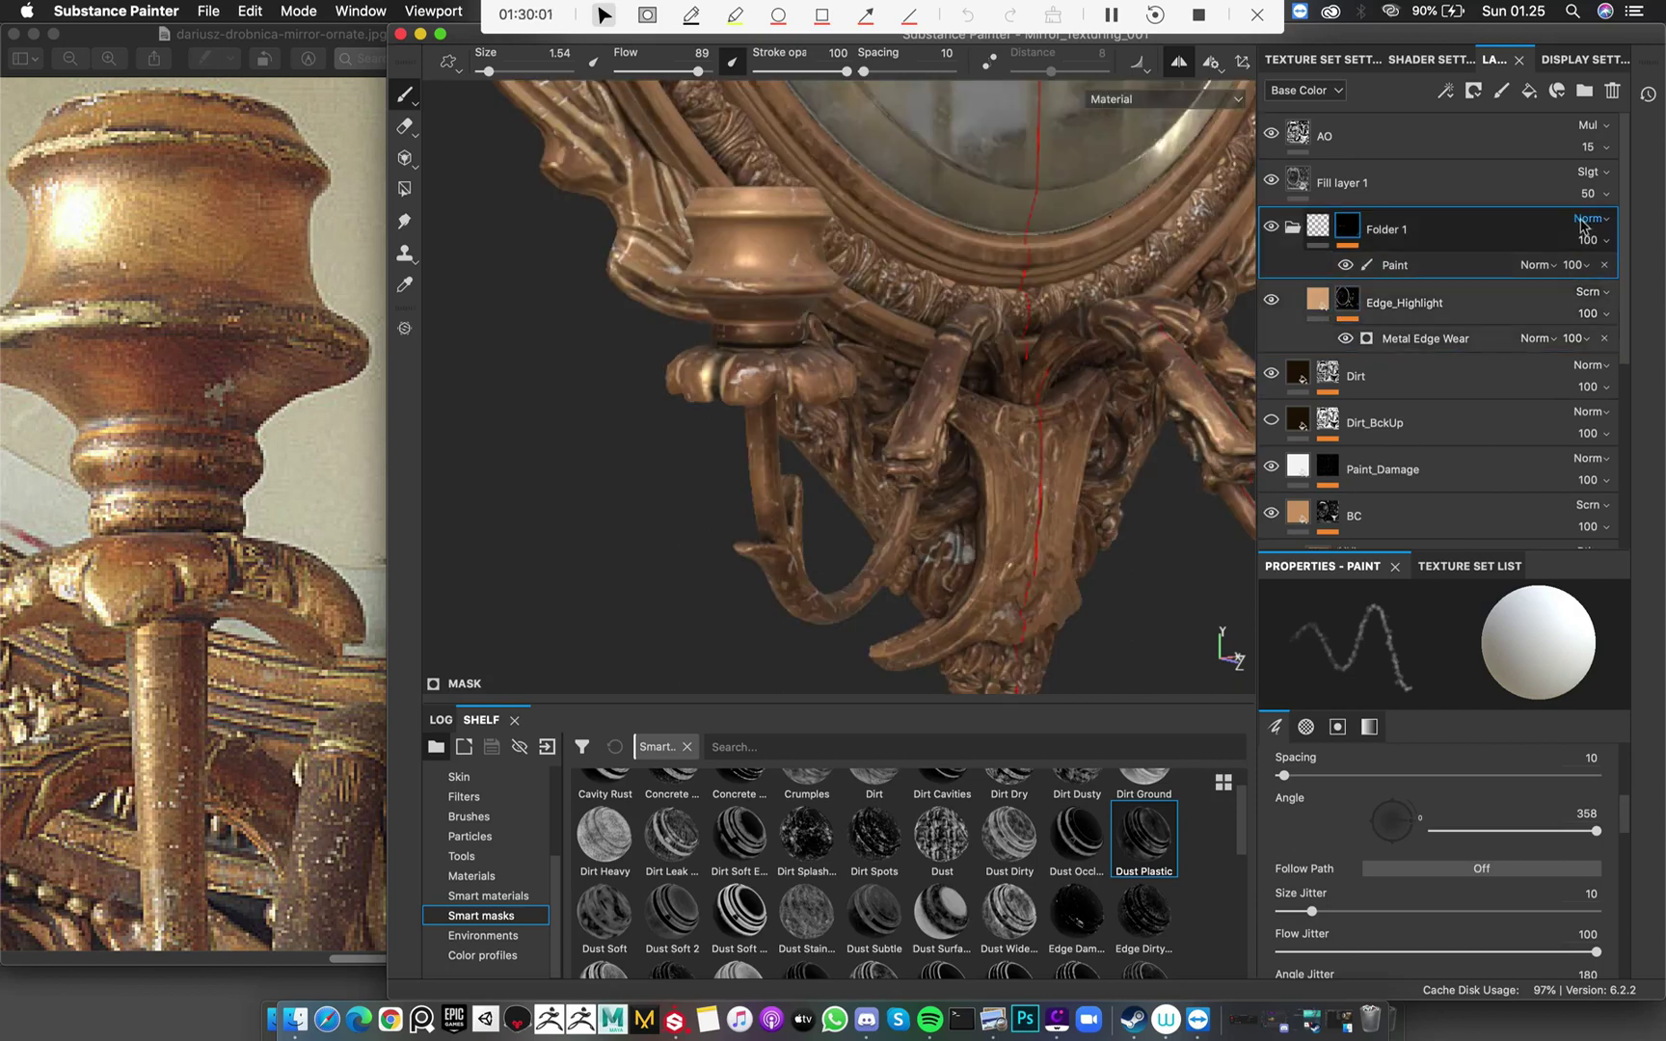
left_click(1591, 218)
left_click(1562, 262)
scroll(964, 385, "up", 3)
middle_click_drag(752, 393, 1051, 323, "alt")
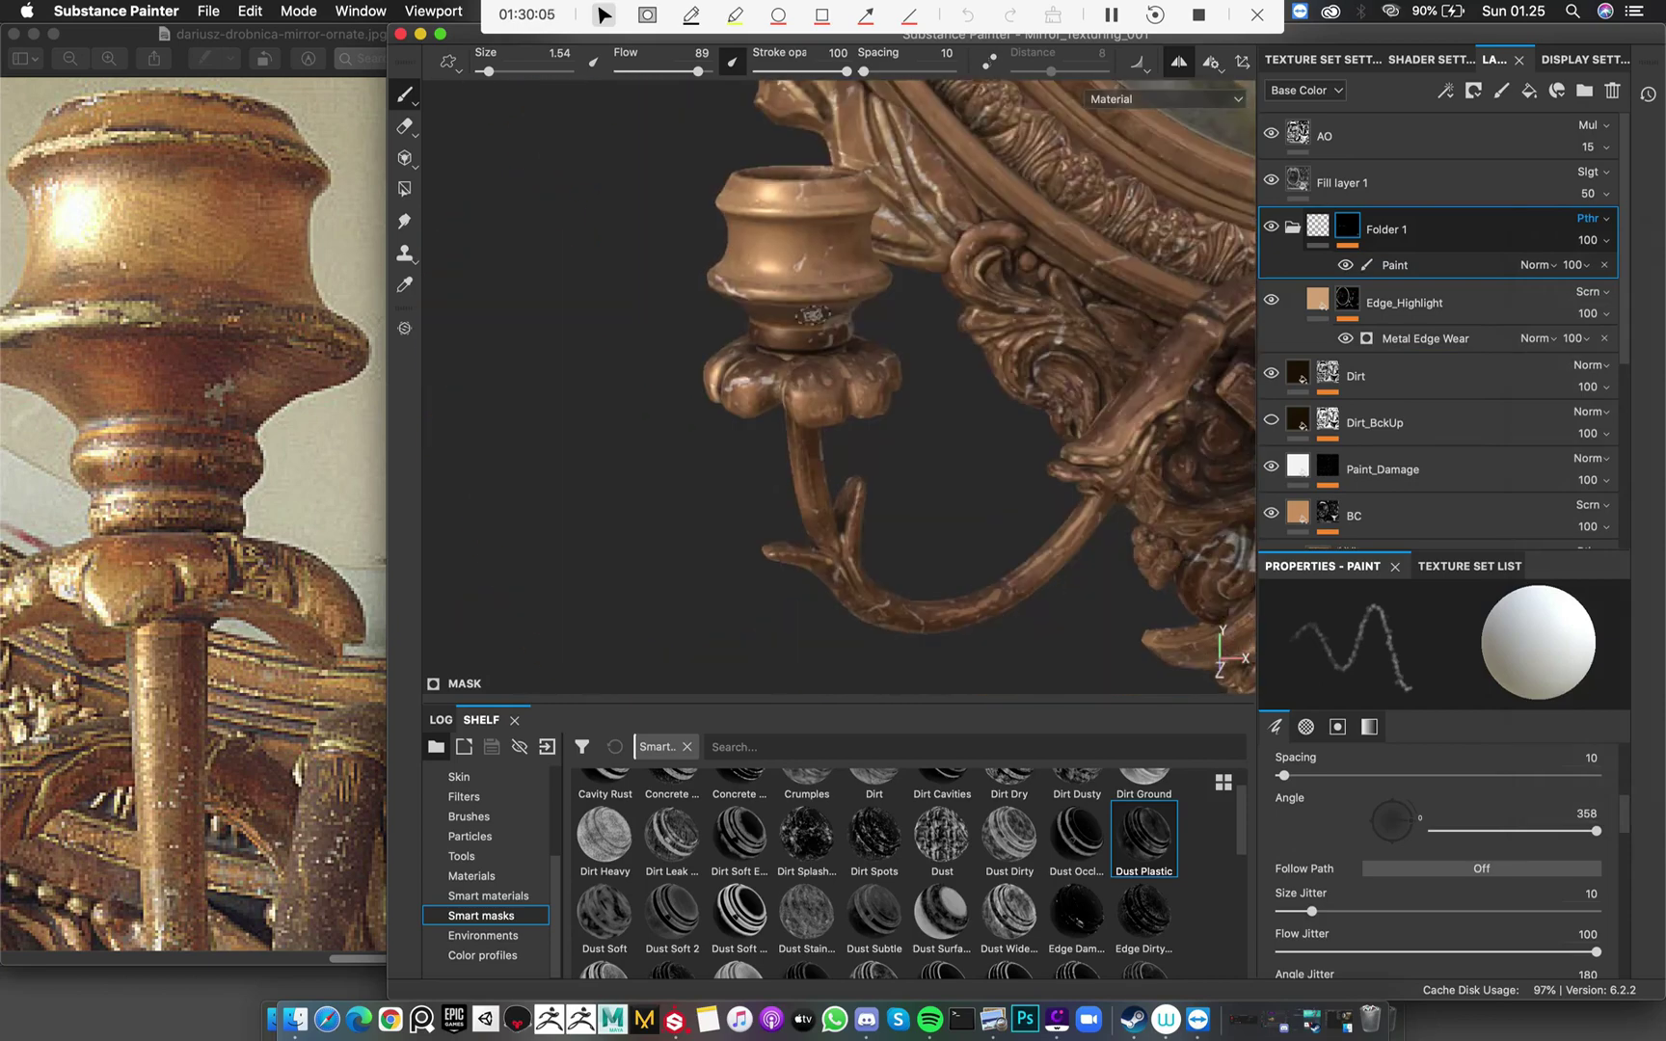
scroll(810, 314, "up", 2)
left_click_drag(850, 285, 810, 283, "alt")
Compare the candle holder with and without the Imperfection folder by hiding and showing it
scroll(1436, 361, "down", 5)
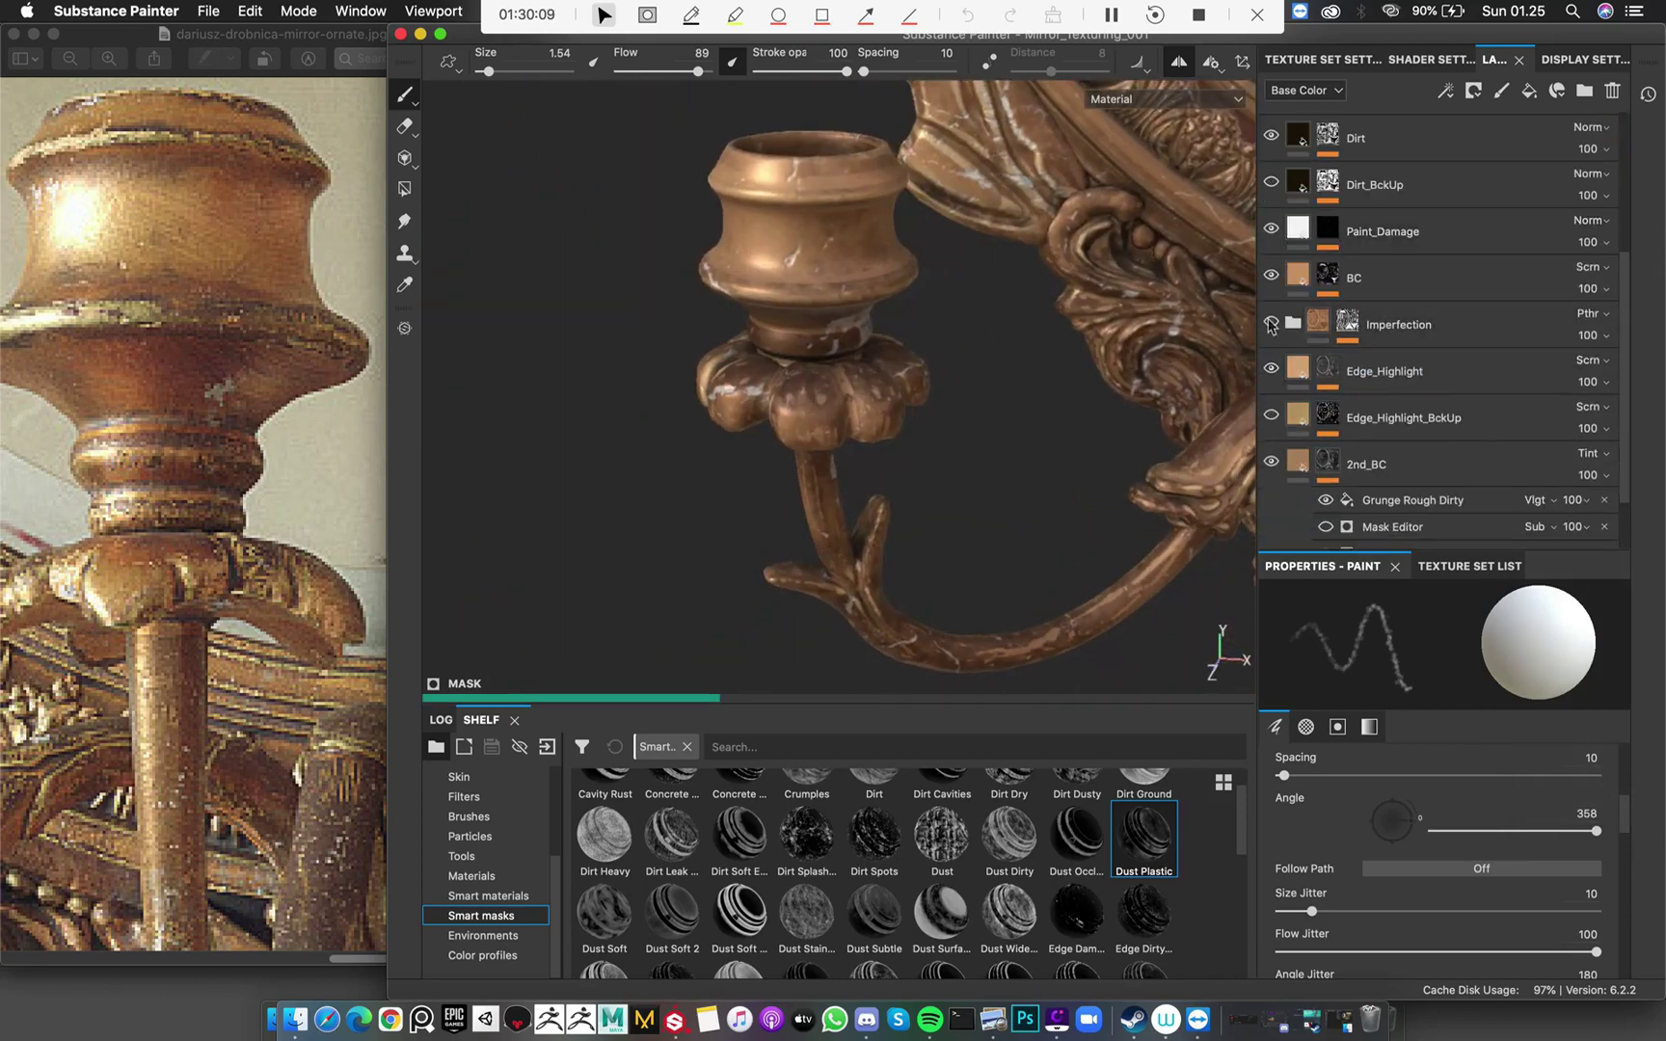
left_click(1270, 324)
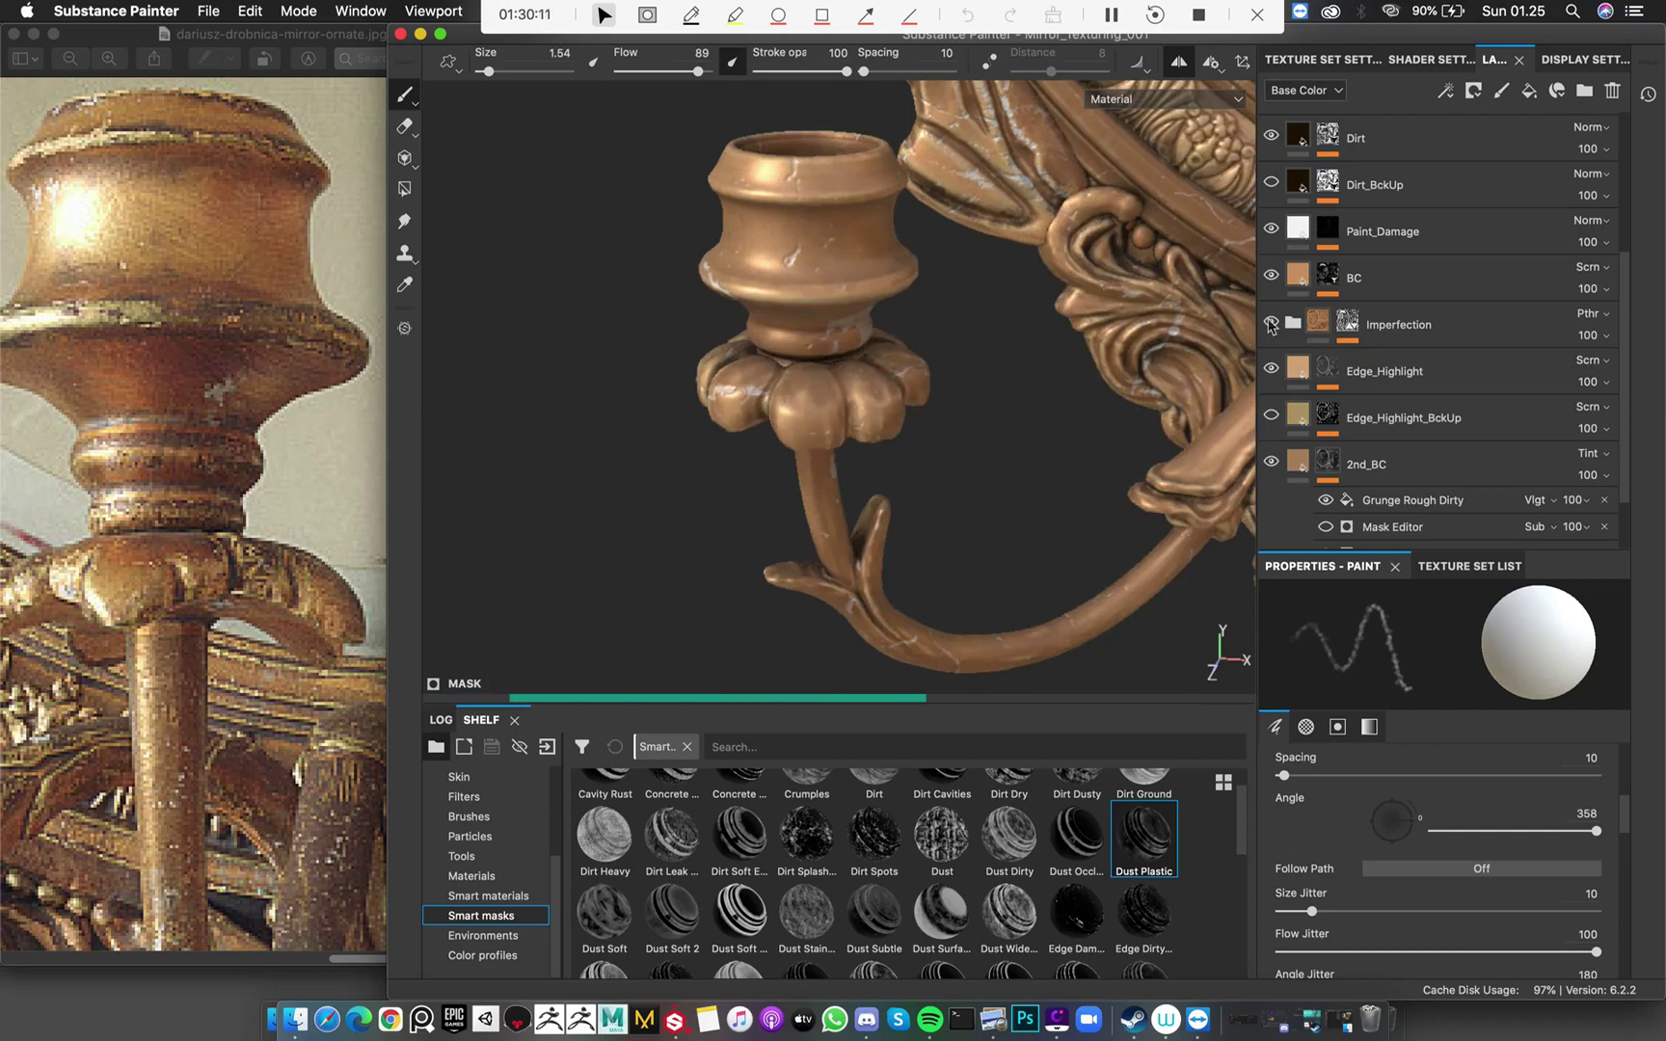
left_click(1309, 325)
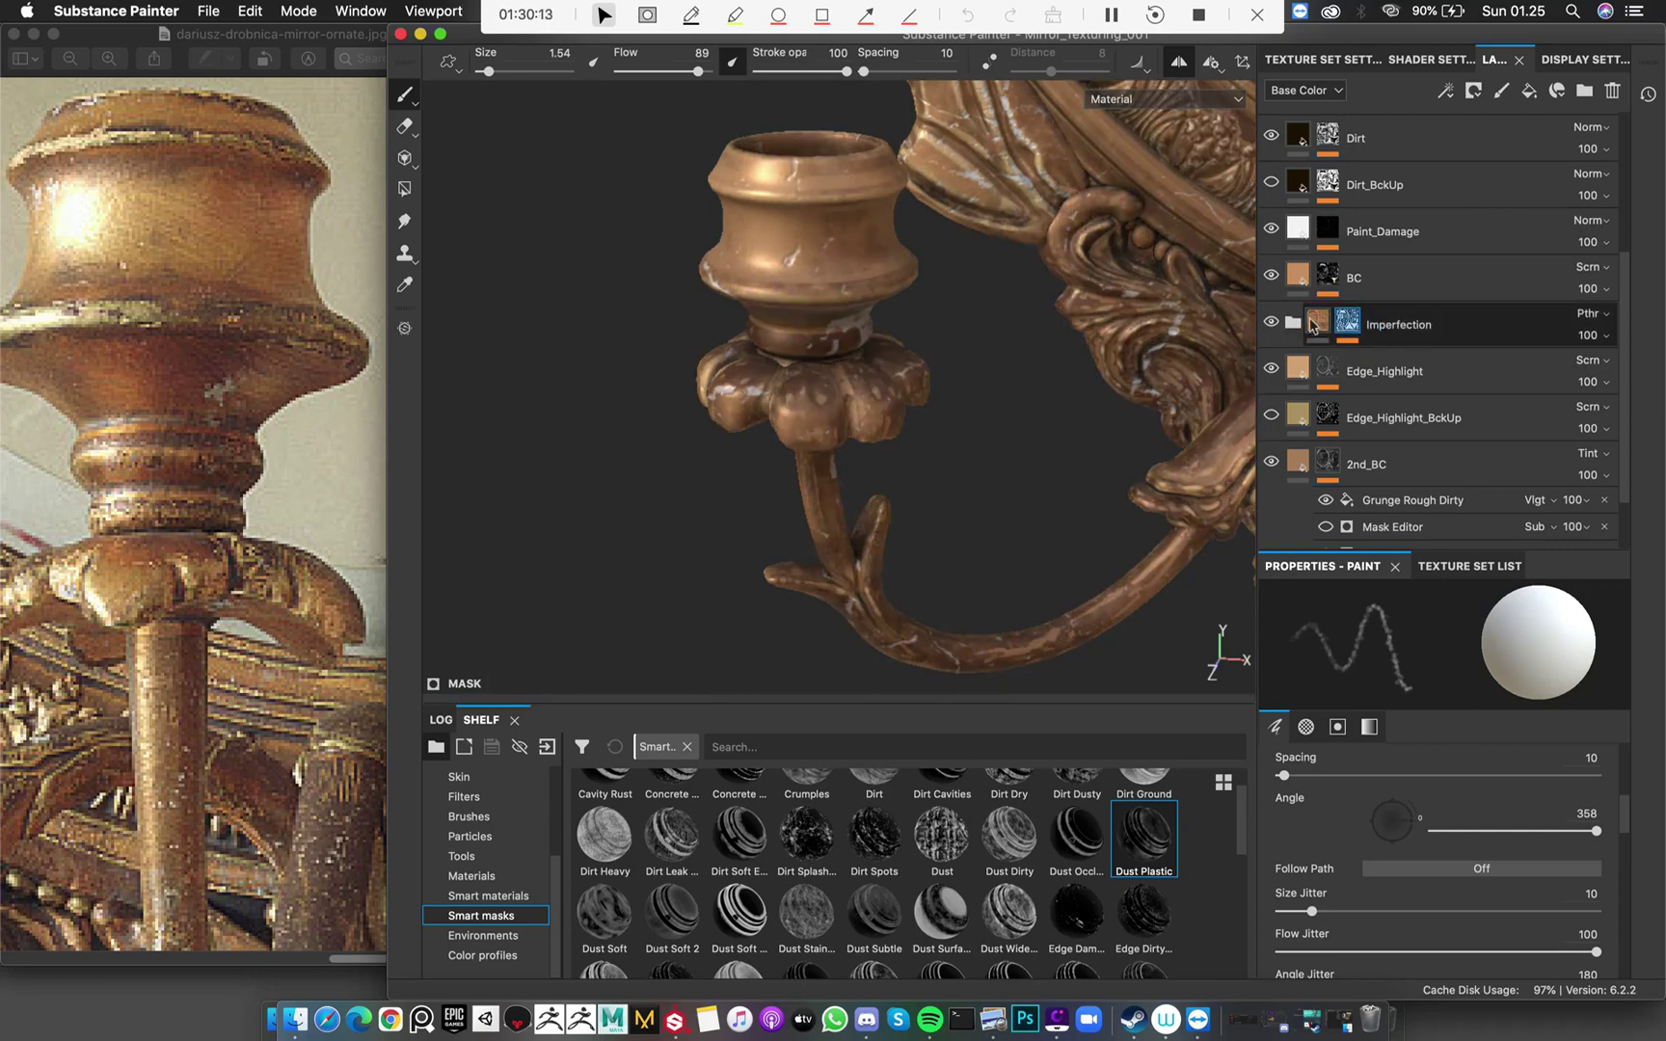
Paint black on the lower bulge of the candle cup using the Paint effect in the Imperfection folder's mask
left_click(1398, 342)
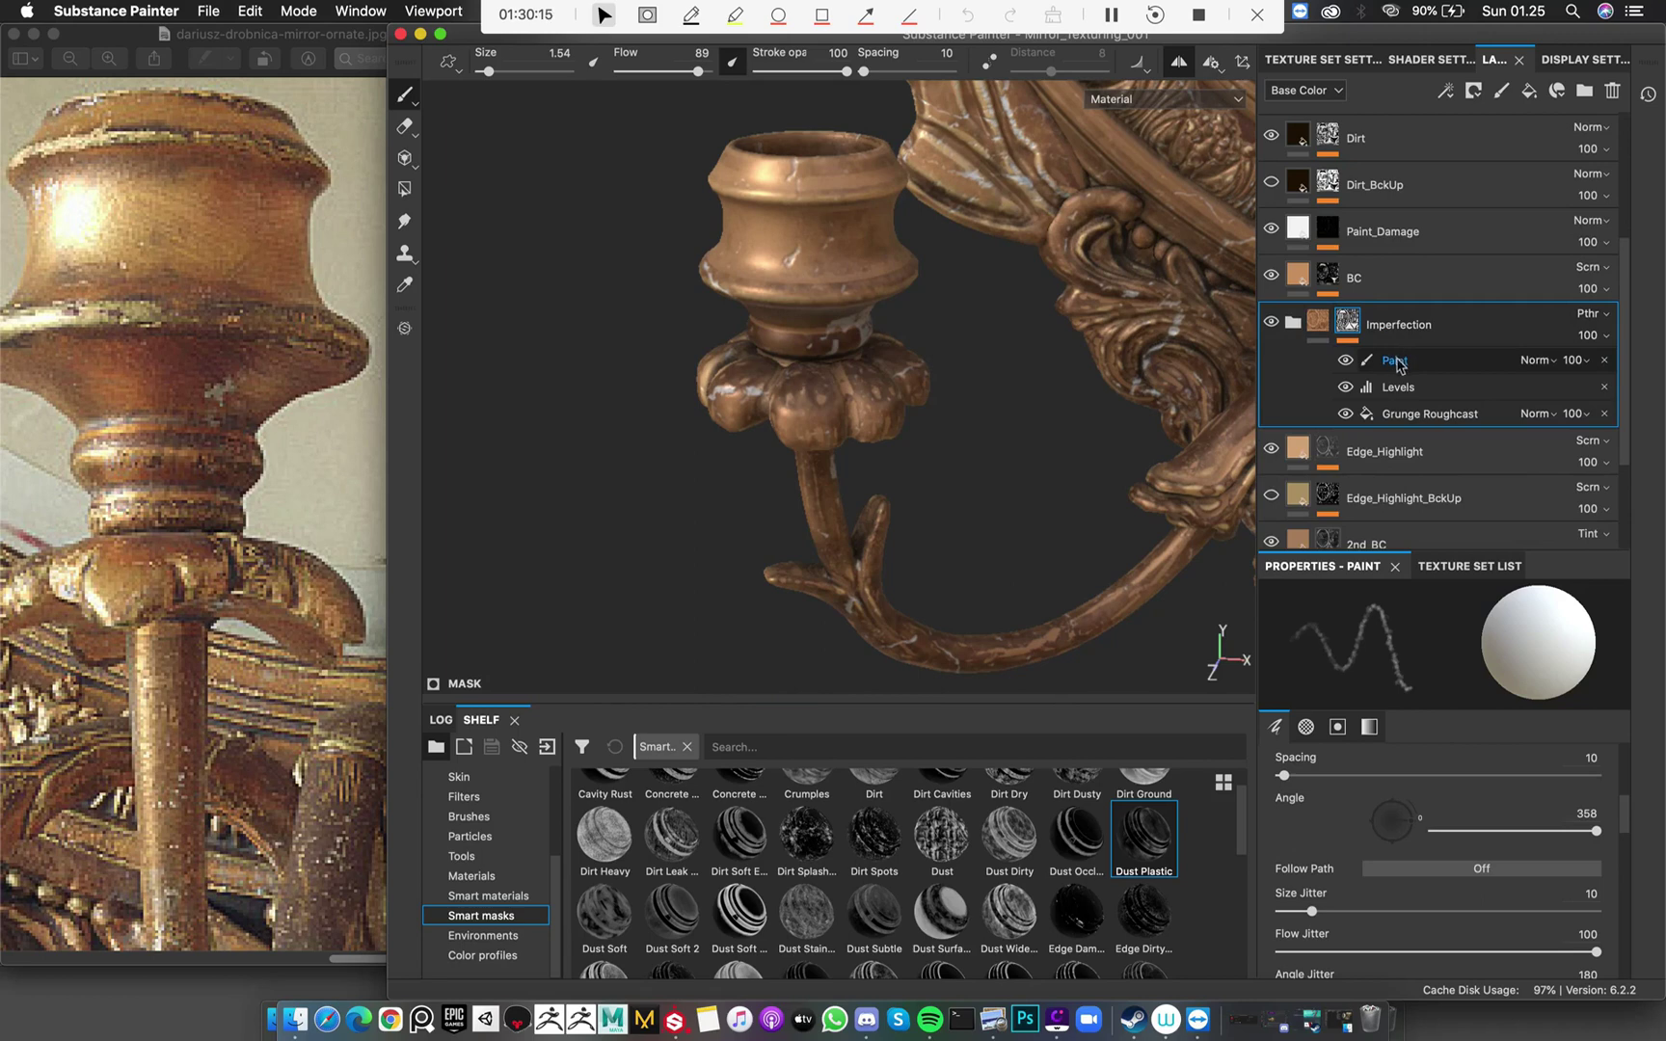
left_click(1395, 361)
left_click_drag(829, 267, 814, 279, "alt")
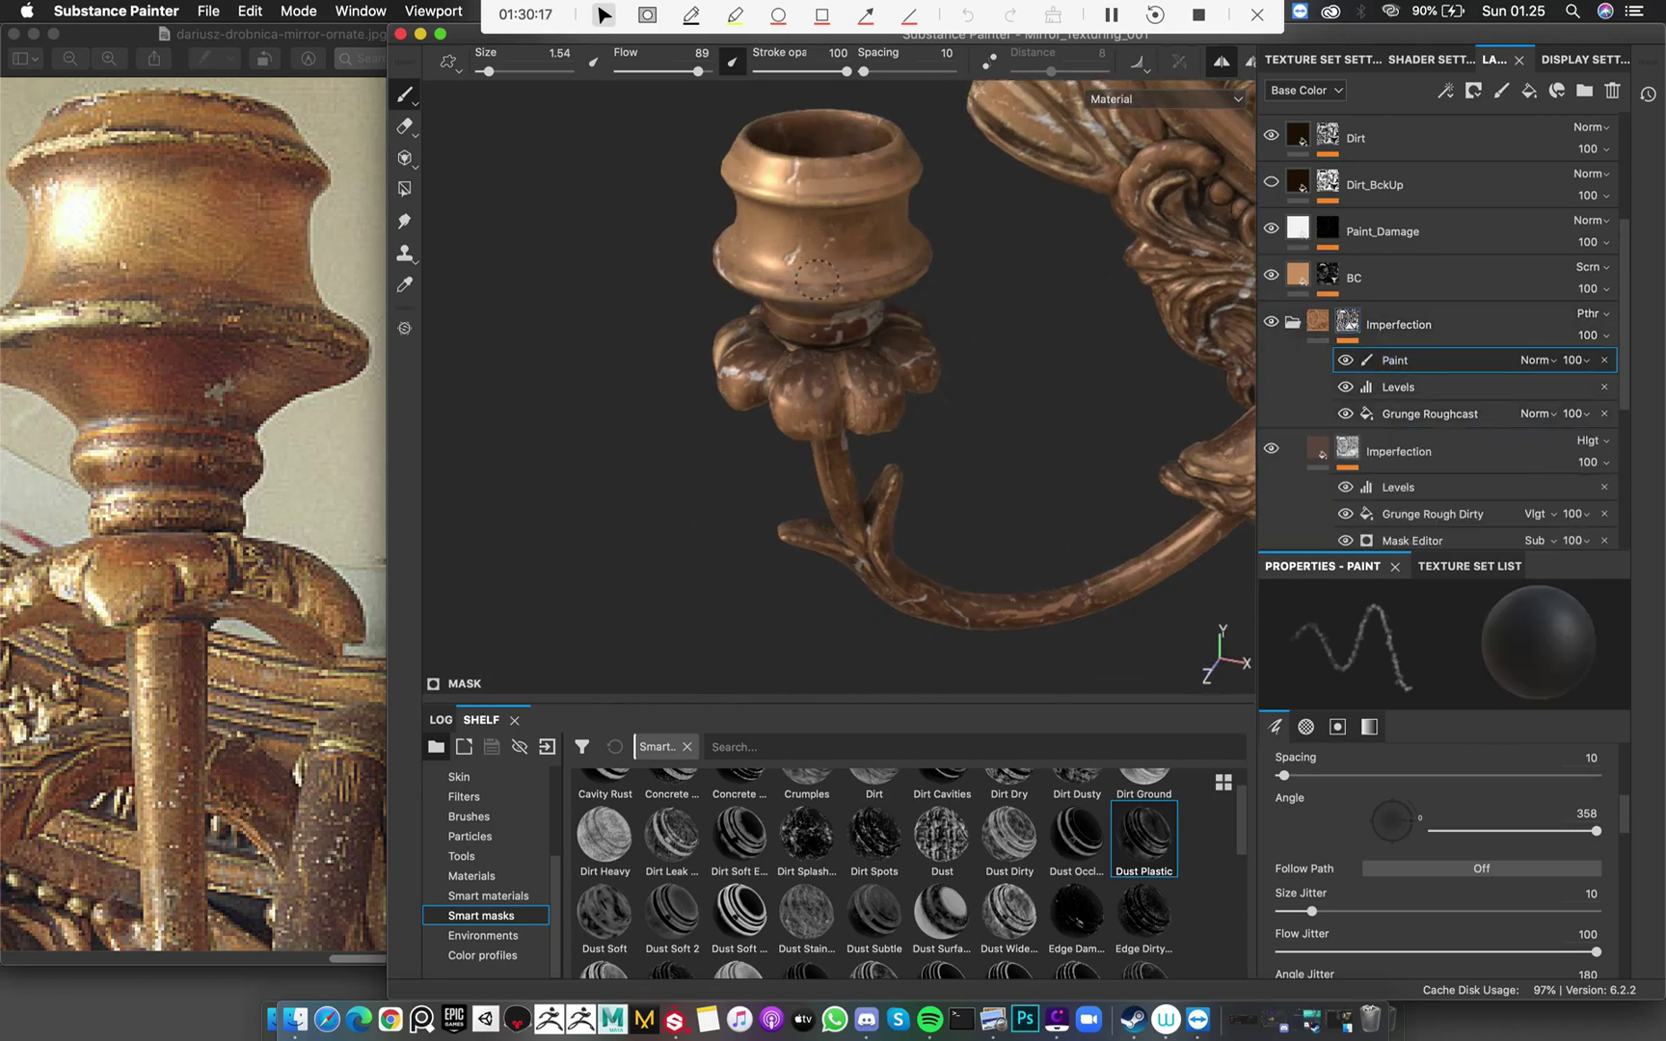
left_click(818, 279)
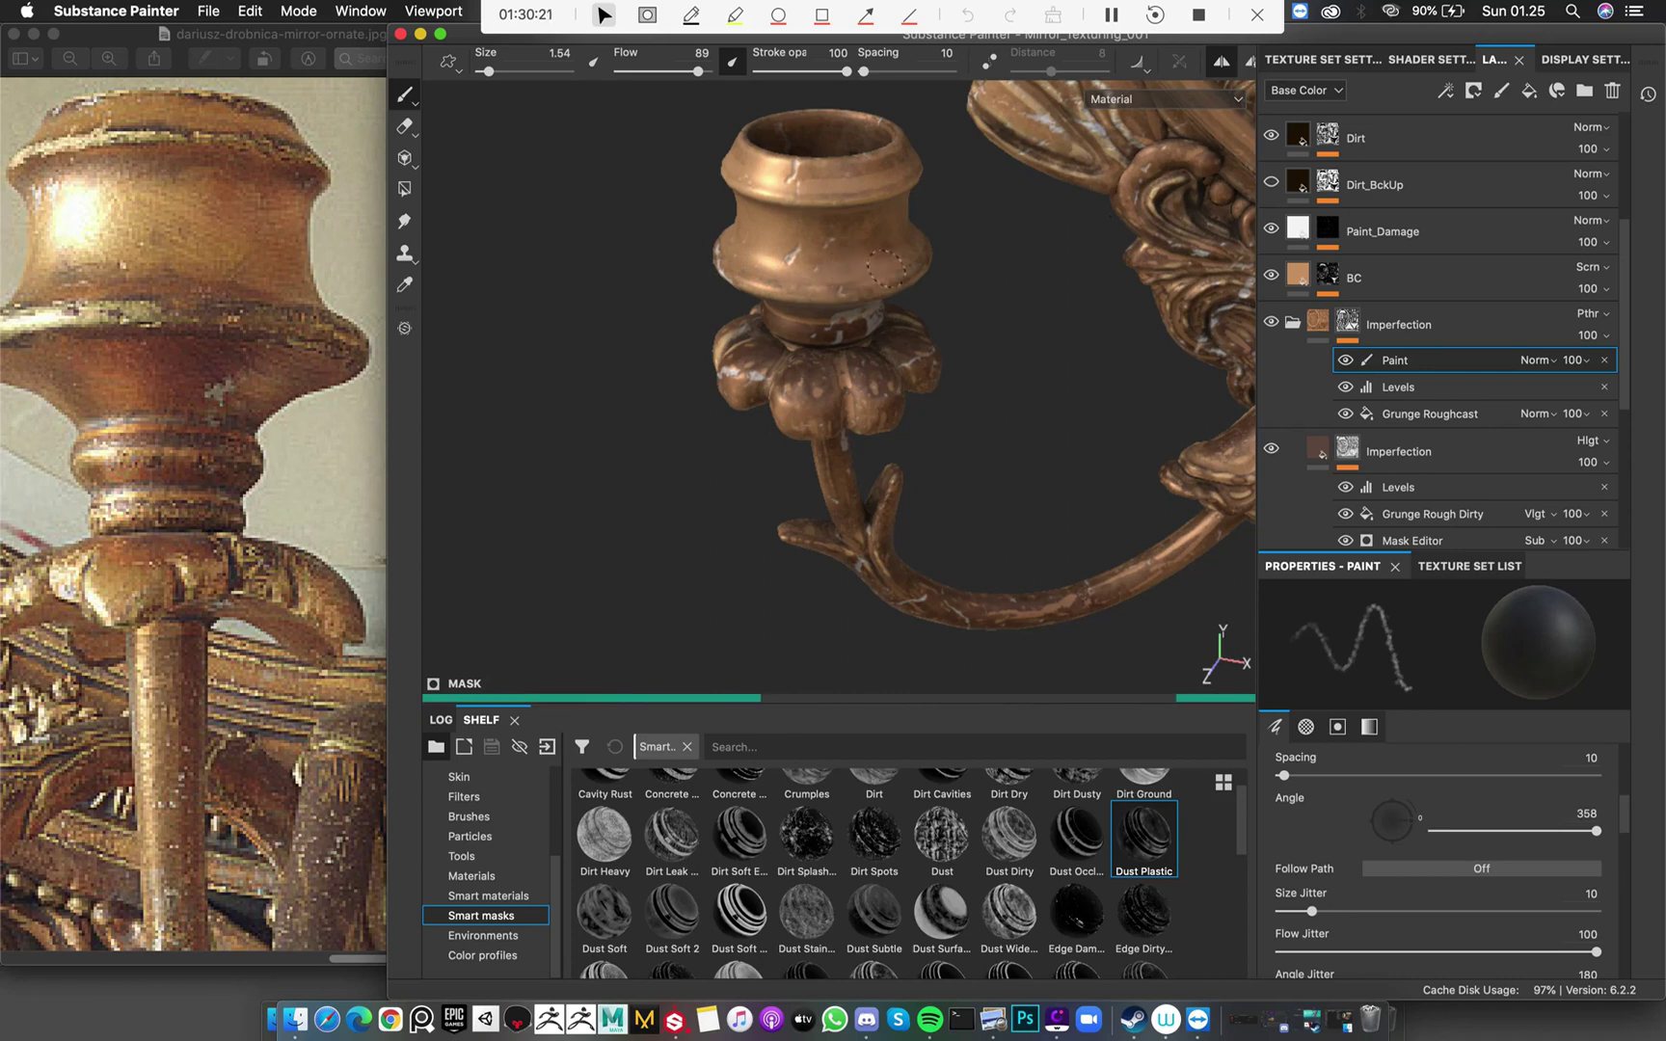
mouse_move(964, 305)
left_mouse_down("alt")
mouse_move(993, 338)
mouse_move(959, 357)
mouse_move(909, 345)
left_mouse_up("alt")
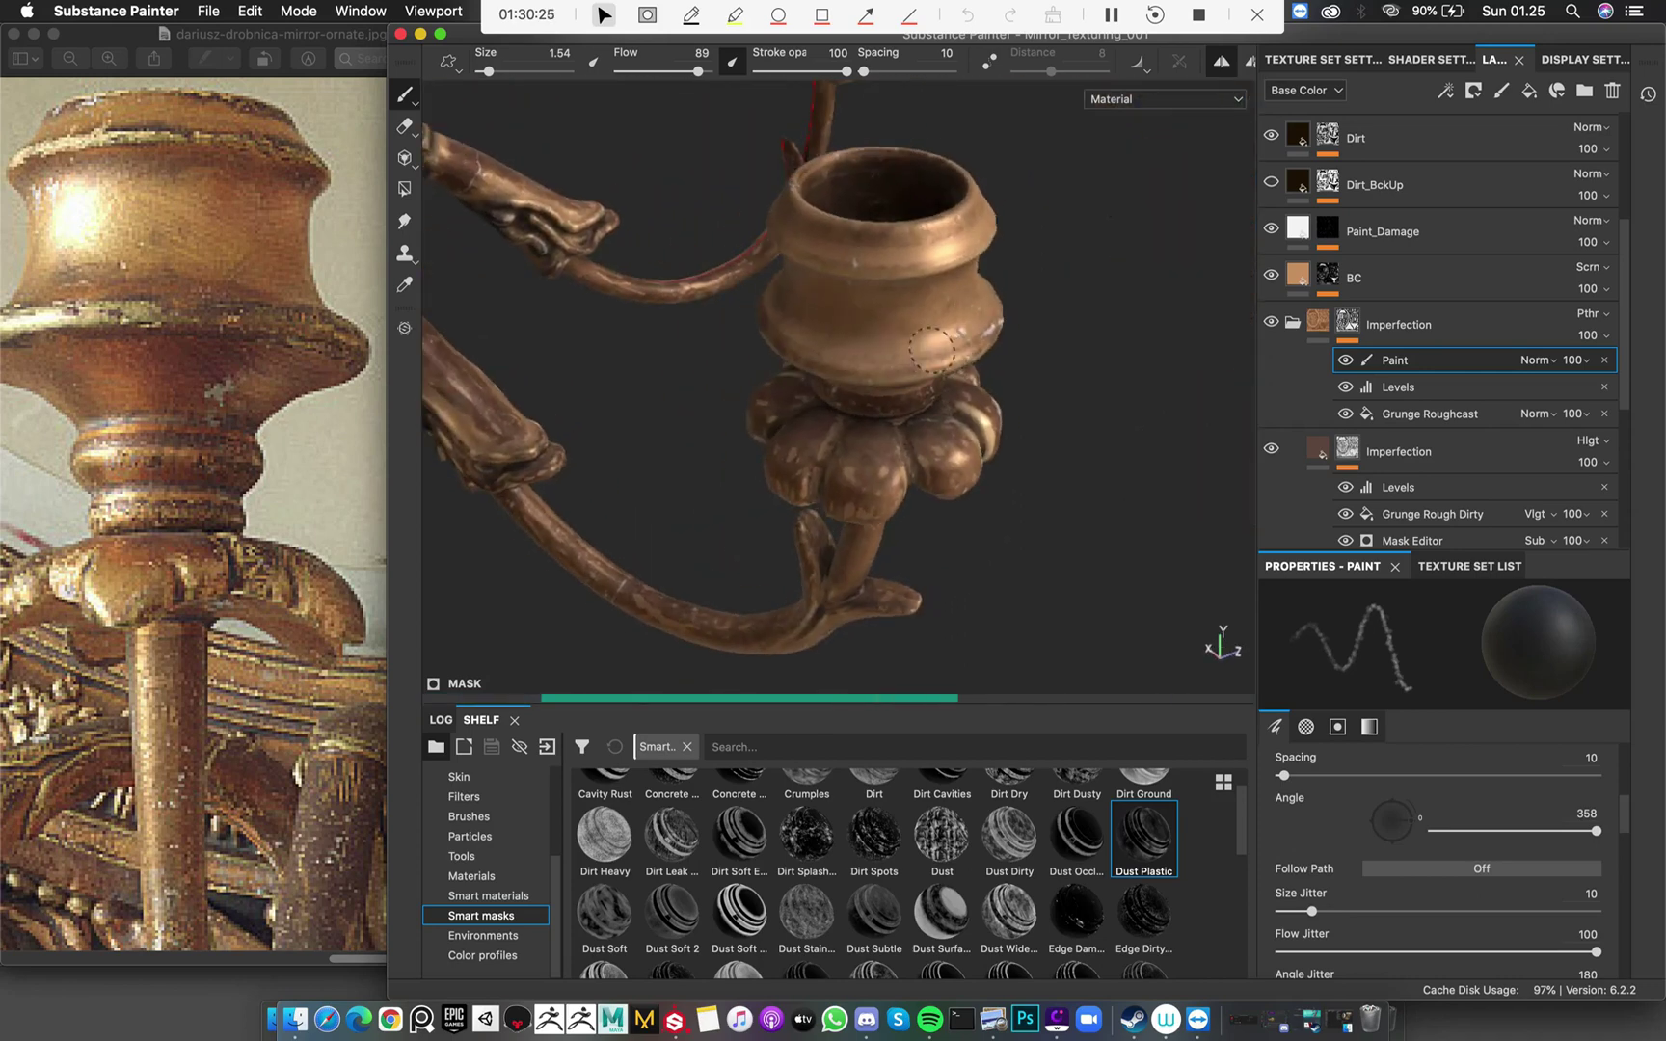
scroll(931, 349, "up", 10)
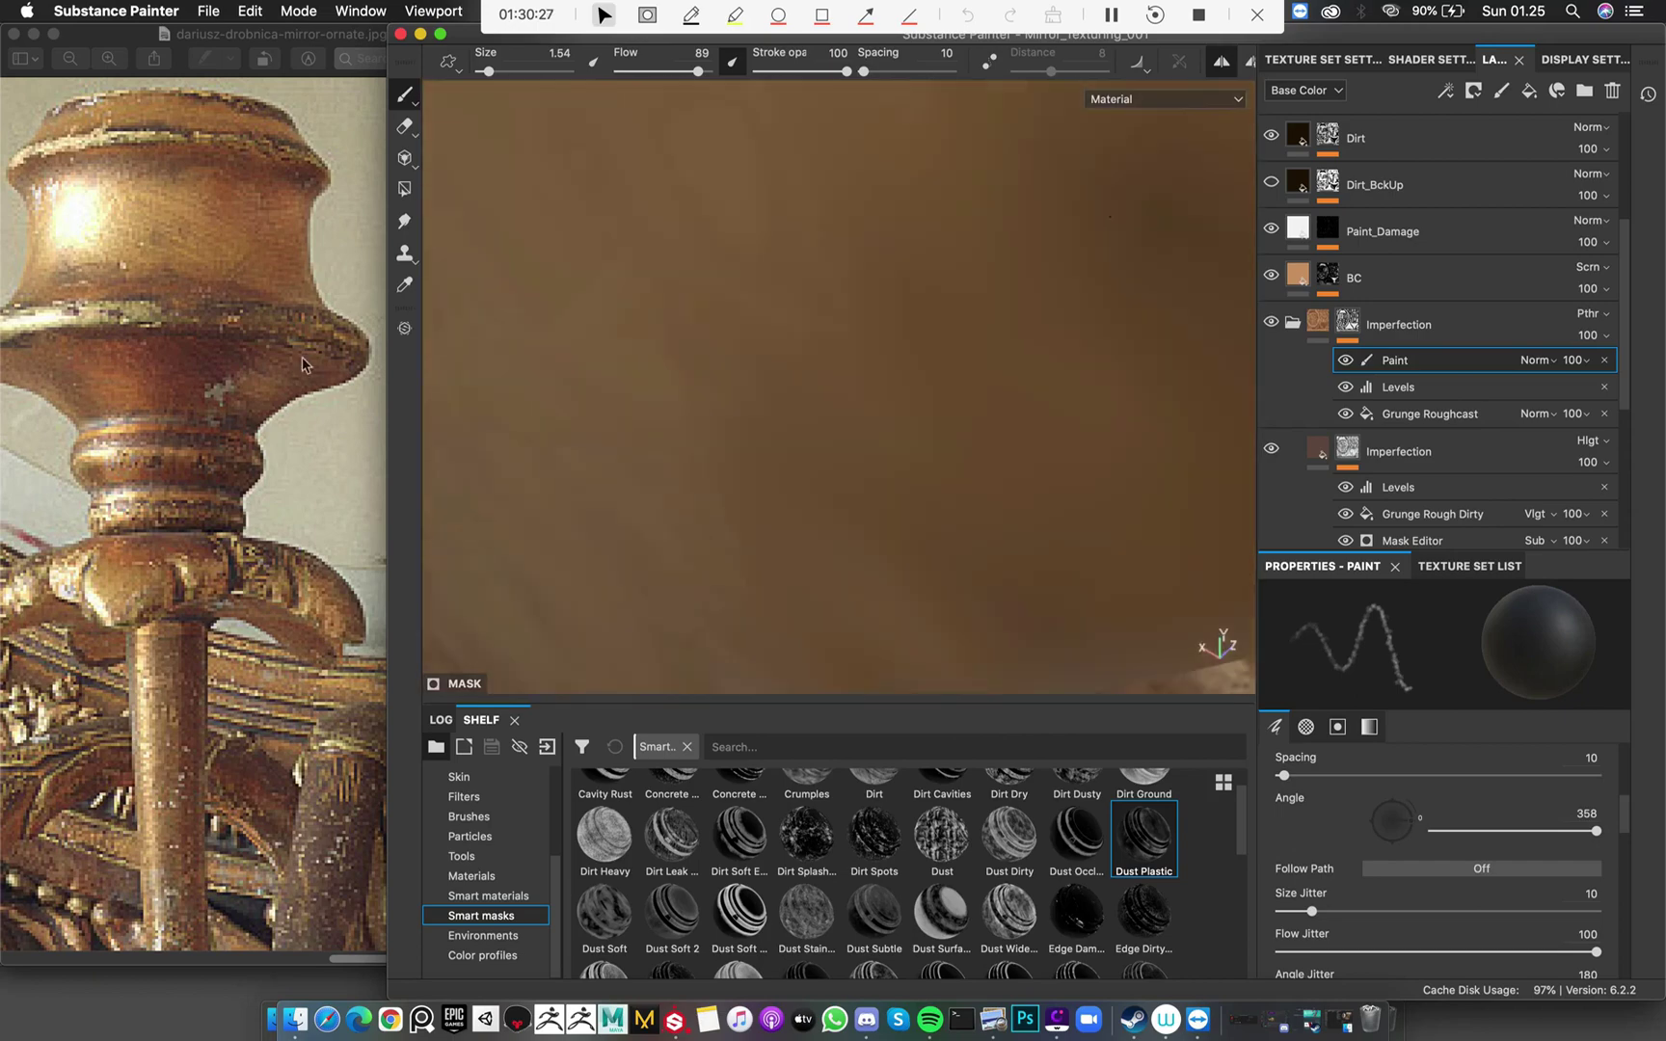
Examine the painted candle cup from the front, side and above
scroll(424, 320, "down", 10)
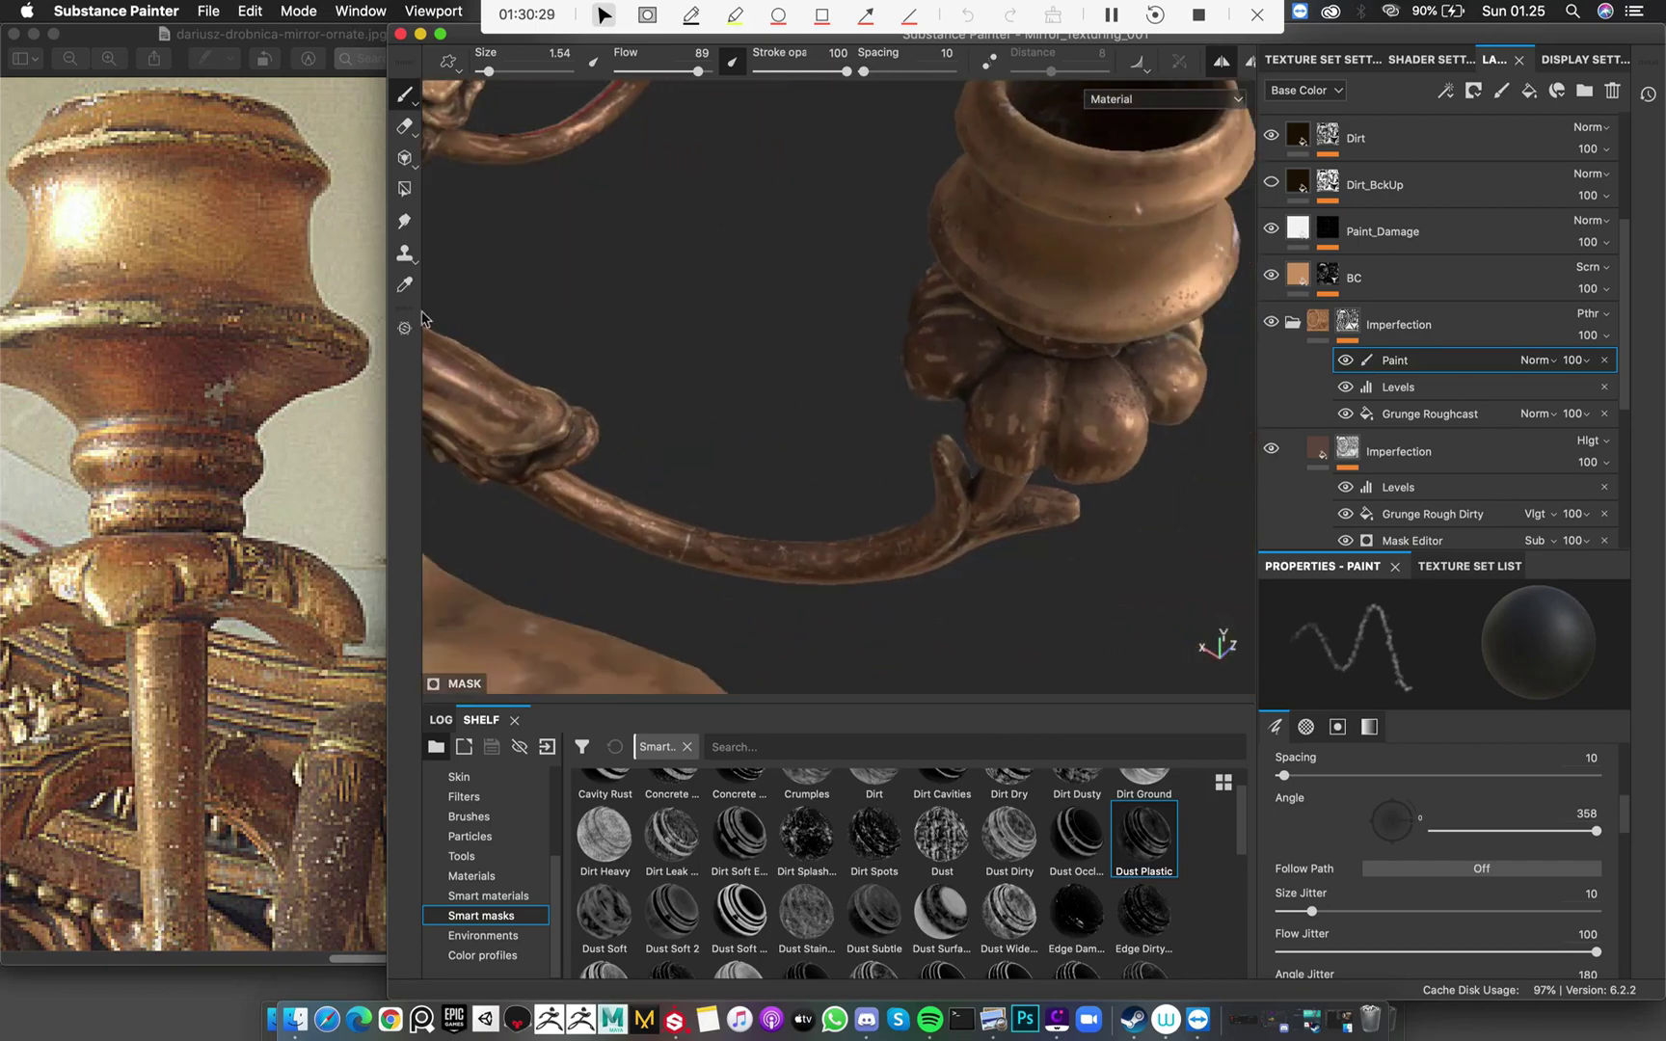
mouse_move(880, 440)
left_mouse_down("alt")
mouse_move(707, 242)
mouse_move(1021, 339)
mouse_move(815, 304)
left_mouse_up("alt")
scroll(848, 318, "up", 3)
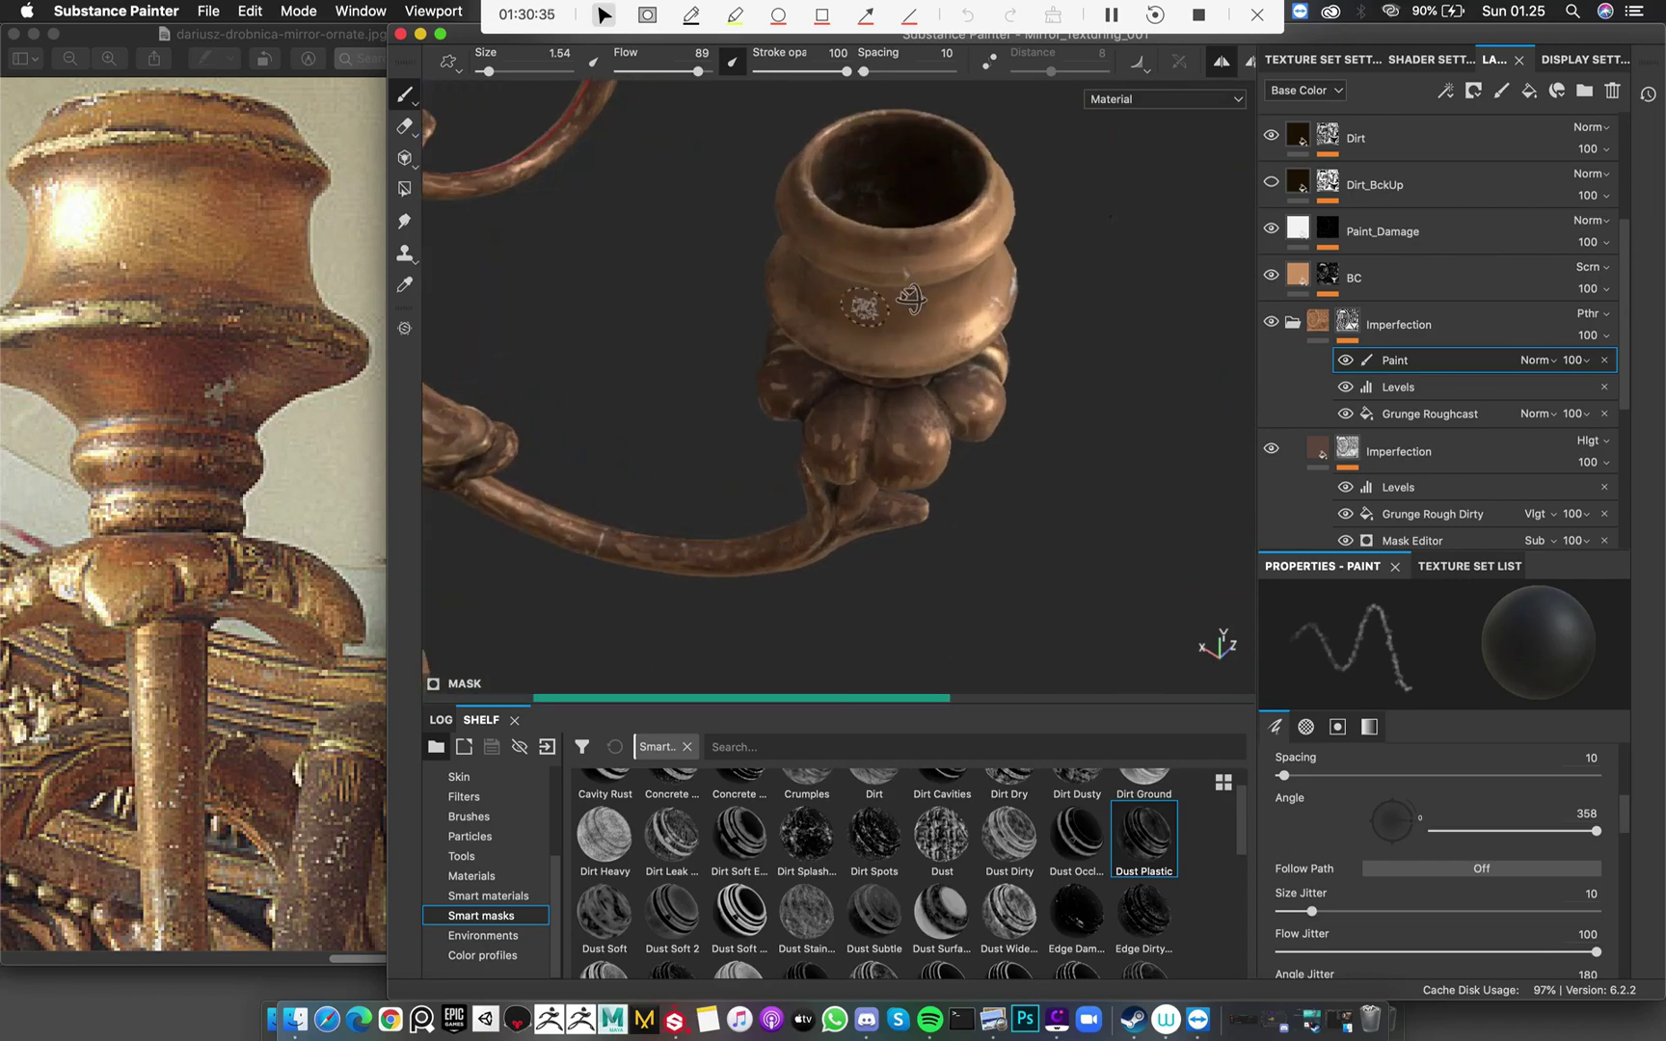
left_click_drag(911, 299, 550, 323, "alt")
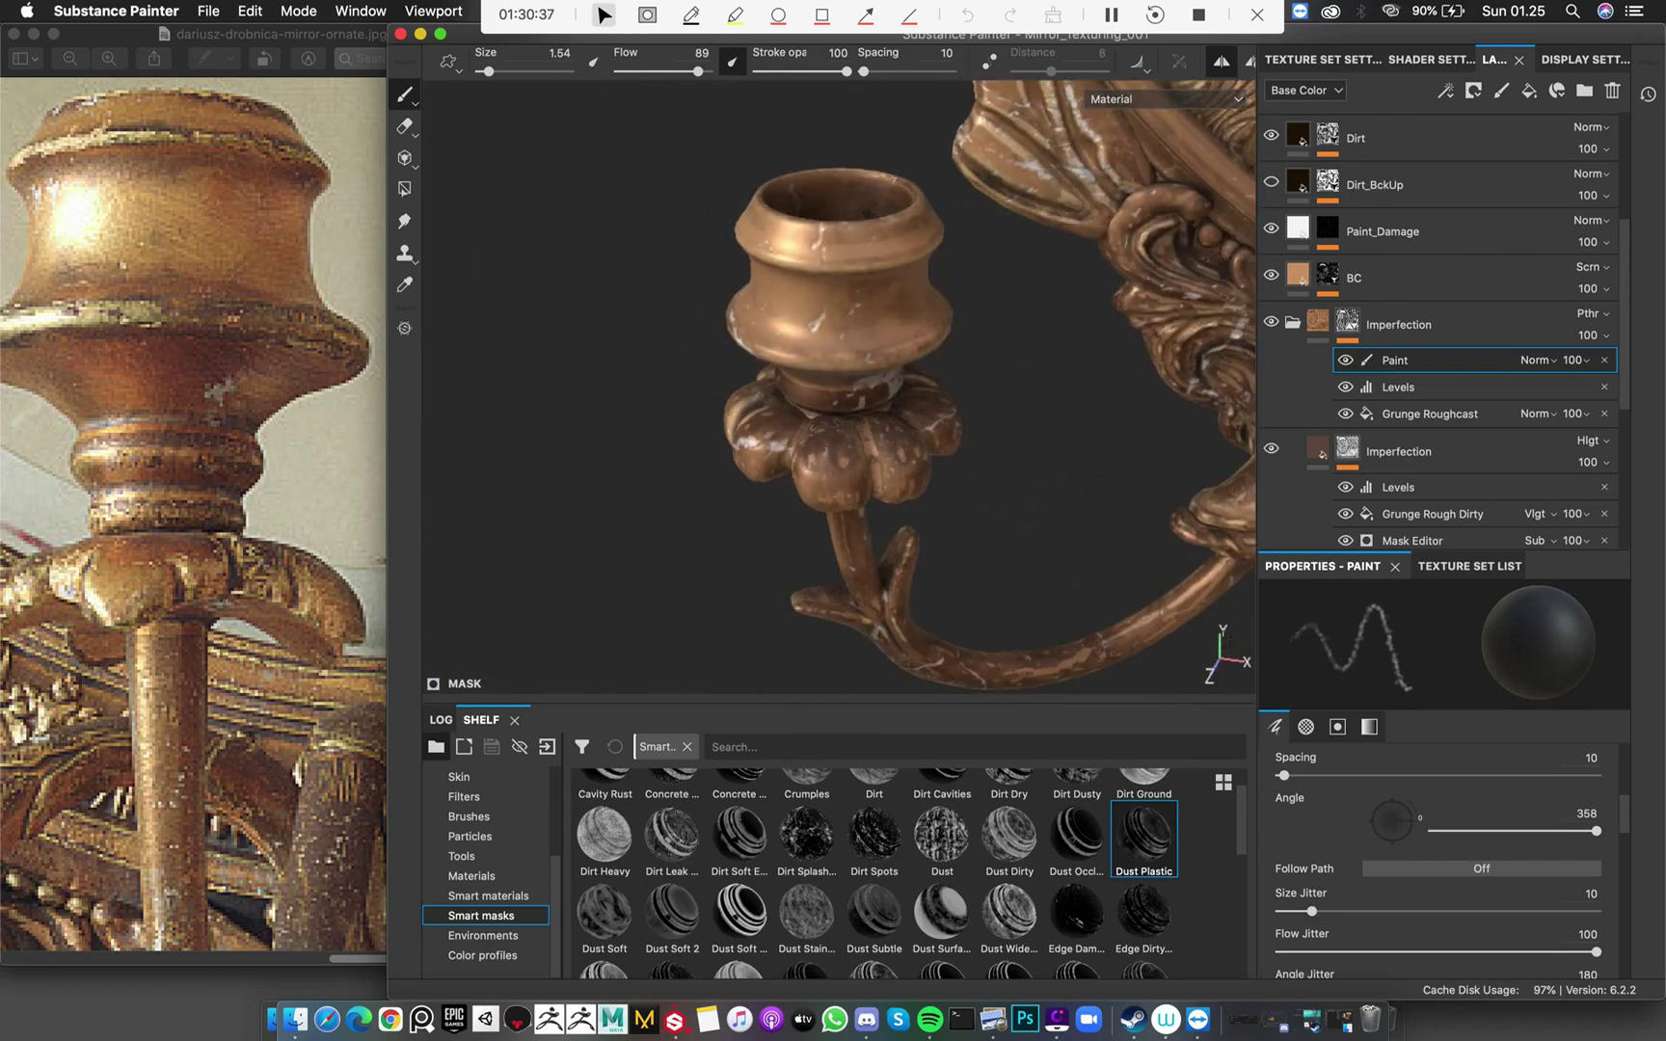
left_click_drag(812, 313, 848, 246, "alt")
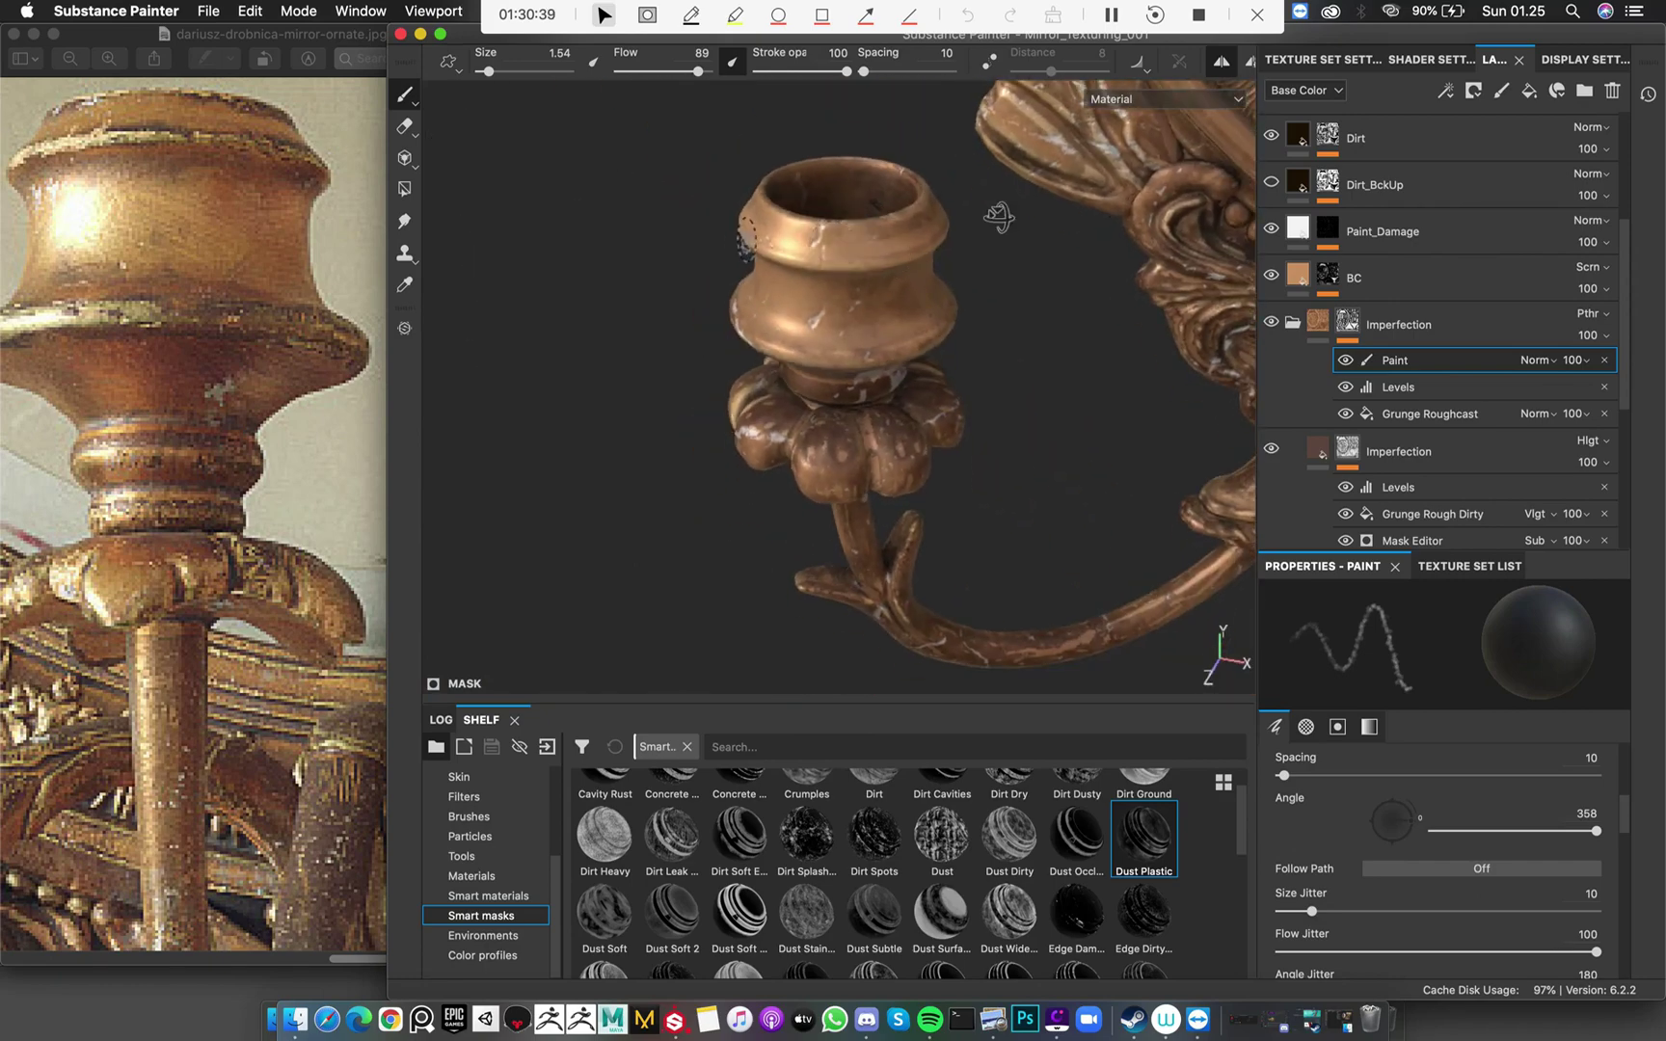
left_click_drag(999, 217, 762, 333, "alt")
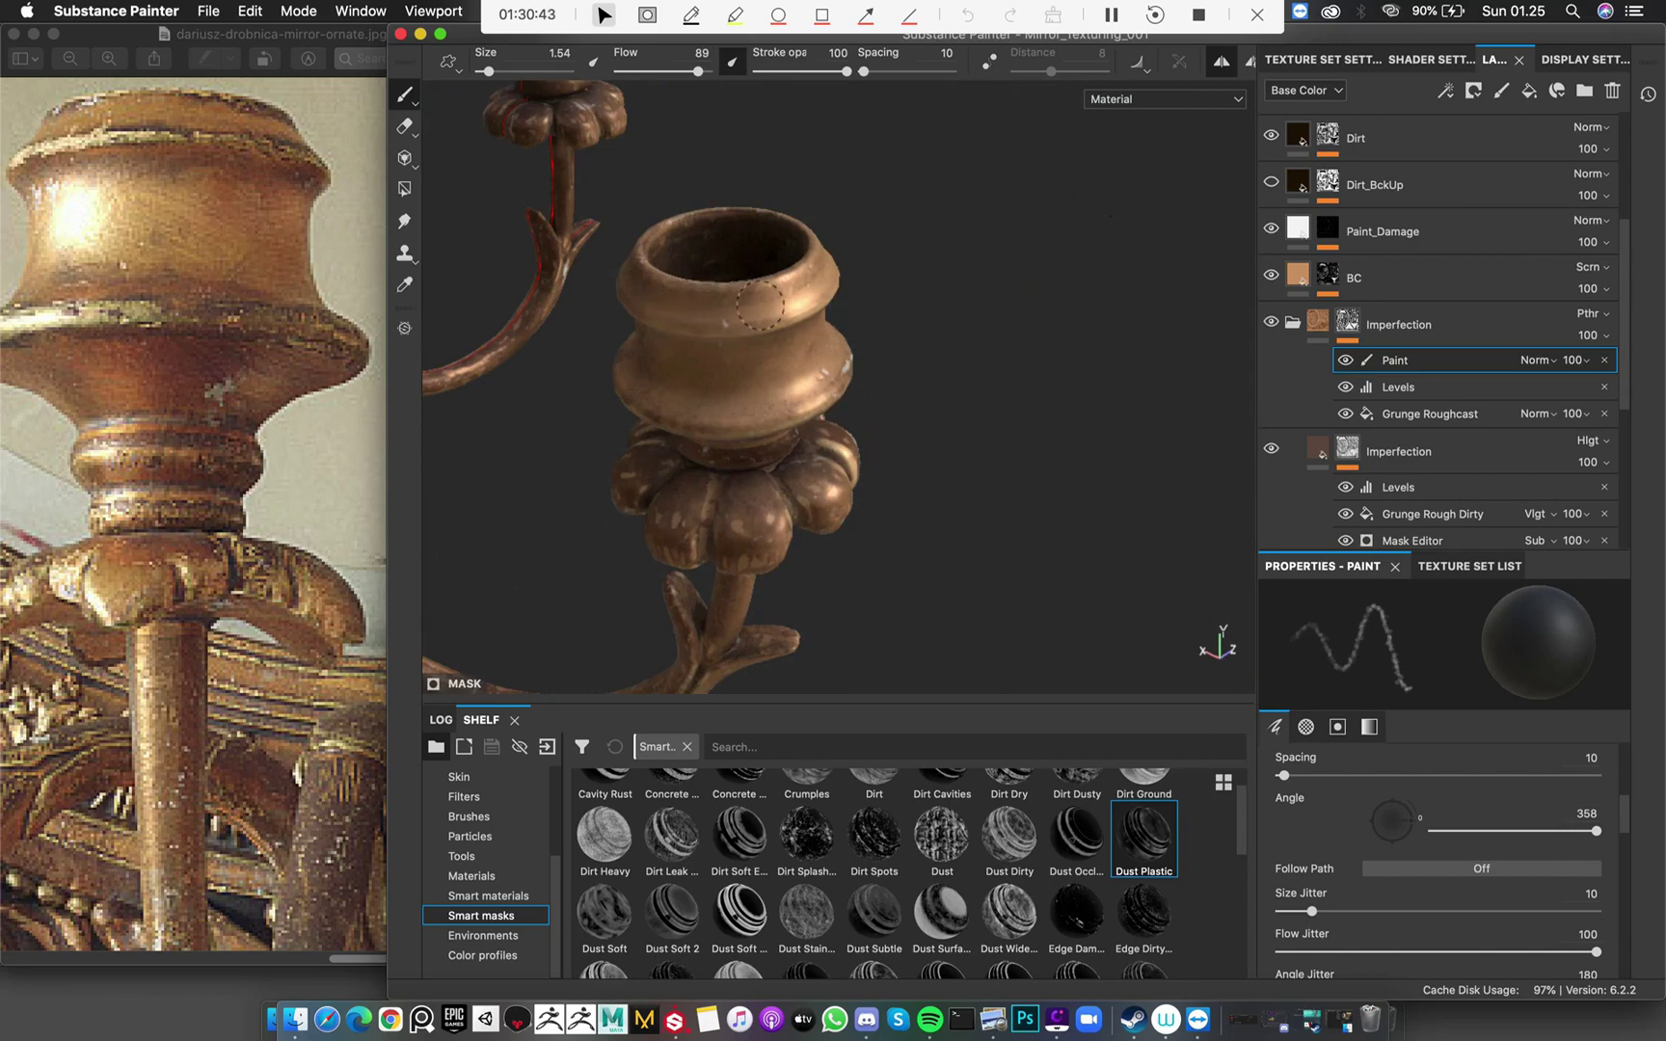
mouse_move(767, 301)
left_mouse_down("alt")
mouse_move(810, 318)
mouse_move(789, 335)
mouse_move(766, 319)
left_mouse_up("alt")
Reselect the Paint effect in the Imperfection folder's mask and check the candle holders and lower frame from several angles
left_click(1385, 332)
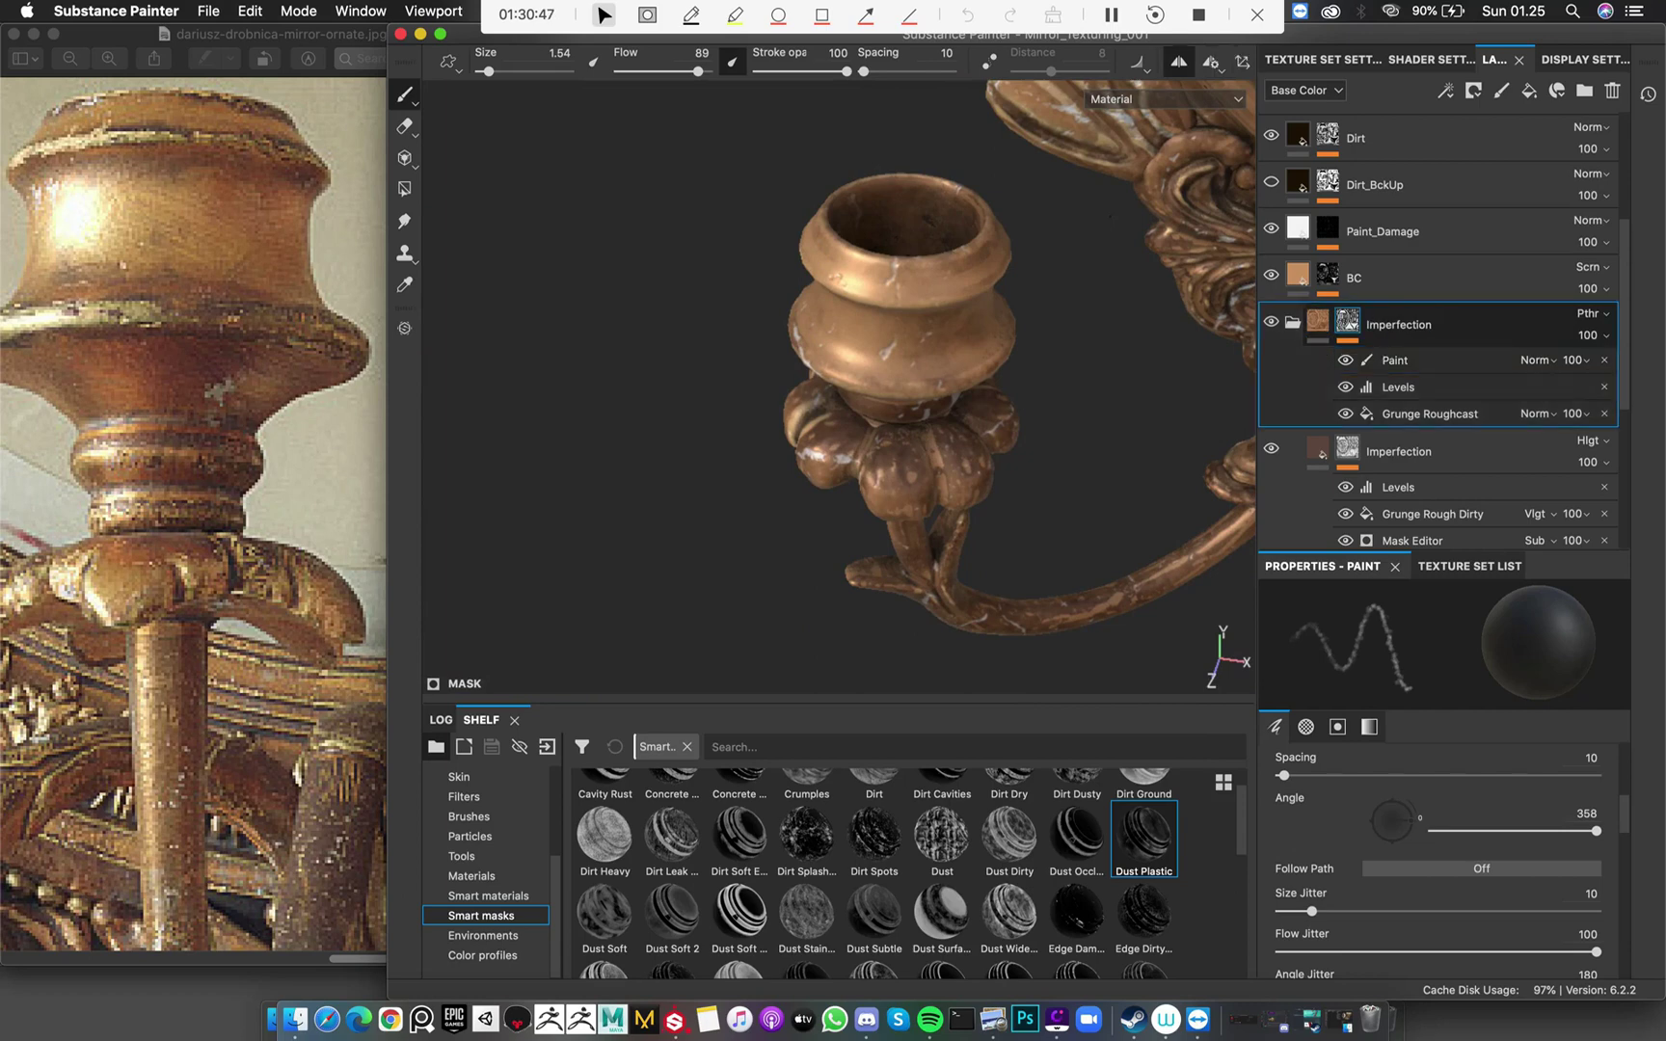
left_click(1394, 363)
left_click_drag(945, 289, 810, 287, "alt")
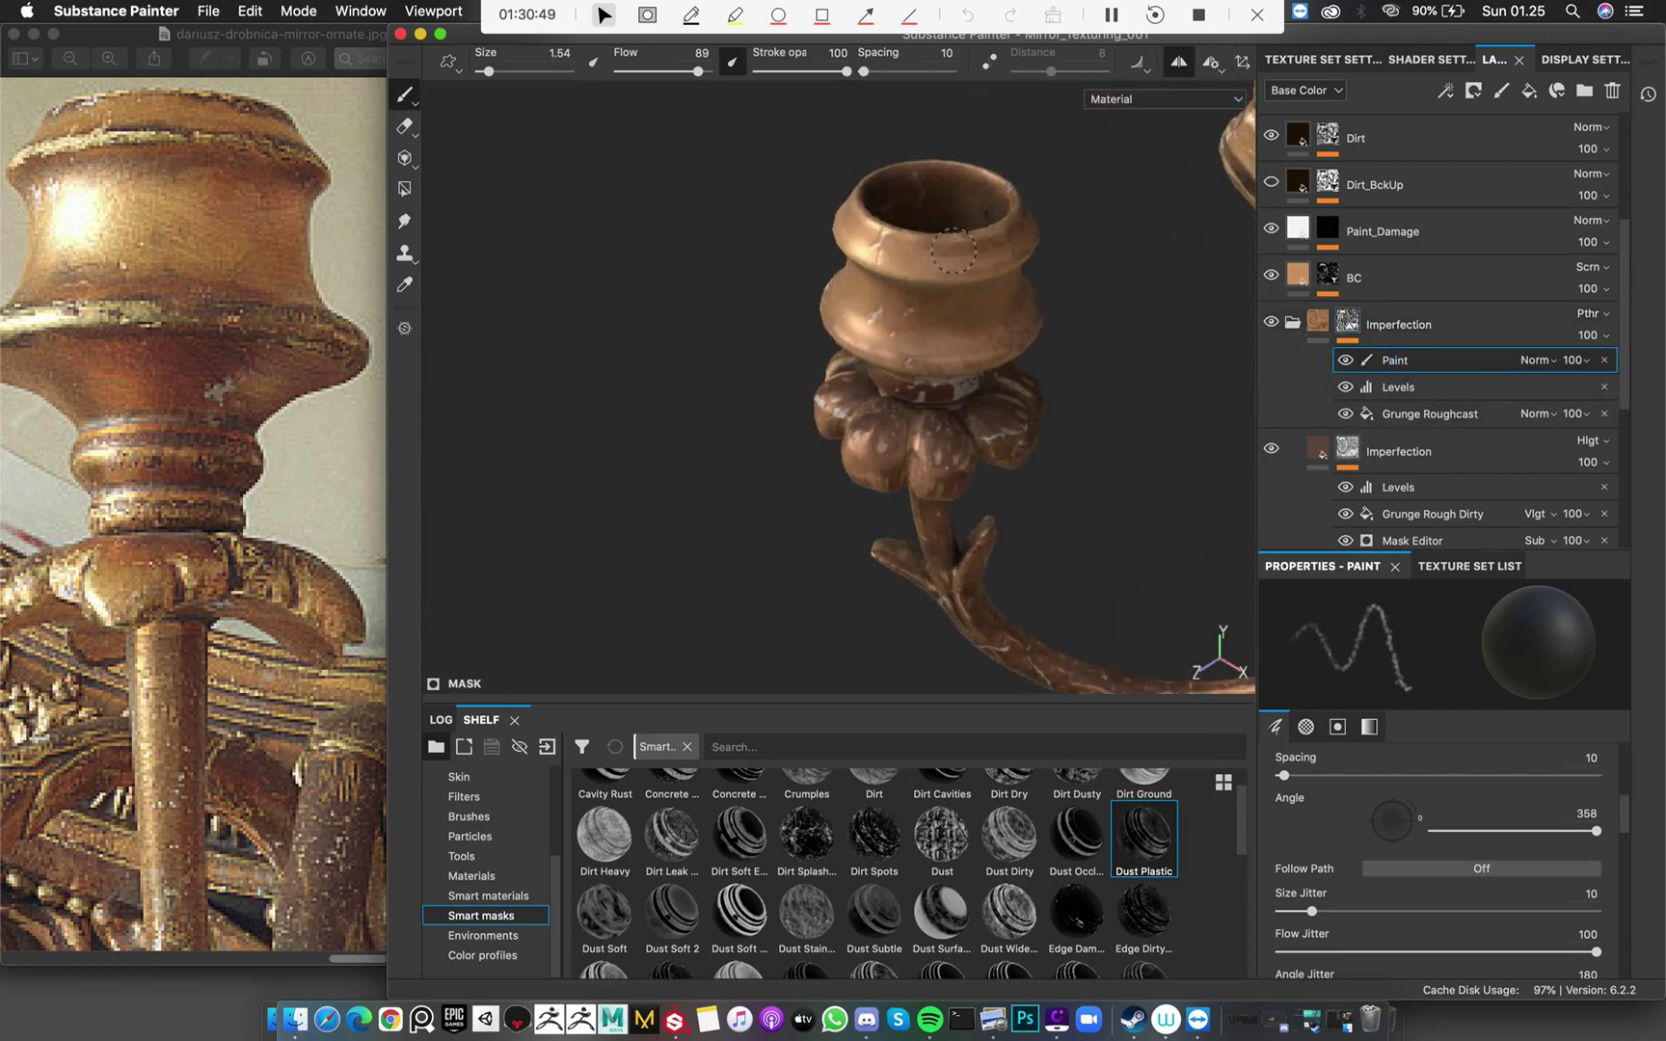
left_click_drag(1027, 232, 1031, 247, "alt")
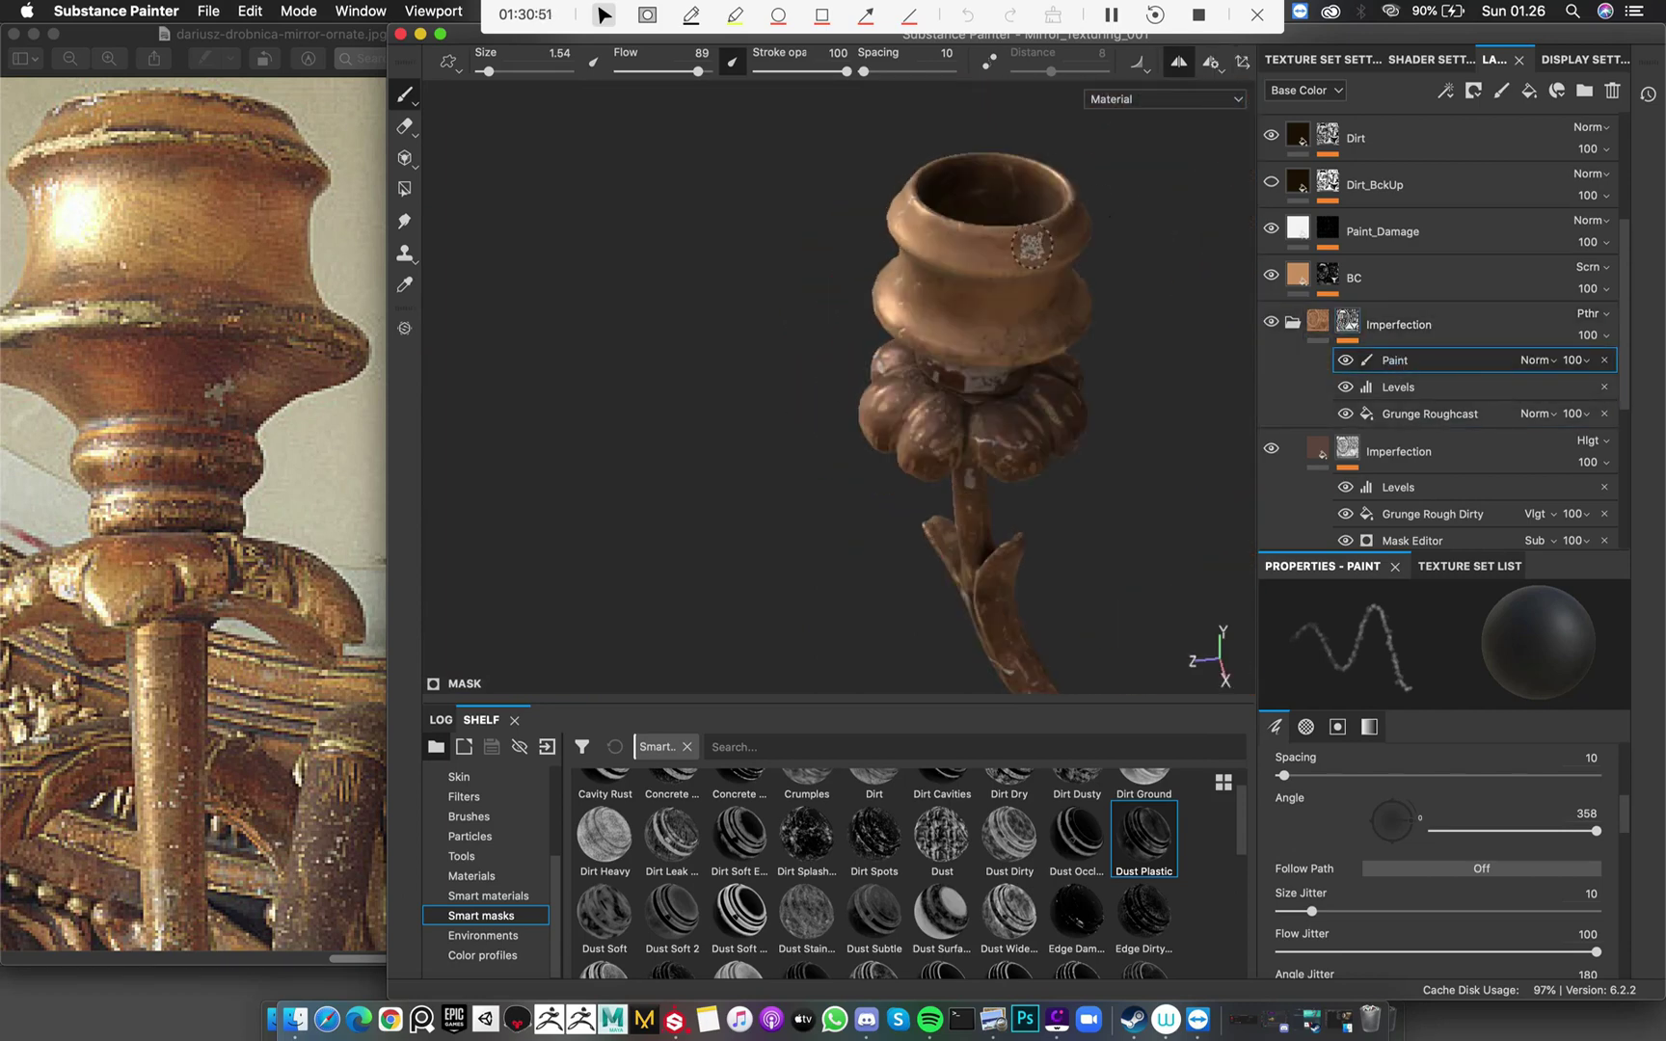
scroll(824, 332, "down", 2)
left_click_drag(824, 331, 1022, 352, "alt")
scroll(1022, 351, "down", 5)
scroll(1031, 310, "up", 5)
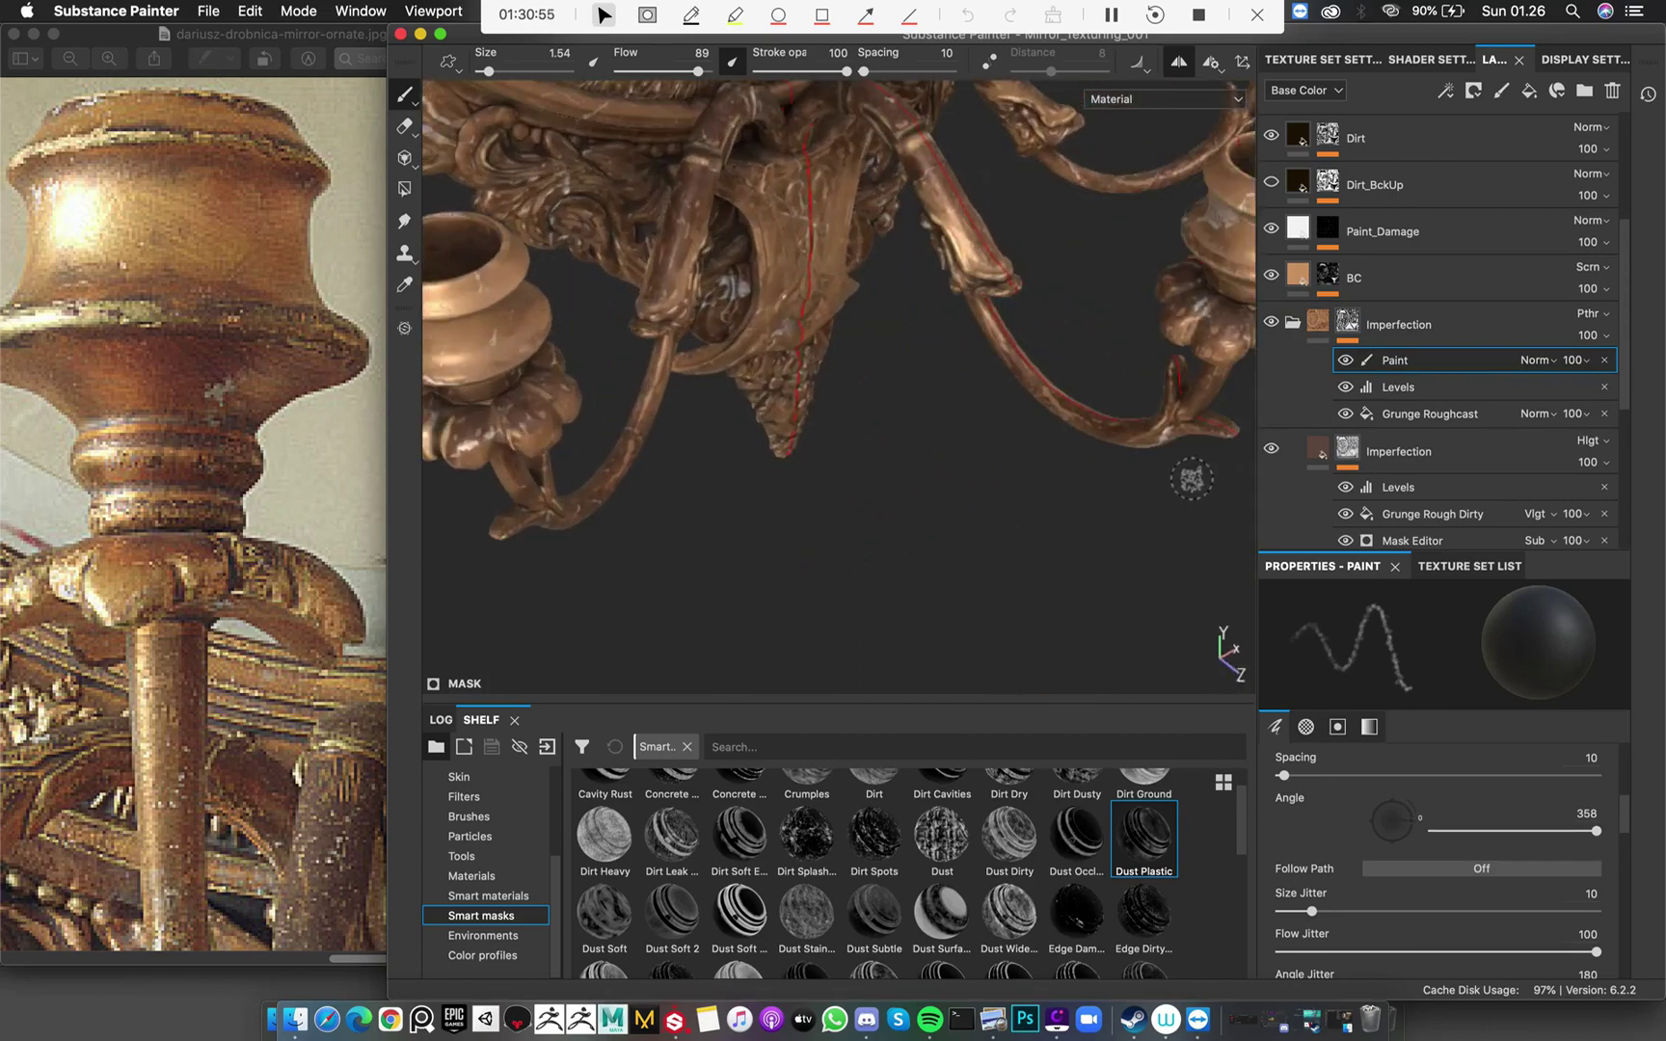
left_click_drag(1030, 310, 701, 270, "alt")
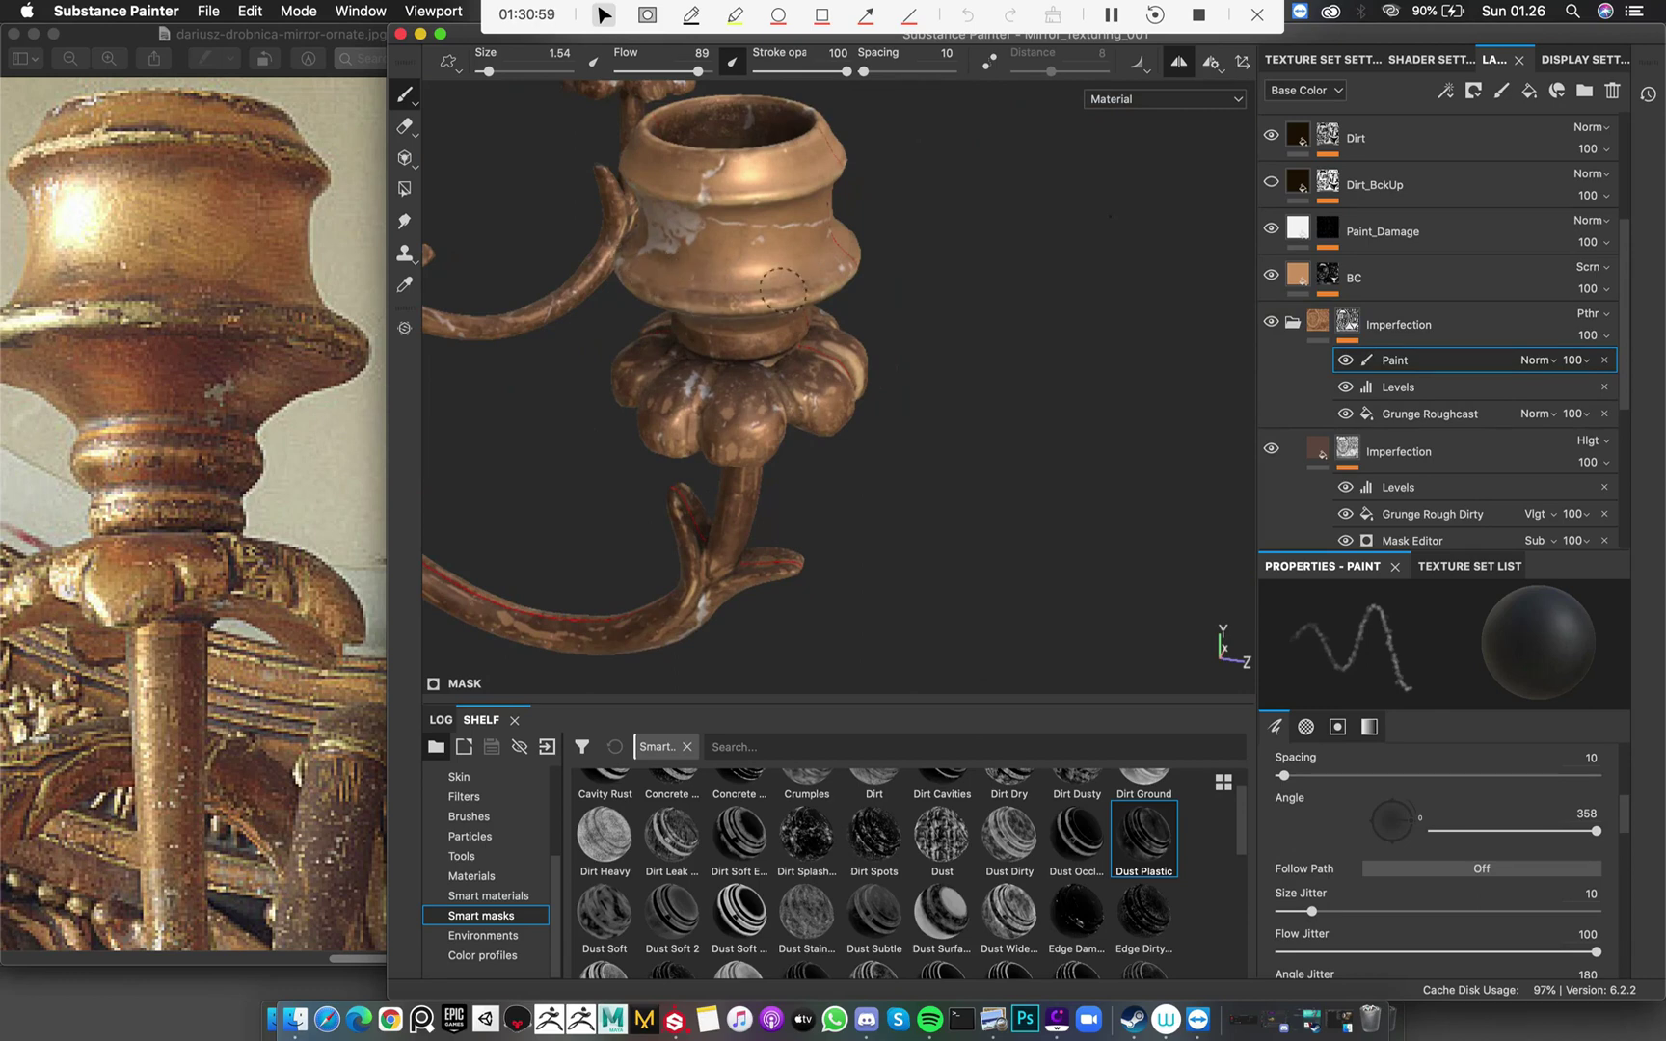
left_click_drag(837, 258, 912, 229, "alt")
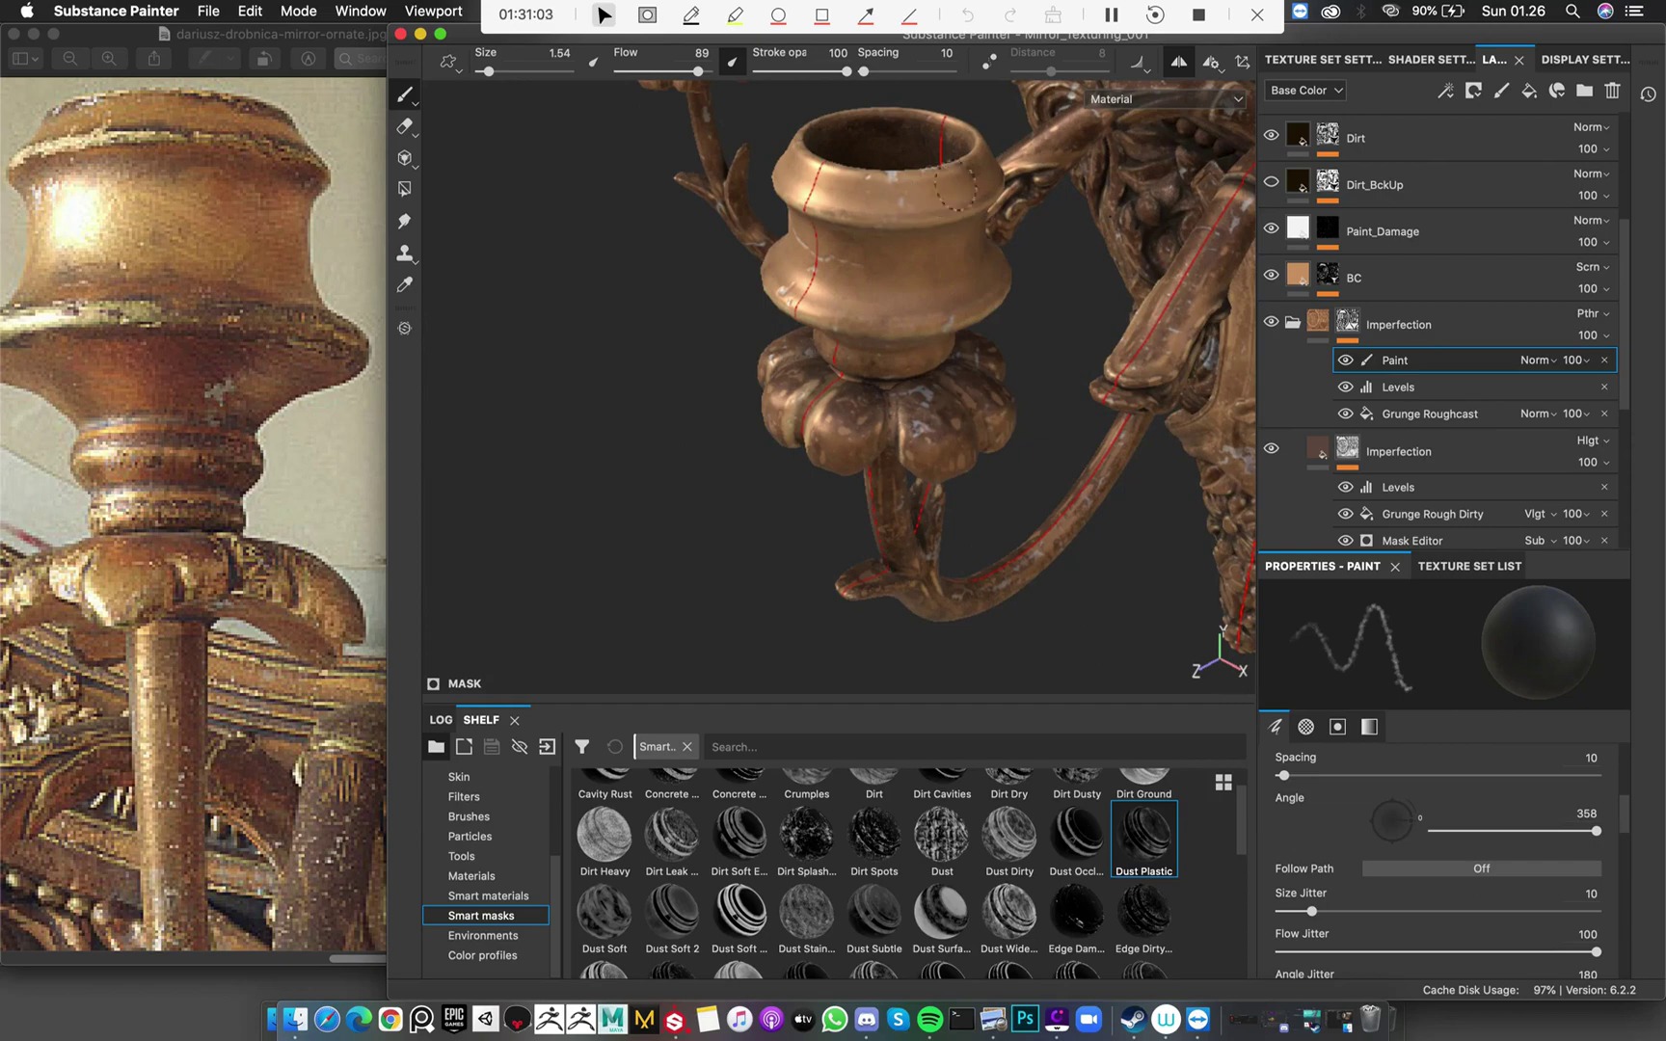
right_click_drag(641, 151, 641, 221, "alt")
left_click_drag(1112, 442, 954, 289, "alt")
Add a Paint effect to the Edge_Highlight layer's mask above Metal Edge Wear
scroll(1443, 265, "up", 5)
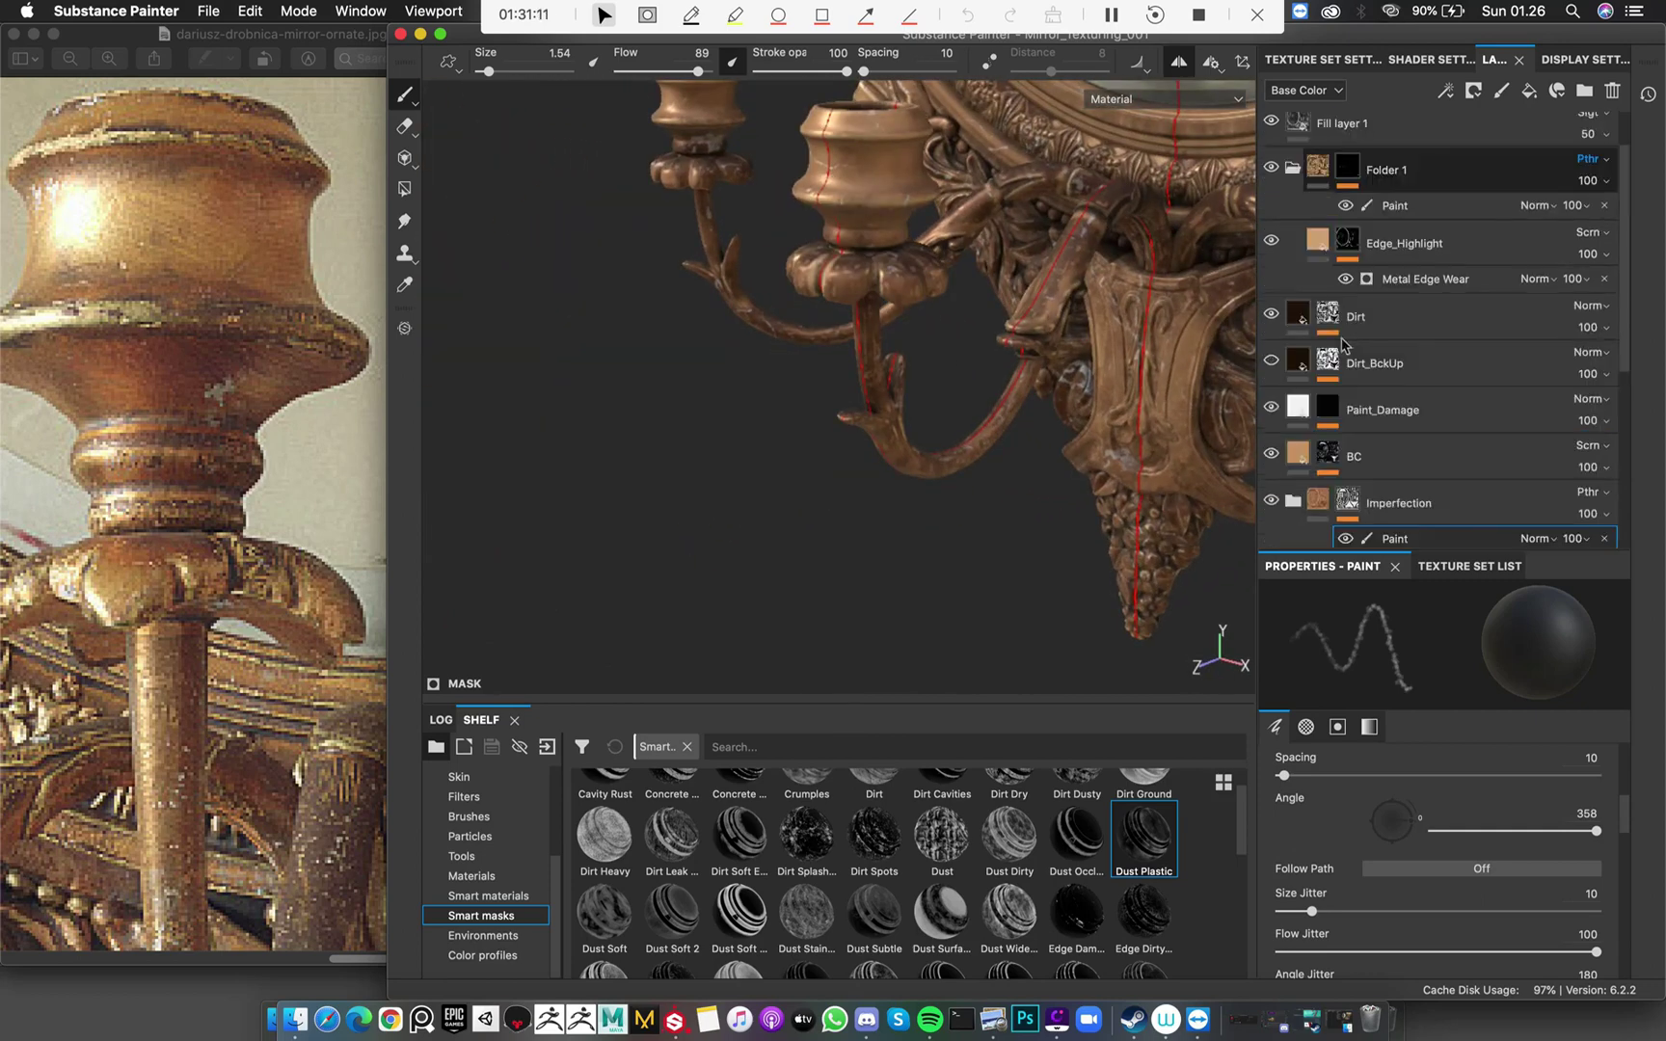
left_click(1348, 299)
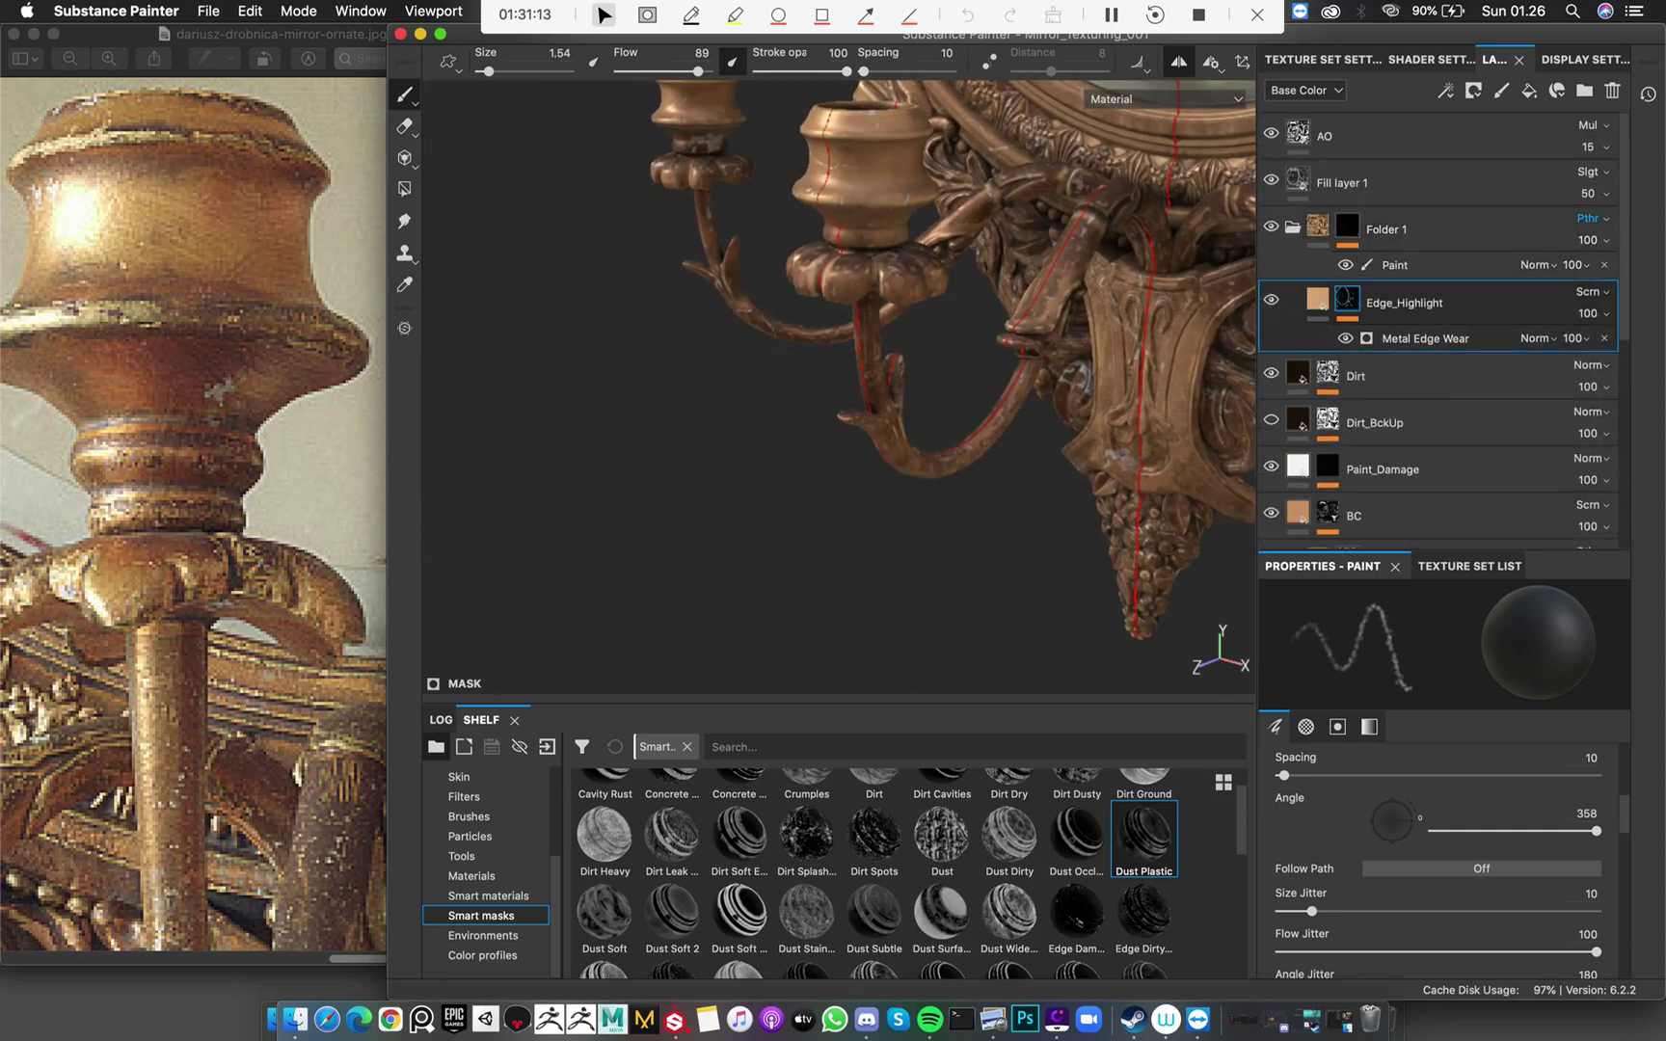
scroll(854, 192, "up", 3)
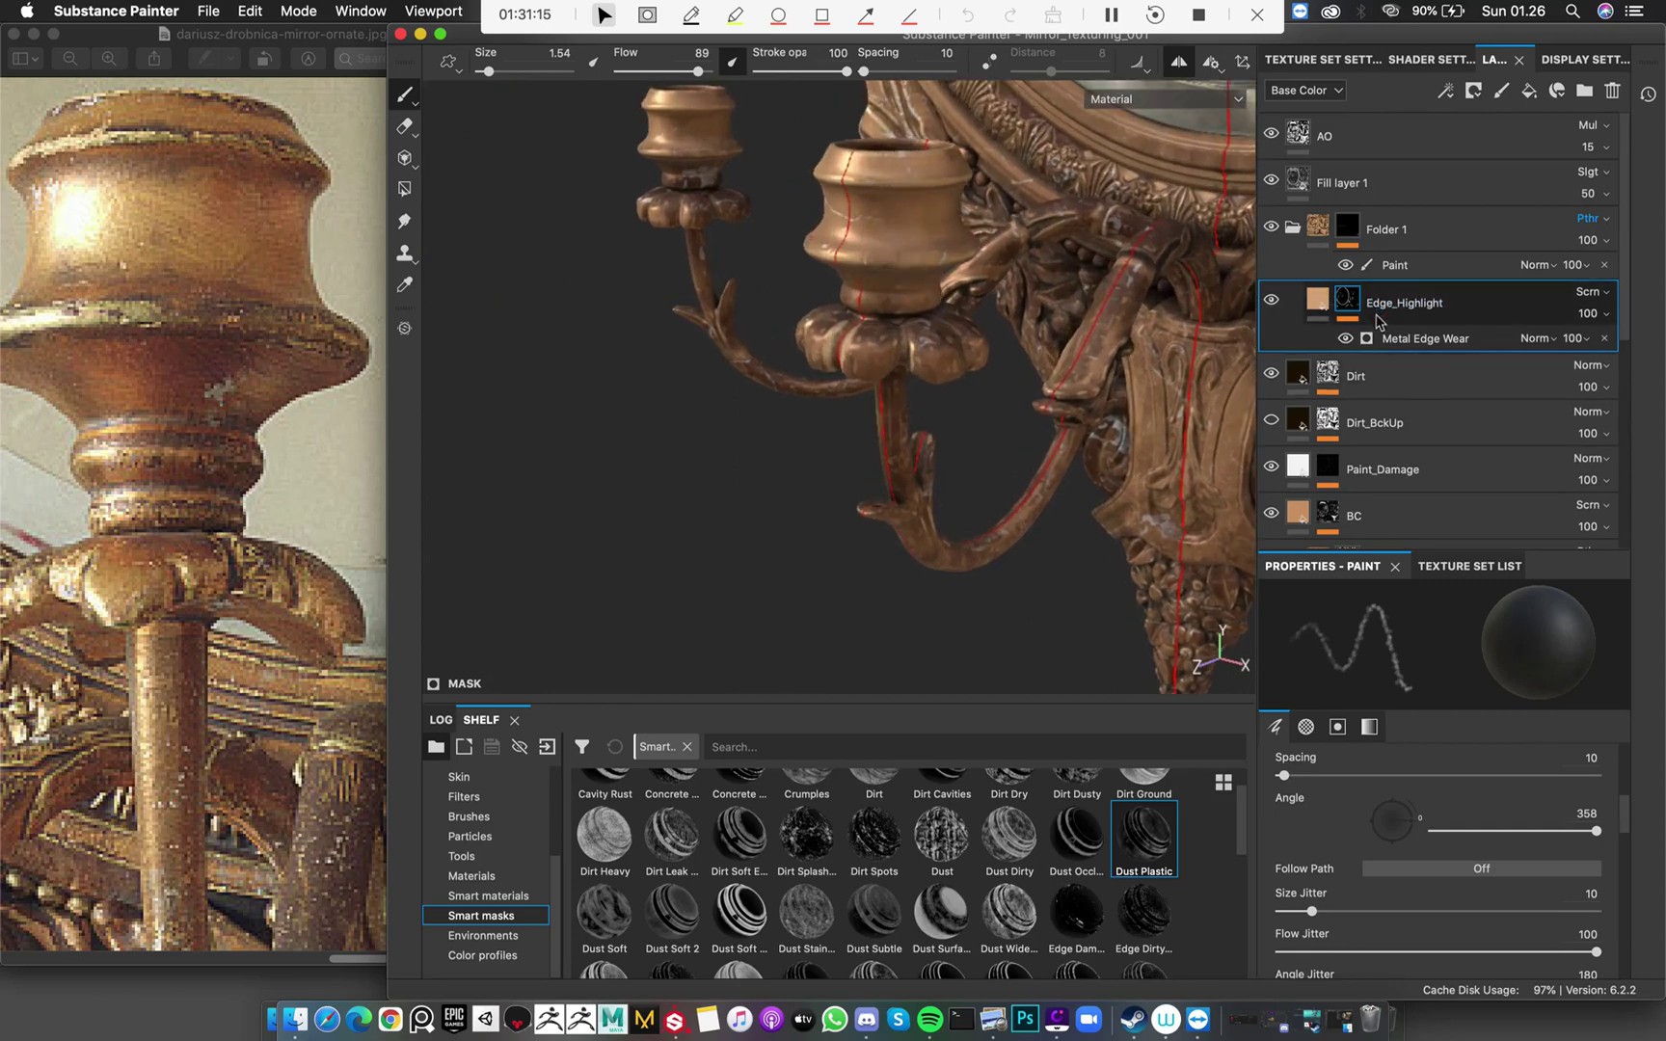
right_click(1346, 301)
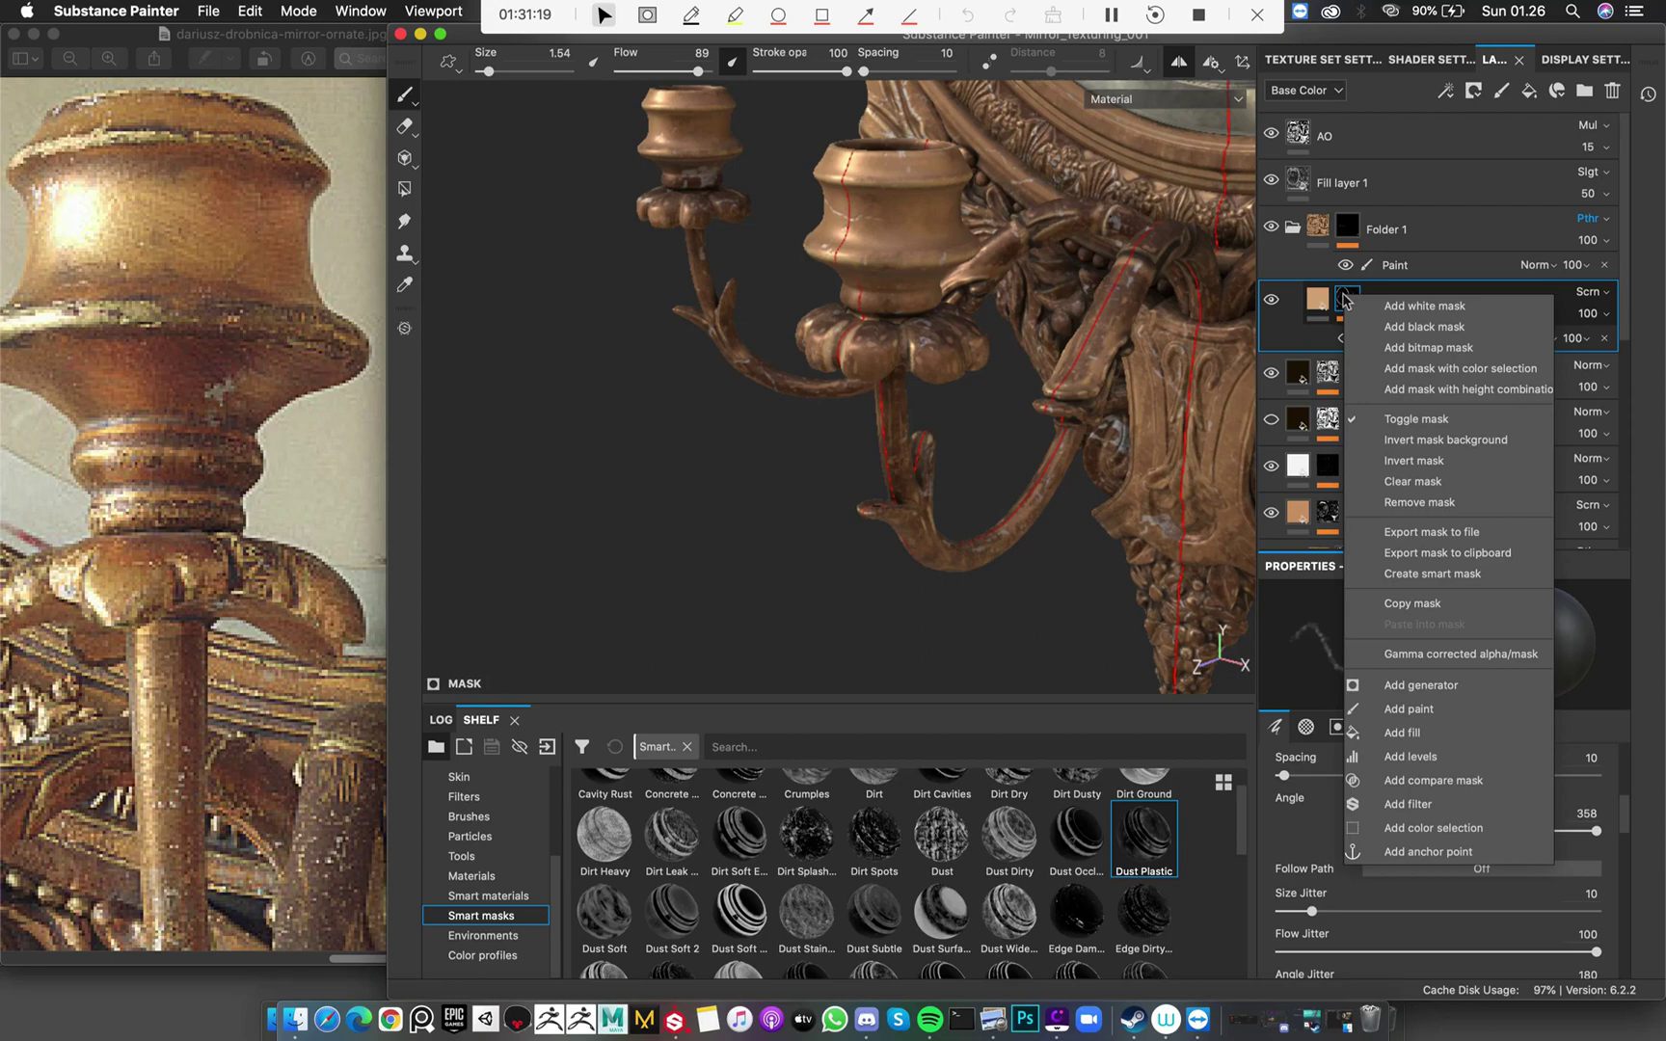
left_click(1409, 709)
Turn off symmetry and choose the Dirt 2 brush, reducing its size to 2.01
scroll(838, 386, "up", 2)
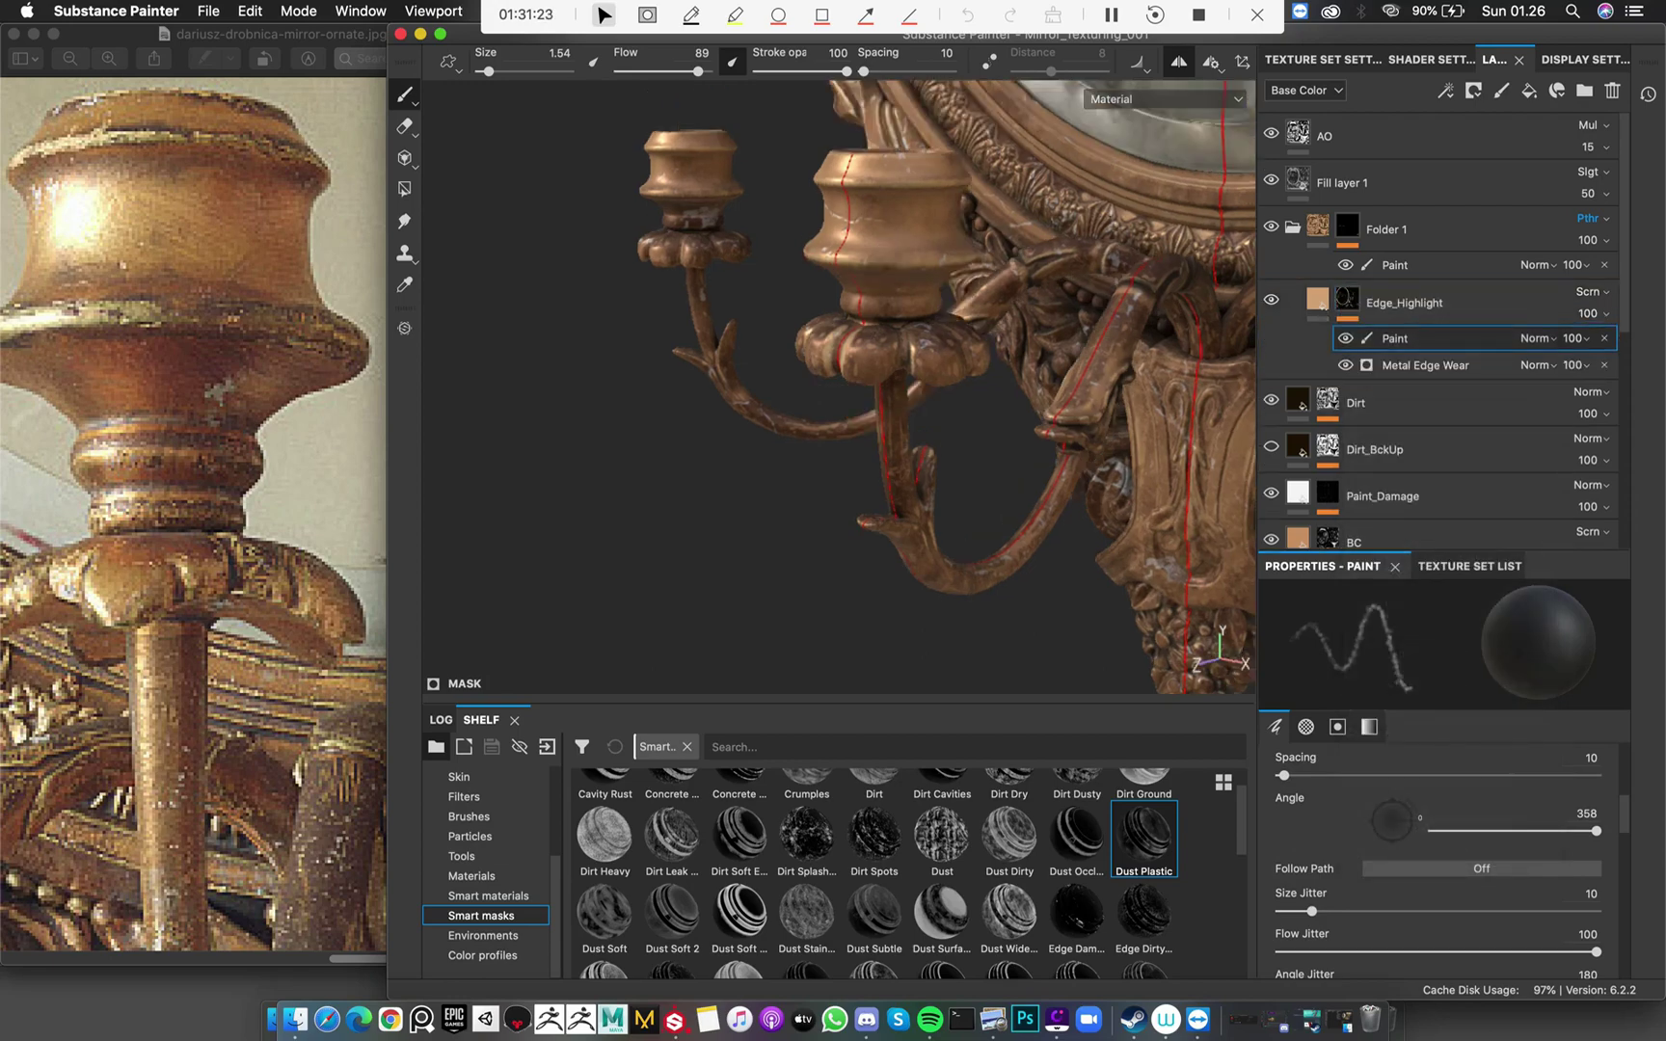
left_click(1181, 64)
left_click(469, 816)
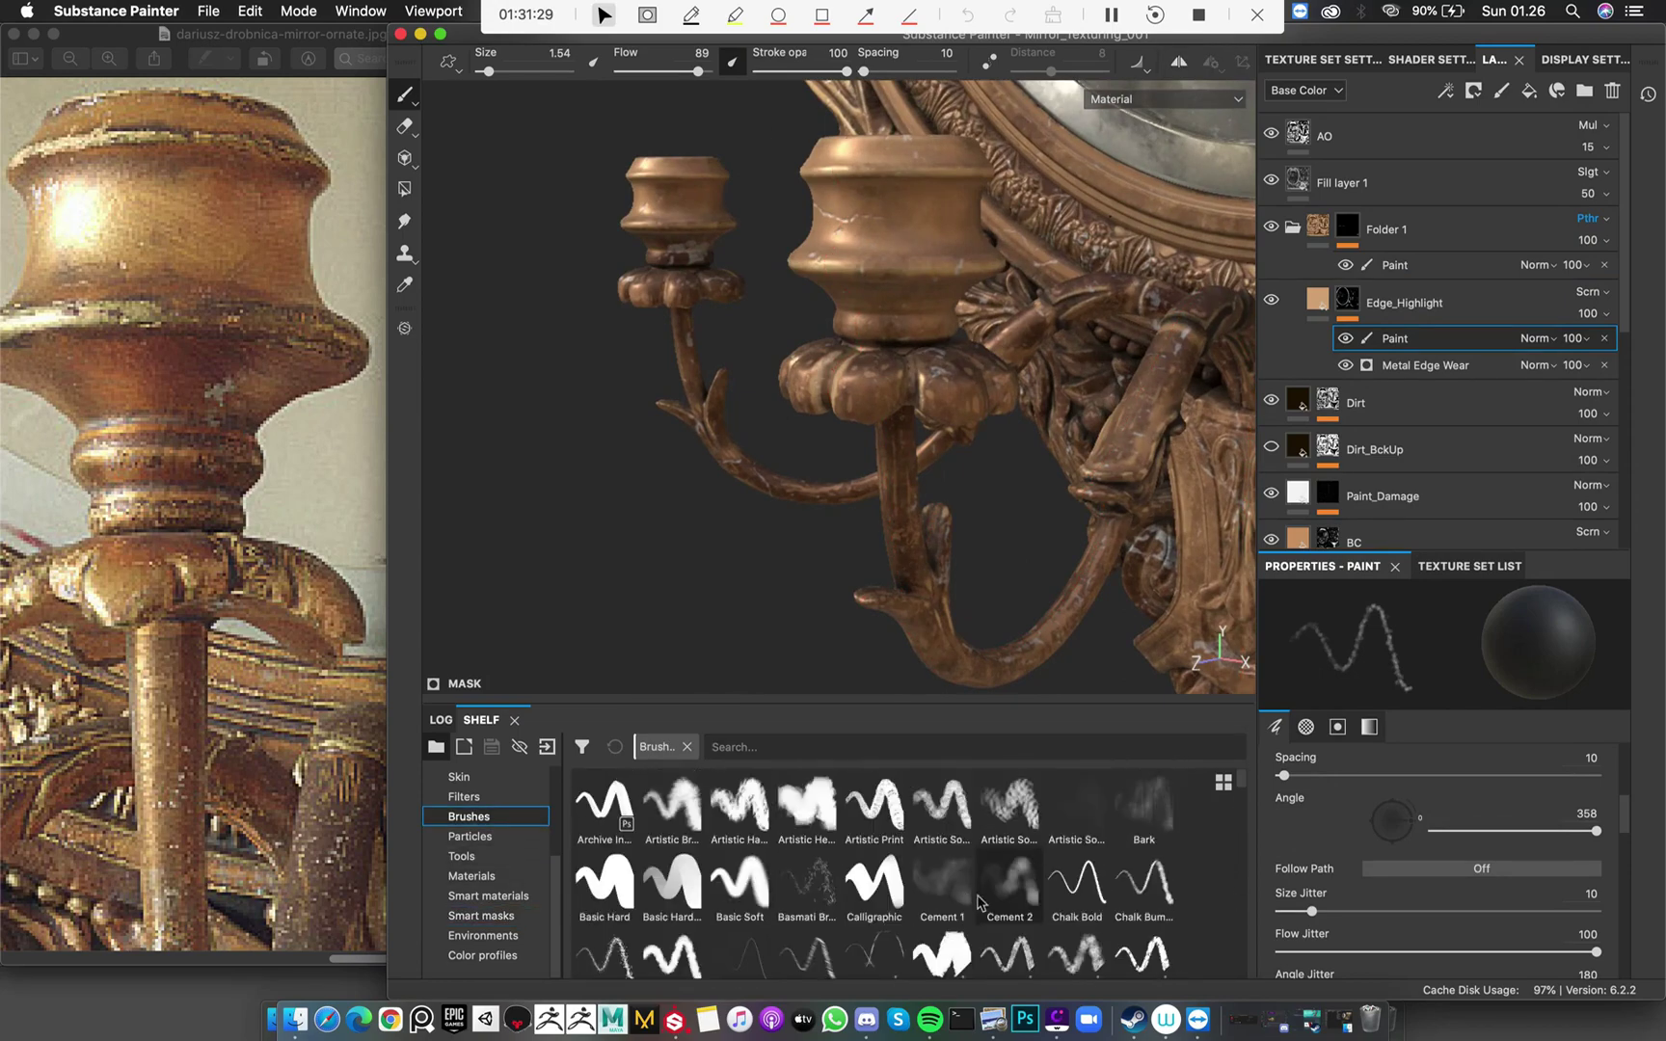
scroll(969, 899, "down", 10)
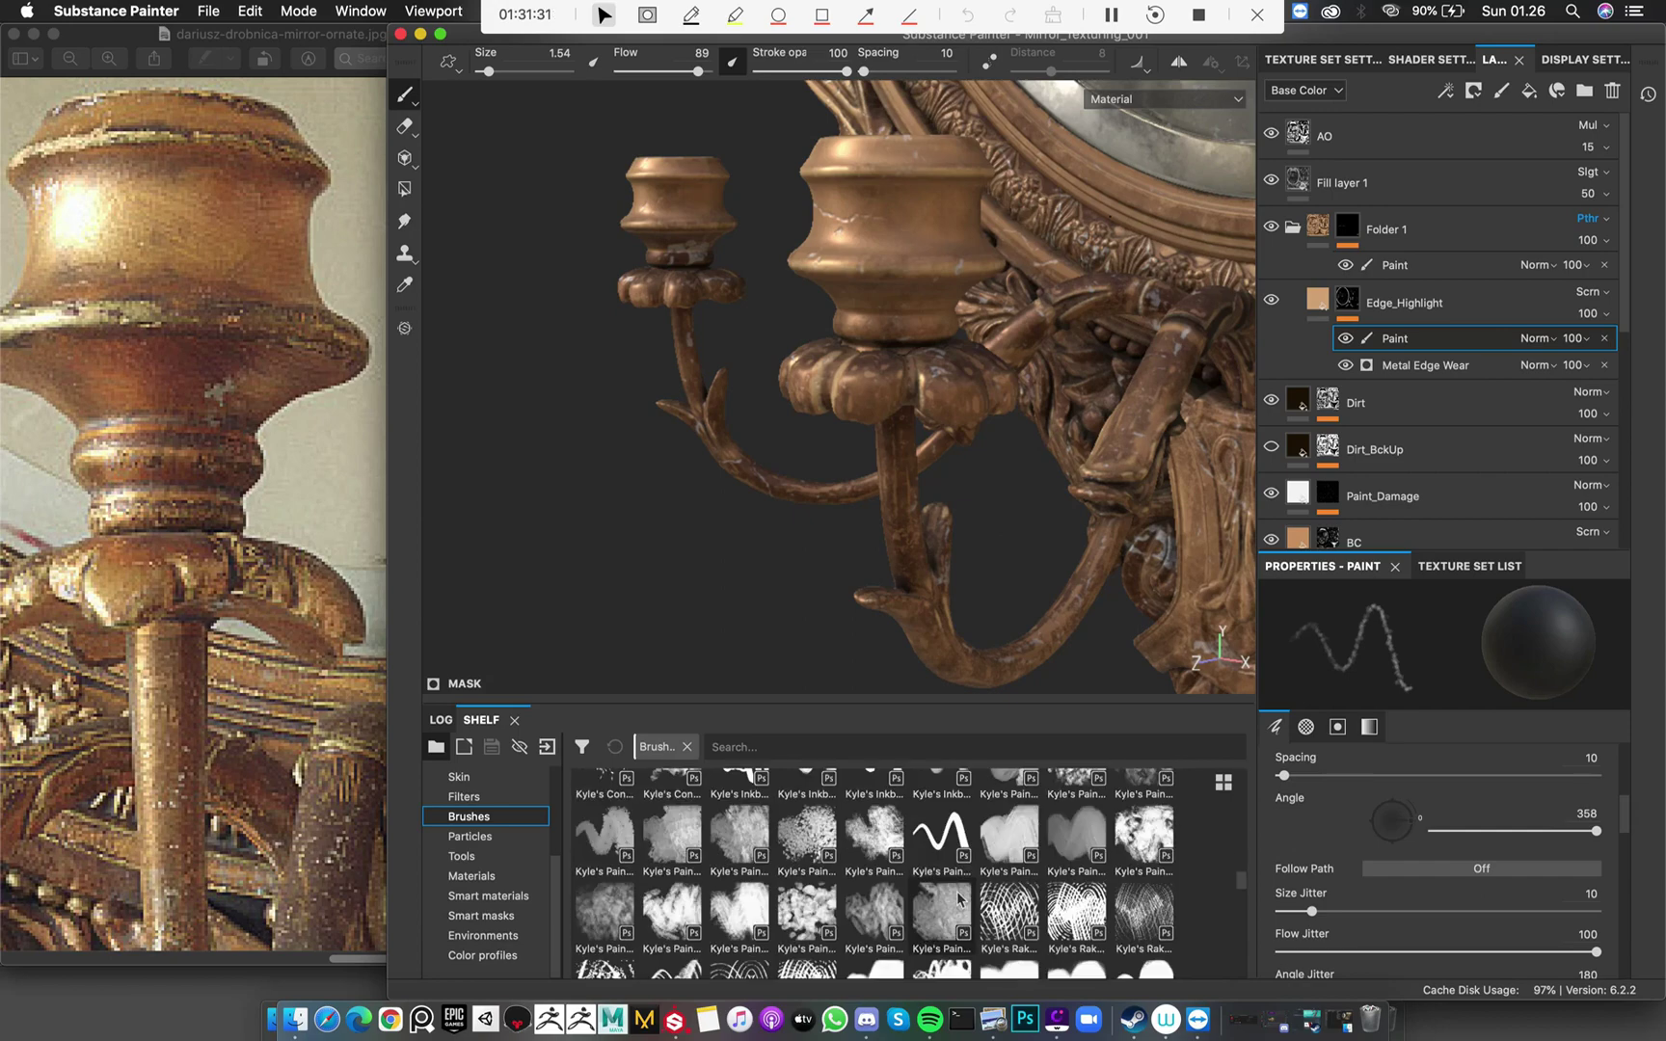
scroll(954, 896, "up", 5)
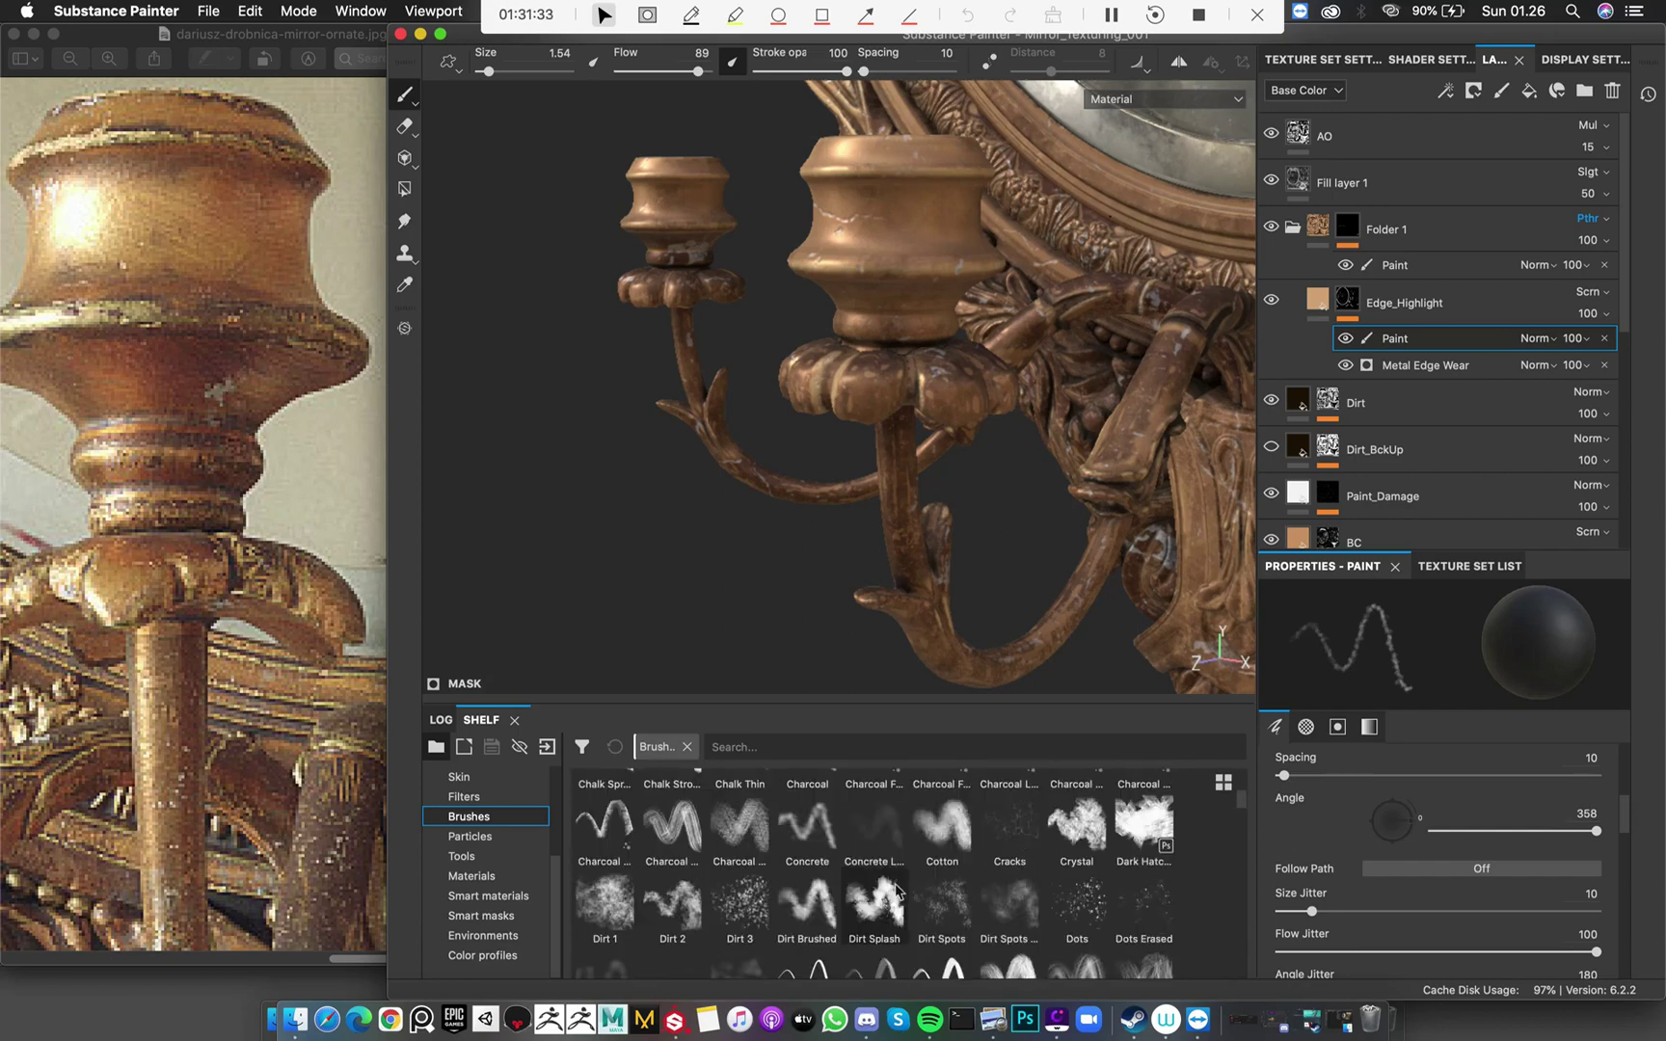
left_click(672, 907)
scroll(848, 338, "up", 2)
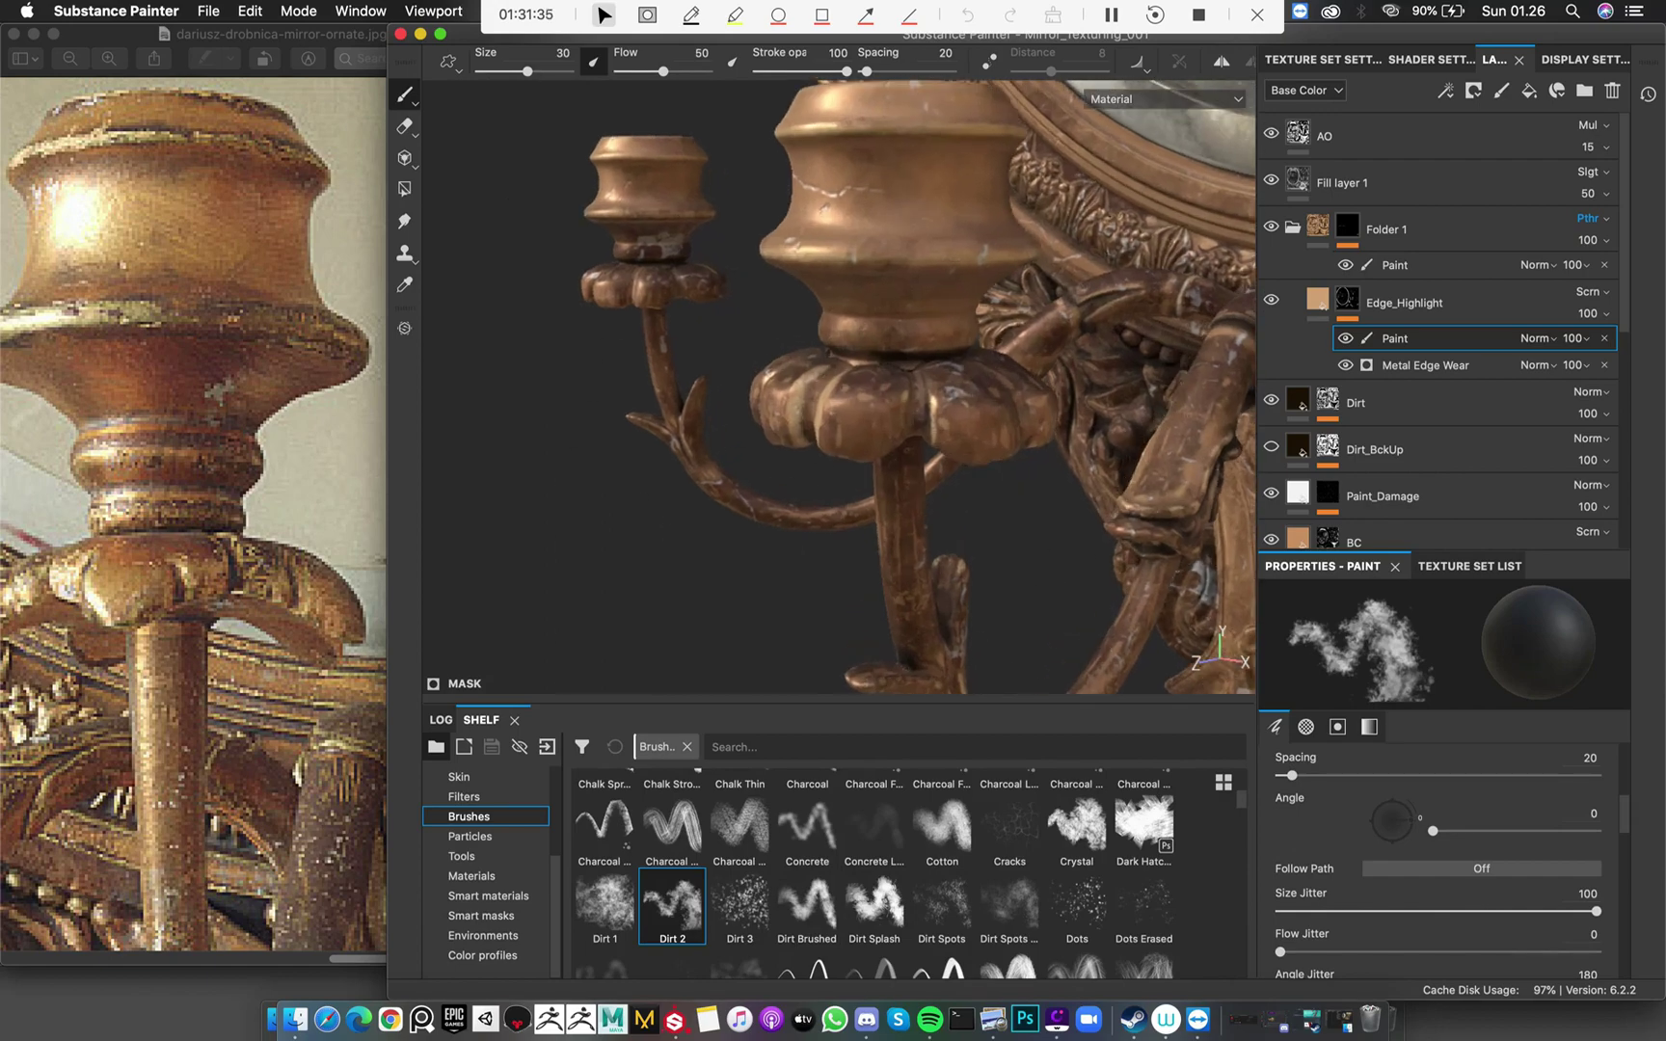
right_click_drag(964, 242, 901, 243, "ctrl")
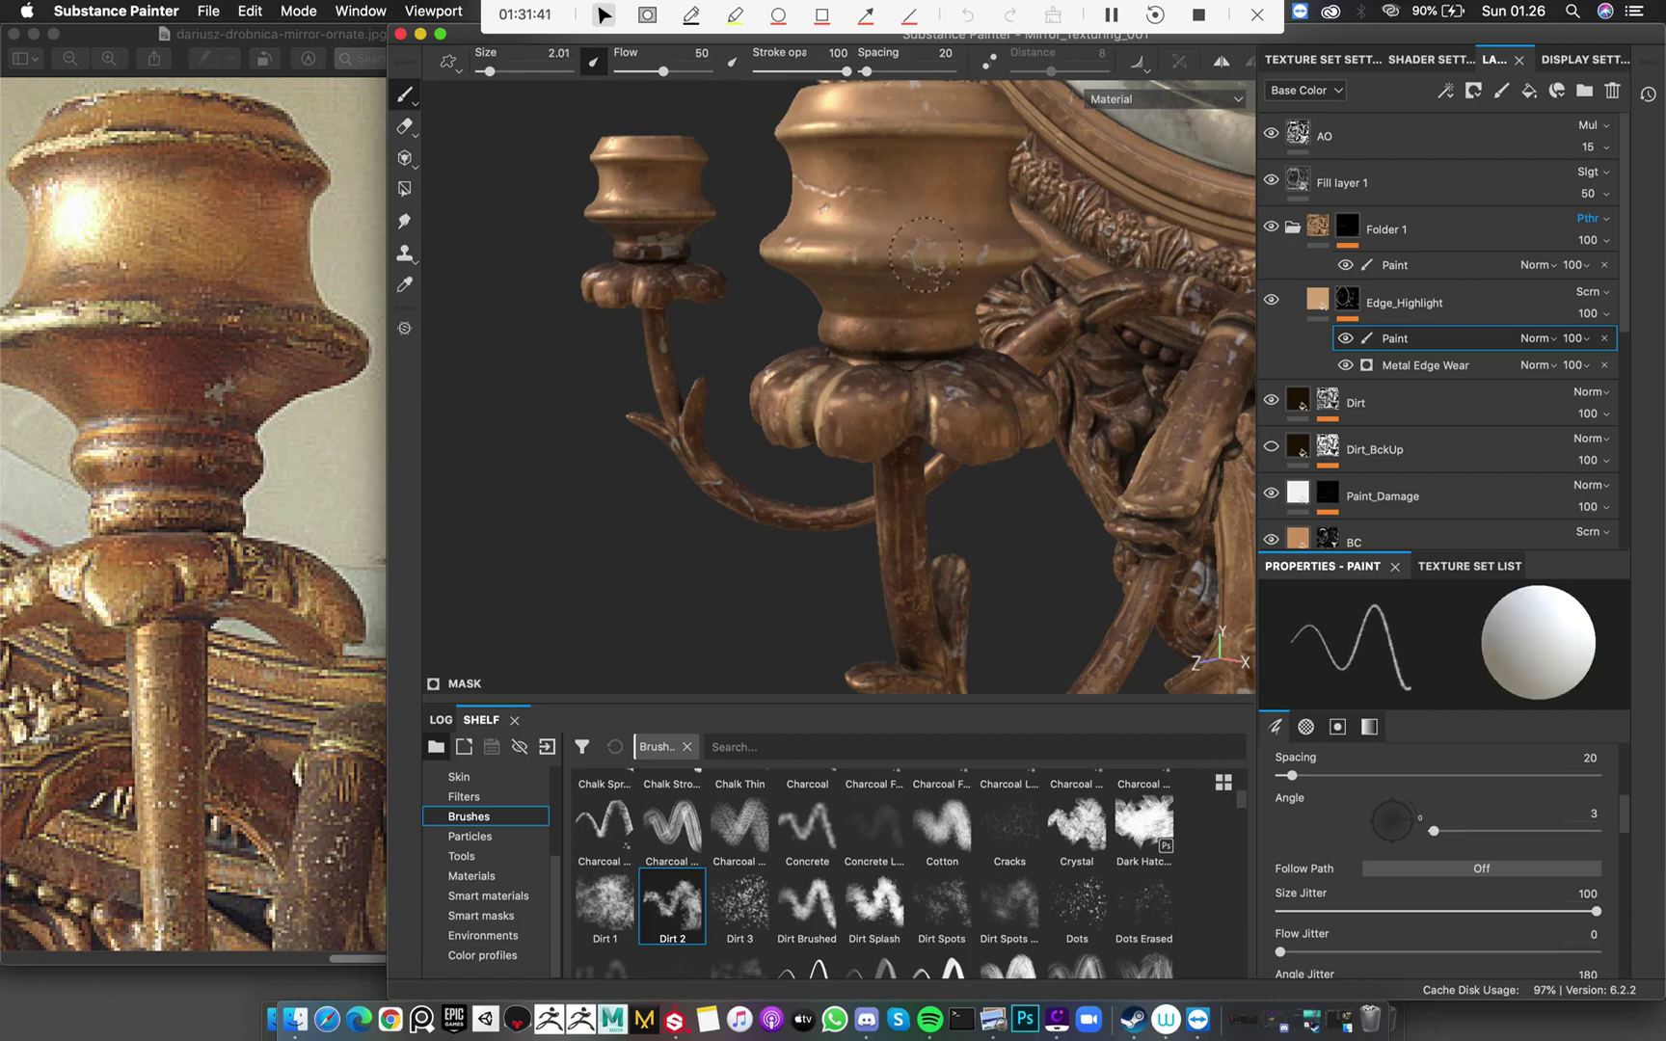
Set the Edge_Highlight fill's height to -0.0714 and check the relief on the candle cups
left_click_drag(898, 263, 808, 221, "alt")
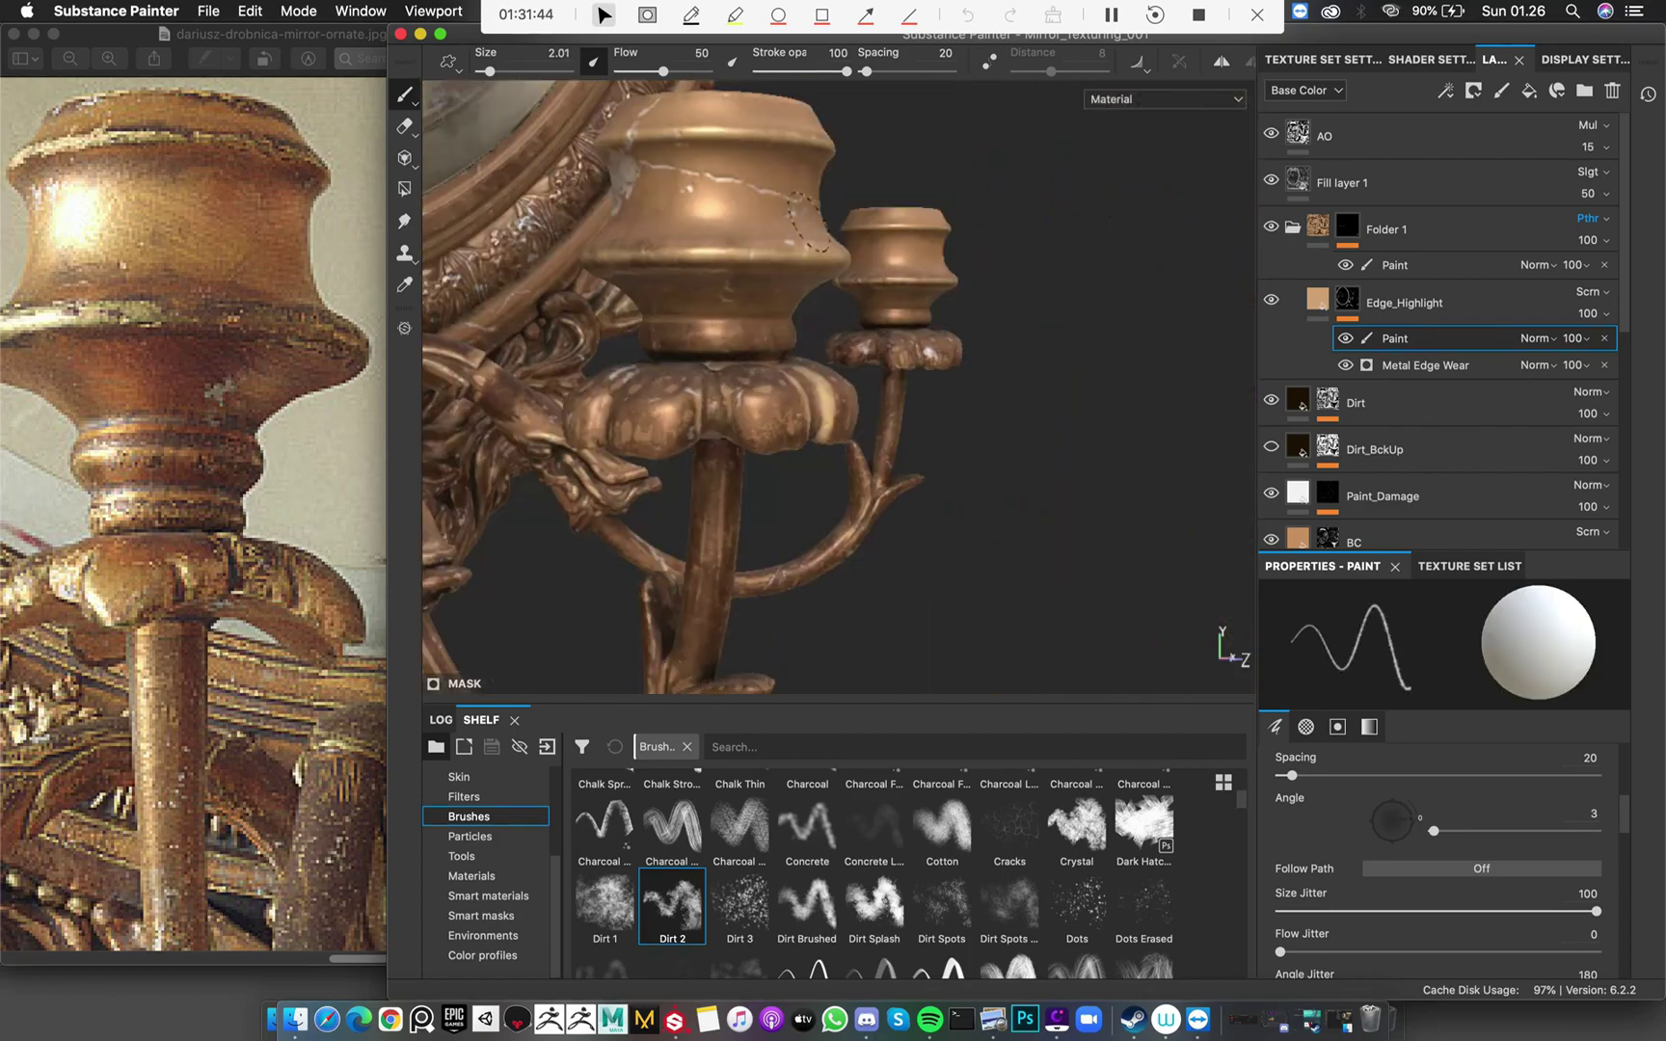
left_click(1327, 301)
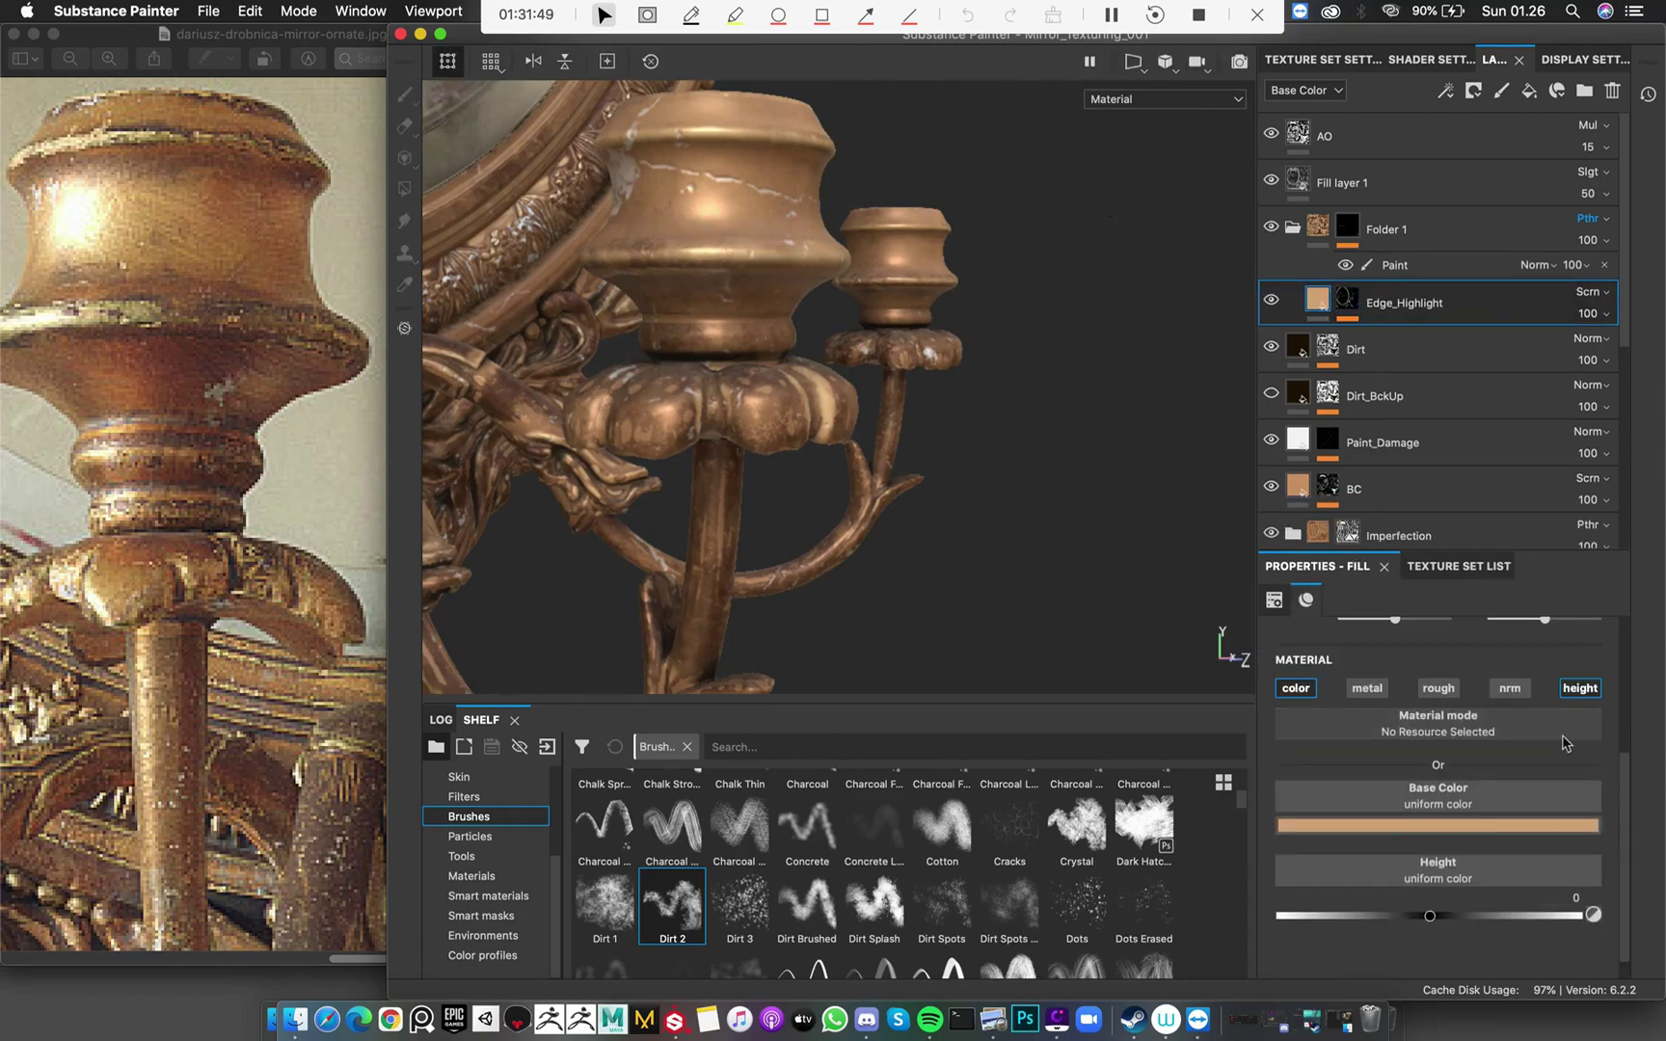
scroll(1563, 748, "down", 1)
left_click_drag(1011, 361, 1082, 457, "alt")
left_click_drag(1431, 894, 1420, 901)
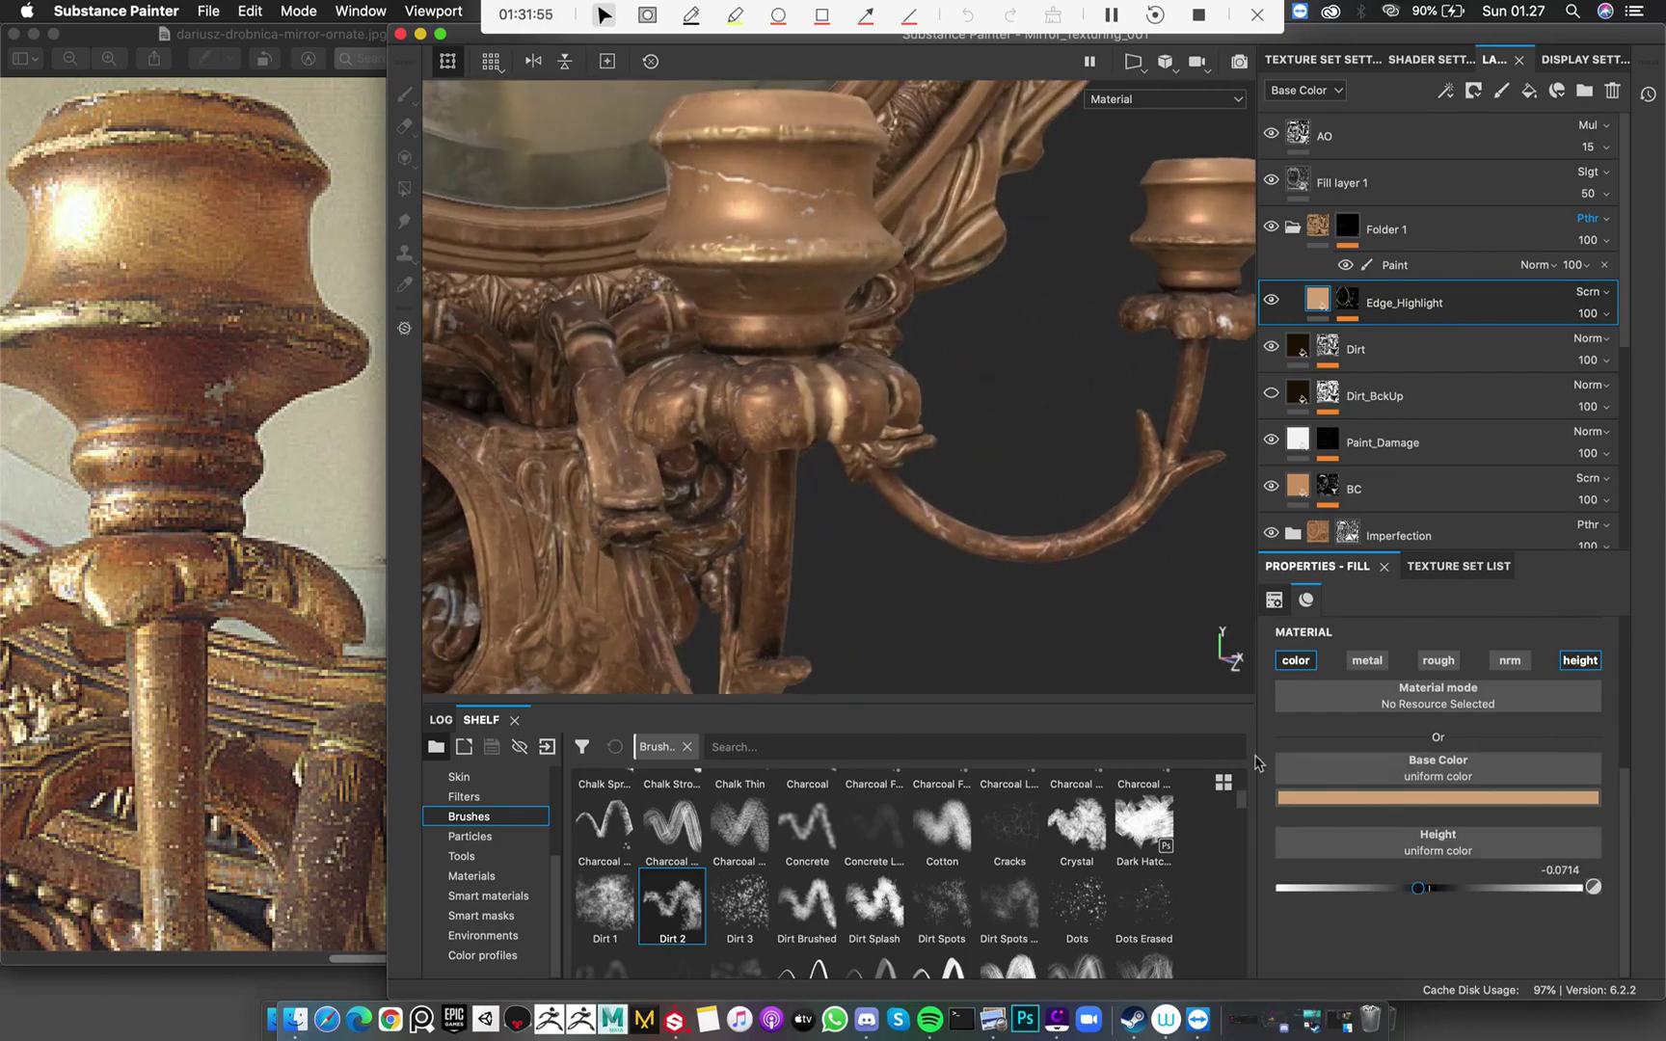
left_click_drag(1021, 447, 887, 345, "alt")
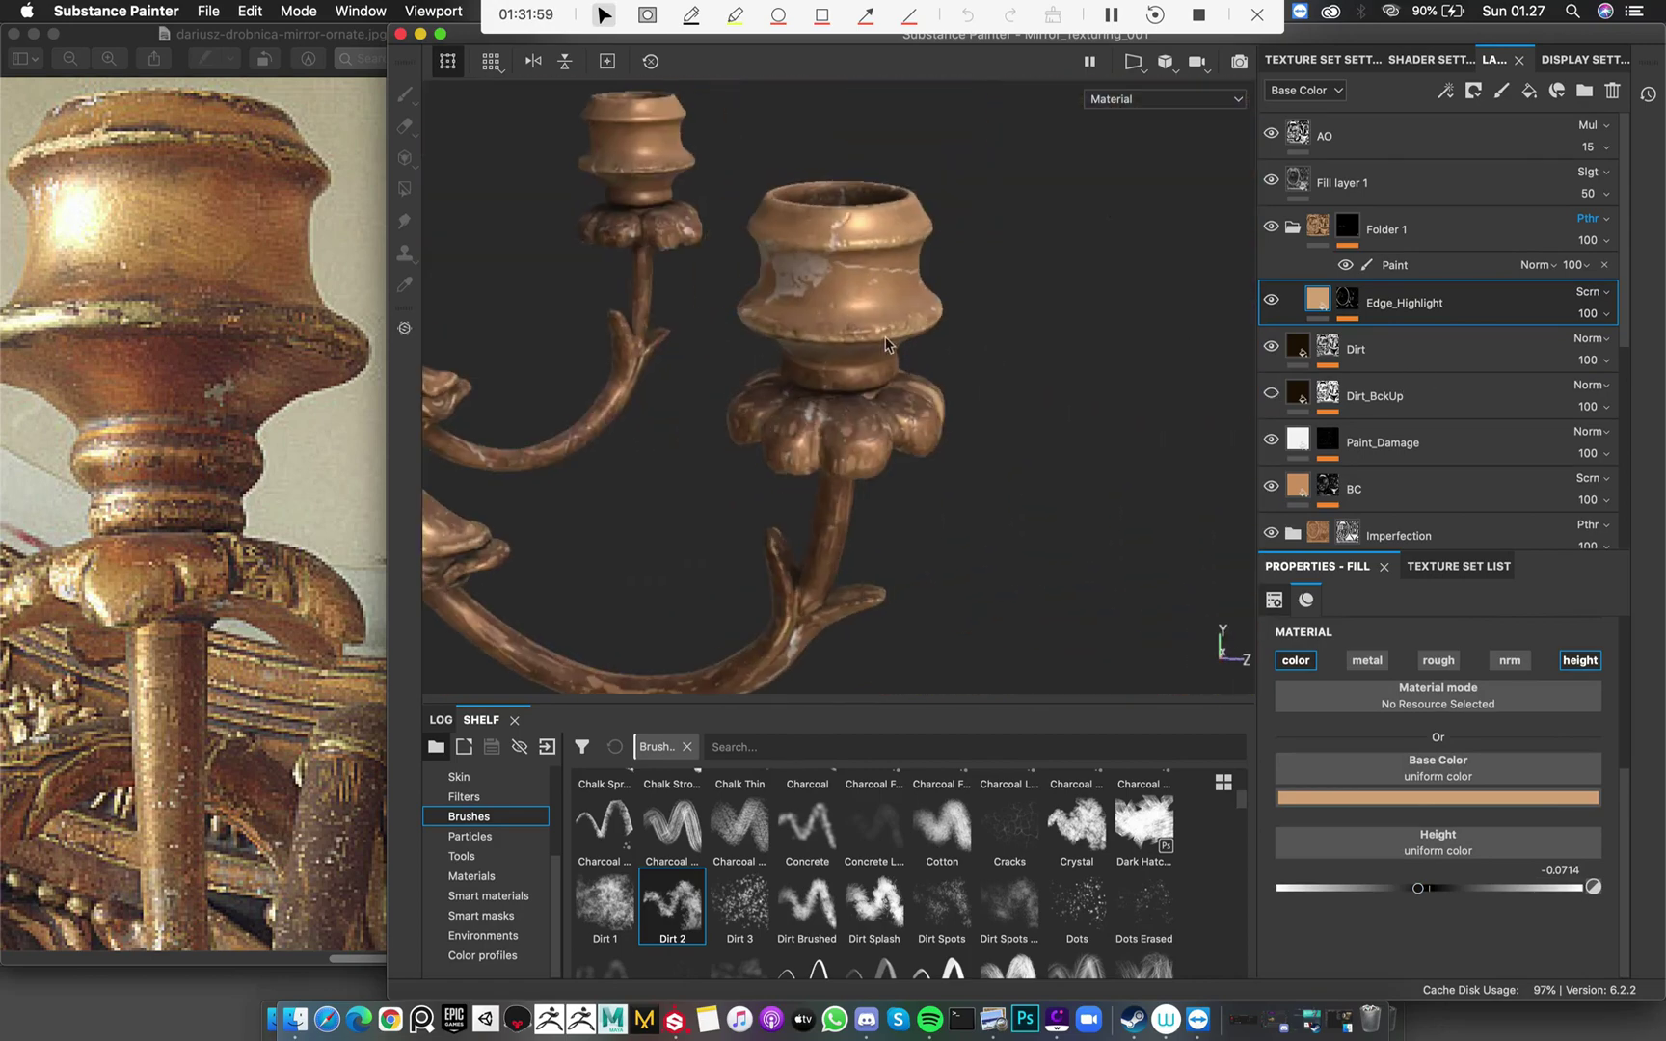
scroll(887, 346, "up", 3)
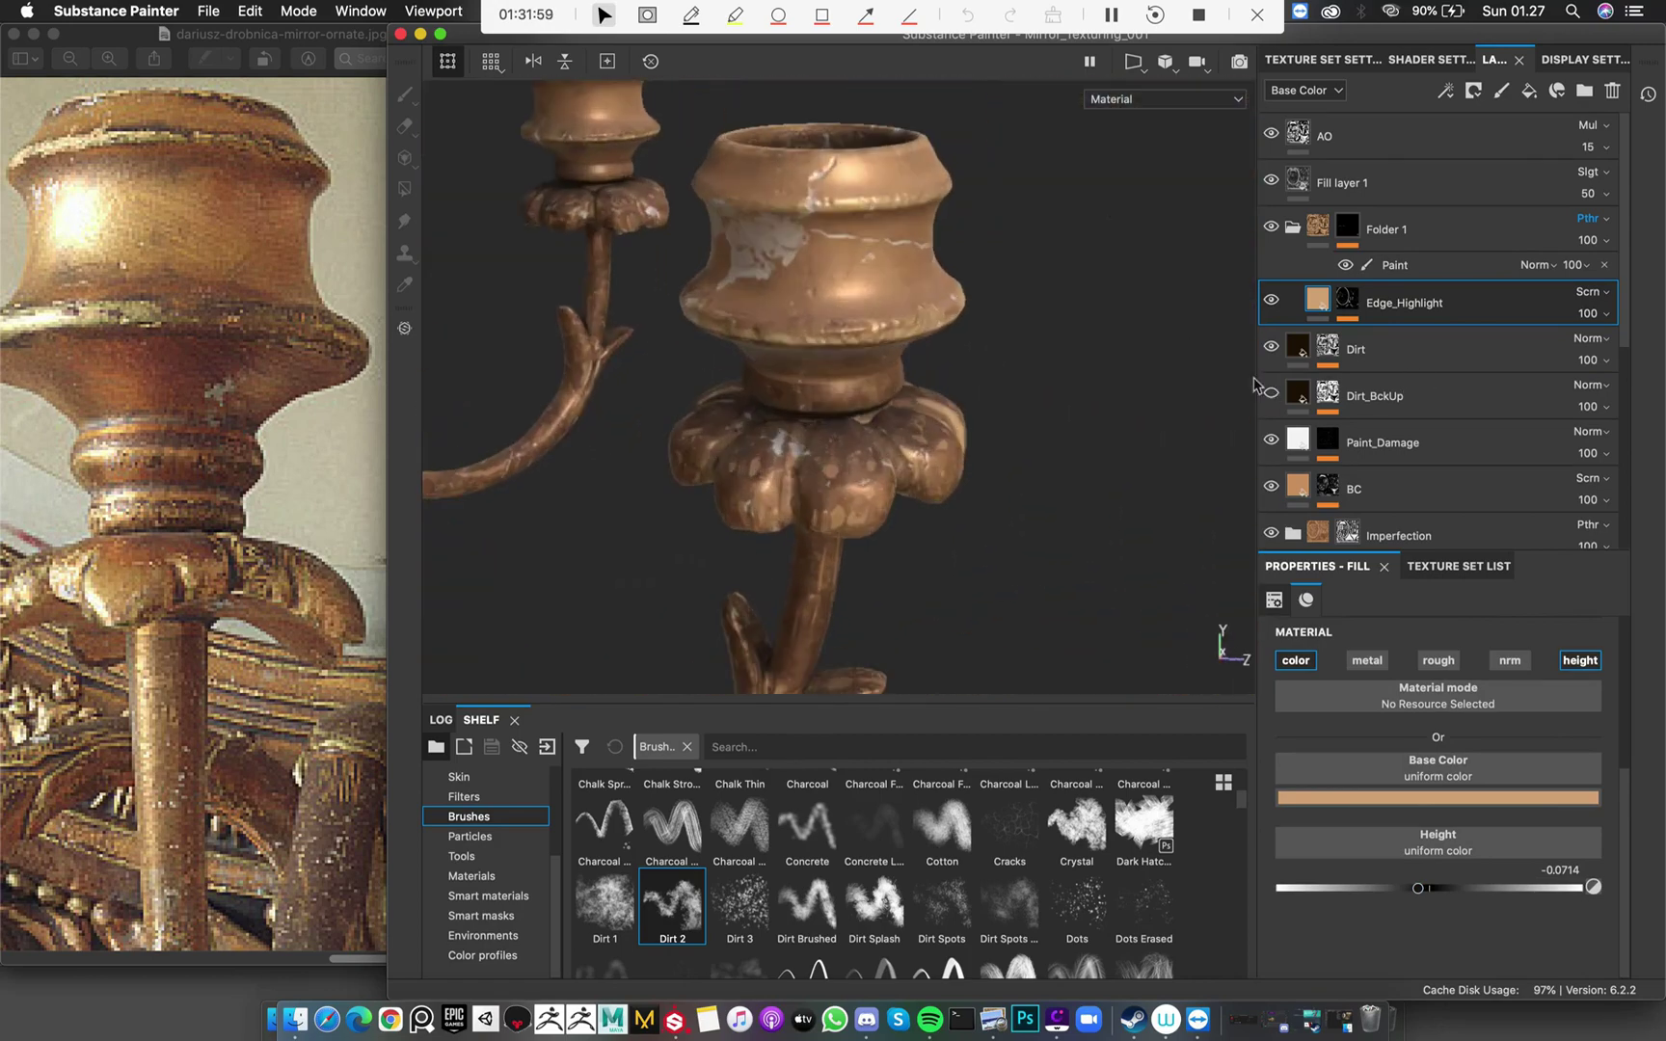
Paint worn highlights along the upper rim and lower bulge of the candle cup in the Edge_Highlight mask, using brush sizes 0.83 and 1.83
left_click(1354, 305)
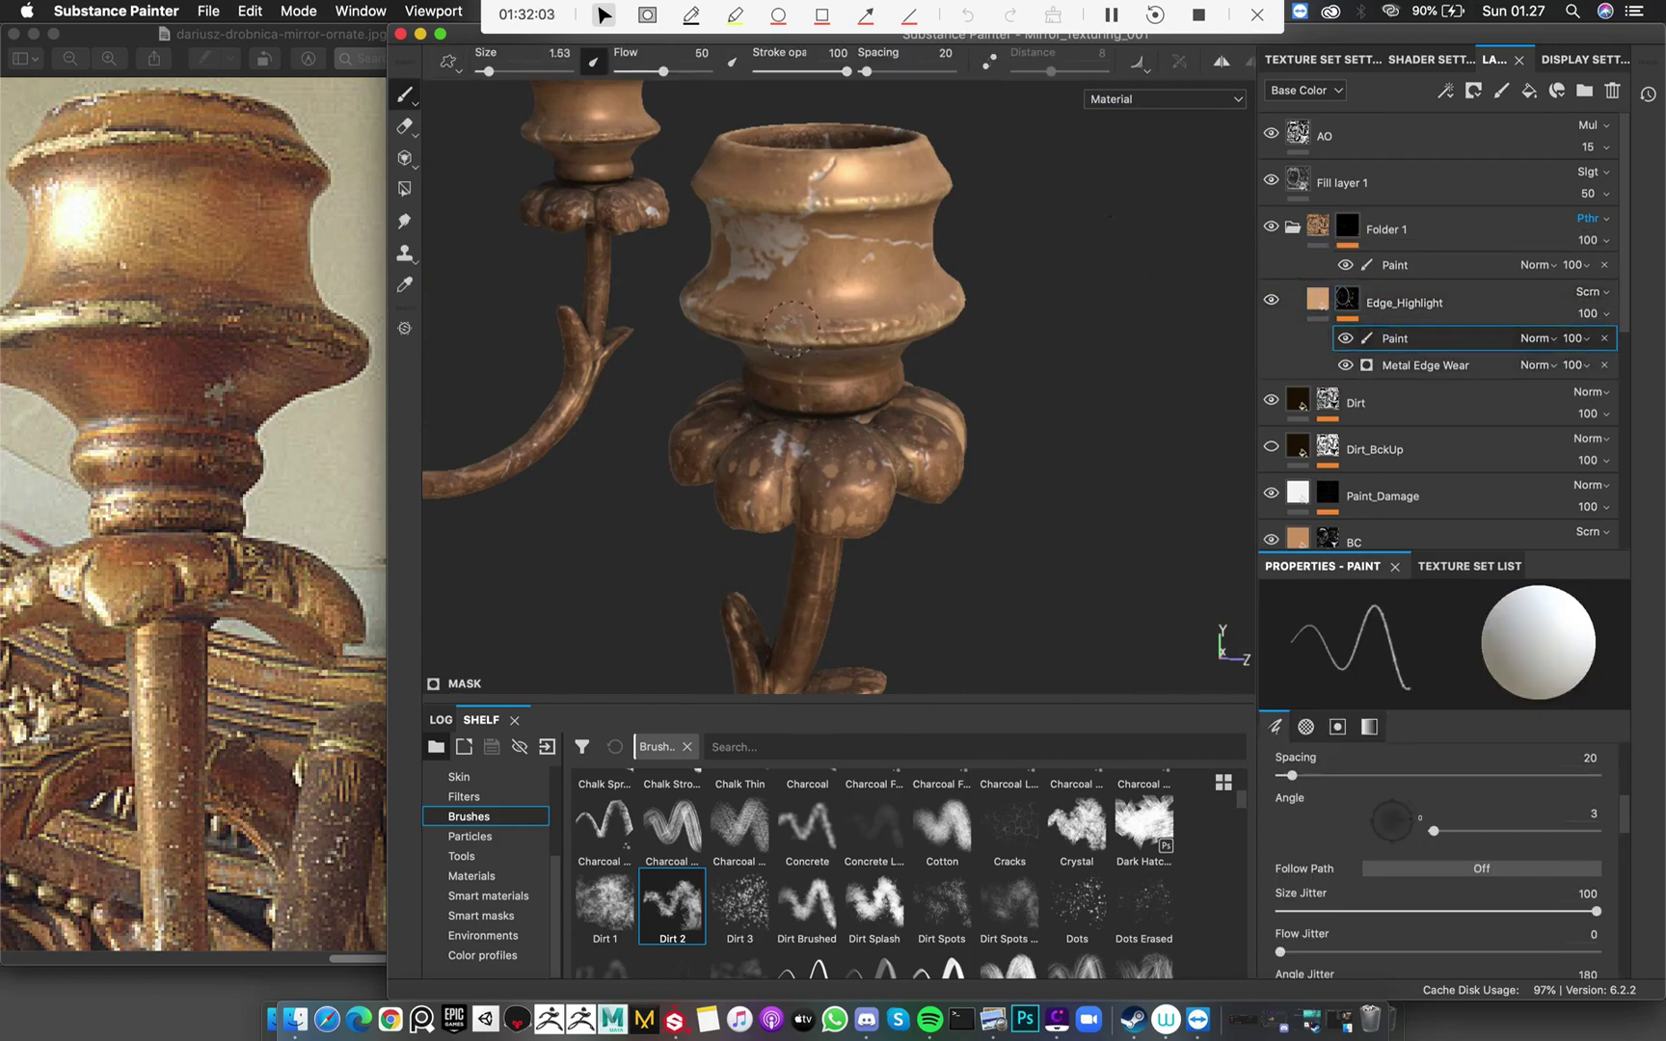
left_click_drag(788, 328, 820, 325, "alt")
mouse_move(820, 326)
right_mouse_down("ctrl")
mouse_move(901, 326)
mouse_move(779, 328)
mouse_move(790, 334)
right_mouse_up("ctrl")
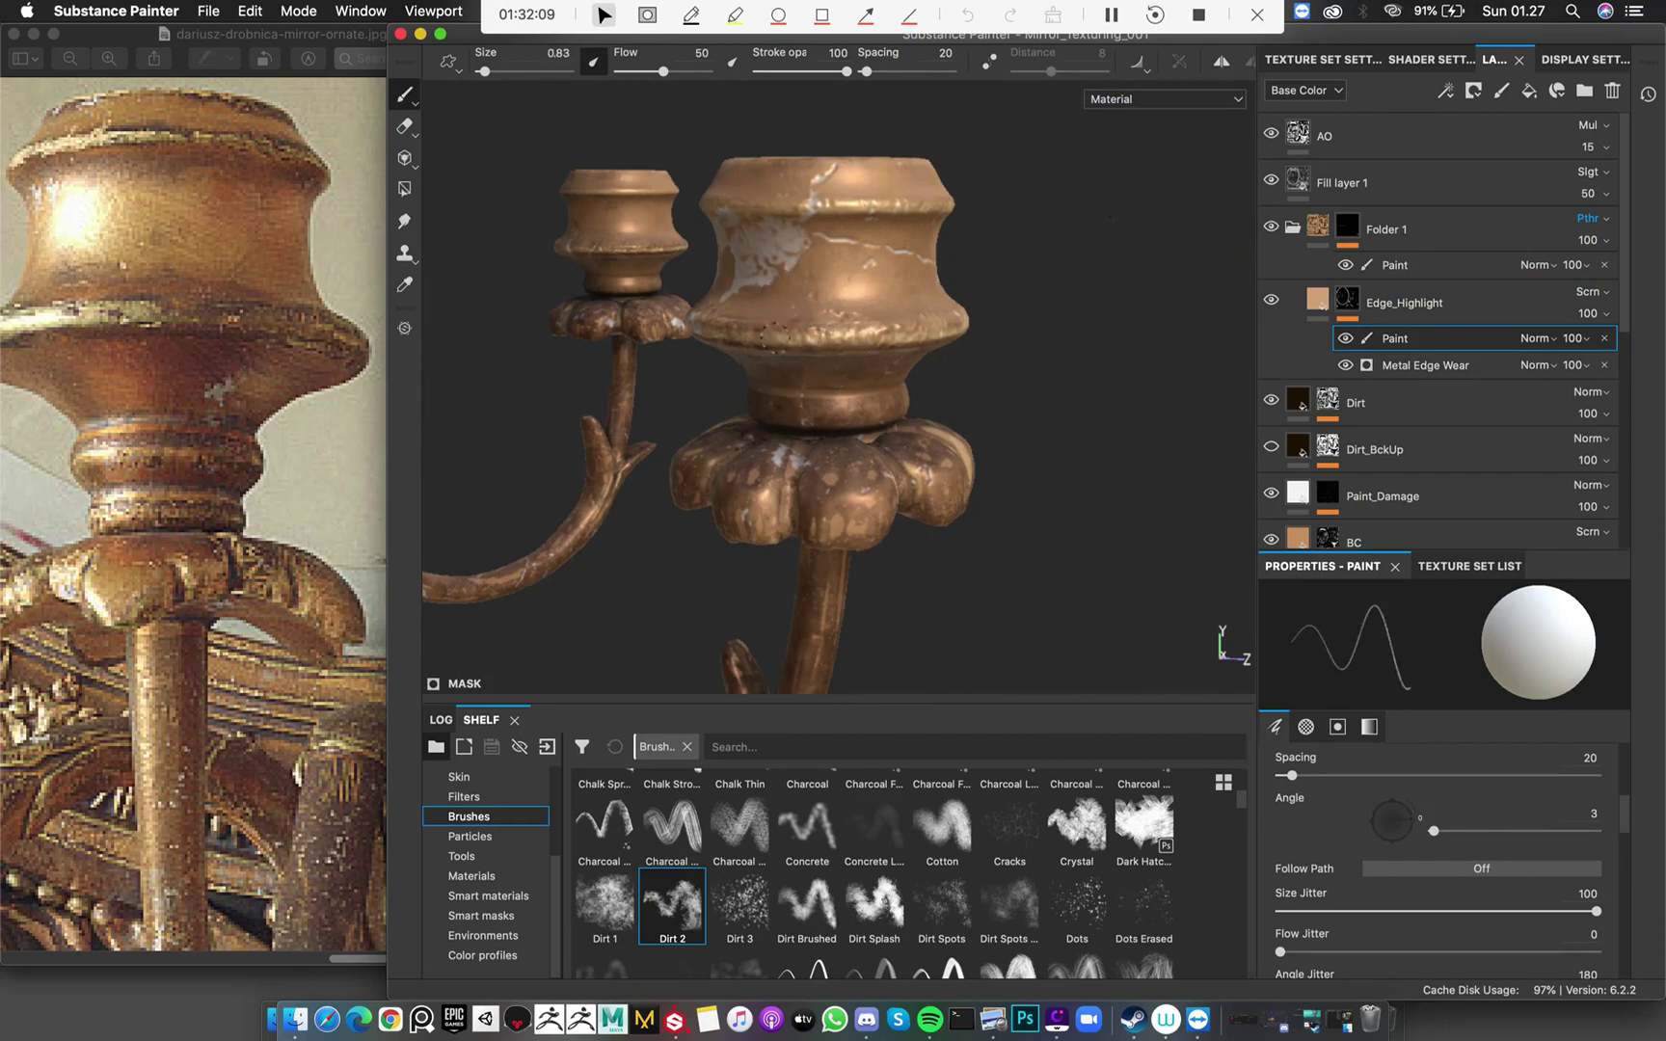
left_click_drag(877, 332, 937, 234, "alt")
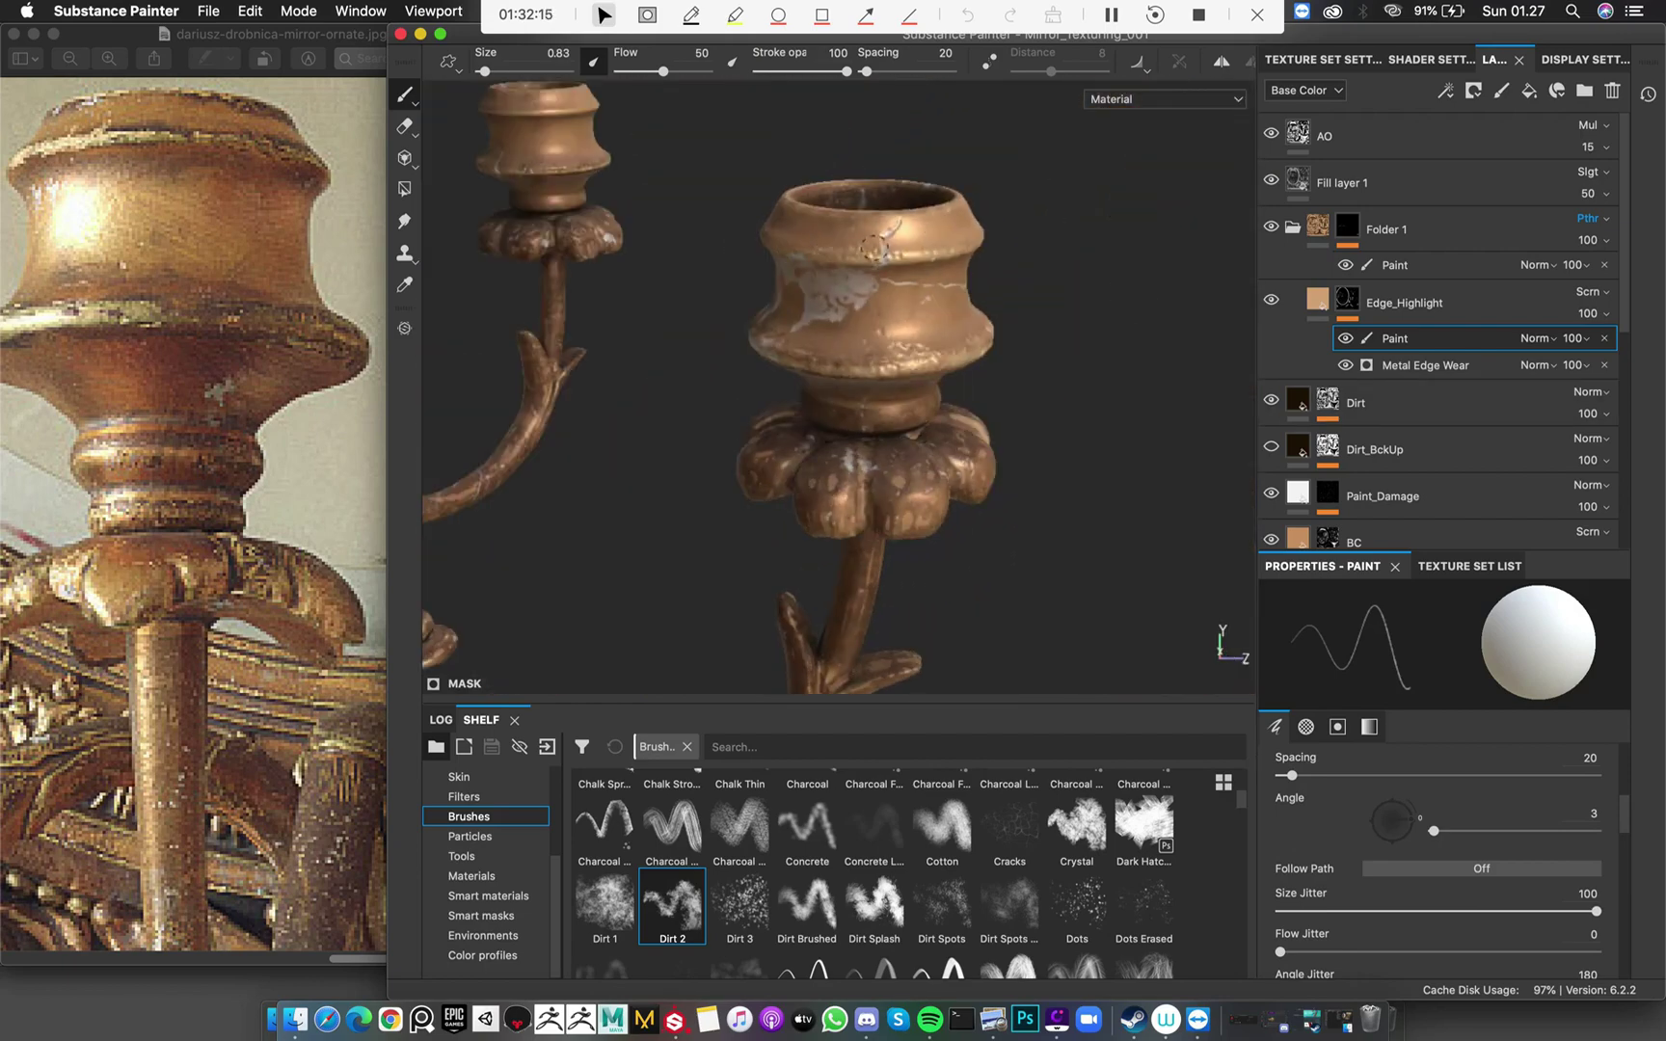
left_click_drag(937, 235, 822, 246, "alt")
right_click_drag(822, 246, 837, 246, "ctrl")
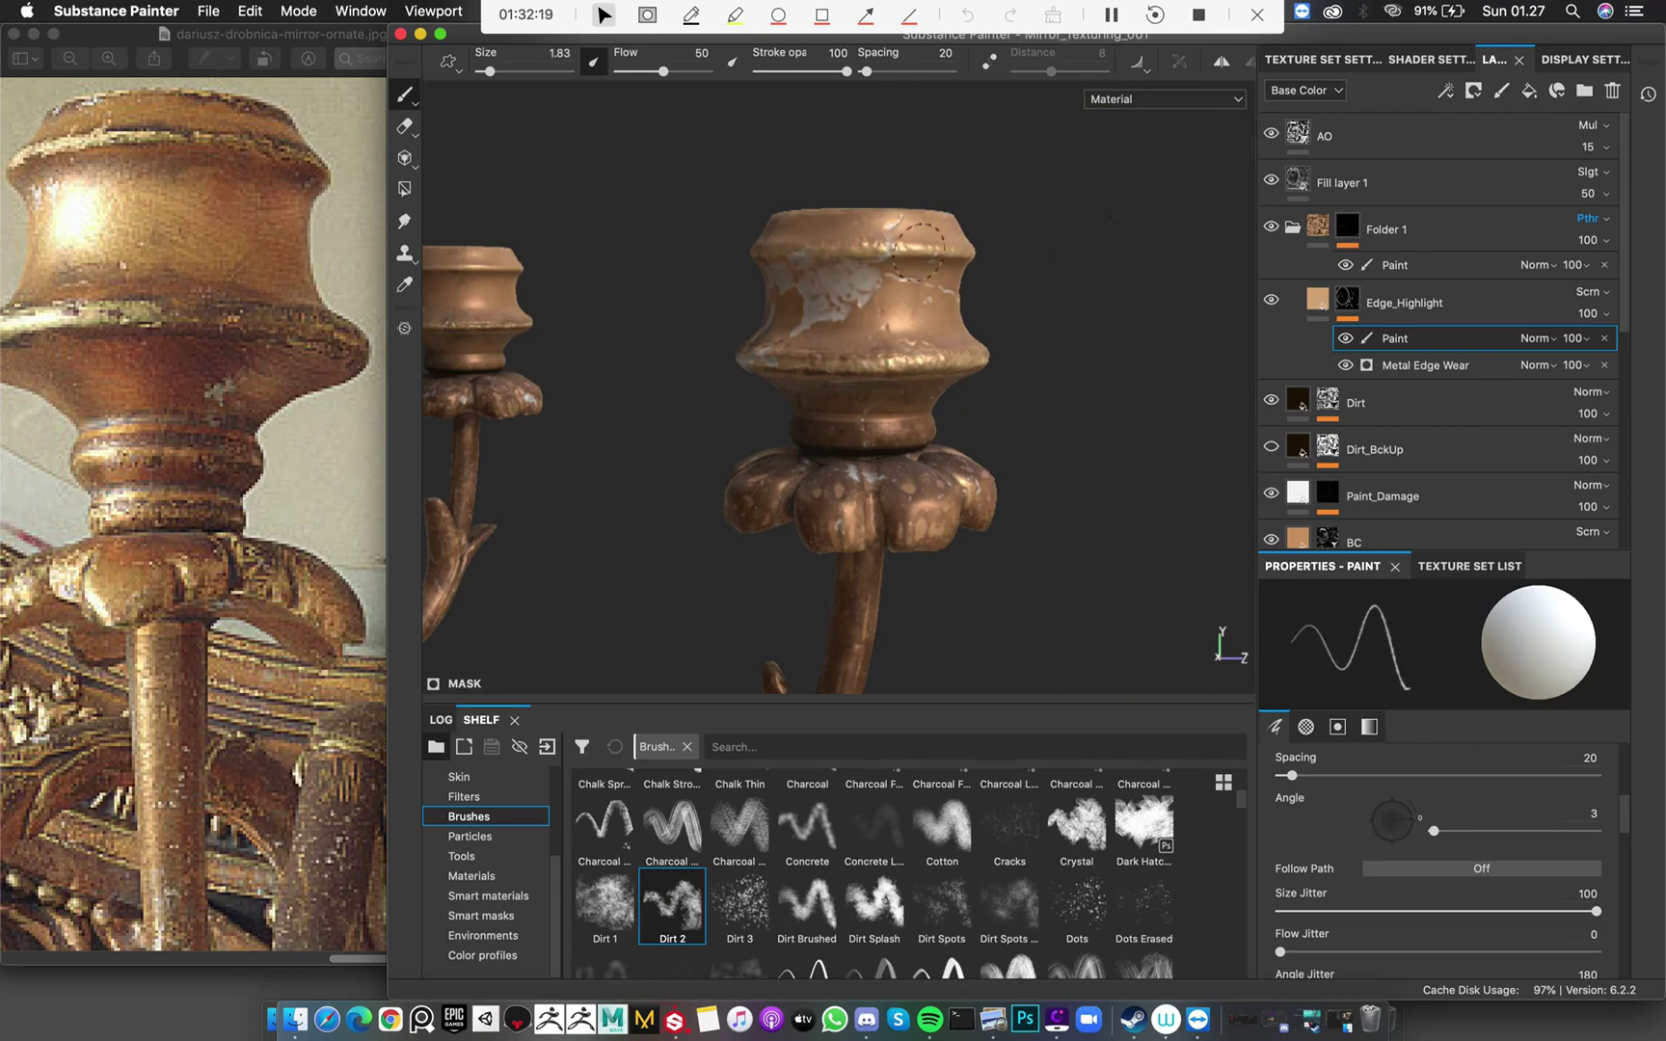
Paint edge highlights around the lower bulge of the front candle cup in the Edge_Highlight mask
mouse_move(815, 260)
left_mouse_down("alt")
mouse_move(911, 446)
mouse_move(781, 222)
mouse_move(707, 241)
mouse_move(800, 318)
mouse_move(868, 270)
mouse_move(1060, 496)
mouse_move(945, 371)
mouse_move(928, 493)
left_mouse_up("alt")
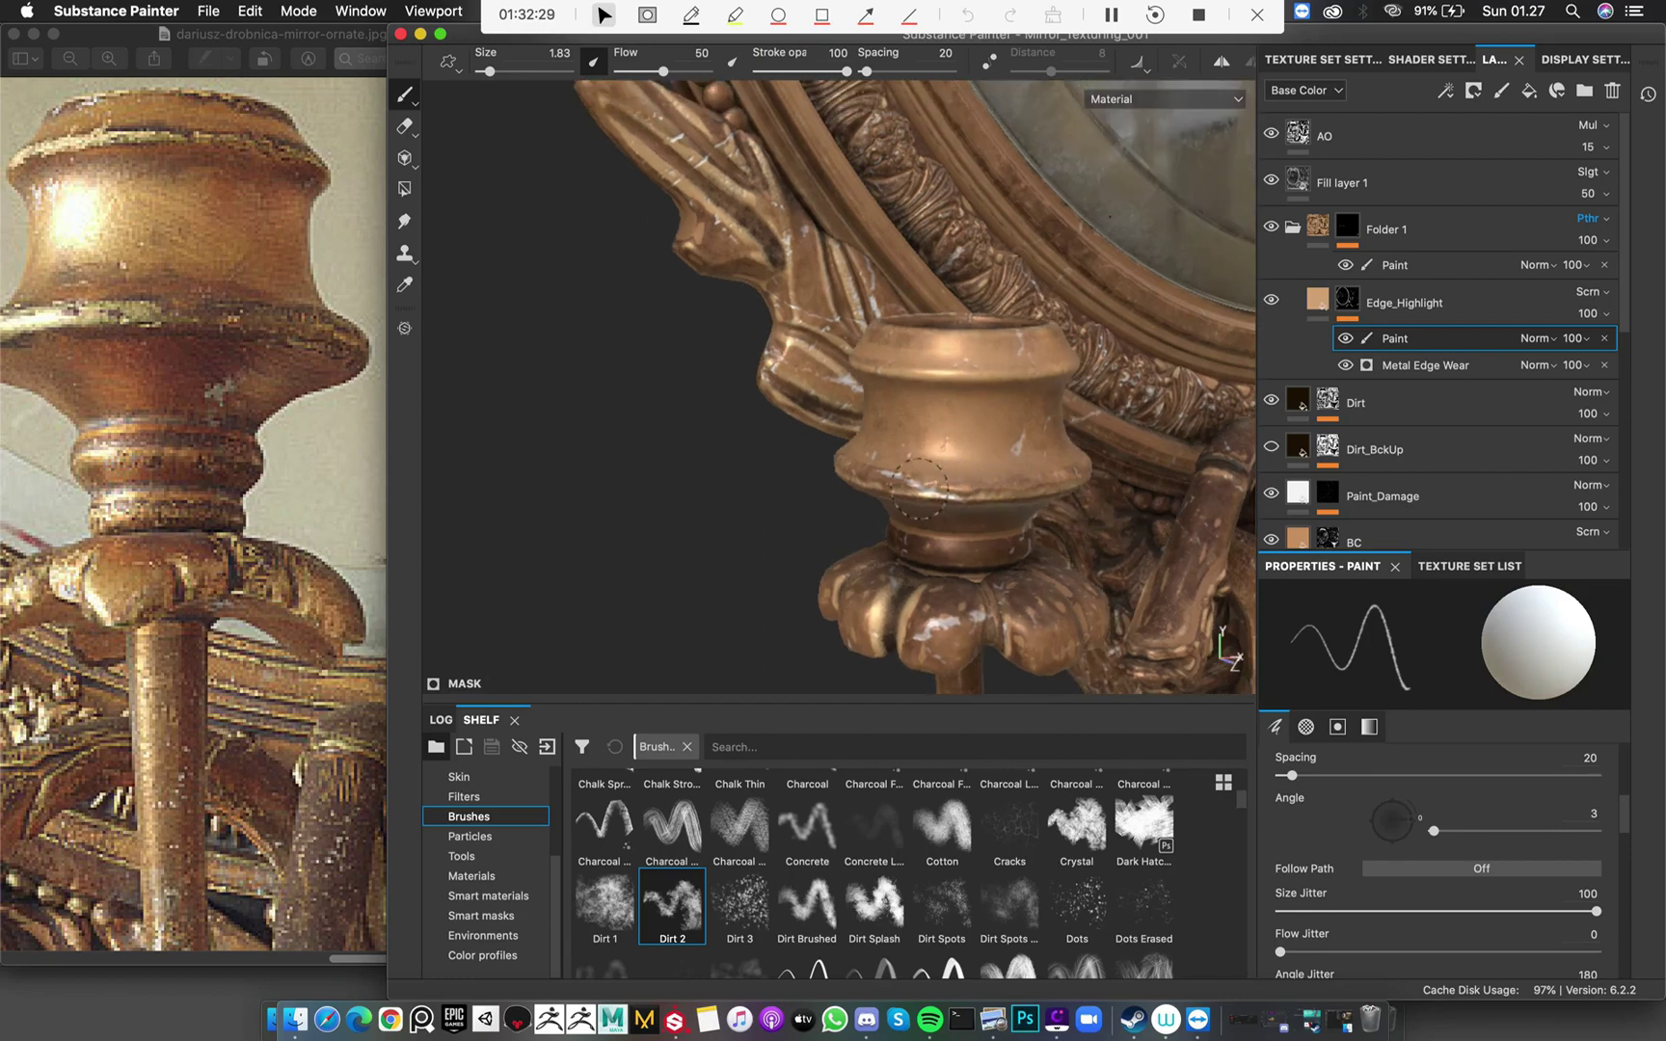
left_click_drag(1058, 491, 863, 491, "alt")
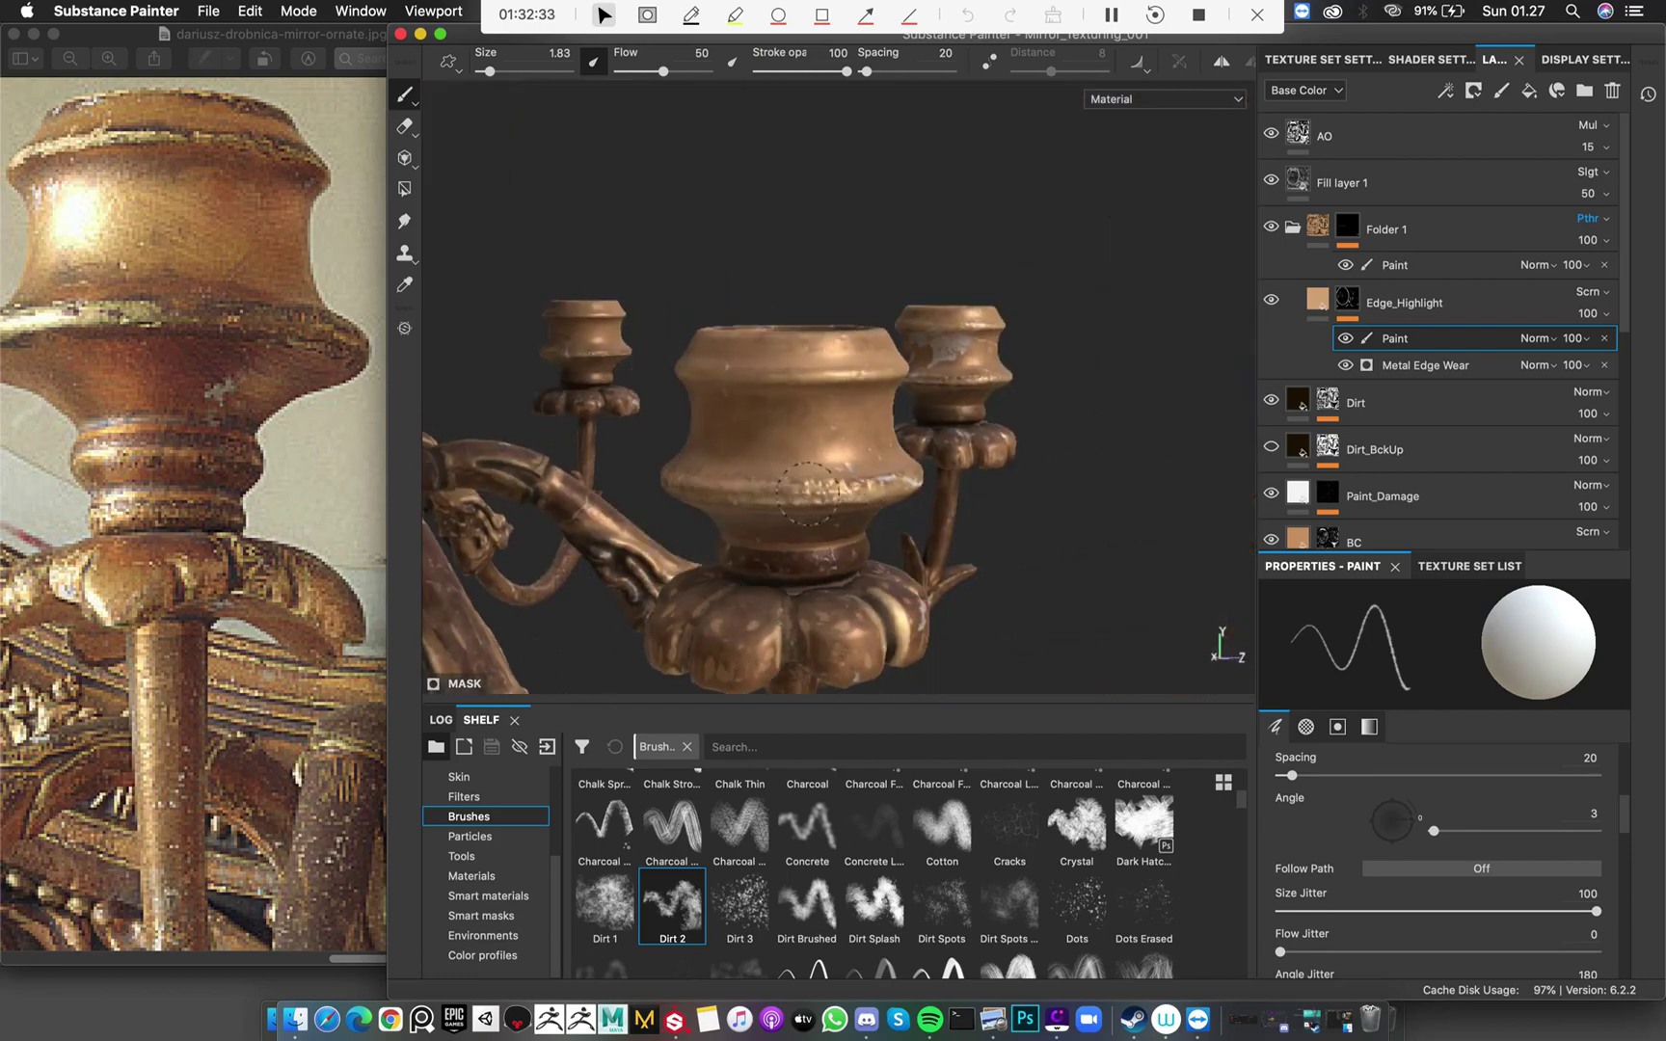
left_click_drag(937, 501, 552, 482, "alt")
Examine the edge wear on the side candle cup and compare it with the reference photo
right_click_drag(525, 381, 974, 626, "alt")
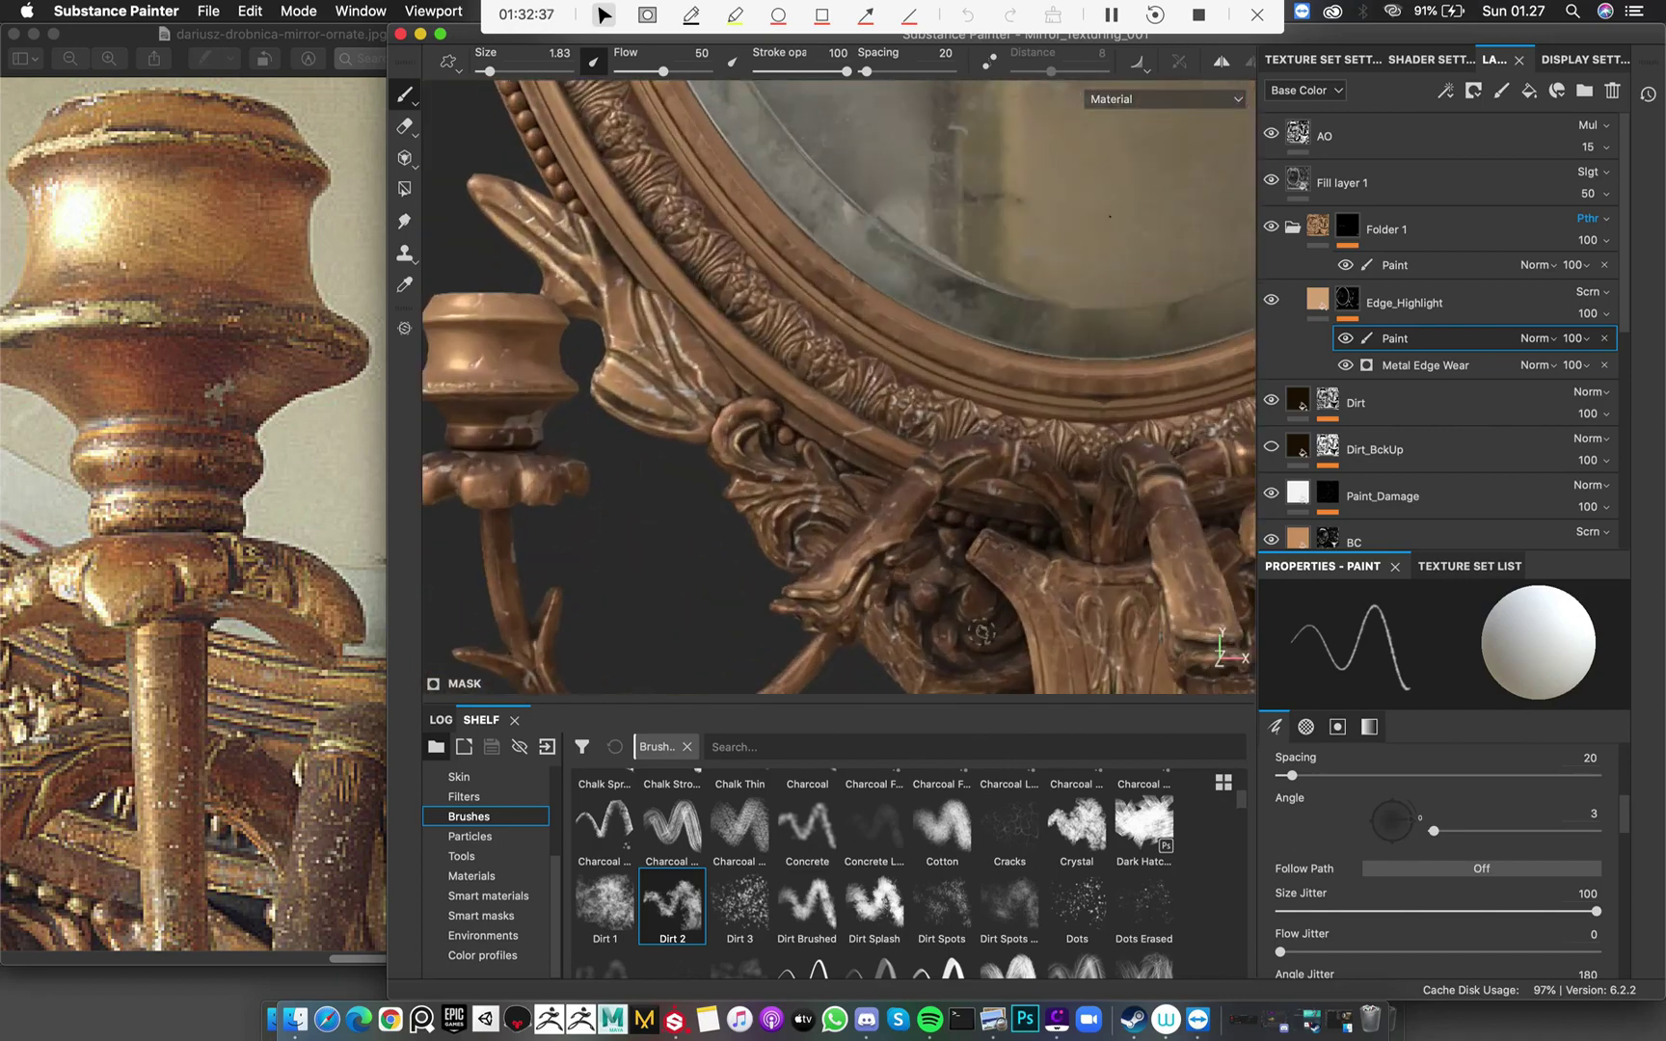
middle_click_drag(716, 477, 927, 432, "alt")
left_click_drag(826, 428, 787, 443, "alt")
right_click_drag(626, 380, 868, 501, "alt")
middle_click_drag(812, 395, 940, 342, "alt")
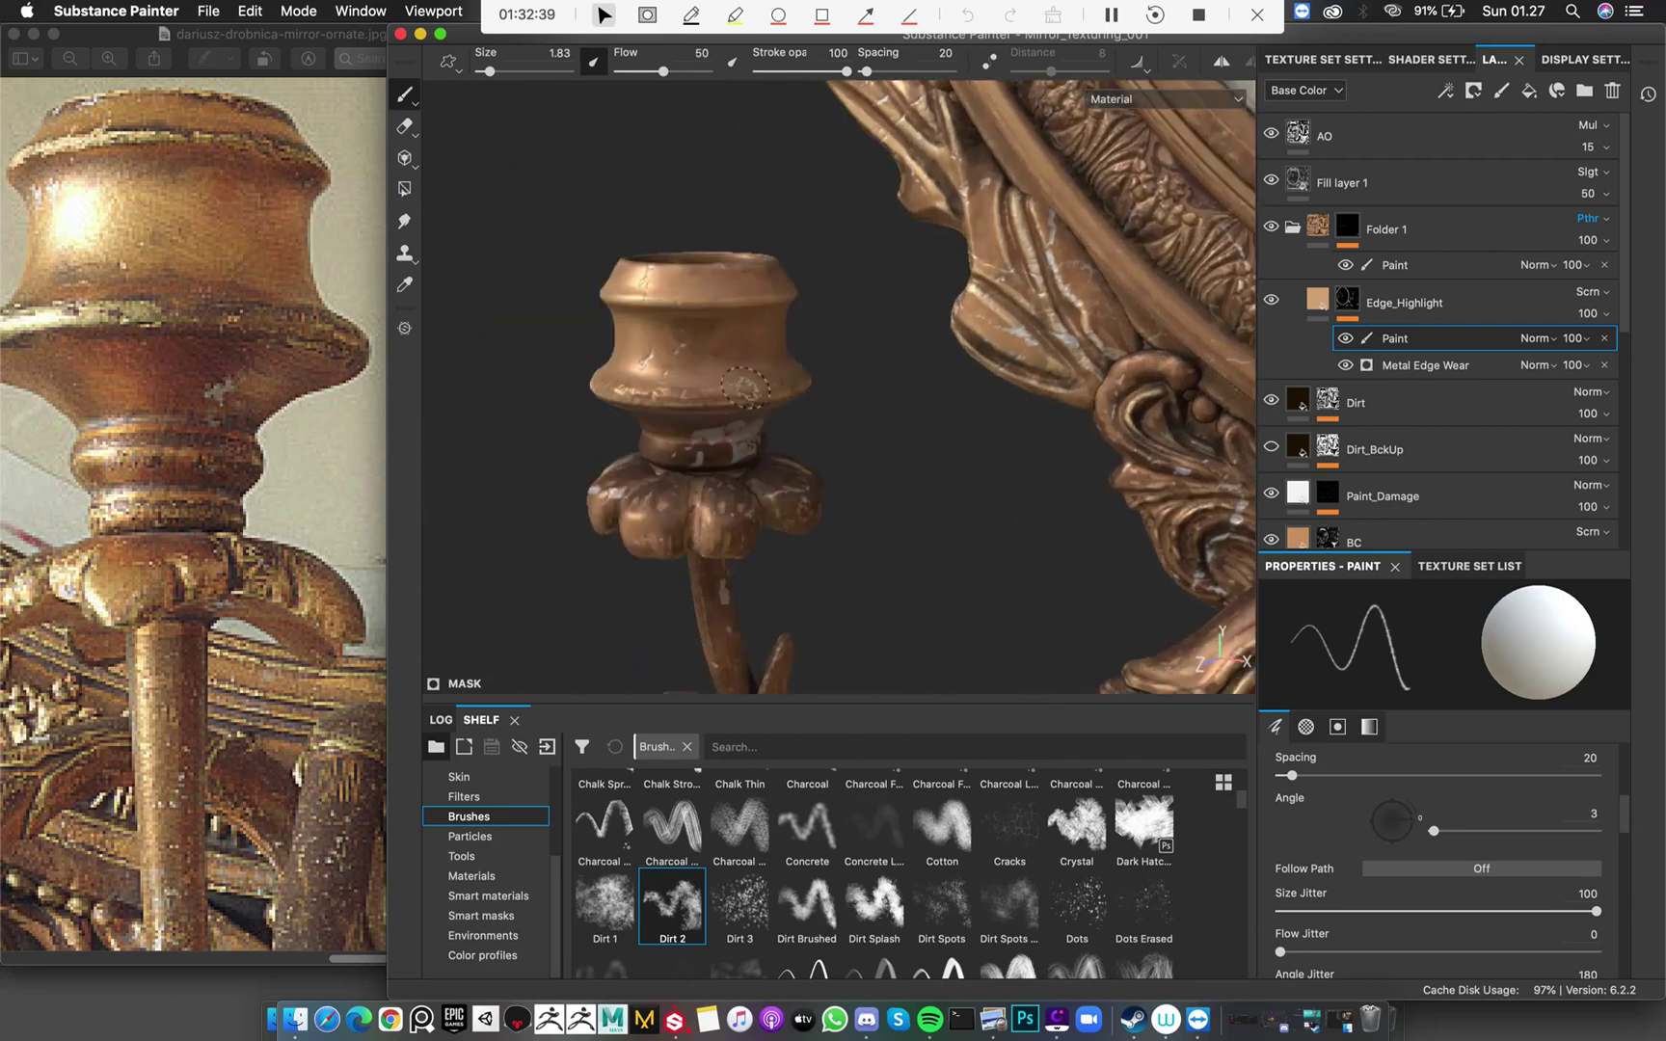
right_click_drag(733, 366, 829, 434, "alt")
left_click_drag(791, 395, 766, 393, "alt")
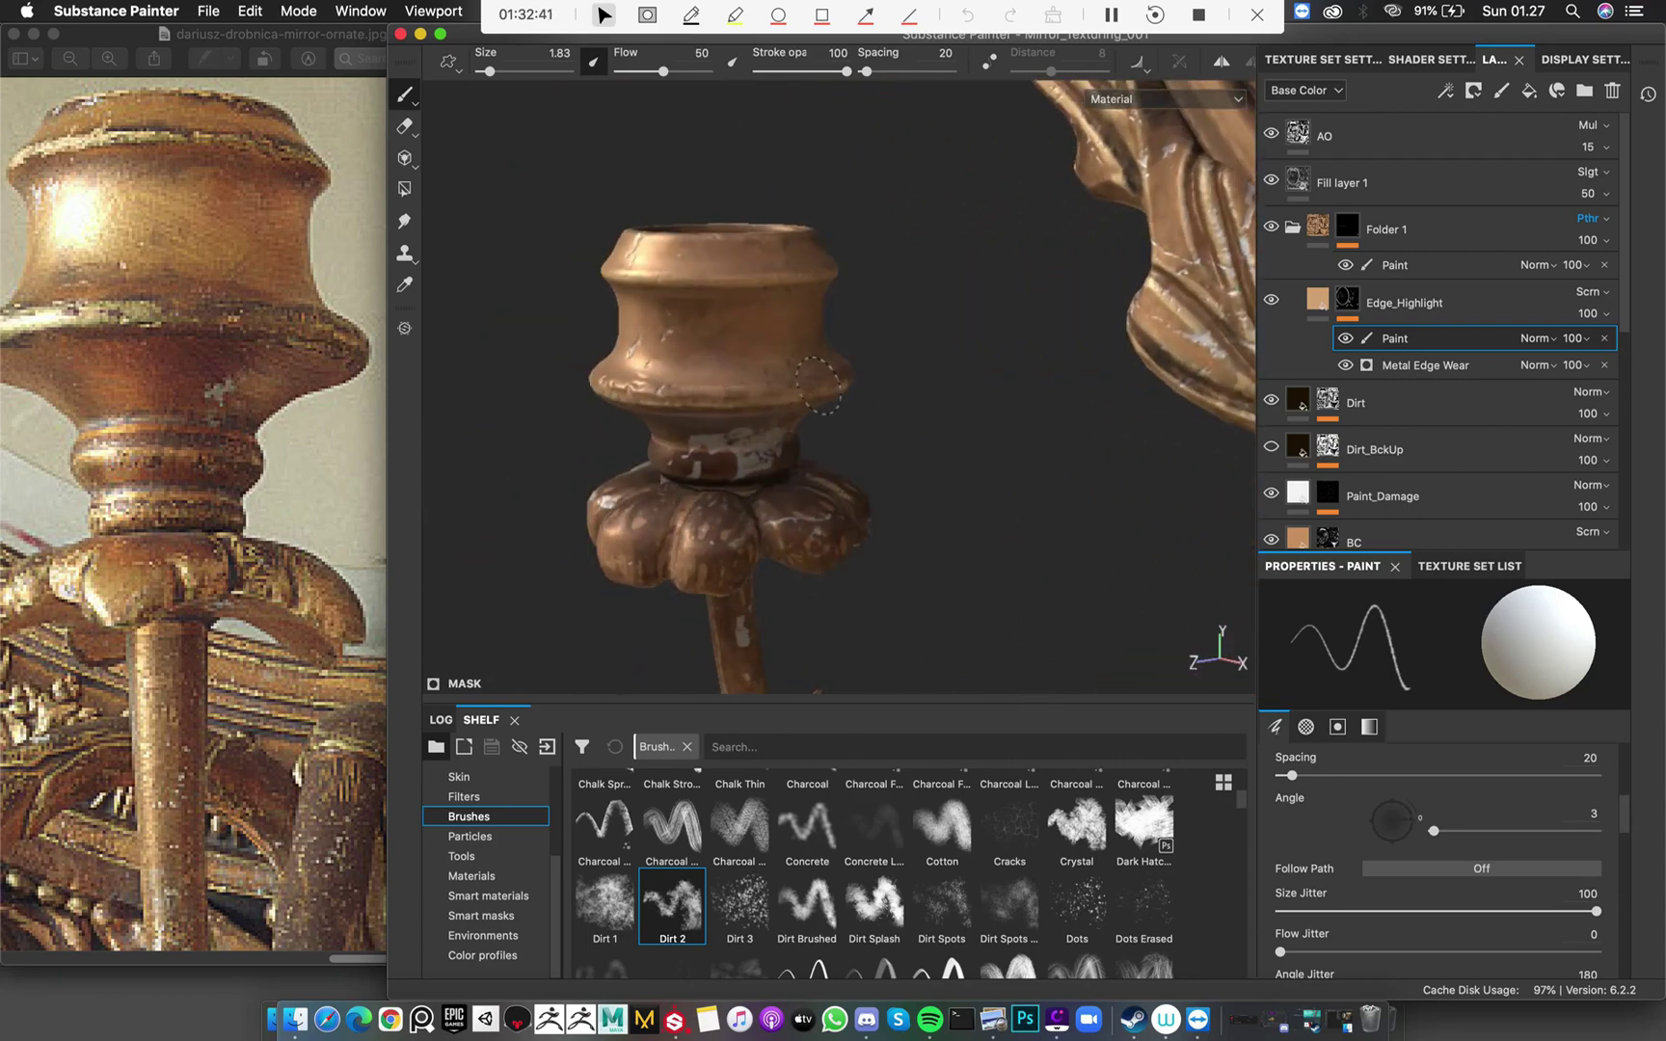
left_click_drag(665, 400, 145, 617, "alt")
right_click_drag(665, 231, 443, 96, "alt")
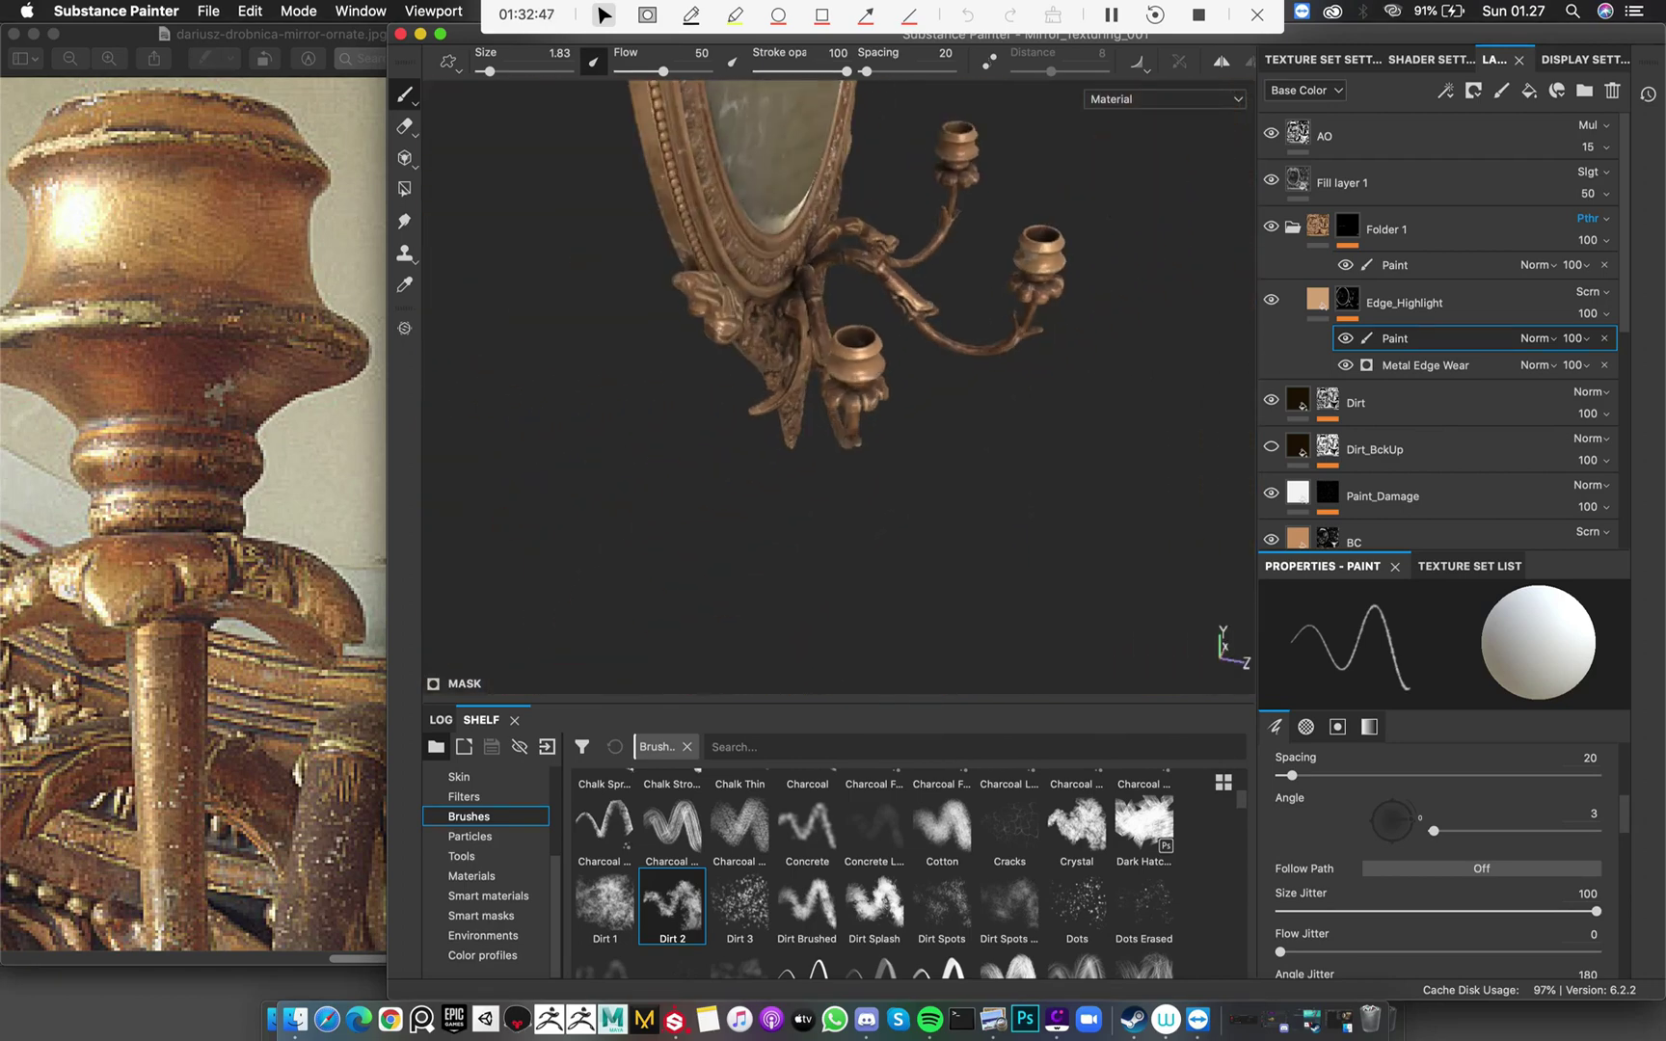
Inspect the worn edge highlights on the remaining candle cups and arms from several angles
left_click_drag(771, 289, 665, 279, "alt")
middle_click_drag(829, 289, 733, 299, "alt")
right_click_drag(617, 241, 771, 357, "alt")
left_click_drag(771, 357, 675, 309, "alt")
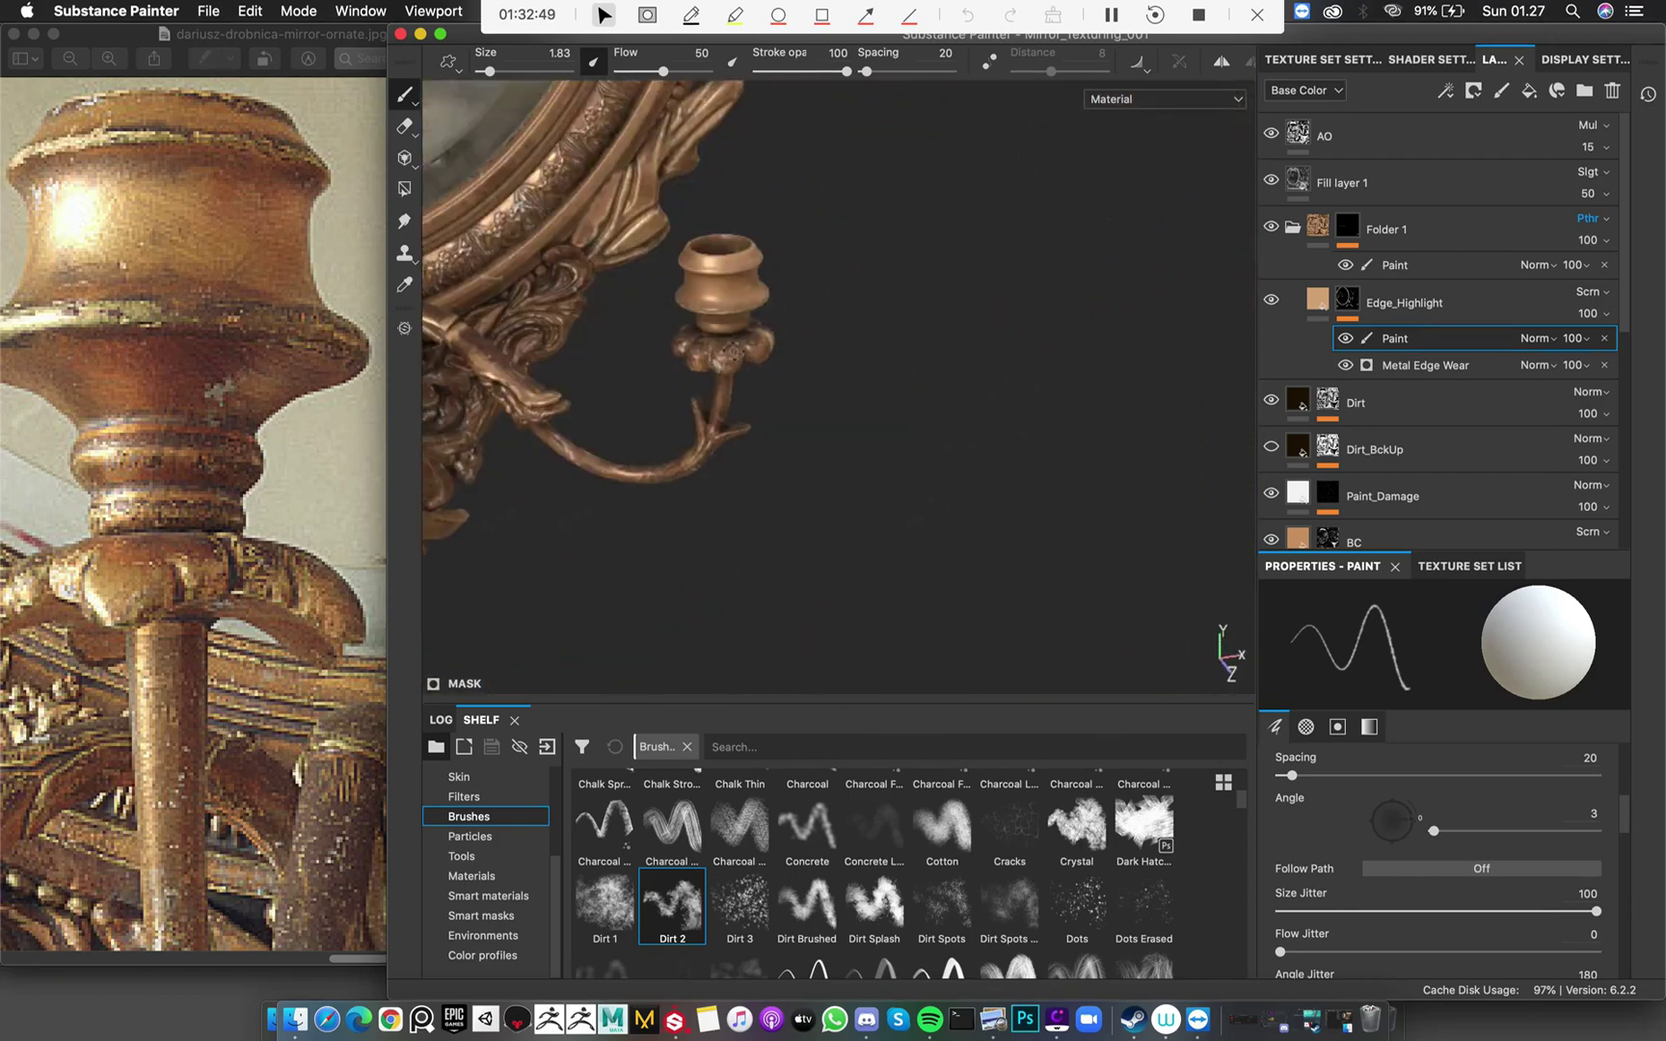
right_click_drag(636, 261, 752, 328, "alt")
mouse_move(713, 318)
left_mouse_down("alt")
mouse_move(665, 299)
mouse_move(677, 286)
left_mouse_up("alt")
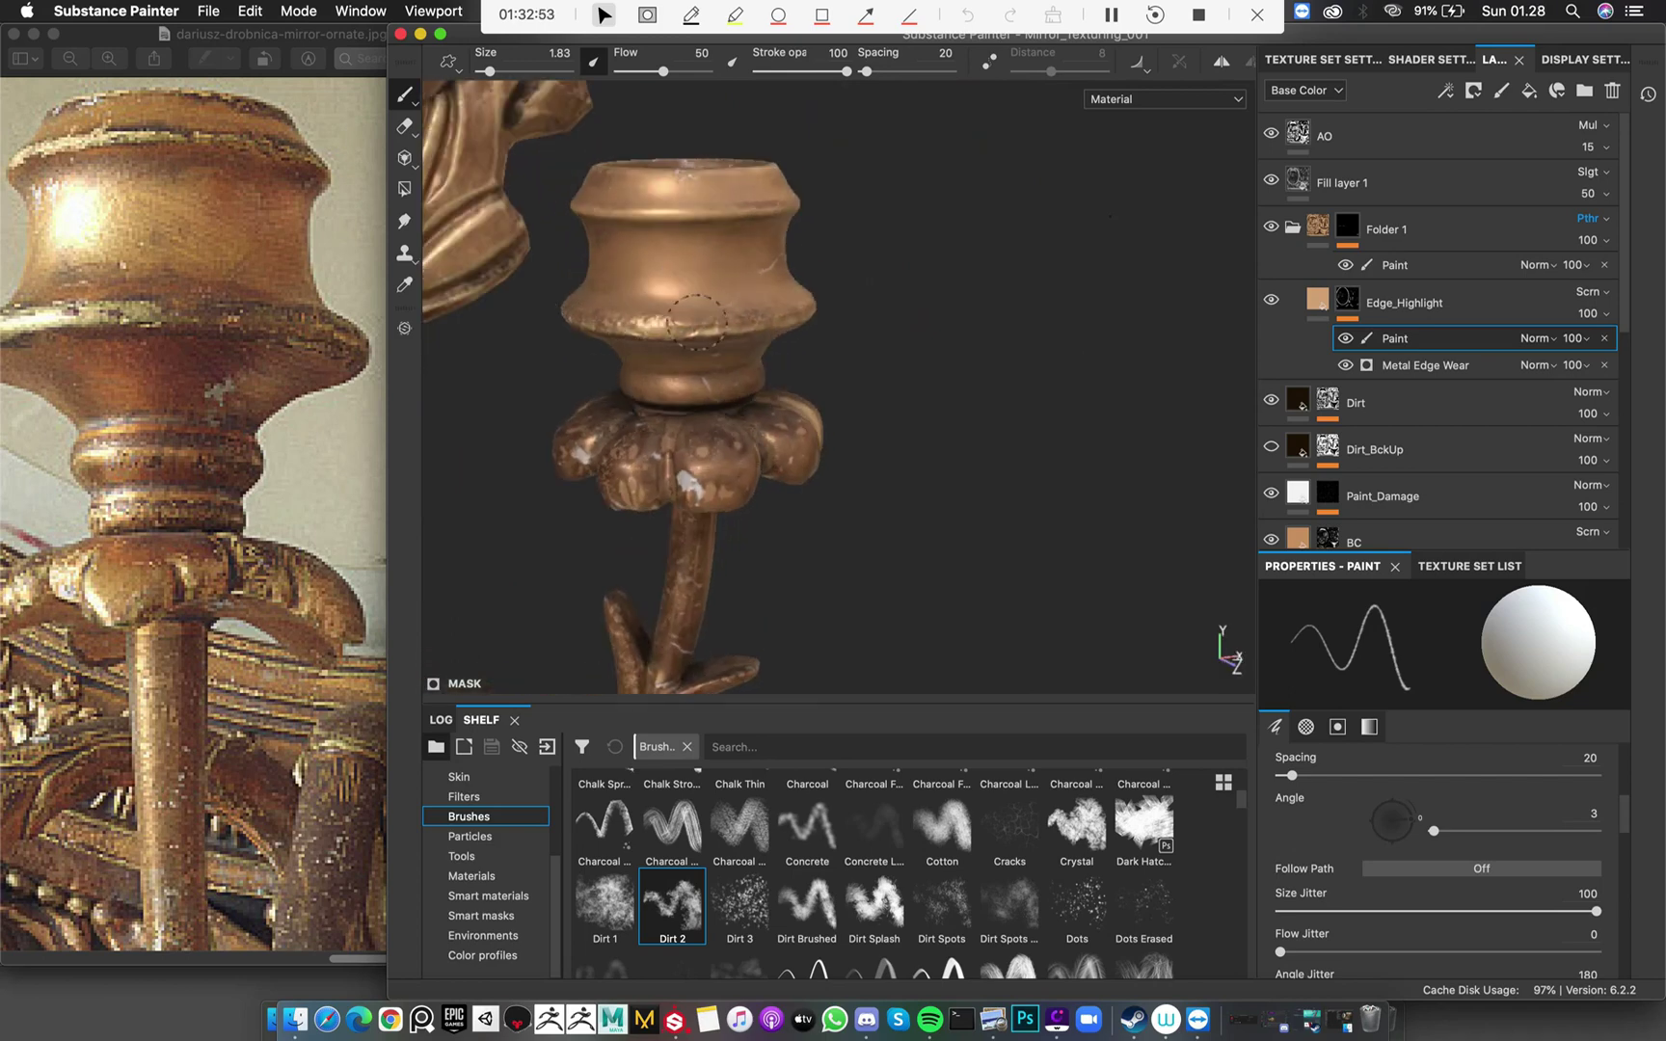
left_click_drag(673, 323, 713, 318, "alt")
right_click_drag(713, 319, 756, 329, "alt")
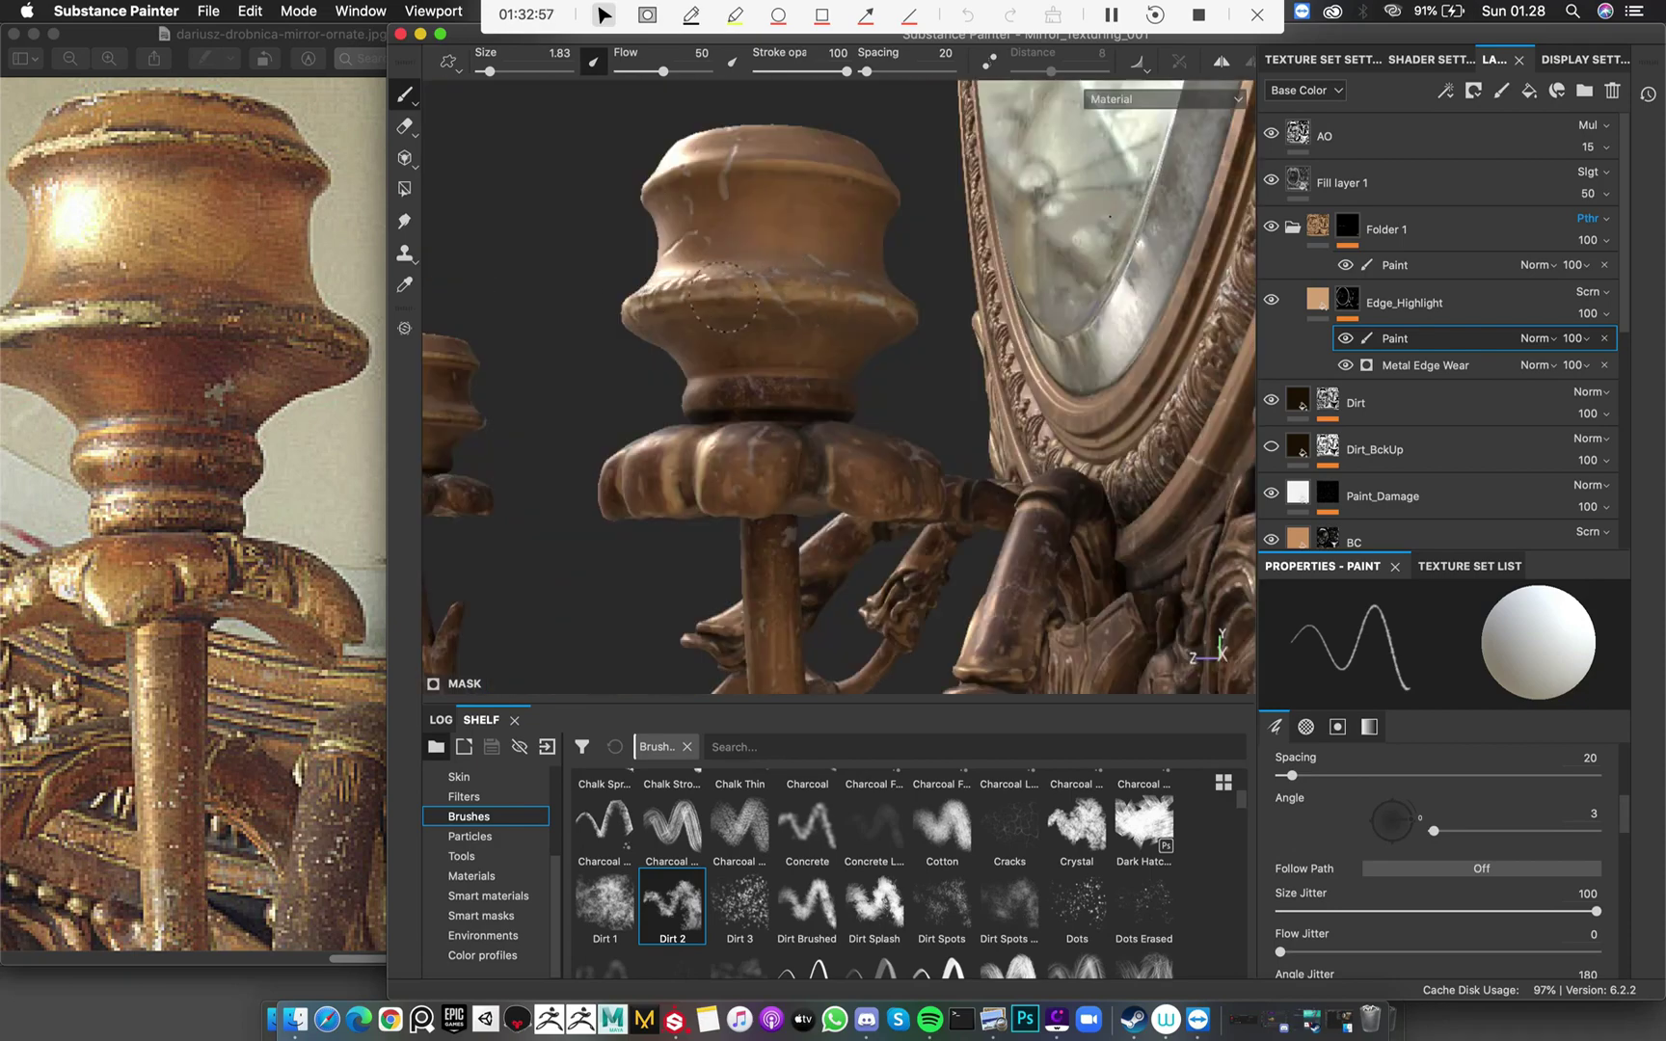
left_click_drag(844, 306, 790, 310, "alt")
right_click_drag(791, 311, 849, 309, "alt")
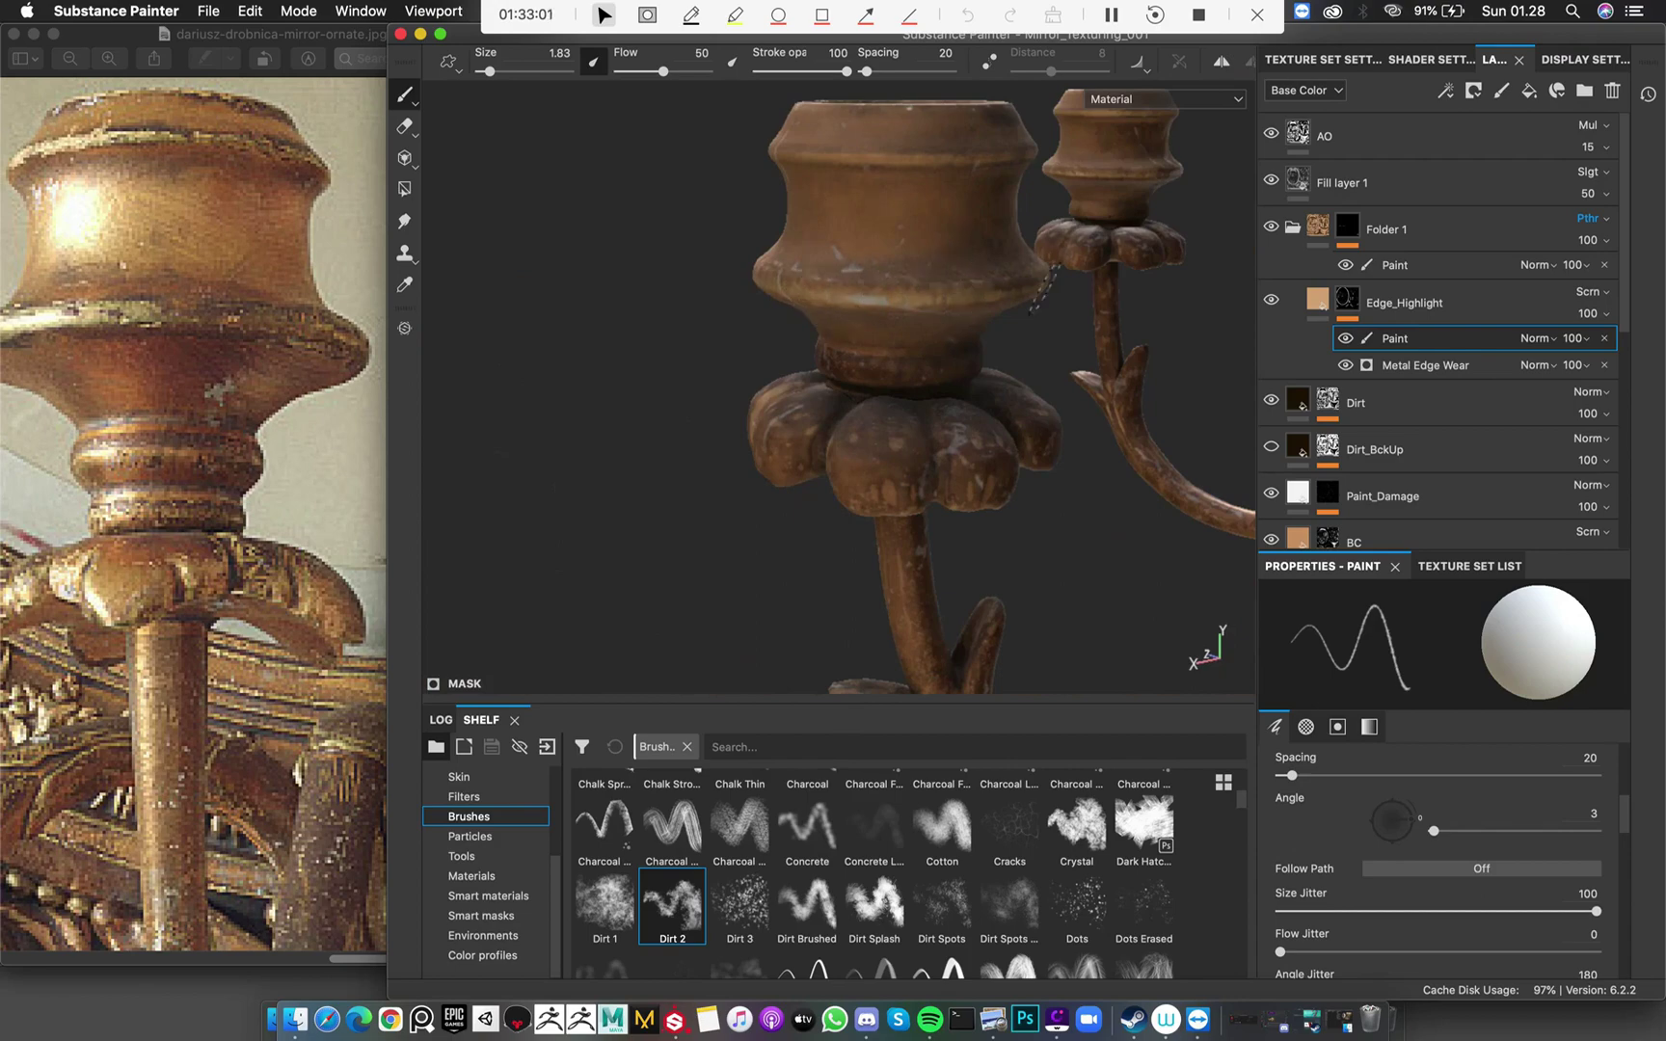
right_click_drag(1041, 290, 897, 299, "alt")
left_click_drag(897, 299, 798, 336, "alt")
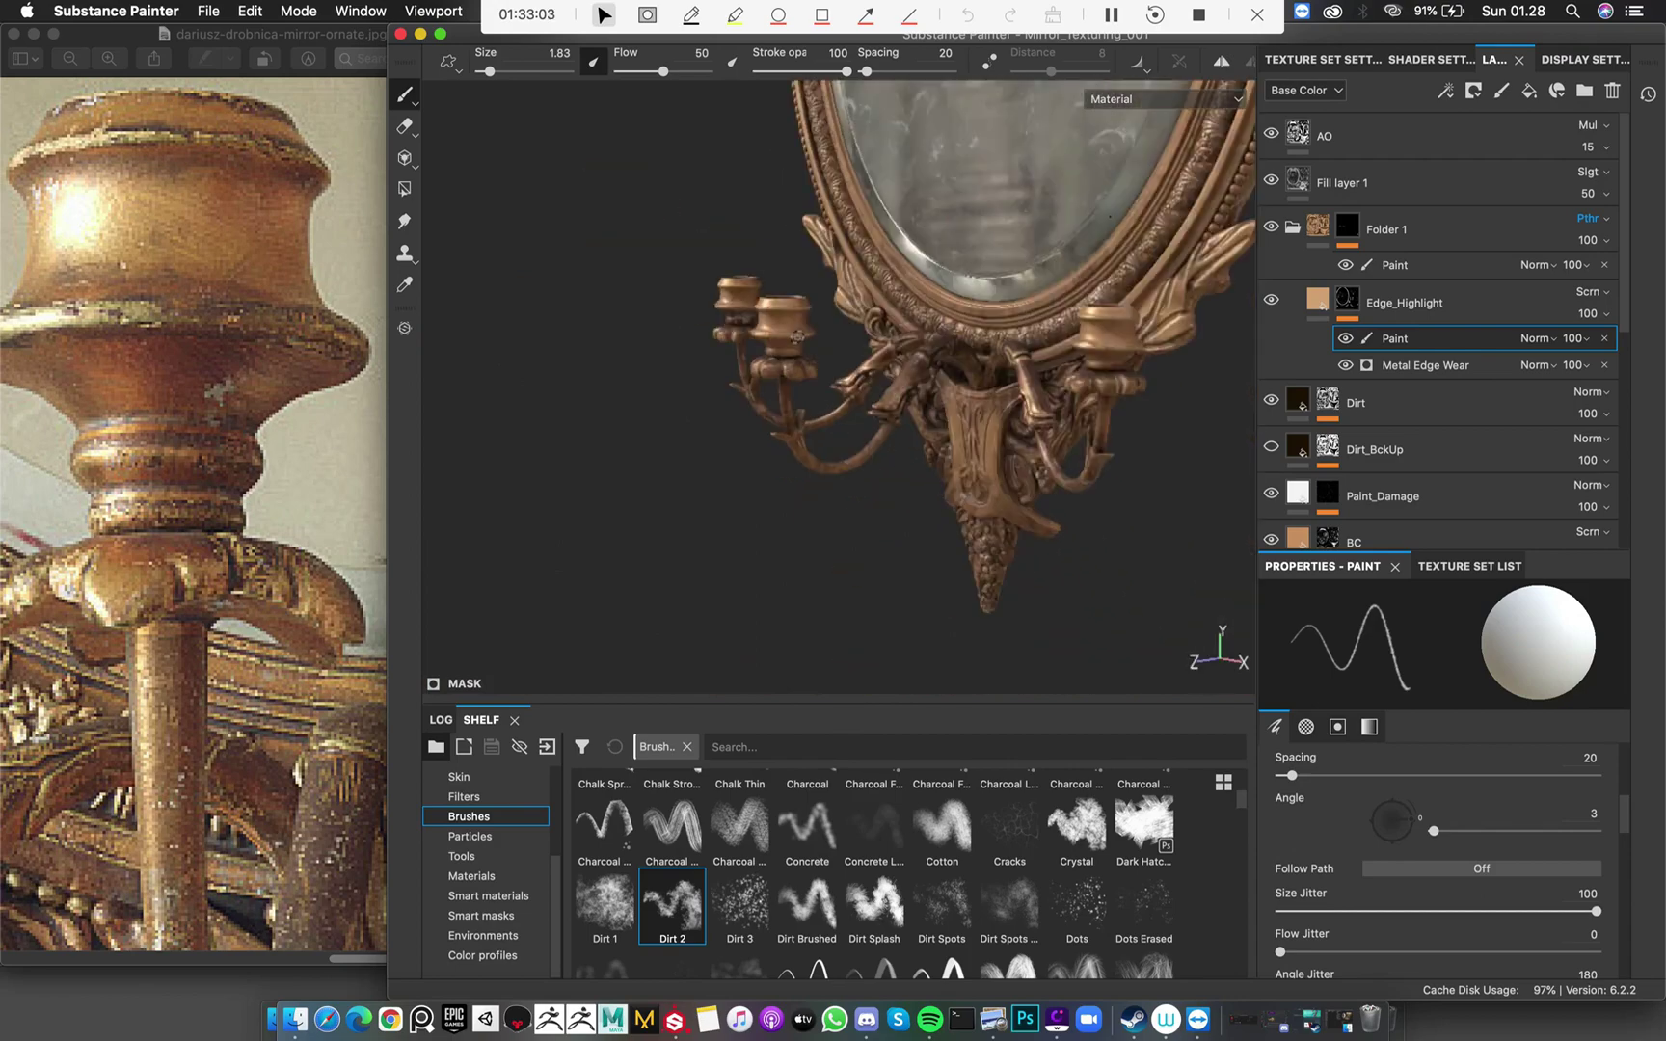
right_click_drag(797, 336, 861, 345, "alt")
left_click_drag(861, 345, 971, 430, "alt")
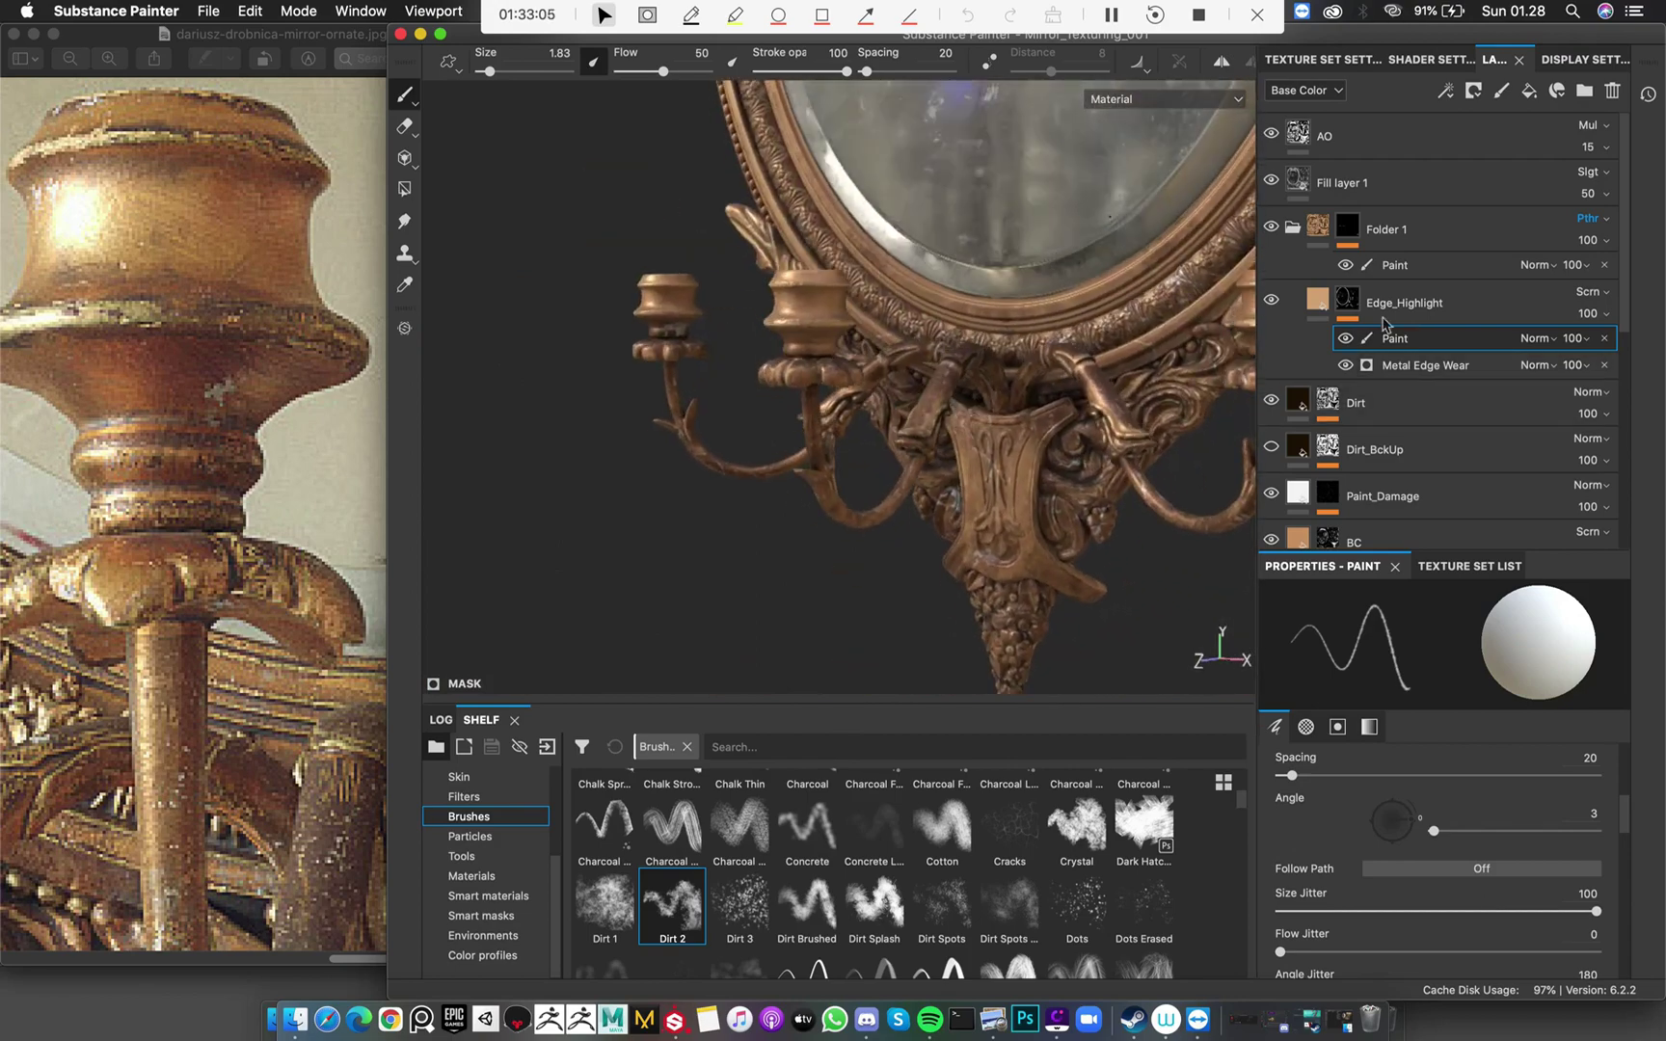
Collapse Folder 1 in the layer stack, check the whole mirror's texture and save the project
left_click(1293, 227)
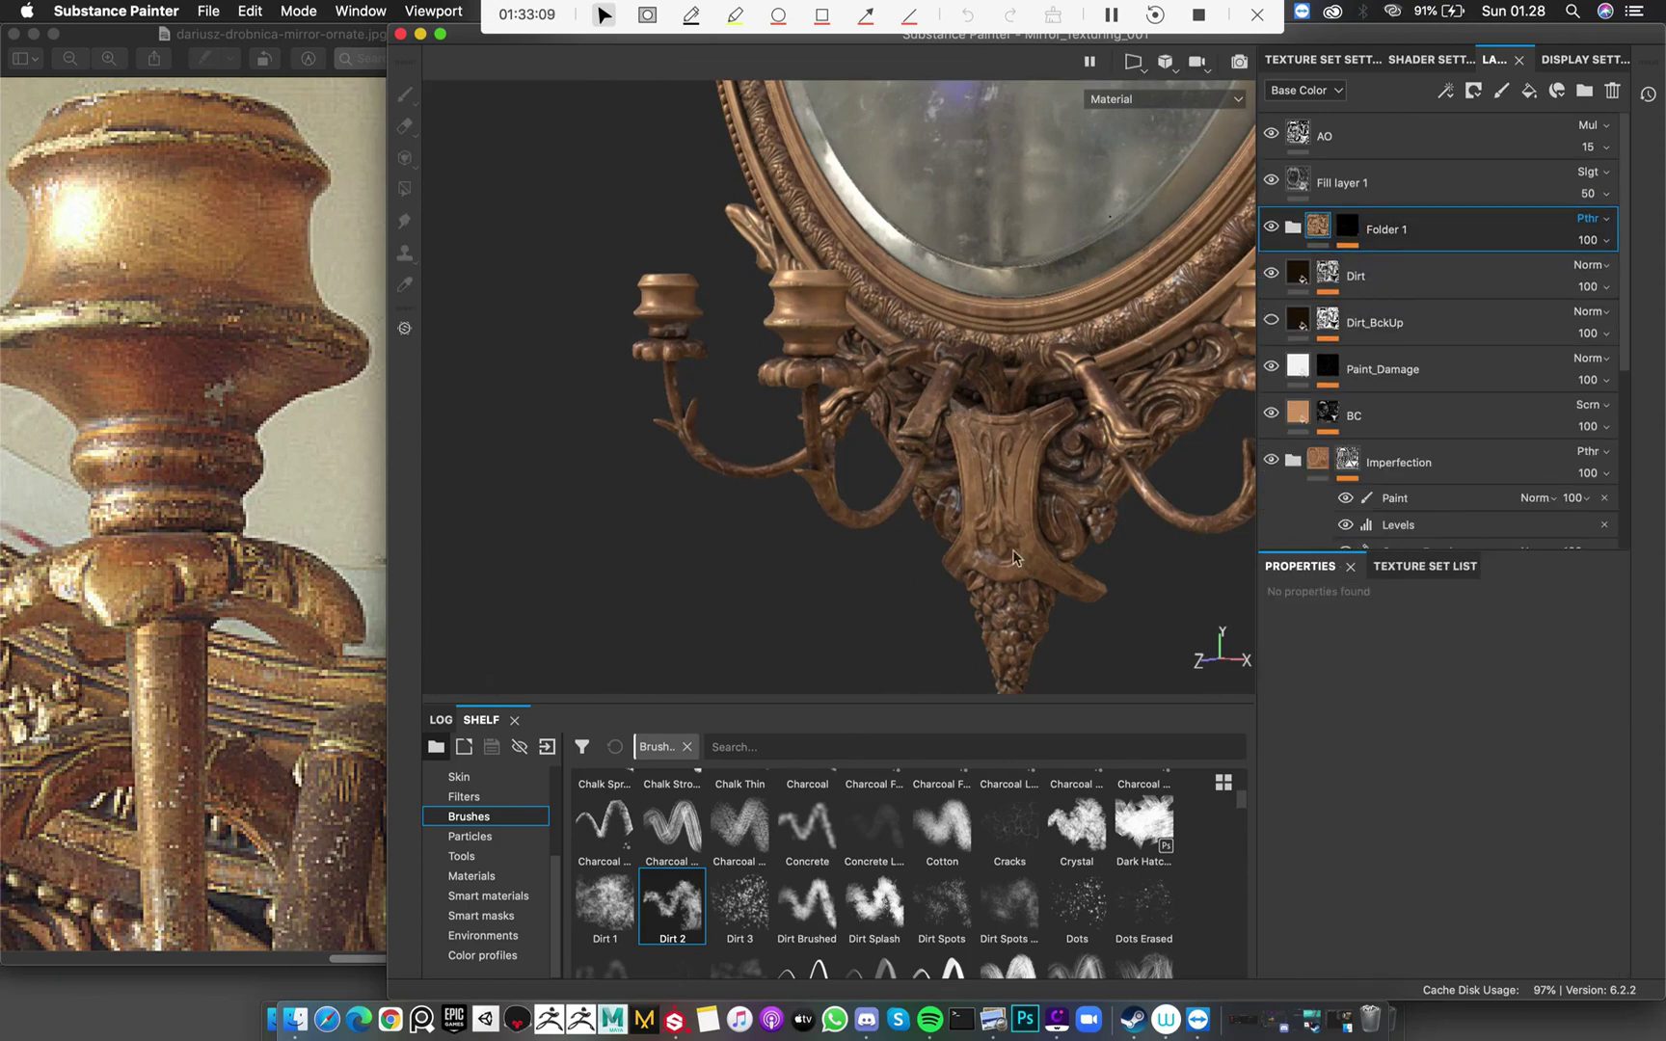
right_click_drag(1003, 498, 892, 439, "alt")
middle_click_drag(891, 439, 815, 510, "alt")
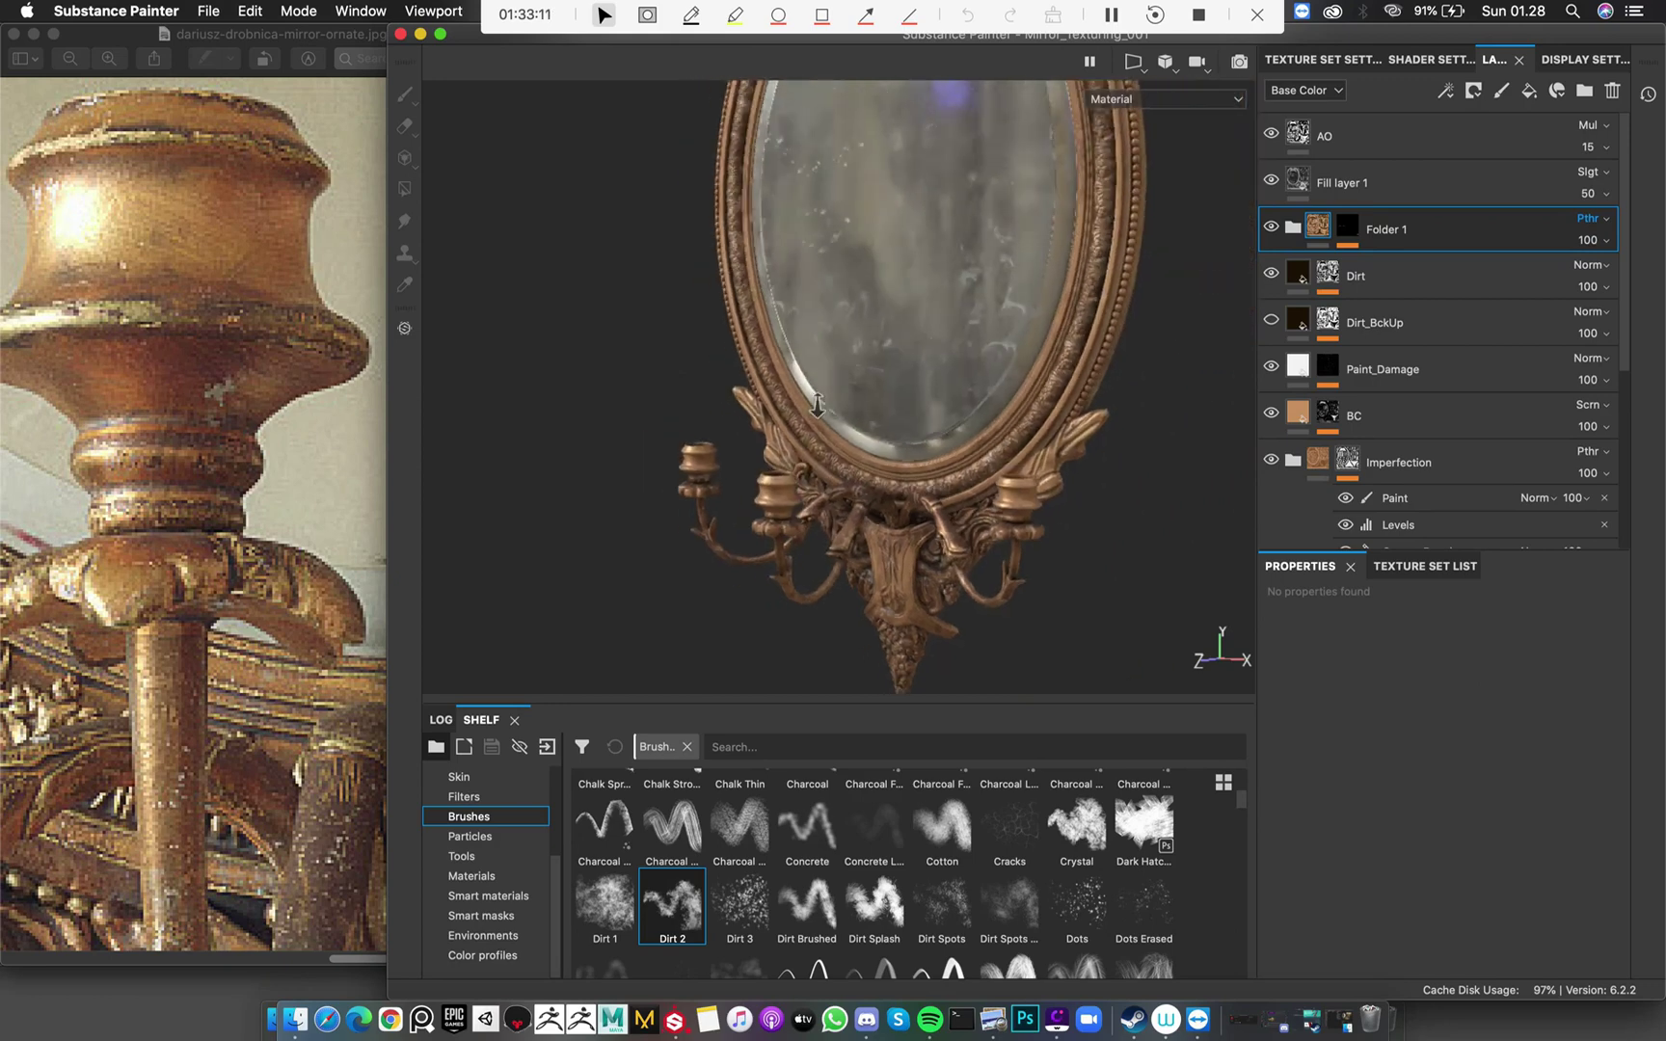
left_click_drag(815, 511, 863, 424, "alt")
right_click_drag(863, 424, 795, 371, "alt")
left_click_drag(796, 371, 995, 439, "alt")
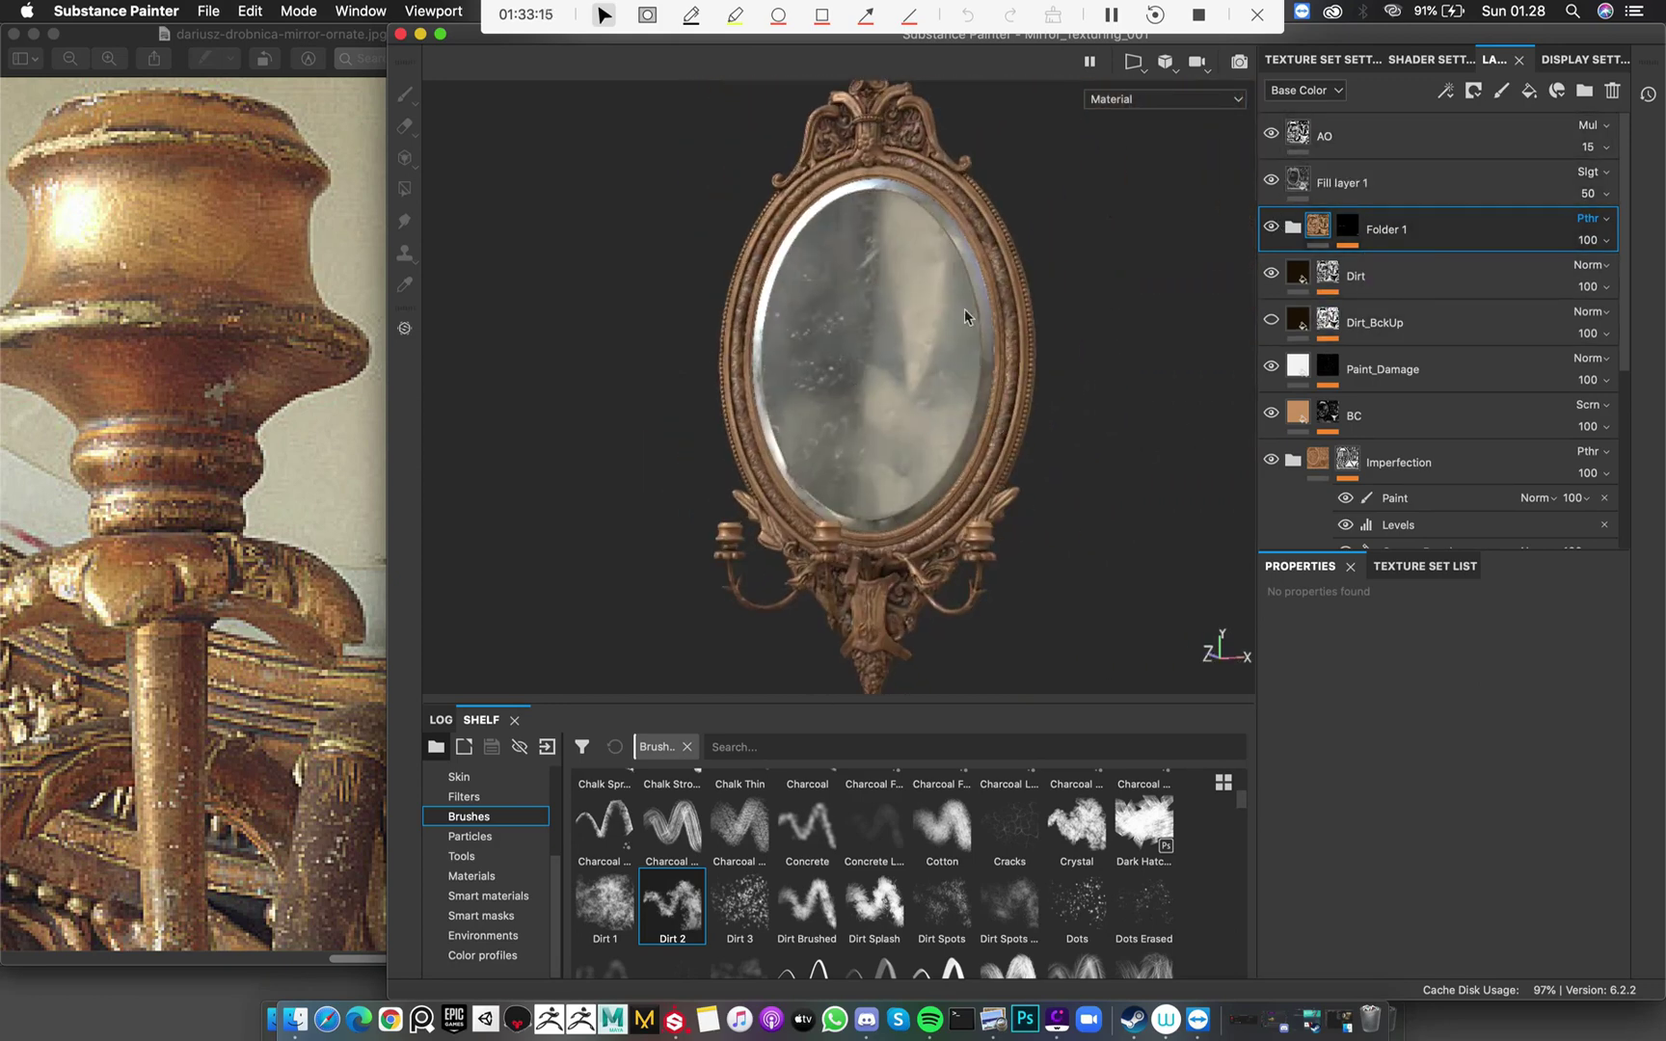
left_click_drag(964, 309, 884, 361, "alt")
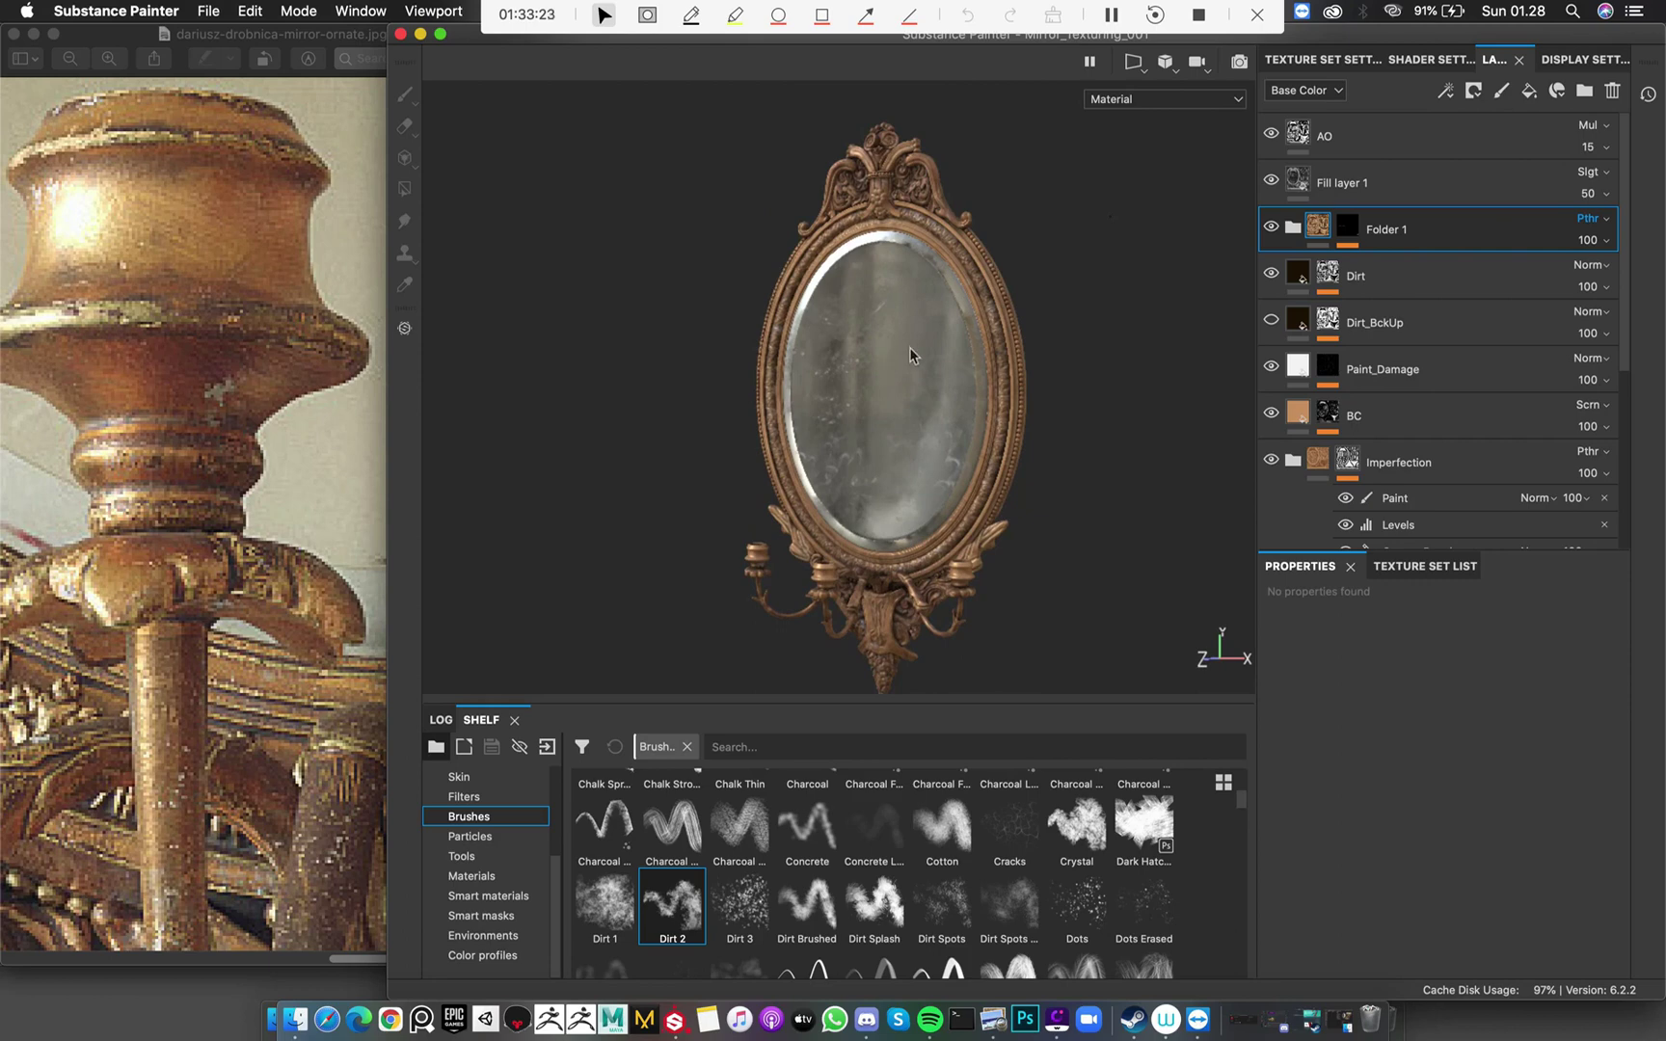
left_click_drag(910, 347, 827, 363, "alt")
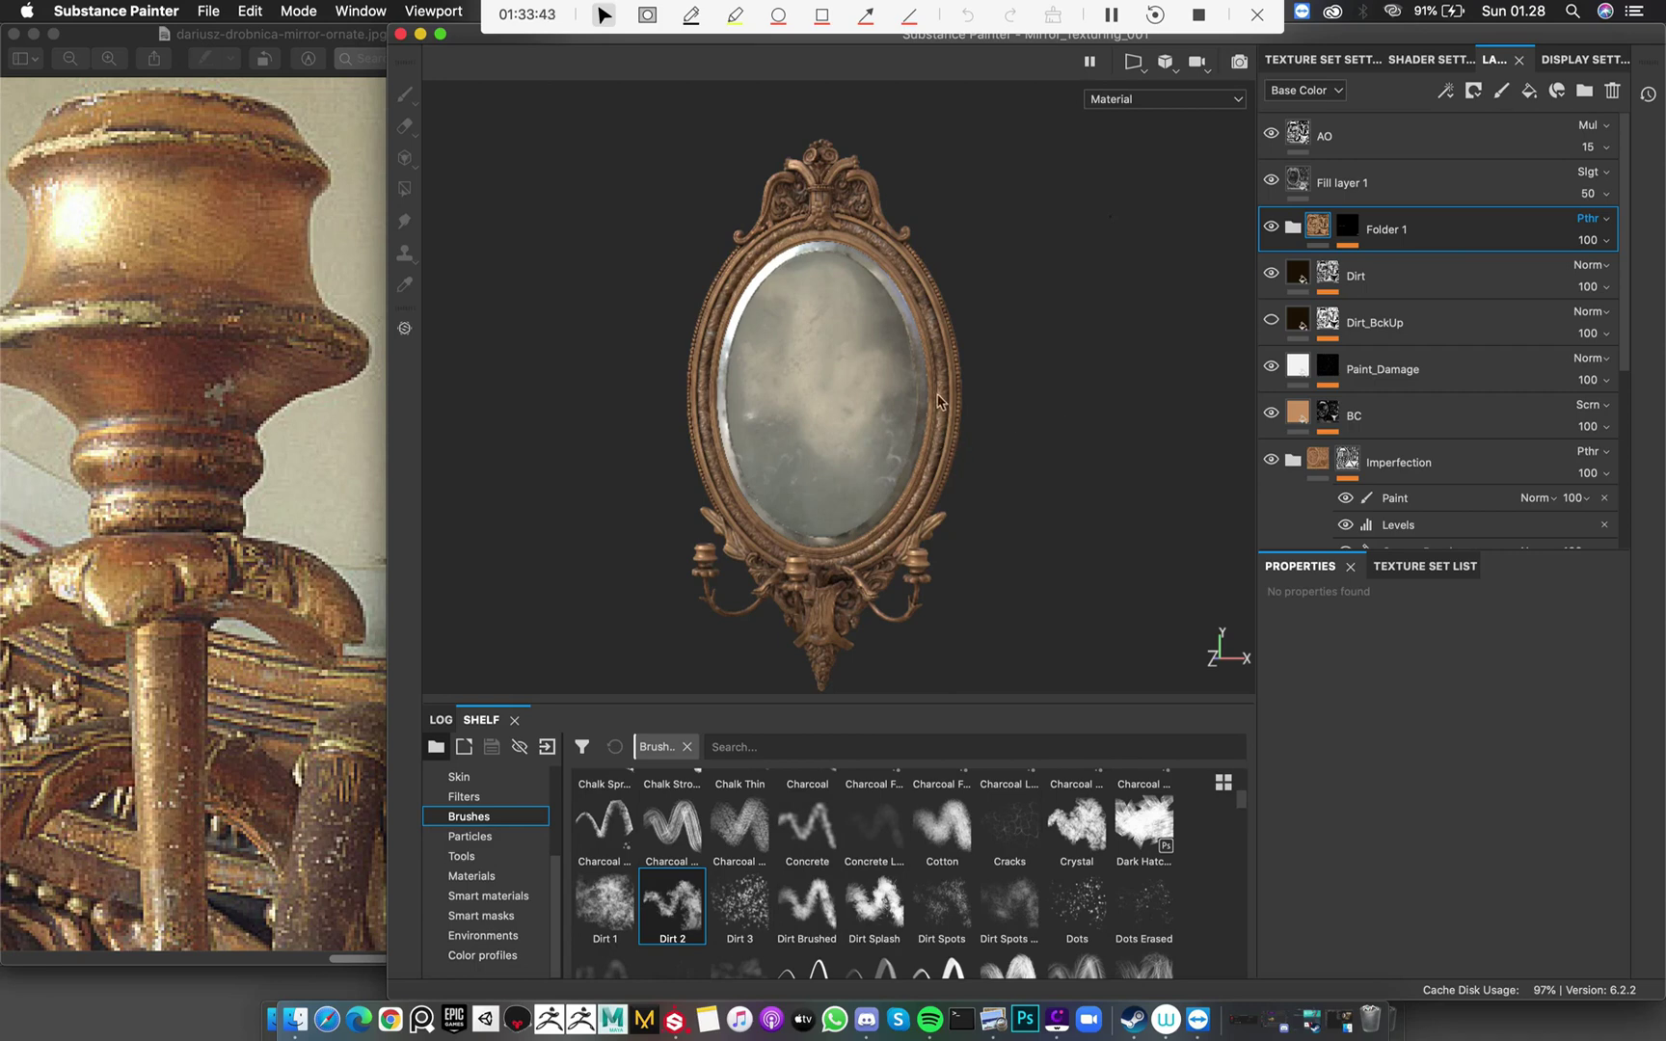
left_click_drag(938, 401, 874, 424, "alt")
key("super+s")
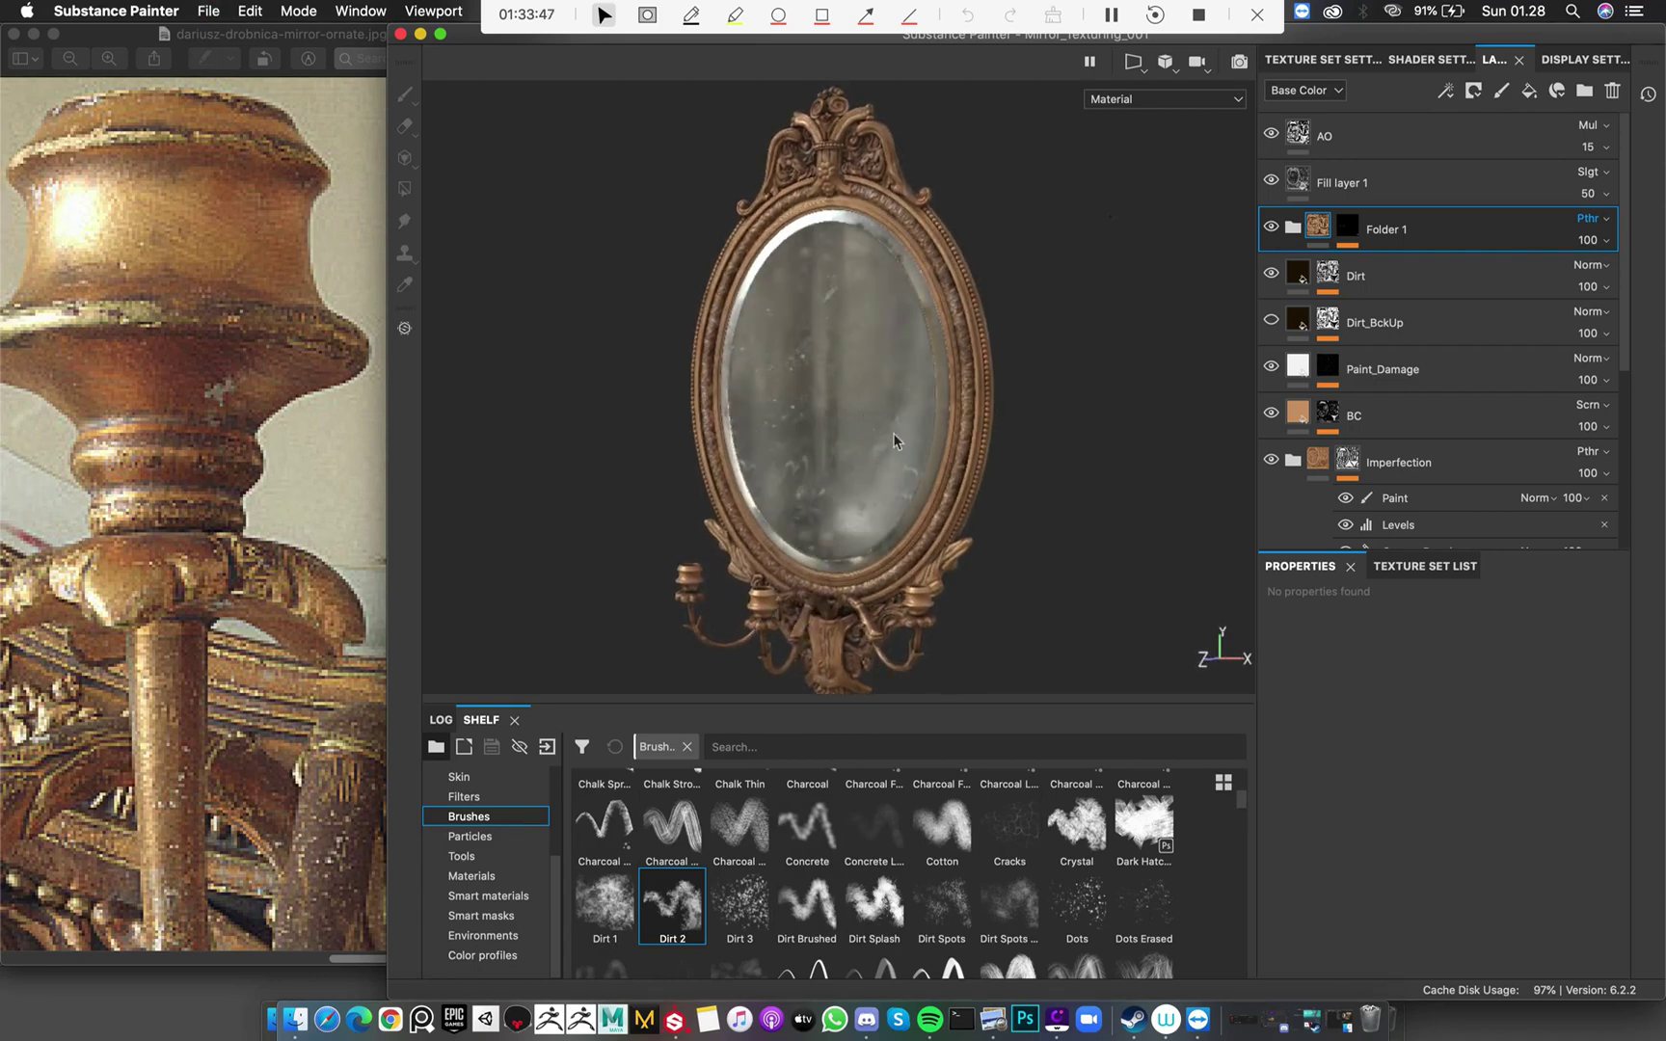
Start opening another project without saving the remaining changes, and browse to the Session folder on the Desktop
left_click_drag(893, 434, 861, 403, "alt")
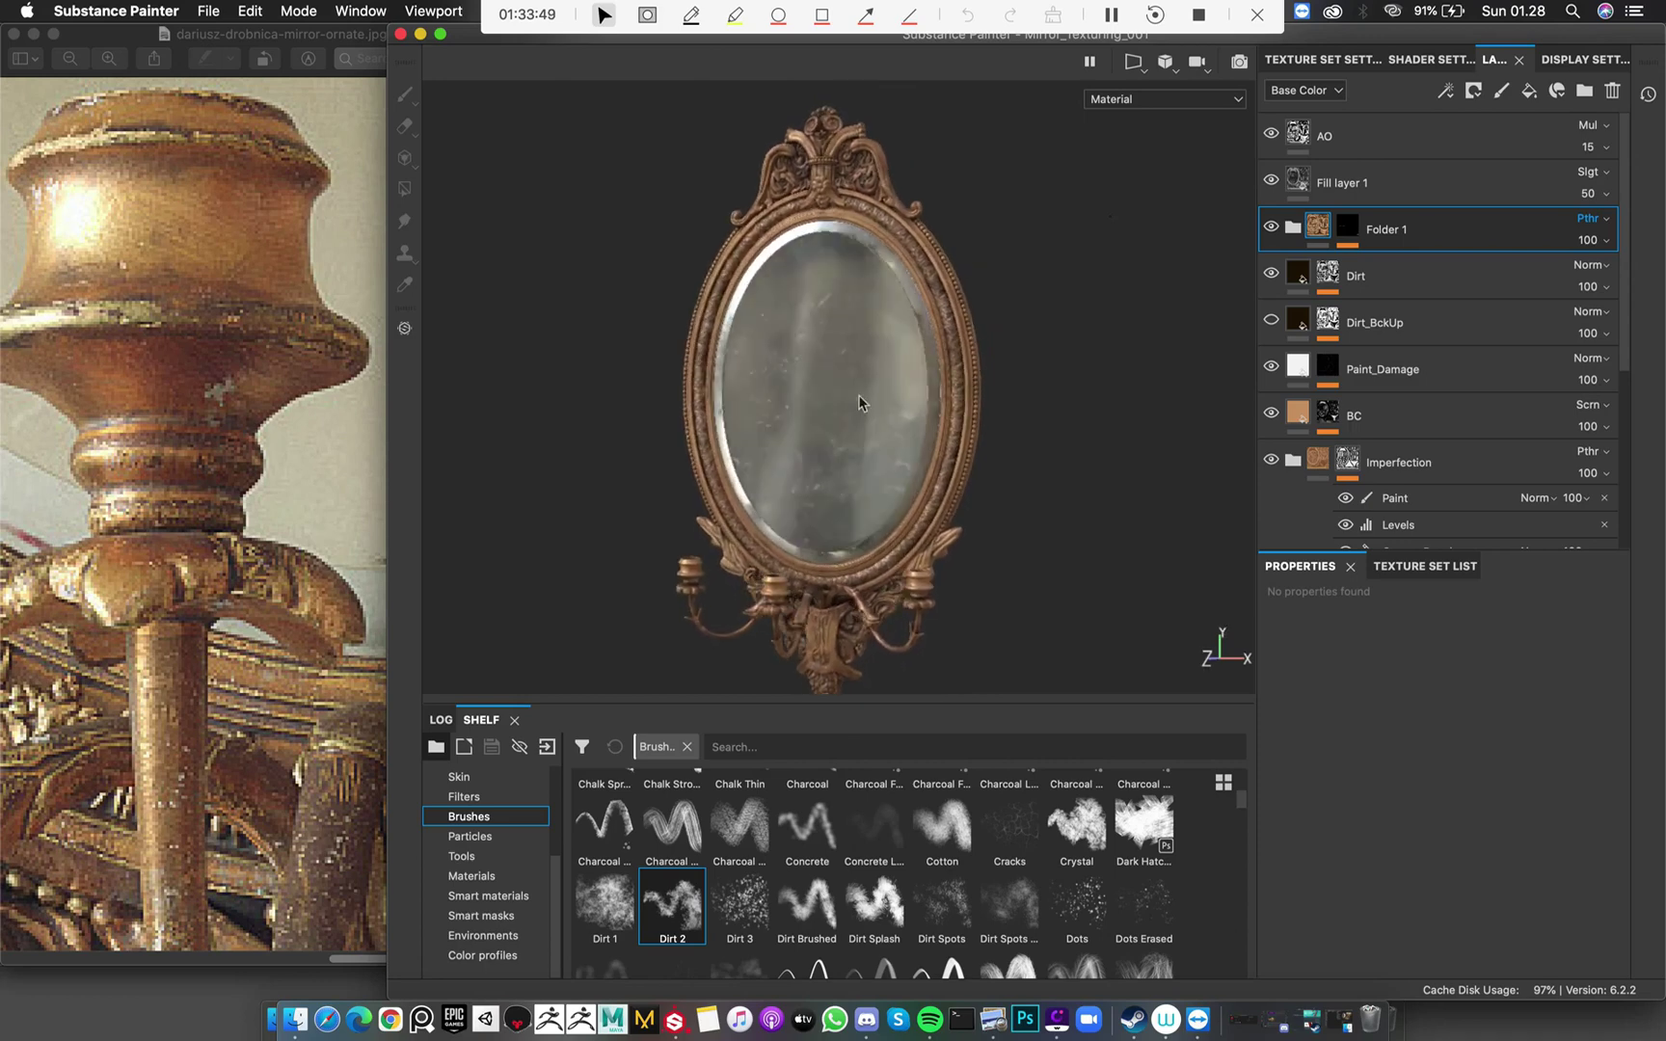
right_click_drag(858, 396, 716, 325, "alt")
middle_click_drag(716, 325, 709, 301, "alt")
right_click_drag(709, 301, 266, 34, "alt")
left_click(212, 9)
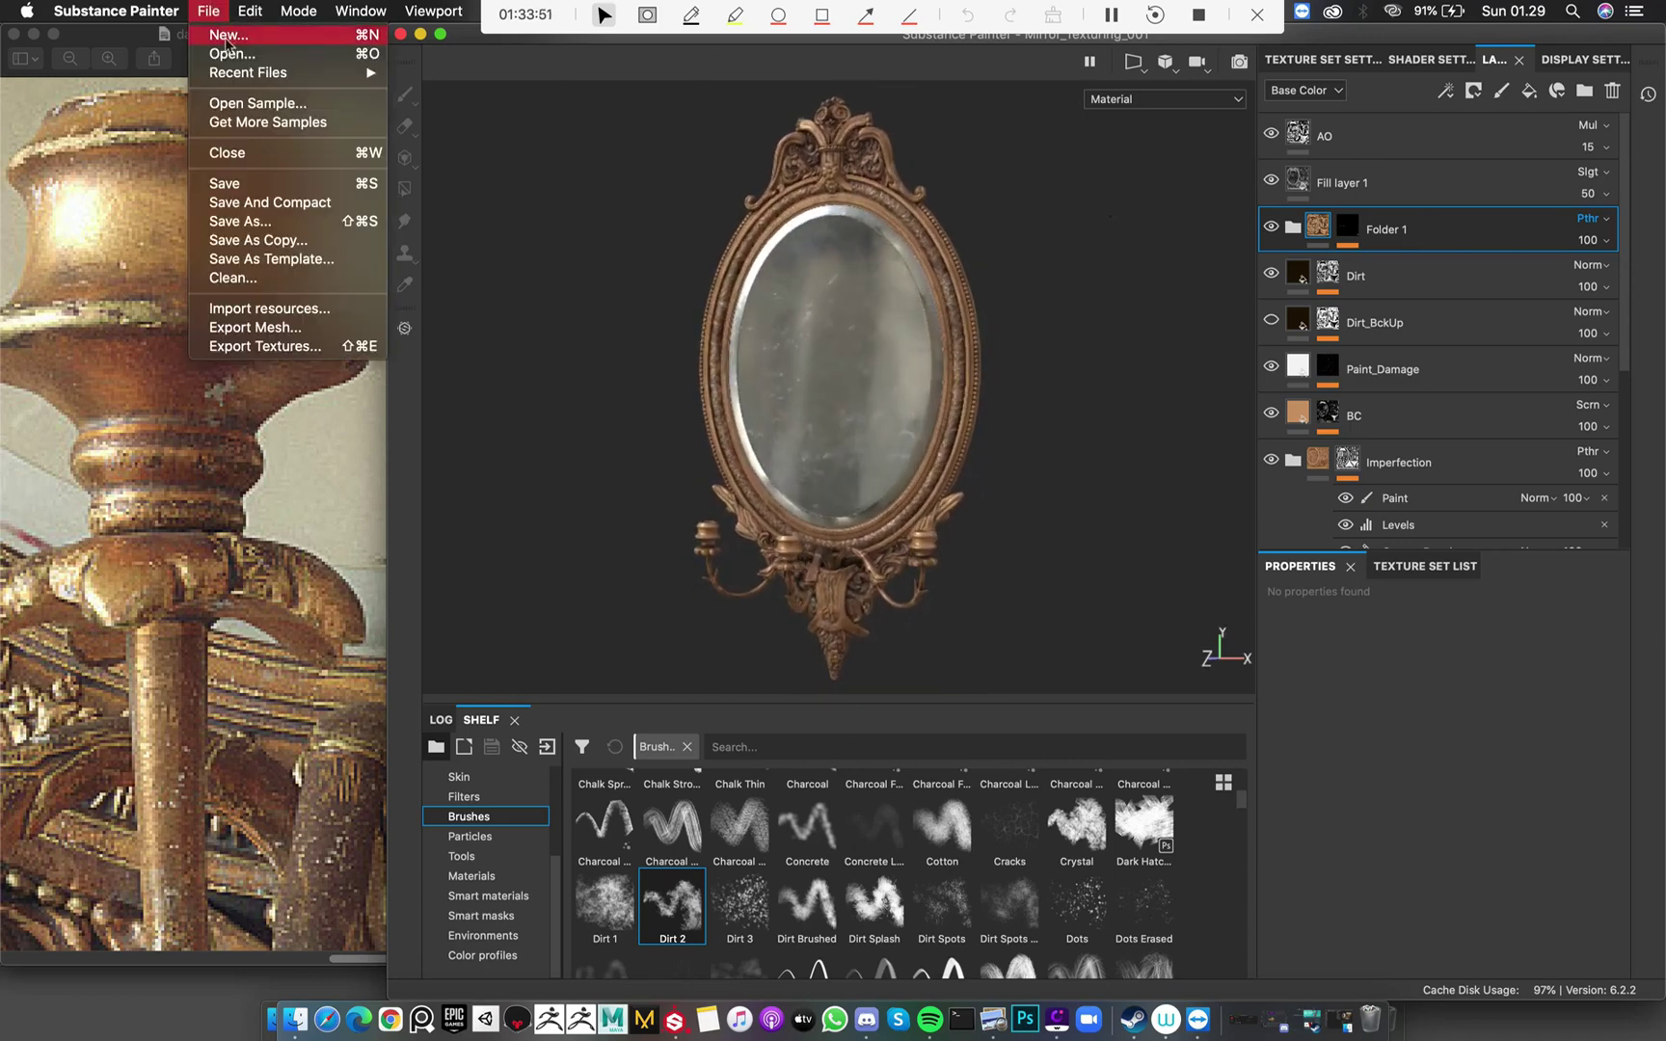
left_click(227, 52)
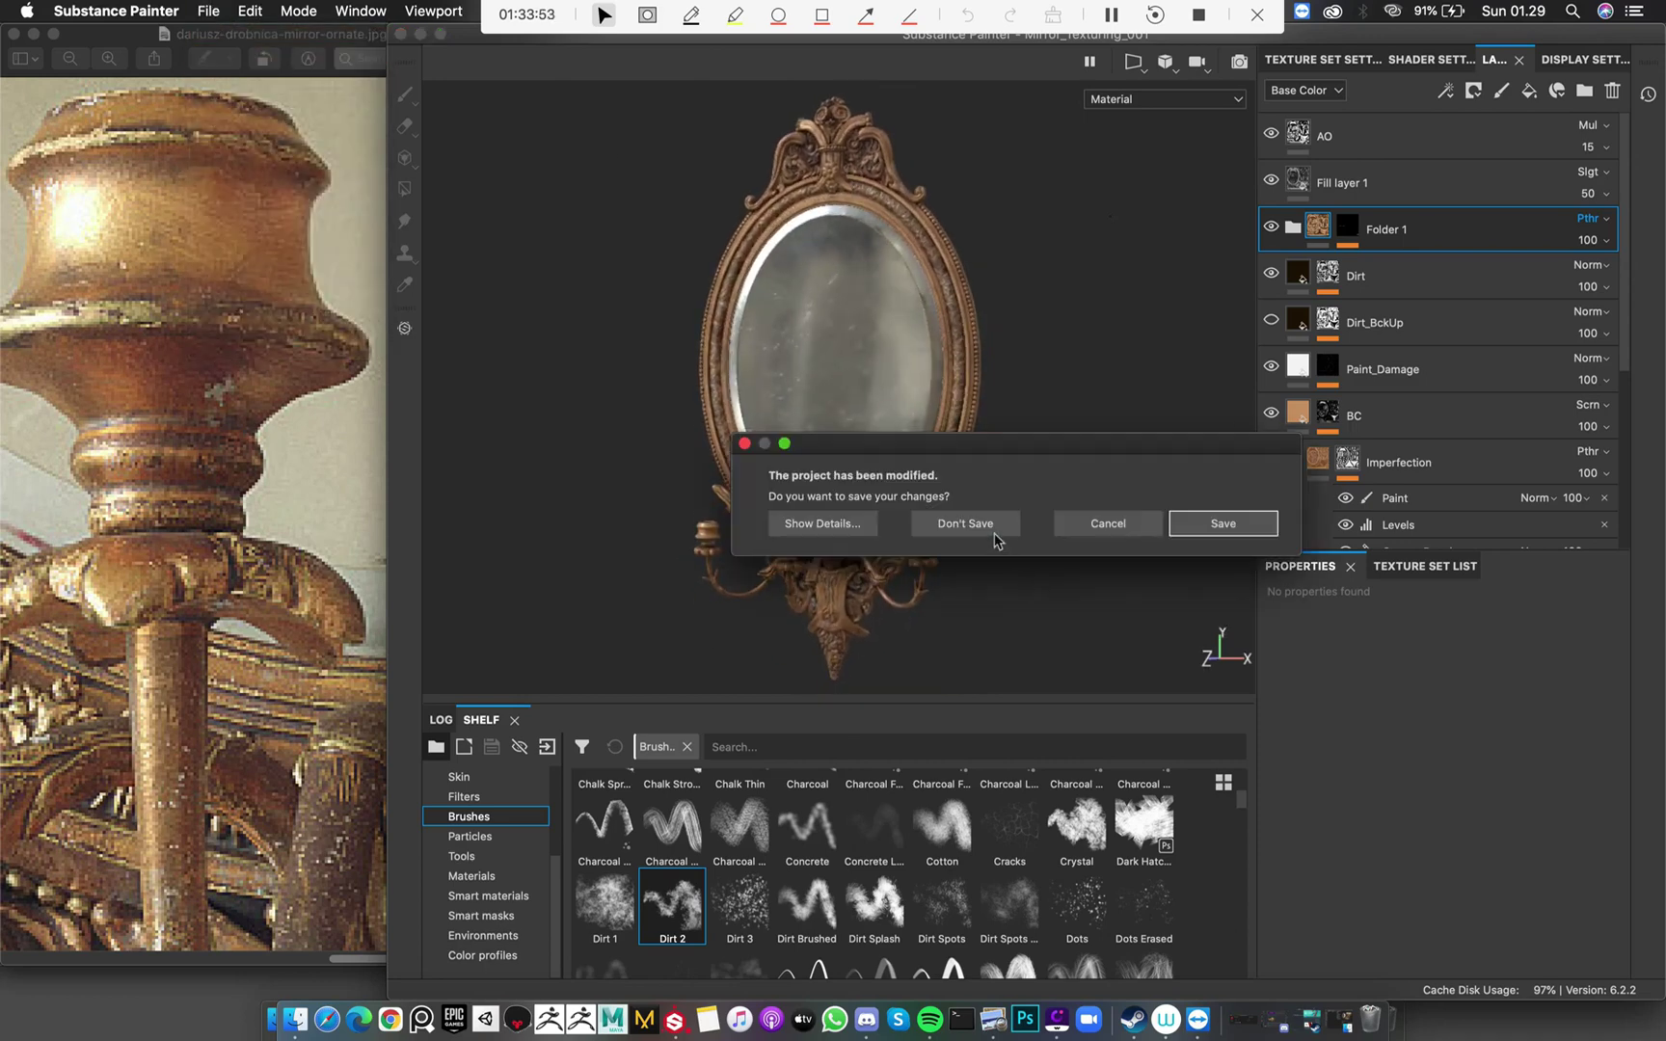
left_click(994, 536)
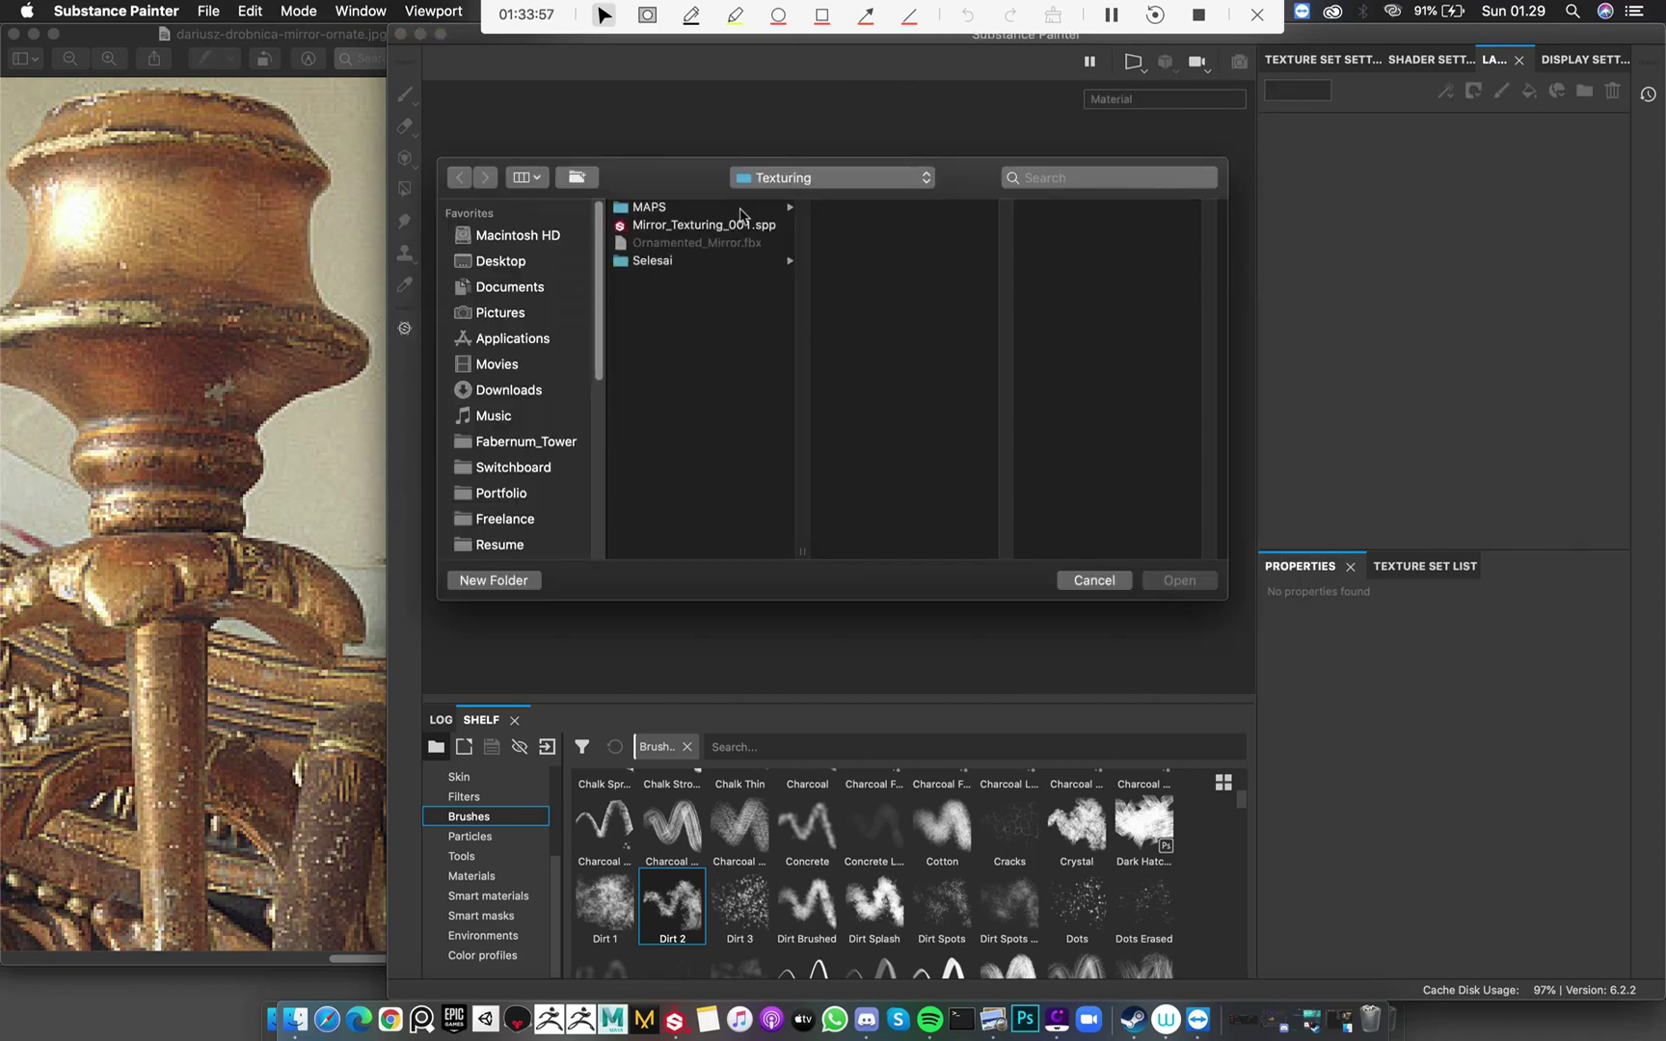
left_click(793, 185)
left_click(789, 197)
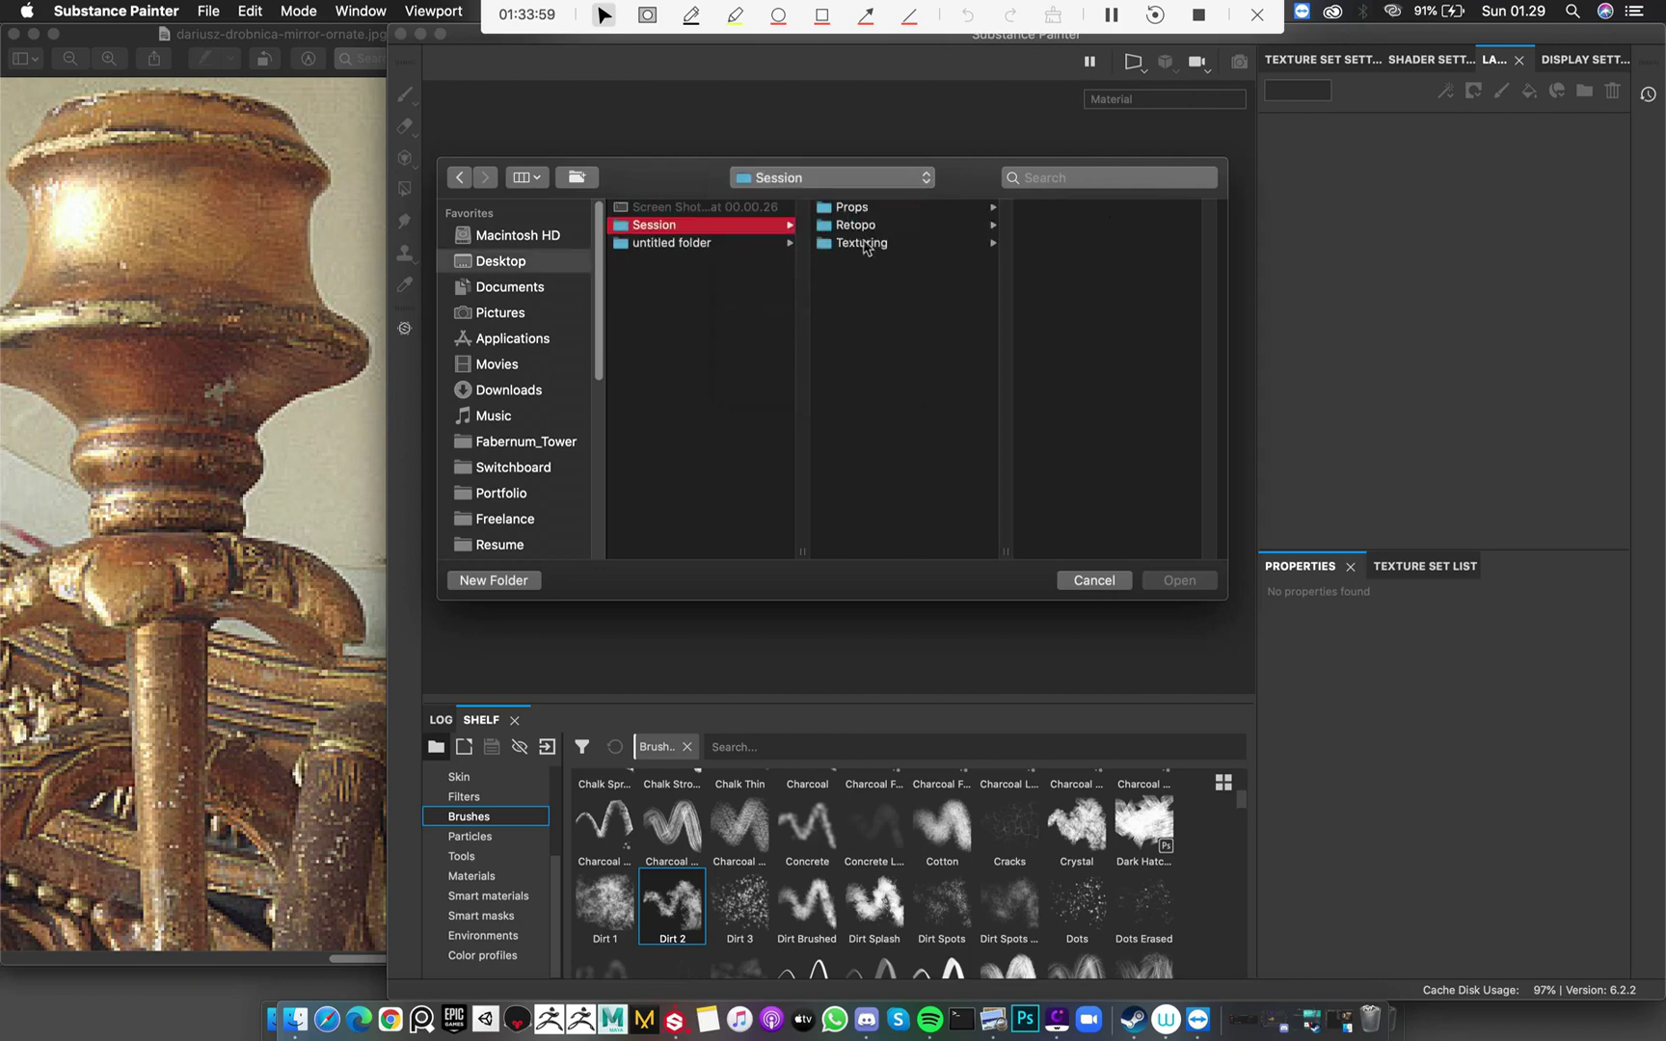
Open the Ornamented_Mirror_Texturing project from the Selesai folder inside Session's Texturing folder
left_click(858, 243)
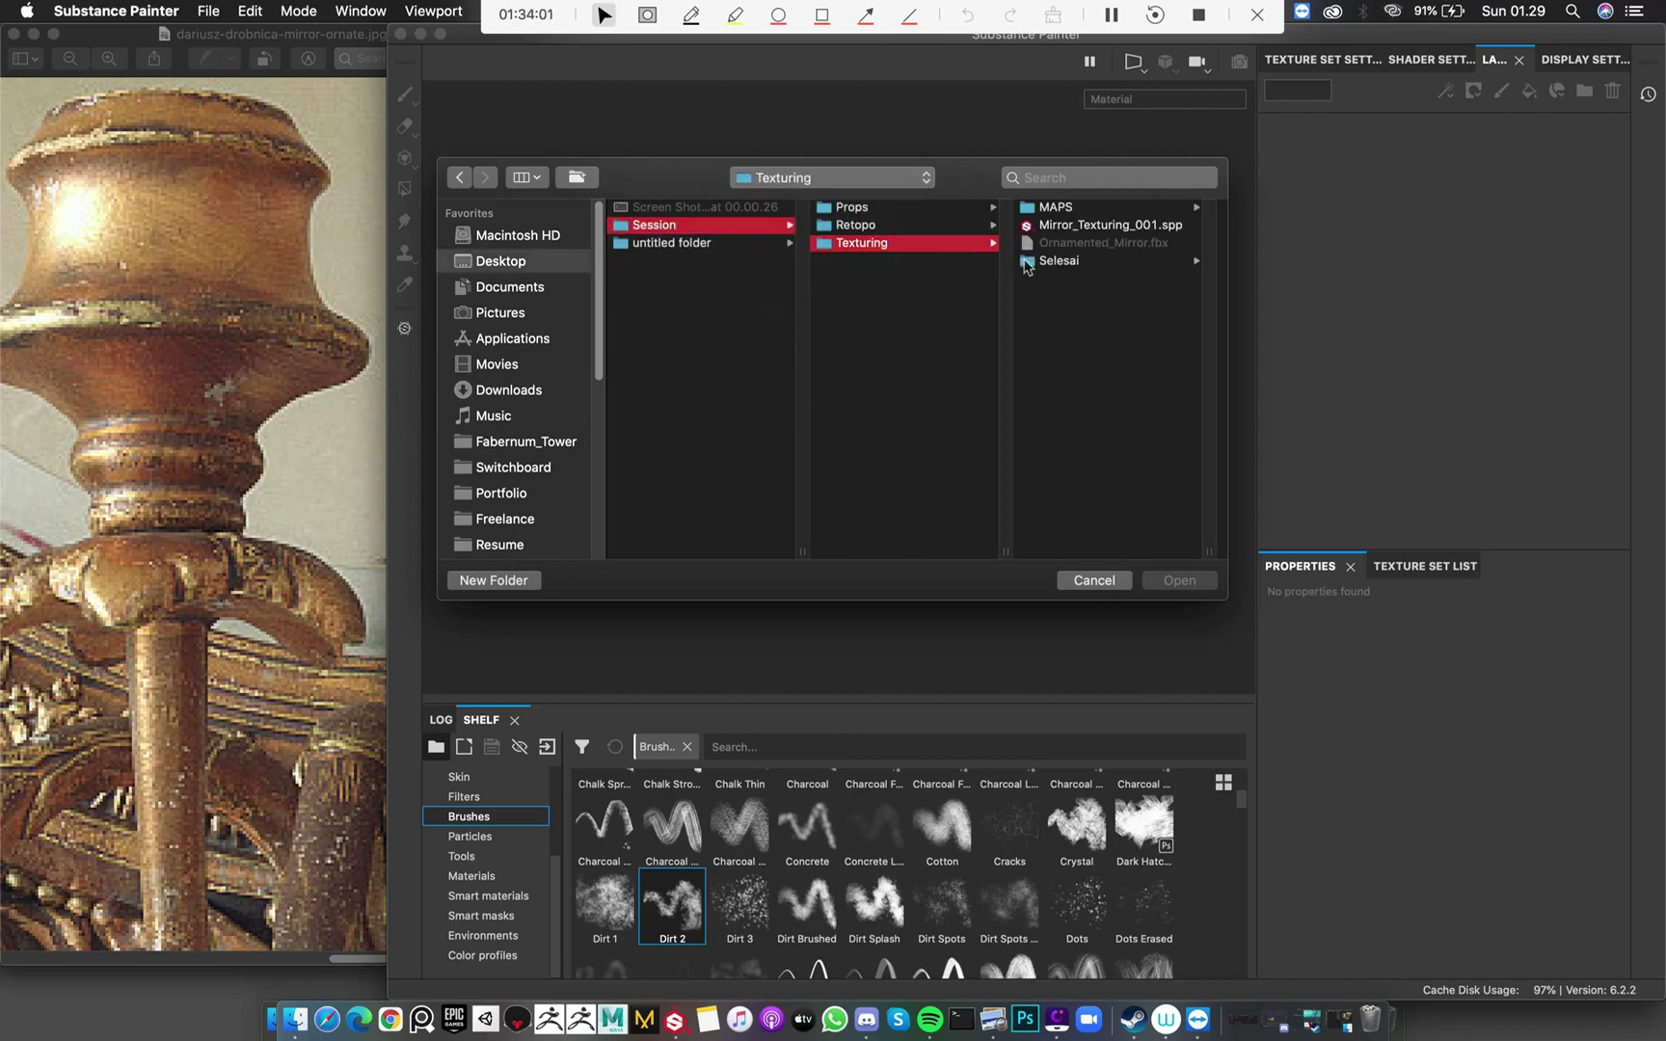
left_click(1056, 260)
left_click(1099, 208)
double_click(1099, 209)
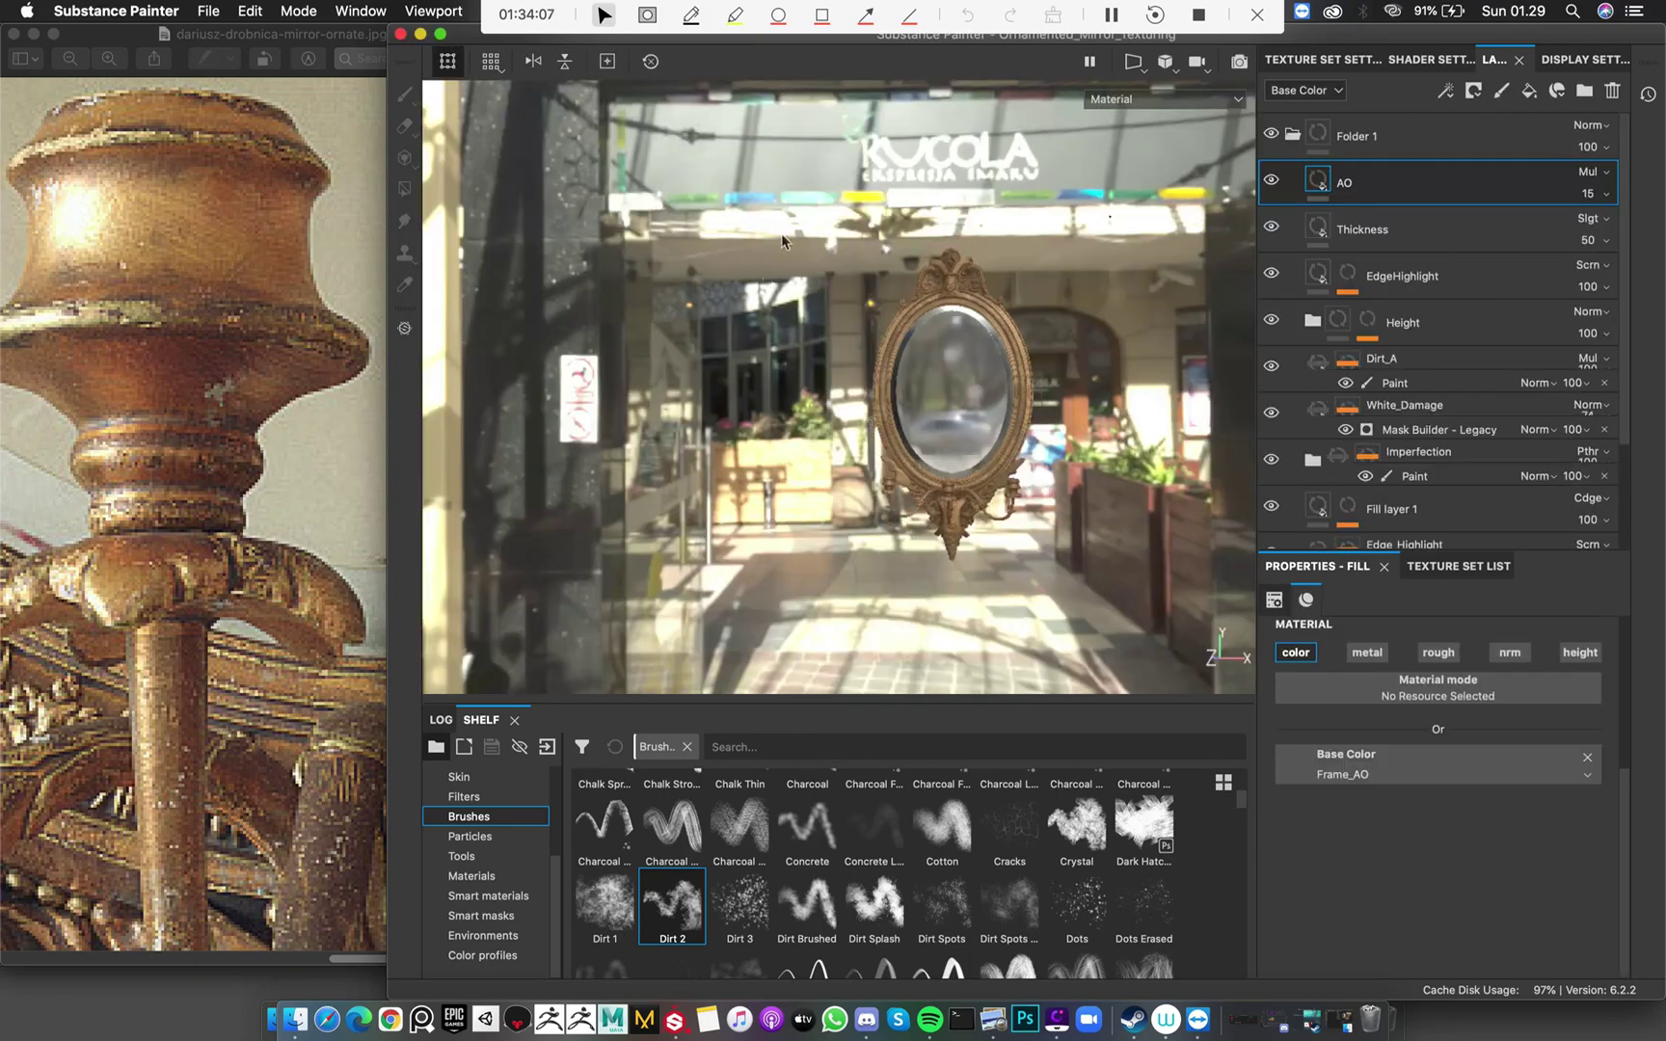
Lower the Environment Opacity to its minimum to hide the Glazed Patio background behind the mirror
left_click_drag(894, 307, 867, 453, "alt")
left_click(1590, 60)
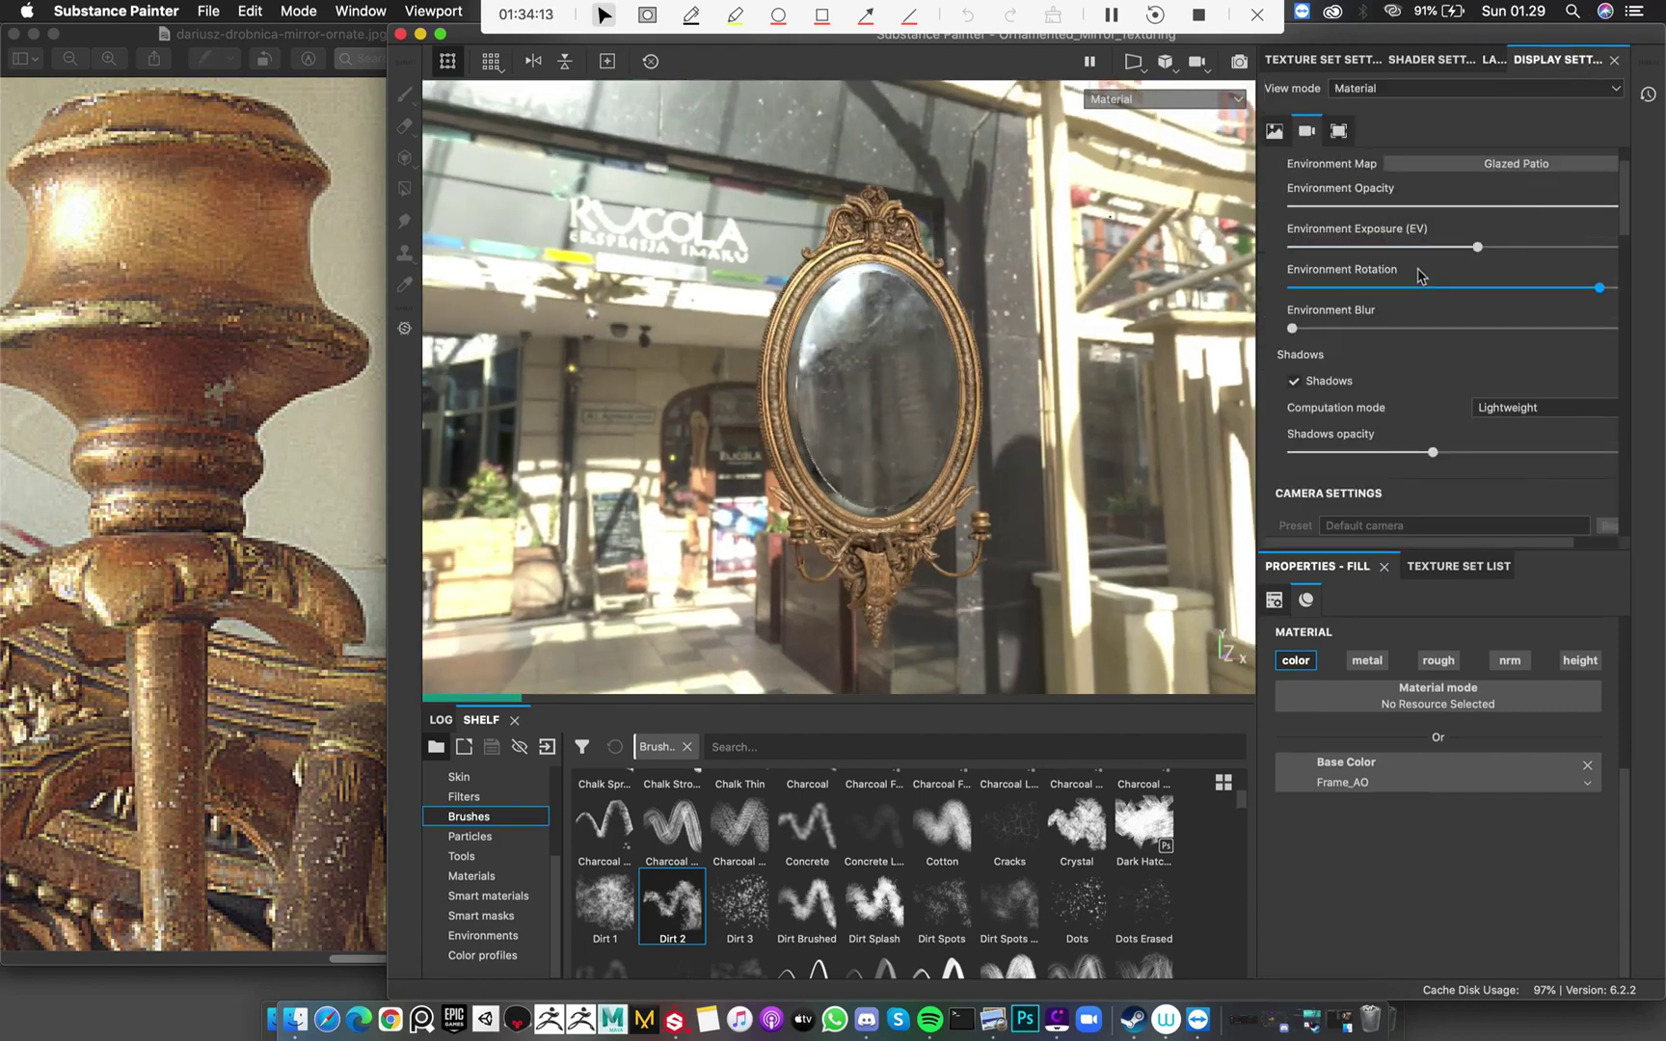
left_click_drag(1465, 206, 1391, 206)
left_click_drag(875, 314, 837, 356, "alt")
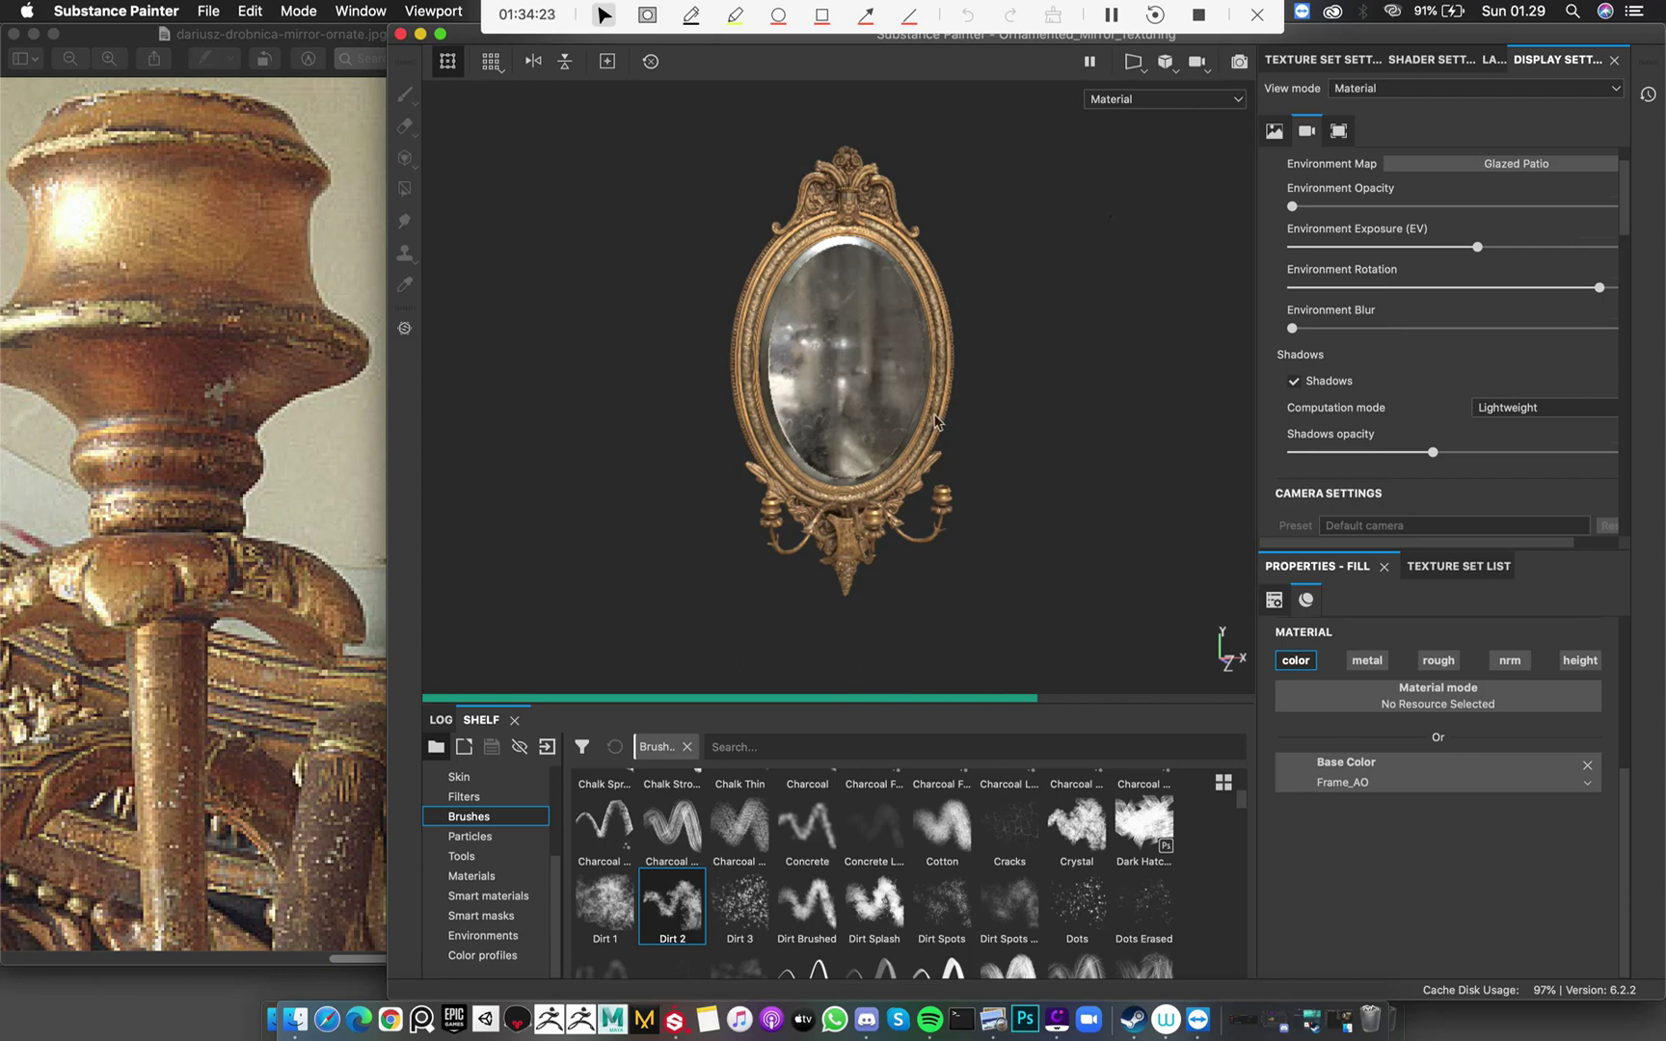
left_click_drag(961, 389, 848, 463, "alt")
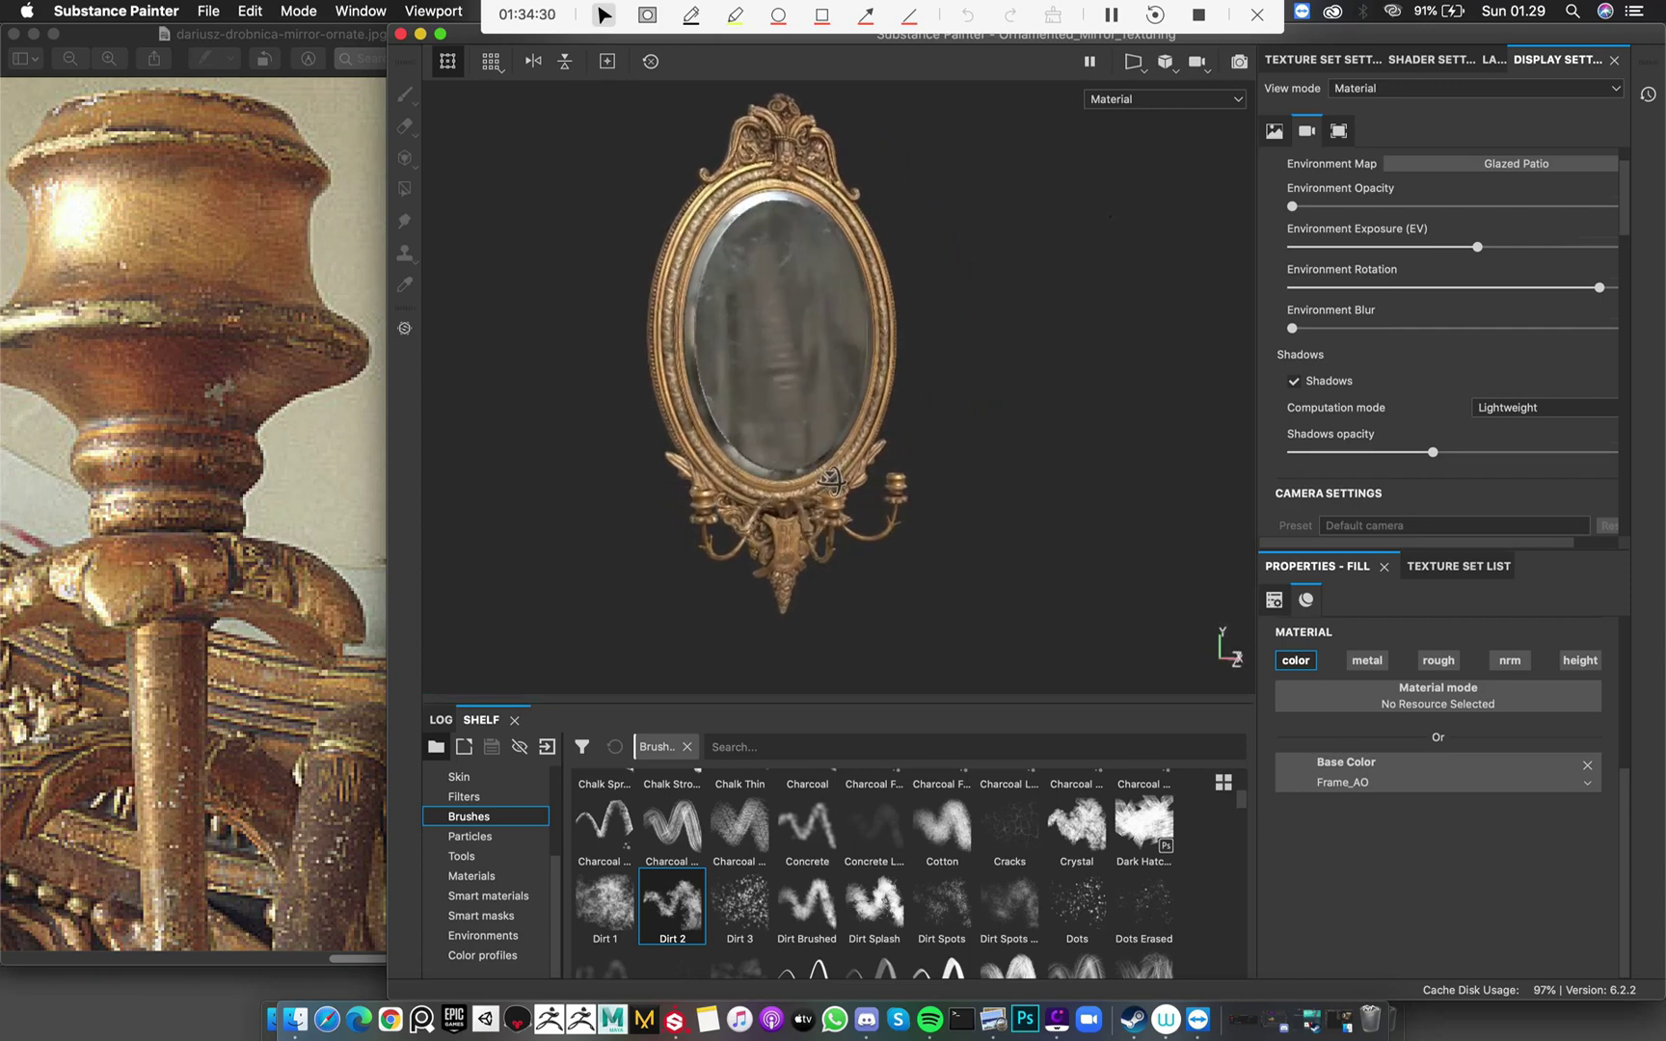
left_click(1493, 62)
left_click(1562, 60)
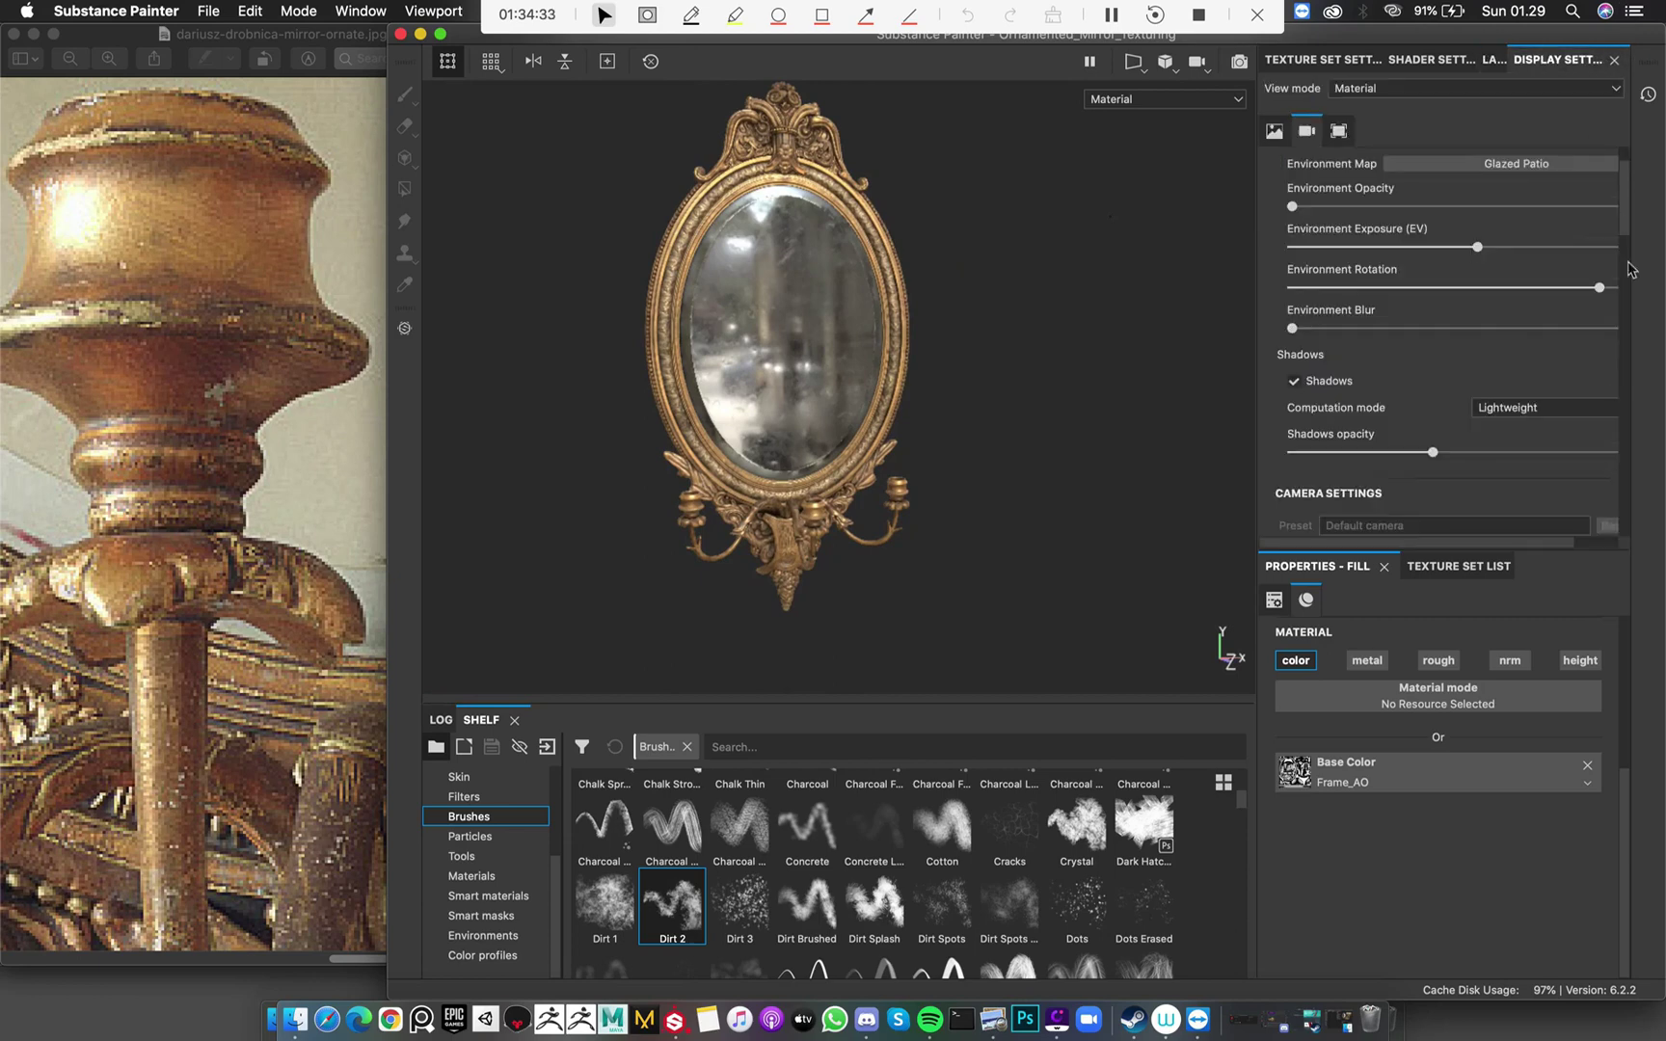
left_click(1466, 567)
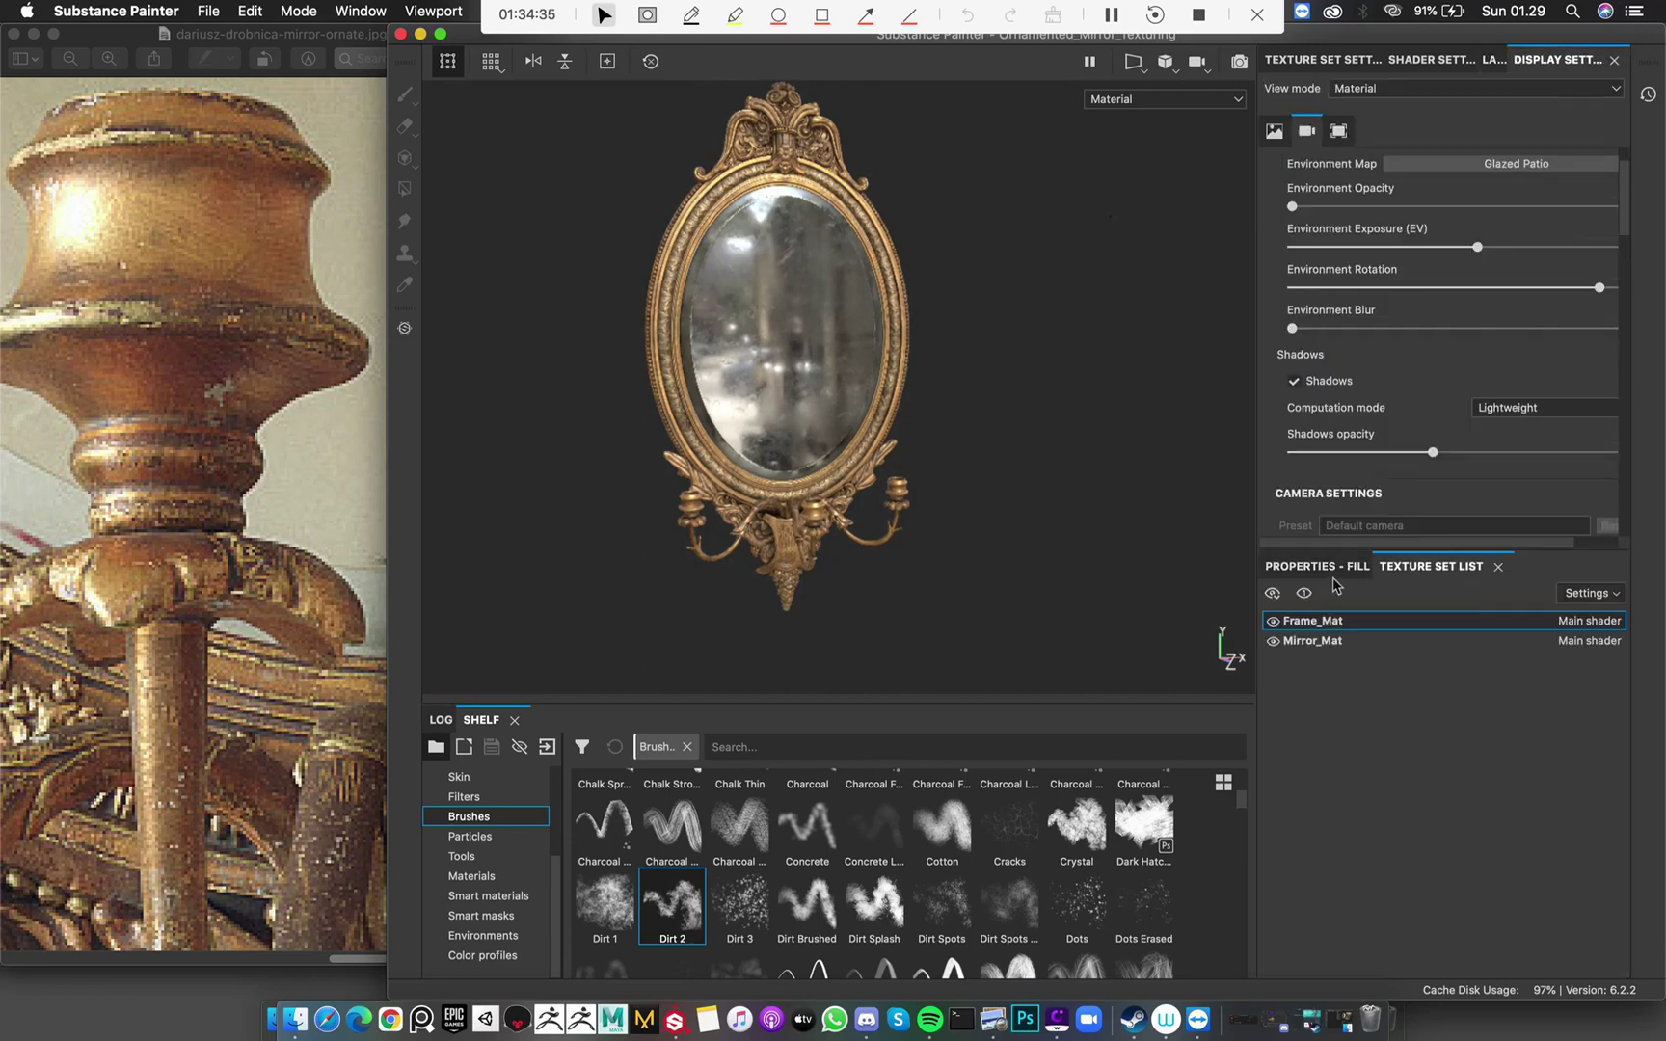
left_click(1332, 569)
Hide all frame layers inside Folder 1, from AO down to the BC base layer
left_click(1490, 58)
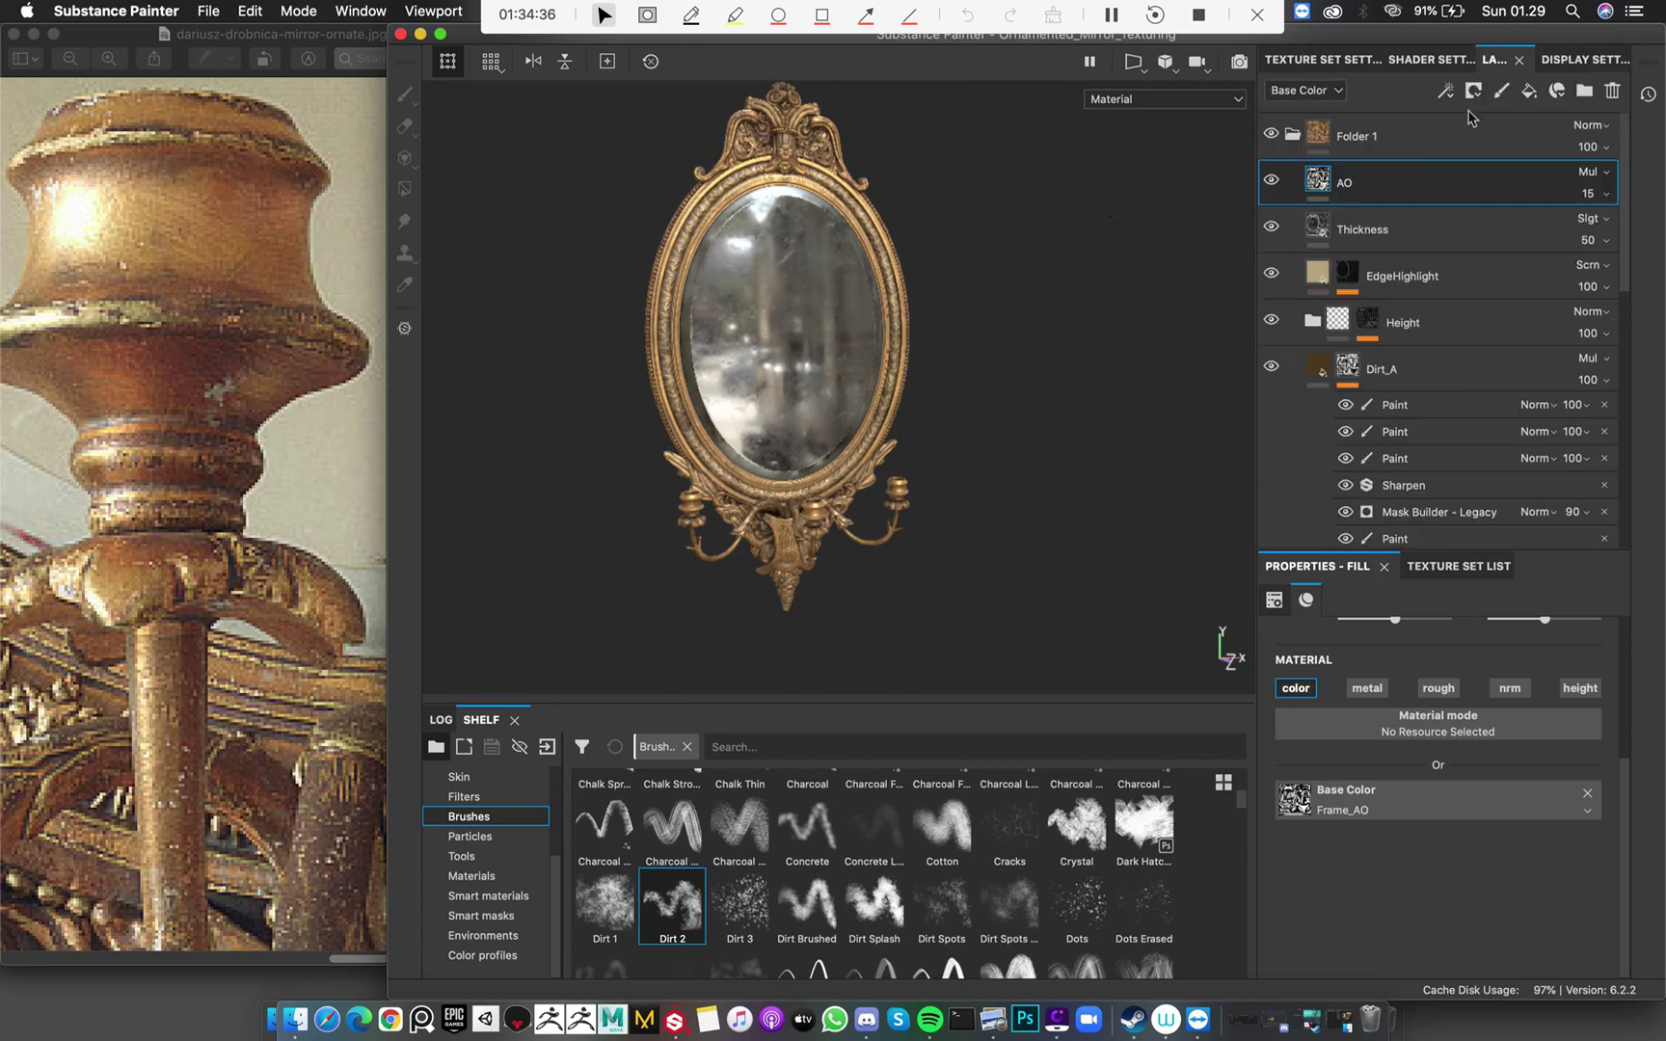
left_click(1291, 143)
left_click(1292, 148)
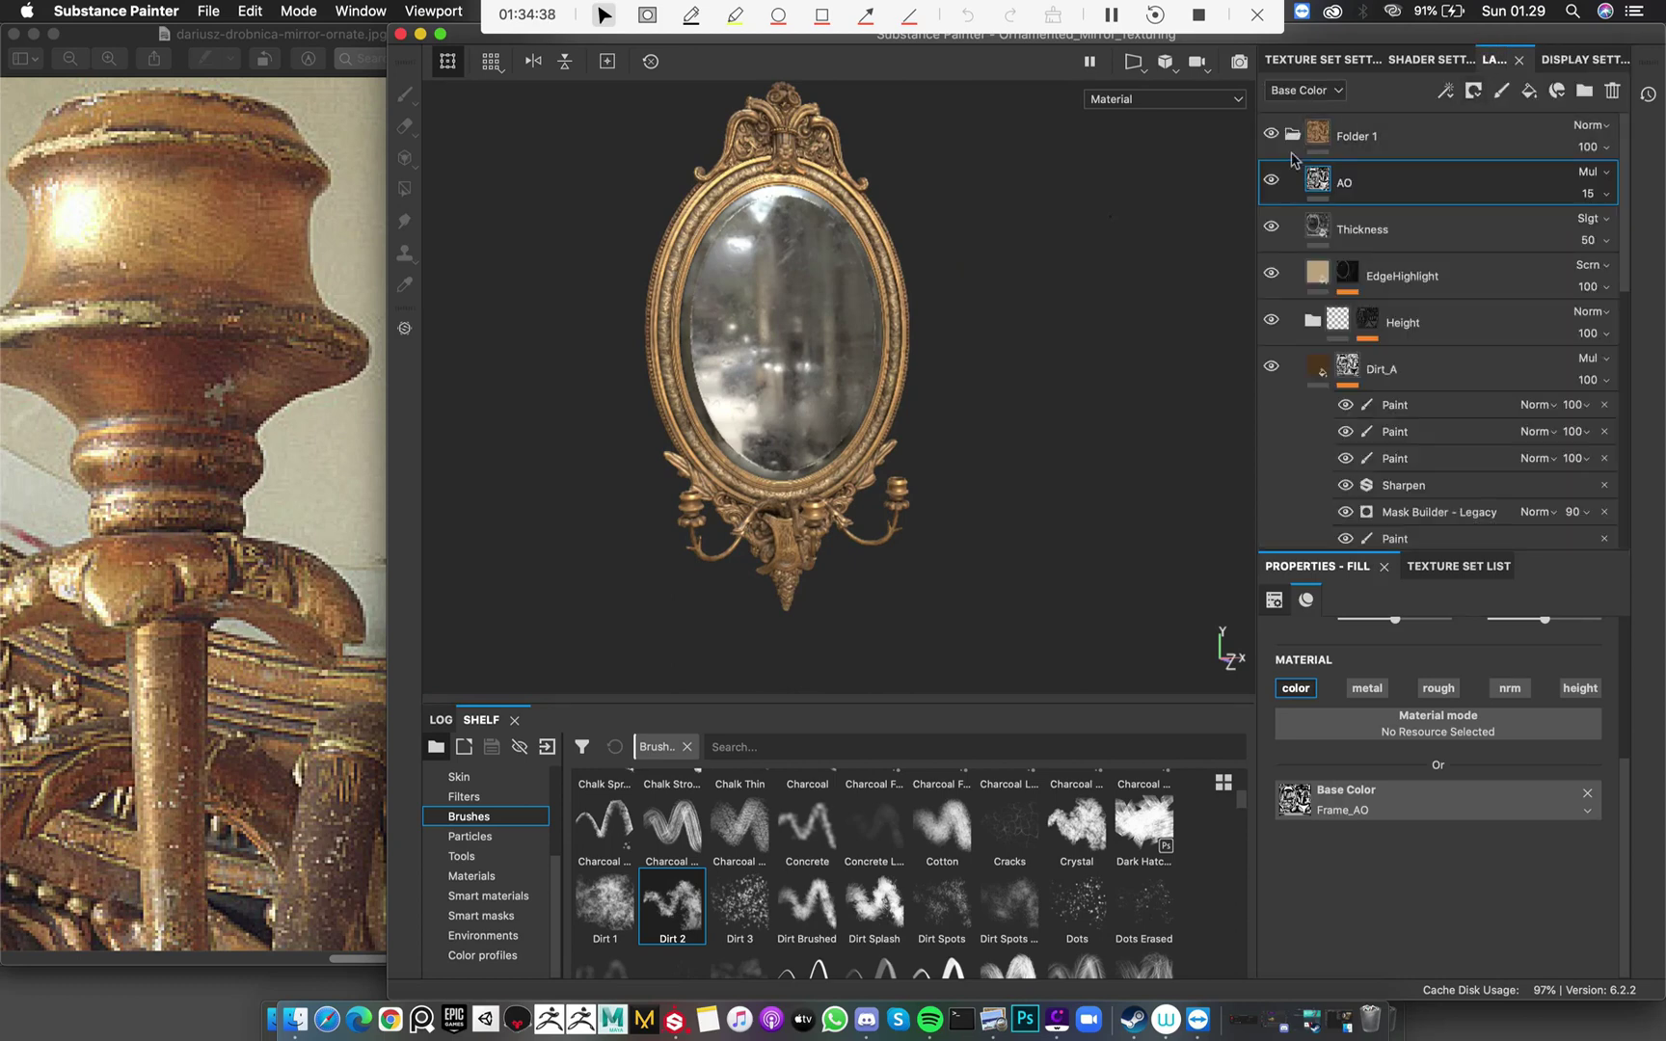
left_click(1272, 229)
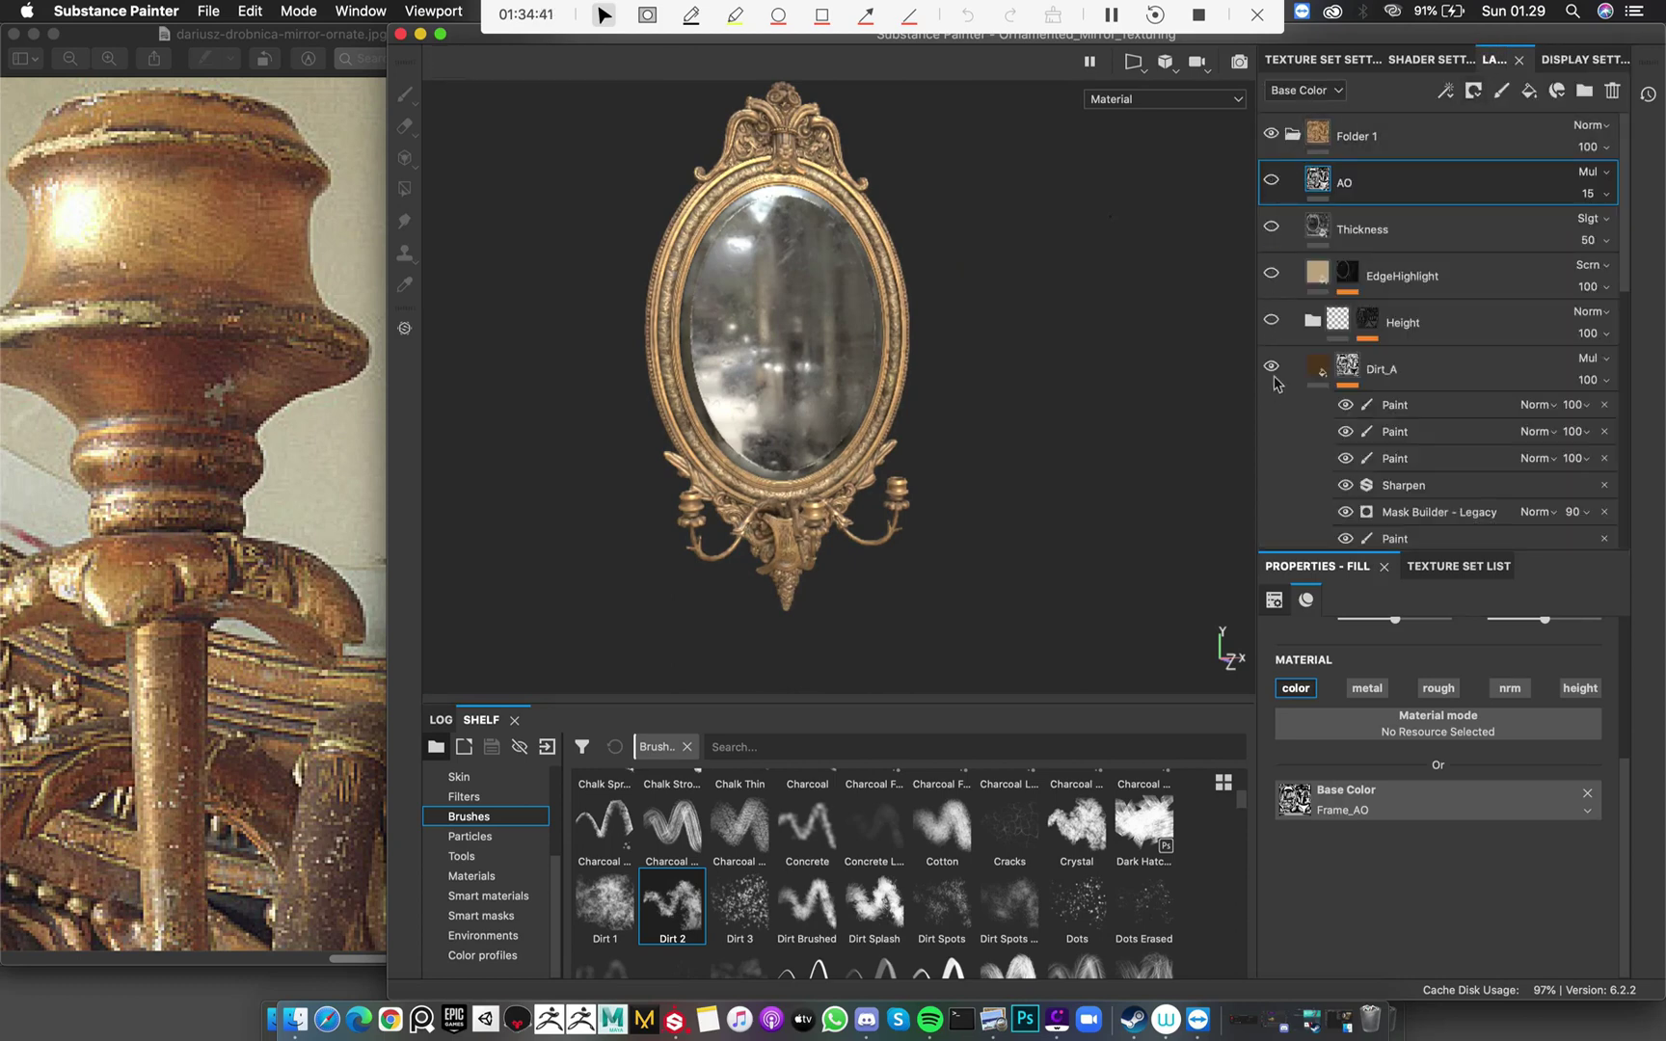
scroll(1273, 367, "down", 5)
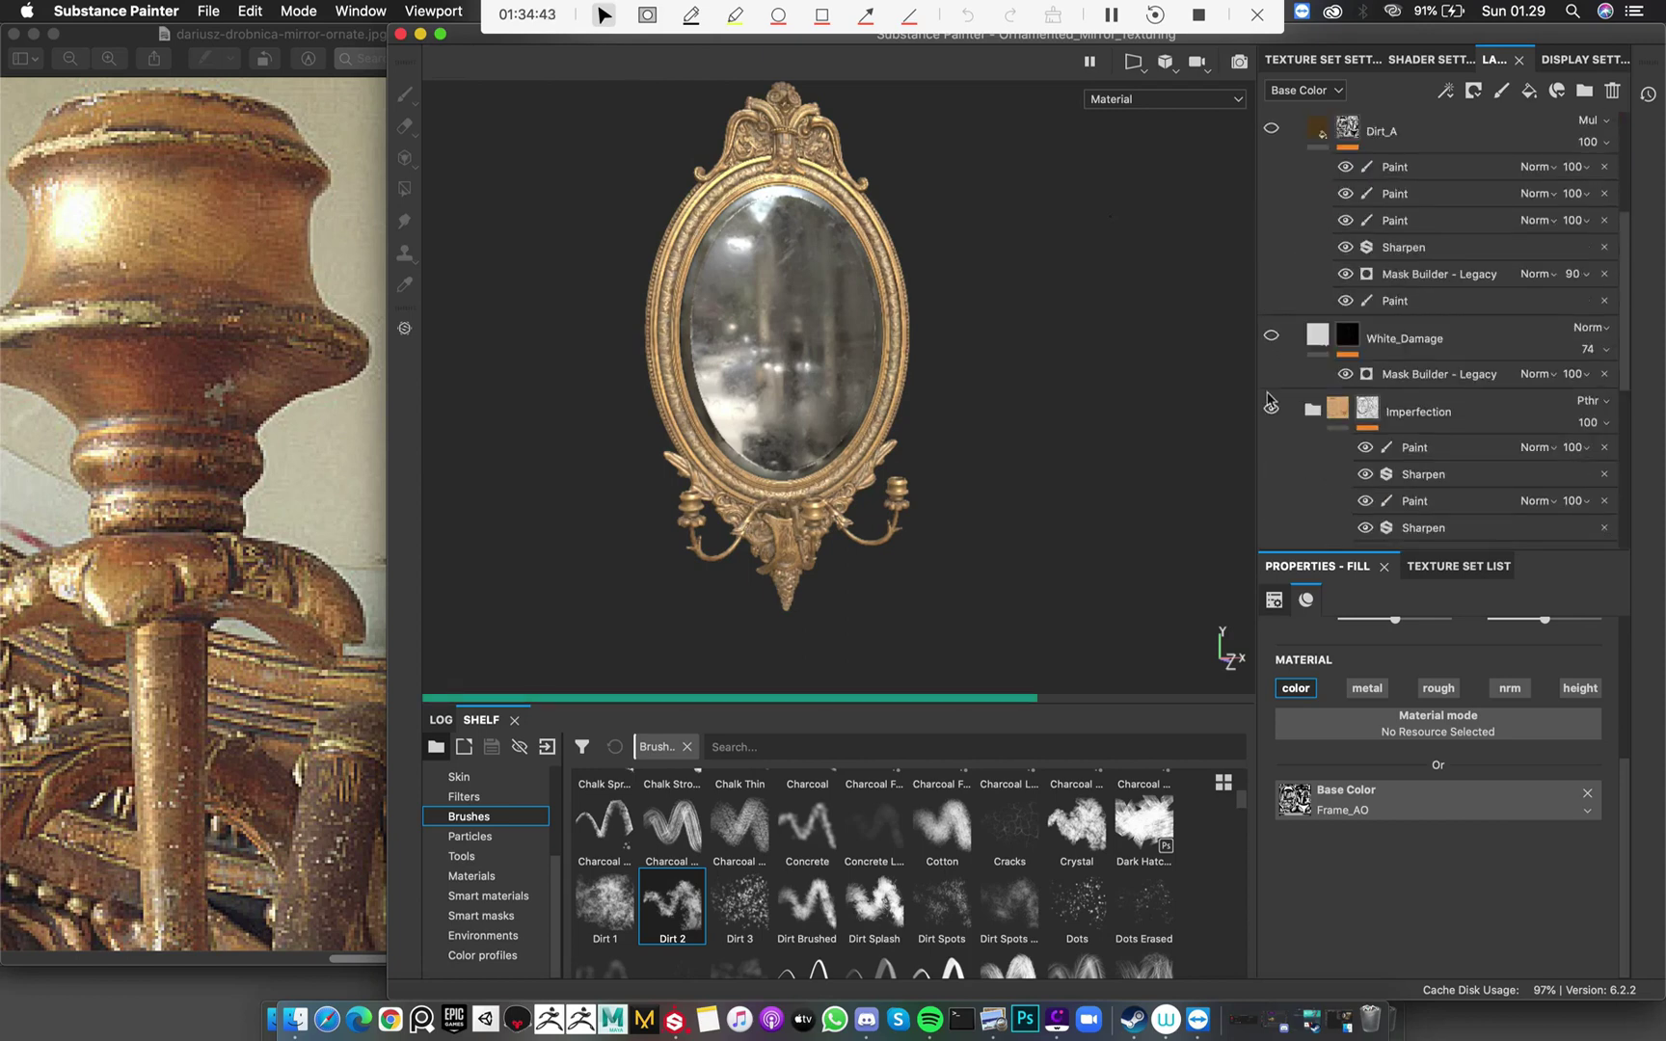
scroll(1320, 412, "down", 4)
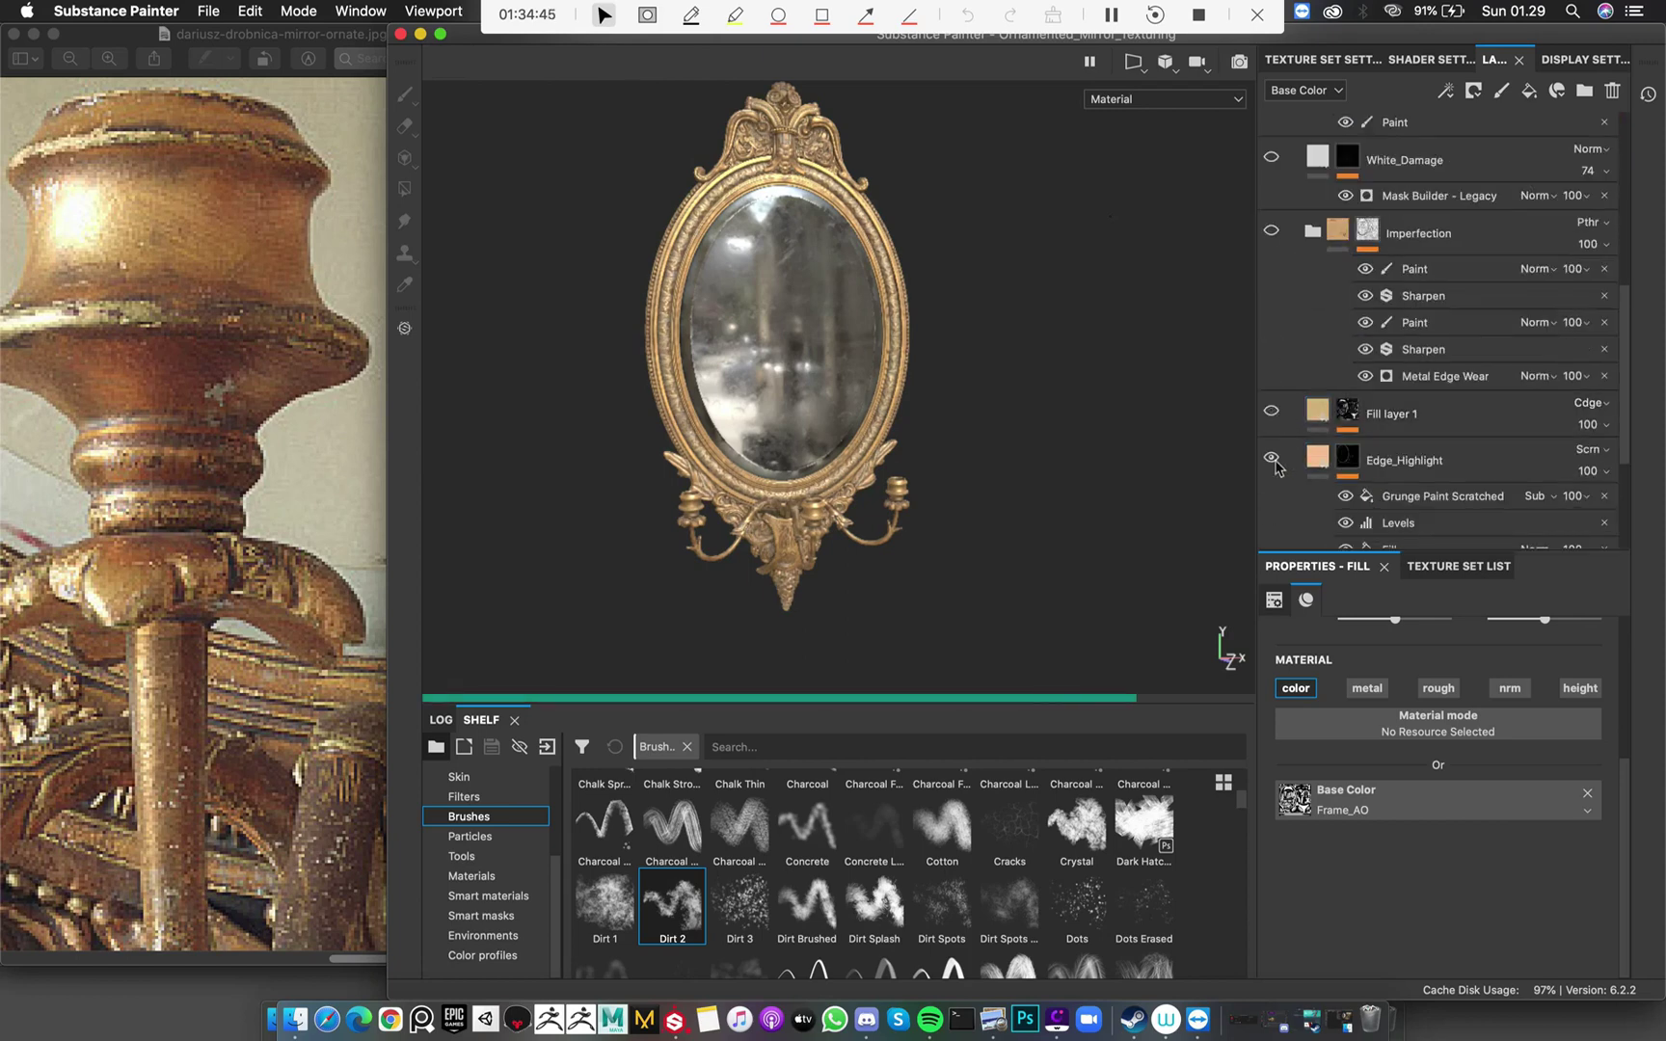
scroll(1303, 432, "down", 4)
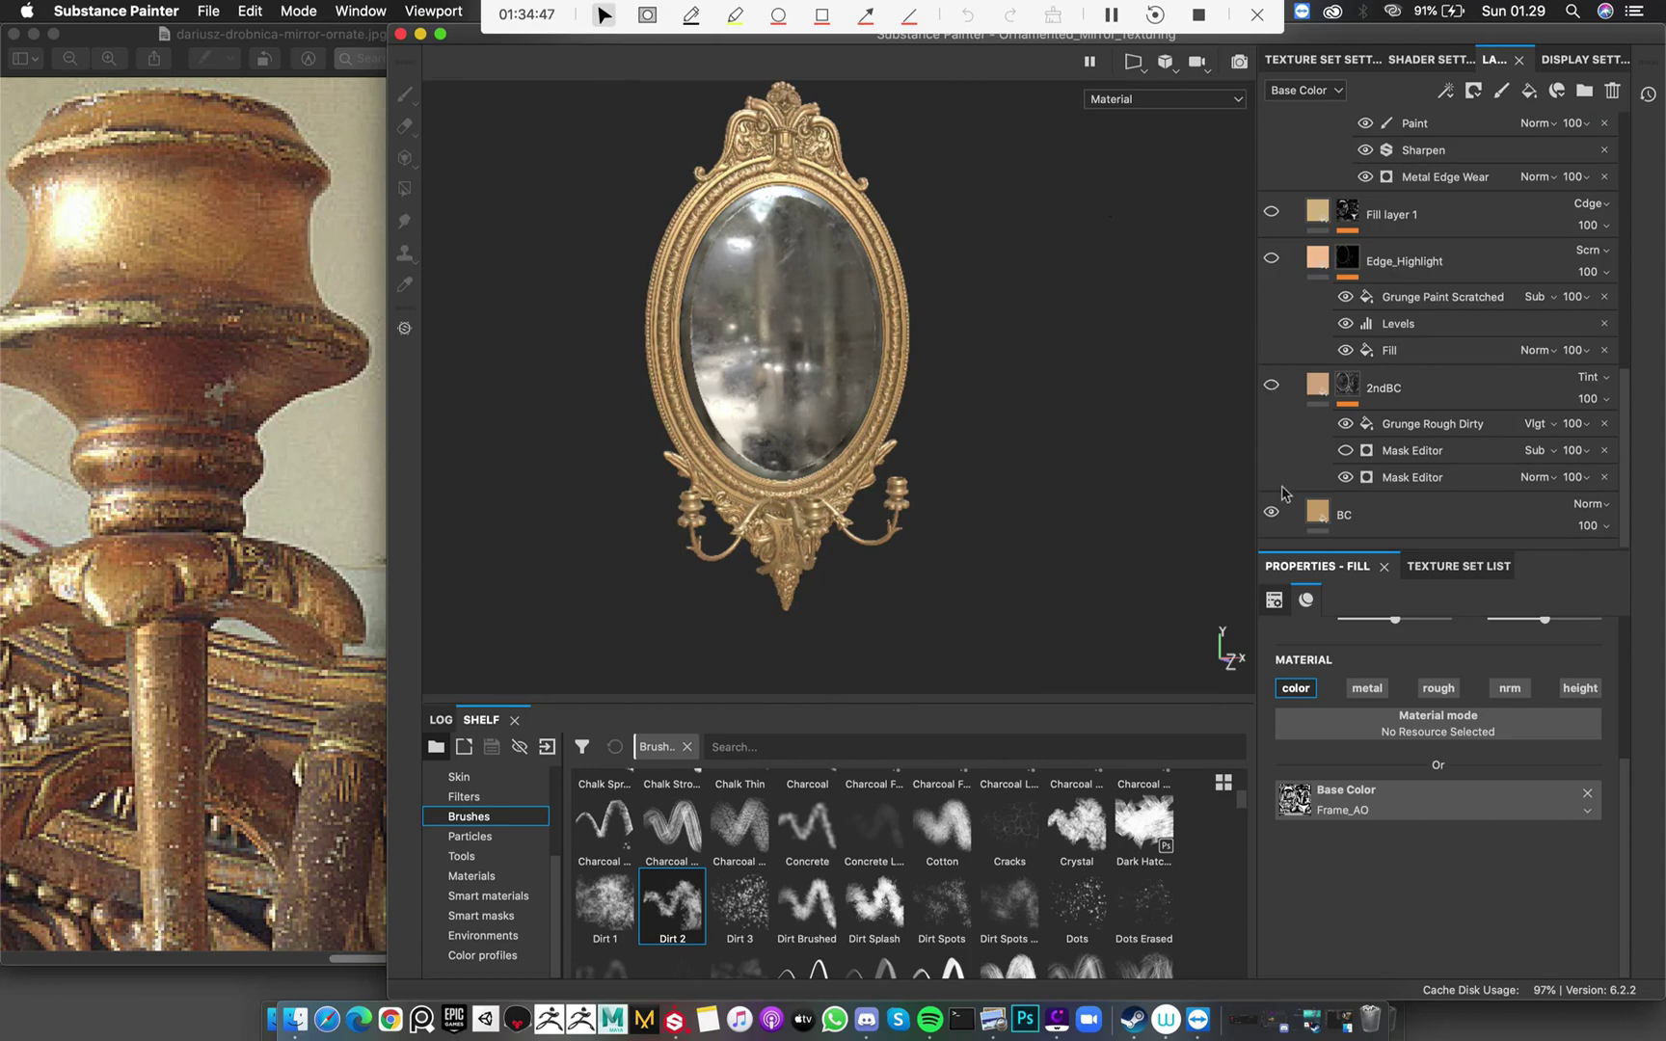
left_click(1273, 515)
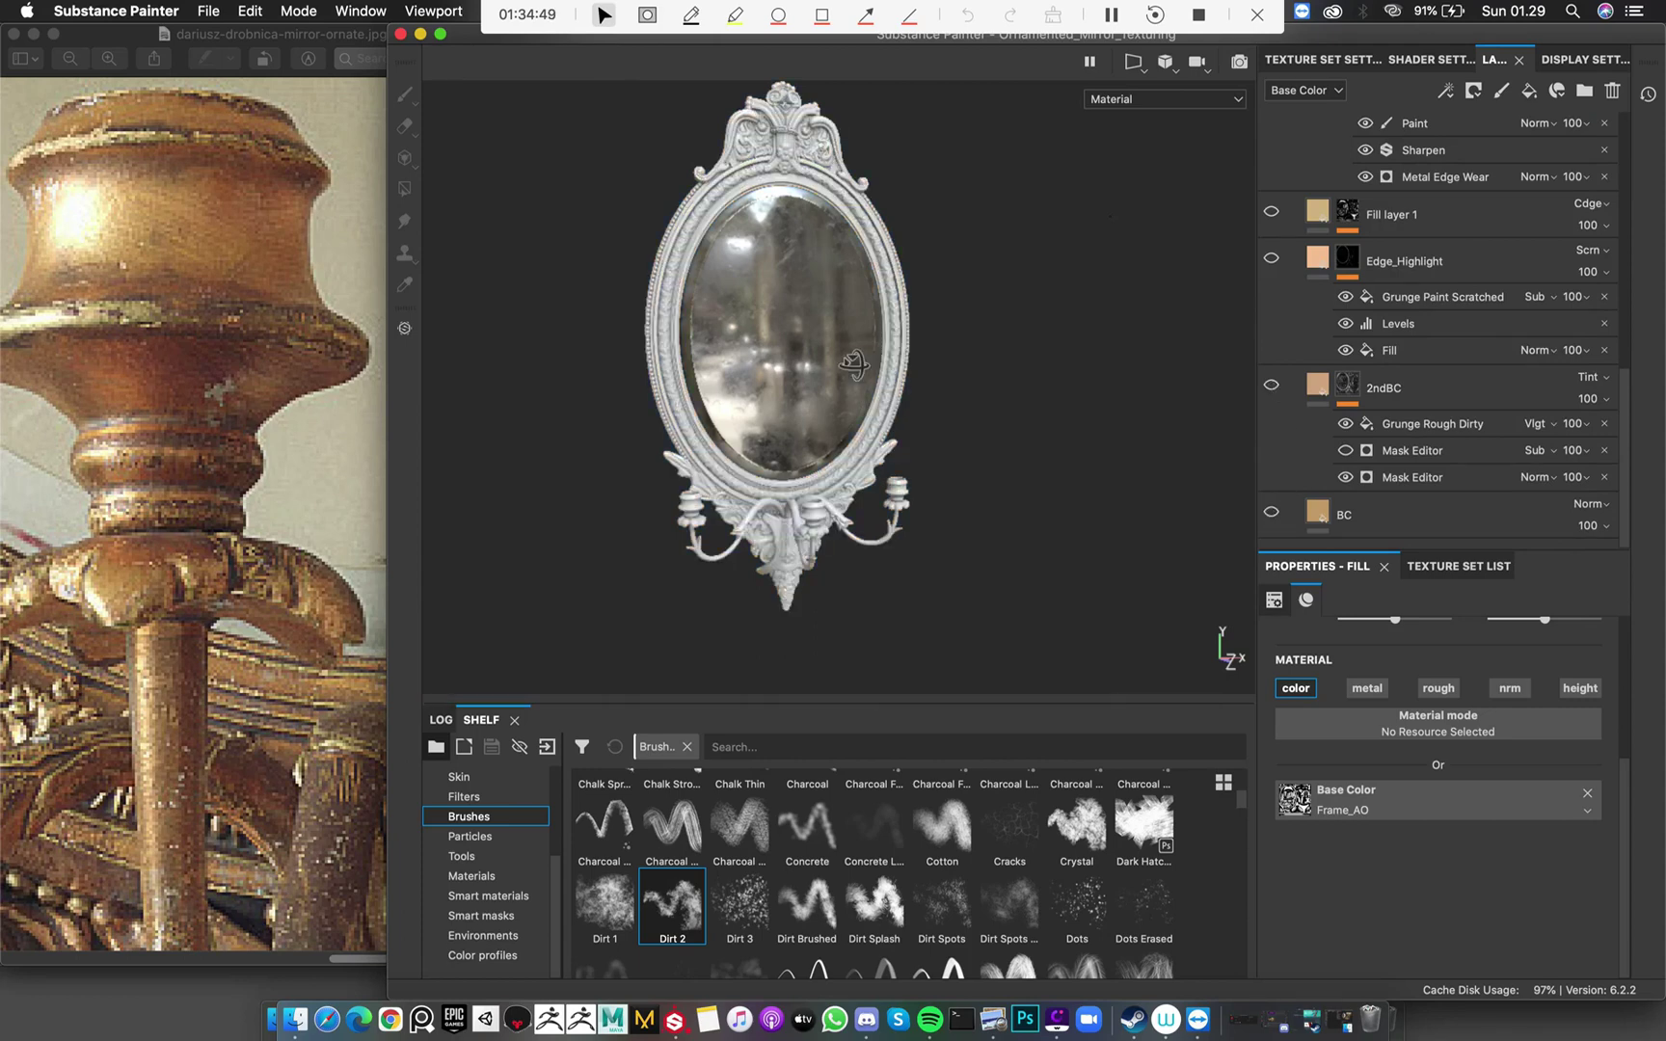
Show the BC base layer again and select it to view its fill material properties
scroll(934, 464, "up", 5)
scroll(944, 301, "up", 3)
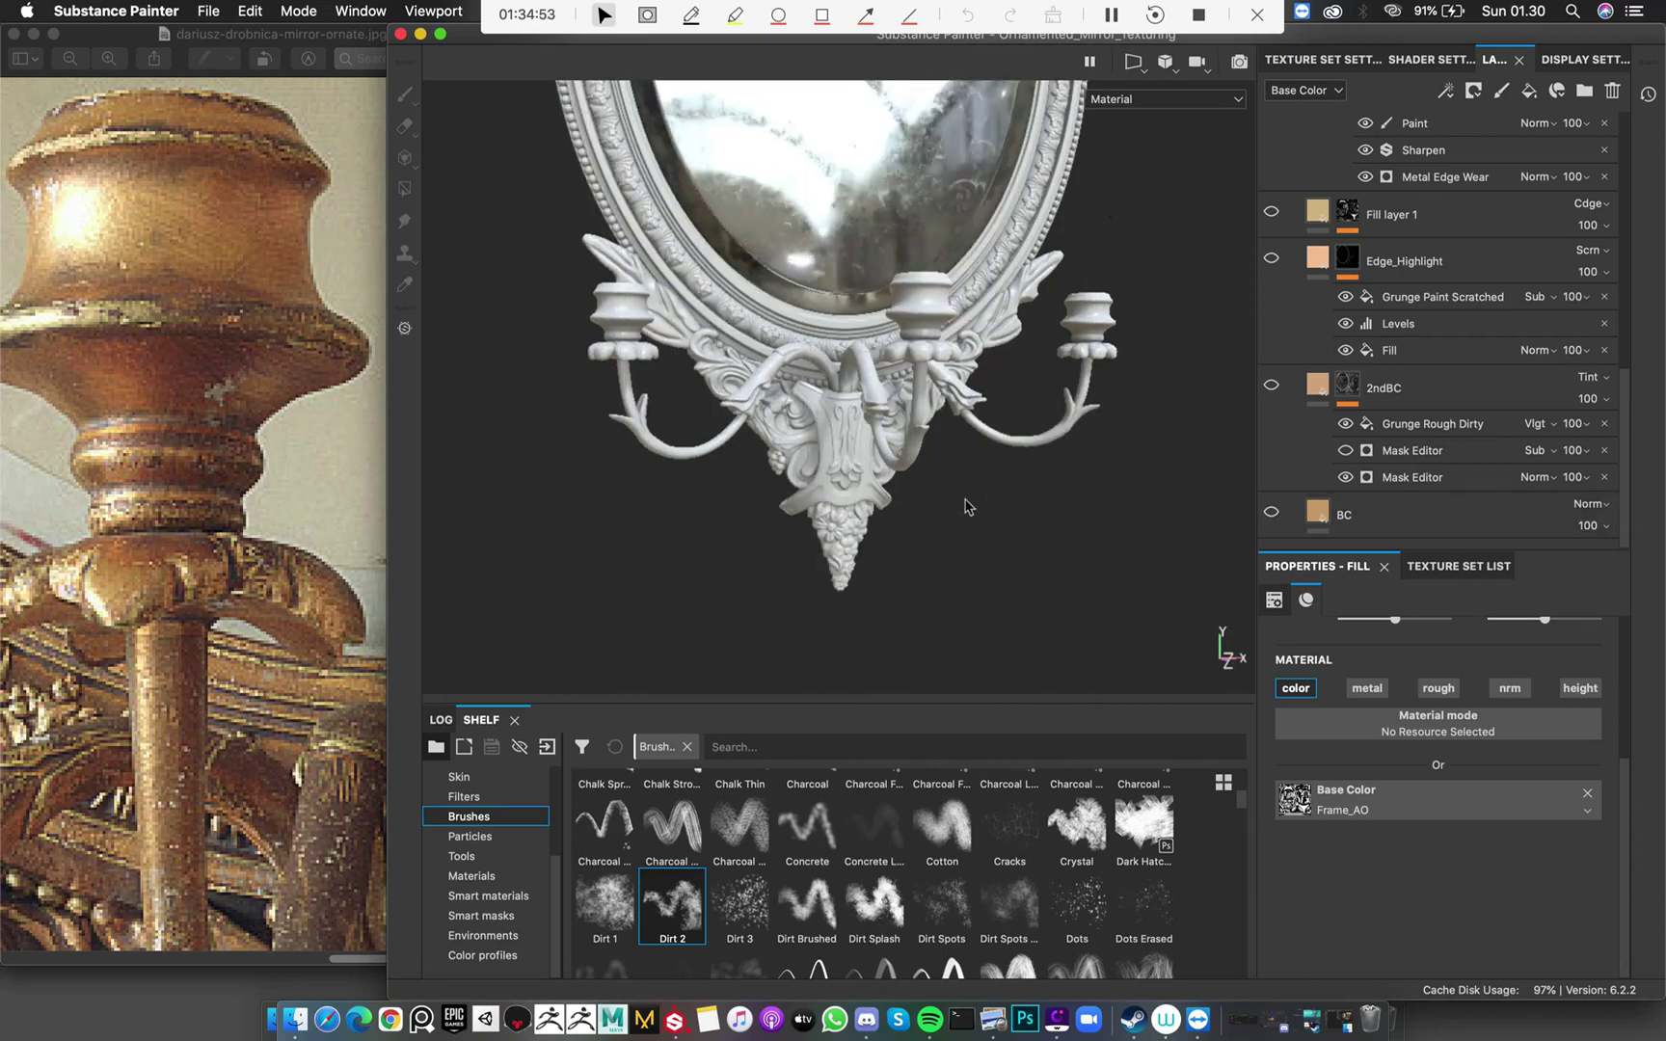
left_click_drag(955, 499, 1227, 639, "alt")
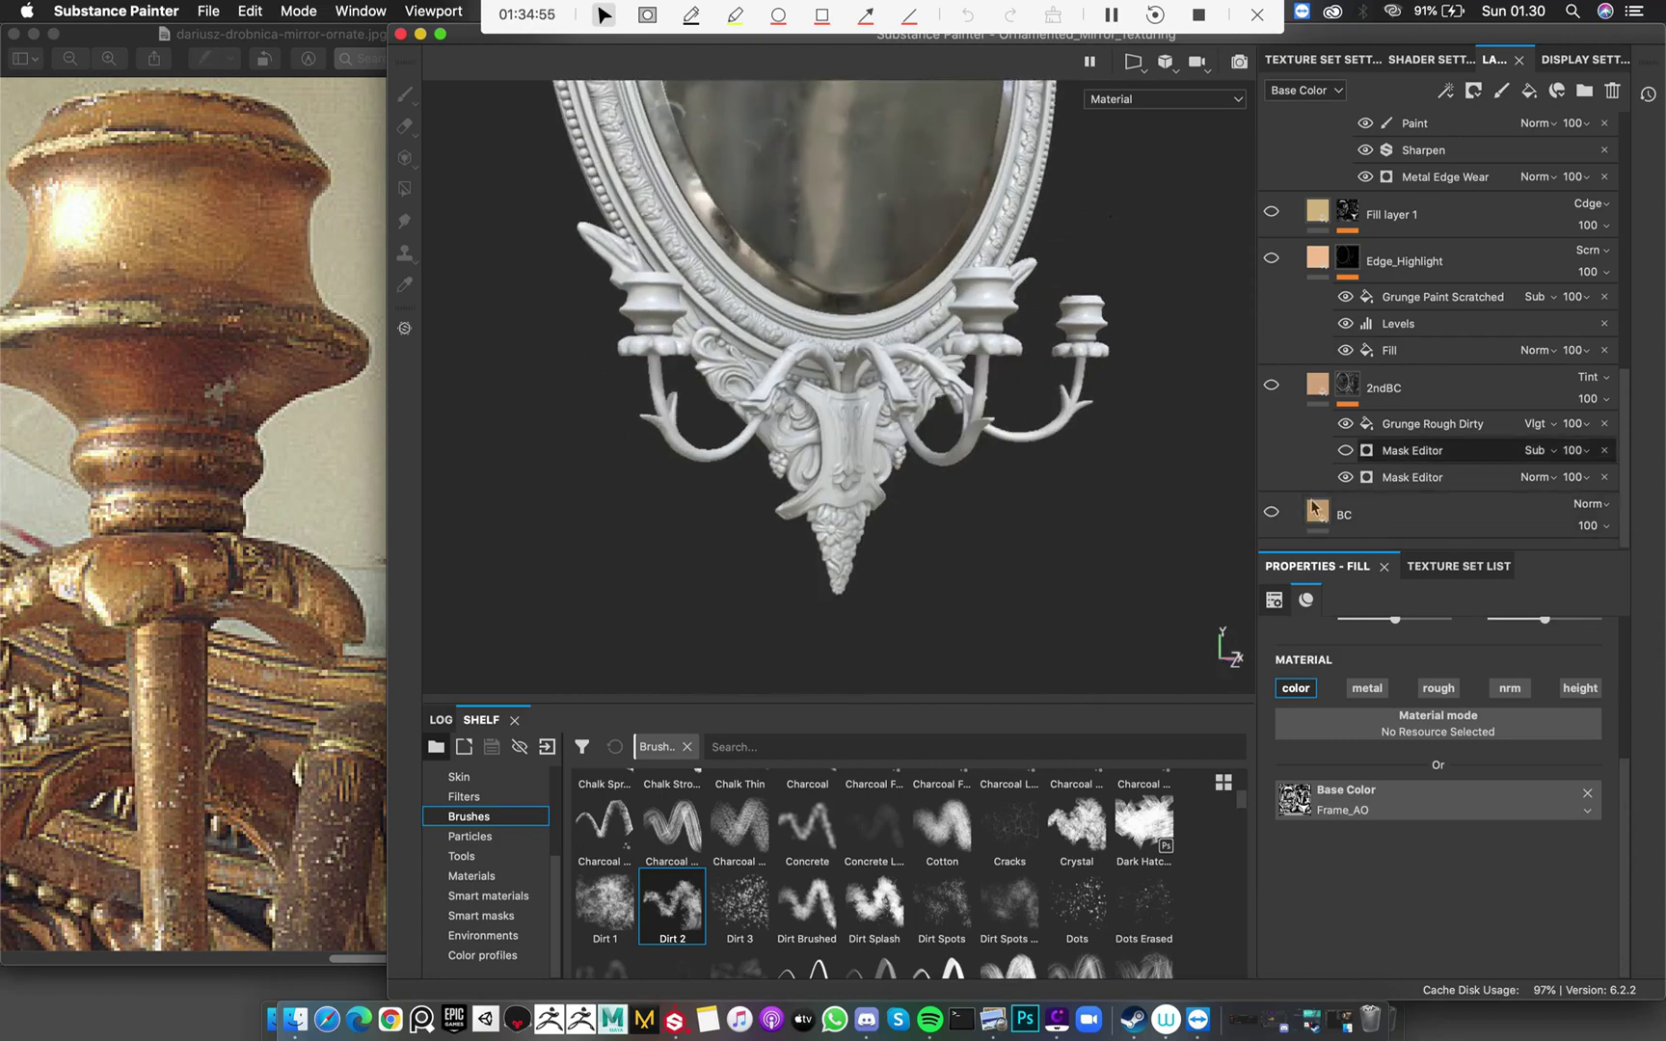
left_click(1271, 514)
left_click(1311, 514)
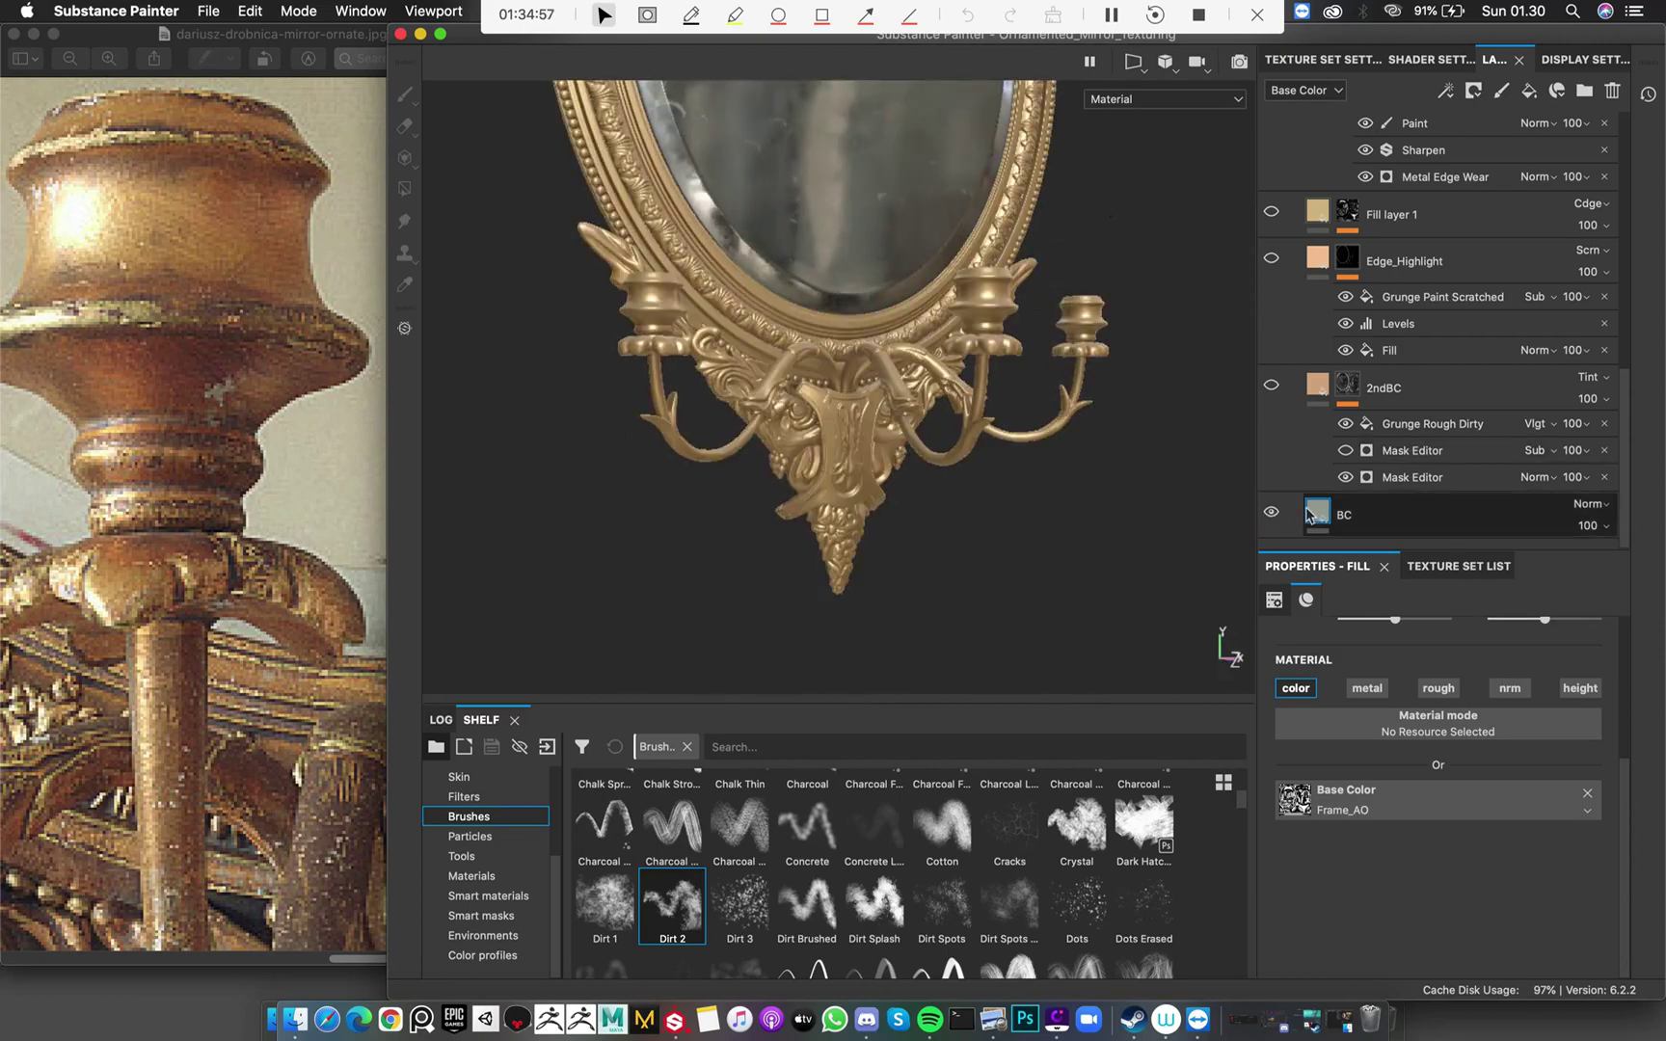
scroll(1402, 802, "up", 3)
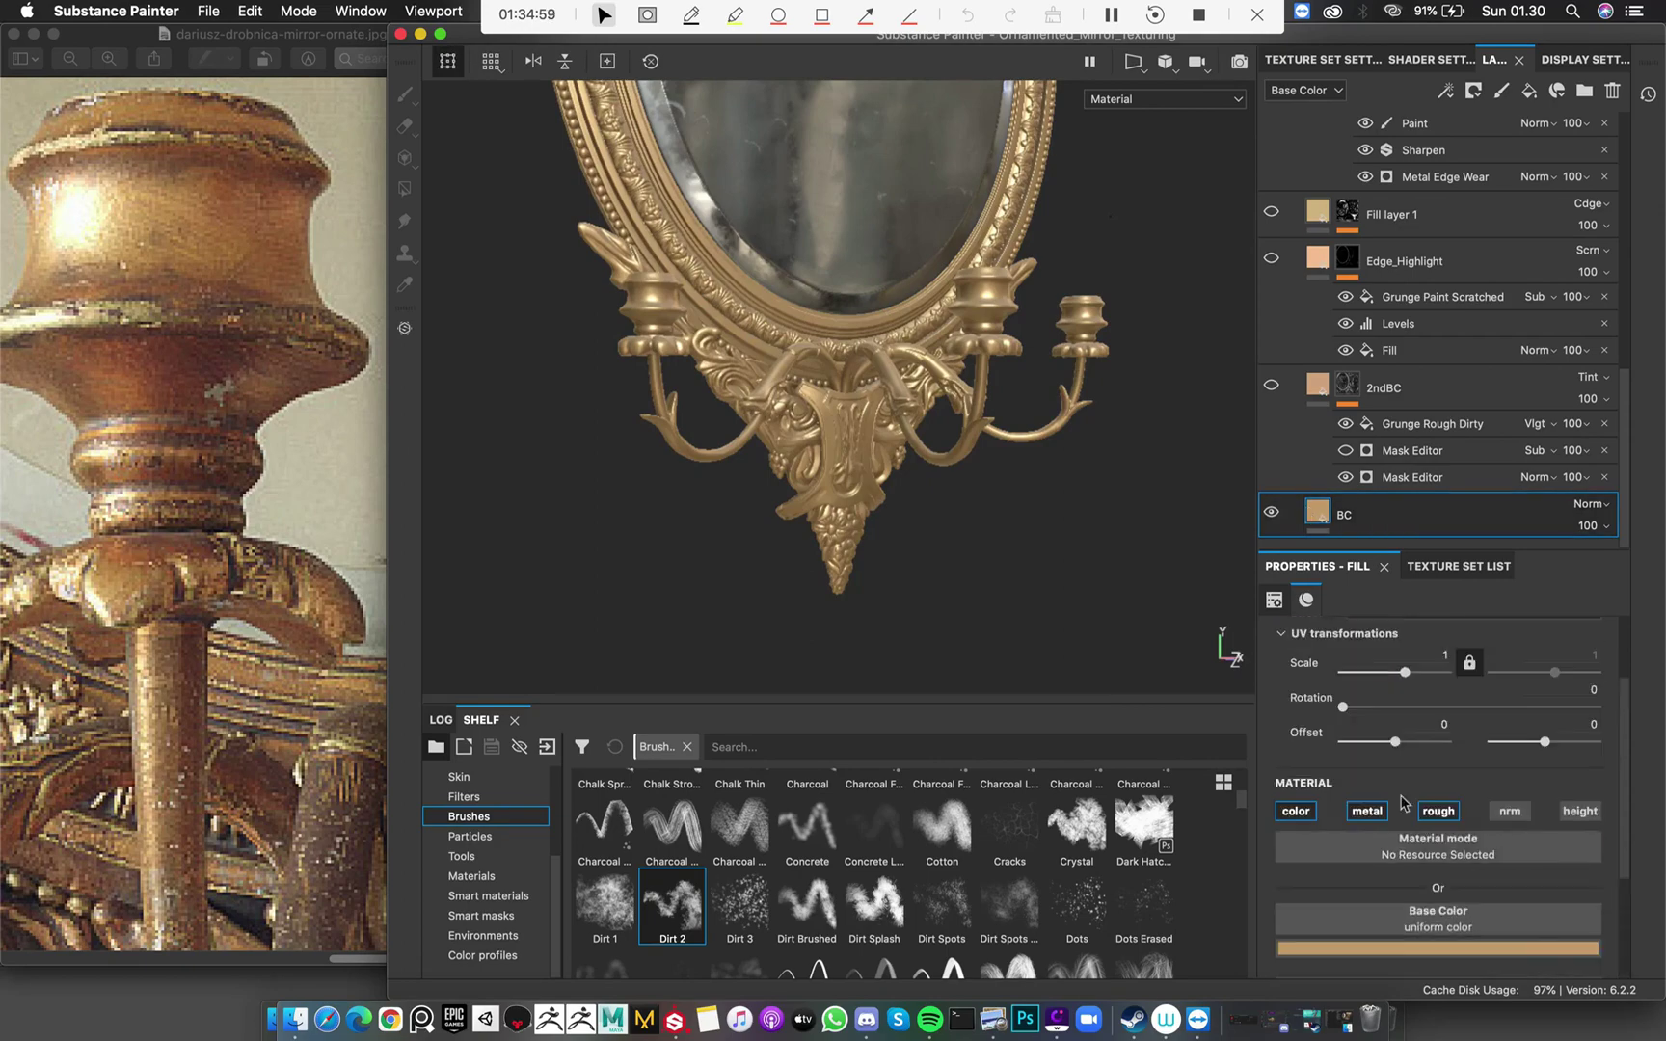
Compare the frame's plain gold base colour with the full ornate mirror in the reference photo
left_click(151, 372)
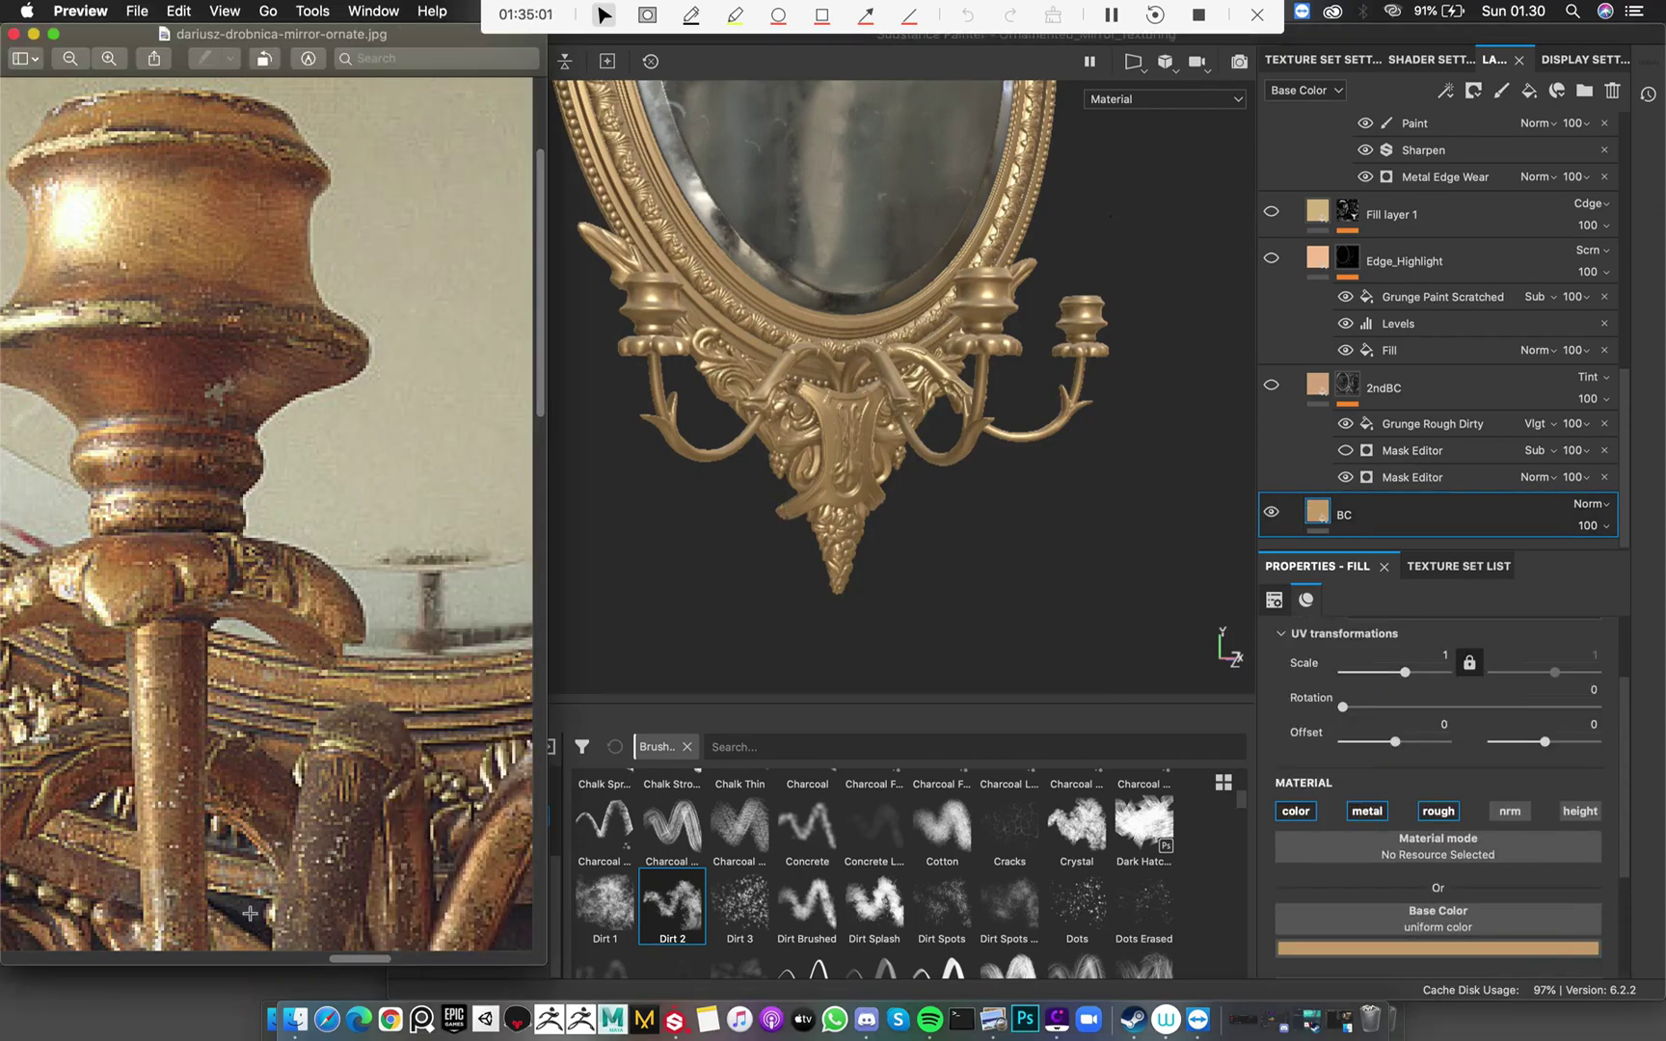
scroll(297, 589, "down", 8)
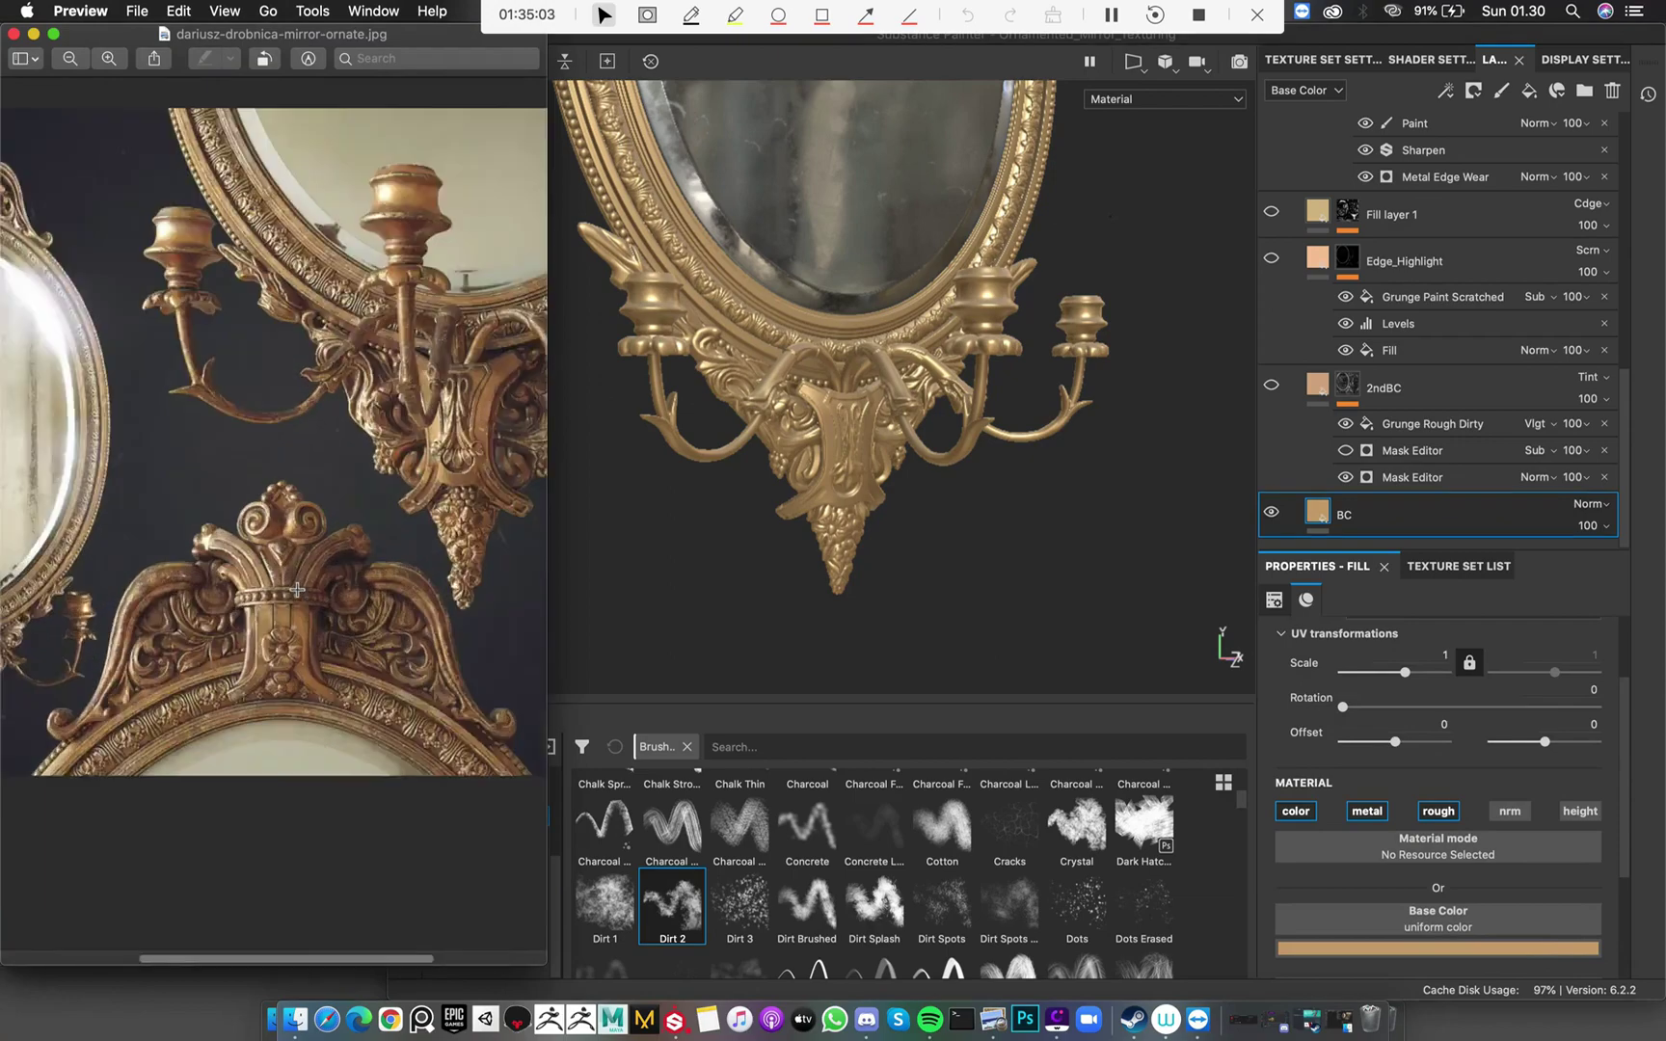
scroll(297, 589, "up", 5)
scroll(334, 595, "left", 5)
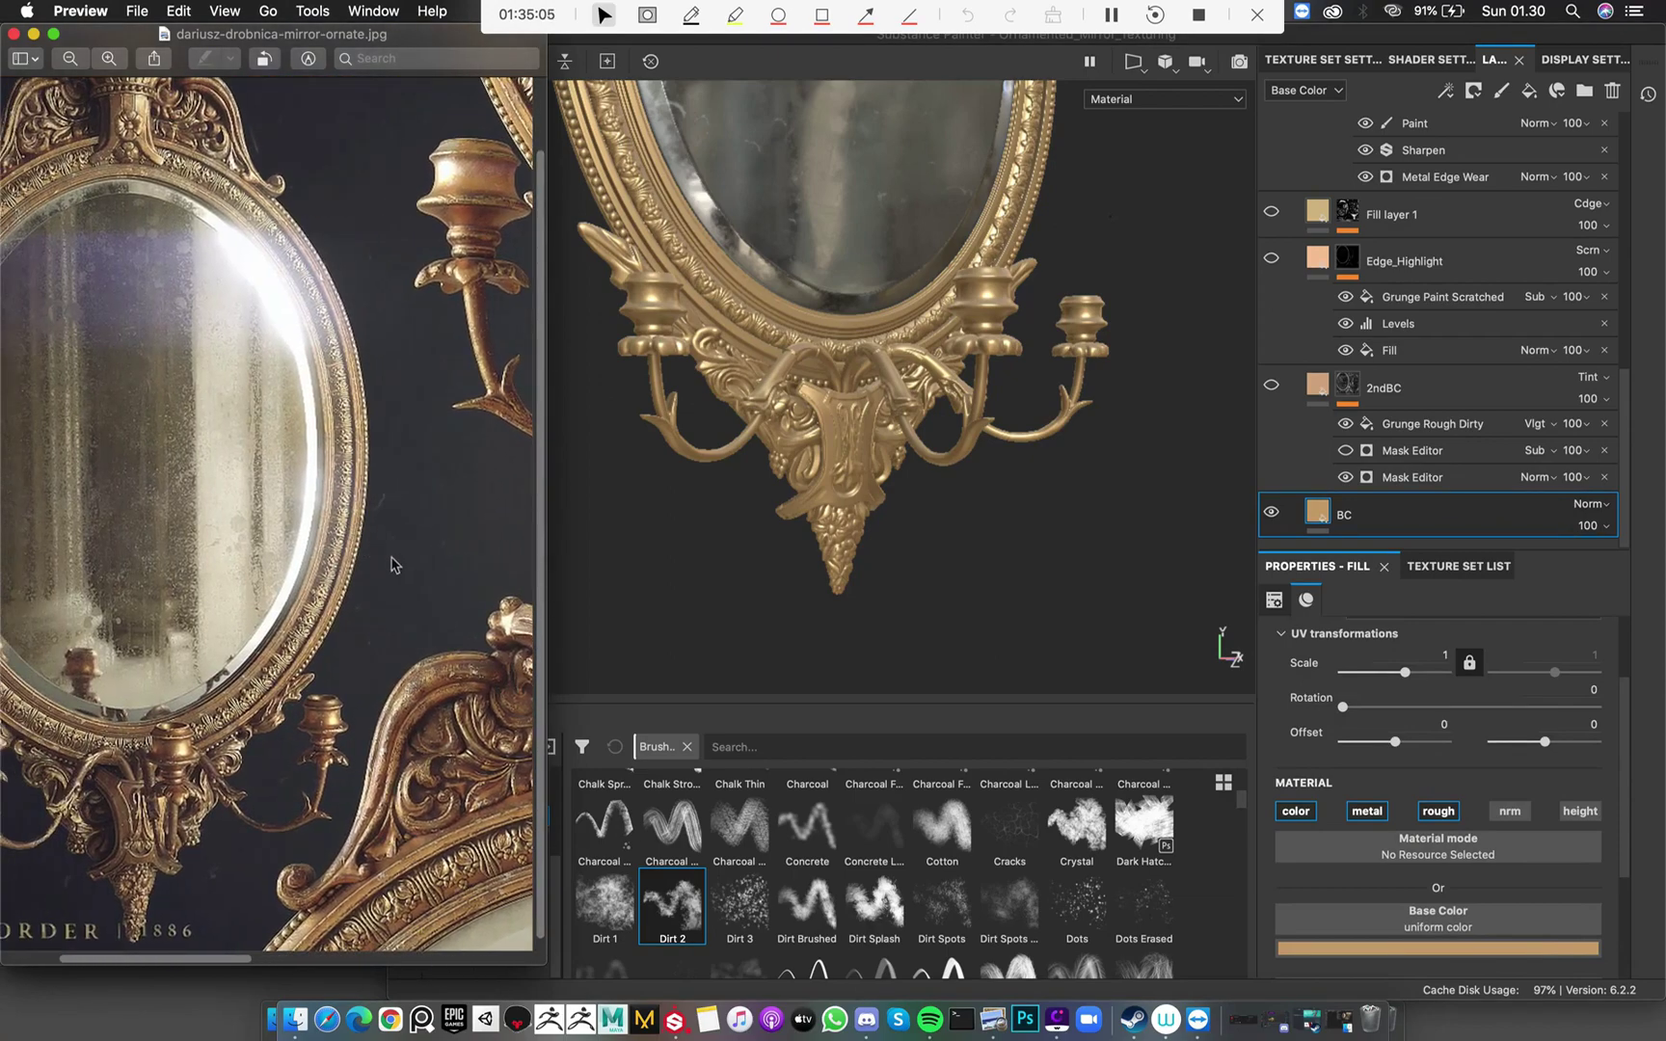
scroll(391, 565, "down", 3)
left_click(774, 509)
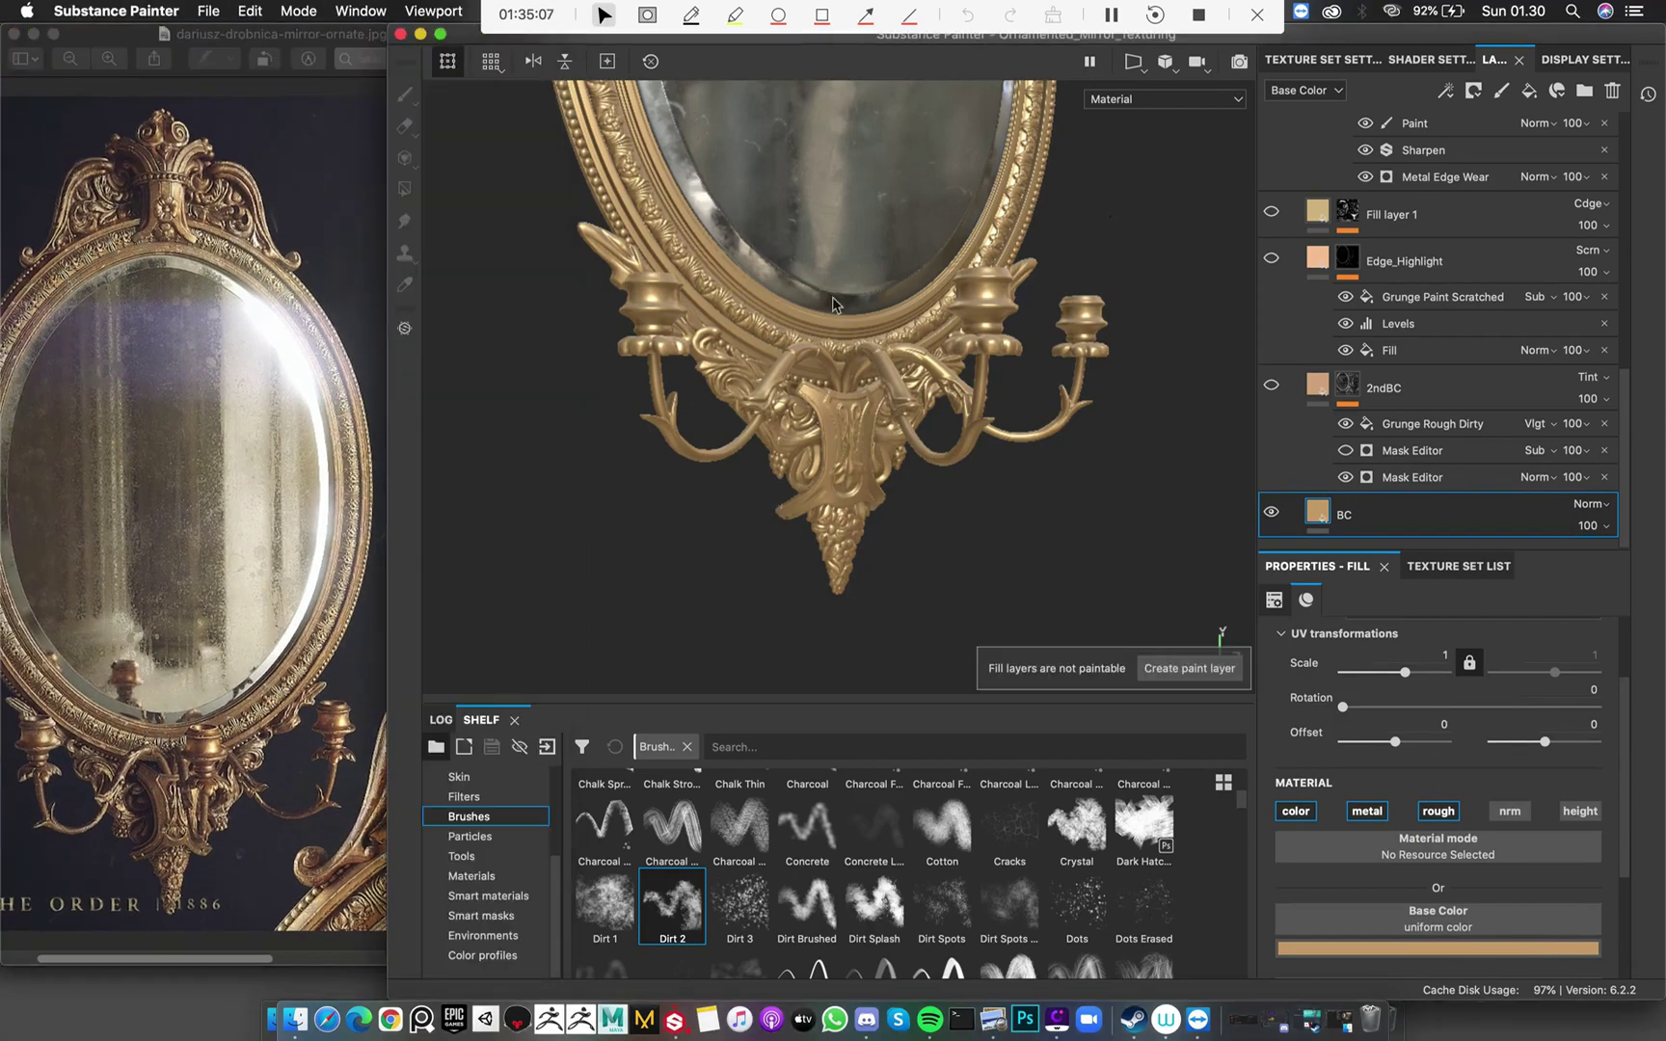
scroll(848, 271, "down", 10)
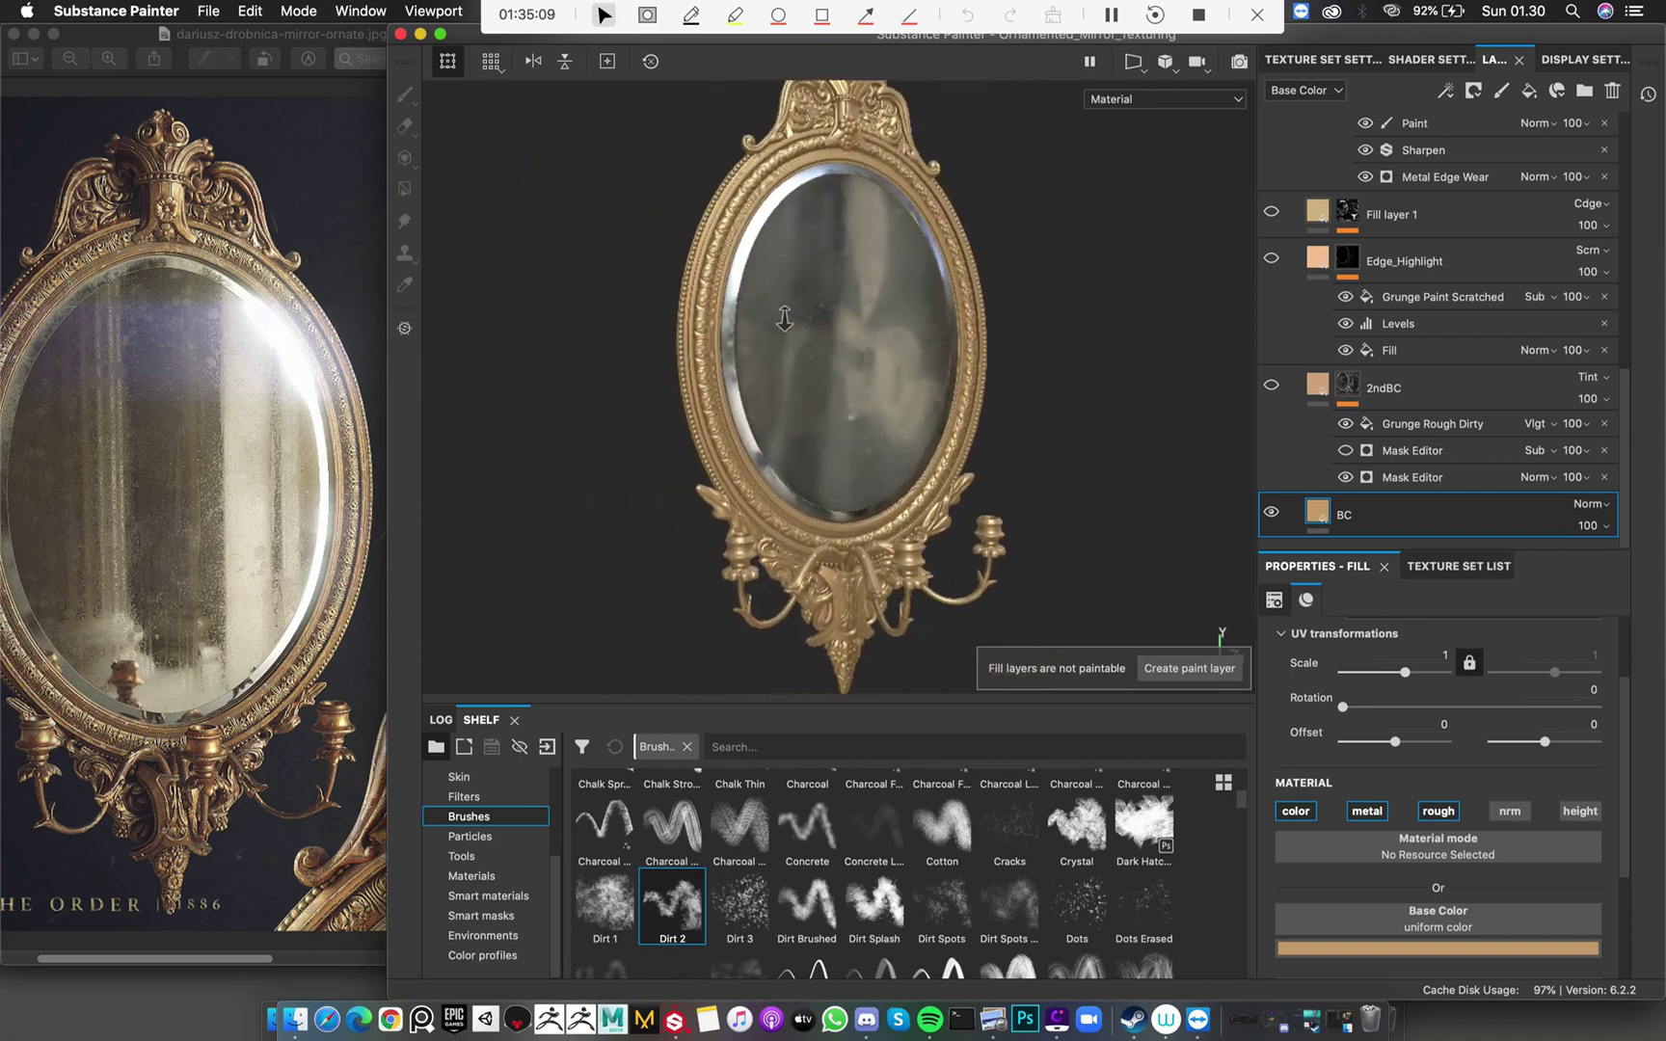
scroll(890, 388, "up", 3)
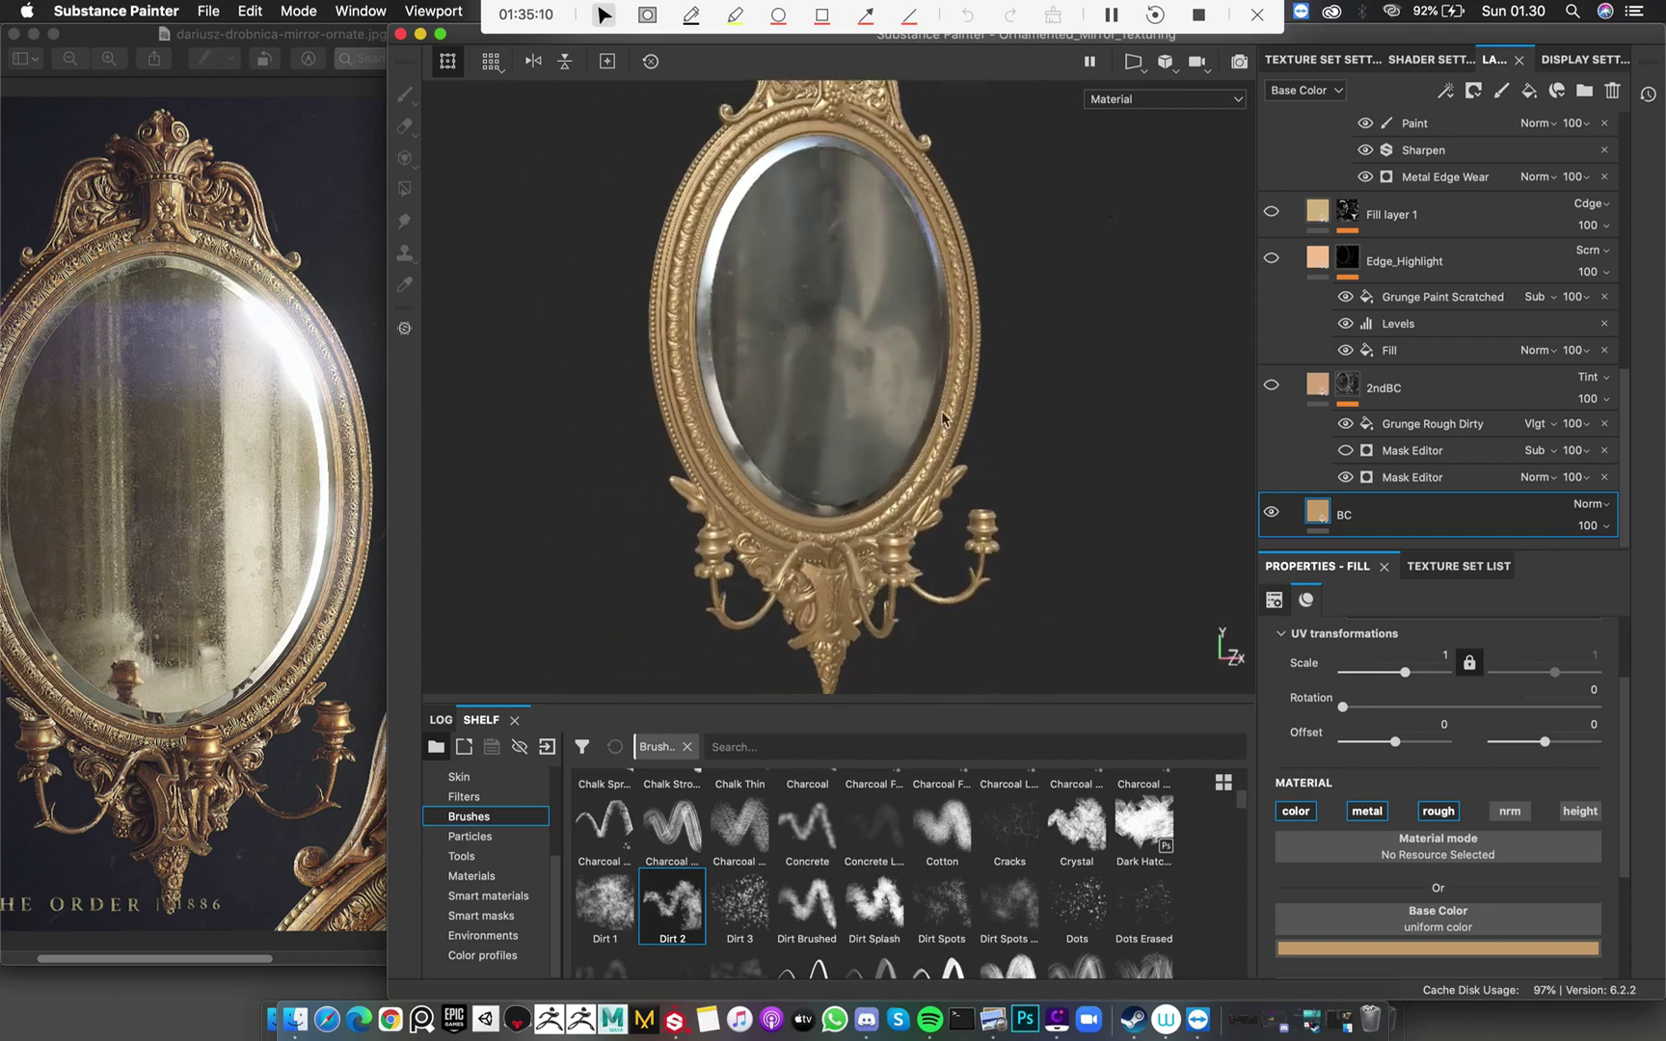
Show the 2ndBC layer, toggling it off and on to compare its tint on the frame's lower ornaments
left_click(1270, 385)
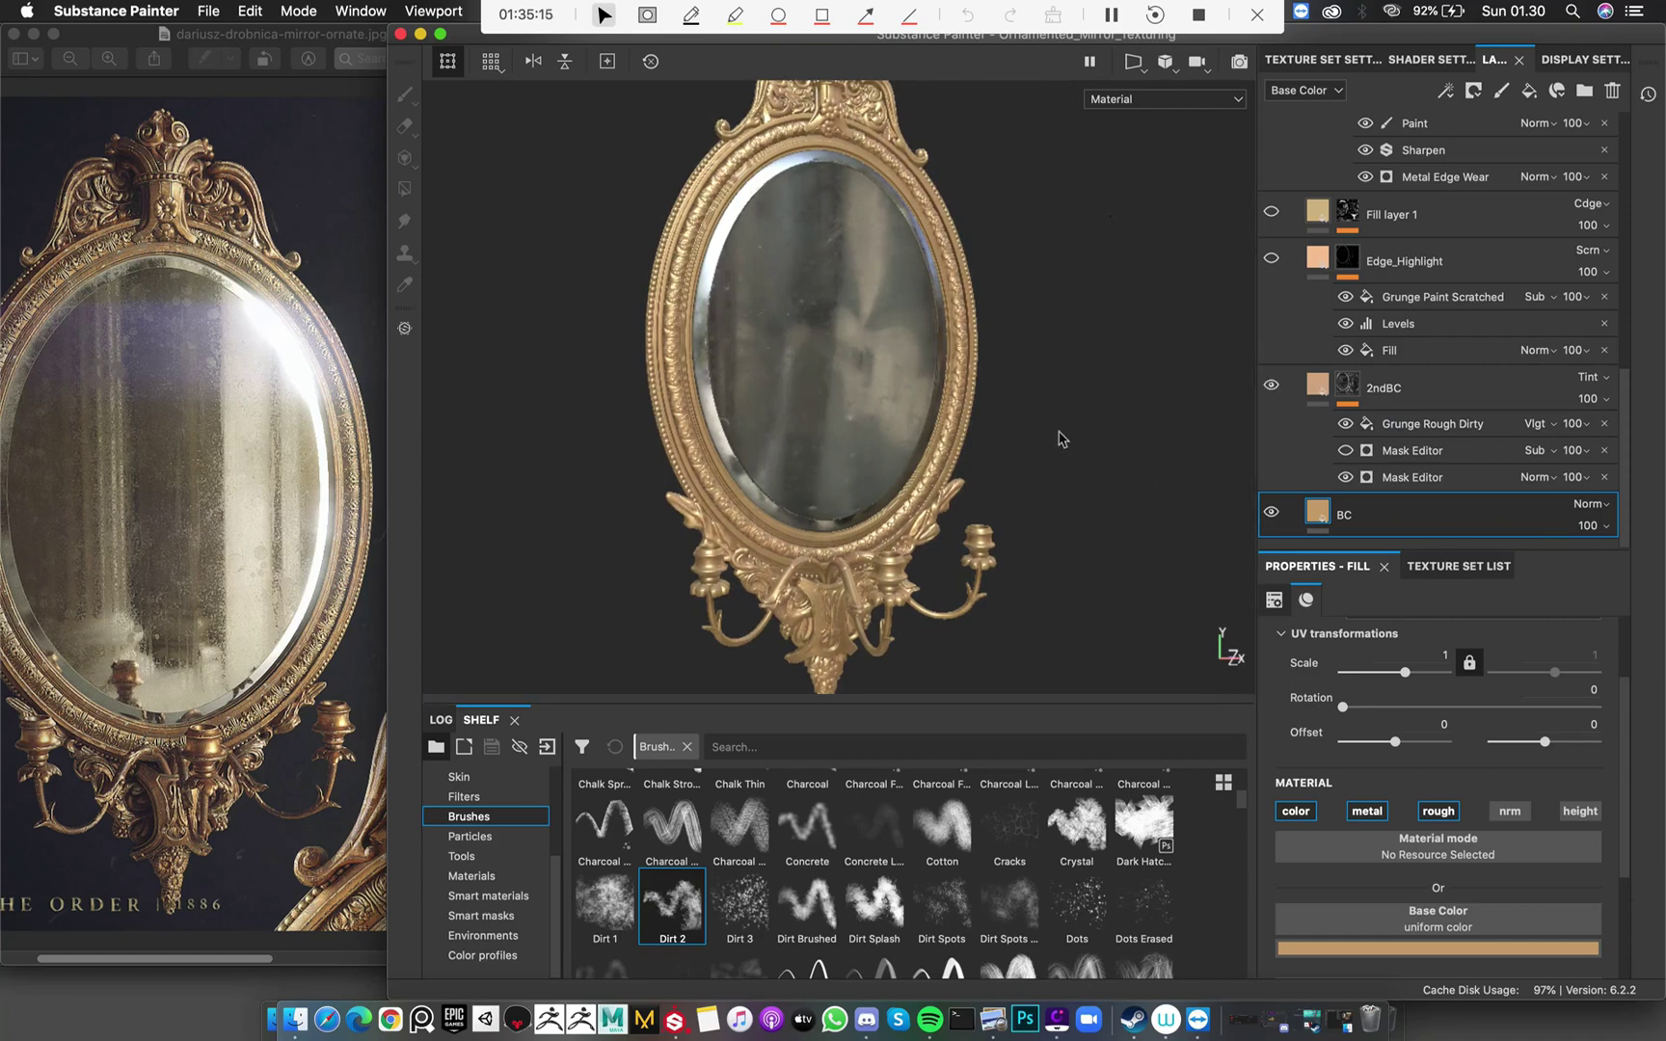
scroll(999, 443, "up", 5)
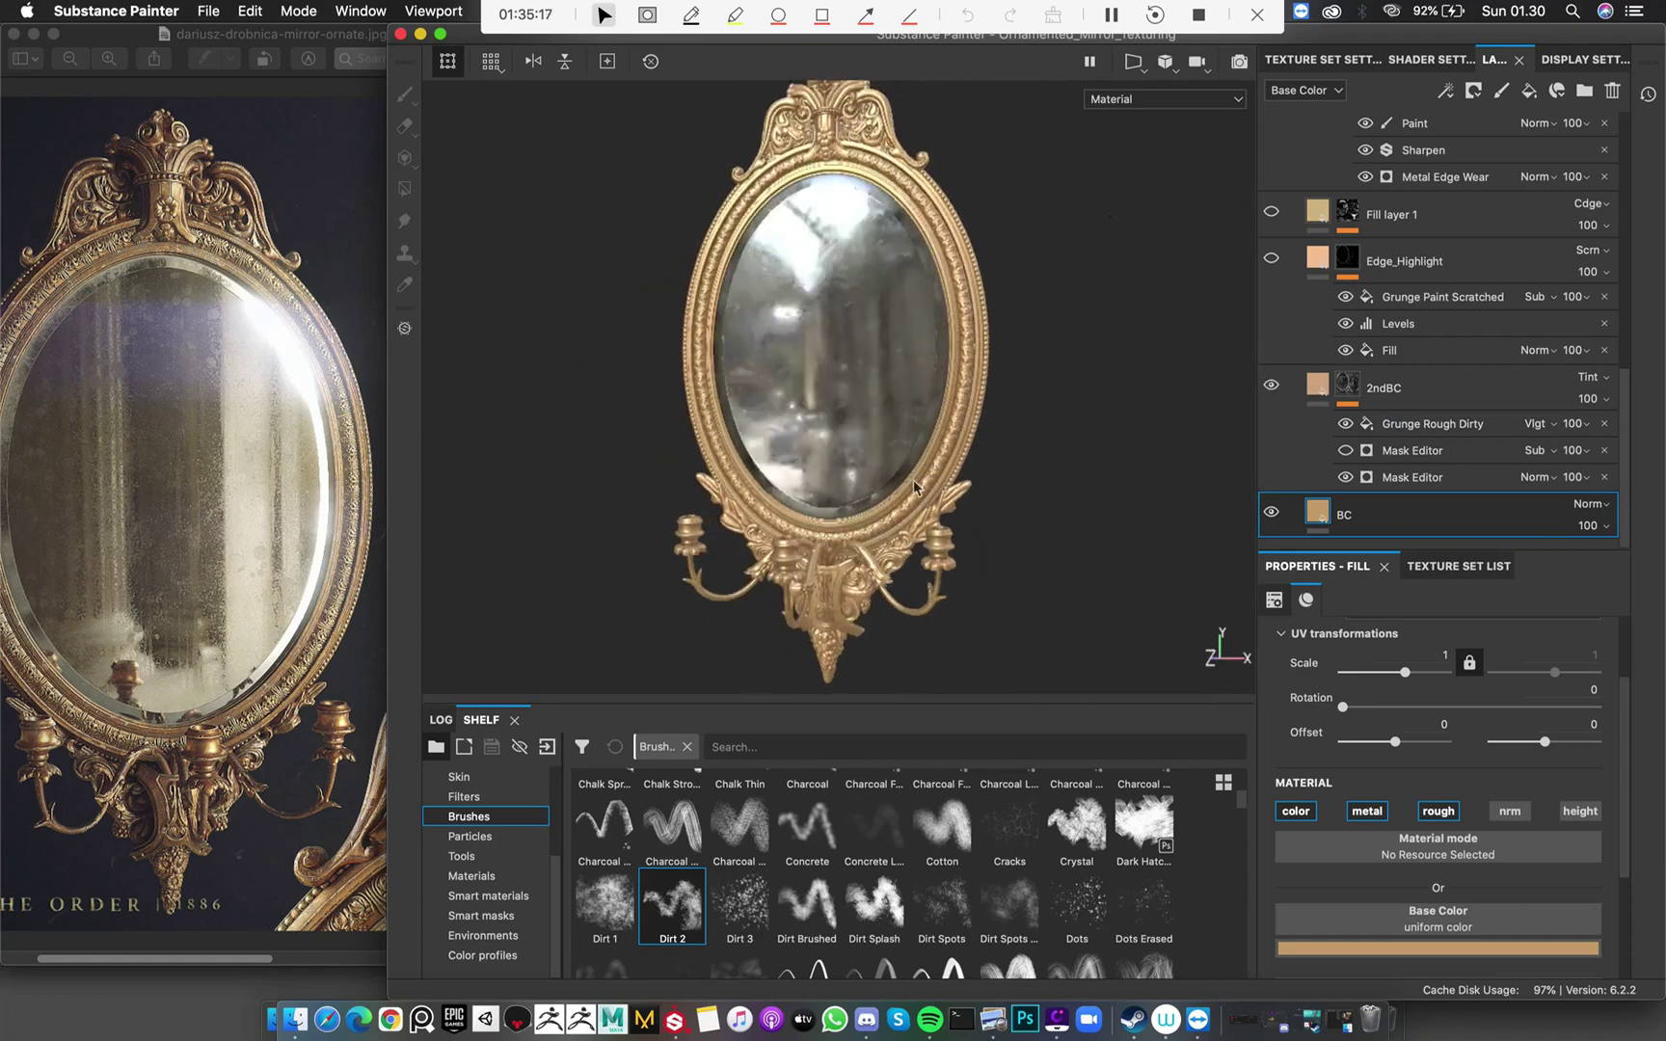
left_click_drag(868, 511, 813, 451, "alt")
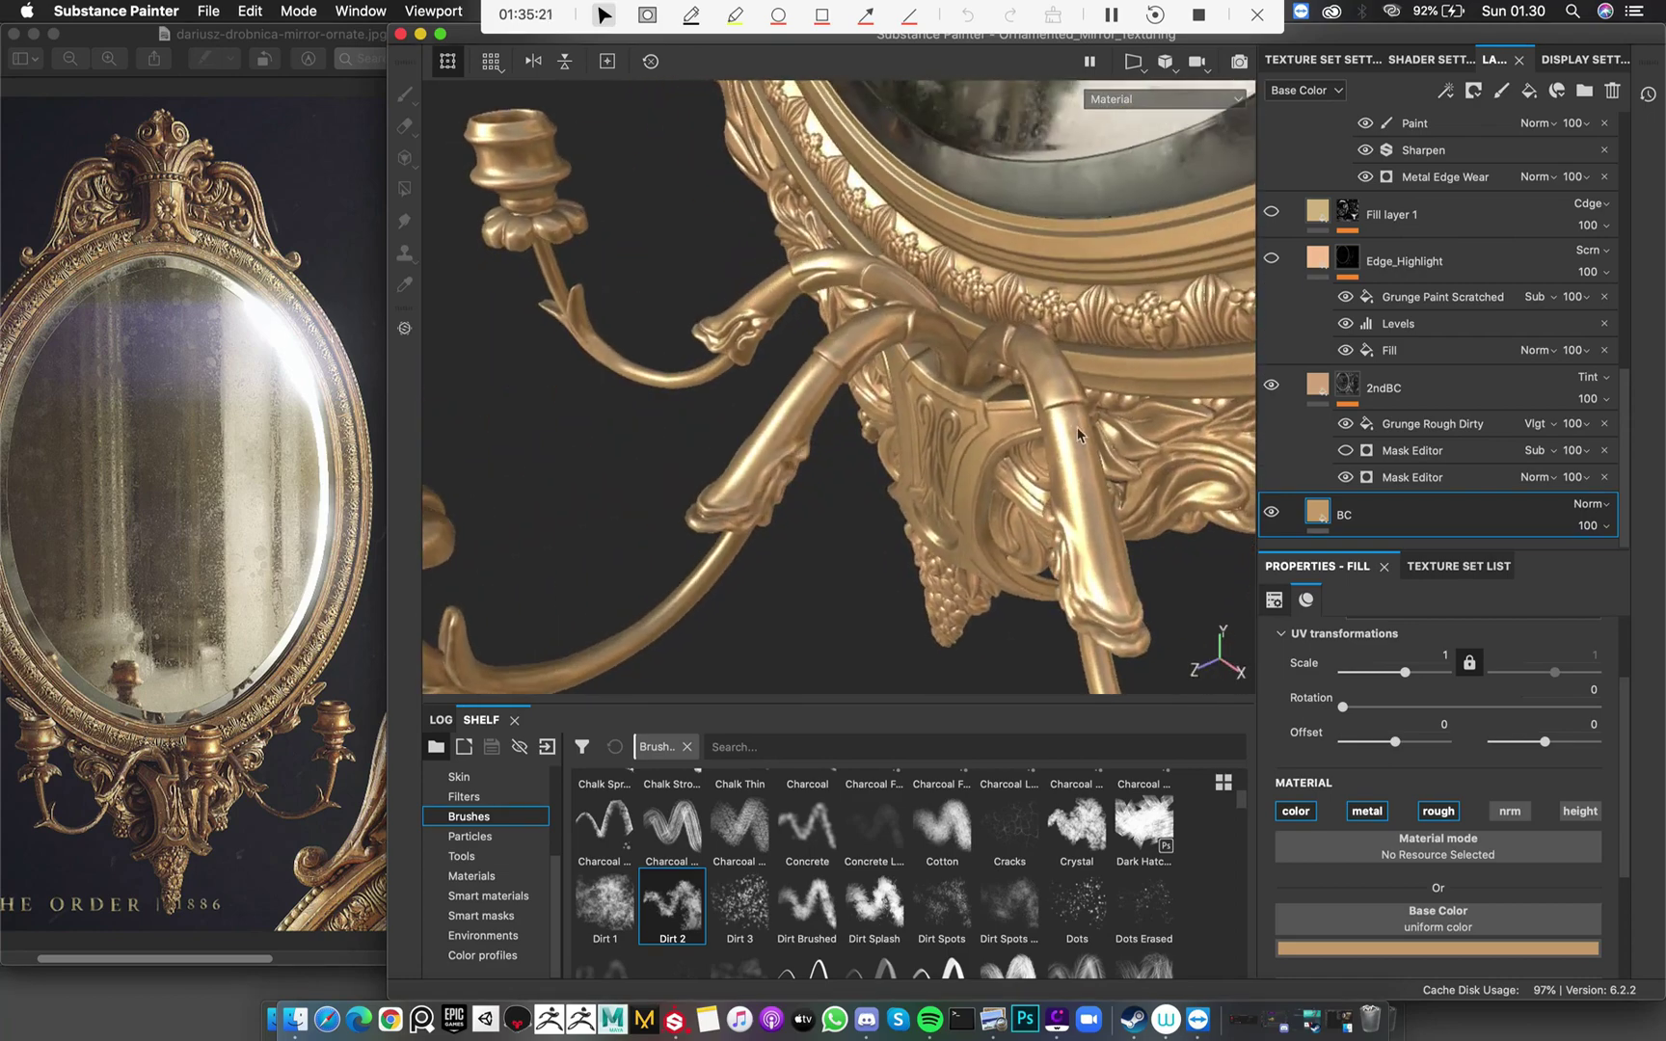
left_click_drag(1082, 435, 1254, 423, "alt")
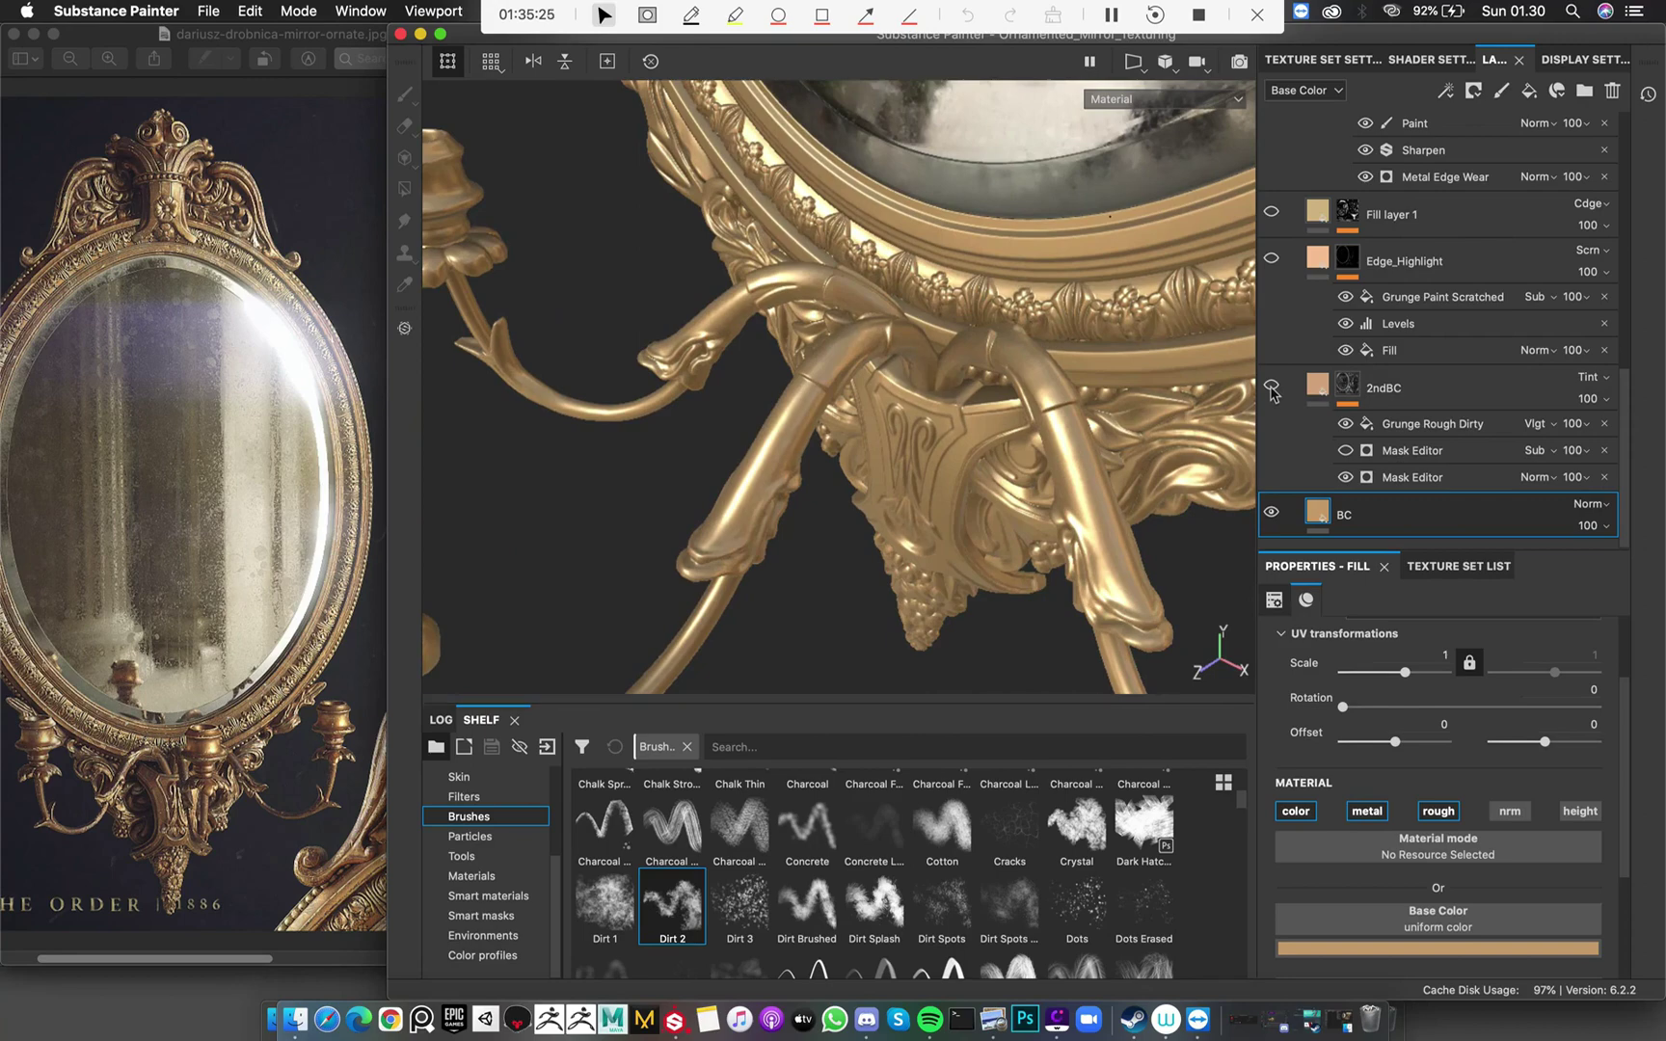
left_click(1273, 386)
left_click_drag(1052, 459, 1008, 433, "alt")
scroll(1008, 433, "down", 5)
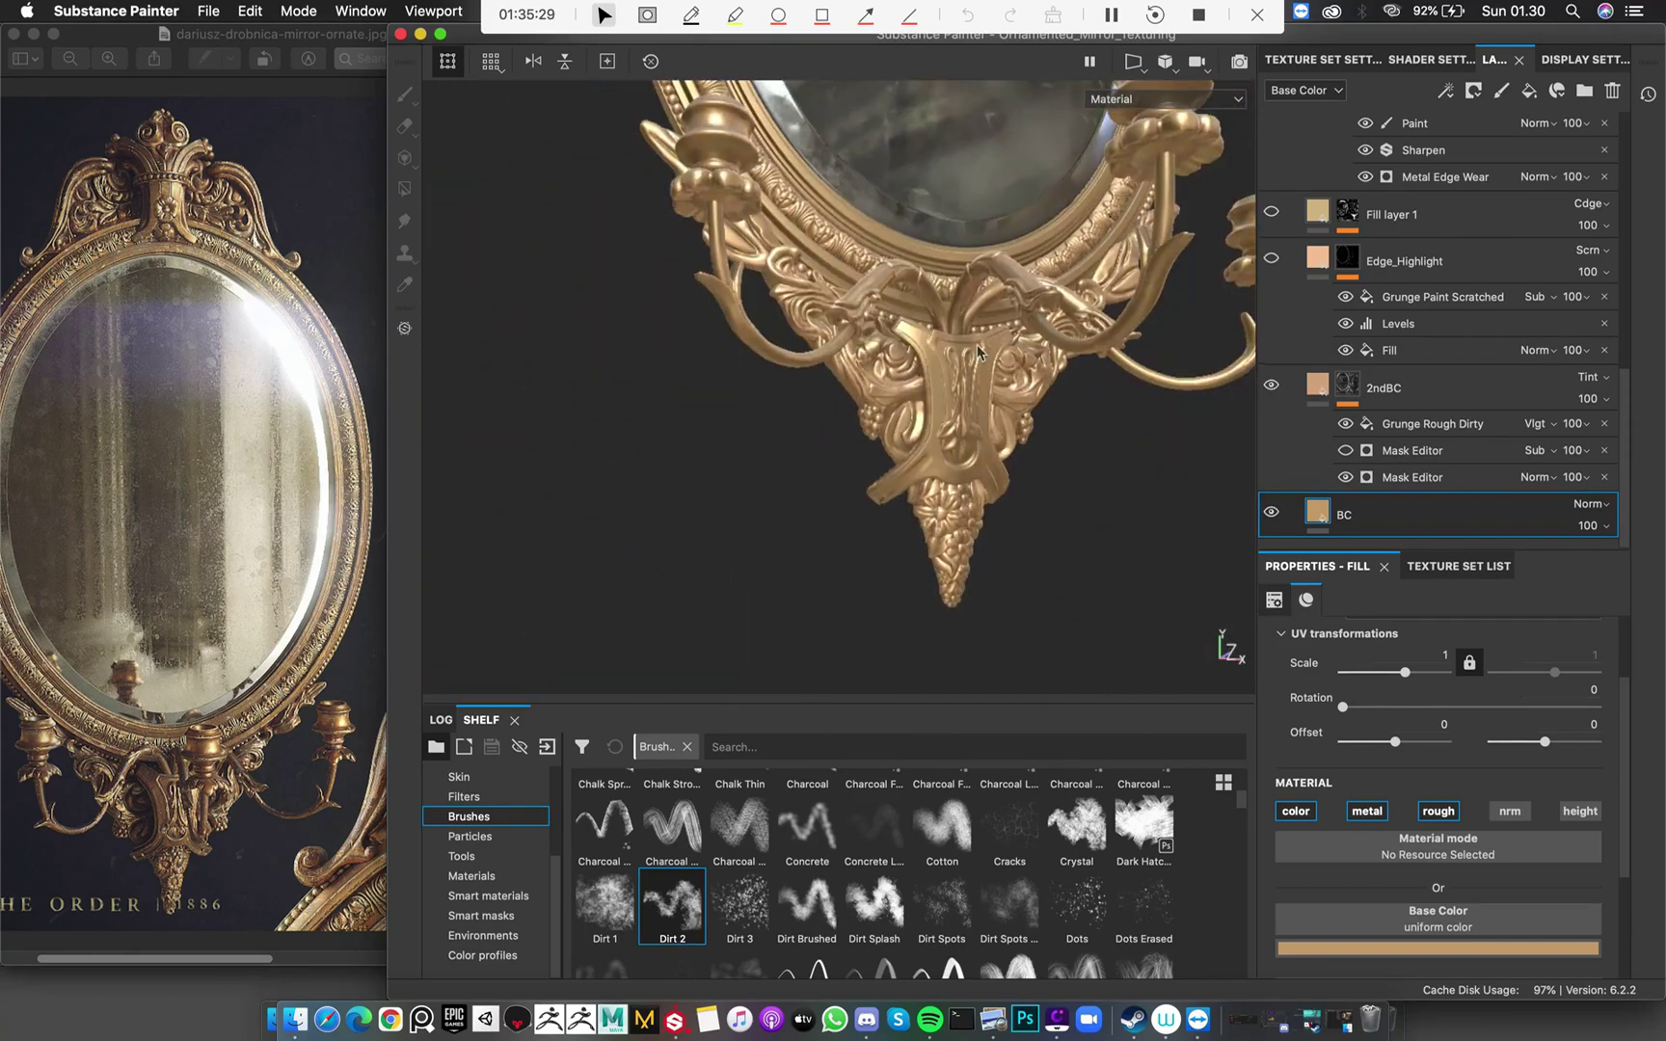
scroll(730, 416, "up", 2)
left_click_drag(729, 416, 873, 376, "alt")
scroll(868, 376, "up", 5)
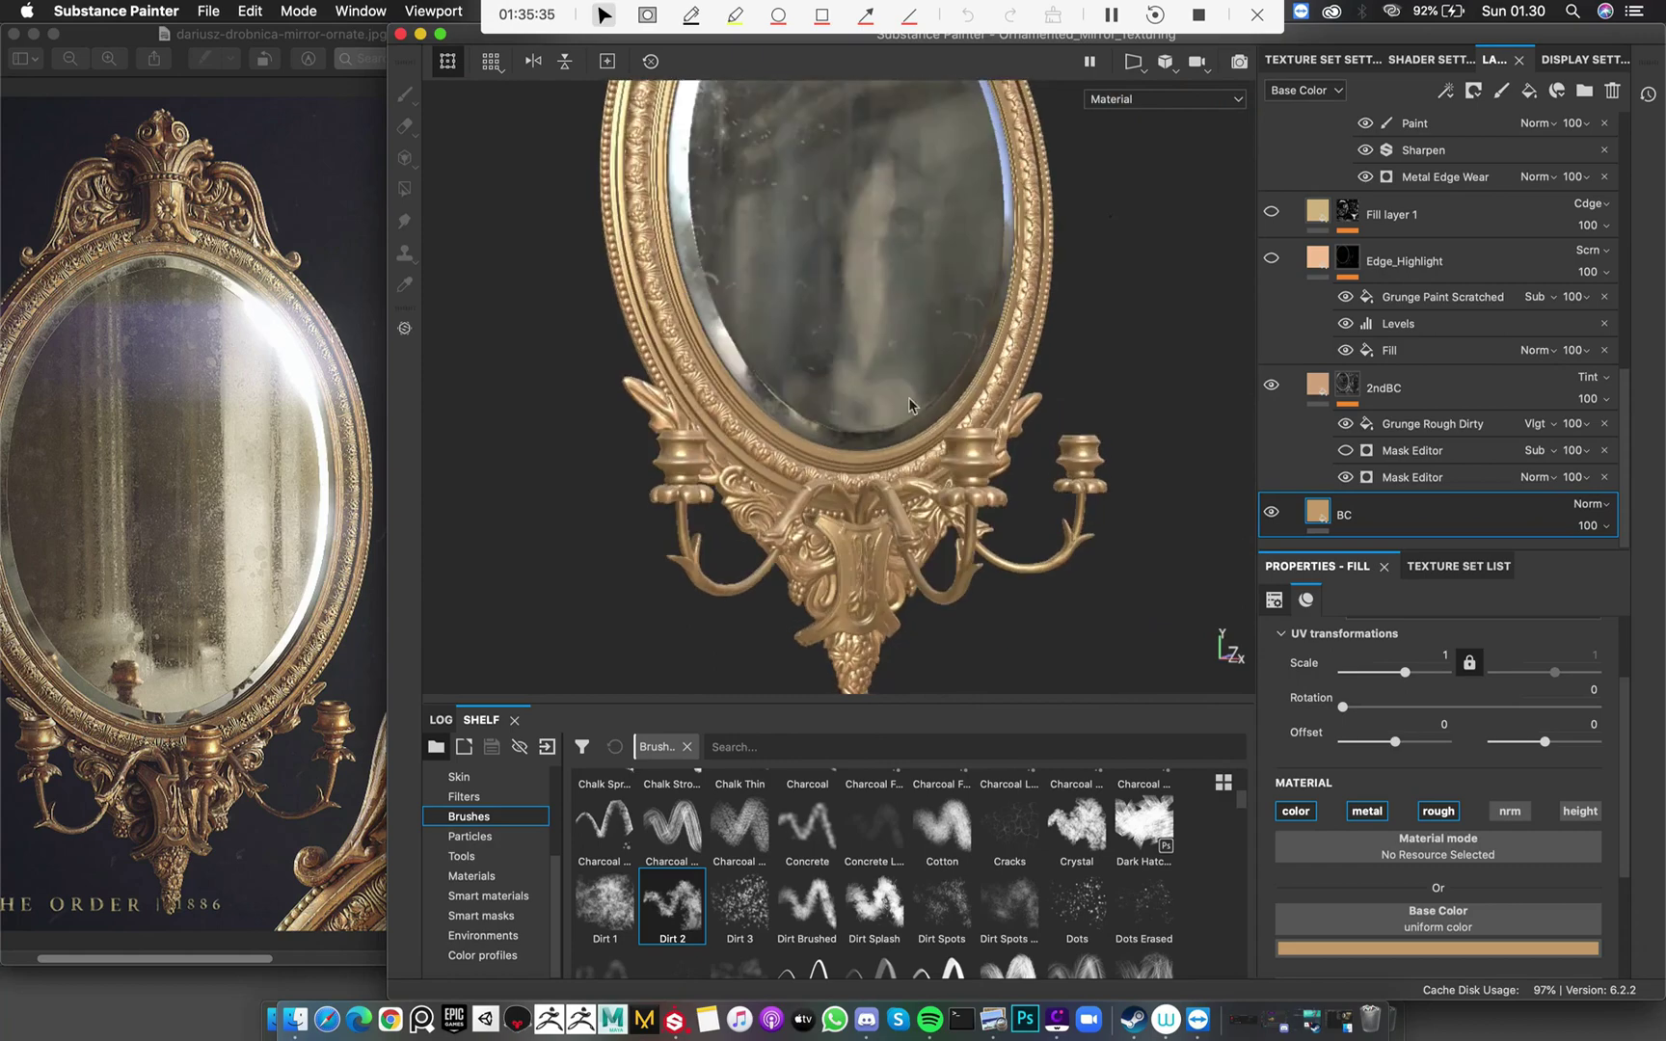
scroll(844, 352, "up", 2)
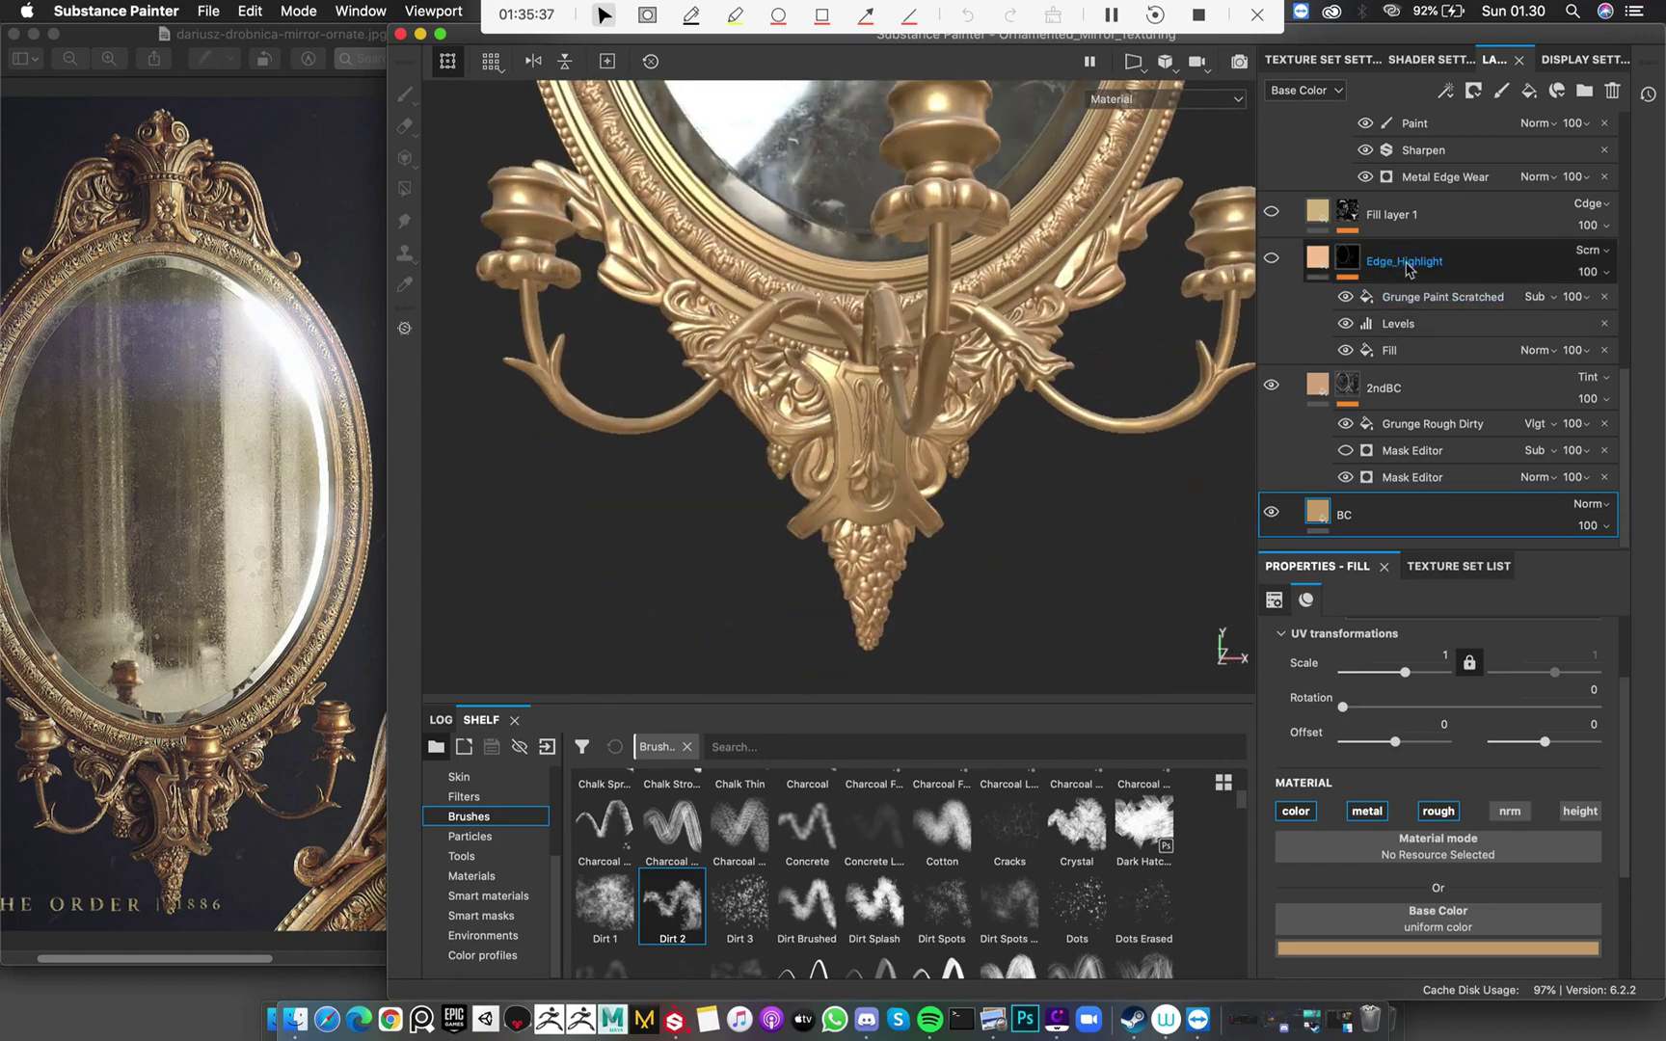
Show the Edge_Highlight layer and inspect the Fill and Levels effects in its mask
left_click_drag(713, 413, 853, 461, "alt")
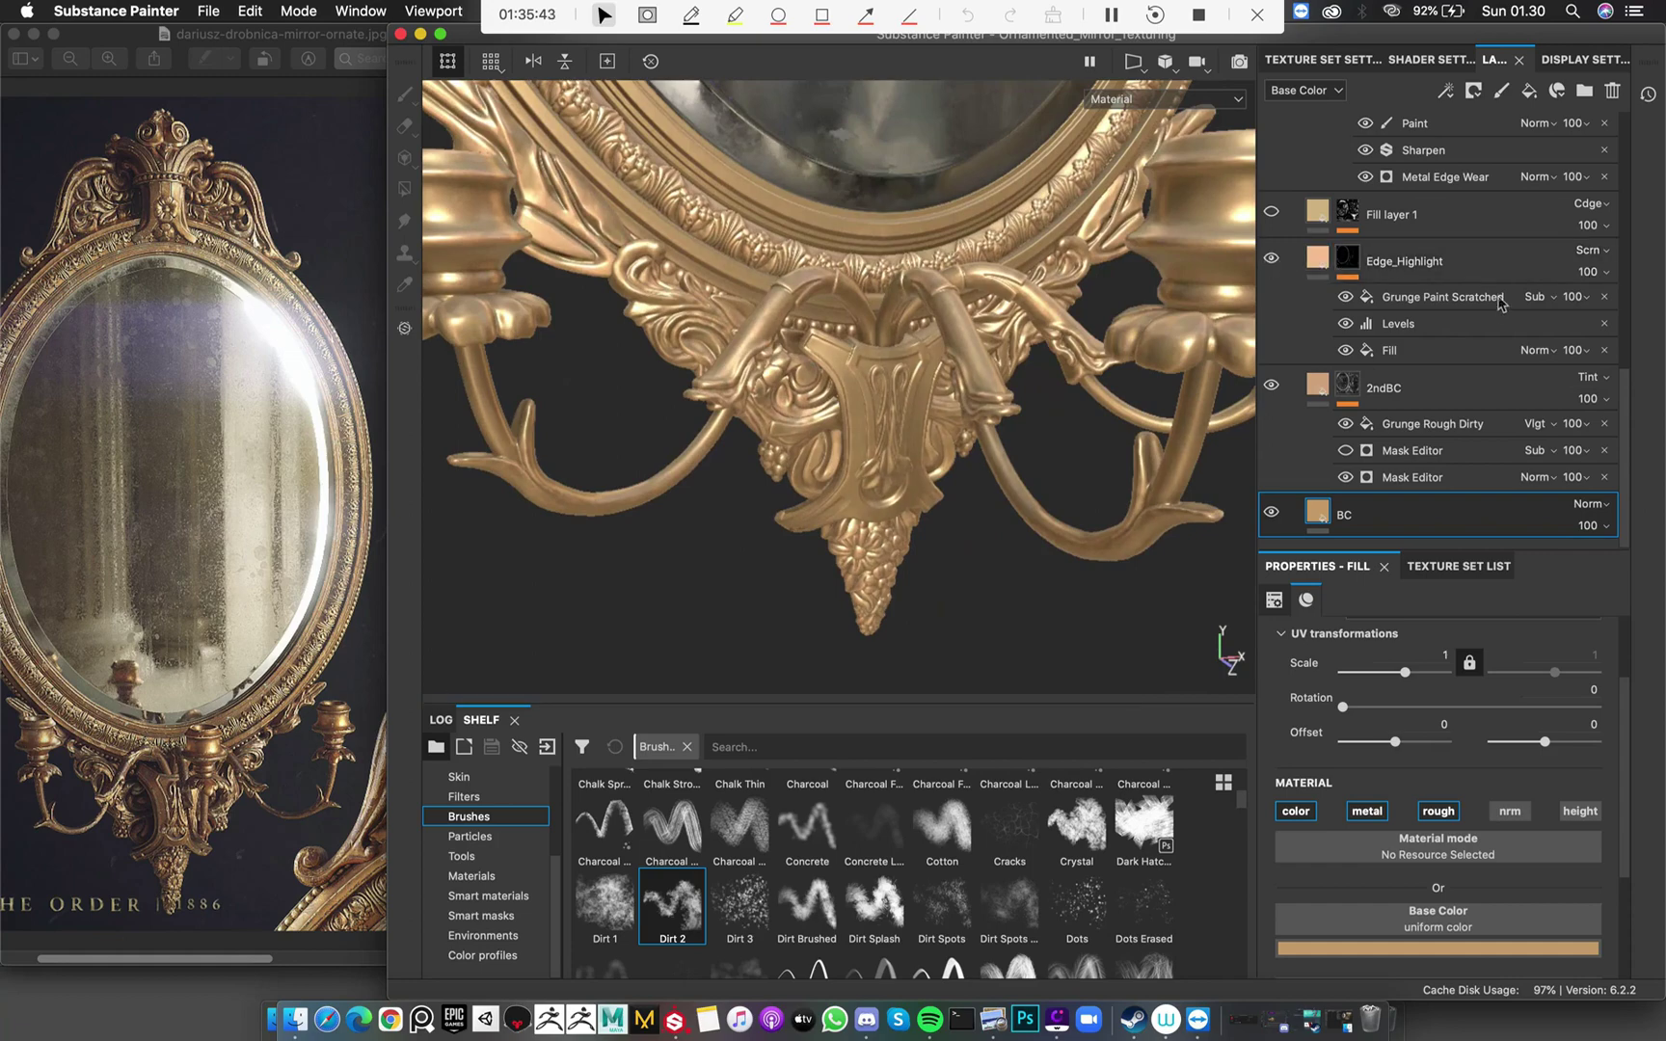
left_click(1446, 350)
left_click_drag(1157, 356, 848, 385, "alt")
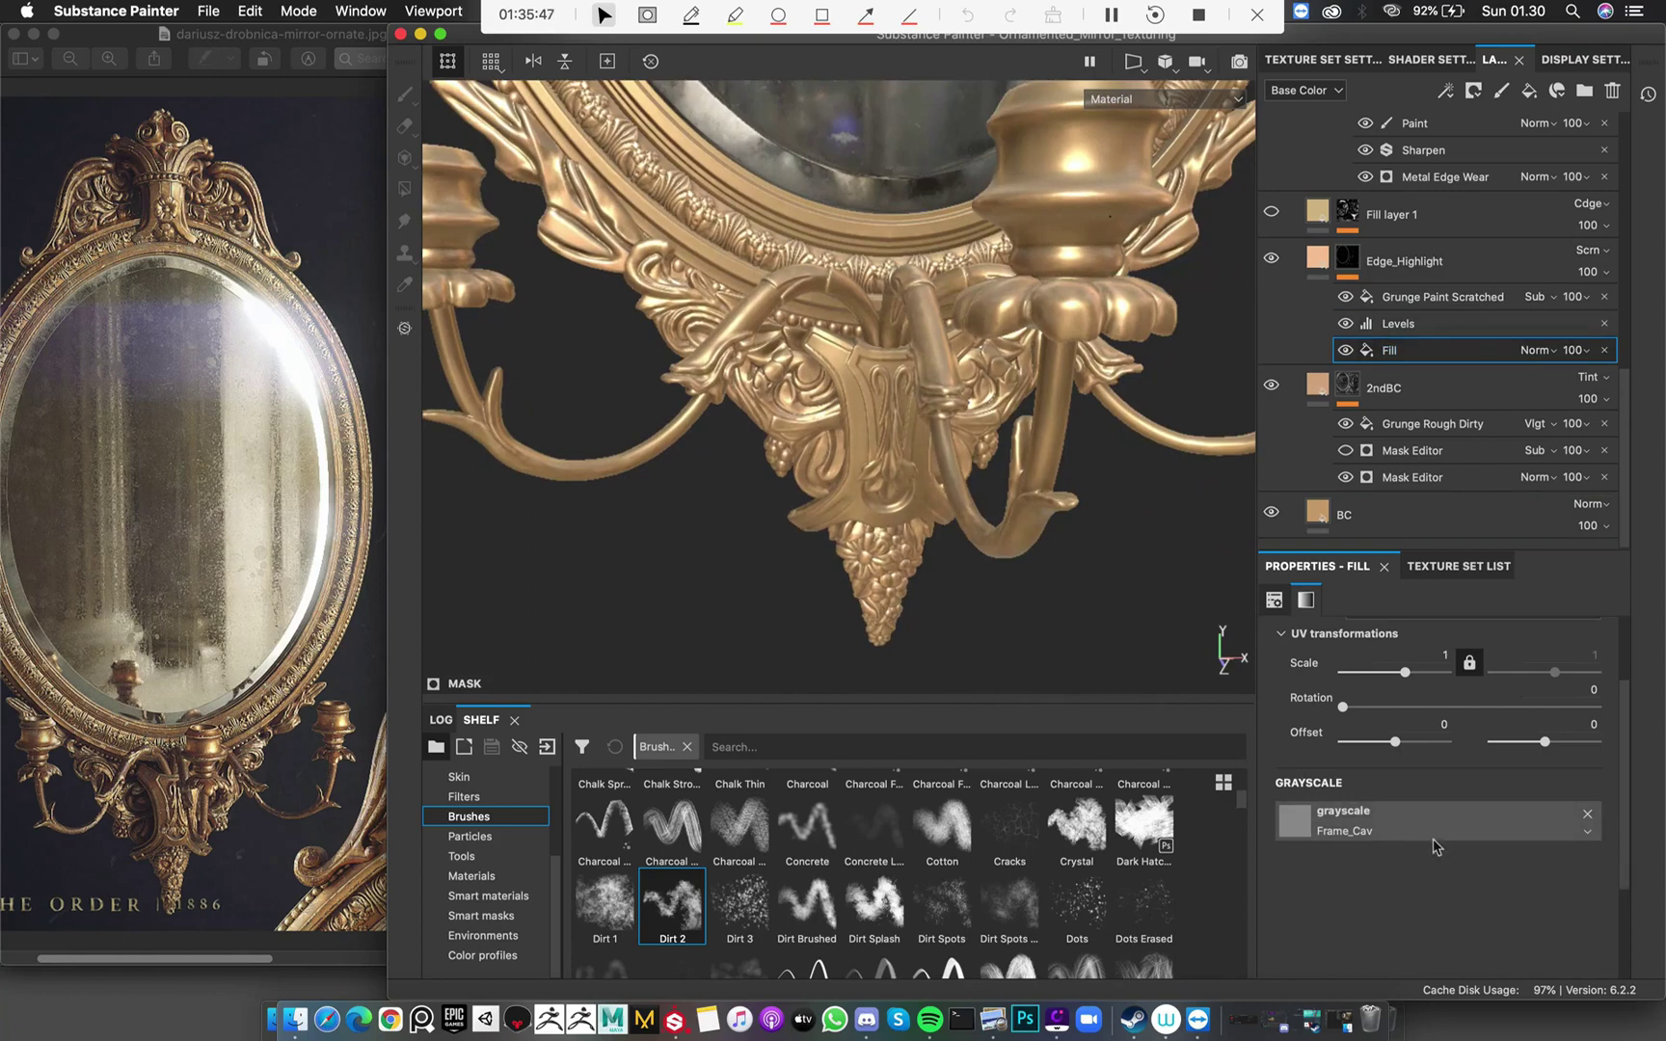
left_click(1437, 332)
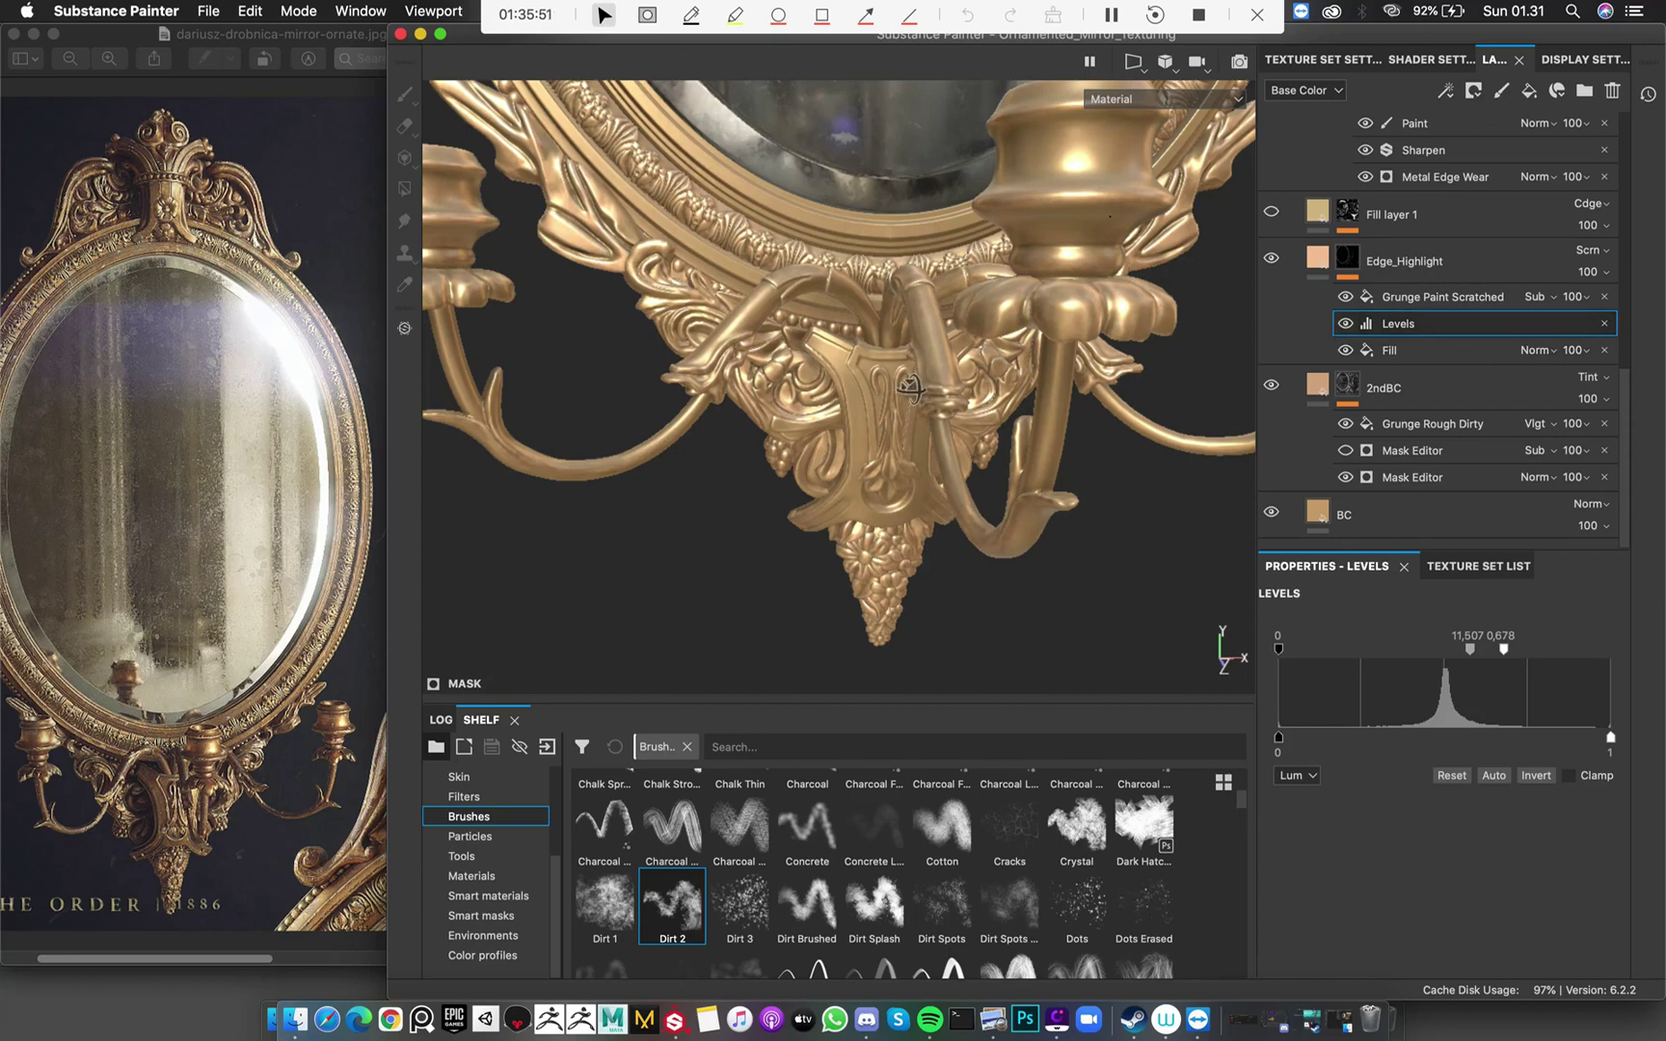
left_click_drag(910, 388, 954, 405, "alt")
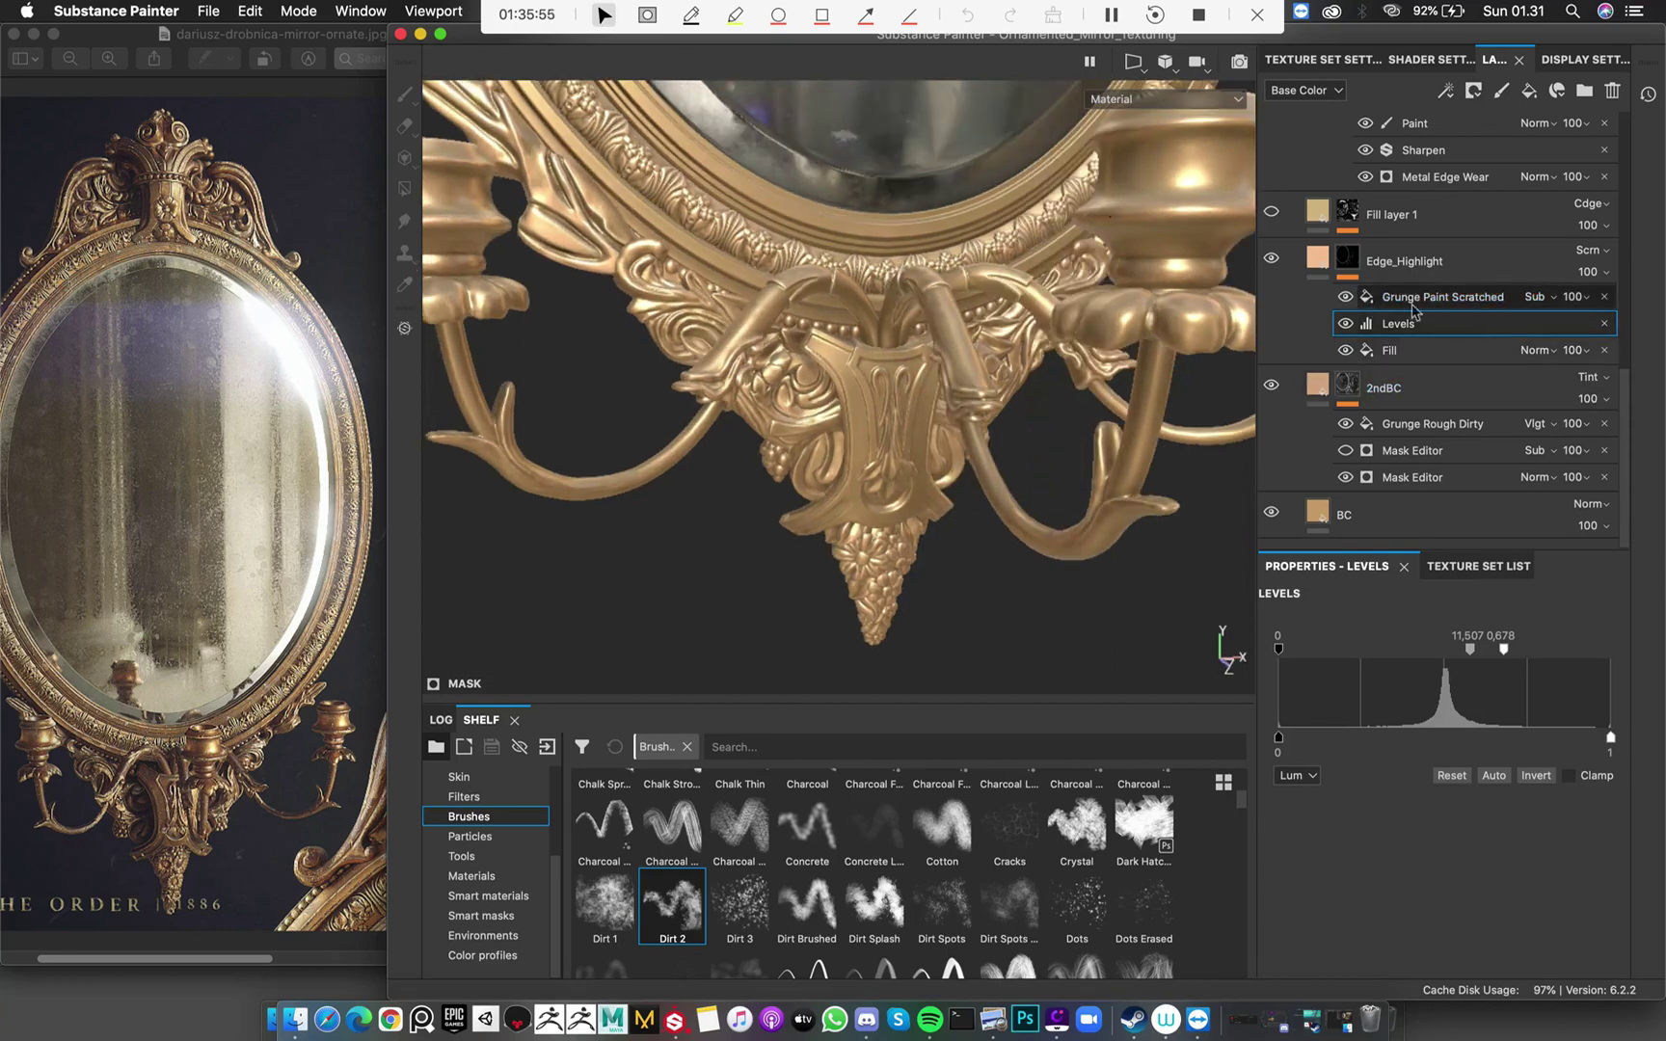
Examine the Edge_Highlight layer's mask in isolation on the lower ornaments, and return to its fill properties
left_click_drag(776, 287, 772, 318, "alt")
left_click(1347, 258, "alt")
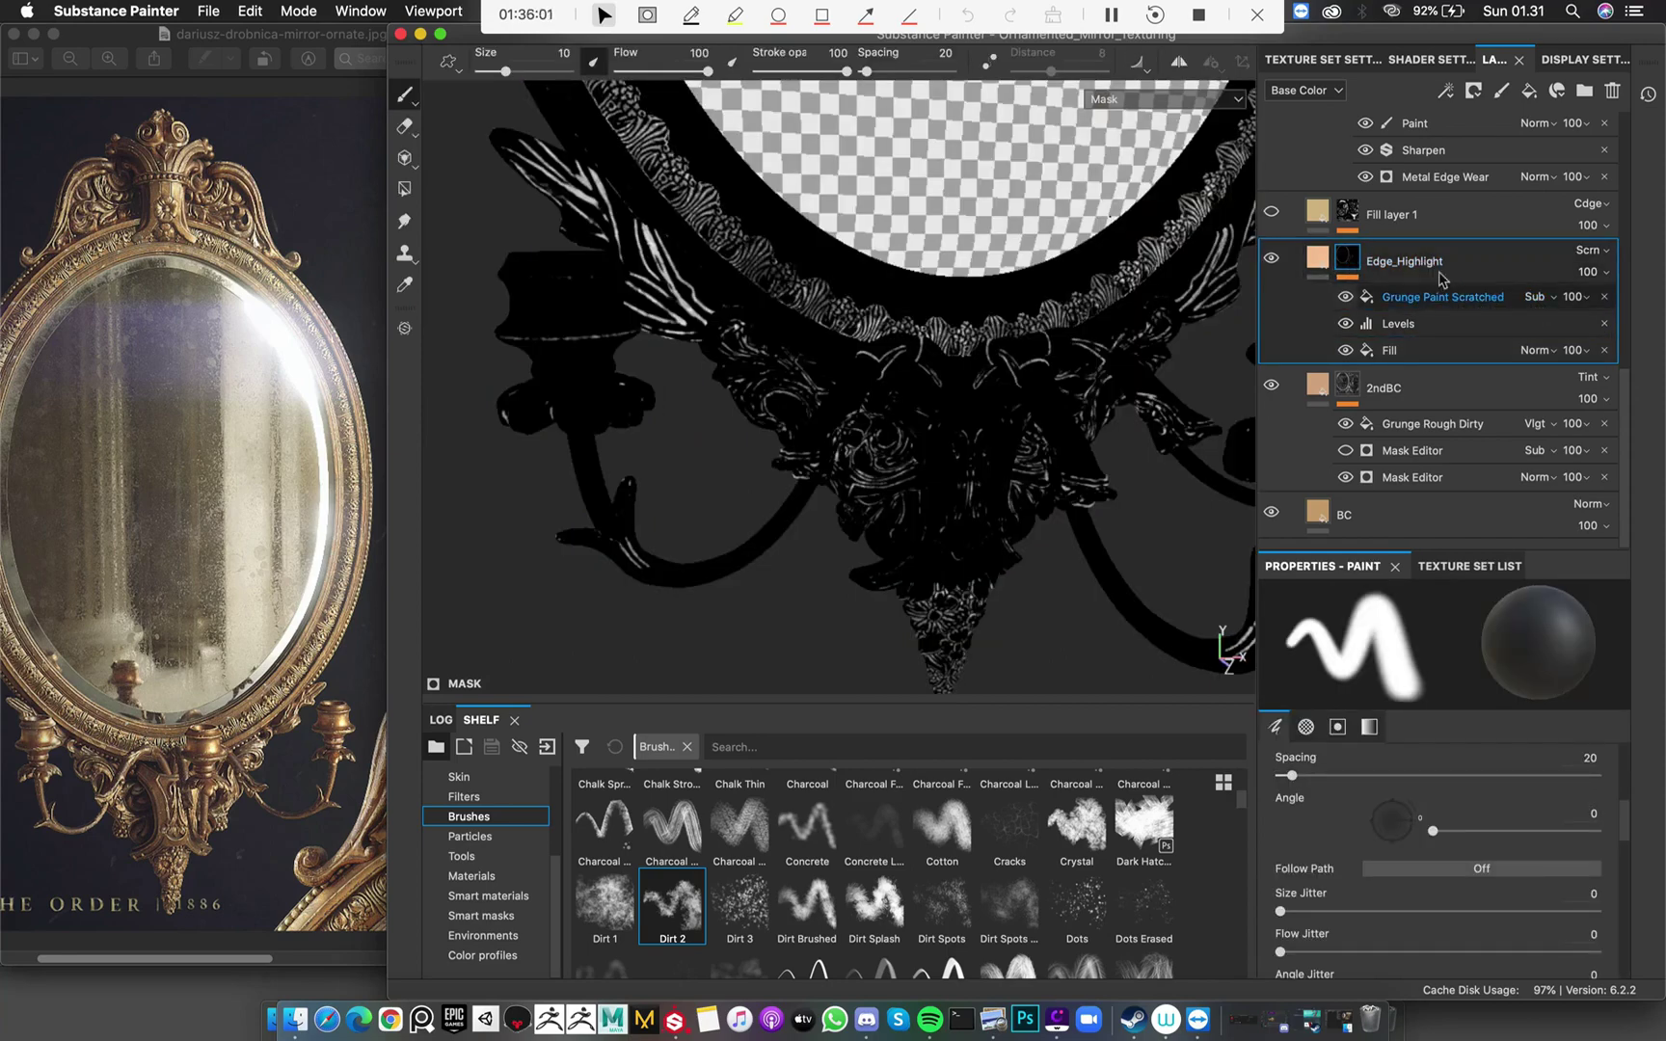
left_click(1317, 259)
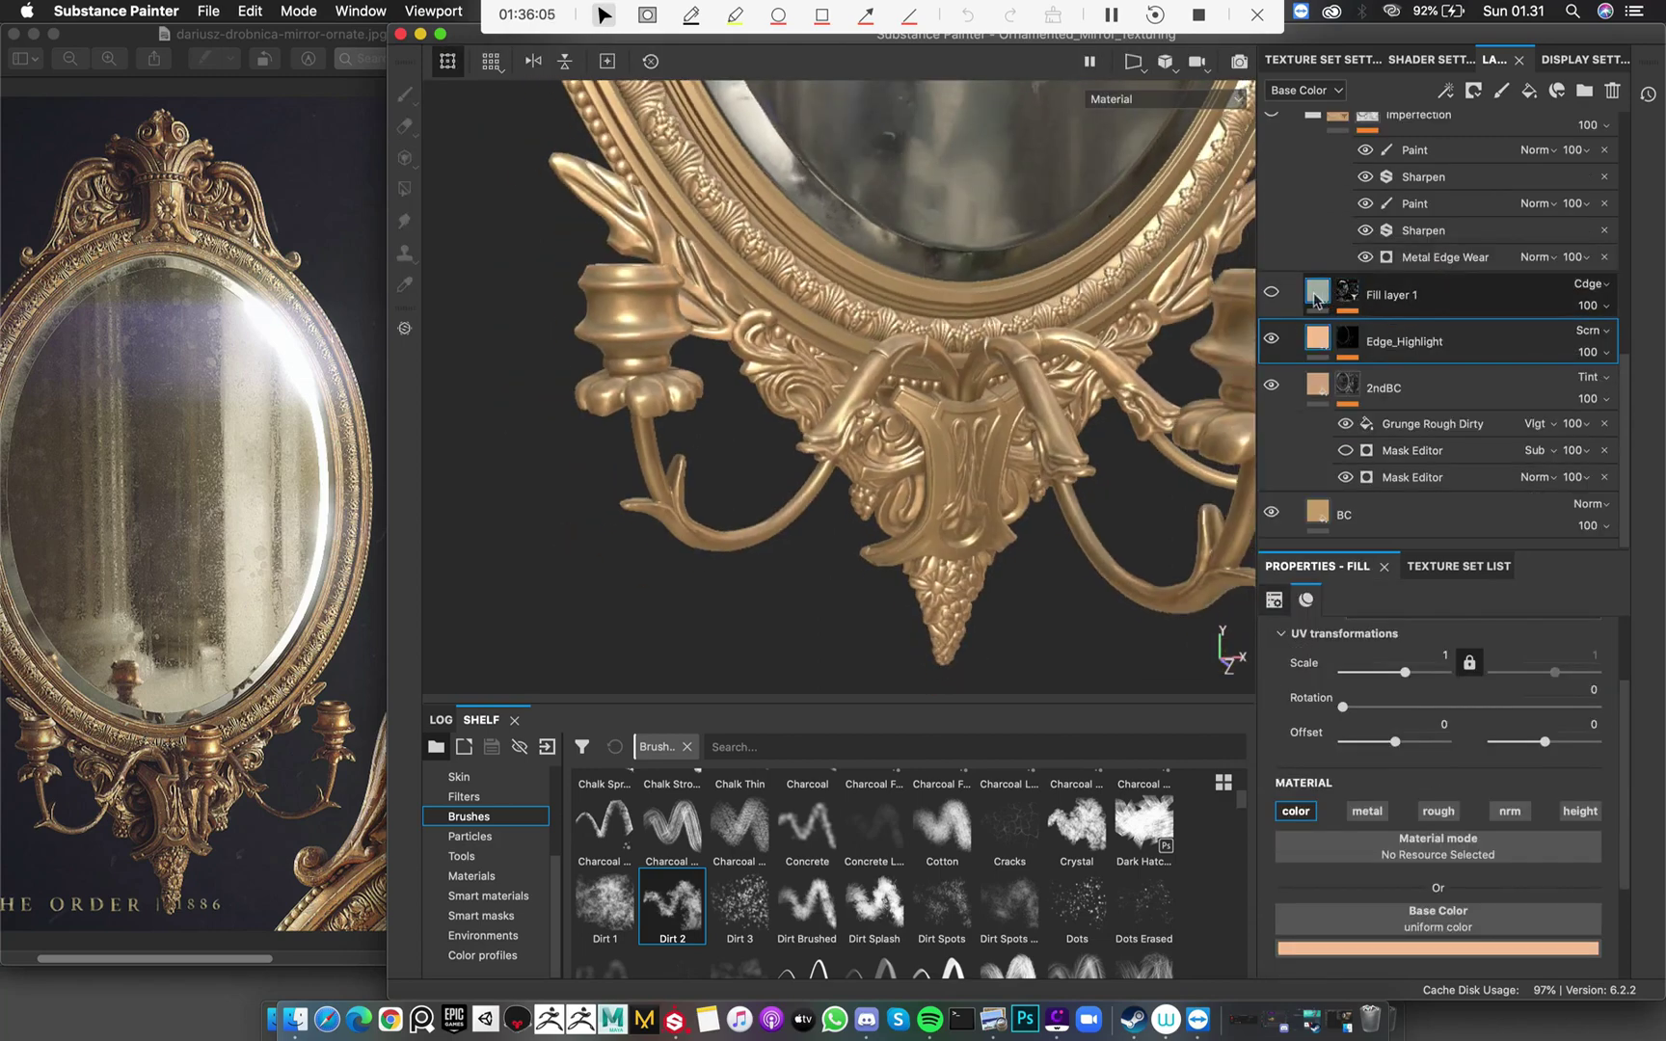
Inspect Fill layer 1's mask in isolation around the frame's lower ornaments, and view its base colour fill
left_click(1347, 292)
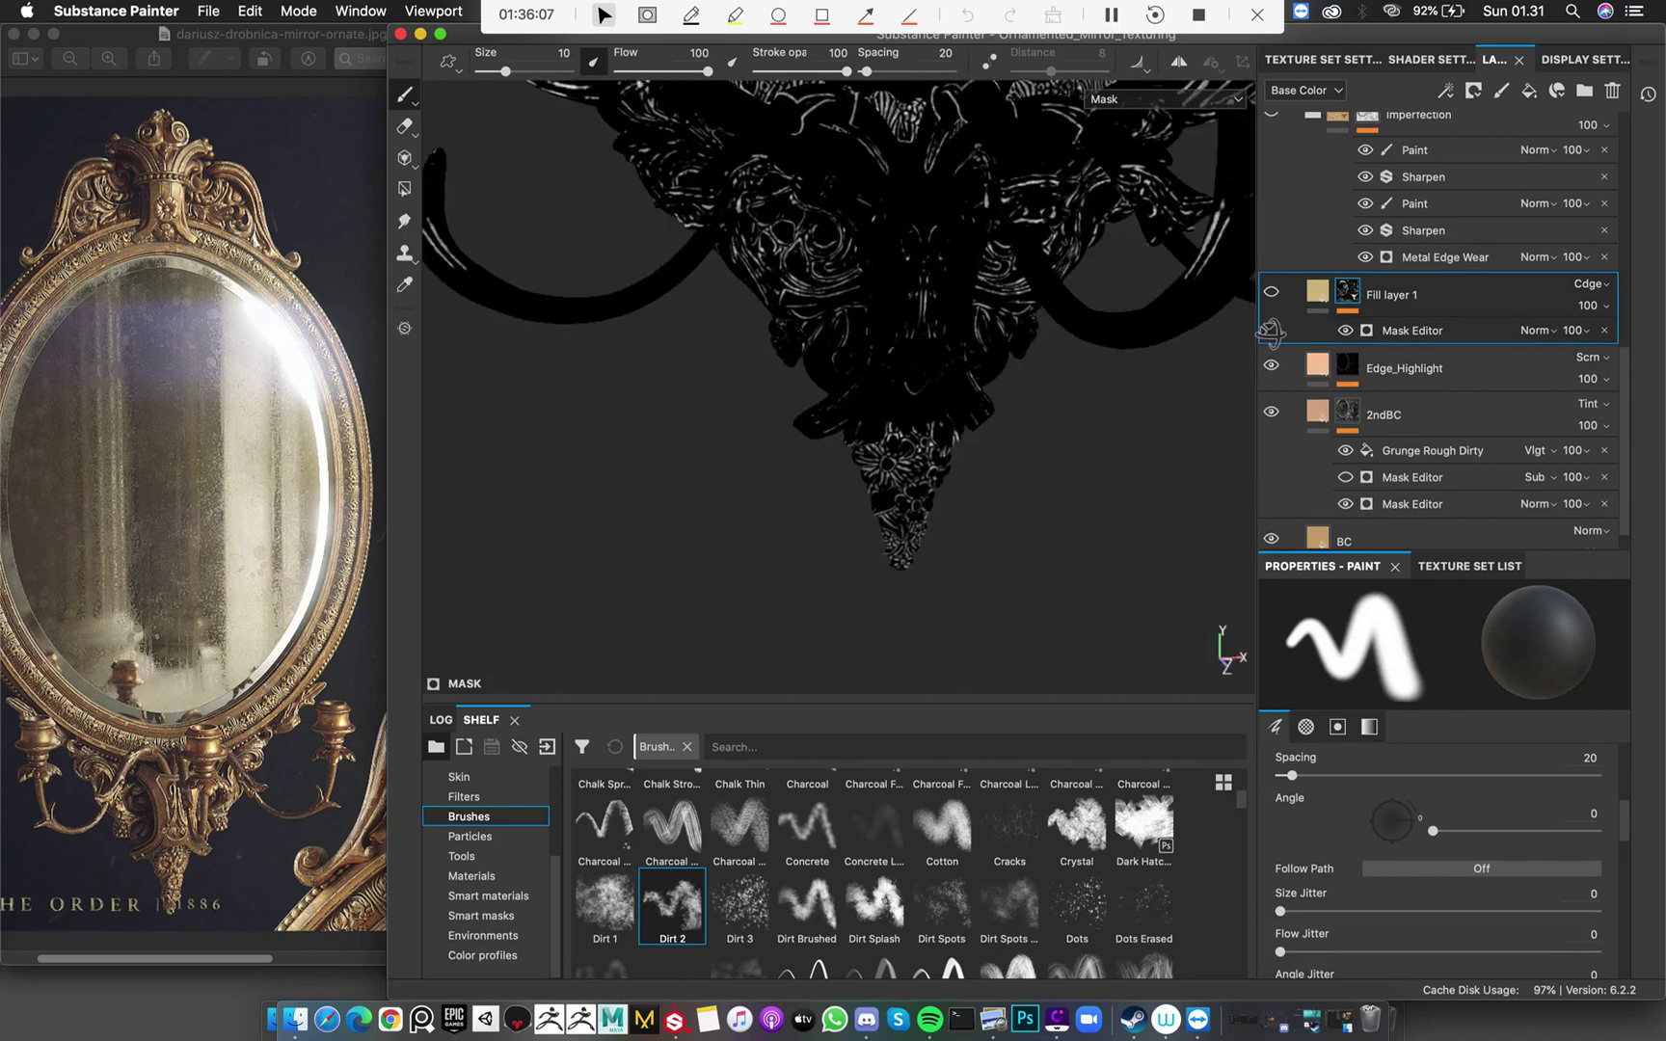
left_click_drag(1272, 334, 1340, 315, "alt")
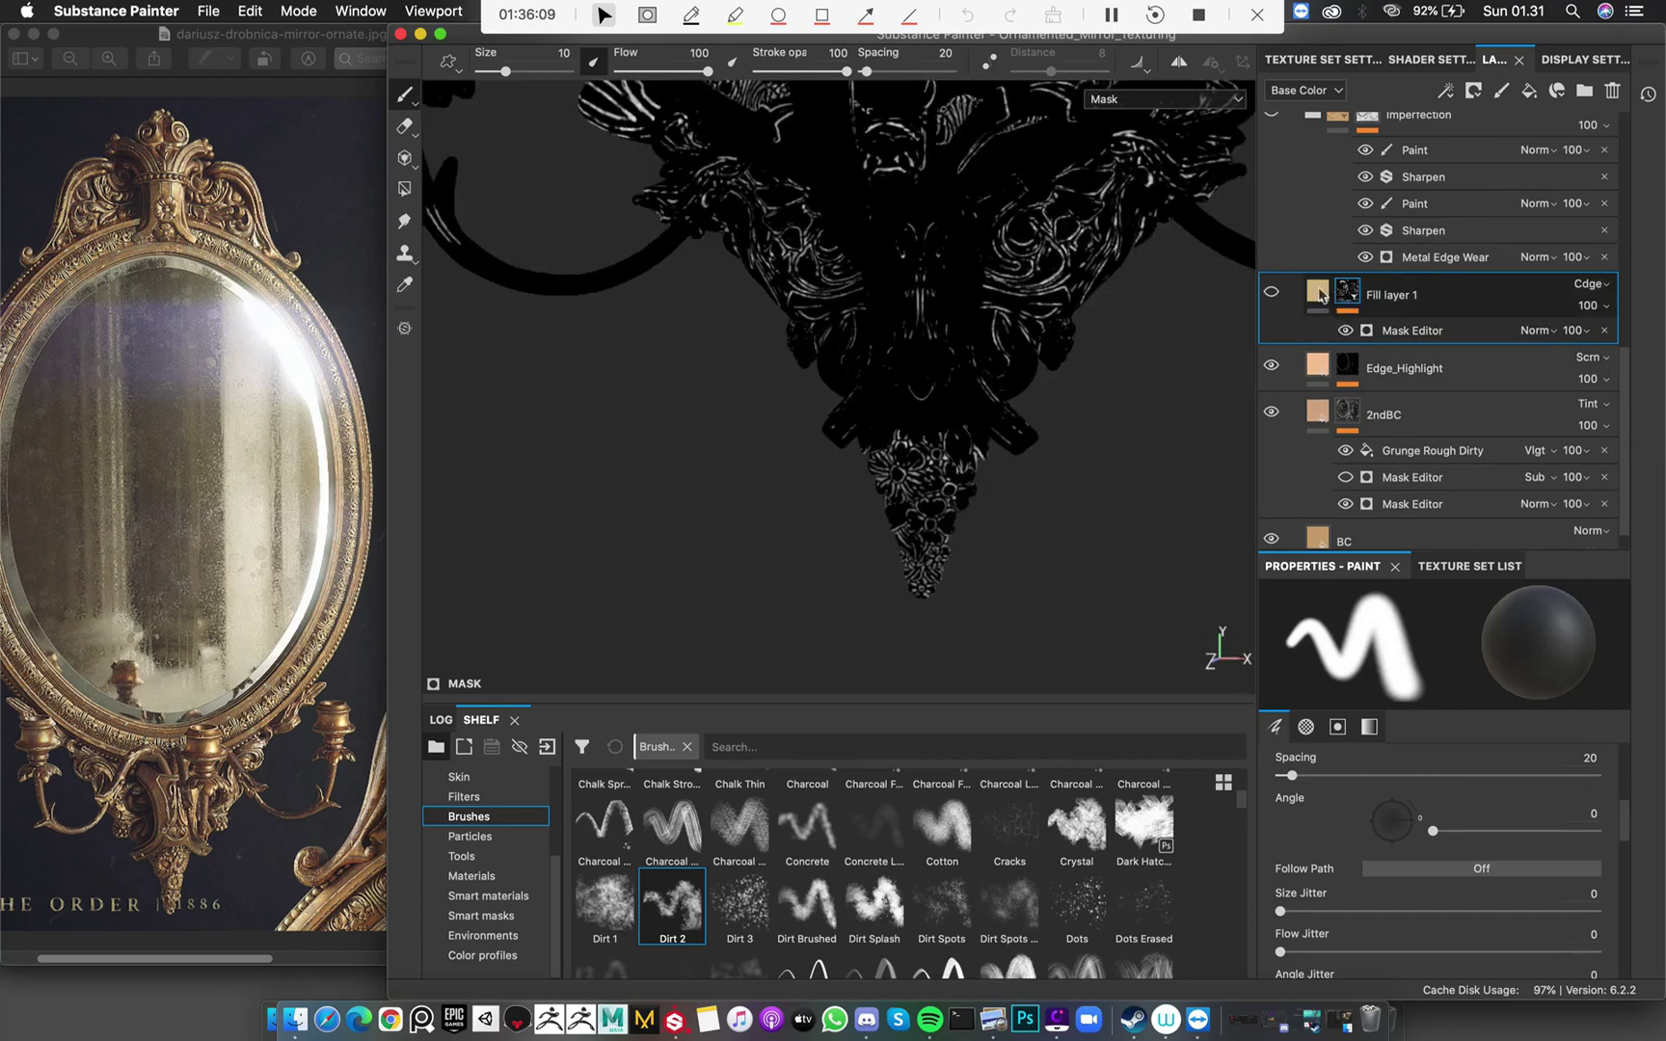
left_click(1320, 293)
left_click(1347, 294)
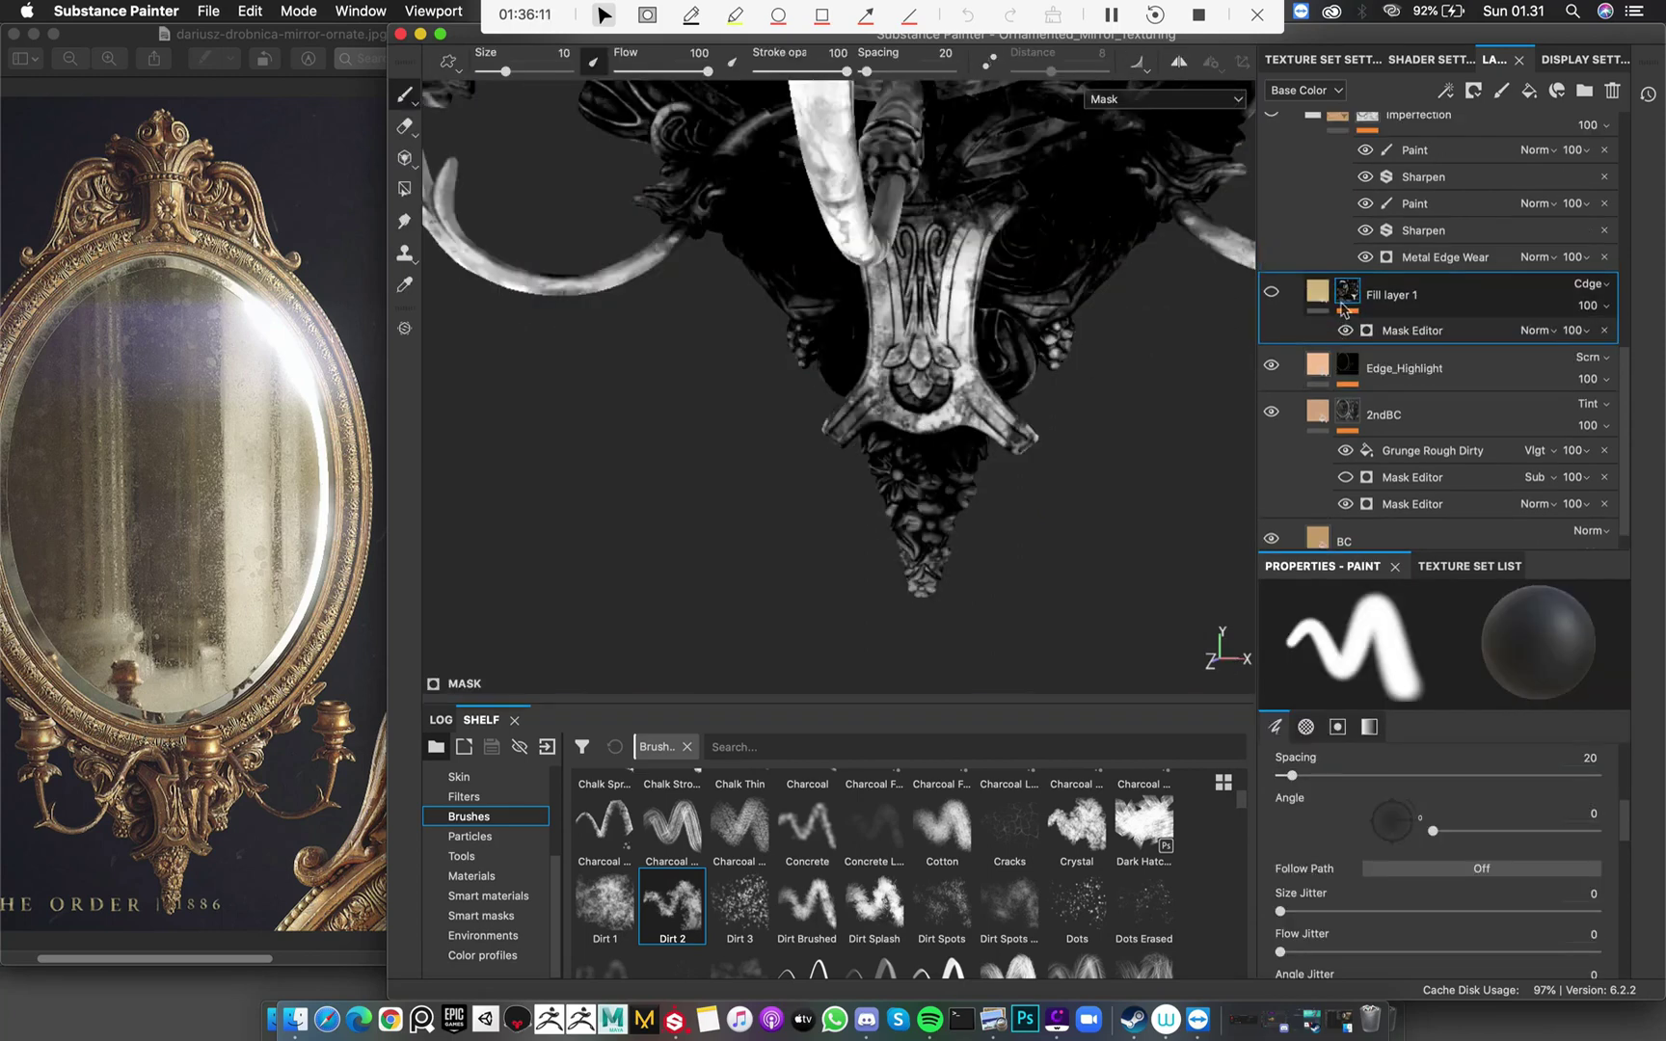
mouse_move(1075, 283)
left_mouse_down("alt")
mouse_move(1056, 291)
mouse_move(1186, 301)
left_mouse_up("alt")
left_click(1317, 295)
middle_click_drag(965, 465, 959, 395, "alt")
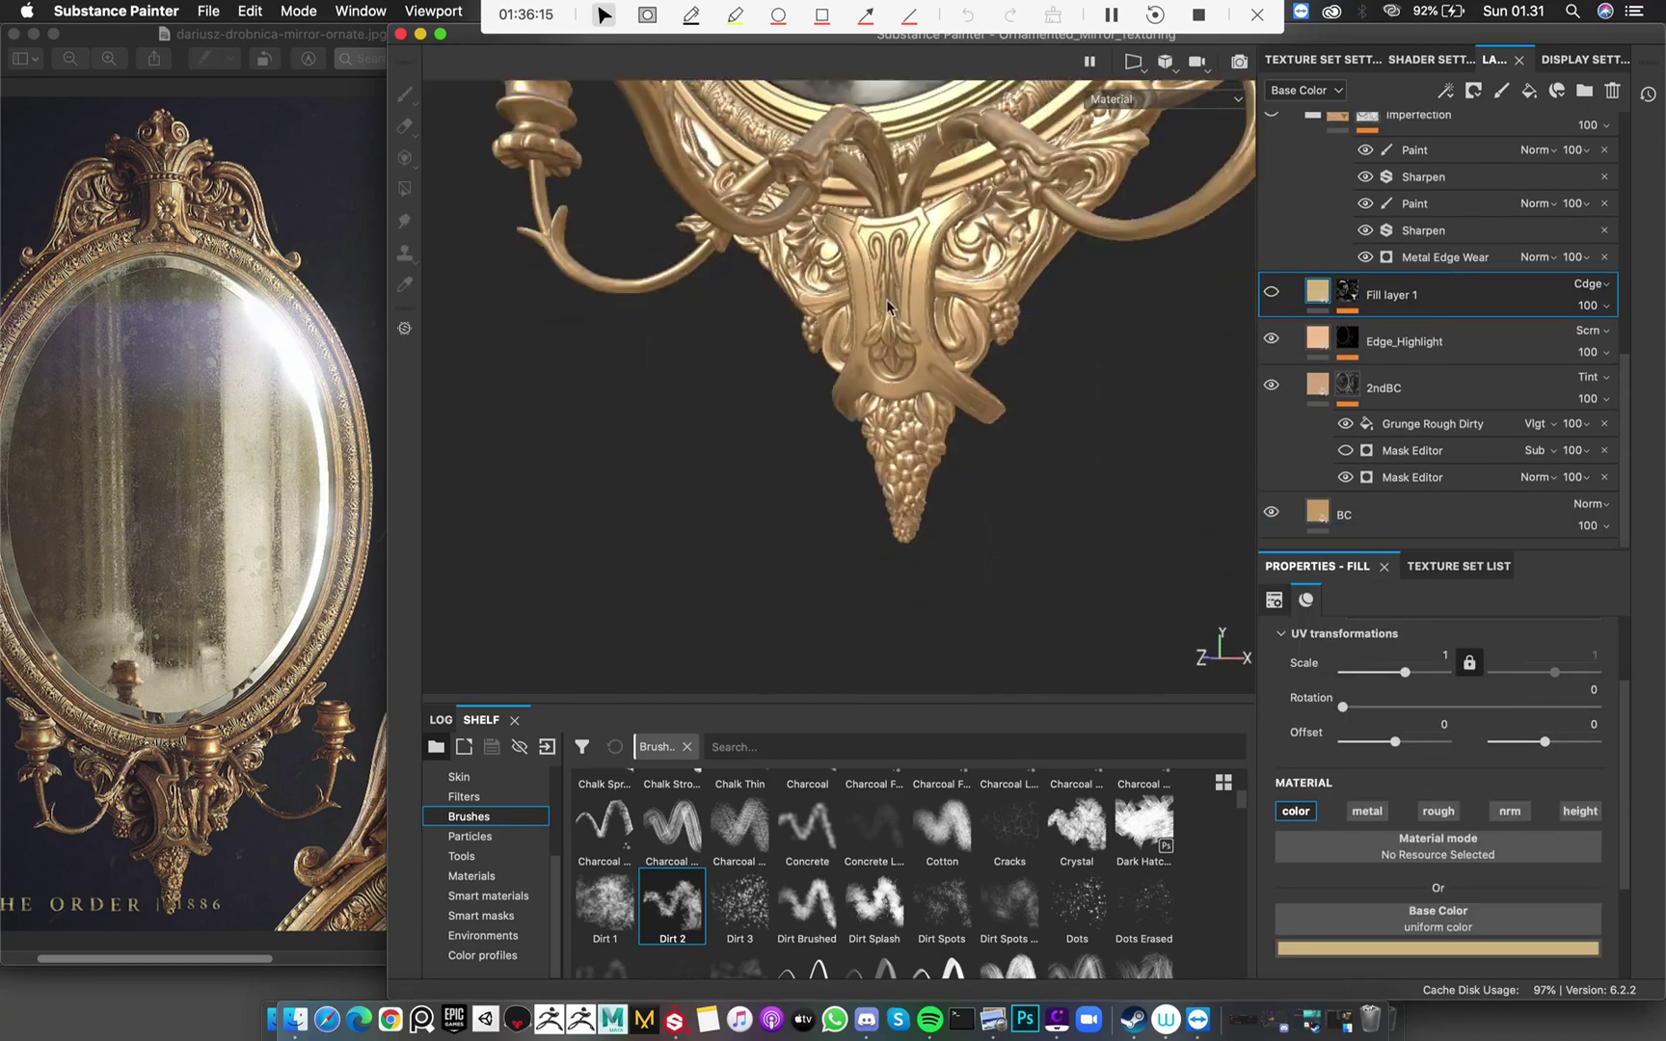
Look through the brushes in the shelf and switch it to display the smart masks
scroll(907, 455, "up", 4)
scroll(692, 896, "down", 5)
scroll(692, 896, "down", 10)
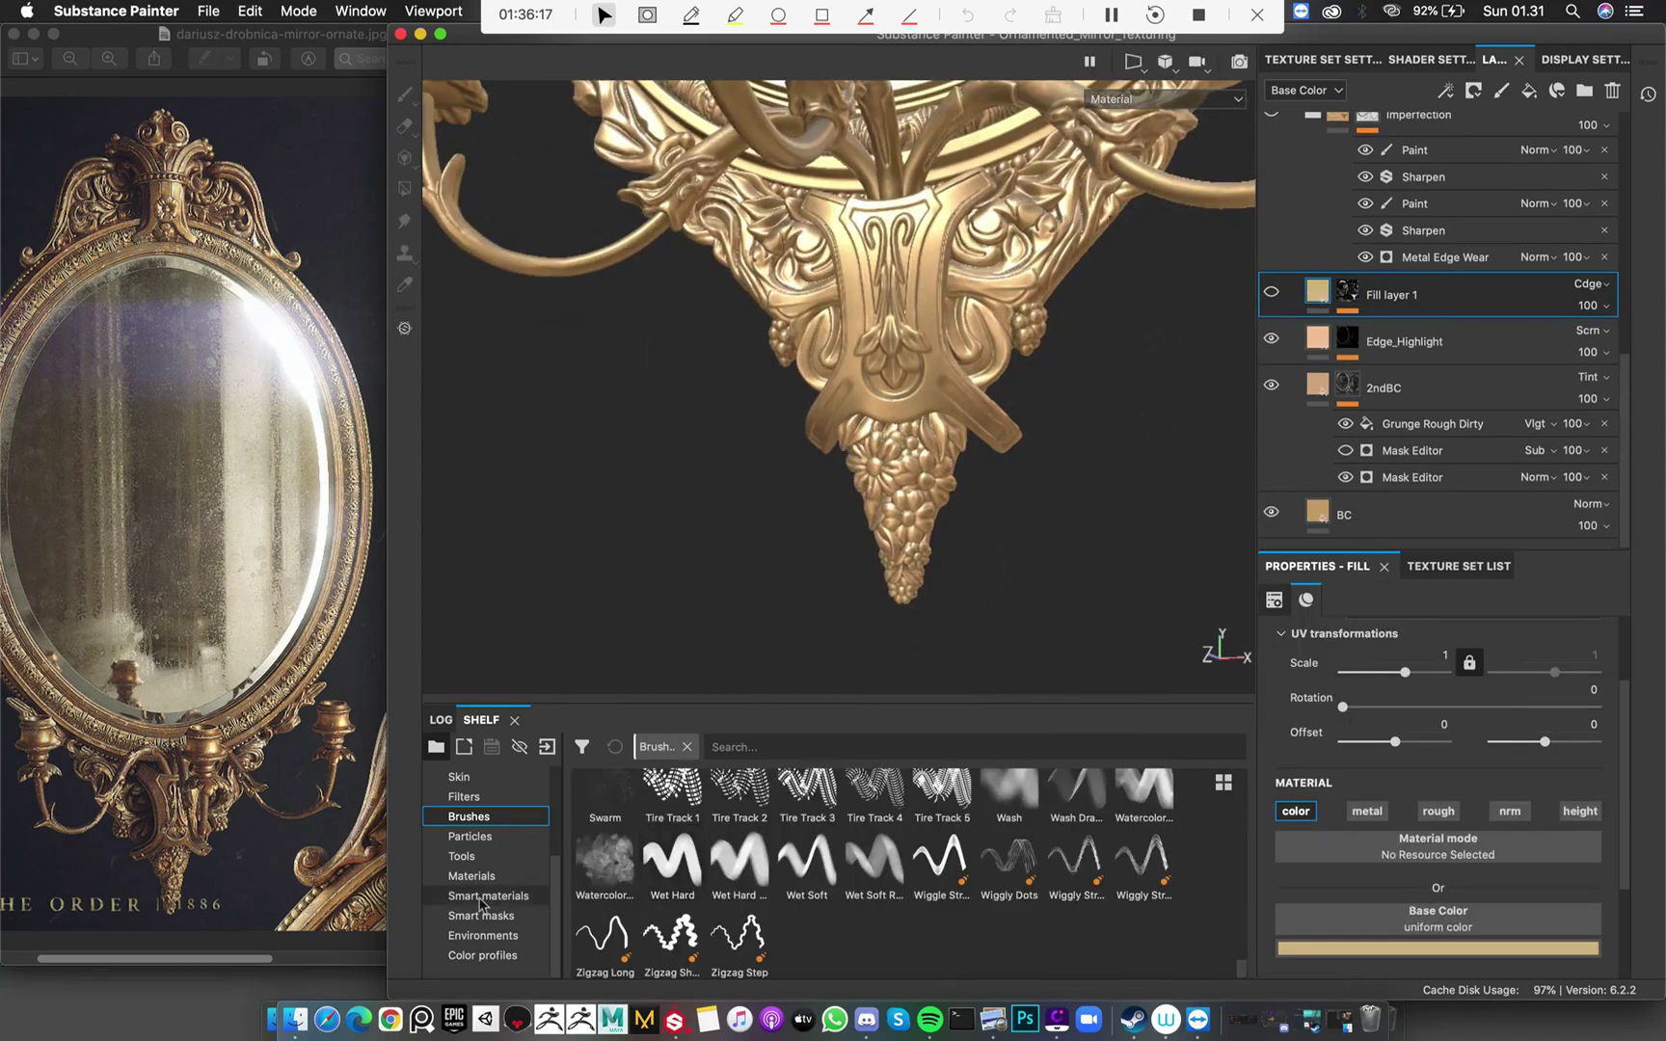
left_click(489, 917)
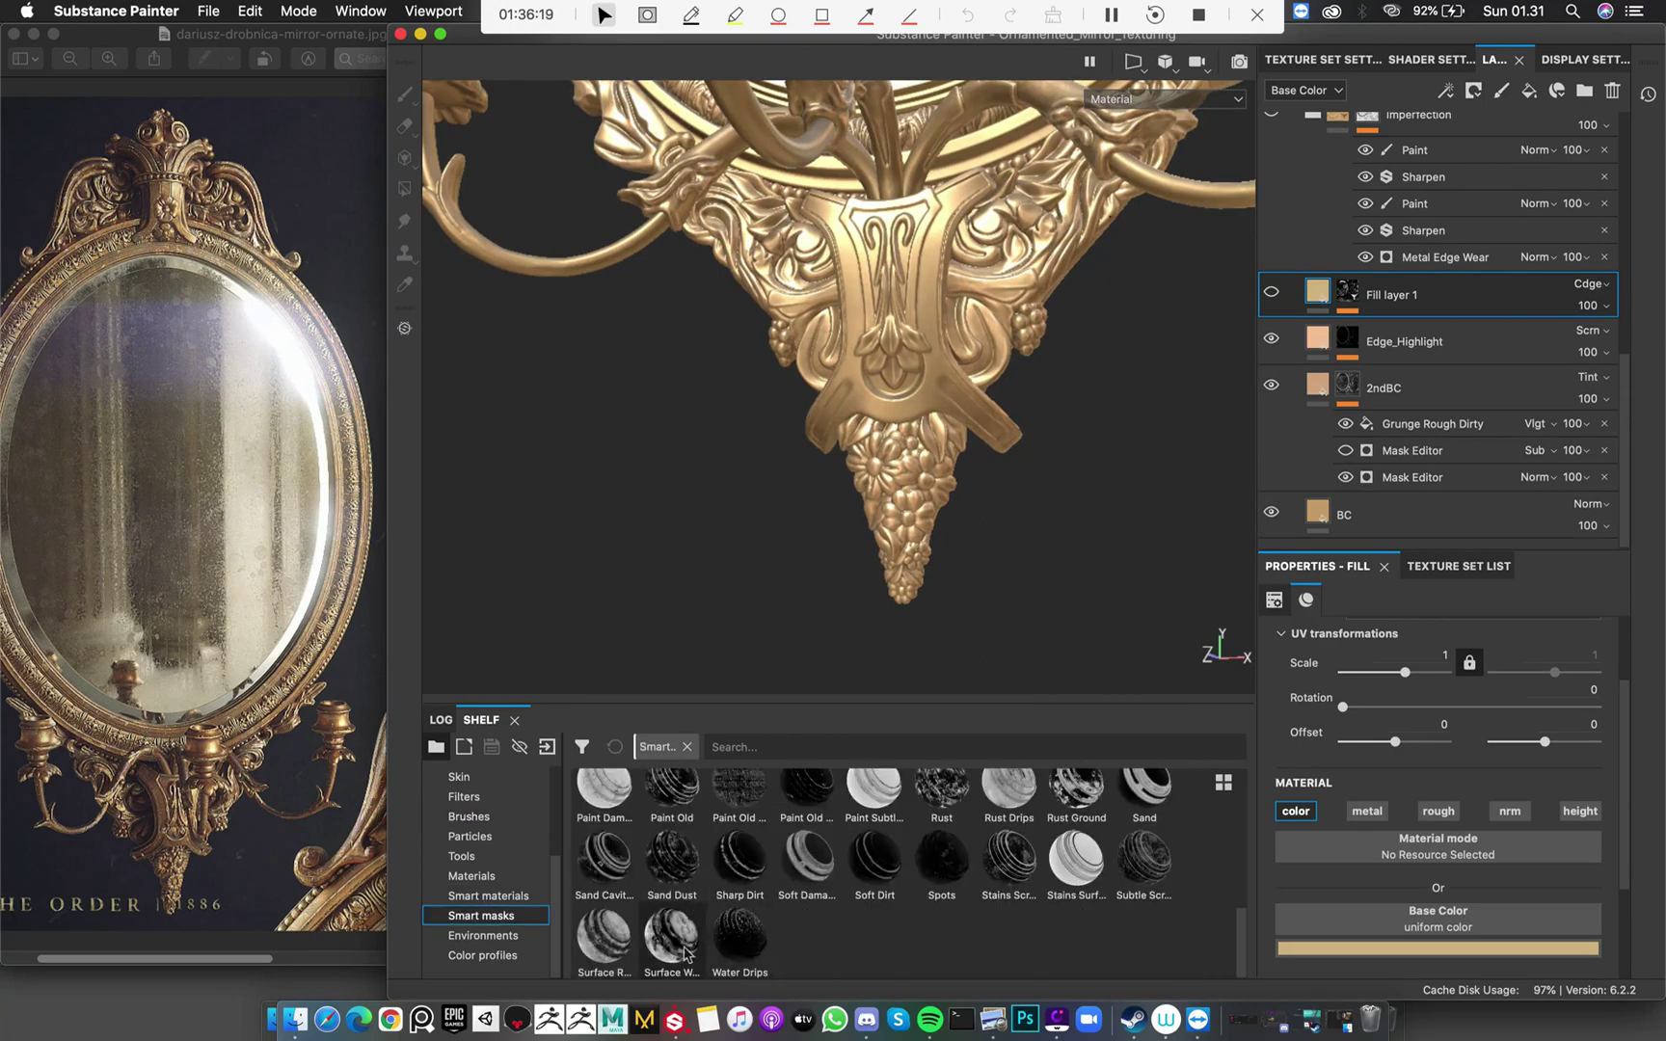
Show Fill layer 1 and examine its colour on the frame's lower ornaments
left_click_drag(929, 459, 1192, 355, "alt")
left_click(1272, 293)
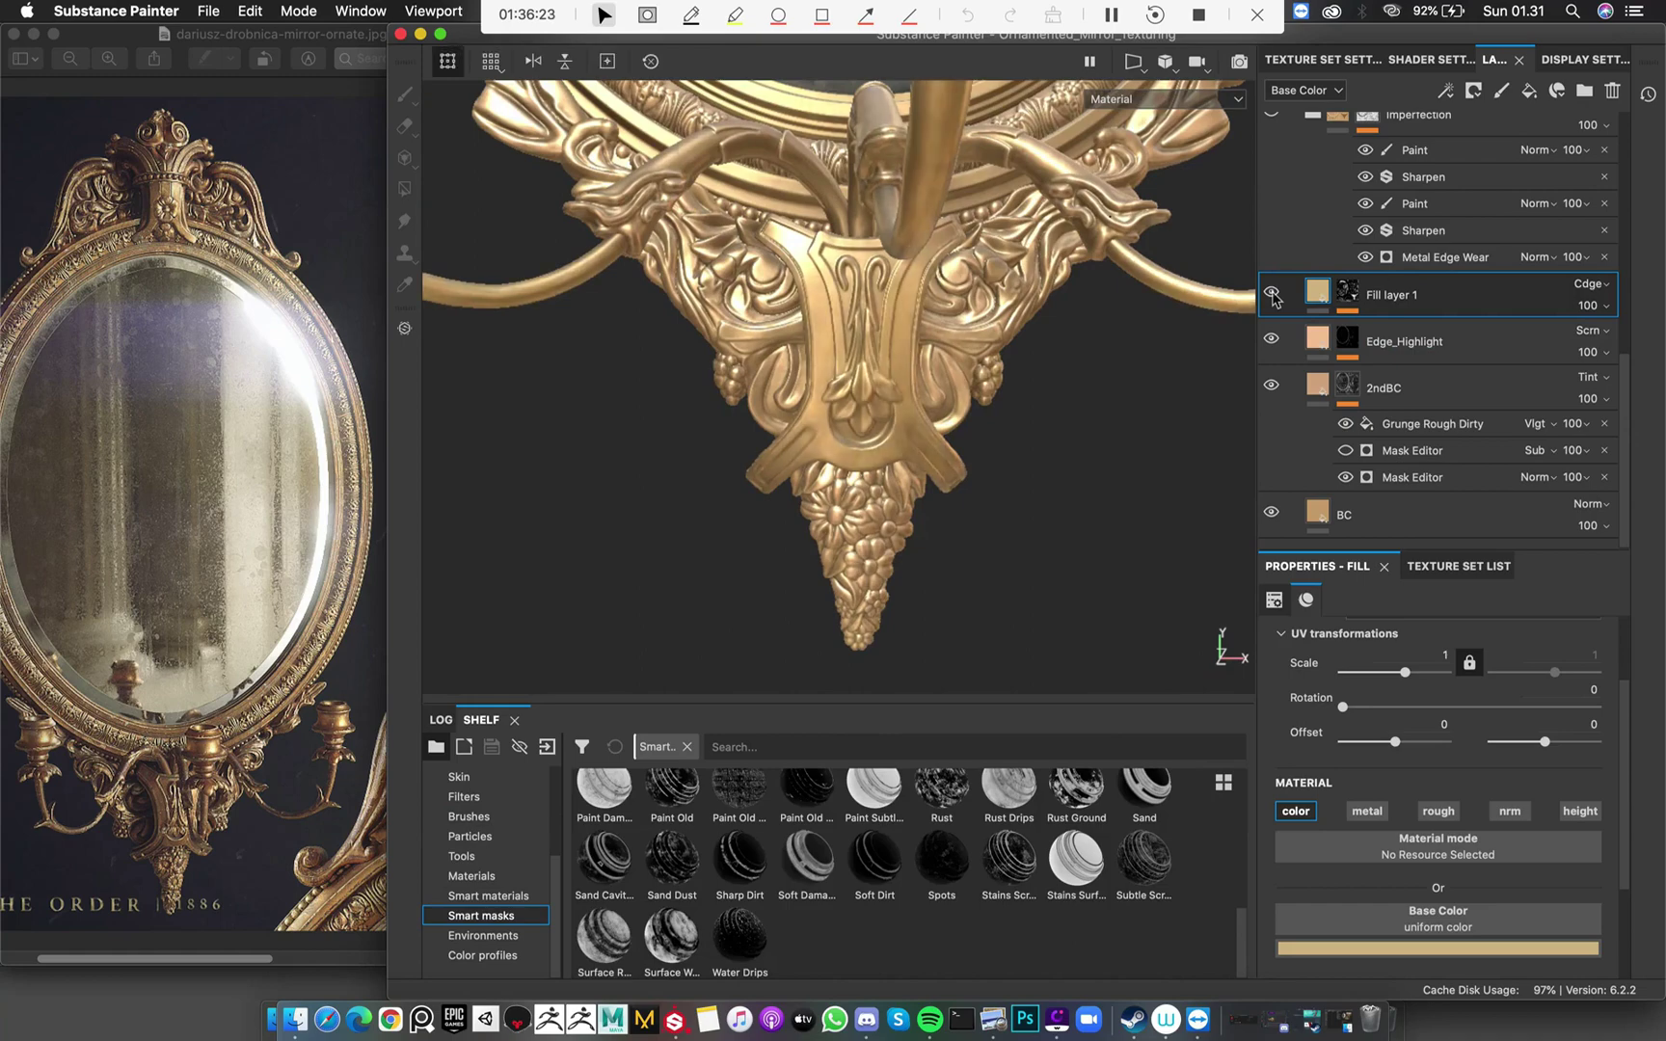
left_click_drag(1036, 405, 1026, 318, "alt")
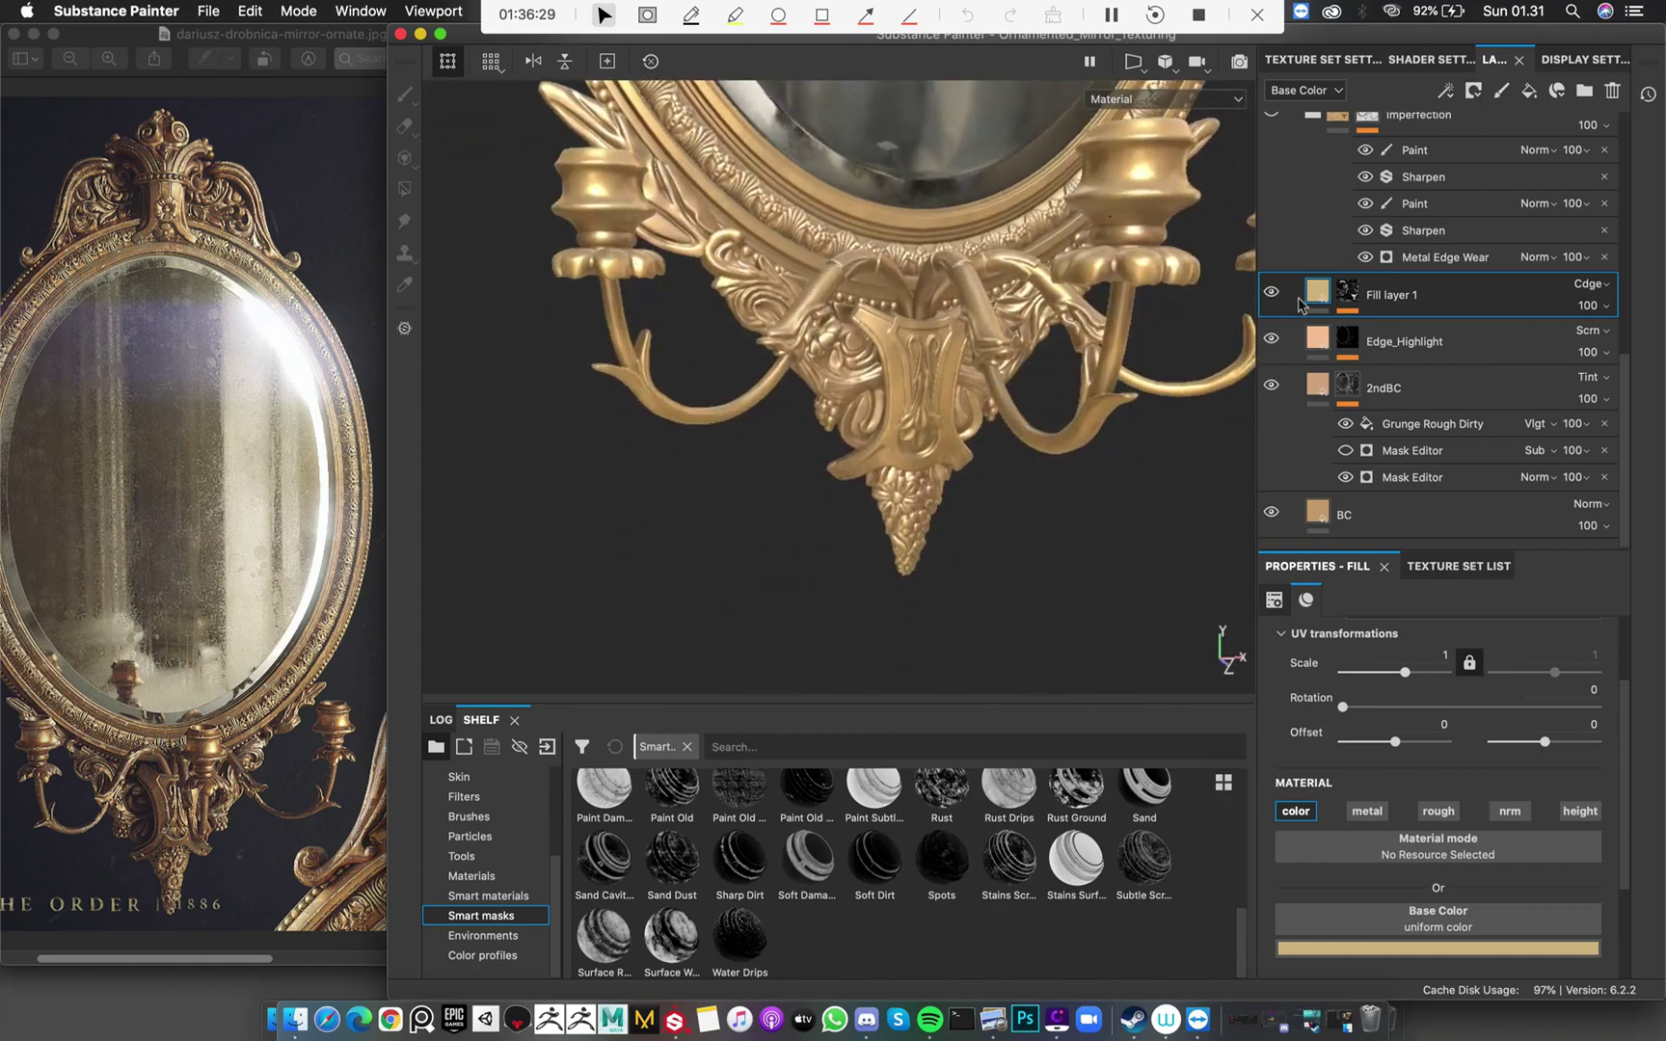
Show the Imperfection folder and expand it together with its nested Imperfection folder
scroll(1493, 325, "up", 3)
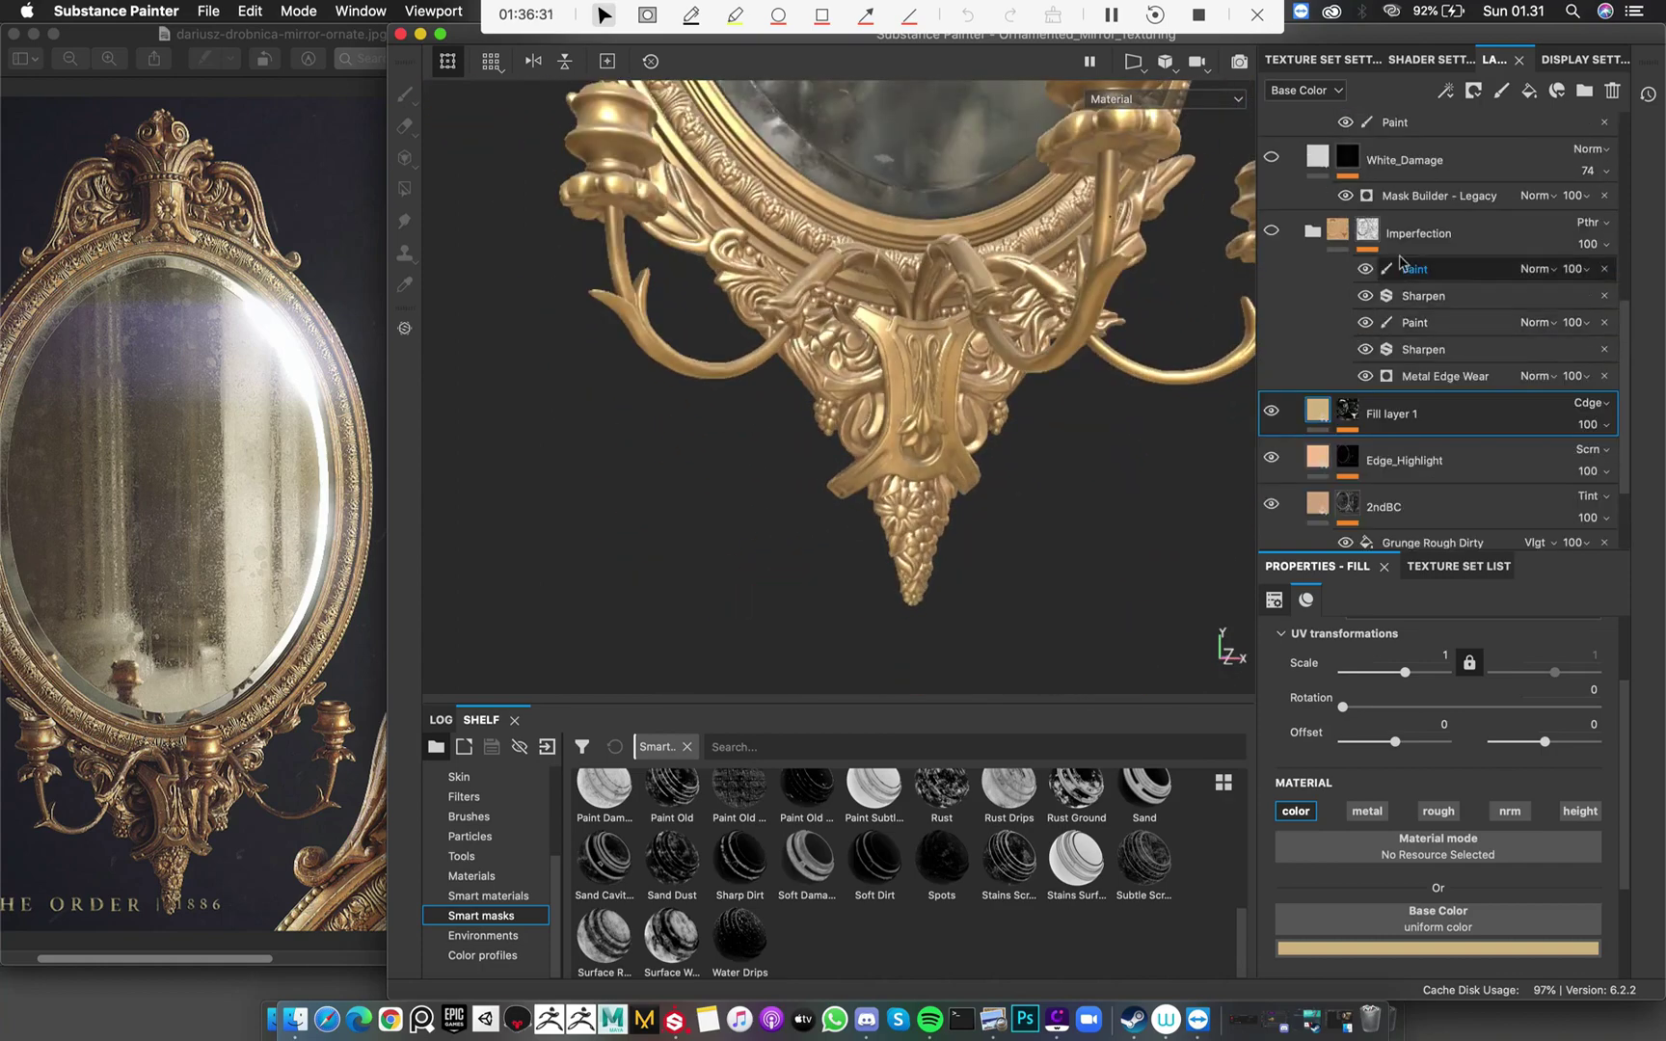
left_click_drag(911, 255, 871, 277, "alt")
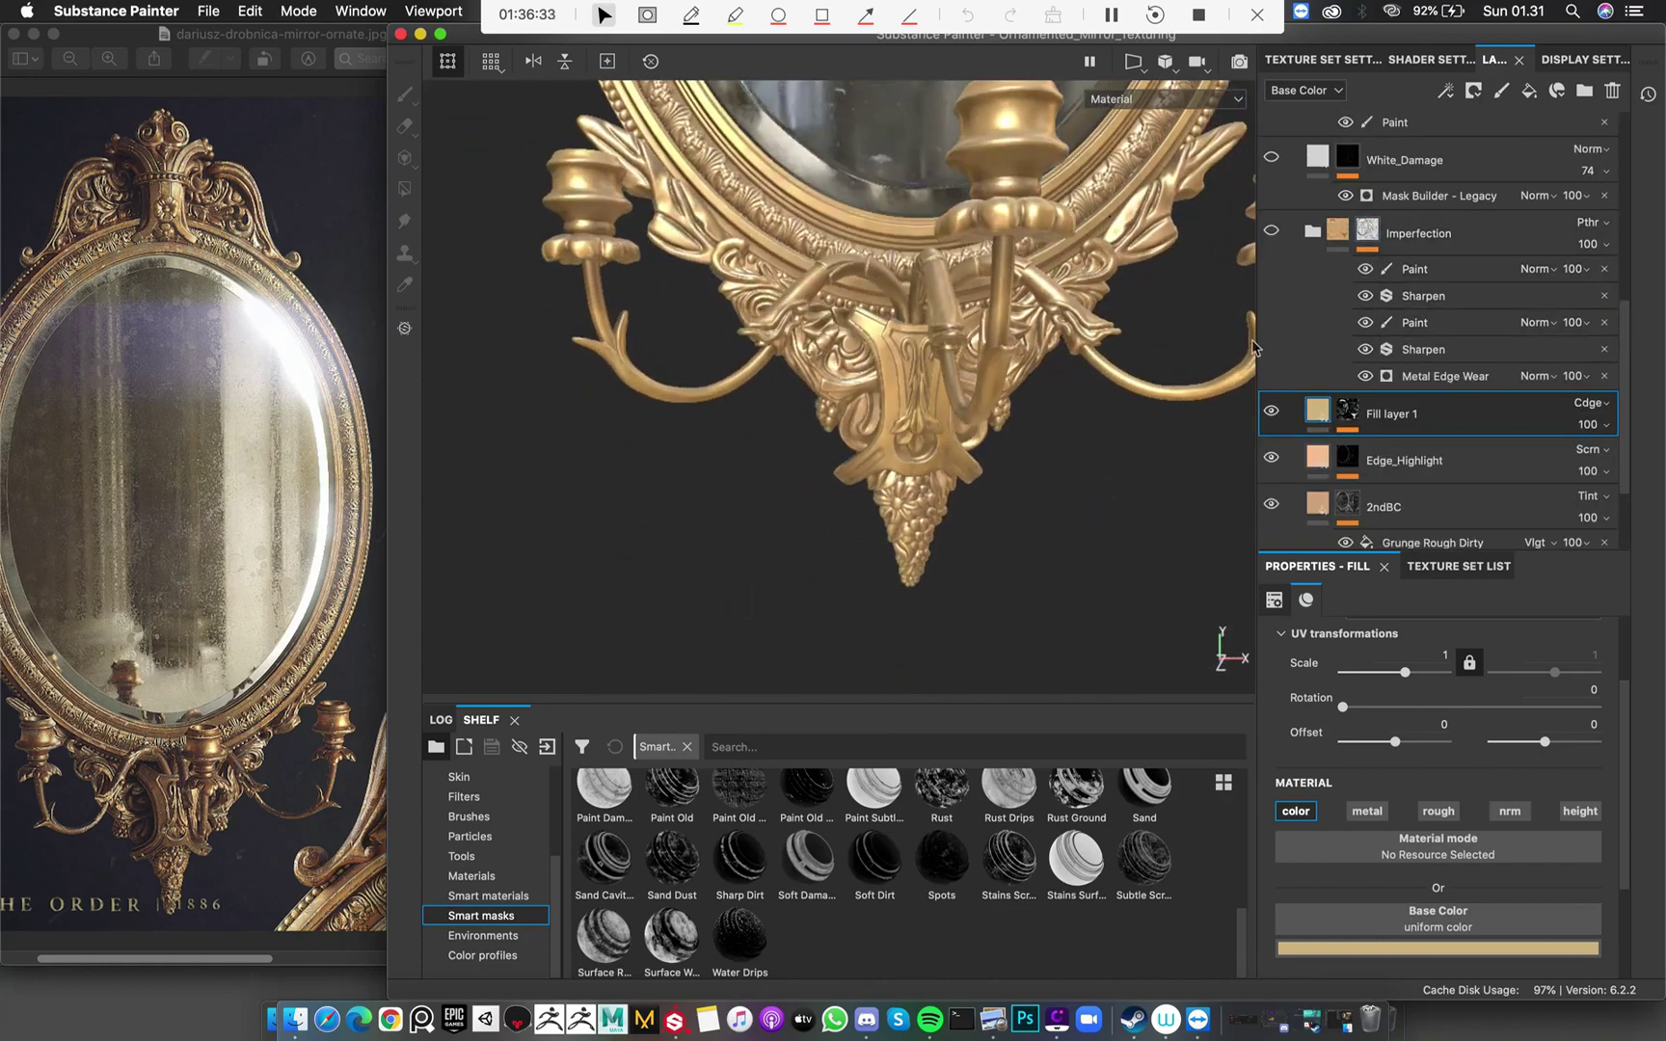
left_click_drag(1126, 273, 832, 388, "alt")
right_click_drag(832, 388, 1034, 439, "alt")
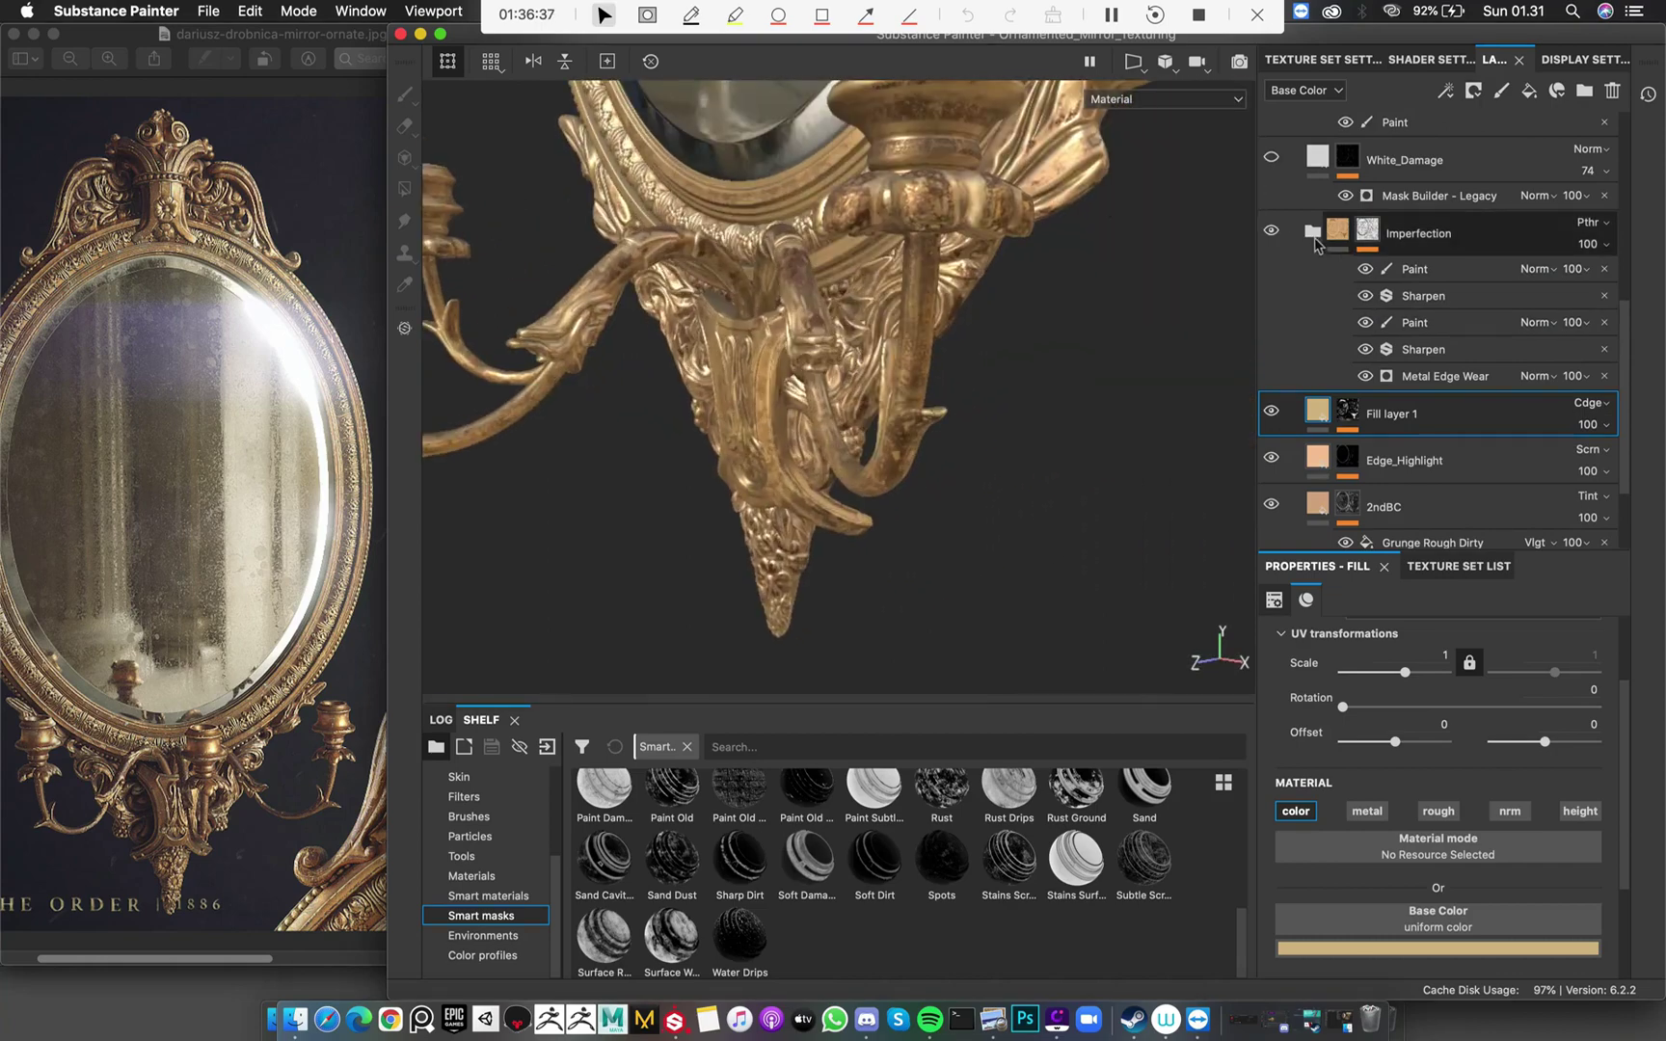
left_click(1312, 233)
scroll(1349, 328, "down", 5)
left_click(1333, 235)
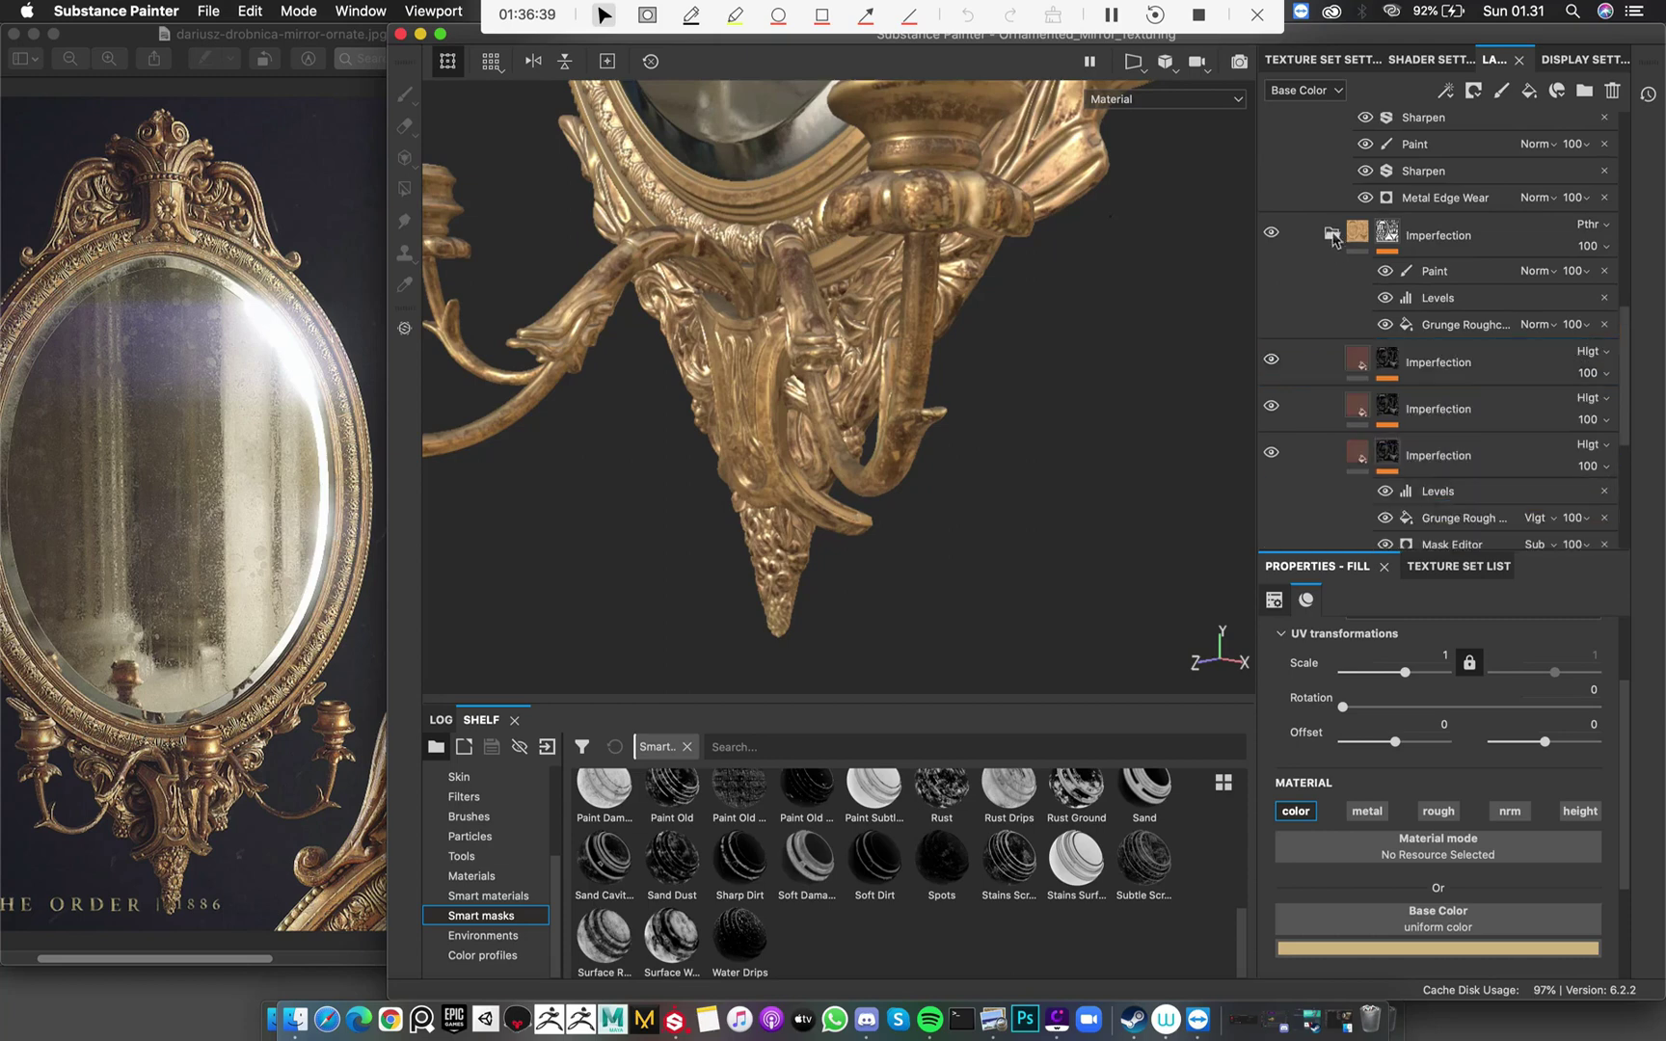
Compare the worn candle arms with the reference photo and view the lowest Imperfection layer's reddish-brown fill
left_click(220, 258)
left_click(1099, 390)
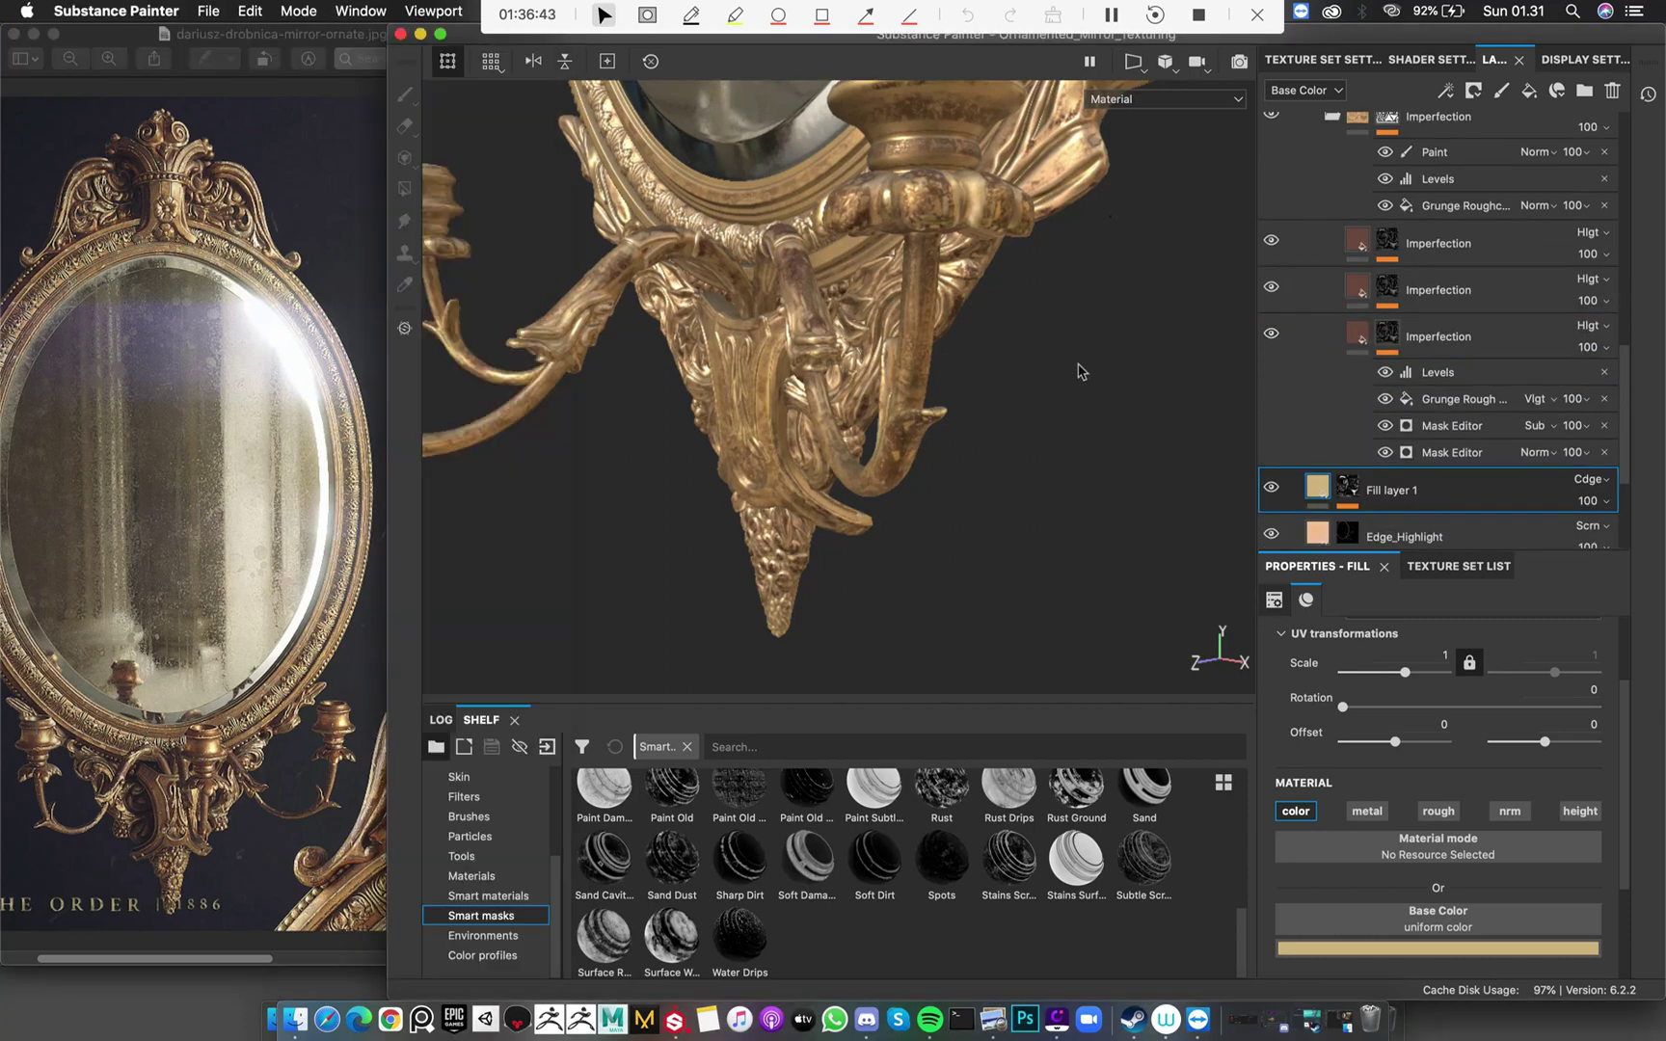
scroll(1034, 436, "up", 5)
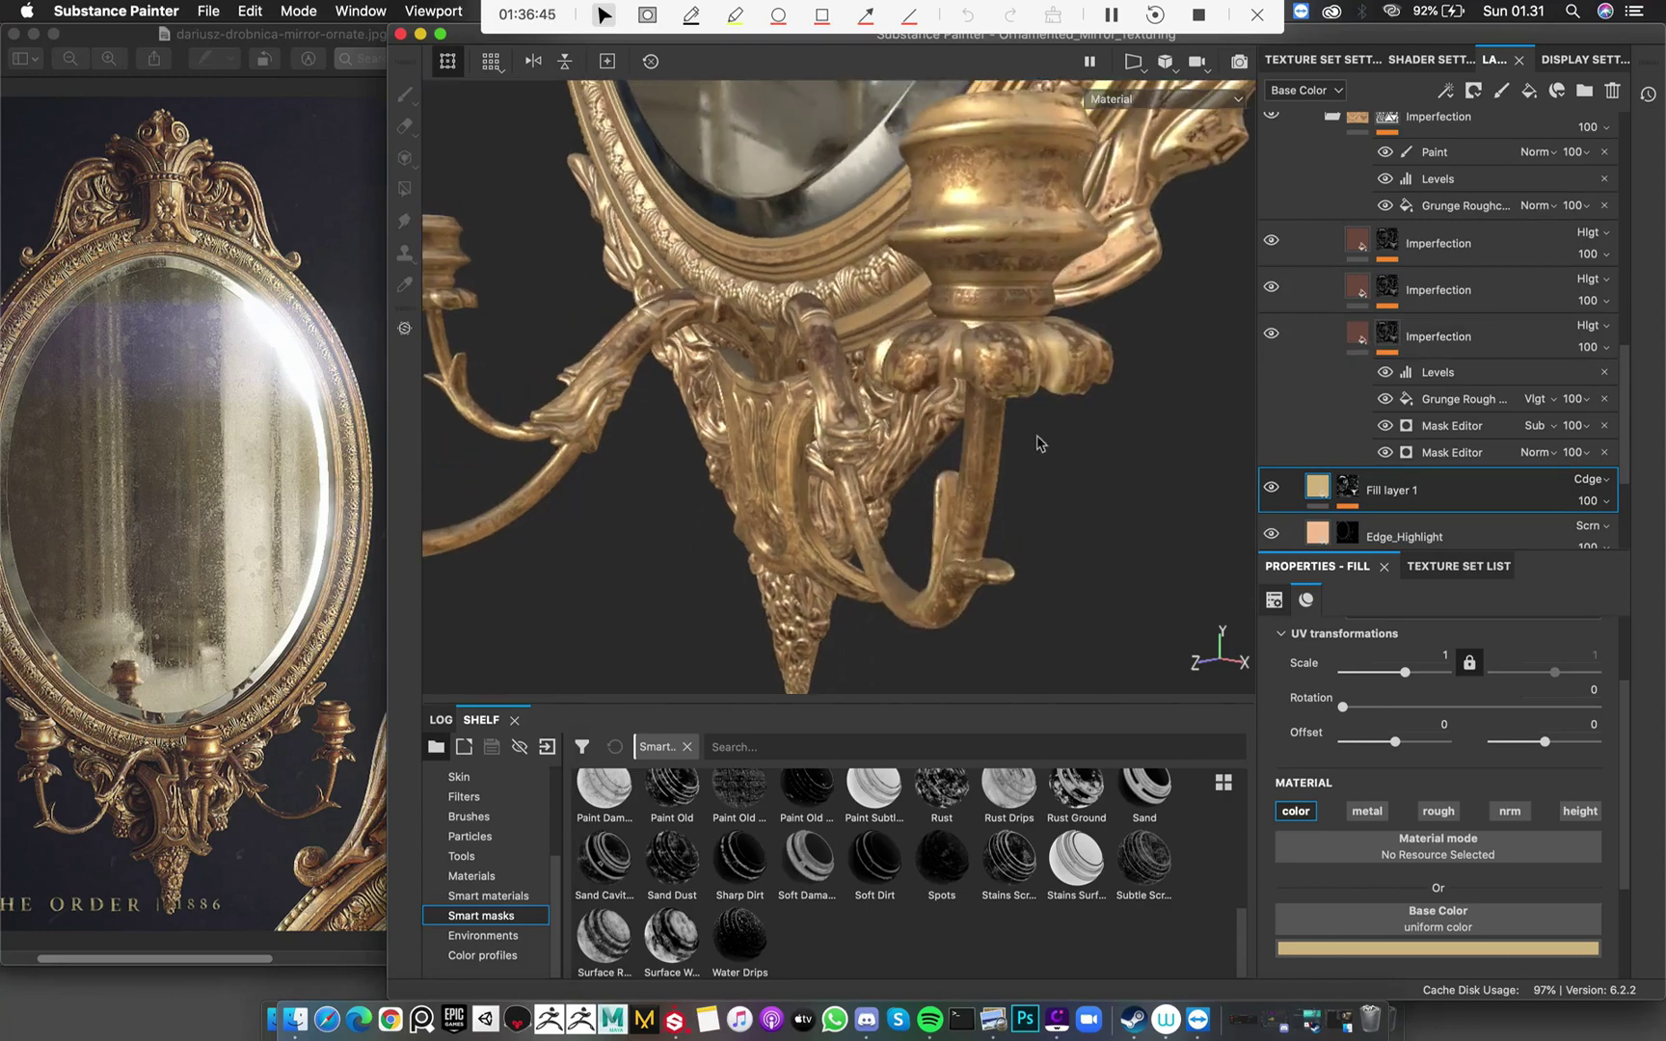
left_click(1355, 339)
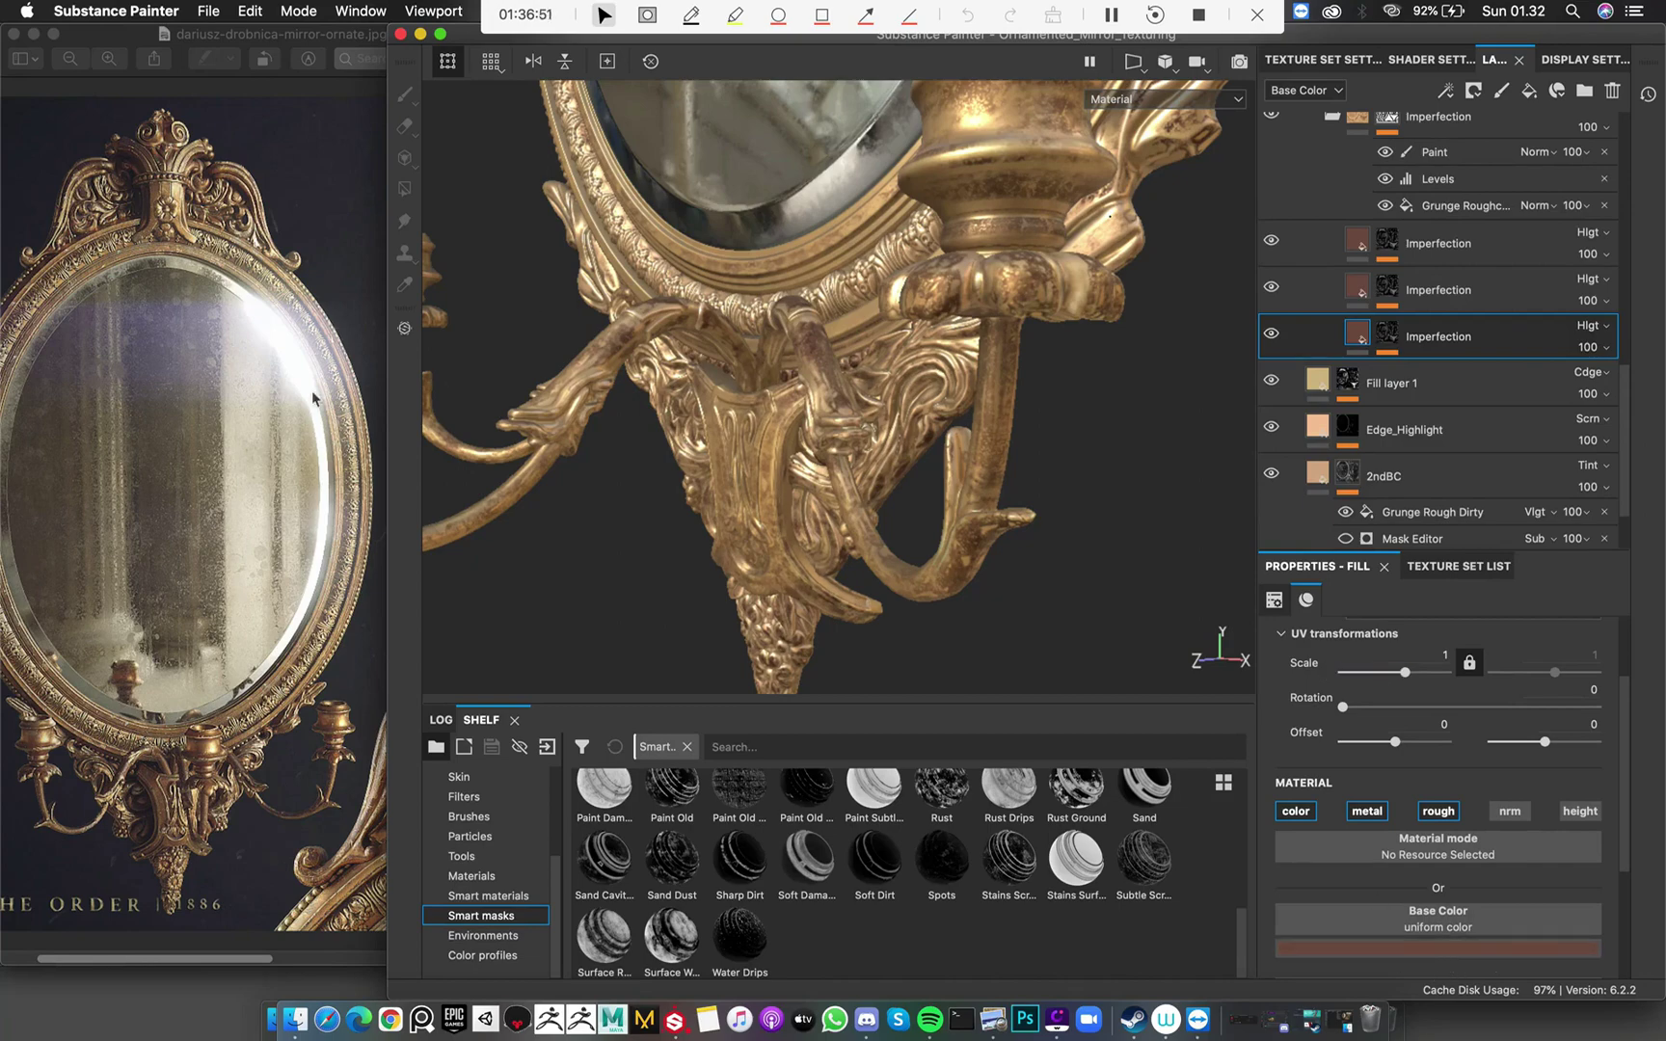
left_click_drag(1094, 363, 962, 359, "alt")
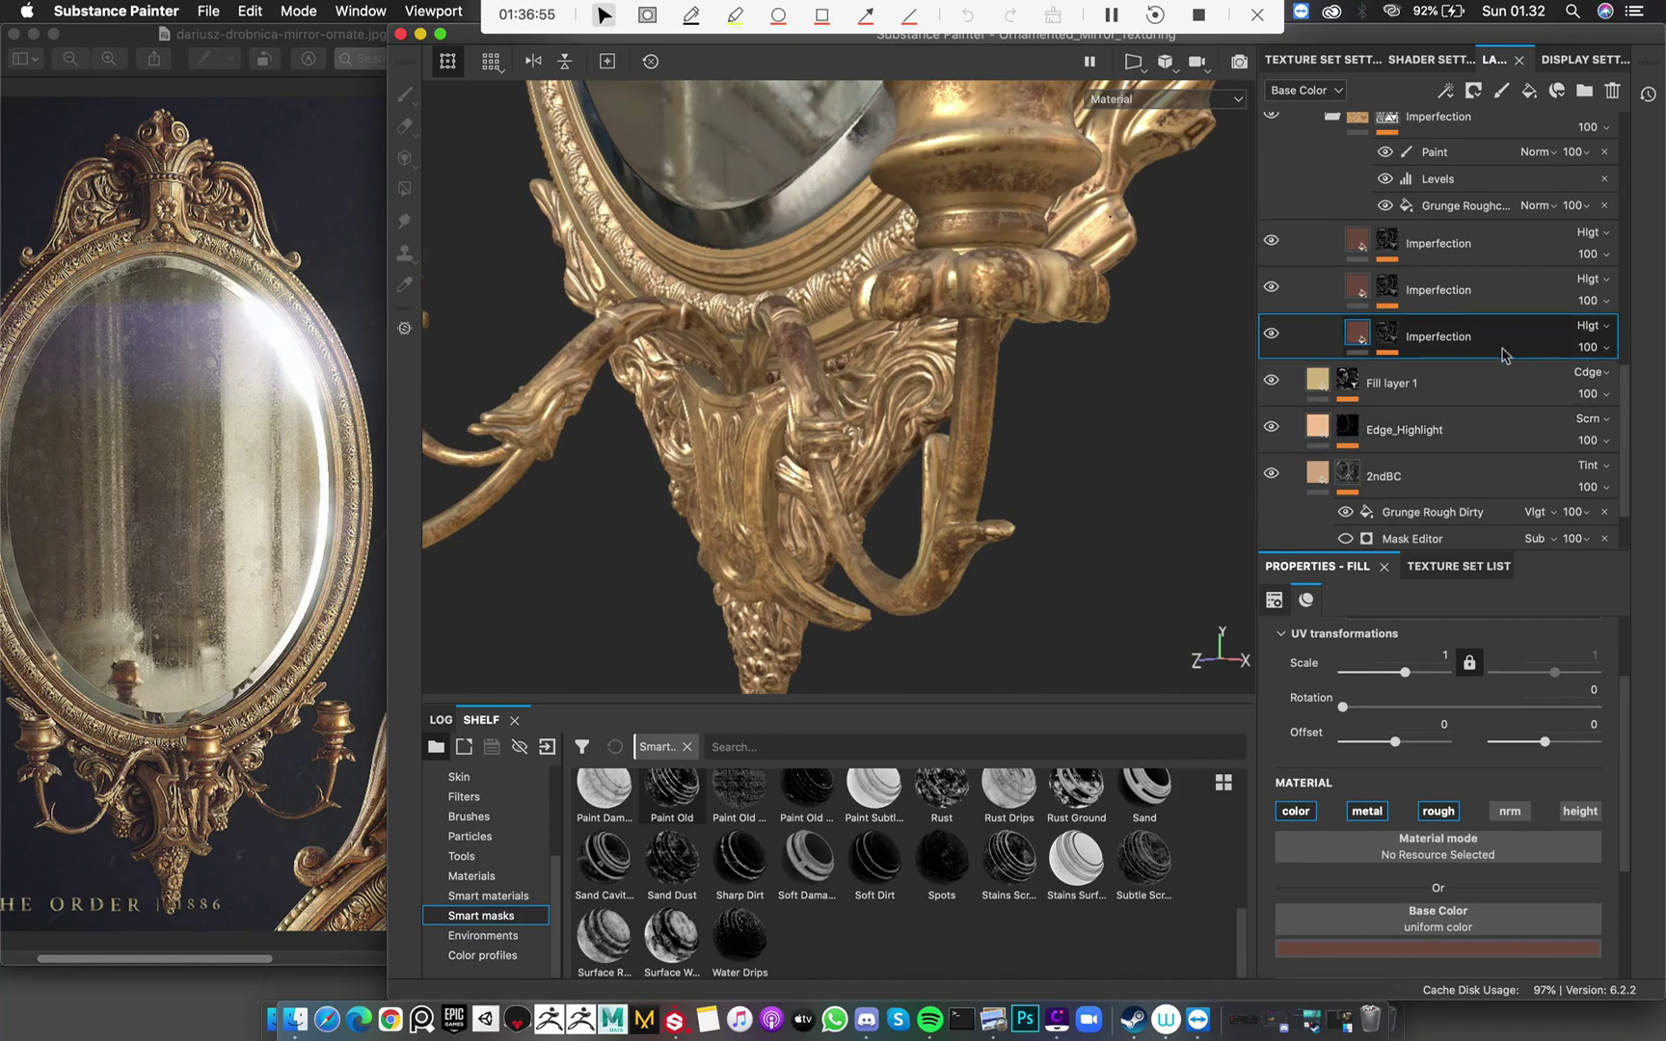
Inspect the Mask Editor, Grunge Rough and Levels effects in the lowest Imperfection layer's mask
left_click(1467, 359)
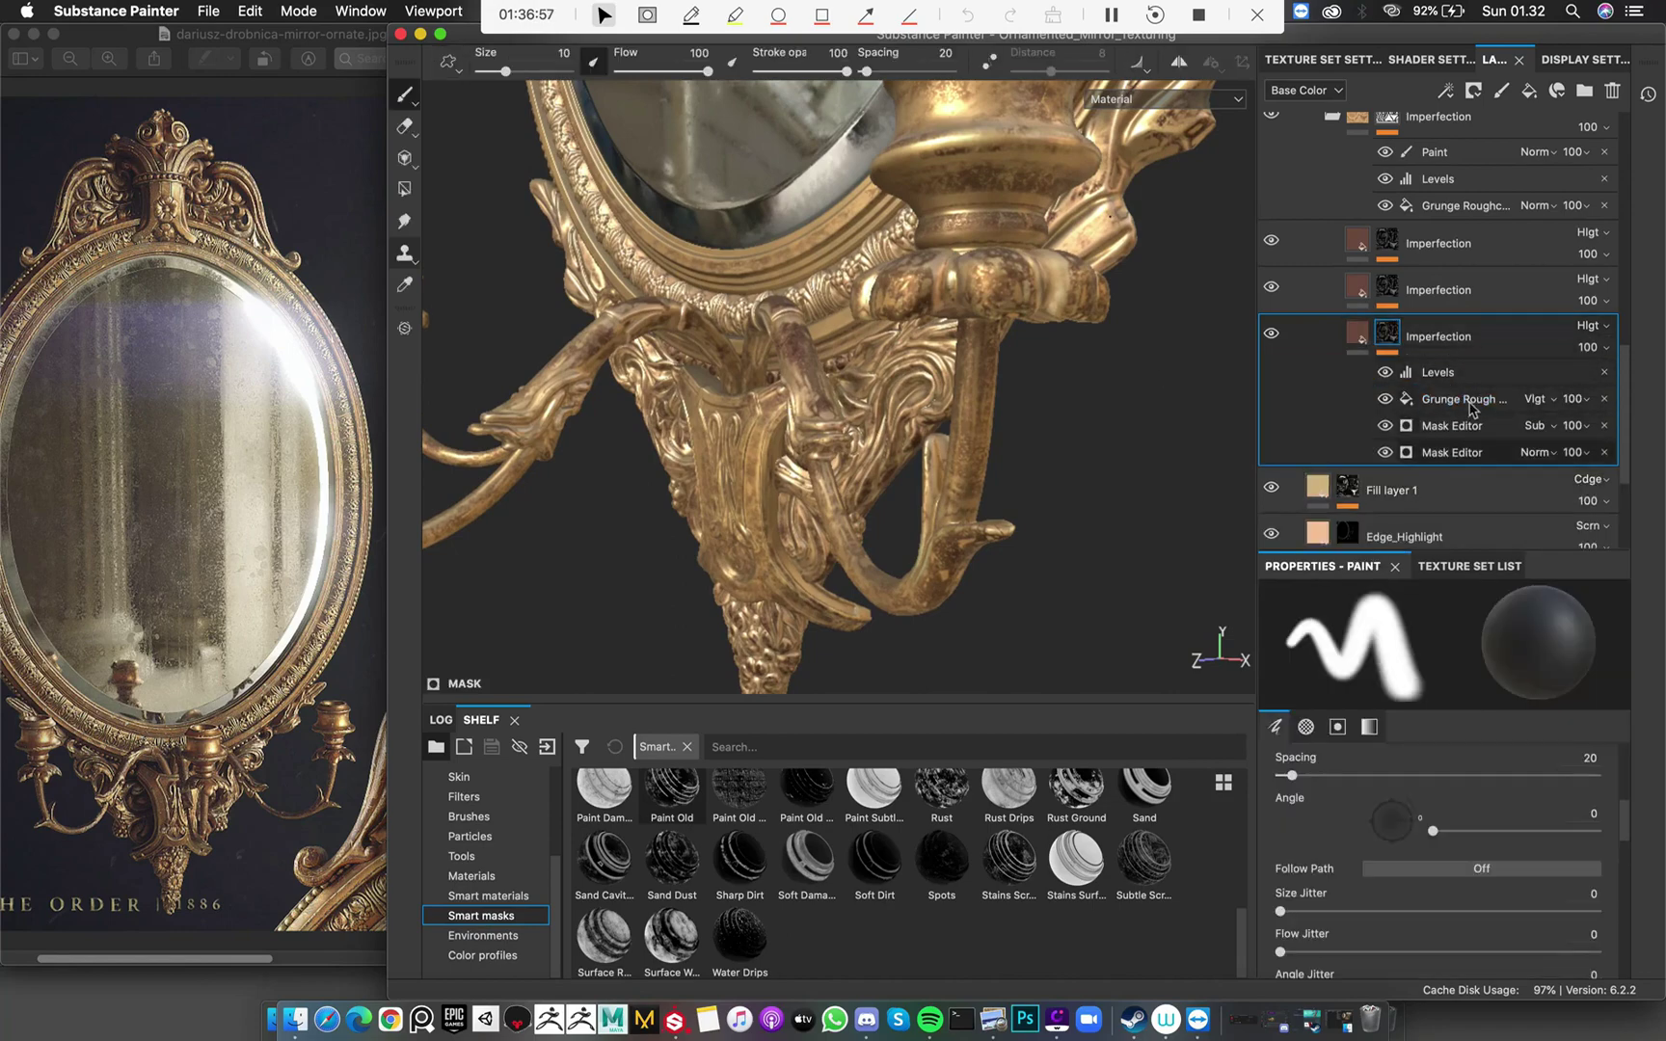
scroll(713, 891, "up", 5)
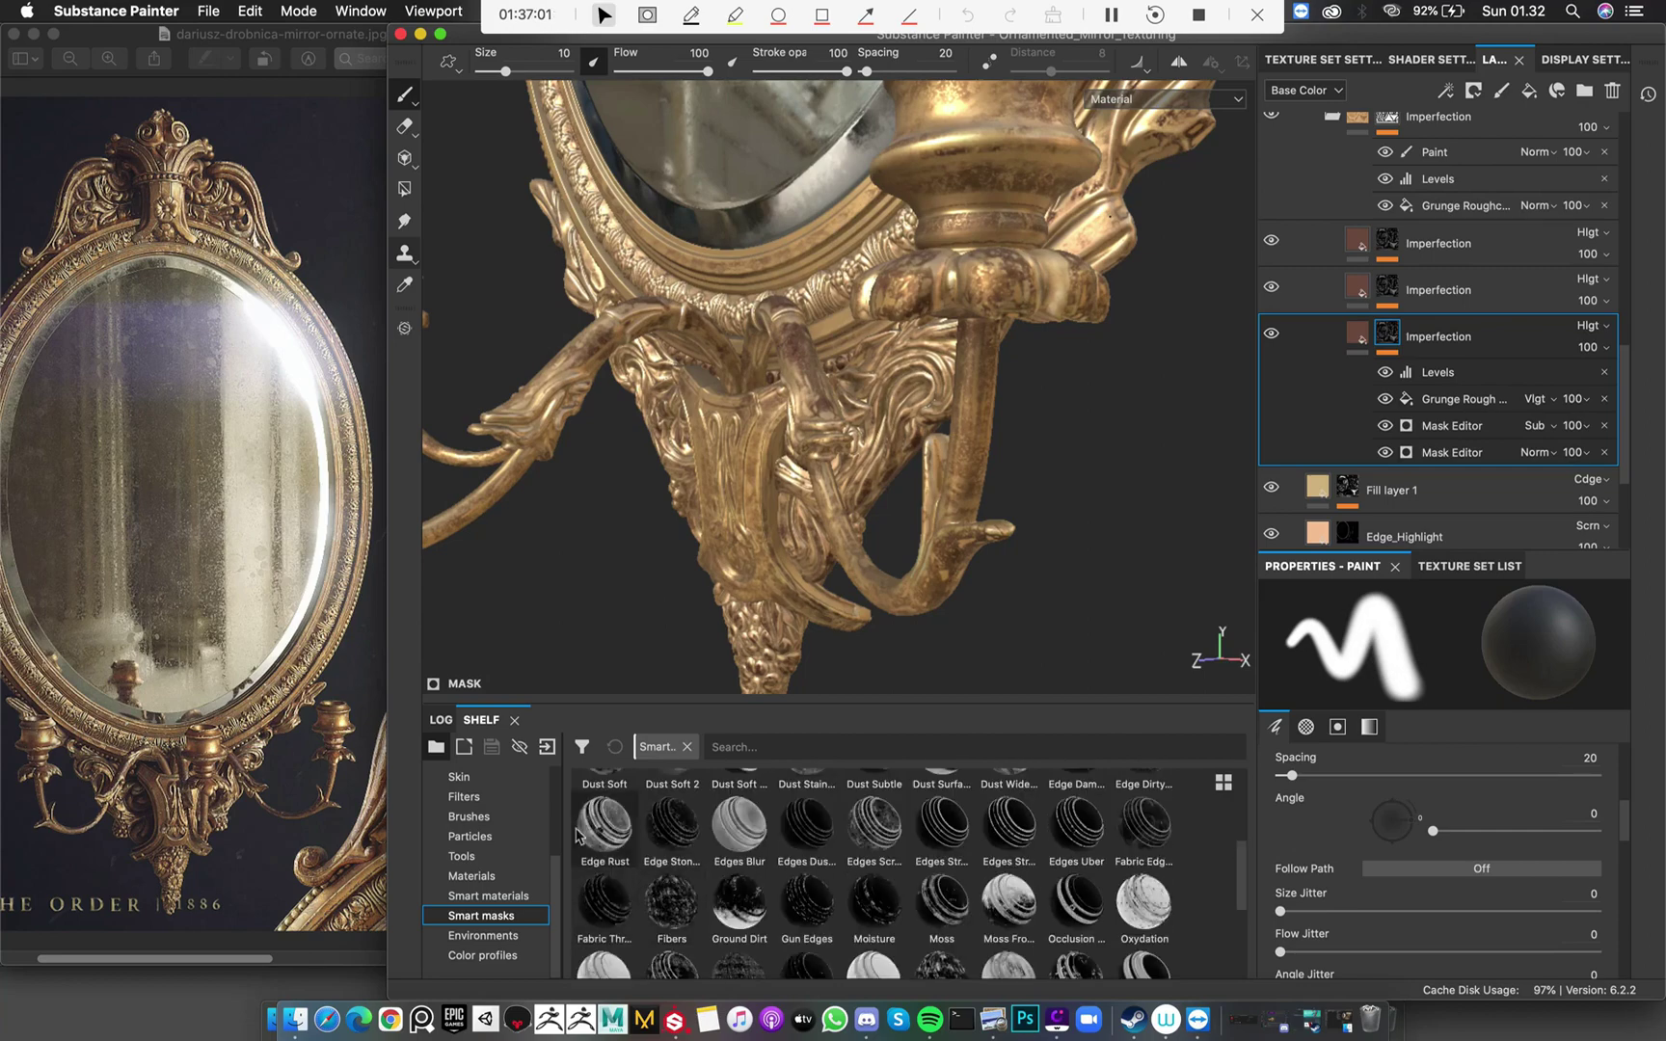
left_click(1451, 425)
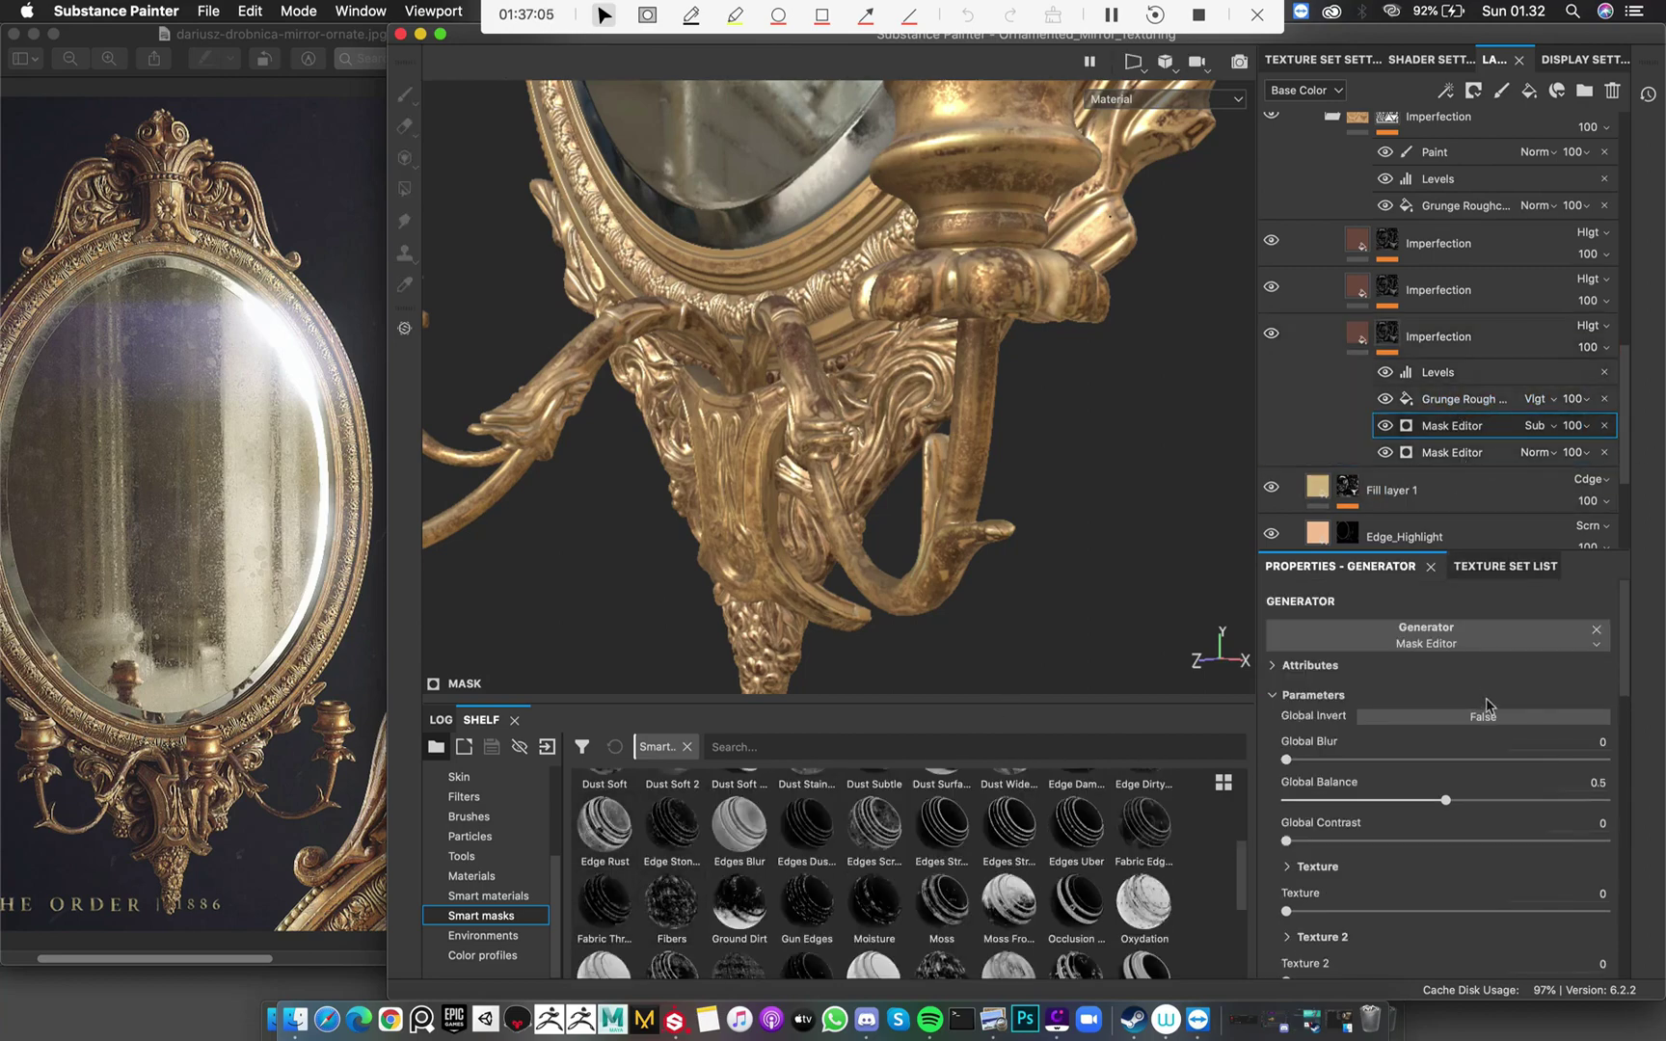
scroll(1486, 705, "down", 10)
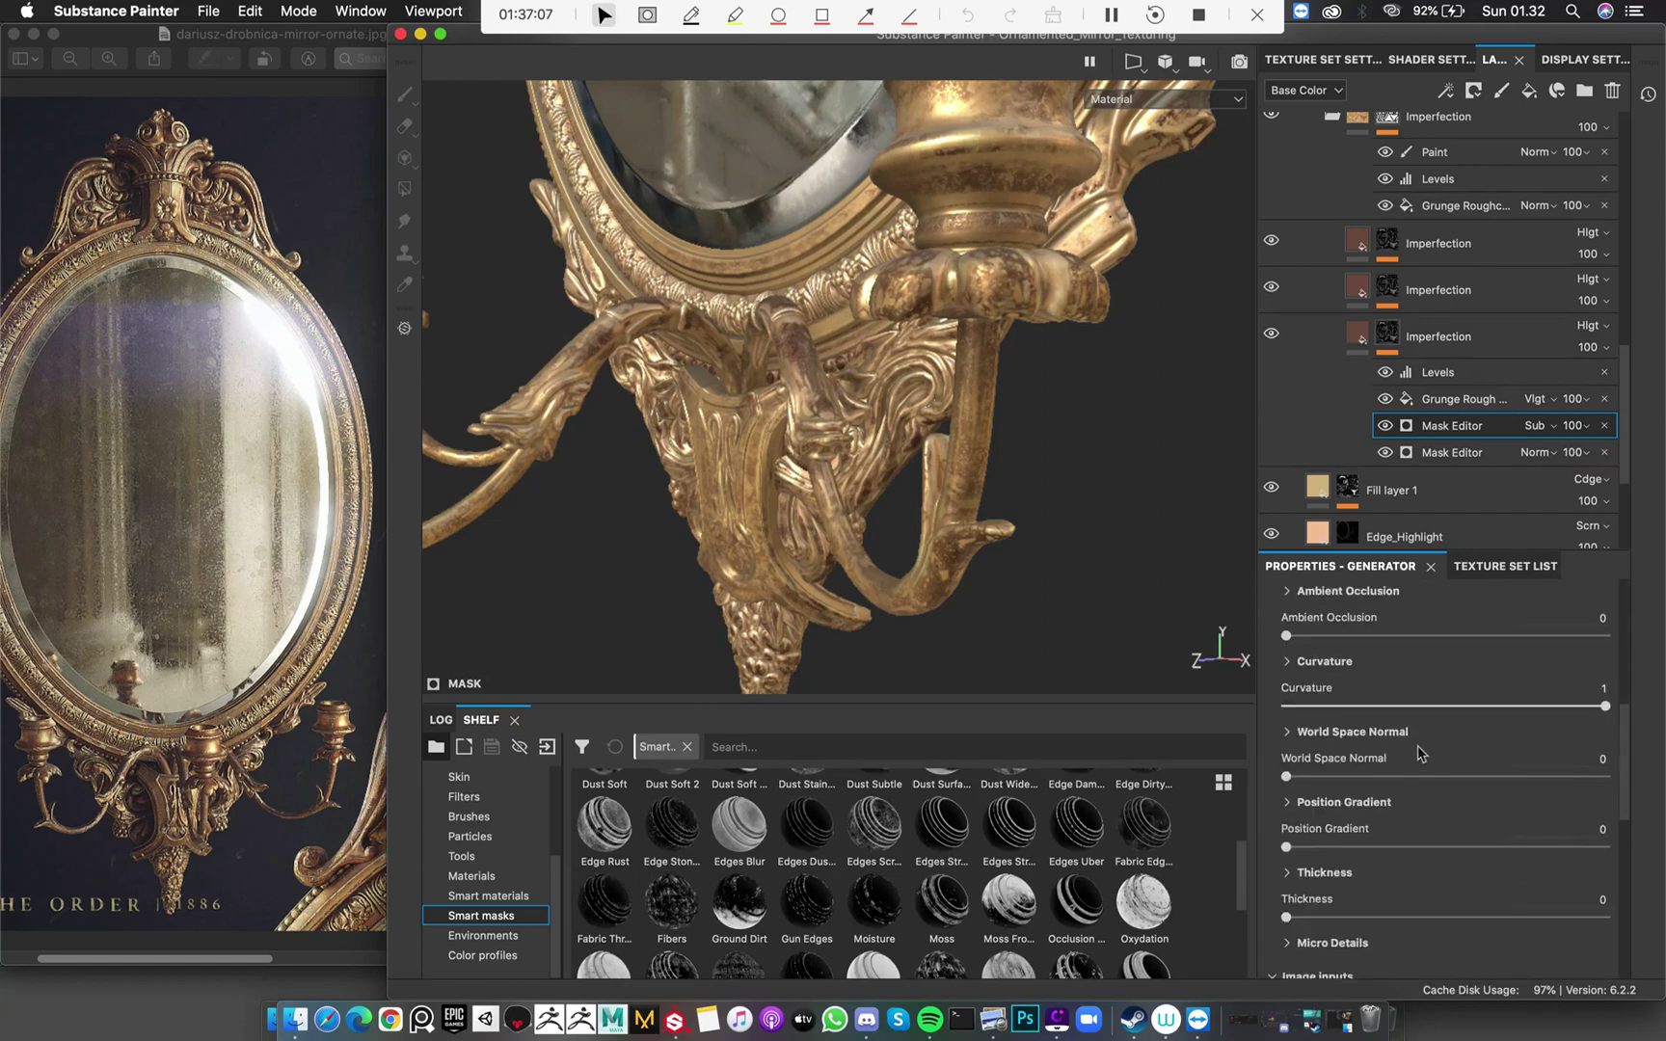
scroll(1417, 752, "up", 10)
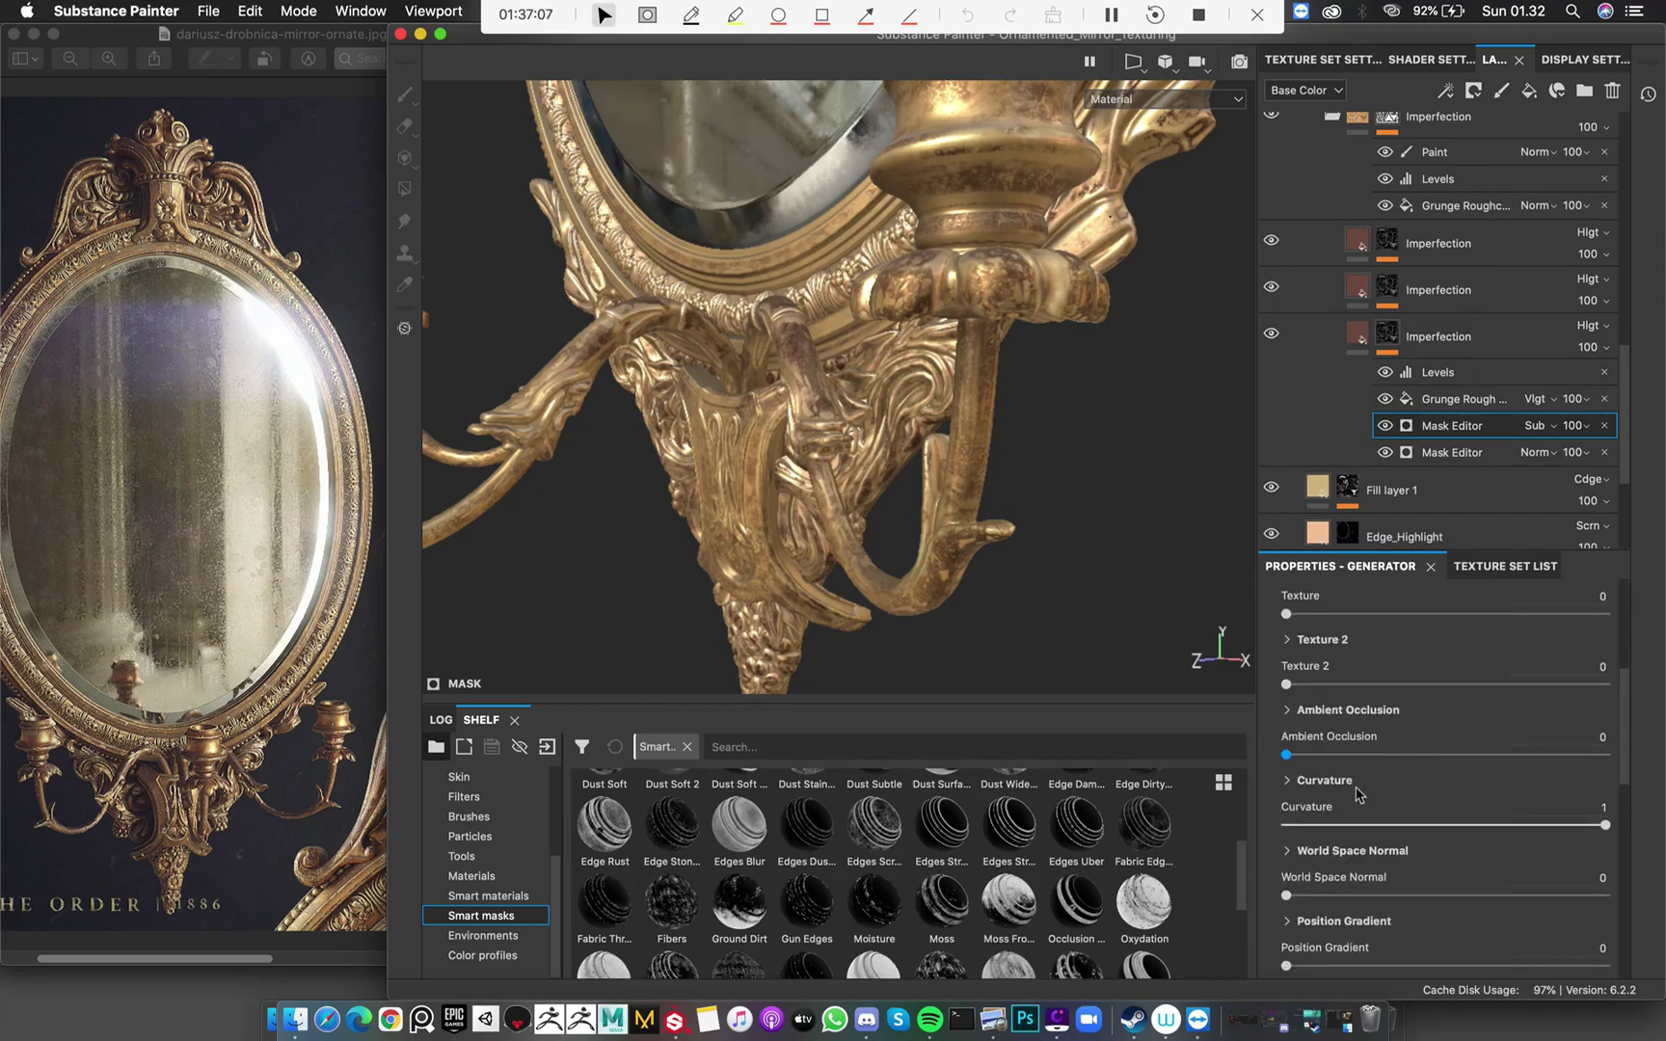
left_click(1466, 403)
left_click(1451, 425)
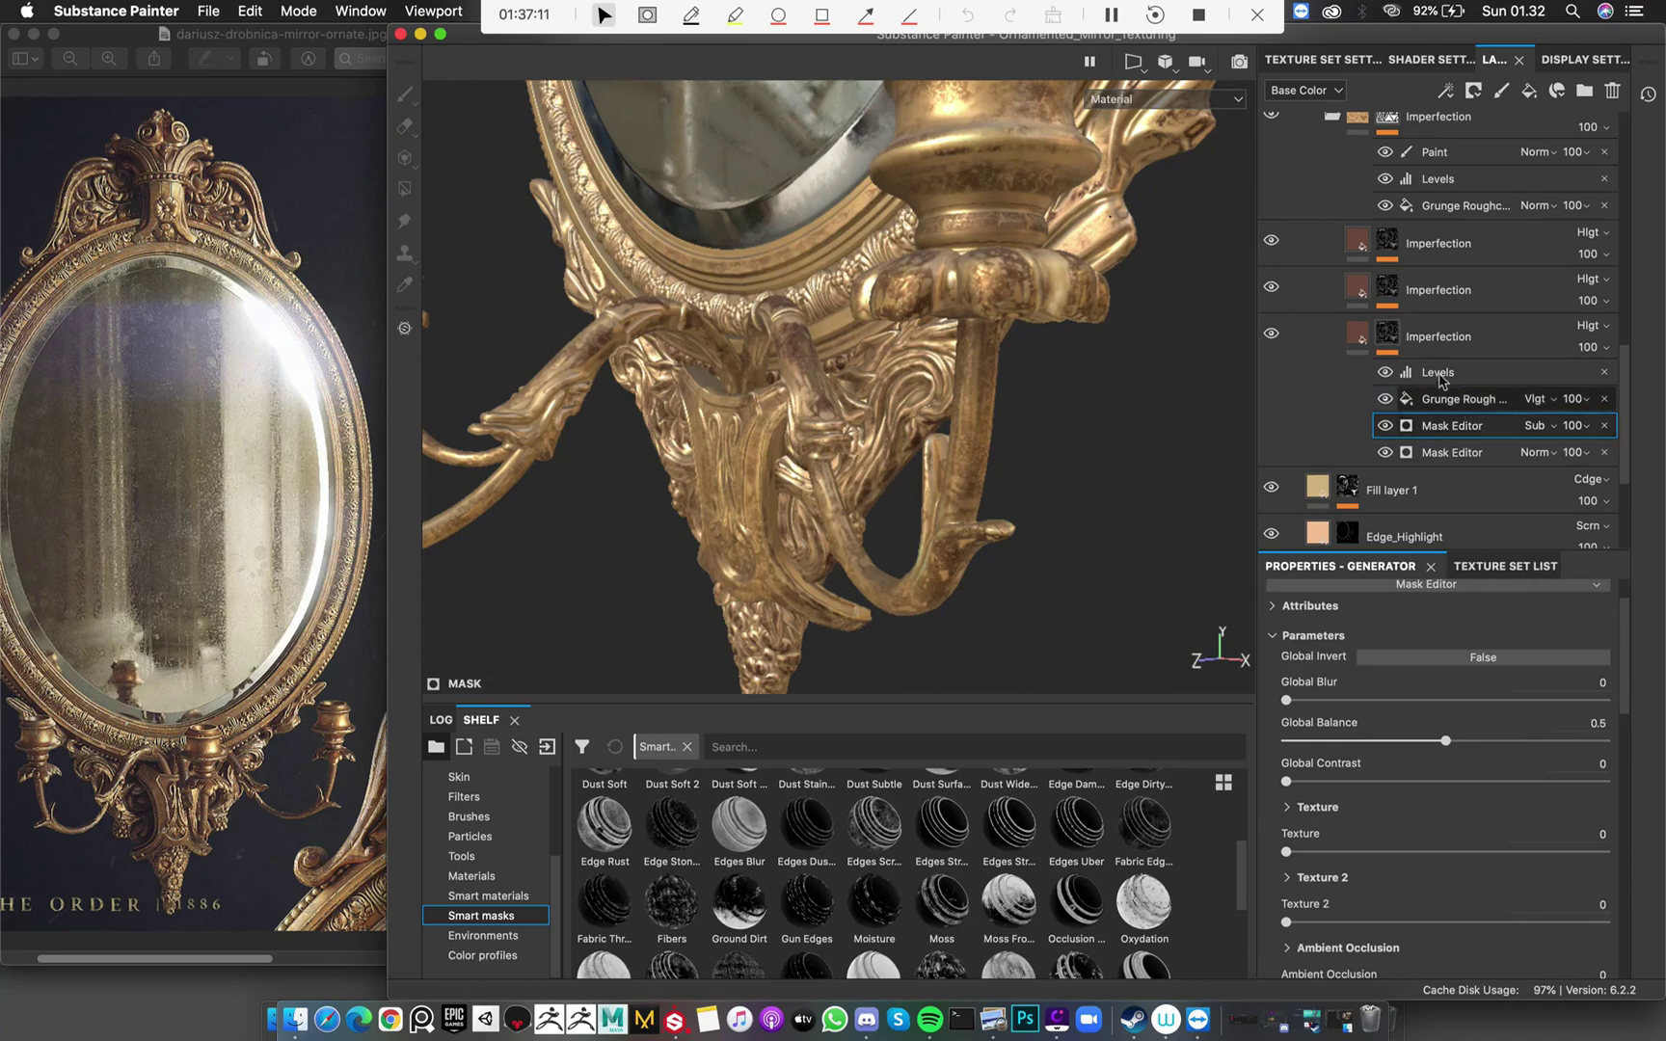
left_click(1442, 380)
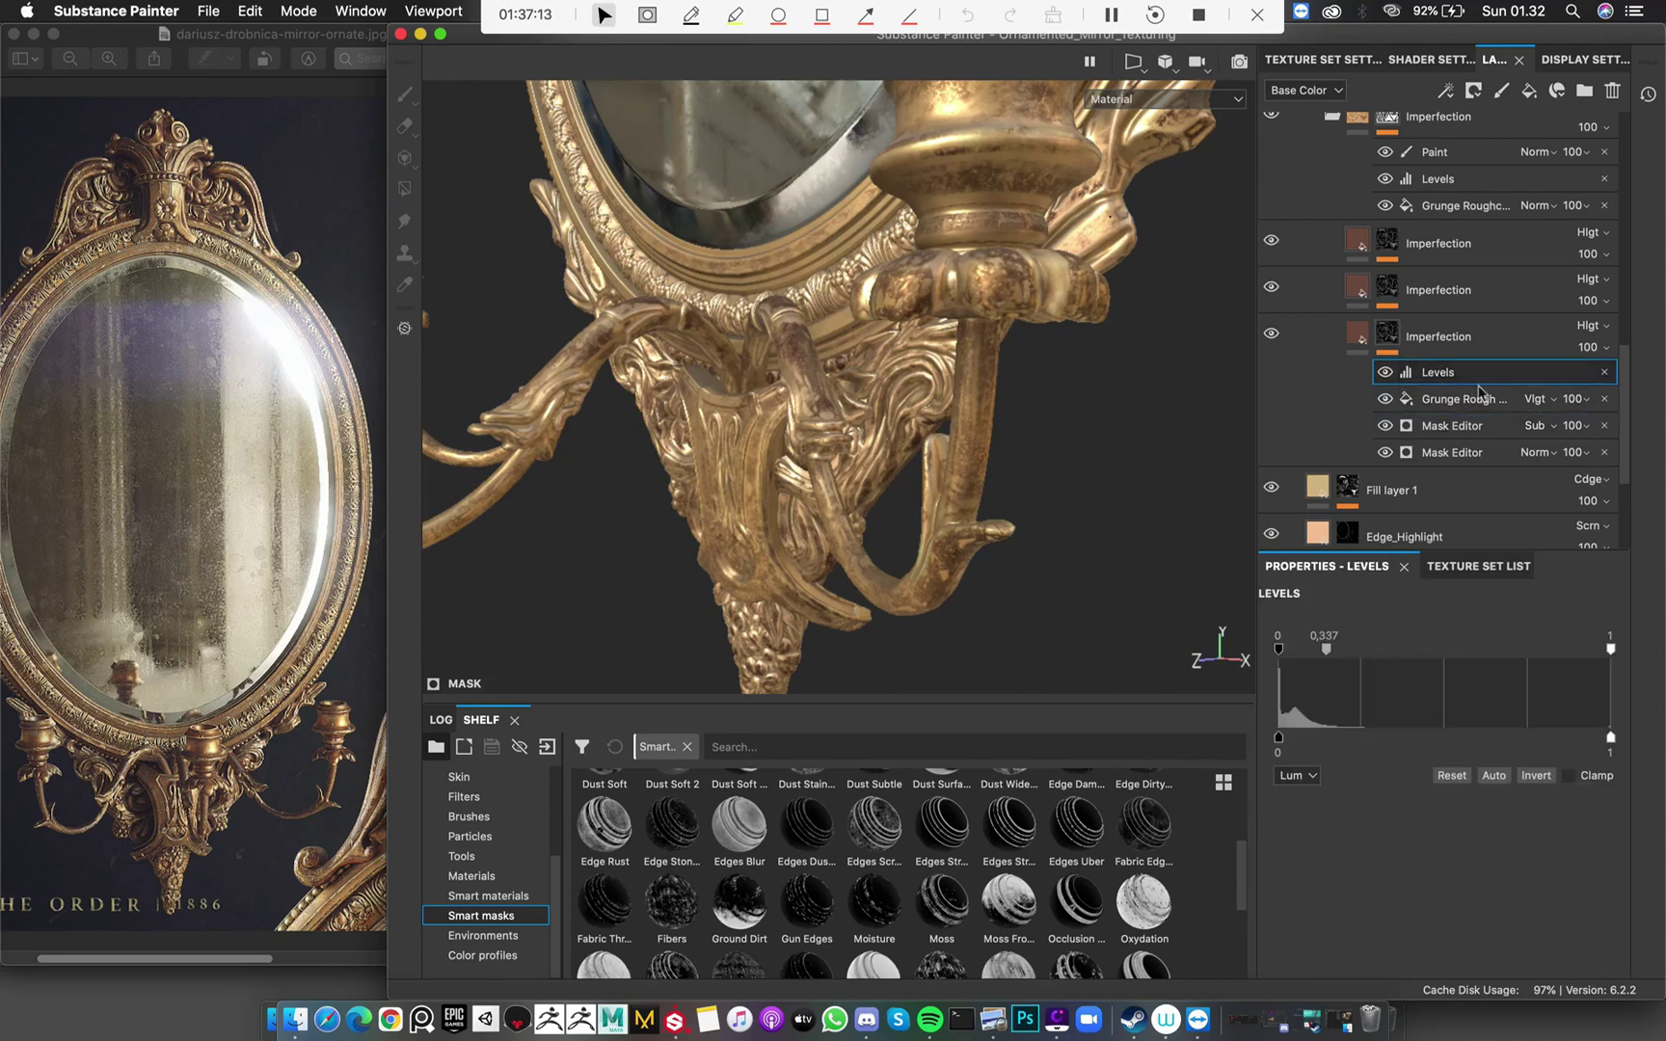
left_click(1356, 333)
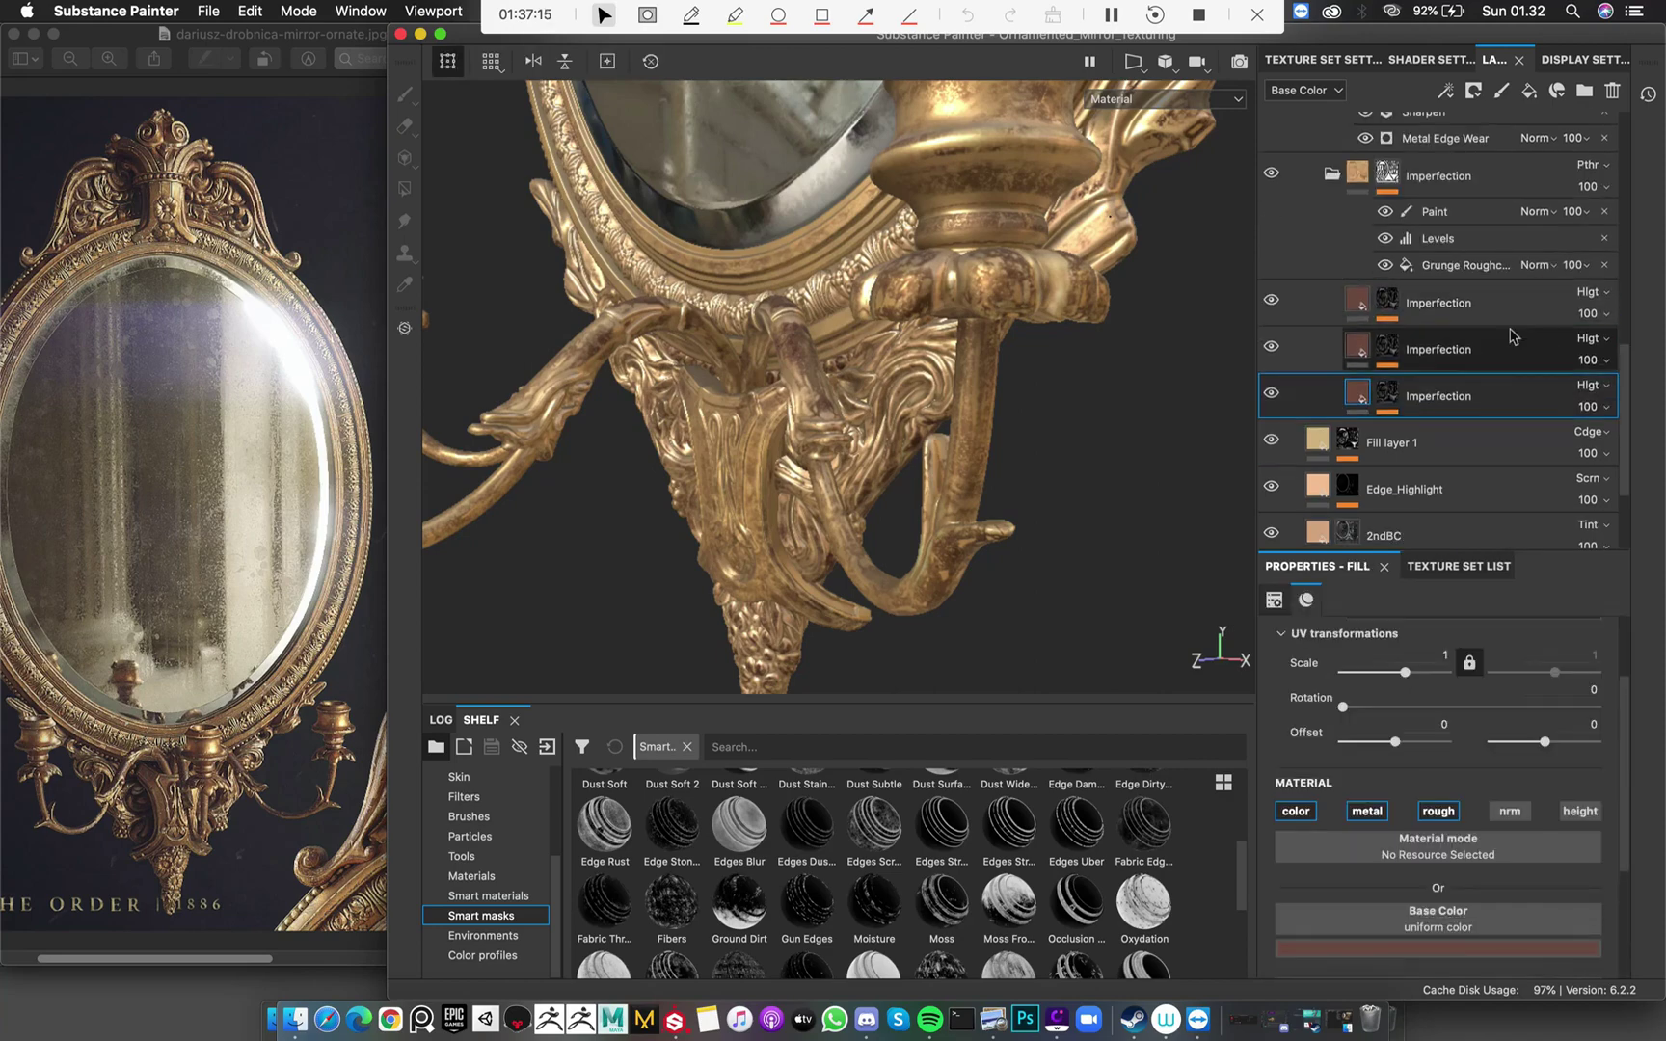
Toggle the upper two reddish-brown Imperfection layers off and on to compare the wear on the lower ornaments
left_click_drag(817, 405, 1003, 420, "alt")
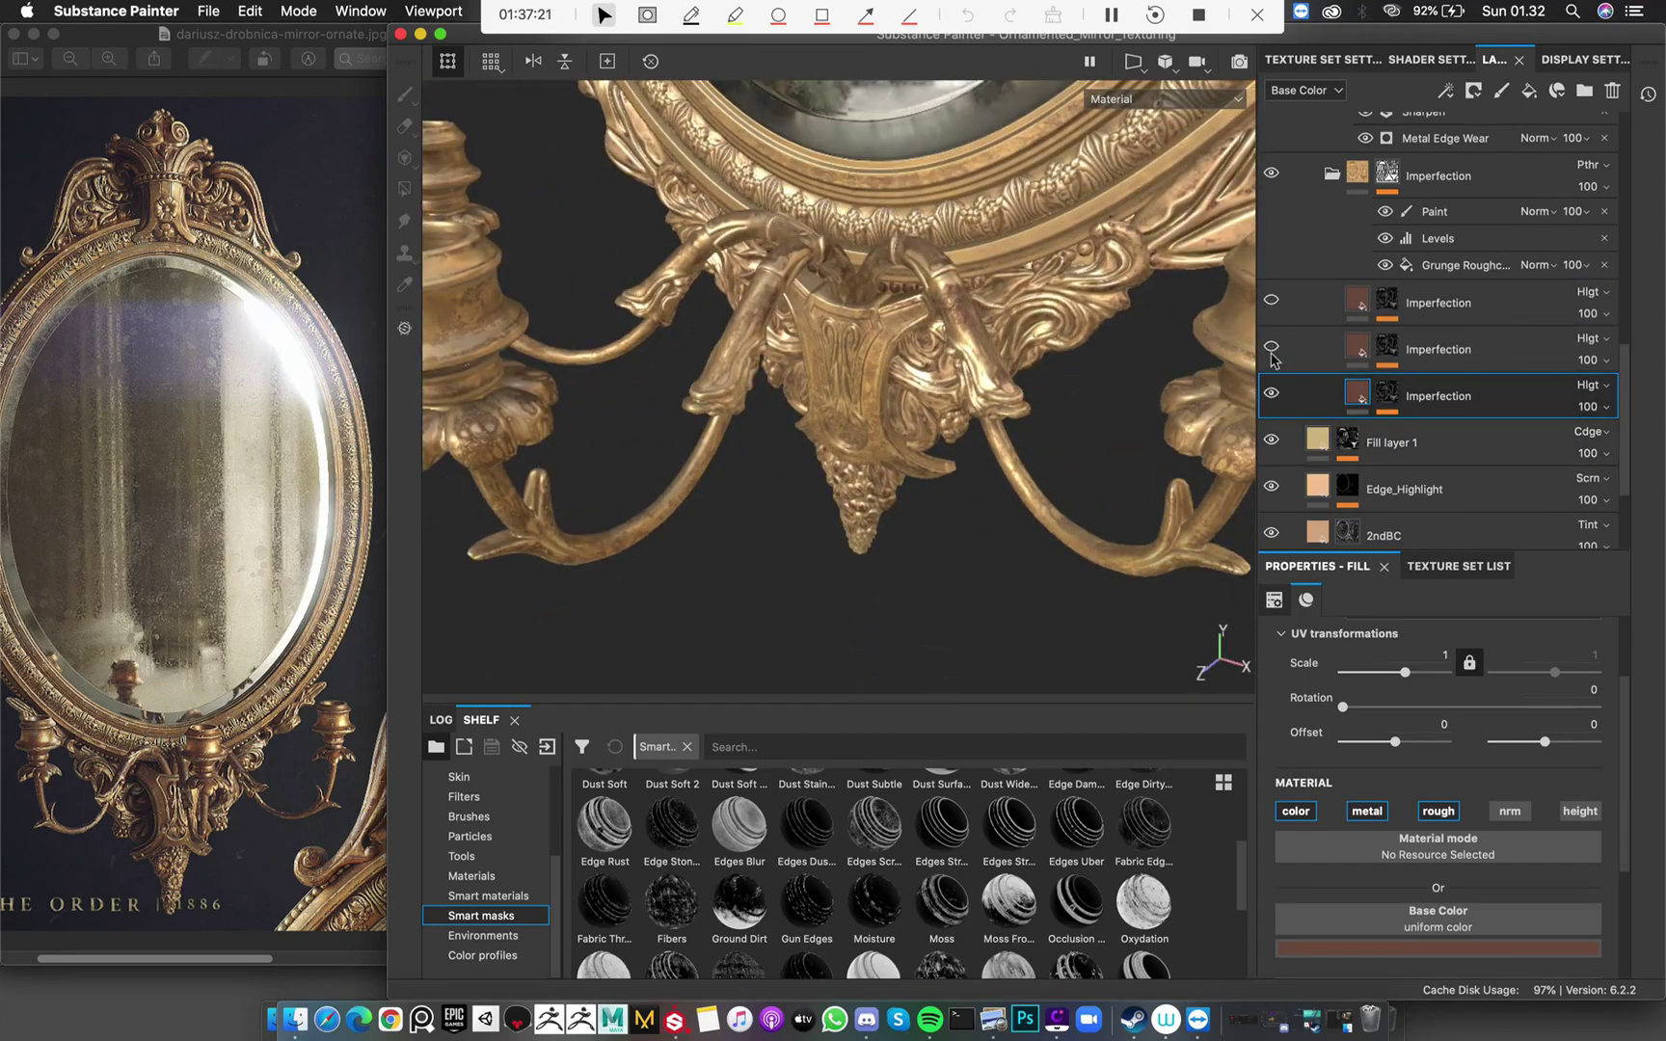
left_click_drag(916, 424, 1205, 405, "alt")
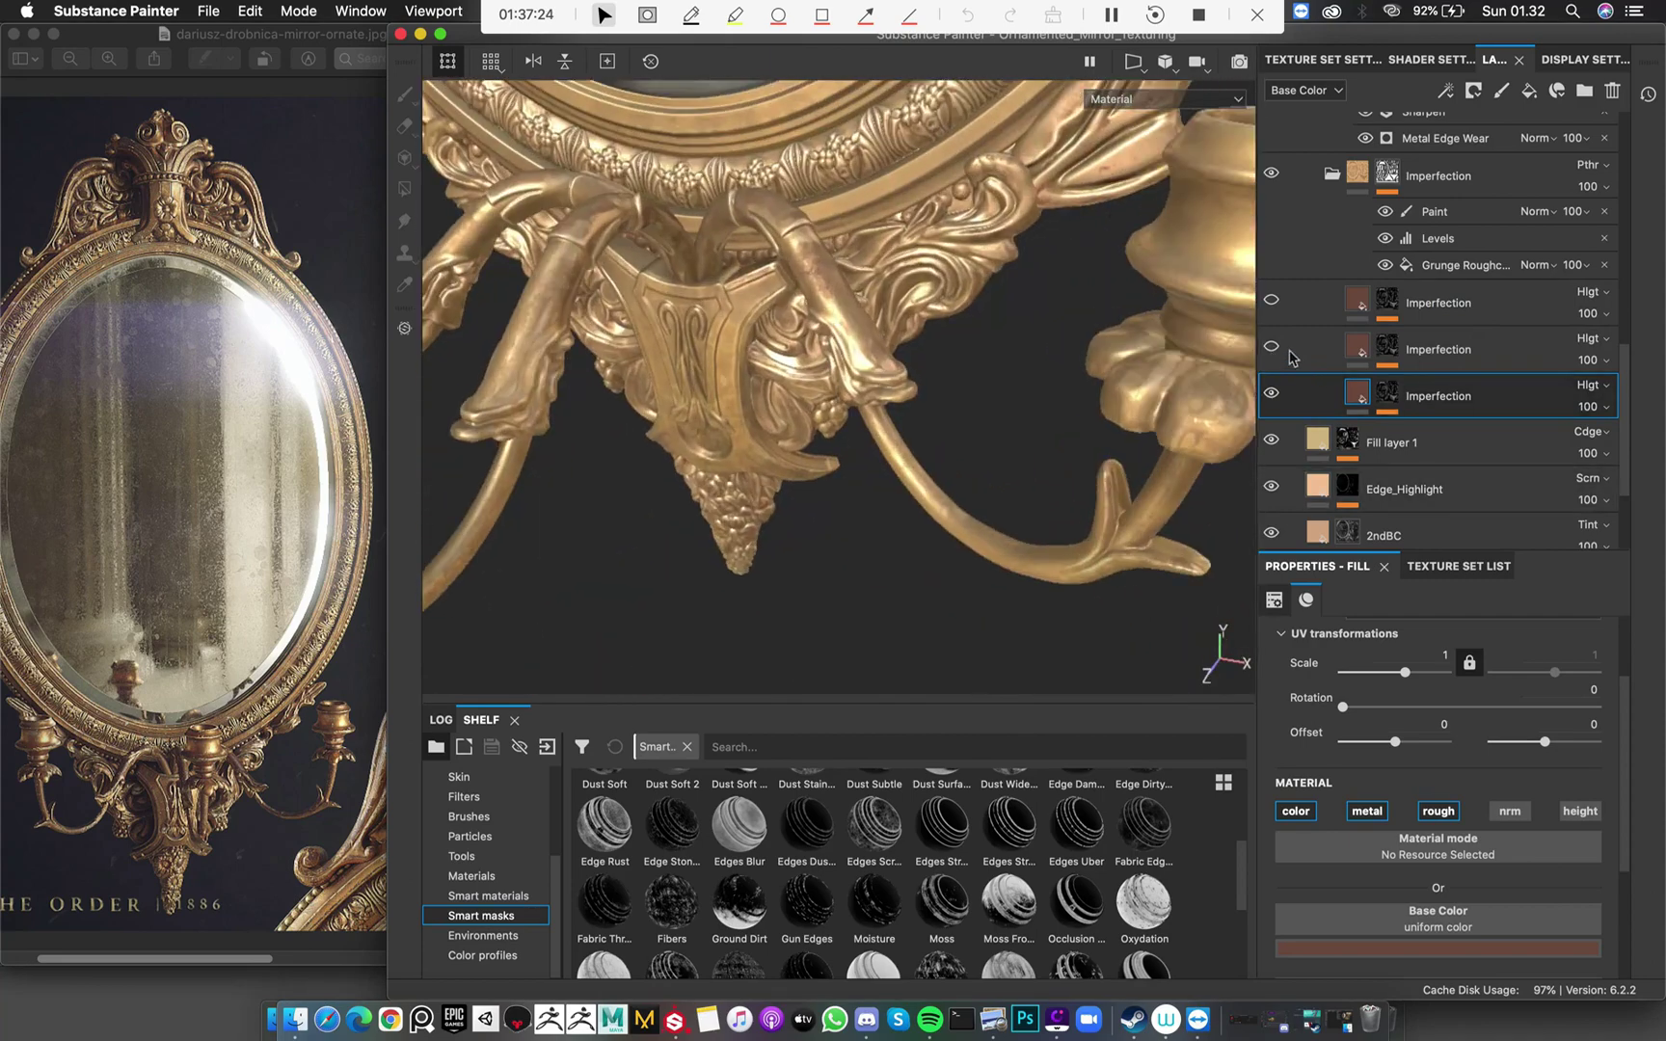
left_click(1273, 301)
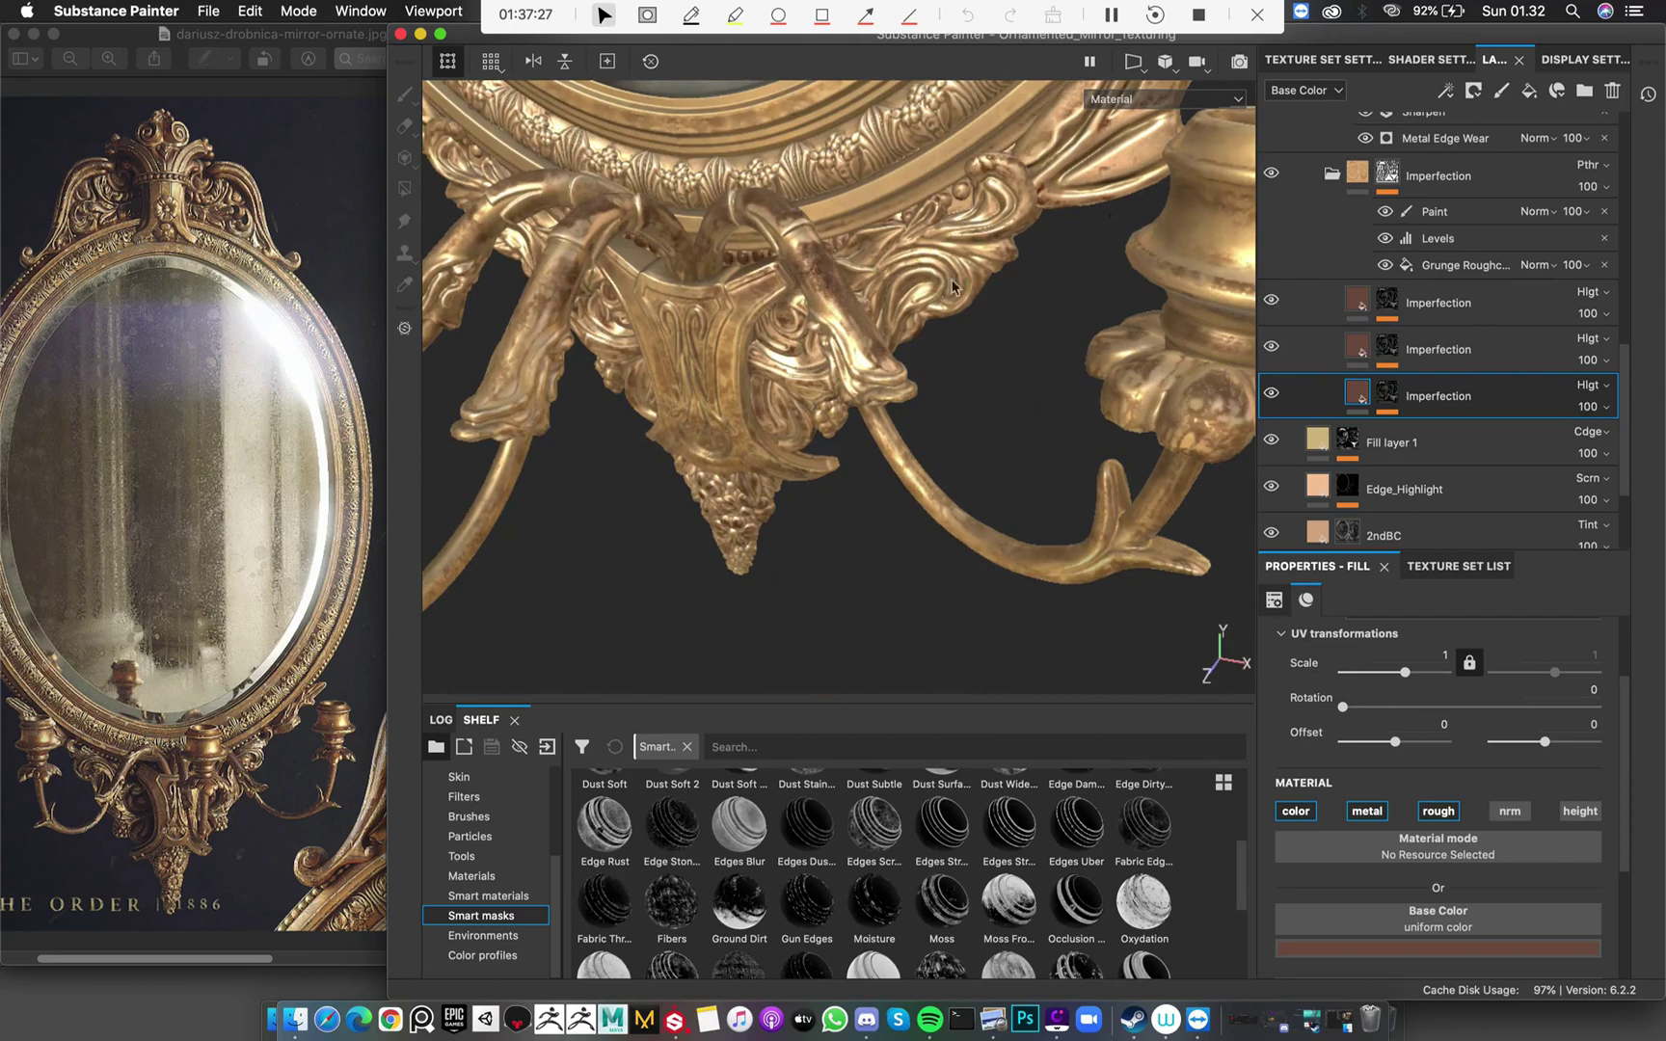
left_click_drag(964, 286, 984, 342, "alt")
scroll(1489, 413, "up", 2)
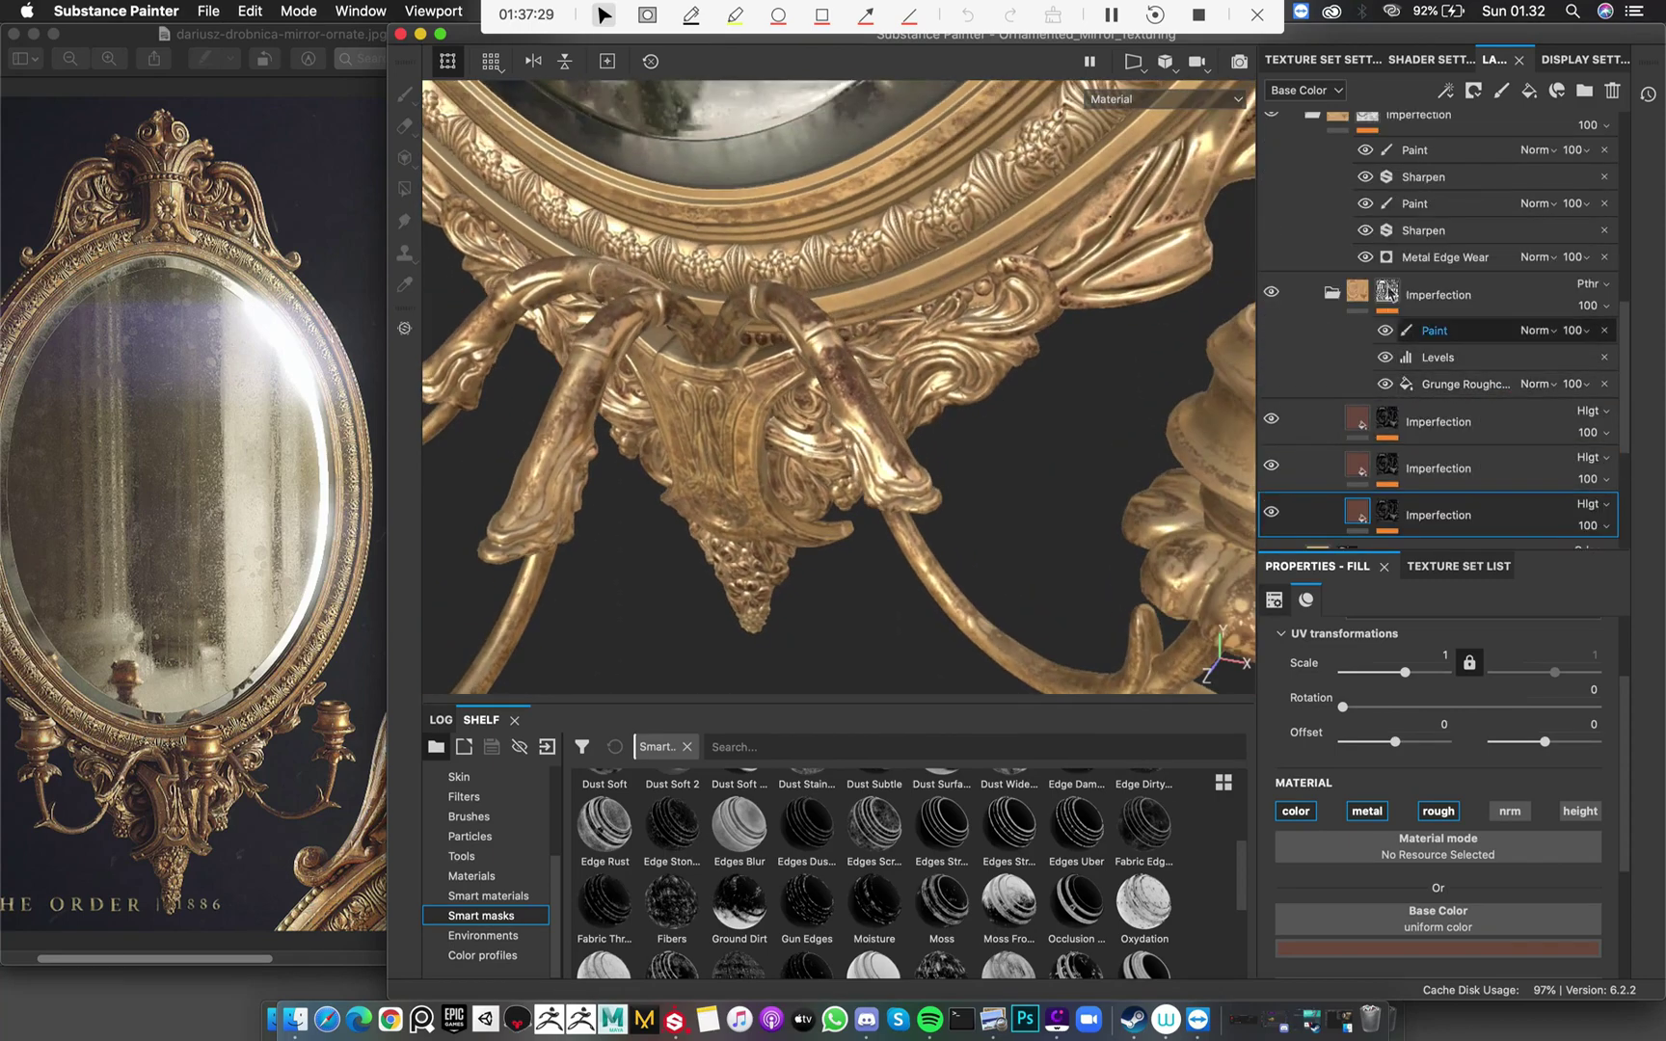
Inspect the nested Imperfection folder's Grunge Roughcast fill and examine its mask in isolation on the lower frame
left_click(1363, 297)
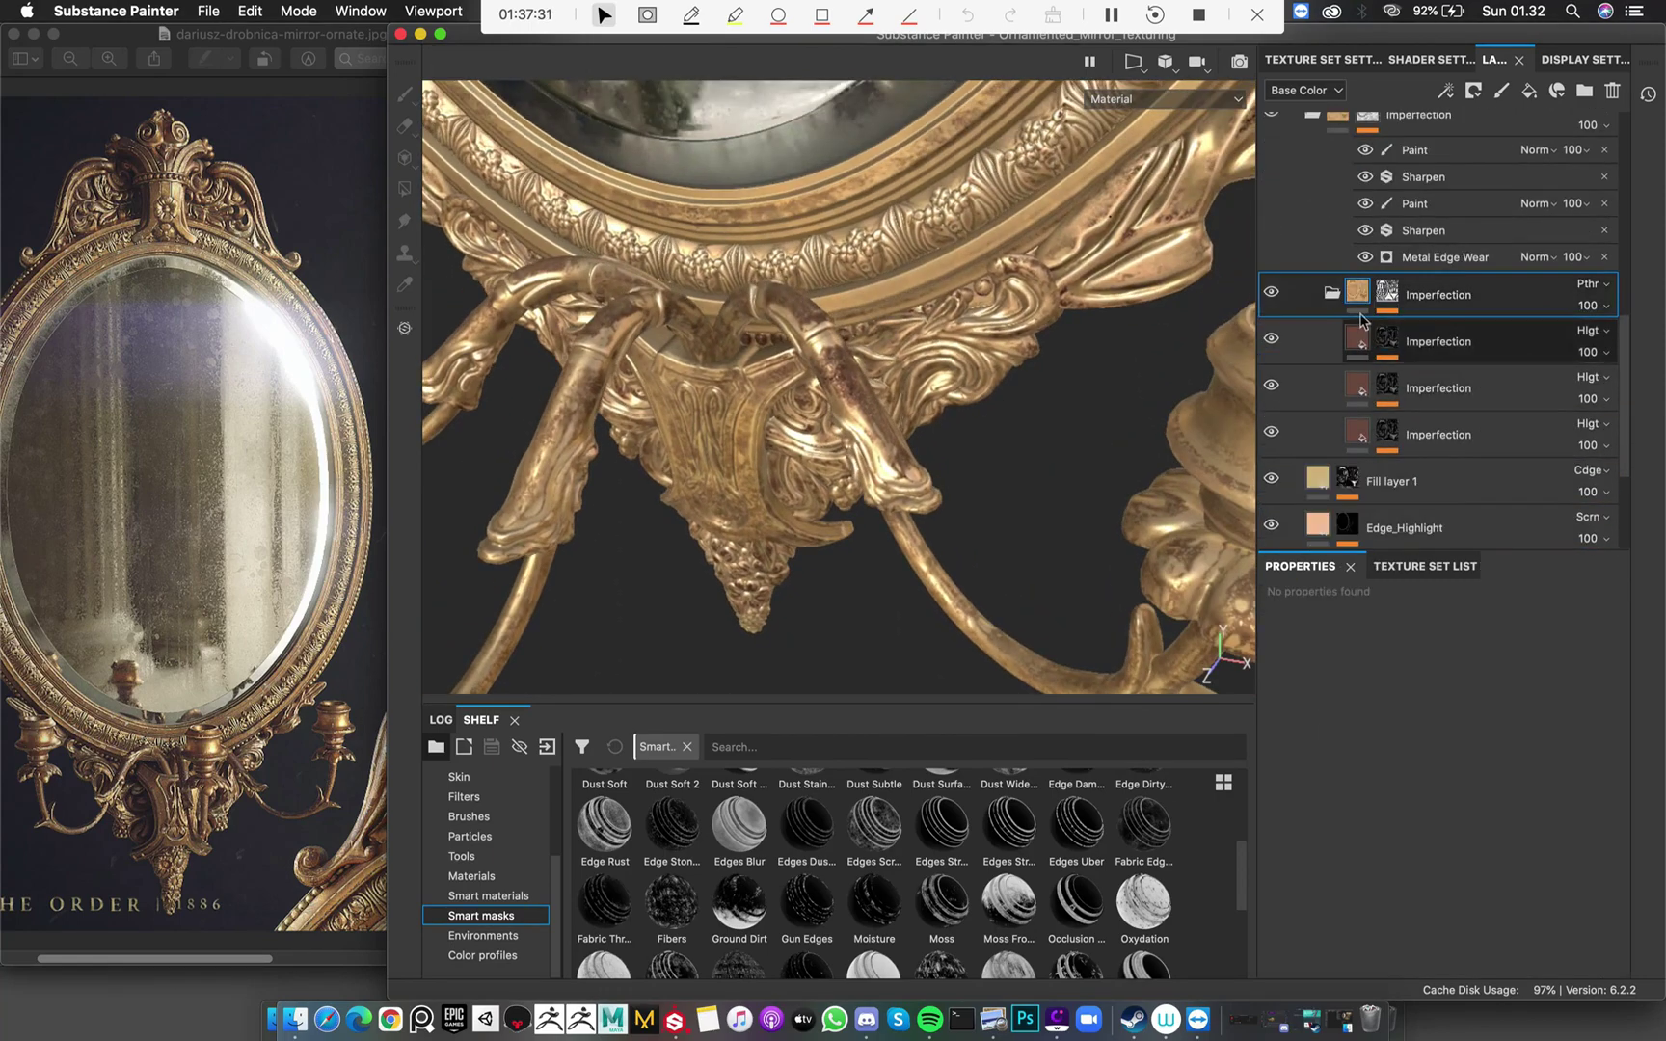
left_click(1460, 331)
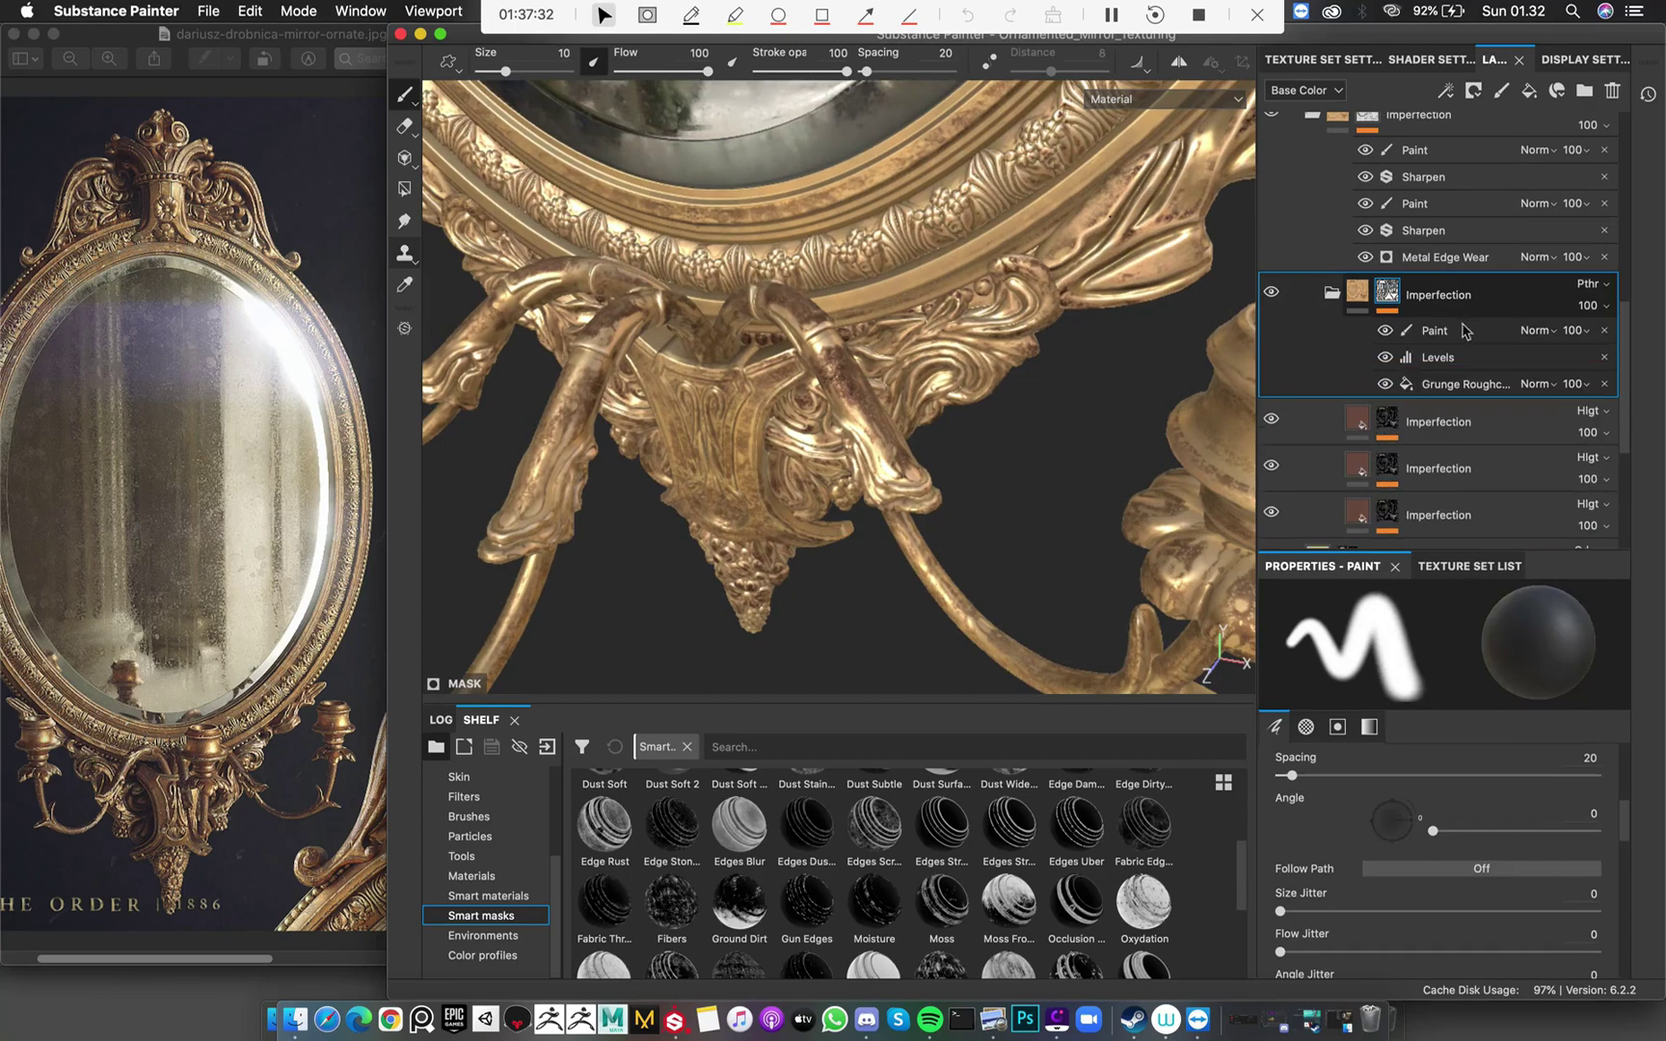
left_click(1490, 386)
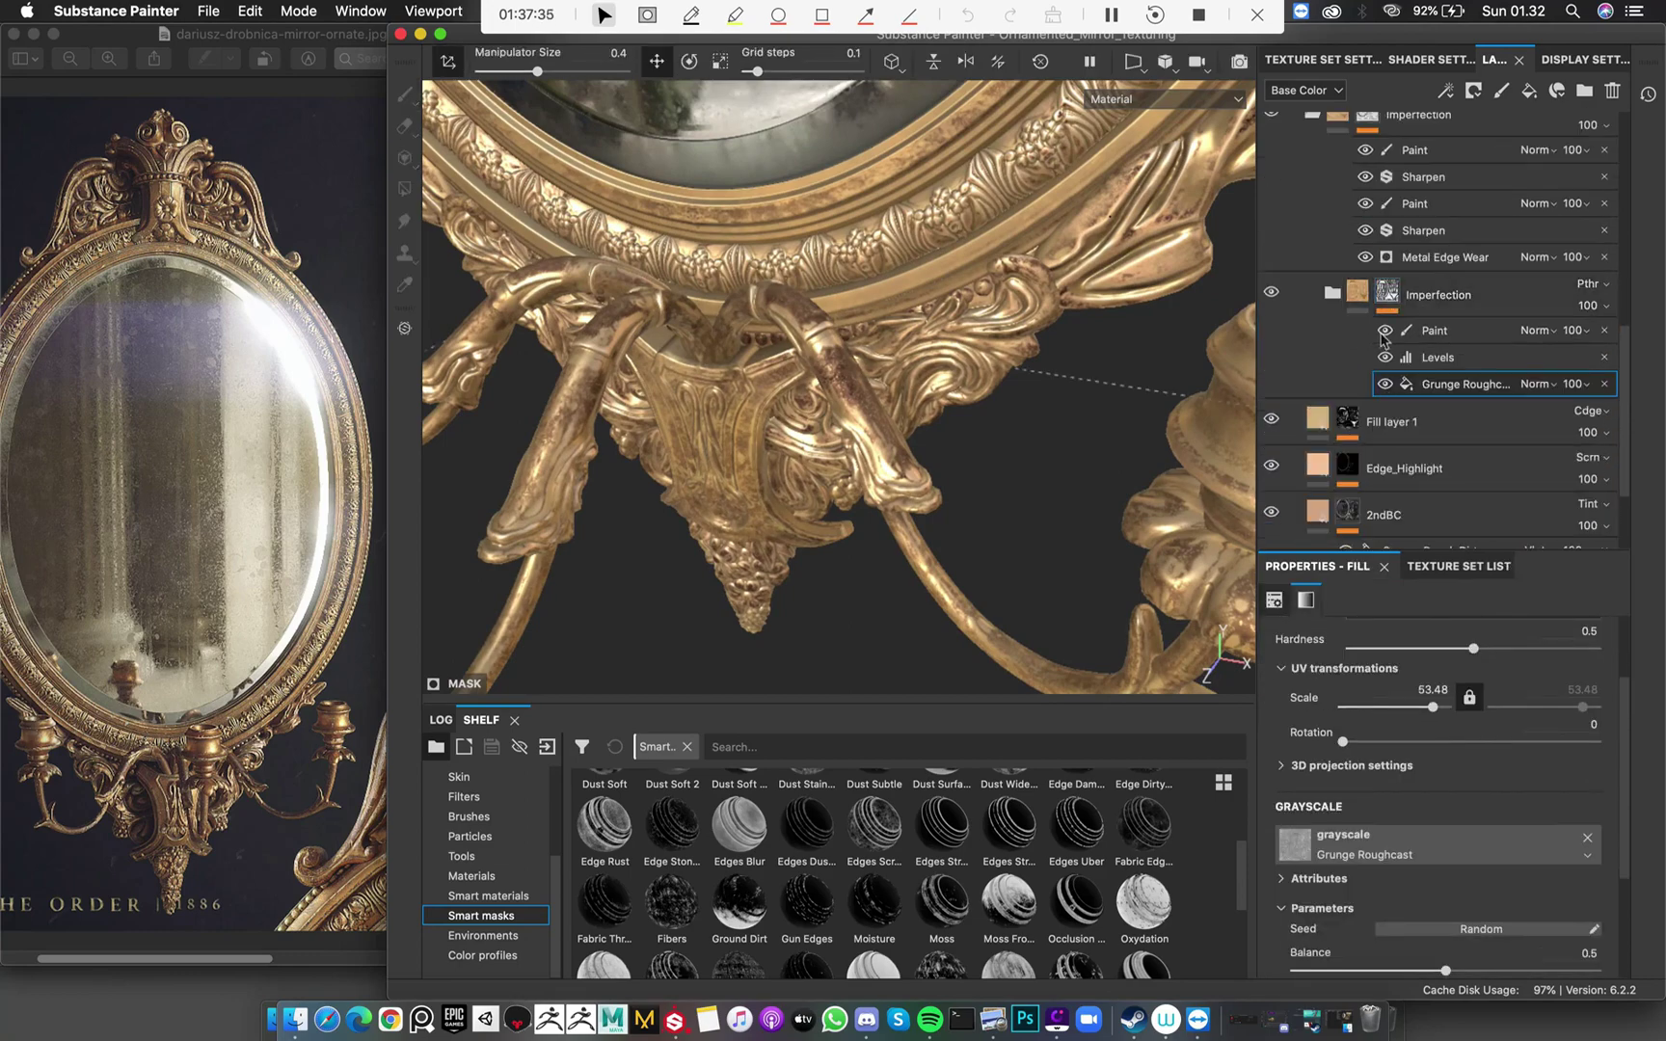
left_click(1387, 293, "alt")
scroll(928, 375, "up", 3)
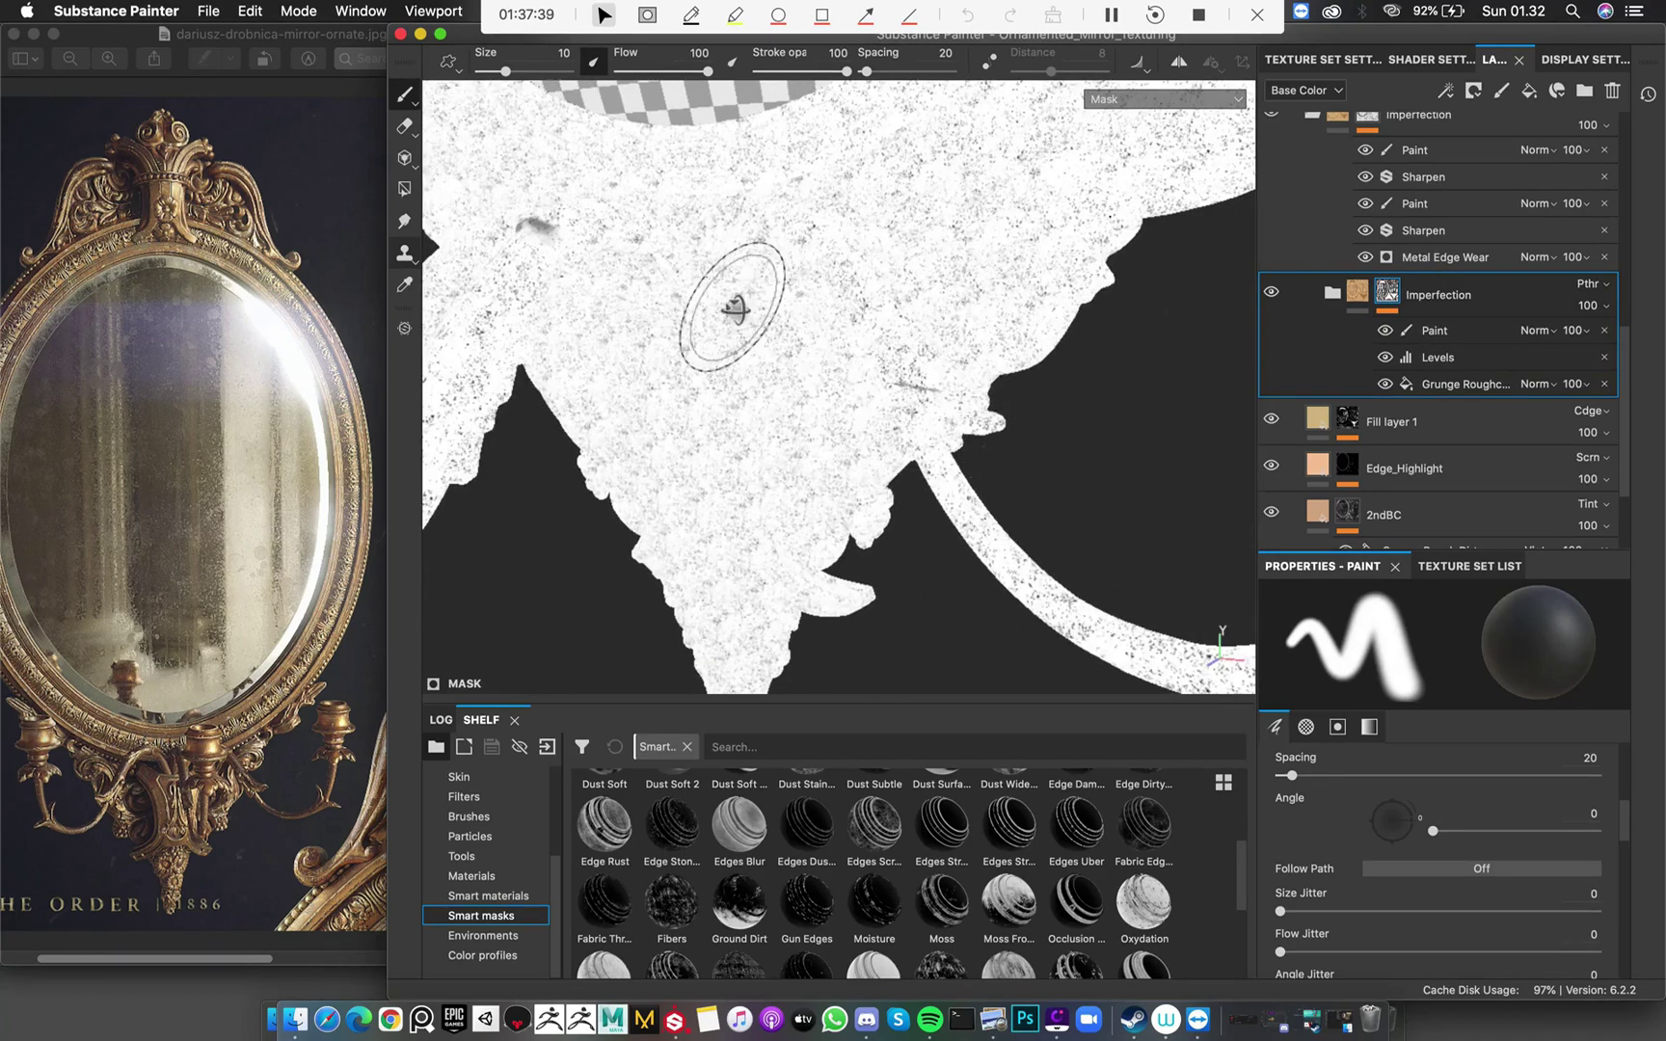
mouse_move(743, 316)
left_mouse_down("alt")
mouse_move(859, 376)
mouse_move(968, 332)
left_mouse_up("alt")
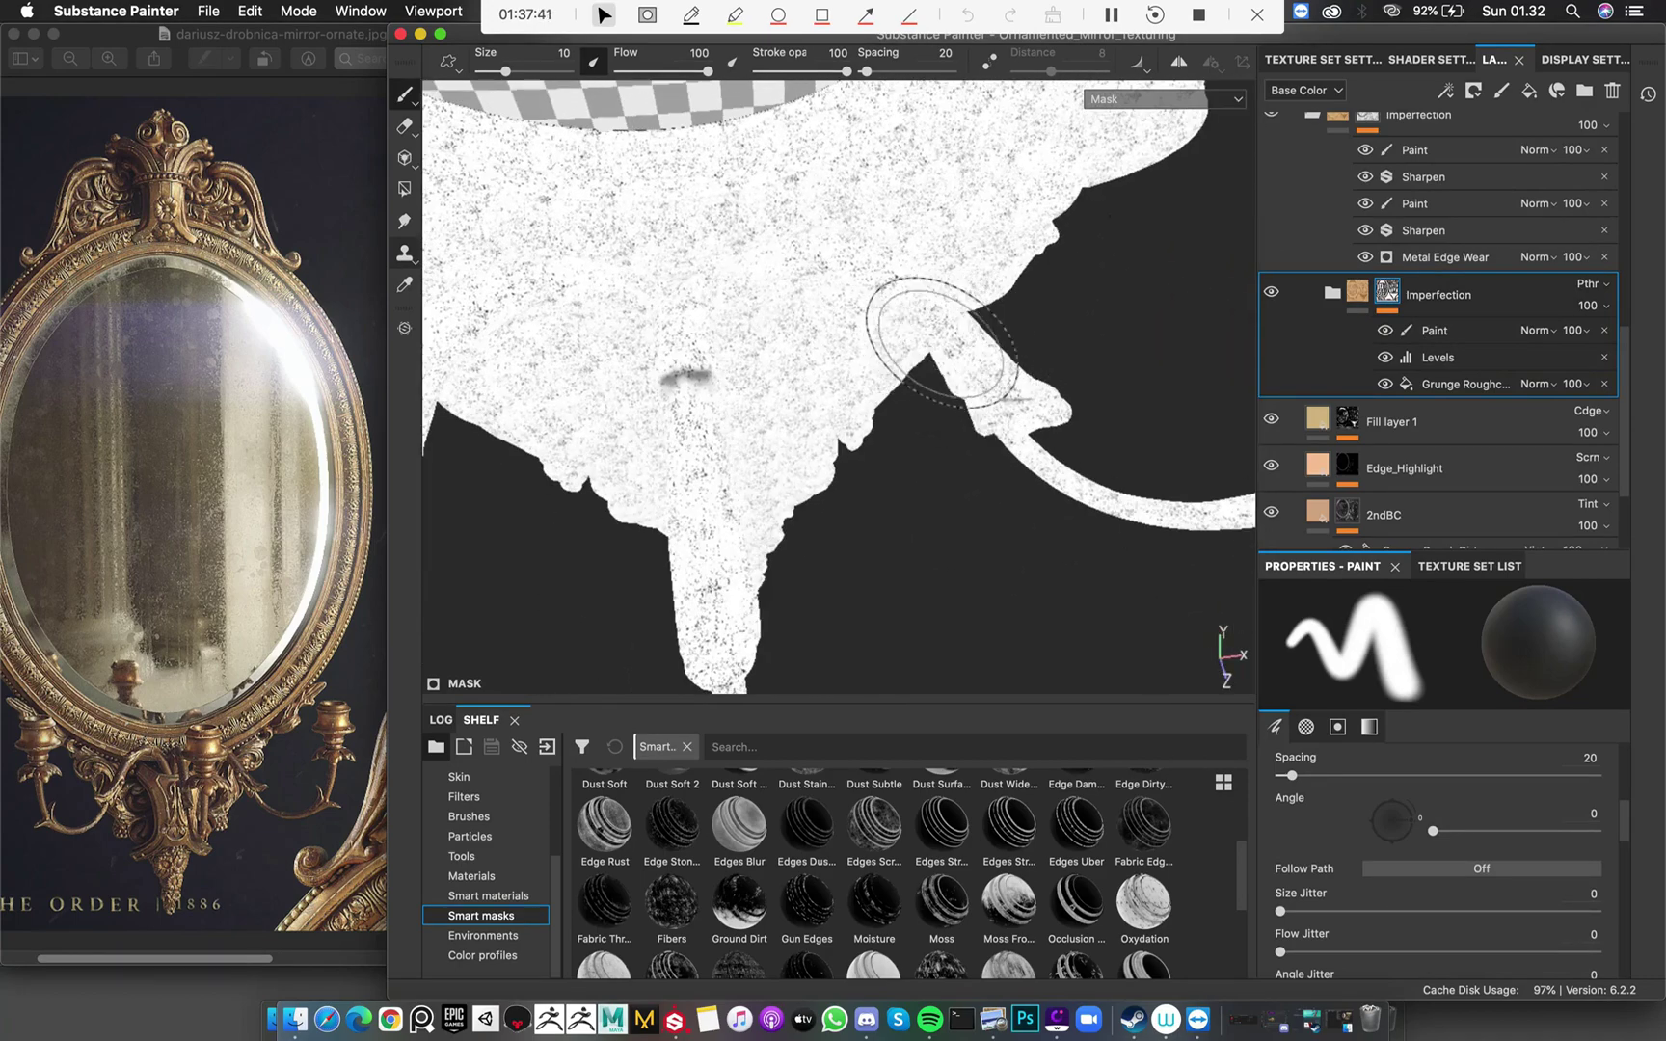
Disable and re-enable the nested Imperfection folder's mask to compare the wear on the candle arm
left_click(1358, 292)
left_click_drag(1070, 320, 868, 383, "alt")
scroll(846, 388, "up", 2)
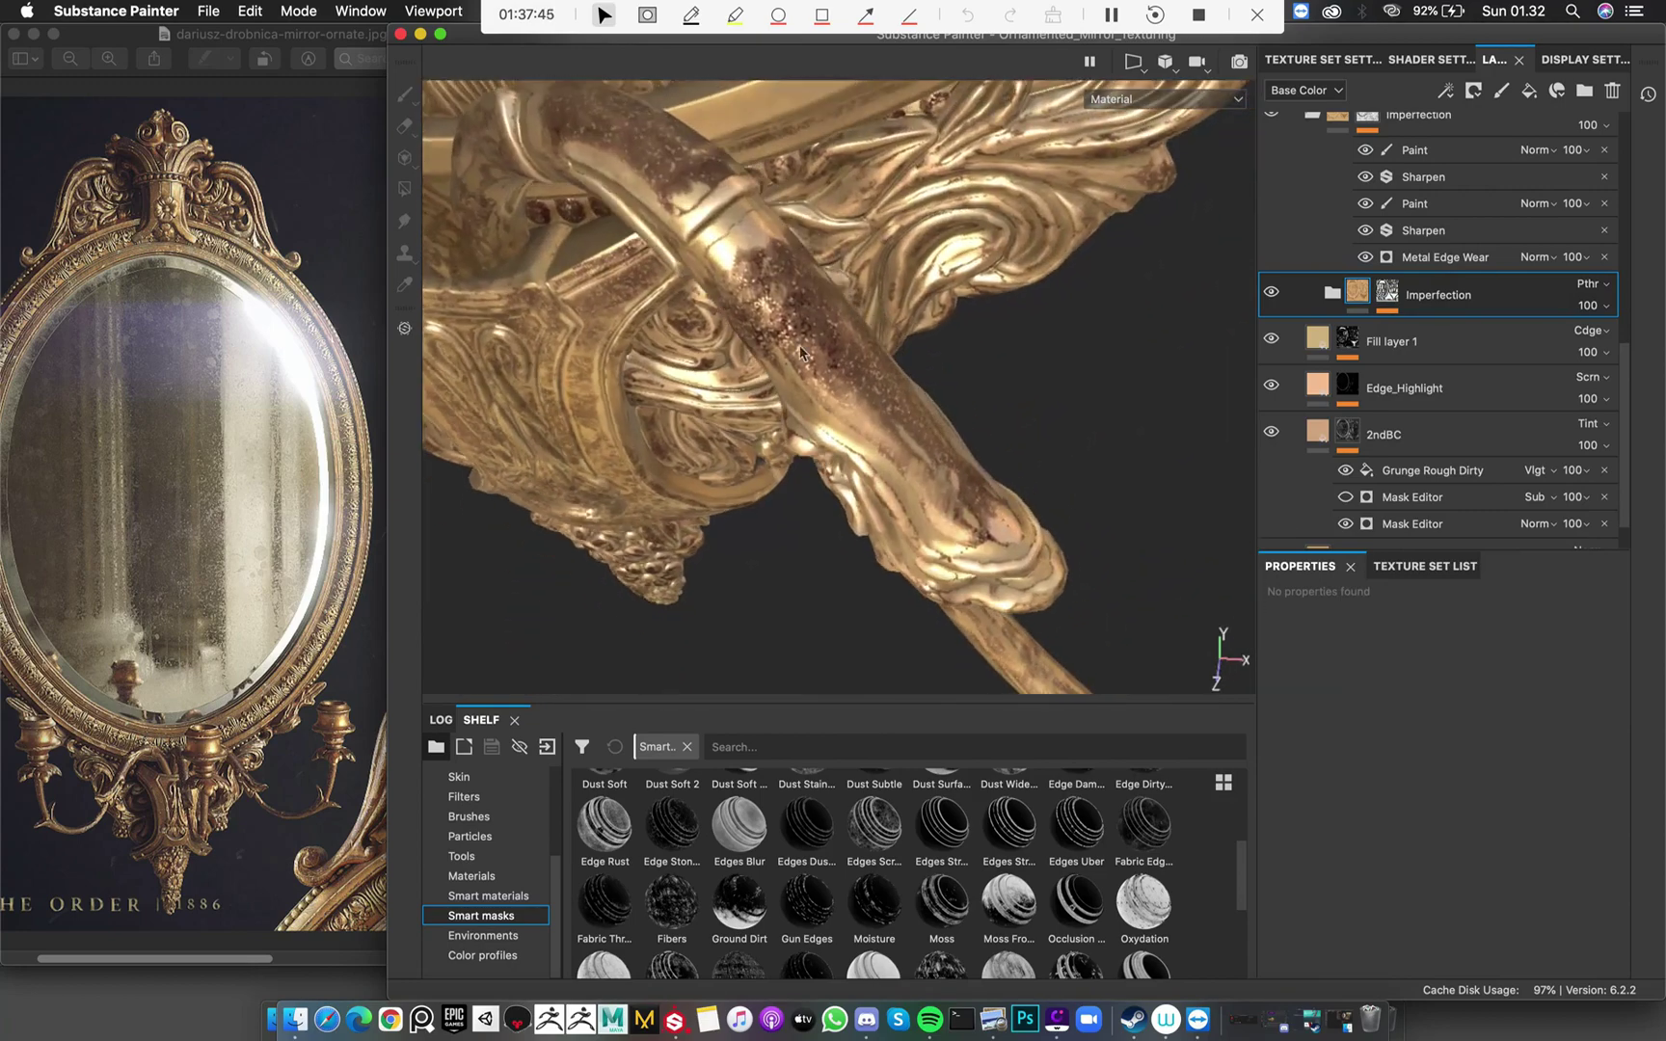
left_click(1386, 295, "shift")
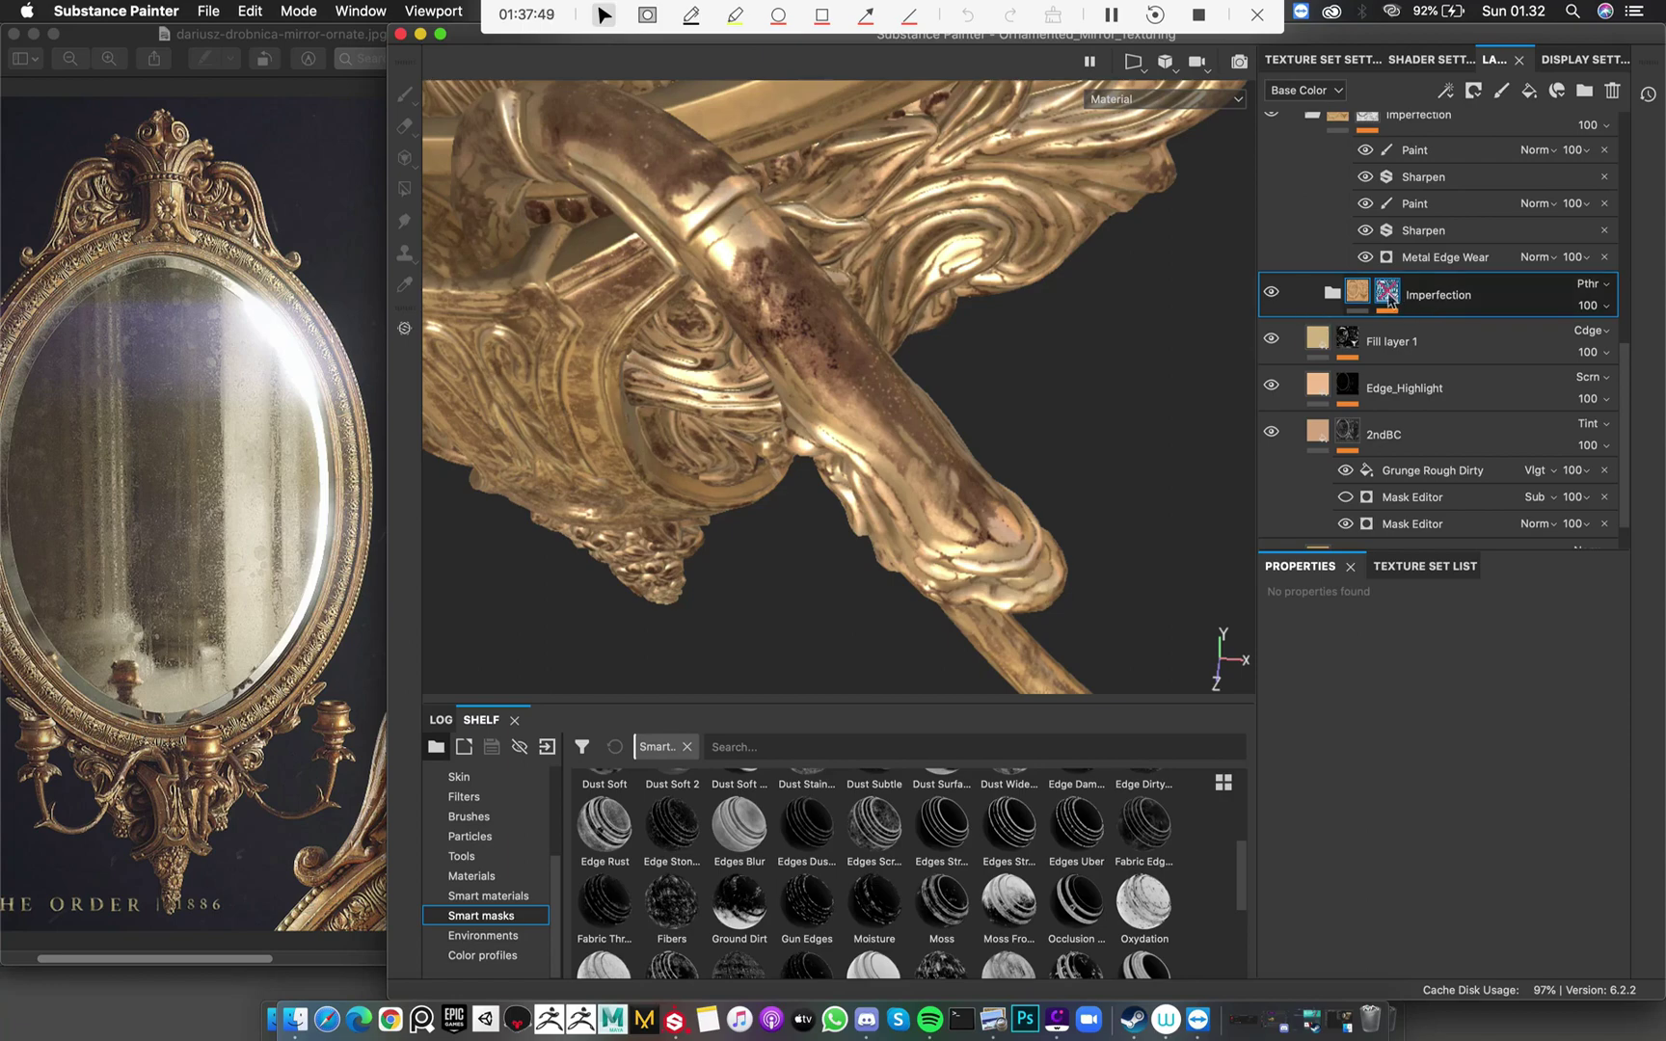
left_click(1387, 297, "shift")
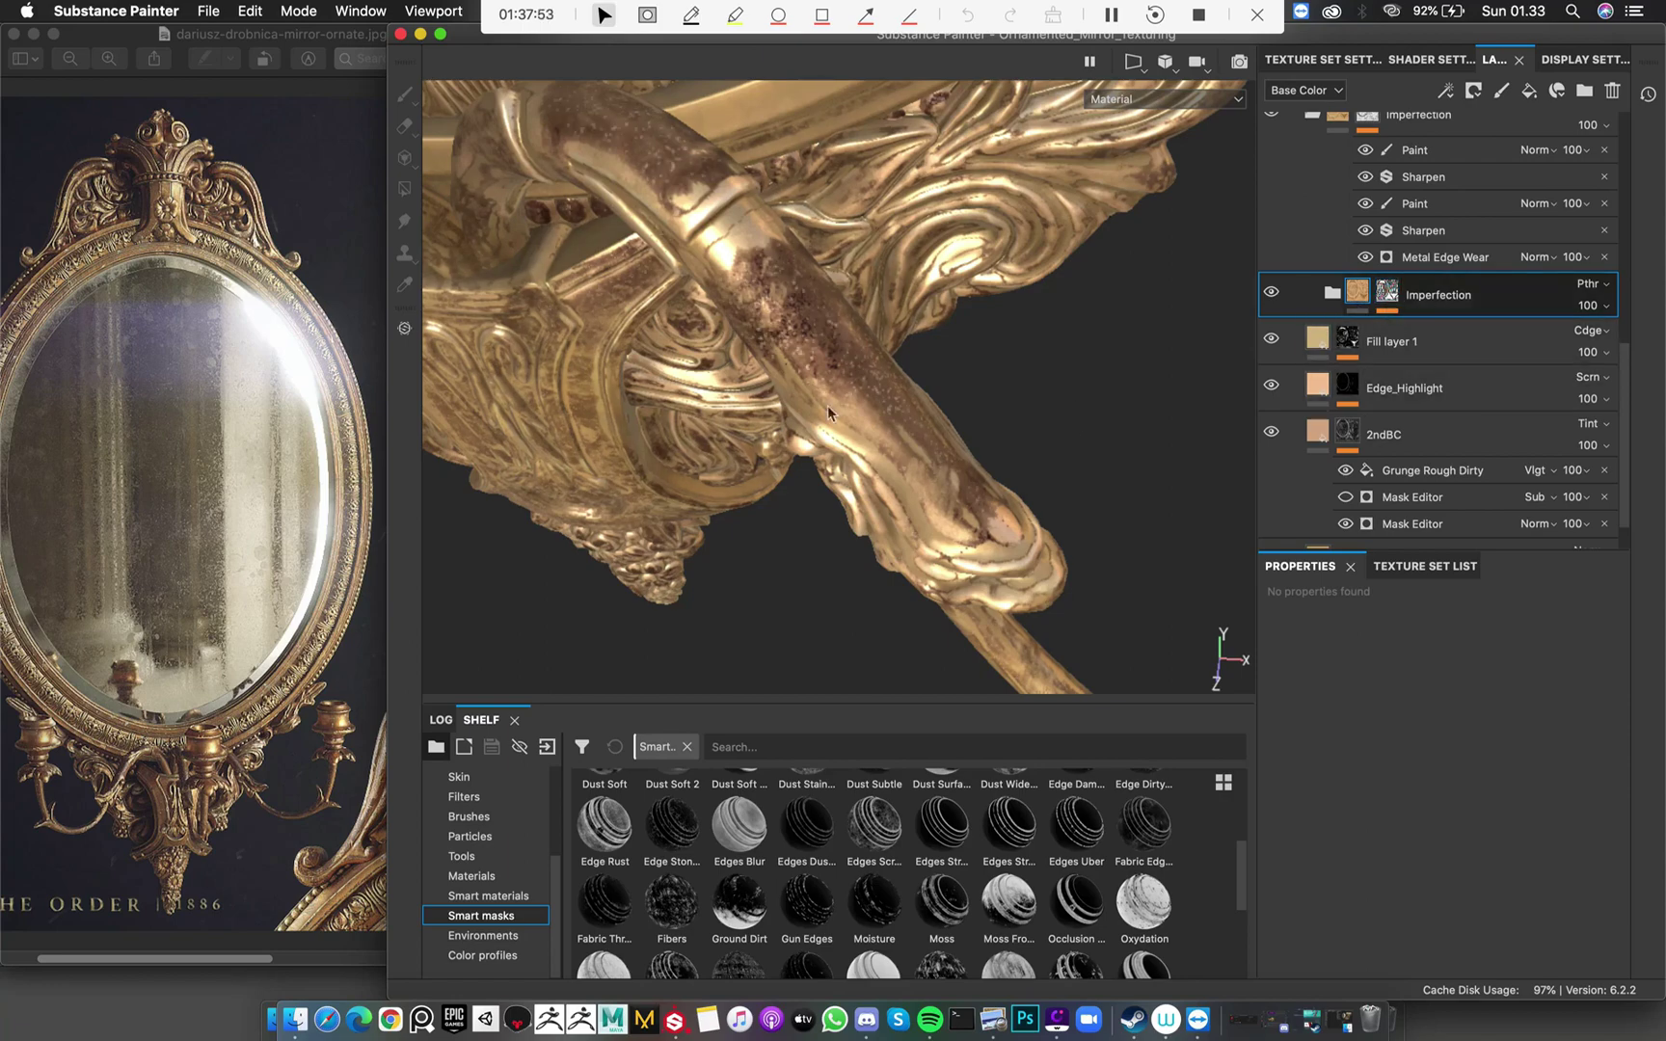
Inspect the Metal Edge Wear generator in the outer Imperfection folder's mask and disable that mask
scroll(1446, 338, "up", 3)
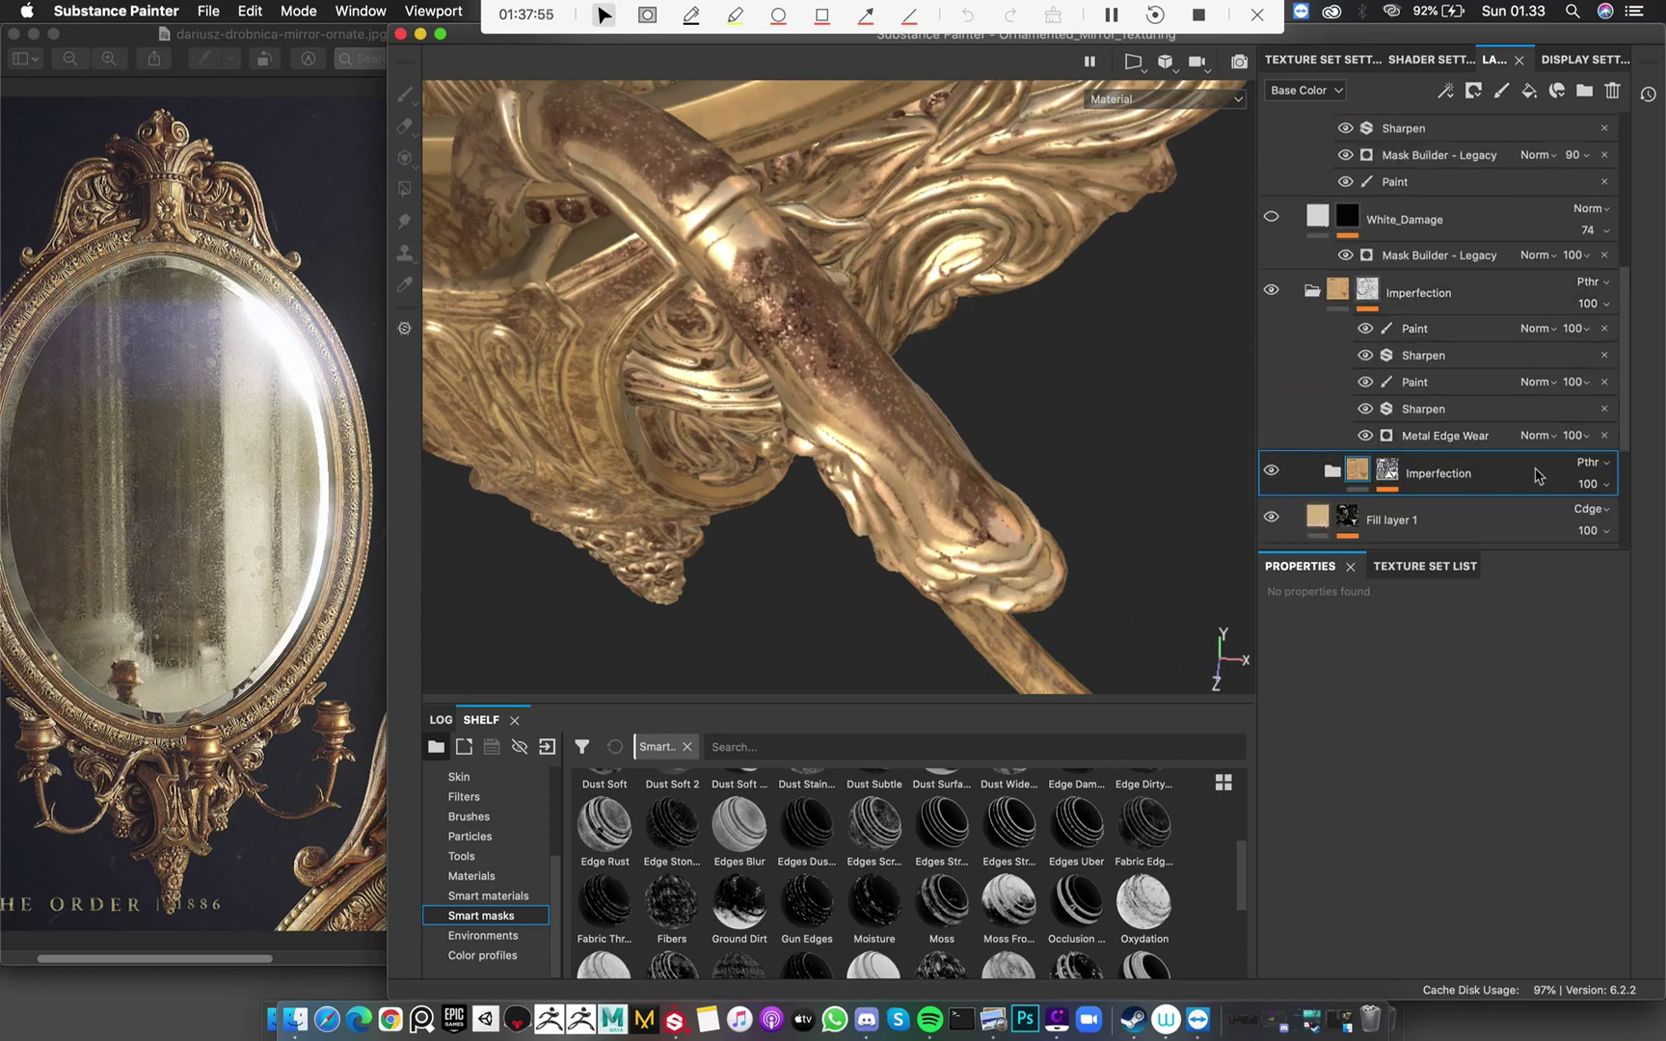
left_click(1469, 435)
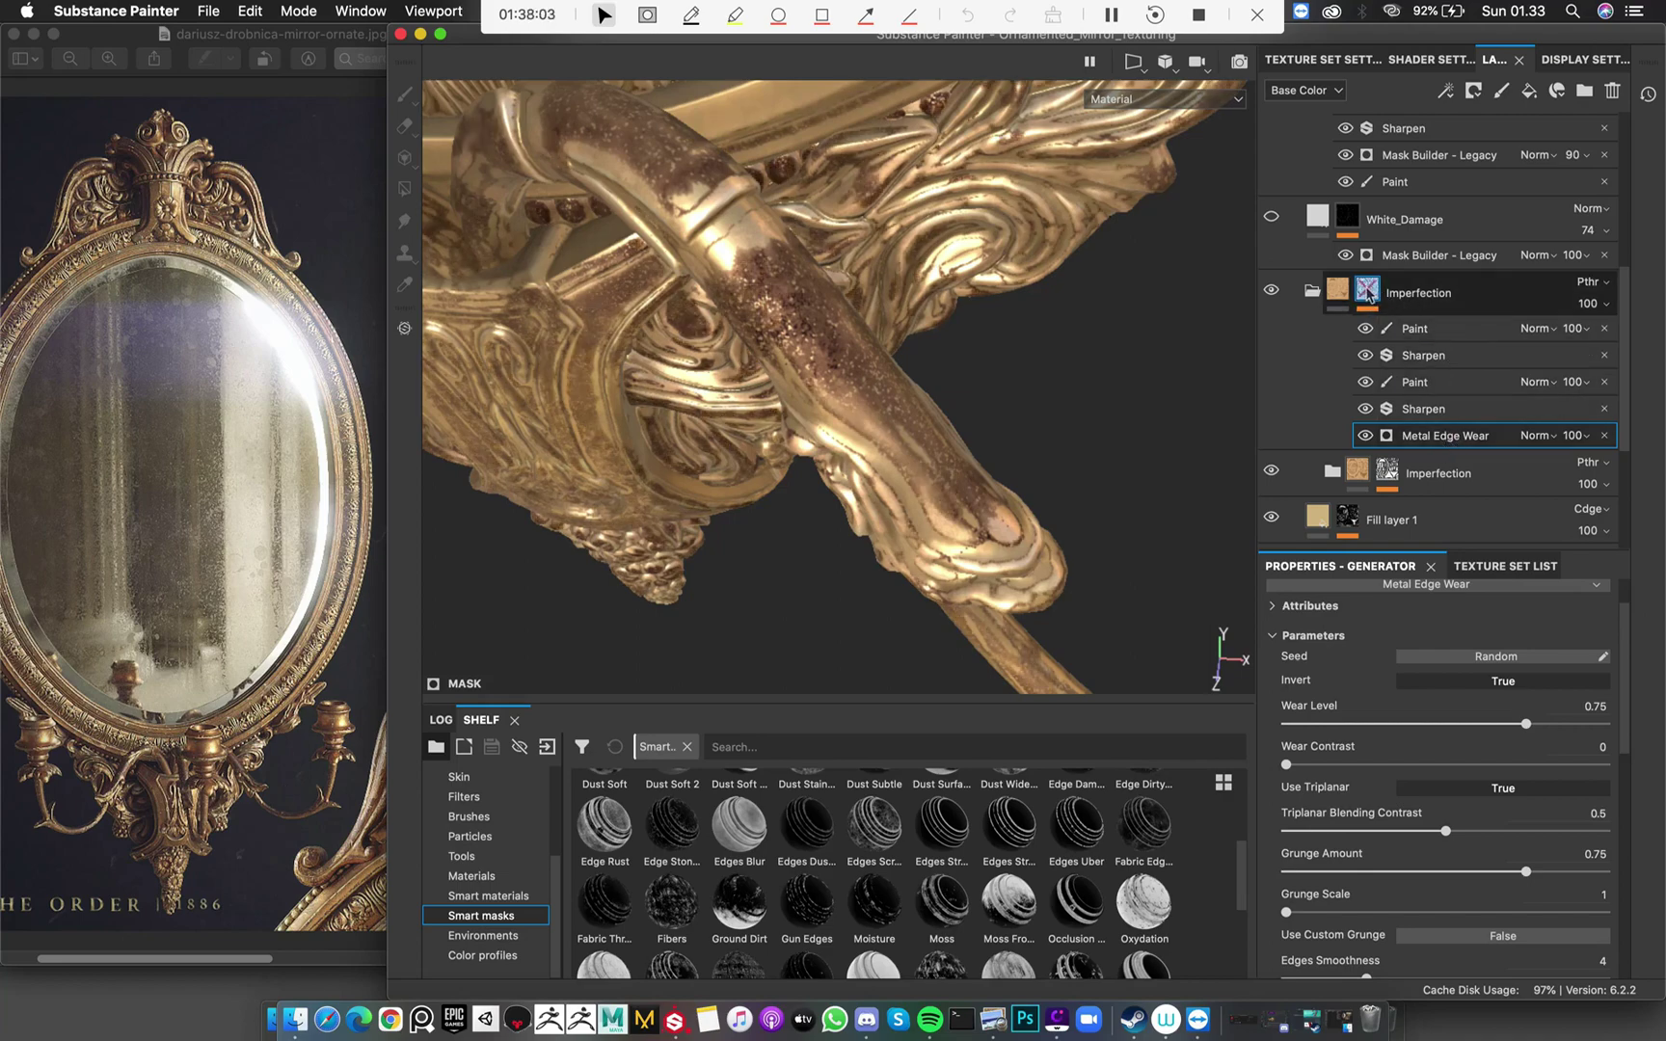
left_click(1367, 294, "shift")
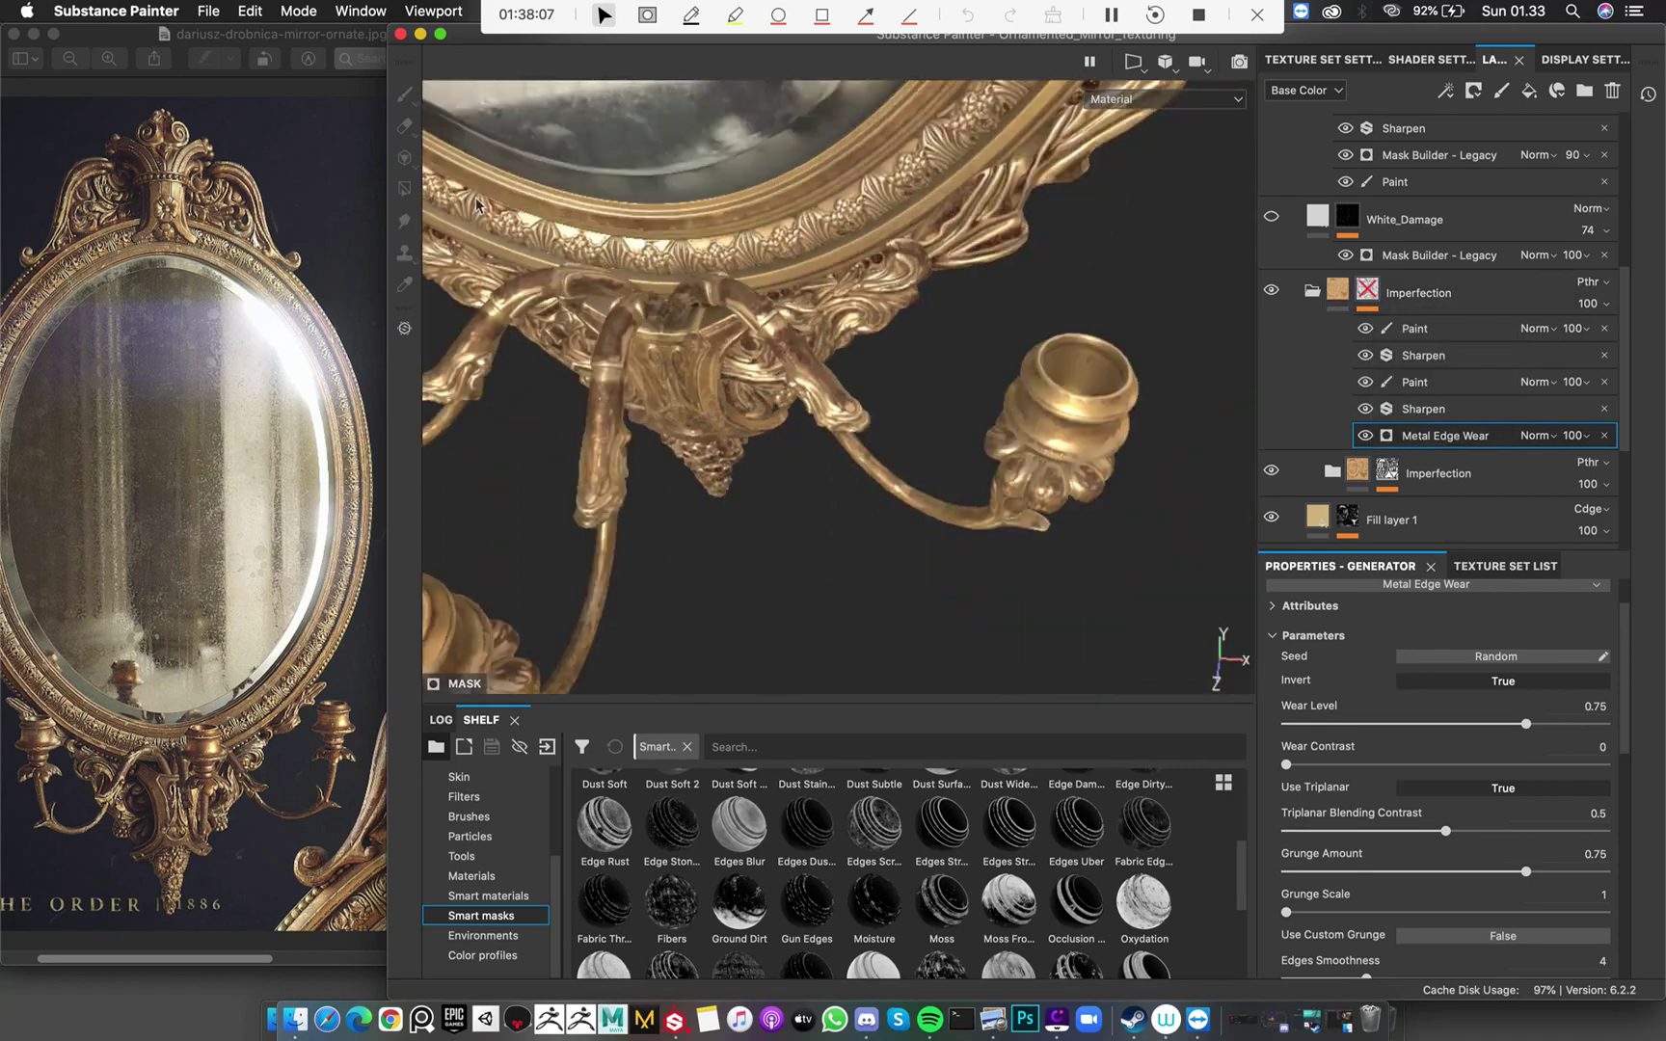
key("f")
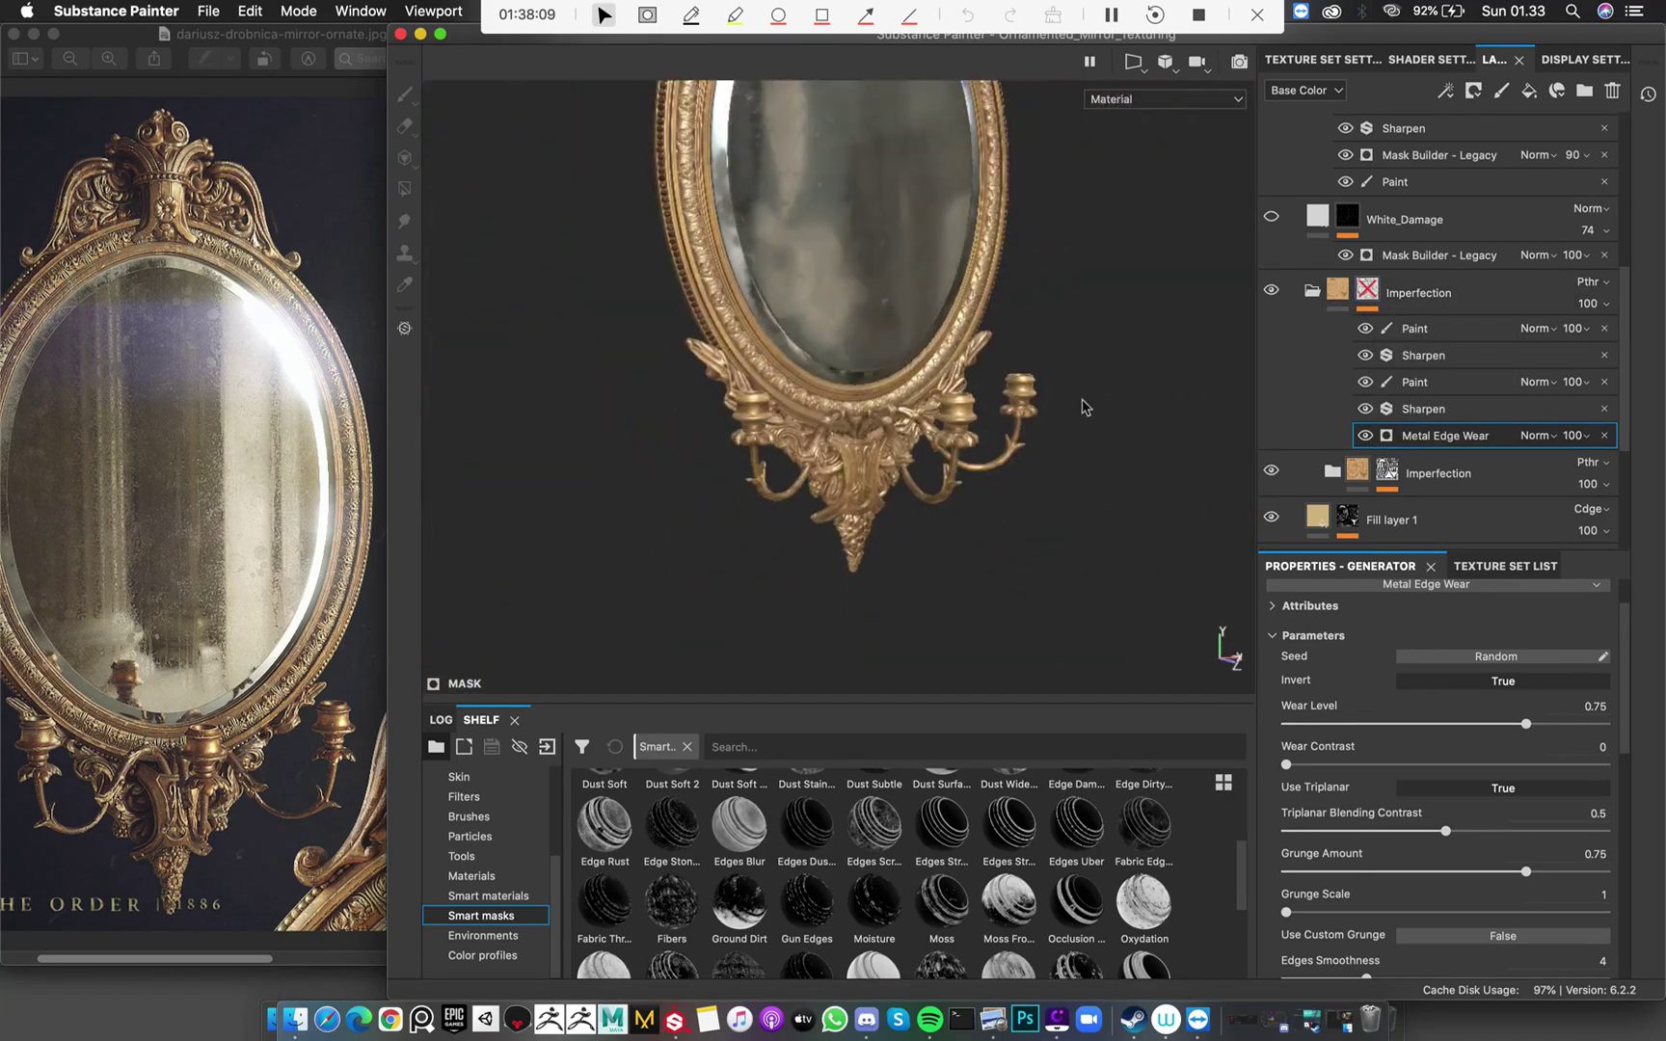
Rename the White_Damage layer as Paint_Damage
scroll(1540, 384, "up", 3)
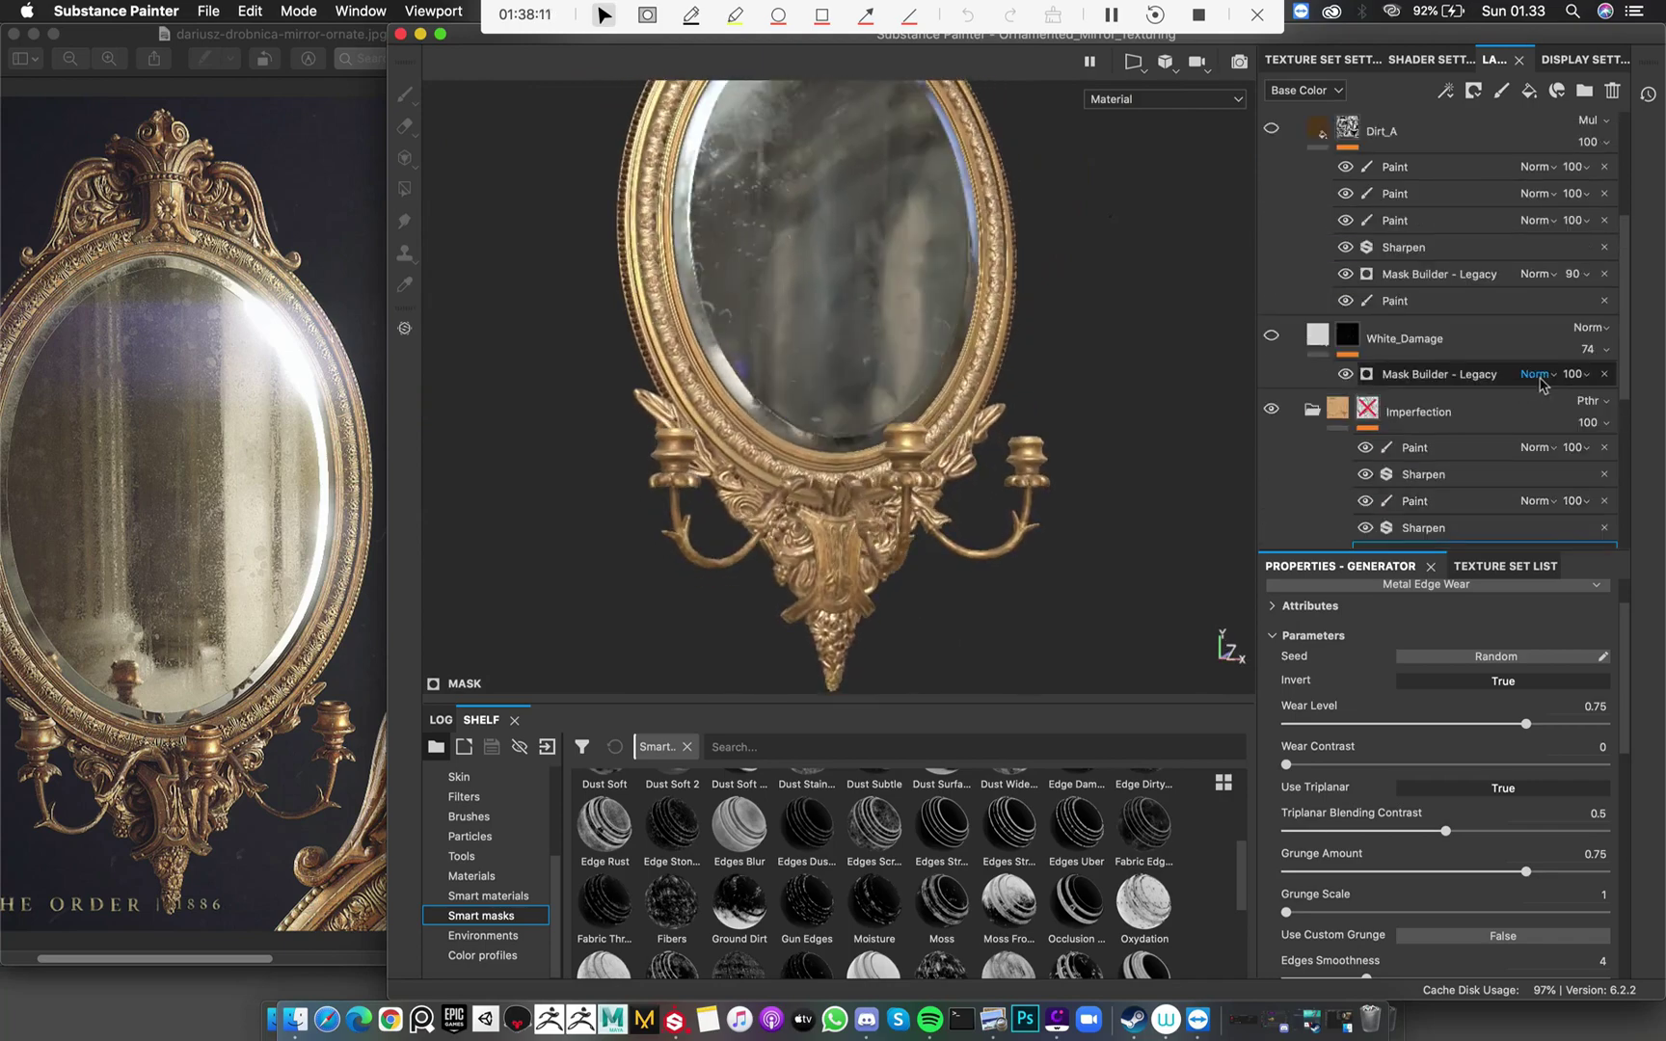
middle_click_drag(899, 349, 882, 299, "alt")
right_click_drag(891, 385, 923, 486, "alt")
left_click(1427, 354)
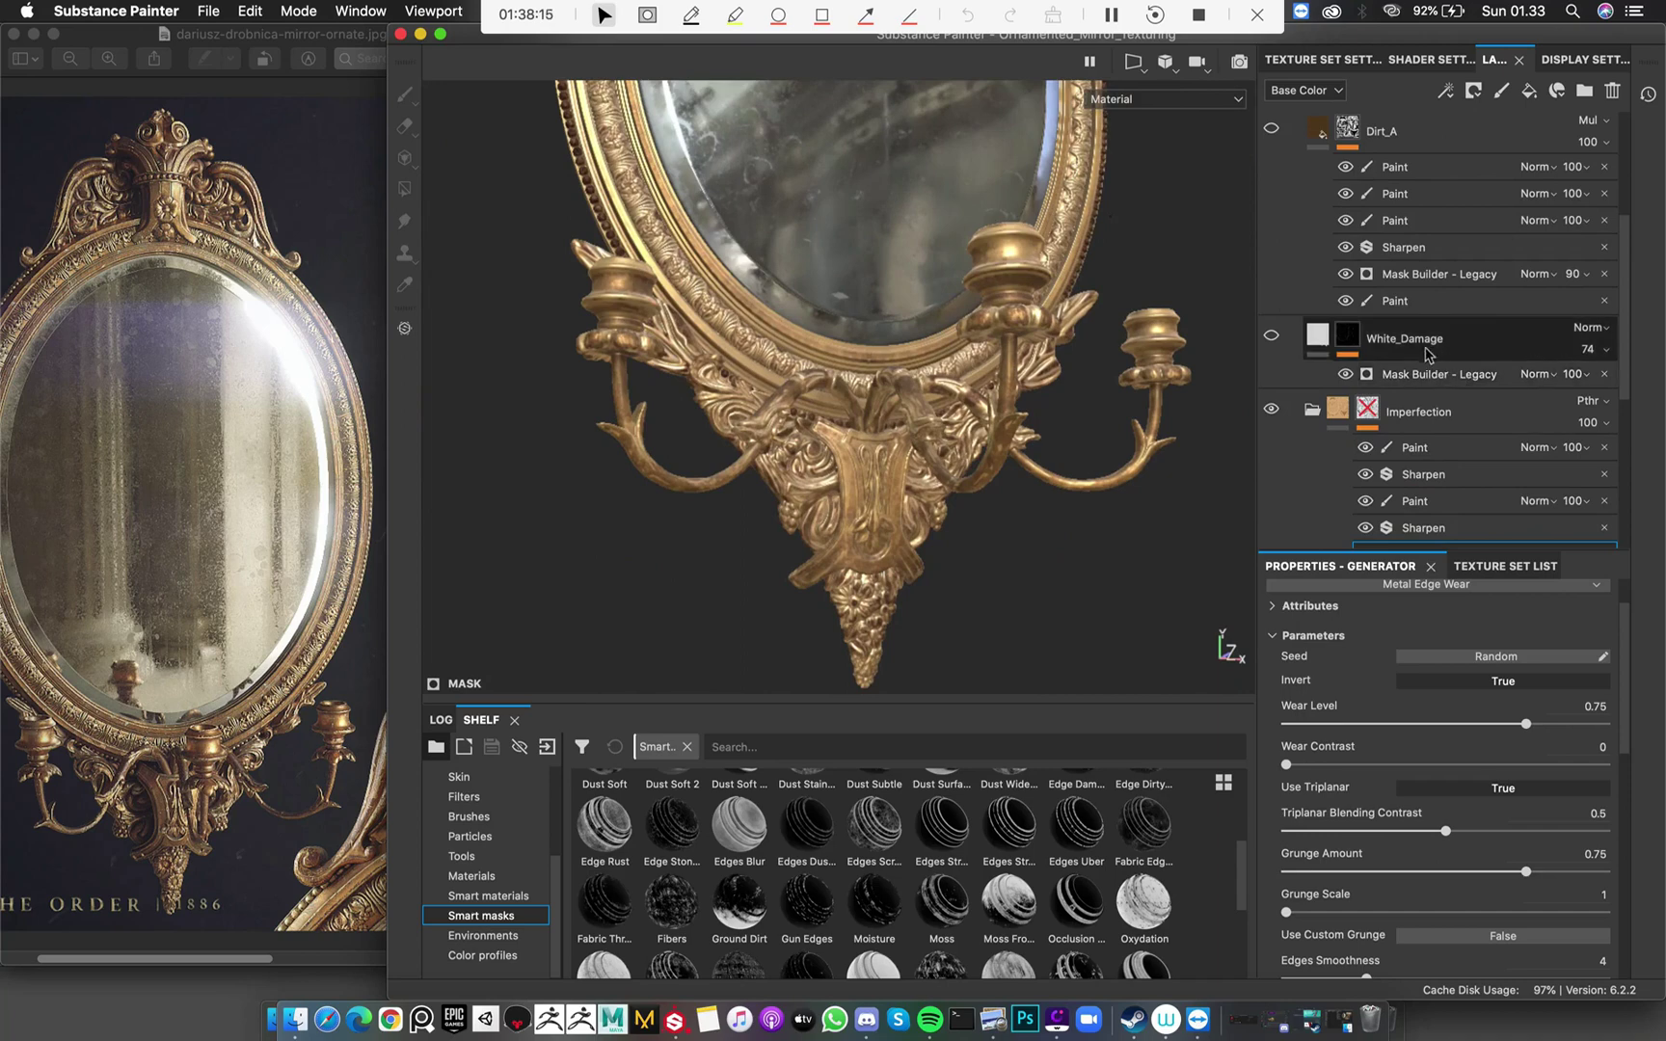
left_click(1403, 353)
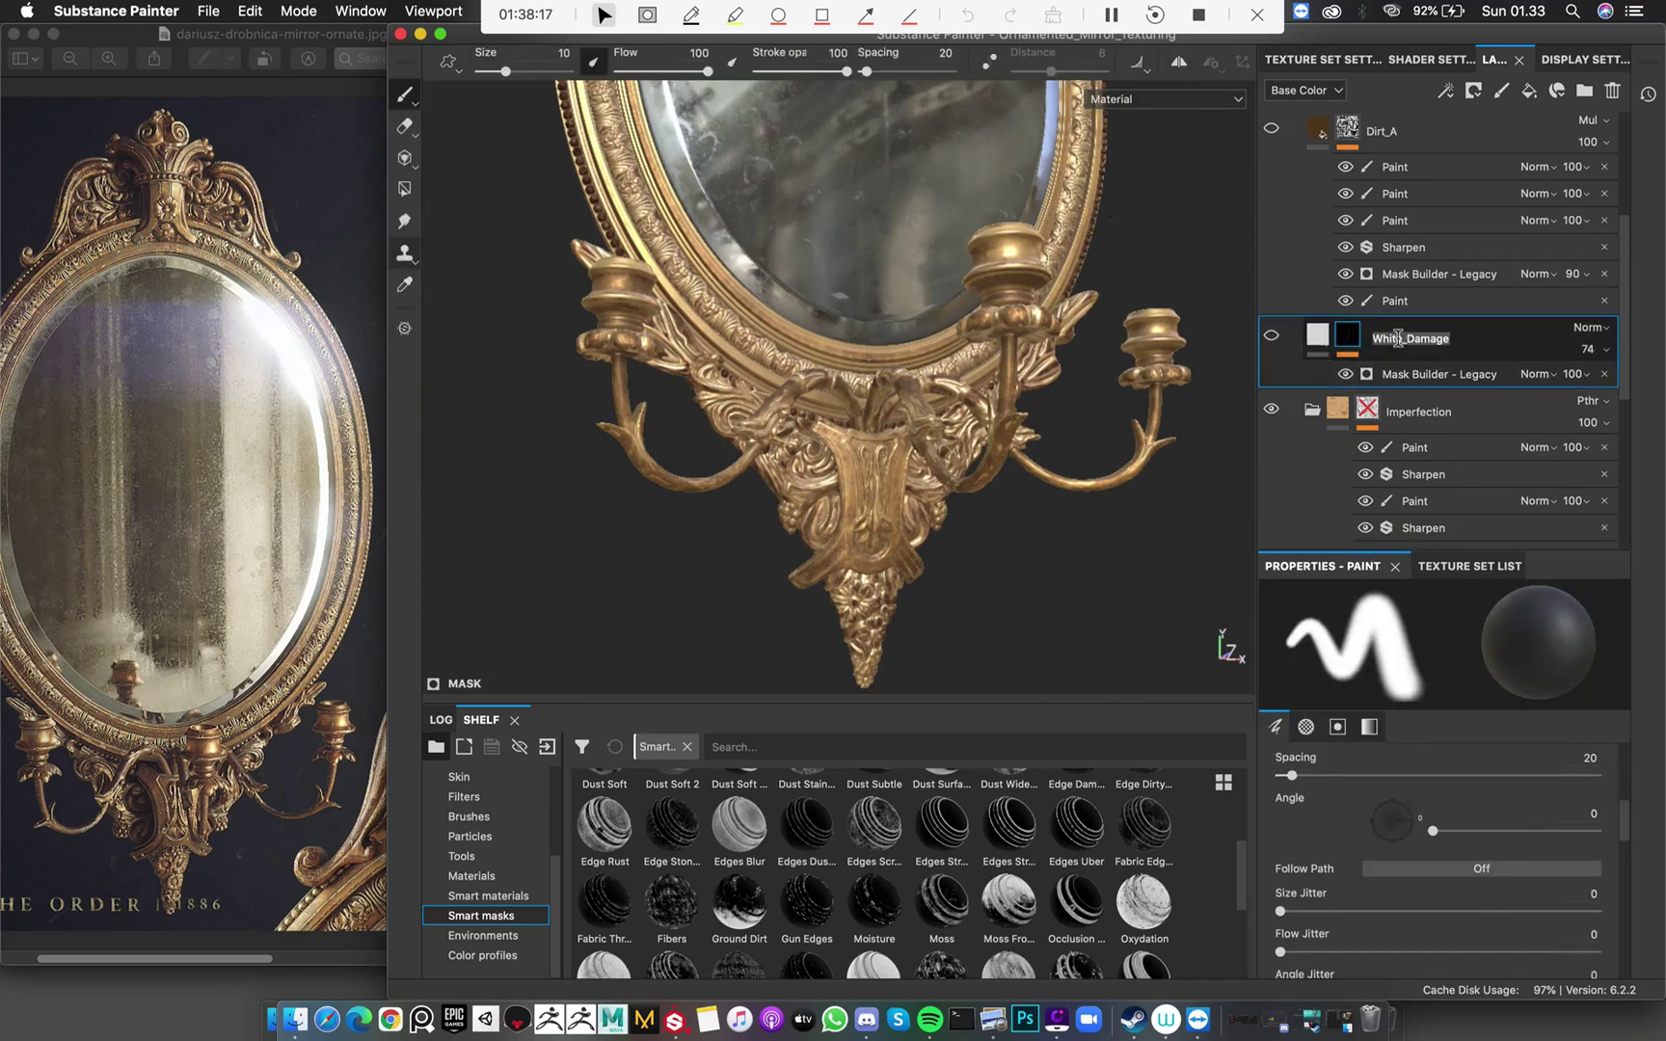
left_click_drag(1401, 338, 1278, 332)
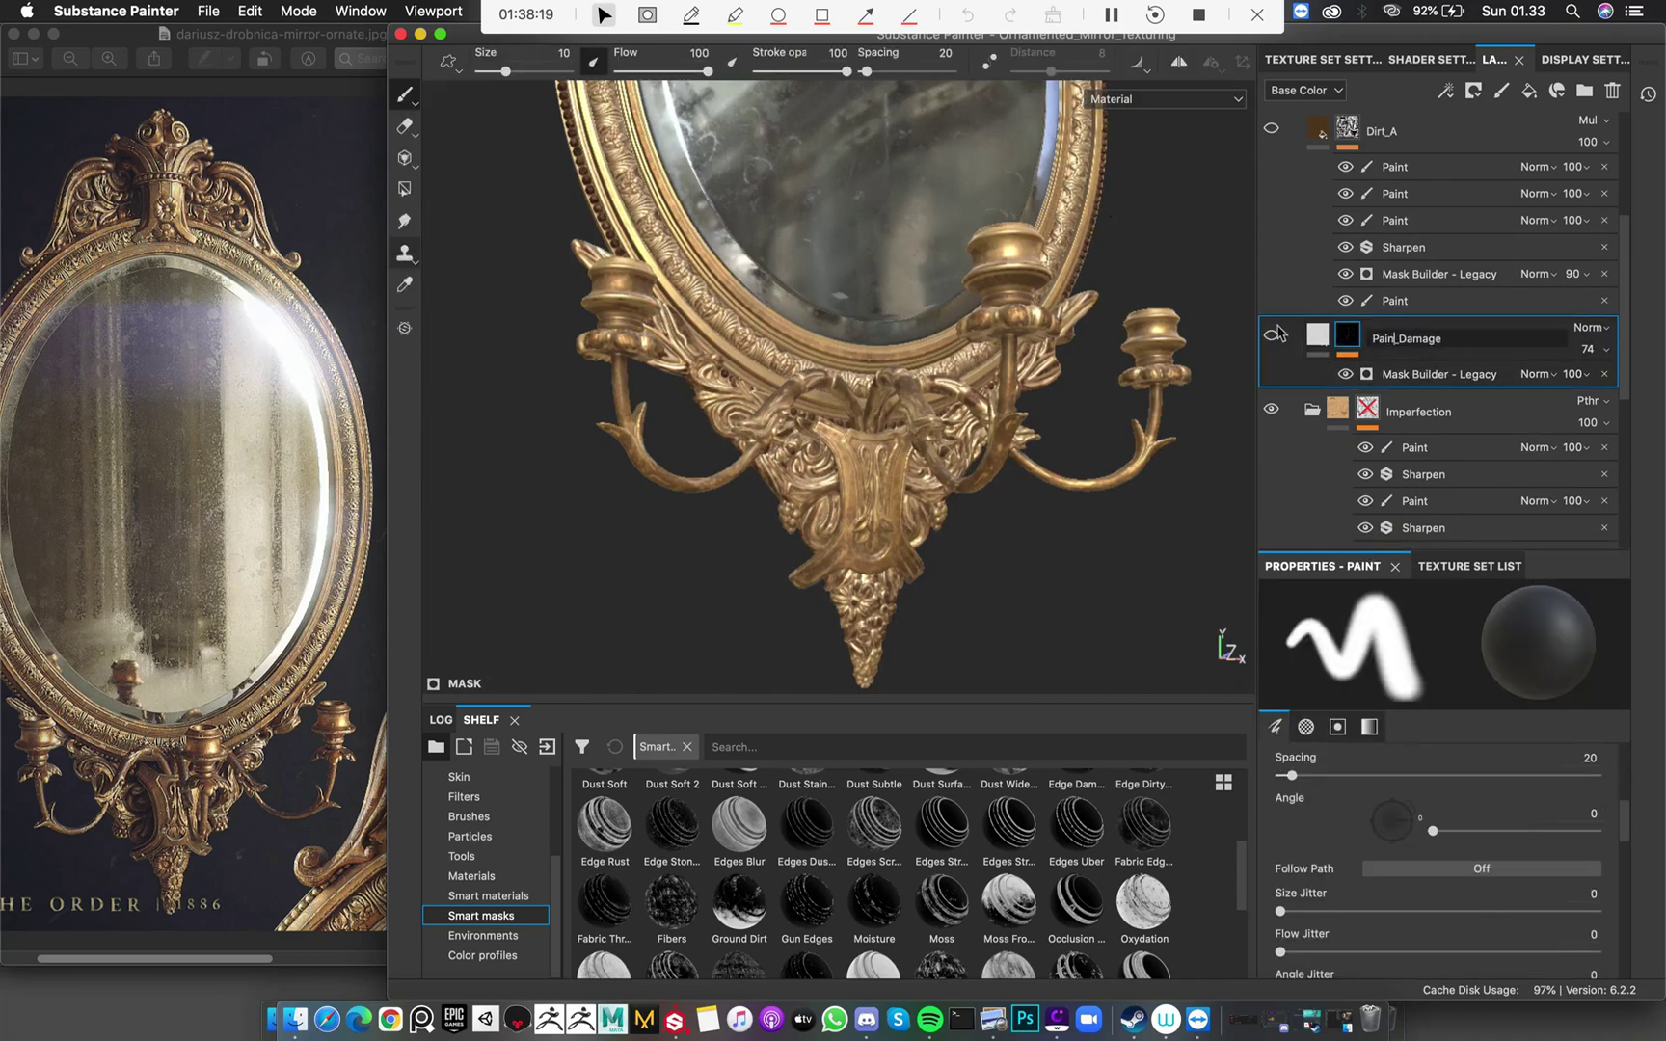
left_click(646, 514)
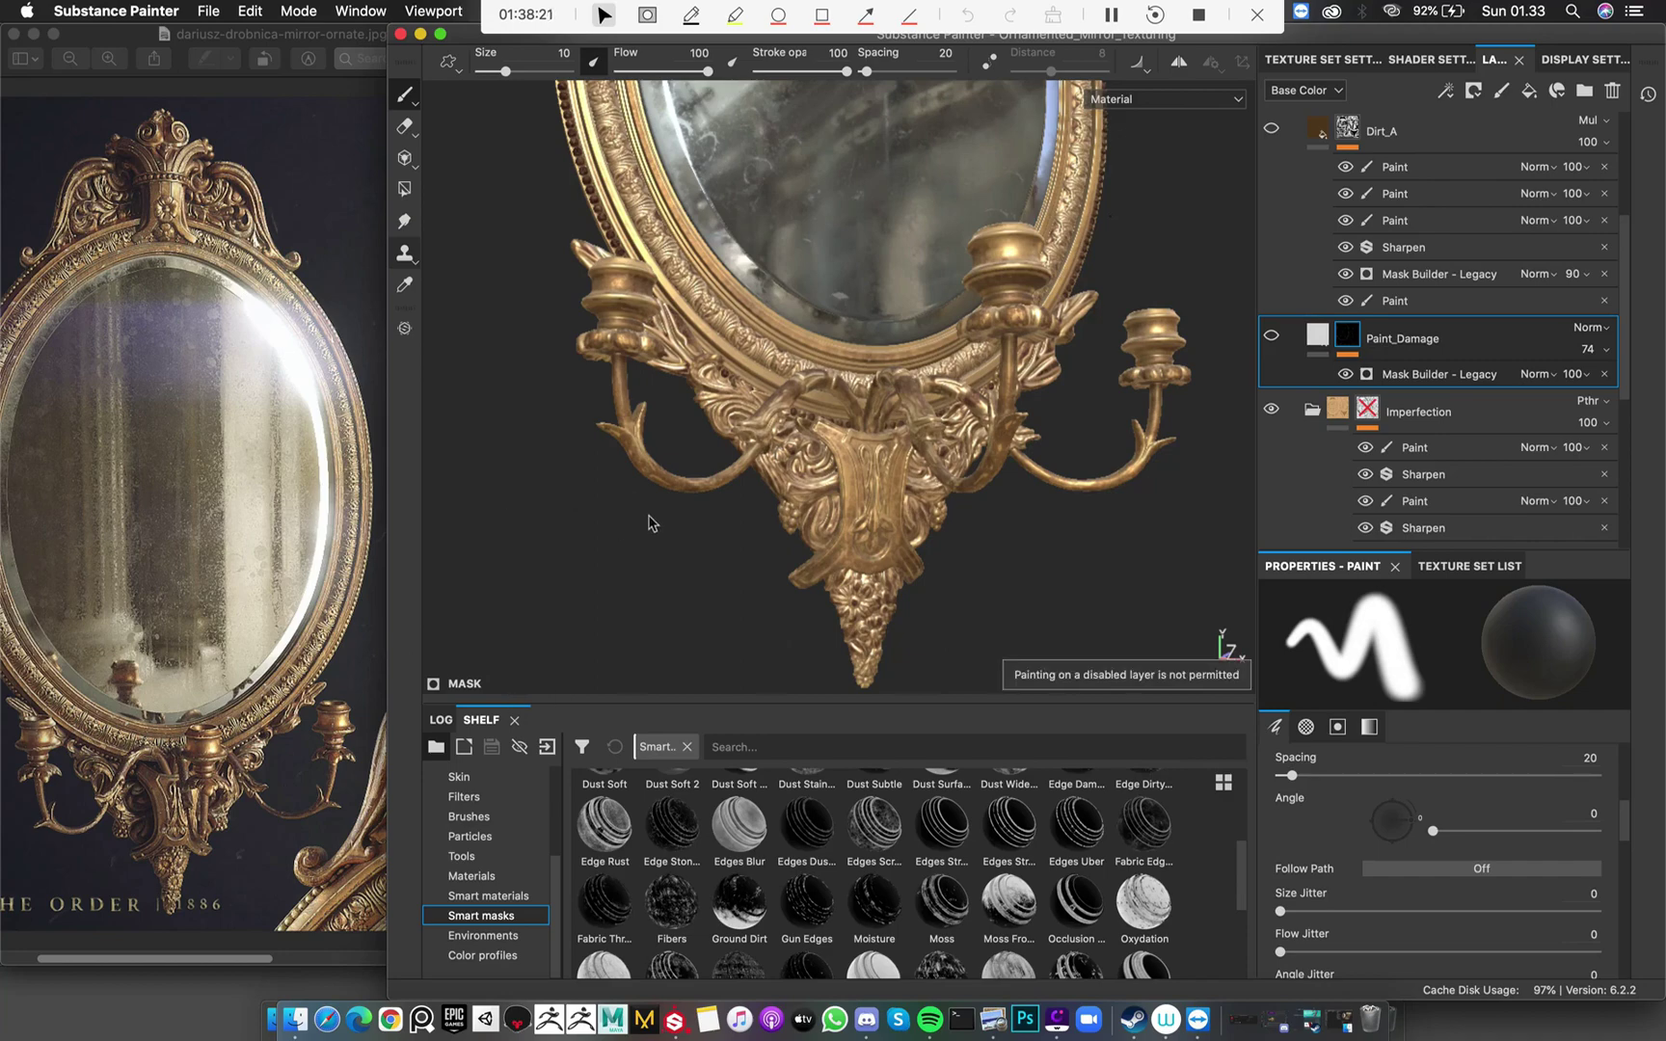
Turn on the Paint_Damage layer and examine its effect on the mirror's lower ornament
middle_click_drag(651, 516, 665, 431)
scroll(1182, 324, "up", 3)
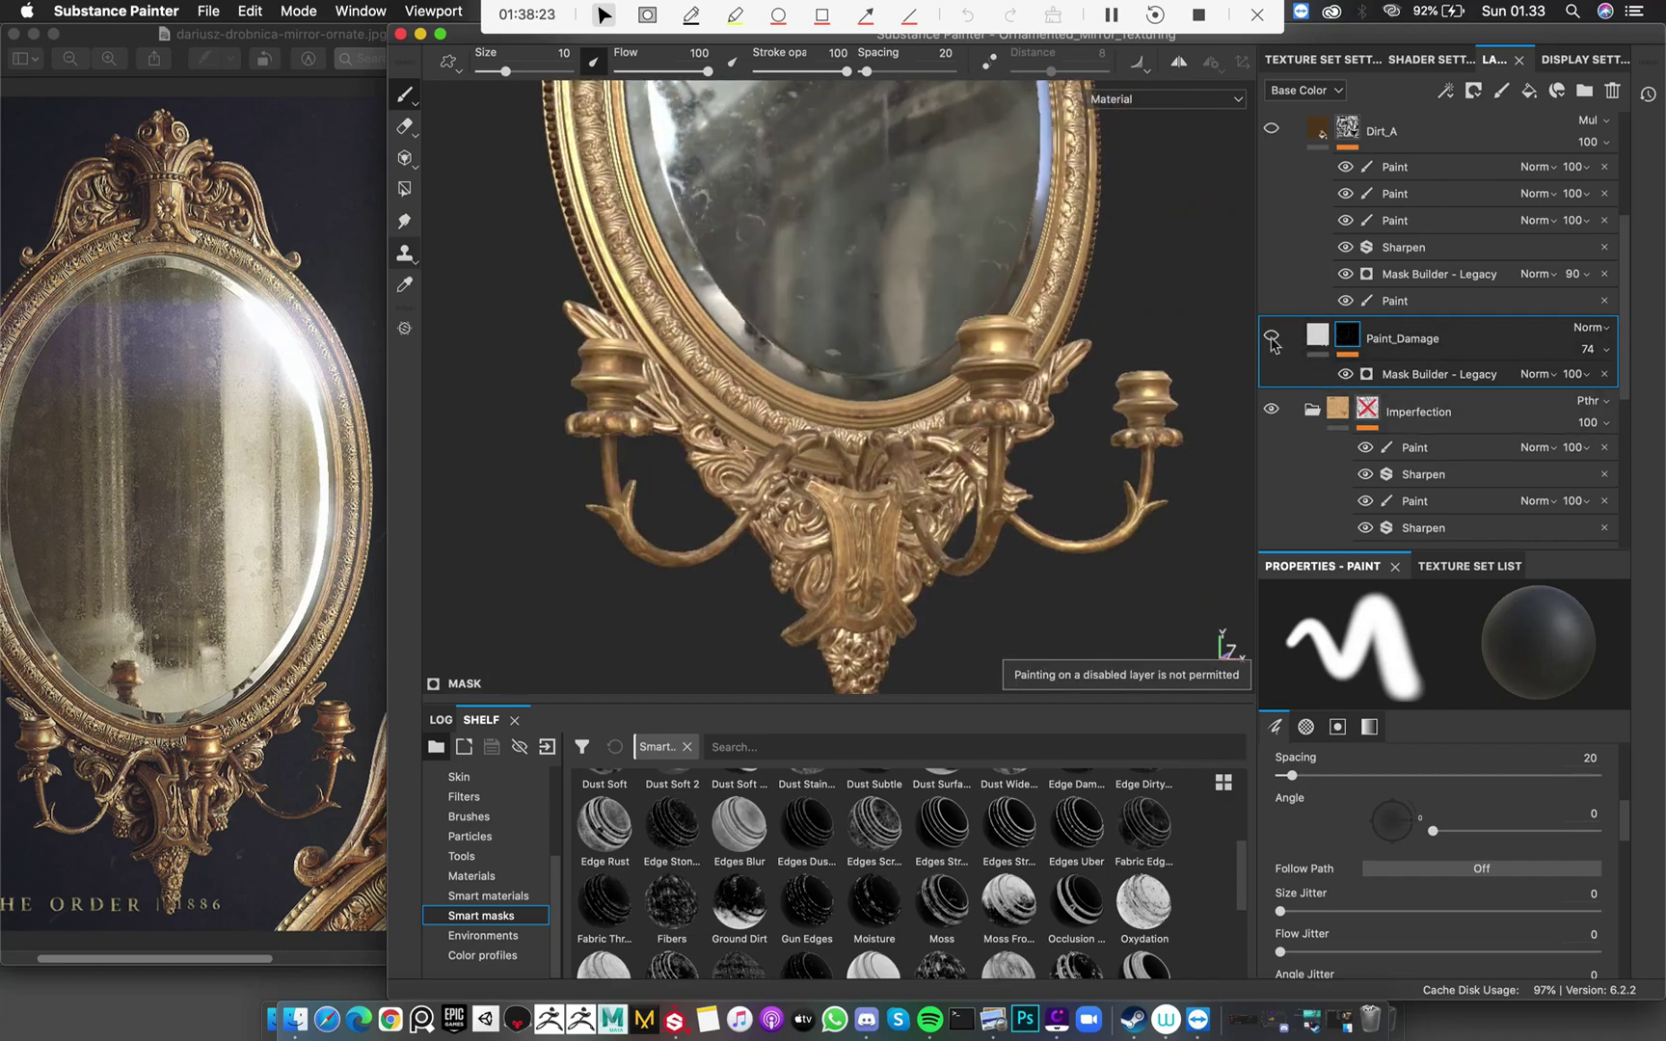
scroll(991, 557, "up", 6)
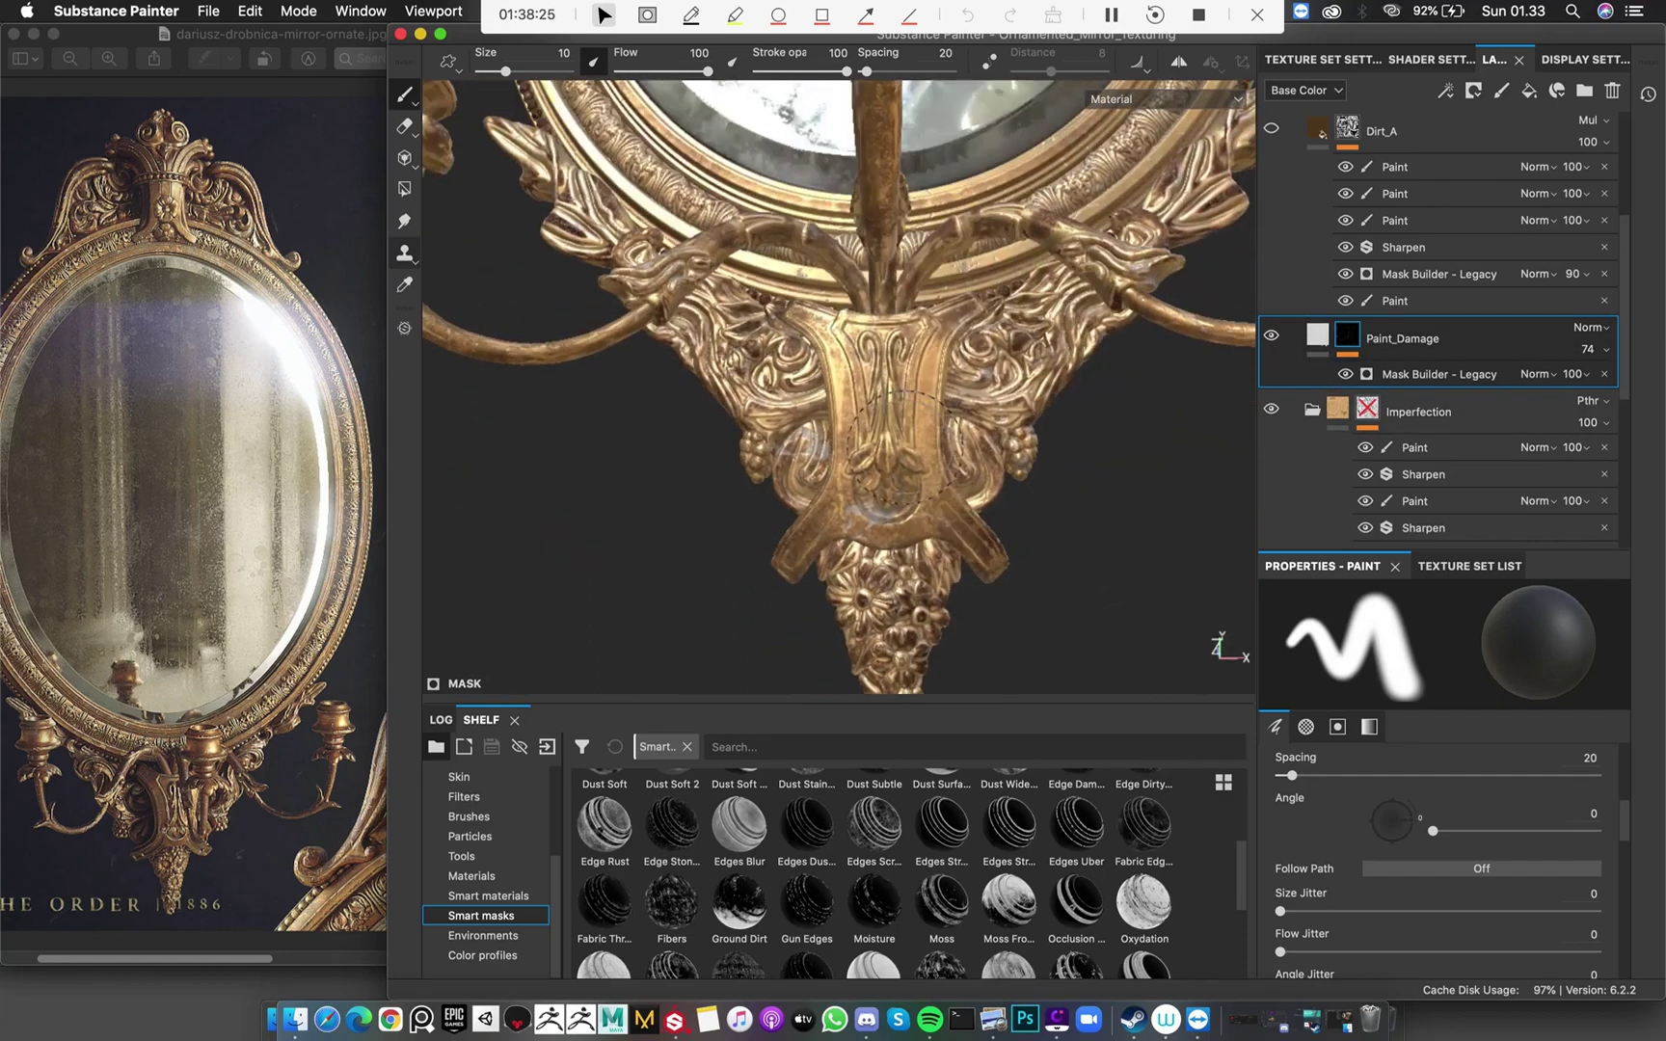
middle_click_drag(991, 557, 1008, 434)
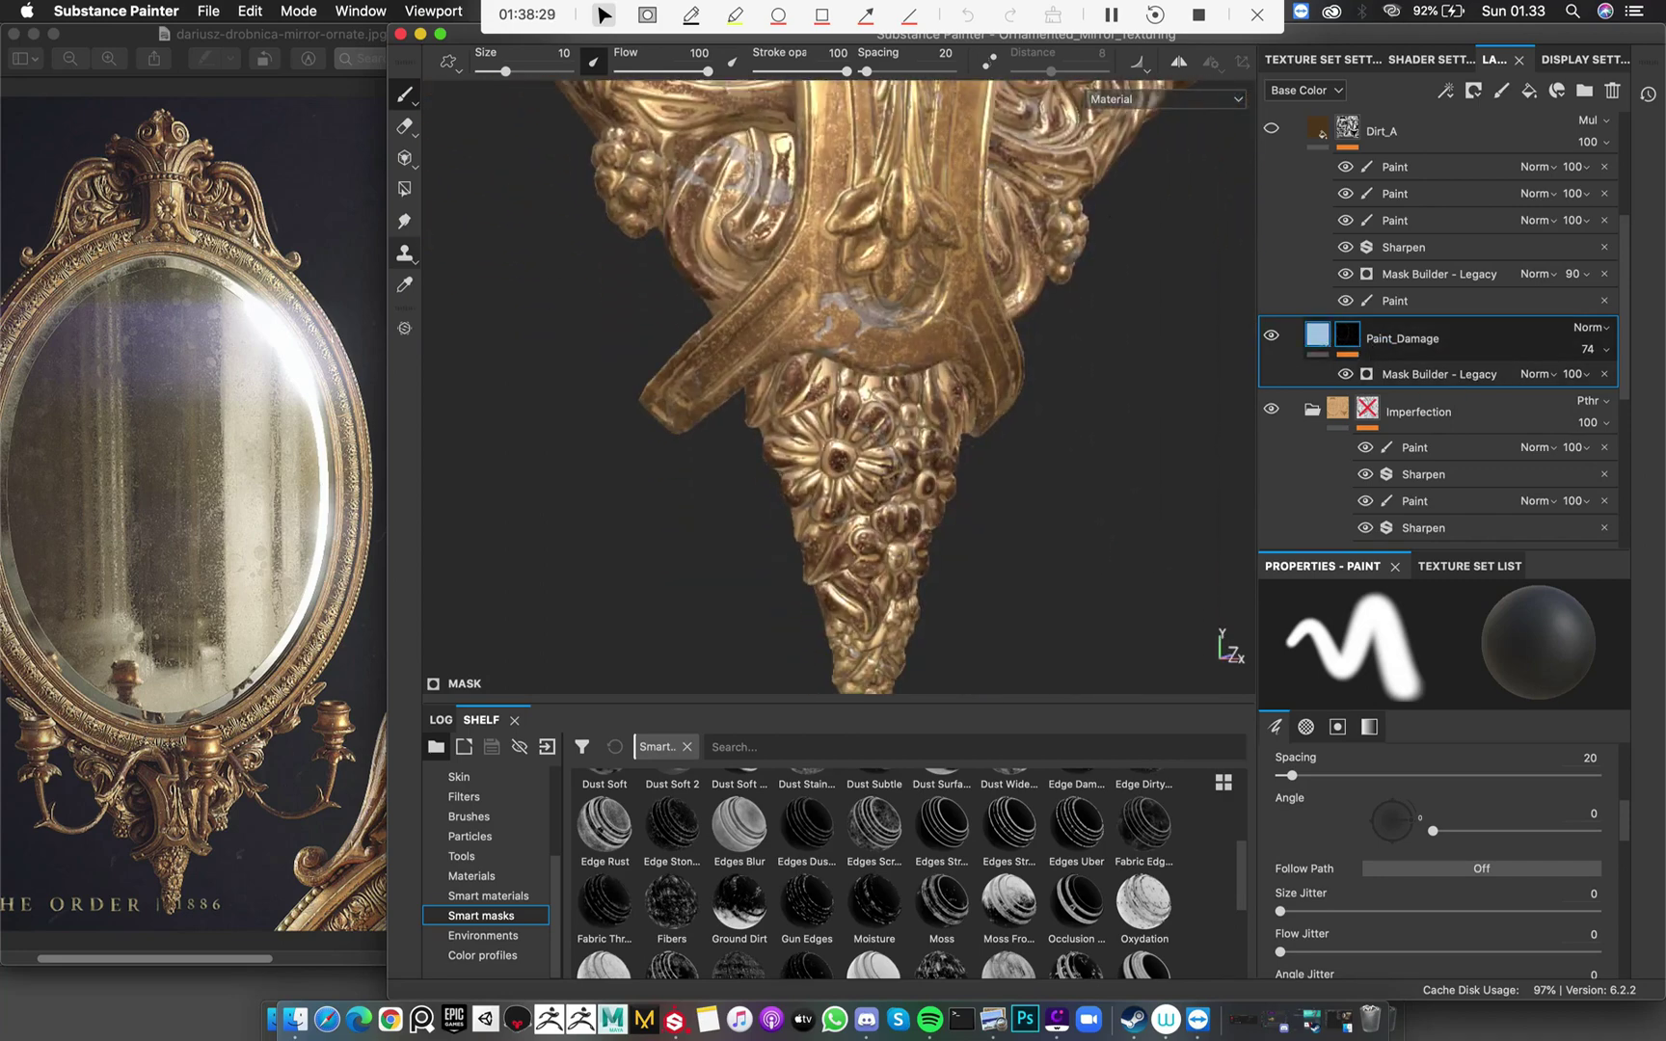
Browse the smart masks and preview the old-paint masks, including Paint Old Small Cracks
scroll(812, 871, "down", 5)
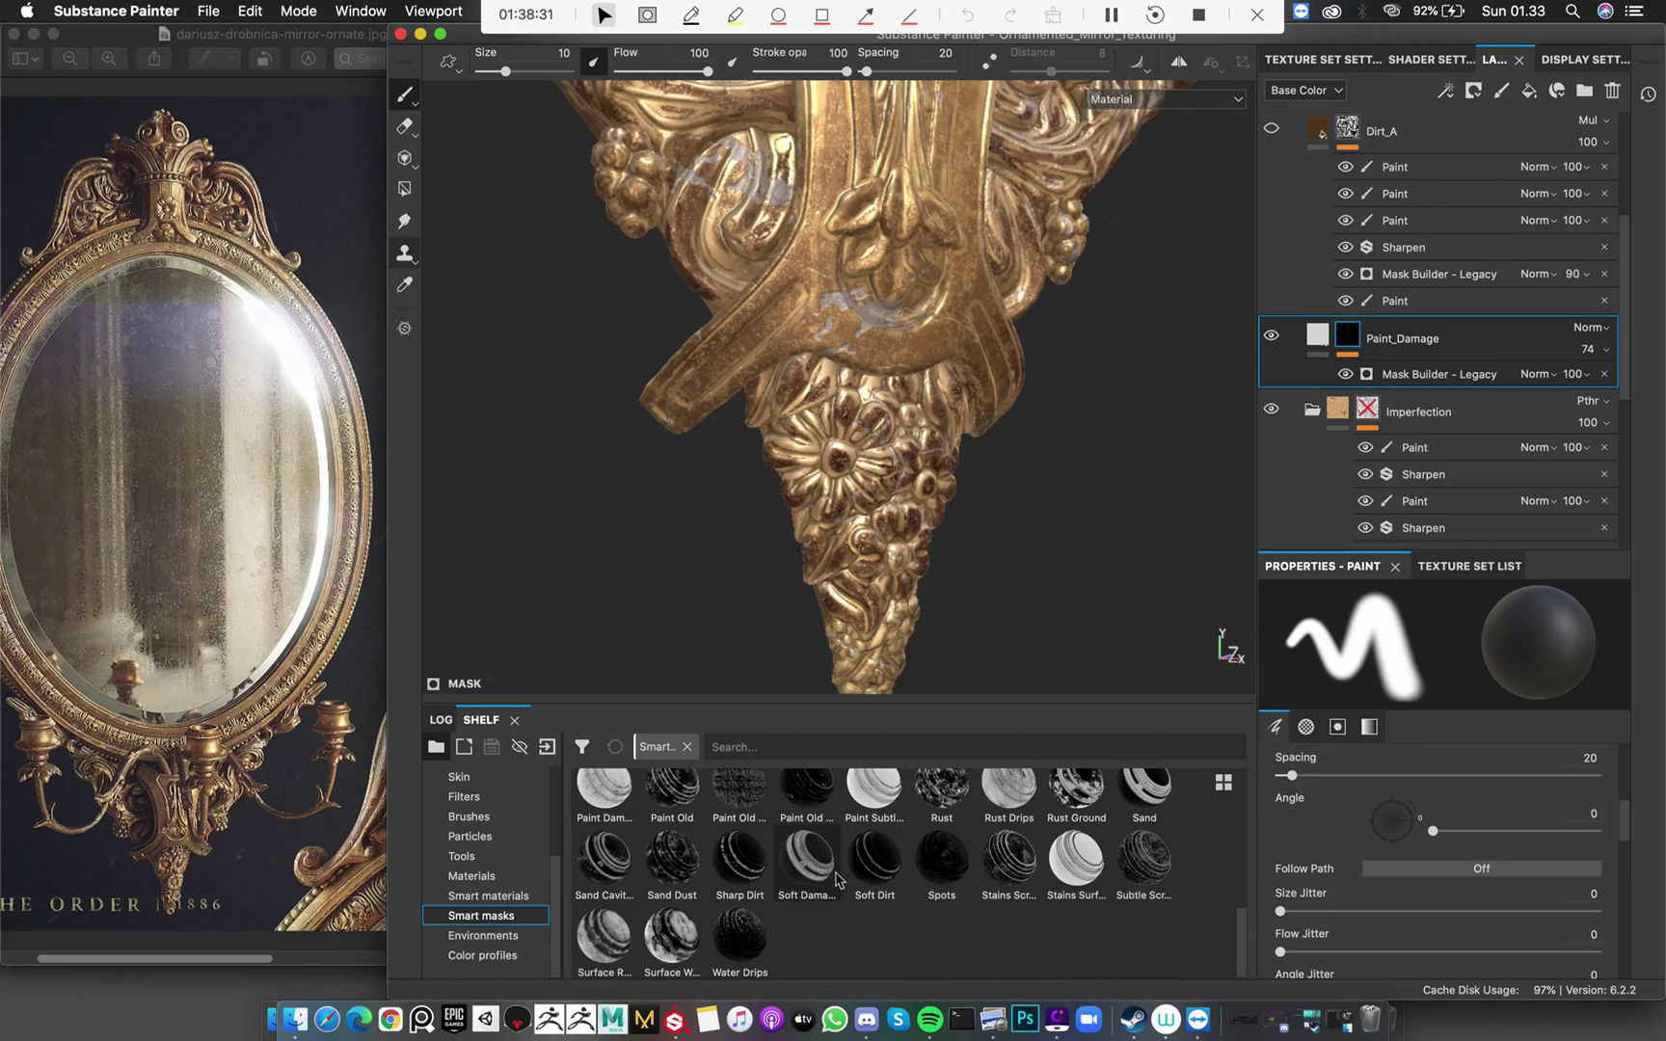
scroll(868, 874, "up", 3)
scroll(821, 879, "down", 3)
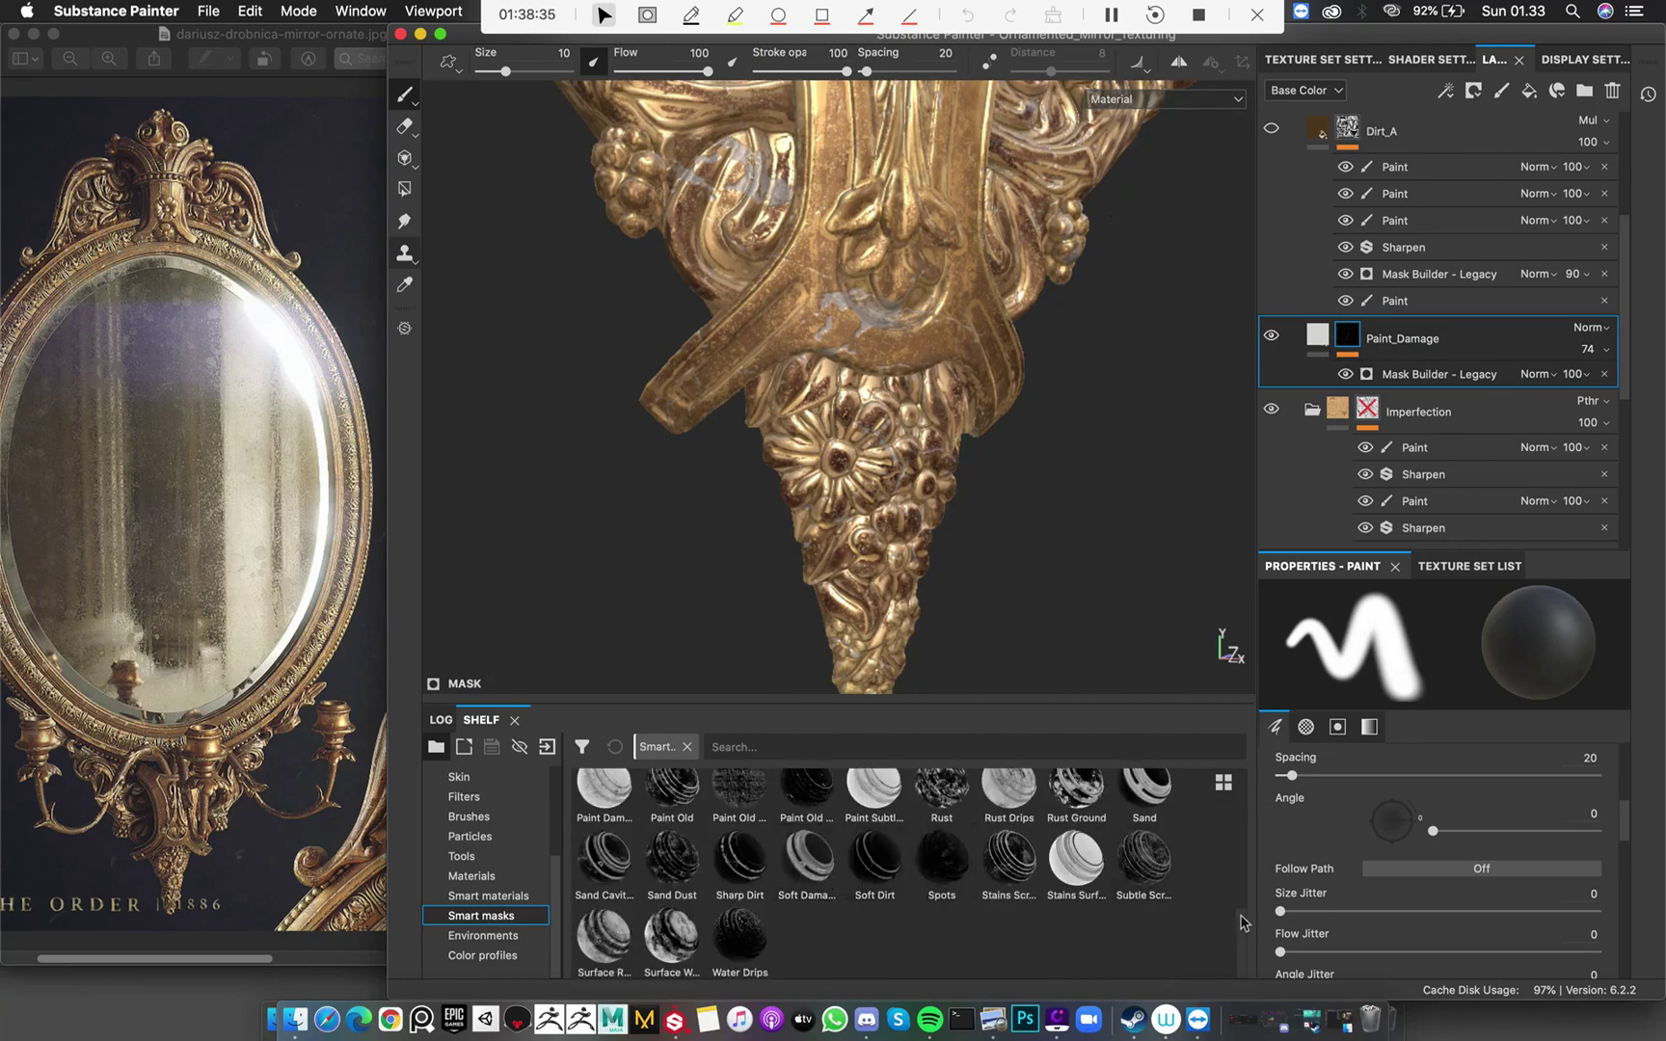
scroll(1244, 923, "up", 1)
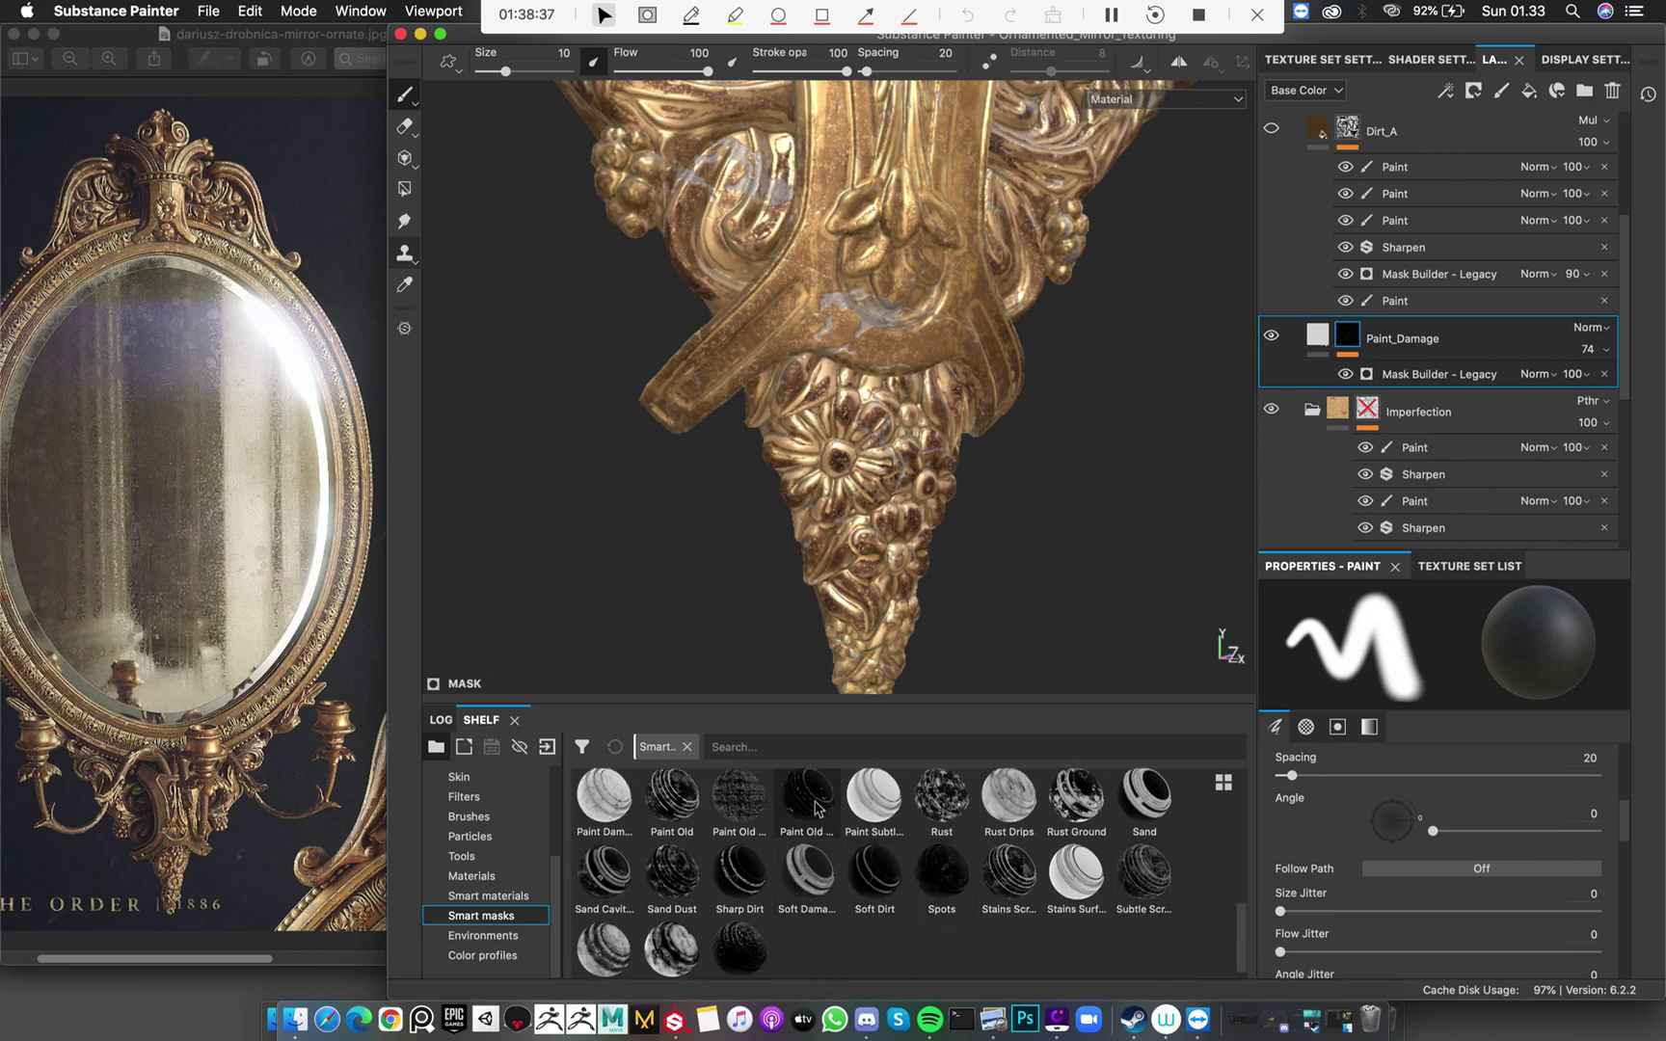
mouse_move(815, 808)
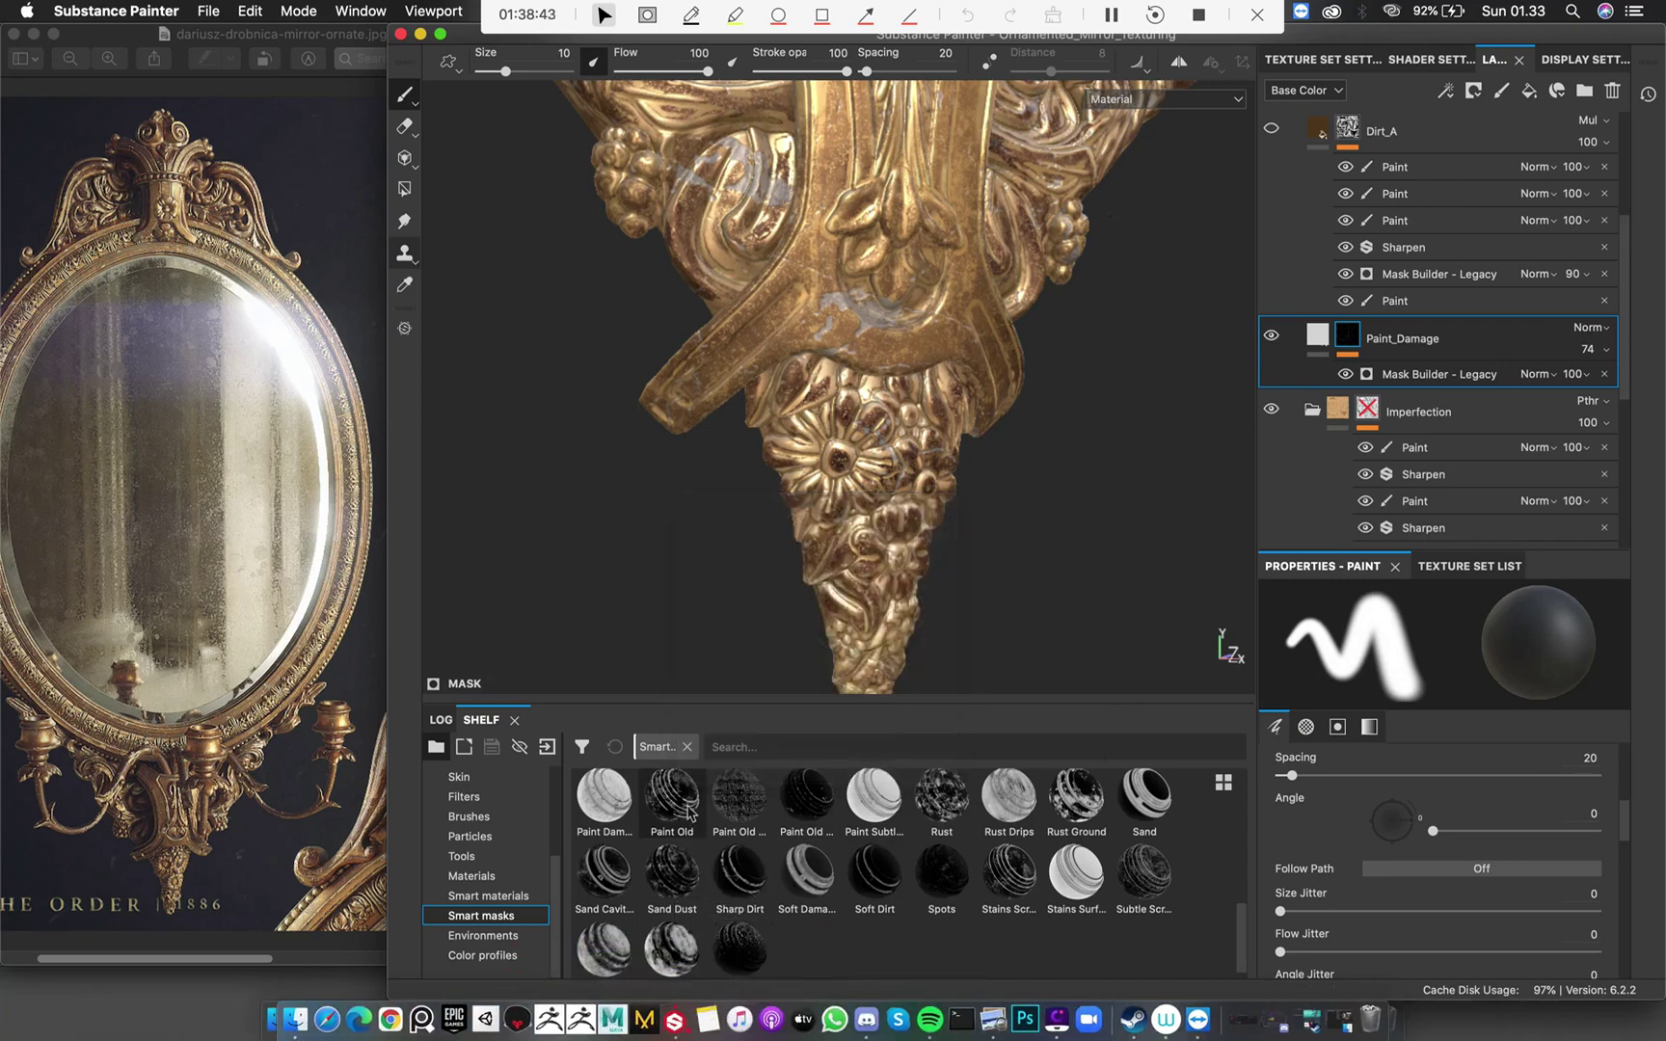
mouse_move(687, 813)
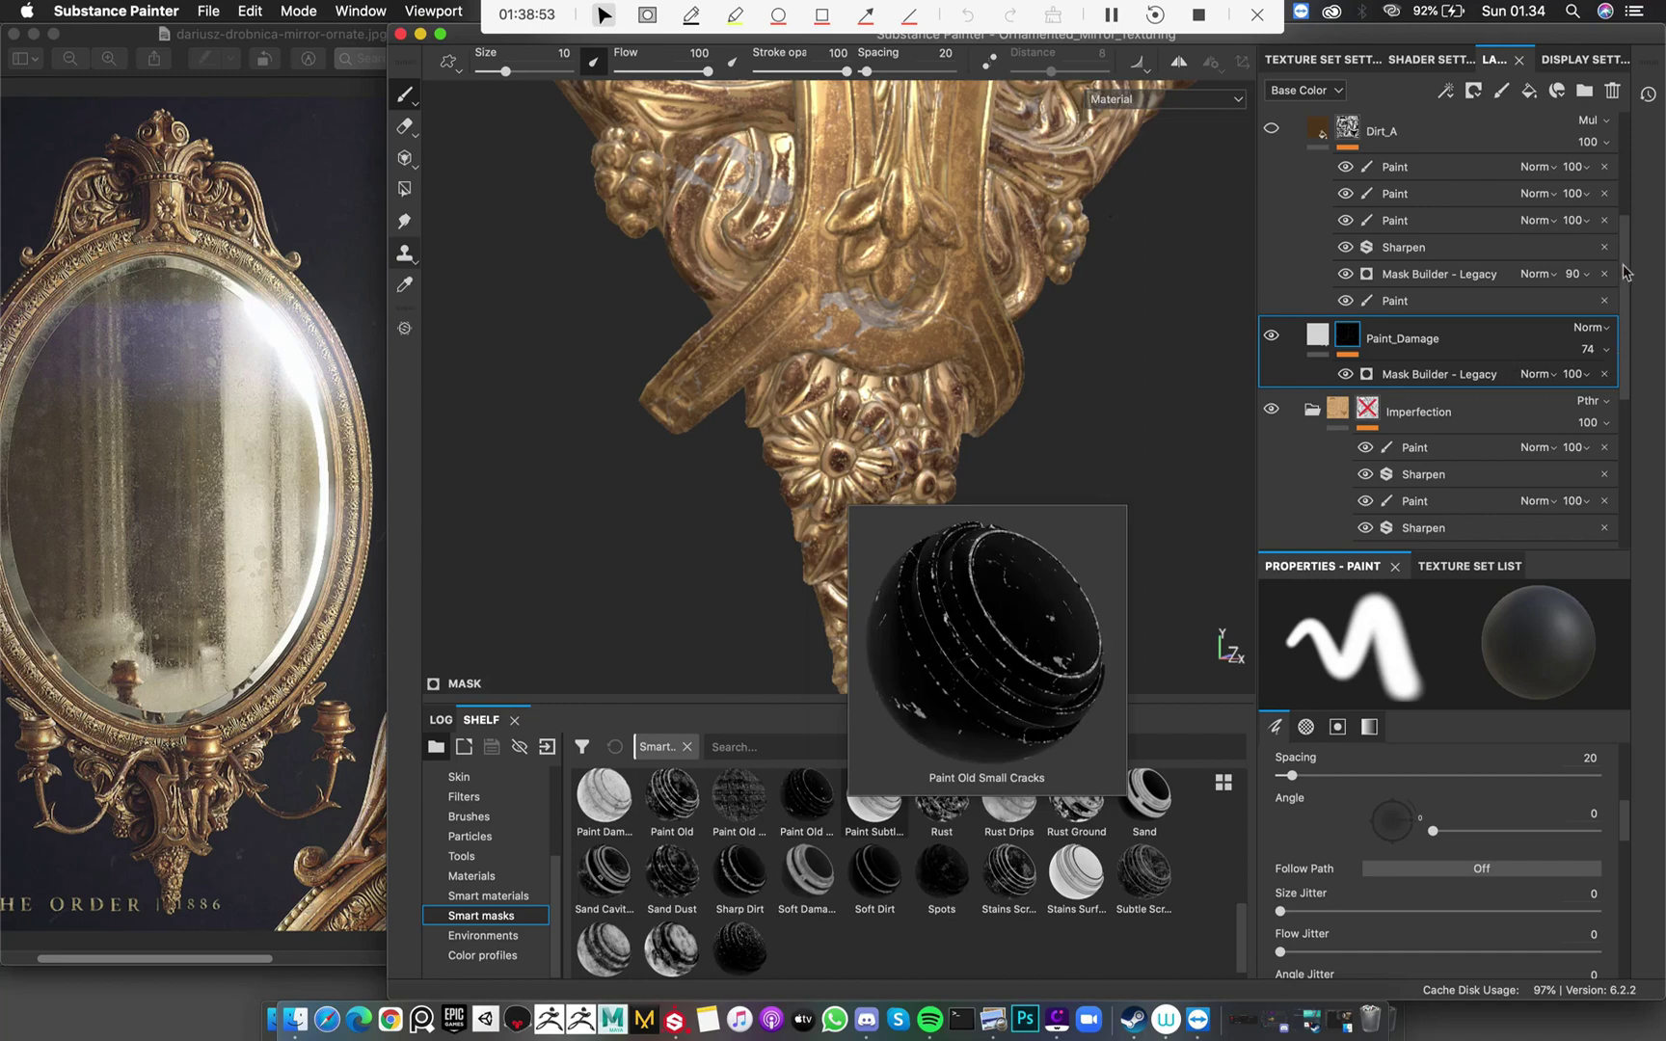
Turn on the Dirt_A layer and examine the dirt on the mirror's lower ornament
scroll(1625, 273, "up", 5)
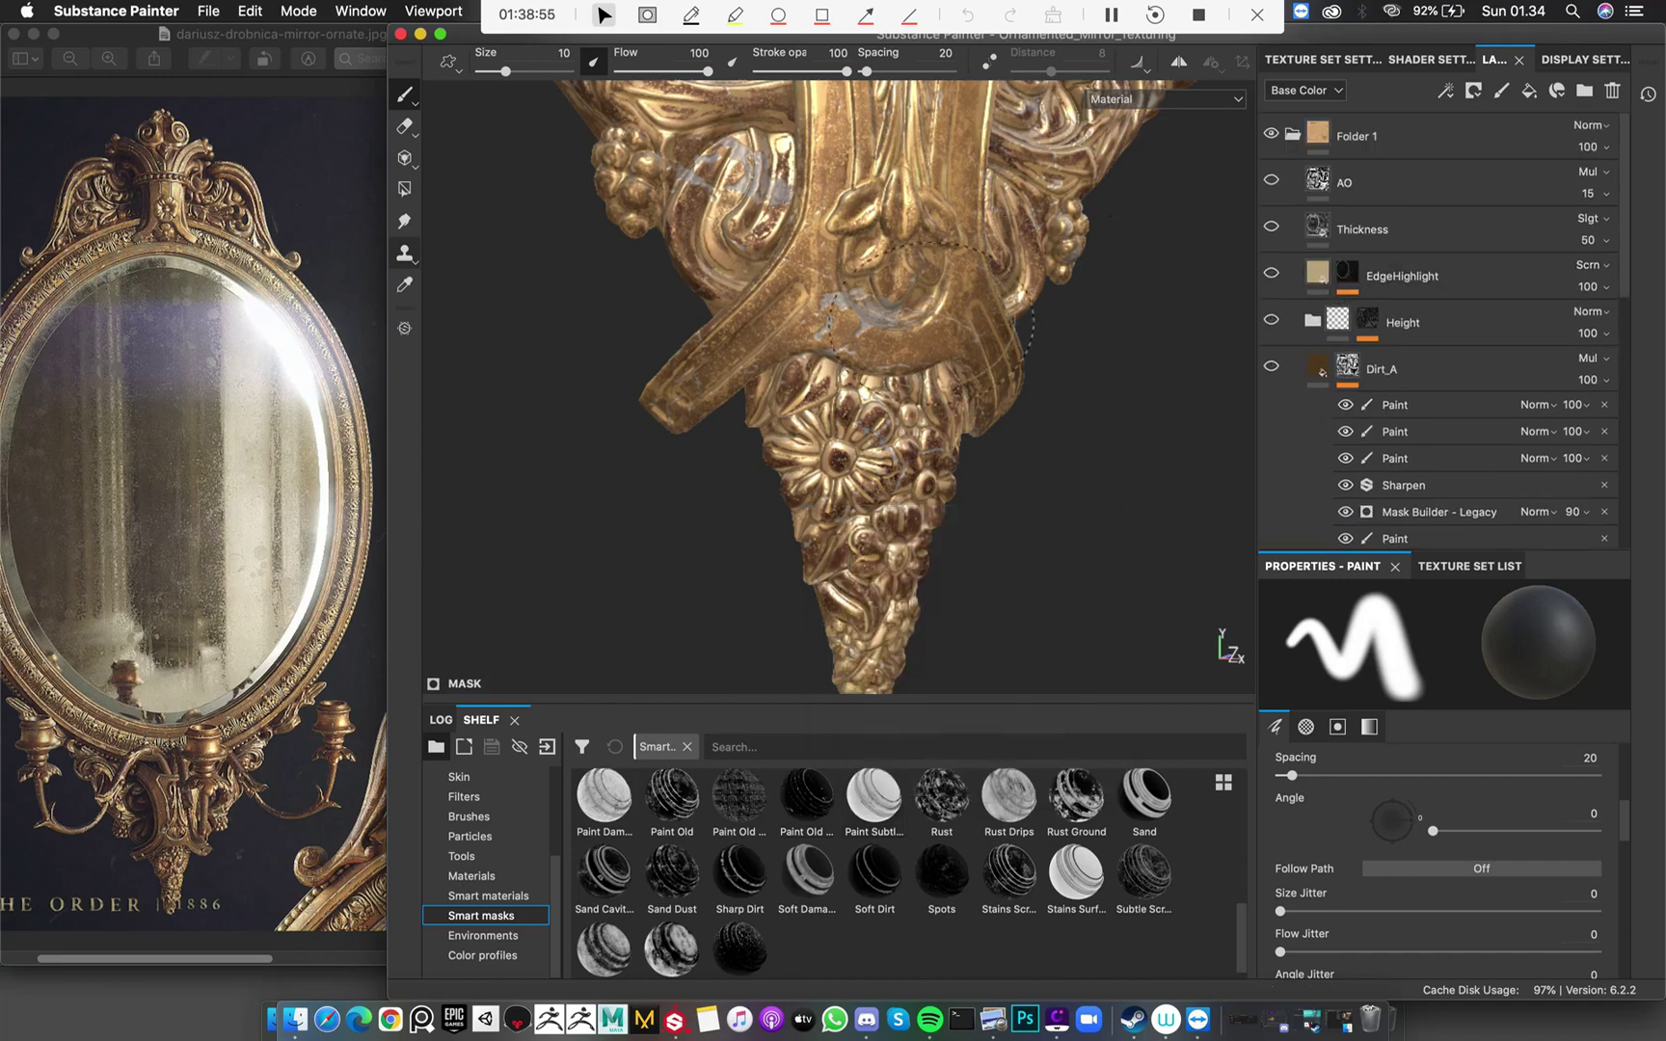
right_click_drag(932, 345, 705, 234, "alt")
right_click_drag(1102, 393, 858, 251, "alt")
key("f")
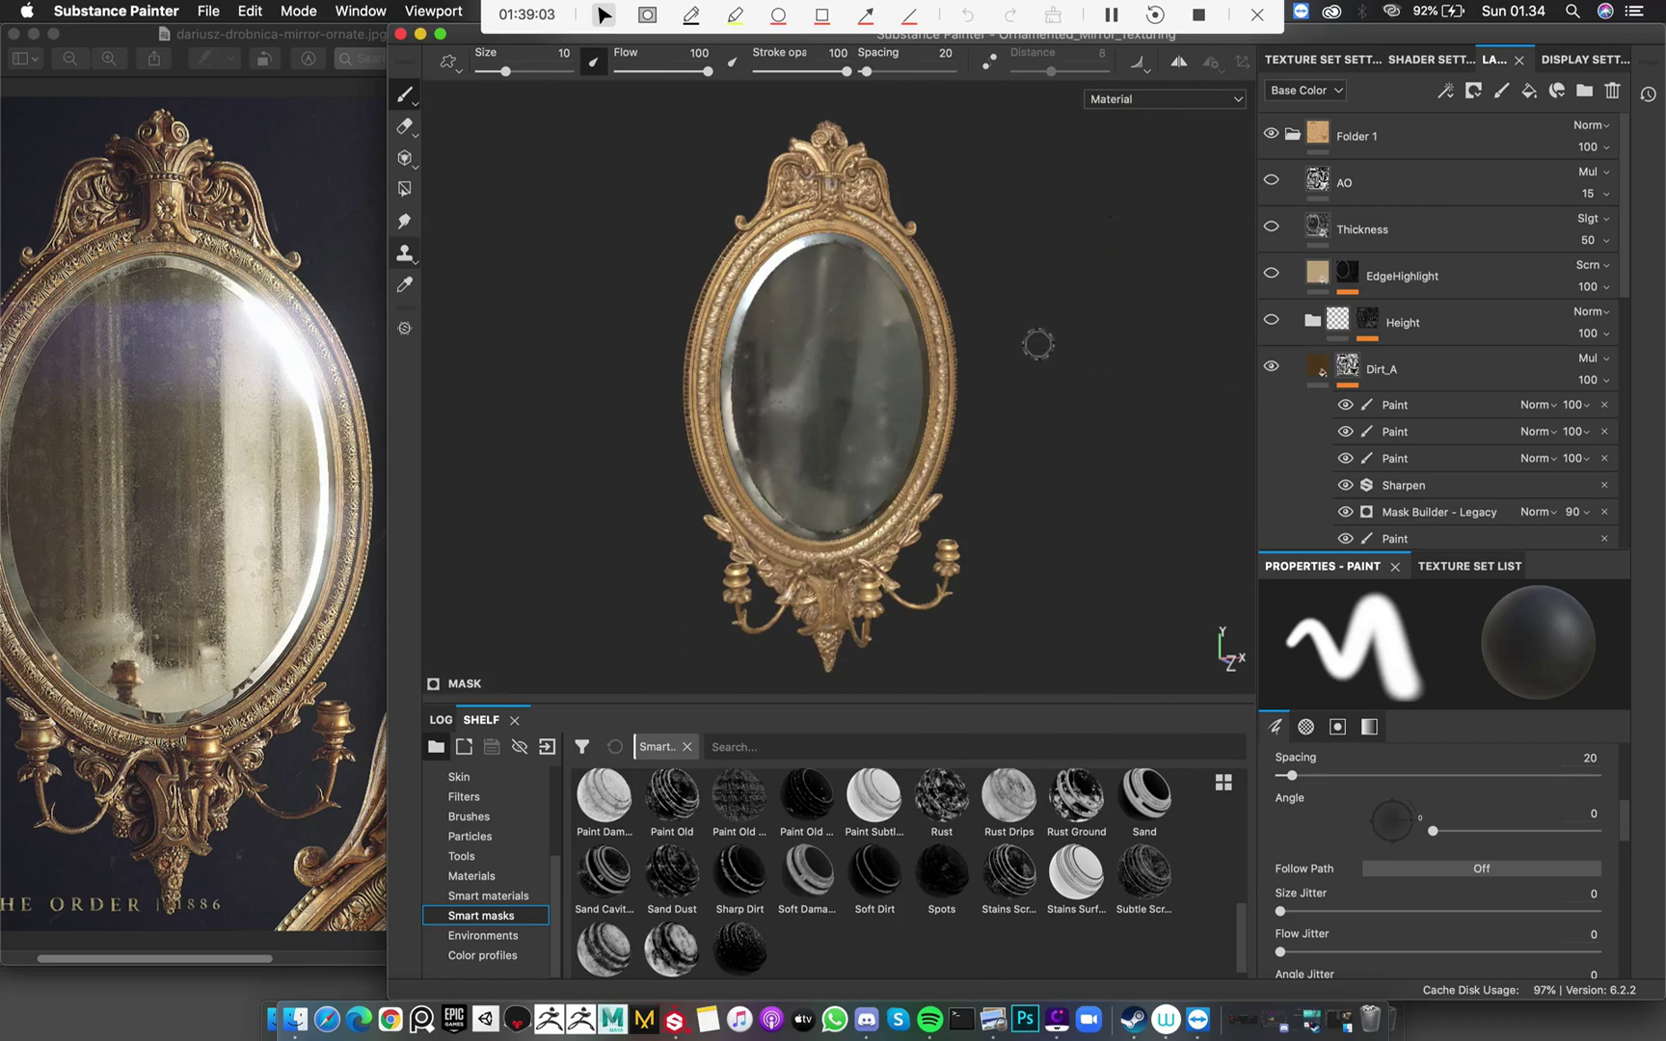
scroll(1037, 344, "up", 6)
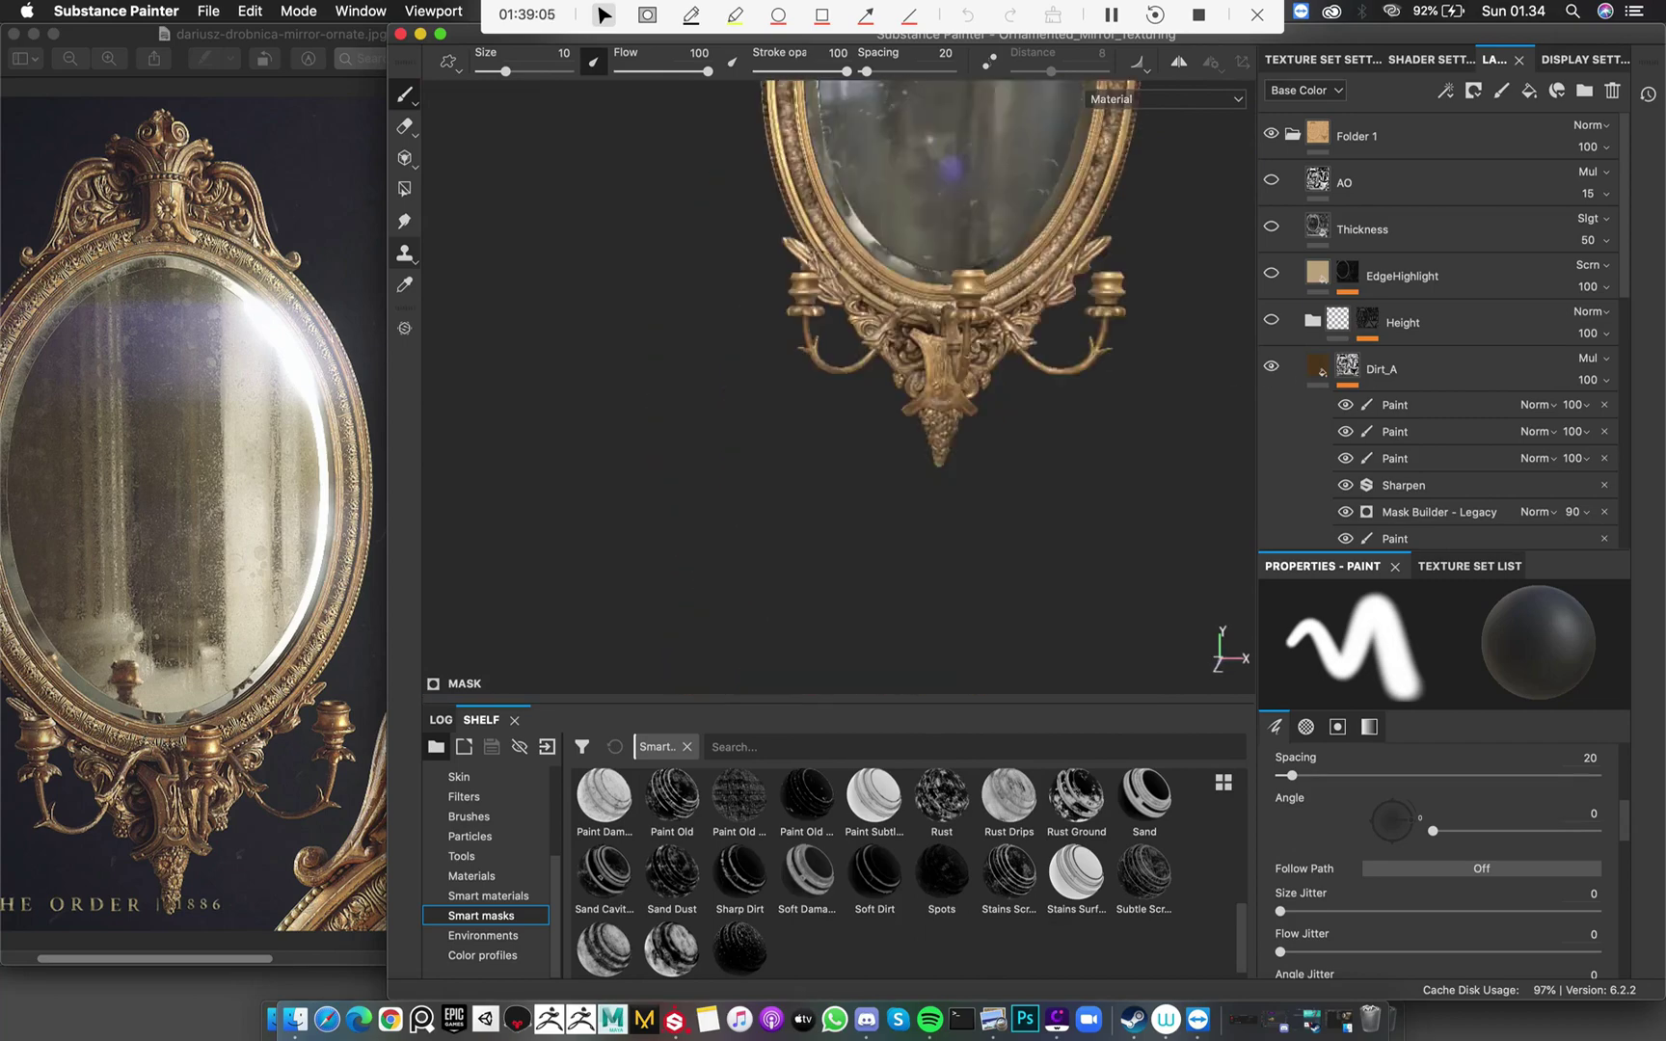
scroll(909, 338, "up", 6)
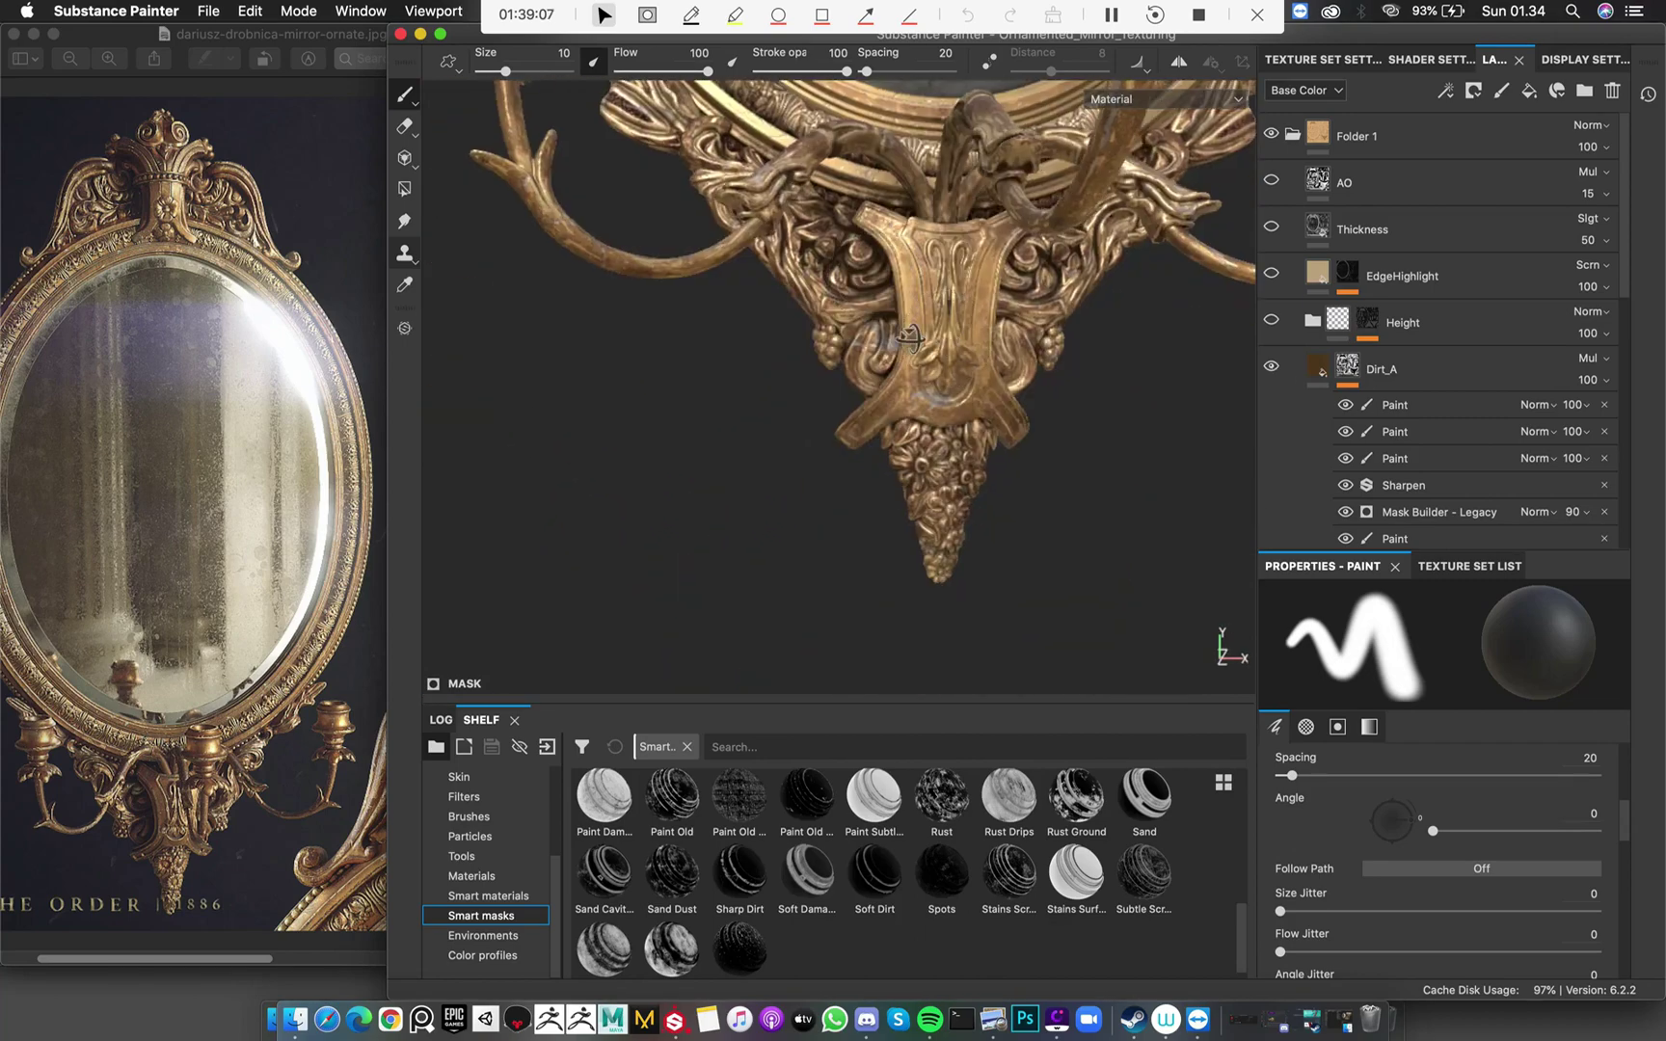
Review Dirt_A's mask effects and dark-brown fill, checking the available dirt smart masks and the frame from several angles
scroll(1458, 412, "down", 3)
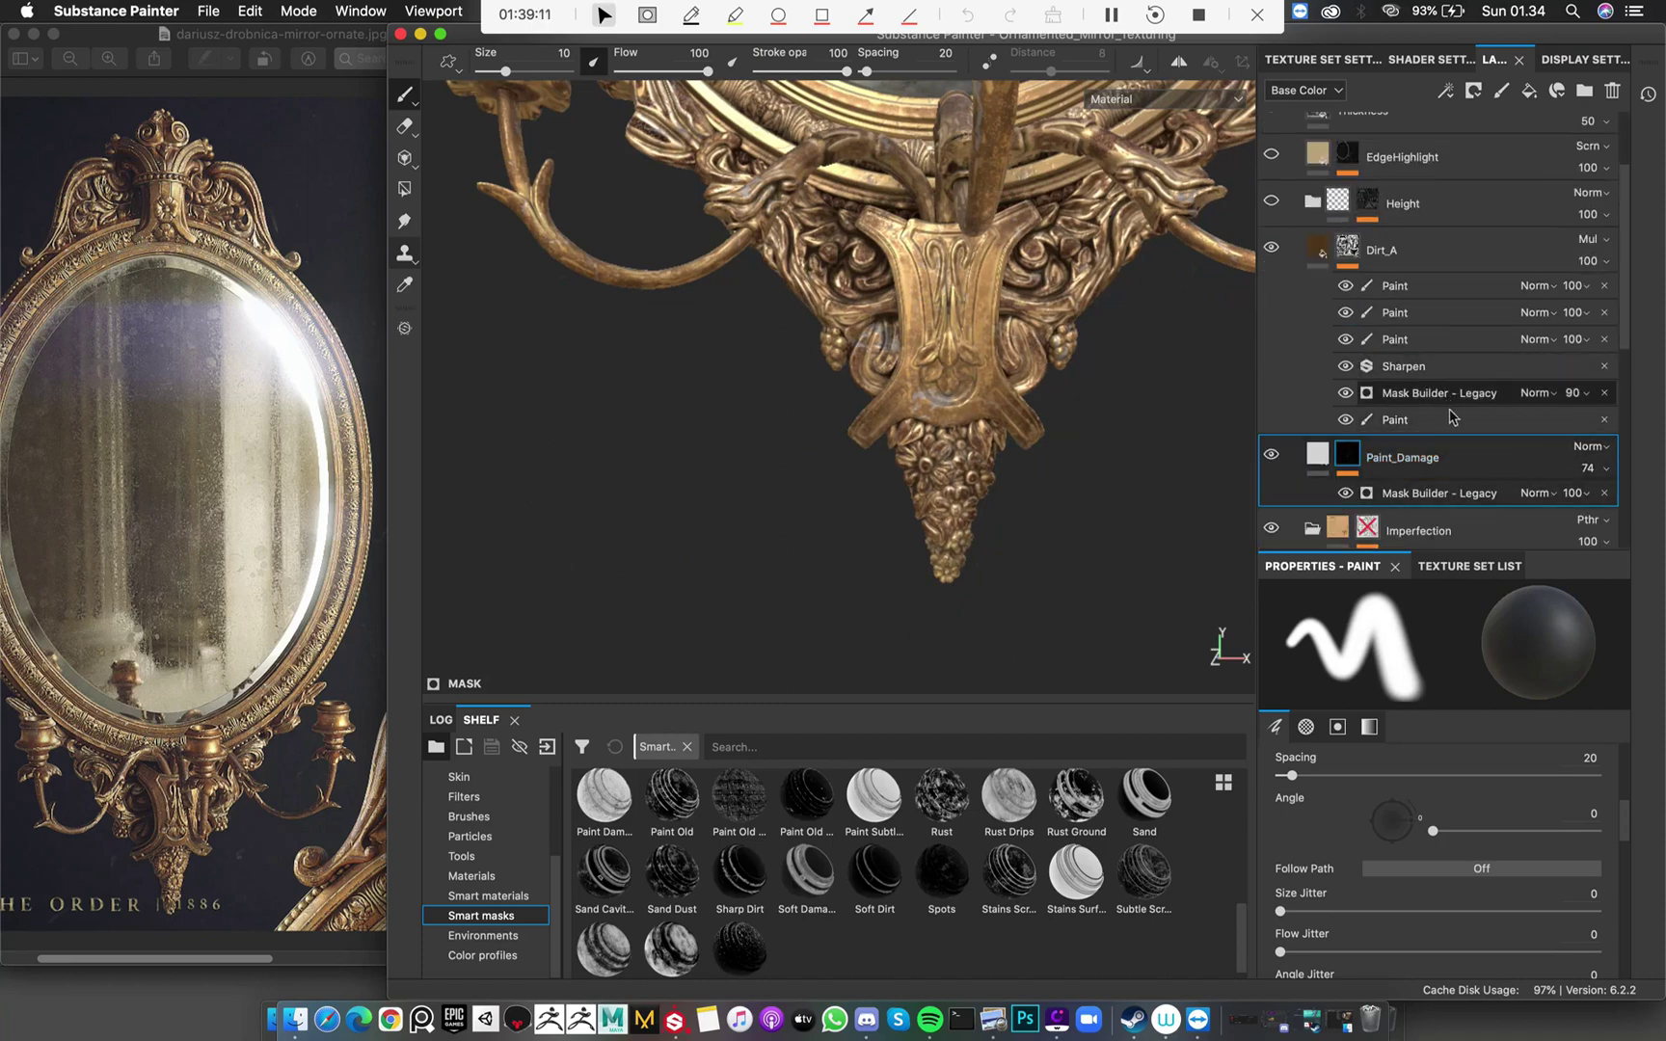
scroll(904, 868, "up", 8)
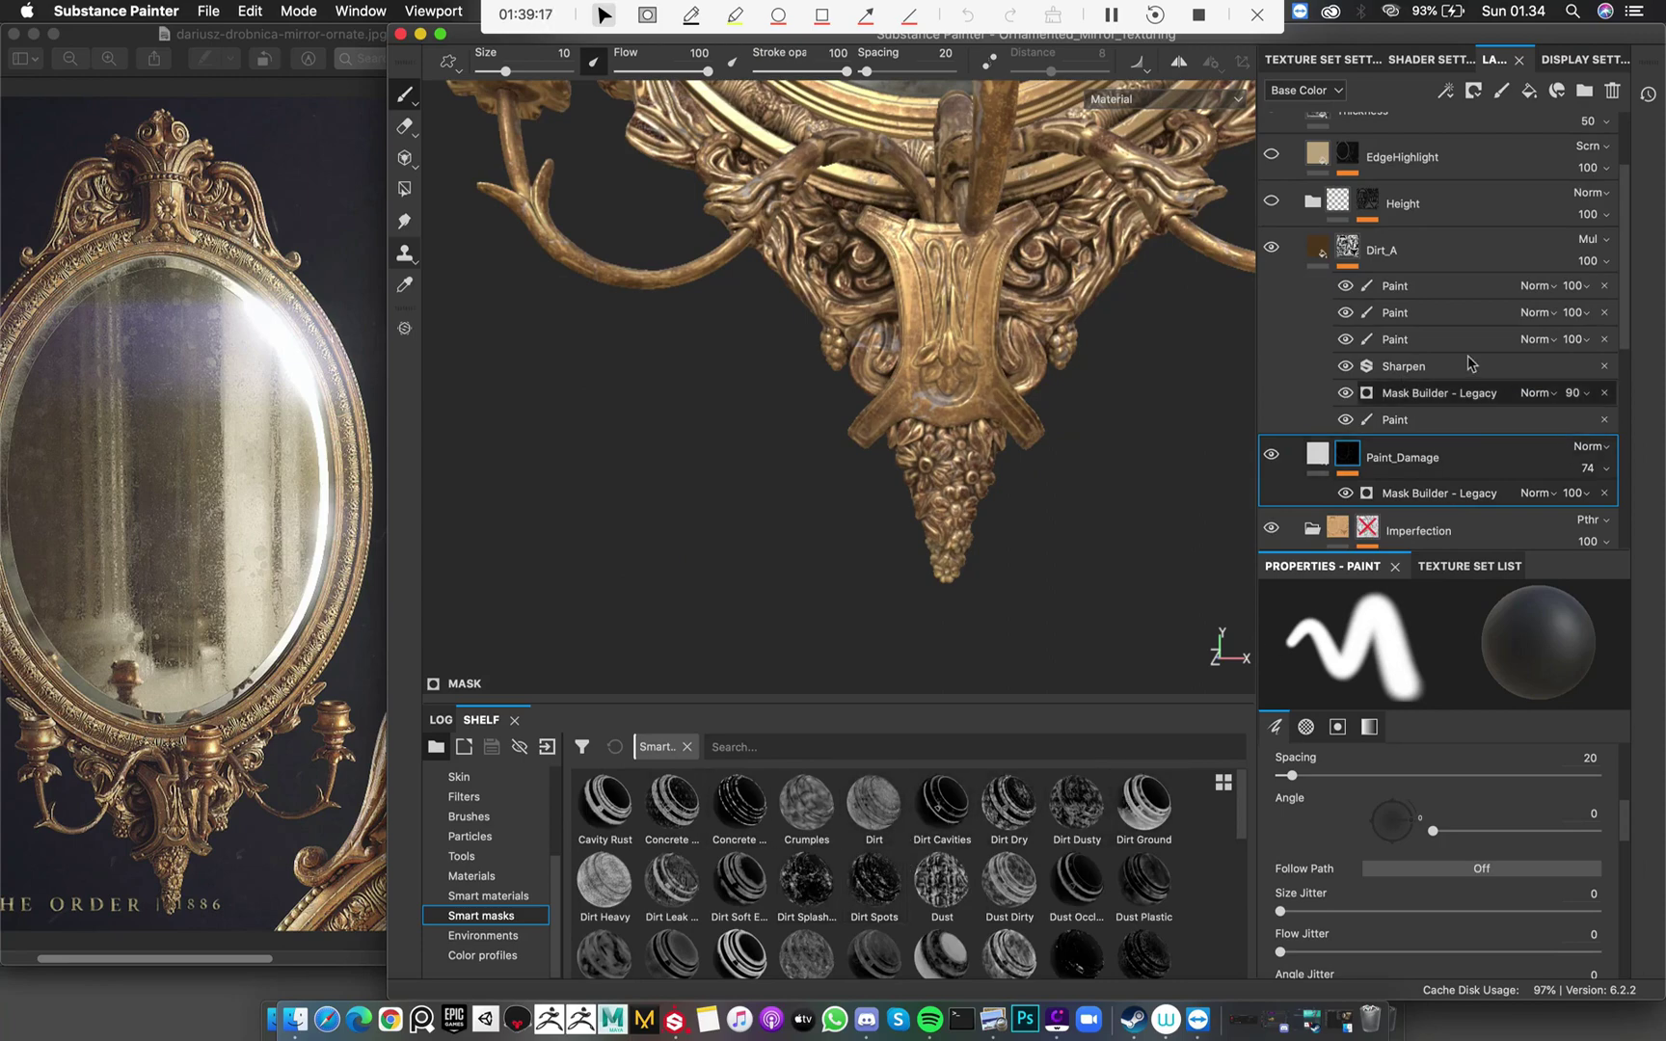
left_click_drag(1008, 316, 993, 405, "alt")
middle_click_drag(993, 405, 988, 540, "alt")
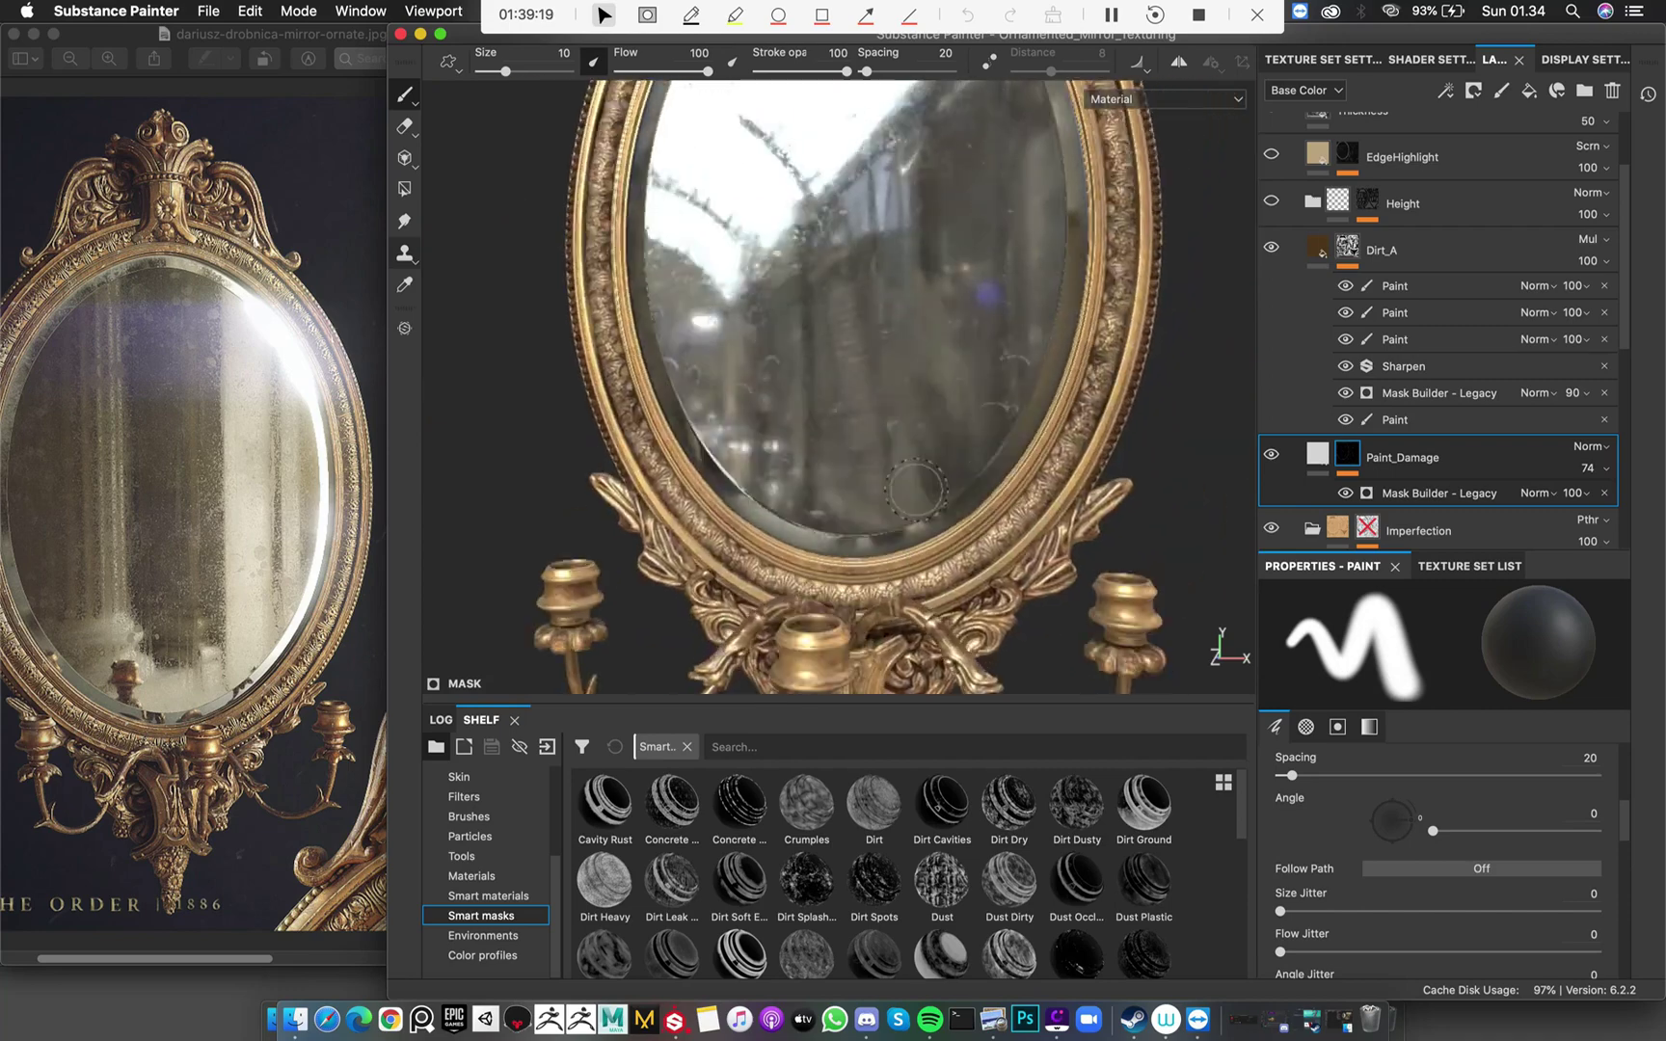
right_click_drag(988, 540, 916, 550, "alt")
left_click_drag(916, 549, 897, 569, "alt")
left_click_drag(868, 386, 972, 354, "alt")
left_click_drag(979, 243, 1090, 237, "alt")
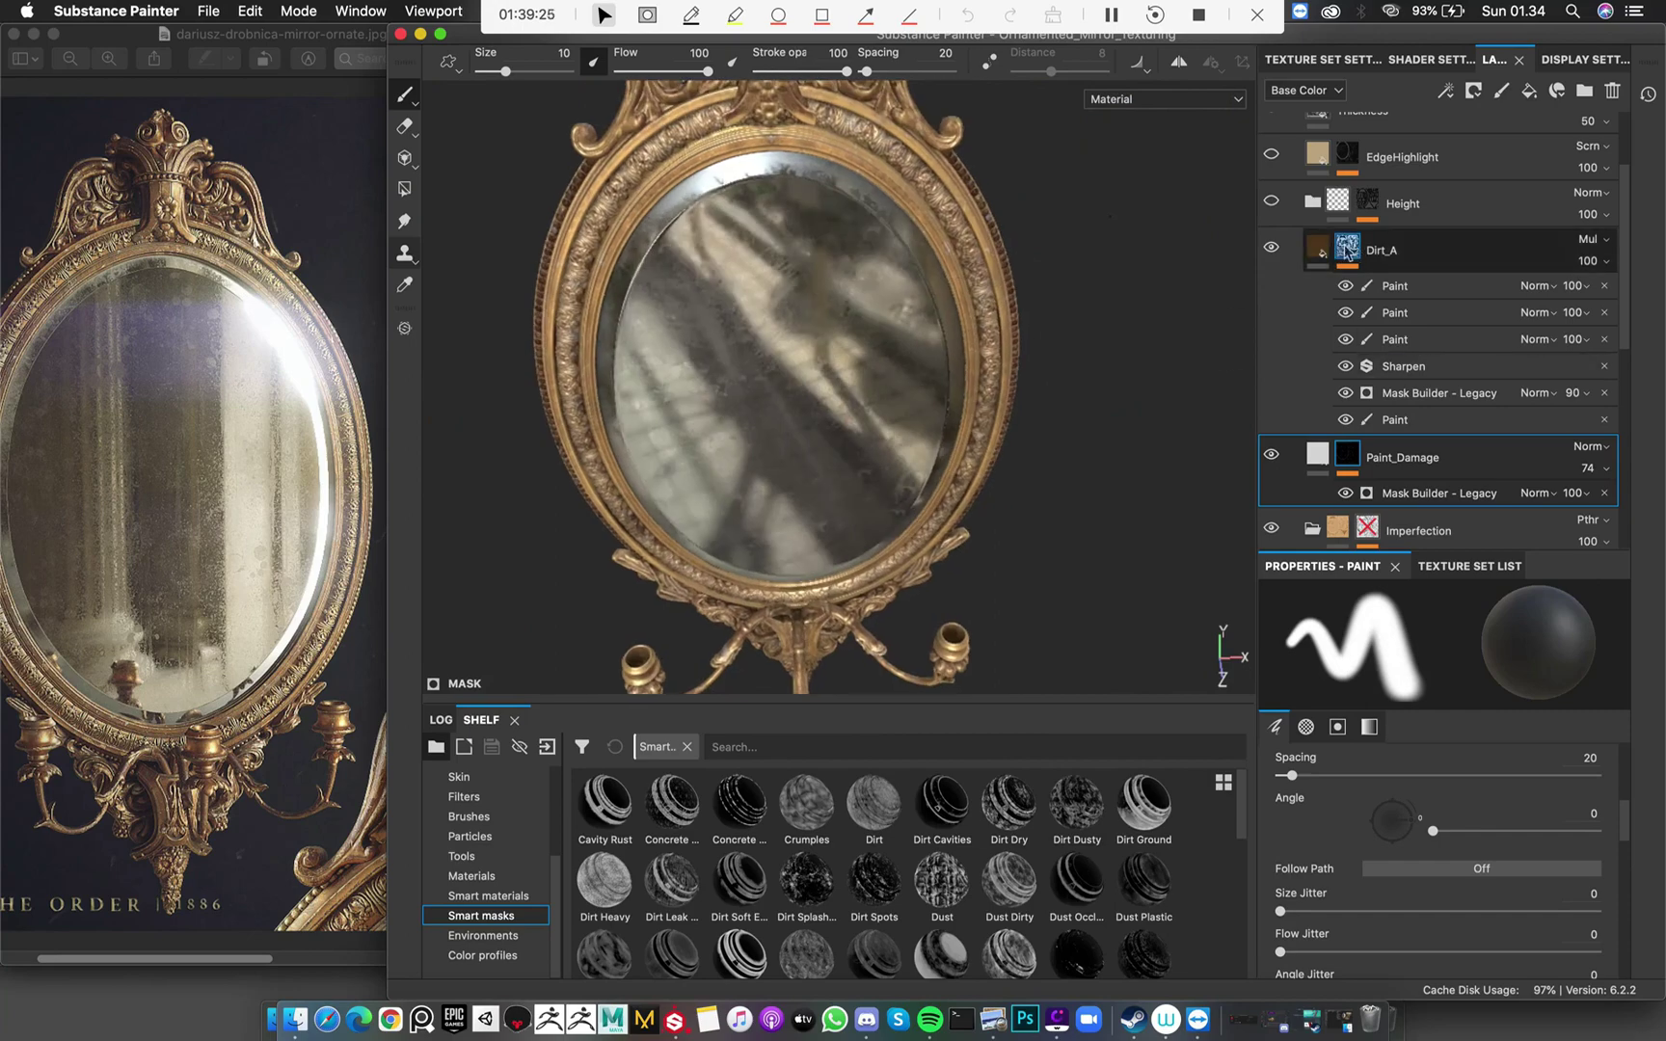
left_click(1347, 251, "alt")
left_click(1321, 249)
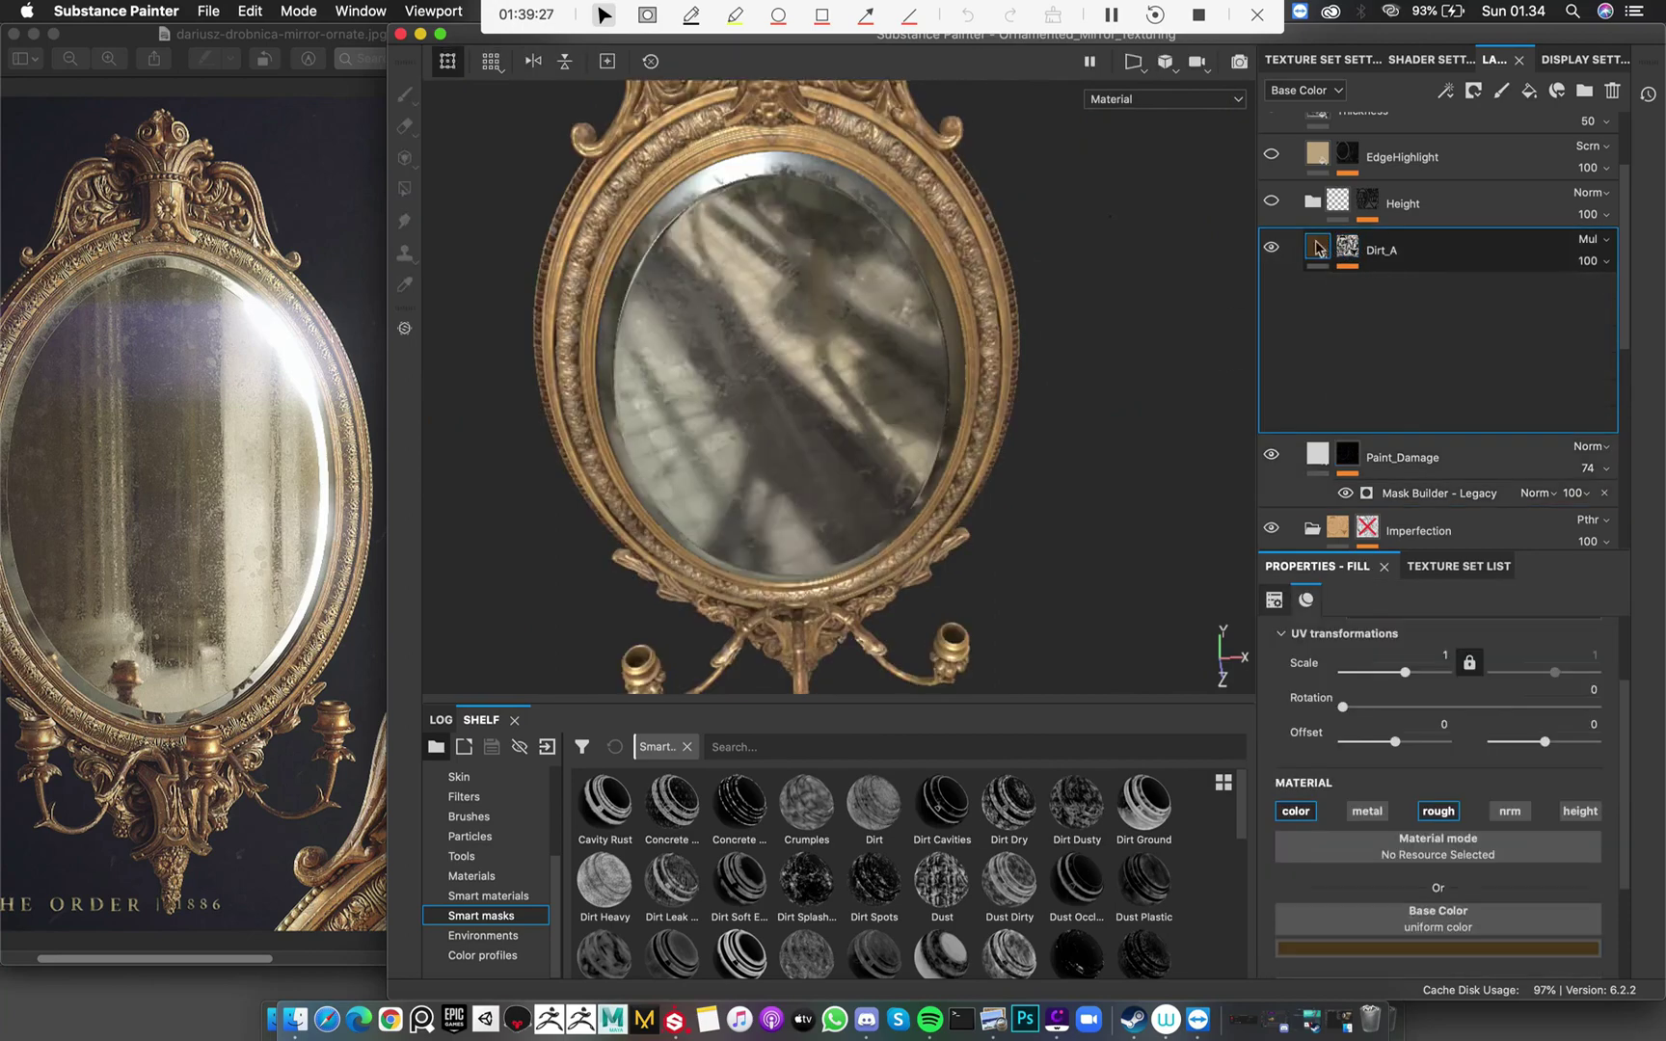
Toggle the Dirt_A layer off and on to compare the dirt on the mirror's upper frame
left_click(1272, 249)
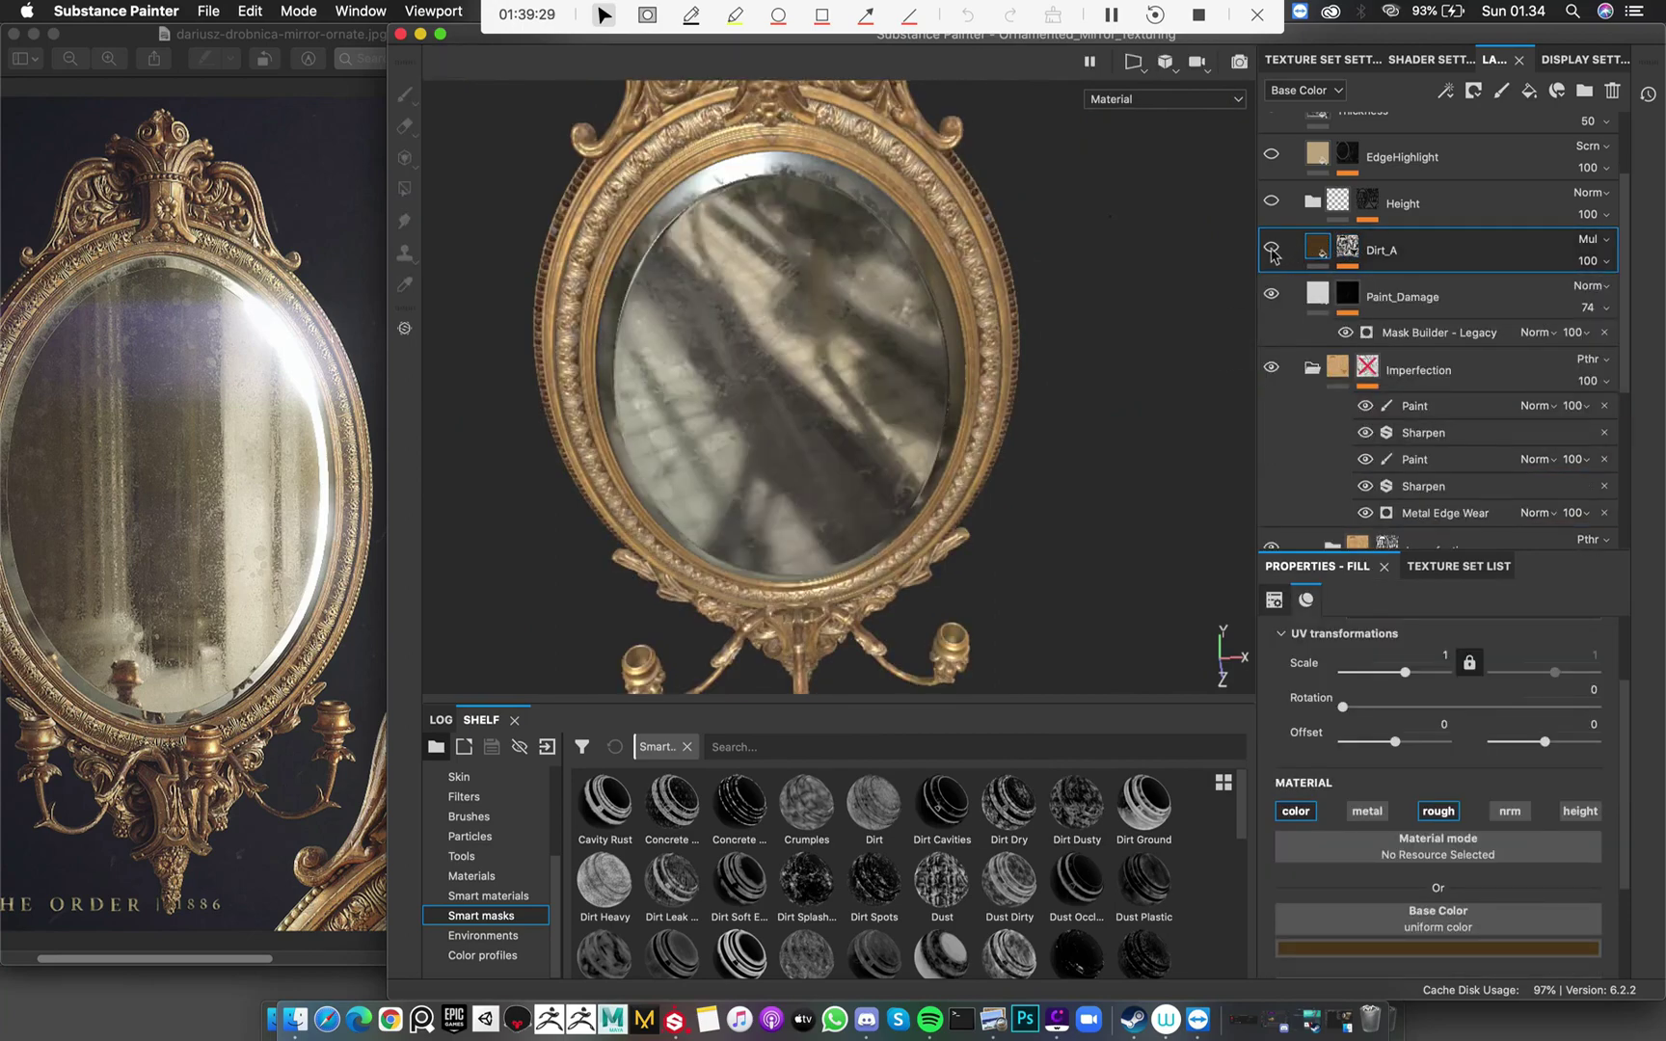
left_click_drag(944, 346, 926, 291, "alt")
middle_click_drag(926, 290, 949, 415, "alt")
right_click_drag(948, 414, 819, 306, "alt")
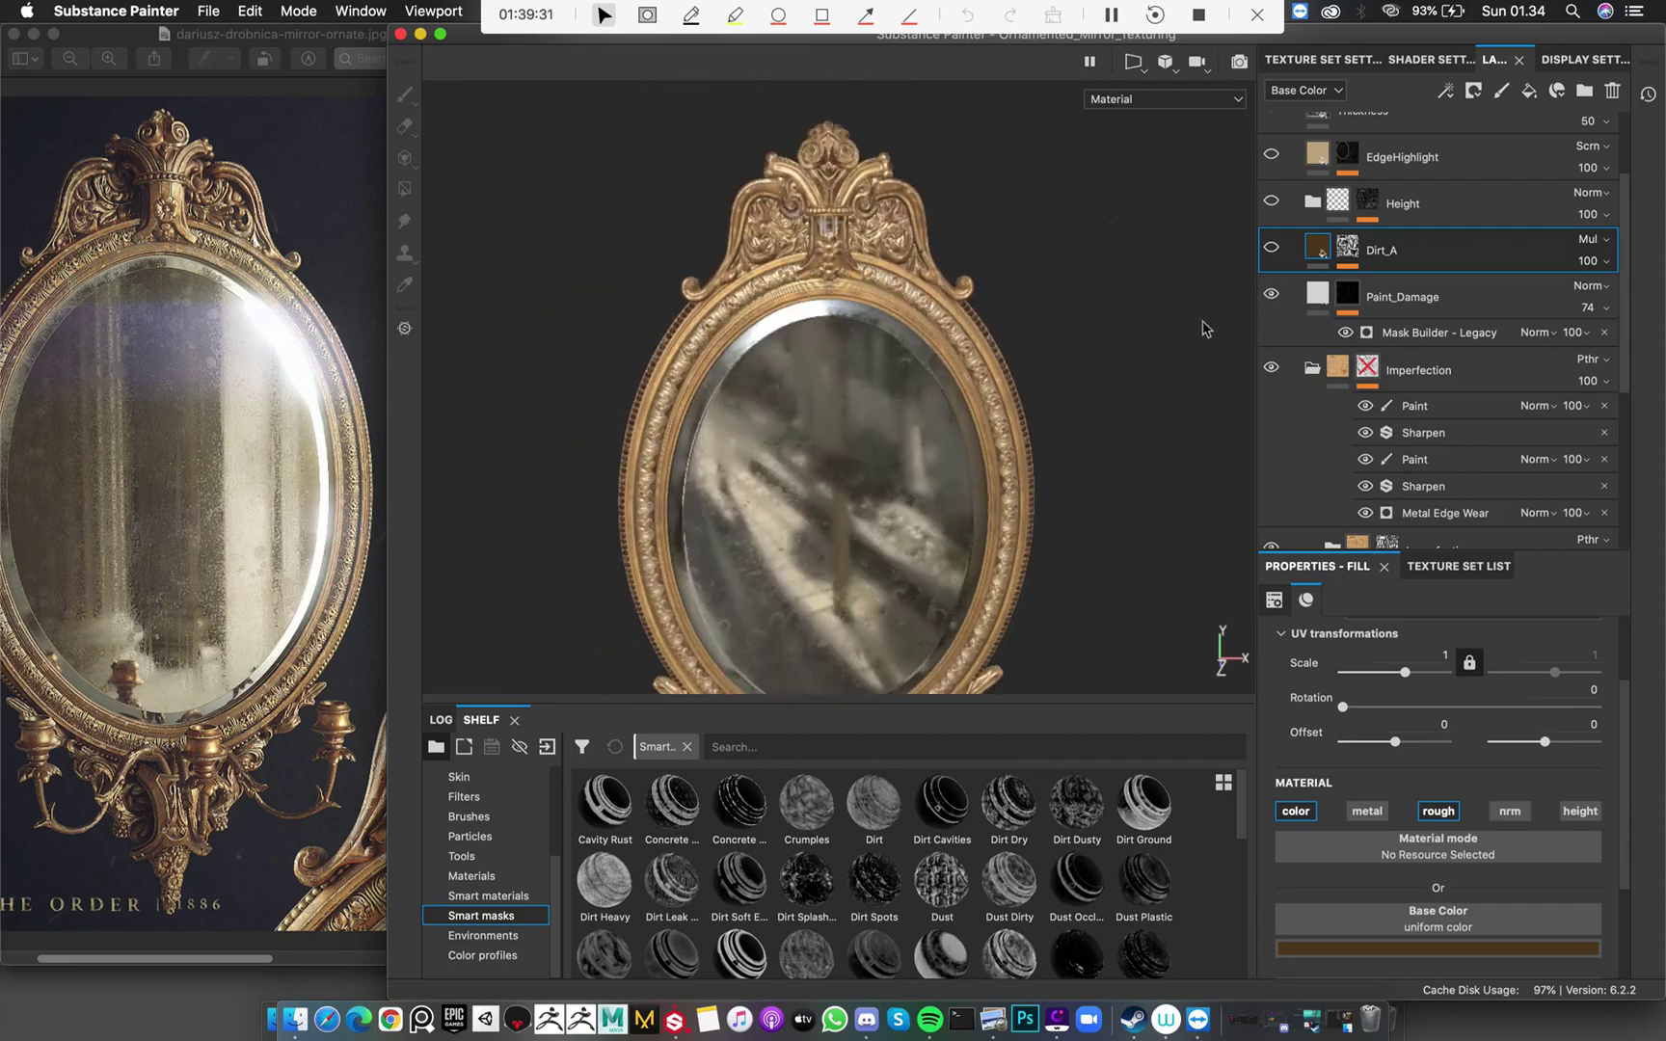
left_click(1272, 256)
Toggle the Height folder's visibility to examine its surface detail up close on the upper frame
left_click_drag(1069, 327, 1168, 361, "alt")
scroll(1511, 299, "up", 3)
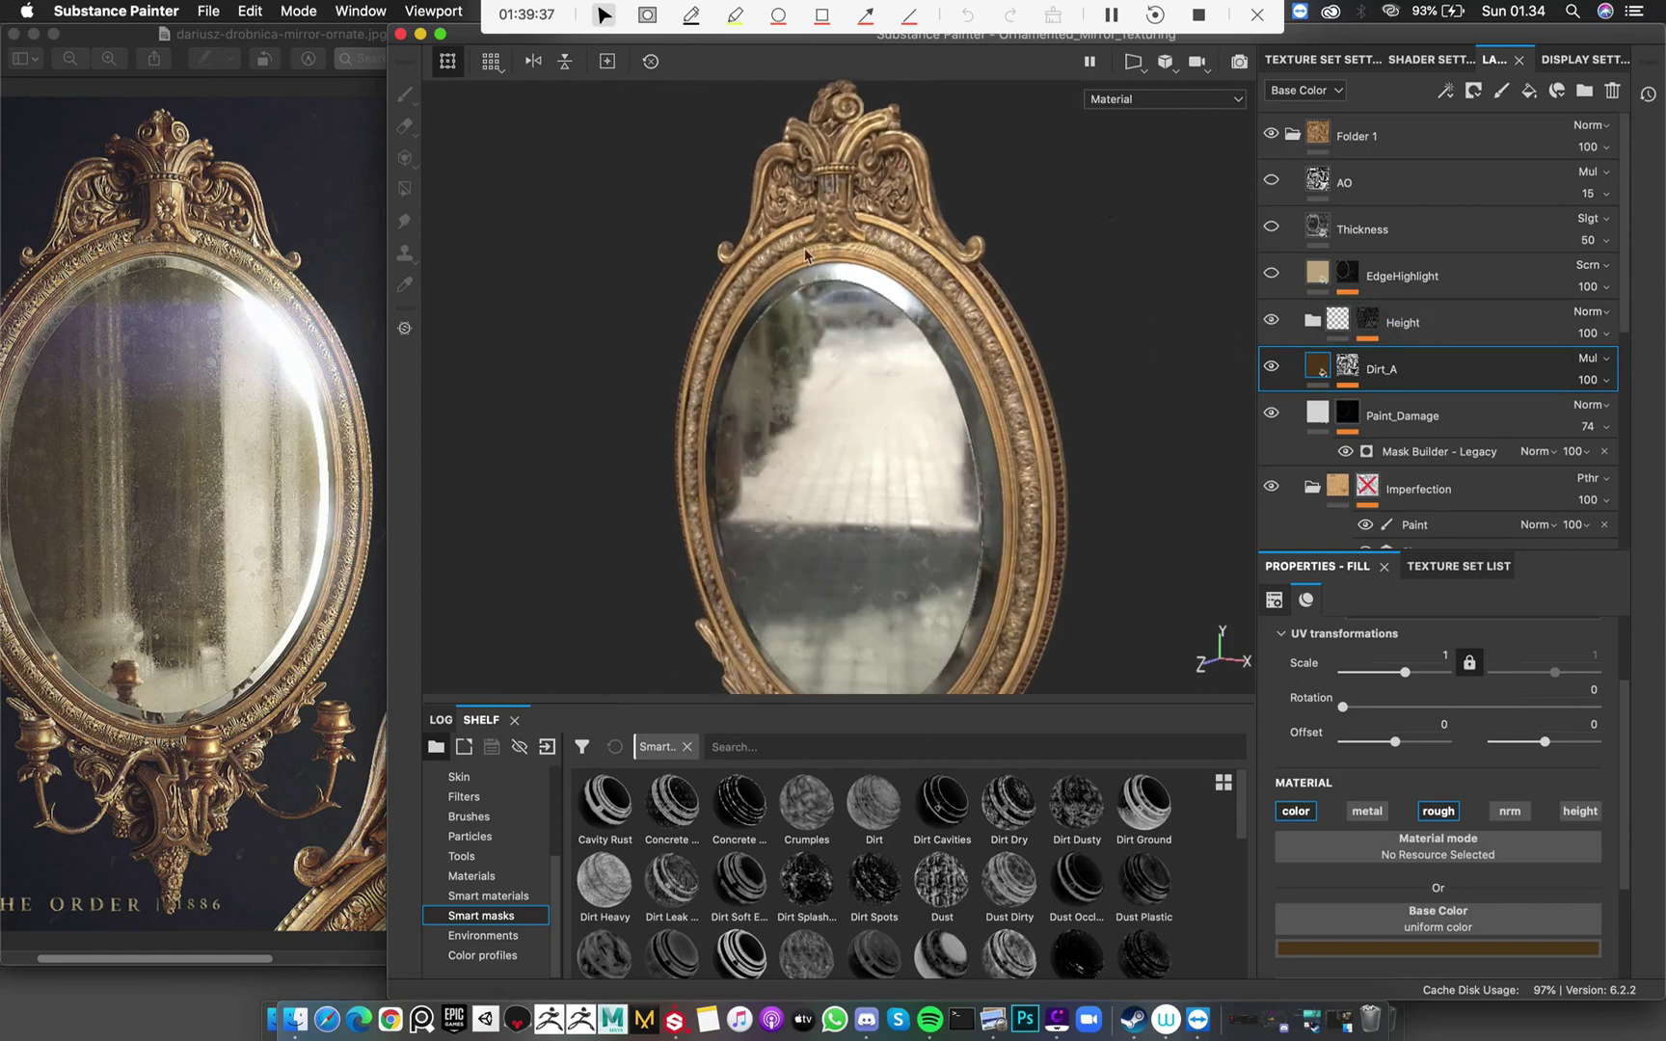
right_click_drag(808, 255, 937, 323, "alt")
left_click_drag(937, 323, 1027, 469, "alt")
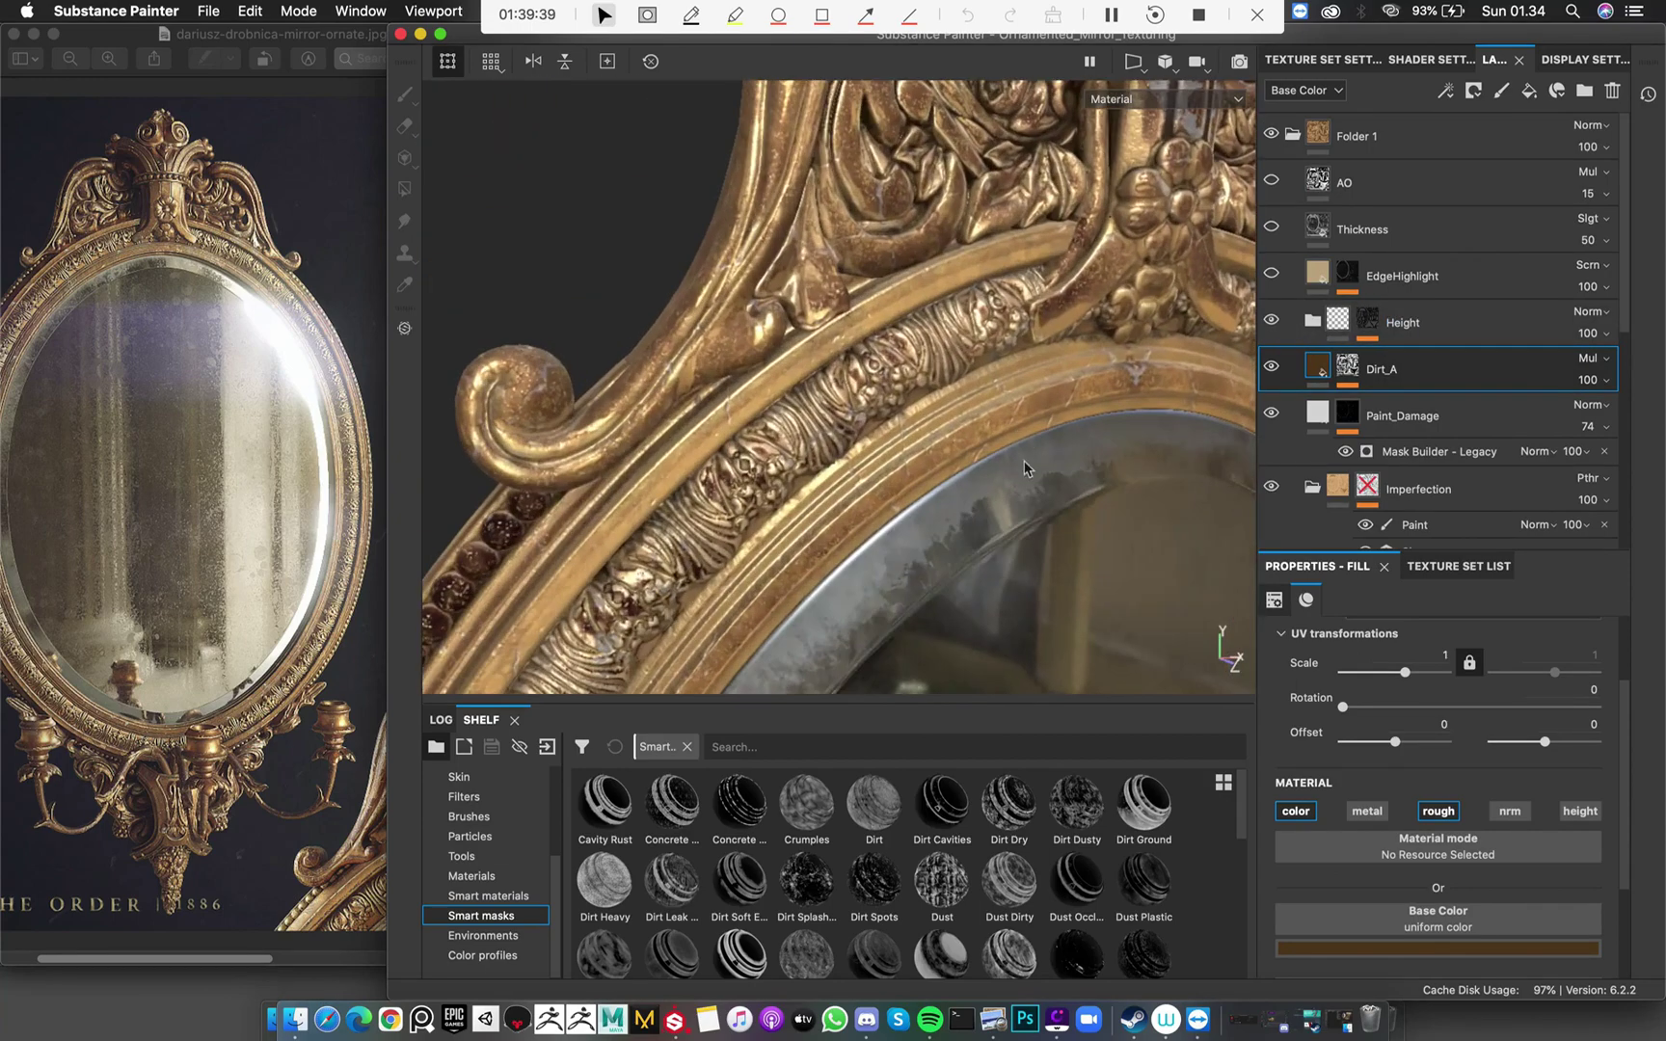
right_click_drag(1025, 468, 1186, 424, "alt")
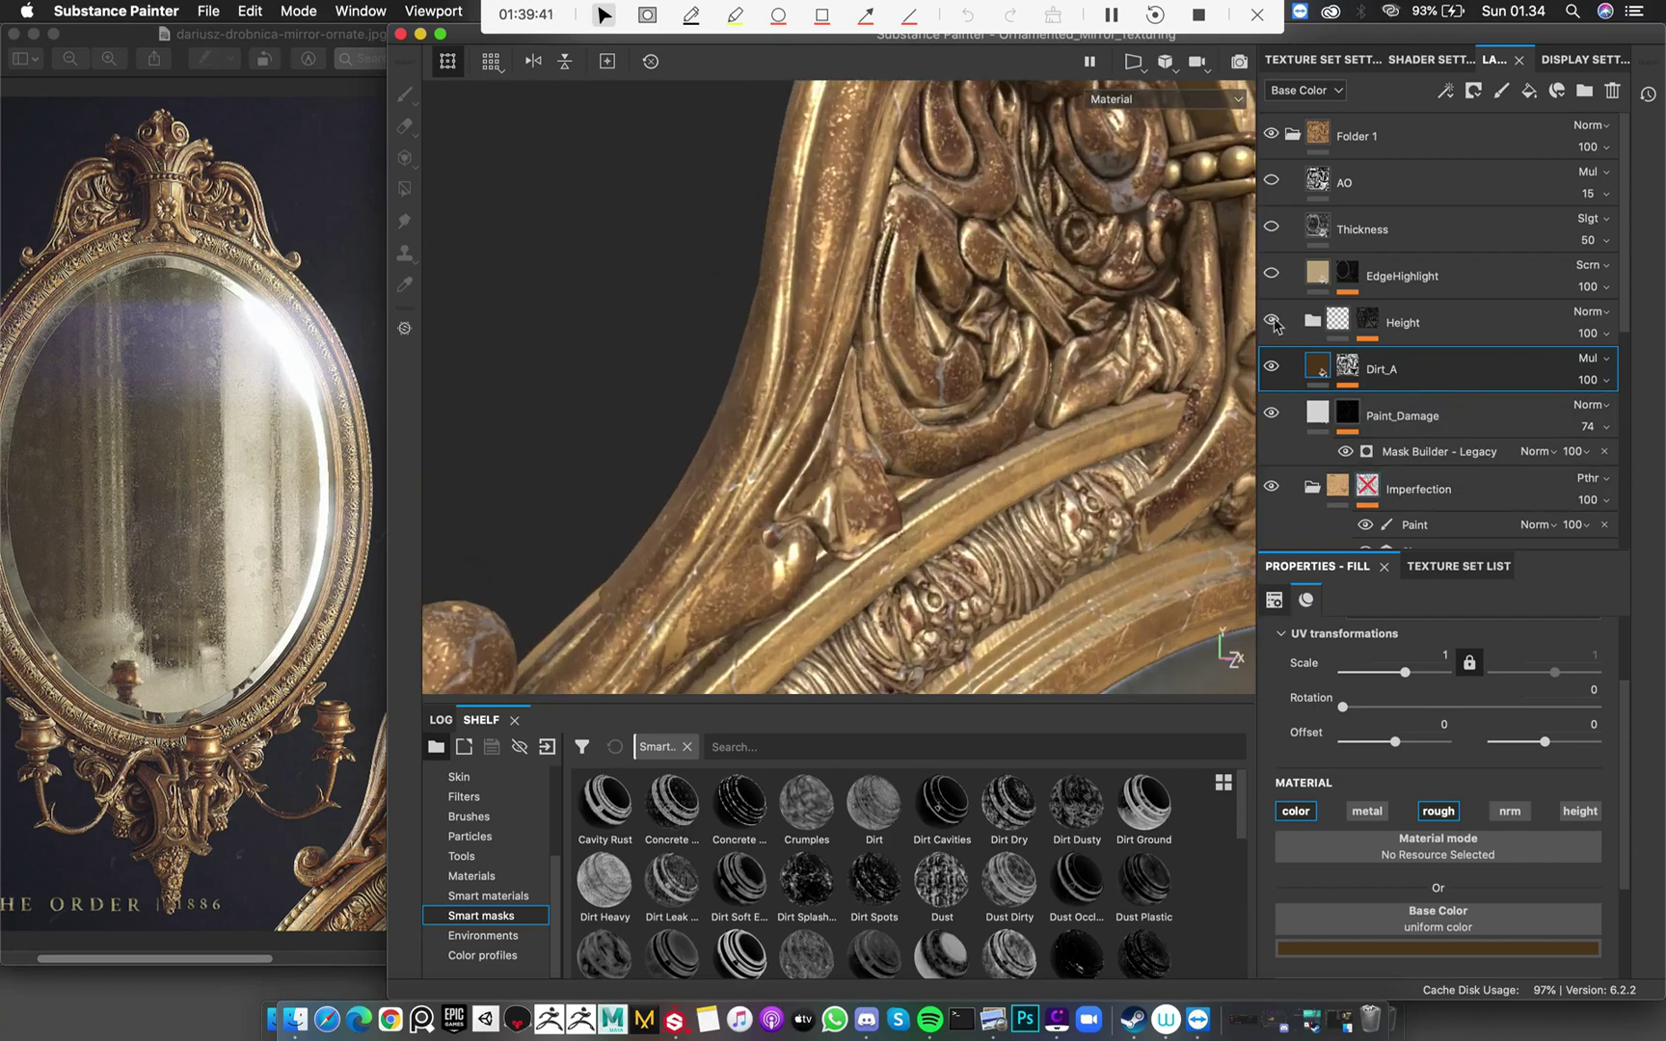
middle_click_drag(1041, 593, 1002, 241, "alt")
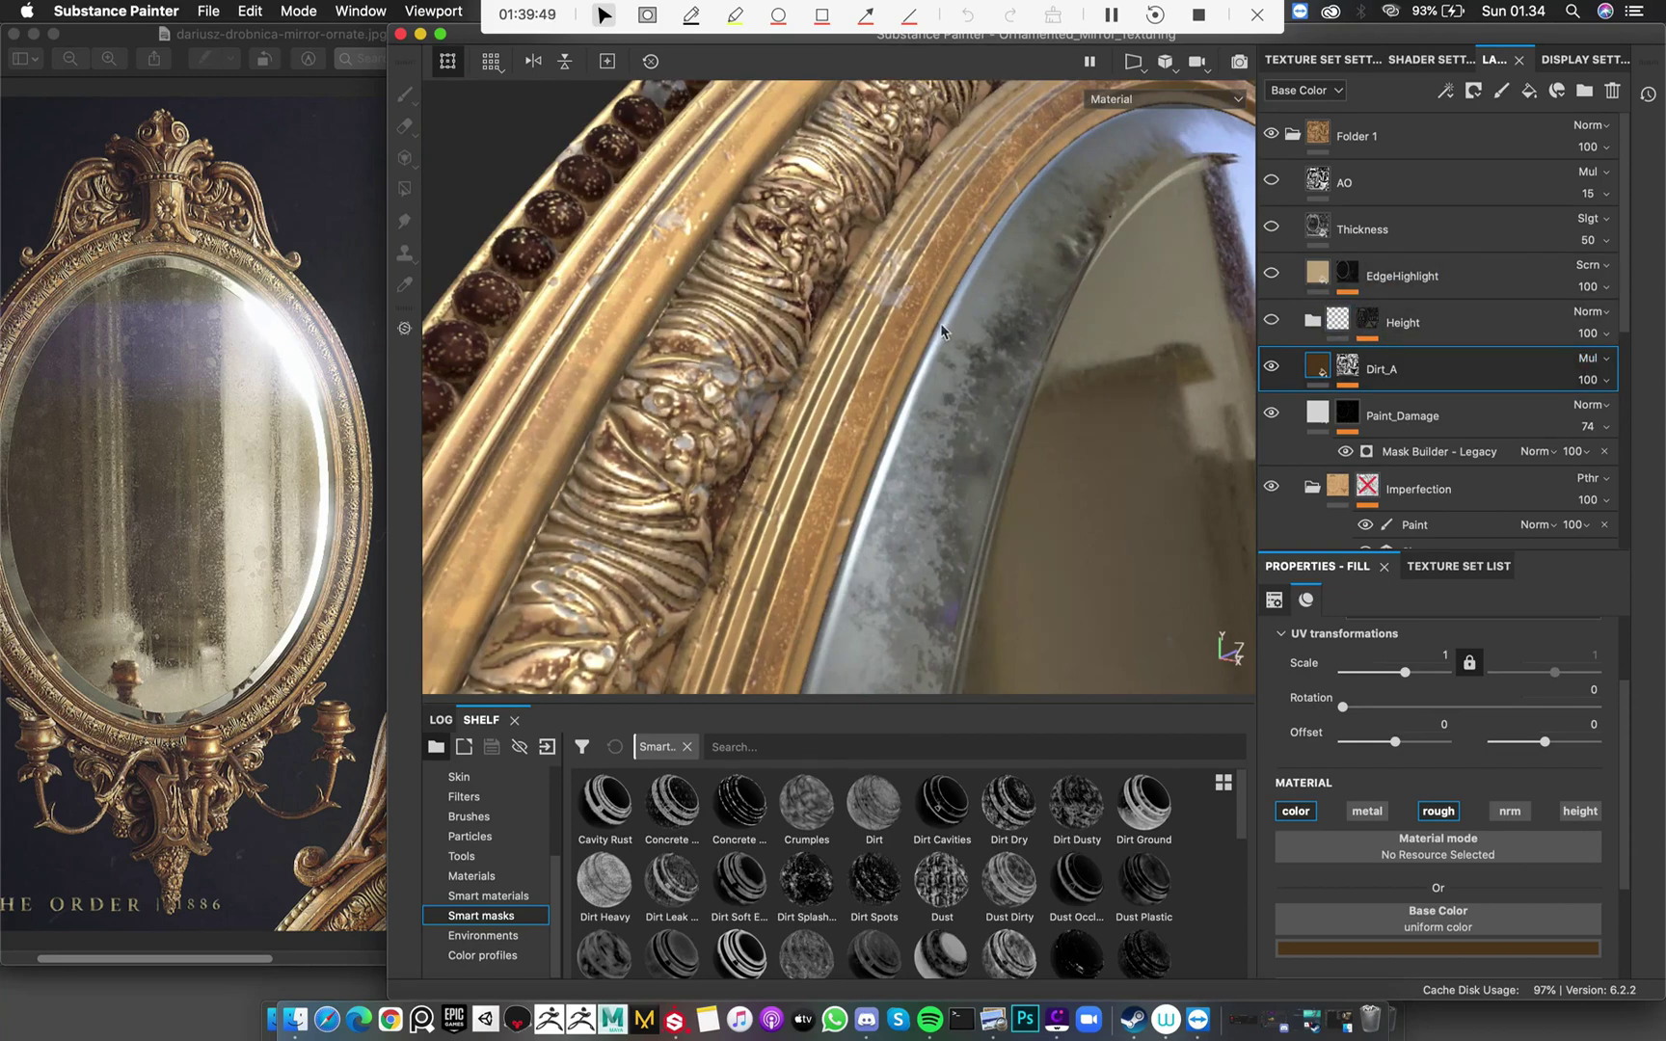
Examine the Height folder's surface detail along the carved band and mouldings of the mirror's upper frame
middle_click_drag(941, 331, 847, 302, "alt")
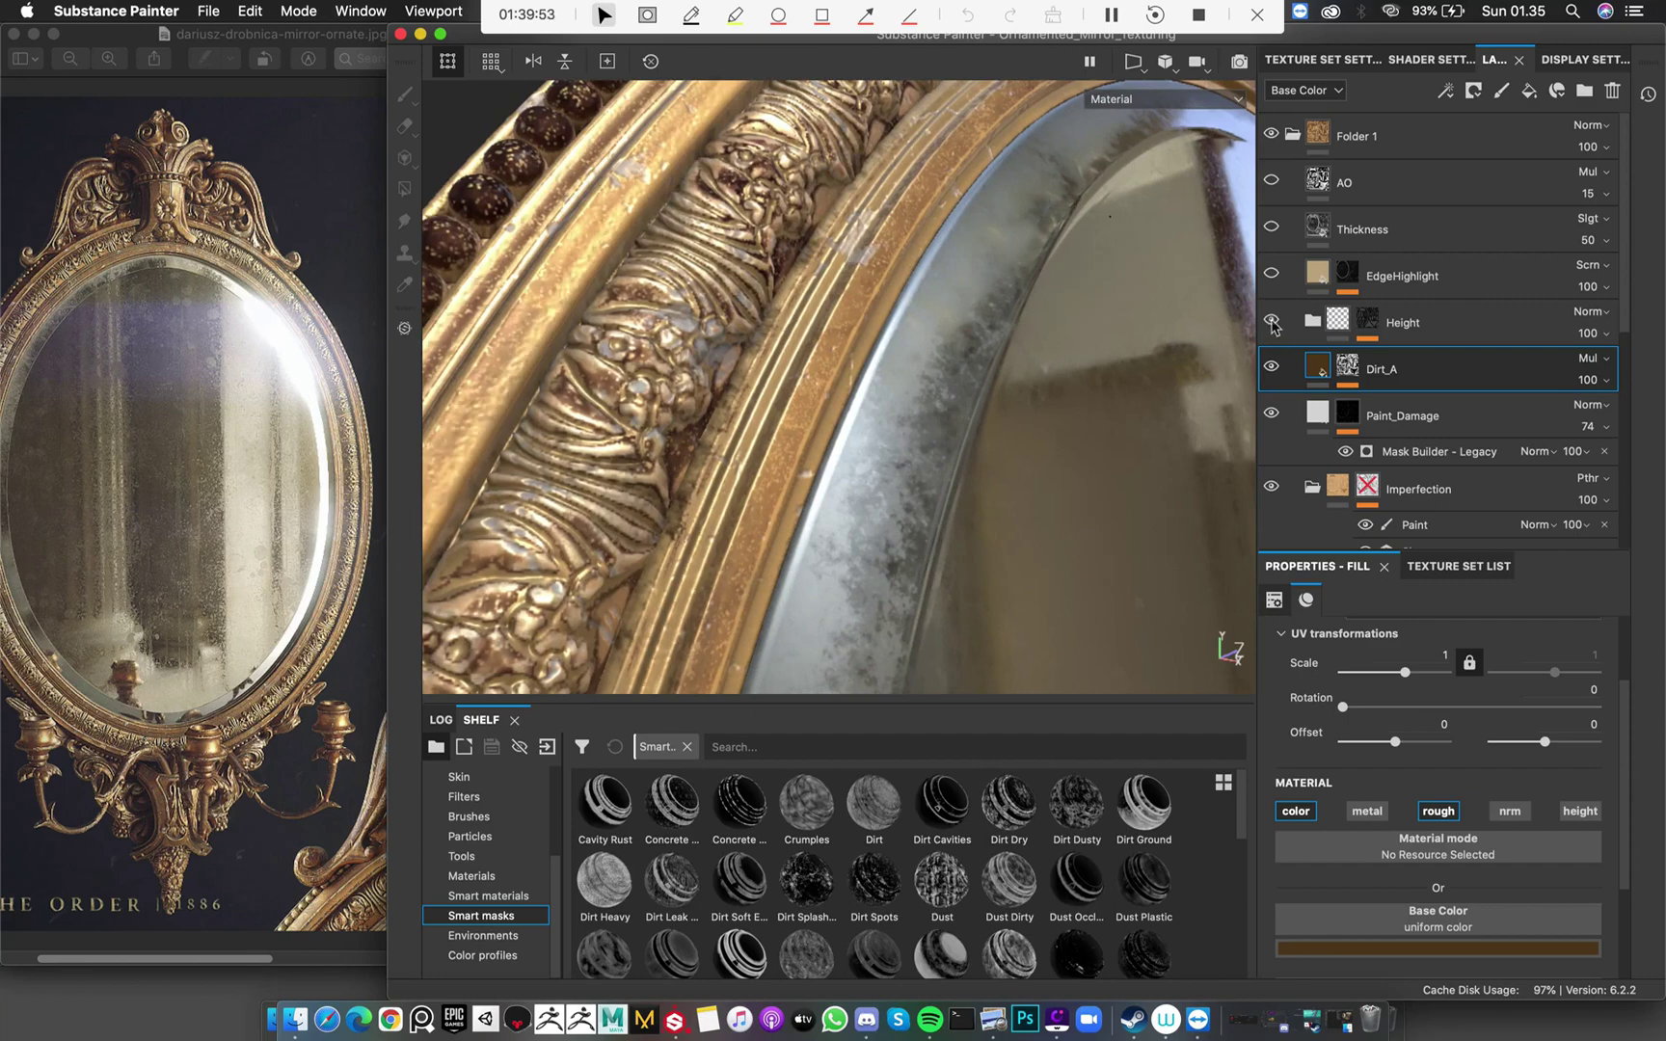
left_click_drag(806, 337, 683, 367, "alt")
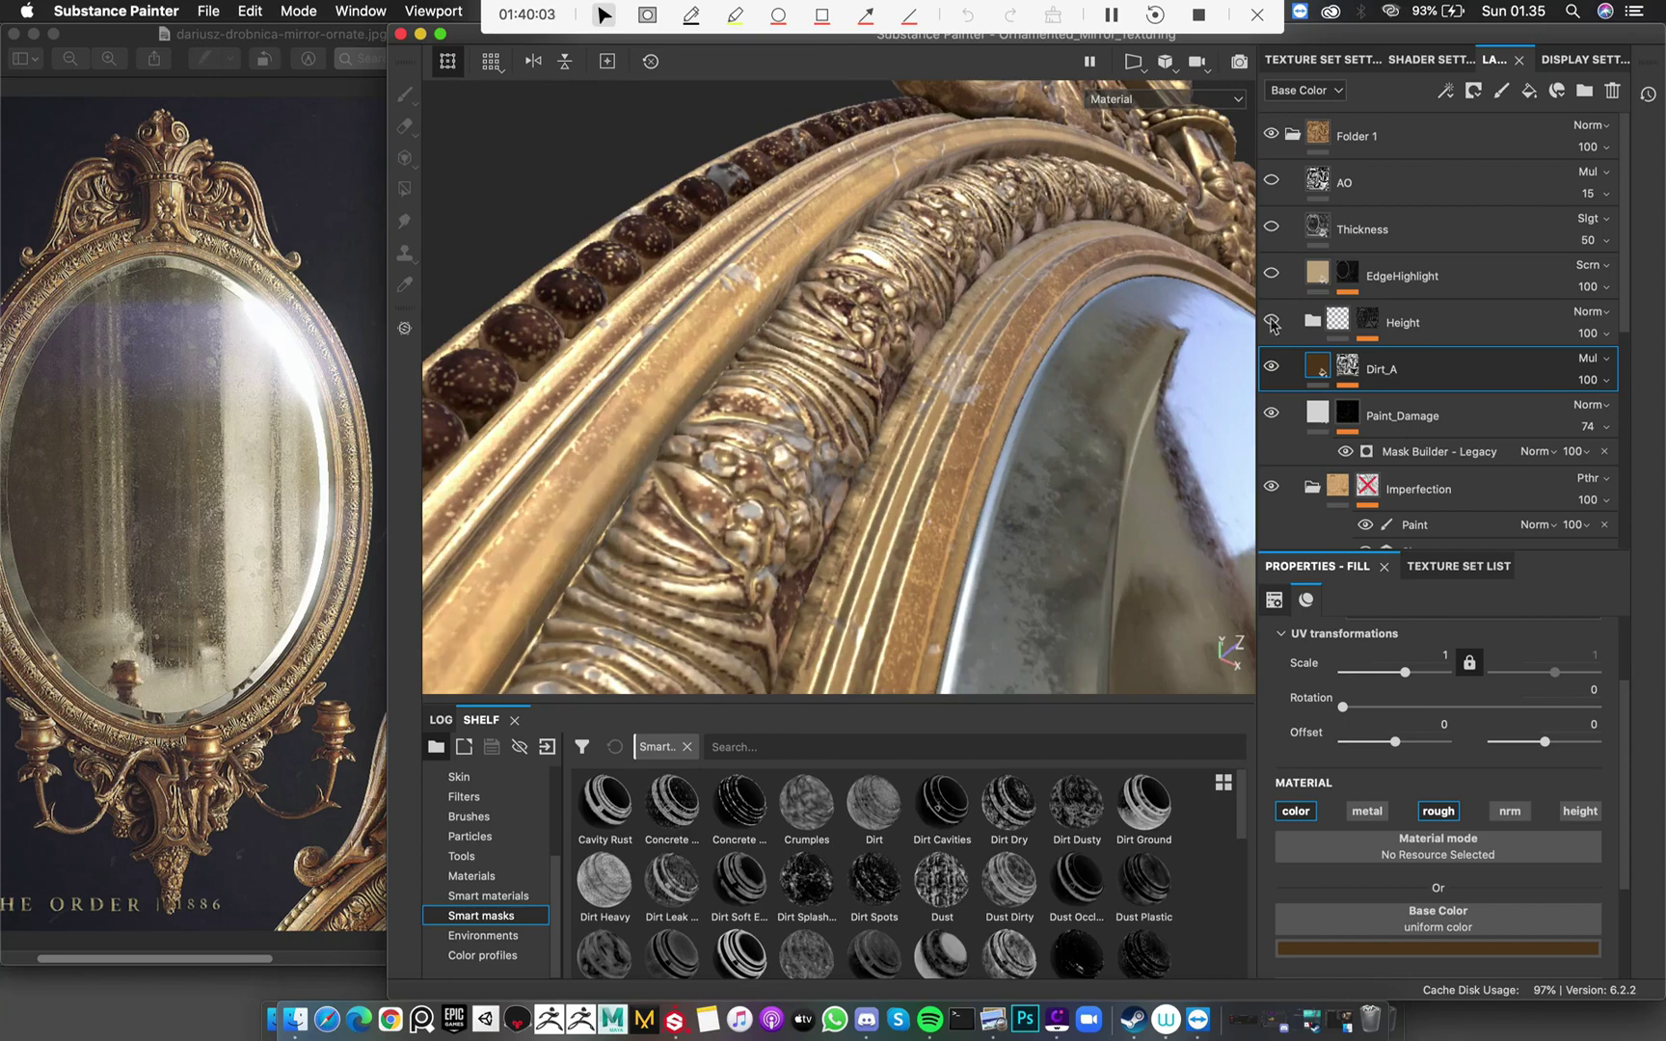
right_click_drag(569, 246, 482, 155, "alt")
middle_click_drag(1157, 463, 951, 441, "alt")
left_click_drag(952, 441, 1003, 272, "alt")
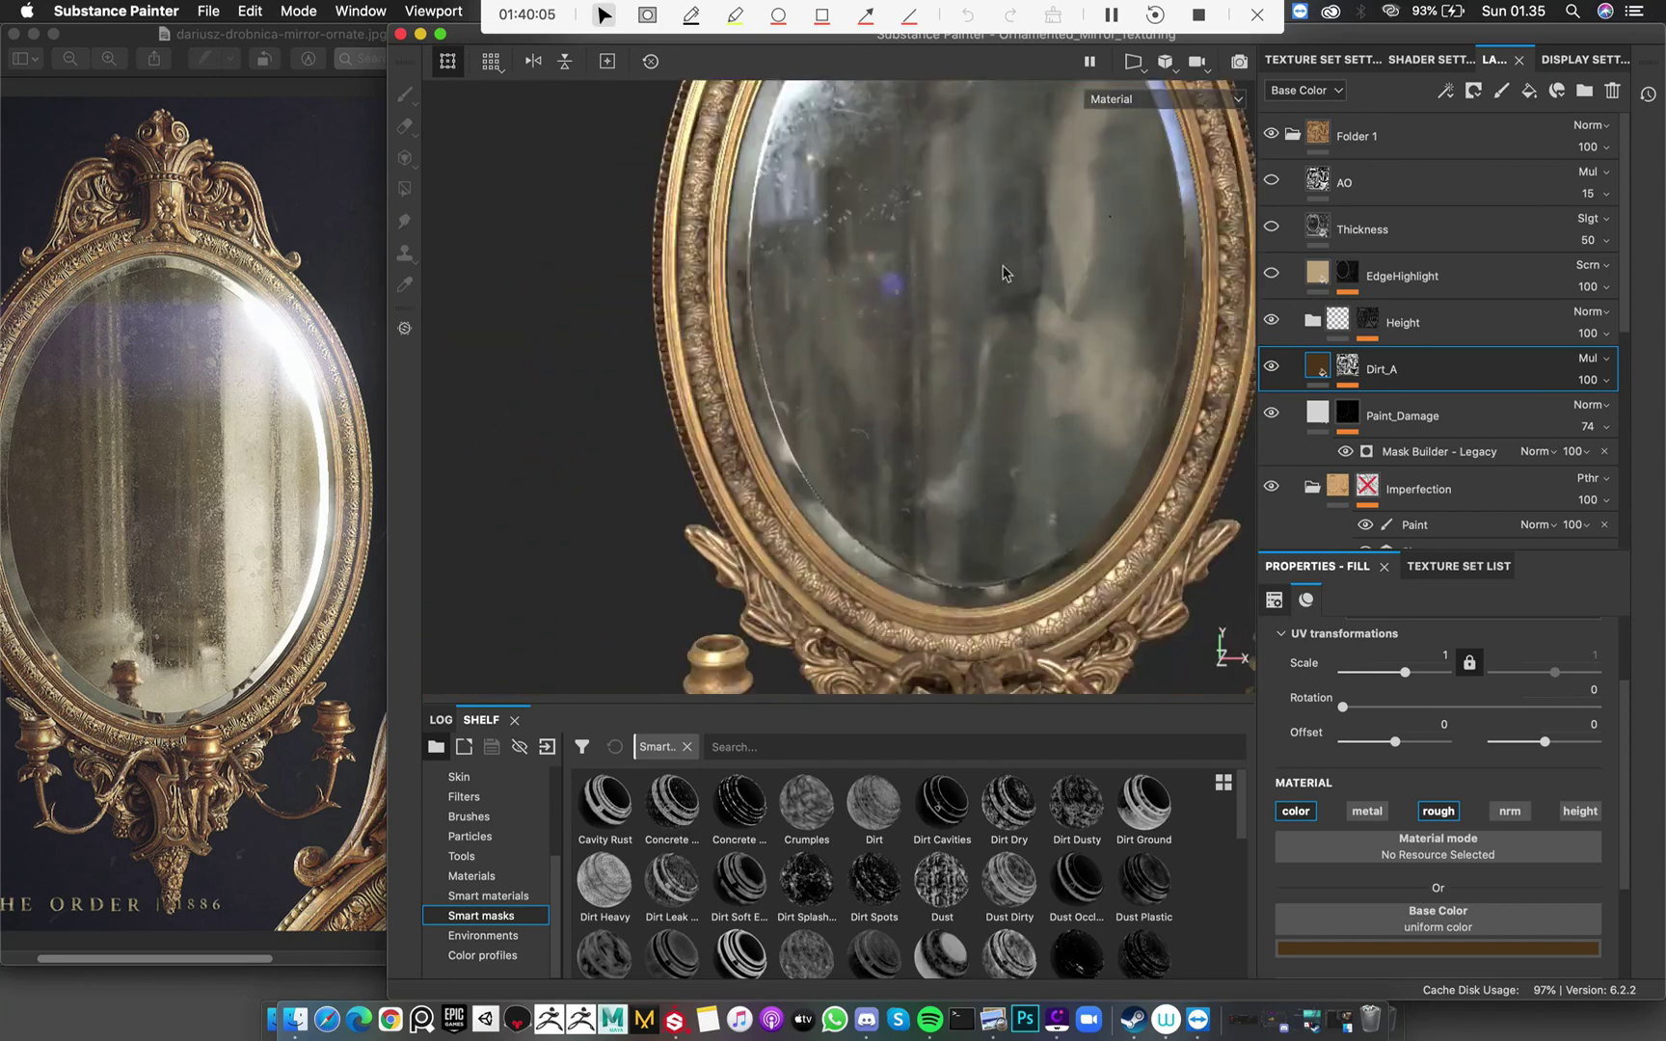
Inspect the textured frame around the glass, the candle holders and the crest before adding the edge highlights
middle_click_drag(964, 568, 949, 284, "alt")
left_click_drag(948, 279, 951, 328, "alt")
middle_click_drag(969, 511, 974, 415, "alt")
right_click_drag(974, 415, 903, 320, "alt")
left_click_drag(904, 320, 984, 305, "alt")
middle_click_drag(1123, 270, 994, 309, "alt")
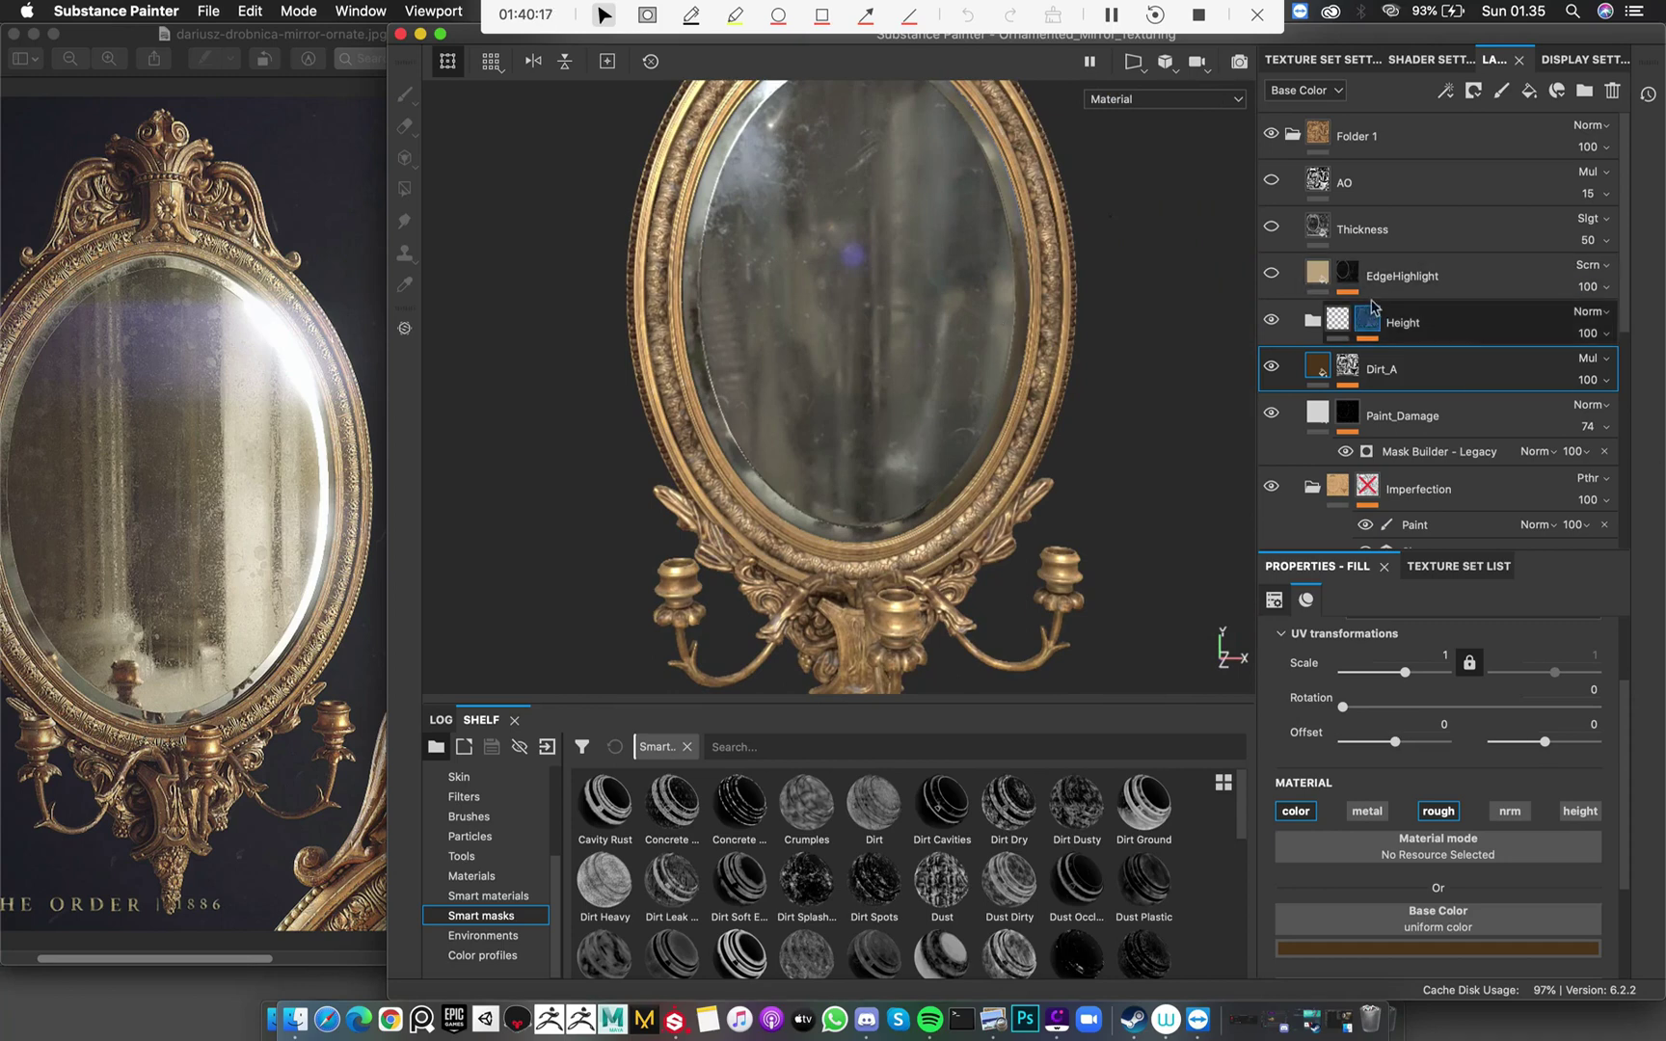
middle_click_drag(835, 183, 827, 386, "alt")
right_click_drag(671, 273, 829, 256, "alt")
middle_click_drag(829, 256, 957, 346, "alt")
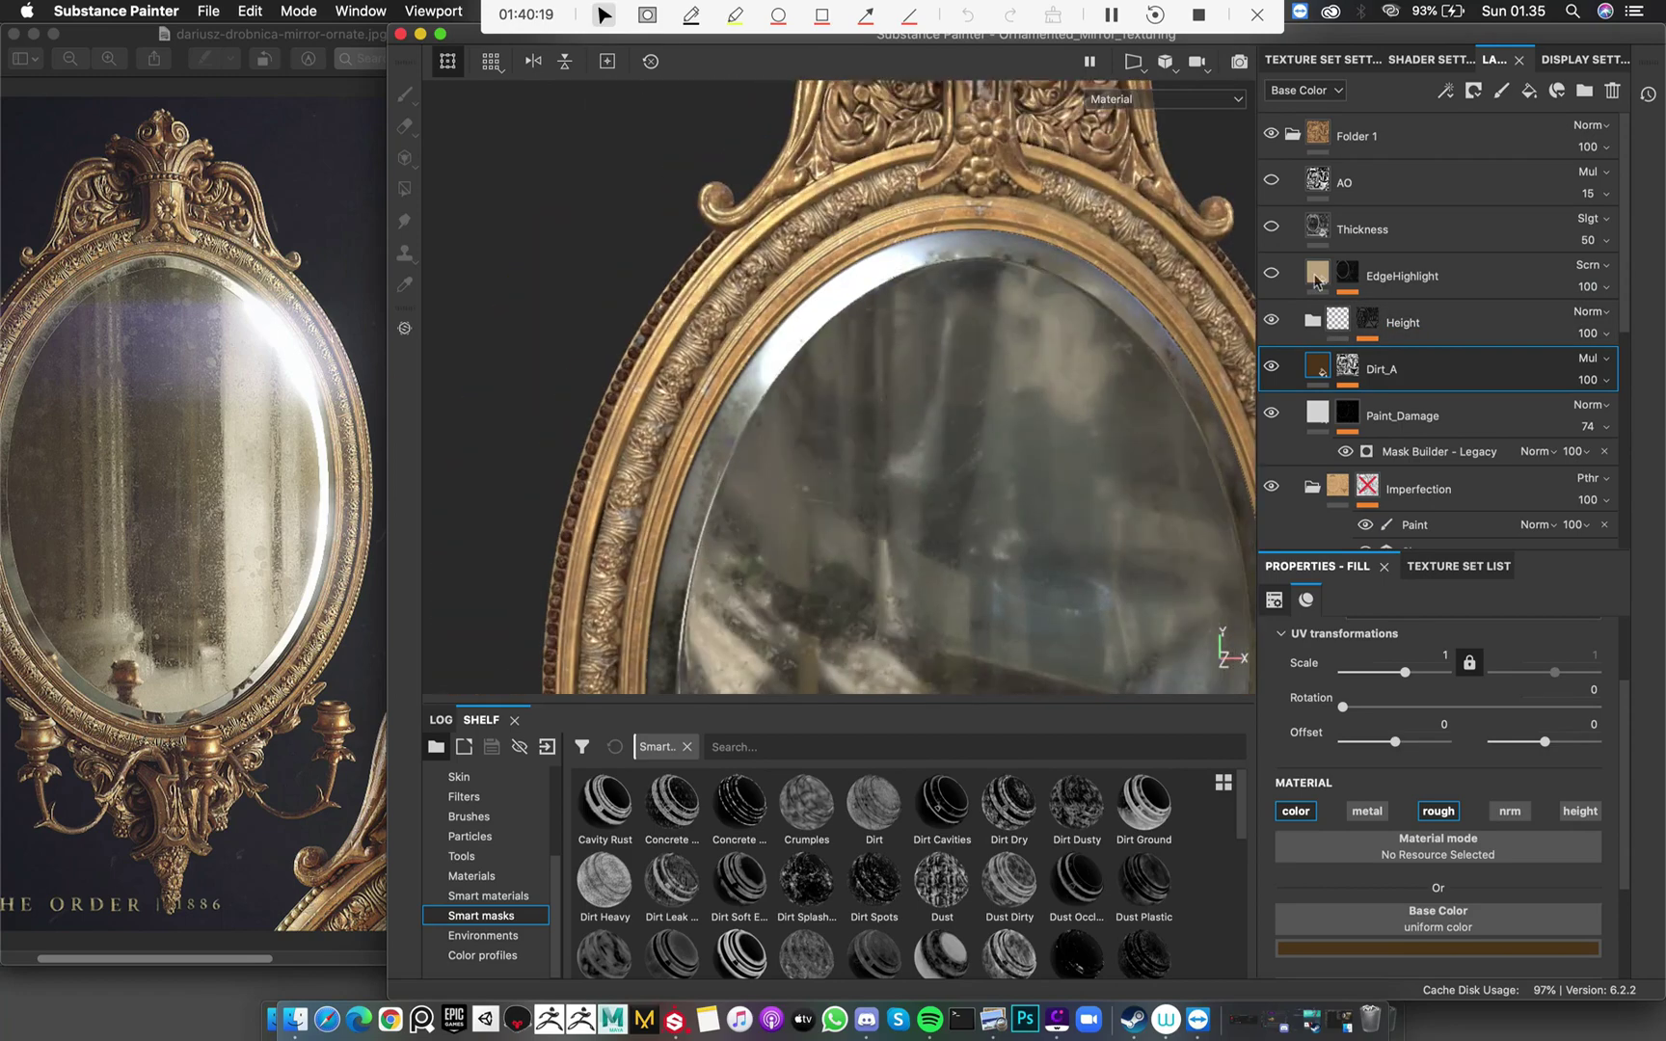
middle_click_drag(890, 281, 935, 400, "alt")
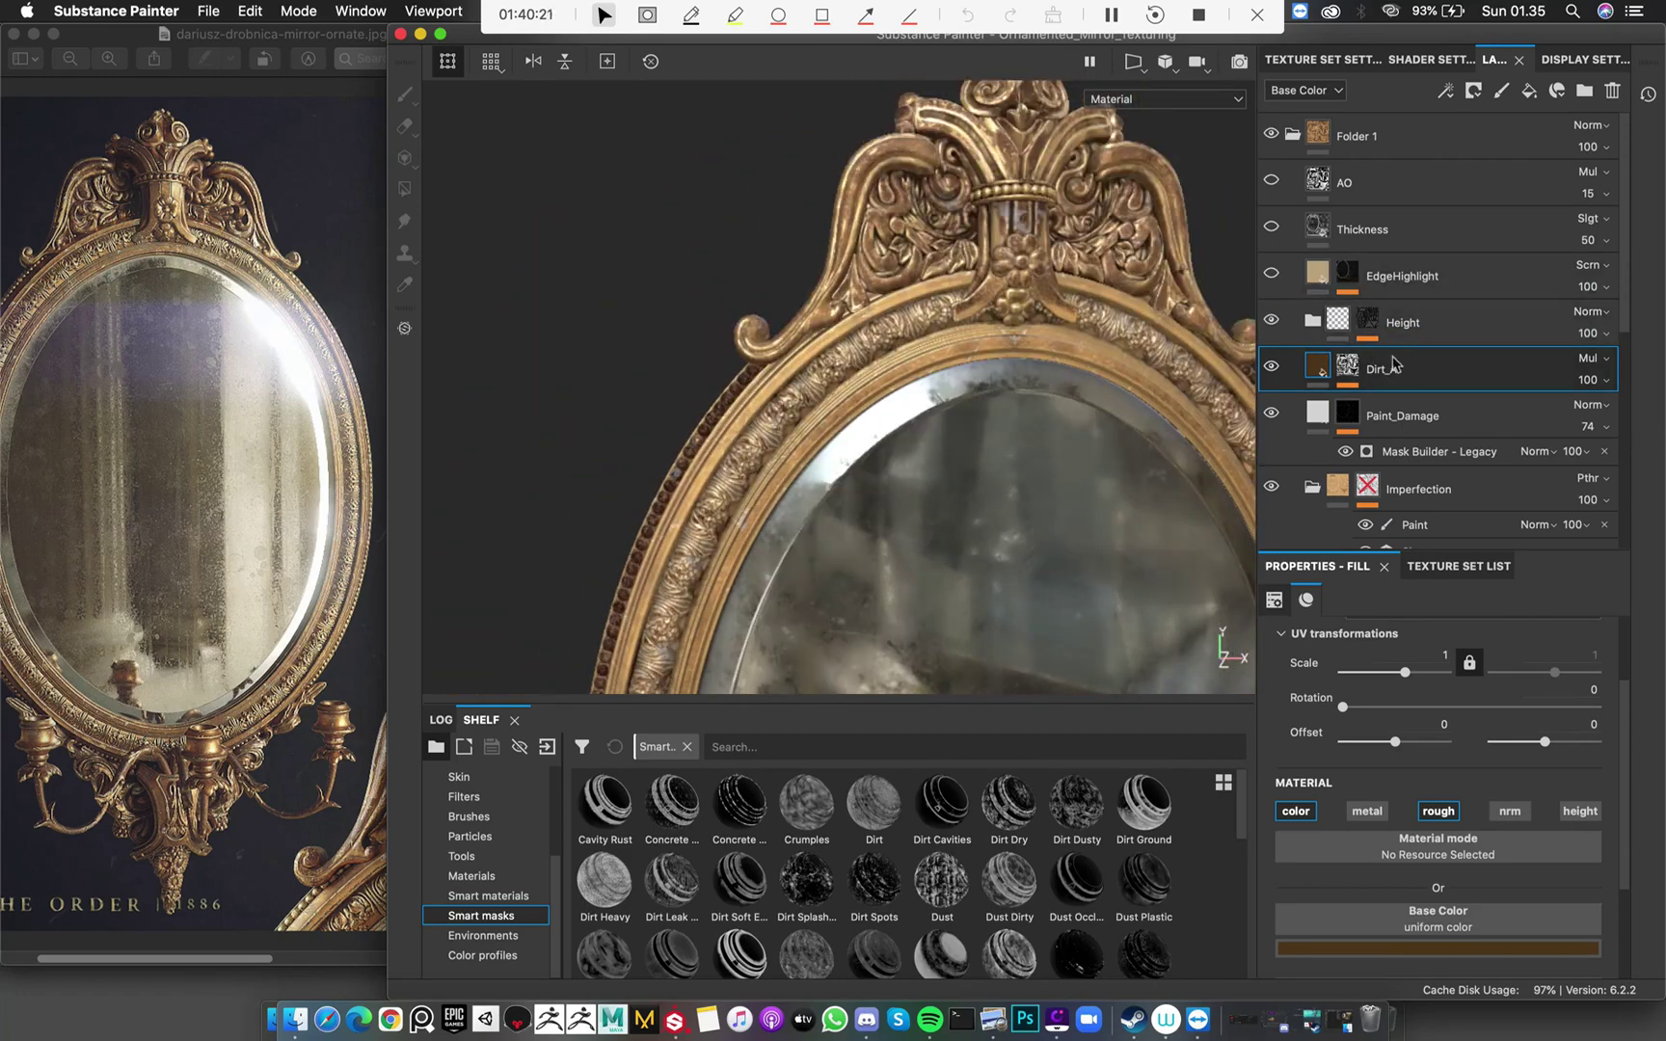
Review the frame's layer stack down to the BC base layer, including the nested Imperfection folder
scroll(1458, 442, "down", 5)
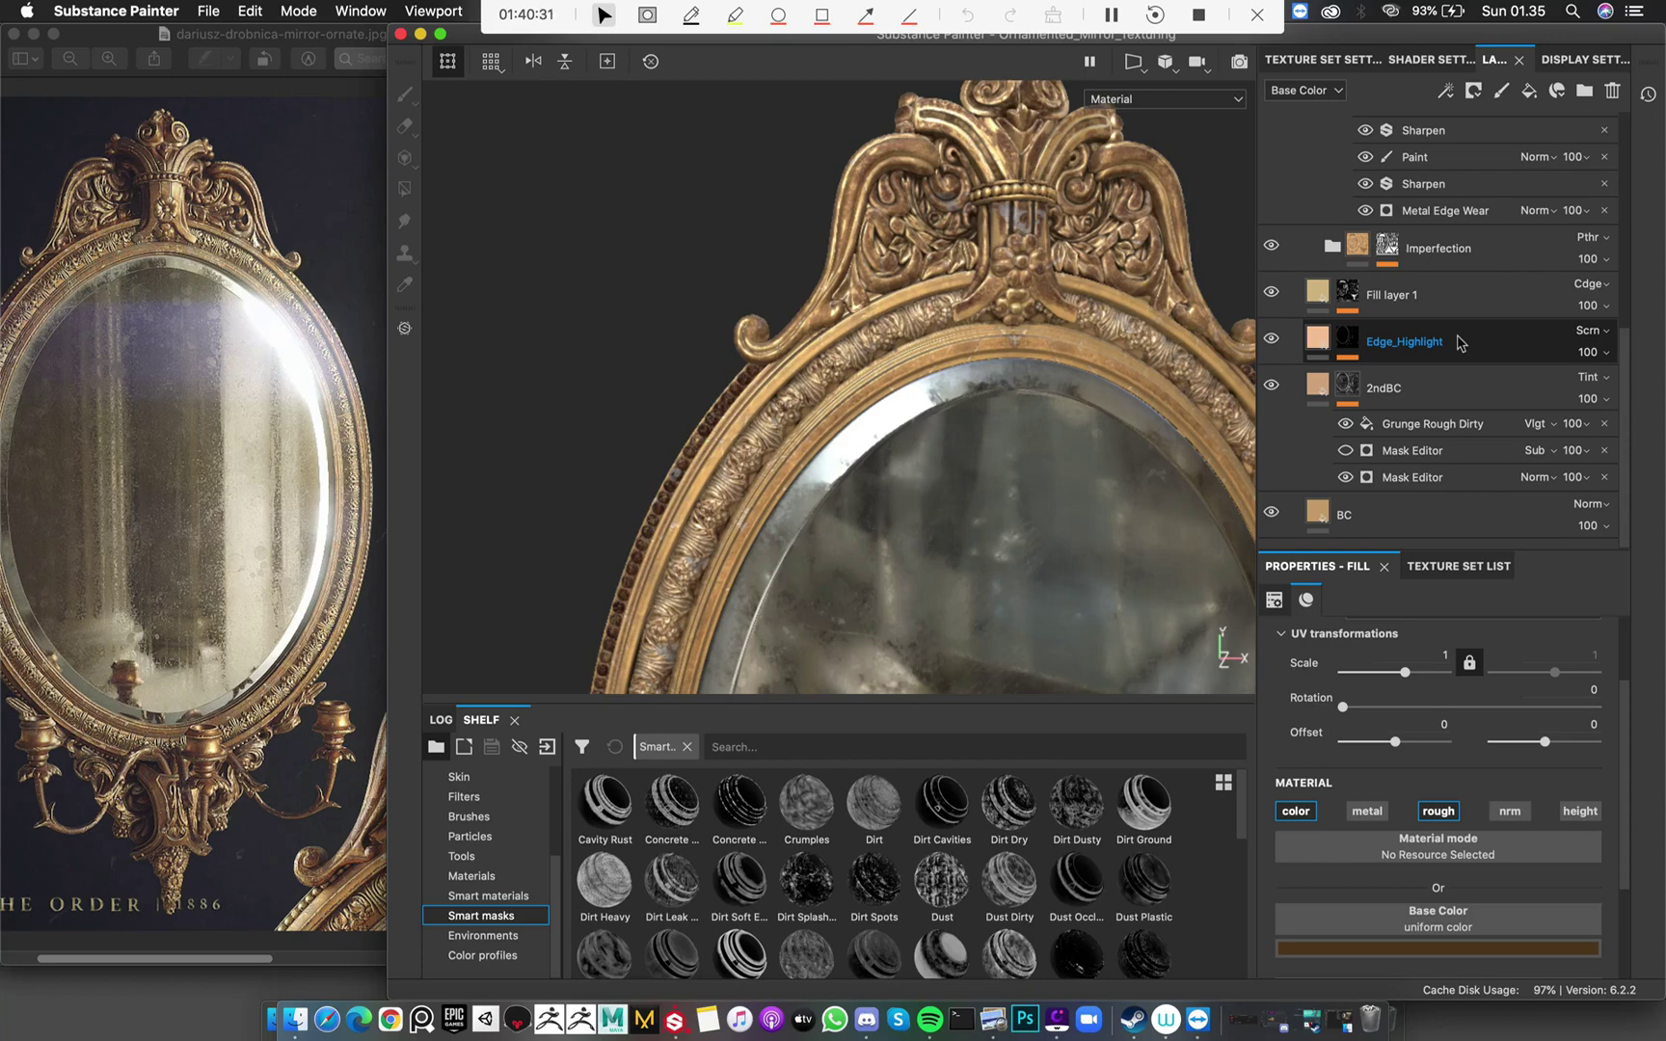
left_click(1386, 257)
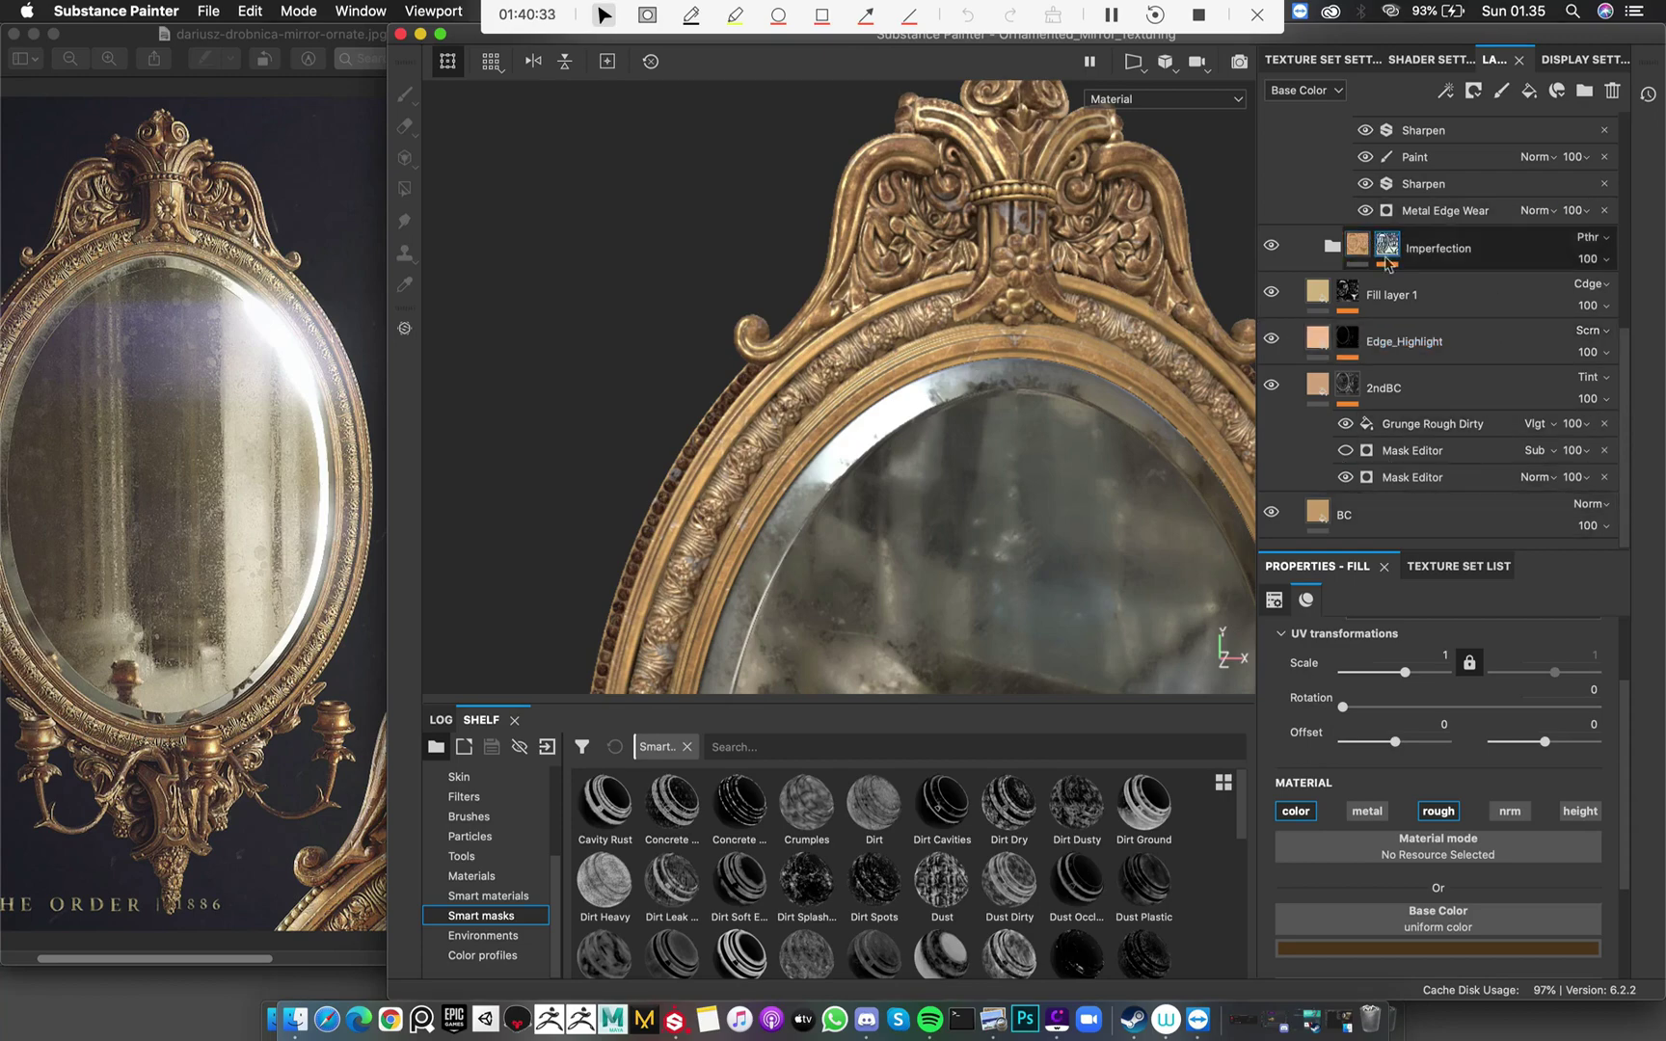
scroll(1385, 260, "up", 5)
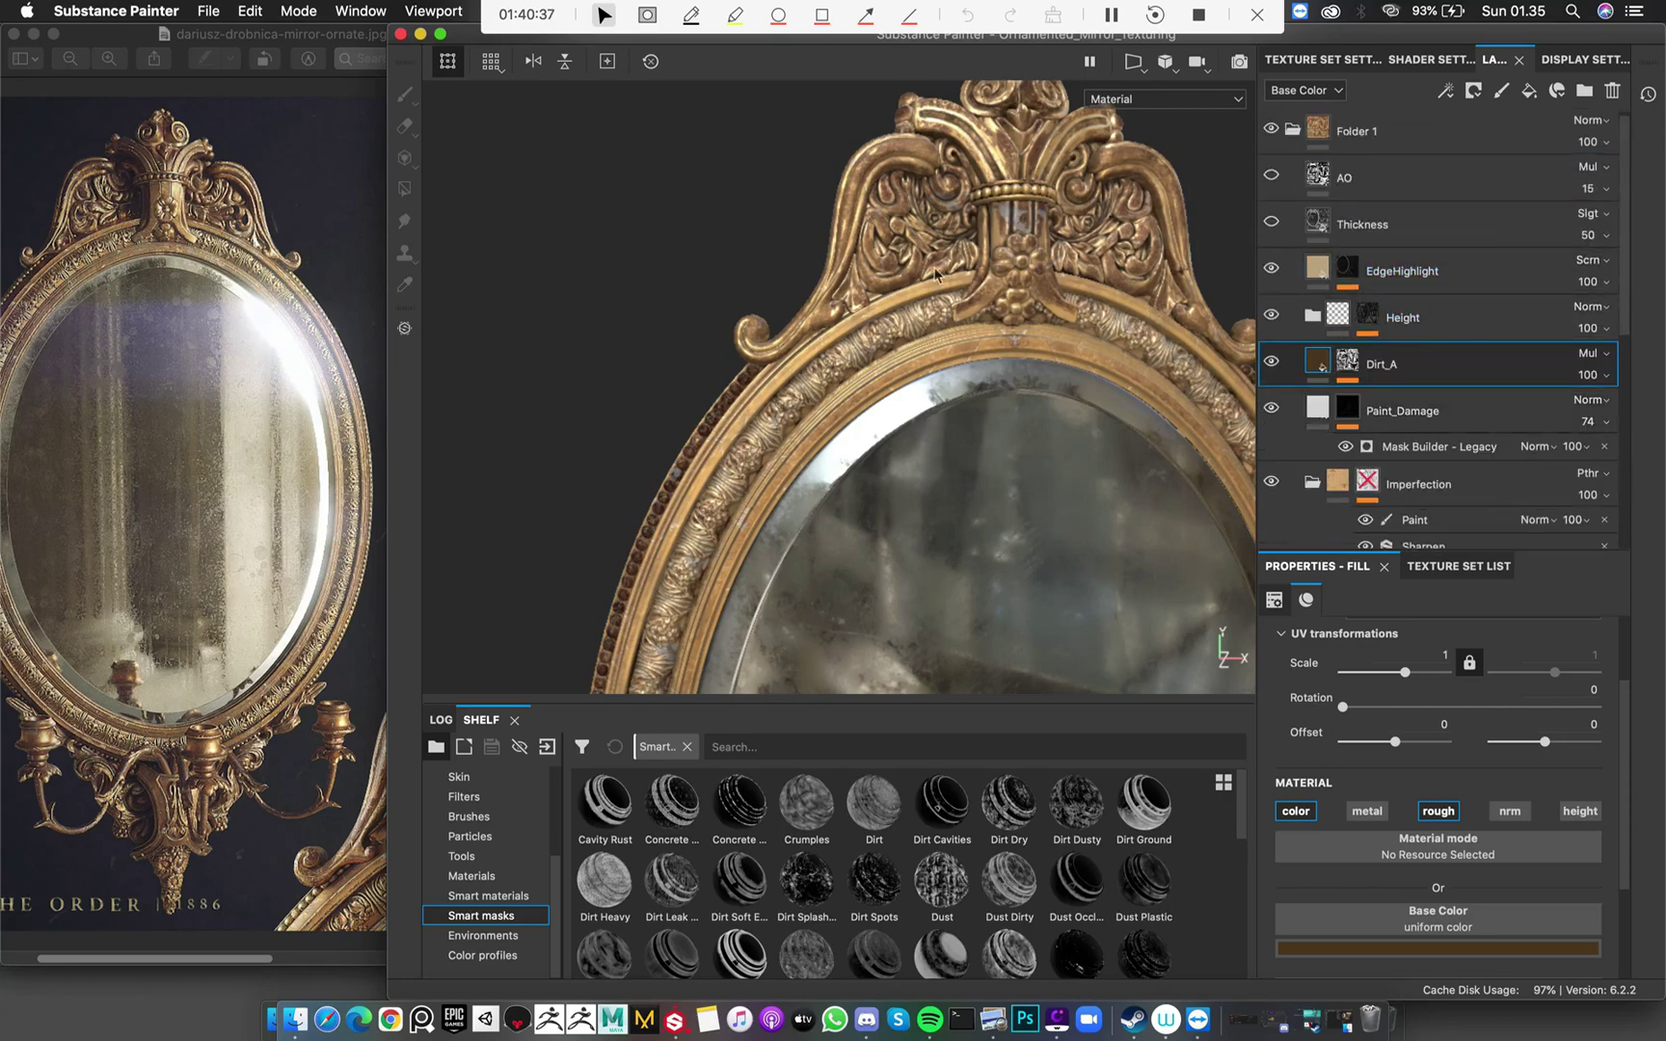
Turn on the EdgeHighlight layer, toggling its visibility to compare the highlights on the mirror's crest
right_click_drag(877, 268, 1123, 458, "alt")
left_click_drag(1123, 458, 1109, 400, "alt")
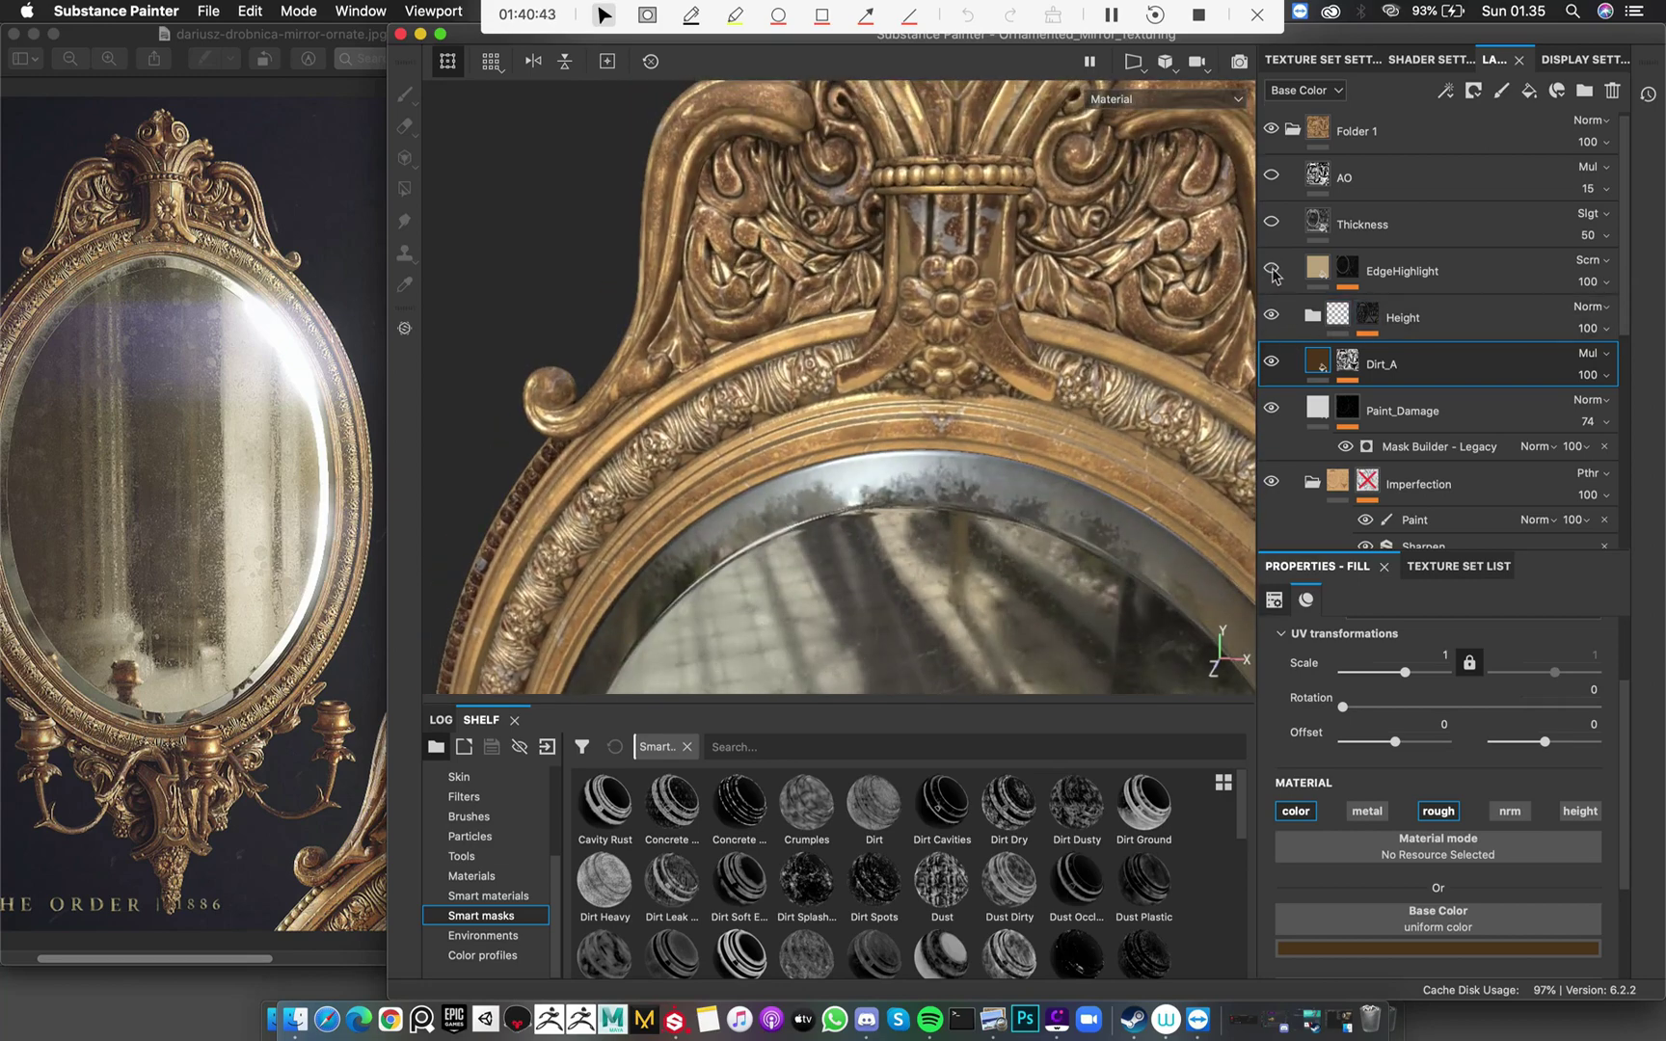
left_click_drag(1024, 396, 1068, 386, "alt")
left_click(1277, 274)
left_click(1276, 274)
left_click(1277, 274)
left_click(1277, 275)
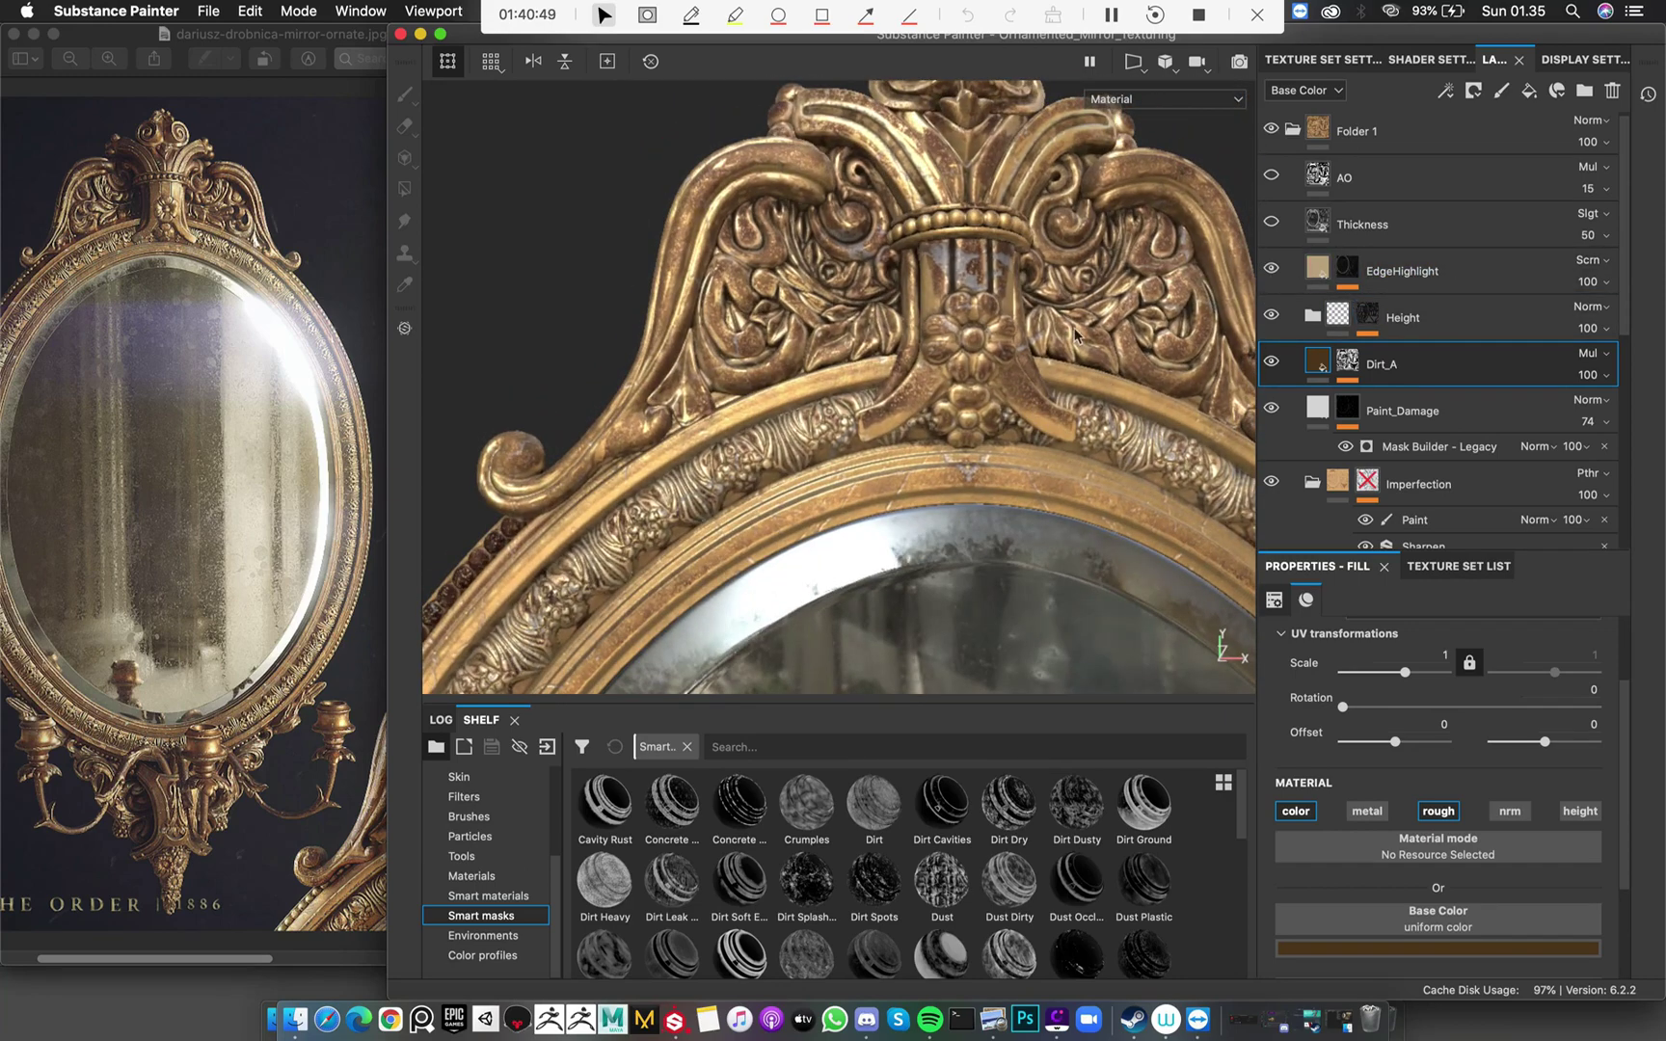
Examine the highlighted edges on the lower ornament and candle holders, and turn on the Thickness layer
left_click_drag(1077, 334, 893, 506, "alt")
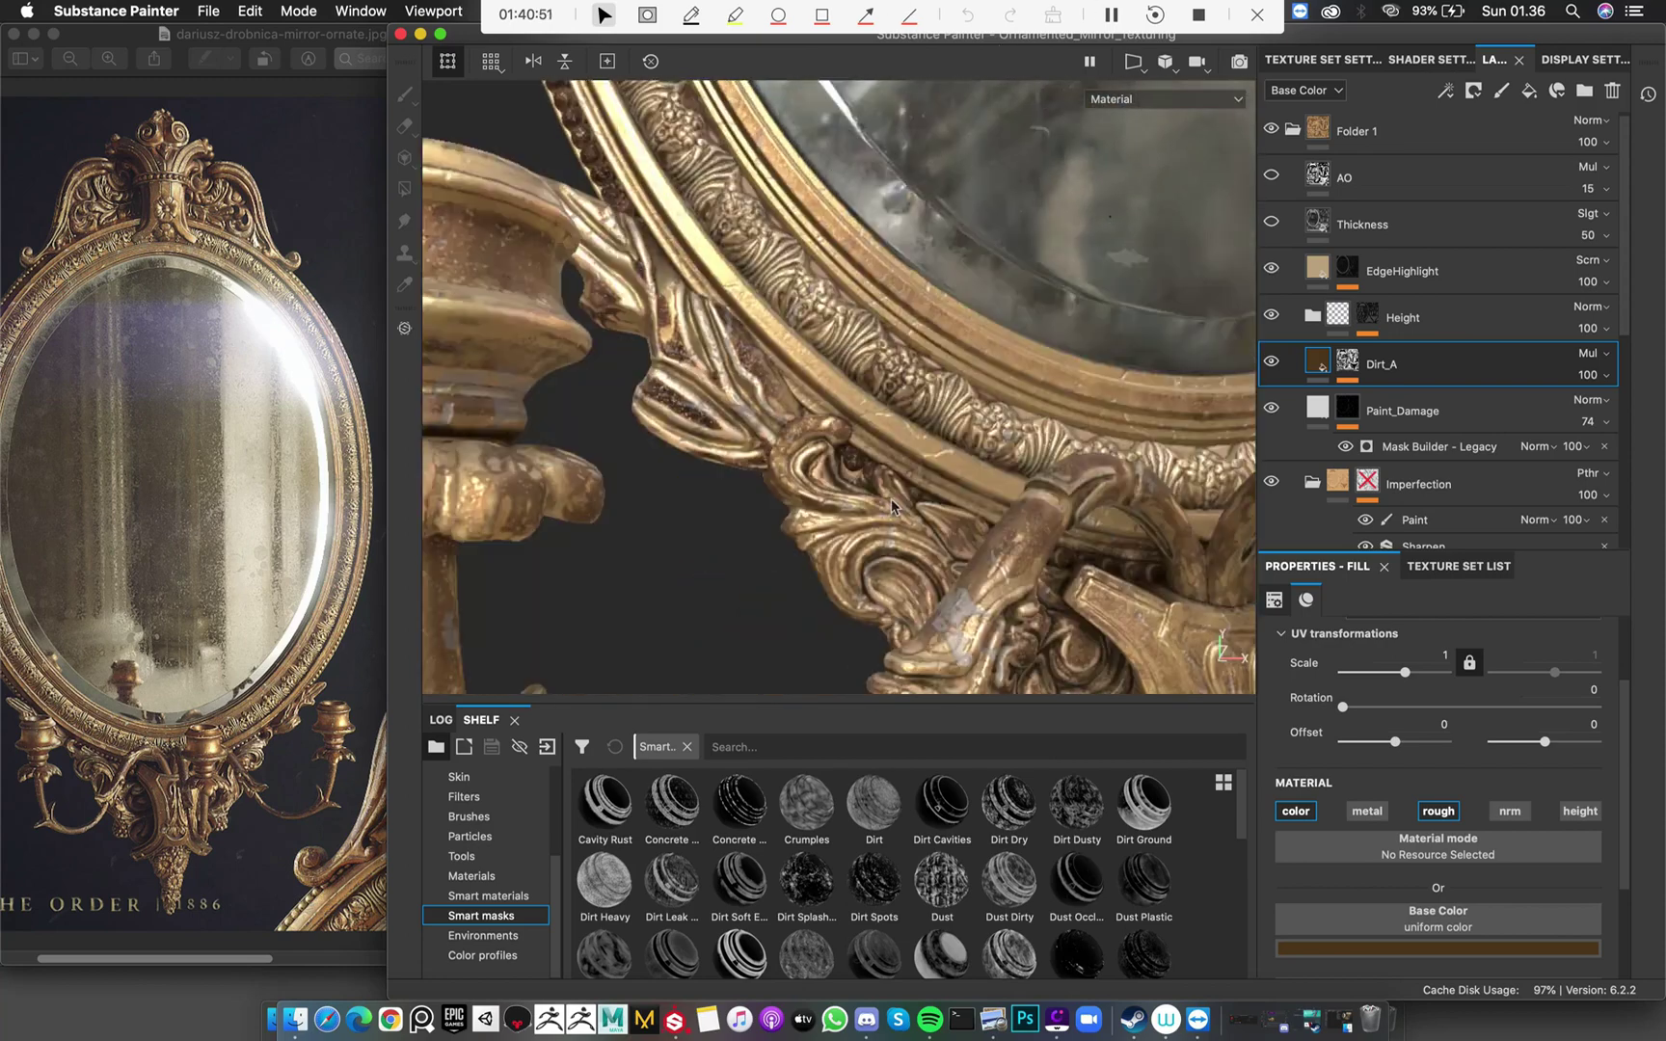
middle_click_drag(893, 506, 819, 385, "alt")
right_click_drag(819, 386, 732, 386, "alt")
left_click_drag(732, 385, 791, 405, "alt")
middle_click_drag(791, 405, 829, 579, "alt")
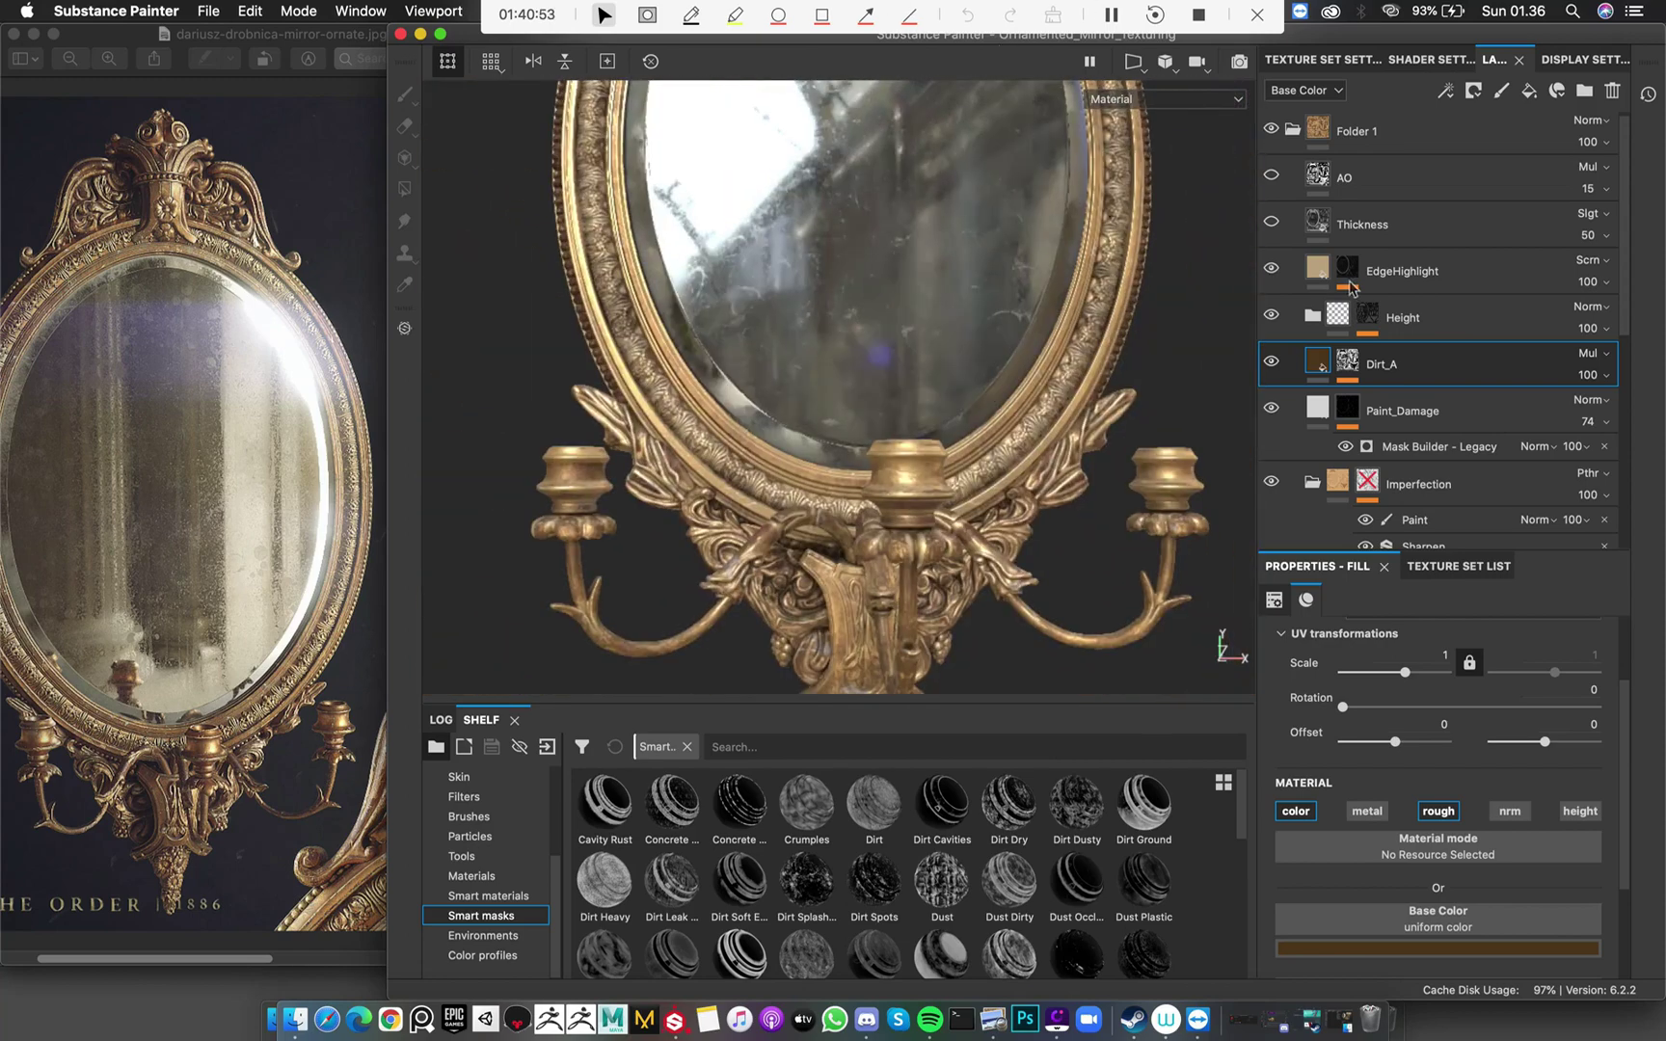
left_click_drag(1156, 322, 1101, 417, "alt")
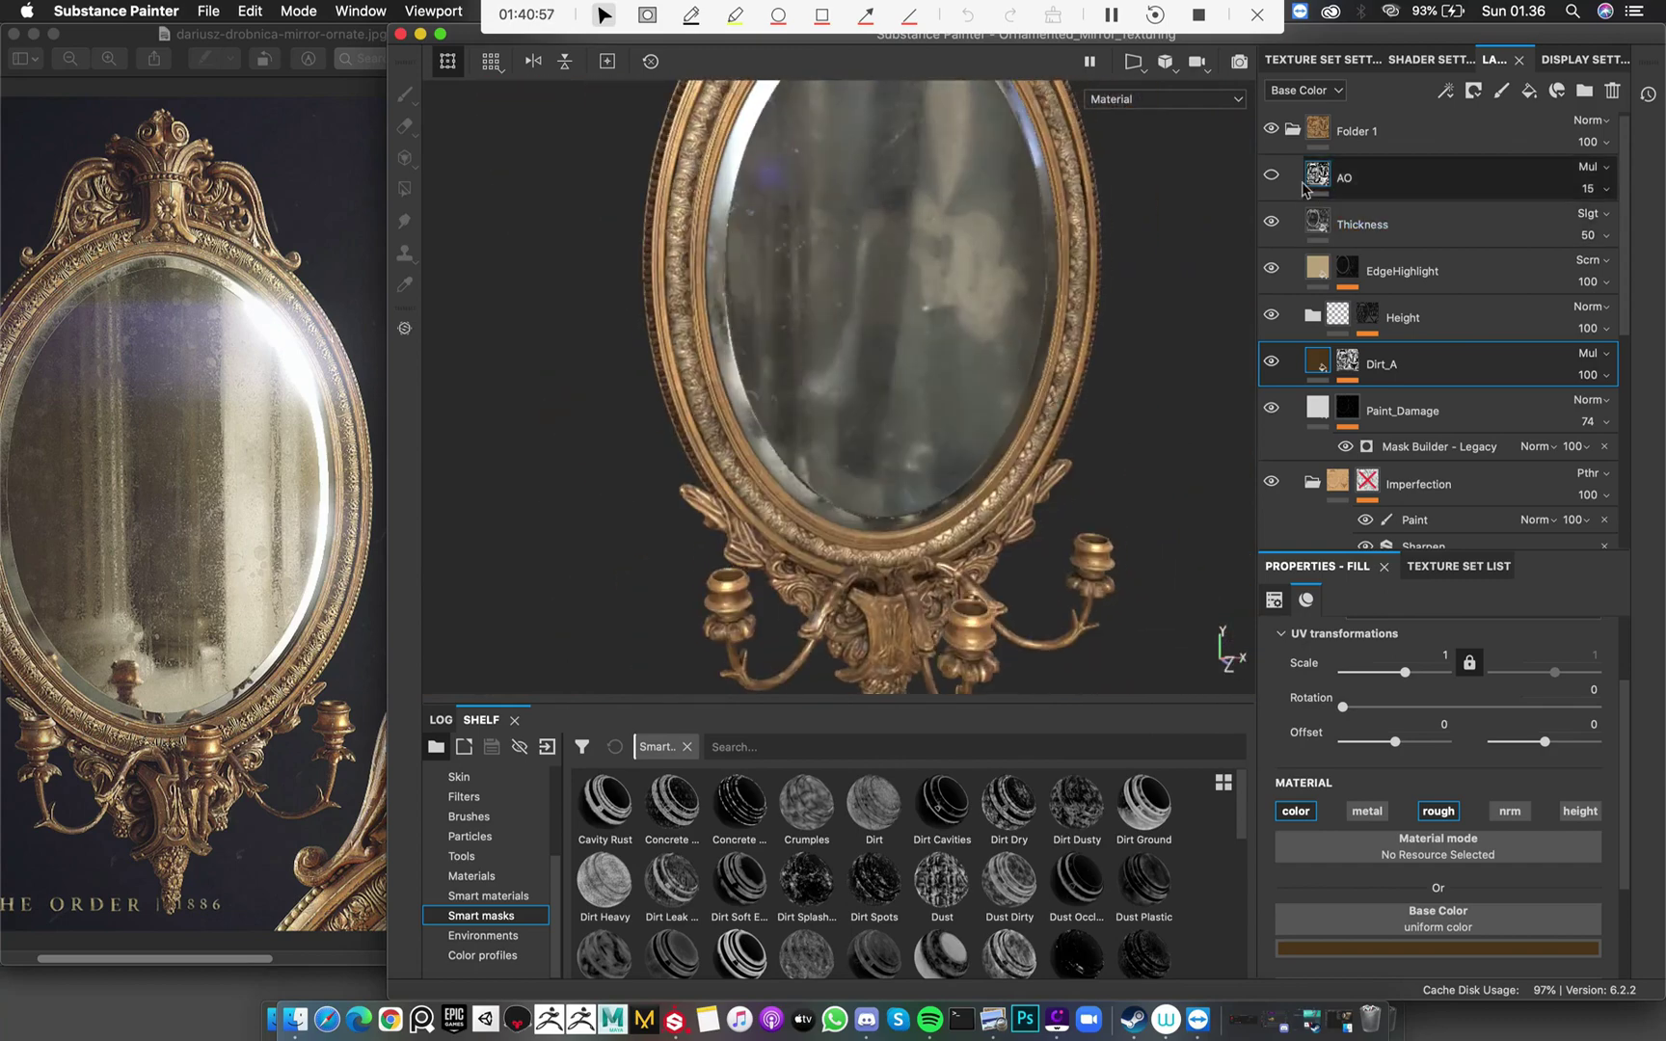
Turn on the AO layer and compare its shading on the lower ornament, the candle arms and the whole mirror
left_click_drag(921, 306, 901, 443, "alt")
middle_click_drag(901, 443, 916, 142, "alt")
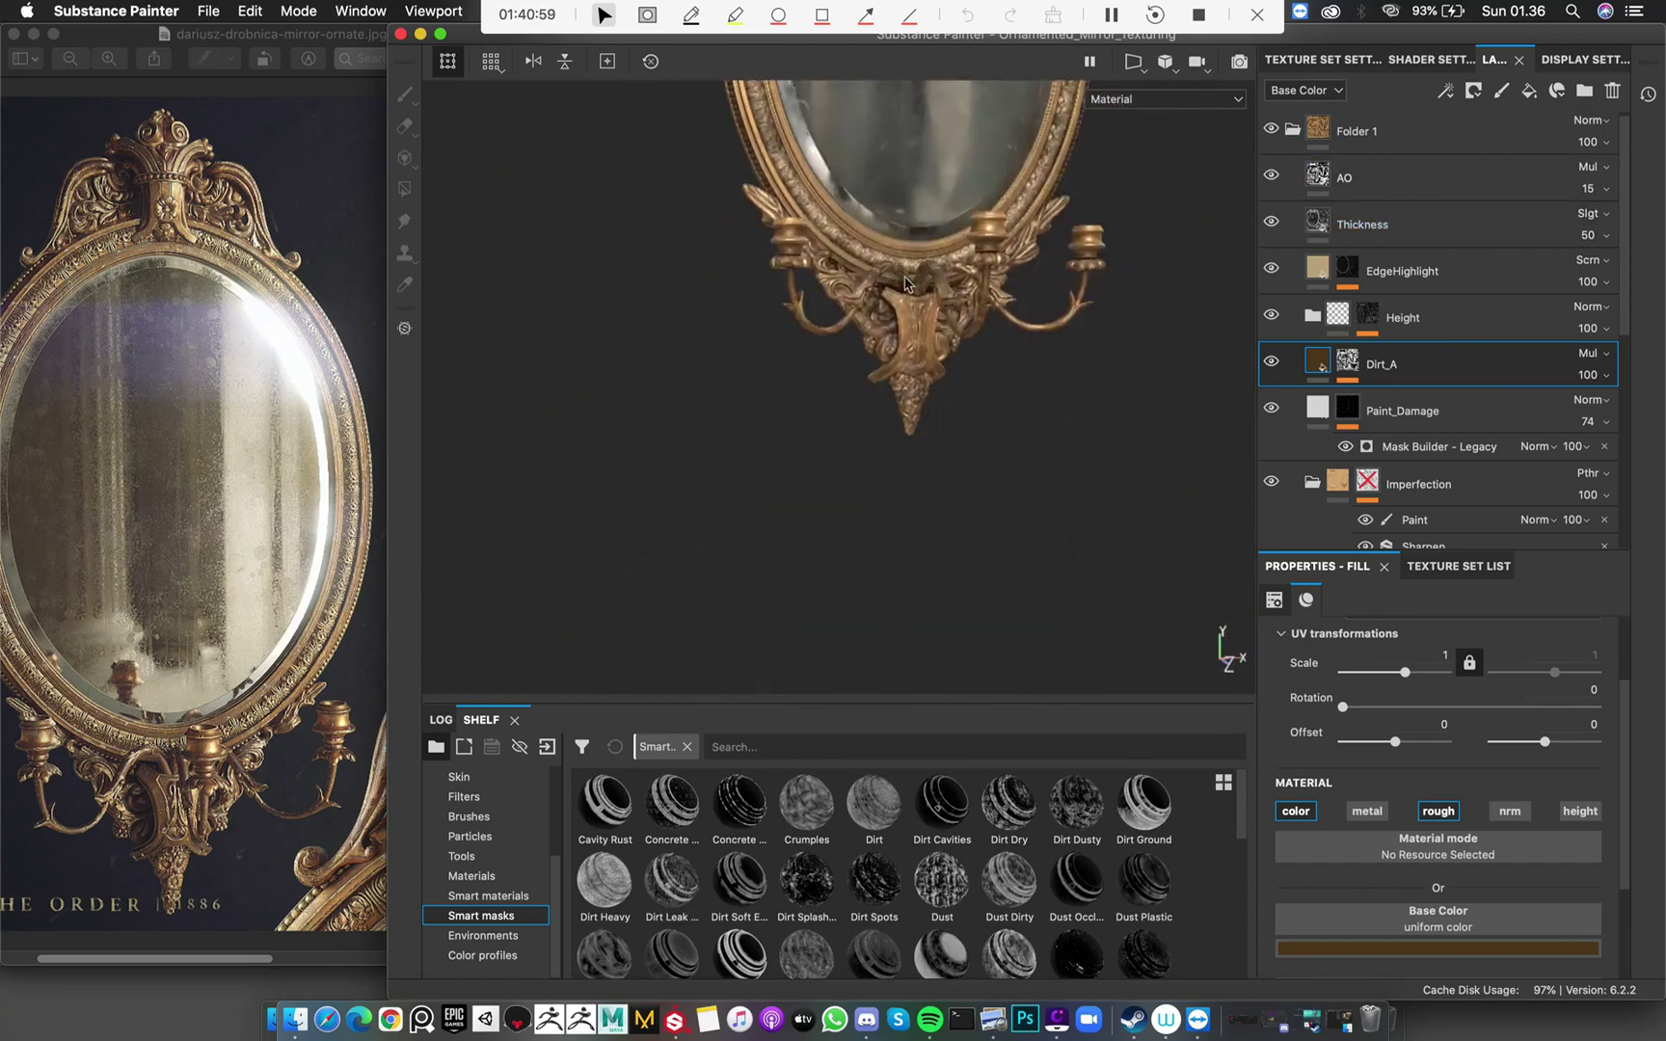
right_click_drag(916, 142, 1031, 554, "alt")
left_click_drag(1031, 554, 848, 366, "alt")
right_click_drag(849, 367, 916, 427, "alt")
left_click_drag(858, 361, 925, 366, "alt")
left_click(1271, 177)
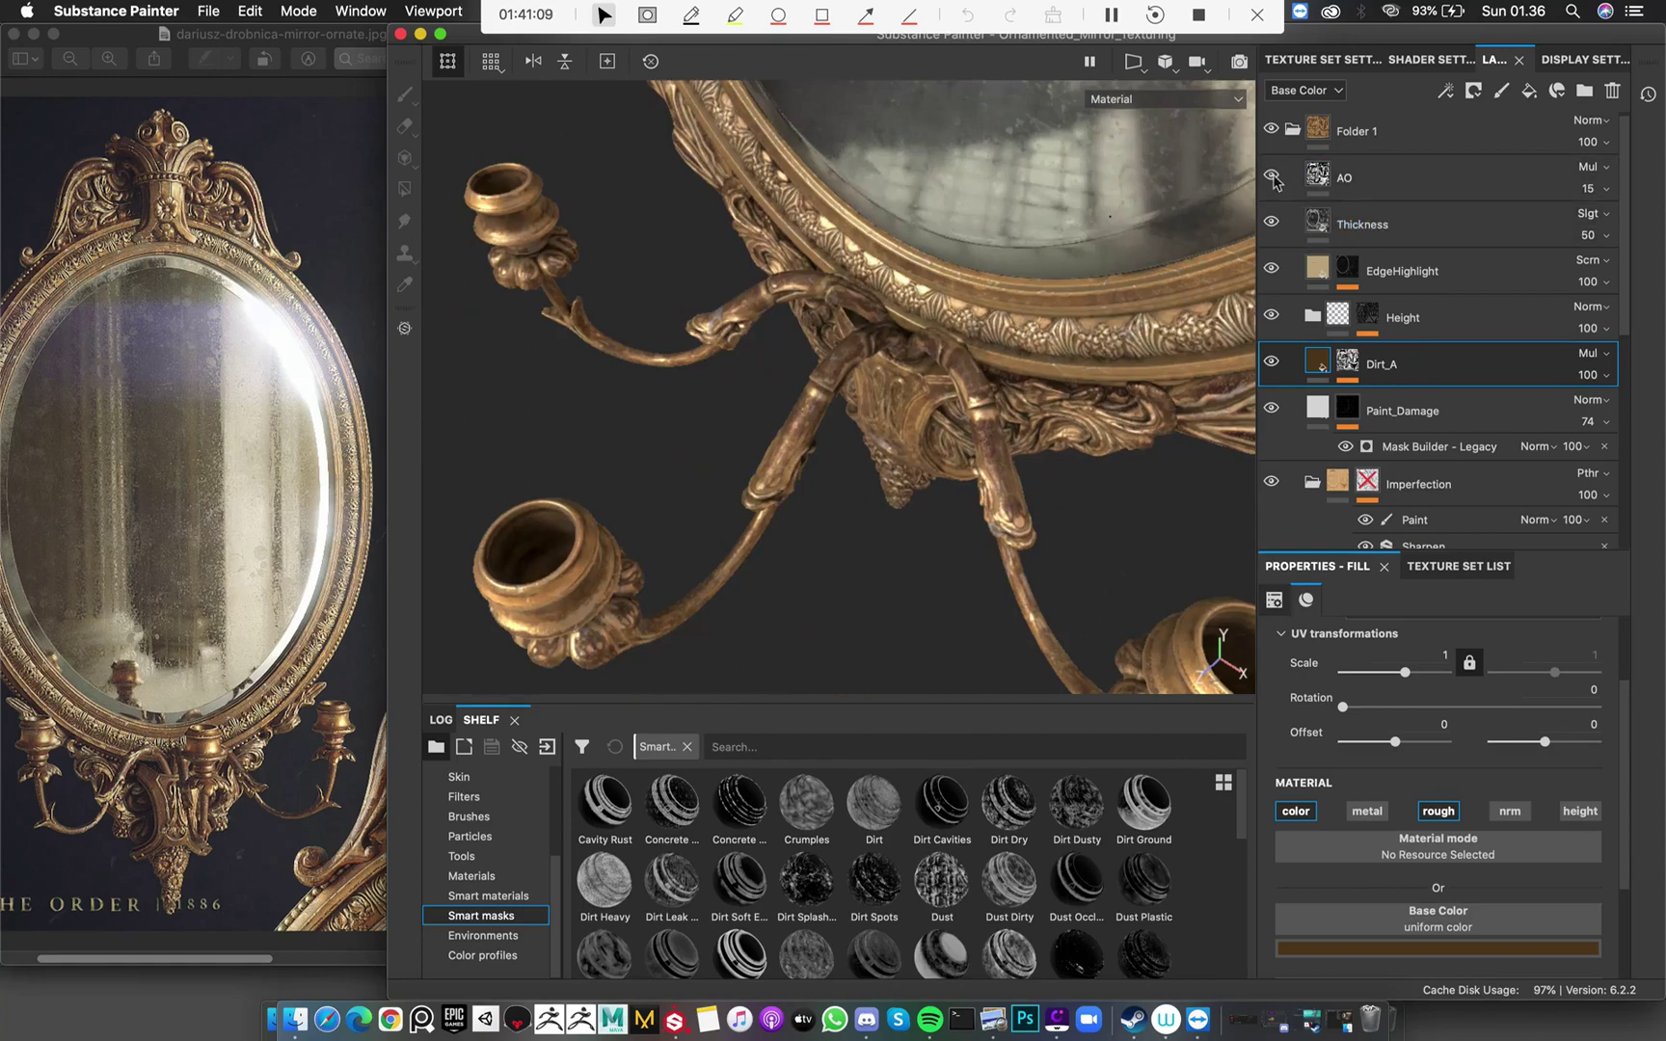
key("f")
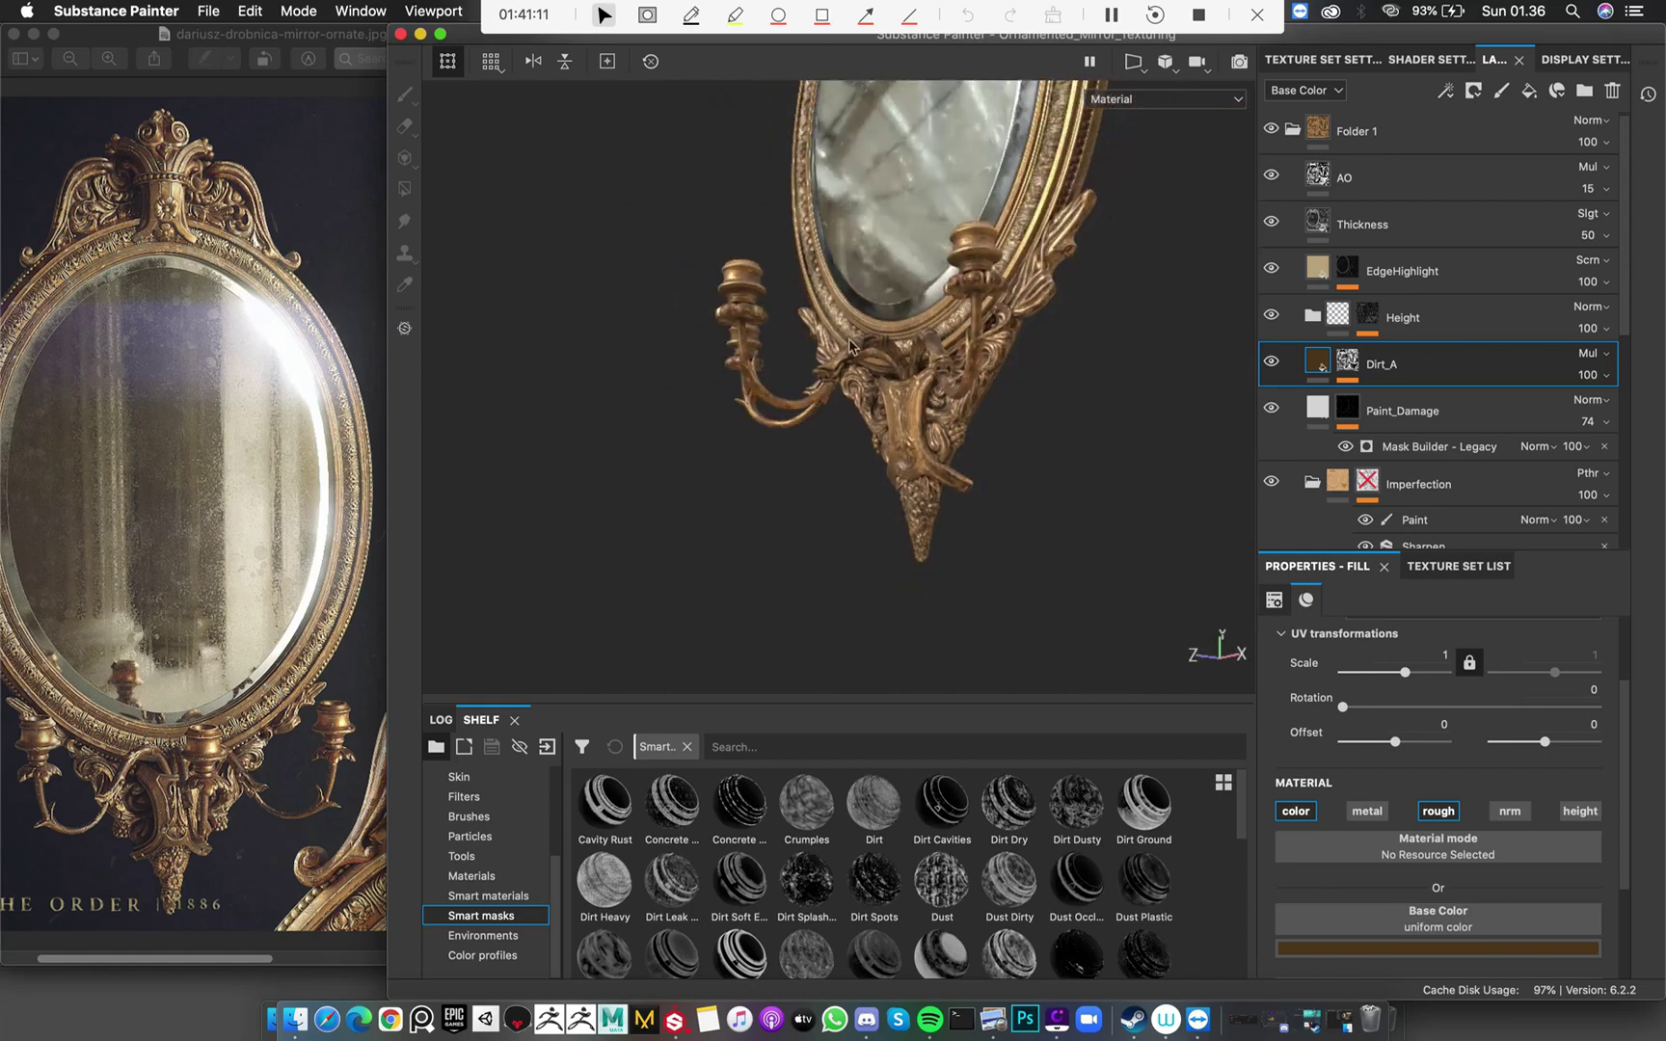
left_click_drag(1007, 541, 970, 351, "alt")
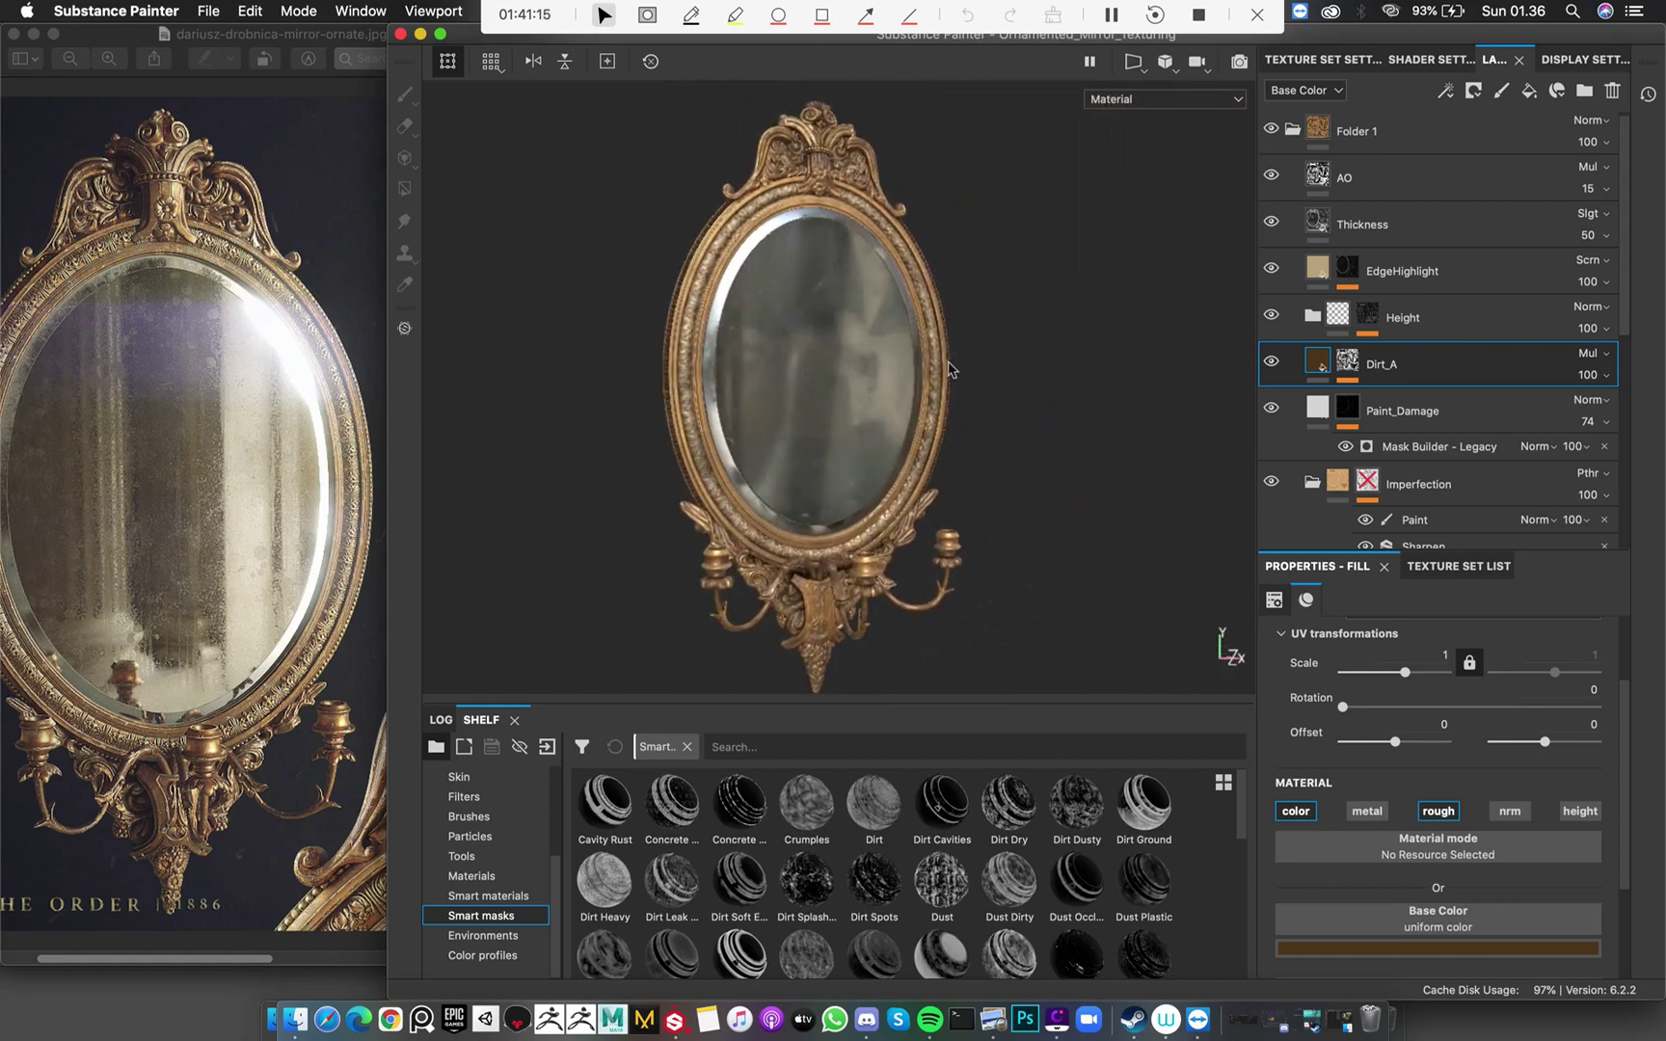
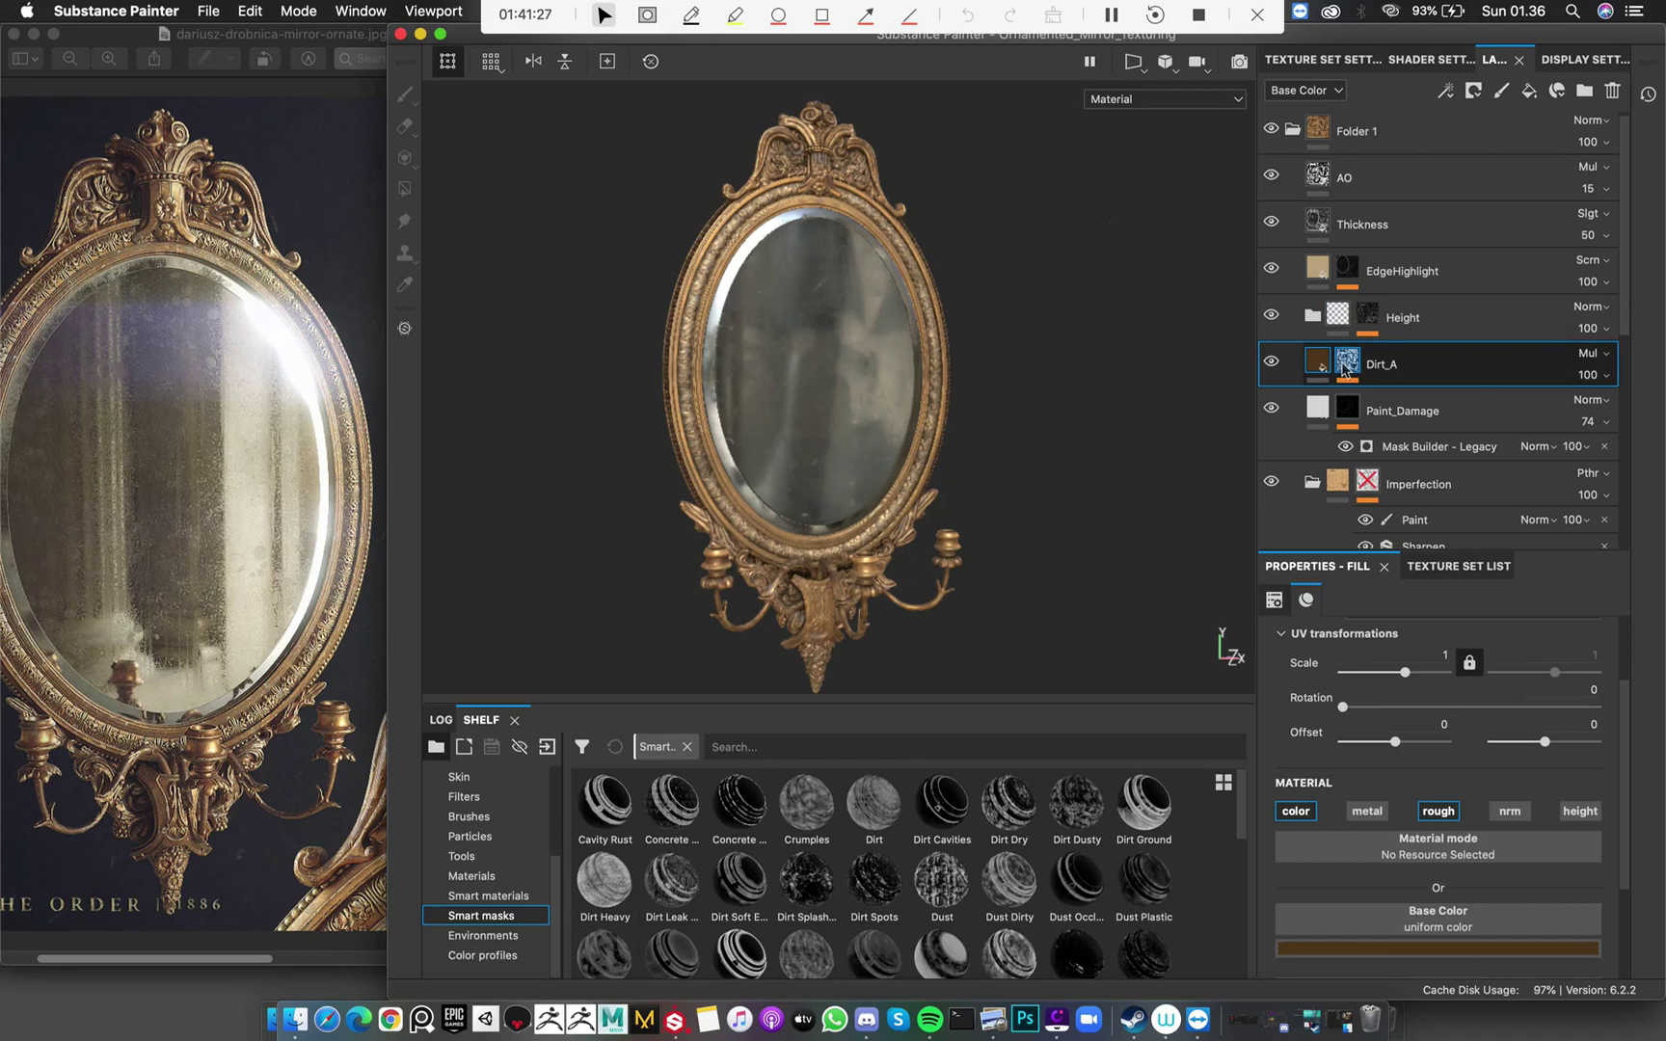
Collapse Folder 1 and switch to the Mirror_Mat texture set
left_click(1292, 131)
left_click(1458, 566)
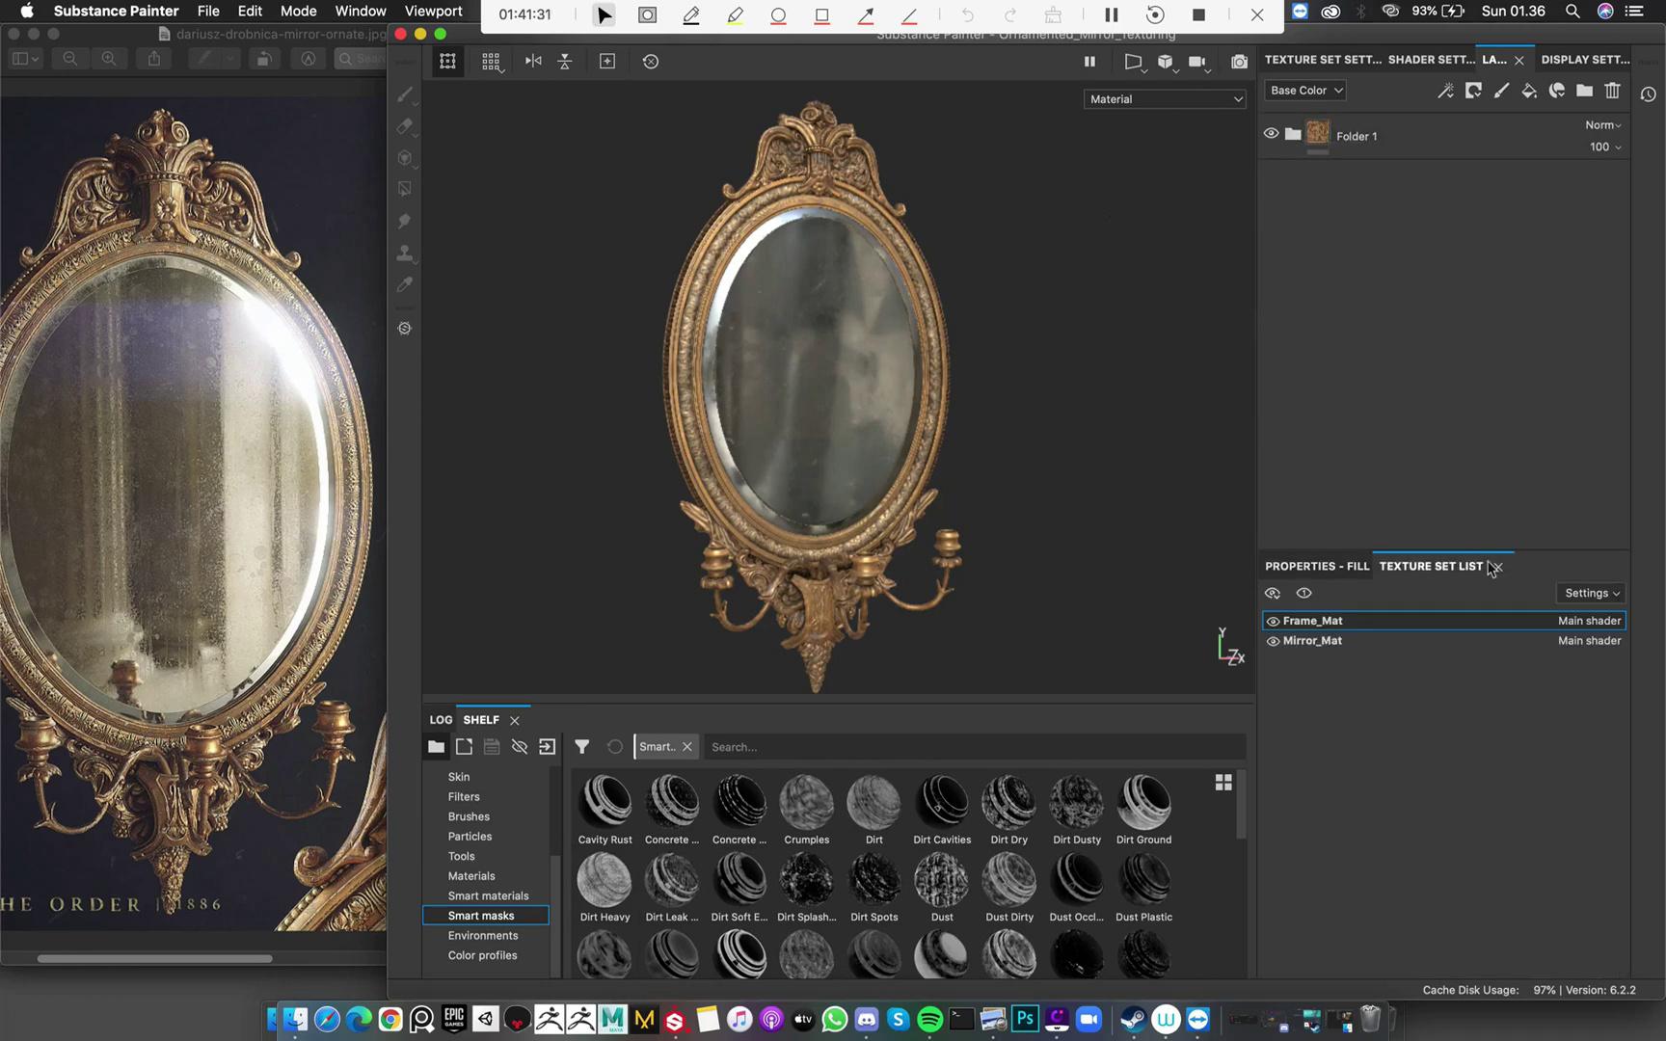
left_click(1365, 641)
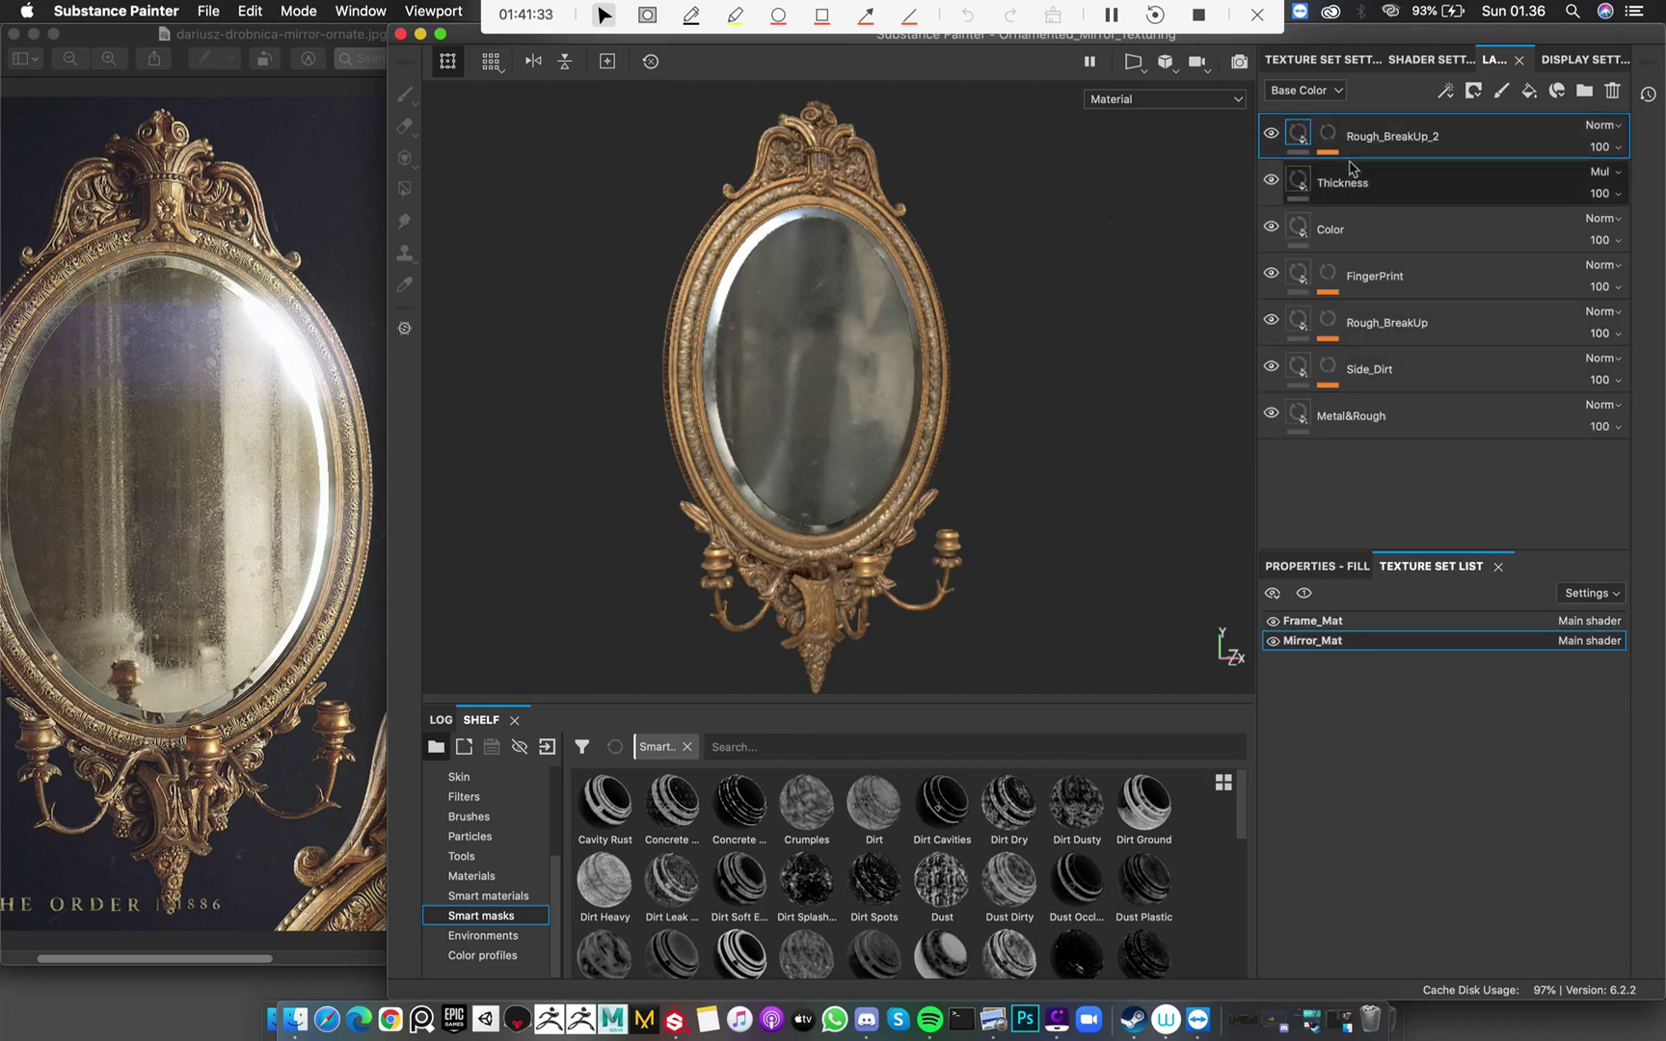
Review the Metal&Rough layer's metallic and roughness fill and the Side_Dirt layer's roughness against the mirror glass
mouse_move(885, 362)
left_mouse_down("alt")
mouse_move(840, 237)
mouse_move(764, 227)
mouse_move(890, 394)
left_mouse_up("alt")
scroll(872, 333, "up", 5)
scroll(999, 408, "up", 3)
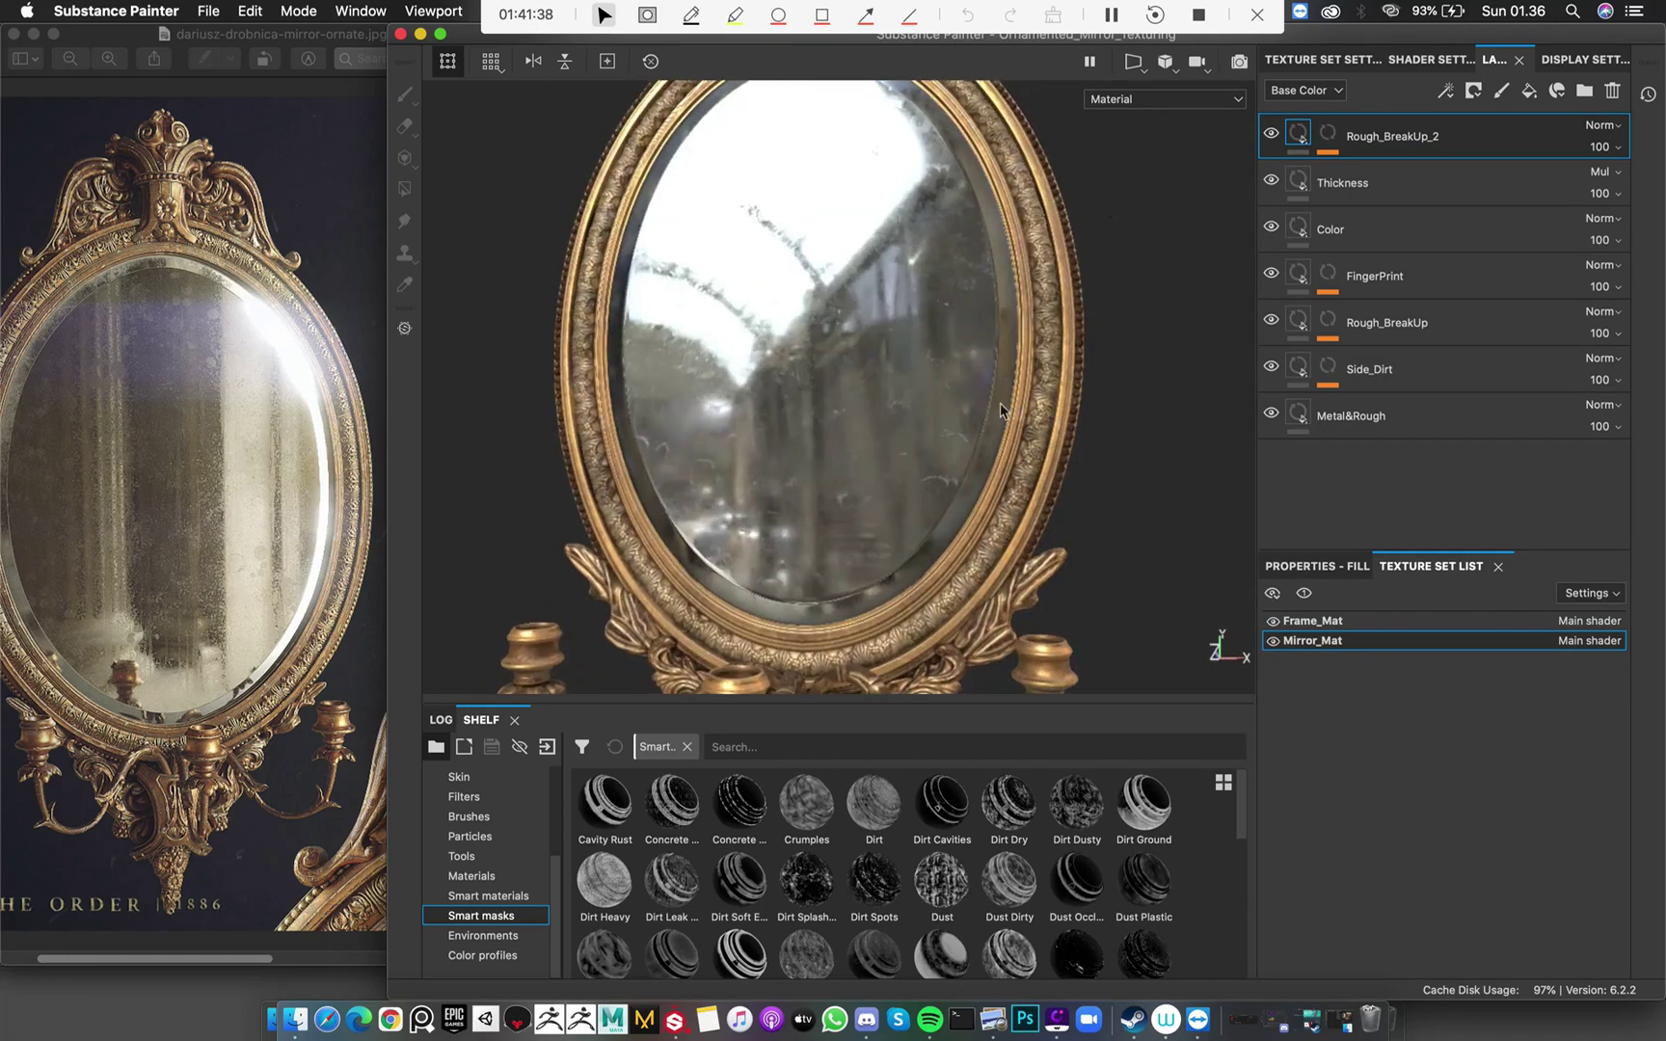
left_click(1313, 421)
left_click(1303, 565)
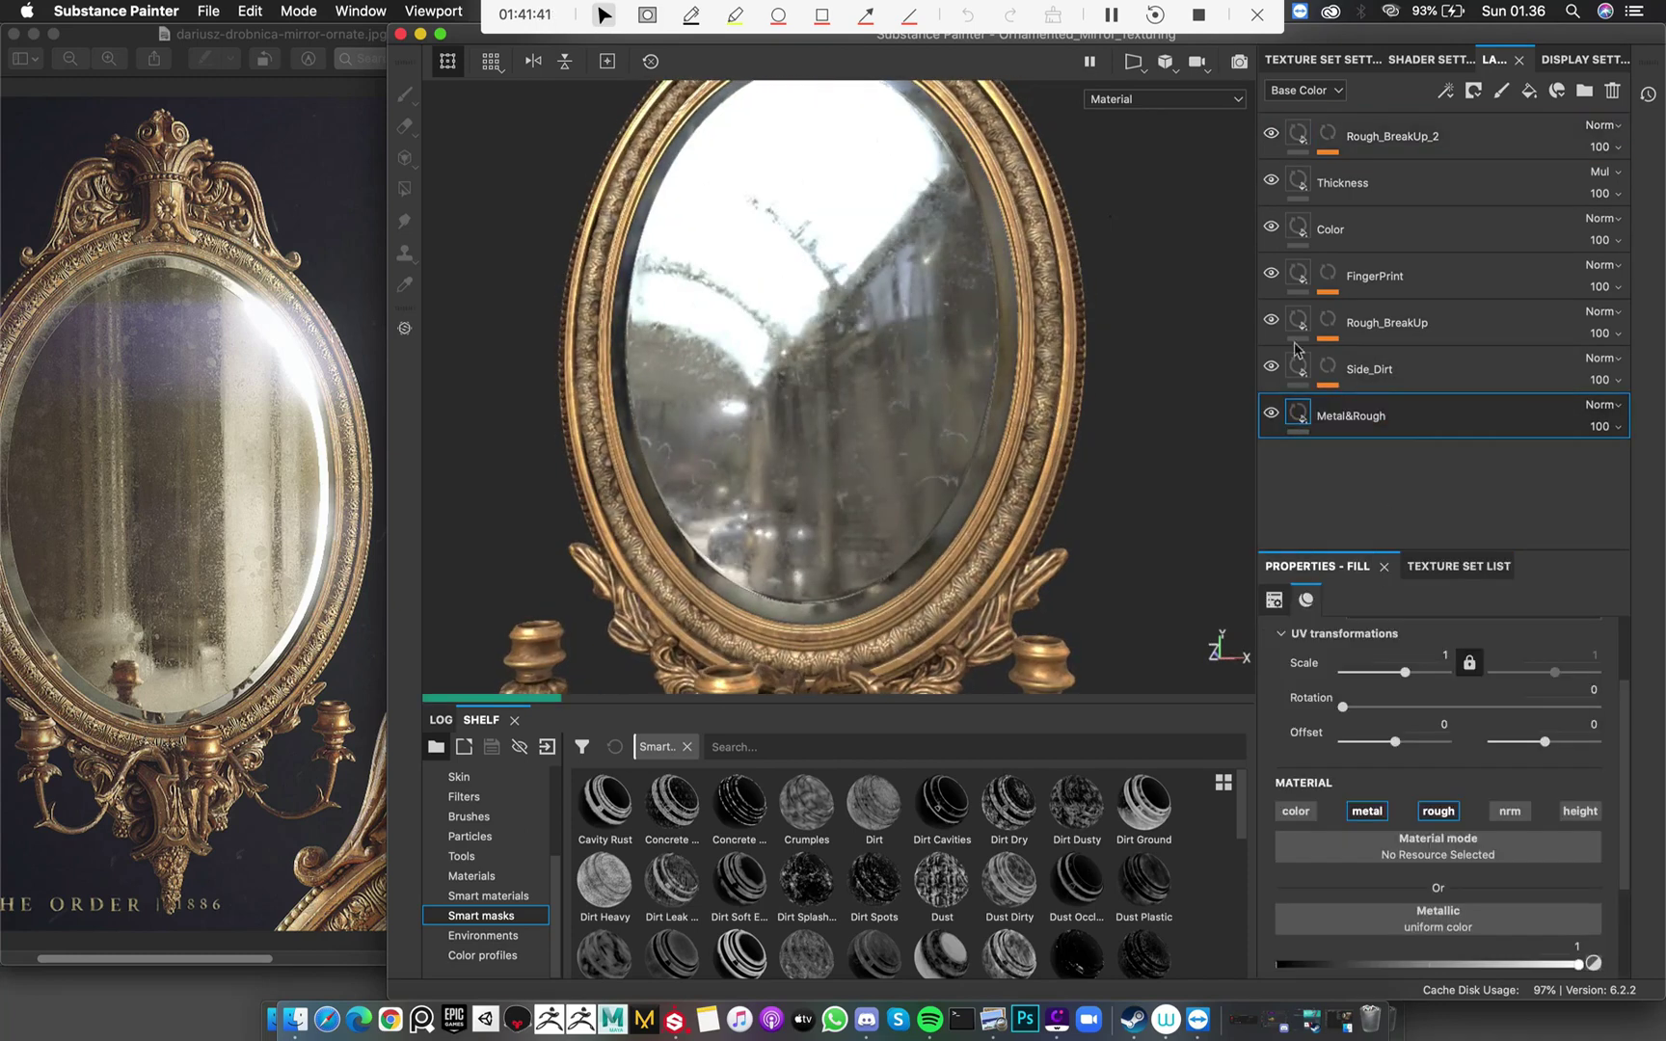
scroll(1418, 835, "down", 3)
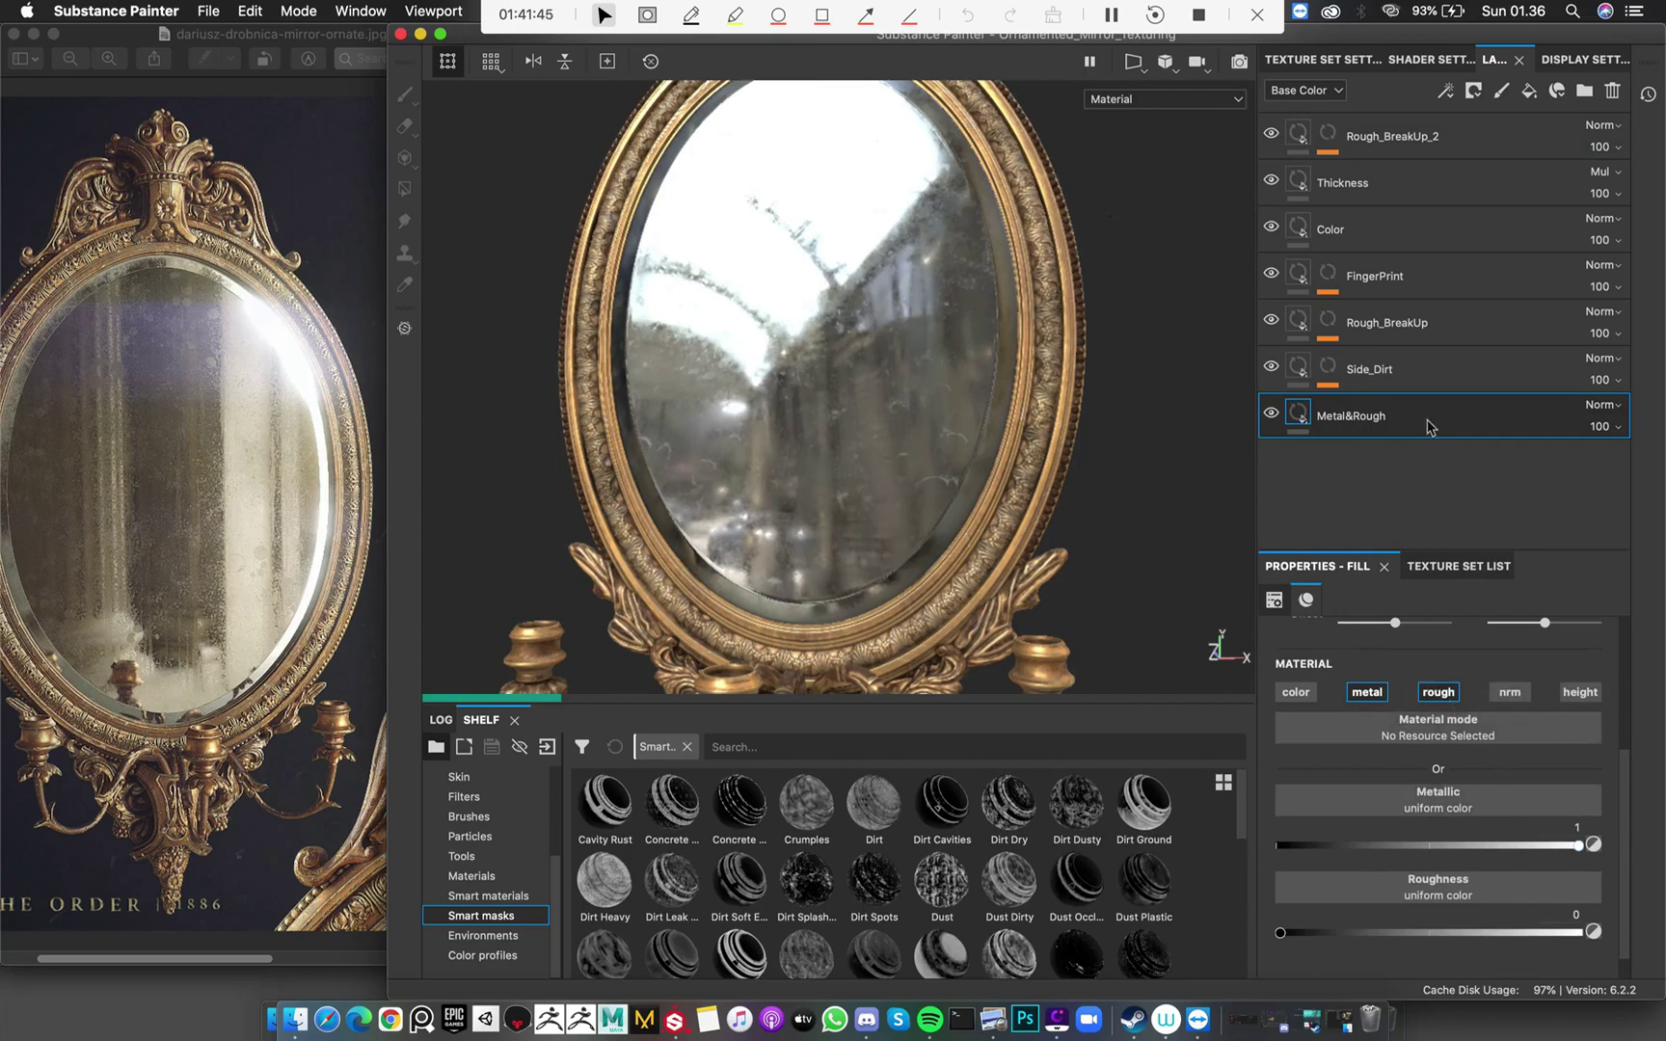
left_click(1305, 369)
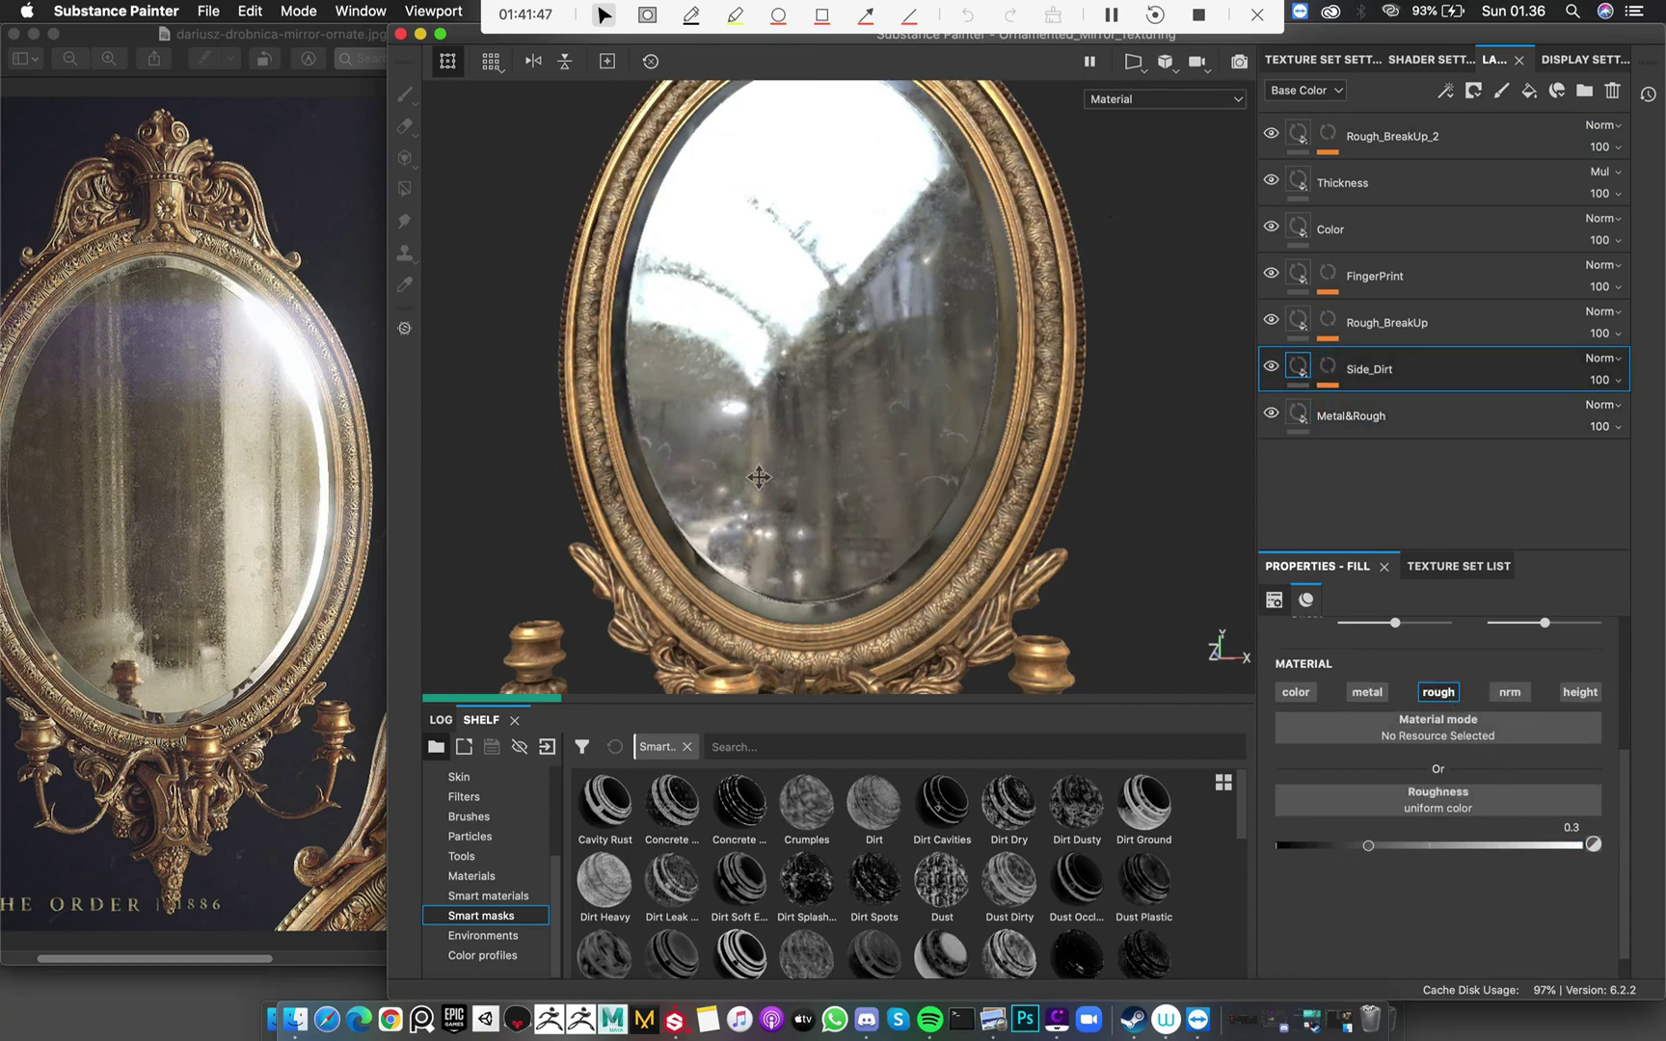
left_click_drag(750, 476, 831, 259, "alt")
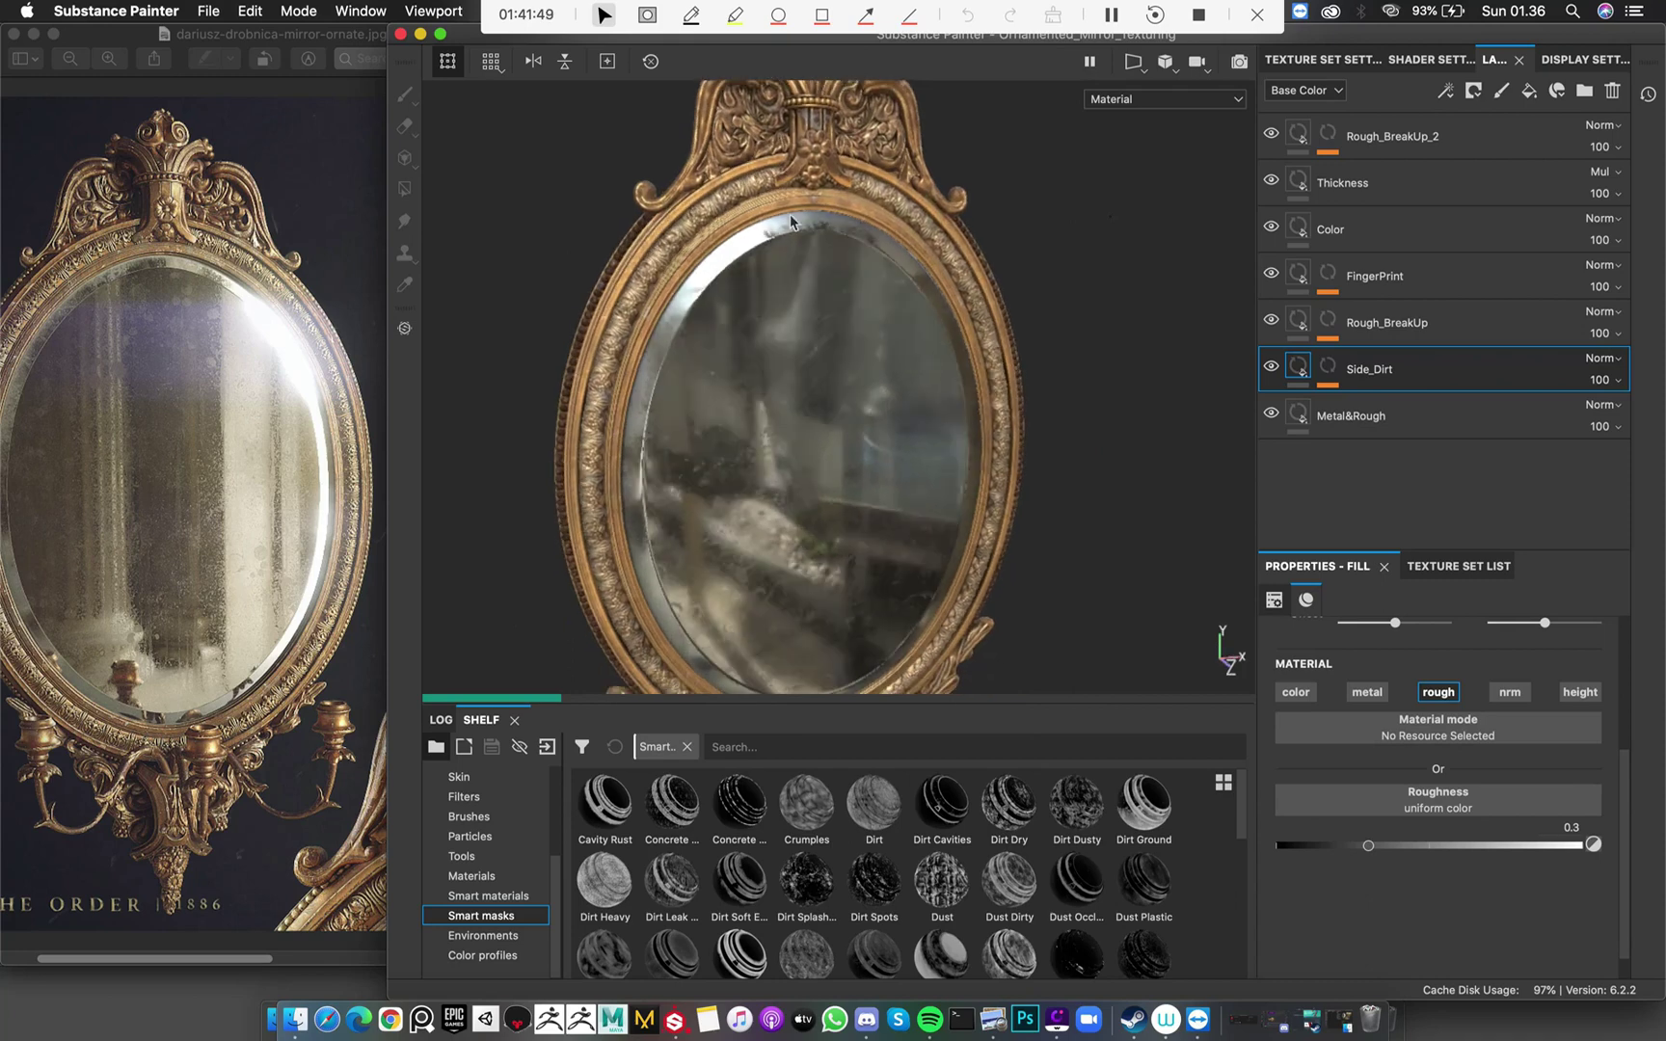
Display the Rough_BreakUp layer's grunge mask, return to the material view and examine the roughness variation on the glass
left_click(1328, 328, "alt")
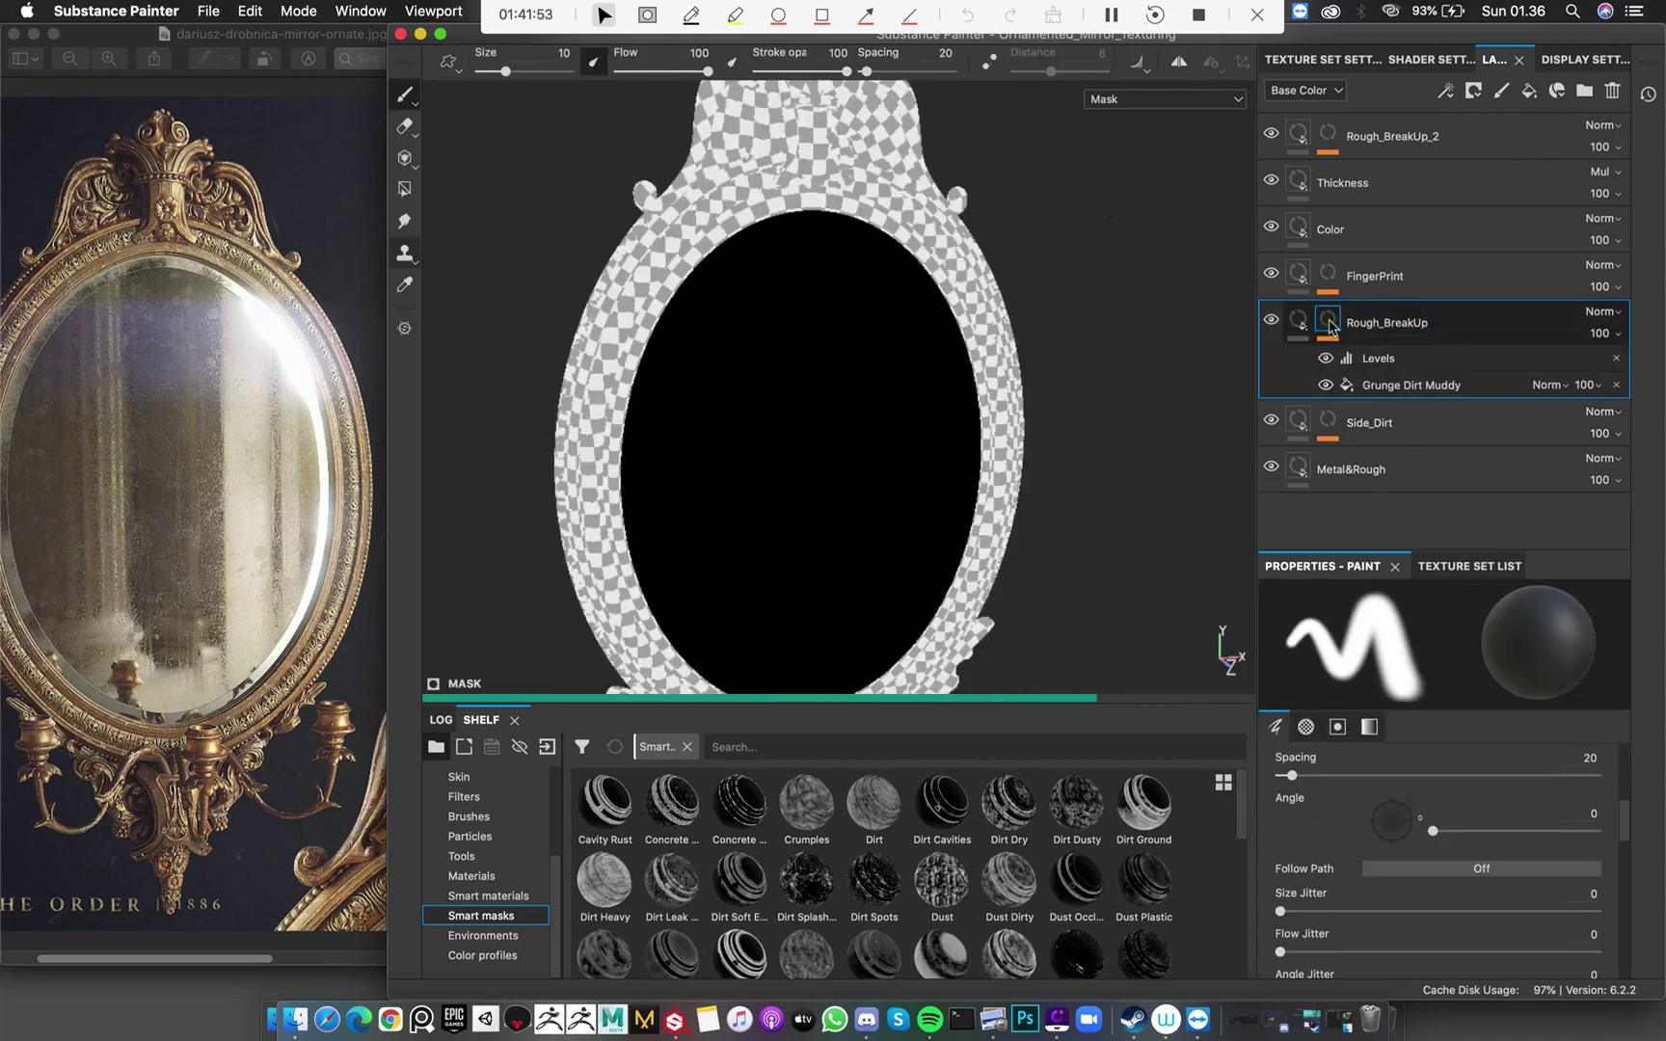
left_click(1319, 324, "alt")
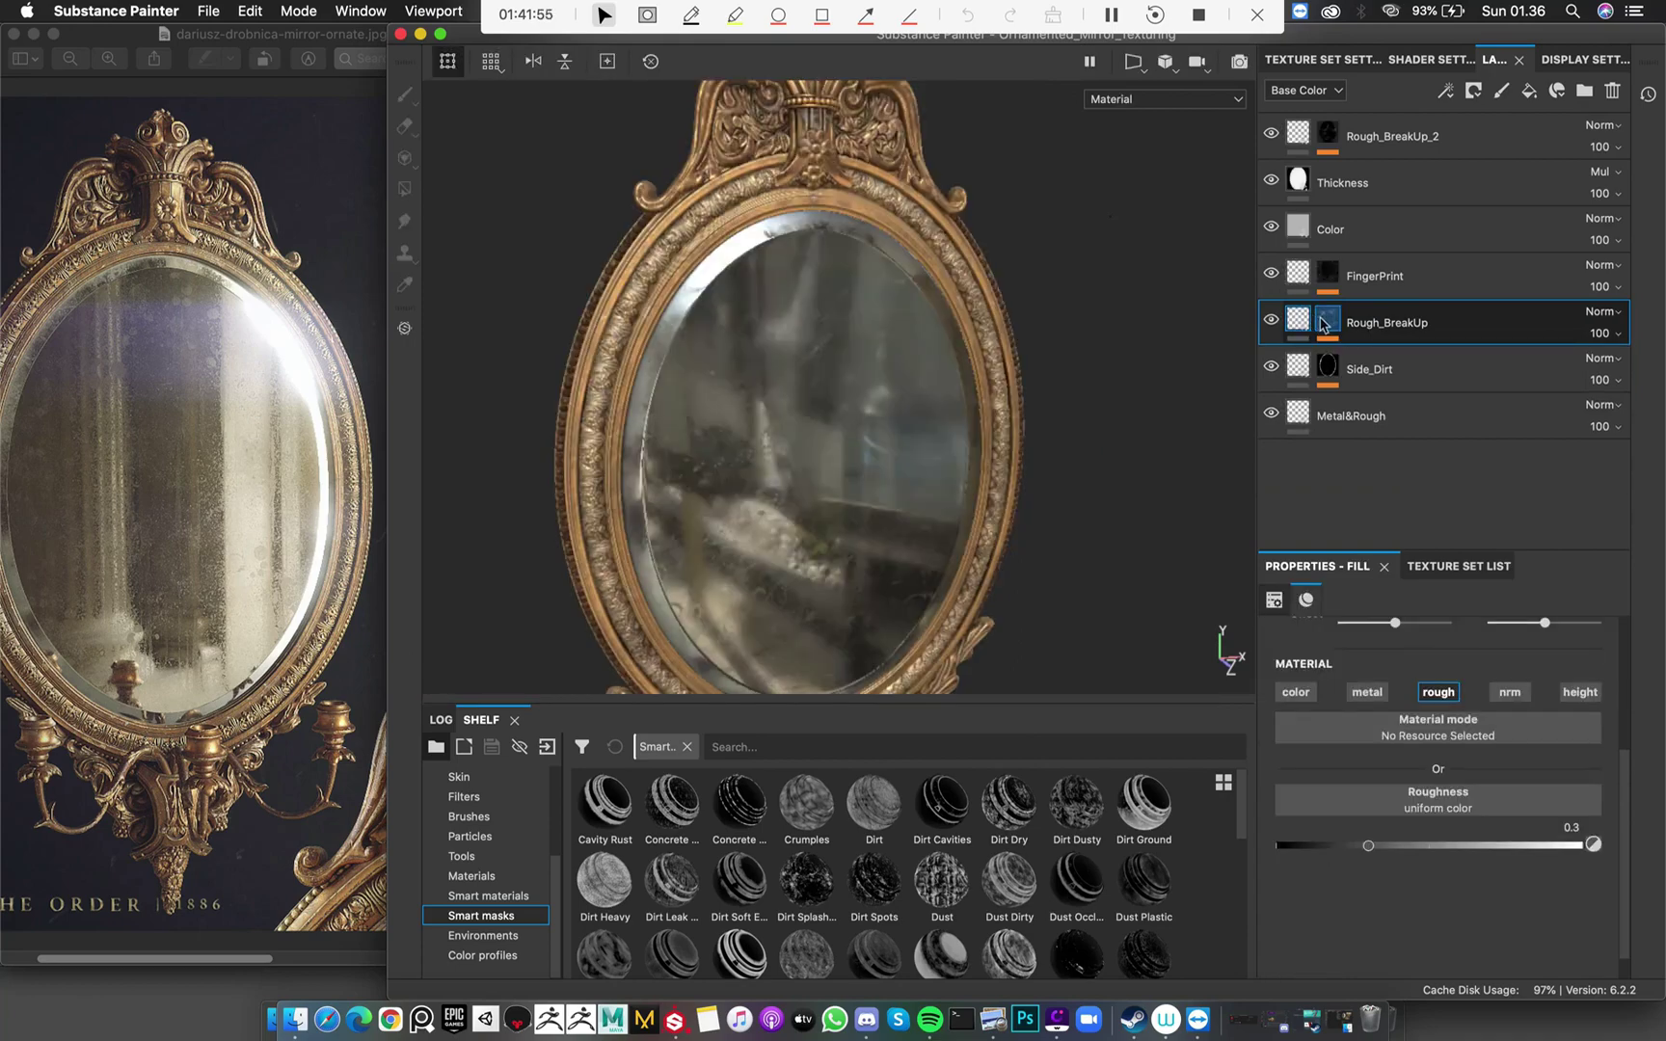
left_click(1323, 323, "alt")
mouse_move(817, 352)
middle_mouse_down()
mouse_move(801, 305)
mouse_move(777, 372)
middle_mouse_up()
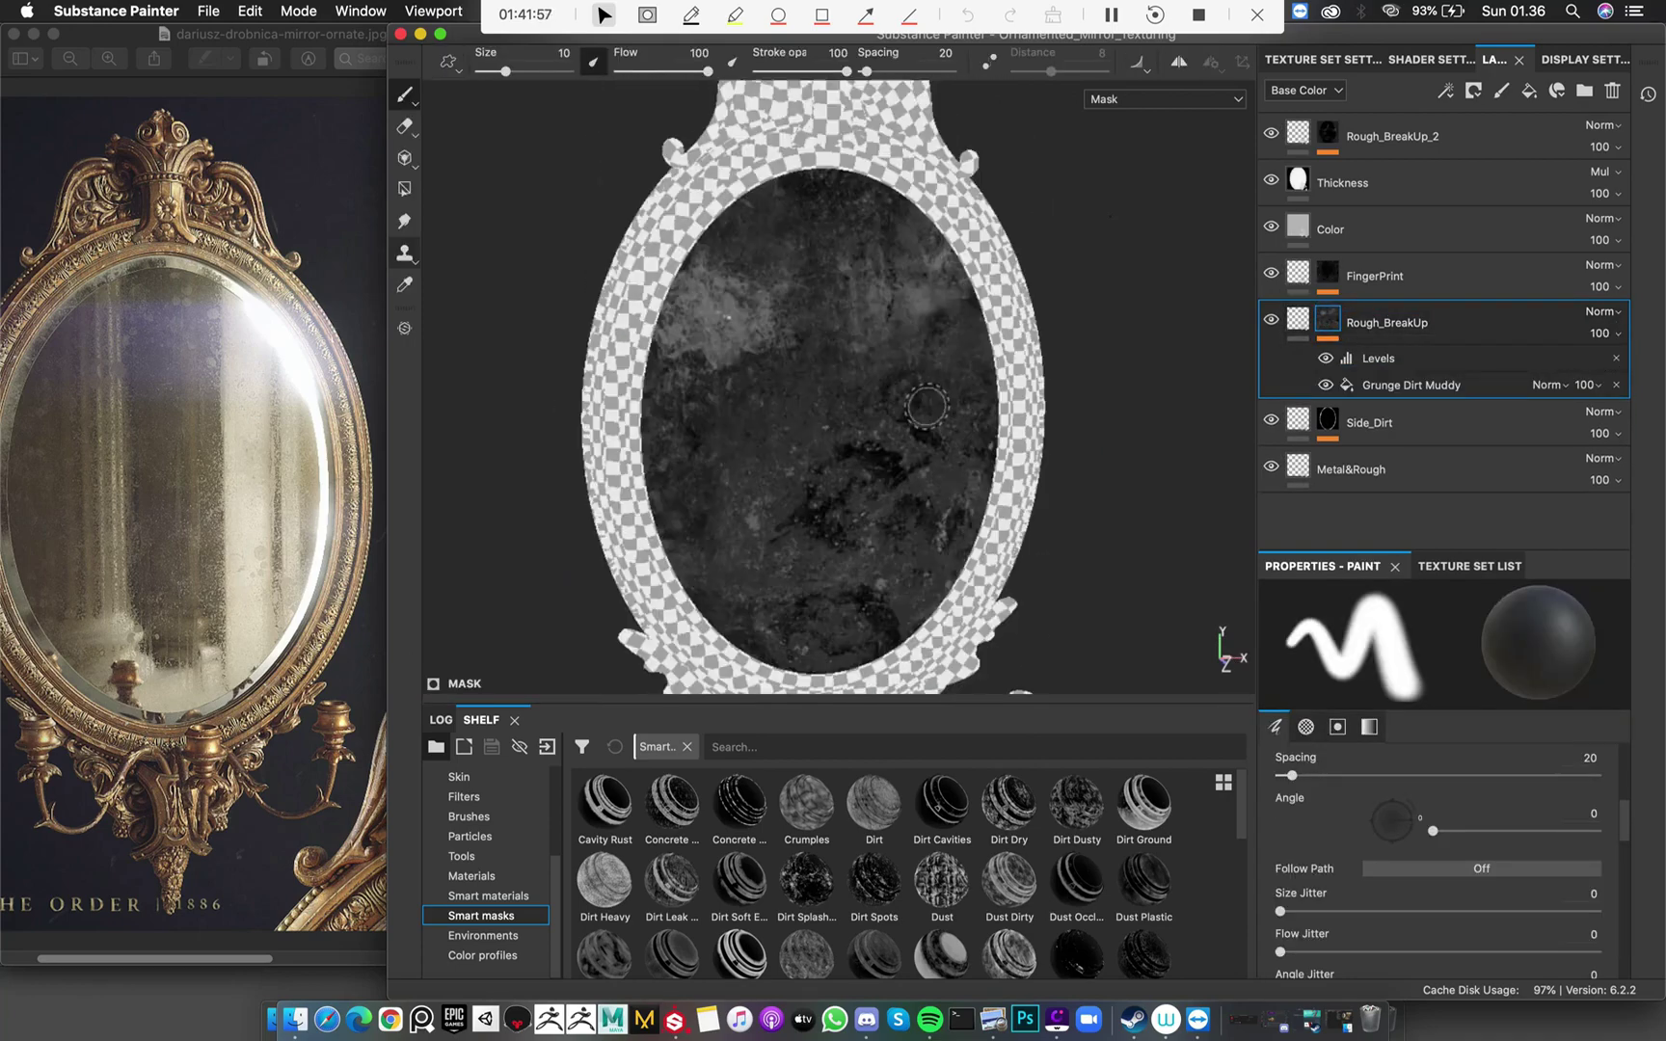
left_click(1270, 321)
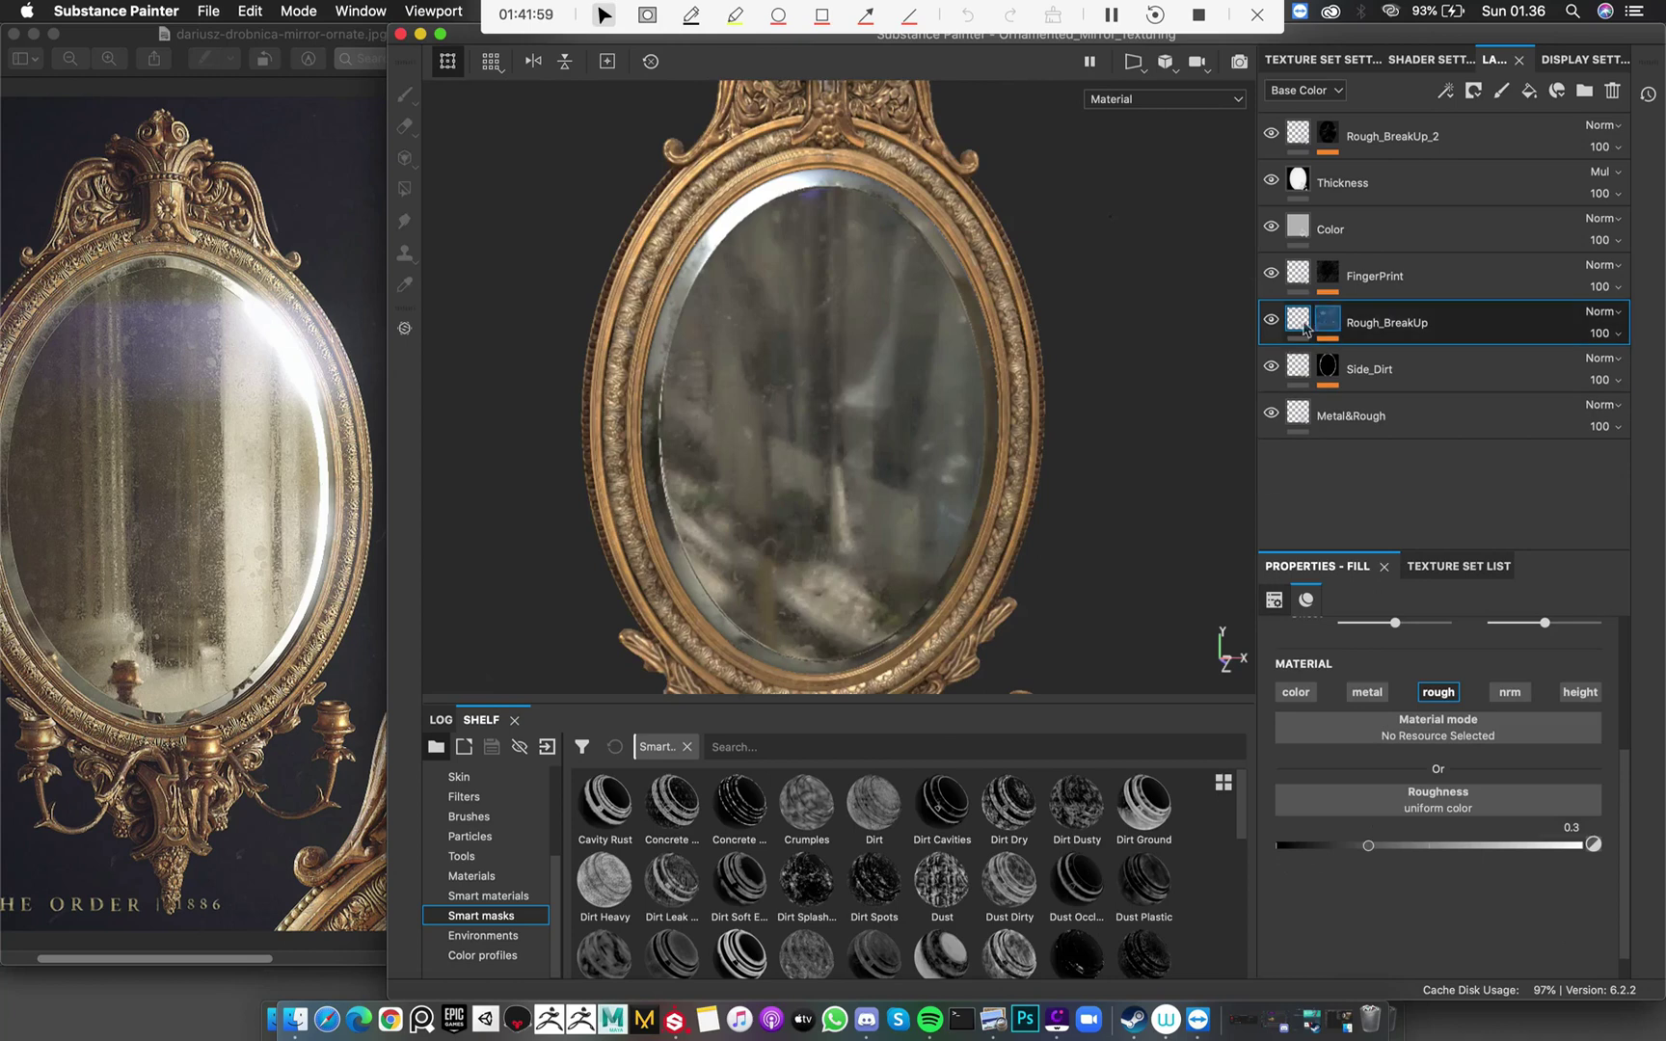
left_click_drag(959, 417, 866, 335, "alt")
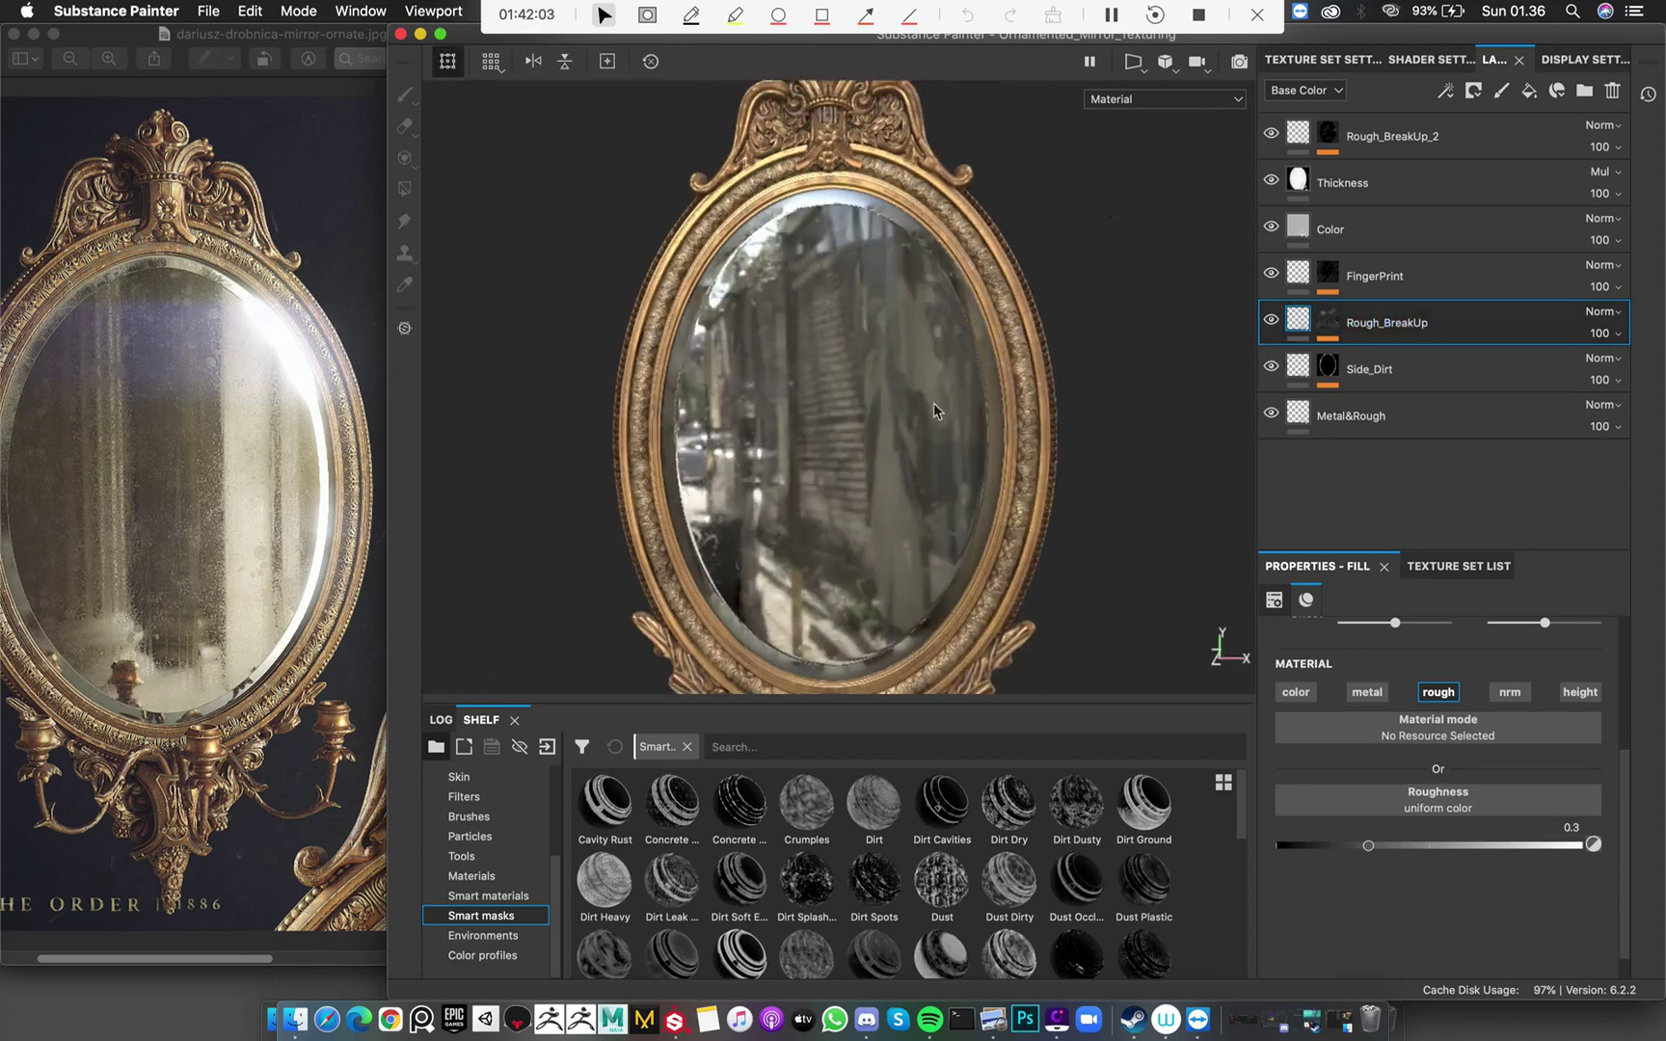
left_click_drag(938, 411, 896, 270, "alt")
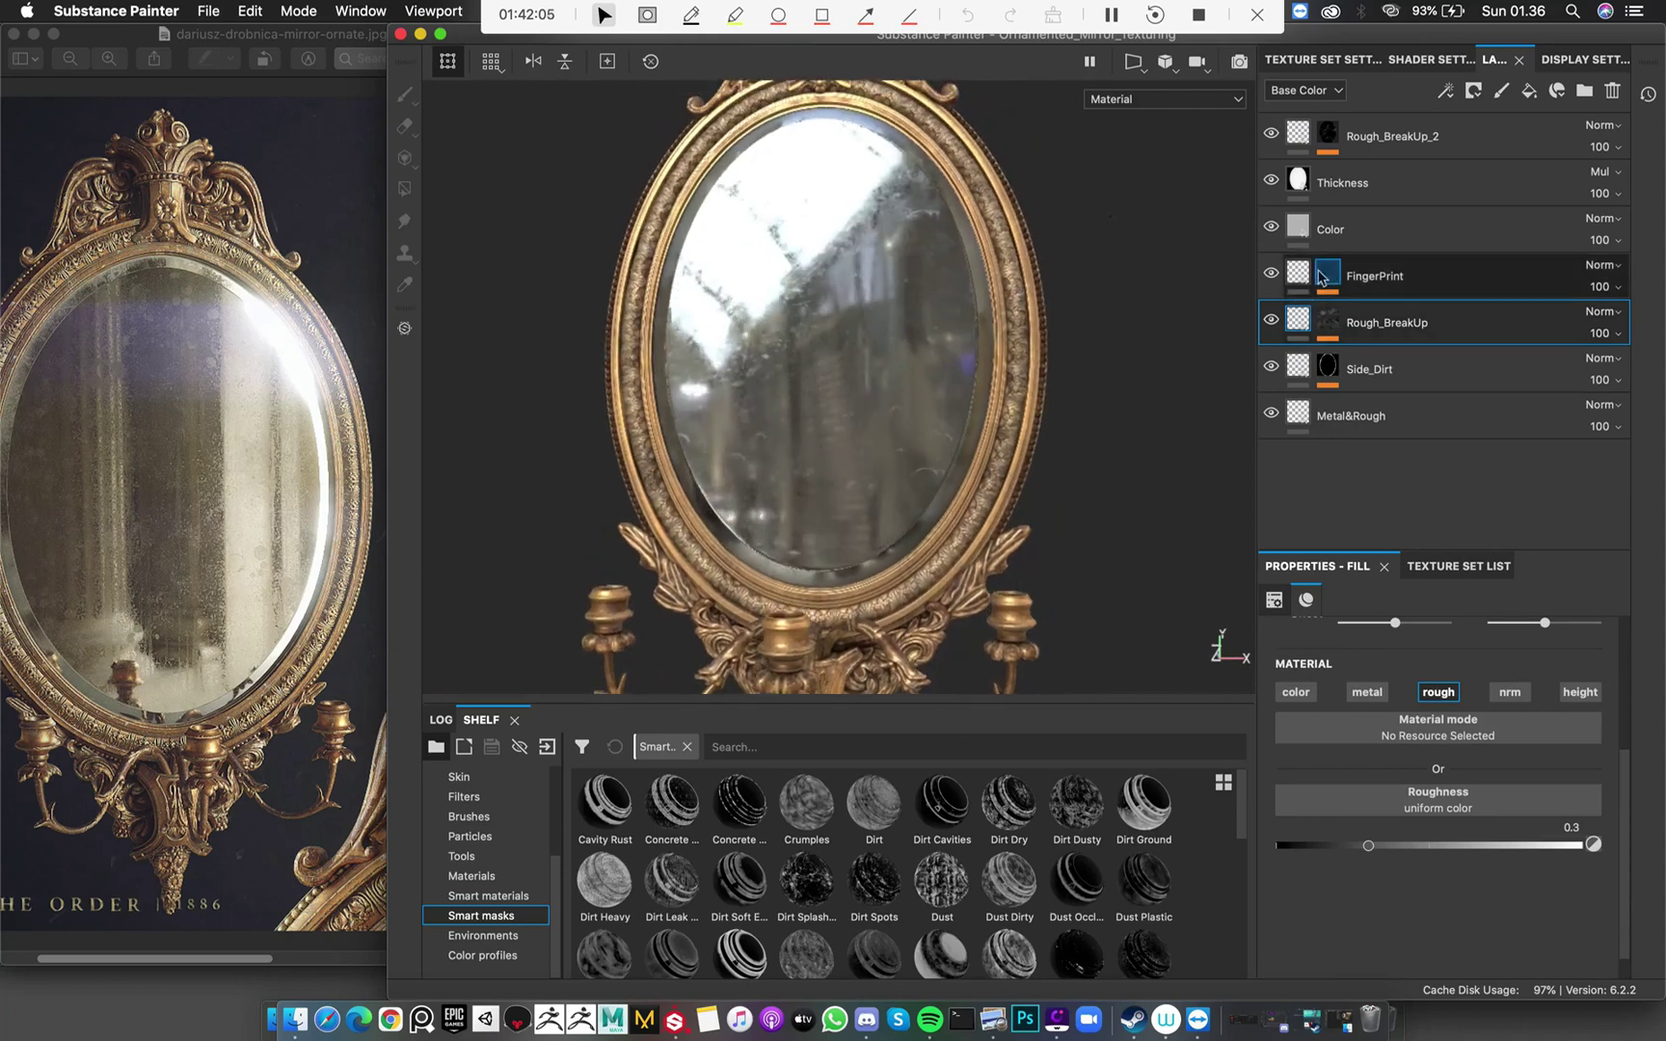
Select the FingerPrint layer and toggle its visibility to compare the smudges on the mirror glass
left_click(1298, 275)
left_click(1271, 276)
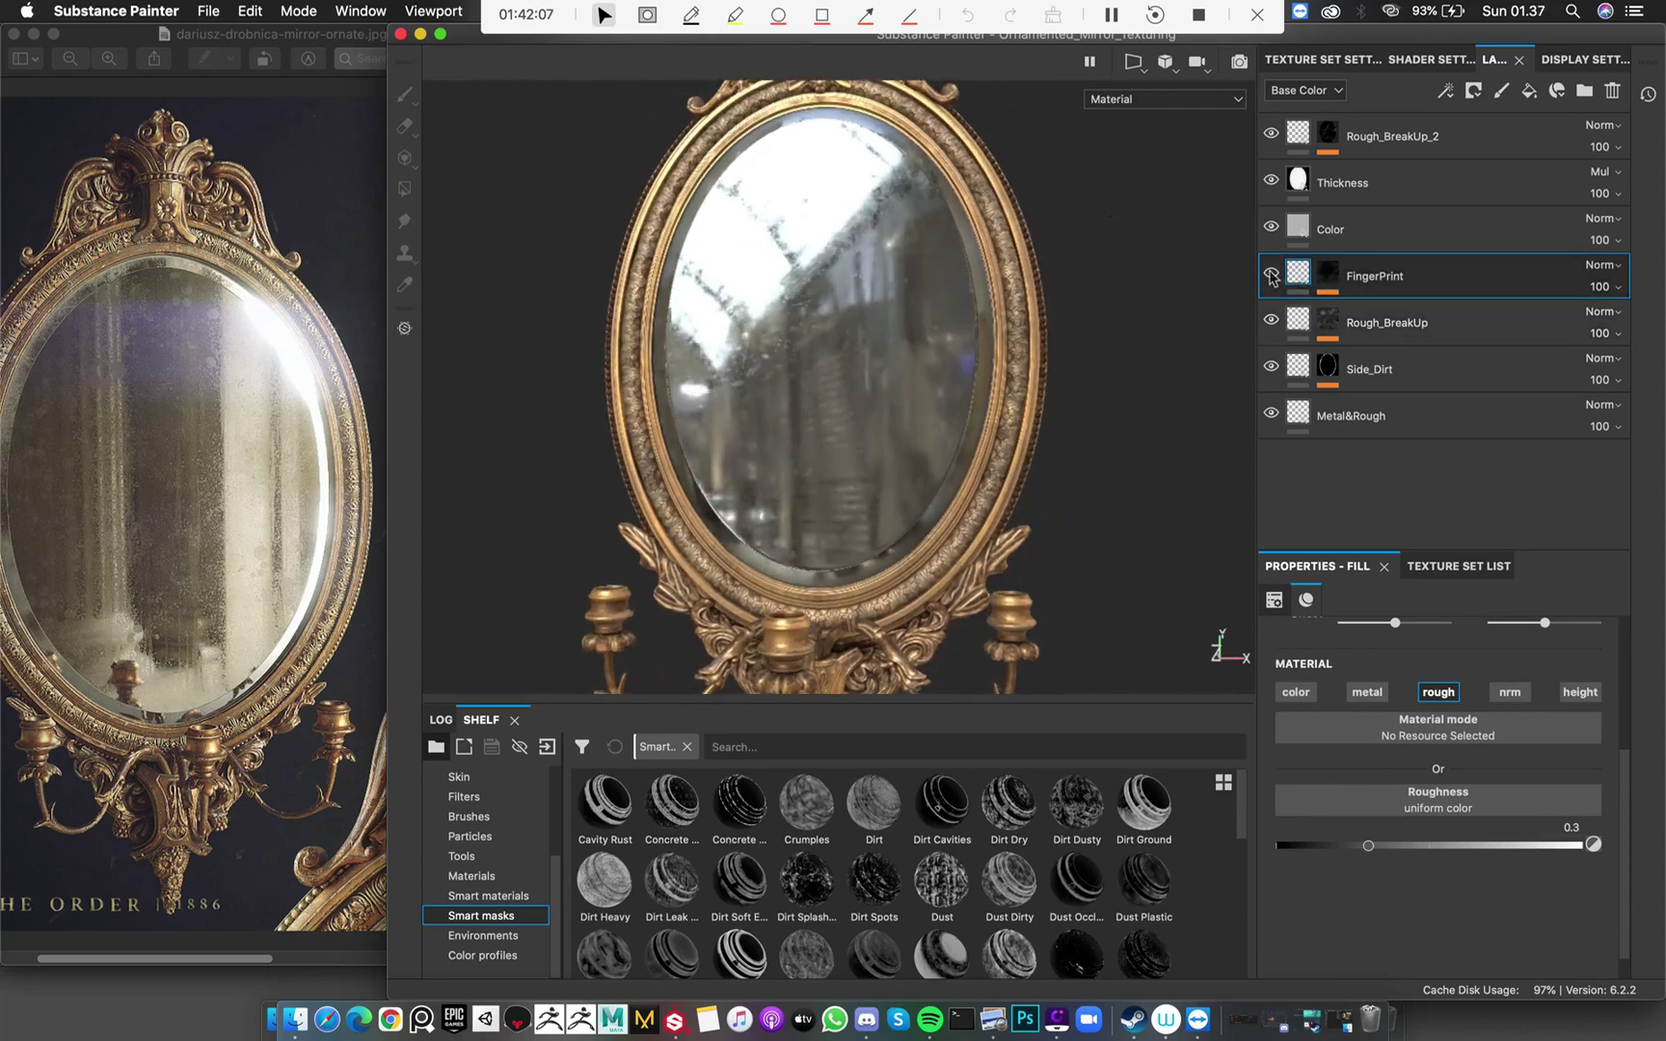
left_click(1271, 275)
left_click(1271, 276)
left_click(1271, 276)
left_click_drag(839, 424, 866, 439, "alt")
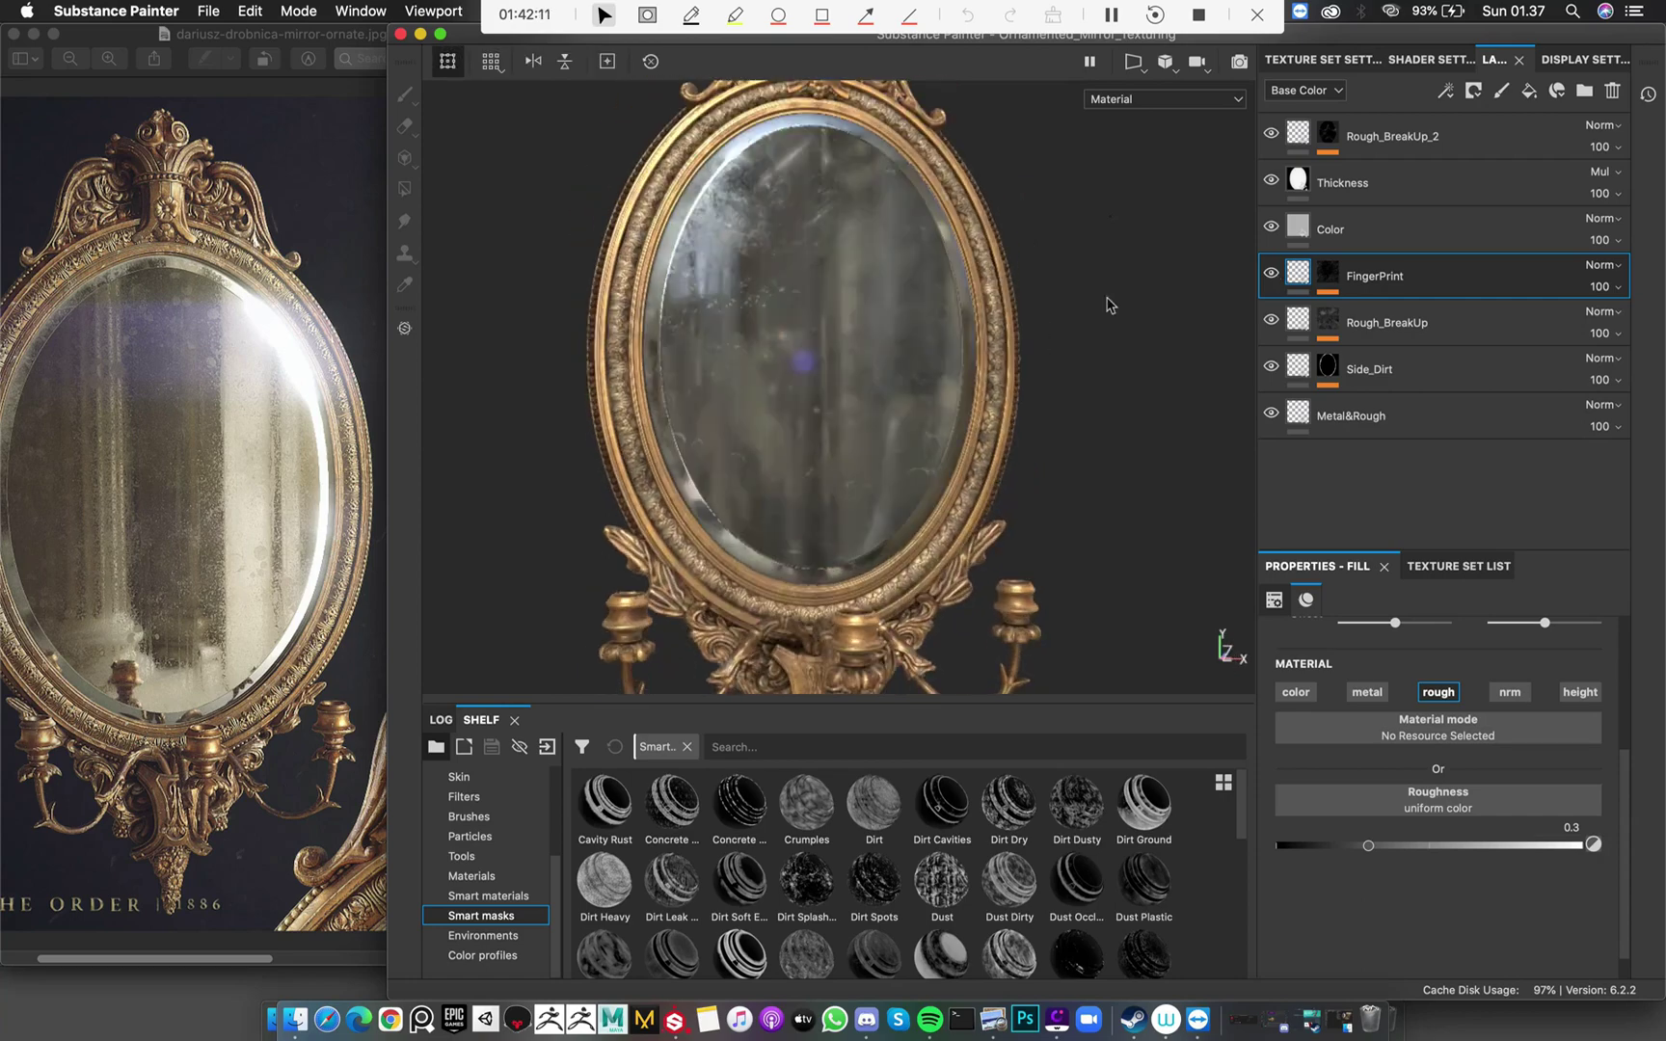
Select the Color layer and toggle its visibility to compare the glass's base color from different viewing angles
left_click_drag(1104, 304, 1031, 376, "alt")
left_click(1311, 232)
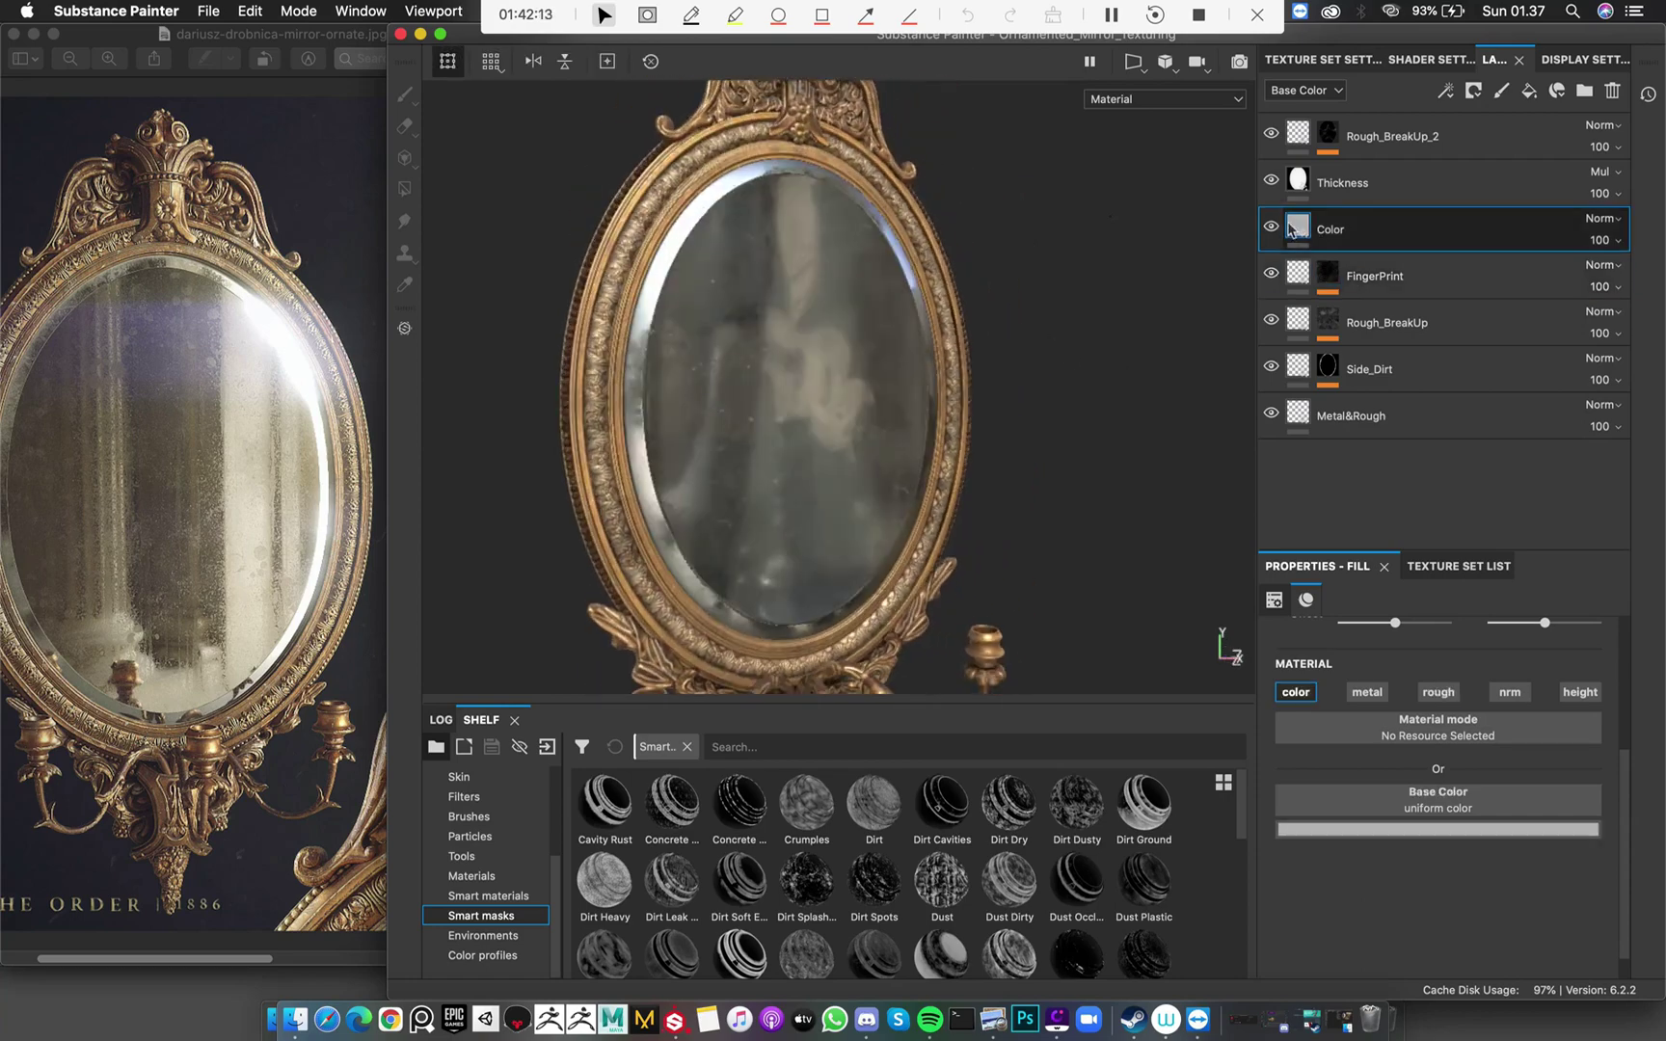
left_click_drag(908, 285, 784, 275, "alt")
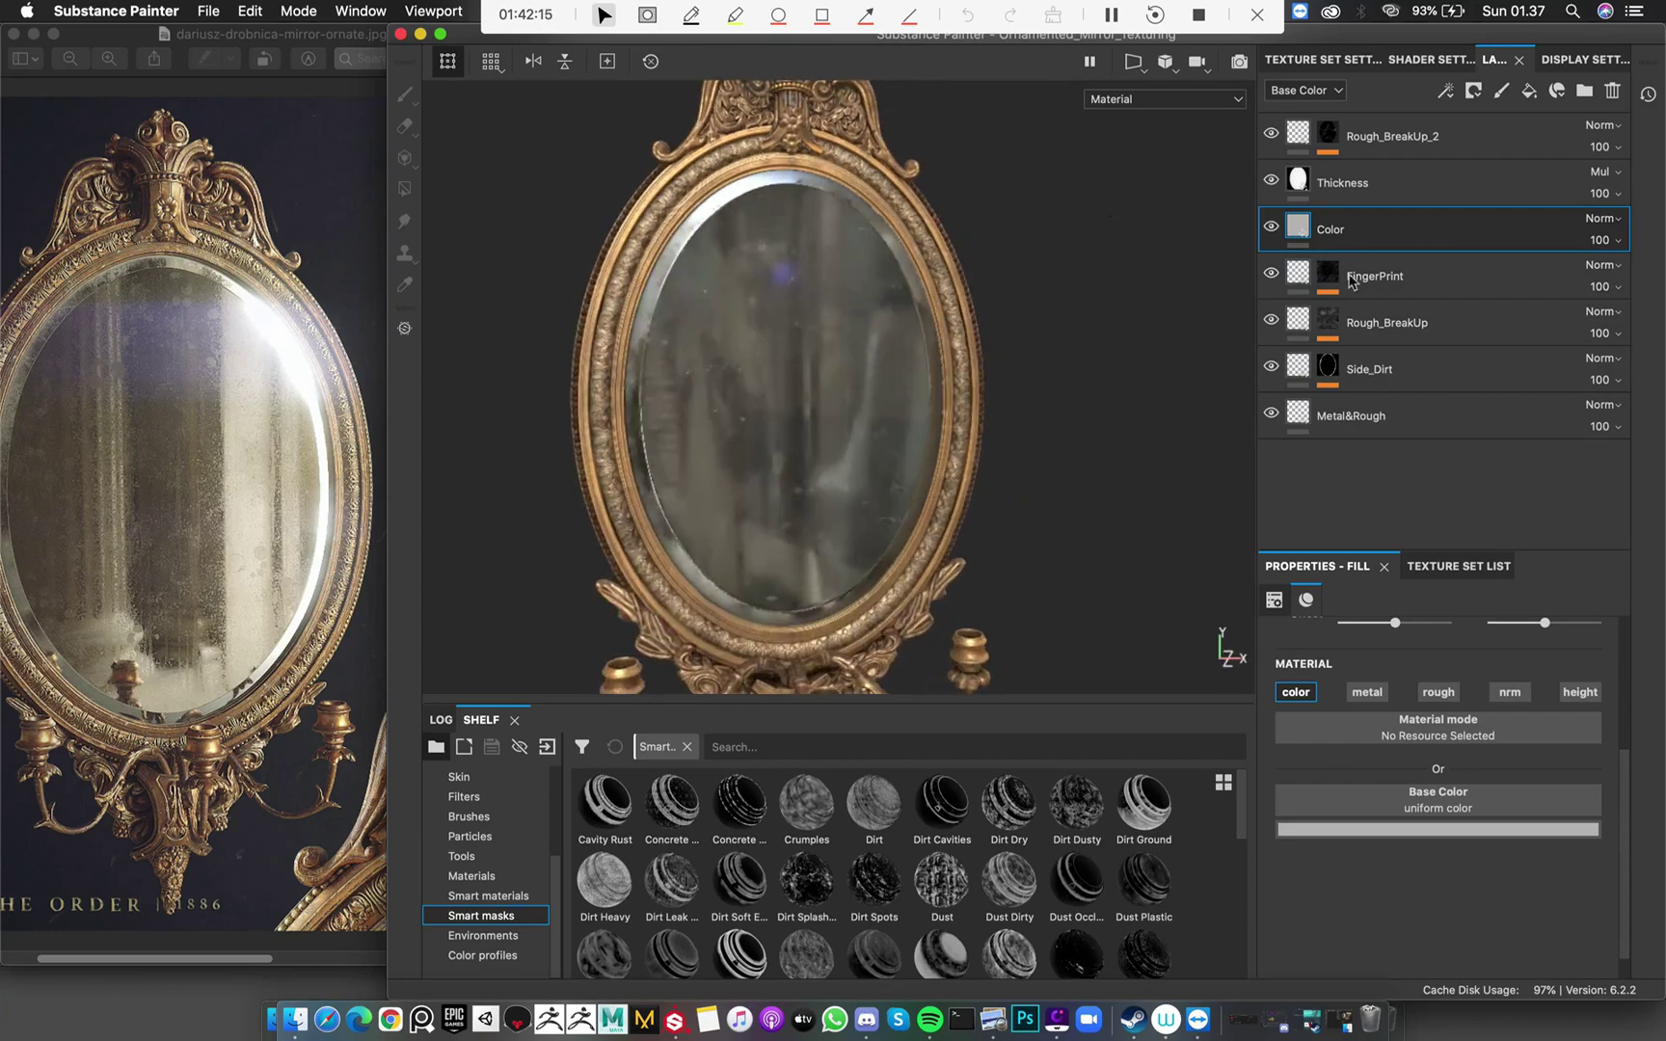
scroll(976, 268, "up", 2)
left_click(1270, 229)
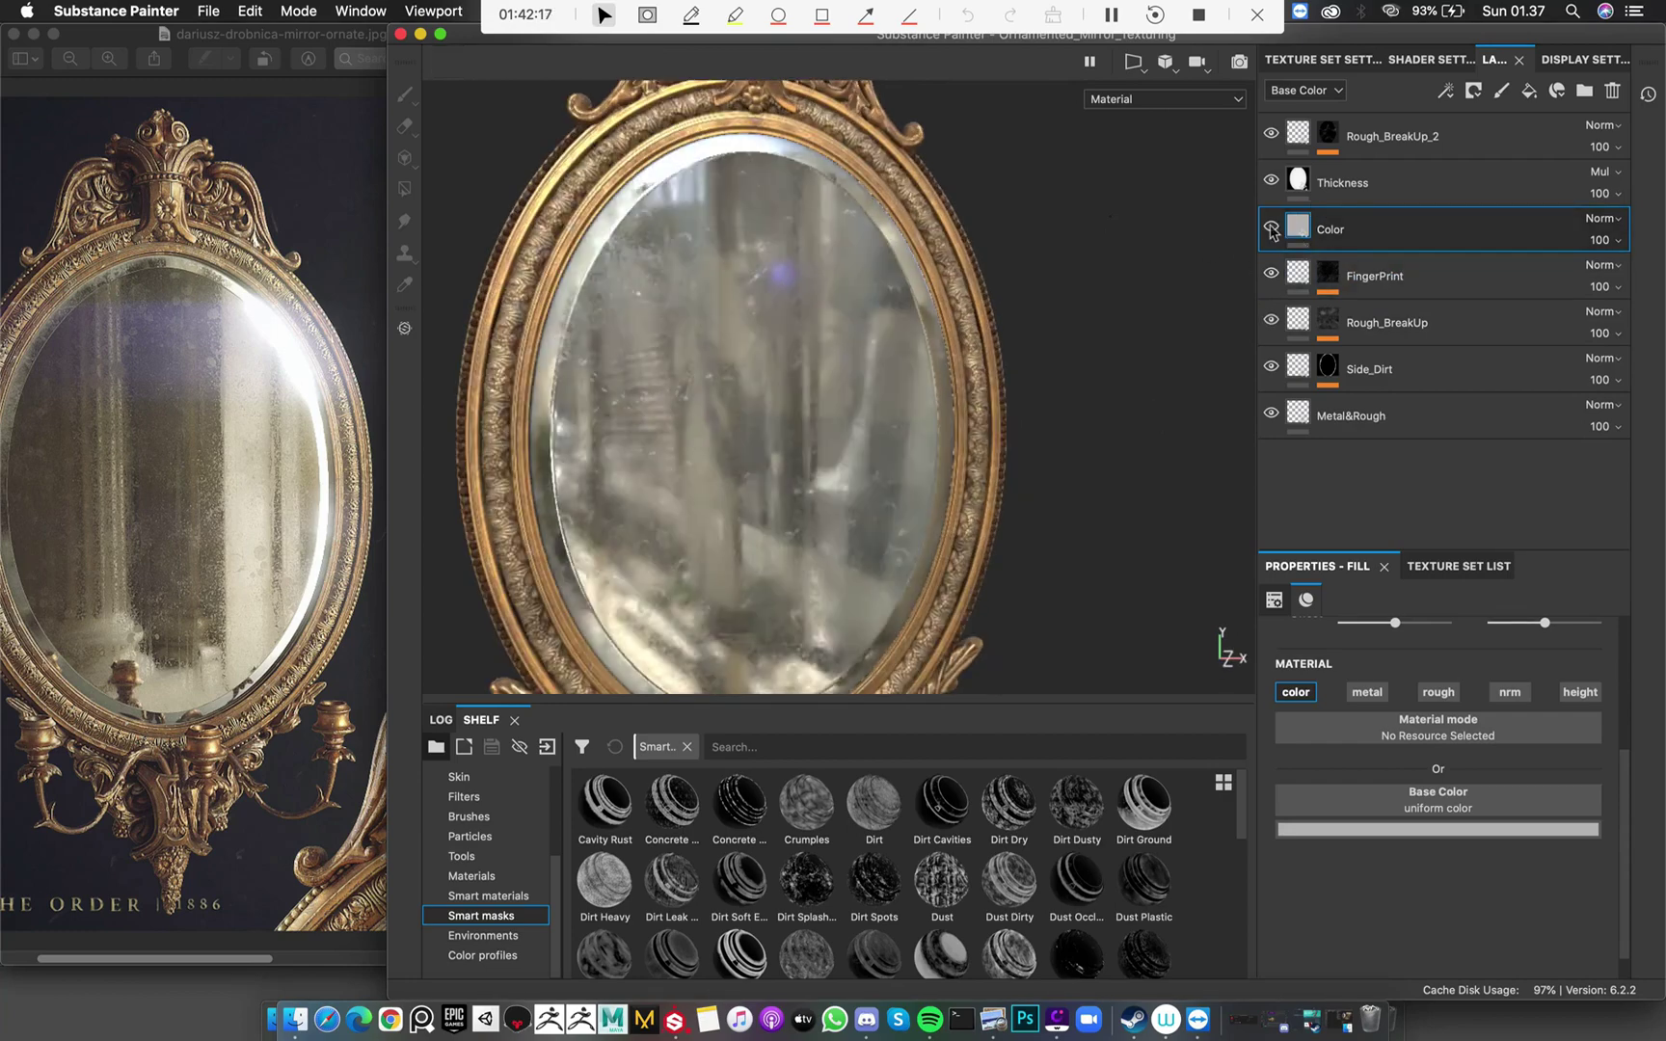
left_click(1271, 230)
left_click(1271, 229)
left_click(1271, 230)
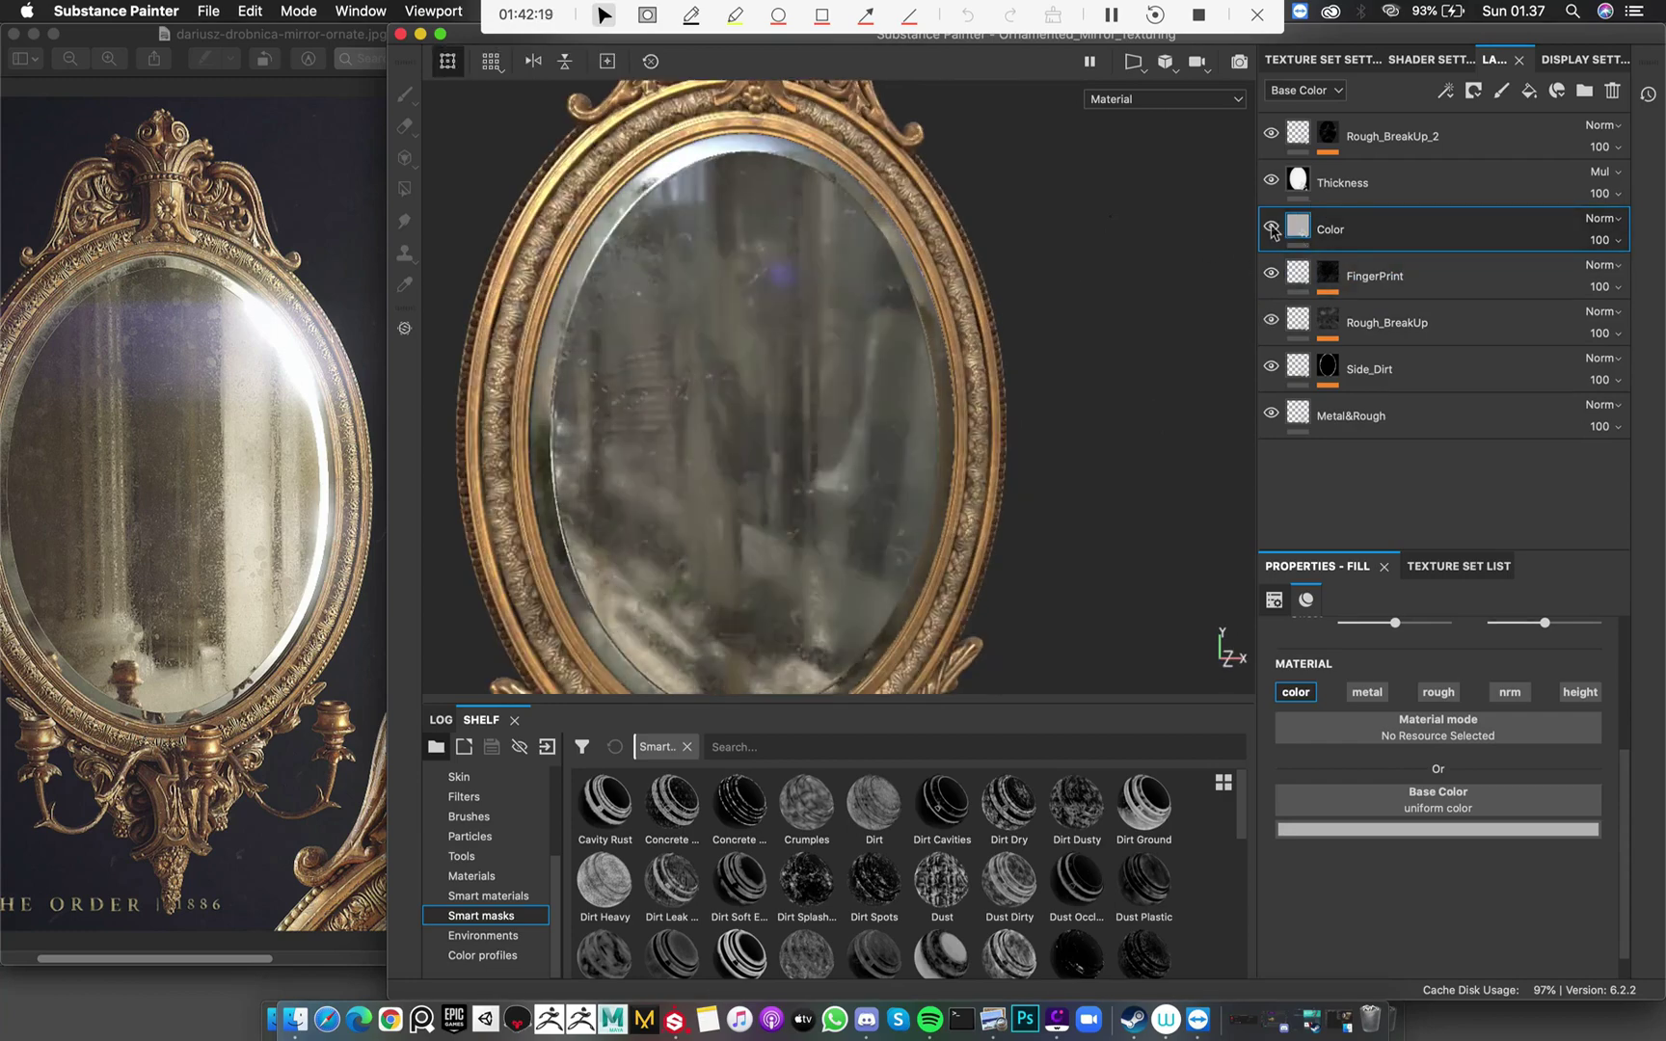
left_click_drag(949, 337, 1070, 308, "alt")
left_click(1271, 229)
left_click(1271, 230)
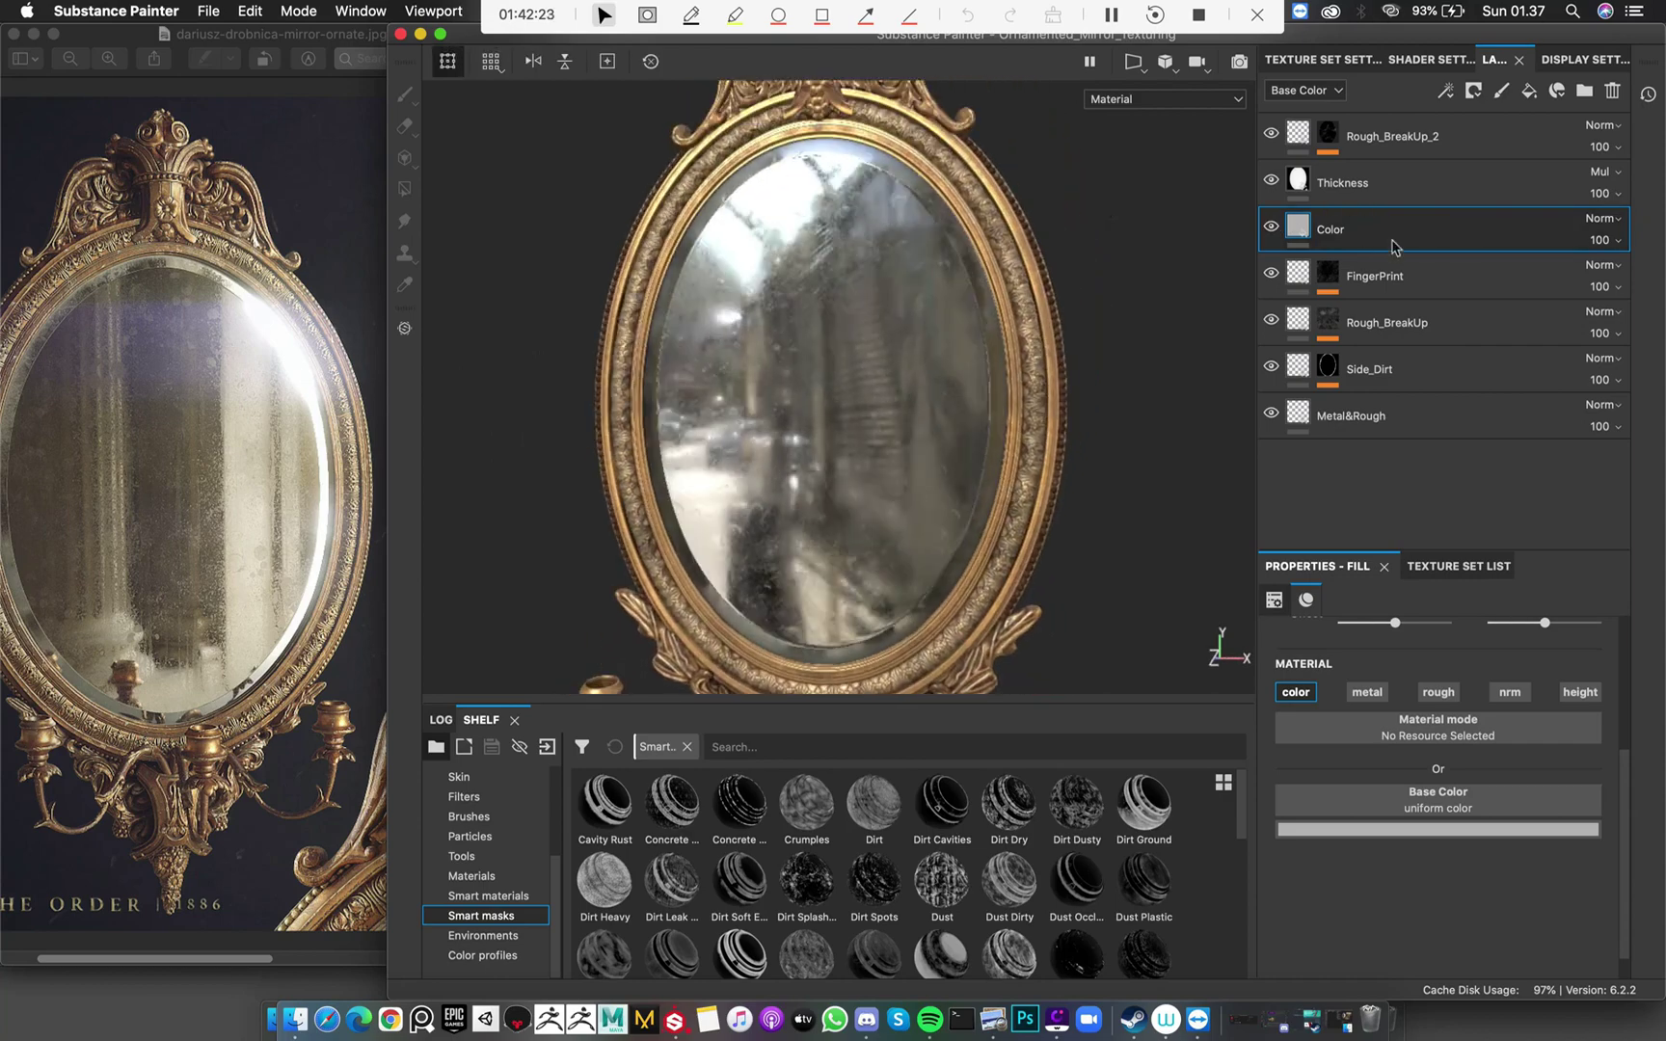
Select the Thickness layer and toggle its visibility to compare the shading along the beveled edge of the mirror glass
left_click(1282, 188)
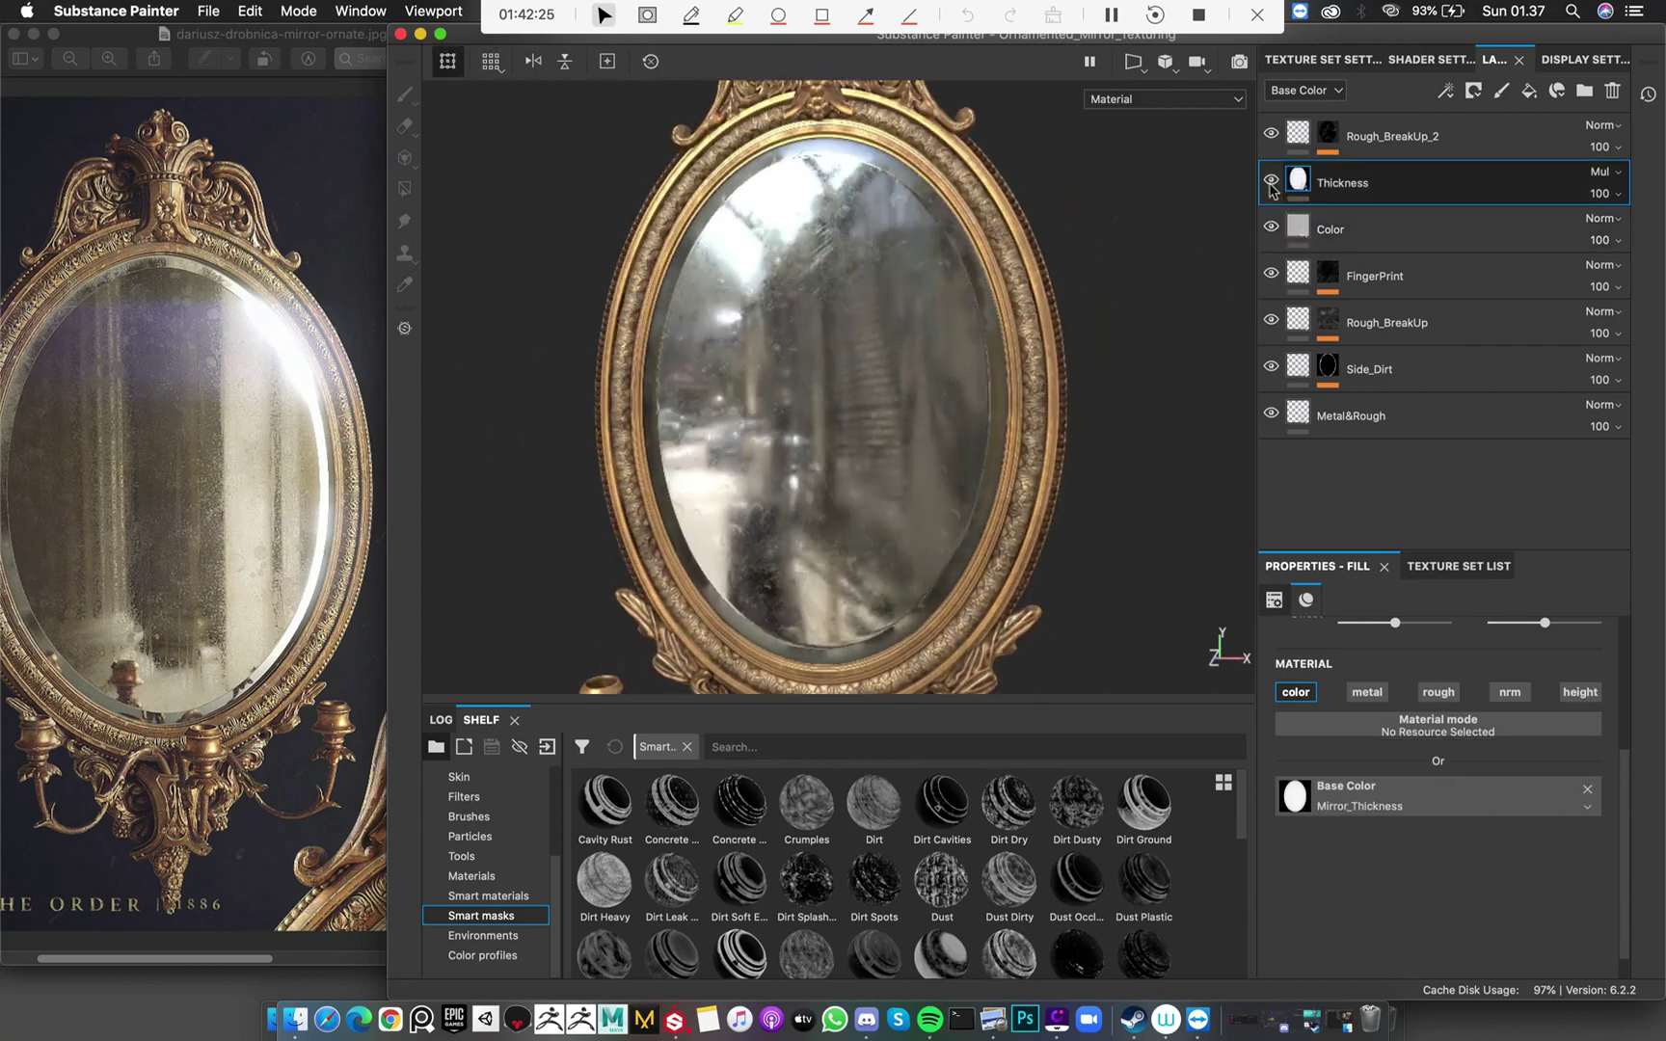
left_click(1273, 183)
left_click(1270, 180)
left_click(1271, 180)
left_click(1270, 180)
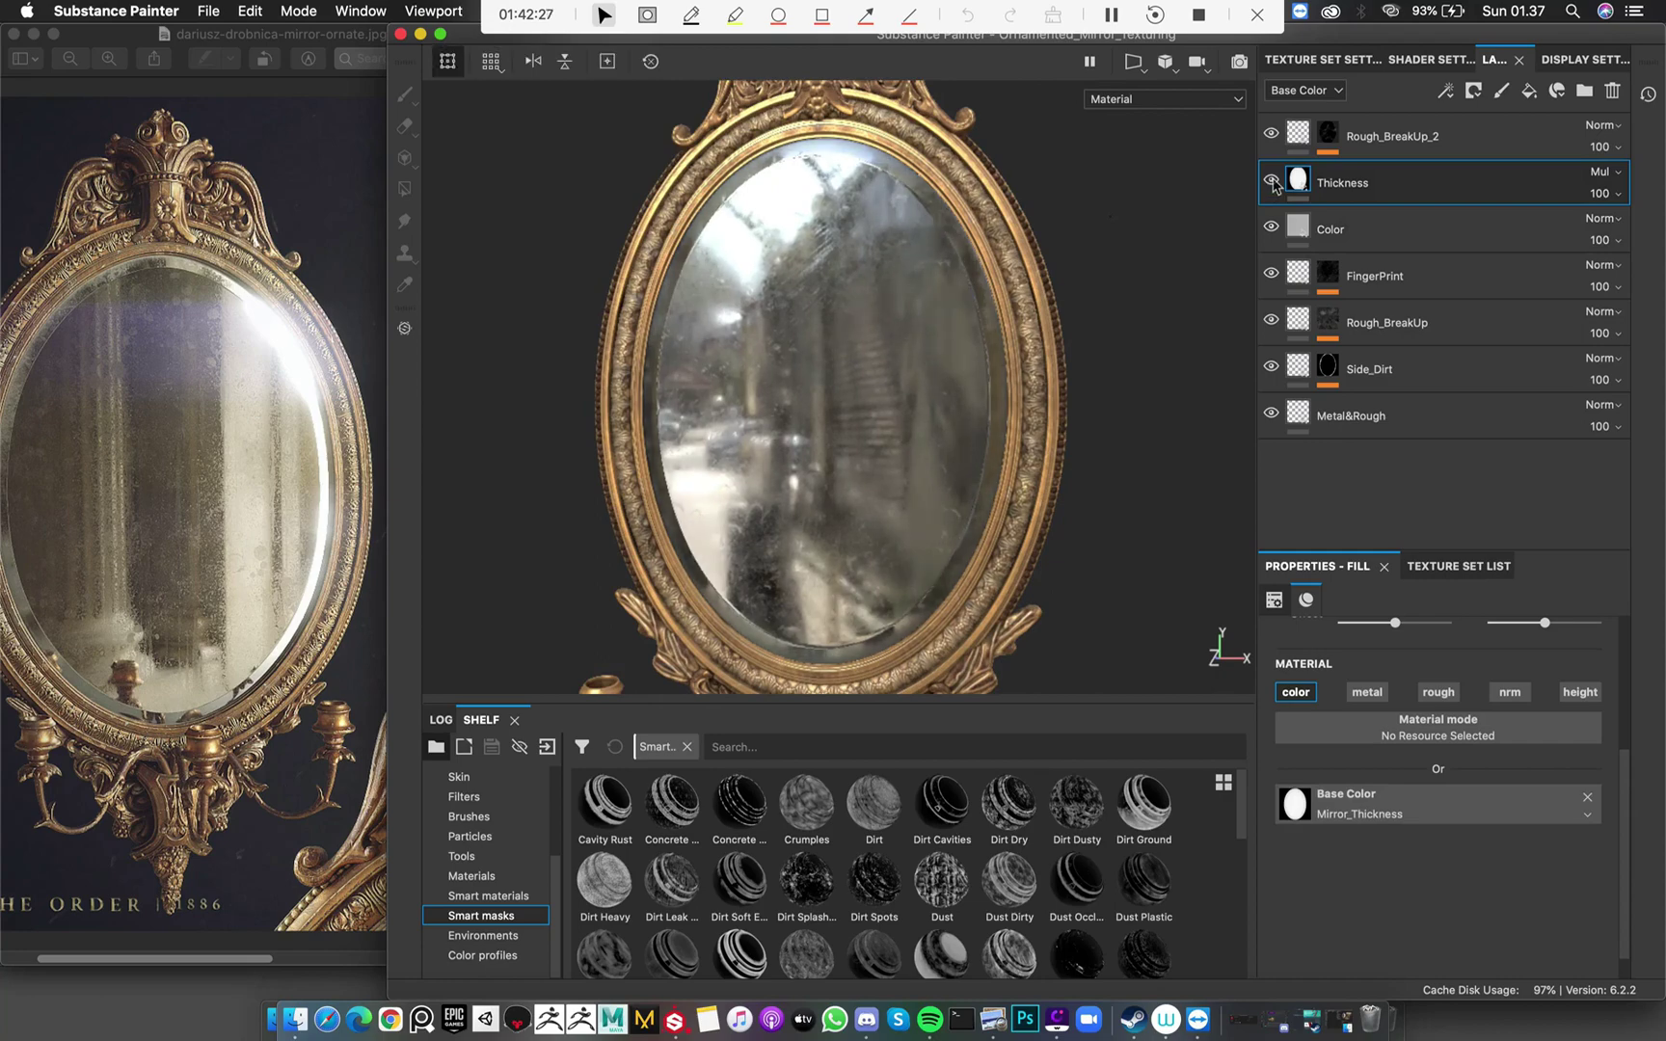
mouse_move(951, 309)
left_mouse_down("alt")
mouse_move(899, 357)
mouse_move(944, 314)
left_mouse_up("alt")
left_click(1270, 180)
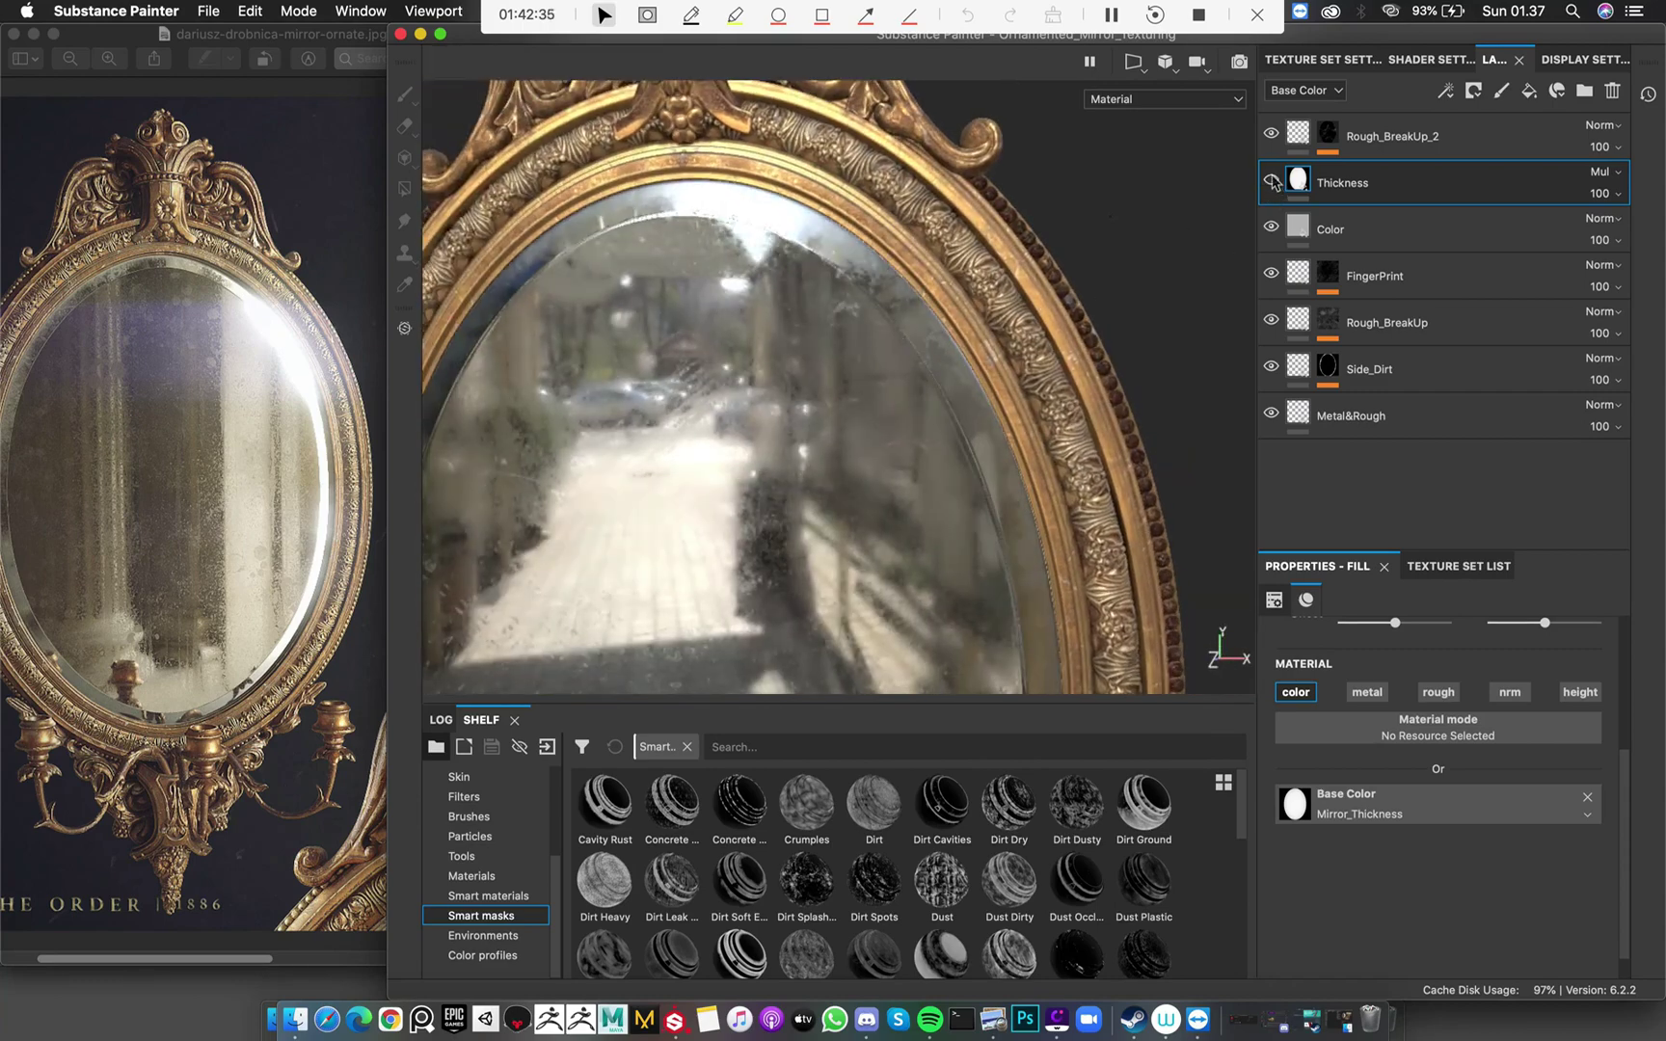
left_click(1270, 180)
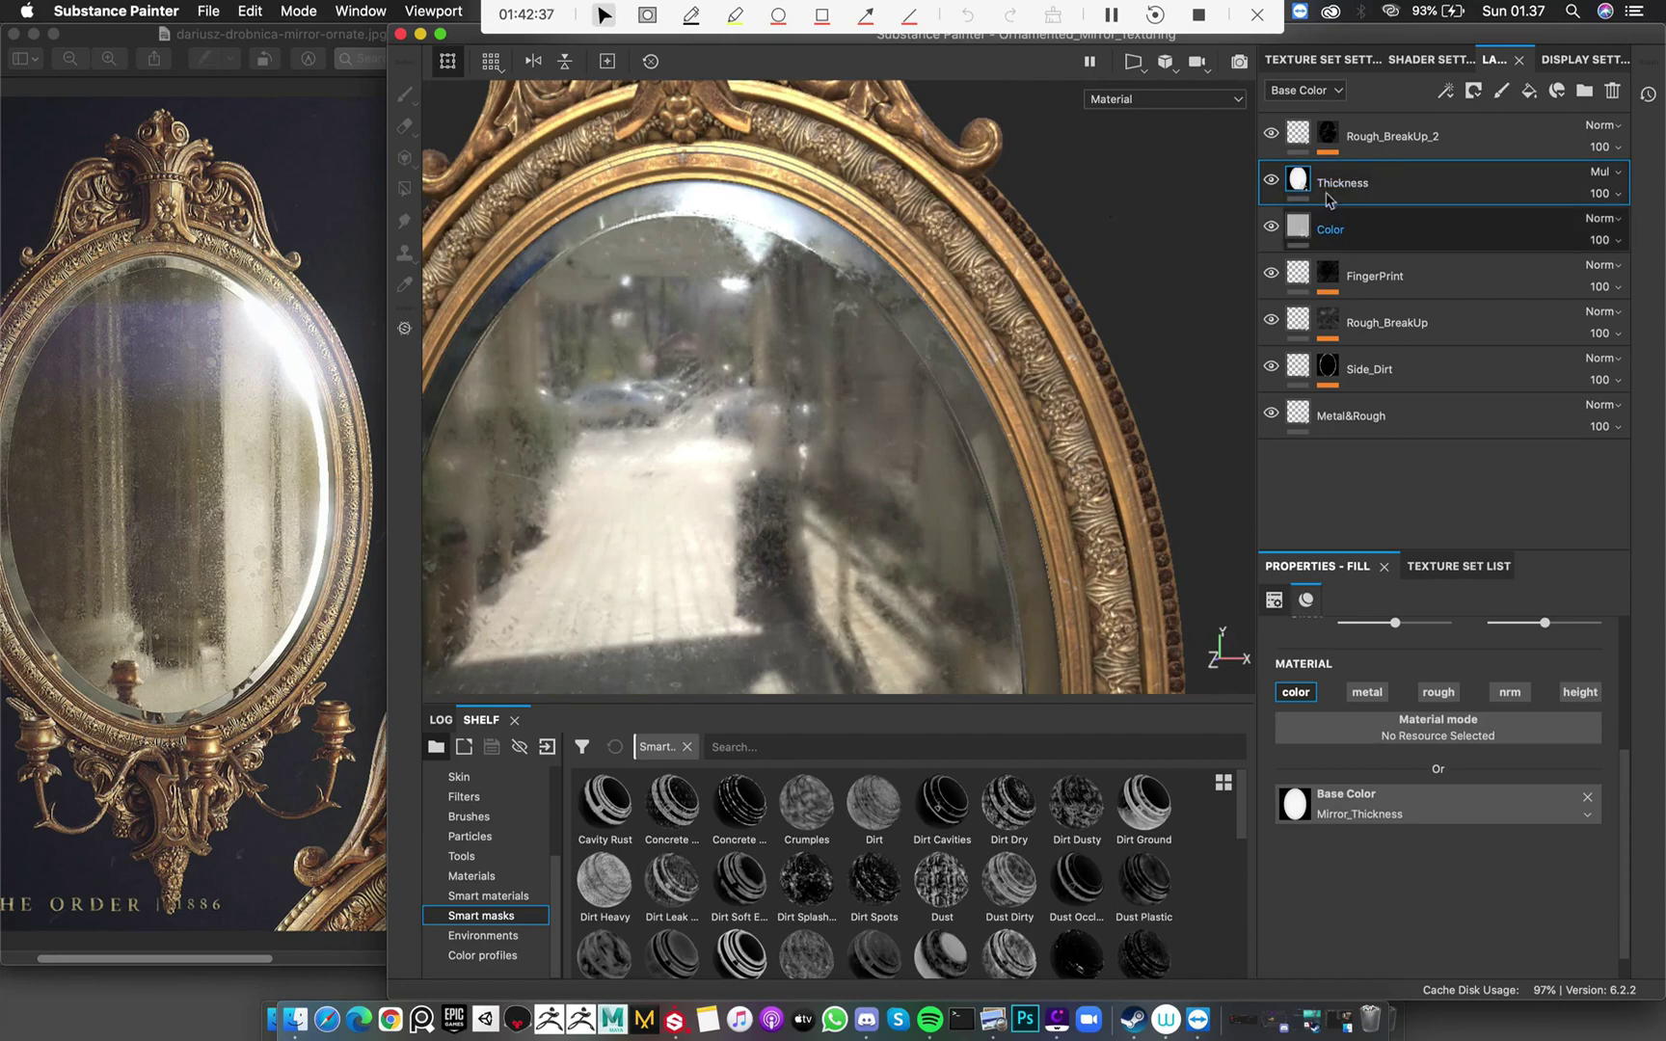
Compare the glass using the Rough_BreakUp_2 layer's visibility, and examine the whole textured mirror
right_click_drag(835, 600, 762, 497, "alt")
middle_click_drag(762, 496, 873, 350, "alt")
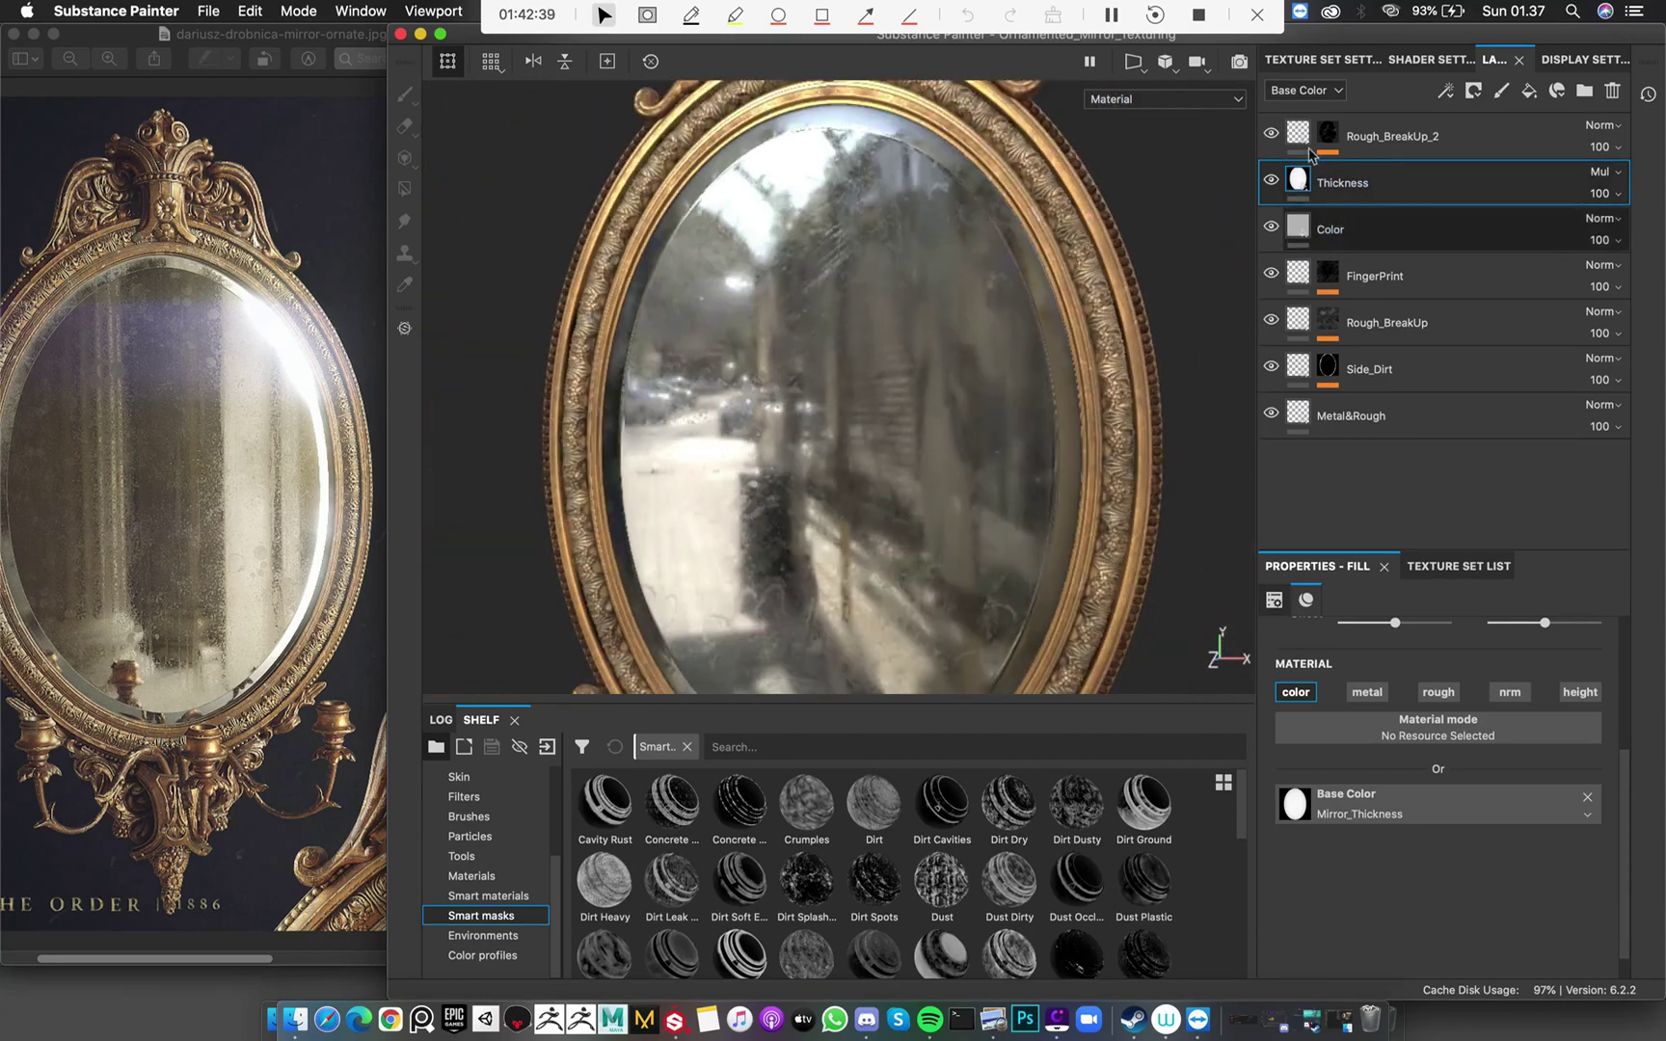
left_click(1274, 135)
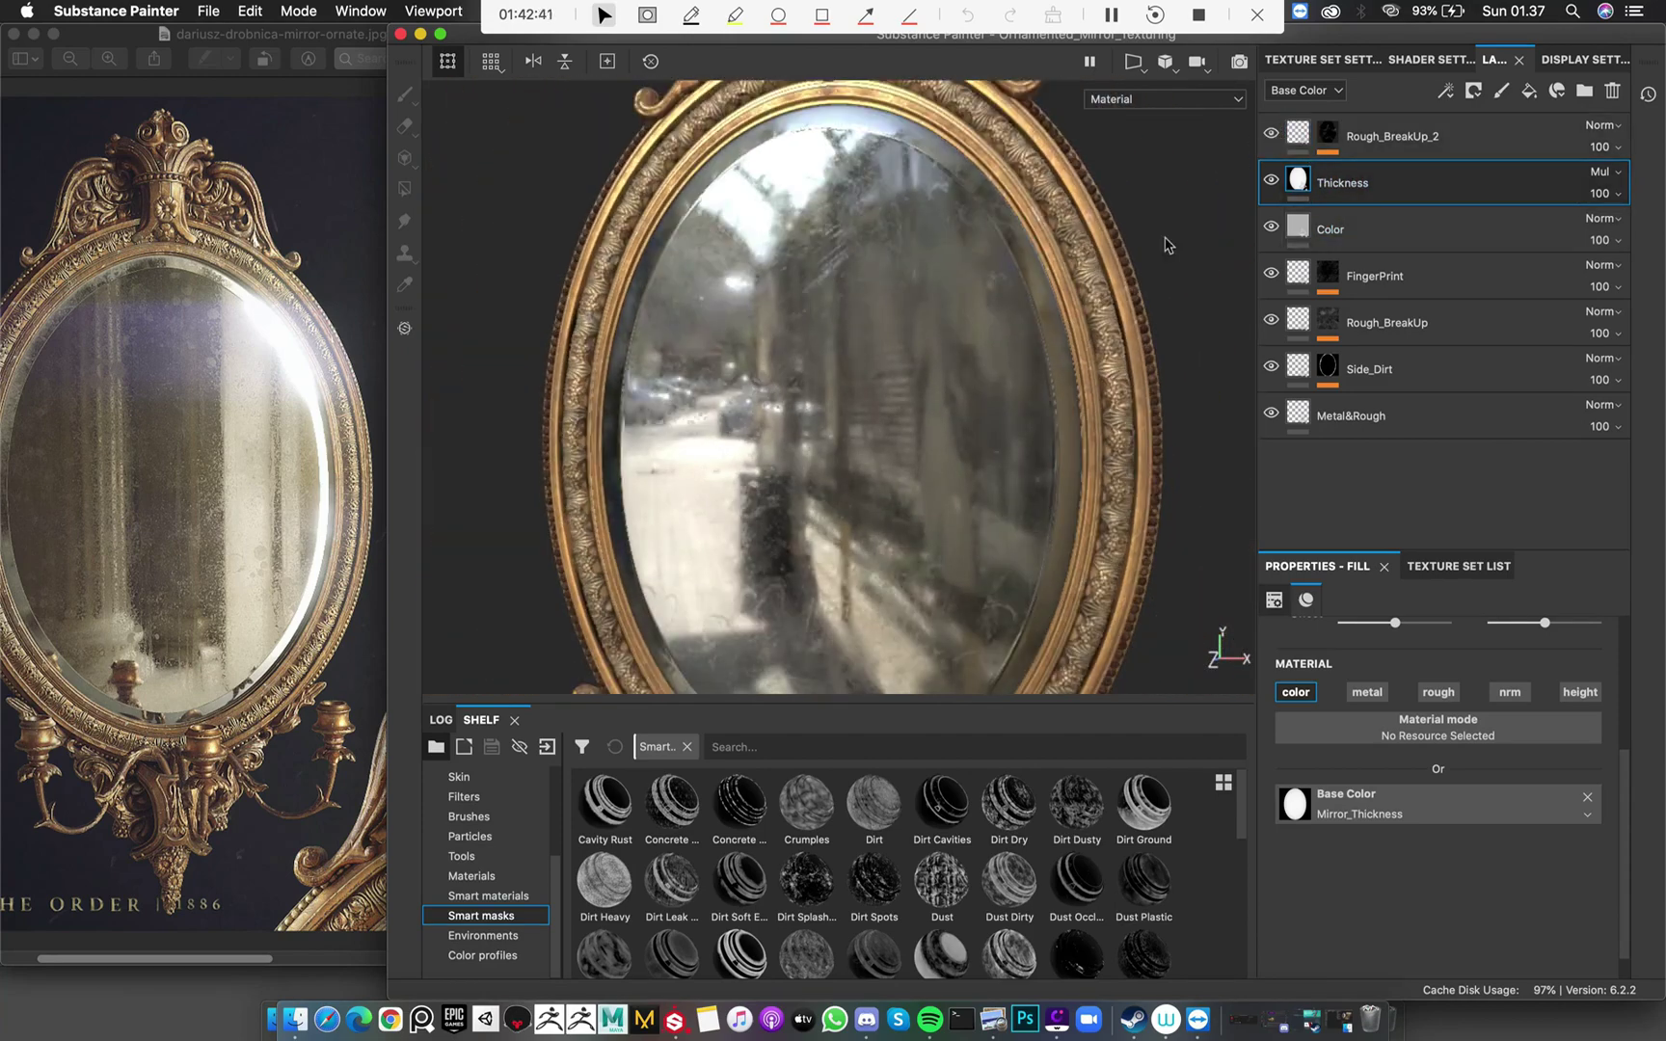
right_click_drag(978, 511, 1027, 365, "alt")
left_click_drag(1025, 364, 934, 398, "alt")
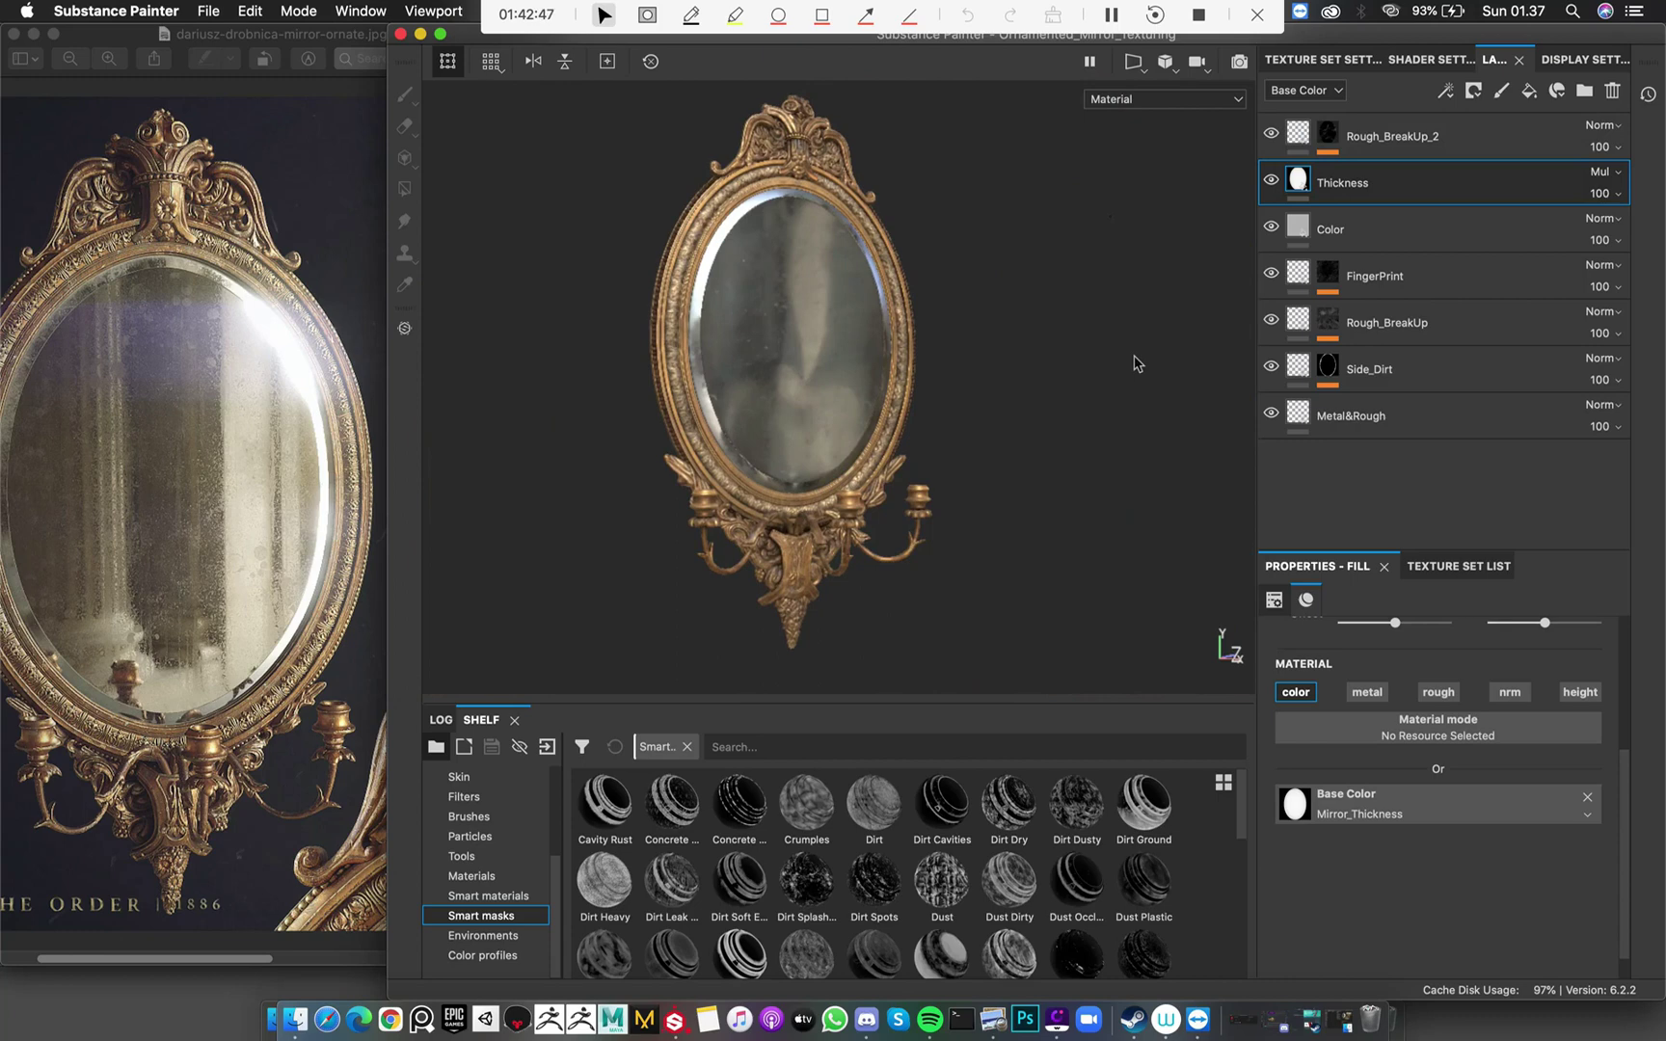
Create a Session_Texture_Export folder on the Desktop and set it as the output directory for the texture export
key("super+shift+e")
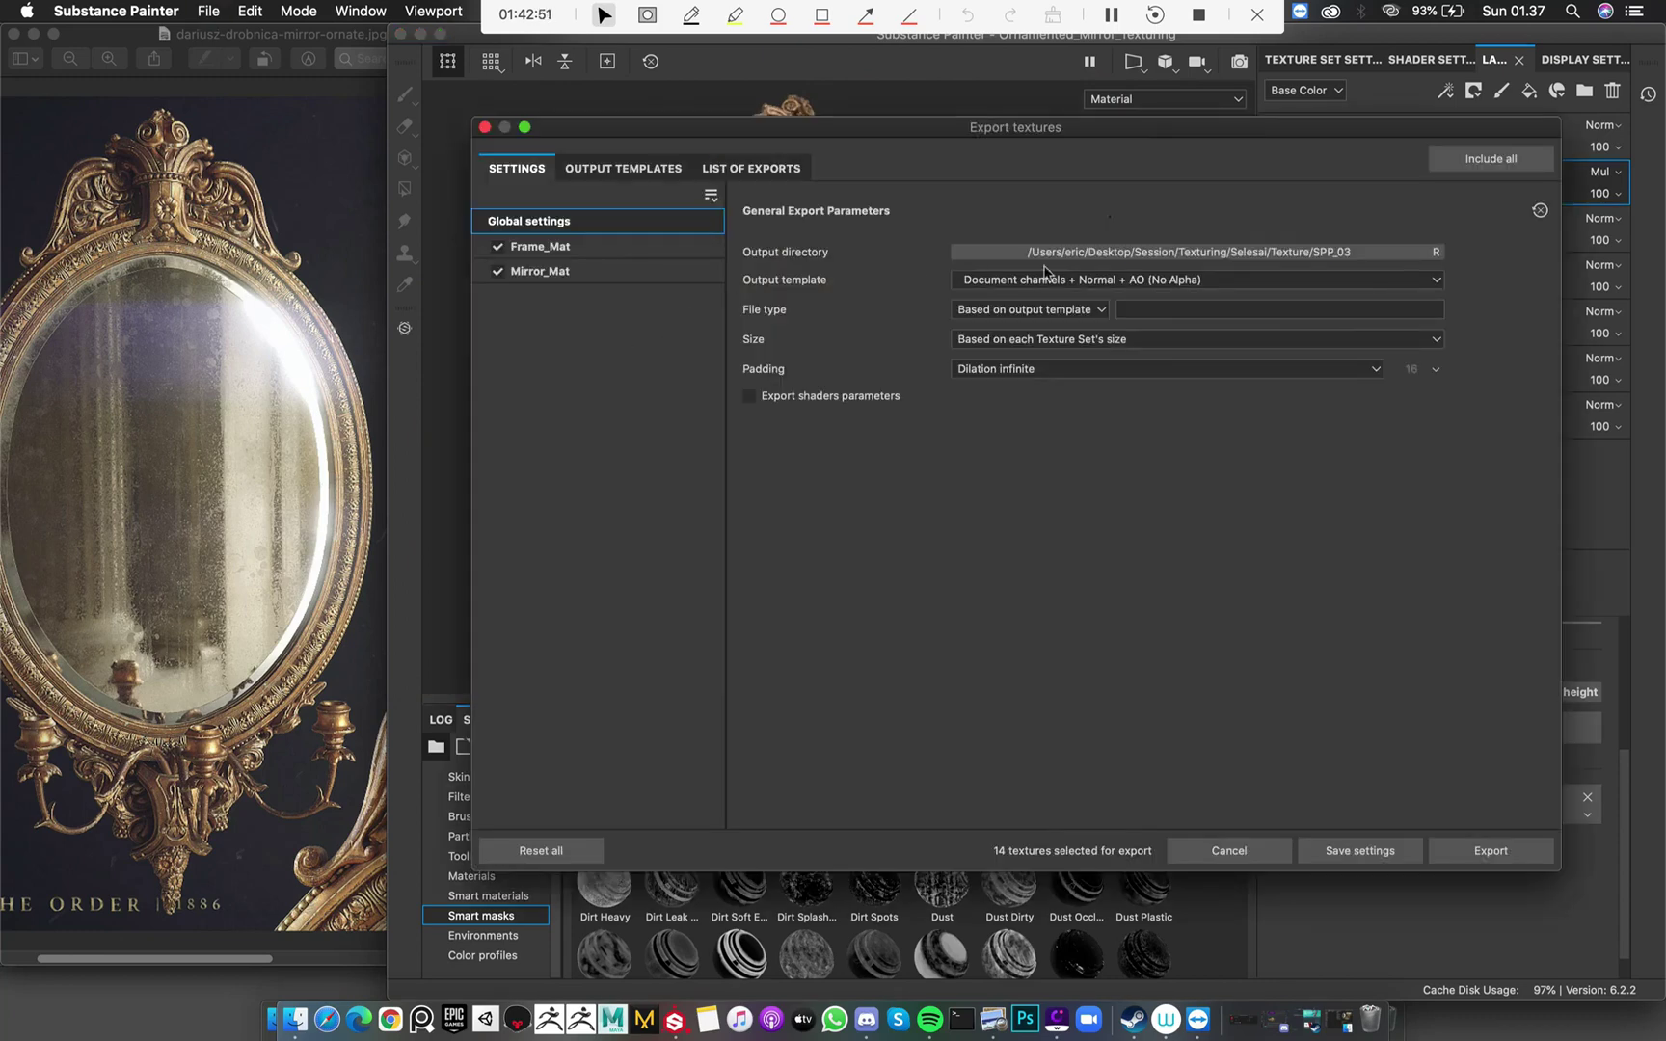
left_click(1217, 252)
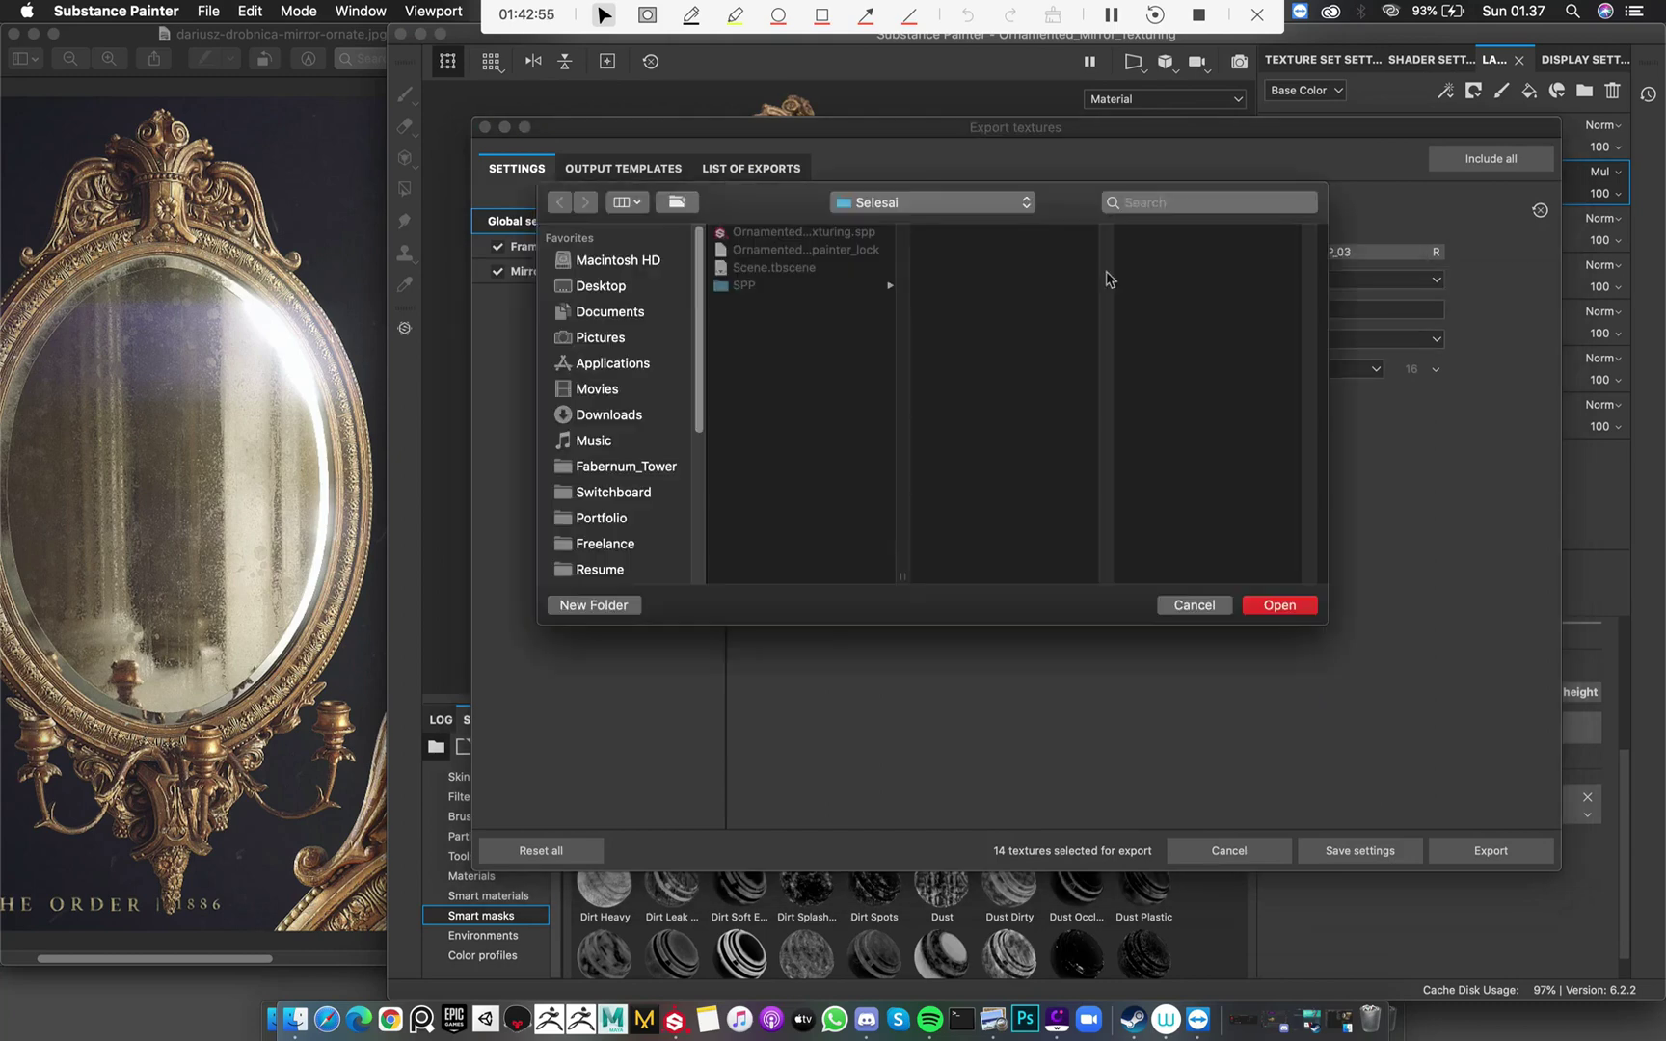
left_click(620, 285)
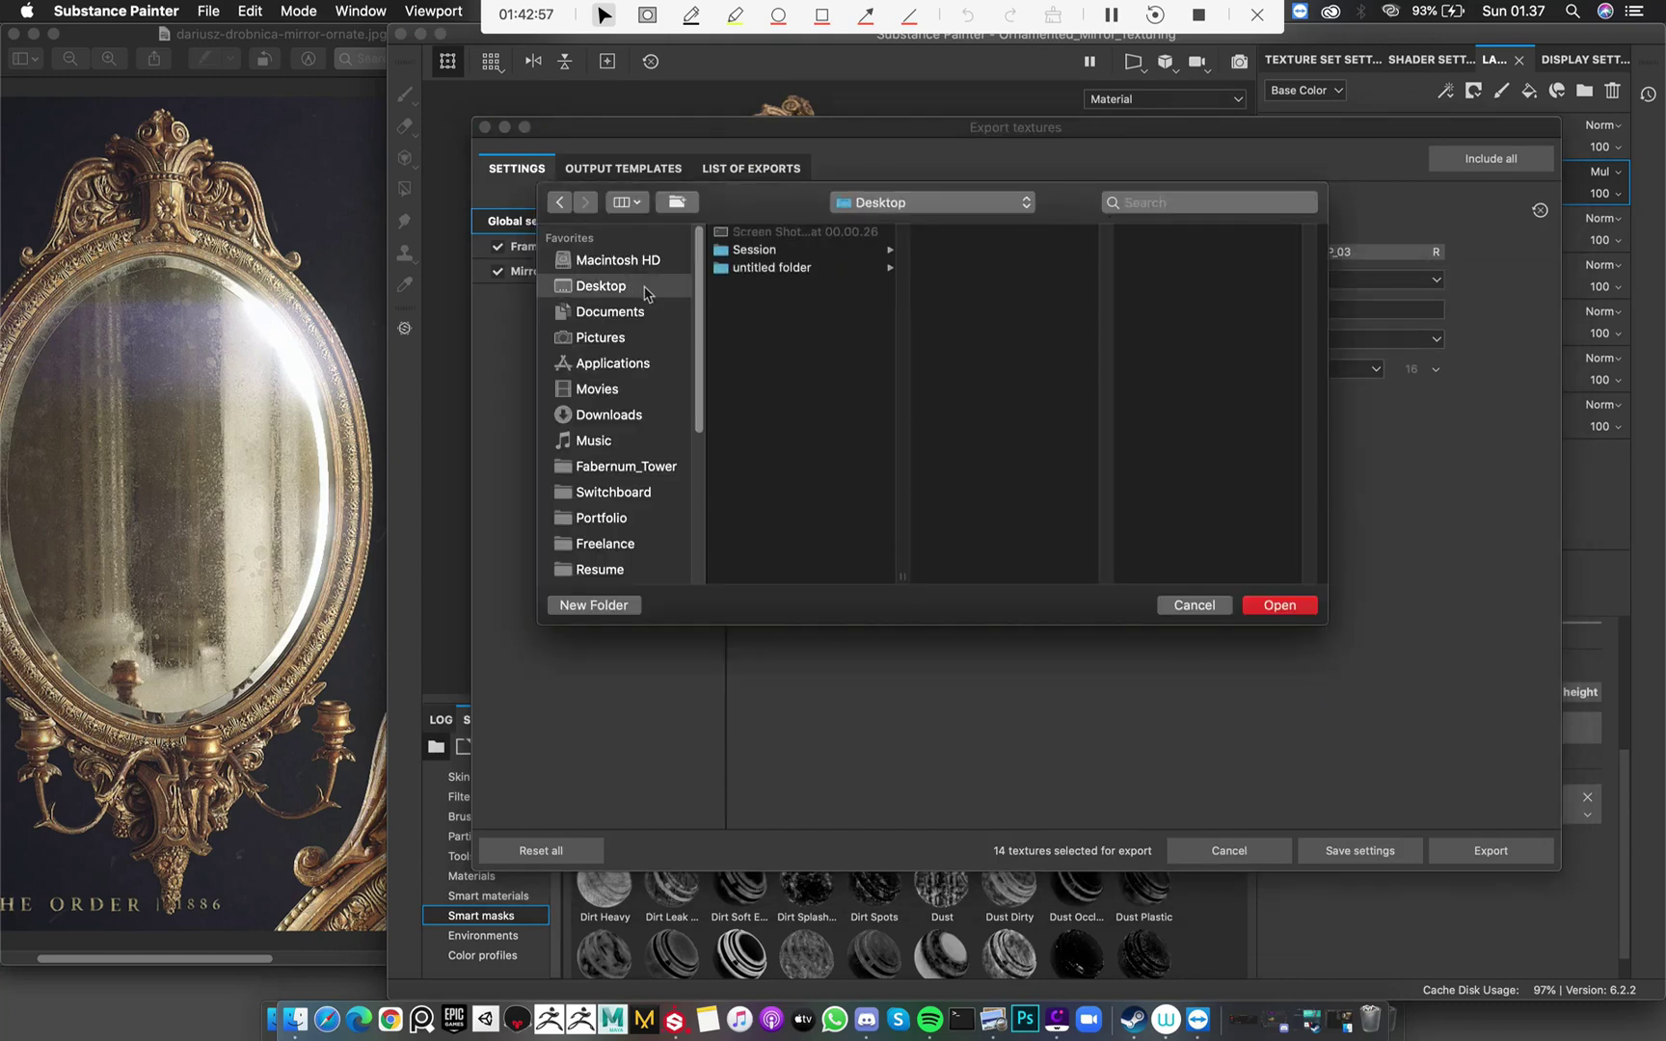
left_click(815, 250)
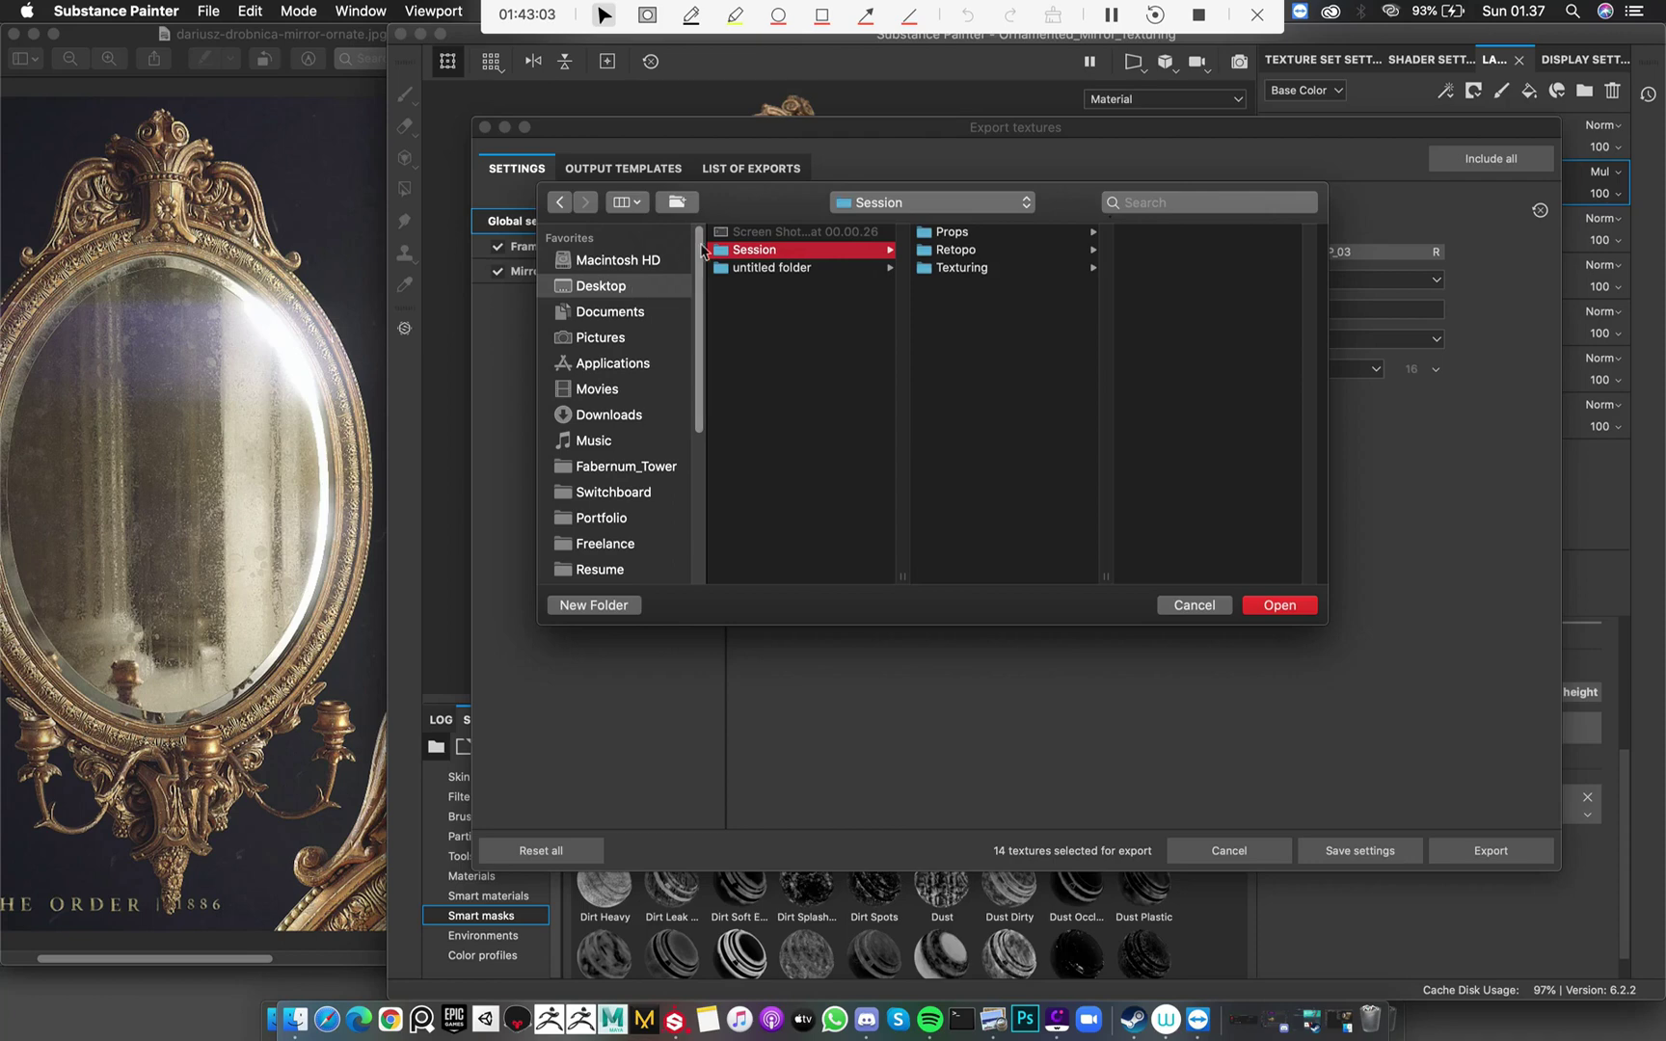
left_click(763, 384)
left_click(613, 605)
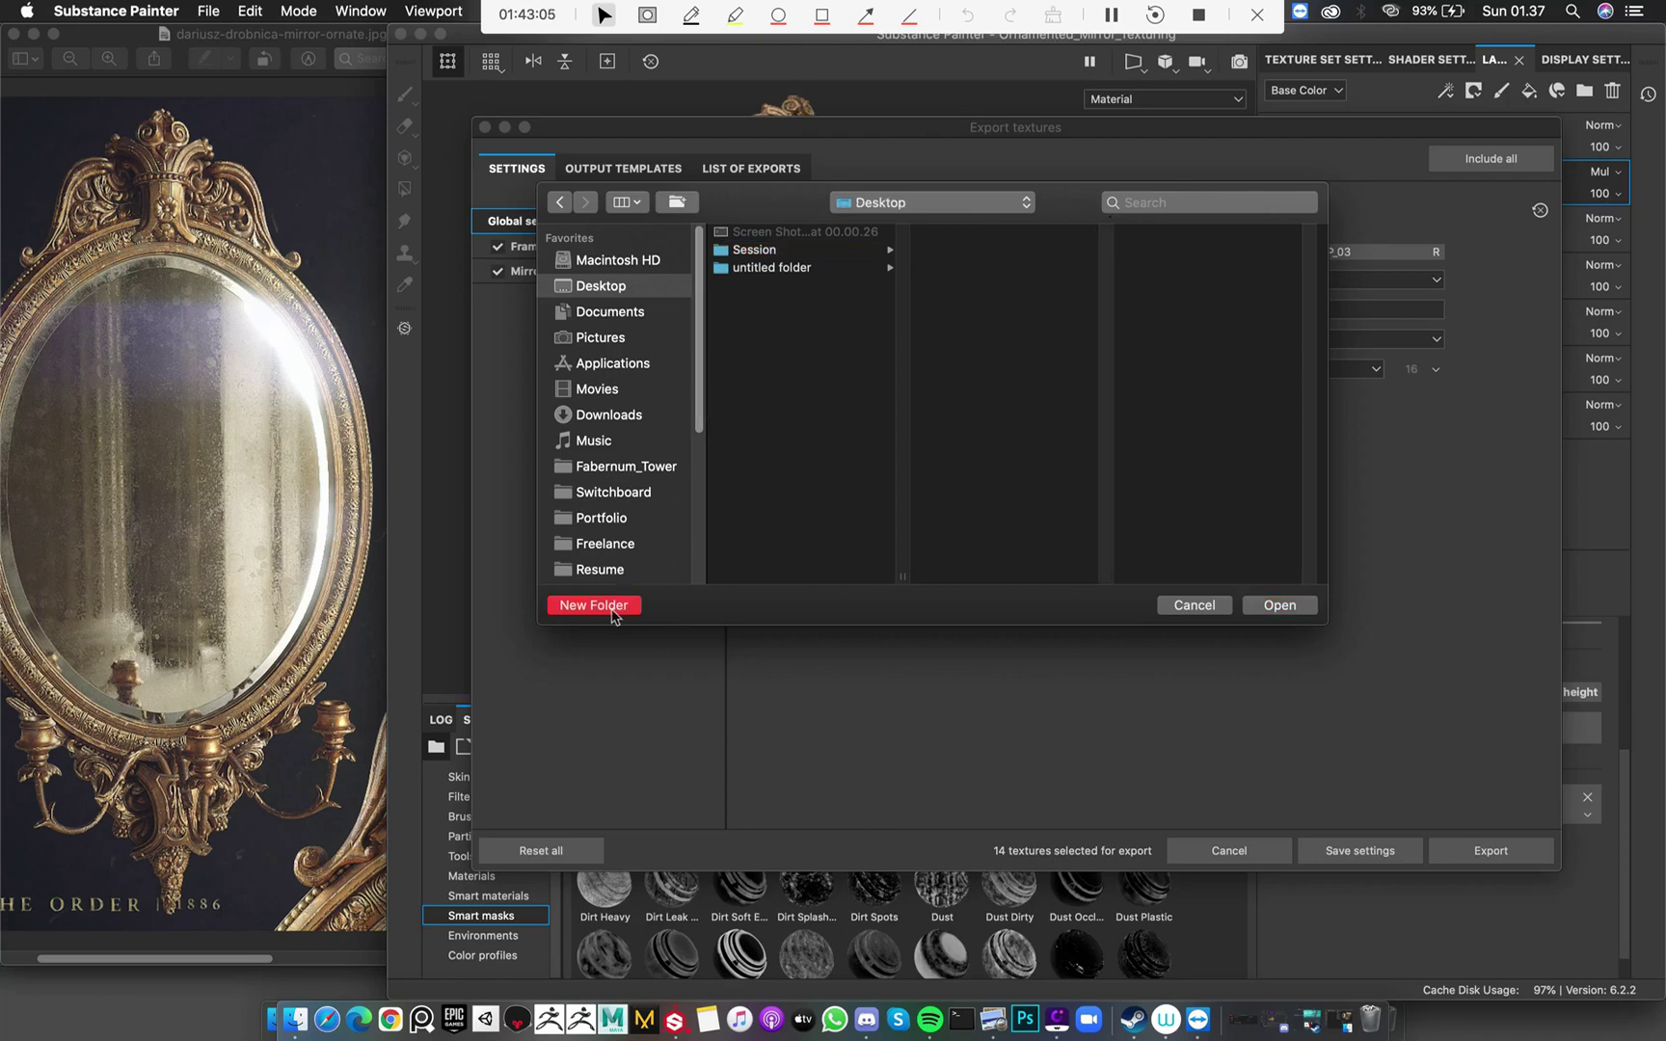
type("Session_Texture")
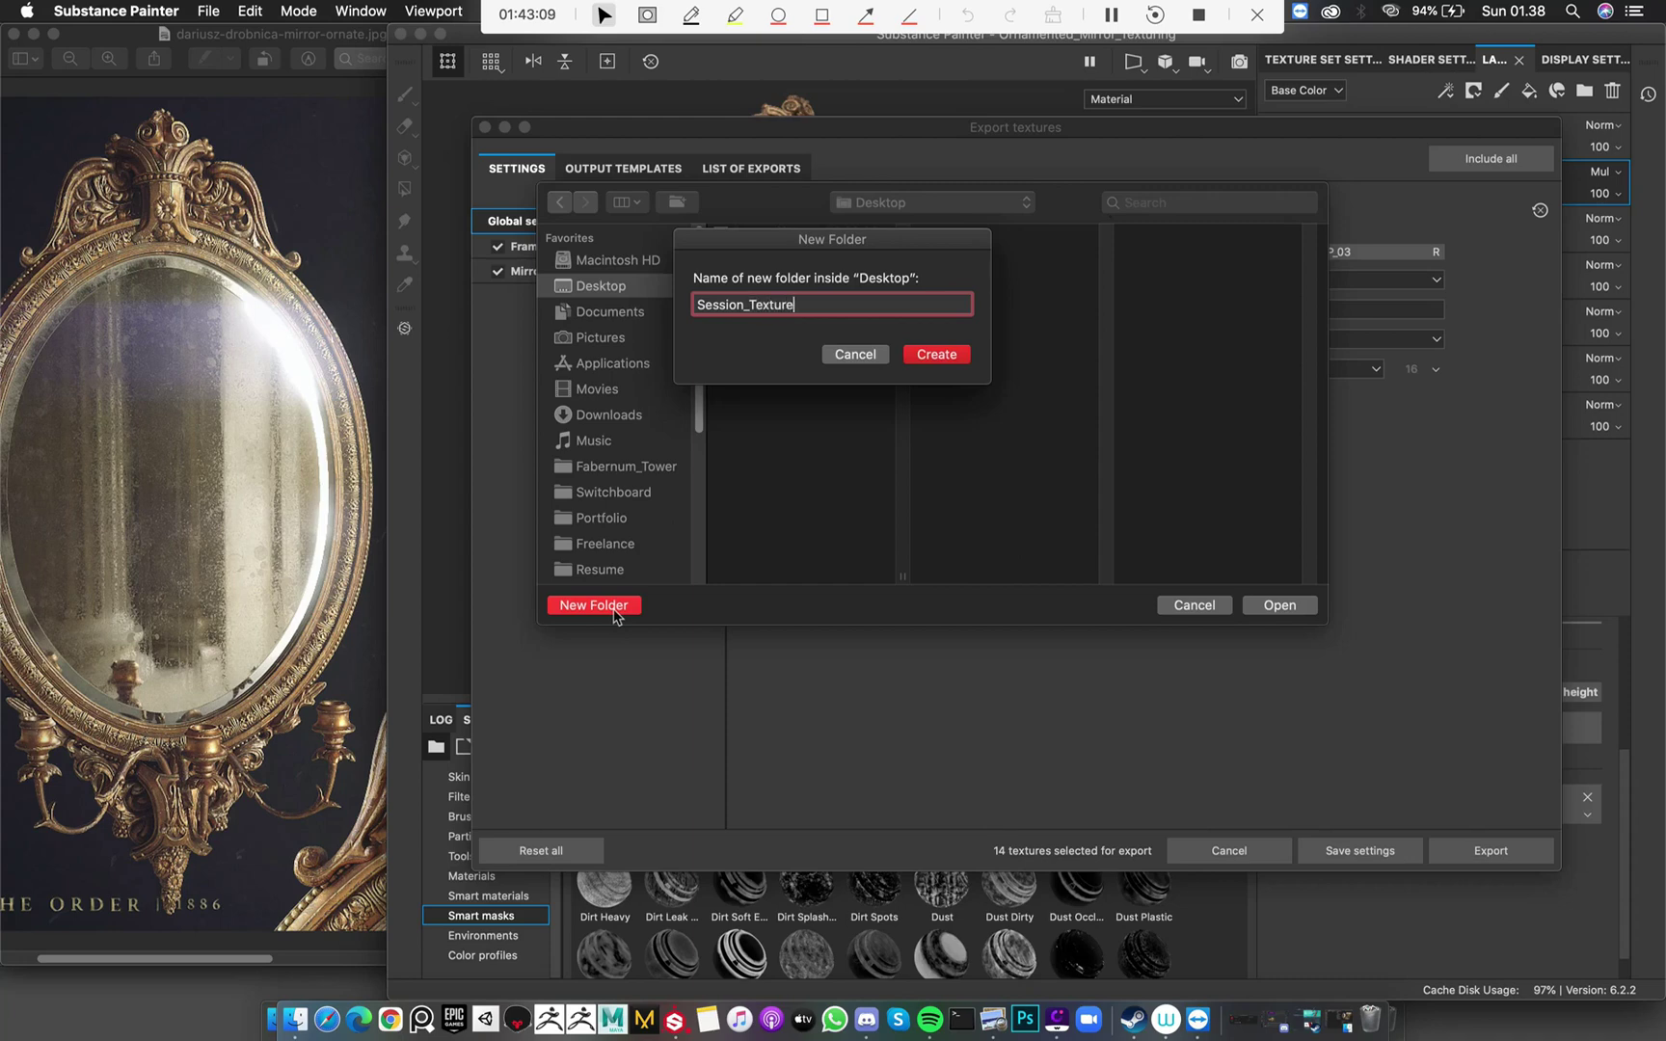
type("_Export")
key("Return")
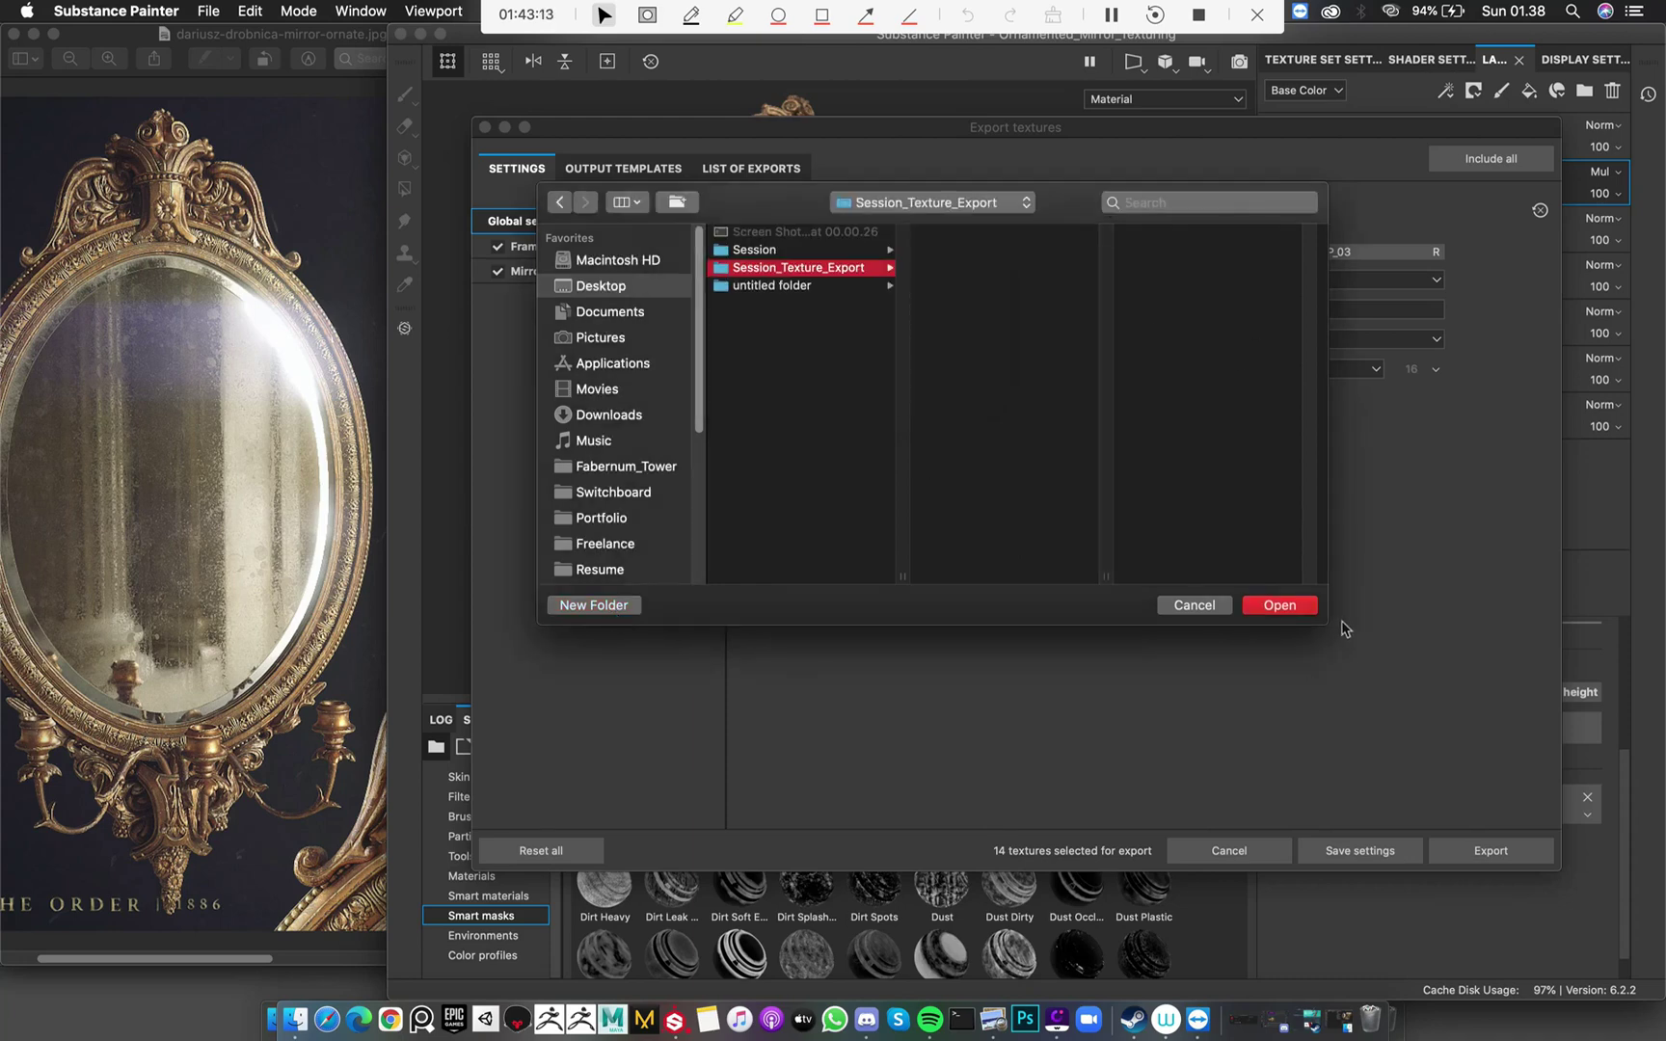
left_click(1313, 612)
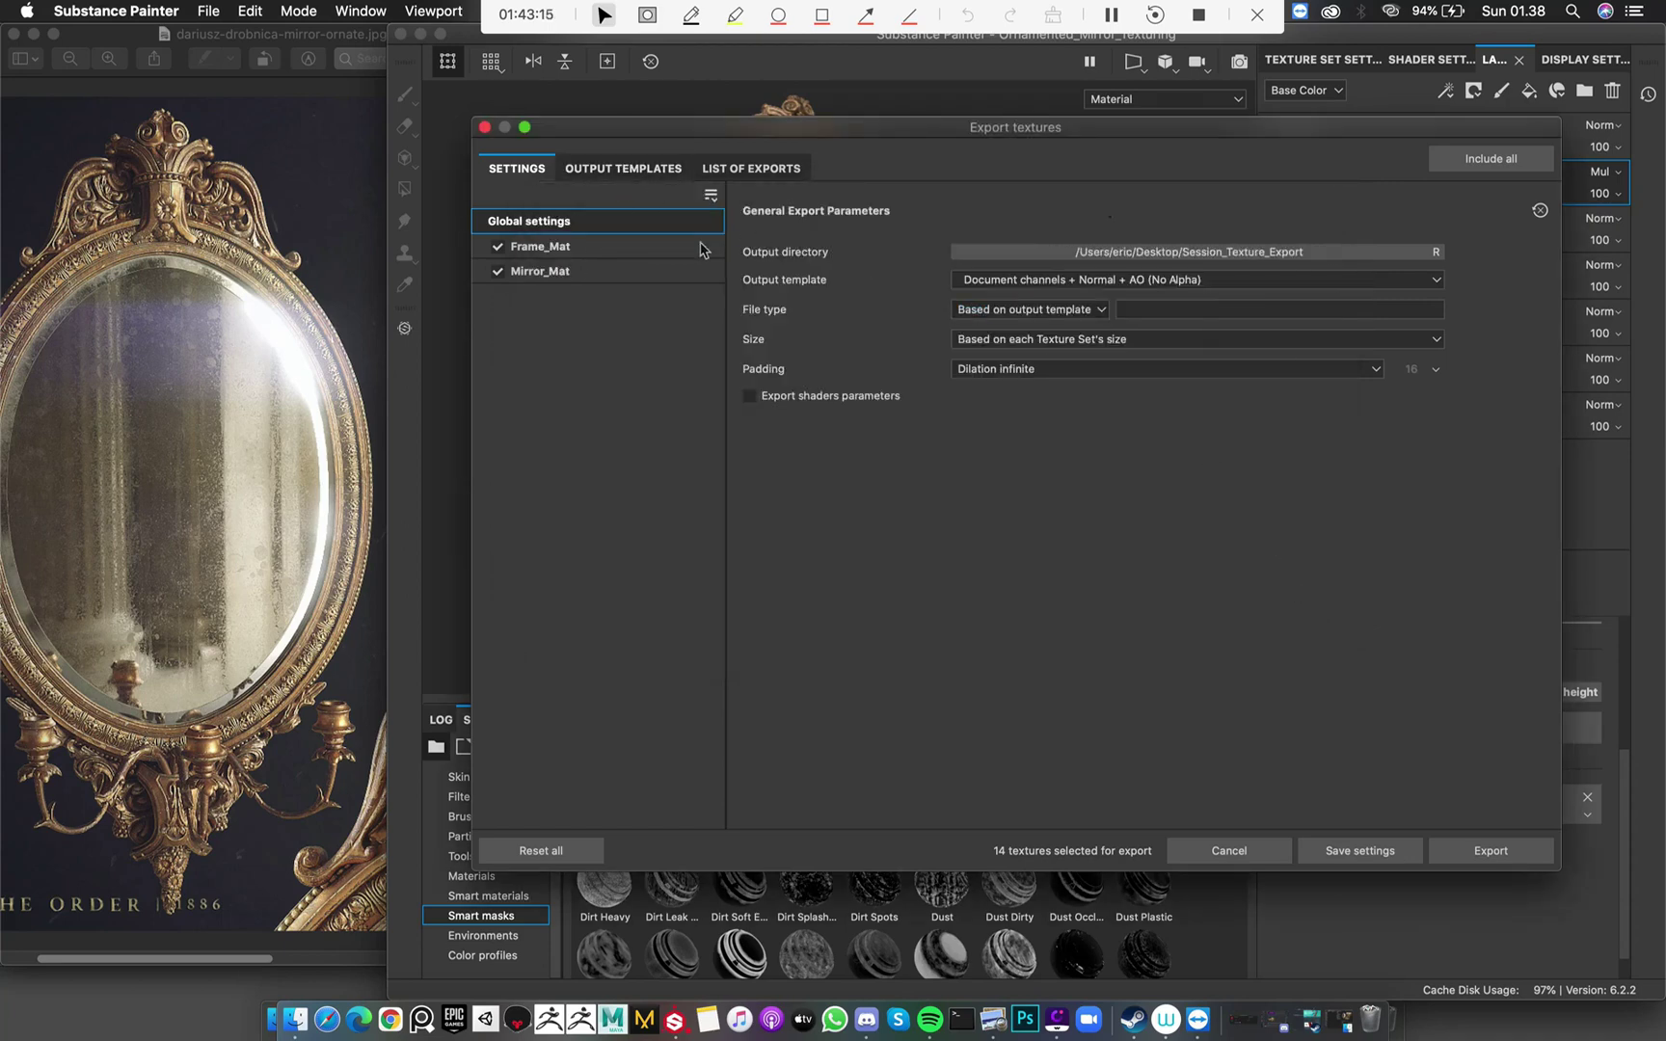
Choose the output template Document channels + Normal + AO (No Alpha) and review the list of textures for Frame_Mat and Mirror_Mat
left_click(1152, 280)
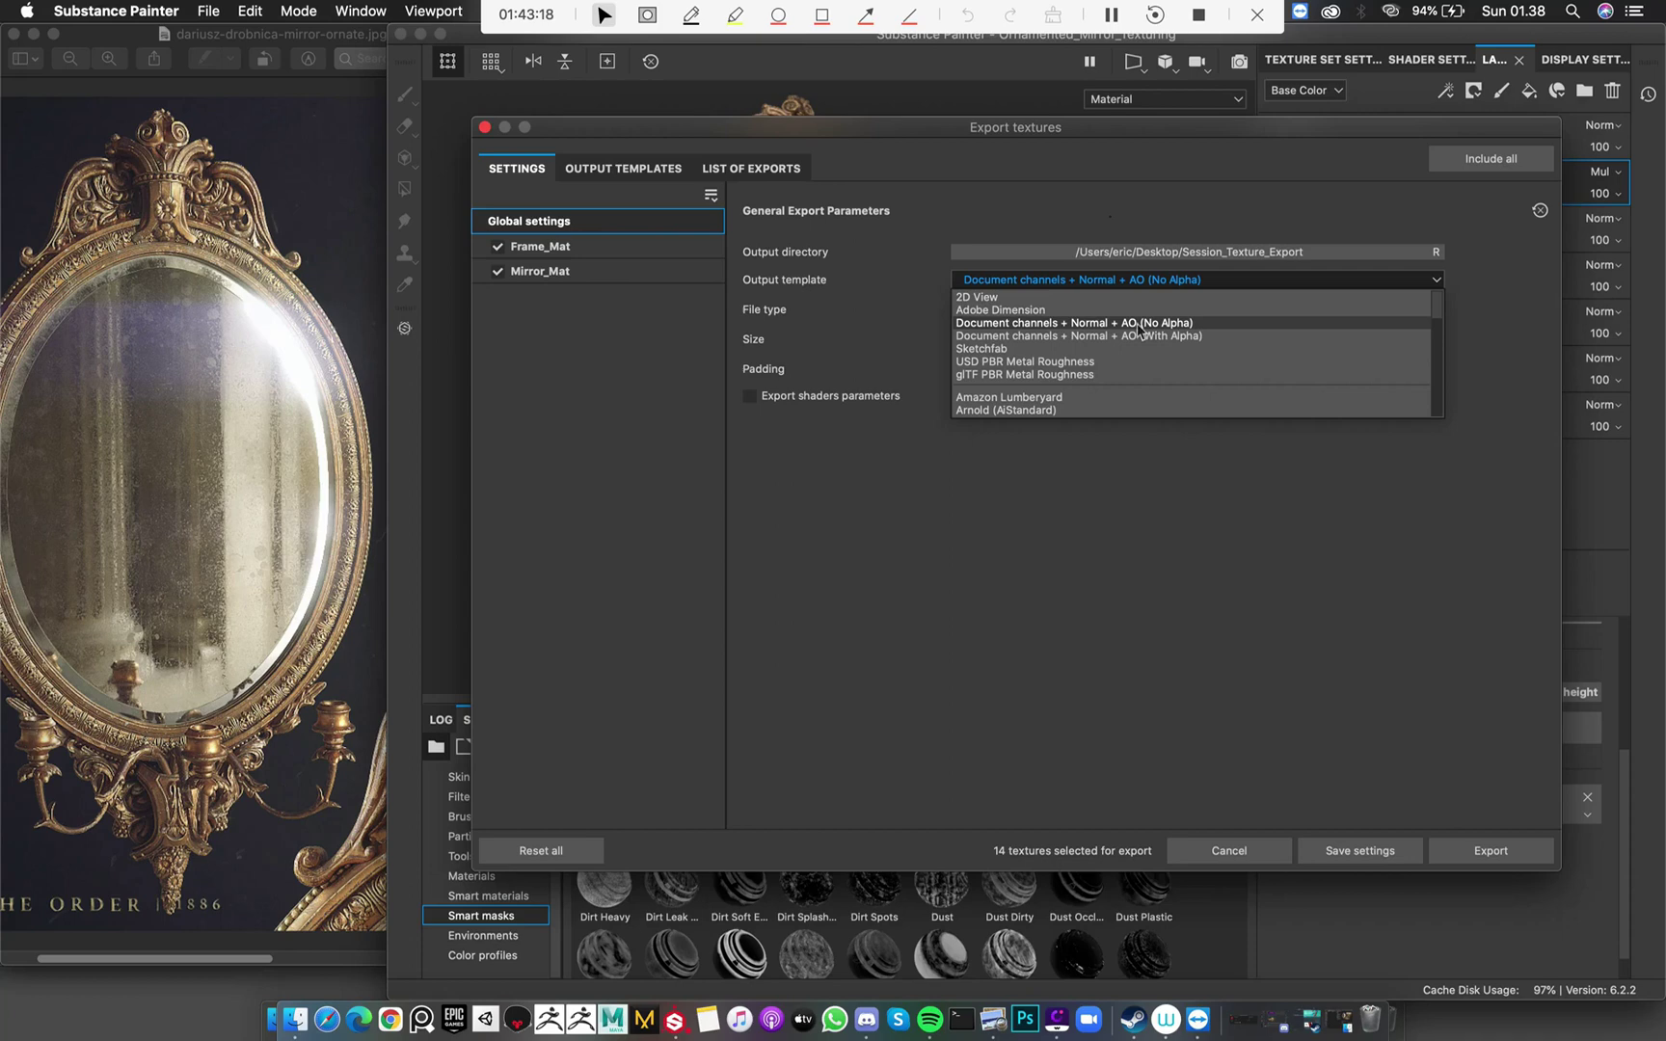
left_click(1091, 323)
left_click(754, 169)
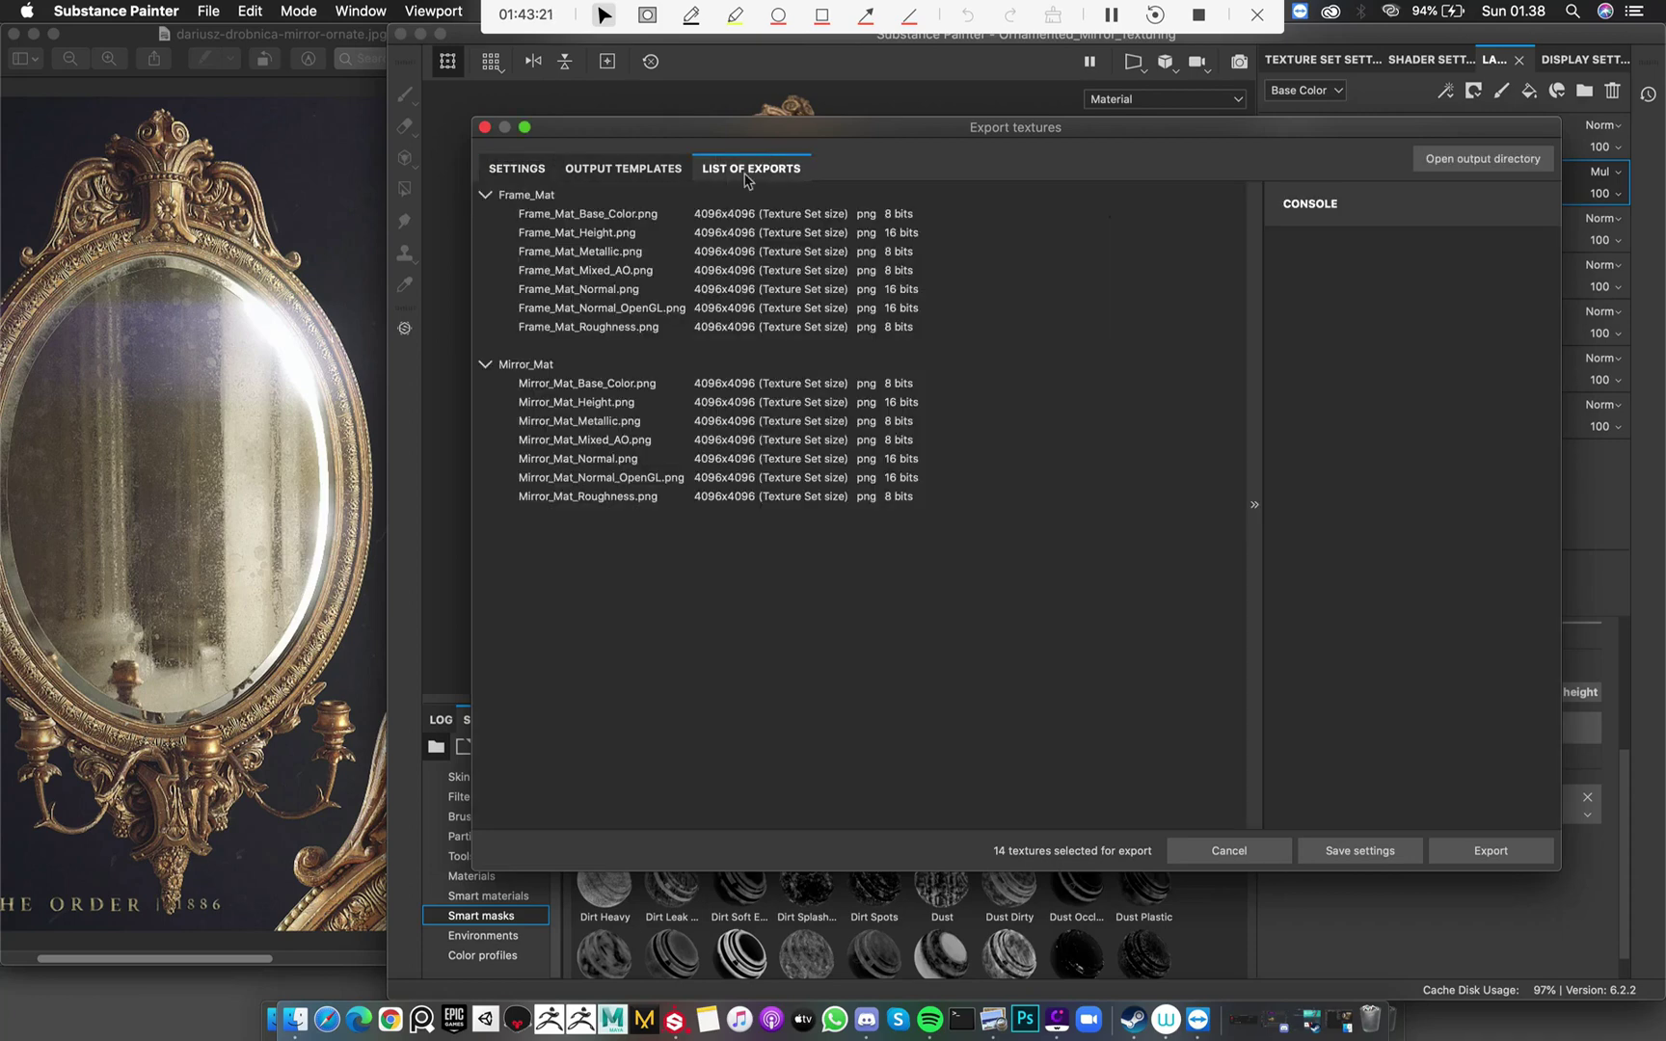
left_click(517, 166)
left_click(764, 168)
Export the Frame_Mat and Mirror_Mat textures with sizes based on each texture set and close the export window
left_click(535, 179)
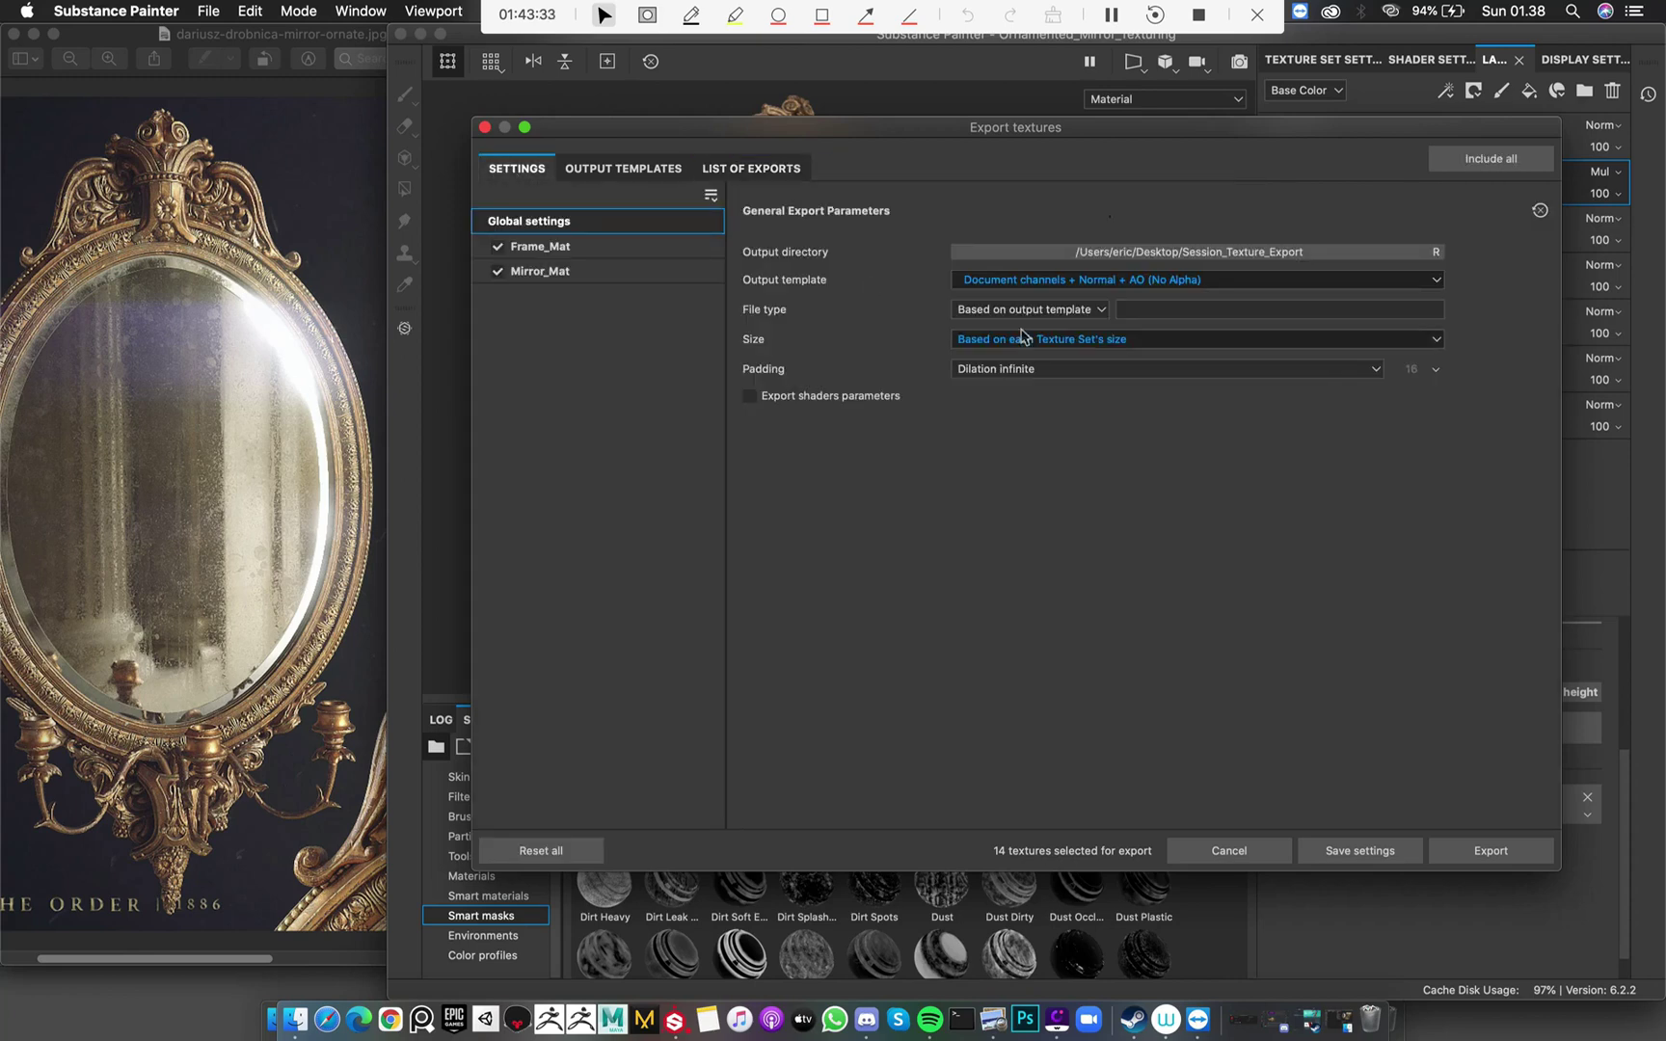
left_click(1475, 851)
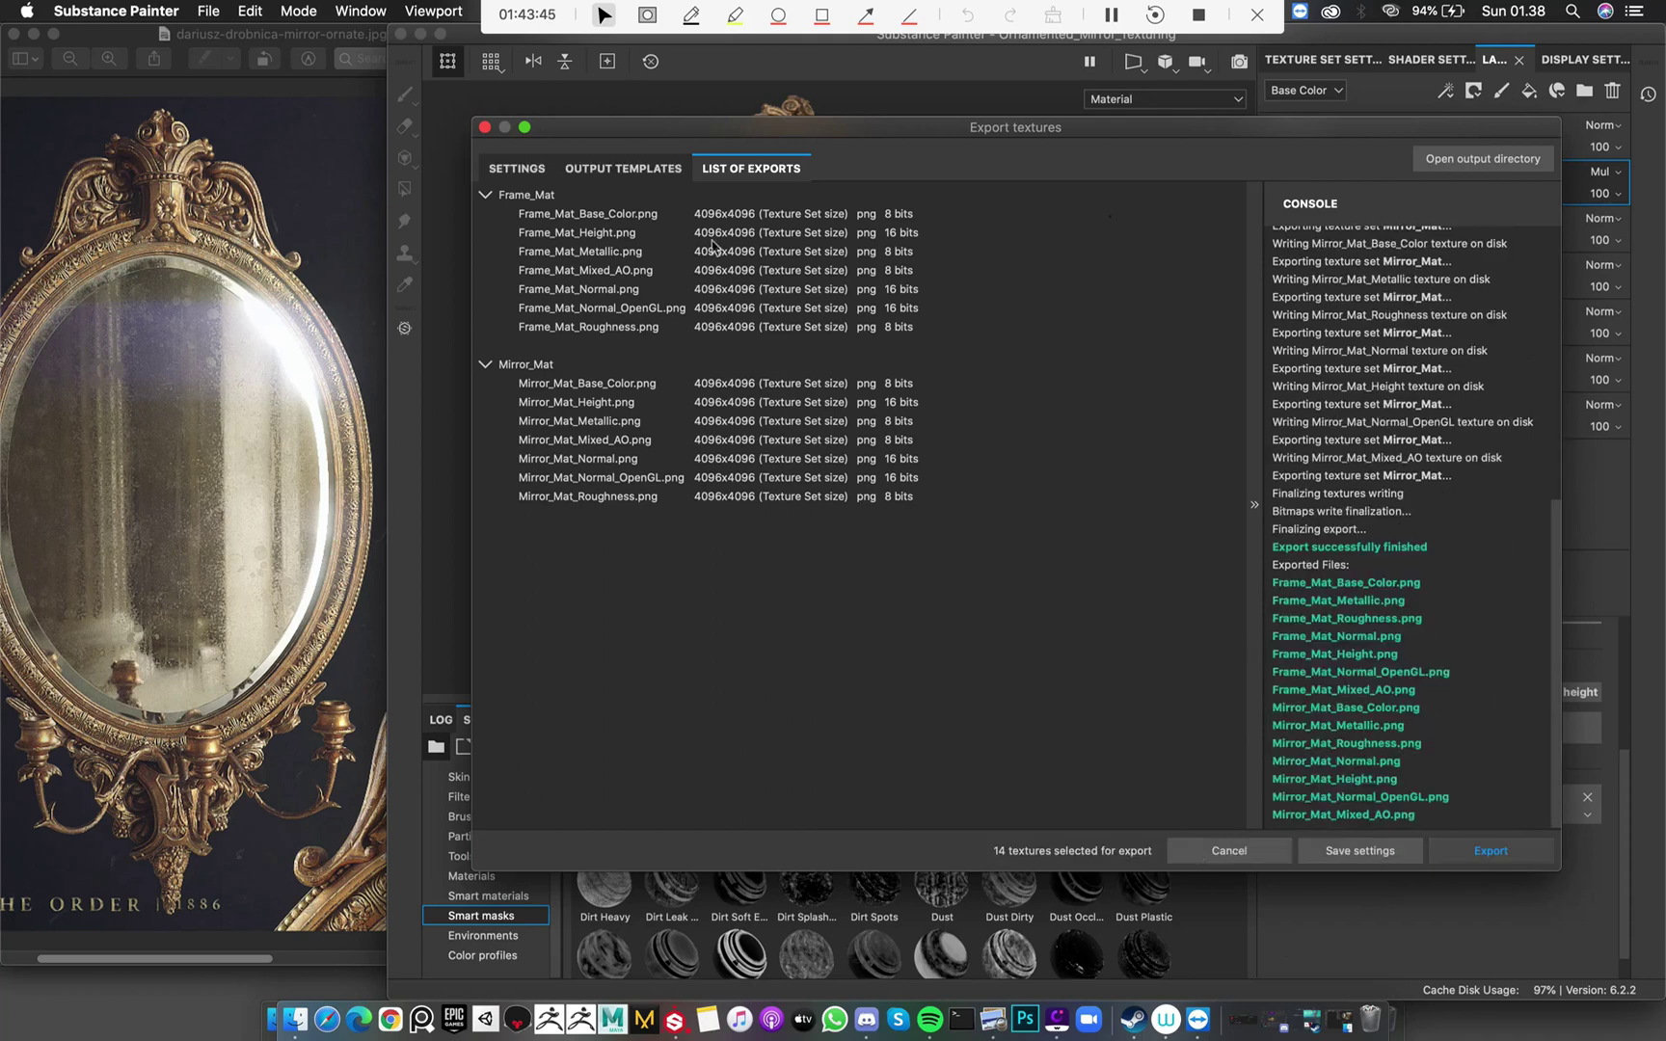
left_click(484, 128)
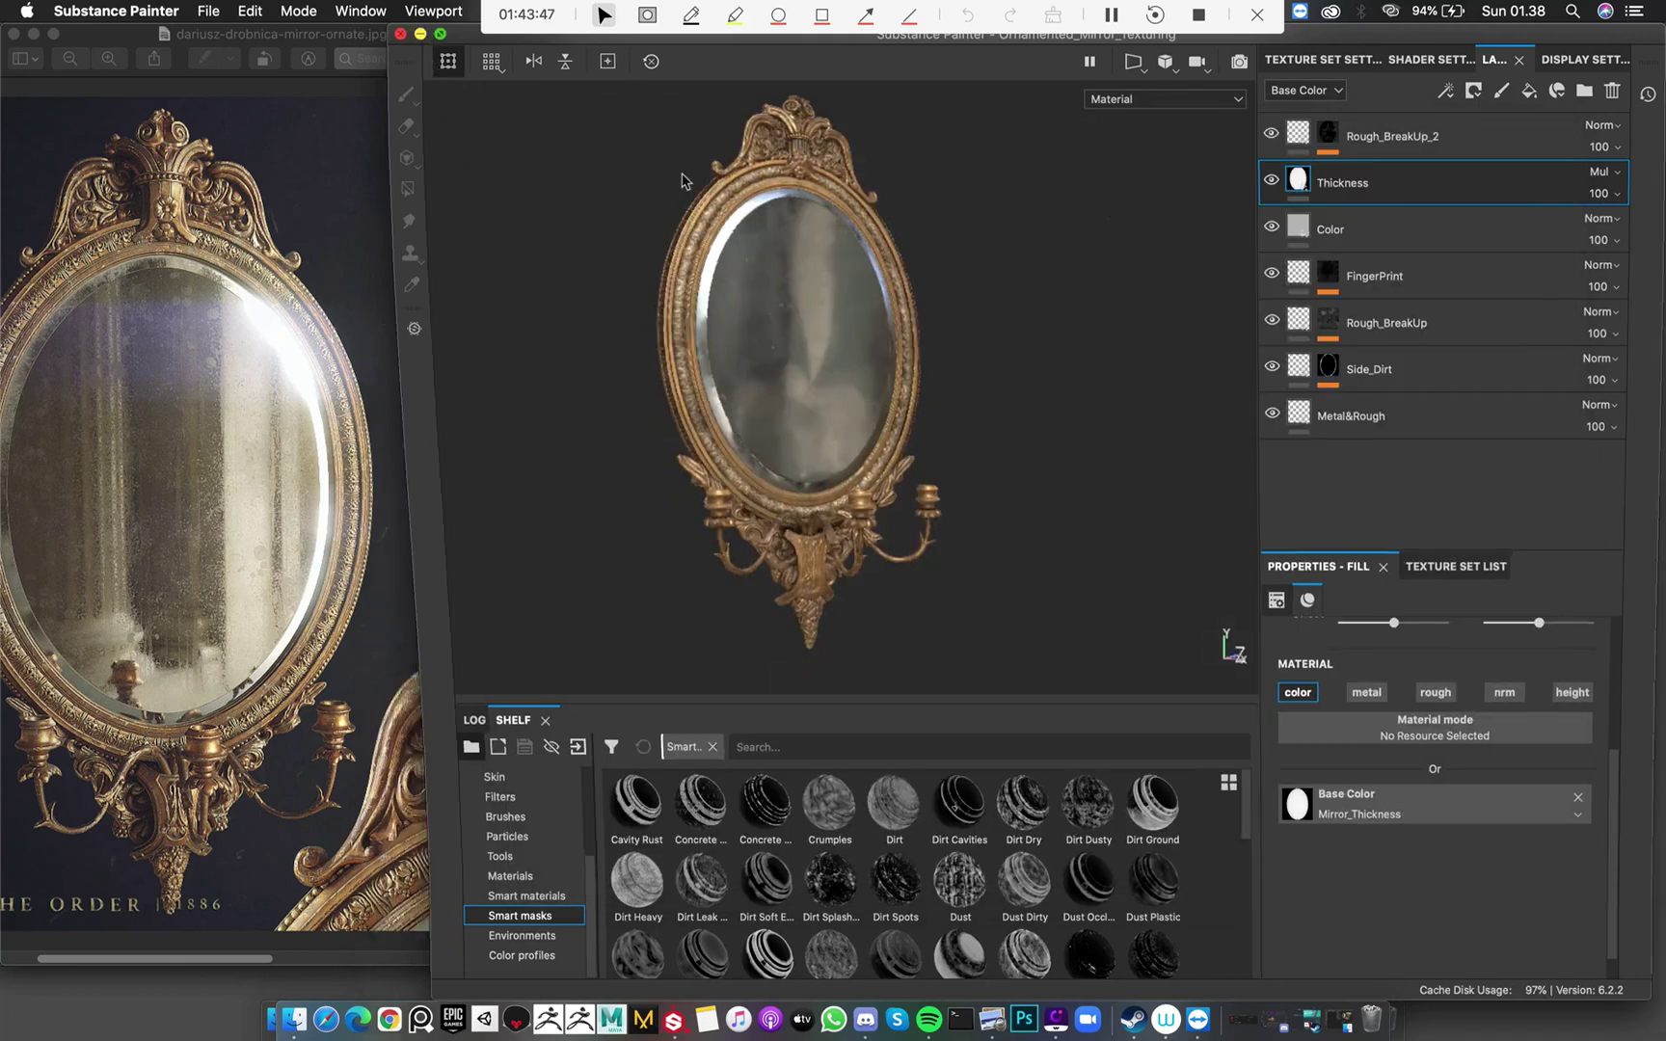
Open the Session_Texture_Export folder in Finder and preview the frame's base color, height and metallic maps, including the metallic file's dimensions
key("super+h")
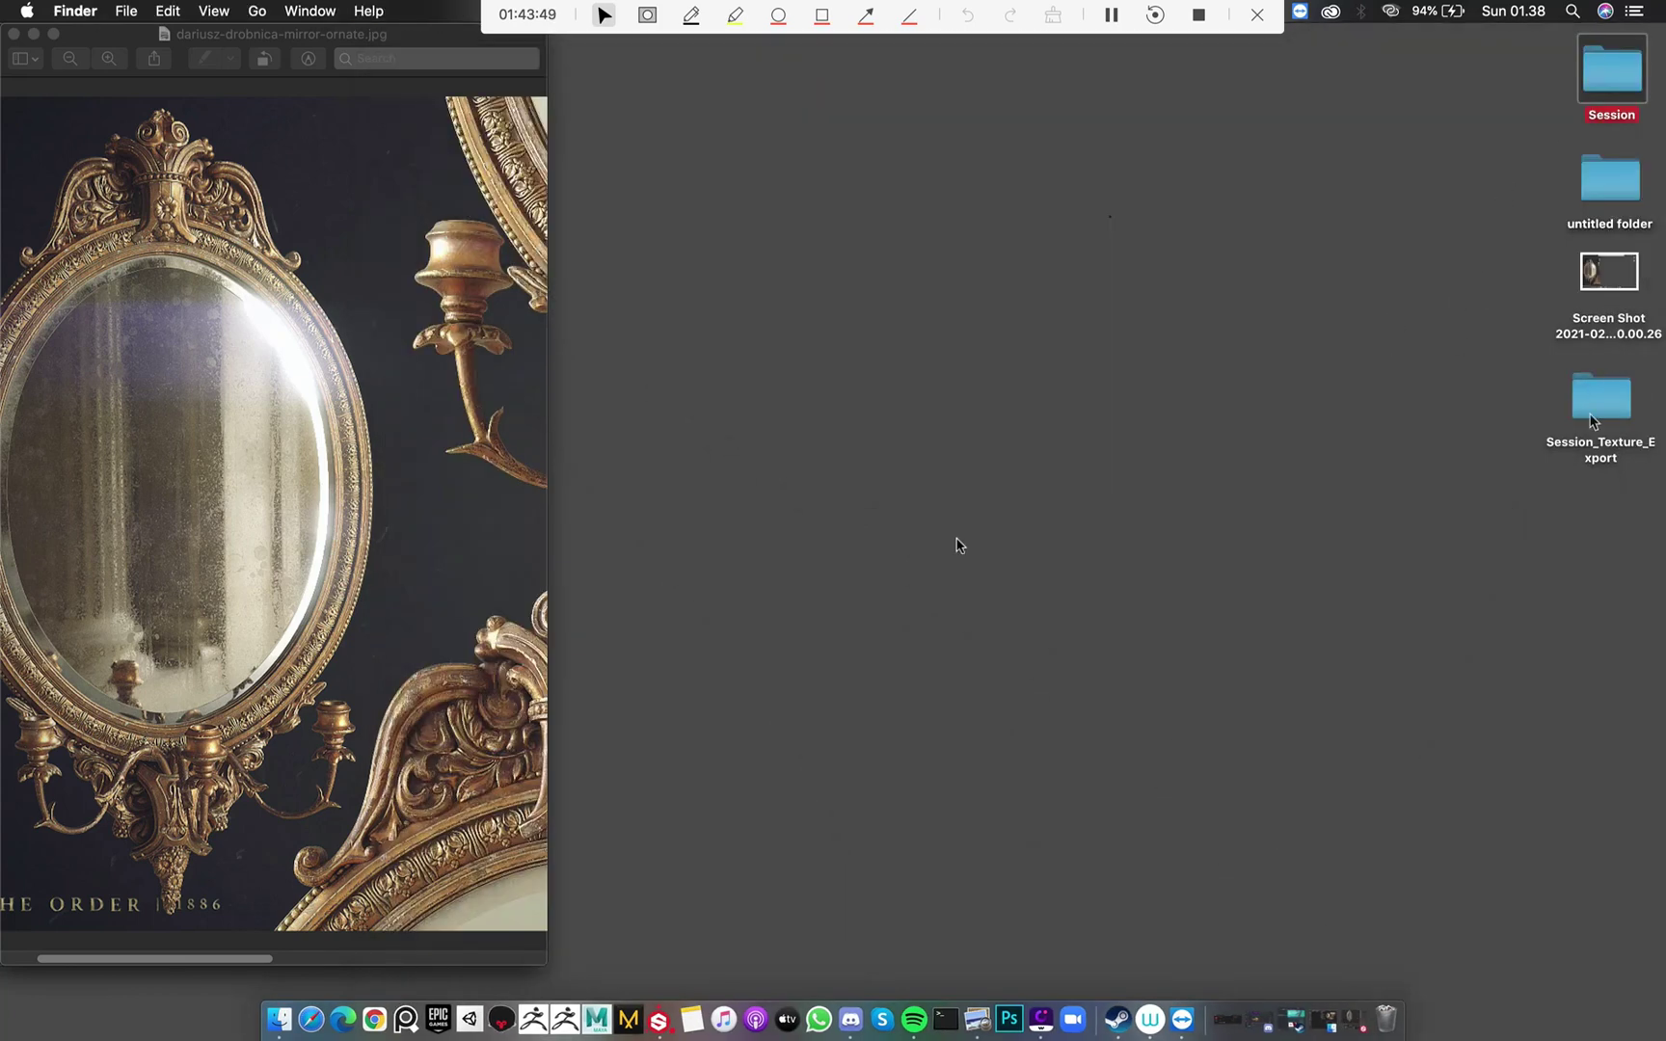
left_click_drag(1592, 421, 1274, 363)
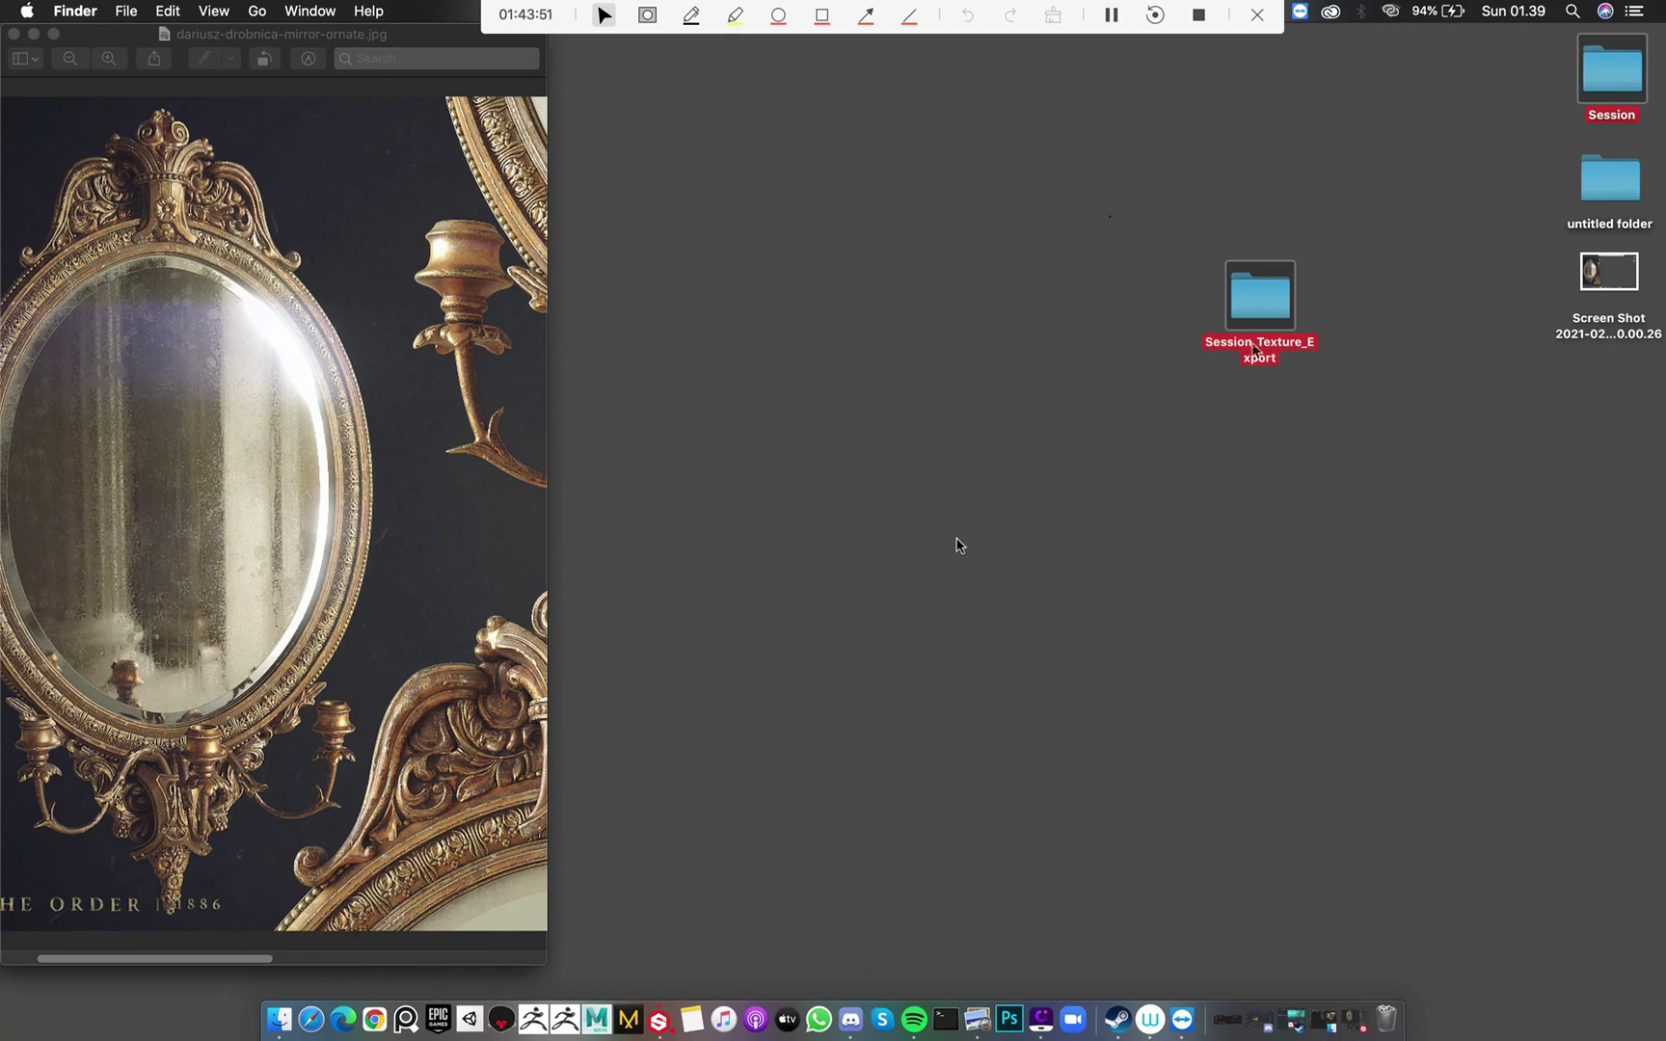
double_click(1261, 282)
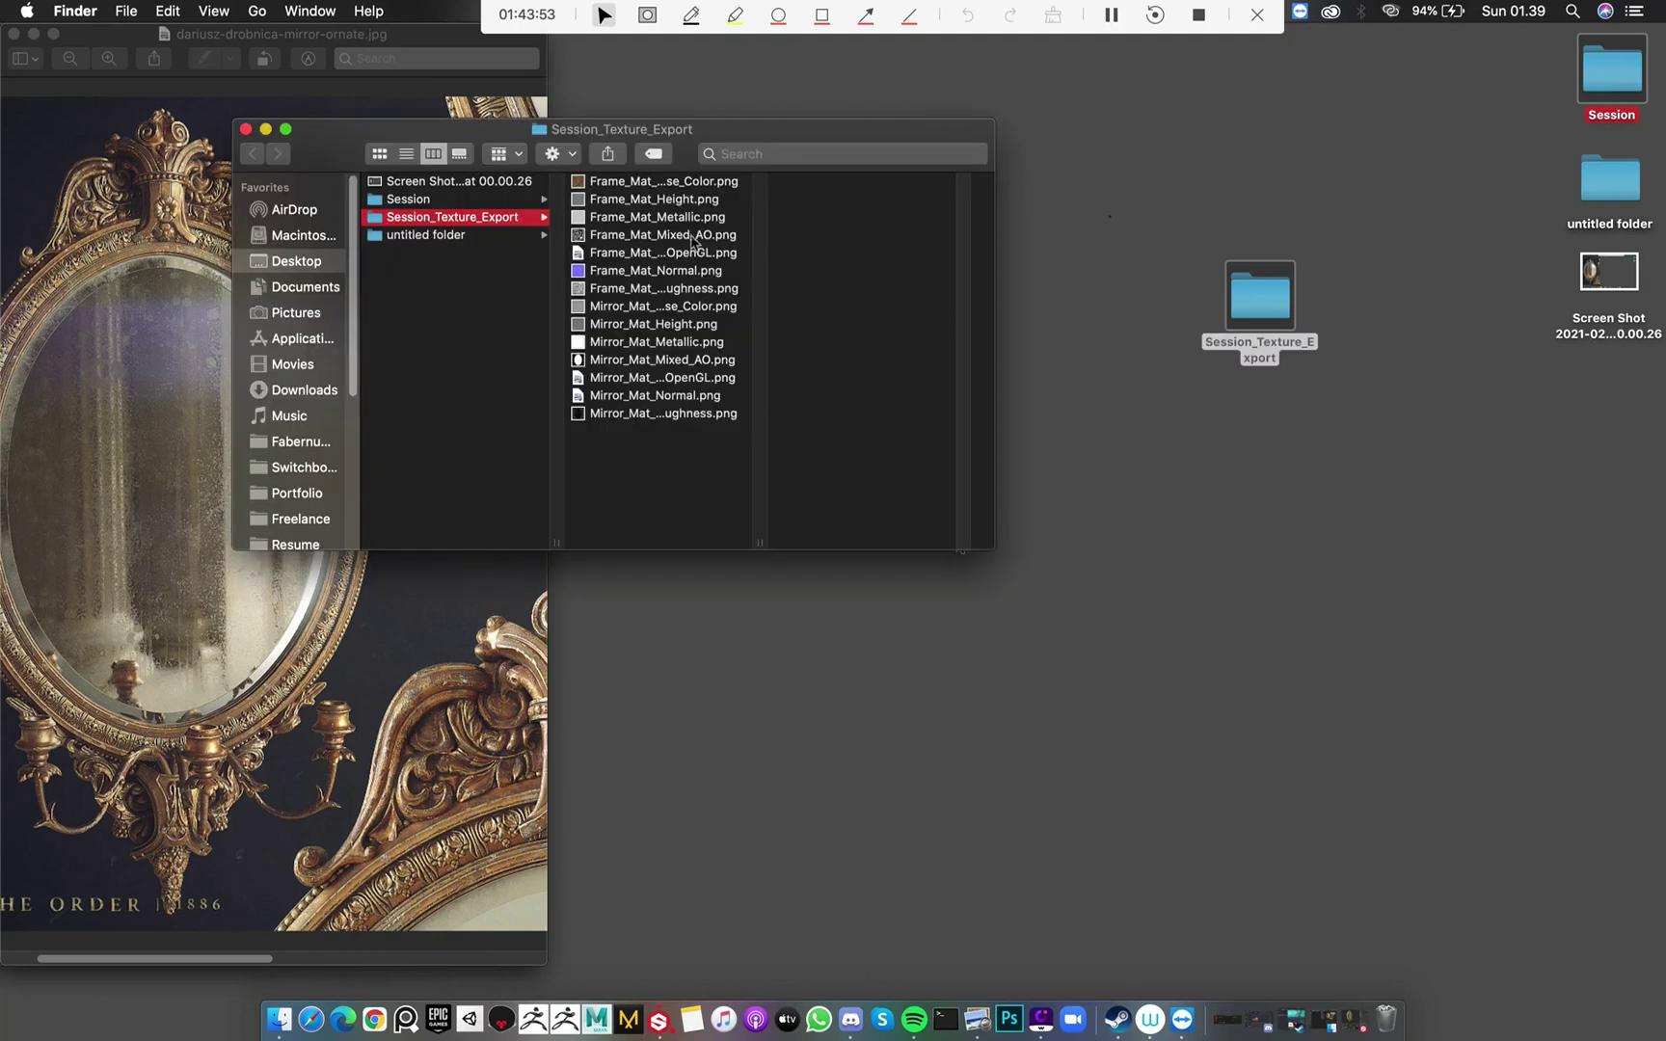
left_click(686, 182)
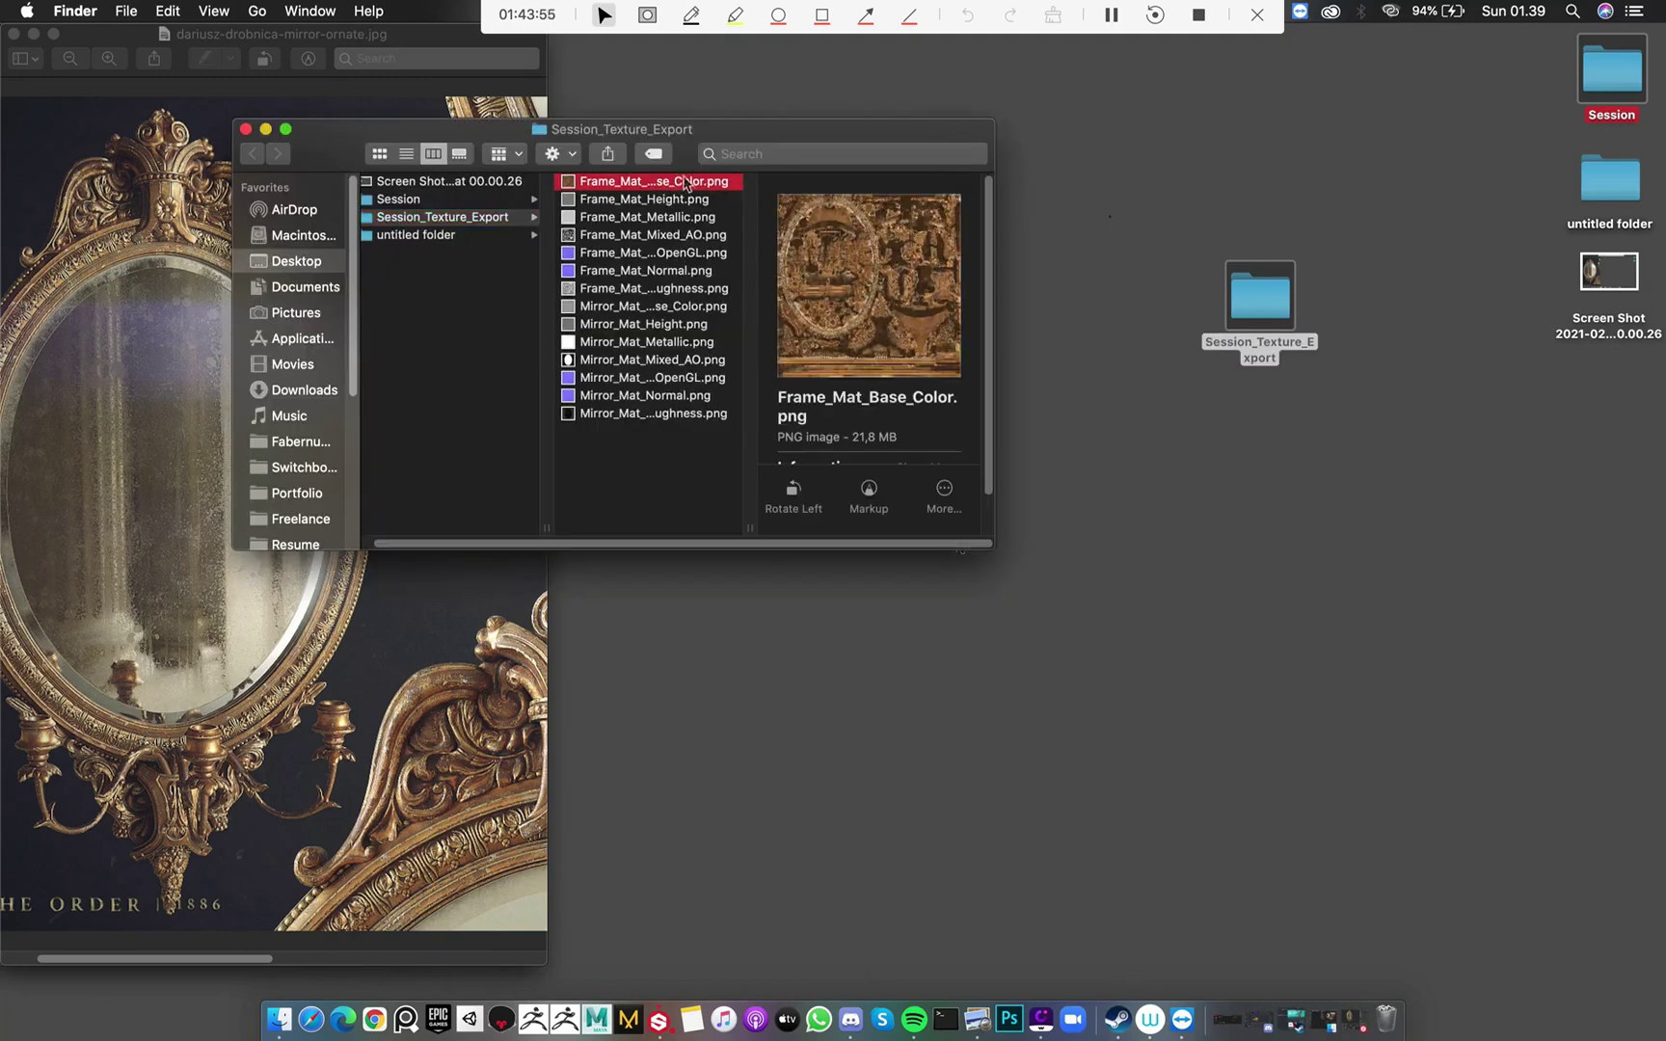
key("Down")
key("Down")
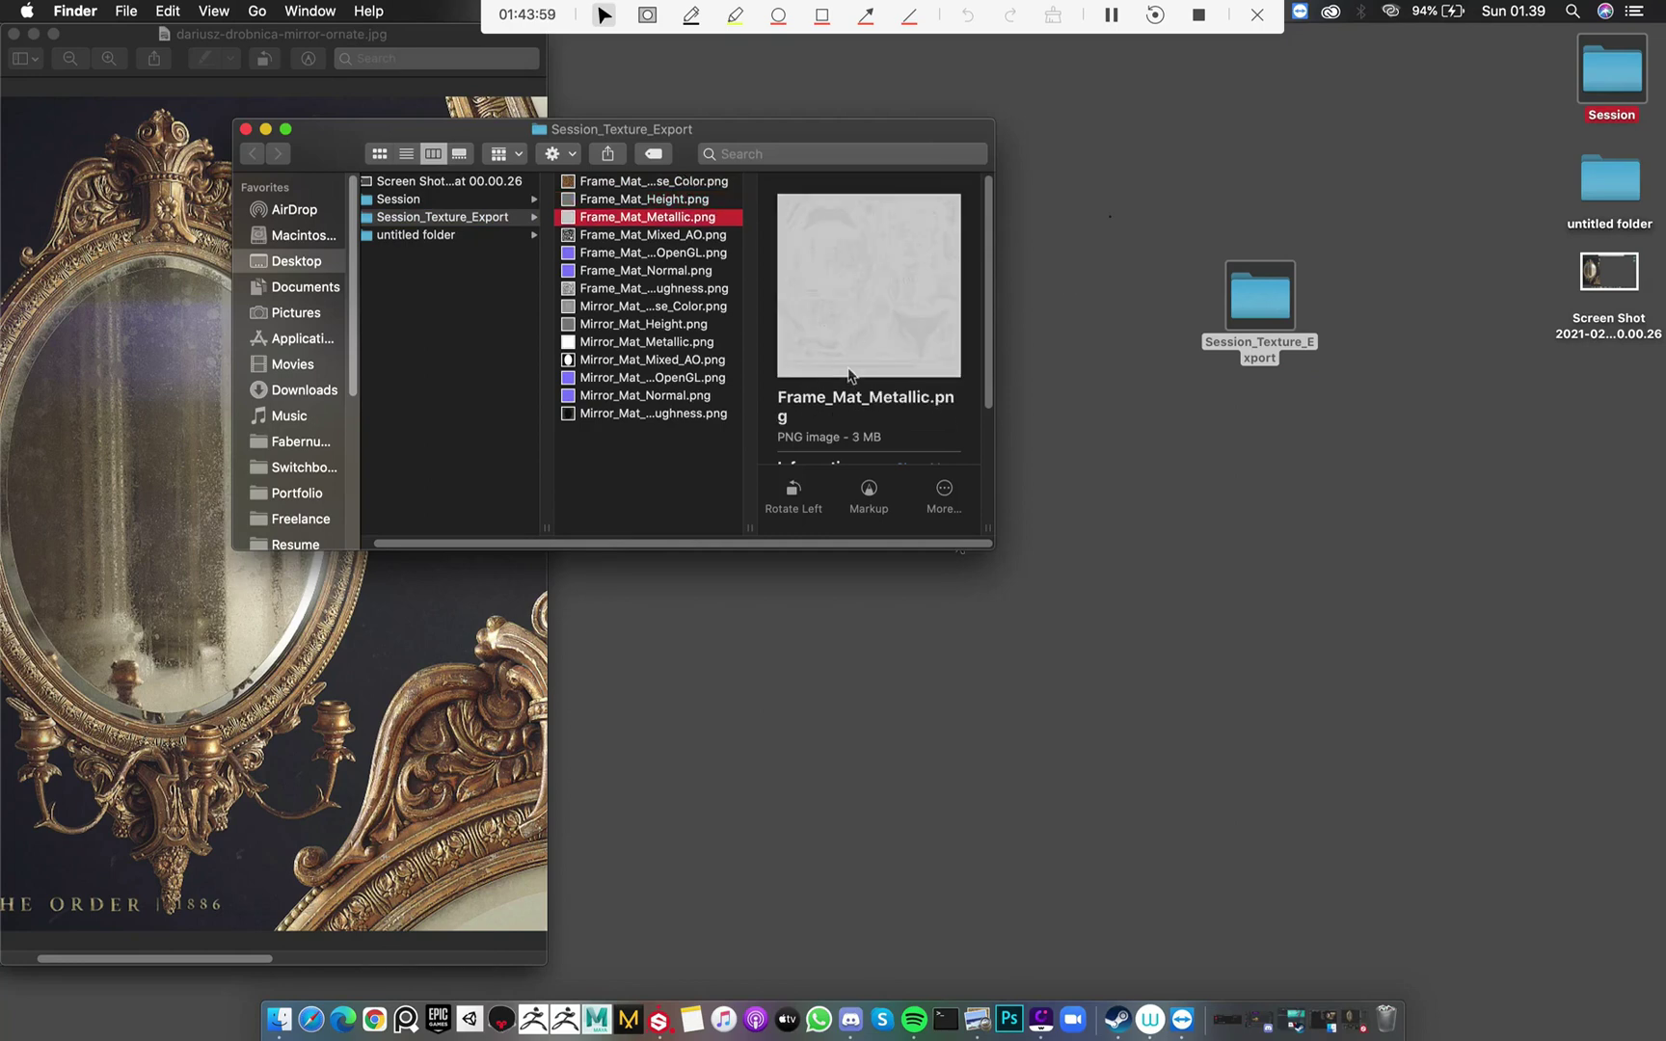
scroll(976, 379, "down", 5)
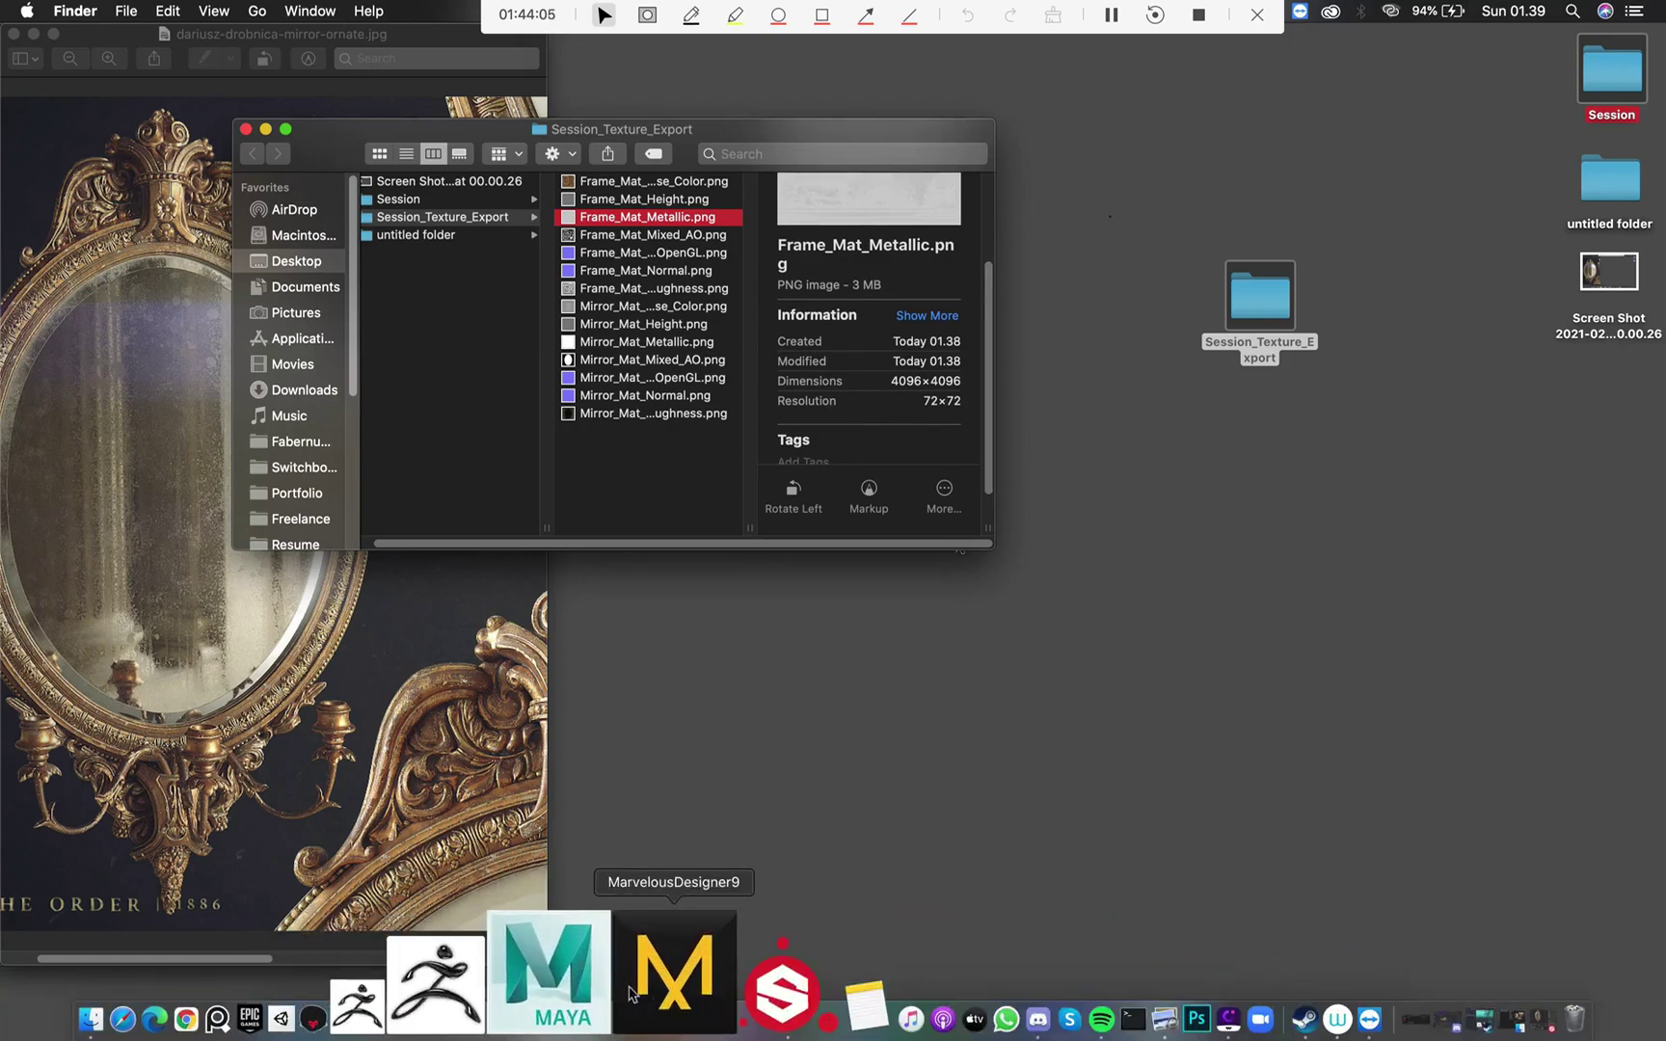
Switch to Substance Painter and check the size options of the Mirror_Mat texture set, keeping 4096
left_click(657, 996)
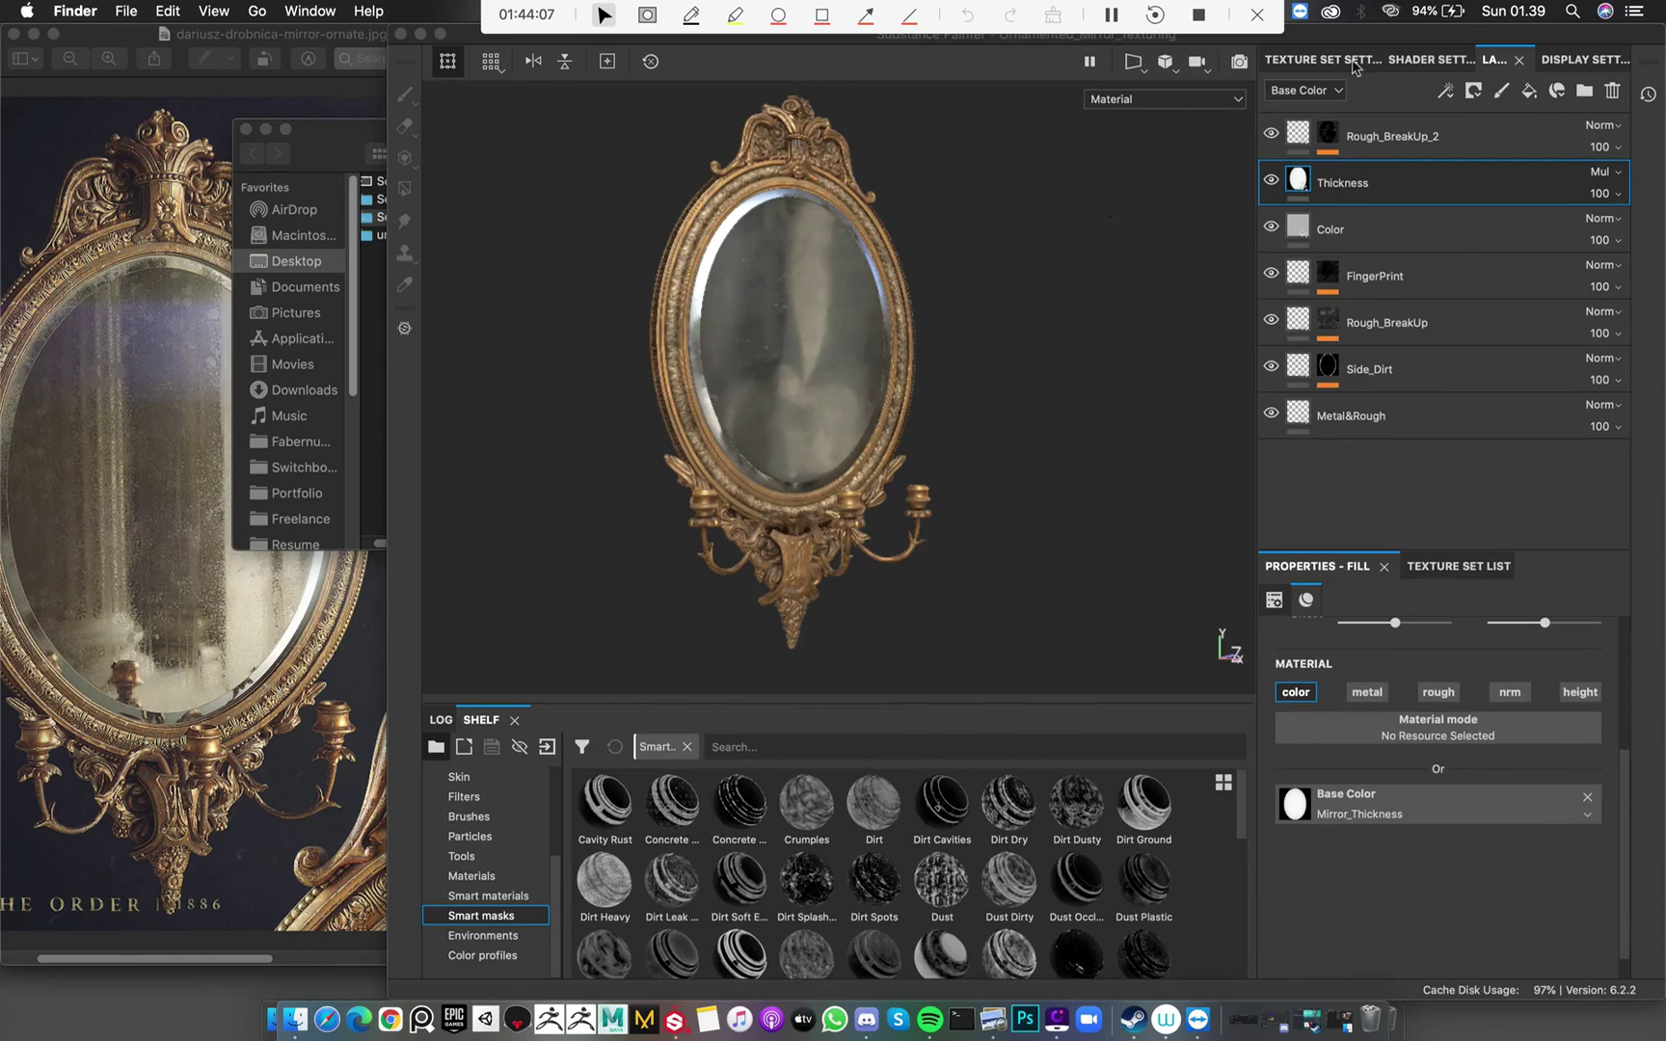
scroll(1436, 131, "up", 10)
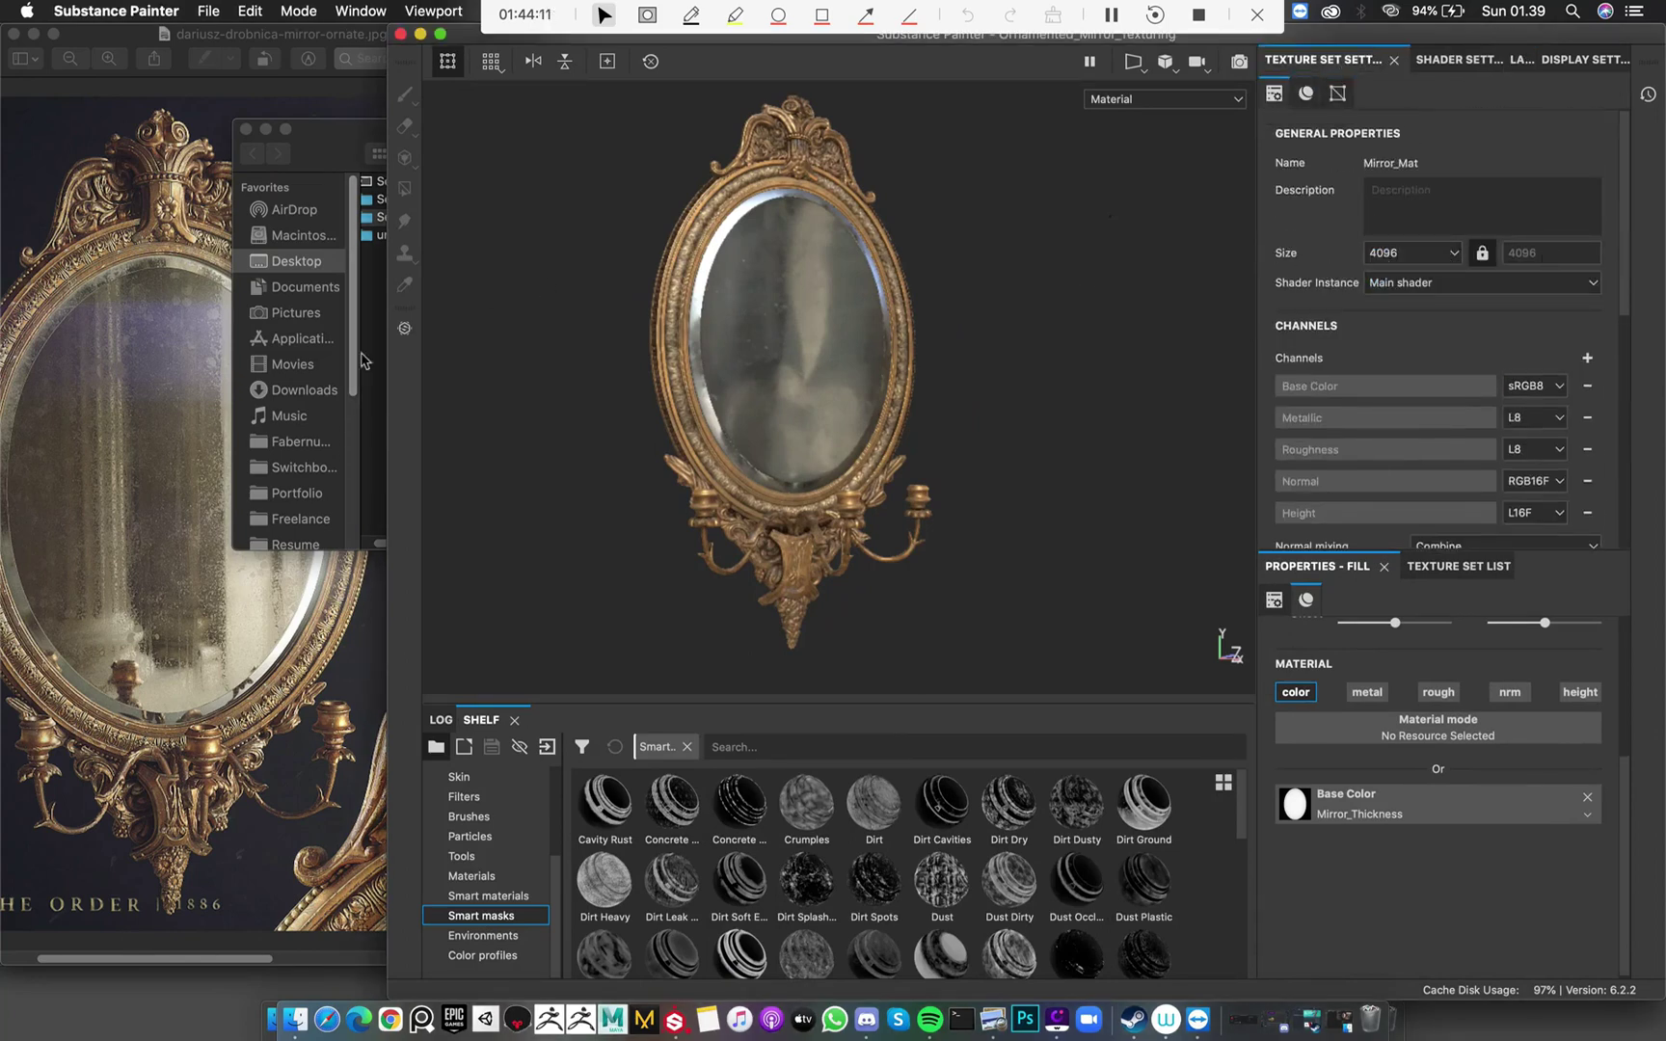
left_click(1410, 253)
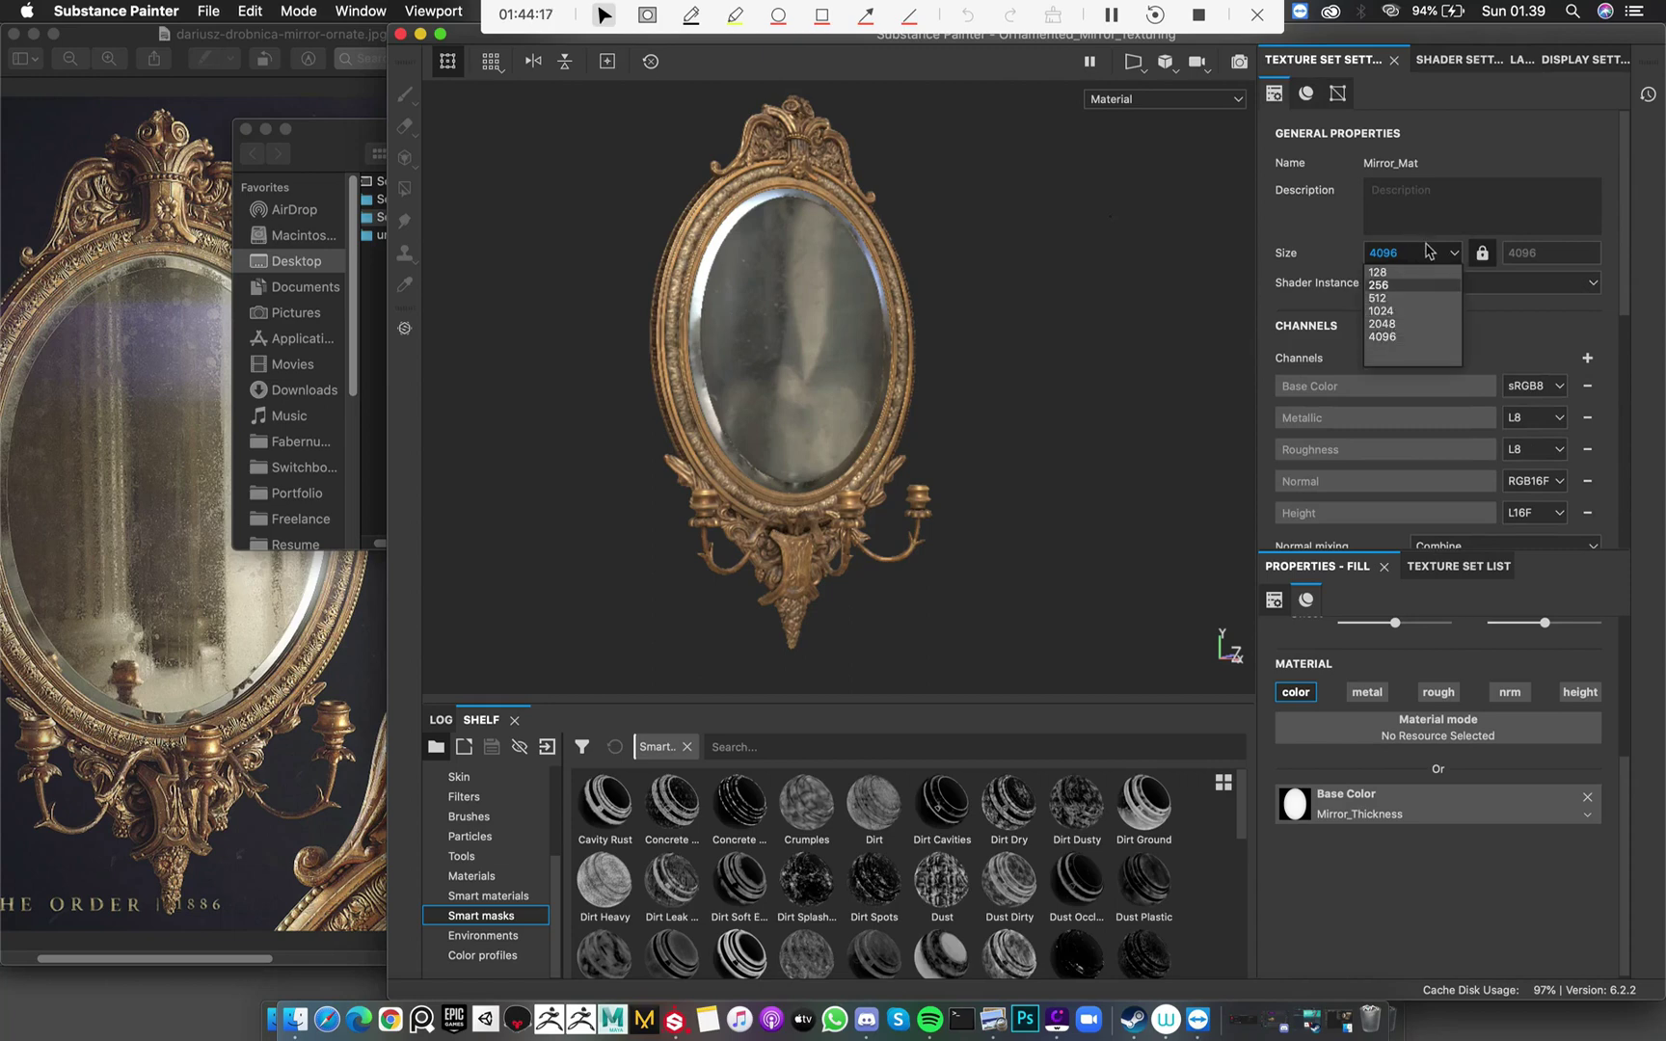
left_click(1395, 338)
Review the size options in the texture export settings, keeping the size based on each texture set, and close the export window
key("super+shift+e")
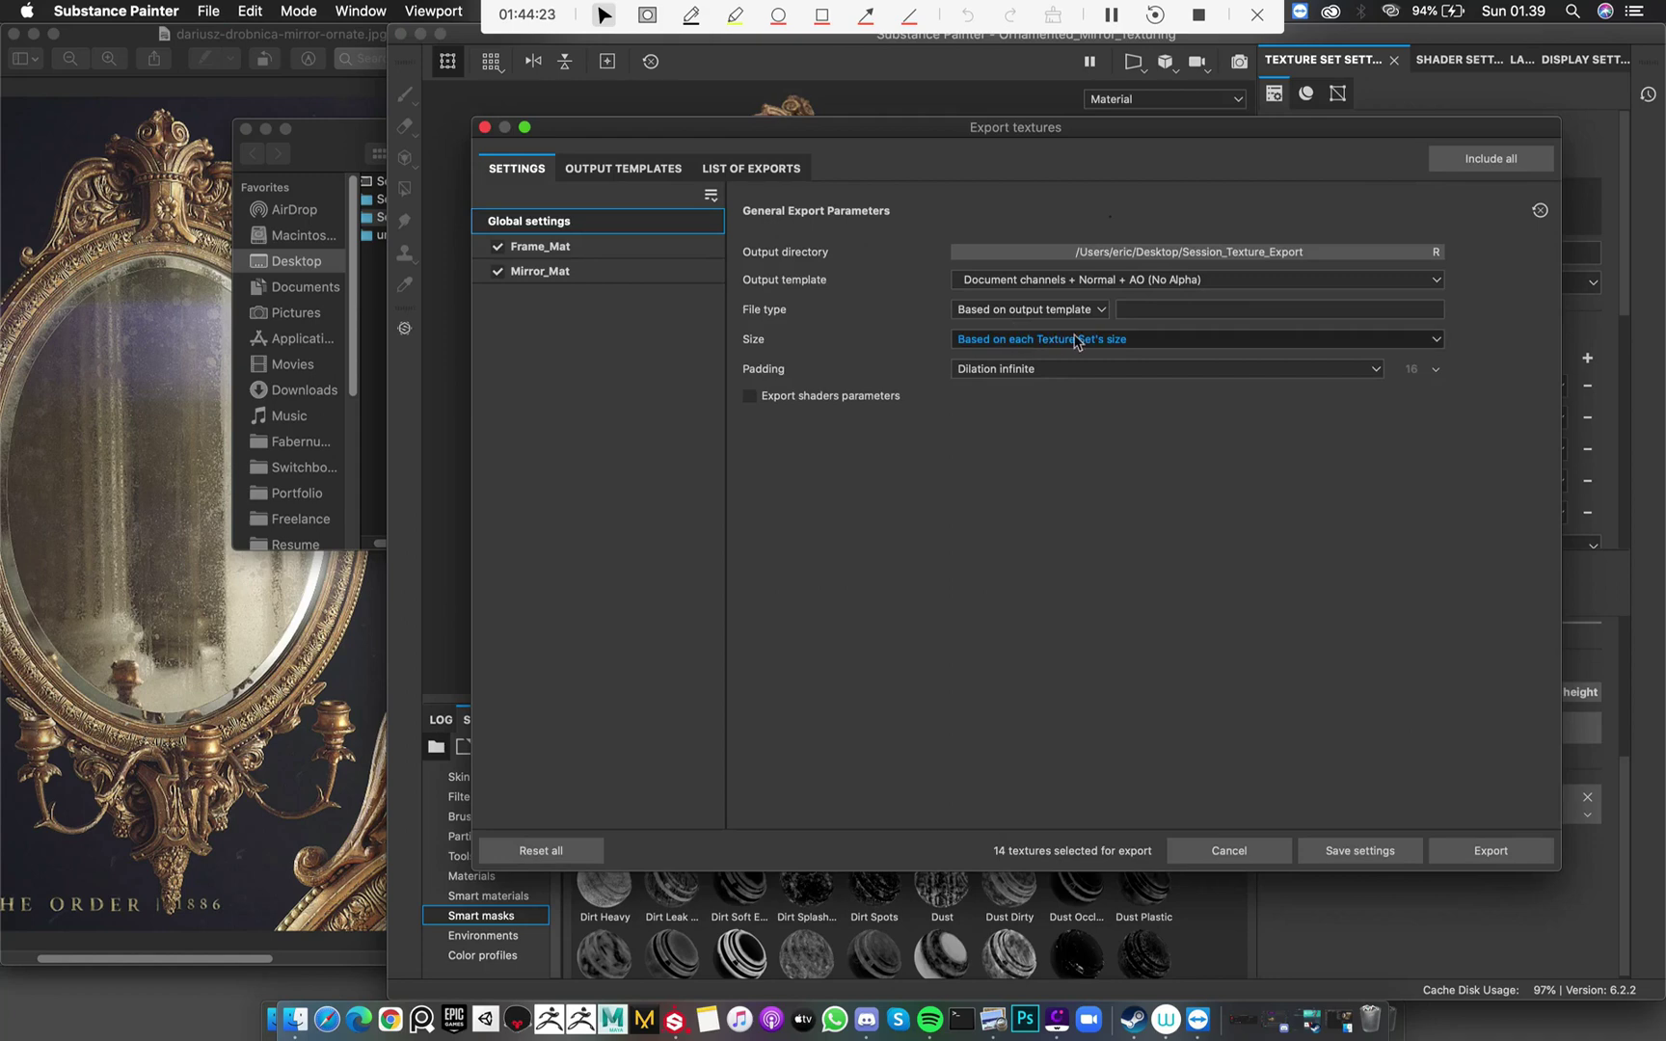
left_click(1012, 338)
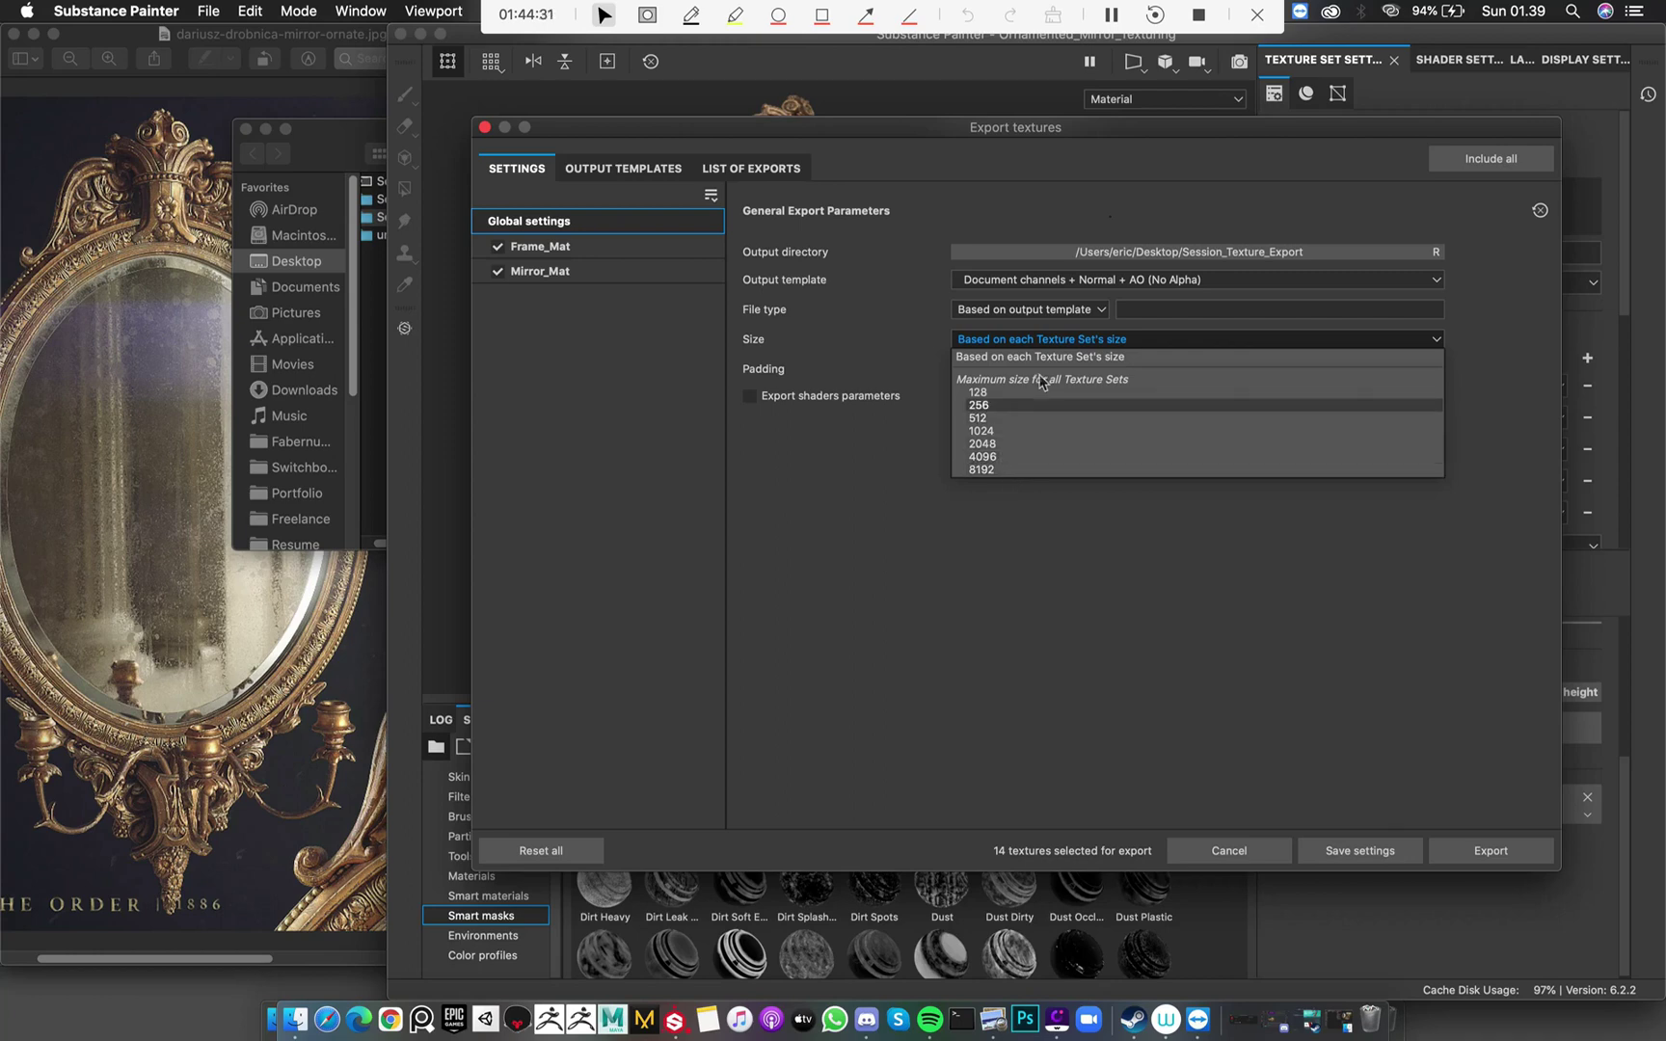
left_click(1106, 338)
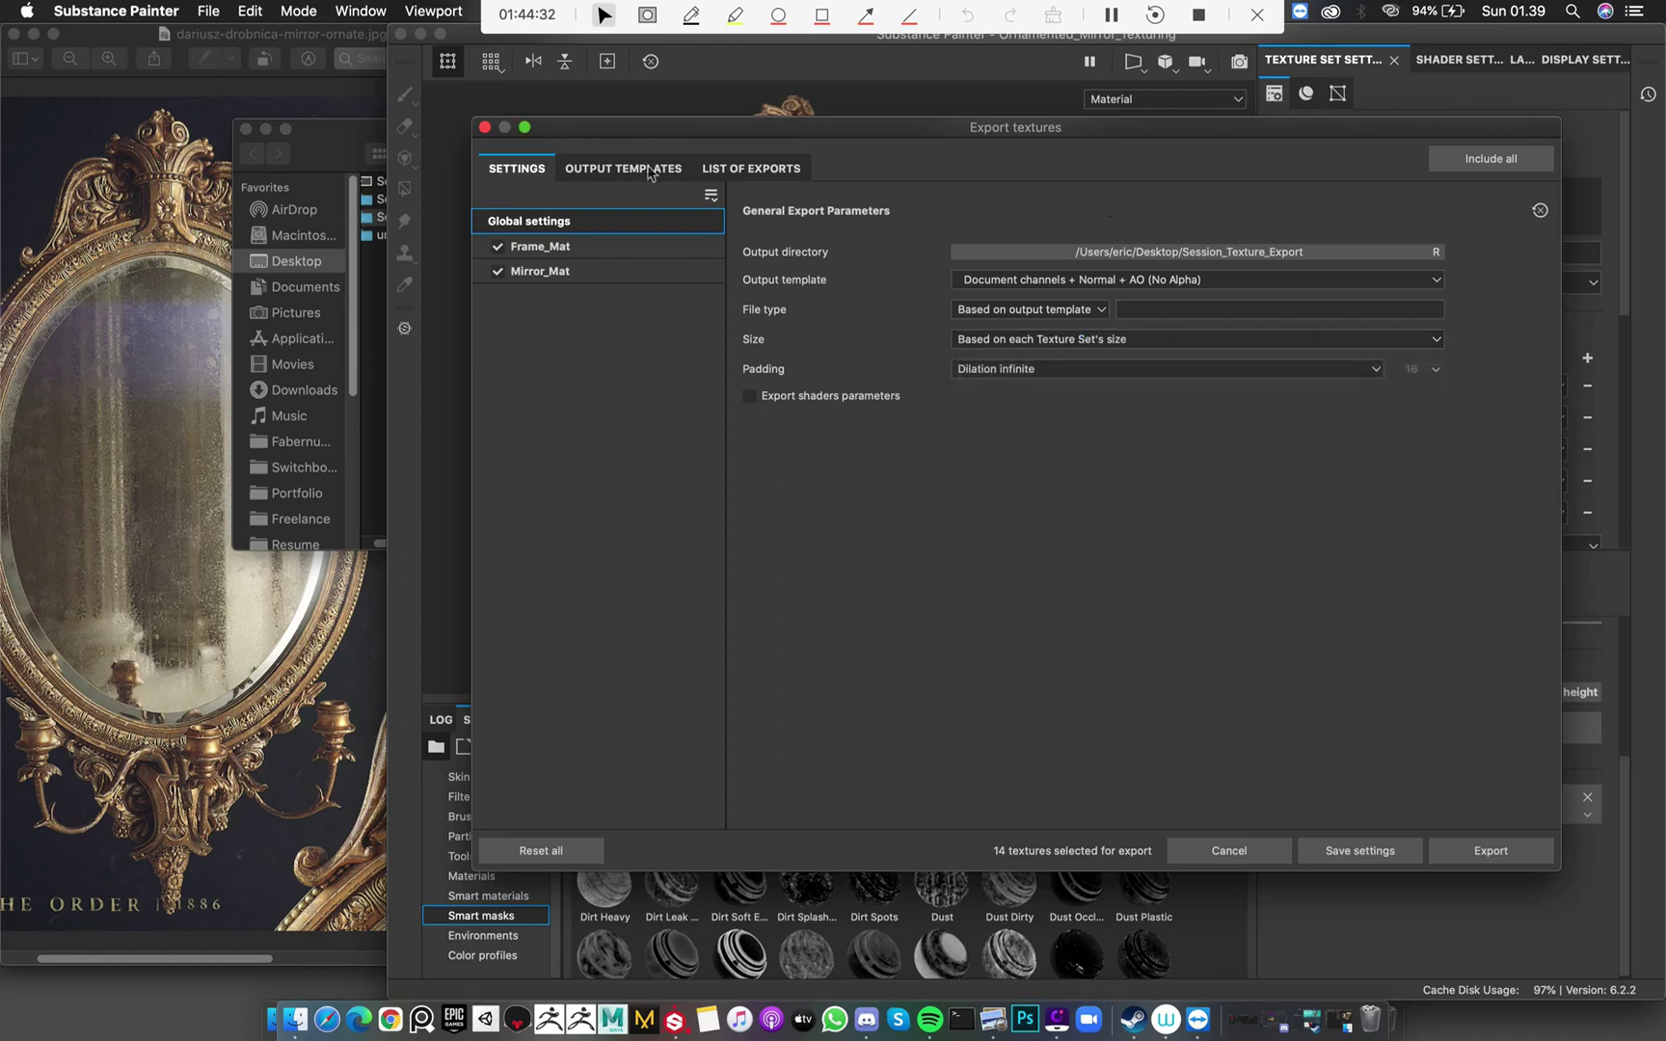
left_click(485, 128)
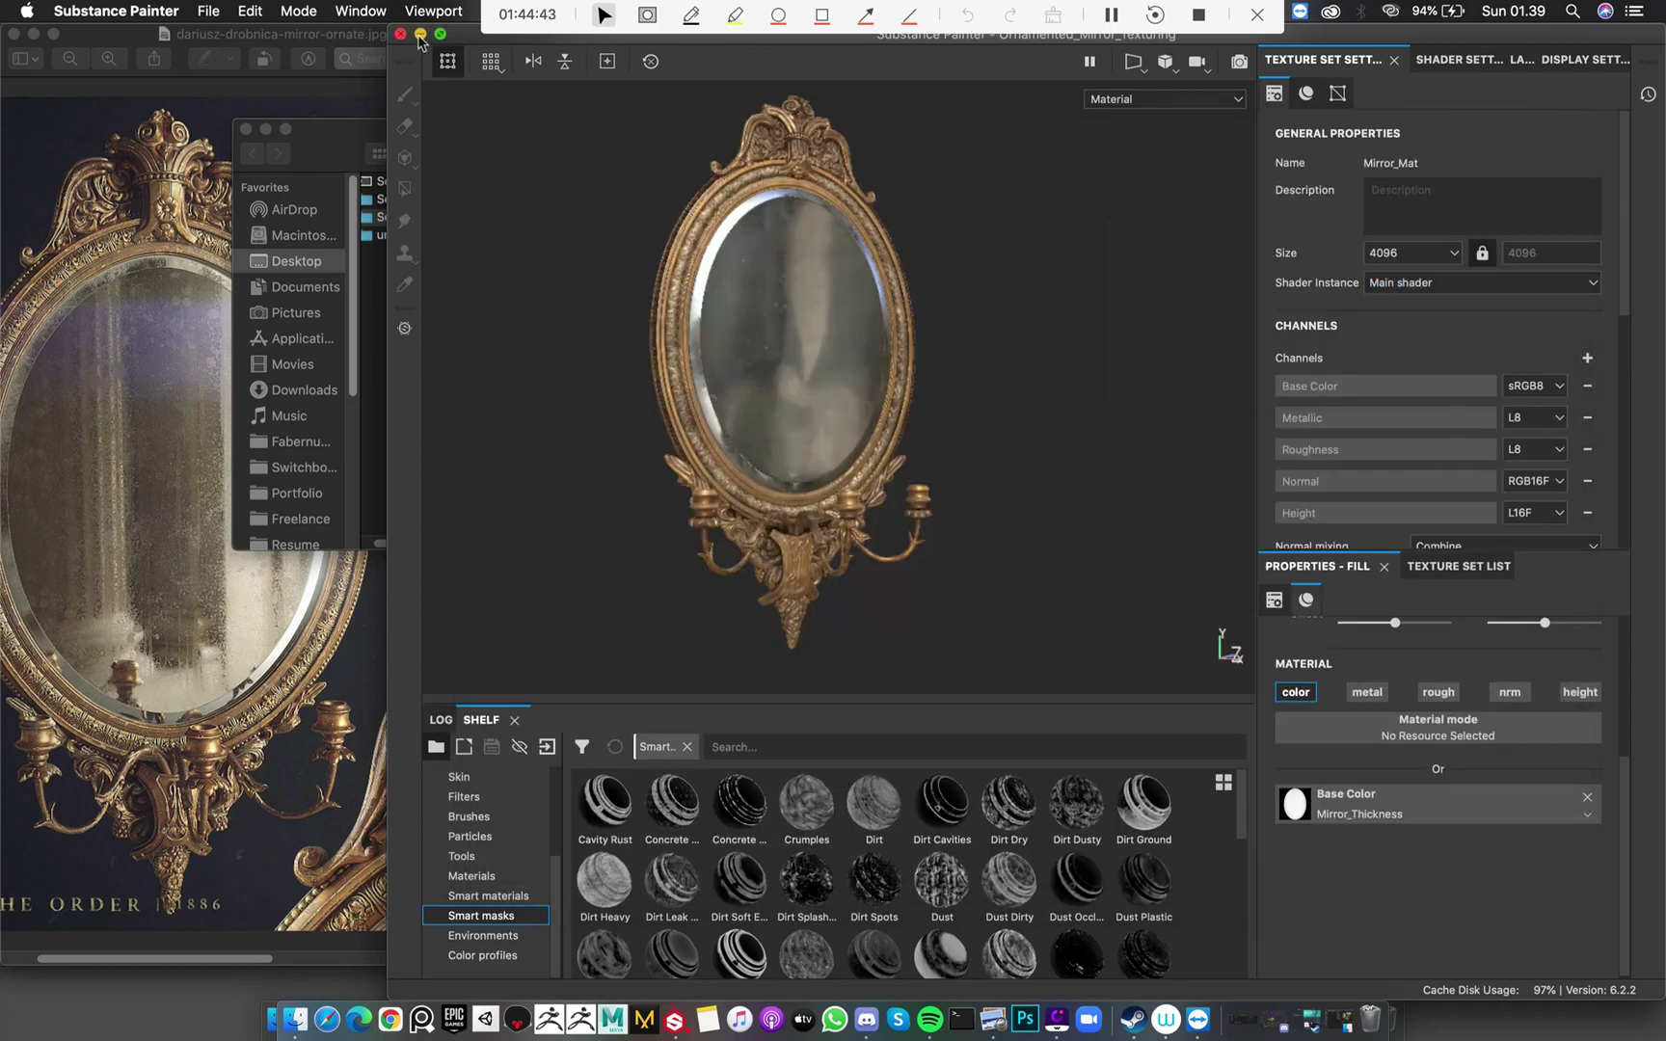
Save the project and minimize its window, moving the Session_Texture_Export folder window clear of the reference image
left_click(1202, 226)
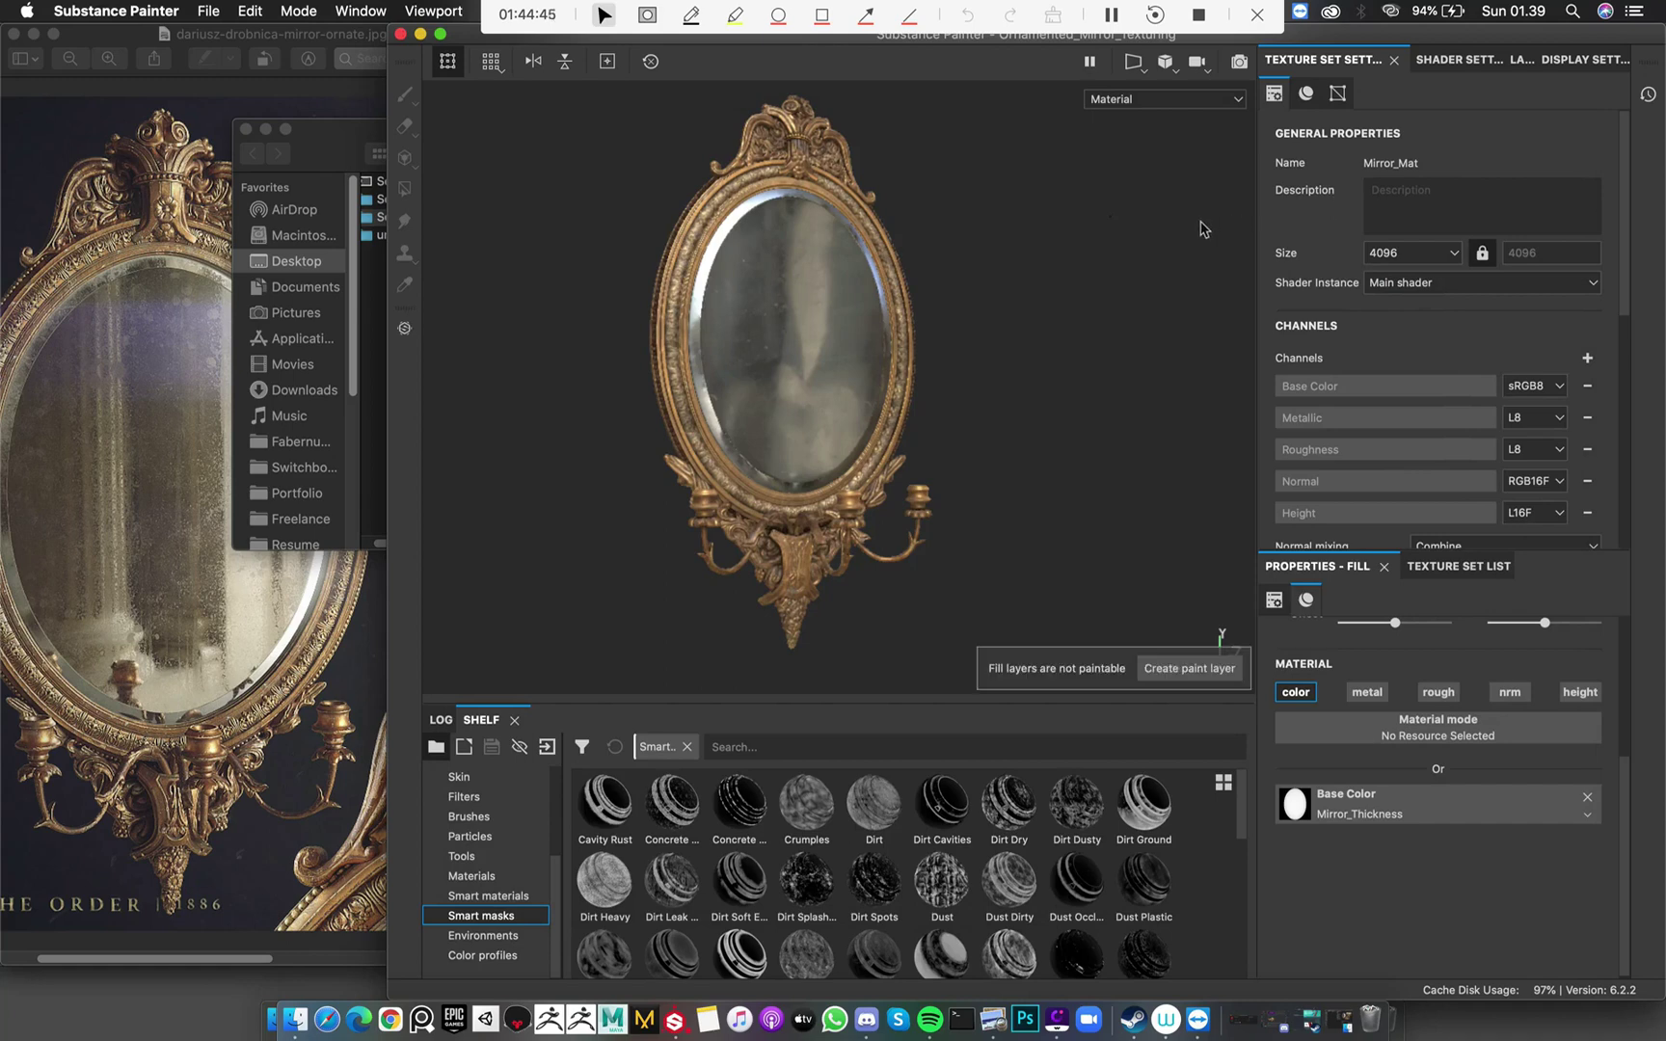
key("super+s")
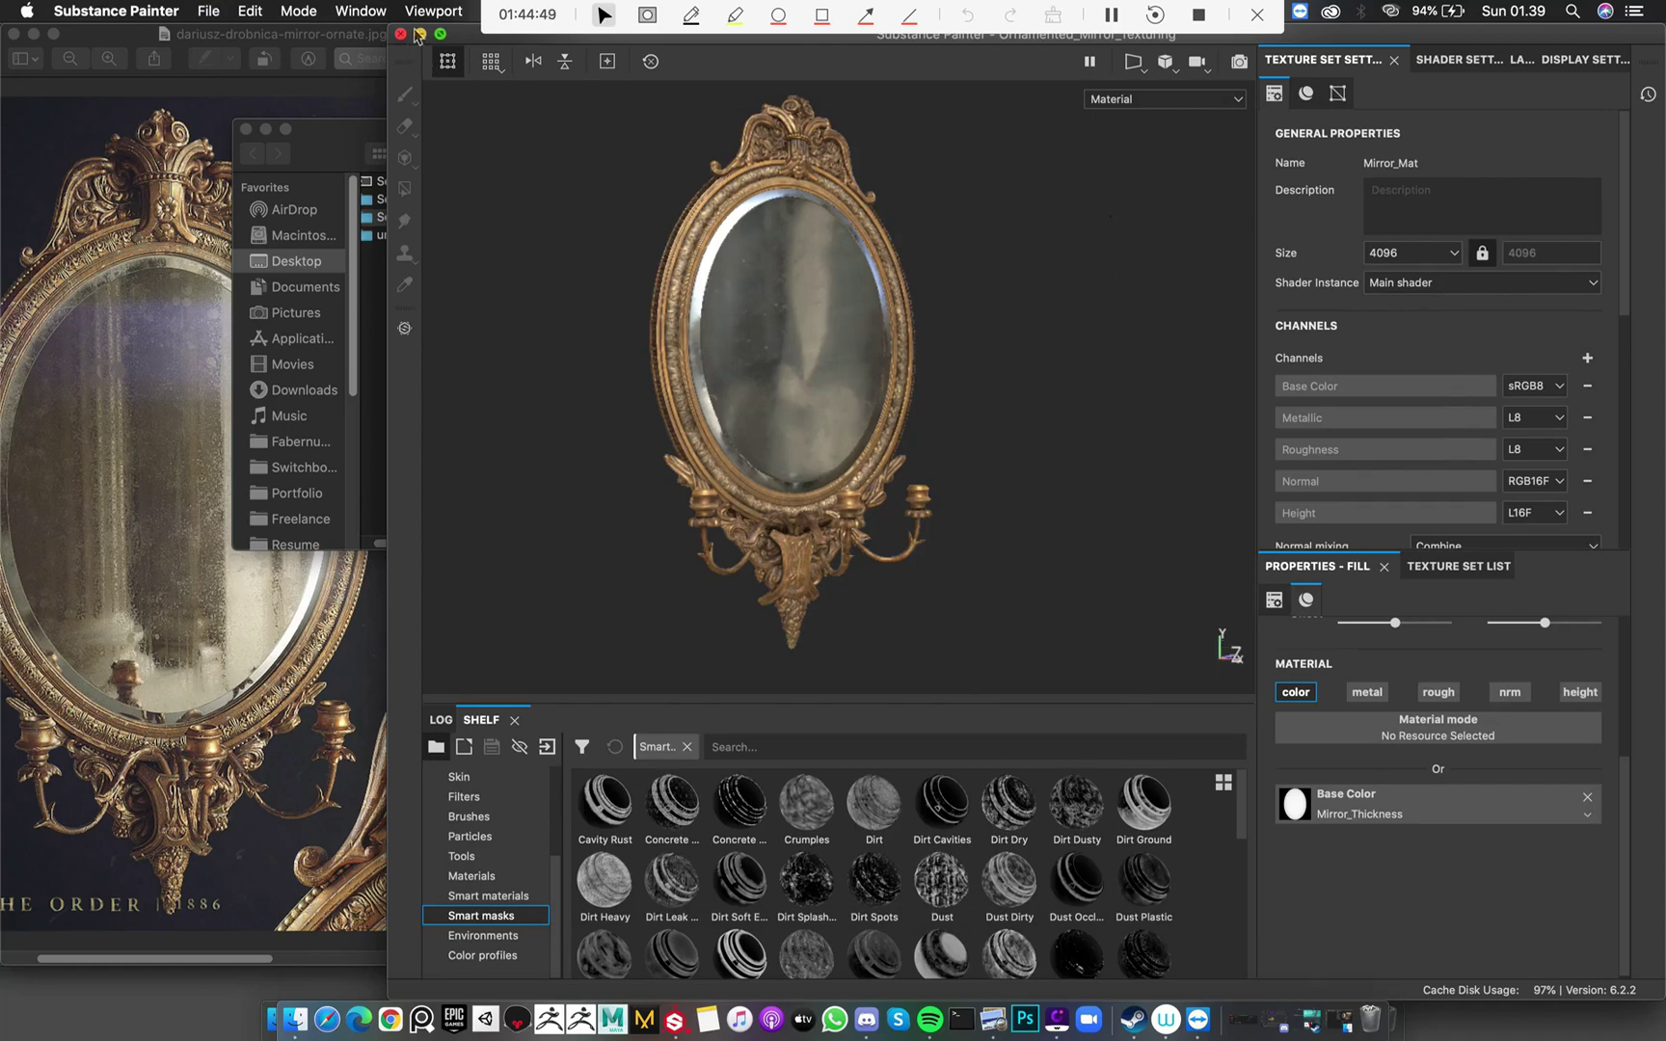
key("super+m")
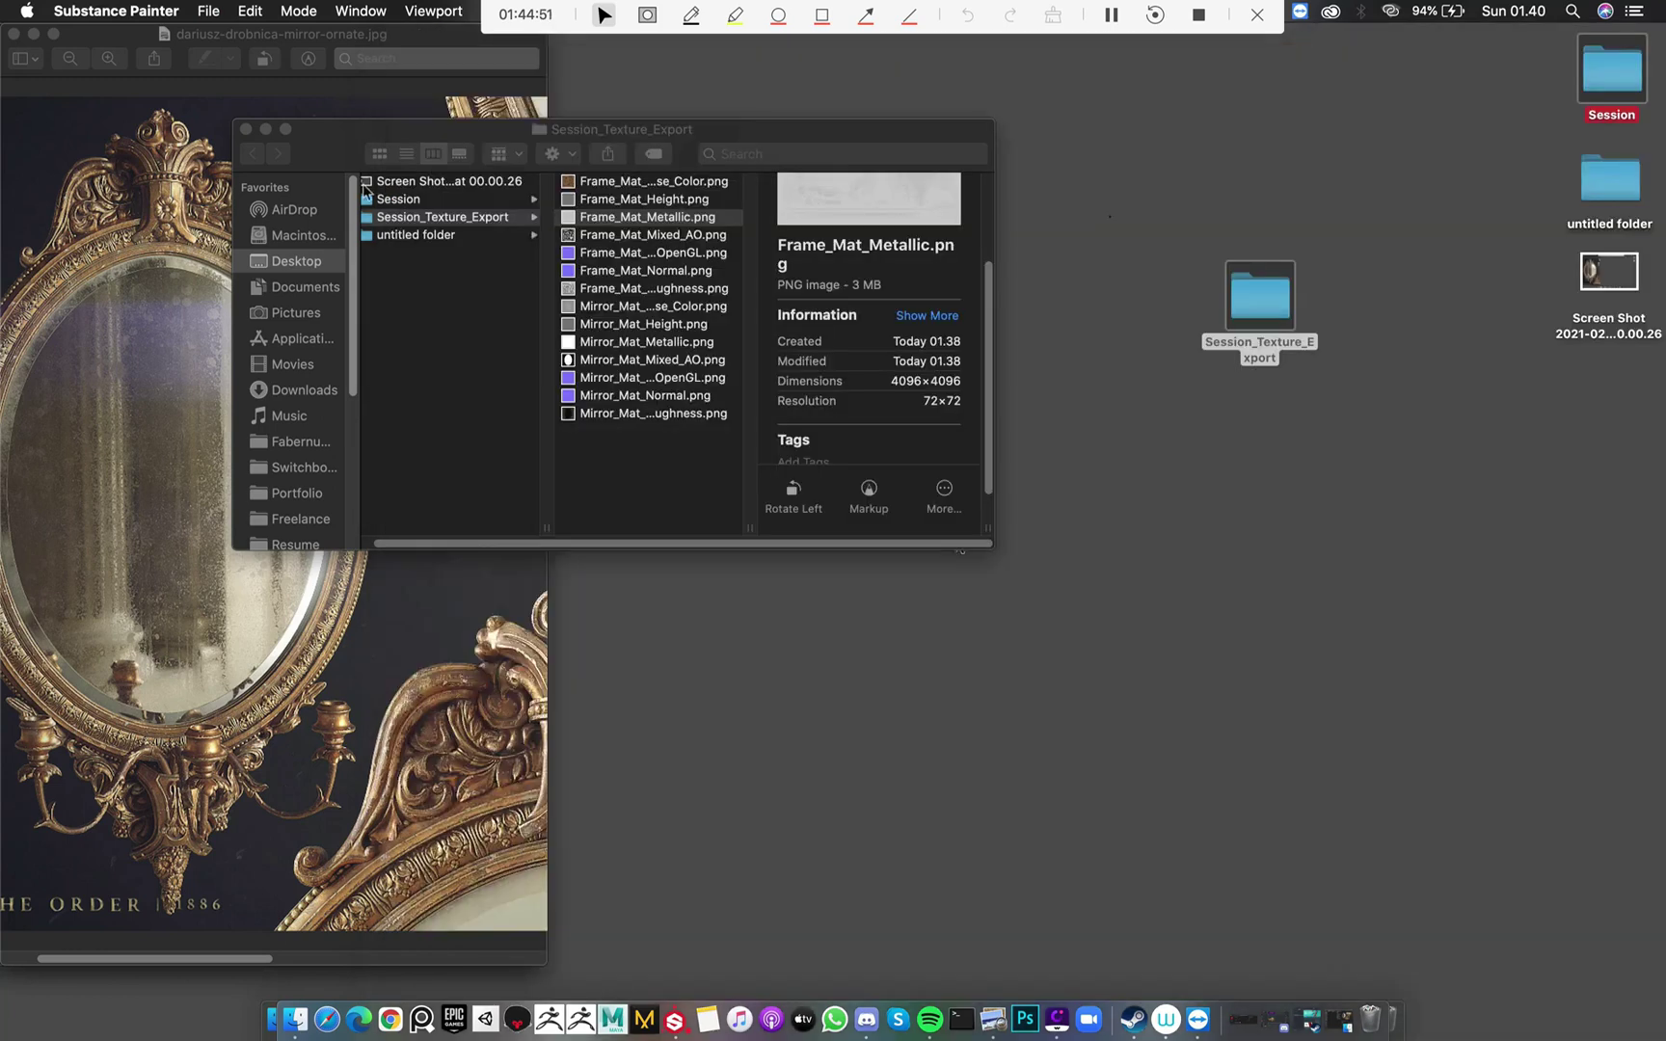
left_click_drag(652, 131, 1087, 112)
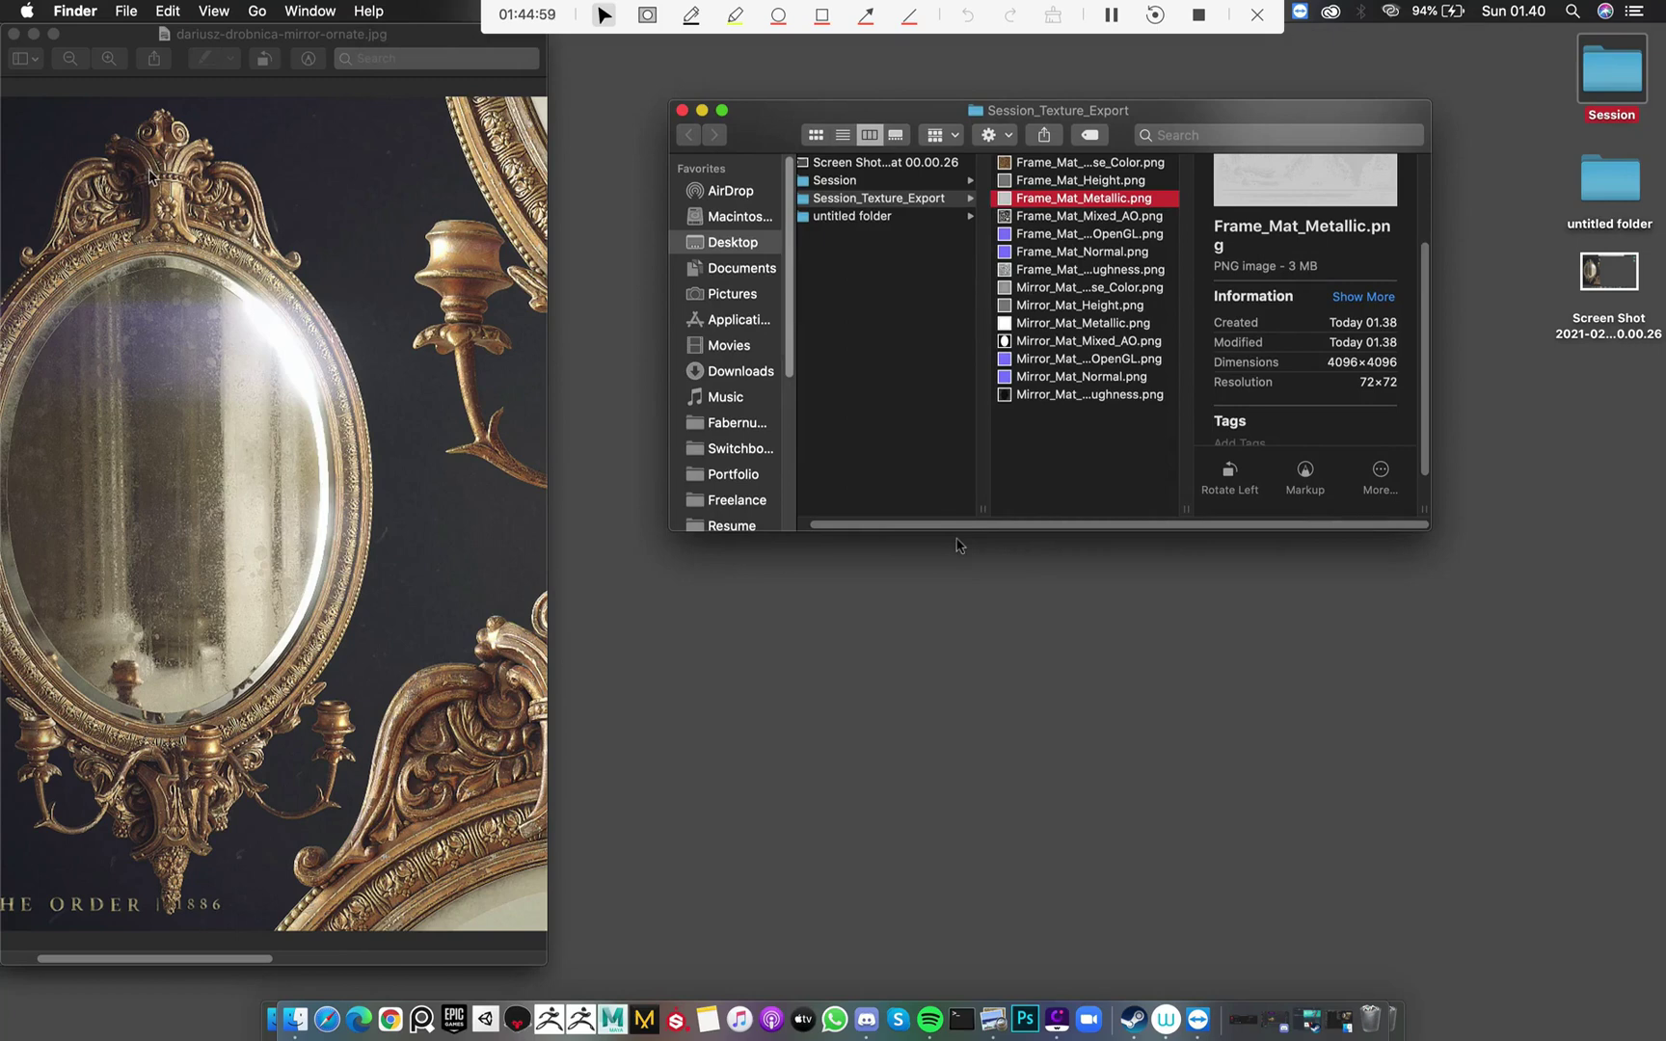
Switch to Marmoset Toolbag and import the Ornamented_Mirror.fbx model from the Texturing folder
left_click(509, 1020)
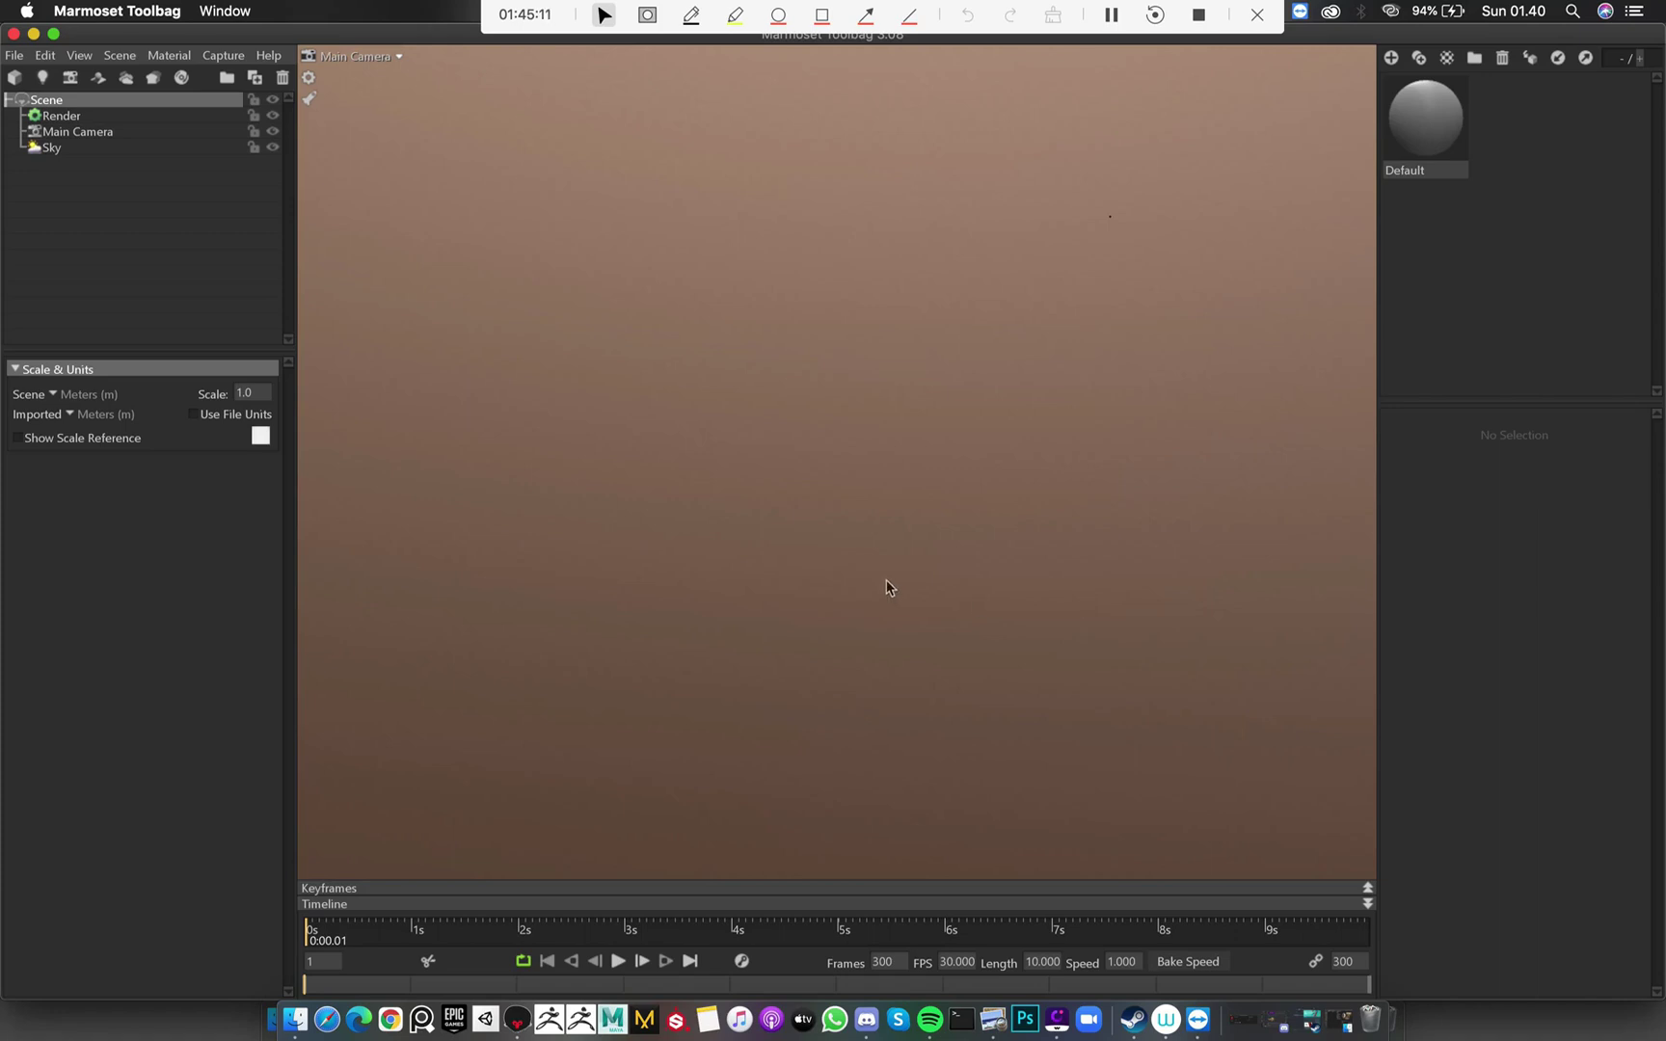
left_click(862, 378)
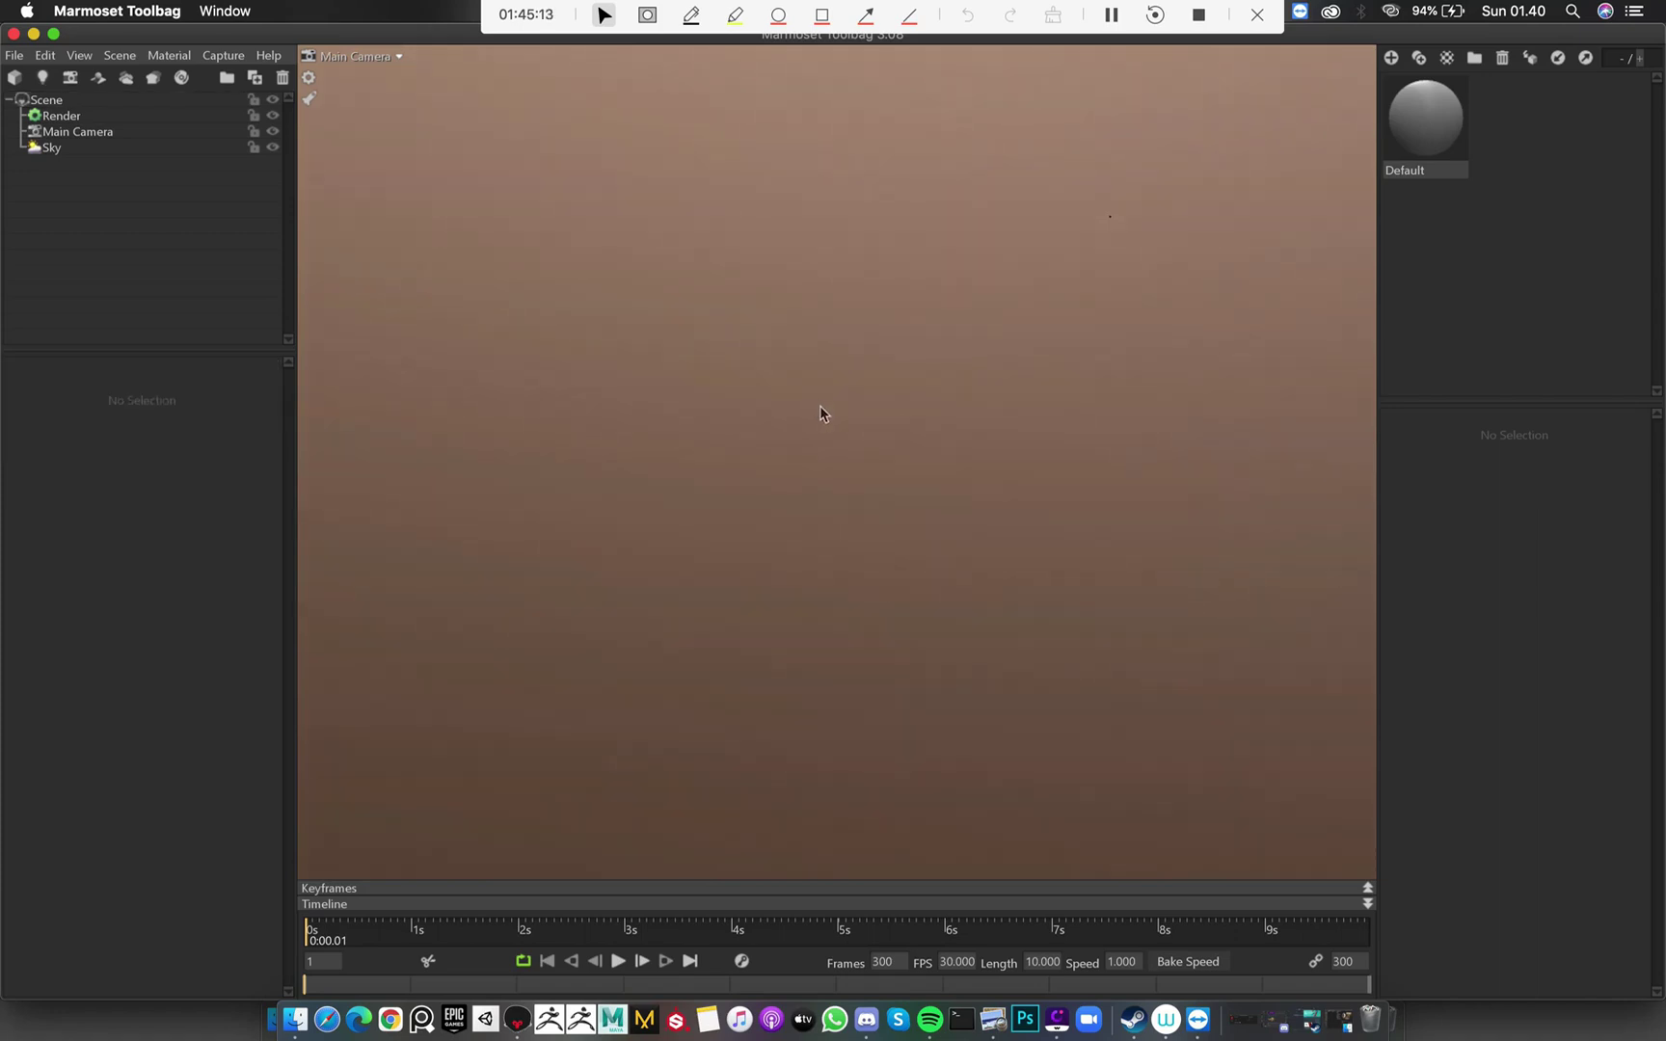
key("super+i")
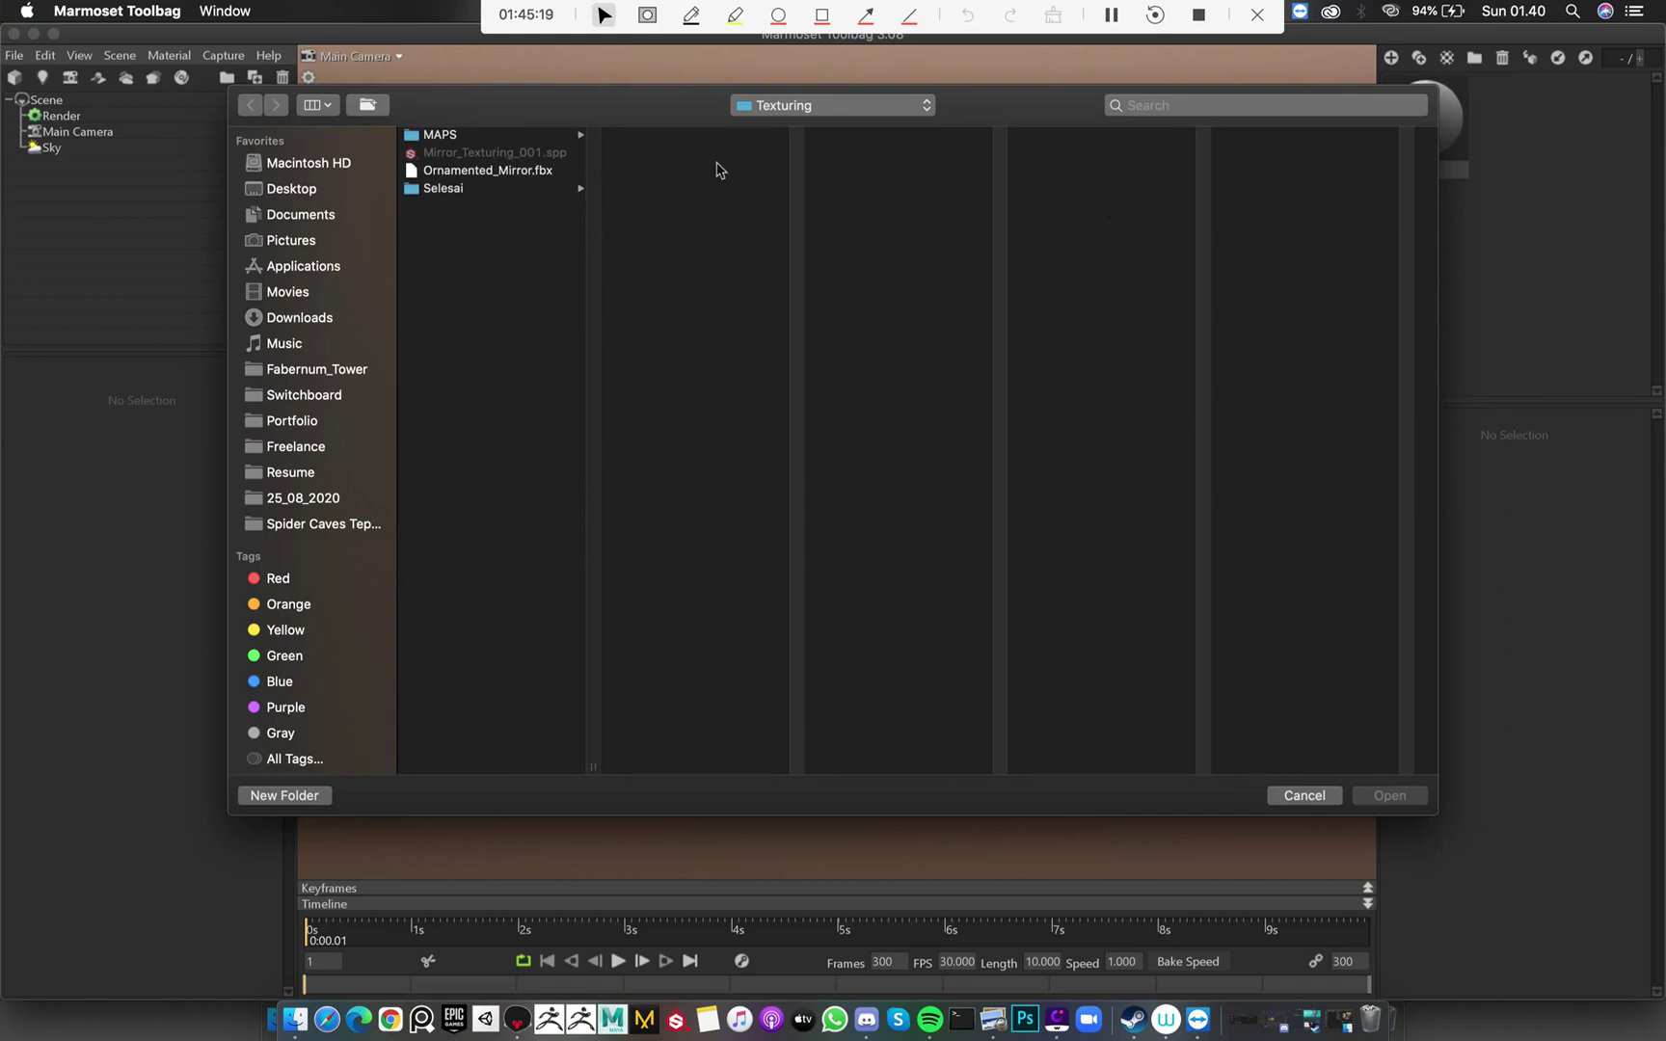
double_click(521, 172)
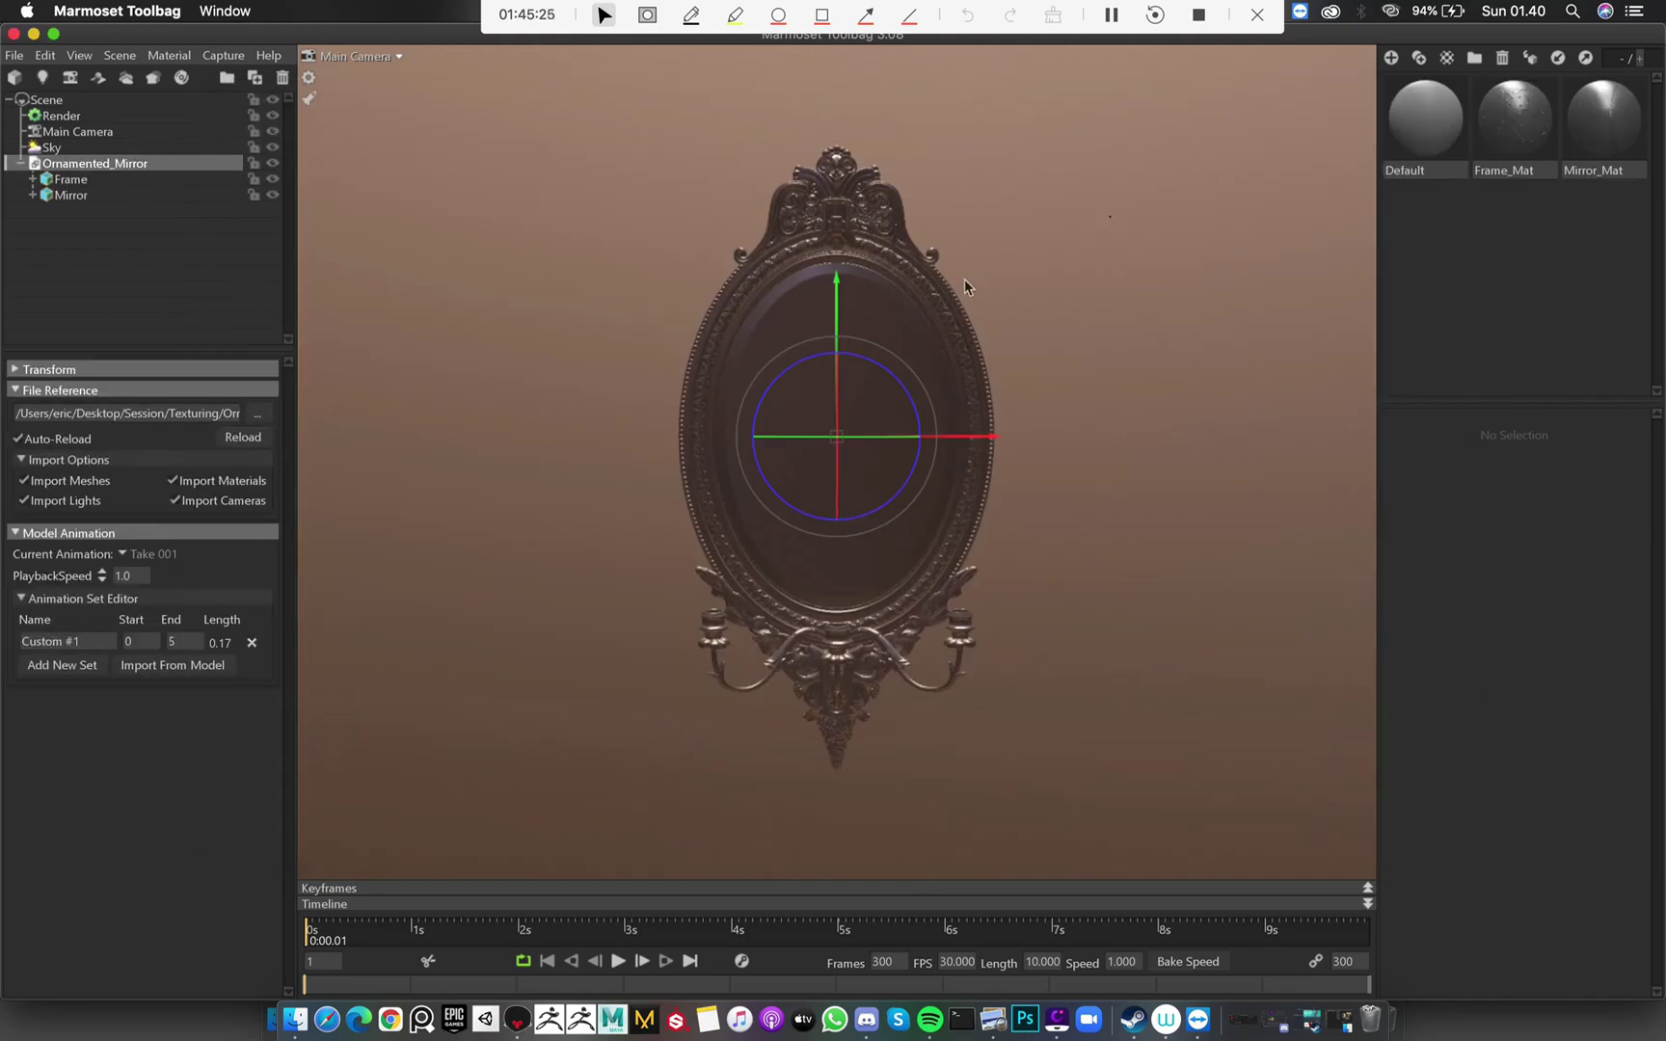
Delete the imported Frame_Mat and Mirror_Mat materials from the scene
left_click(965, 287)
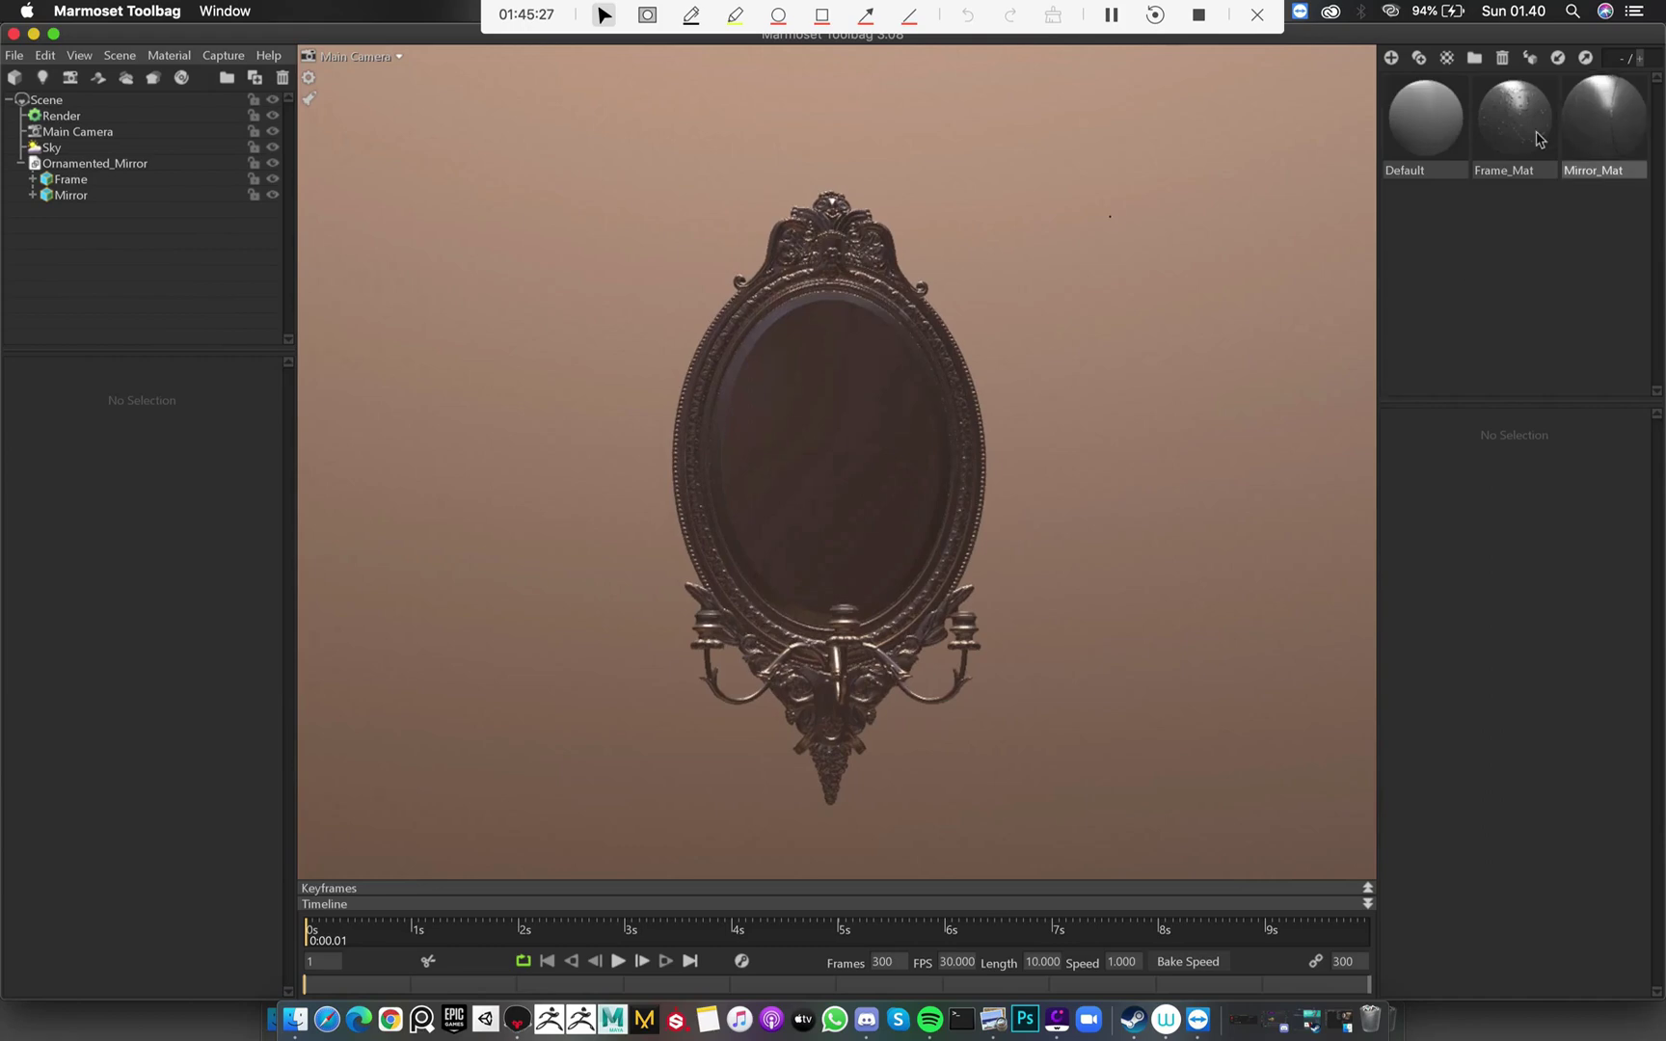
left_click(1539, 140)
key("Delete")
key("Delete")
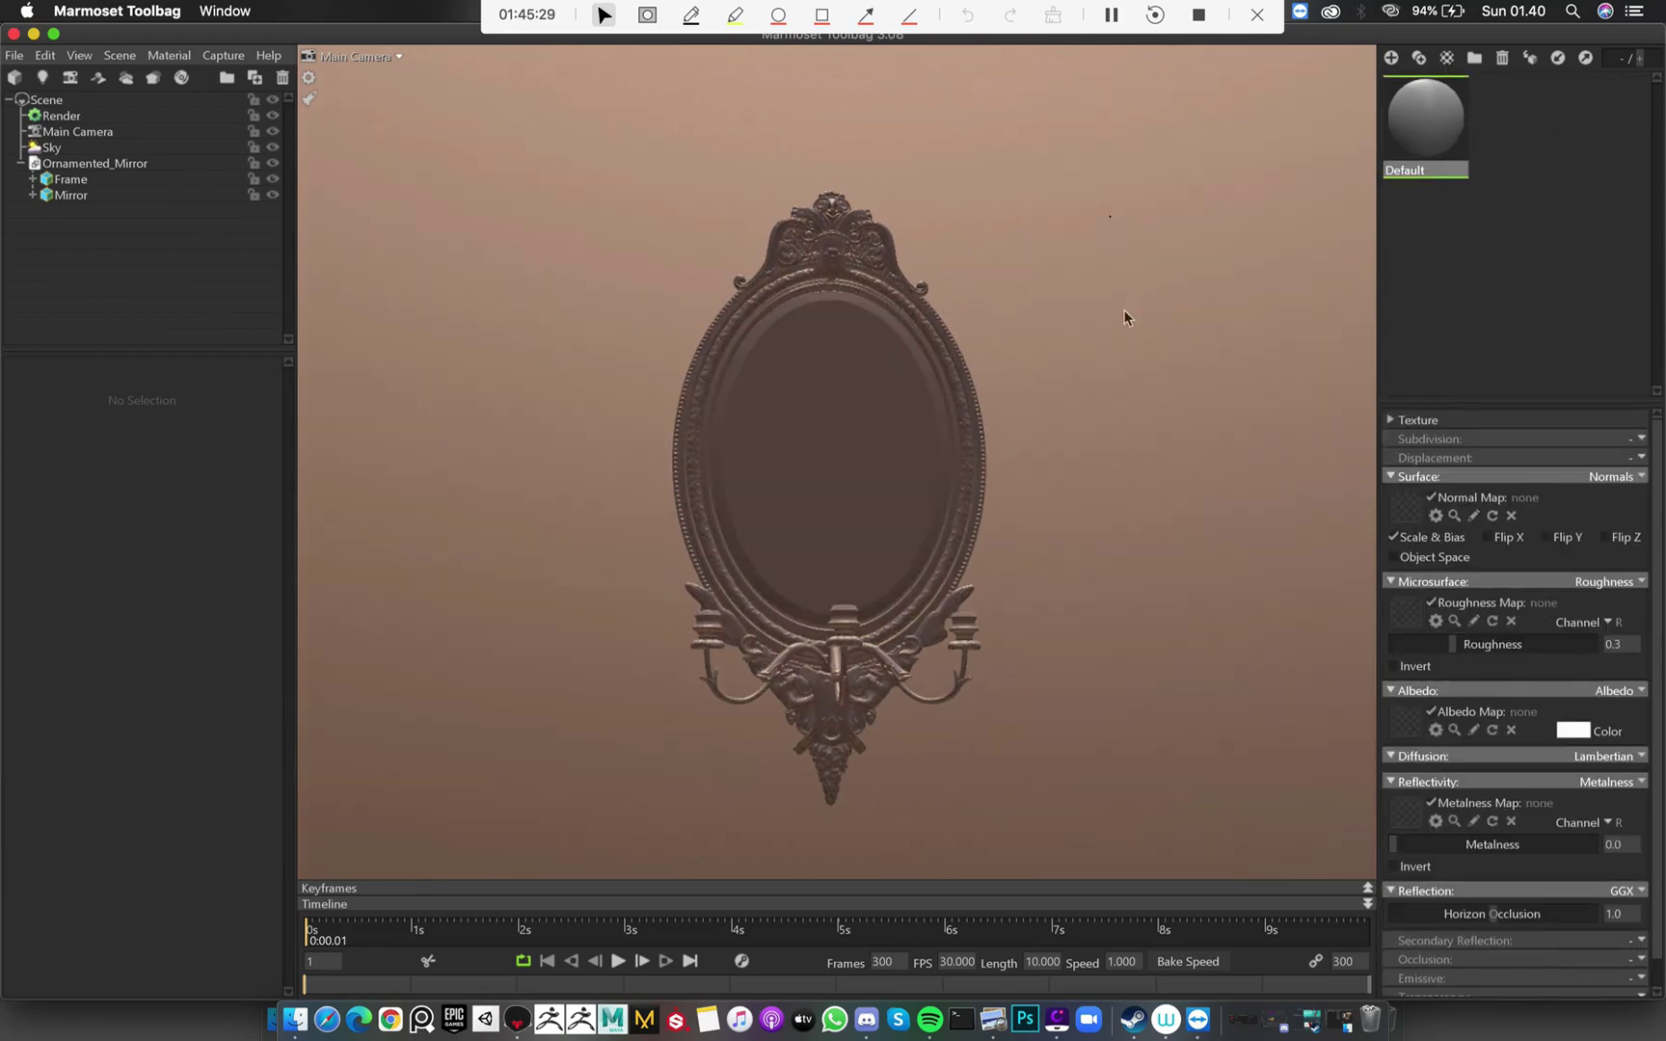
Add a second material, name the two materials Mirror and Frame, and apply them to the glass and frame of the model
left_click(1391, 57)
double_click(1443, 171)
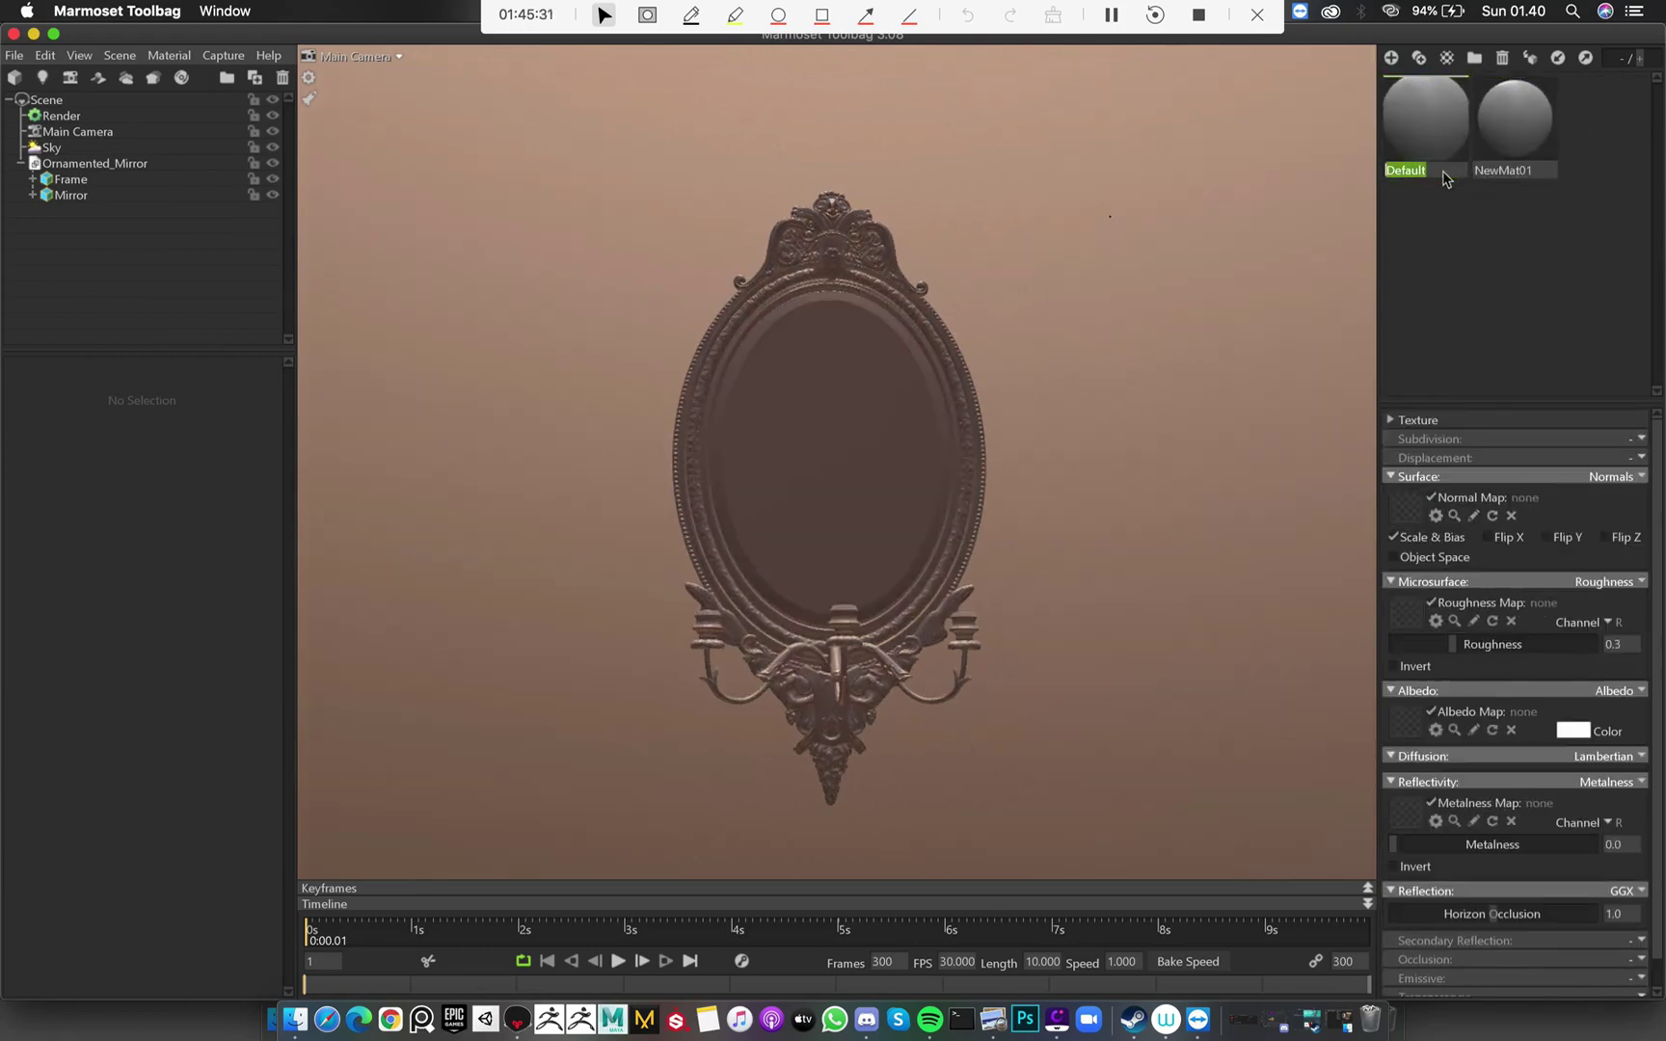
type("Mirror")
key("Return")
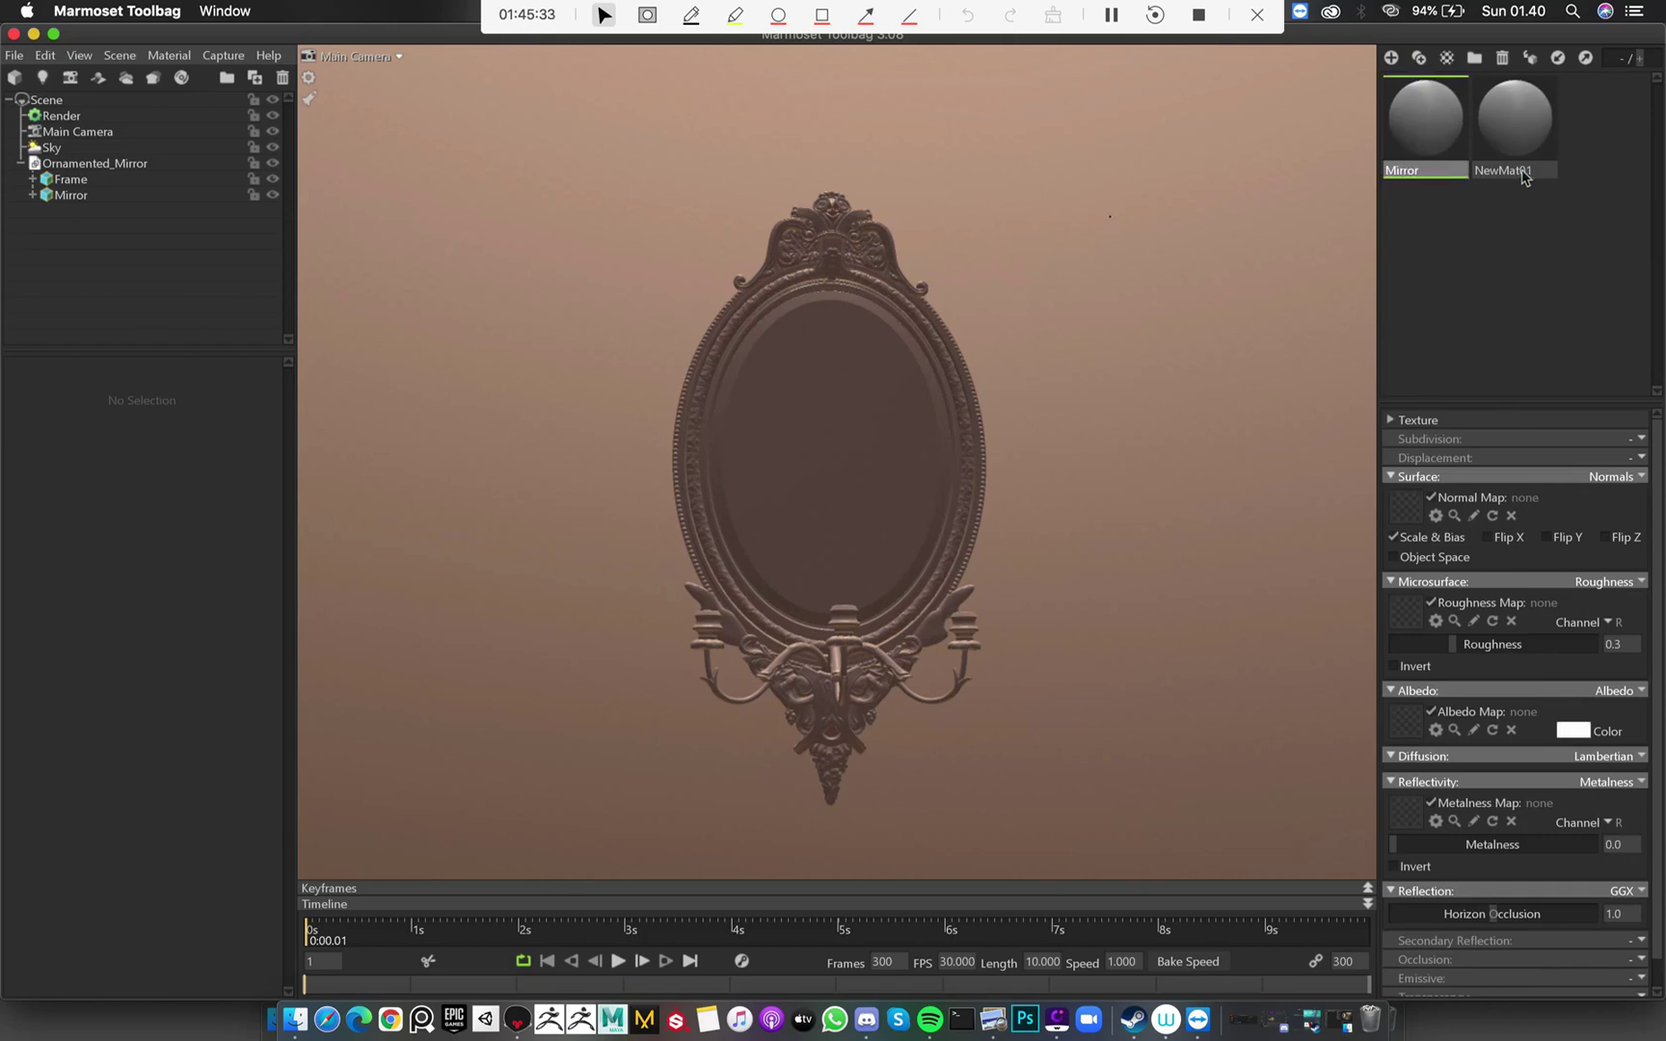
double_click(1521, 171)
type("Frame")
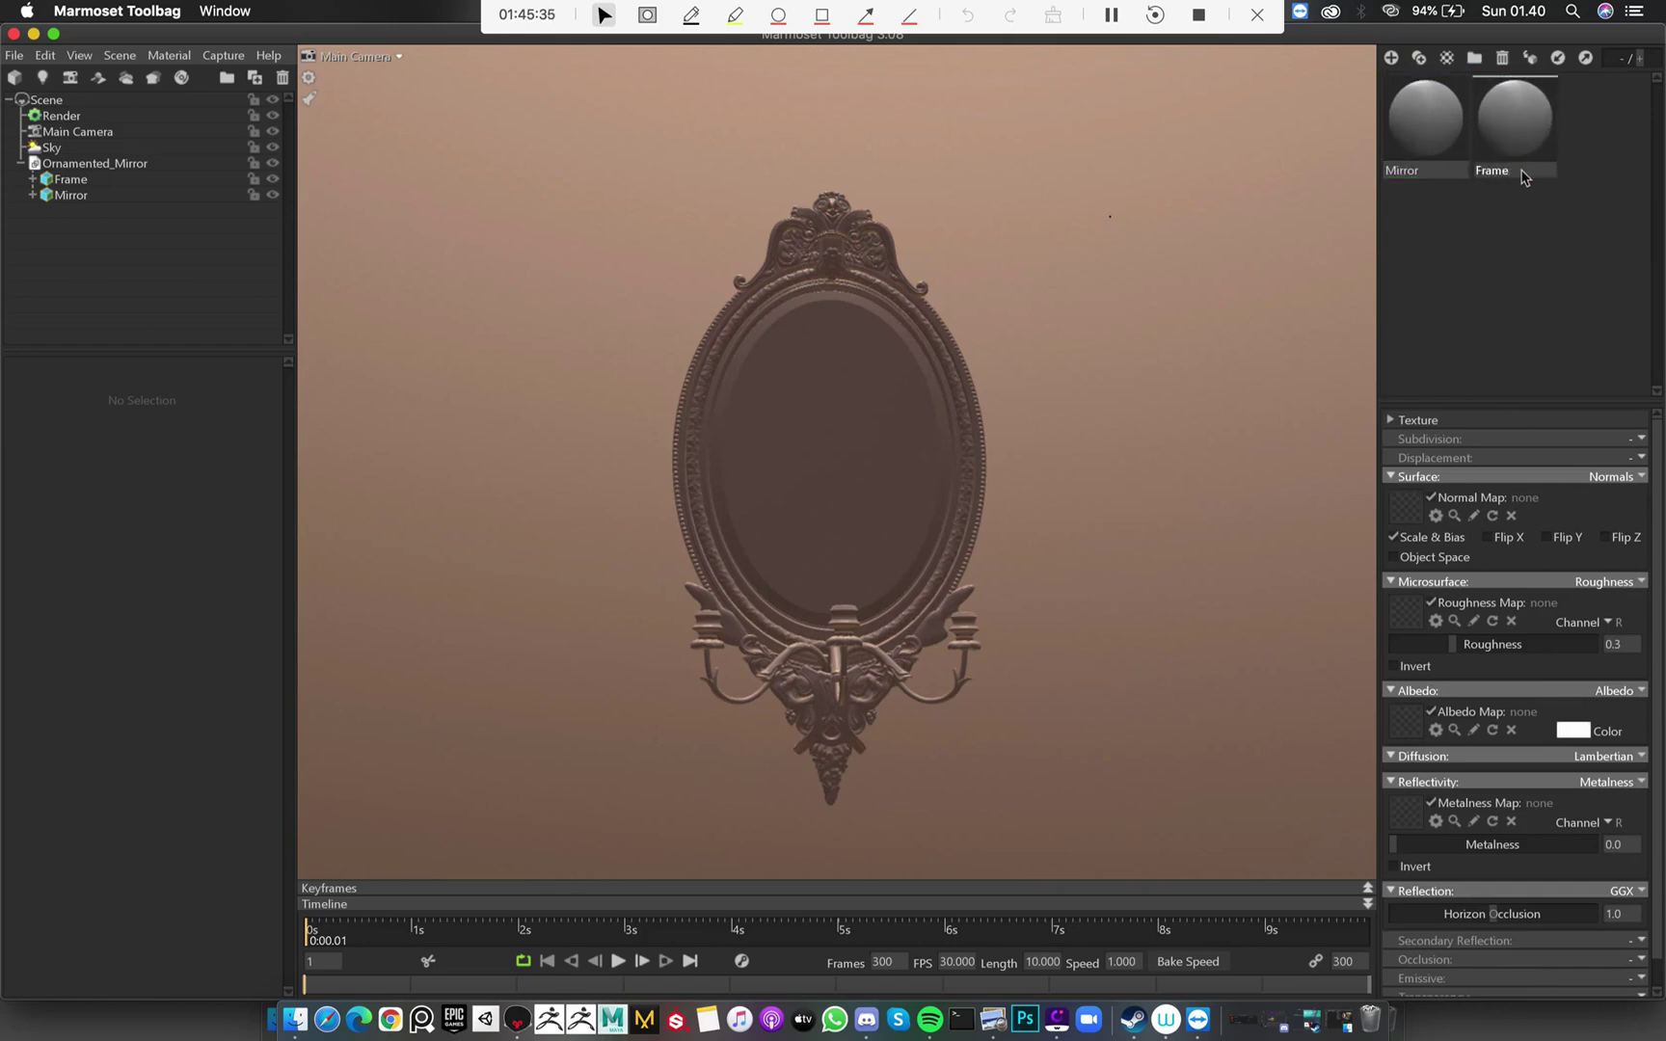
key("Return")
left_click_drag(1425, 120, 859, 236)
left_click_drag(1514, 121, 847, 445)
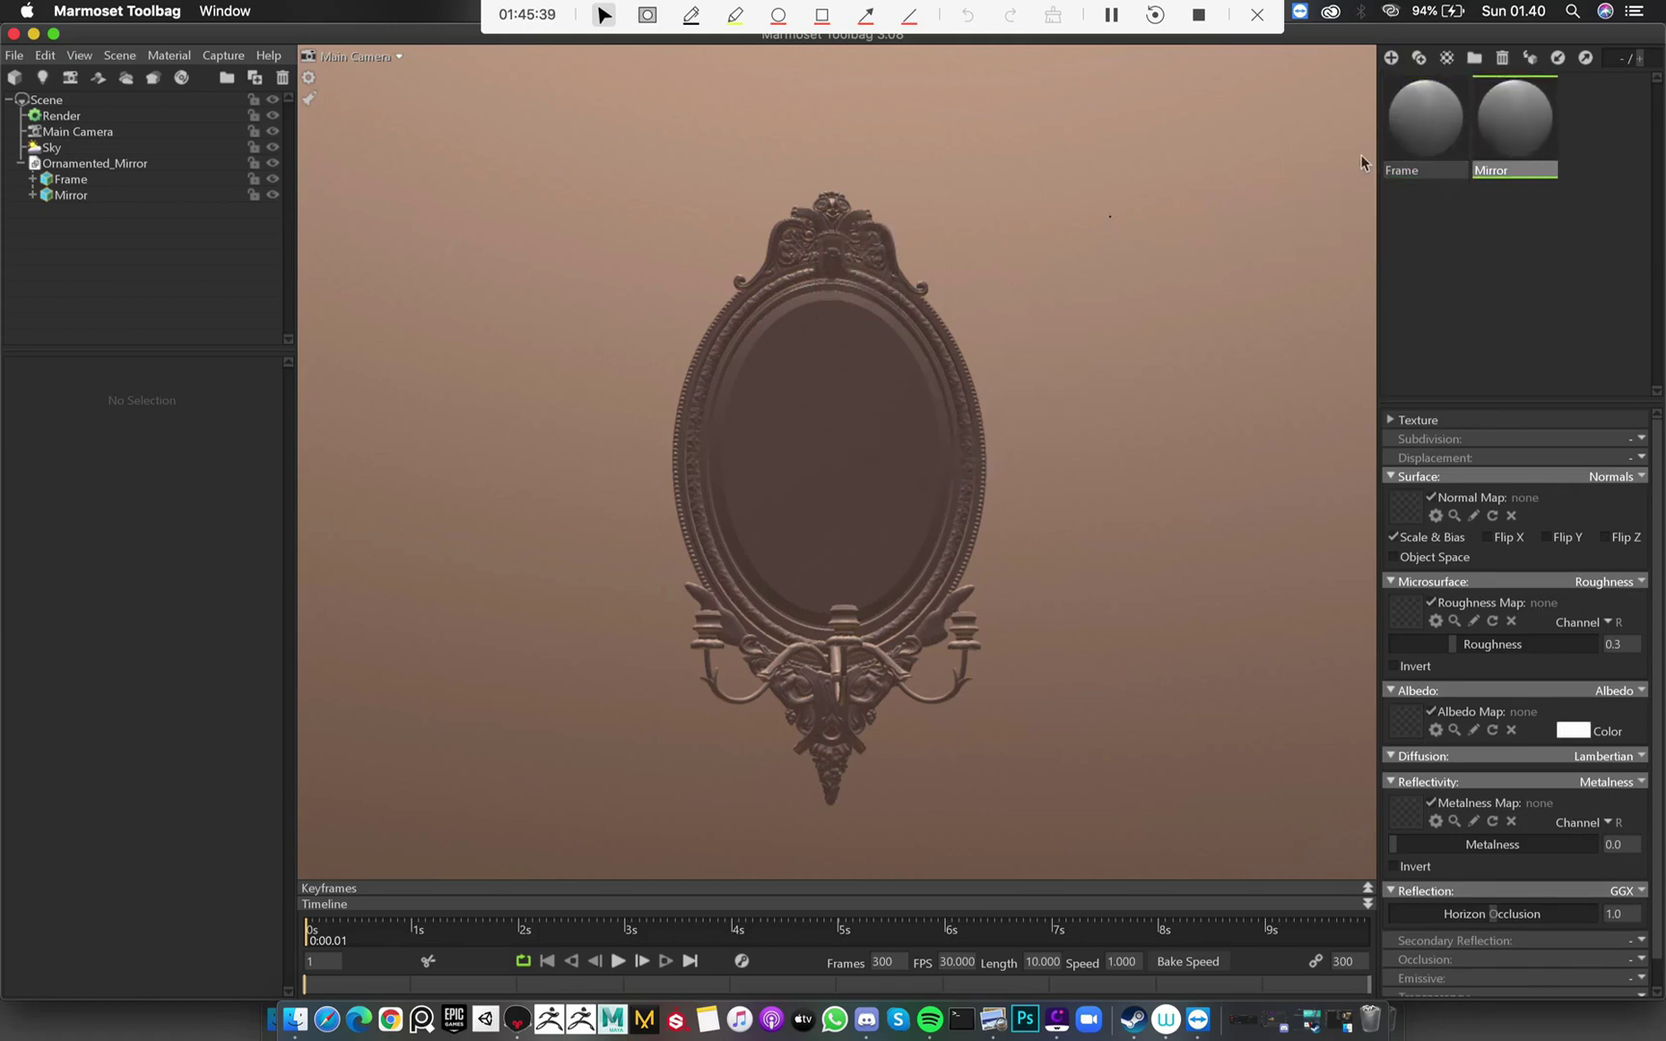
Load Frame_Mat_Normal_OpenGL.png from the Selesai/SPP folder as the Frame material's normal map
left_click(1436, 117)
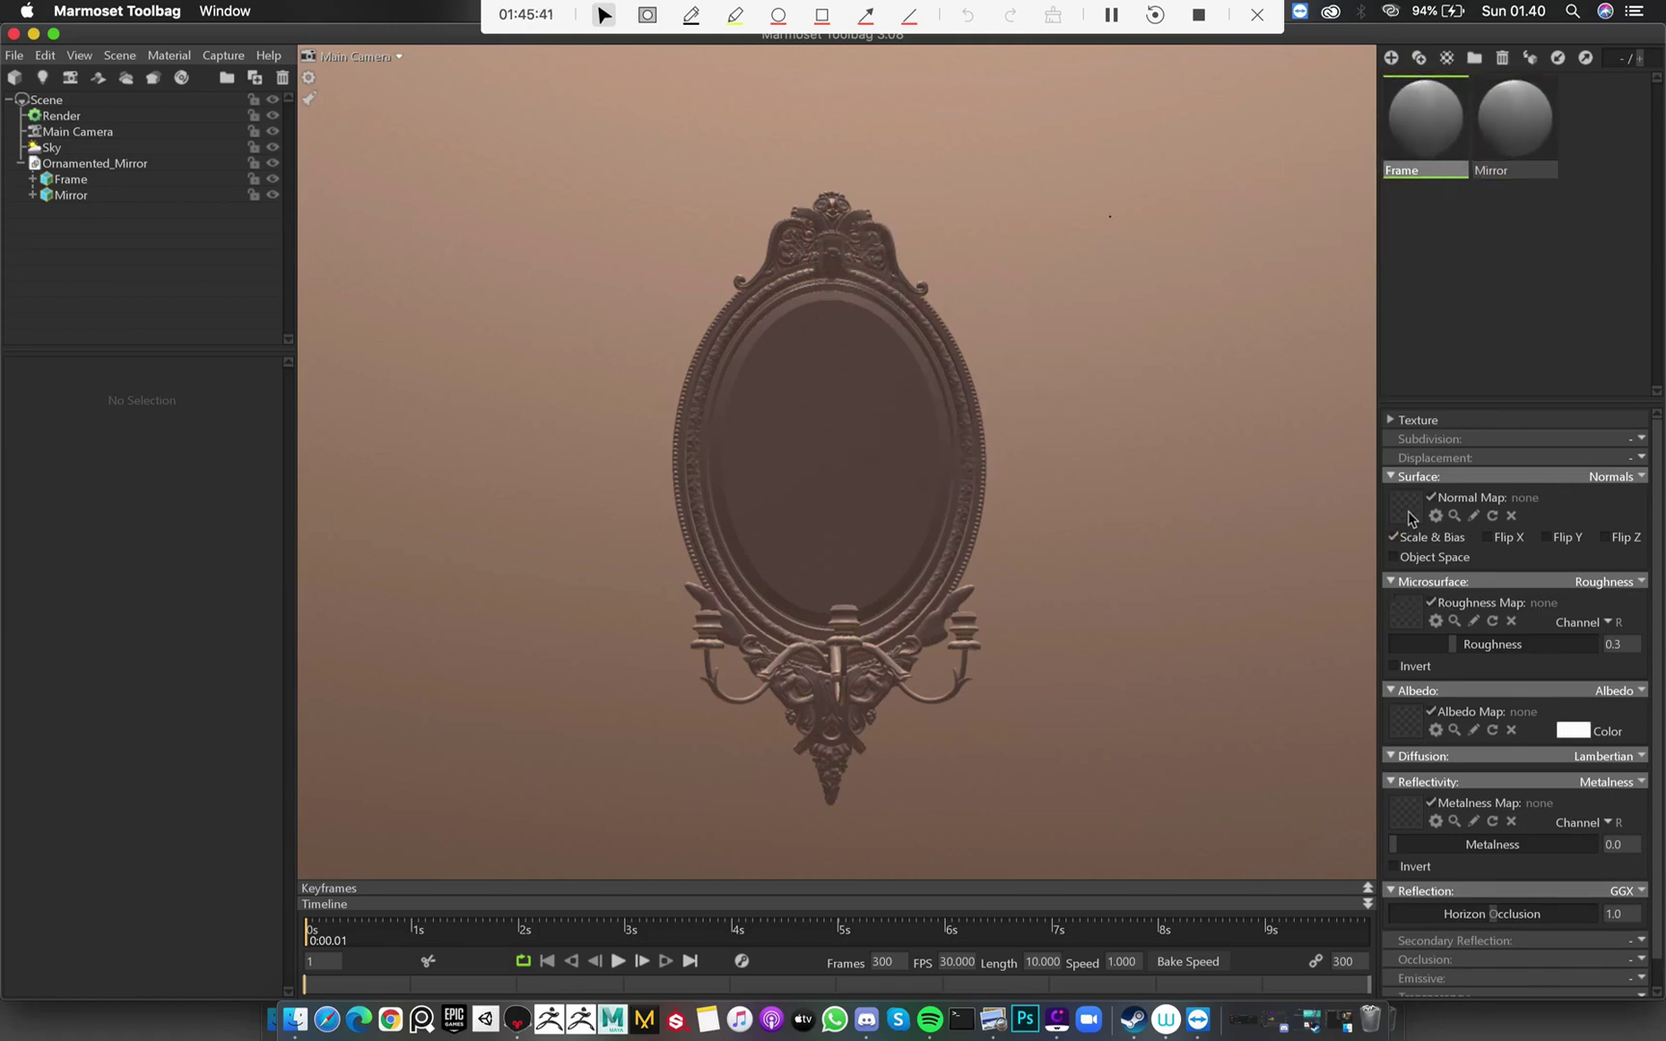
left_click(1407, 516)
left_click(537, 135)
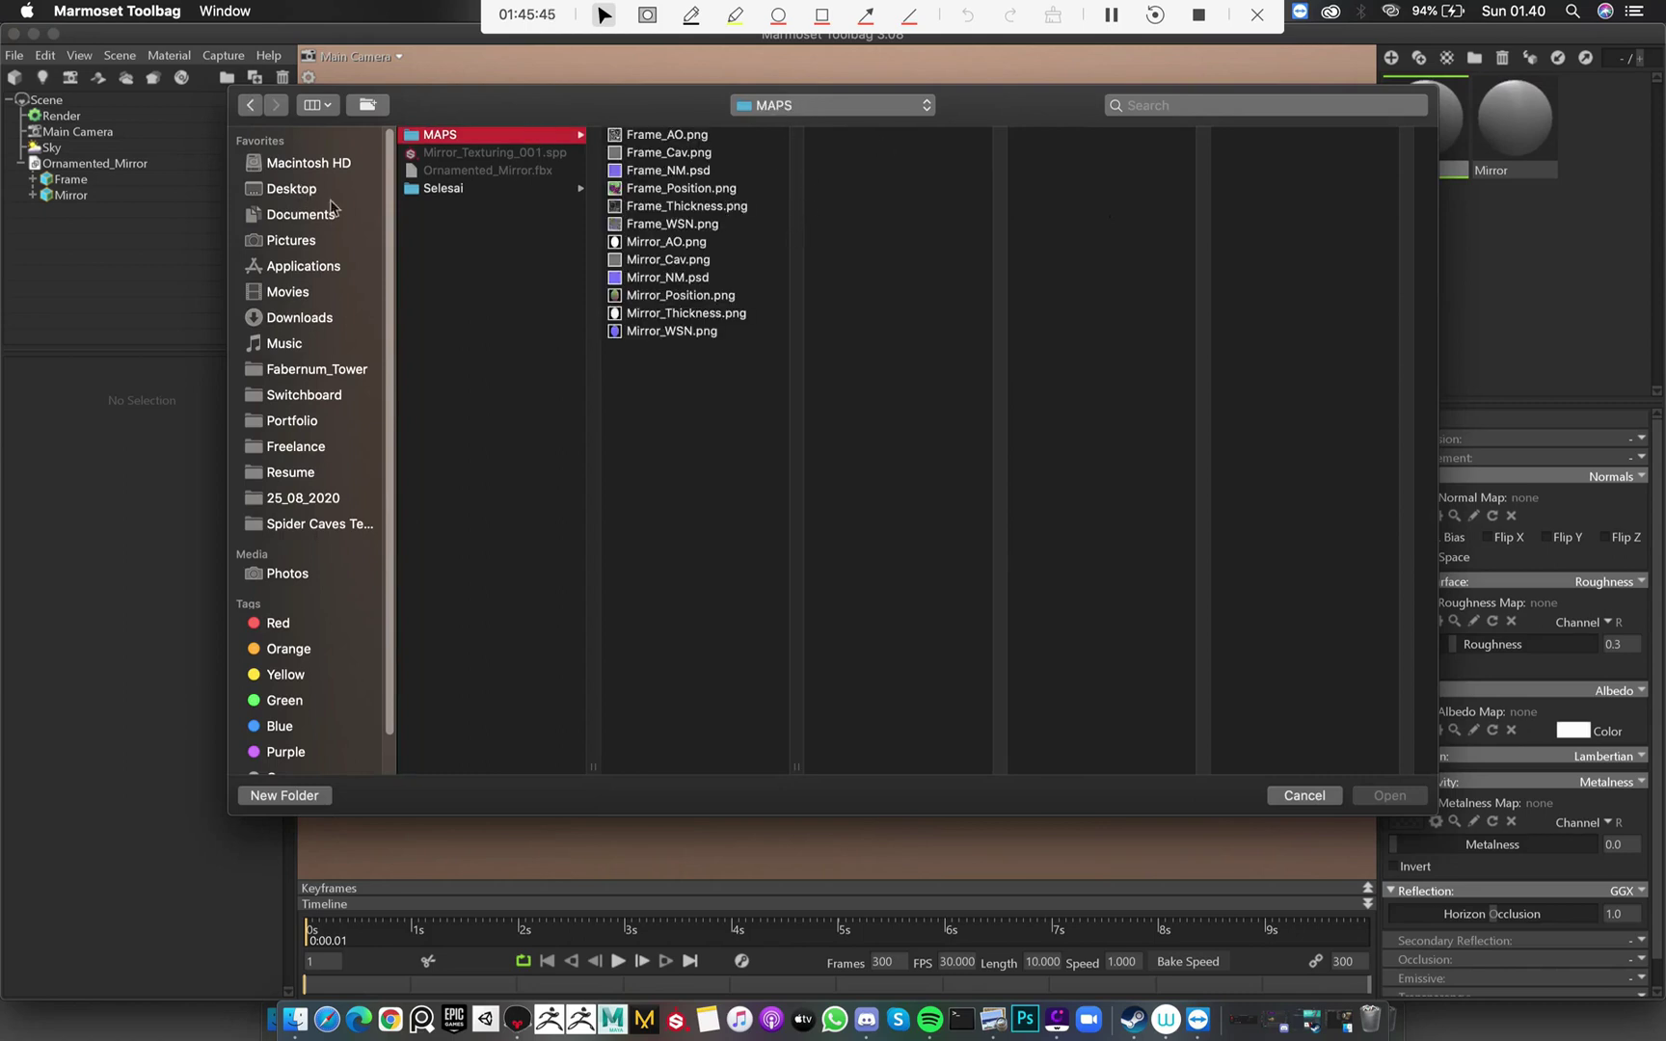
left_click(509, 188)
left_click(665, 170)
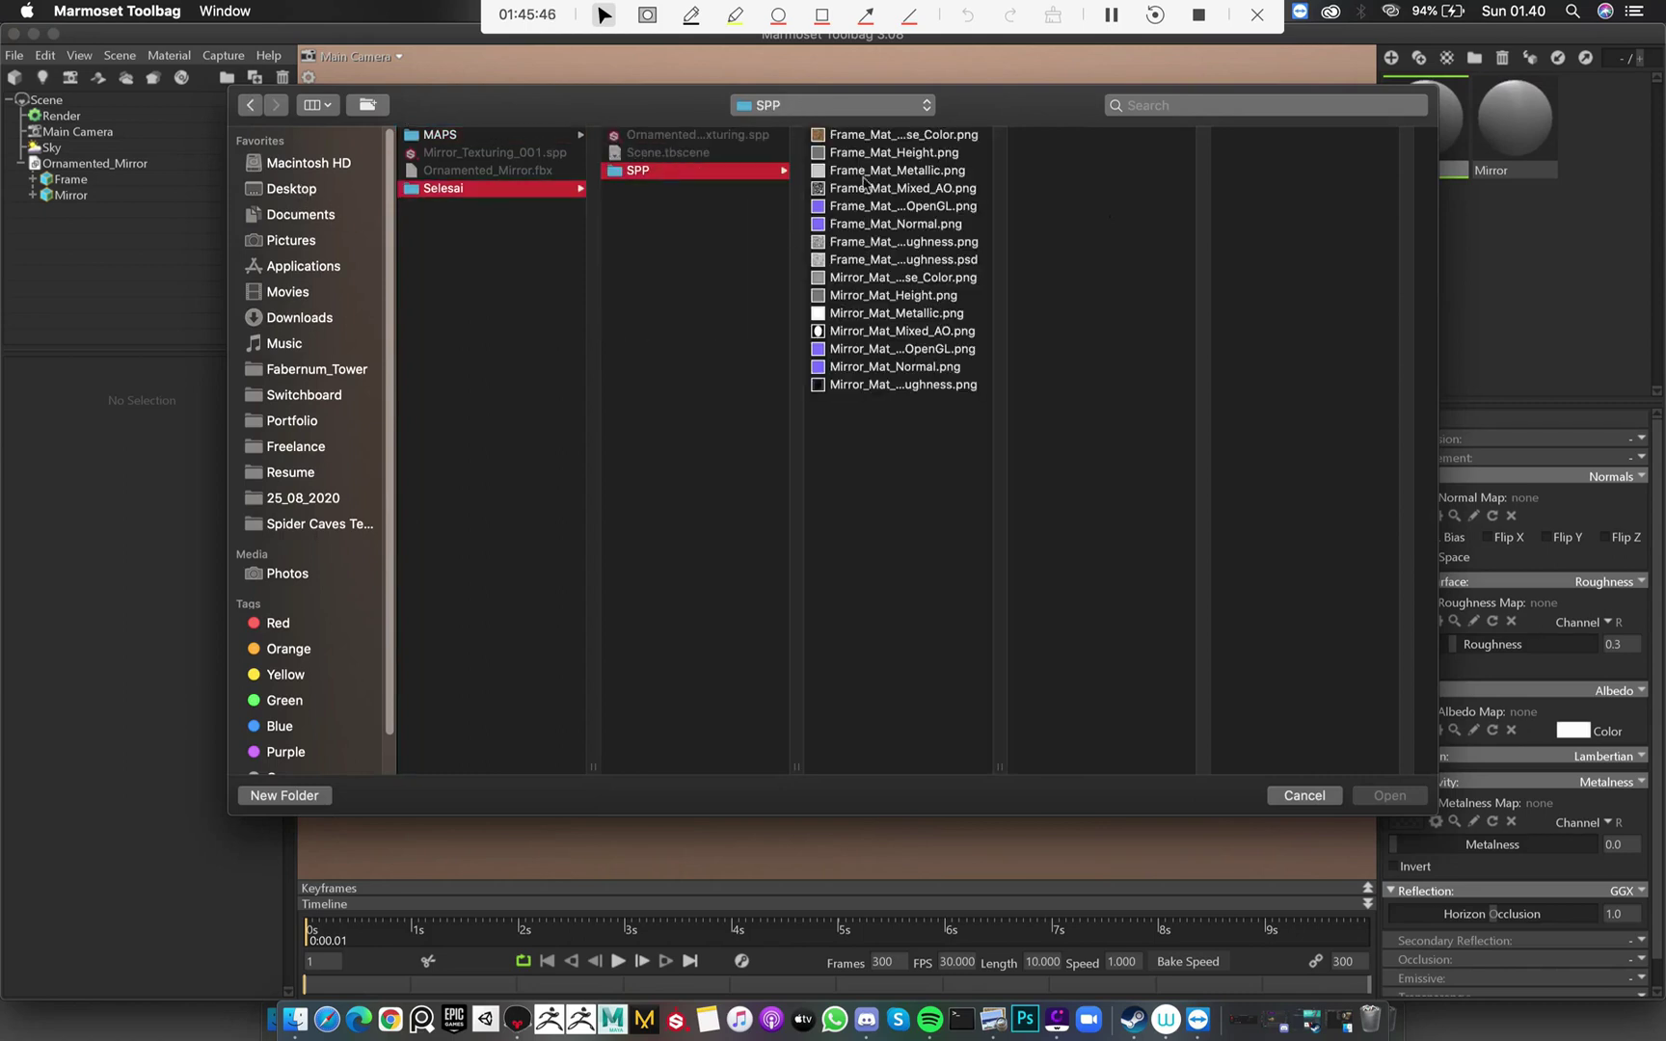
left_click(943, 136)
left_click(933, 207)
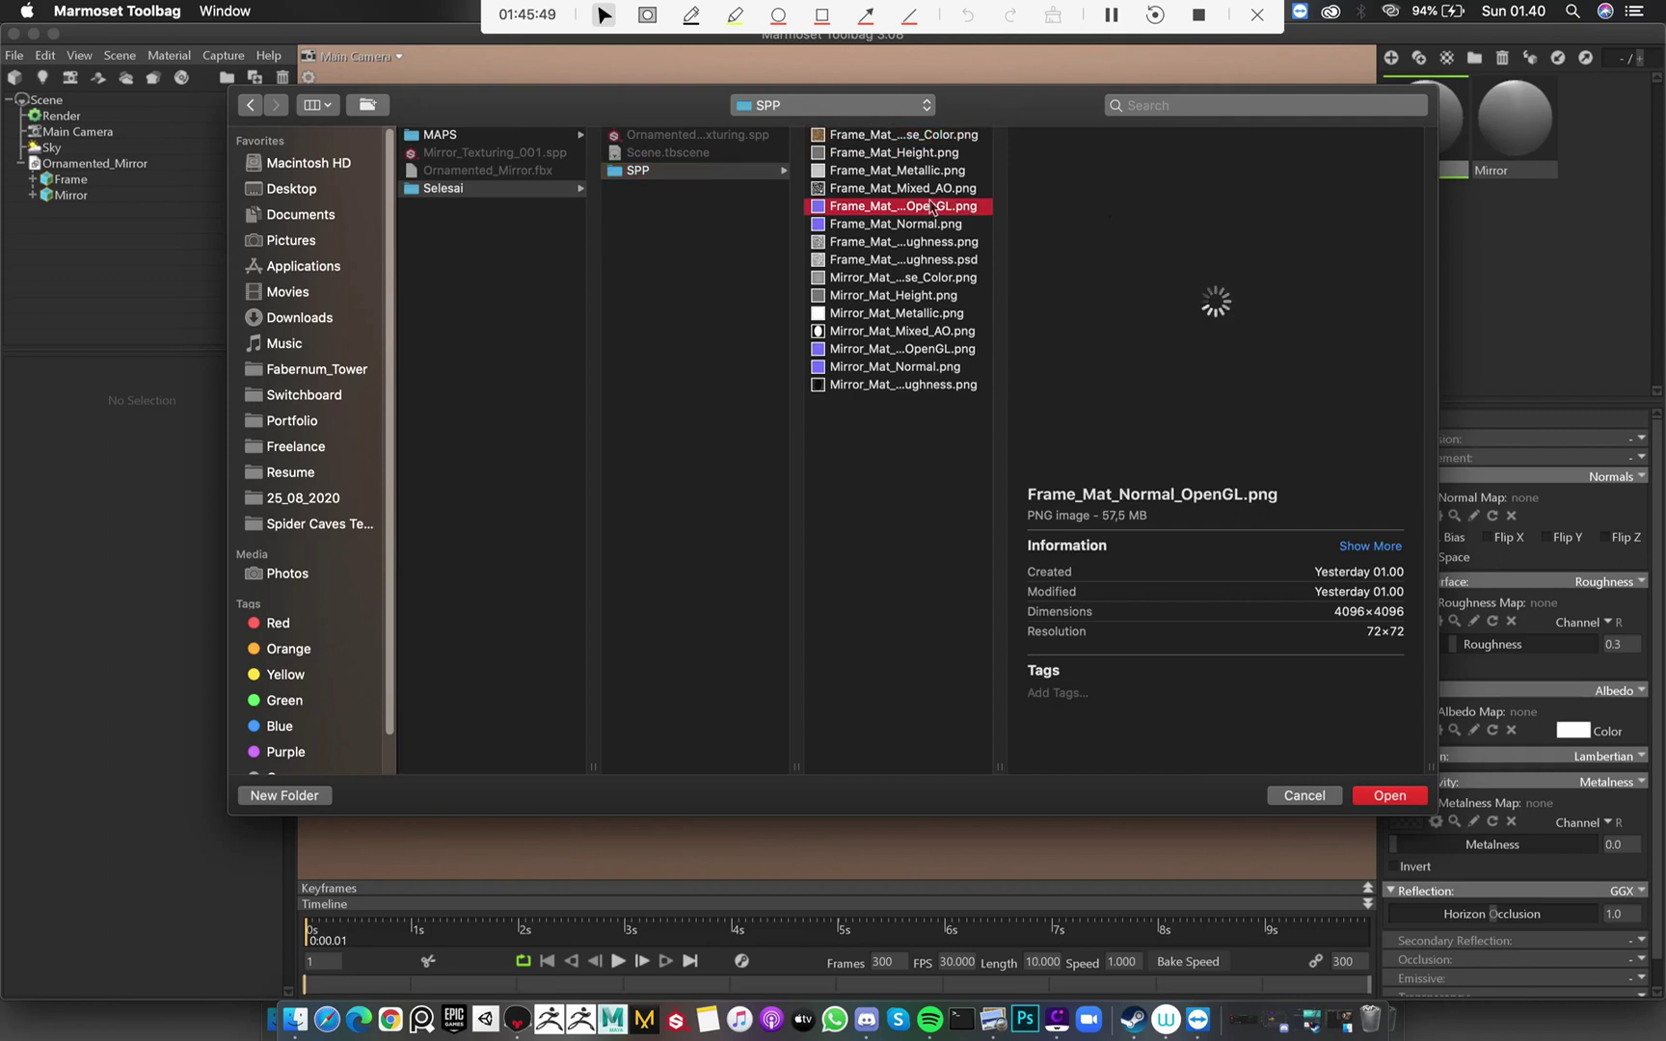
double_click(934, 207)
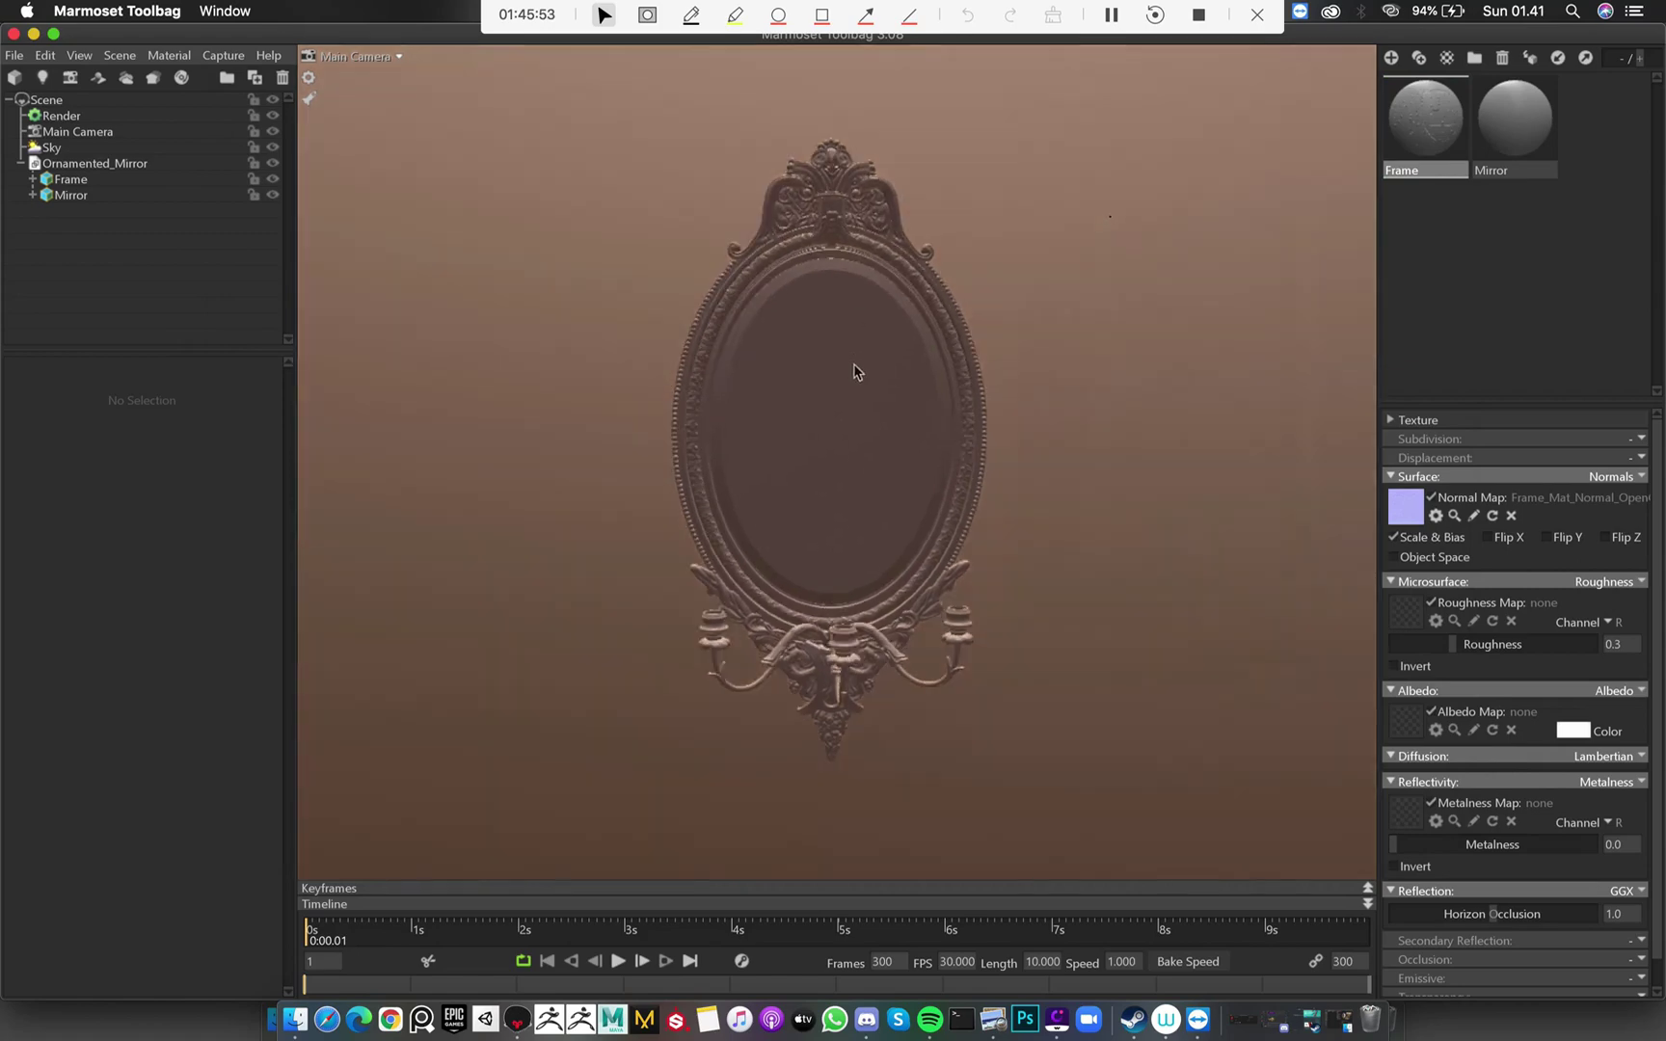
Load Frame_Mat_Roughness.psd as the Frame material's roughness map
scroll(853, 328, "up", 3)
scroll(838, 308, "up", 5)
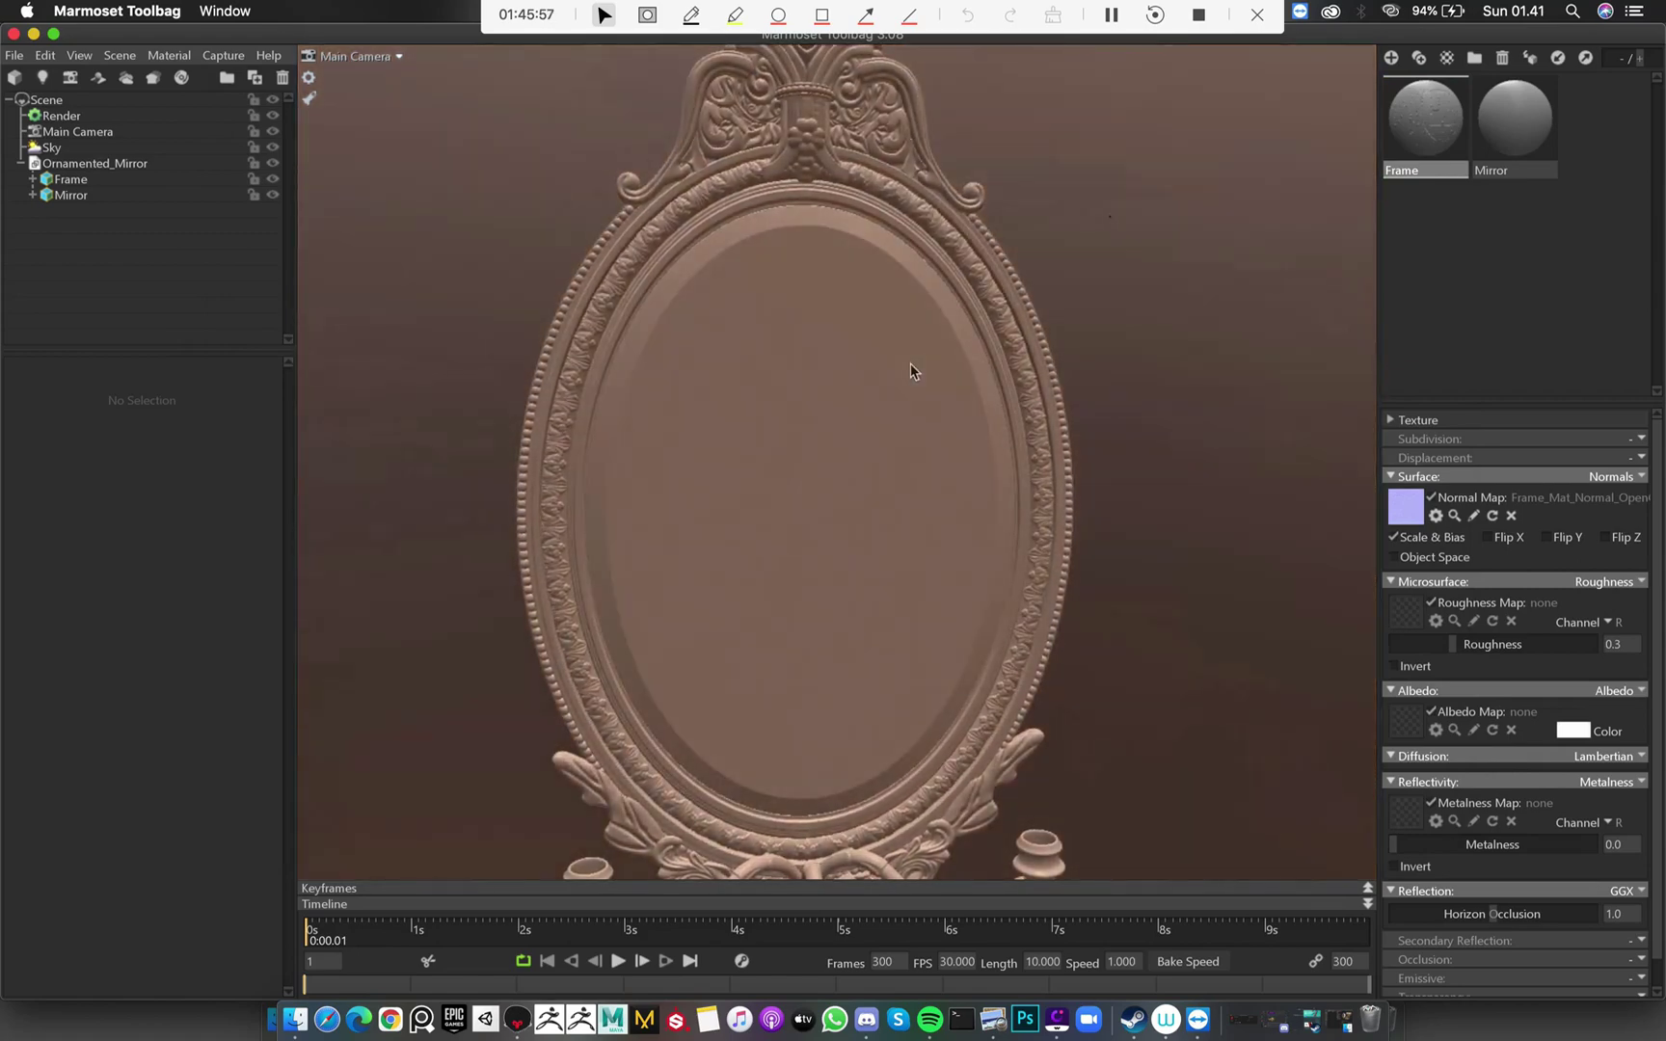
left_click(1413, 621)
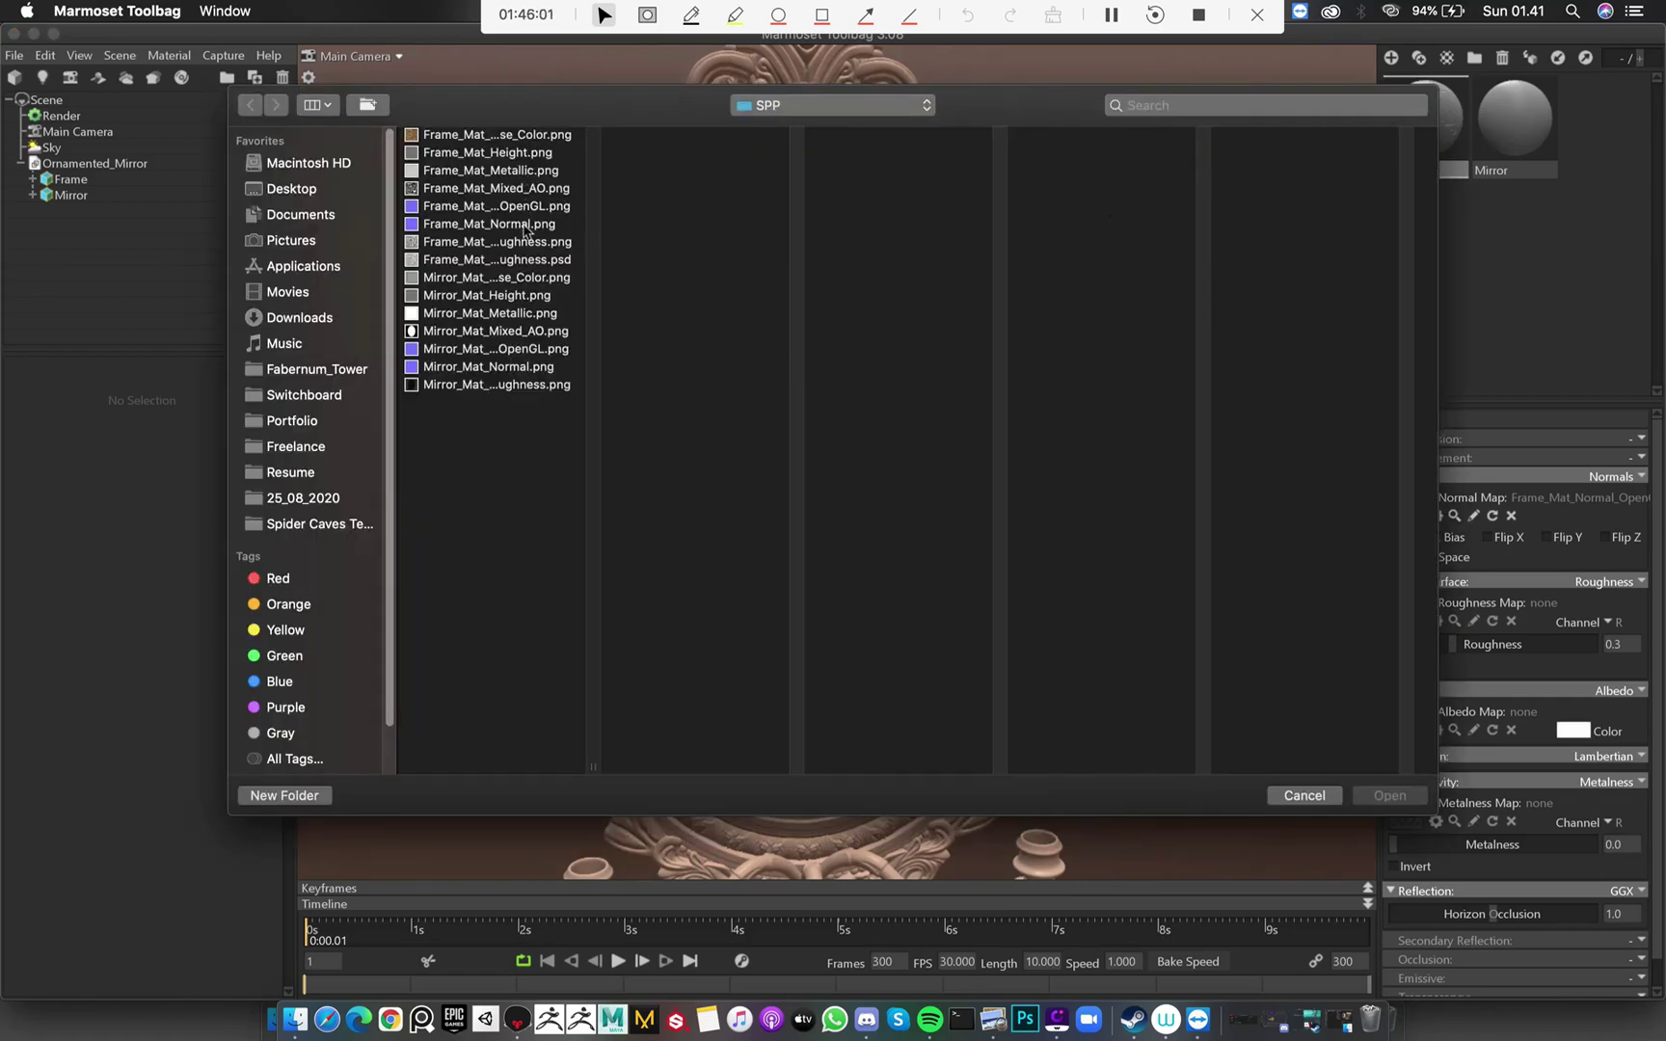
left_click(535, 260)
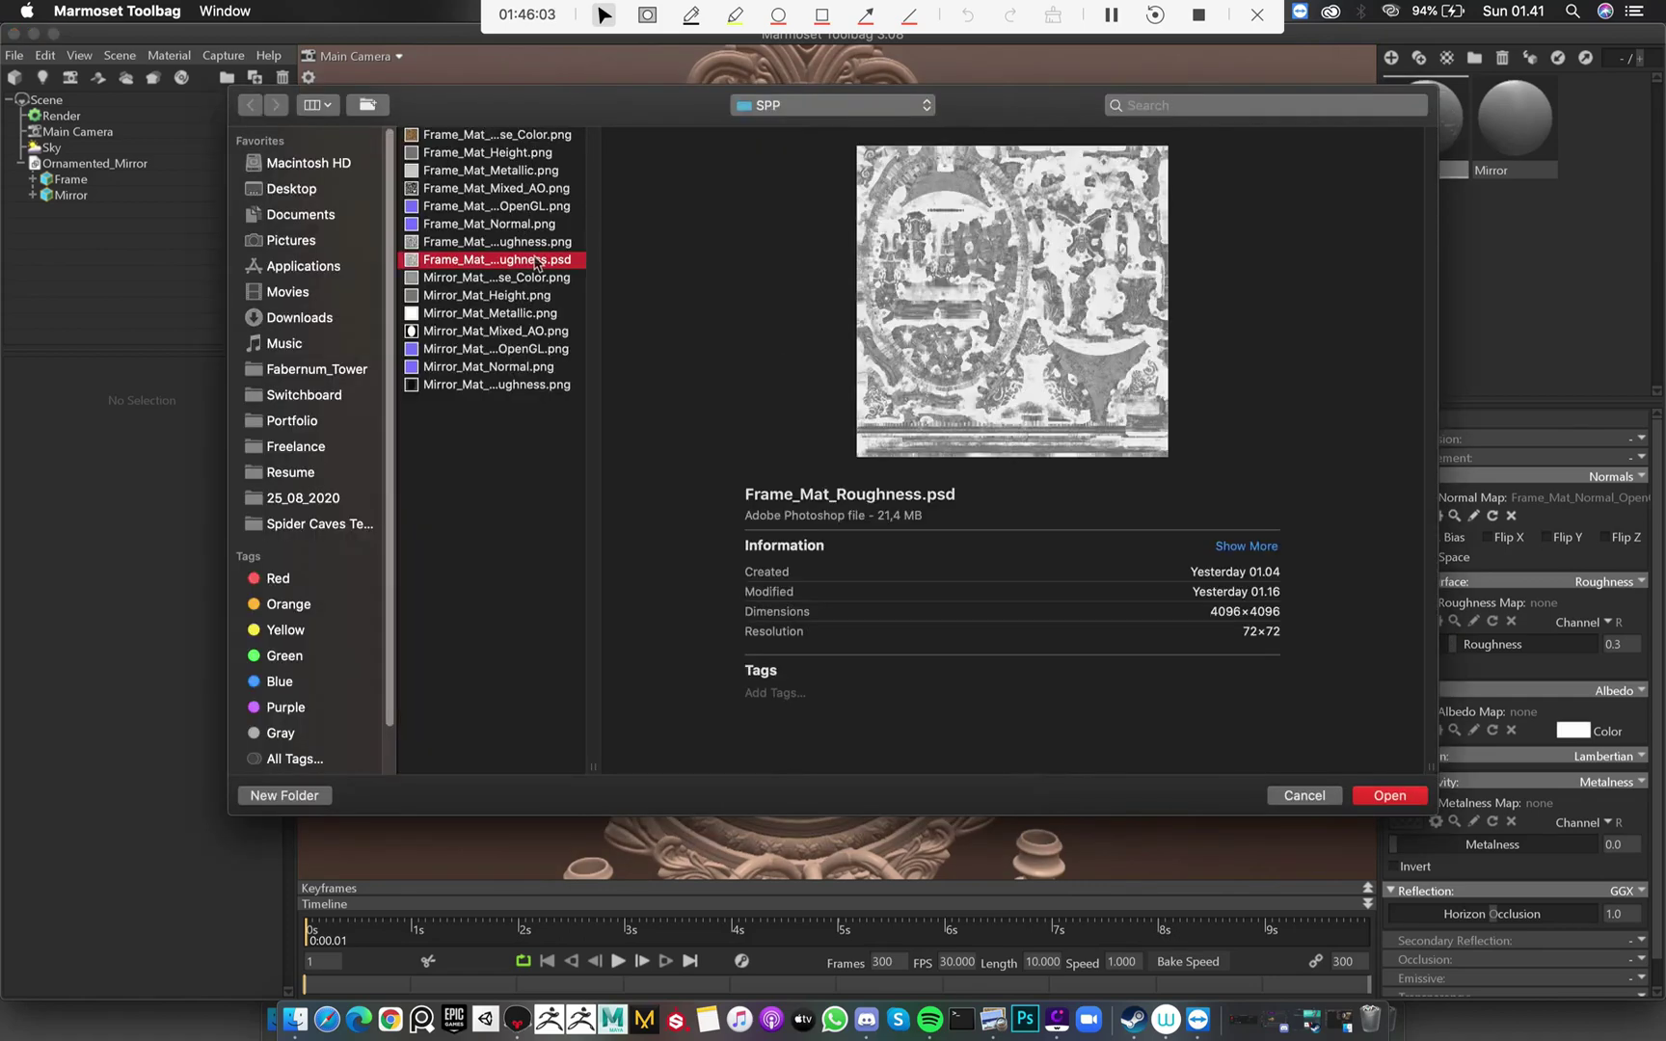
double_click(535, 260)
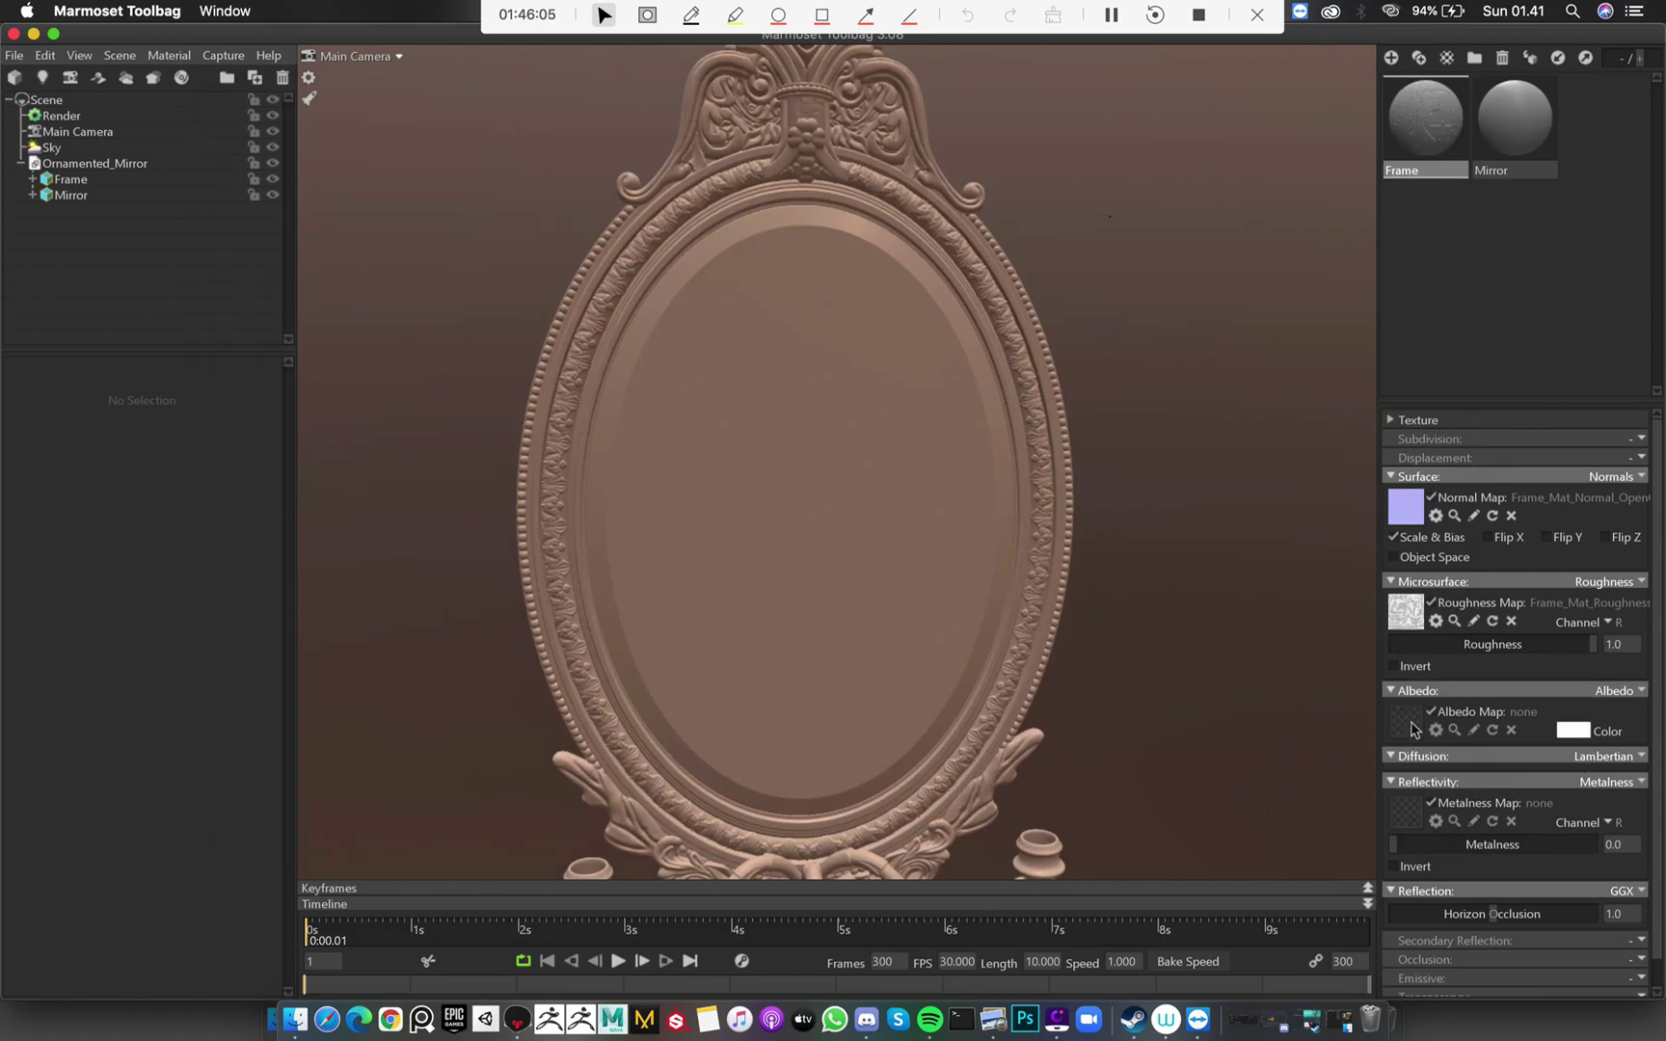
Load Frame_Mat_Base_Color.png as the Frame material's albedo map and Frame_Mat_Metallic.png as its metalness map
left_click(1398, 717)
left_click(521, 134)
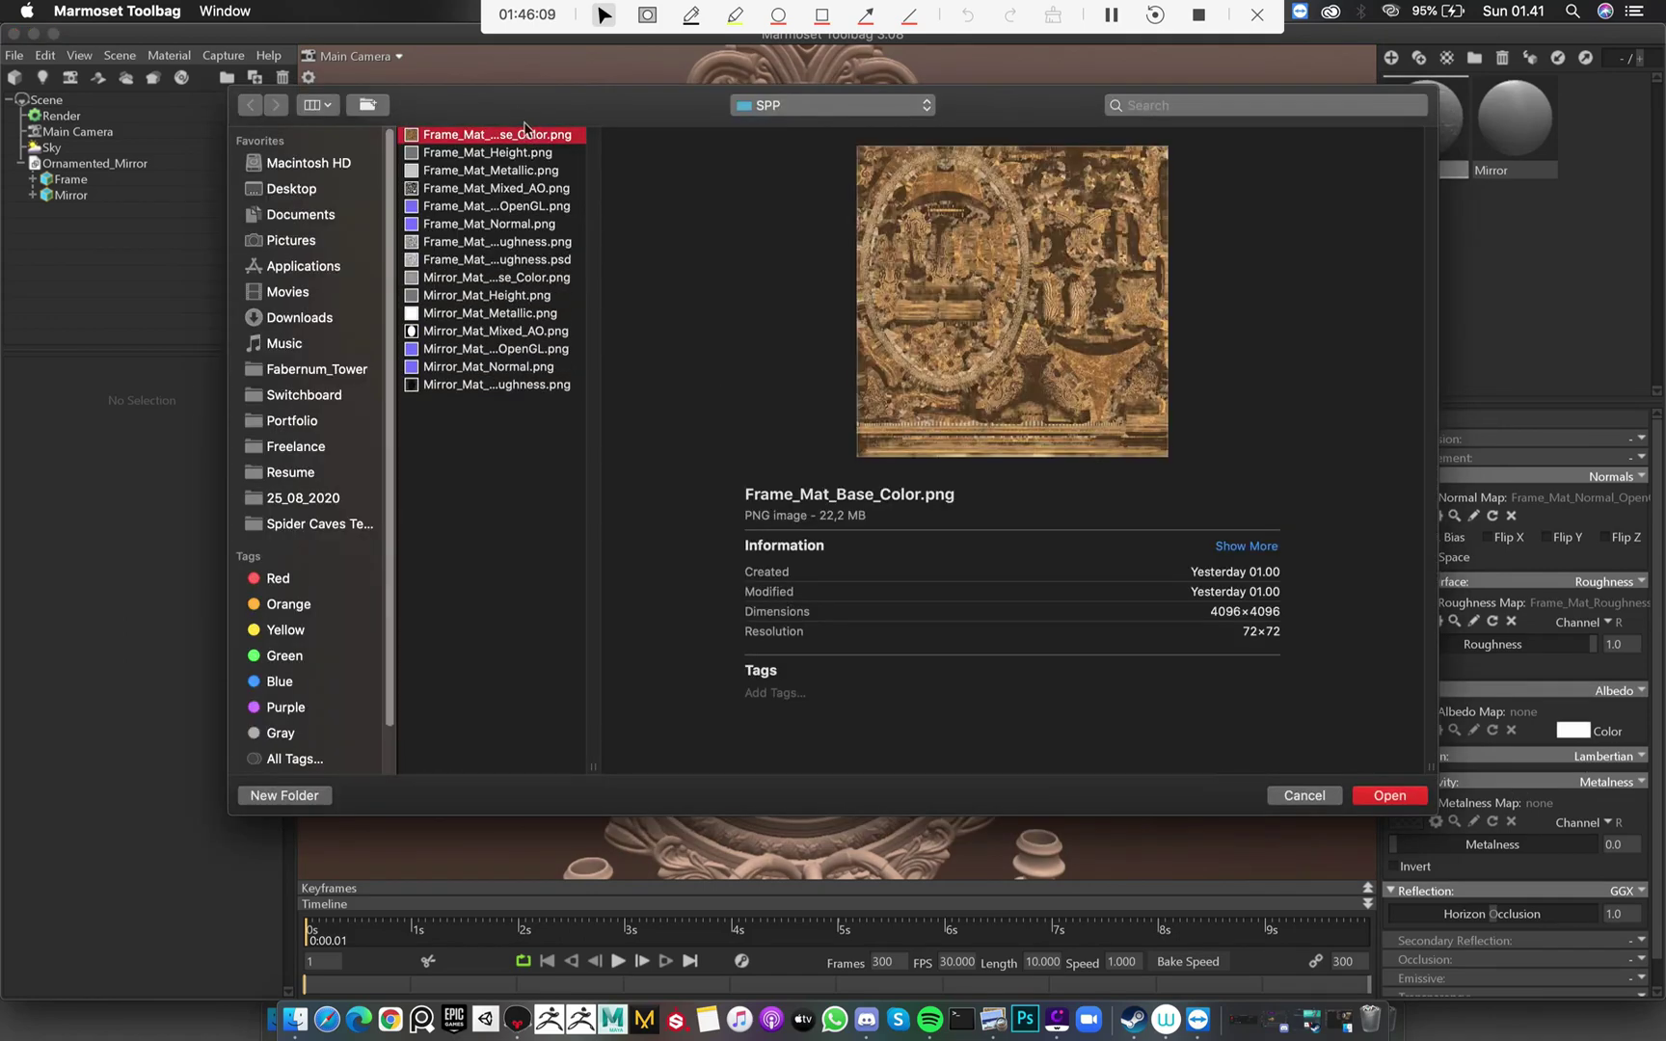
double_click(526, 134)
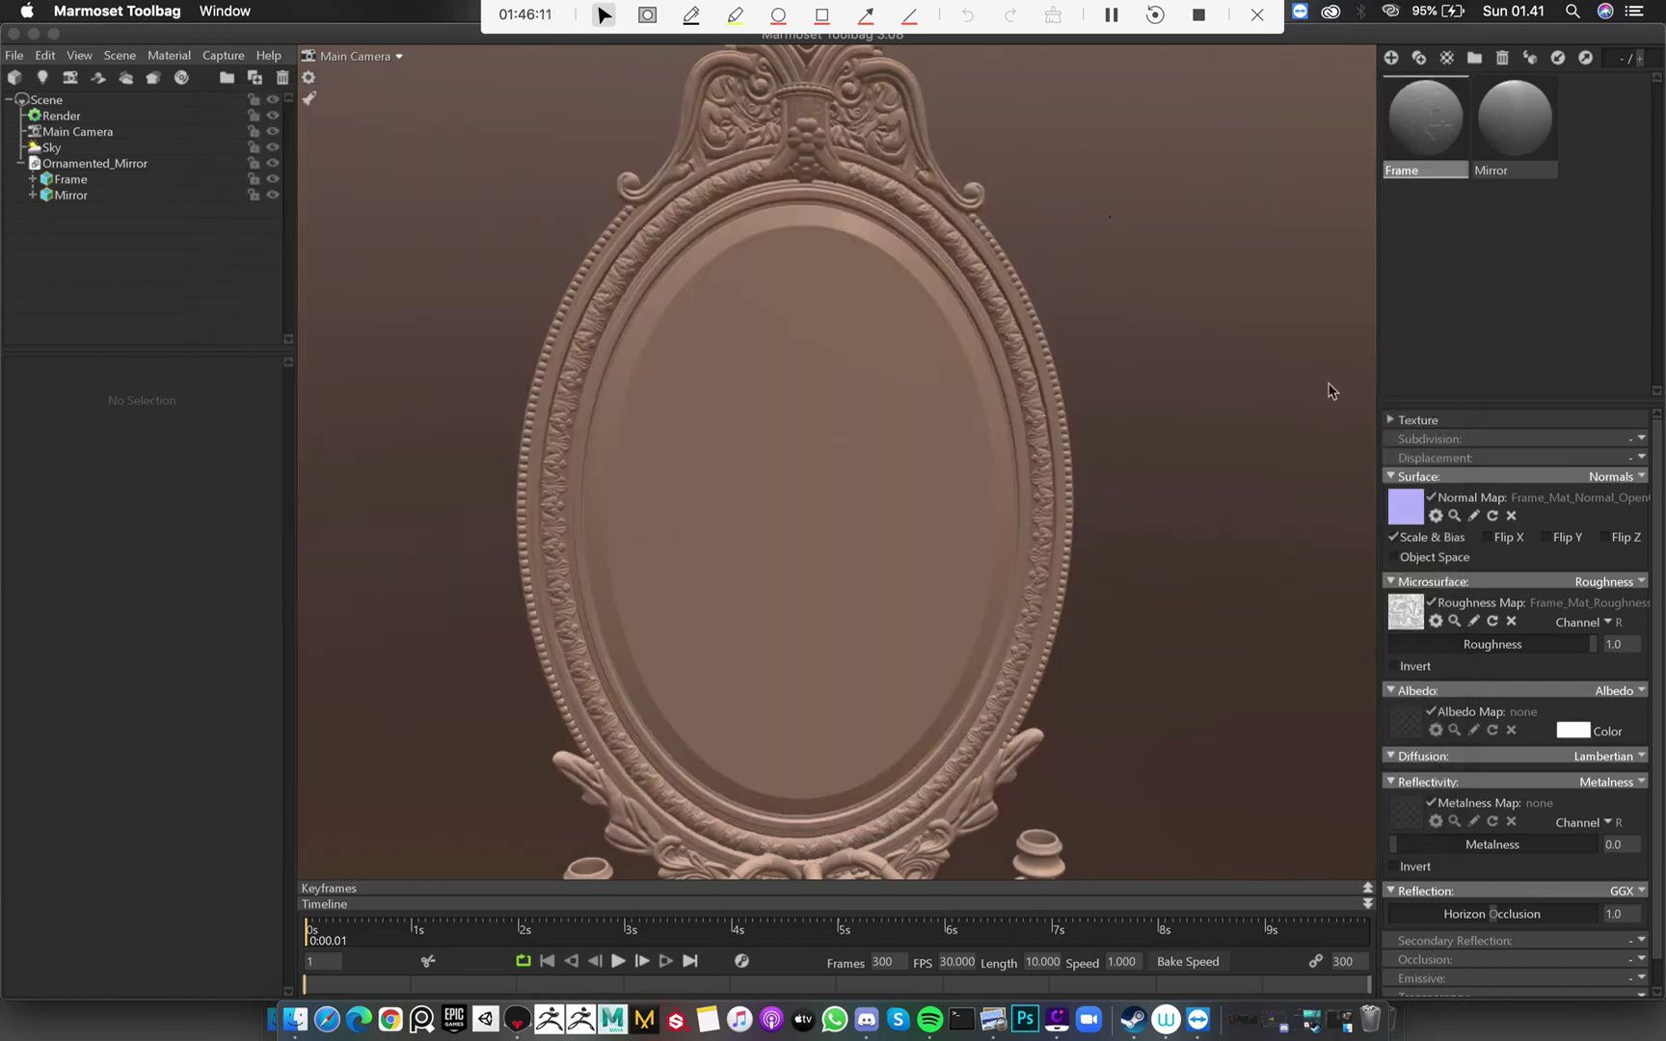
left_click(1394, 808)
double_click(539, 171)
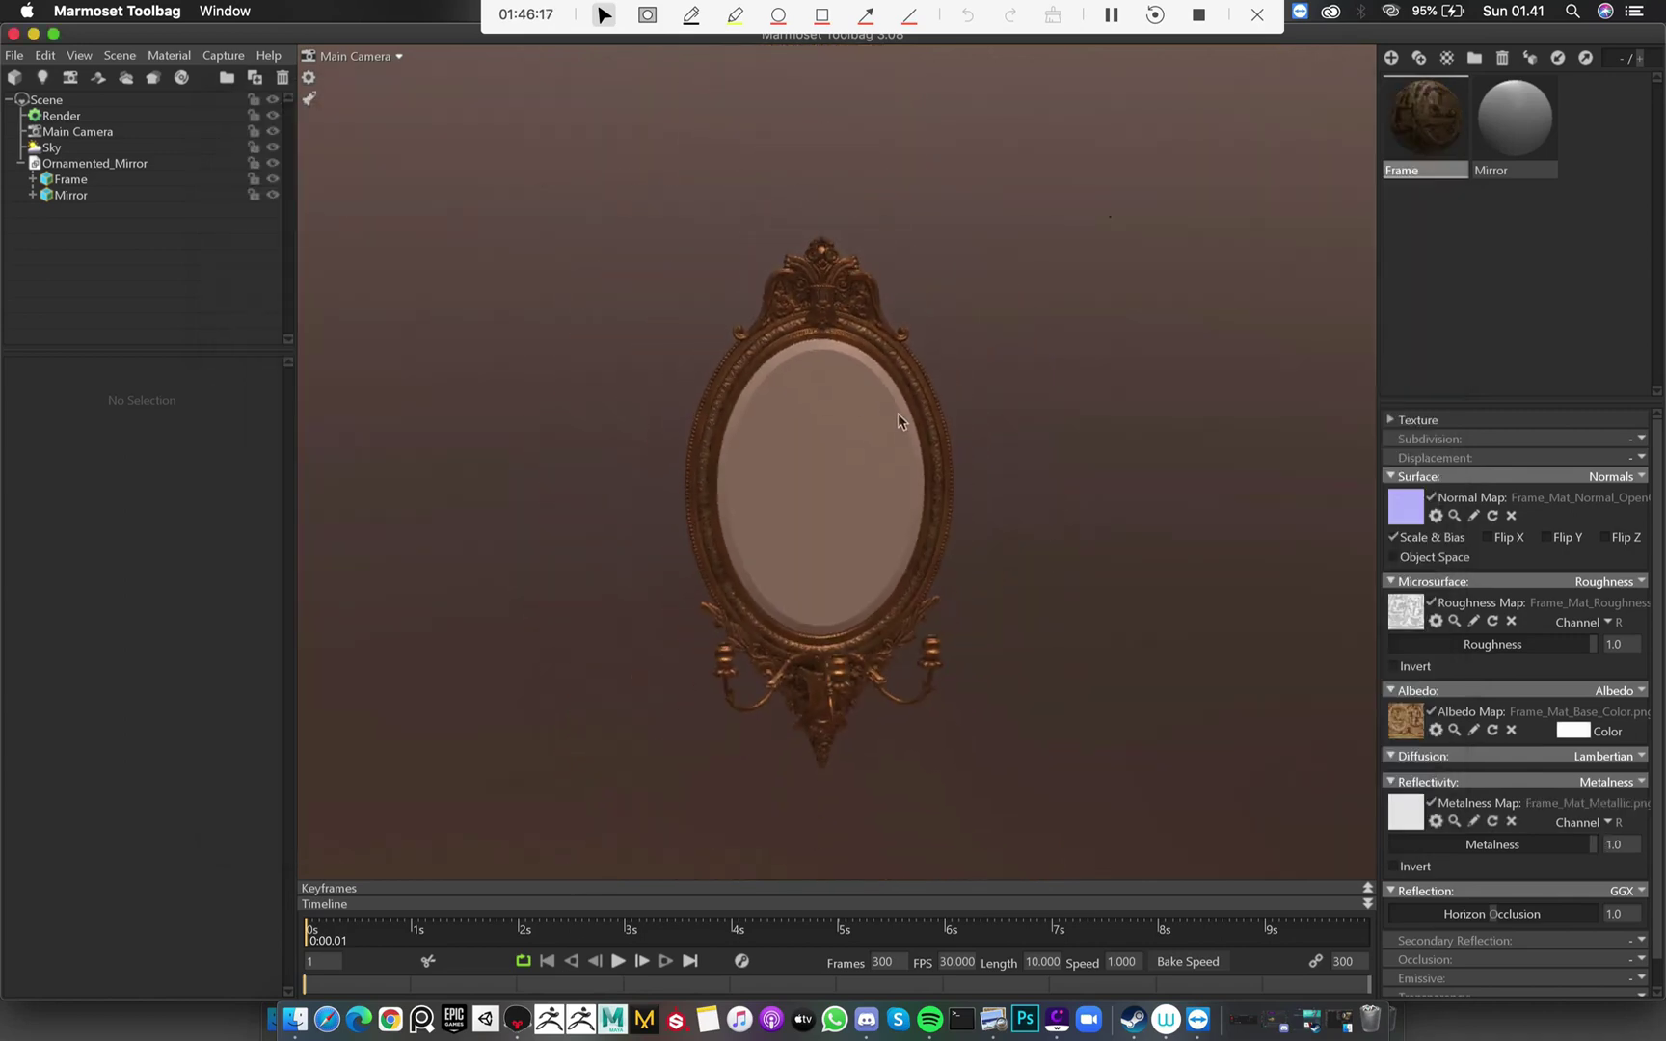
scroll(963, 476, "up", 5)
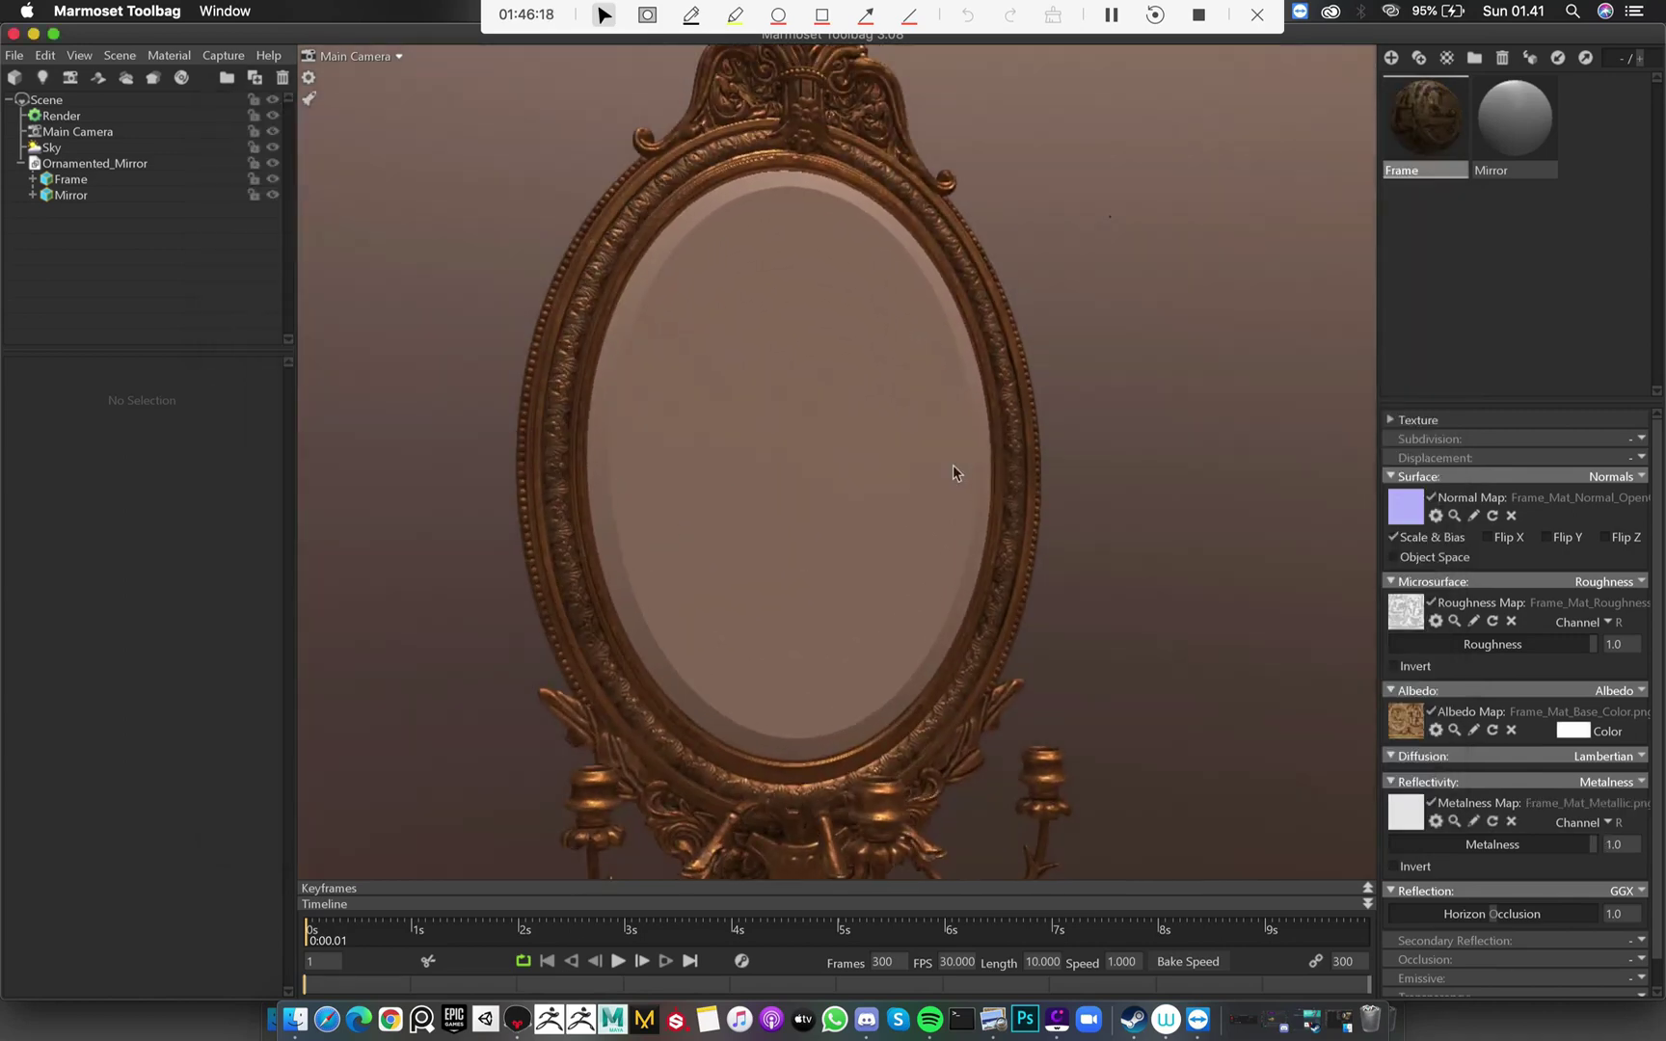
scroll(952, 473, "down", 5)
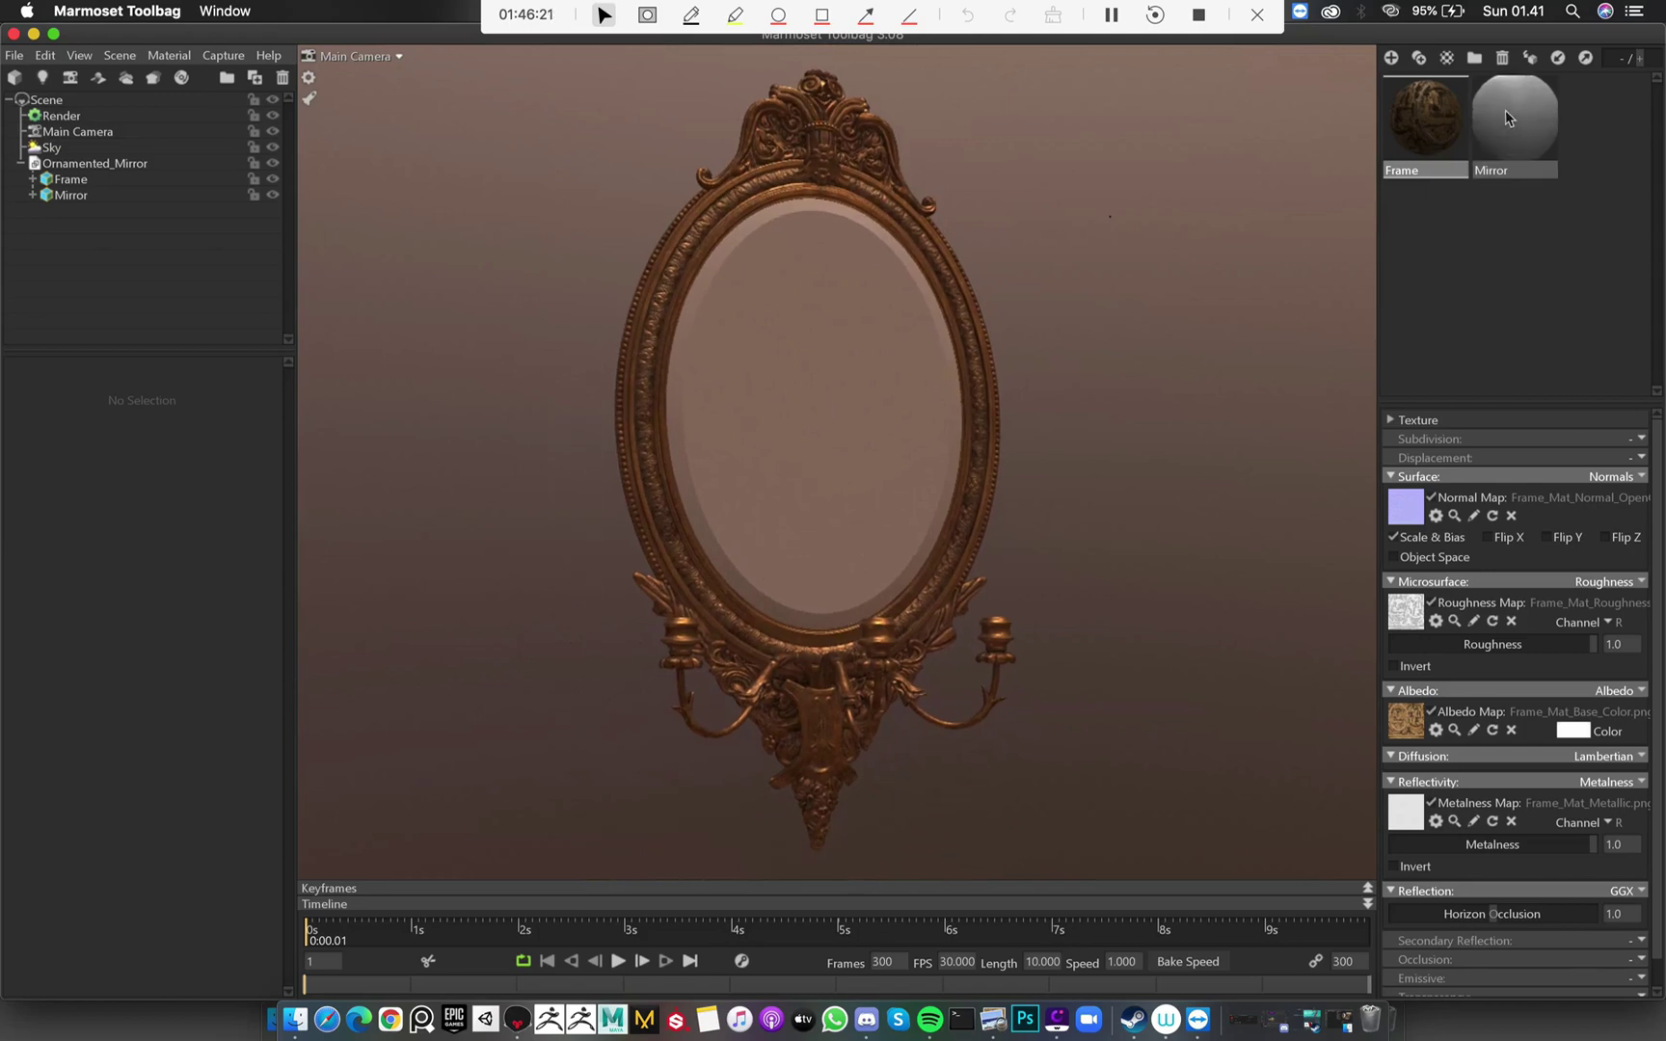
Load Mirror_Mat_Normal_OpenGL.png as the Mirror material's normal map and Mirror_Mat_Roughness.png as its roughness map
left_click(1510, 119)
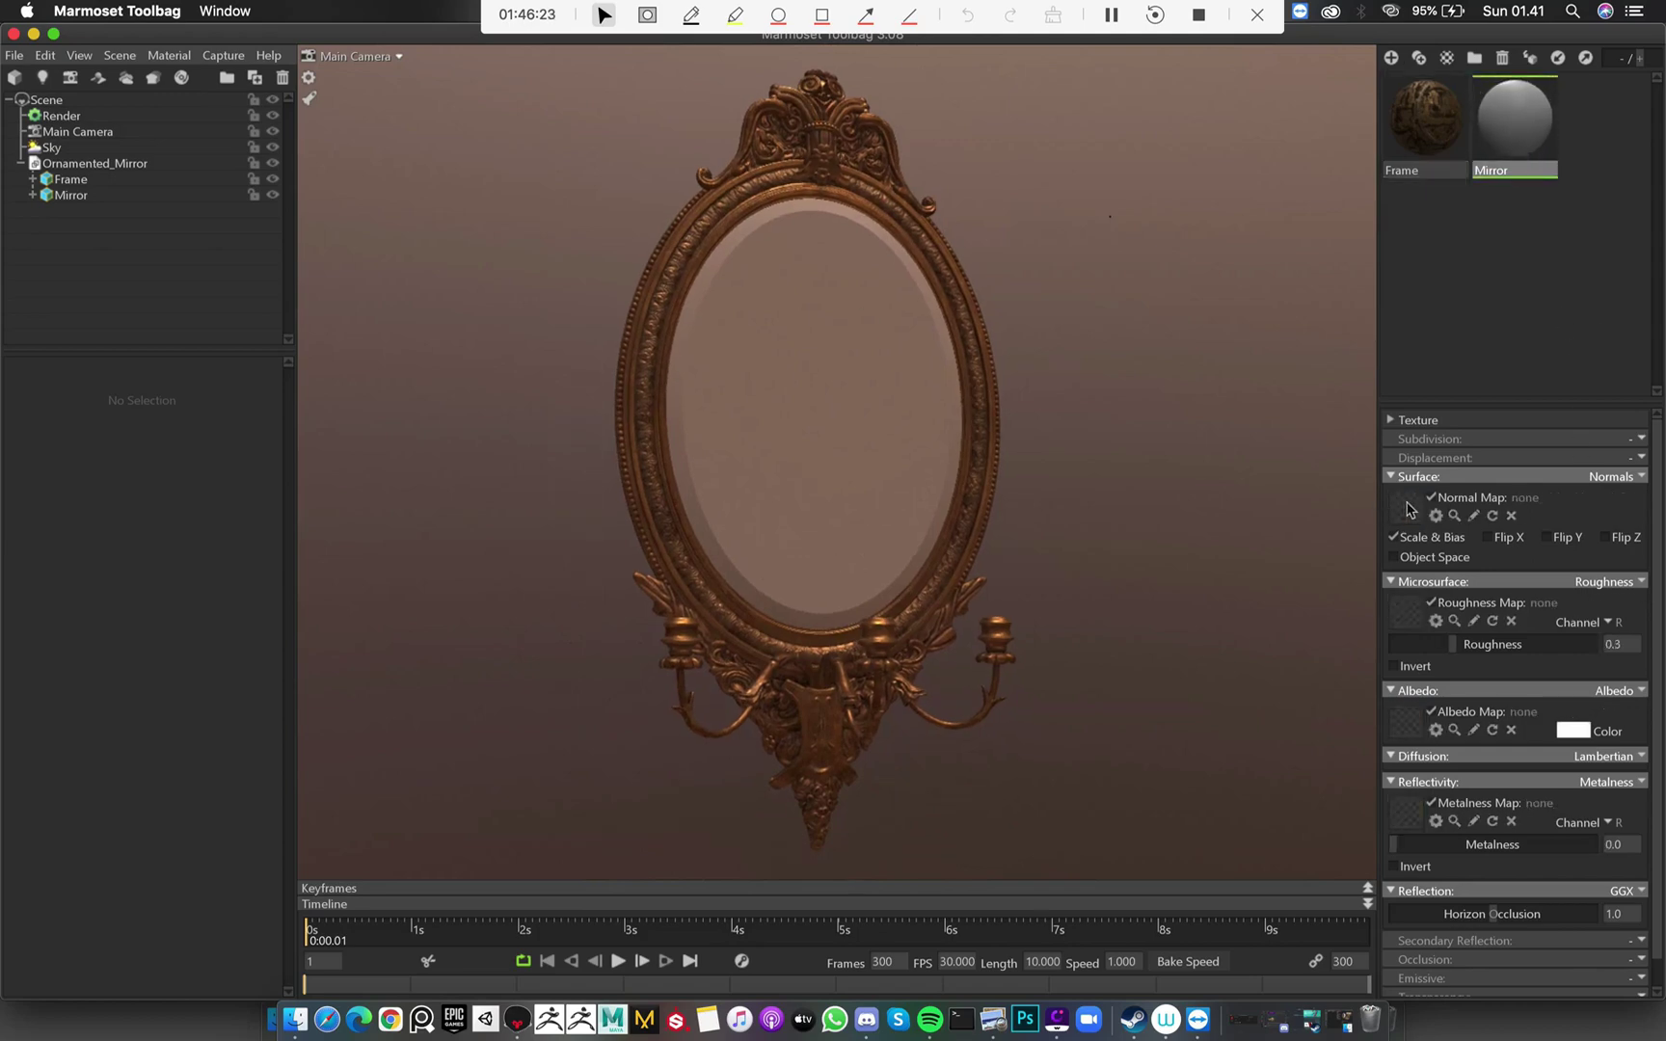
left_click(1407, 506)
double_click(545, 349)
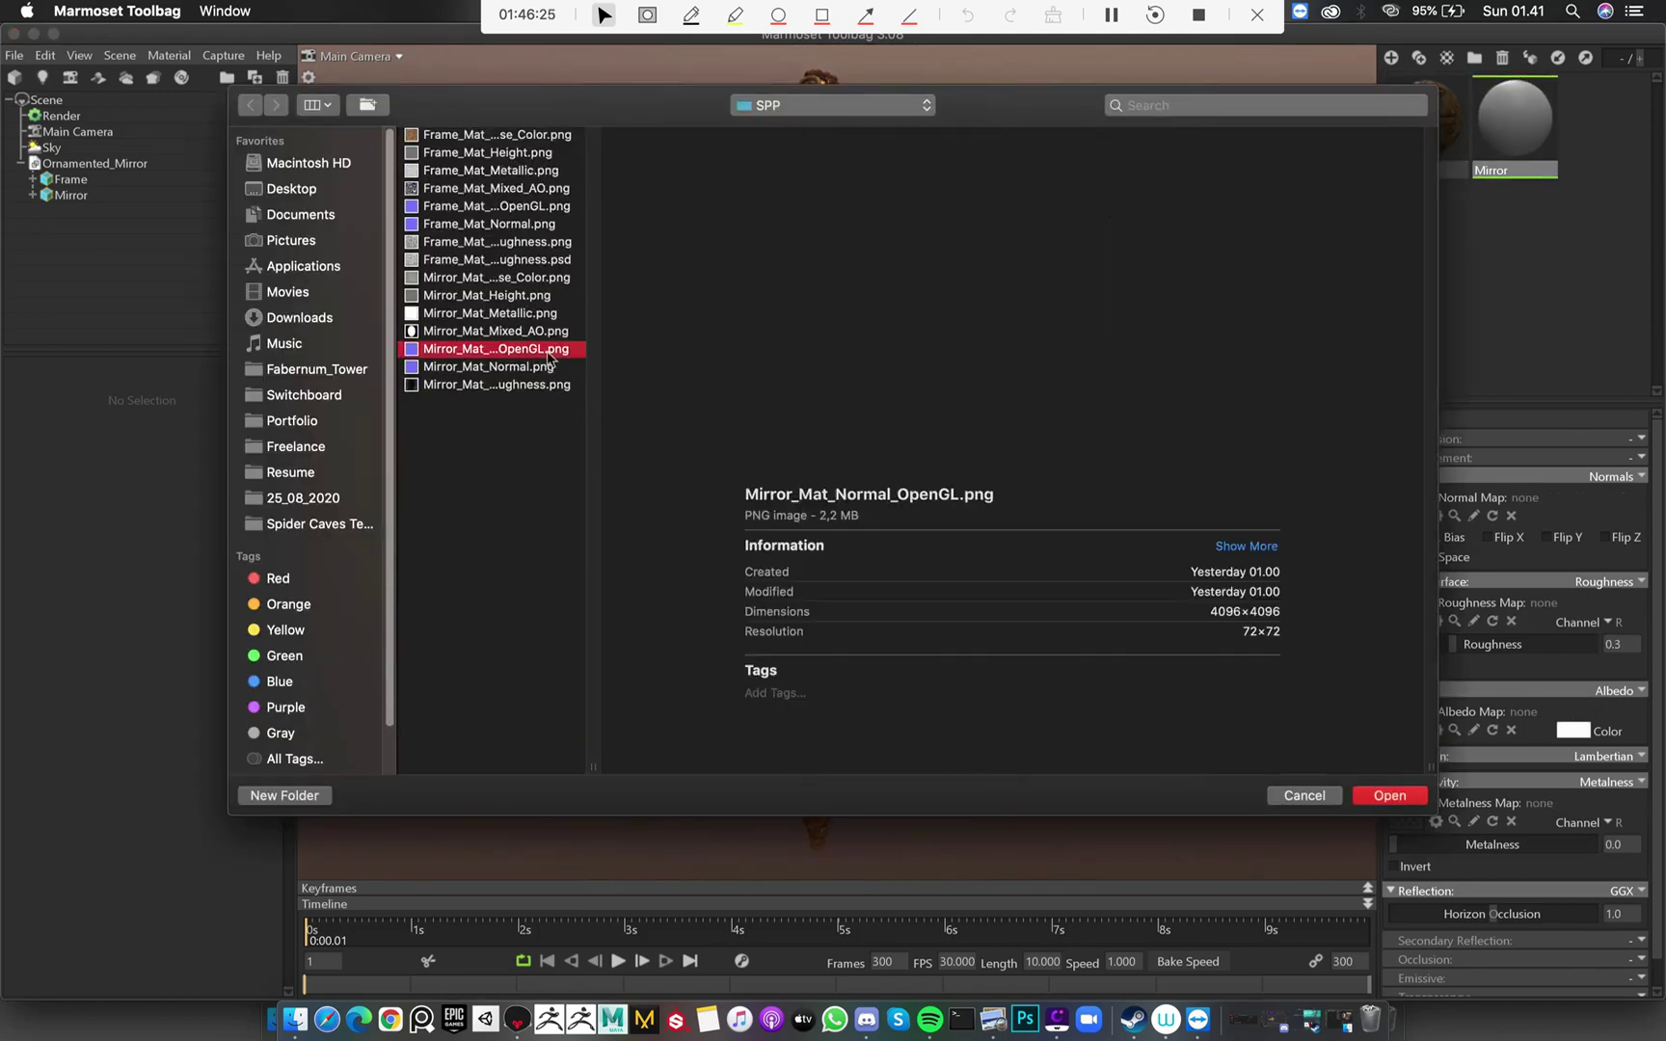
left_click(882, 364)
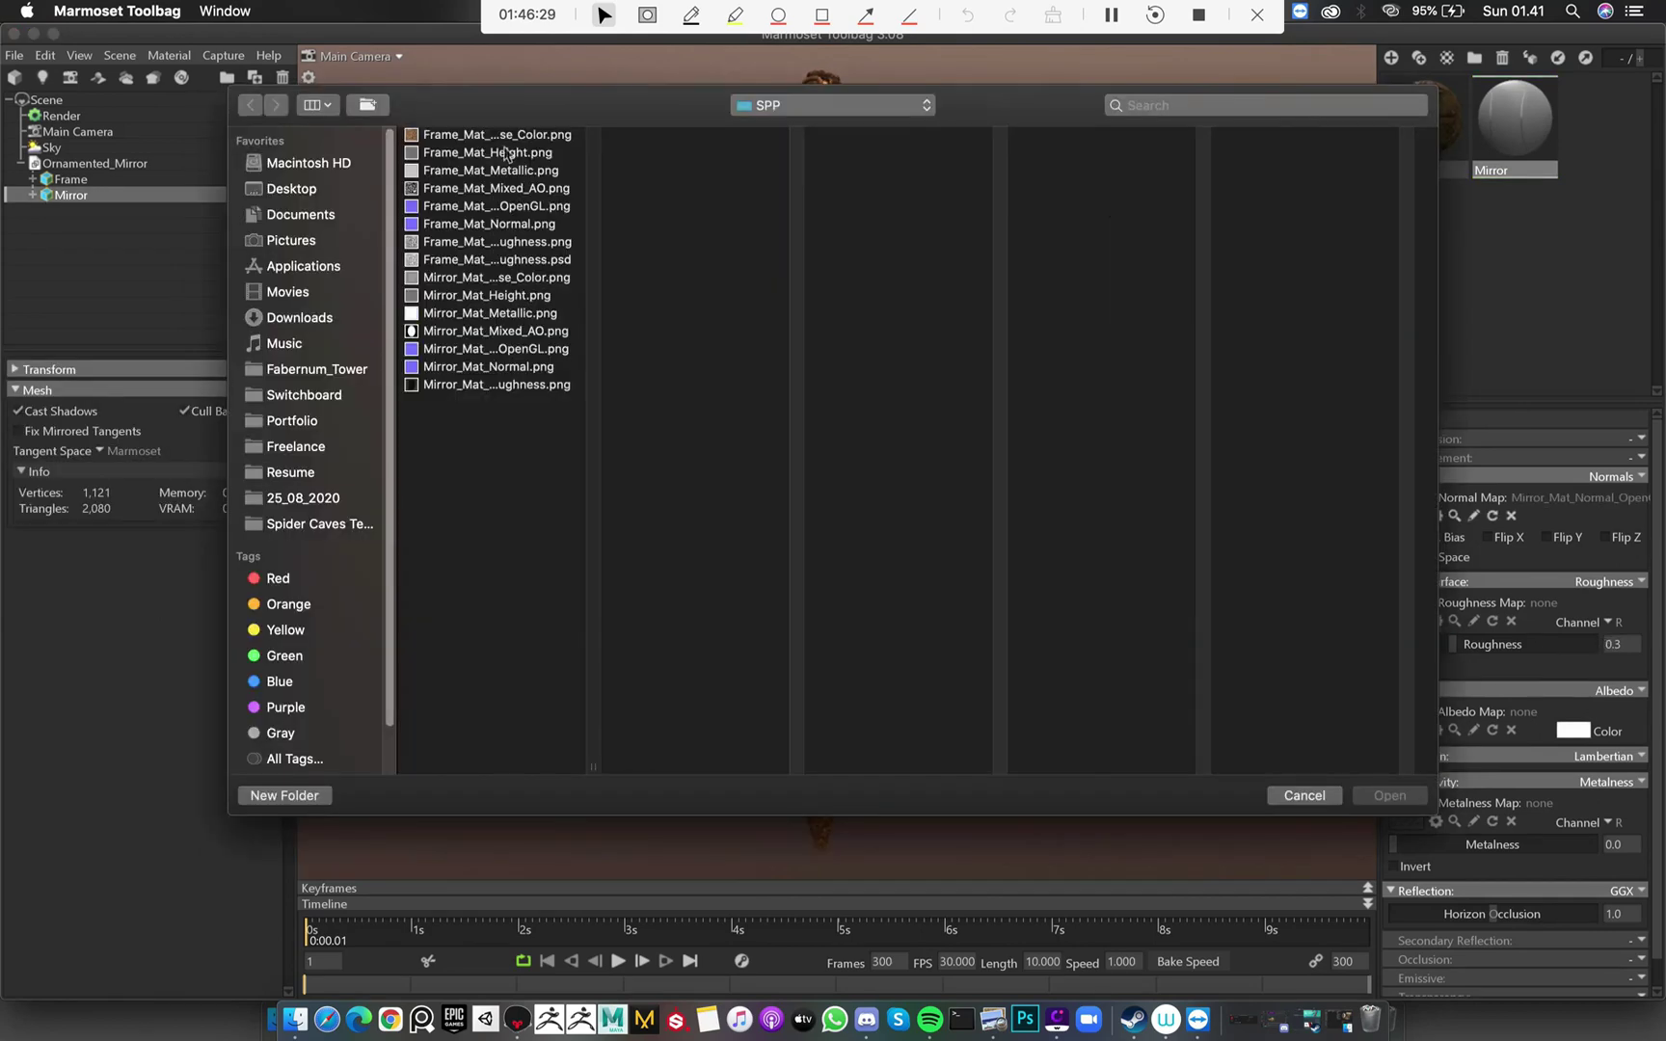
double_click(513, 385)
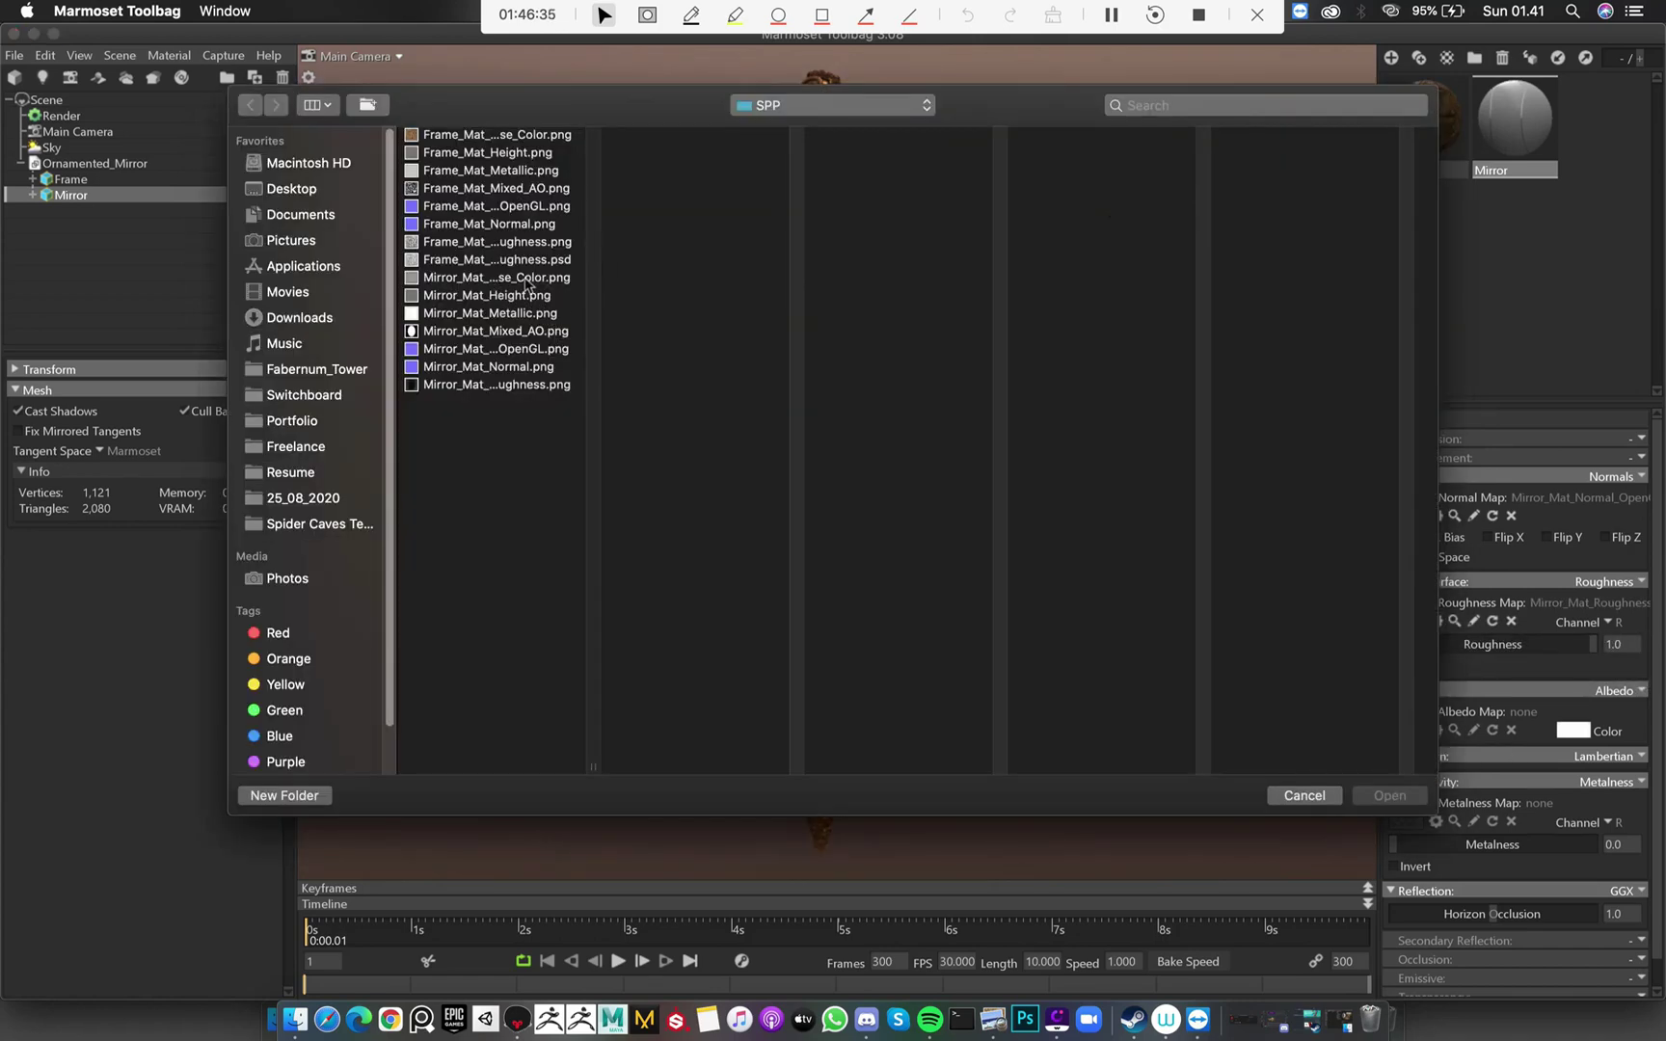
Load Mirror_Mat_Base_Color.png as the Mirror material's albedo map and Mirror_Mat_Metallic.png as its metalness map
left_click(548, 280)
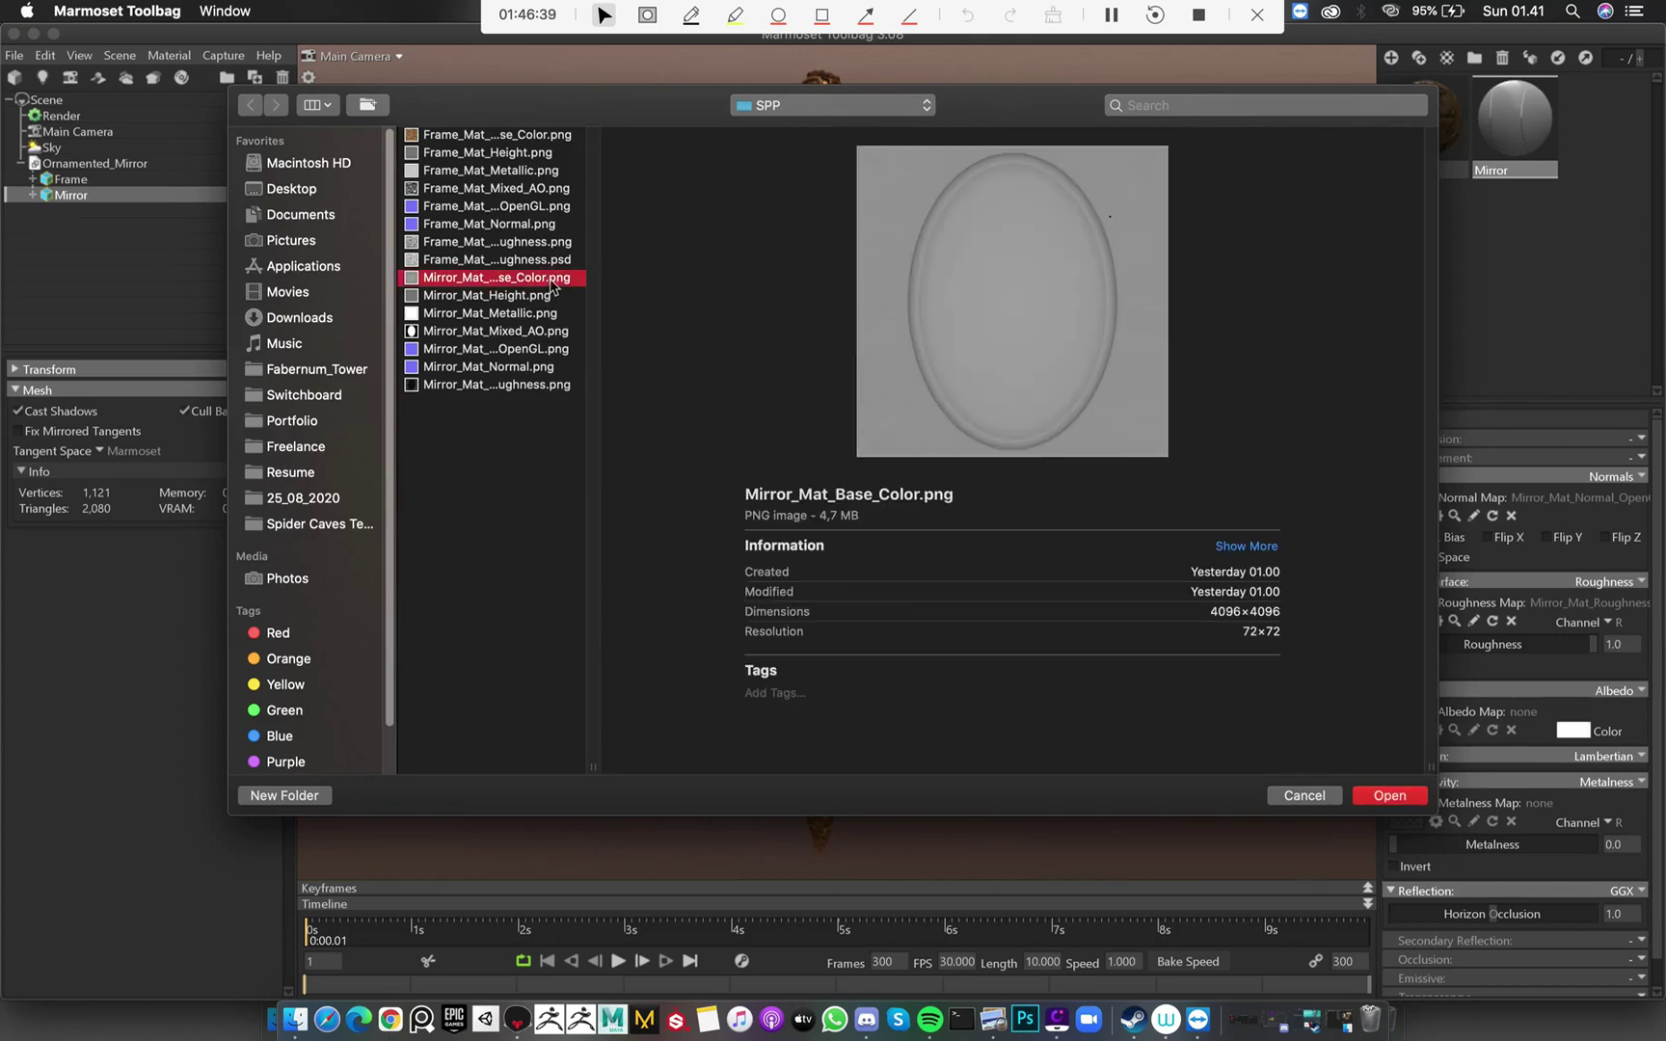
double_click(551, 280)
left_click(1078, 447)
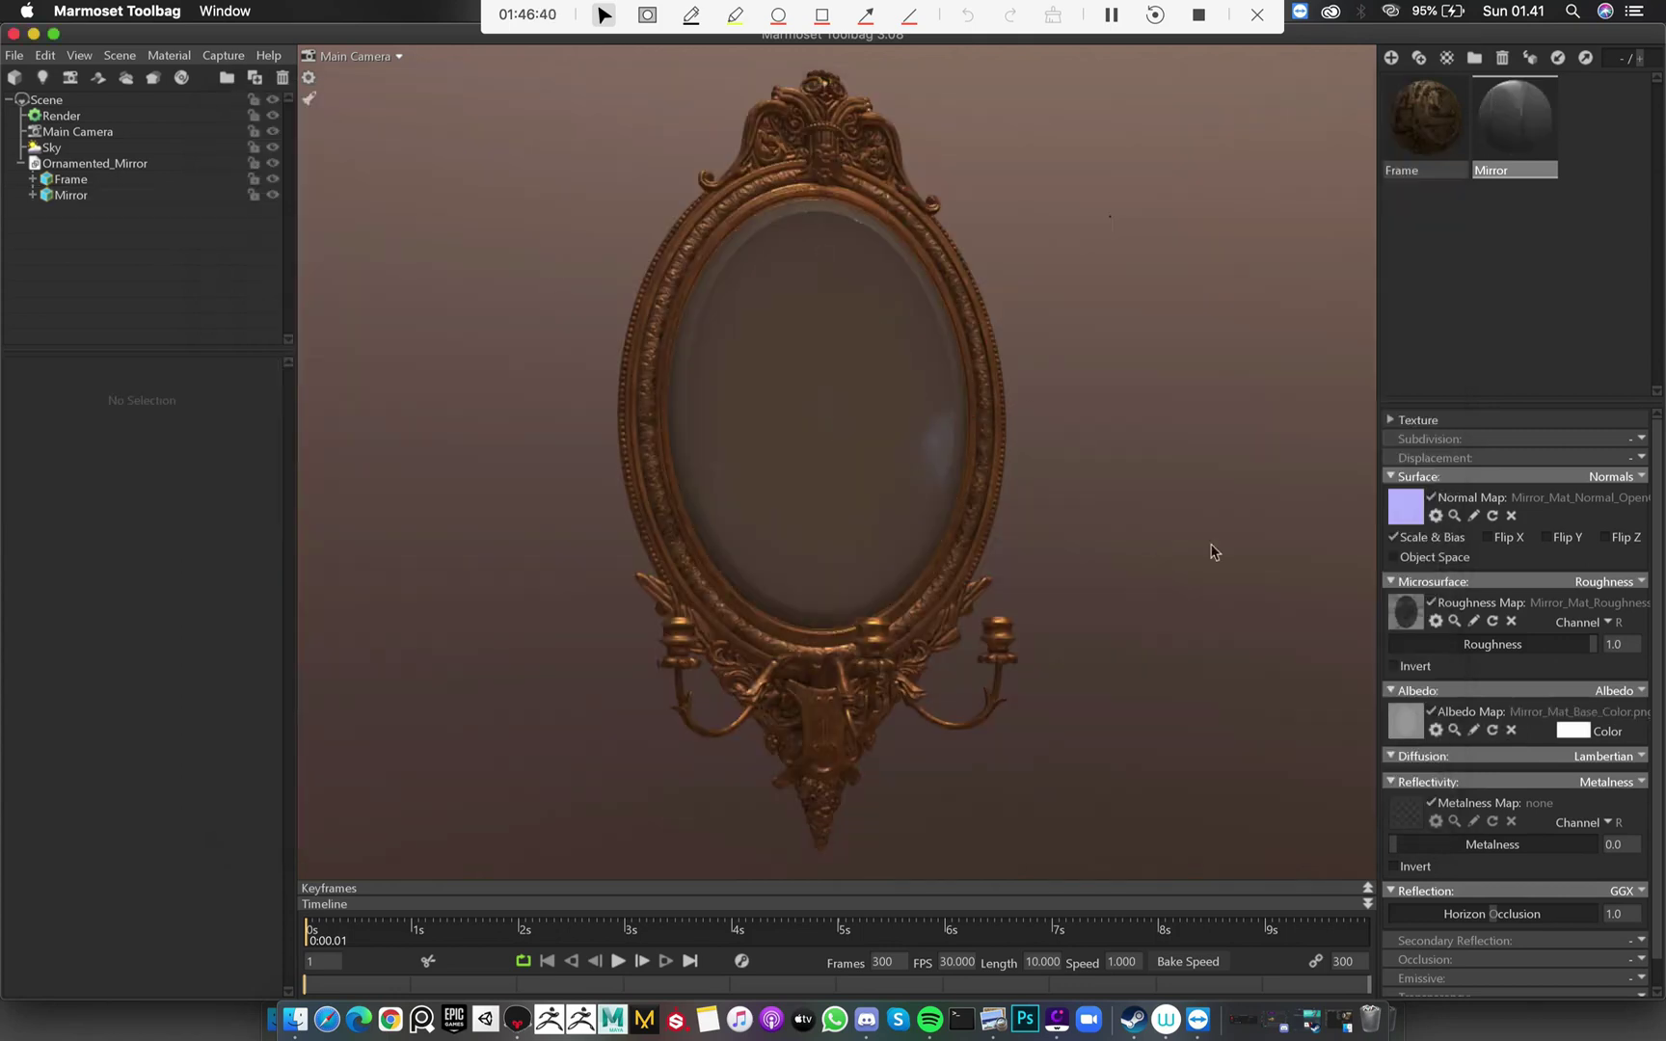
left_click(1410, 819)
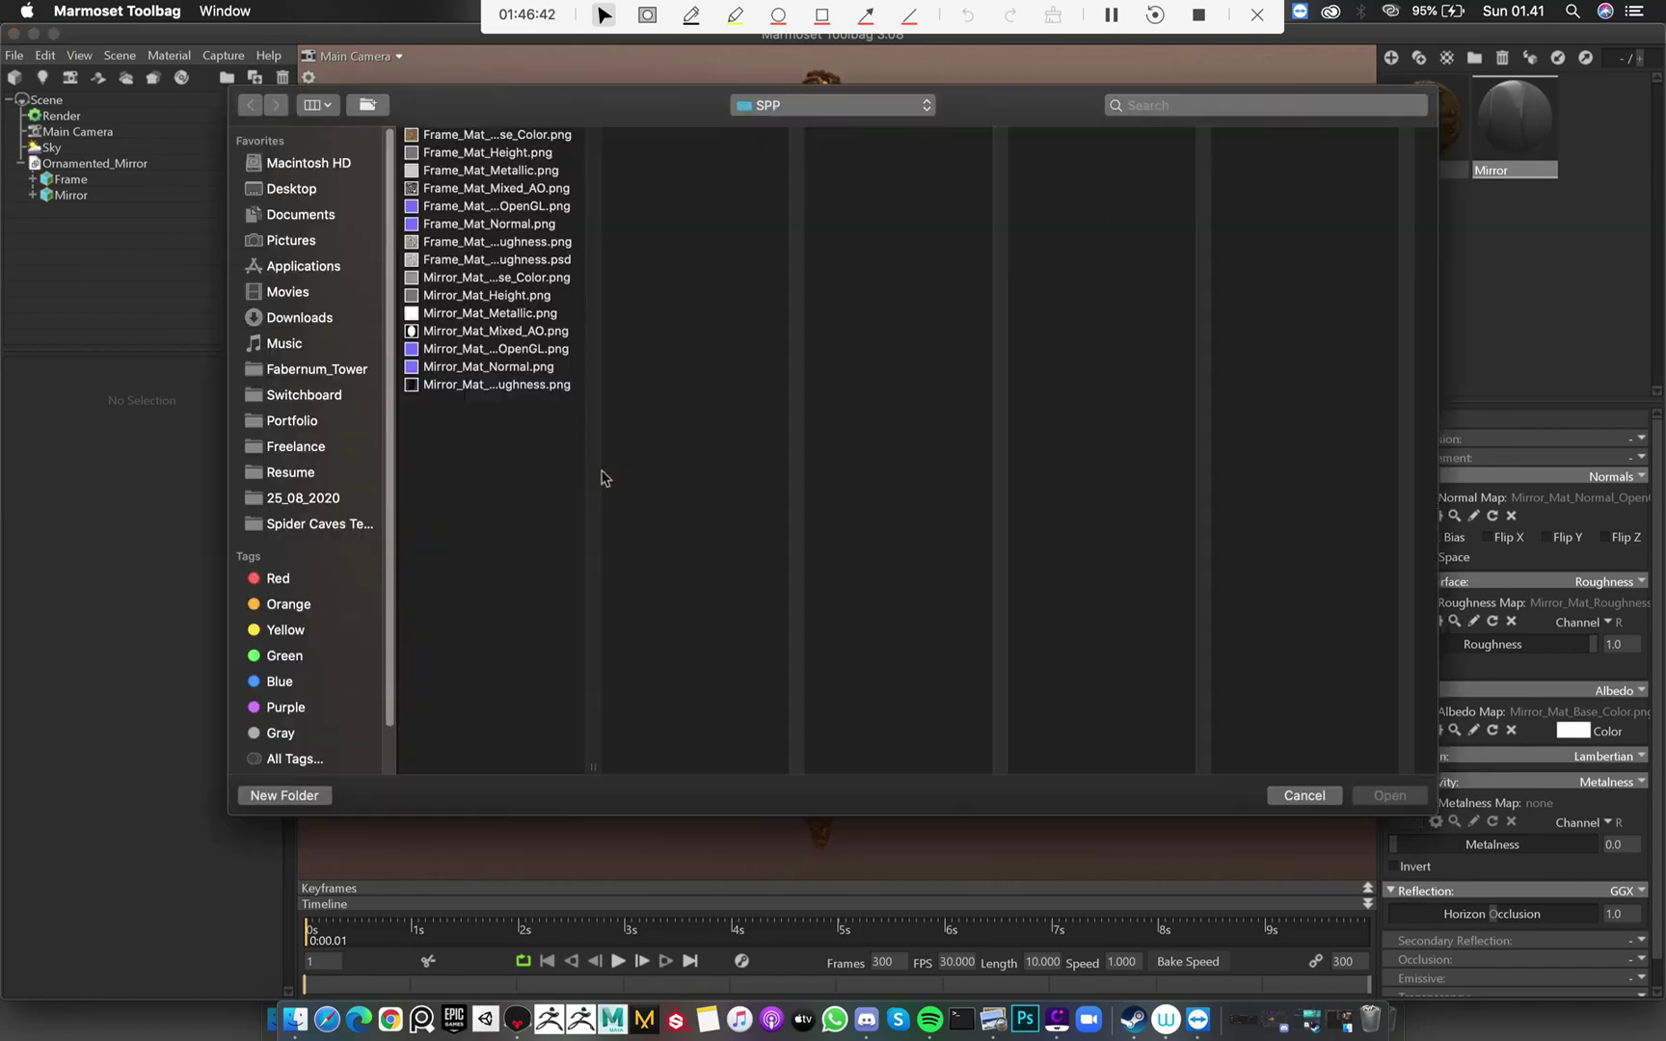
left_click(549, 314)
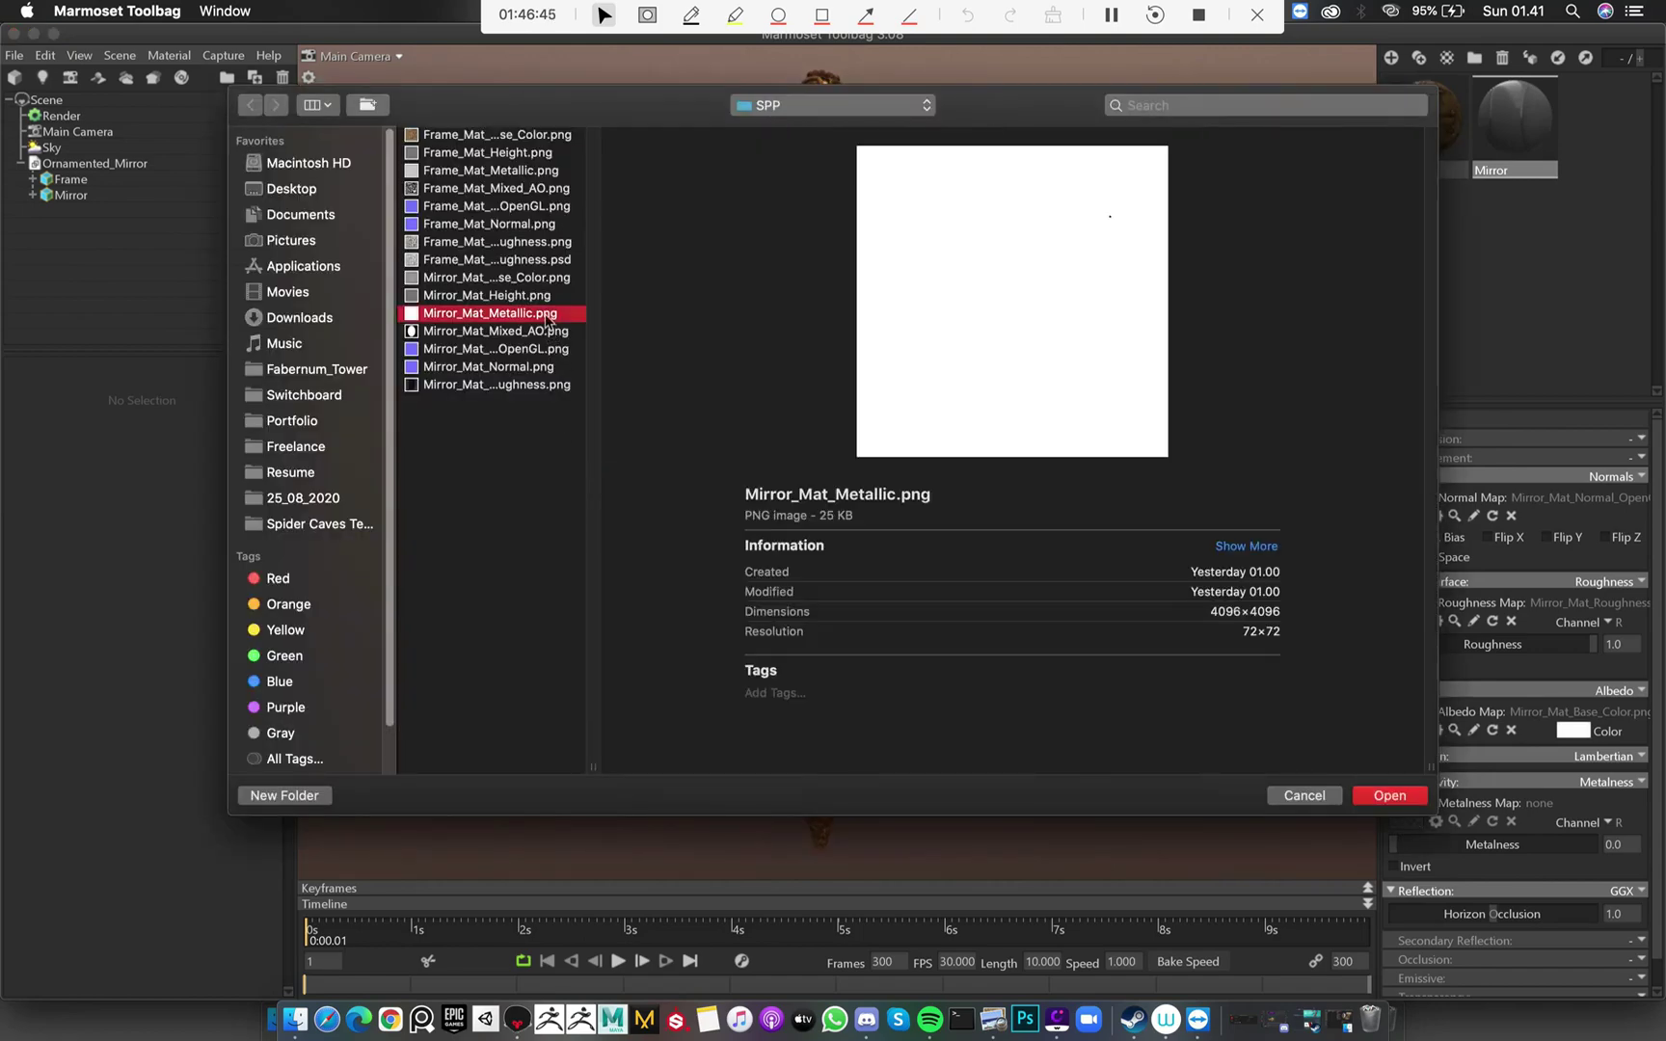
double_click(548, 314)
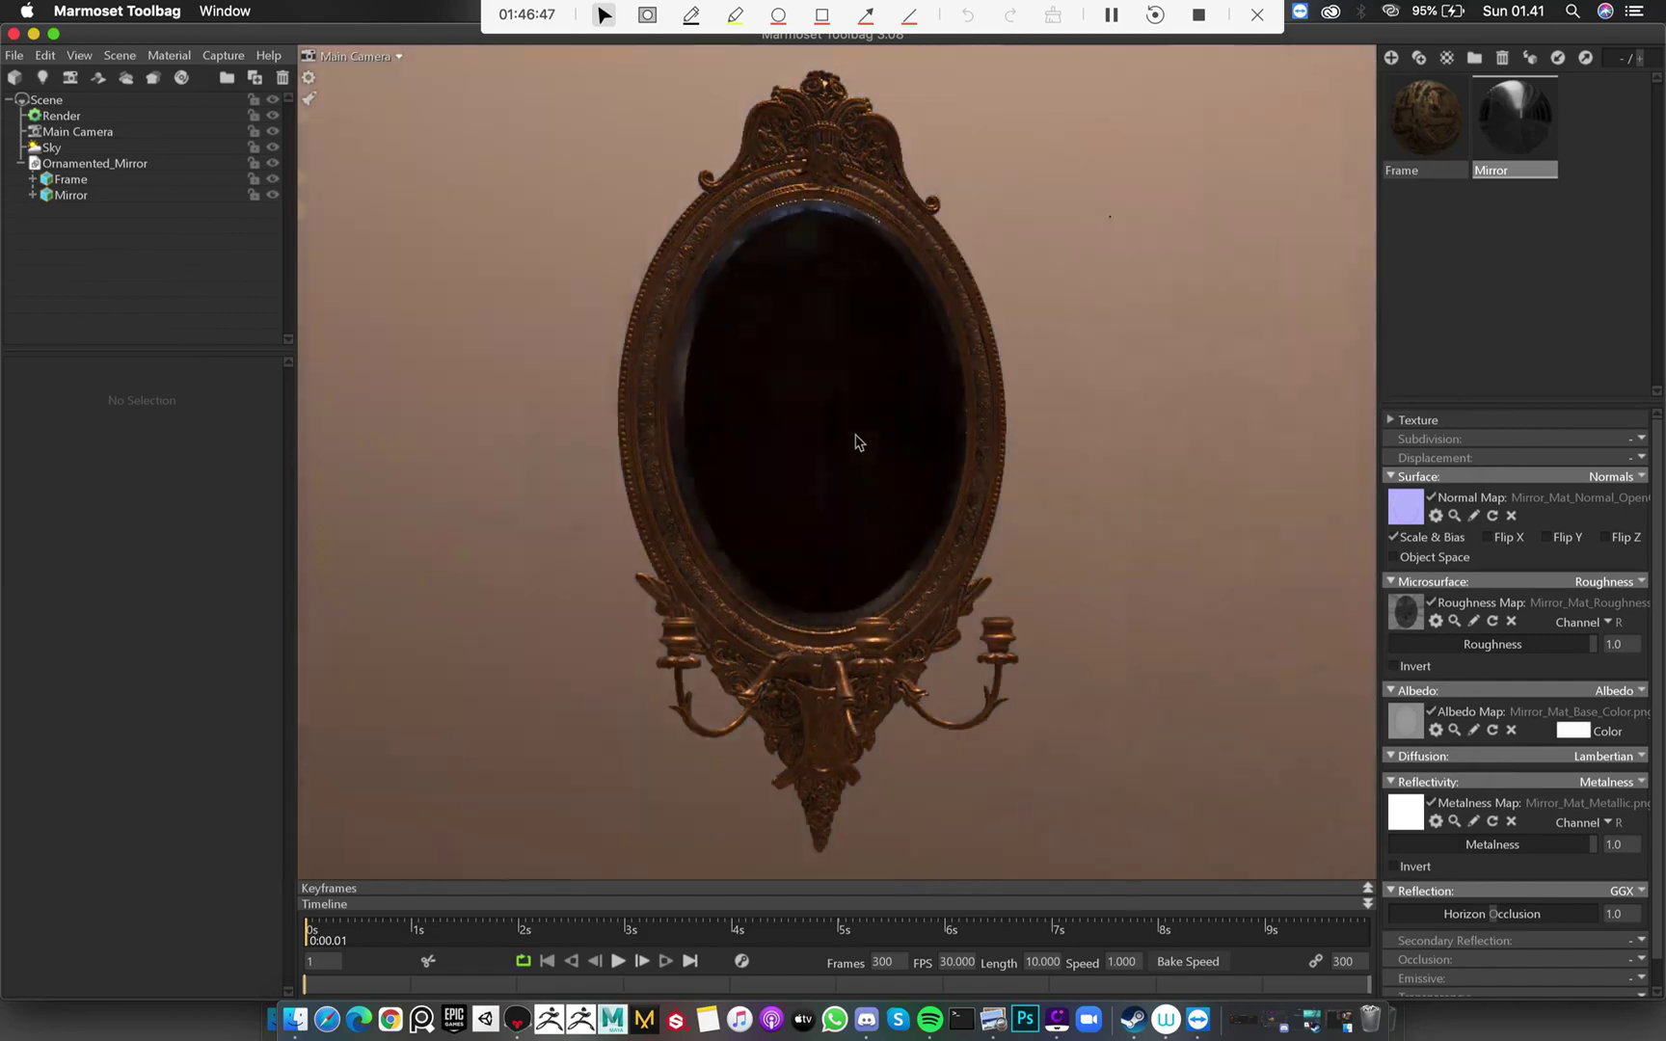
Examine the glass reflections and the frame of the textured mirror from several angles and distances
left_click_drag(996, 483, 772, 440)
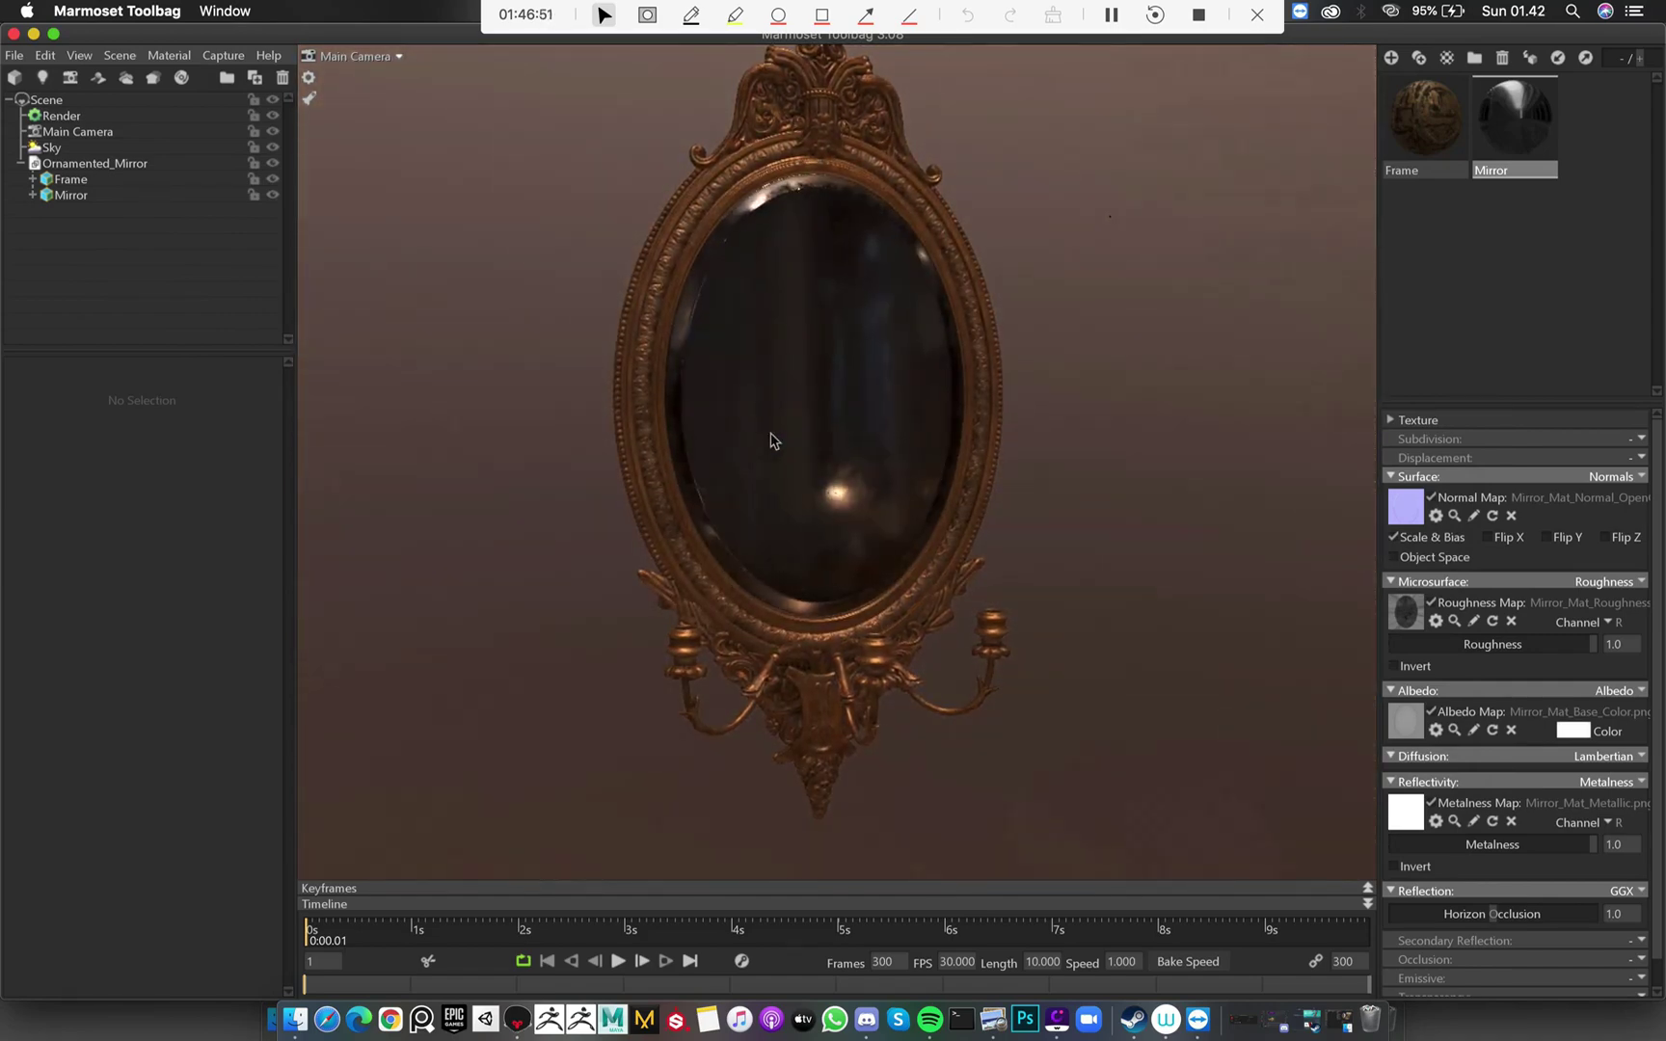
left_click_drag(950, 398, 943, 373)
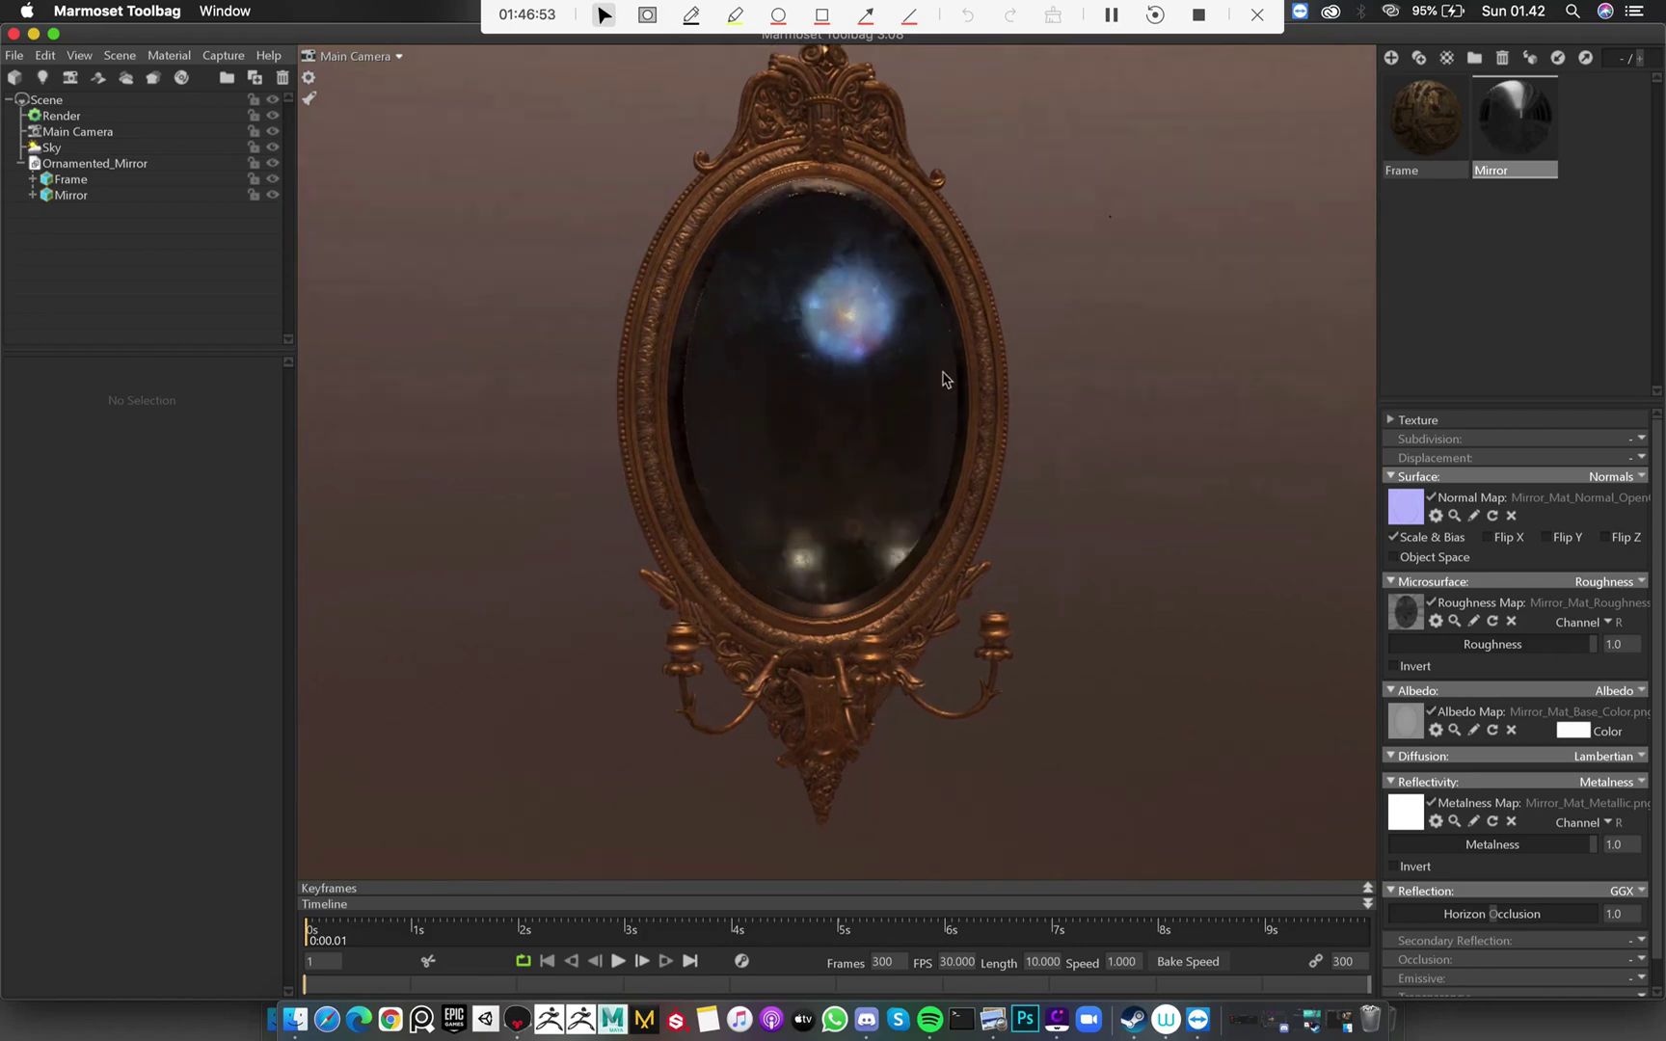
middle_click_drag(943, 373, 941, 377)
scroll(950, 381, "down", 2)
left_click_drag(956, 383, 922, 418)
scroll(965, 380, "up", 3)
scroll(937, 440, "down", 2)
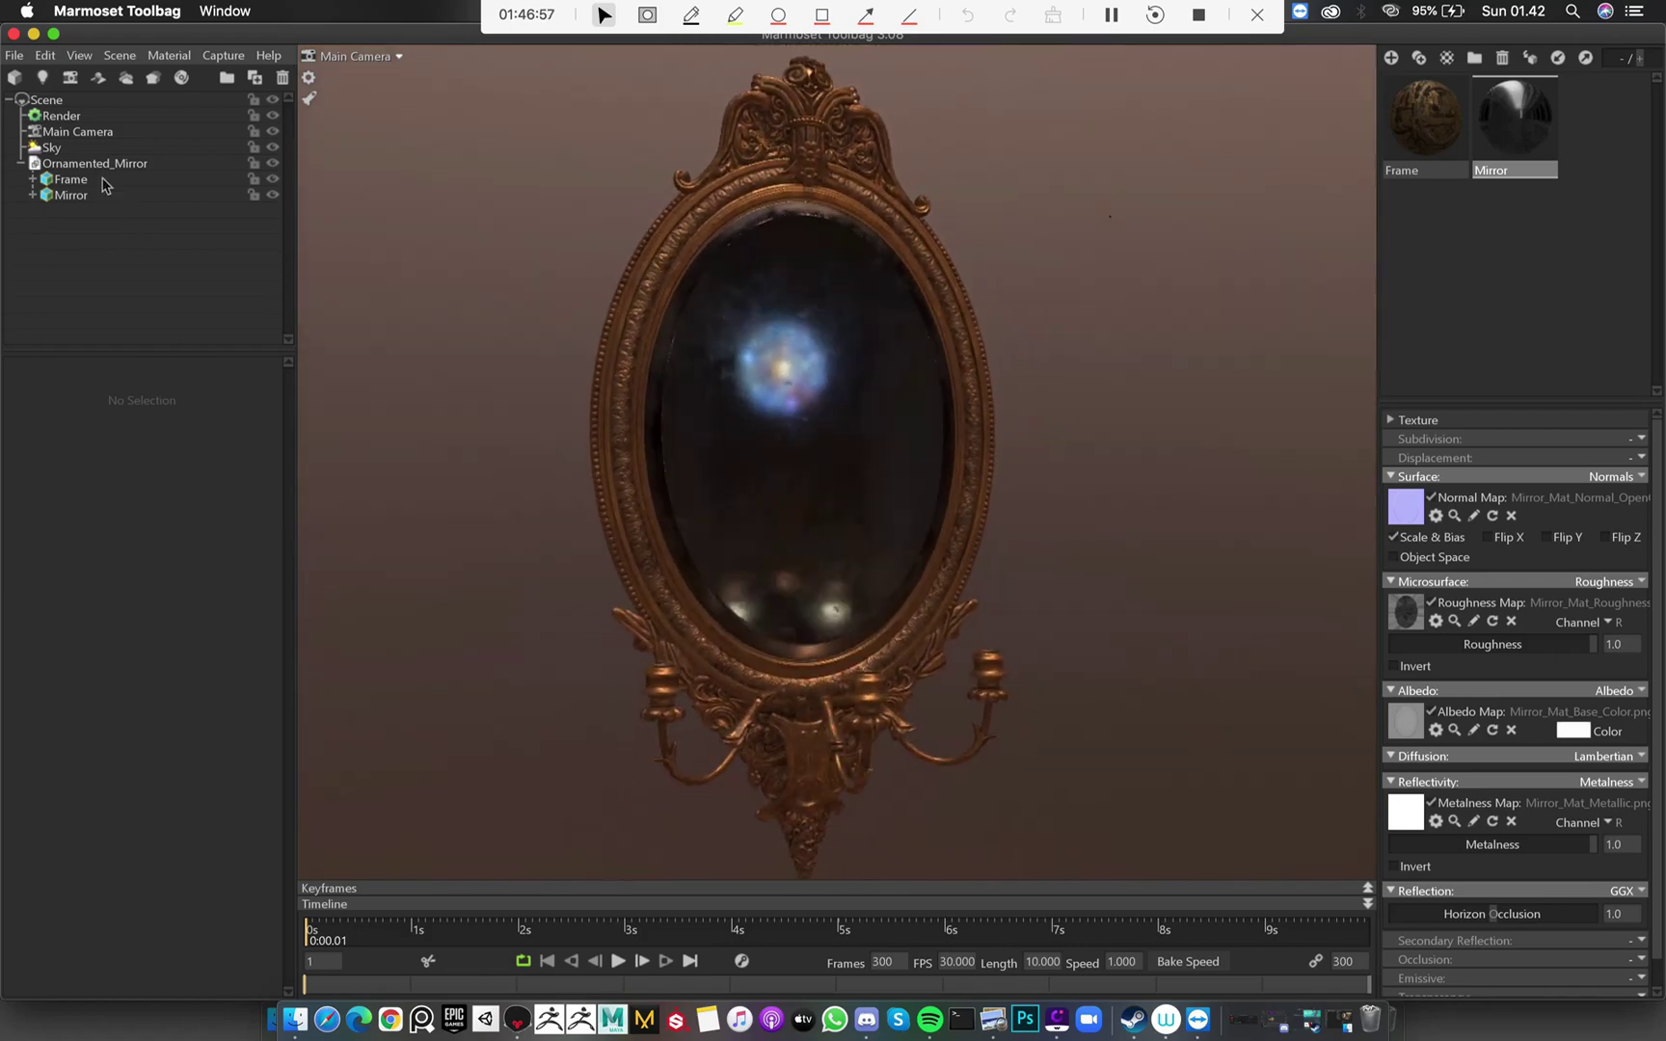
Collapse the Ornamented_Mirror group and open the preset browser of the Sky light
left_click(47, 148)
left_click(22, 164)
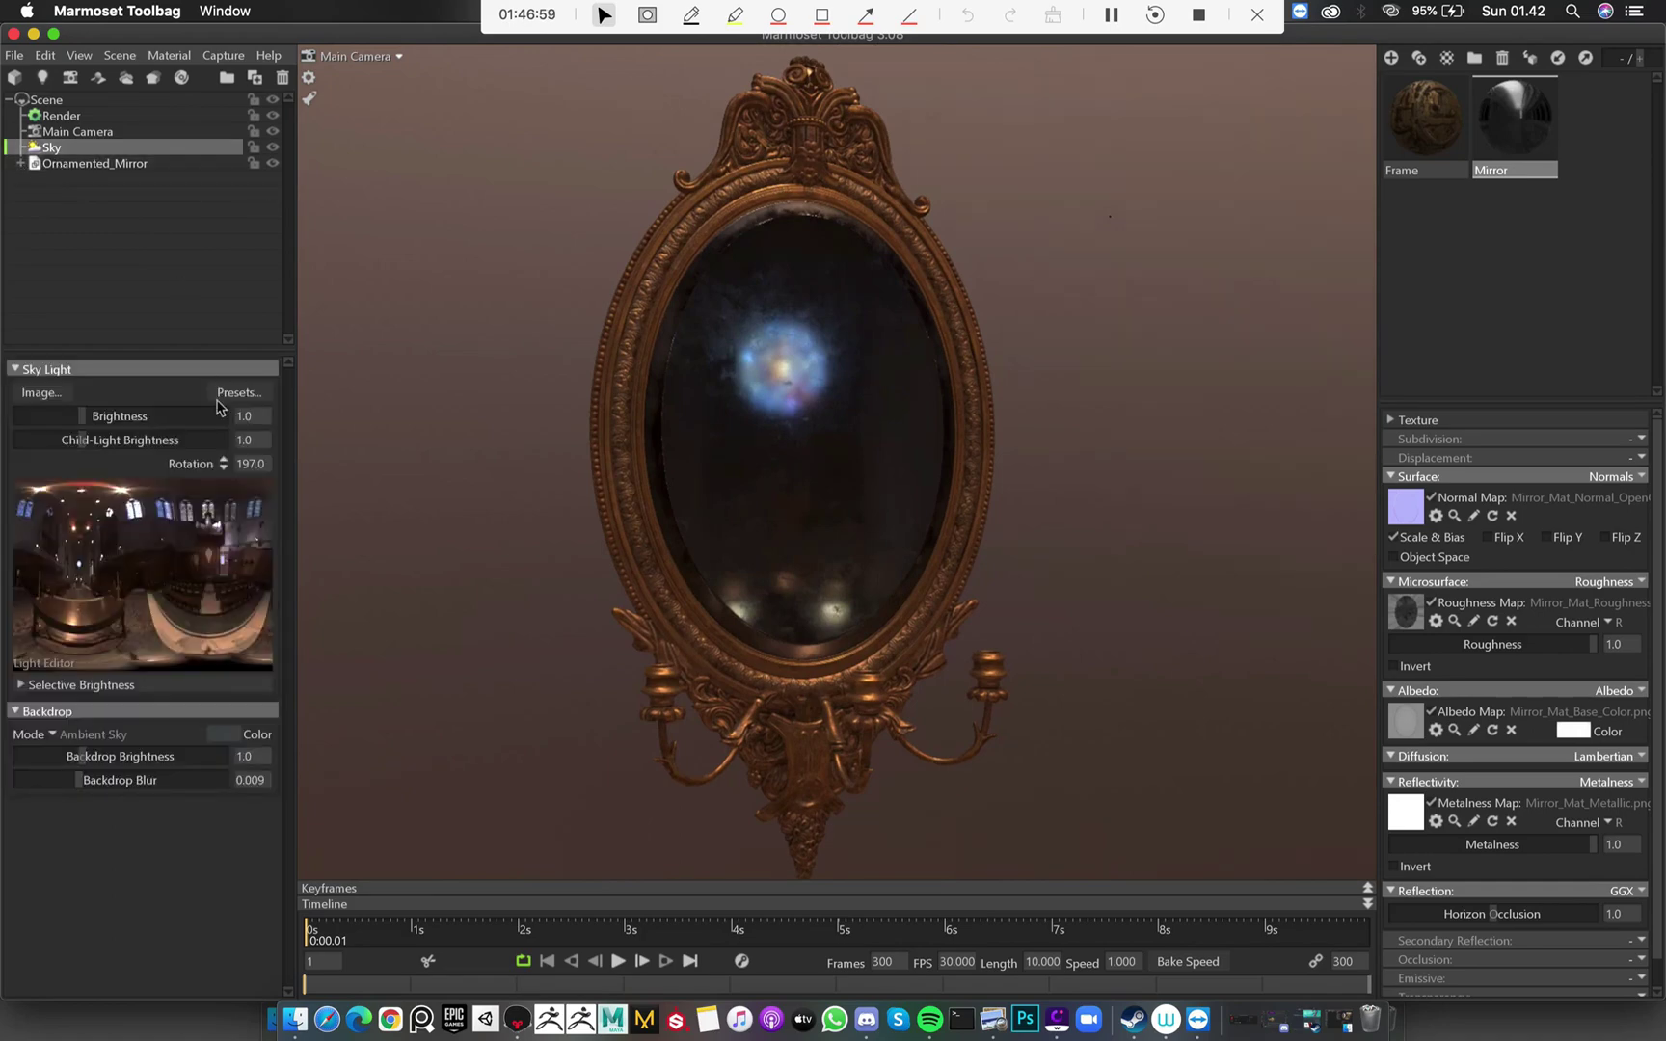
left_click(239, 393)
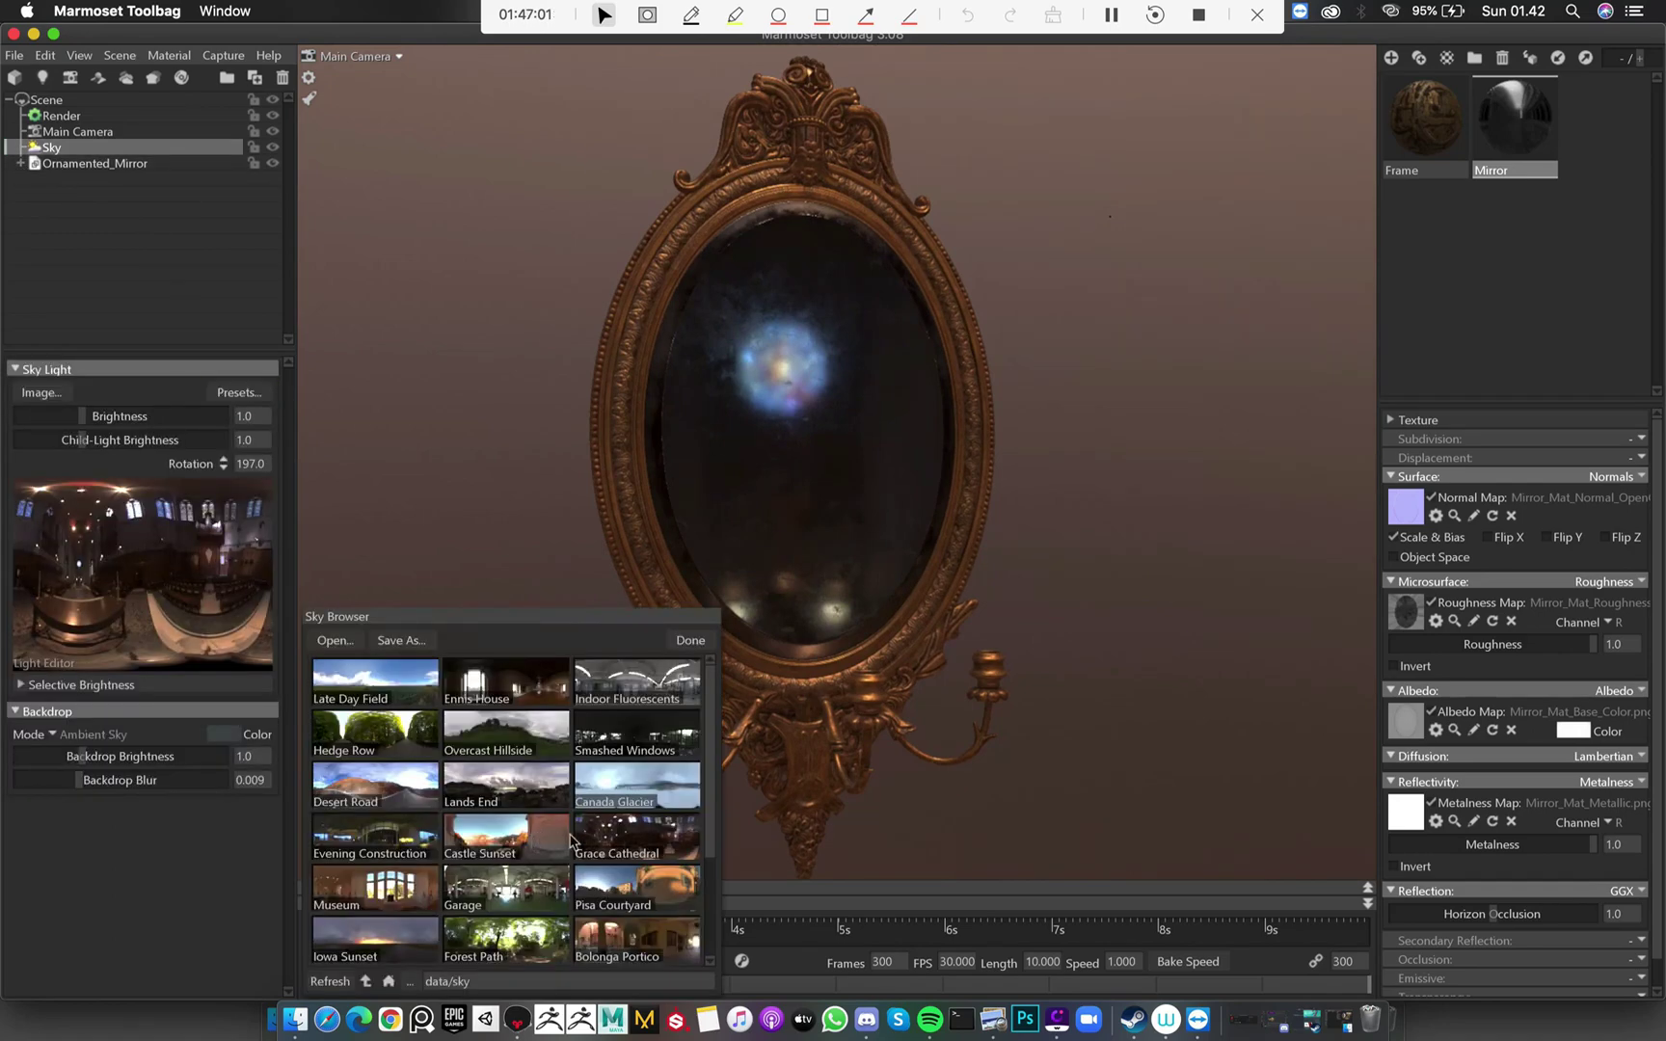
Try the Museum, Hedge Row, Late Day Field, Ennis House, Indoor Fluorescents and Desert Road sky presets on the mirror
left_click(382, 882)
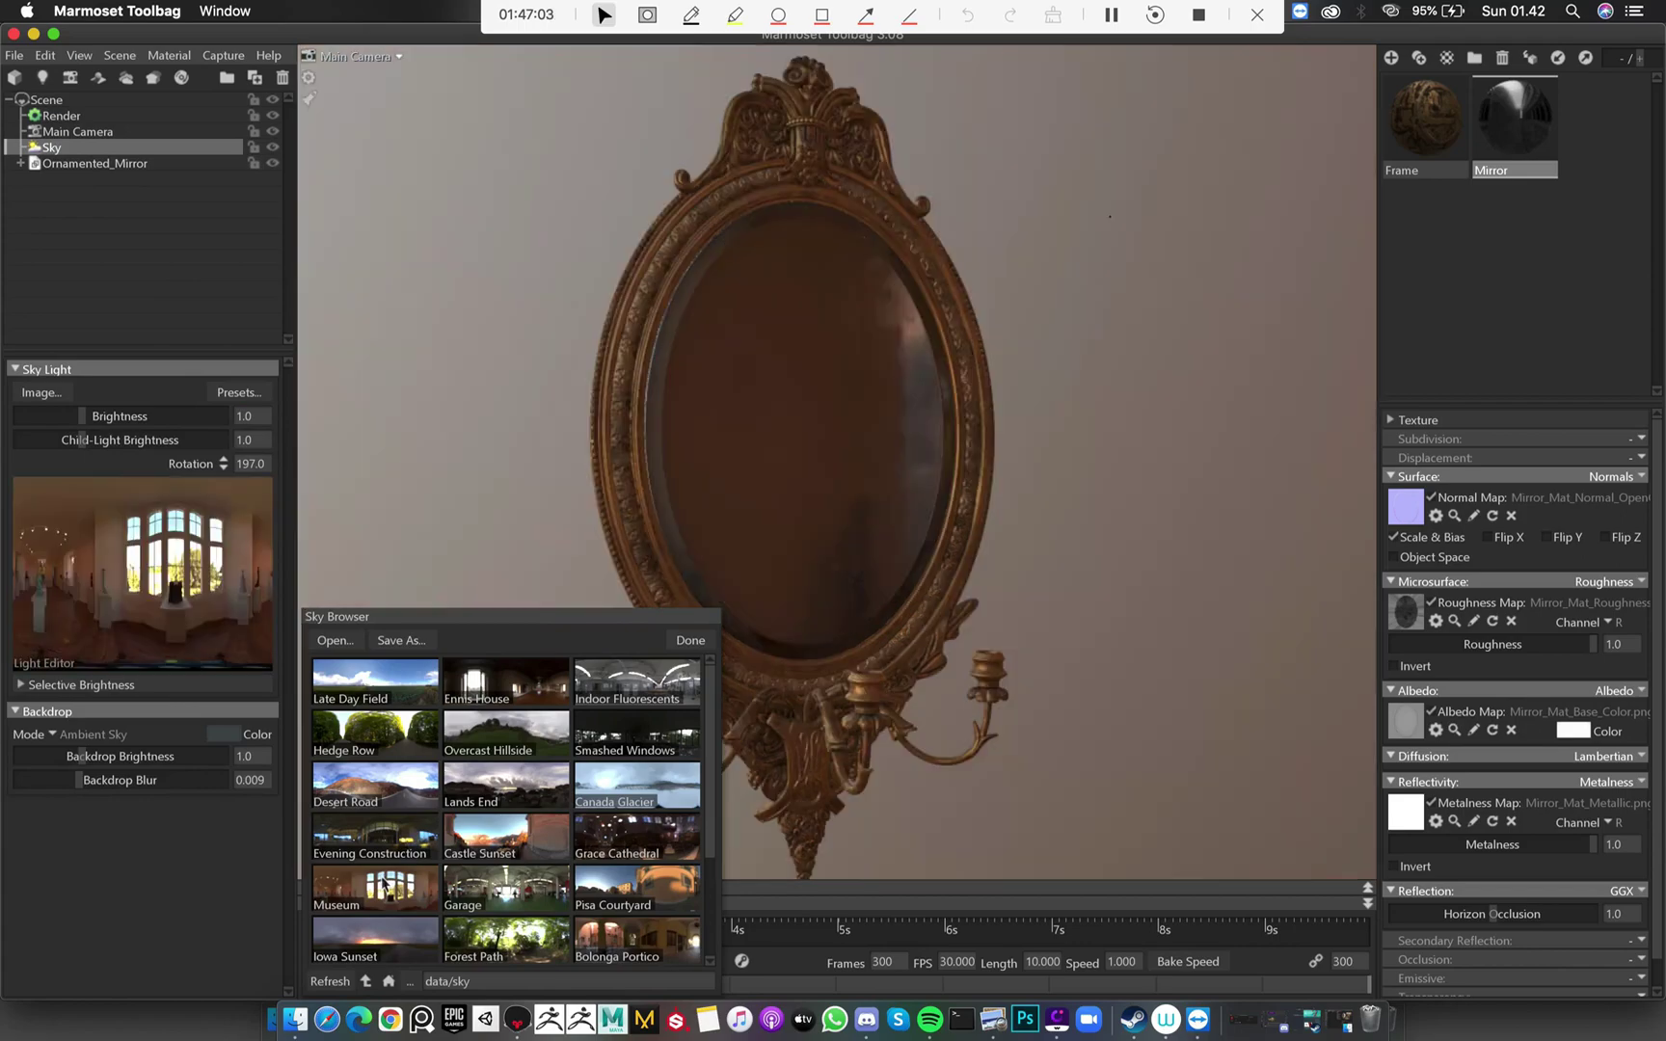
left_click(408, 747)
left_click(385, 682)
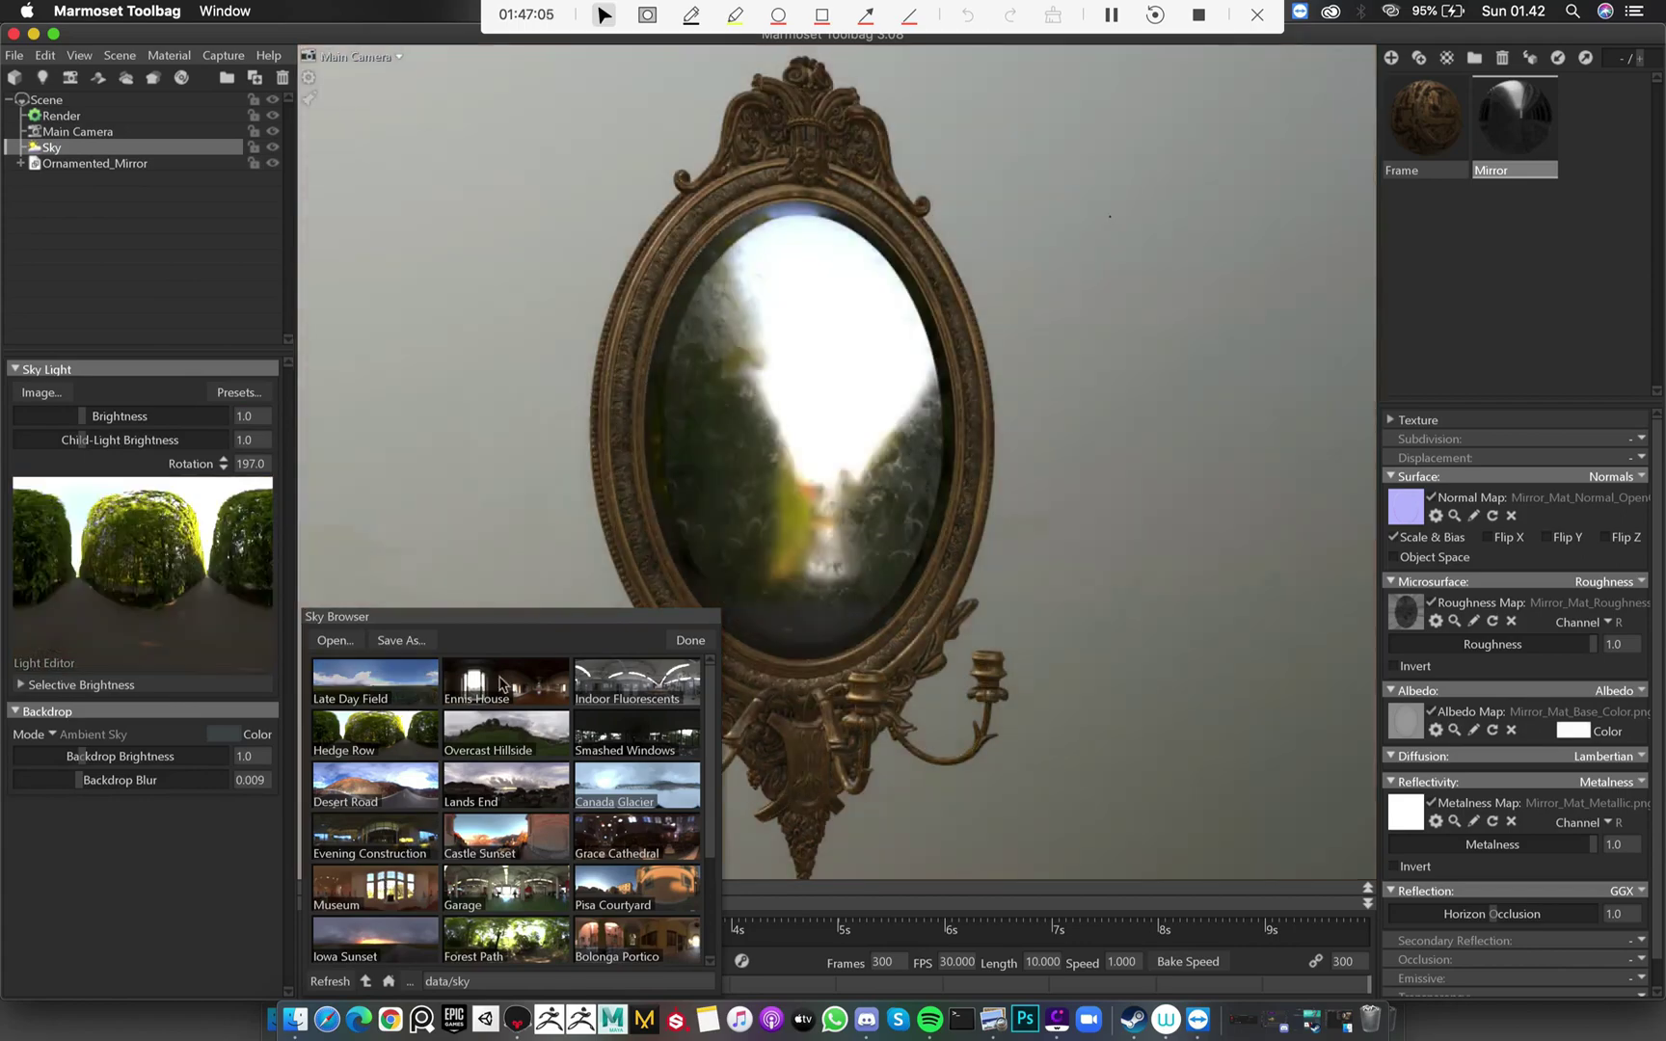
left_click(502, 680)
left_click(609, 681)
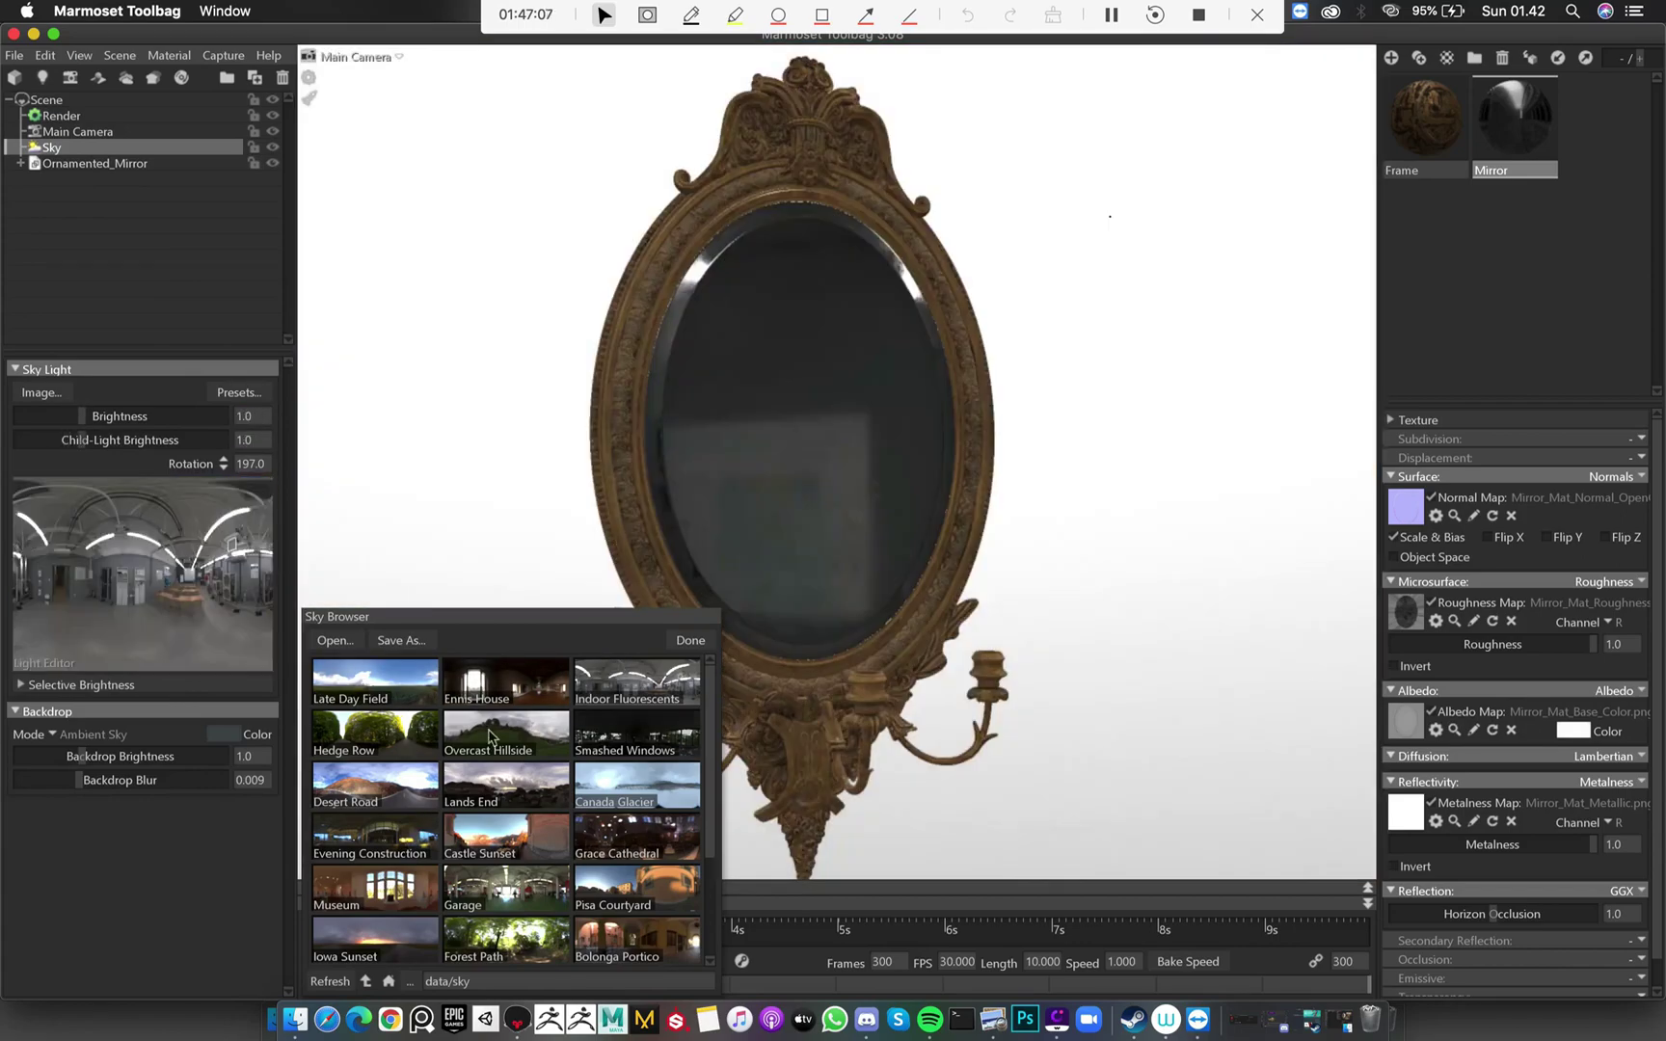
left_click(382, 740)
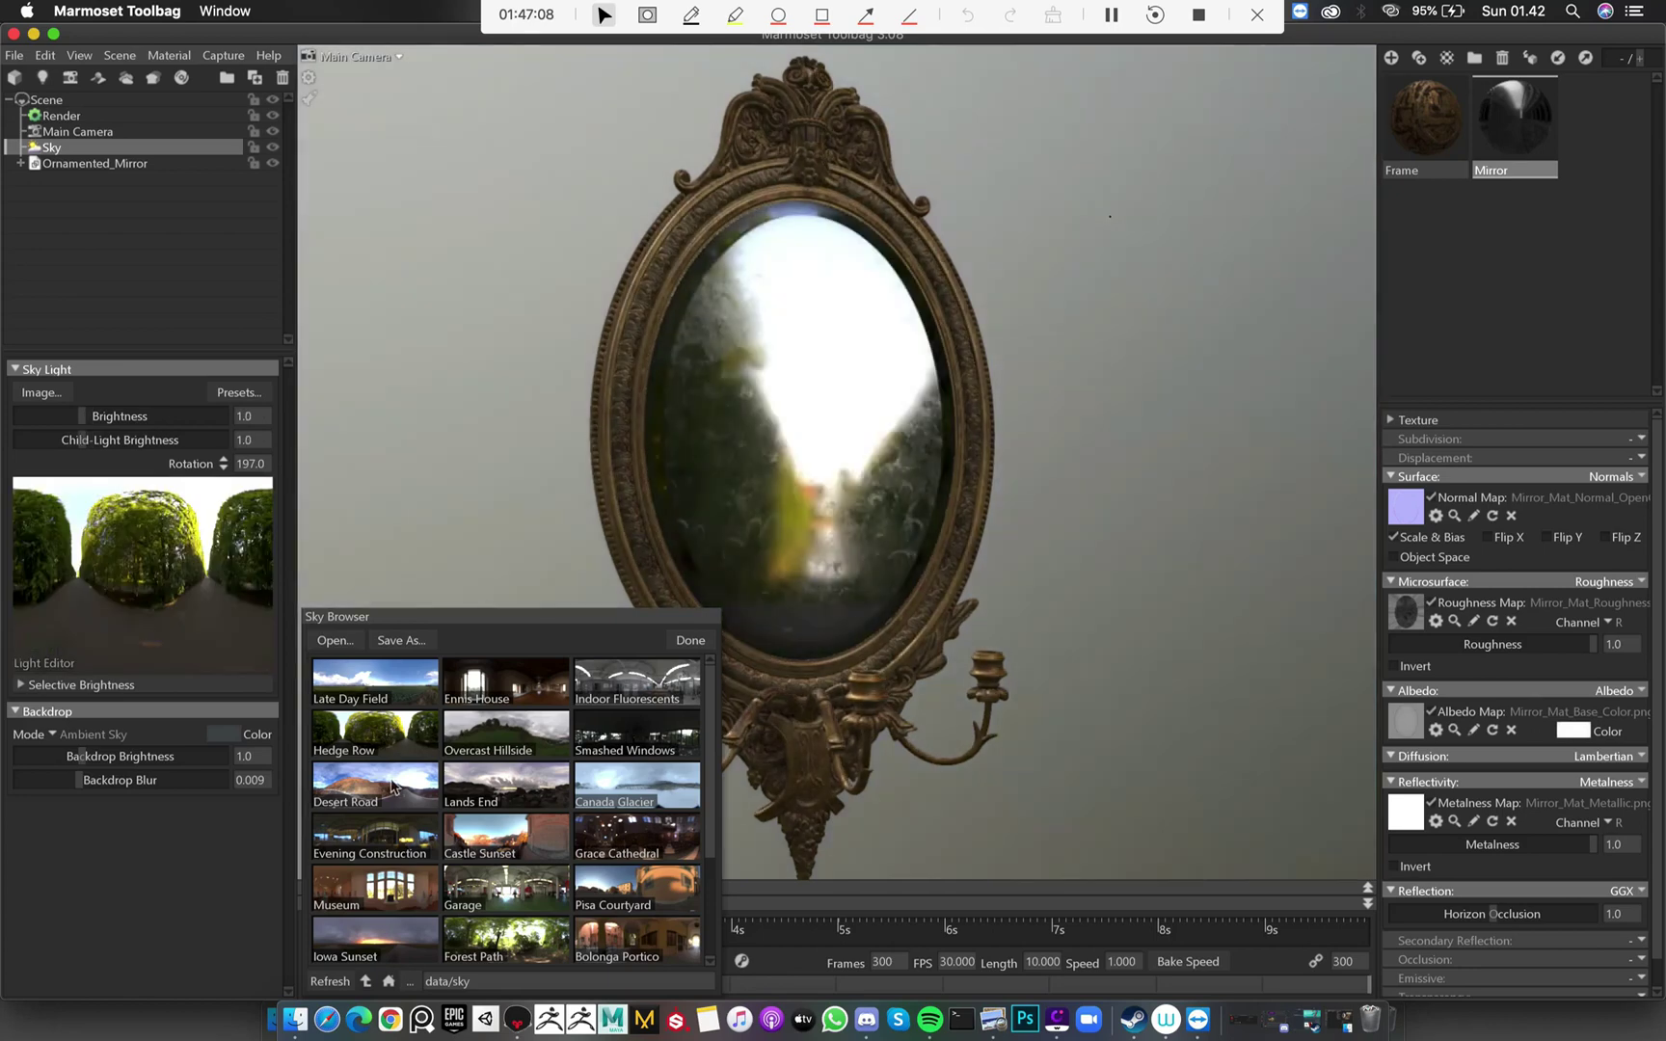
left_click(429, 785)
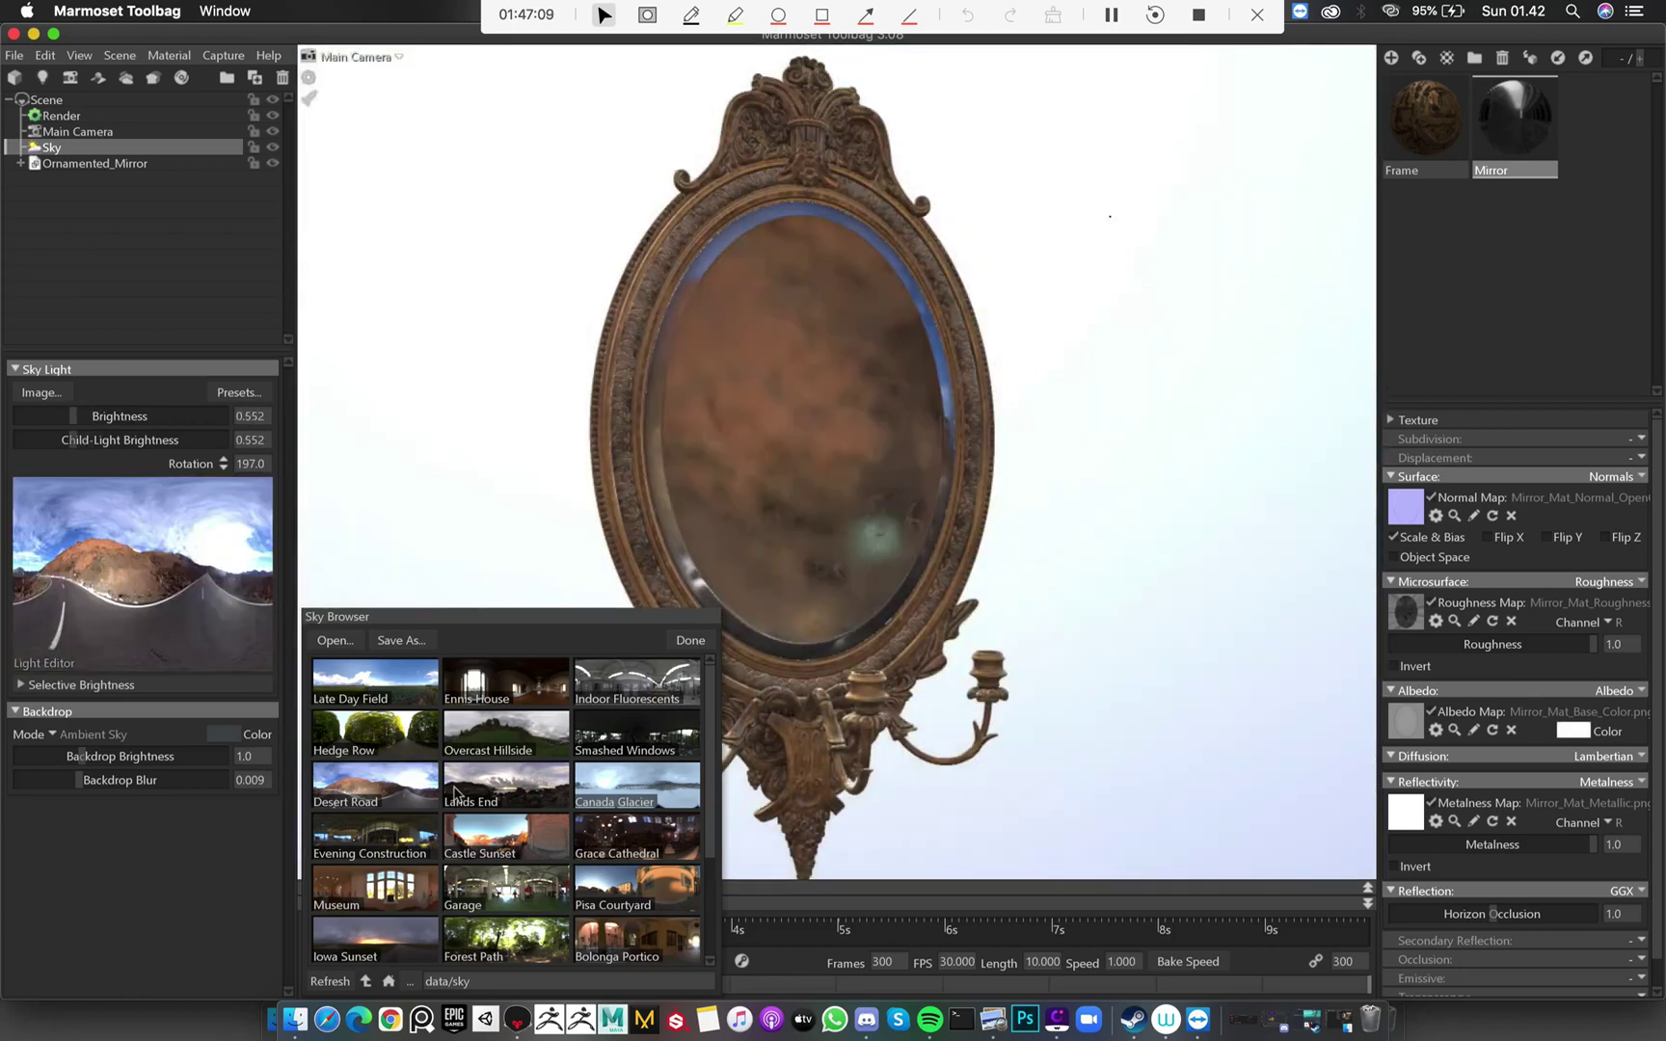
Try the Hedge Row, Lands End, Canada Glacier, Grace Cathedral, Castle Sunset, Evening Construction and Garage sky presets
left_click(405, 740)
left_click(518, 806)
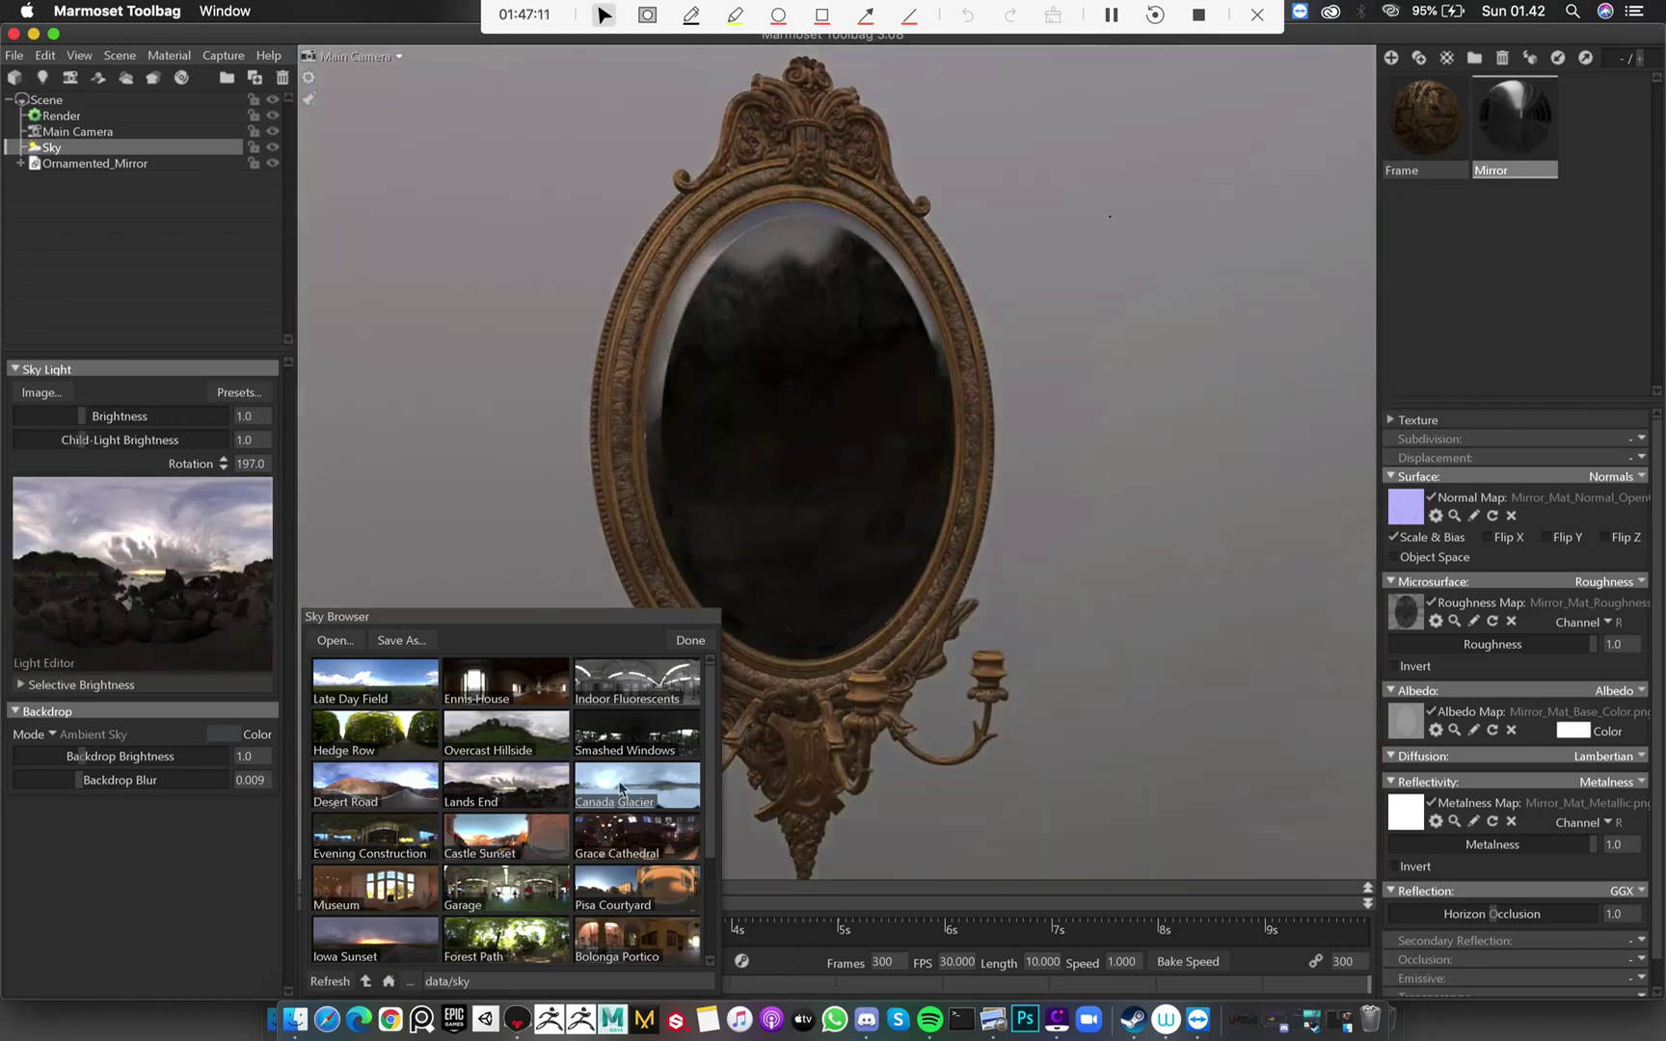
left_click(691, 785)
left_click(638, 850)
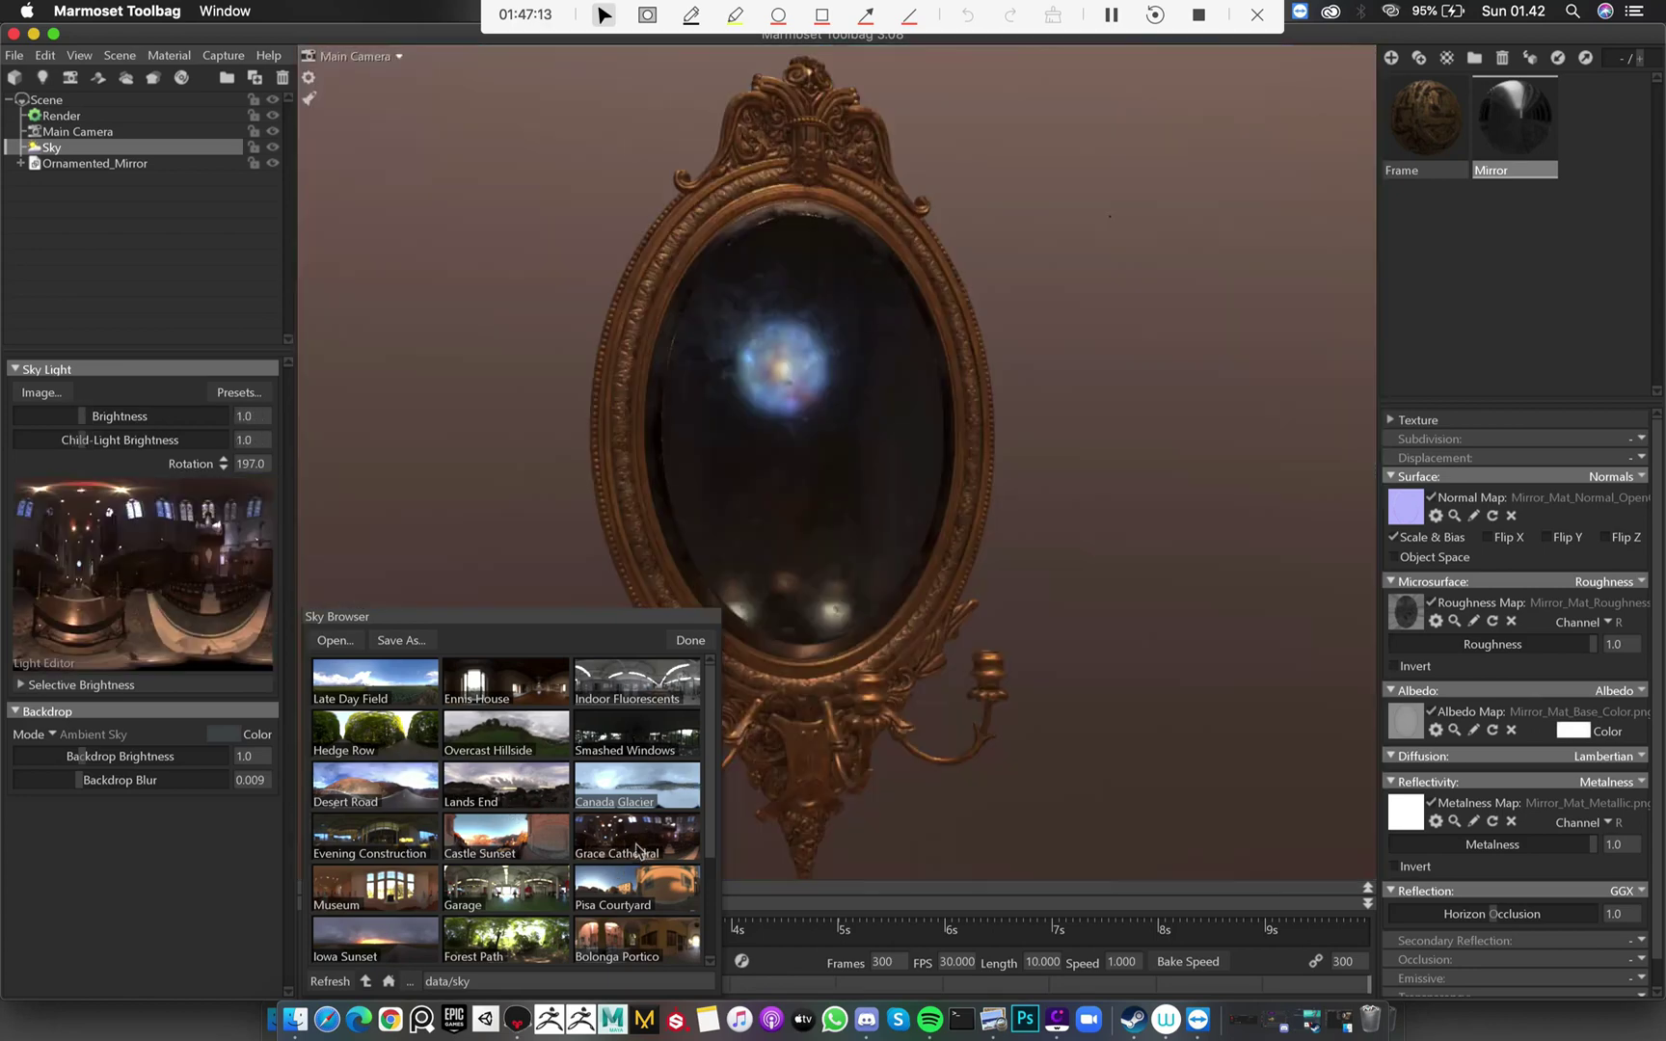
left_click(551, 846)
left_click(383, 846)
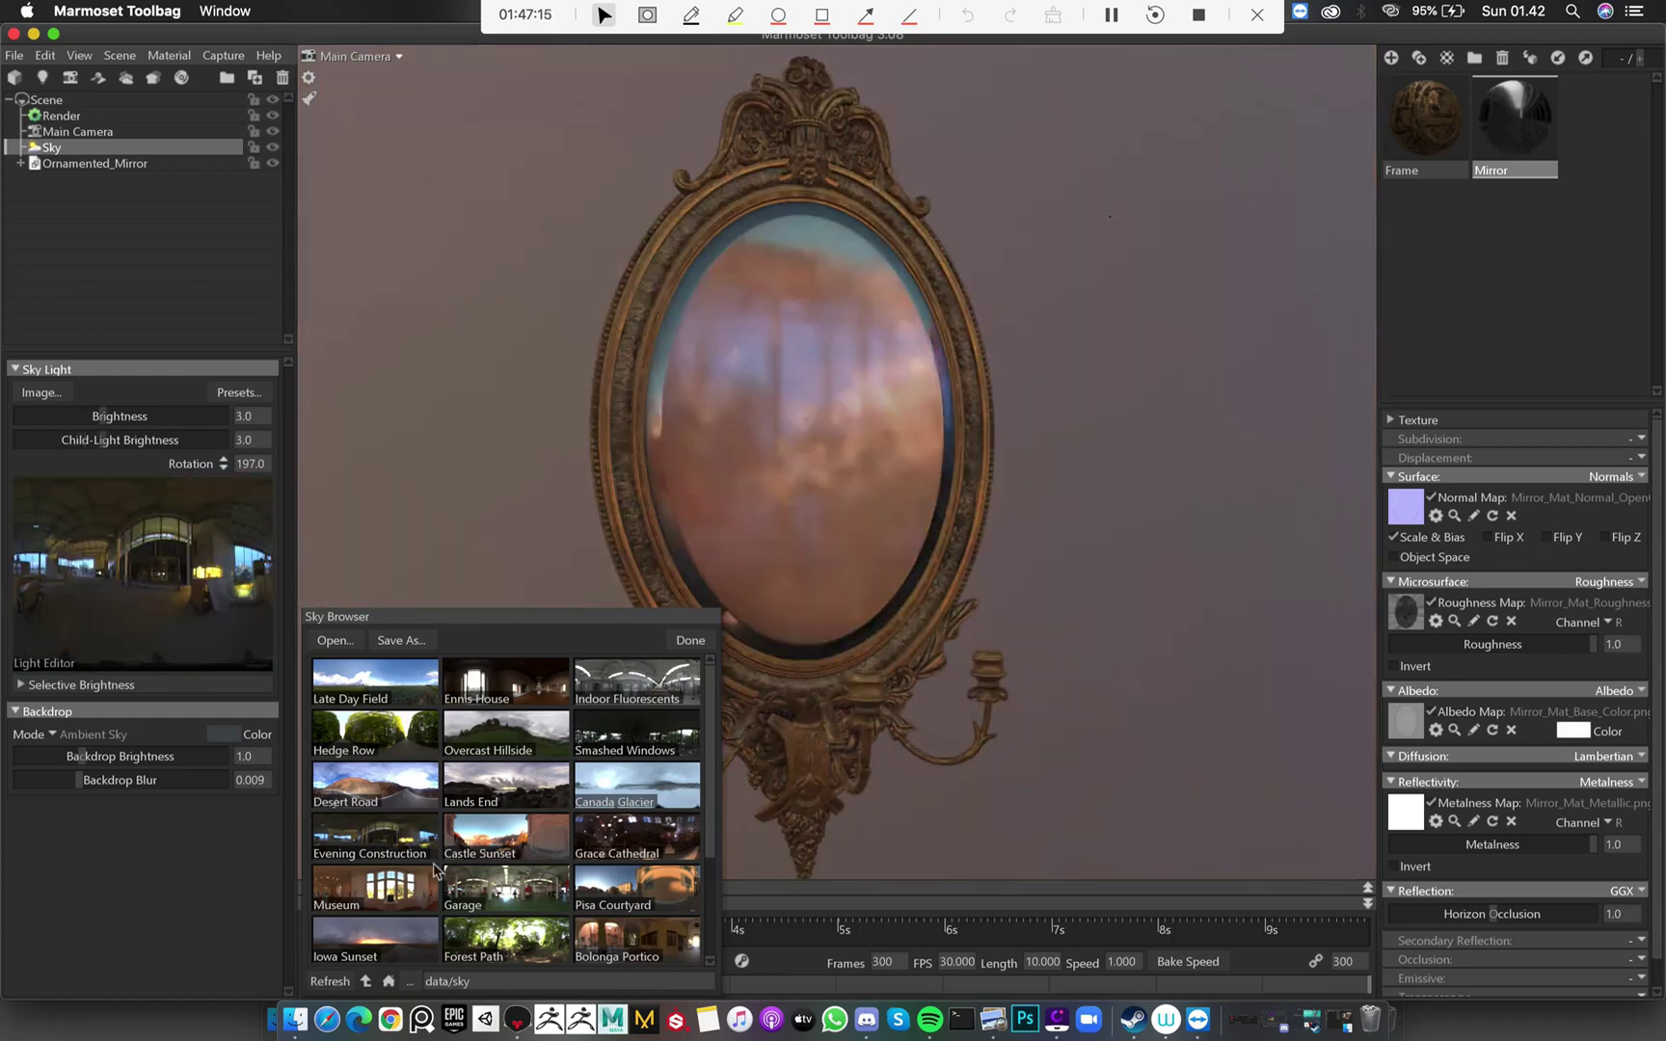
left_click(492, 889)
Try the Pisa Courtyard, Museum, Garage, Iowa Sunset, Forest Path, St Nicholas Church and Tokyo Takeshita sky presets
scroll(521, 880, "down", 3)
scroll(526, 863, "up", 2)
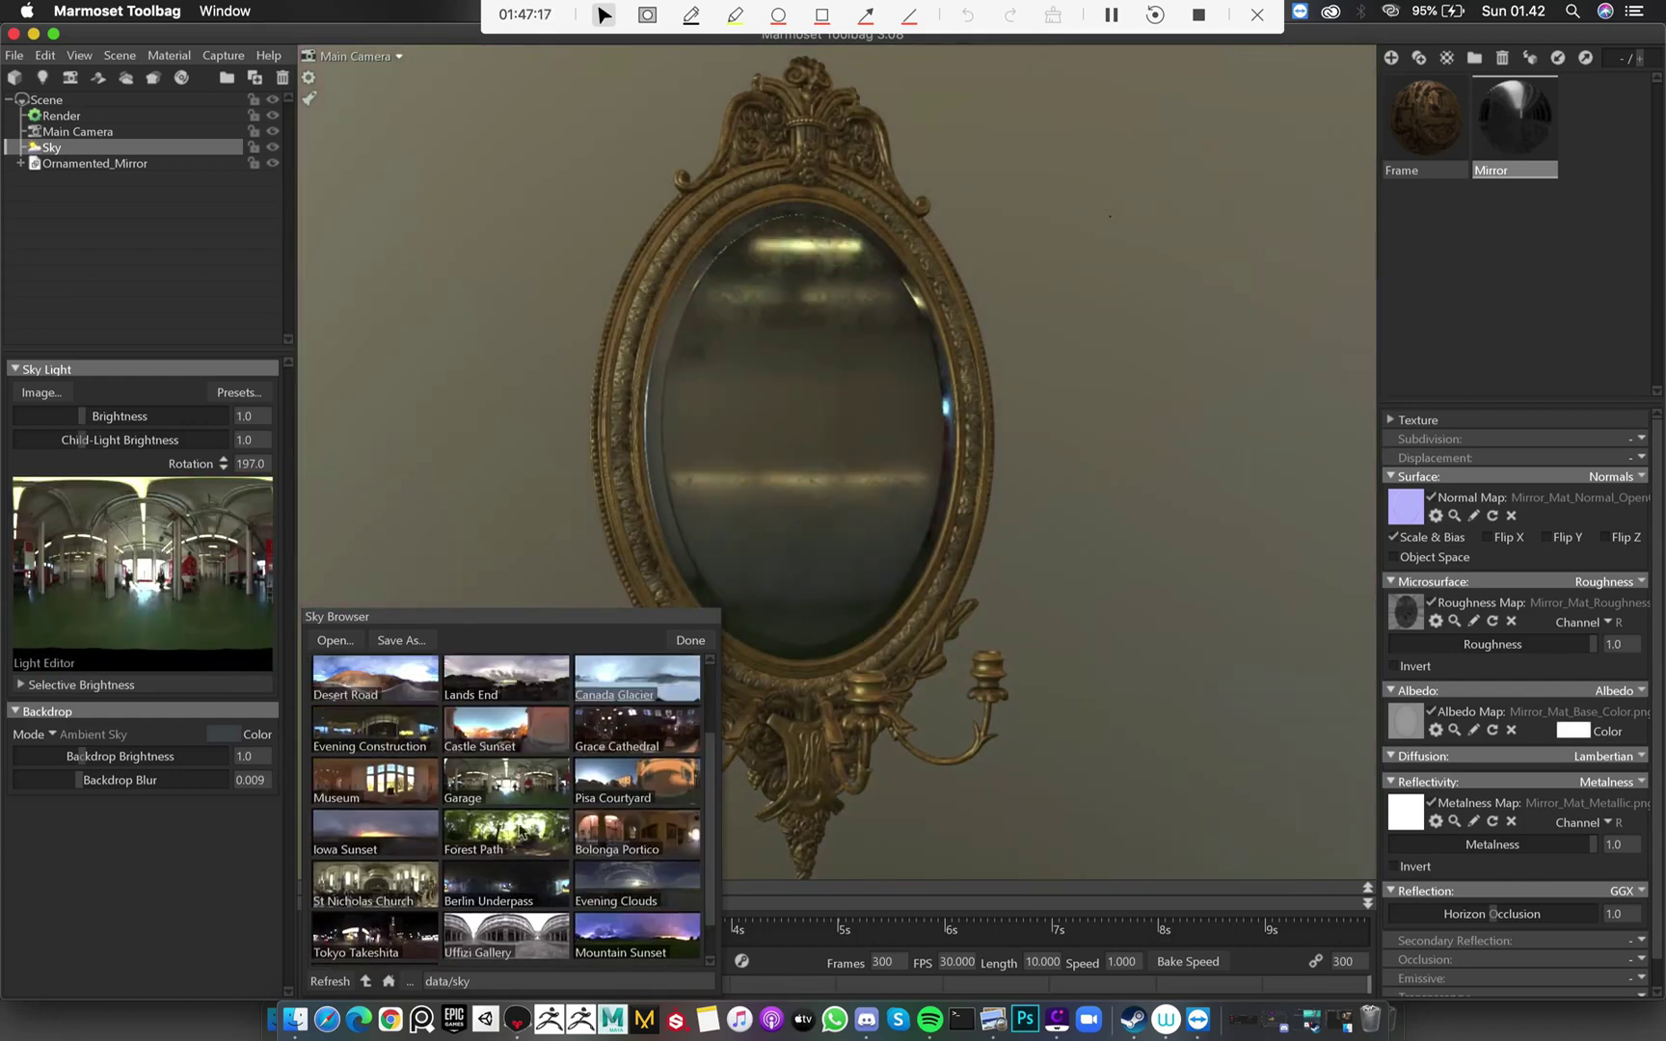
scroll(559, 819, "down", 1)
left_click(635, 808)
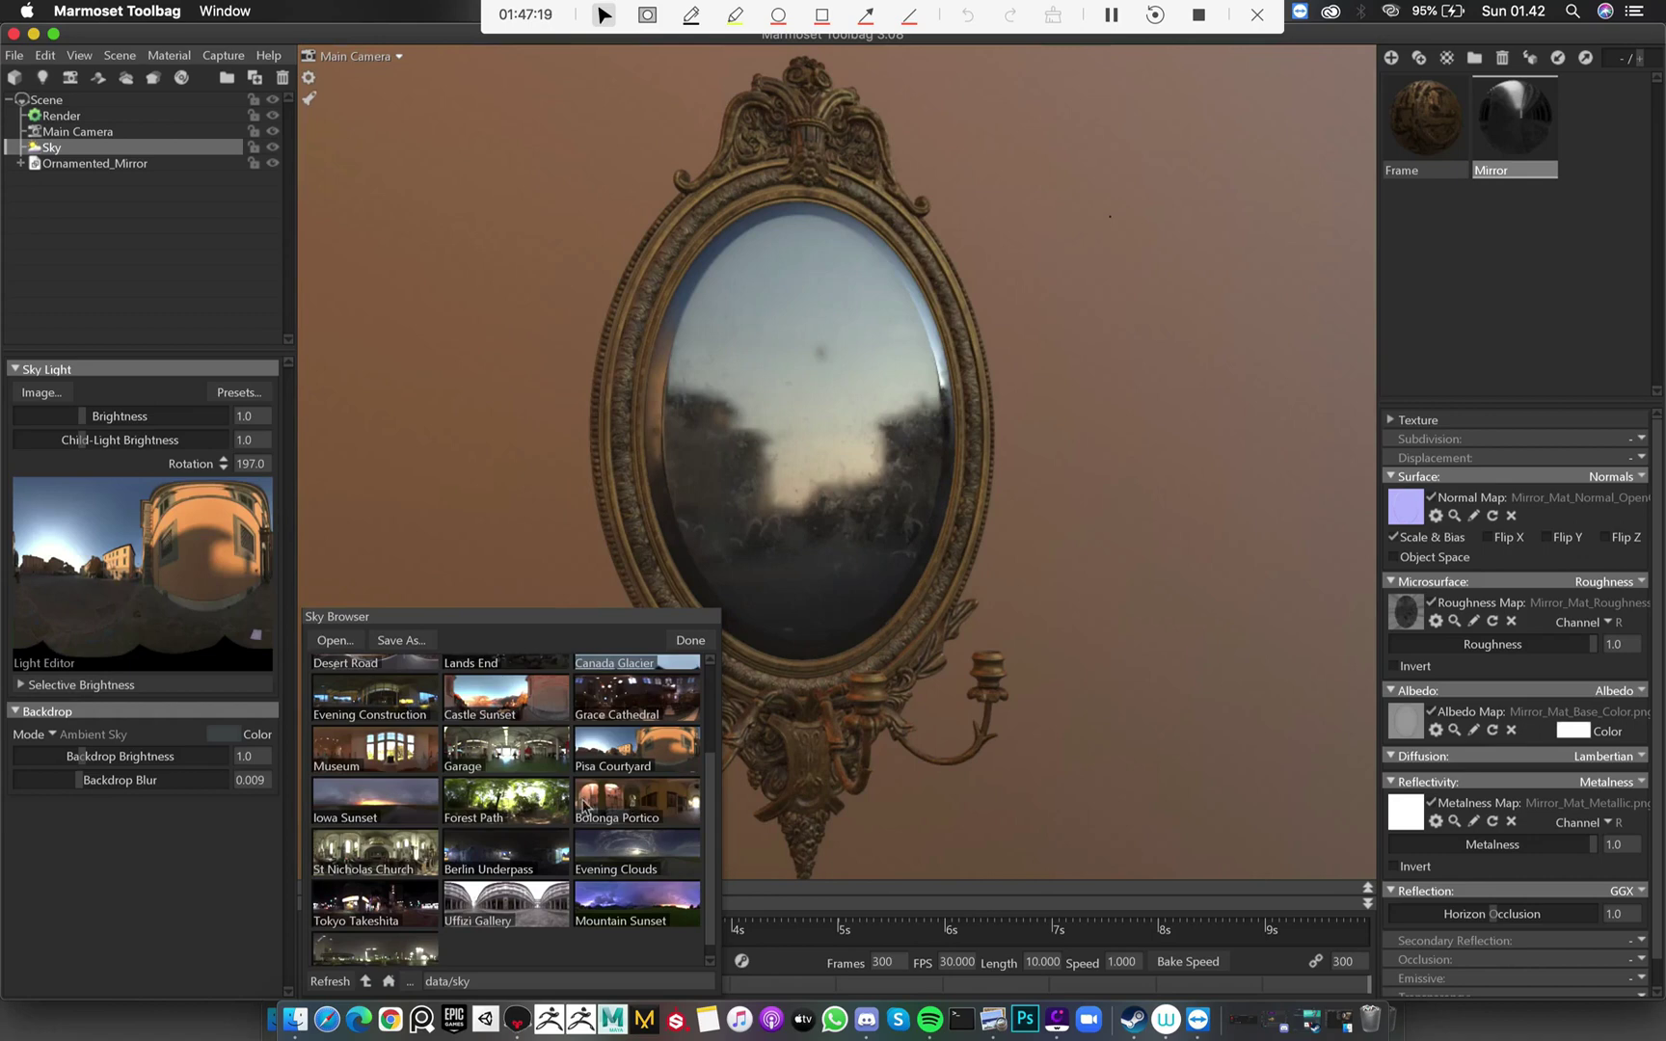
left_click(412, 756)
left_click(470, 771)
left_click(402, 802)
left_click(487, 810)
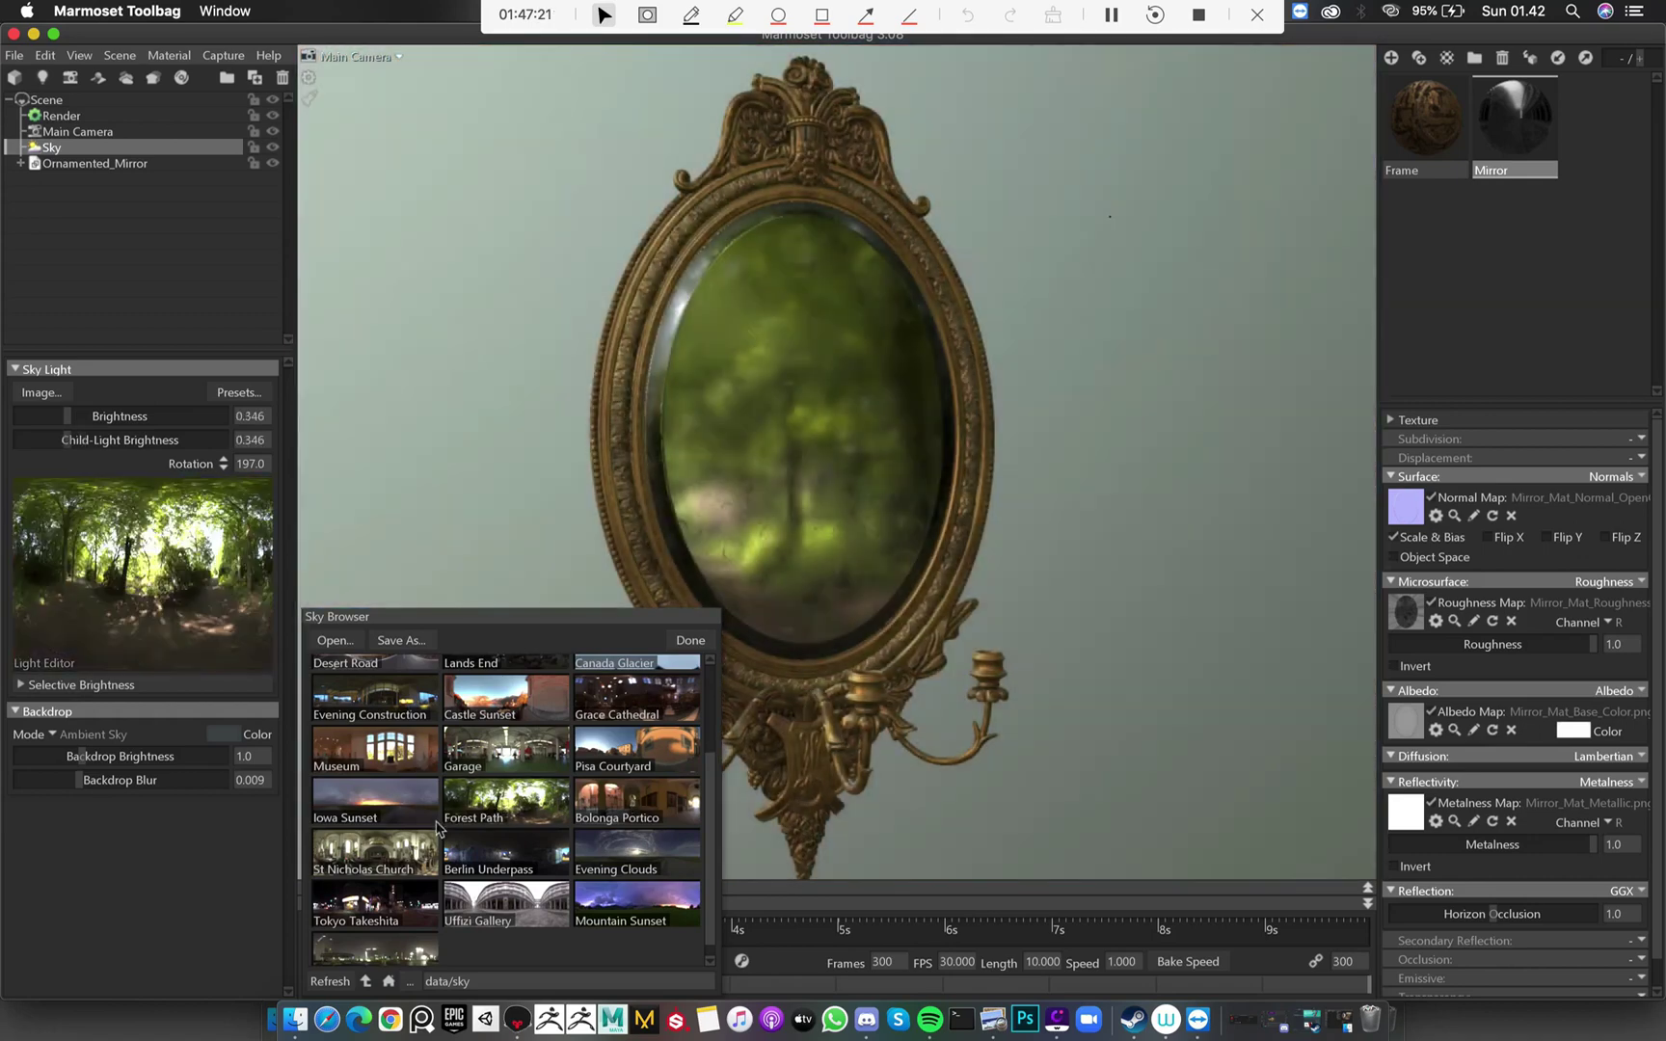
left_click(414, 853)
left_click(385, 920)
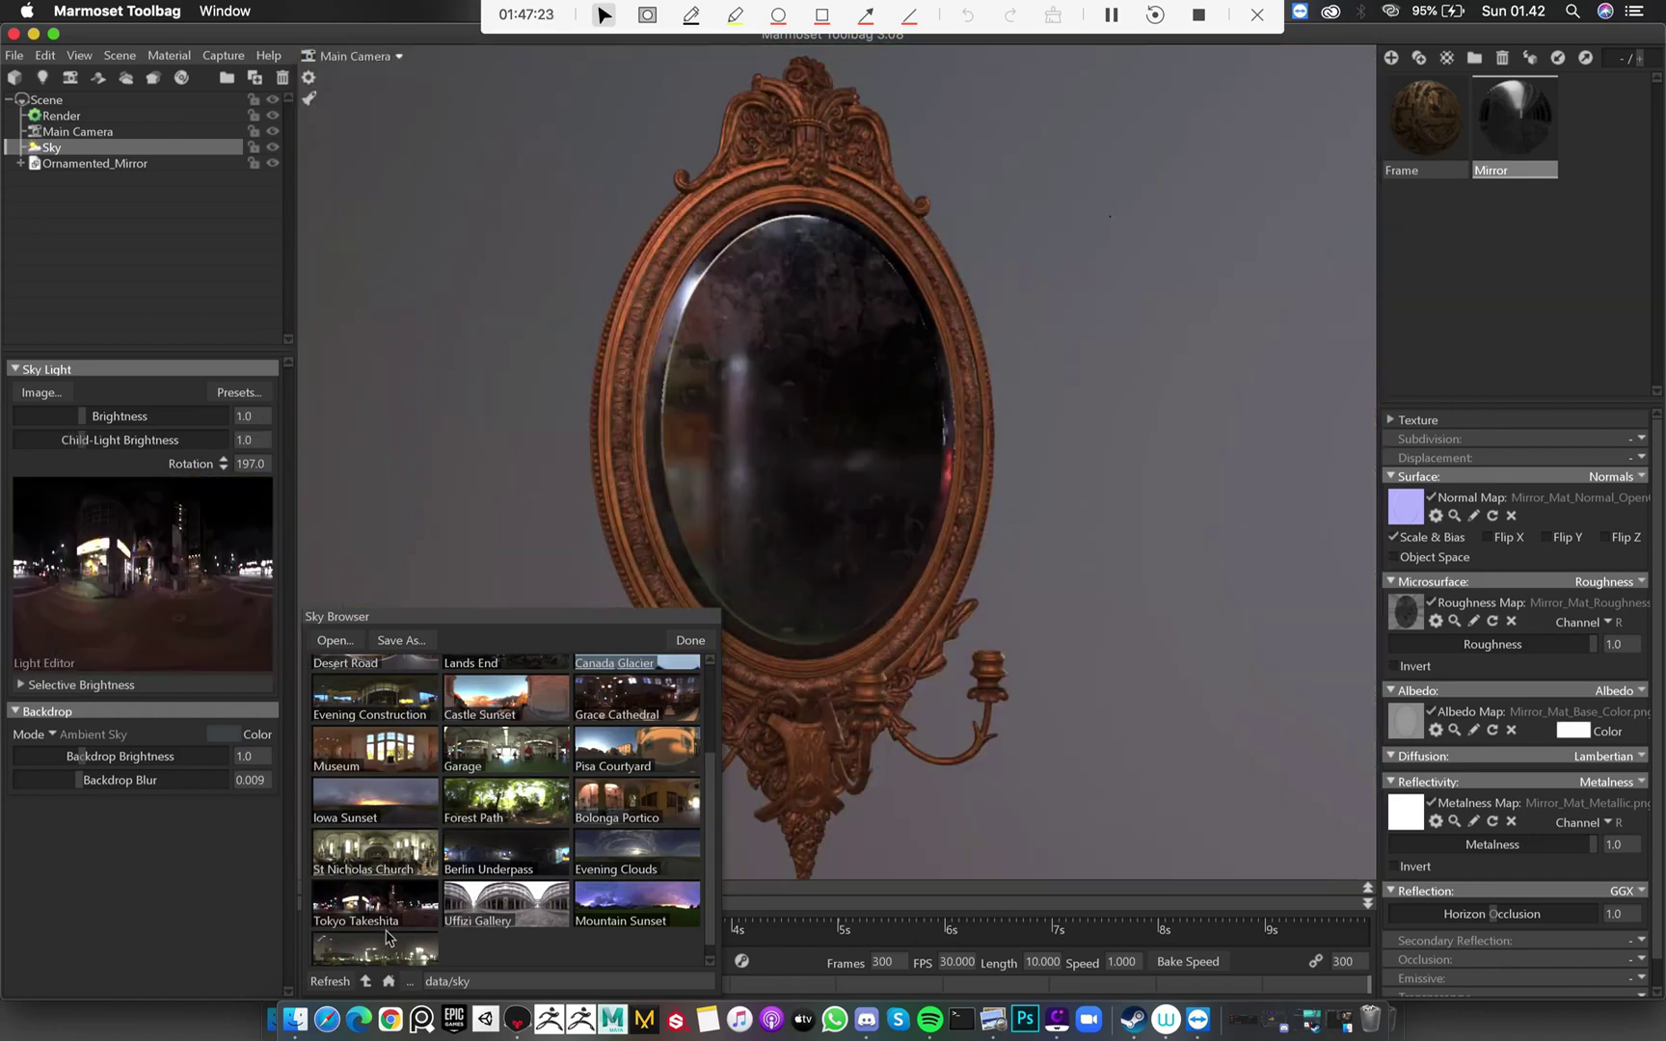
Light the scene with the Museum sky preset, rotate the sky to about 265.5 degrees and close the preset browser
left_click_drag(835, 402, 854, 396, "shift")
left_click(386, 757)
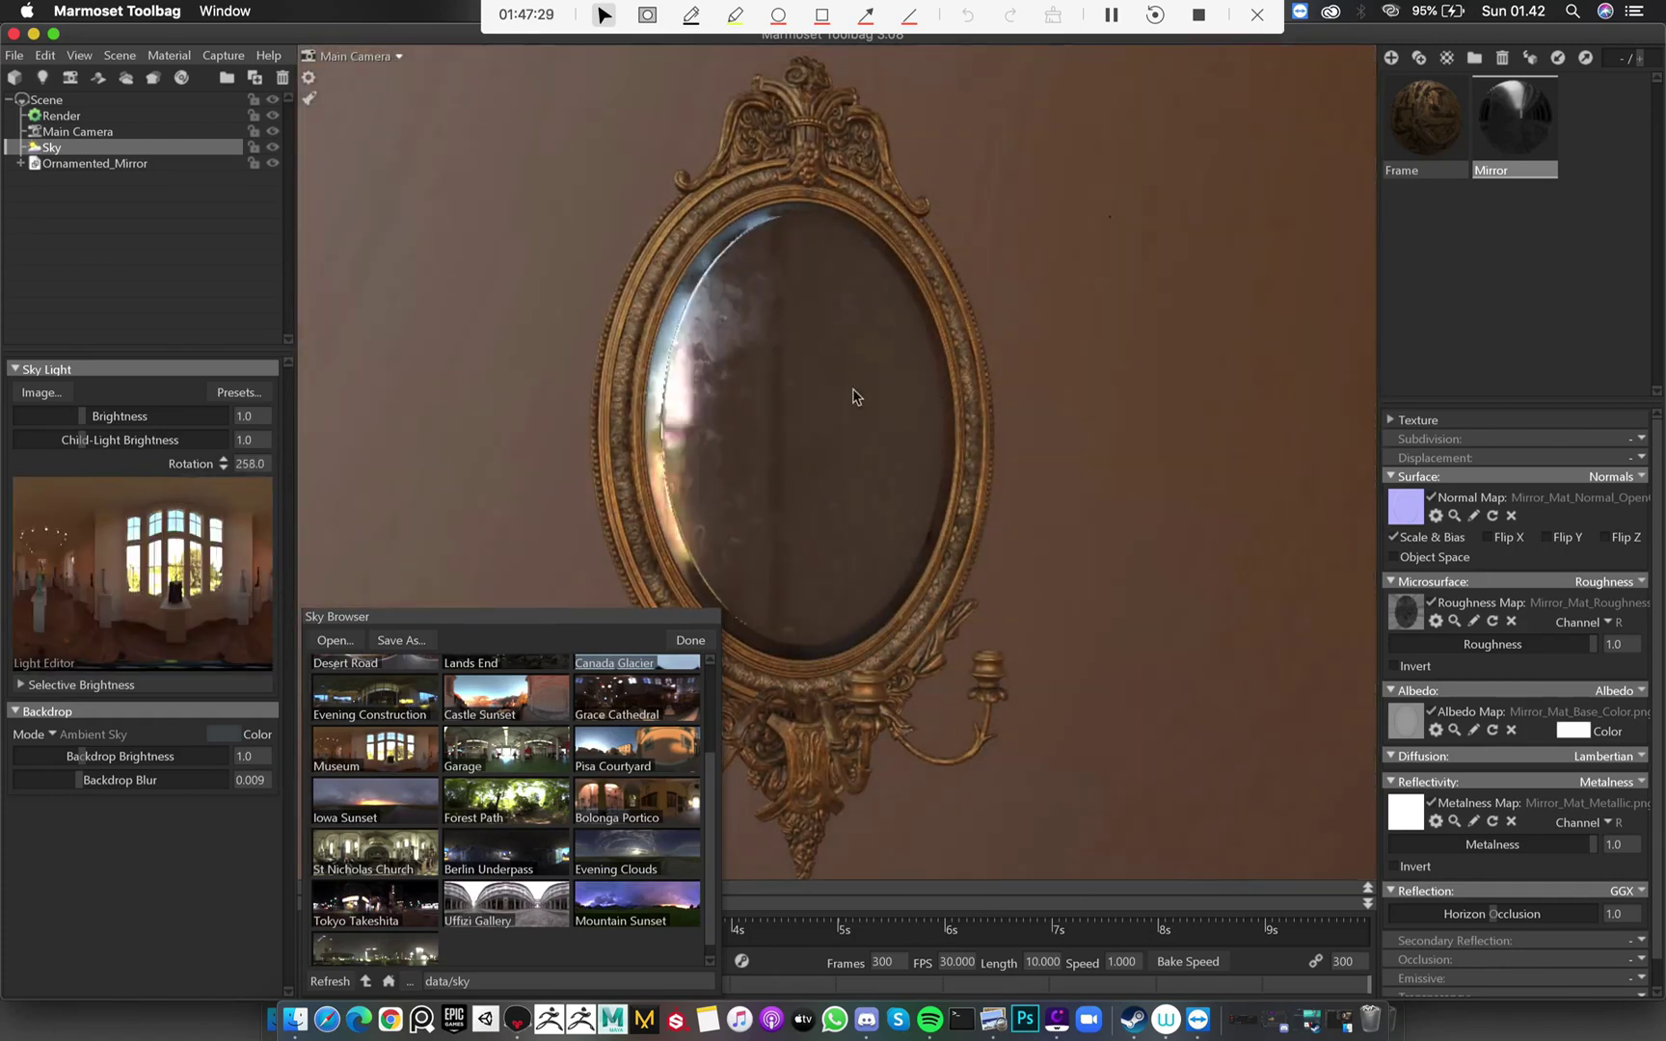
mouse_move(922, 450)
left_mouse_down()
mouse_move(822, 426)
mouse_move(842, 447)
mouse_move(901, 447)
mouse_move(877, 426)
mouse_move(892, 446)
left_mouse_up()
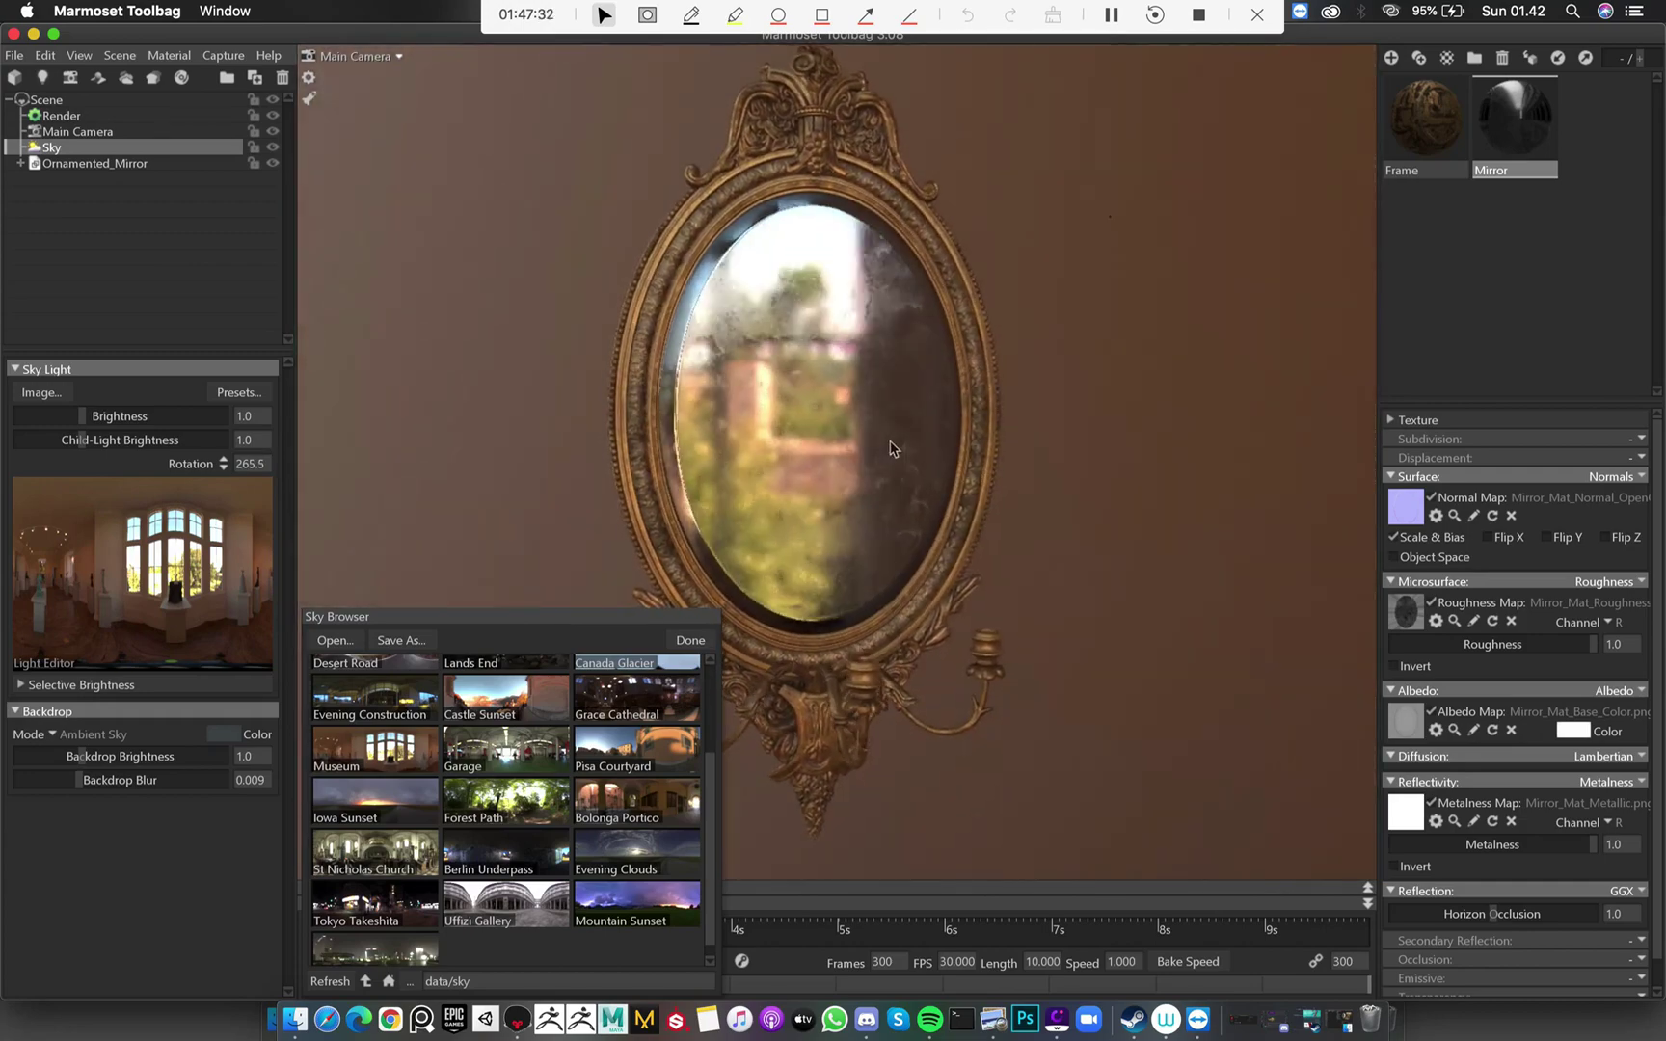
left_click(691, 639)
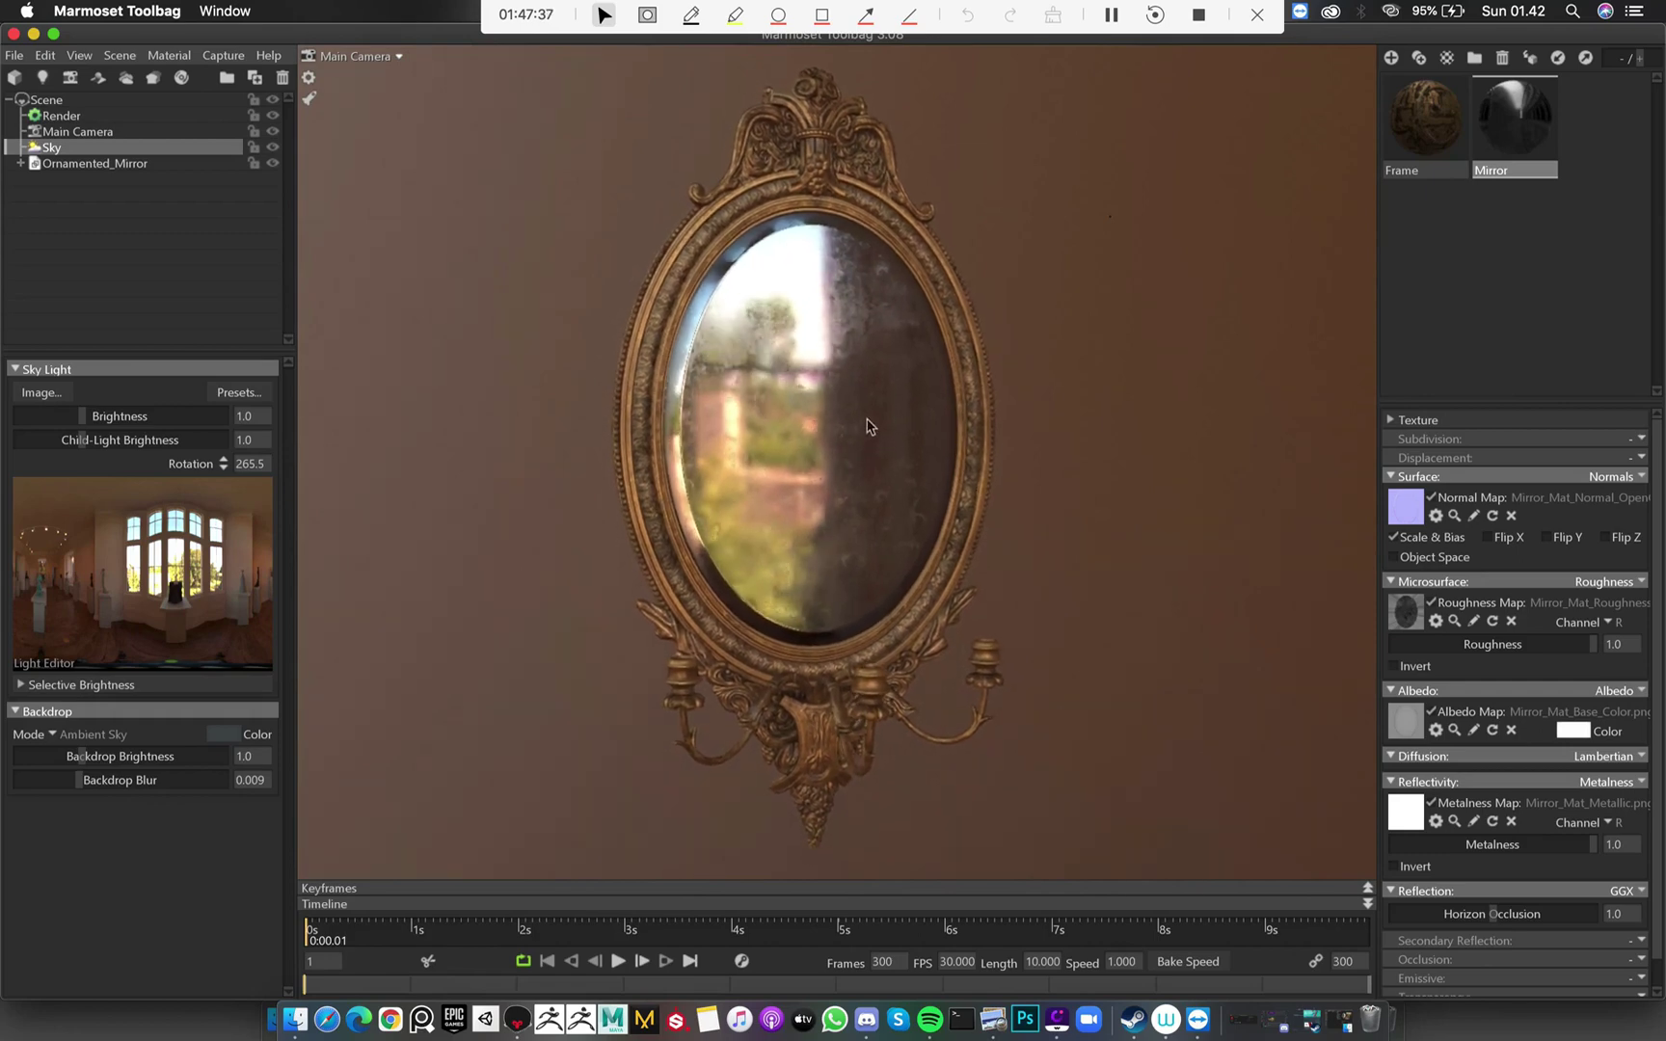
Set the Main Camera's field of view to 38 degrees and reframe the whole mirror
left_click(97, 131)
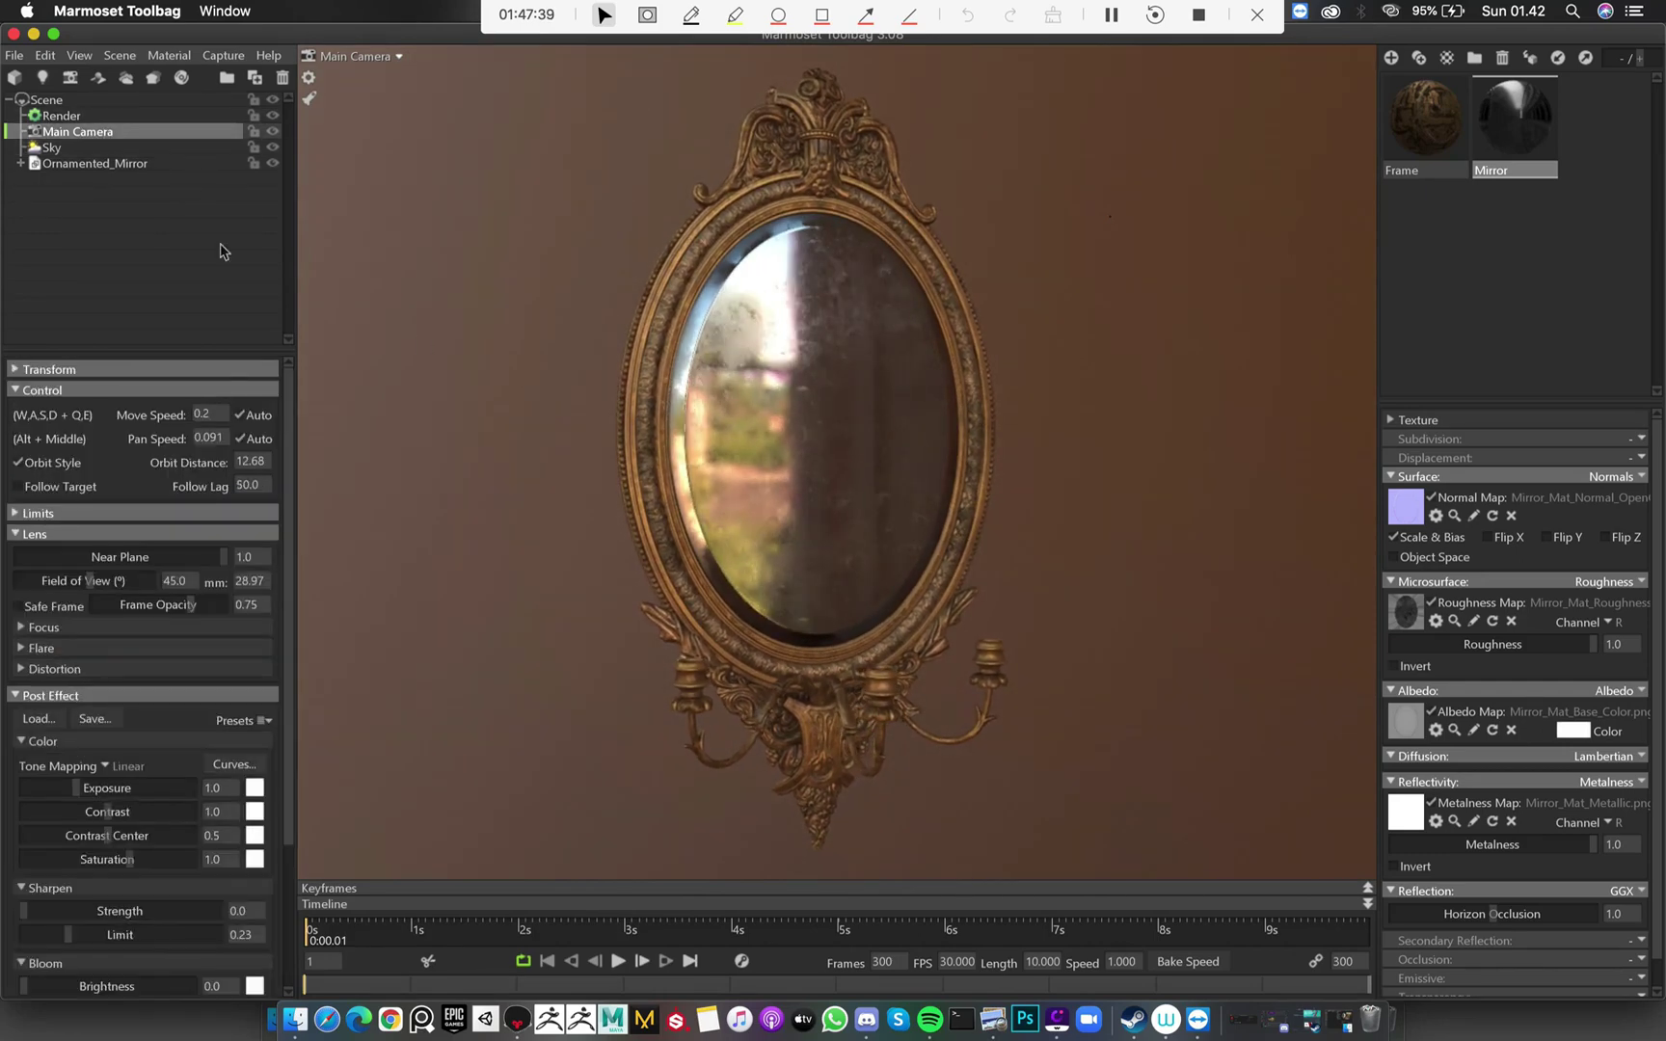
left_click(192, 579)
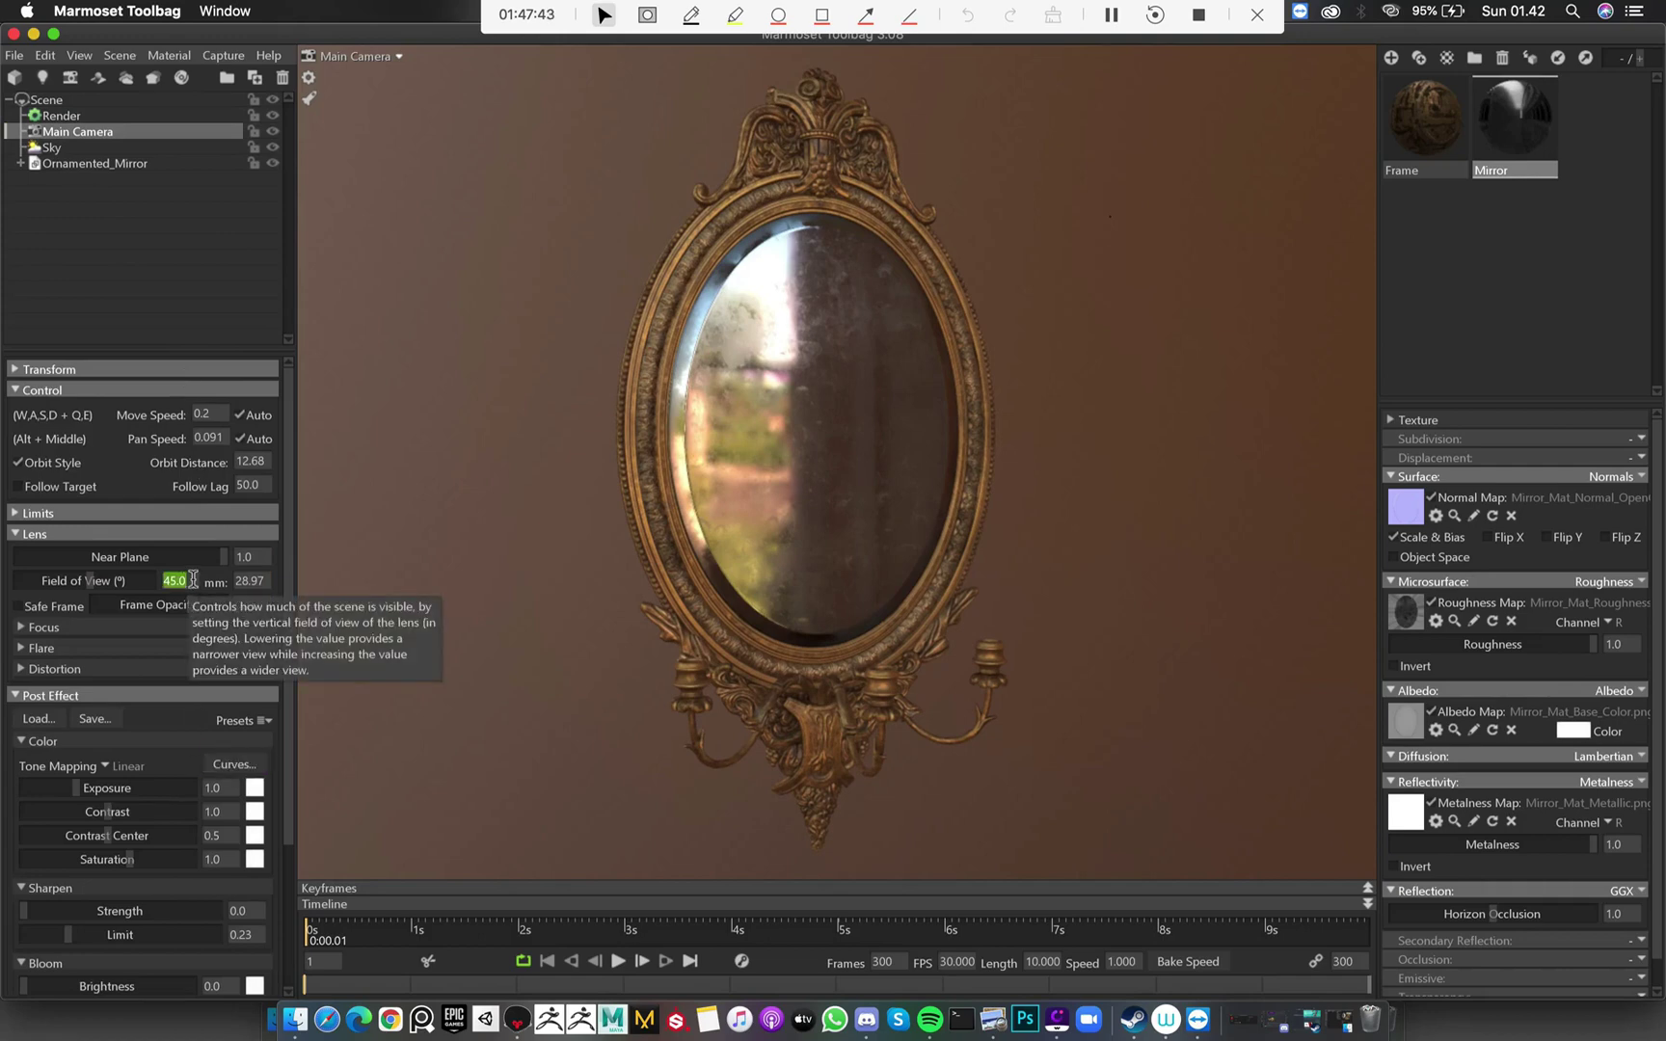
type("38")
key("Return")
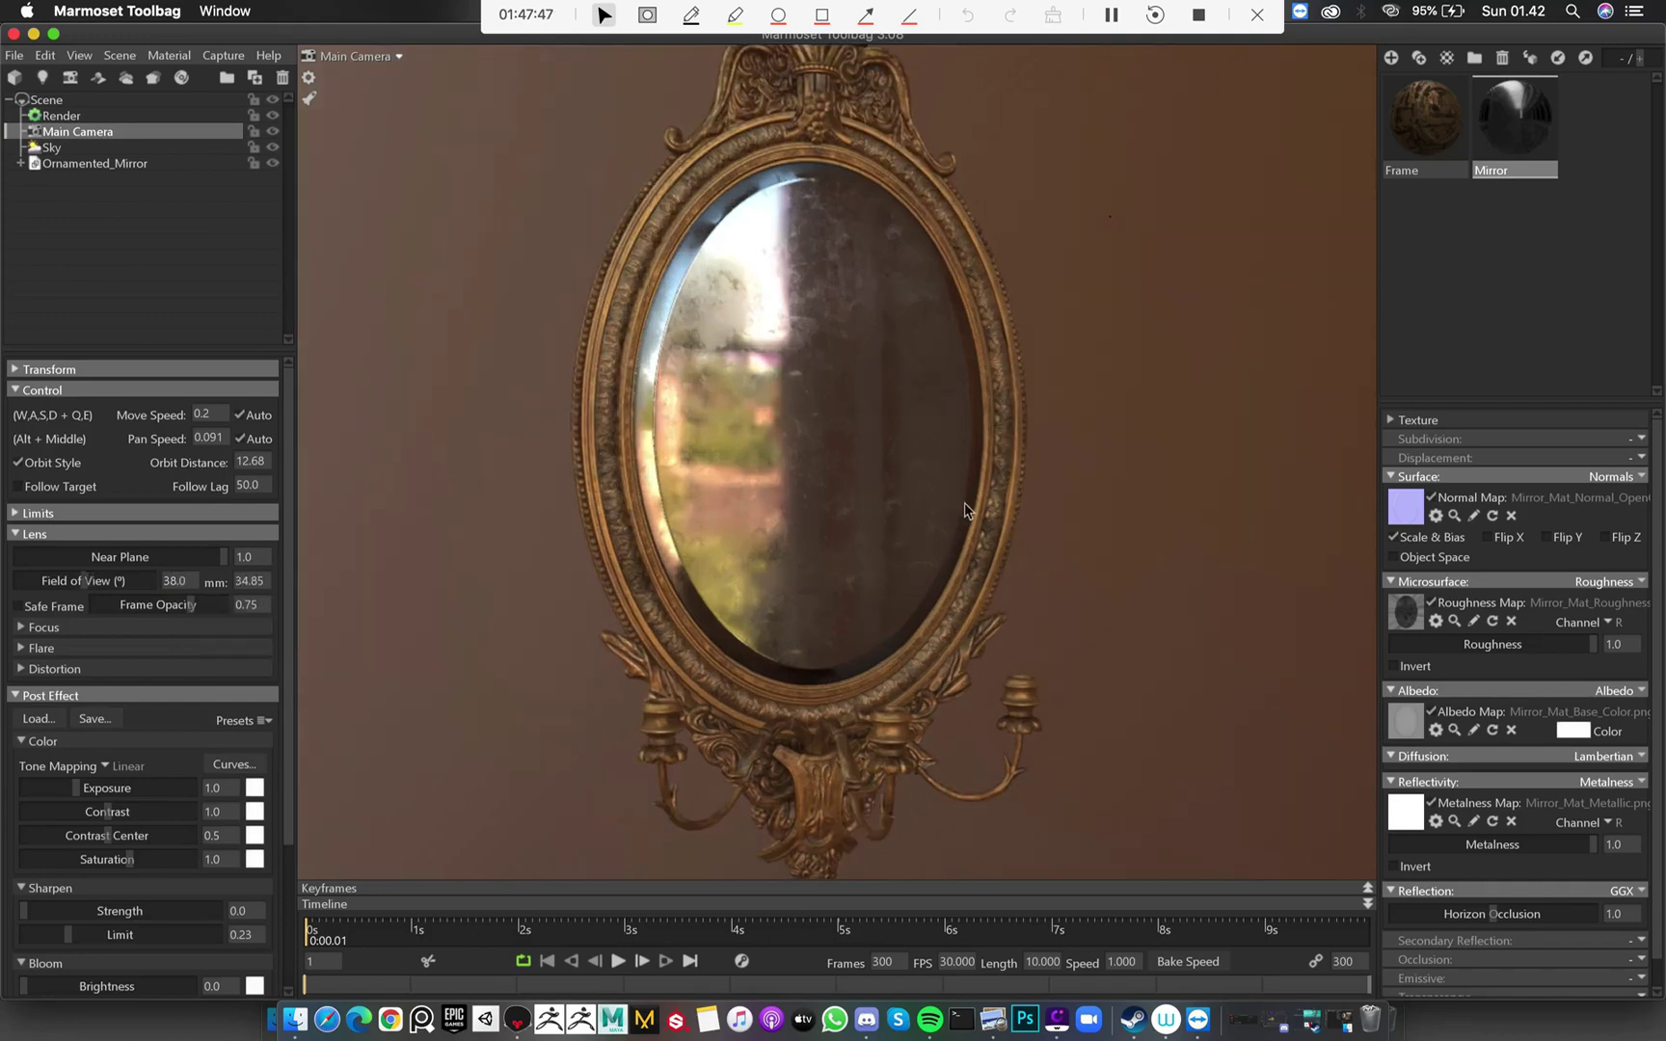
scroll(964, 502, "down", 5)
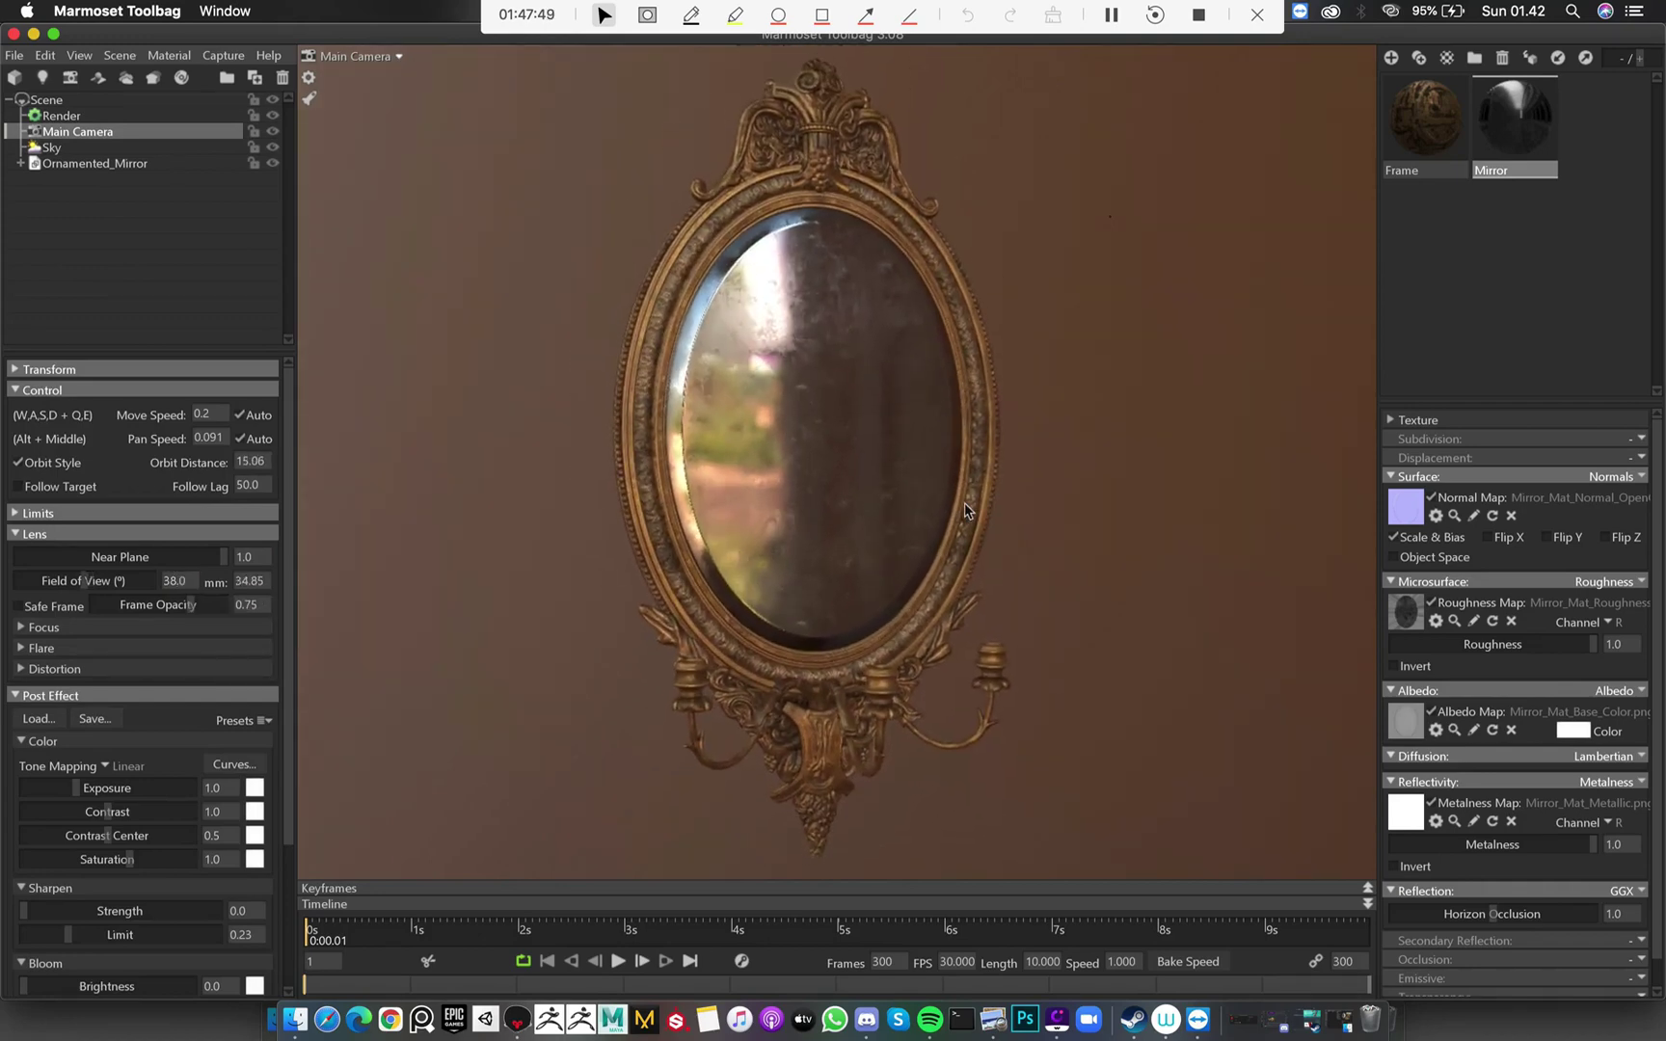
scroll(949, 463, "up", 1)
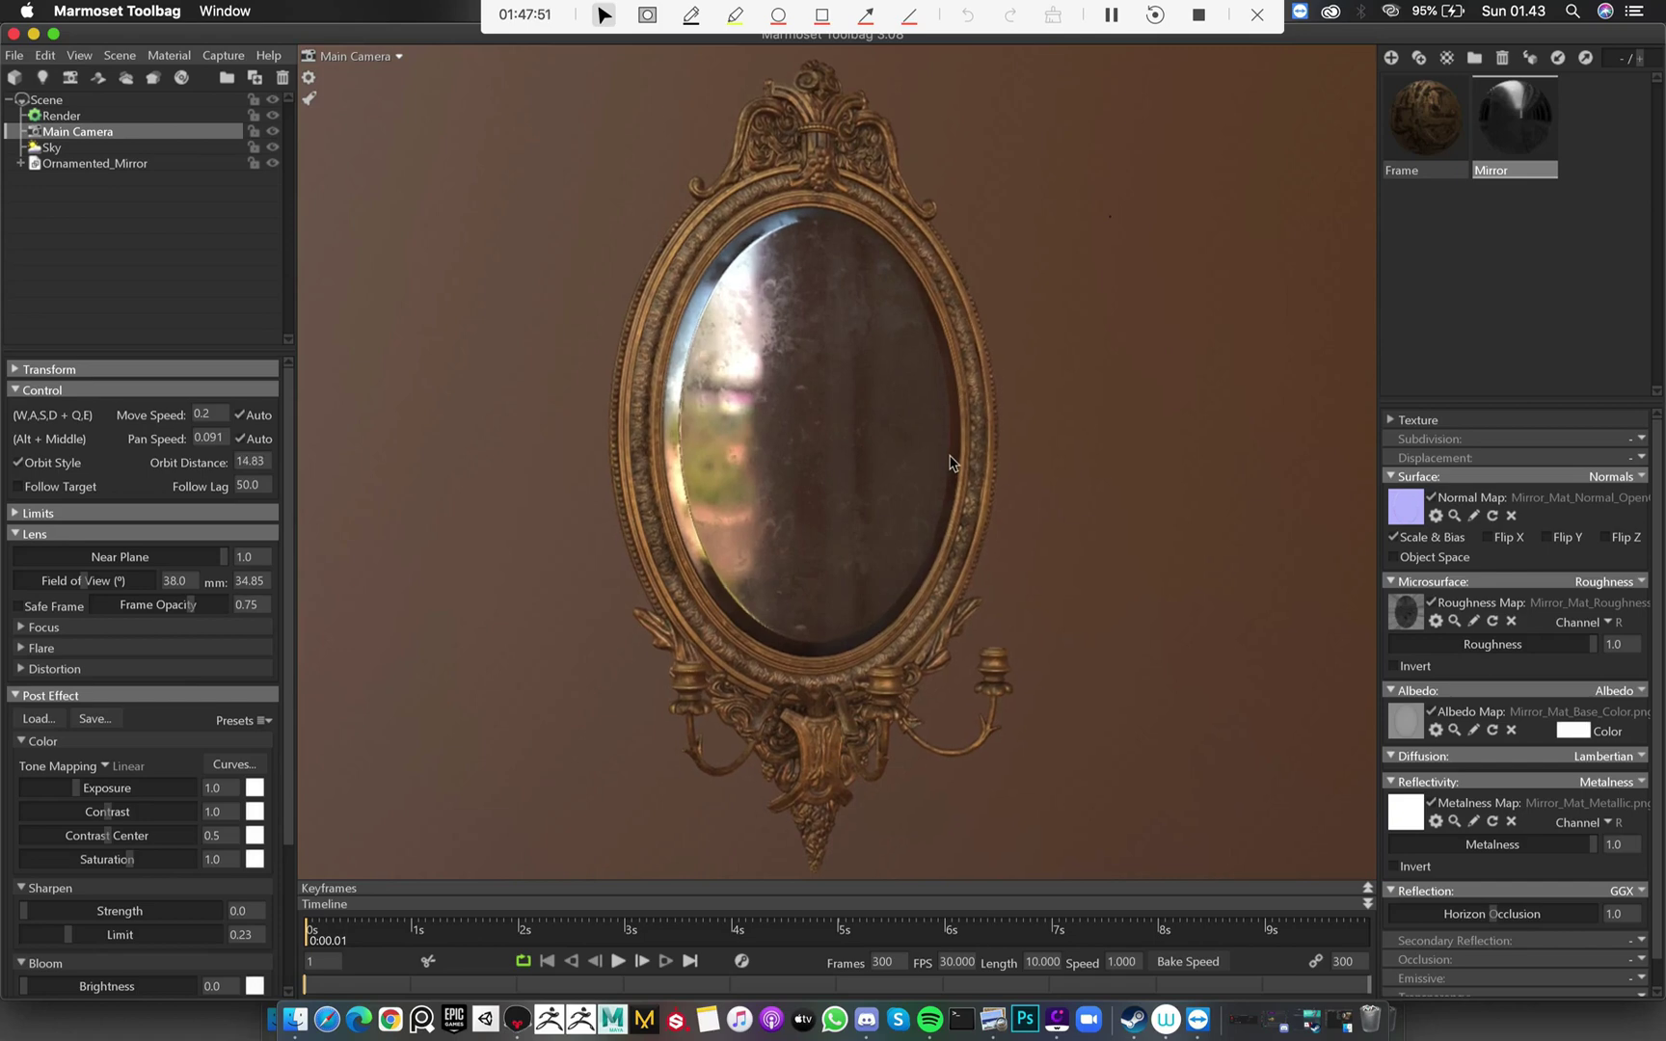
scroll(950, 463, "up", 2)
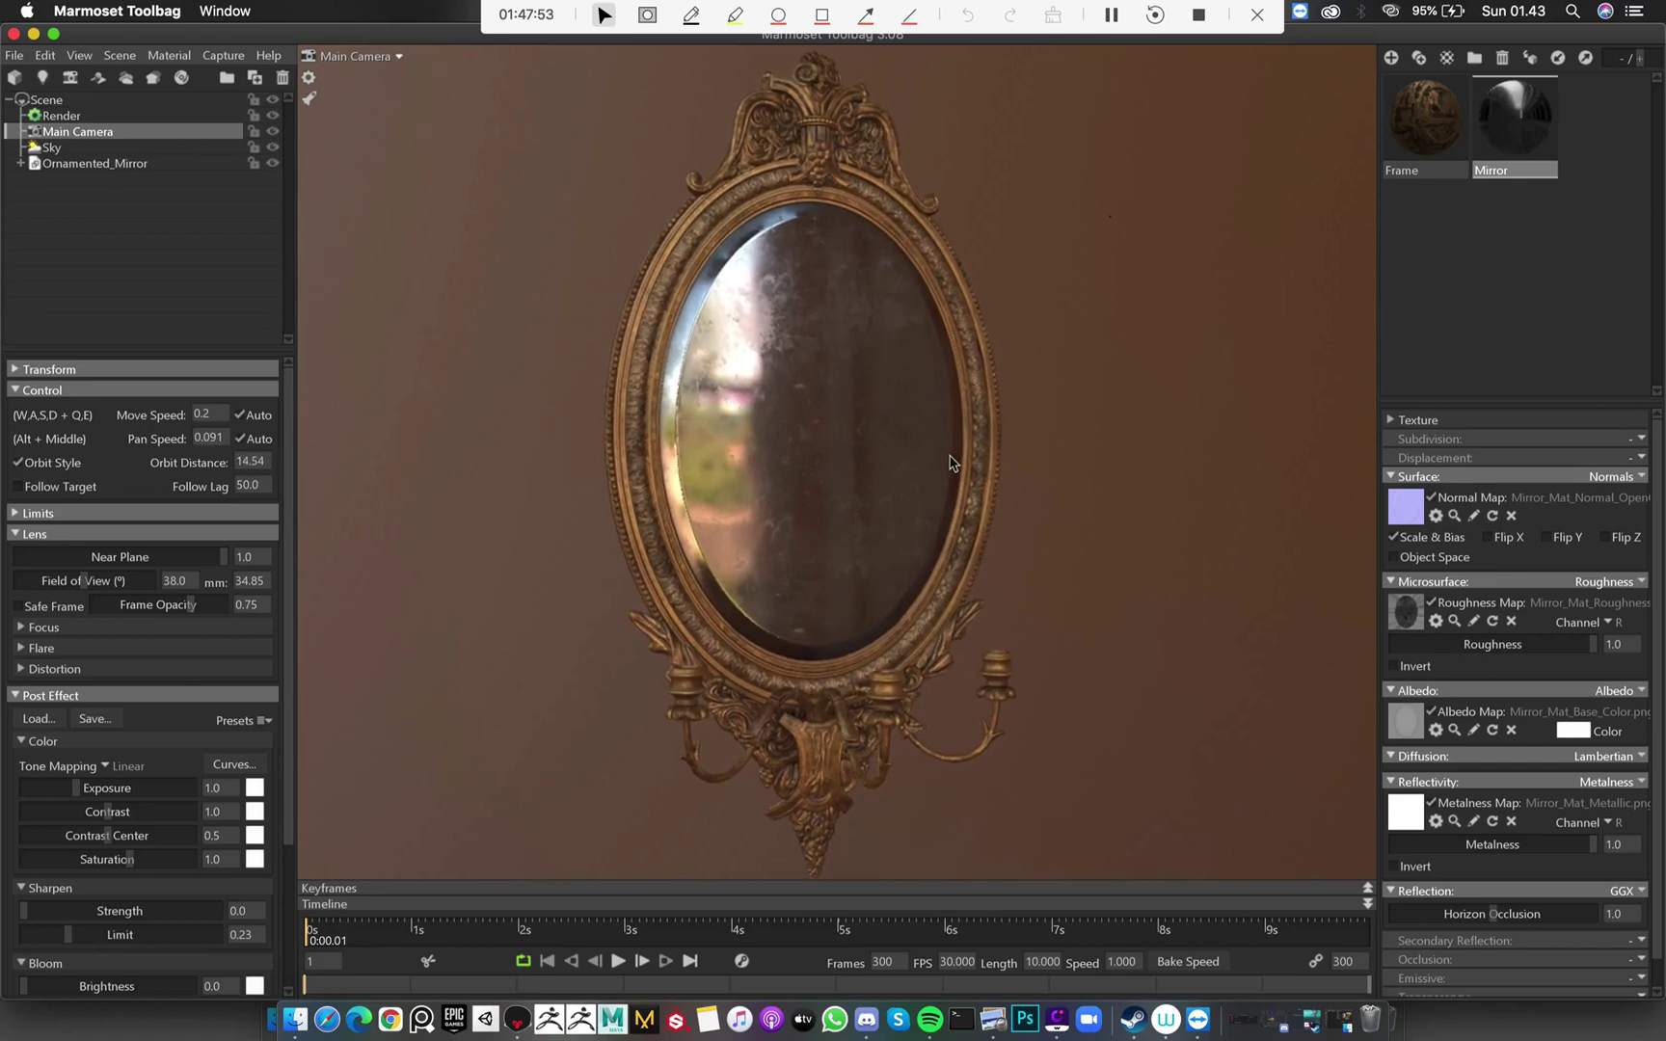
Pull the Main Camera back to an orbit distance of about 14.83 and clear the scene selection
scroll(917, 465, "down", 2)
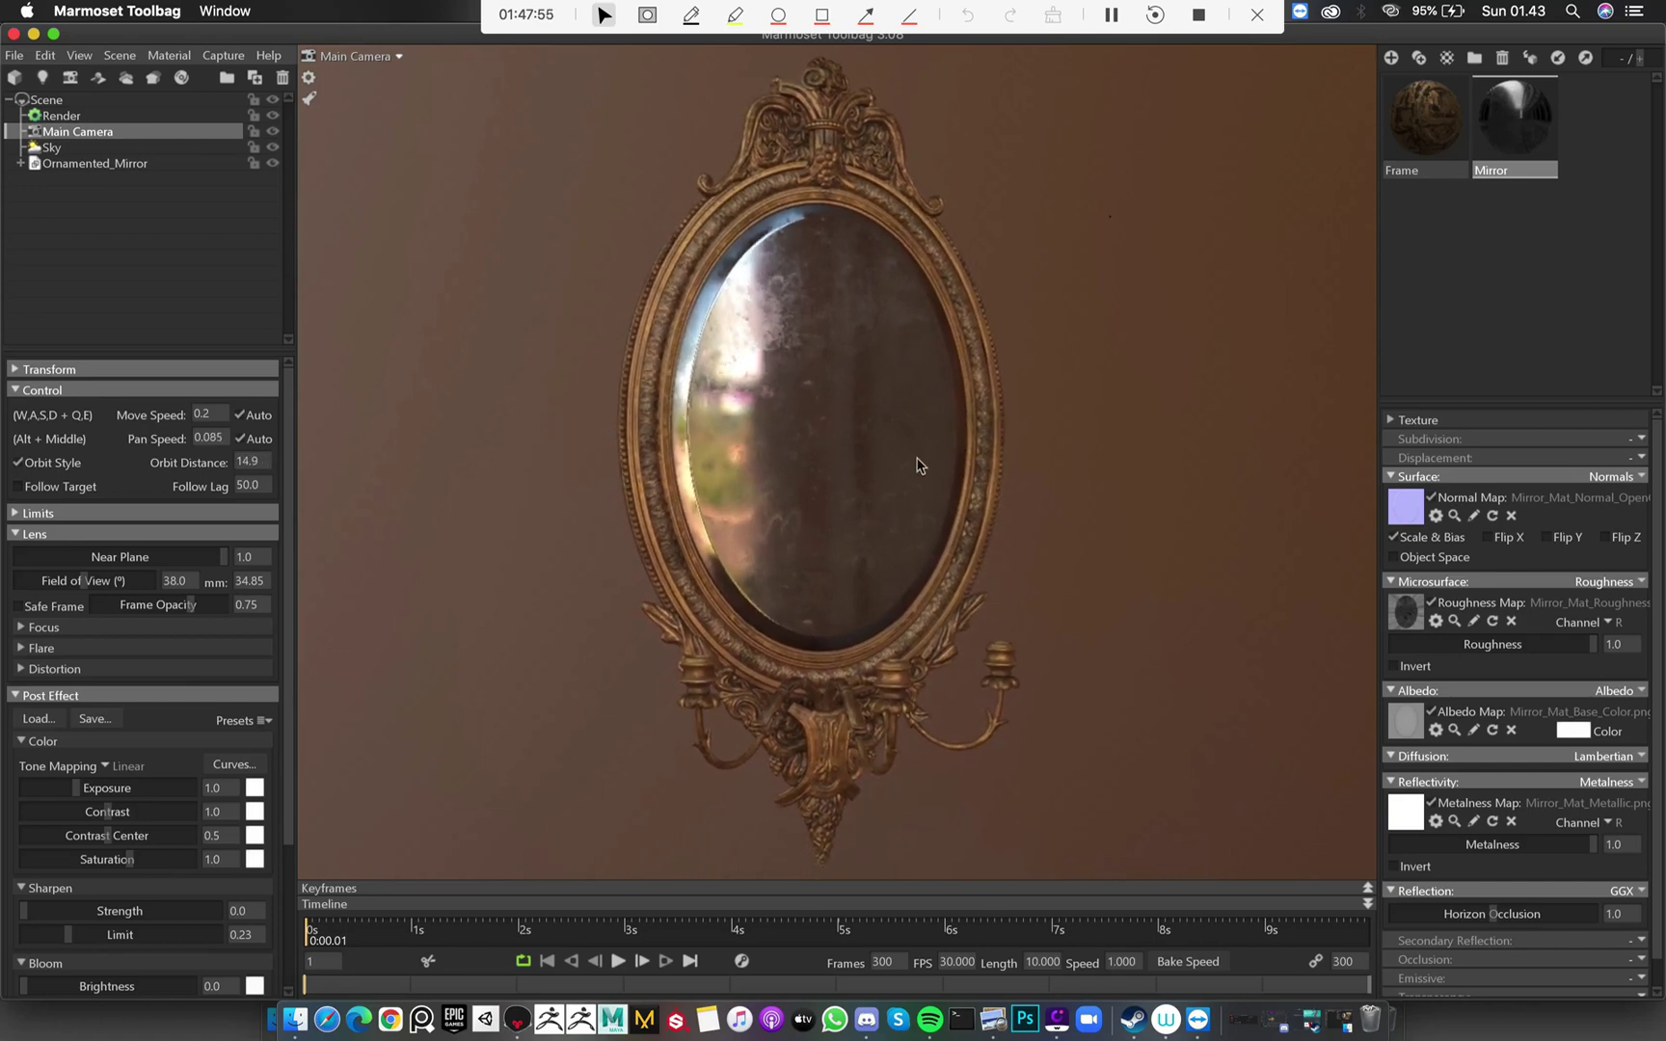
scroll(933, 464, "up", 1)
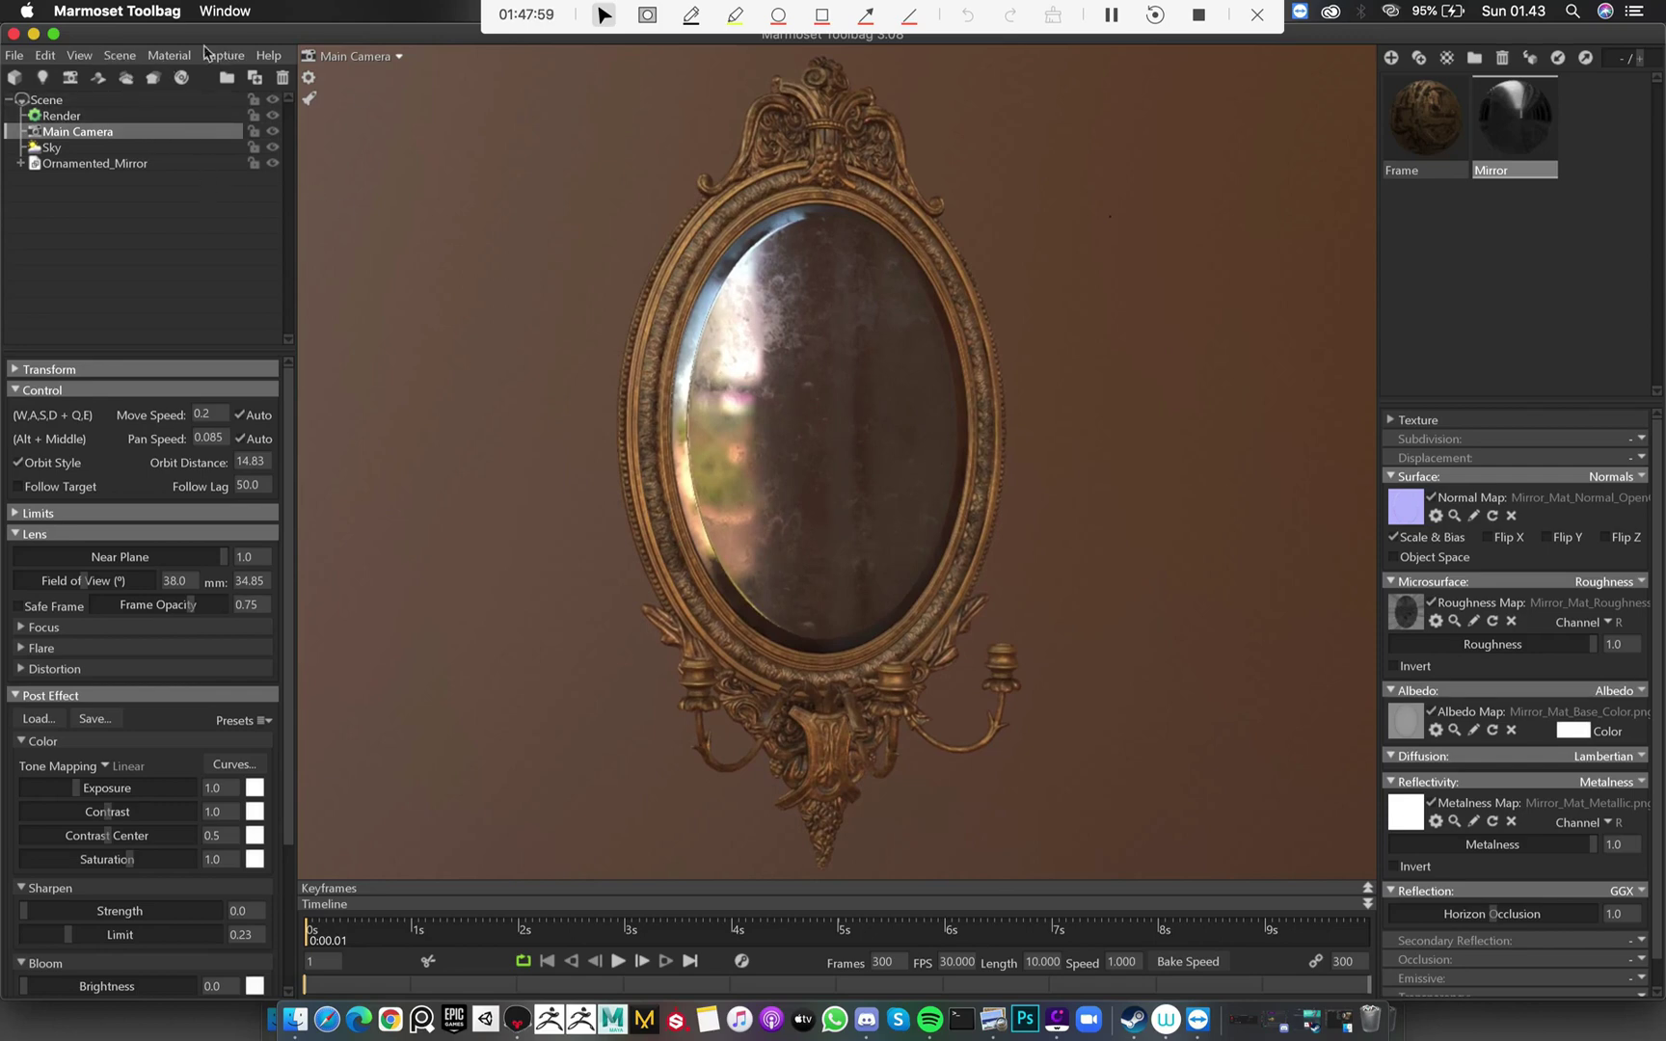
left_click(187, 55)
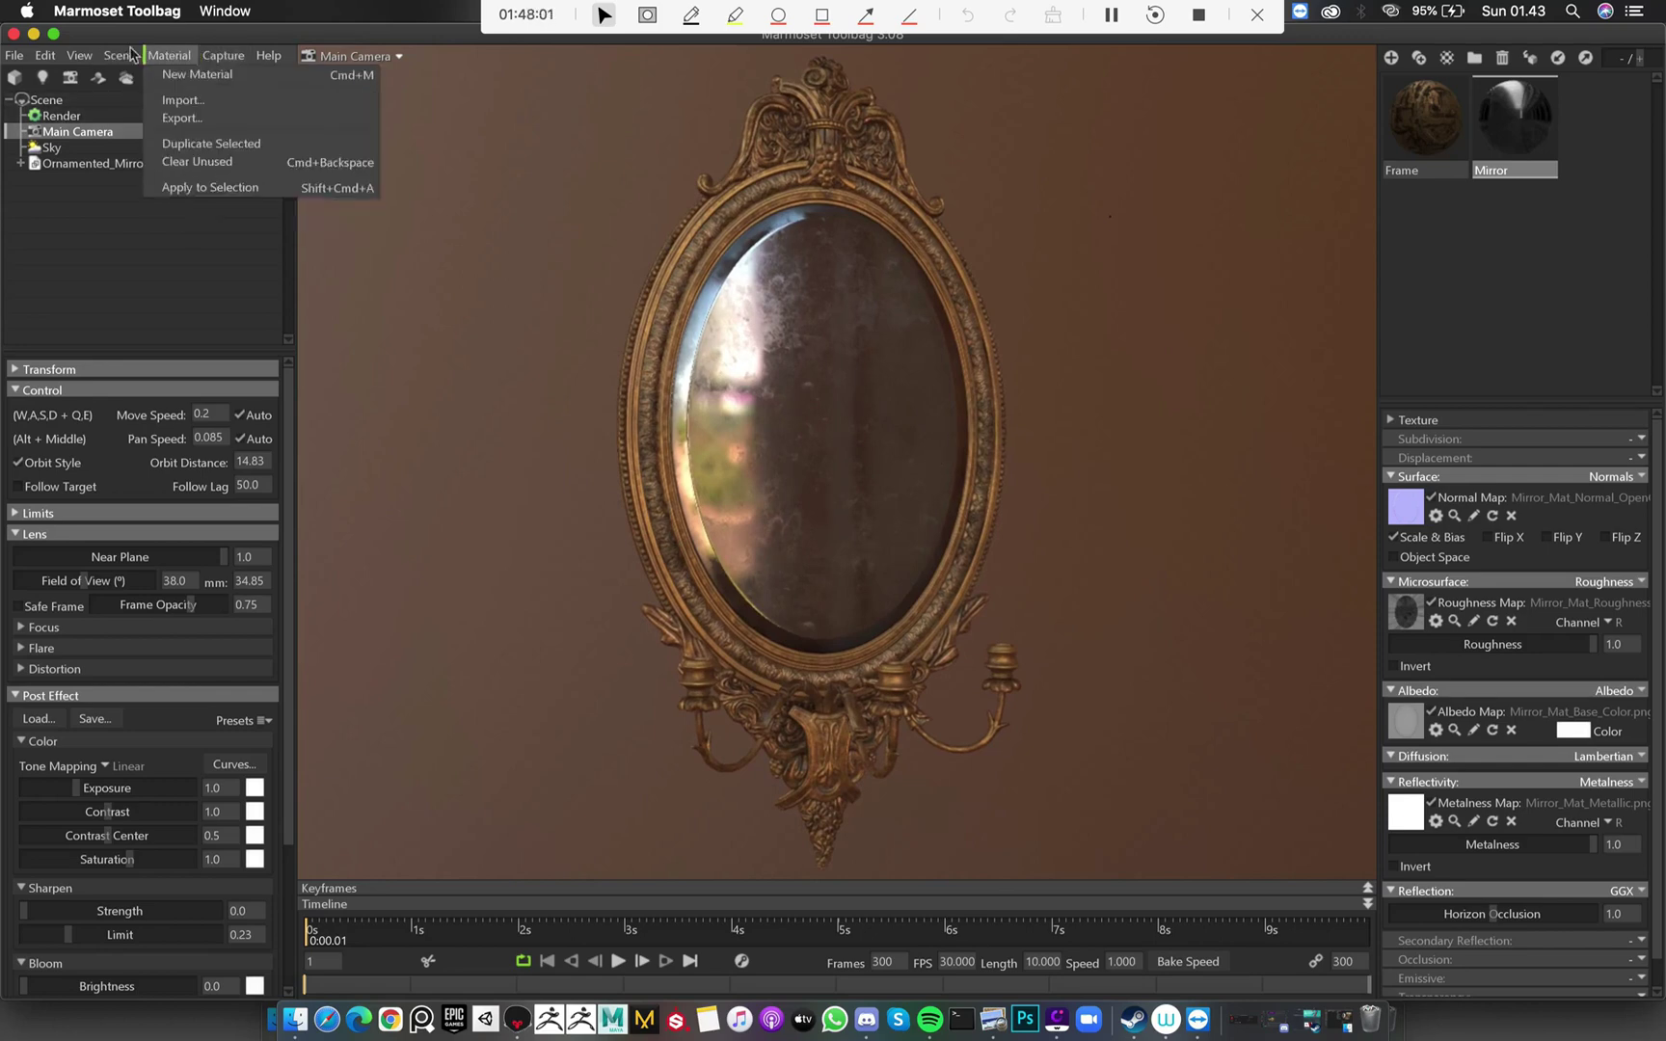
mouse_move(140, 56)
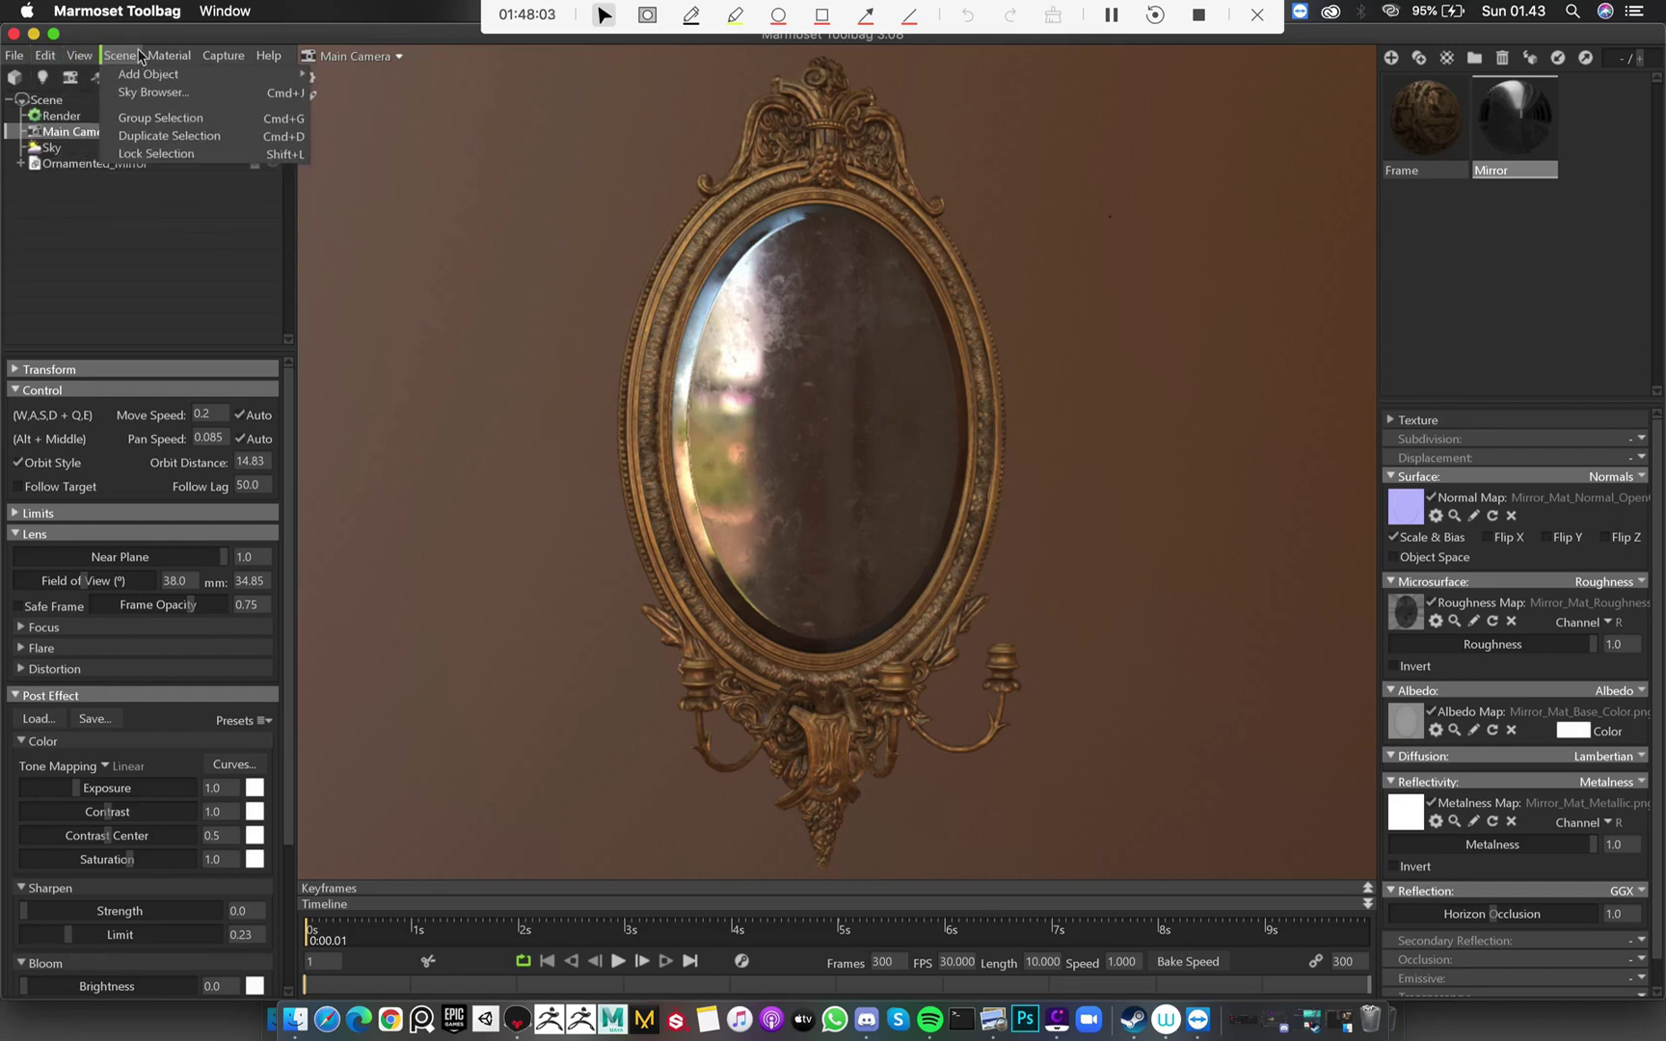
left_click(61, 235)
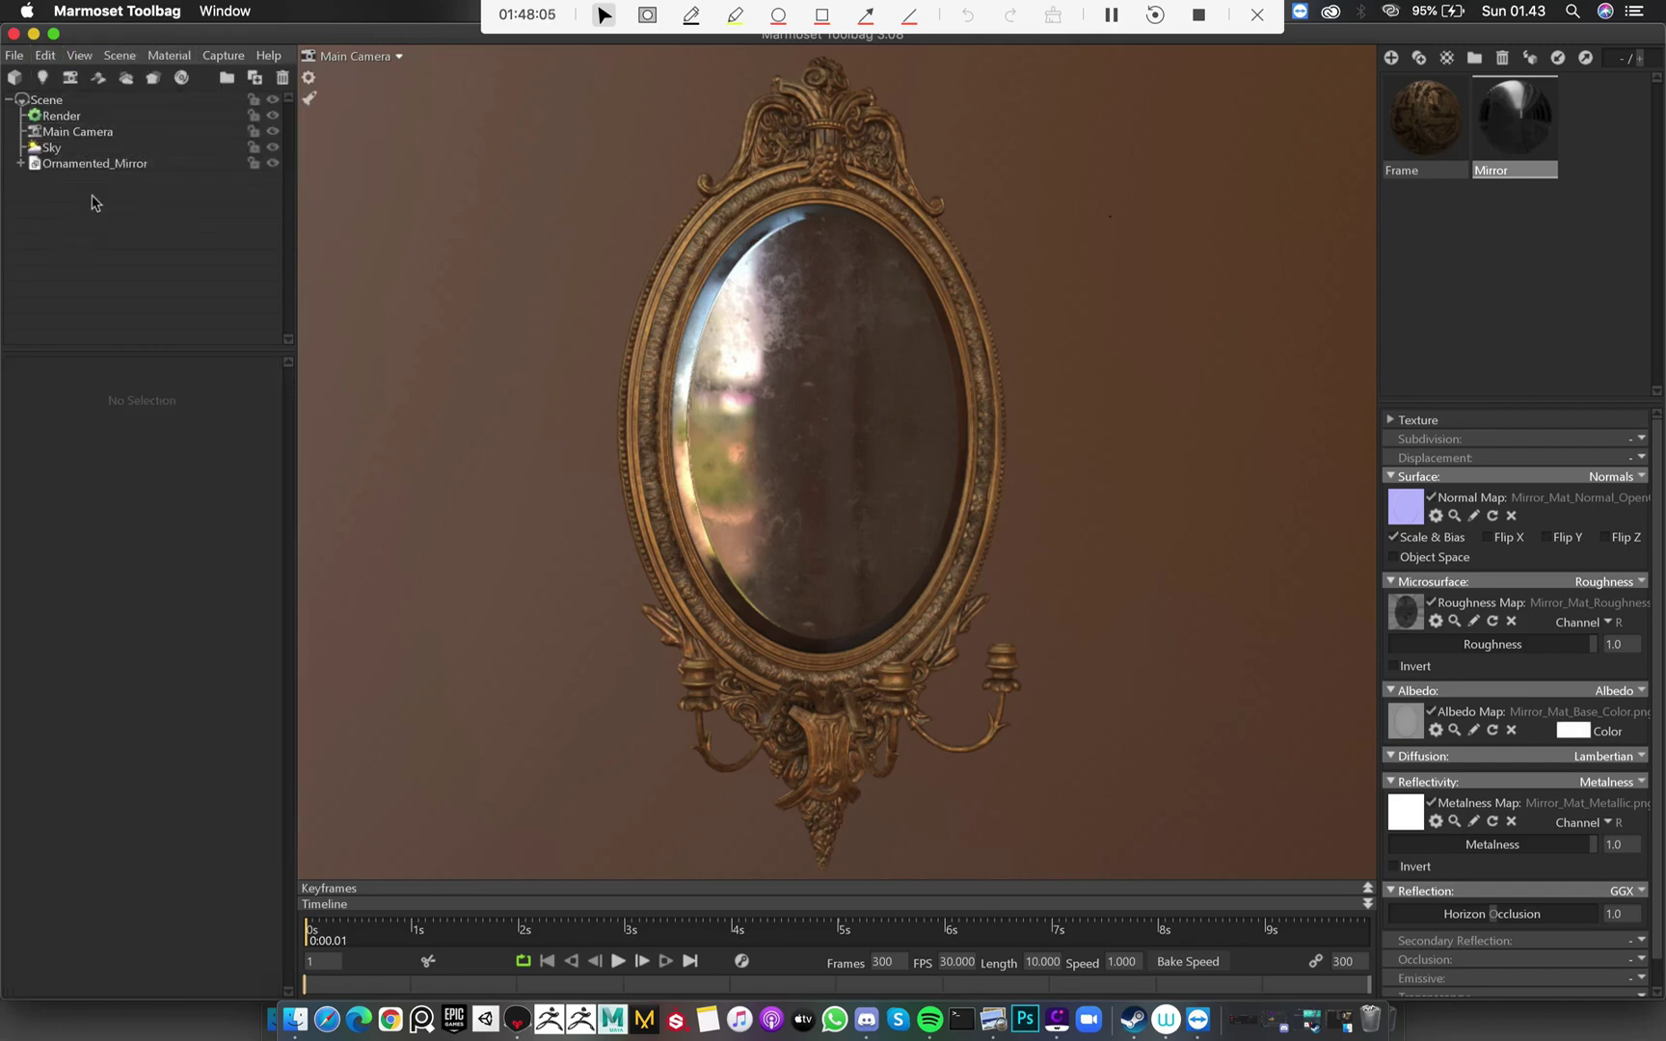
Add a new camera, place it above the Main Camera in the scene hierarchy and rename it Viewing_Camera
left_click(69, 77)
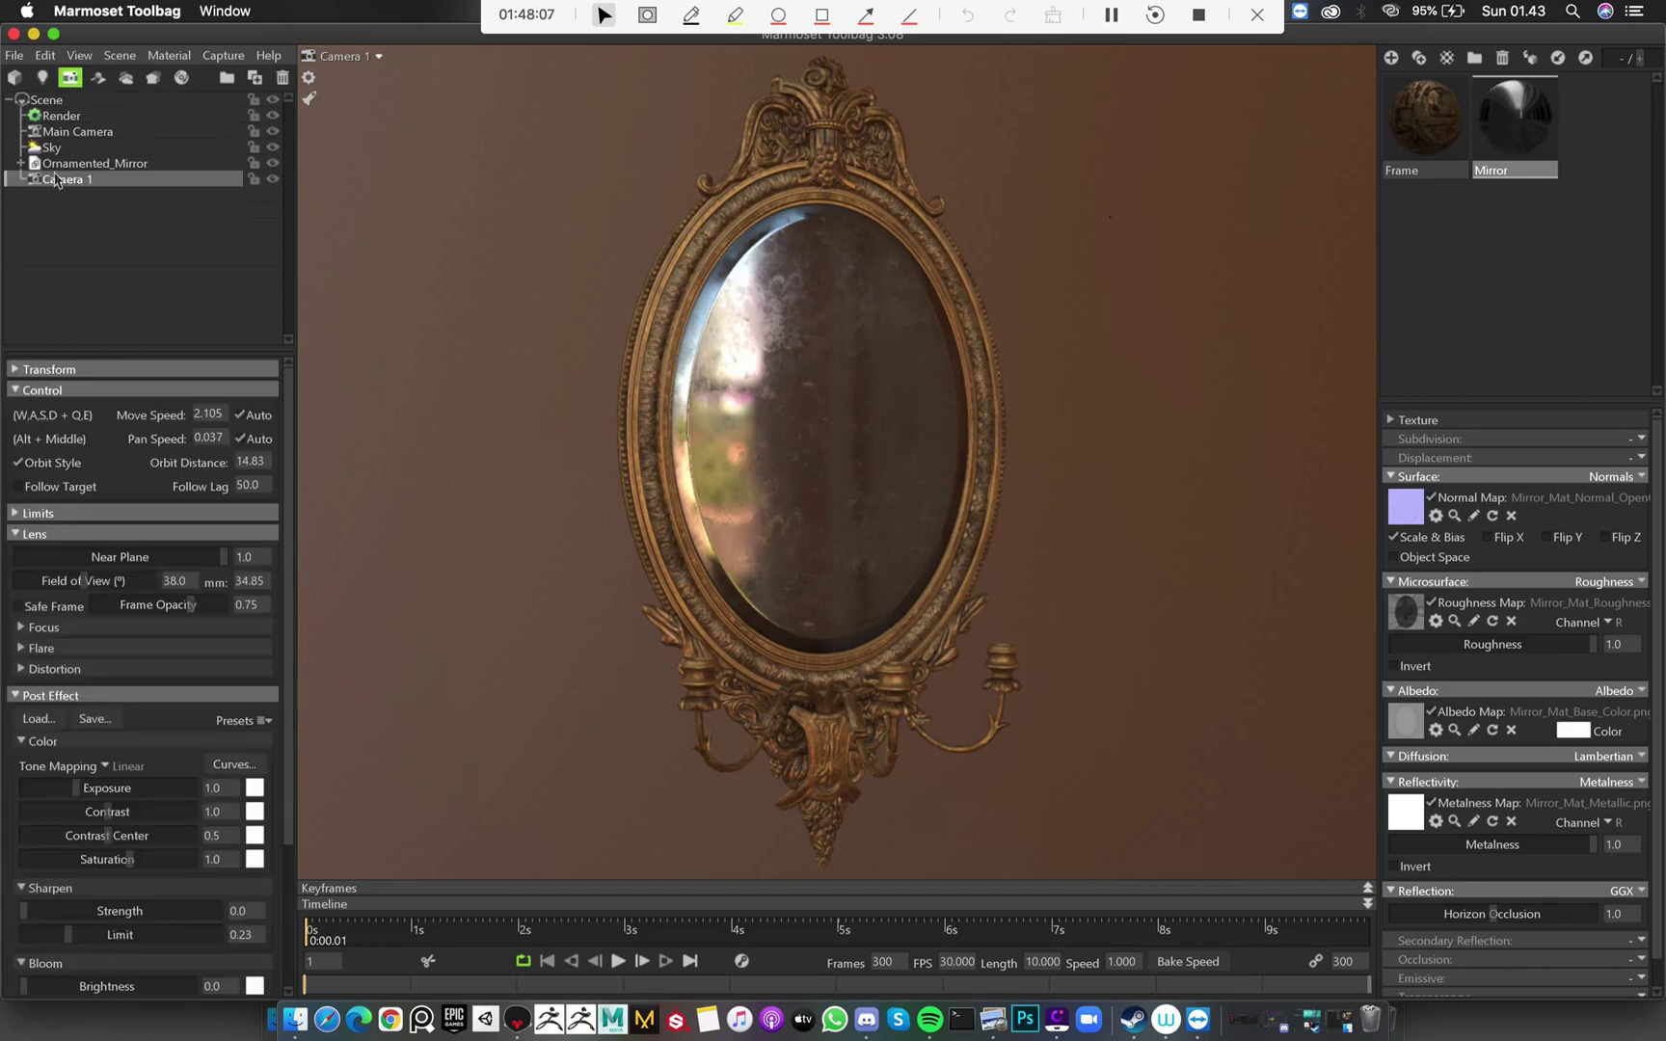
left_click_drag(90, 154, 57, 129)
double_click(65, 132)
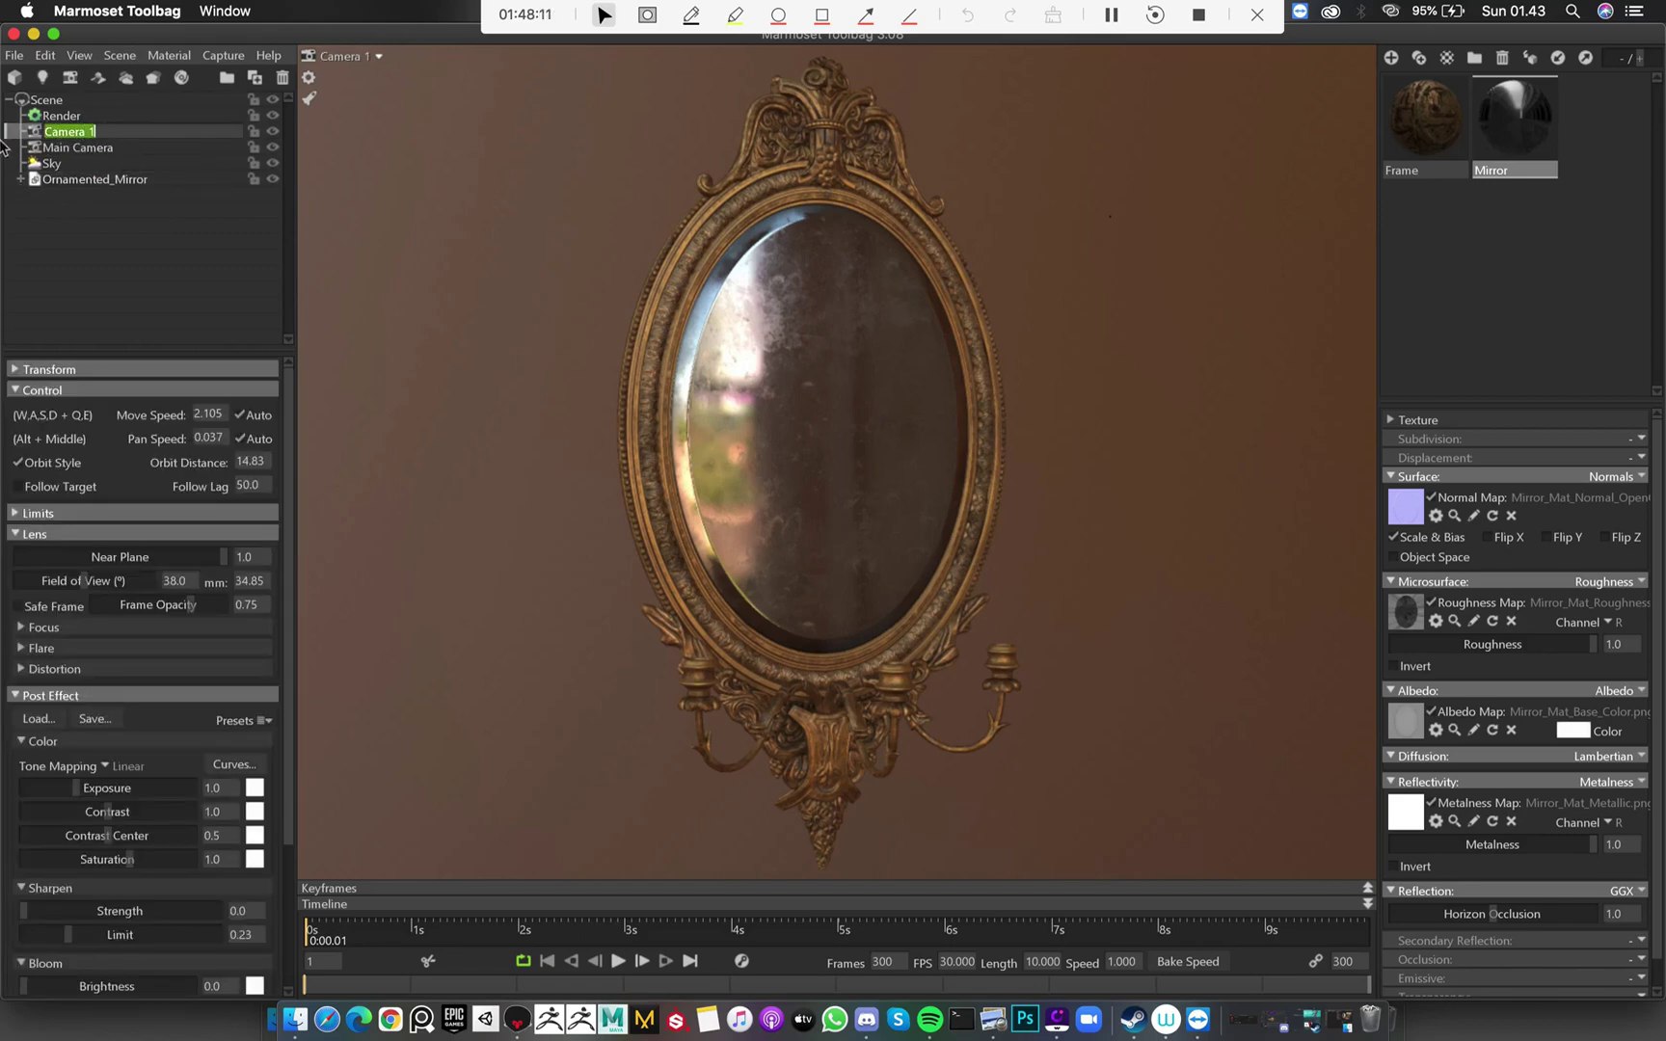
type("Viewing_Ca")
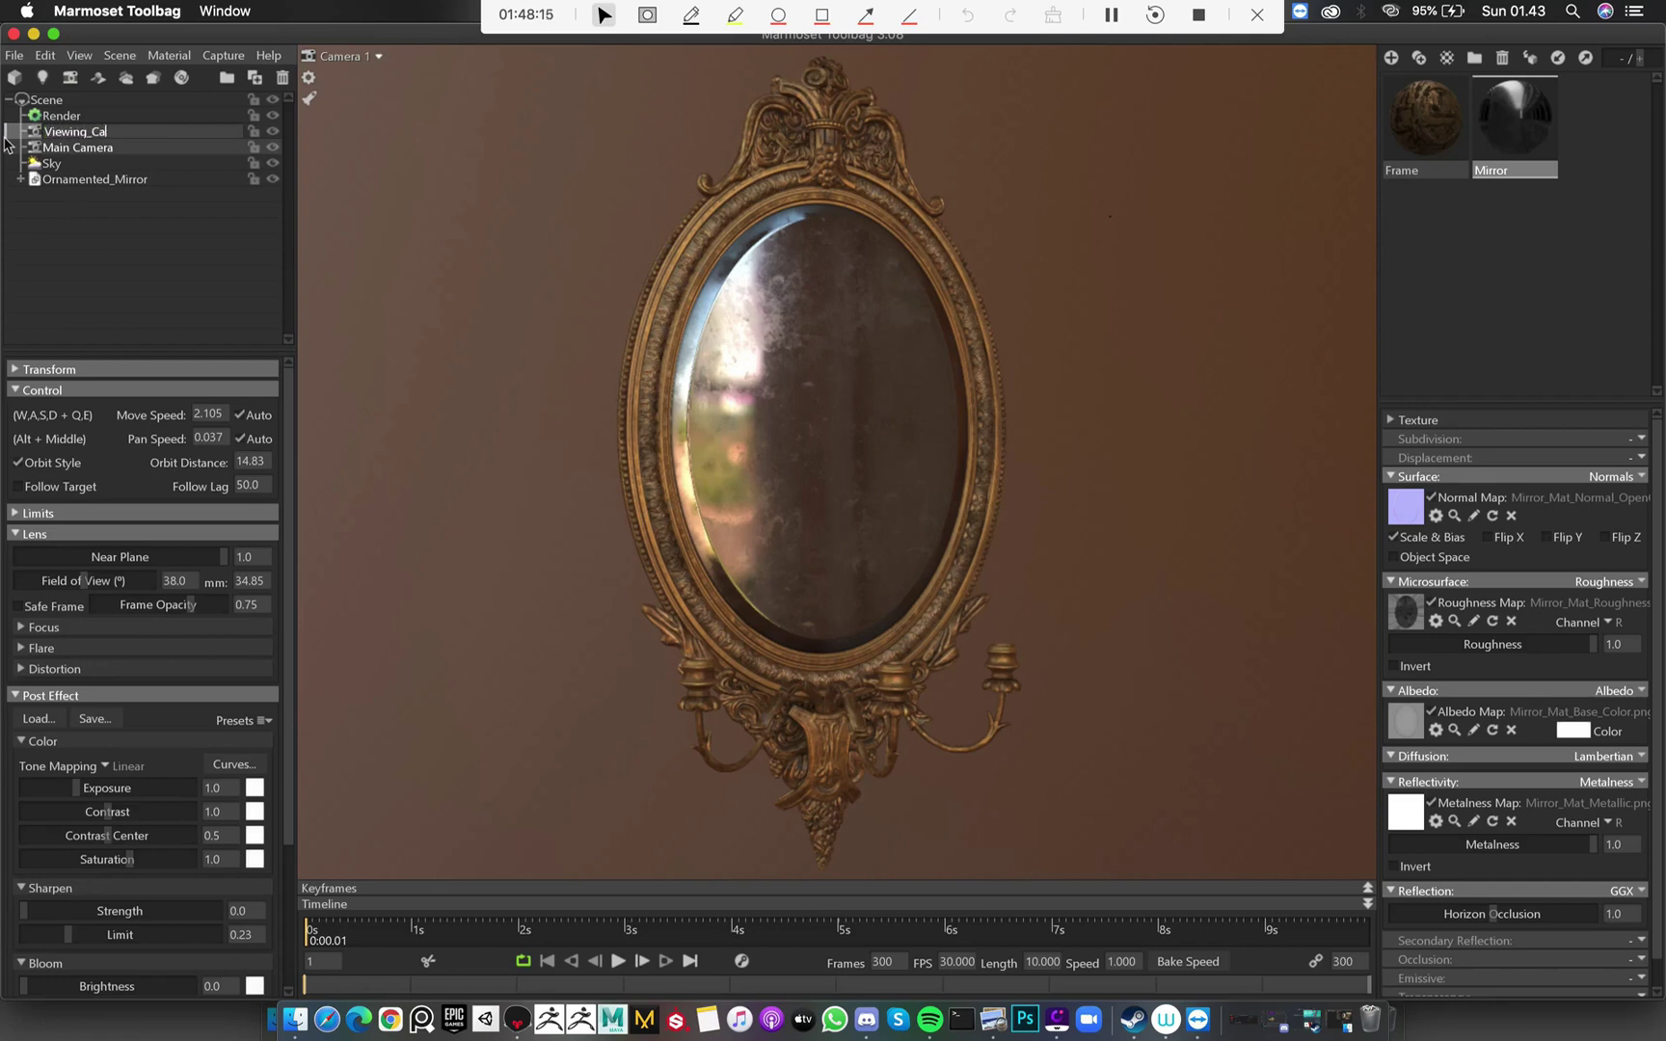
type("mera")
key("Return")
Rename the Main Camera as Rendering_Camera
double_click(81, 149)
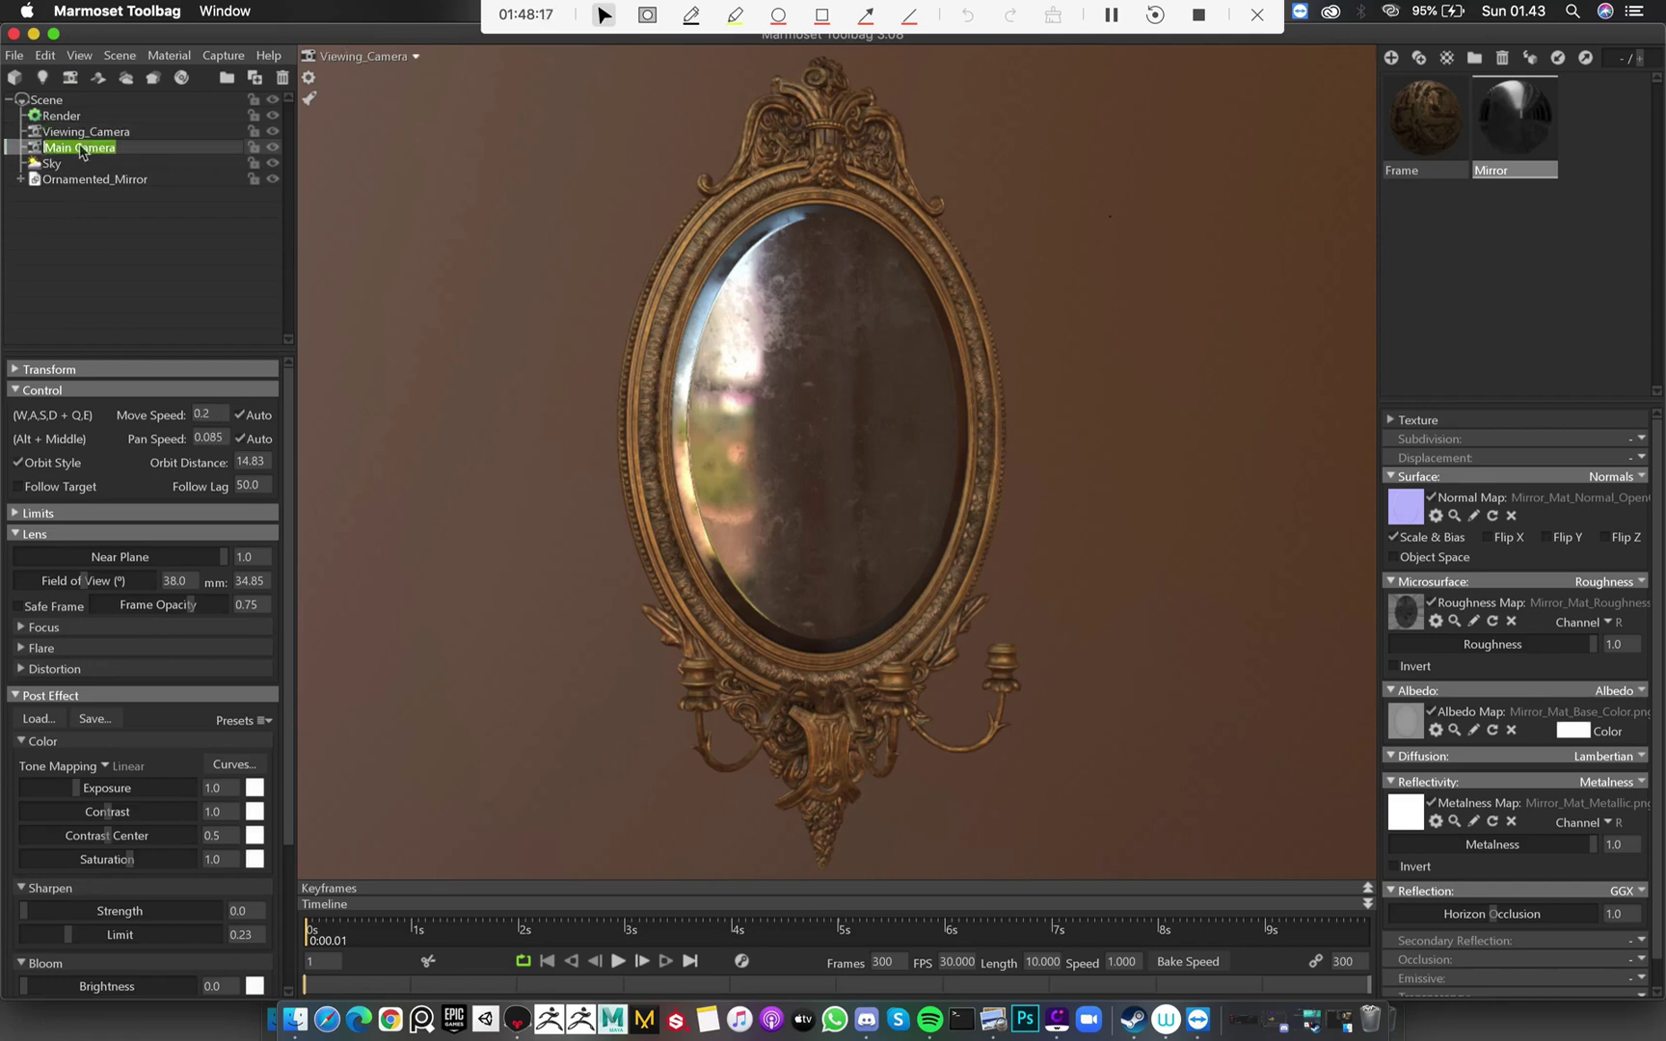
type("Rendering_Camera")
key("Return")
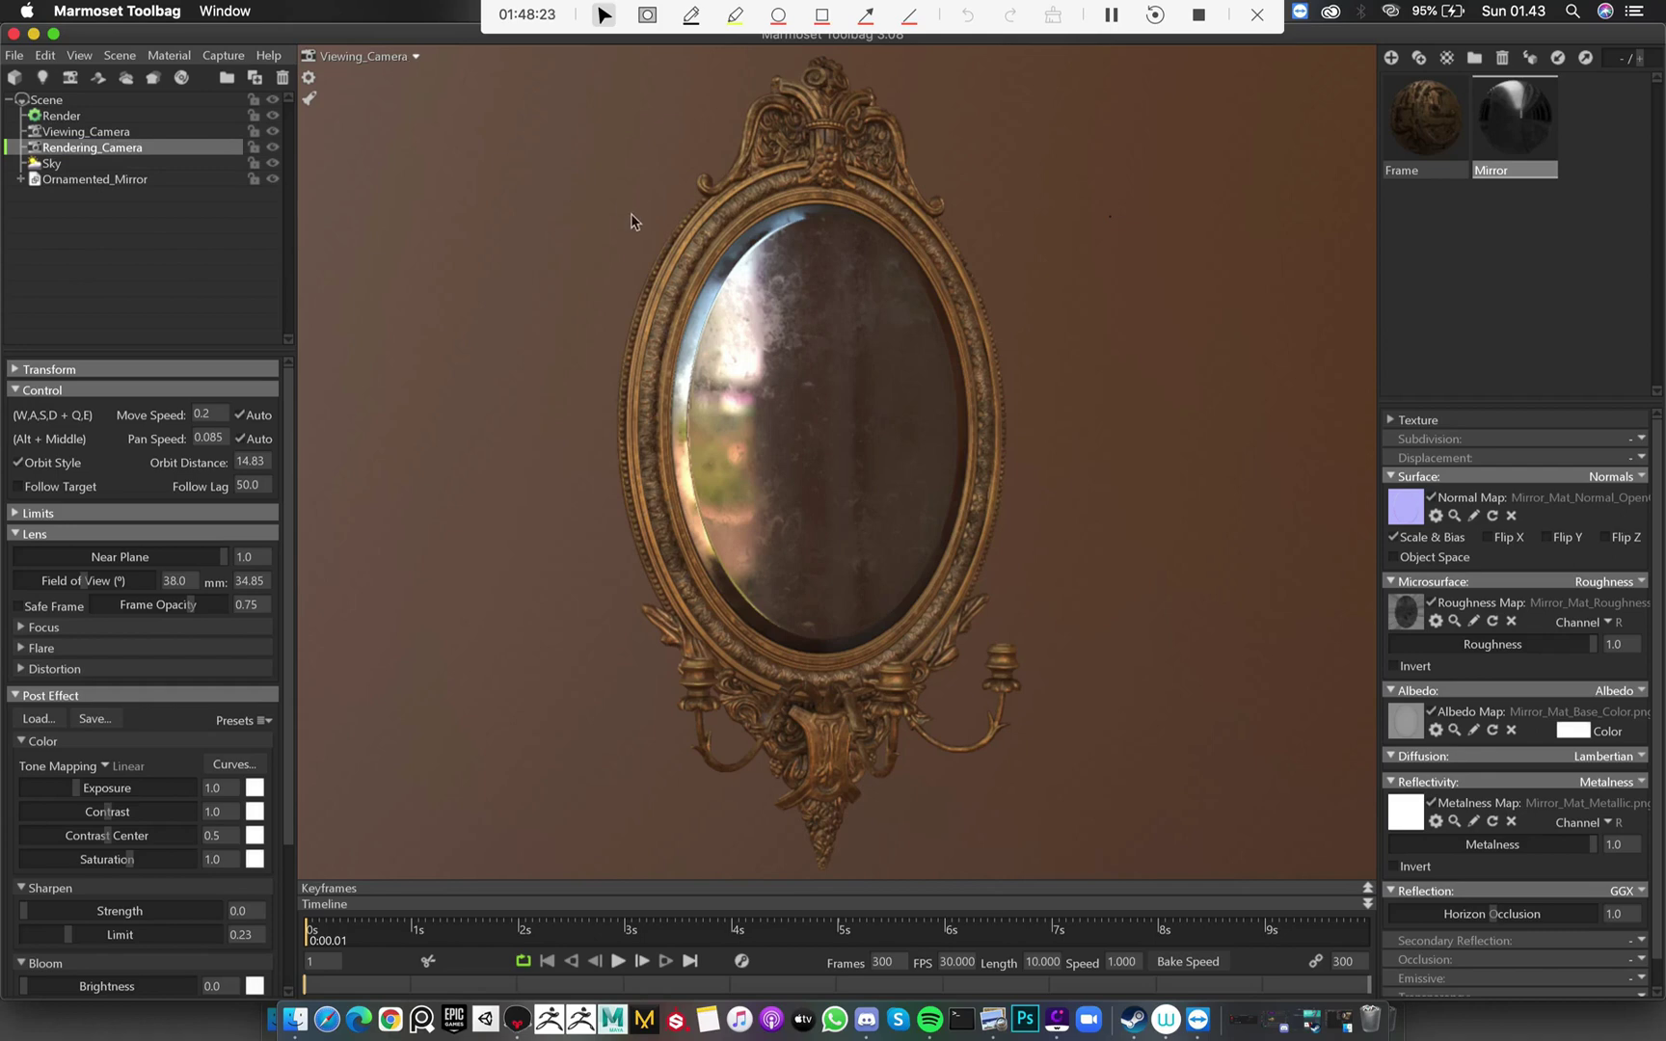
Compare the Viewing_Camera and Rendering_Camera views of the mirror, finishing close to the mirror in the Viewing_Camera
scroll(1070, 563, "down", 10)
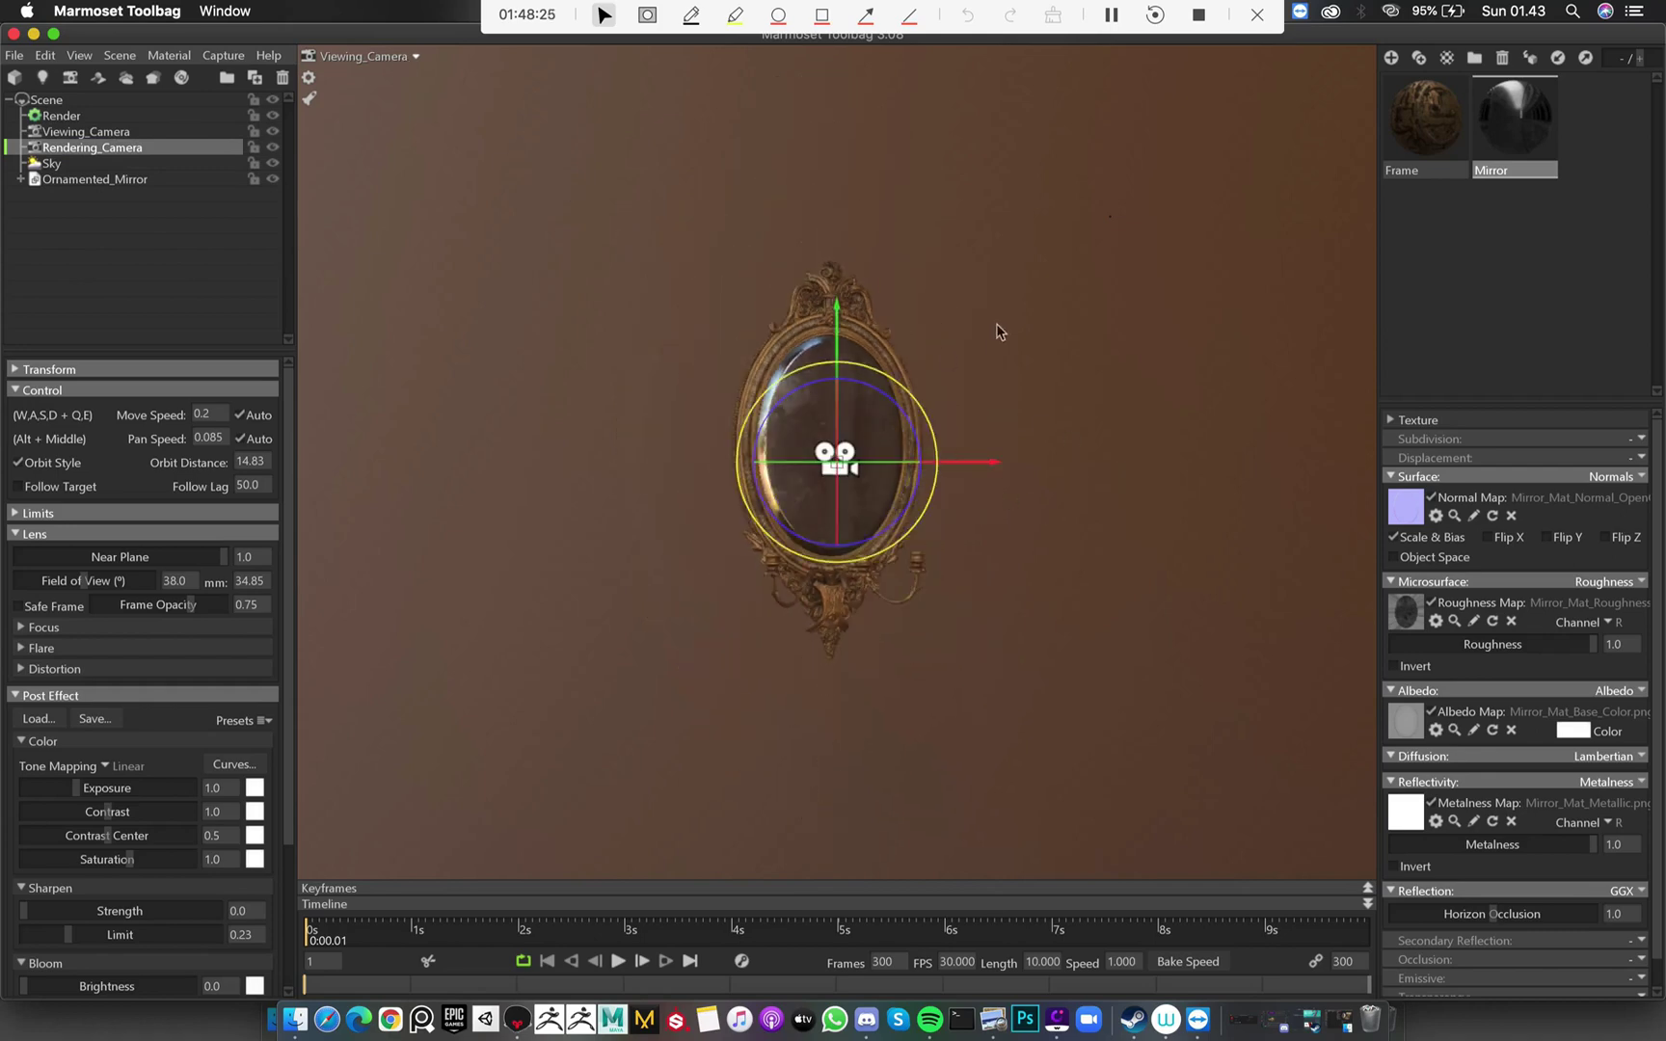
left_click(799, 348)
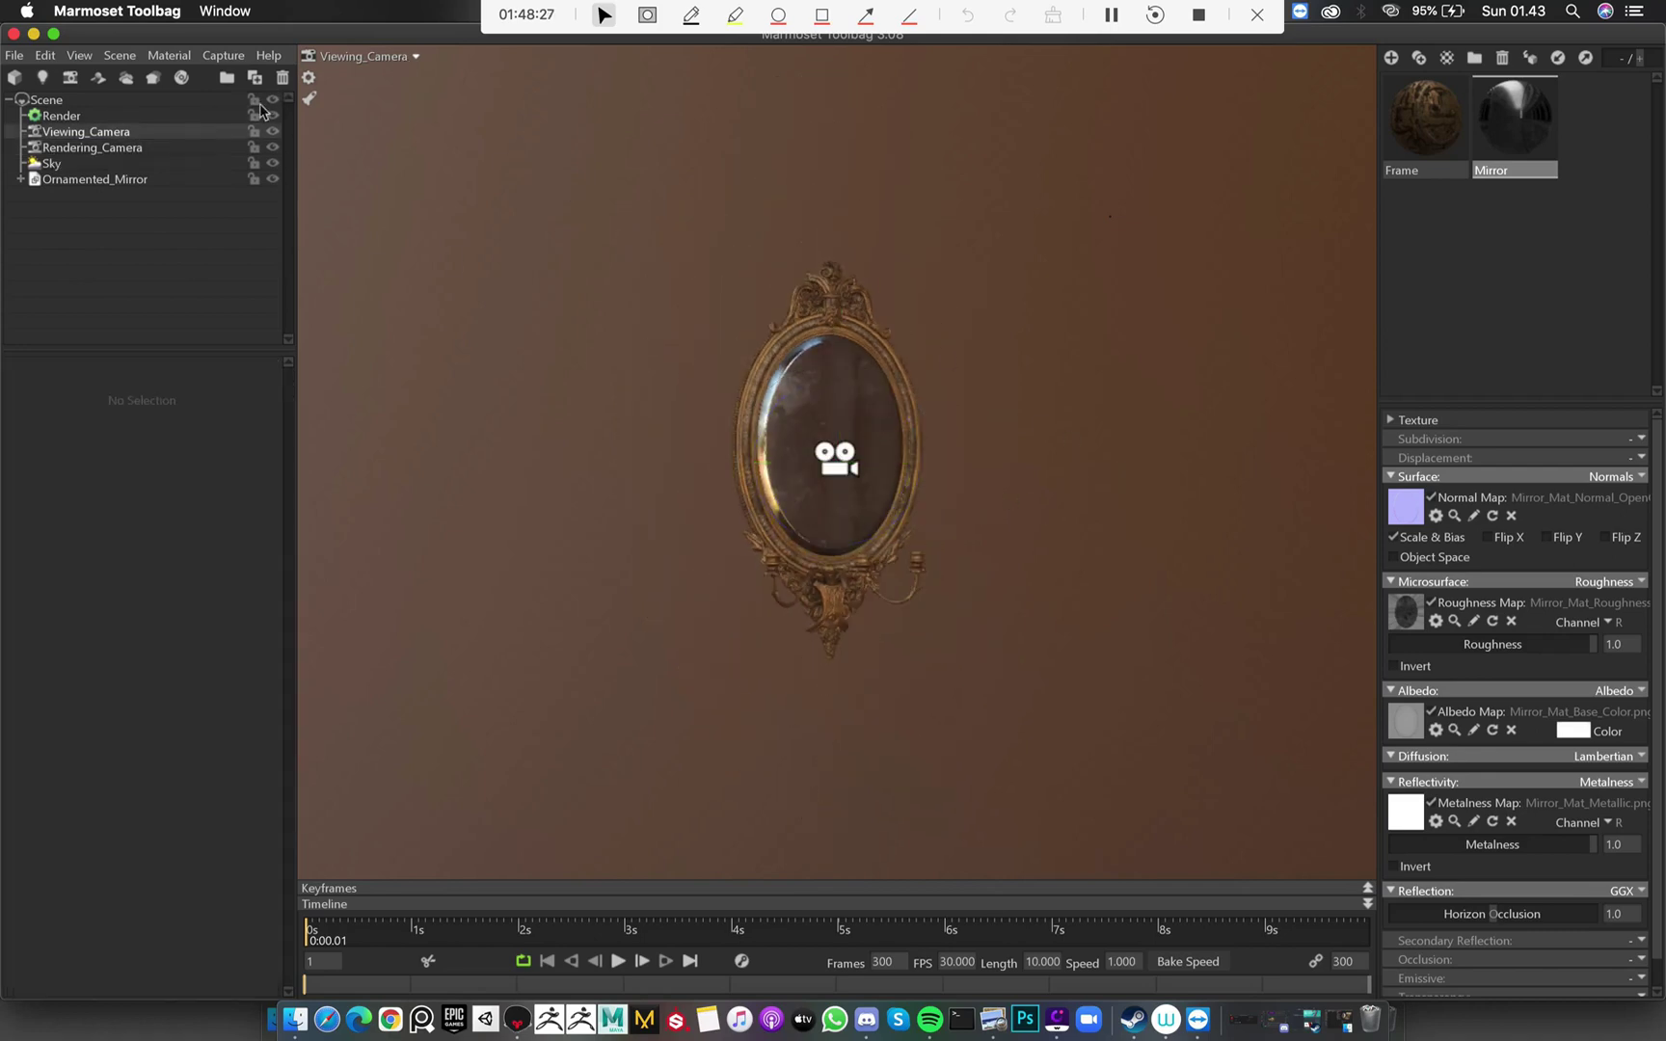
left_click_drag(814, 258, 602, 246)
left_click(393, 65)
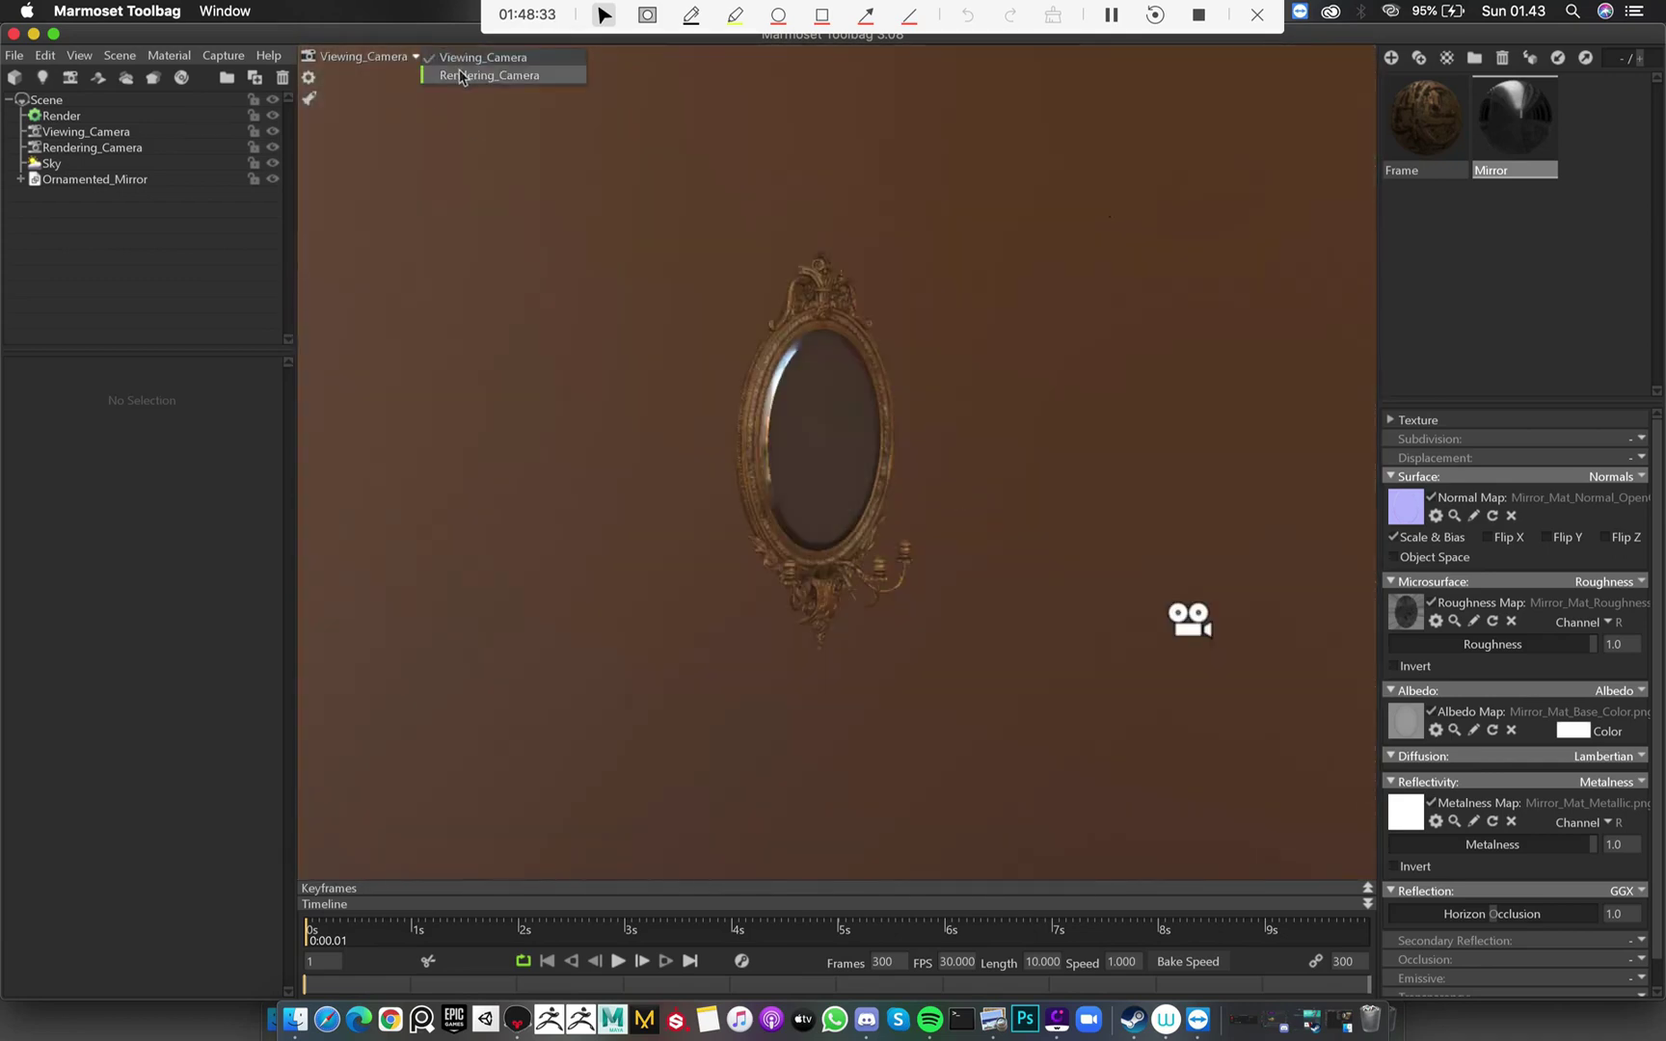
left_click(472, 74)
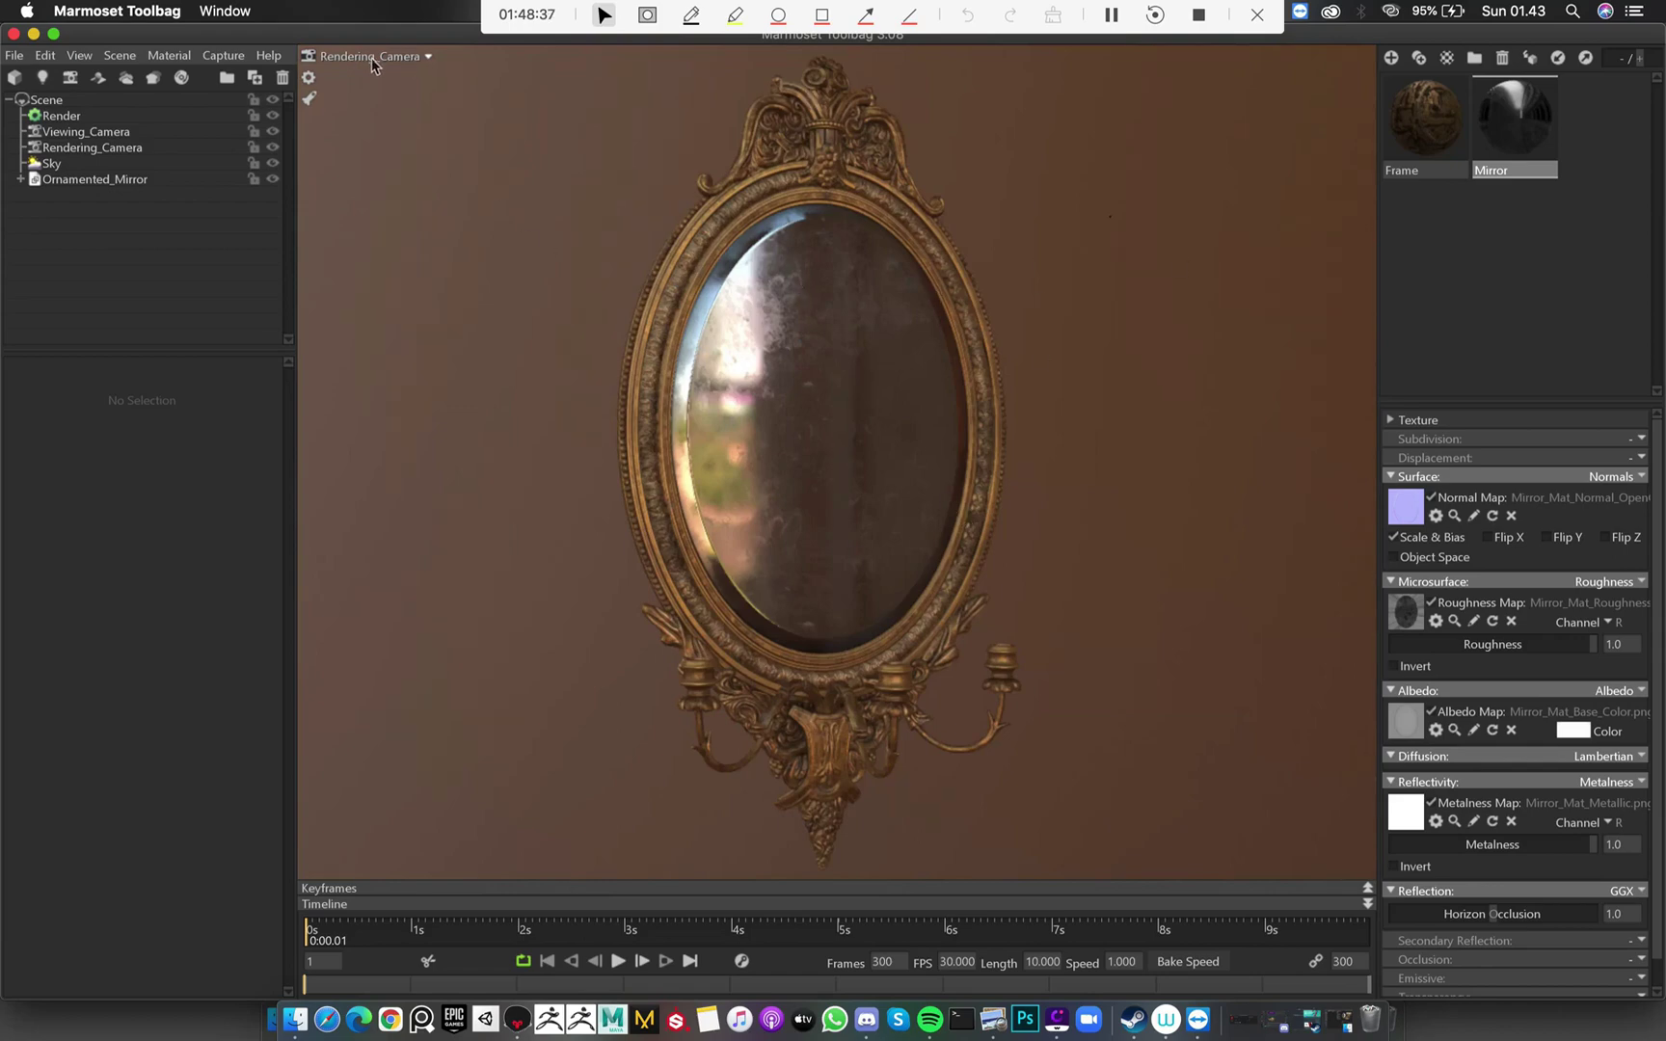
left_click(402, 64)
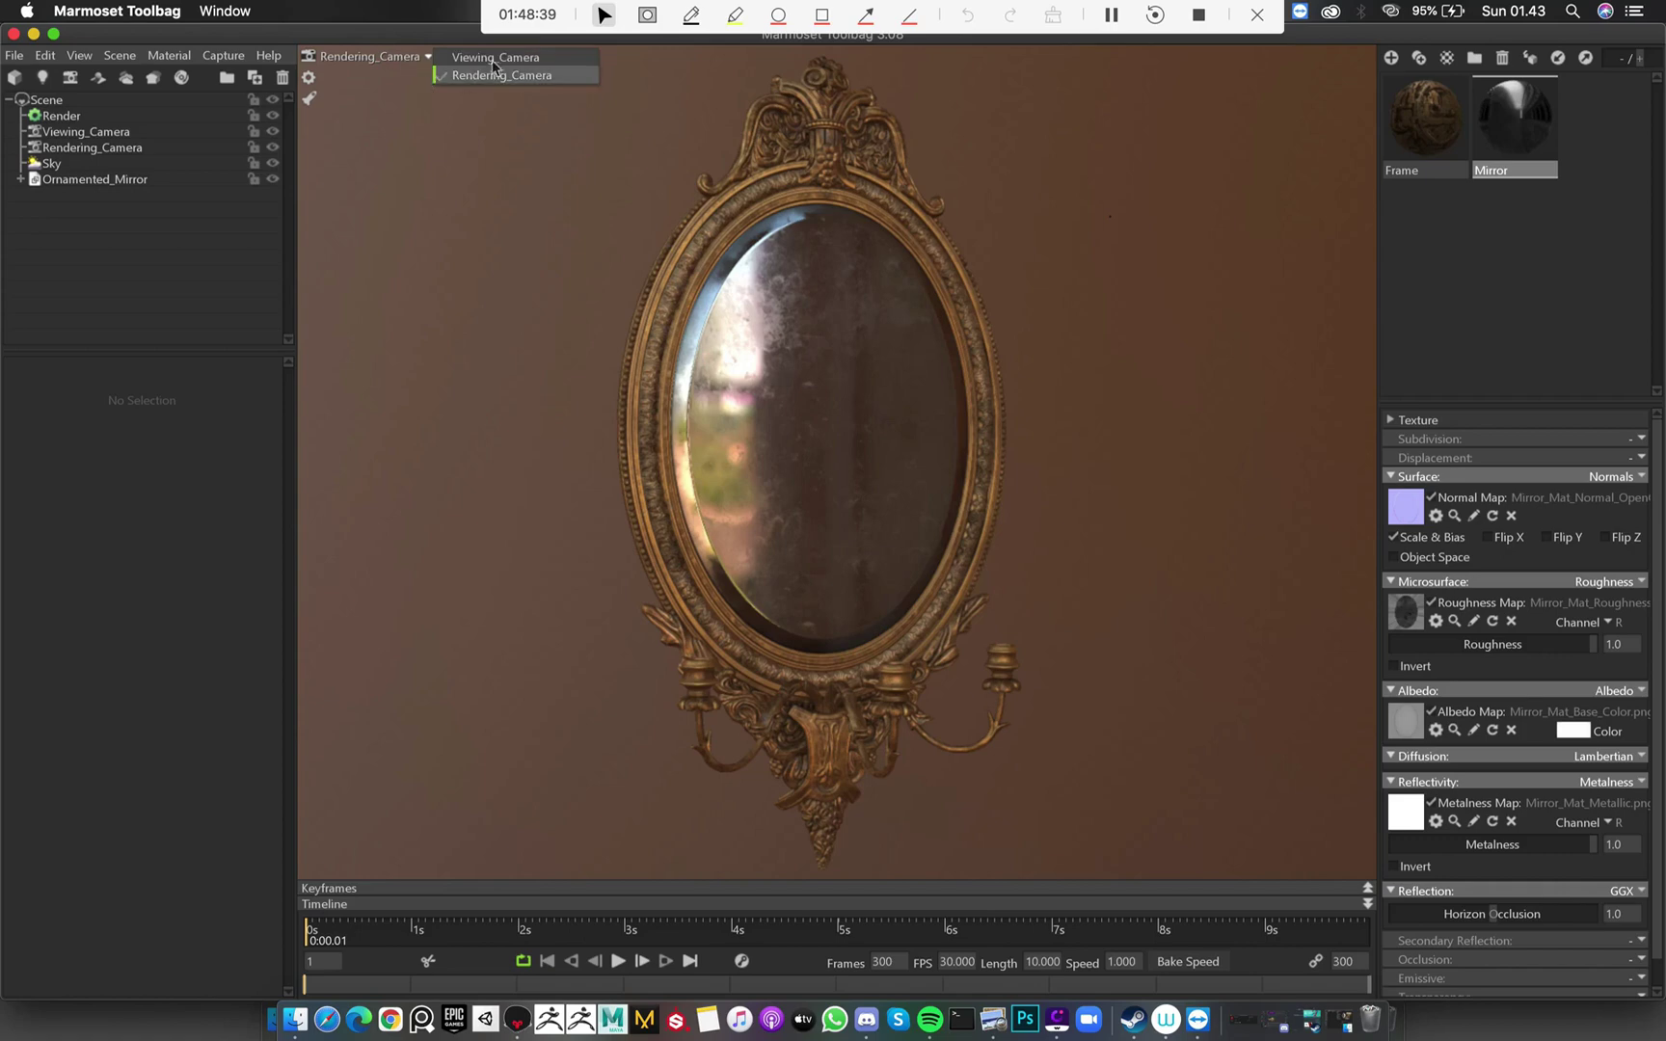
left_click(495, 58)
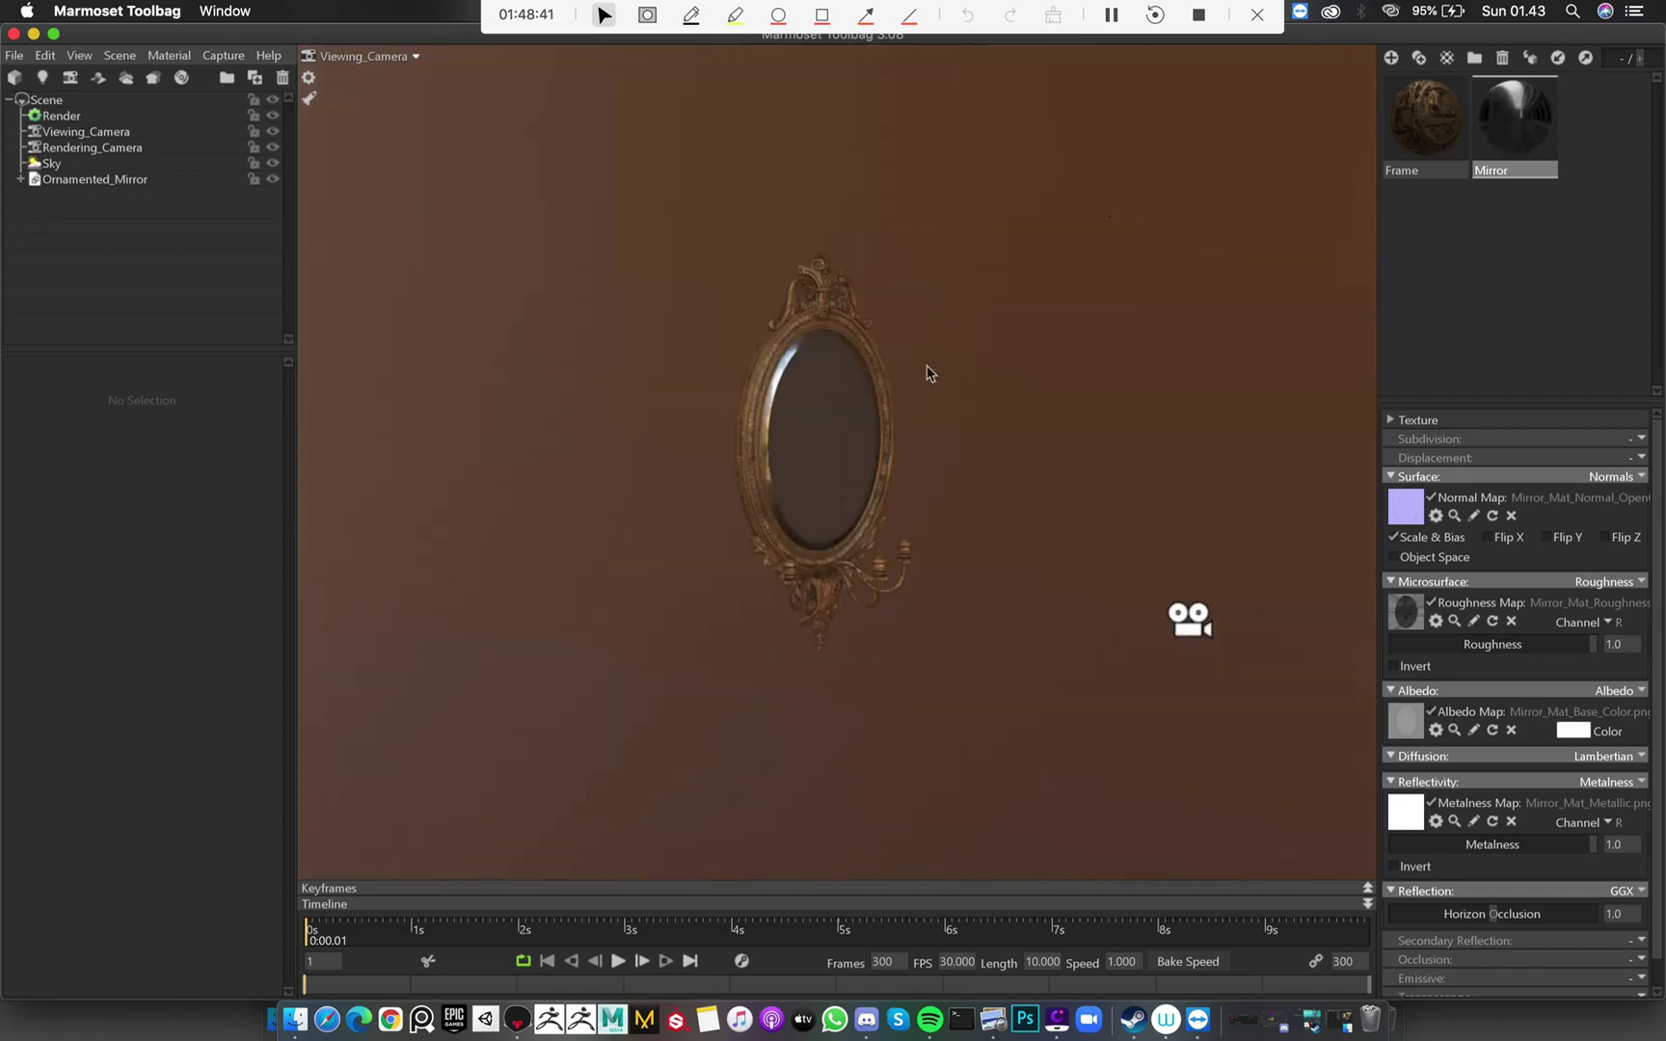
scroll(867, 376, "up", 5)
left_click_drag(900, 497, 922, 457)
Add two sky lights on the bright central window of the sky image, the second just below the first
left_click(51, 163)
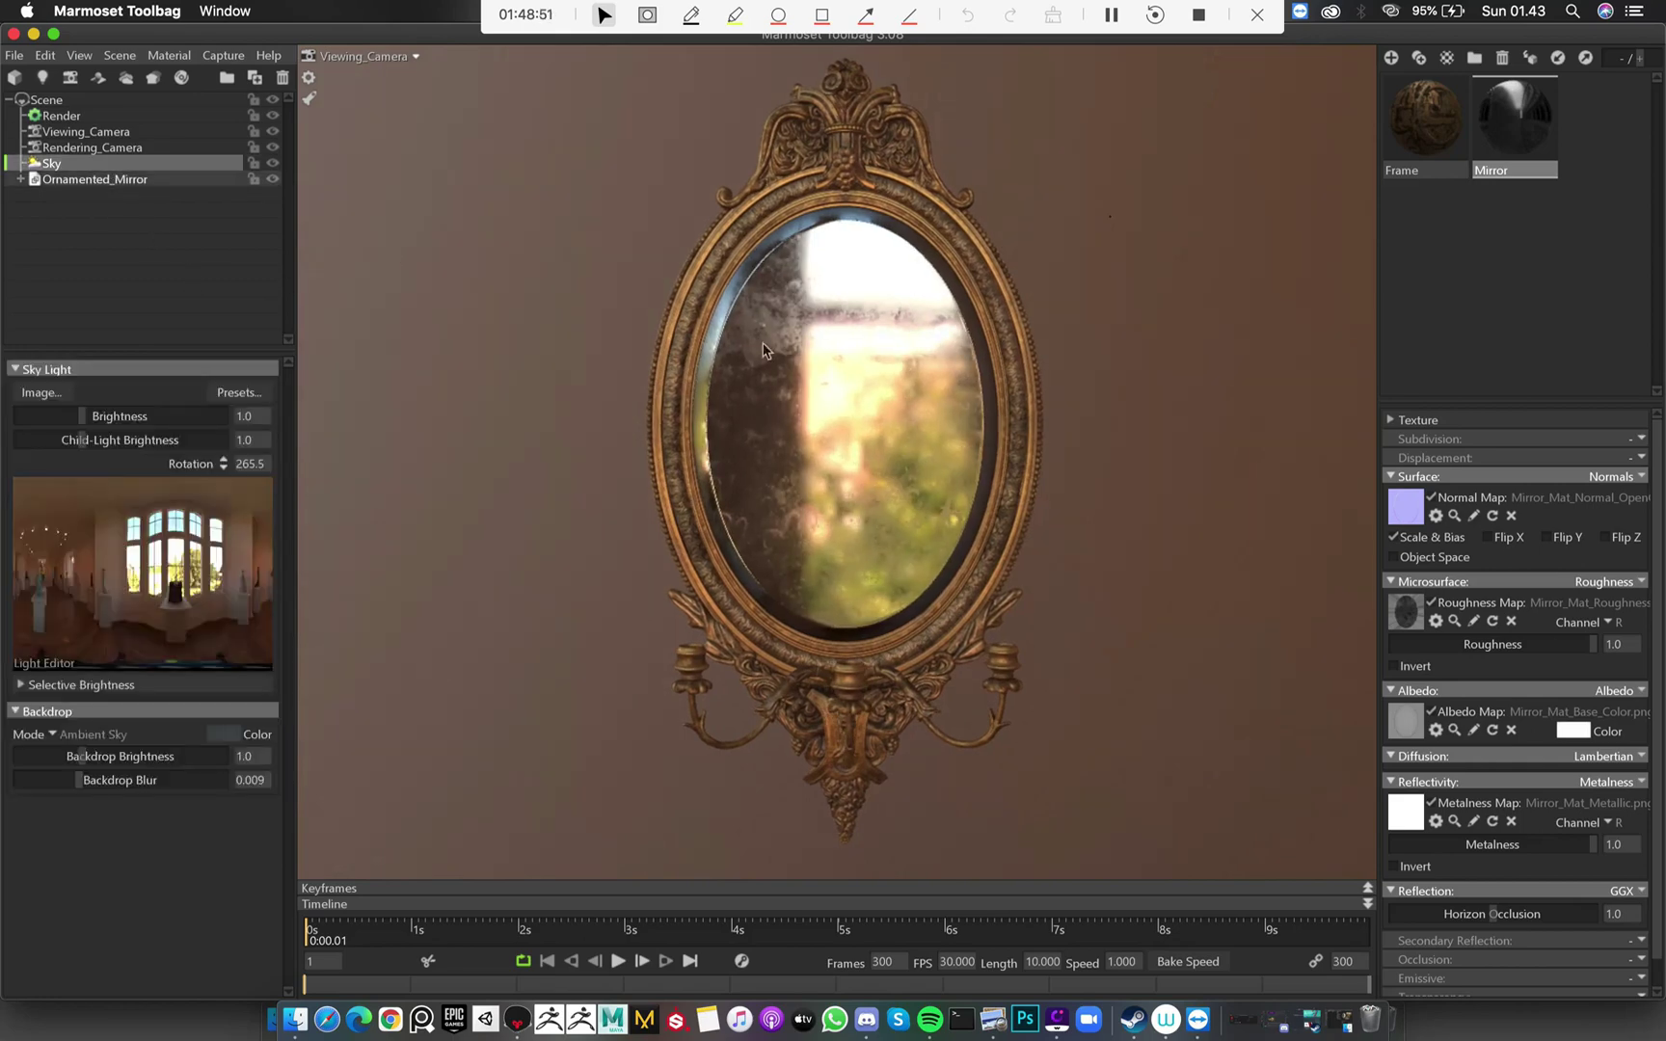
left_click_drag(1008, 447, 742, 431)
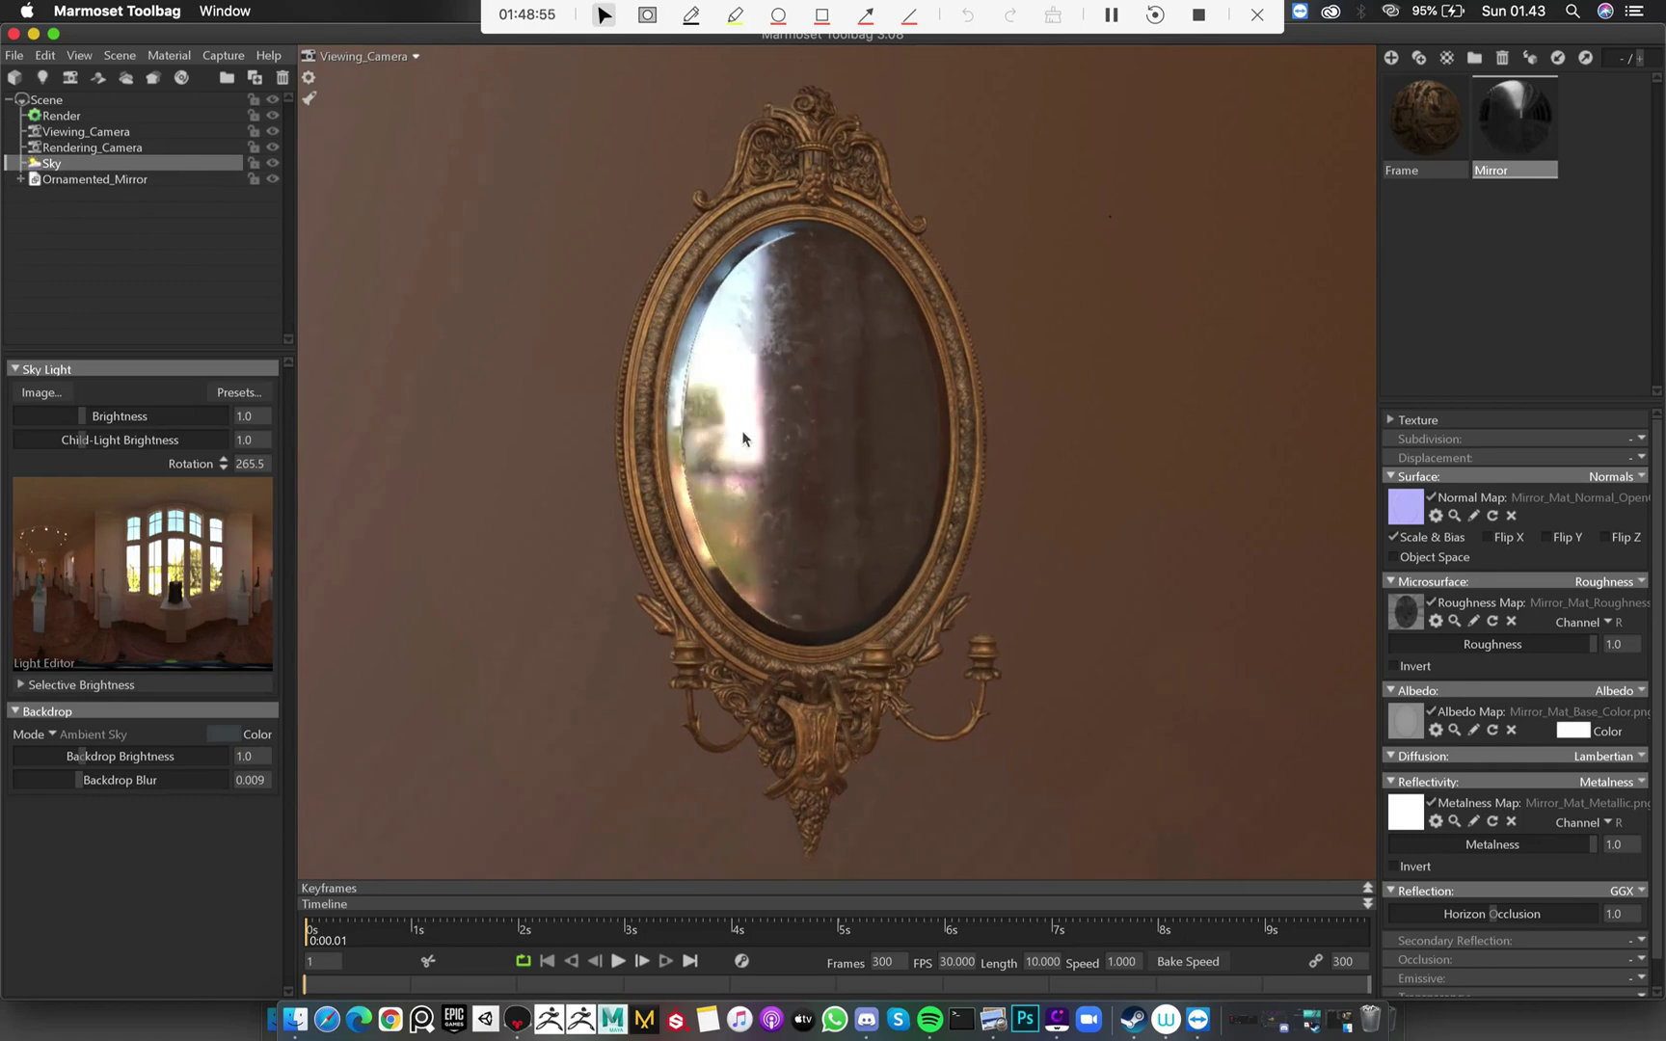
left_click(169, 557)
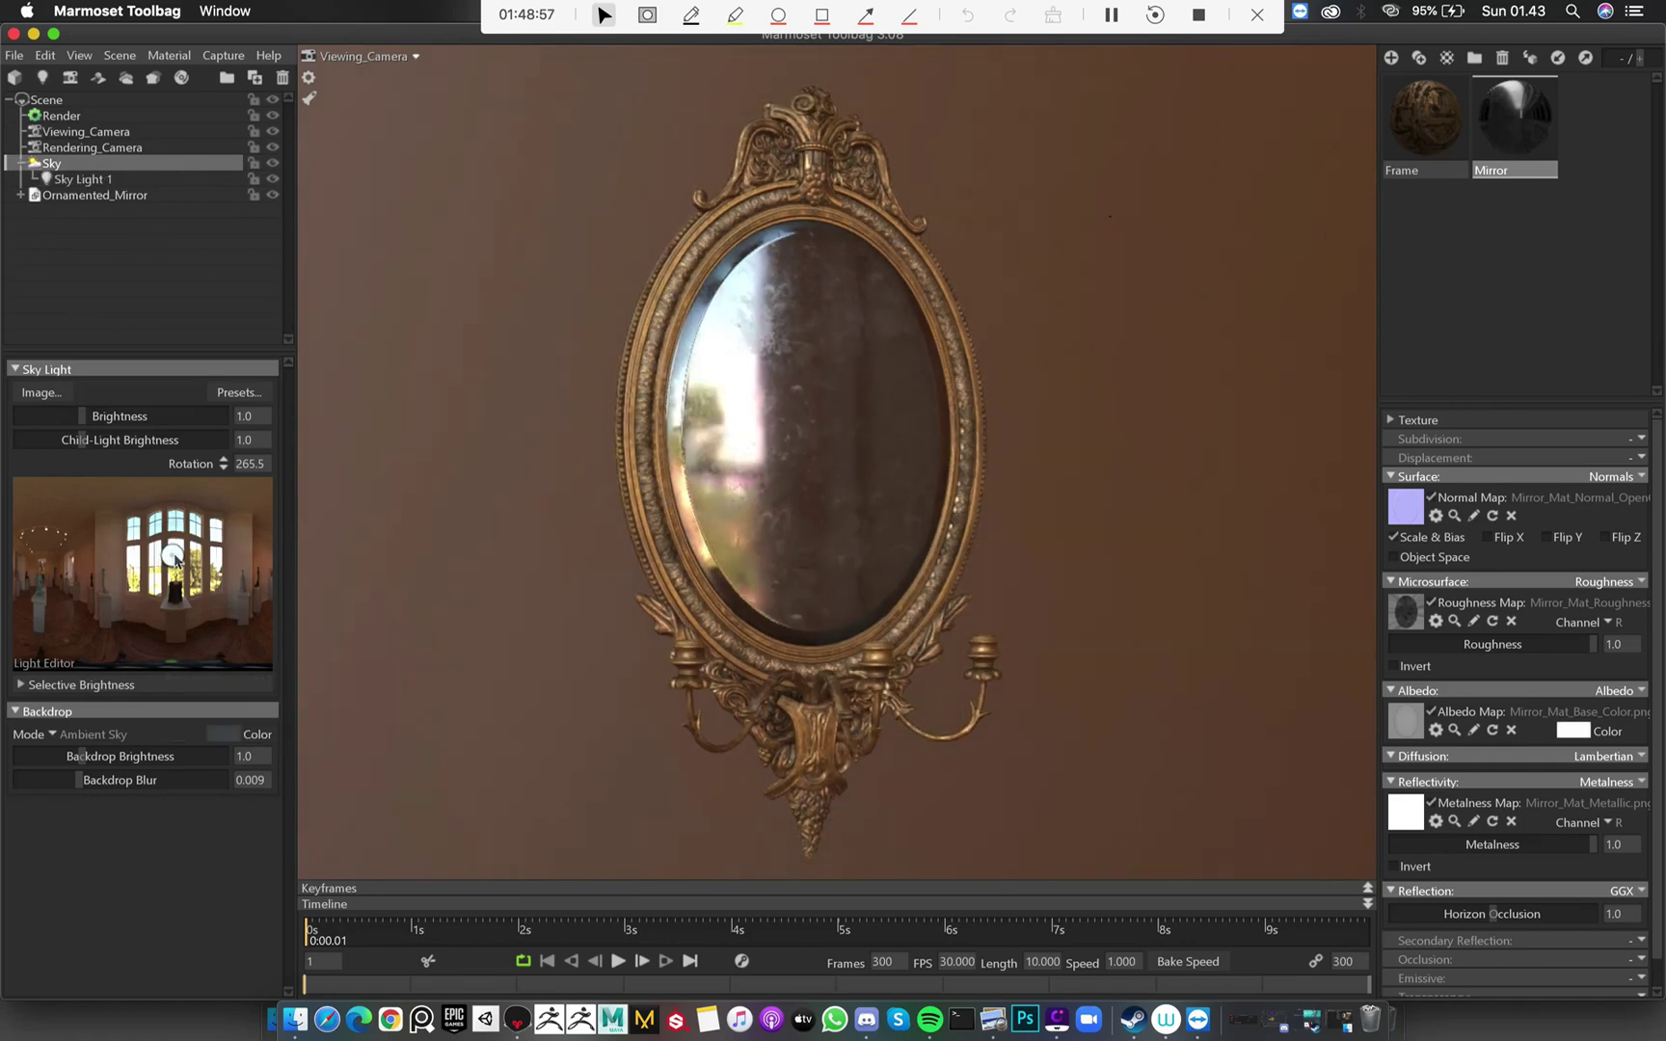
key("super+z")
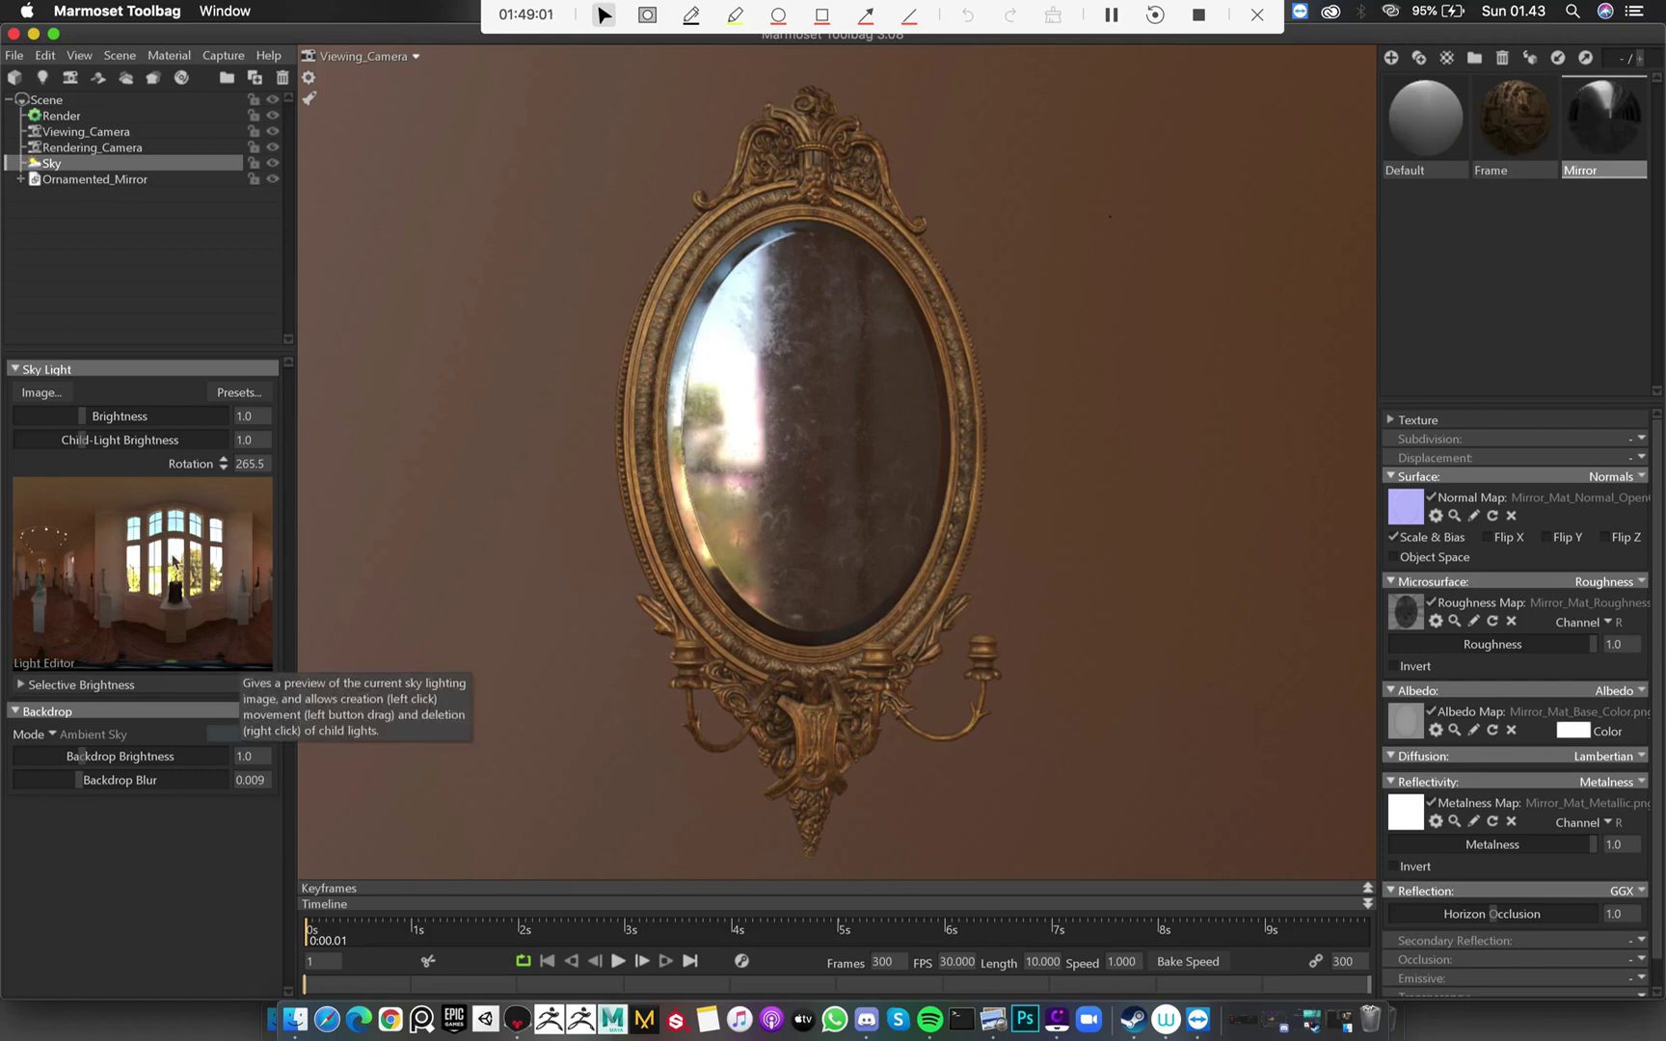
left_click(172, 558)
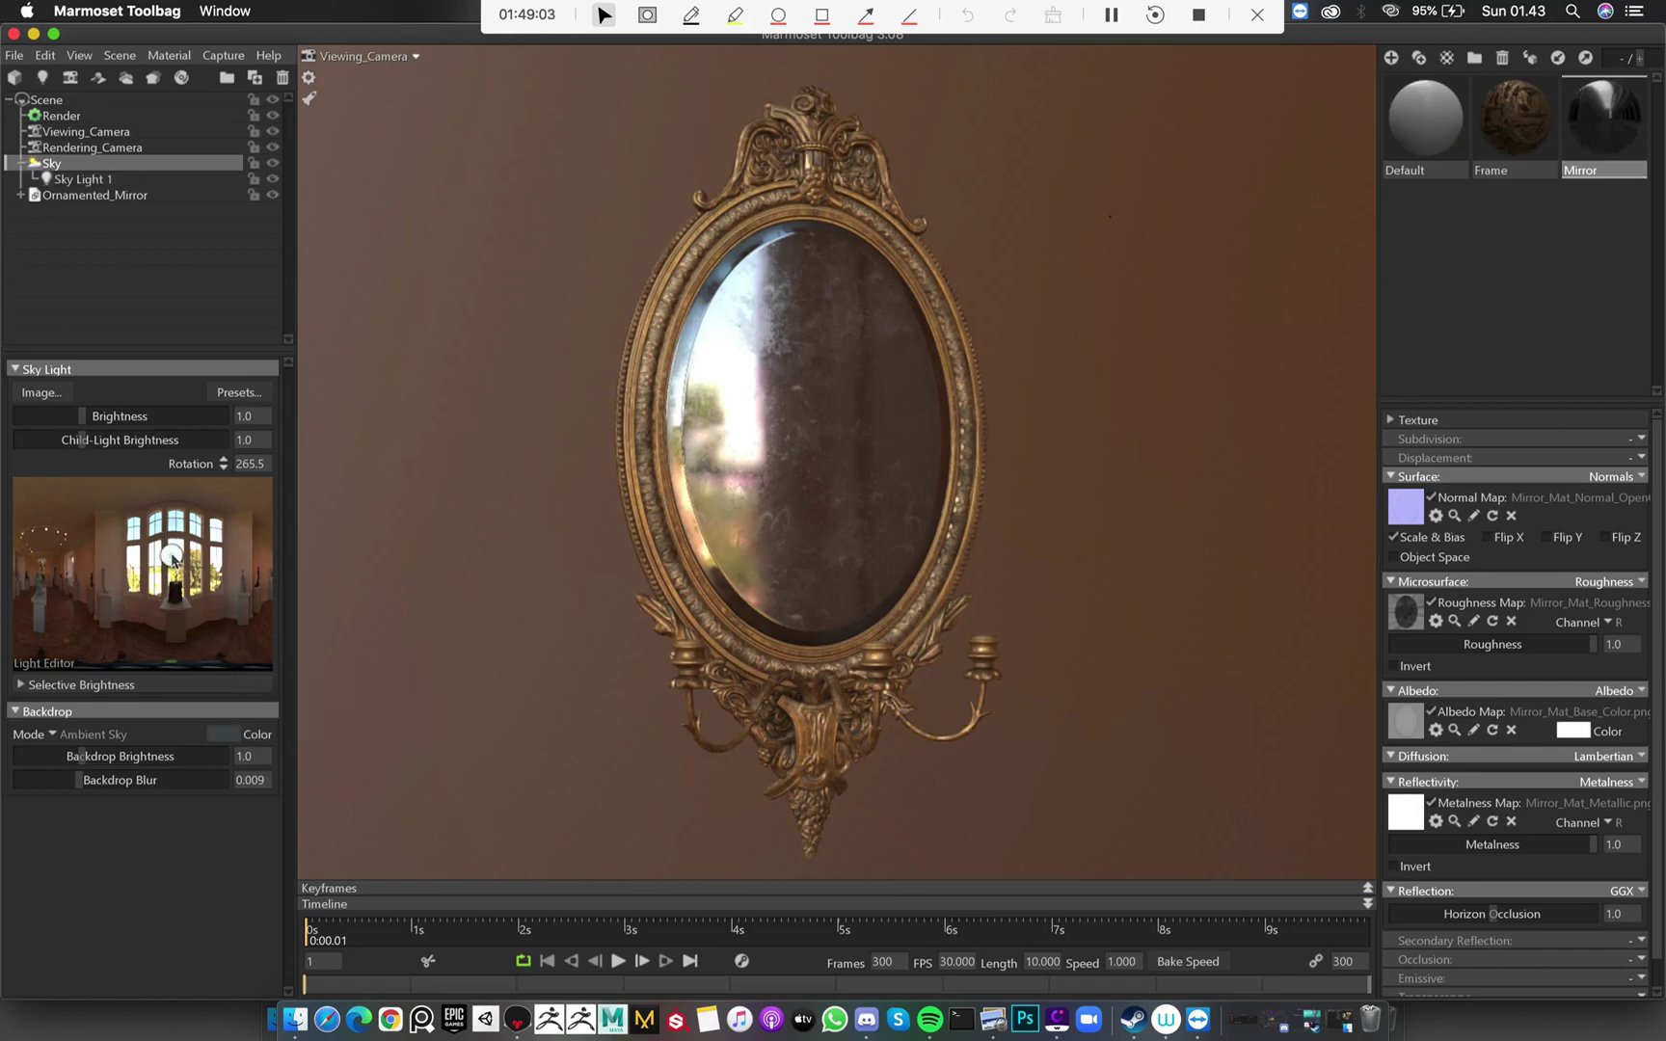
left_click_drag(172, 559, 180, 550)
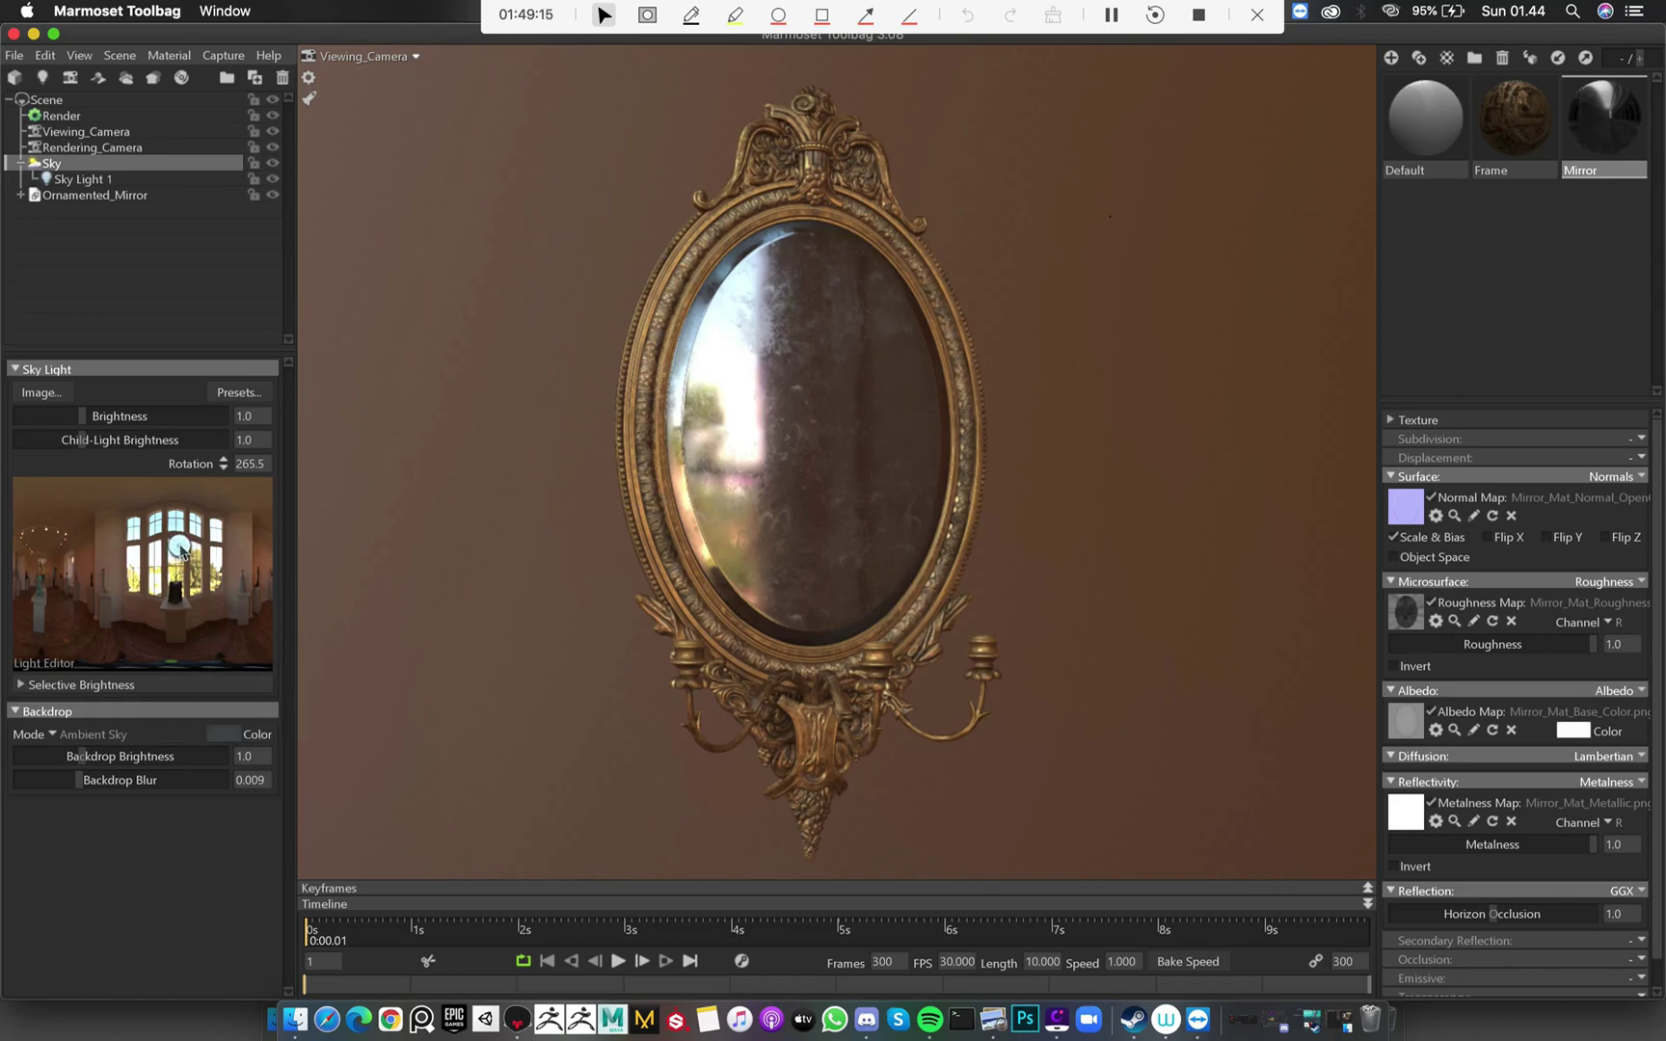
left_click(174, 565)
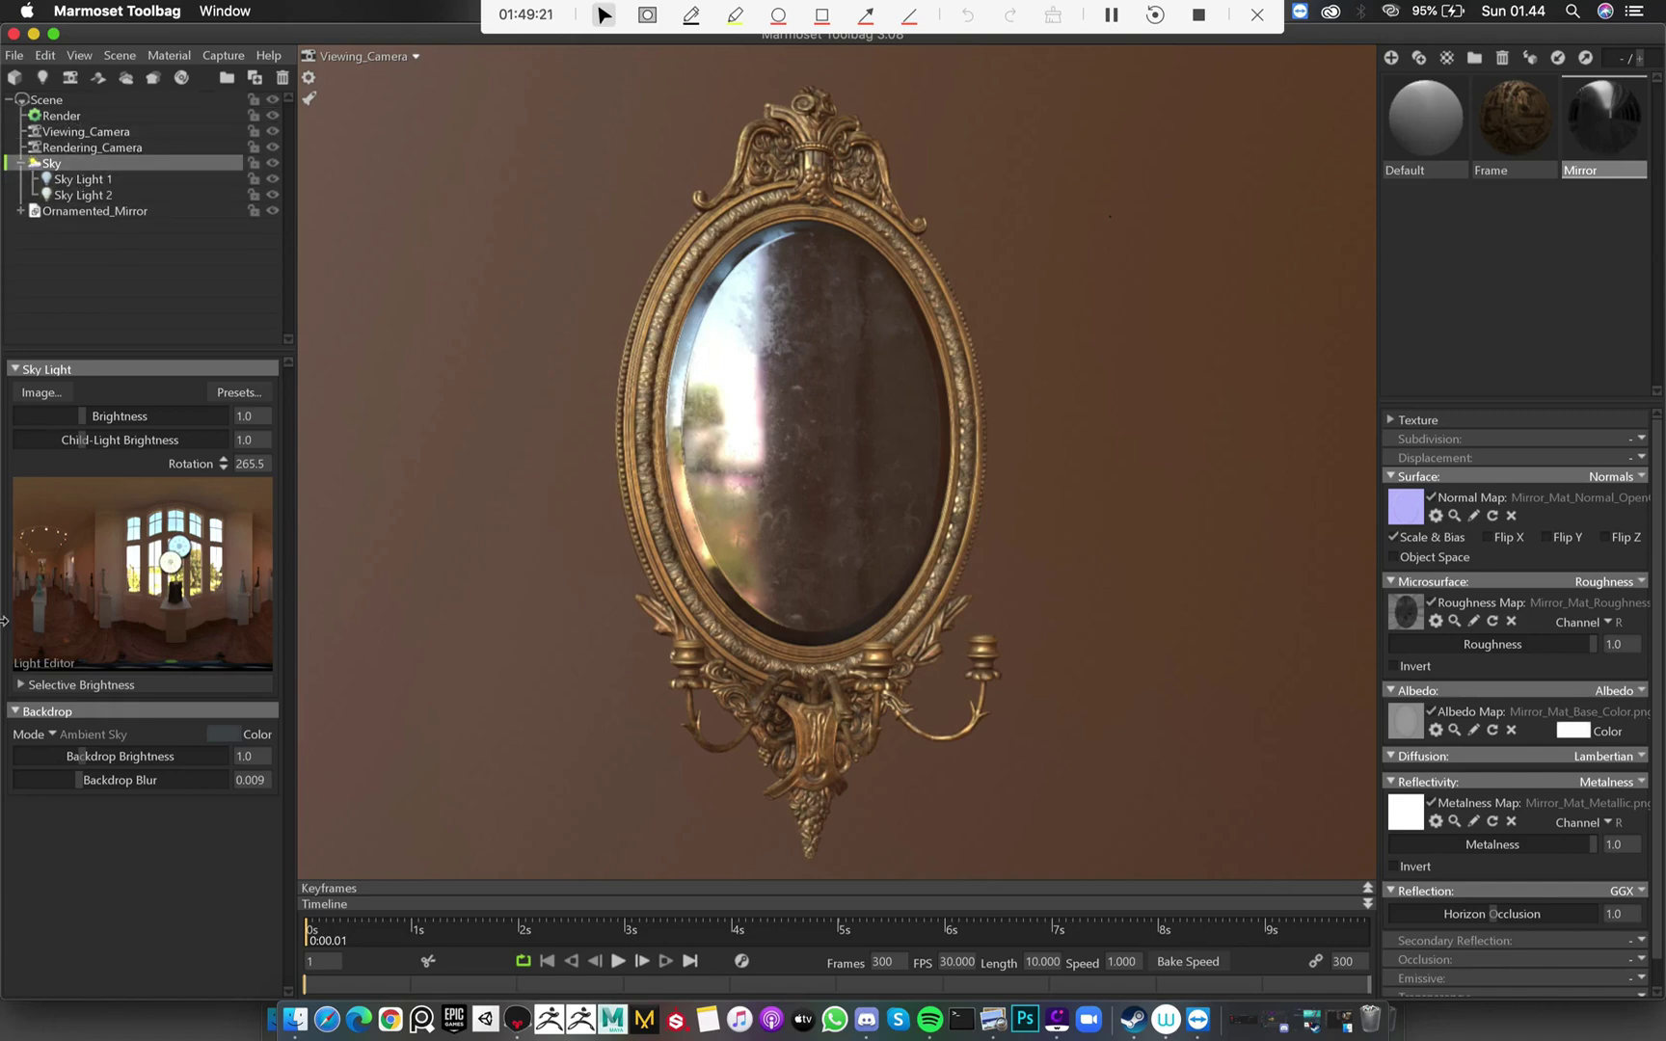
Change the sky backdrop mode to Color and set its colour to dark grey 1e1e1e
left_click(63, 737)
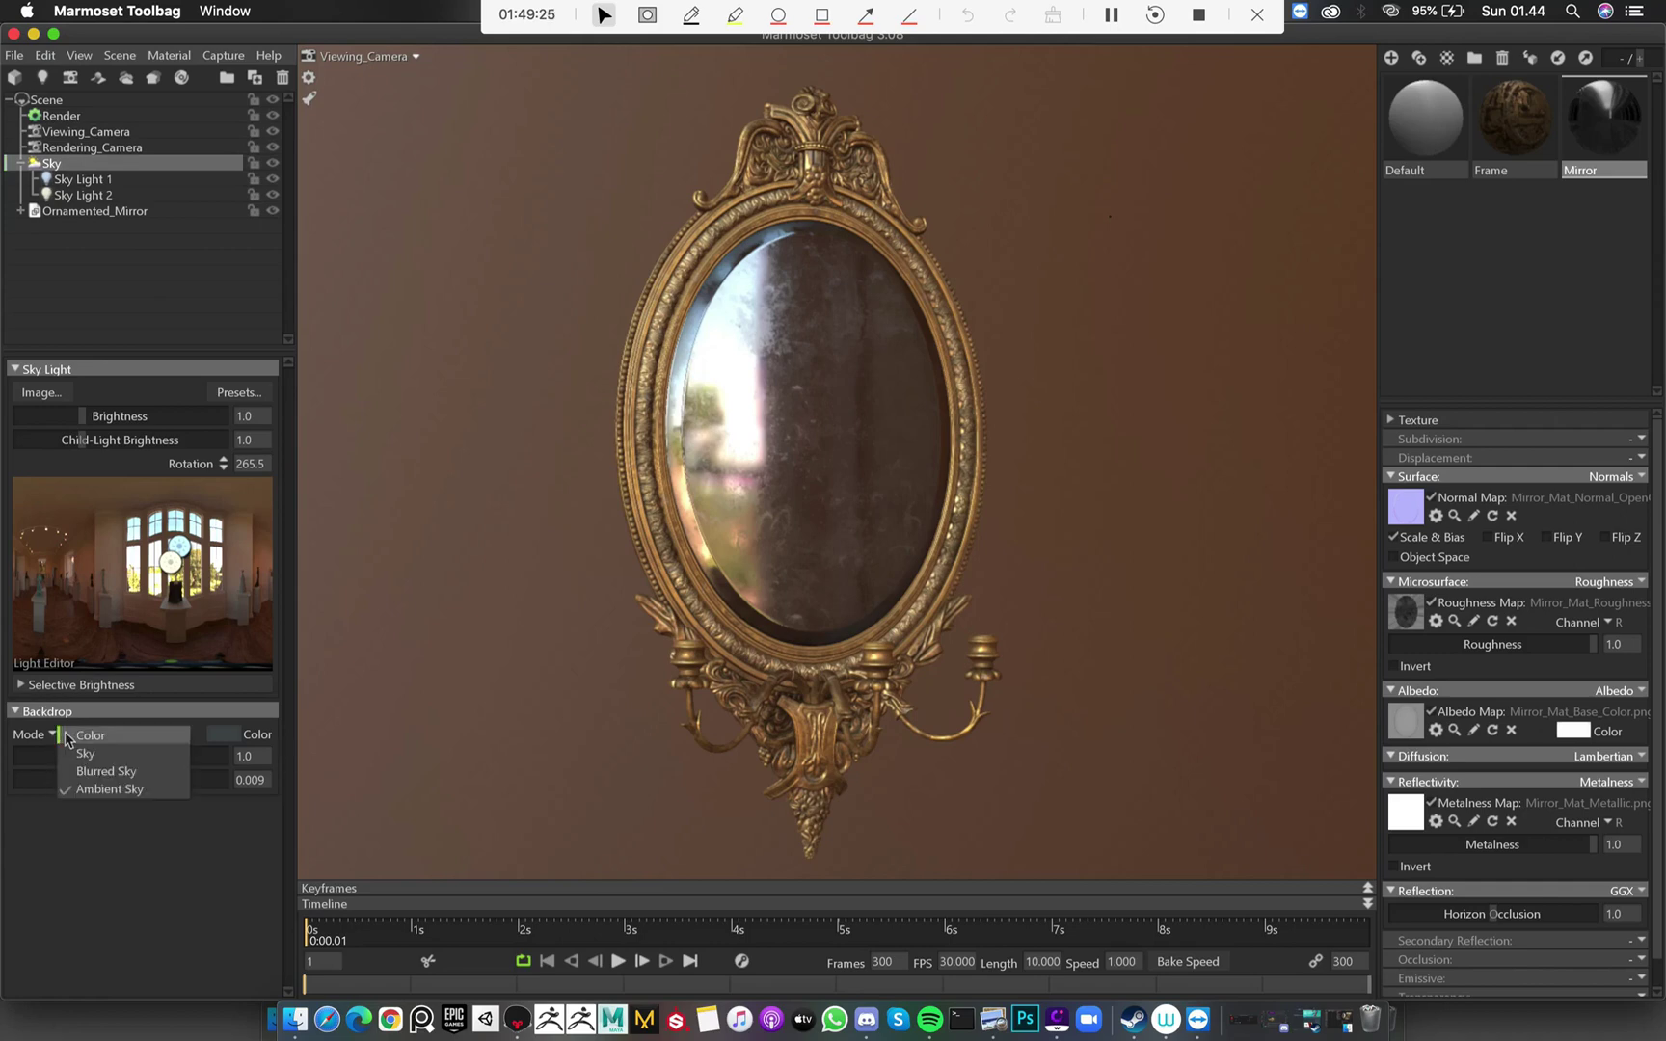
left_click(86, 737)
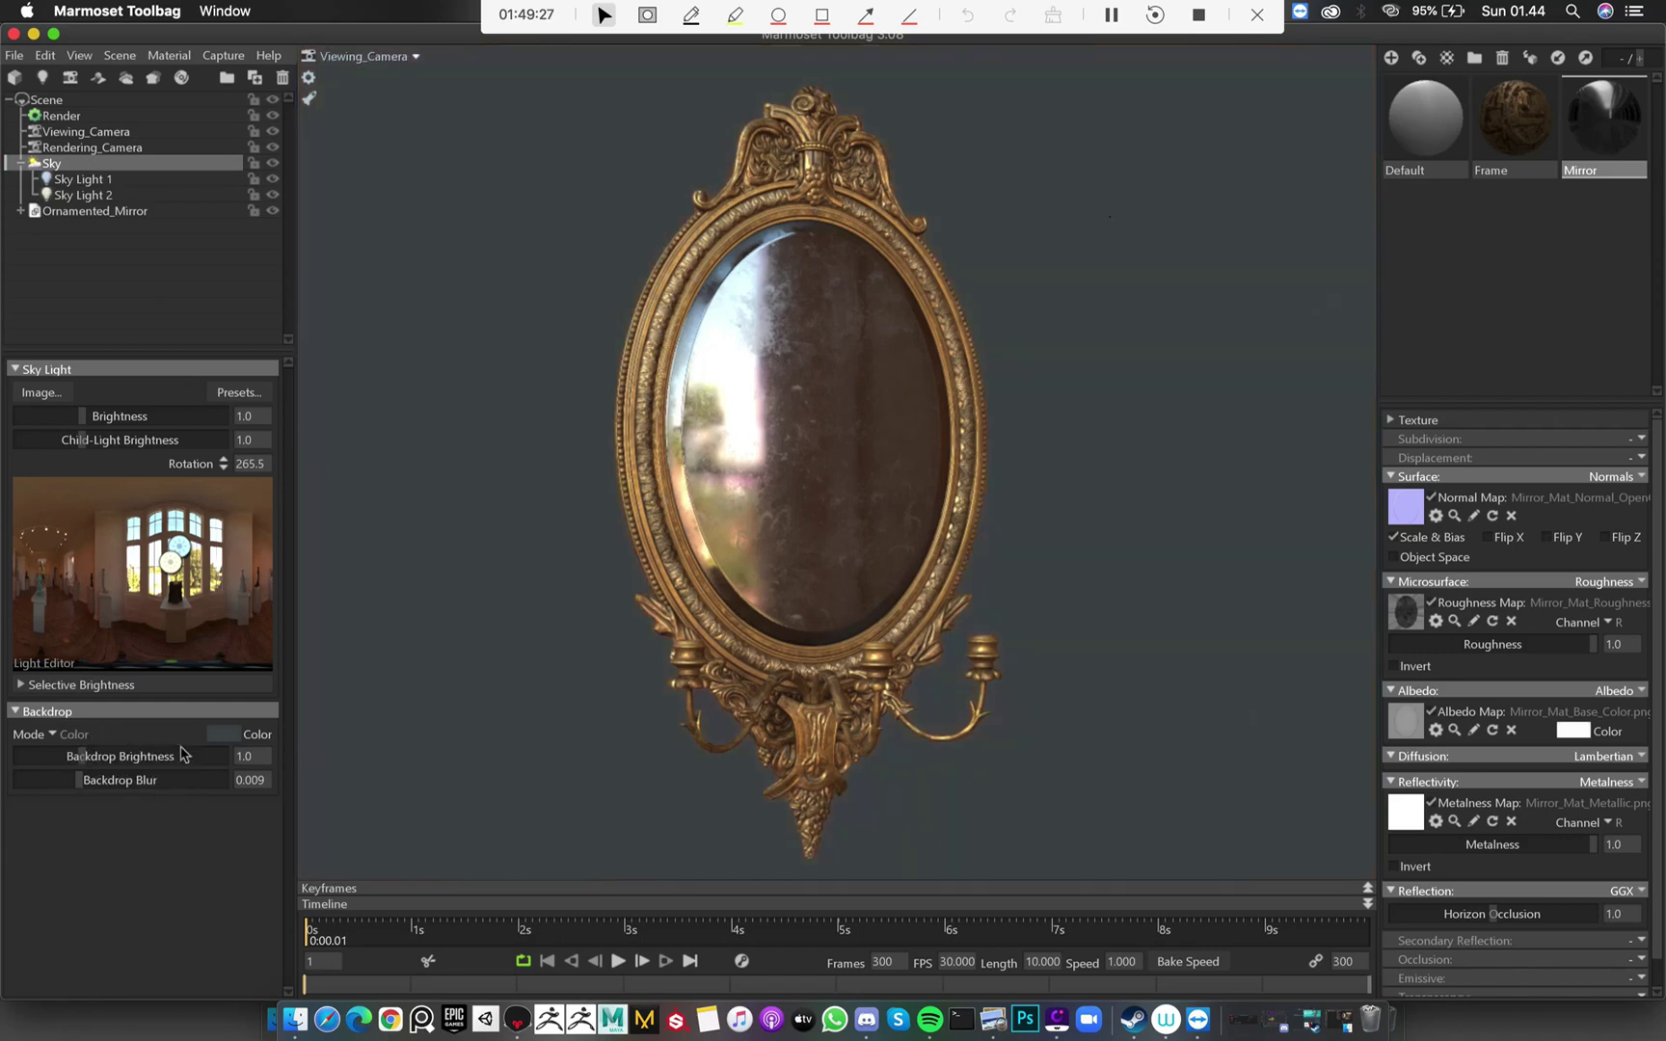
left_click(224, 734)
mouse_move(372, 890)
left_mouse_down()
mouse_move(316, 889)
mouse_move(292, 969)
mouse_move(276, 963)
left_mouse_up()
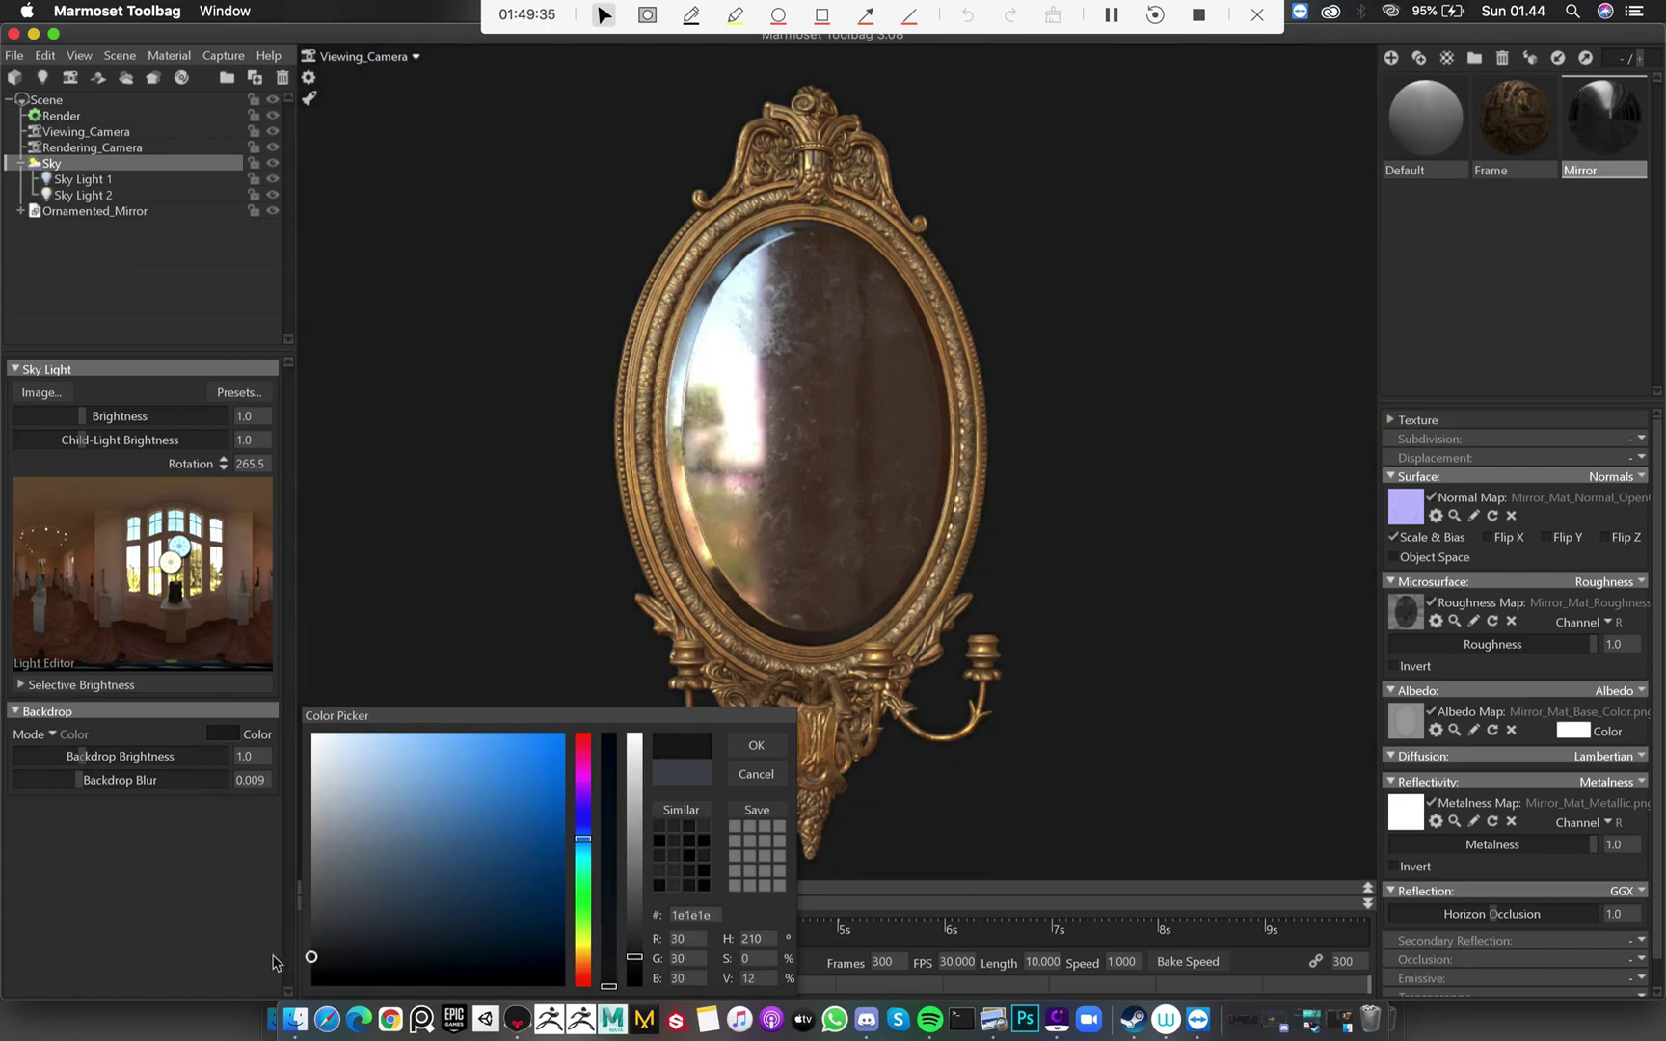
left_click(757, 744)
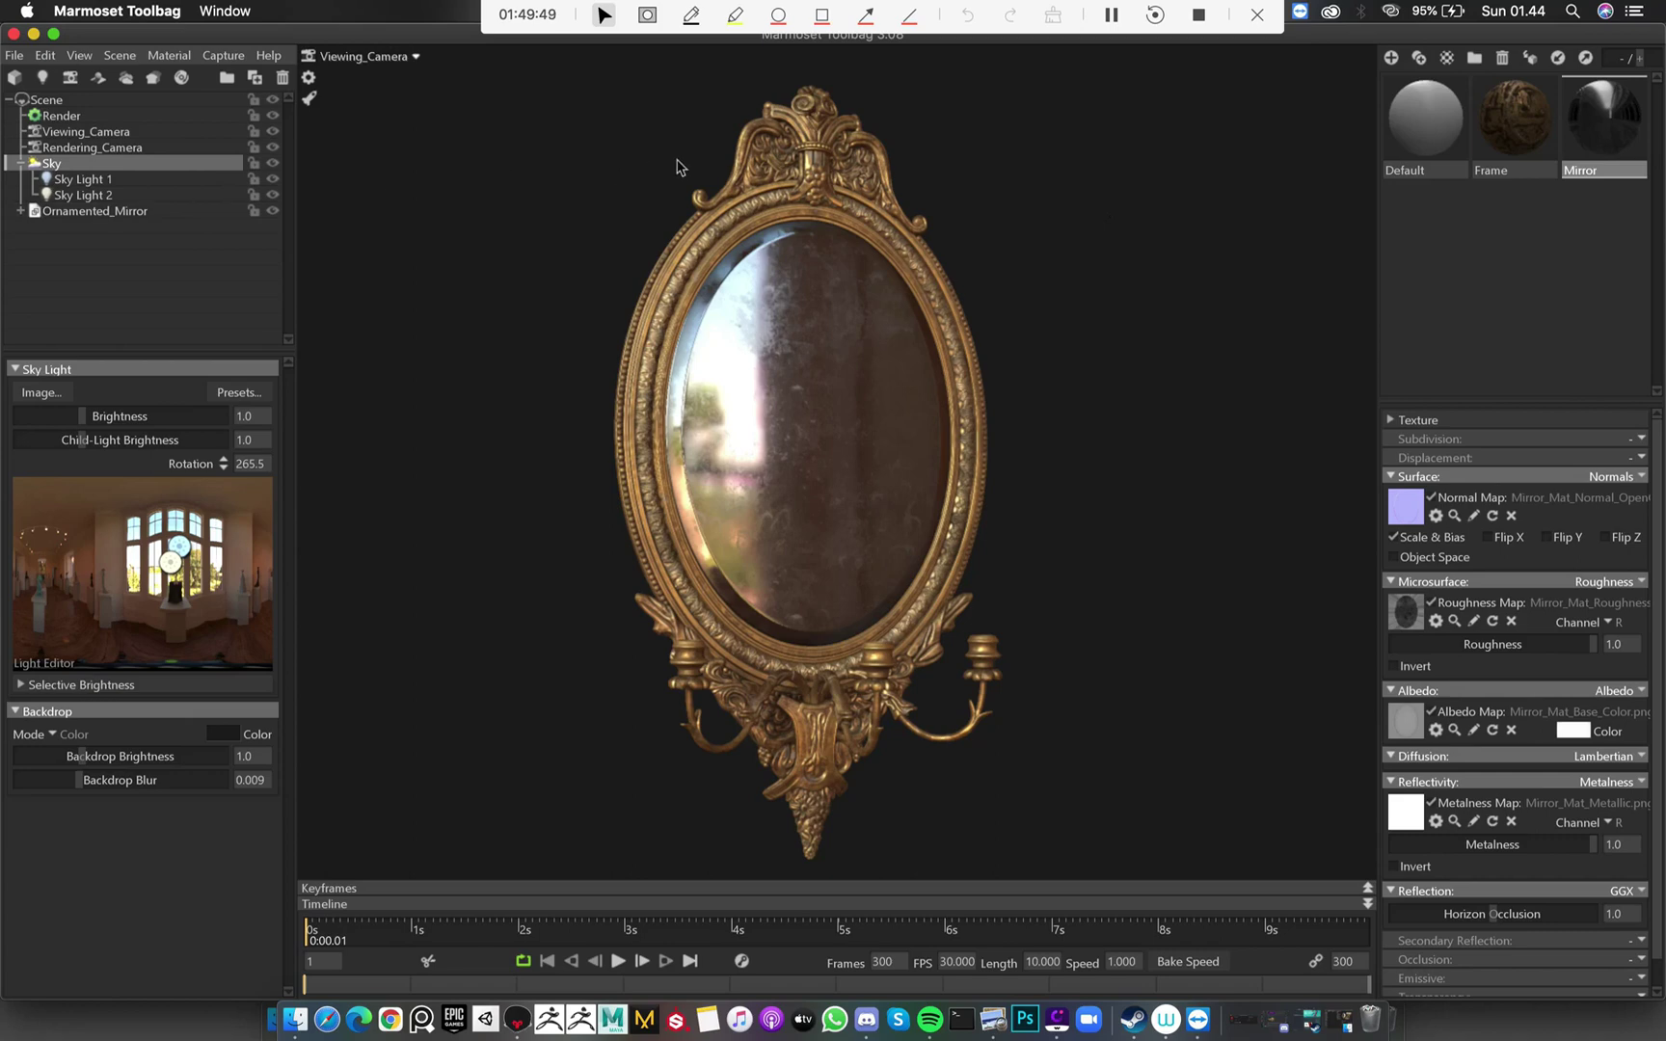
Add a third sky light to the sky image and position it just below the other two on the central window
left_click(59, 114)
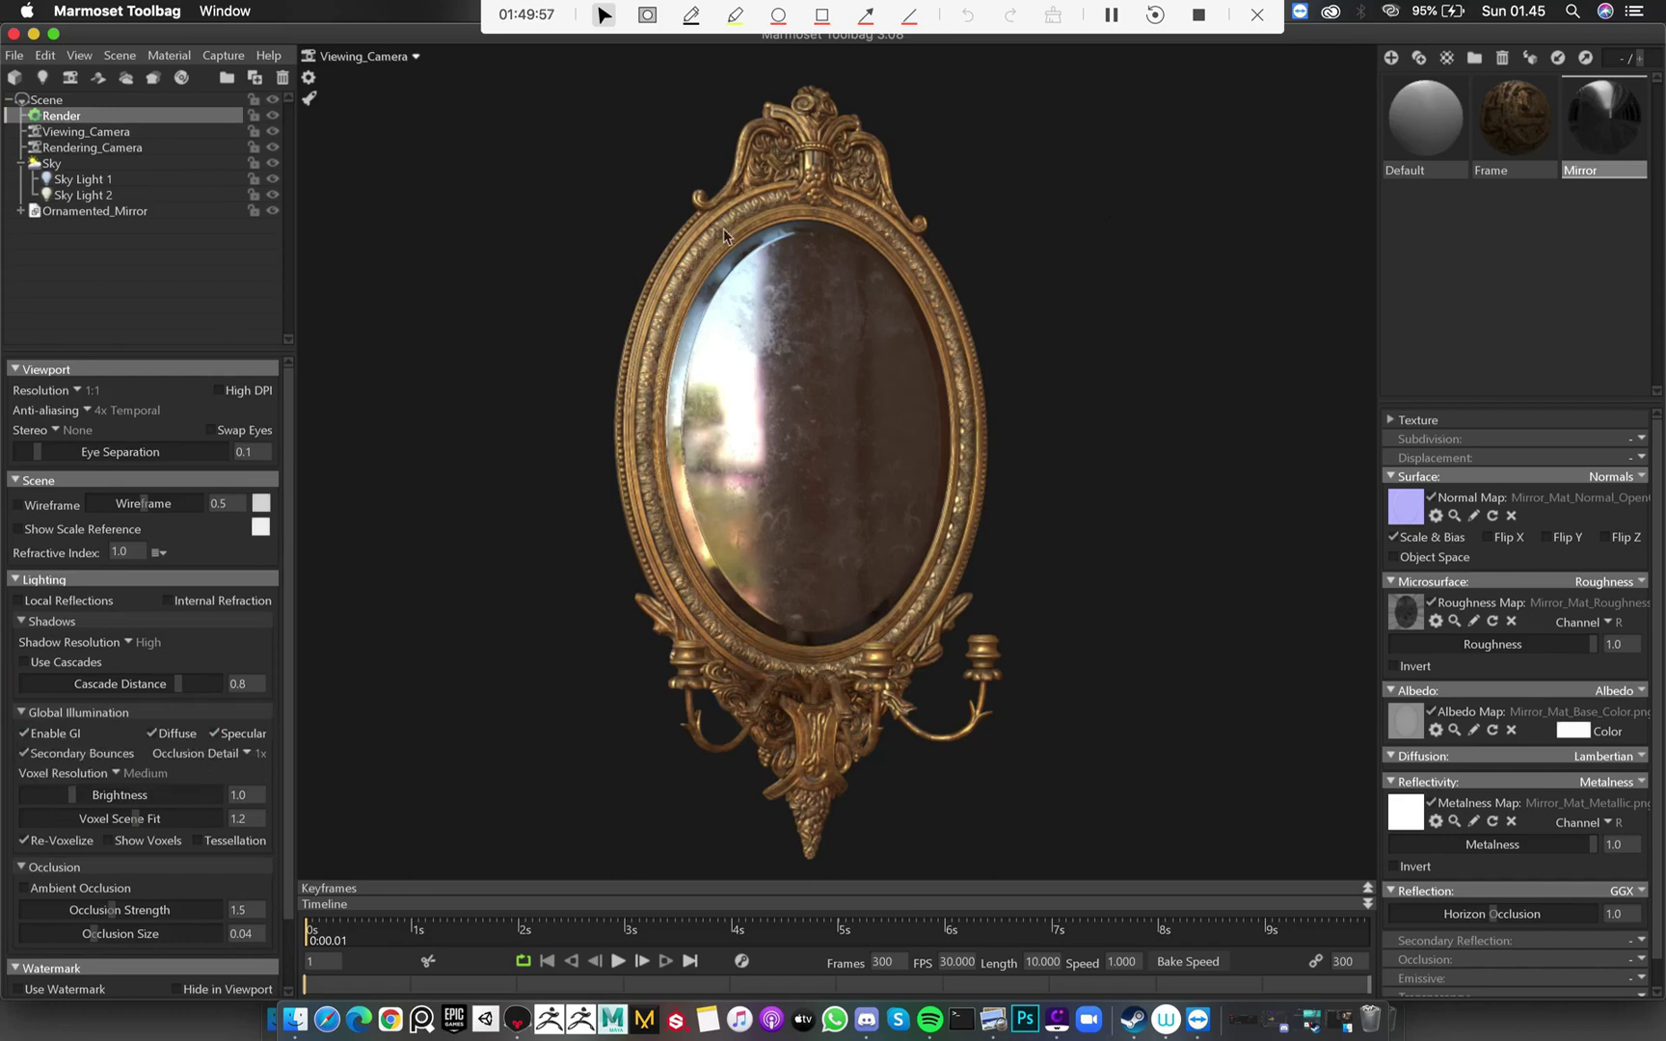
left_click(77, 148)
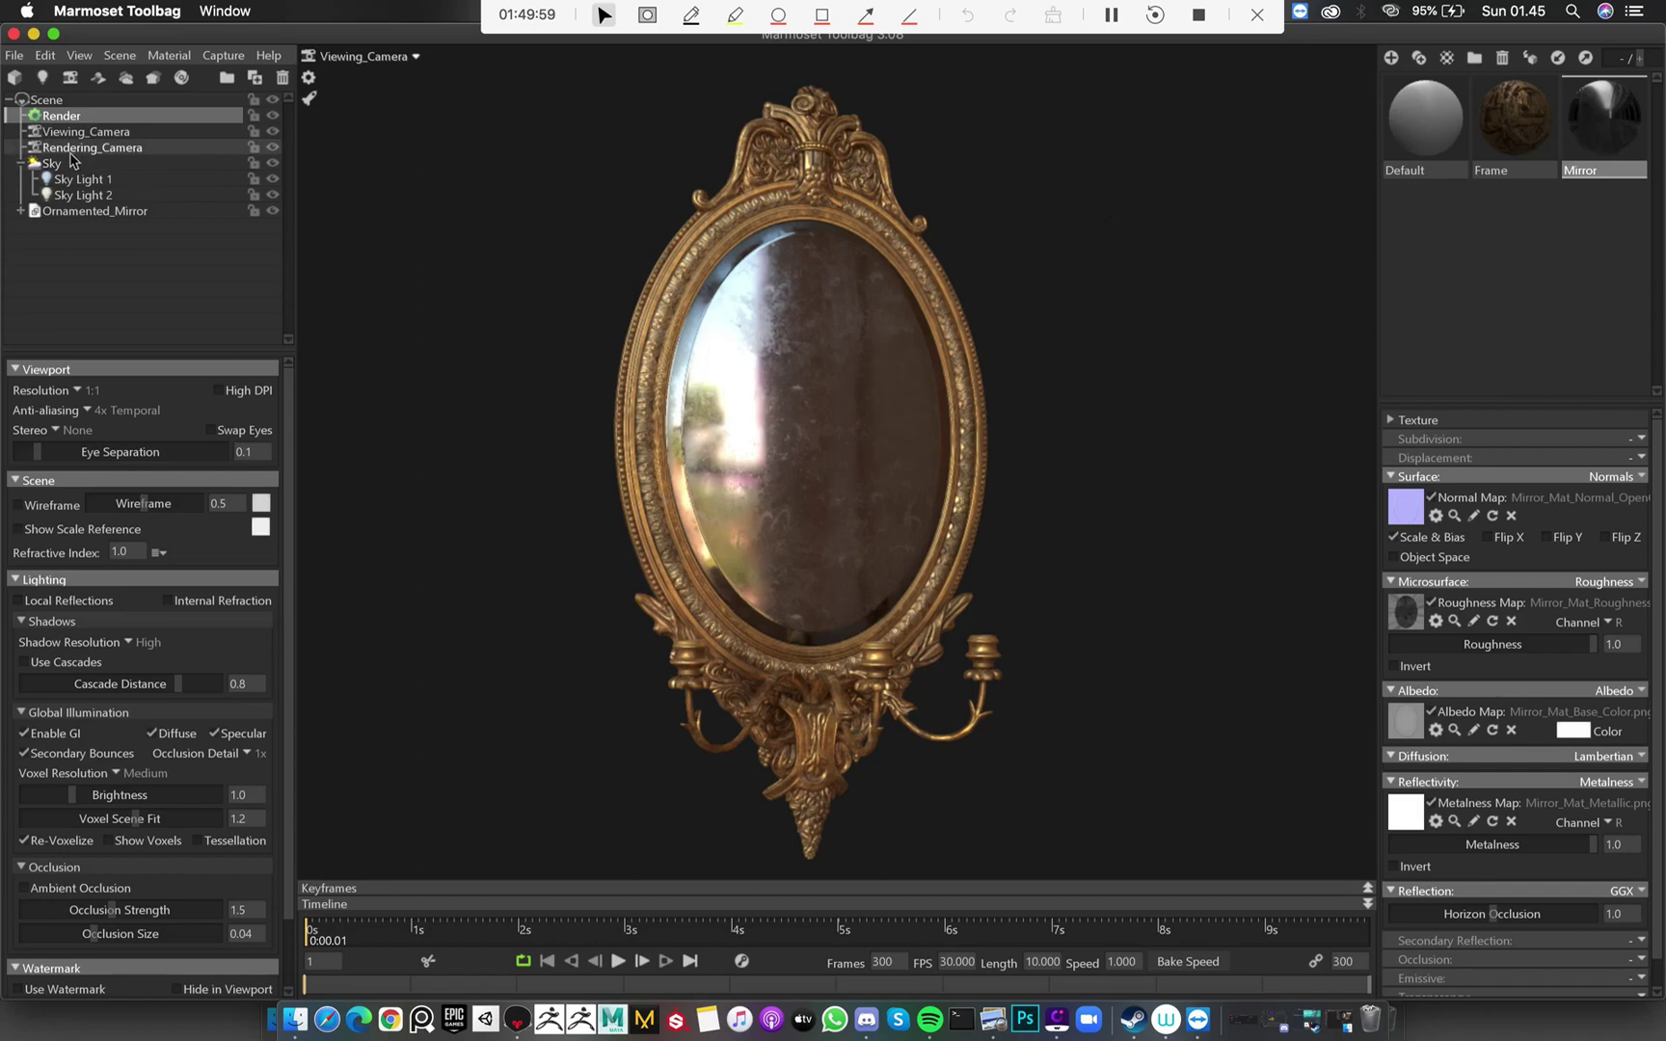
left_click(69, 165)
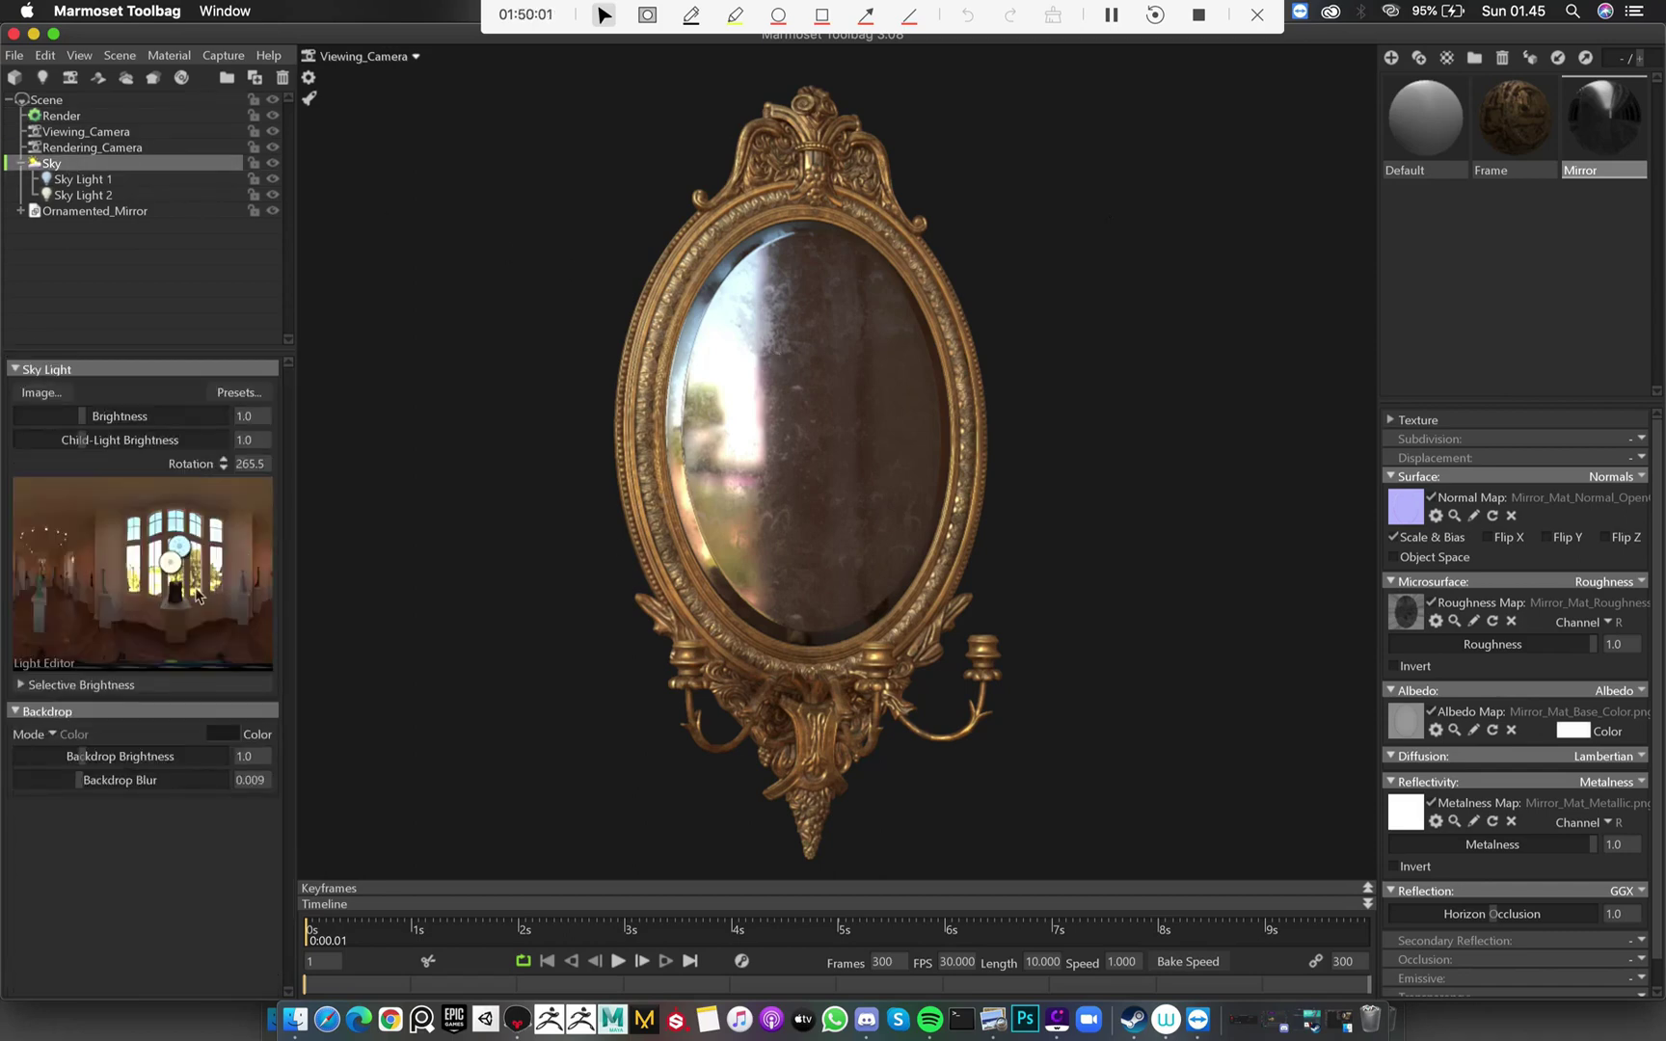
left_click(214, 563)
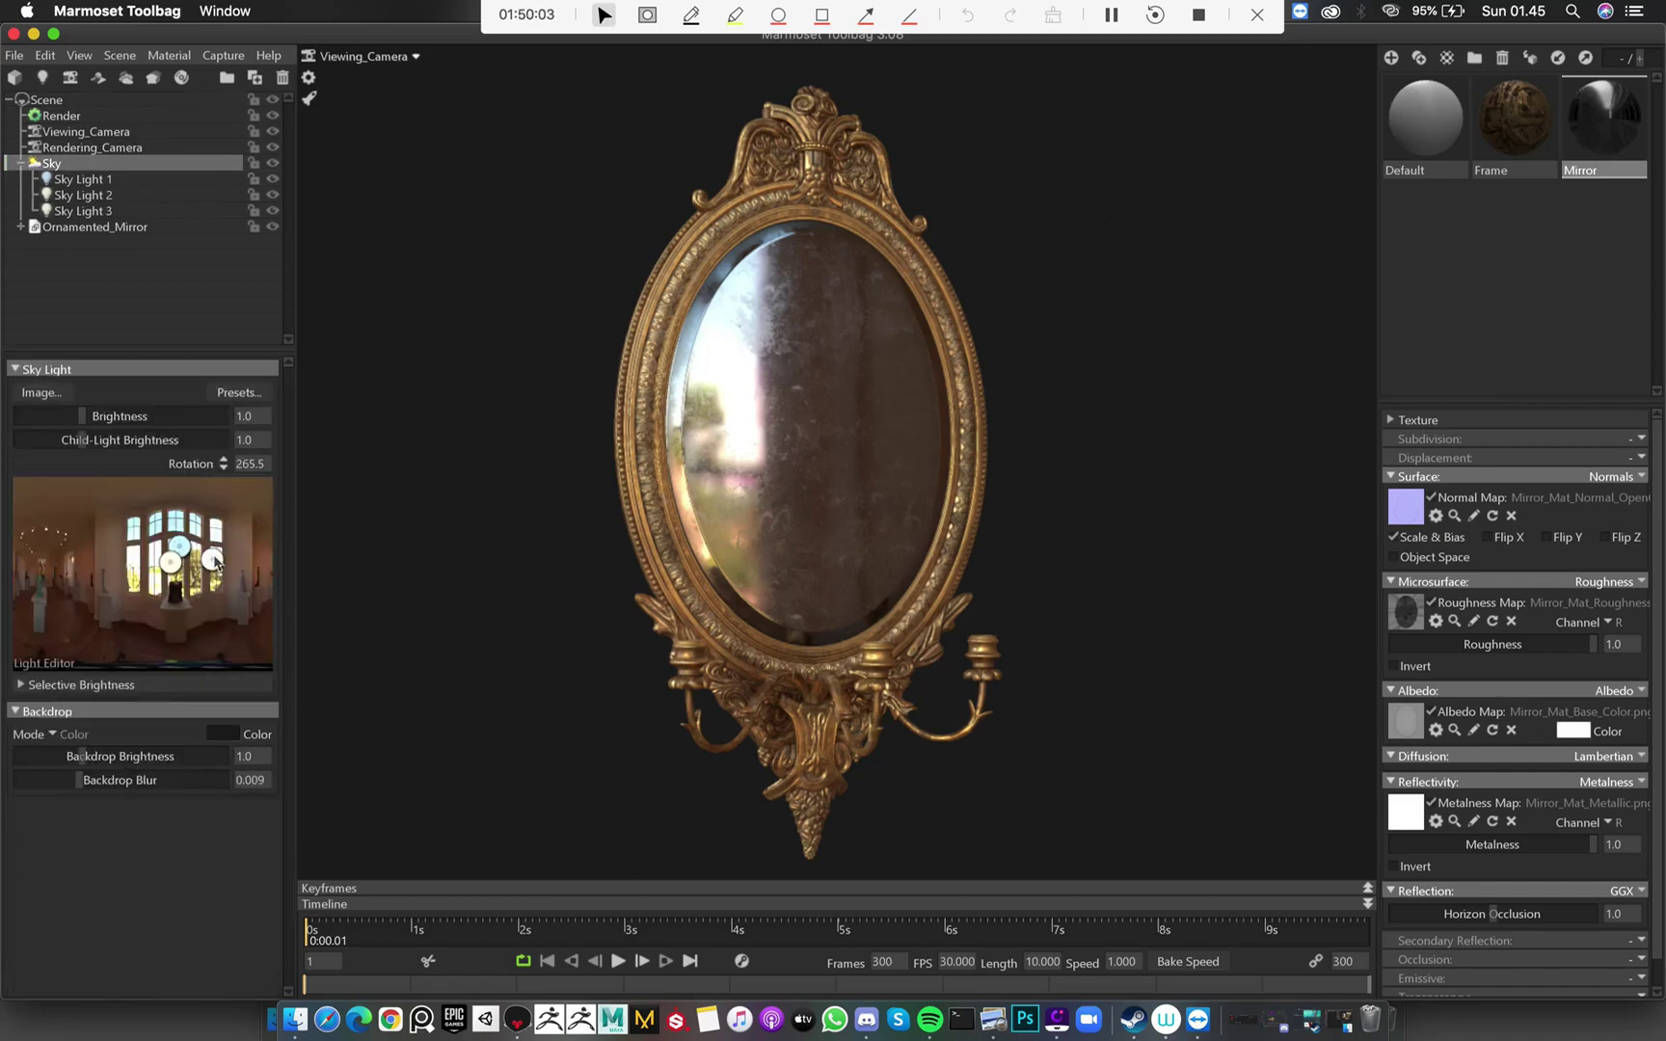
left_click_drag(216, 564, 174, 585)
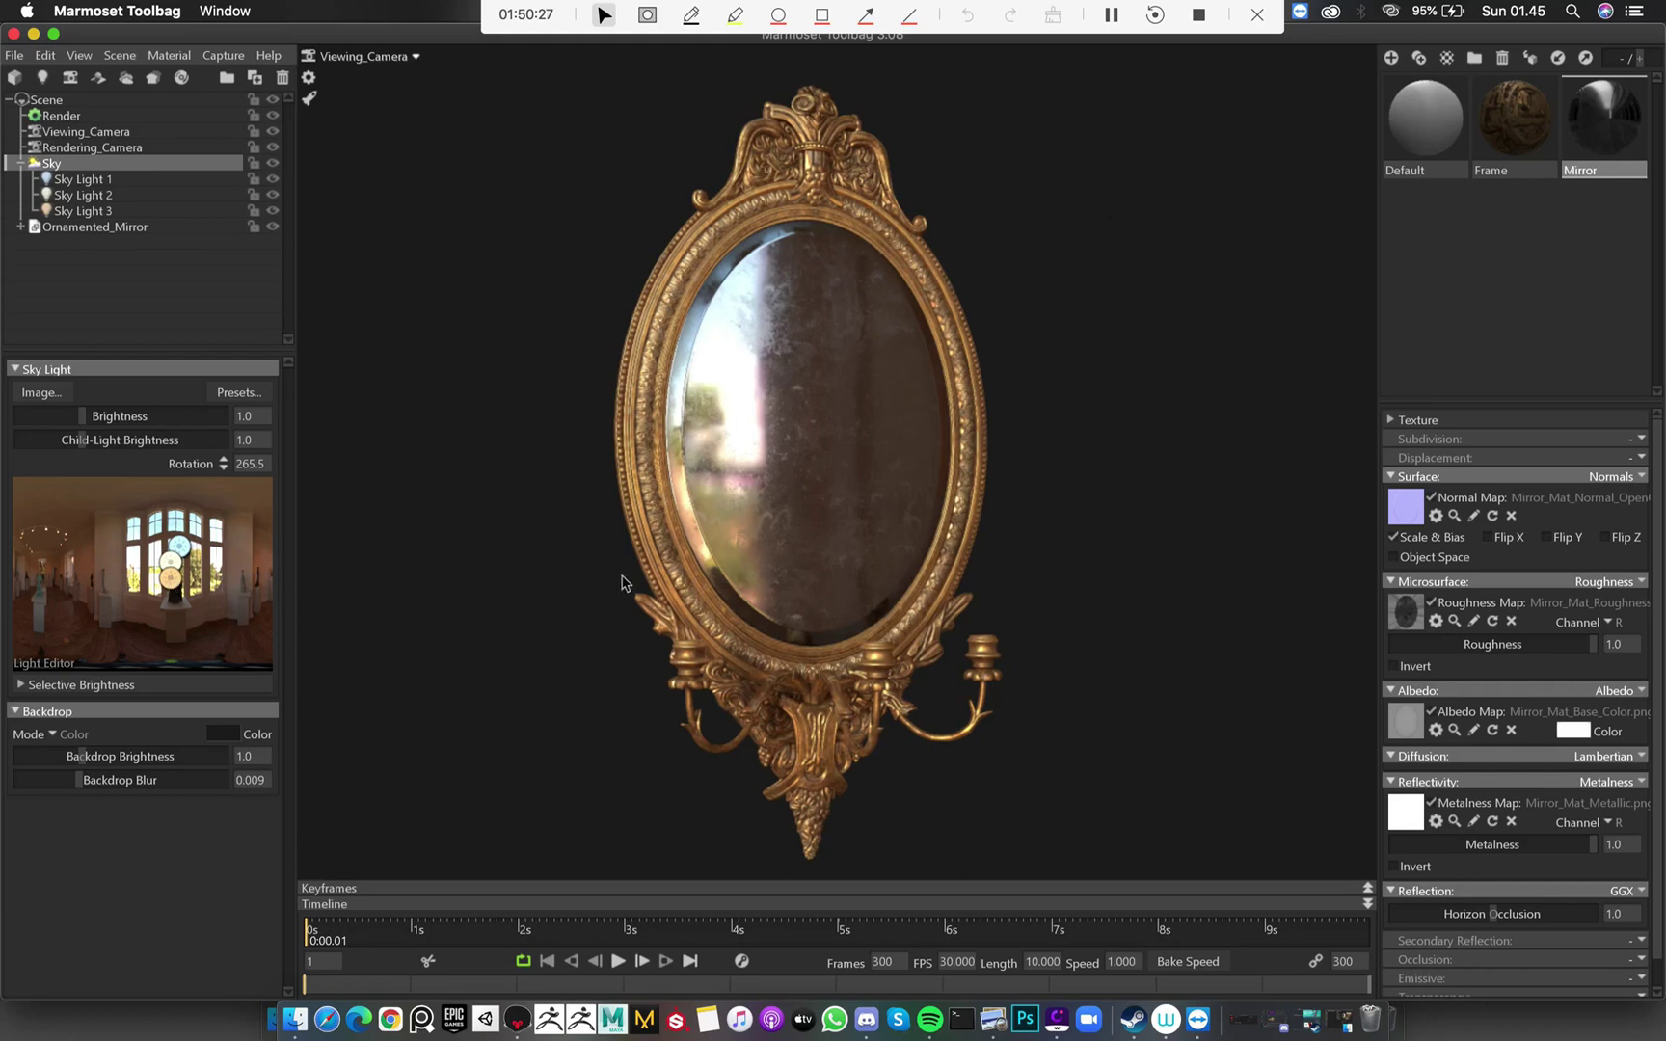
Shift the Rendering_Camera's framing so the mirror sits slightly higher, and return to the Viewing_Camera
left_click(389, 60)
left_click(469, 73)
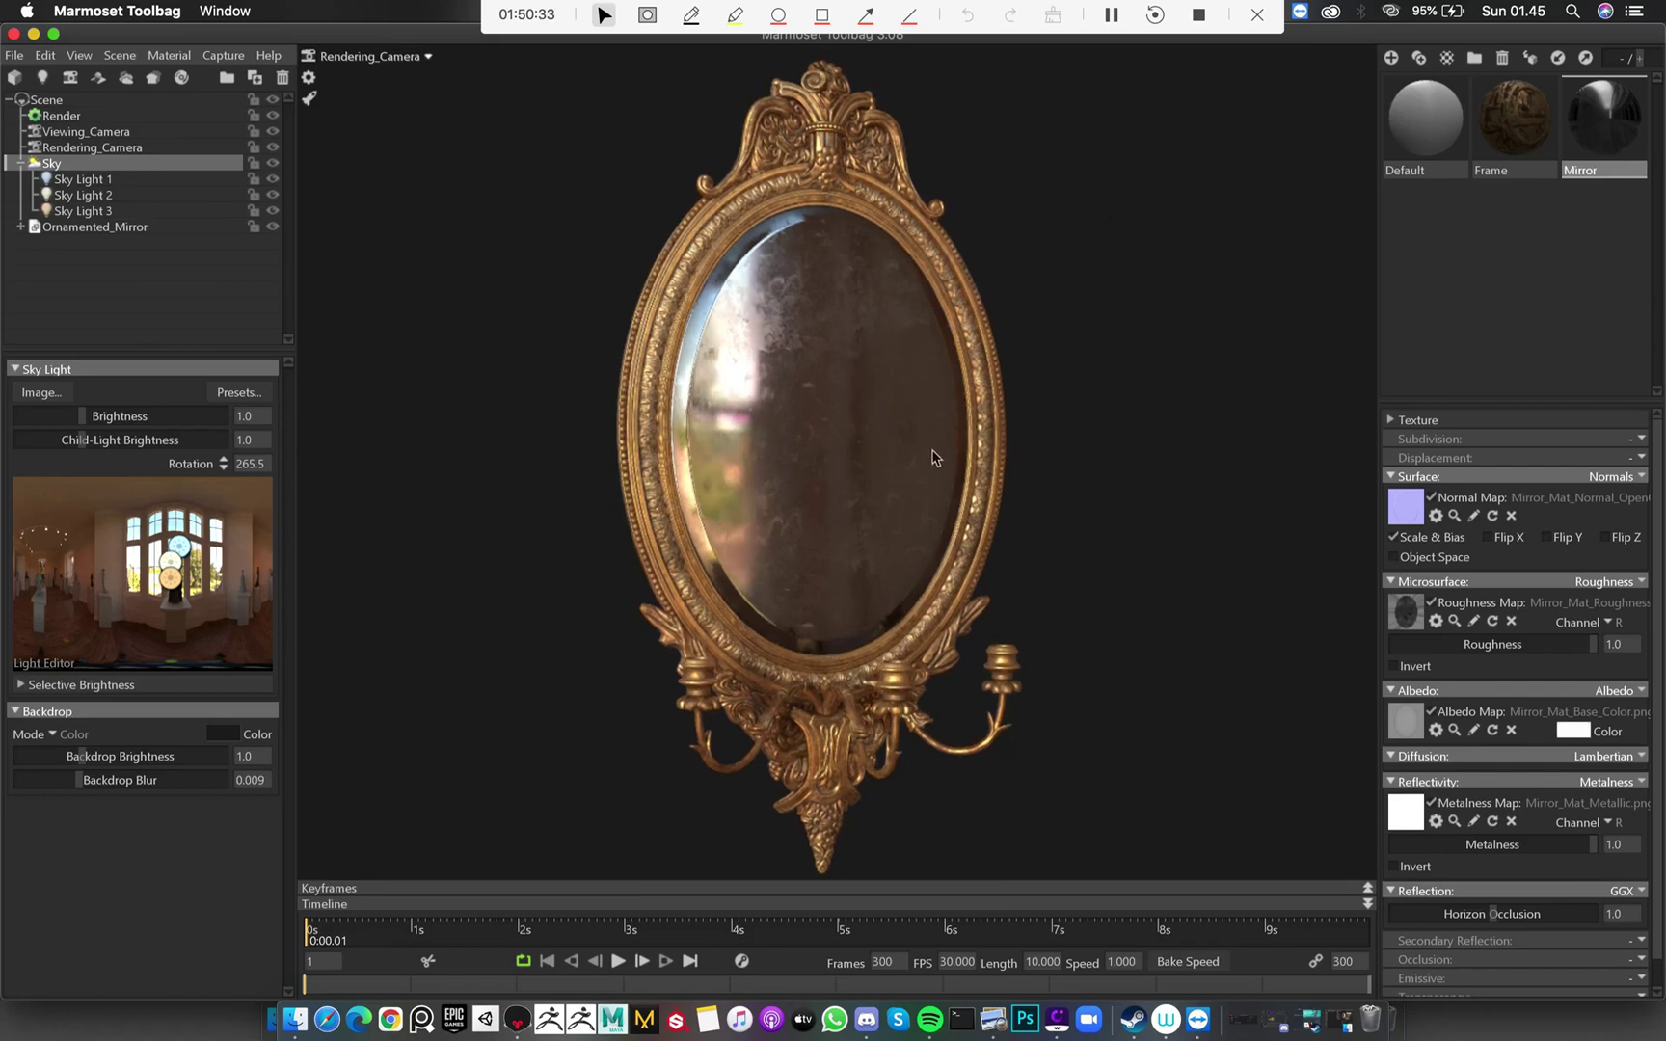
middle_click_drag(933, 450, 934, 440)
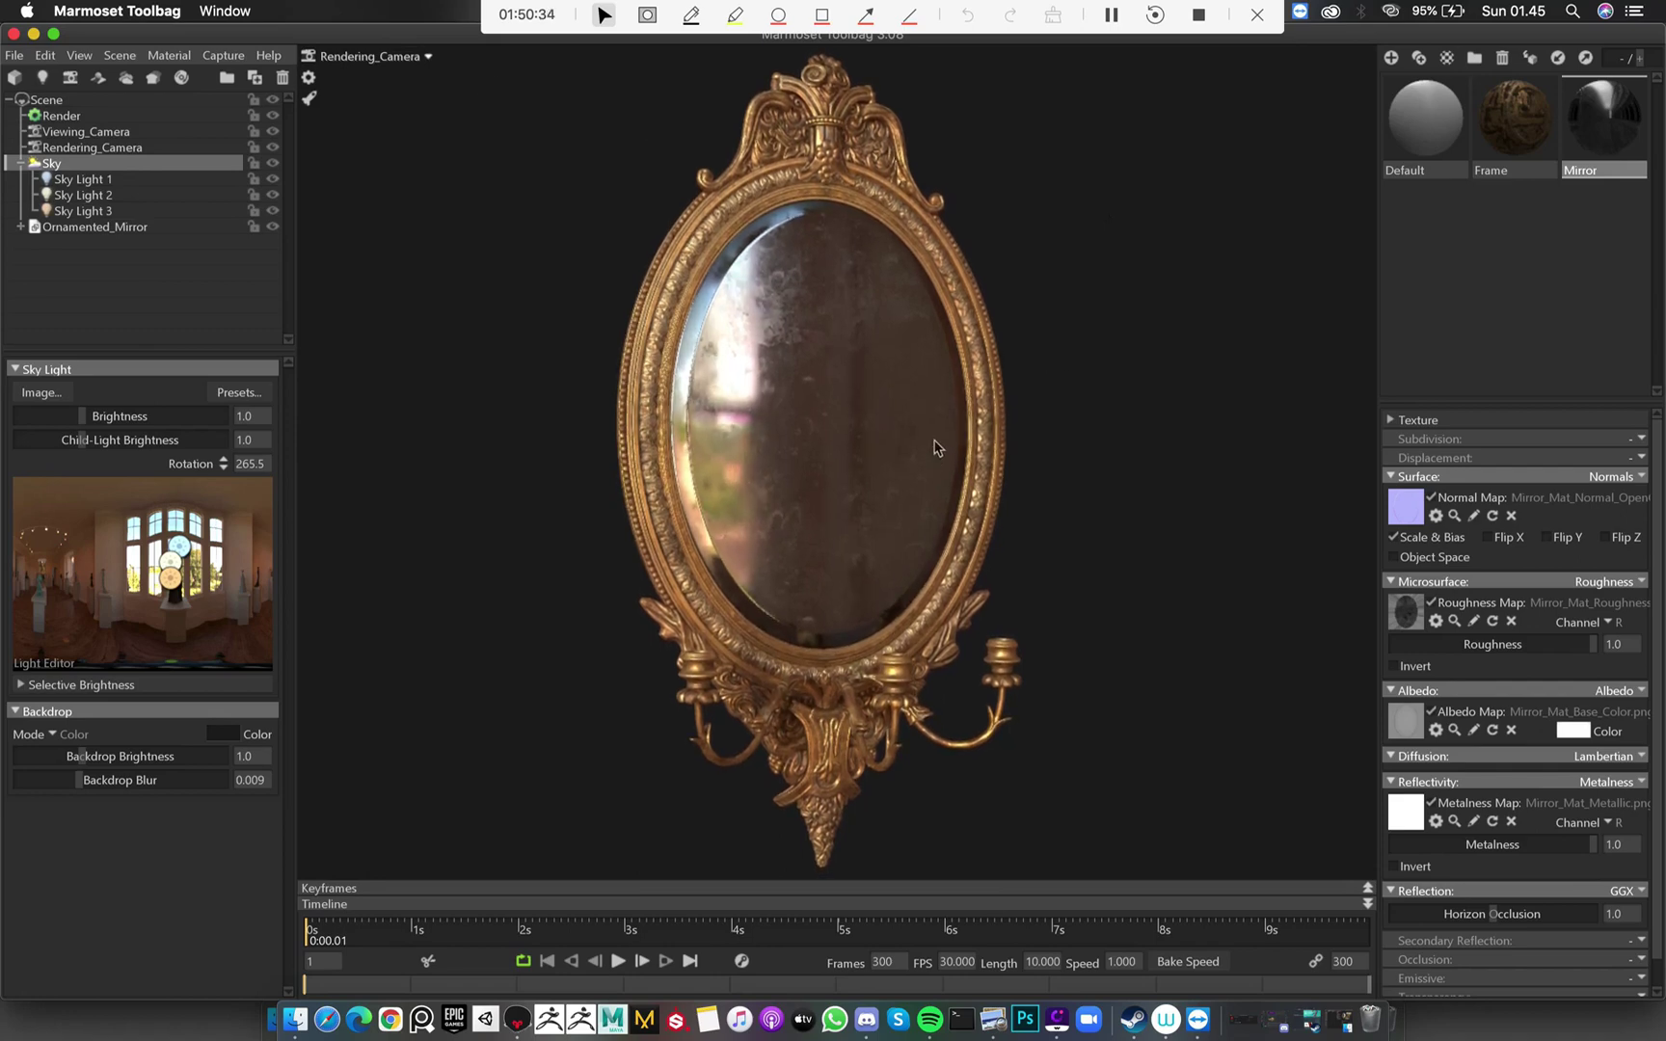
left_click(393, 59)
left_click(459, 60)
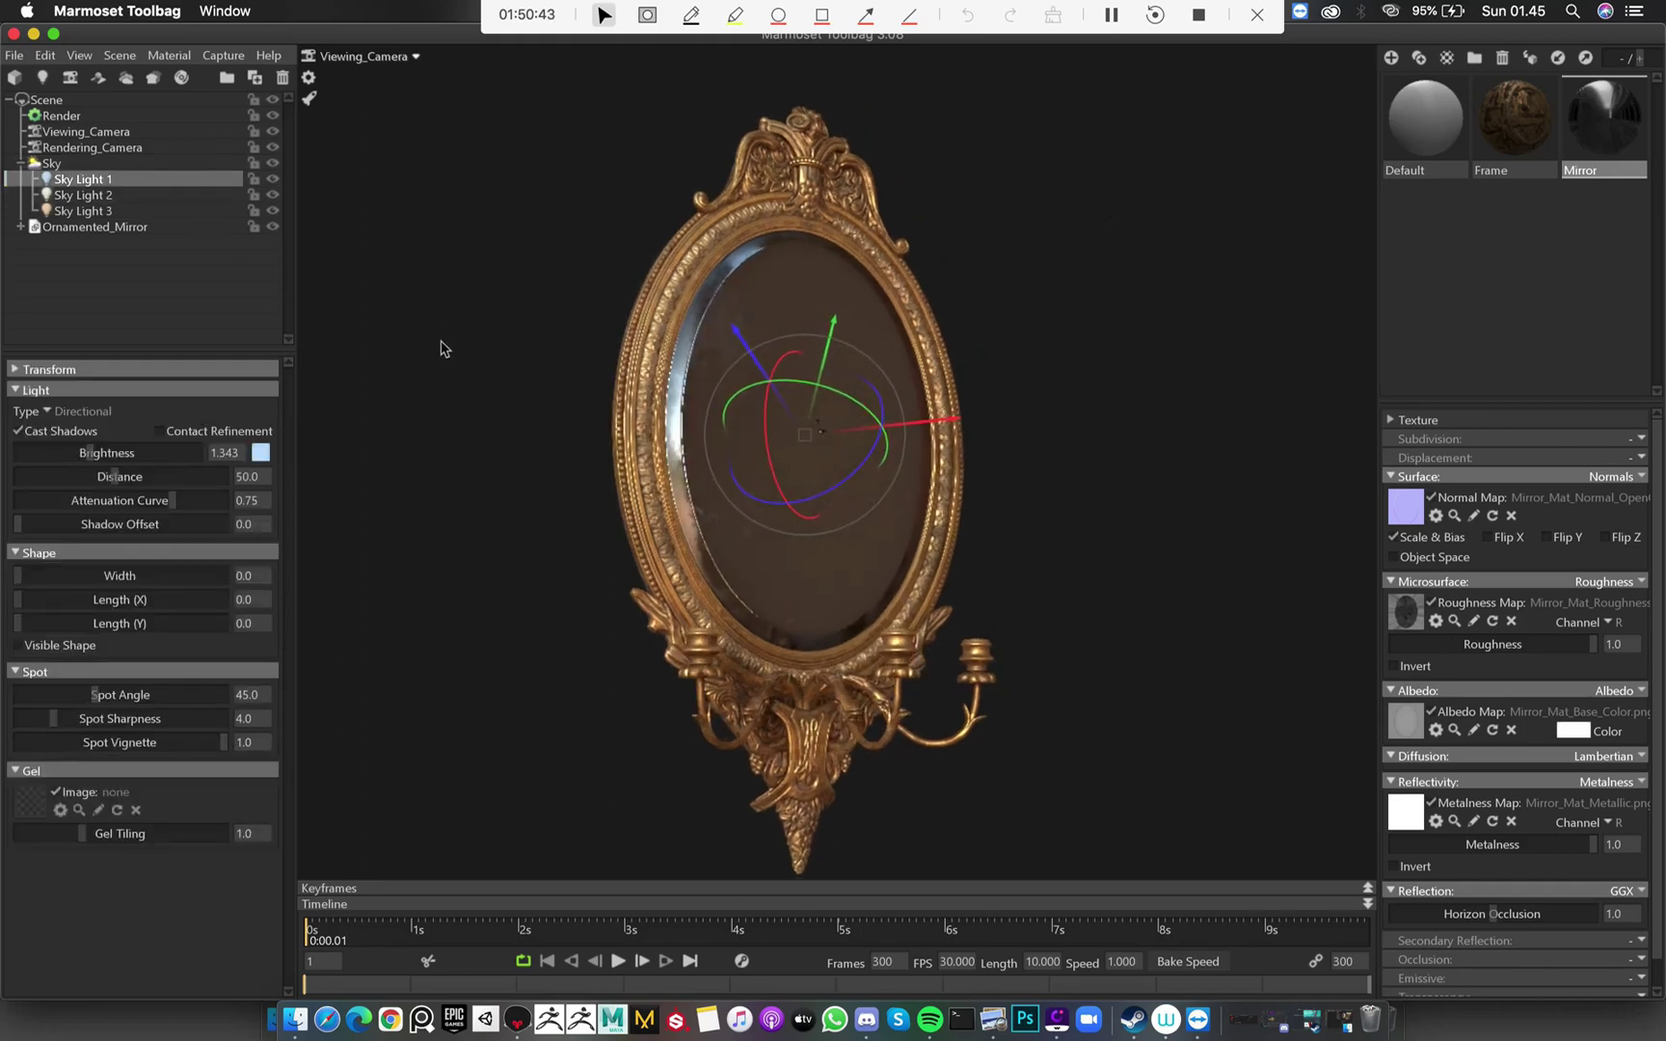
Check the Cast Shadows setting of Sky Light 1, Sky Light 2 and Sky Light 3, and clear the selection
left_click(114, 195)
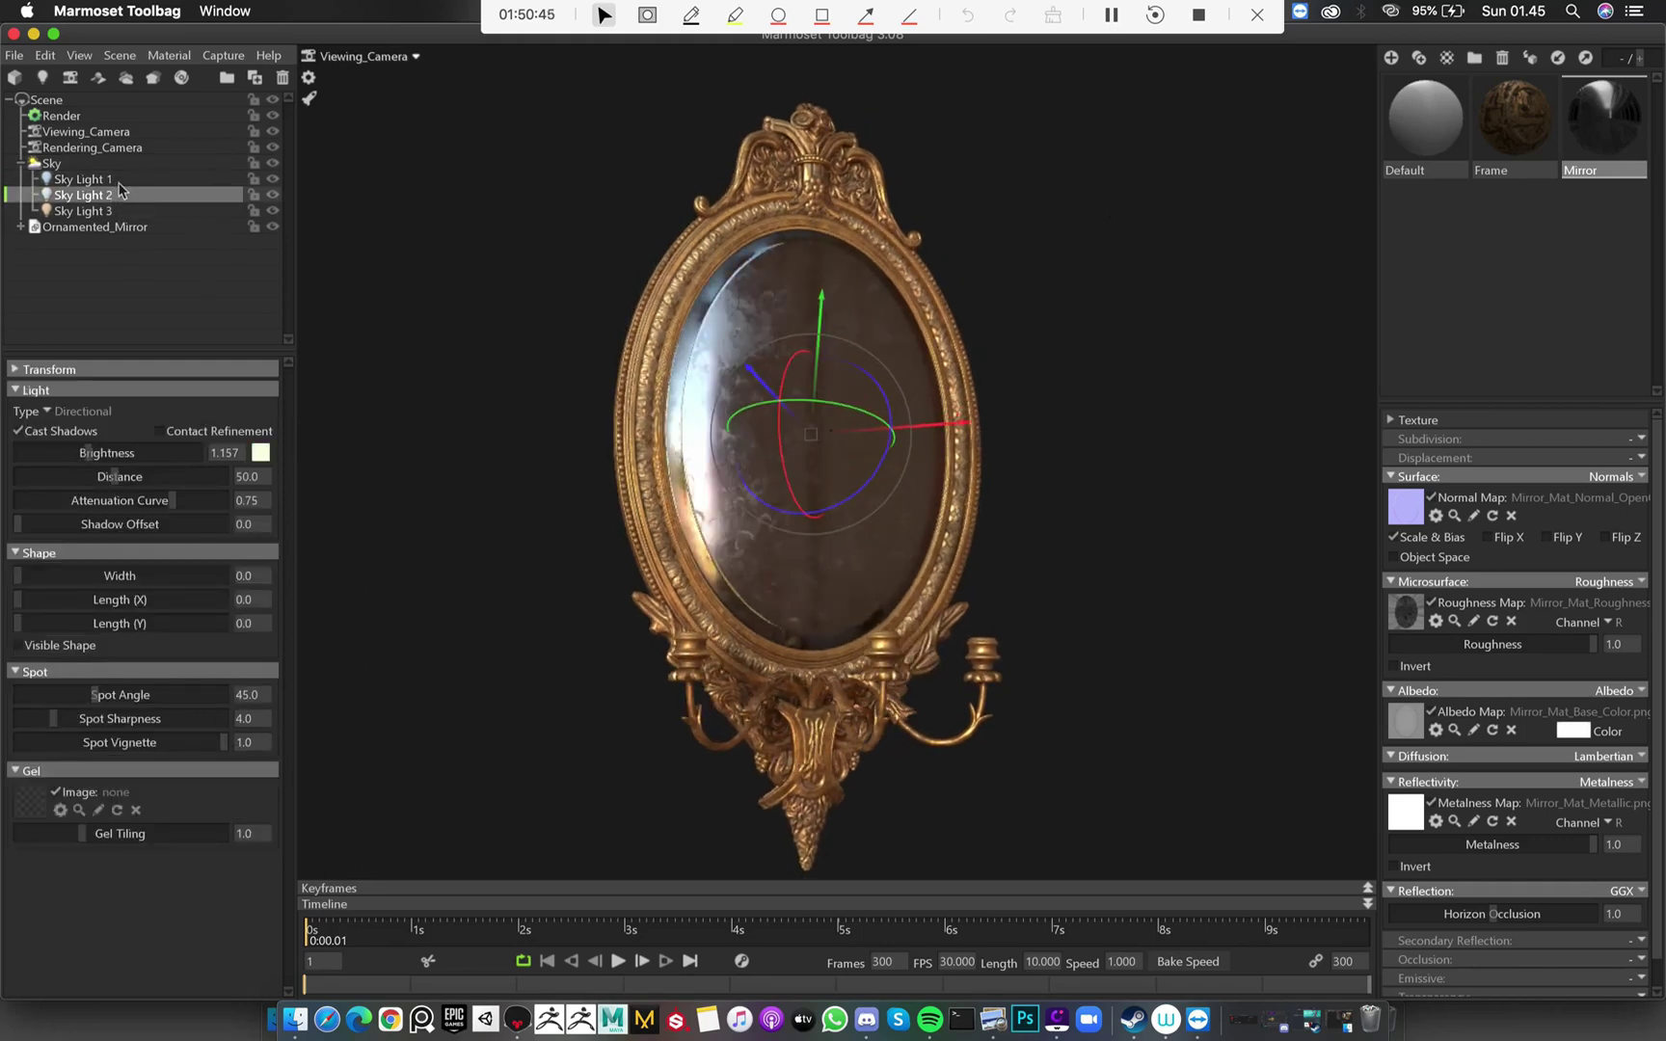
left_click(116, 181)
left_click(96, 195)
left_click(97, 179)
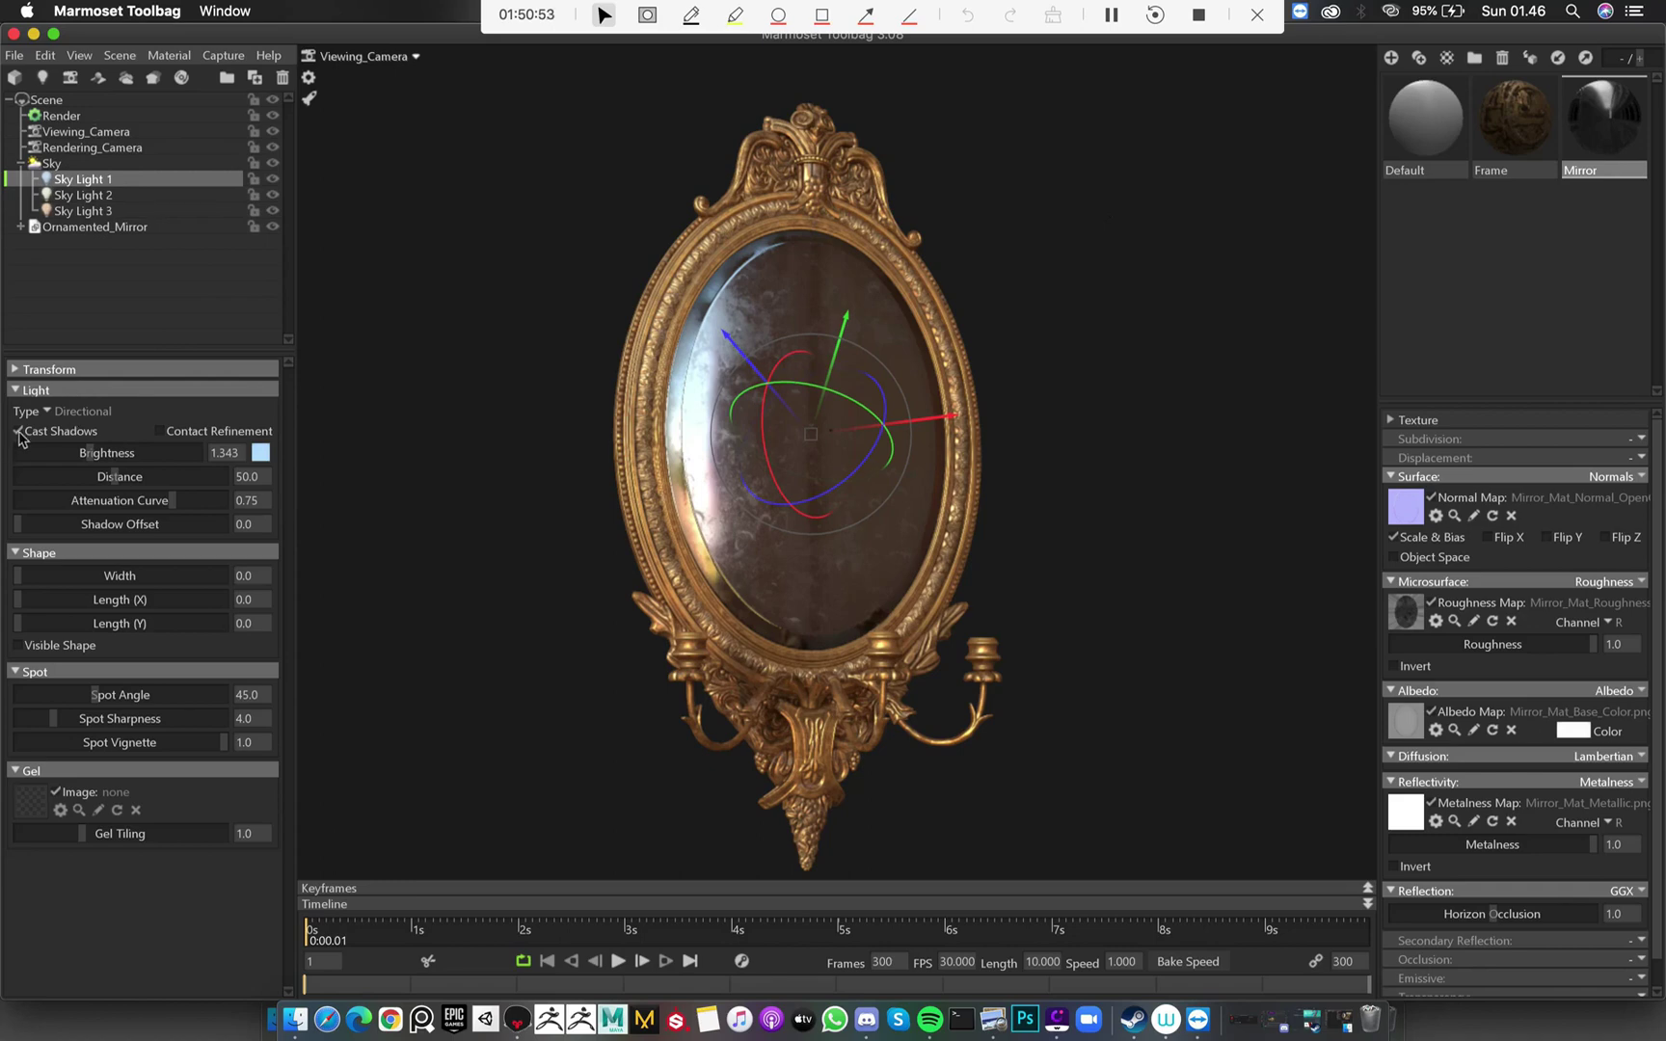
left_click(113, 197)
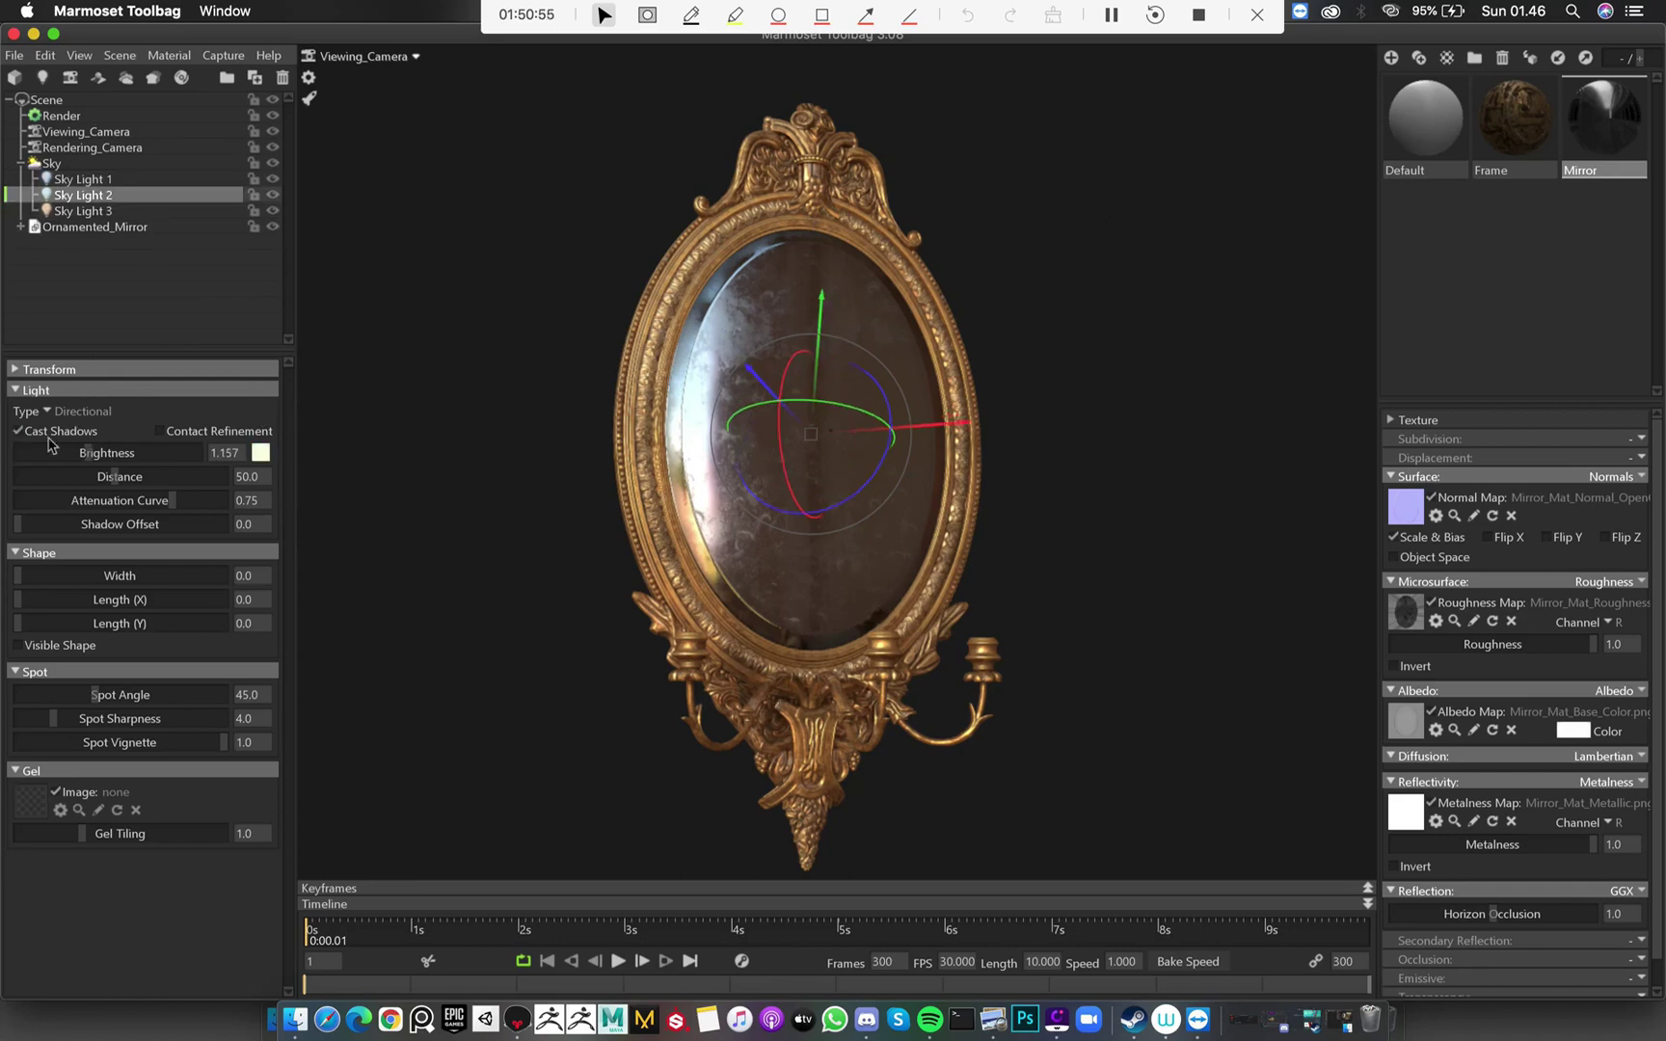
left_click(131, 211)
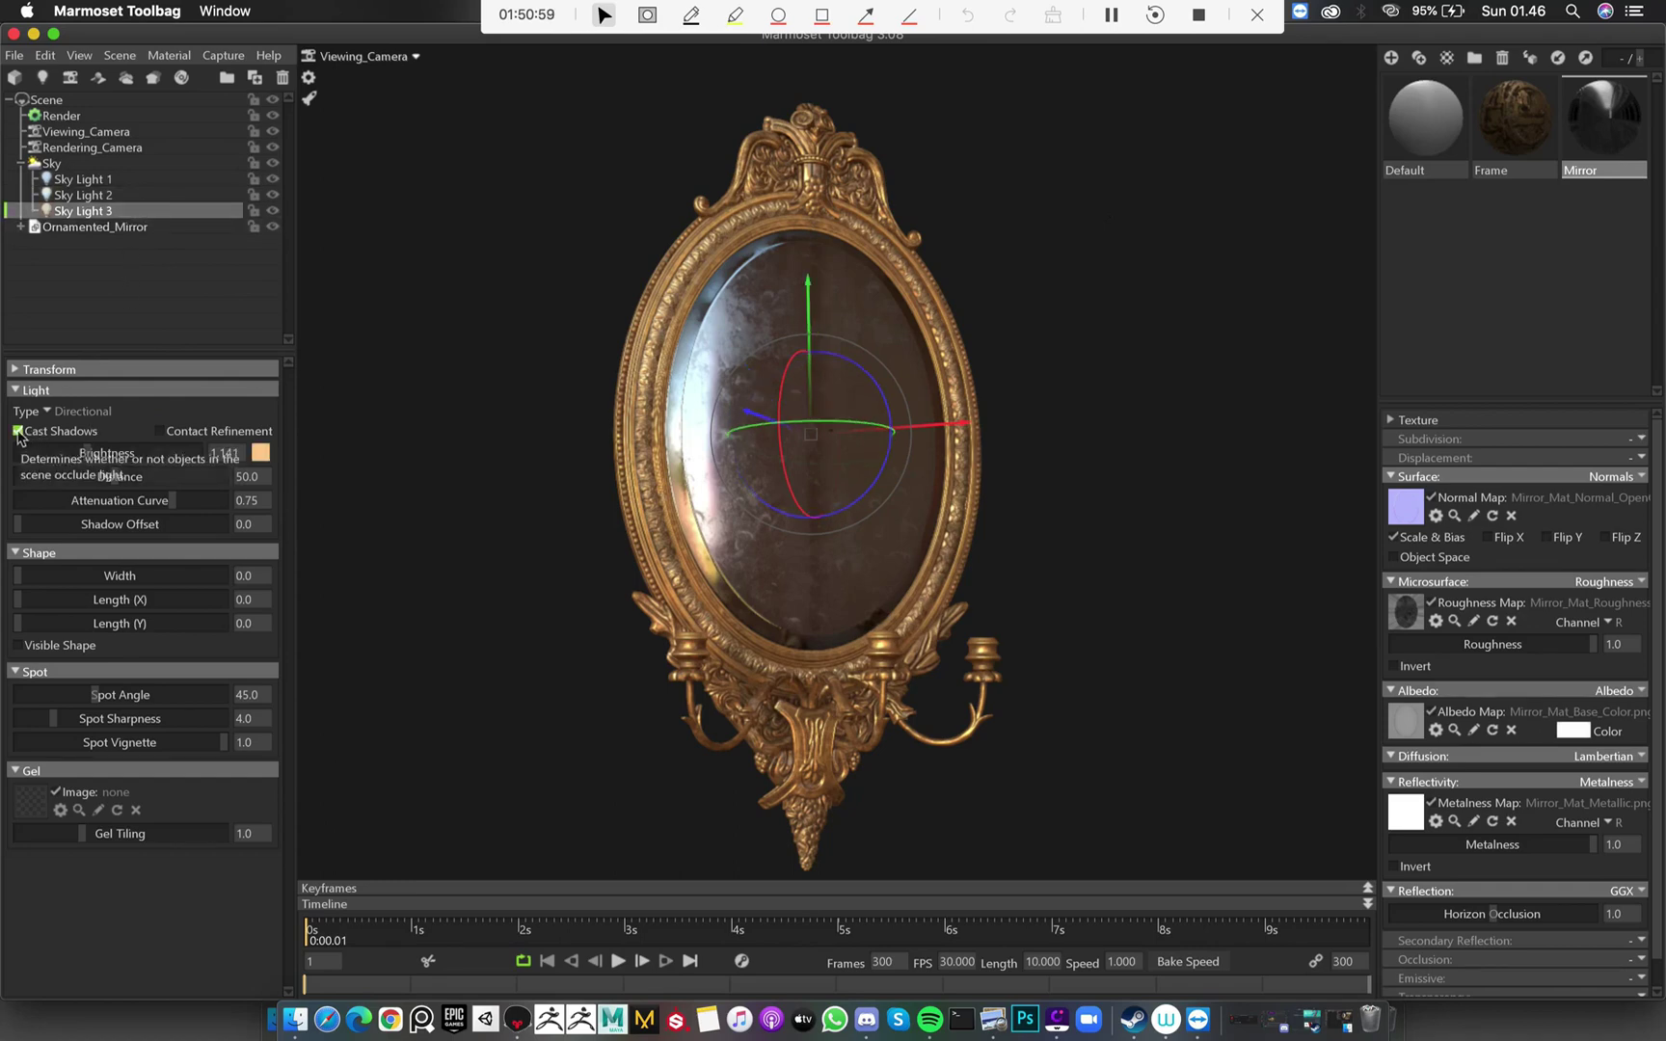
left_click(489, 279)
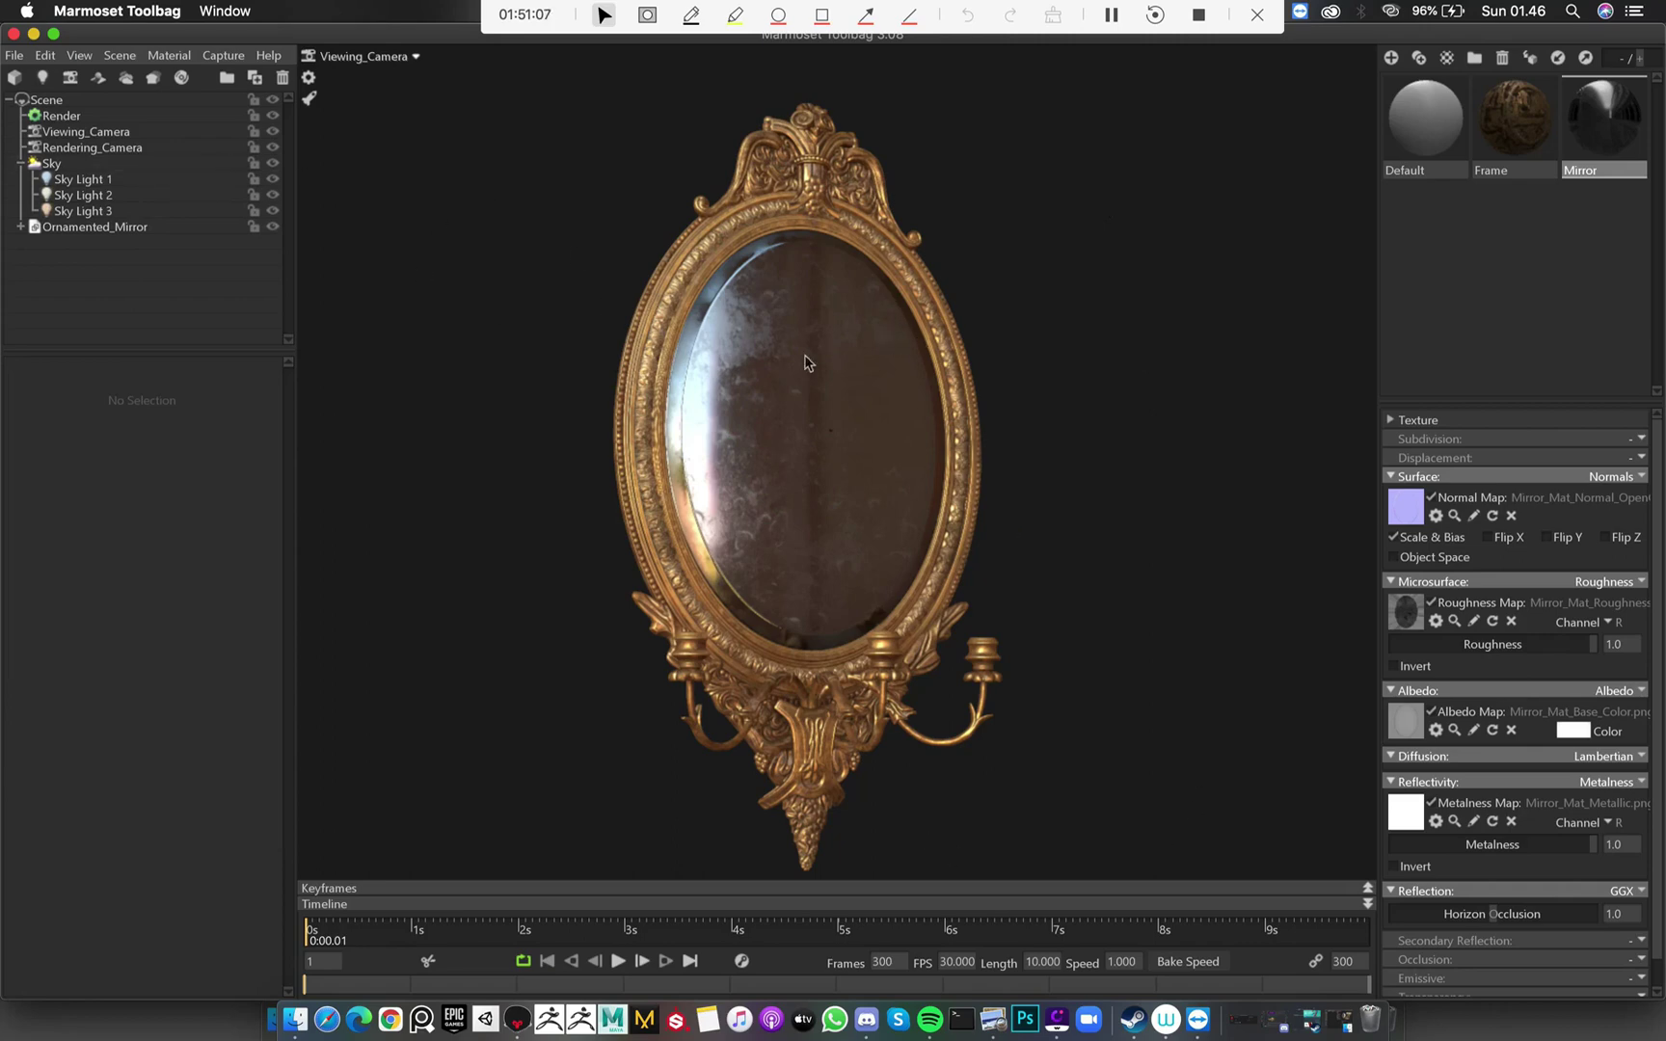
Add a light shining from behind the mirror and set its type to Directional
left_click_drag(808, 363, 863, 270)
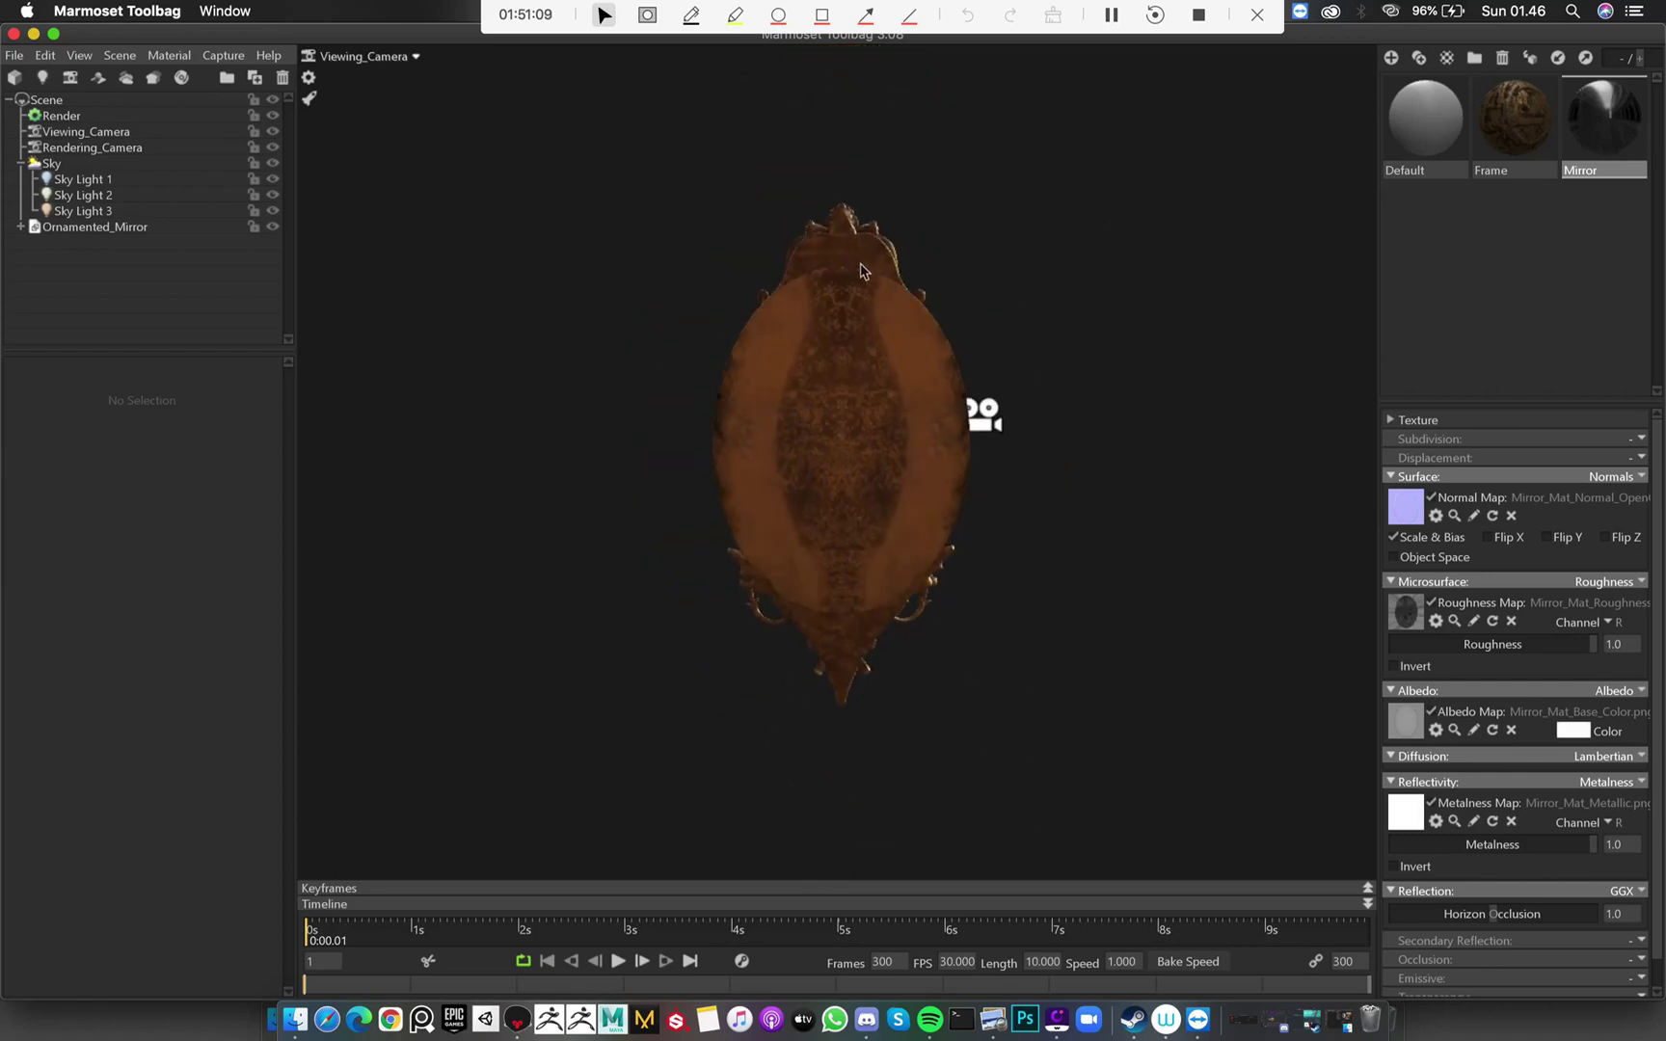
scroll(853, 303, "up", 2)
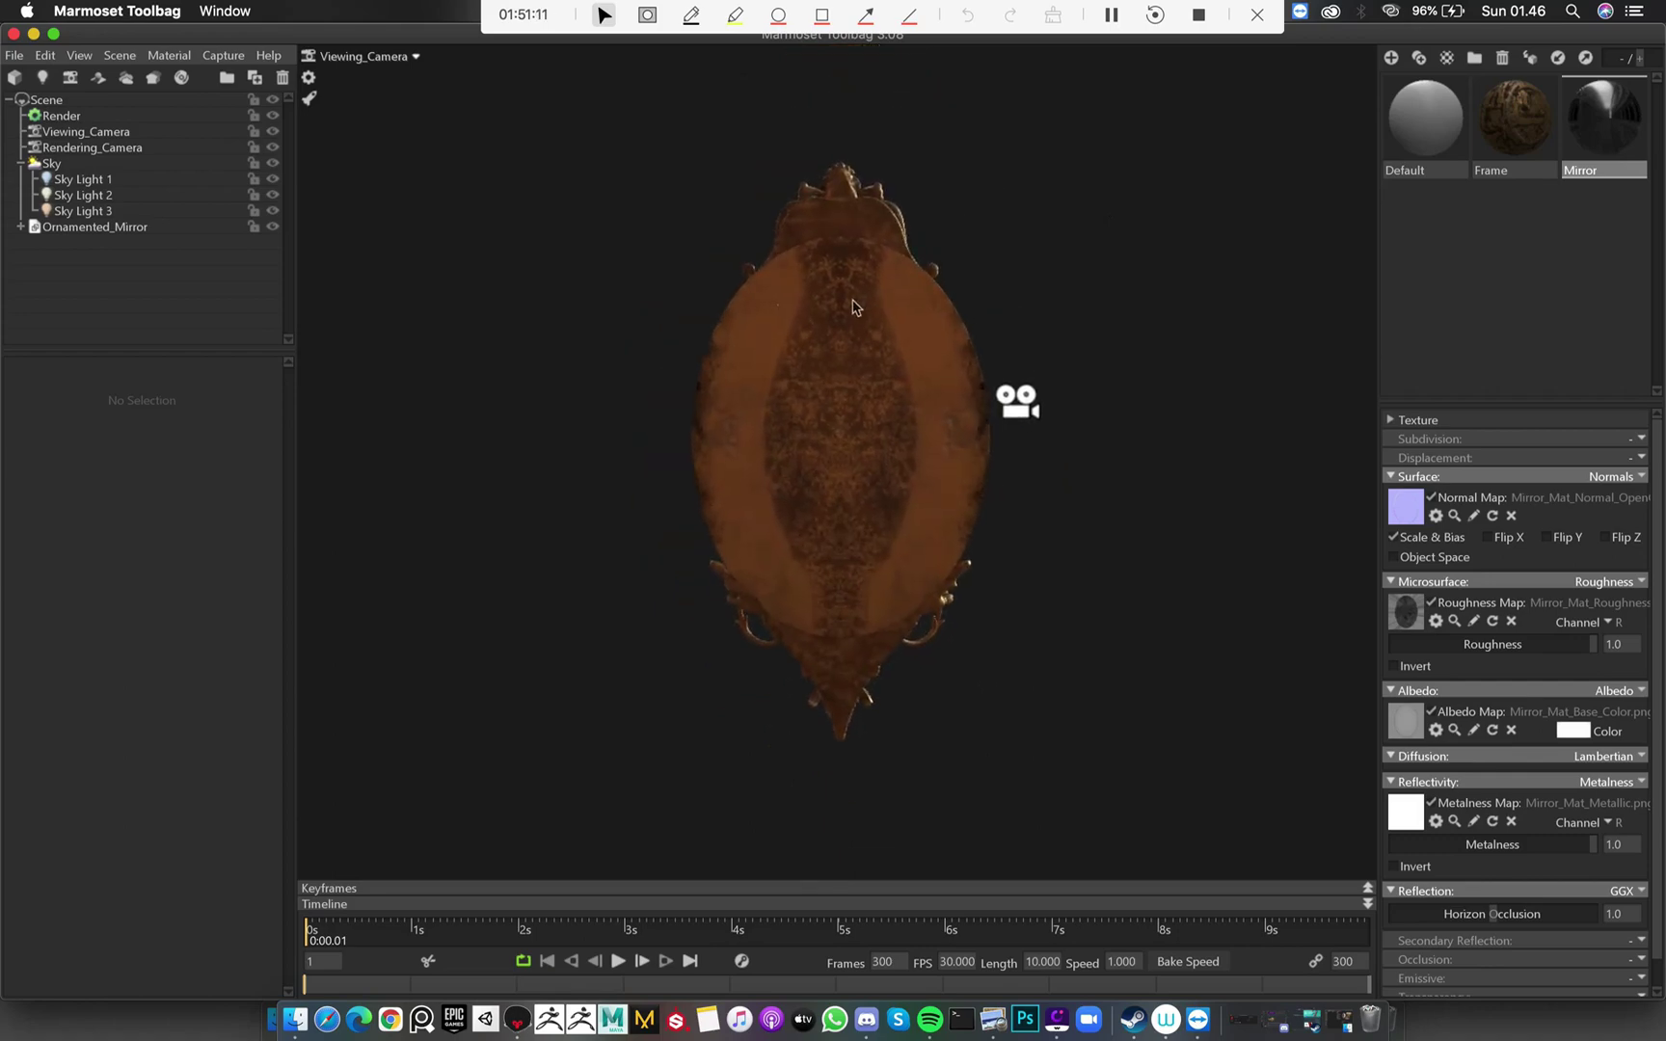
left_click_drag(901, 412, 907, 415)
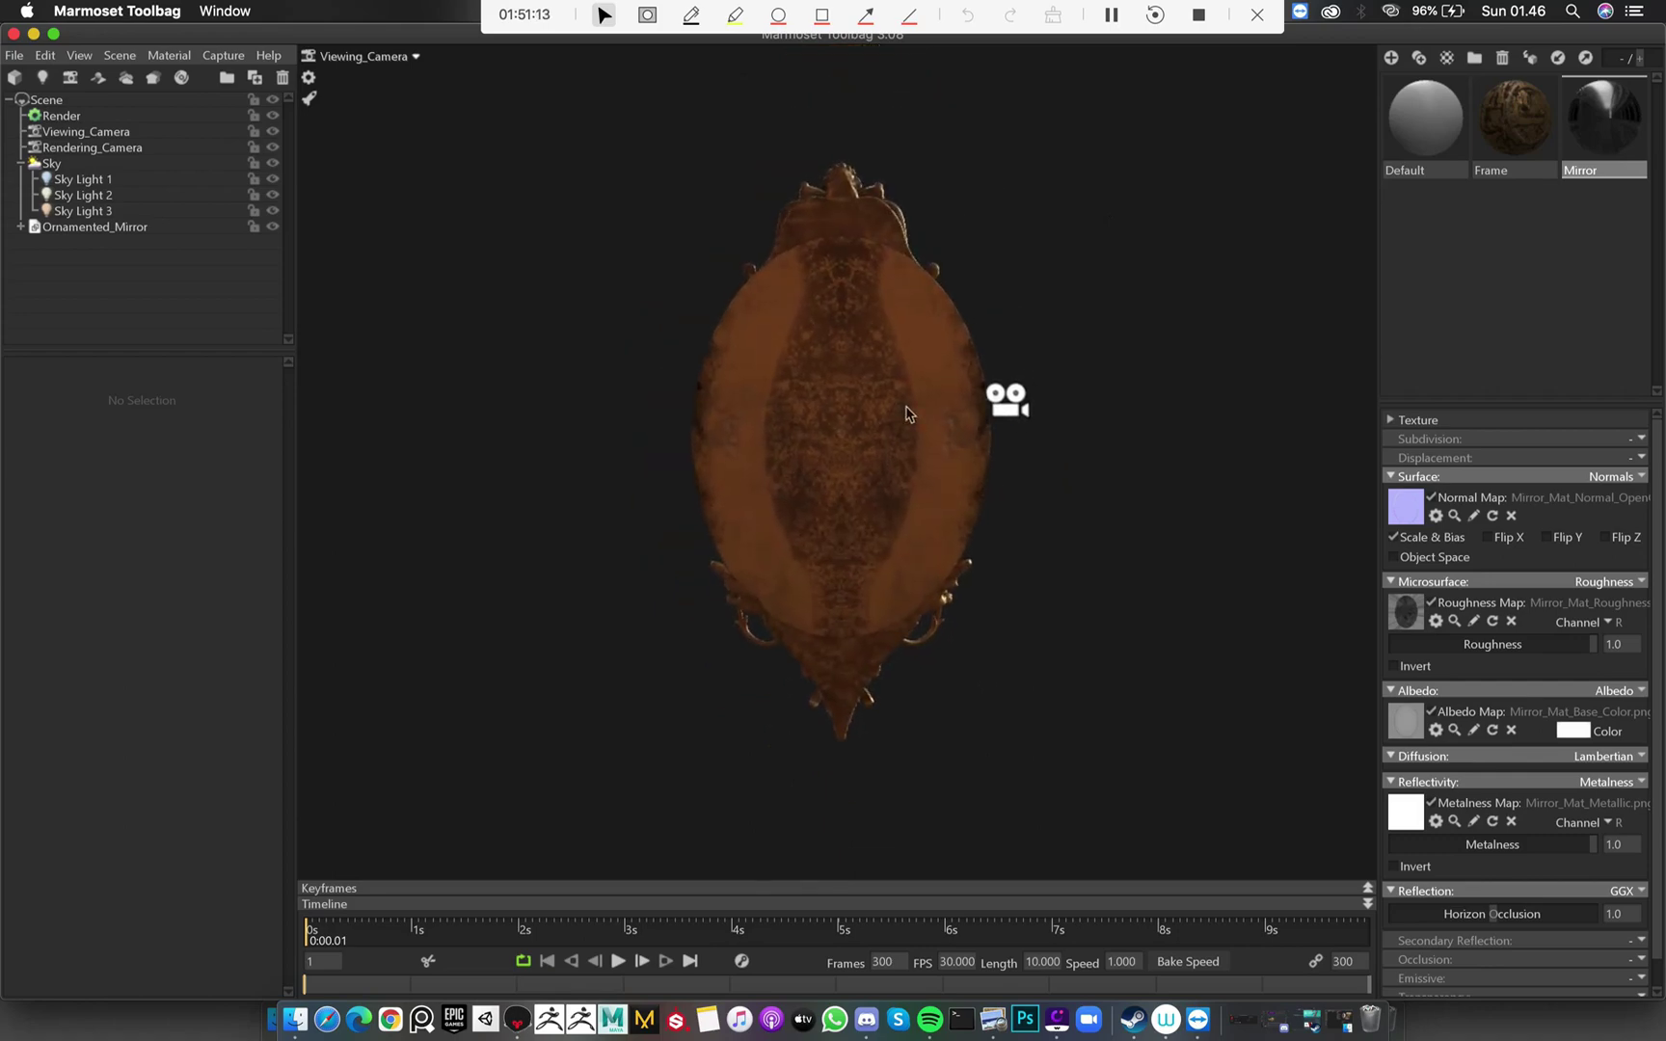
left_click(906, 453, "super")
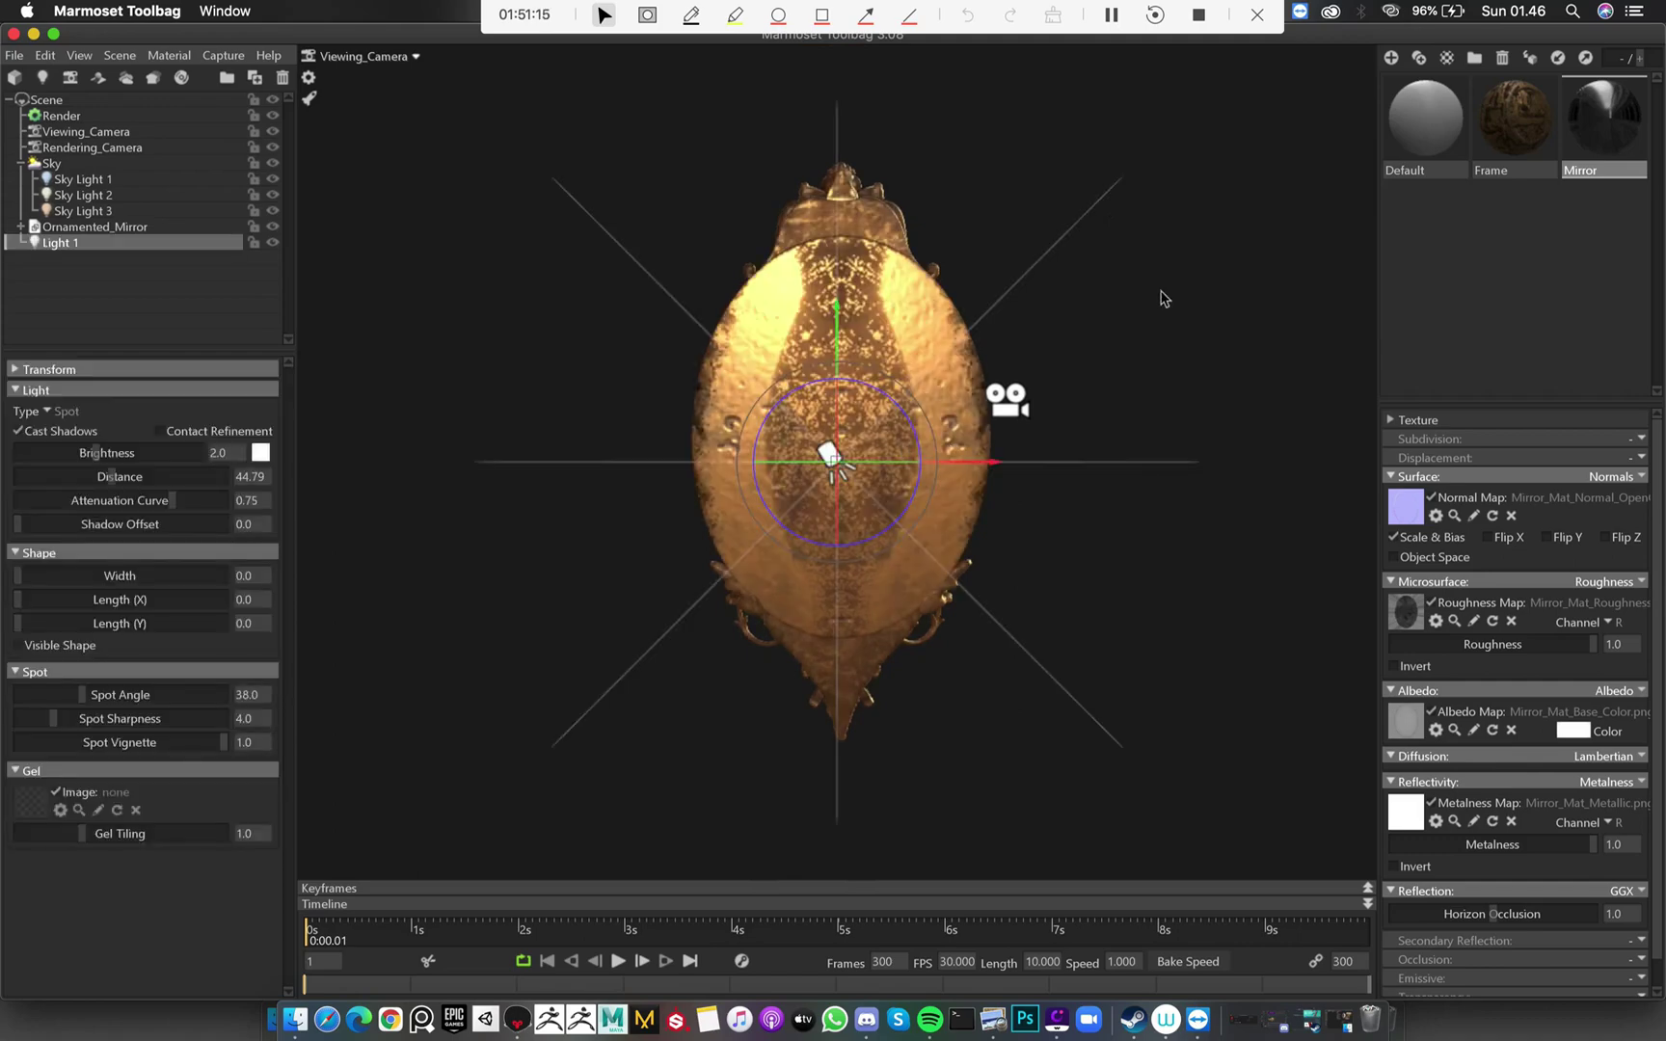
left_click_drag(1163, 298, 673, 265)
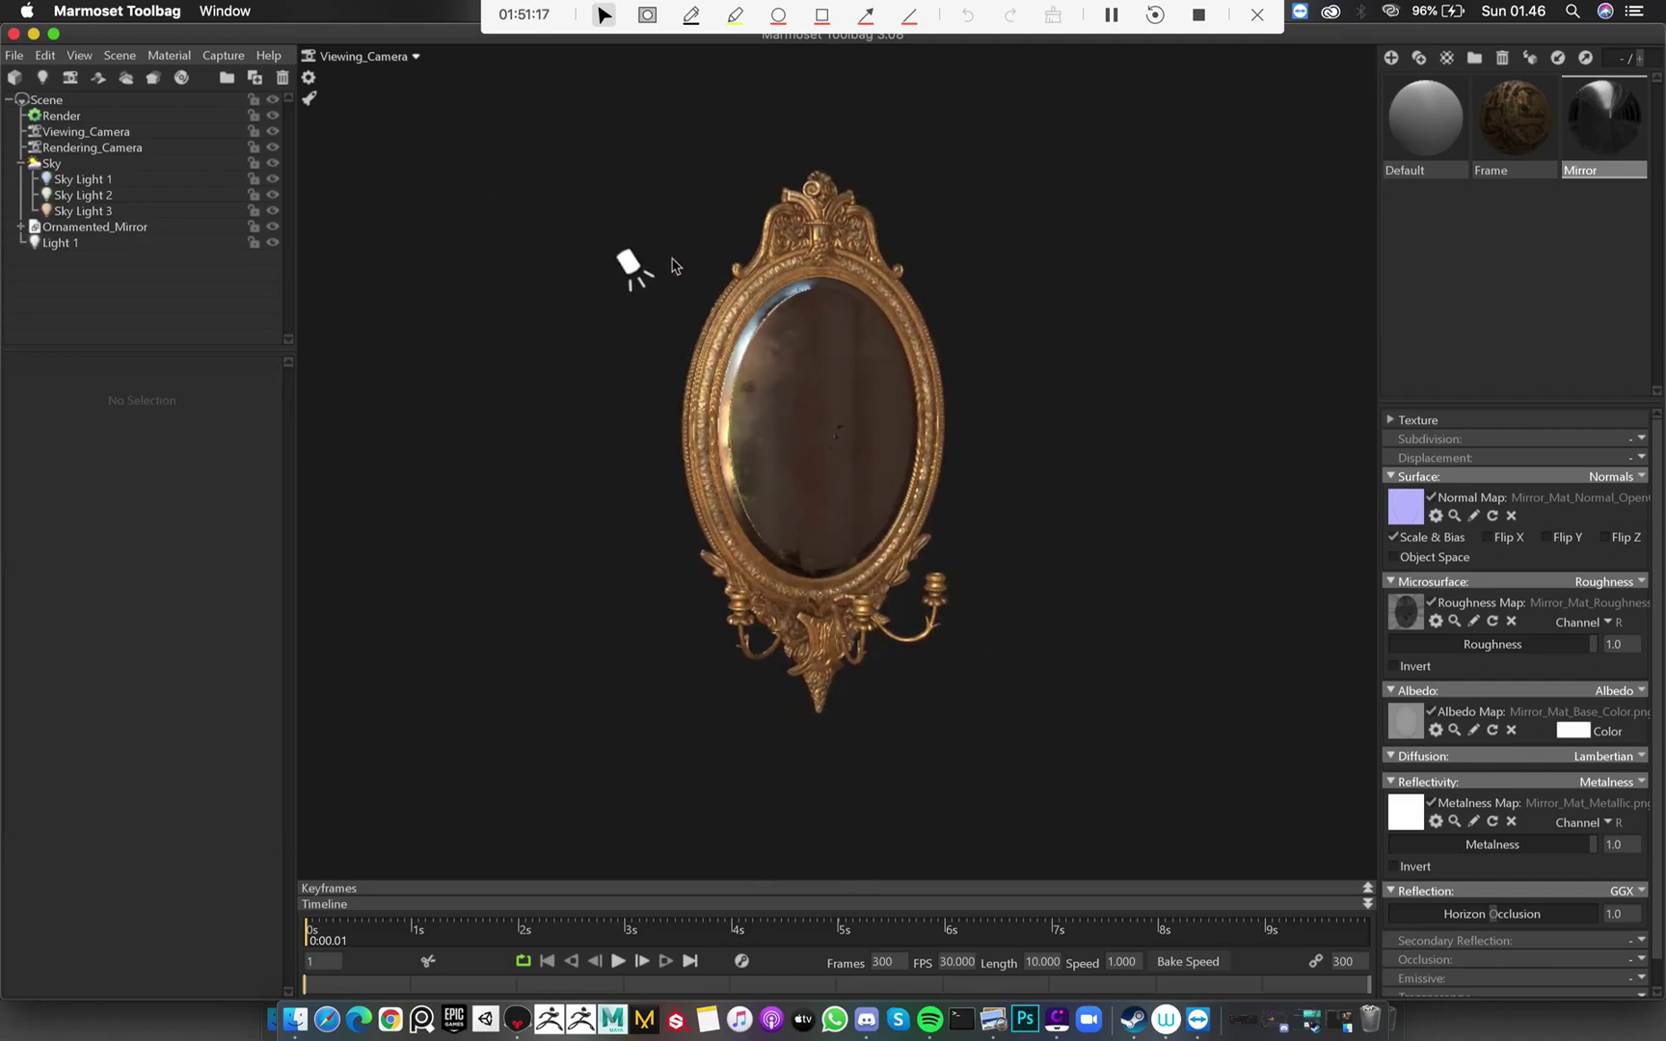
left_click(631, 264)
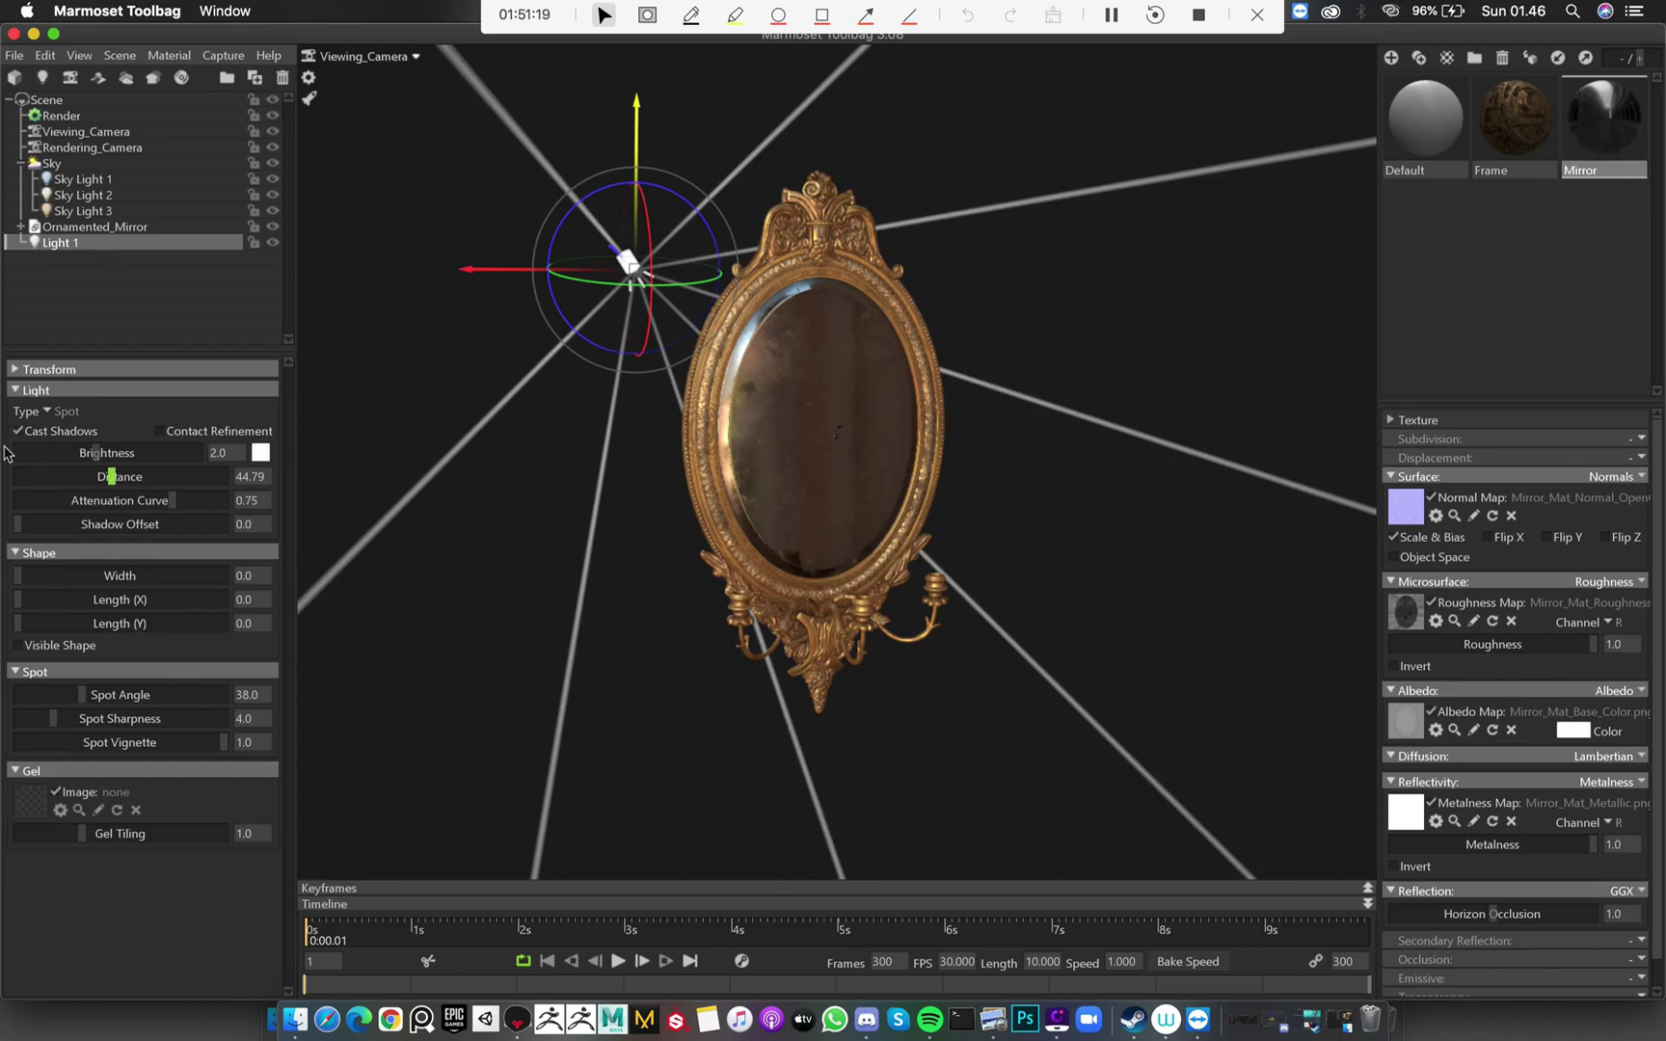
left_click(60, 411)
left_click(87, 409)
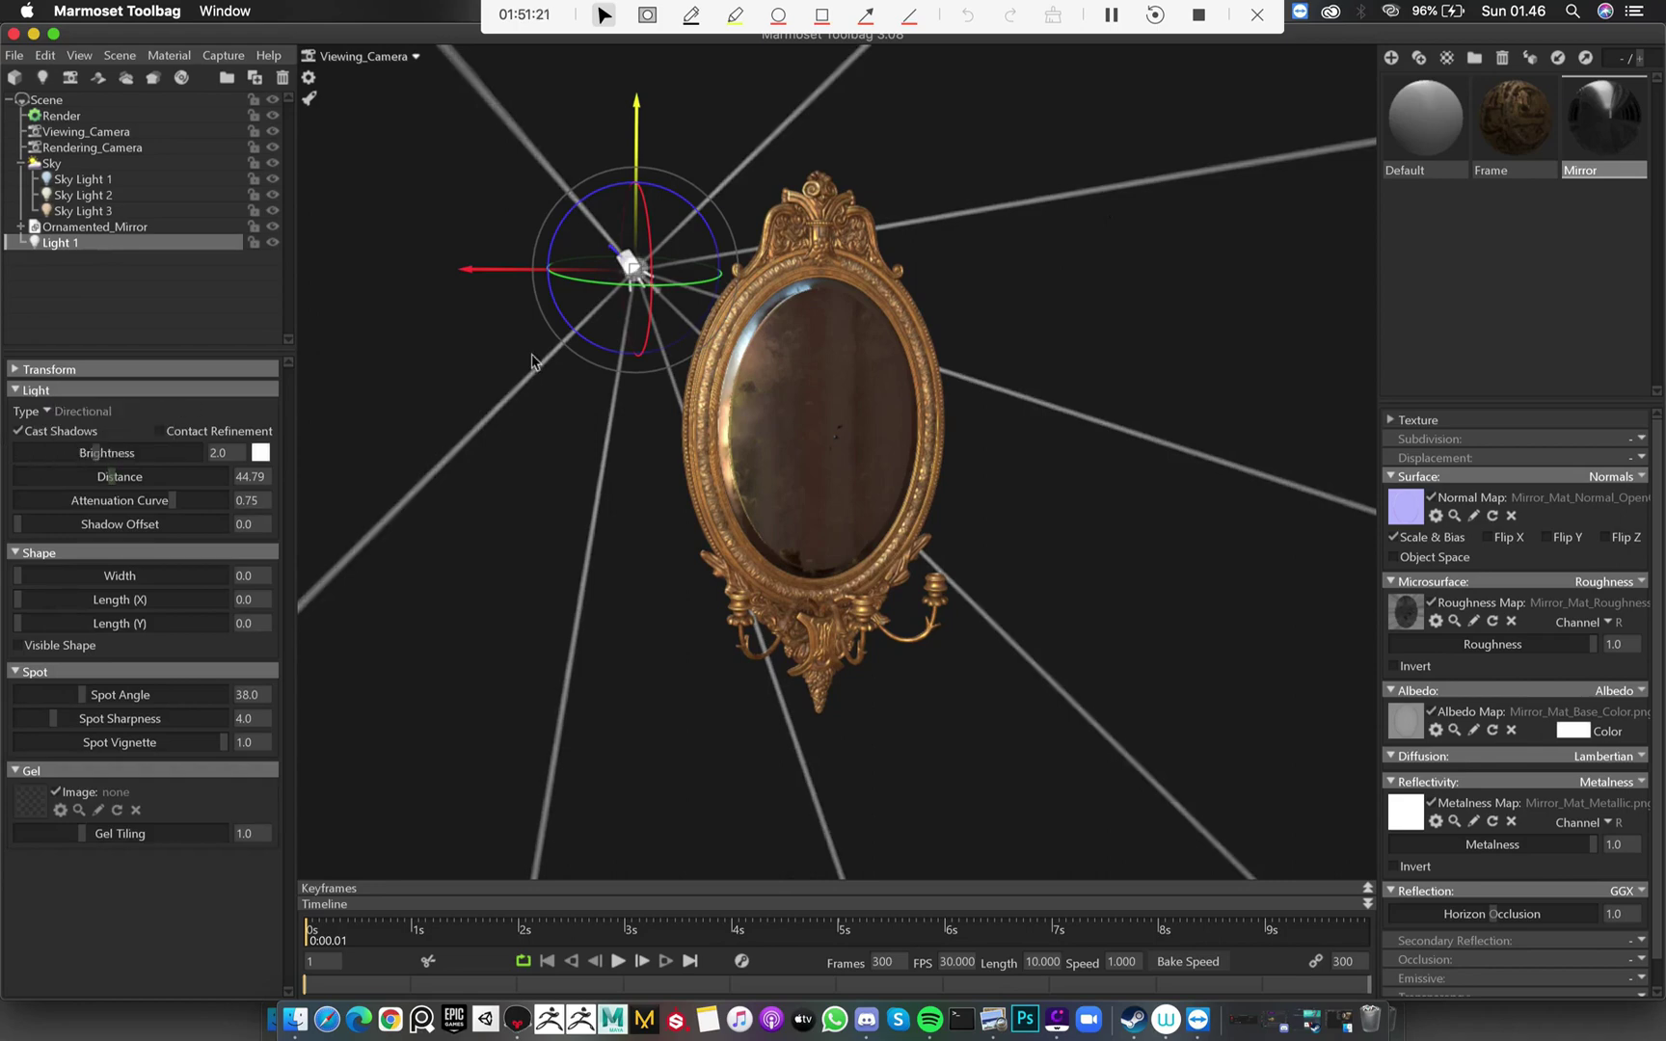
Raise the back light's brightness to 41.08 and rotate it around its vertical axis as seen through the Rendering_Camera
left_click_drag(613, 383, 547, 401)
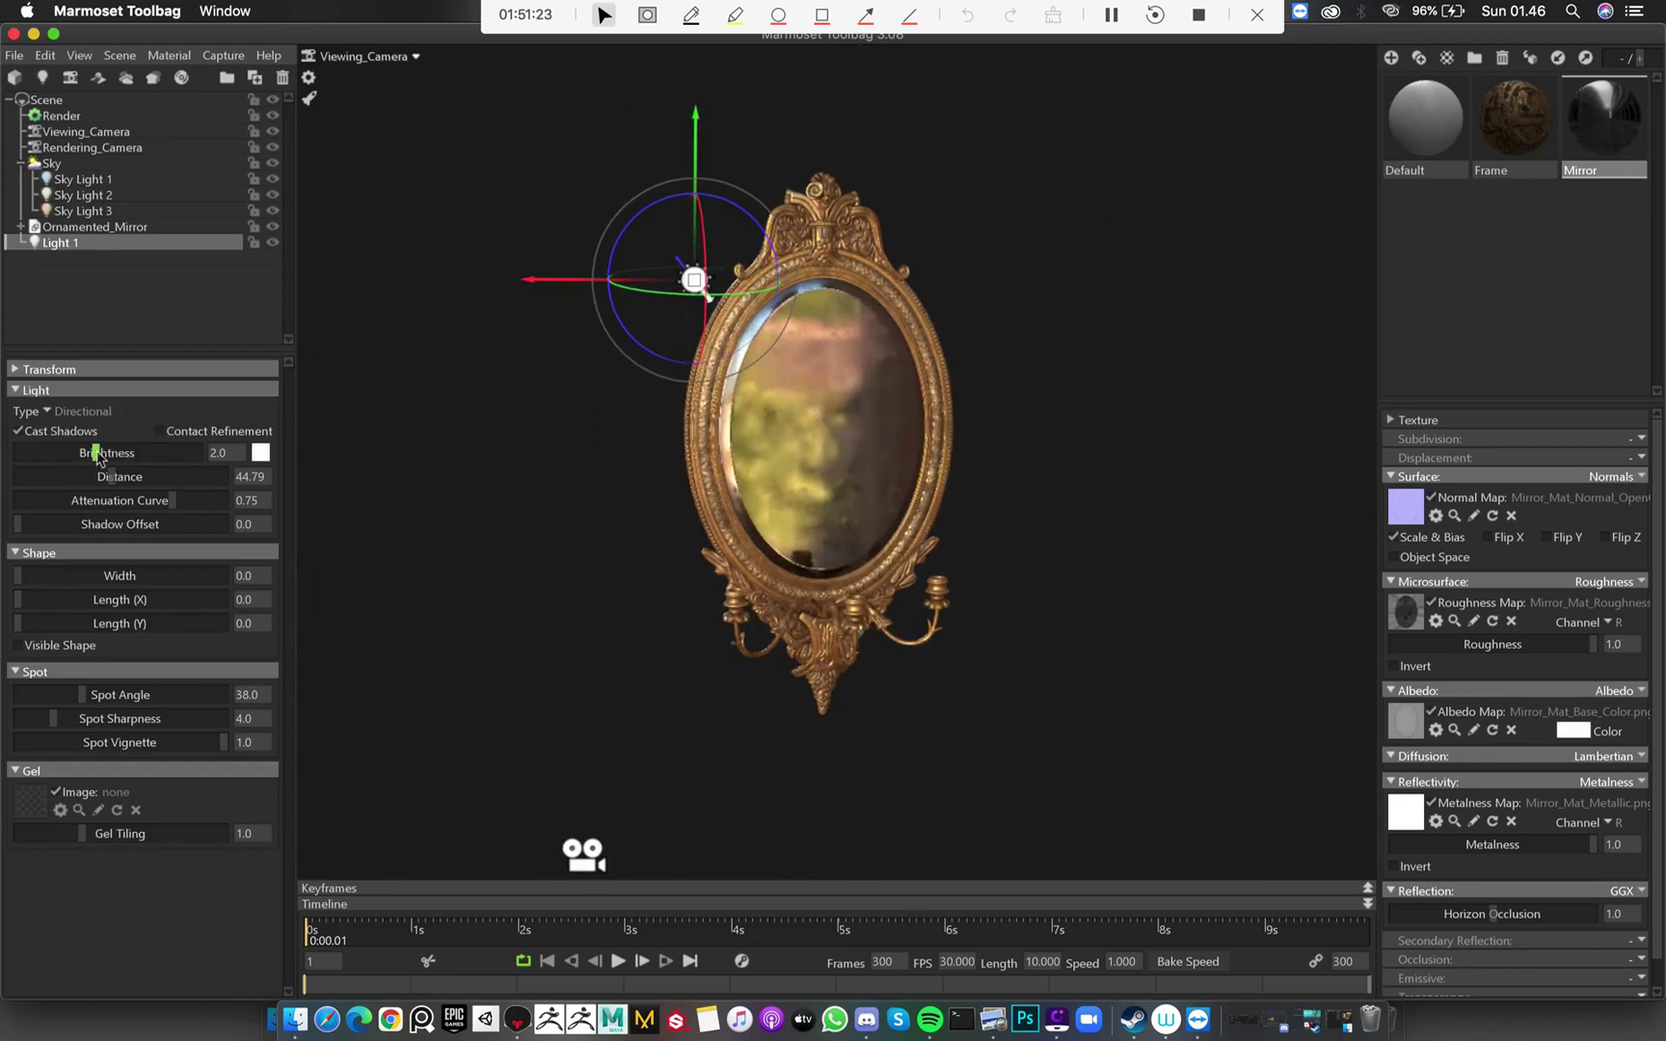
left_click_drag(98, 455, 154, 452)
mouse_move(660, 497)
left_mouse_down()
mouse_move(646, 494)
mouse_move(659, 497)
left_mouse_up()
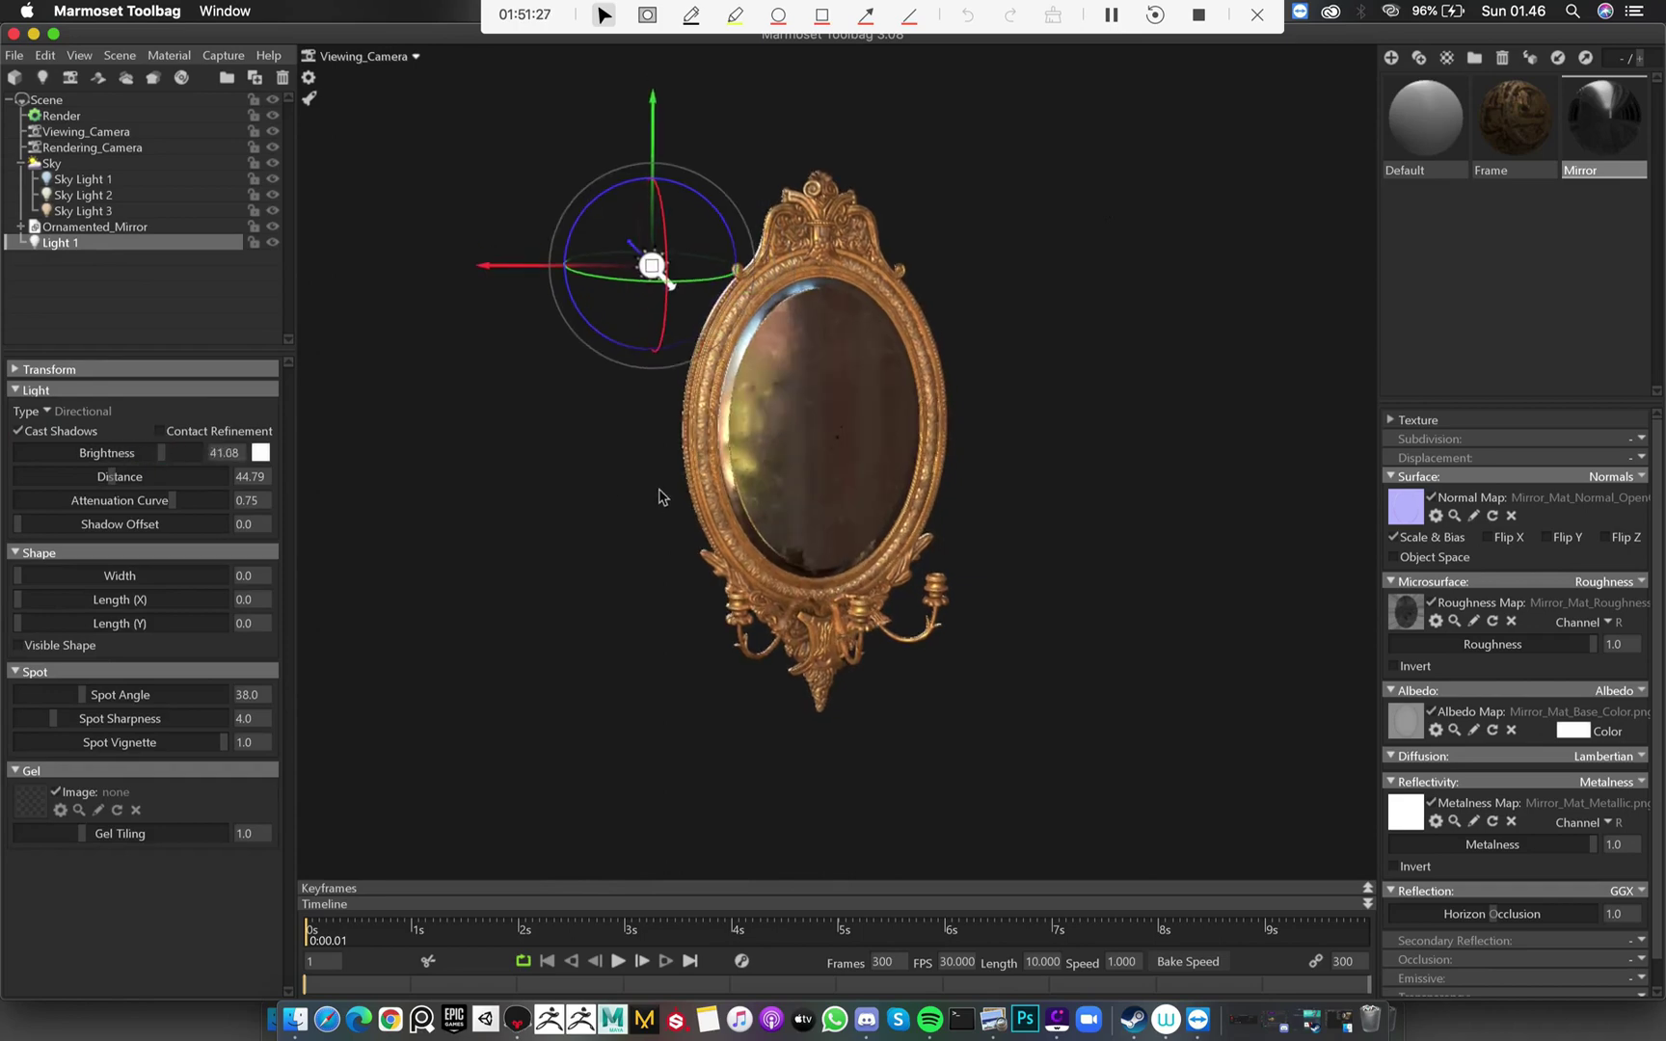
left_click(409, 58)
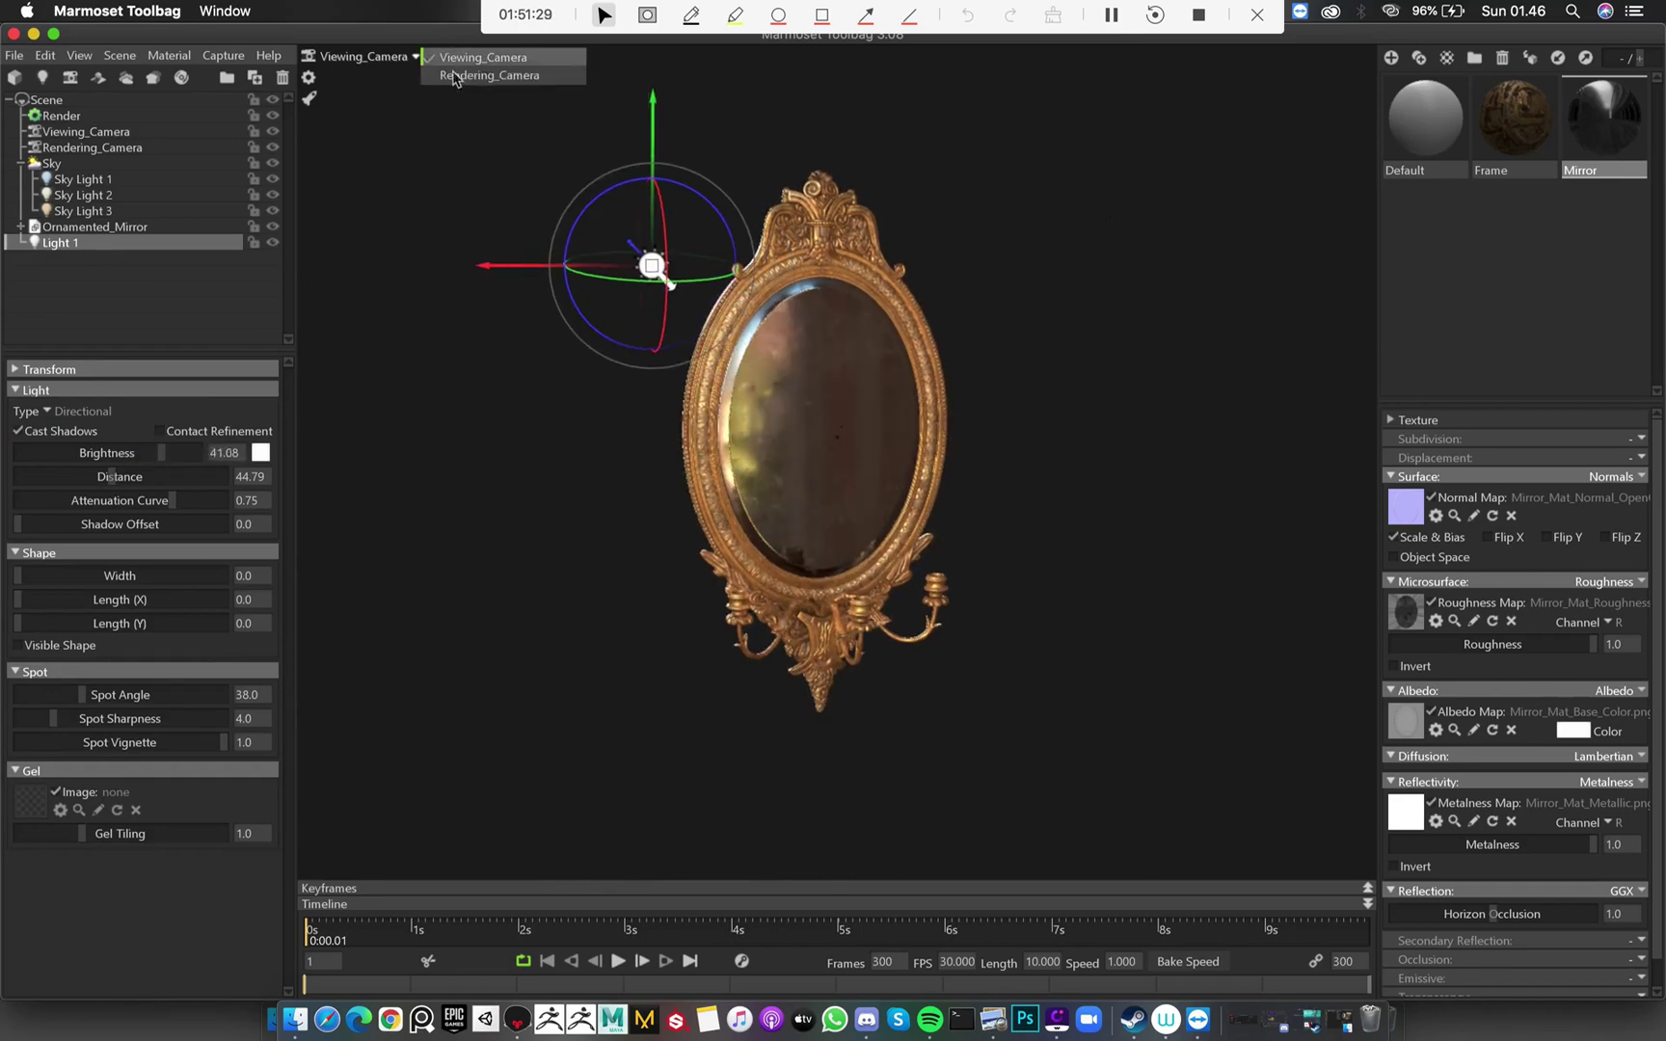
left_click(453, 74)
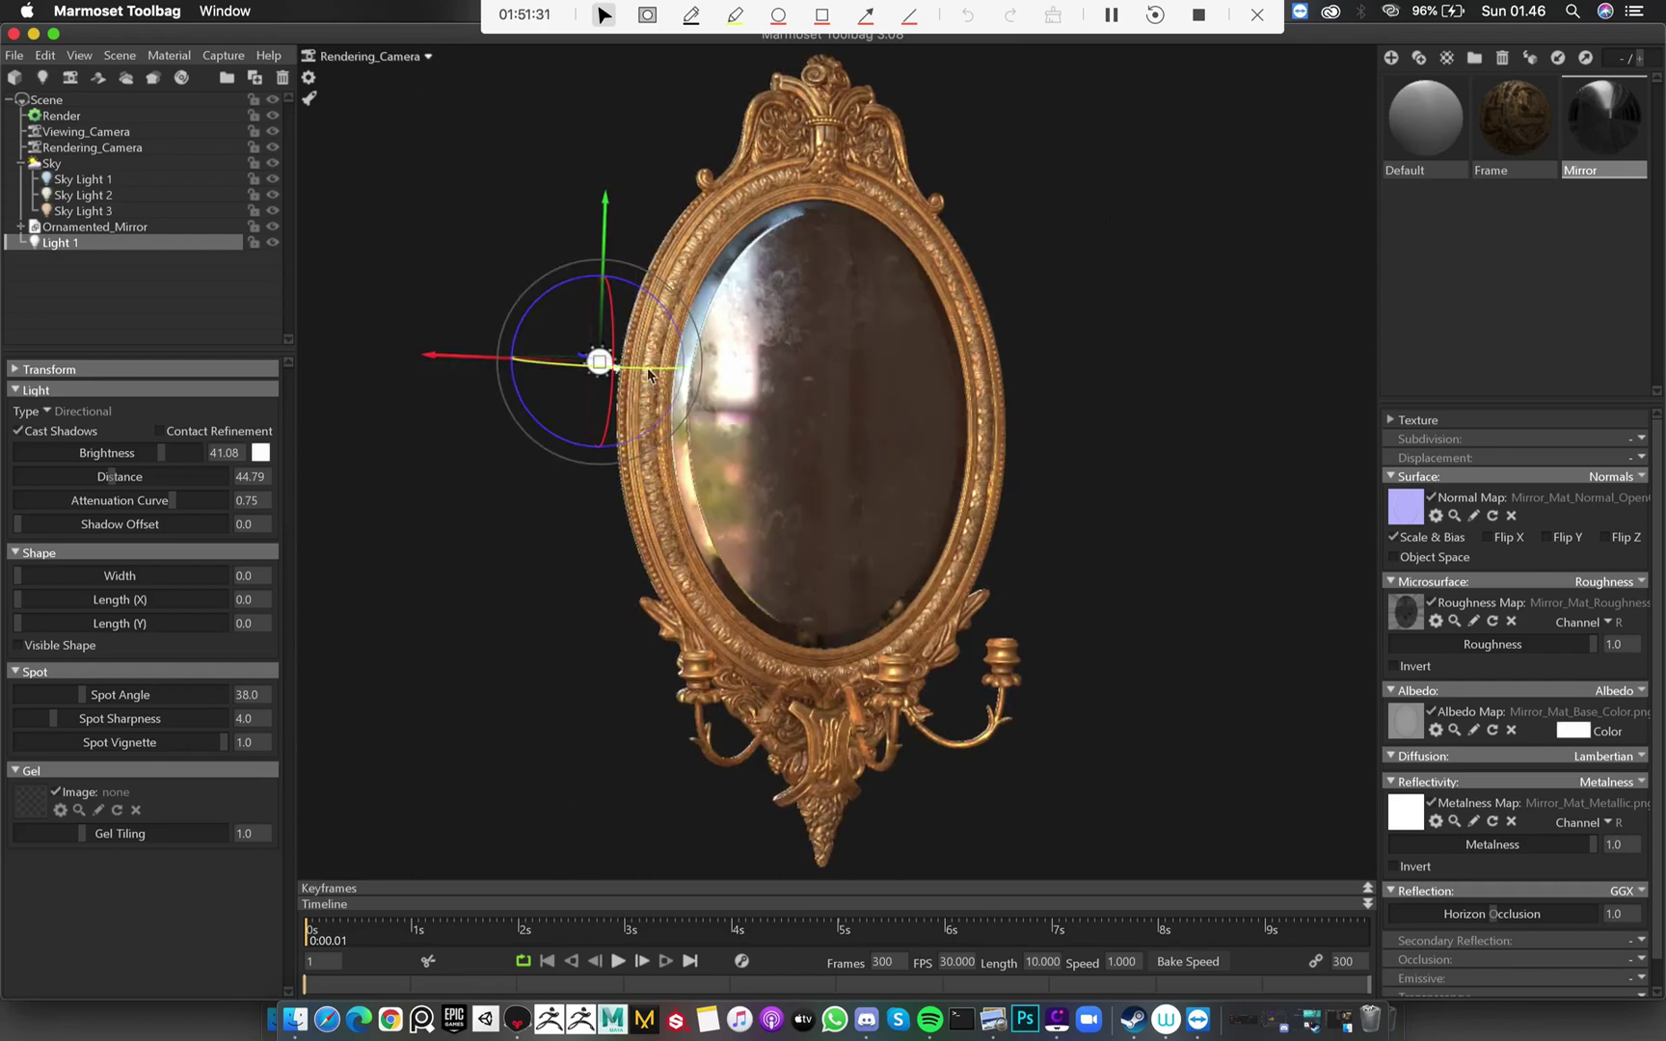
left_click_drag(652, 376, 700, 390)
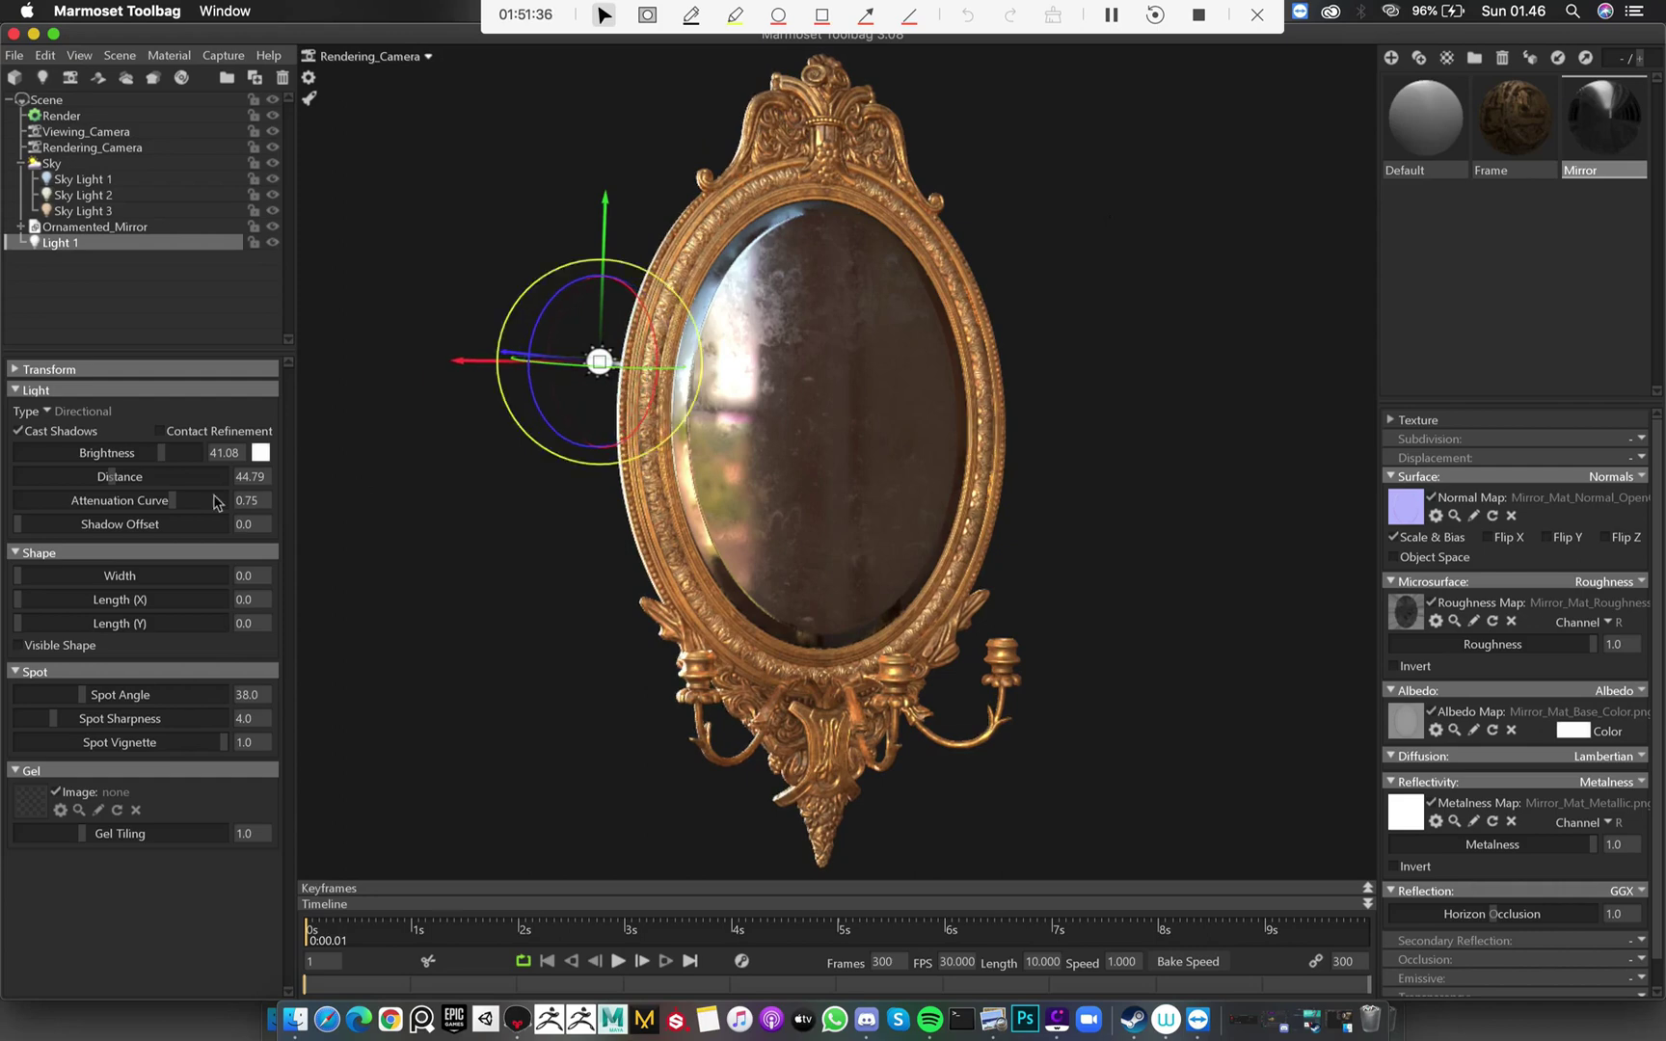
Set the back light's brightness to 5.504 with Cast Shadows on, and deselect it
left_click(19, 431)
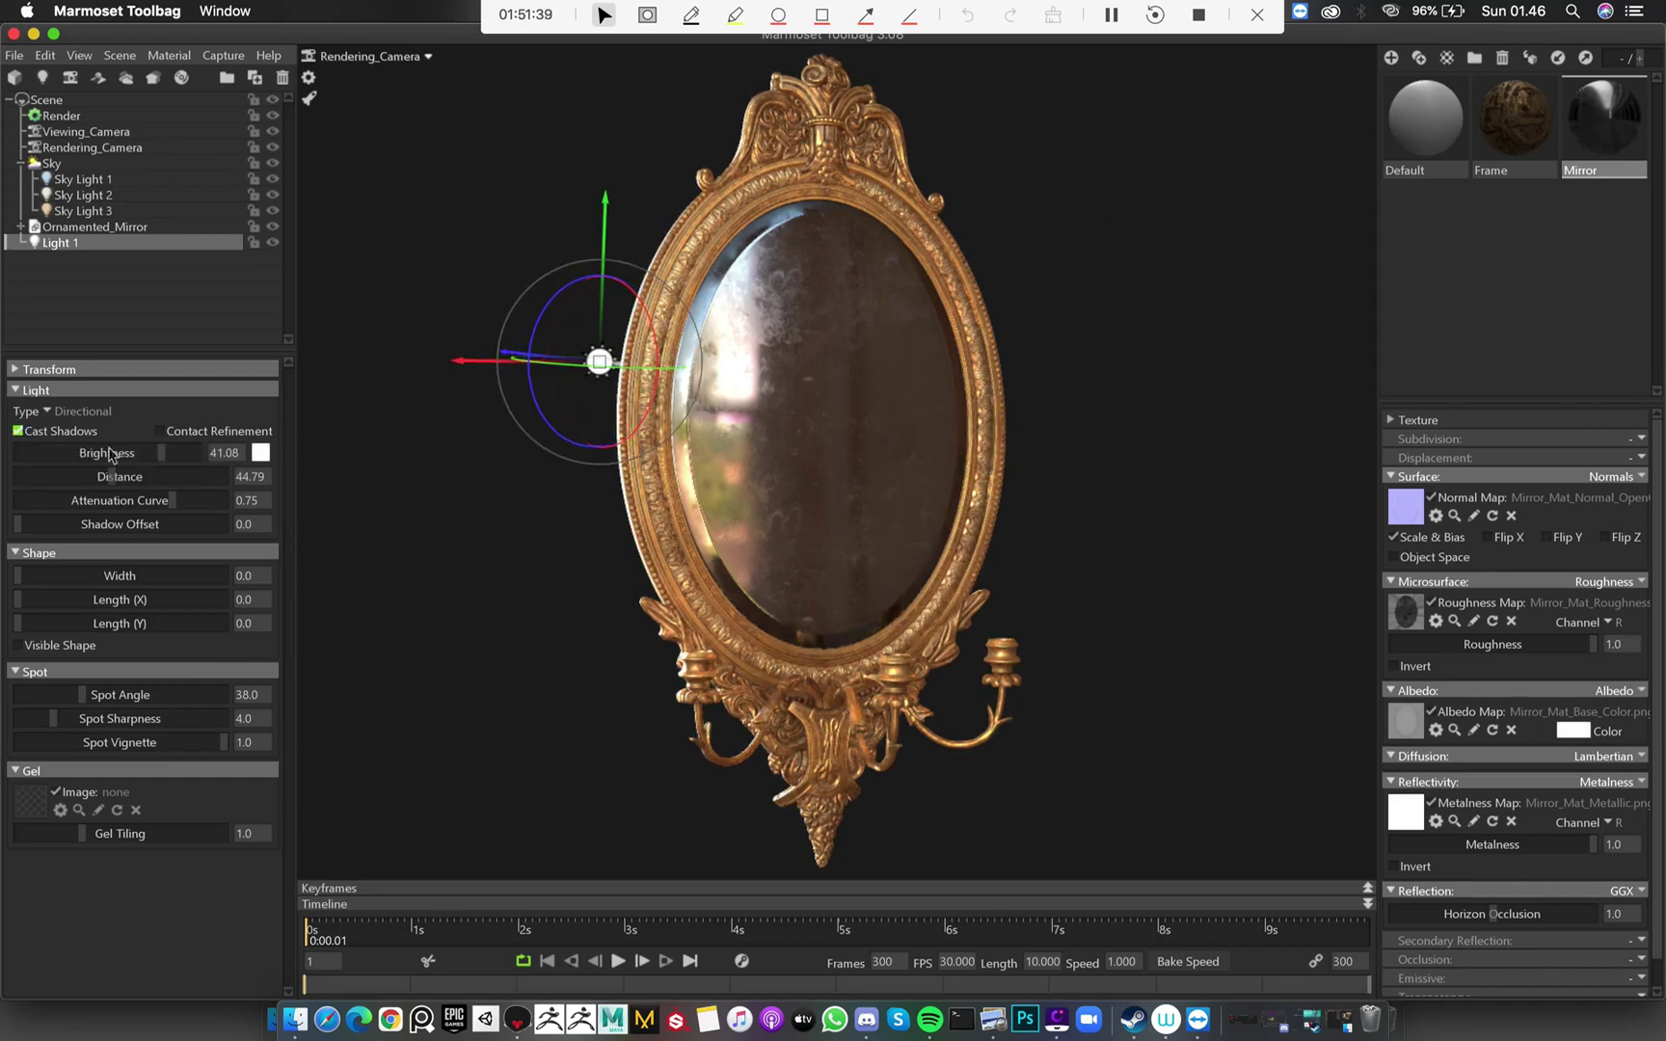
left_click_drag(161, 453, 111, 453)
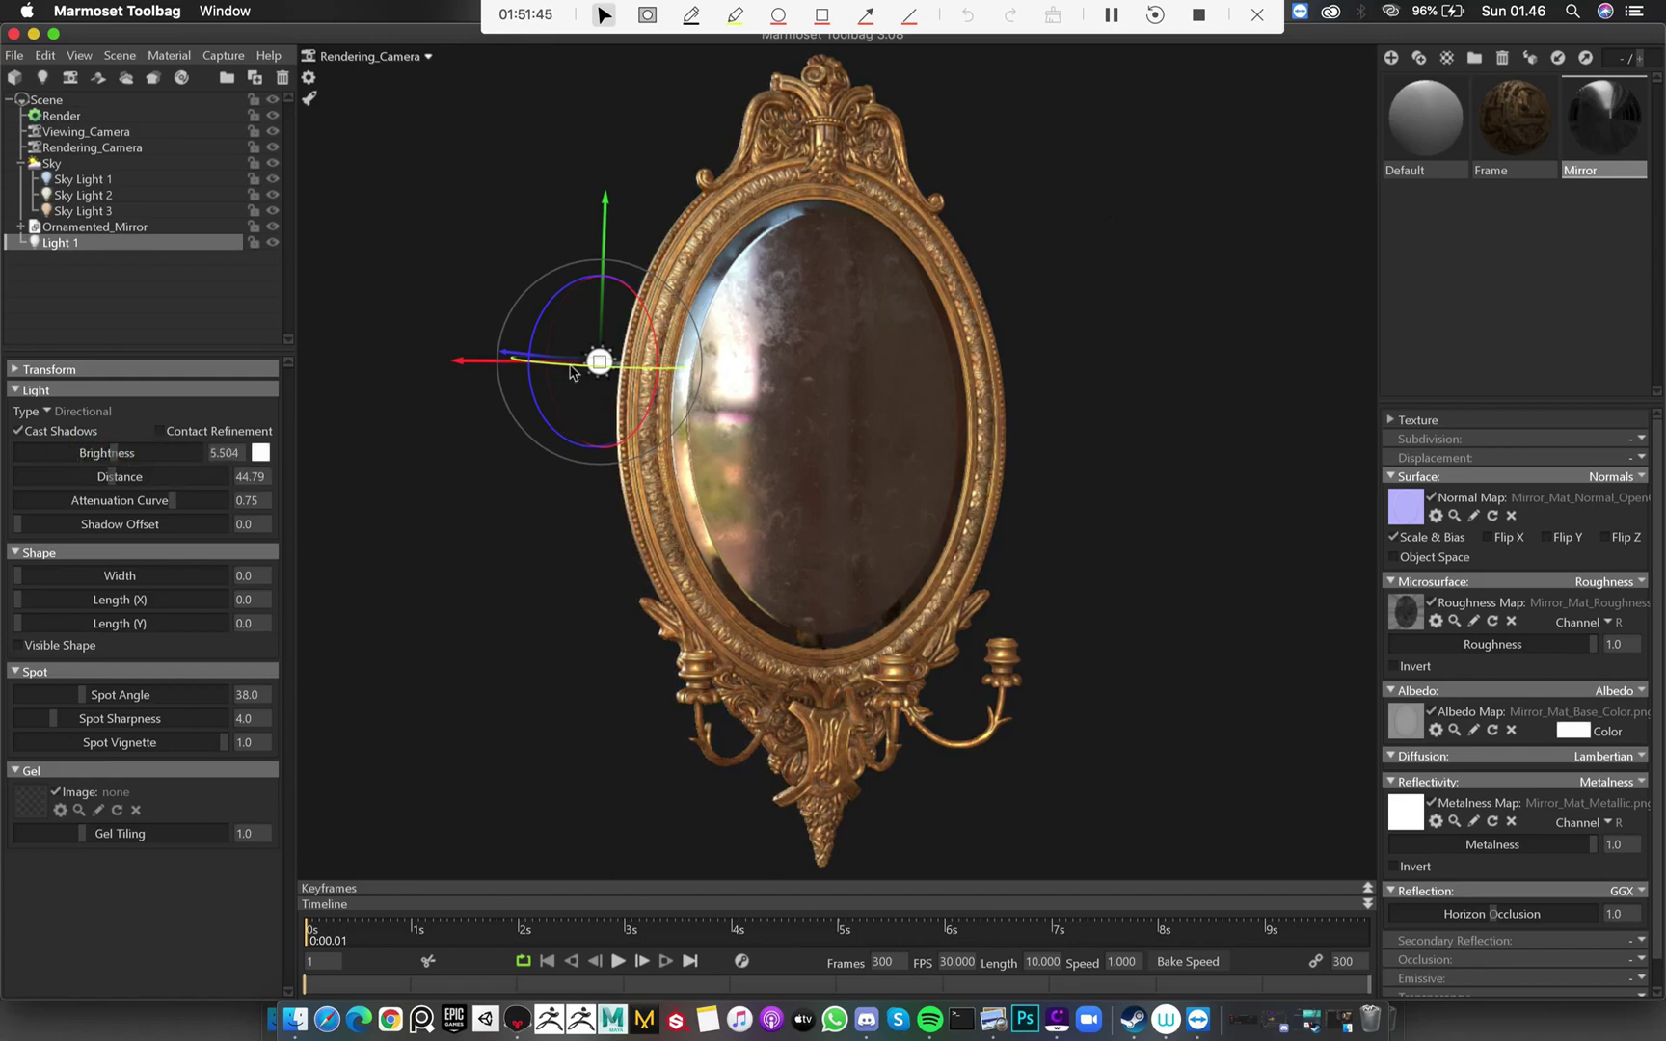
mouse_move(571, 372)
left_mouse_down()
mouse_move(536, 372)
mouse_move(569, 373)
left_mouse_up()
left_click(1058, 440)
left_click_drag(1045, 442, 1034, 440)
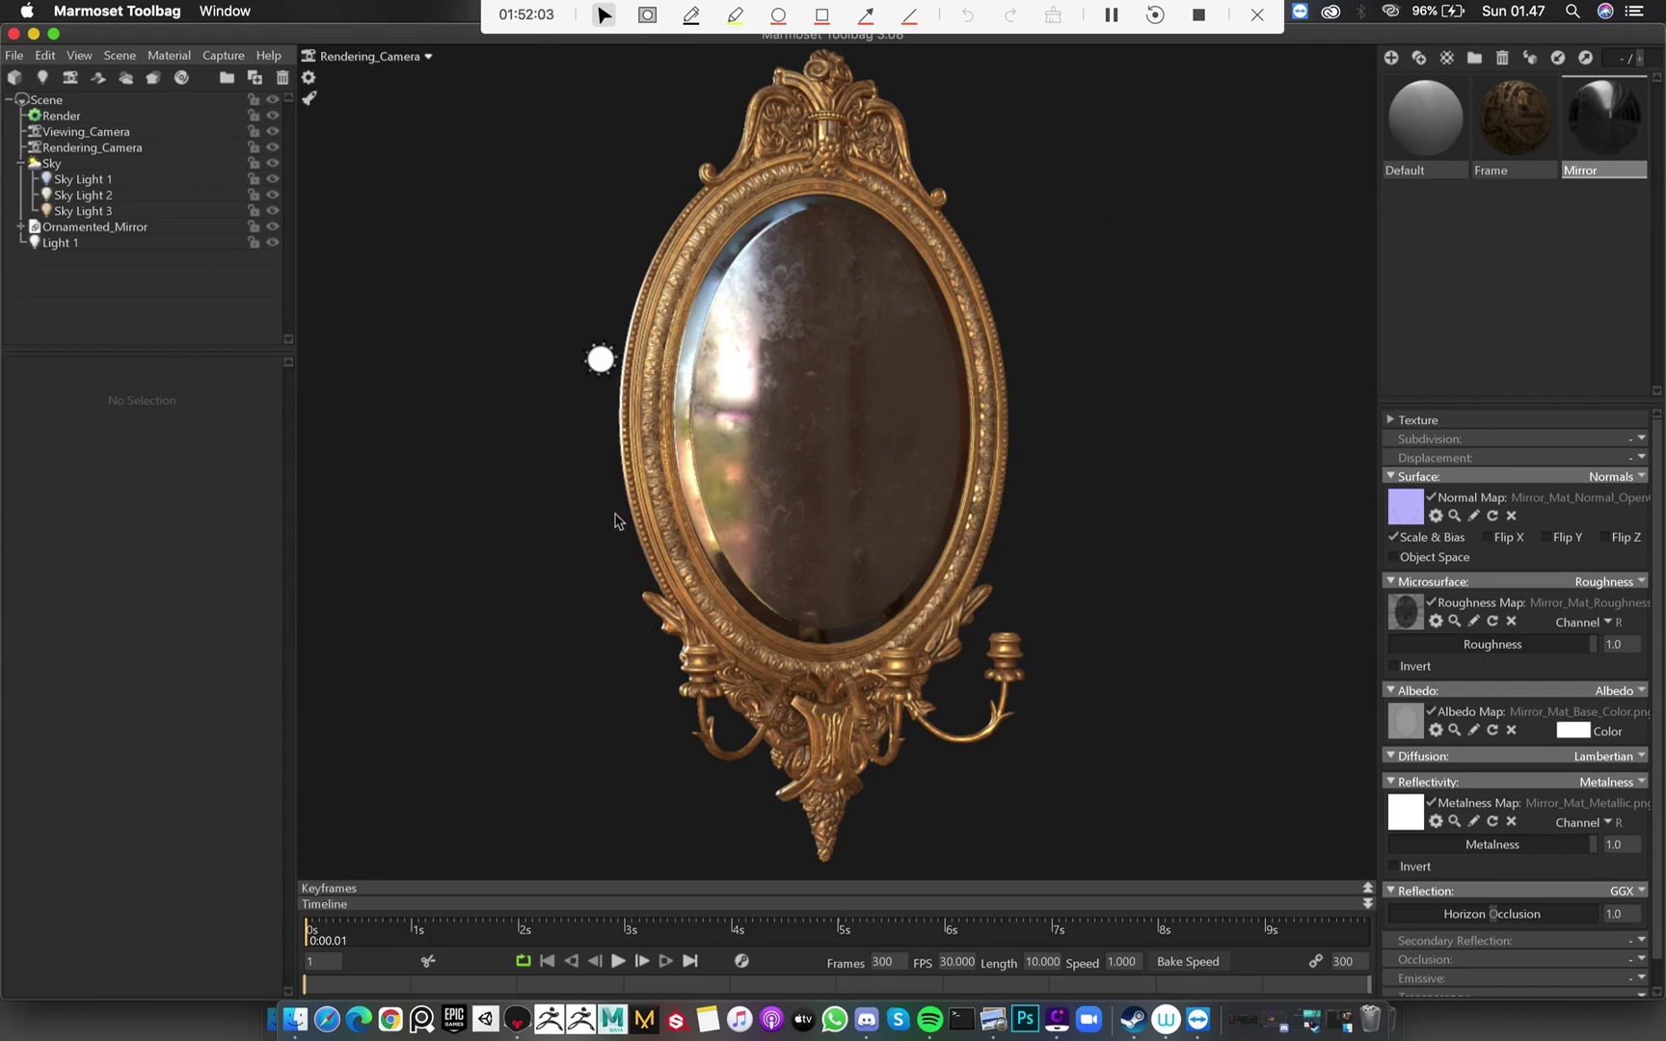
Rename the directional back light as Rim_Light and clear the selection
left_click(599, 360)
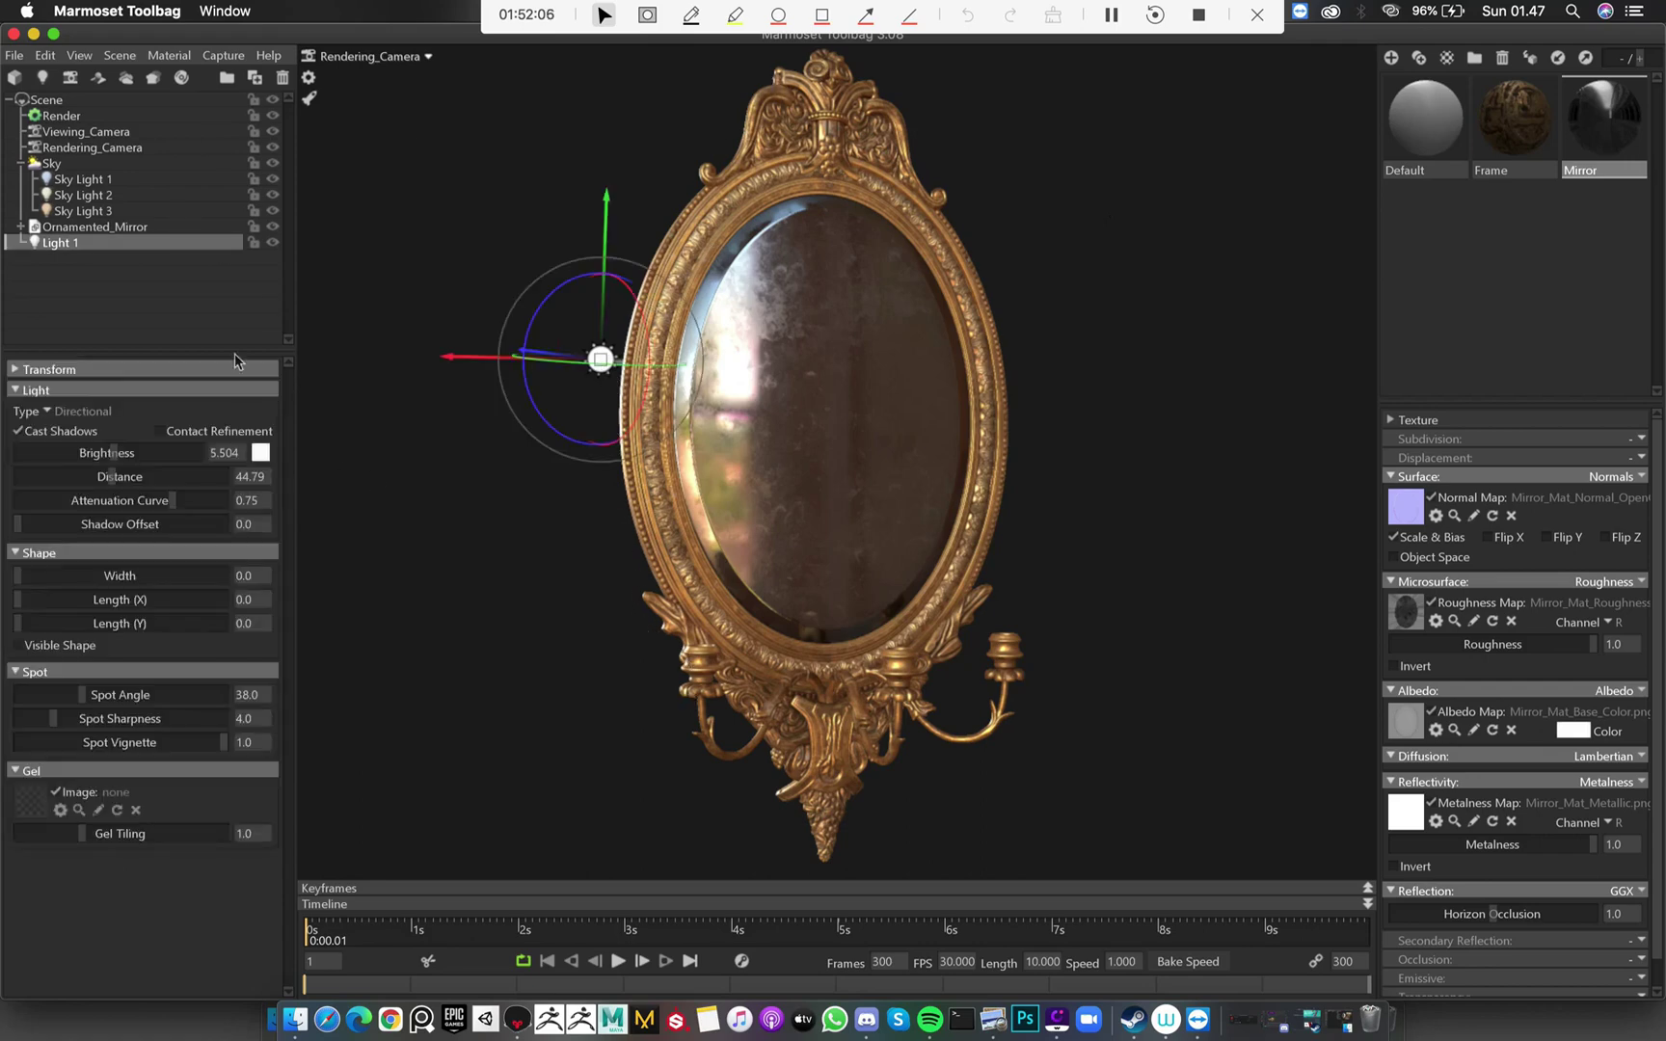
double_click(65, 245)
type("Ri")
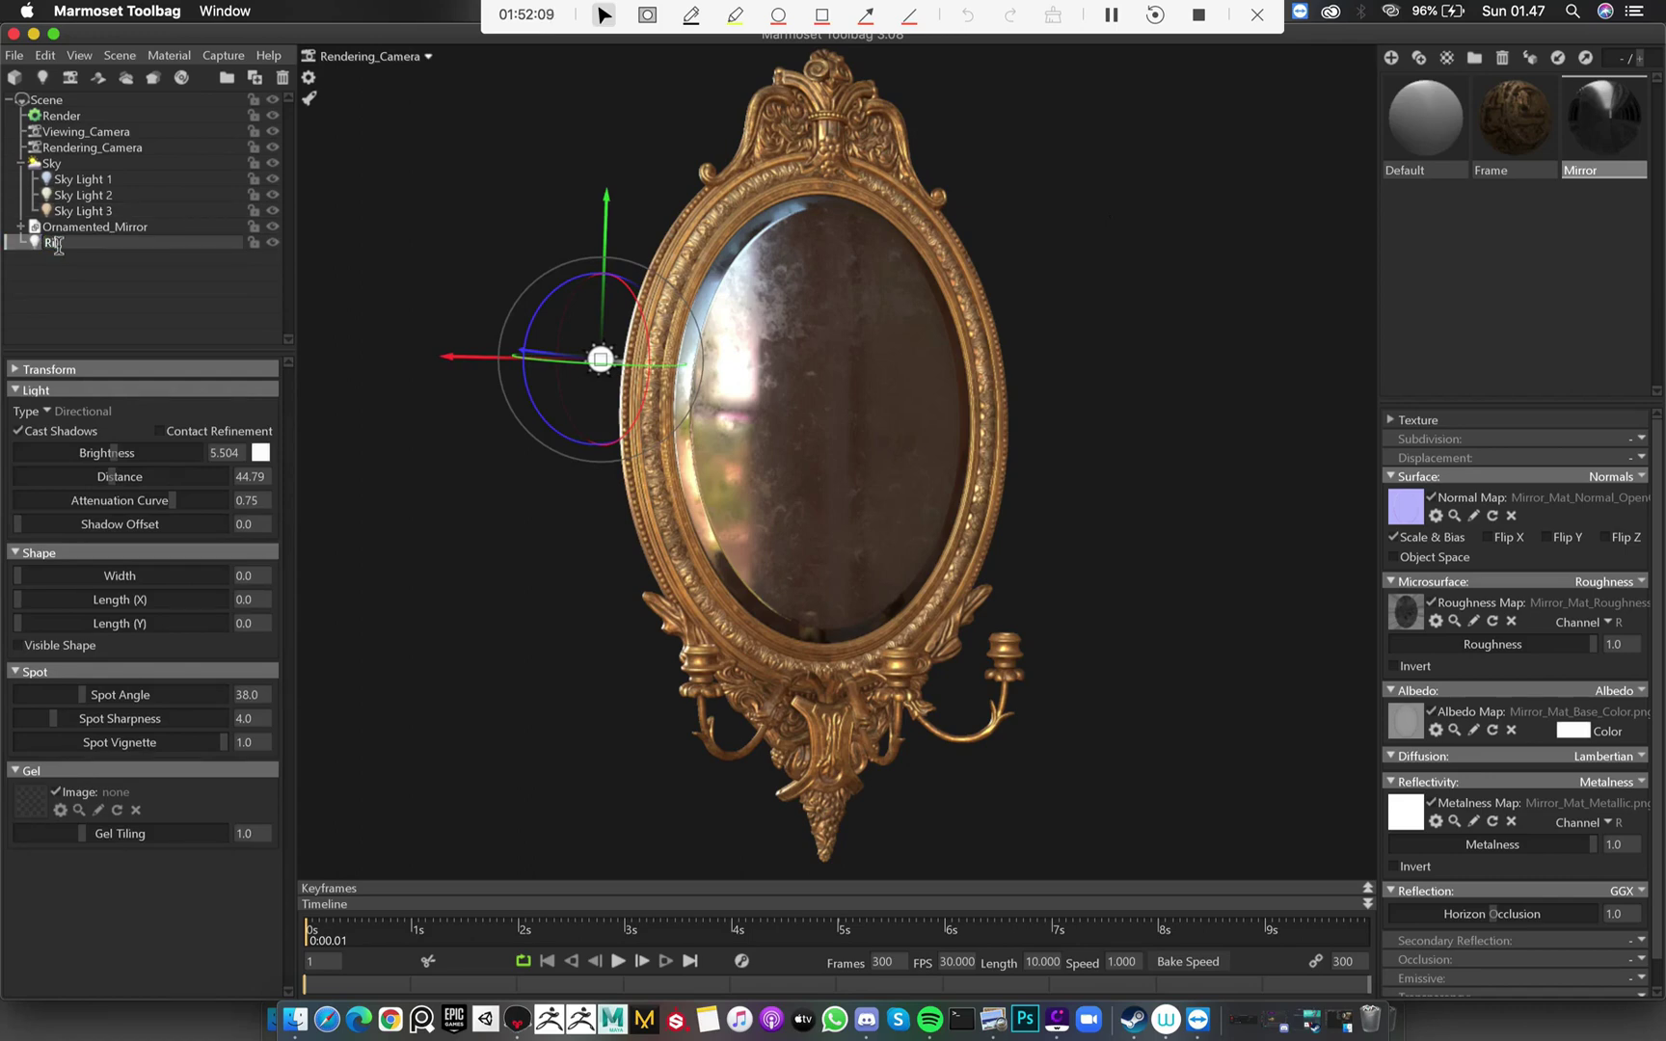
type("m_Light")
key("Return")
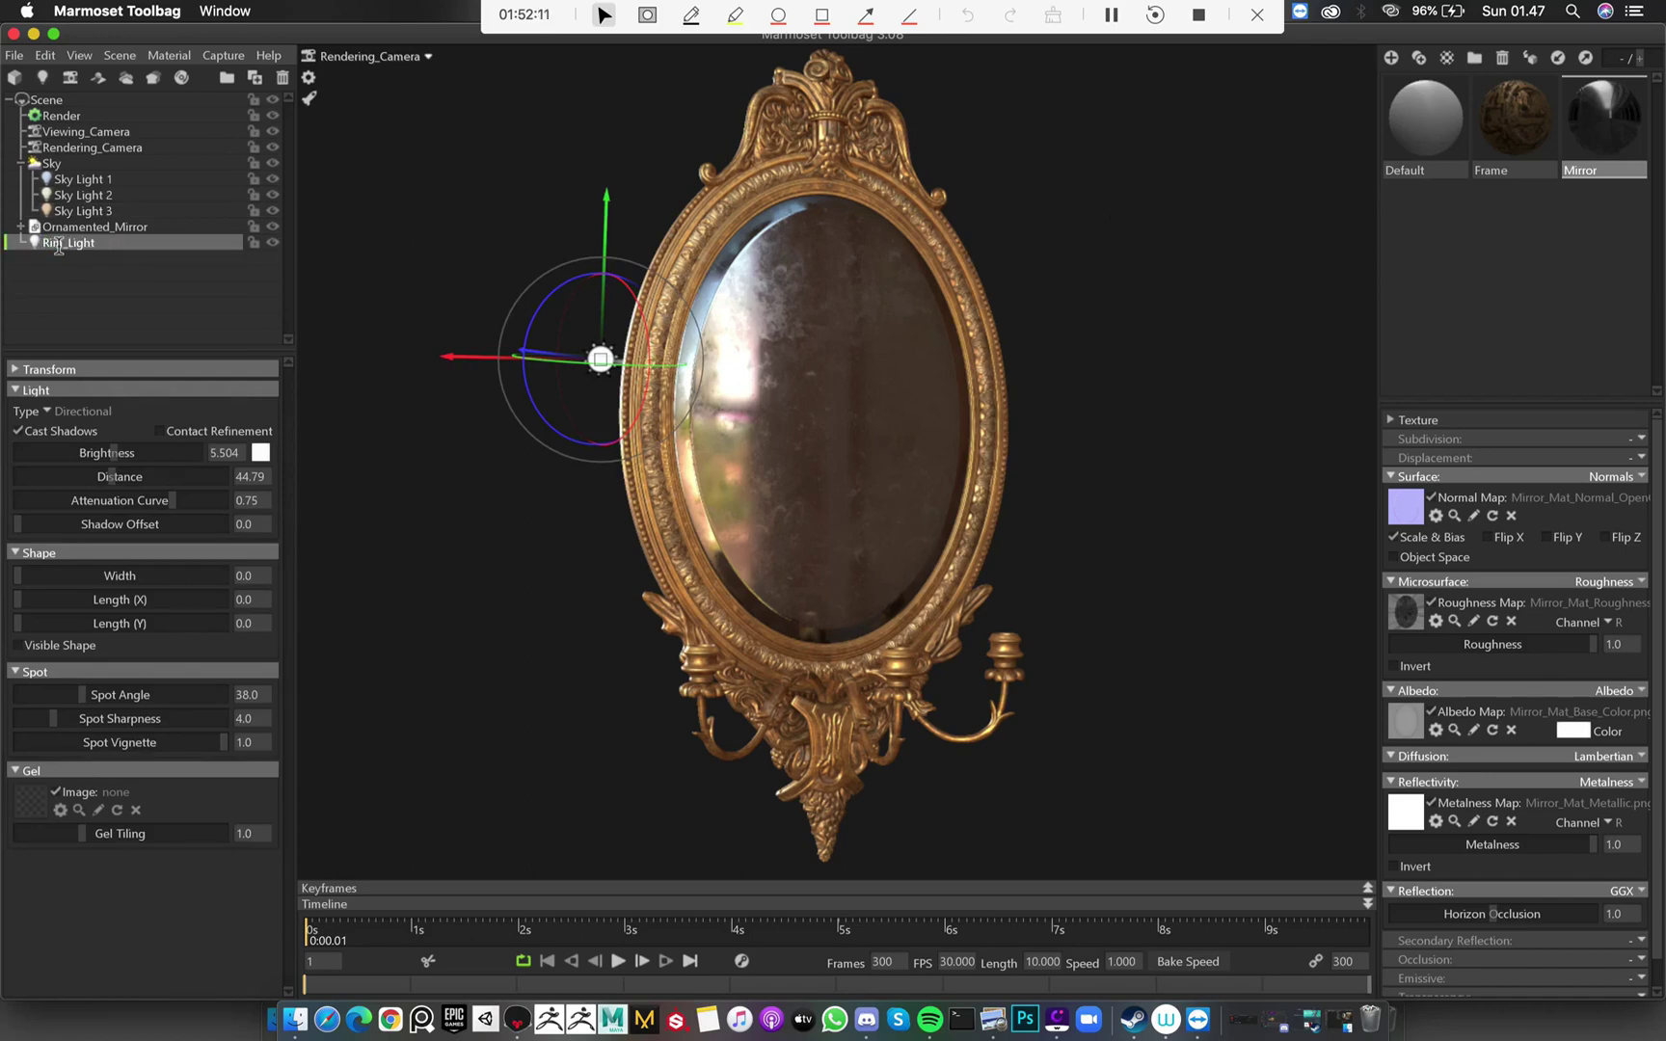
left_click(551, 202)
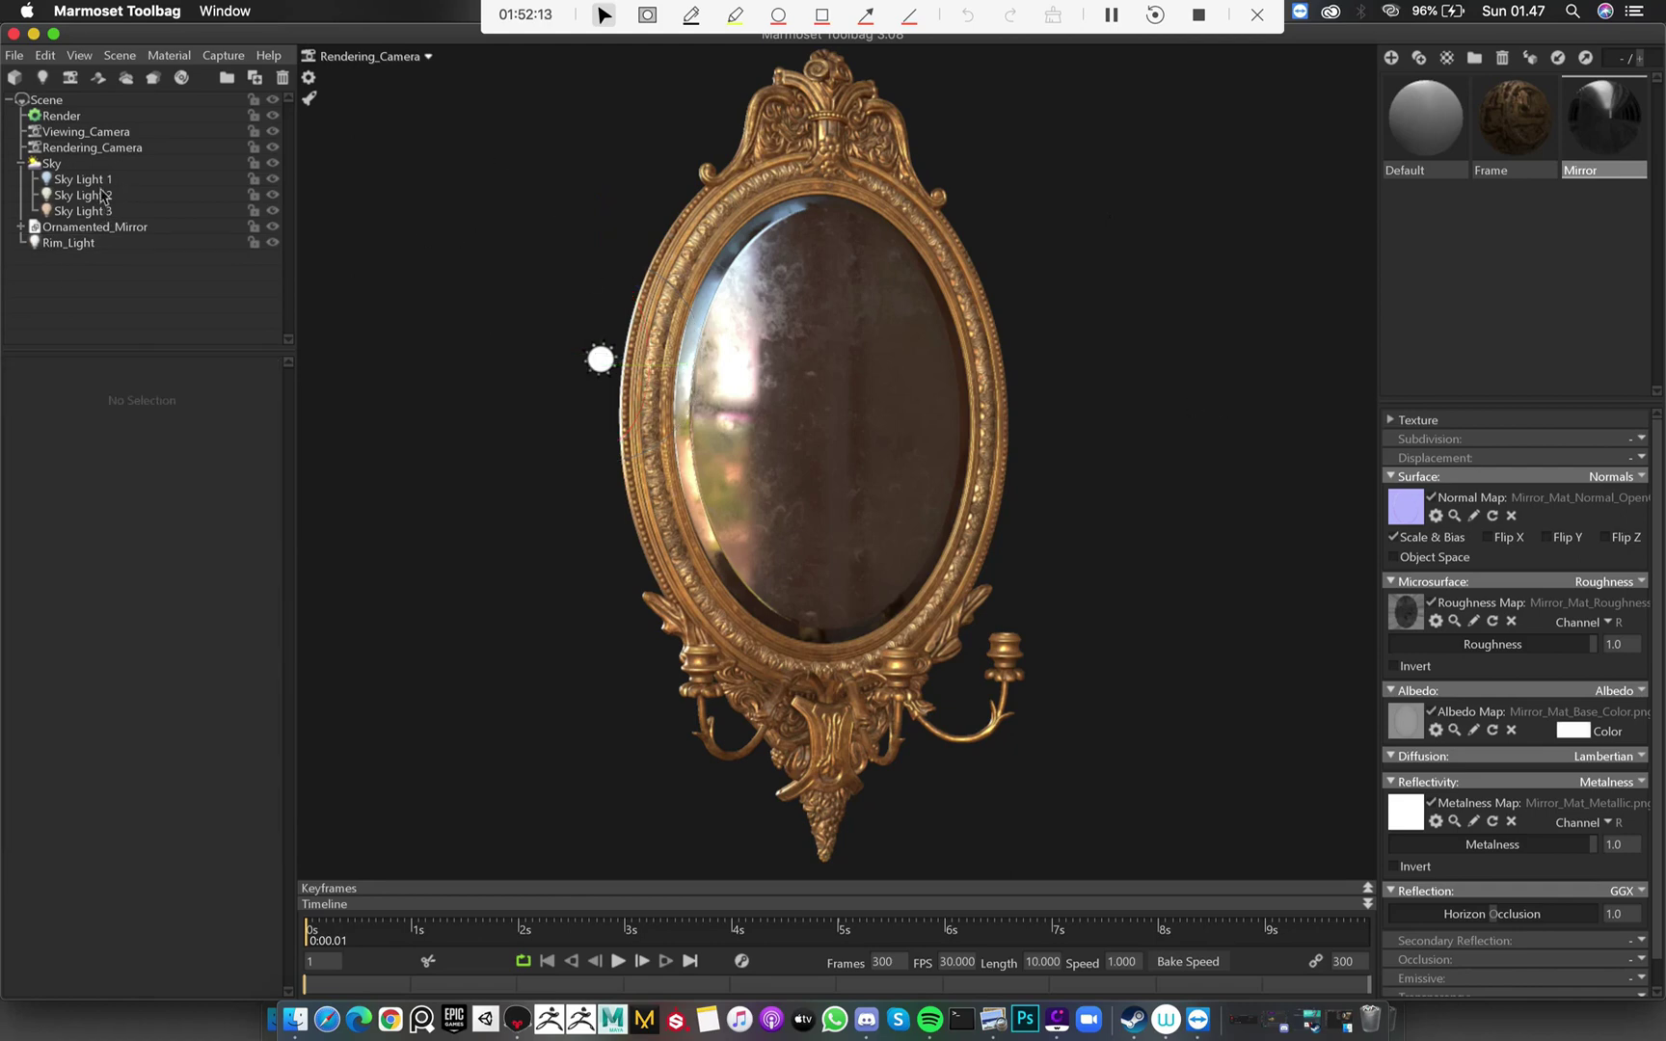
Compare the lighting by toggling Sky Light 2 and Sky Light 3, and view the mirror through the Viewing_Camera and Rendering_Camera
left_click(271, 196)
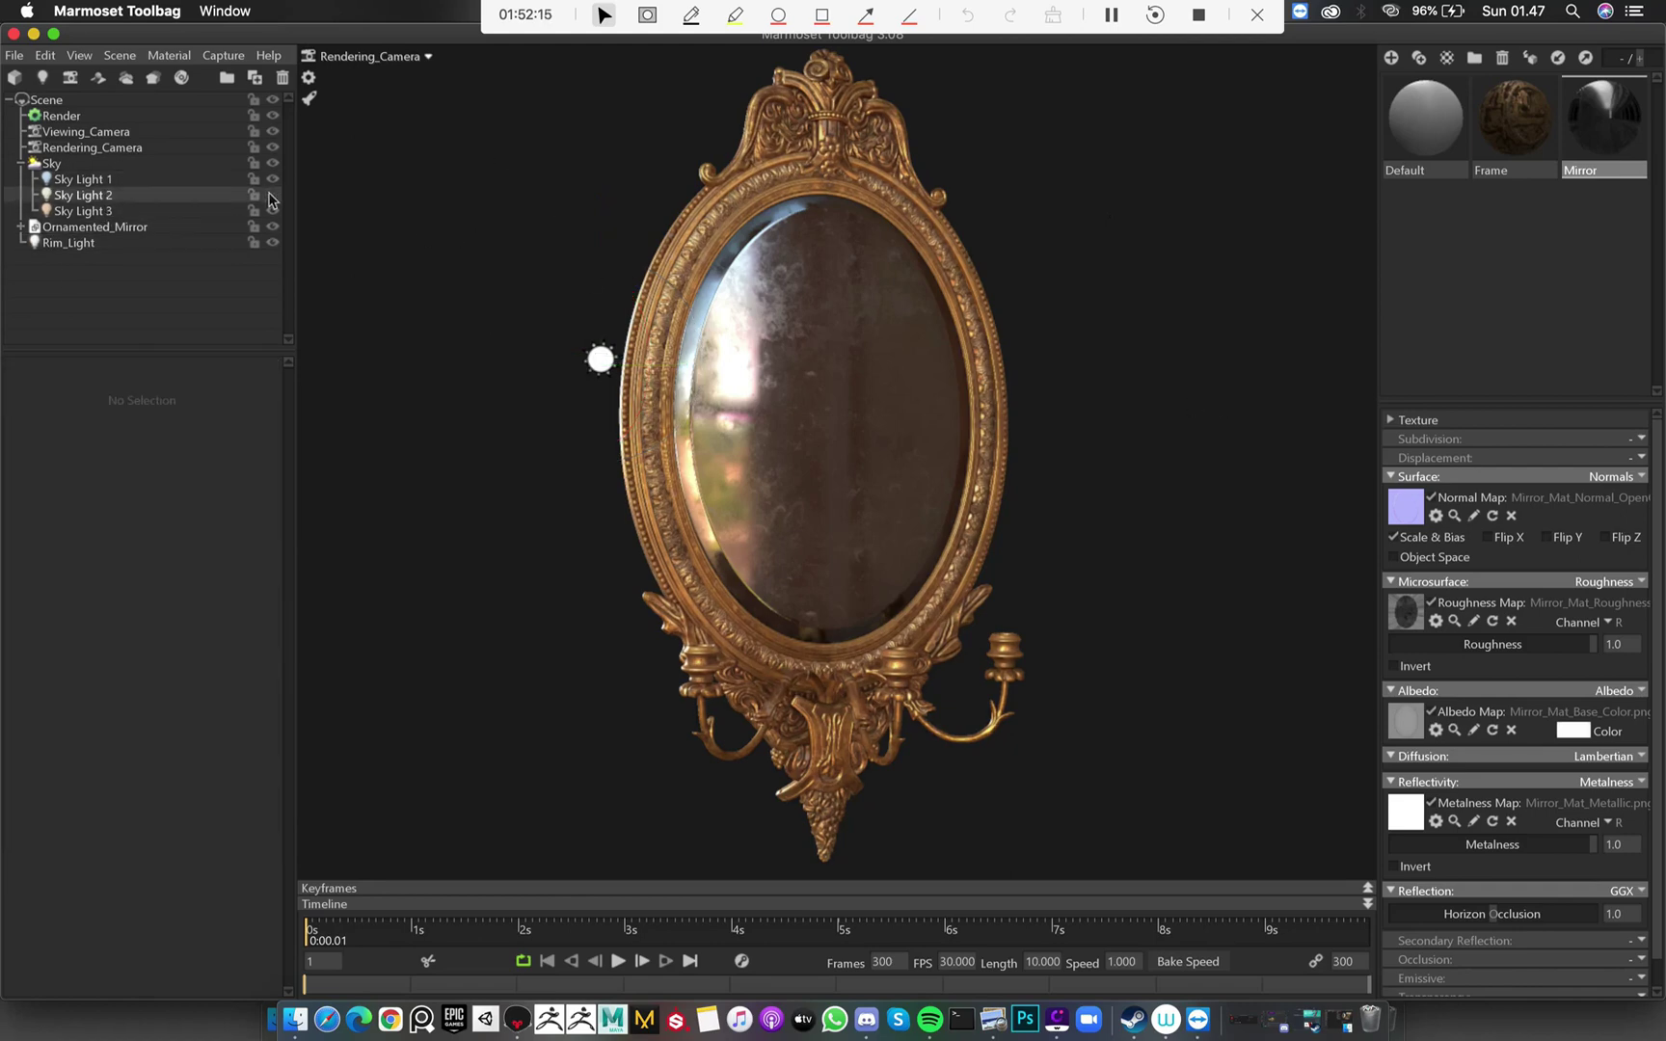
left_click(273, 211)
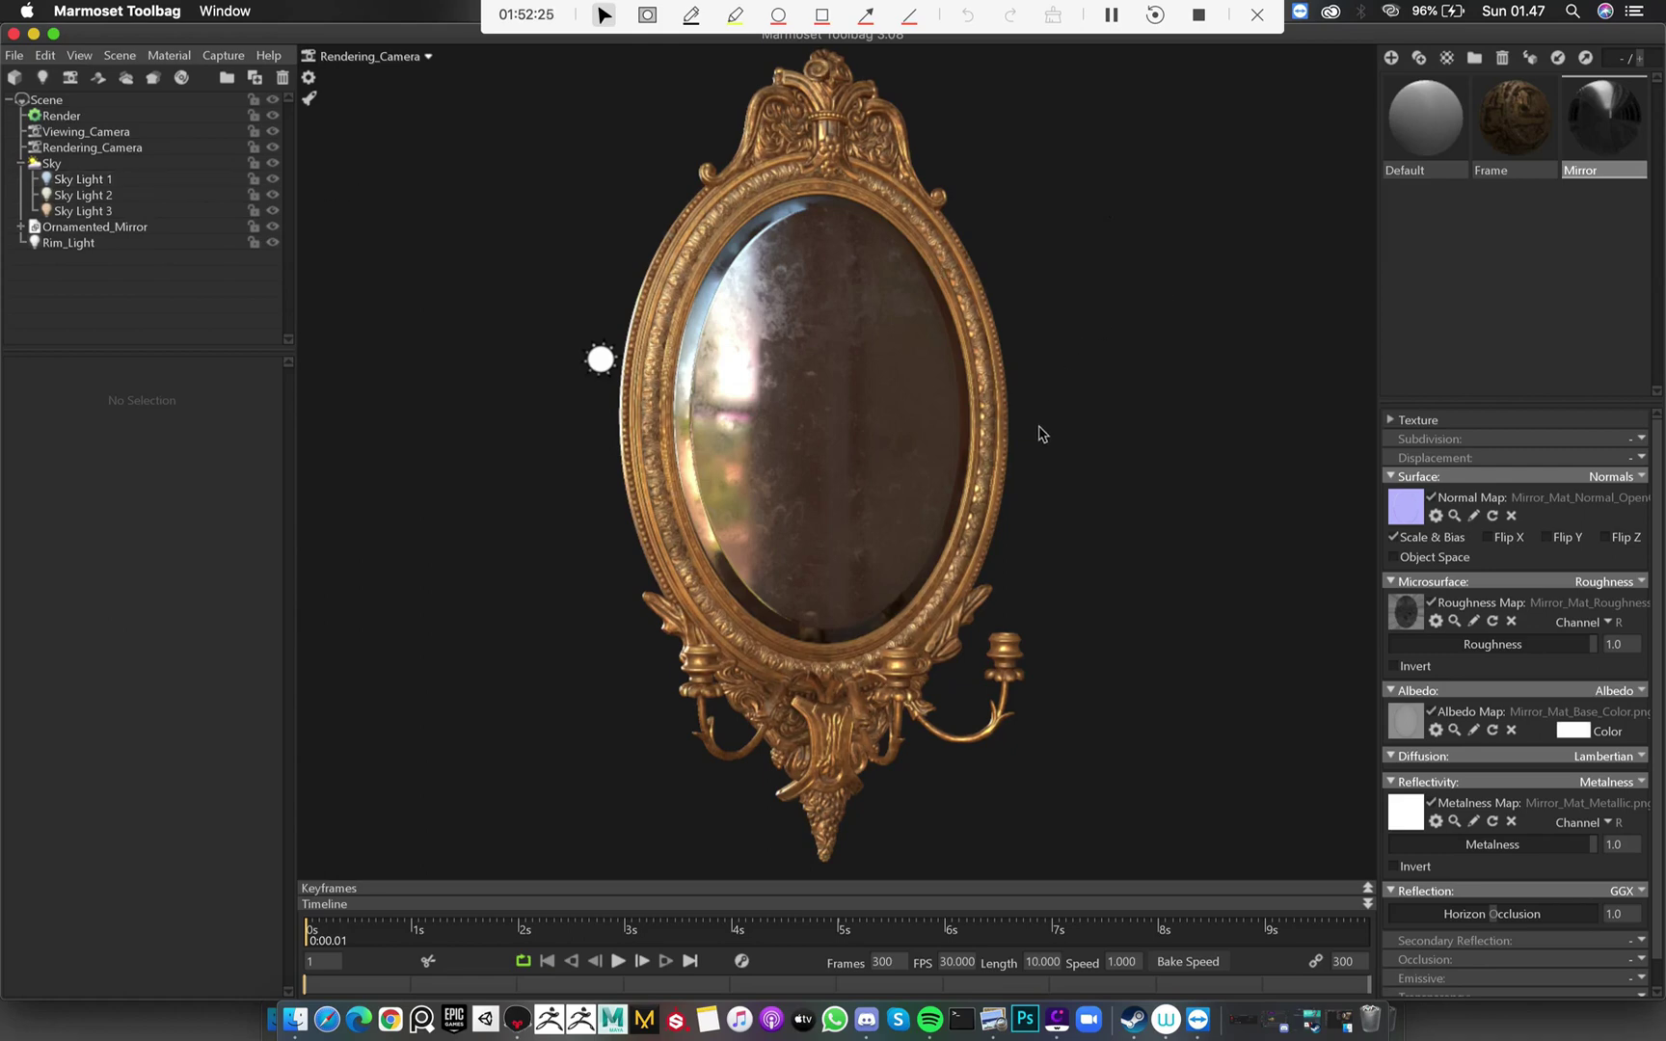
left_click(409, 58)
left_click(488, 56)
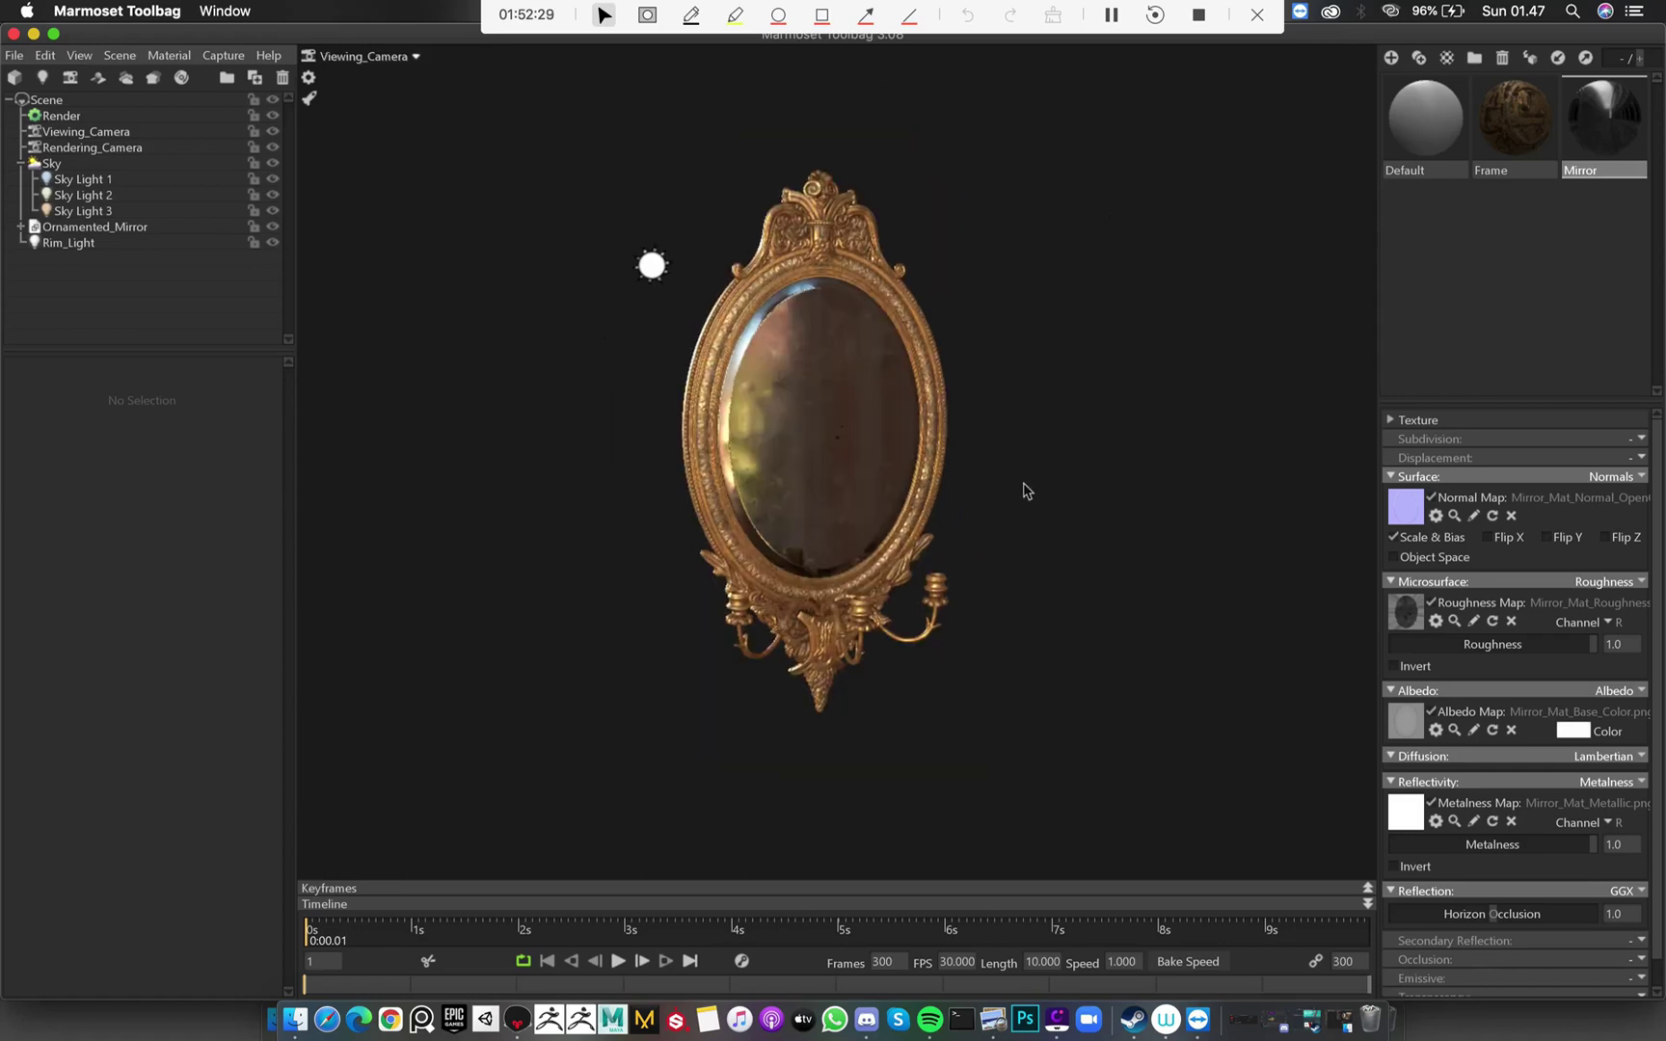
left_click_drag(1027, 492, 1042, 496)
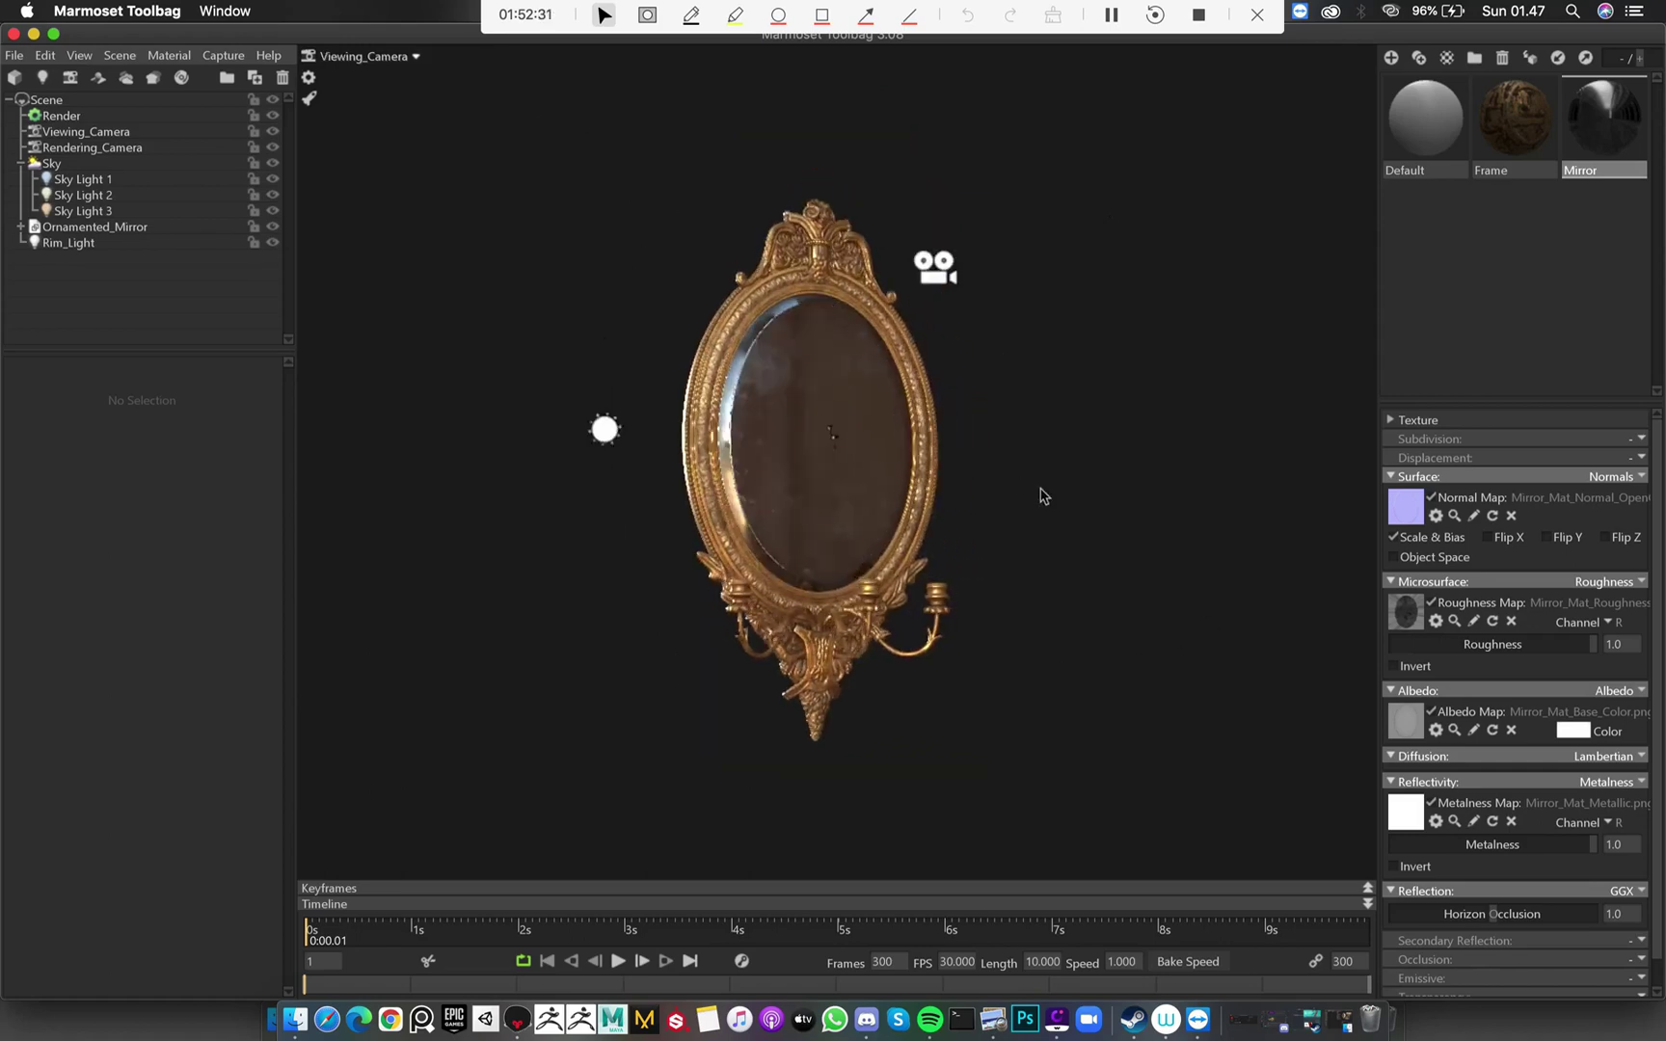
left_click(375, 59)
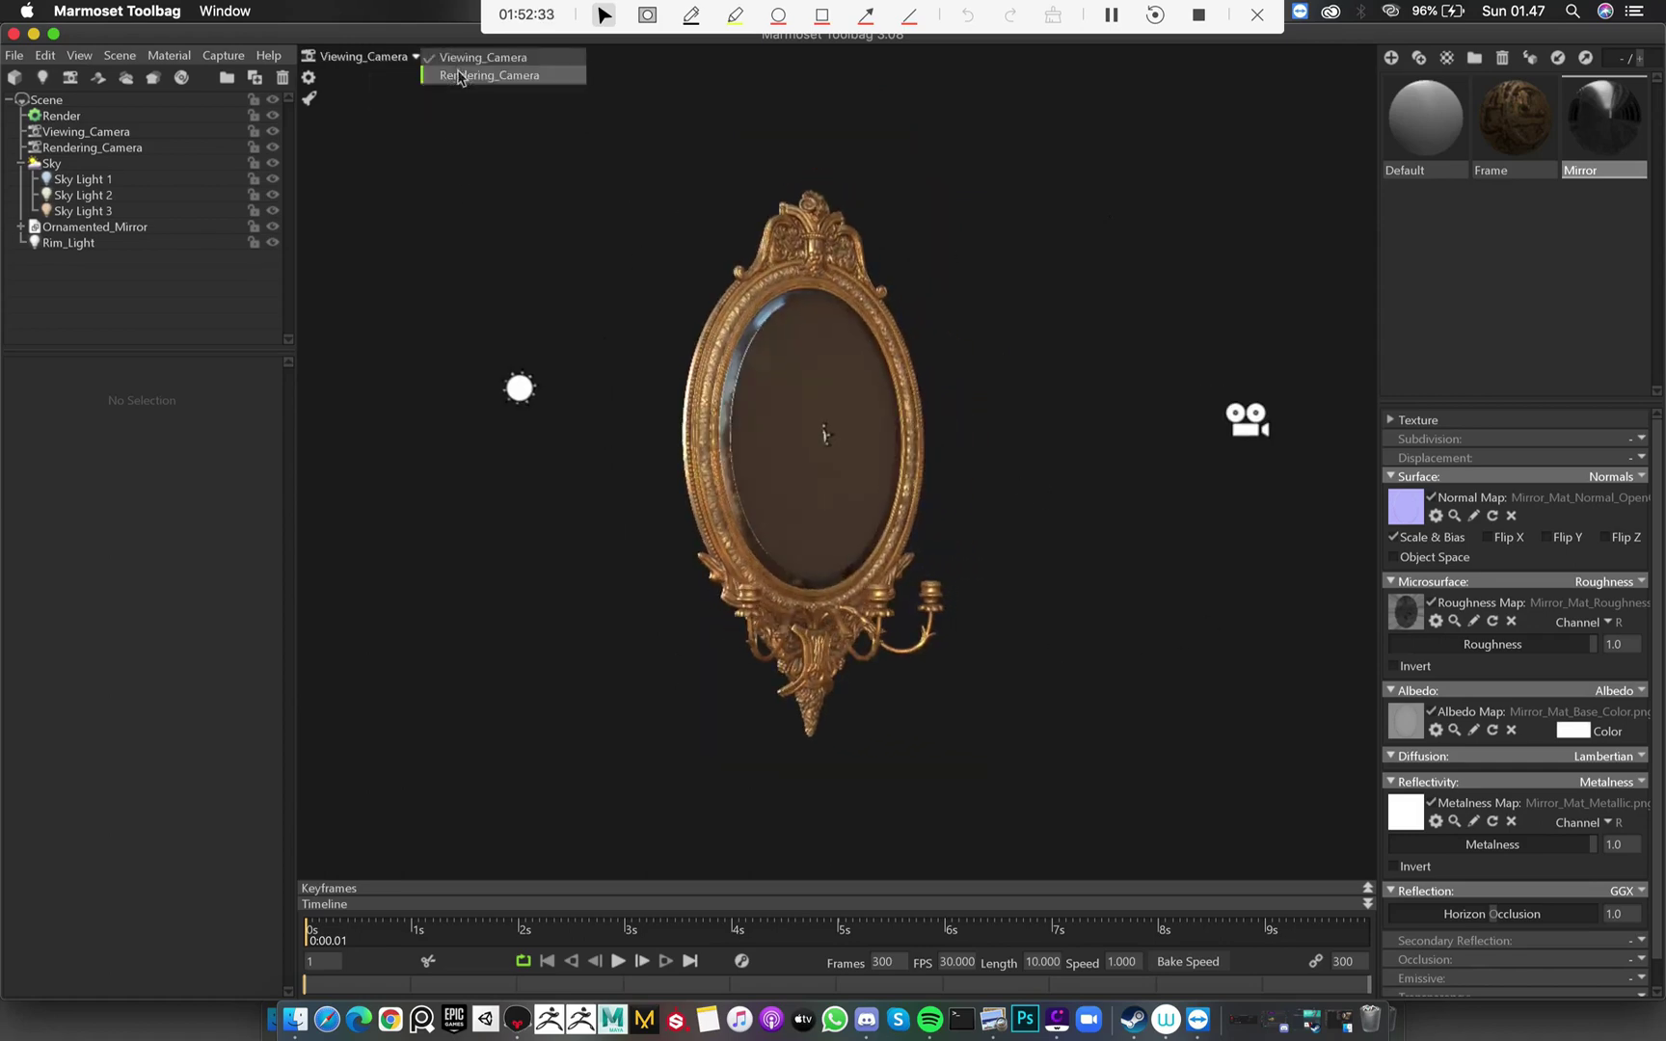
left_click(464, 73)
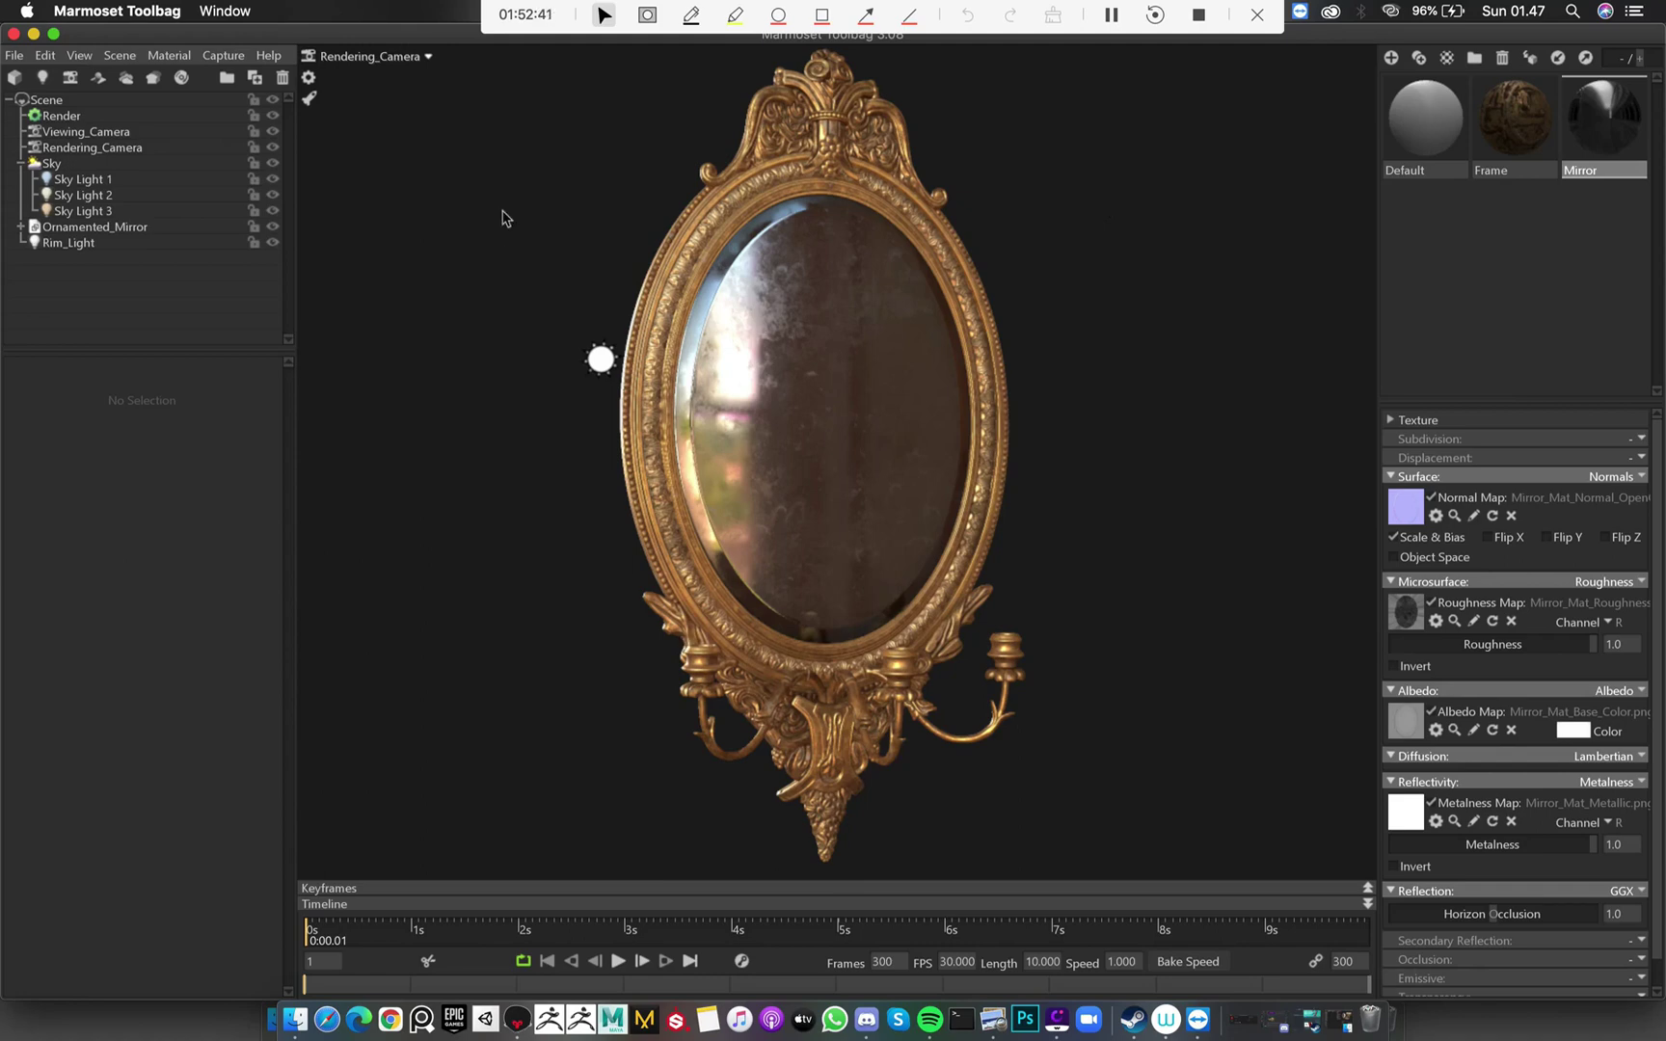
Add a spot light from a low close-up view of the mirror's candle arms and bottom ornament in the Viewing_Camera
left_click(428, 56)
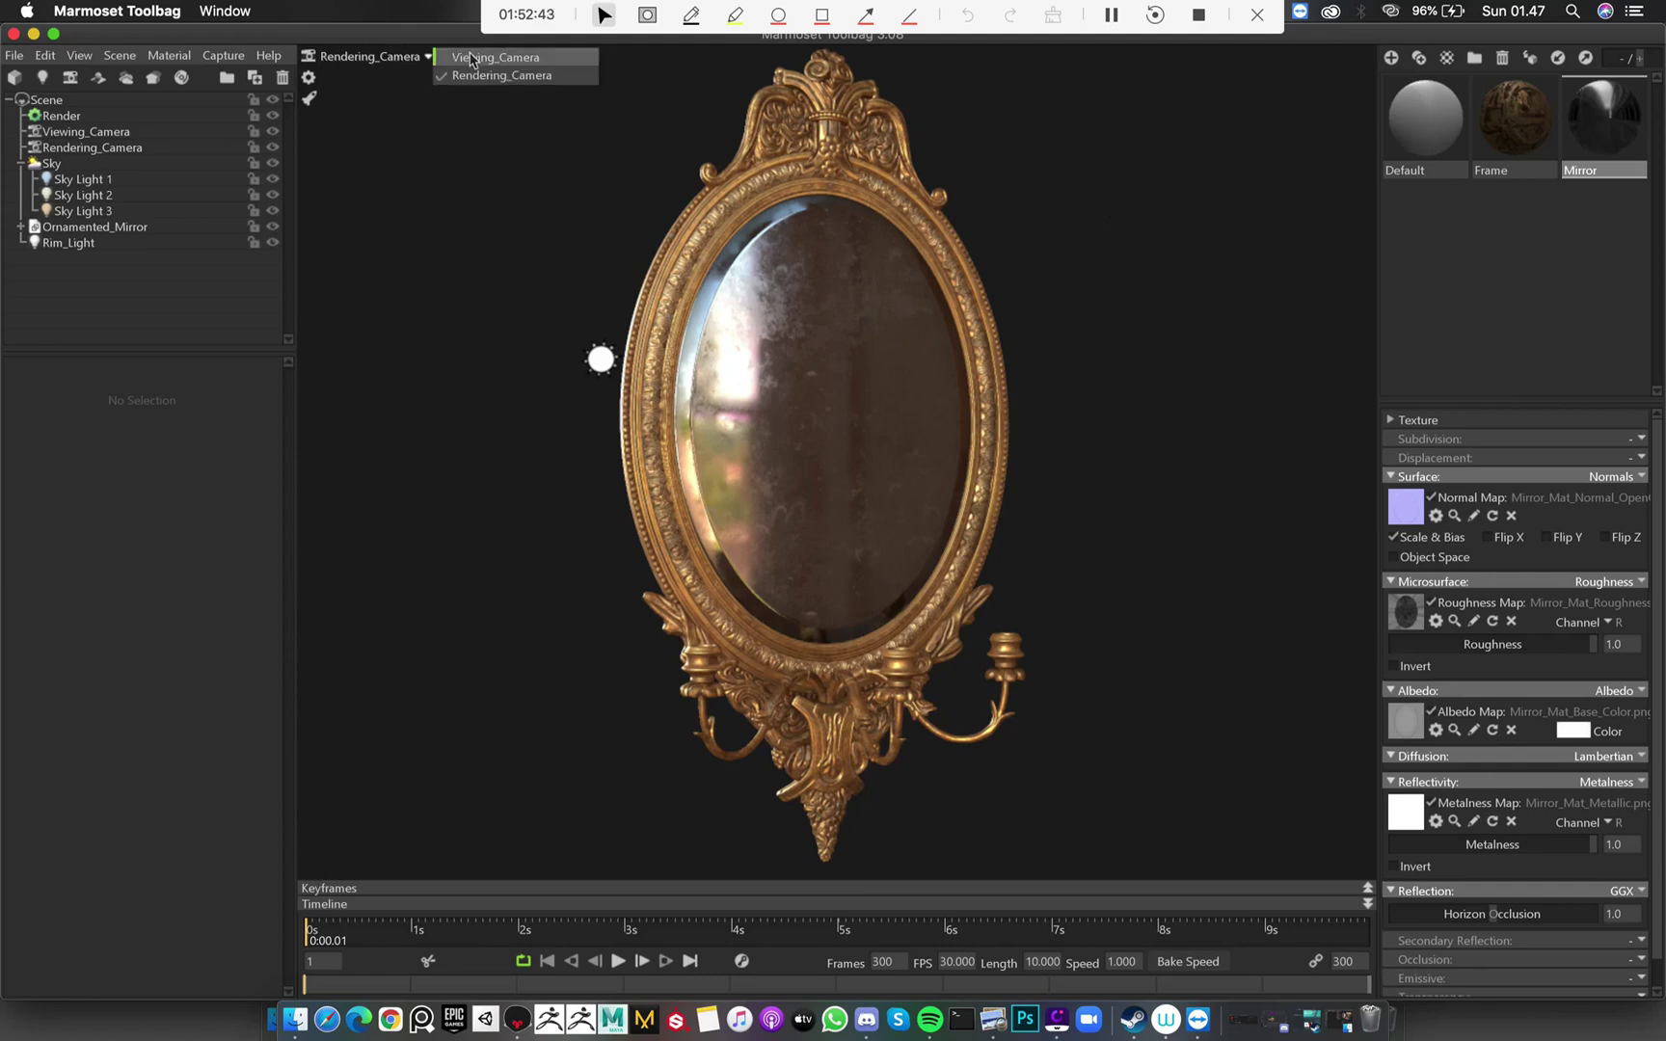
left_click(471, 58)
left_click_drag(974, 613, 733, 390)
scroll(743, 385, "up", 10)
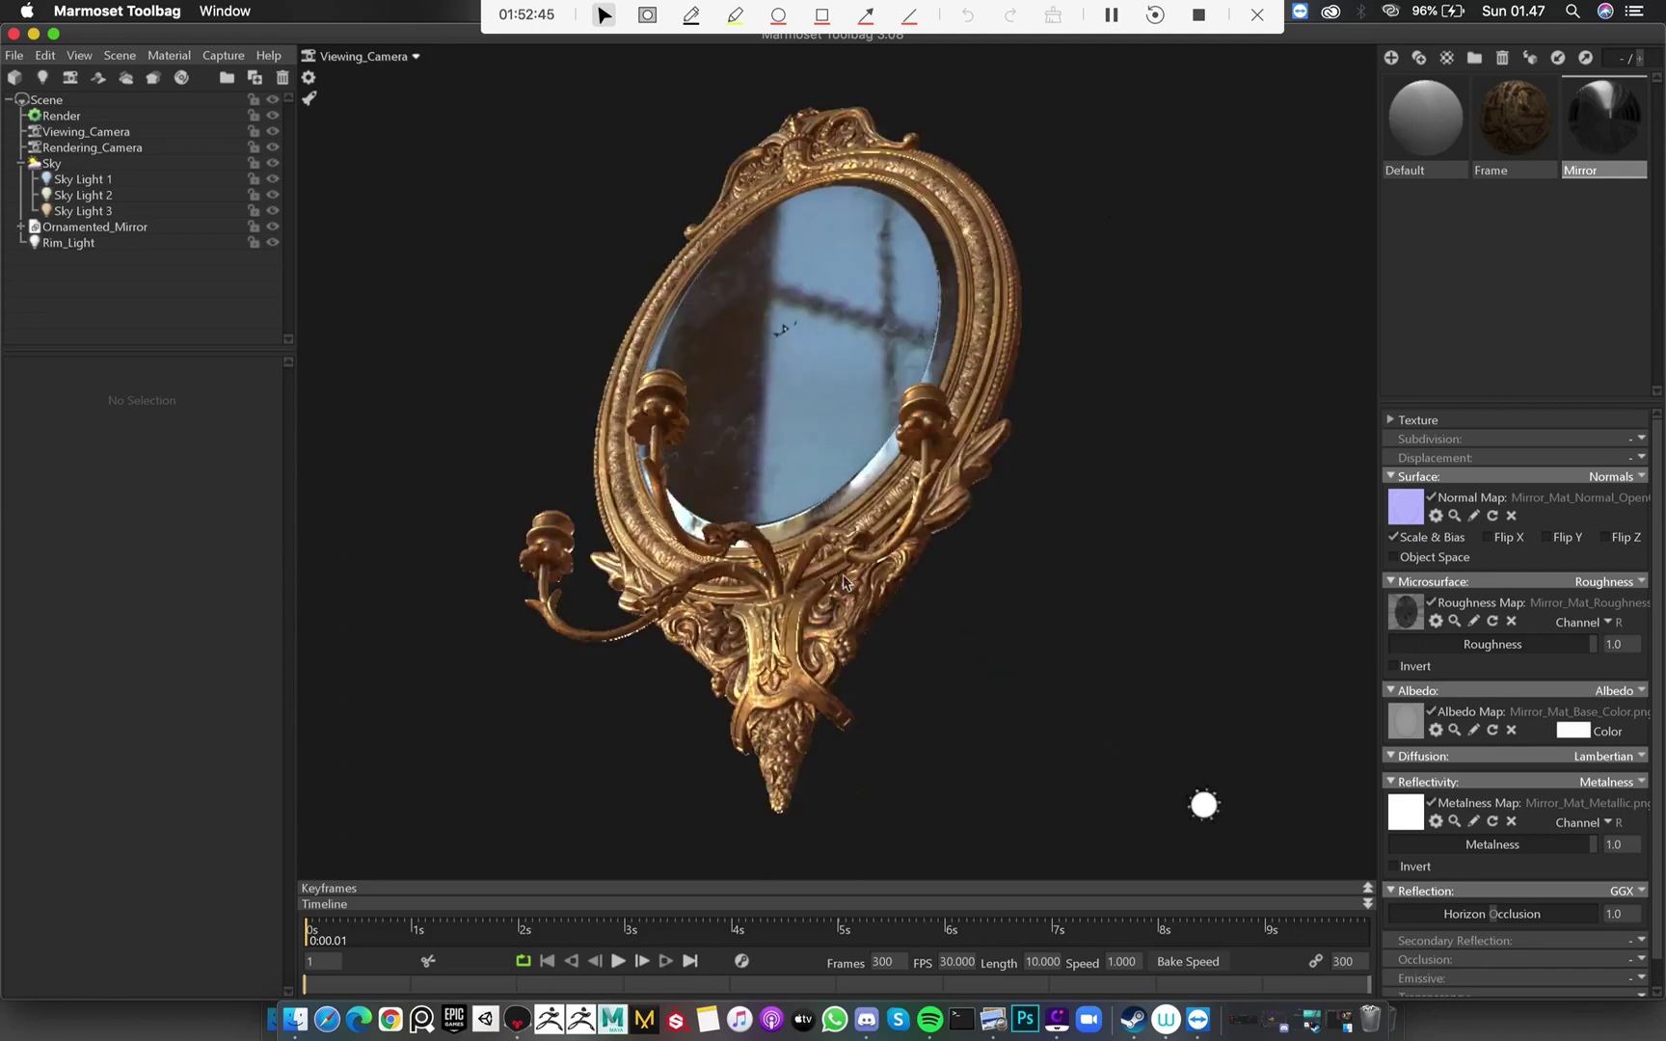
scroll(766, 397, "down", 5)
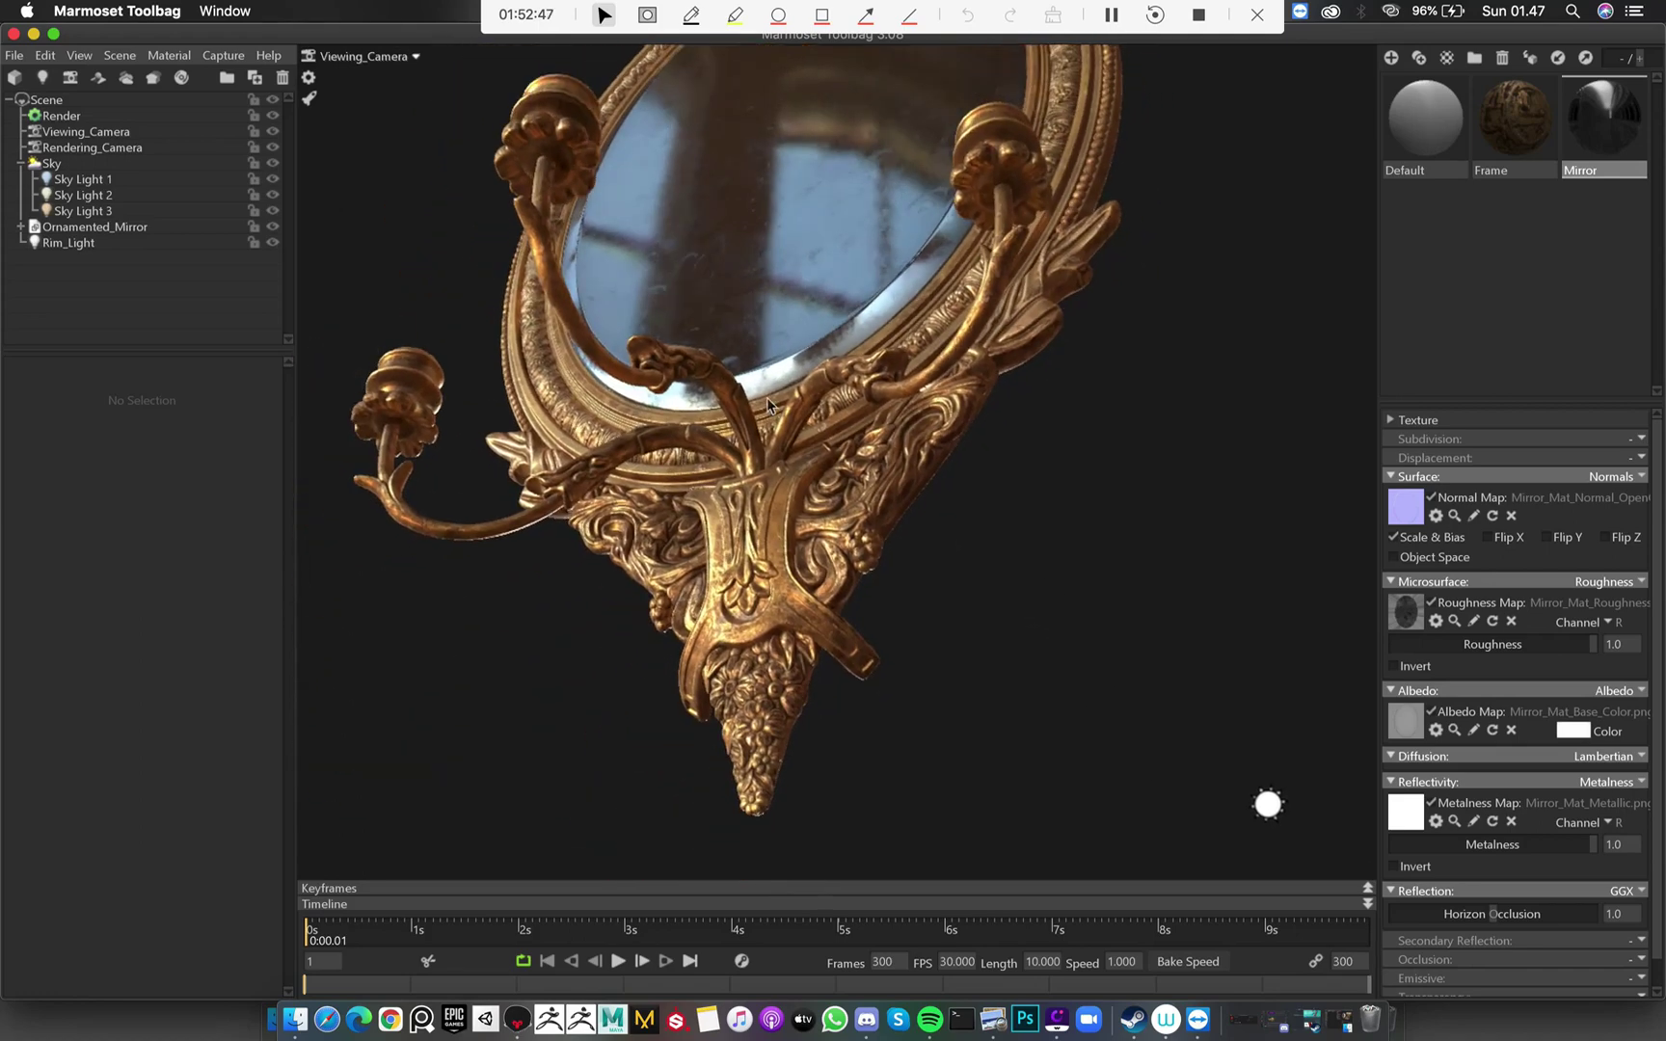
middle_click_drag(767, 398, 800, 216)
left_click_drag(800, 251, 818, 528)
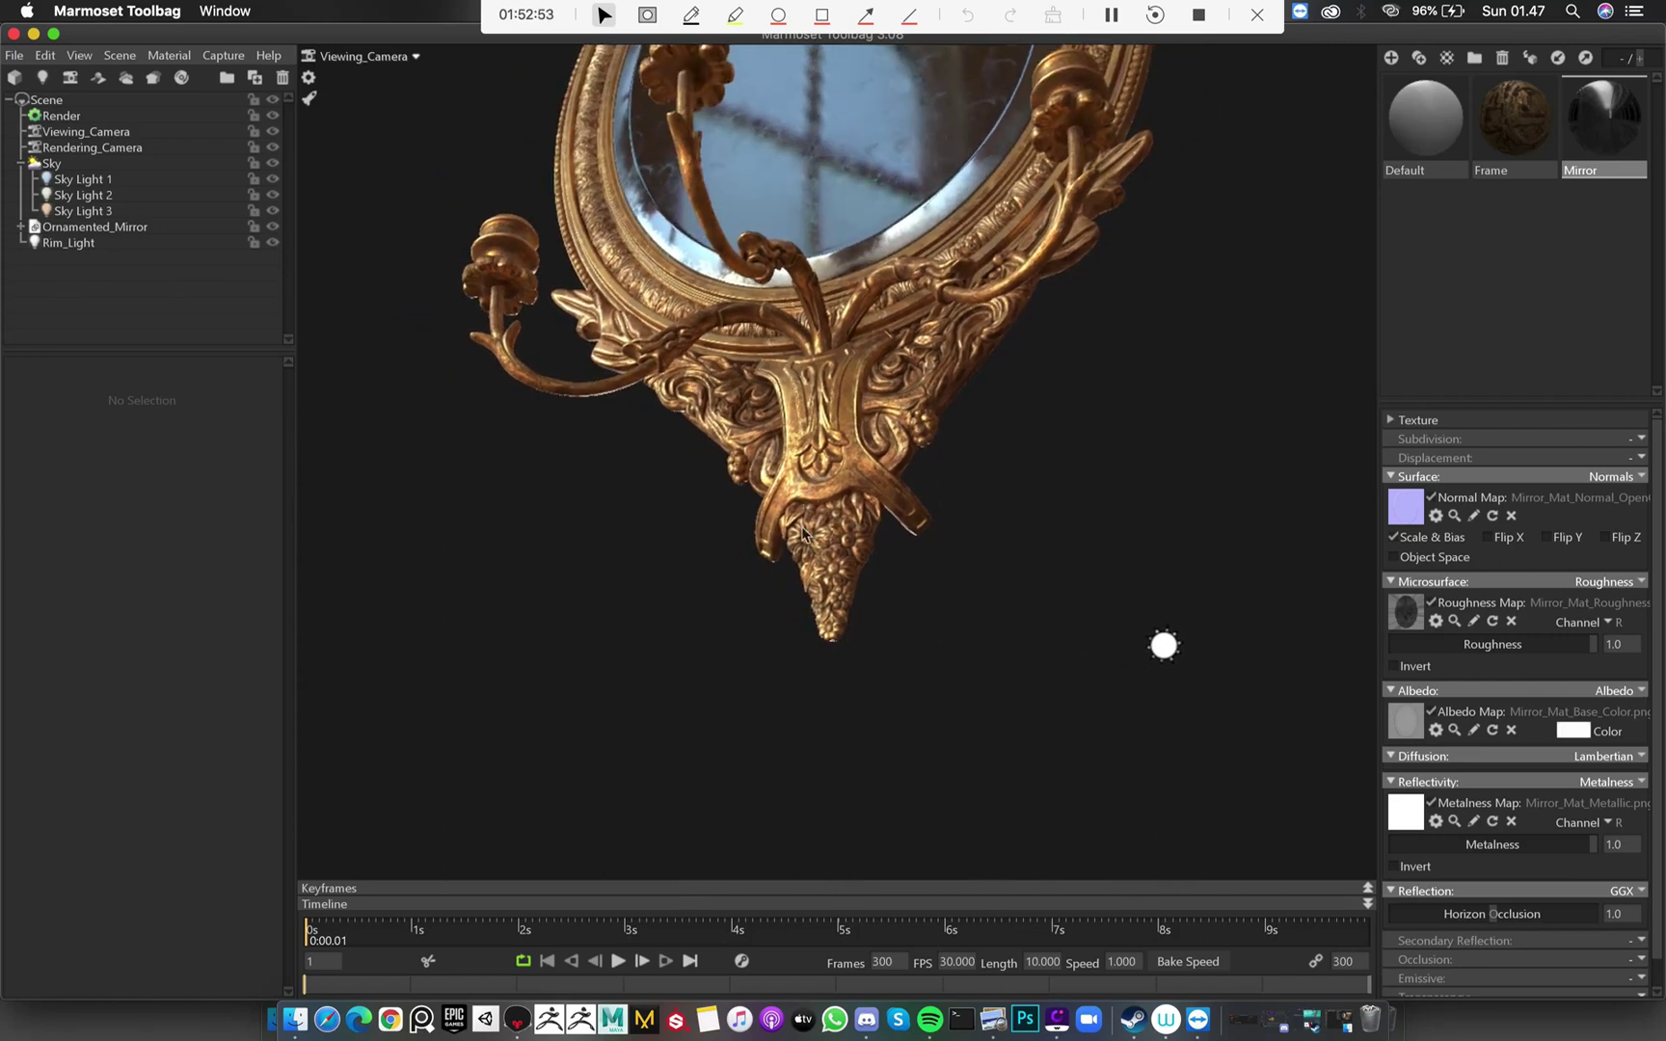
left_click(802, 533, "ctrl")
Through the Rendering_Camera, set the new spot light's brightness to 0.458, spot angle to 73.26 and Cast Shadows off
left_click(384, 60)
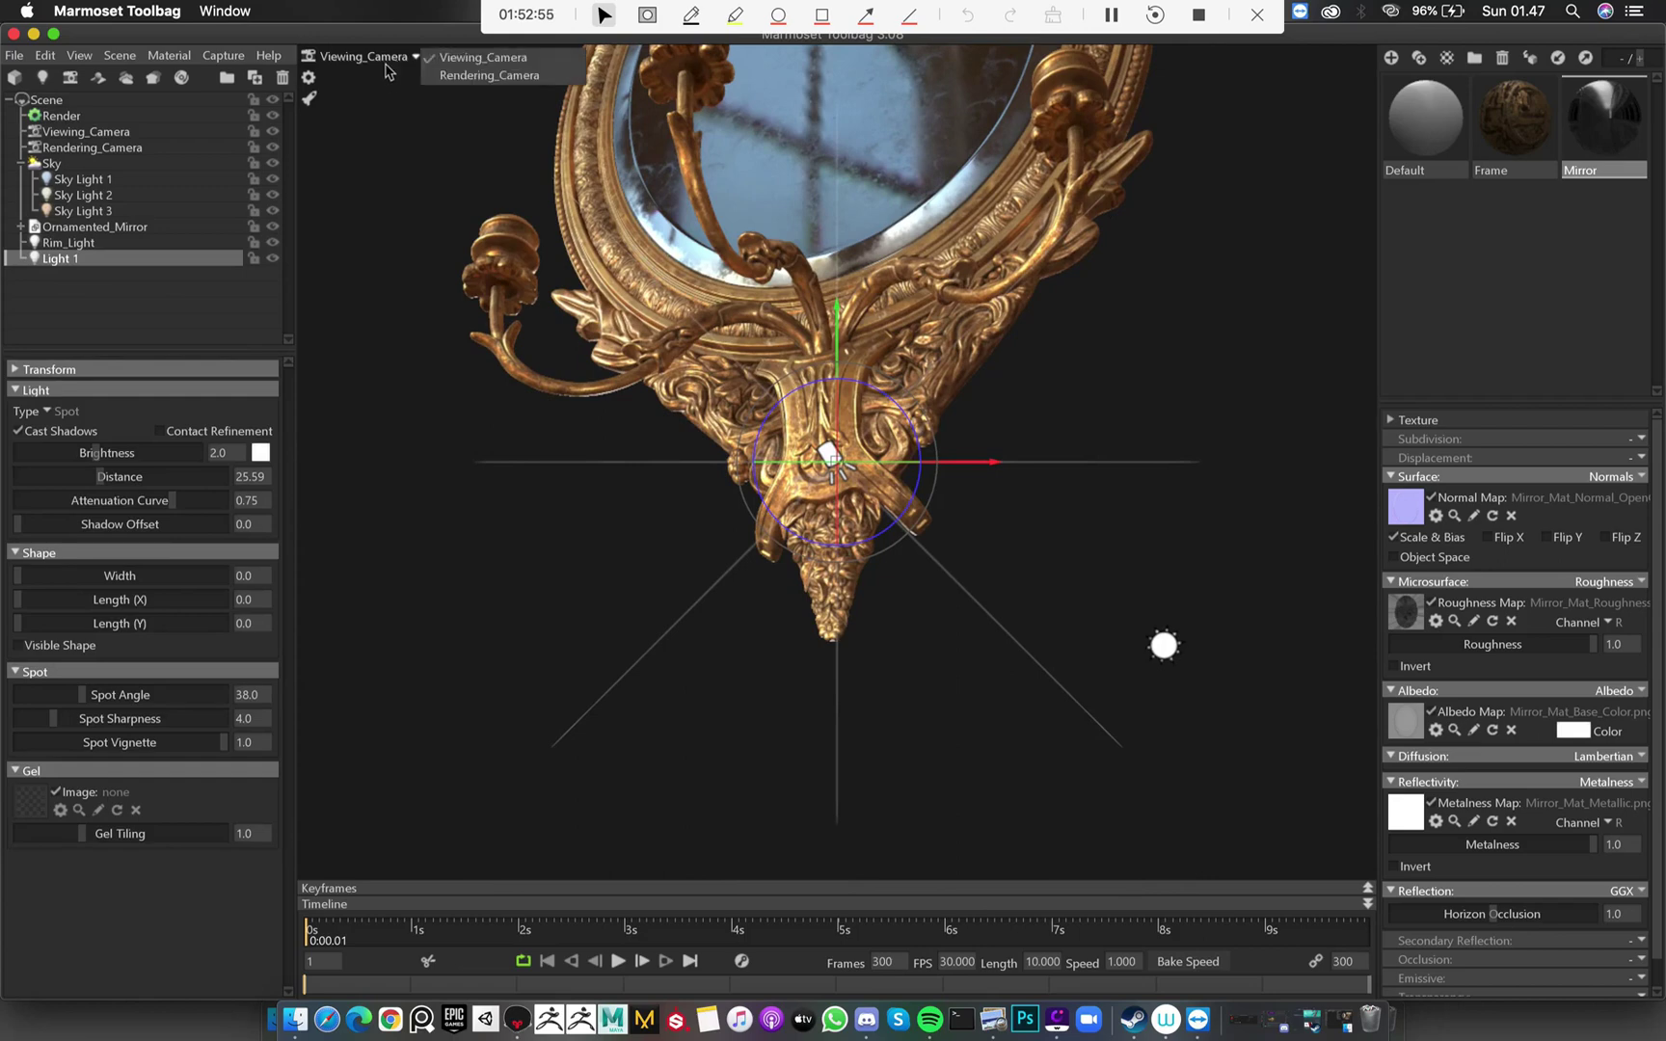
left_click(482, 75)
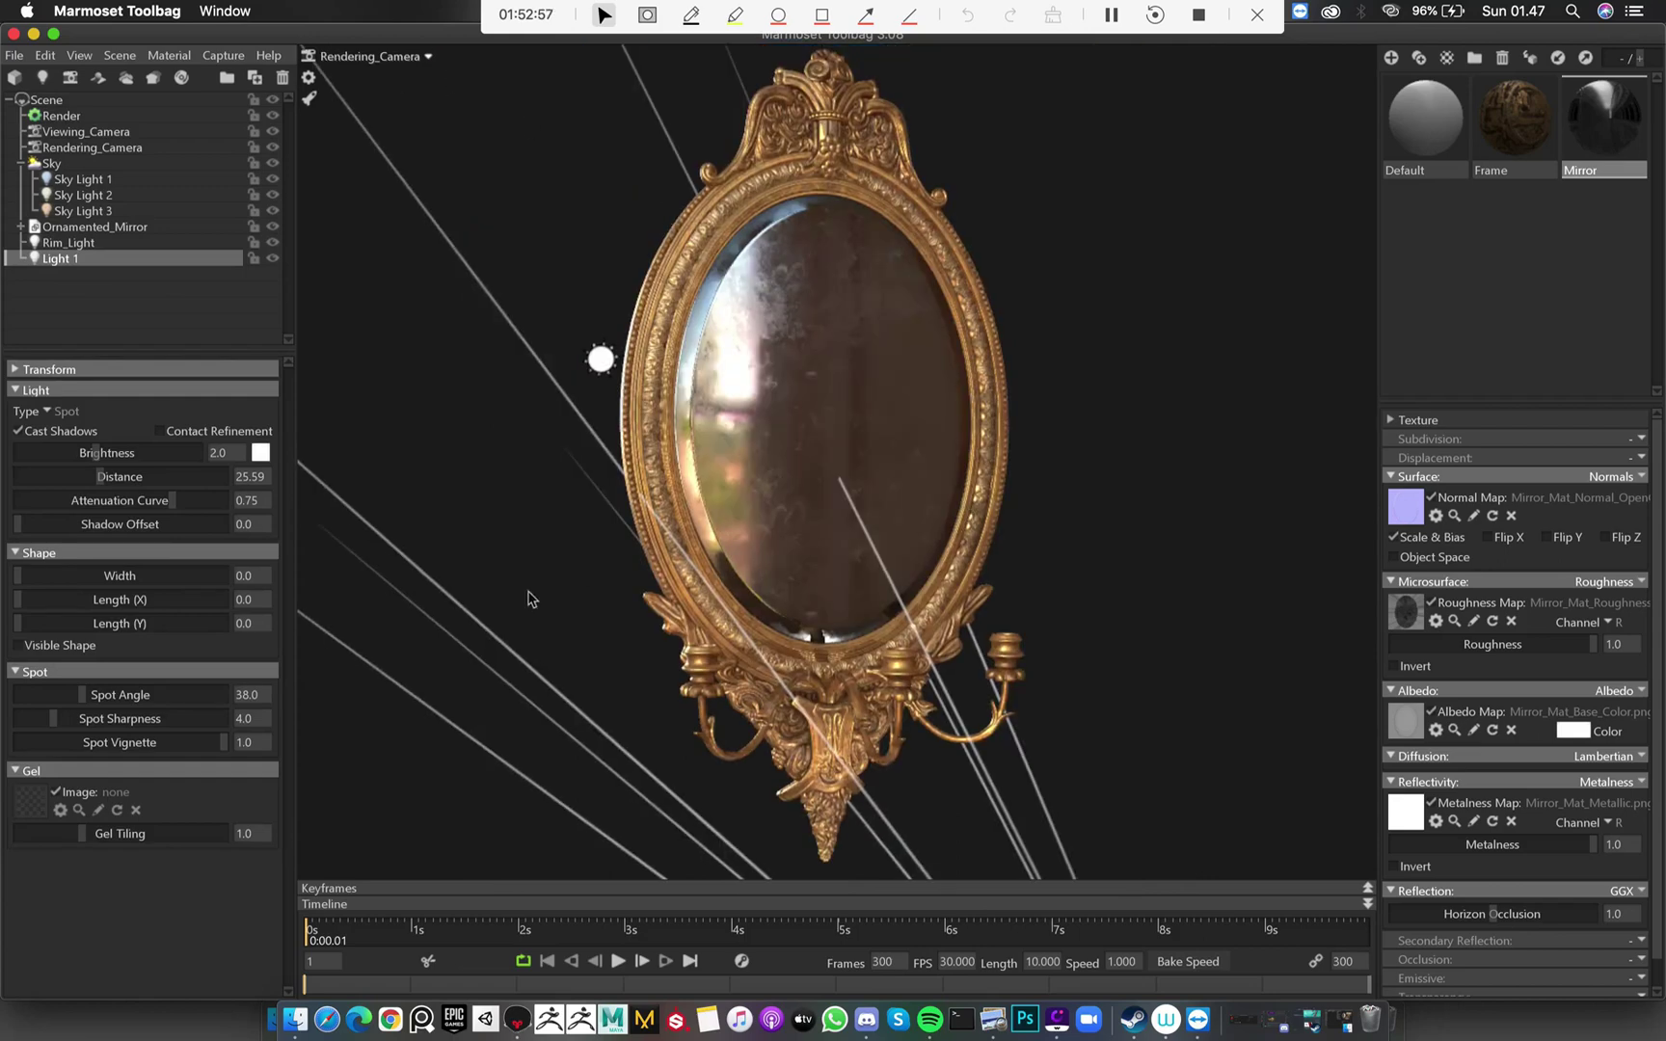
left_click_drag(81, 453, 85, 453)
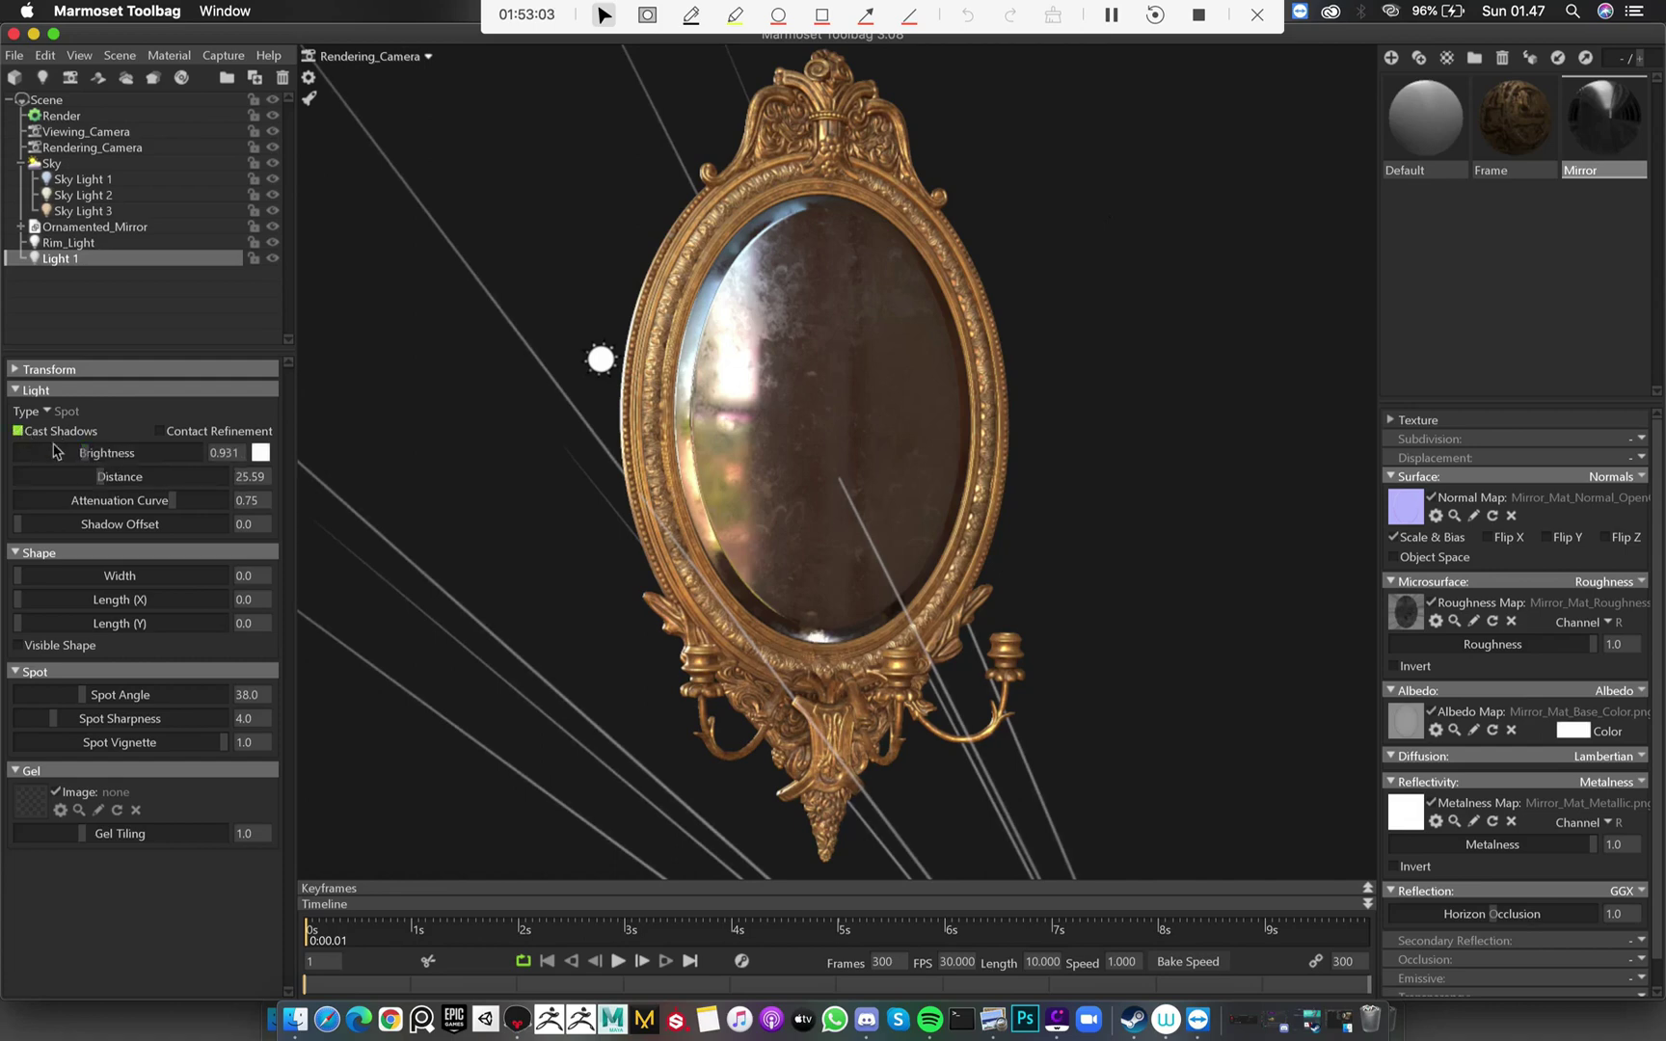
left_click_drag(62, 452, 76, 453)
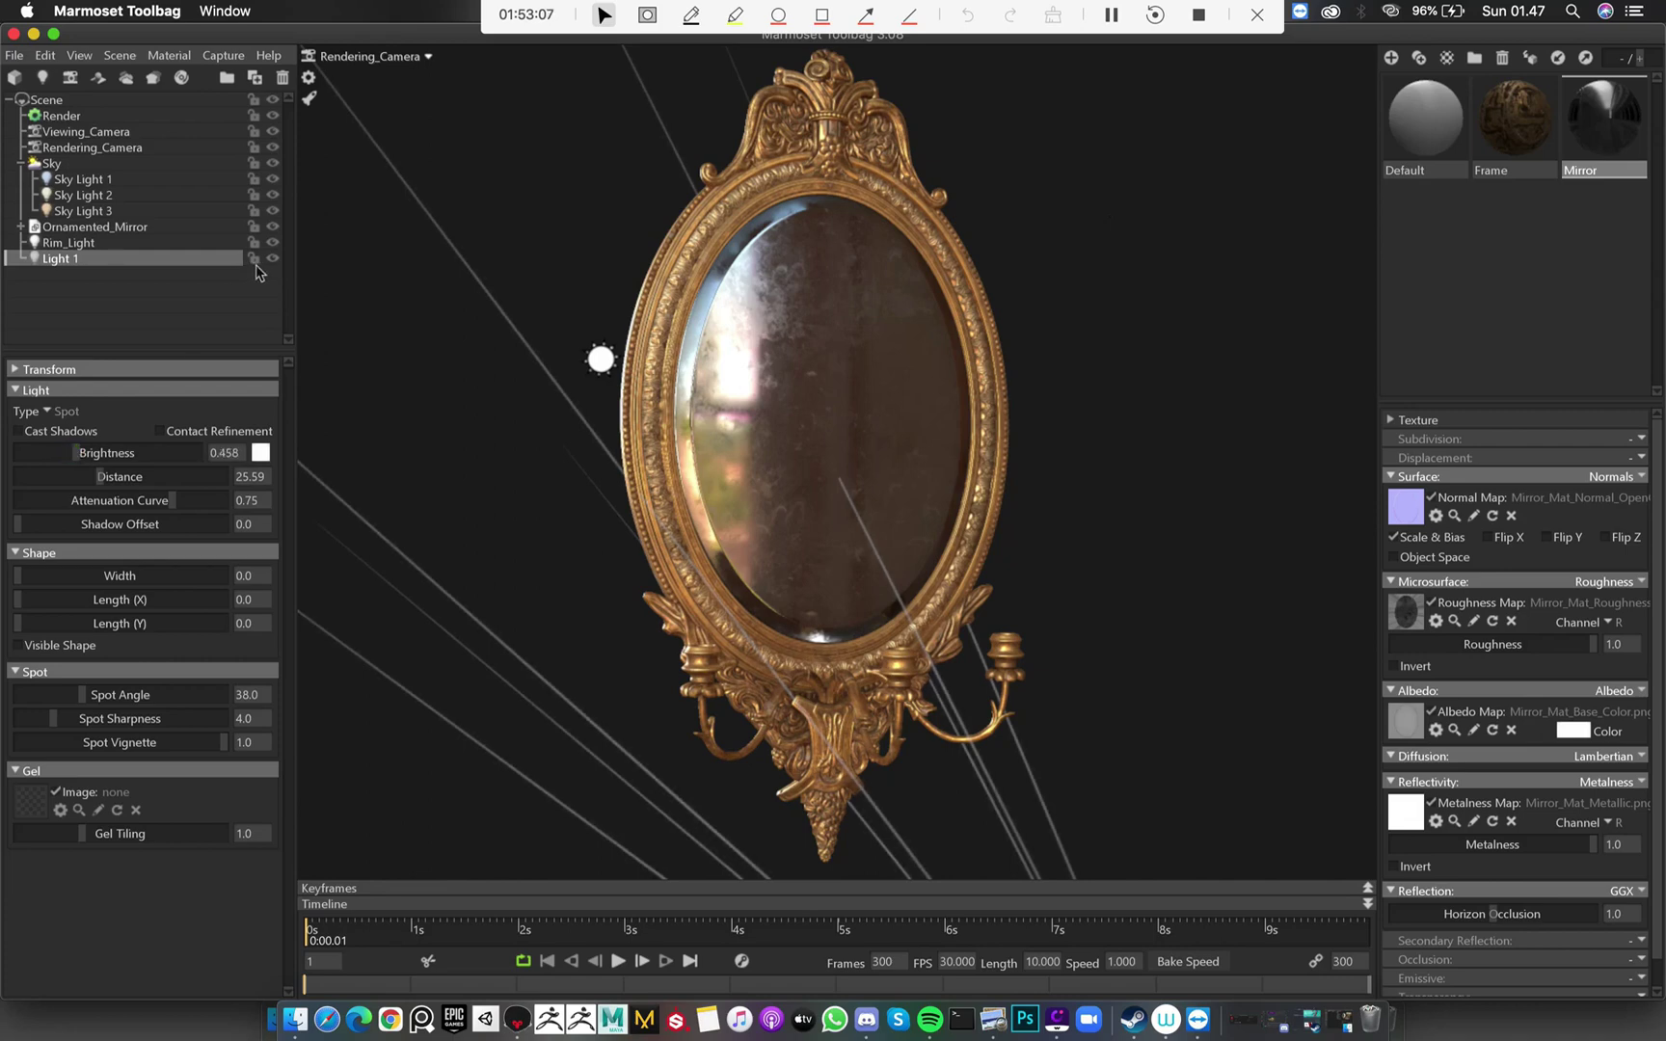
left_click_drag(81, 698, 141, 682)
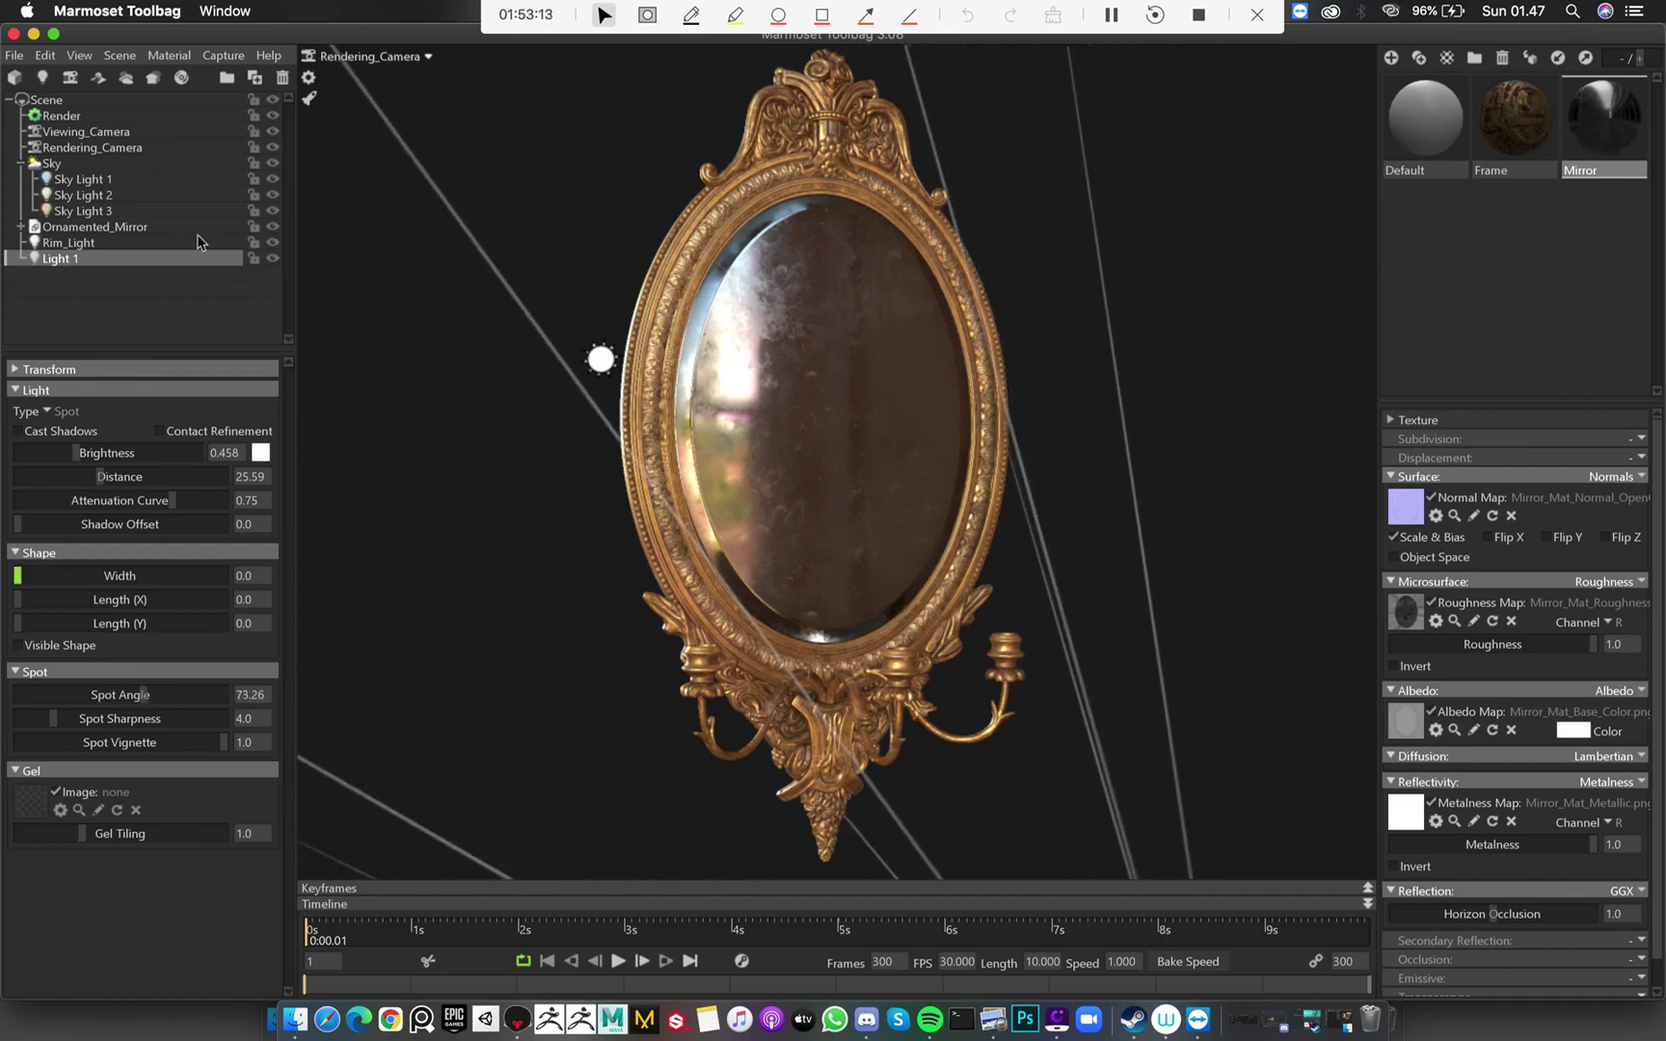
Compare the mirror with Light 1 hidden and shown, and clear the selection
left_click(273, 259)
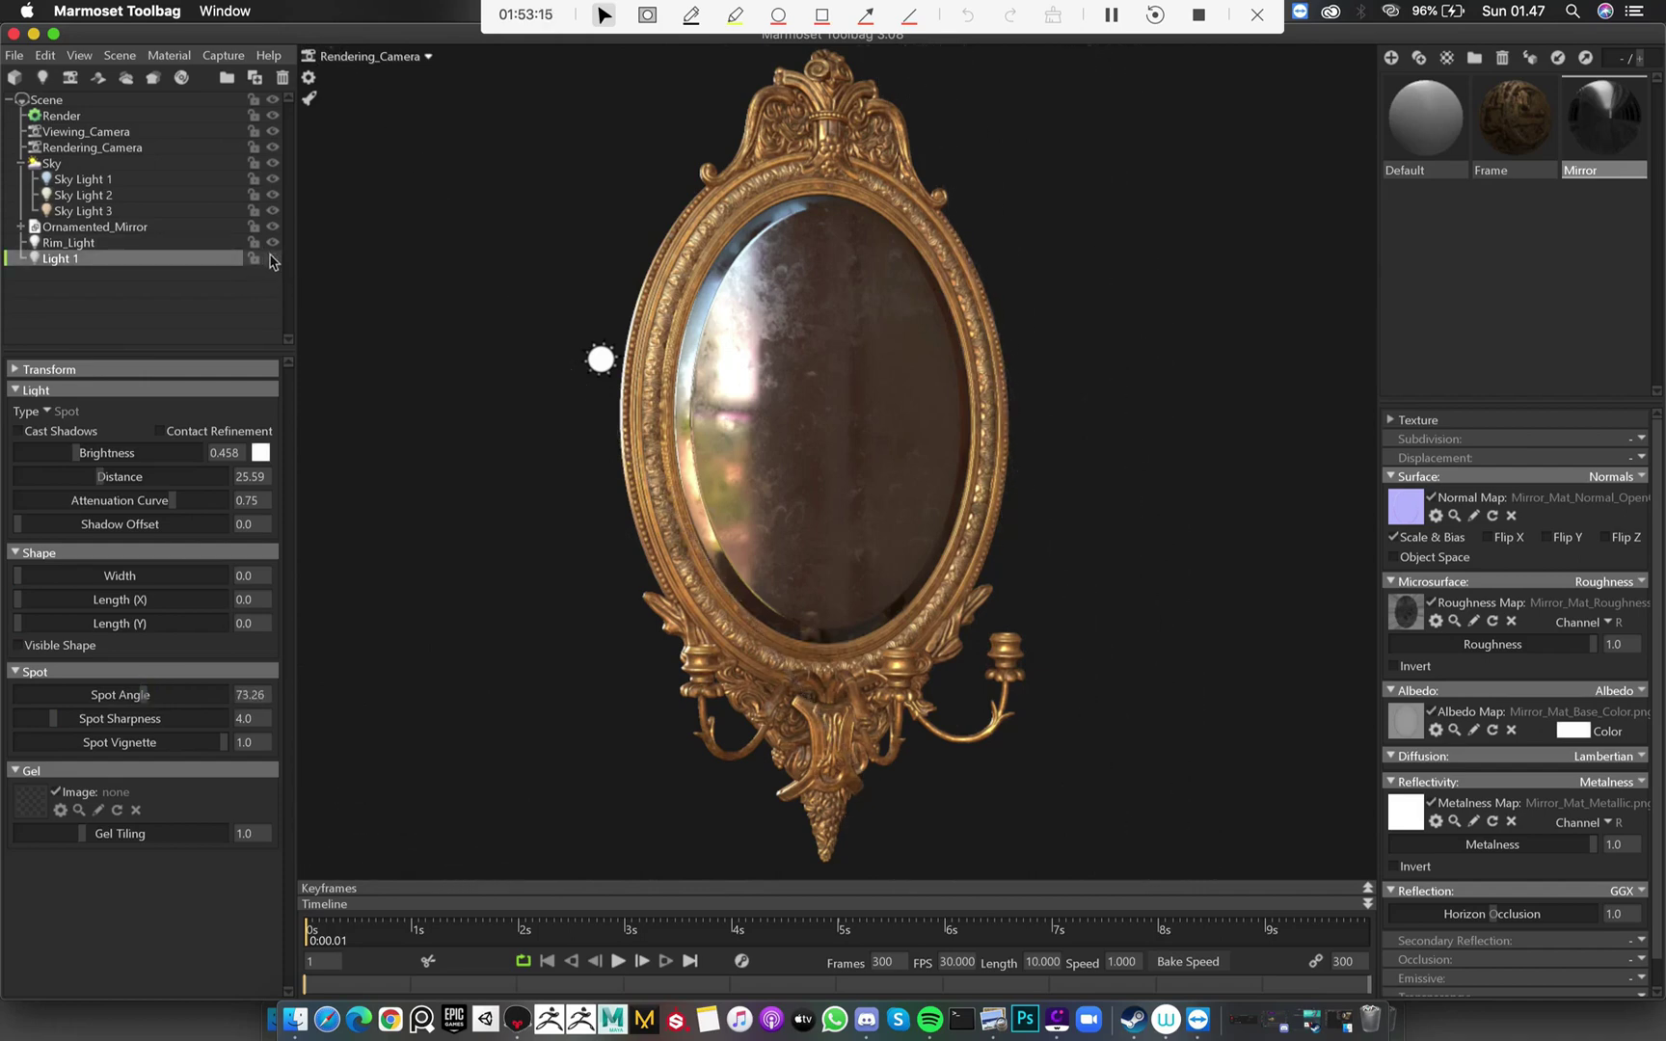
left_click(273, 258)
left_click(273, 258)
left_click(273, 258)
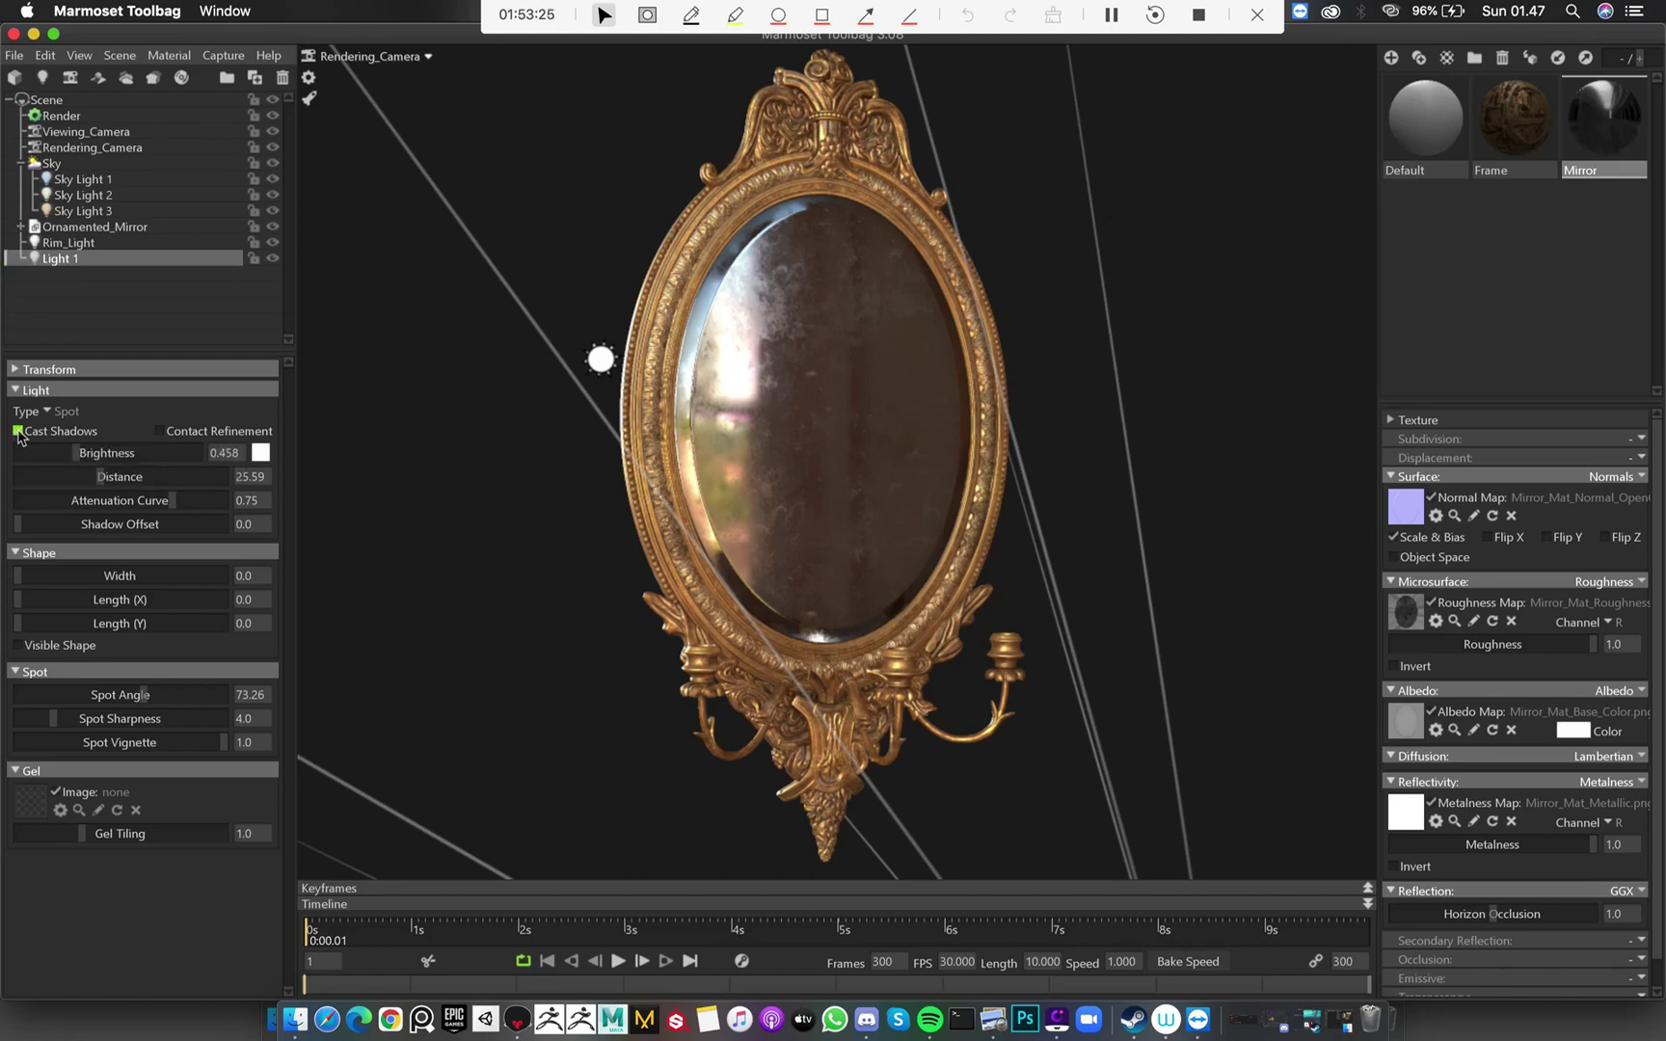
left_click(855, 403)
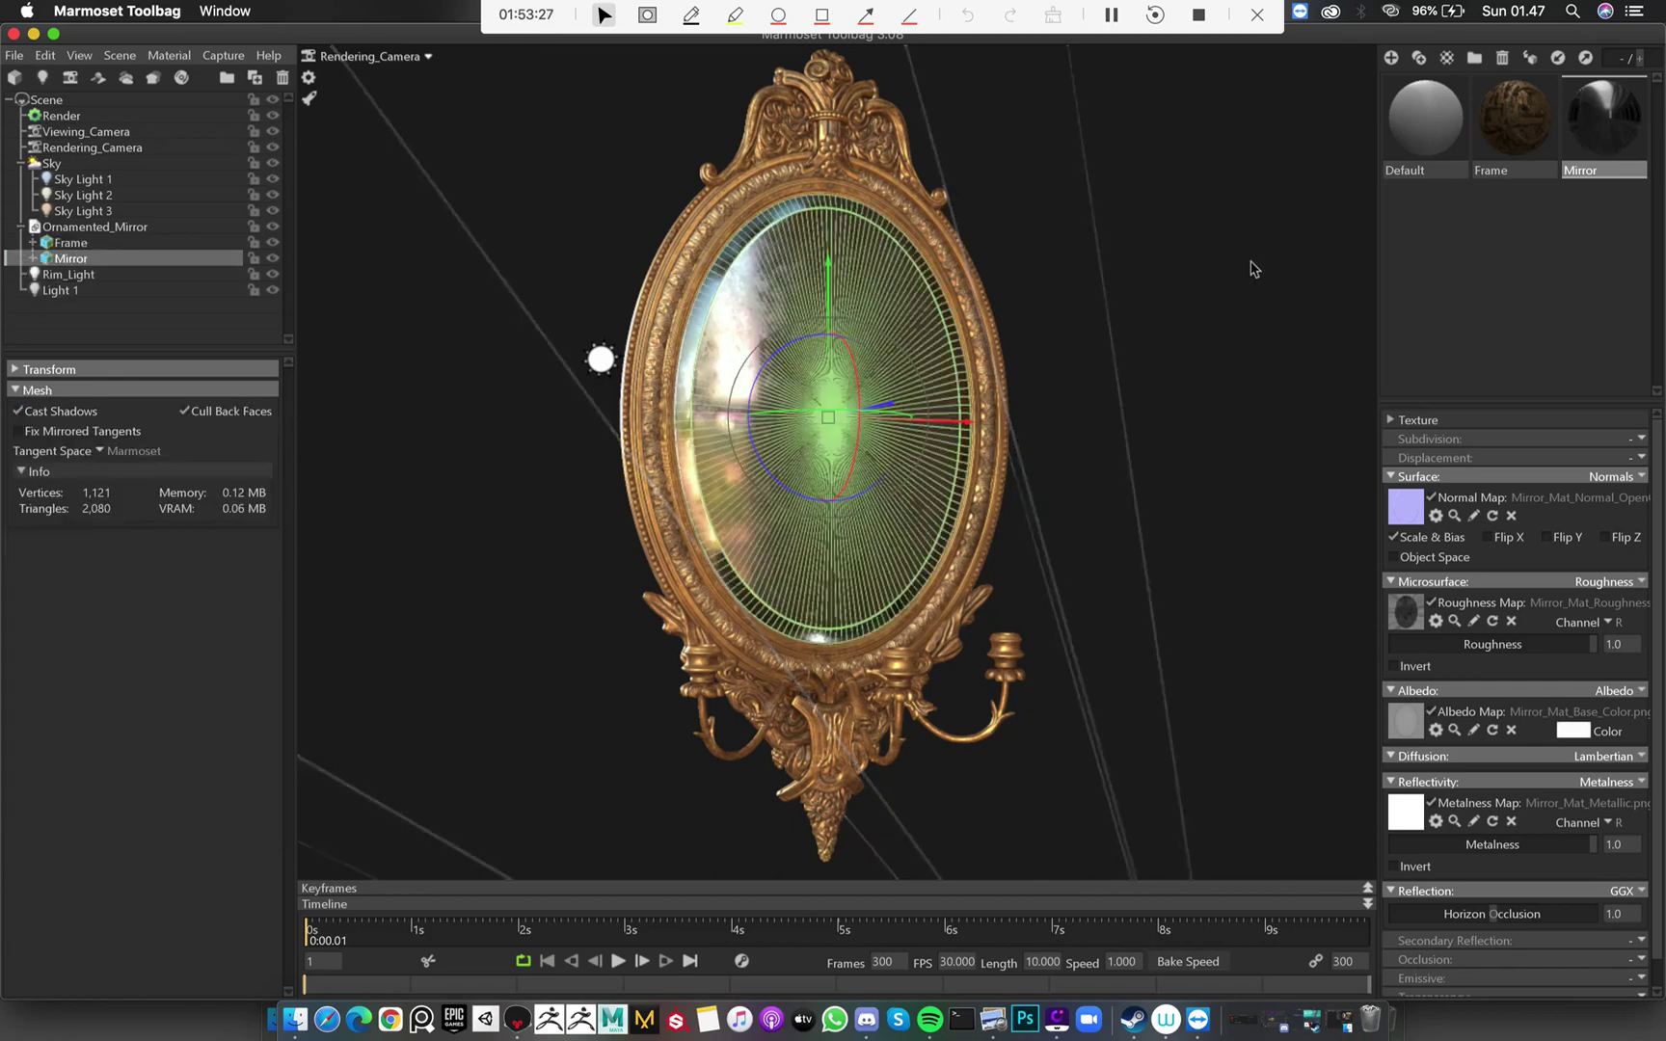
left_click(257, 226)
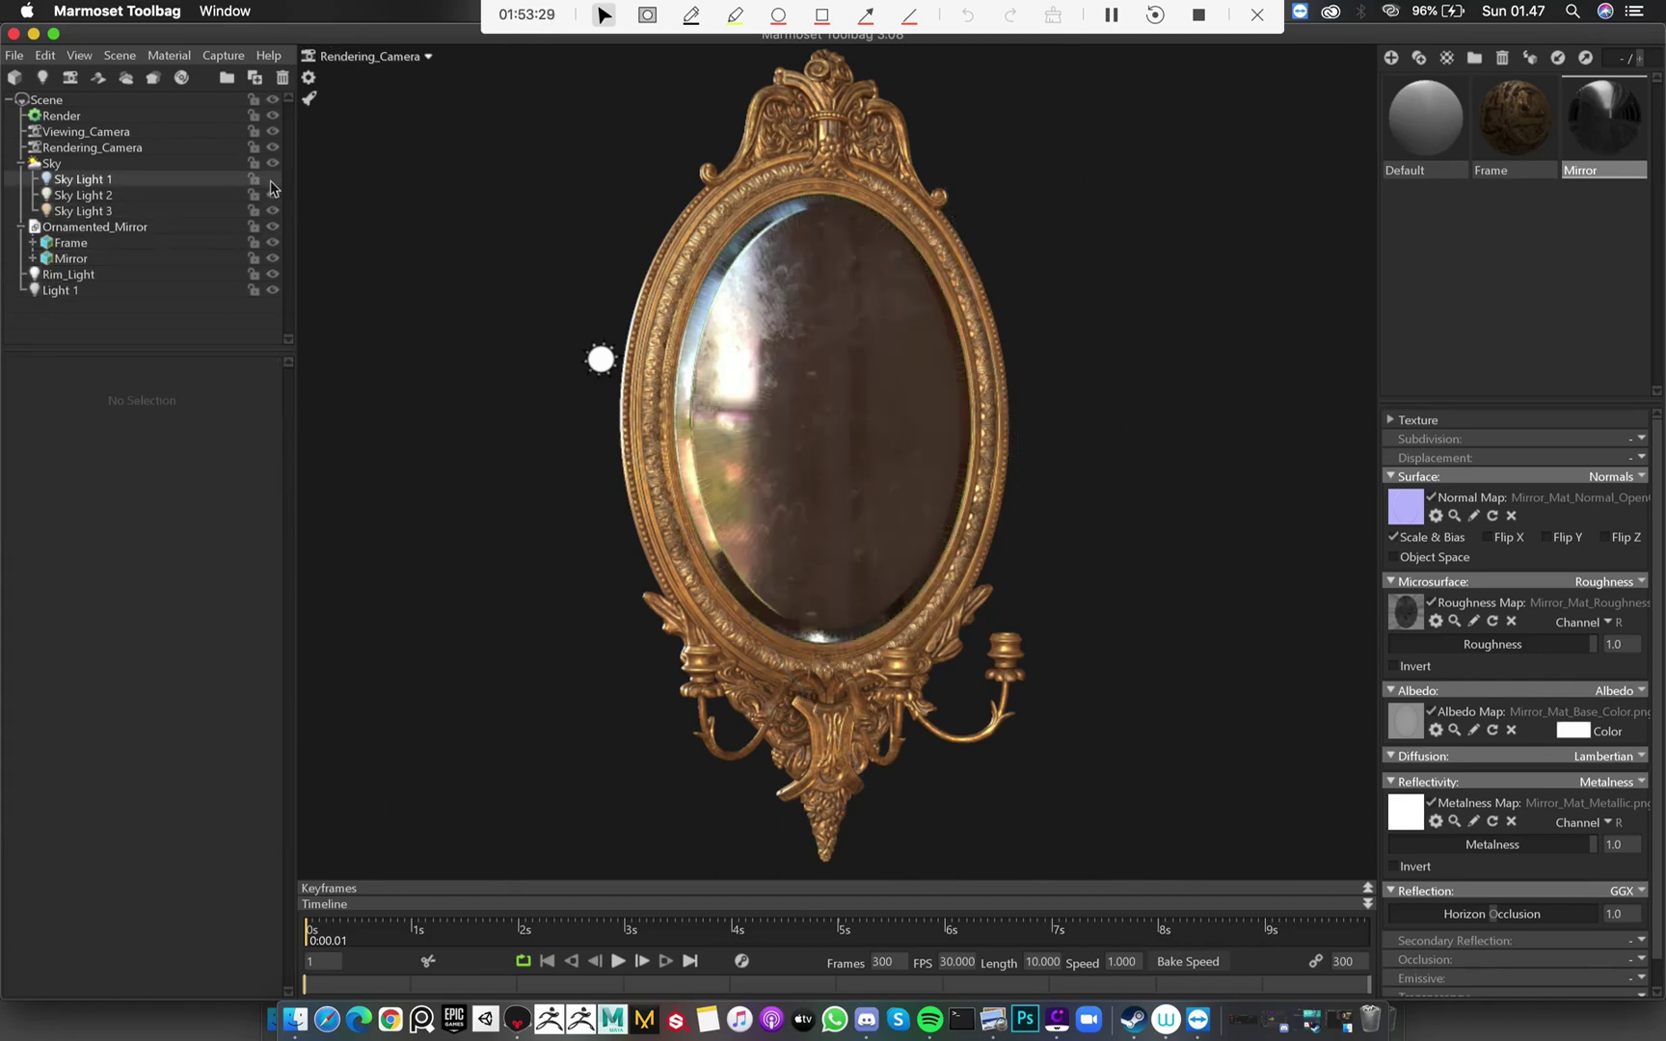
Toggle the three sky lights to compare their effect, leaving Sky Light 2 hidden and Sky Light 1 and 3 visible
left_click(273, 179)
left_click(273, 195)
left_click(273, 211)
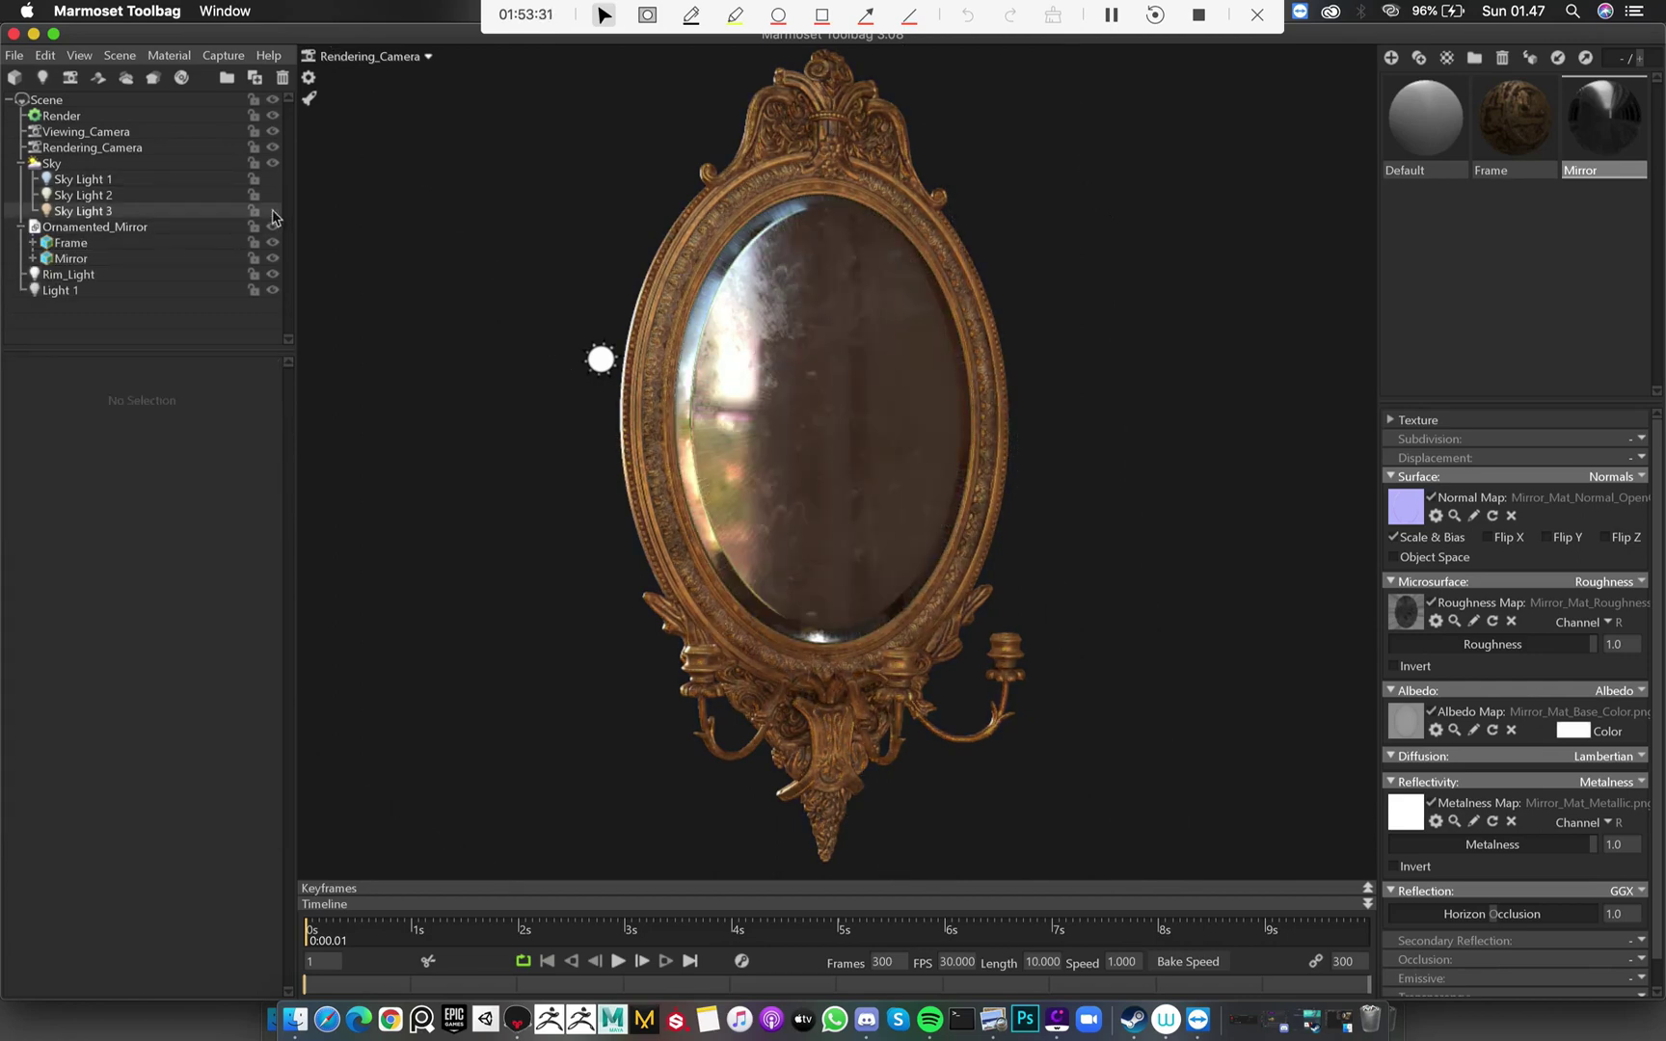
left_click(274, 179)
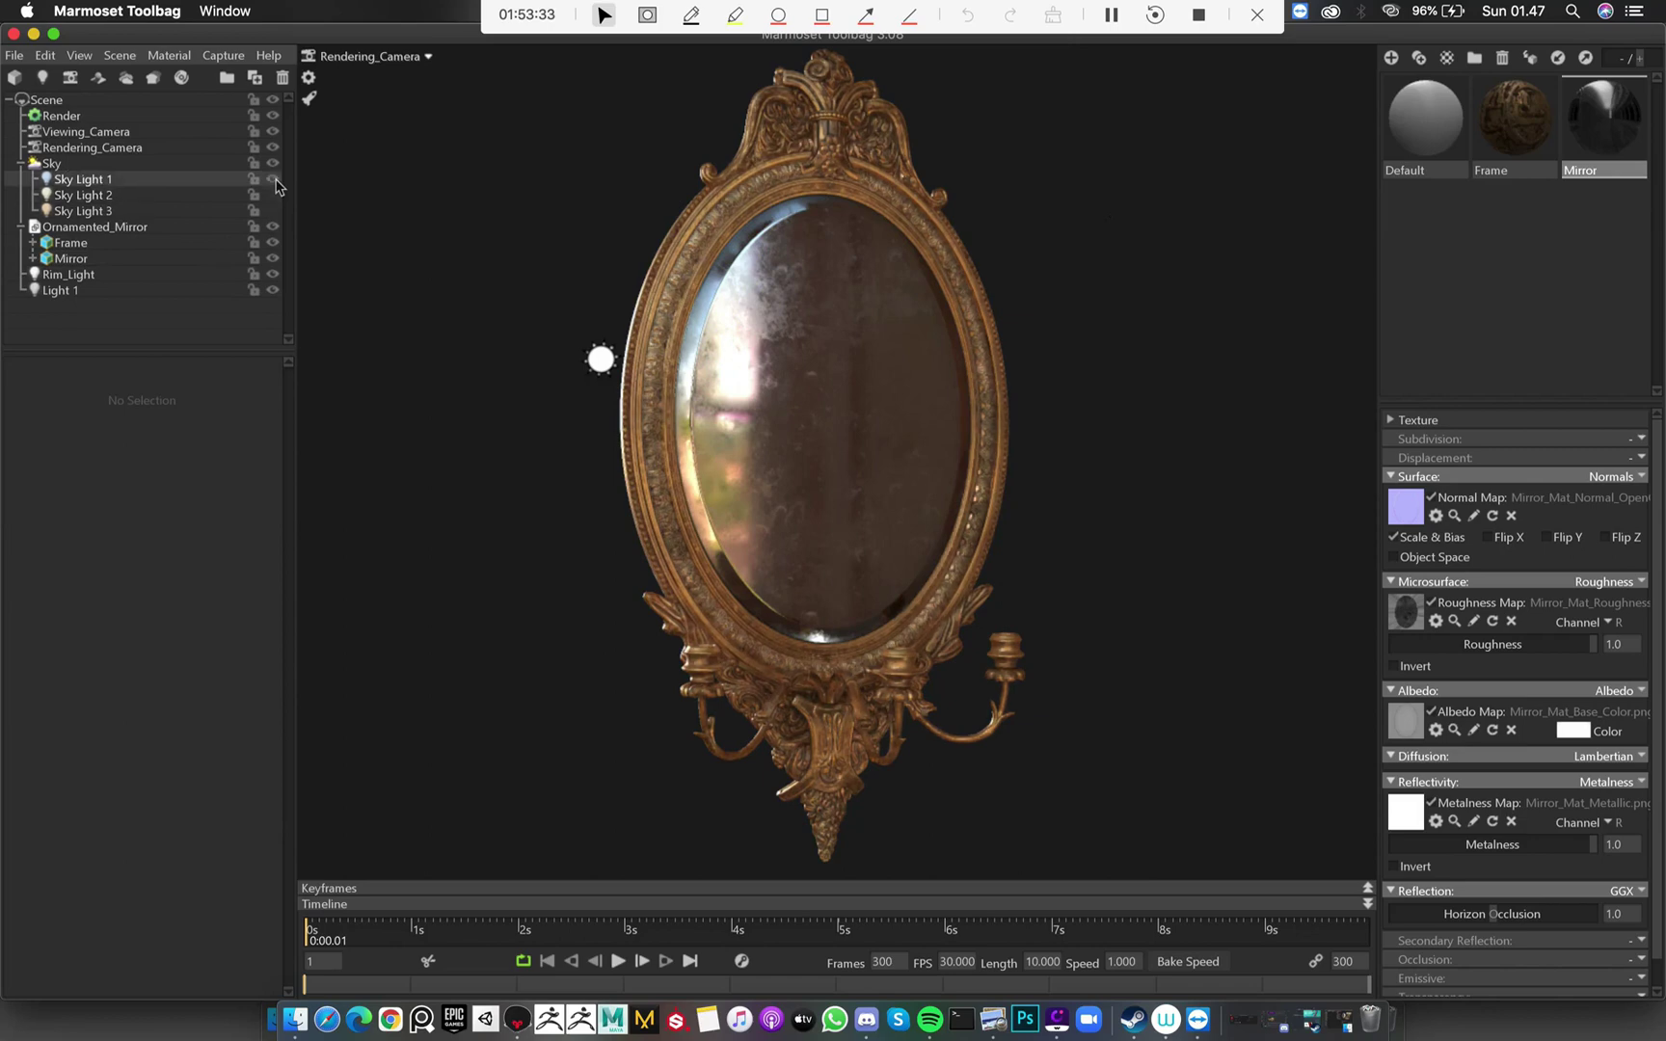
left_click(273, 196)
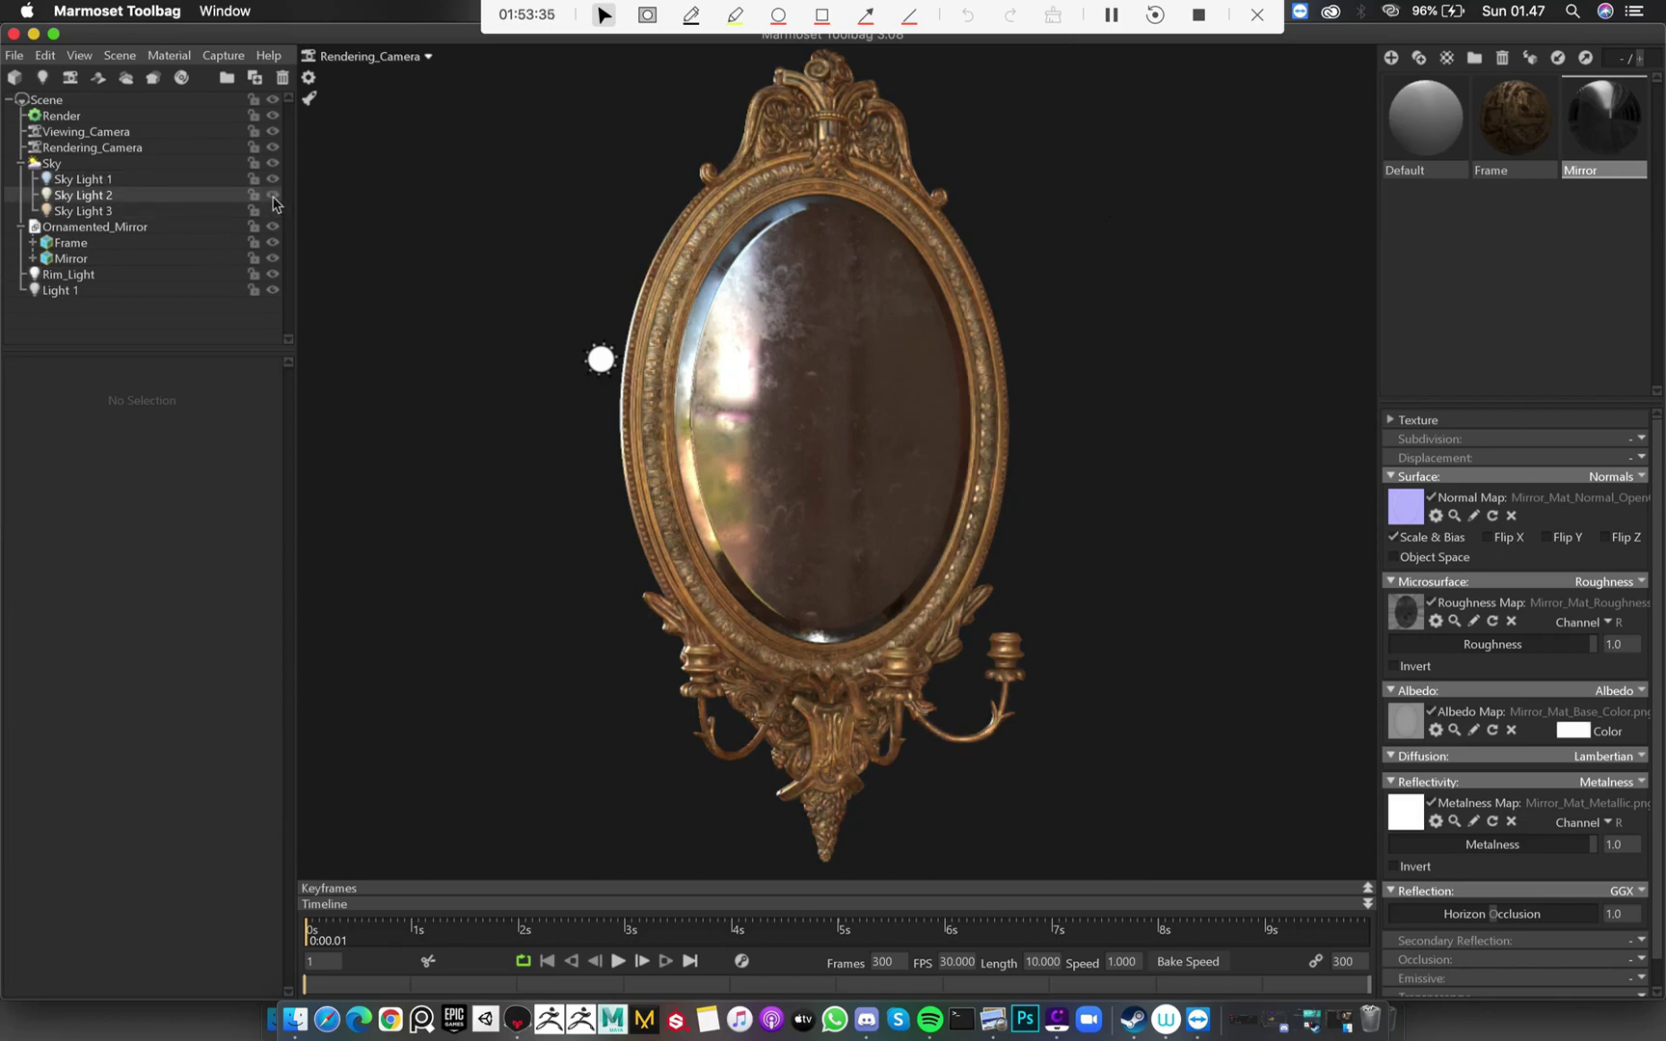
left_click(274, 197)
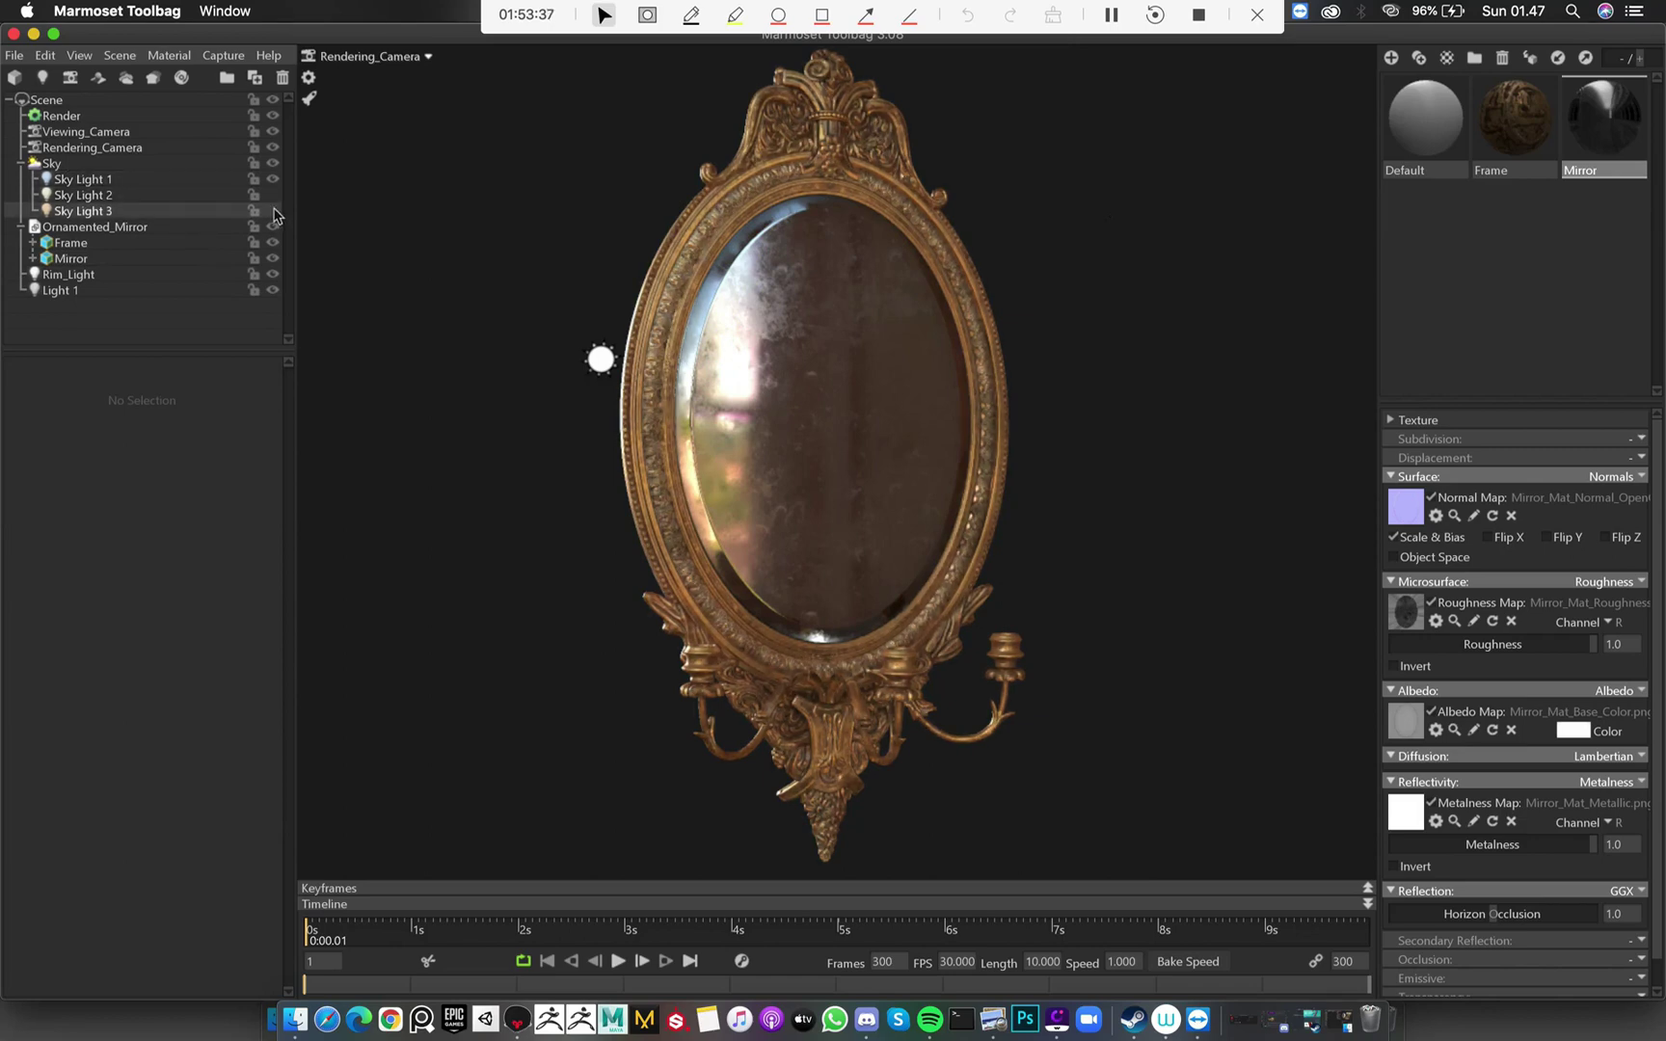
left_click(273, 211)
left_click(274, 210)
Add a second spot light from a distant Viewing_Camera view facing the mirror, shift it sideways and adjust its rotation
left_click(400, 60)
left_click(473, 63)
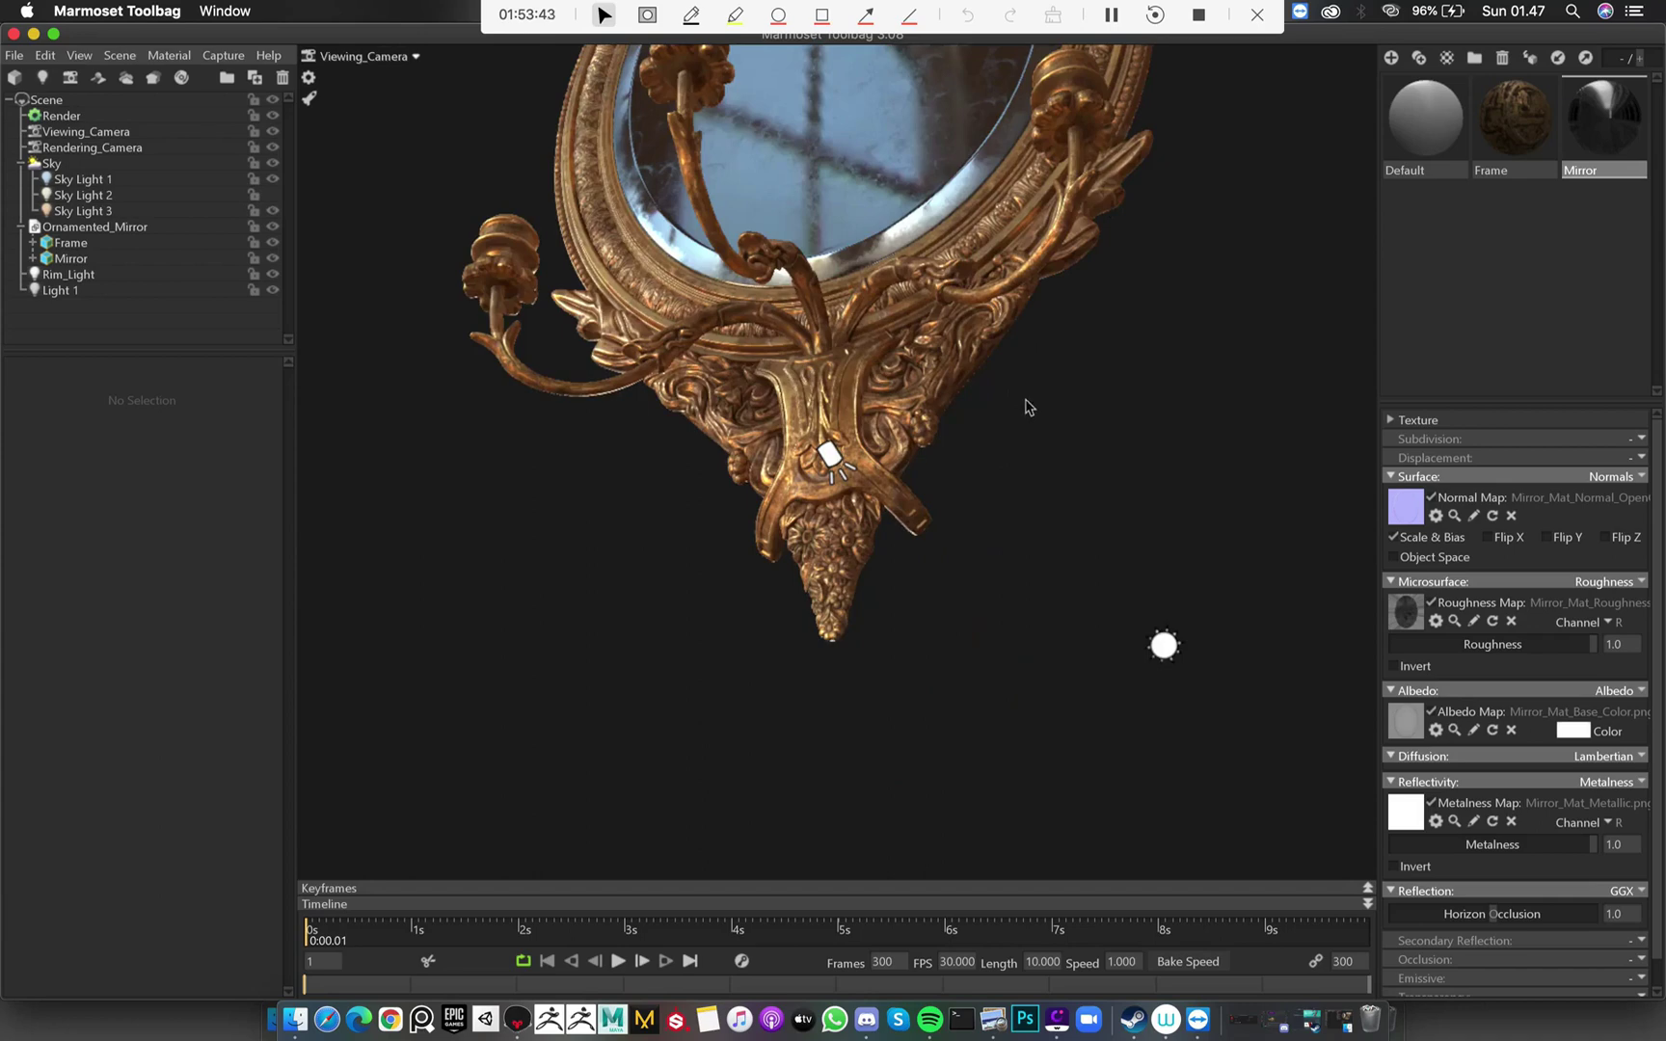
left_click_drag(1029, 407, 916, 393)
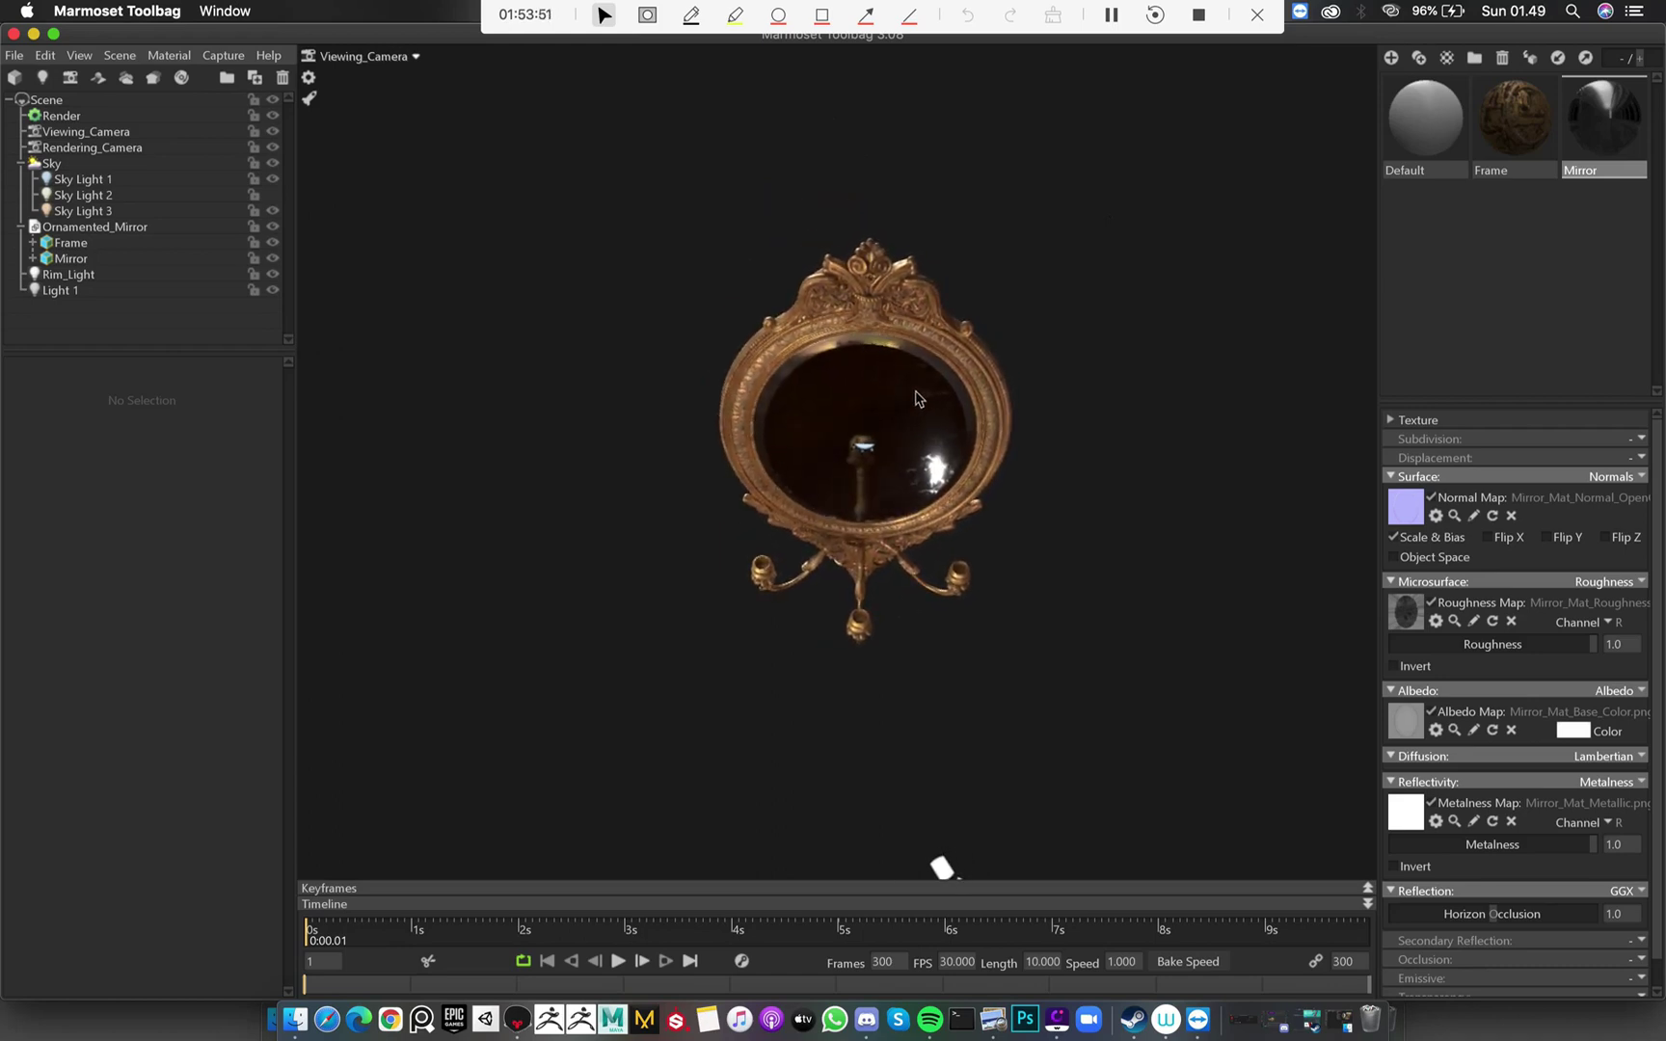
key("super+l")
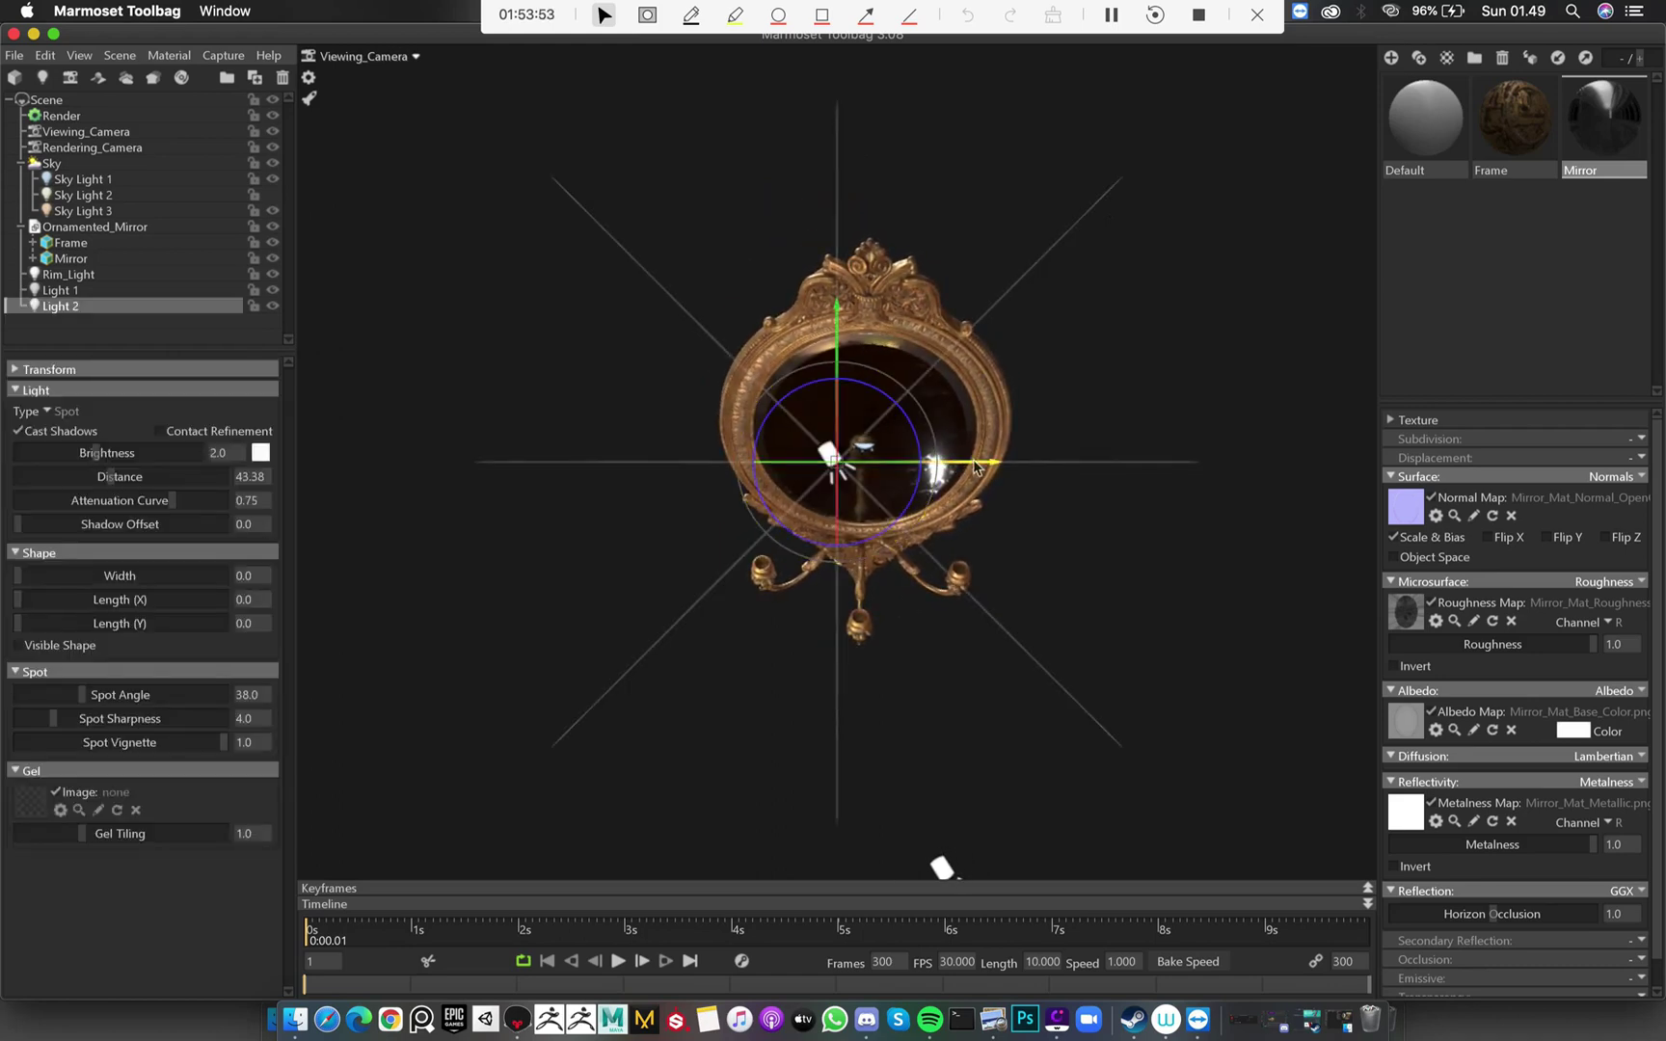
left_click_drag(1012, 469, 1060, 471)
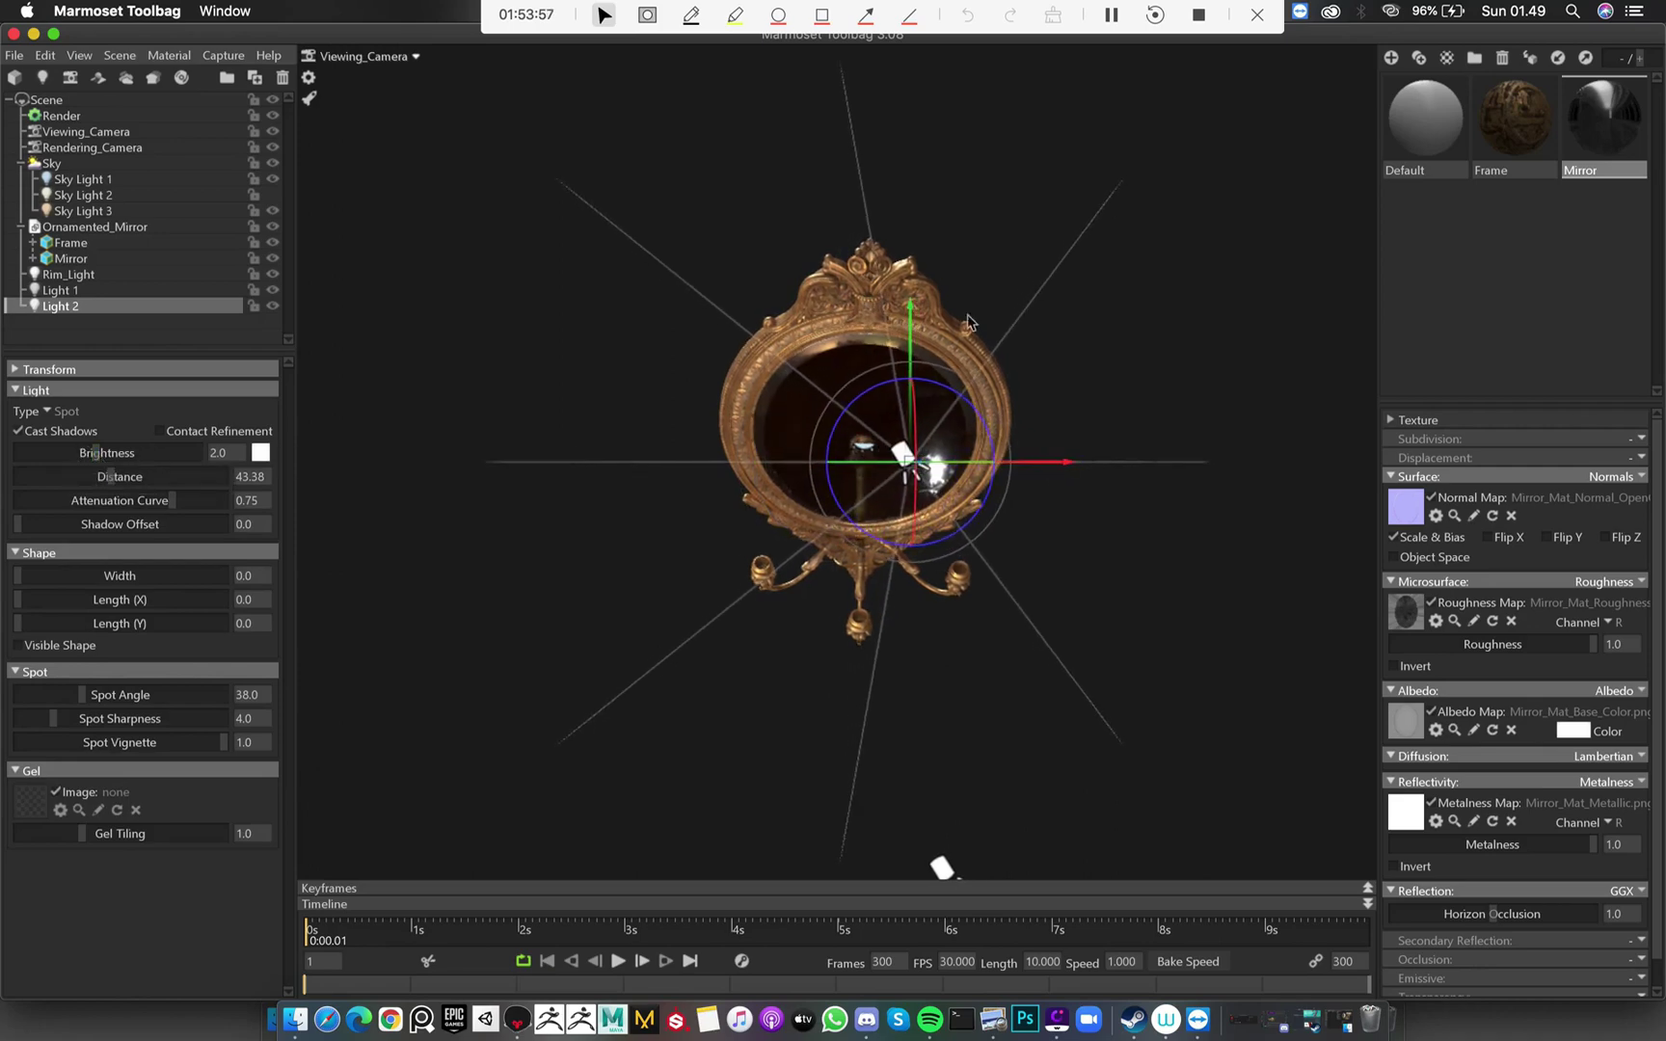
left_click_drag(1046, 286, 1009, 236)
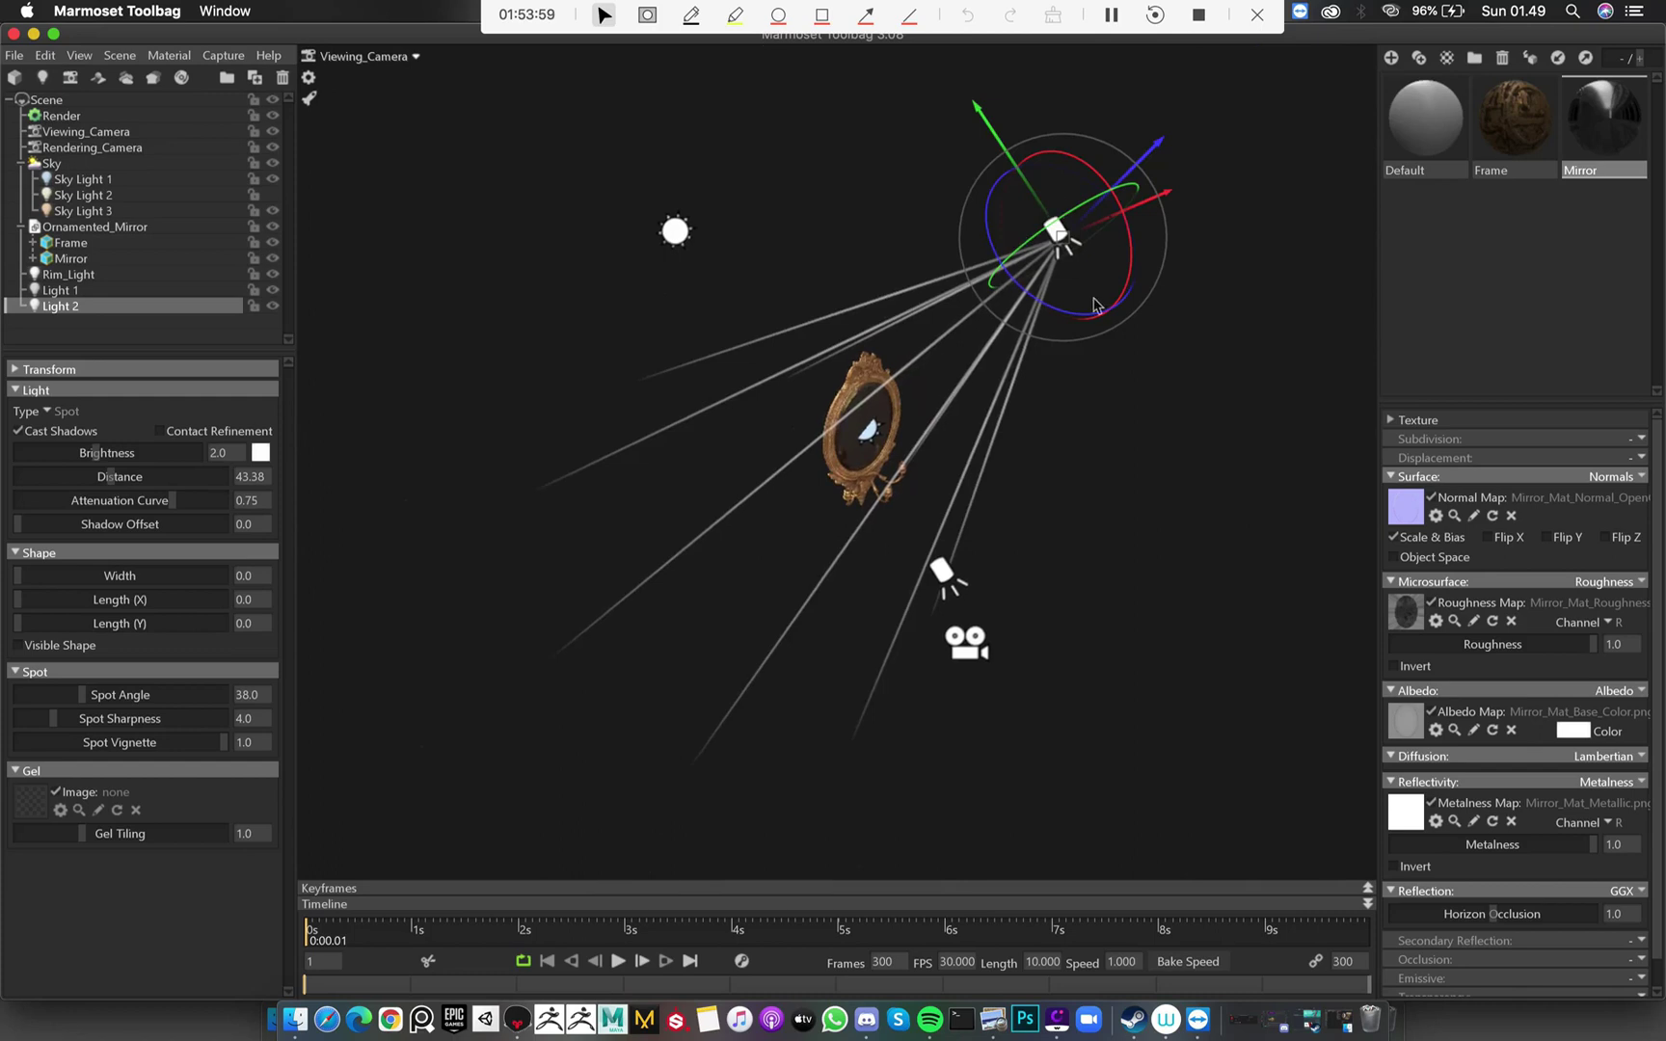
left_click_drag(1095, 305, 1169, 159)
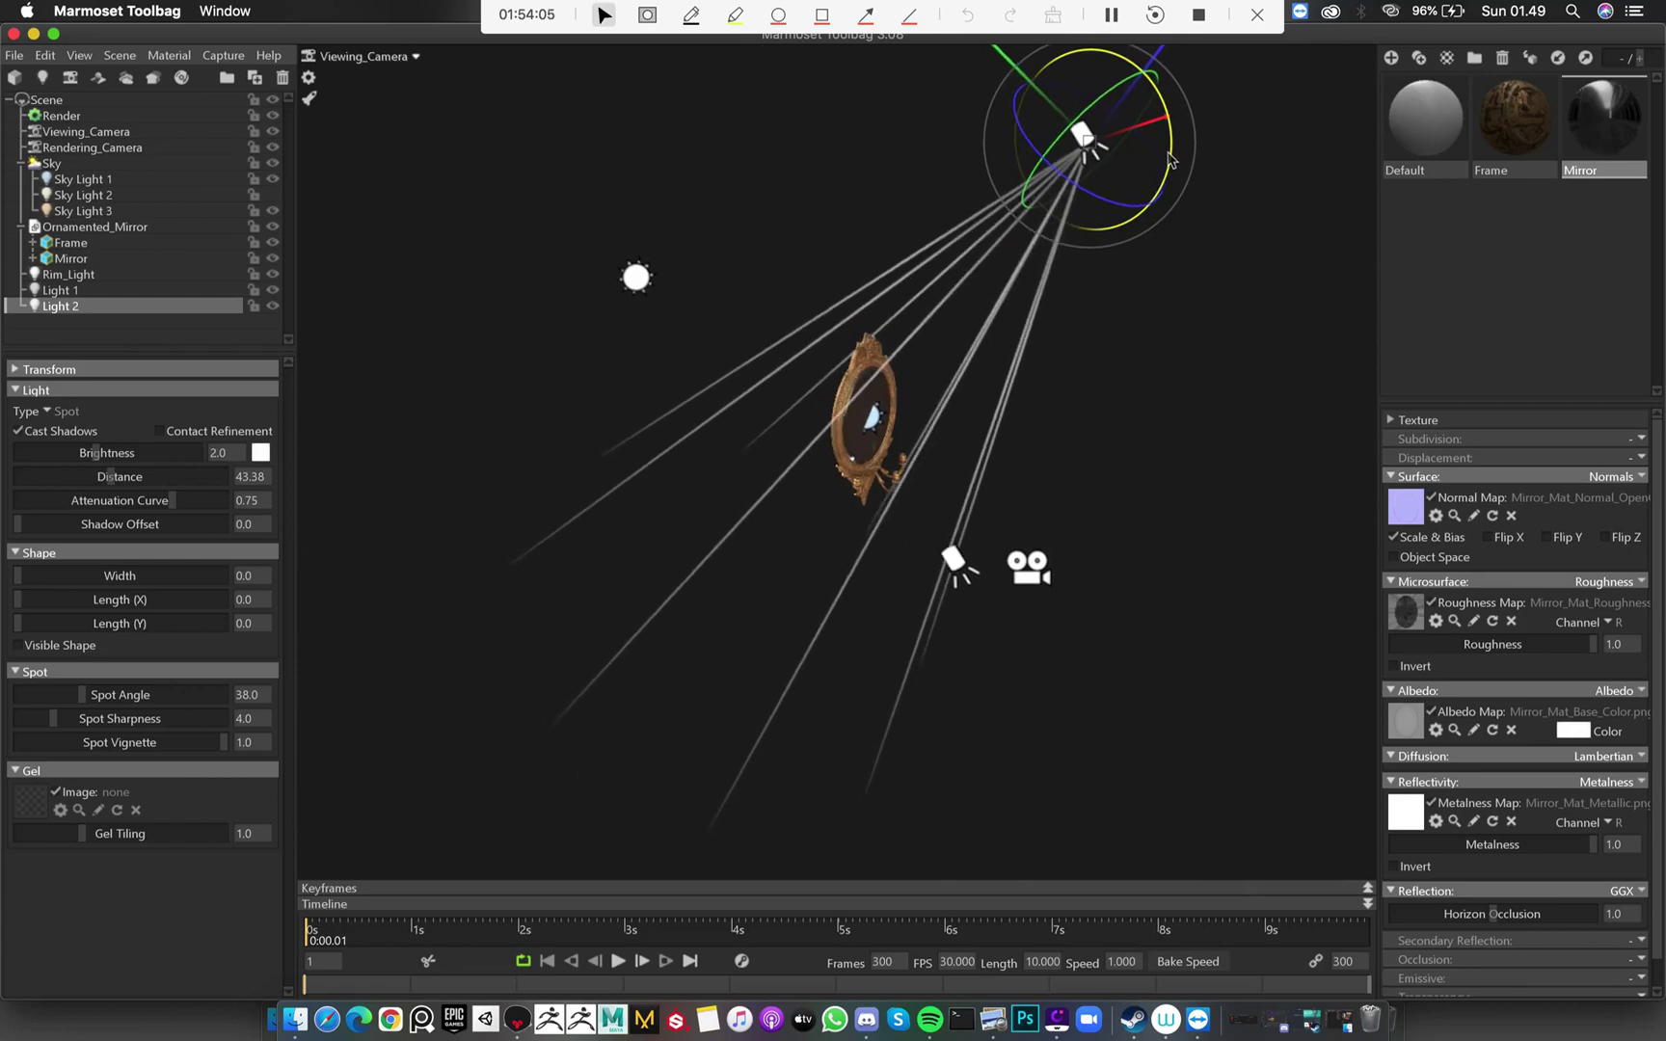
left_click_drag(997, 420, 902, 475)
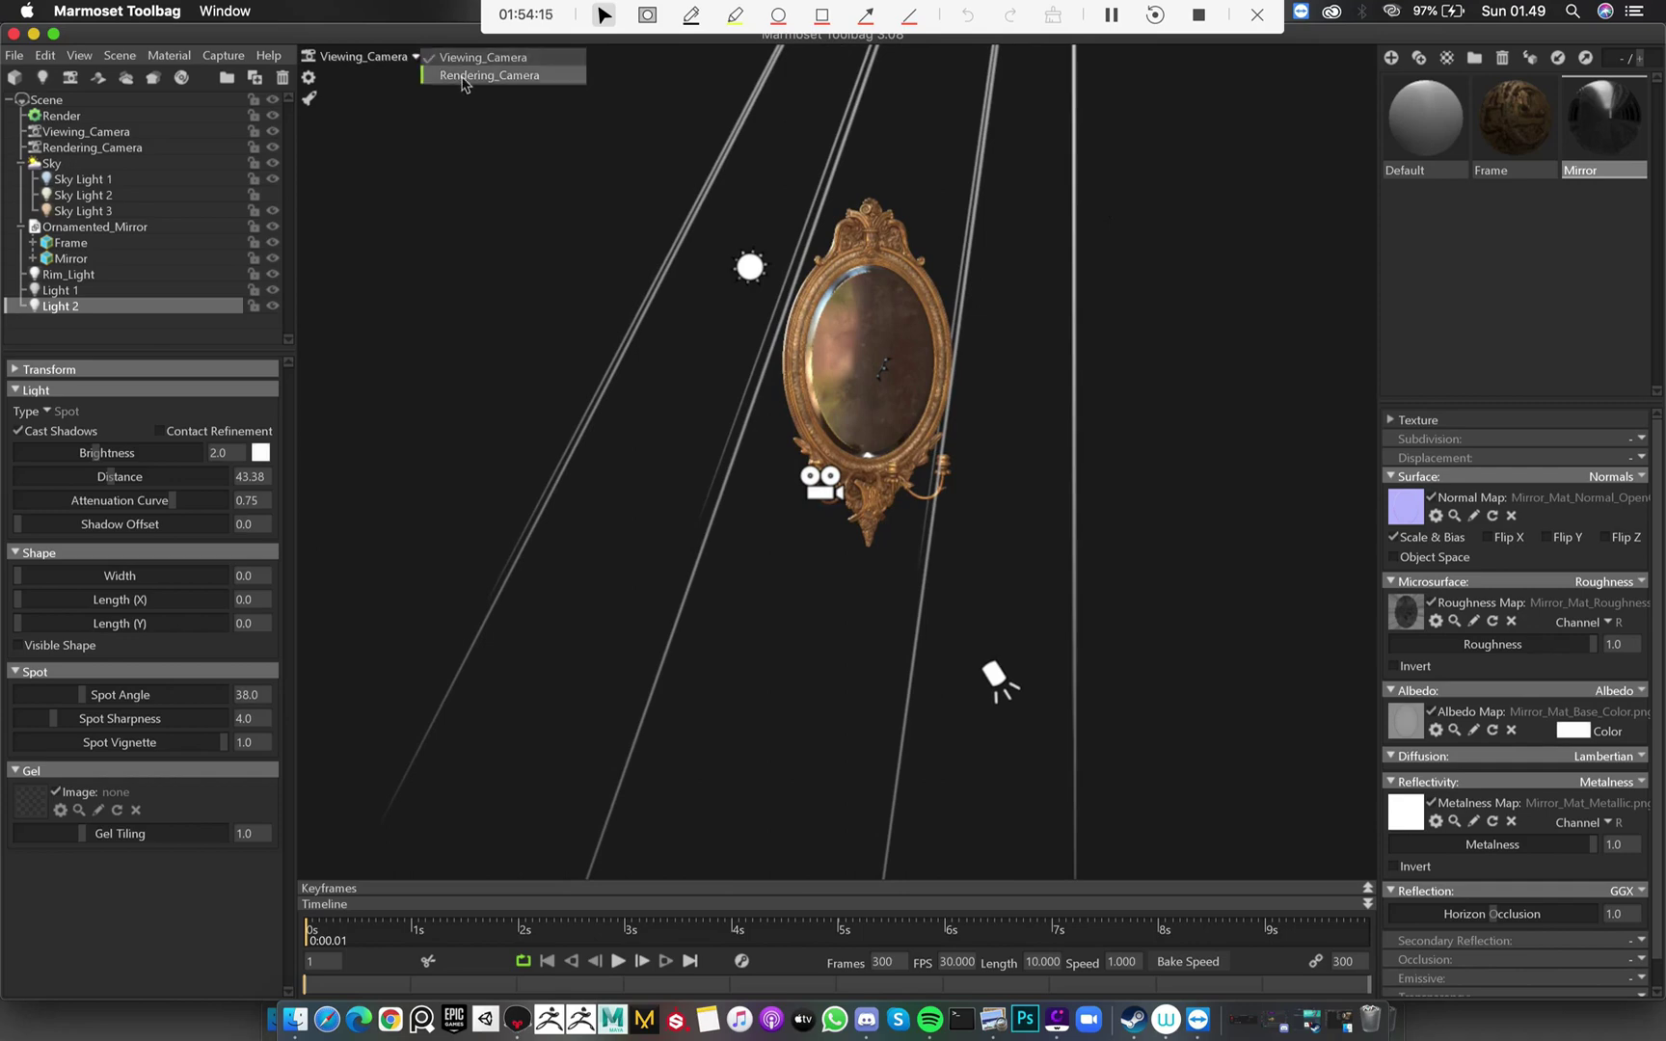
Set the second spot light's brightness to 4.0 as seen through the Rendering_Camera, and deselect it
left_click(451, 75)
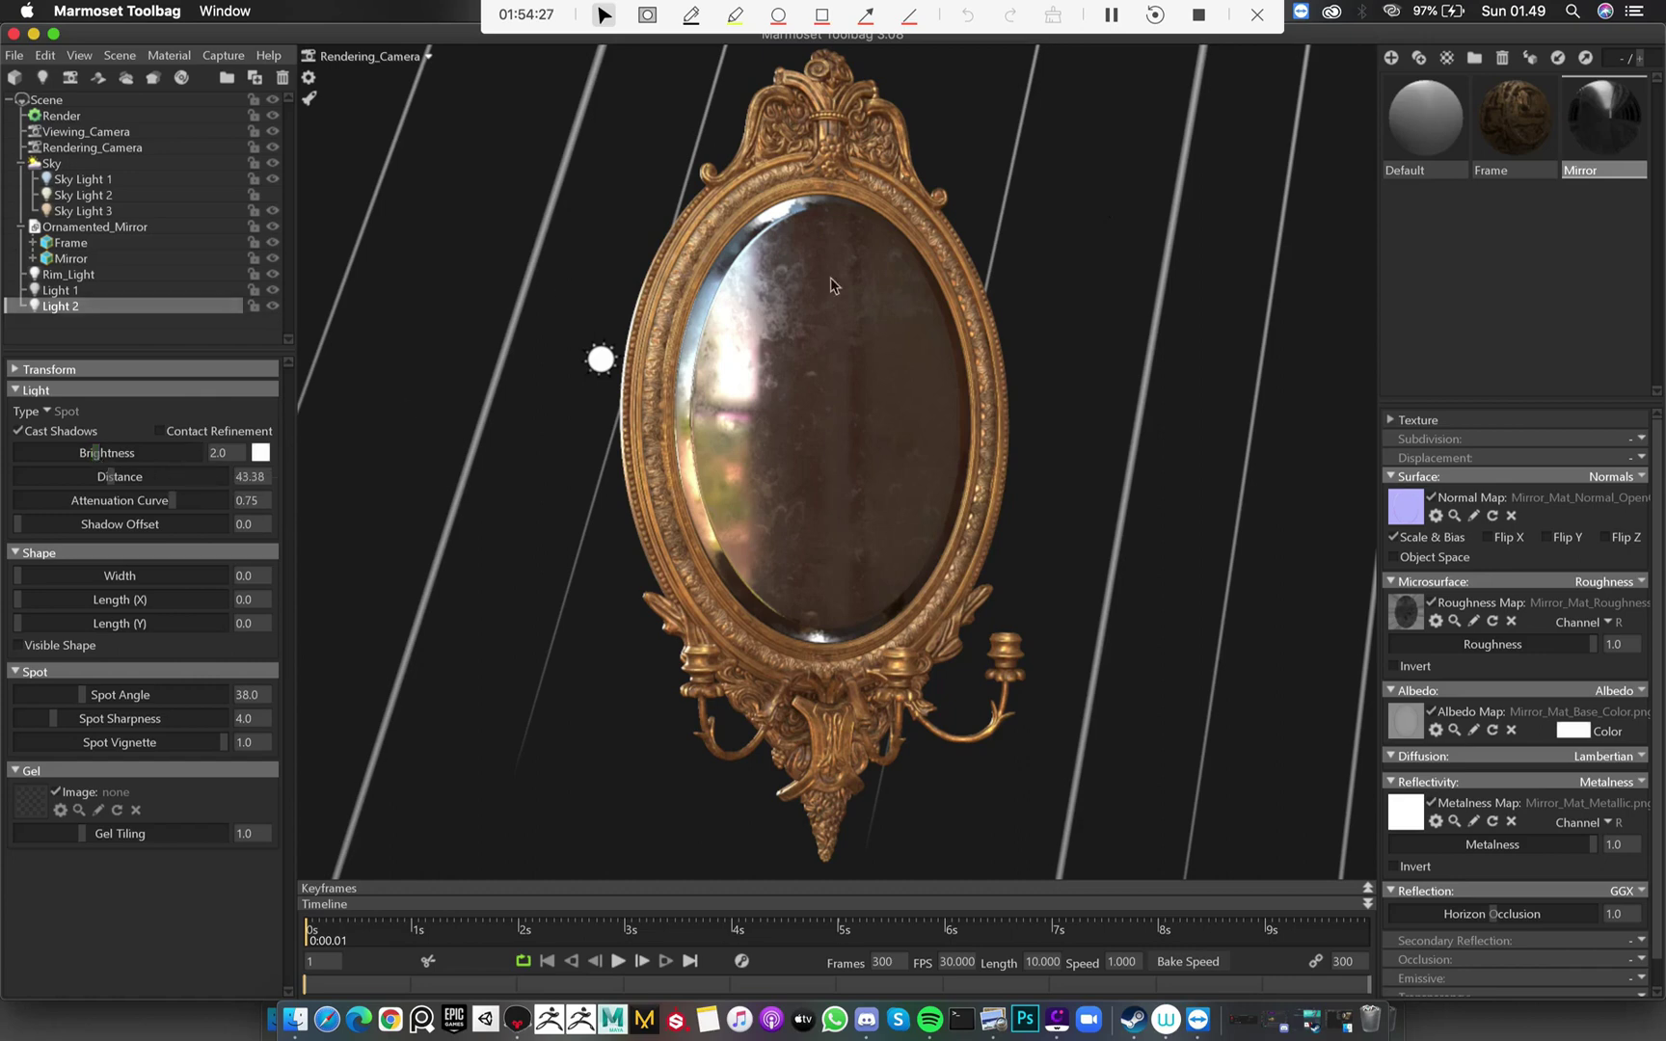
left_click_drag(97, 454, 4, 450)
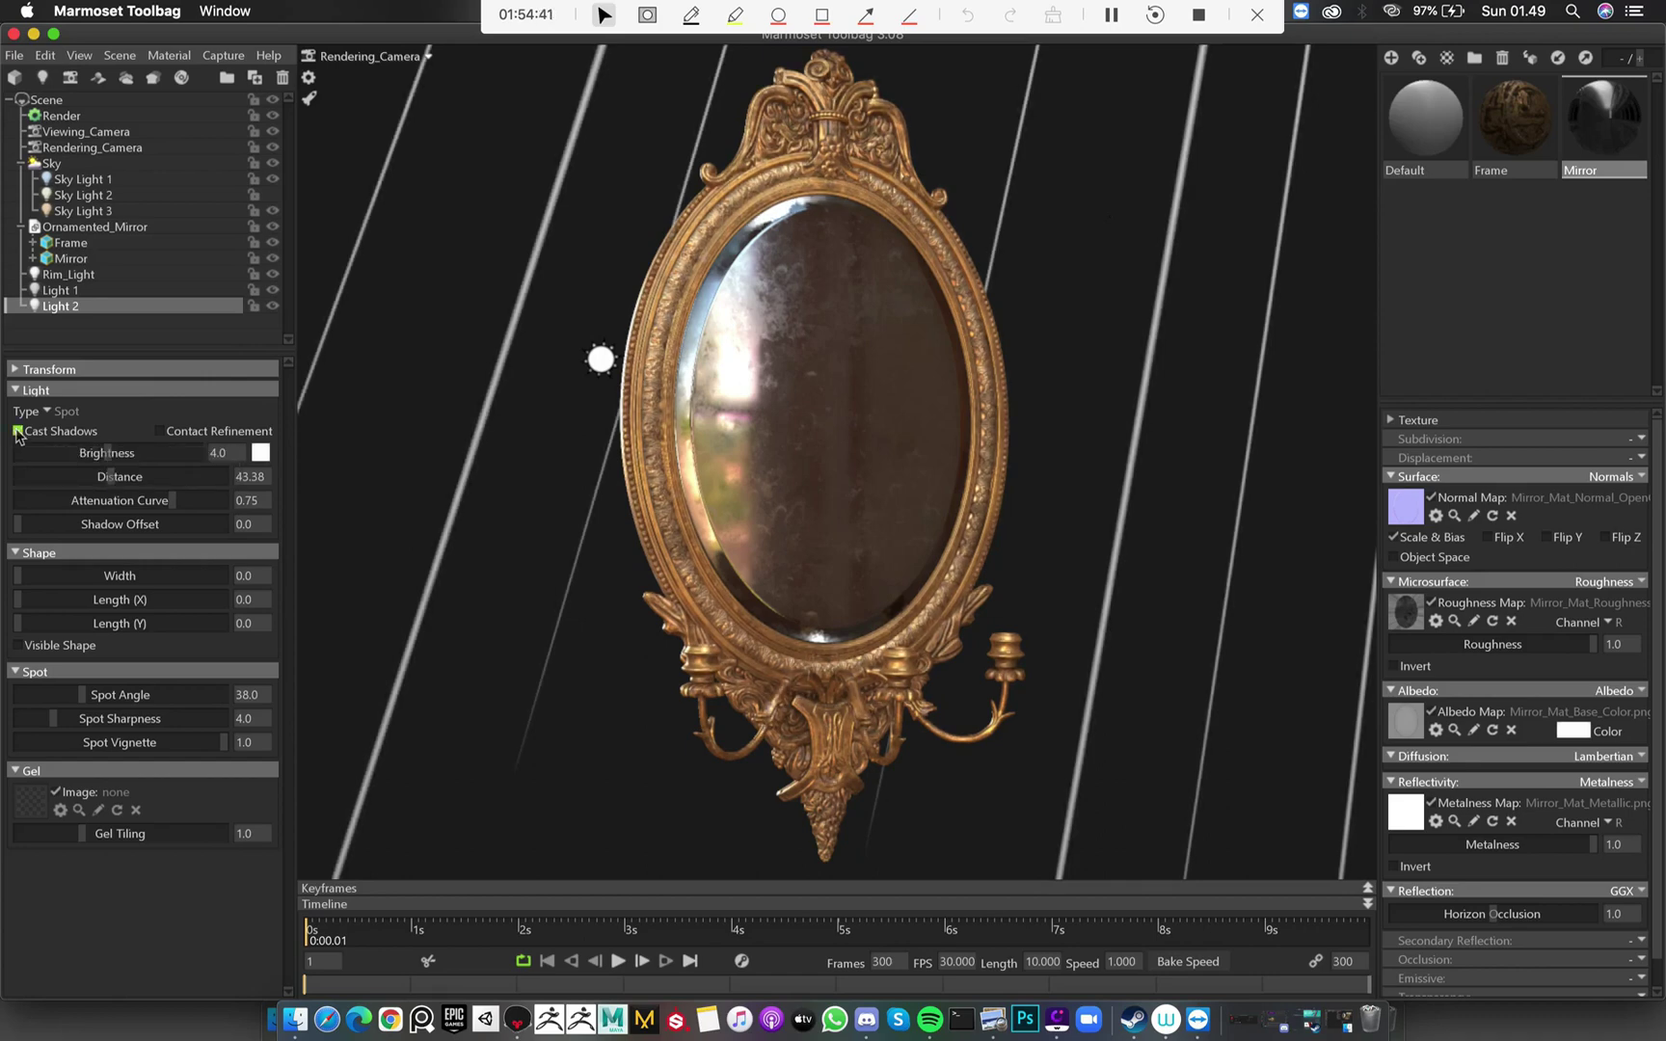
left_click(1064, 262)
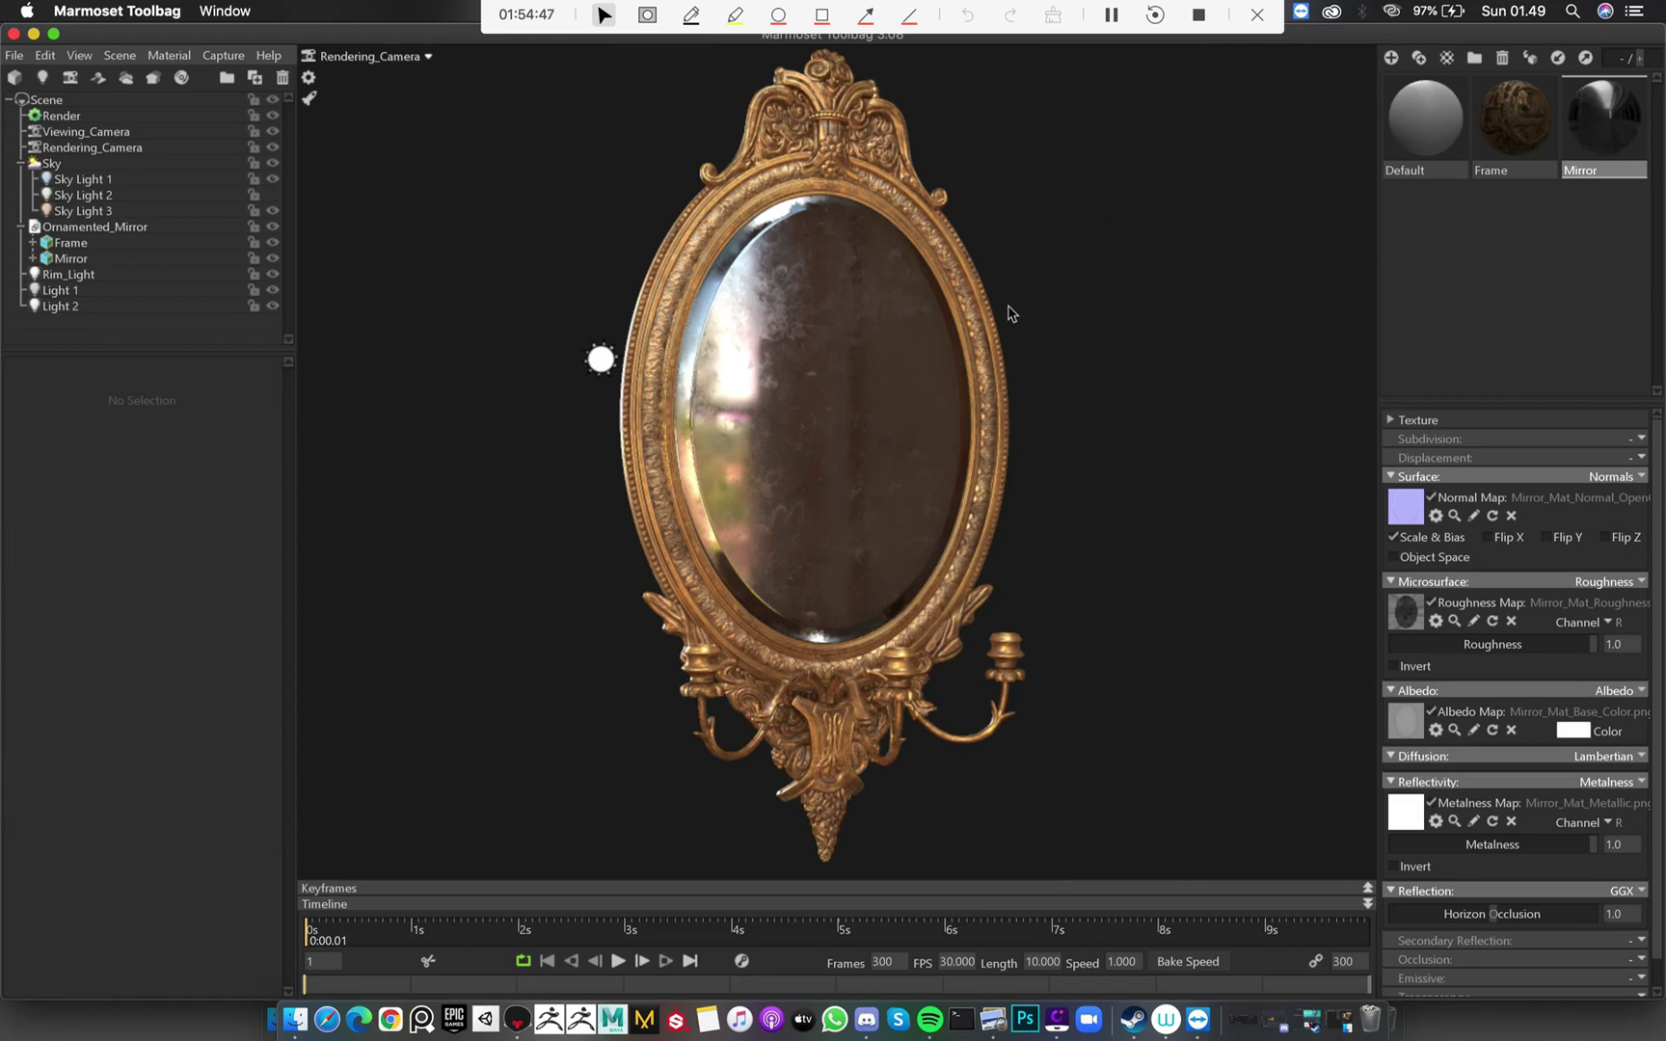
Review the settings of Sky Light 3 and Sky Light 1, and compare the mirror with Light 1 and Light 2 toggled
left_click(118, 211)
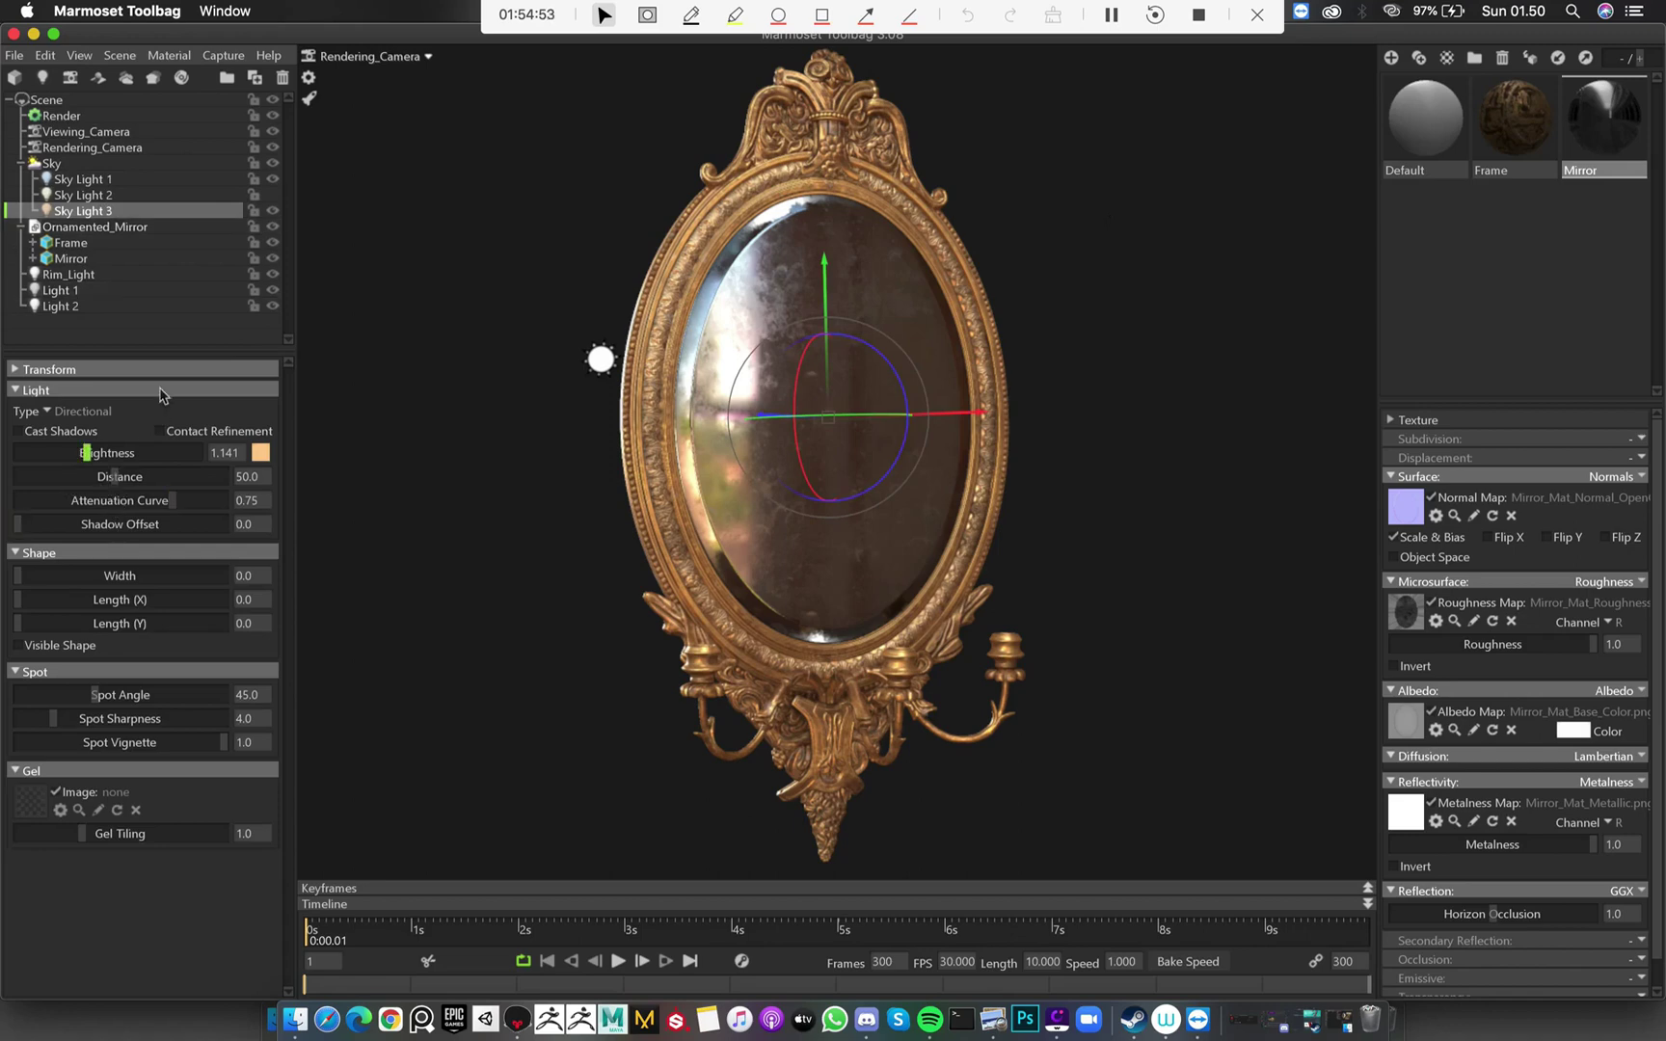
left_click(140, 186)
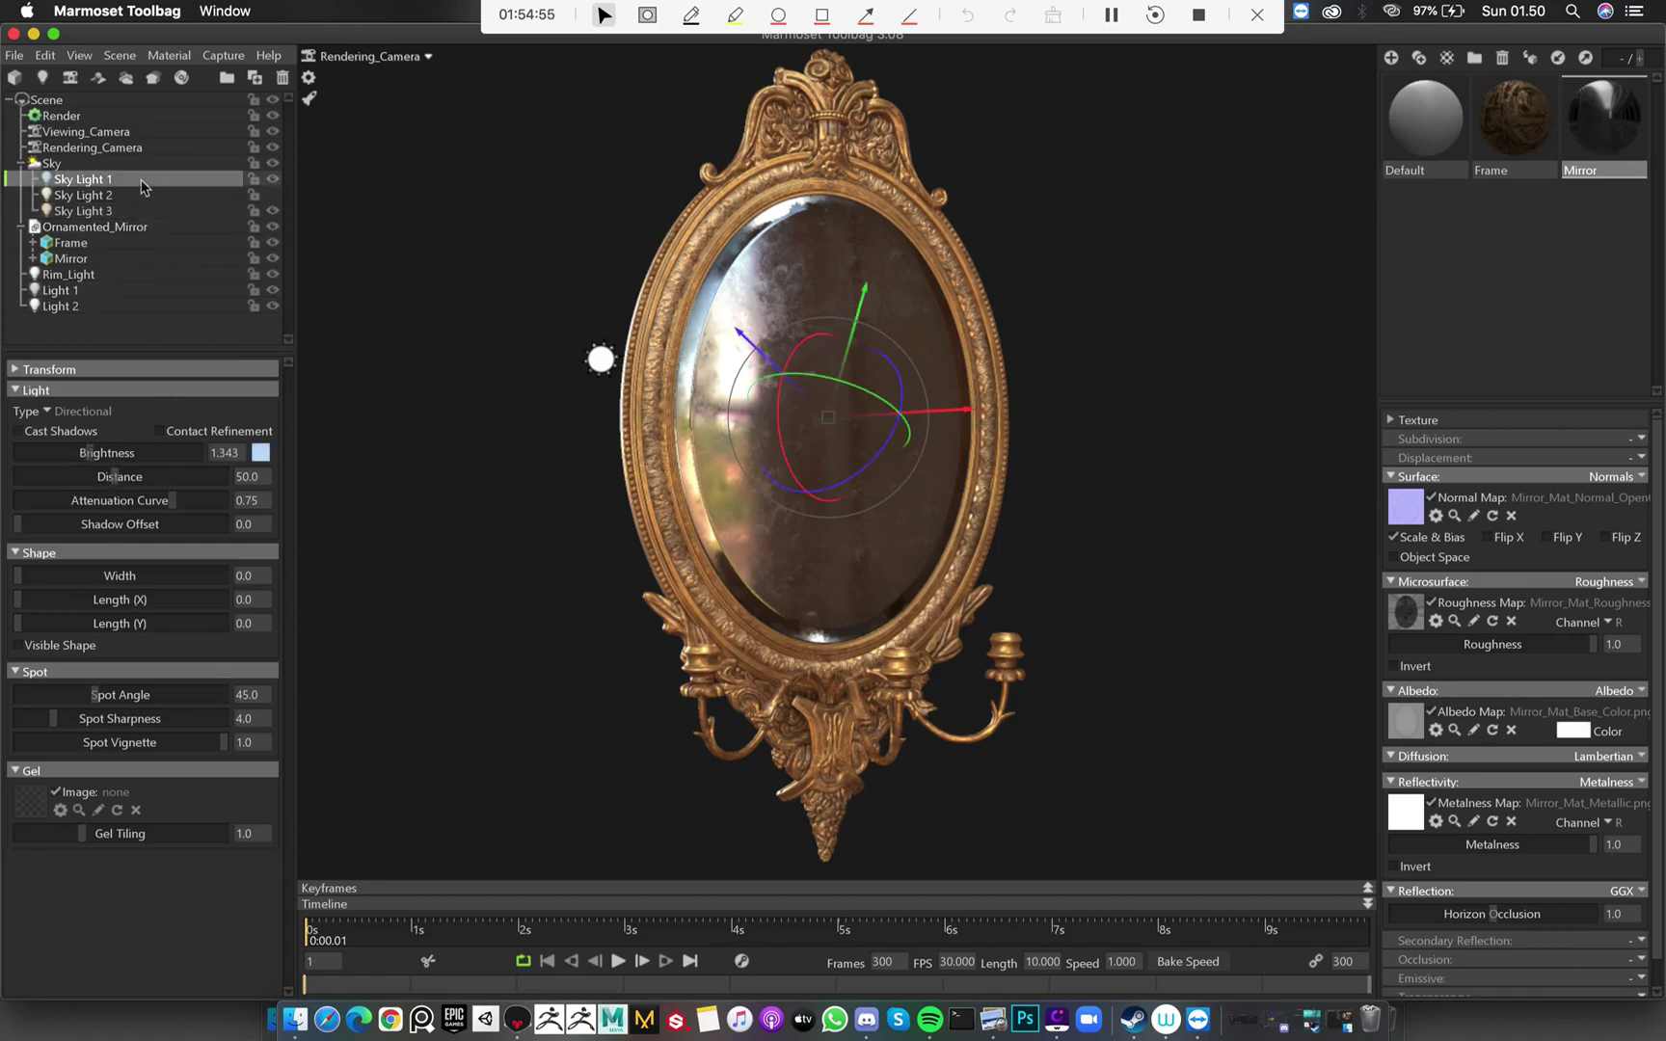
left_click(96, 292)
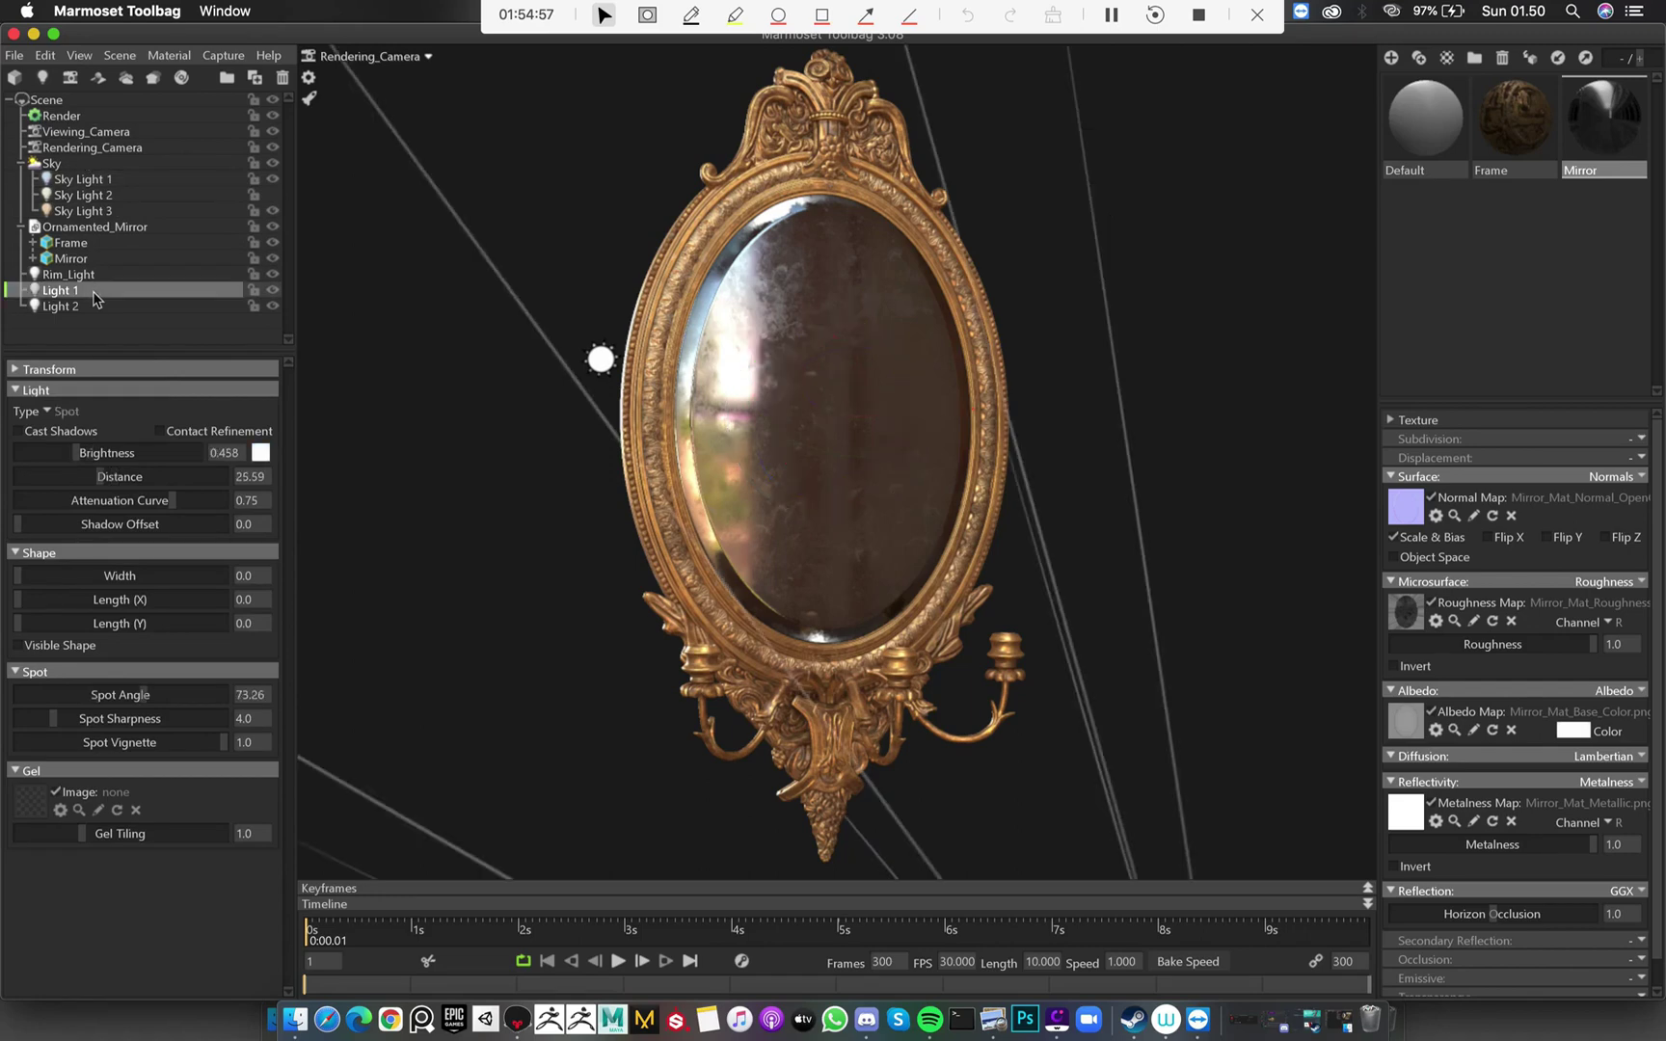
left_click(271, 289)
left_click(271, 289)
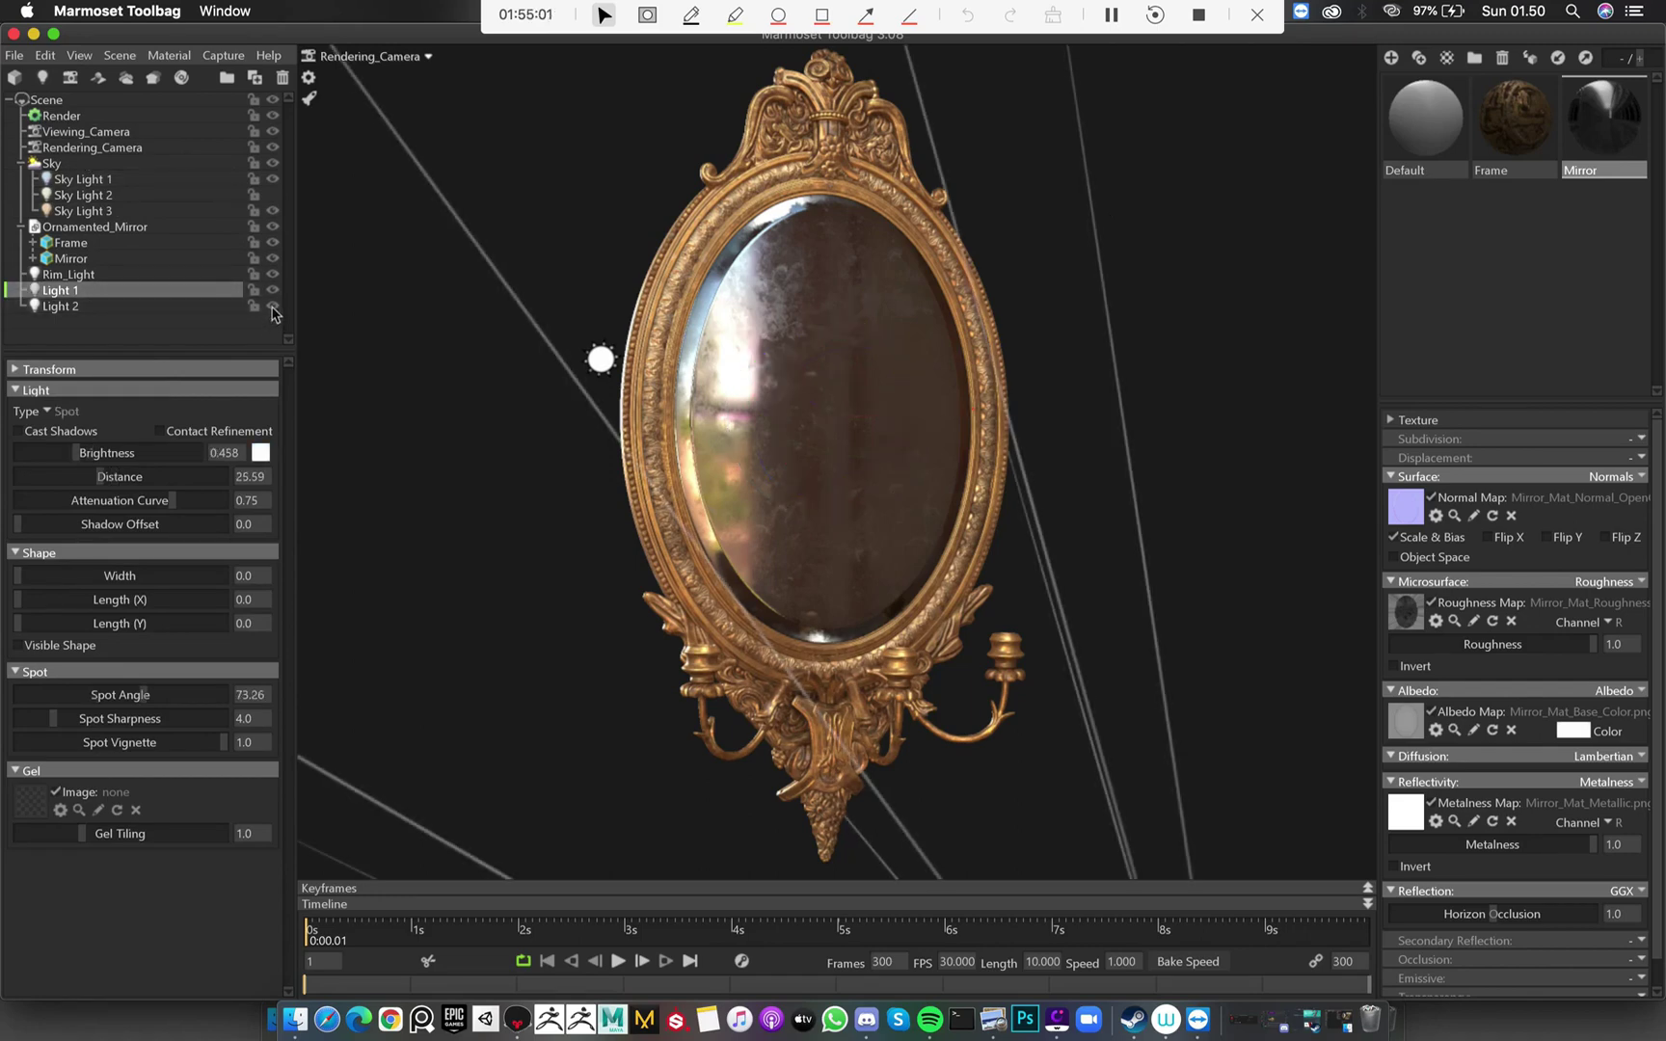
left_click(273, 308)
left_click(273, 308)
left_click(273, 308)
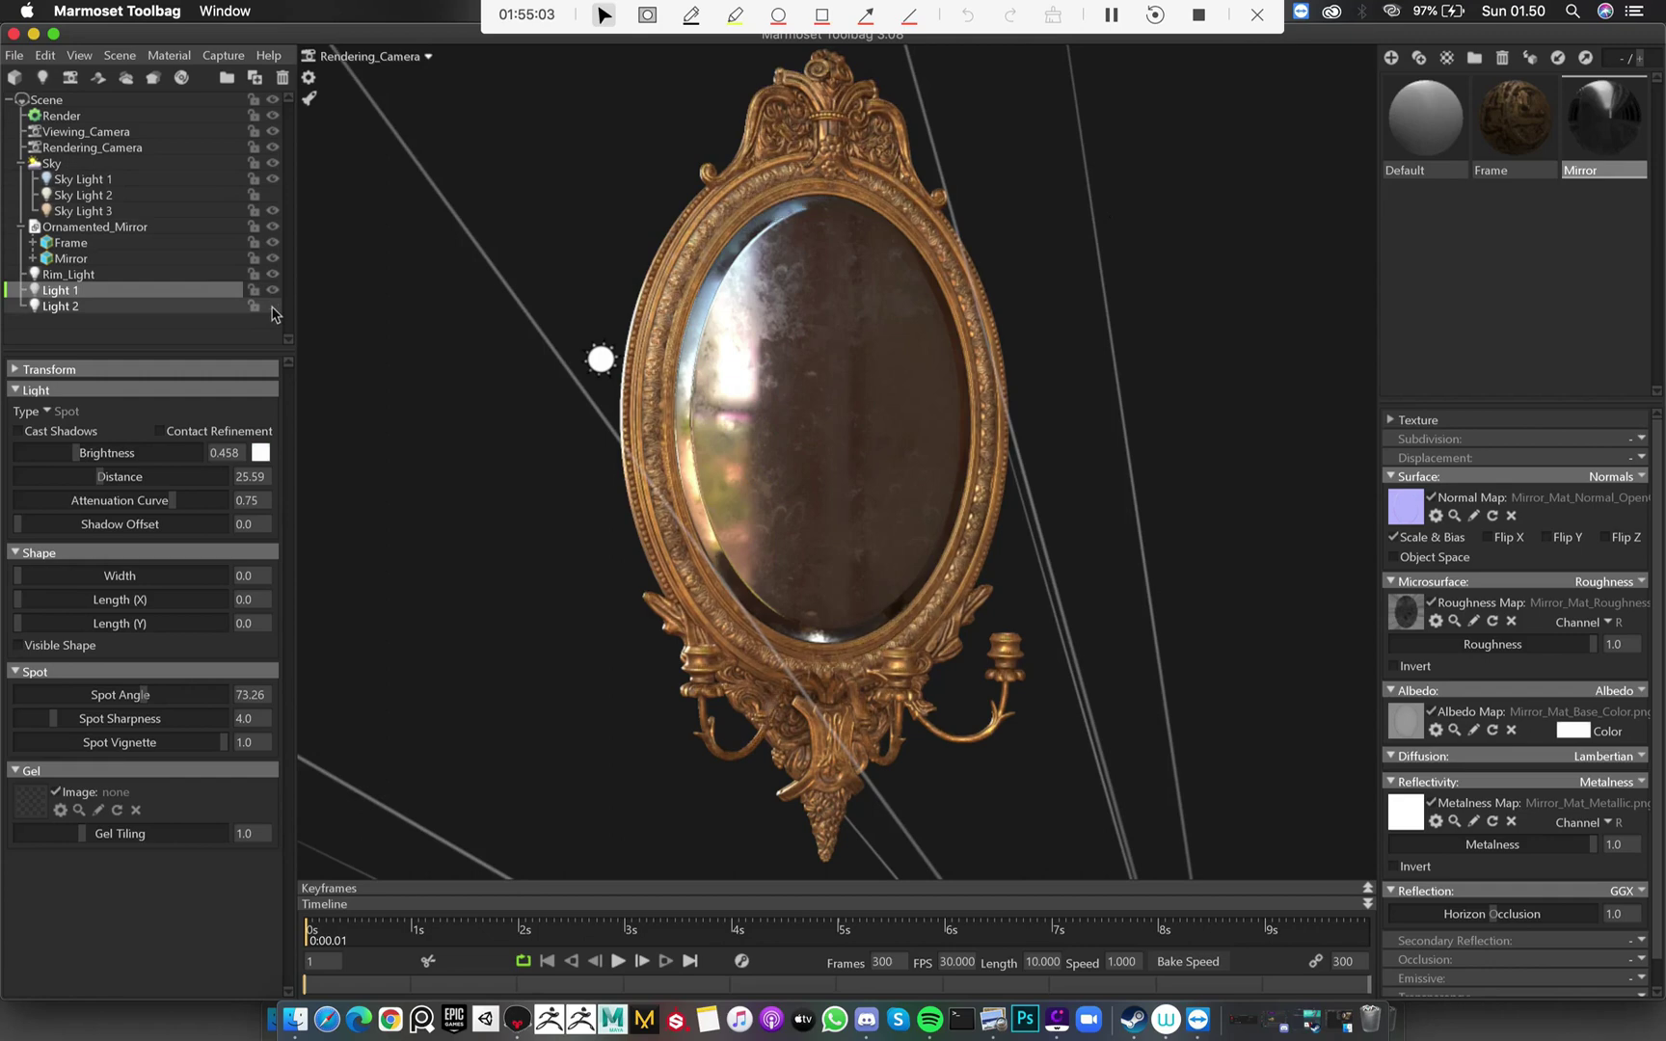
left_click(273, 308)
left_click(273, 307)
left_click(273, 308)
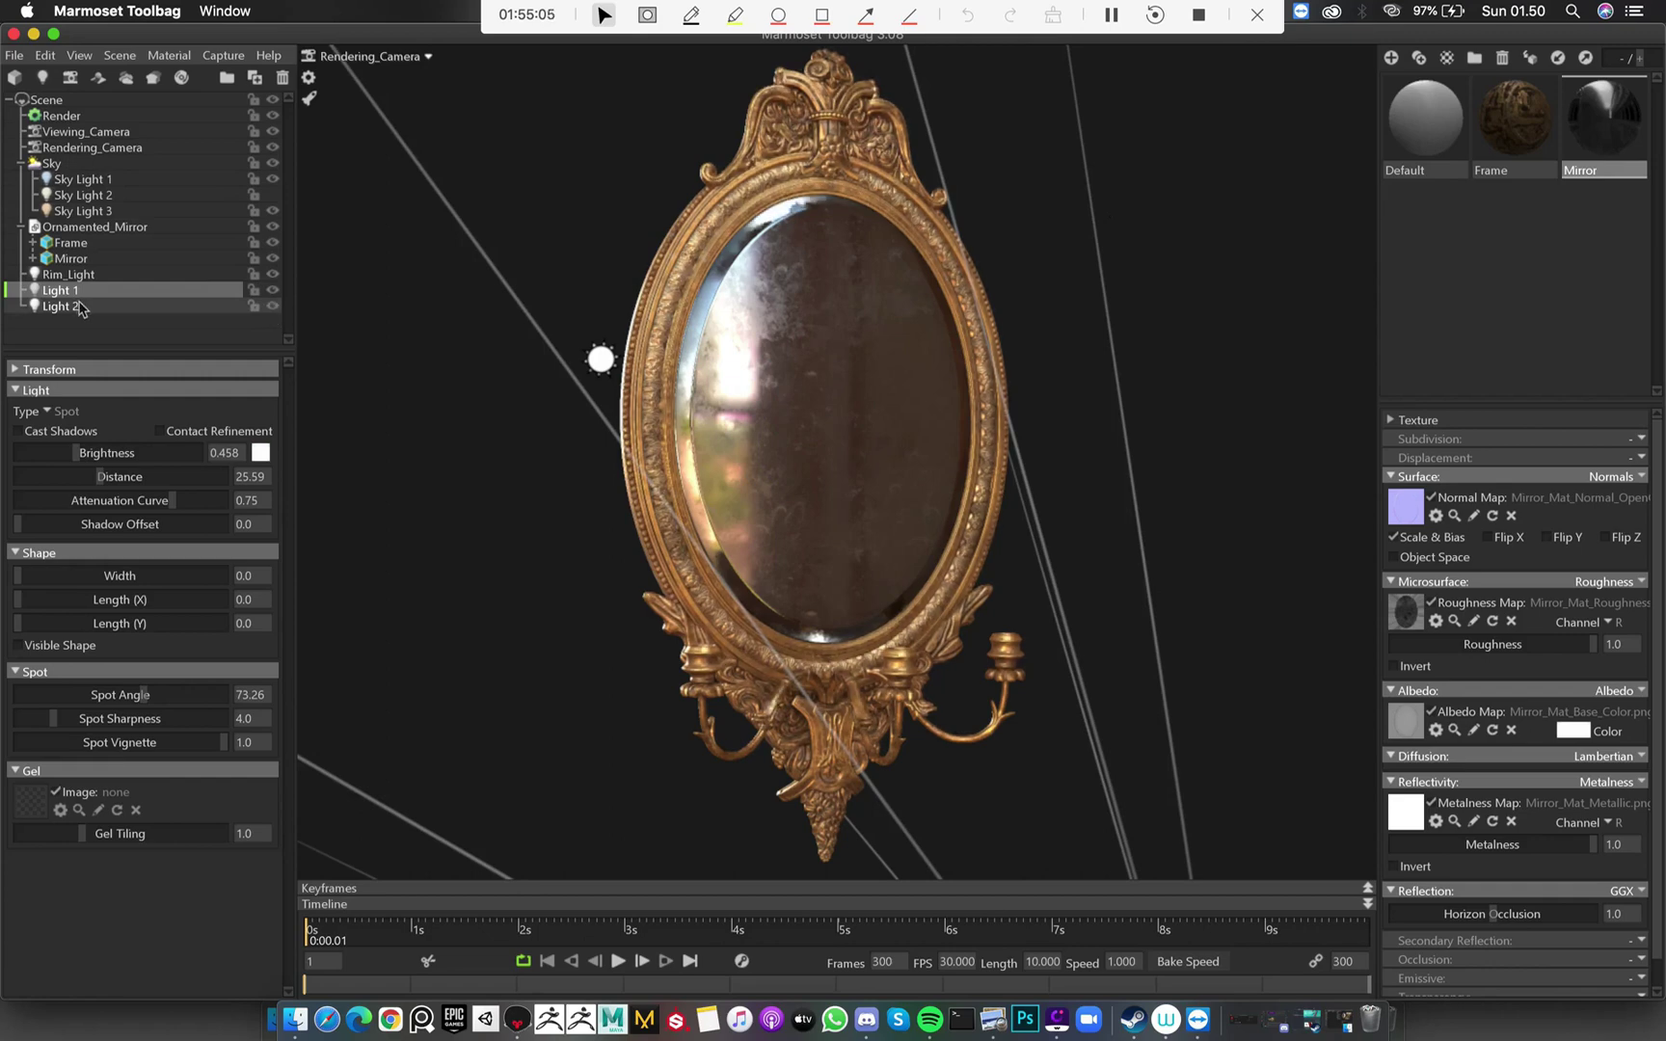
Tint Light 2 a pale warm orange with hex colour ffdec4
left_click(82, 306)
left_click(260, 452)
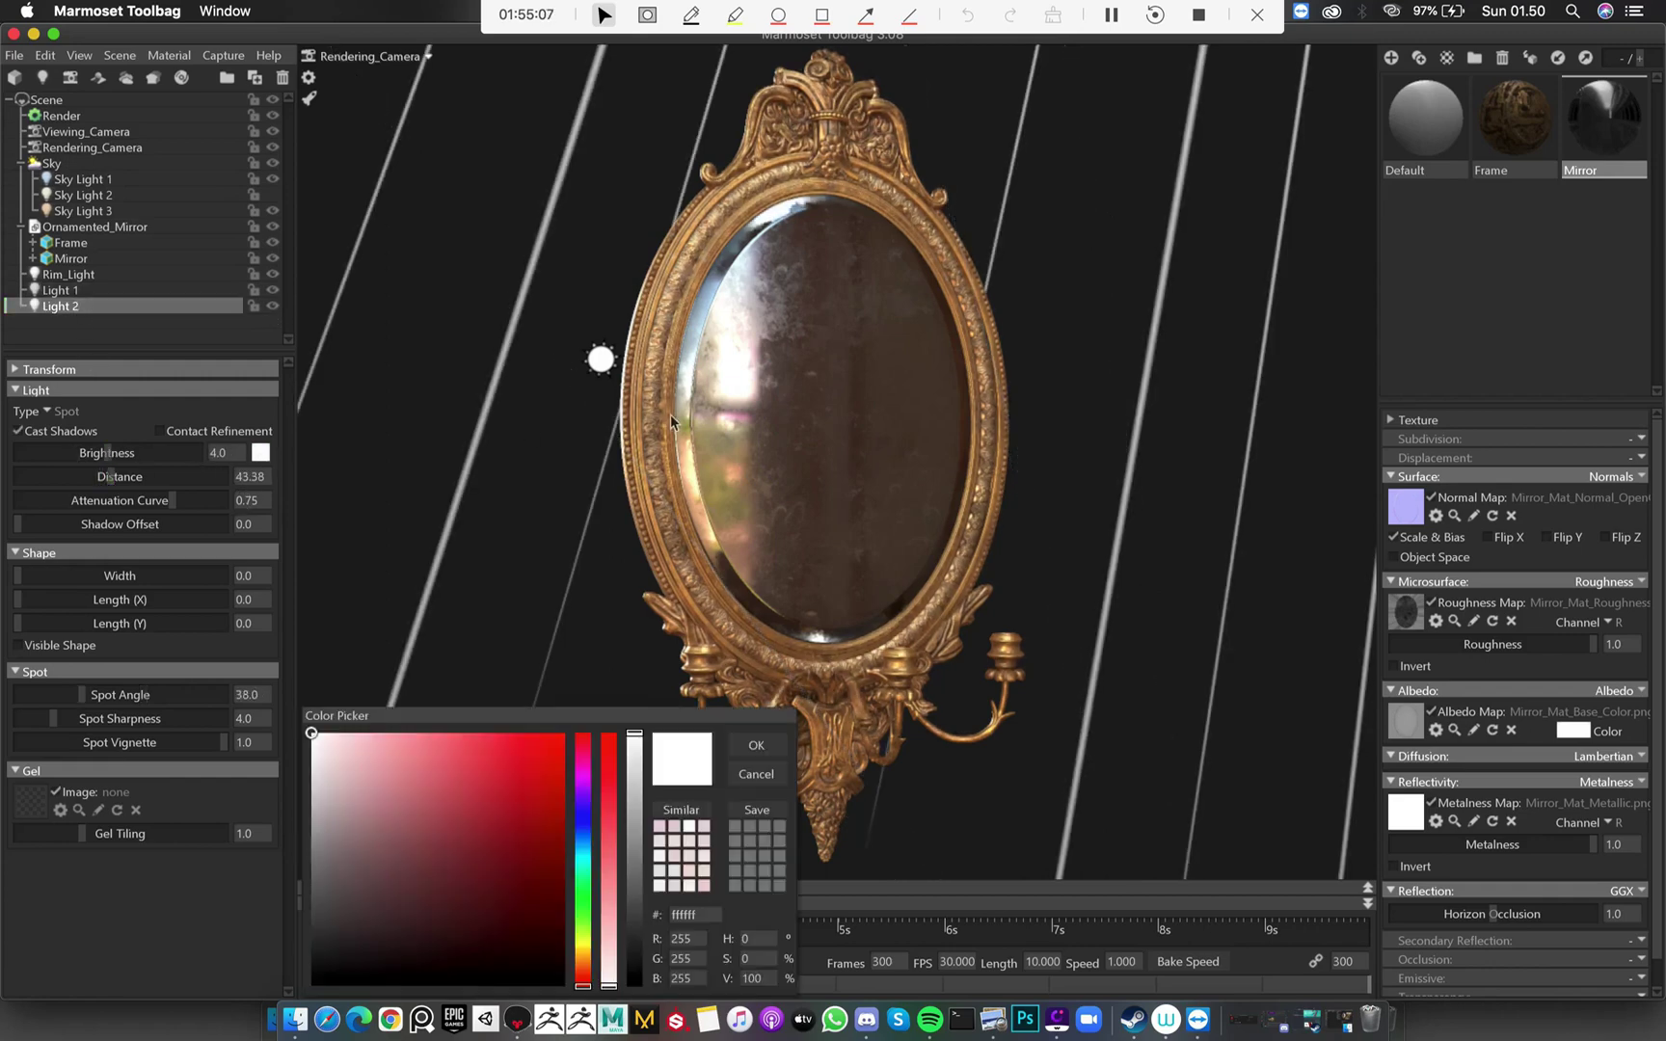
left_click(582, 956)
left_click_drag(582, 959, 582, 967)
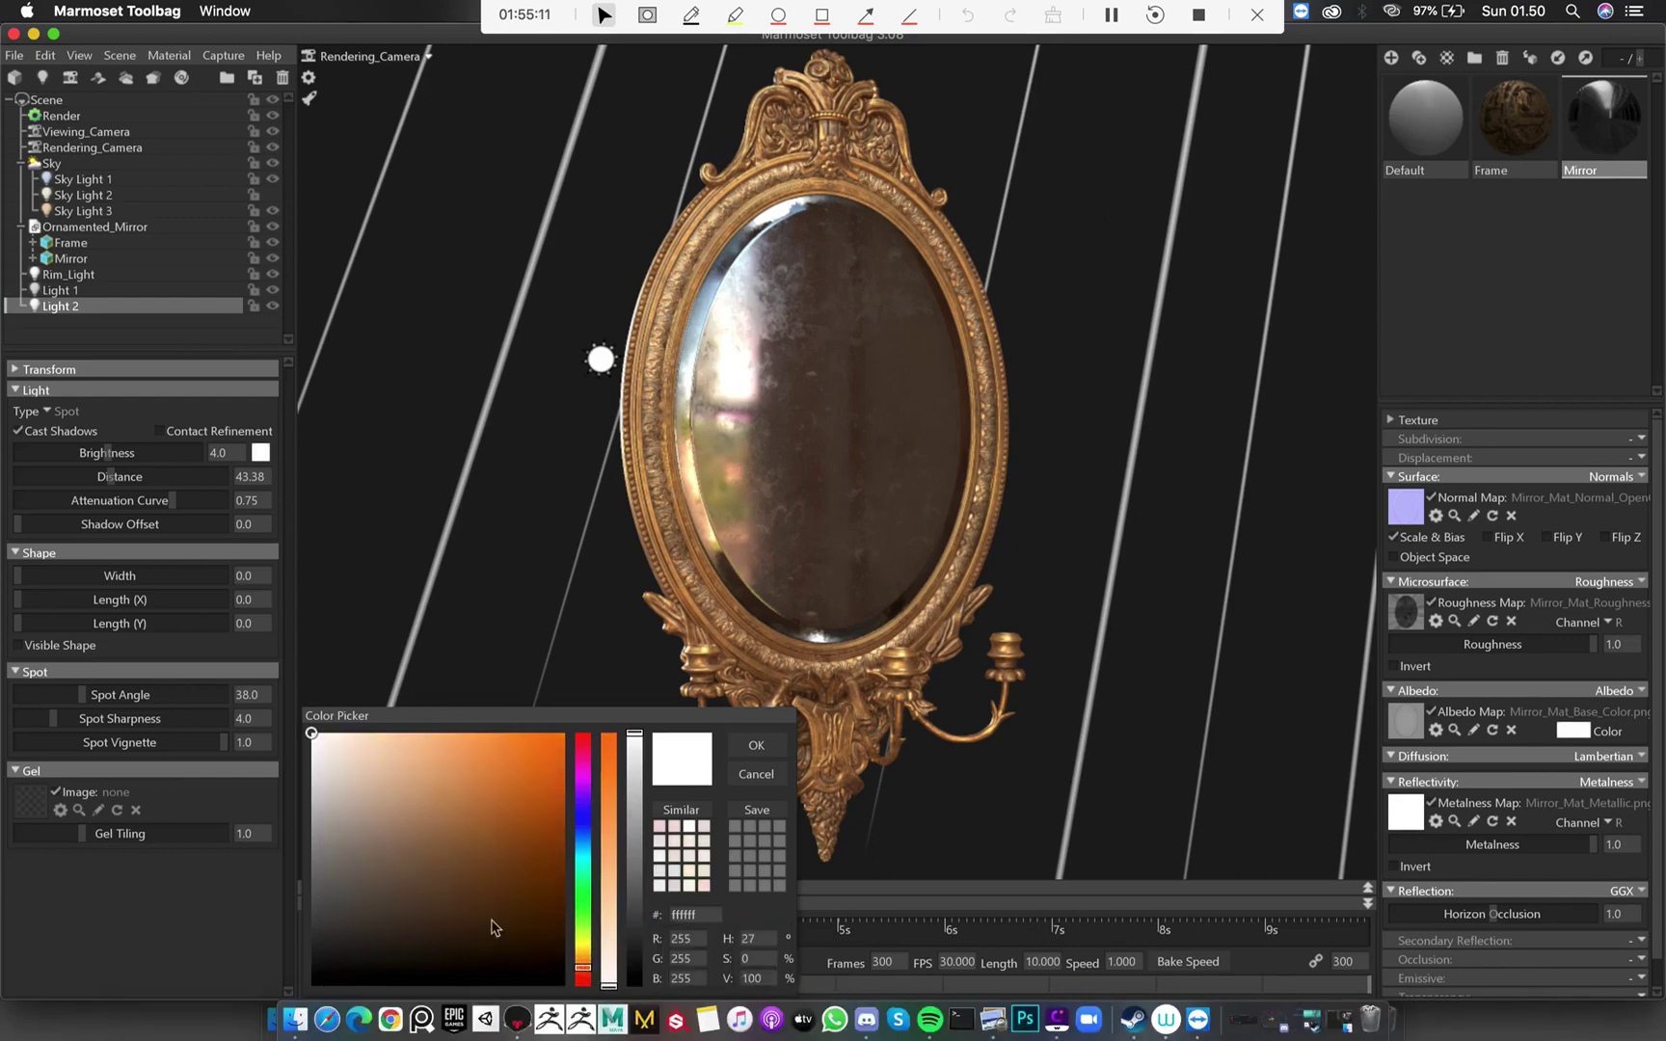
mouse_move(345, 744)
left_mouse_down()
mouse_move(430, 733)
mouse_move(342, 707)
mouse_move(369, 691)
left_mouse_up()
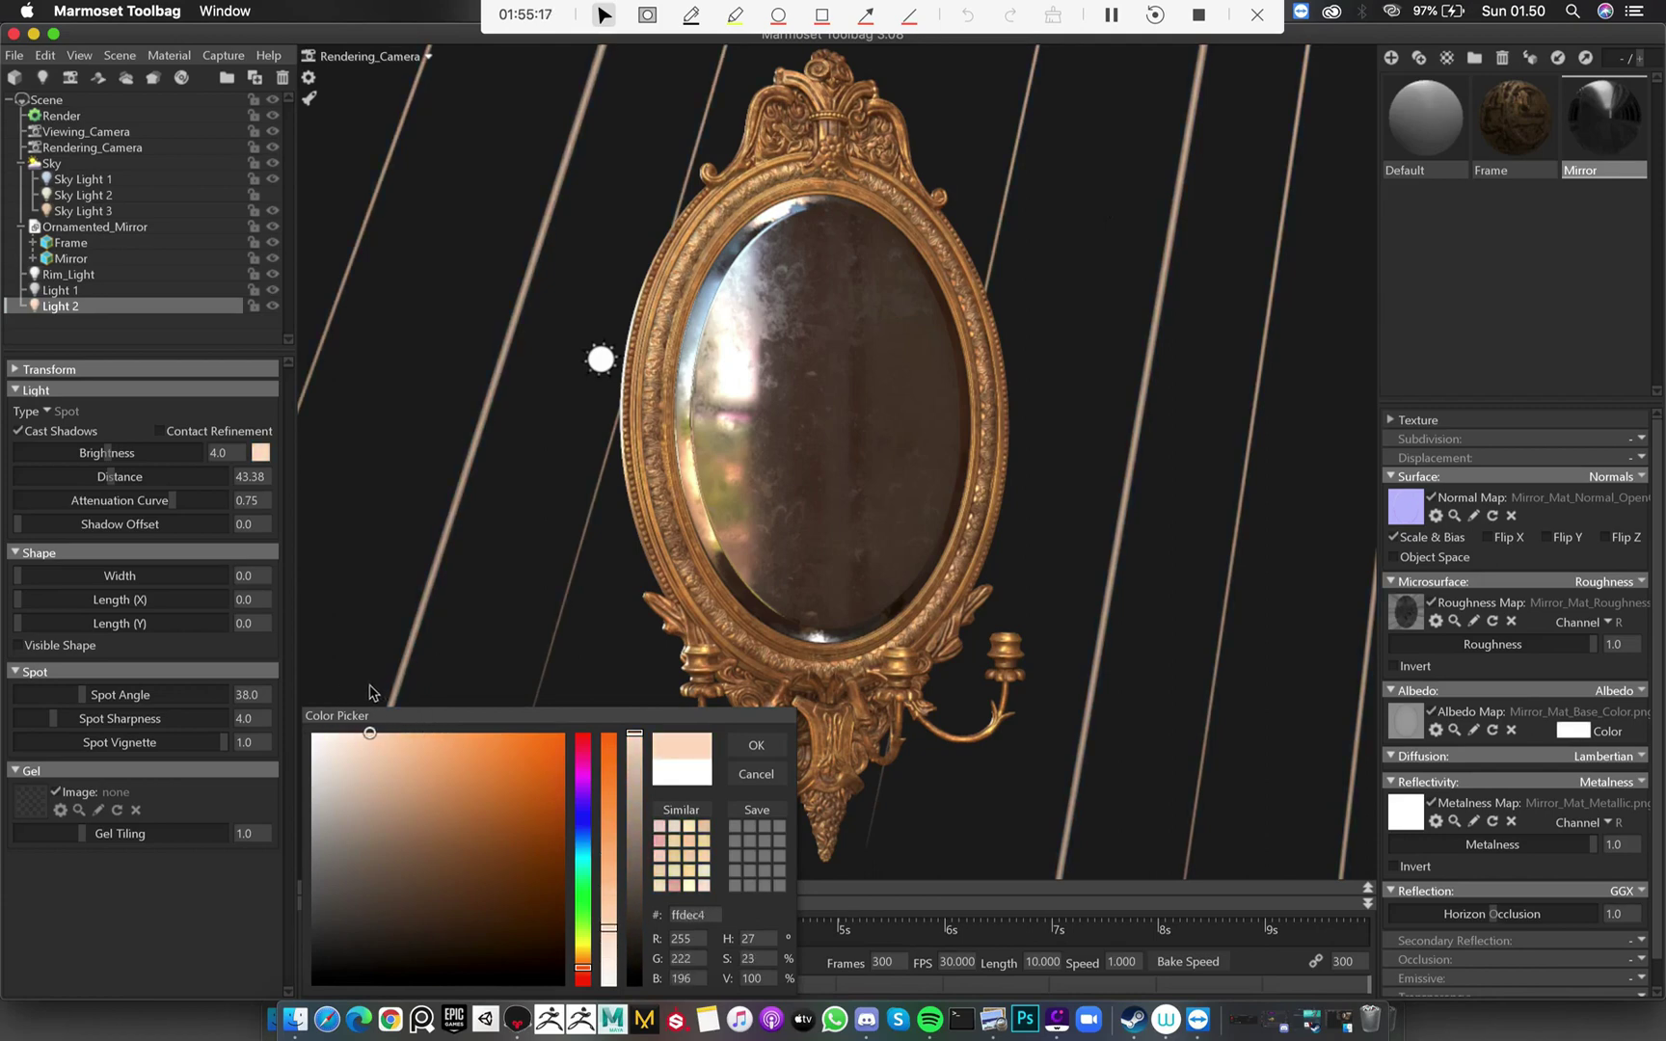
left_click(753, 747)
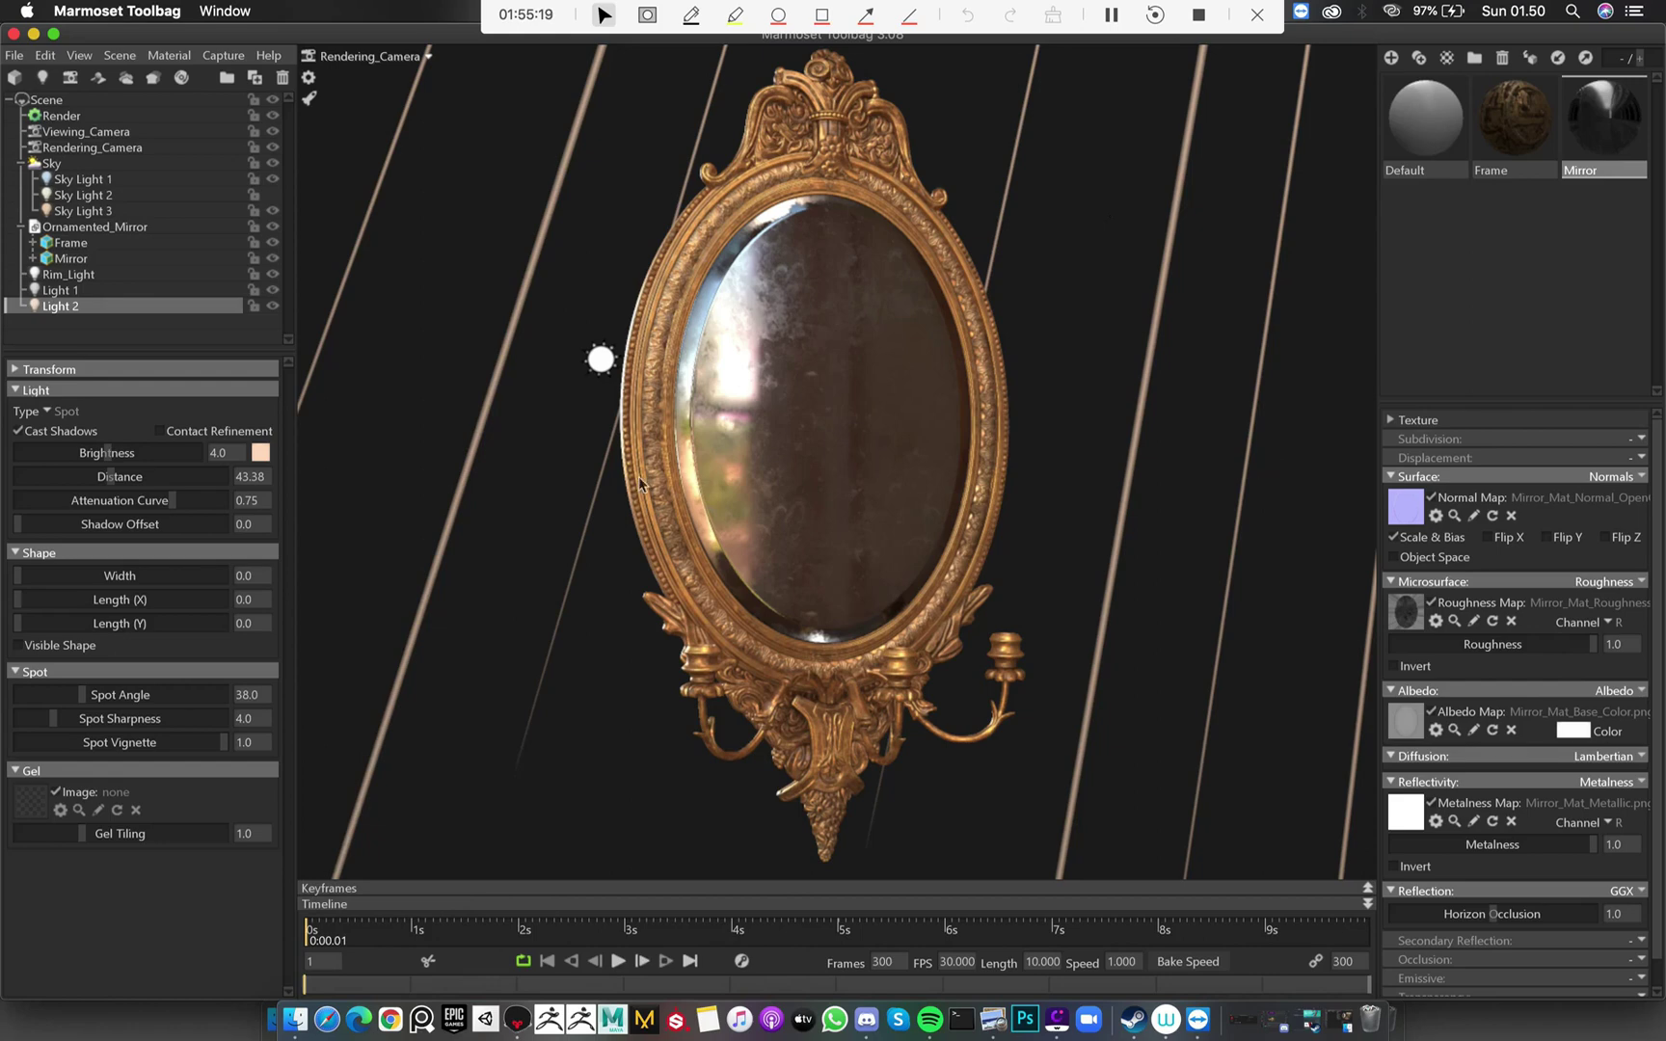
Turn on High DPI for the viewport in the scene's Render settings
left_click(61, 115)
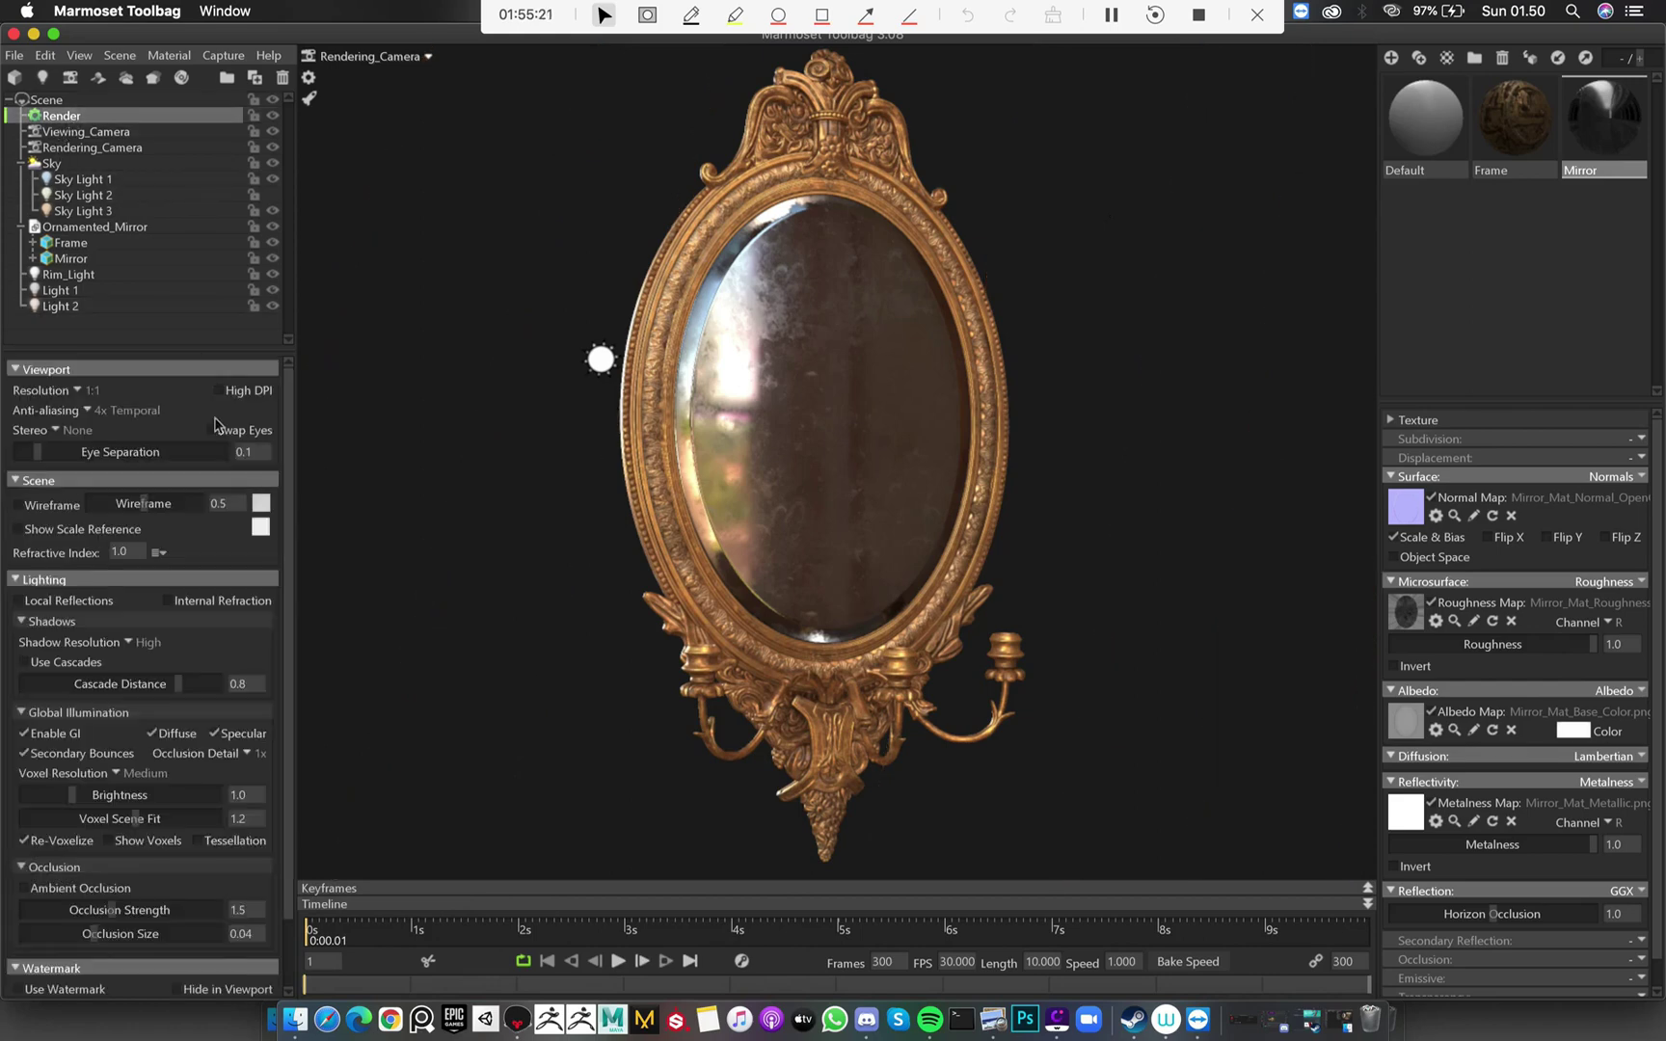
left_click(219, 391)
Try ACES tone mapping in the Rendering_Camera's post effects, and return it to Linear
left_click(116, 148)
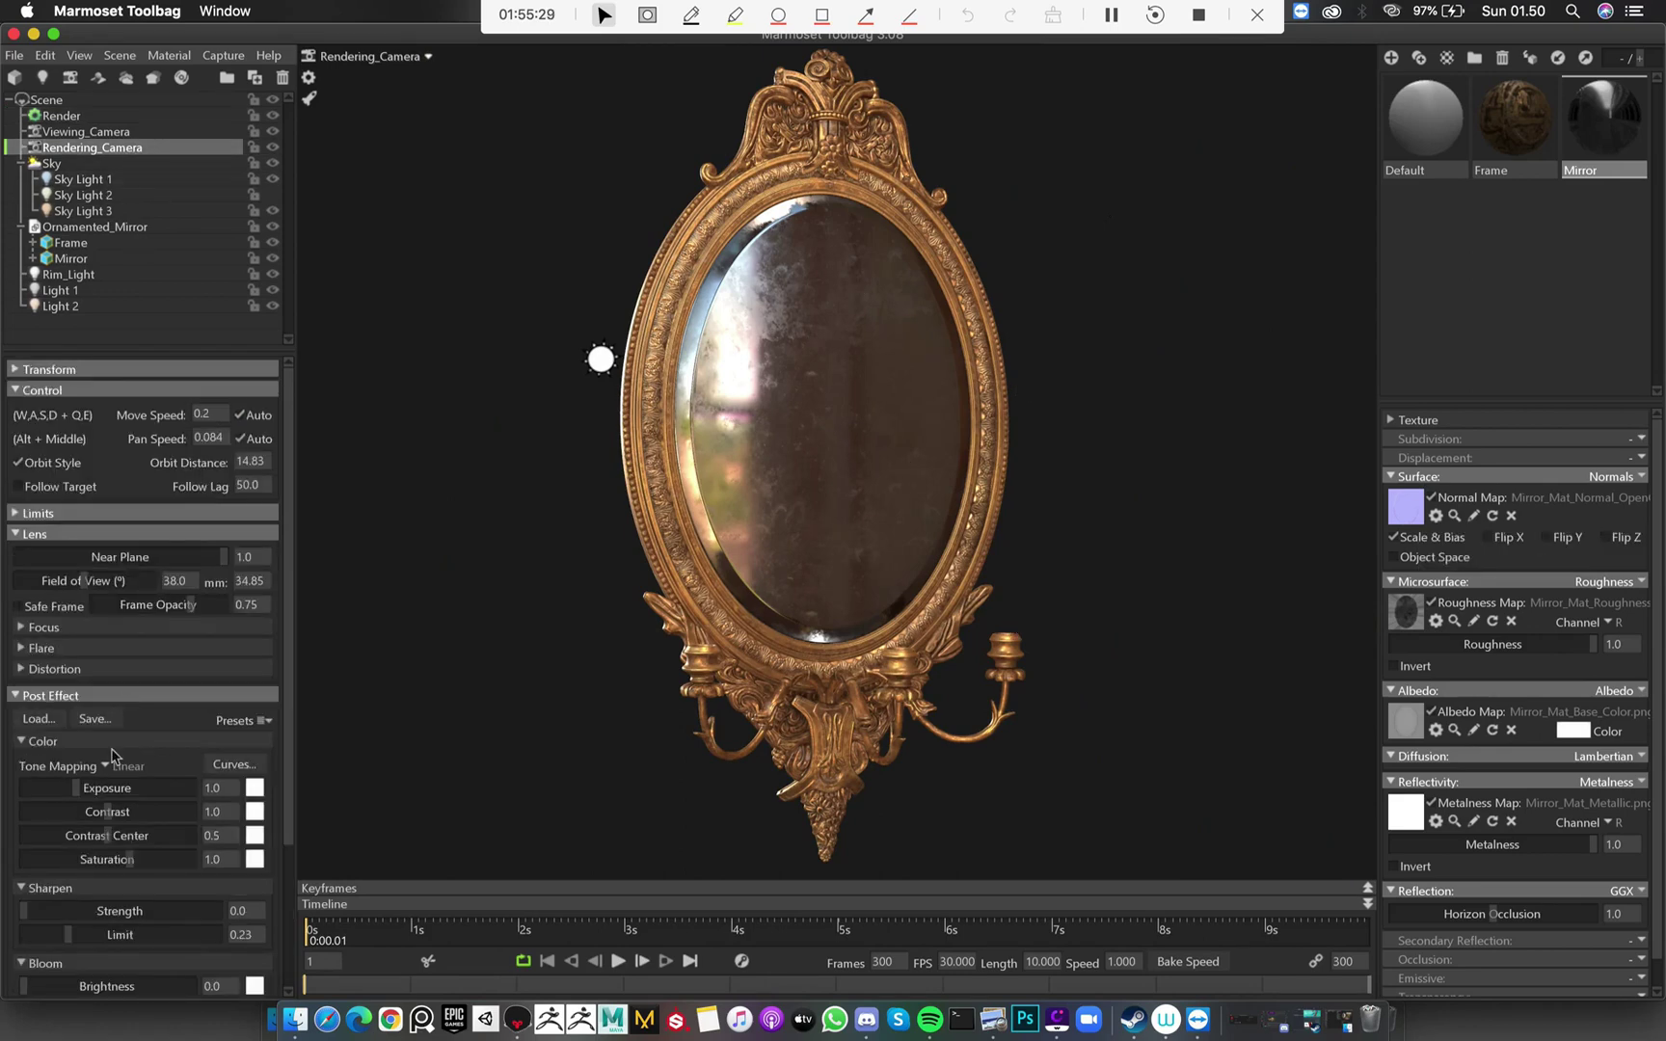
scroll(100, 723, "down", 2)
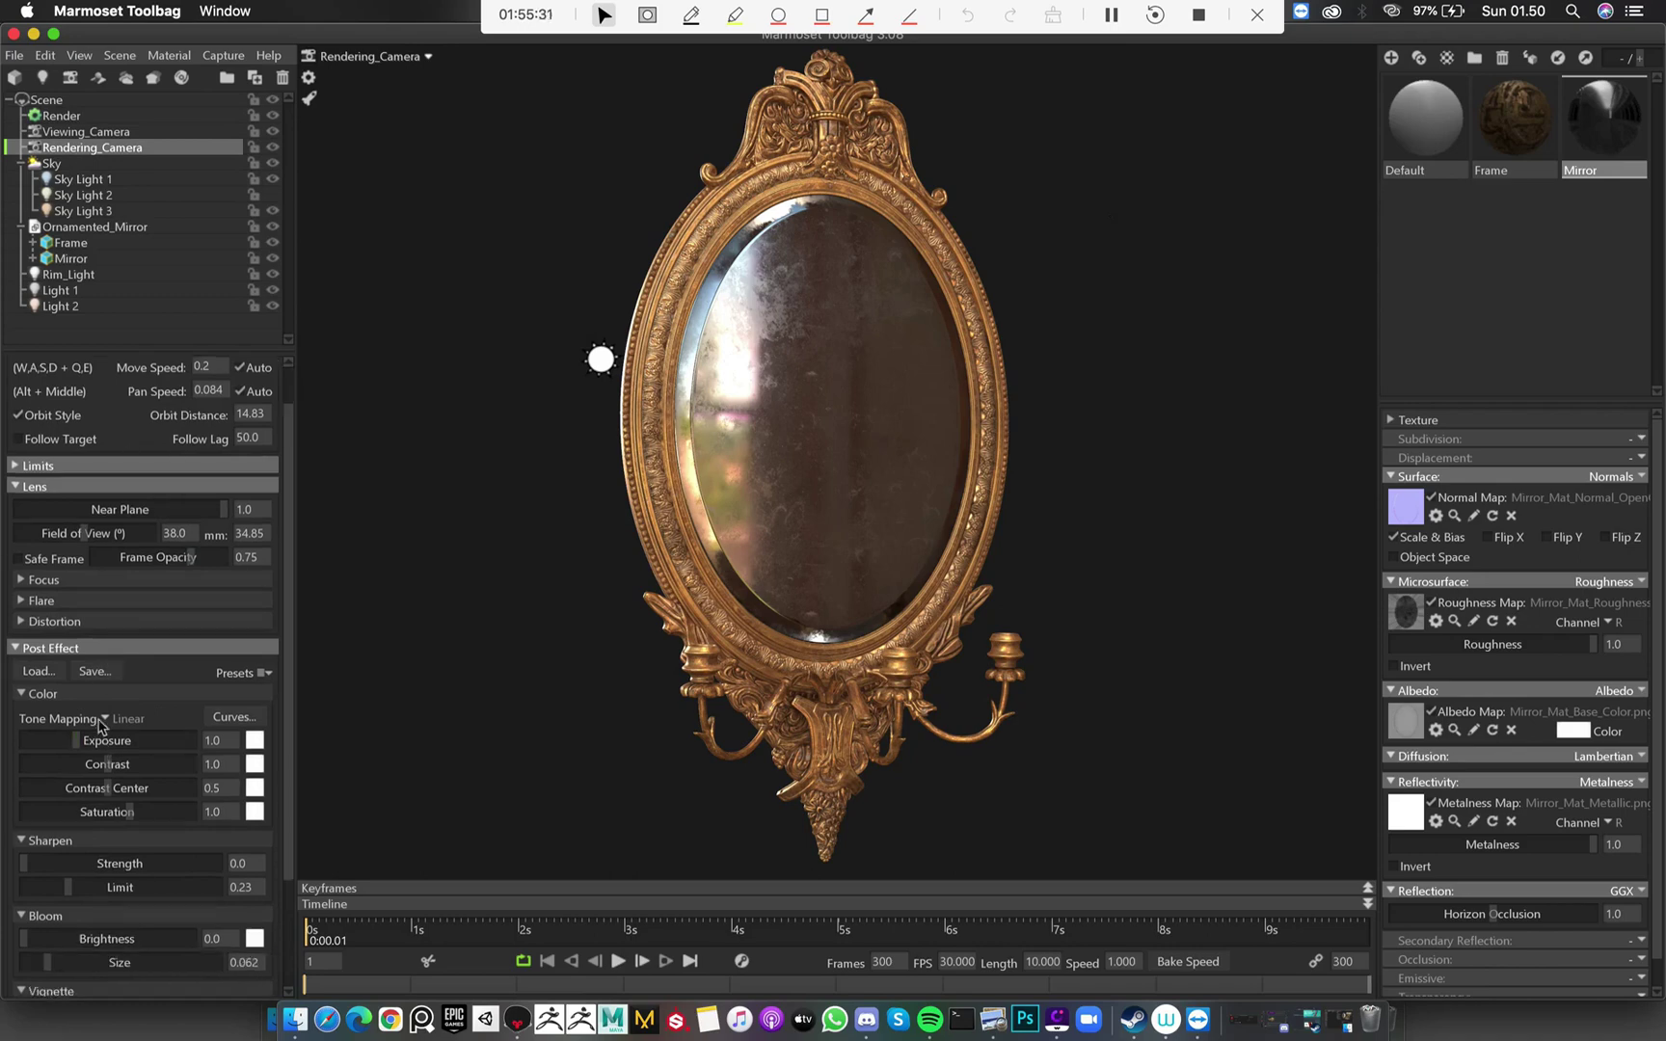
scroll(100, 723, "down", 2)
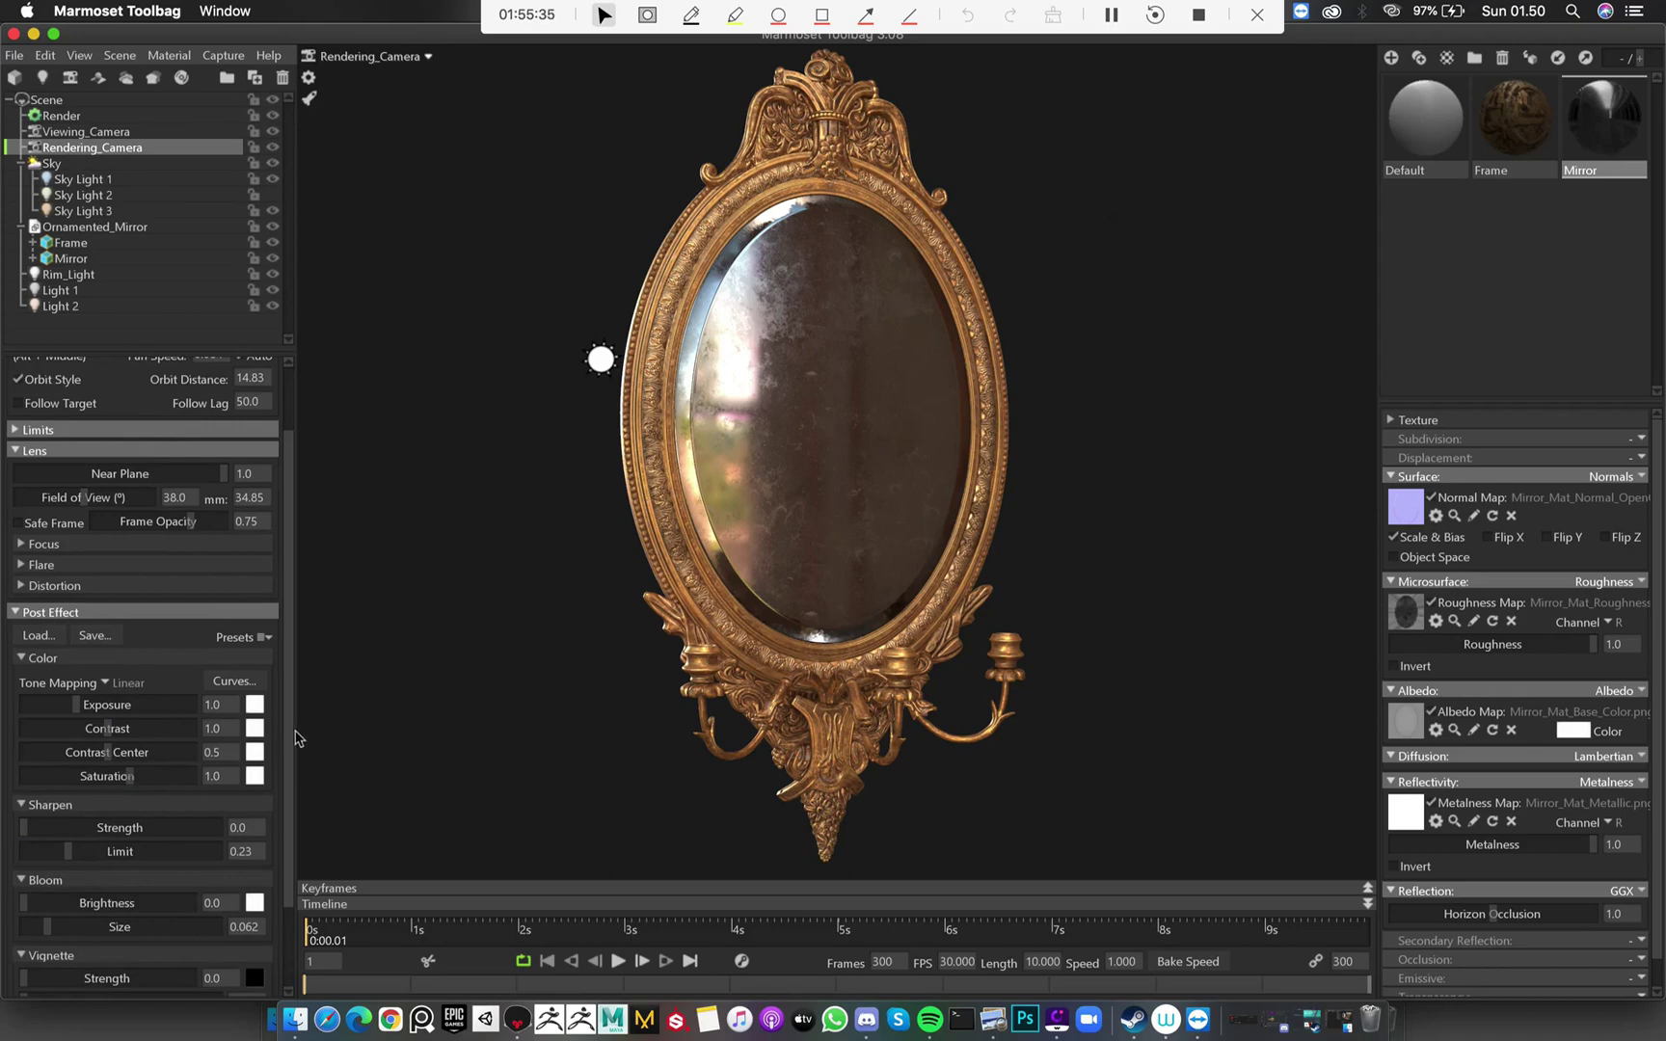
scroll(289, 800, "down", 5)
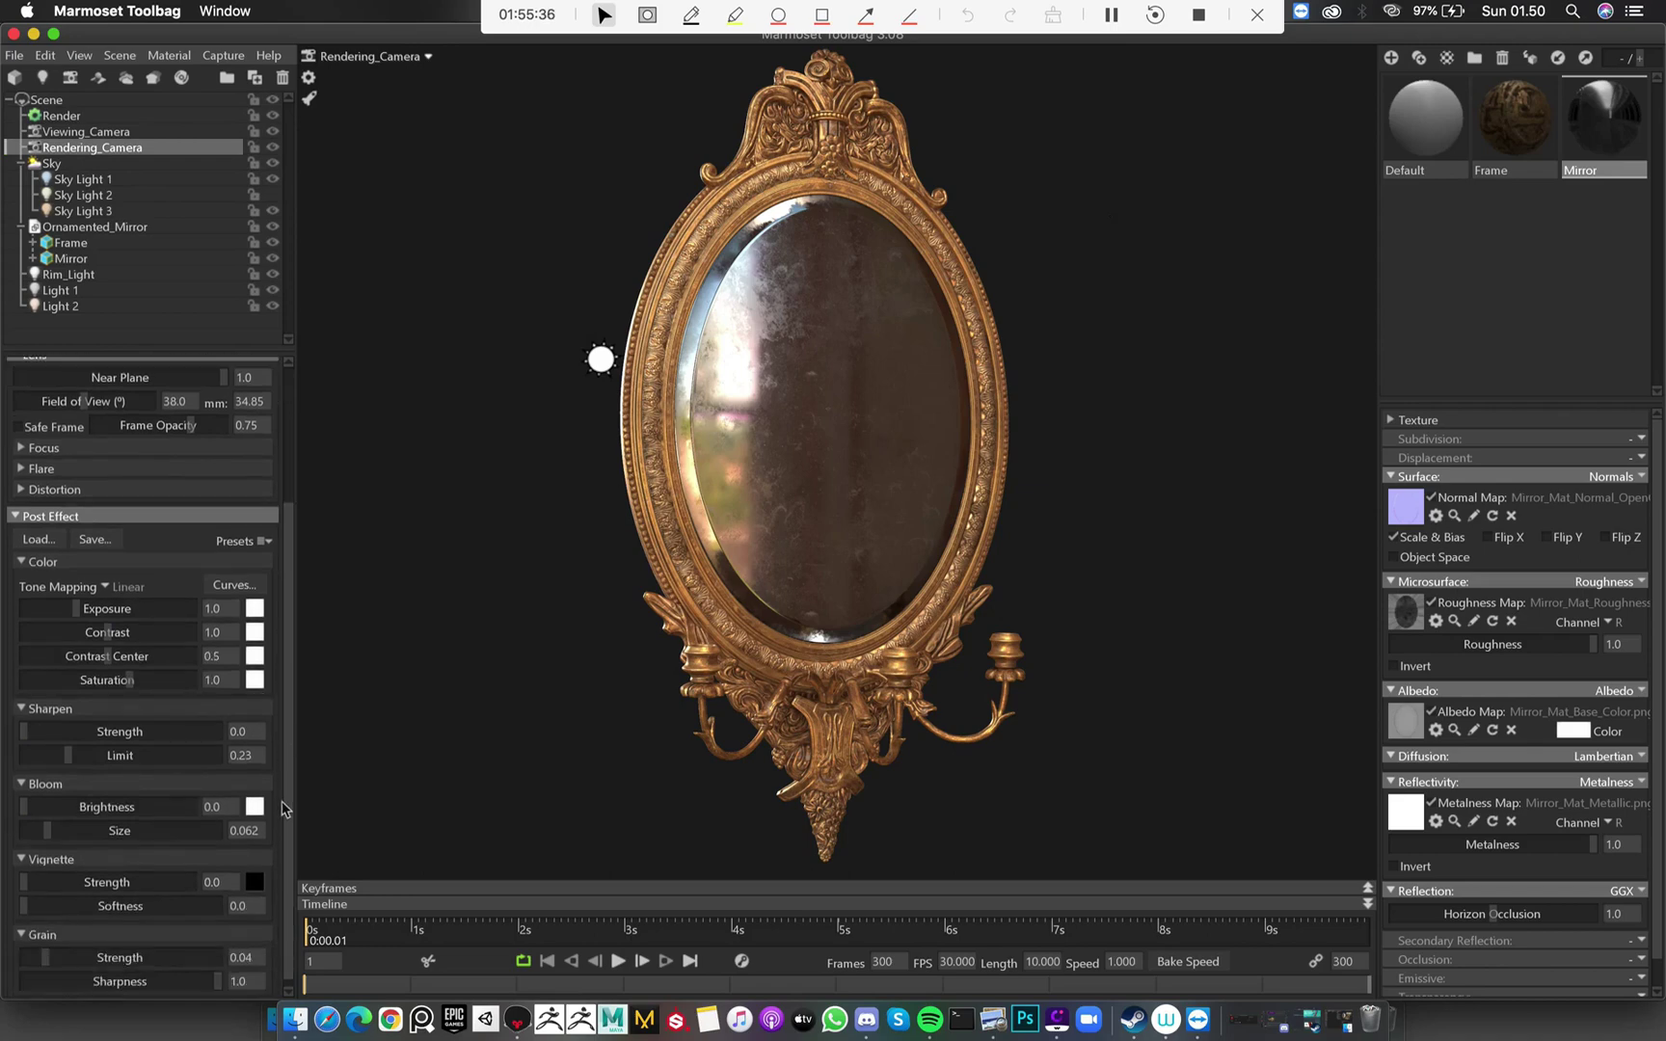
left_click(104, 587)
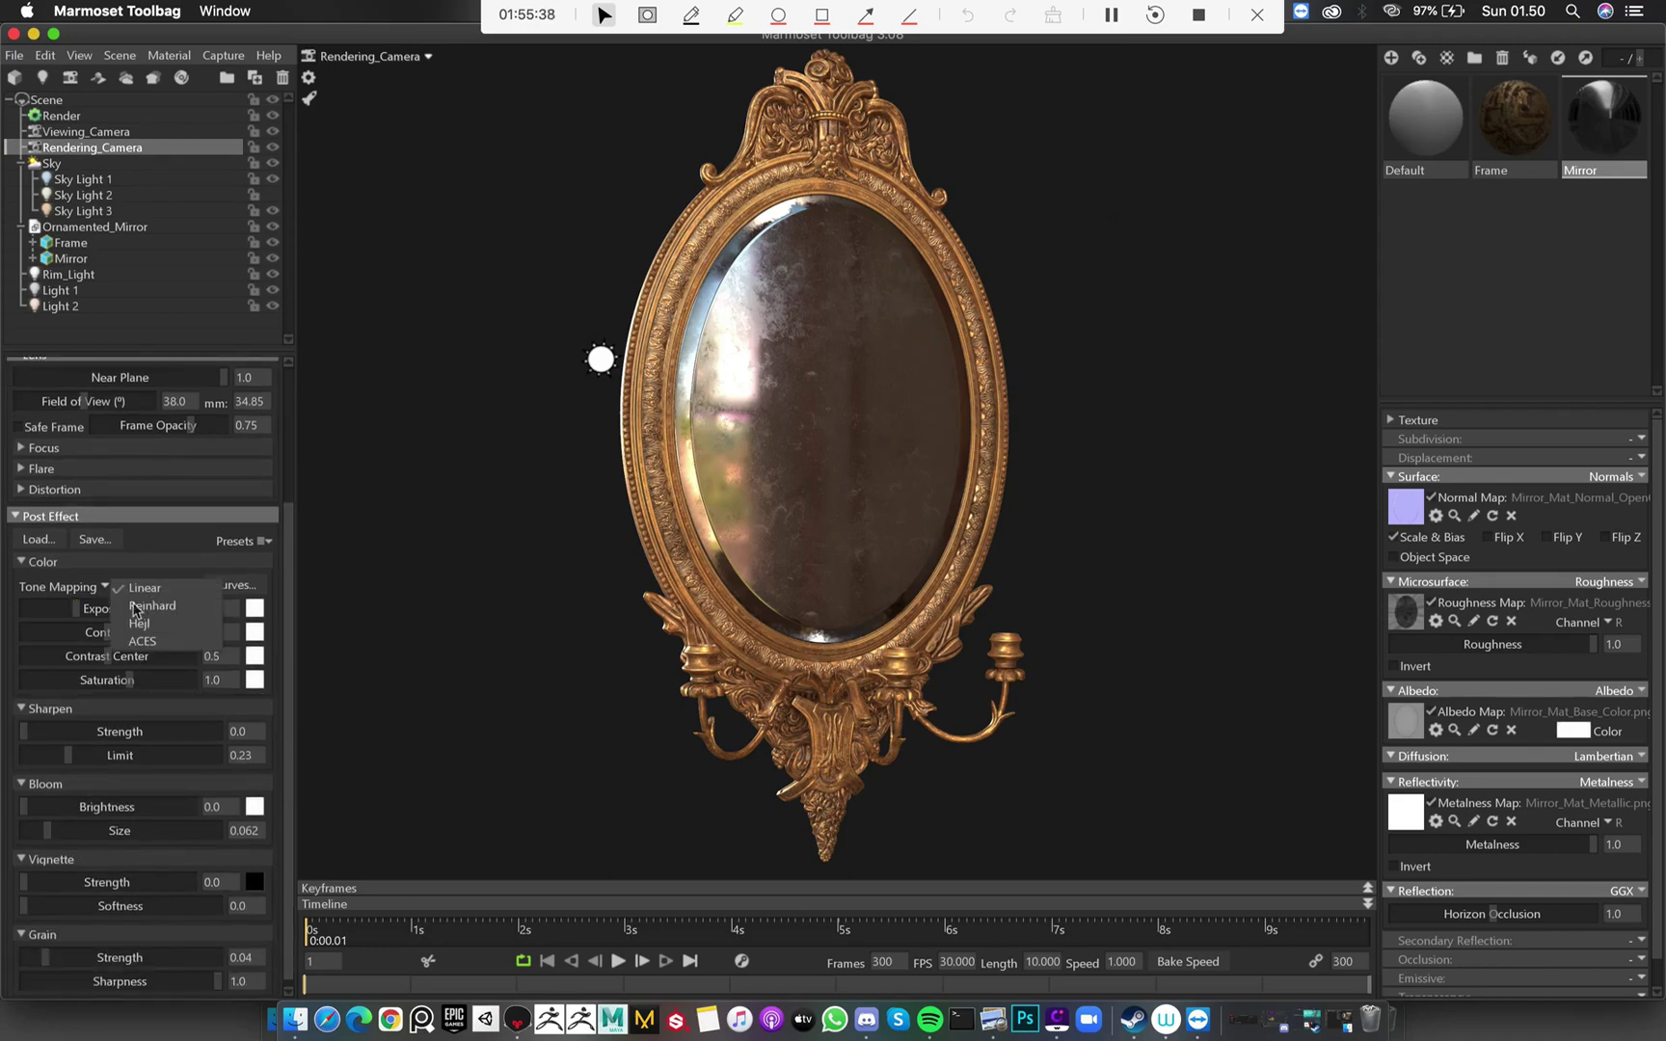
left_click(135, 641)
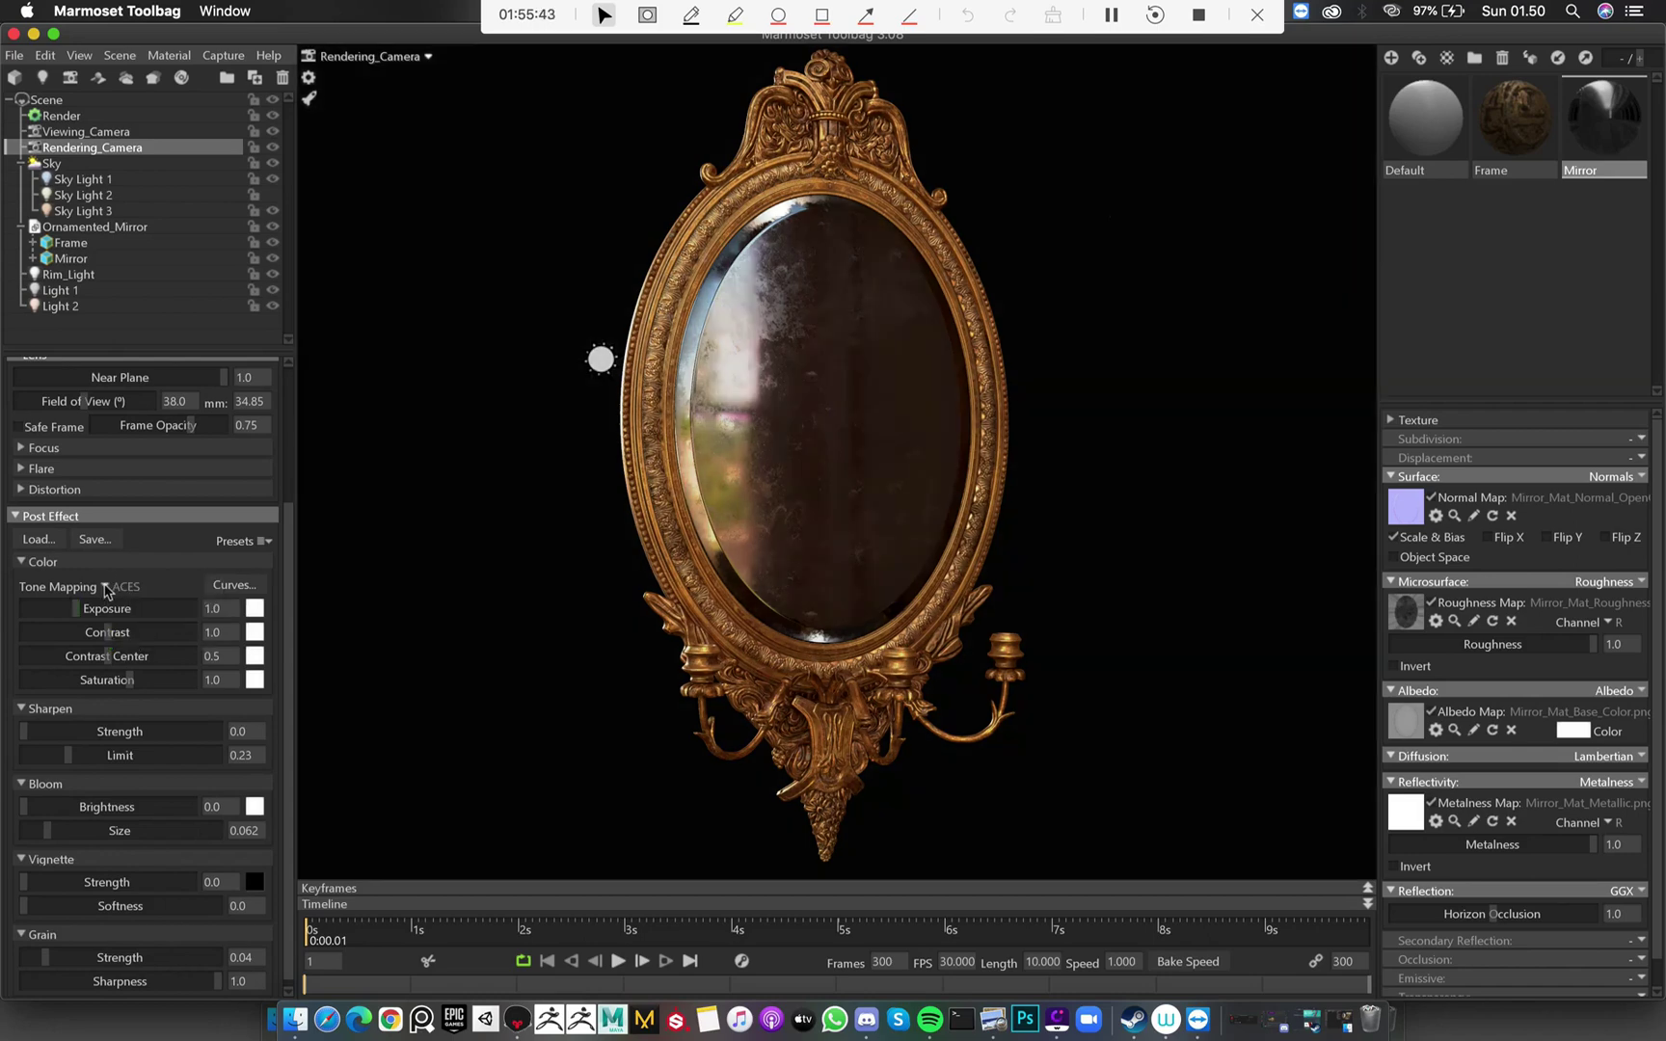
left_click(106, 588)
left_click(136, 589)
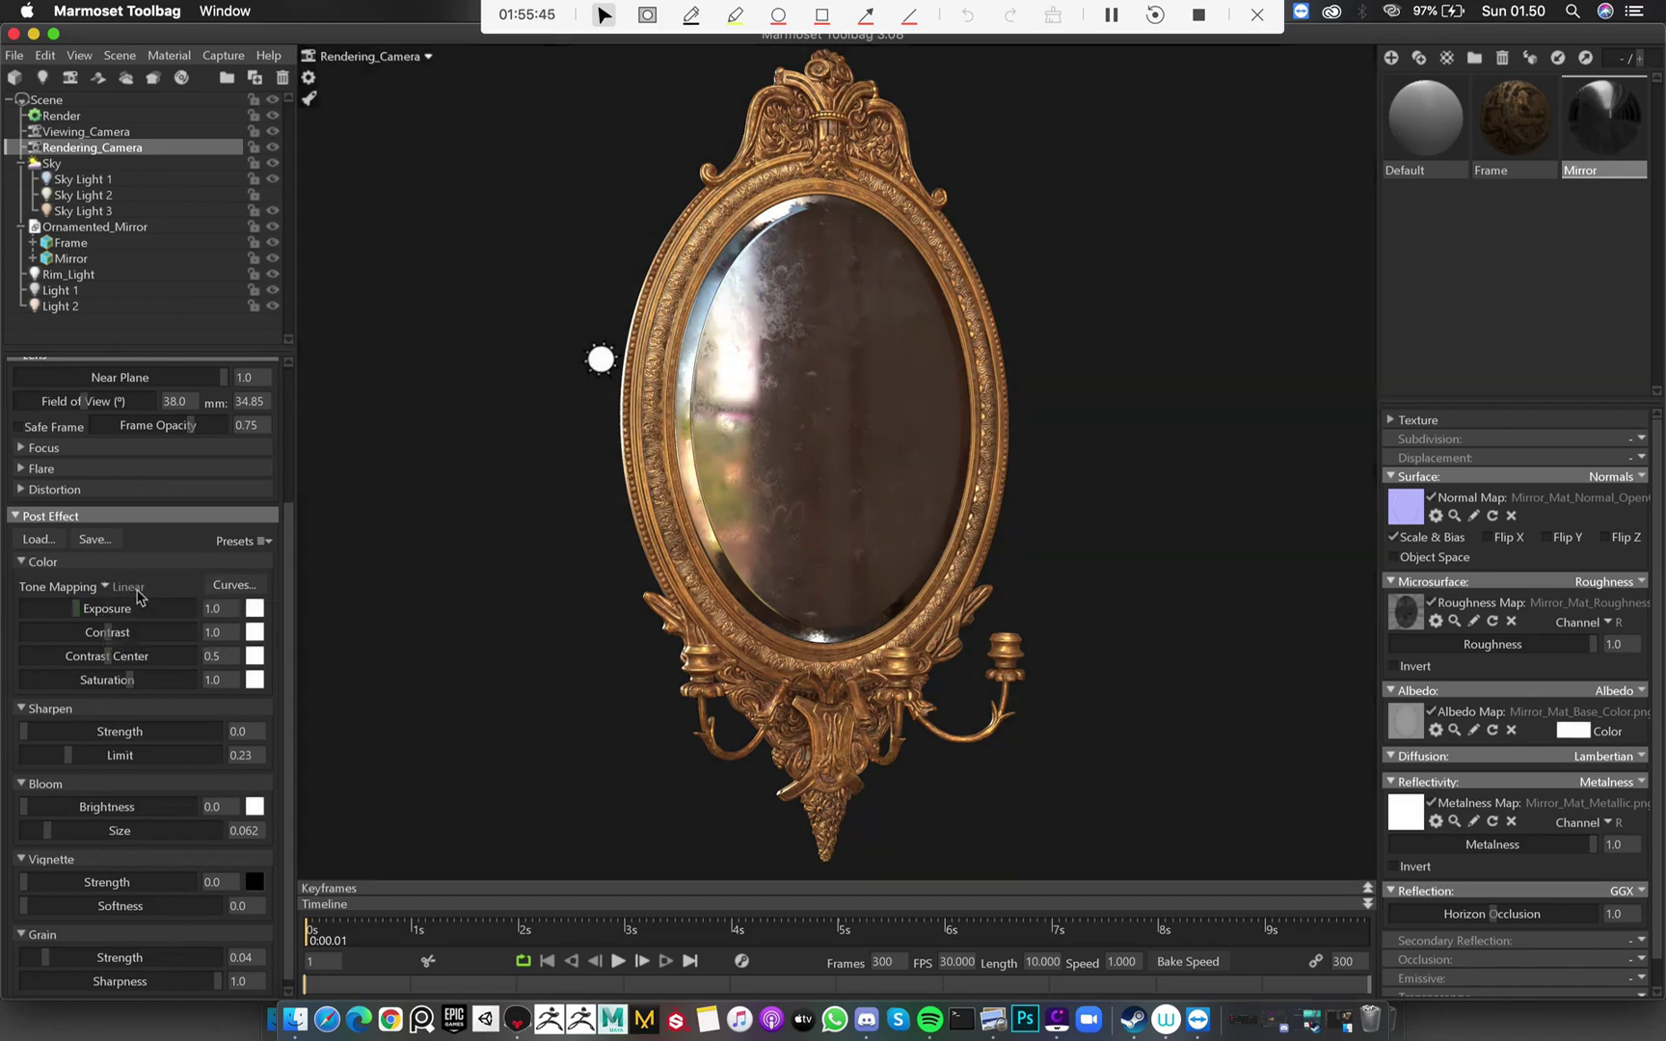
Try the St Nicholas Church and Iowa Sunset sky presets, and load Uffizi Gallery as the scene's sky
left_click(51, 163)
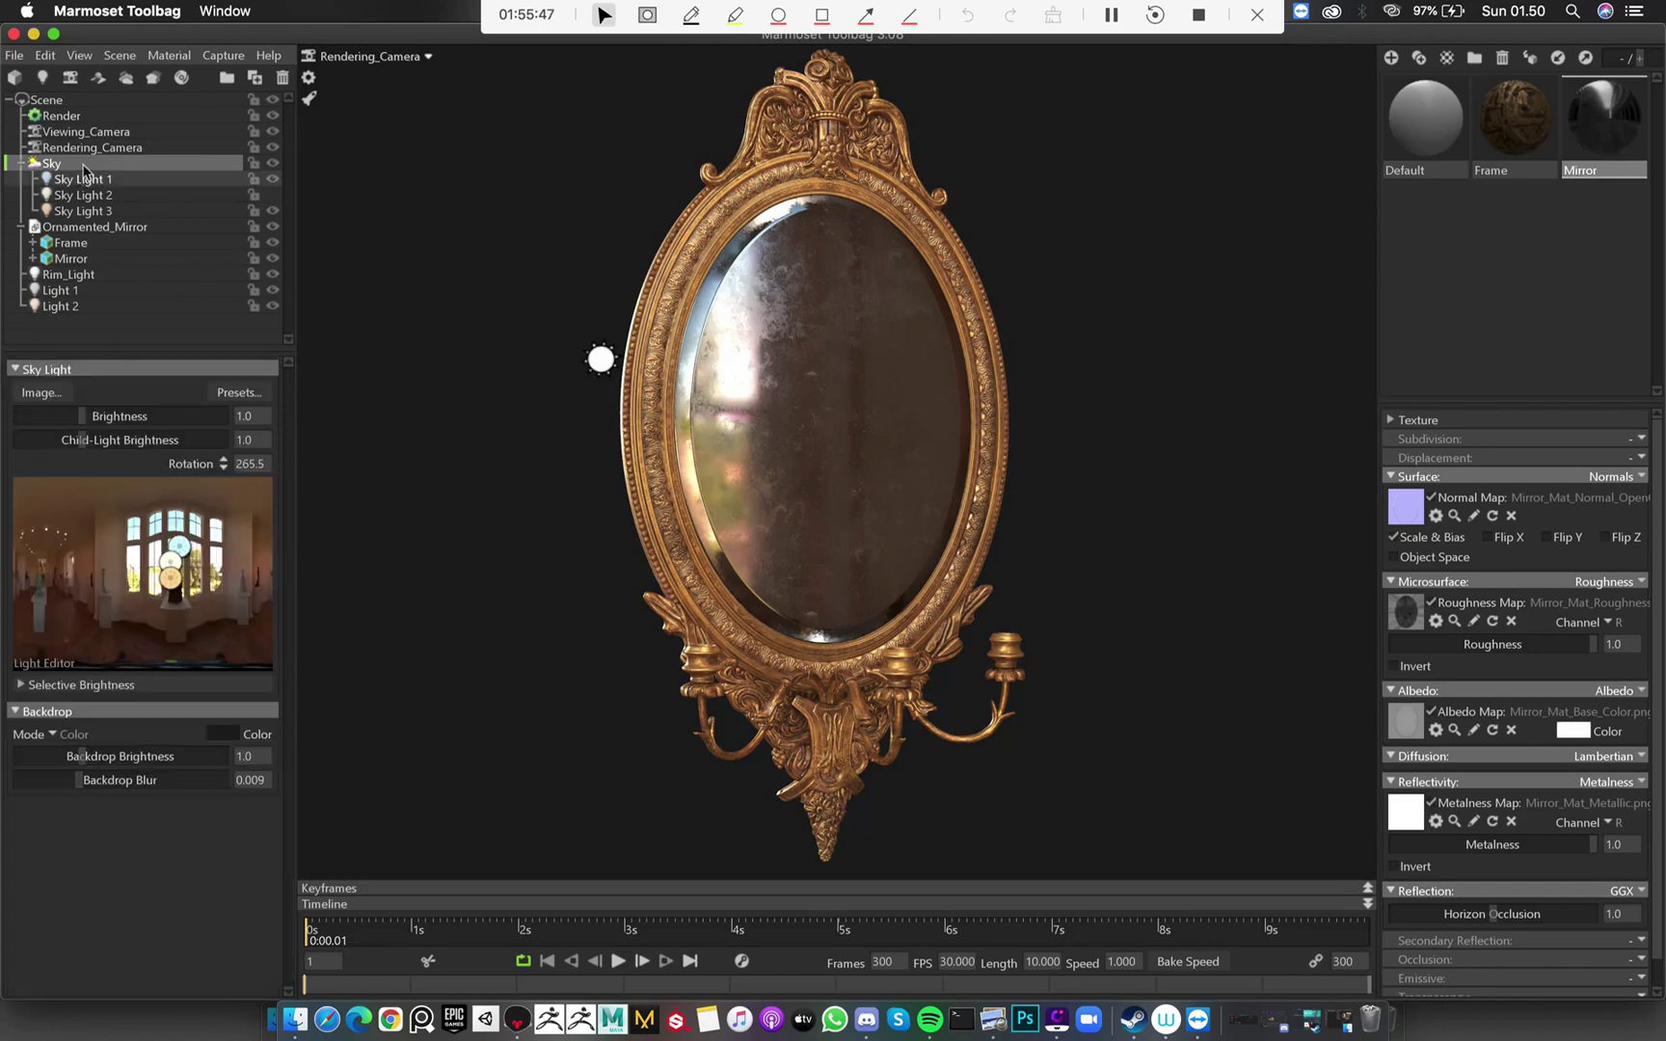
left_click(253, 393)
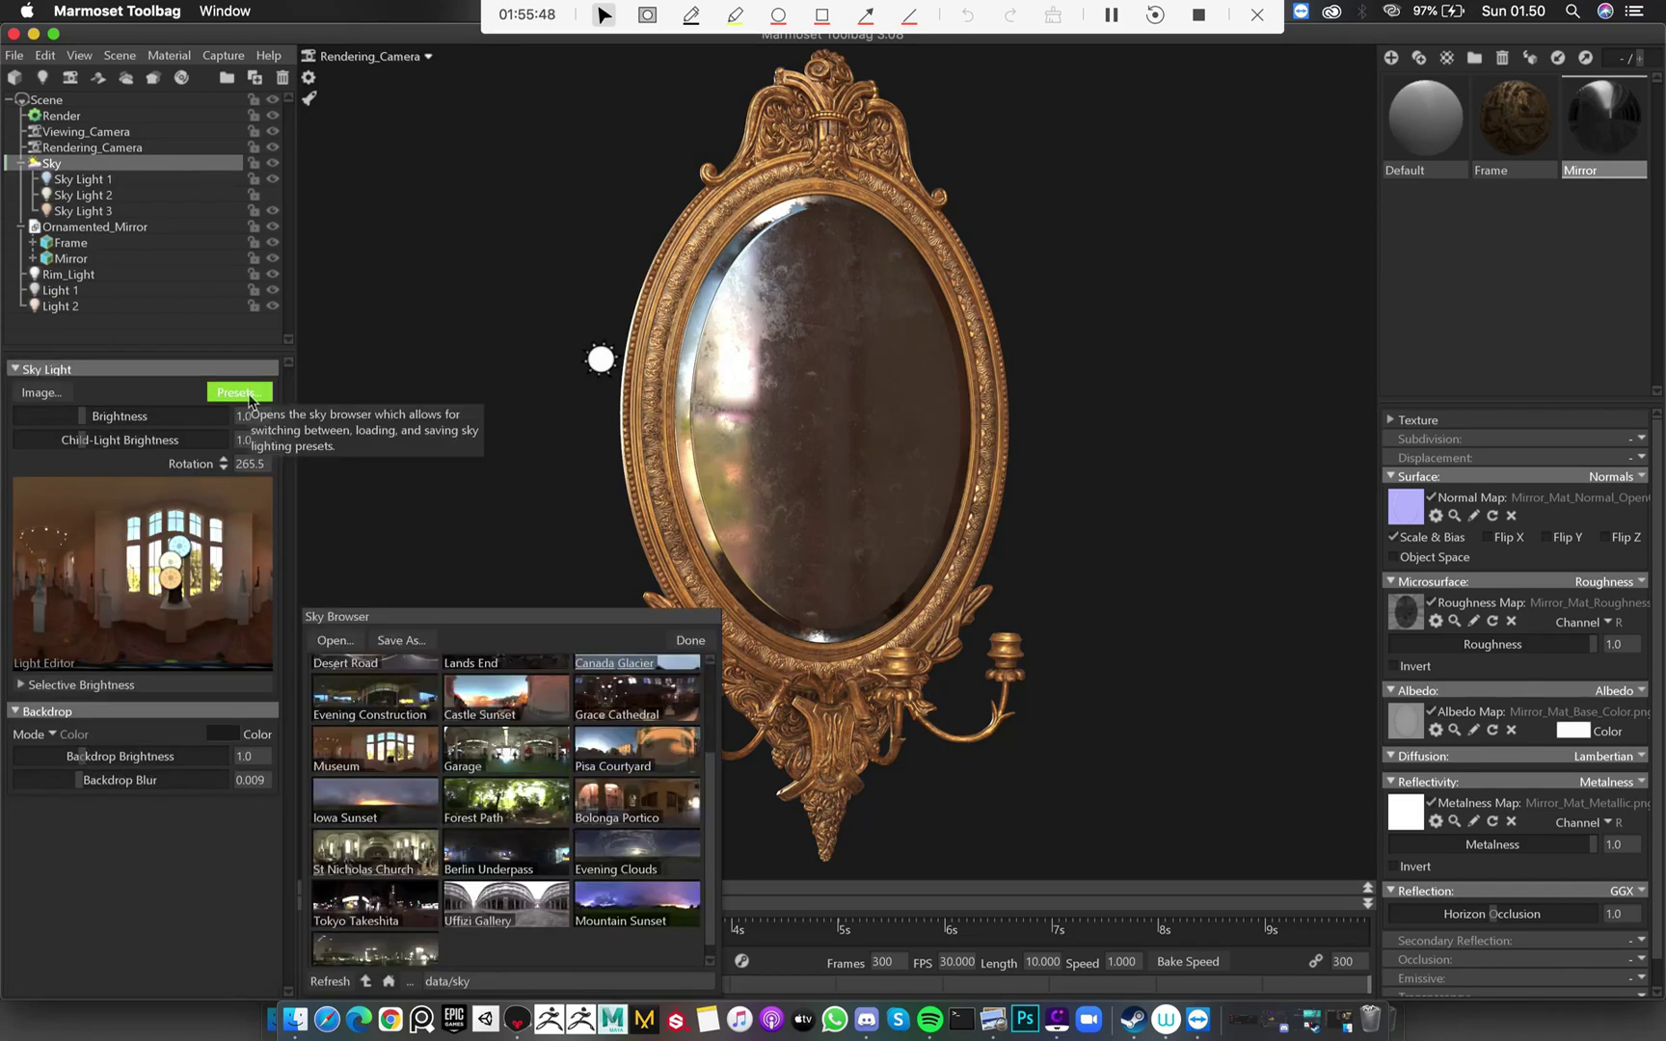
double_click(405, 855)
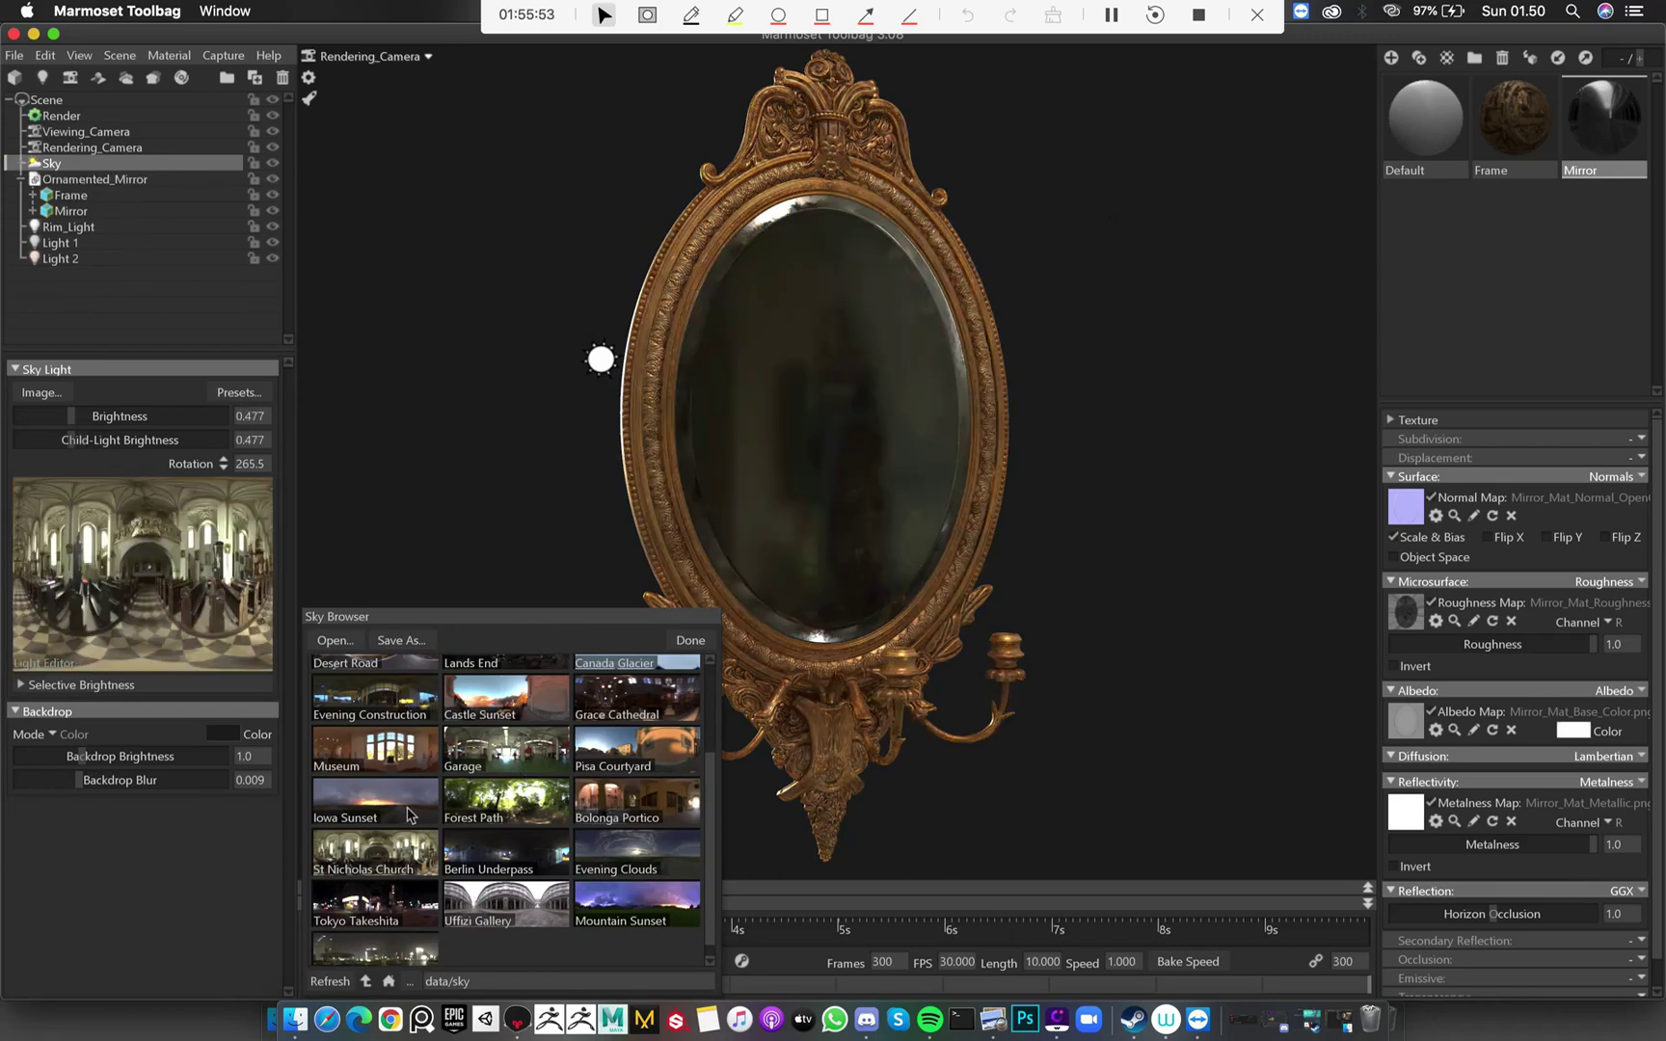
double_click(410, 815)
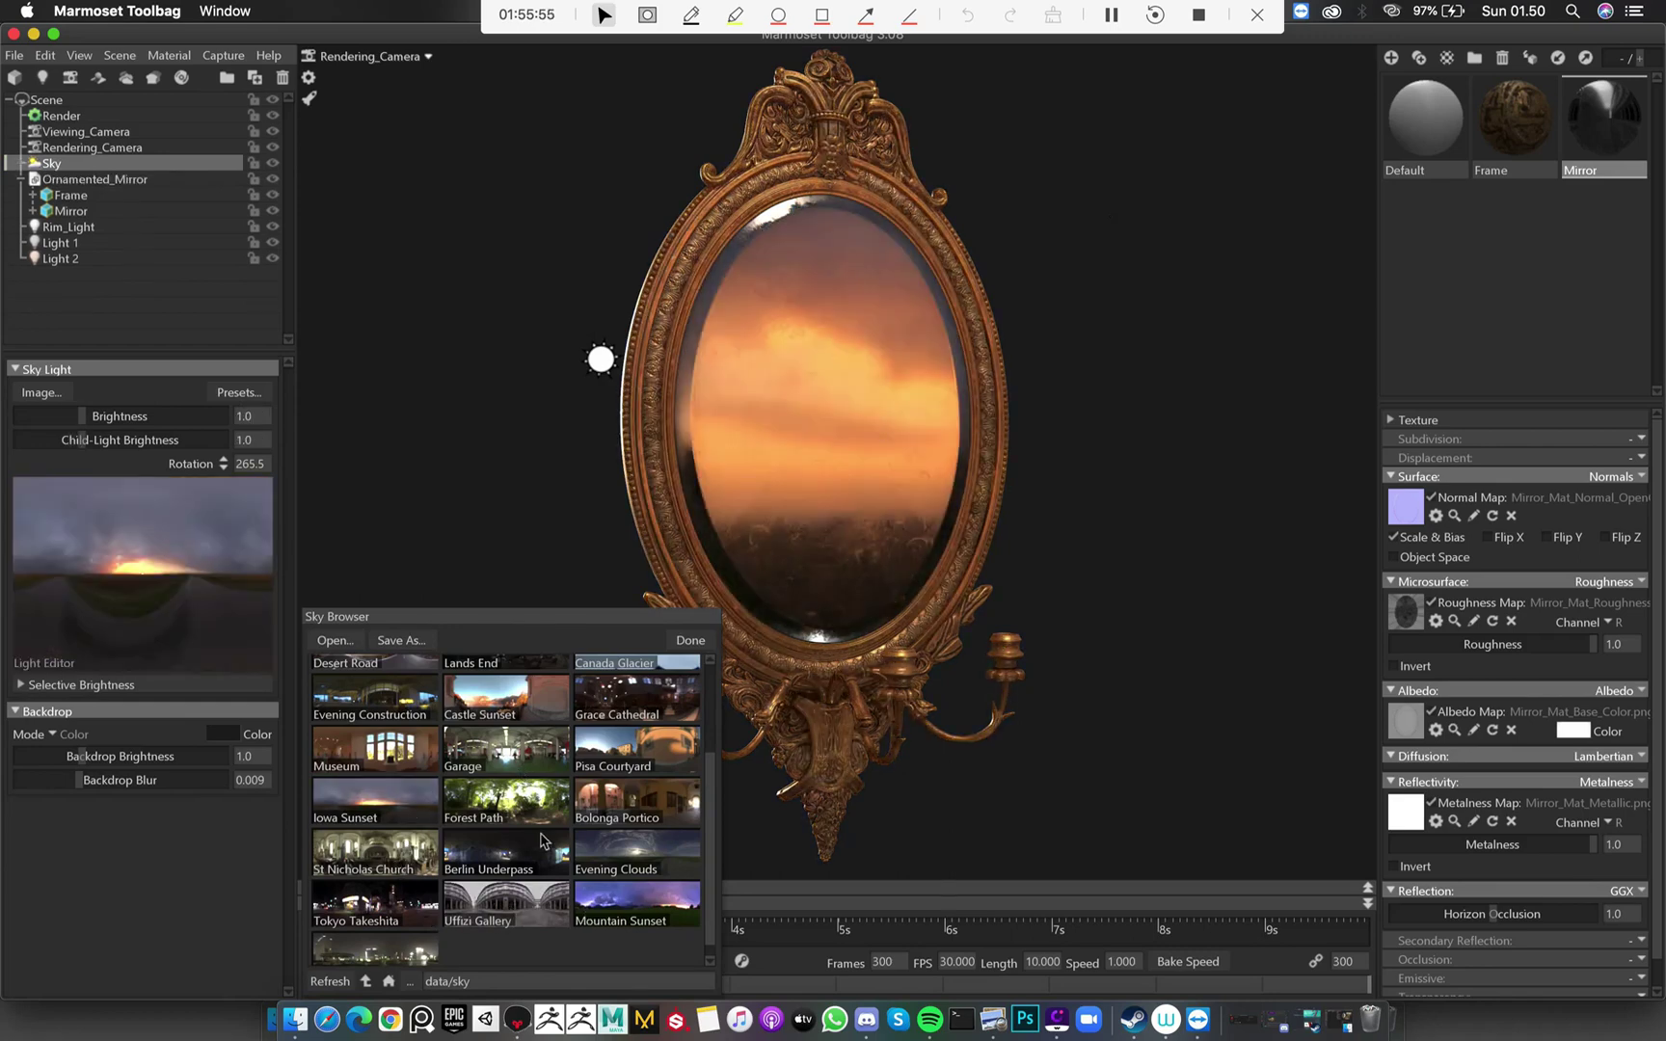
double_click(540, 839)
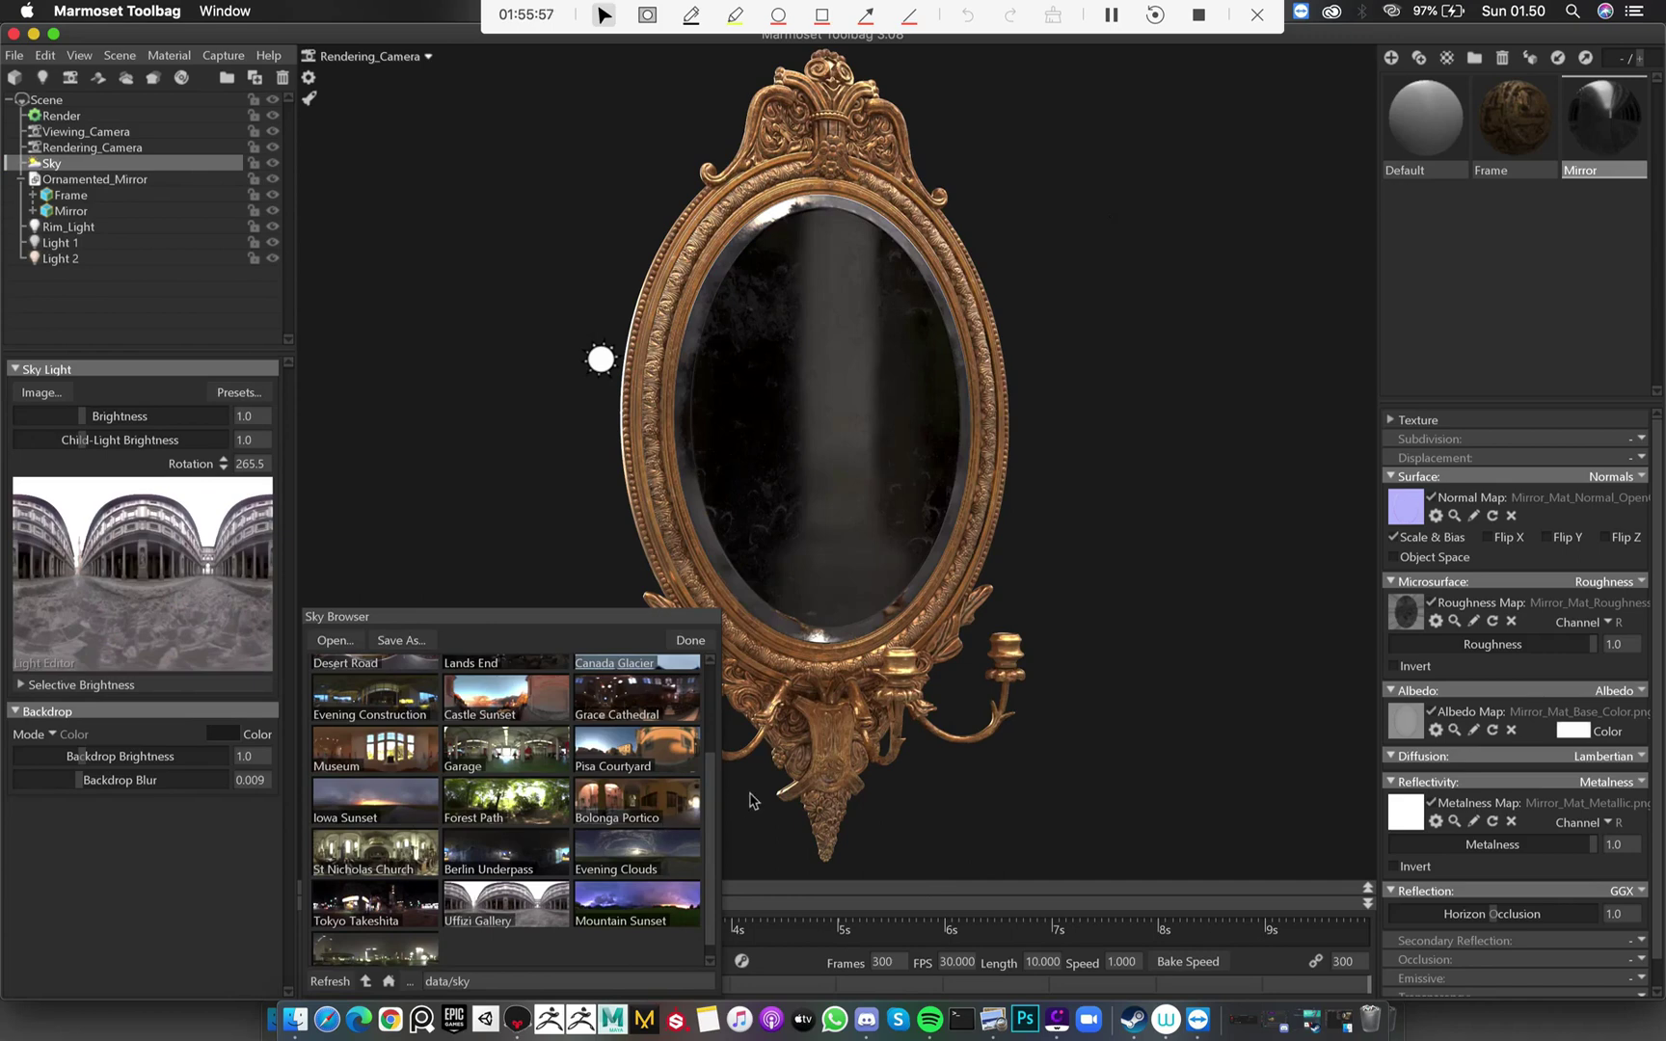
left_click(690, 640)
left_click(690, 640)
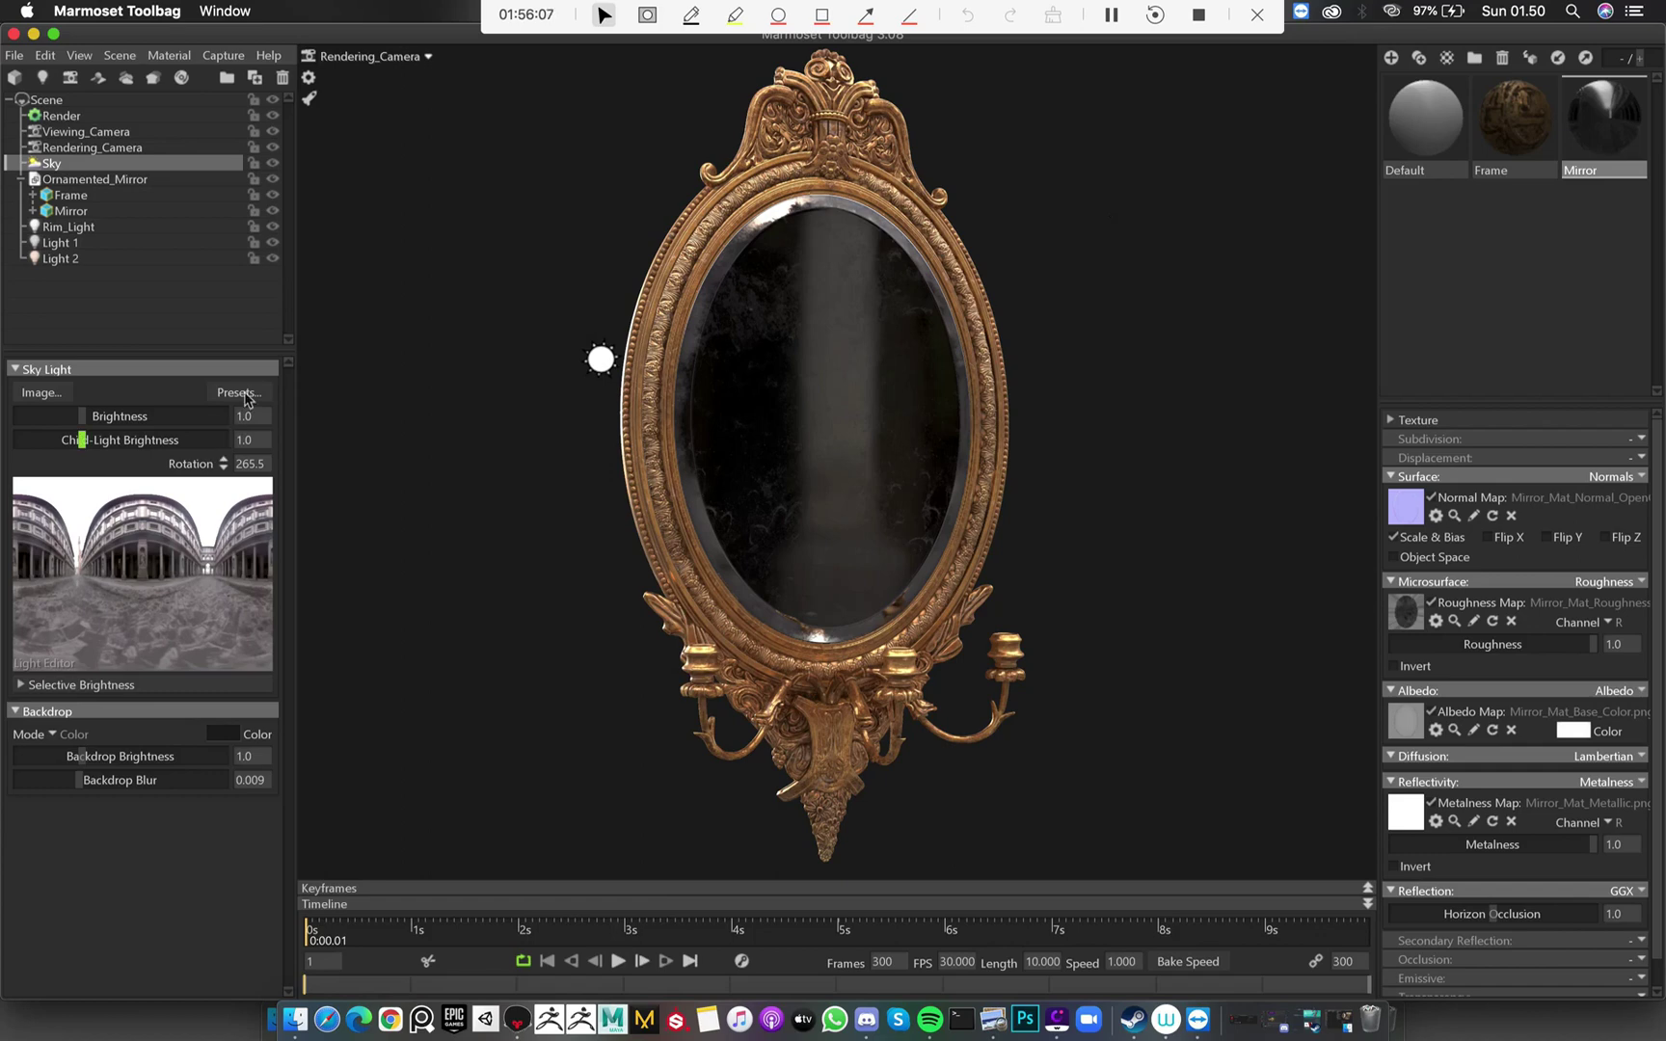
Add a sky light to the Uffizi Gallery panorama and place it on the bright sky above the first gap between the buildings
left_click(210, 569)
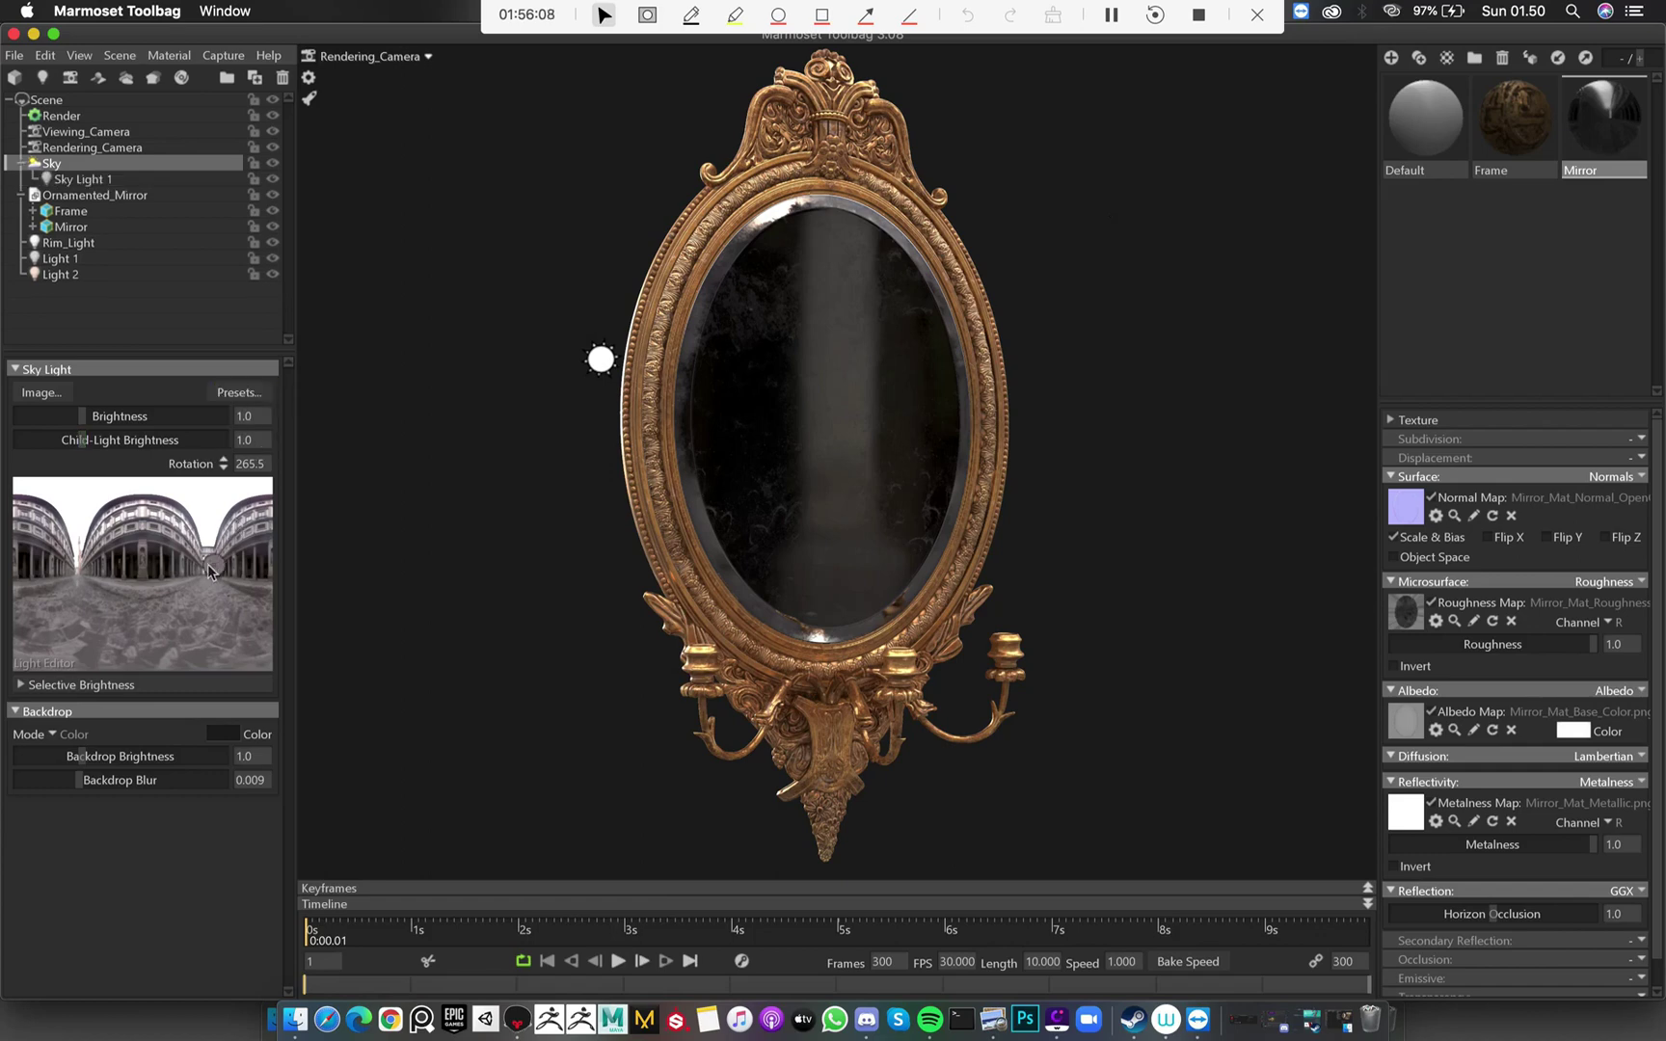
left_click_drag(205, 567, 75, 526)
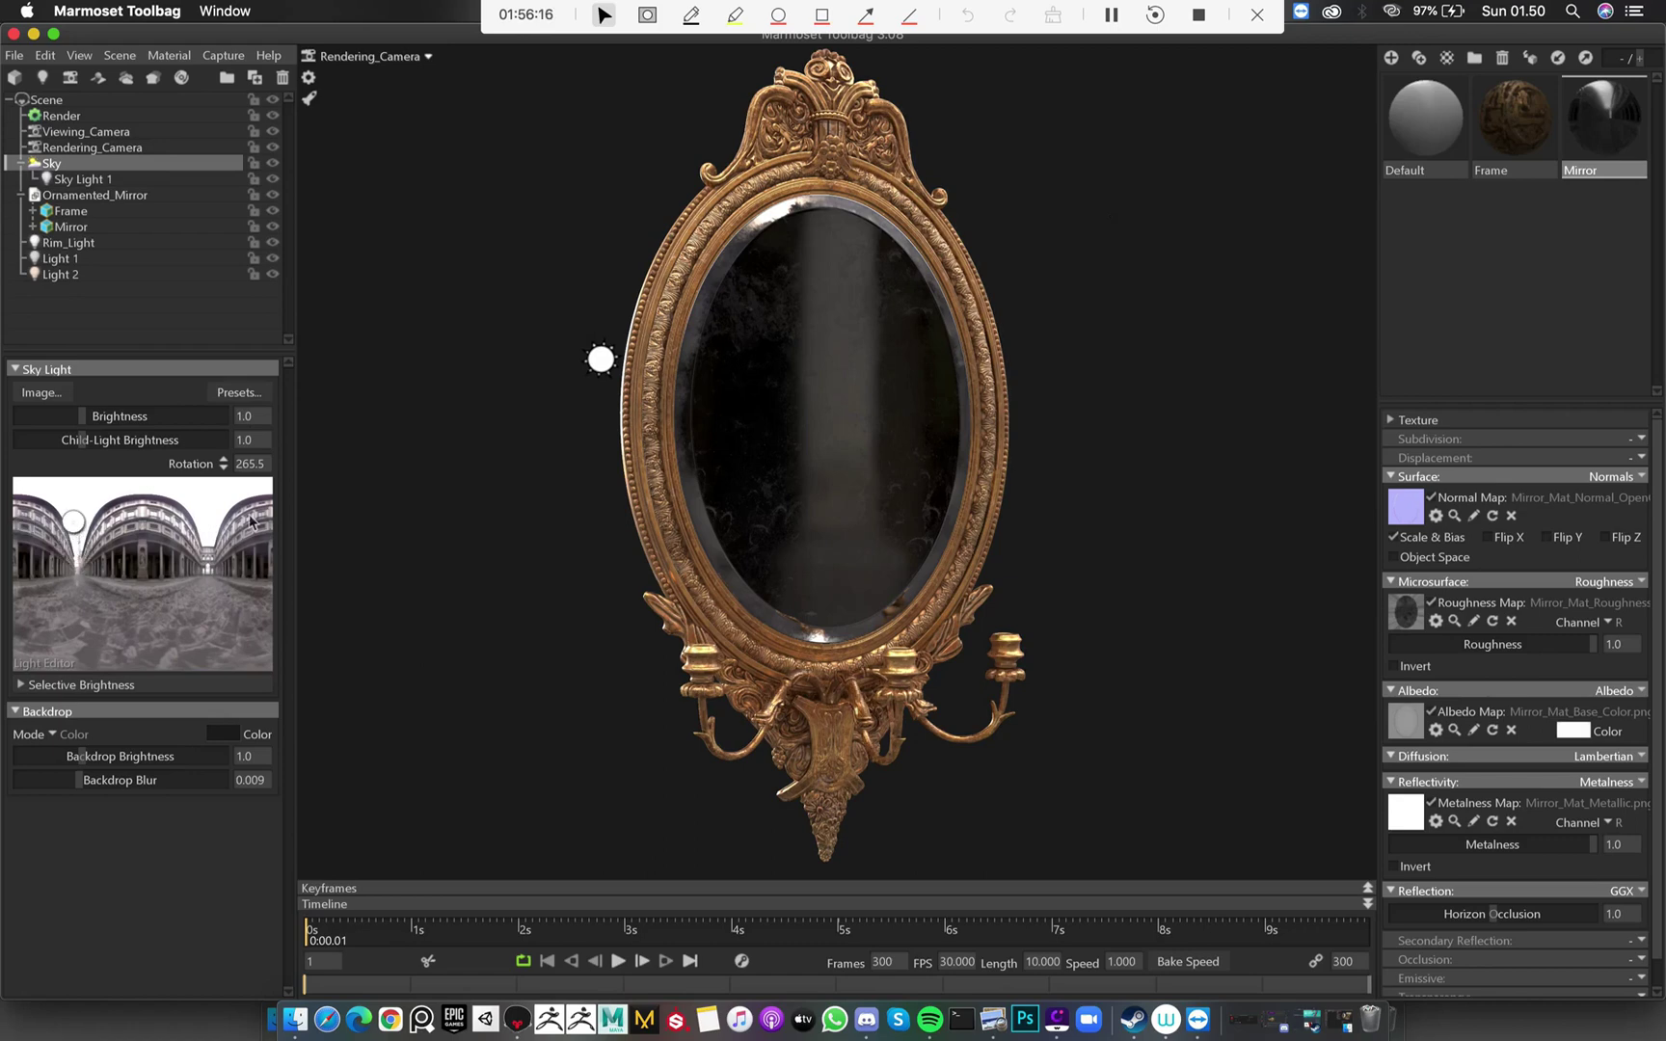
left_click(429, 70)
left_click(428, 56)
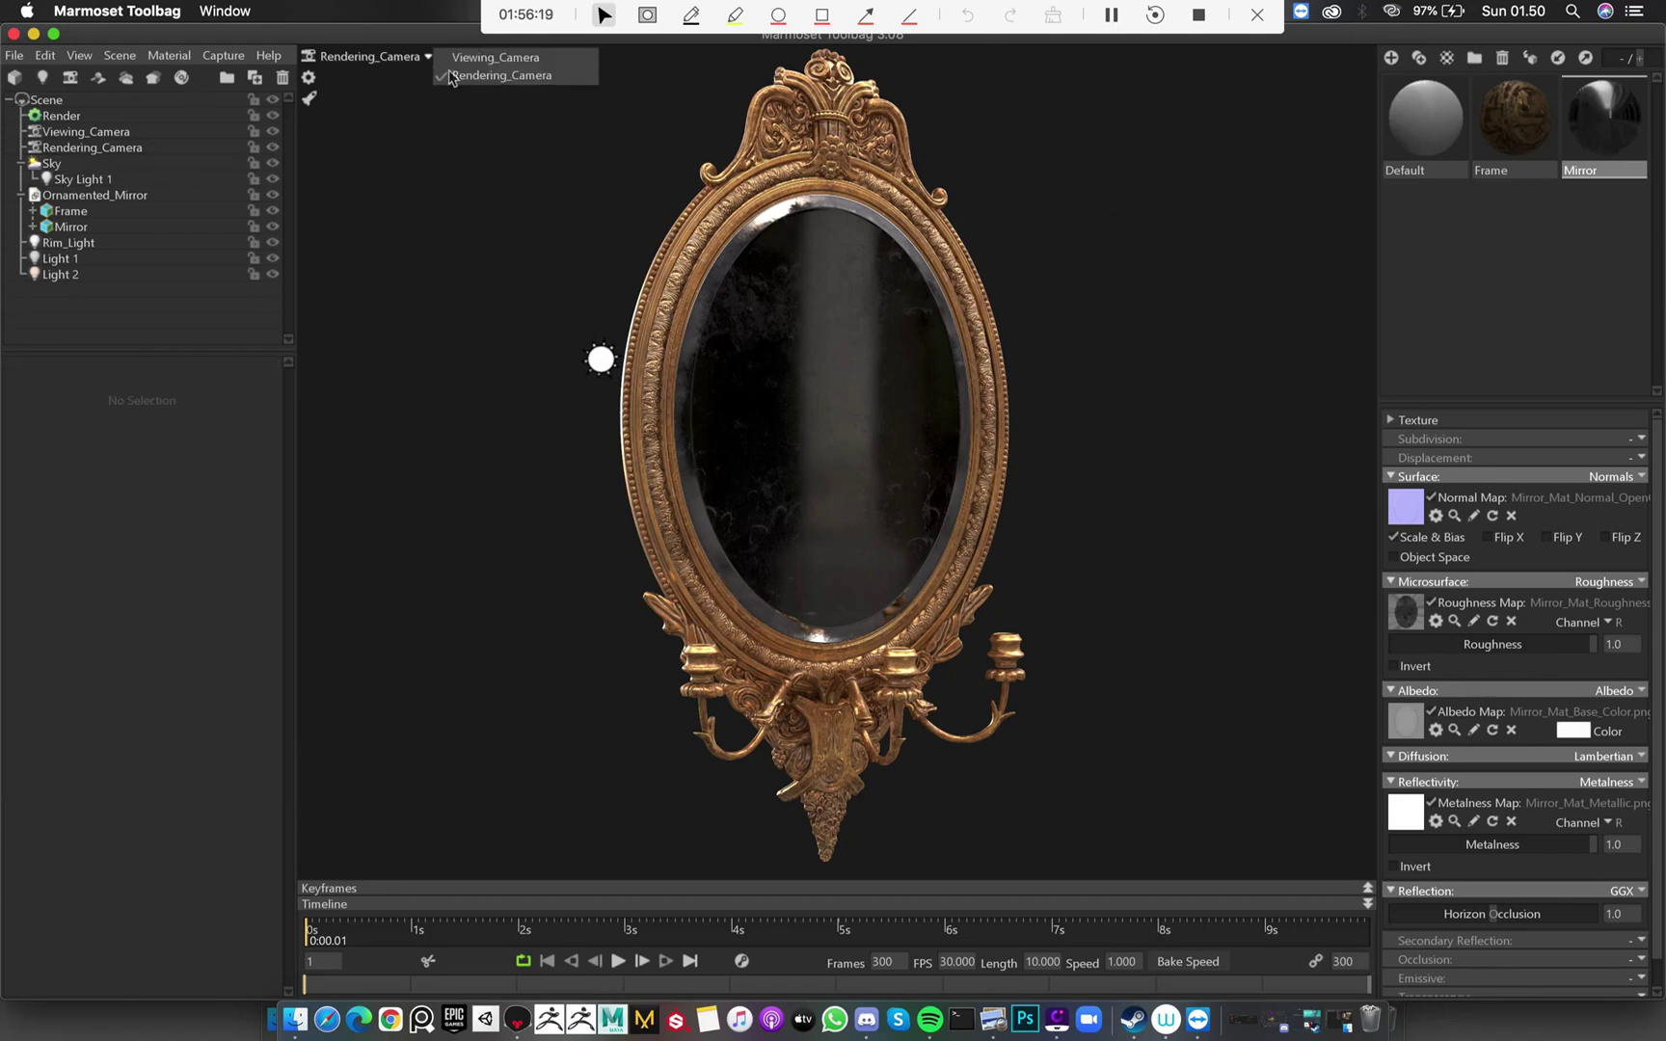
left_click(627, 204)
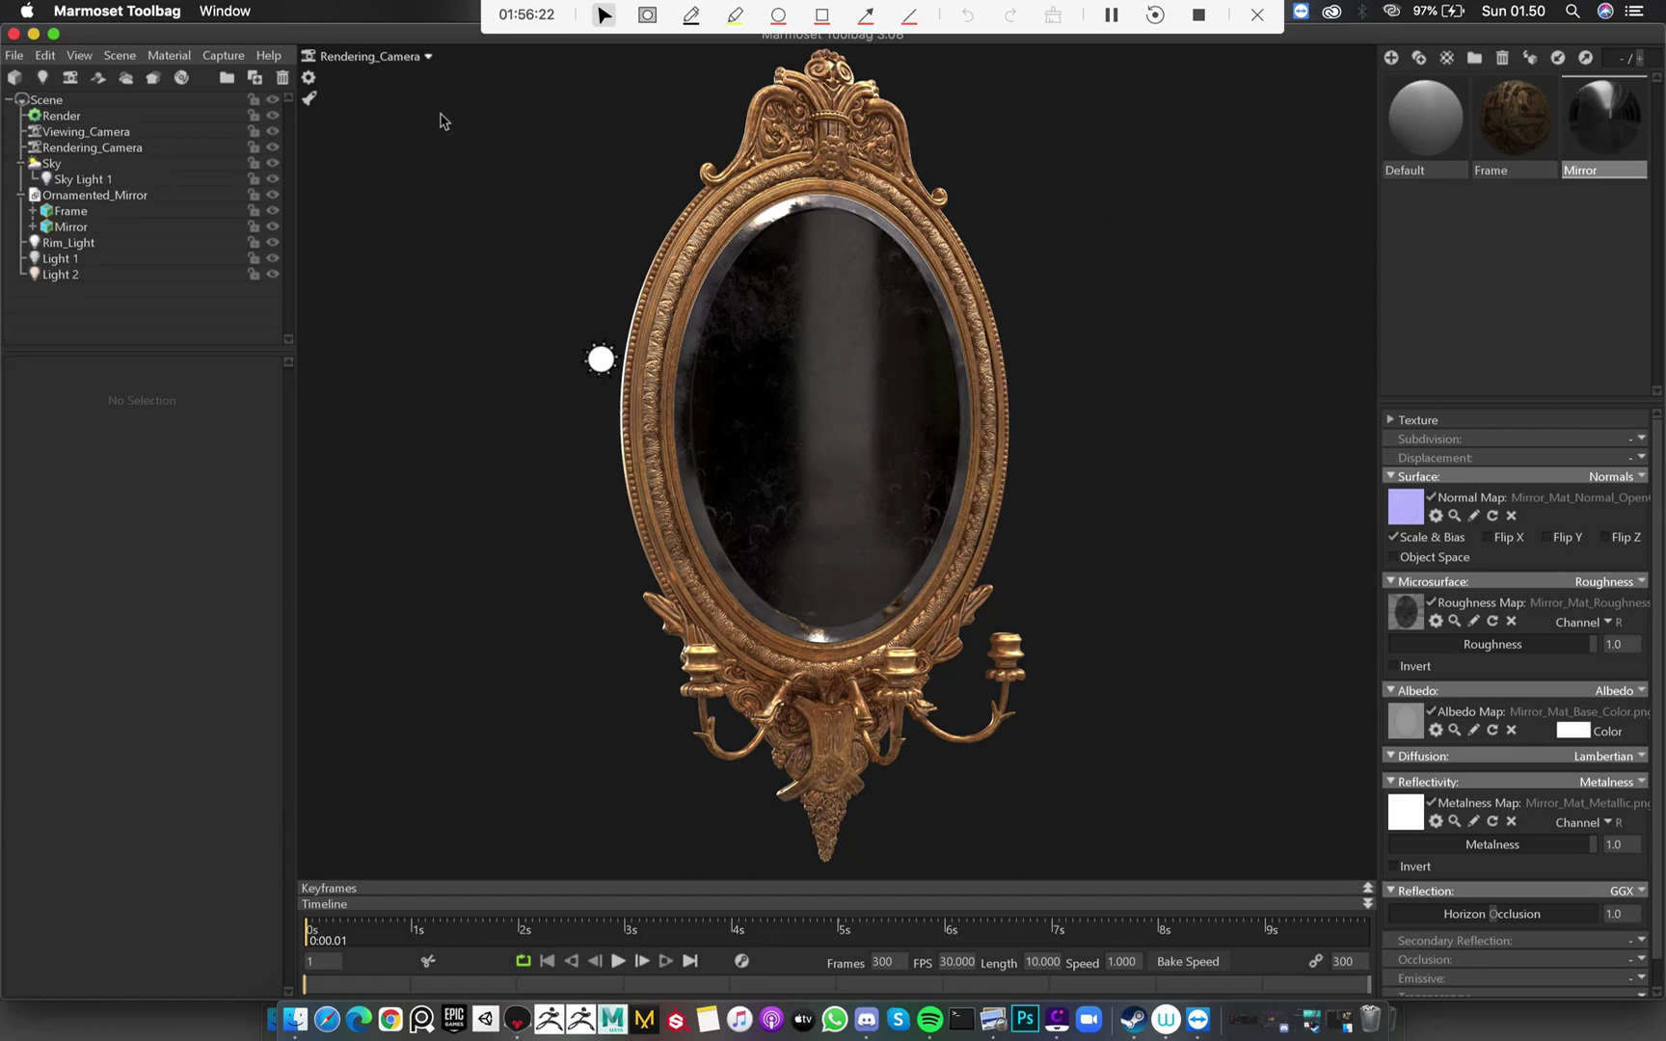
left_click(387, 56)
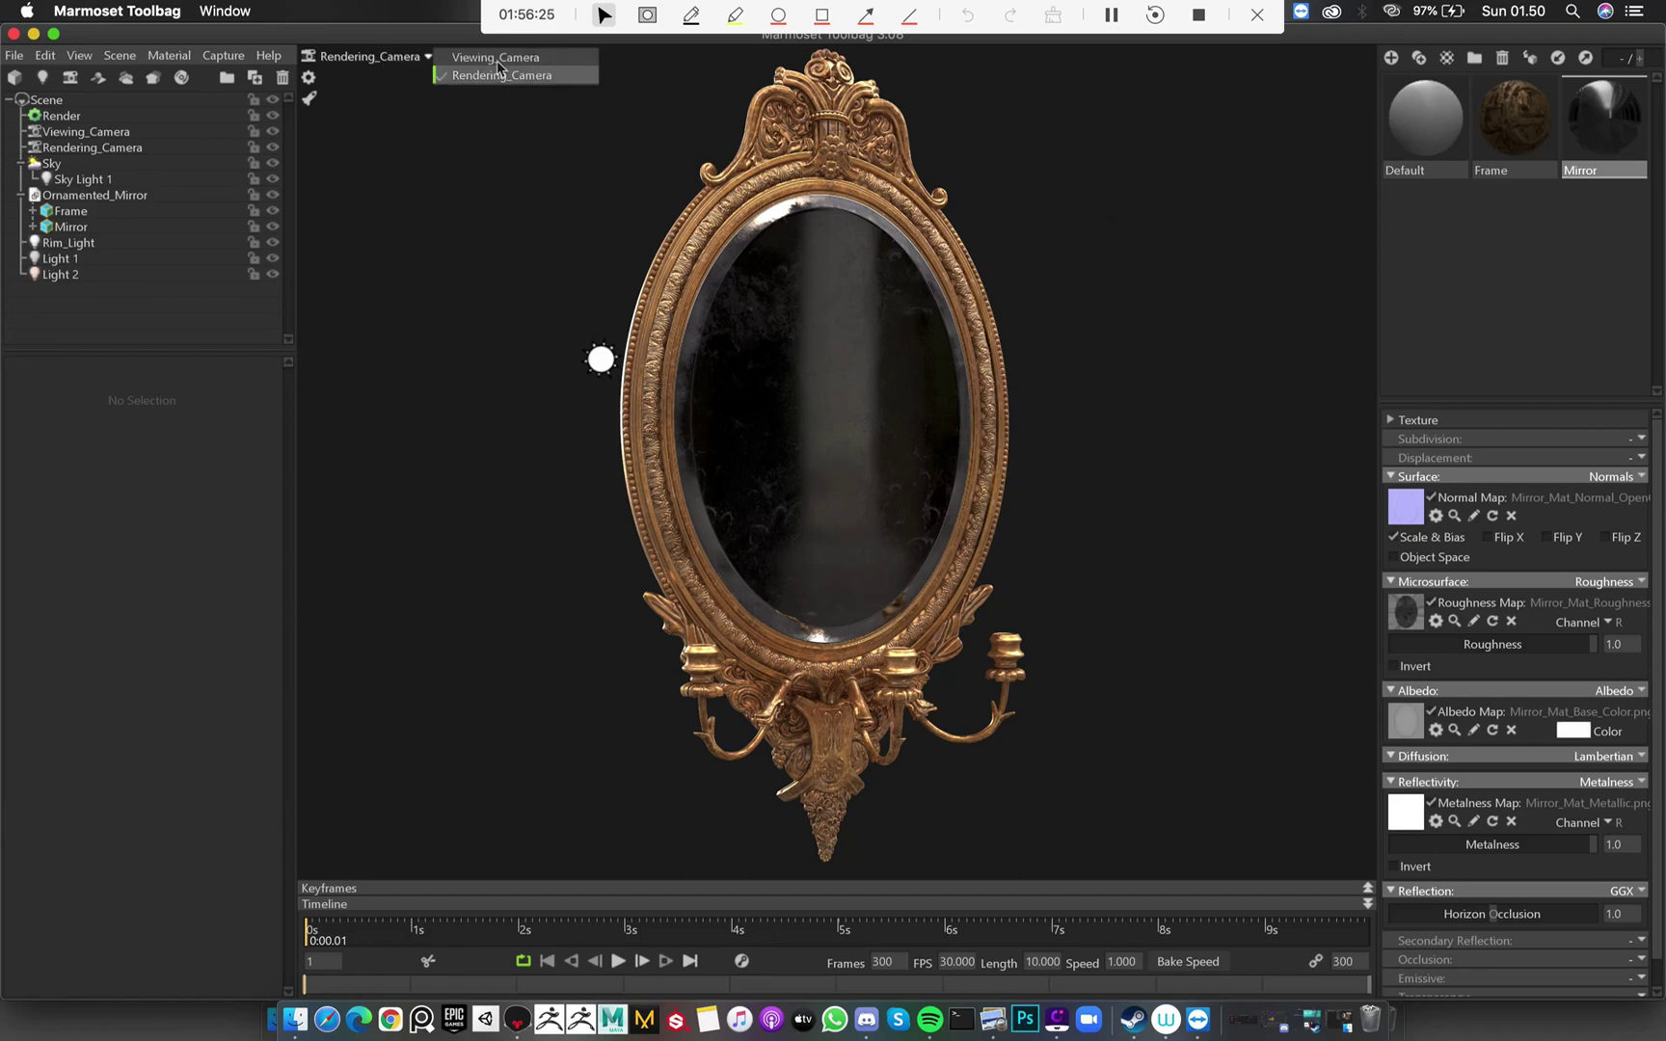
left_click(649, 134)
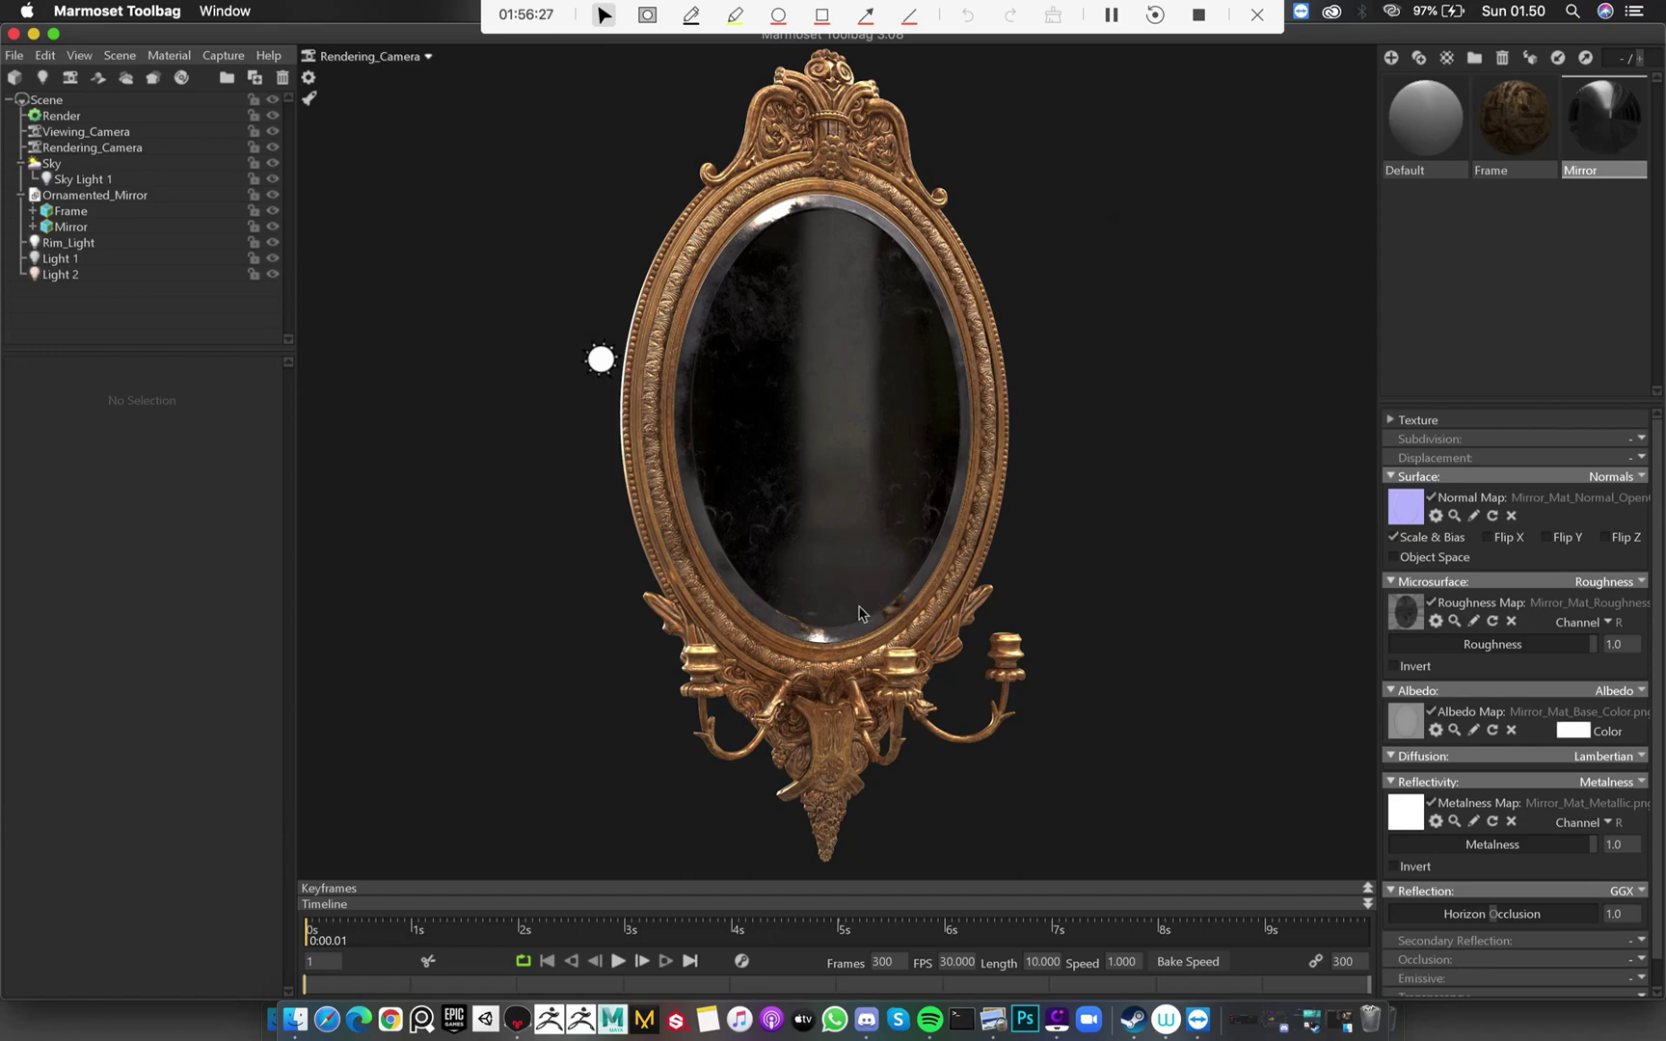
Add a third spot light from a low Viewing_Camera view of the mirror, and shift it sideways along its X axis
left_click(425, 57)
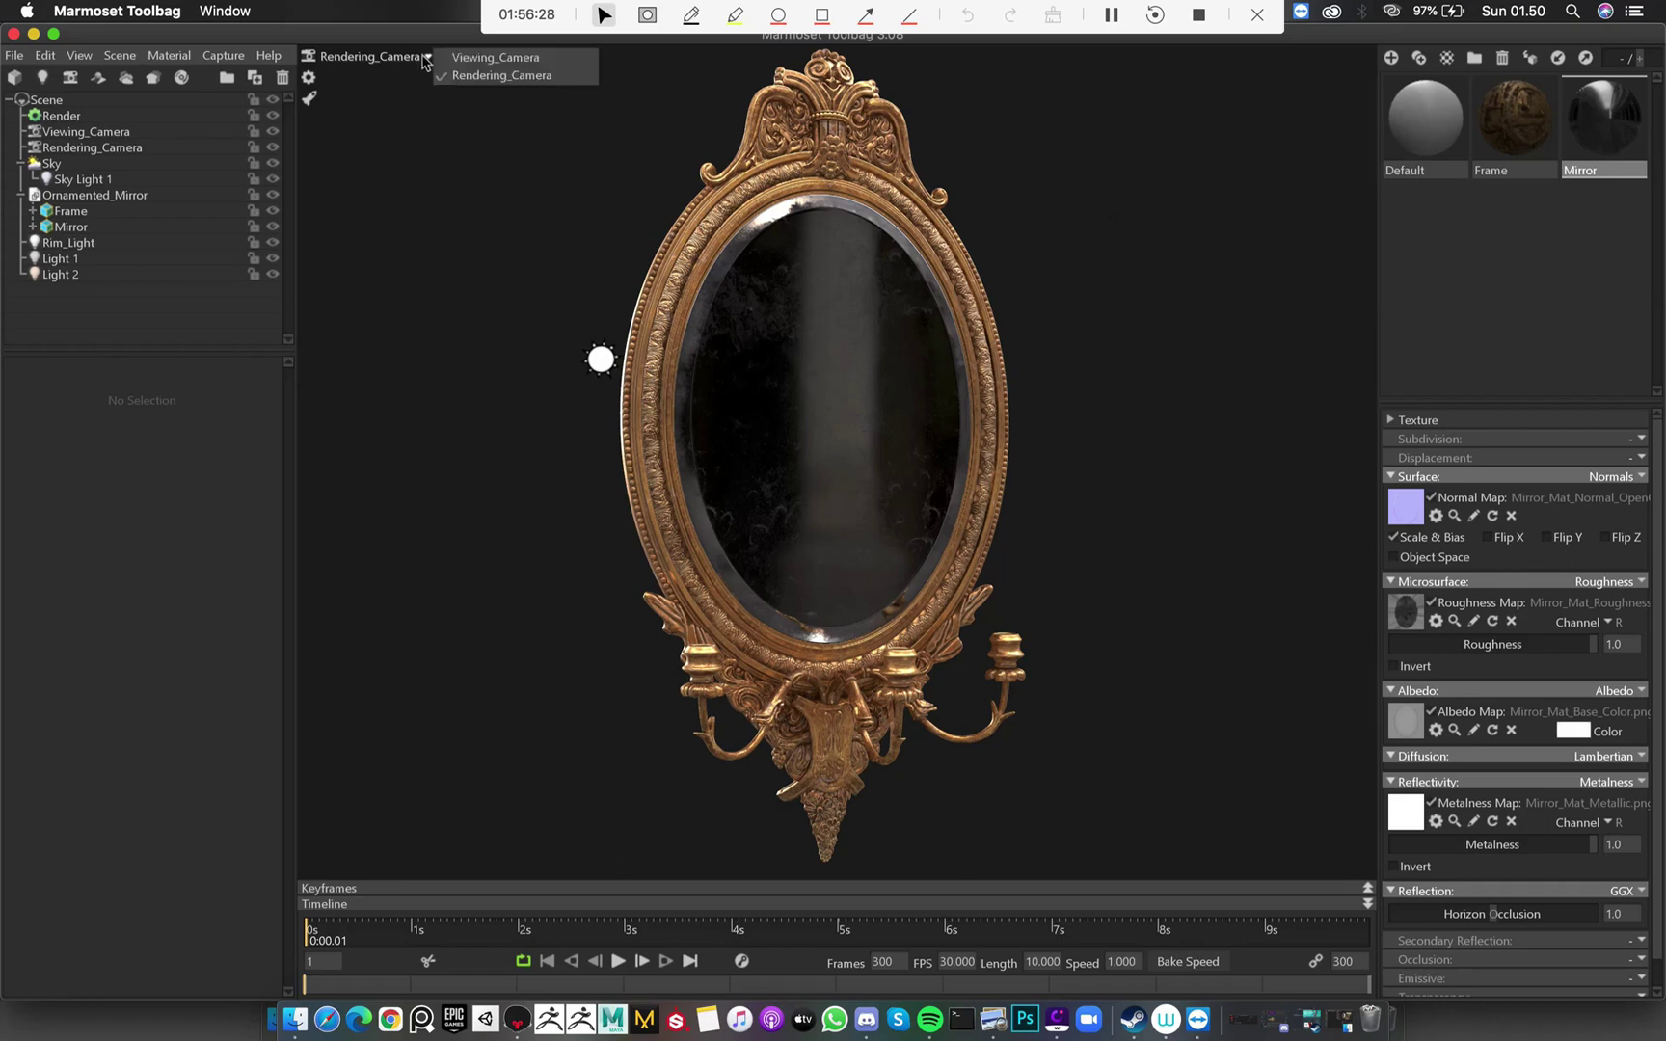
left_click(492, 60)
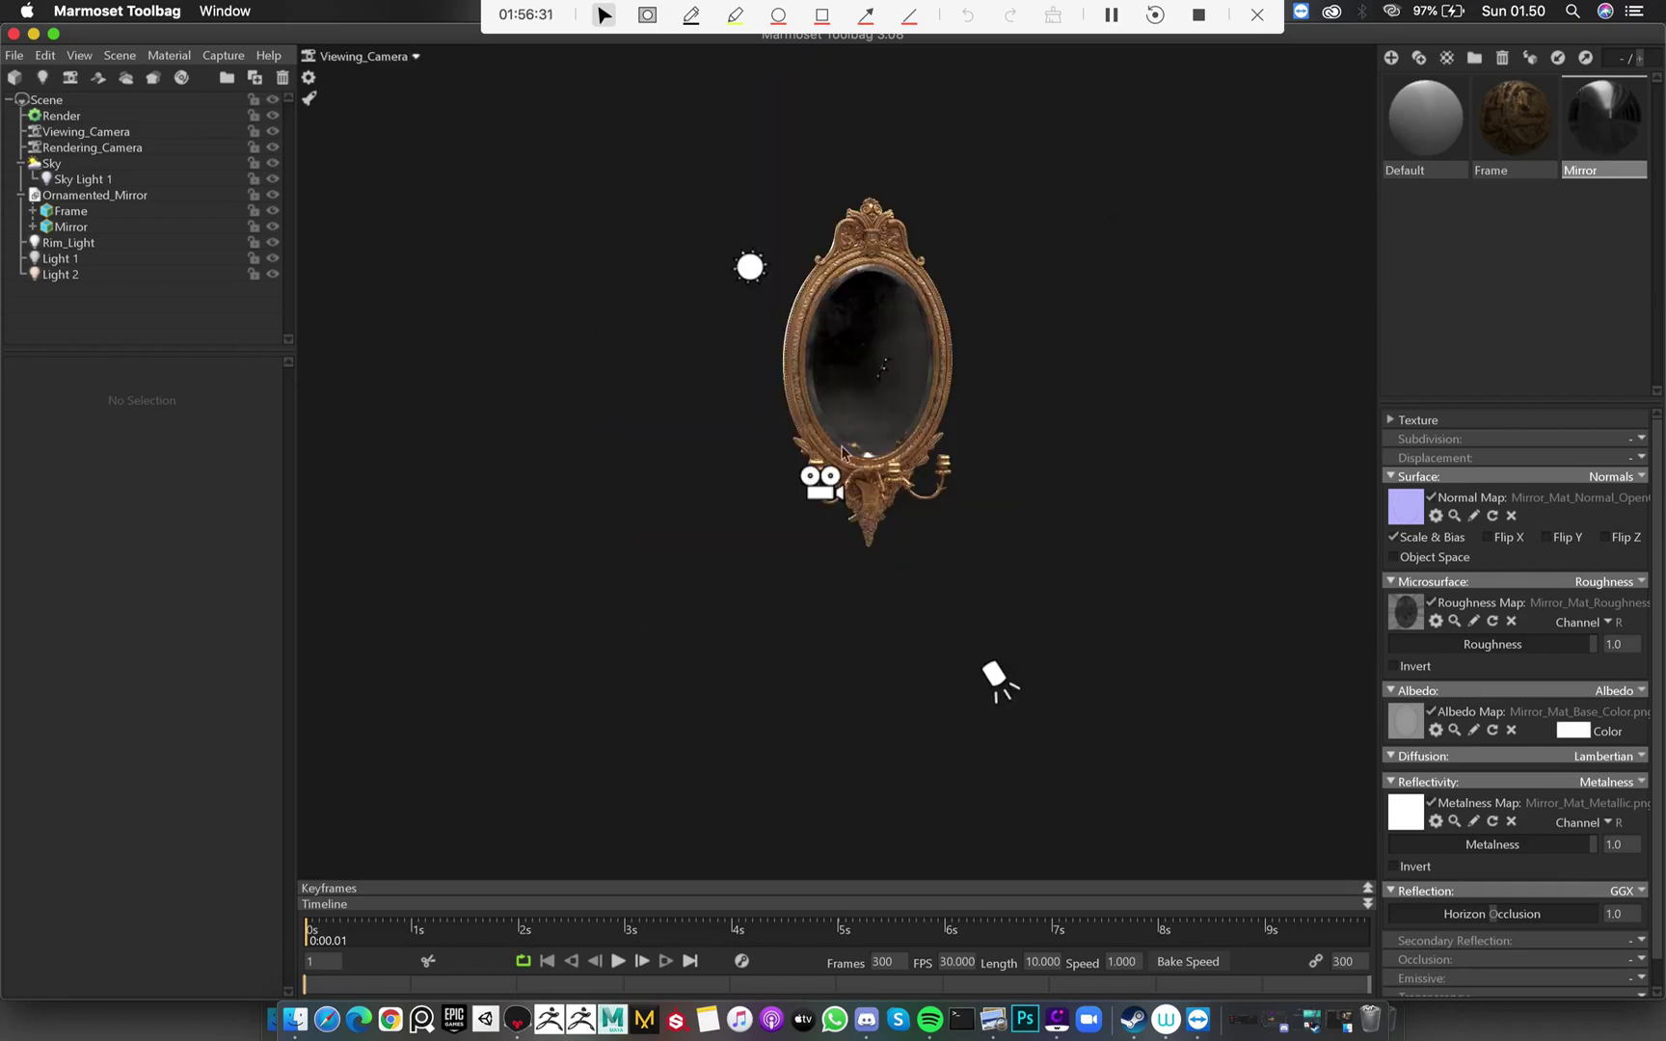
double_click(830, 395)
mouse_move(866, 473)
left_mouse_down()
mouse_move(925, 578)
mouse_move(964, 501)
left_mouse_up()
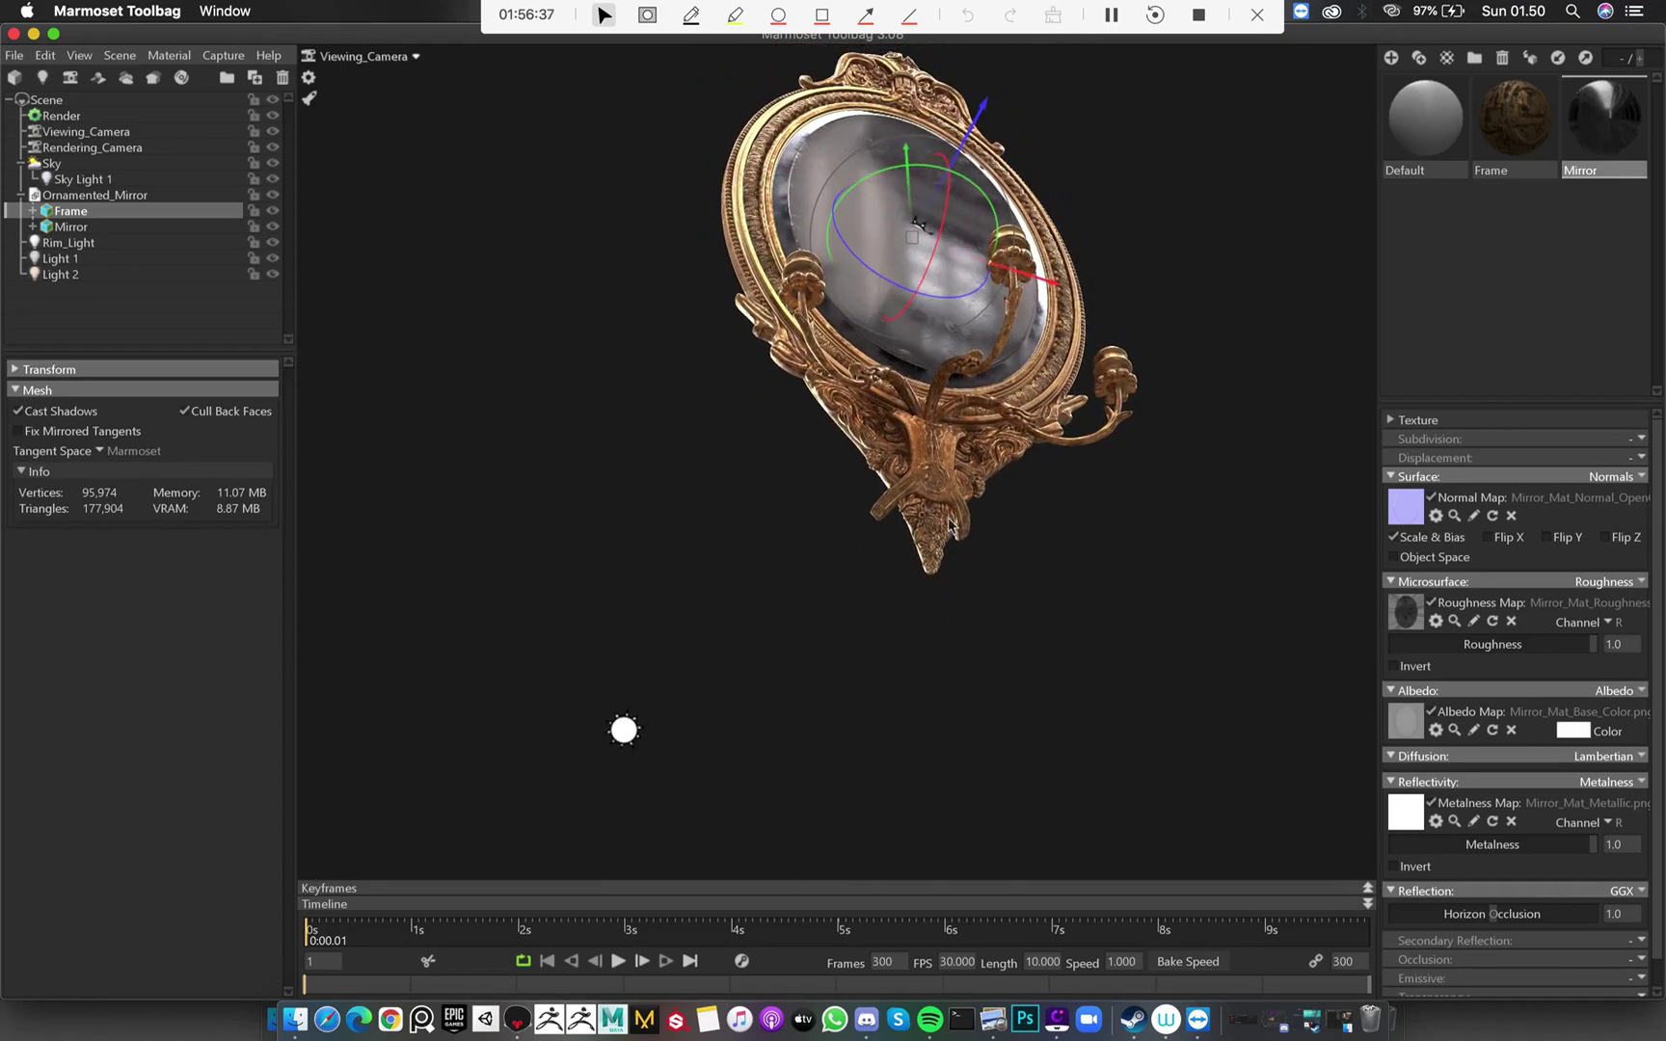
left_click(1064, 549)
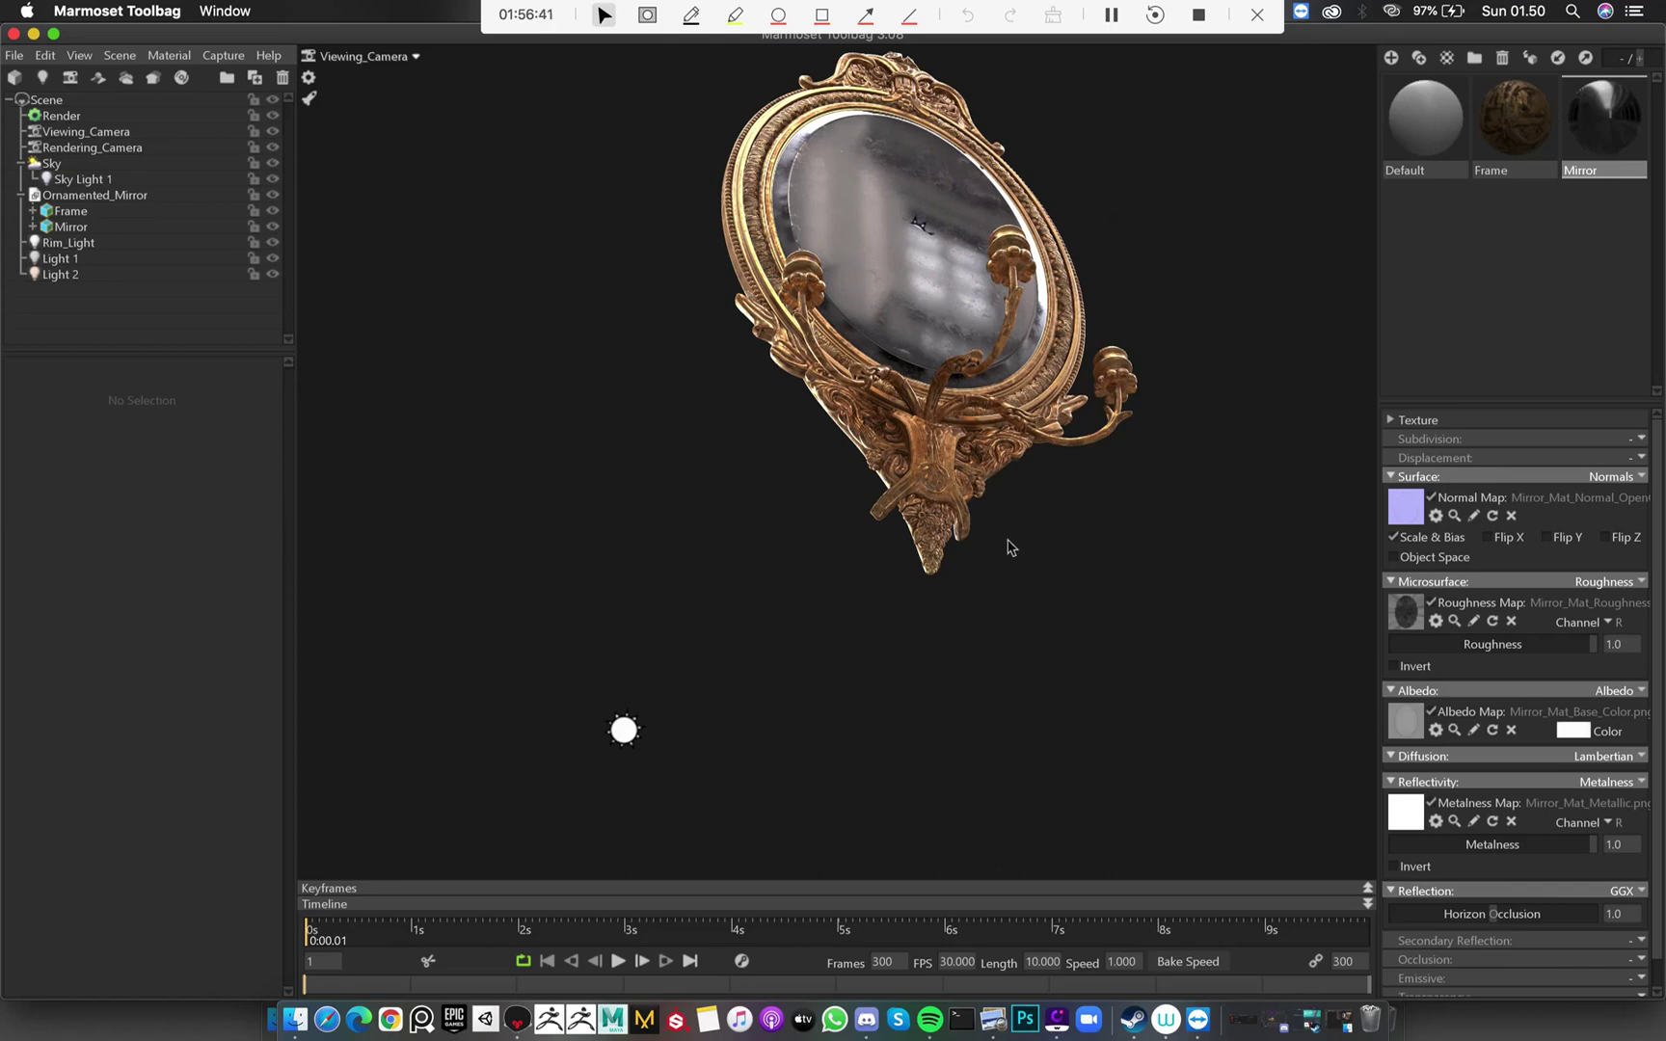
middle_click_drag(1008, 539, 997, 509)
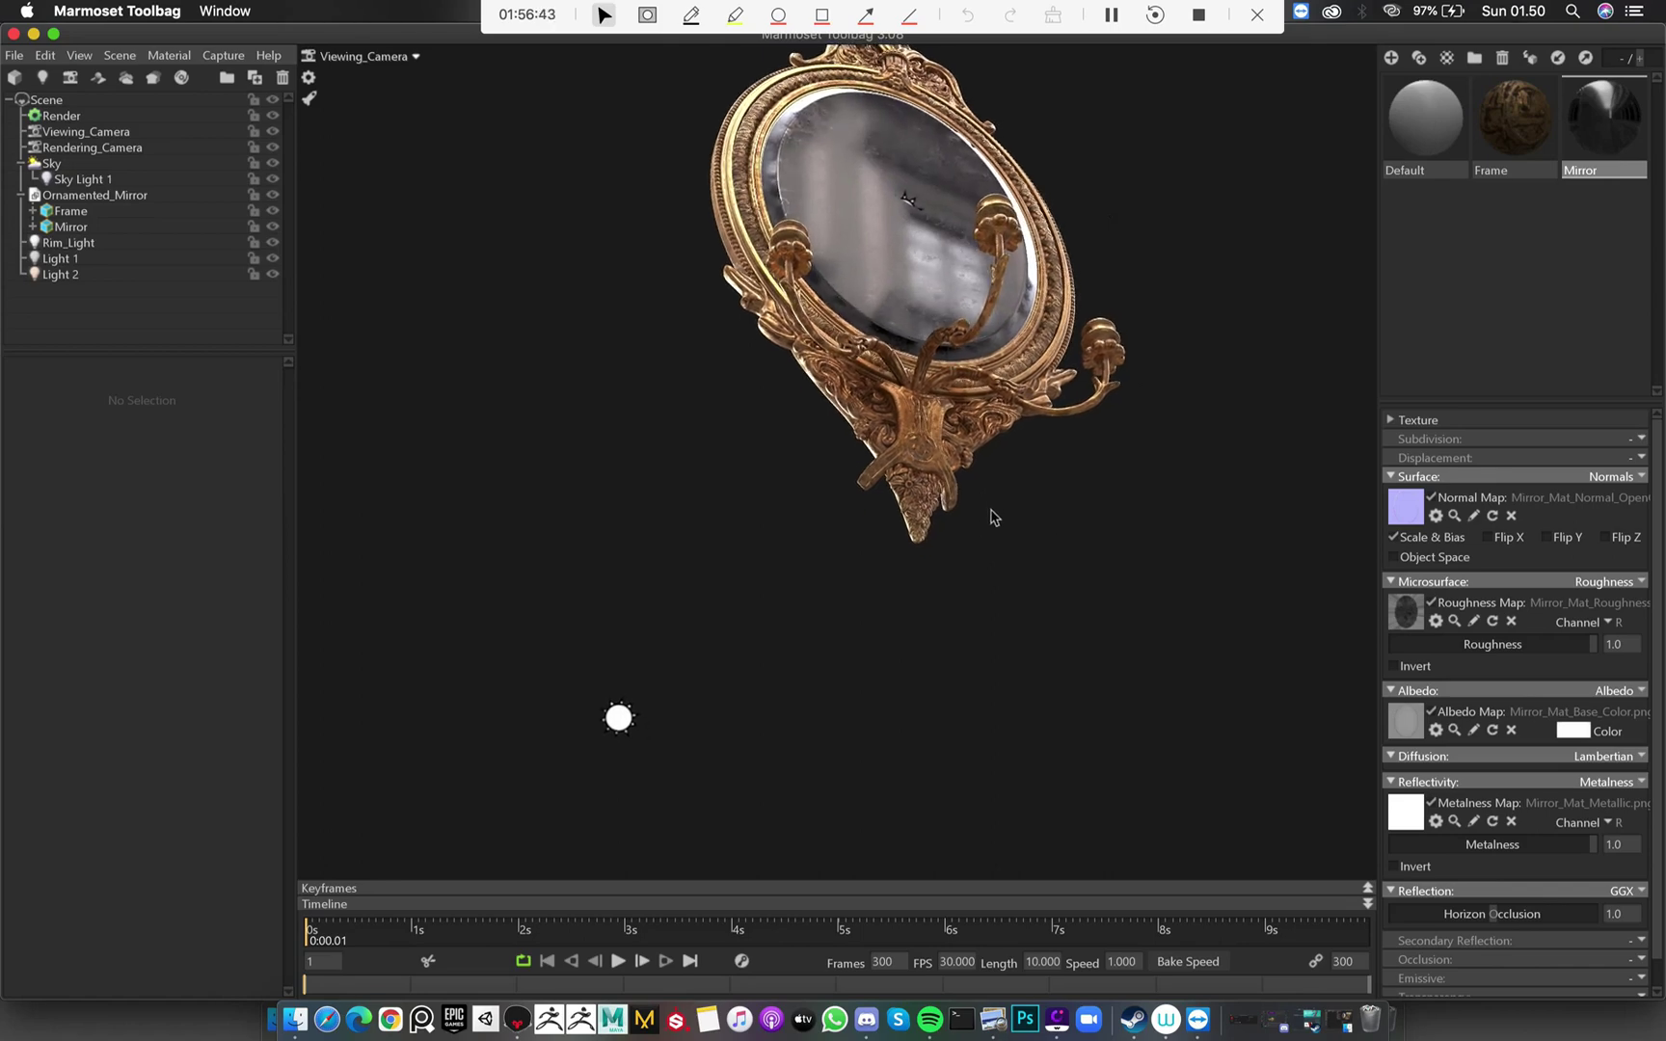
key("ctrl+l")
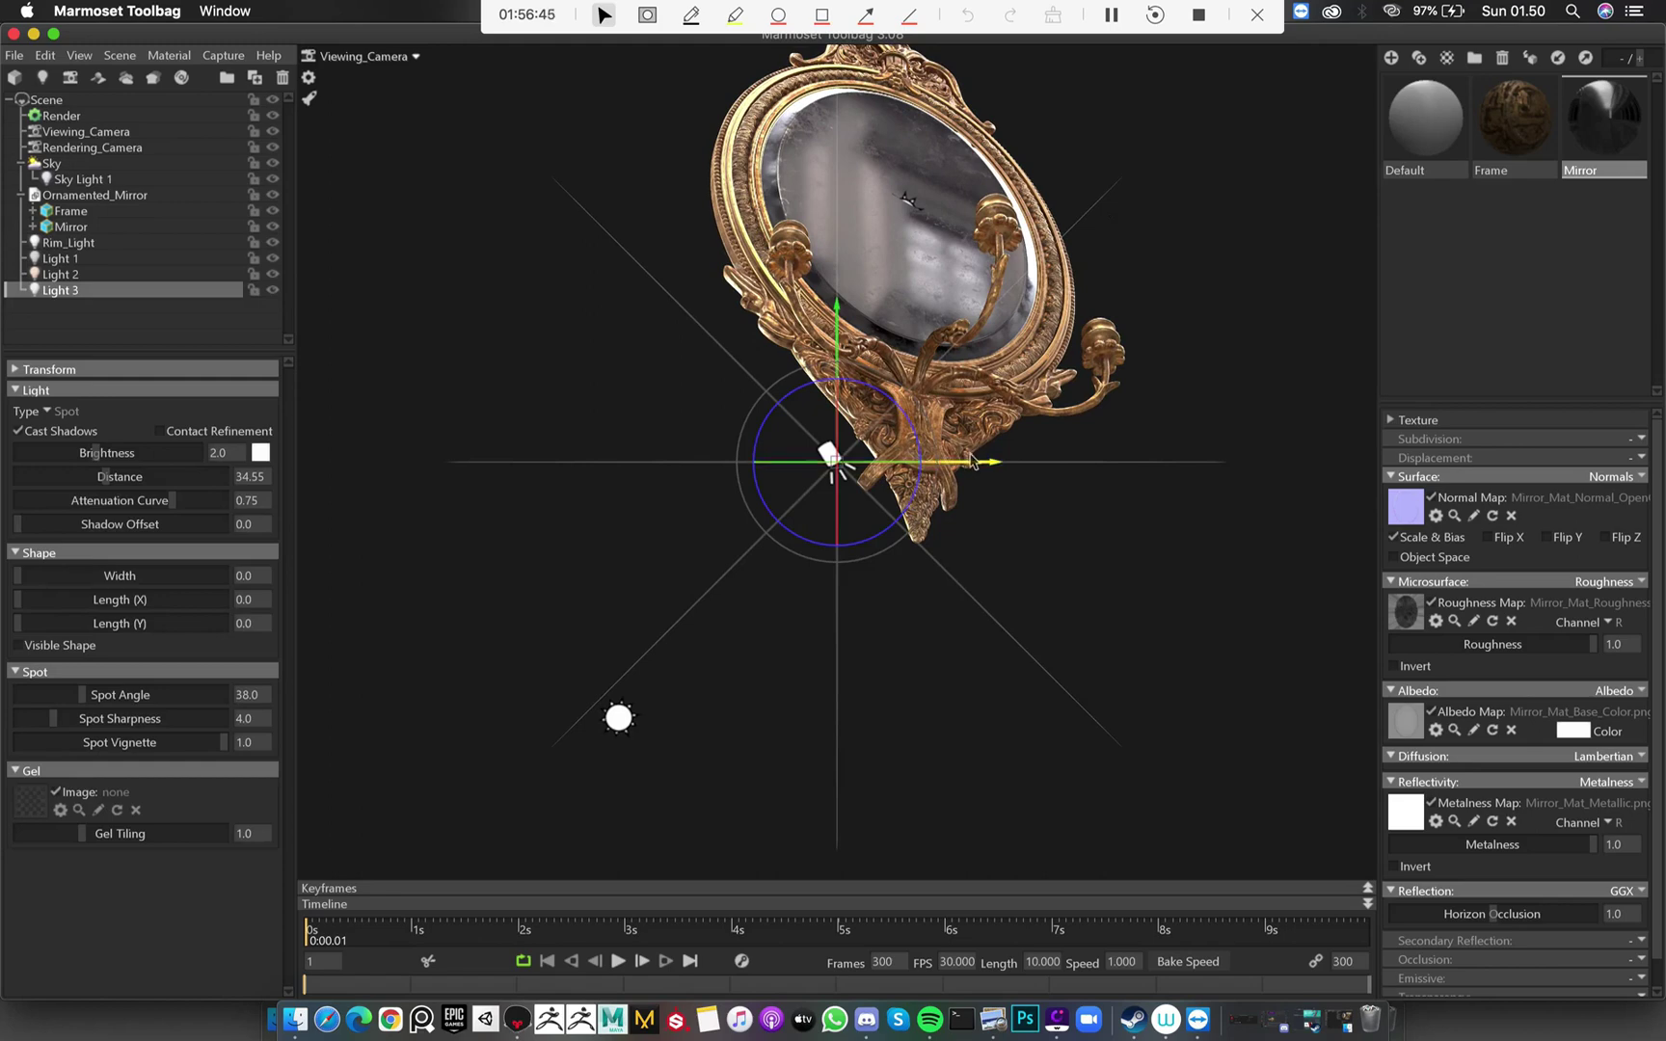
left_click_drag(972, 461, 1003, 465)
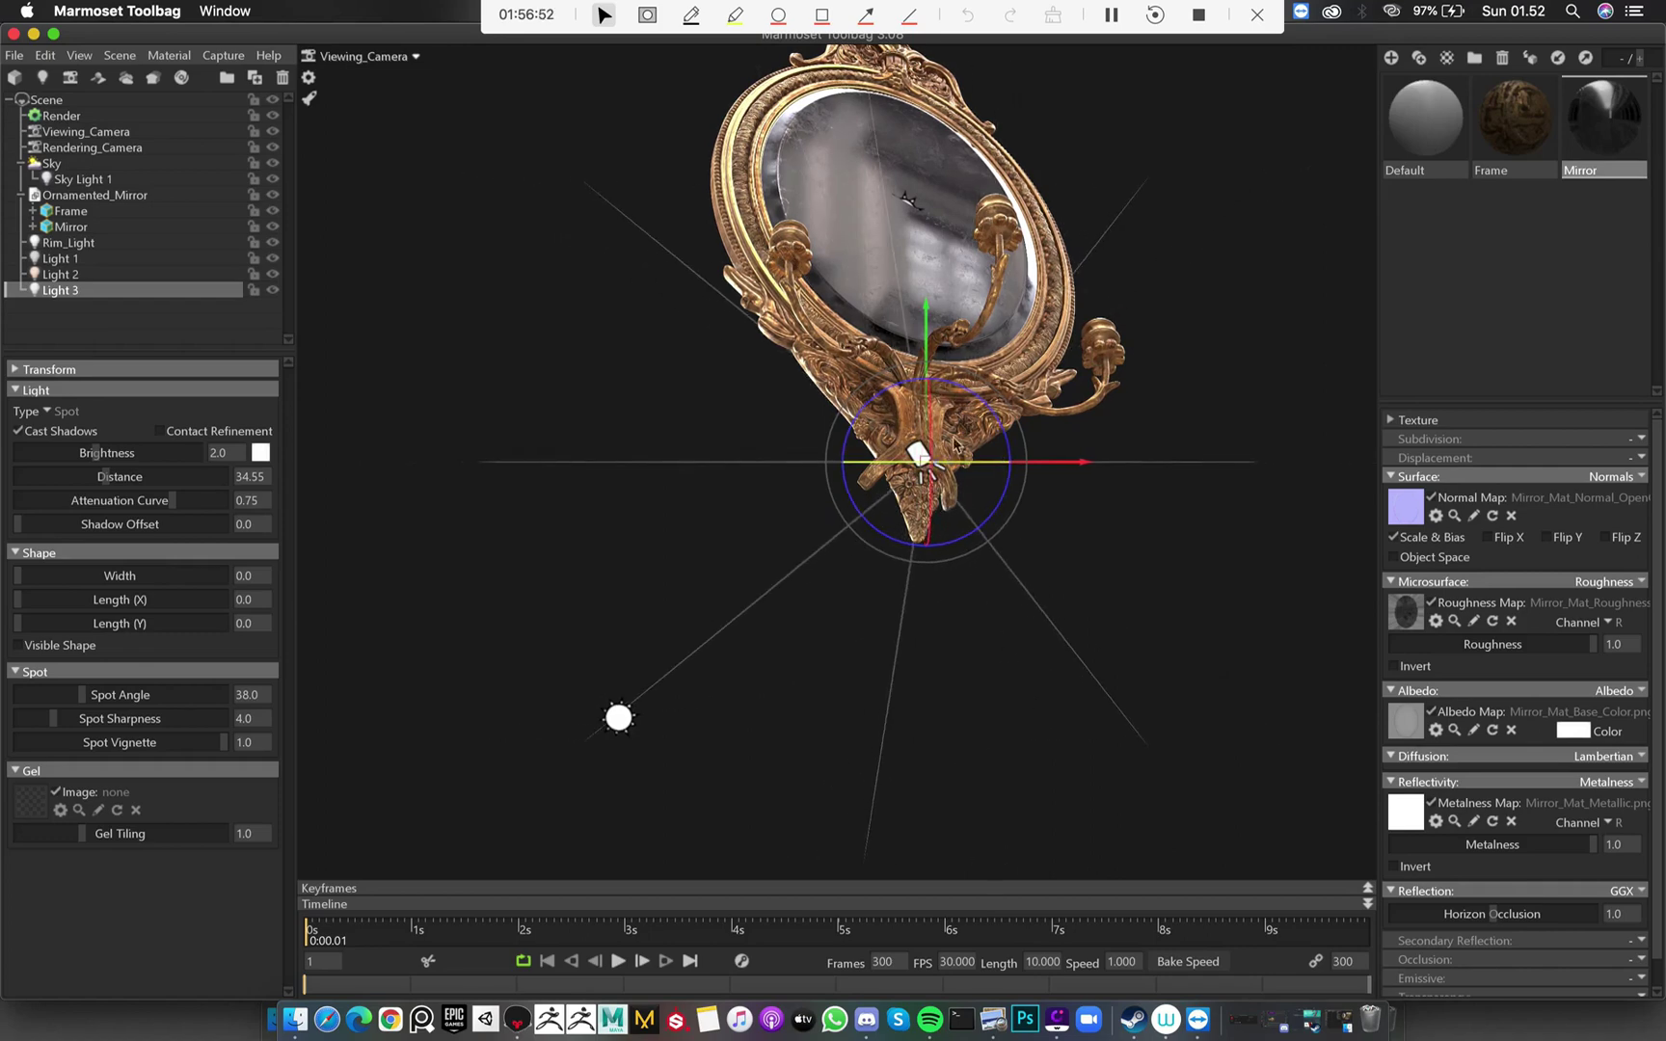
Compare the mirror with Light 3 toggled through the Rendering_Camera, and deselect the light
left_click(389, 57)
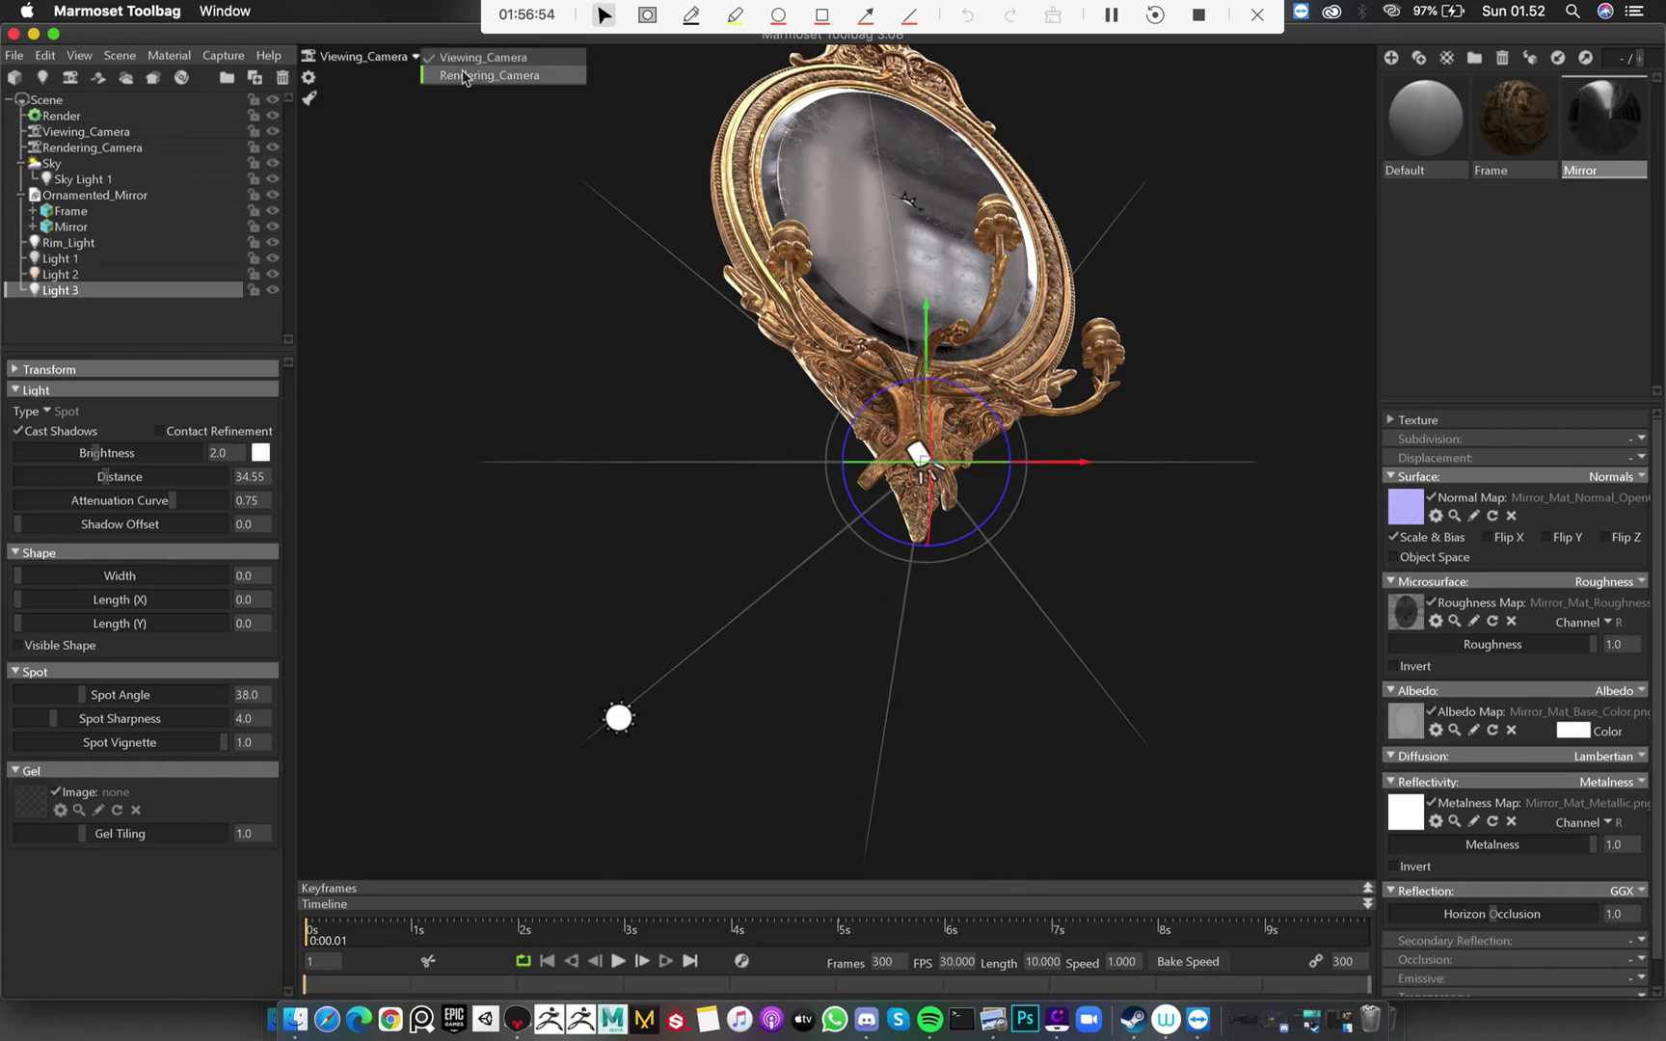
left_click(465, 76)
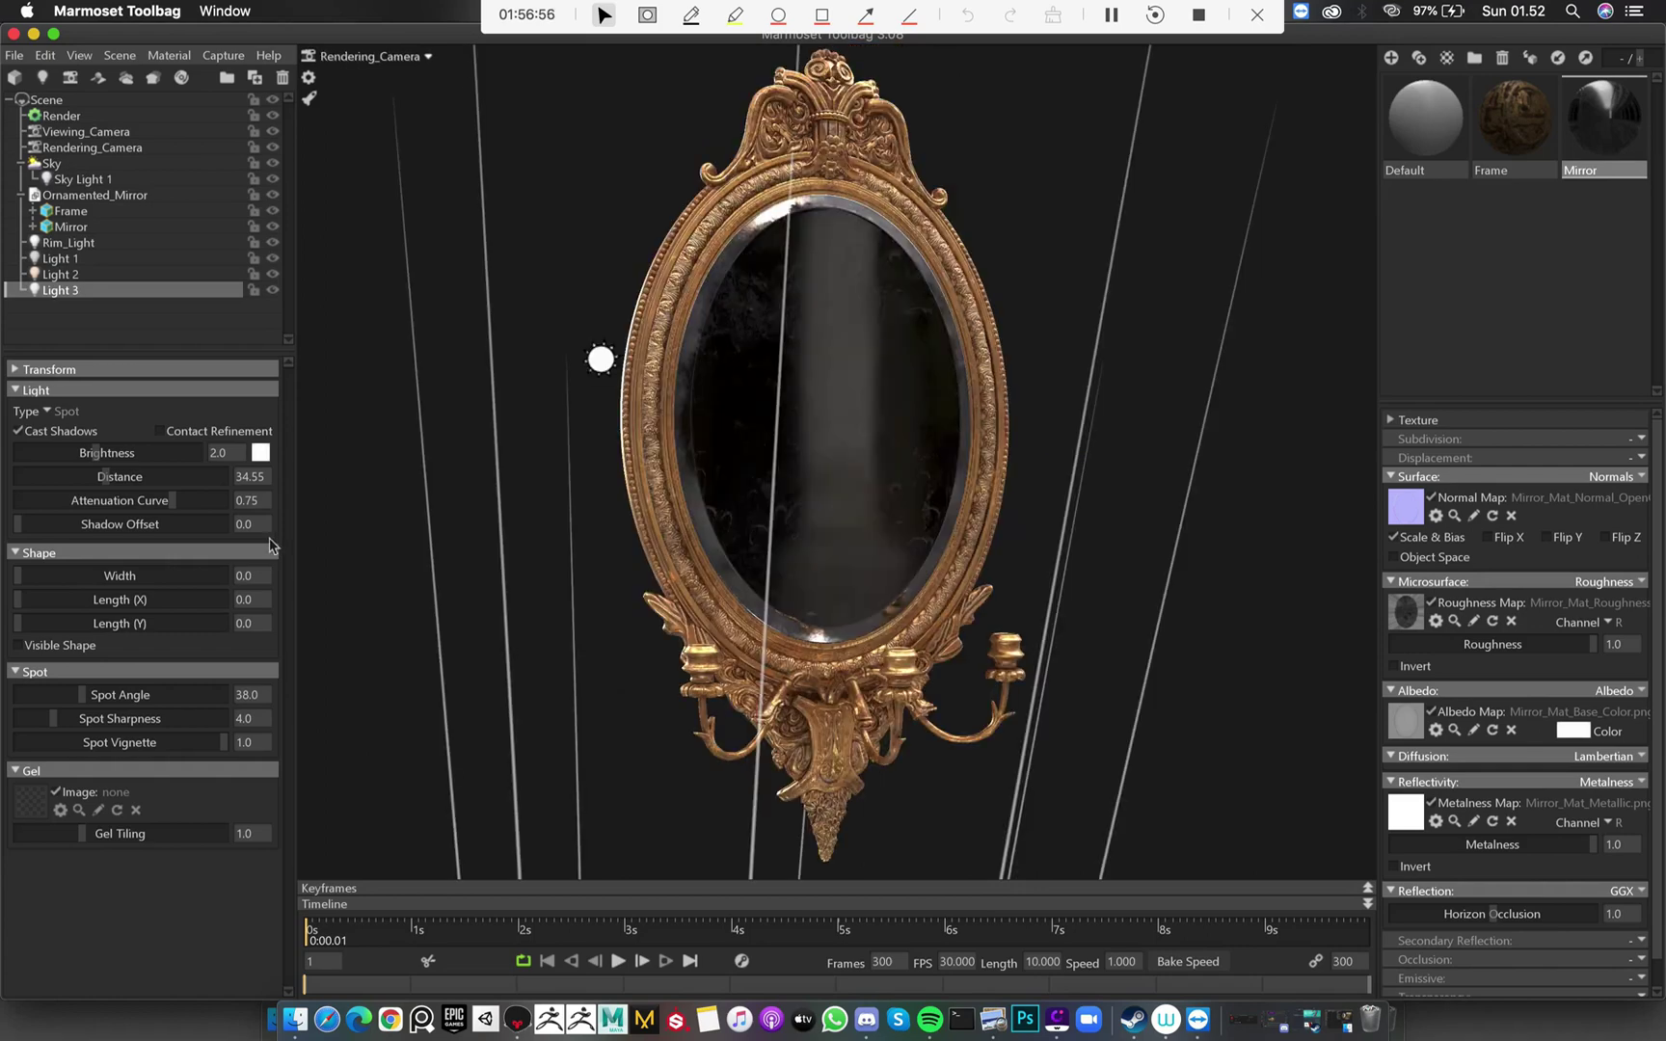
left_click(274, 291)
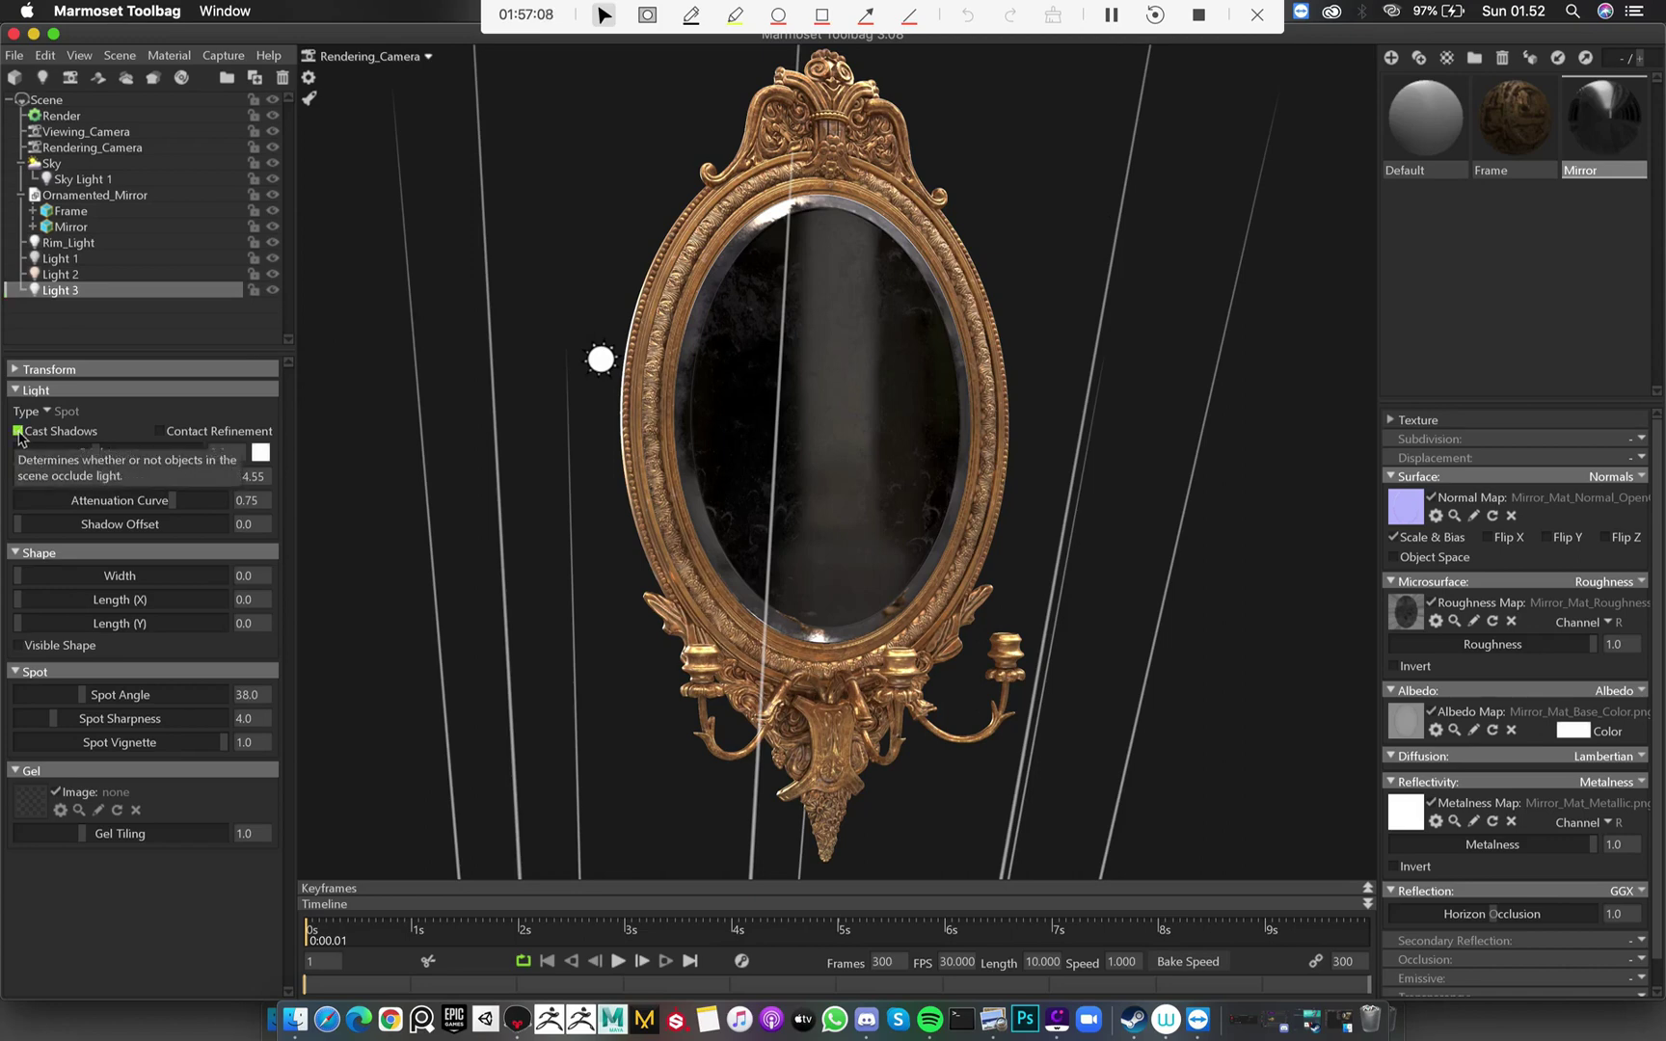
left_click(1202, 713)
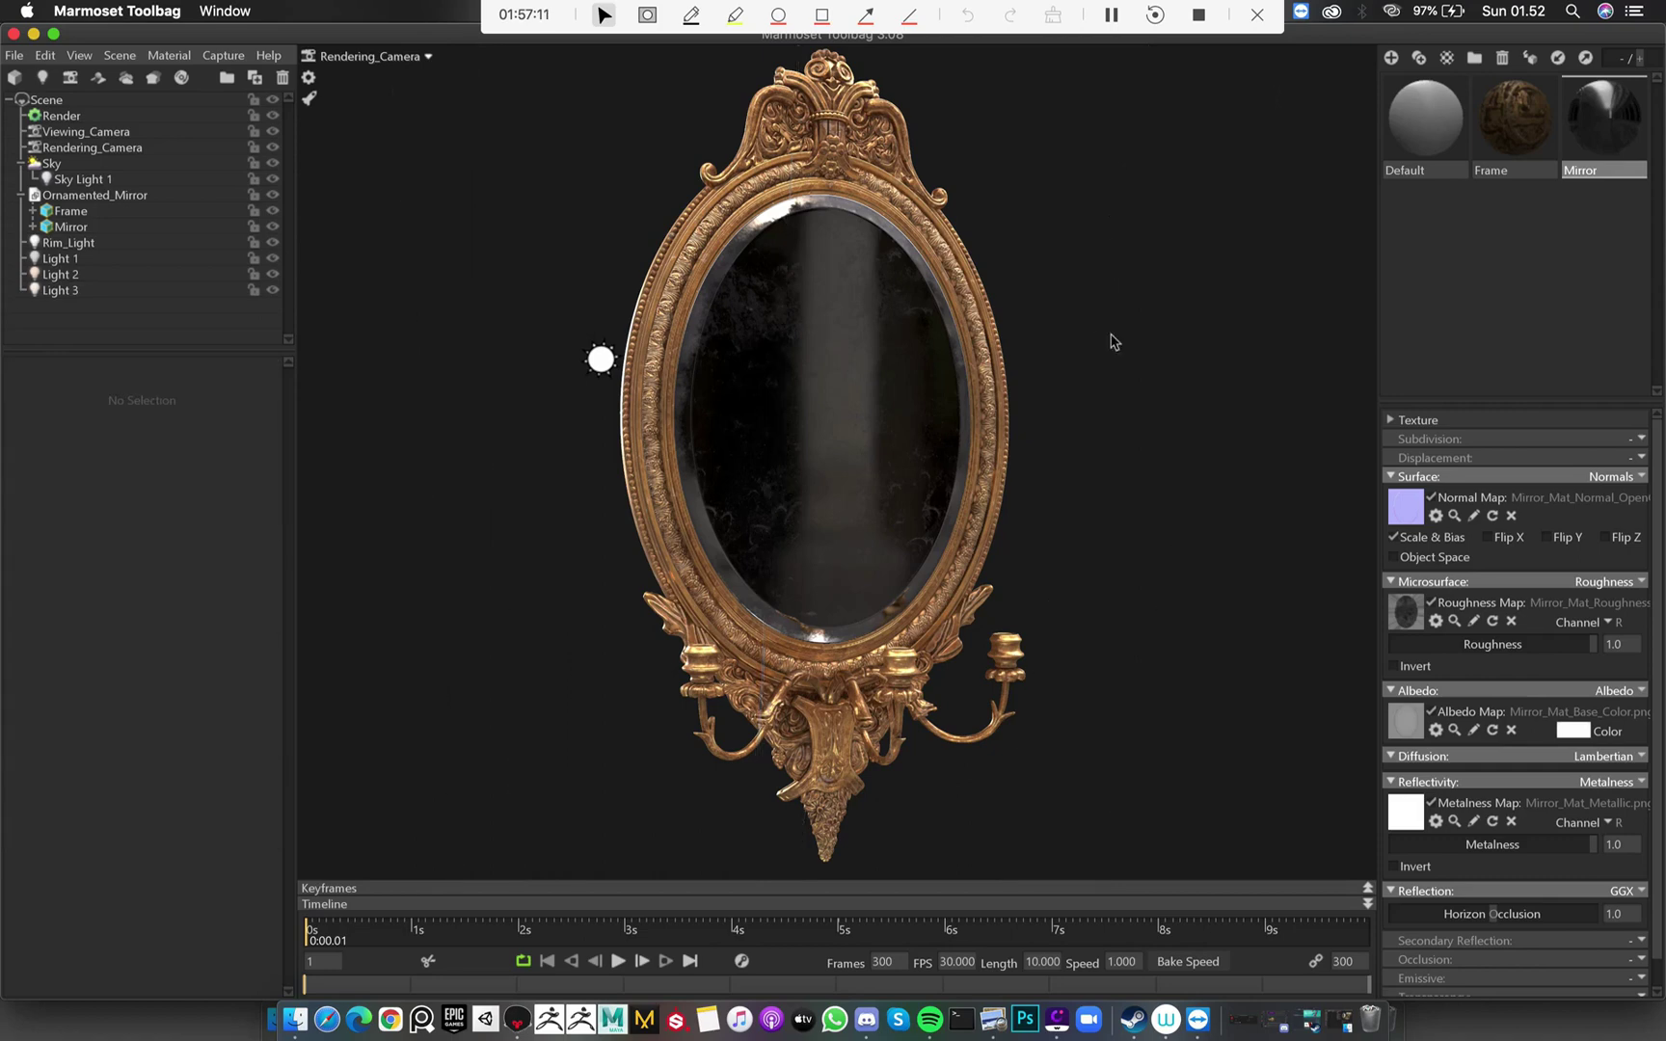
Compare the mirror's lighting with Light 1 and Light 2 each toggled off and back on through the Rendering_Camera
left_click(273, 261)
left_click(272, 258)
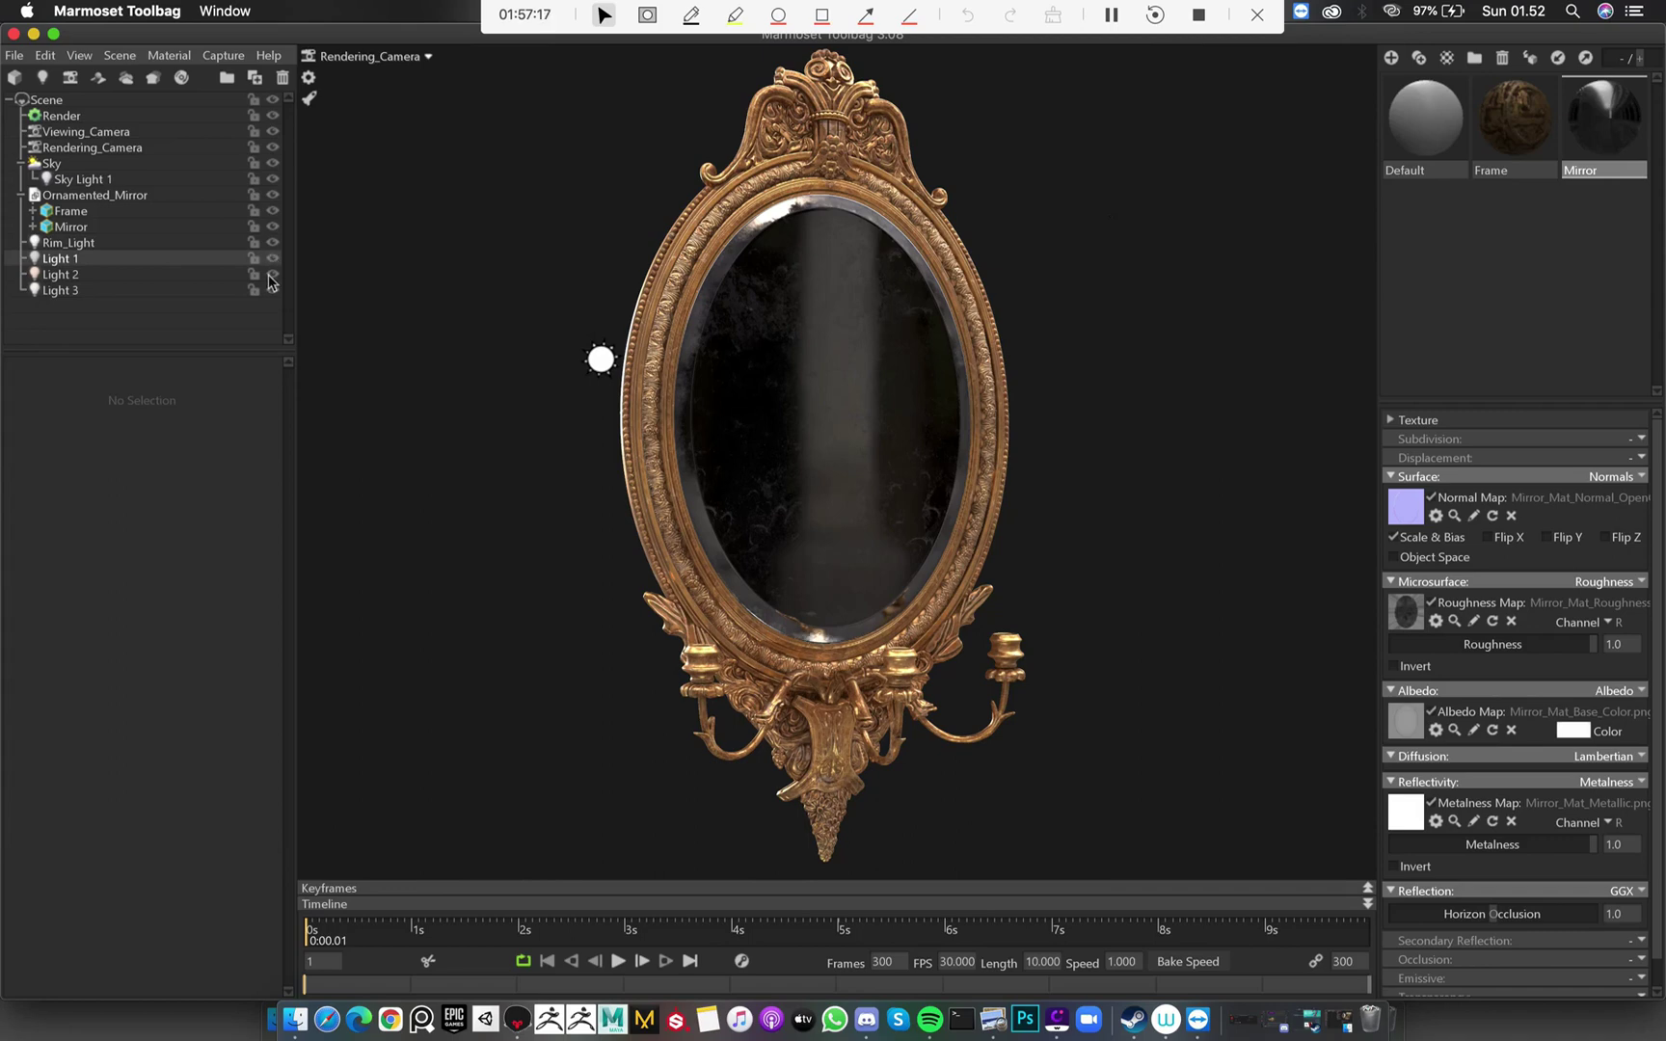
left_click(270, 275)
left_click(271, 276)
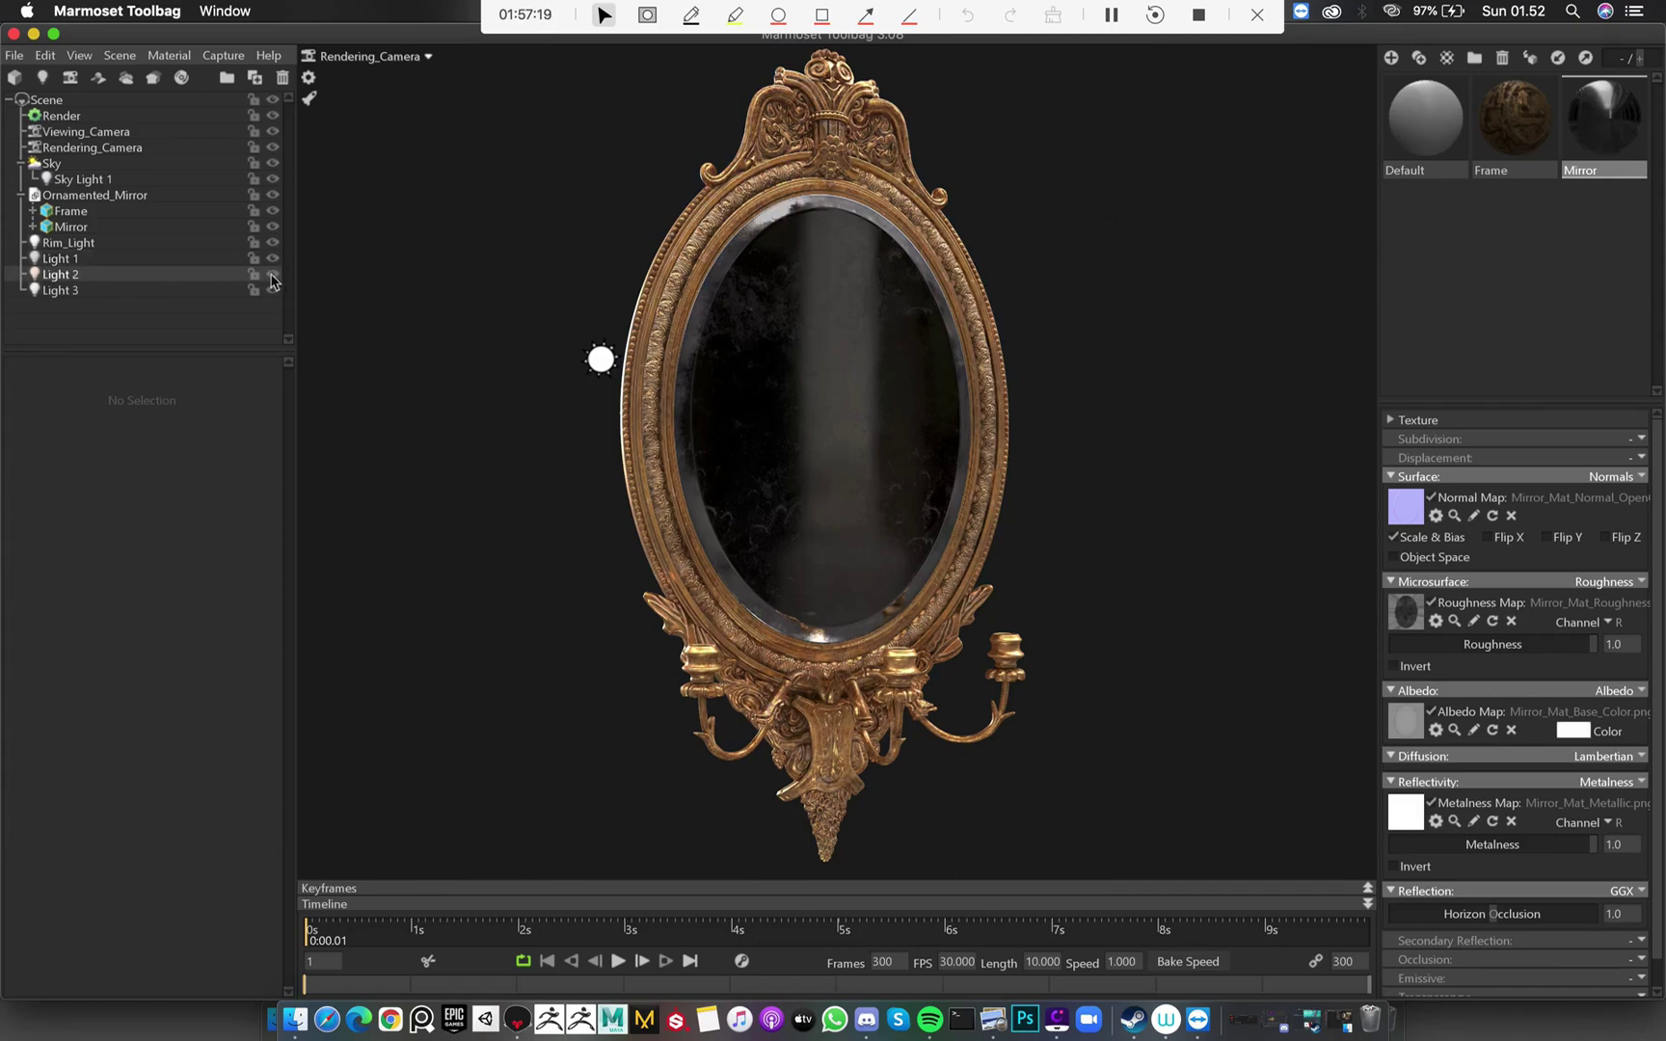
left_click(271, 277)
left_click(271, 276)
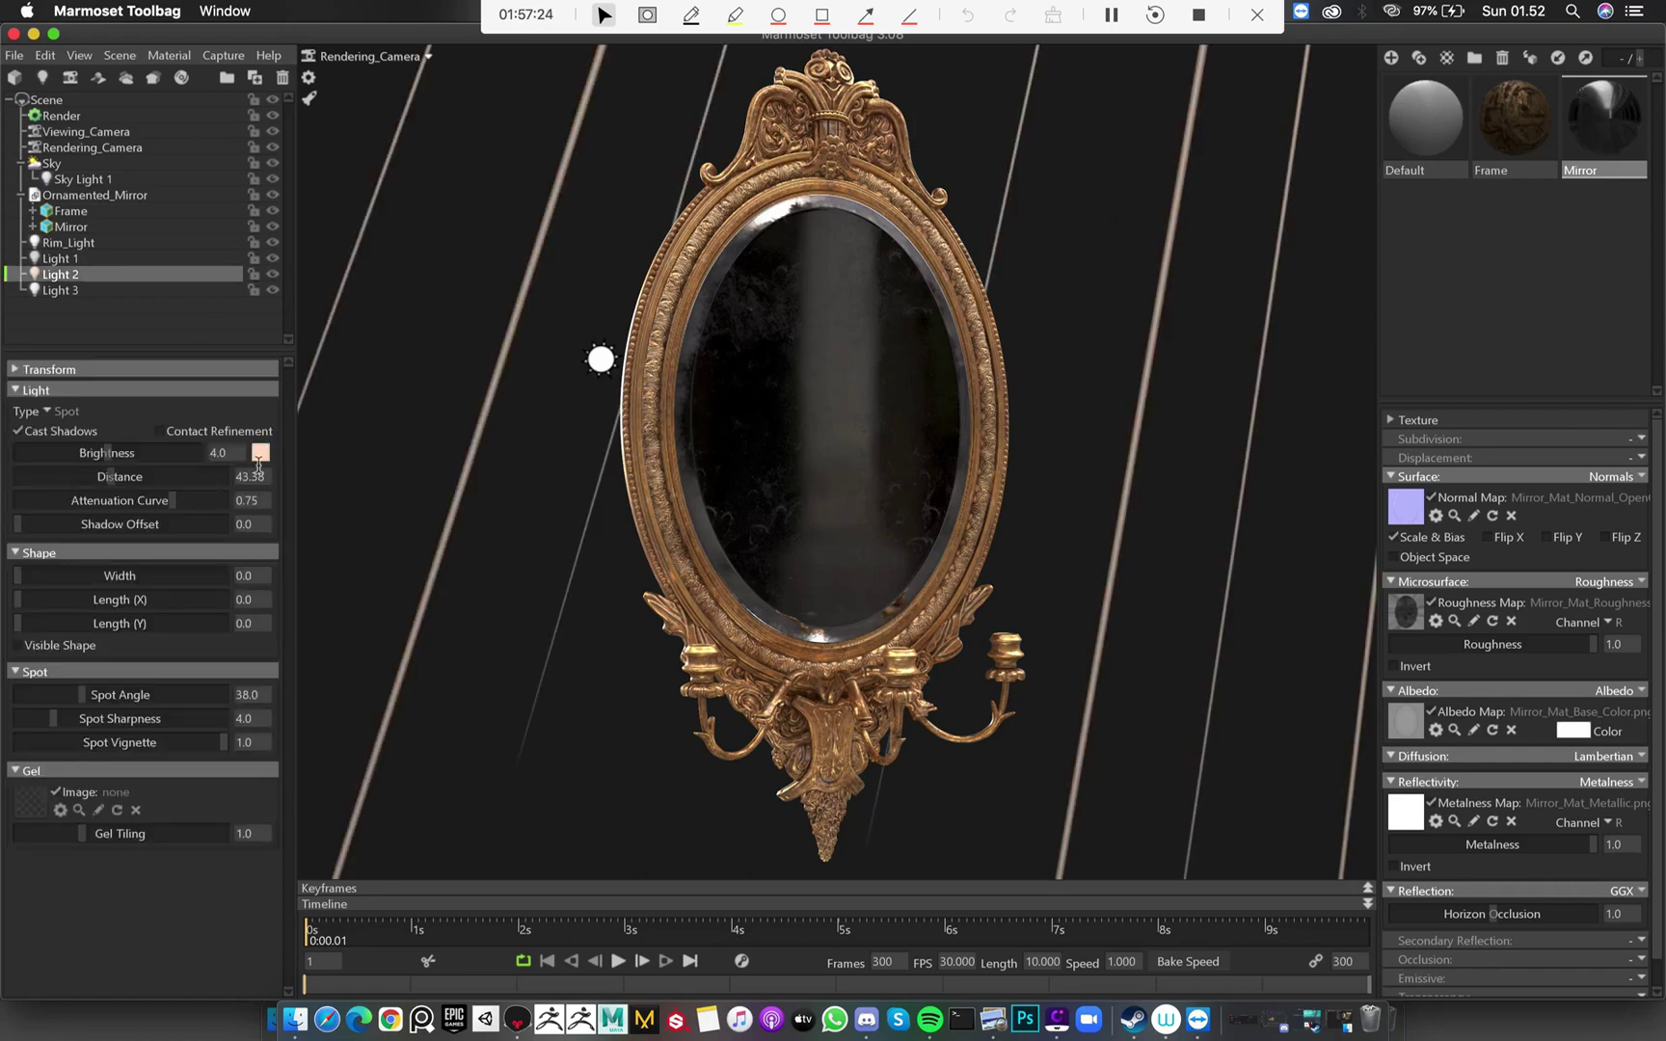
Reduce Light 2's brightness to about 1.521, and deselect the light
left_click(254, 470)
left_click_drag(102, 455, 100, 455)
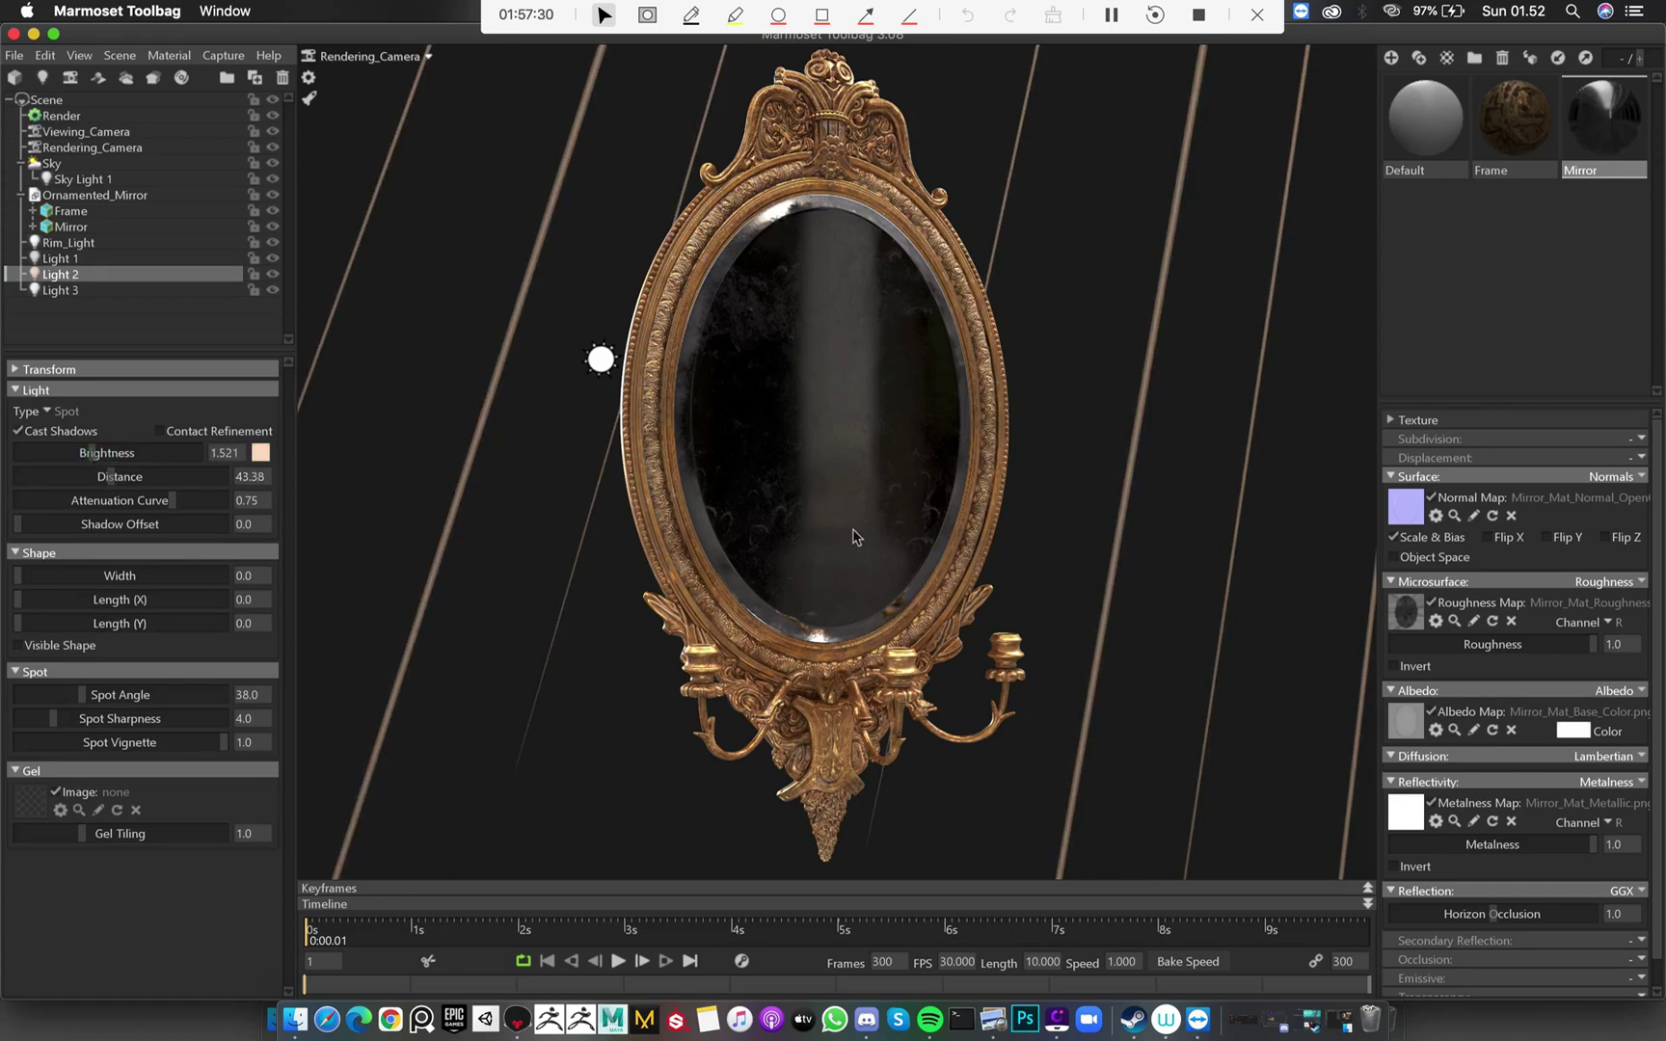
left_click(457, 310)
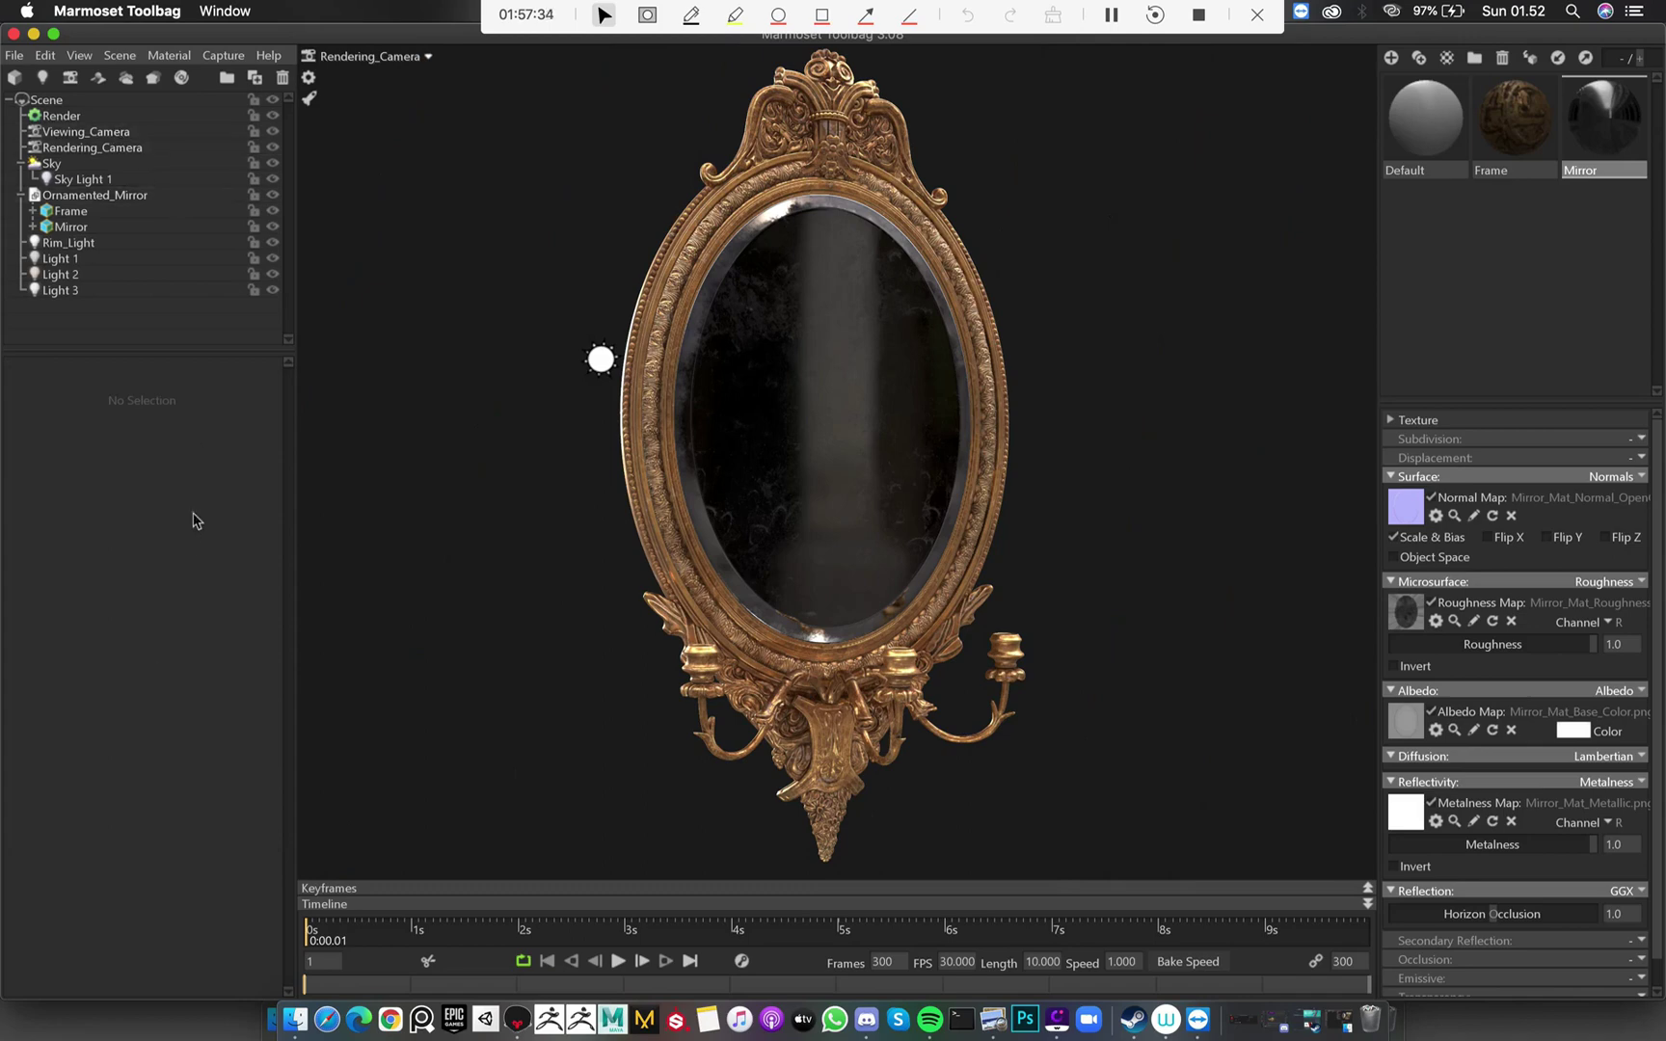
Adjust the Rendering_Camera's post effects with a contrast of 0.999 and a slight change to the grain strength, and deselect the camera
left_click(106, 154)
scroll(93, 871, "down", 2)
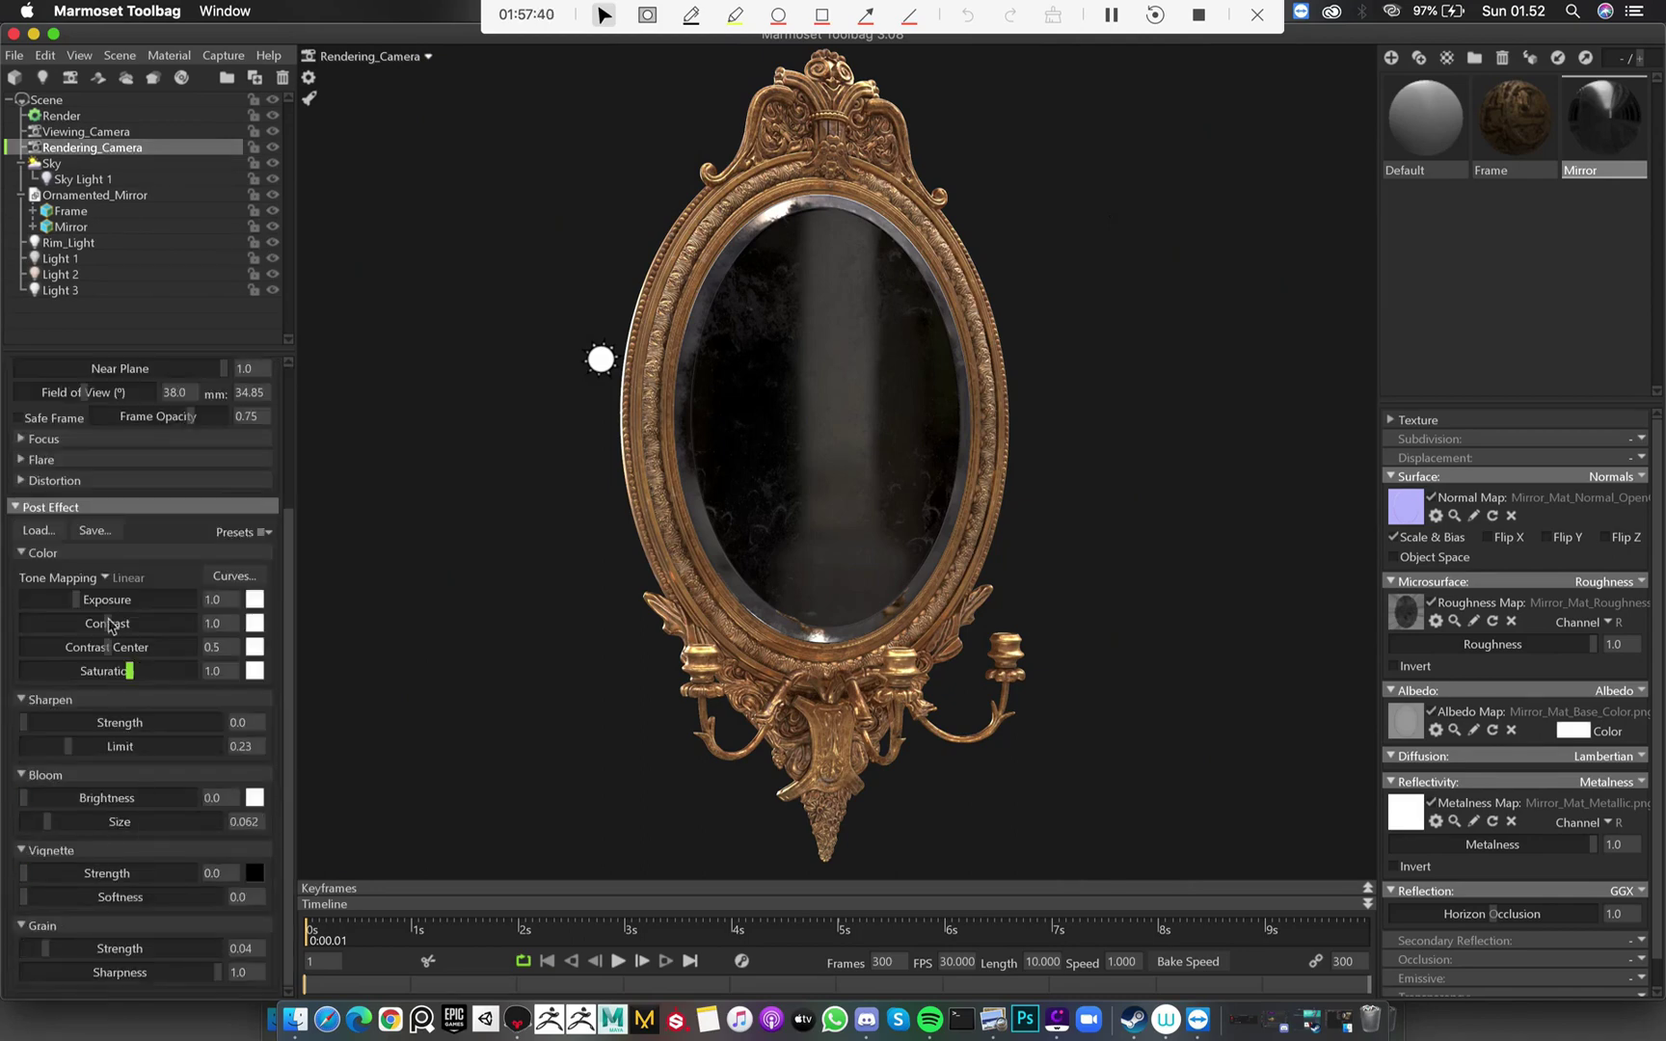
mouse_move(113, 624)
left_mouse_down()
mouse_move(128, 622)
mouse_move(105, 623)
left_mouse_up()
left_click_drag(52, 945, 56, 946)
scroll(169, 731, "up", 4)
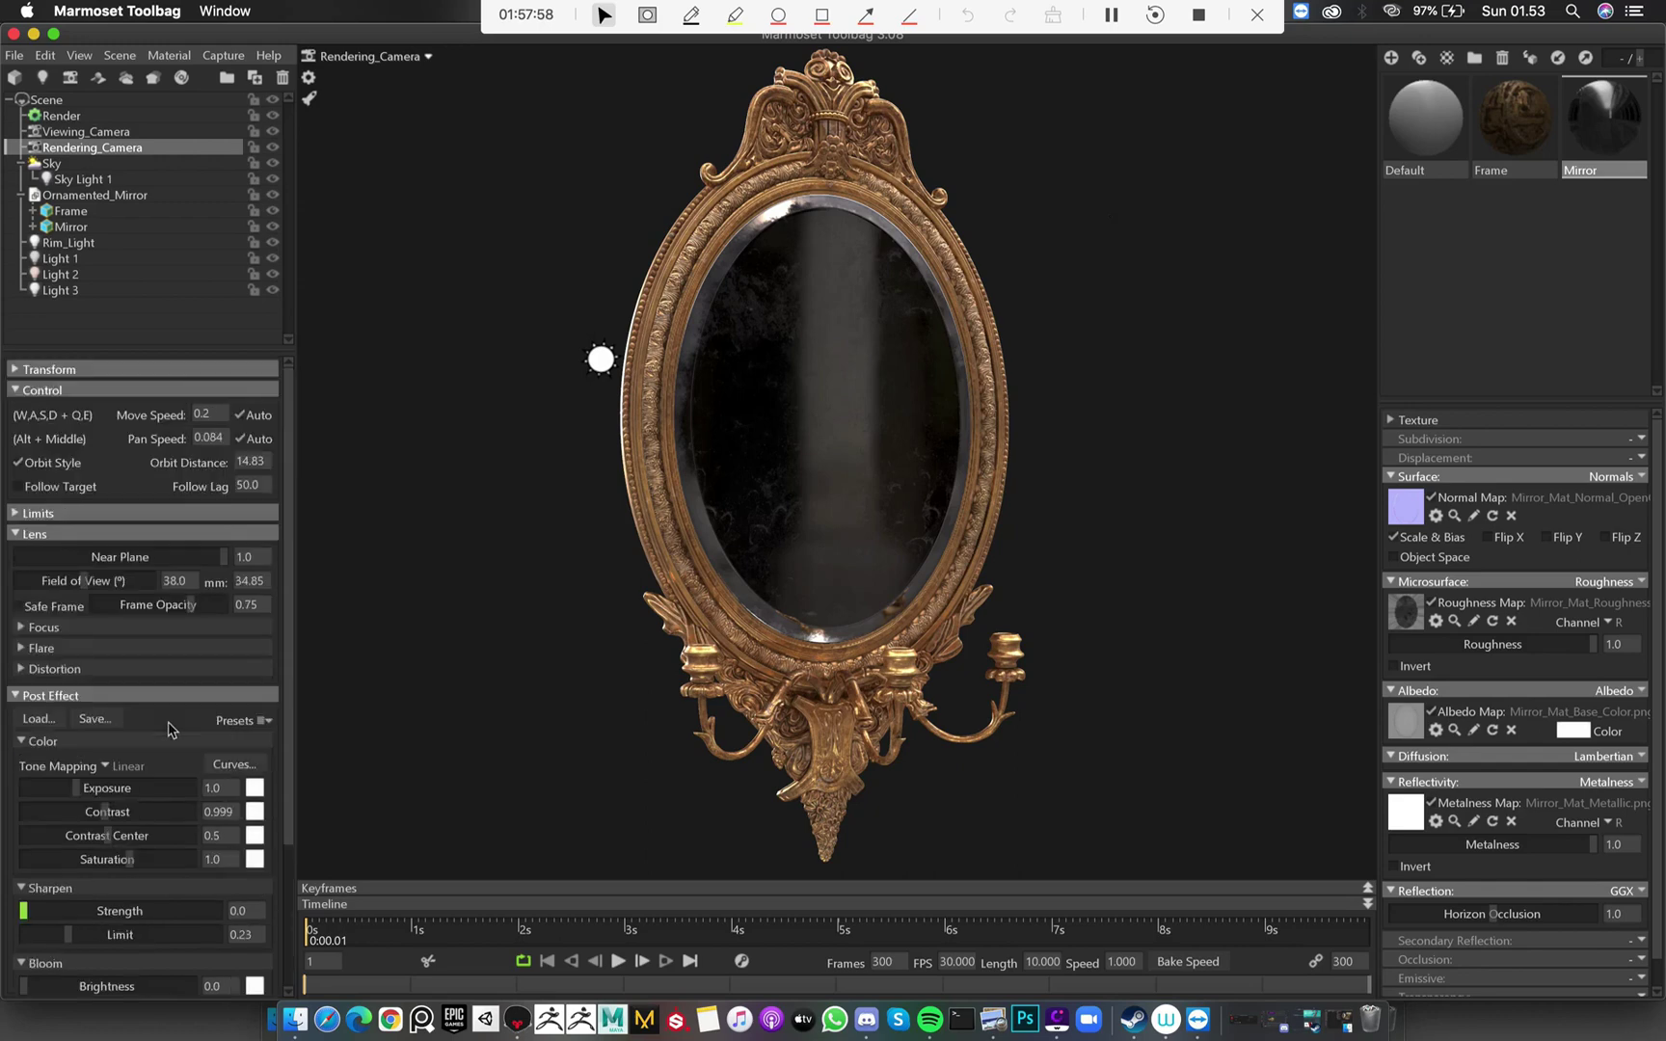
left_click(1094, 398)
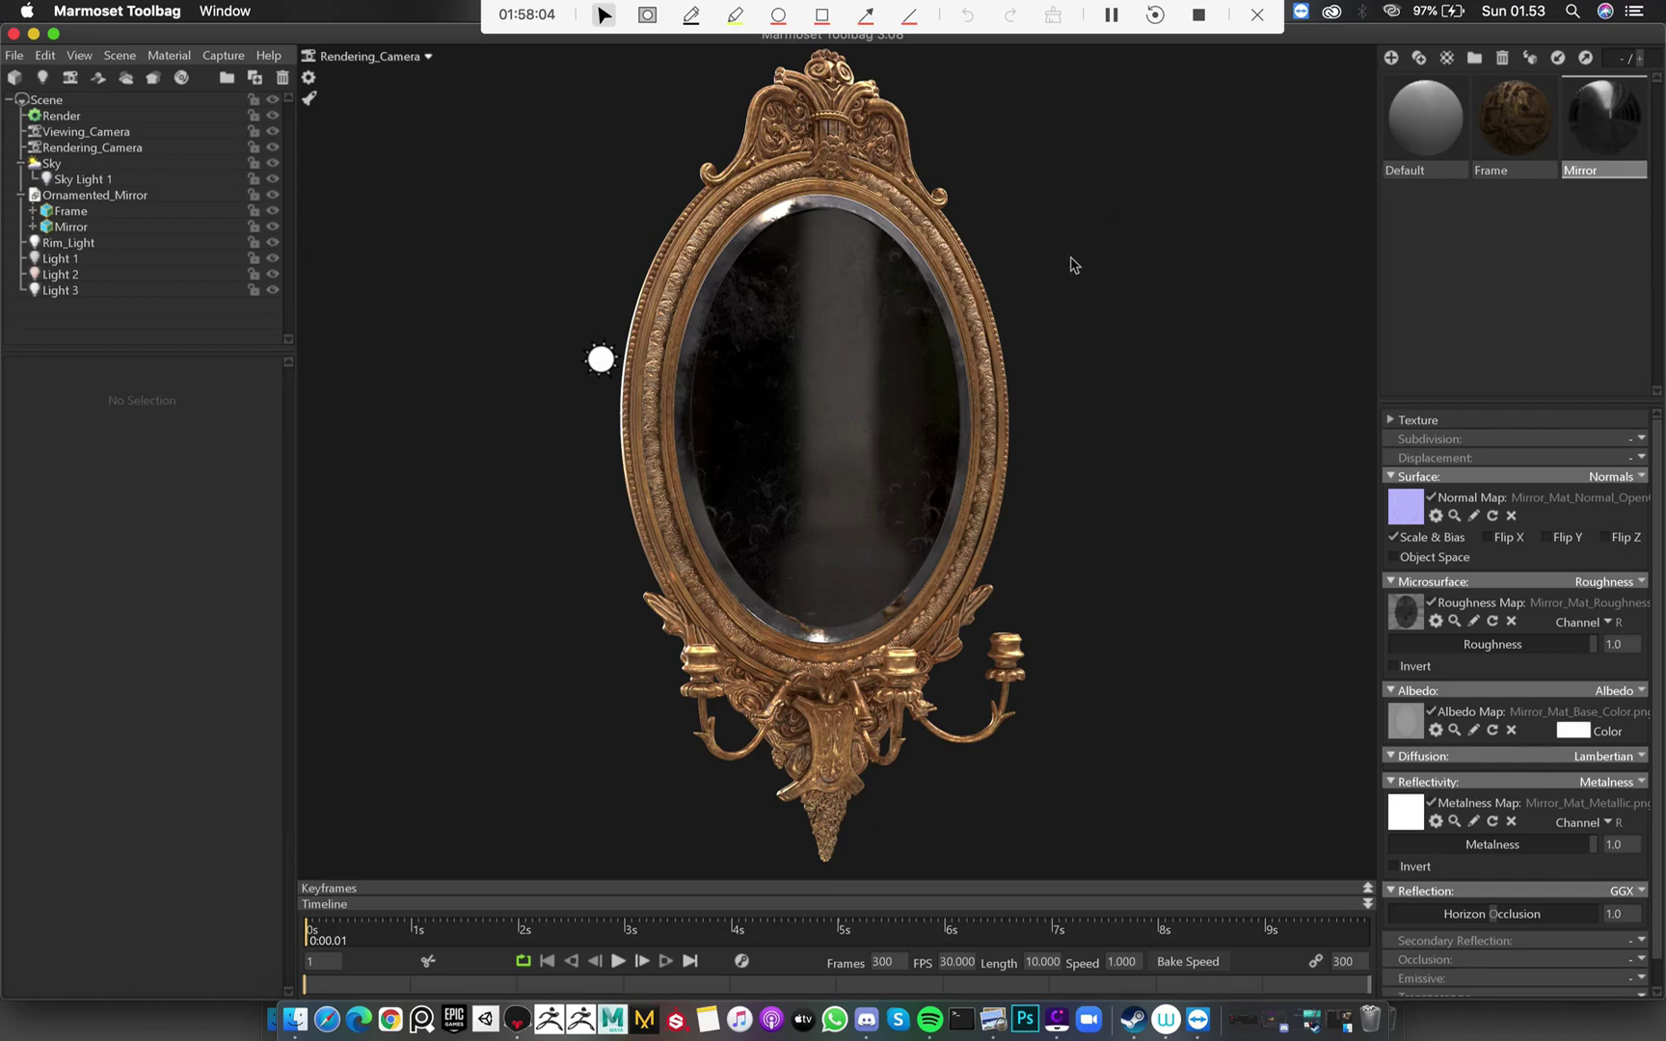
Set the image capture format to PSD, and capture the Rendering_Camera view so that it opens in Photoshop
left_click(224, 56)
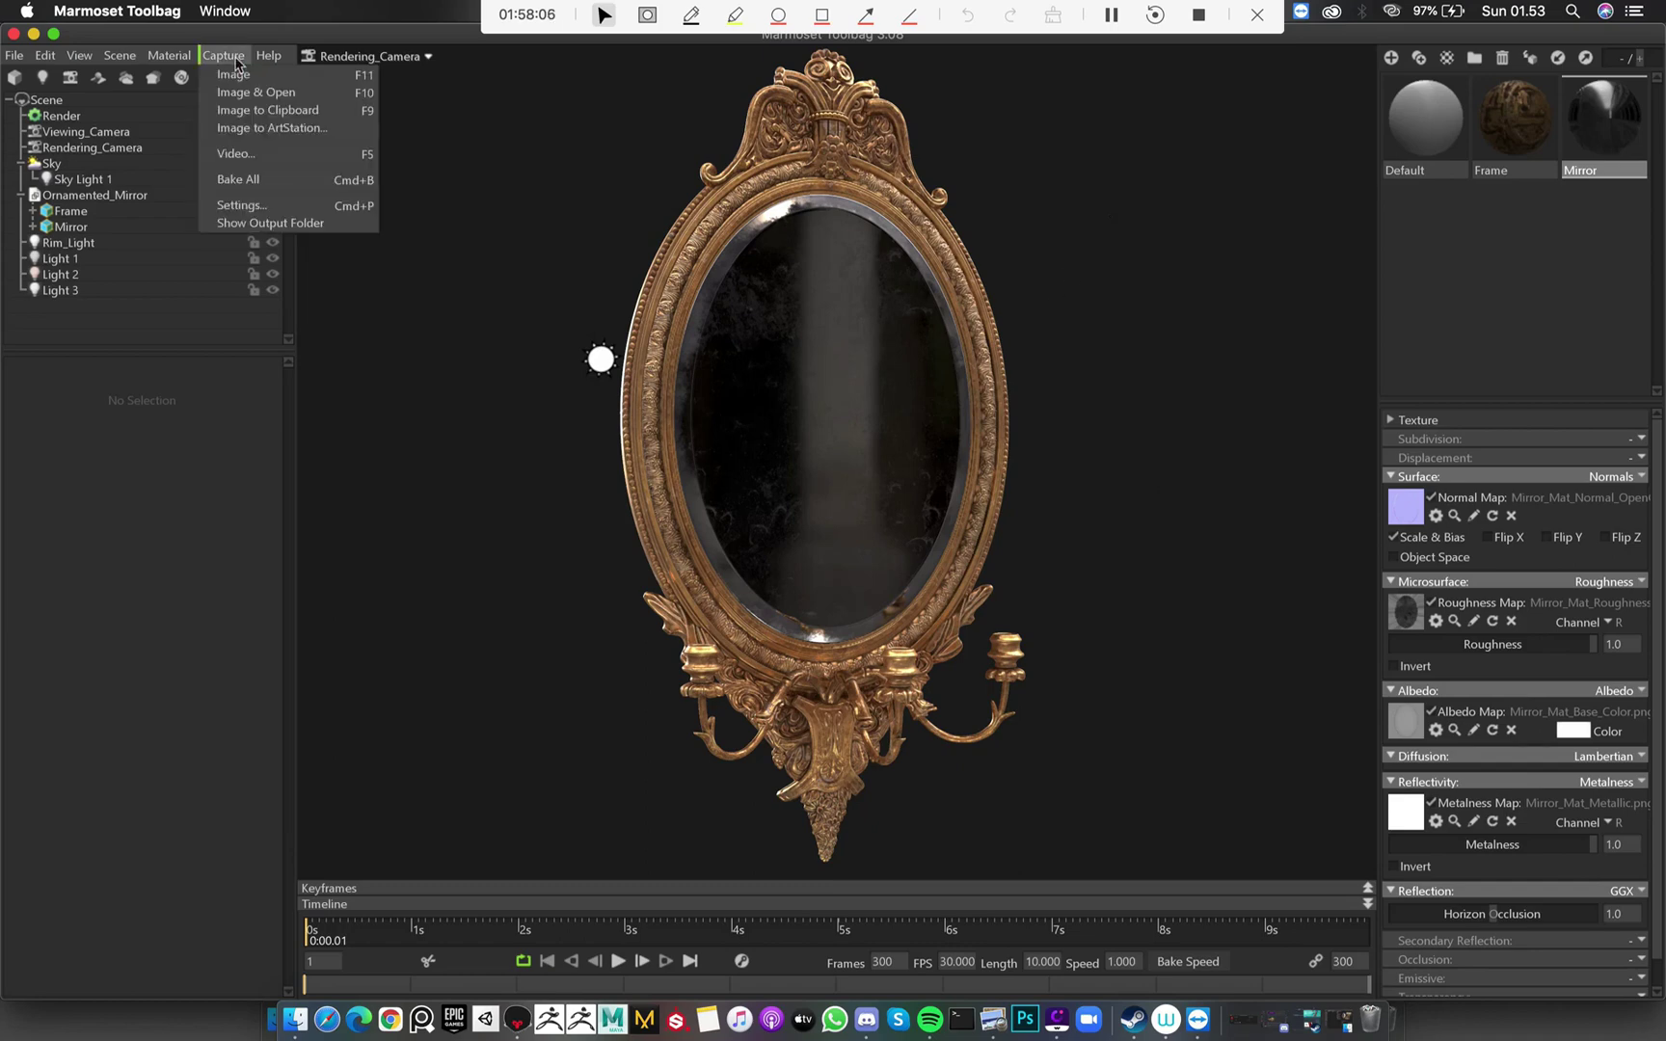
left_click(241, 205)
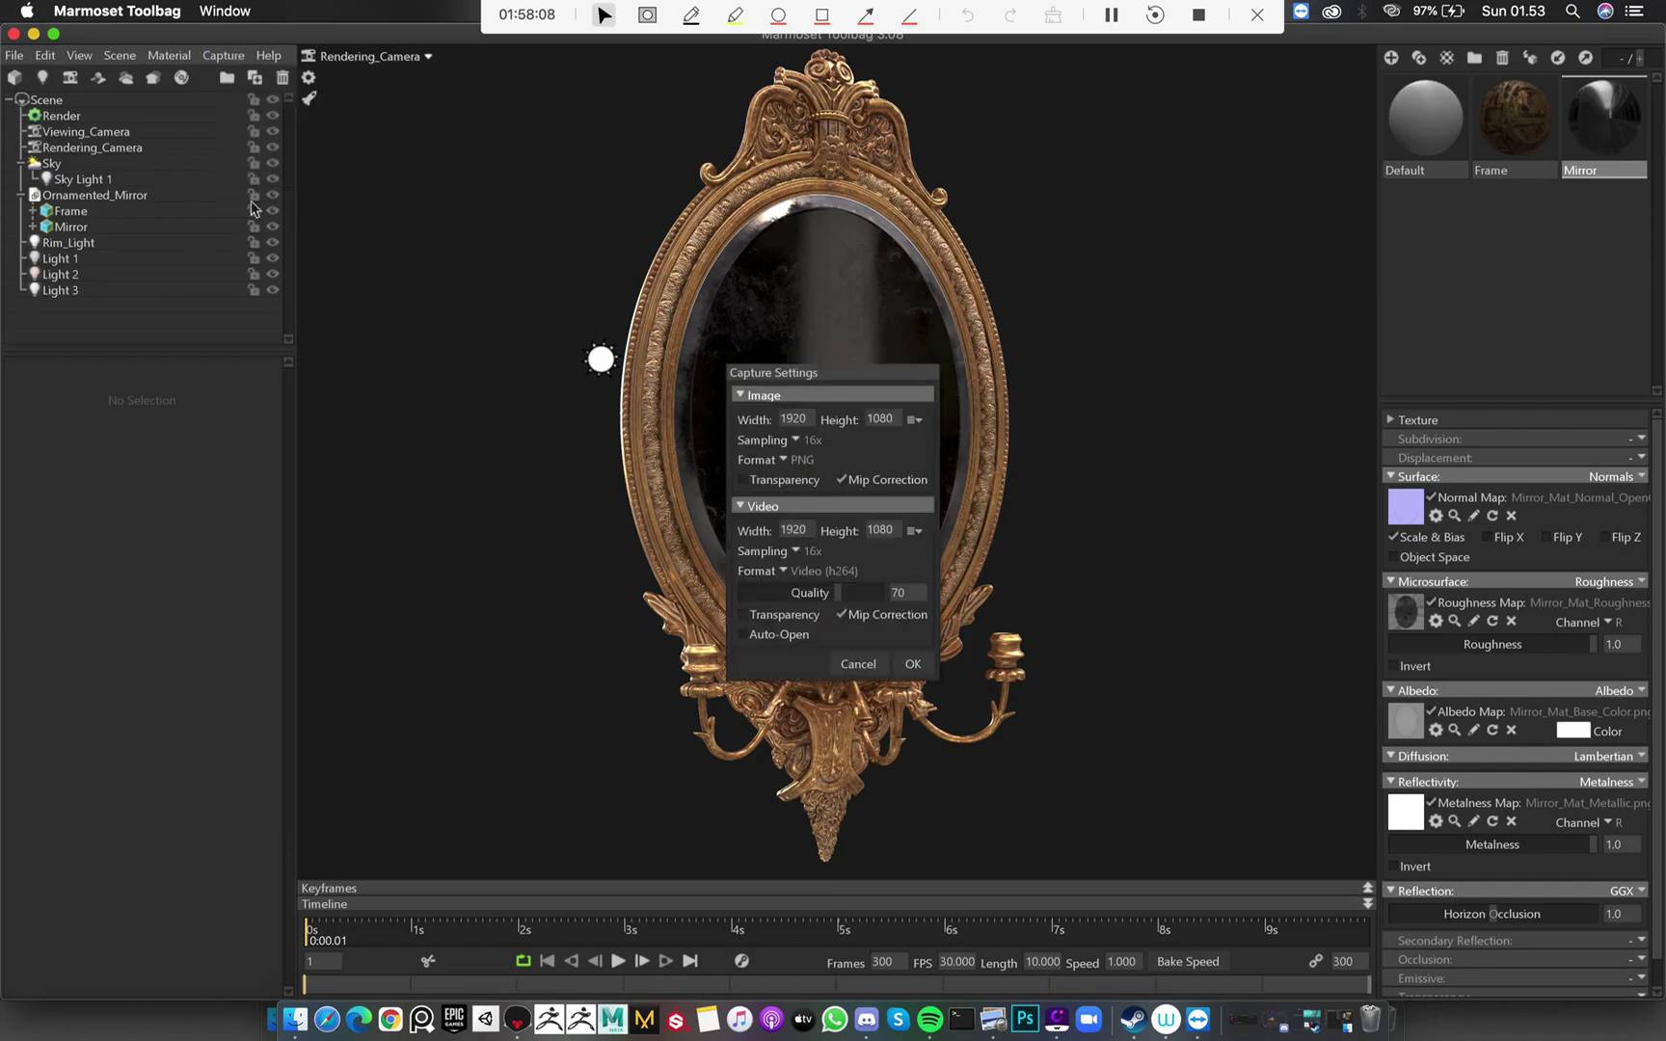
left_click(811, 362)
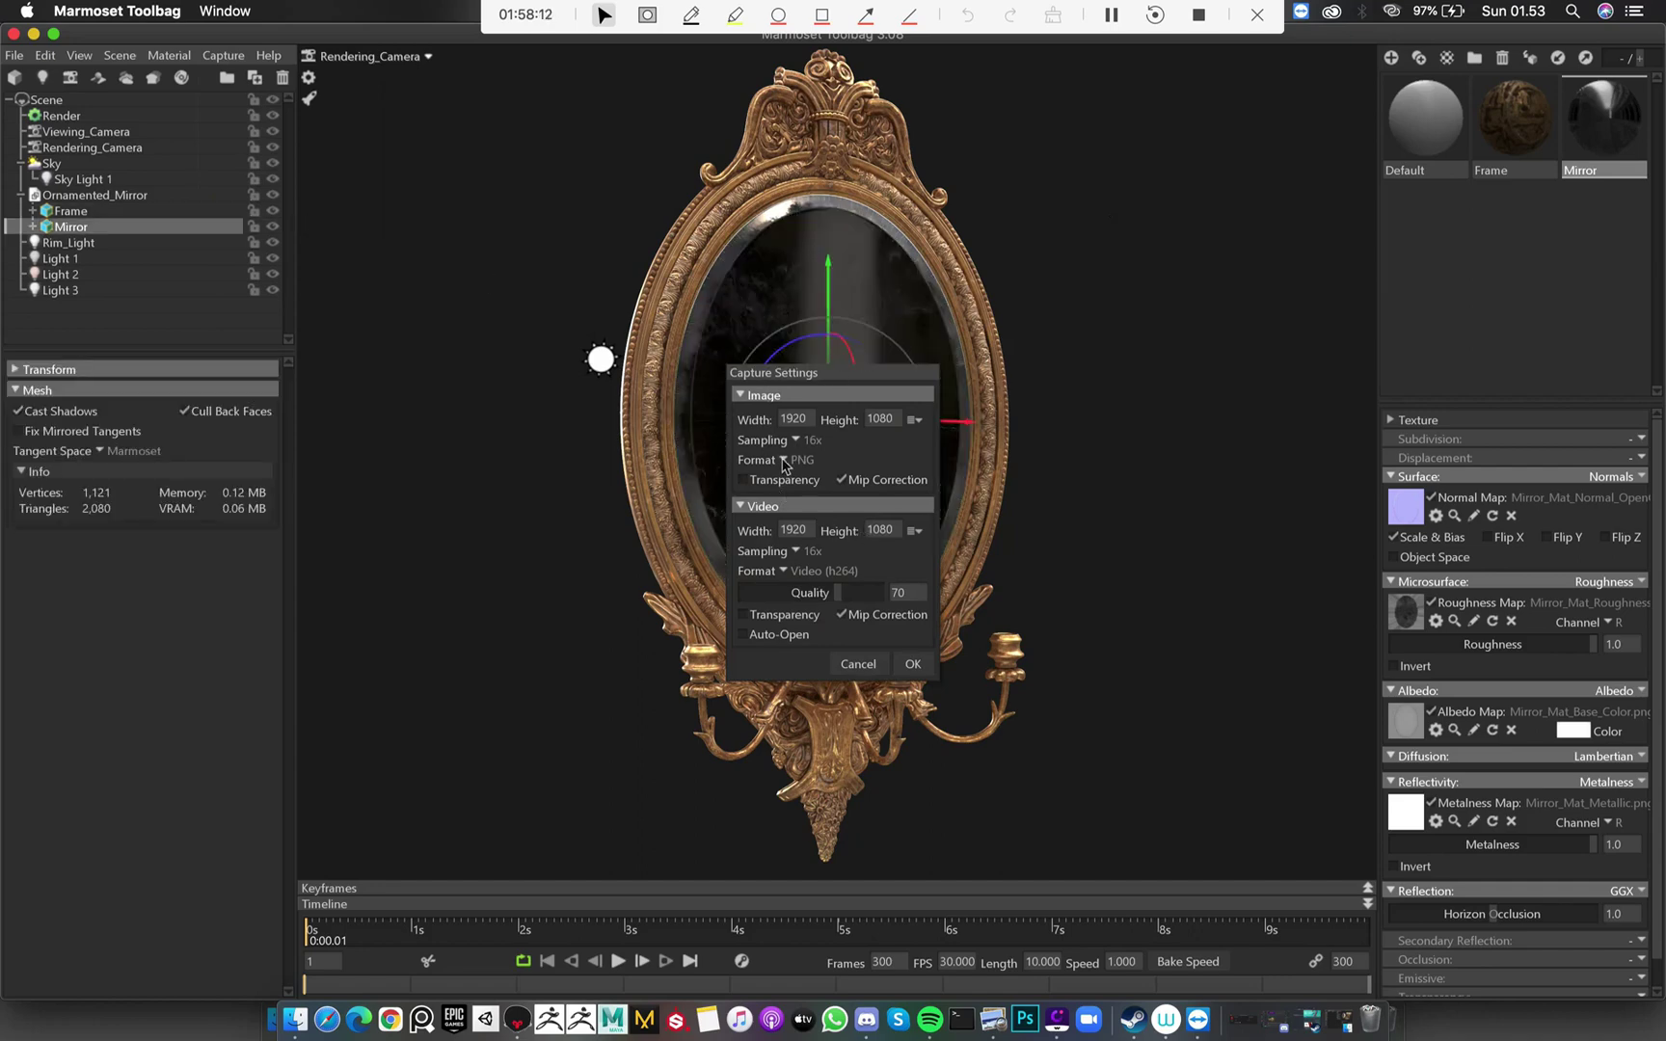
left_click(784, 461)
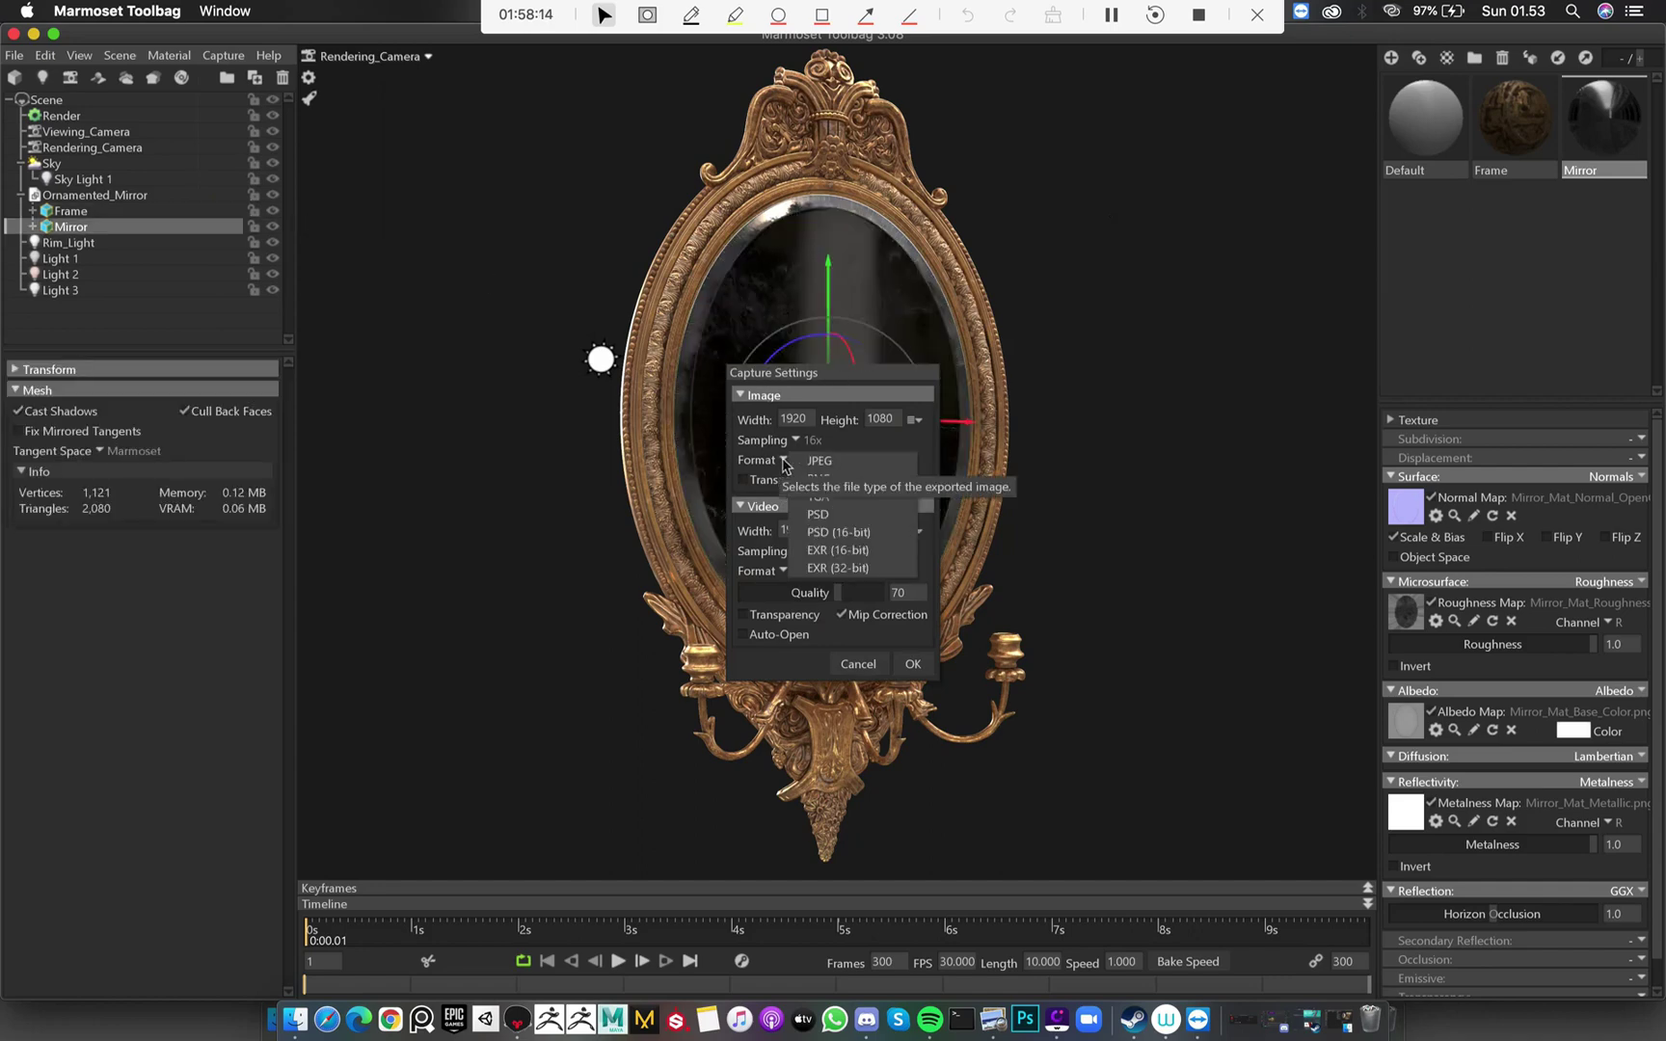
left_click(819, 521)
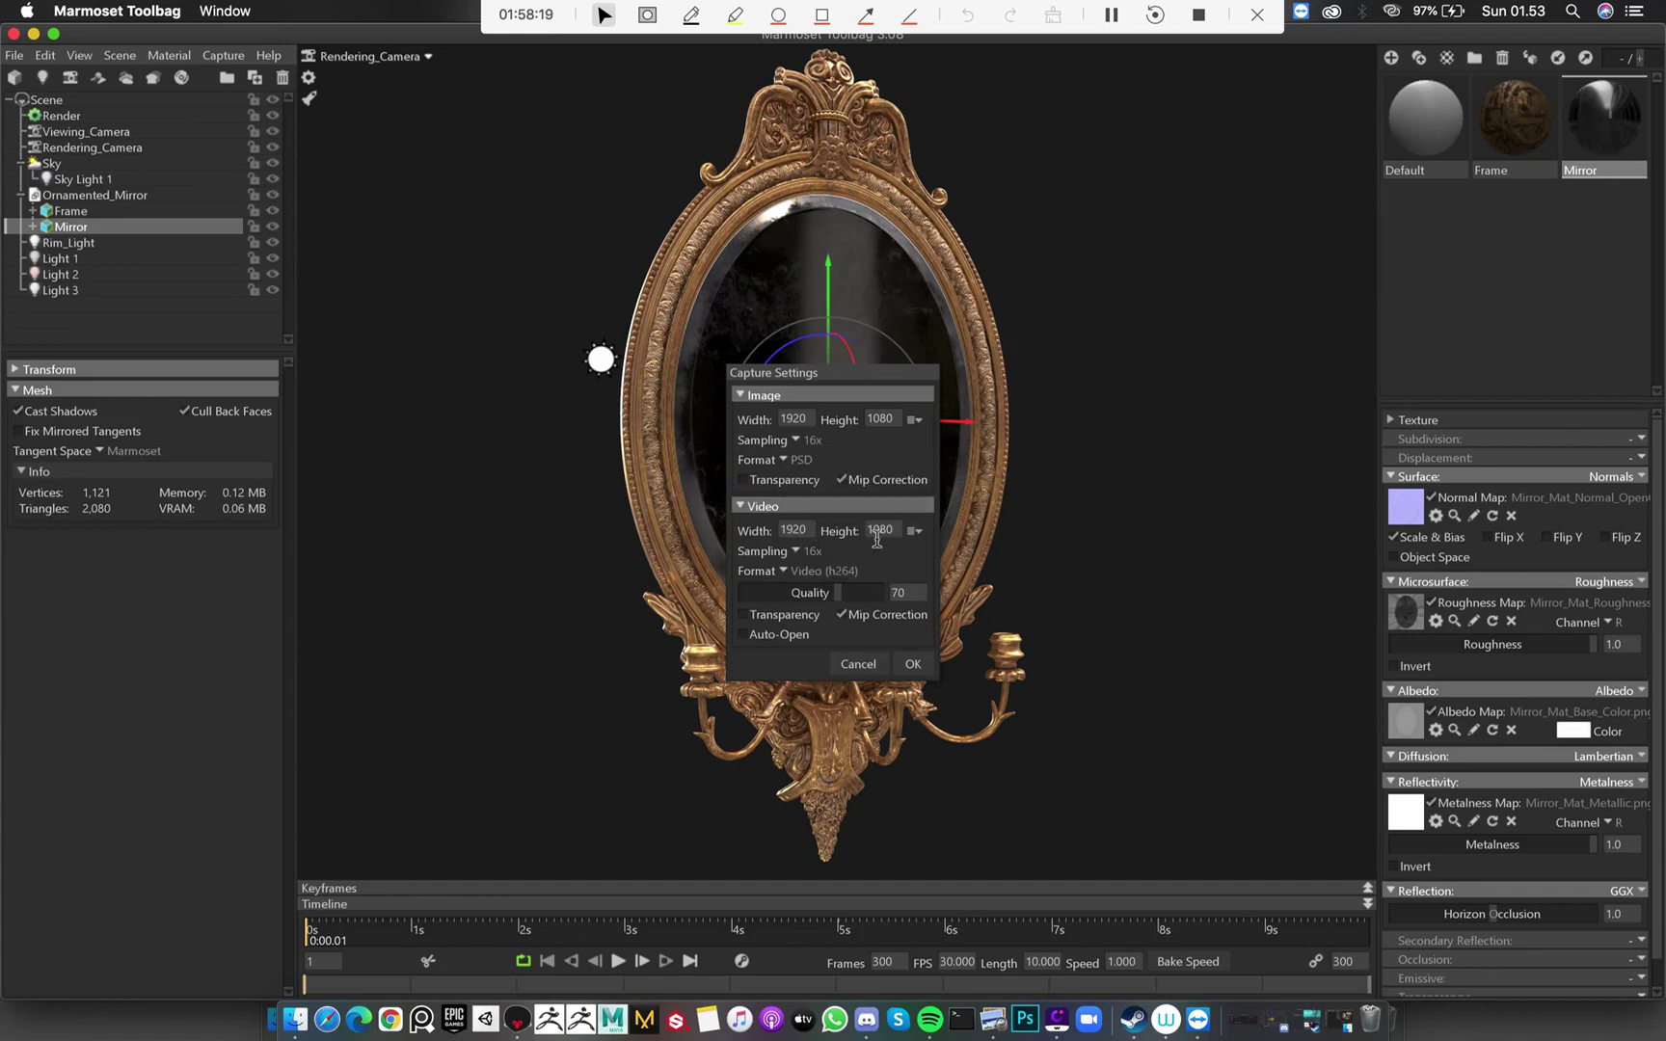
left_click(912, 664)
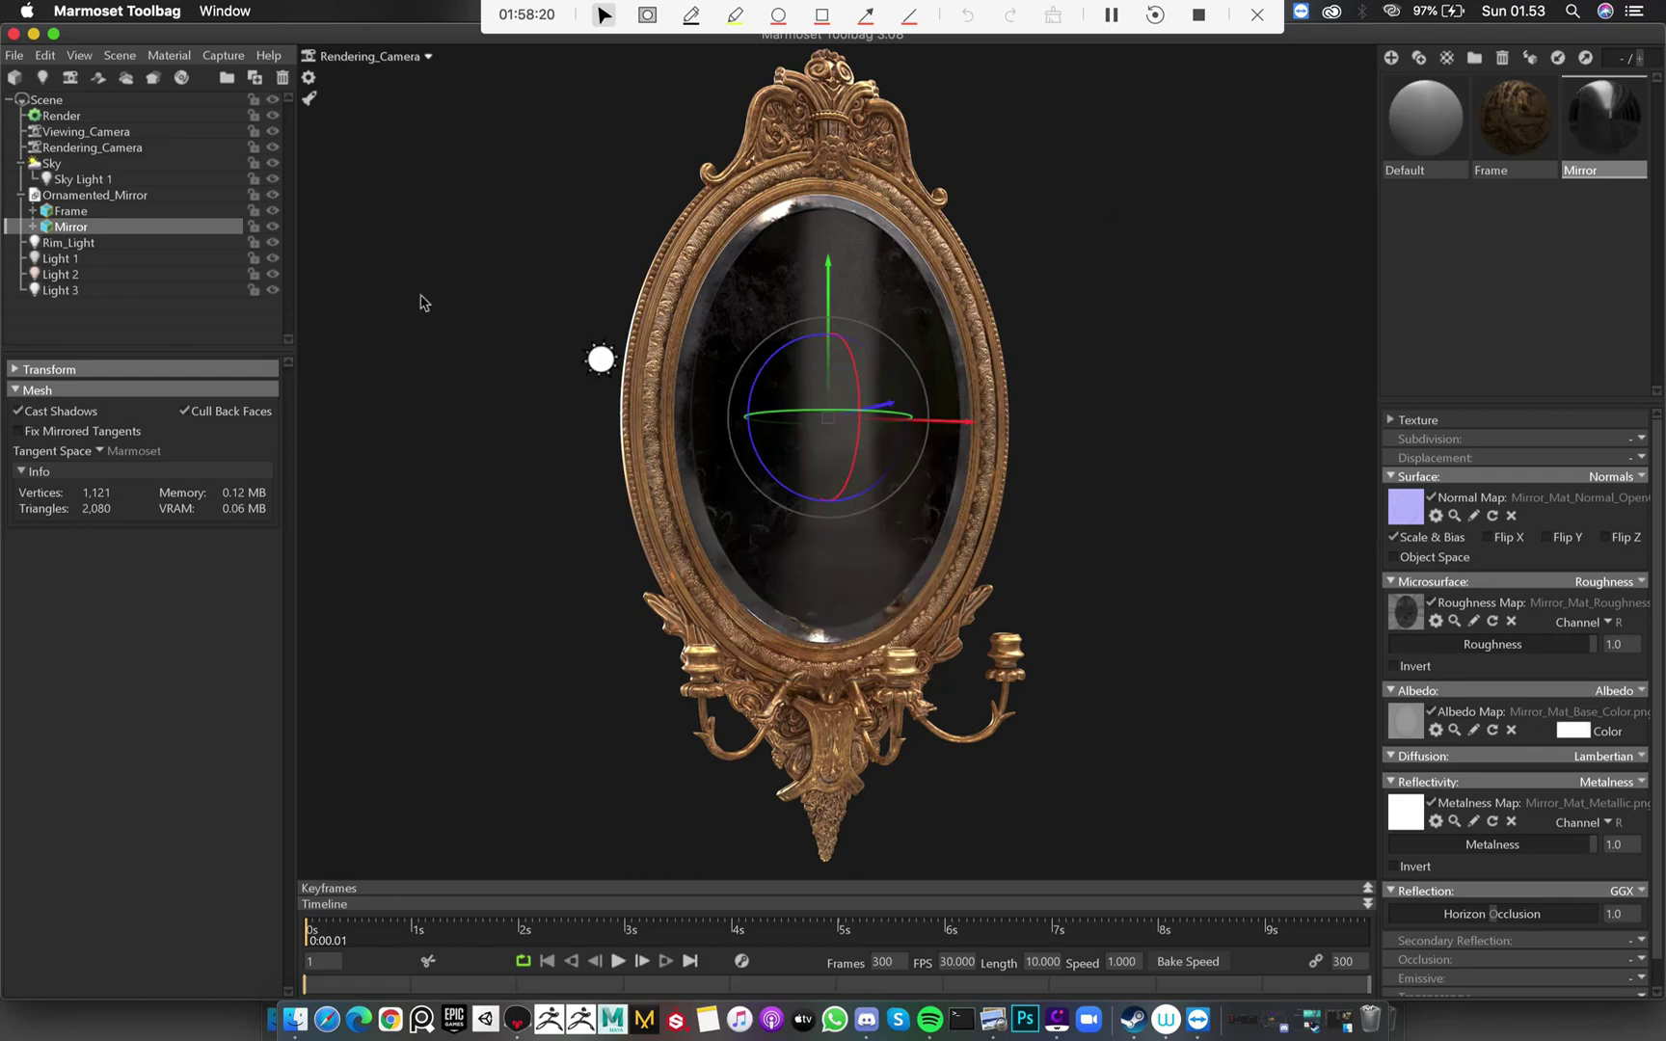
left_click(221, 58)
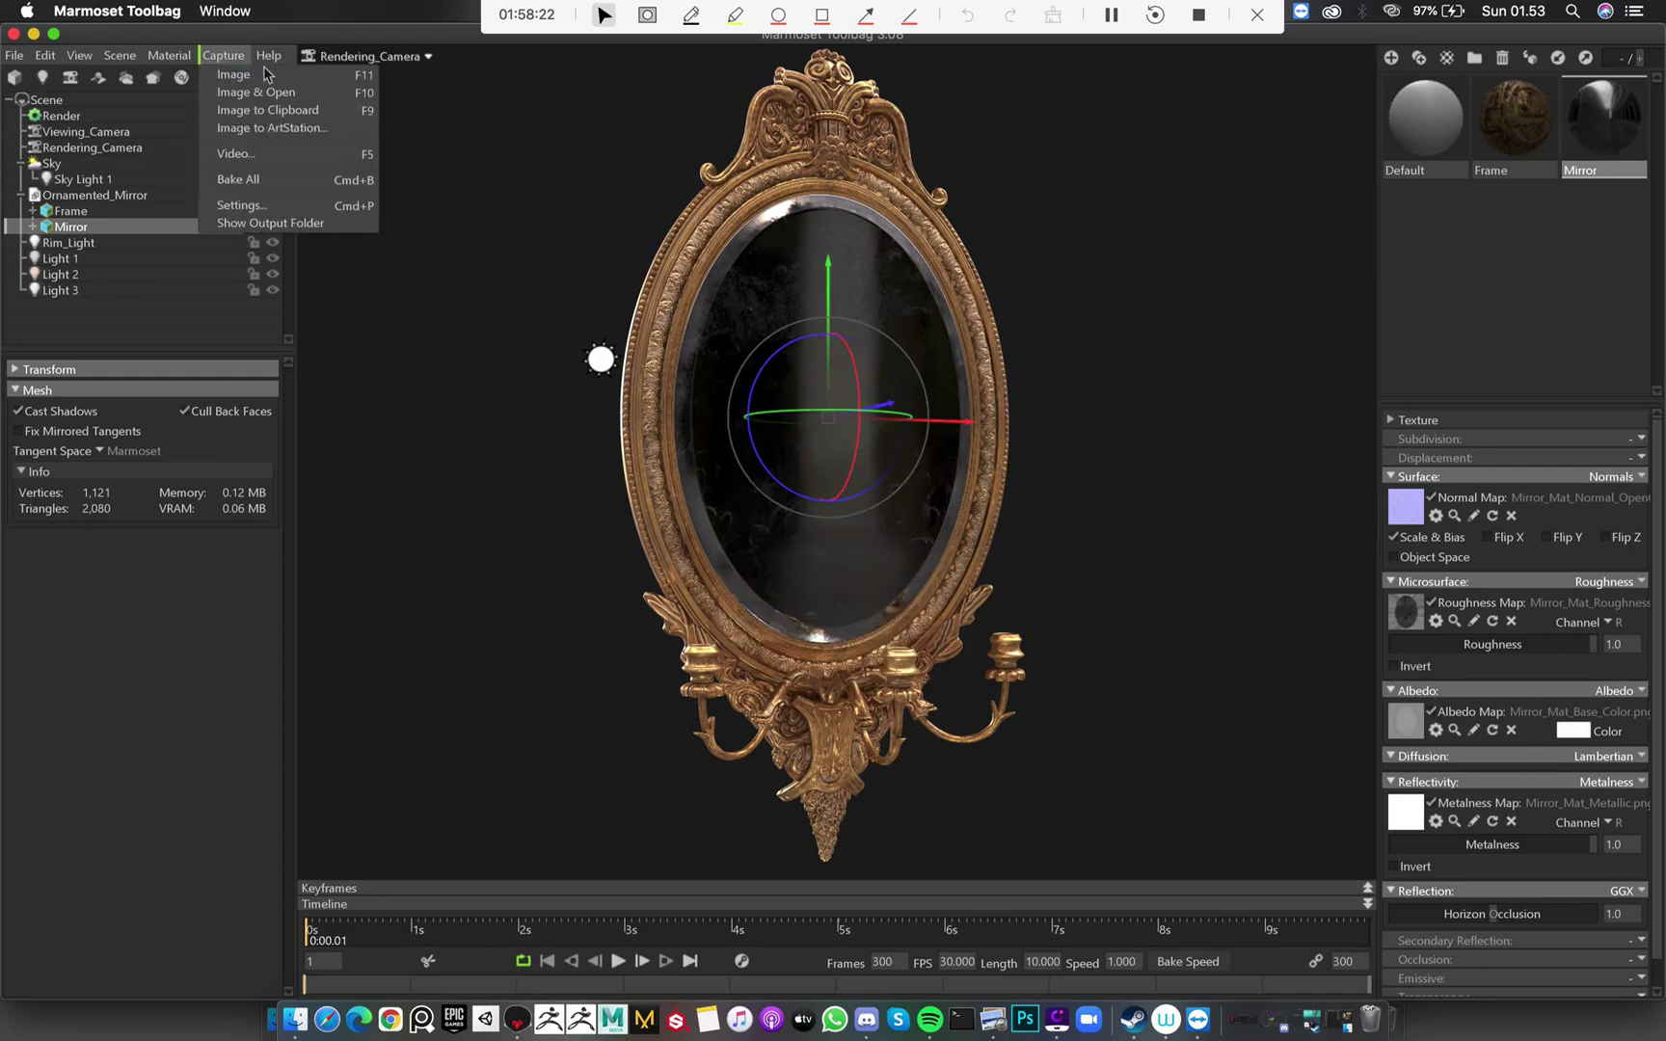
mouse_move(268, 56)
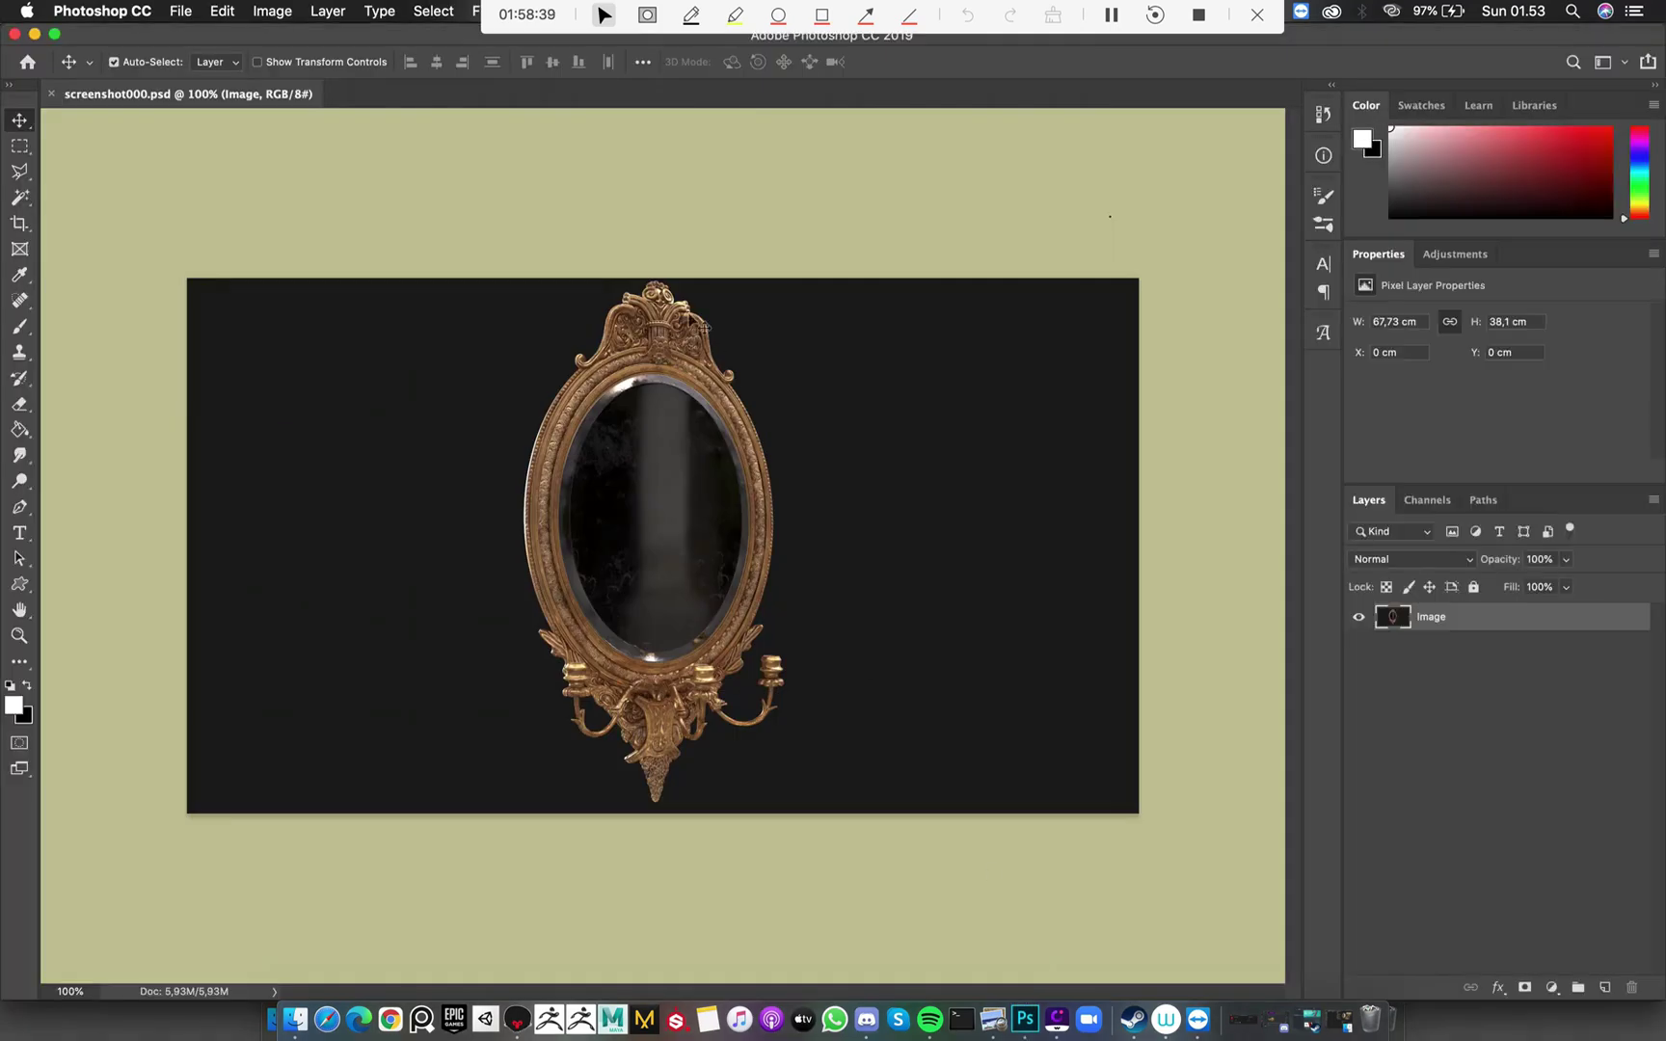
Inspect the captured mirror render in Photoshop up close, from the candle holders and lower ornament to the glass and upper frame
scroll(772, 559, "up", 2, "alt")
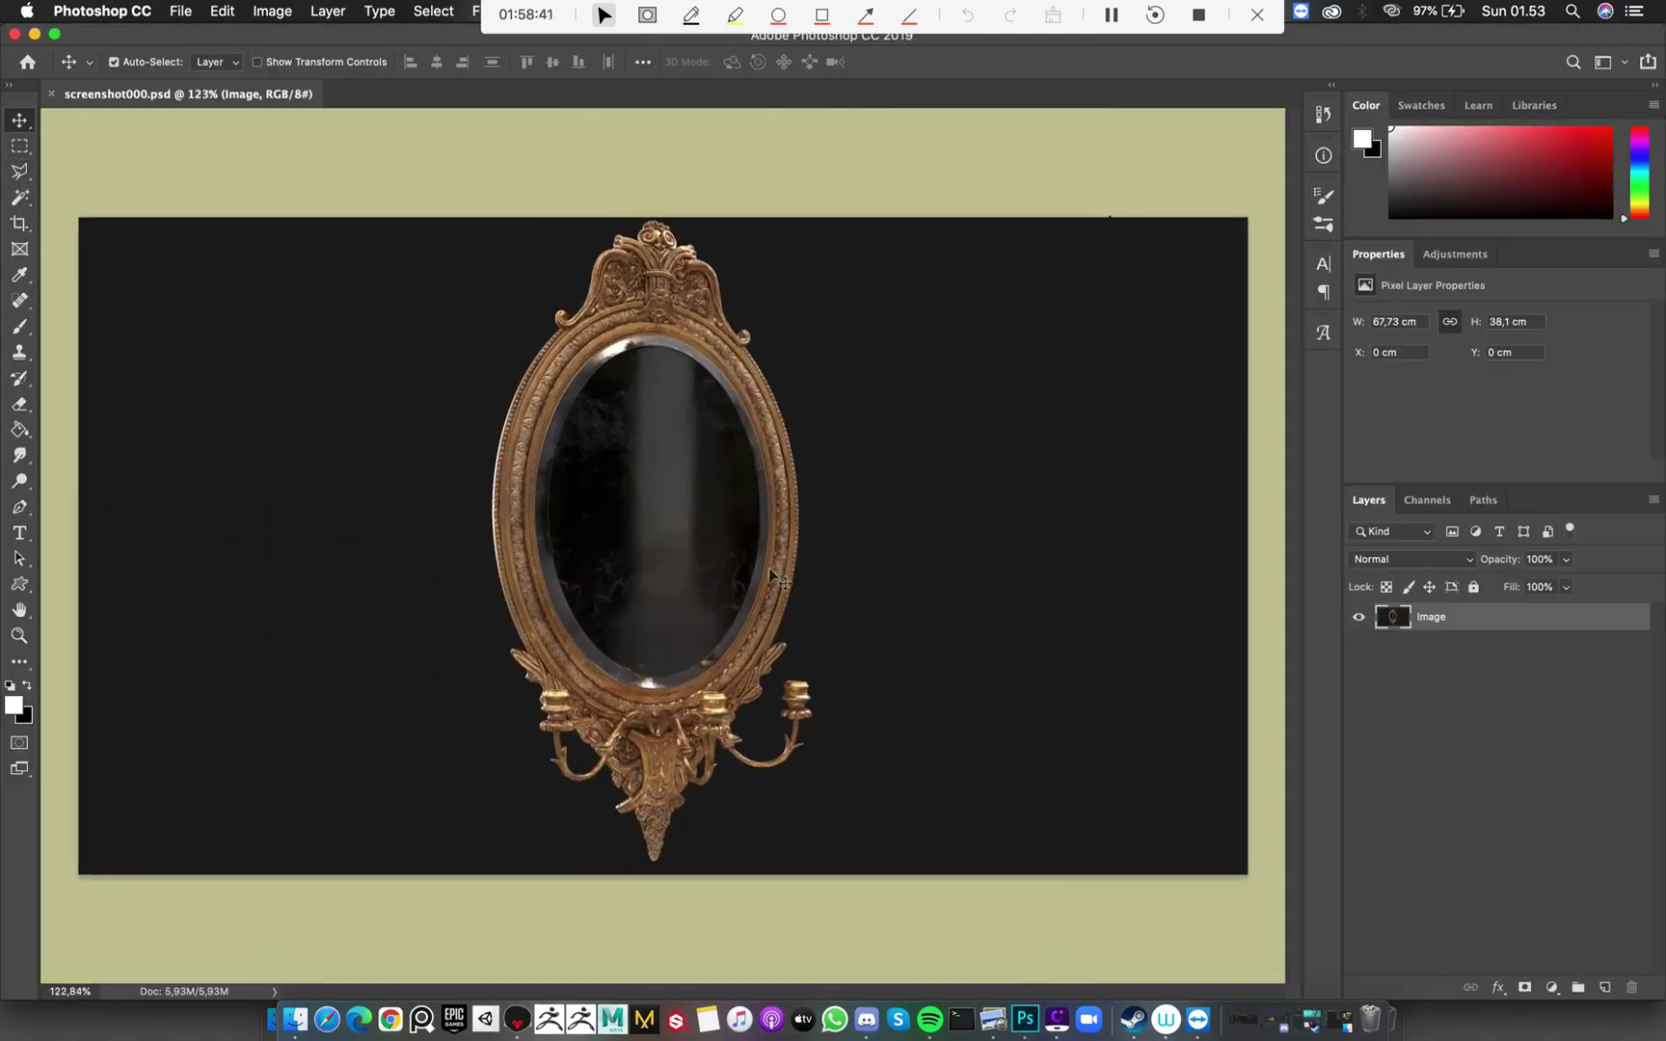
scroll(771, 564, "up", 4, "alt")
left_click_drag(647, 575, 694, 500)
scroll(693, 500, "down", 5)
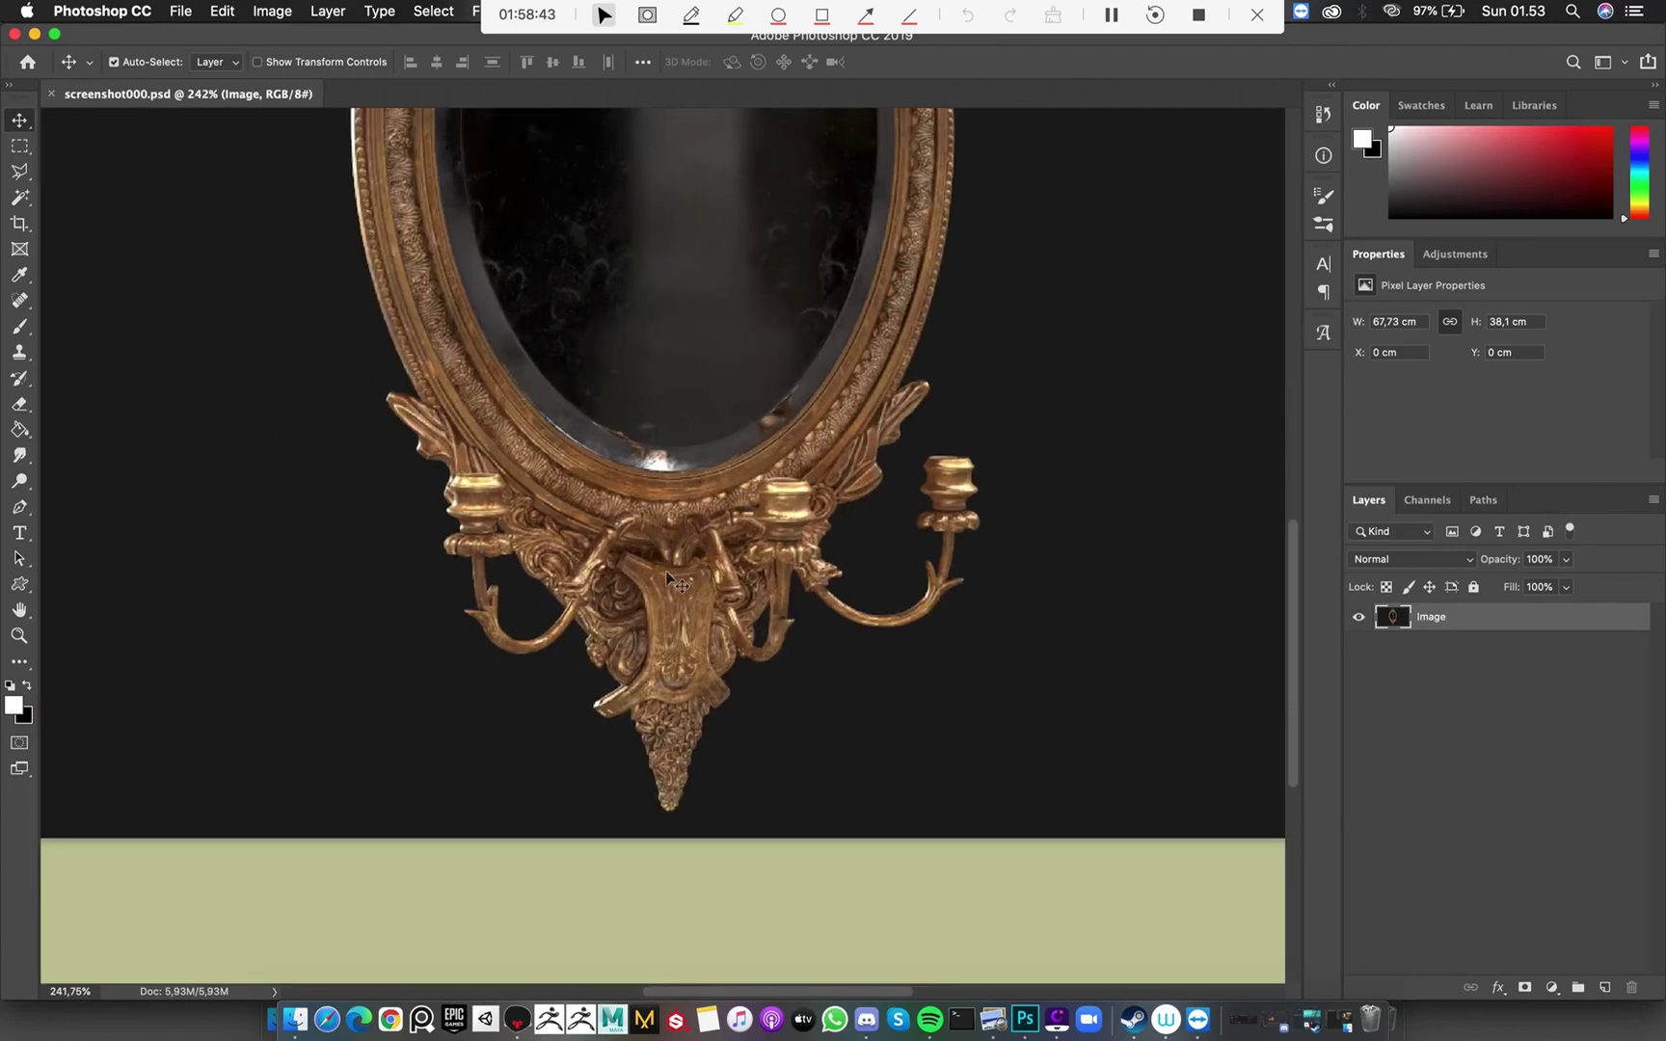
scroll(680, 583, "up", 2, "alt")
scroll(652, 509, "up", 3)
scroll(694, 366, "up", 10)
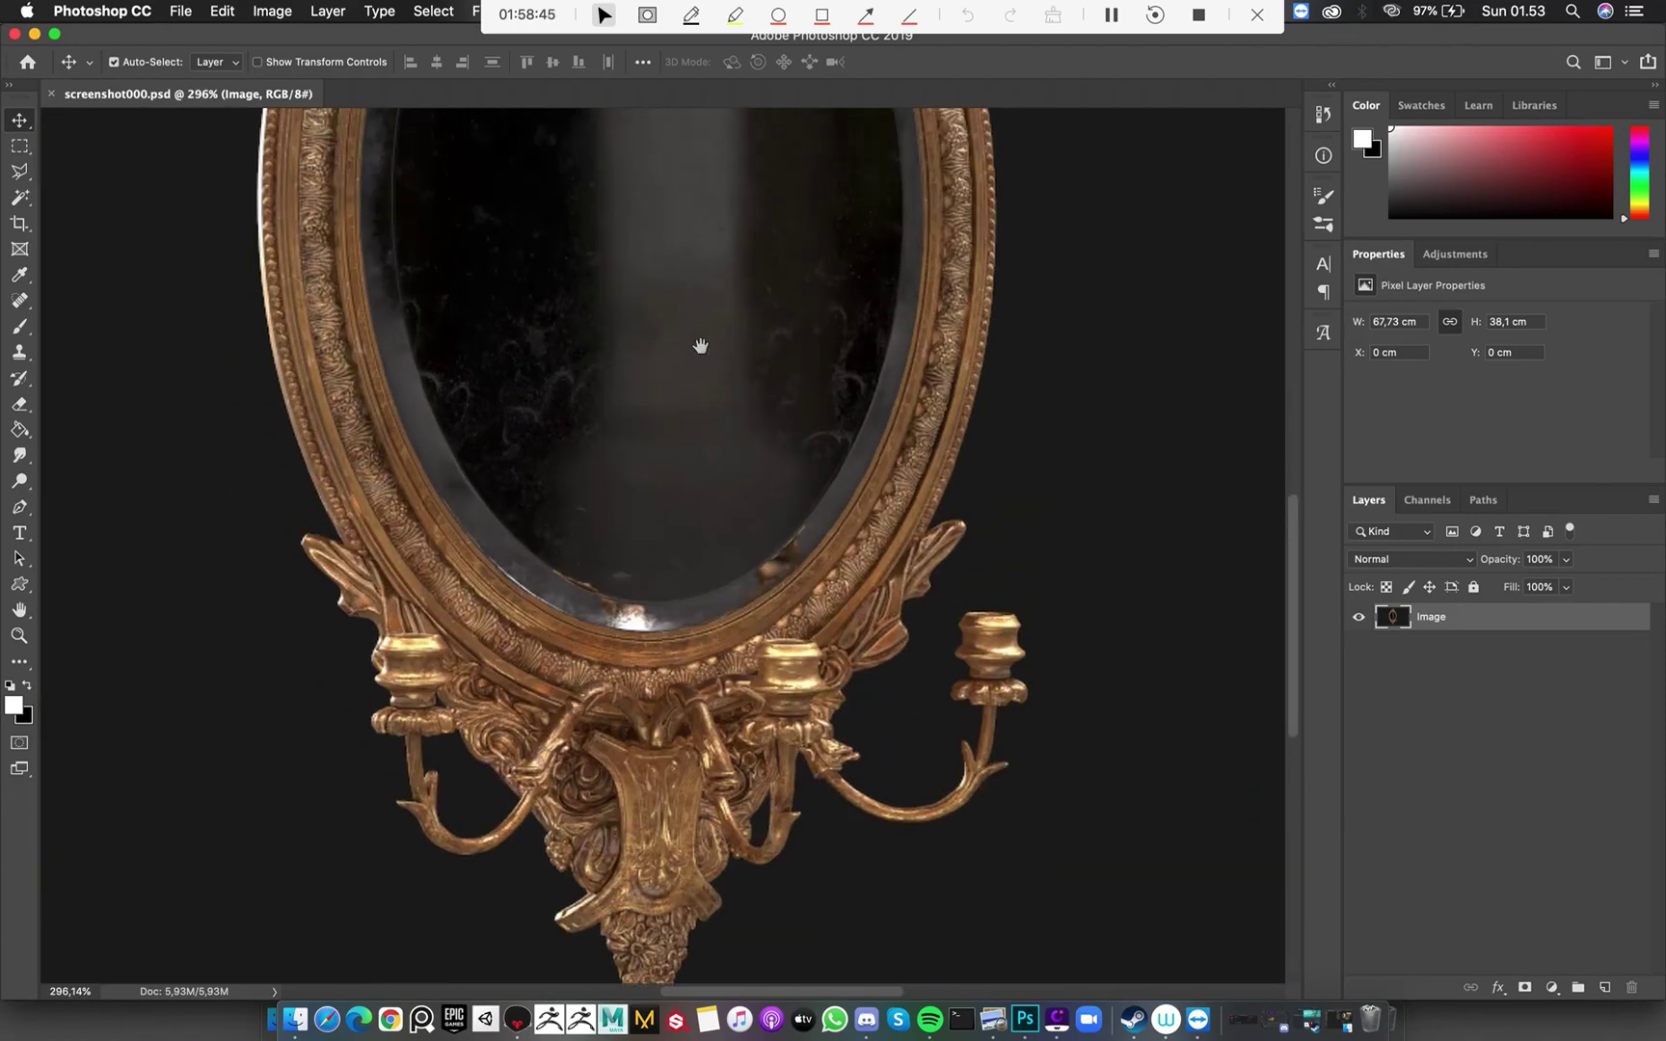
scroll(692, 448, "down", 6, "alt")
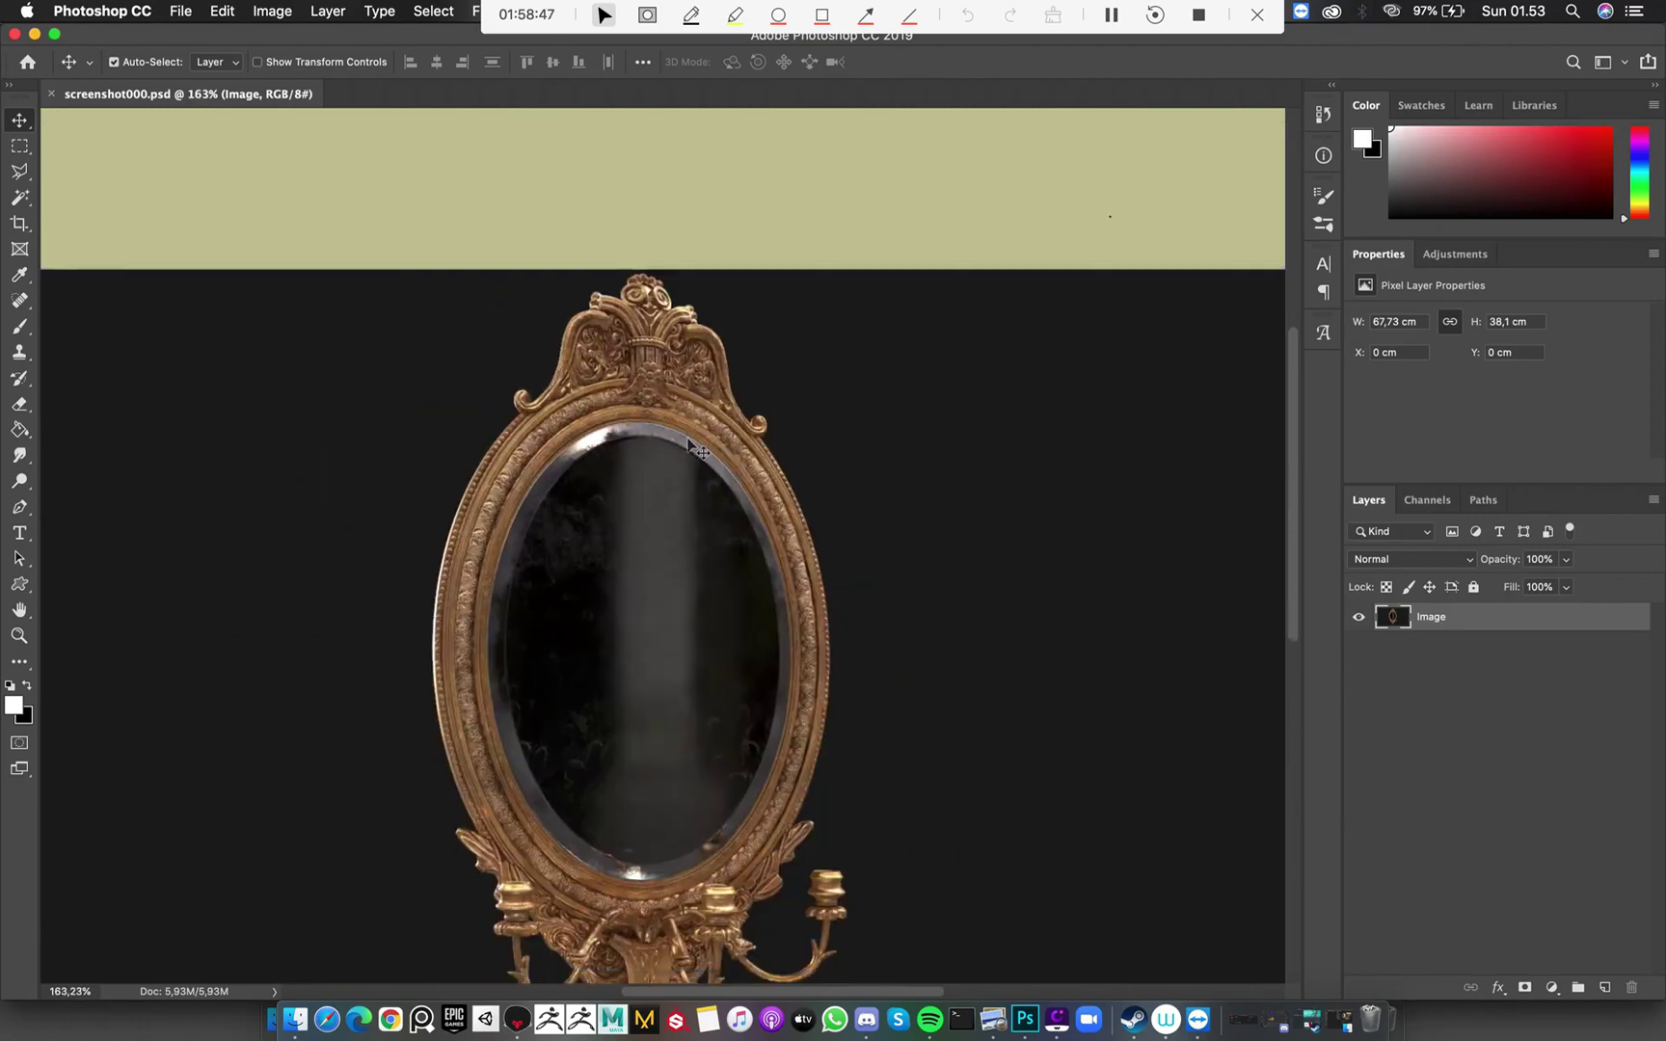
scroll(687, 455, "up", 3, "alt")
scroll(683, 454, "up", 1, "alt")
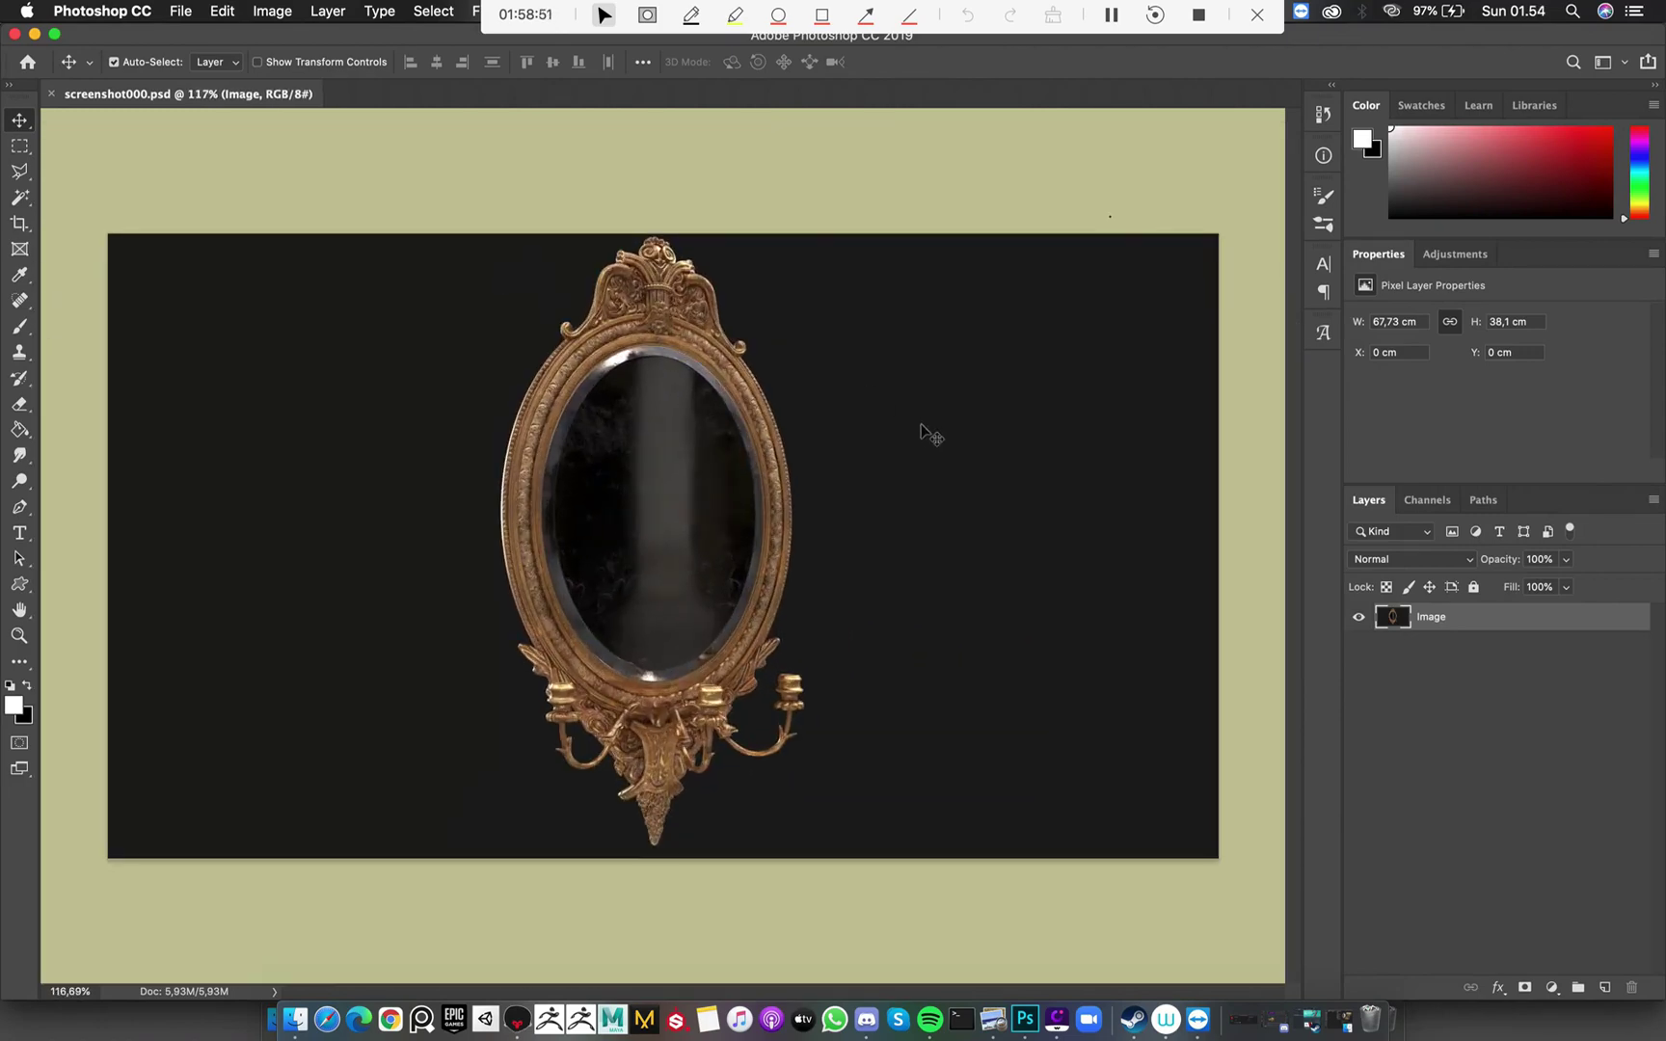
scroll(867, 462, "up", 1, "alt")
scroll(779, 484, "down", 1, "alt")
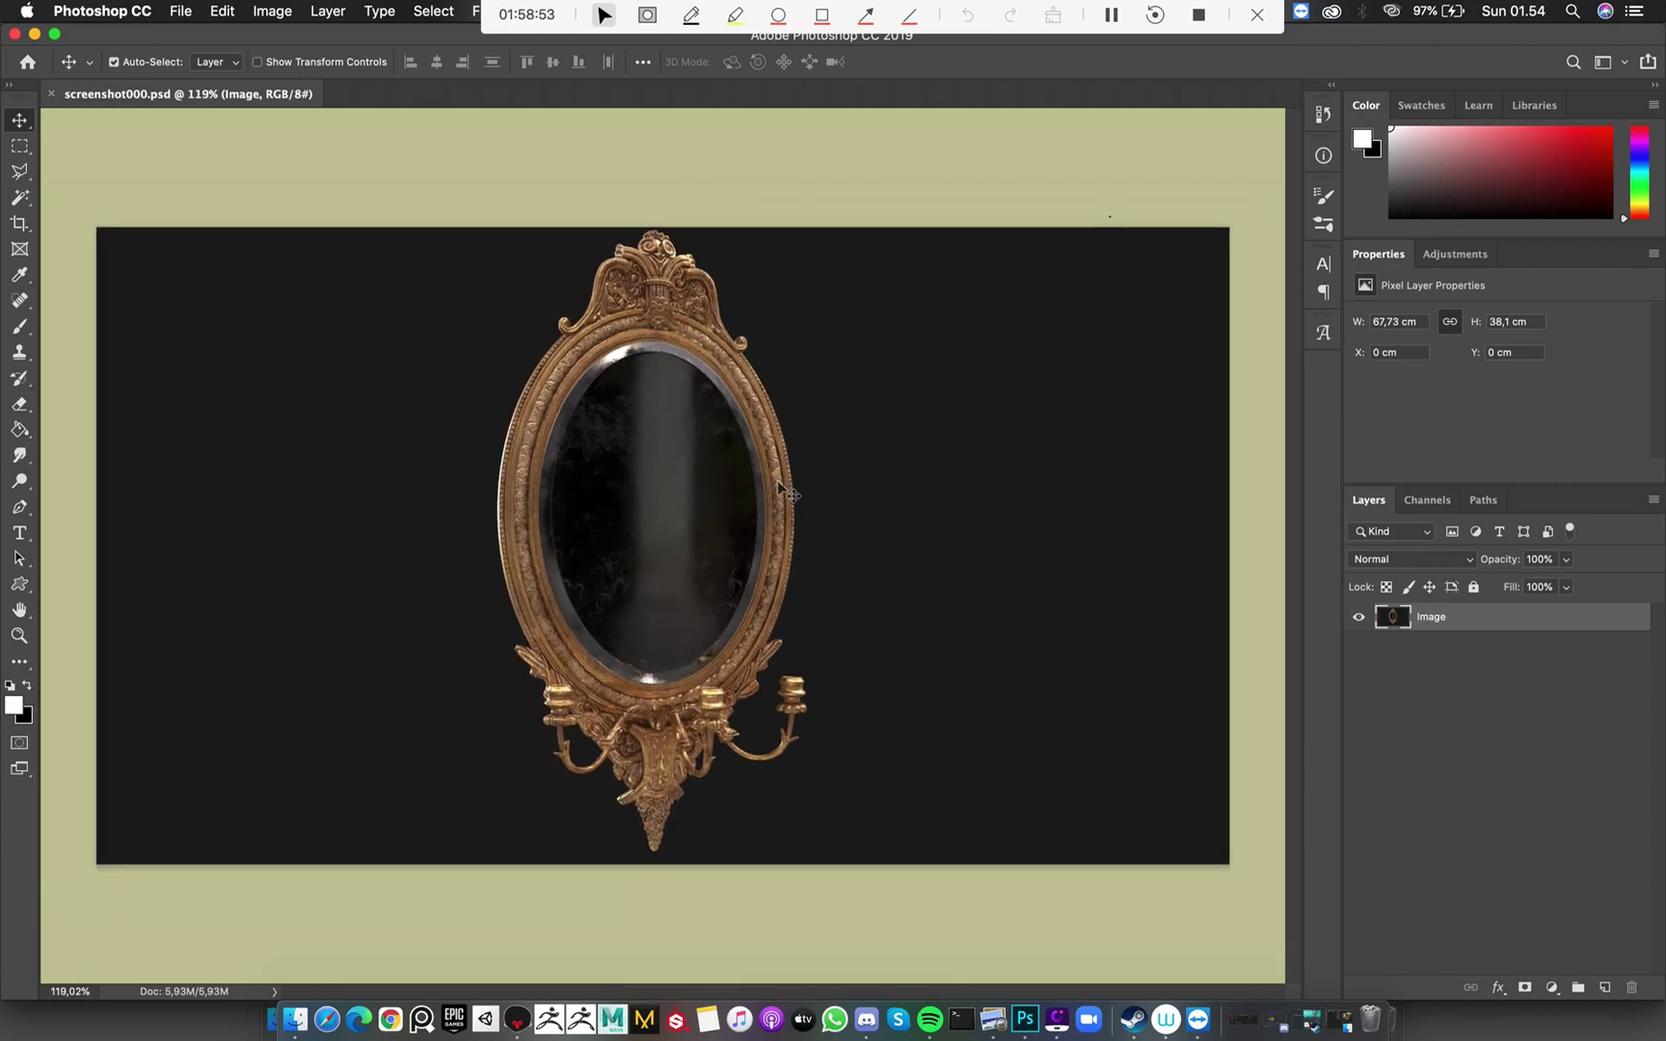
scroll(778, 484, "up", 1, "alt")
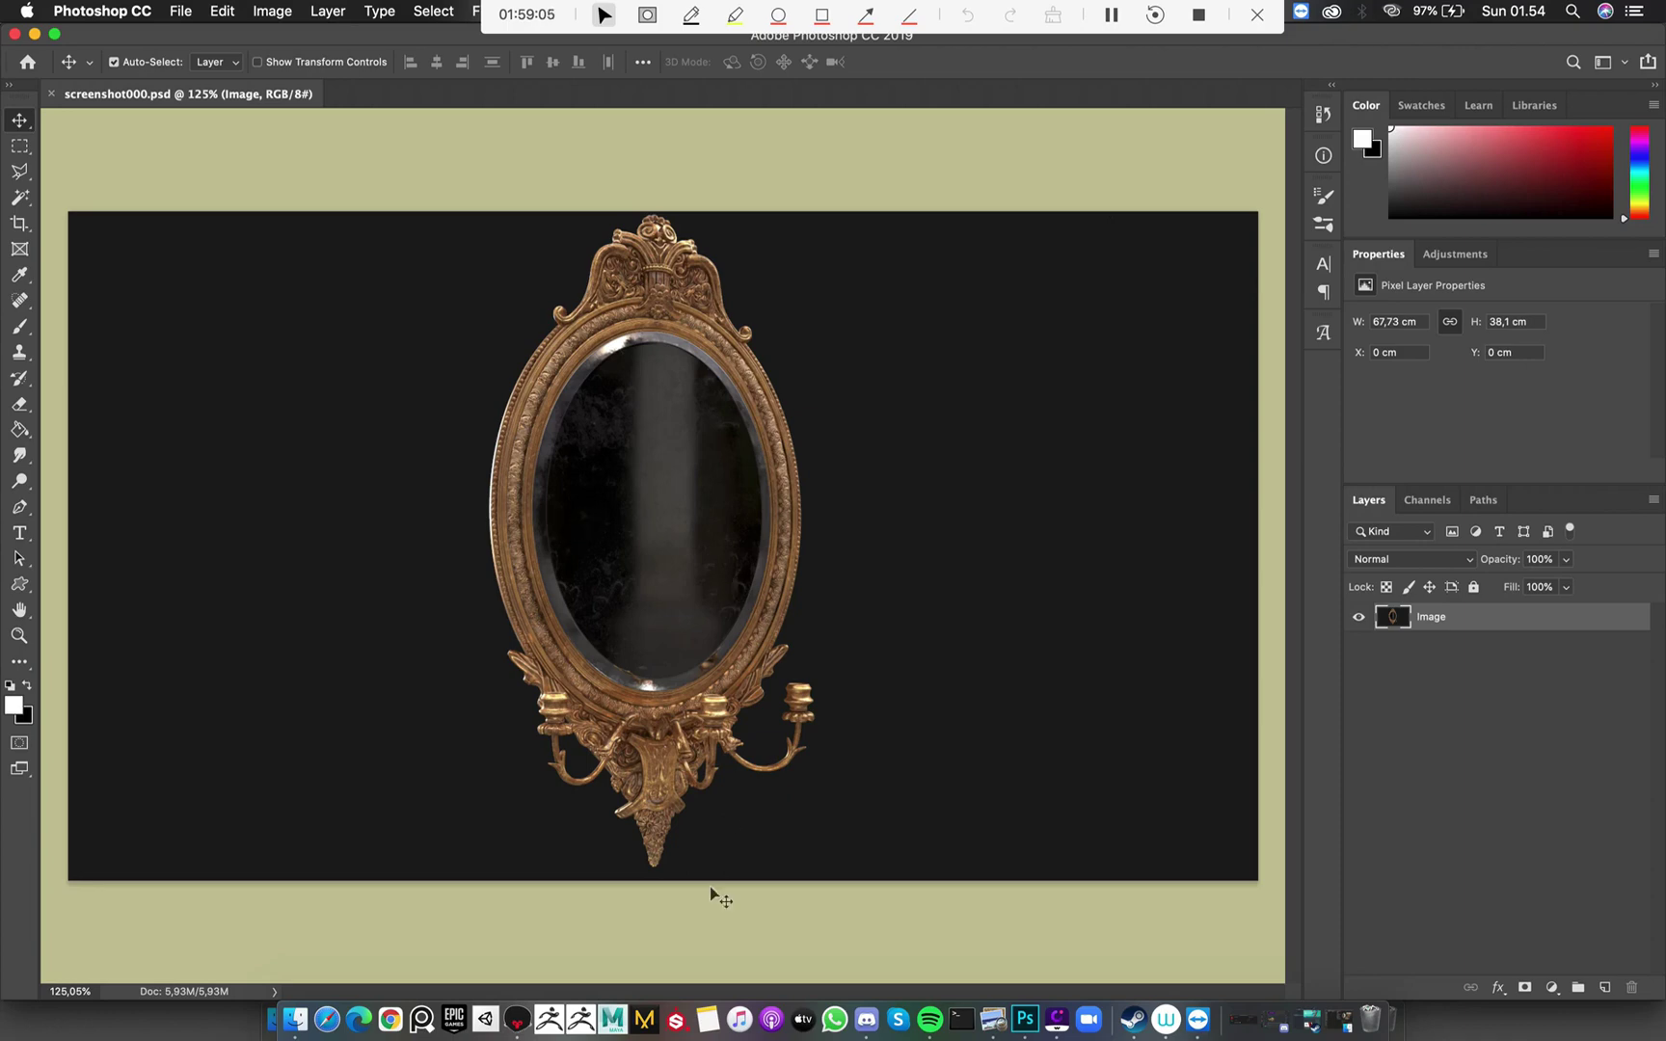
Switch back to Marmoset Toolbag and deselect the Mirror mesh
left_click(502, 1012)
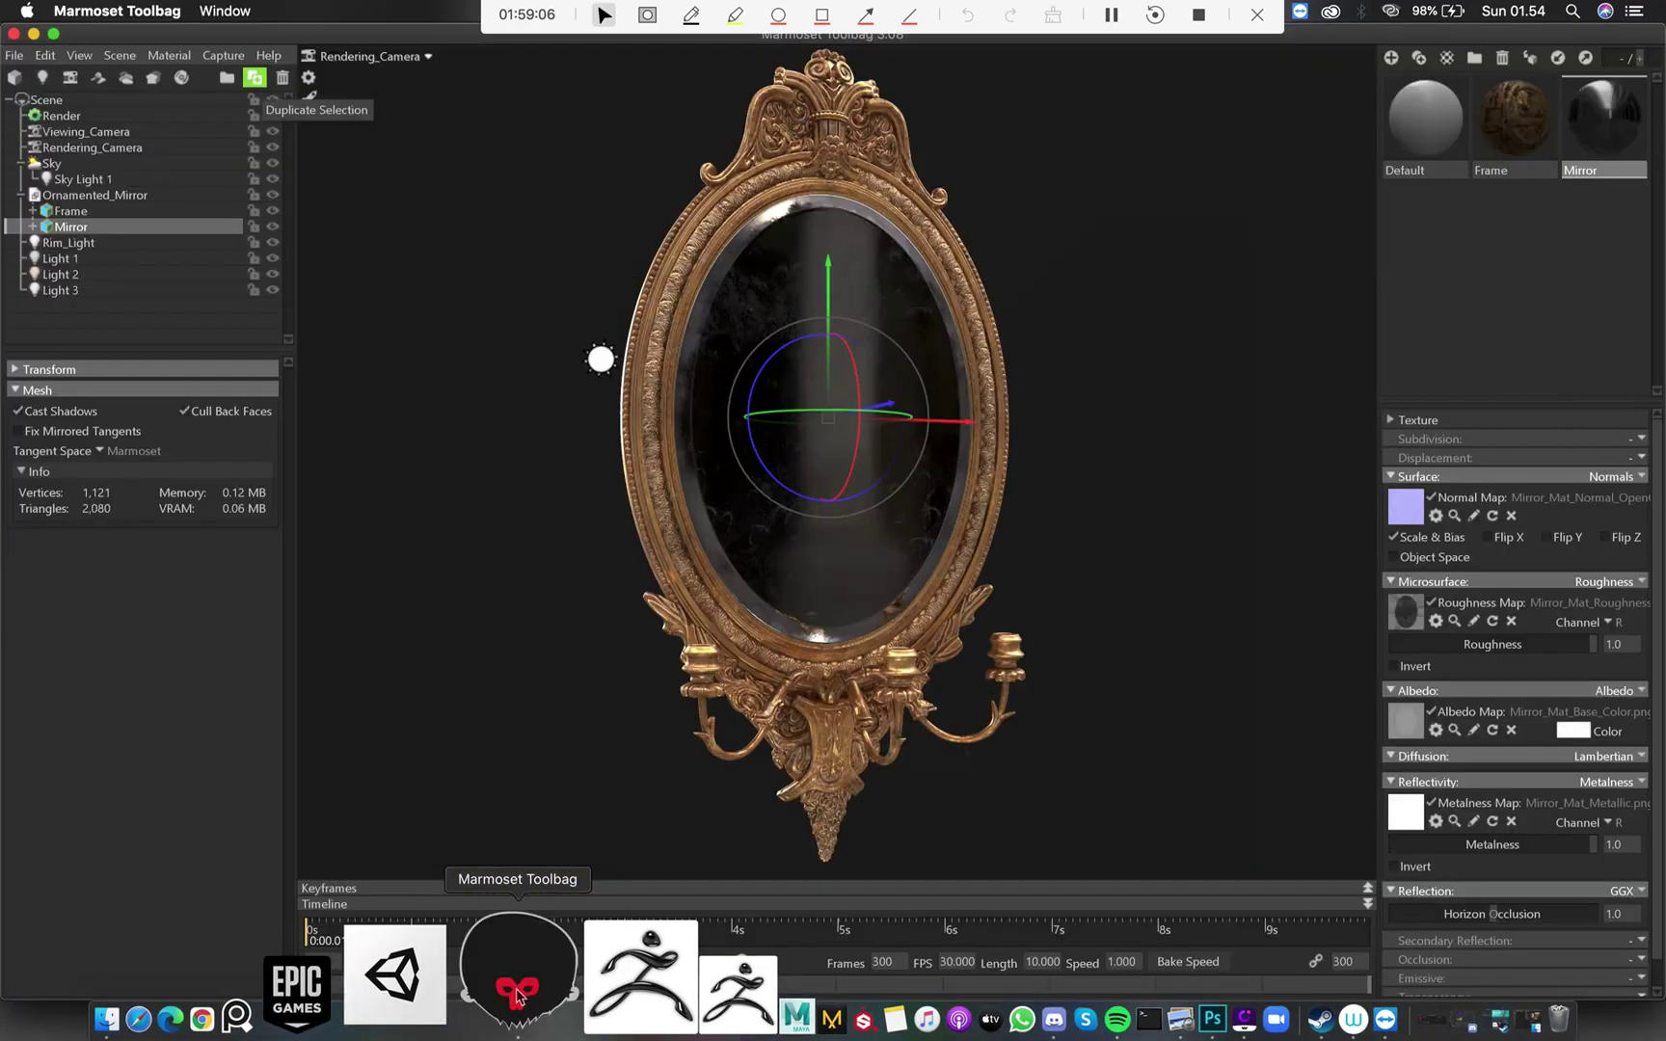
left_click(231, 301)
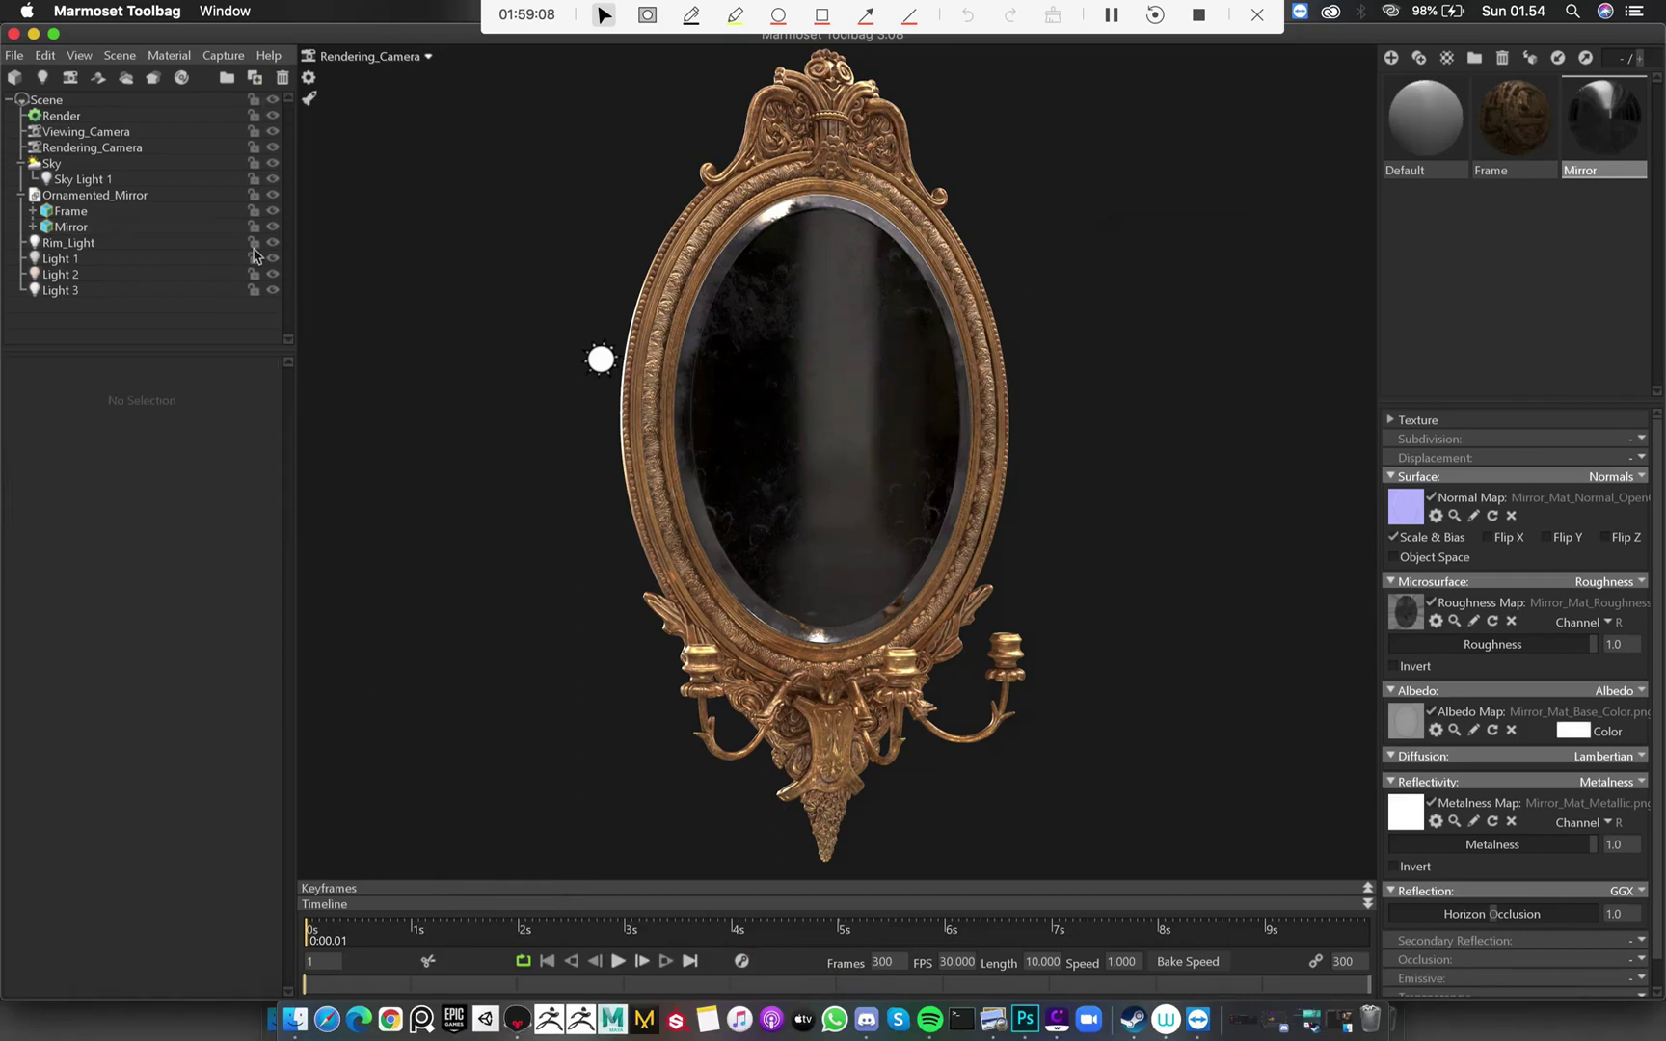